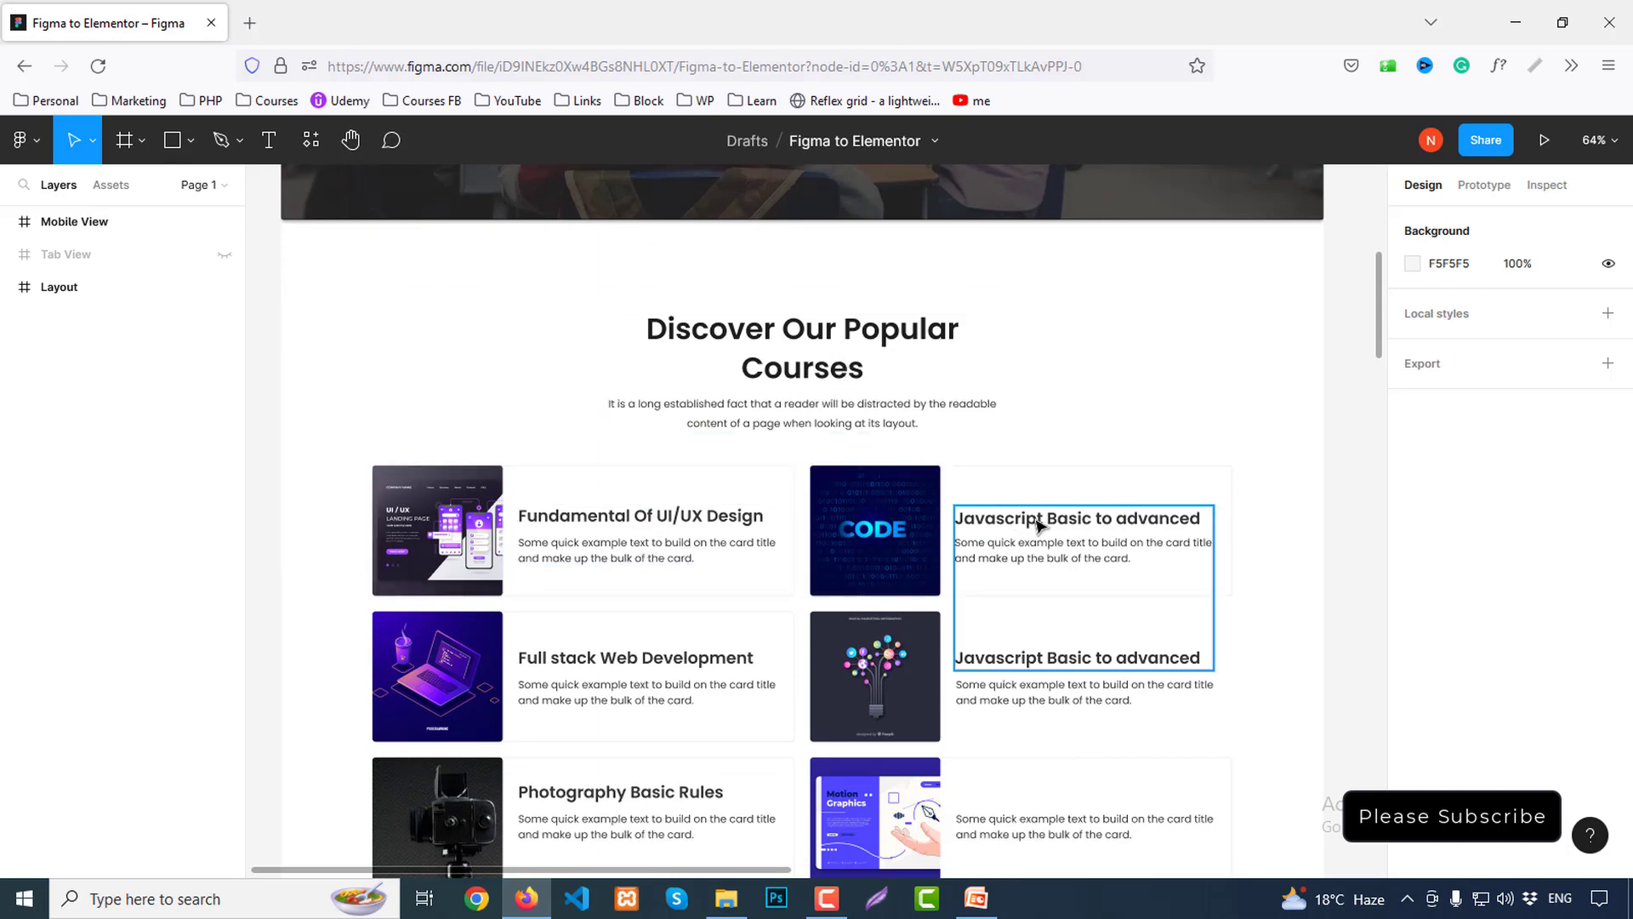
Go to Appearance > Themes to see the four installed themes, with Hello Elementor active
scroll(1059, 519, down, 2)
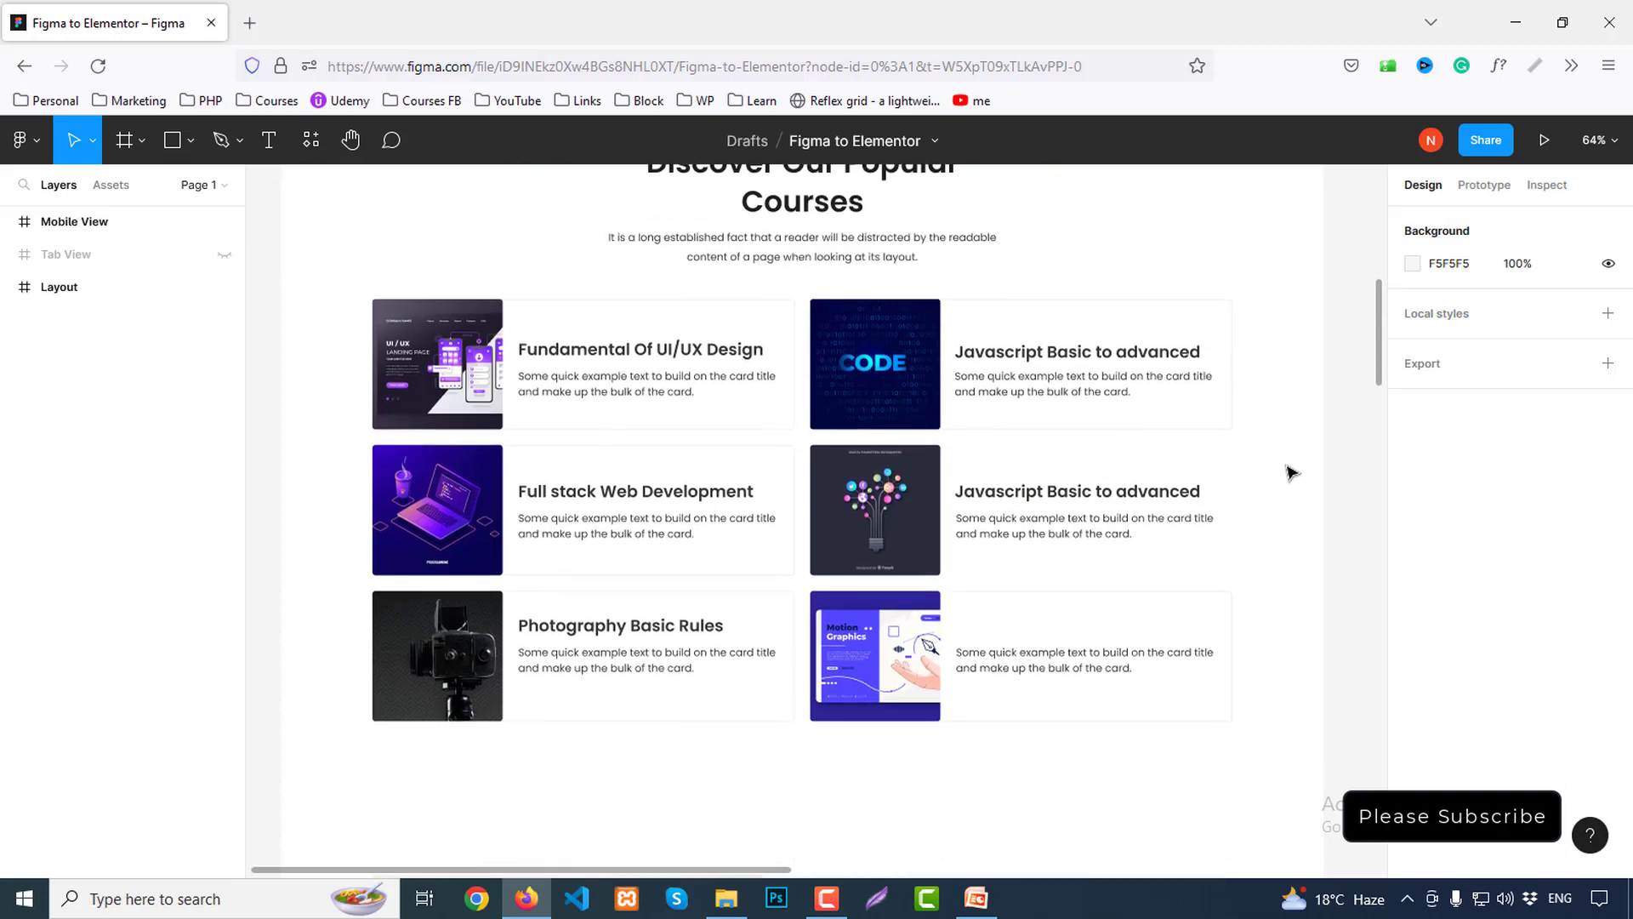
scroll(1288, 472, down, 3)
scroll(1297, 476, down, 10)
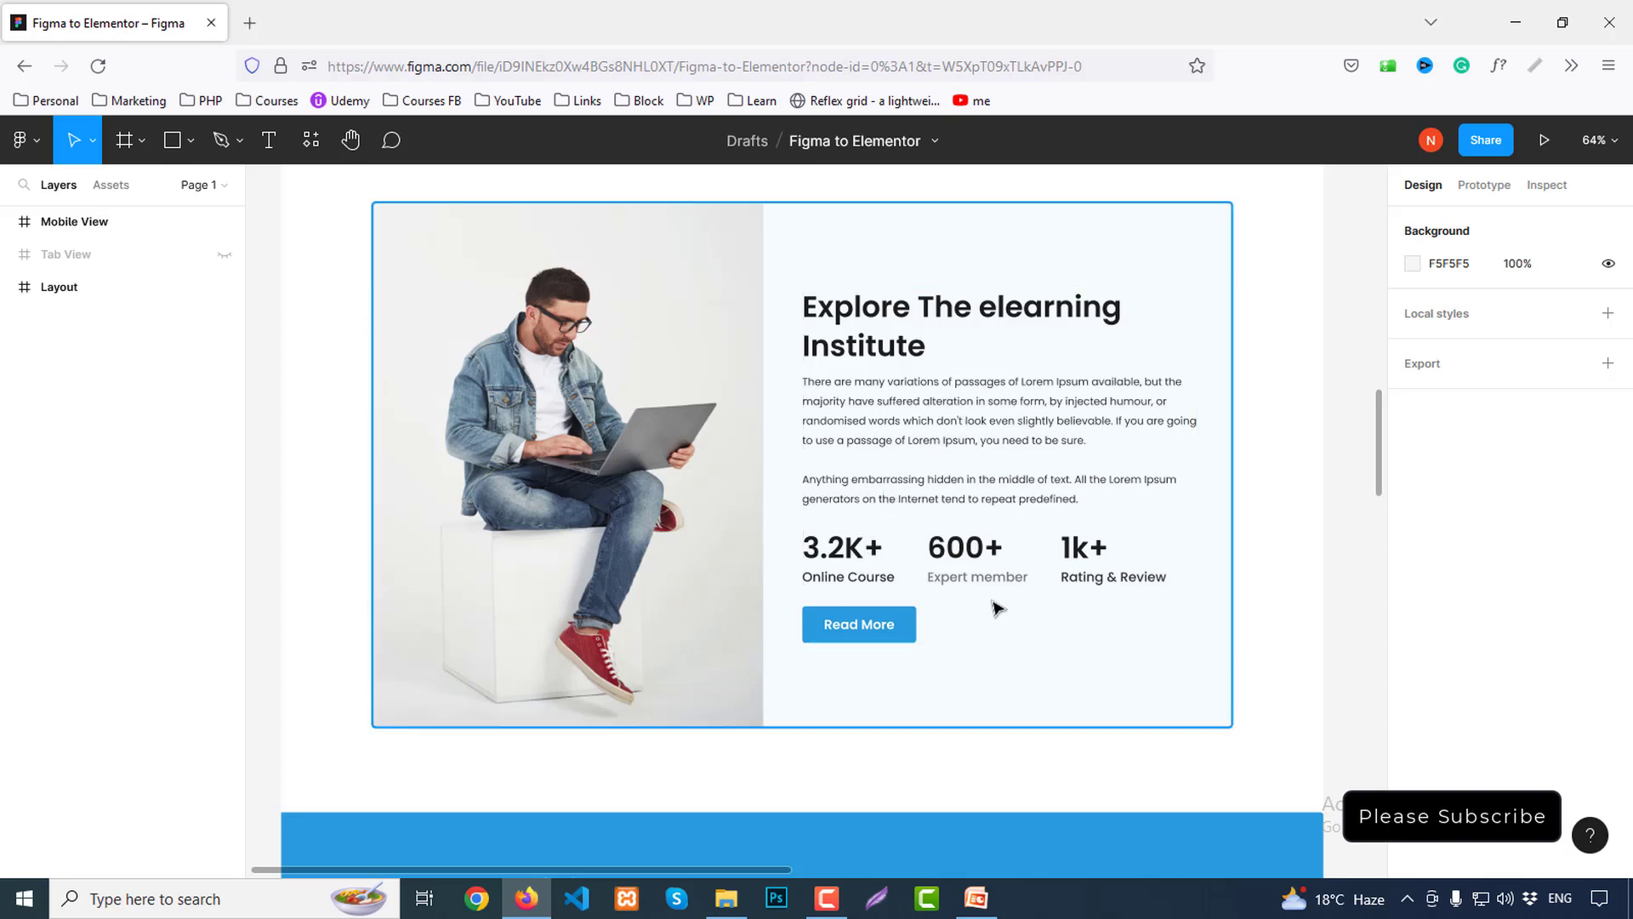
scroll(1265, 610, down, 5)
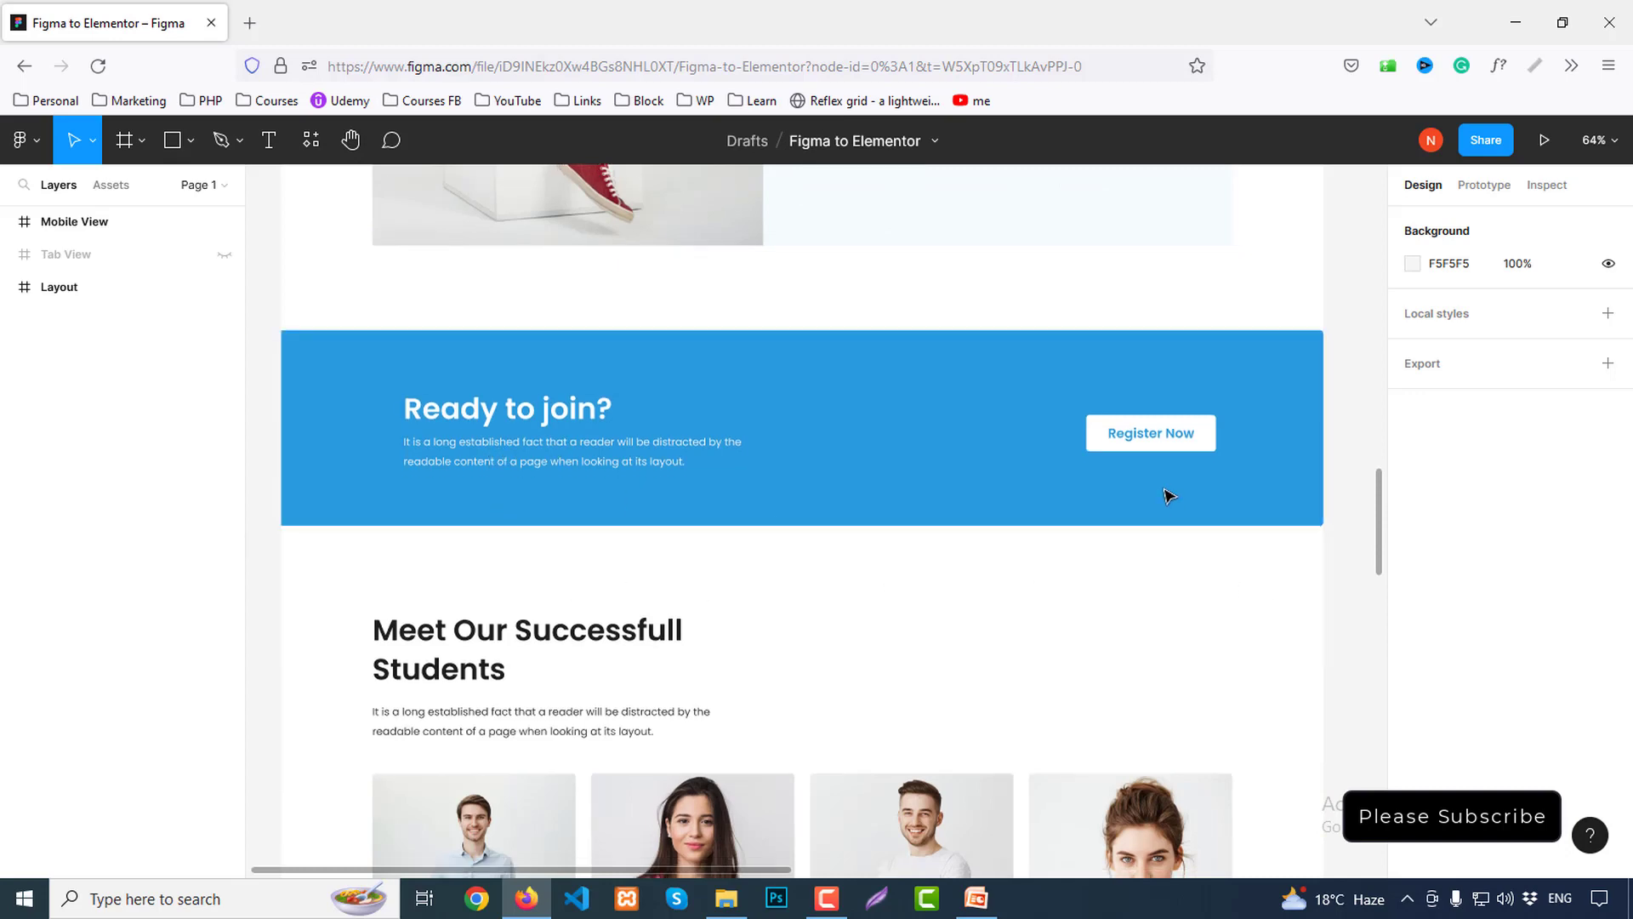
scroll(1168, 496, down, 2)
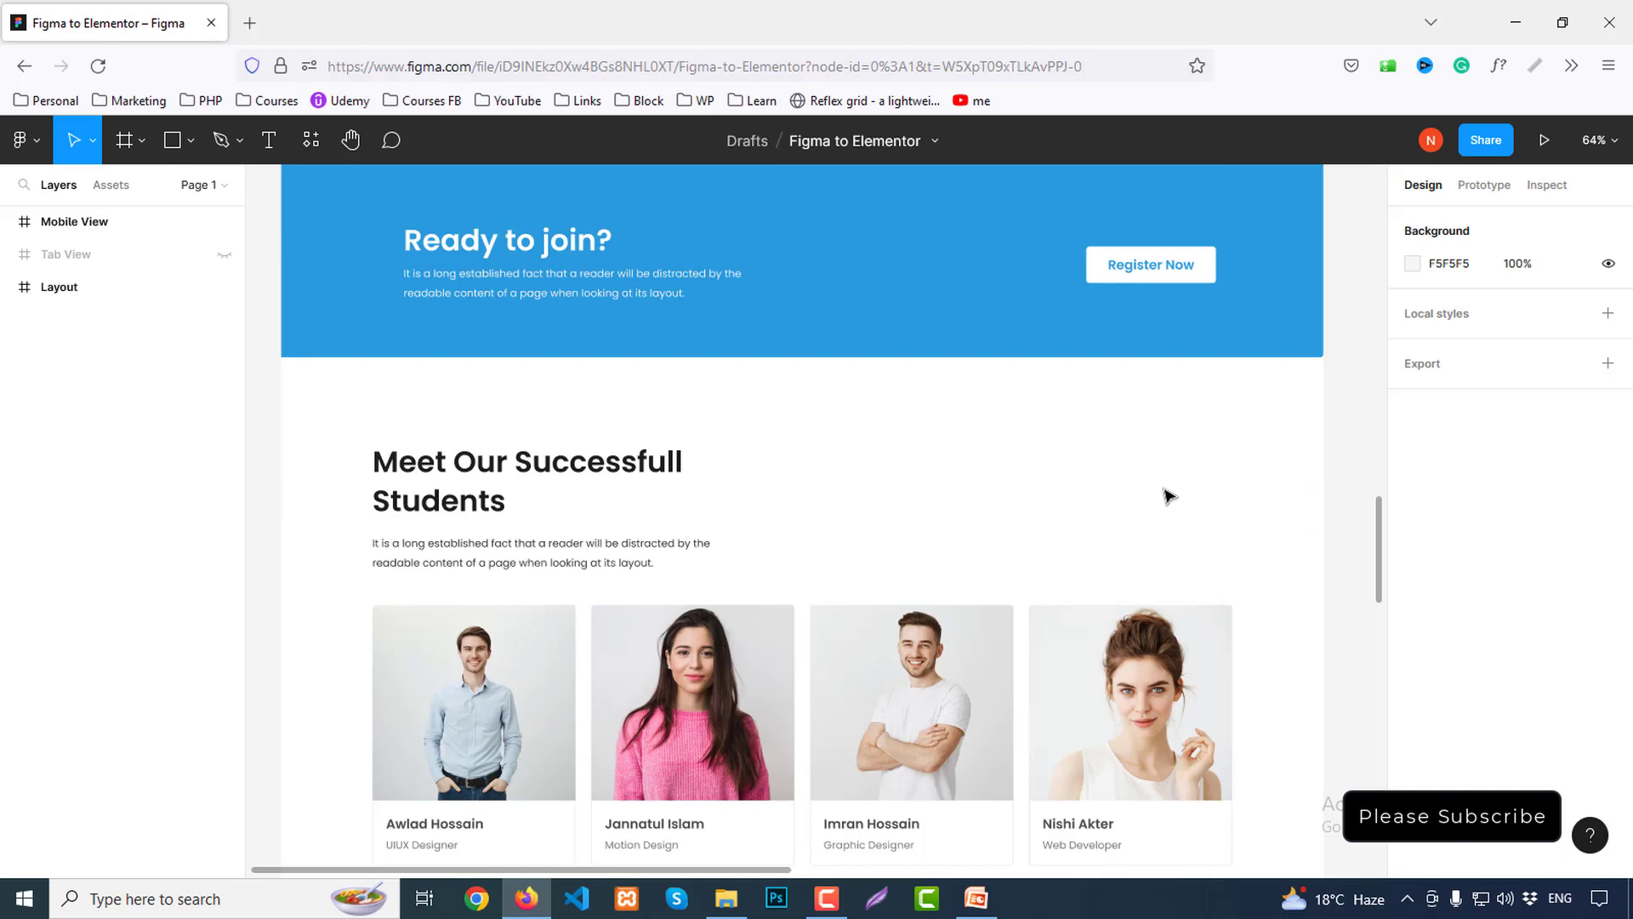
scroll(1169, 496, down, 1)
scroll(1169, 496, down, 1)
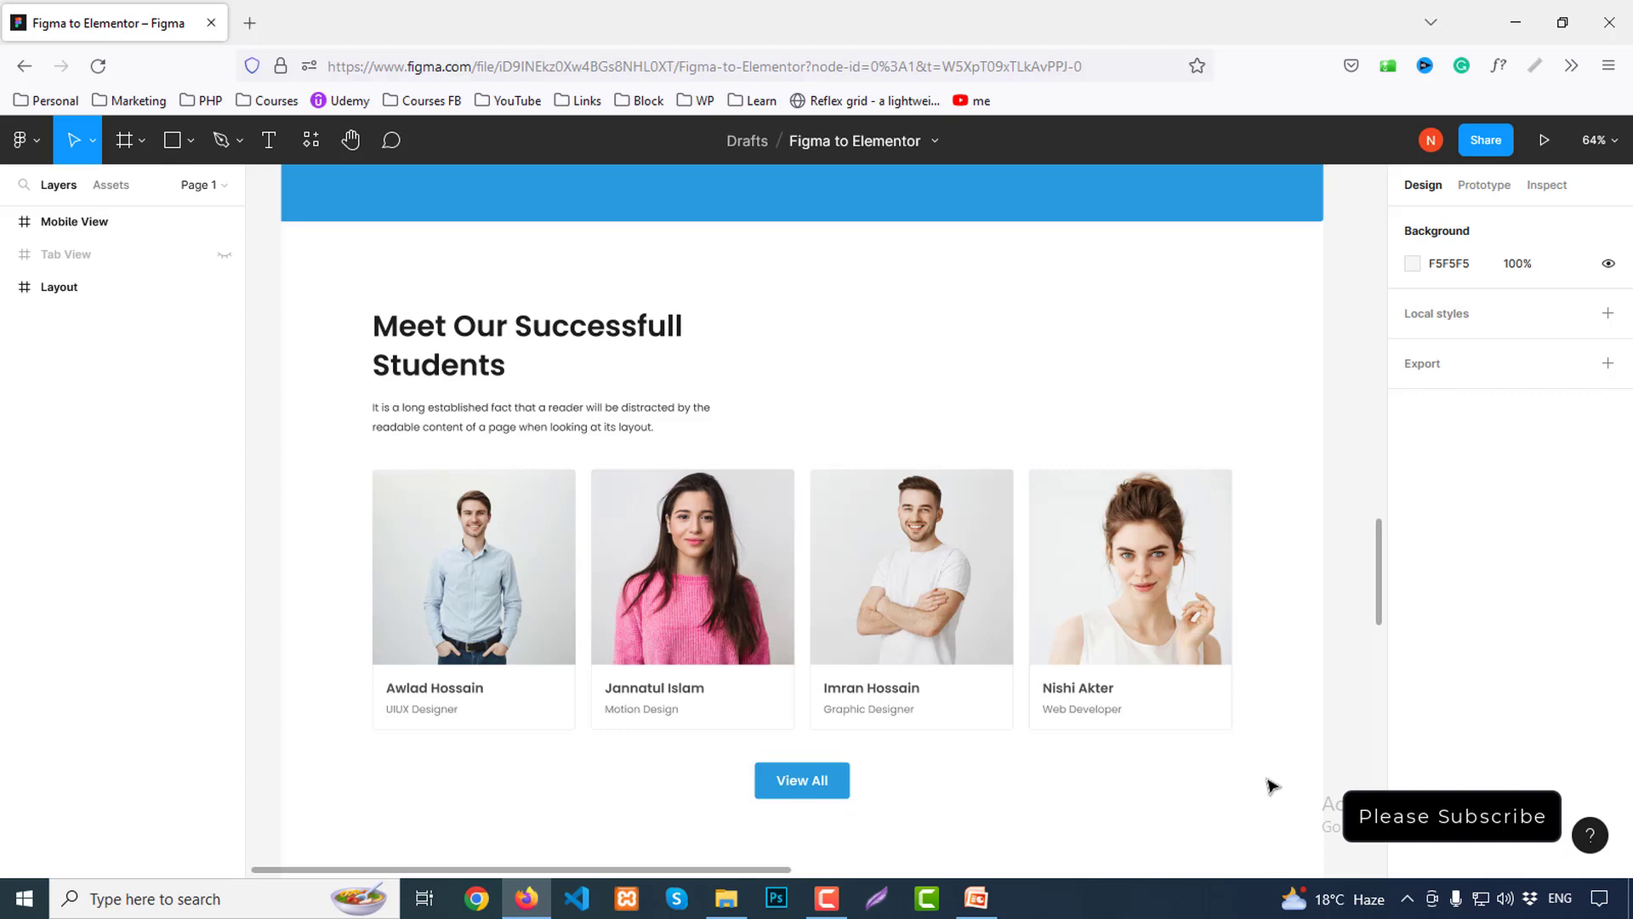
scroll(1285, 771, down, 5)
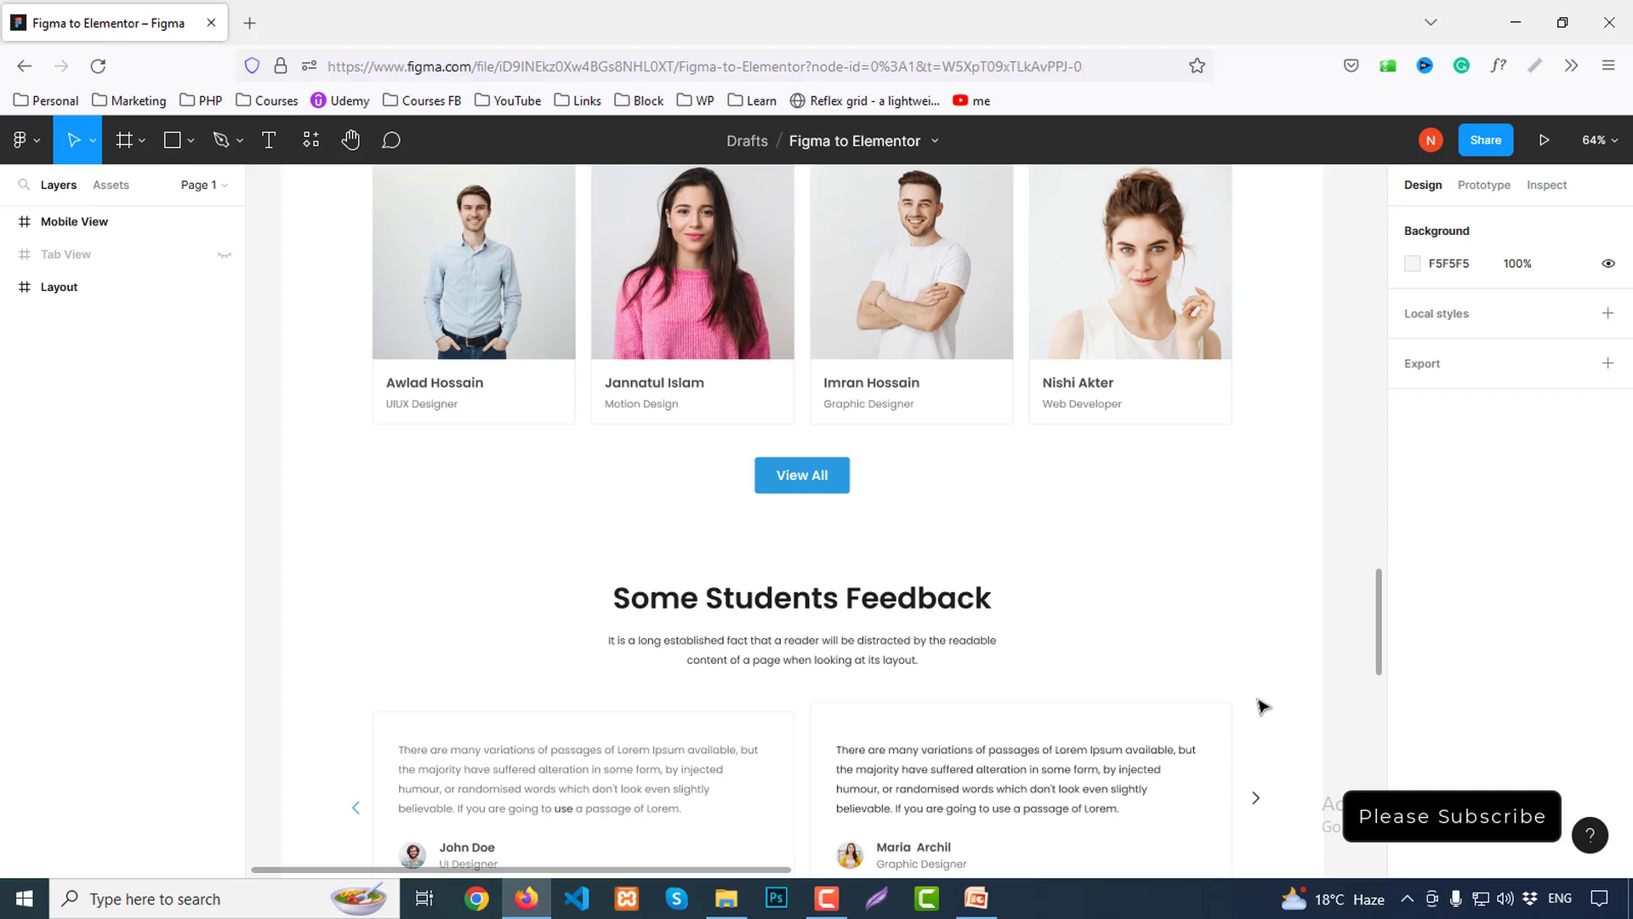
scroll(1263, 706, down, 2)
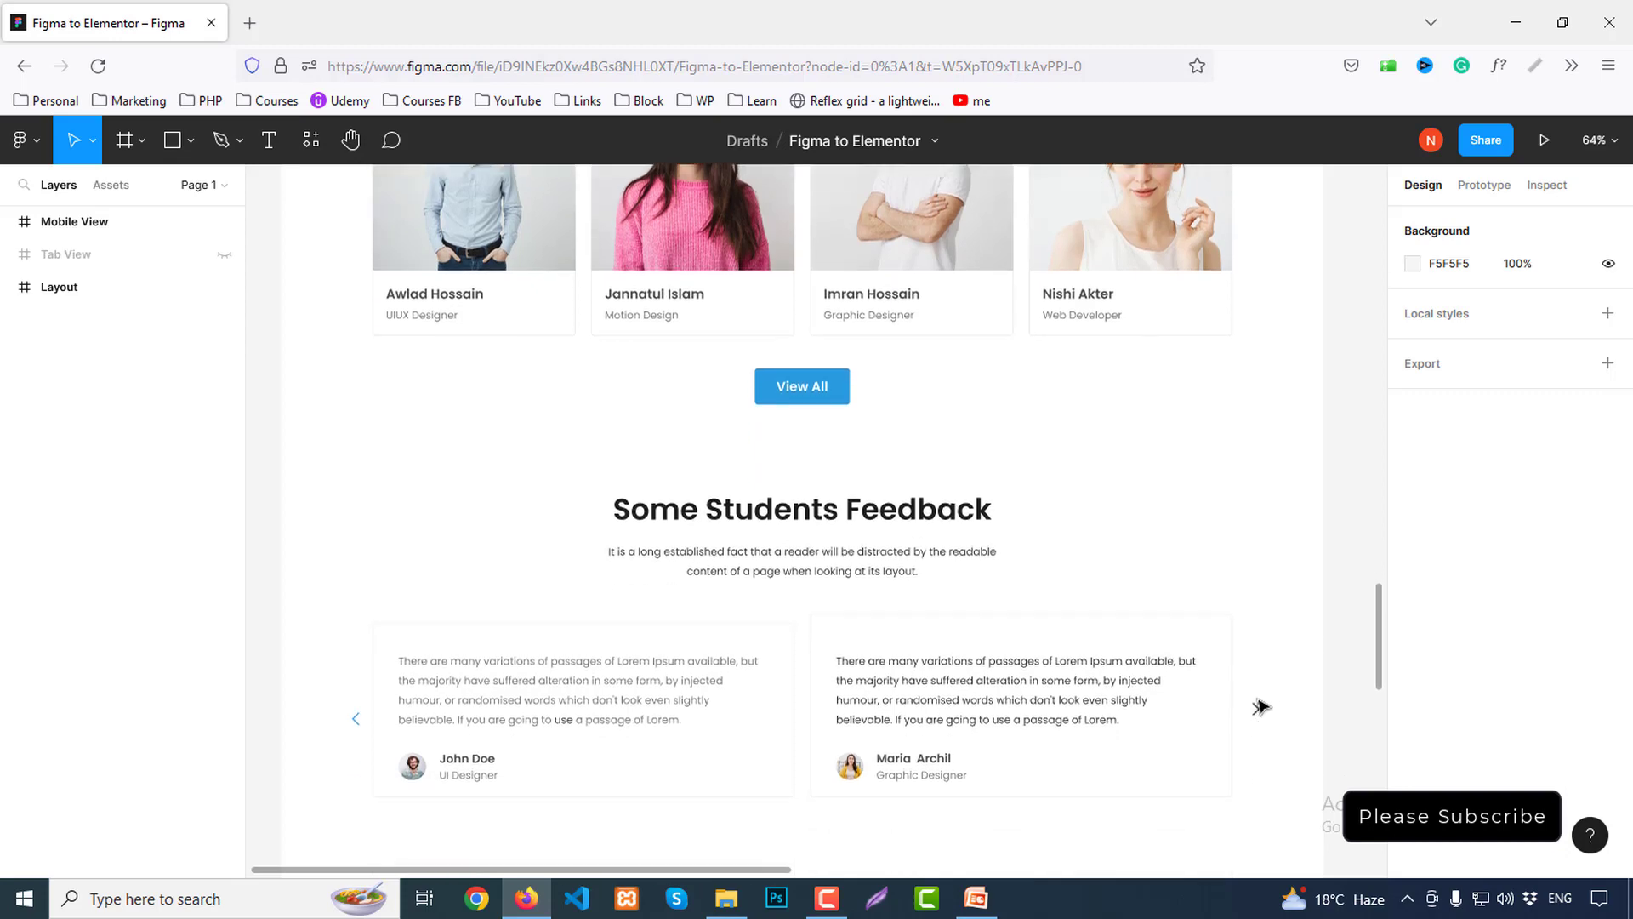
scroll(1260, 706, down, 2)
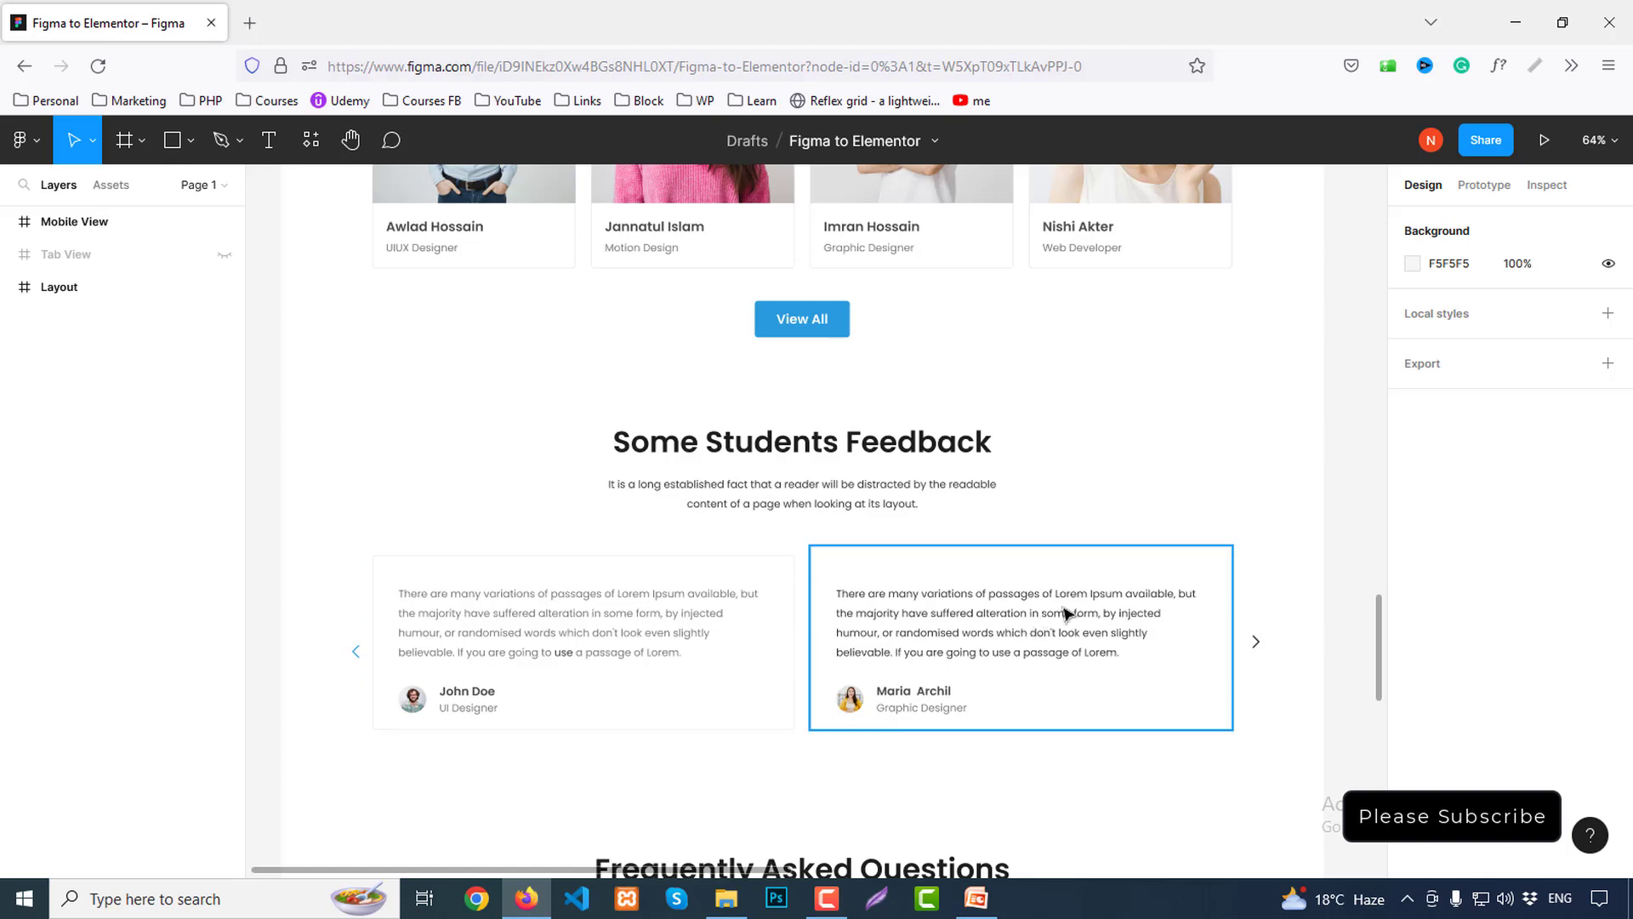
scroll(1074, 584, down, 15)
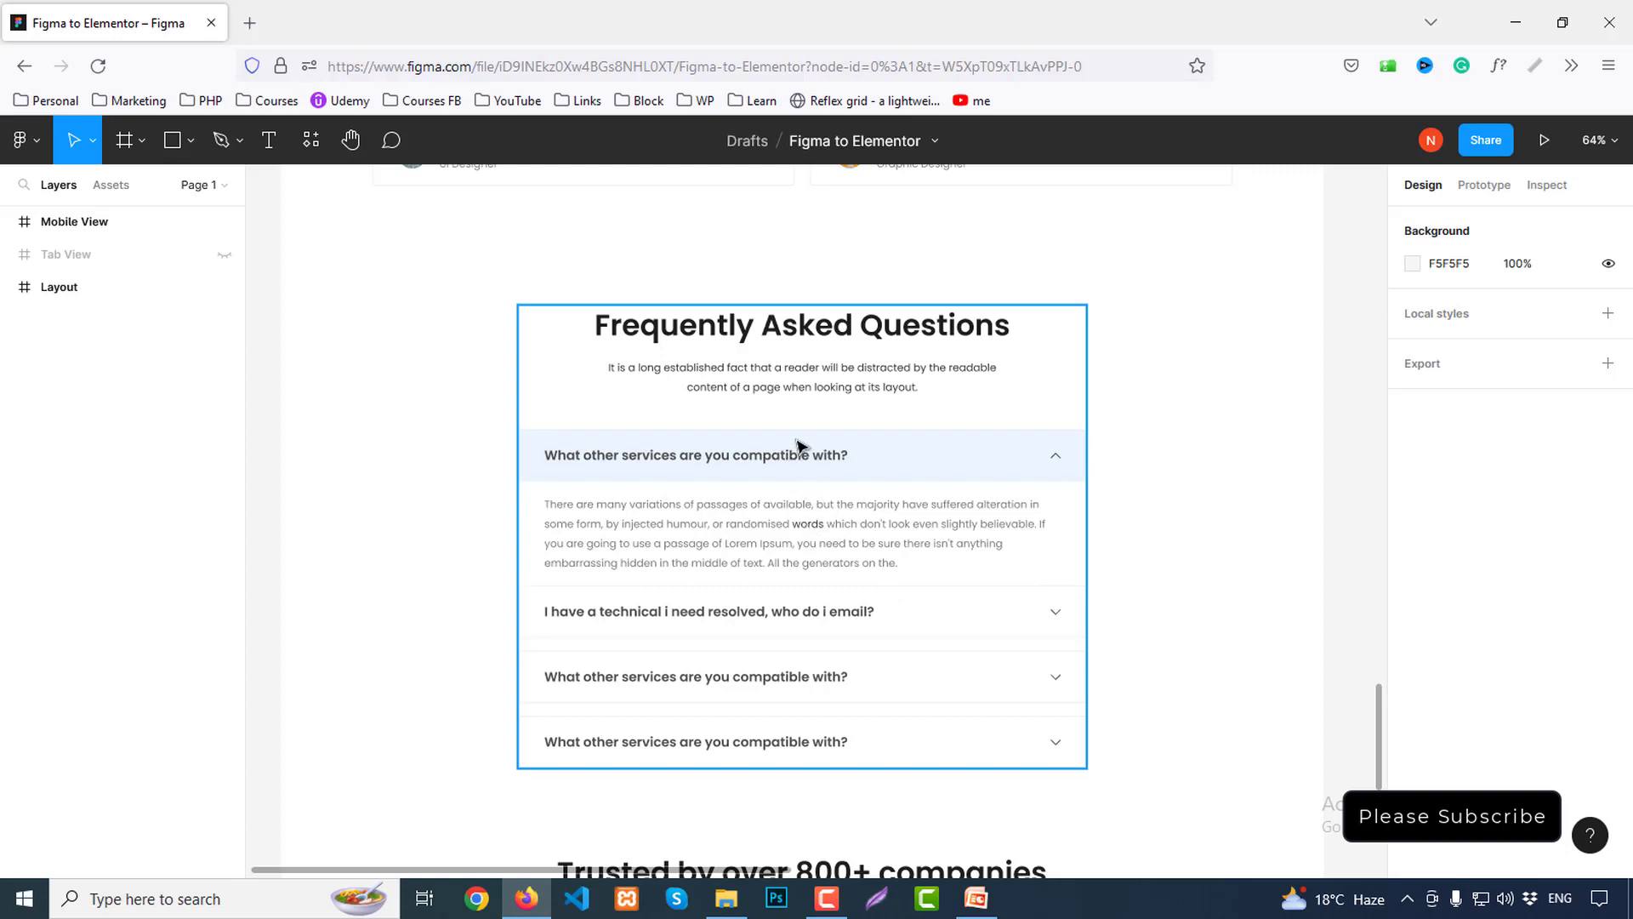
scroll(998, 507, down, 2)
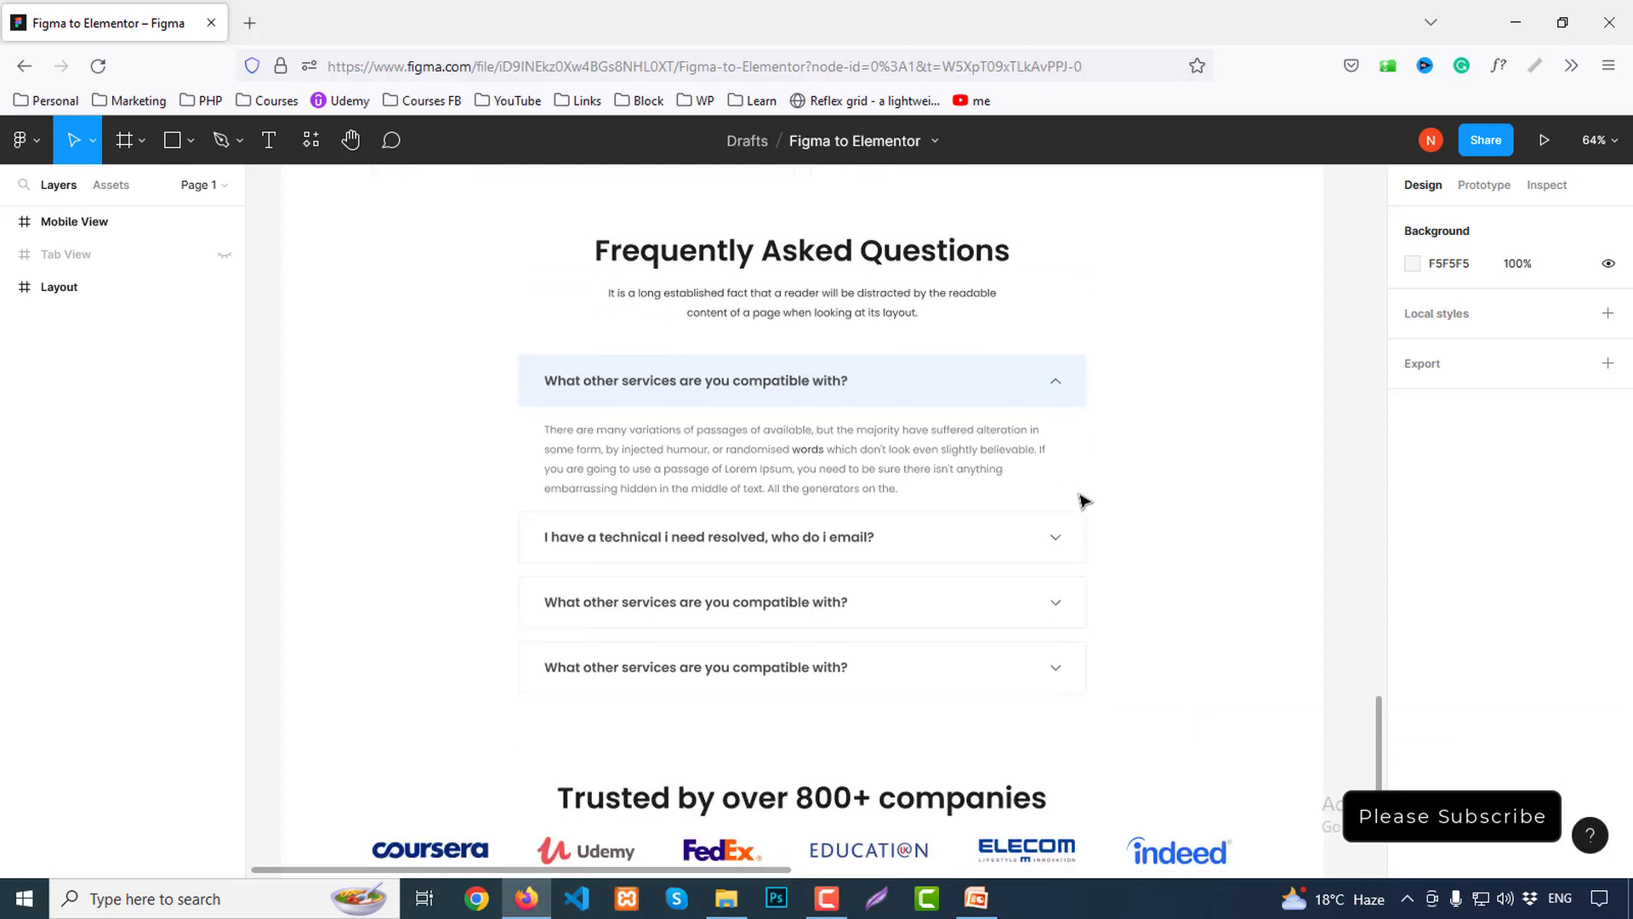
scroll(1082, 500, down, 2)
scroll(1083, 501, down, 4)
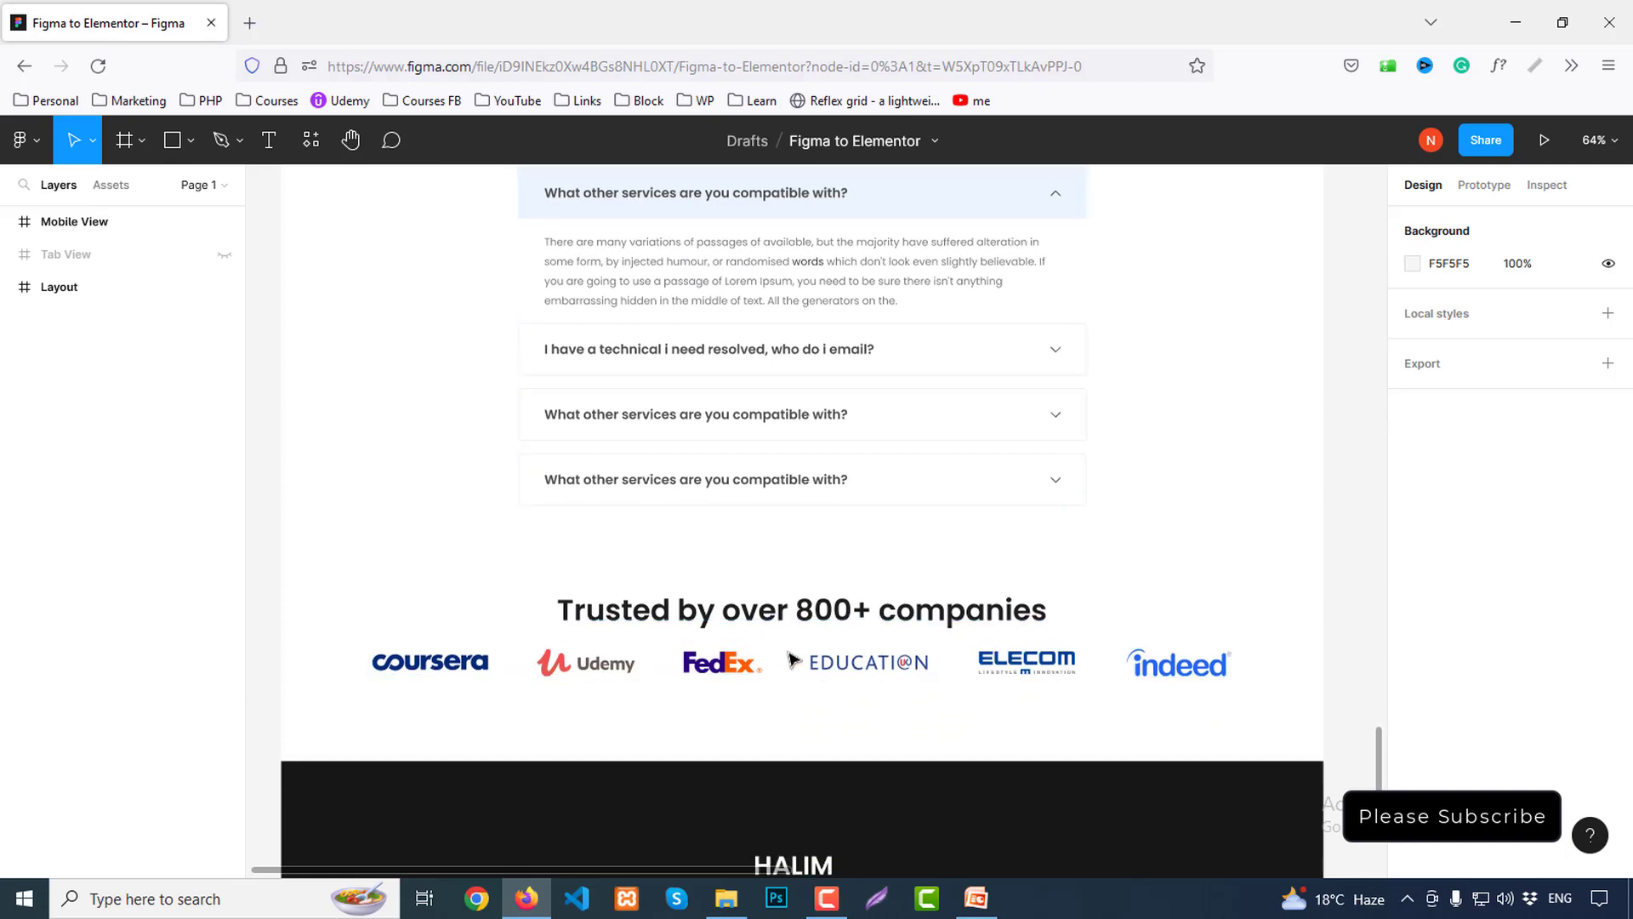
scroll(1056, 562, down, 4)
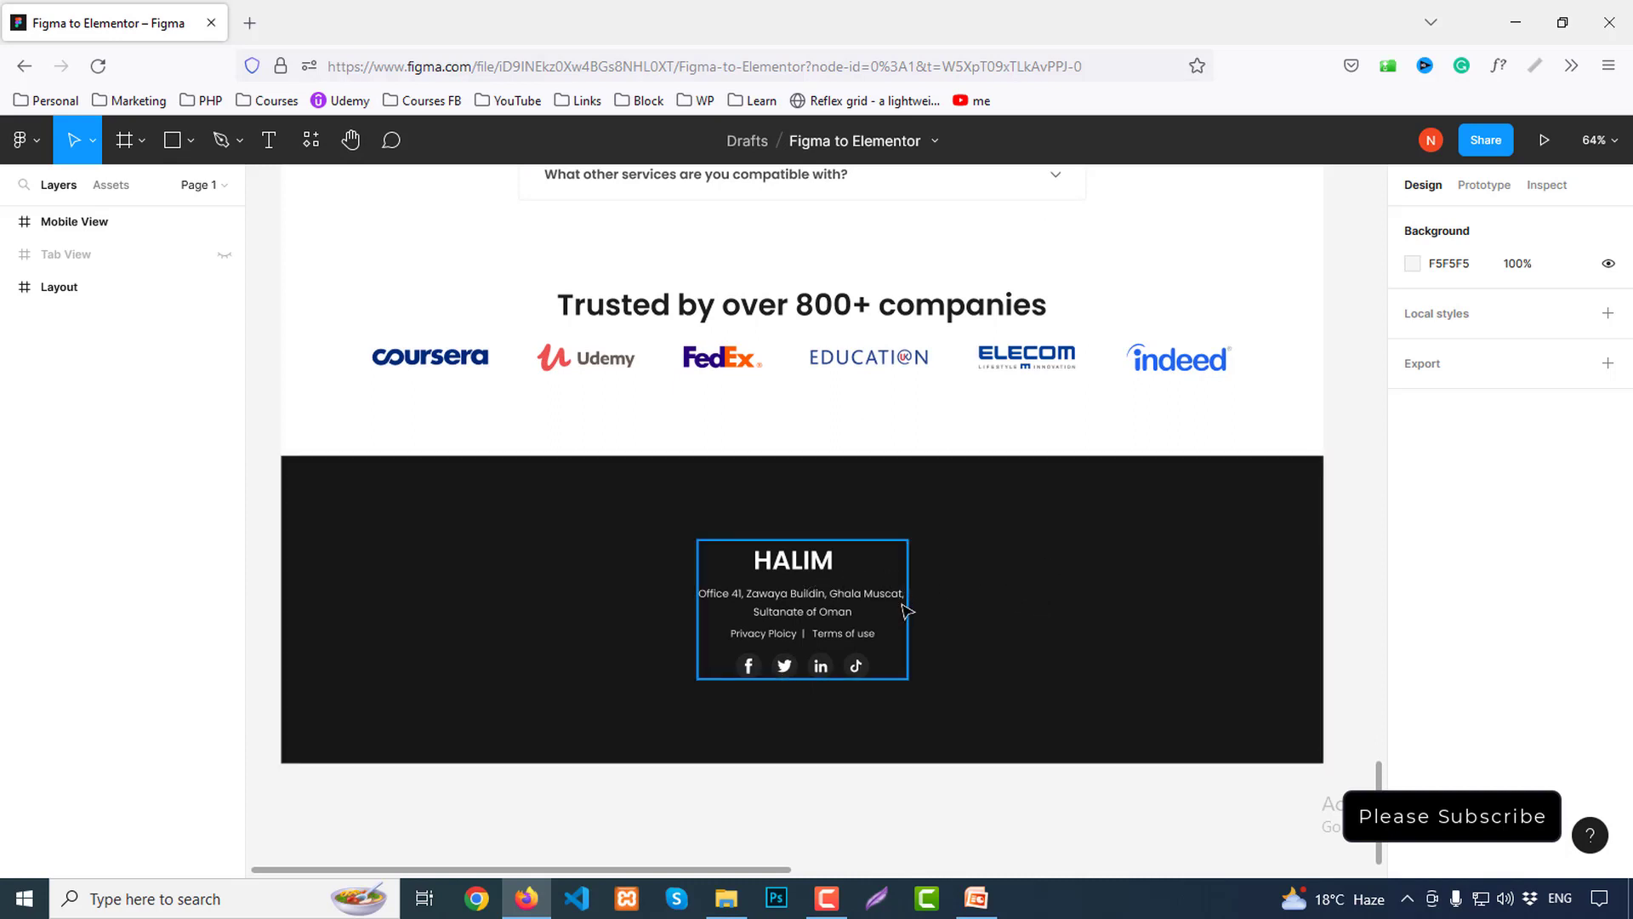
scroll(1076, 668, up, 20)
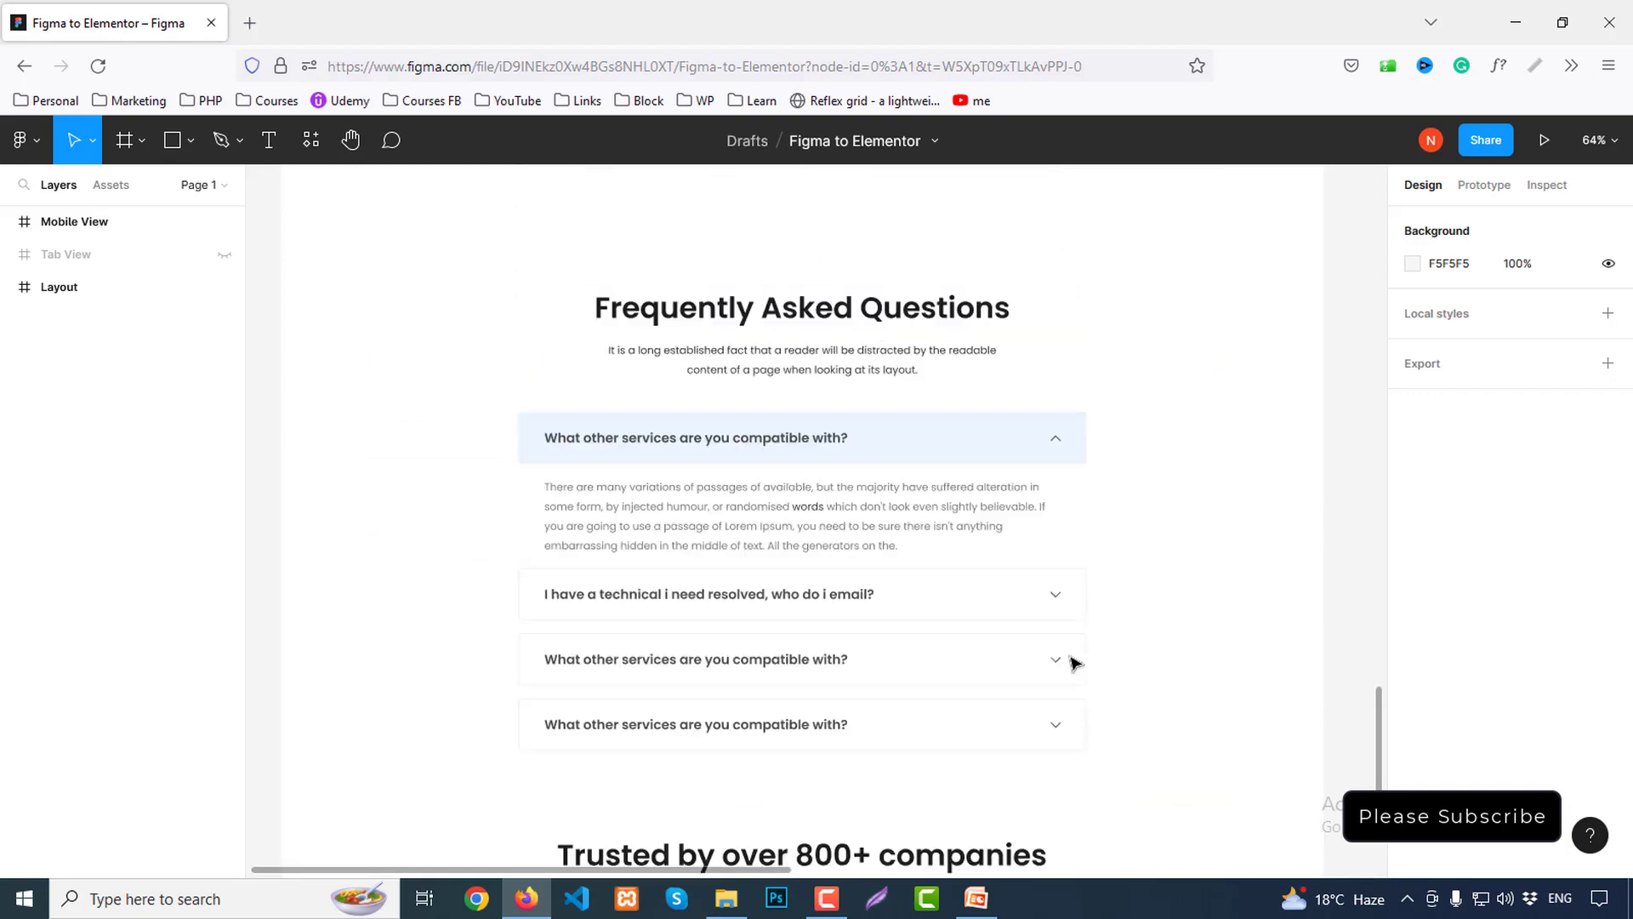
scroll(1076, 663, up, 20)
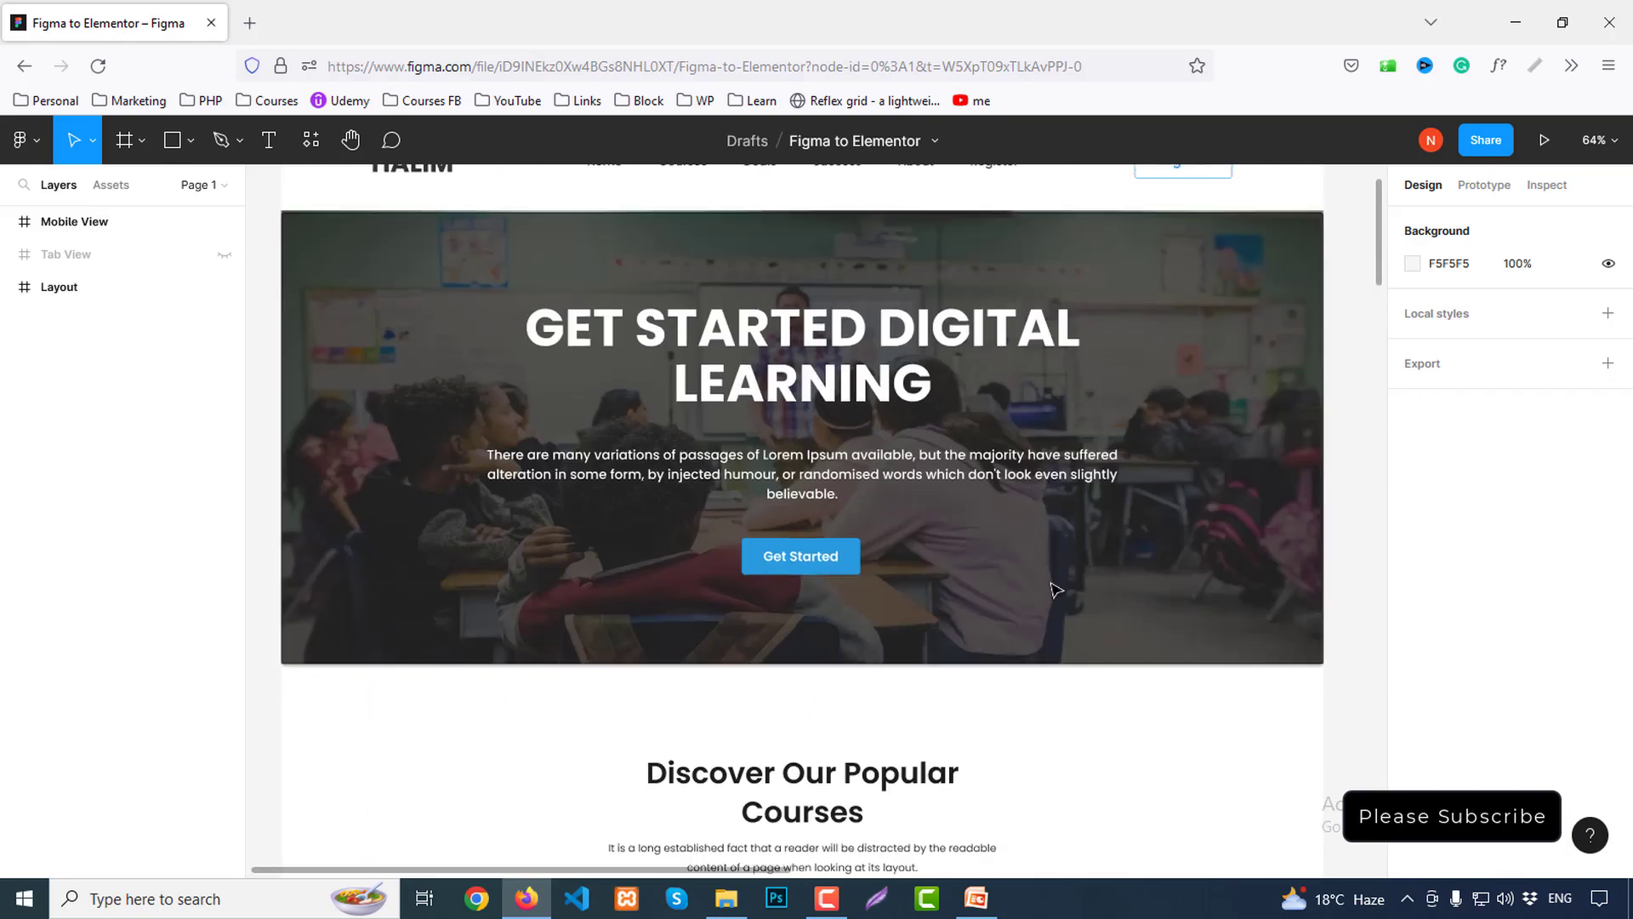
scroll(1062, 570, up, 3)
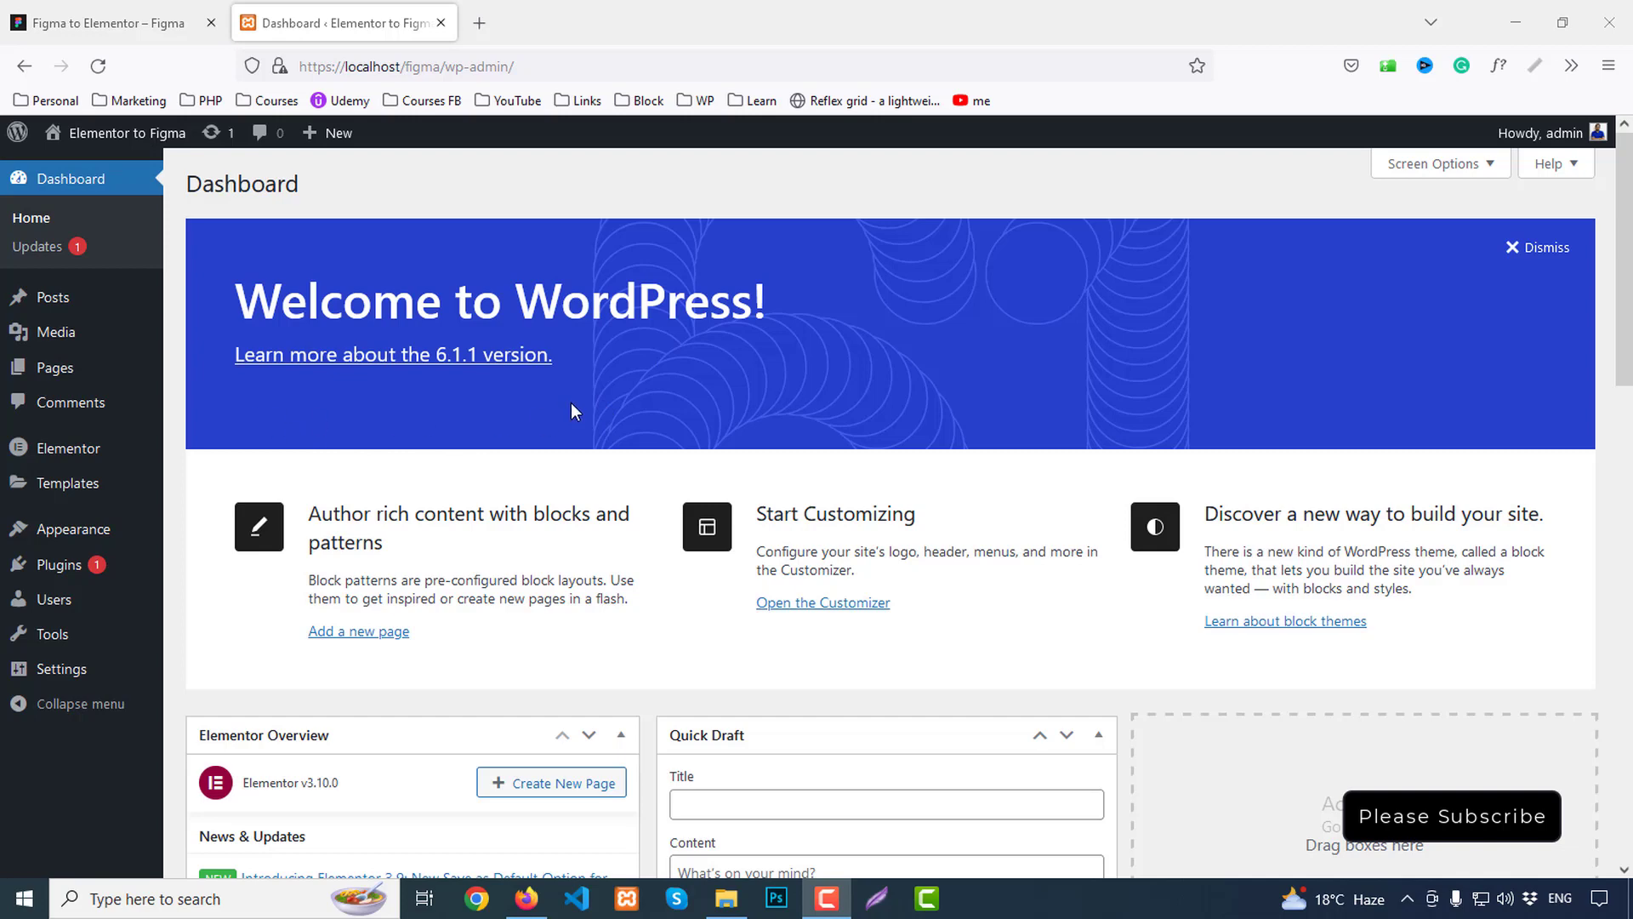
mouse_move(88, 445)
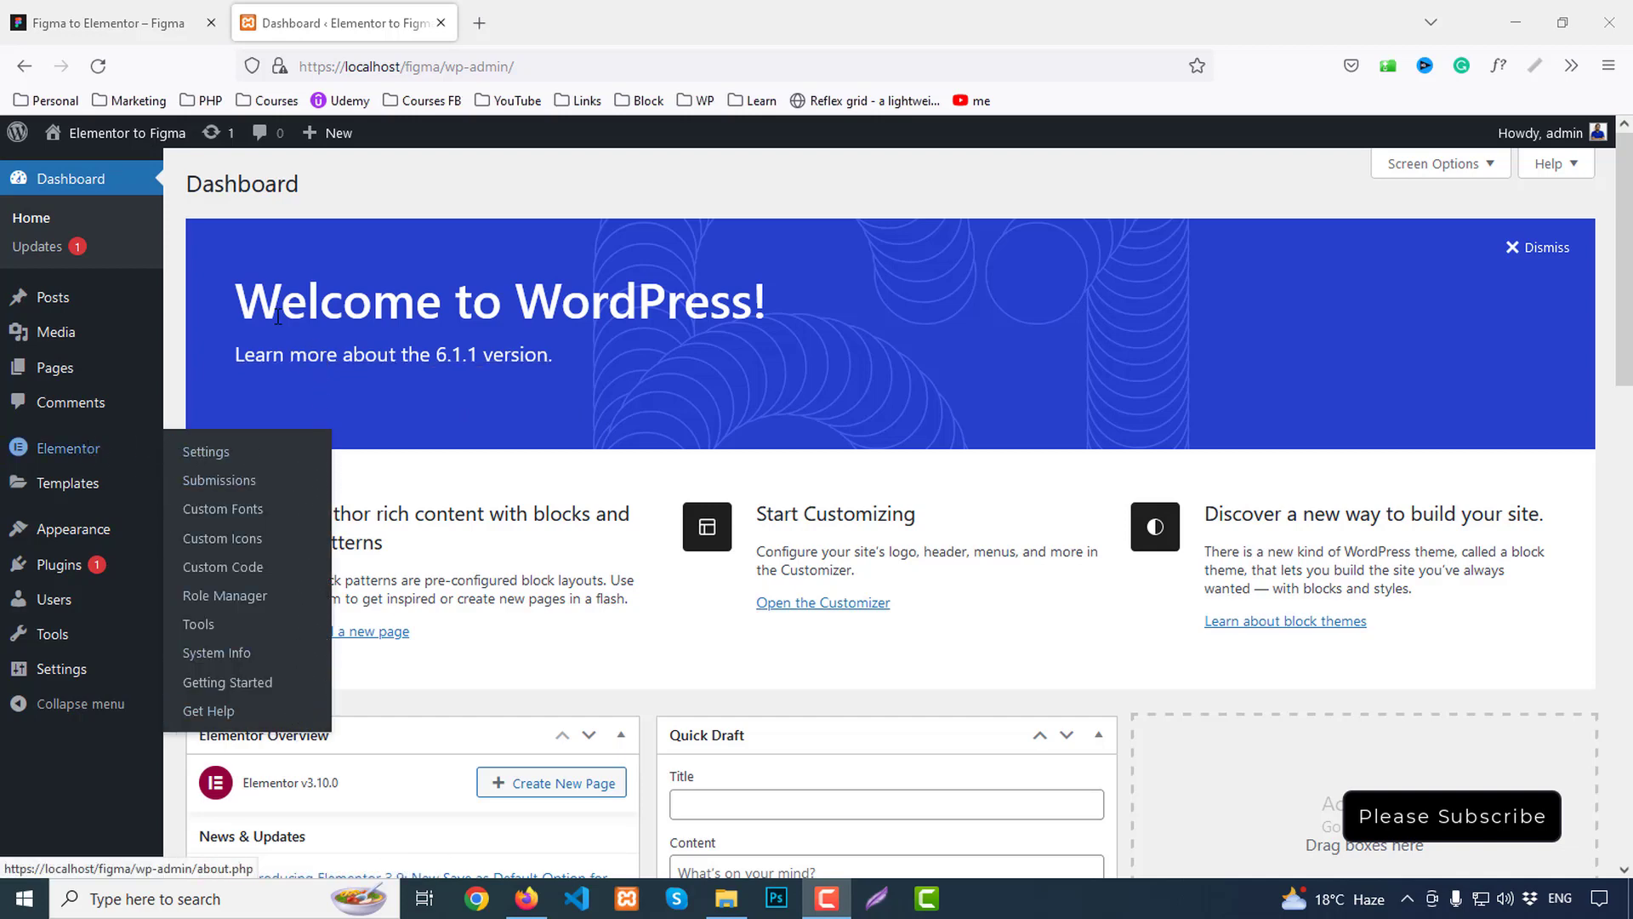
mouse_move(146, 541)
click(194, 531)
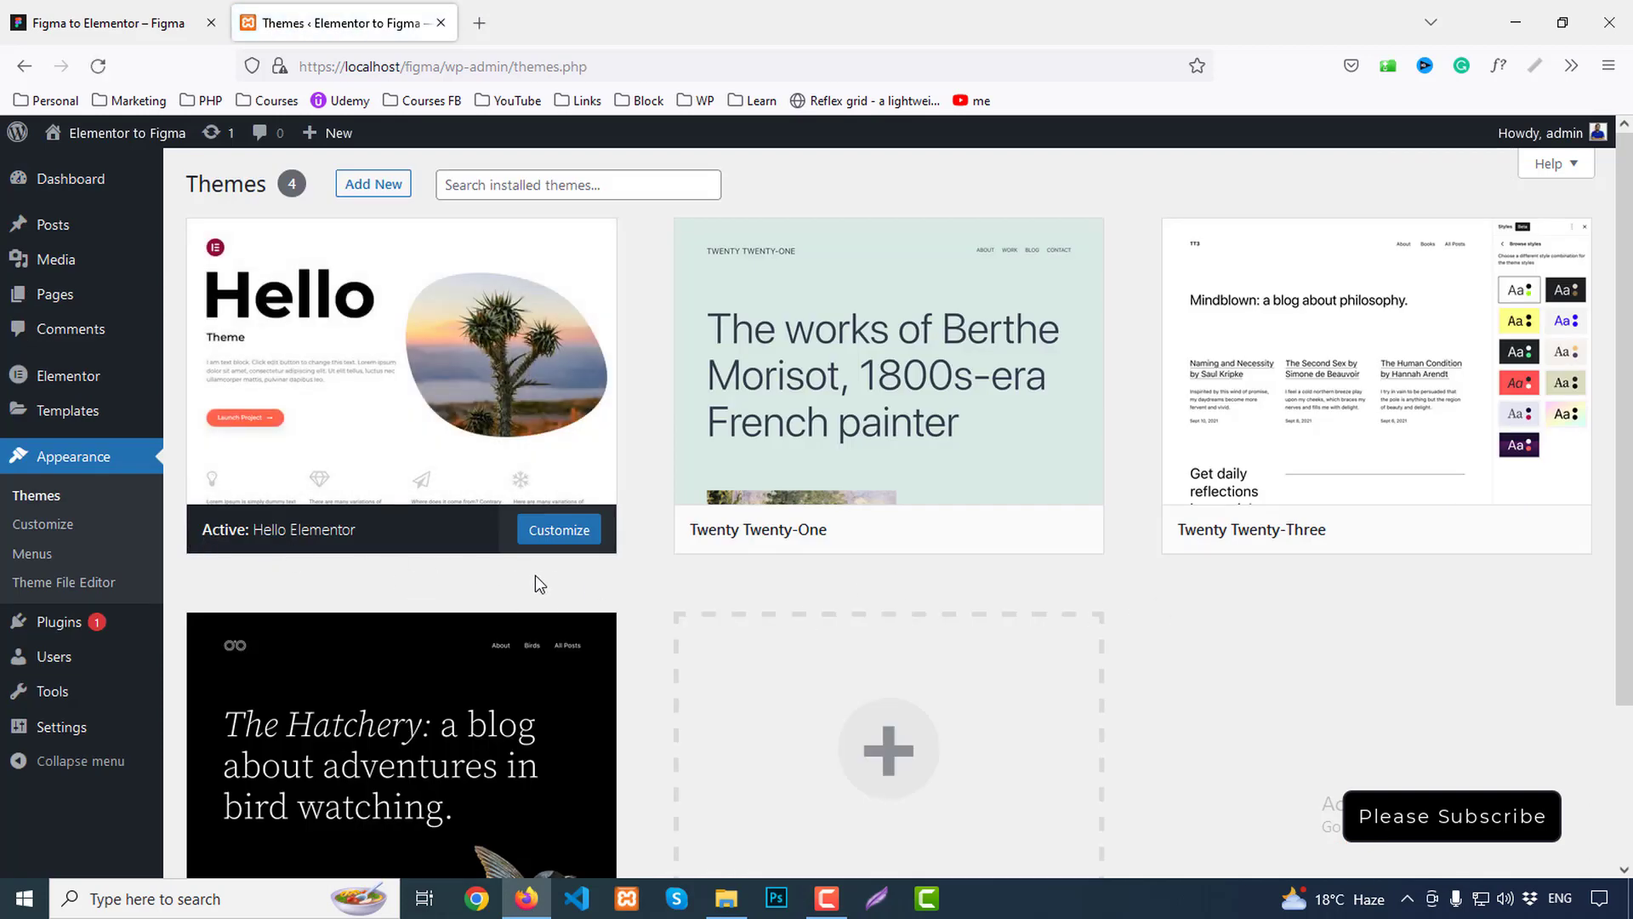
Create and publish a new page titled 'Home' in a separate tab
mouse_move(65, 299)
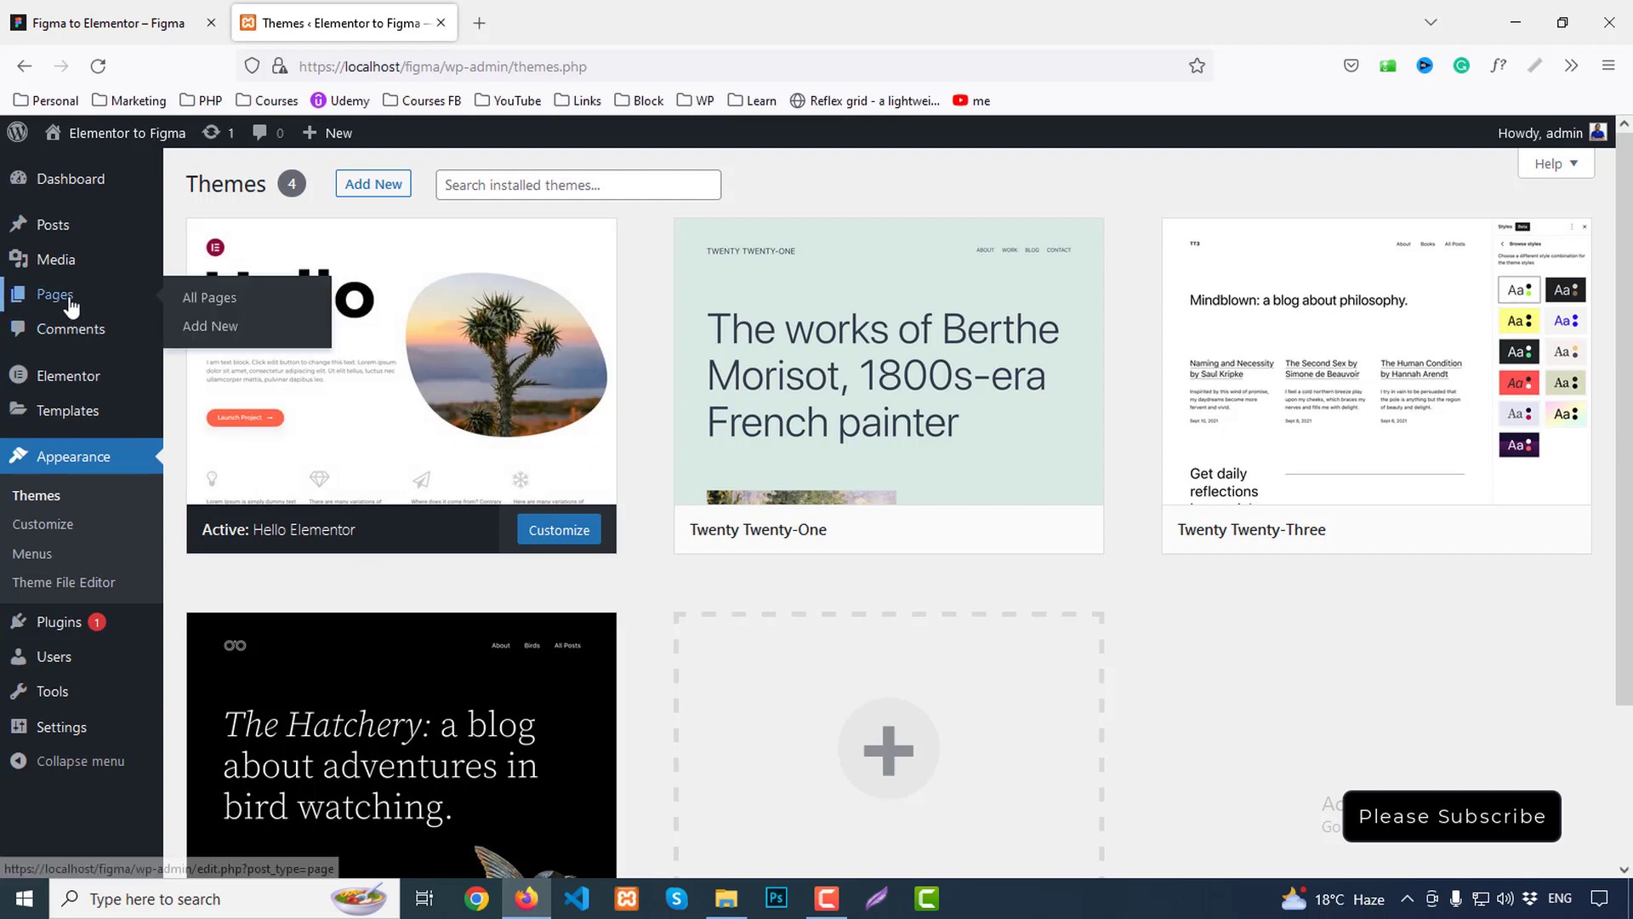
middle_click(206, 333)
click(579, 23)
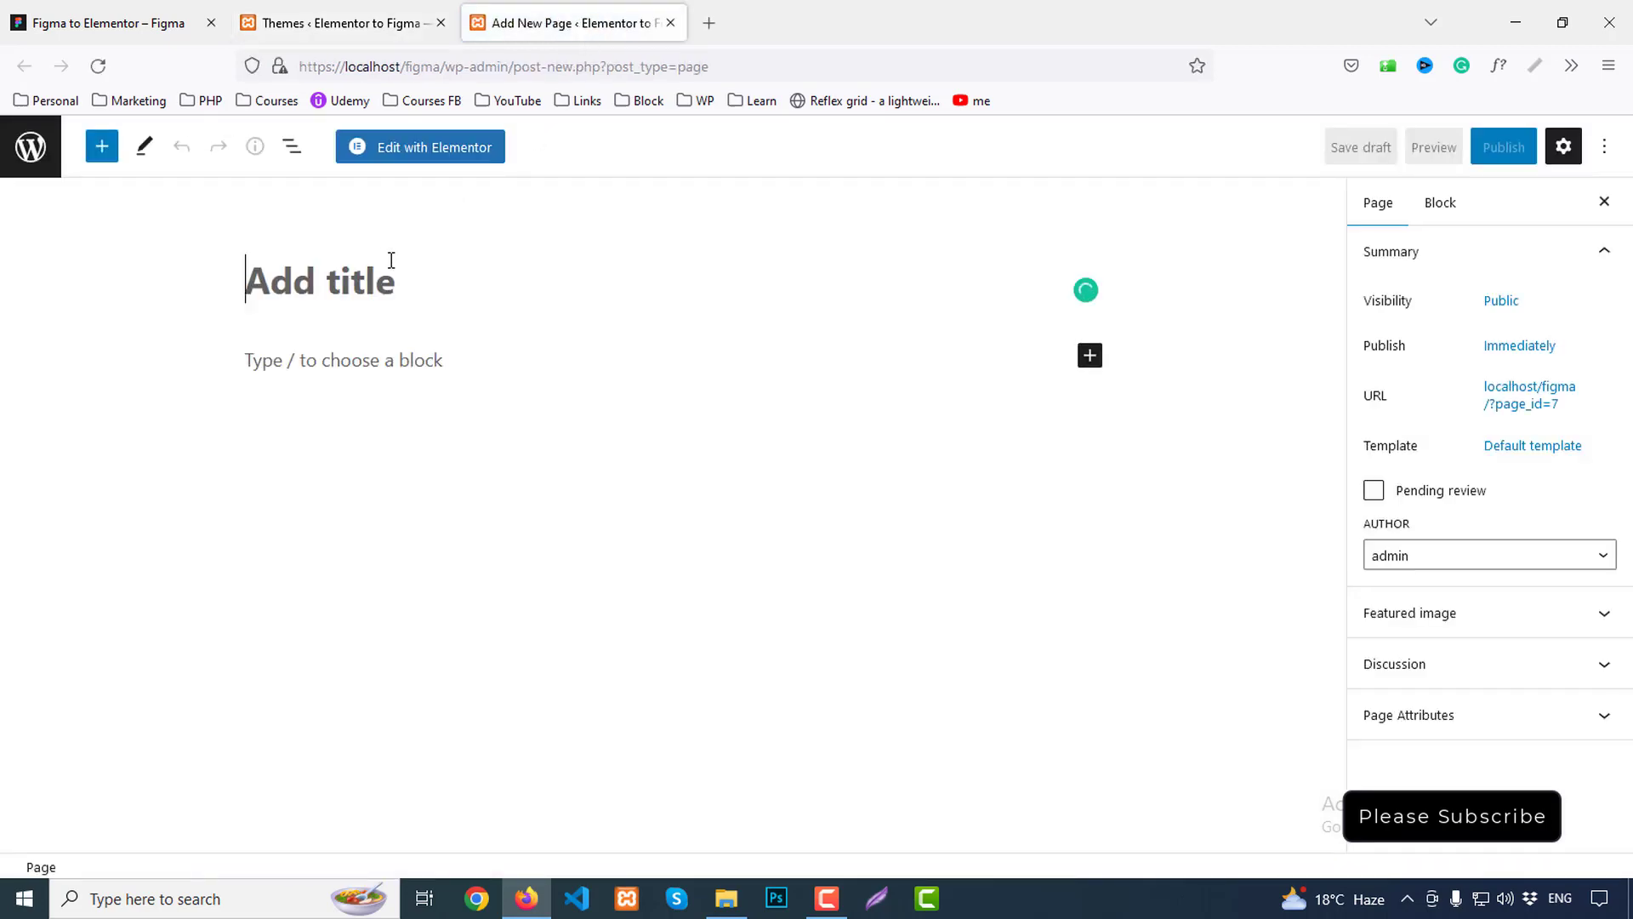
text(Home)
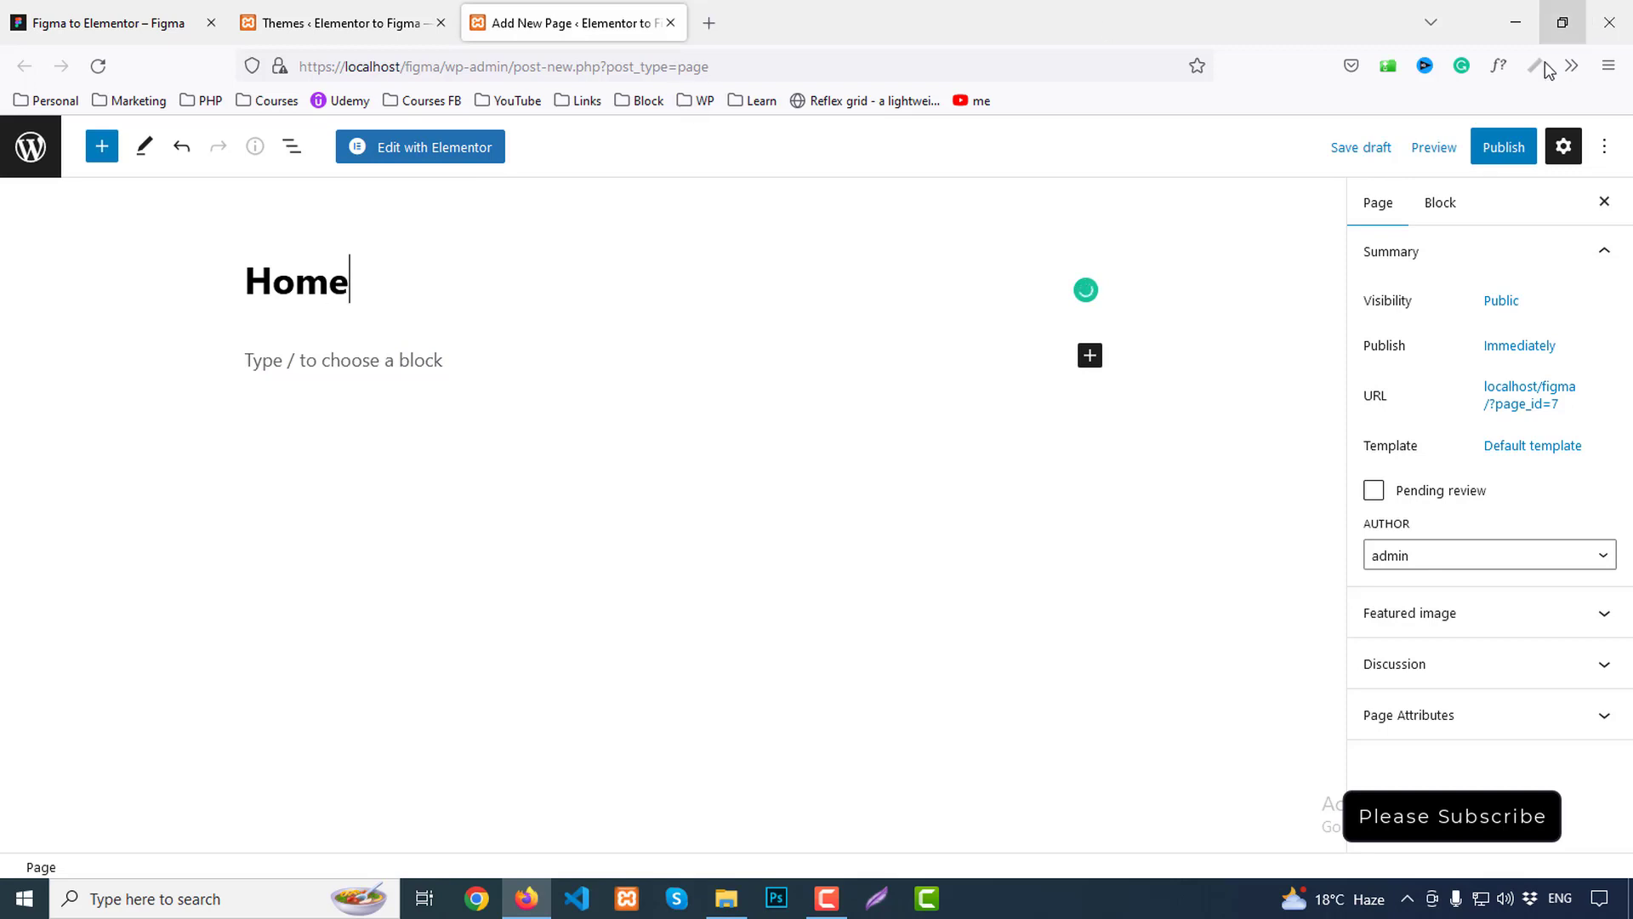
click(1510, 151)
click(1453, 156)
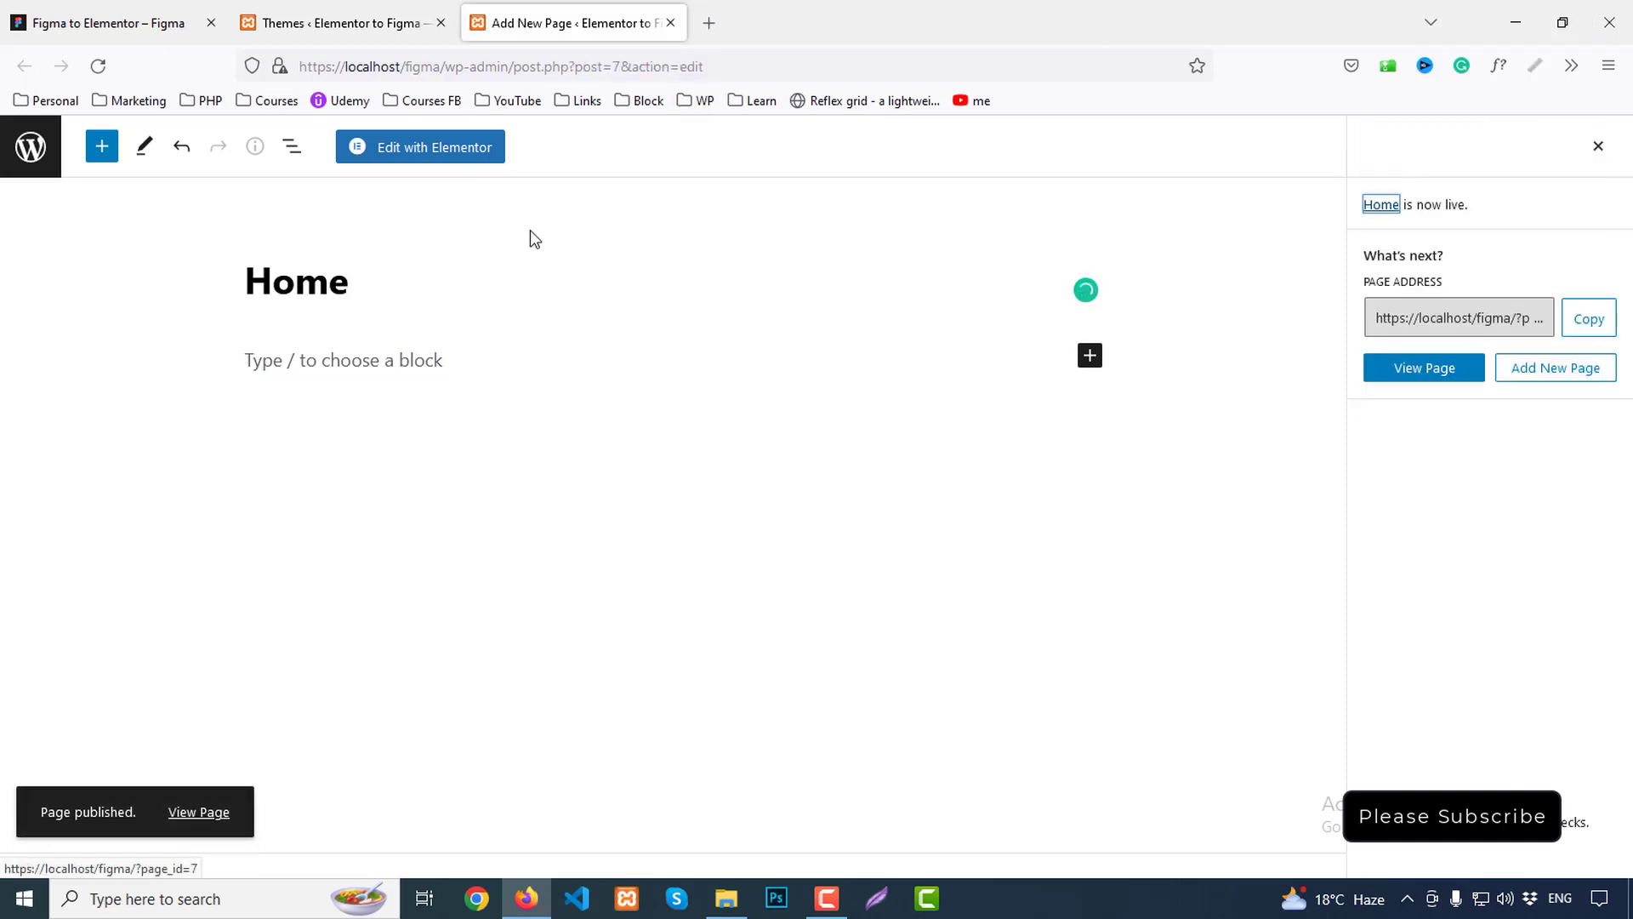
Back in the Themes tab, go to Settings > General
click(378, 26)
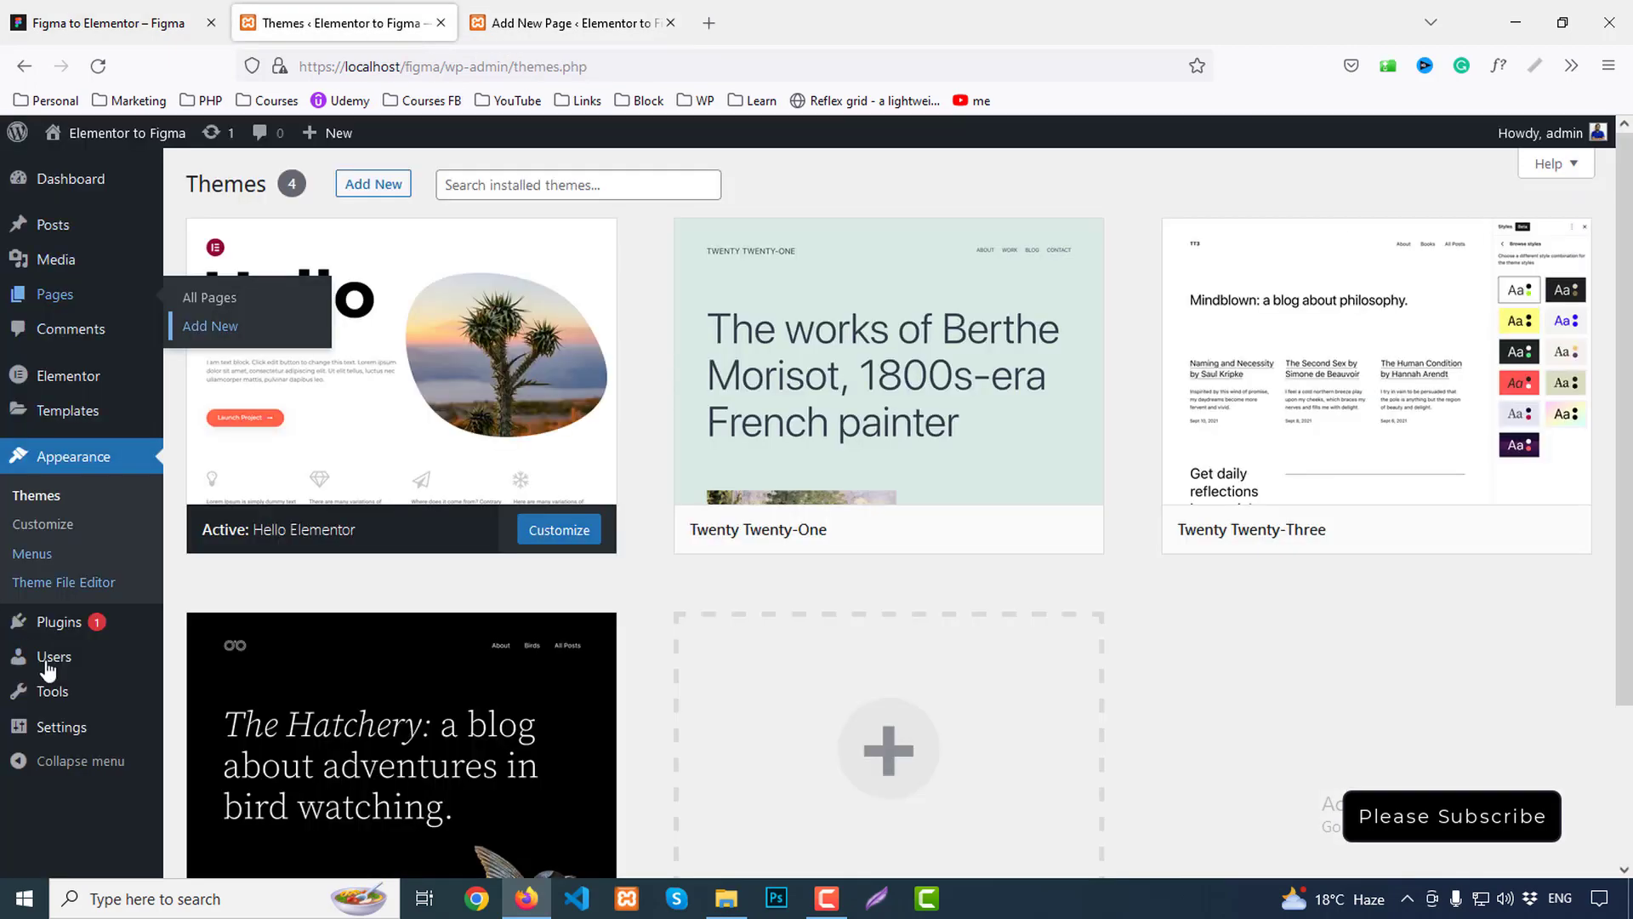
mouse_move(59, 726)
click(204, 644)
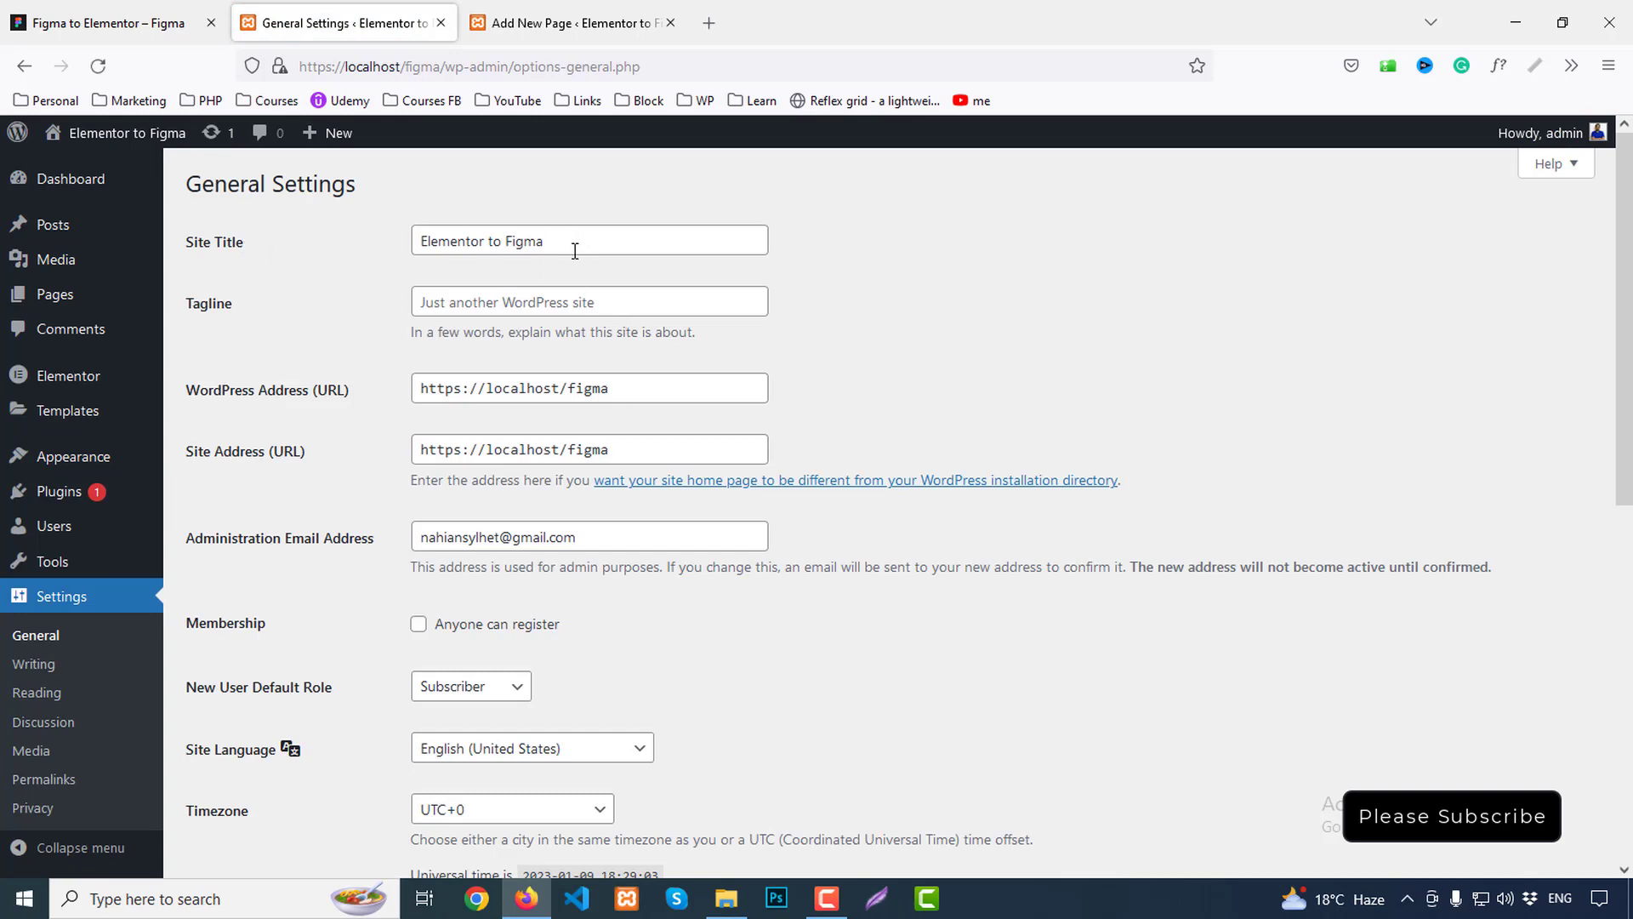
Enter 'Your Next Education Destination' as the site tagline and save the changes
click(496, 297)
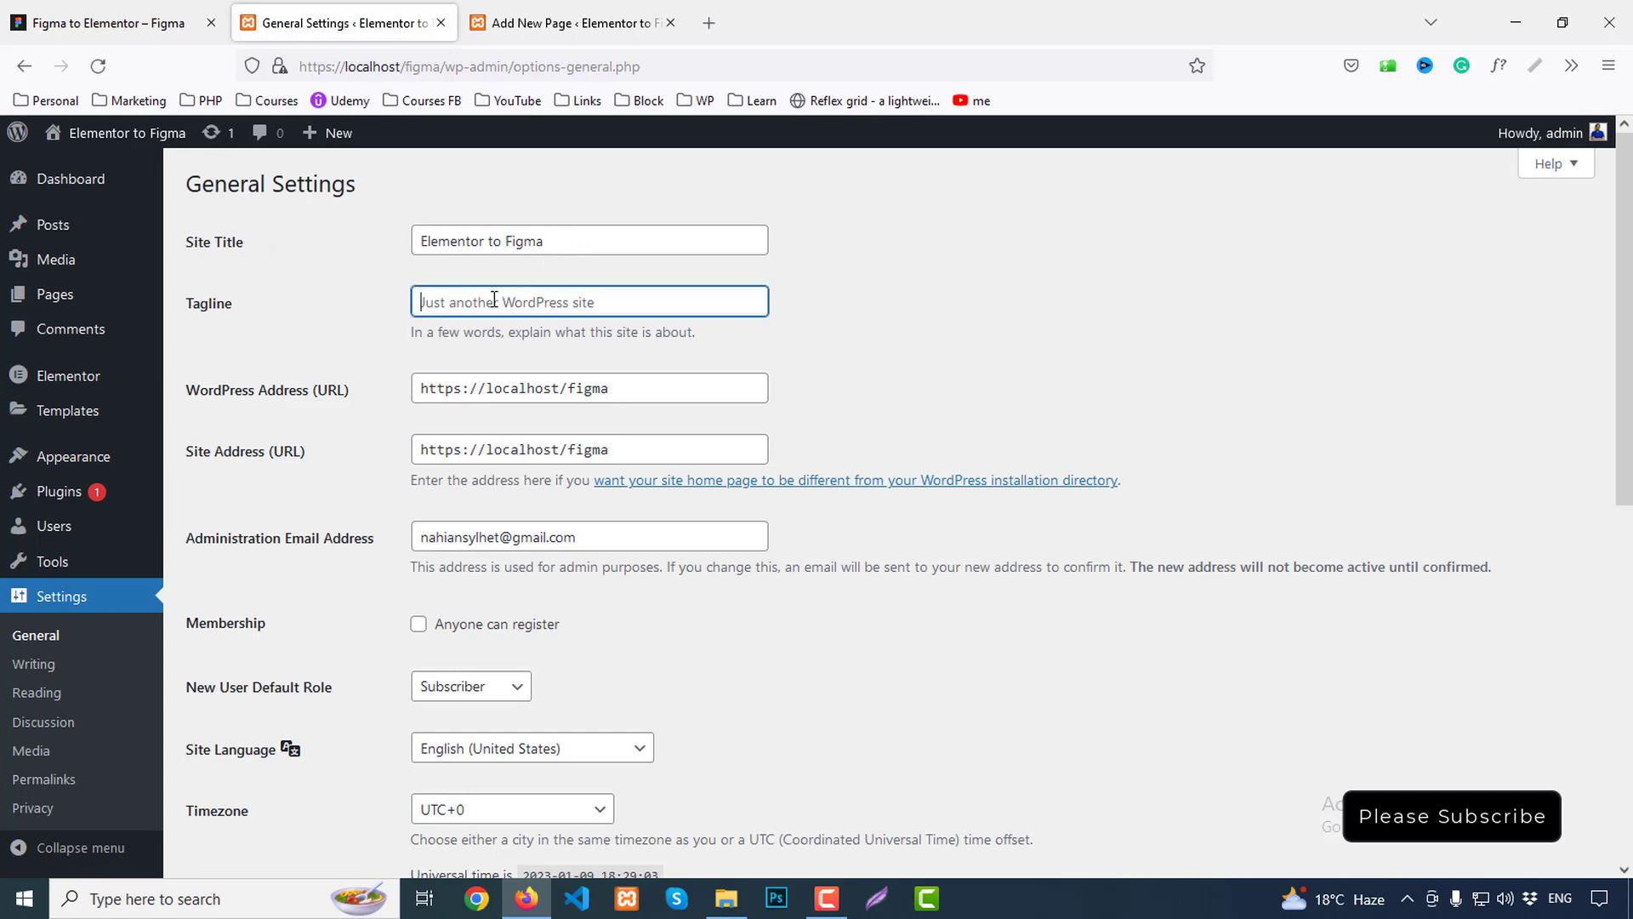
text(Your)
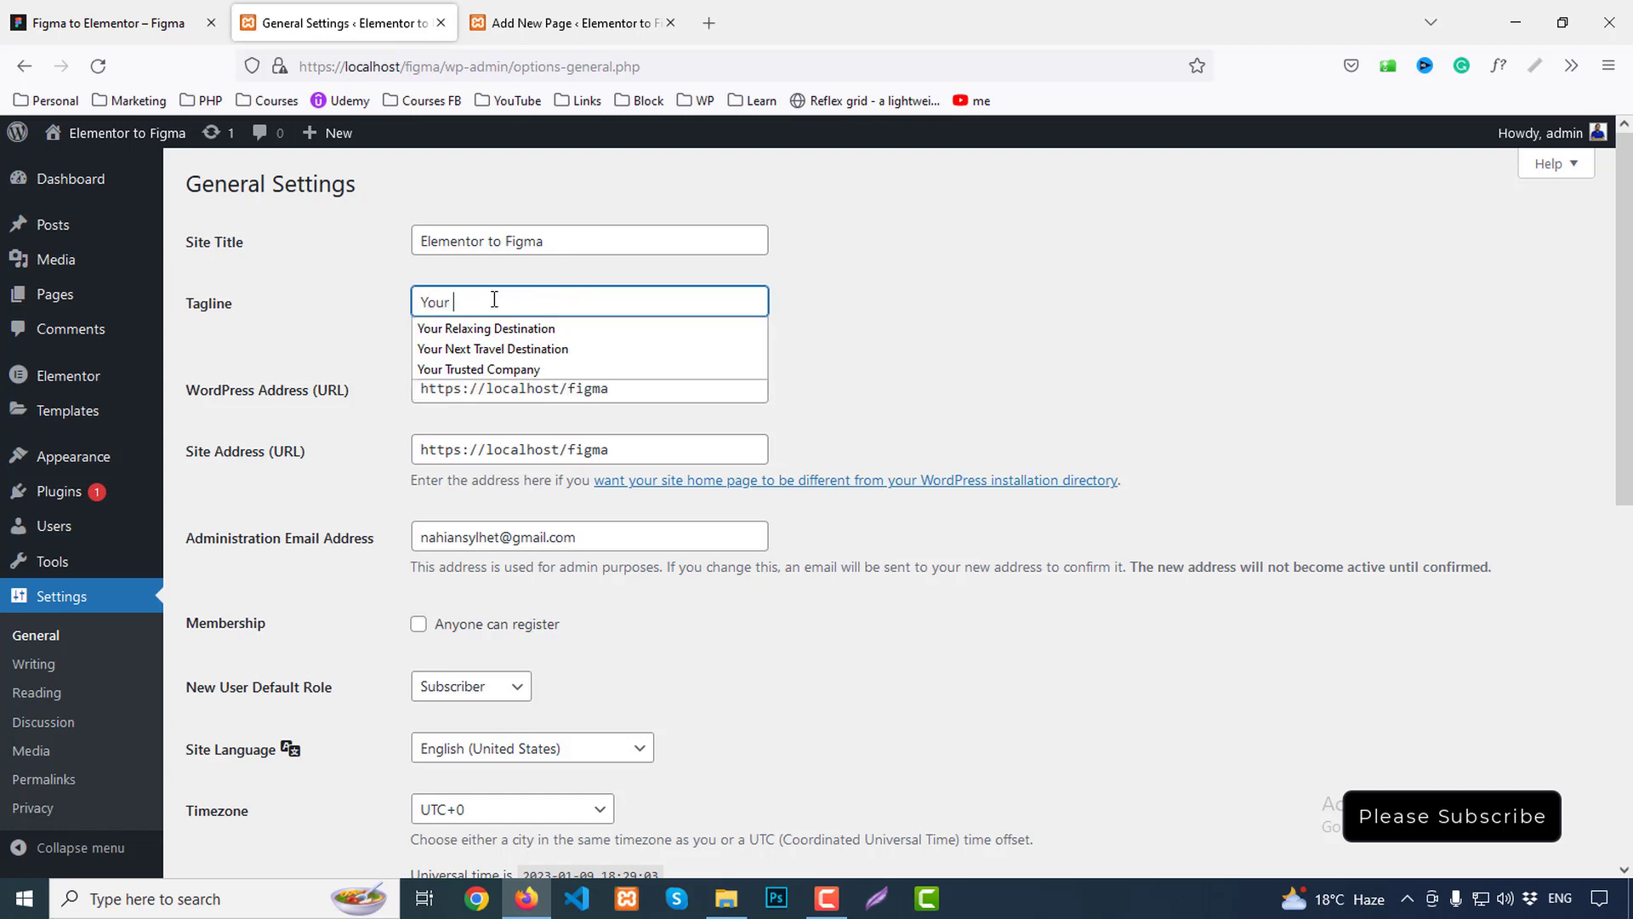
text( Next E)
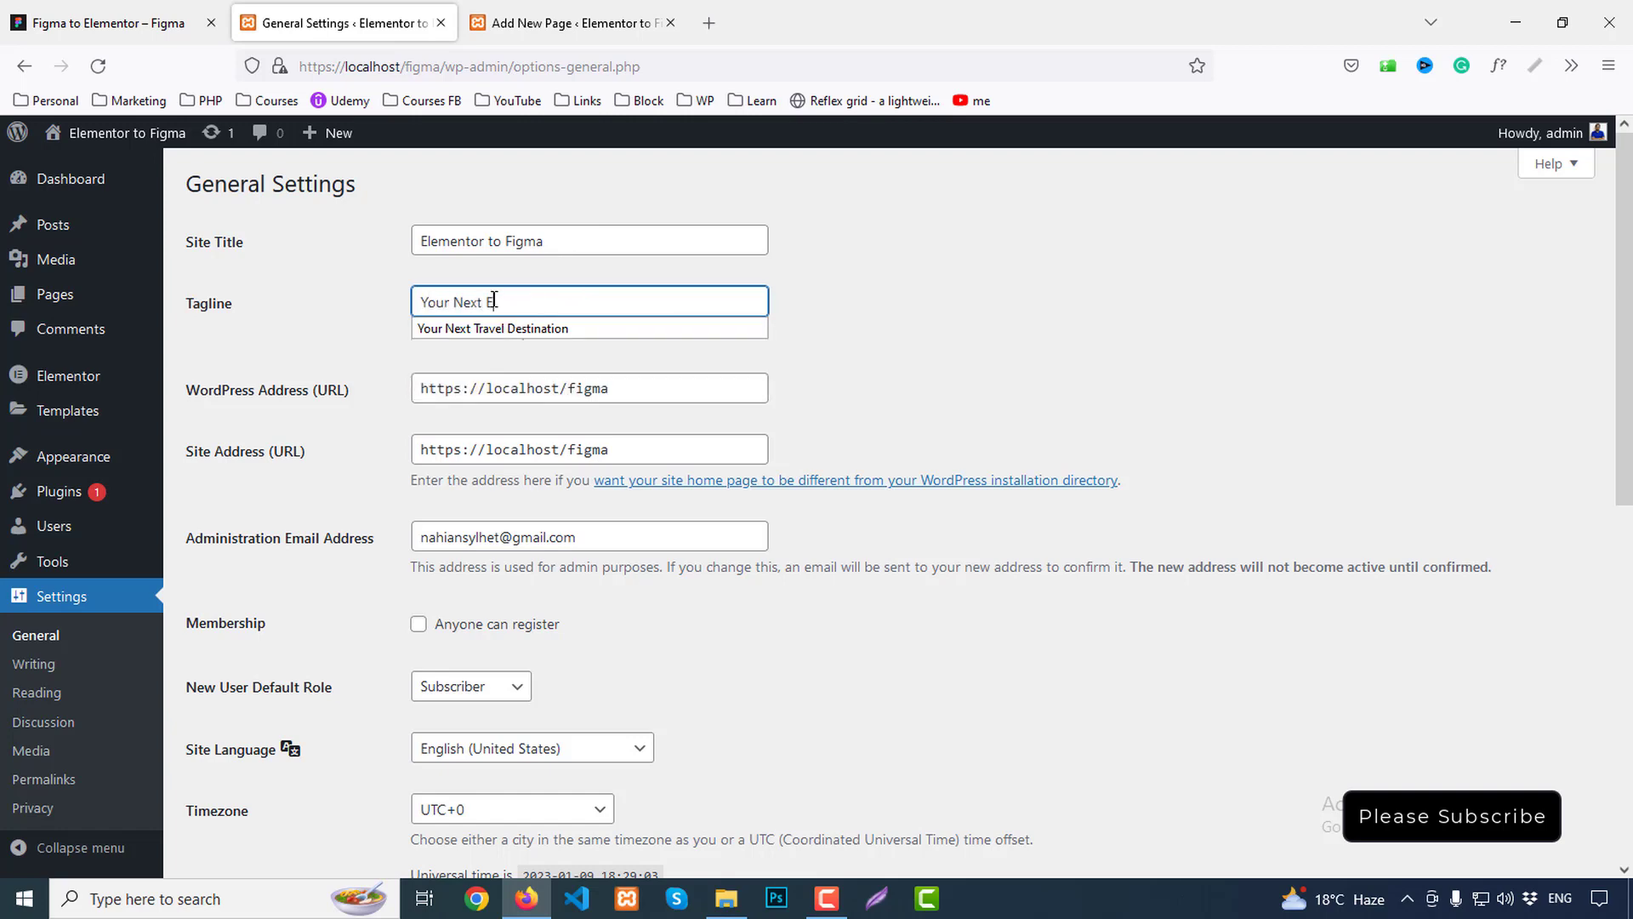
text(ducation Destination)
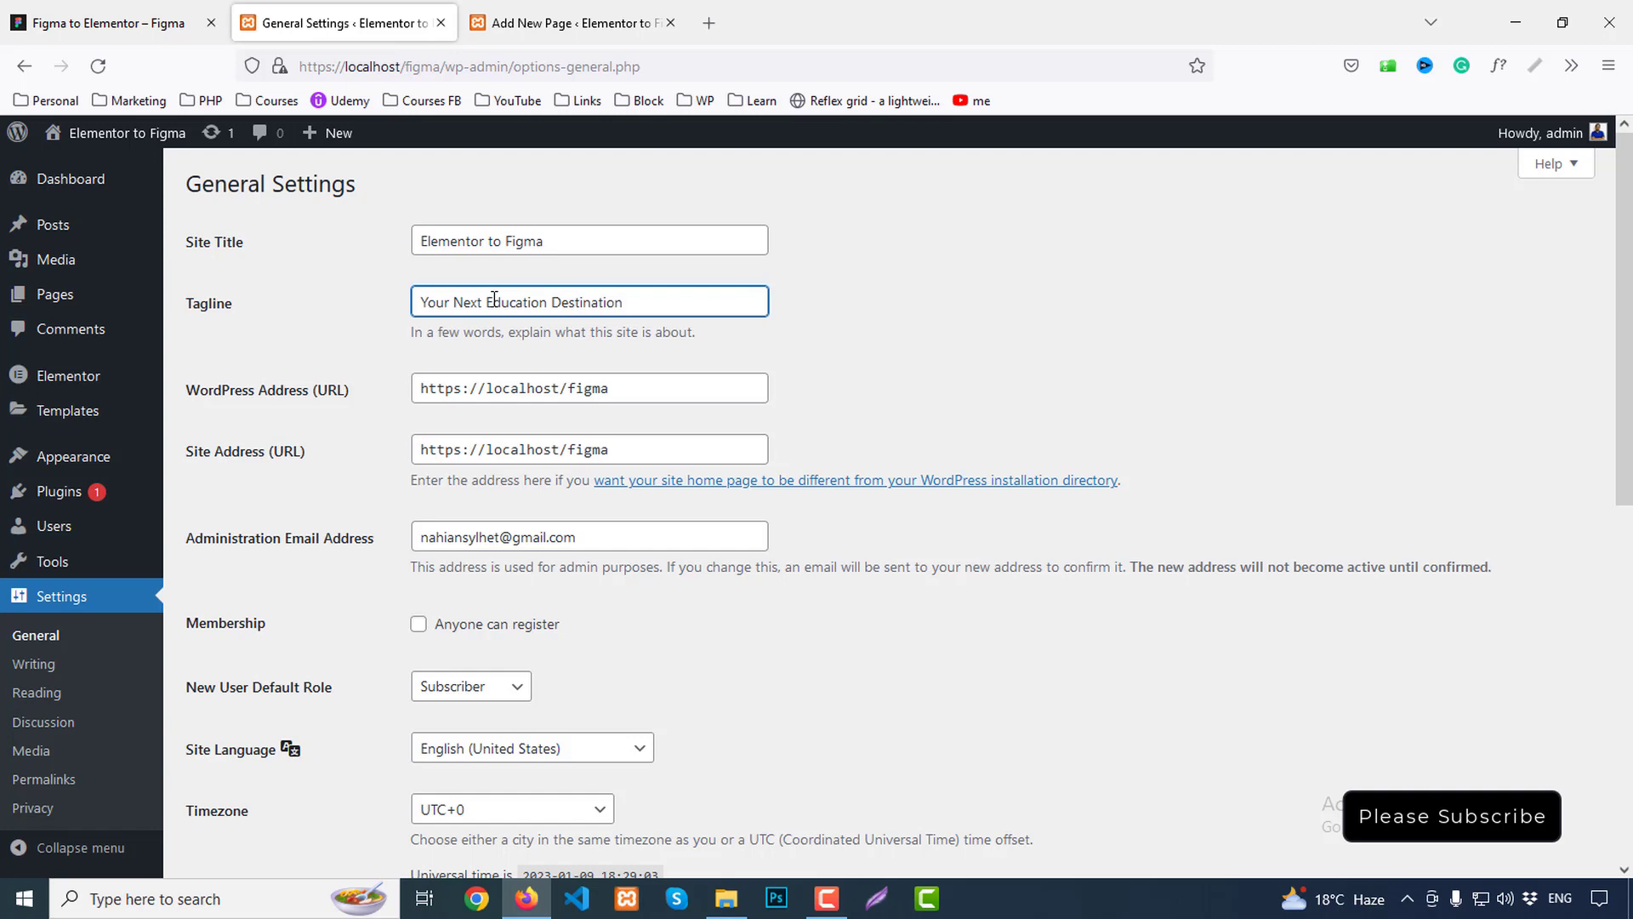
scroll(838, 493, down, 8)
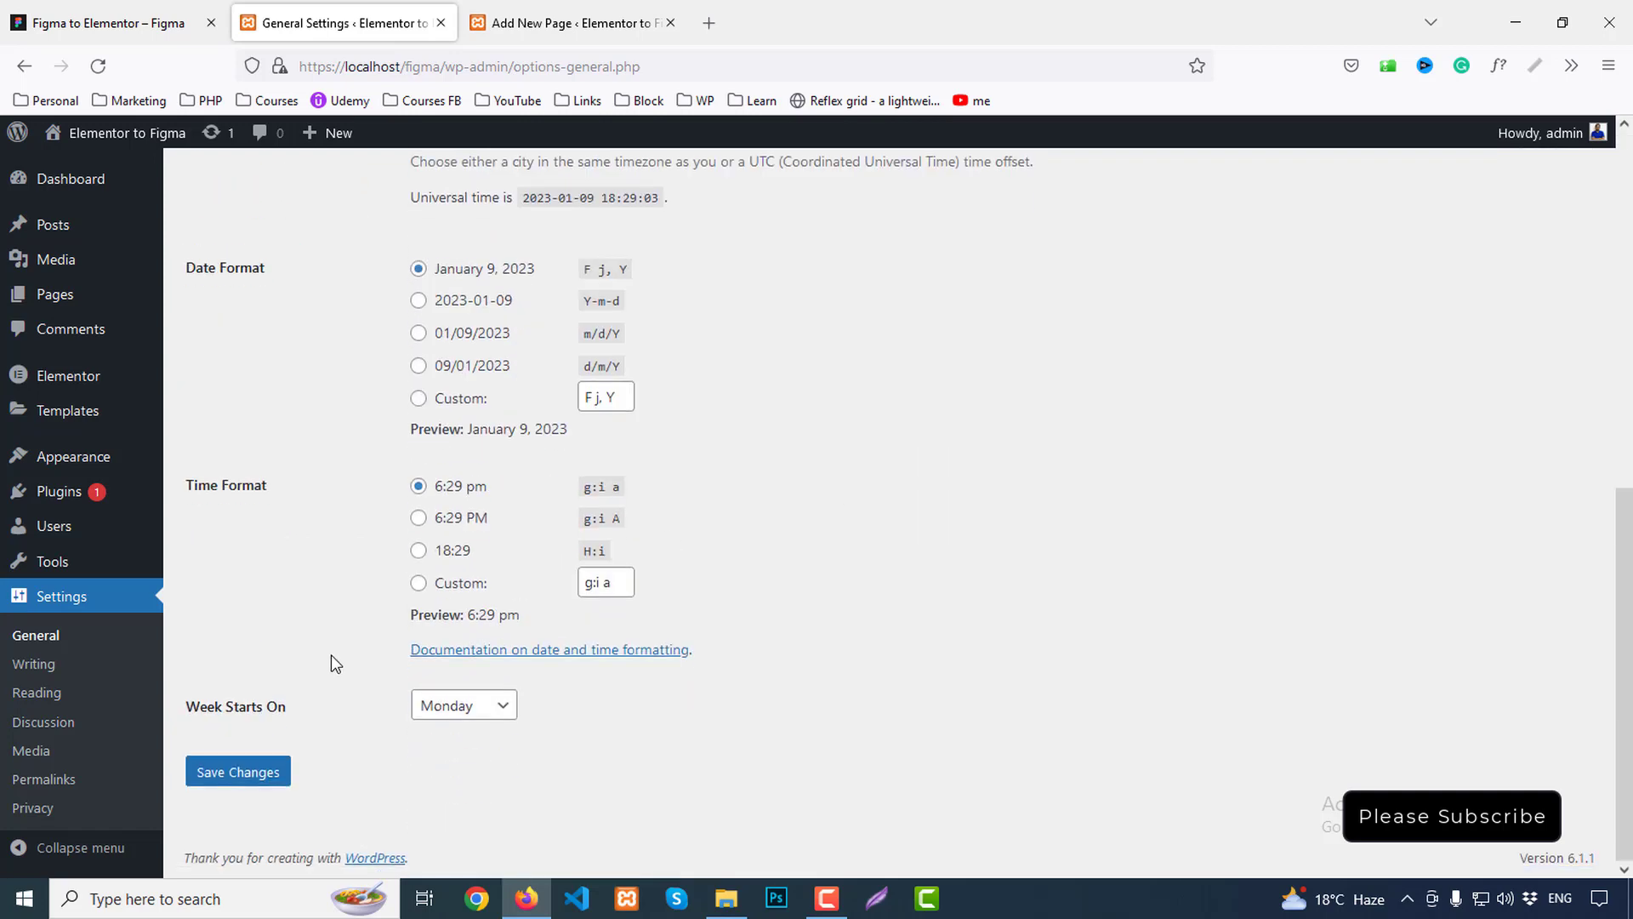
click(245, 775)
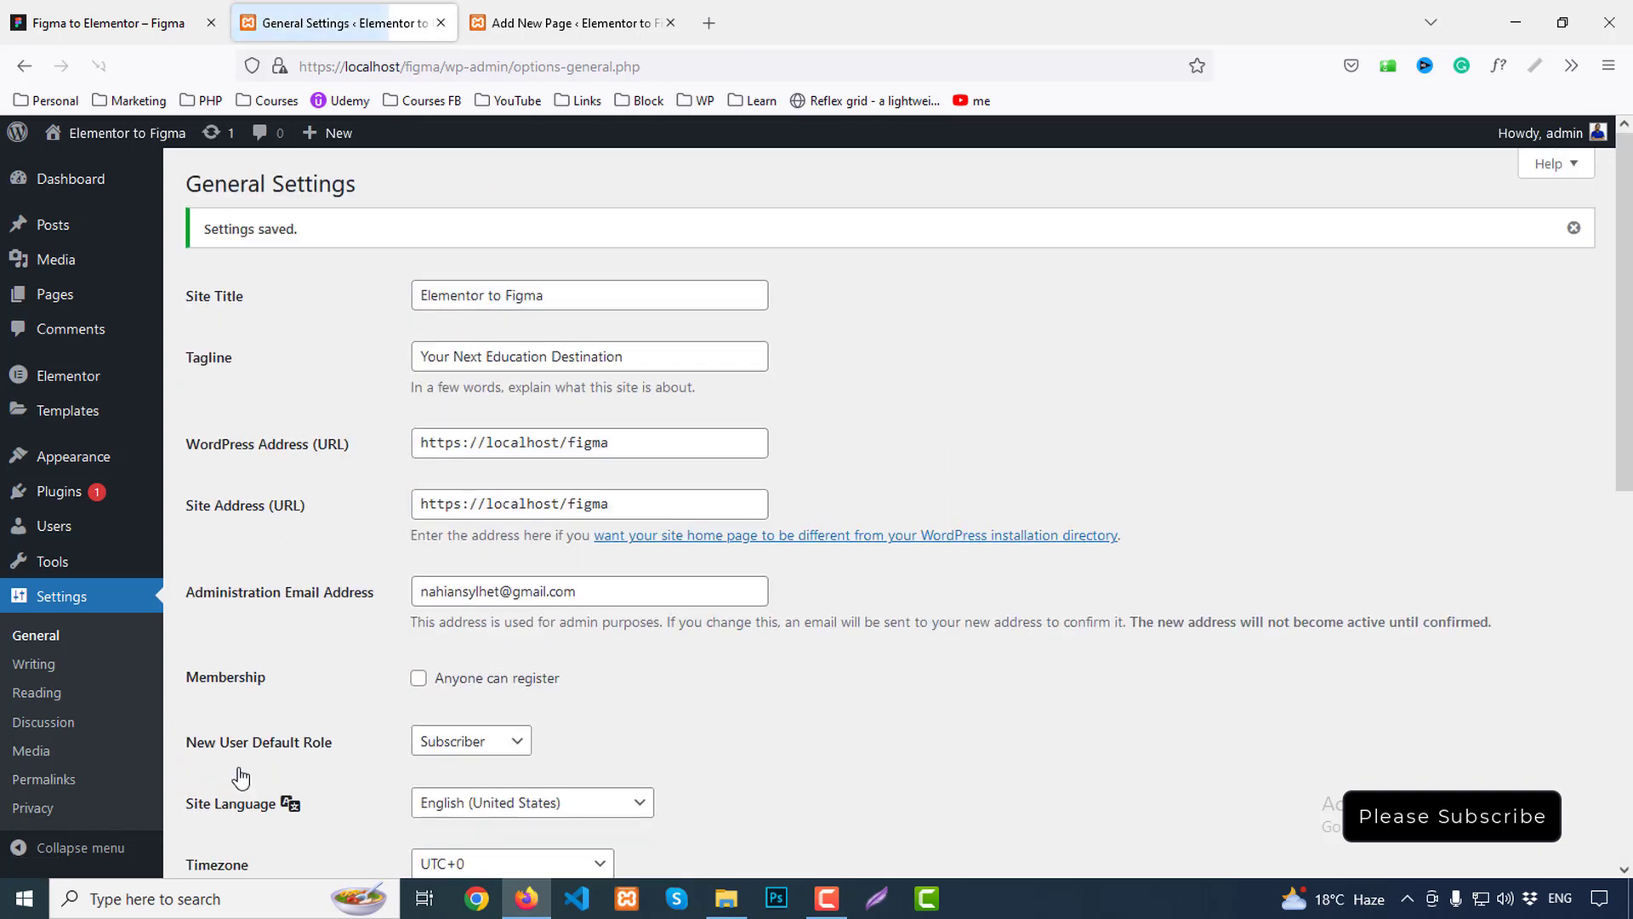
In Reading settings, make Home the static homepage and save
click(47, 703)
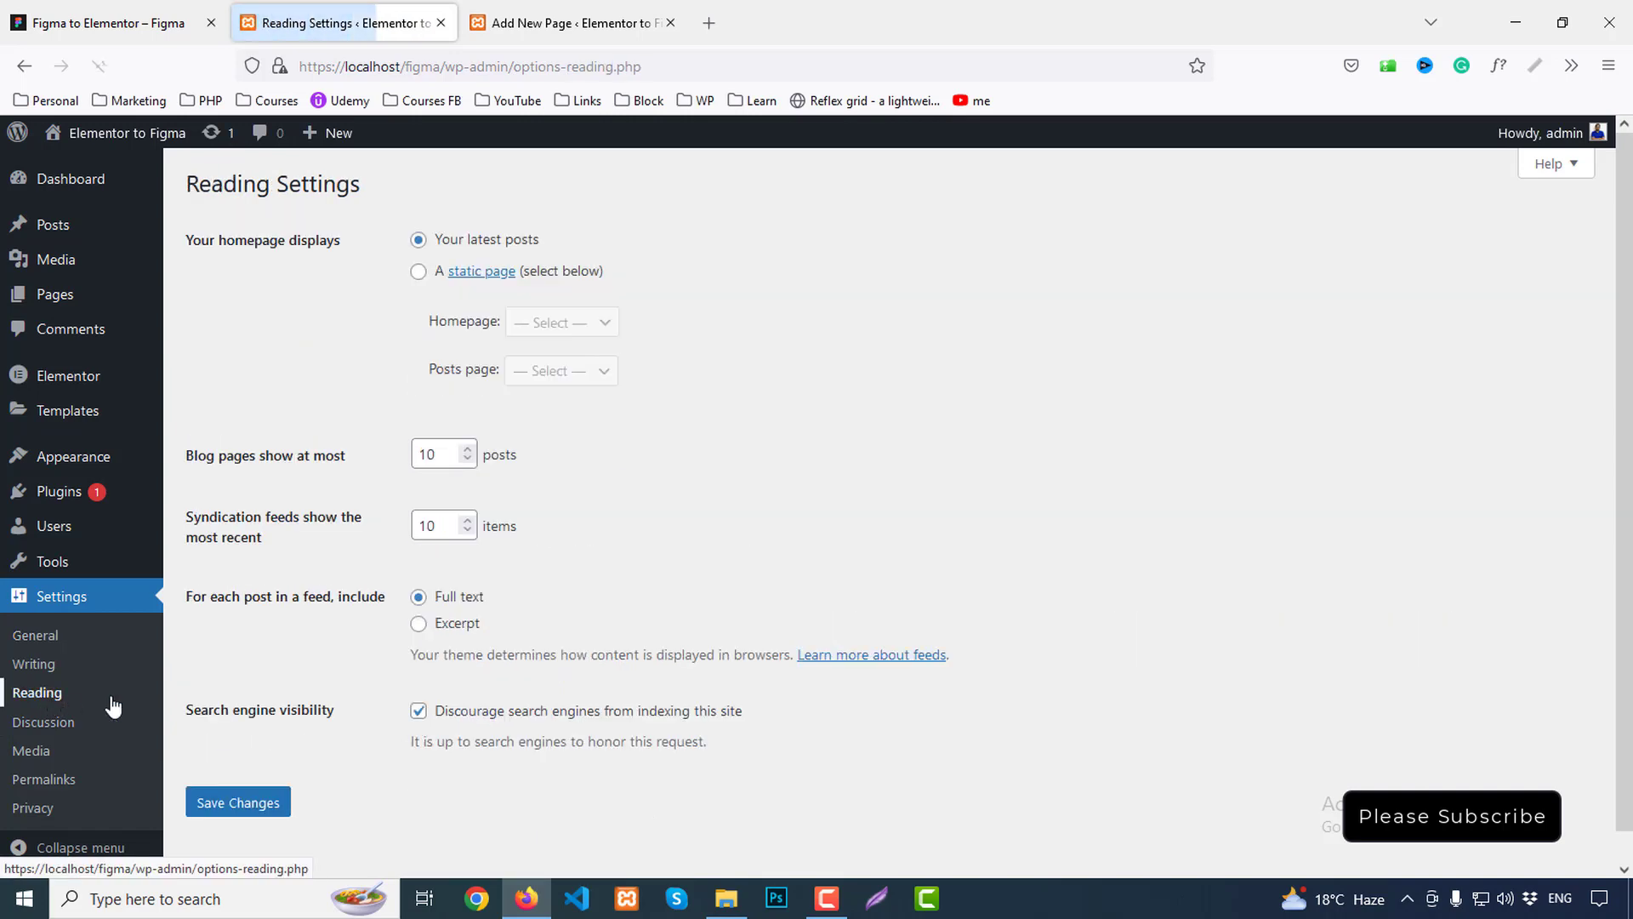
click(417, 272)
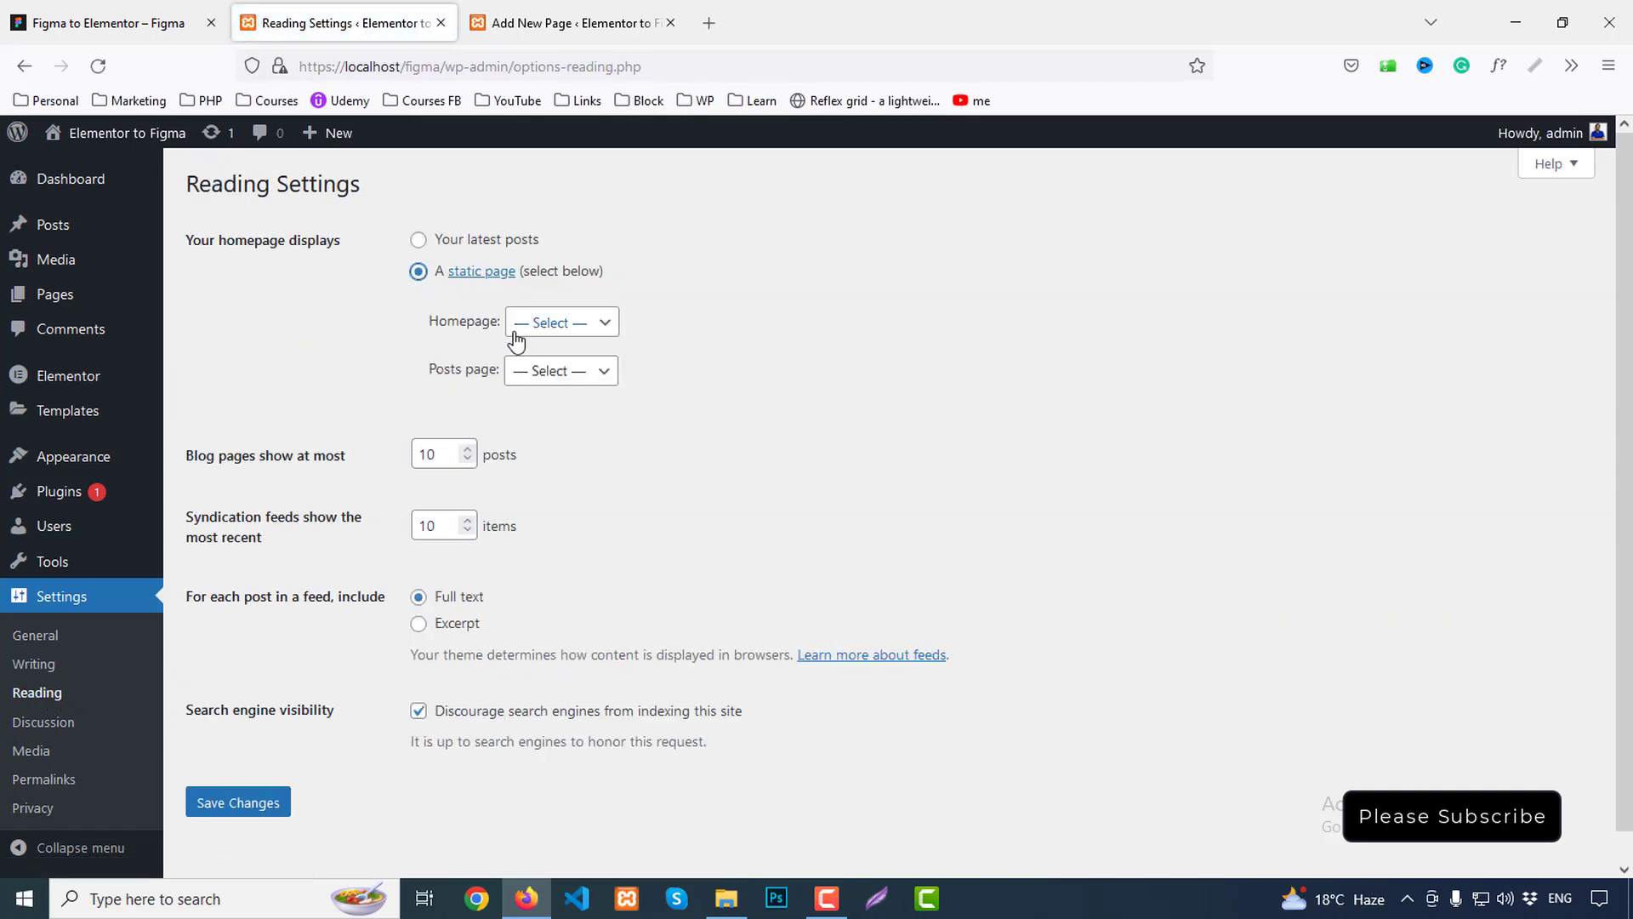
click(561, 323)
click(529, 386)
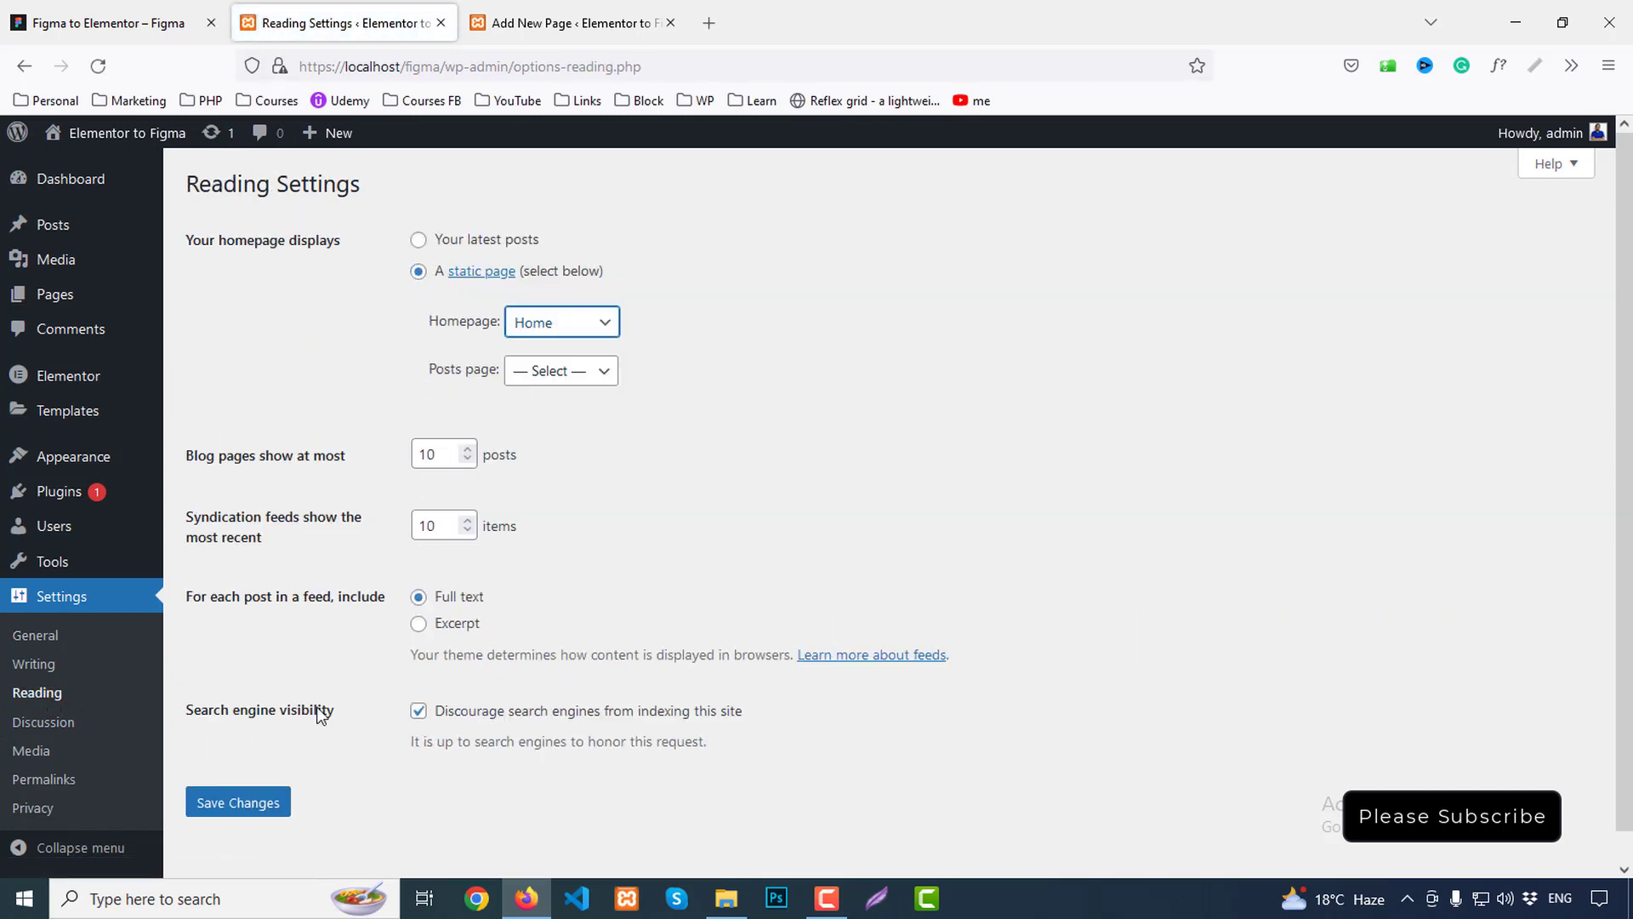
click(241, 815)
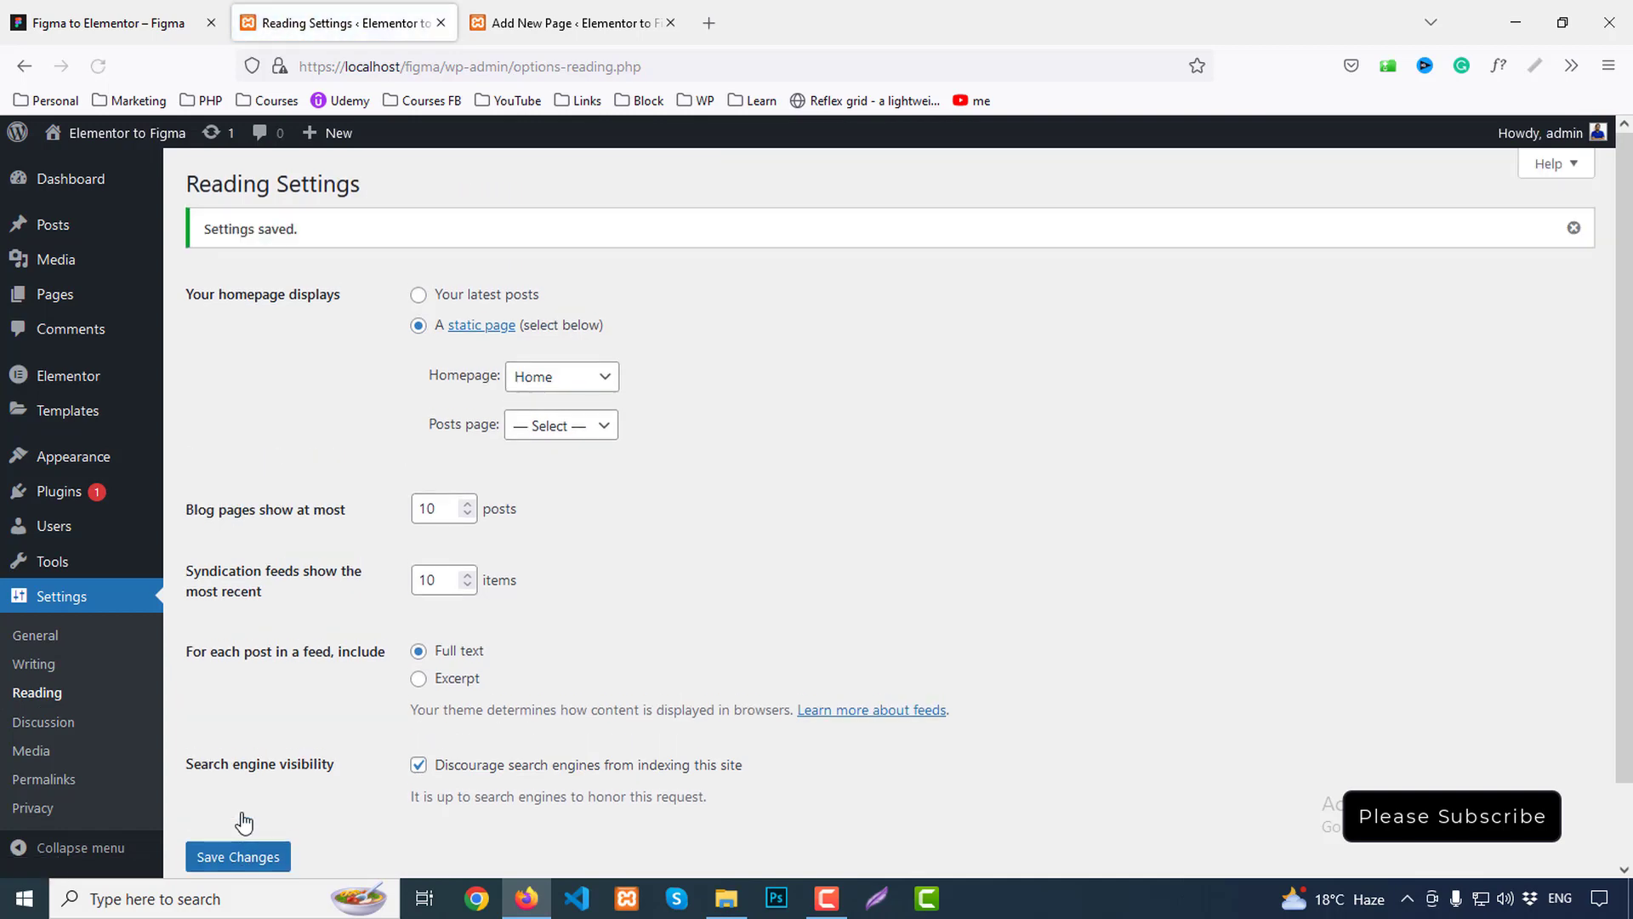
Set the permalink structure to Post name and save
click(43, 779)
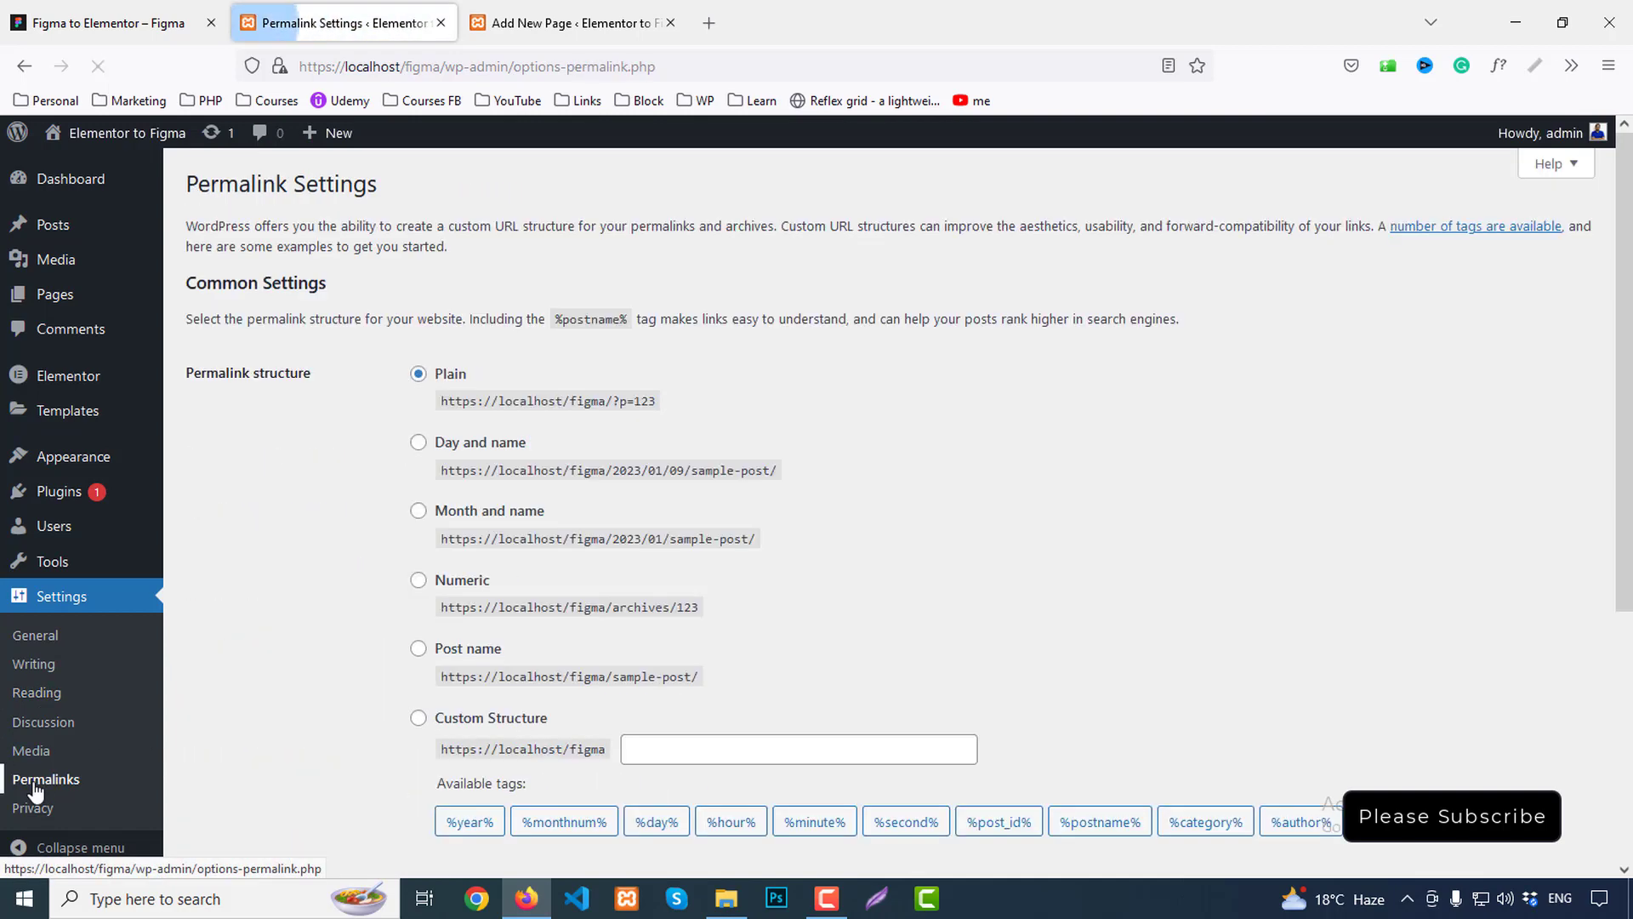
click(419, 649)
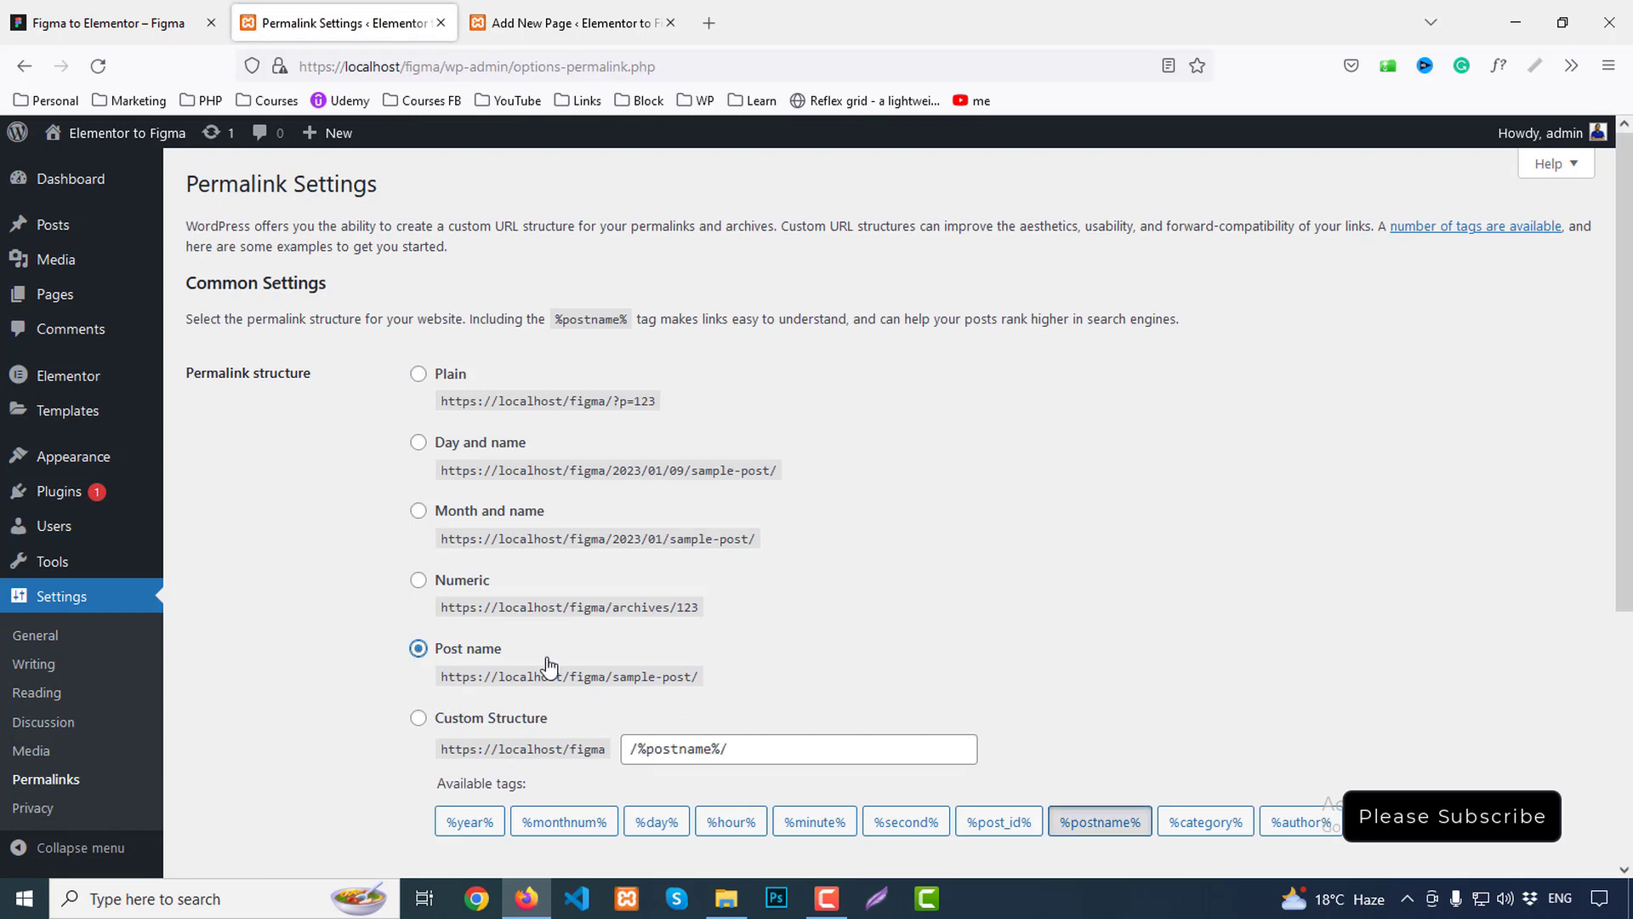
scroll(704, 649, down, 4)
click(260, 774)
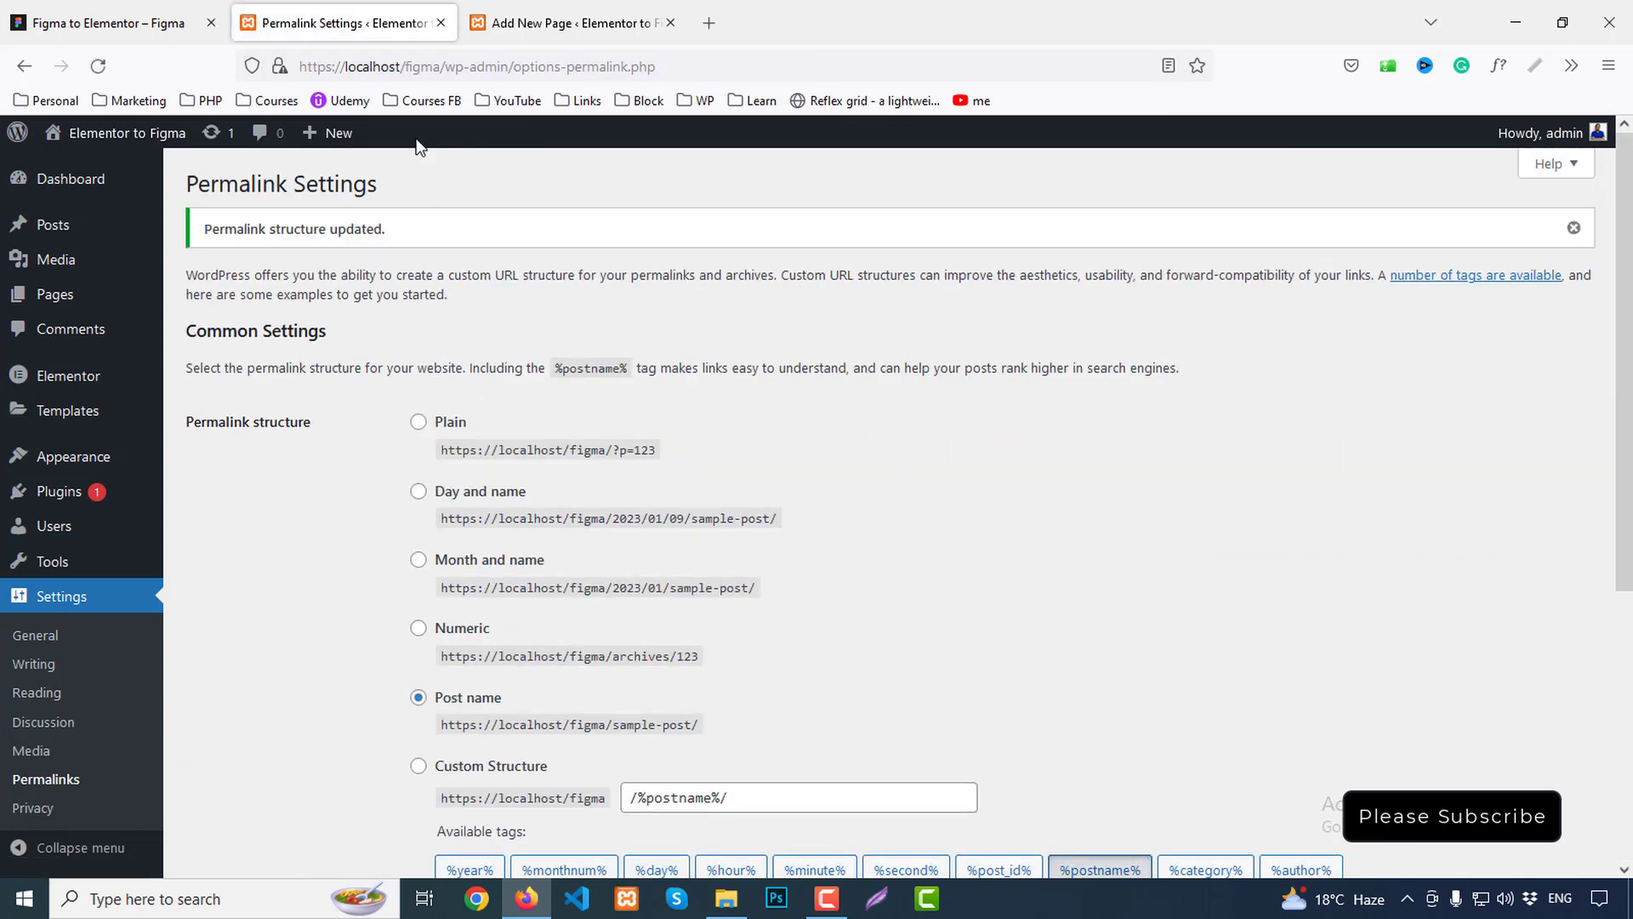
After glancing at the Figma design, go to Appearance > Menus
mouse_move(72, 463)
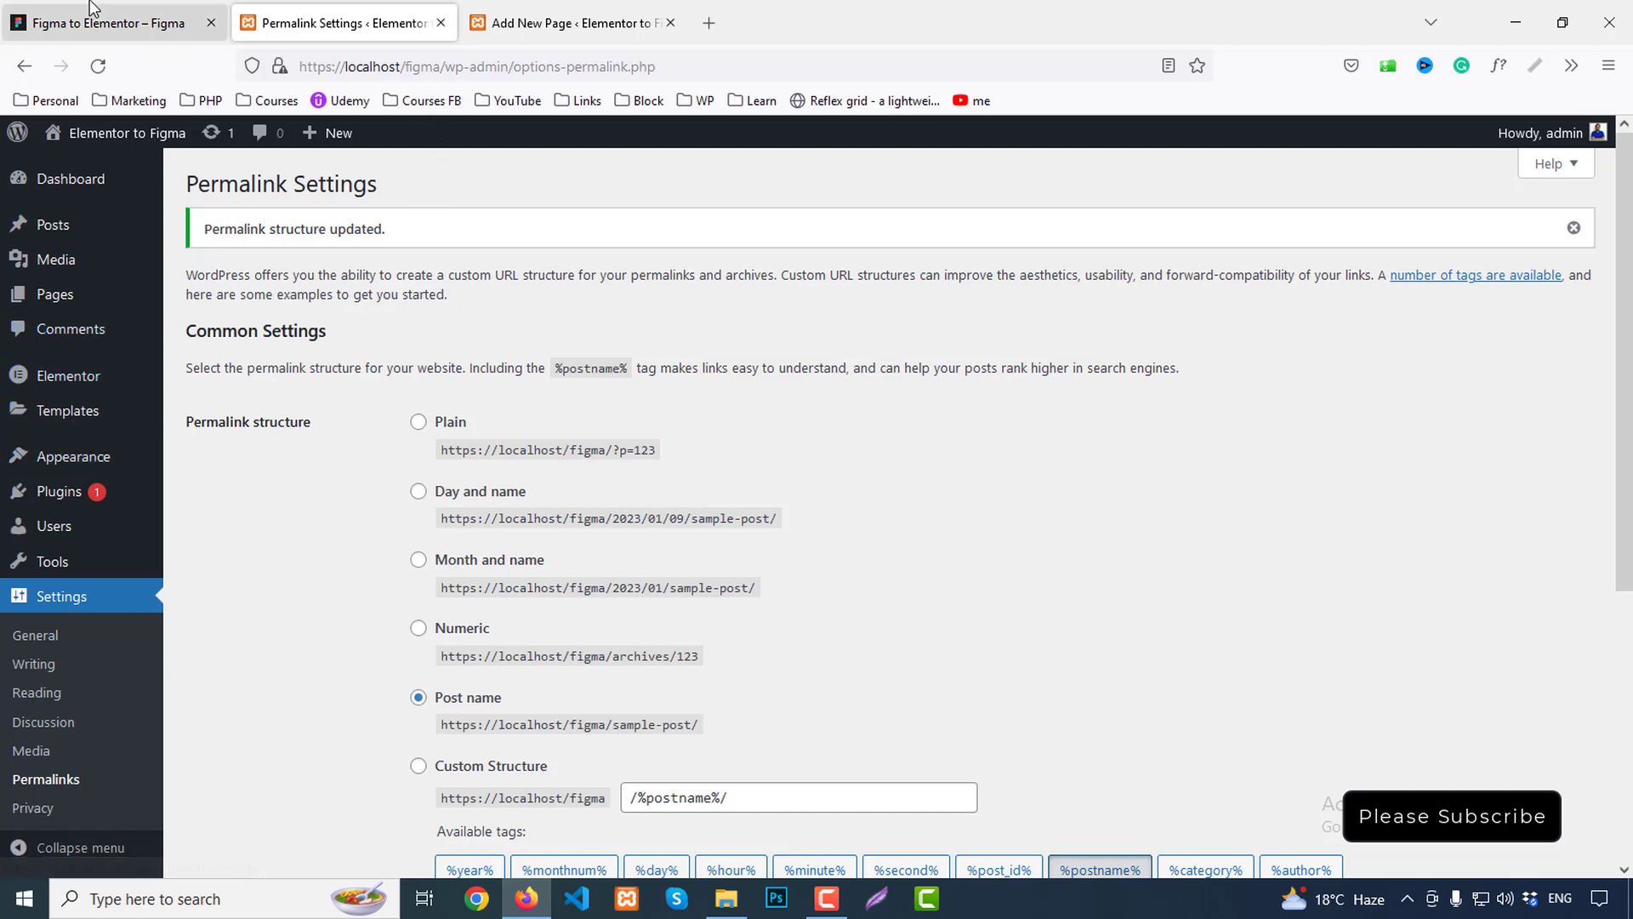
click(38, 21)
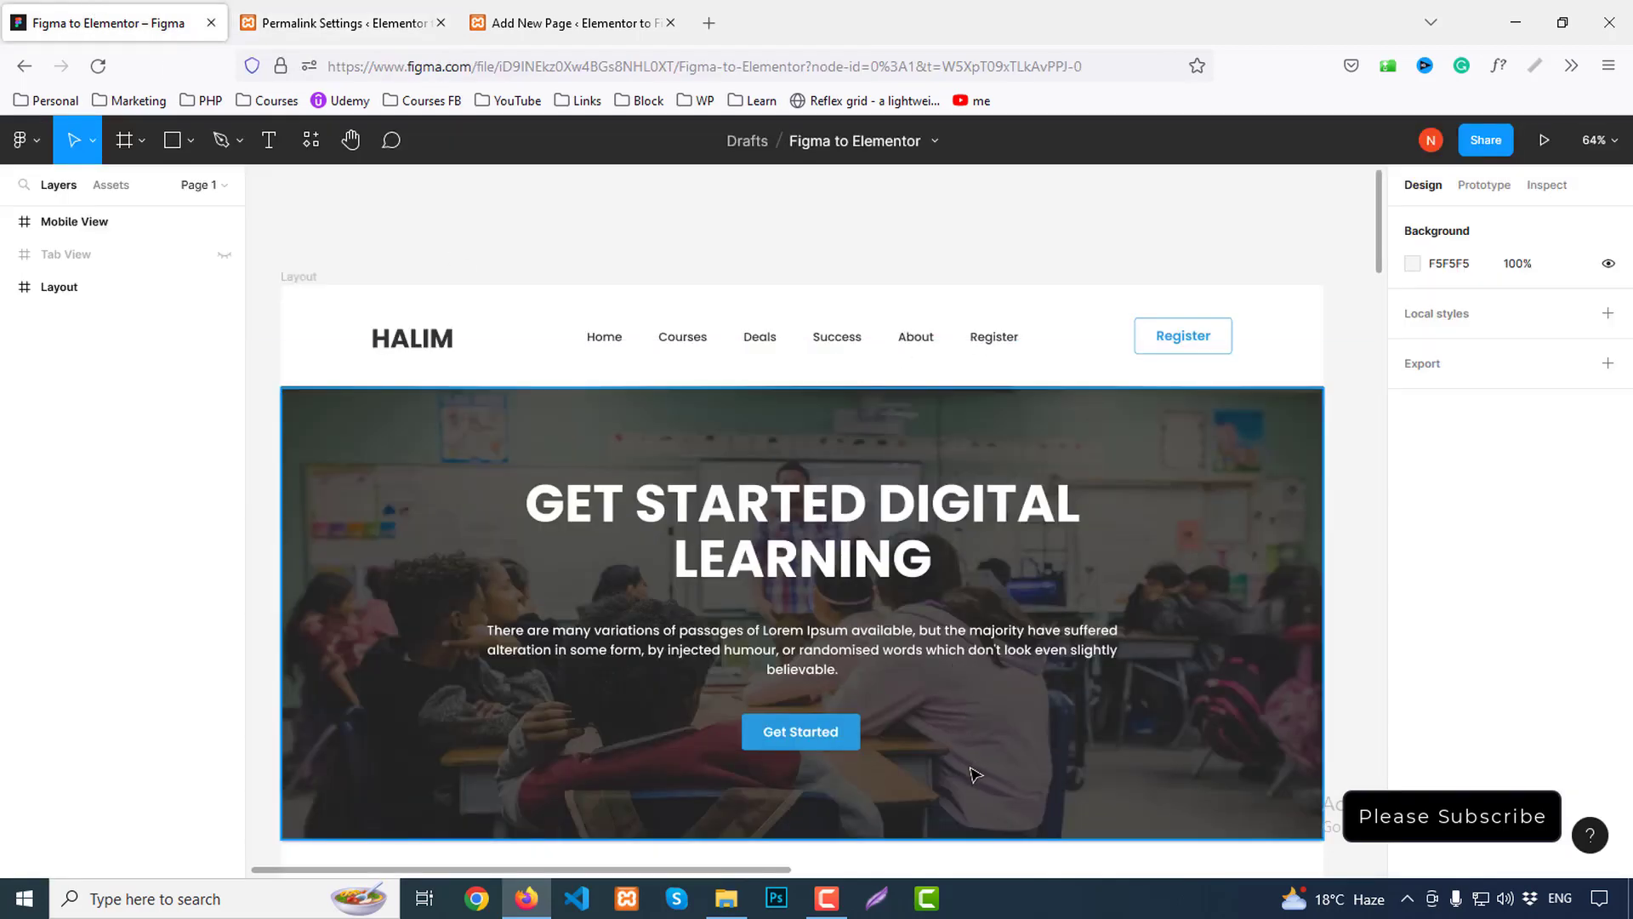
click(344, 22)
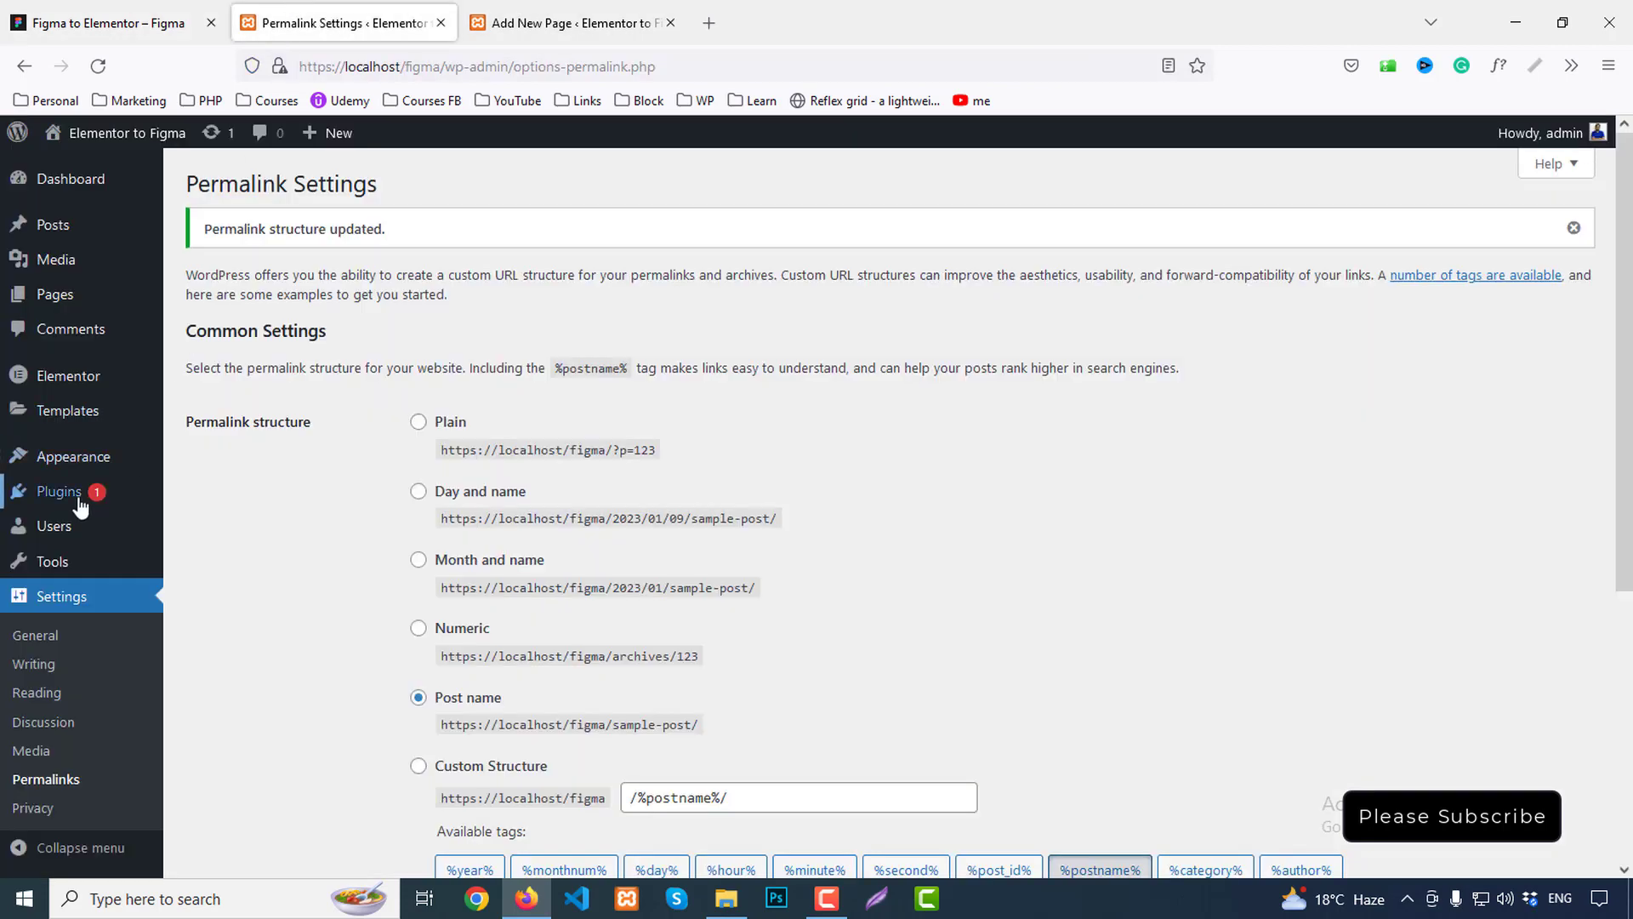
mouse_move(75, 457)
click(204, 518)
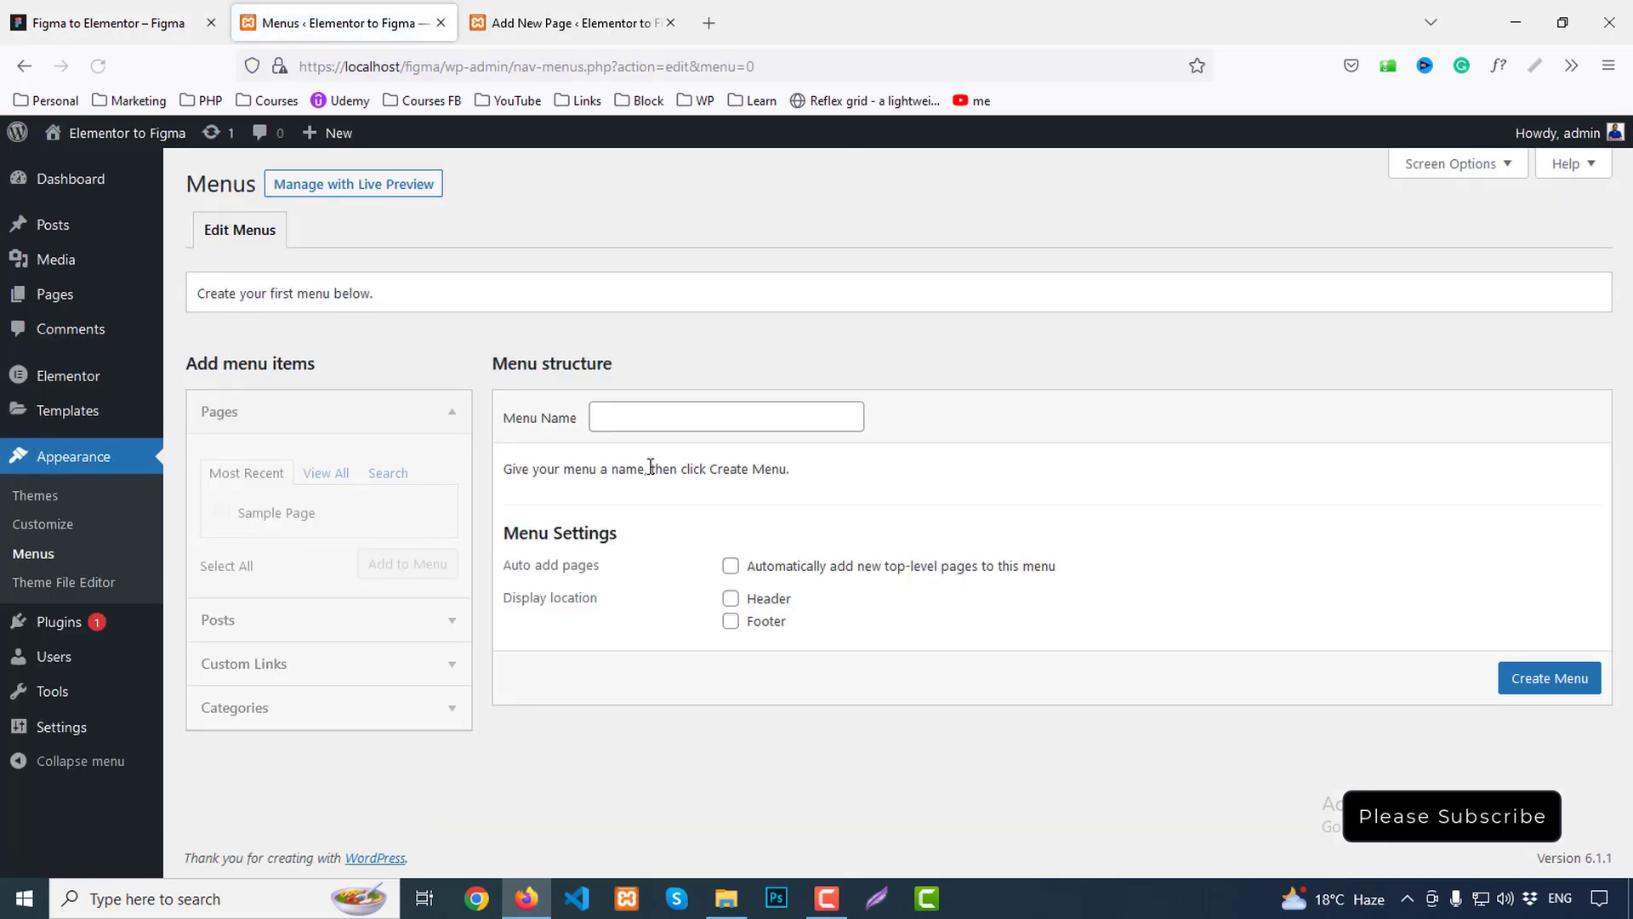
Create a new menu named 'Main Menu', then check the header links in Figma
click(663, 418)
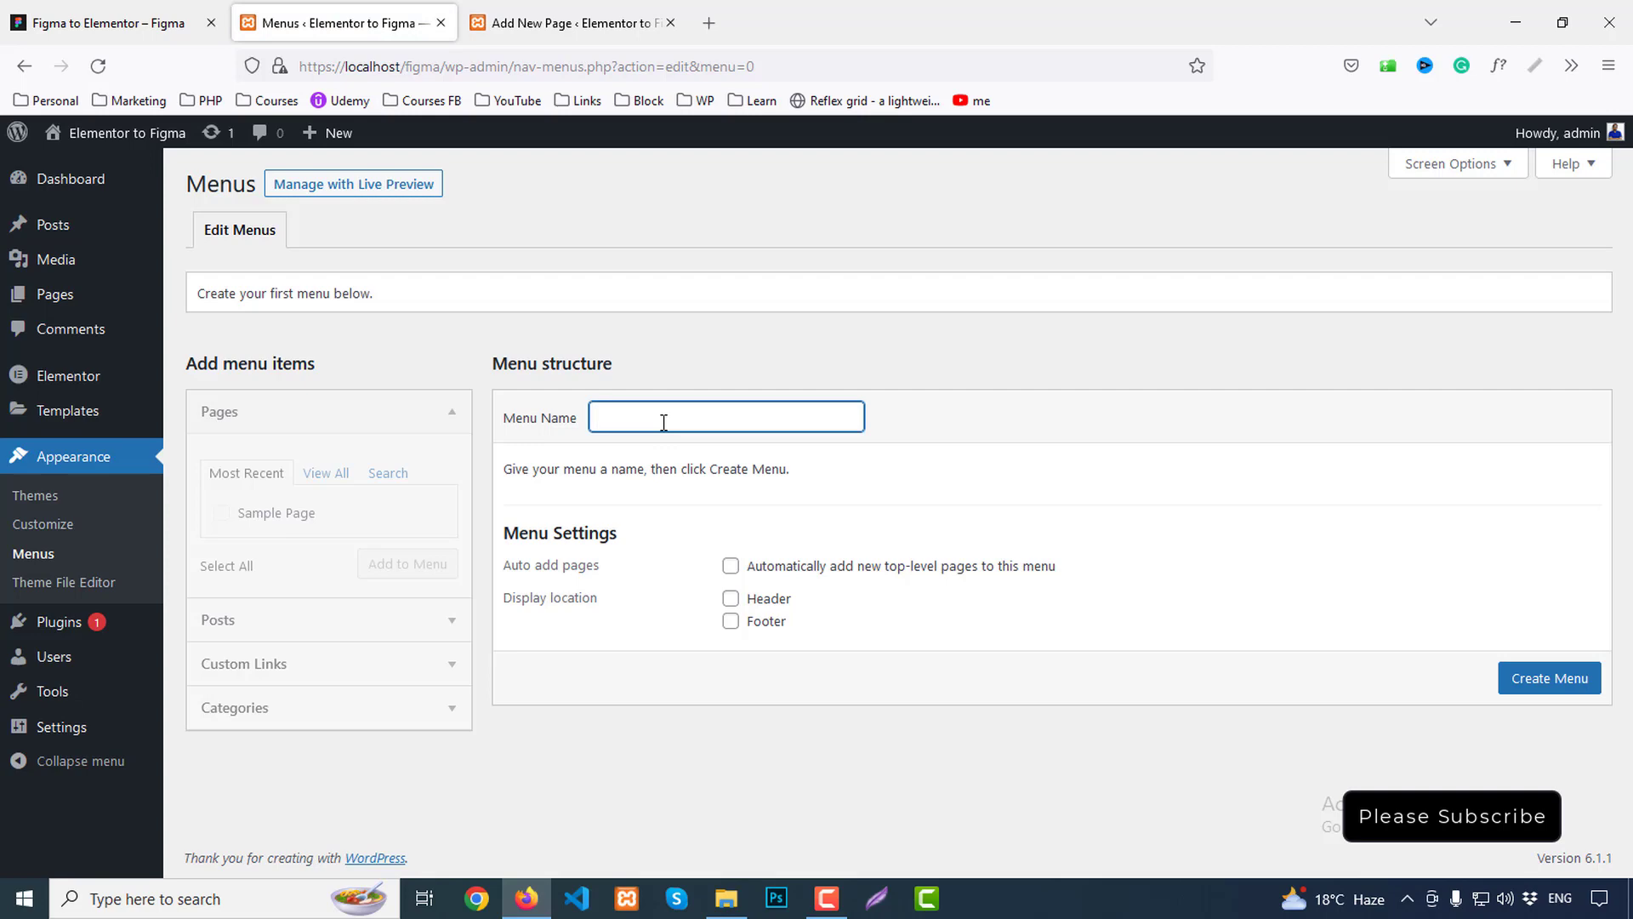
text(Ma)
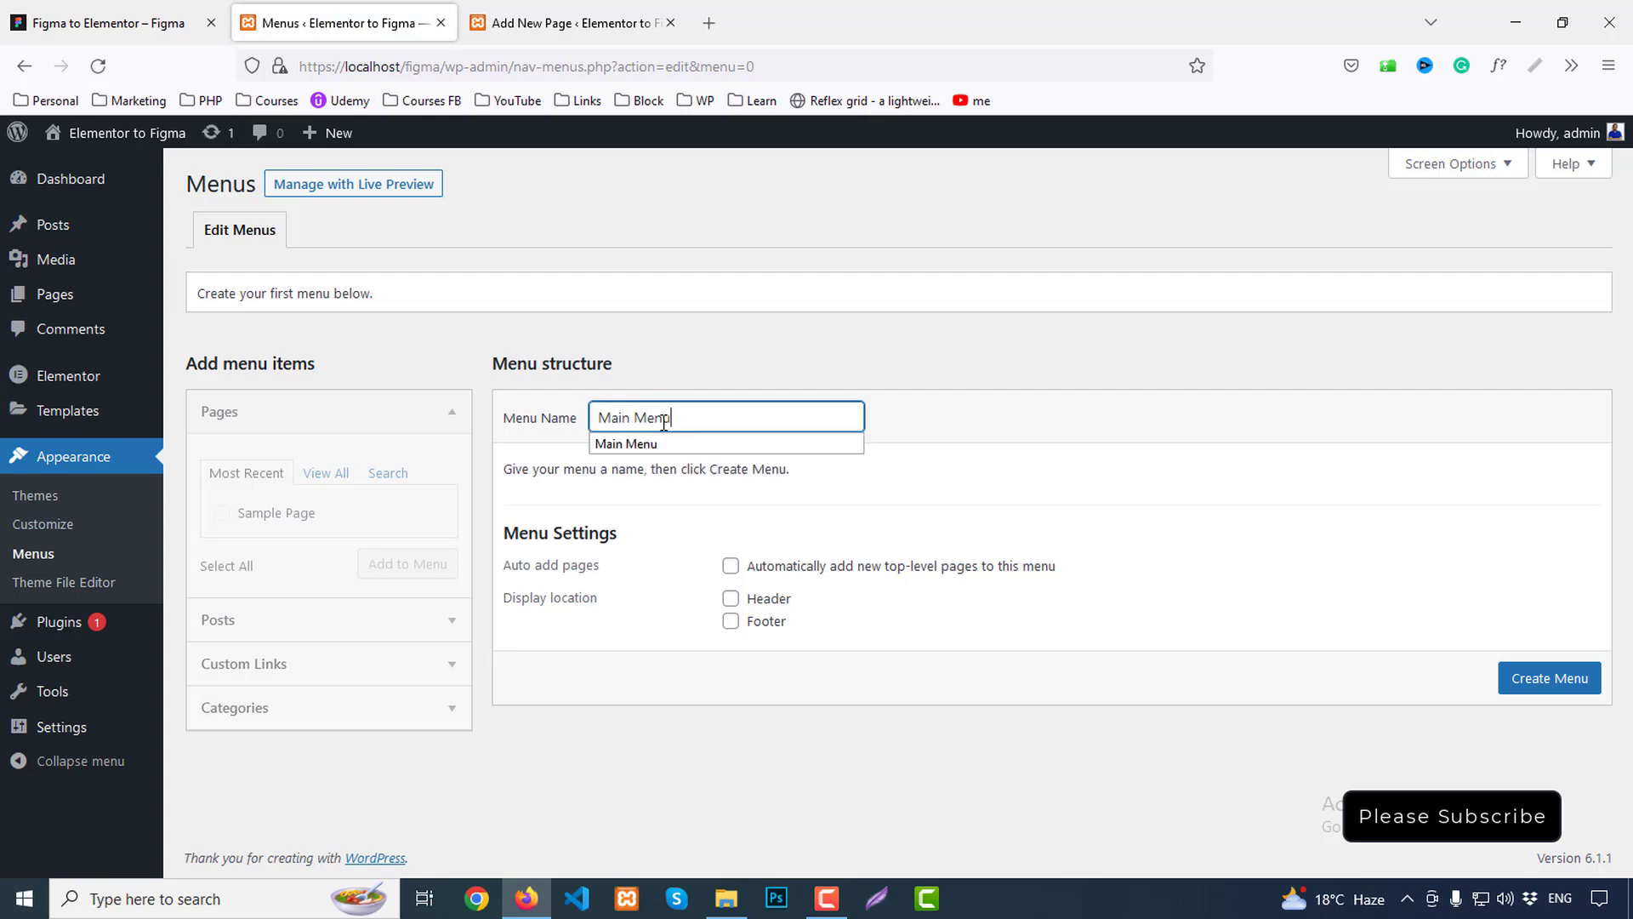
text(in Menu)
key(Return)
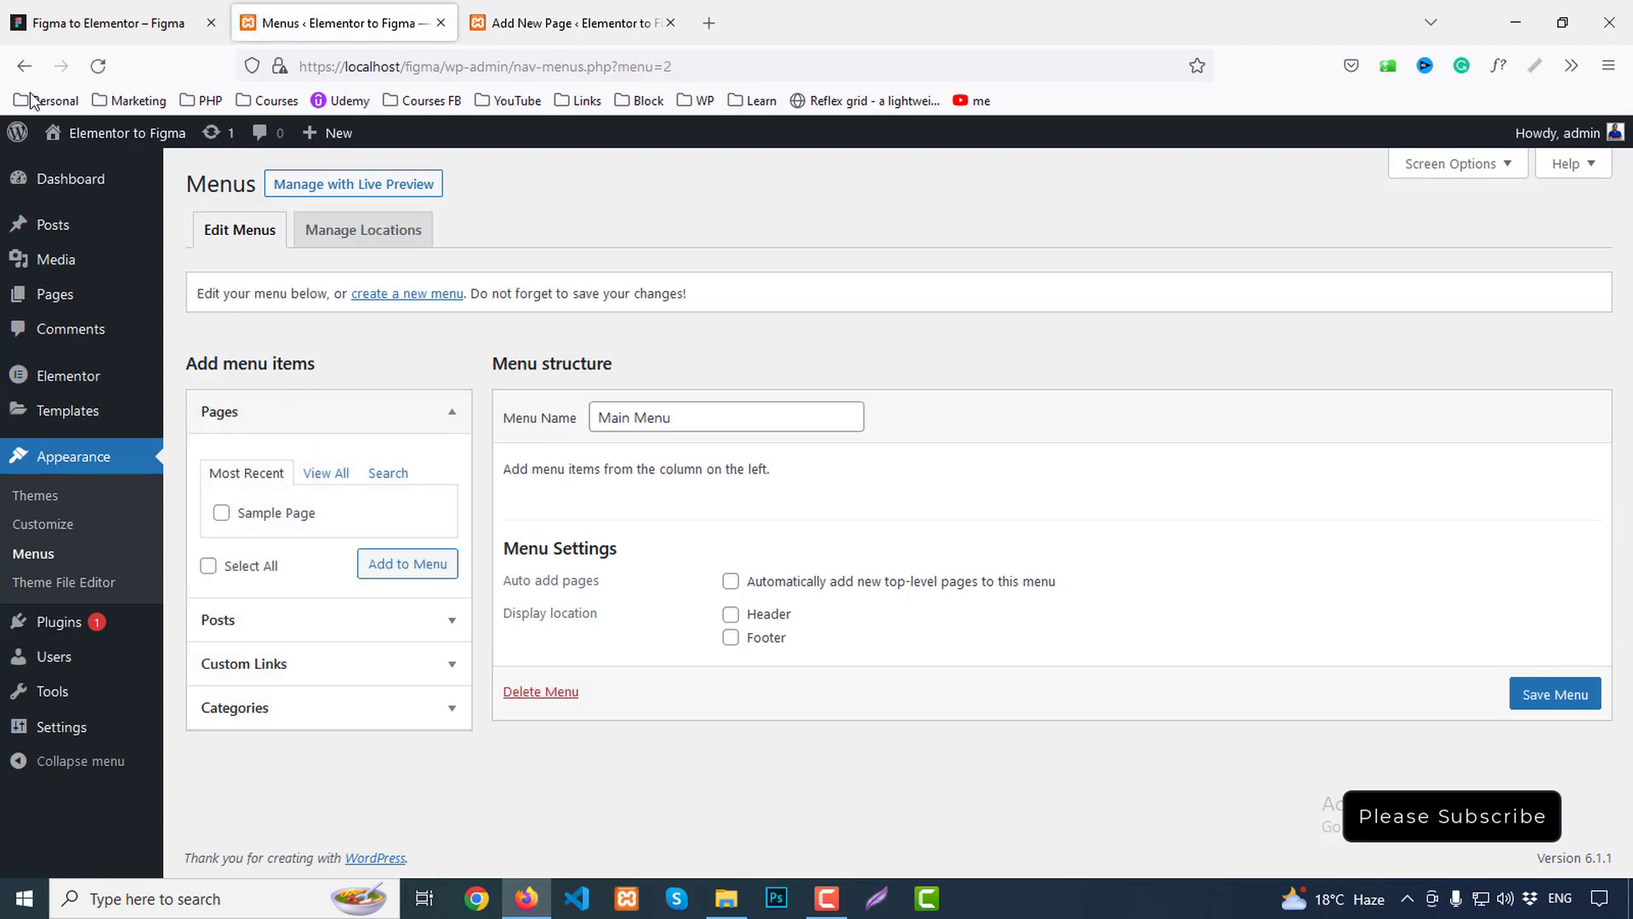
click(34, 17)
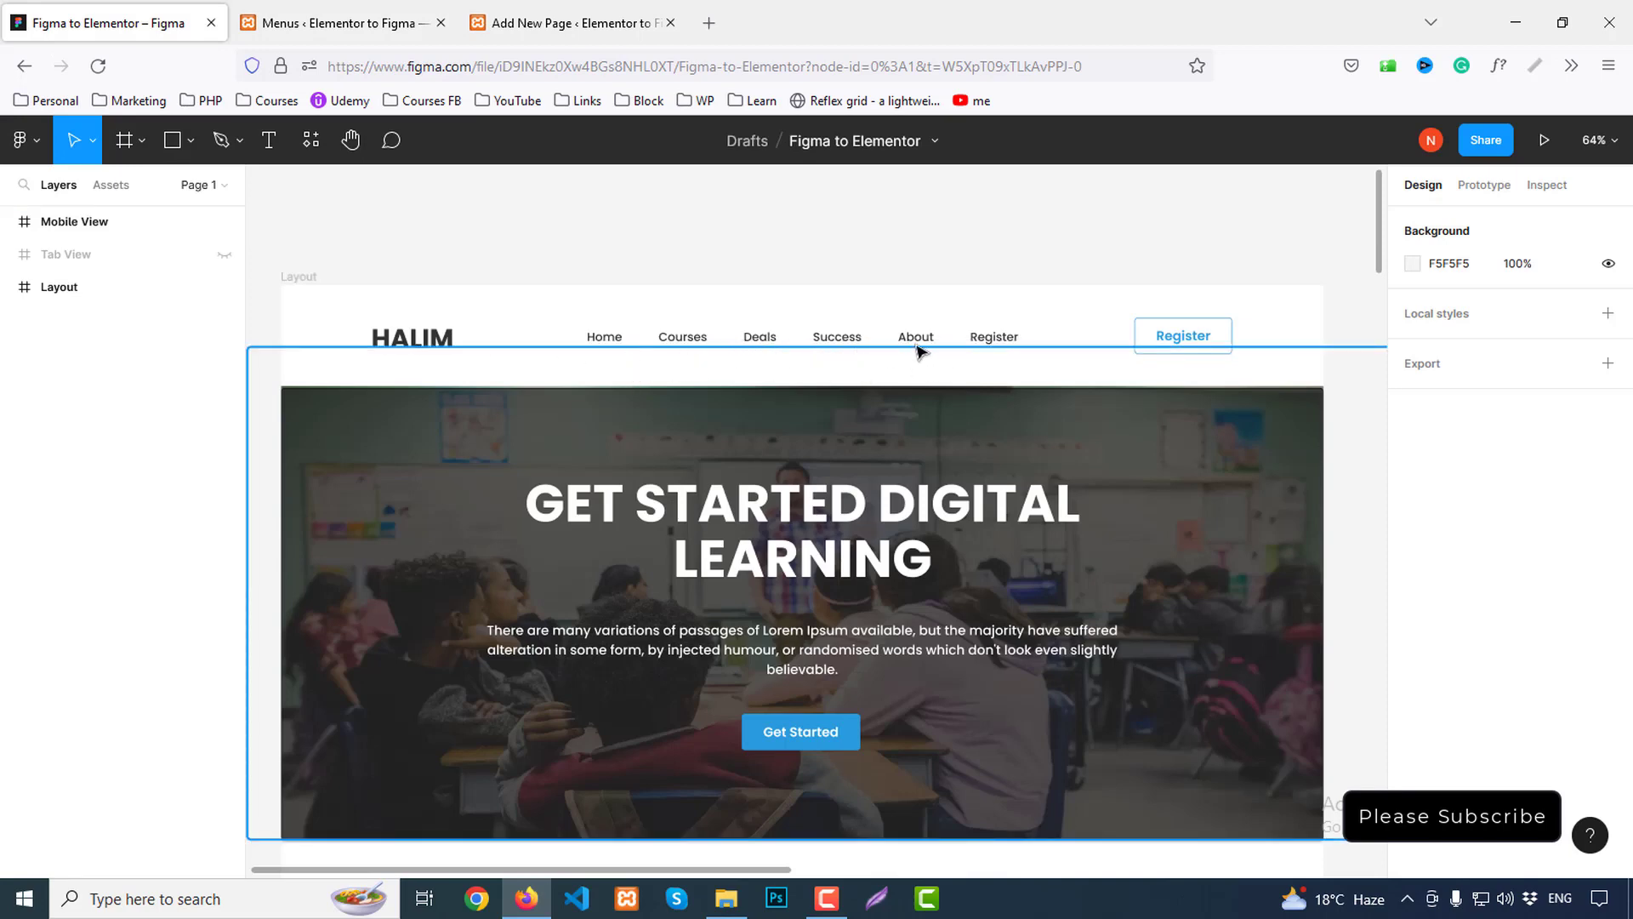
click(341, 23)
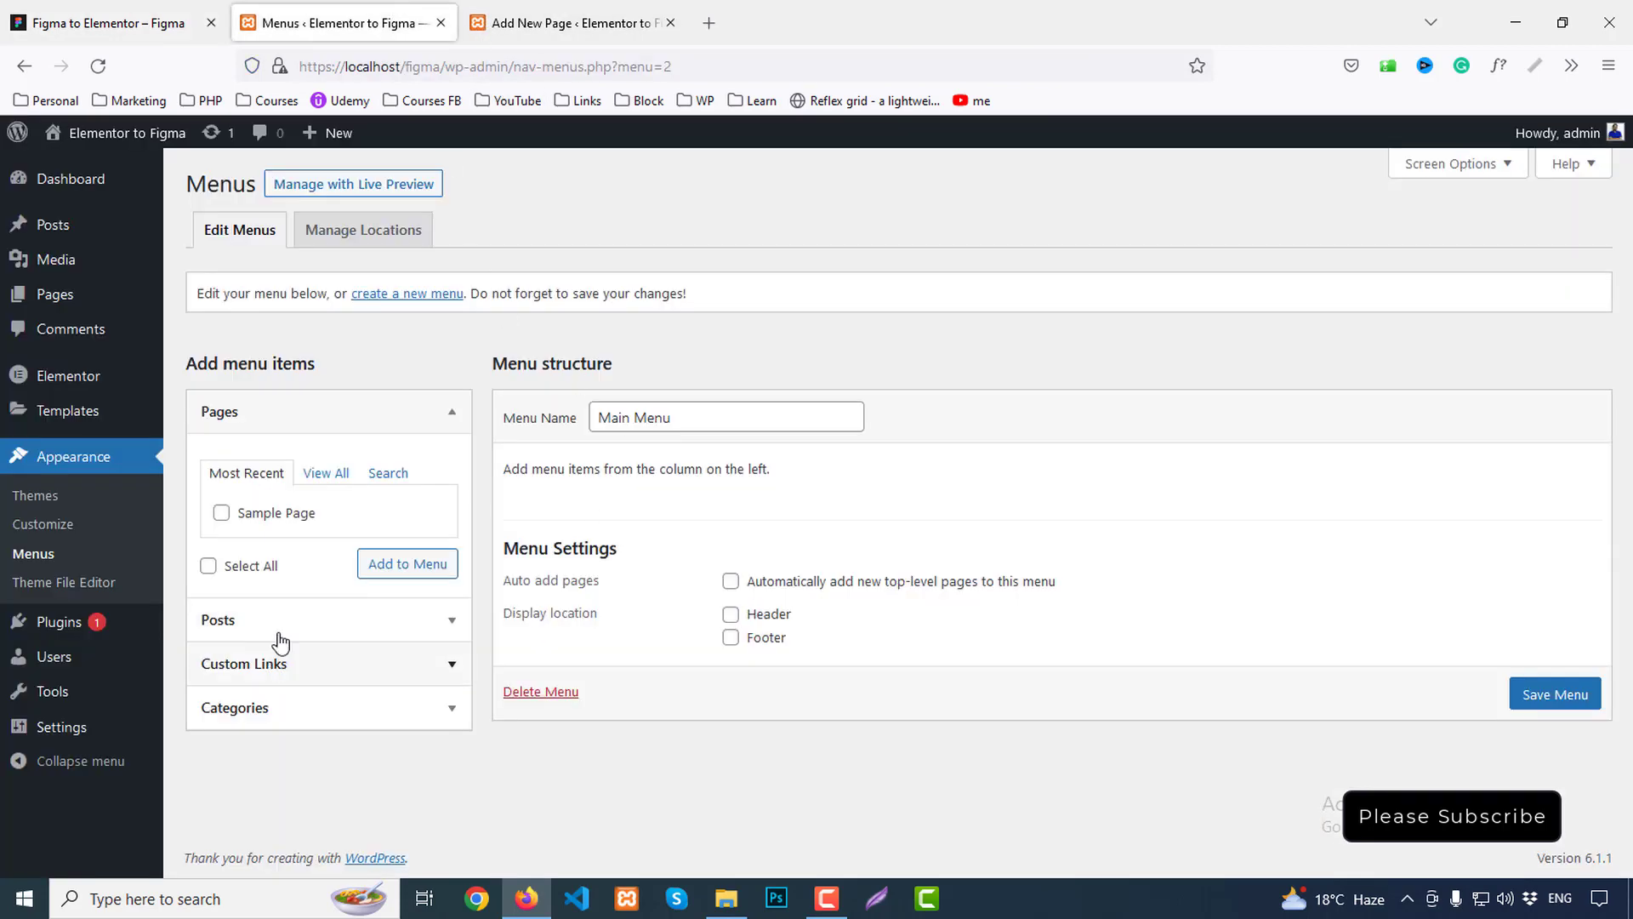
Add custom links Home (#home), About (#about) and Deals (#deals) to Main Menu
click(256, 663)
click(342, 565)
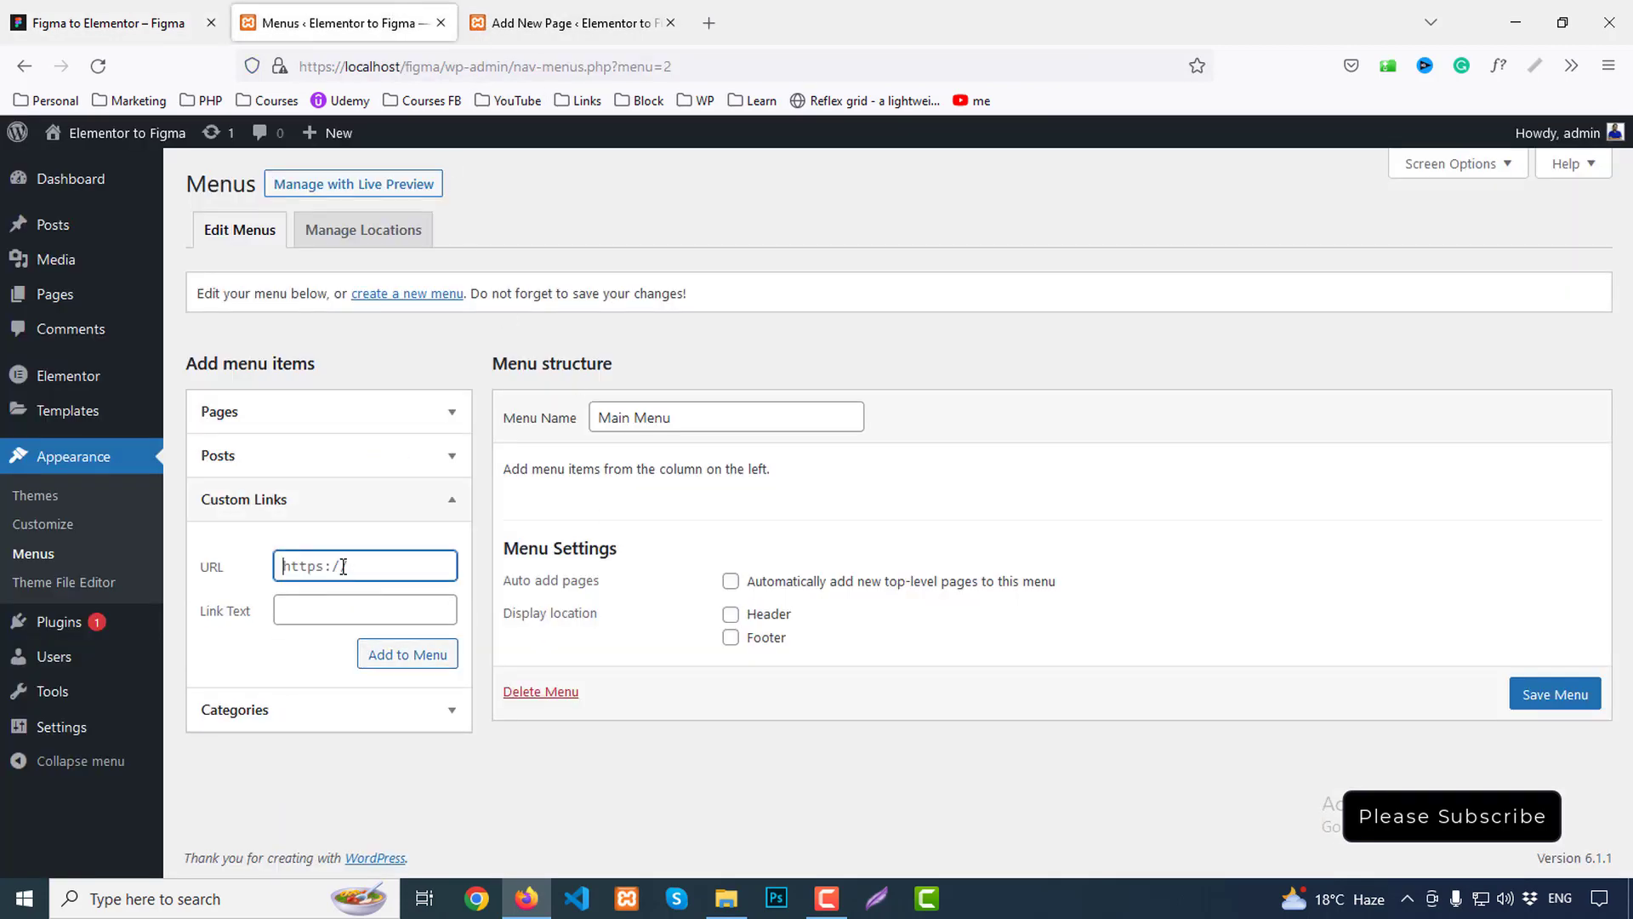
text(#hom)
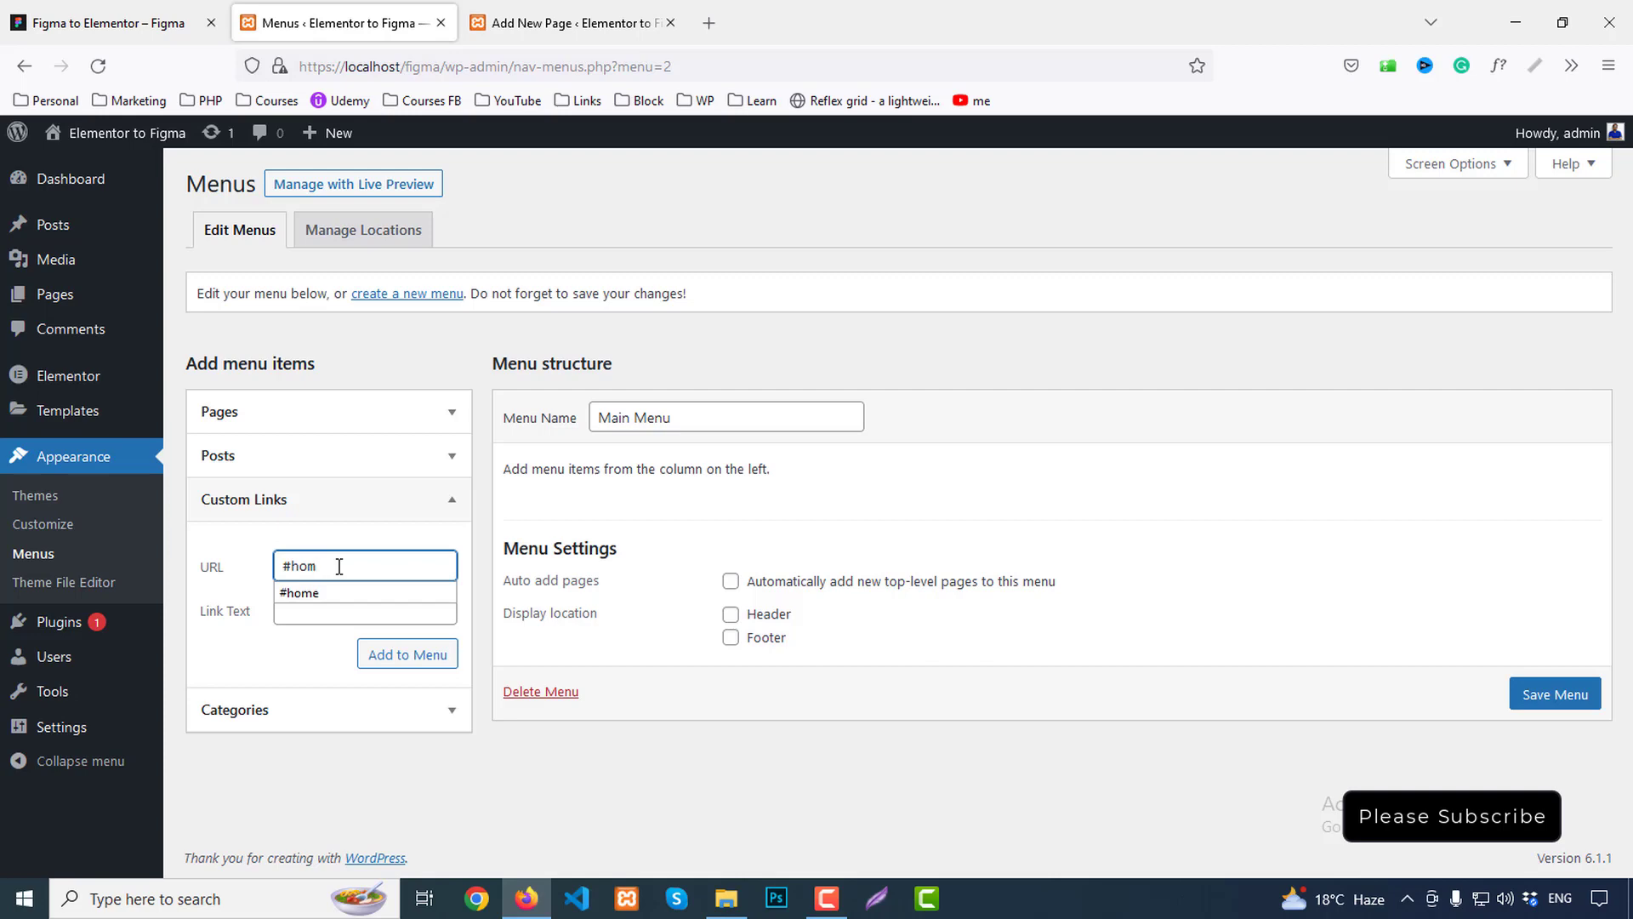
text(e)
key(Tab)
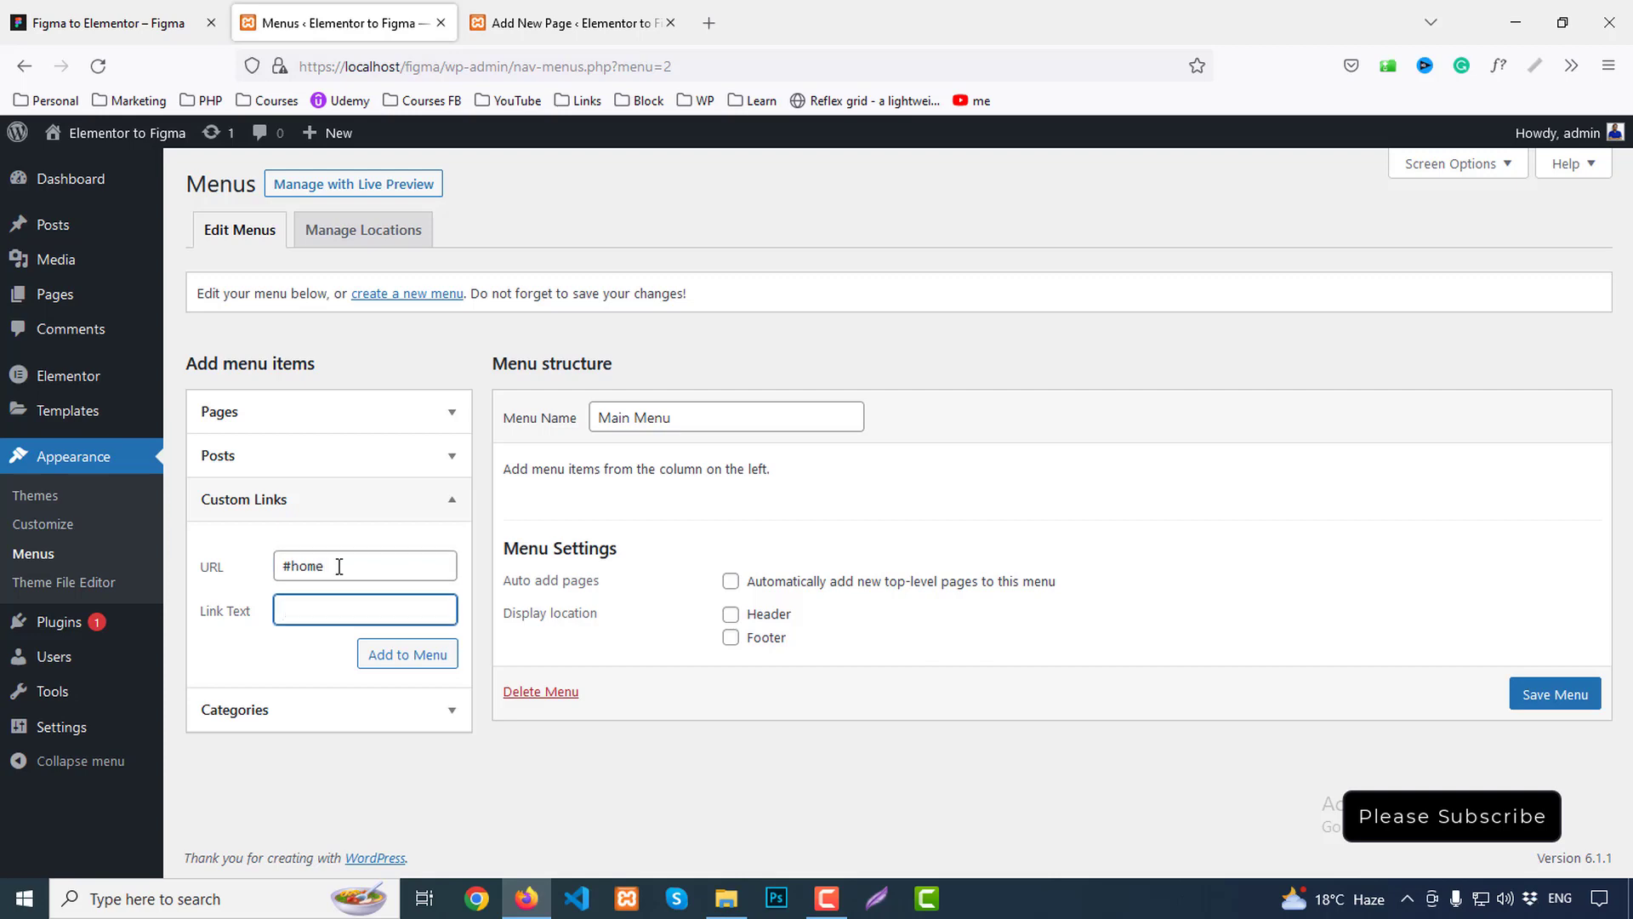
text(Home)
key(Return)
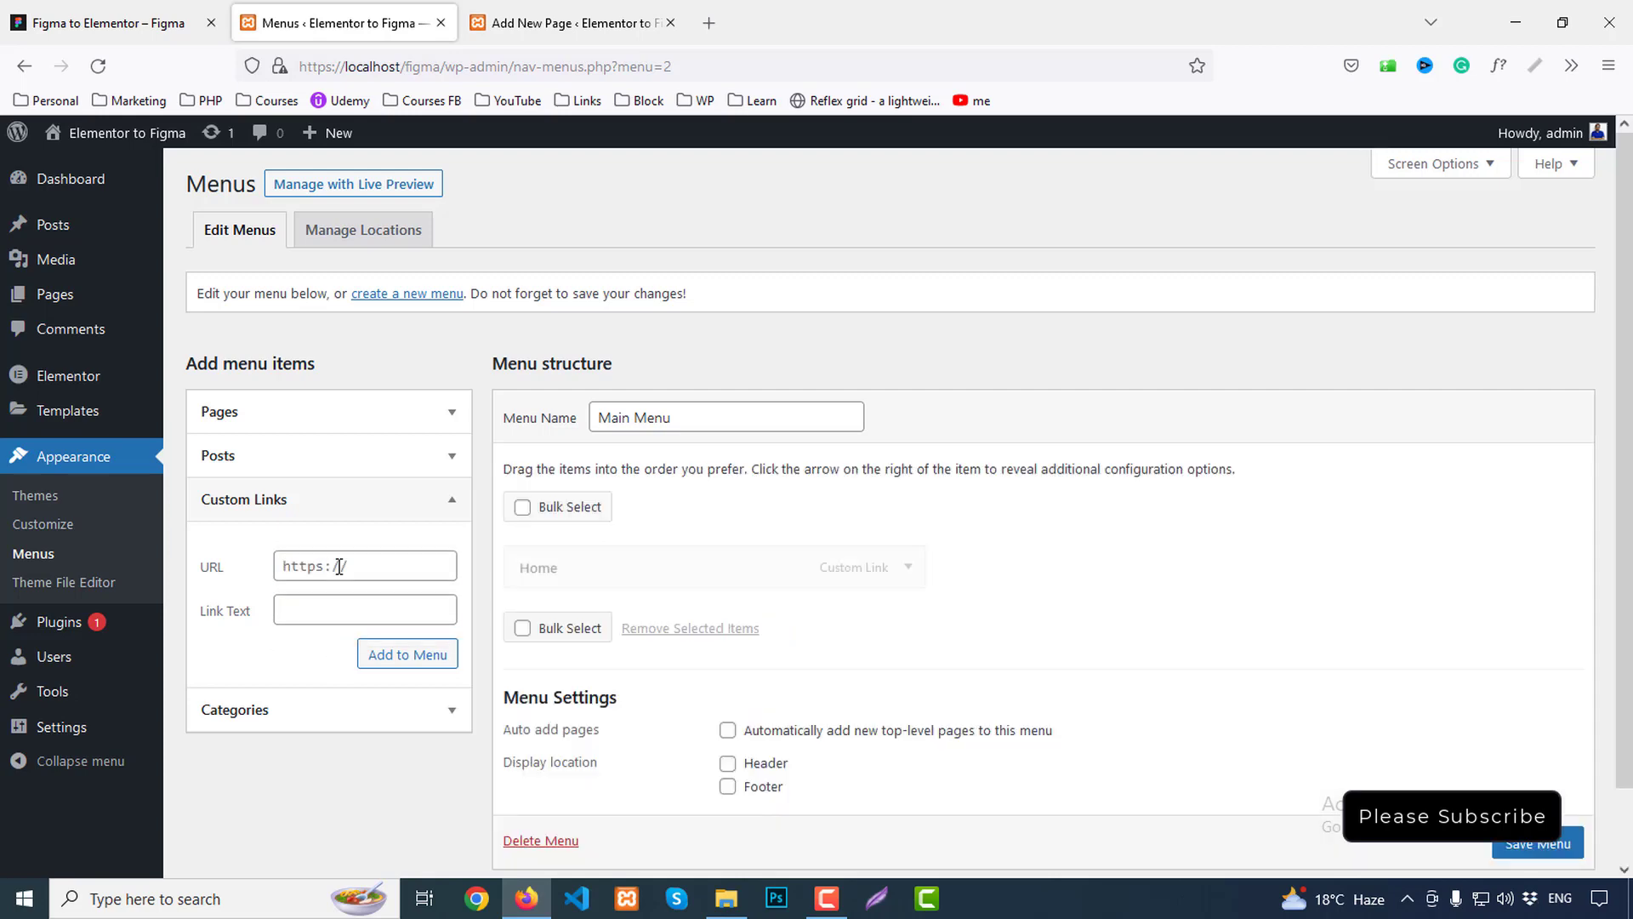
click(339, 566)
text(#abouto)
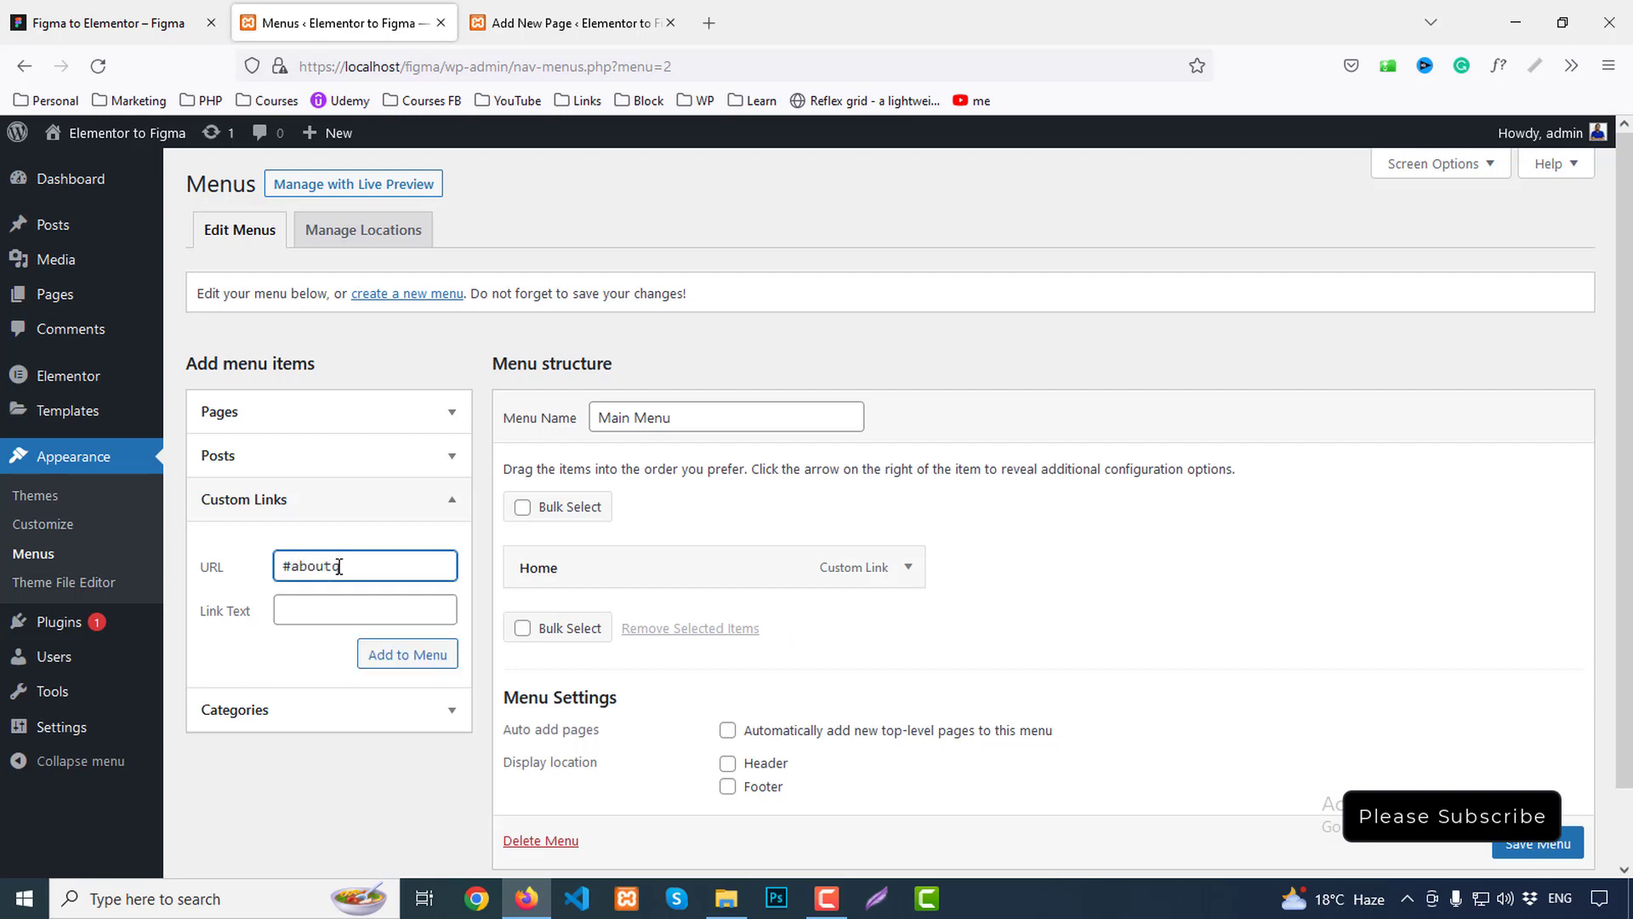
key(Tab)
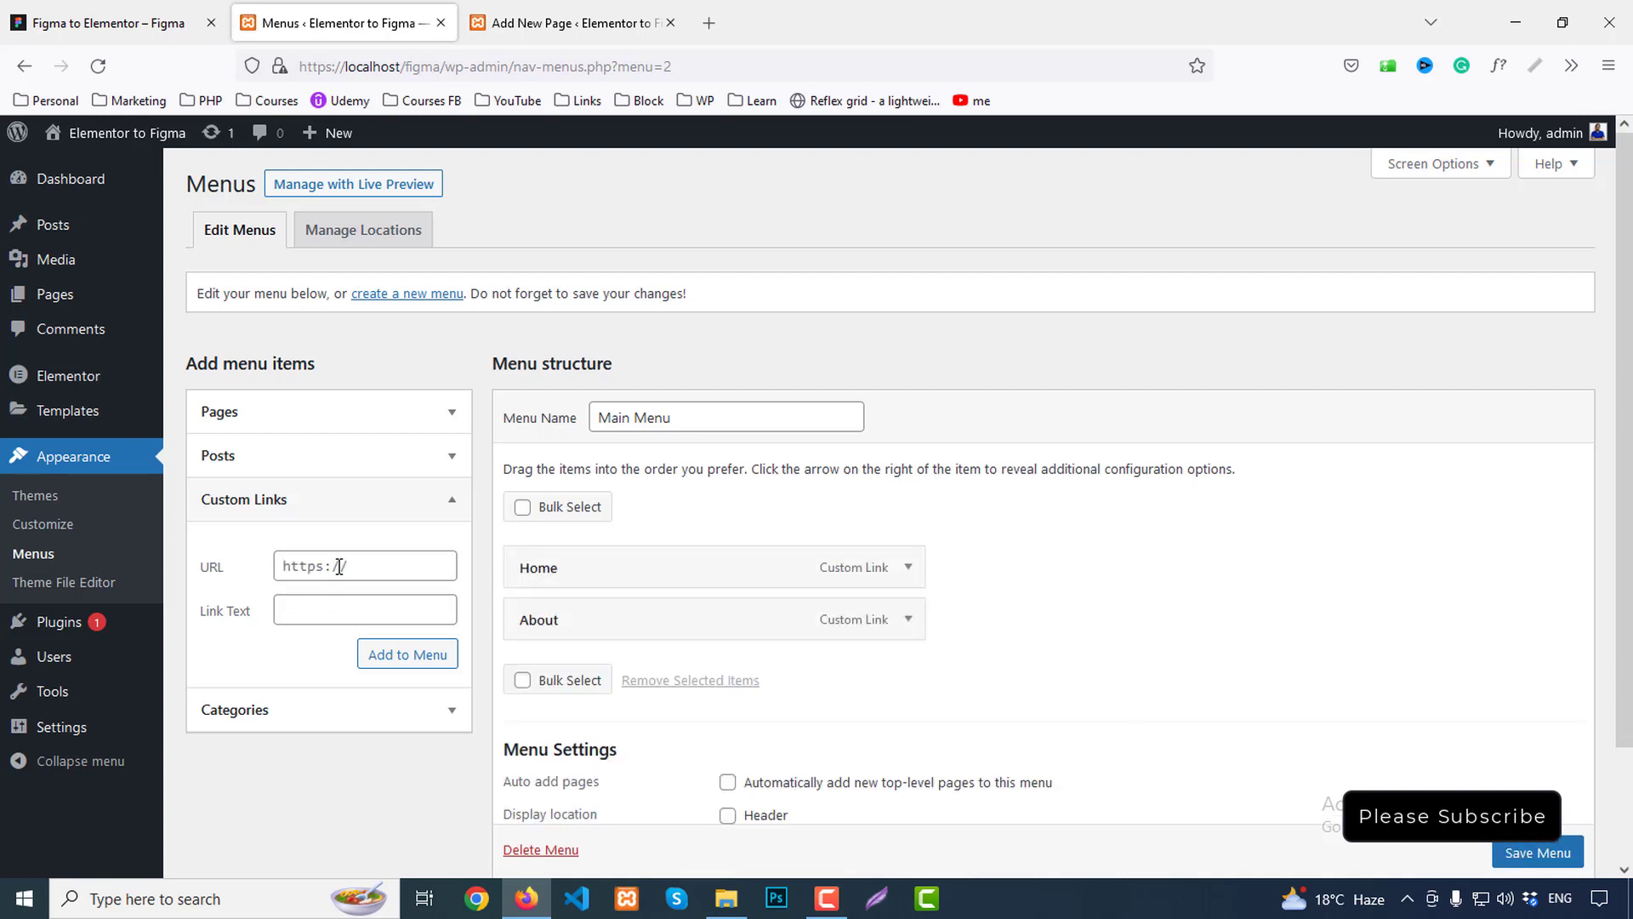
click(338, 567)
text(#deals)
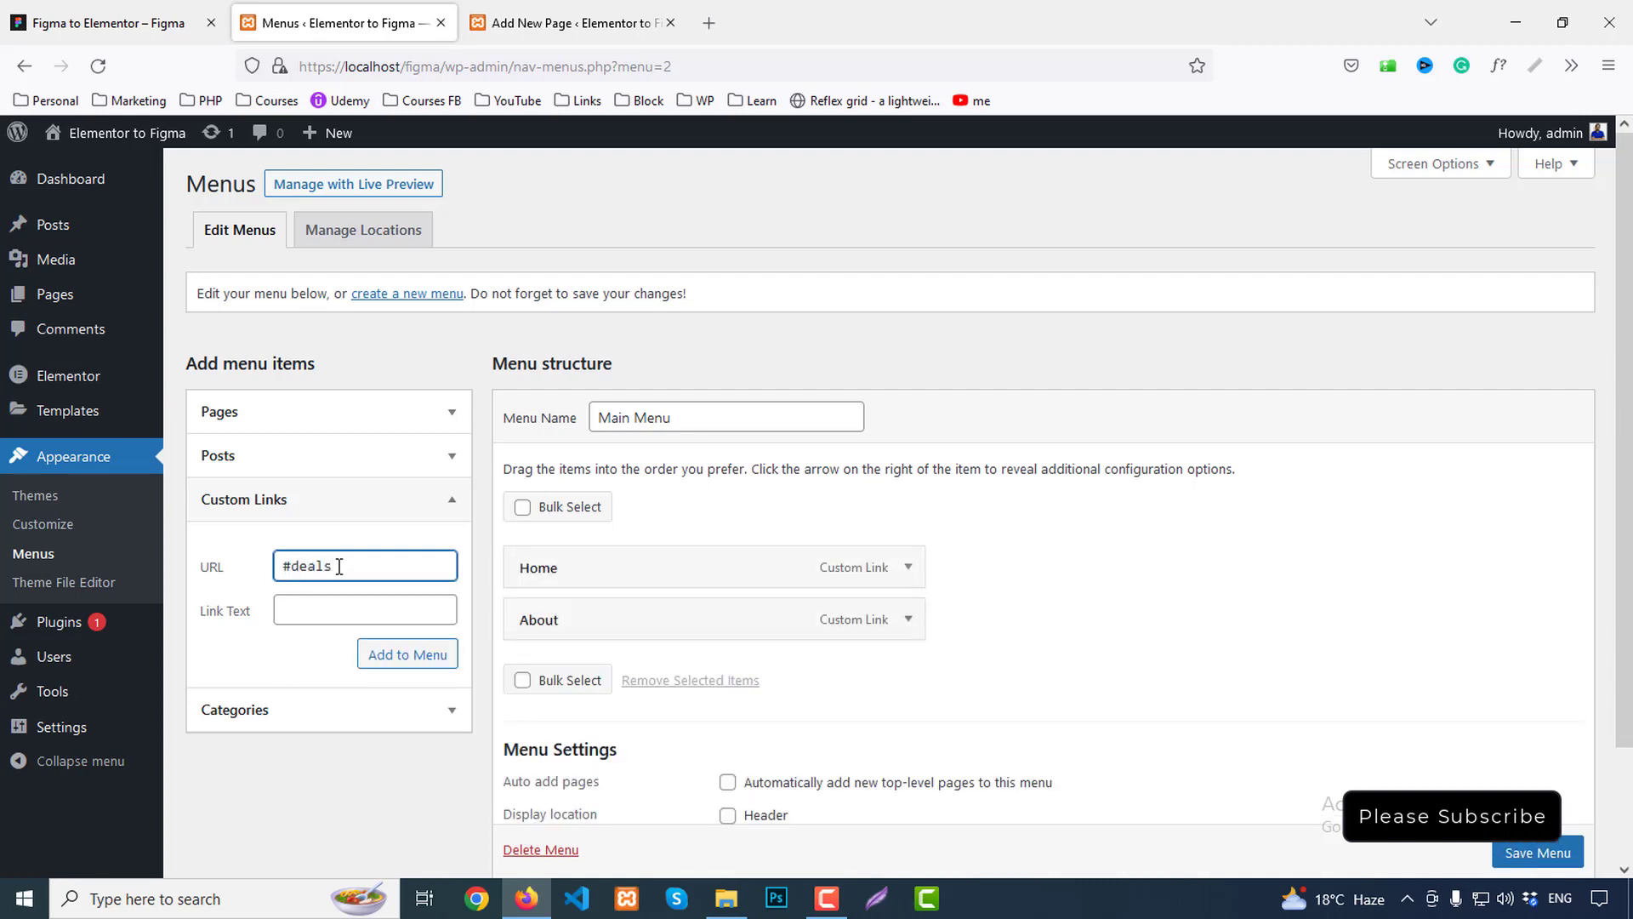
key(Tab)
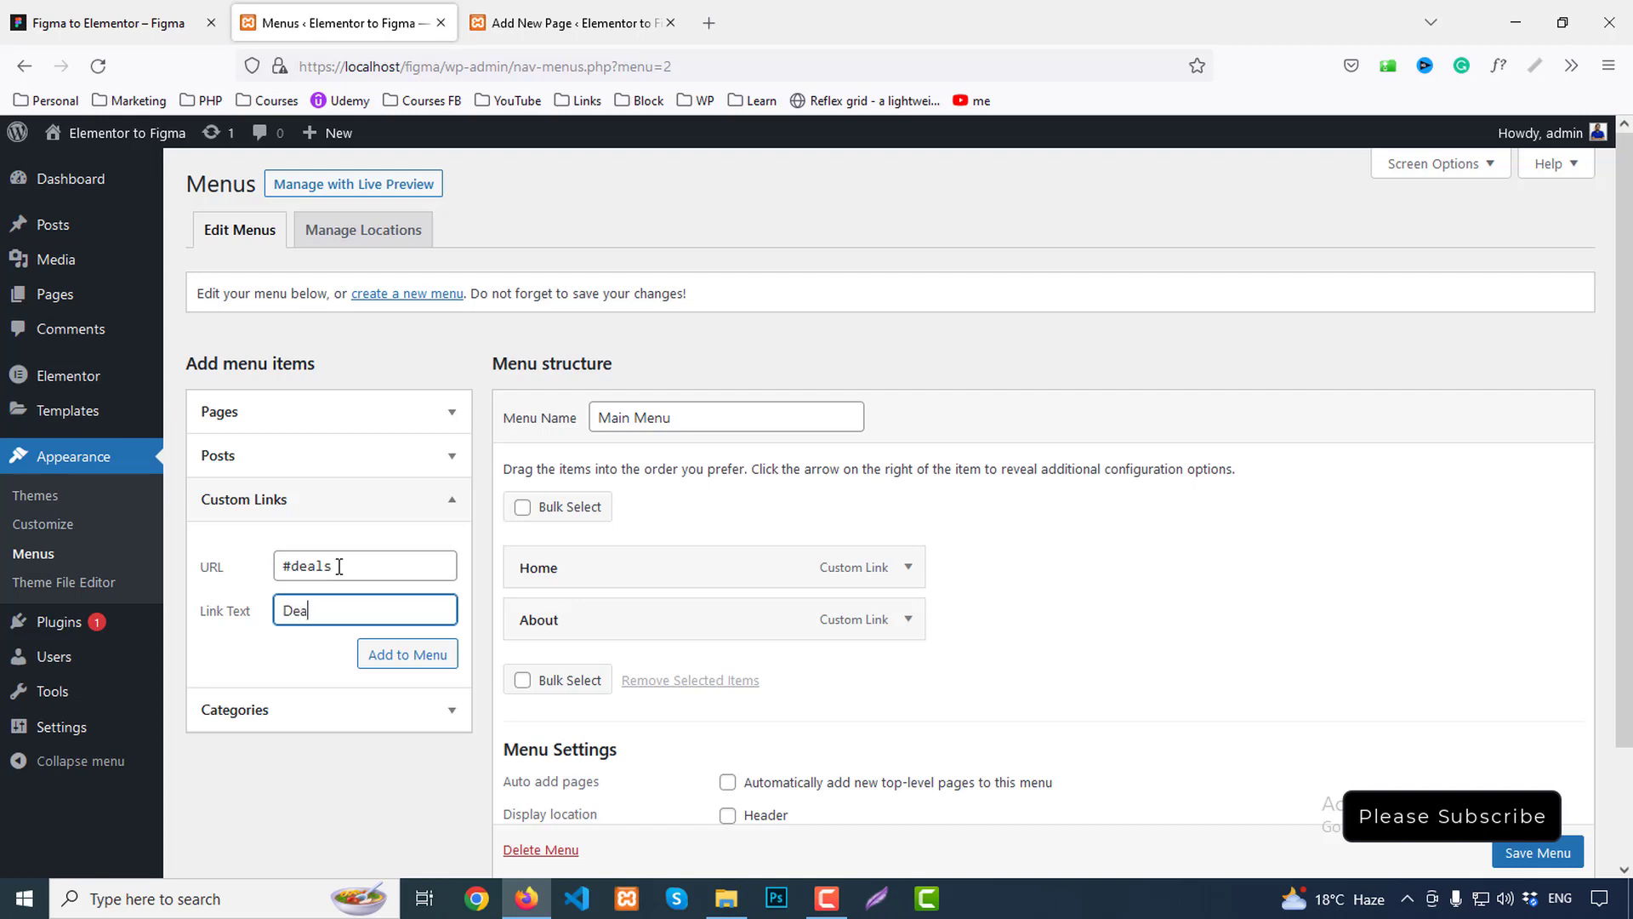
text(Deals)
key(Return)
Add custom links Courses (#courses), Success (#success) and Register (#register) to Main Menu
click(111, 23)
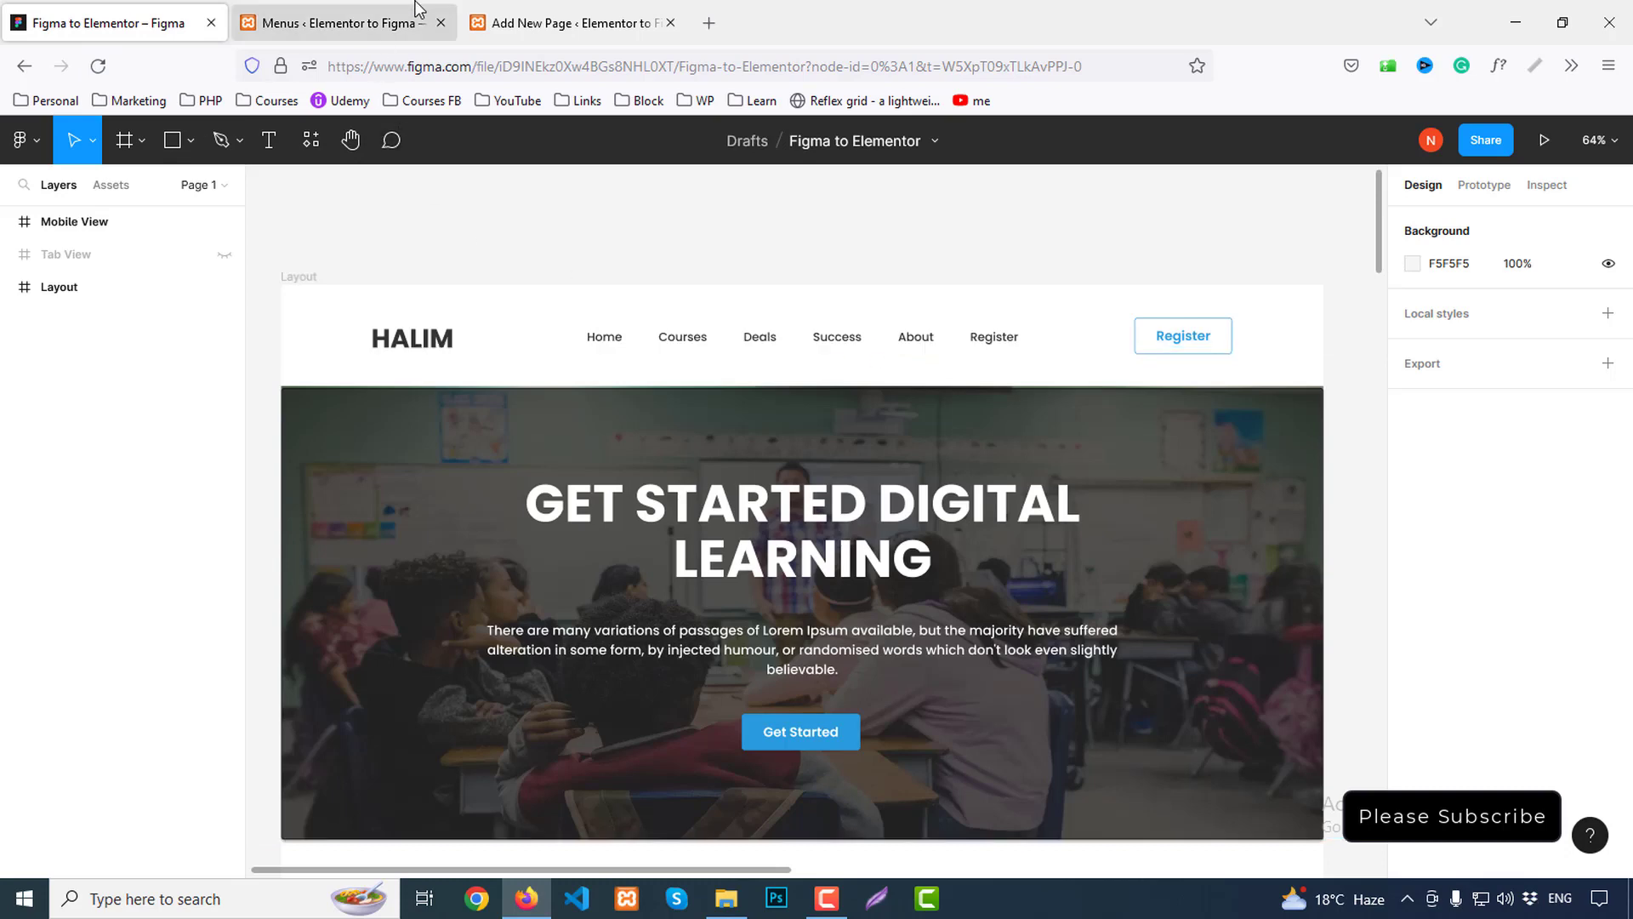
click(387, 17)
click(345, 568)
text(#)
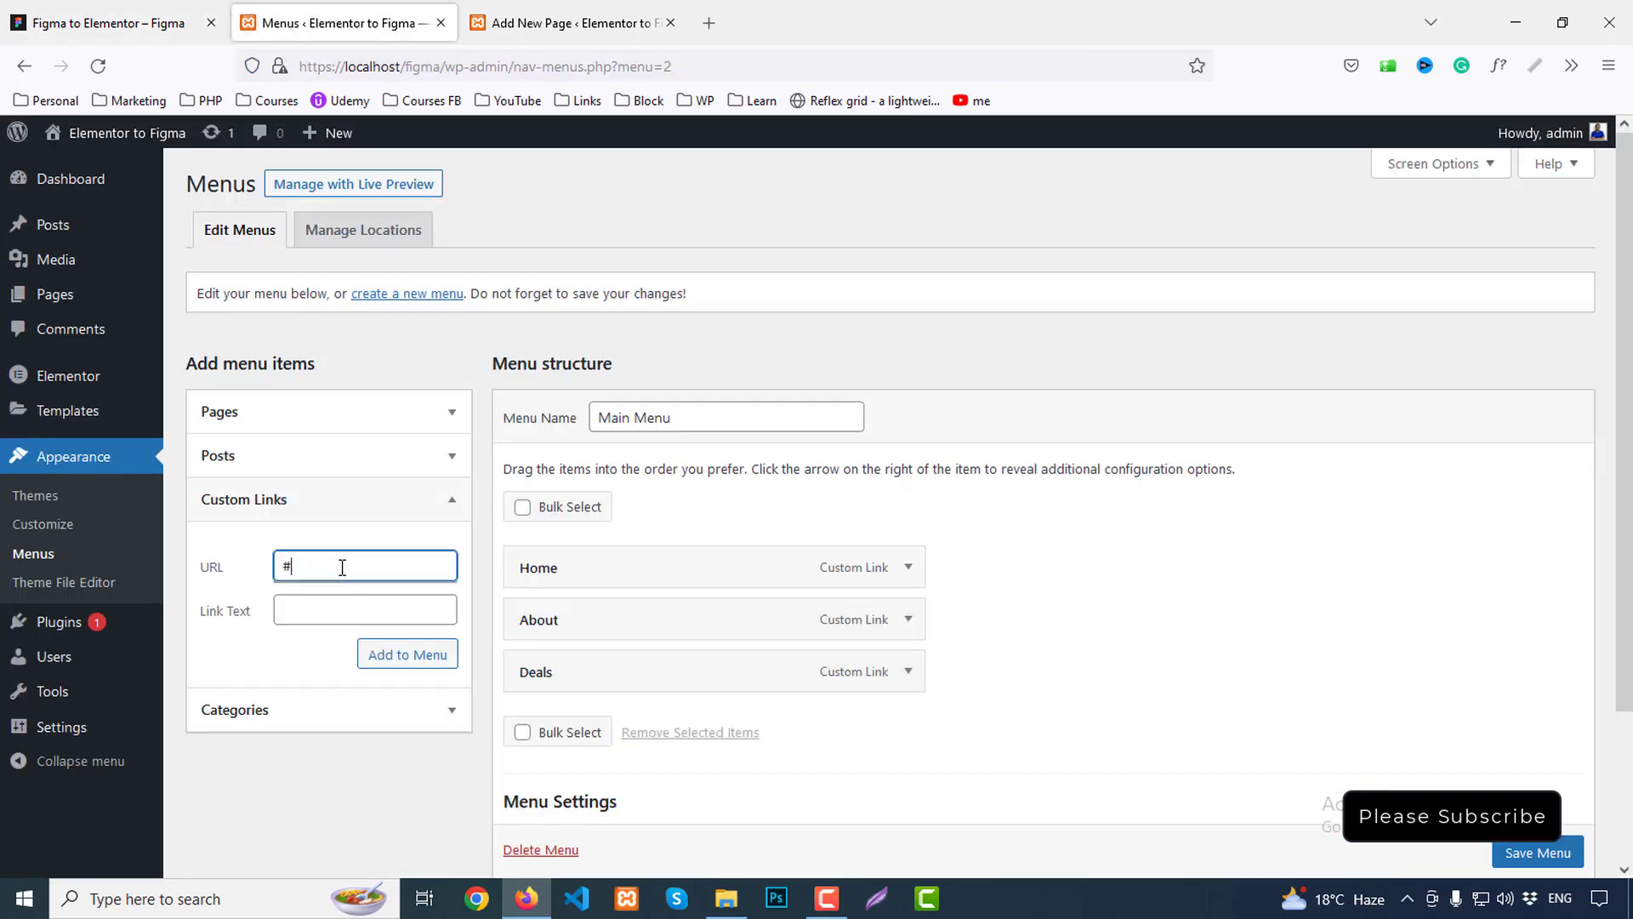
text(courses)
key(Tab)
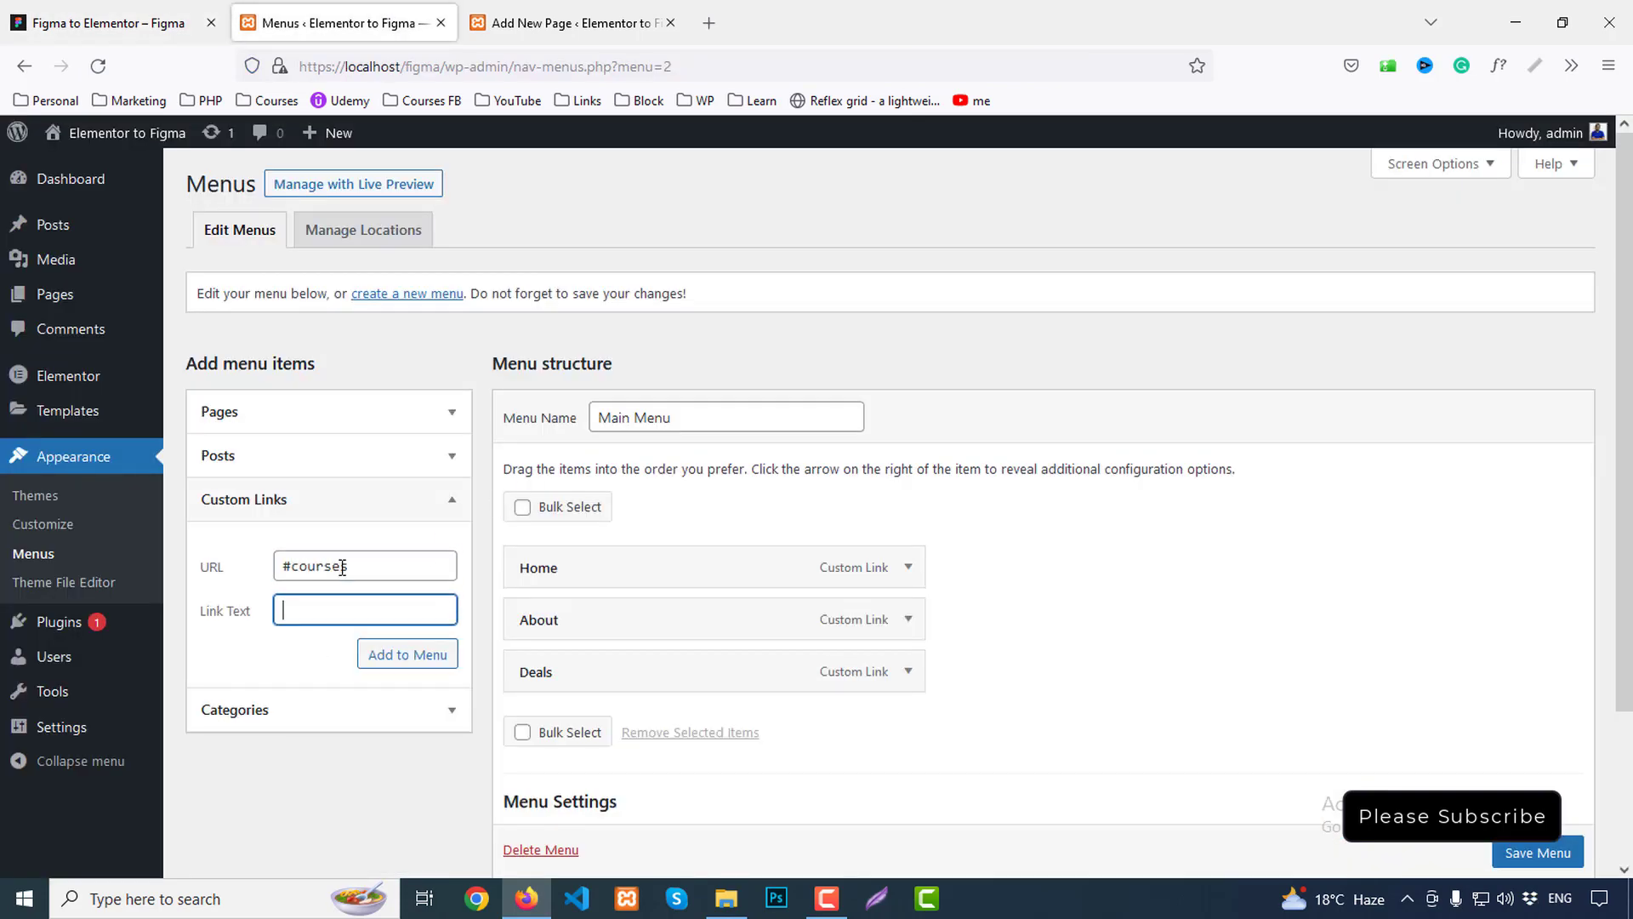
text(Courses)
click(342, 567)
text(#s)
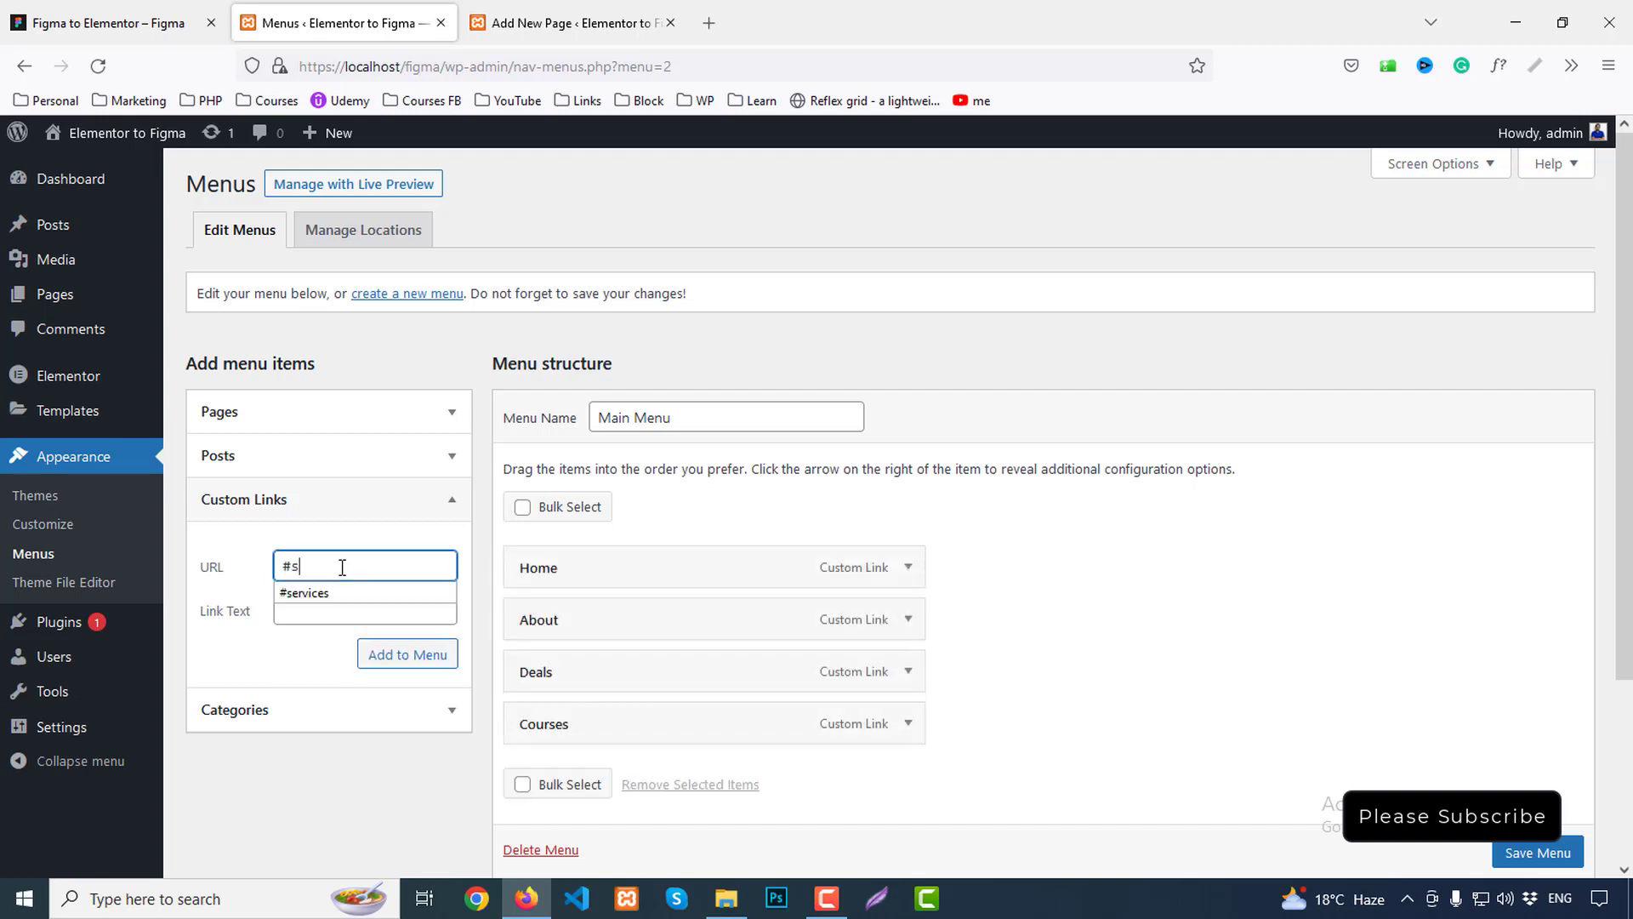
text(ucces)
key(Tab)
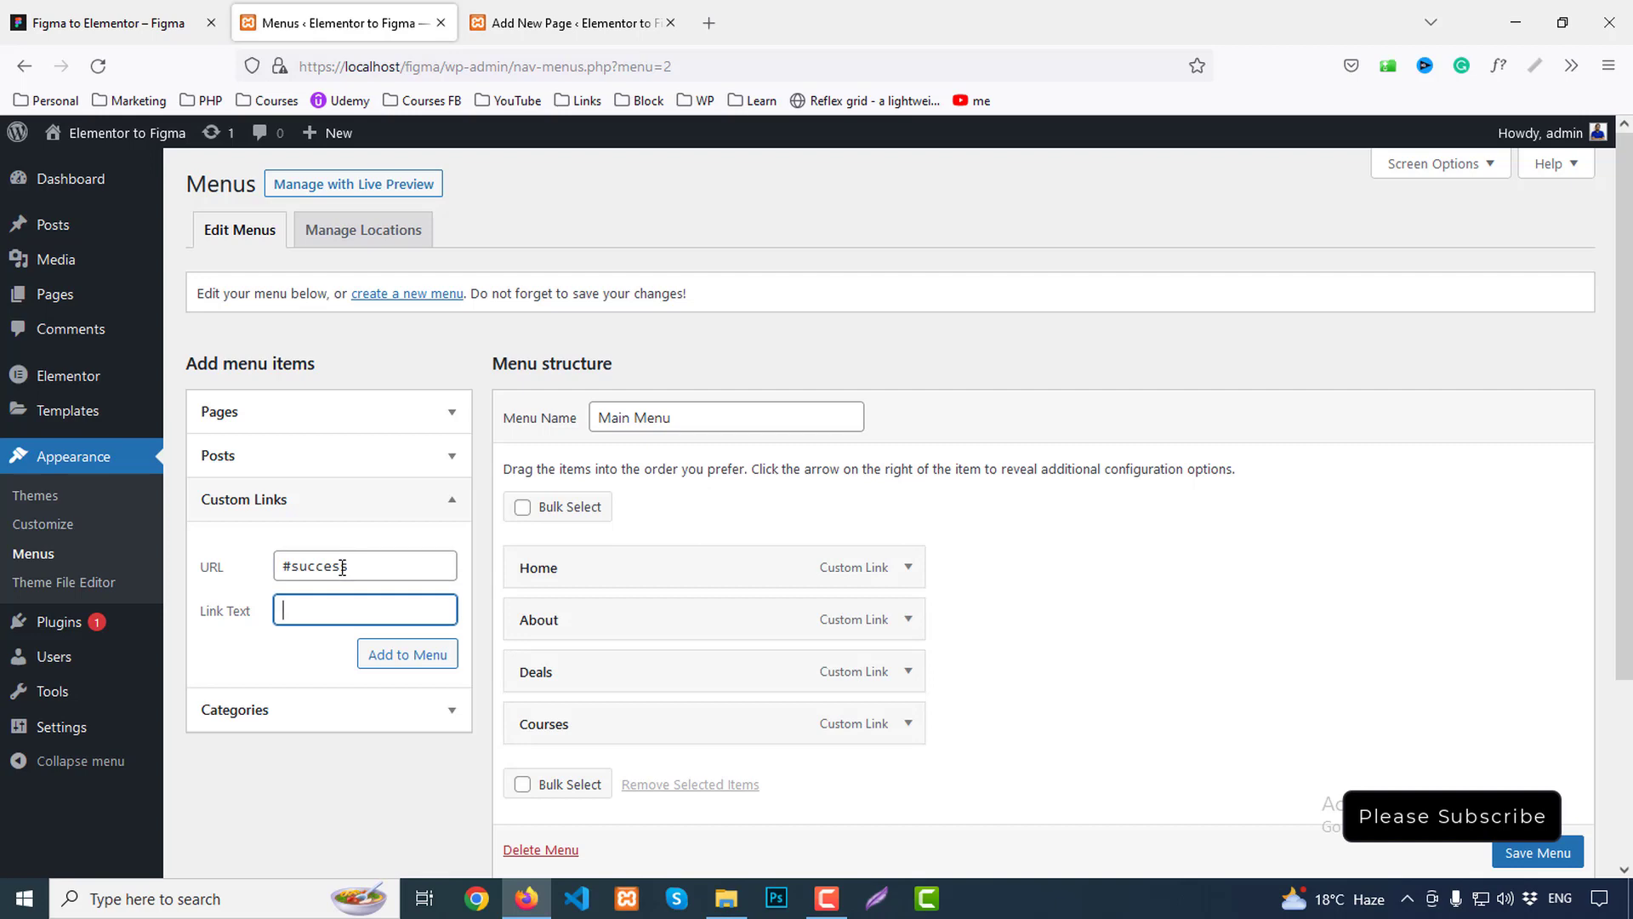
text(Success)
key(Return)
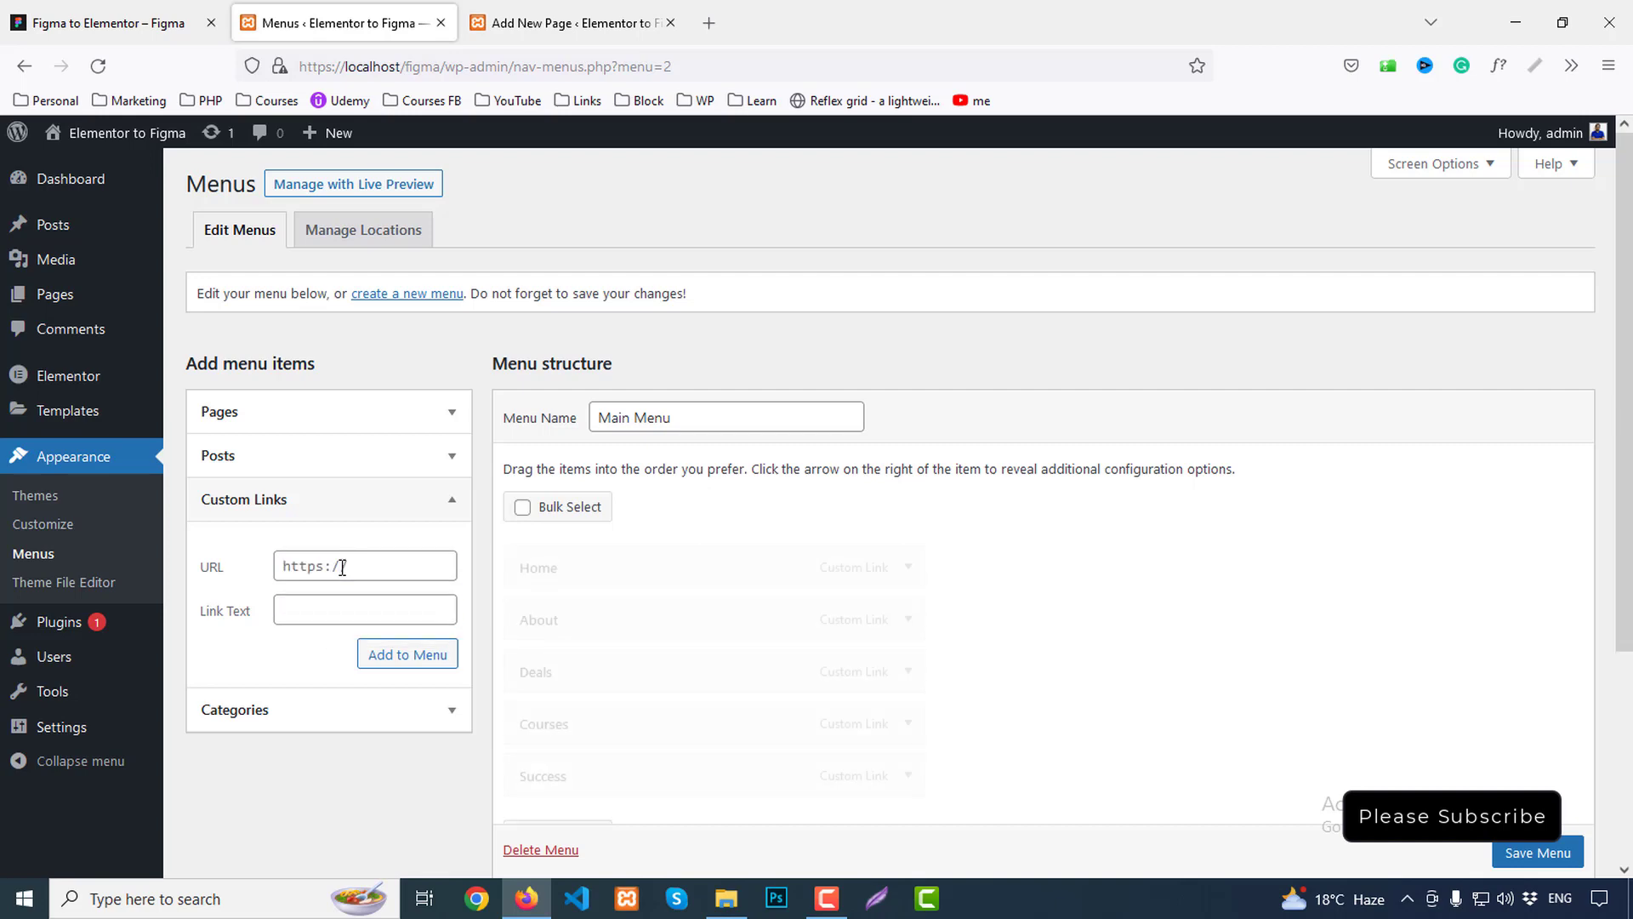
click(354, 564)
text(#)
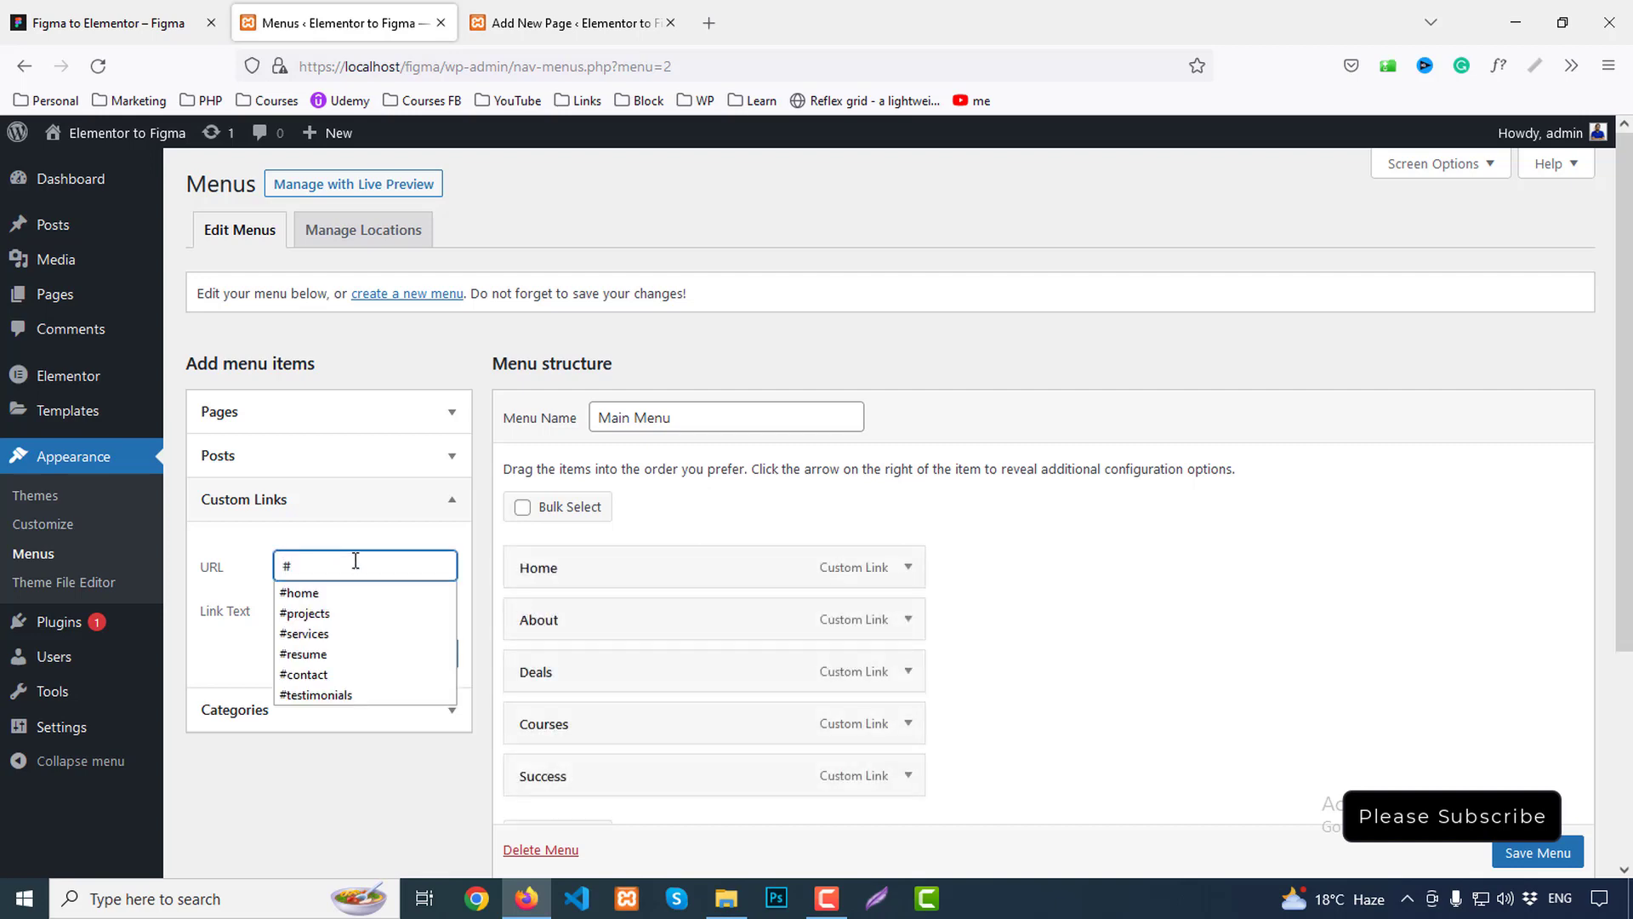
text(register)
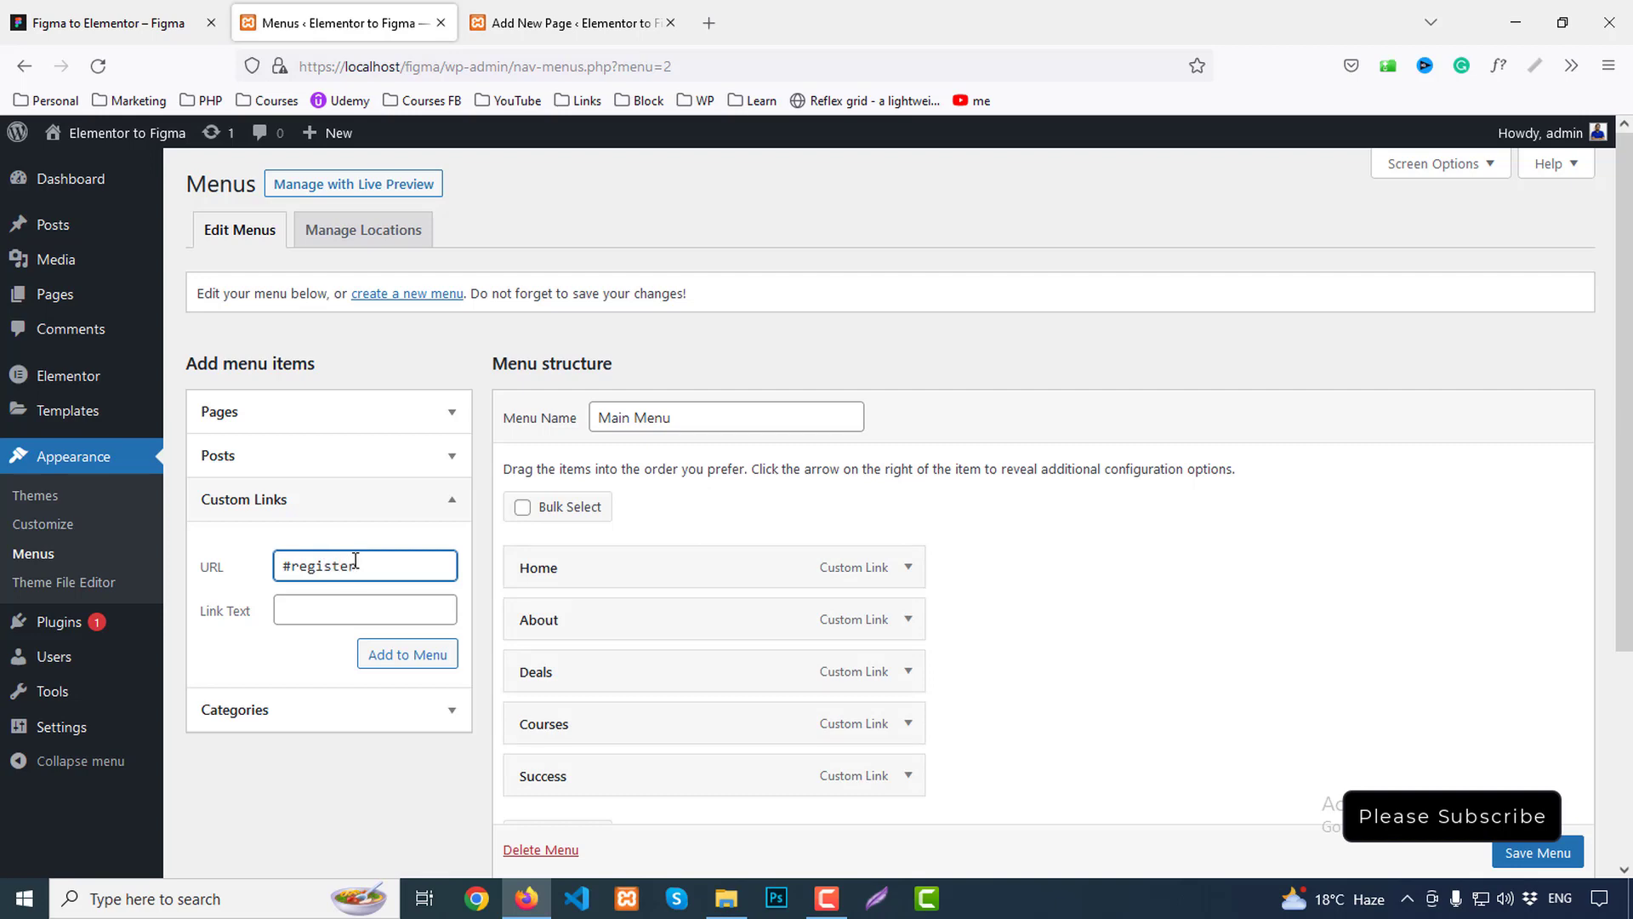
key(Tab)
text(Regi)
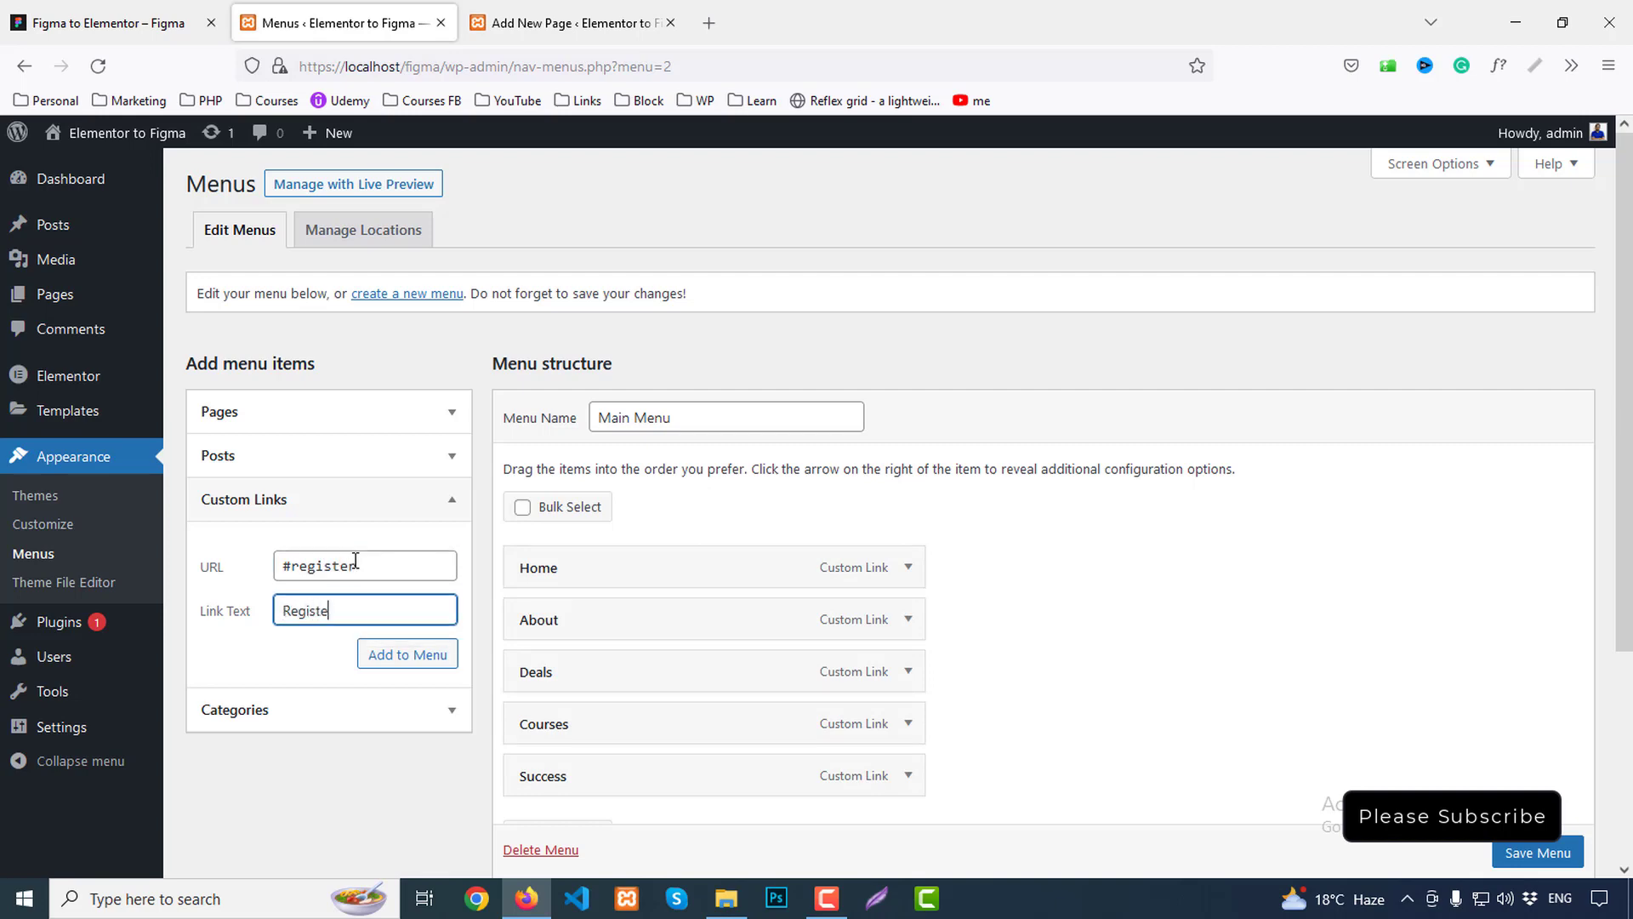
key(Return)
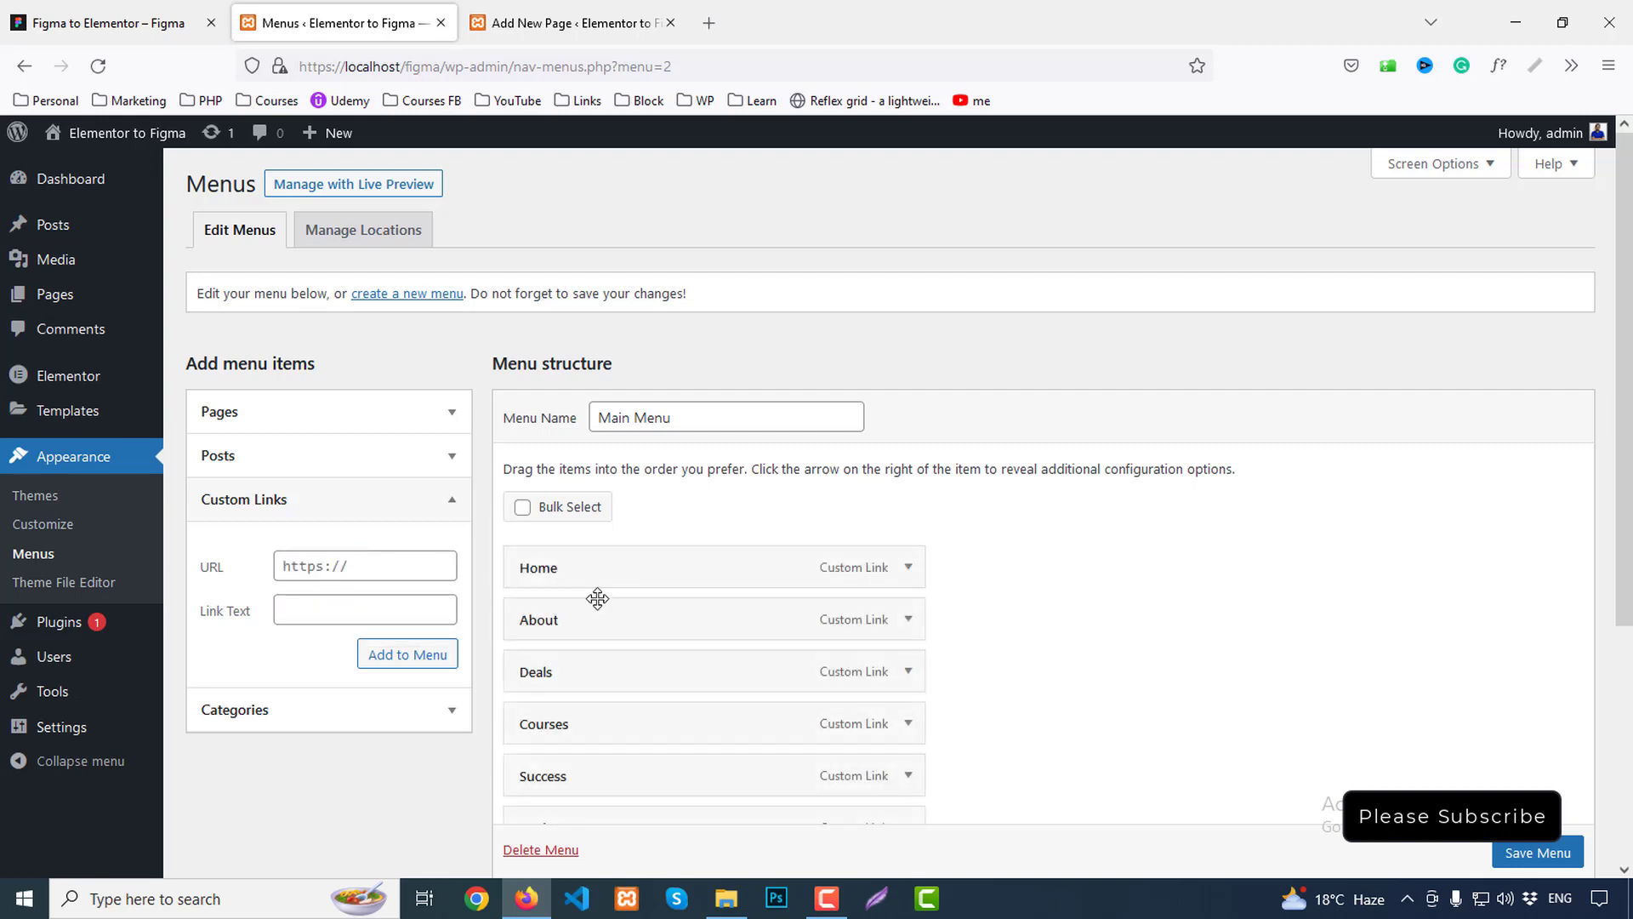
Drag Courses under Home and About below Success, save Main Menu, and return to the Home page editor
scroll(594, 595, down, 1)
drag(605, 627, 616, 512)
drag(612, 569, 621, 675)
click(102, 23)
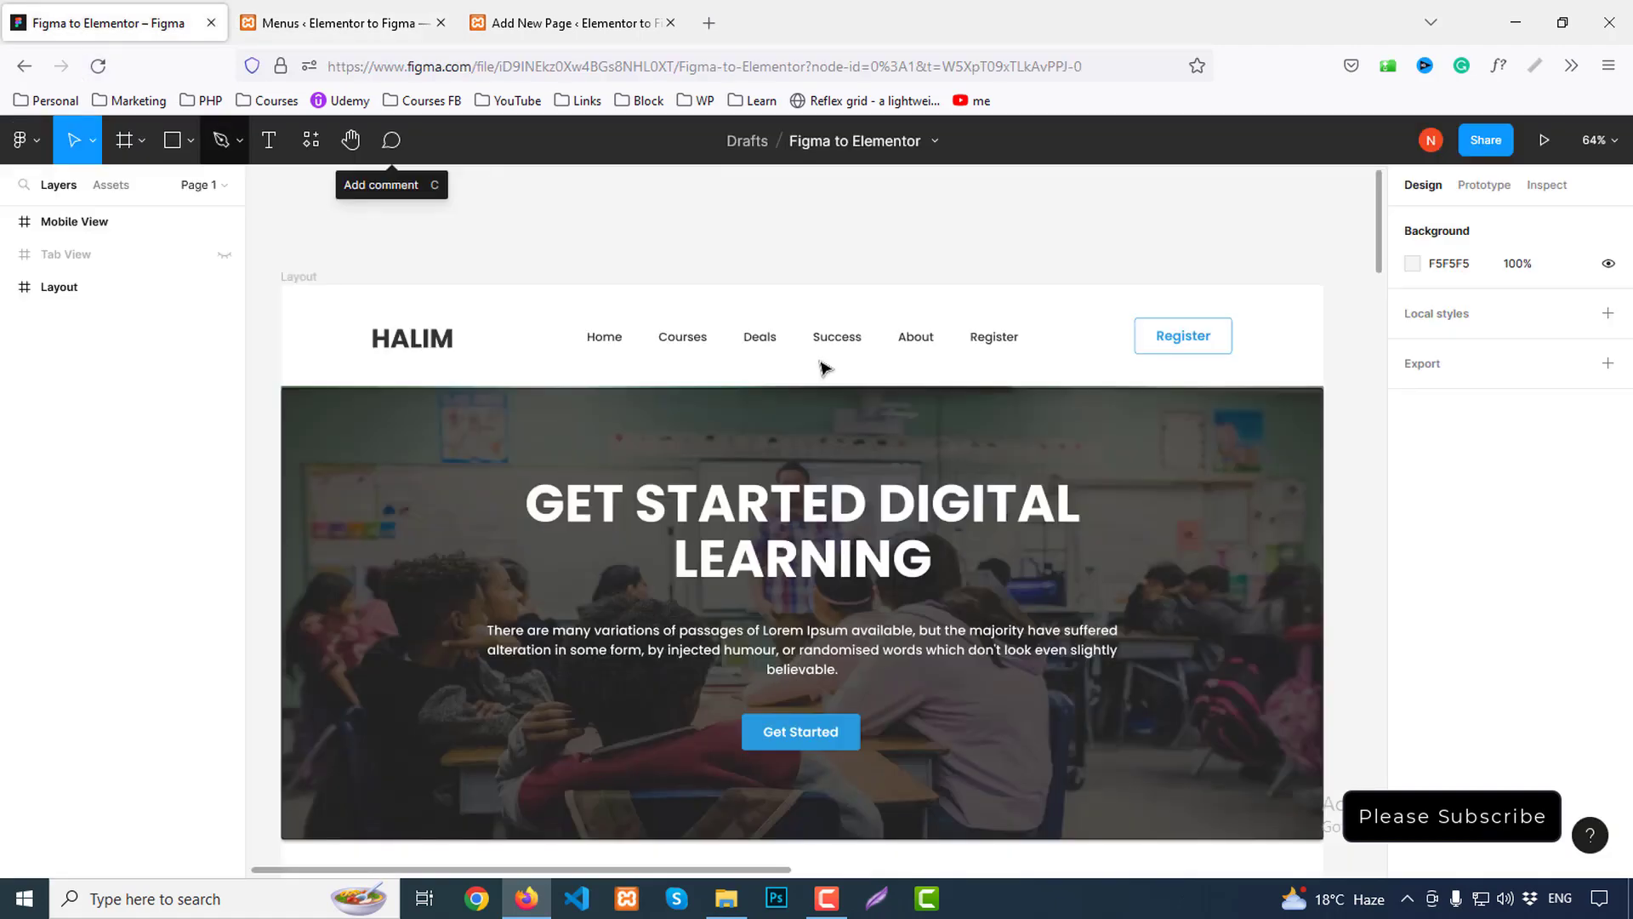
click(353, 17)
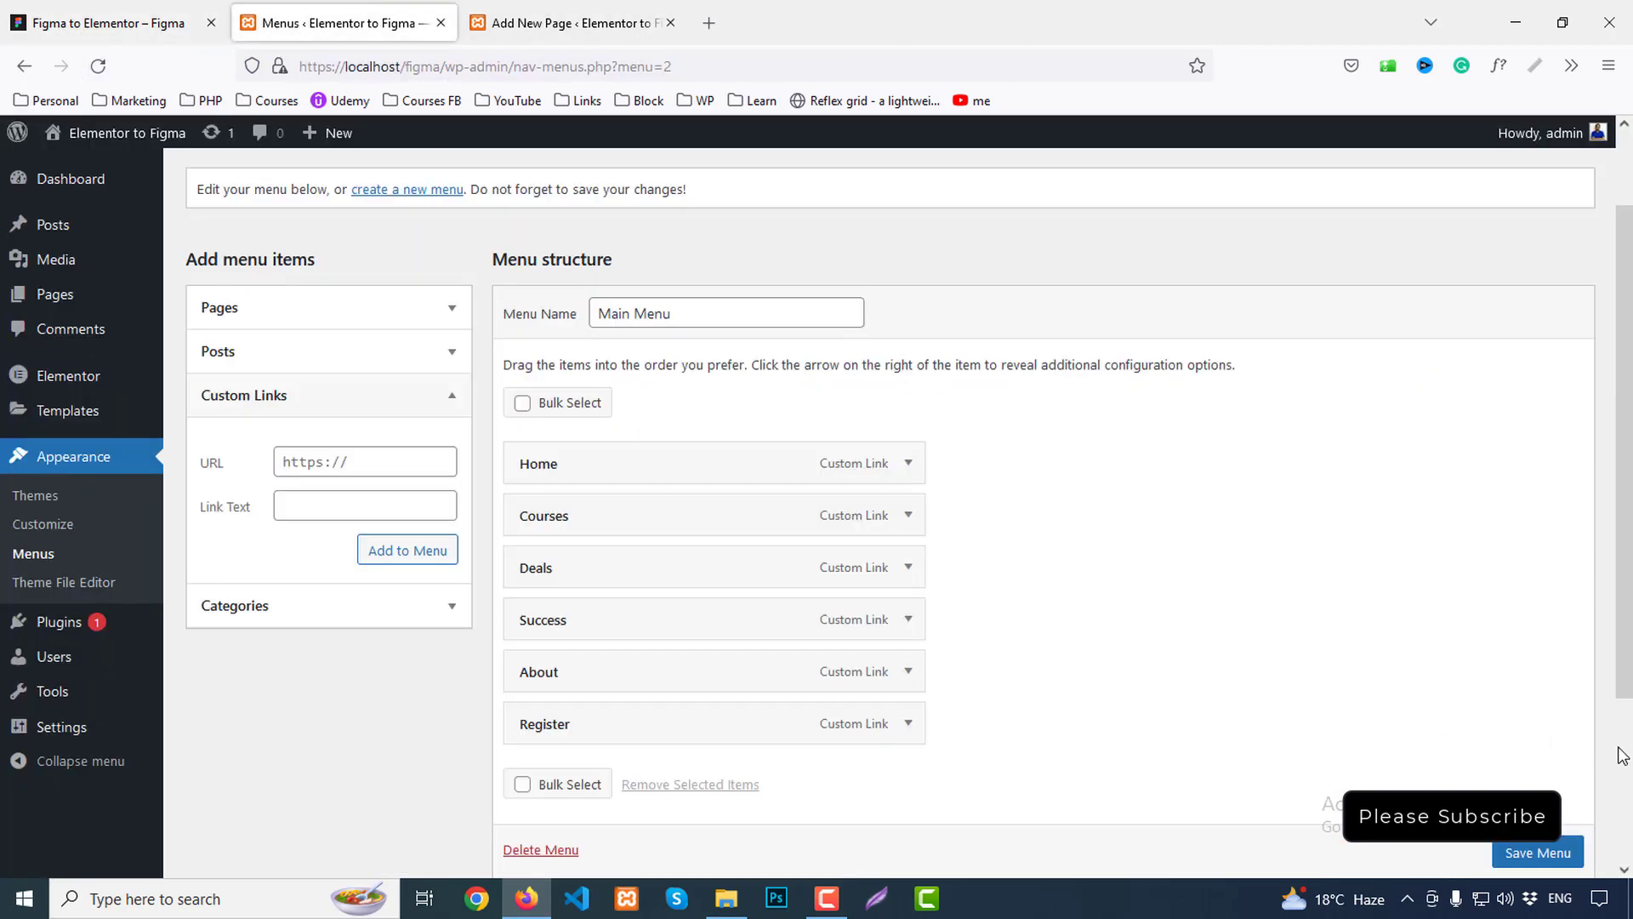
click(1539, 853)
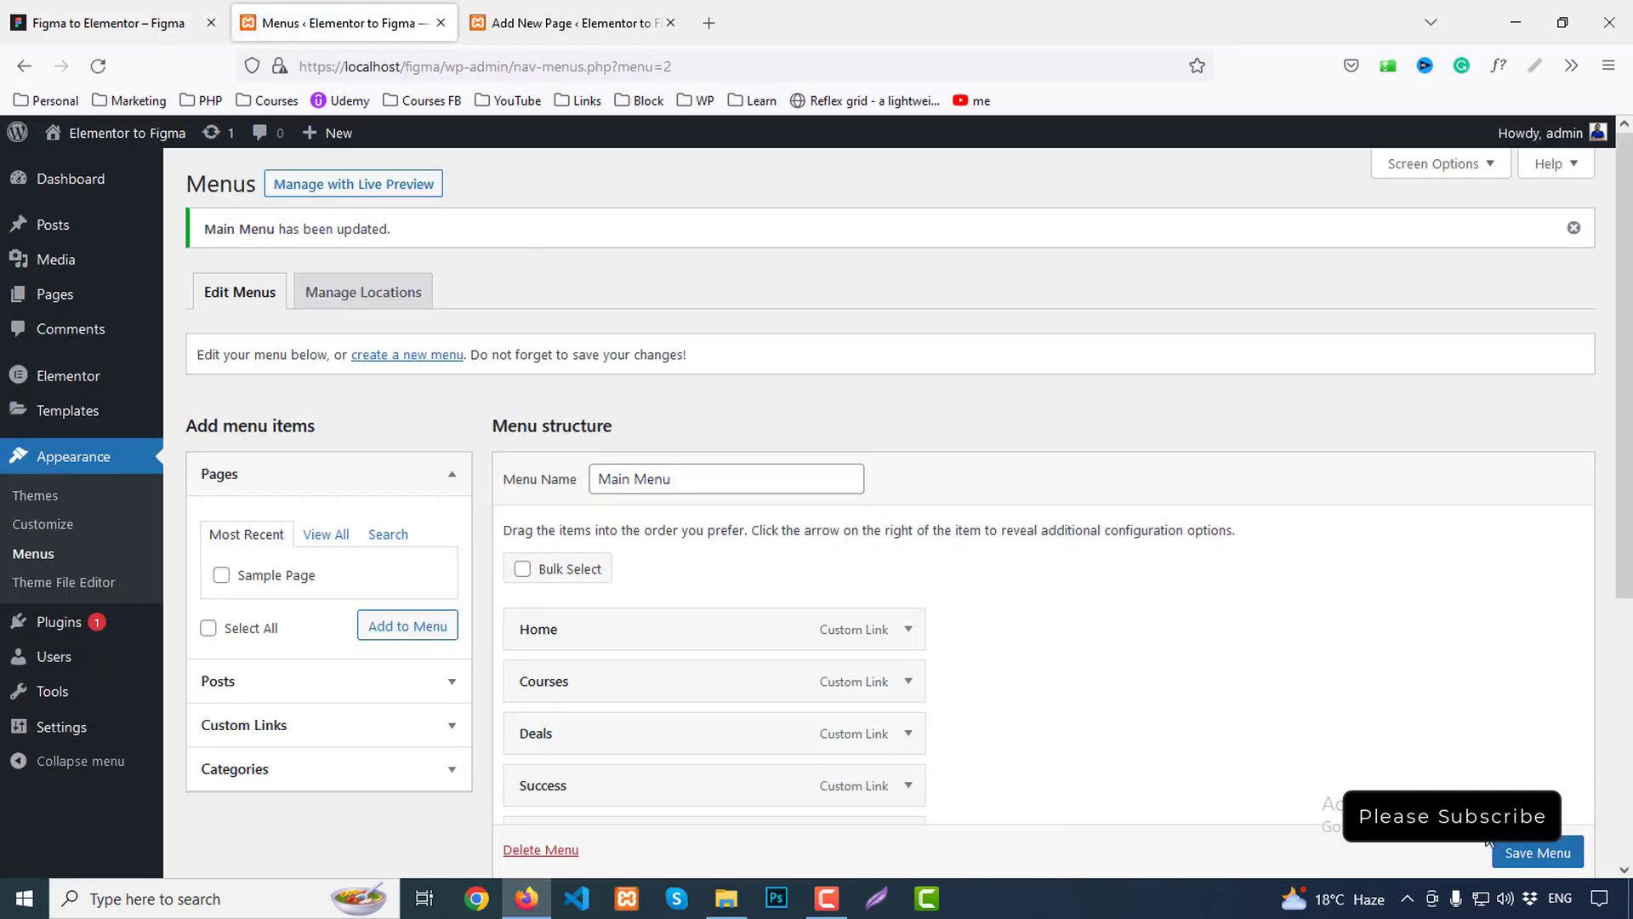
click(535, 17)
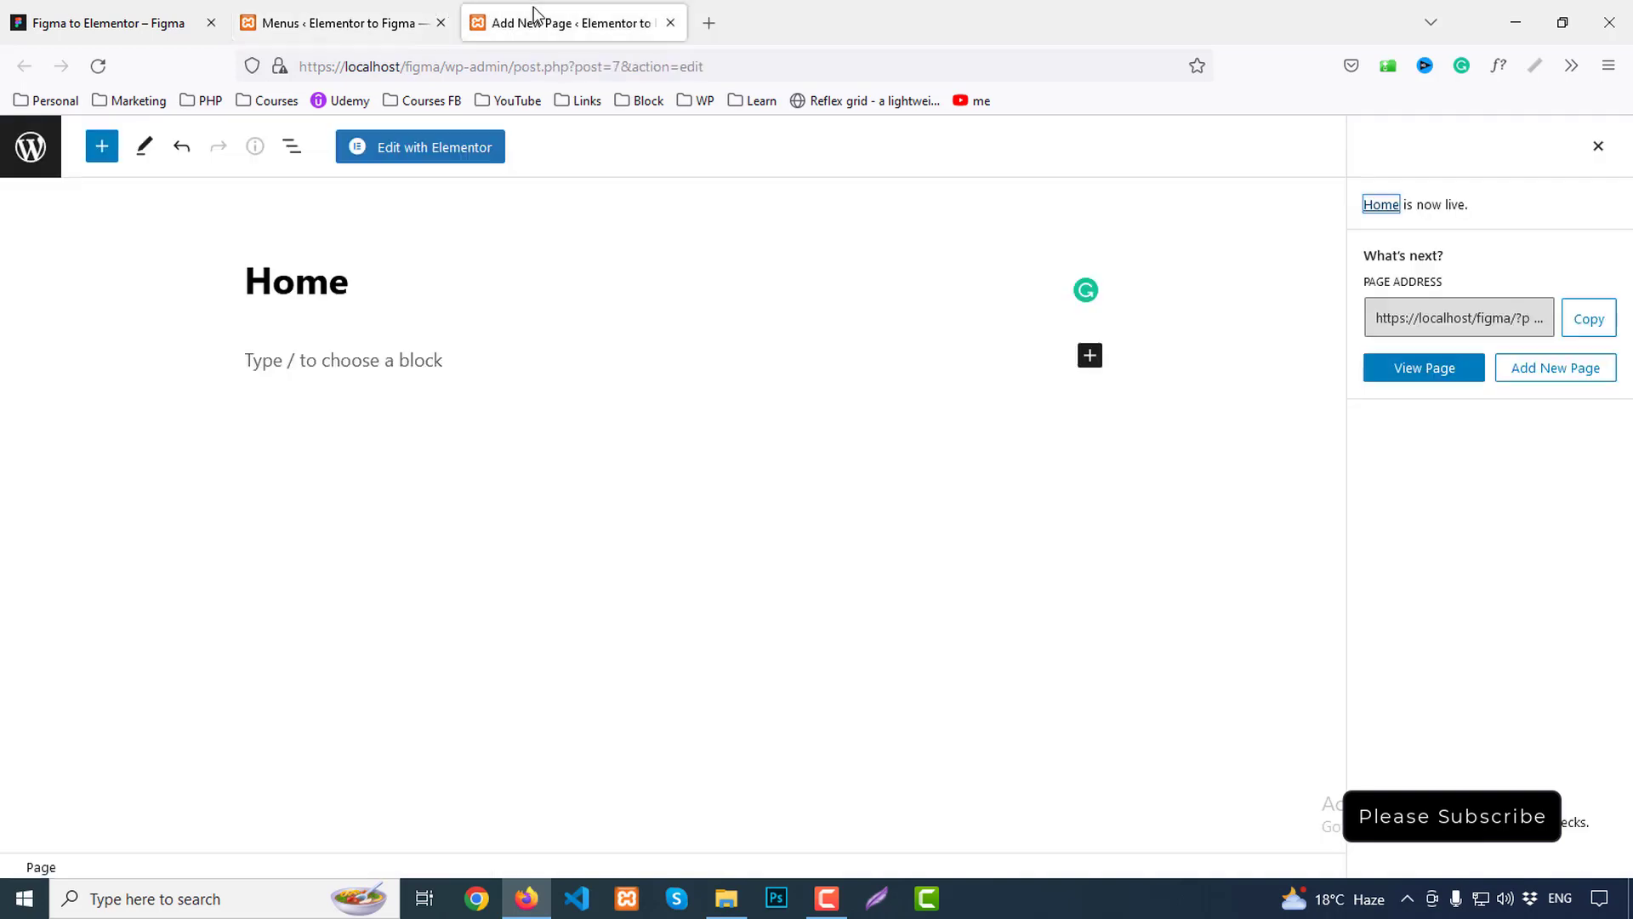
Open the Home page in Elementor and set its Page Layout to Elementor Canvas
click(431, 155)
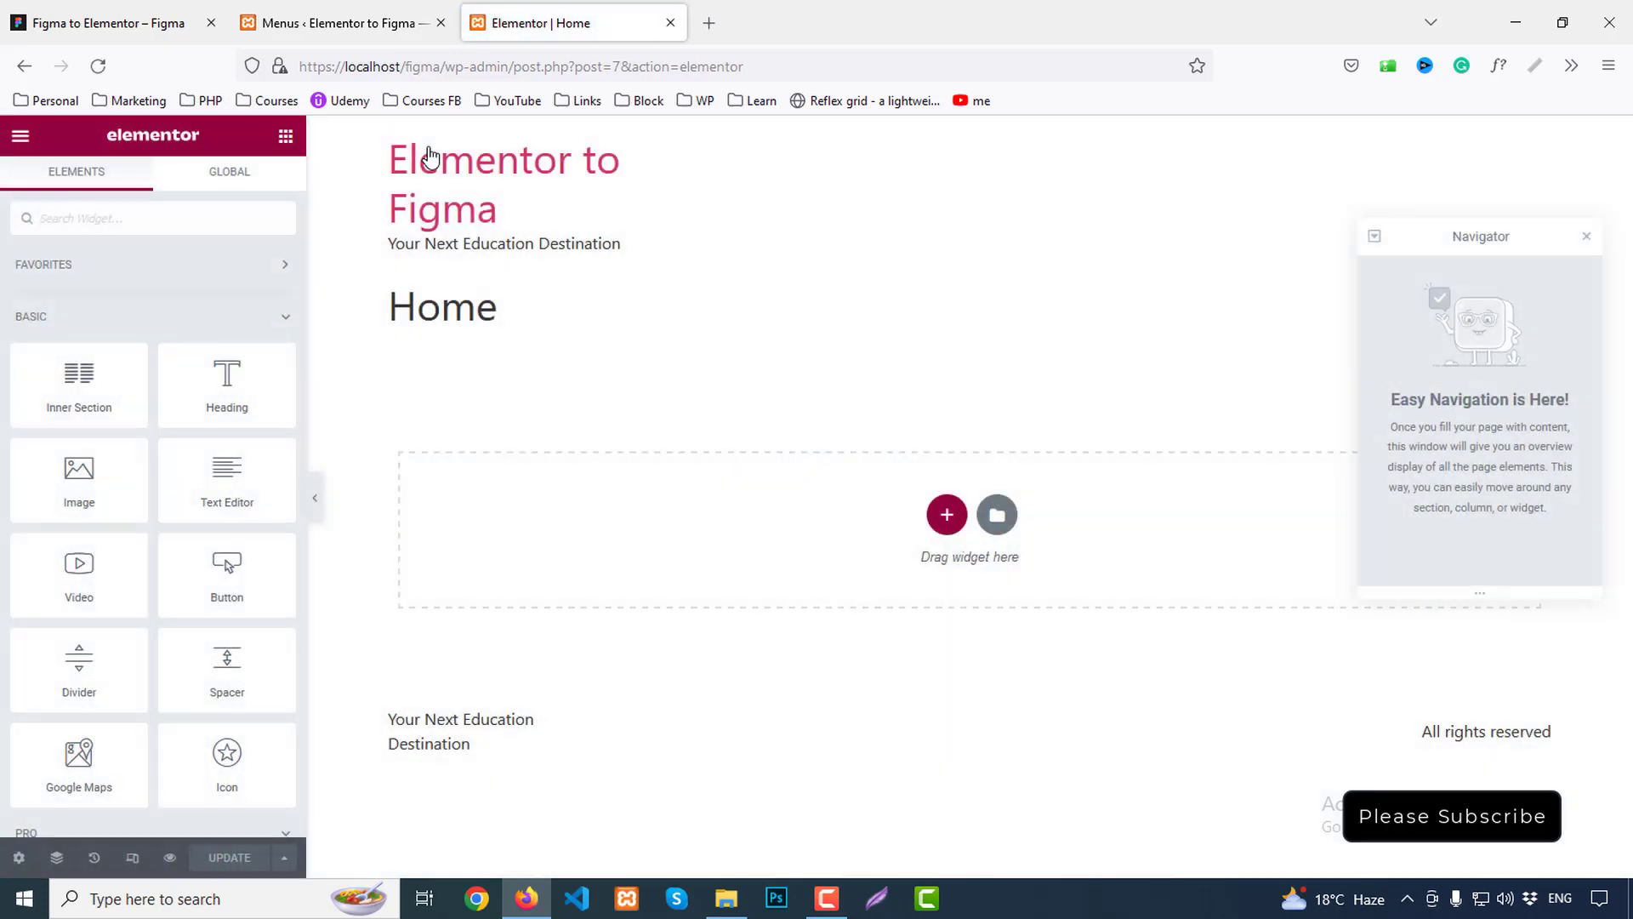
click(1587, 237)
click(19, 859)
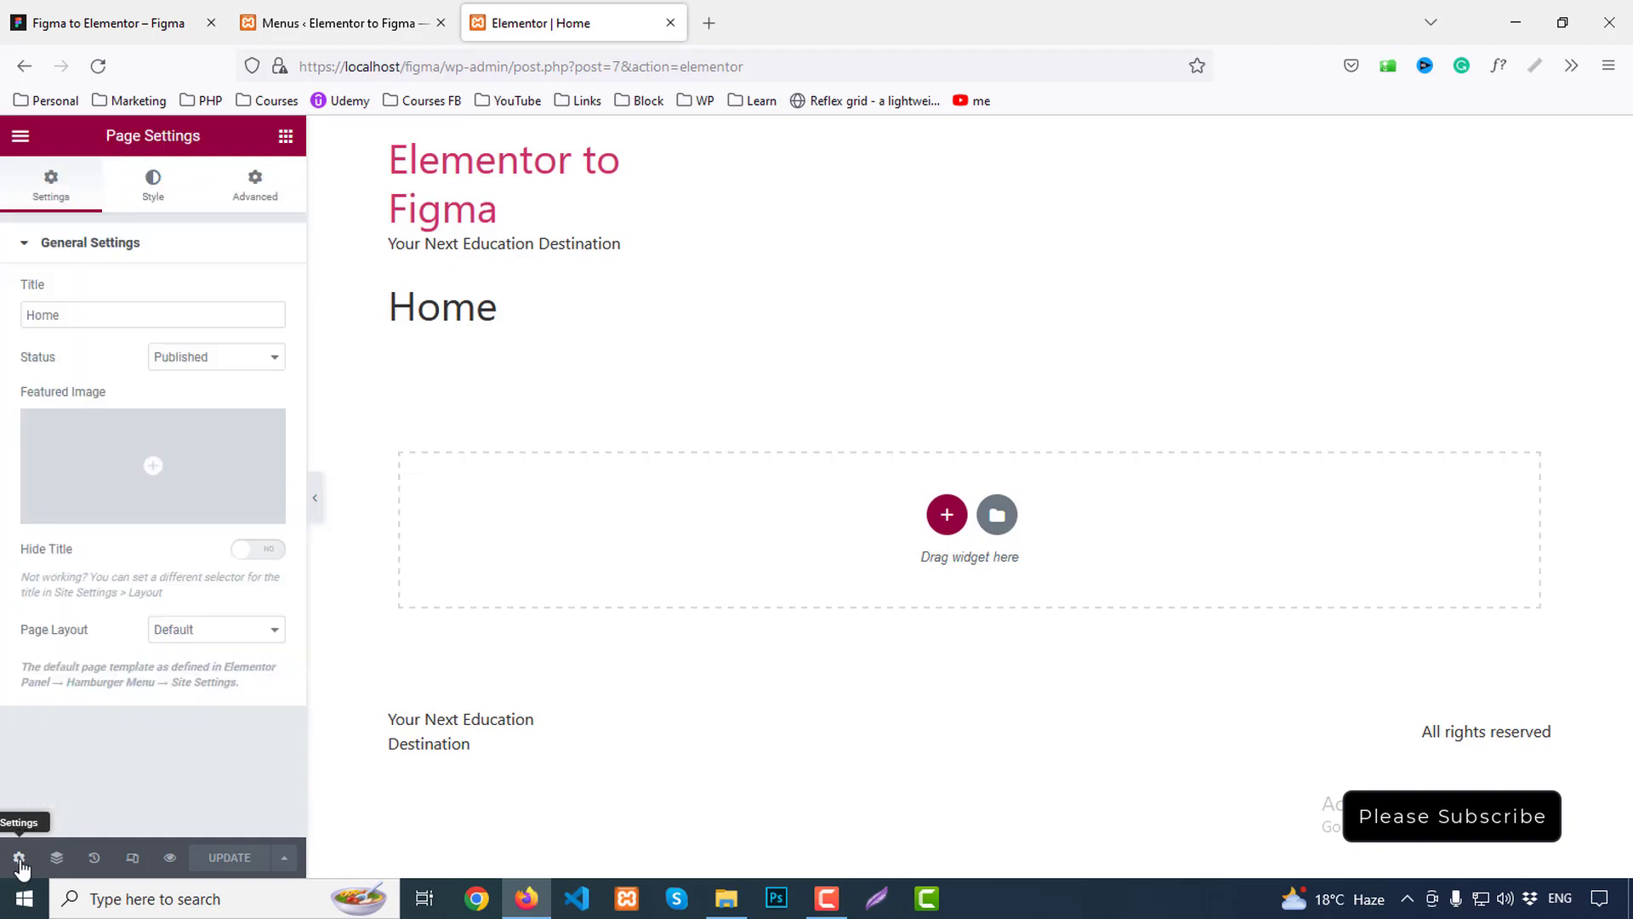
click(215, 629)
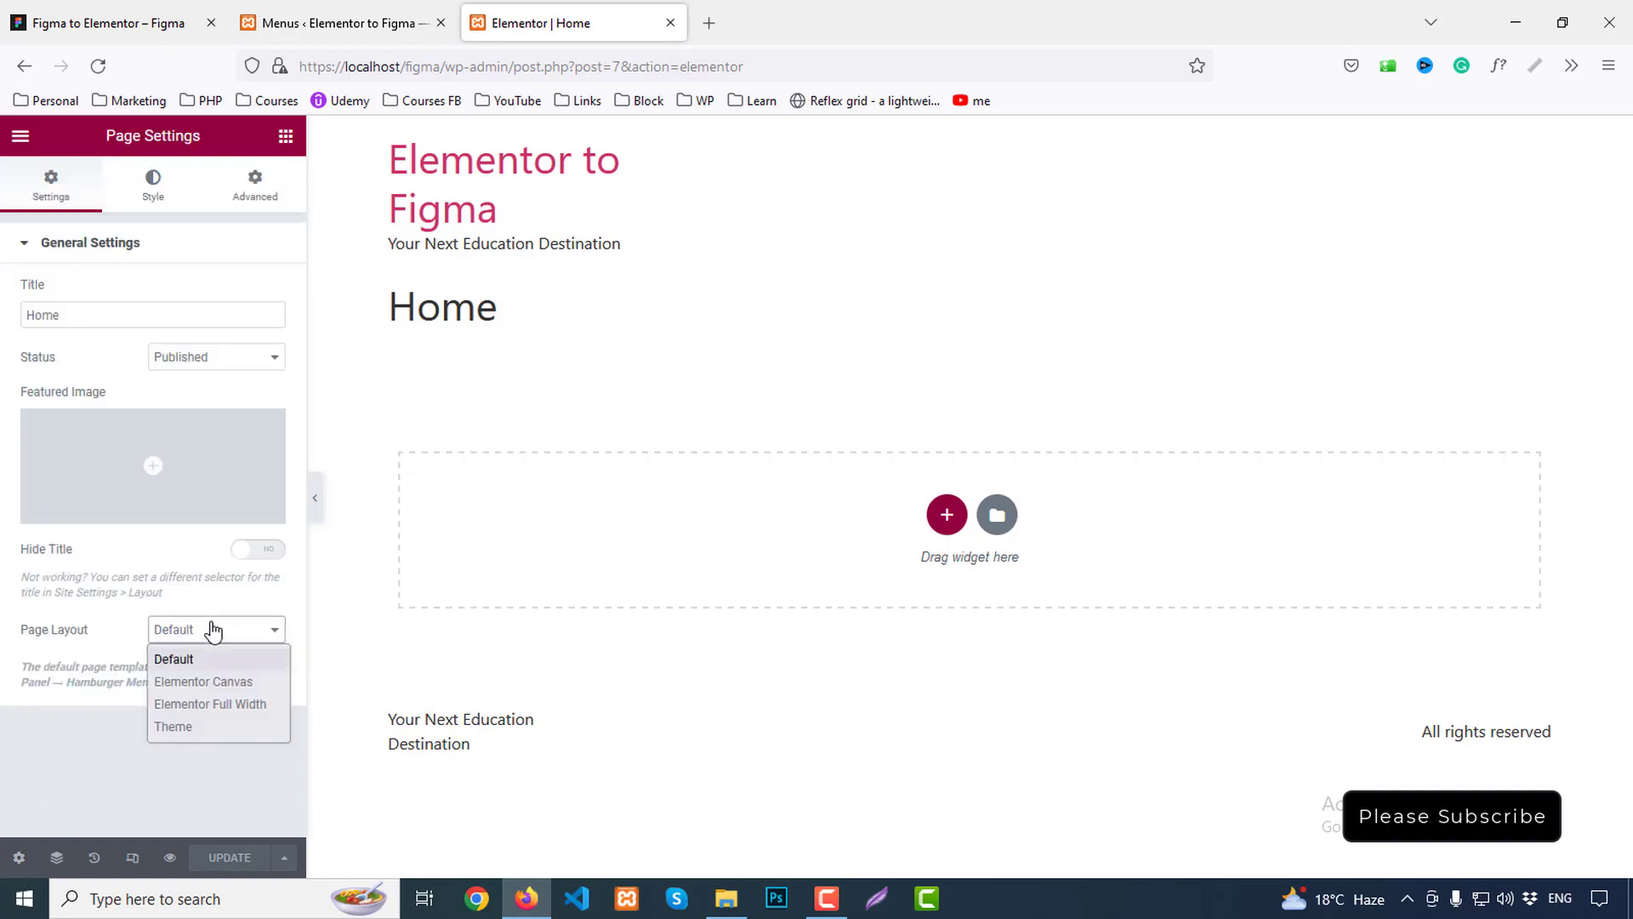
click(217, 685)
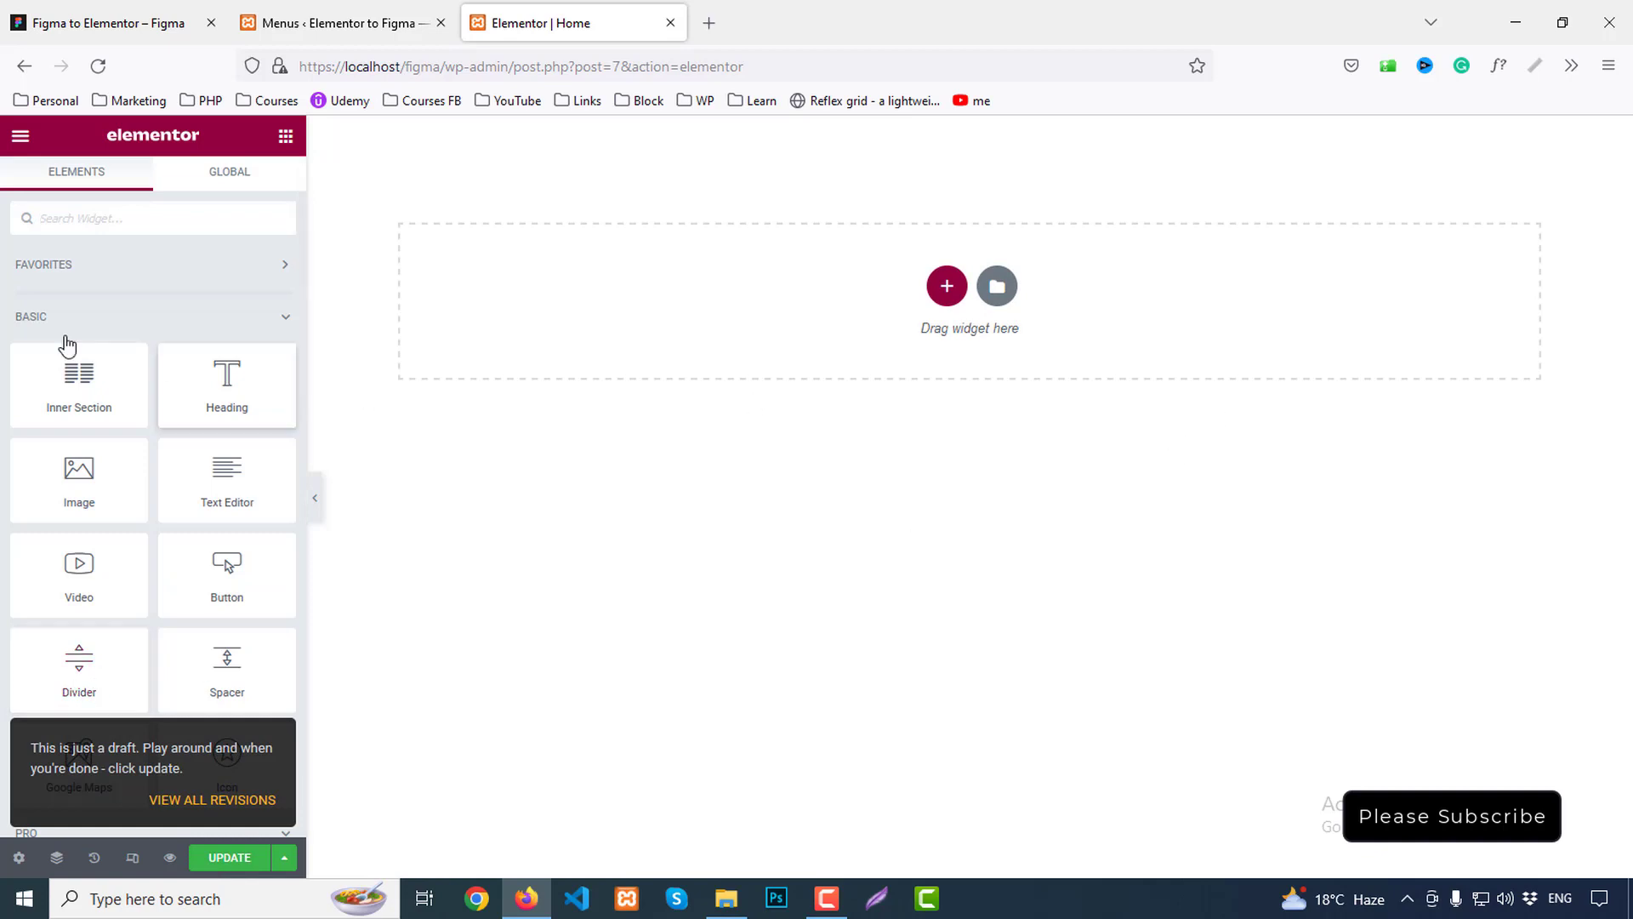
In Site Settings > Global Colors, set Primary to the Figma button blue #289BDE
click(19, 135)
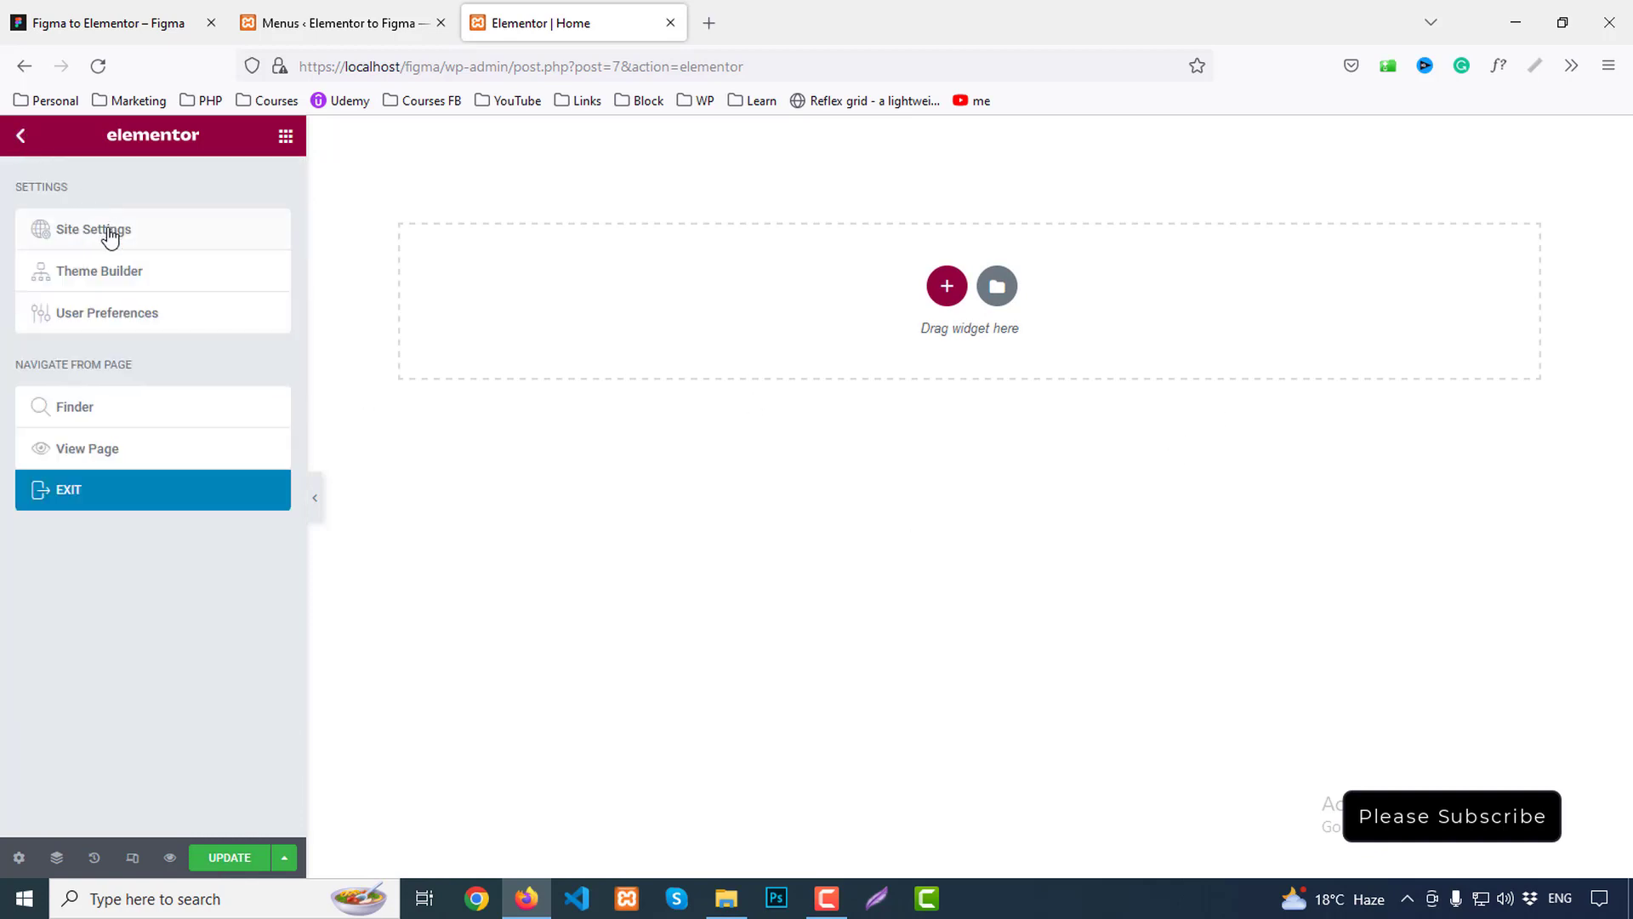
click(106, 228)
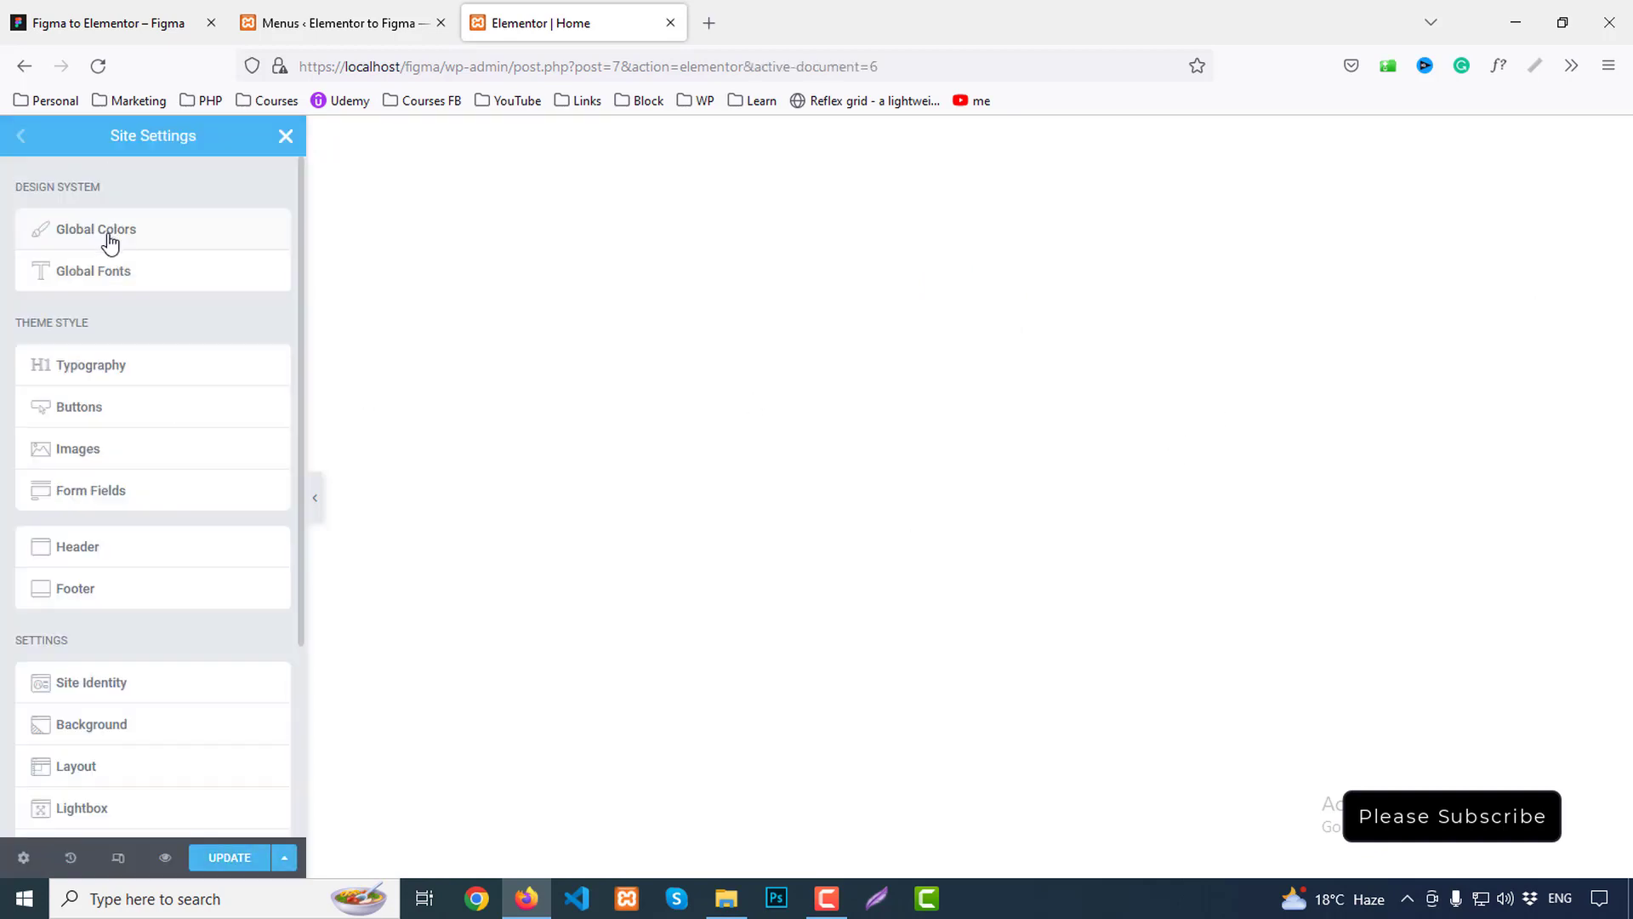
click(104, 240)
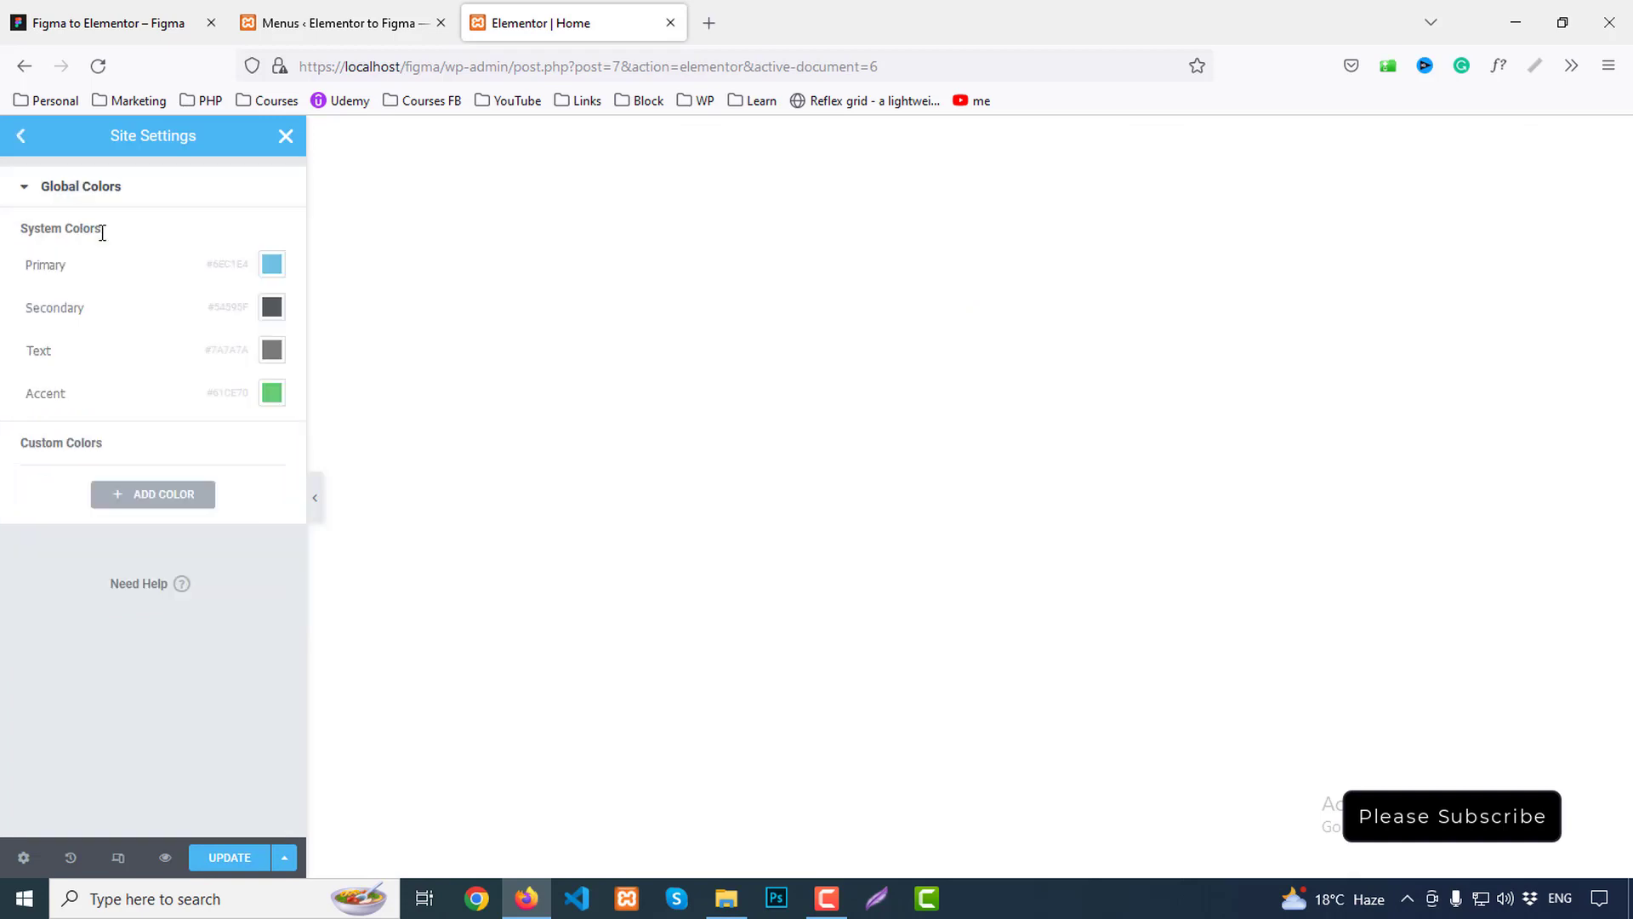
click(121, 23)
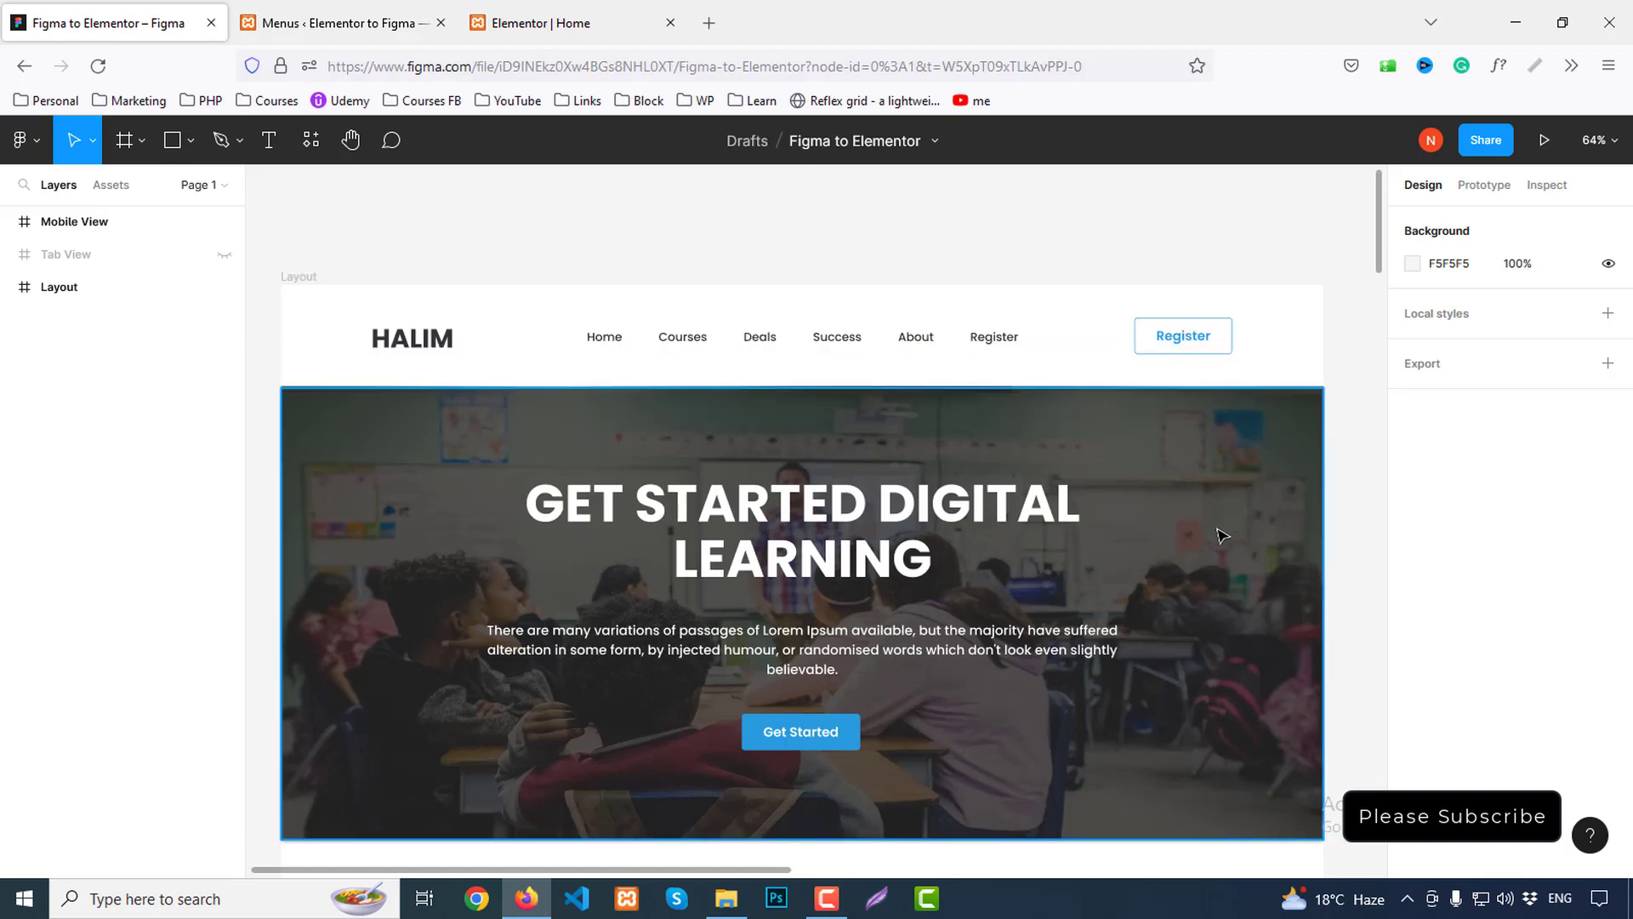
scroll(842, 626, down, 2)
scroll(970, 688, down, 15)
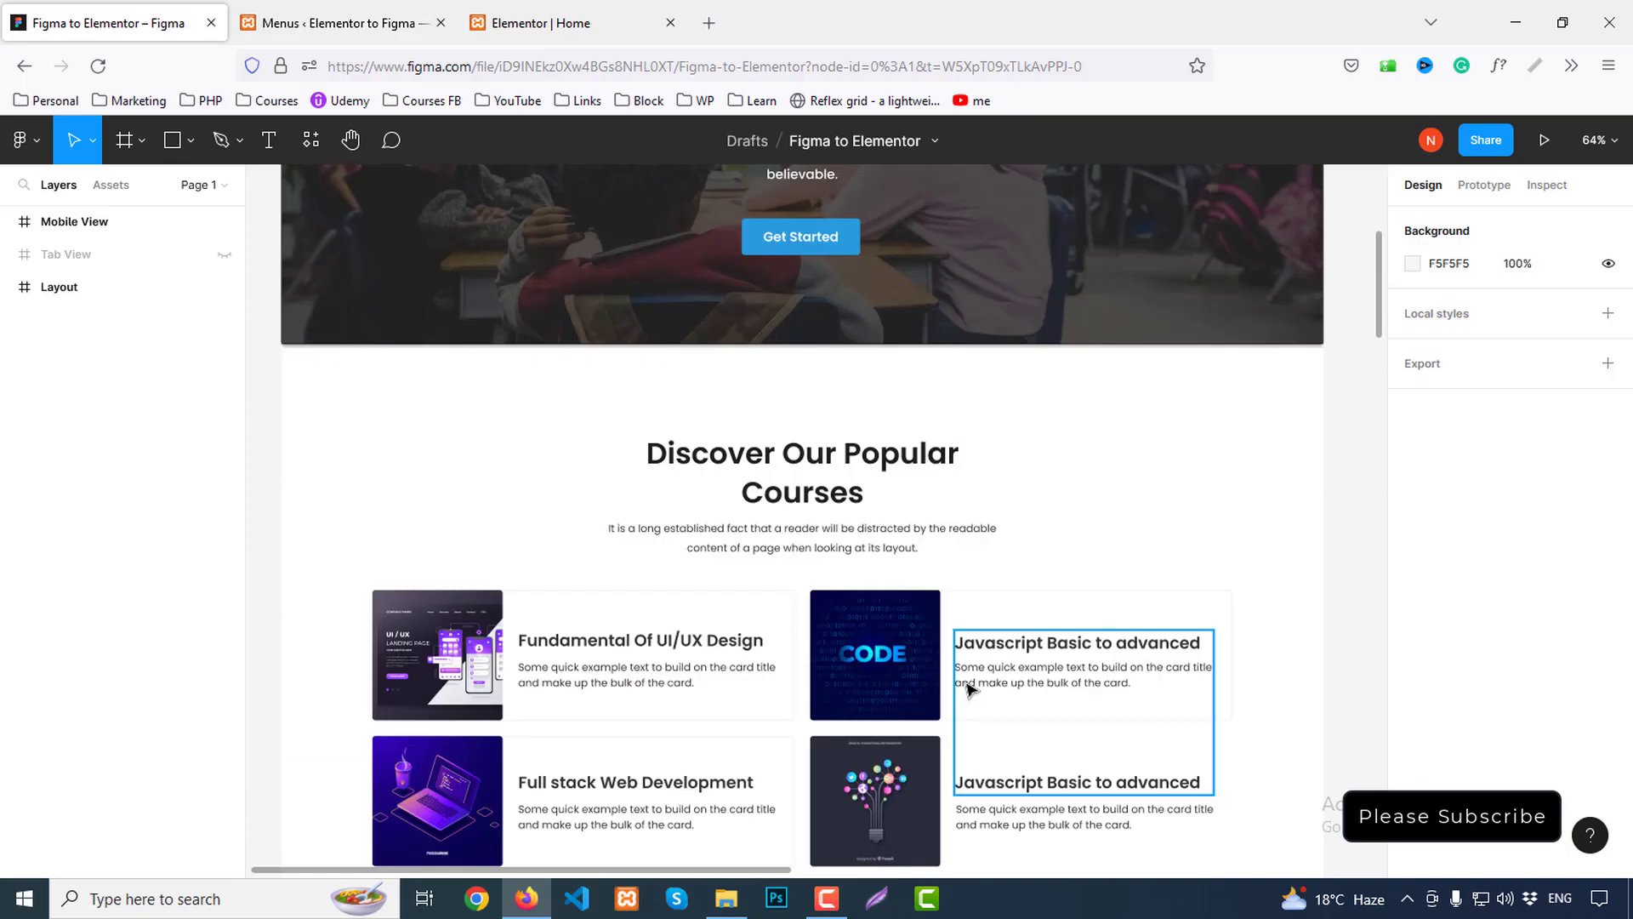
scroll(1003, 667, down, 6)
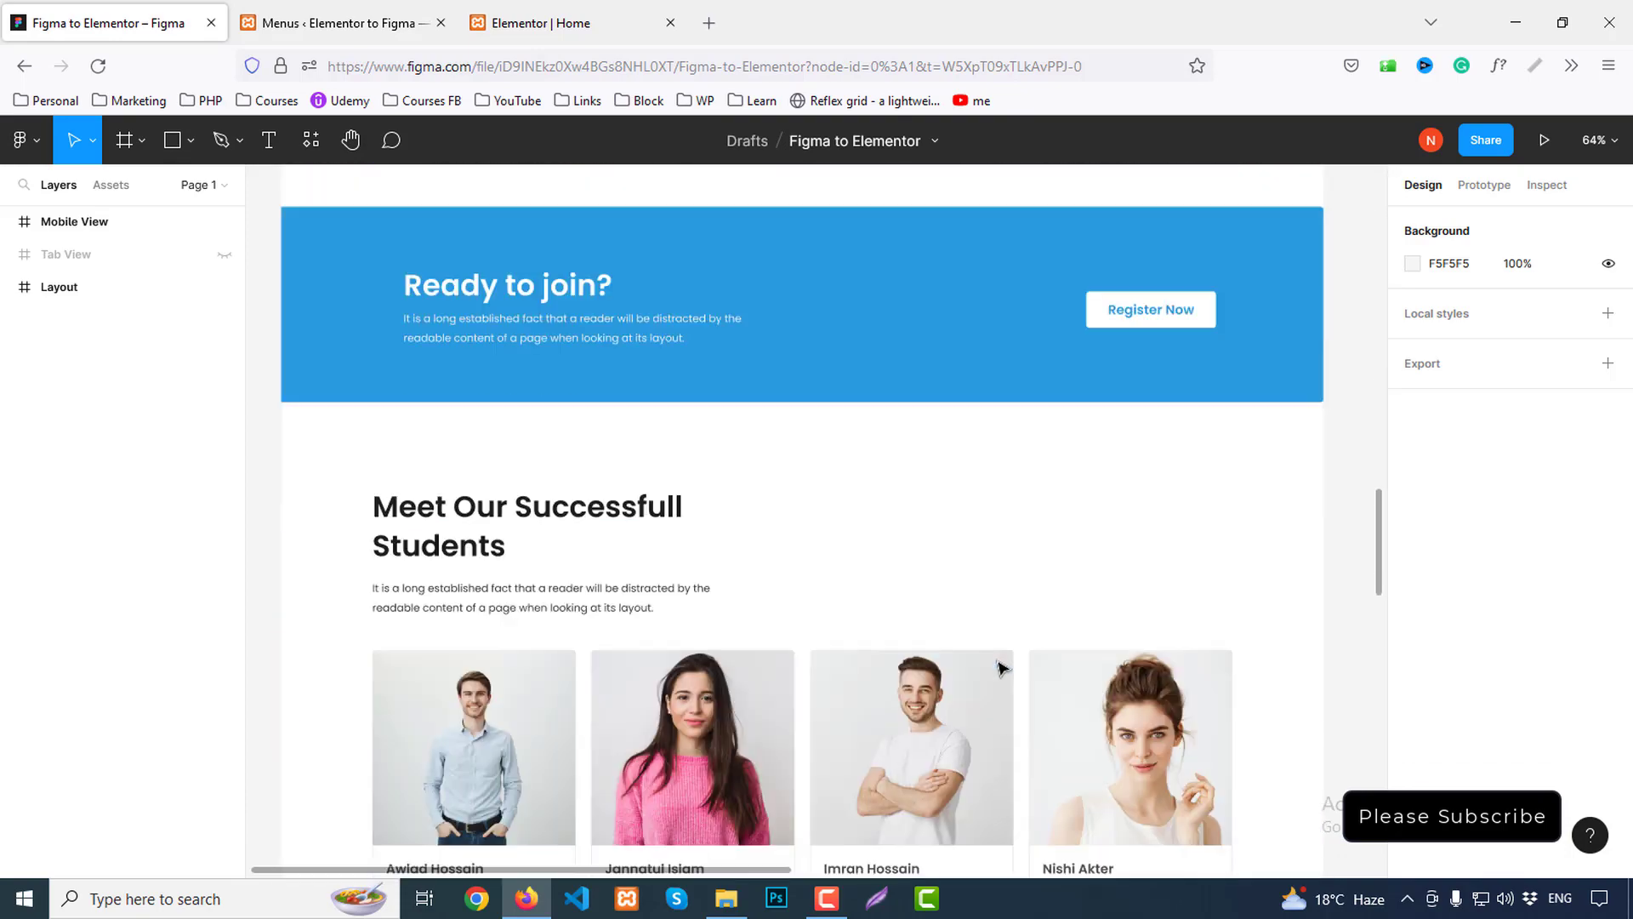
scroll(1004, 669, up, 20)
scroll(1004, 668, up, 5)
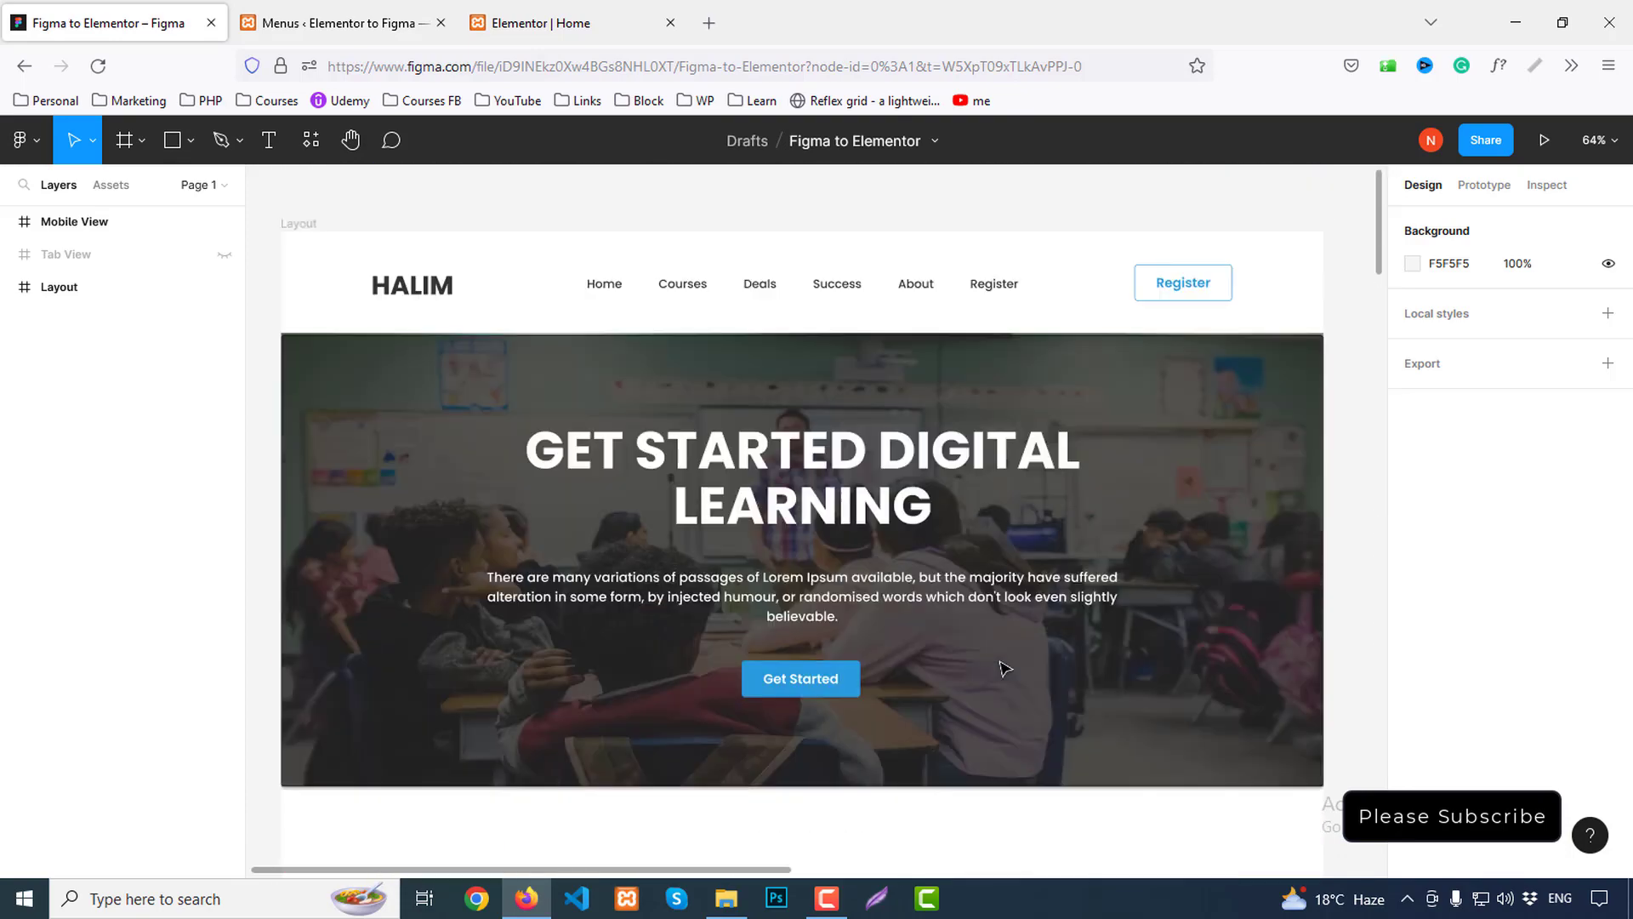
double_click(1191, 283)
scroll(1489, 472, down, 4)
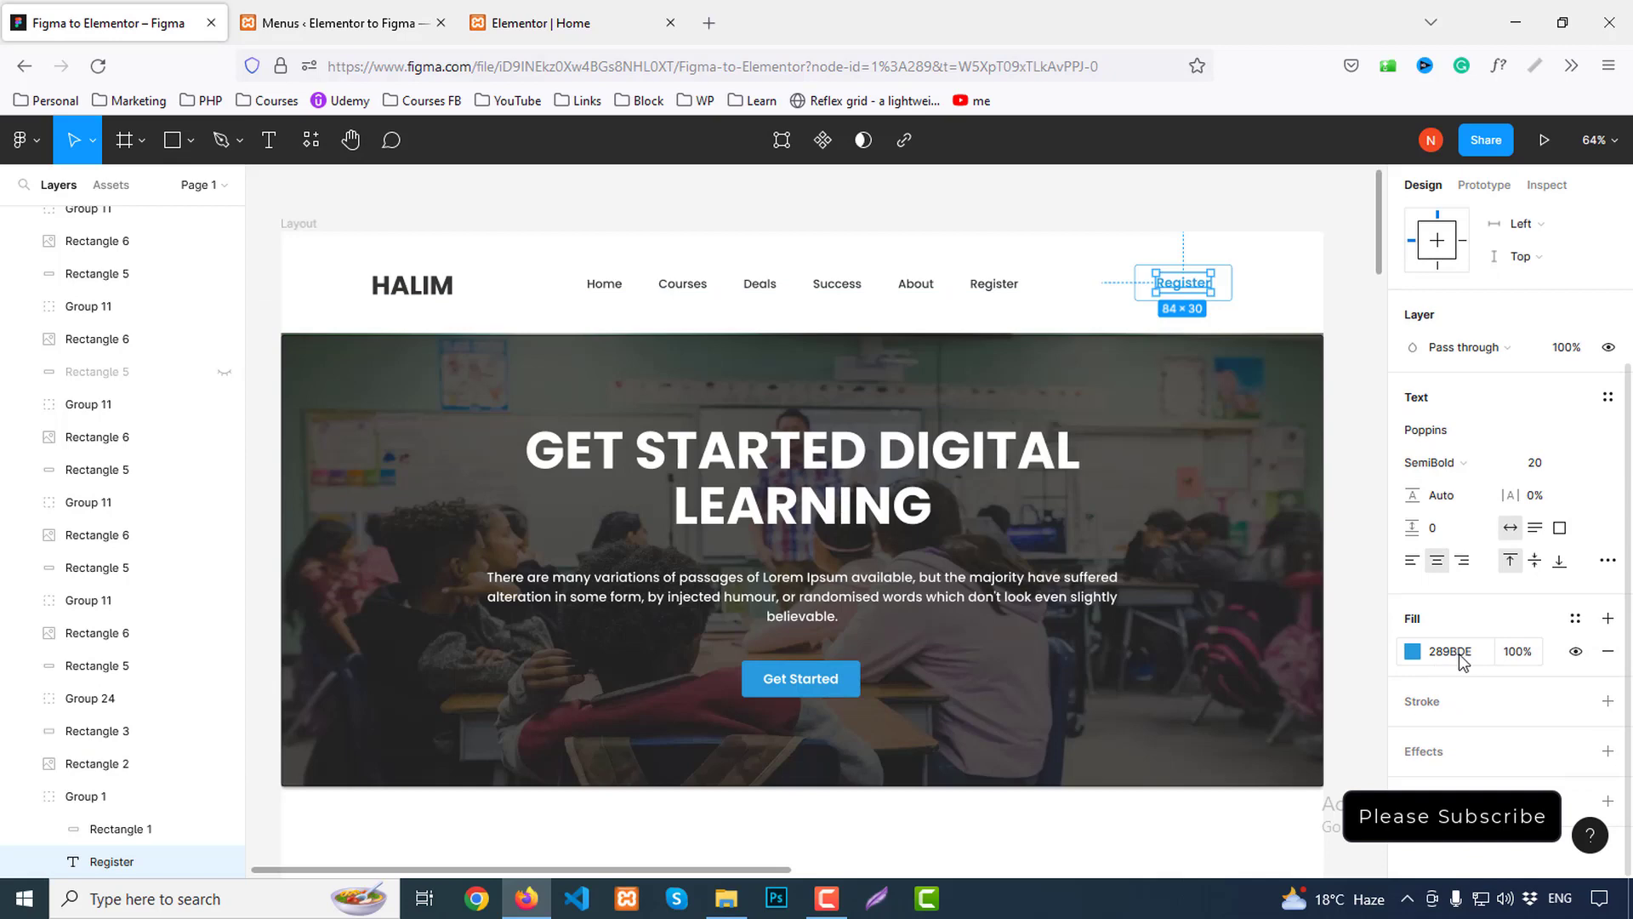
click(1451, 653)
key(ctrl+c)
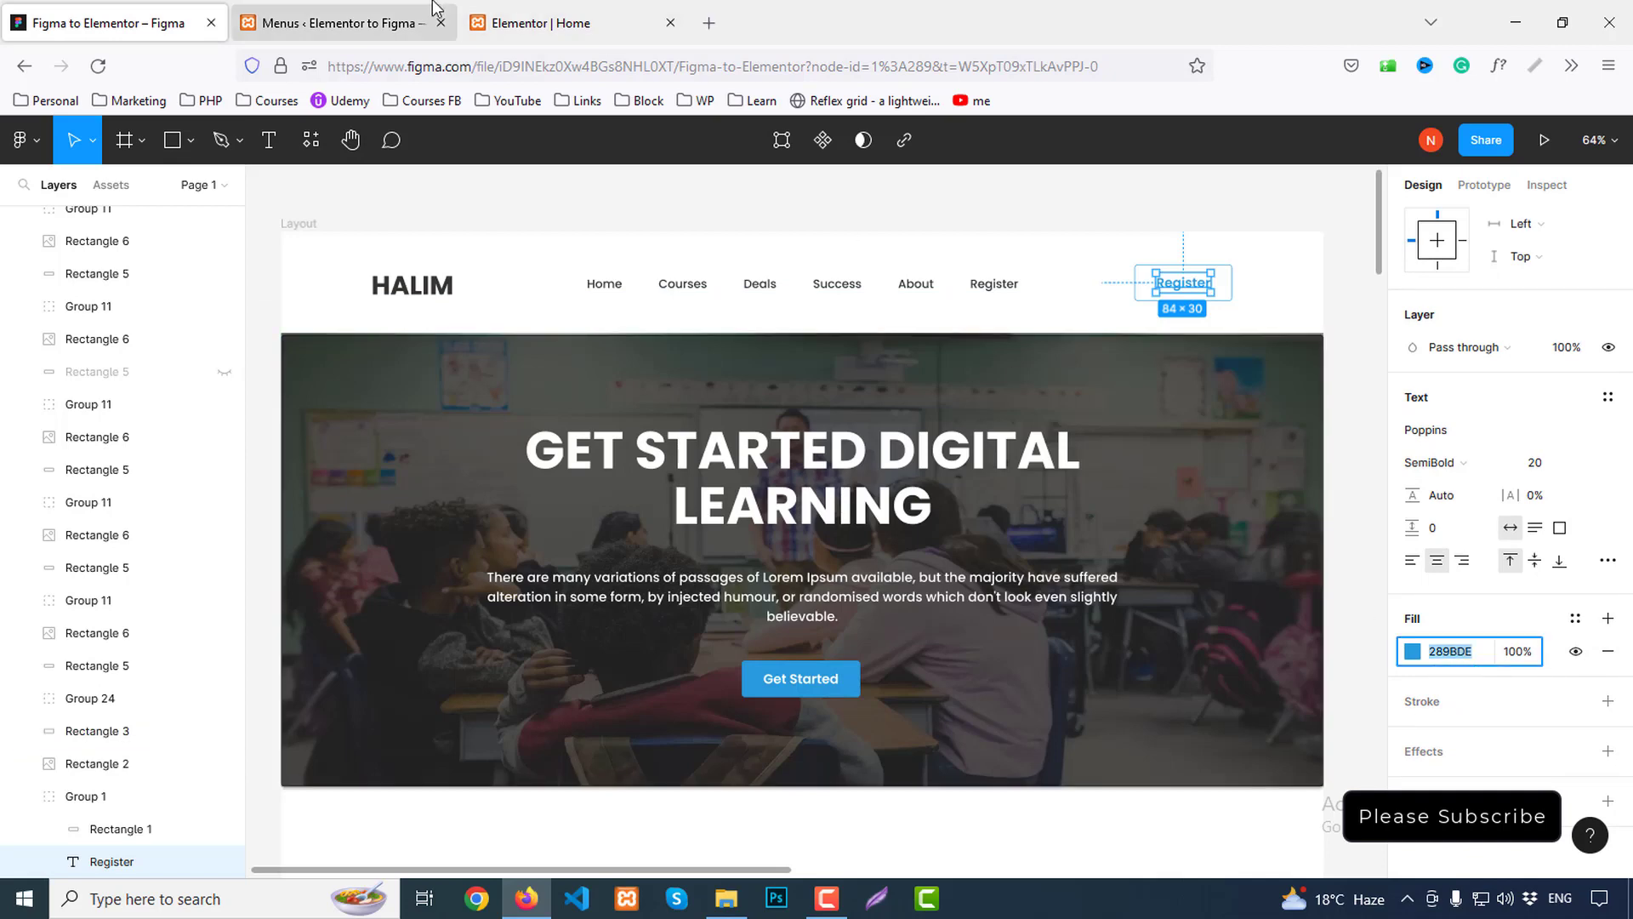
click(553, 23)
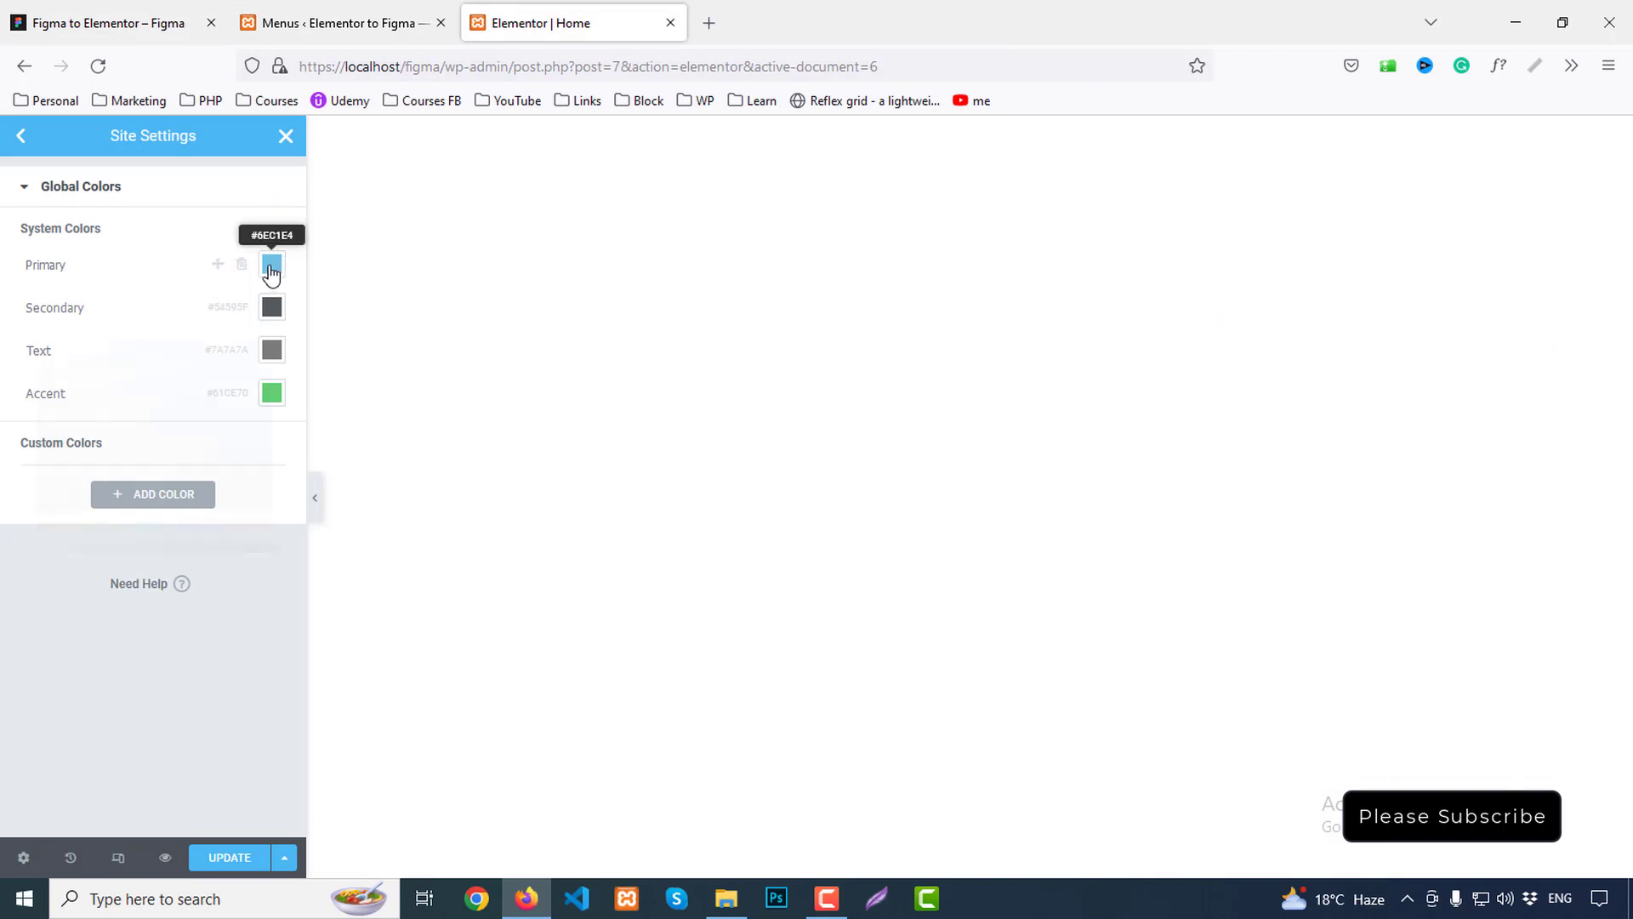
click(271, 266)
key(ctrl+v)
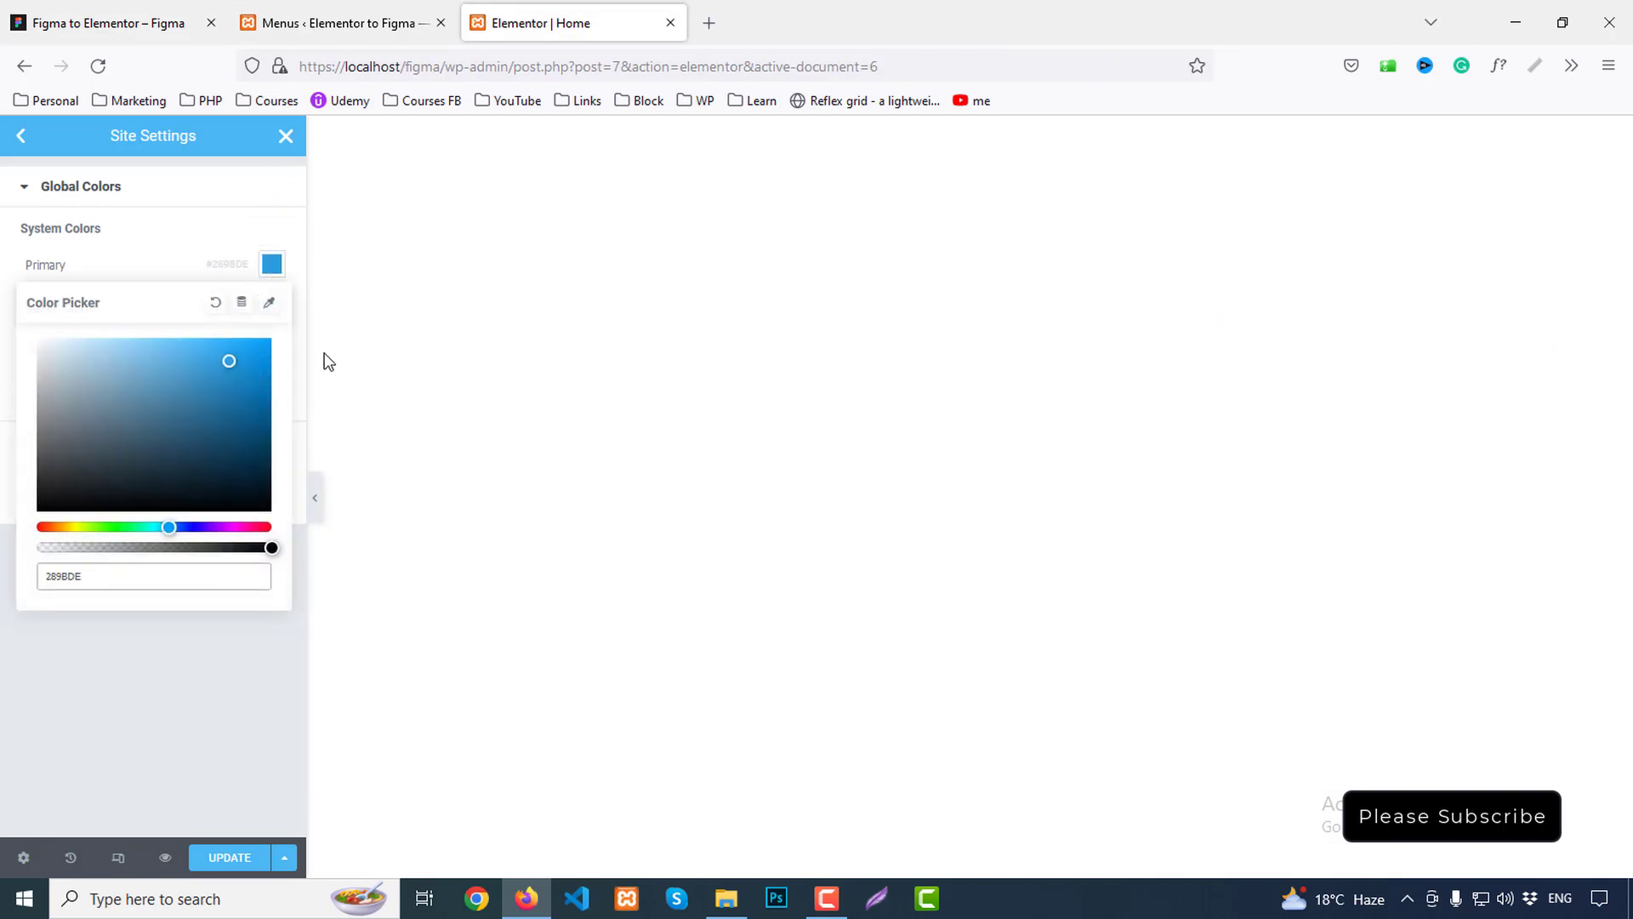
click(267, 265)
Set the Secondary and Accent global colours to #333, matching the Figma navigation text
click(114, 12)
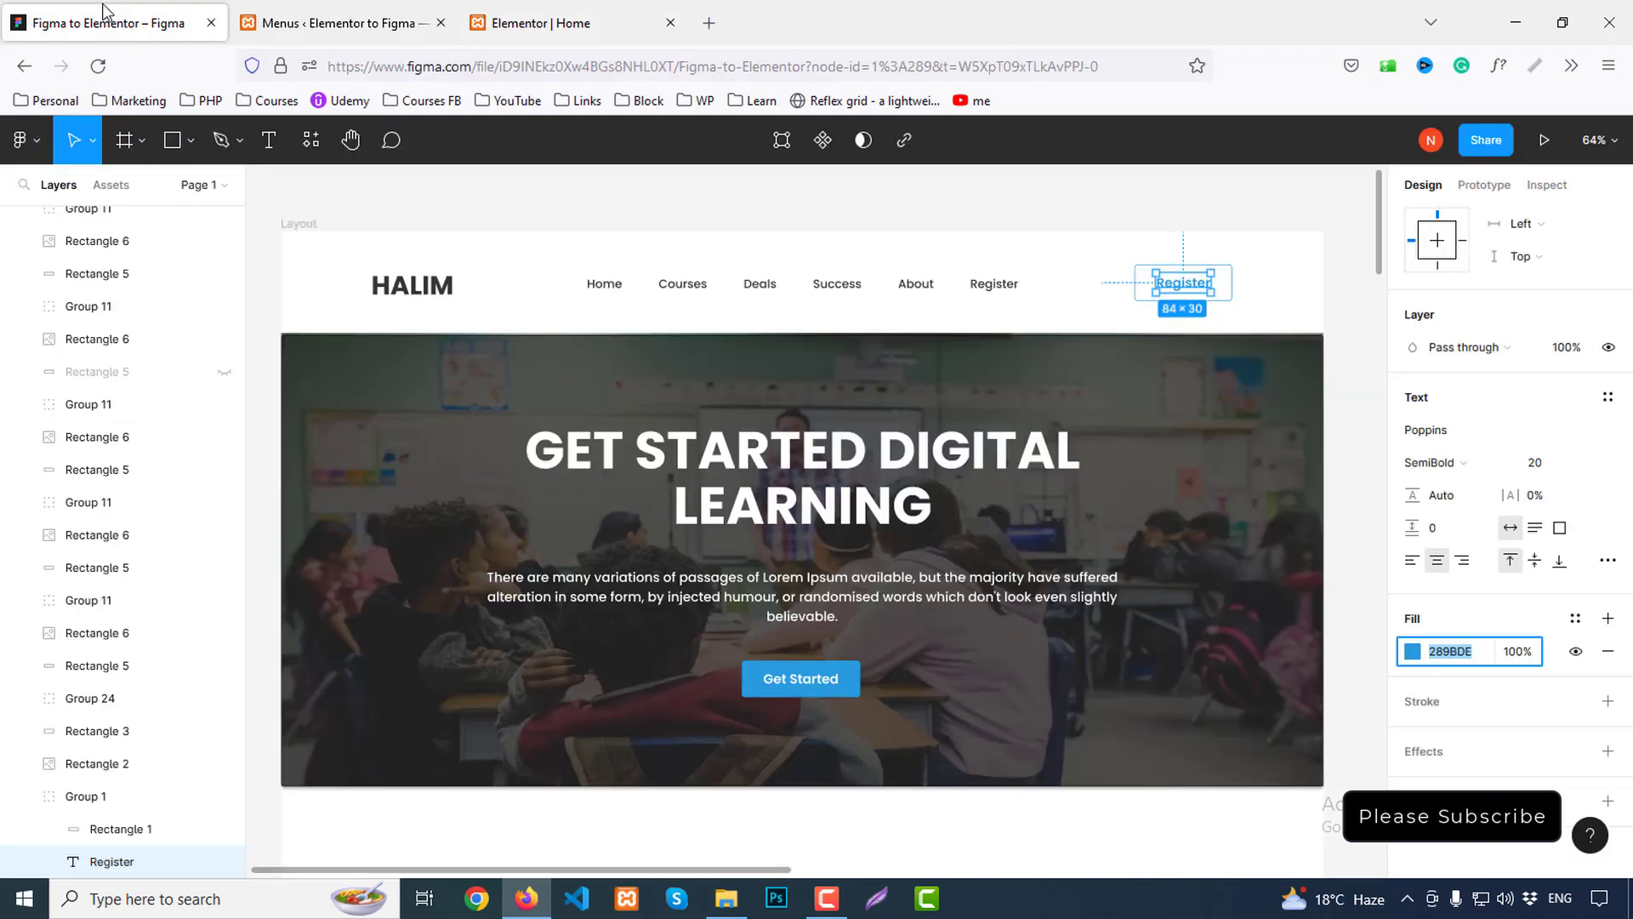
scroll(975, 564, down, 2)
scroll(935, 536, up, 5)
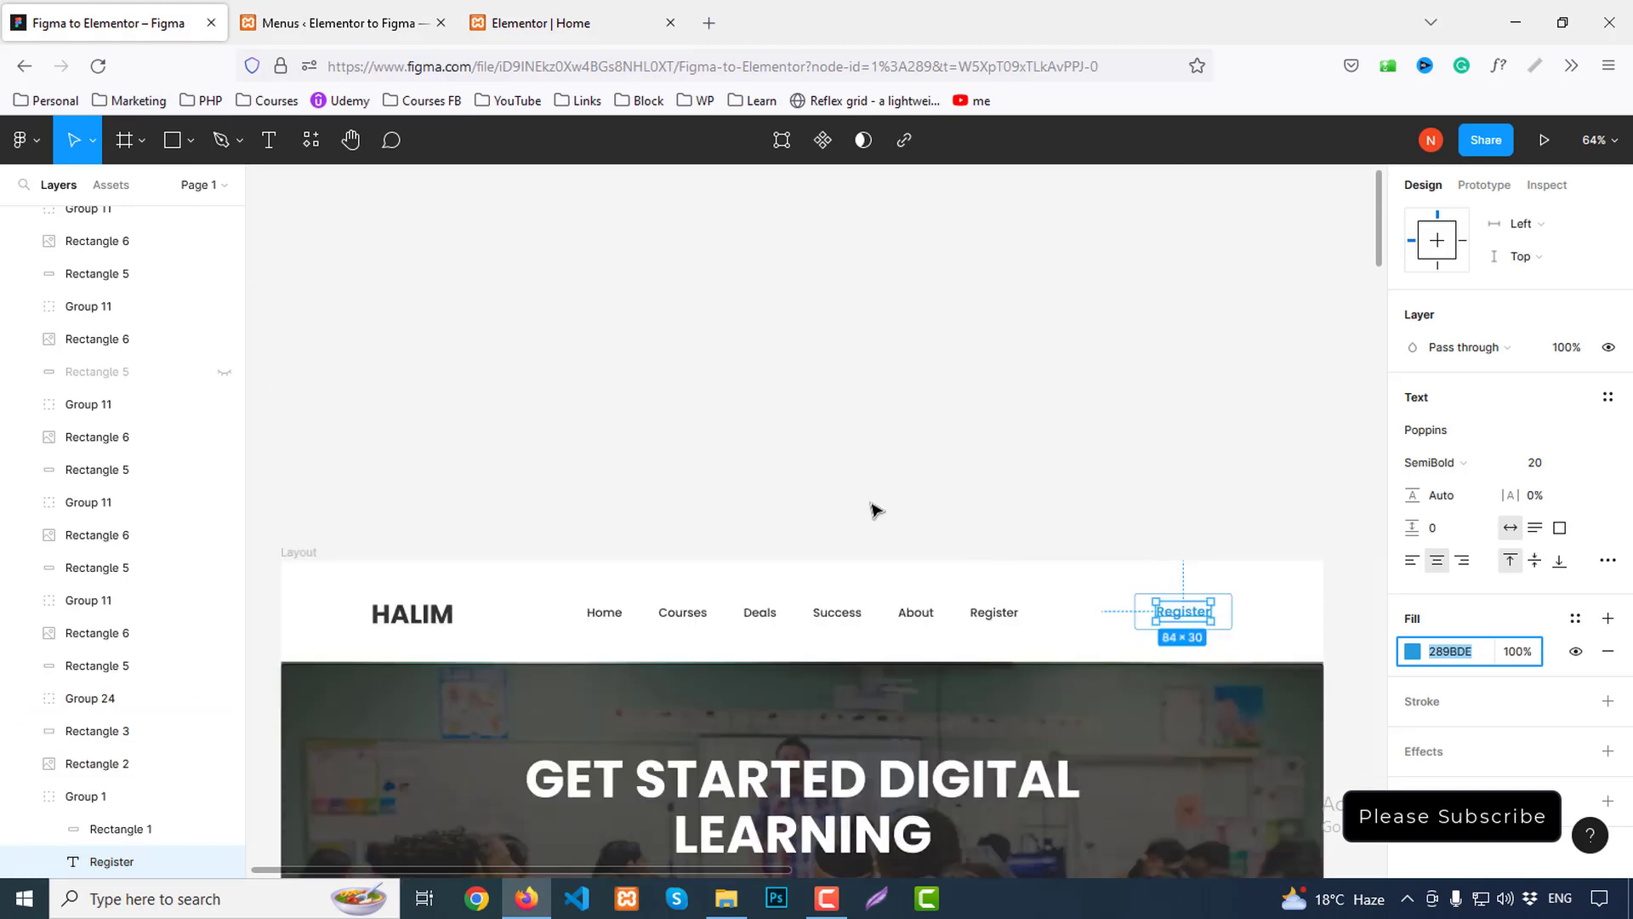
scroll(850, 510, down, 2)
click(678, 439)
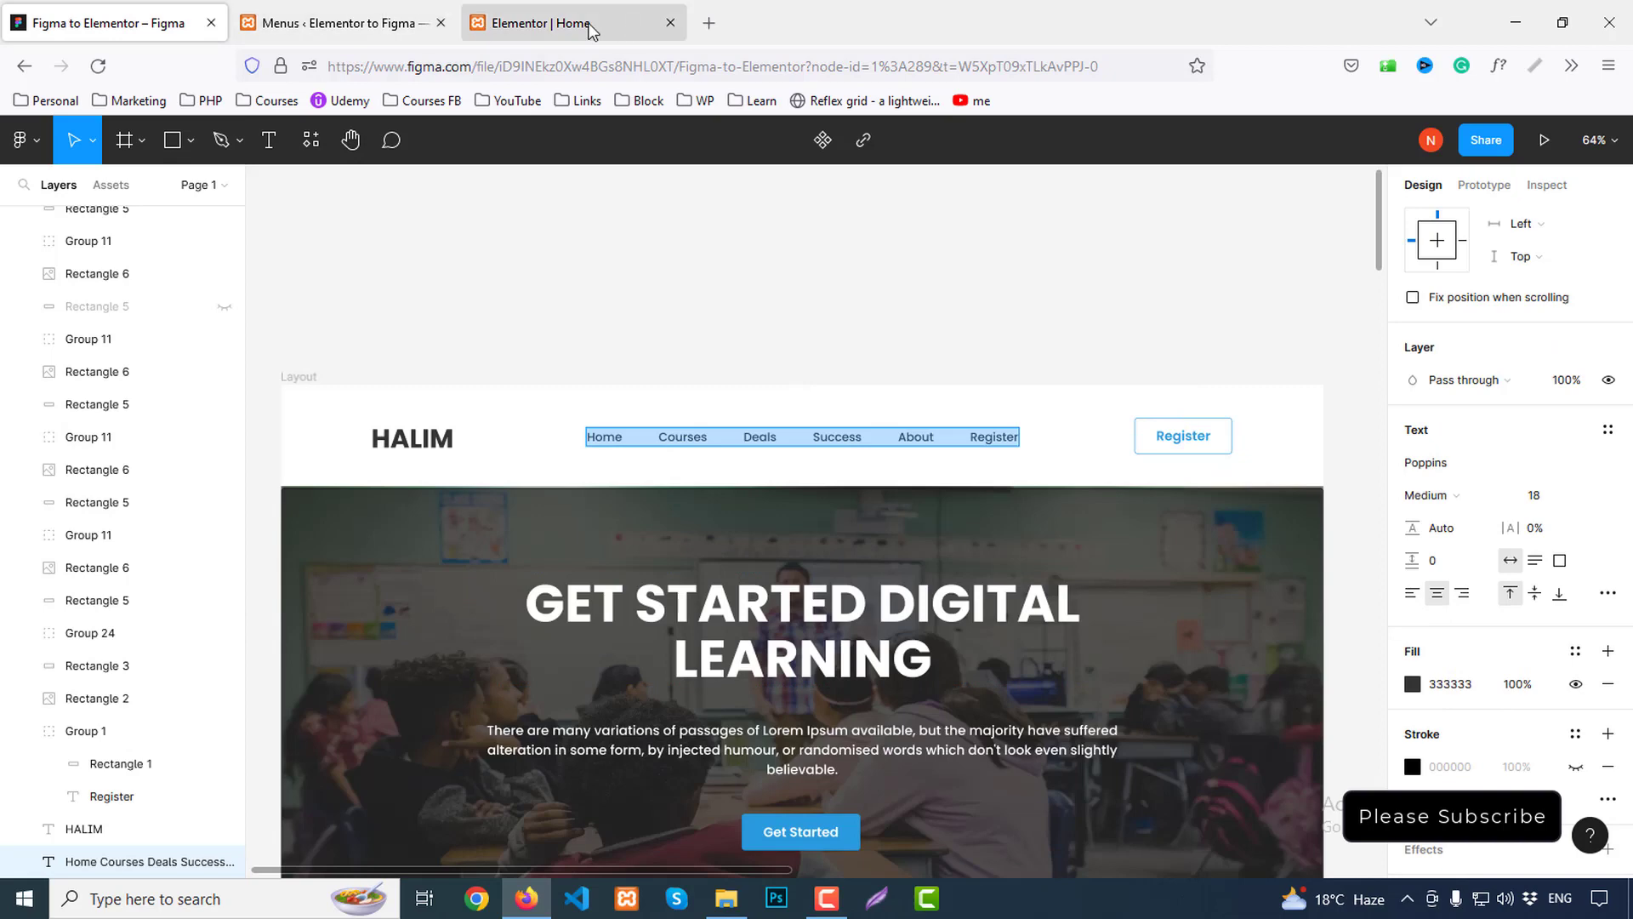
click(545, 23)
click(272, 308)
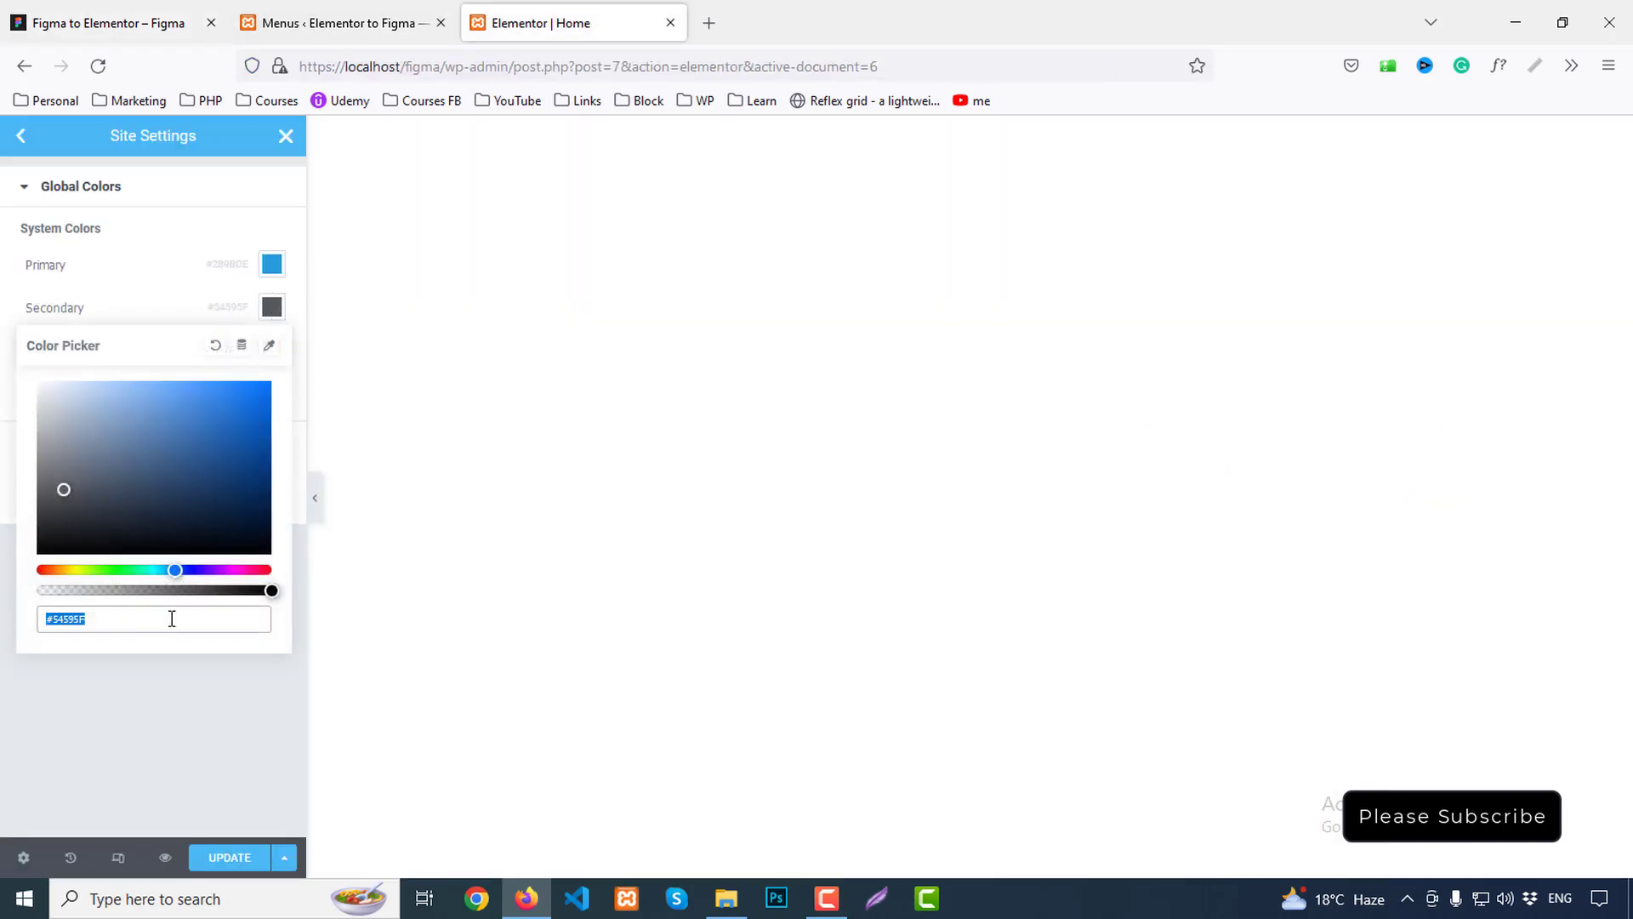
text(333)
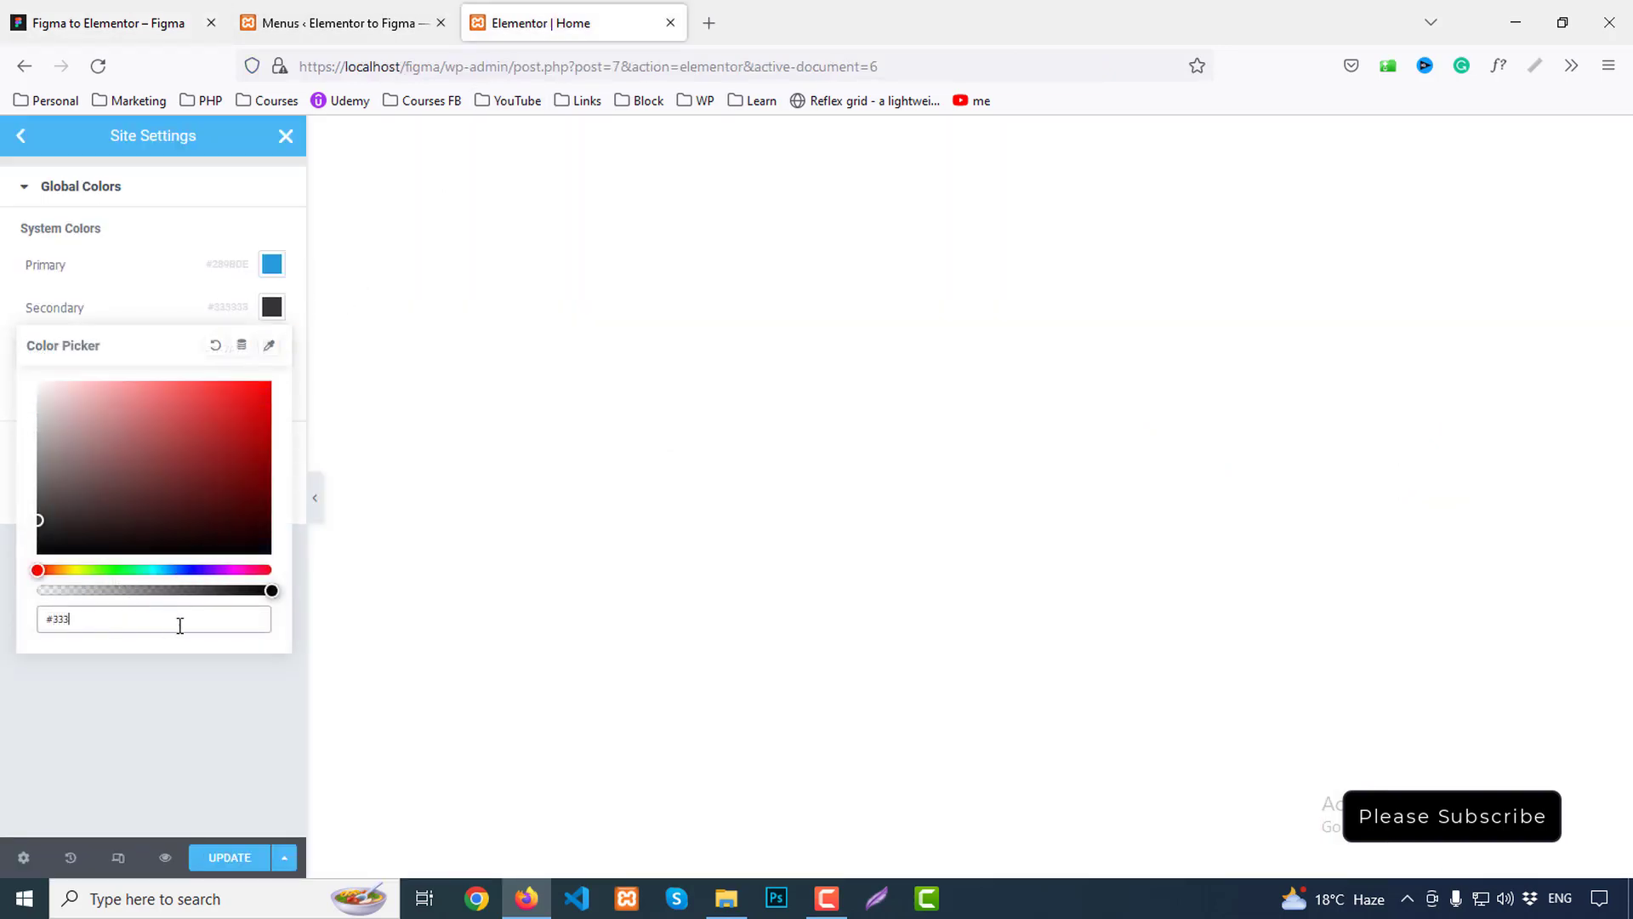
click(273, 308)
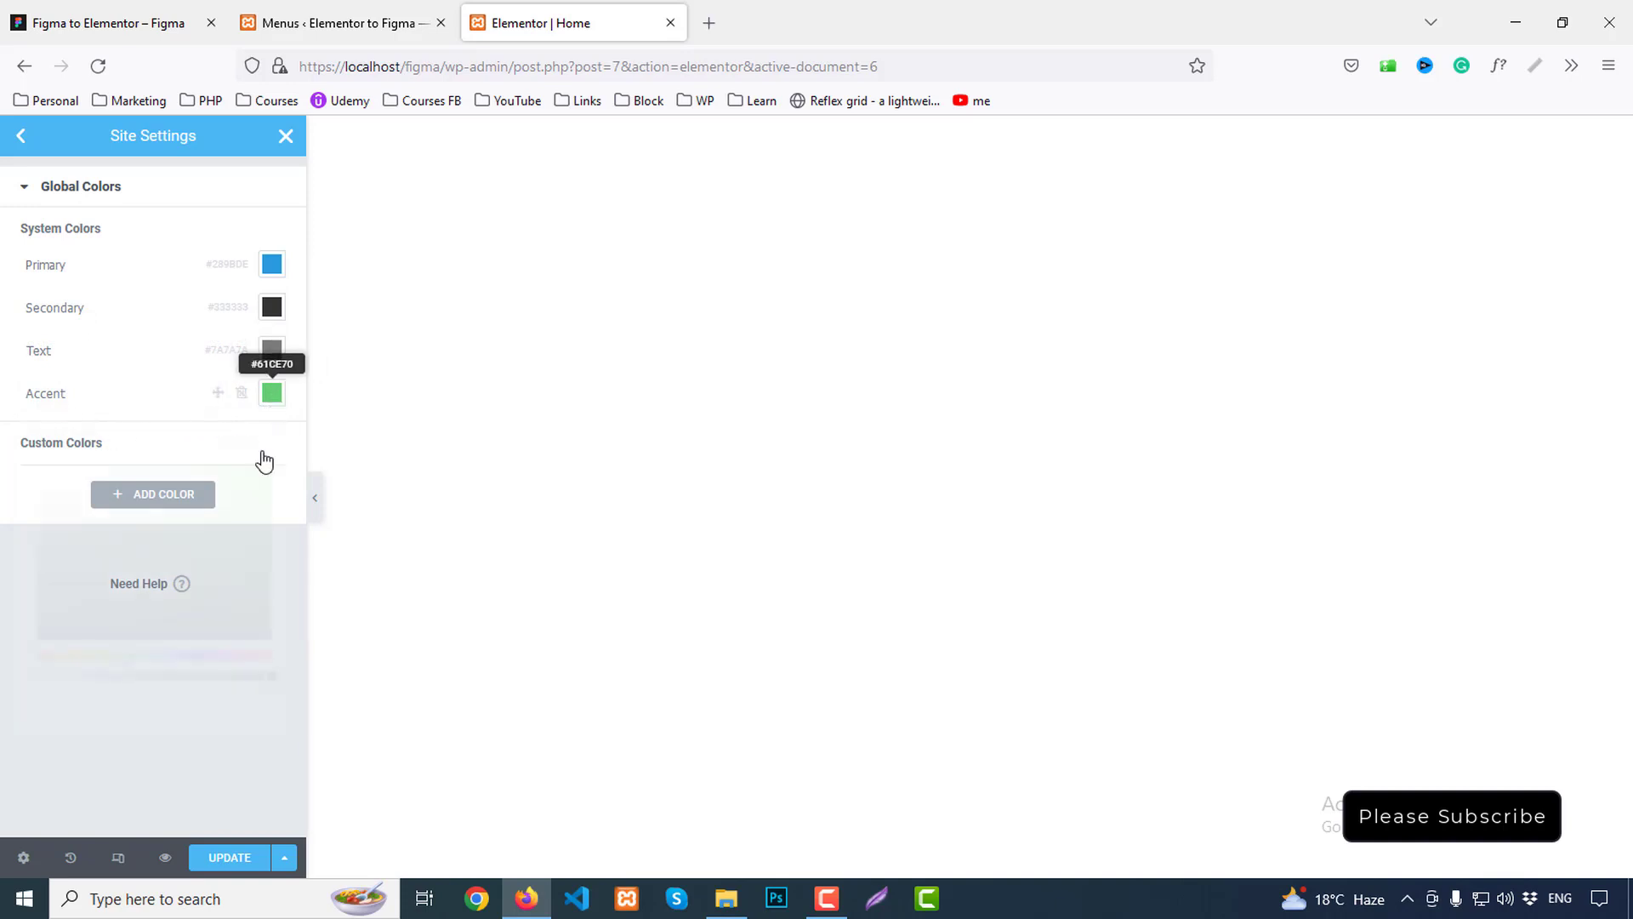
click(273, 393)
text(333)
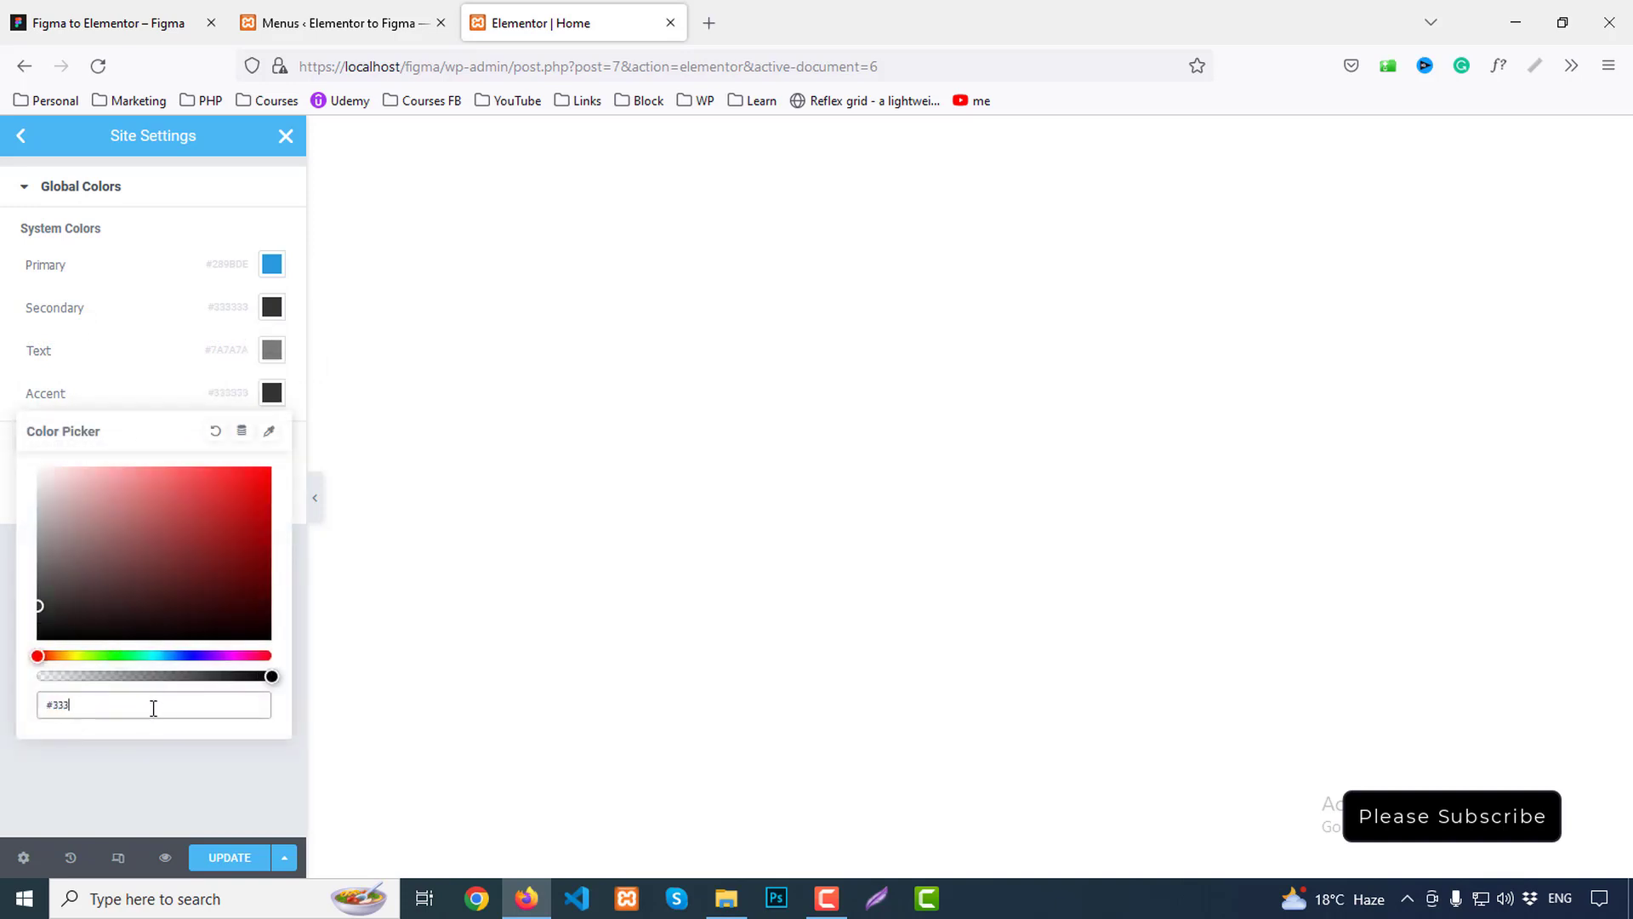
click(274, 392)
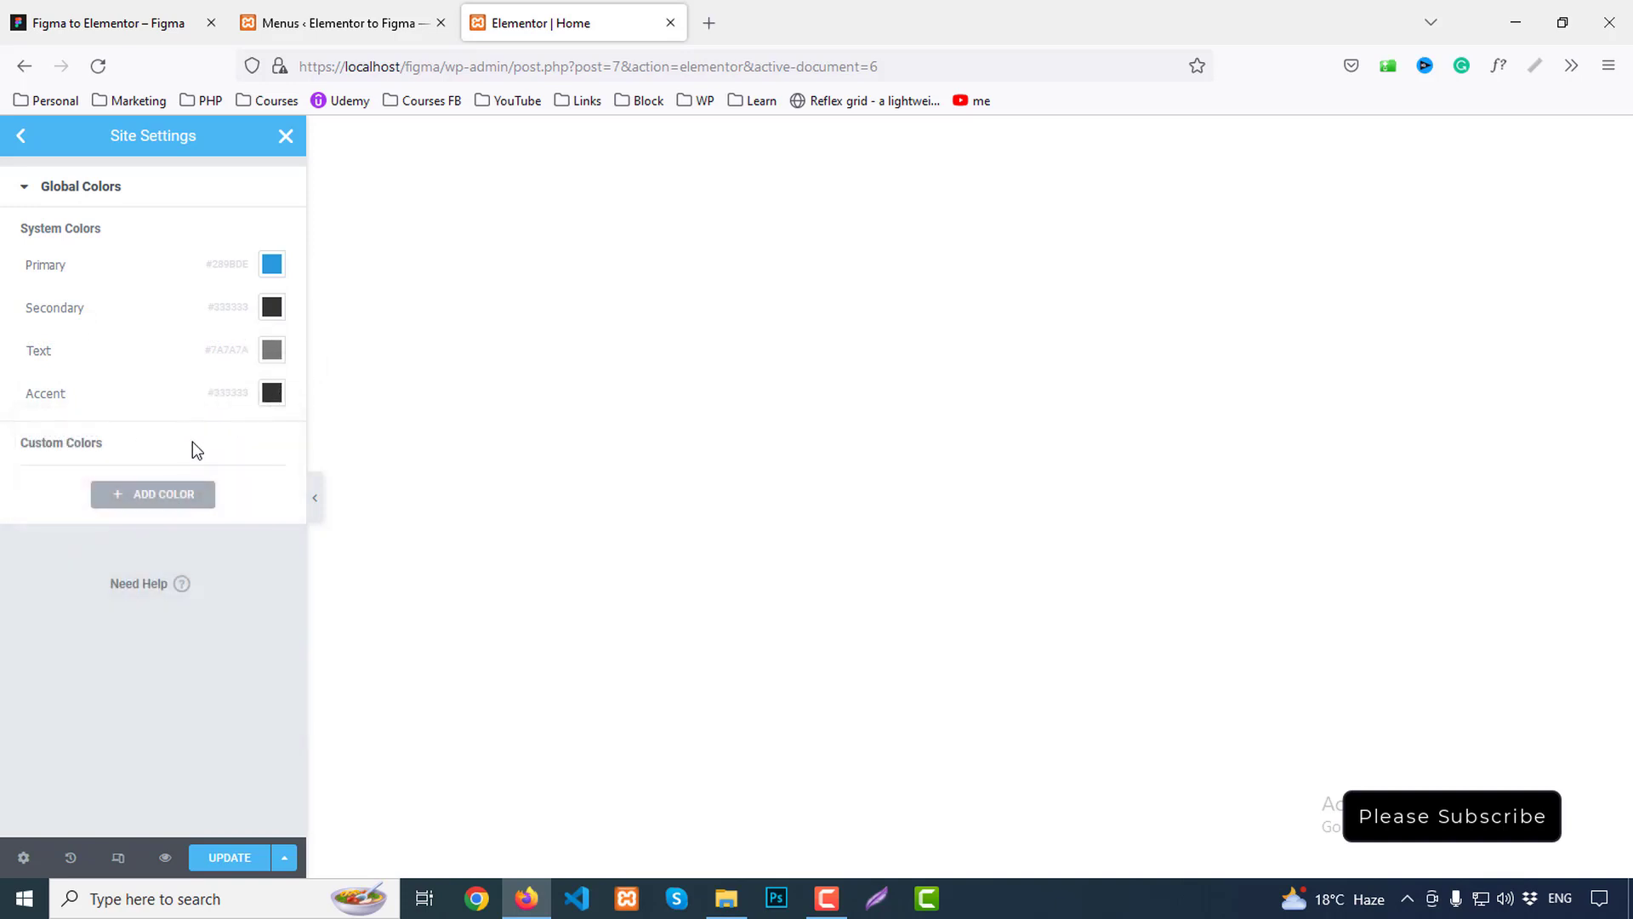
click(18, 143)
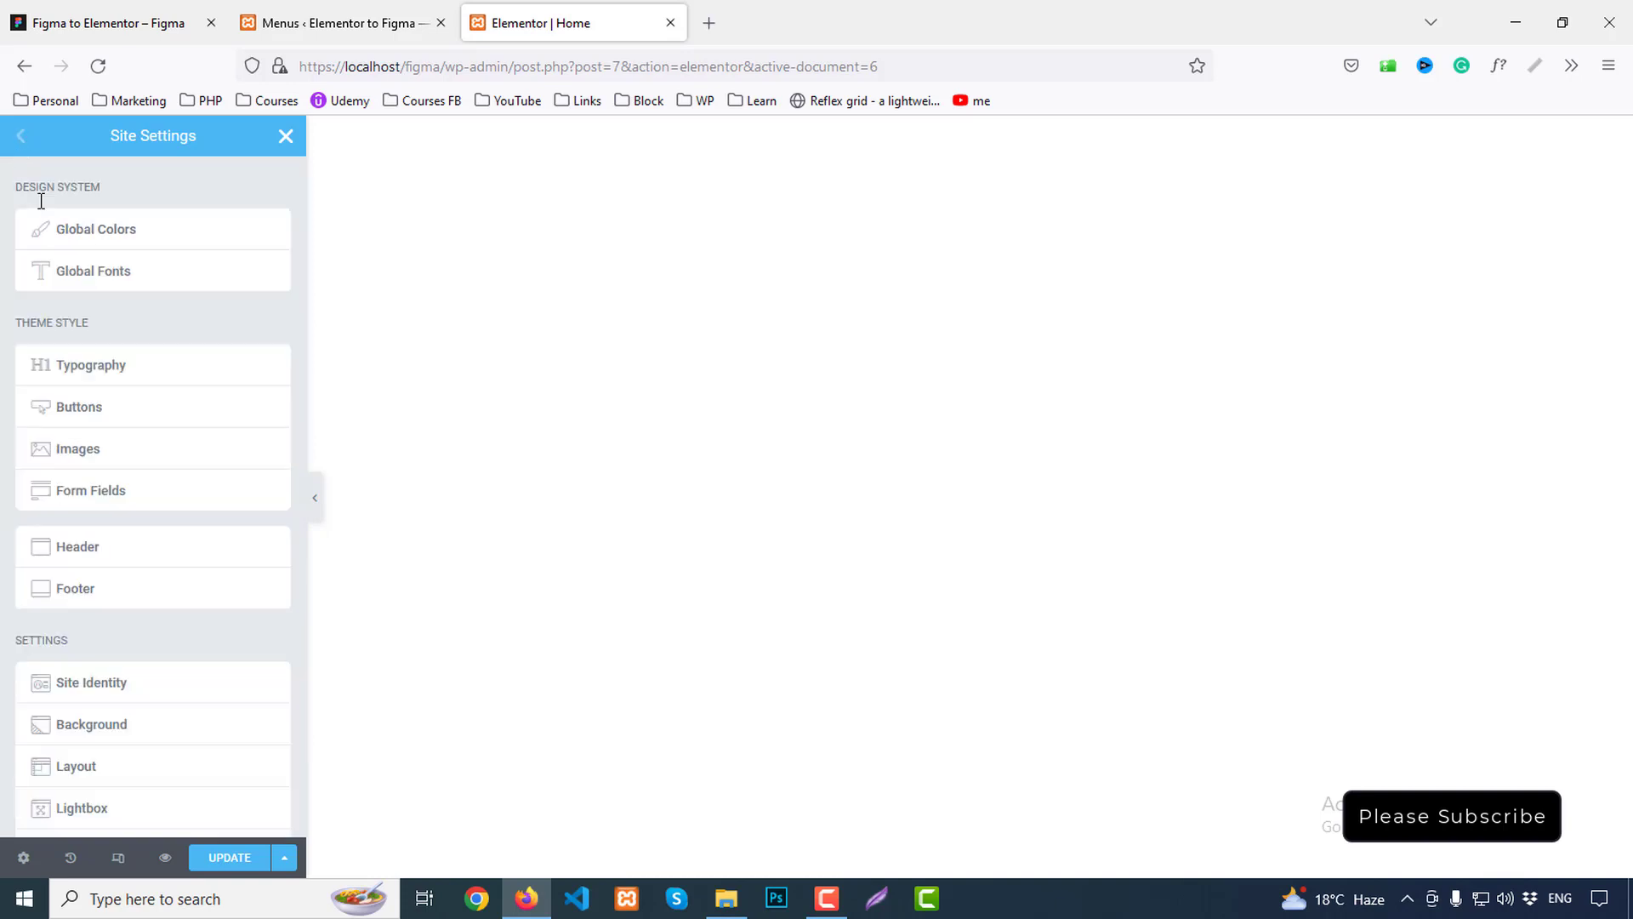
Open Global Fonts, then inspect the Figma hero heading's typography (Poppins 80px bold)
click(114, 279)
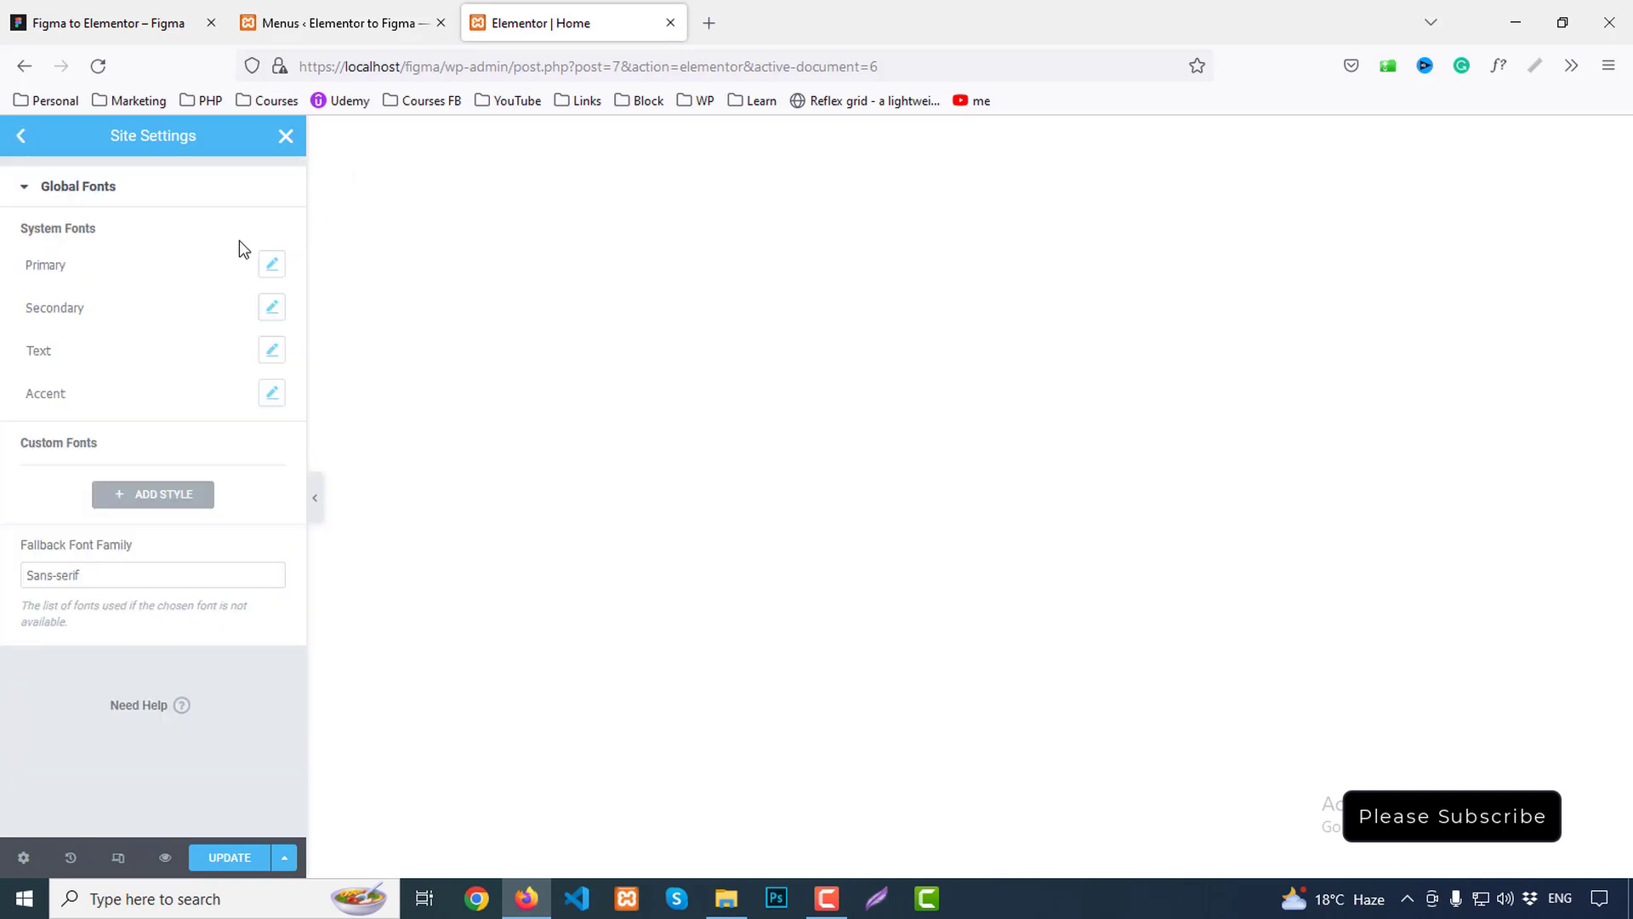
click(135, 17)
scroll(869, 572, down, 2)
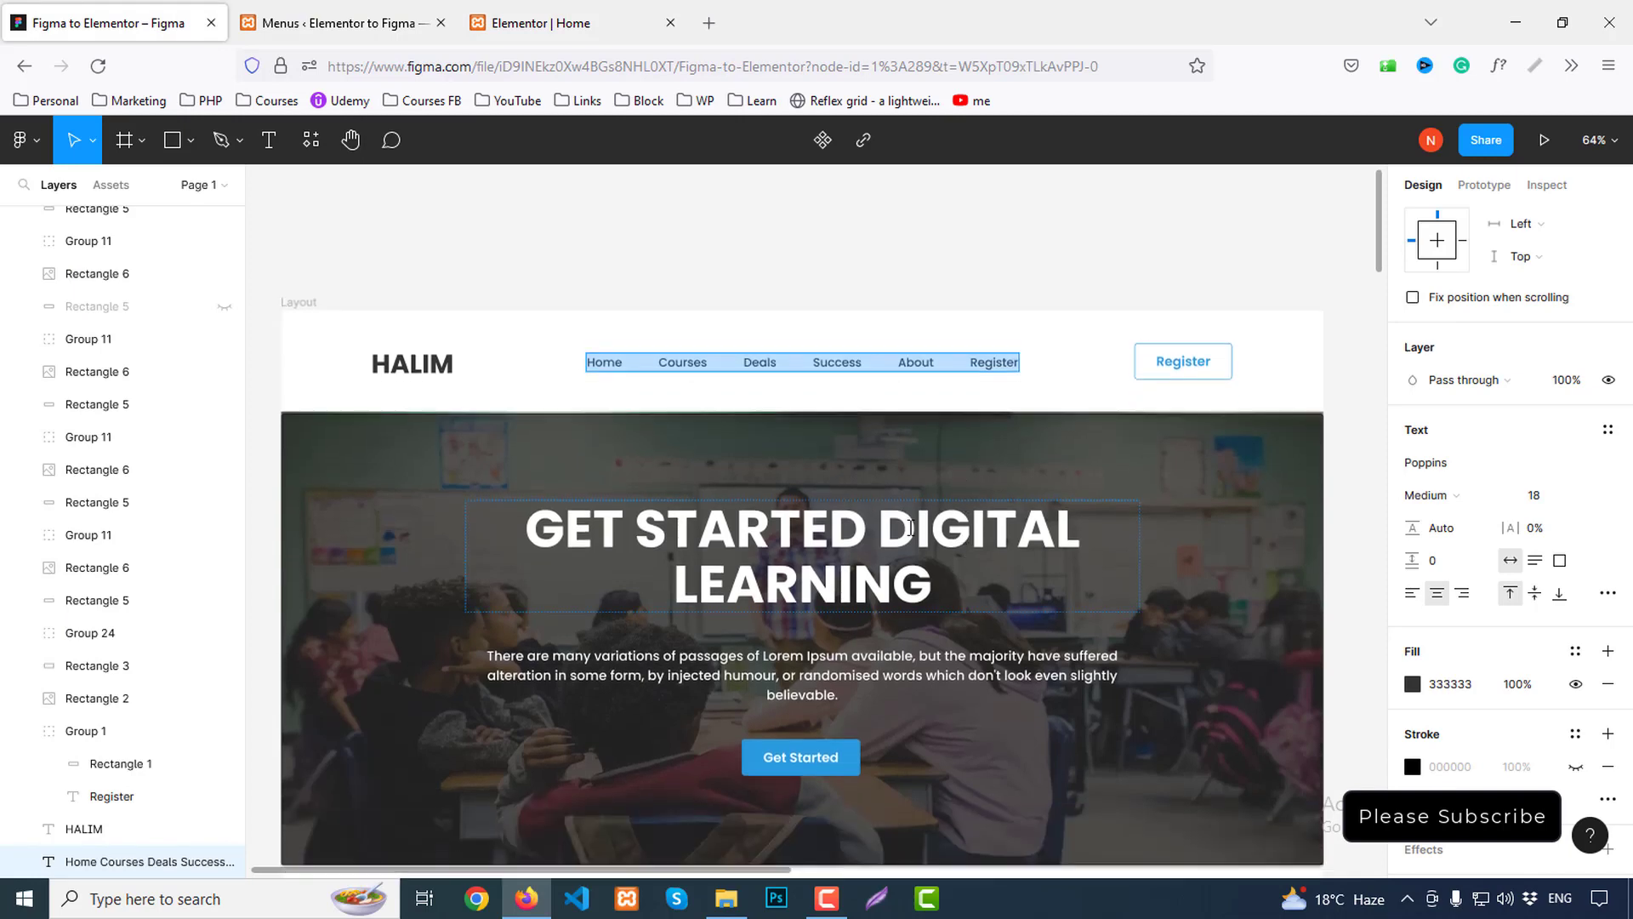
double_click(809, 535)
double_click(809, 535)
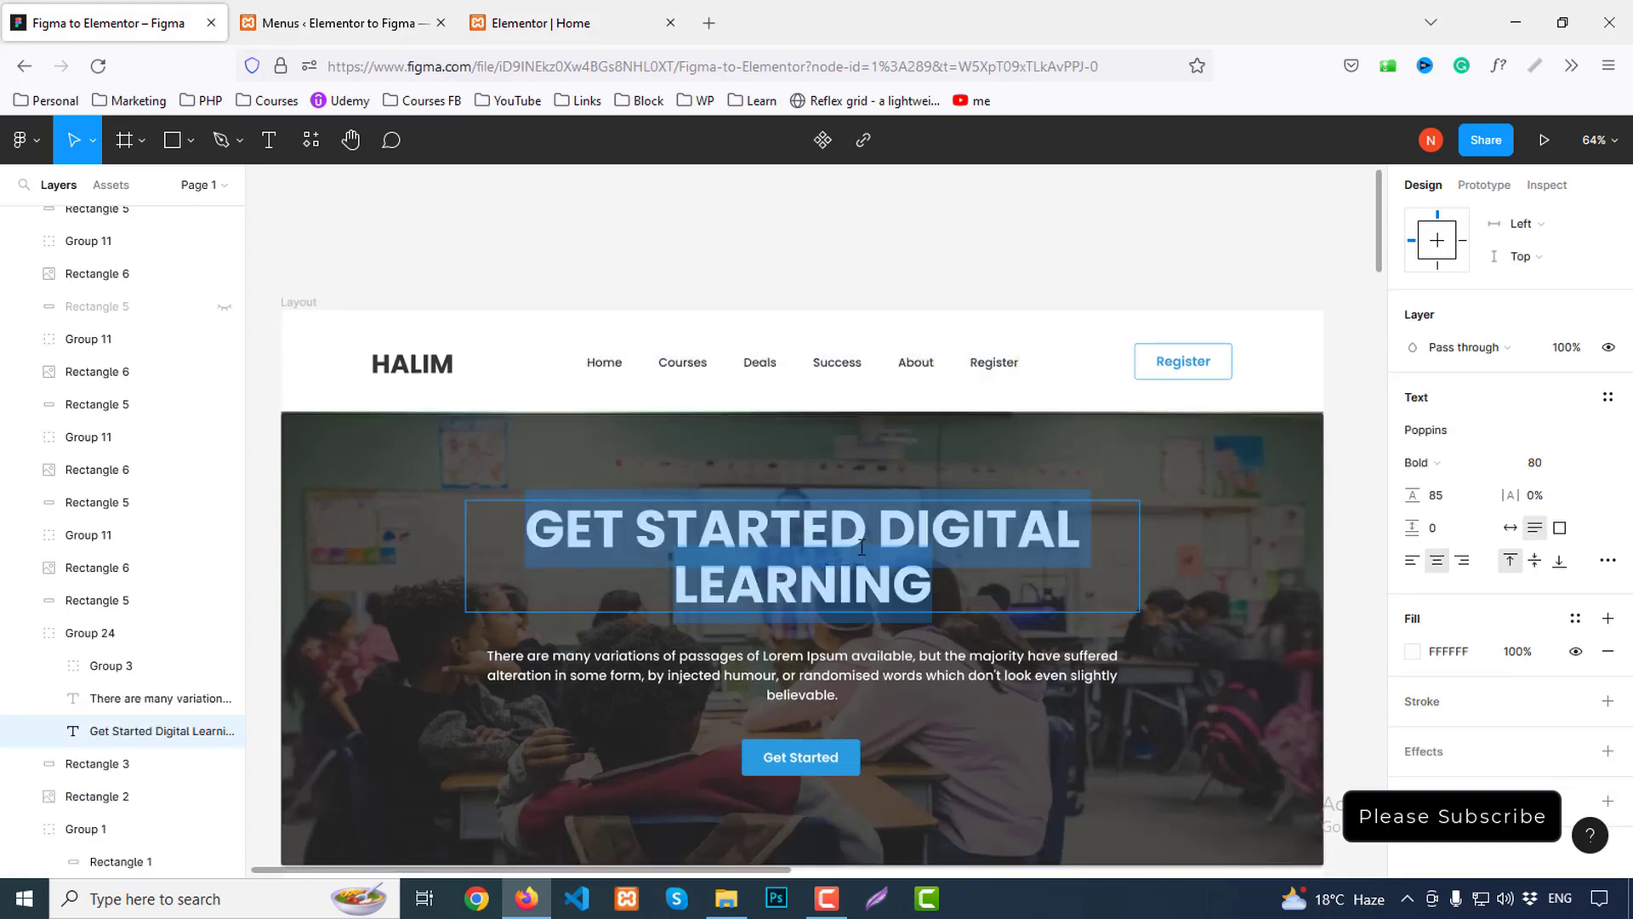
key(Escape)
scroll(1549, 340, up, 3)
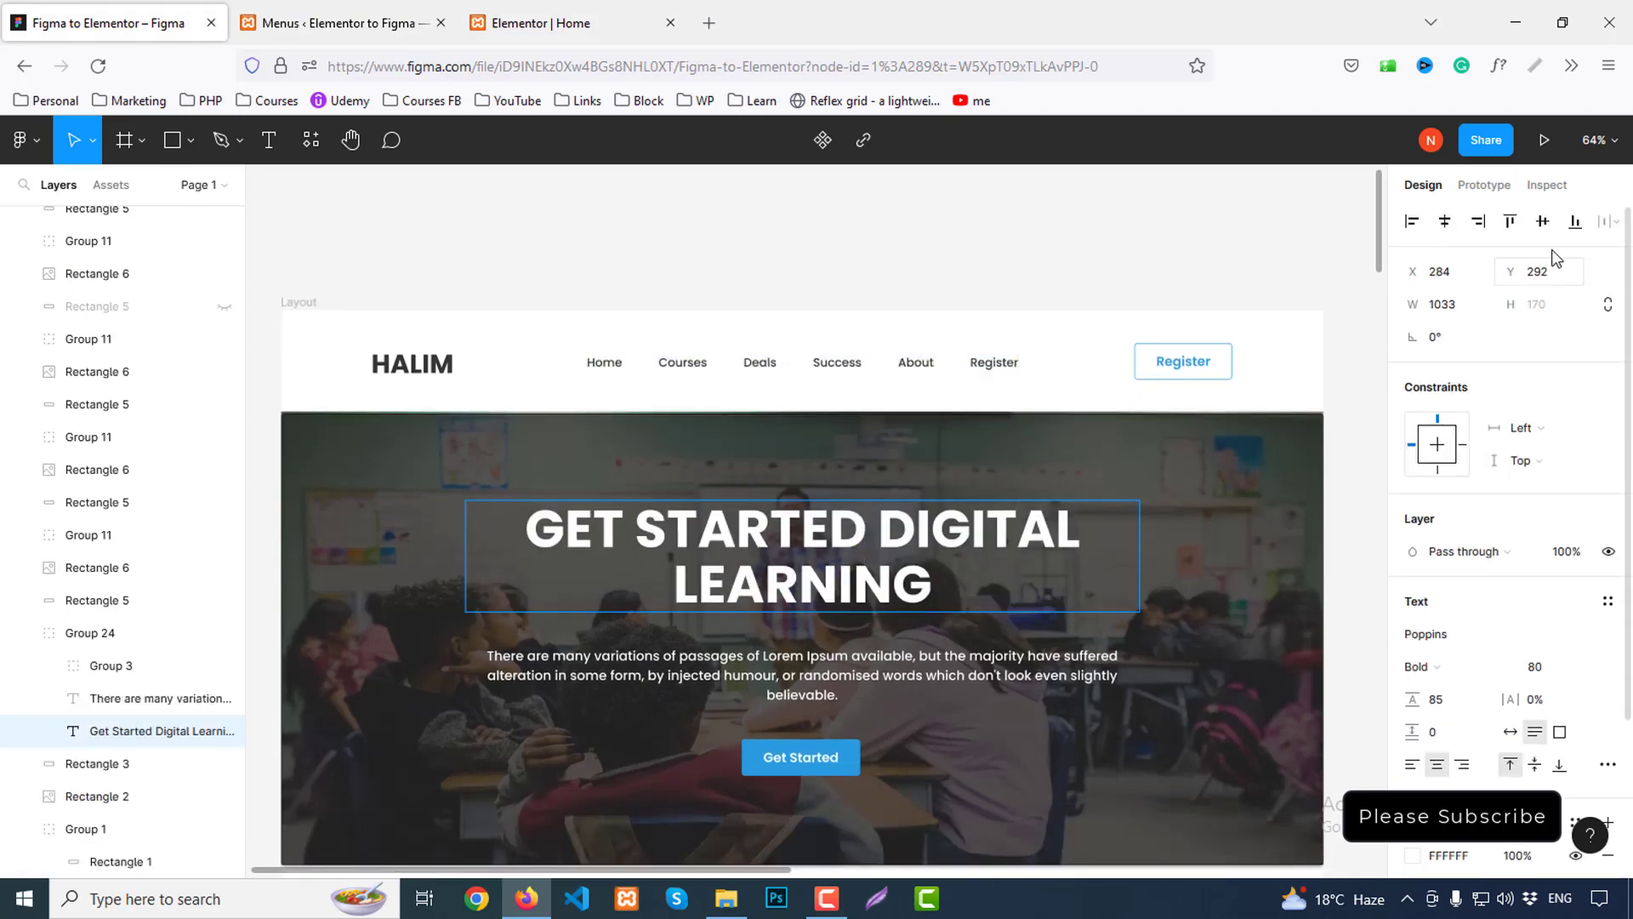
click(1546, 184)
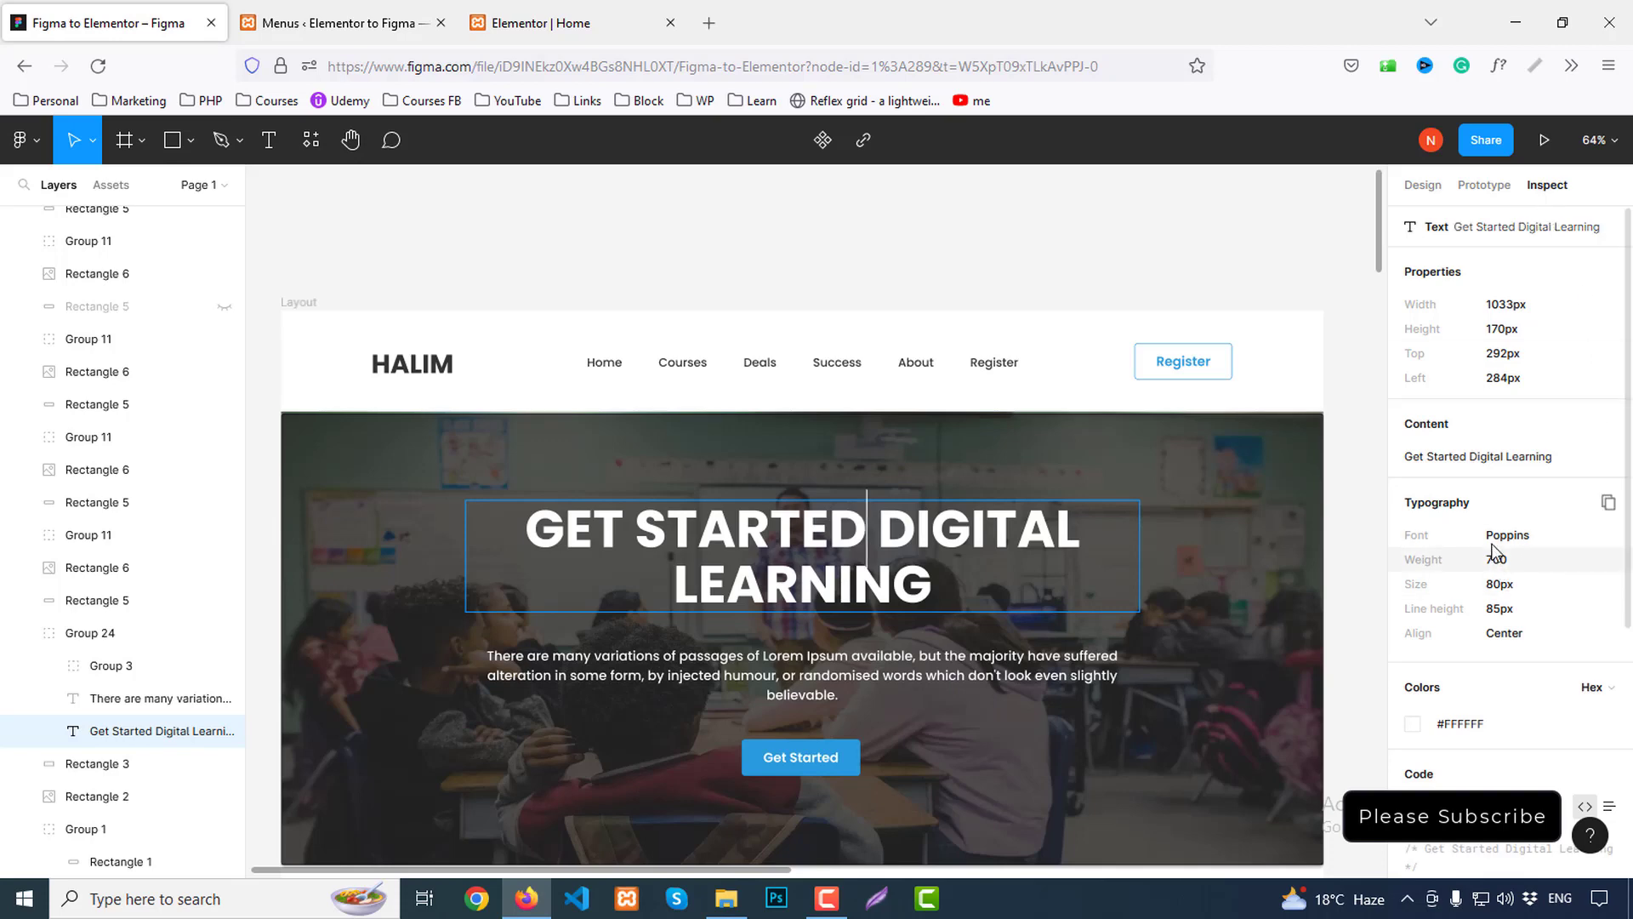
Check the card title and 'Meet Our Successfull Students' heading fonts in Figma, then return to Elementor
scroll(831, 525, down, 7)
click(716, 586)
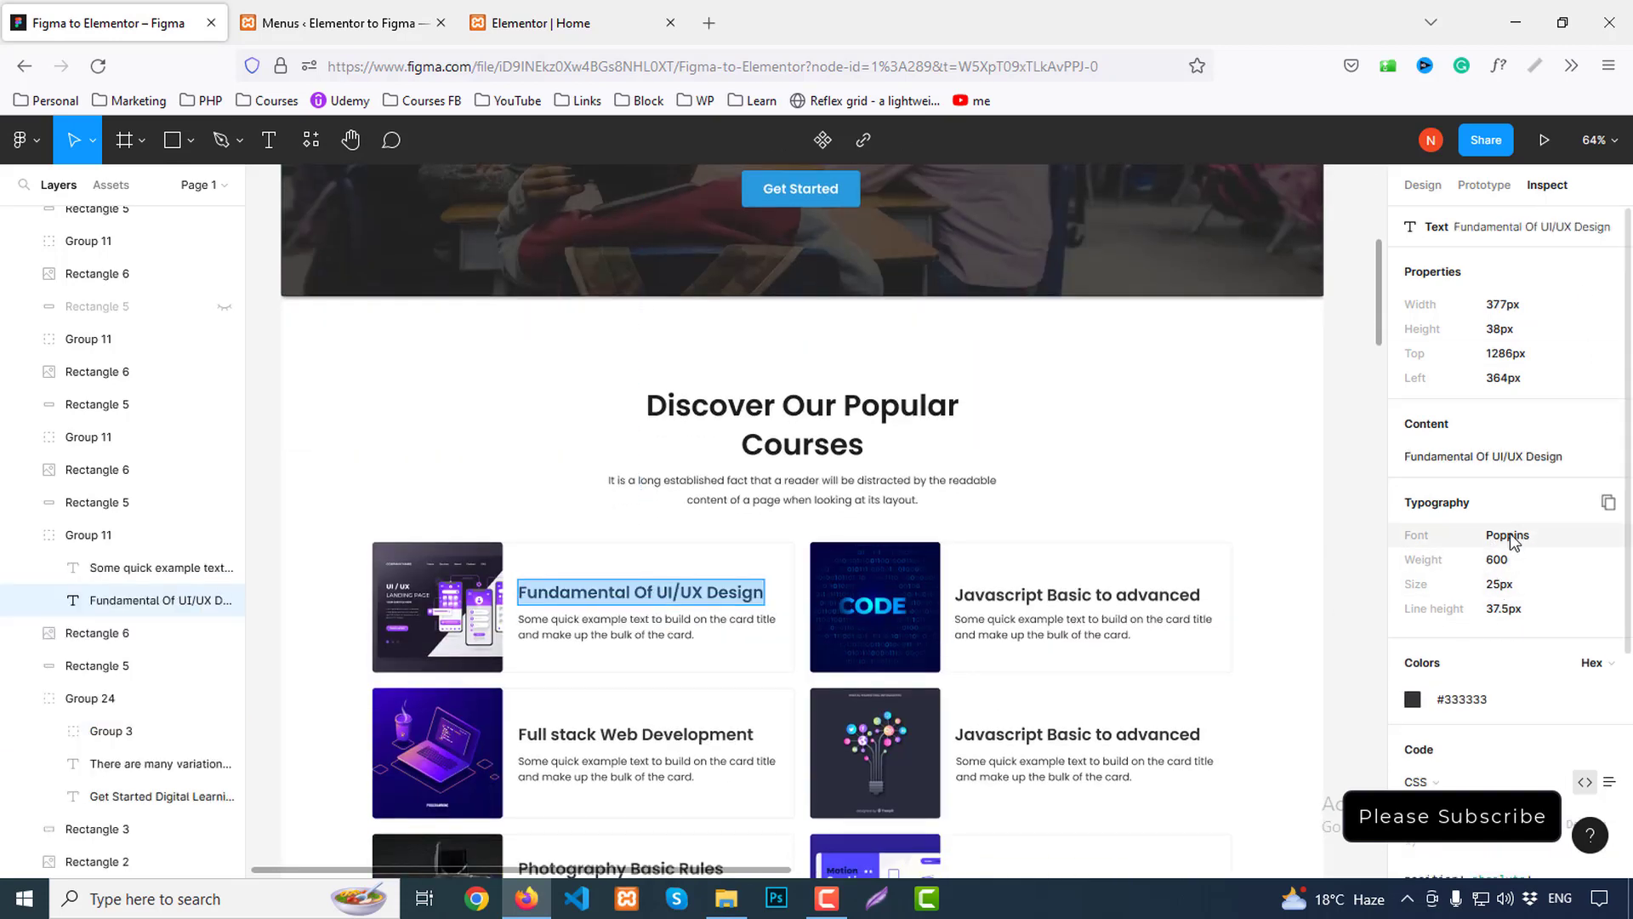
scroll(1080, 625, down, 15)
scroll(1088, 634, down, 2)
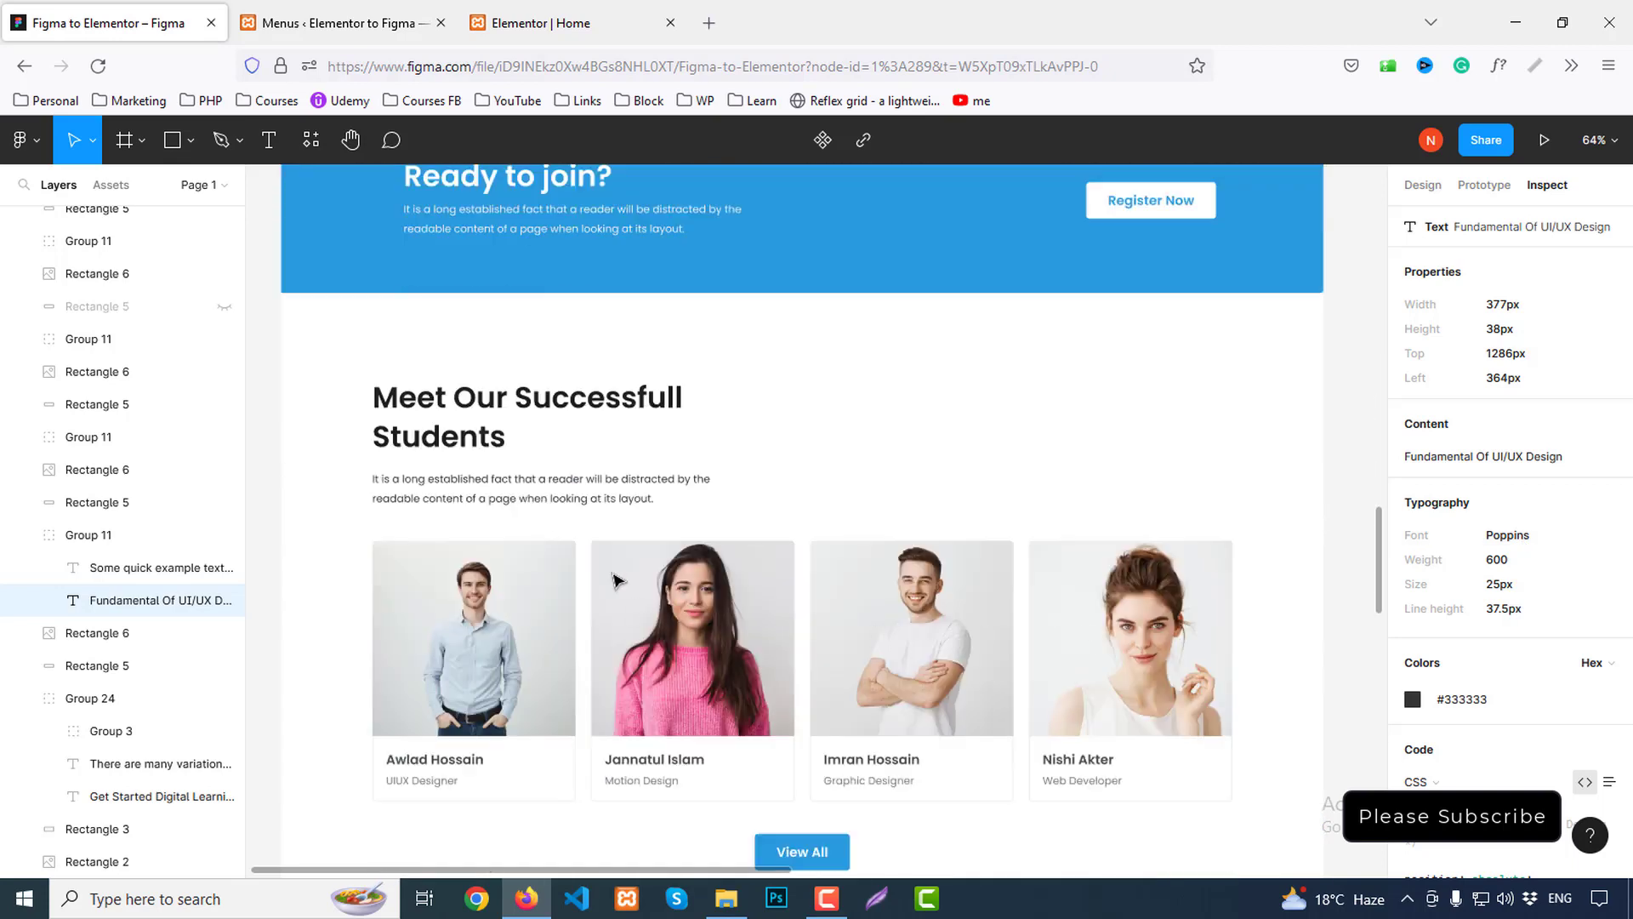
click(514, 400)
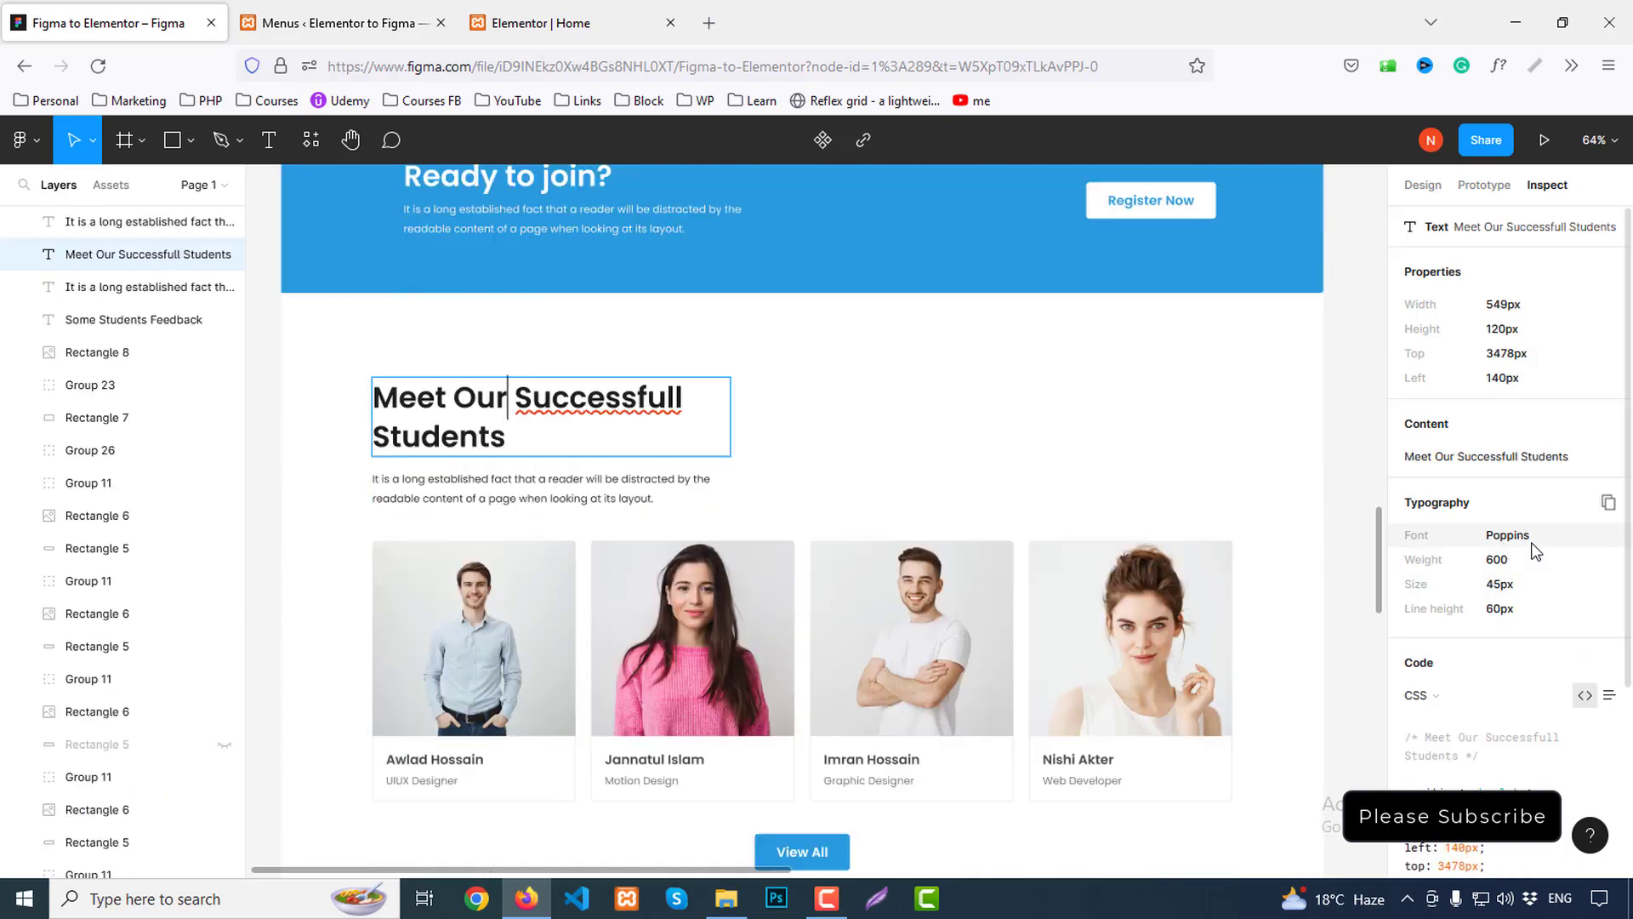
scroll(1208, 629, up, 15)
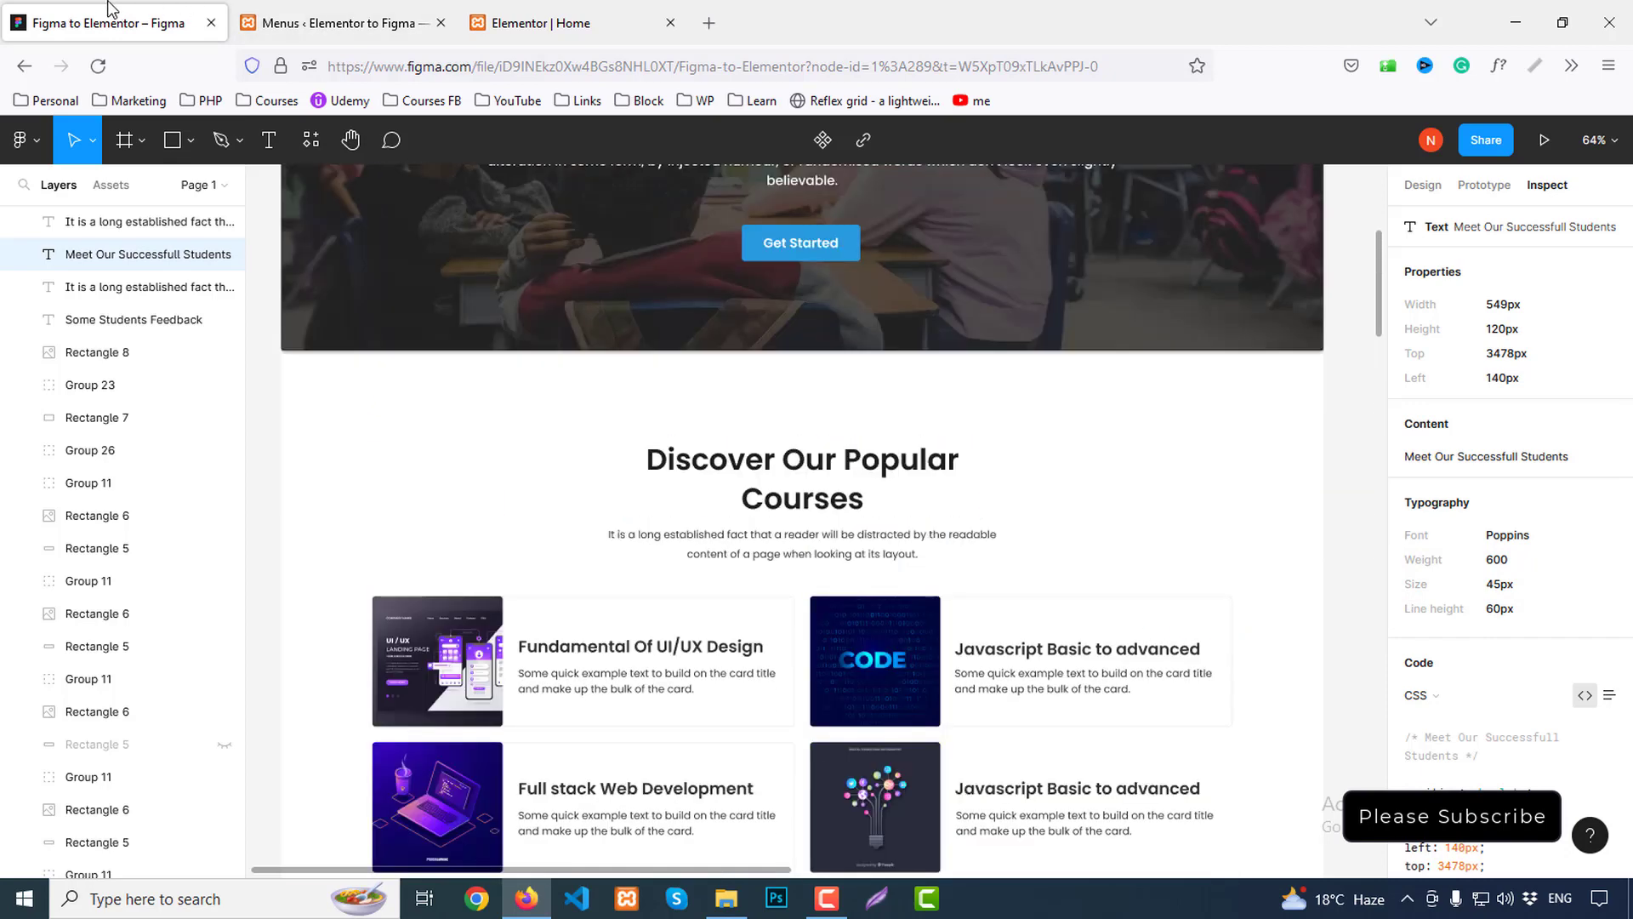
click(609, 11)
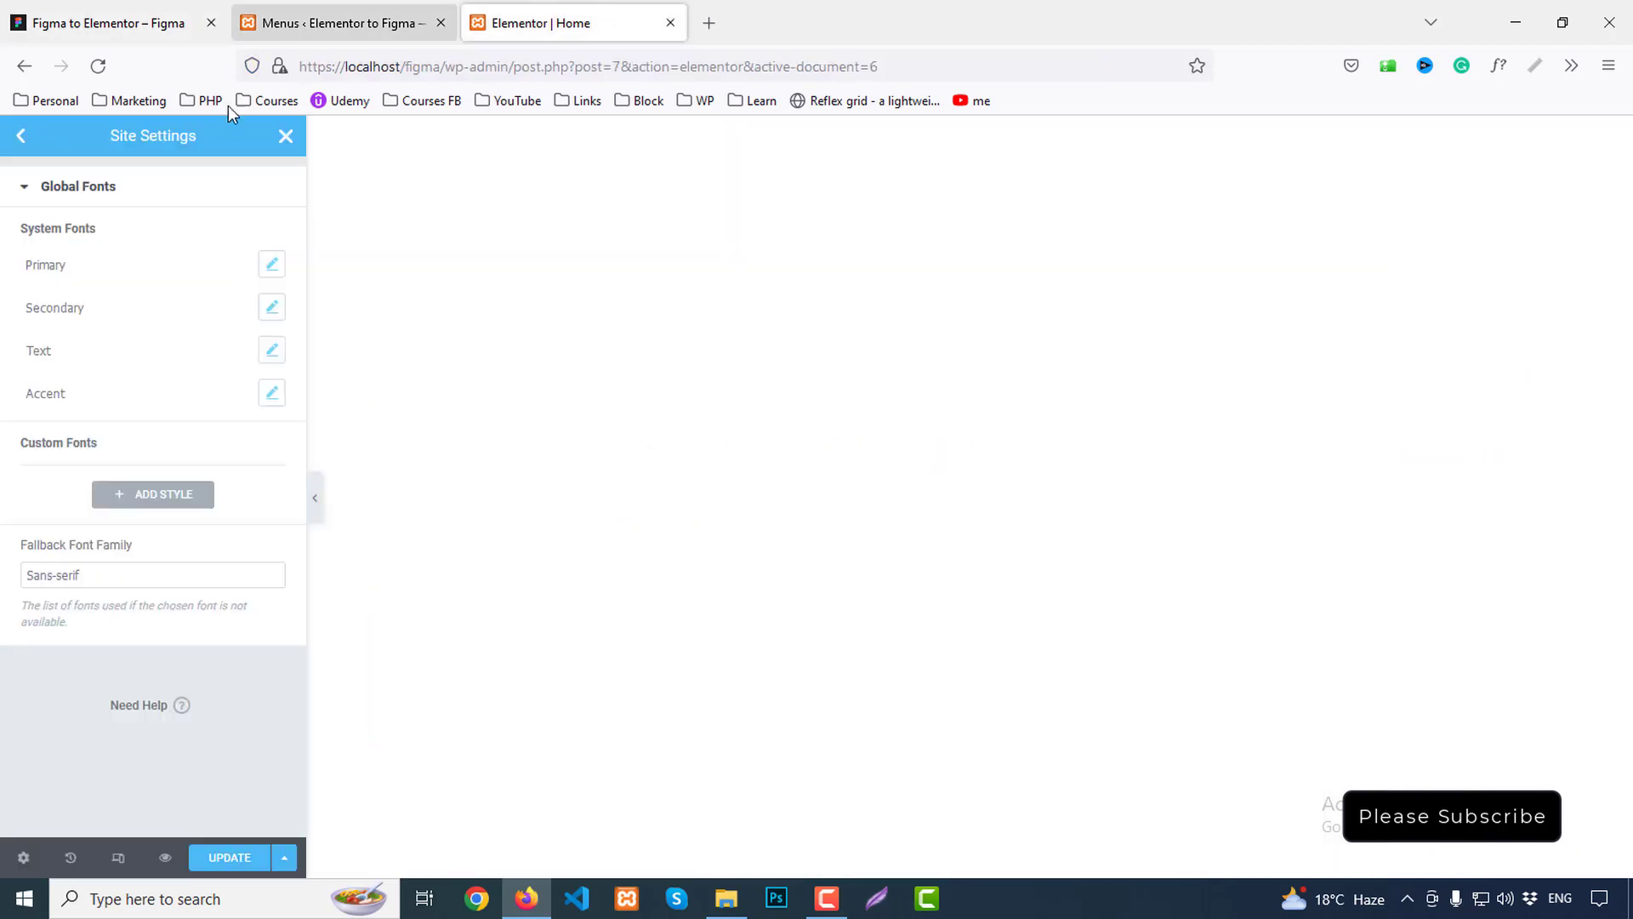
Set the Primary global font to Poppins, size 16, weight 400 Normal
click(272, 264)
click(204, 357)
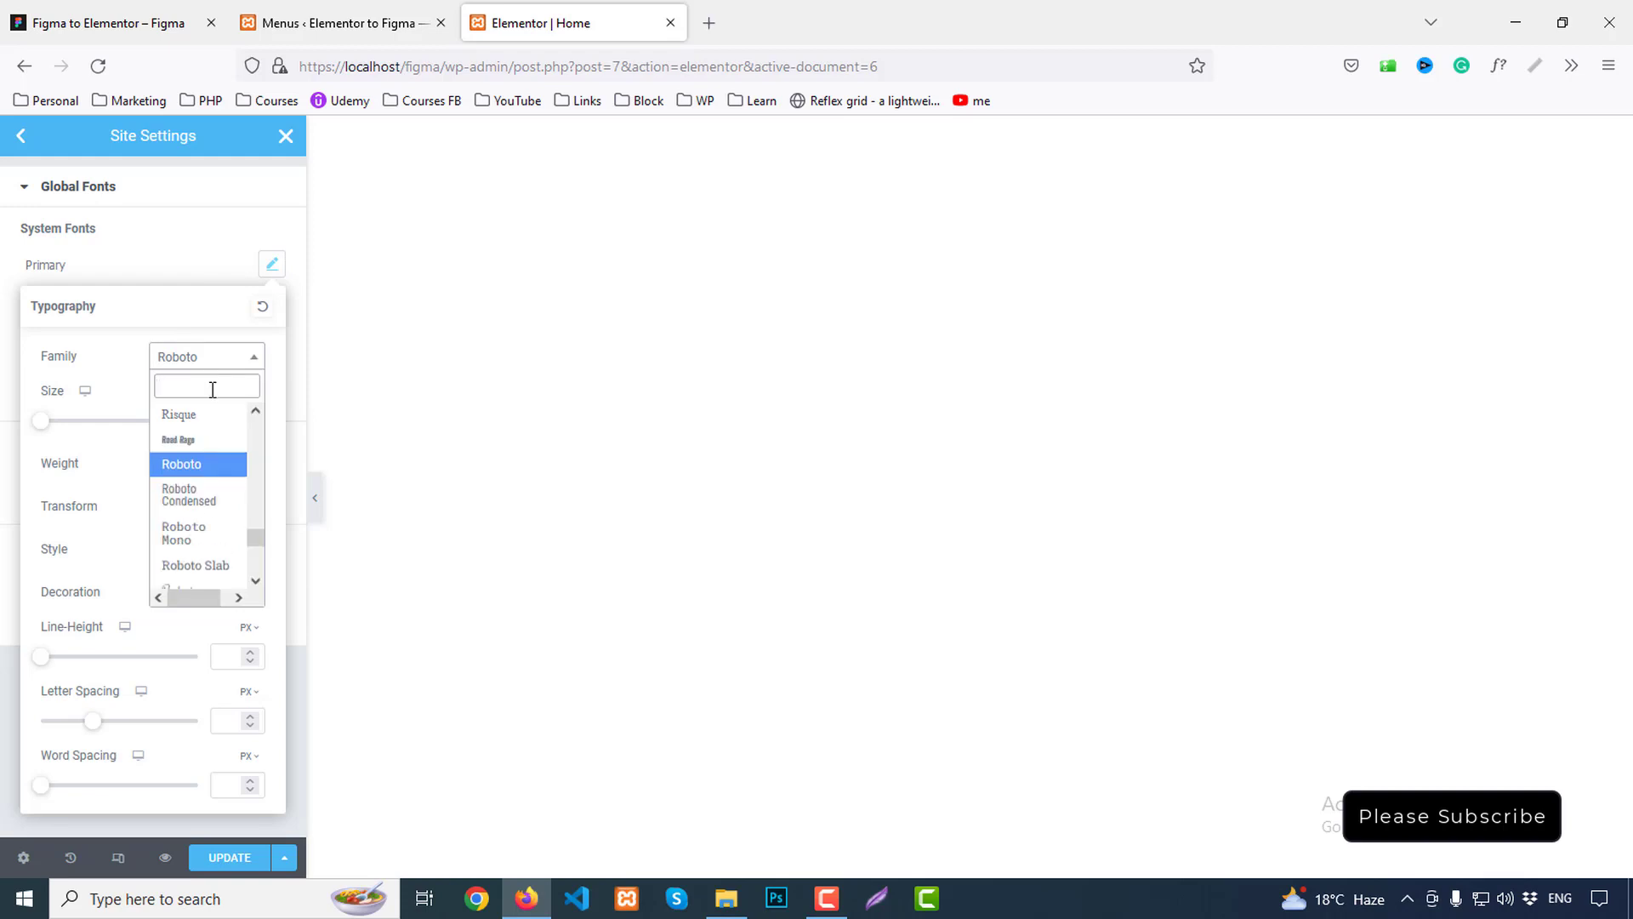
text(poppin)
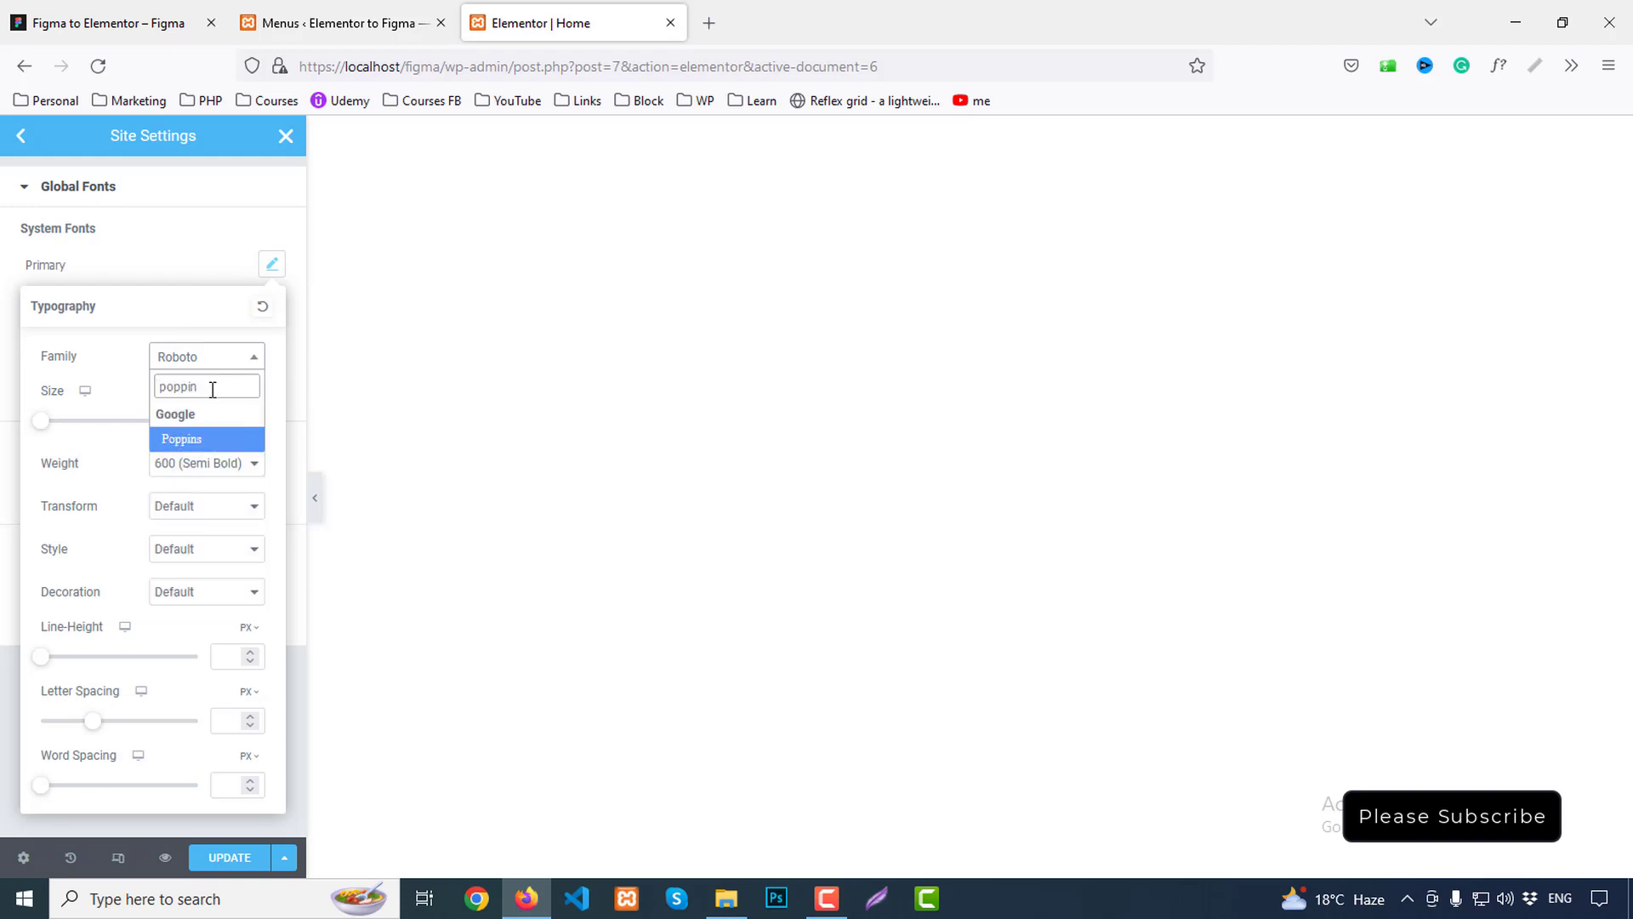
click(208, 439)
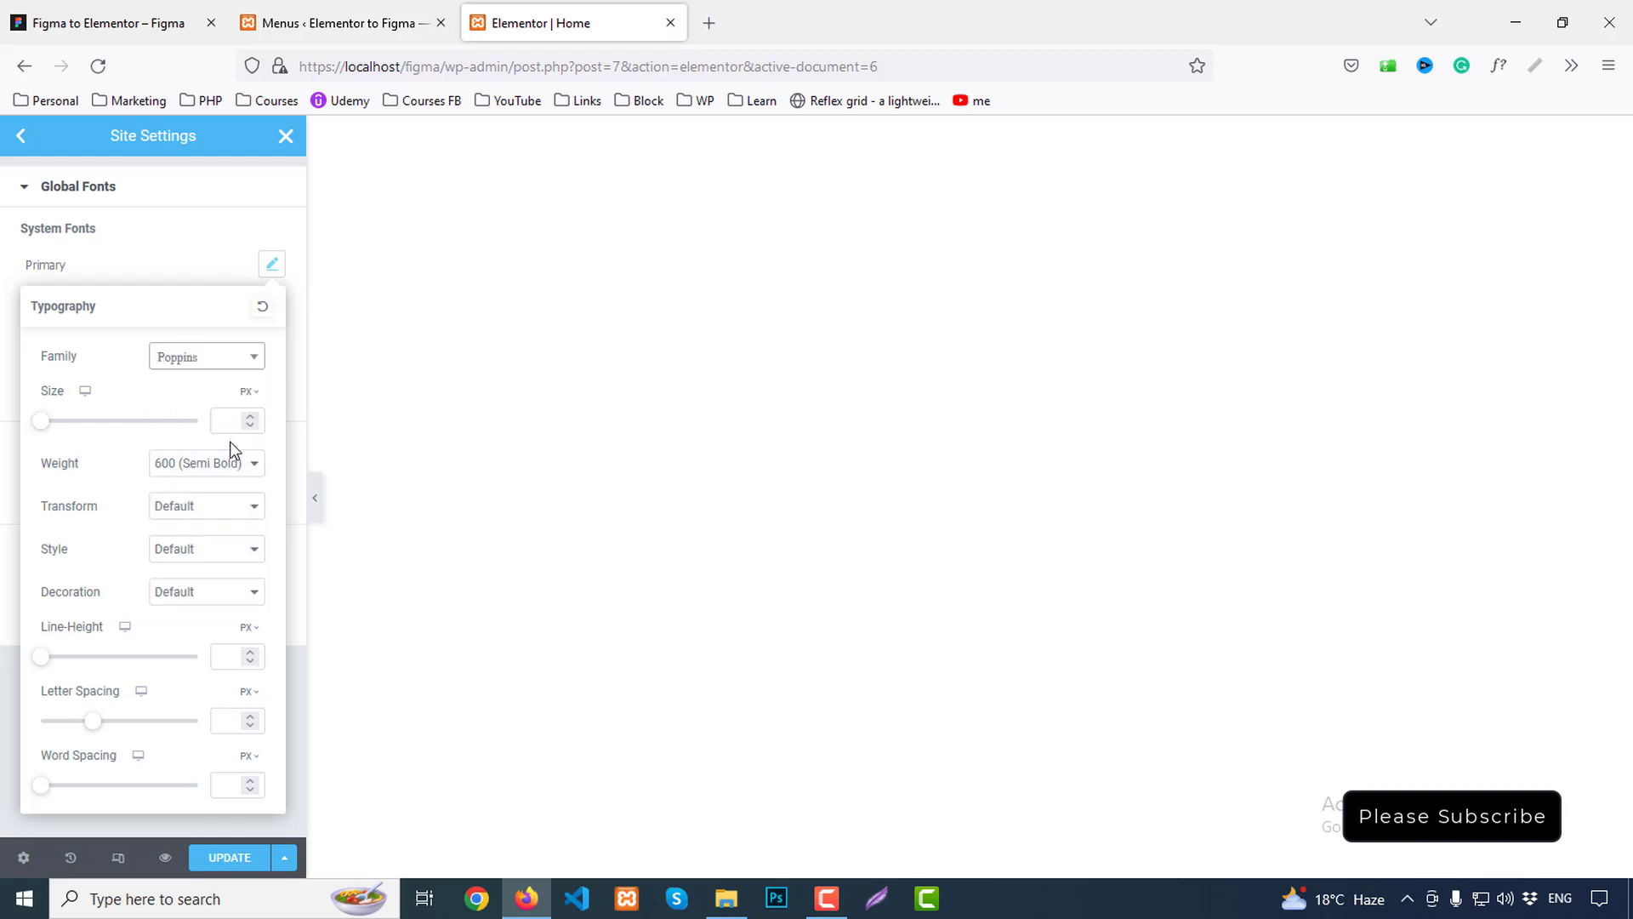
click(222, 418)
text(16)
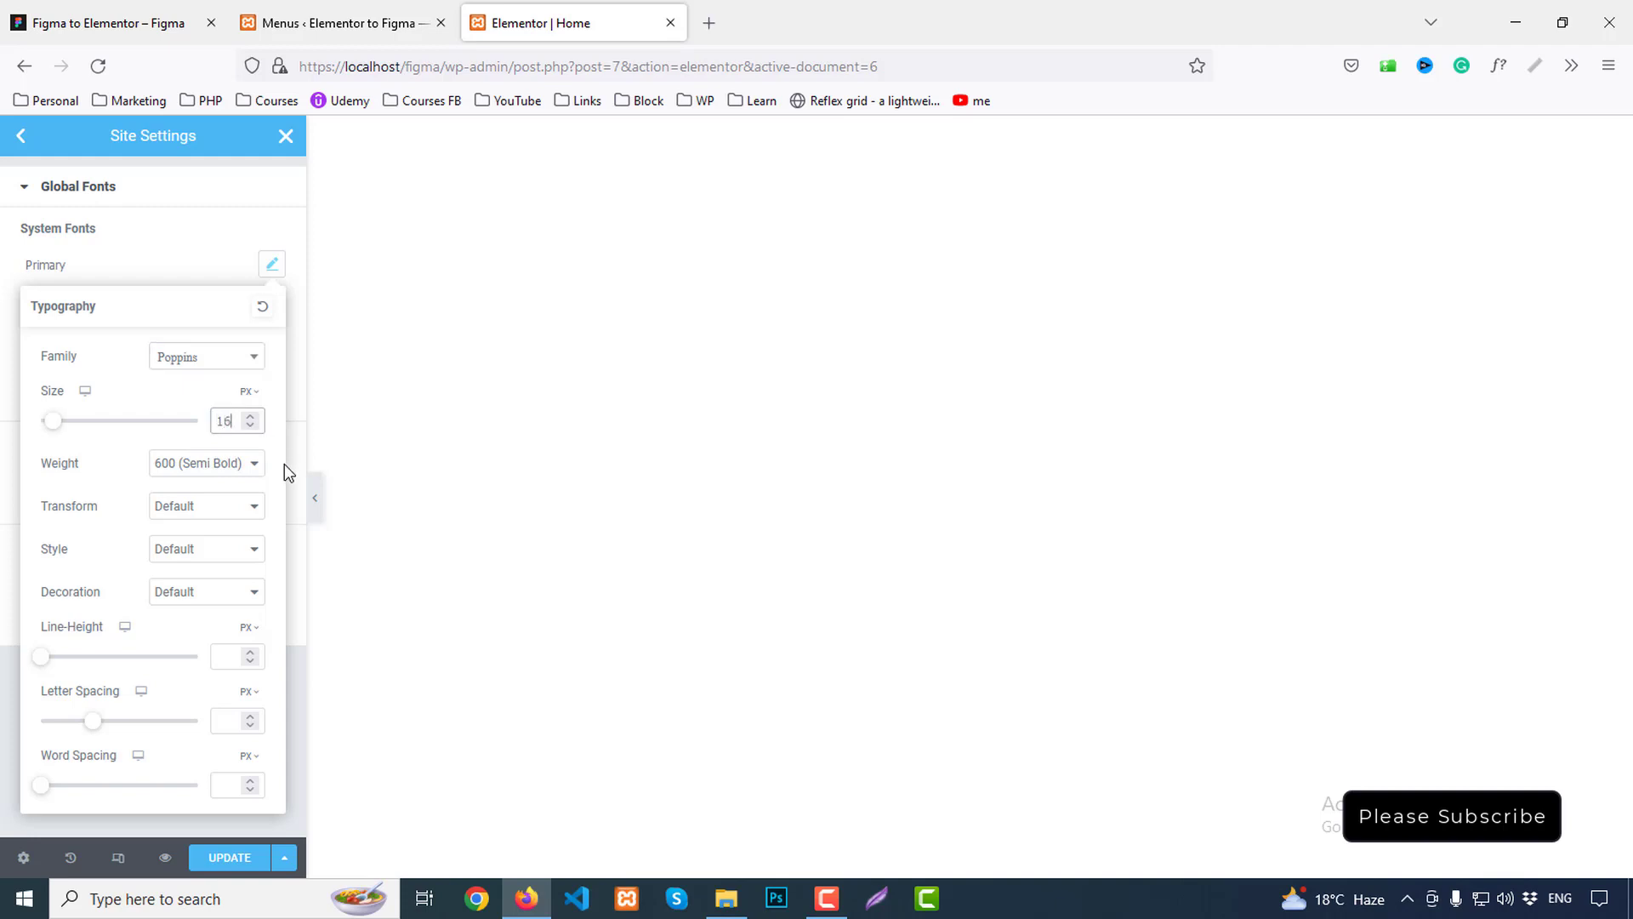
click(193, 465)
click(183, 559)
click(166, 243)
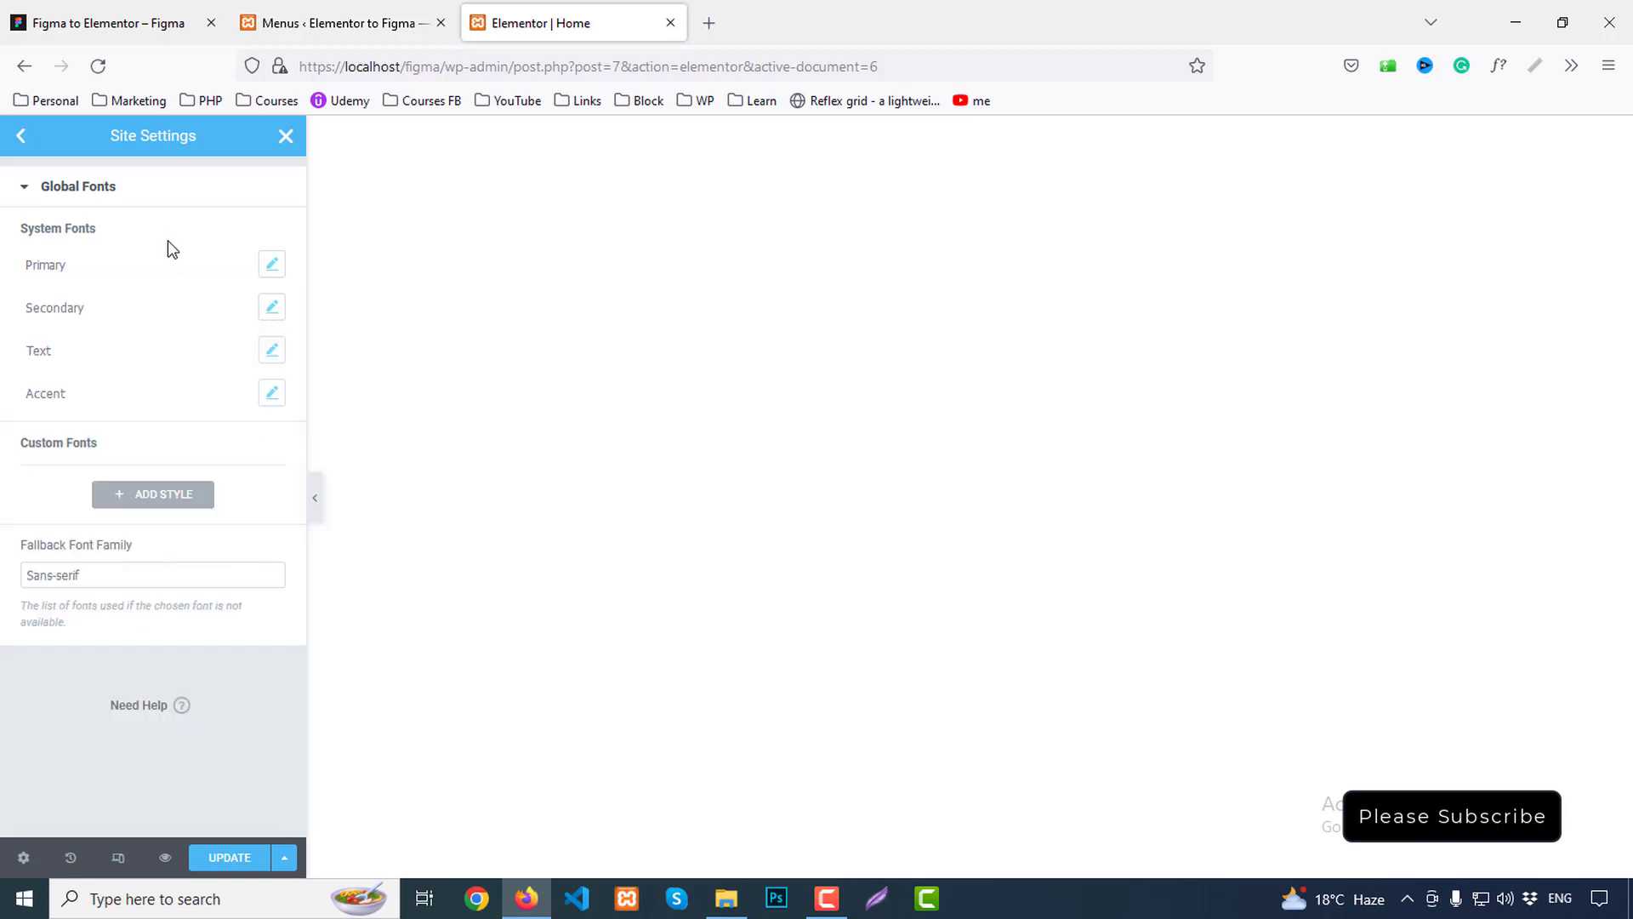
Change the Primary font weight to 700 Bold and clear its 16 font size
click(274, 261)
click(230, 422)
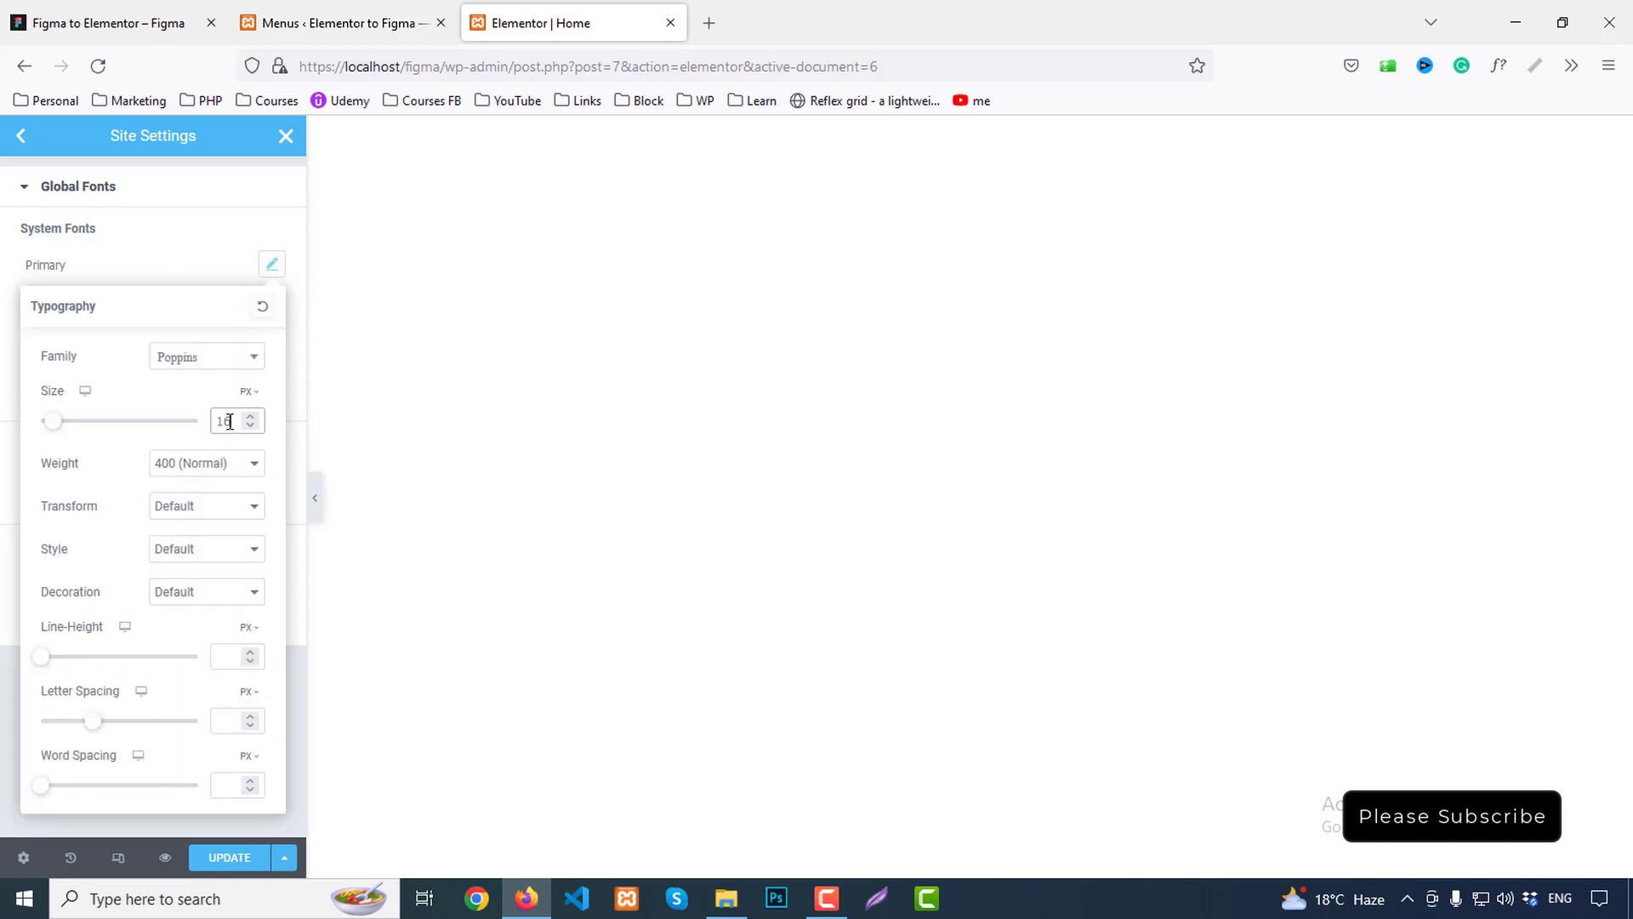
click(187, 478)
click(182, 624)
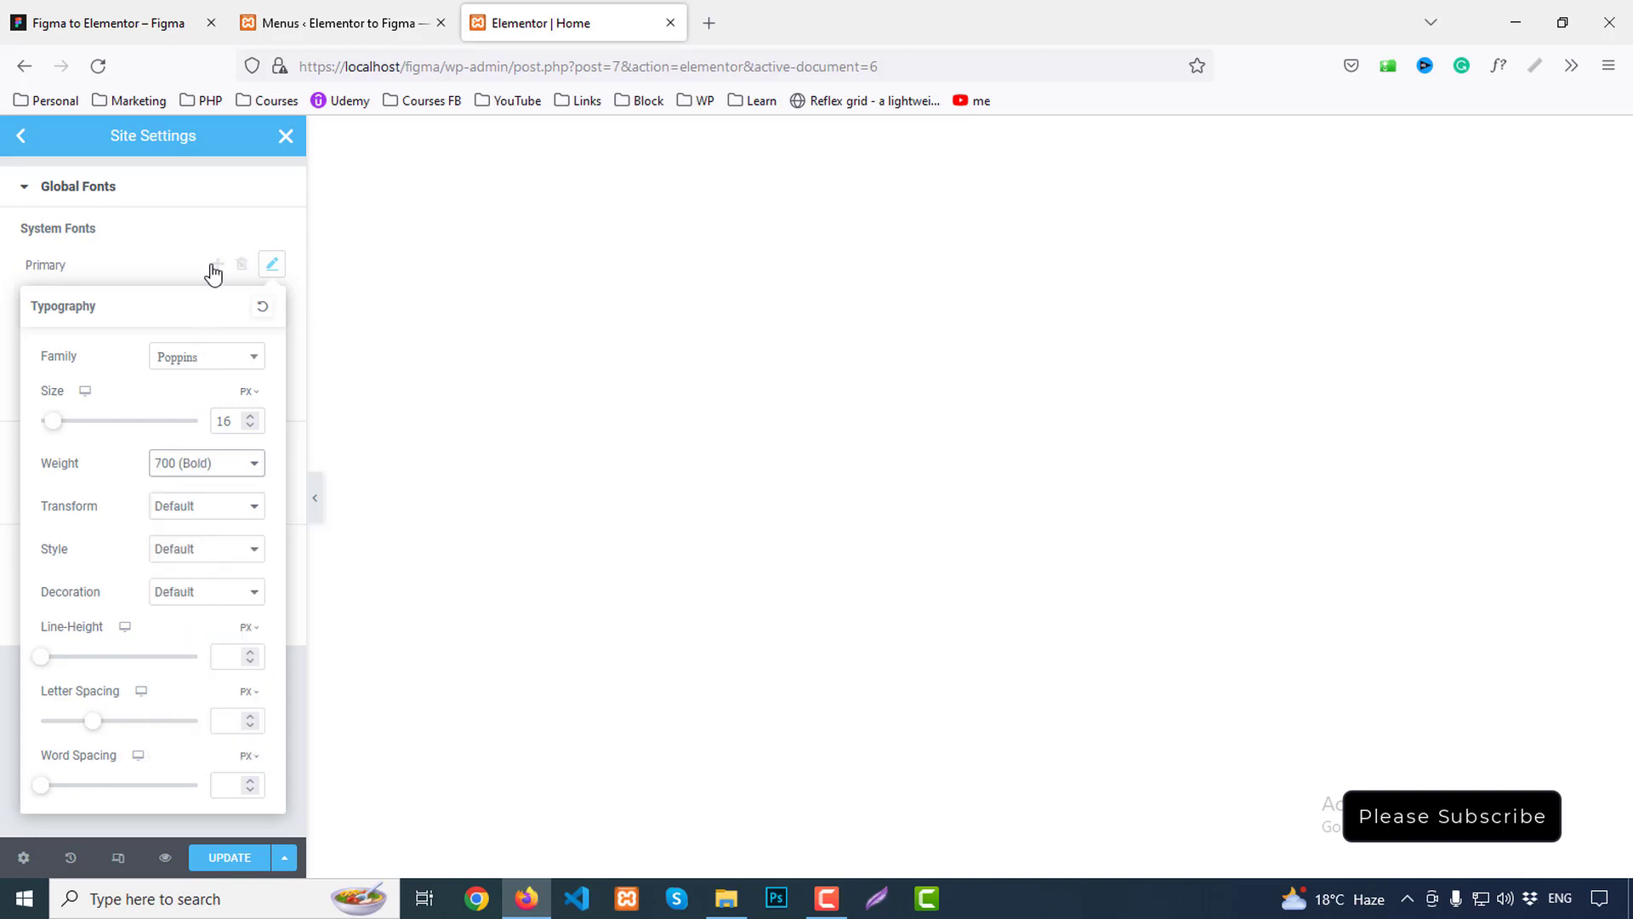
click(209, 266)
click(270, 265)
click(268, 269)
click(270, 267)
double_click(235, 425)
key(BackSpace)
click(211, 198)
click(116, 204)
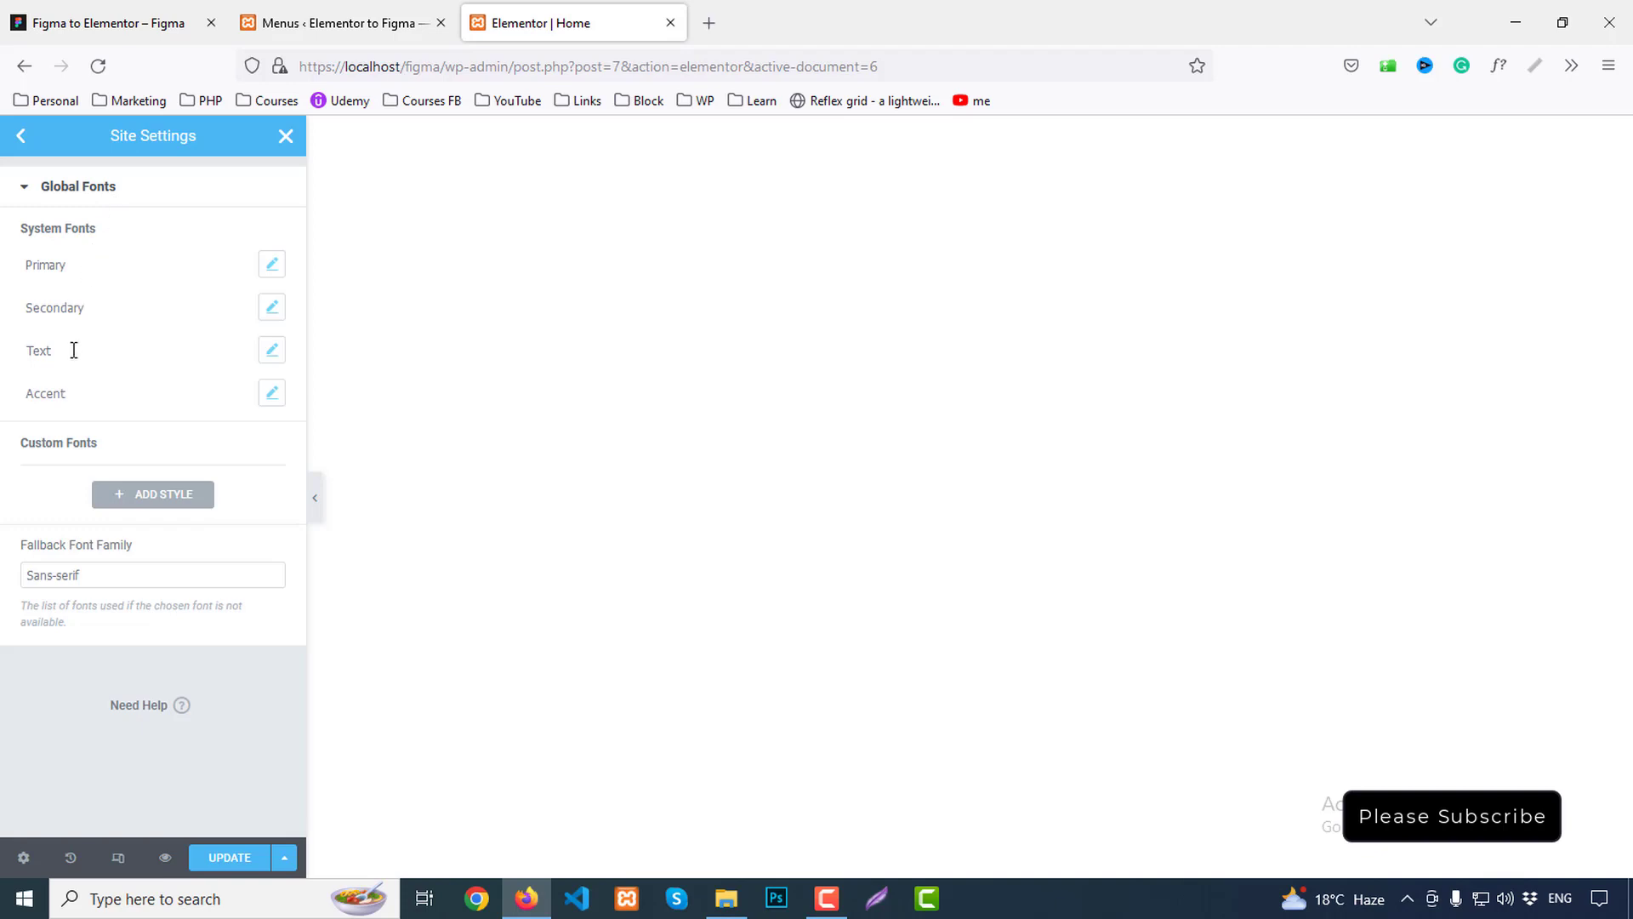
Set the Text global font to Poppins 16px with 24 line height and save the site settings
click(271, 351)
click(207, 444)
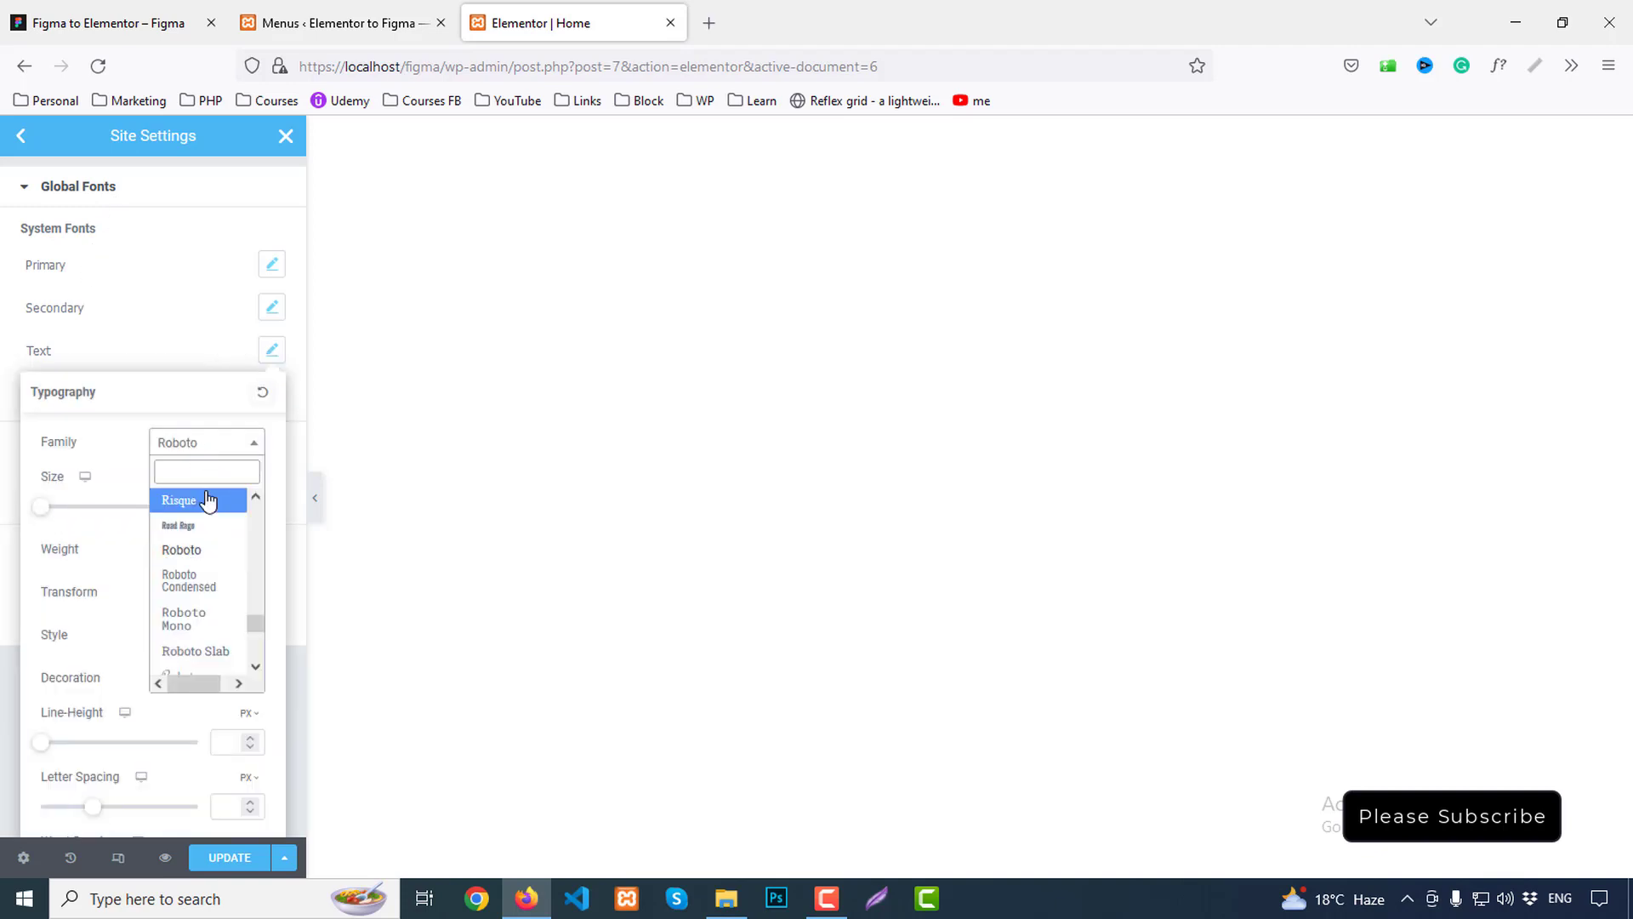
text(popp)
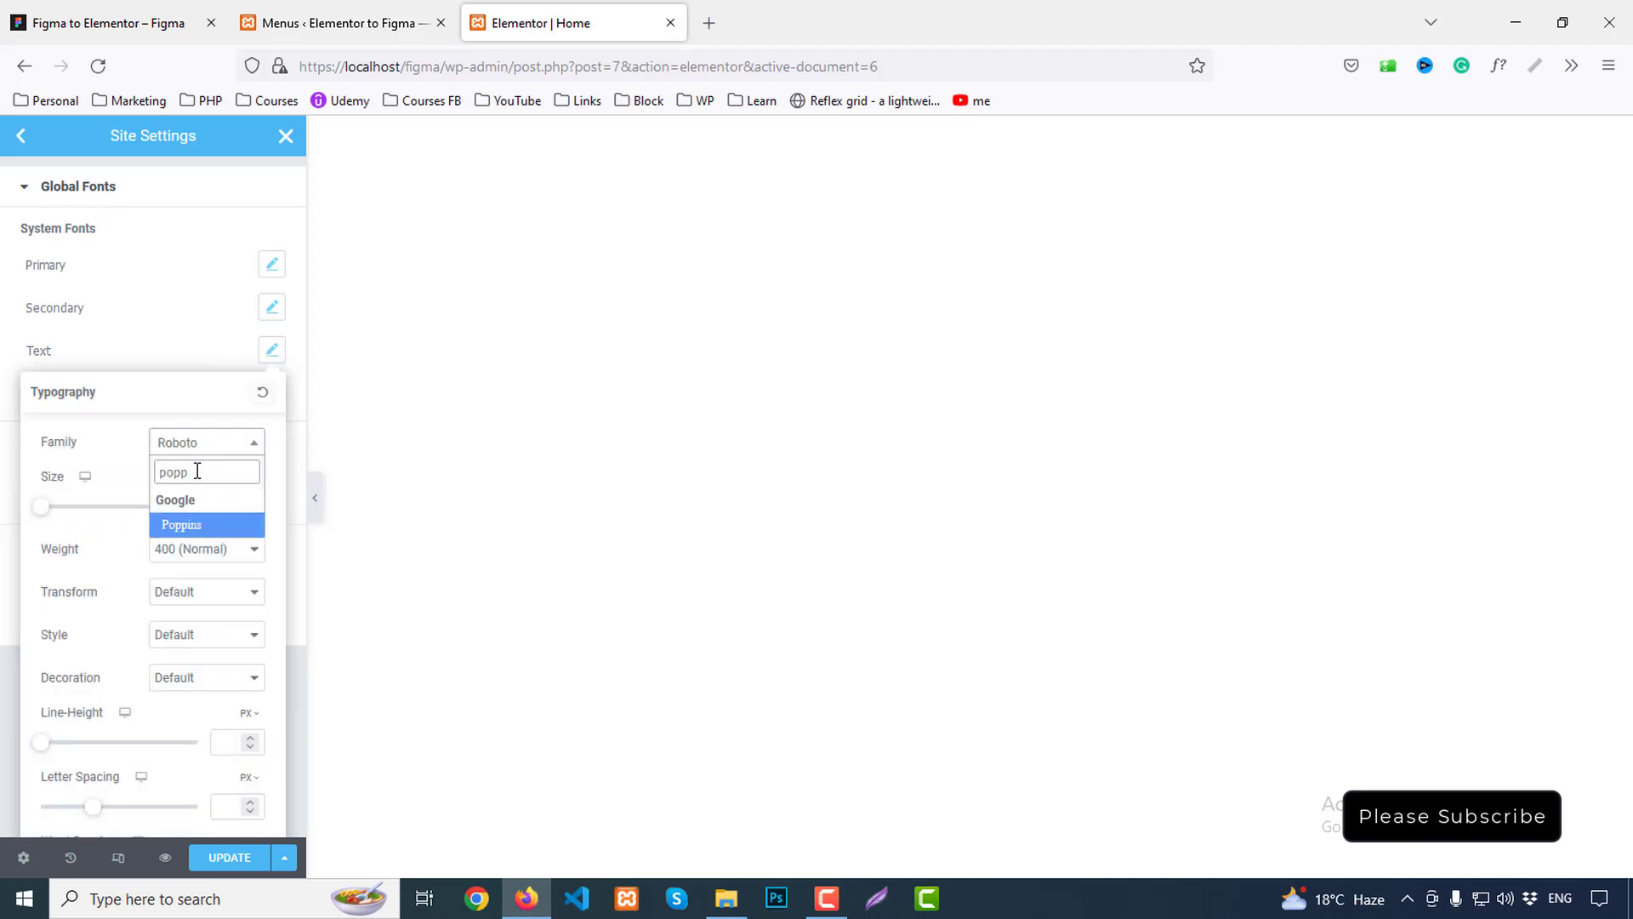
click(187, 527)
click(231, 507)
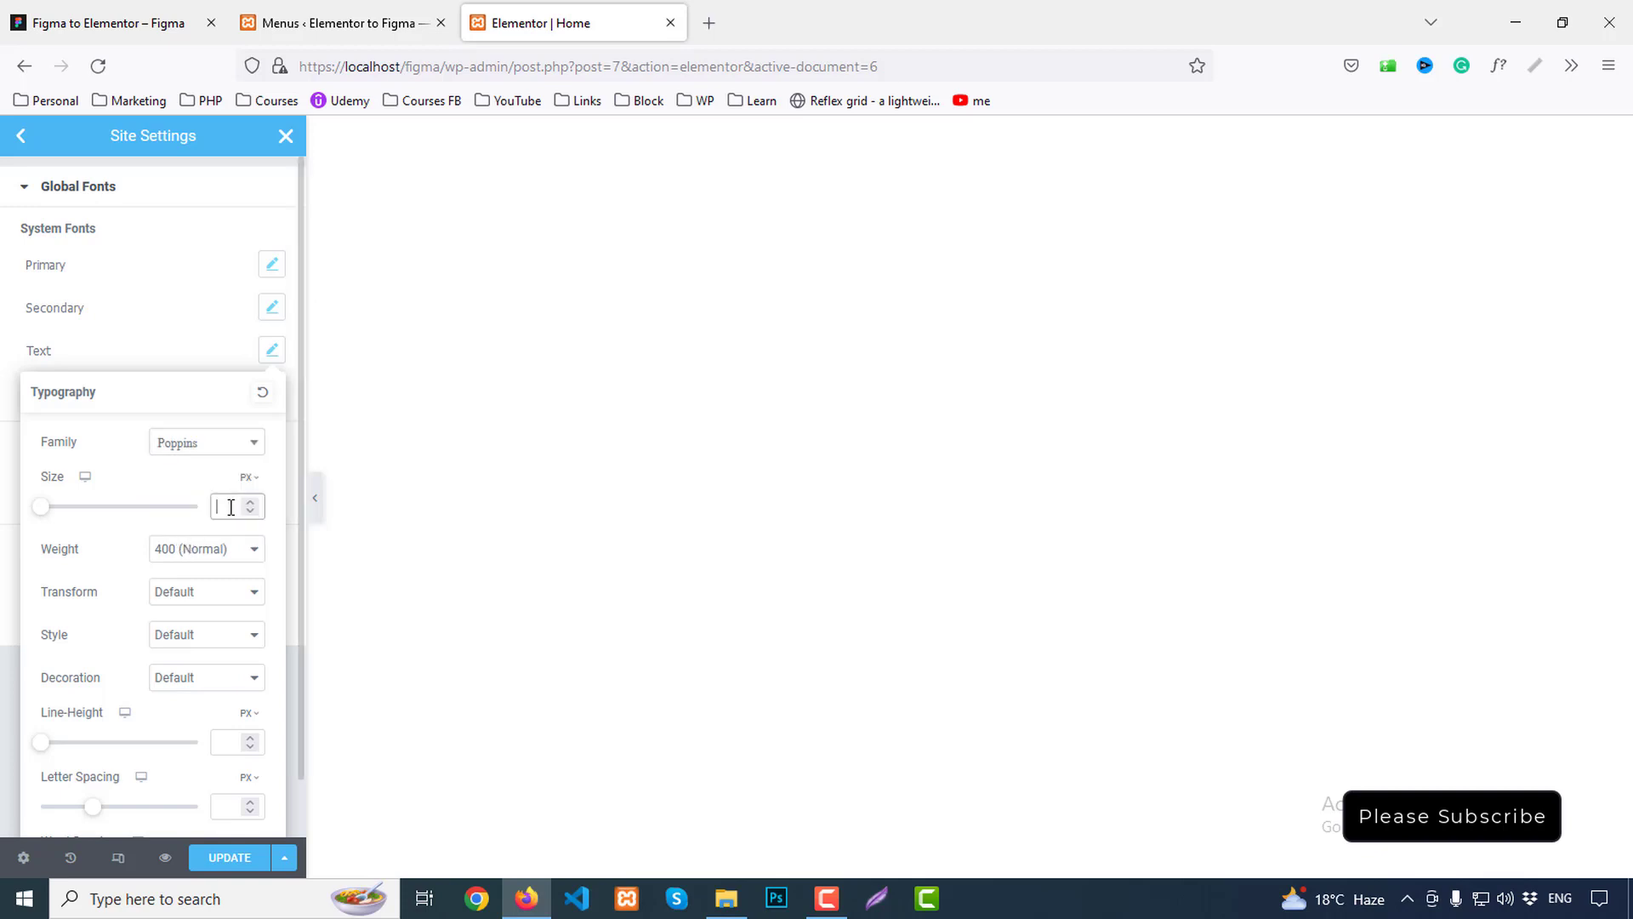
text(16)
click(226, 744)
text(24)
click(187, 299)
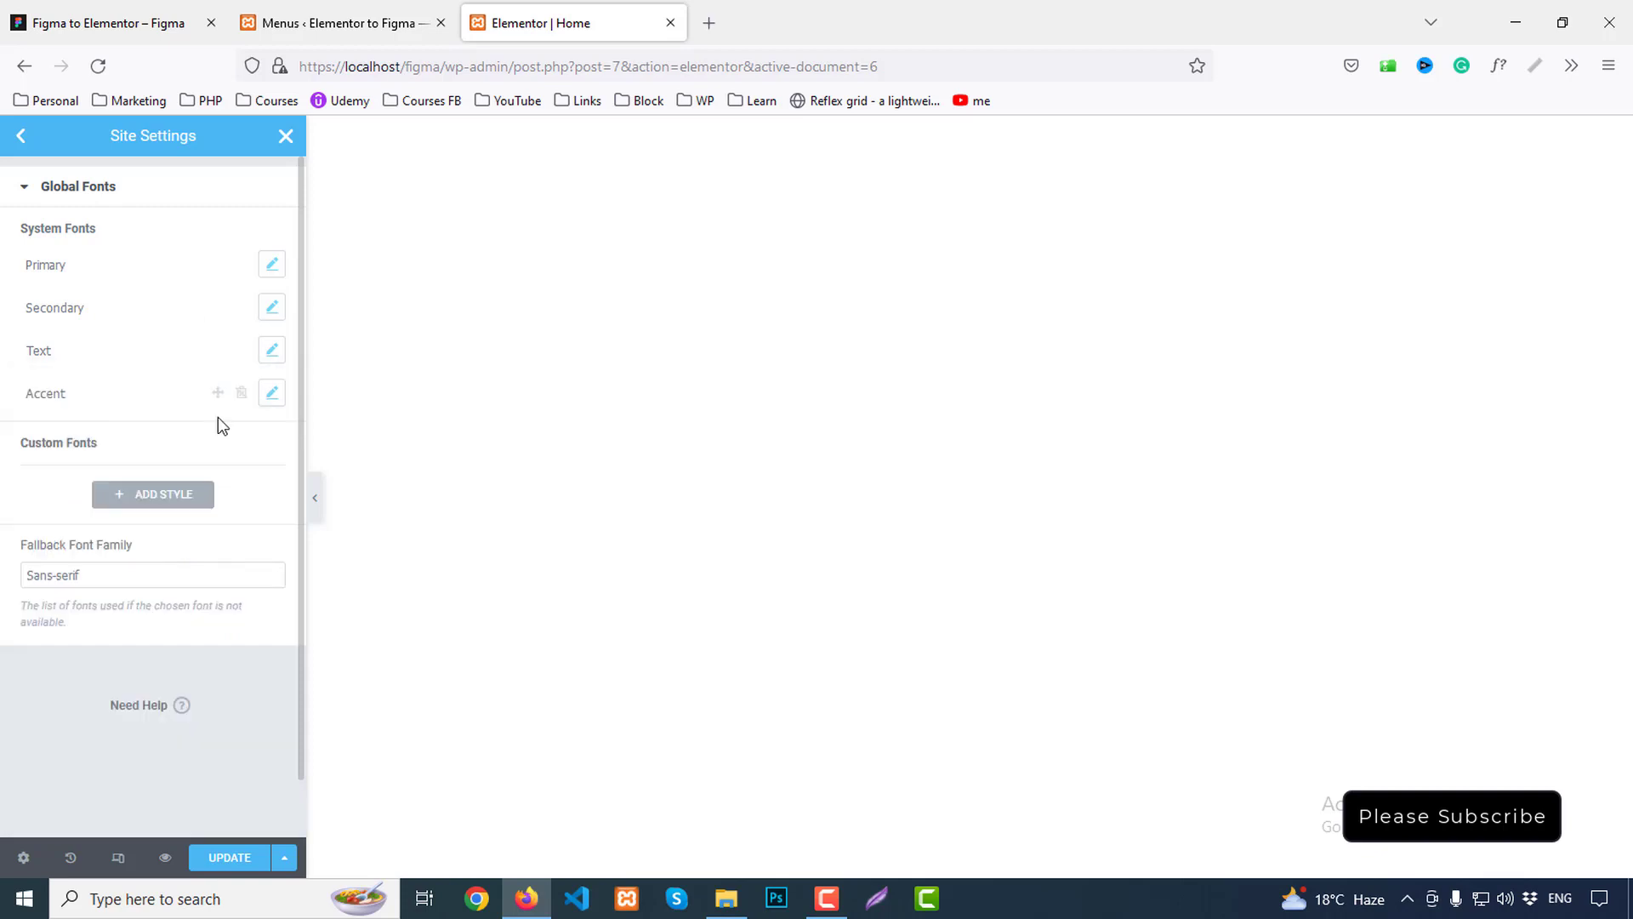
click(230, 859)
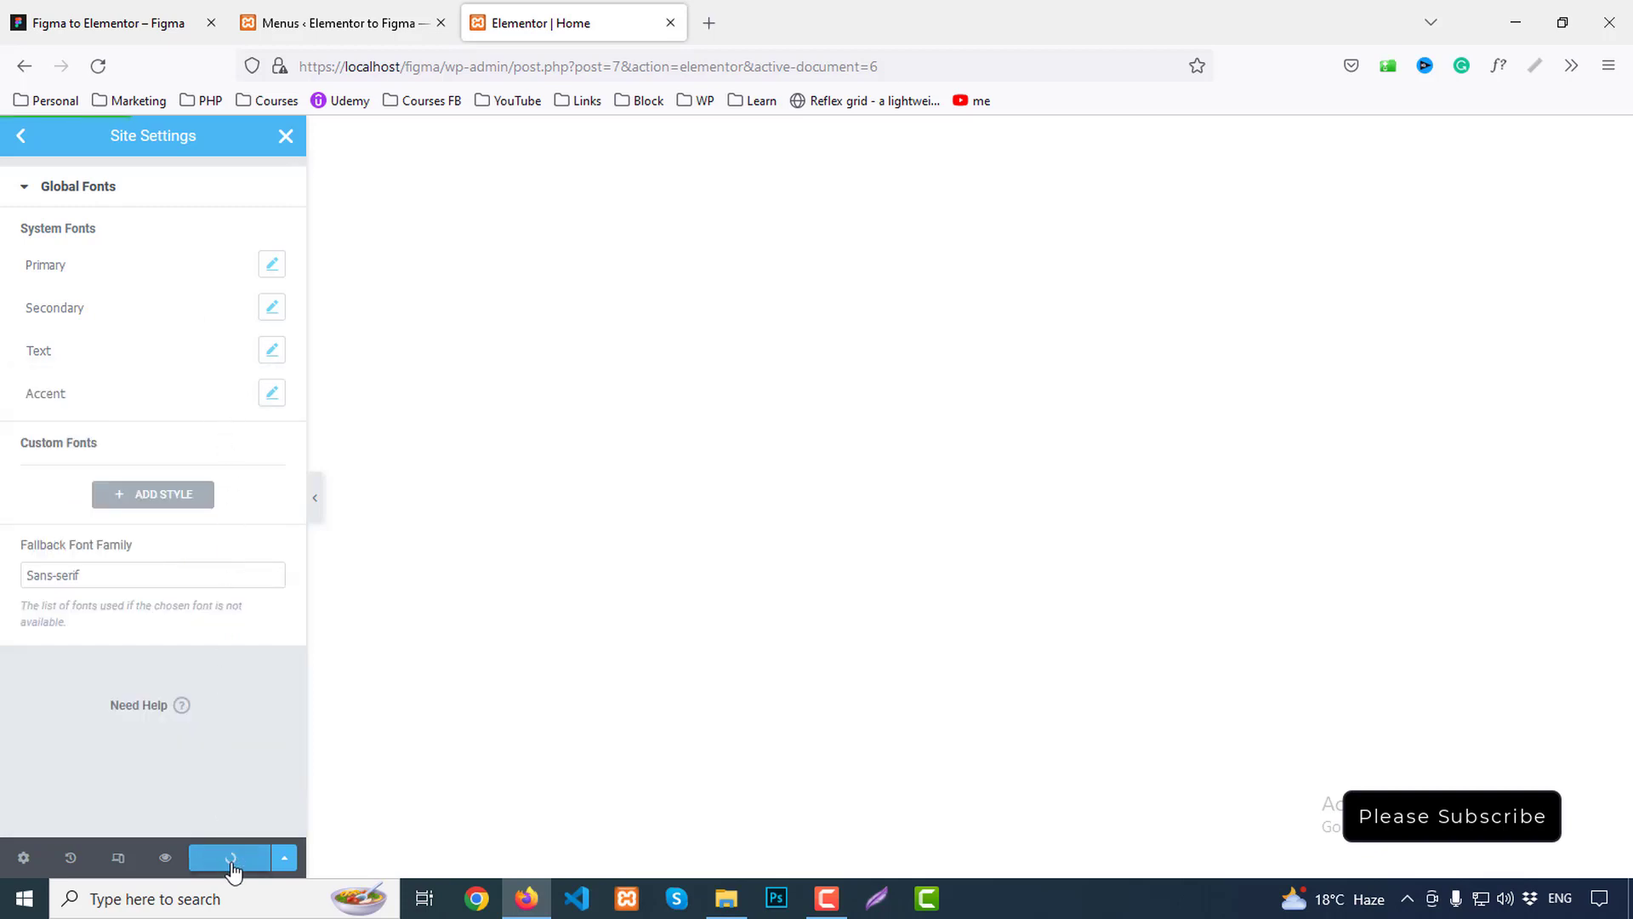
Close Site Settings, review the Figma header, then begin adding a new section to the empty page
click(285, 140)
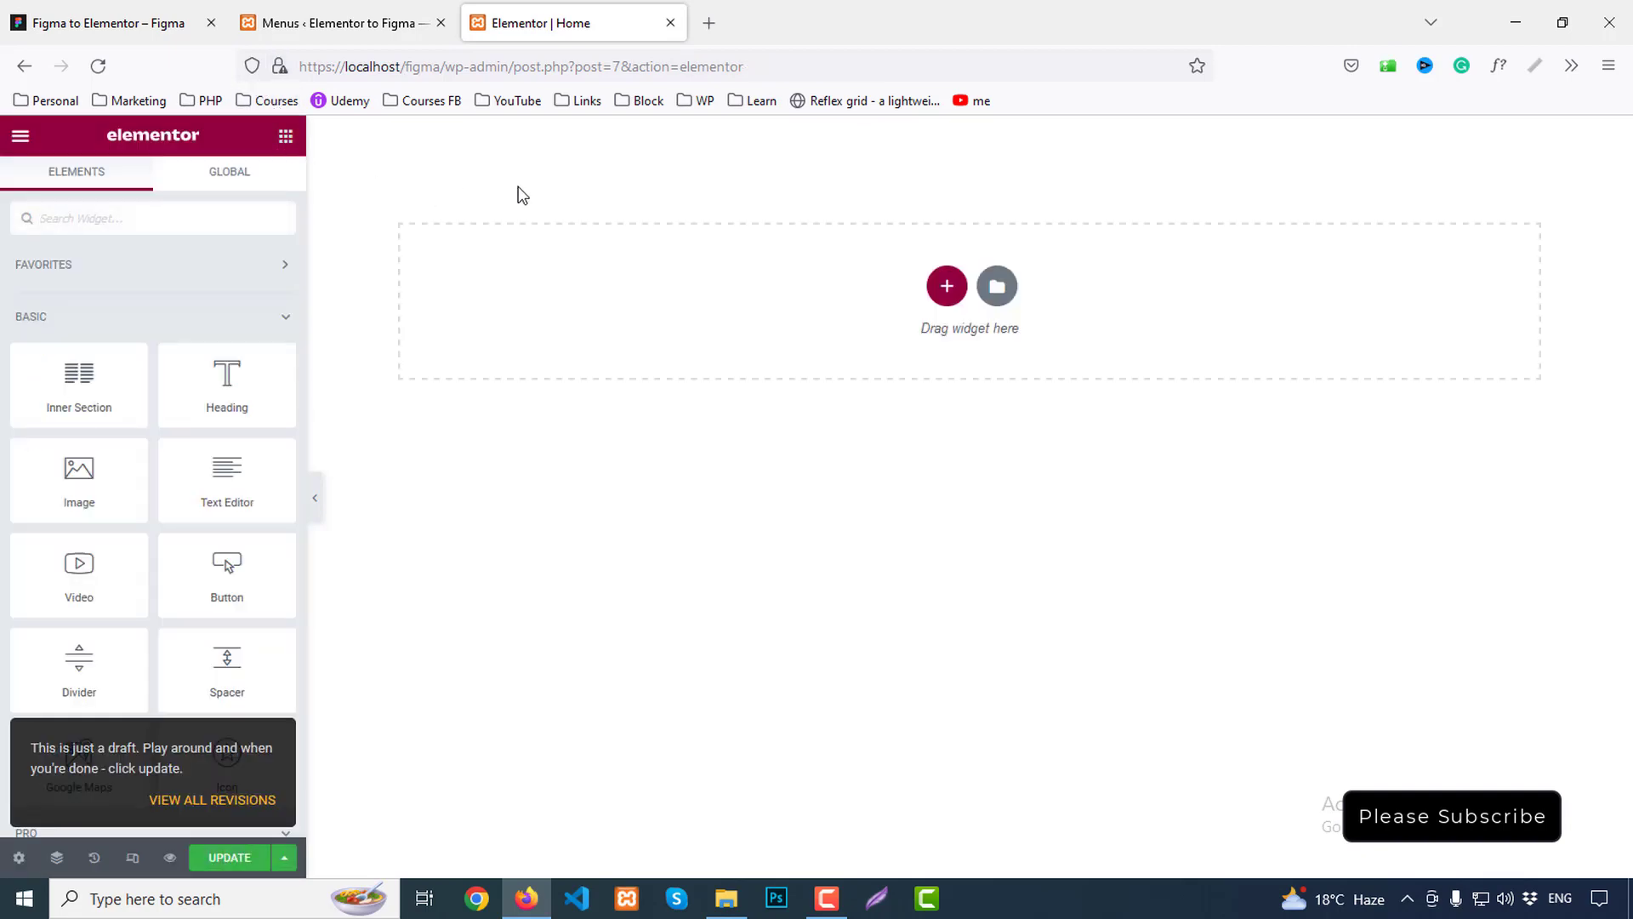
click(77, 19)
scroll(1078, 574, up, 10)
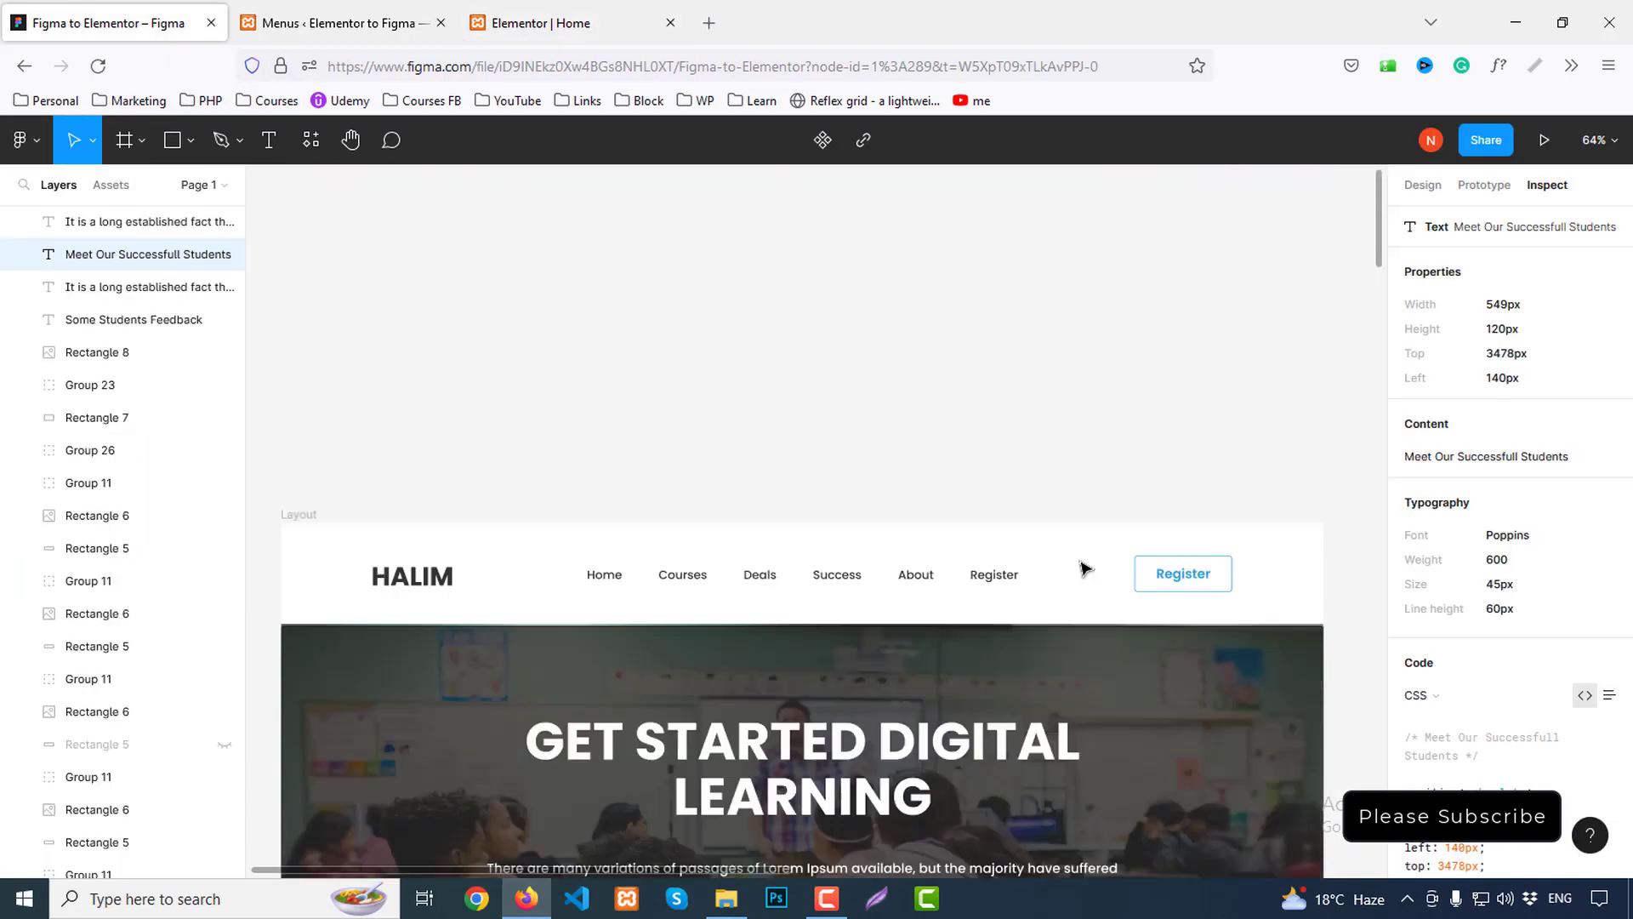
scroll(730, 391, down, 4)
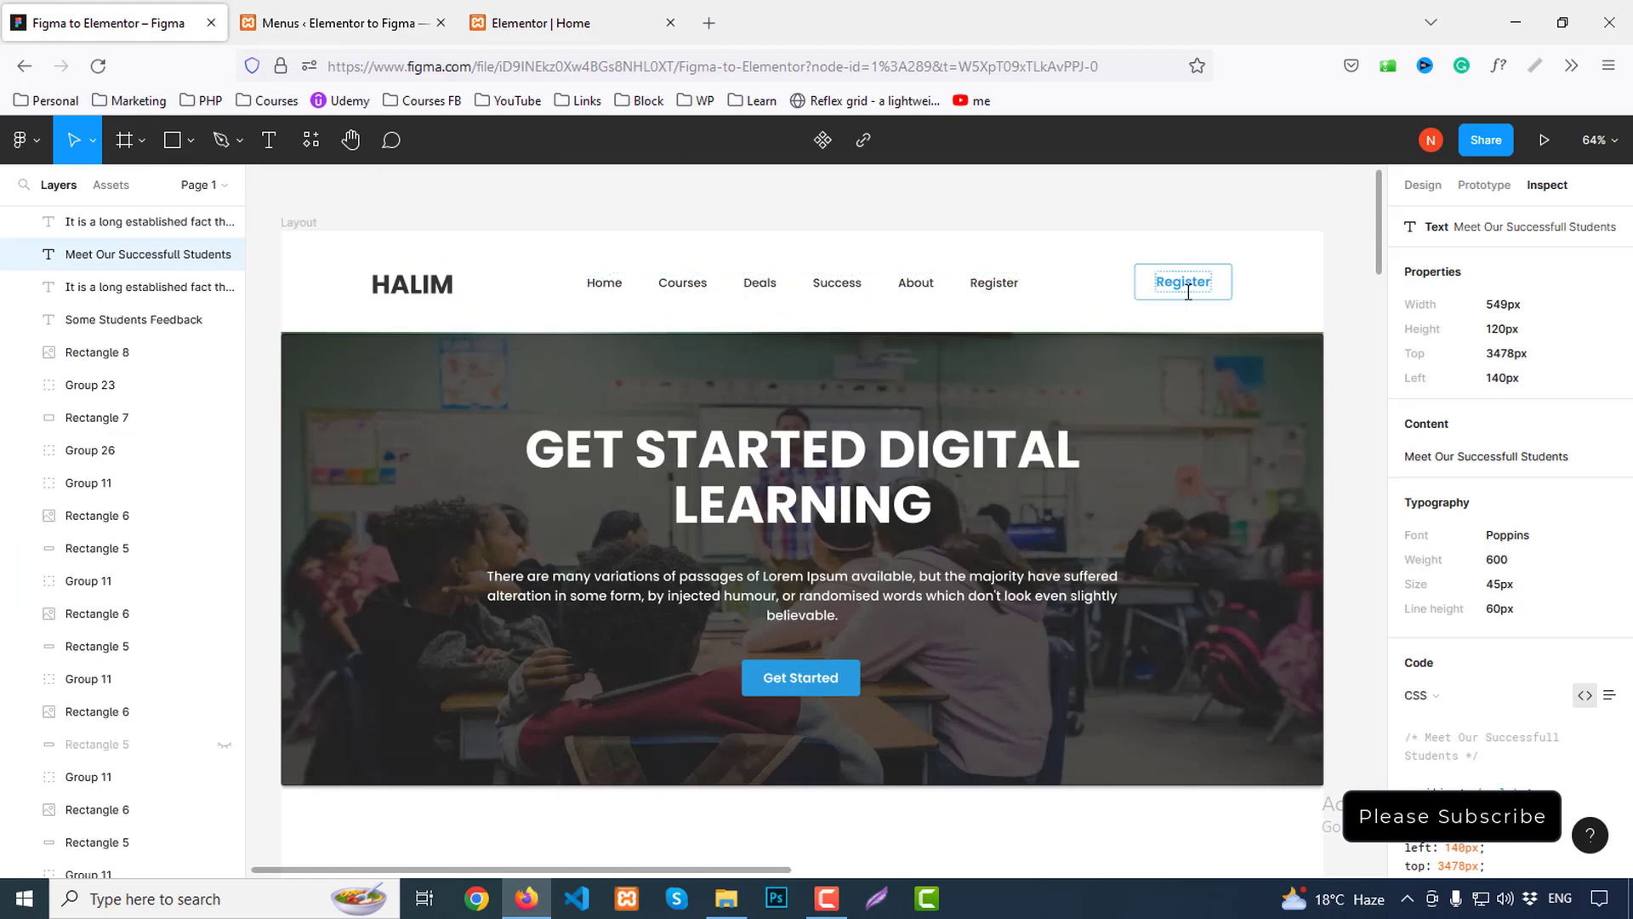
click(648, 14)
click(947, 287)
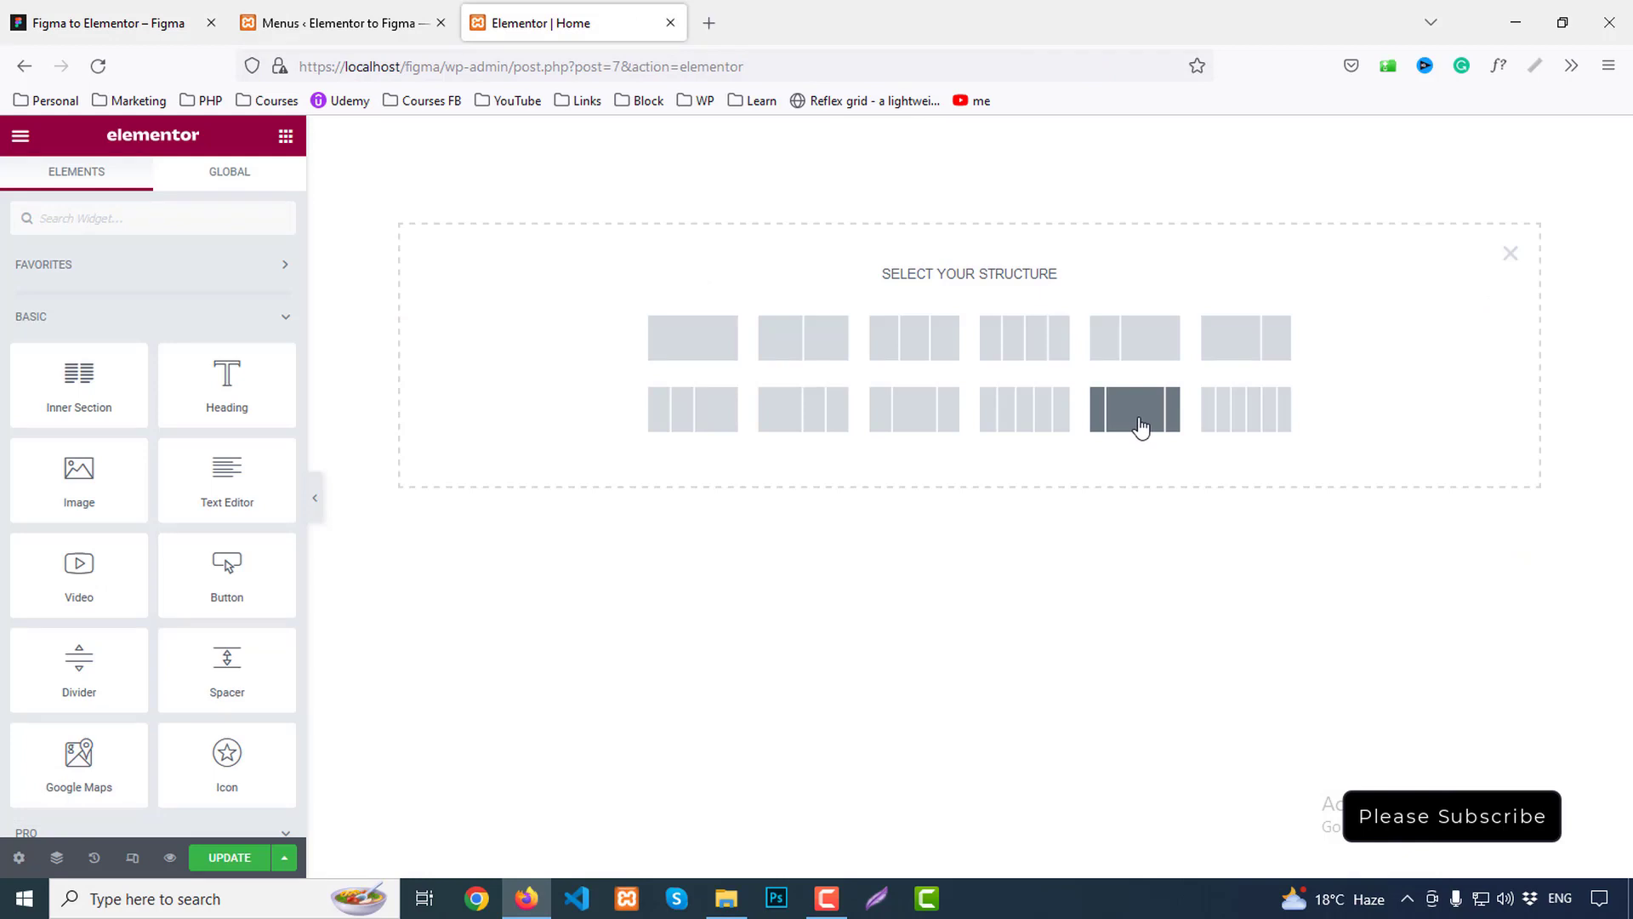
Add a narrow-wide-narrow three-column section and inspect the HALIM logo text in Figma
click(1152, 426)
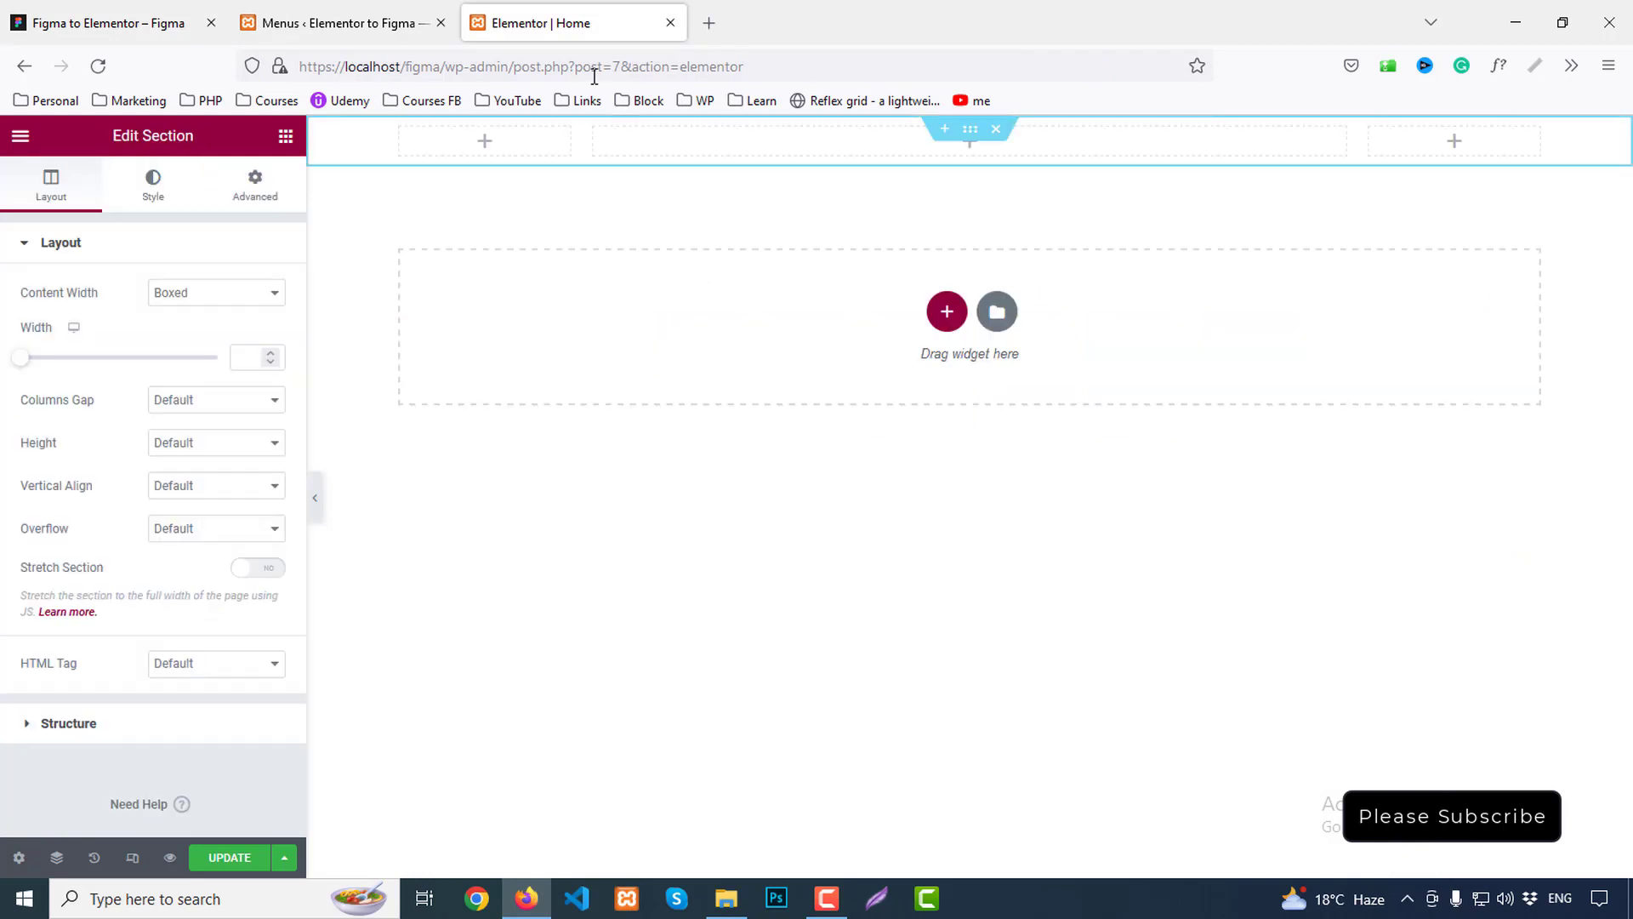
click(139, 11)
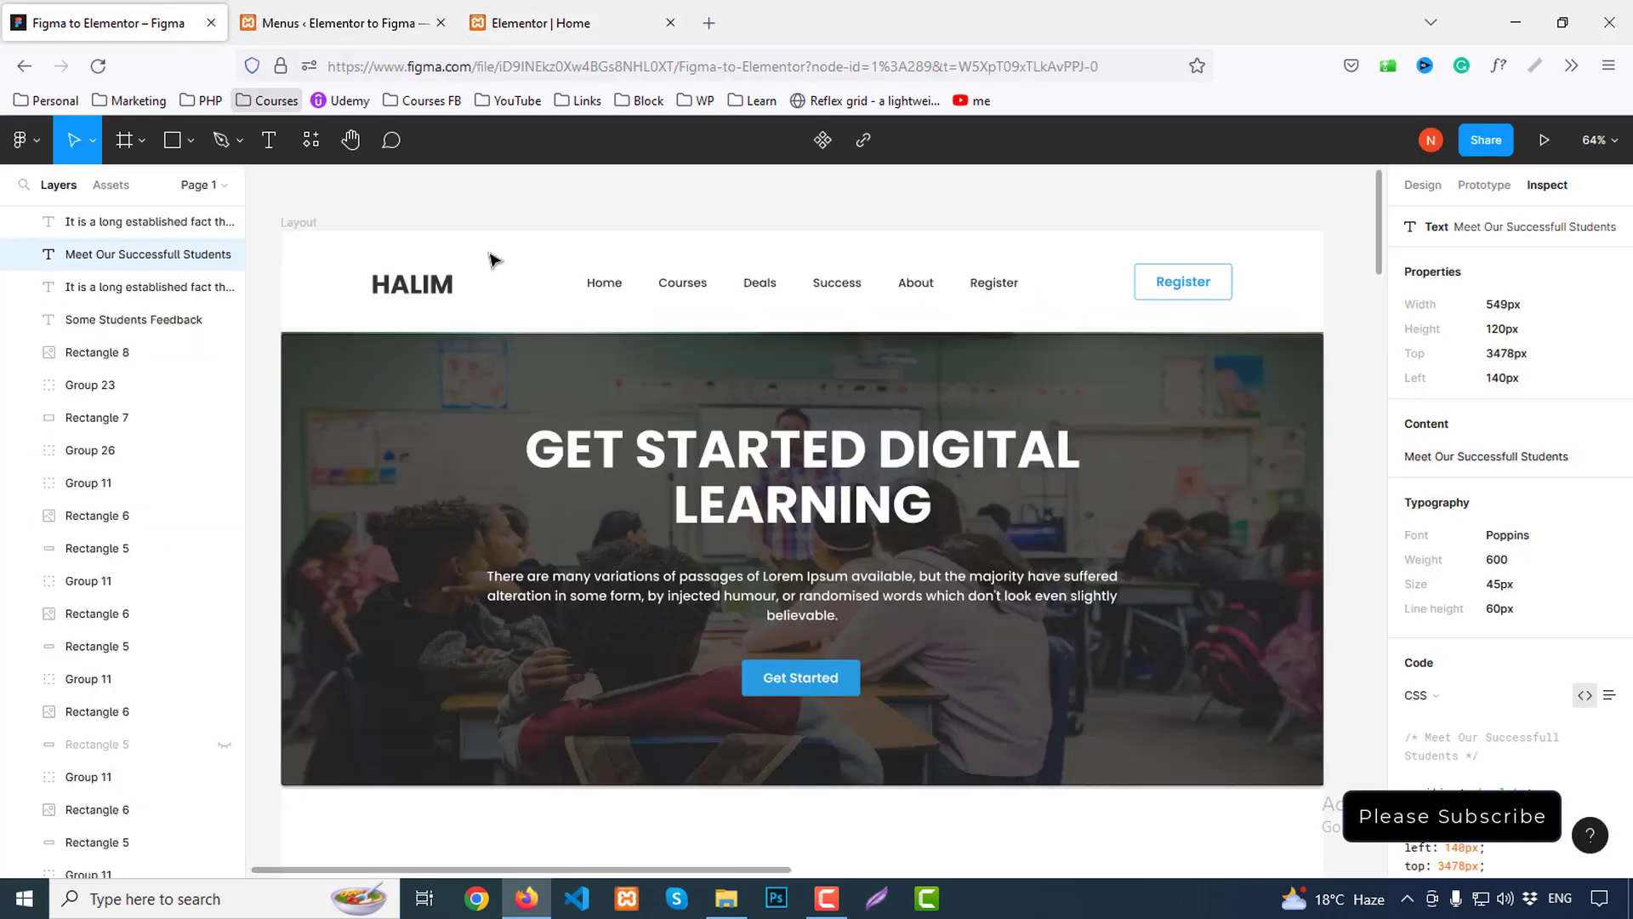
double_click(435, 288)
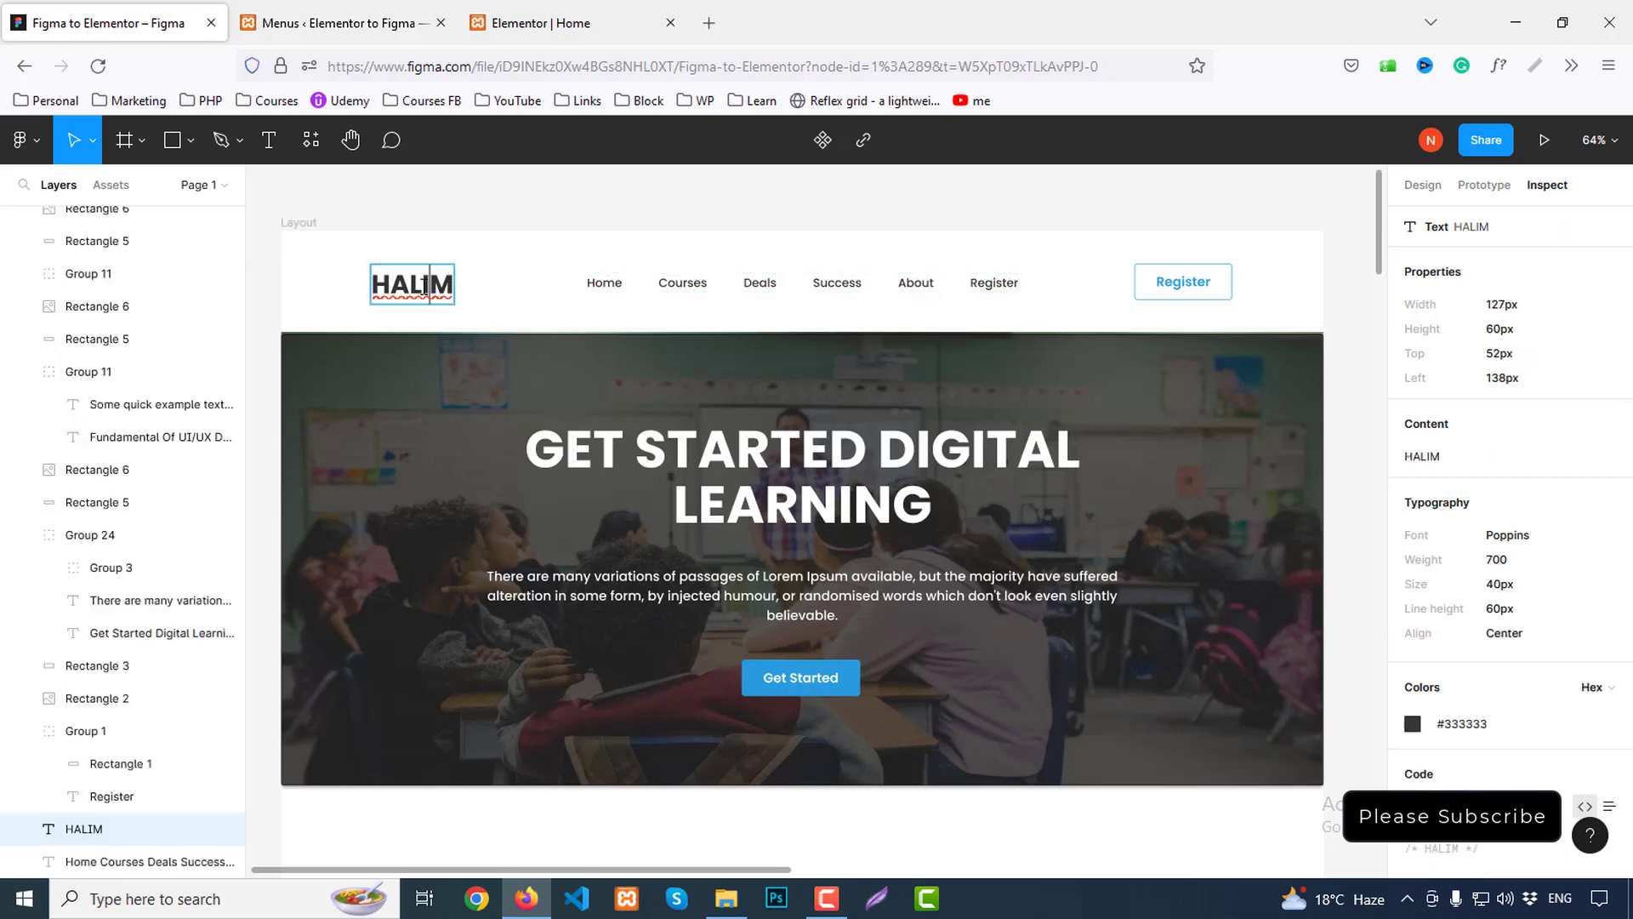
key(Escape)
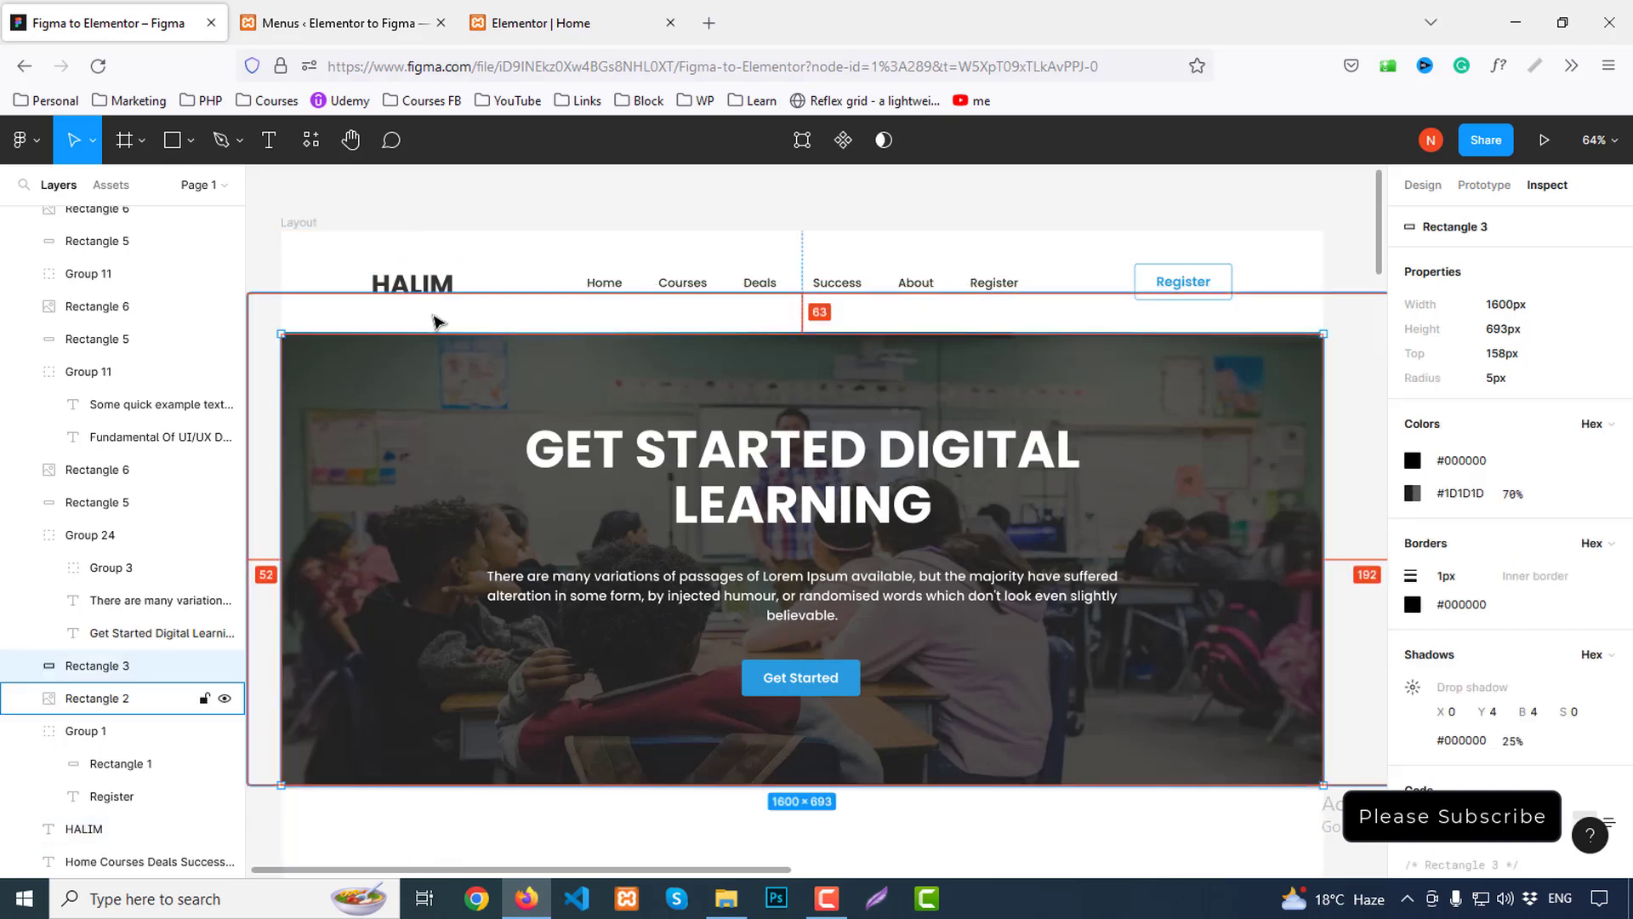
click(453, 332)
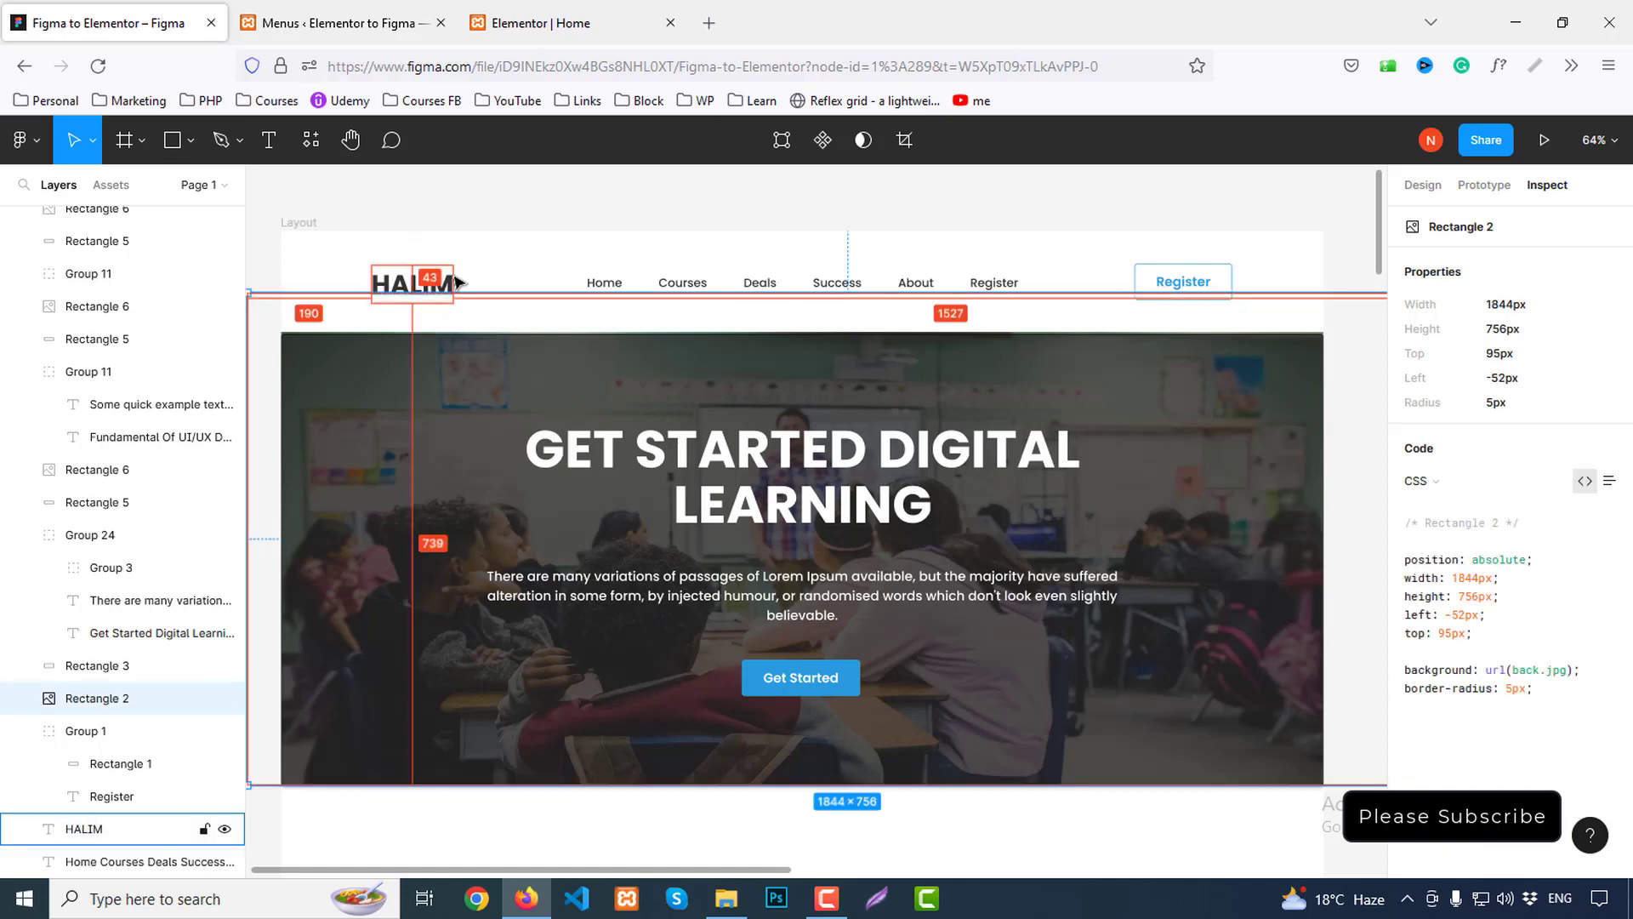
Unlink the section padding and set top to 53 and bottom to 43
click(485, 273)
click(441, 292)
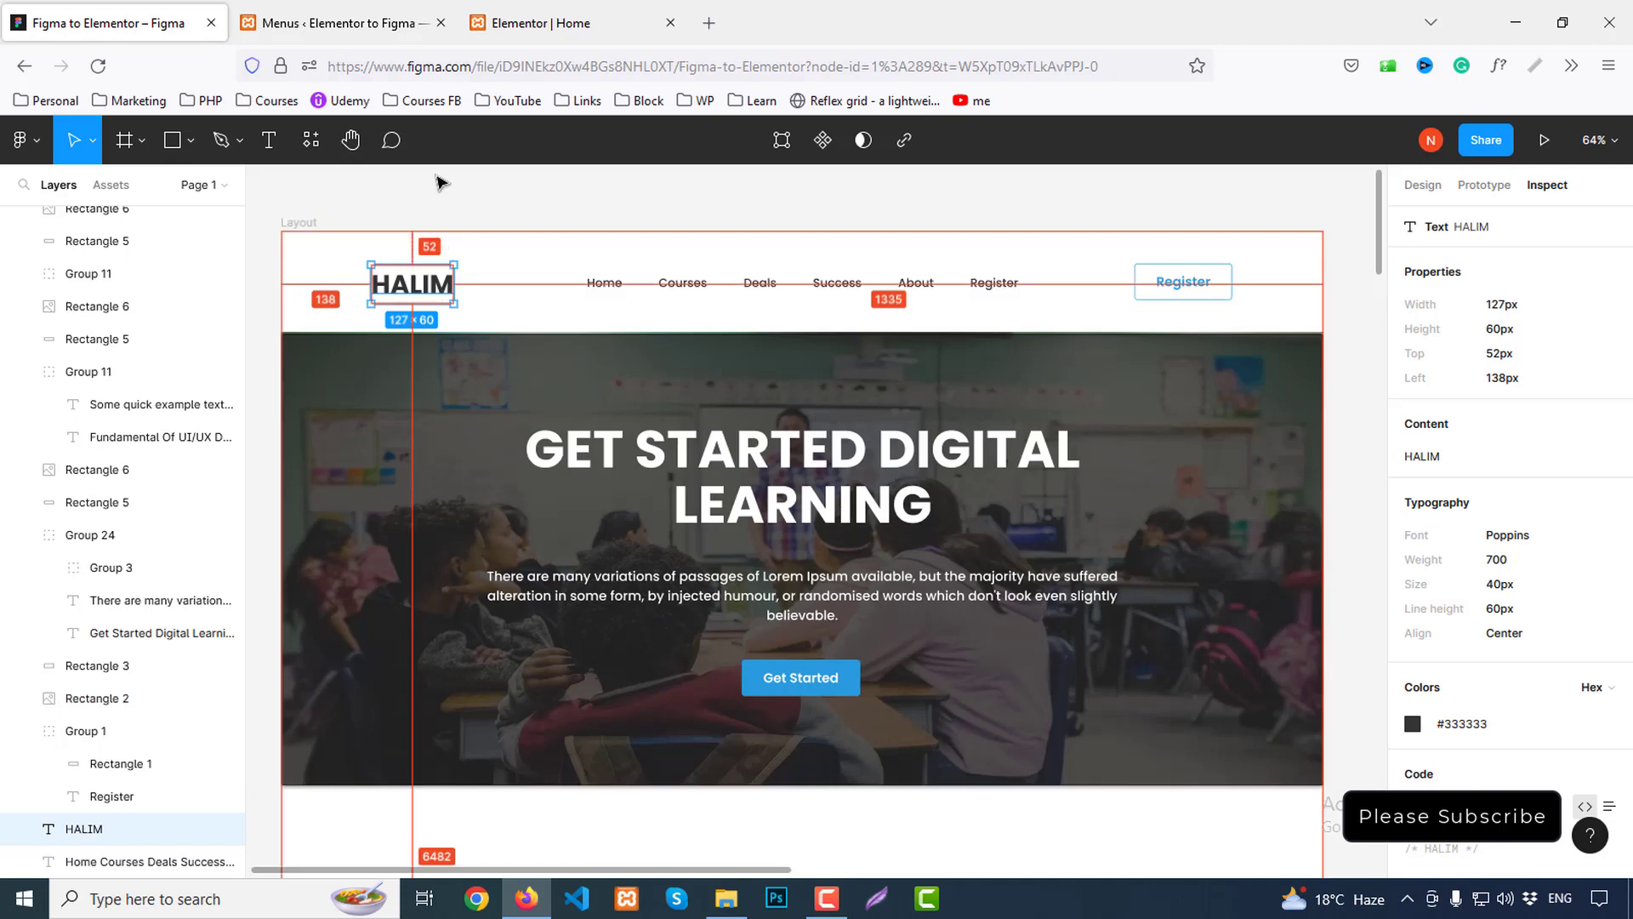
key(ctrl+Tab)
key(ctrl+Tab)
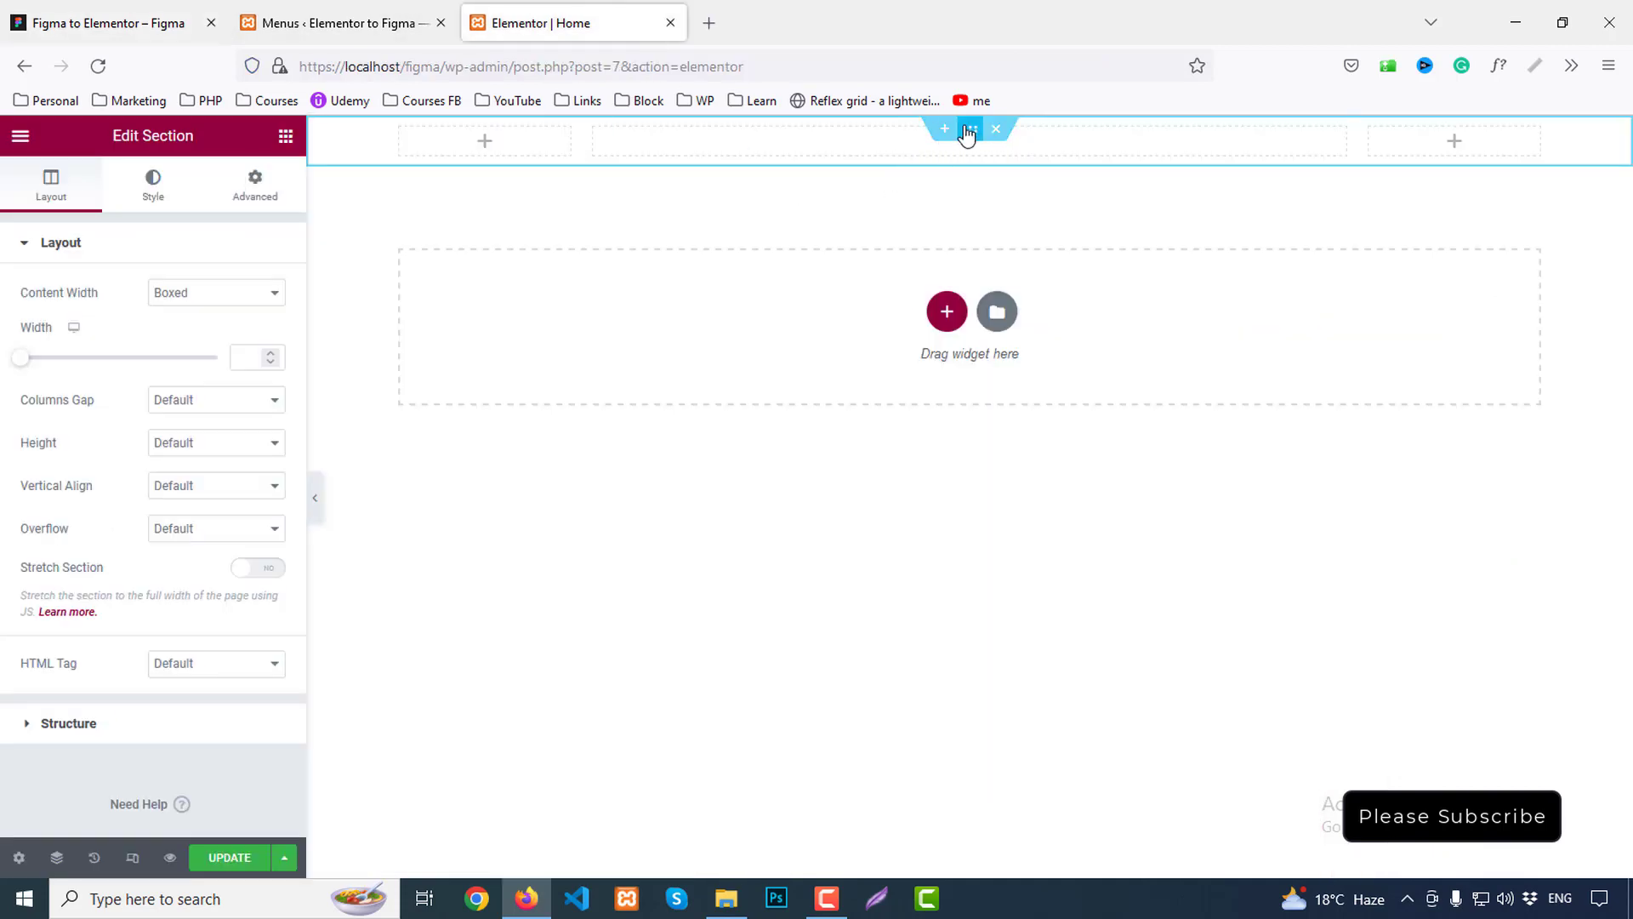
click(248, 188)
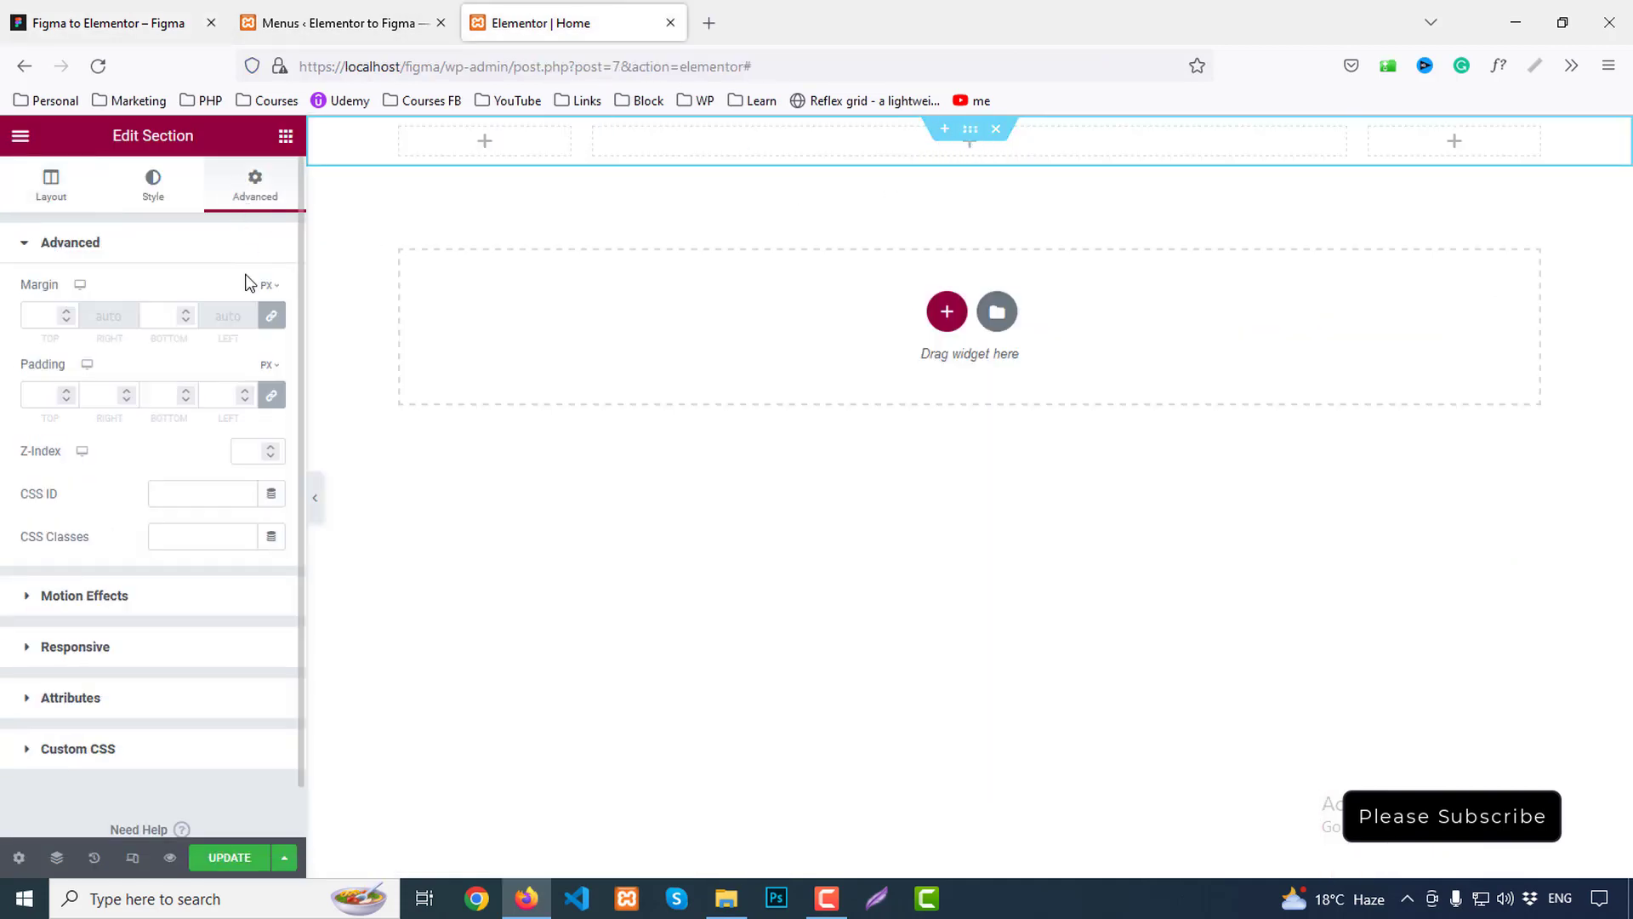
click(272, 393)
double_click(60, 397)
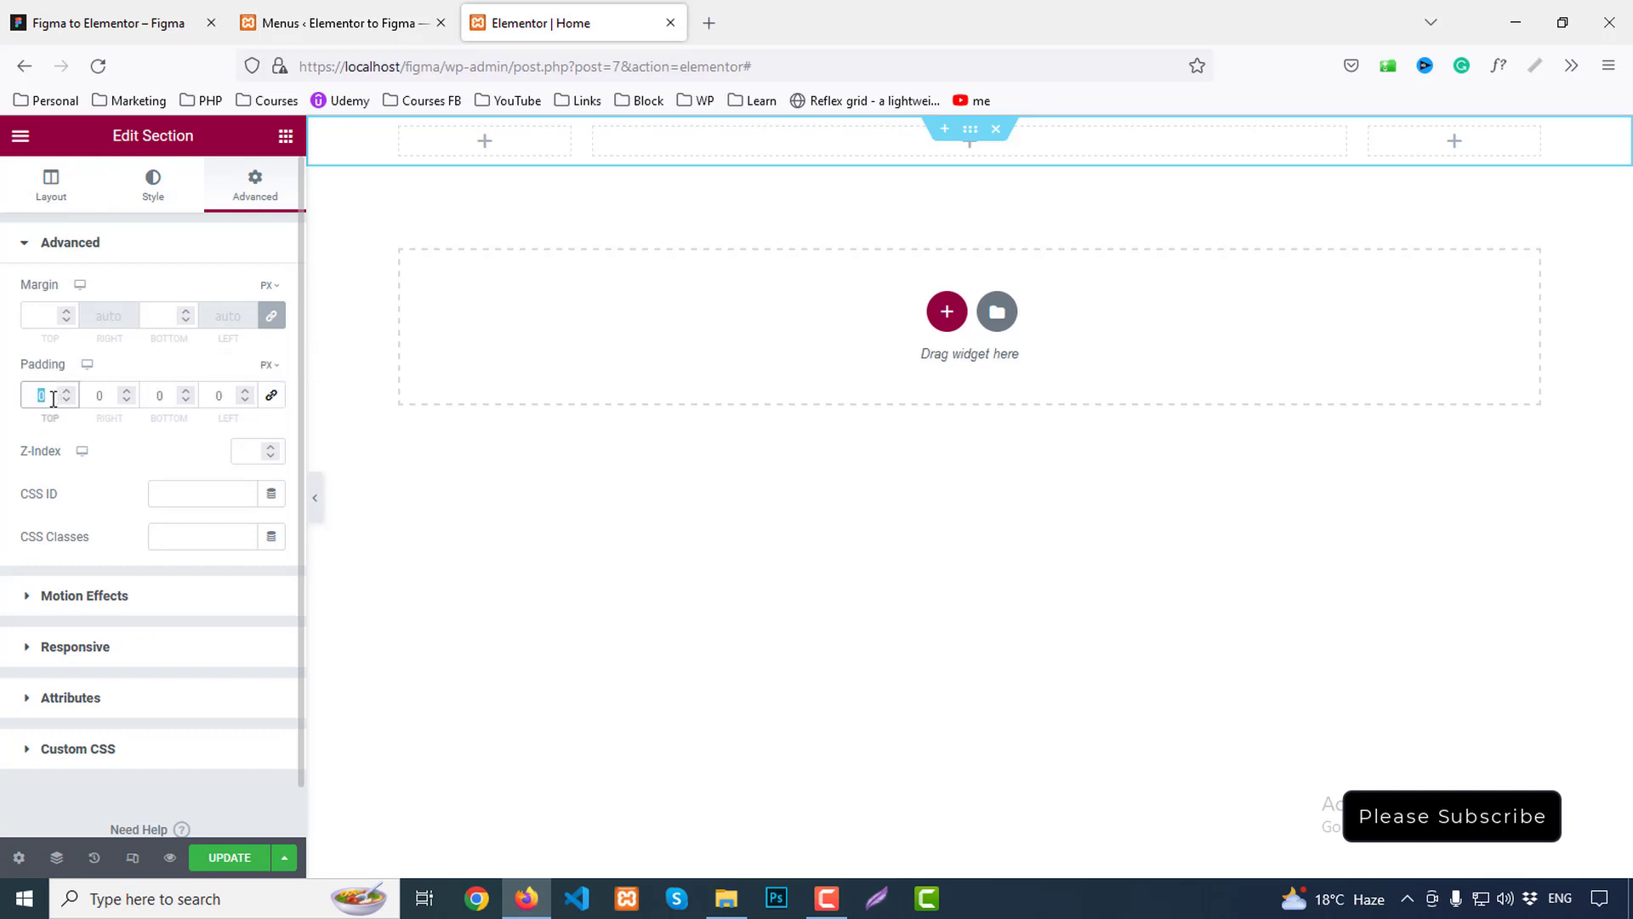
text(53)
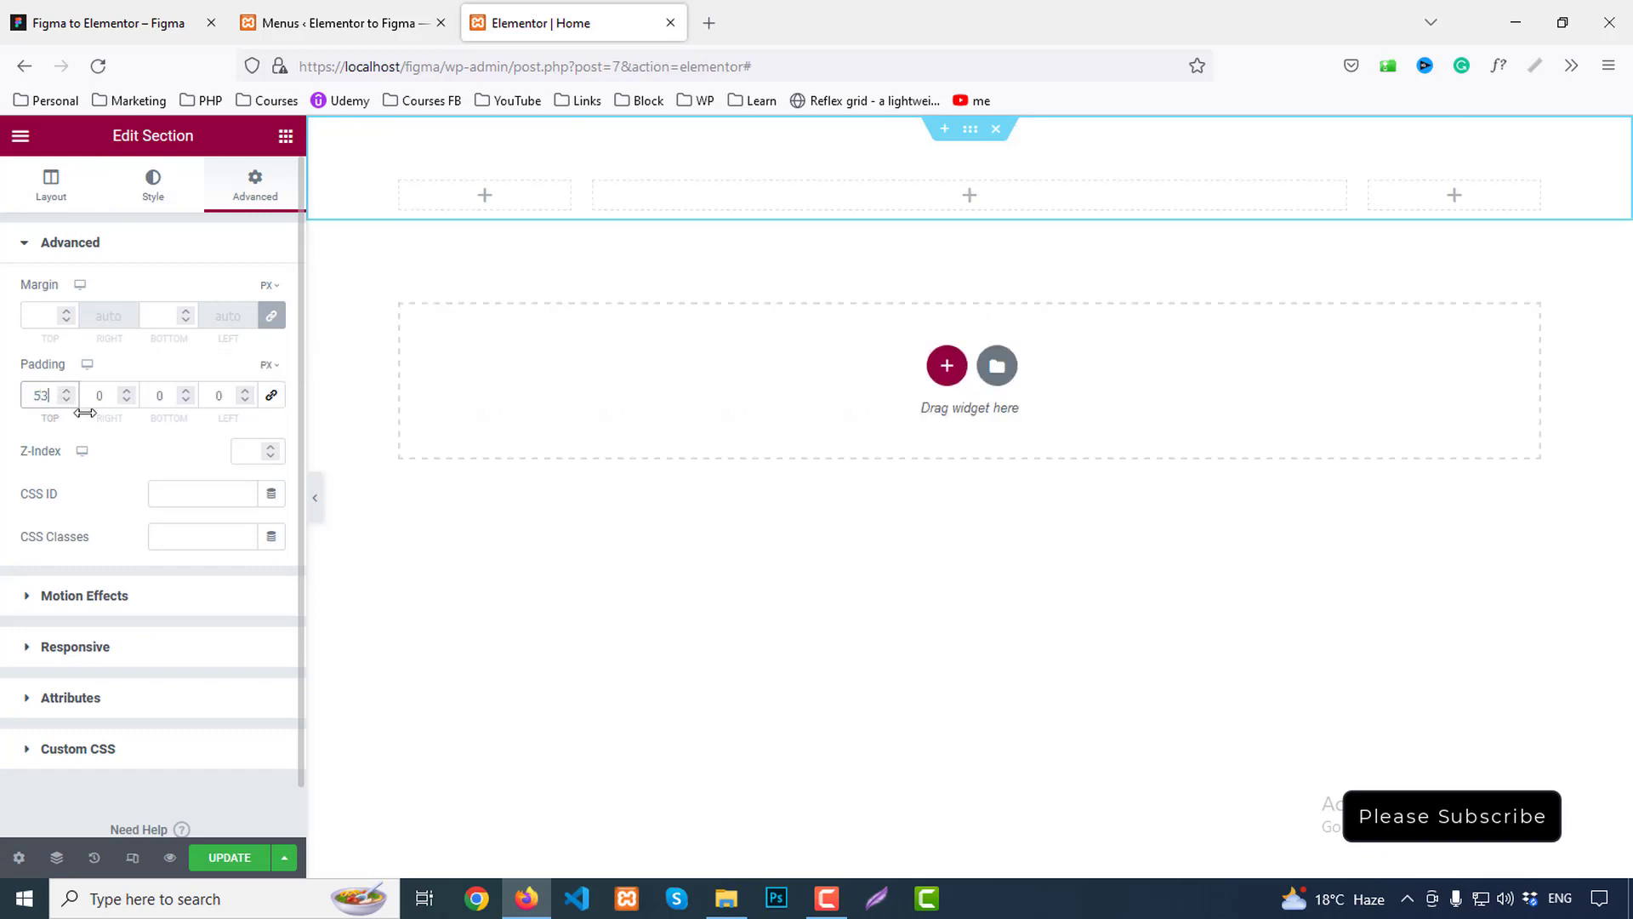
double_click(156, 396)
text(43)
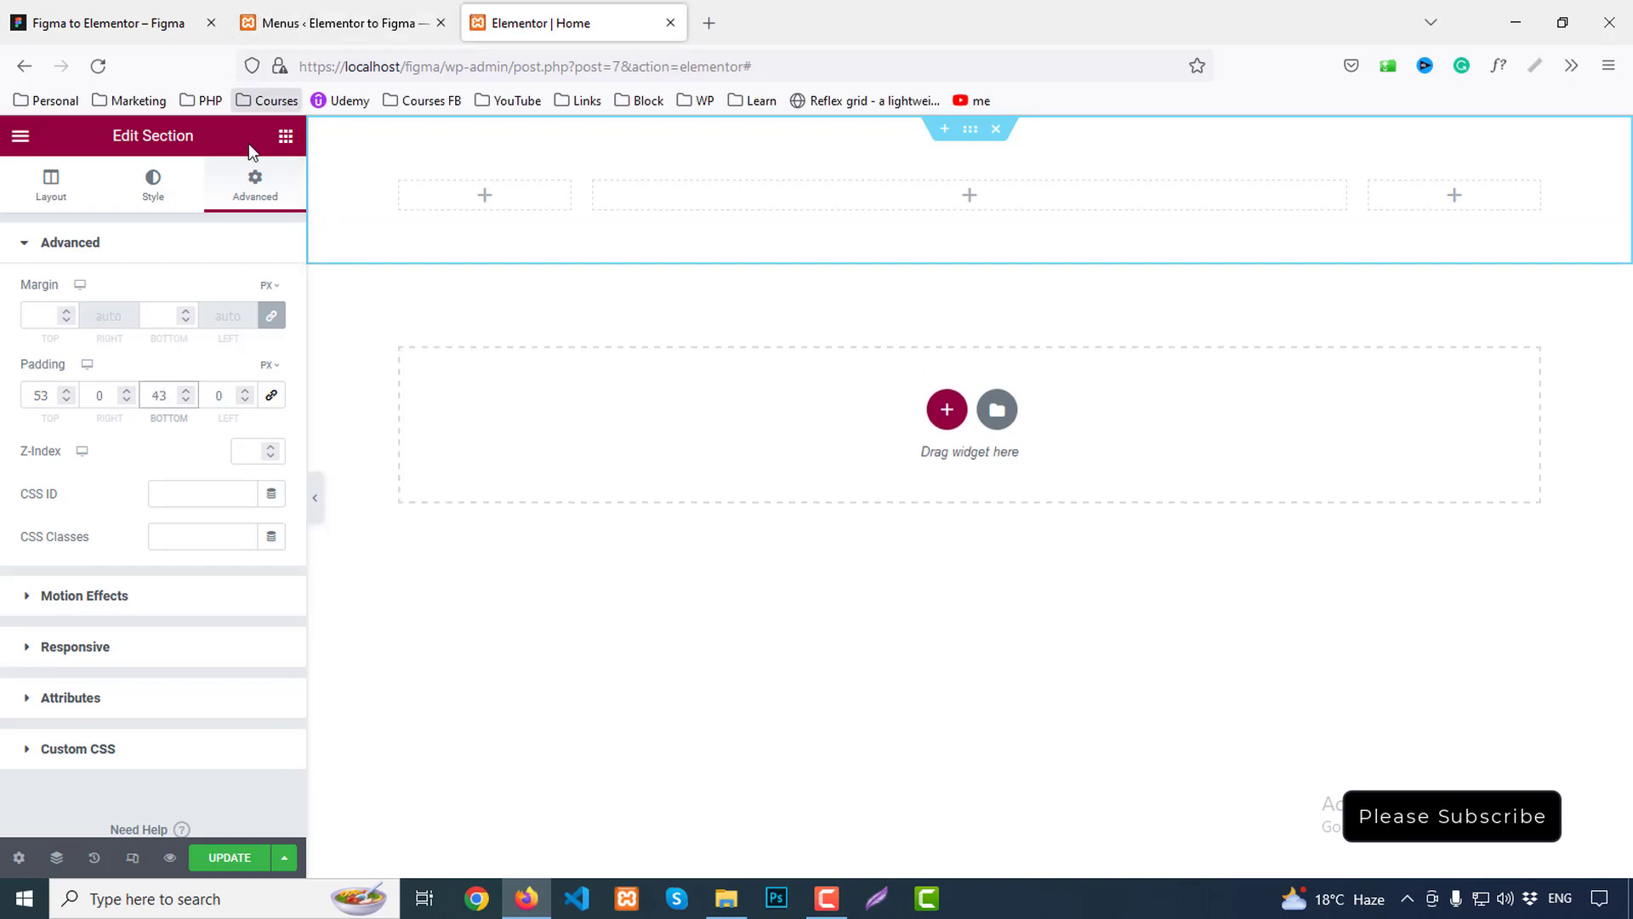
click(286, 137)
Place a Heading widget in the first column reading 'halim', checking its Figma styling
drag(231, 371, 536, 226)
drag(201, 317, 2, 322)
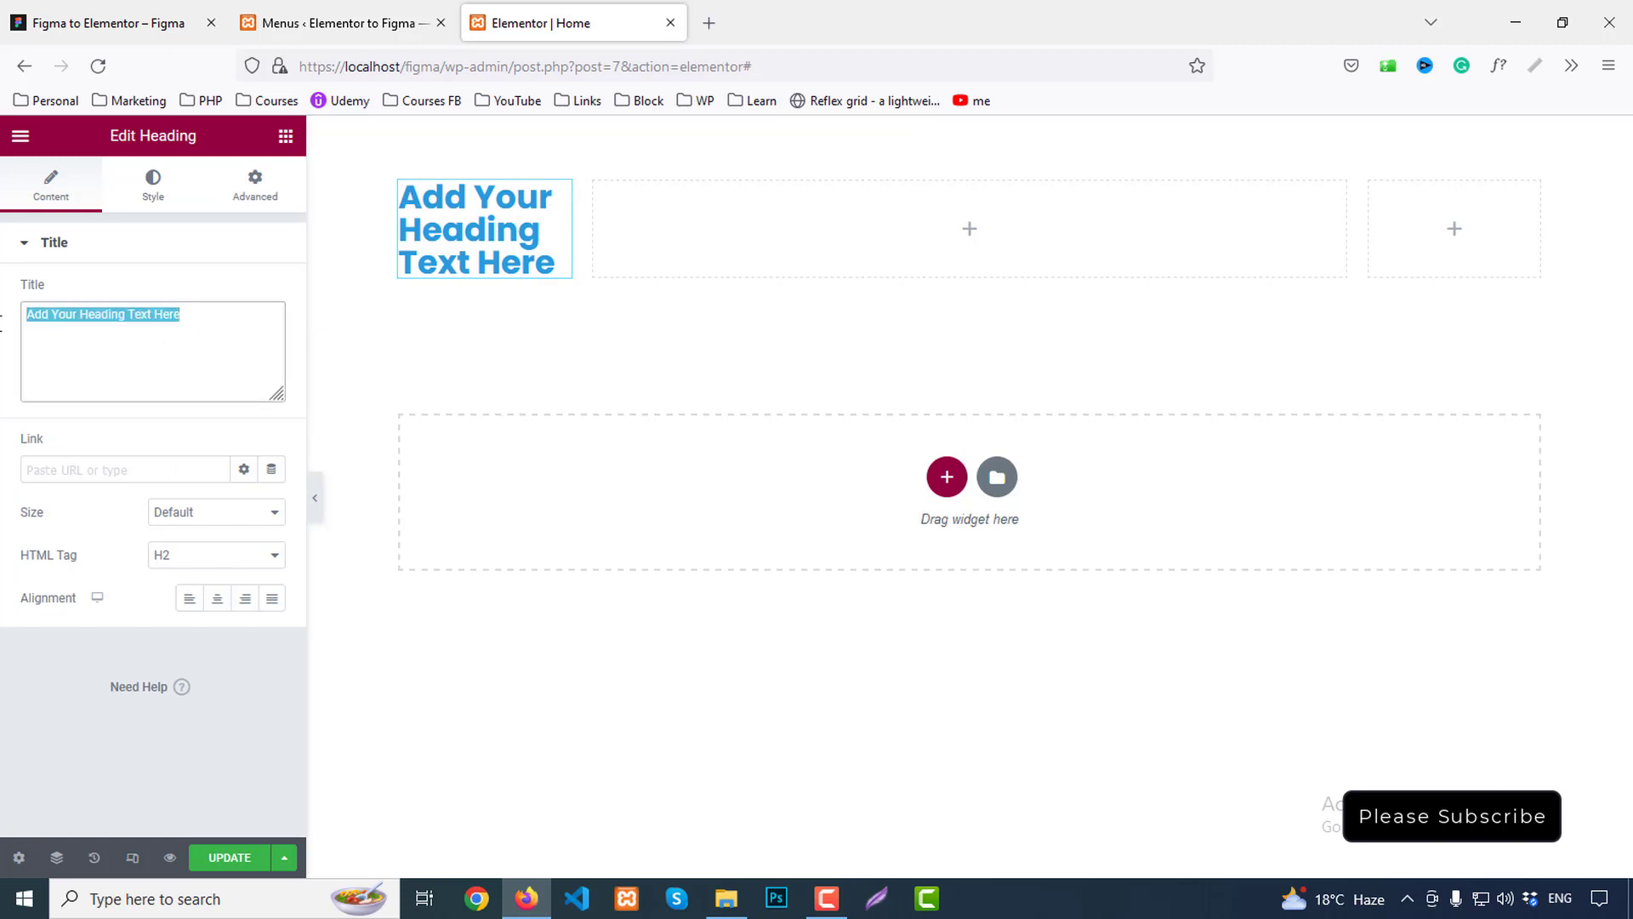
text(halim)
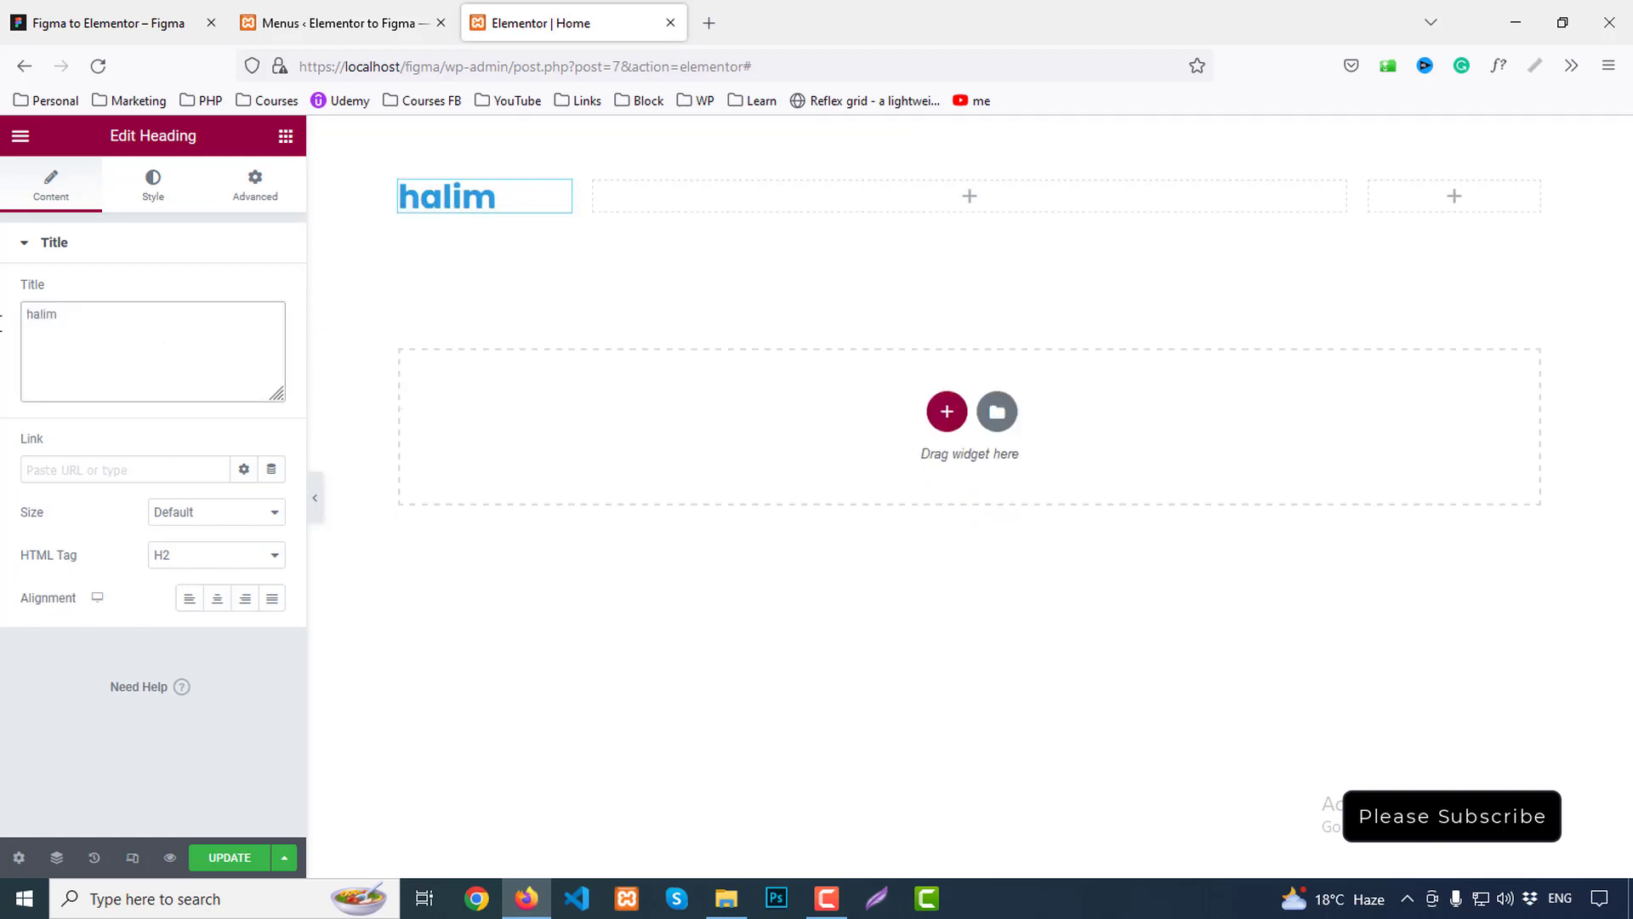
click(187, 14)
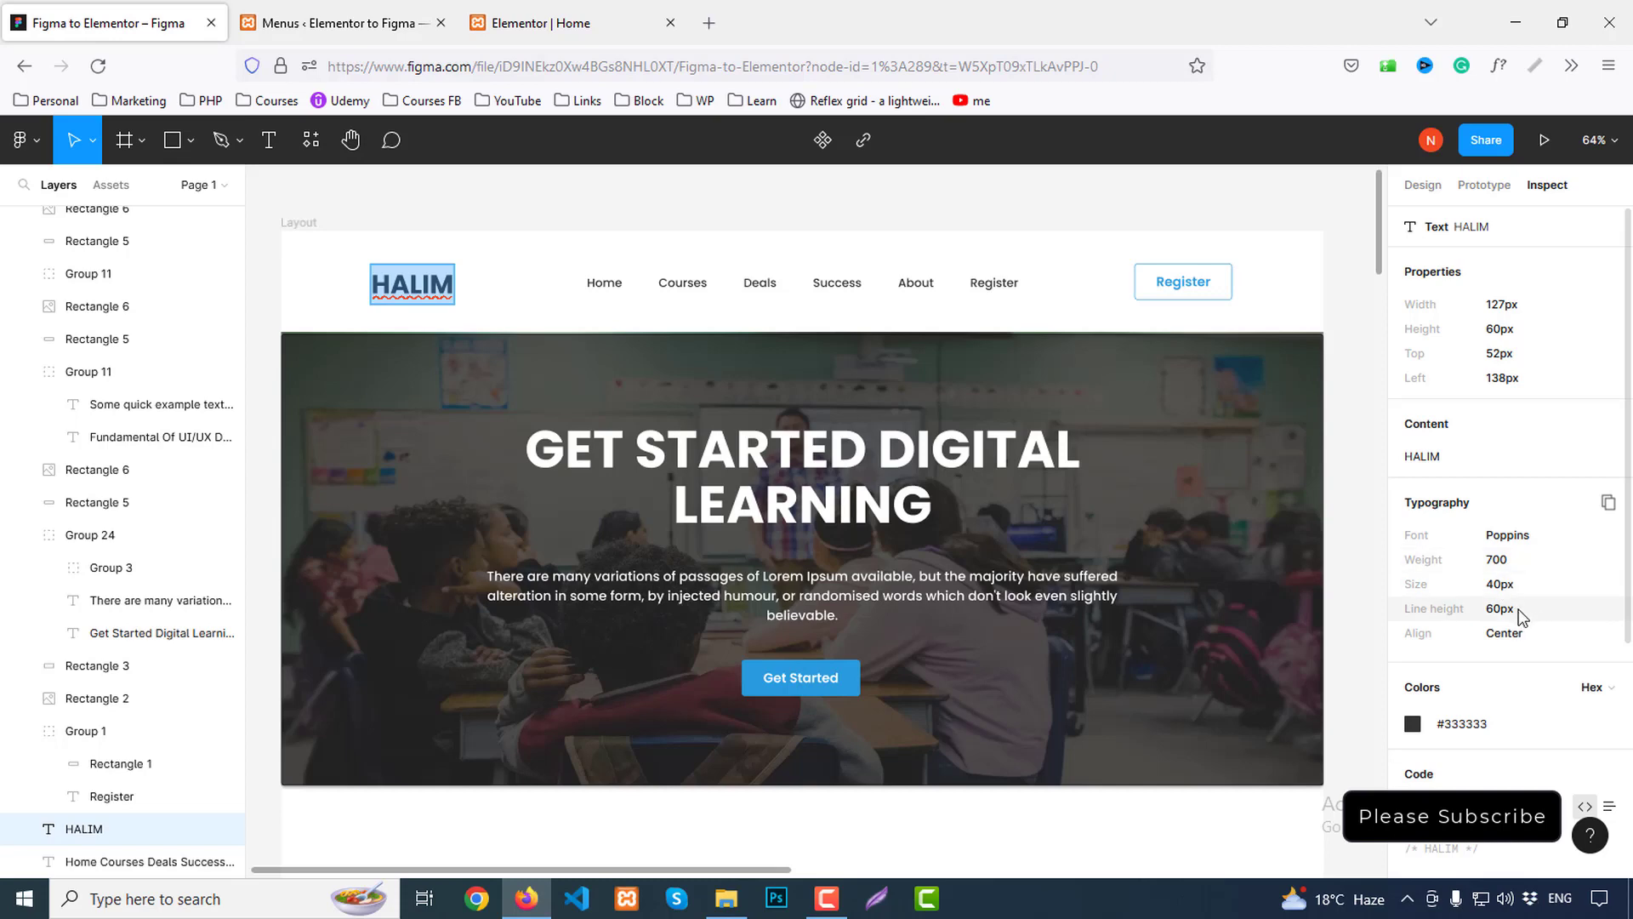
click(544, 23)
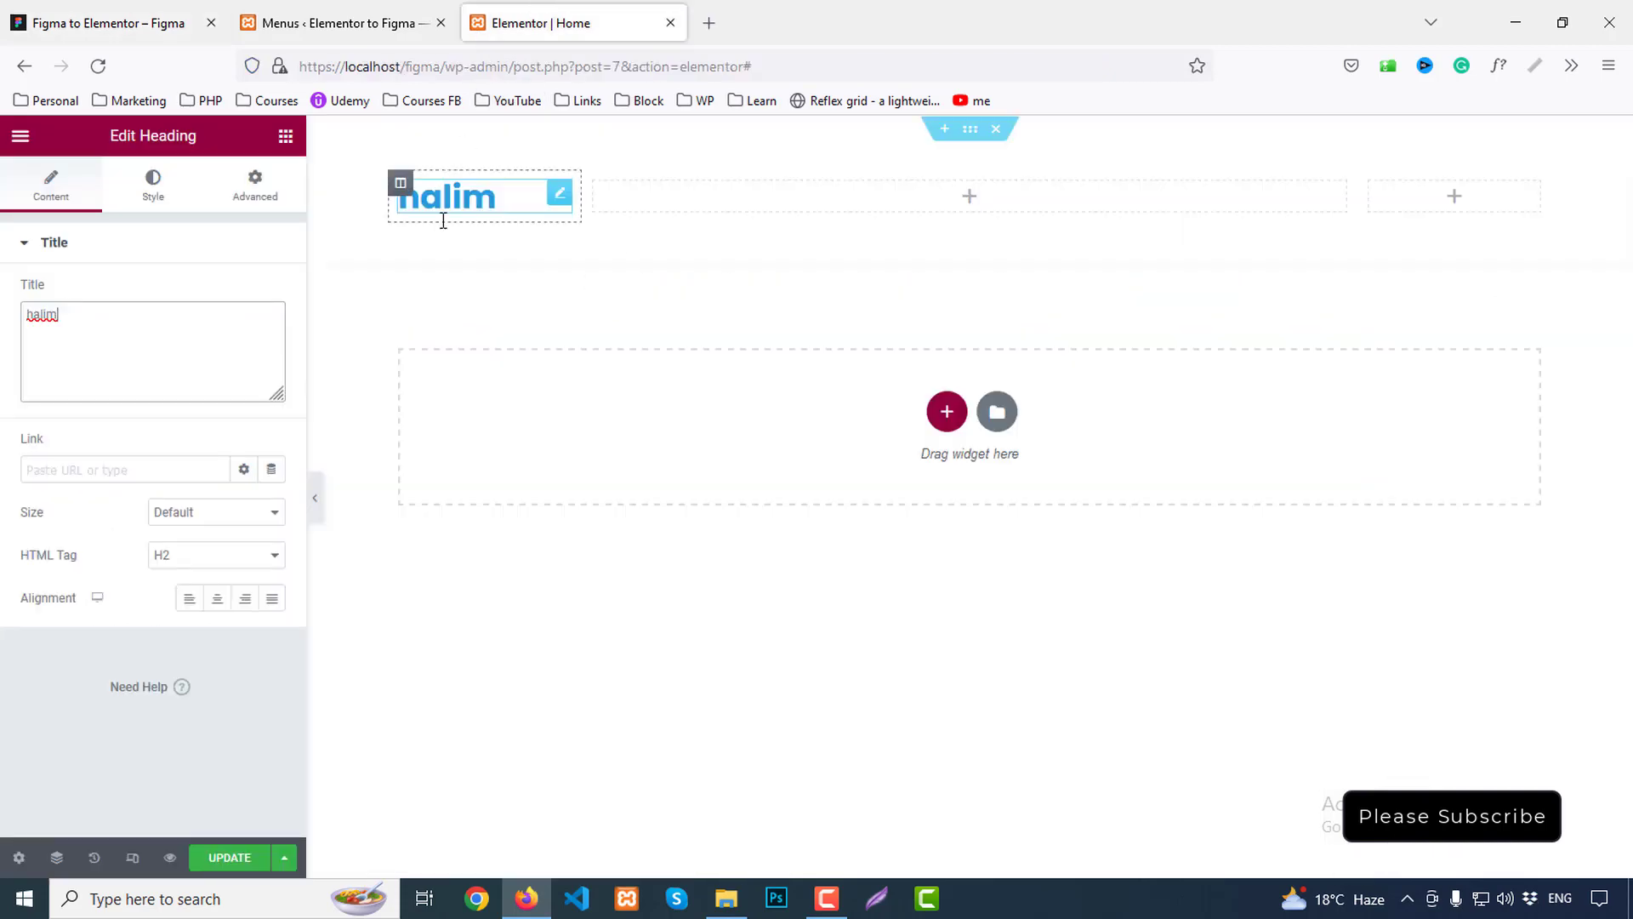
Style the heading with Secondary colour, size 40, uppercase transform and 60 line height
click(153, 180)
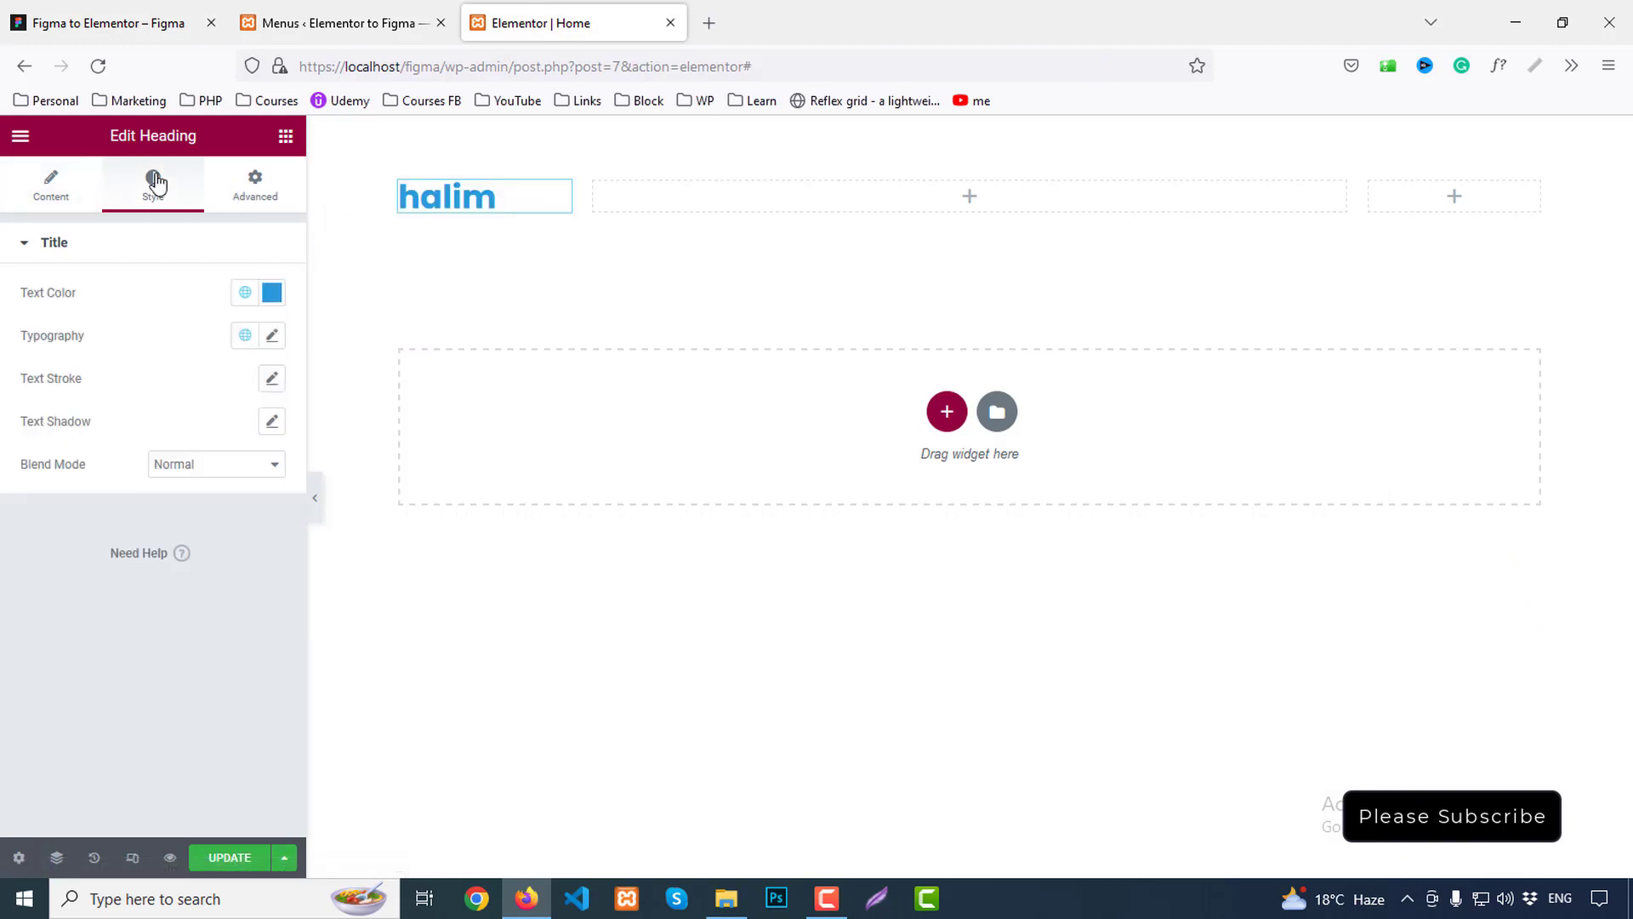
click(245, 293)
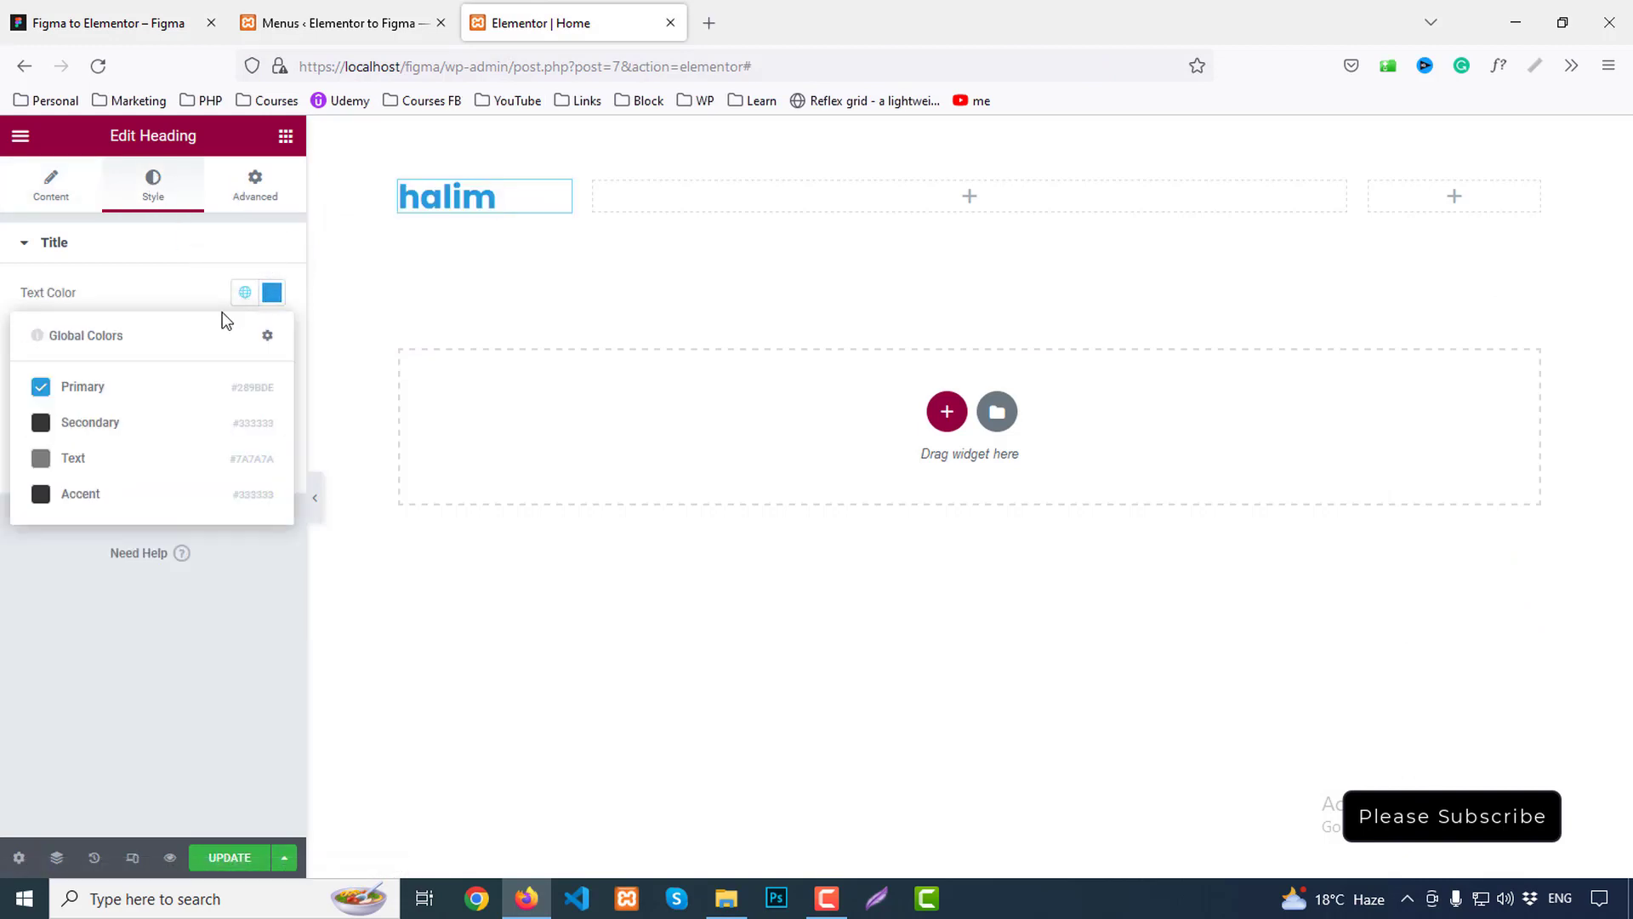
click(83, 425)
click(272, 336)
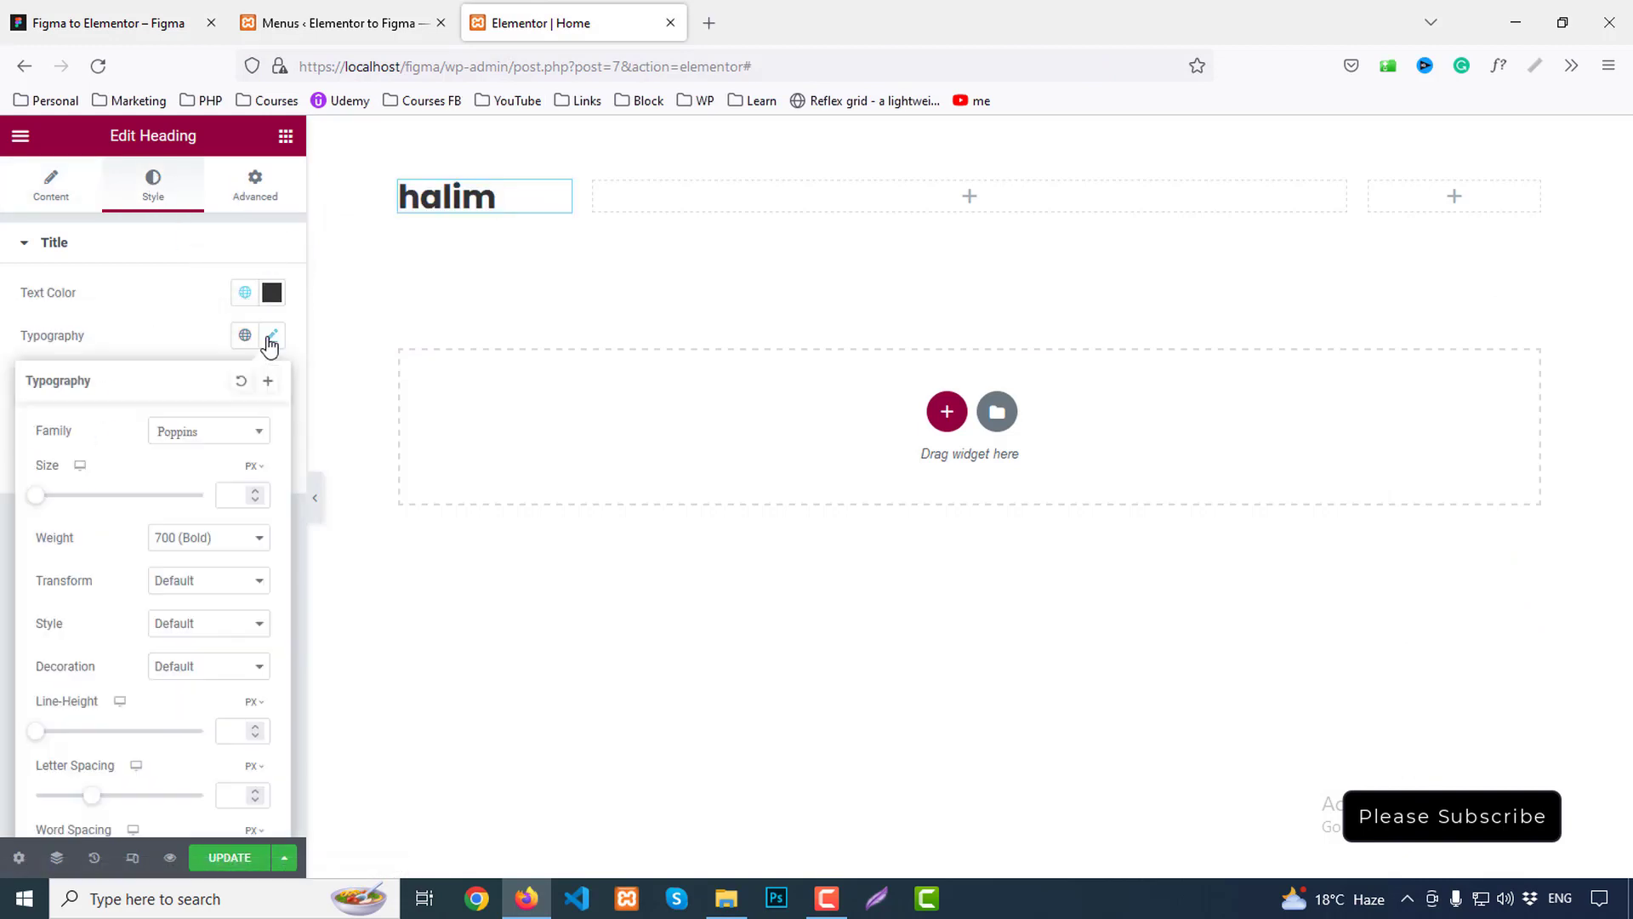
click(239, 496)
text(40)
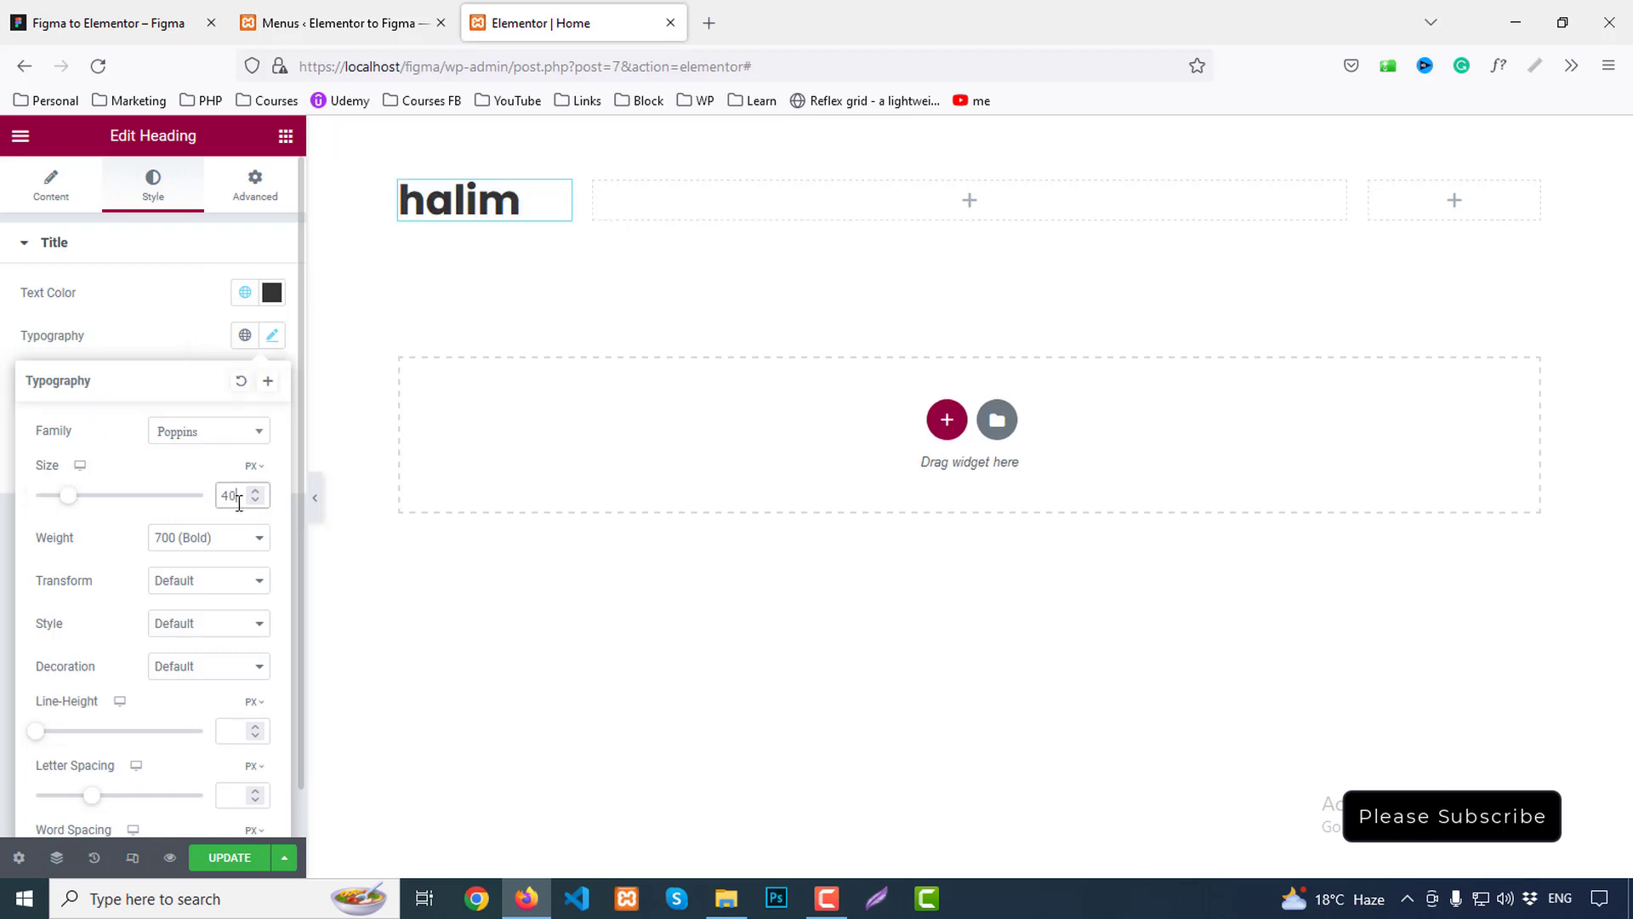
click(213, 583)
click(196, 627)
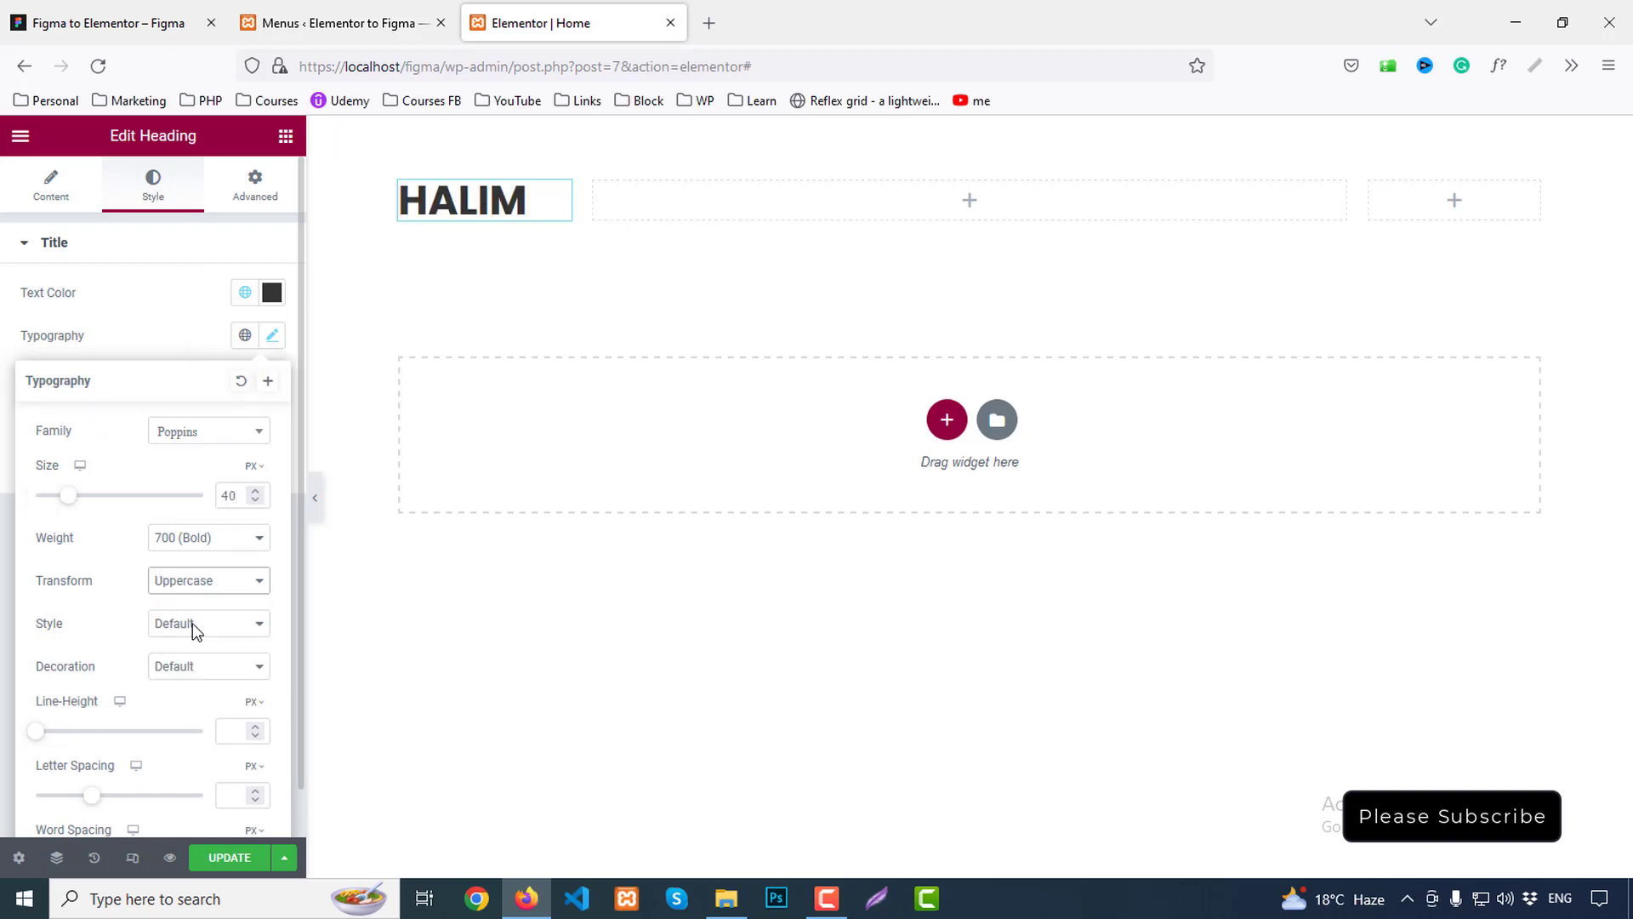
click(227, 727)
text(60)
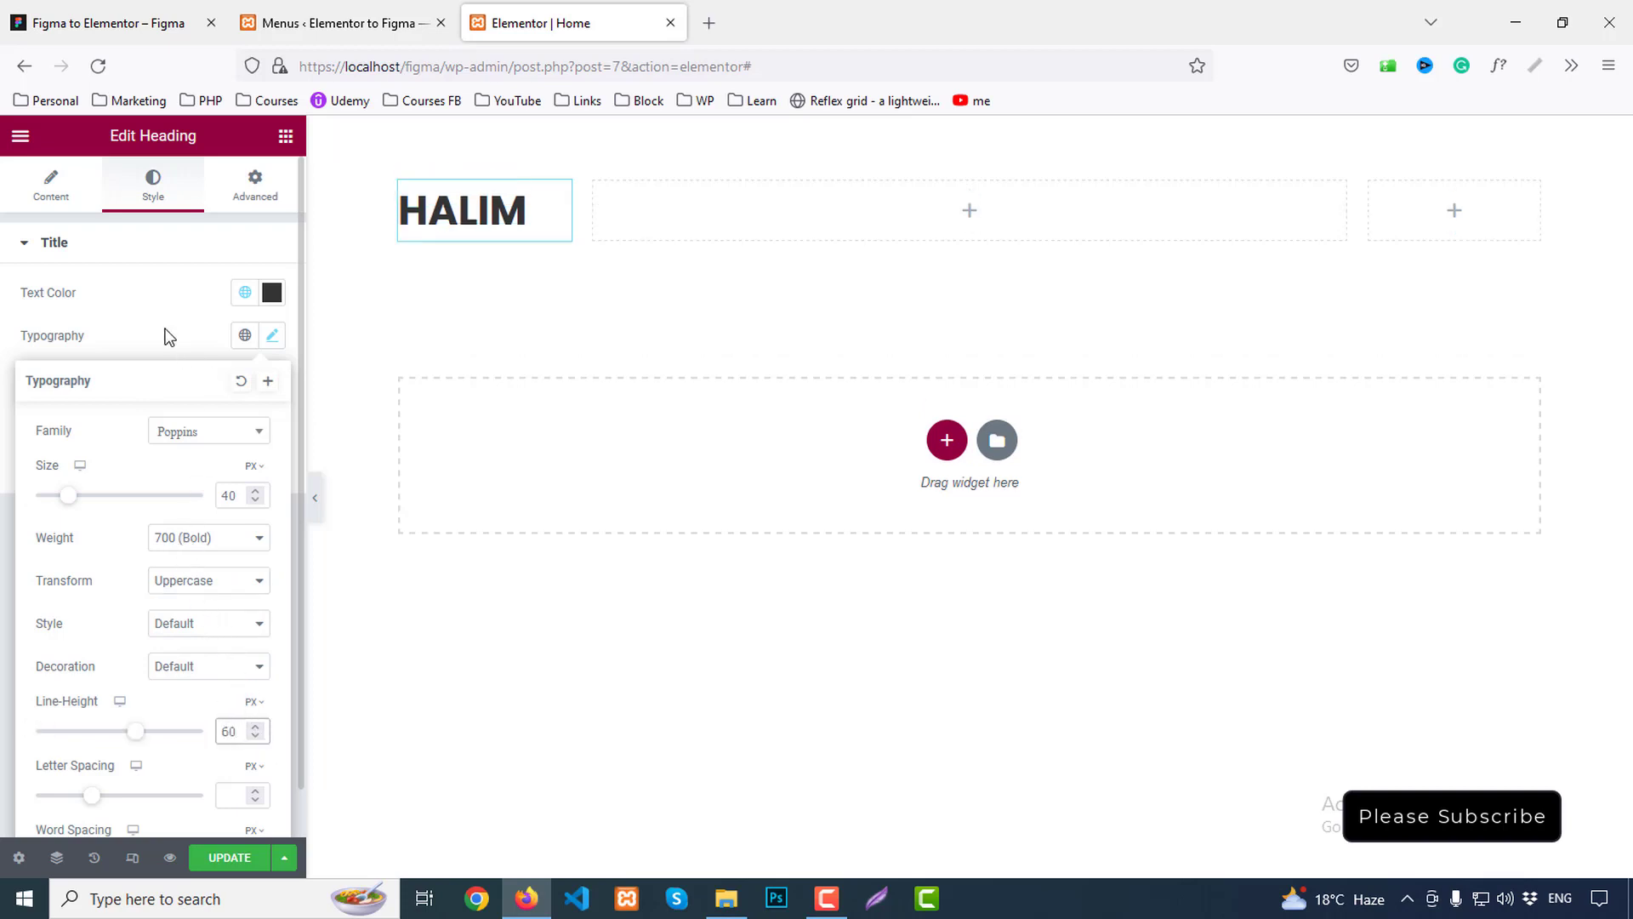
click(774, 229)
click(286, 136)
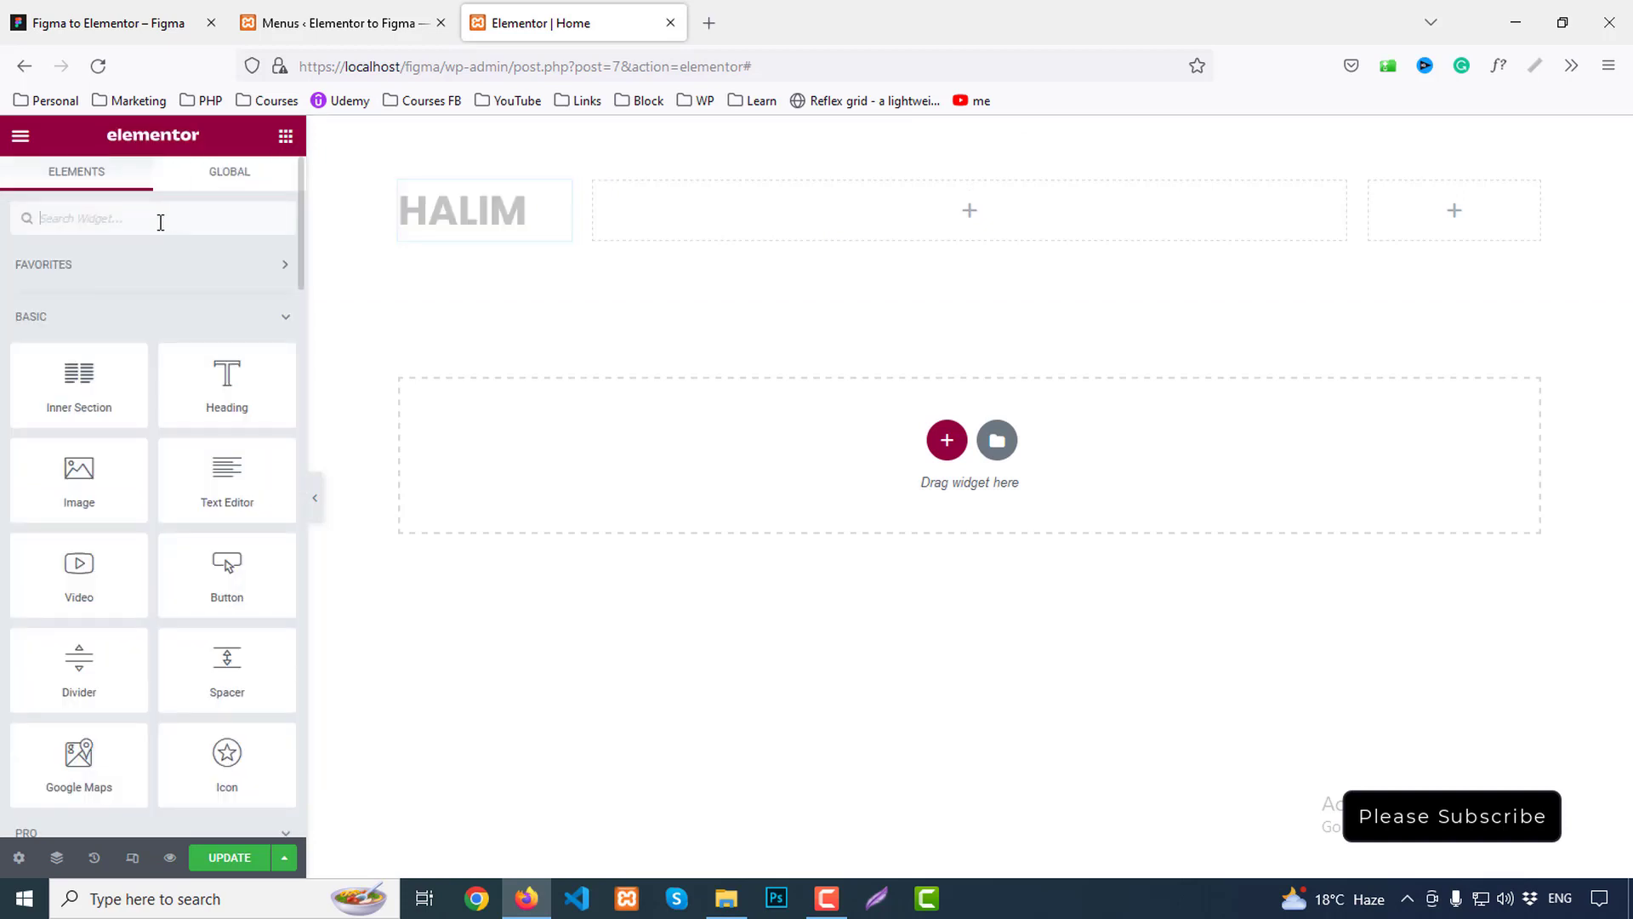
Add a Nav Menu widget to the middle column, centre-aligned
text(nav)
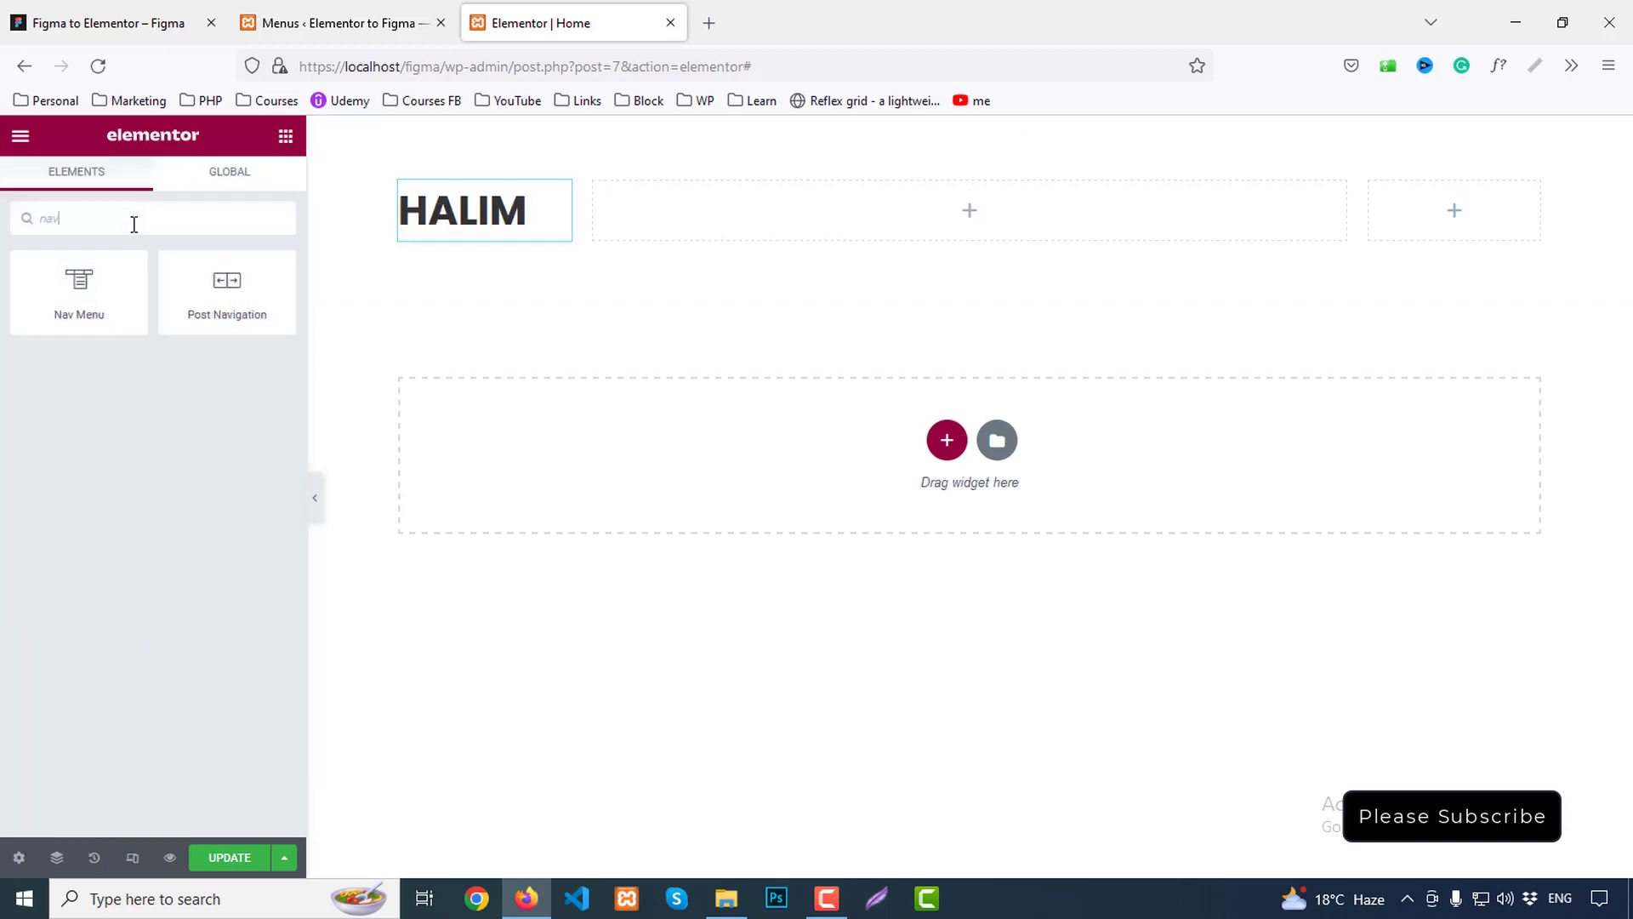
drag(79, 285, 1012, 243)
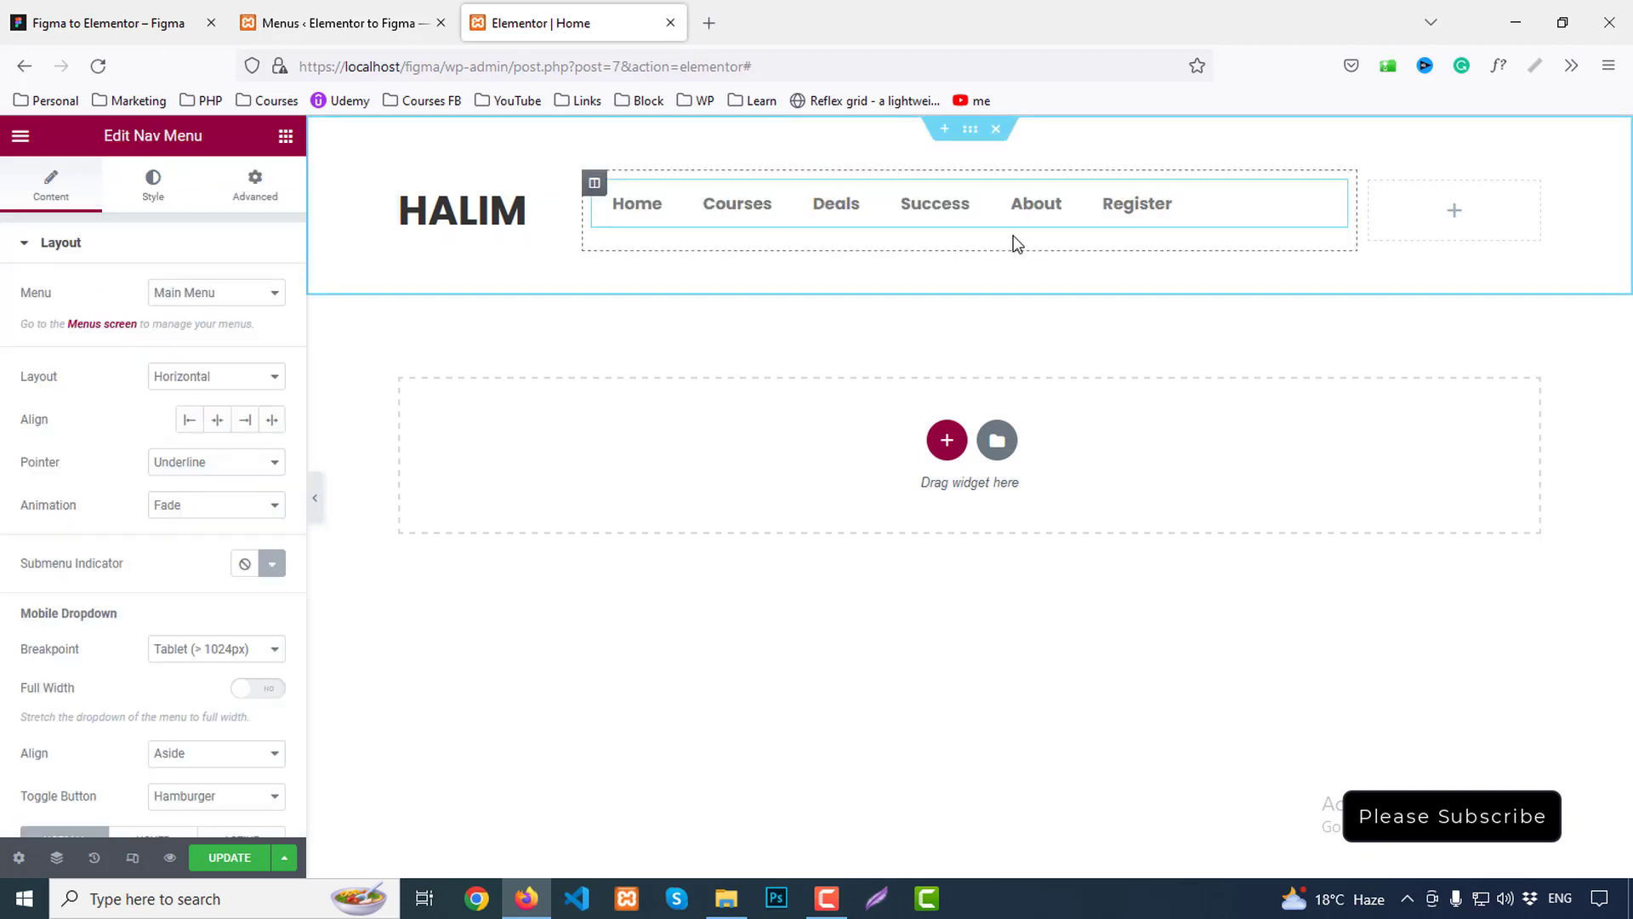
click(219, 421)
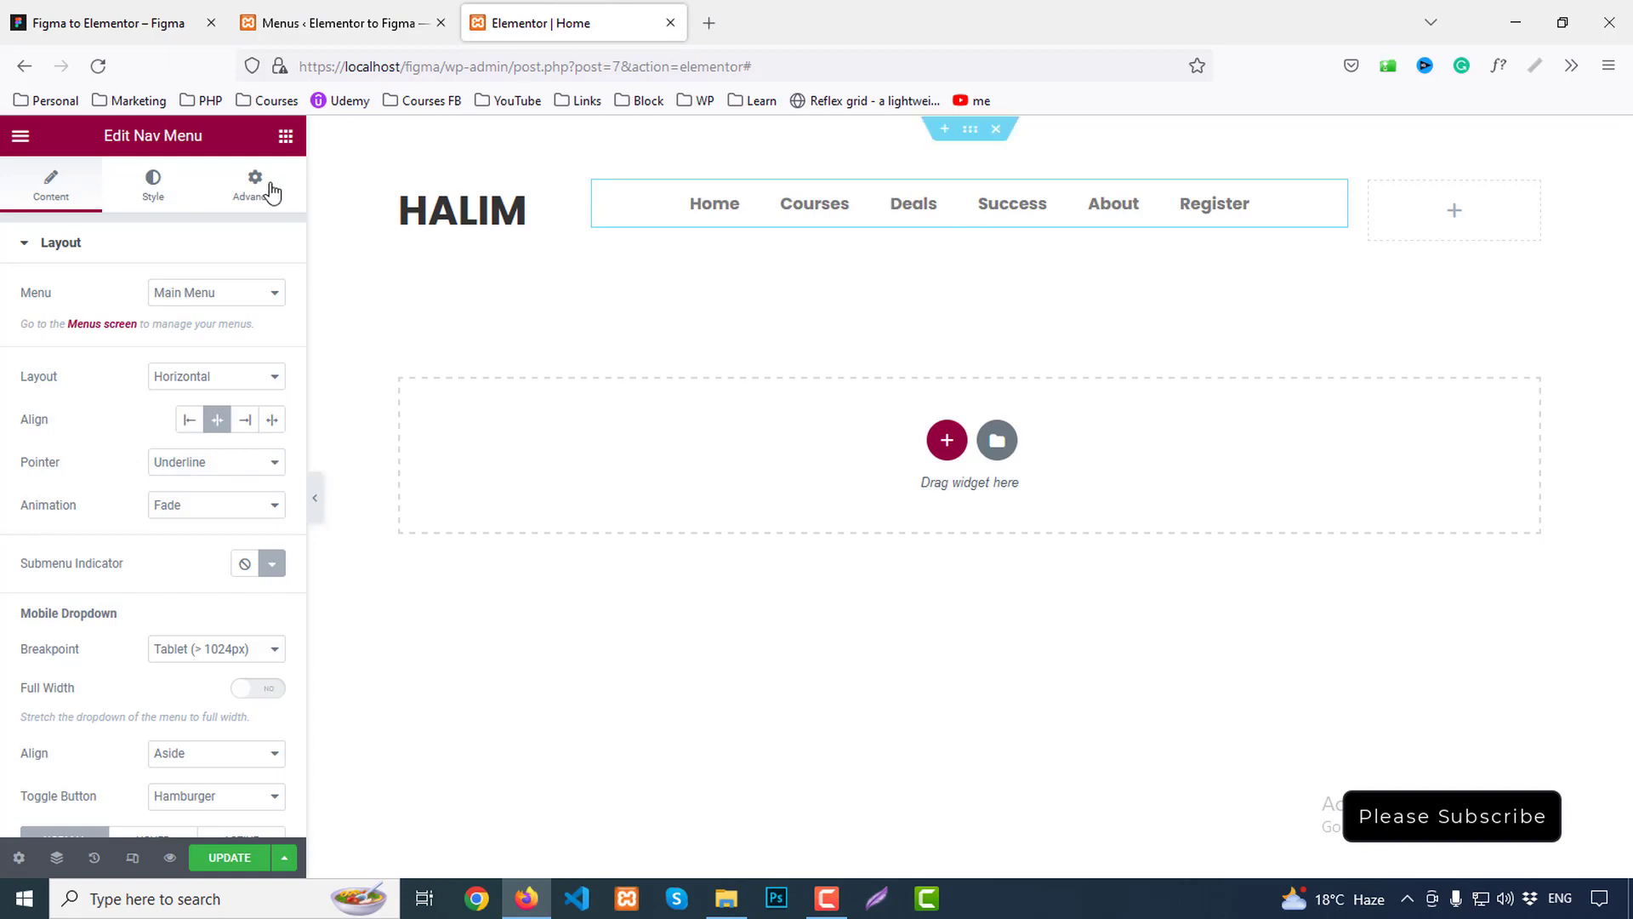
Set the header section's vertical alignment to Middle, then reselect the nav menu
click(969, 128)
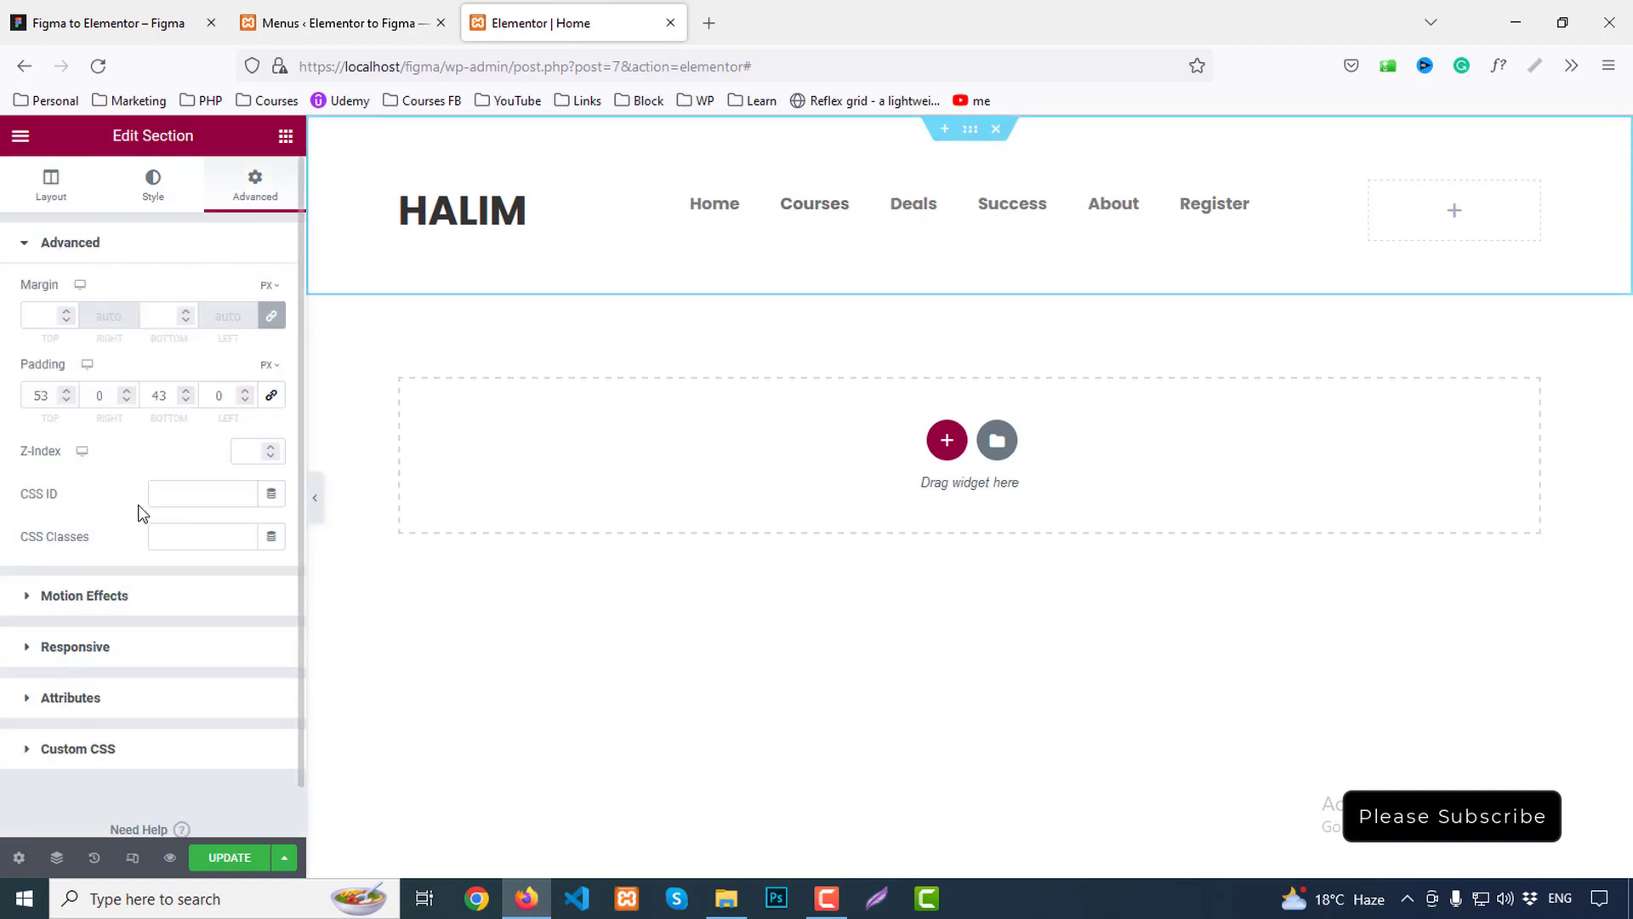
click(51, 183)
click(213, 484)
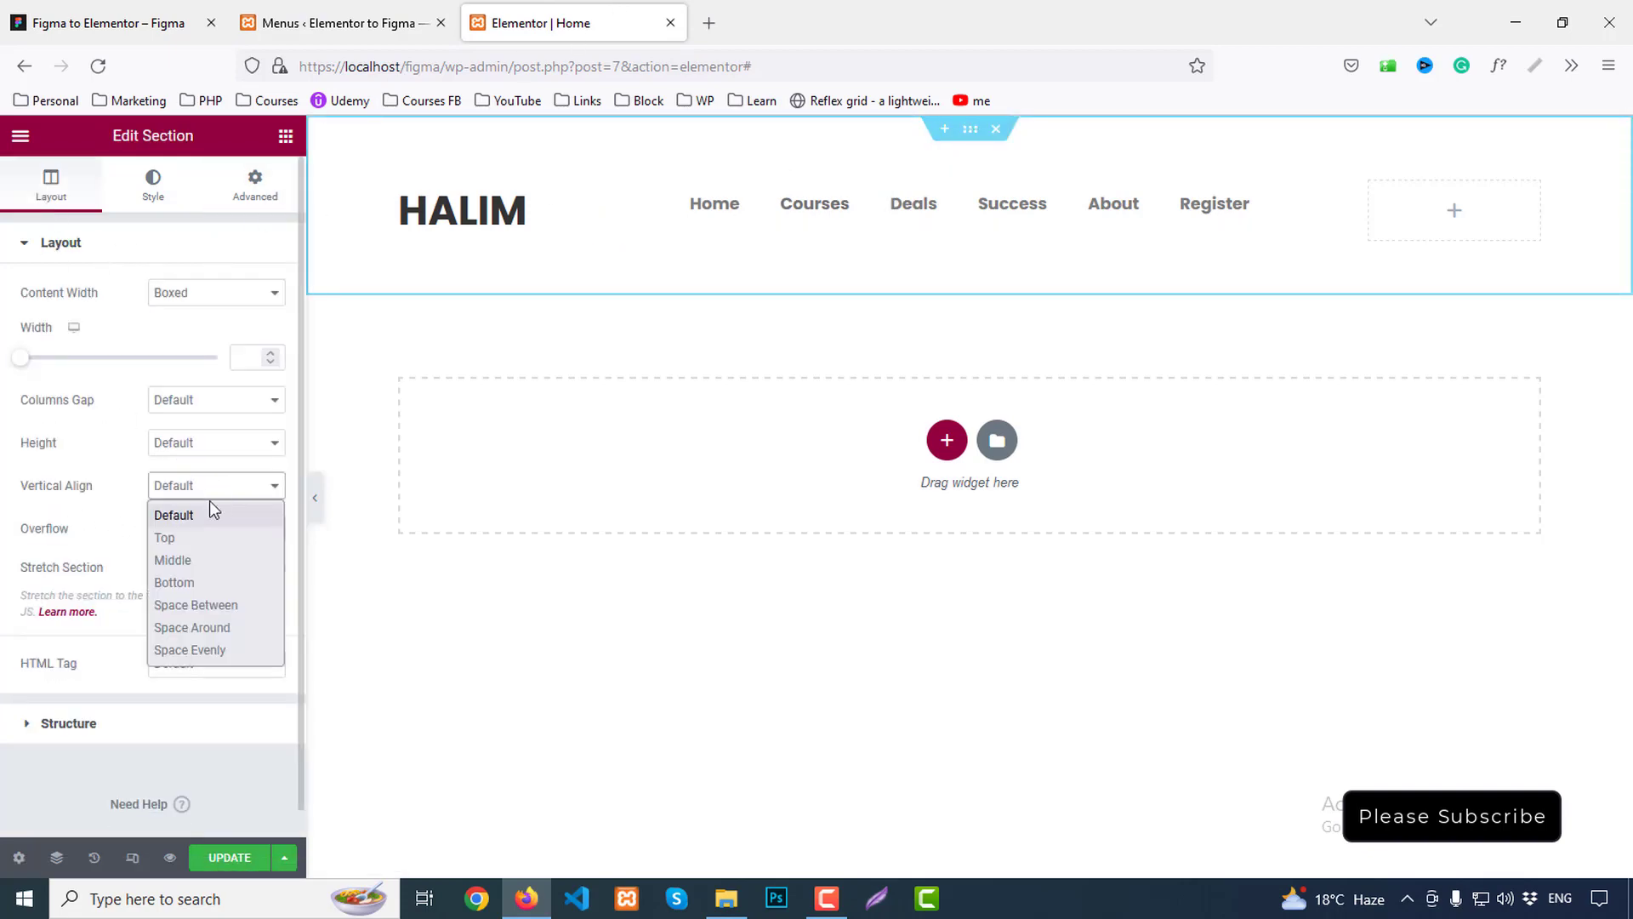
click(192, 559)
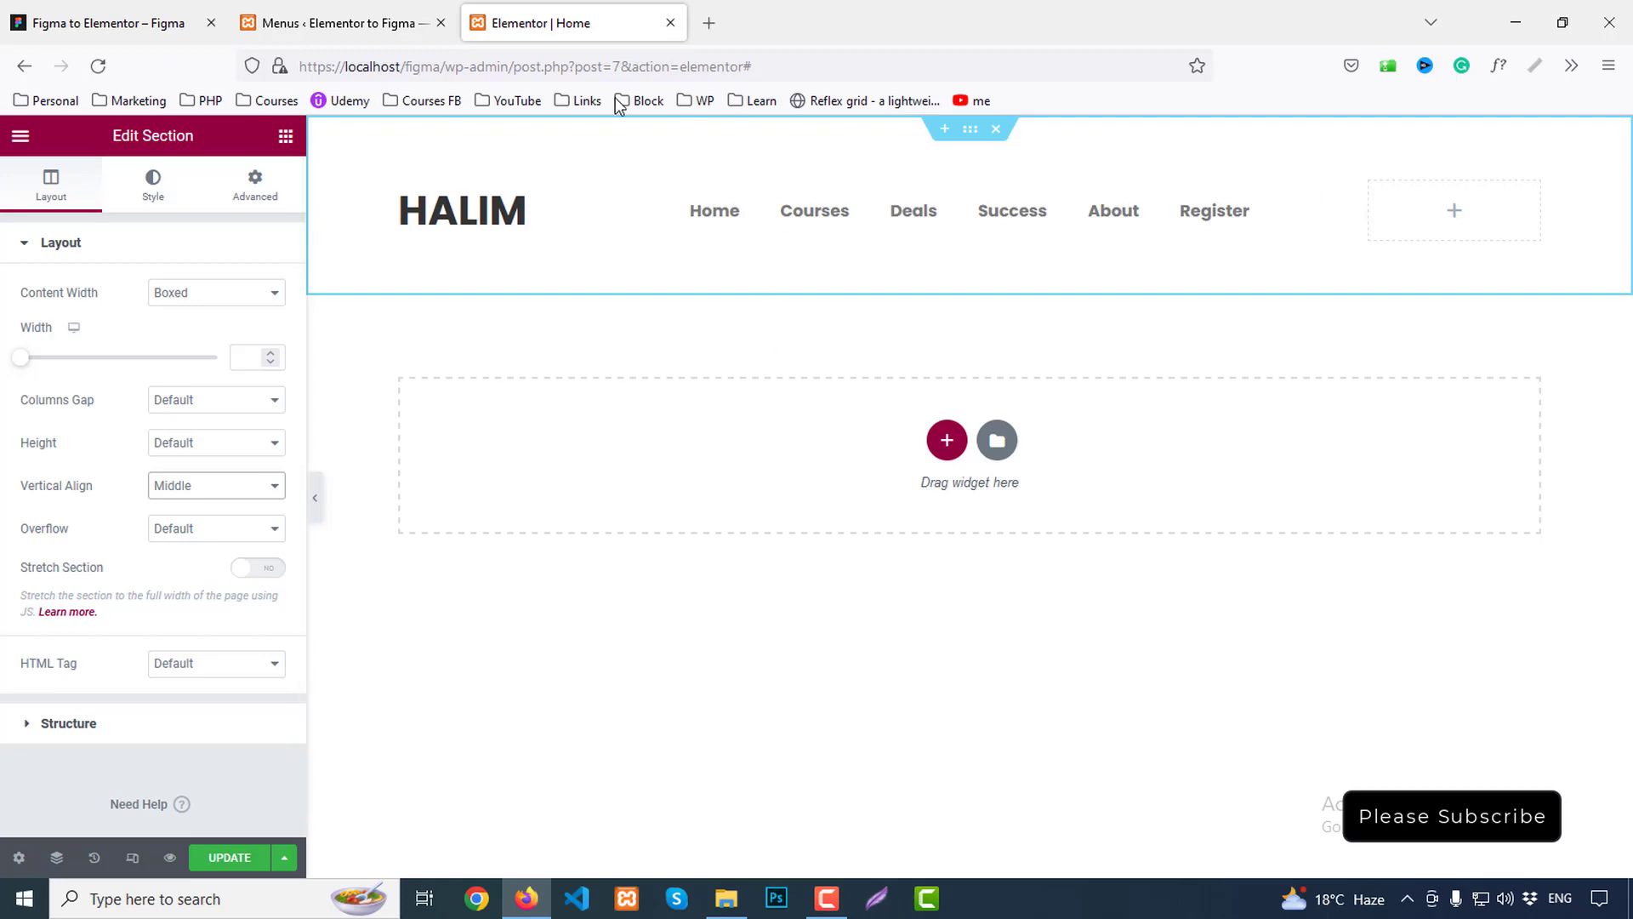
click(8, 7)
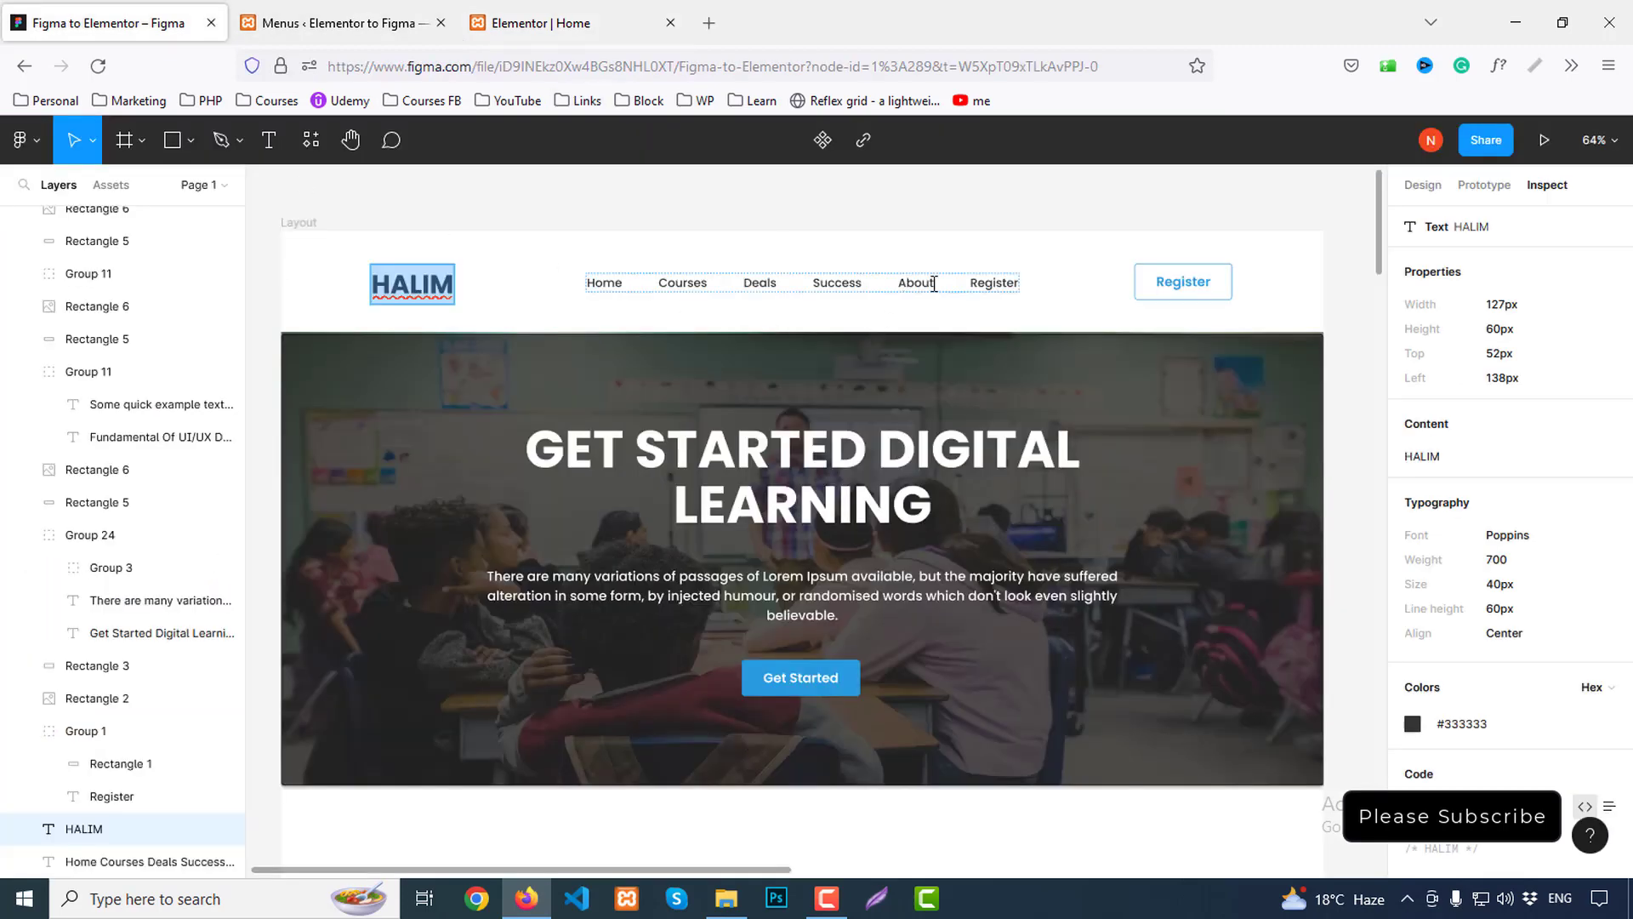
click(525, 10)
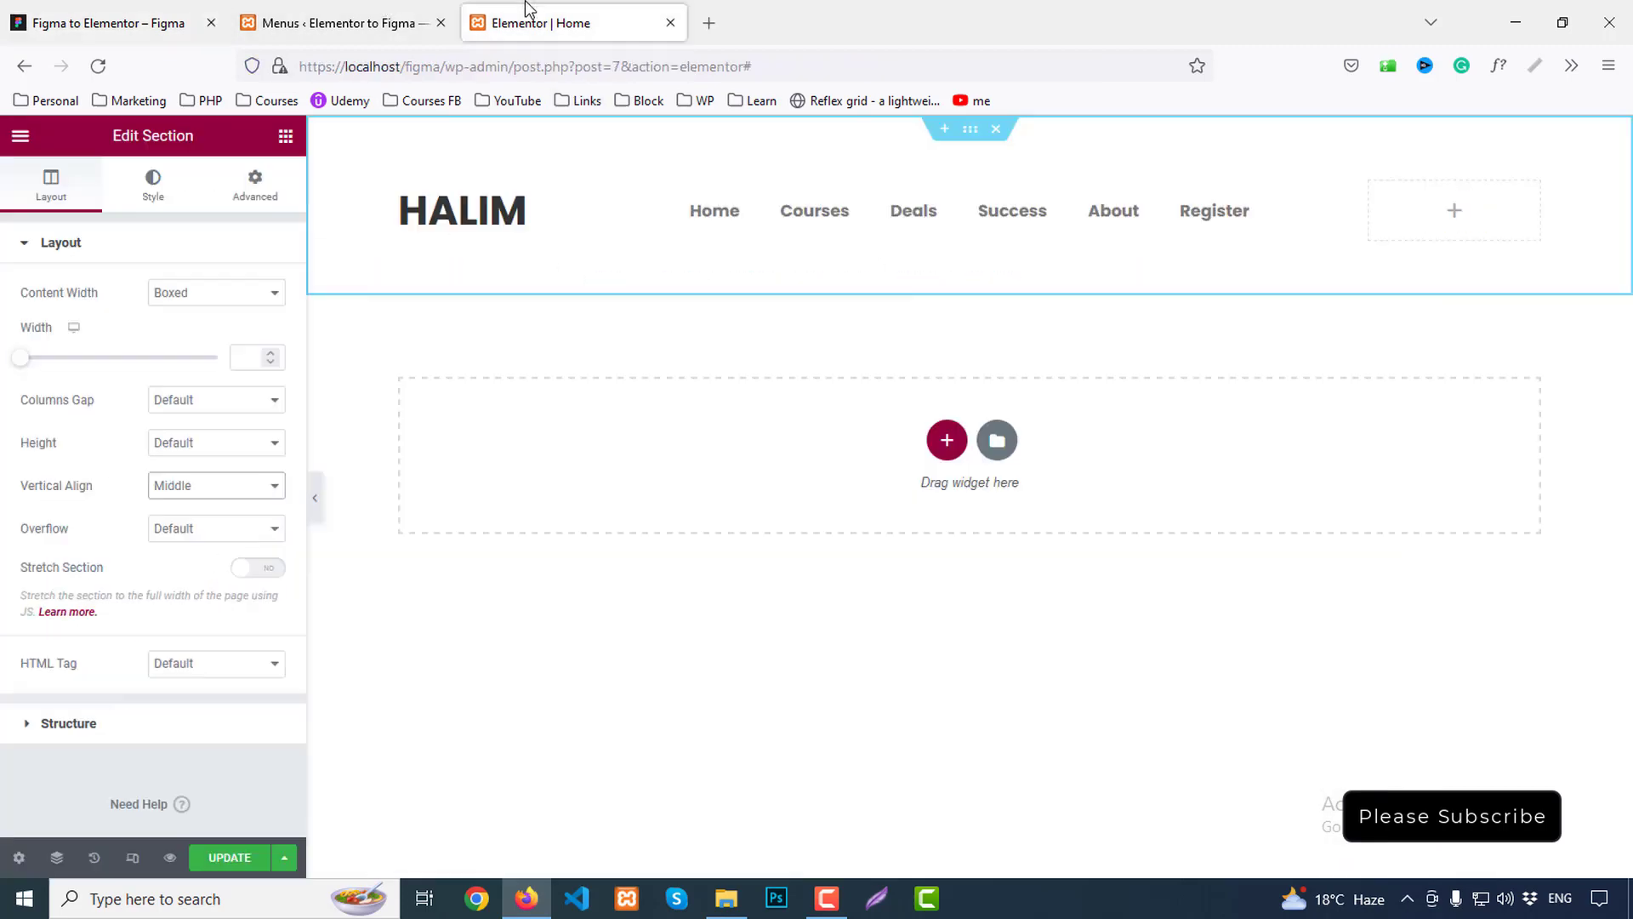
click(891, 204)
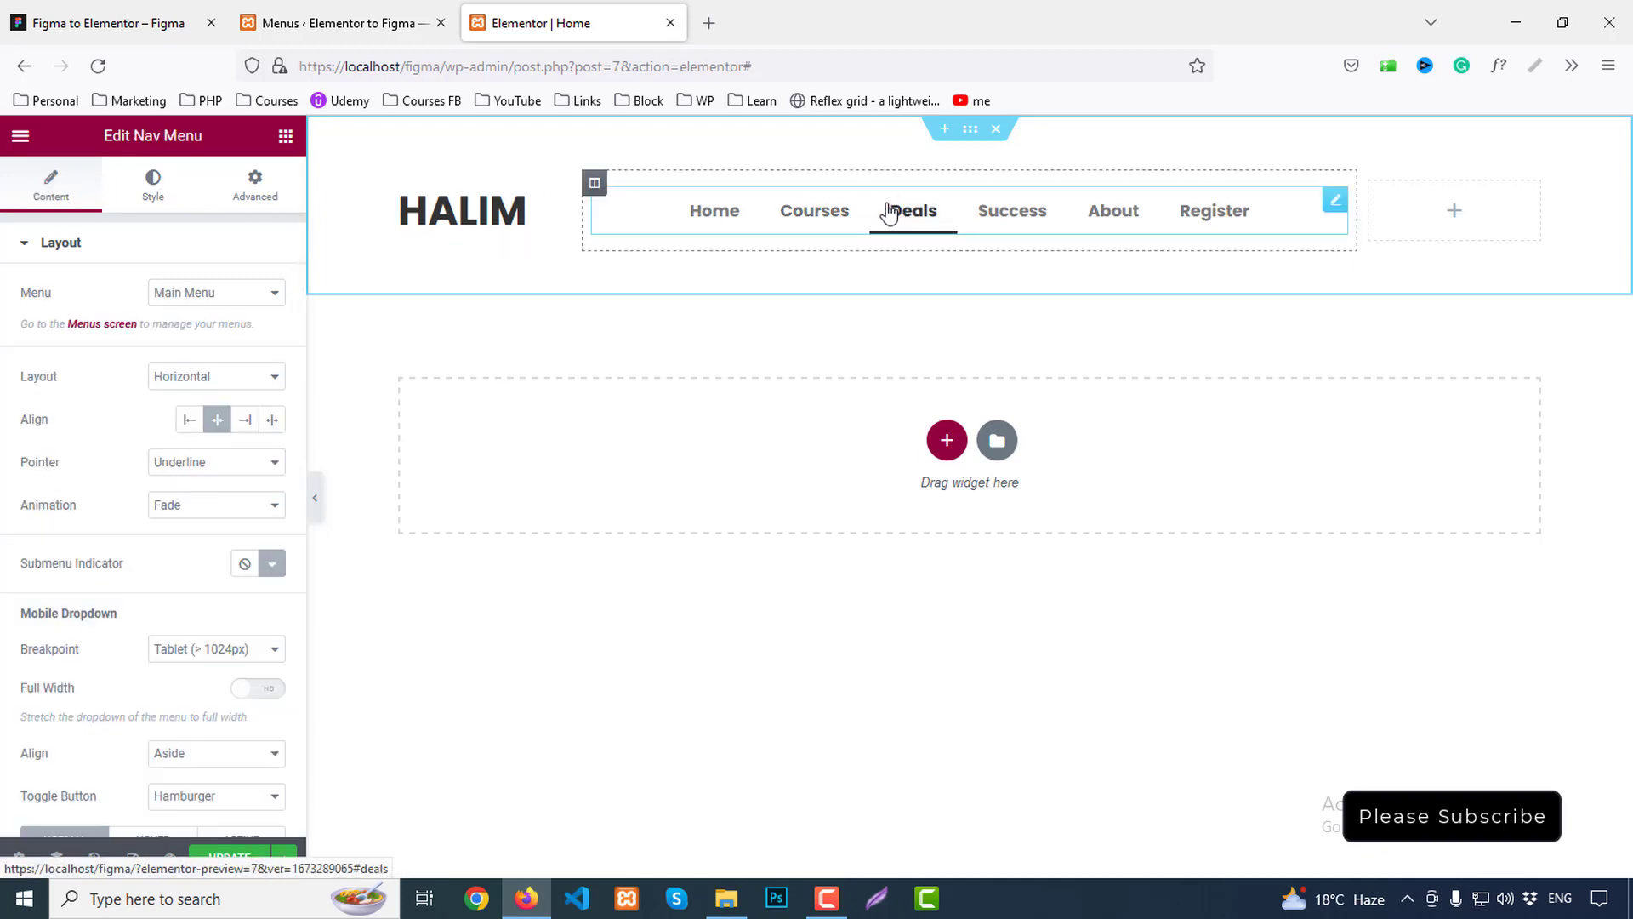
scroll(146, 623, down, 1)
scroll(146, 625, up, 1)
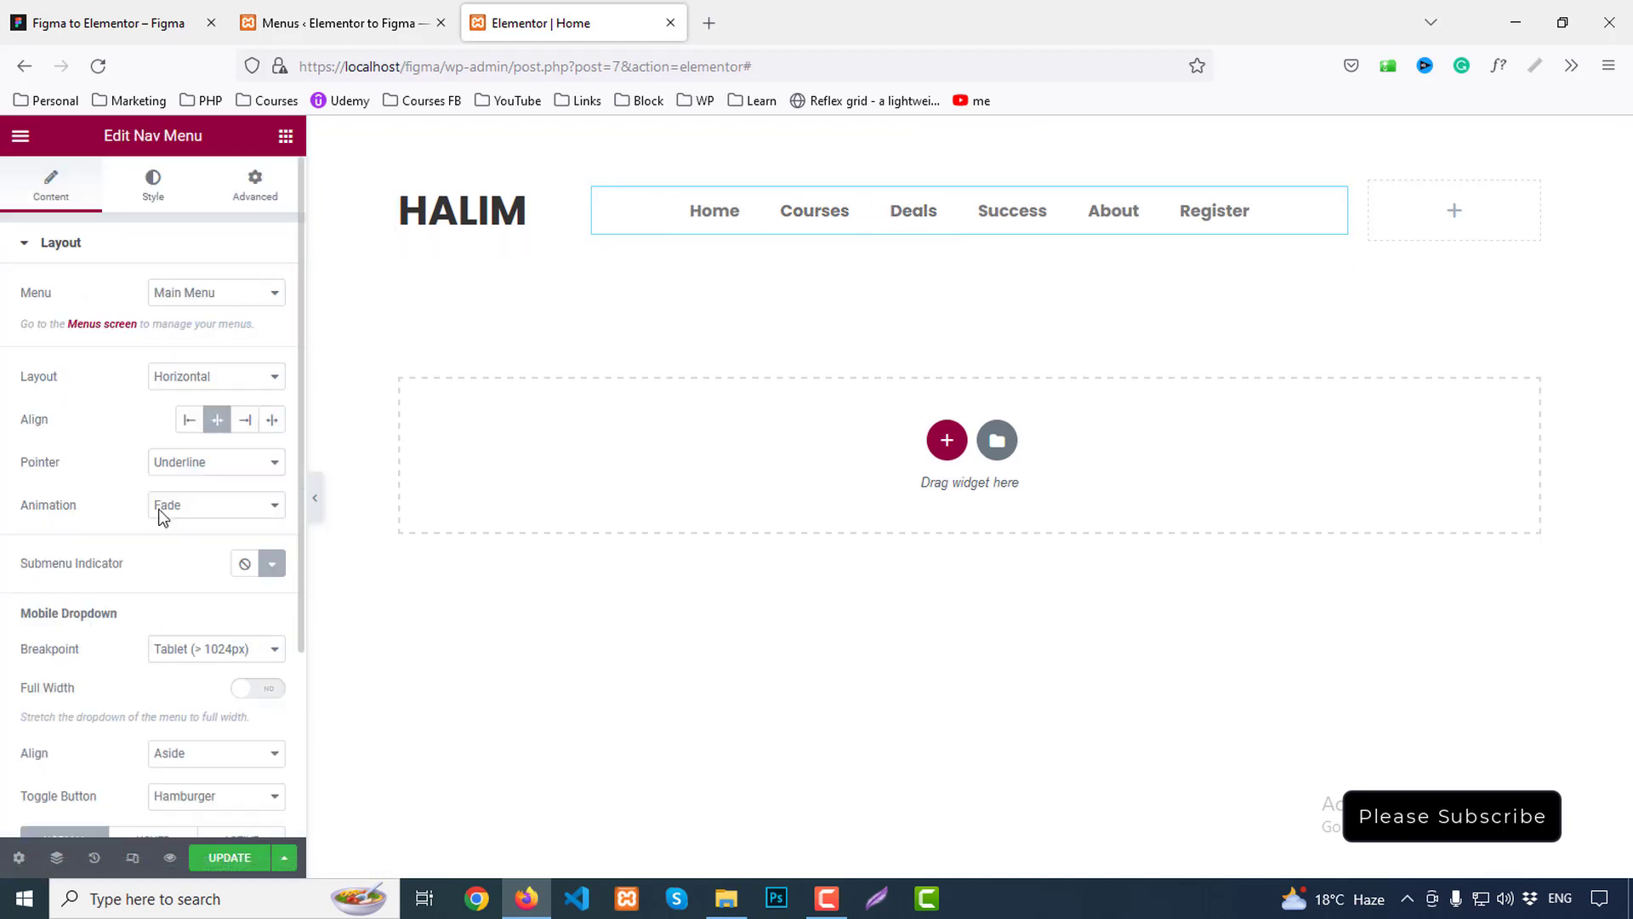
Apply the Text global font to the nav menu typography
click(150, 196)
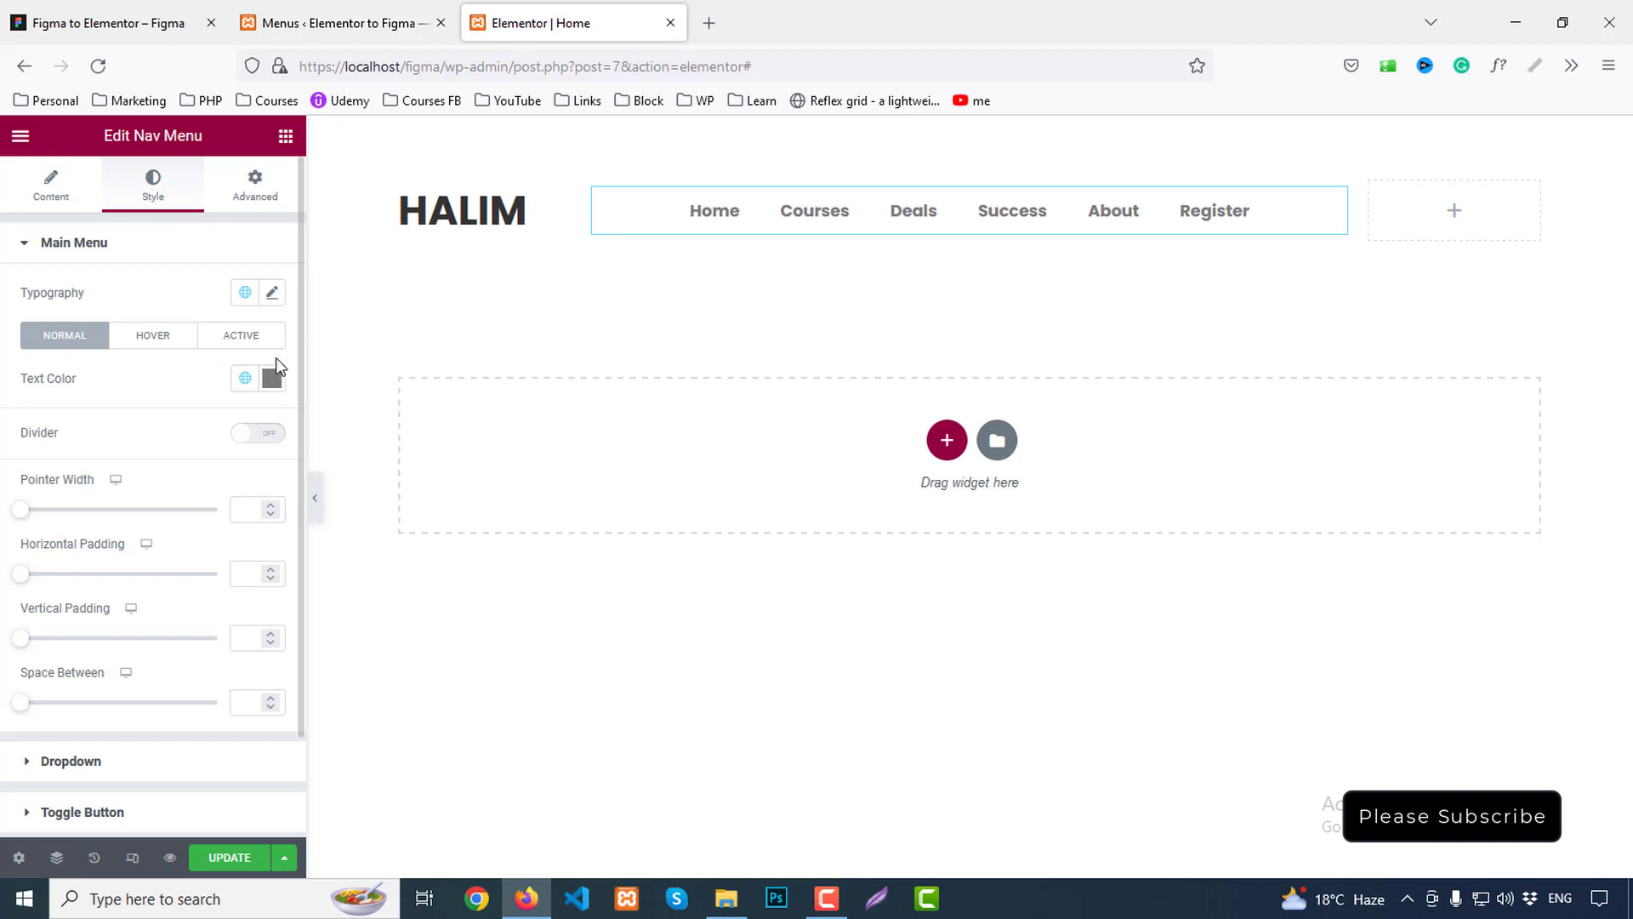
click(272, 292)
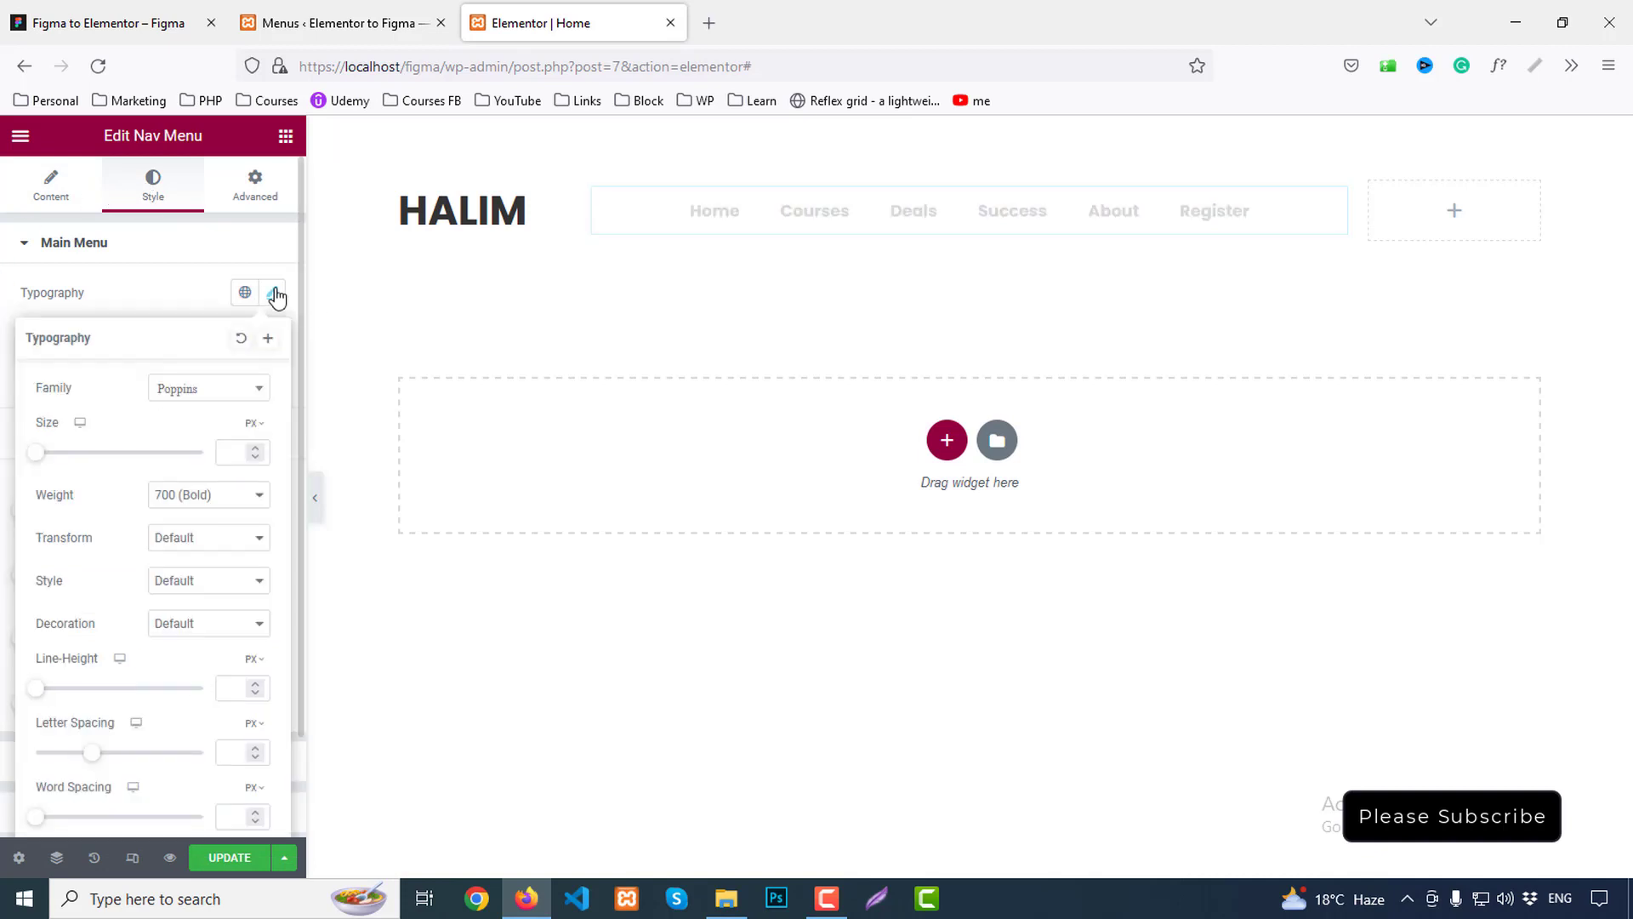
click(244, 294)
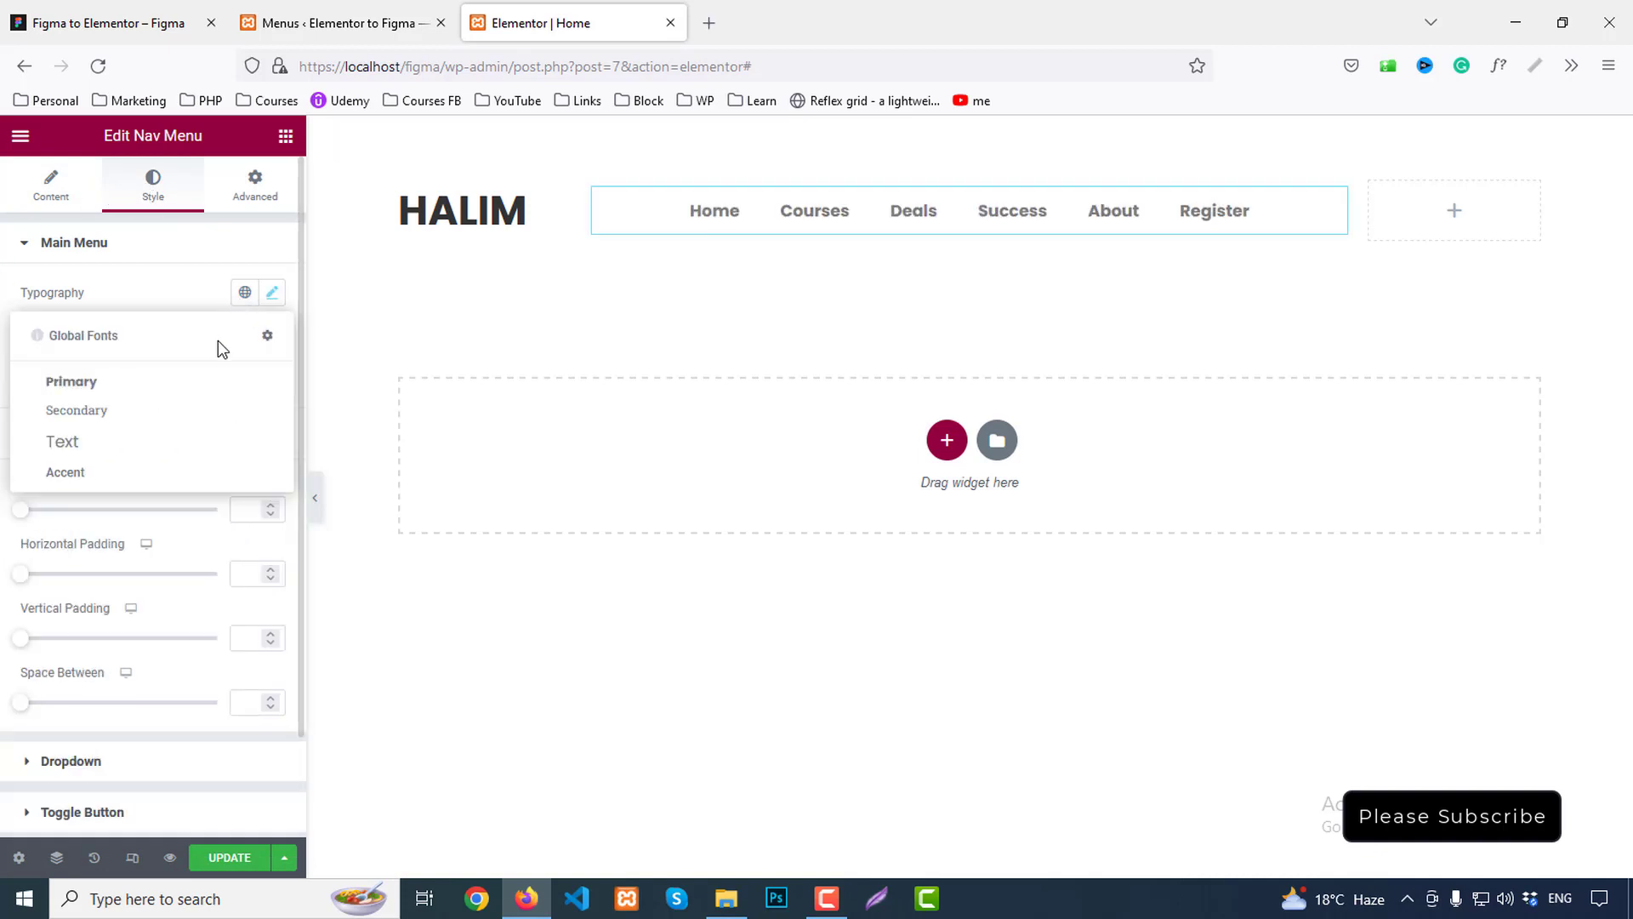
click(80, 411)
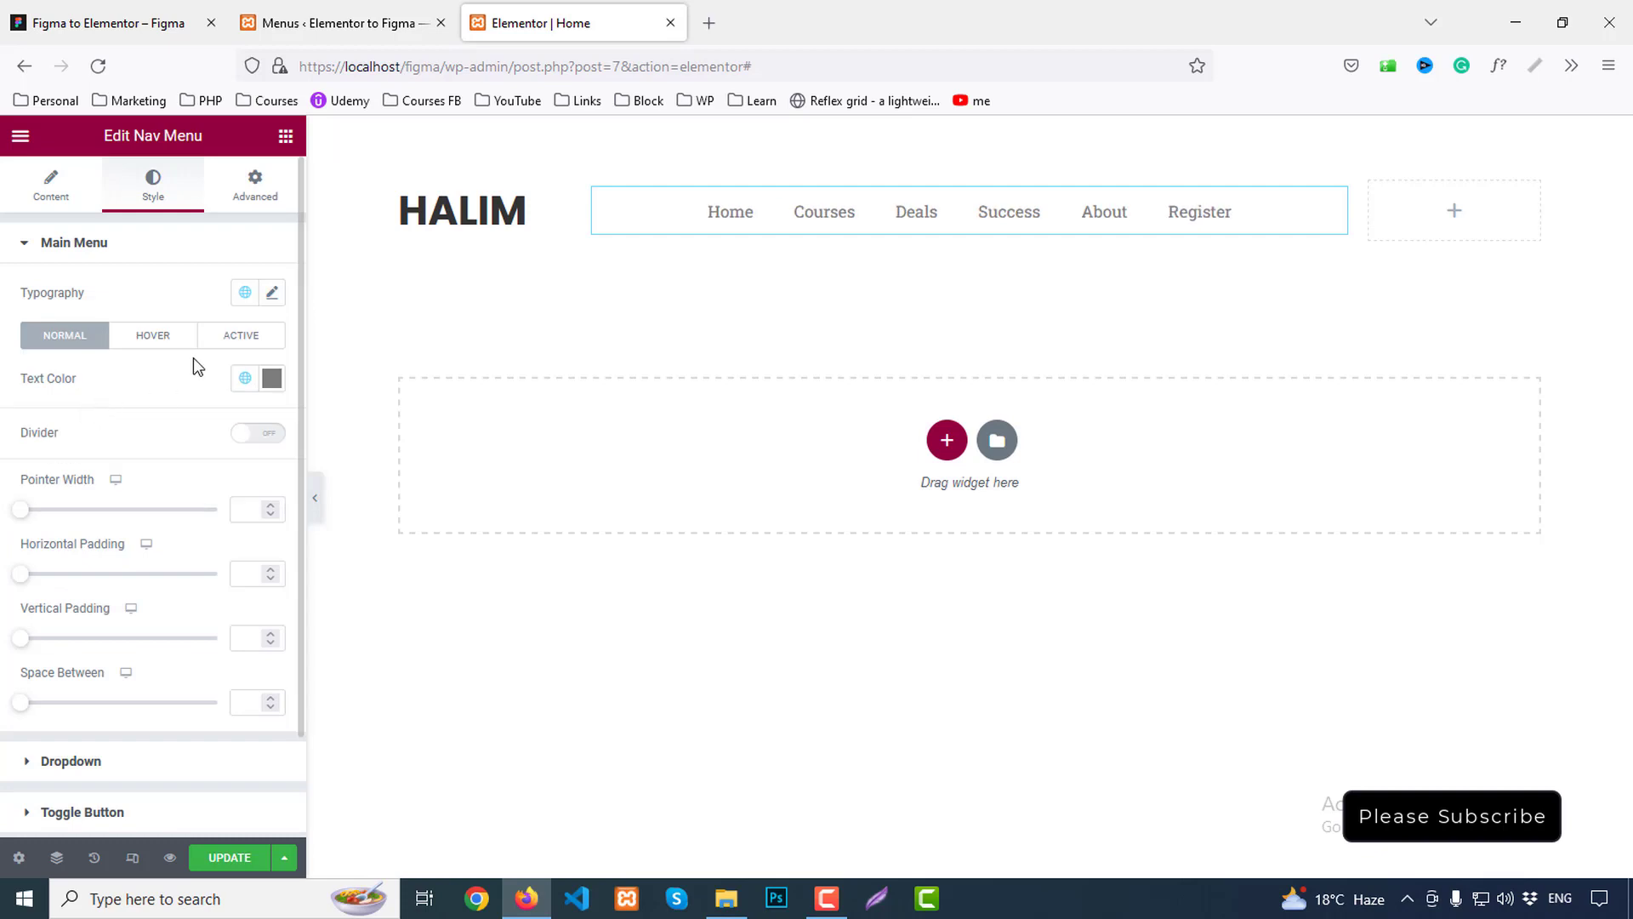
click(270, 297)
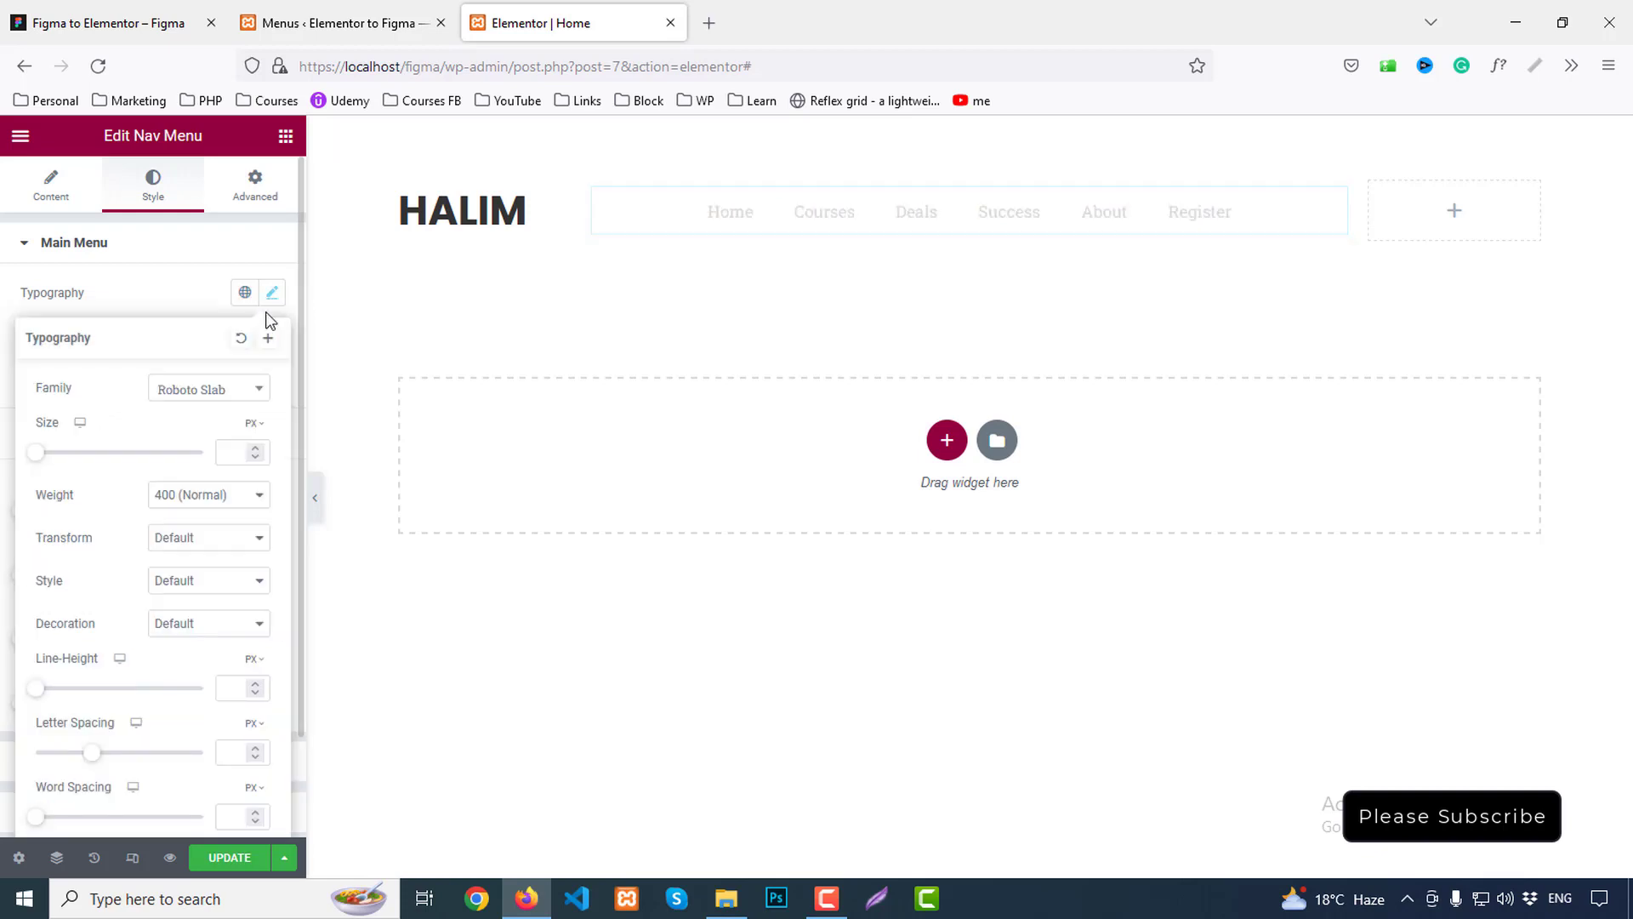
click(269, 298)
click(270, 297)
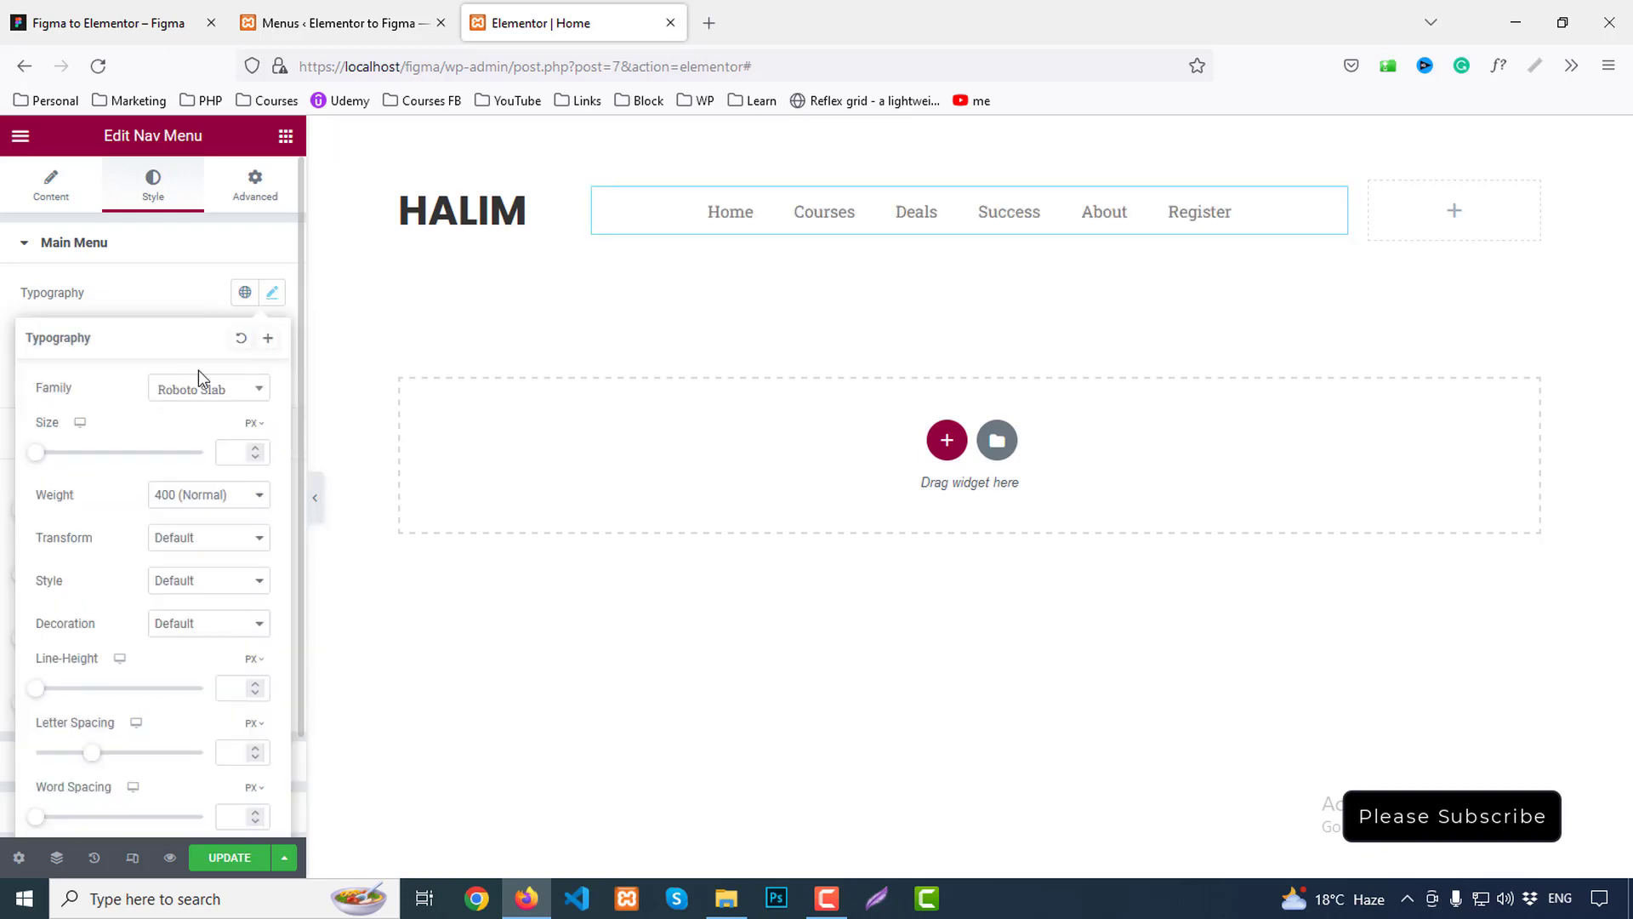
click(243, 295)
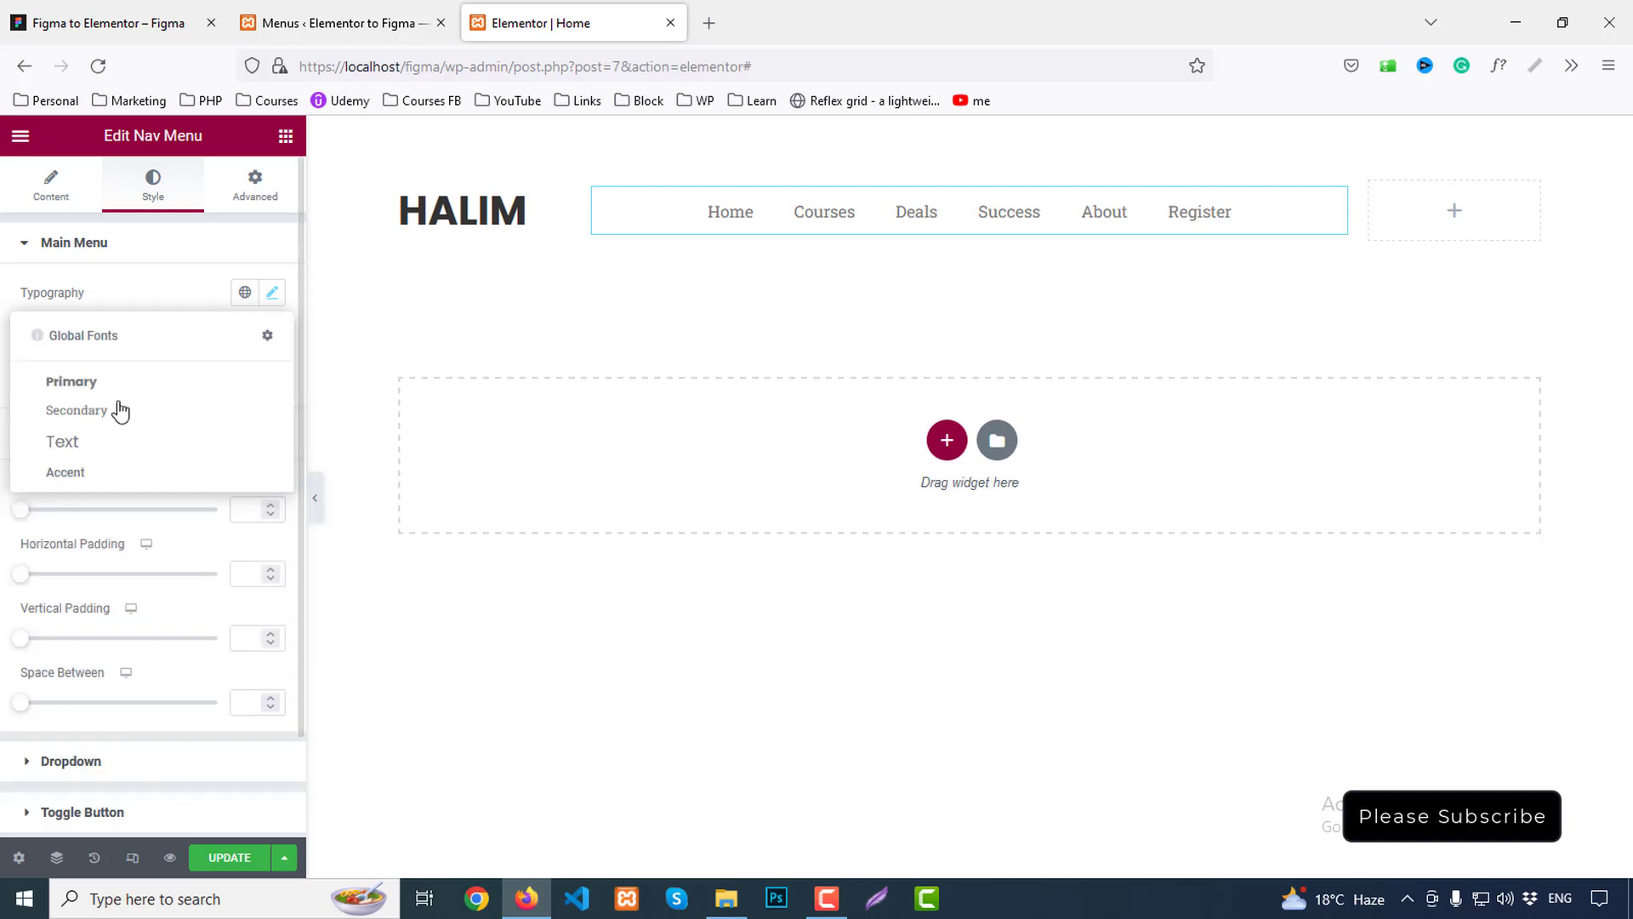
click(91, 441)
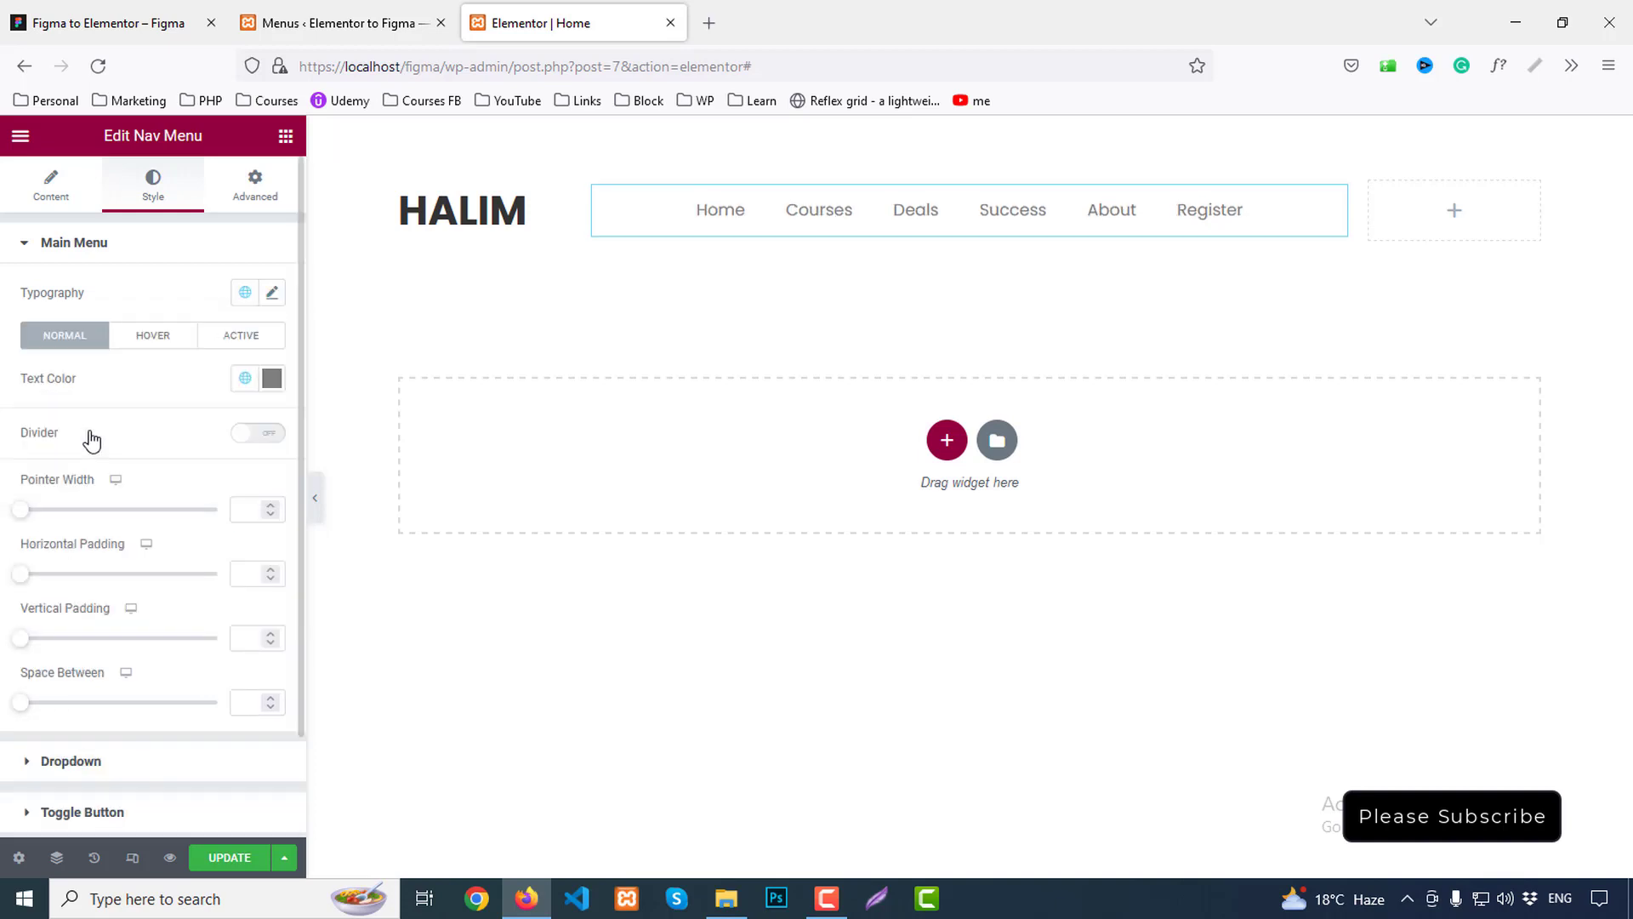
Colour the menu text with the Secondary global colour (#333)
click(270, 379)
double_click(142, 678)
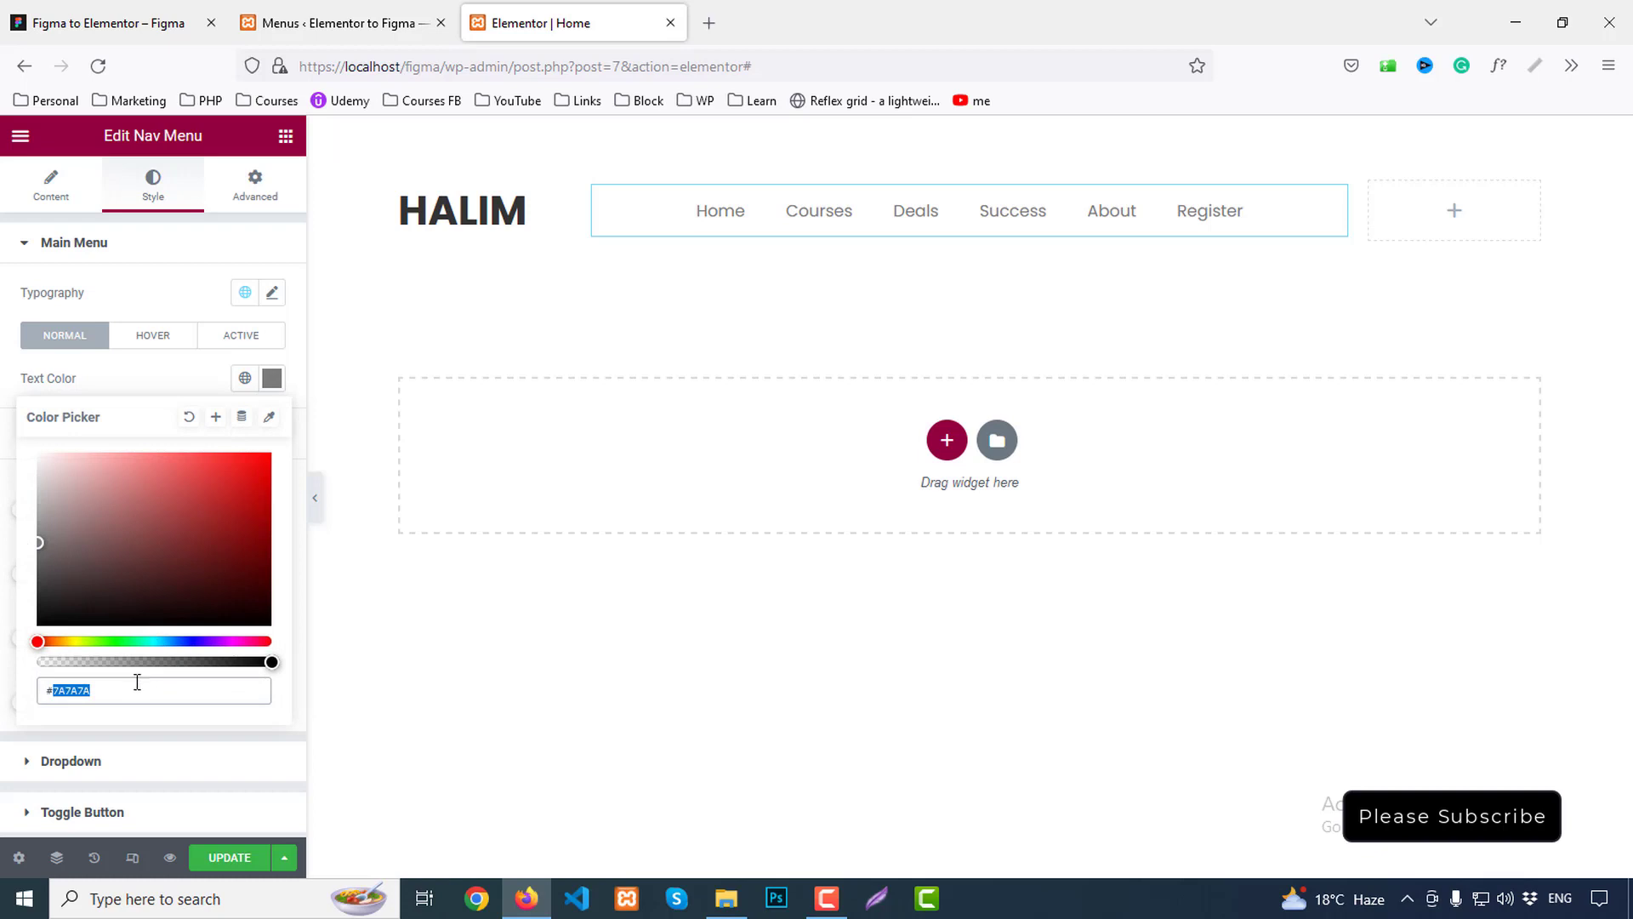
text(333)
click(244, 378)
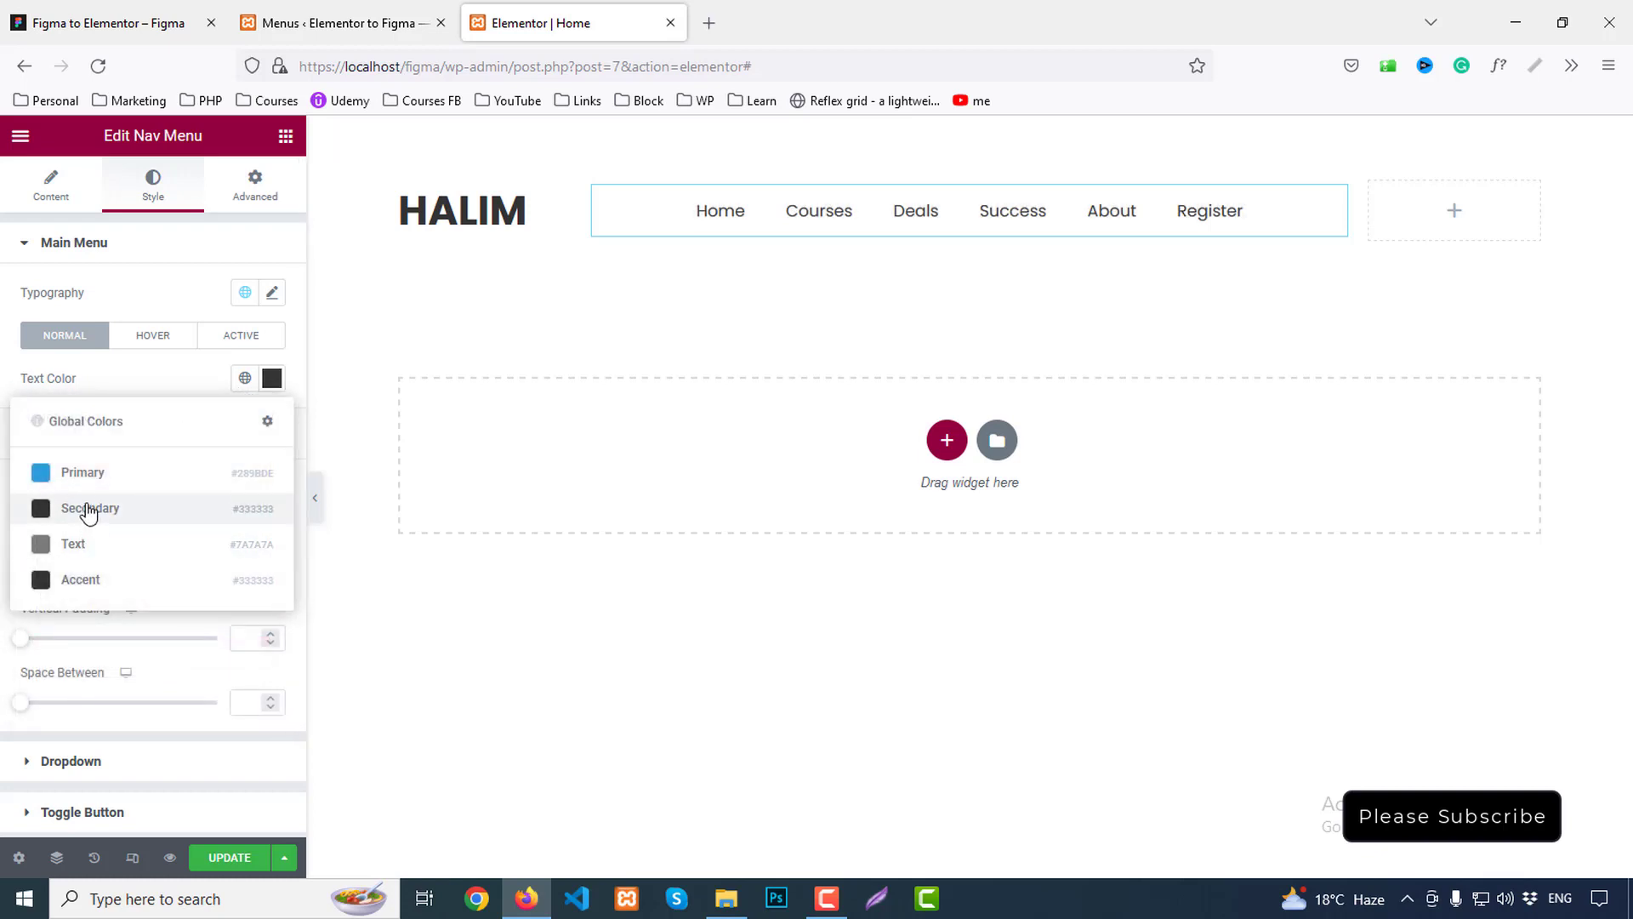
click(89, 509)
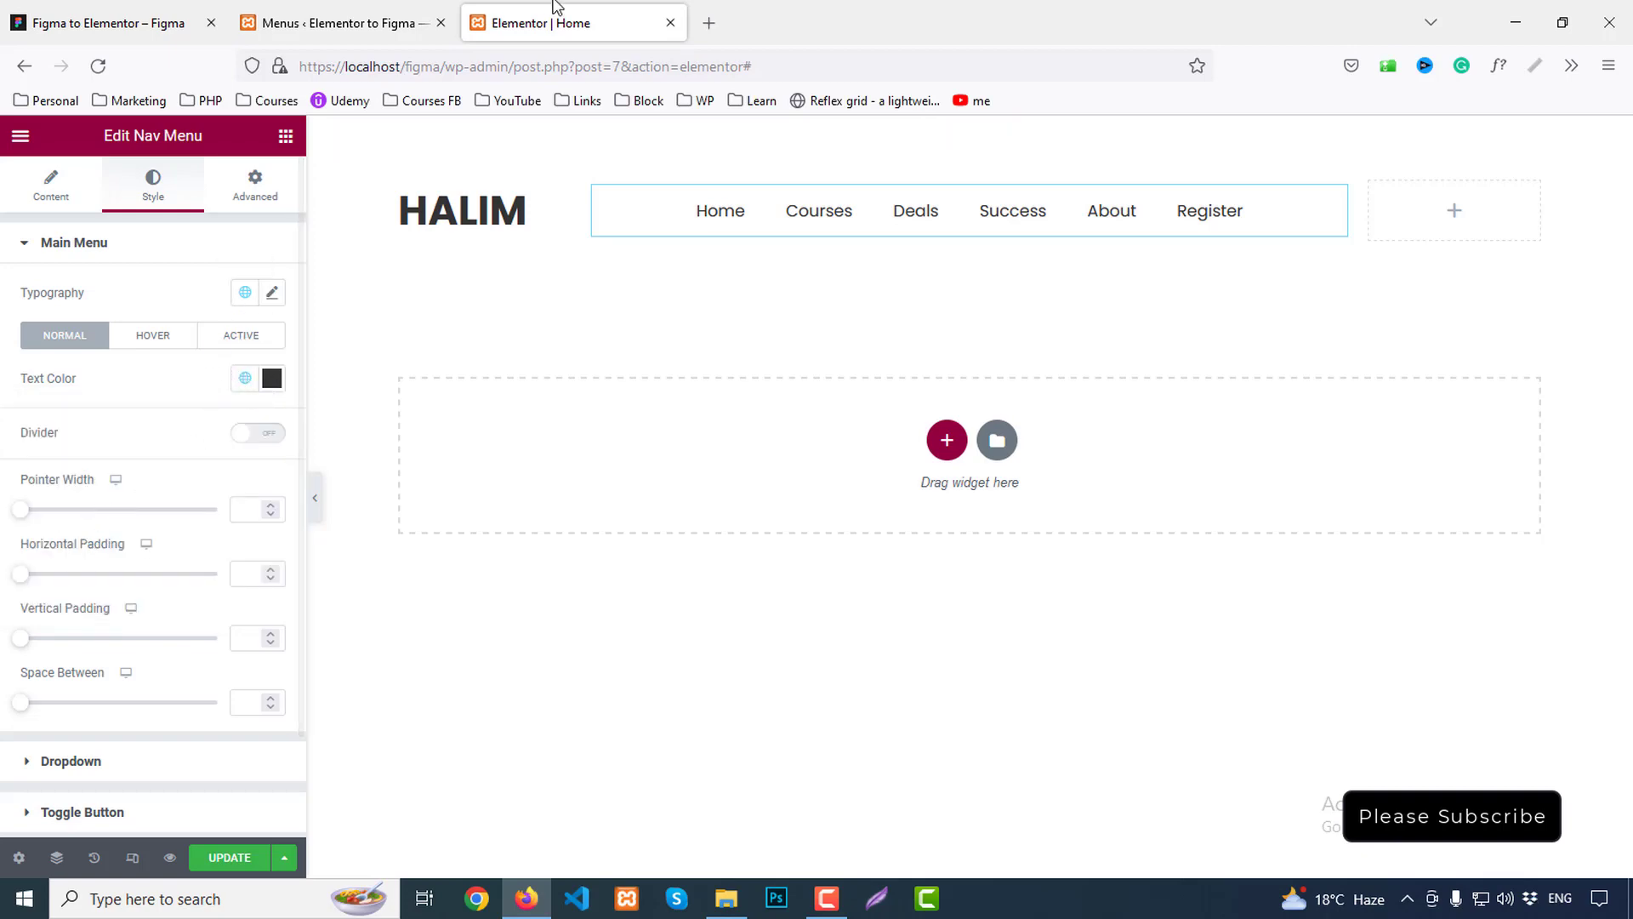
Set the menu font weight to 500 Medium after checking the Figma nav styles
click(83, 9)
click(682, 284)
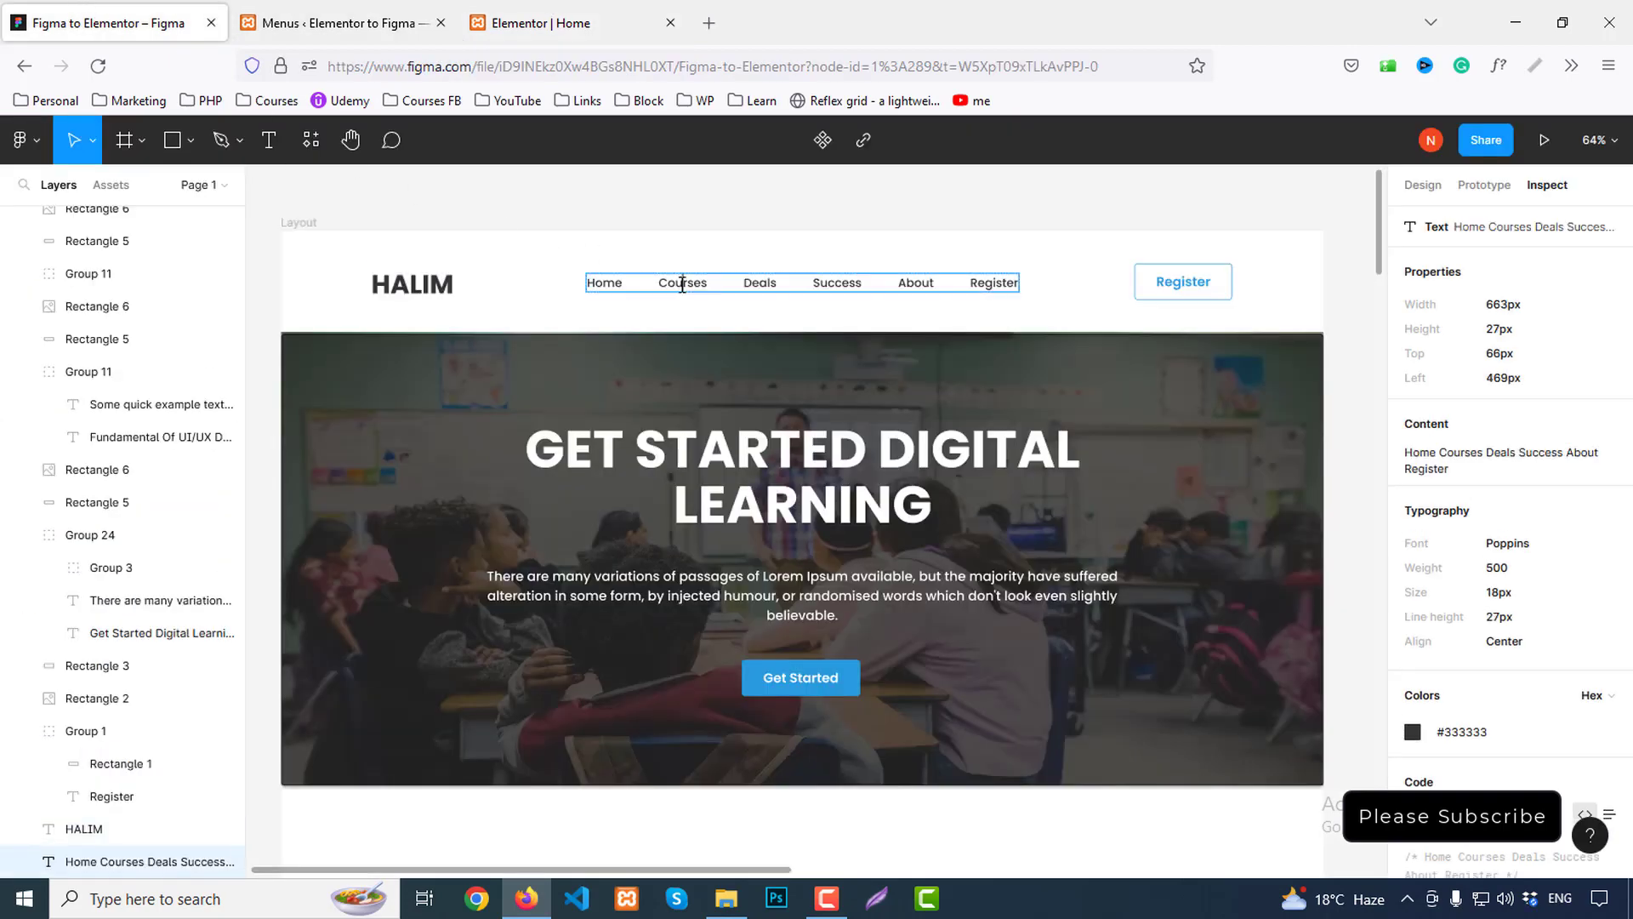
click(541, 23)
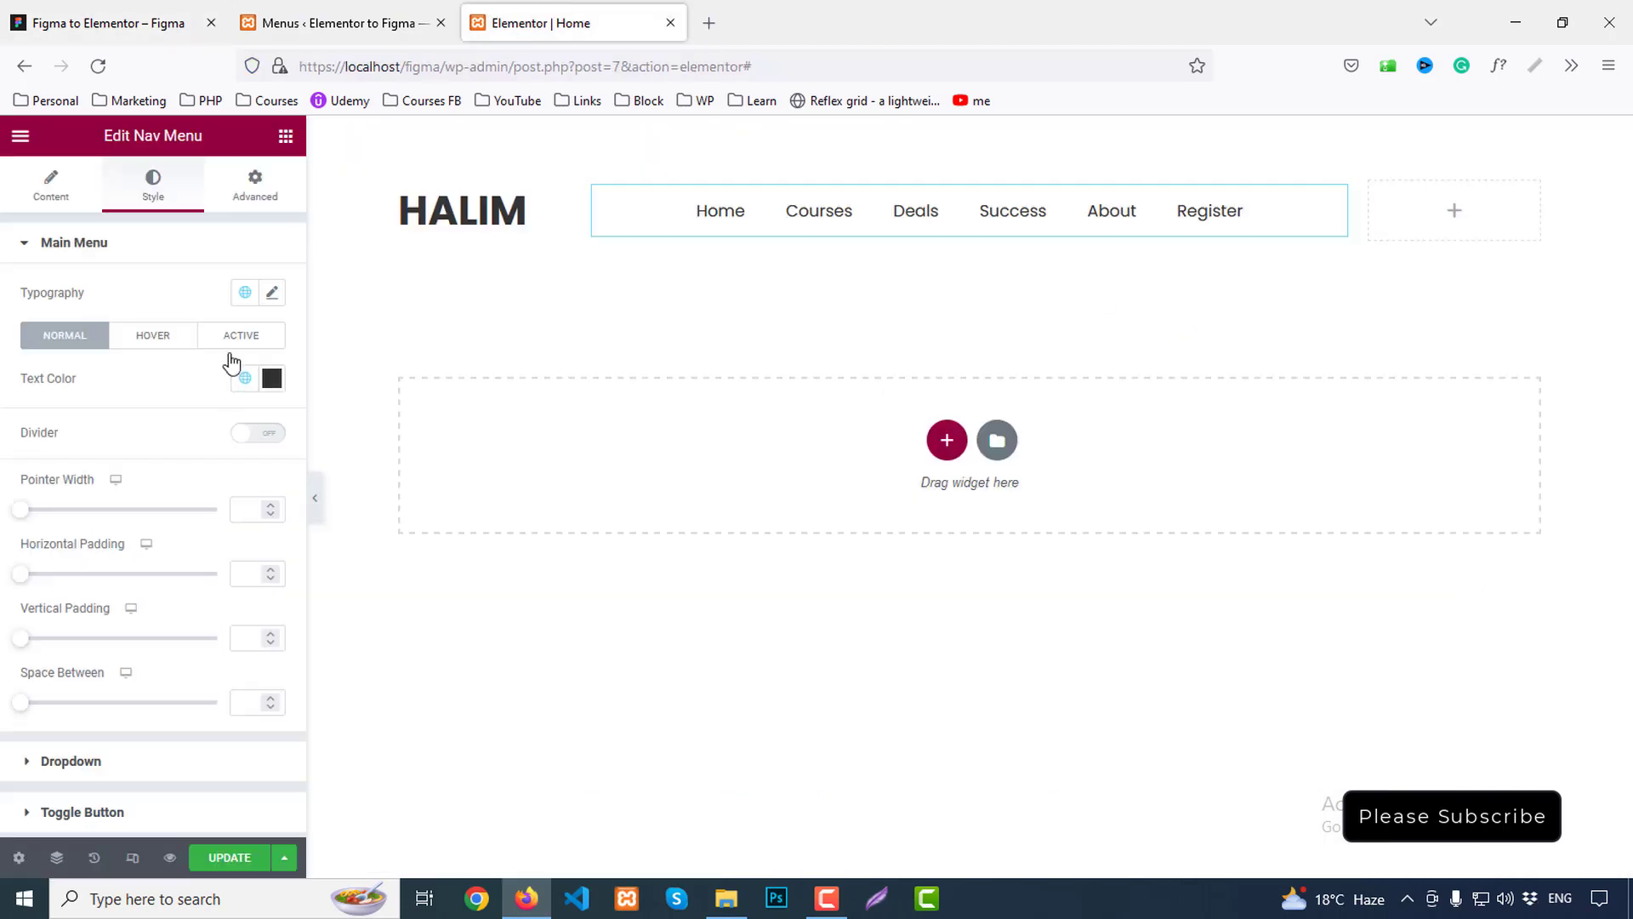
click(274, 292)
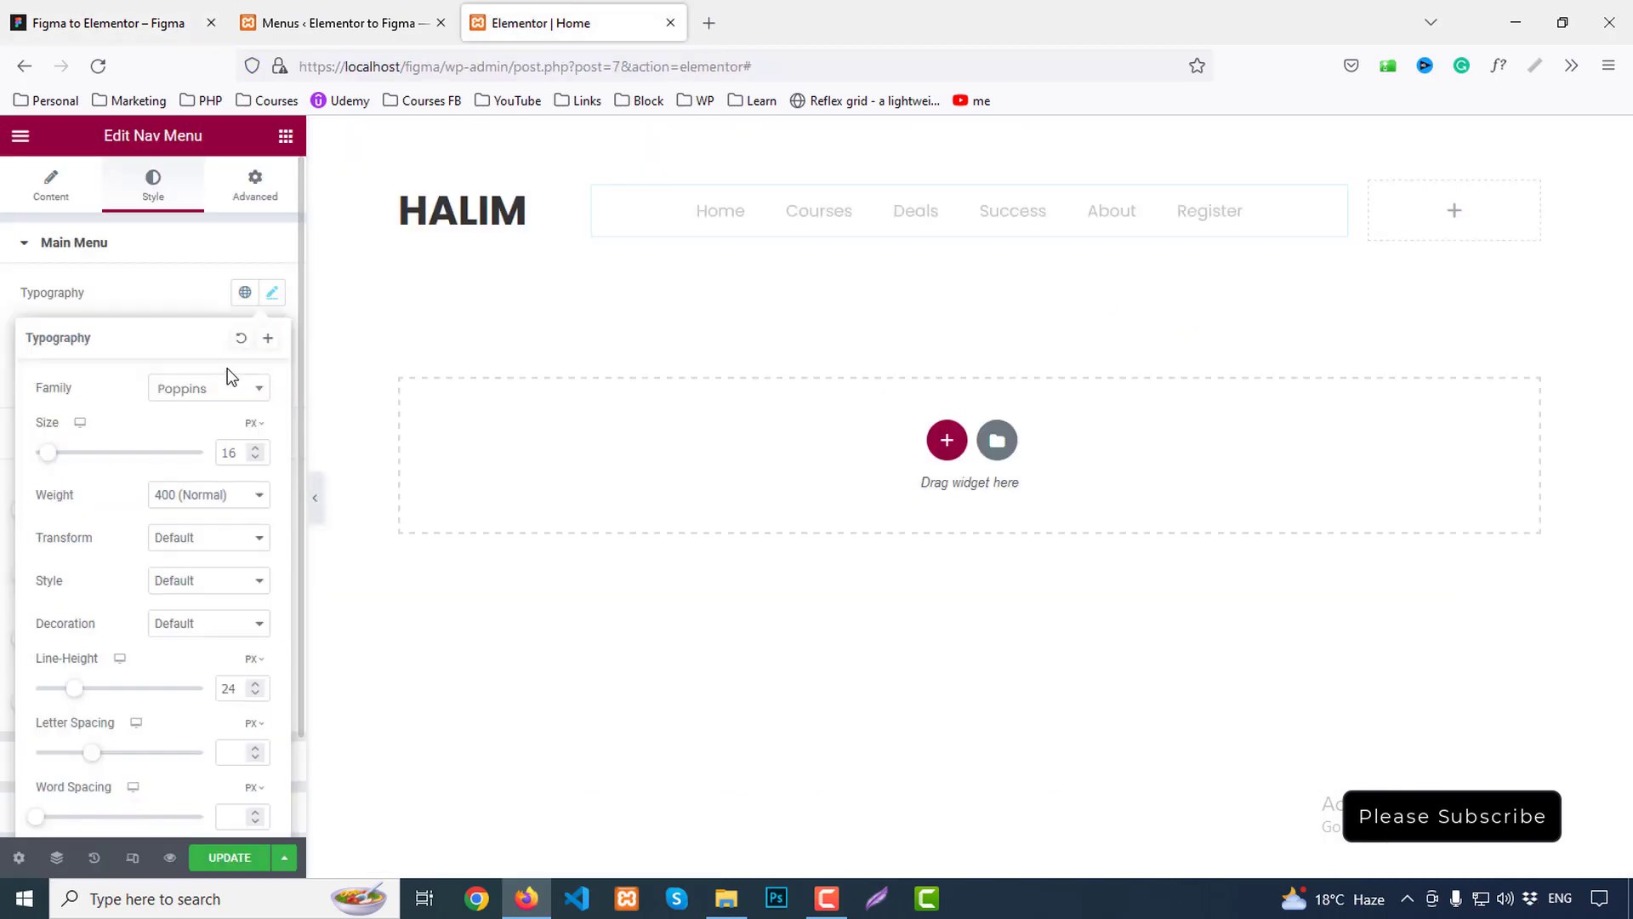
click(200, 495)
click(181, 612)
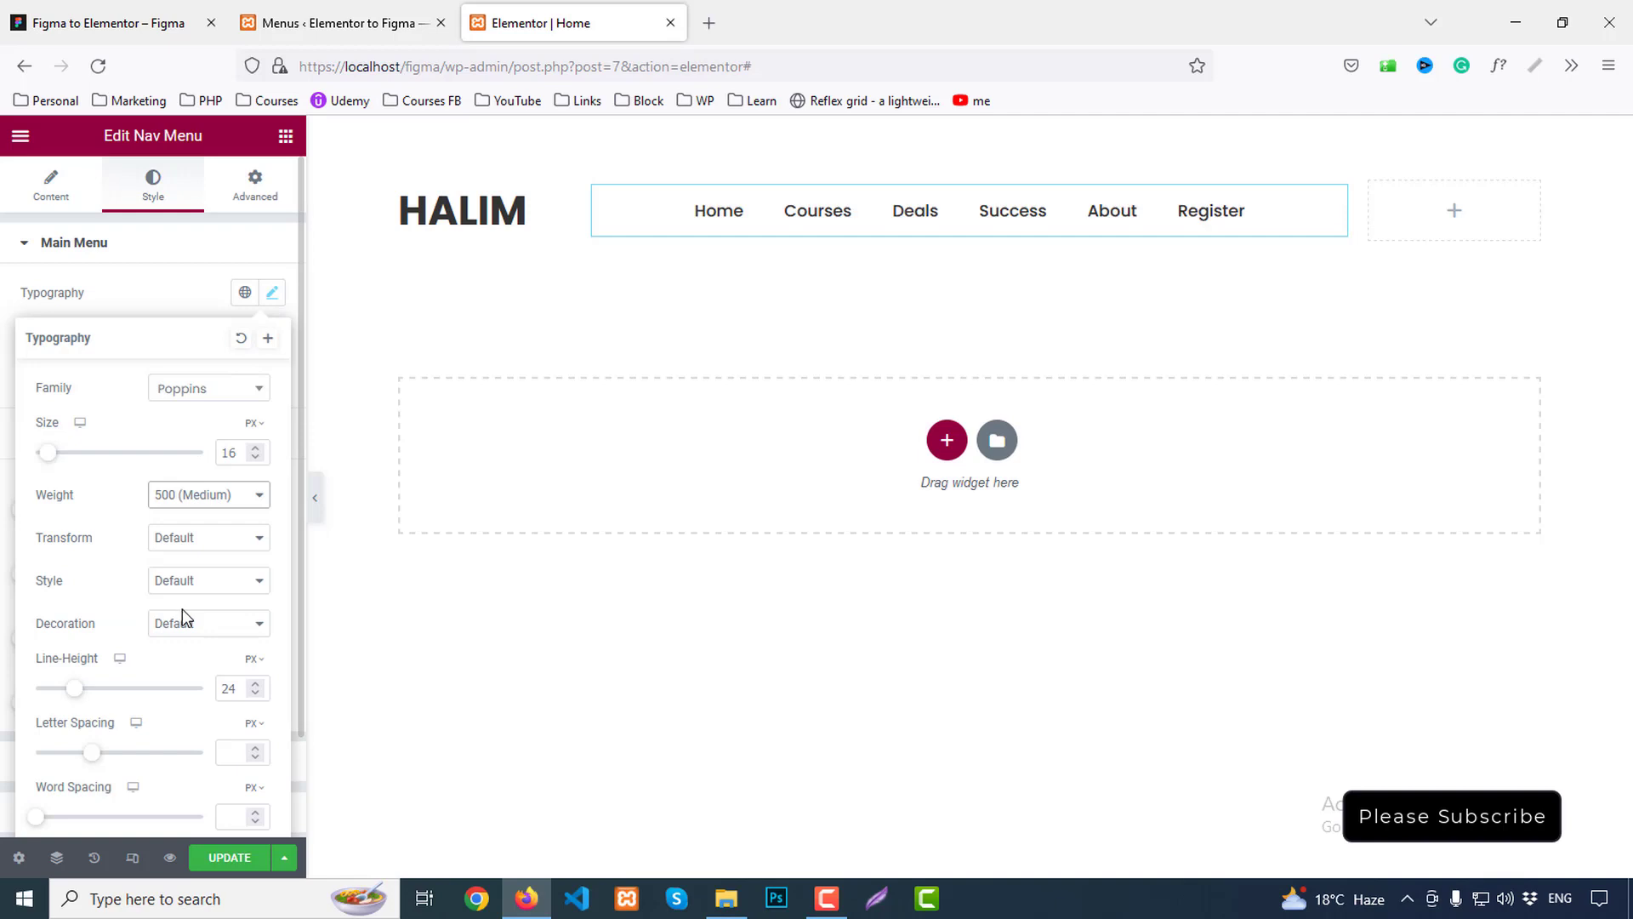
click(196, 292)
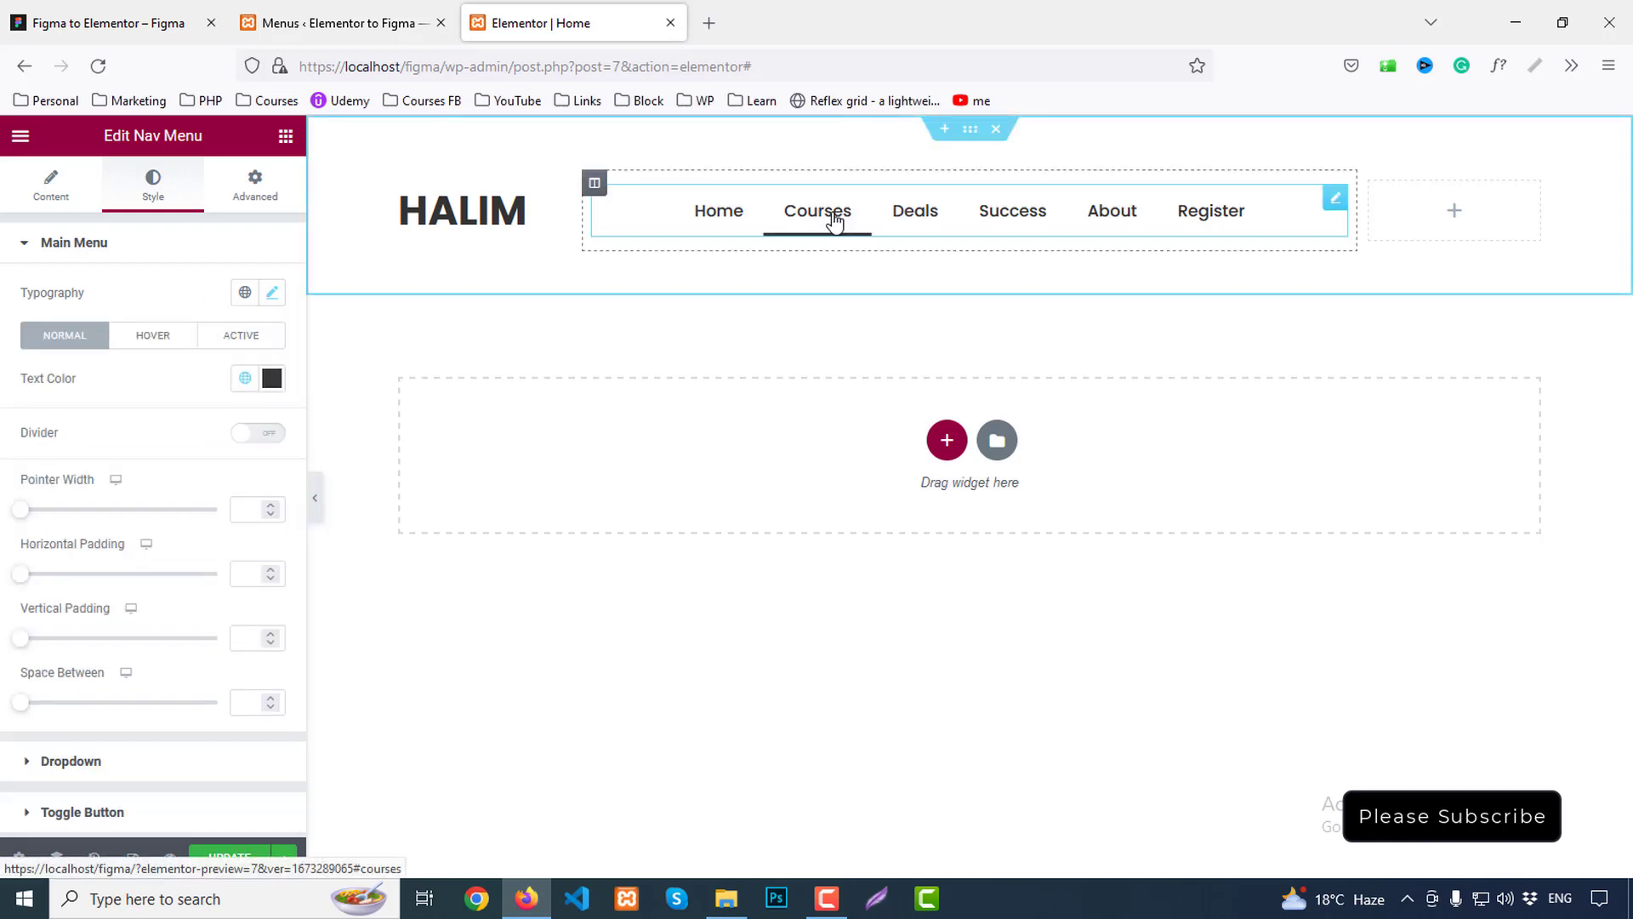
scroll(131, 660, down, 2)
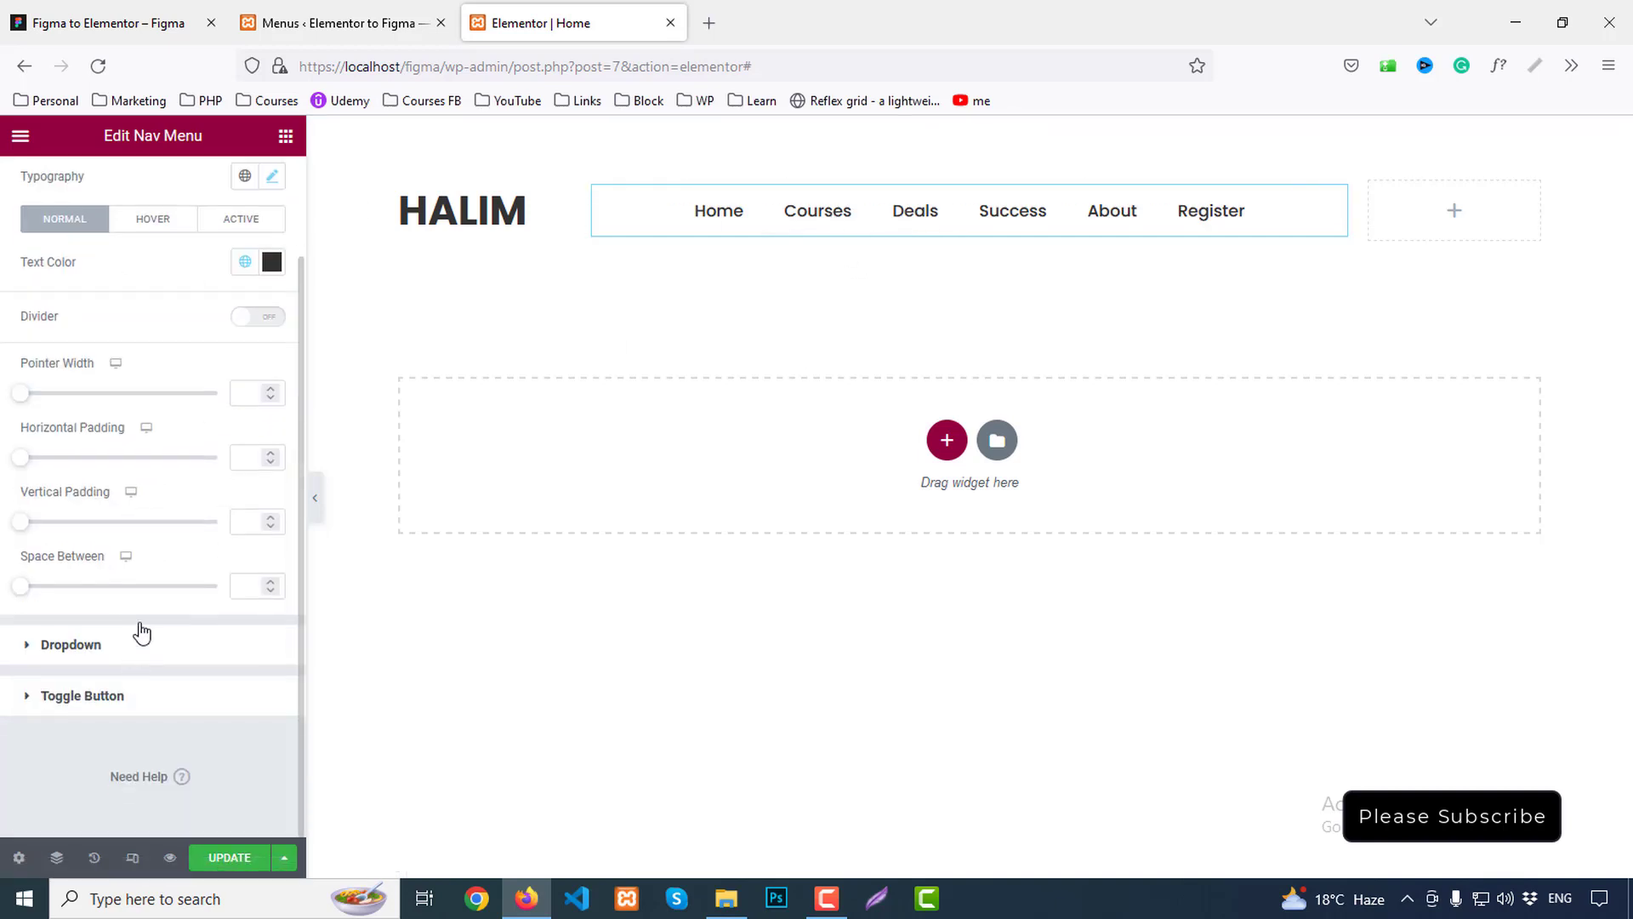
scroll(136, 595, up, 2)
Make the hover underline and hover text colour the Primary blue
click(158, 338)
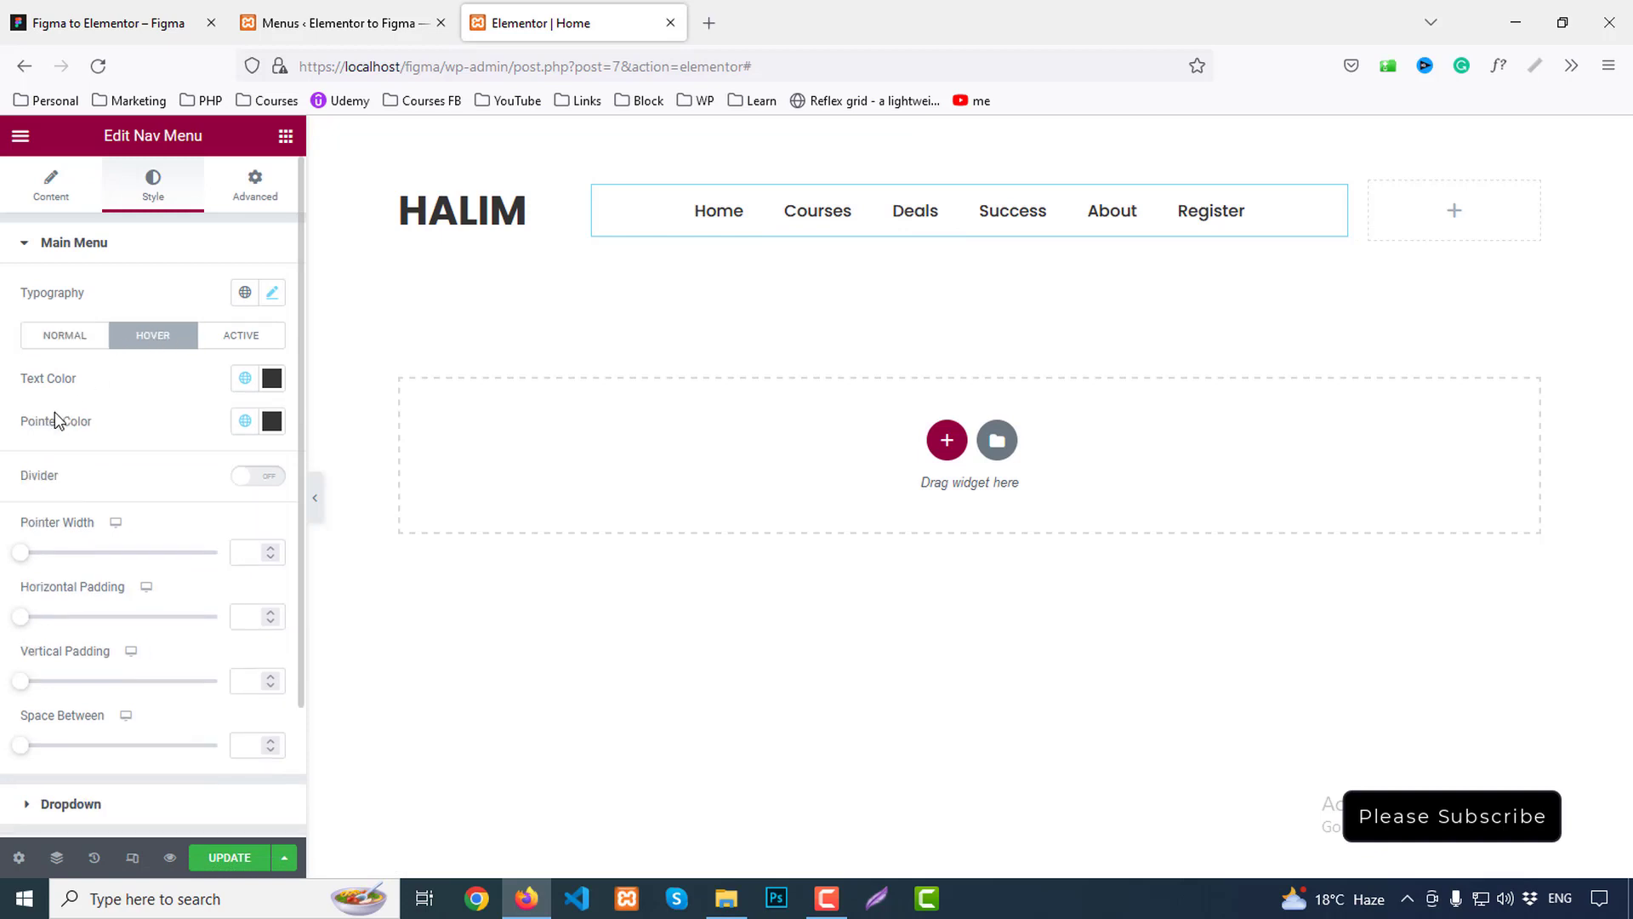
click(245, 420)
click(78, 515)
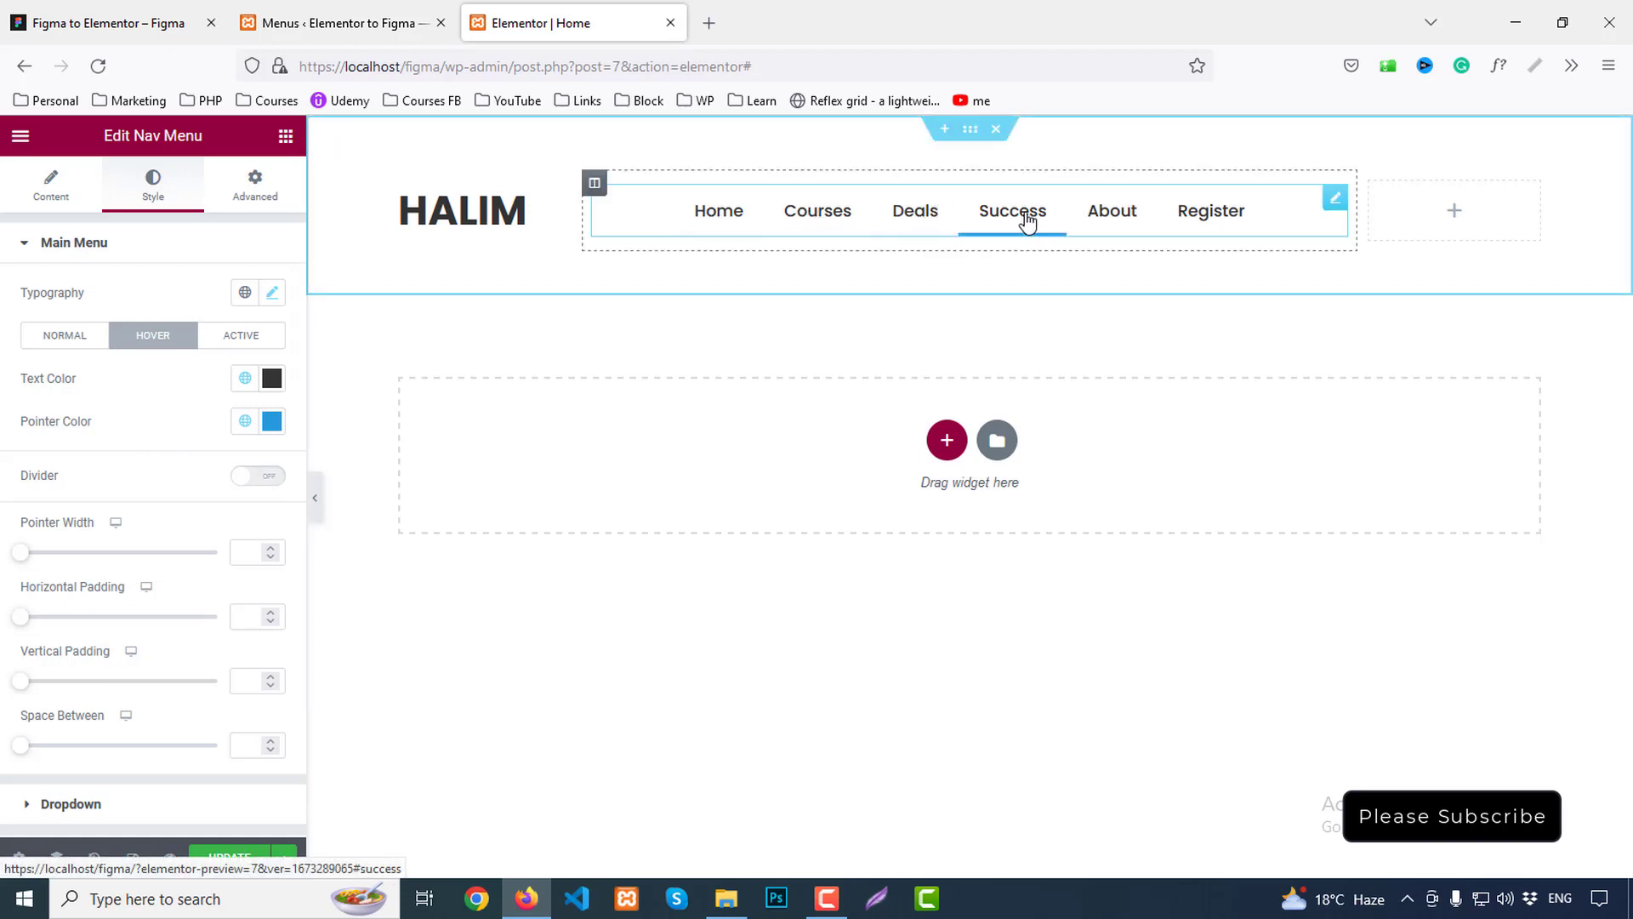
click(272, 380)
click(245, 379)
click(49, 476)
click(106, 23)
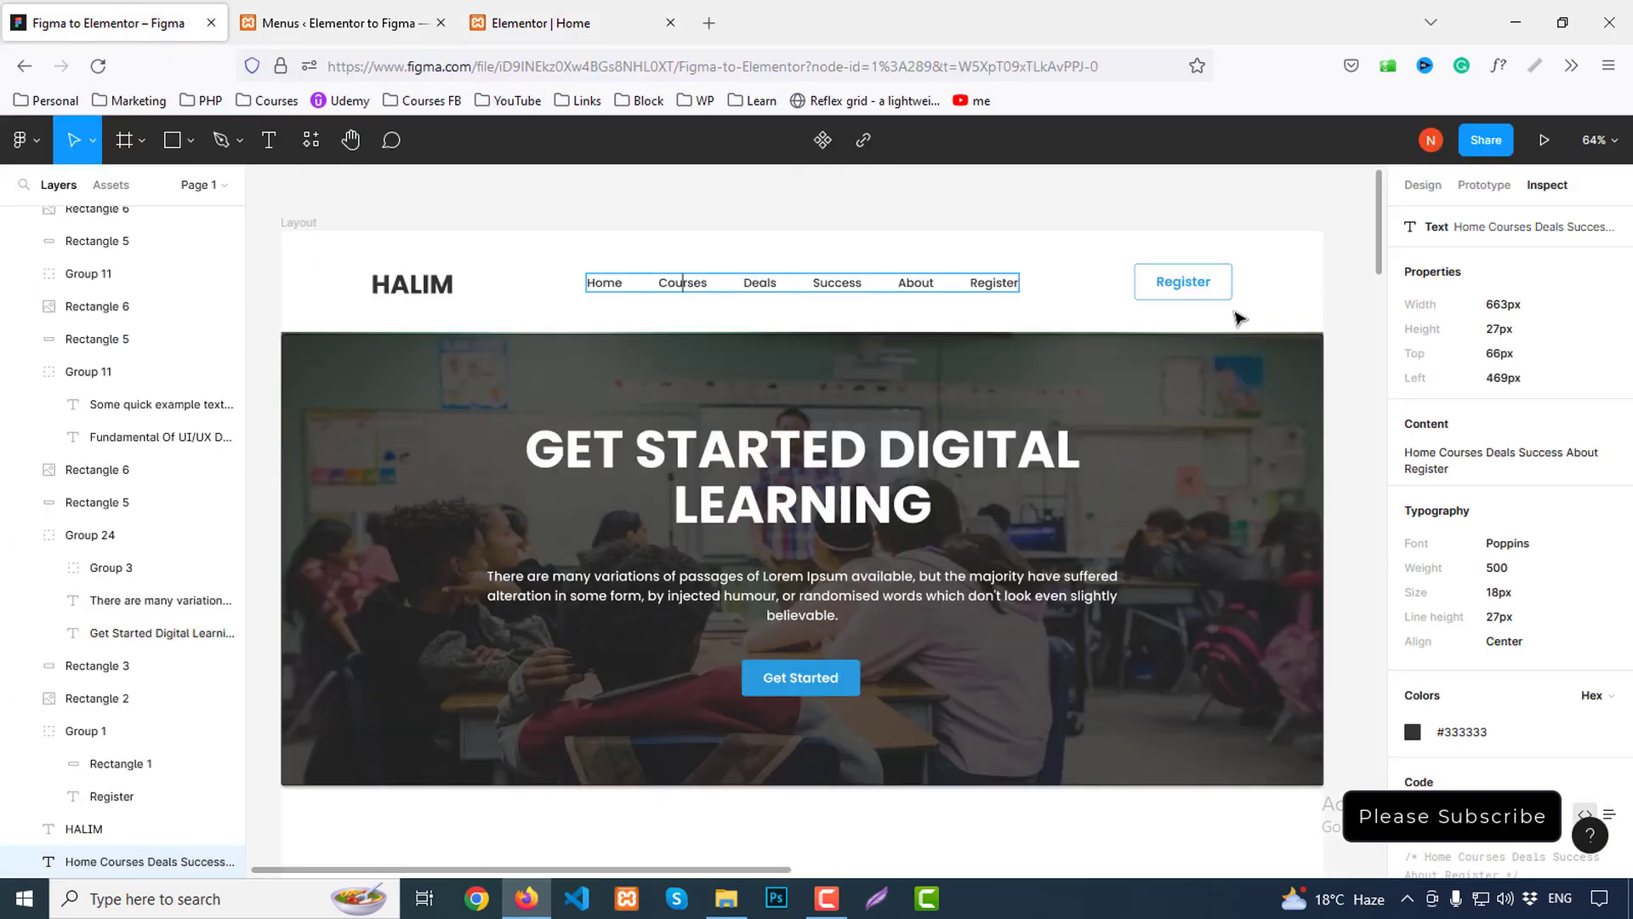
click(579, 23)
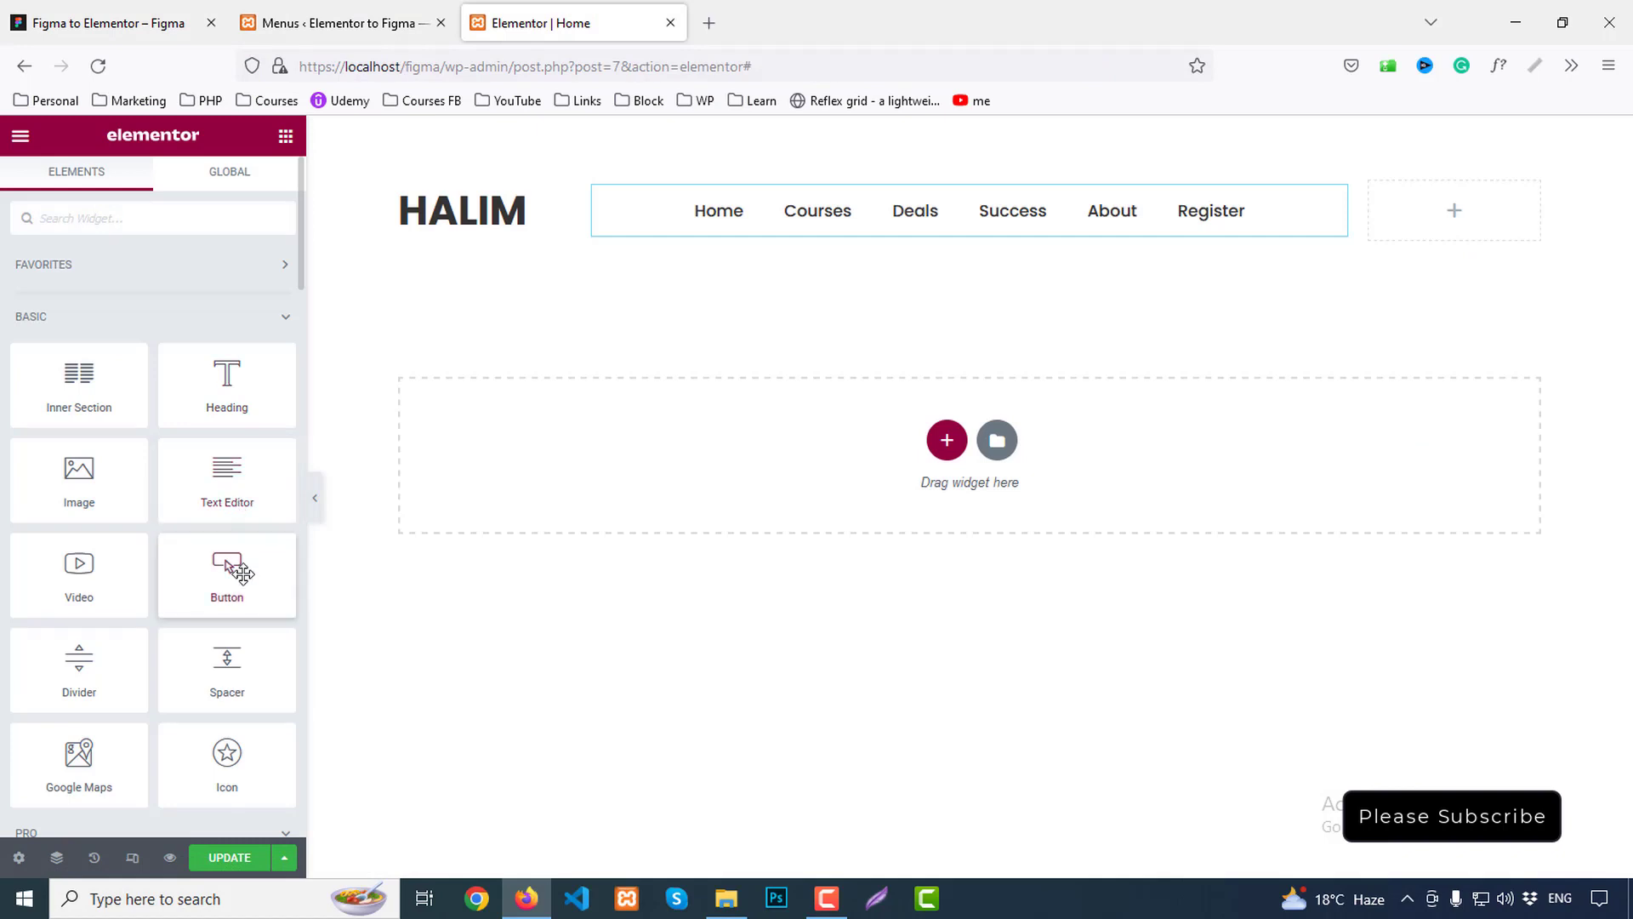
Place a Button widget in the right column labelled 'register'
drag(230, 565, 1545, 292)
drag(225, 335, 72, 332)
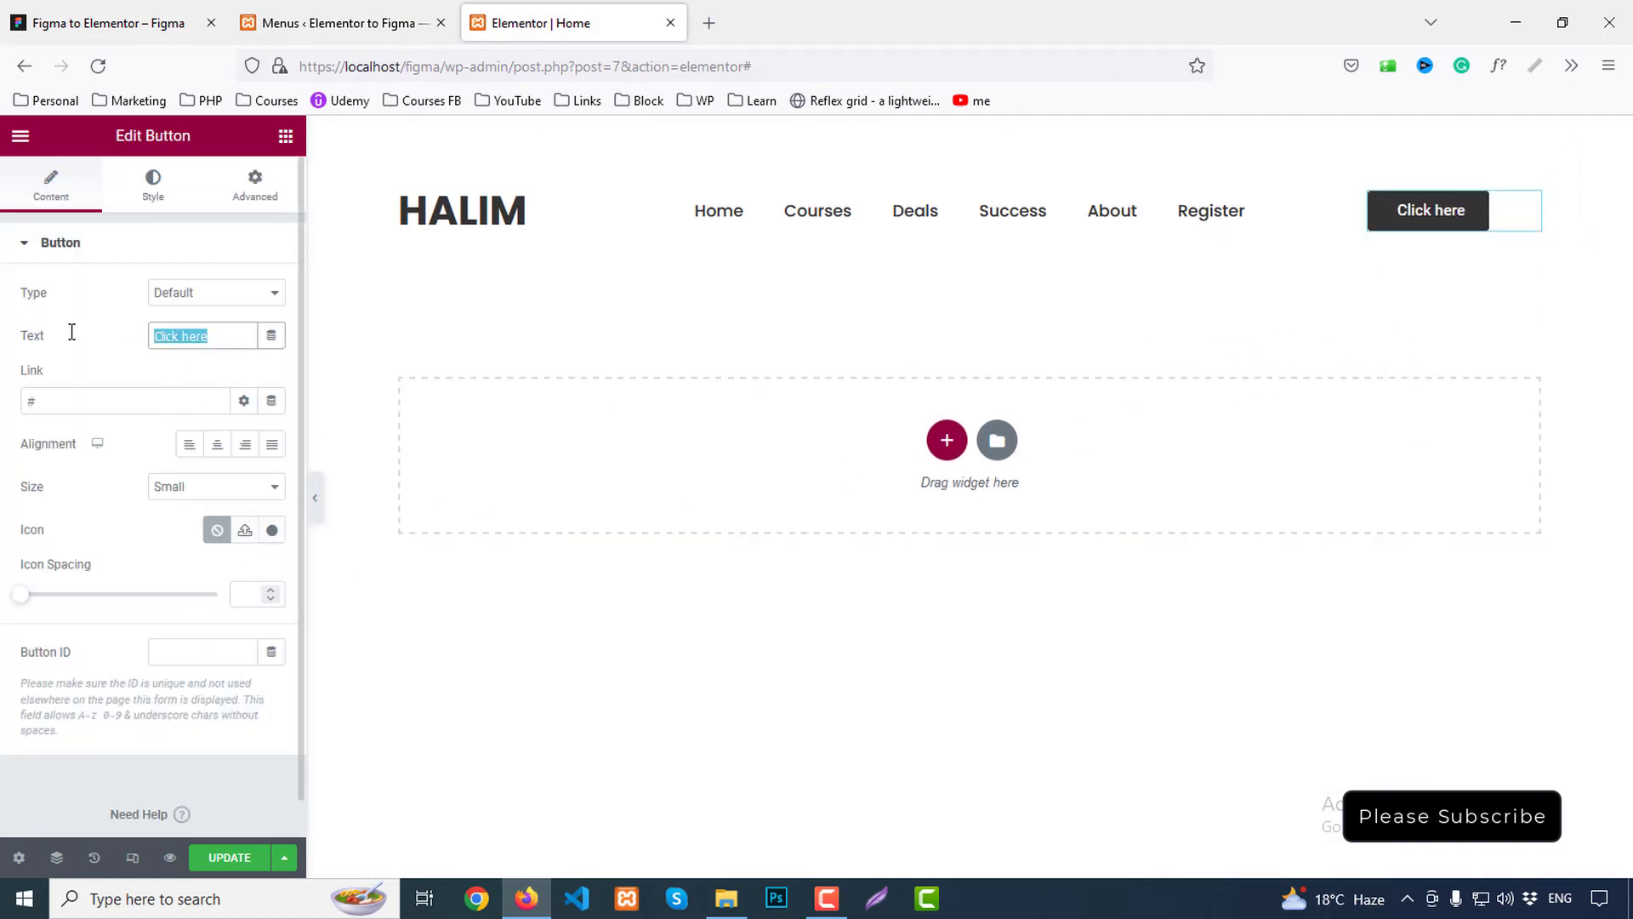
text(register)
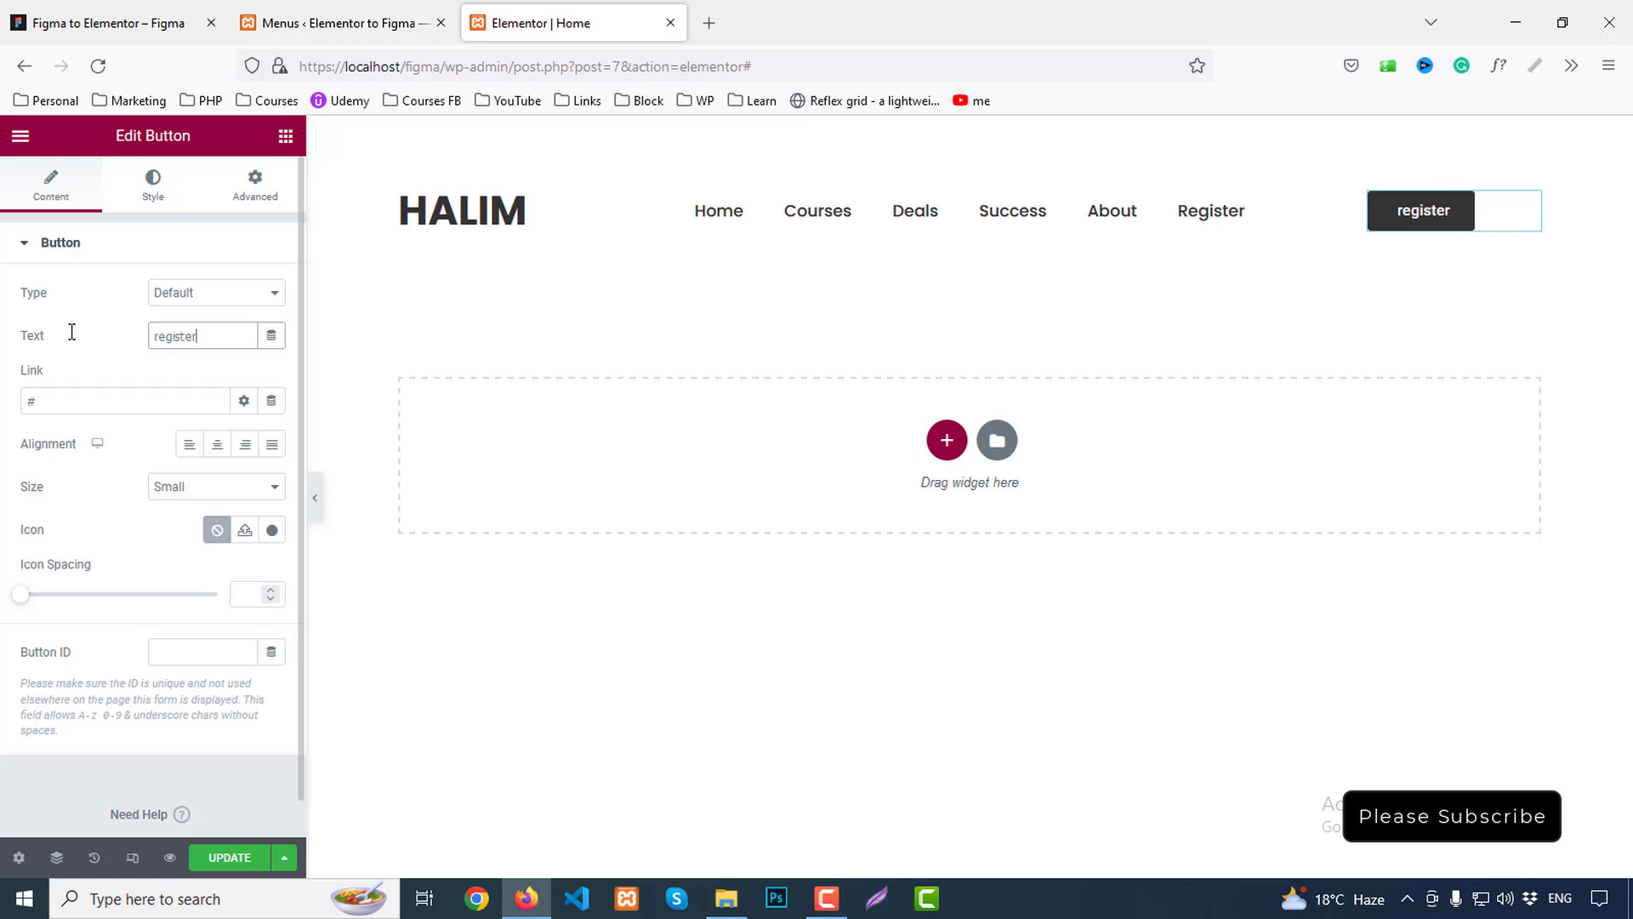
Check the Register button styles in Figma and right-align the button
click(60, 8)
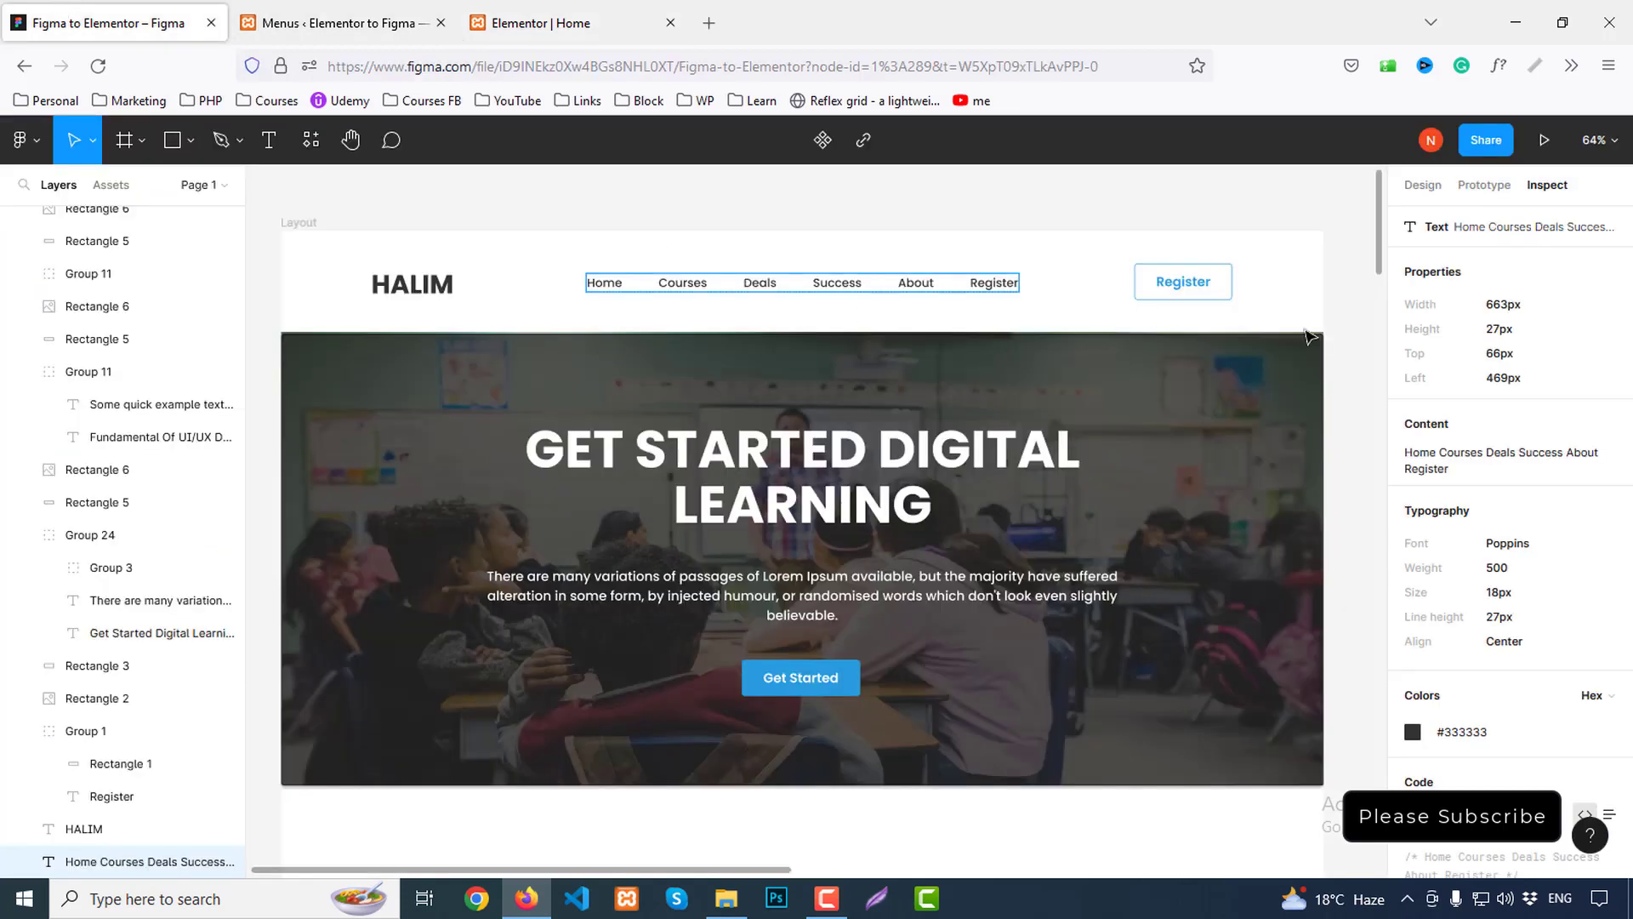
click(1178, 281)
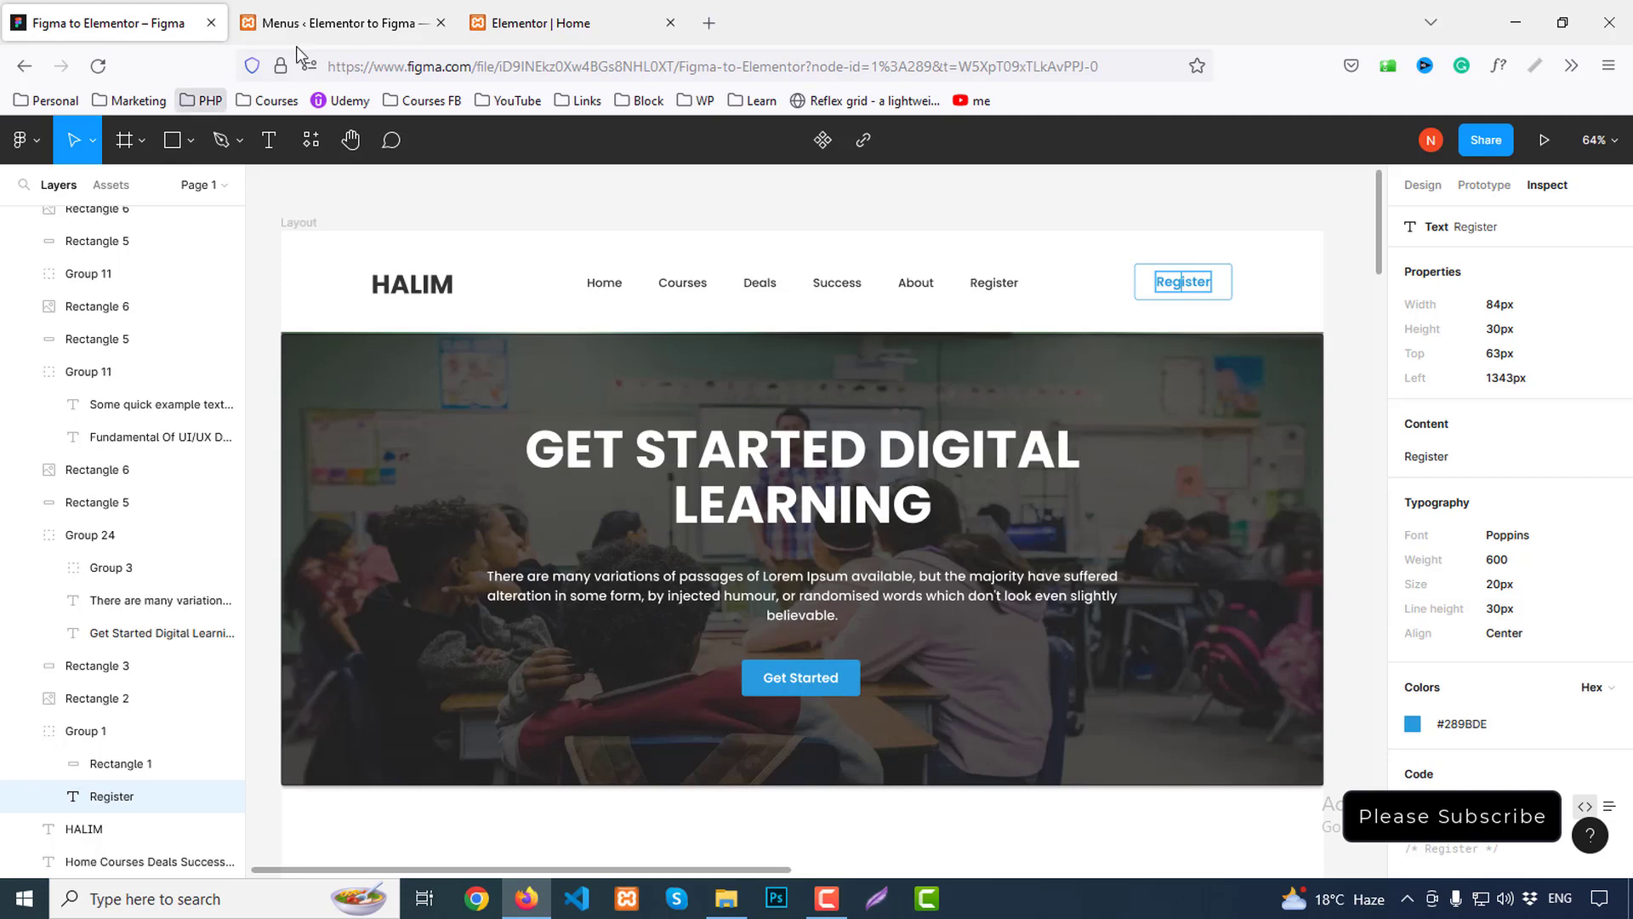
click(340, 23)
click(660, 13)
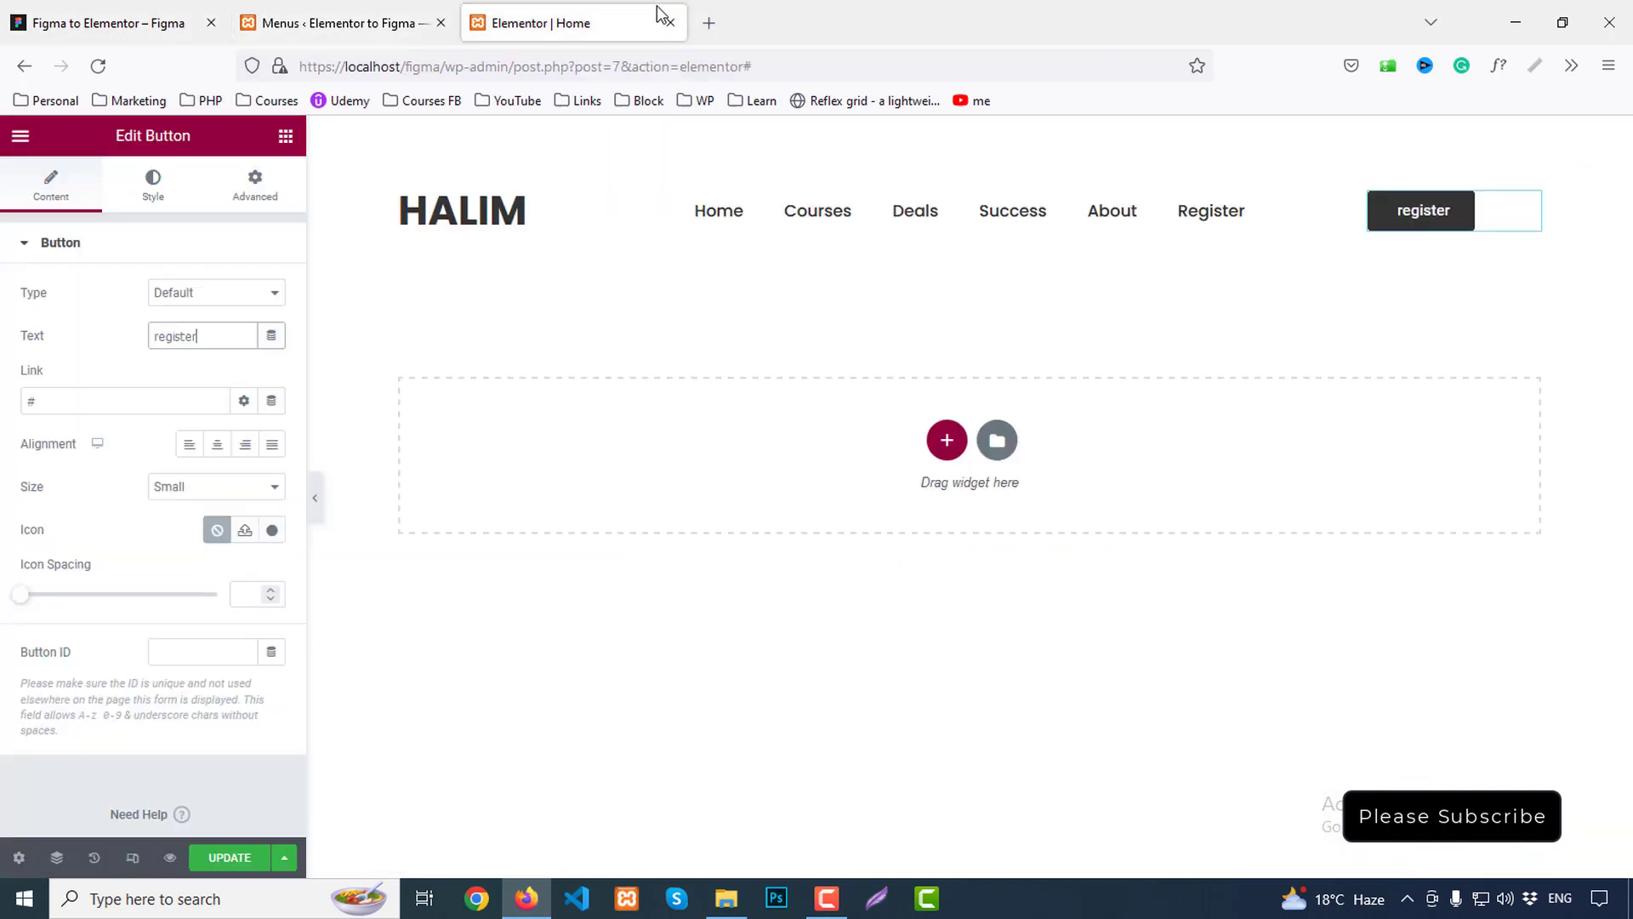
click(218, 443)
click(246, 451)
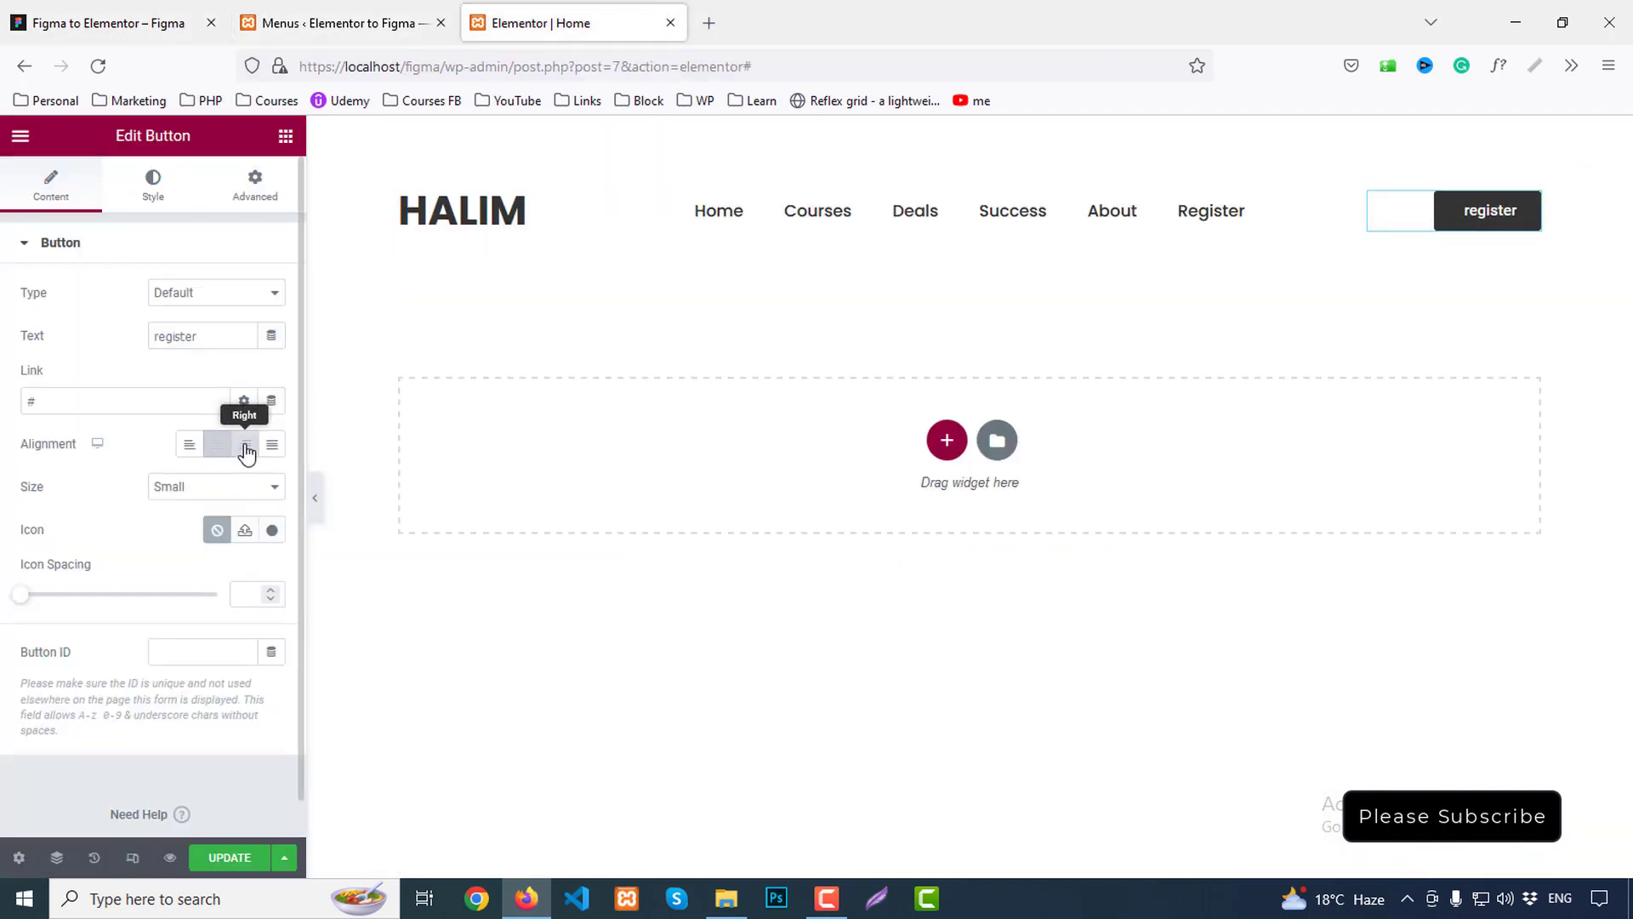
Apply the Text global font (Poppins) to the button, after first trying Secondary
click(153, 182)
click(246, 292)
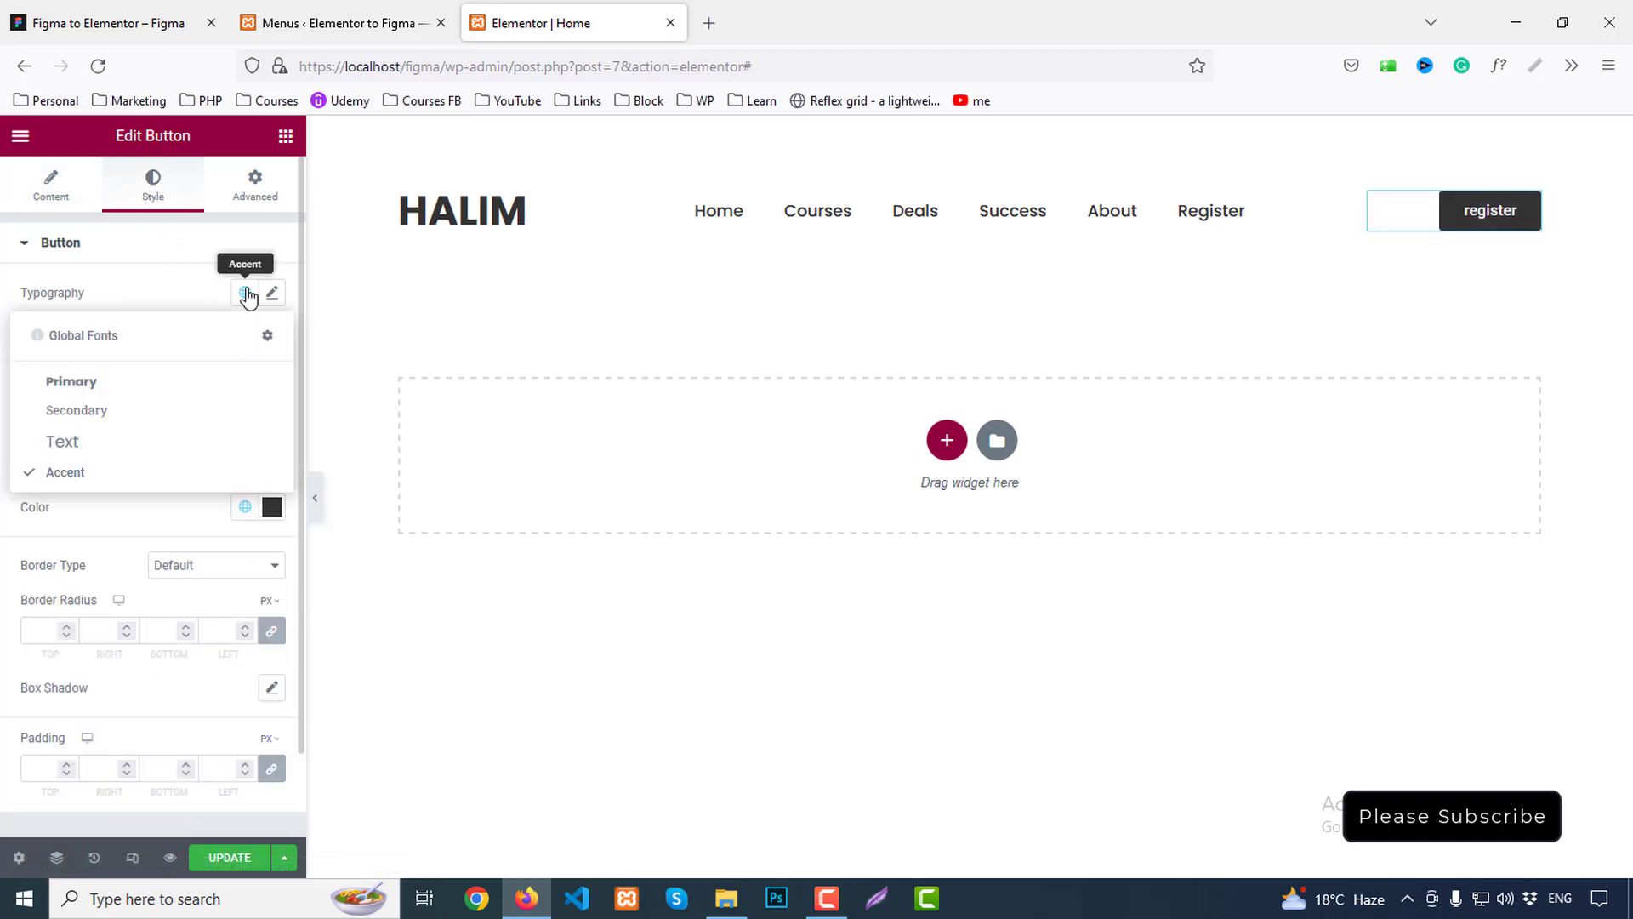
click(82, 411)
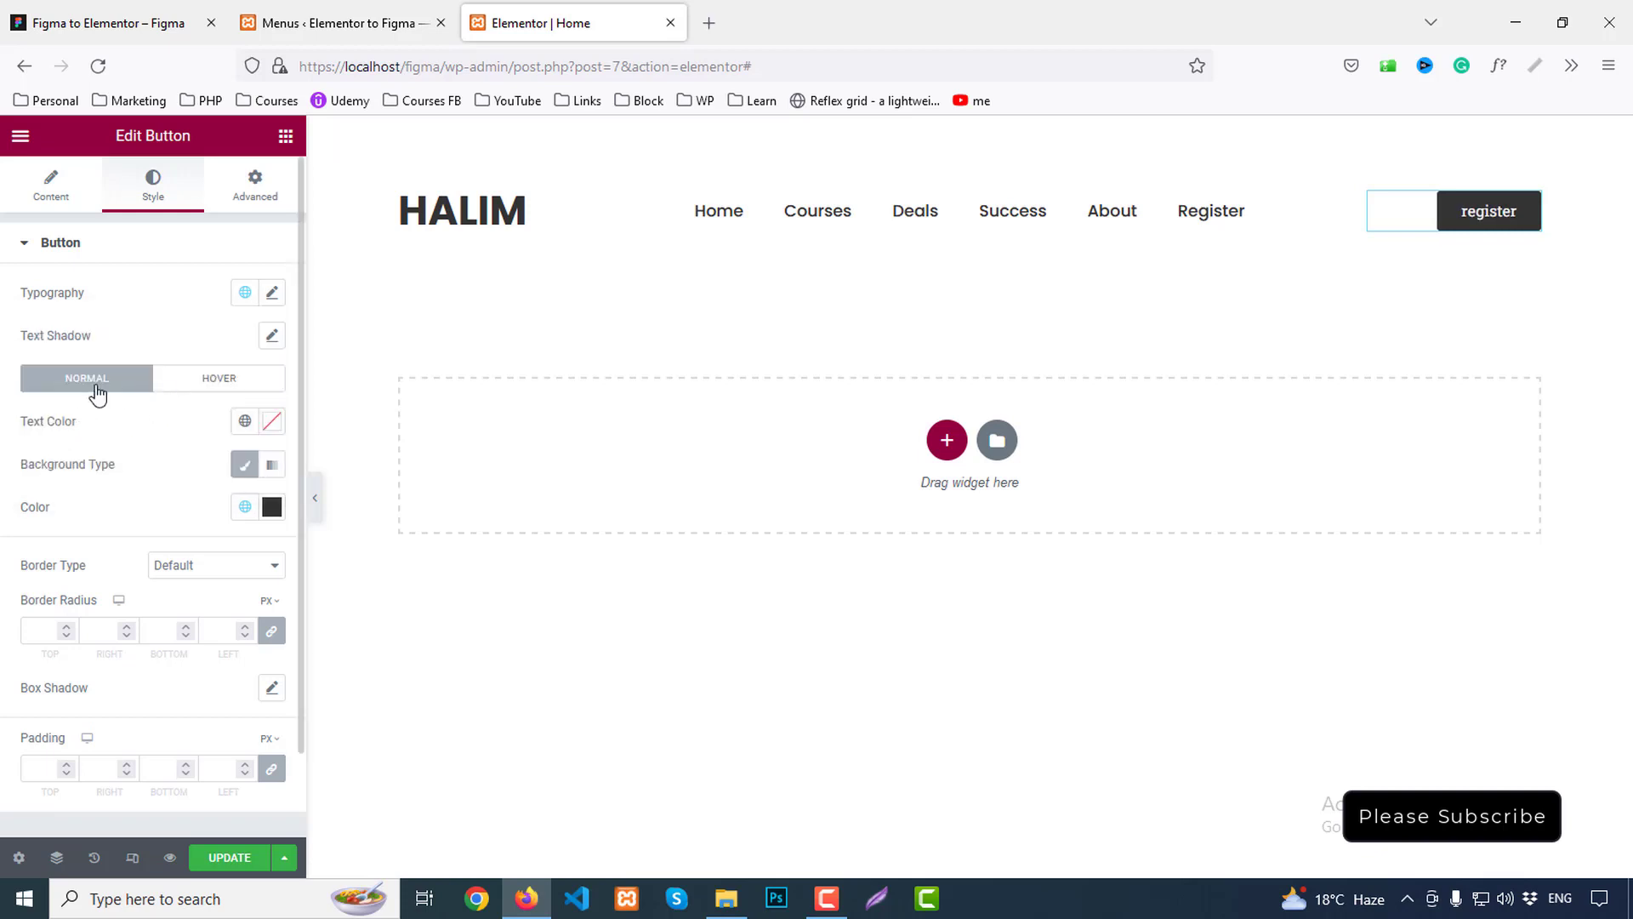
click(273, 293)
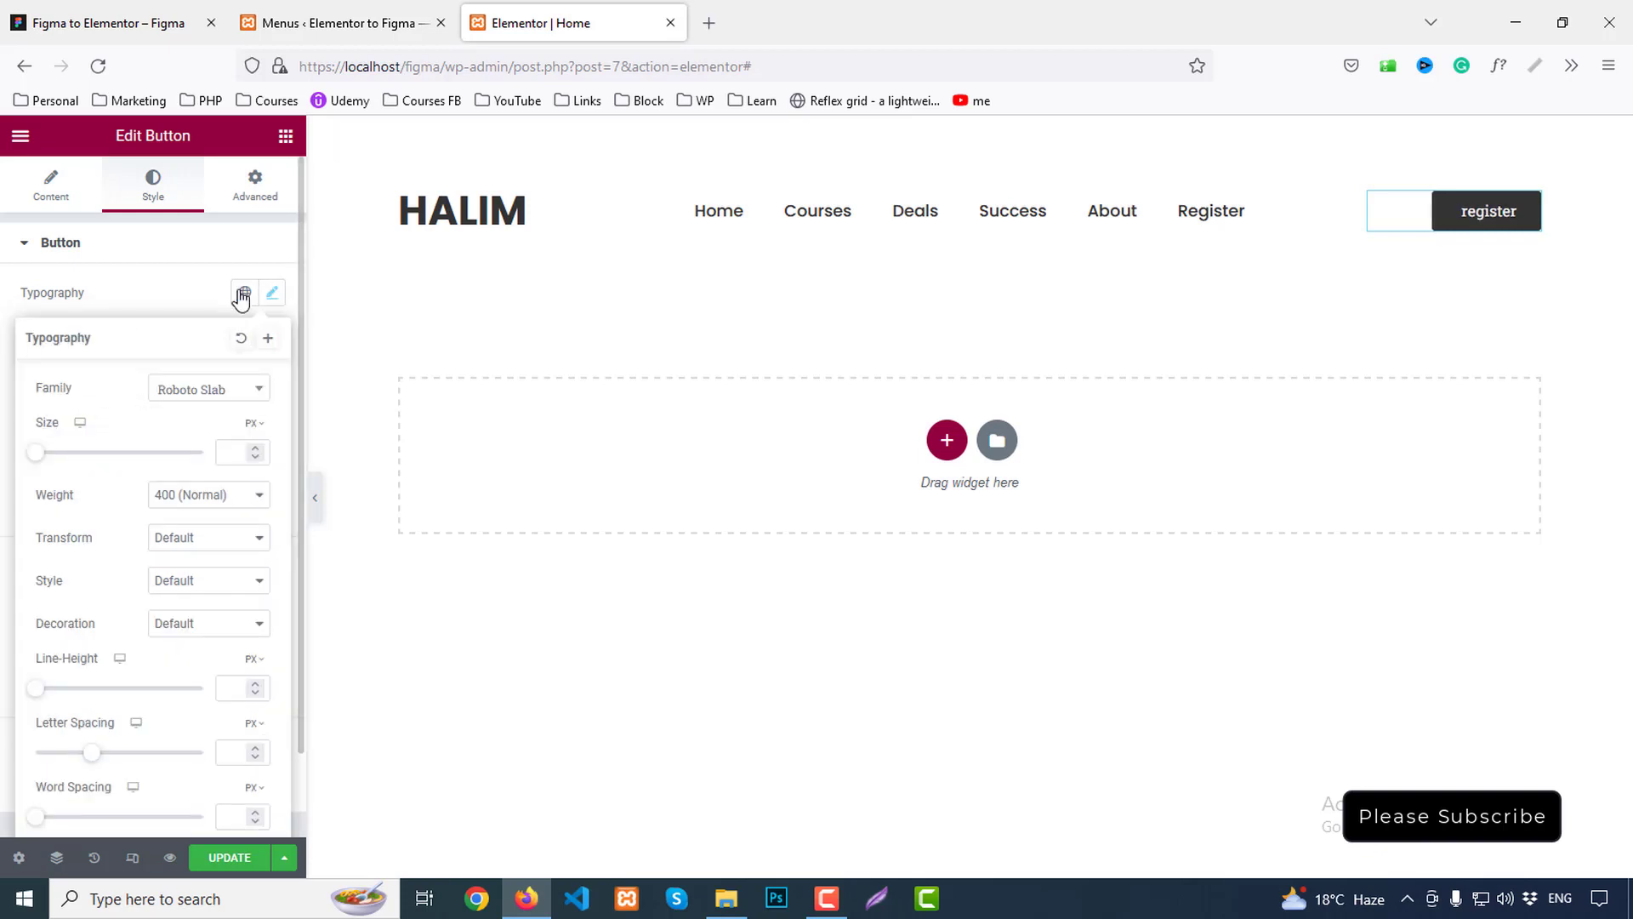
click(244, 292)
click(68, 448)
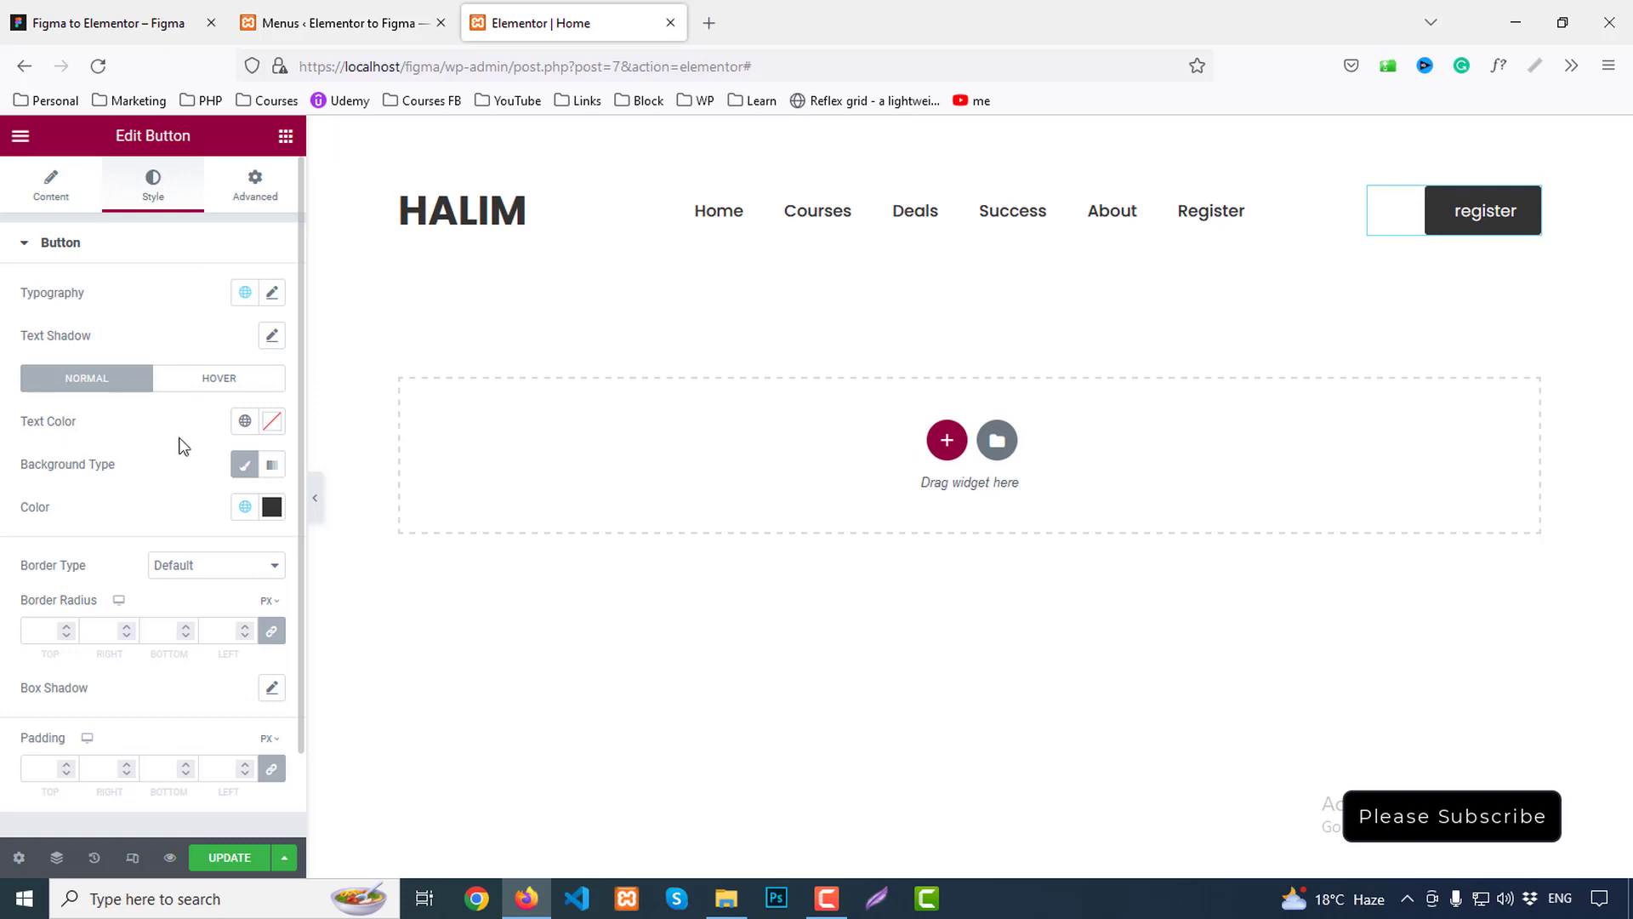
Set the button text size to 20px with a 30px line height
click(272, 293)
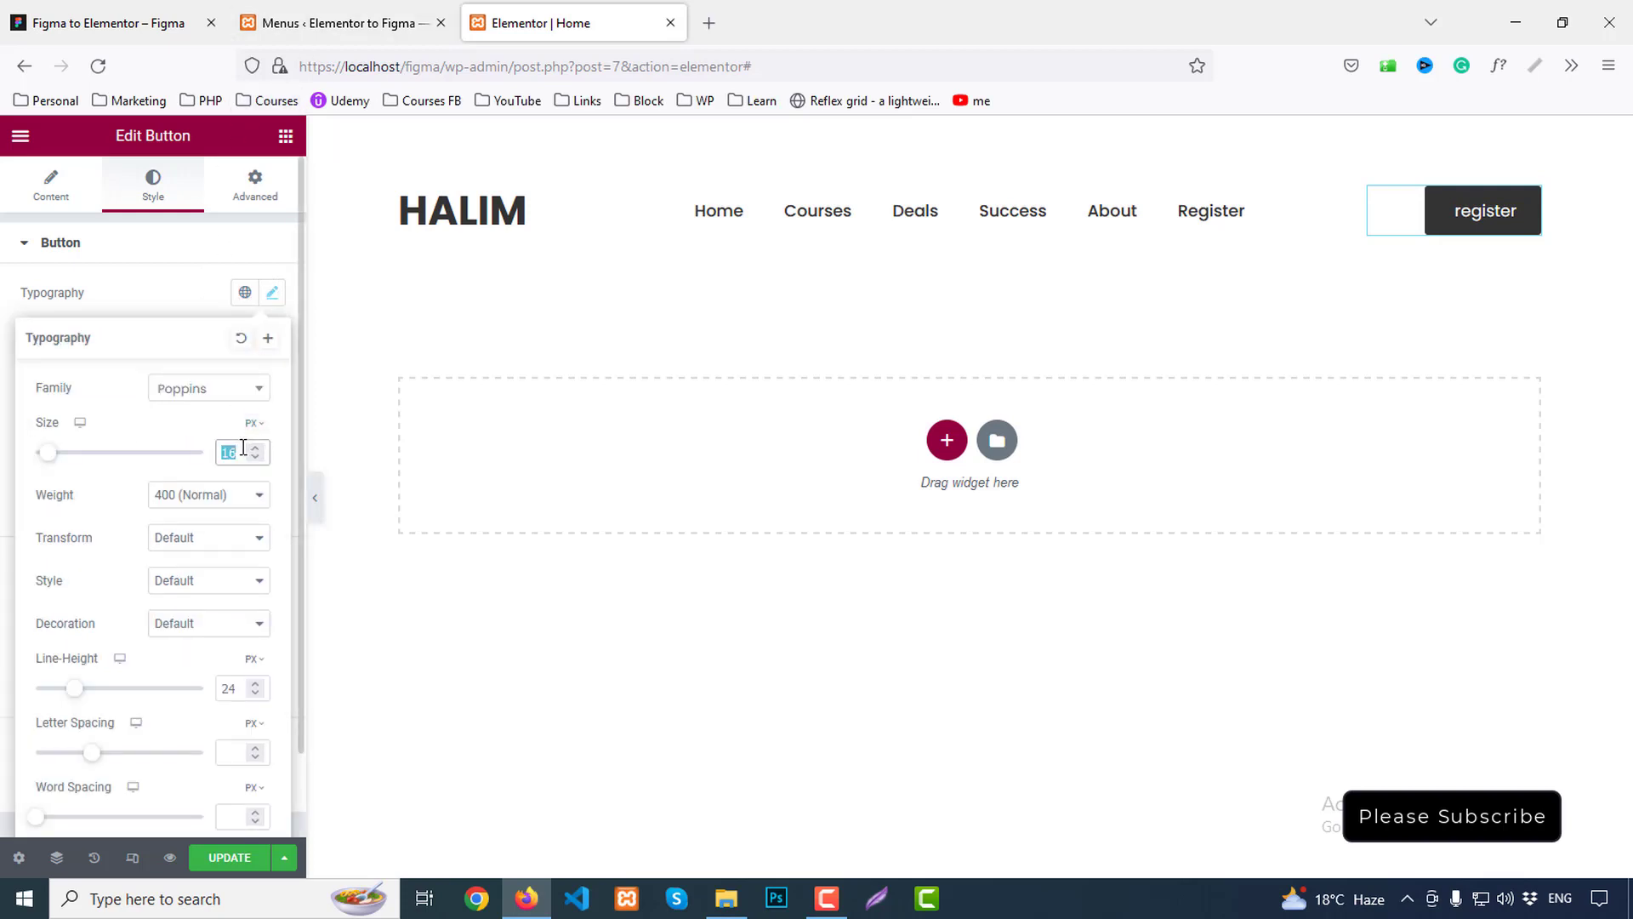
text(20)
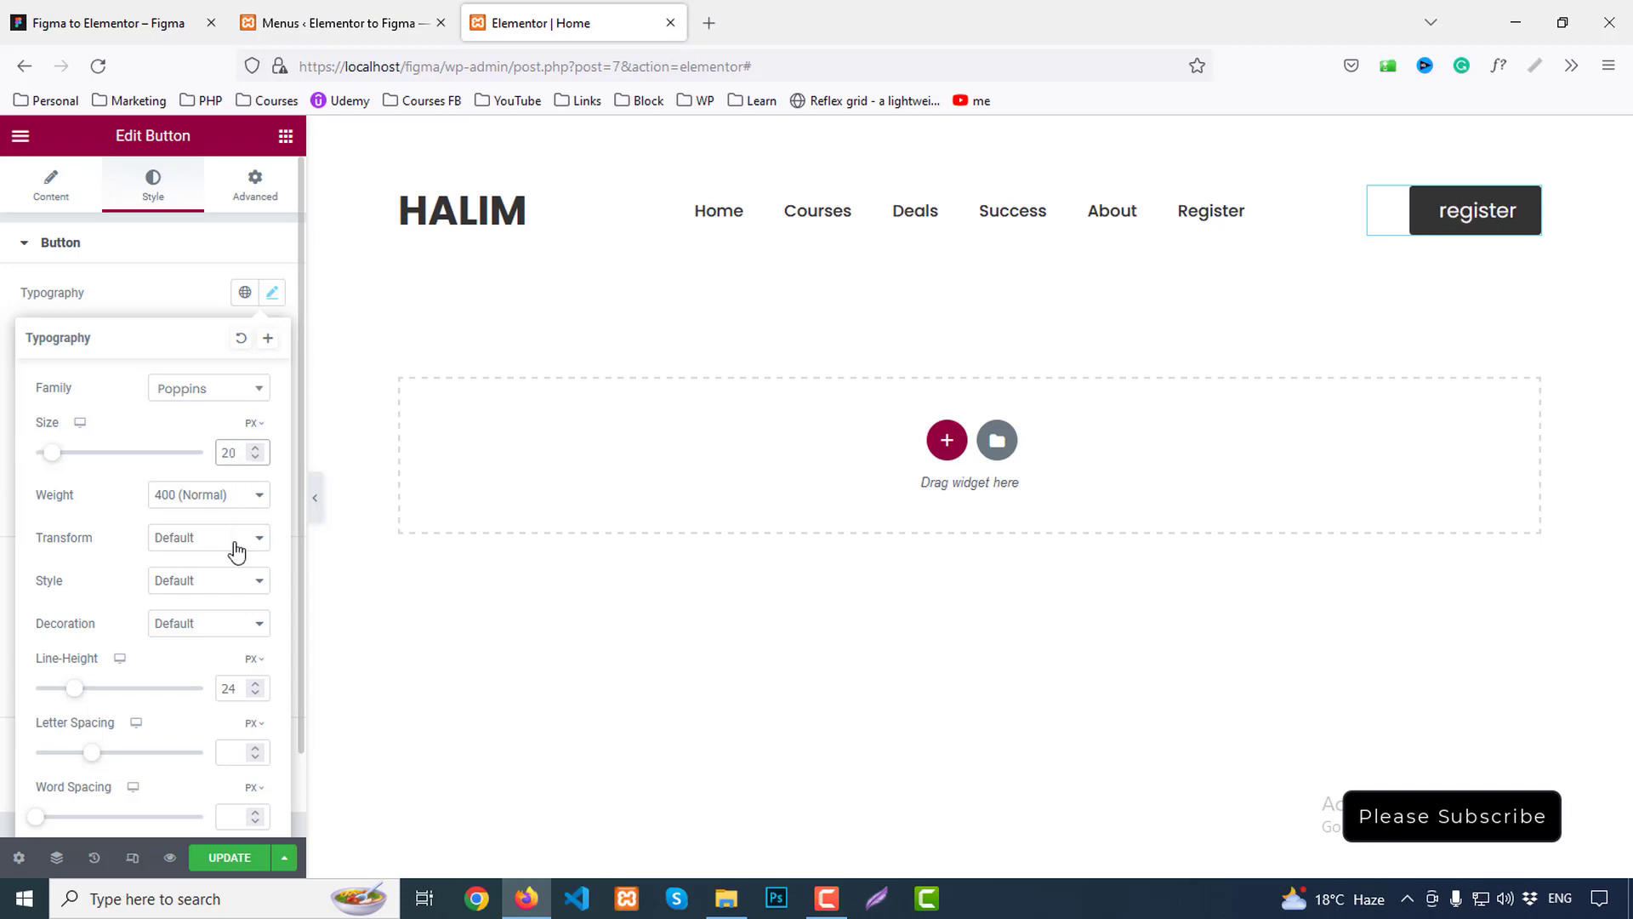
click(234, 685)
text(30)
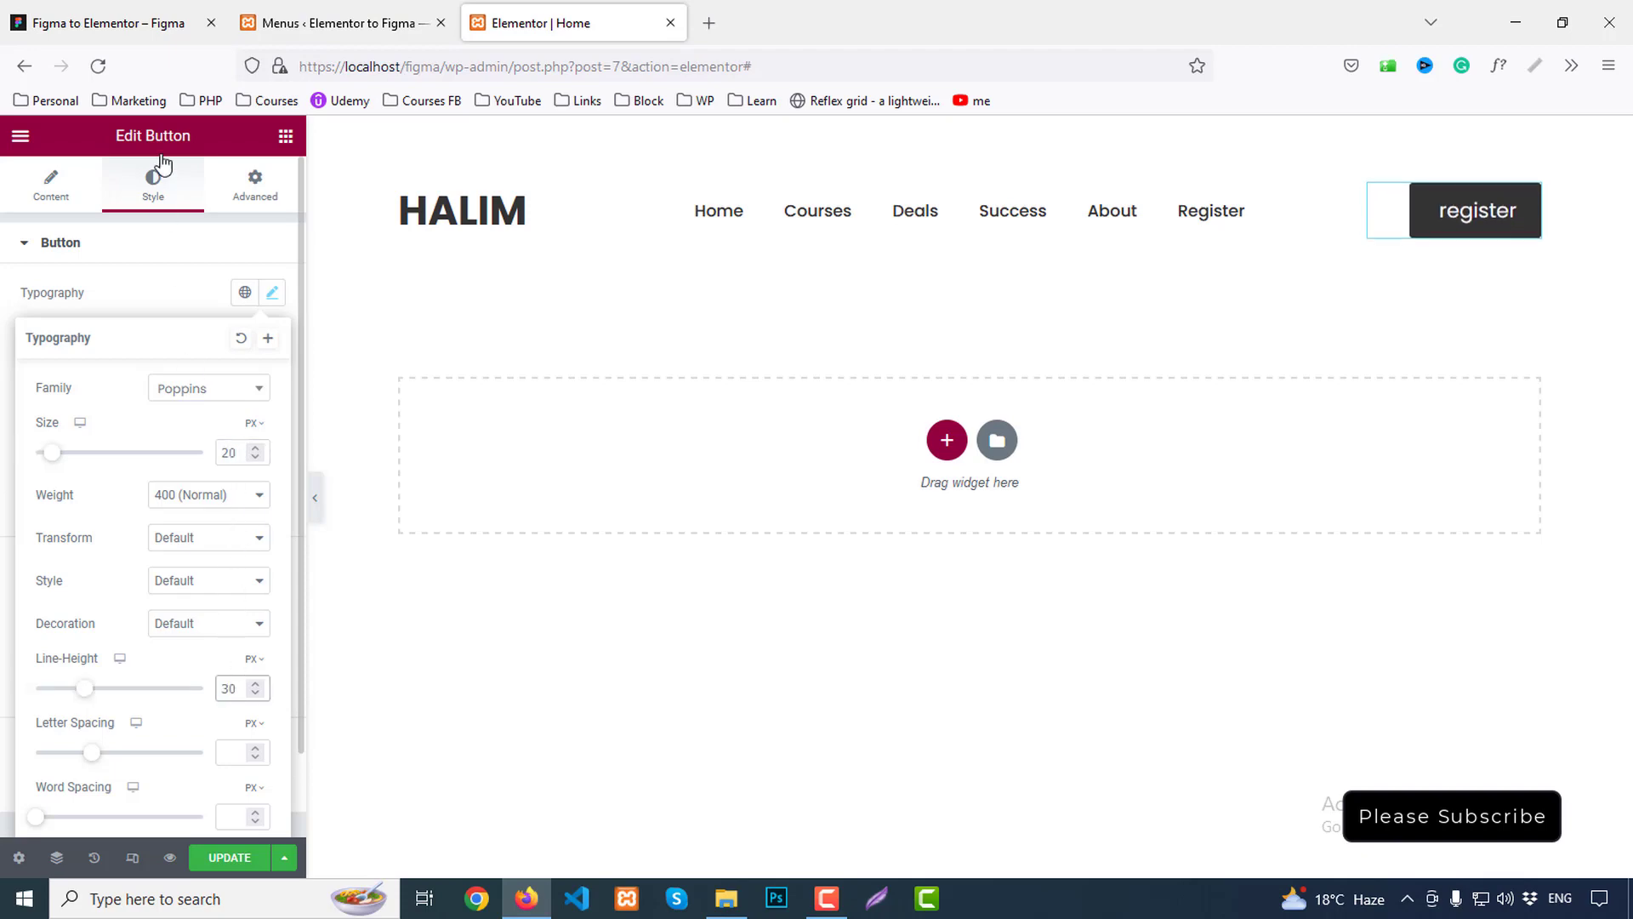
click(109, 8)
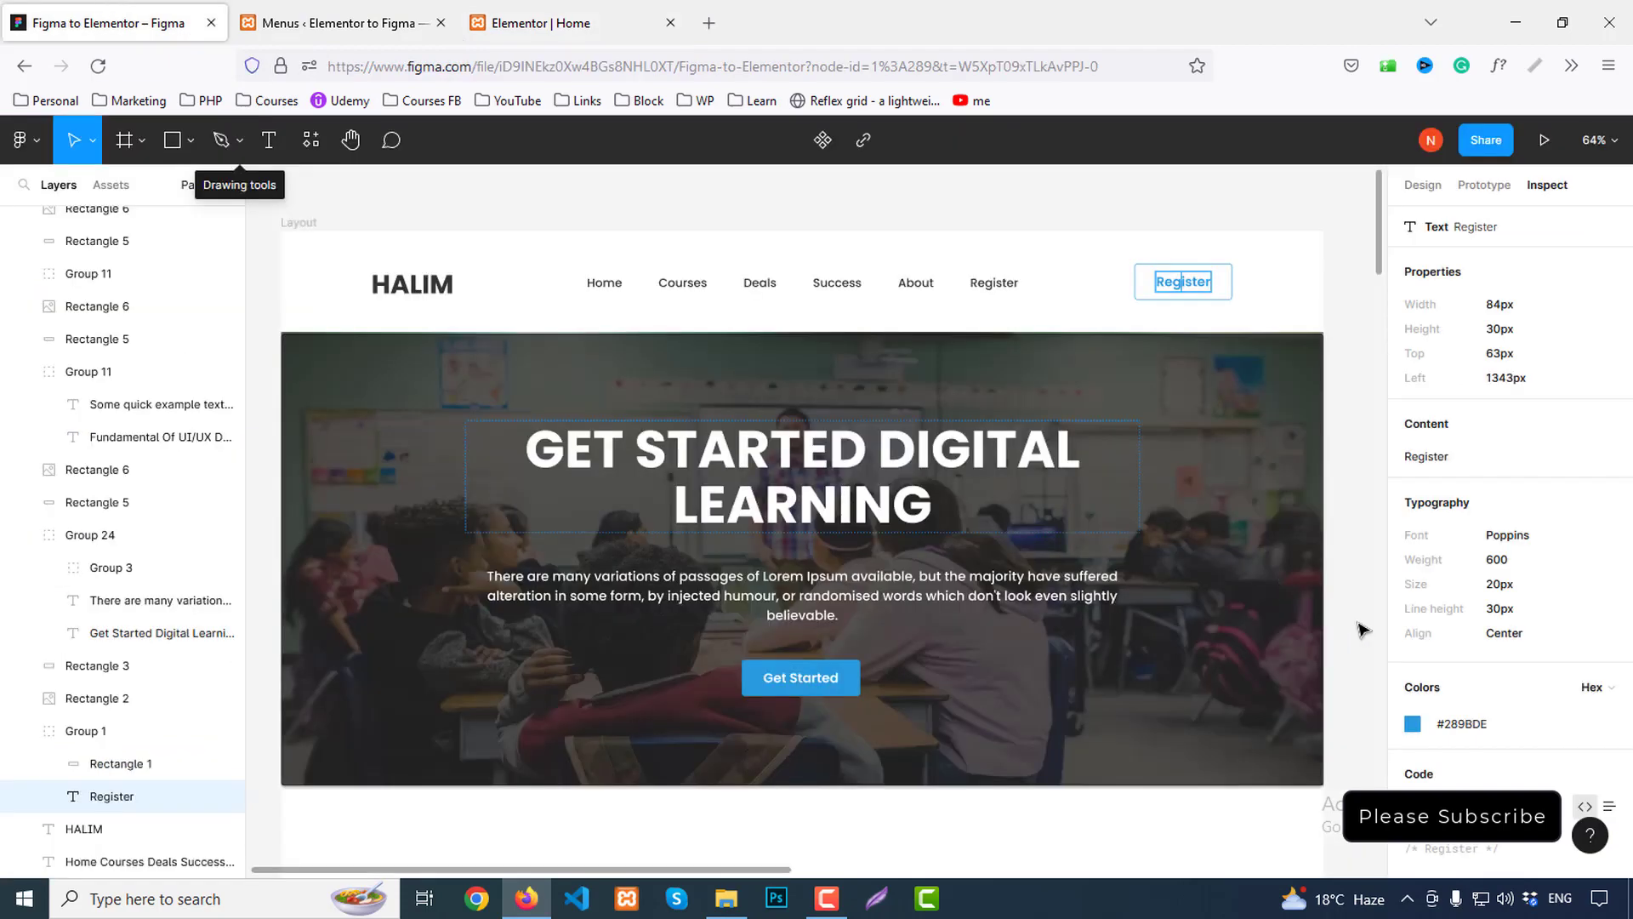
click(540, 23)
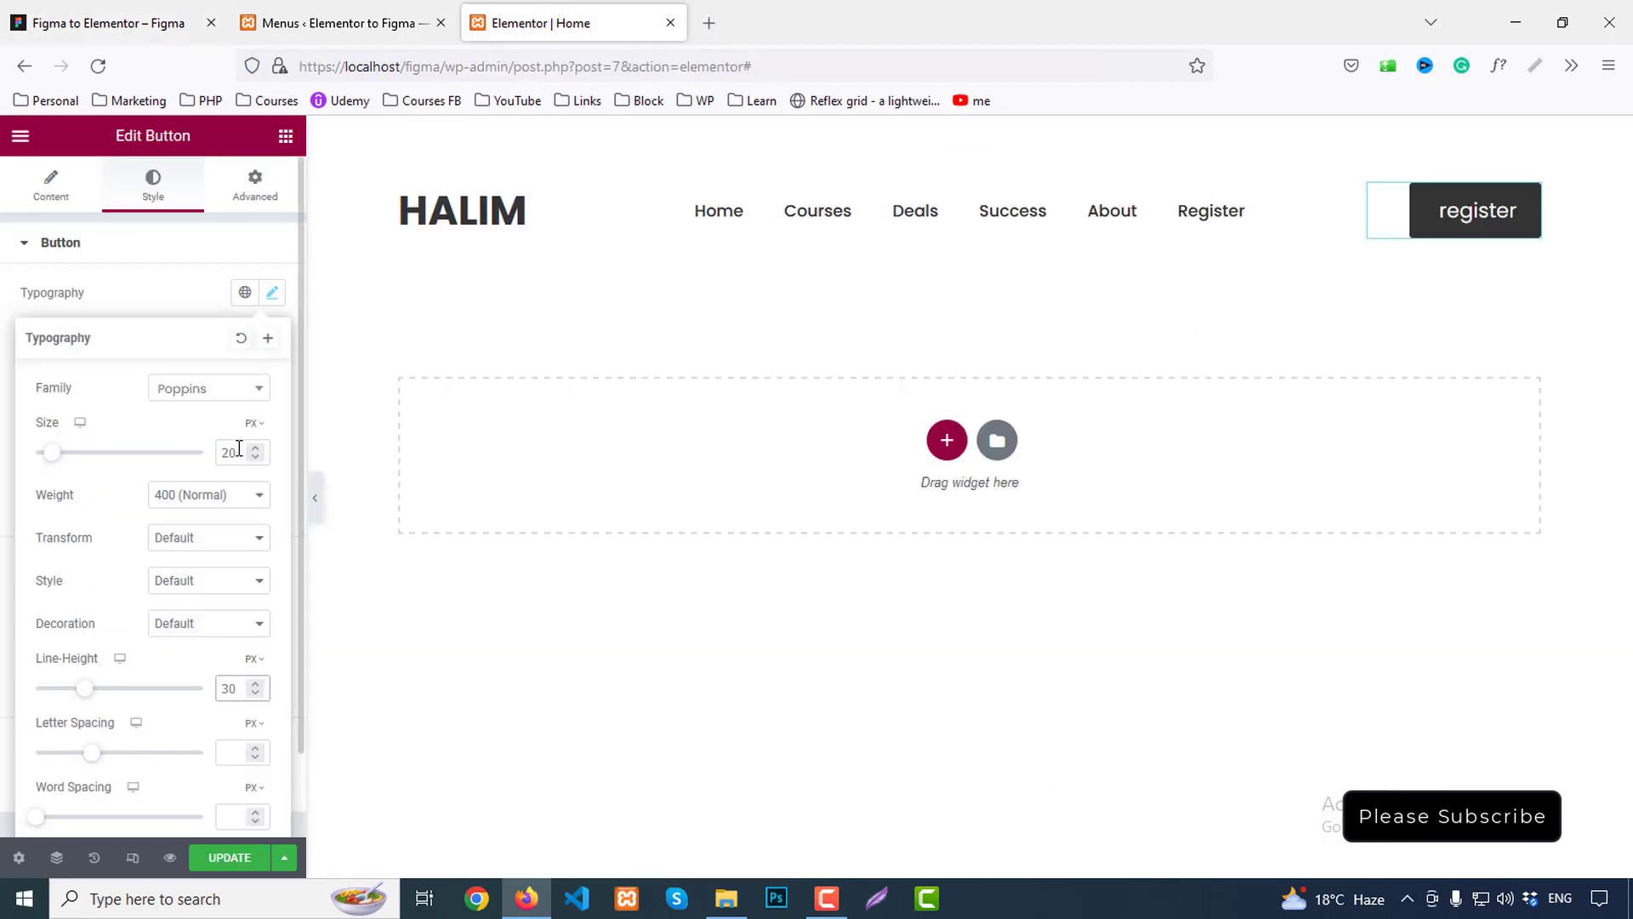
Set the button text weight to 500 (Medium) and transform to Capitalize
click(211, 494)
click(191, 616)
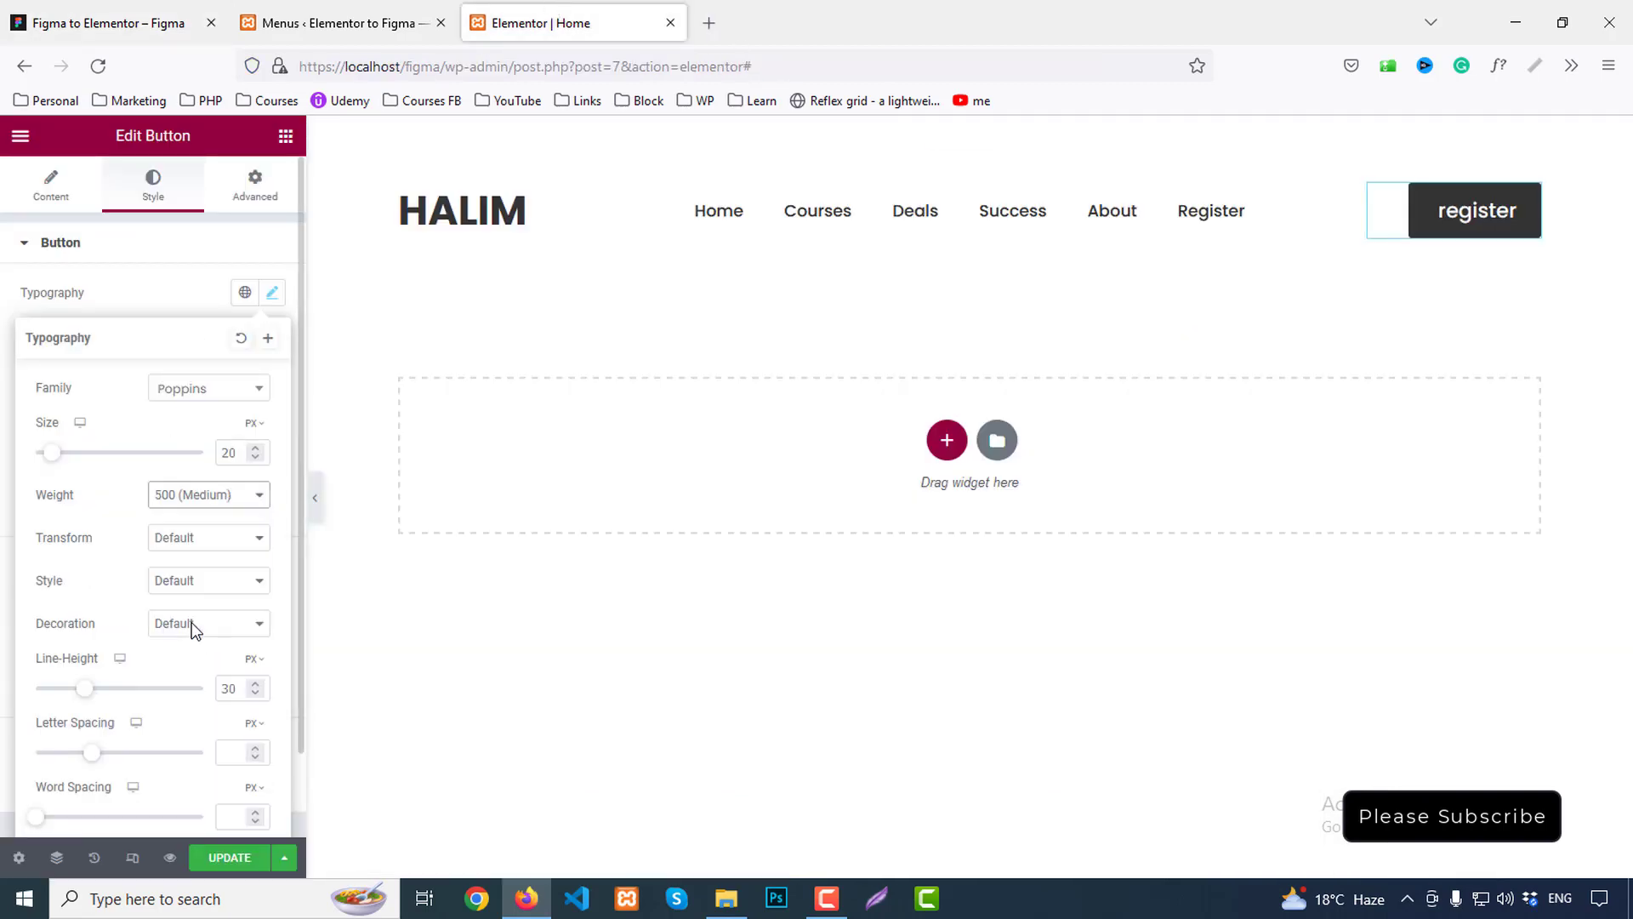
click(184, 539)
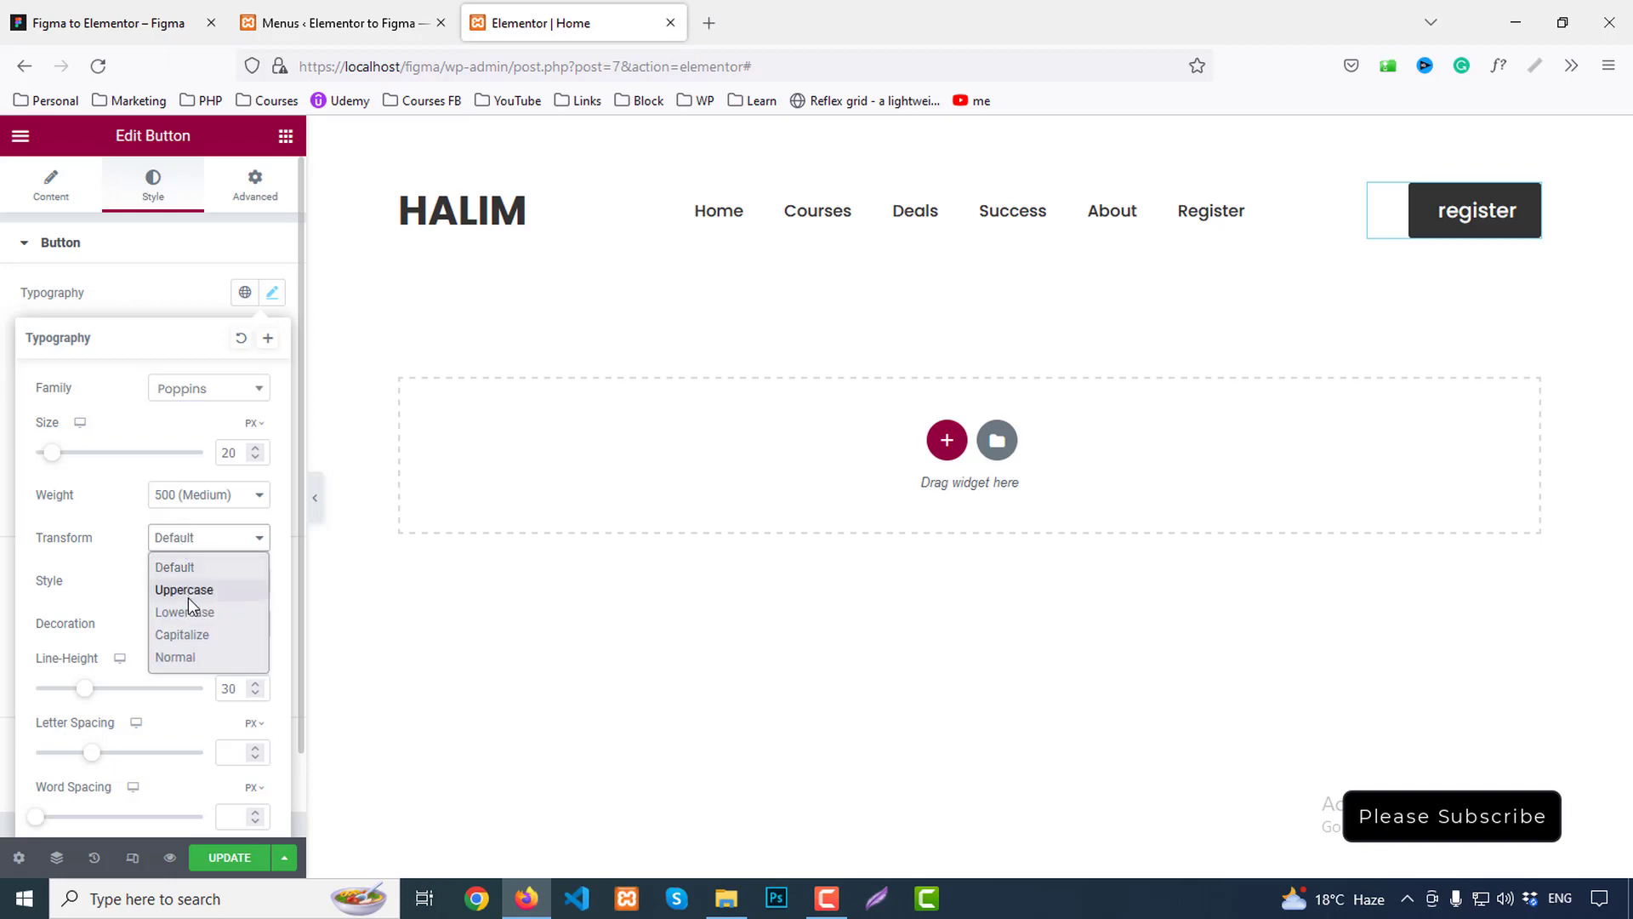
click(187, 595)
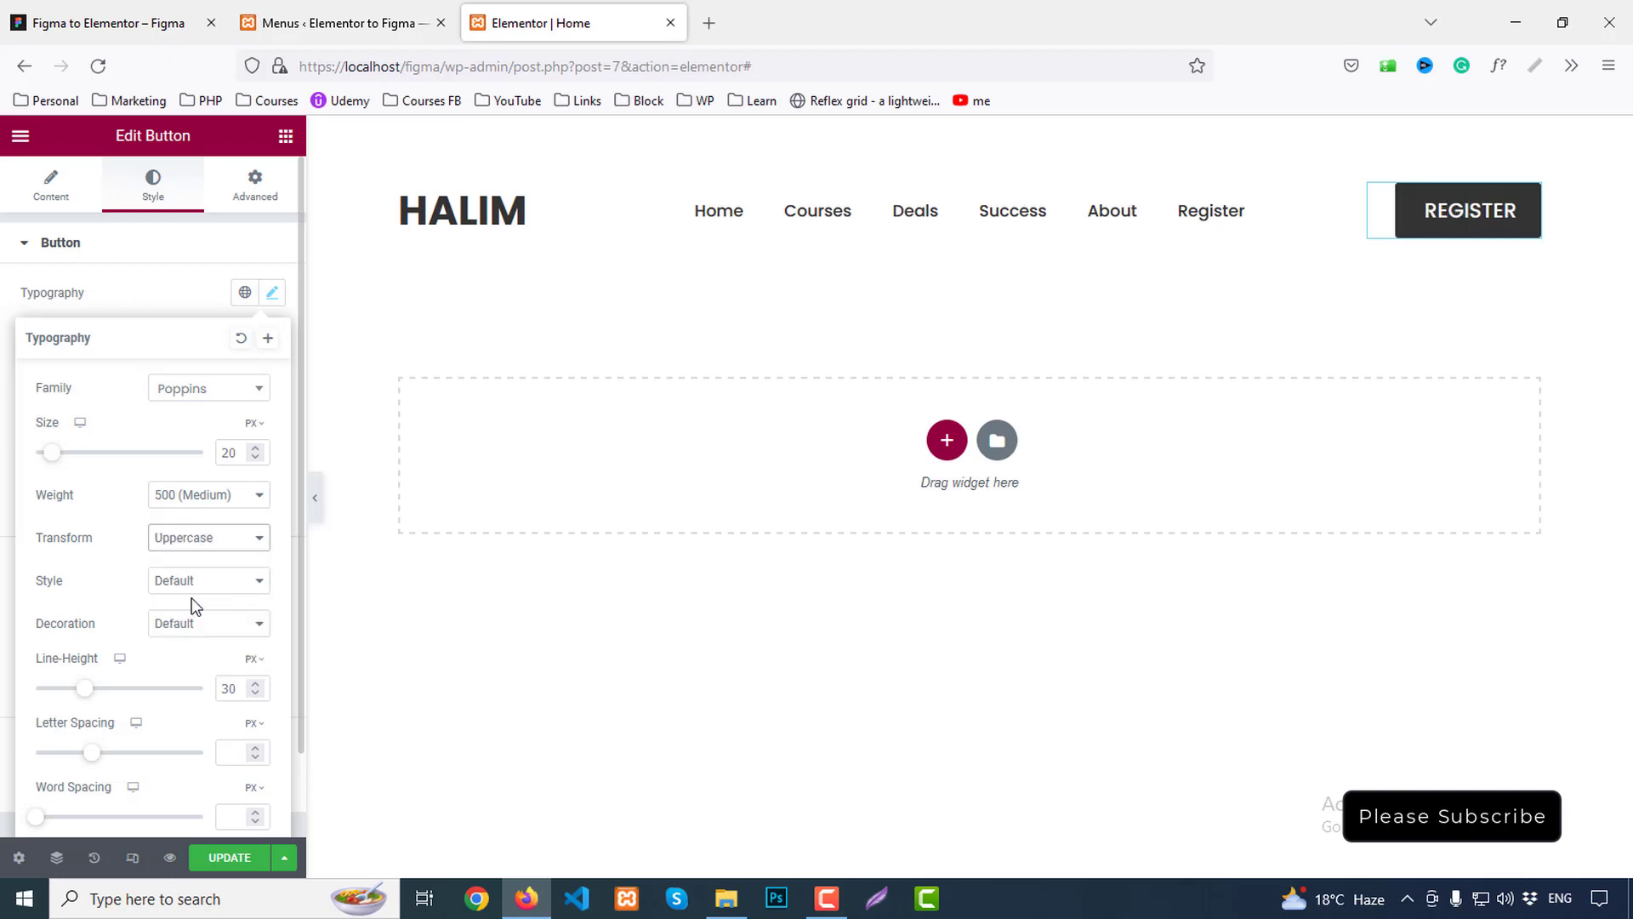
click(194, 548)
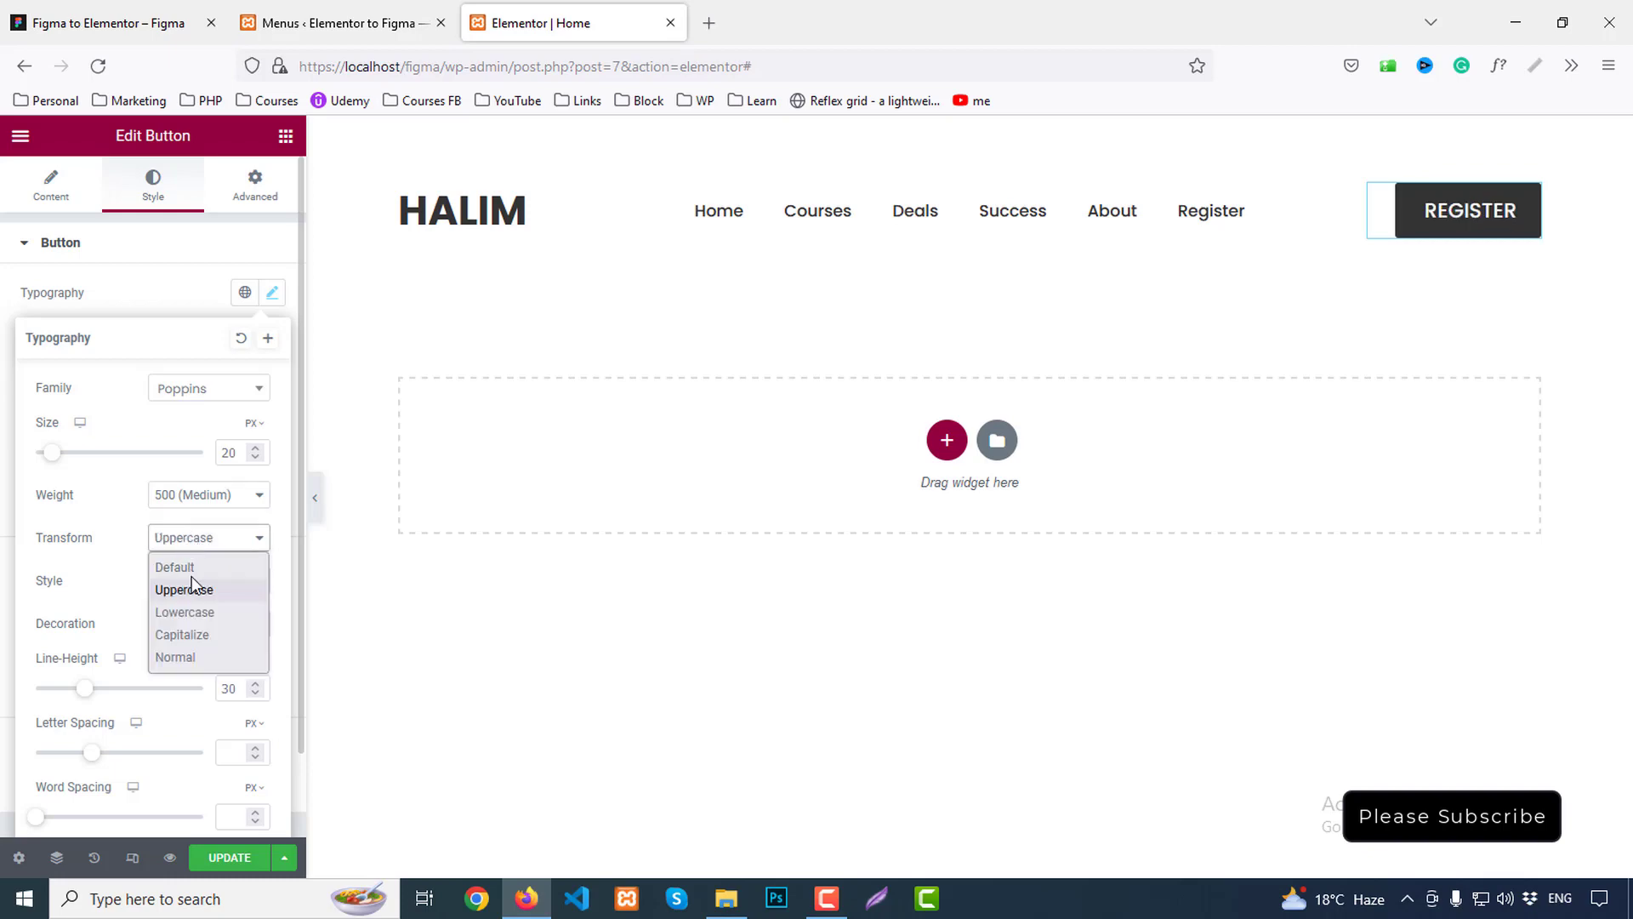
click(190, 633)
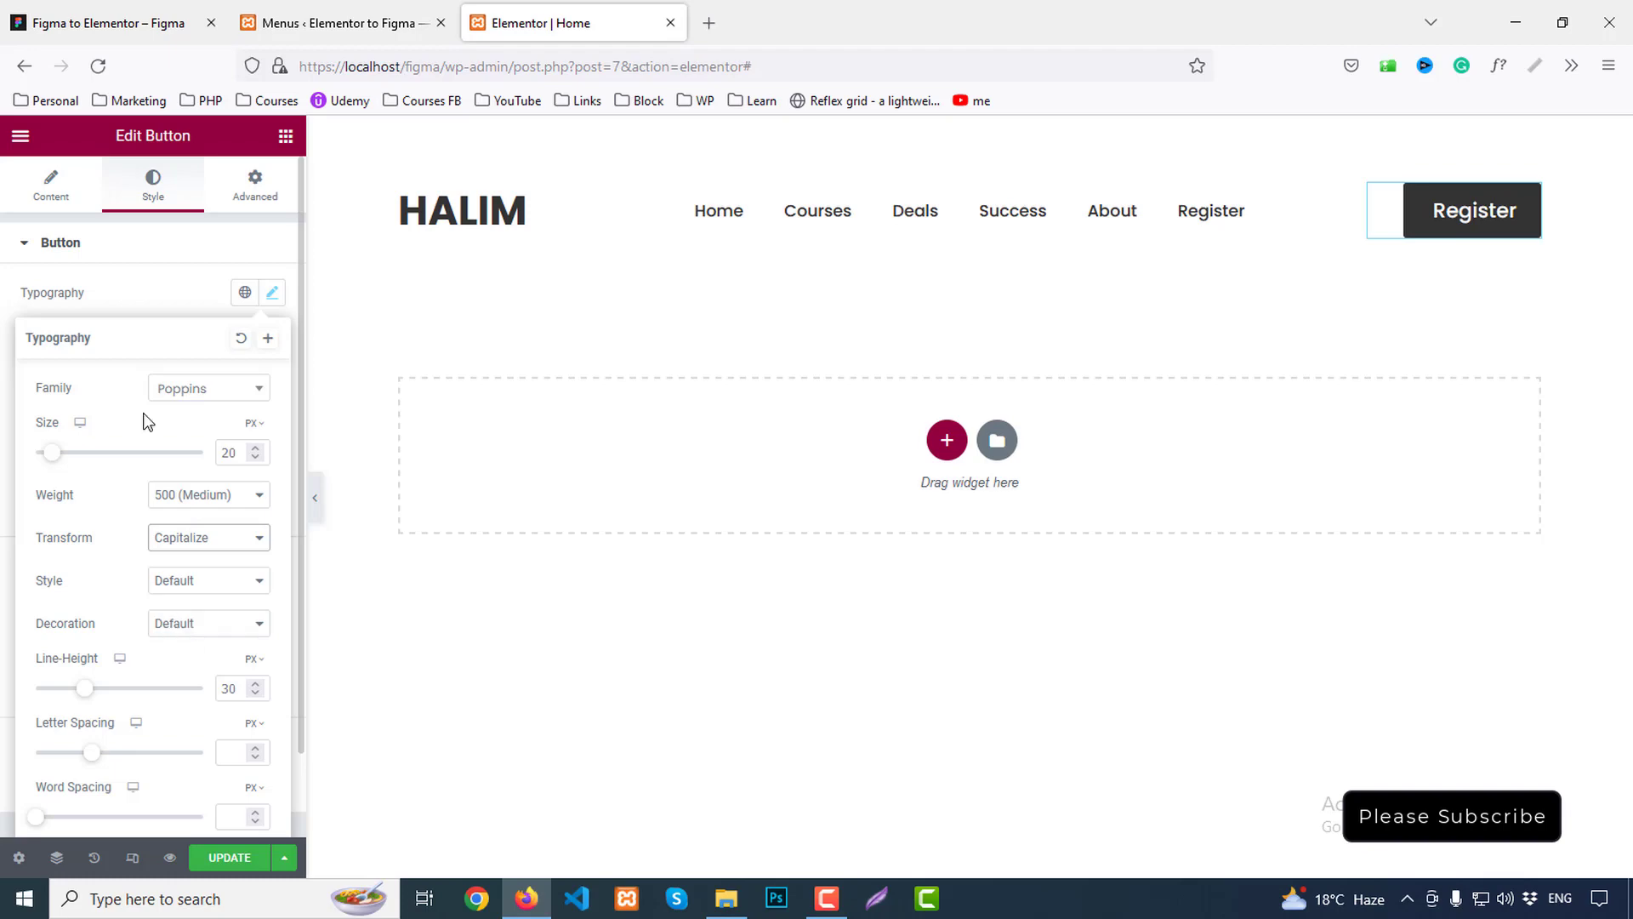
Inspect the Register text inside the button group in the Figma design
click(142, 17)
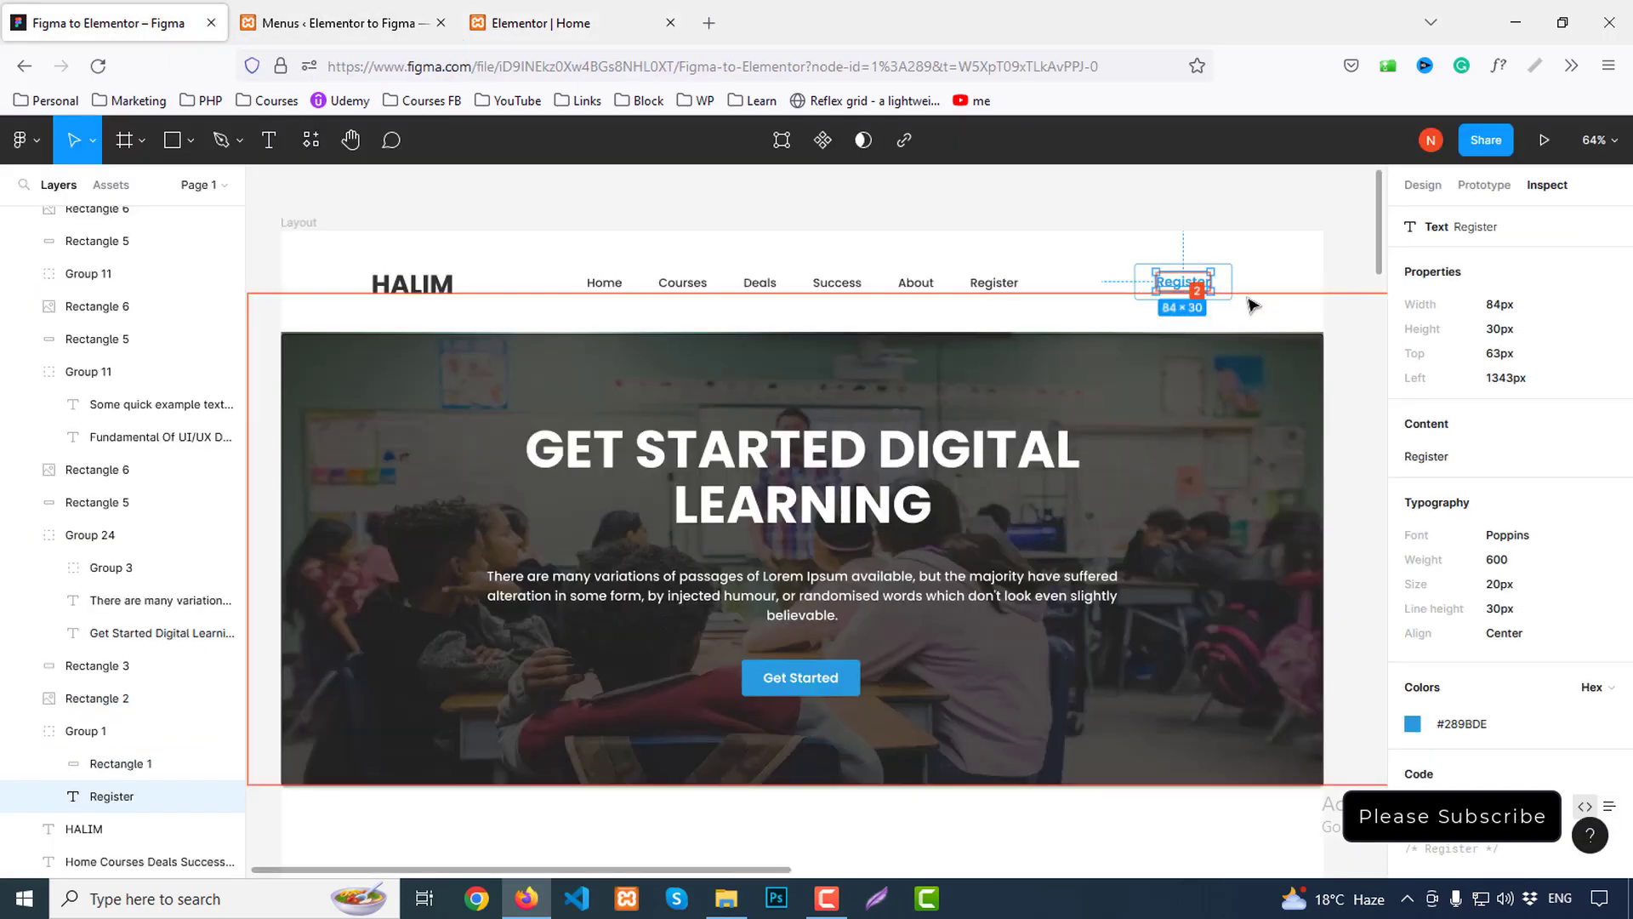
click(1199, 295)
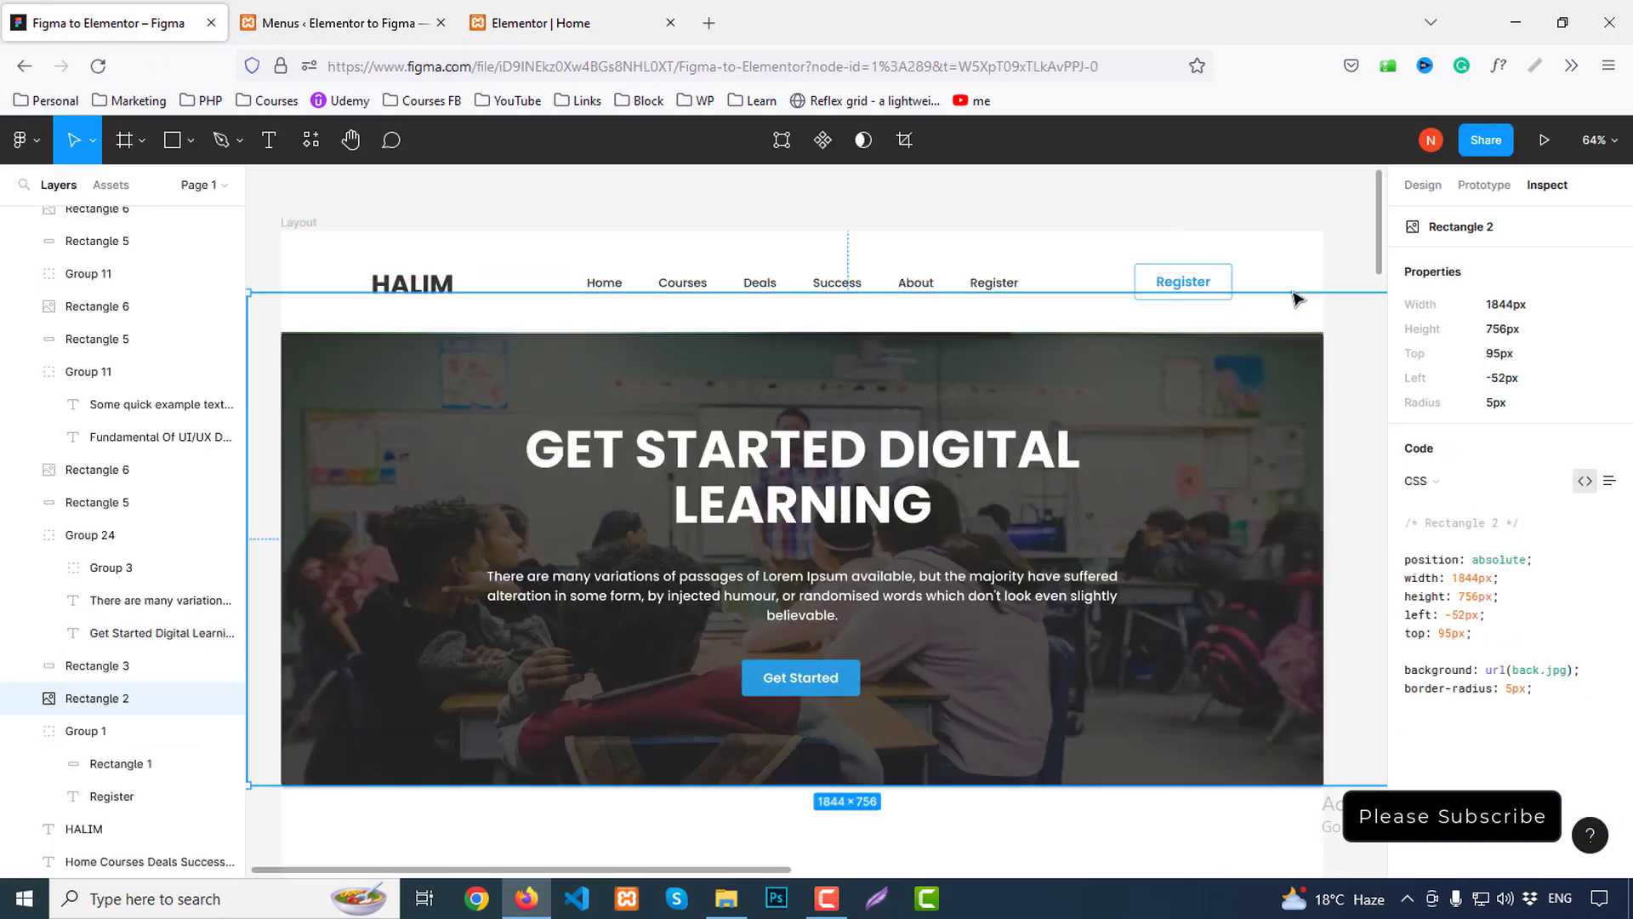
double_click(1182, 284)
key(Escape)
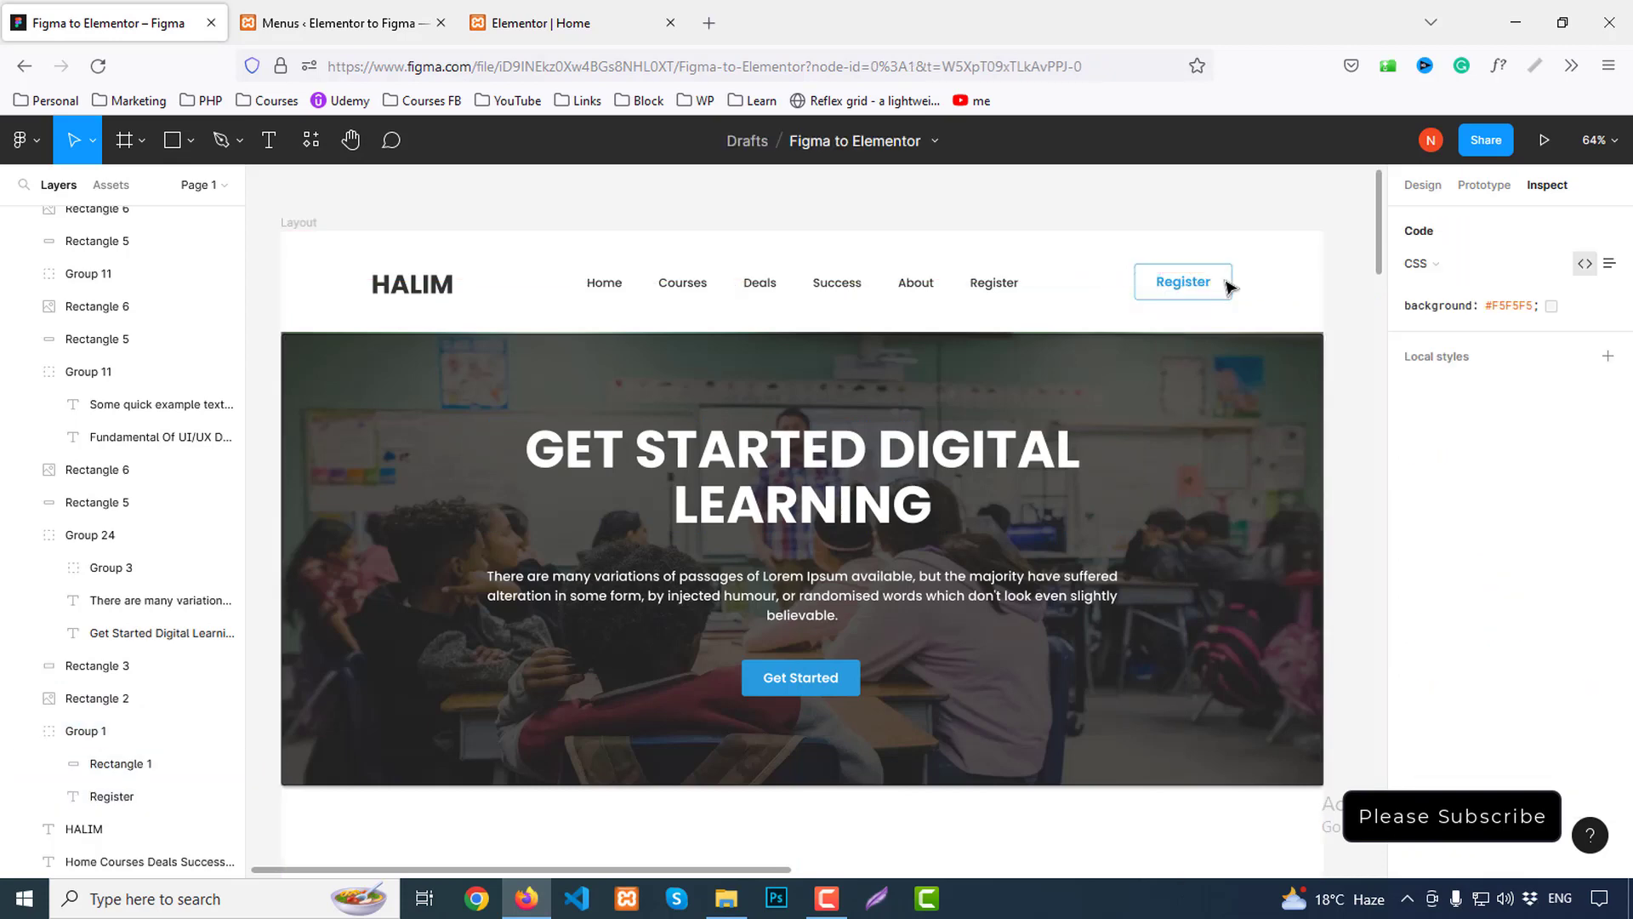
click(1215, 288)
double_click(1197, 289)
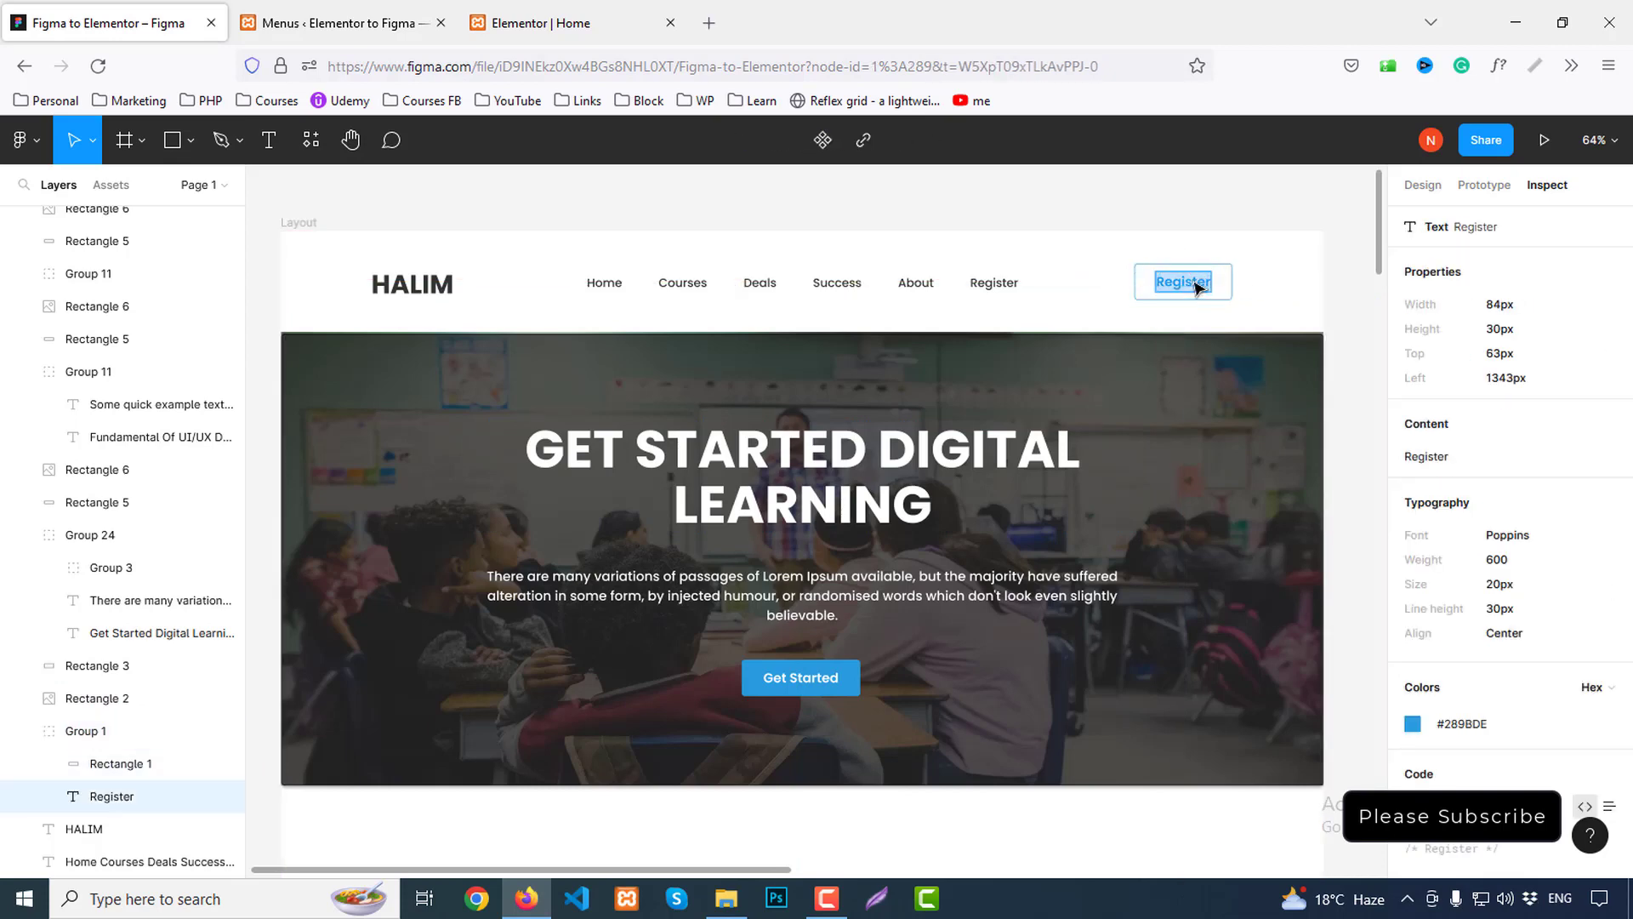
click(1145, 284)
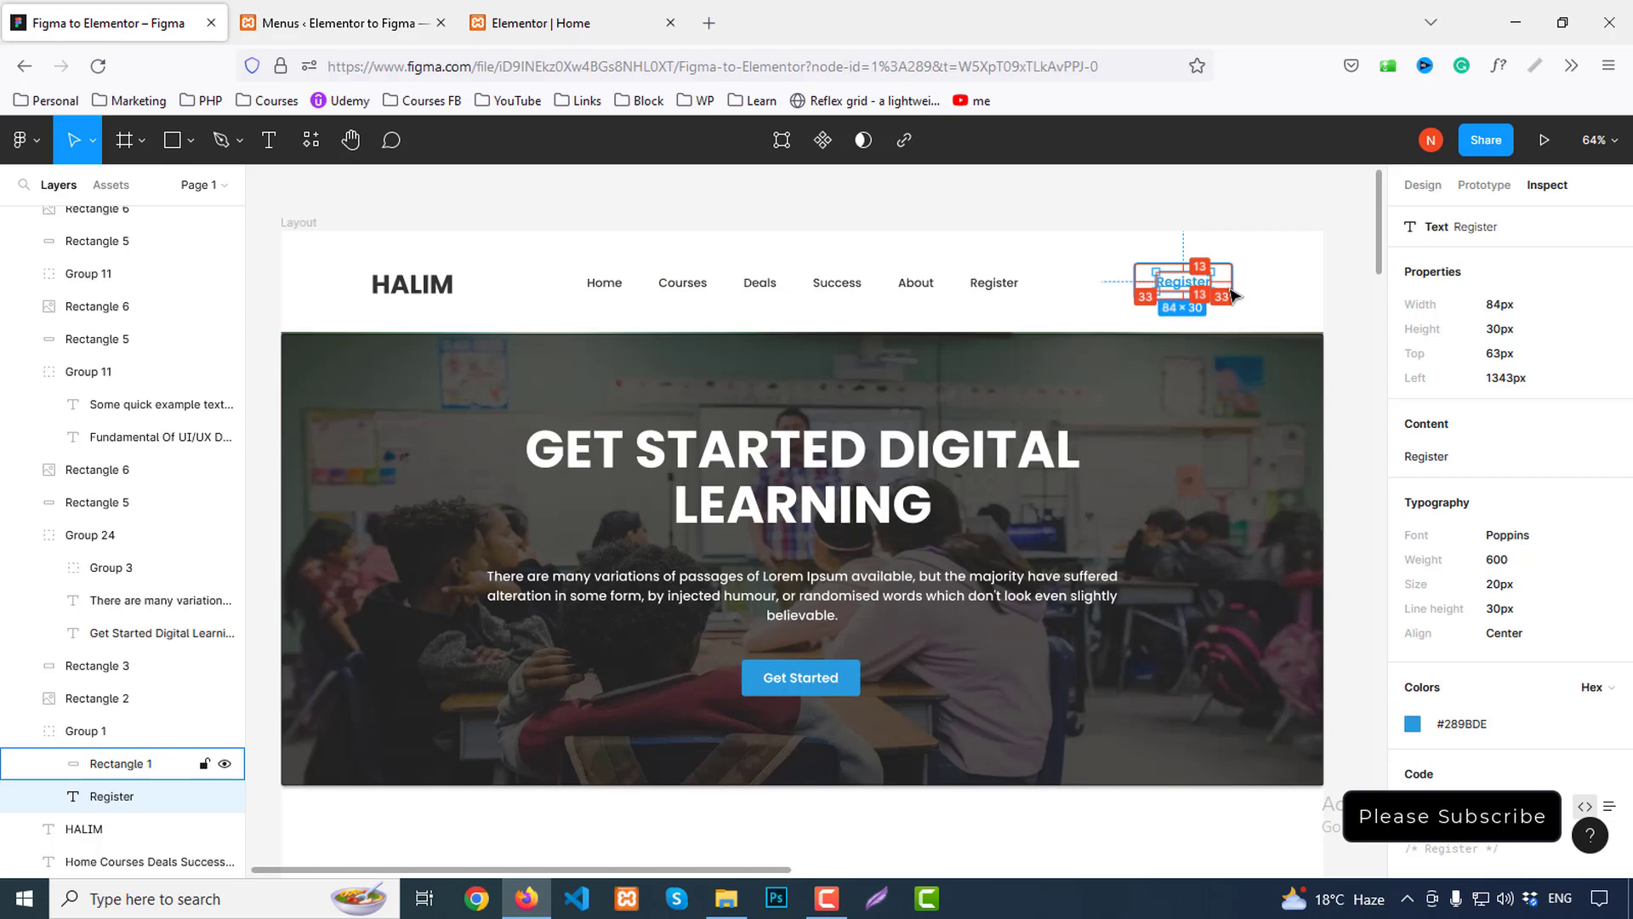
Close the typography settings and return to the button's Style settings
click(566, 22)
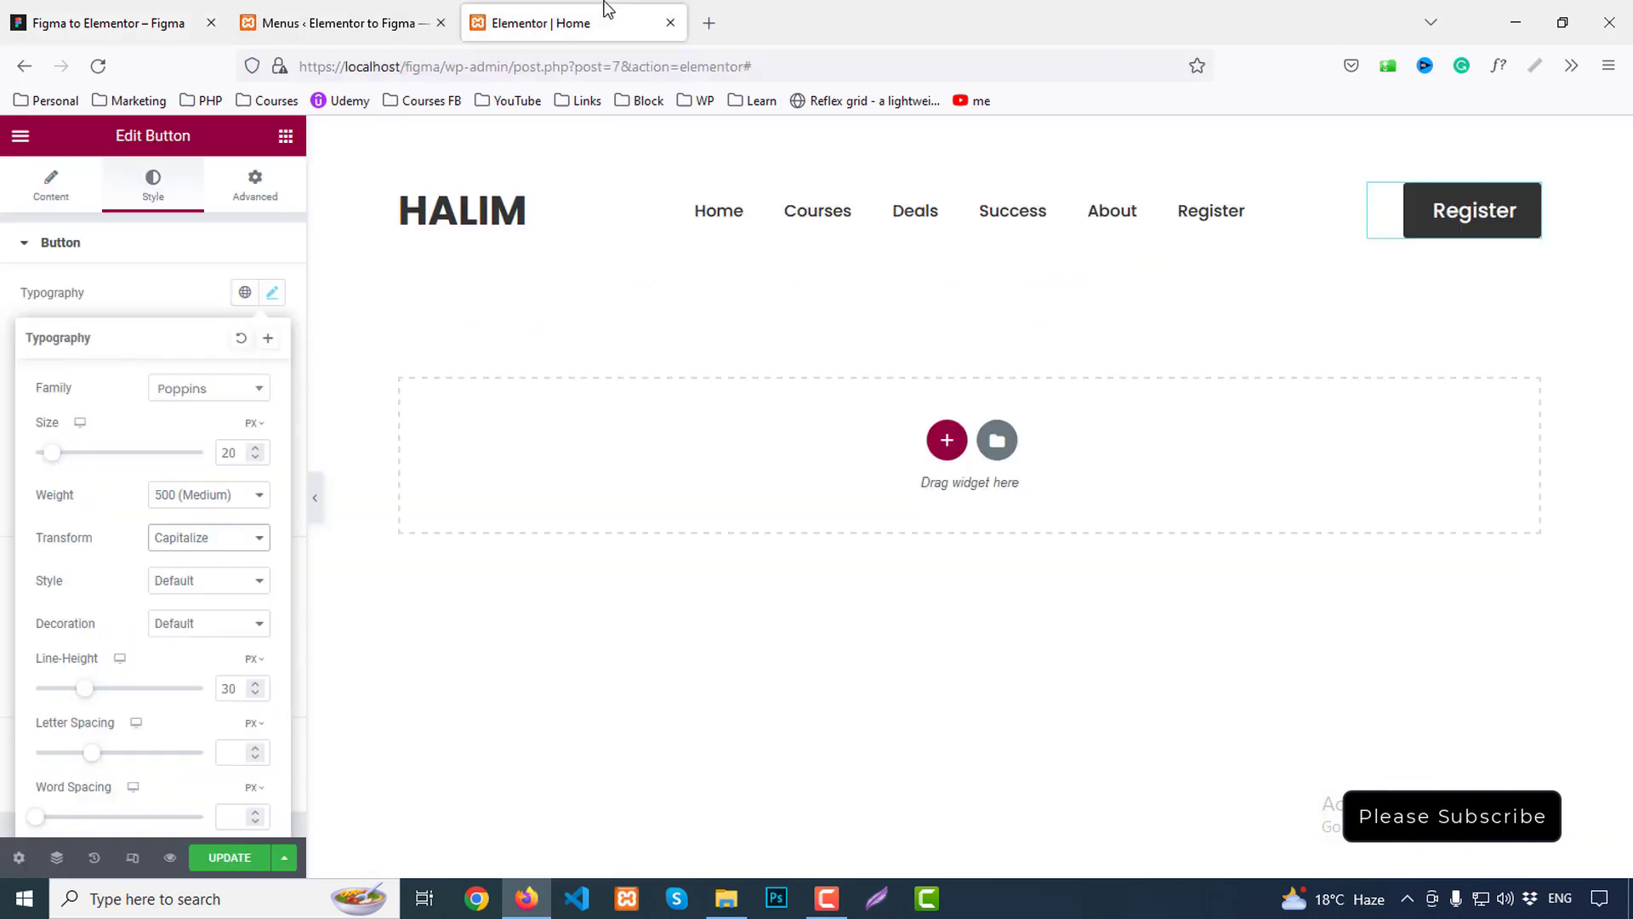
click(92, 243)
click(51, 187)
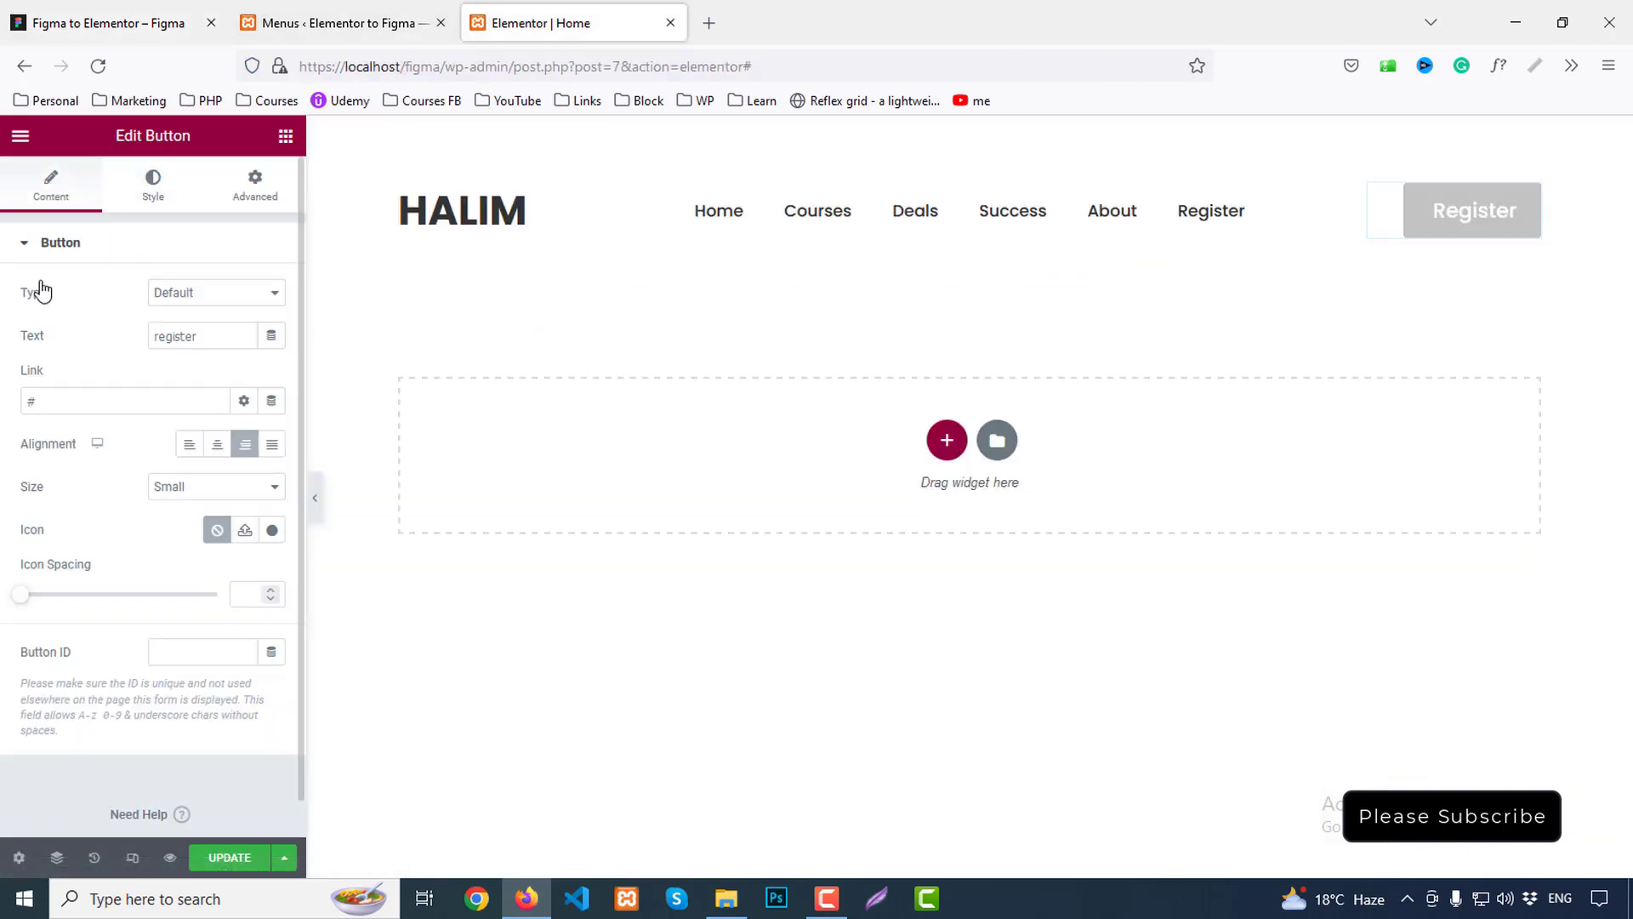
click(155, 183)
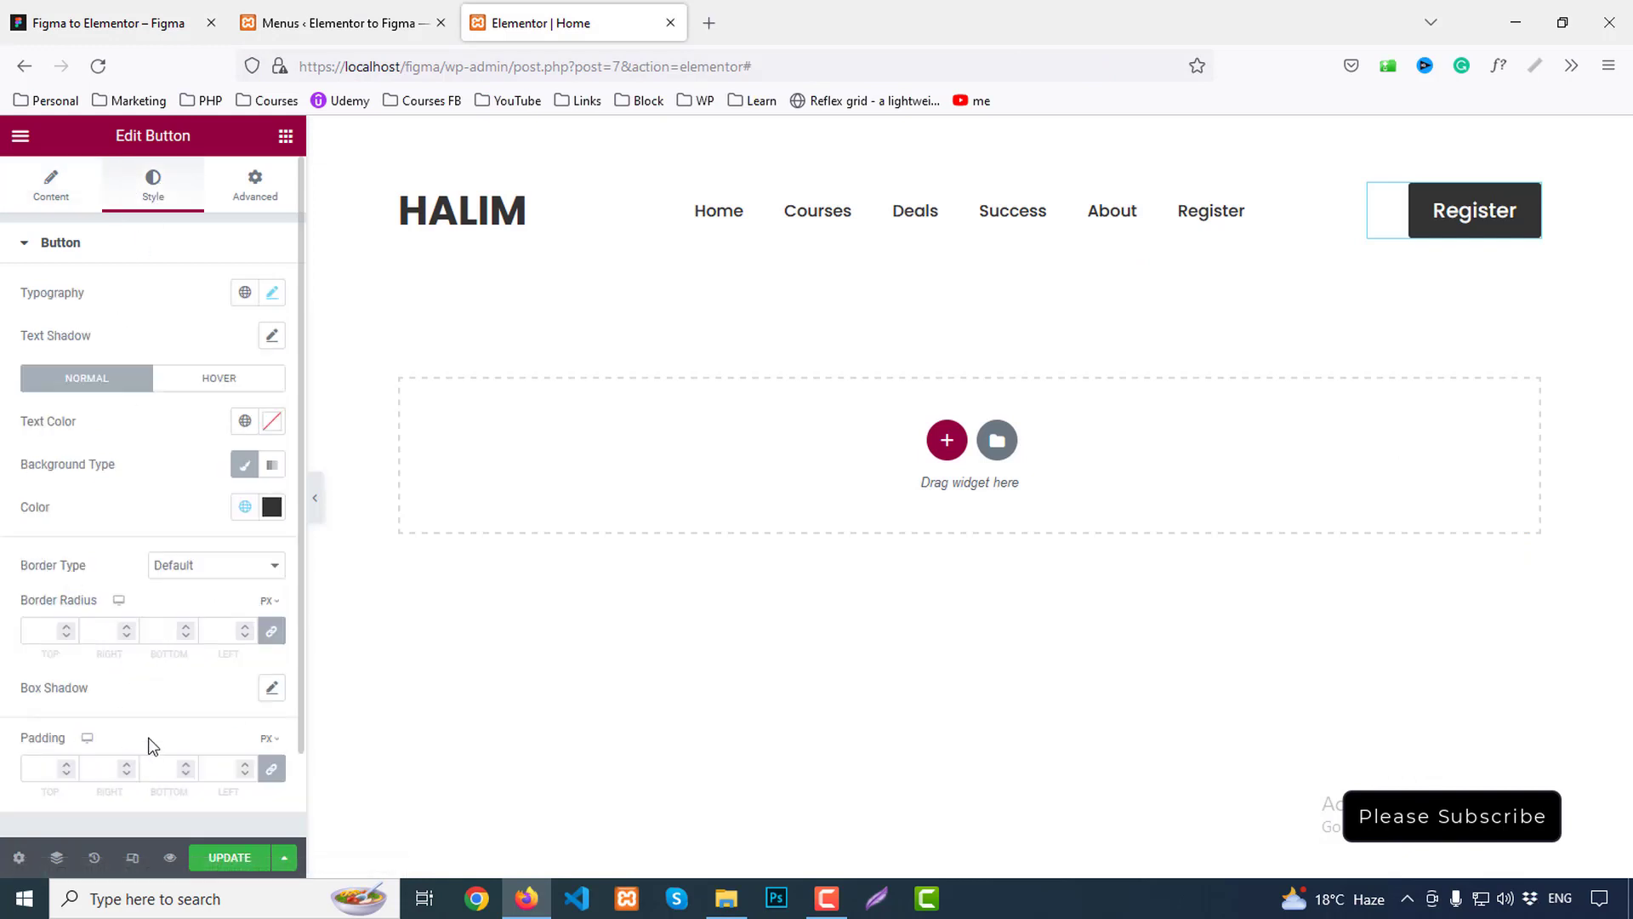
Unlink the button padding and enter 13 top, 33 right, 13 bottom, 33 left
scroll(172, 713, down, 2)
click(271, 674)
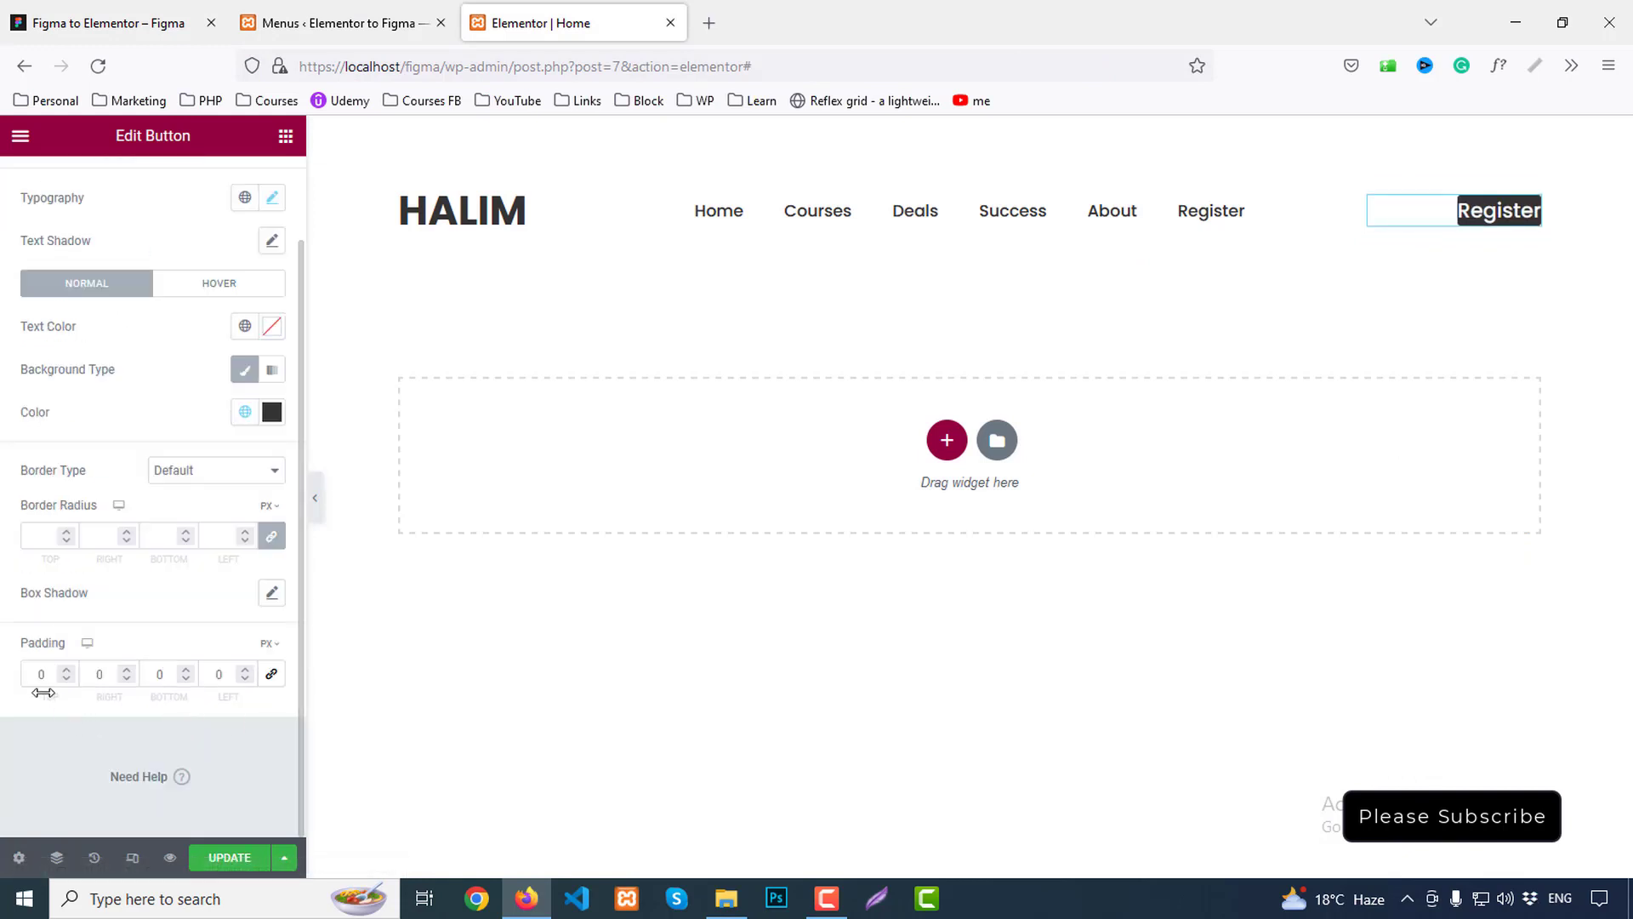
double_click(43, 674)
text(13)
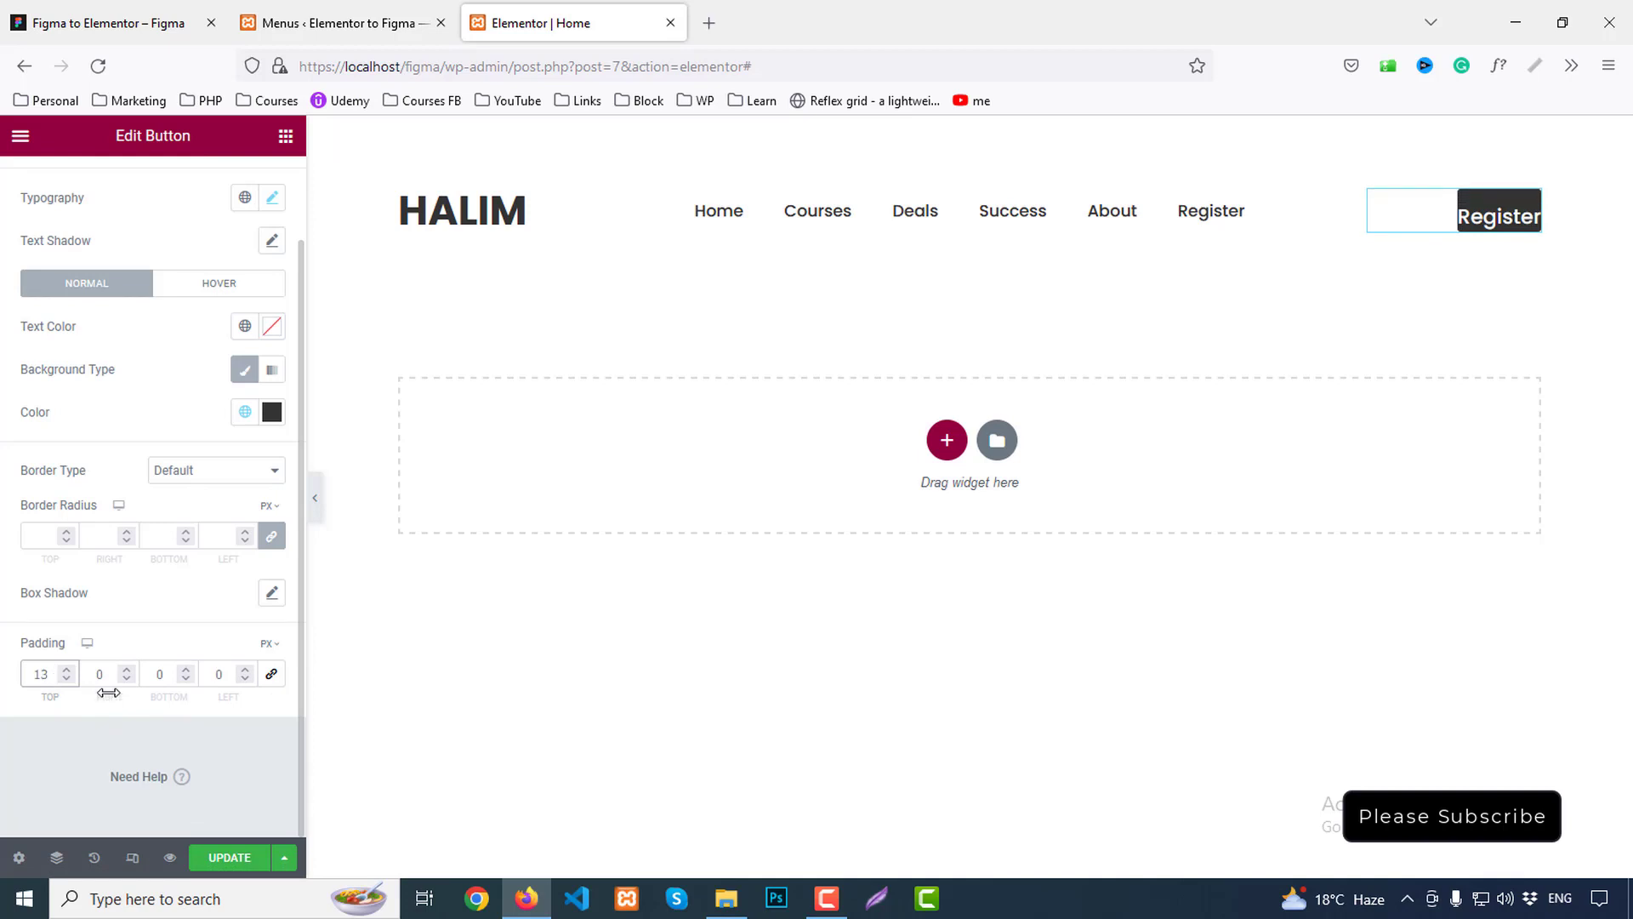
double_click(98, 675)
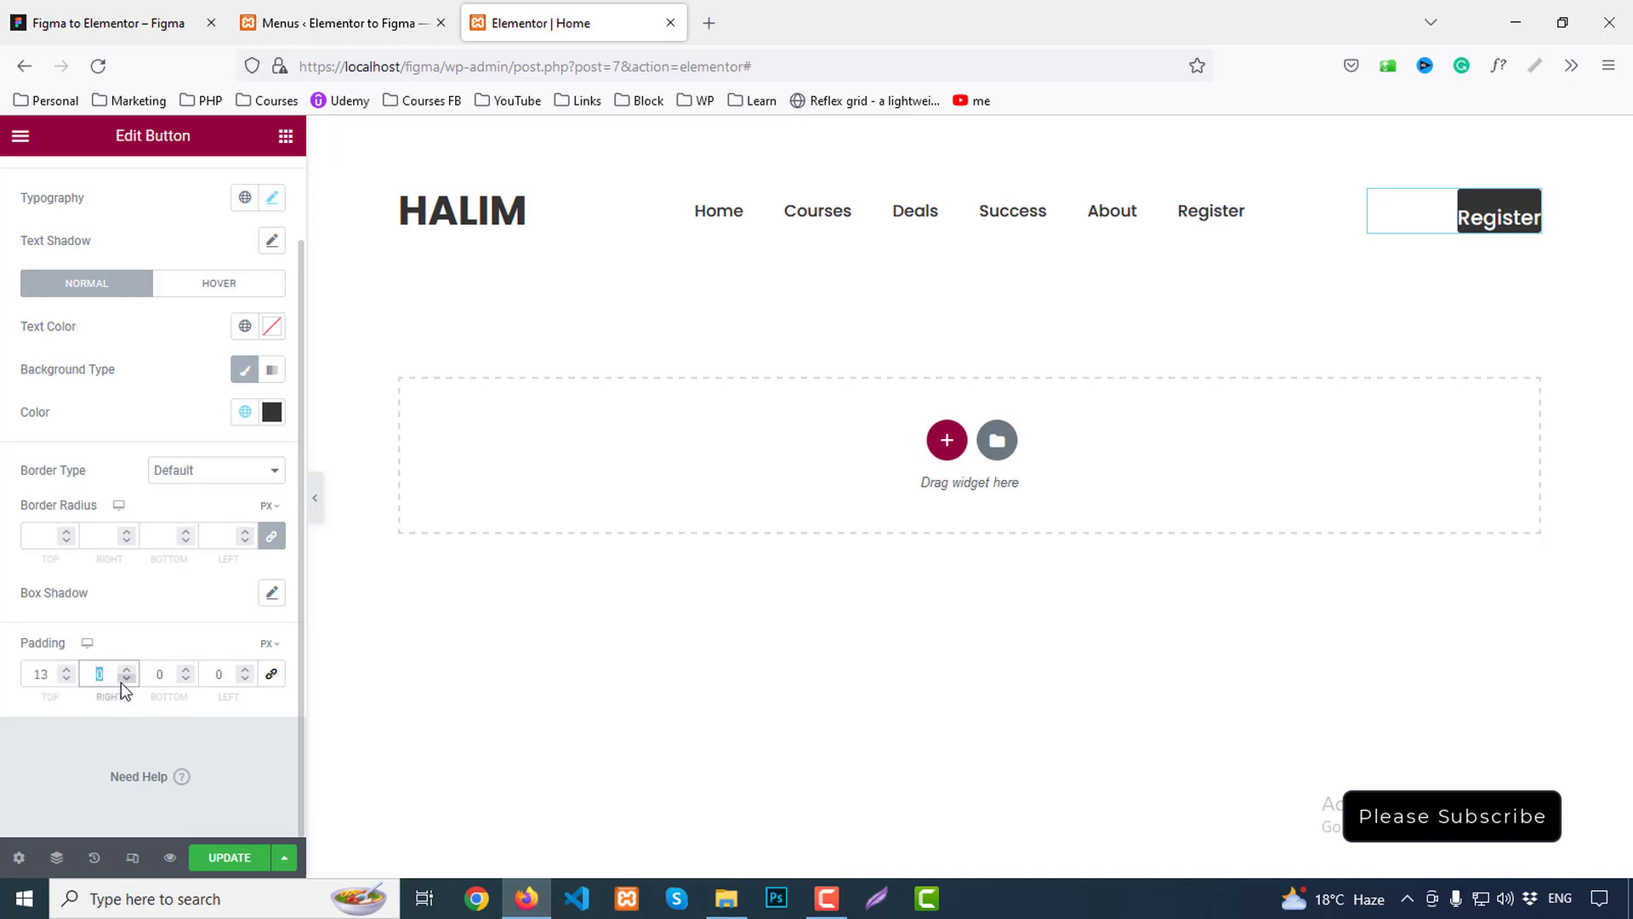
text(33)
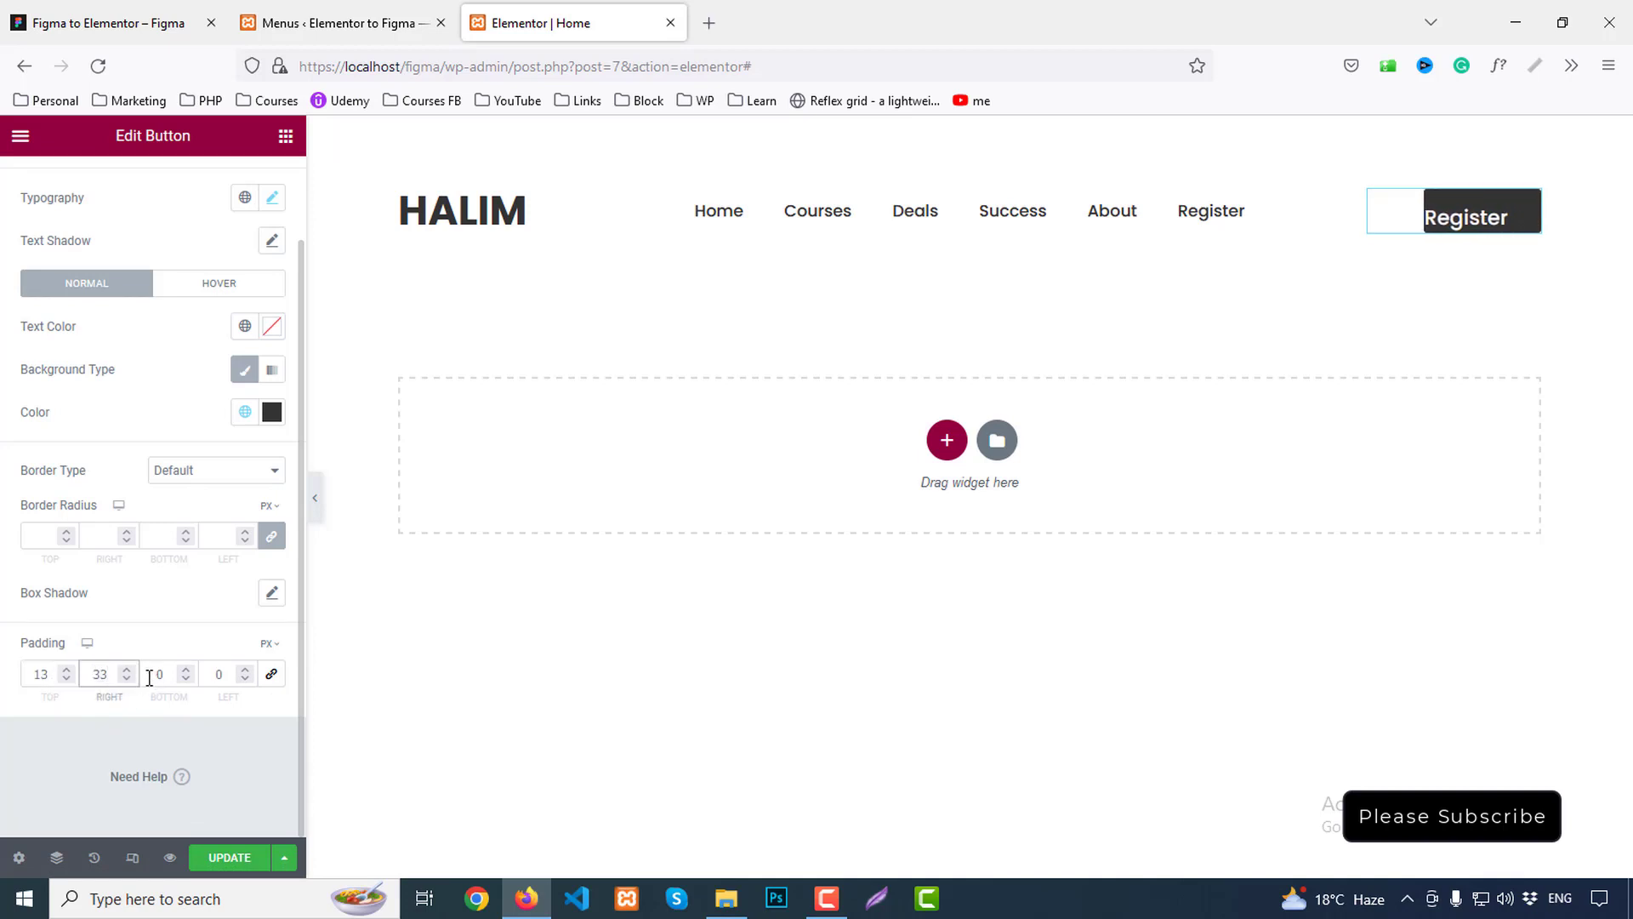
double_click(160, 676)
text(13)
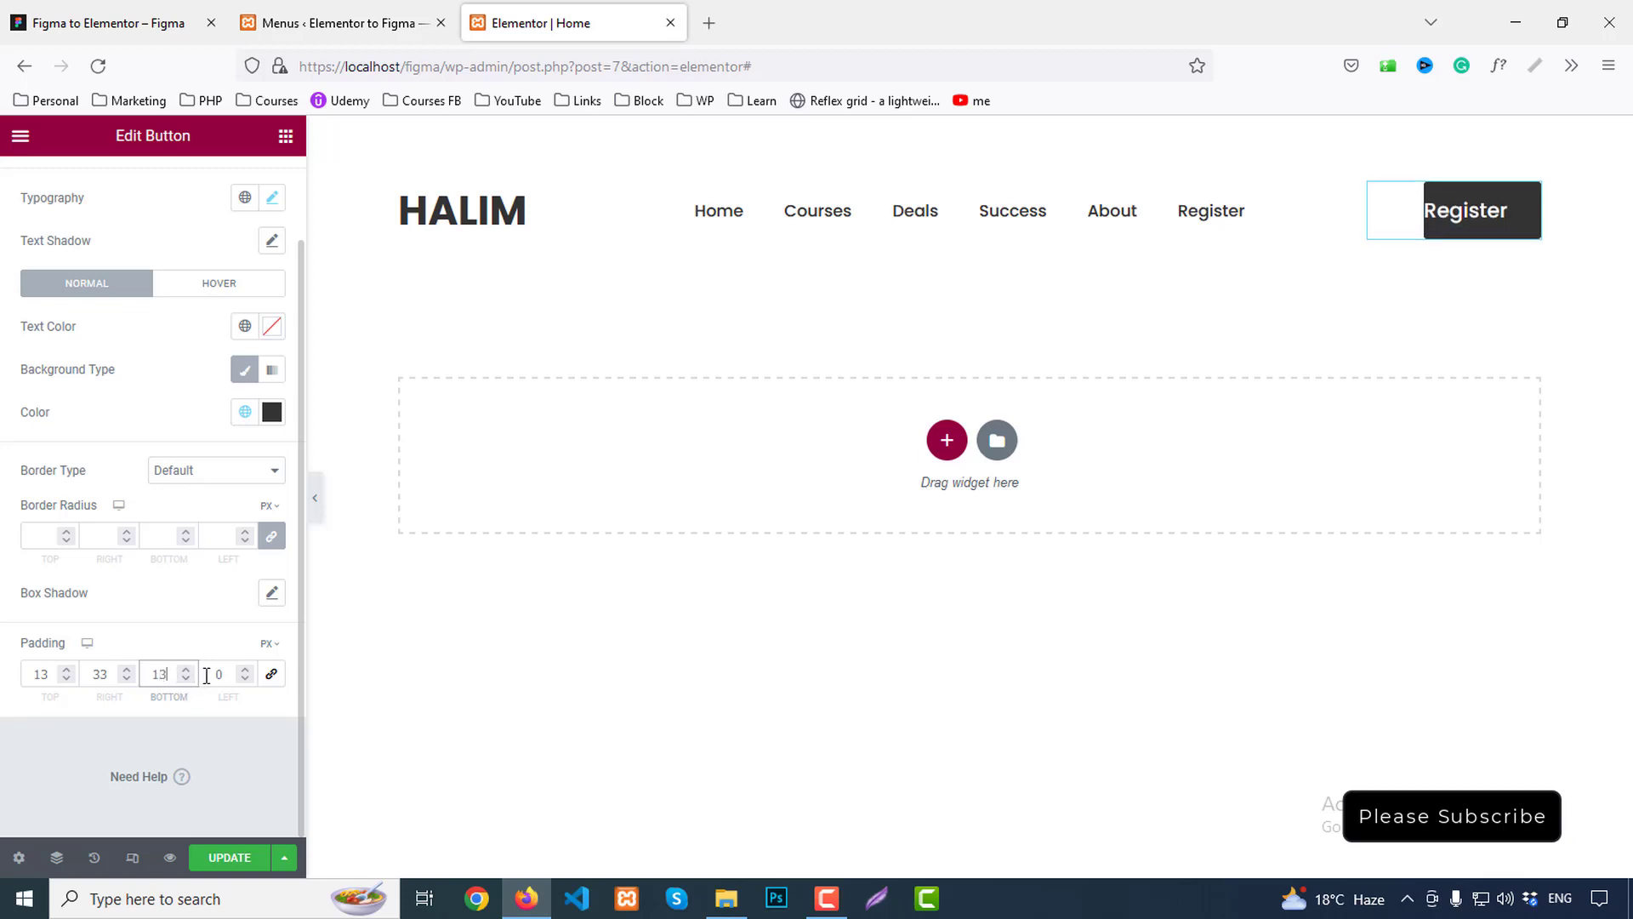
double_click(225, 676)
text(33)
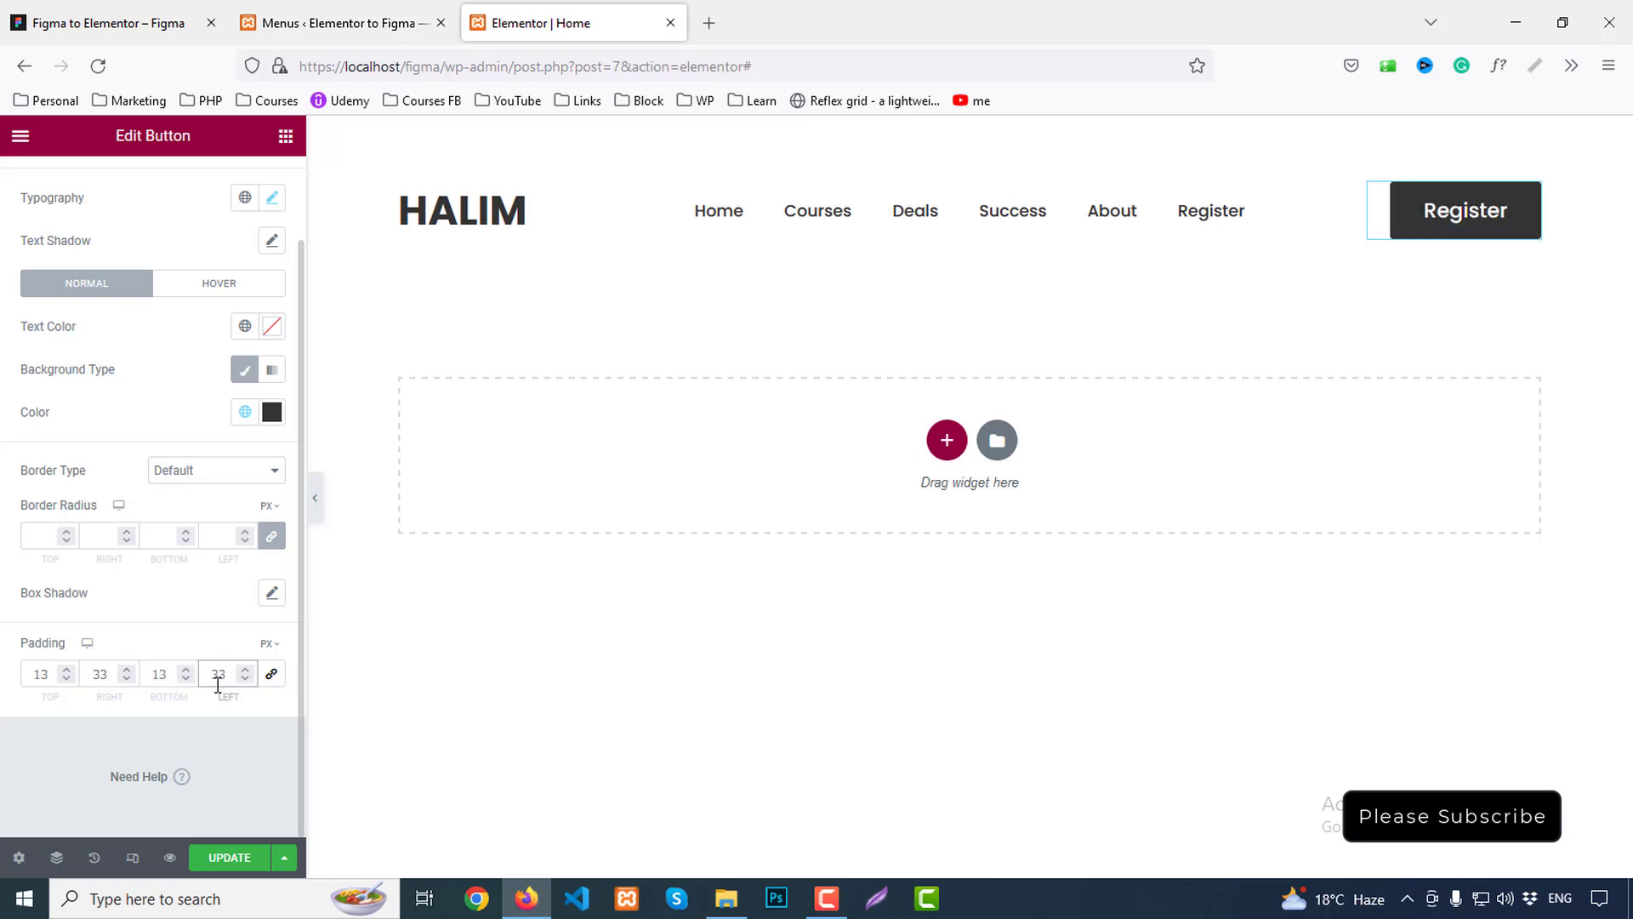
Set the background to Primary with zero alpha, and the text colour to Primary blue #289BDE
click(245, 411)
click(138, 508)
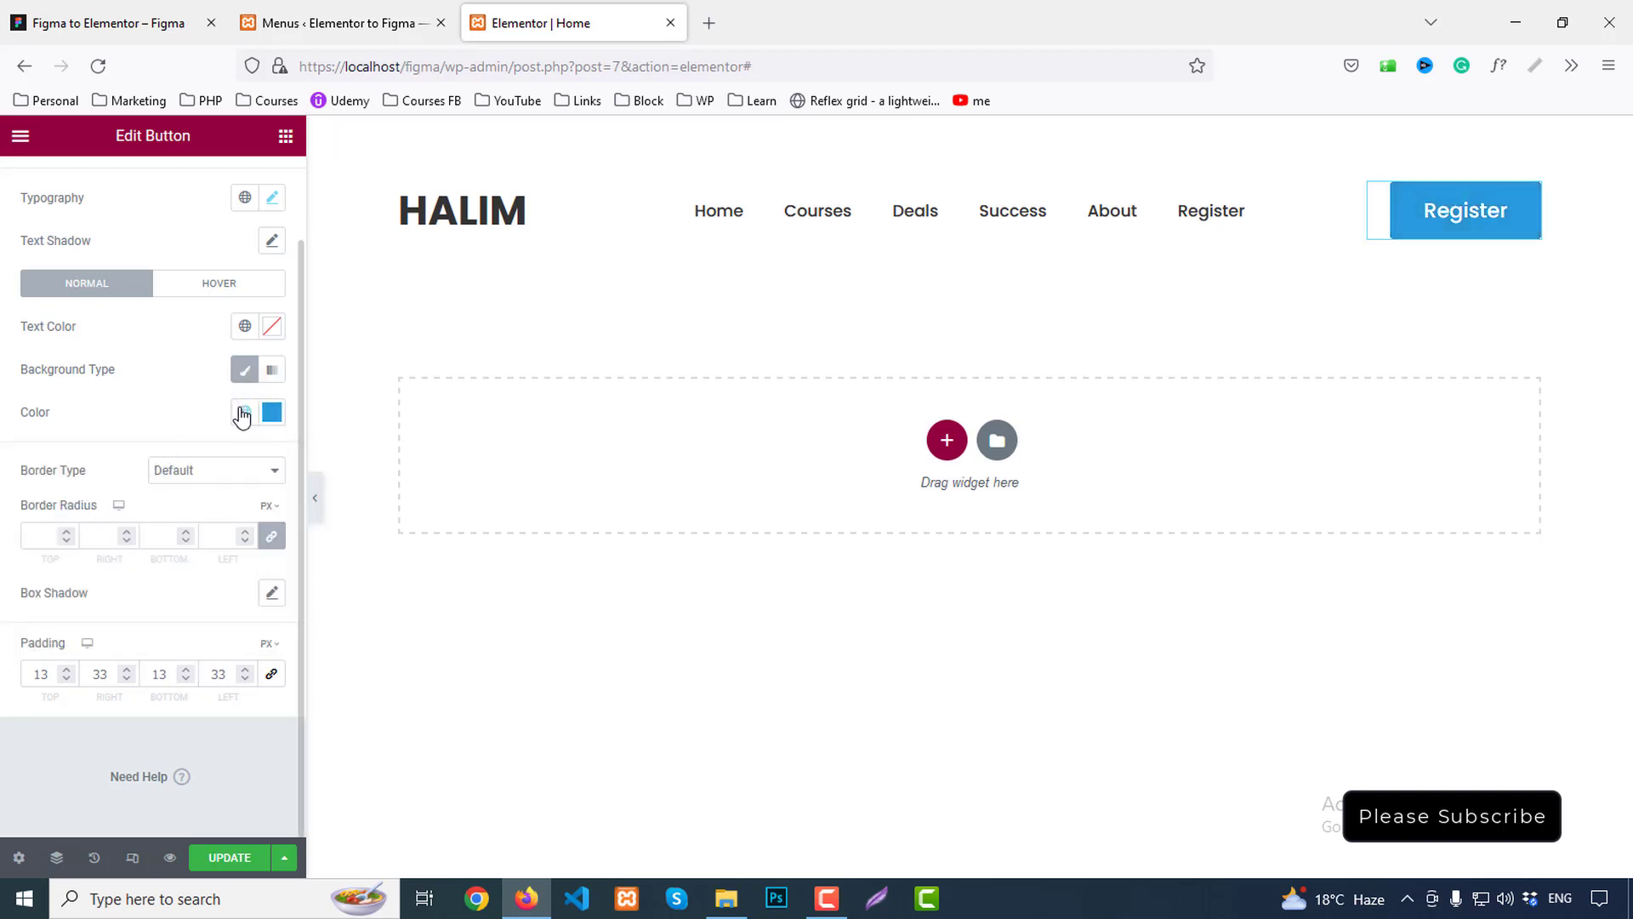
click(271, 414)
drag(272, 693, 38, 695)
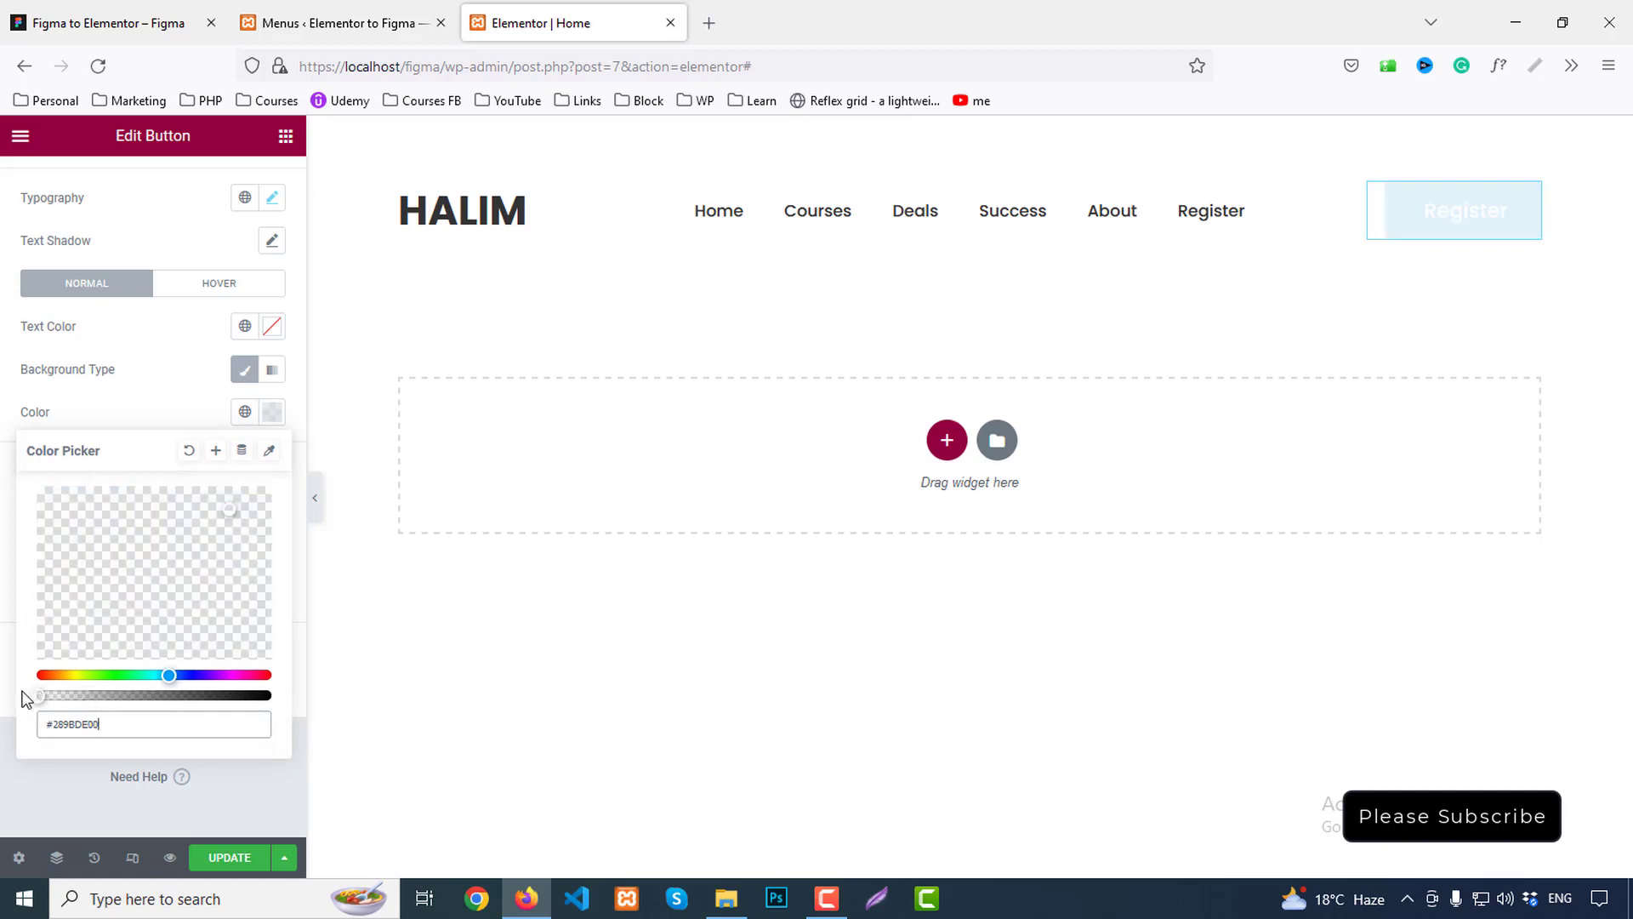
click(197, 395)
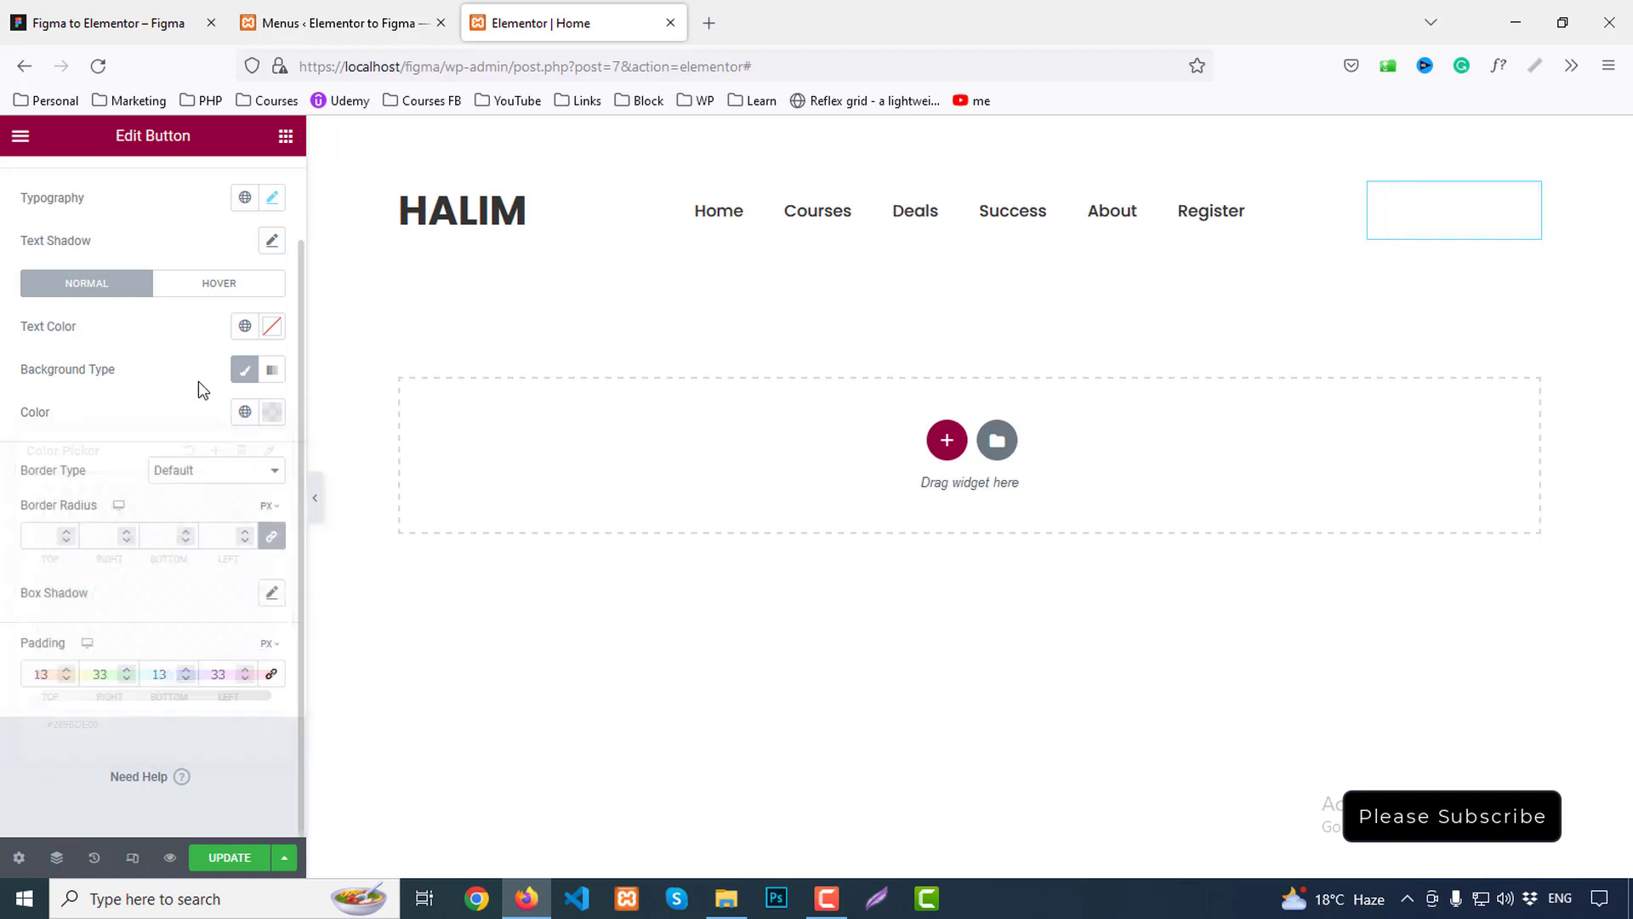
click(245, 326)
click(92, 425)
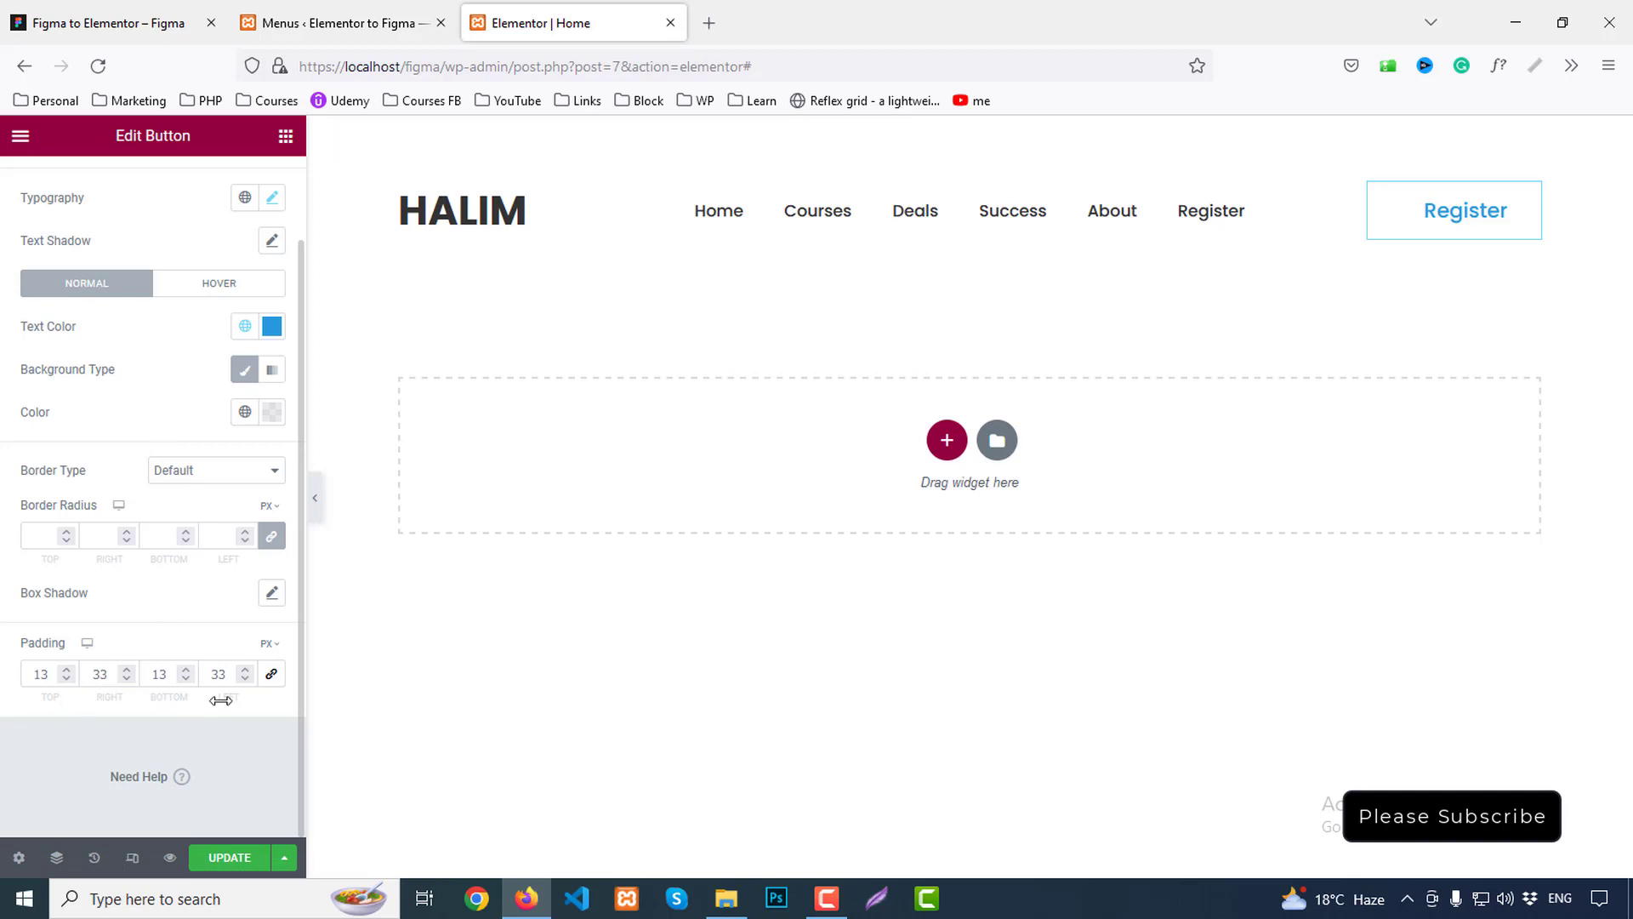
Read the Figma button rectangle's specs: 150×56px, 5px radius, 1px #289BDE border
click(98, 23)
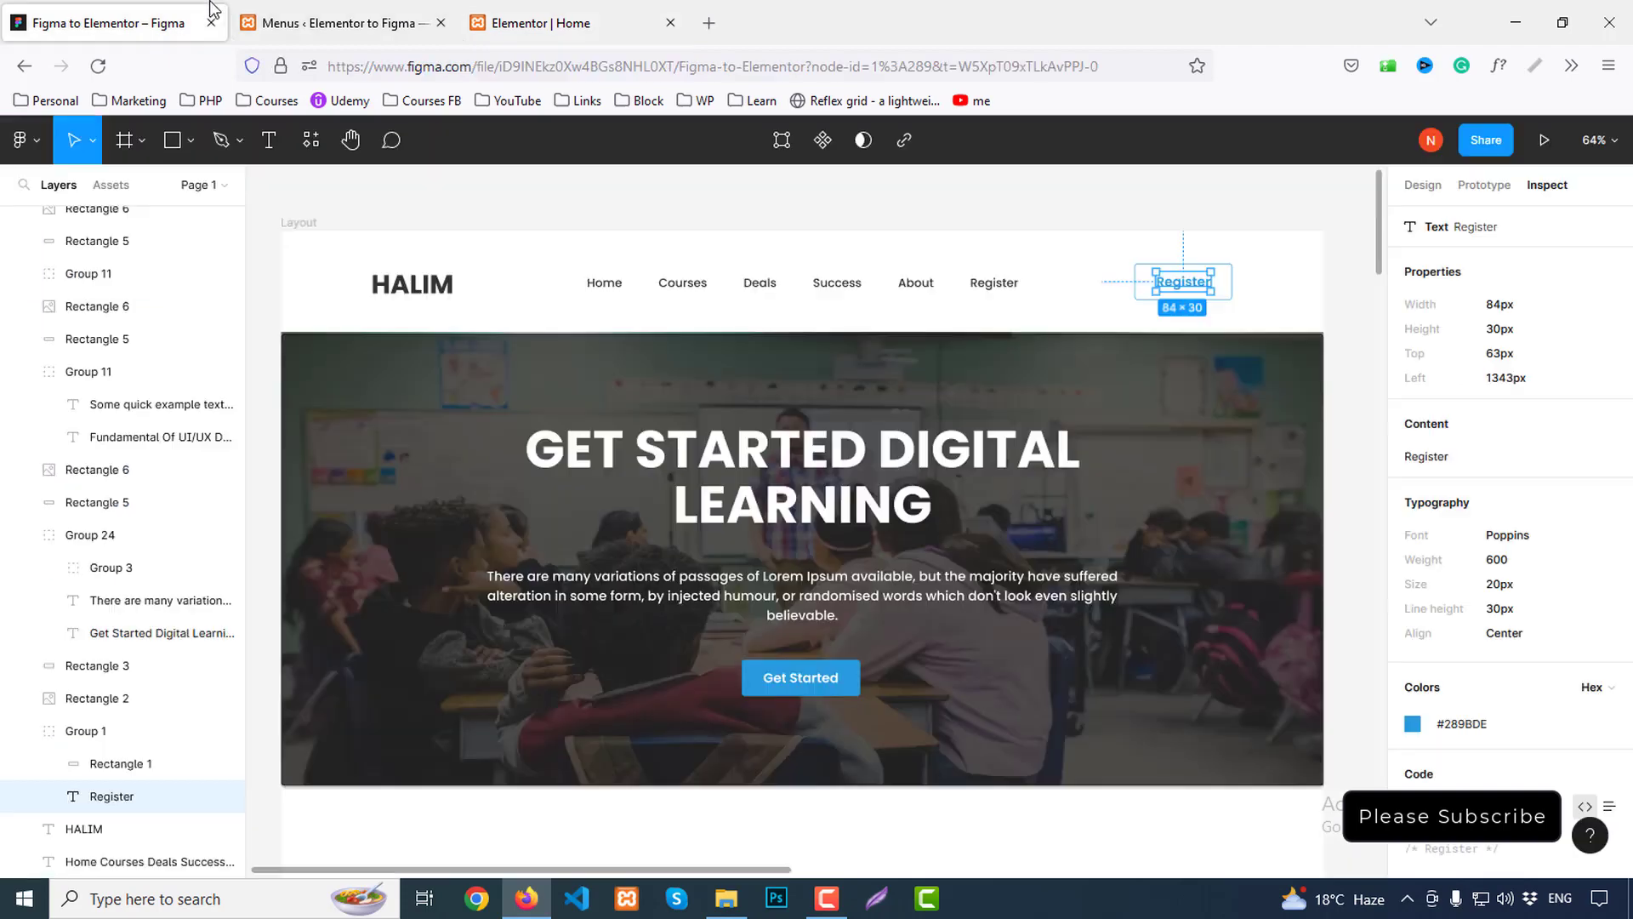
scroll(1604, 706, down, 3)
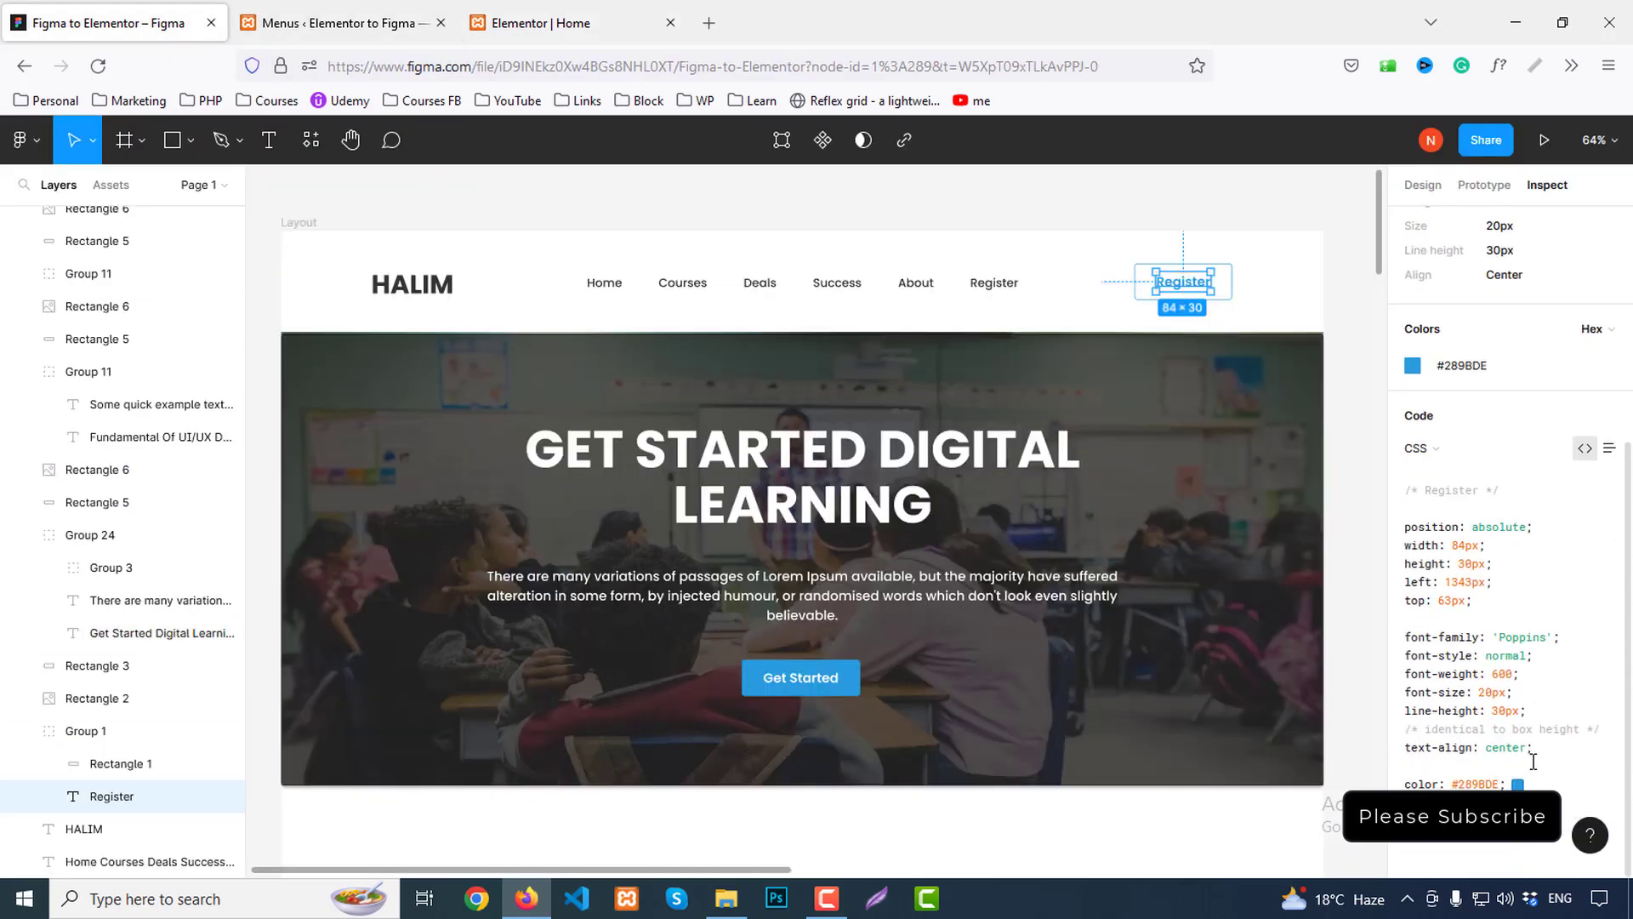
scroll(1533, 759, up, 5)
click(119, 763)
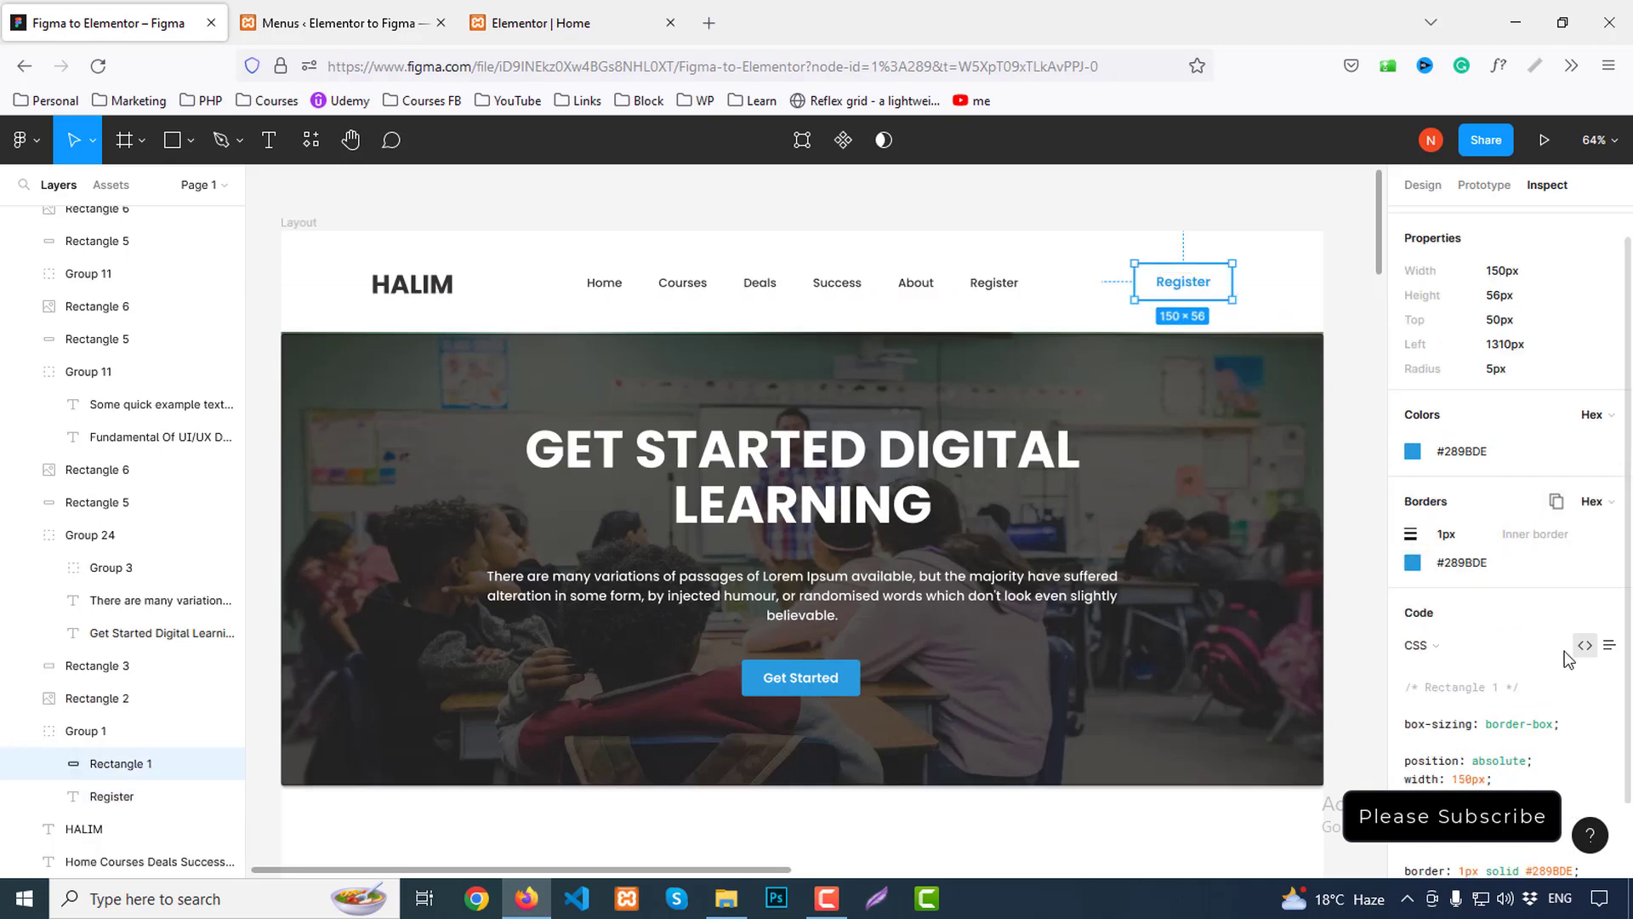
scroll(1567, 659, down, 2)
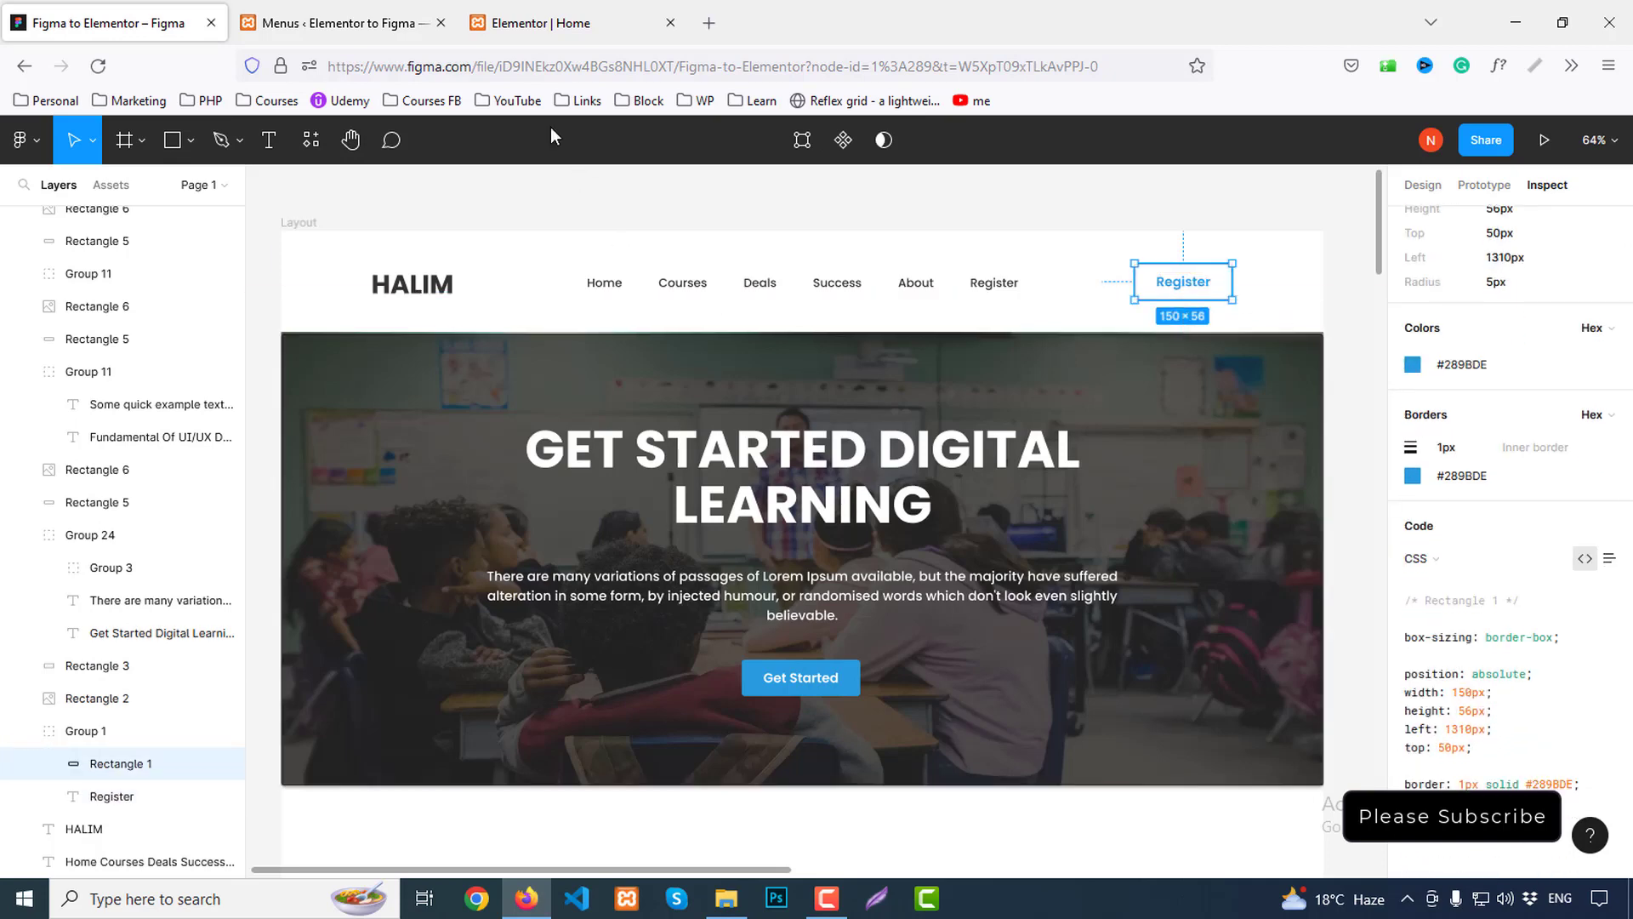
click(579, 23)
Centre-align the Register button within its header column
click(51, 536)
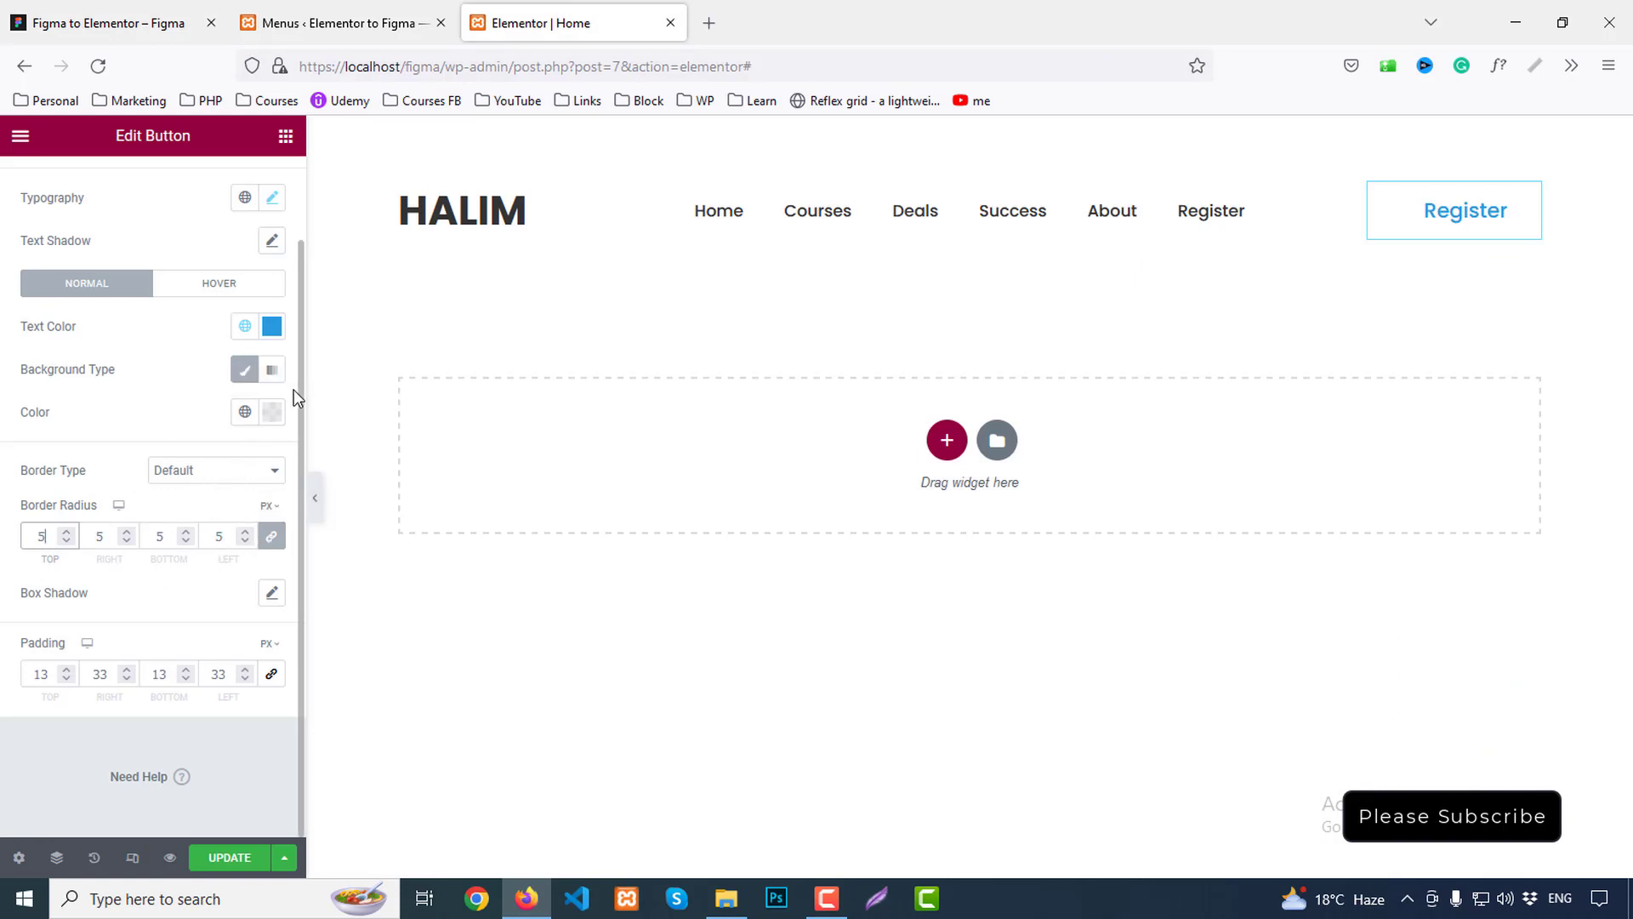
click(1451, 218)
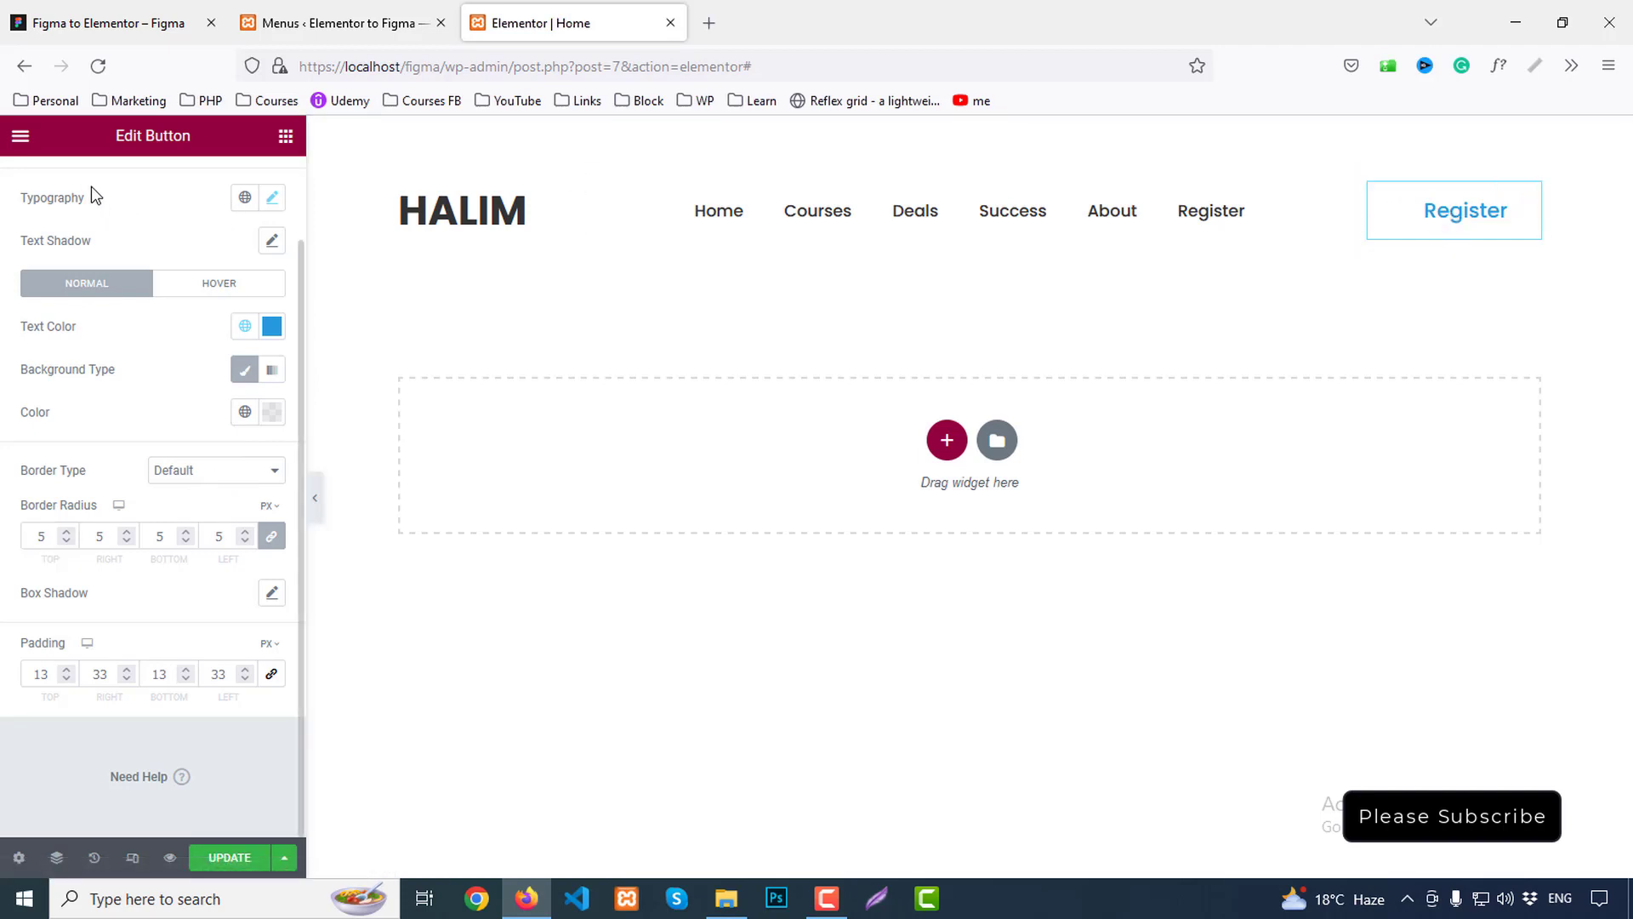
scroll(91, 206, up, 2)
click(51, 183)
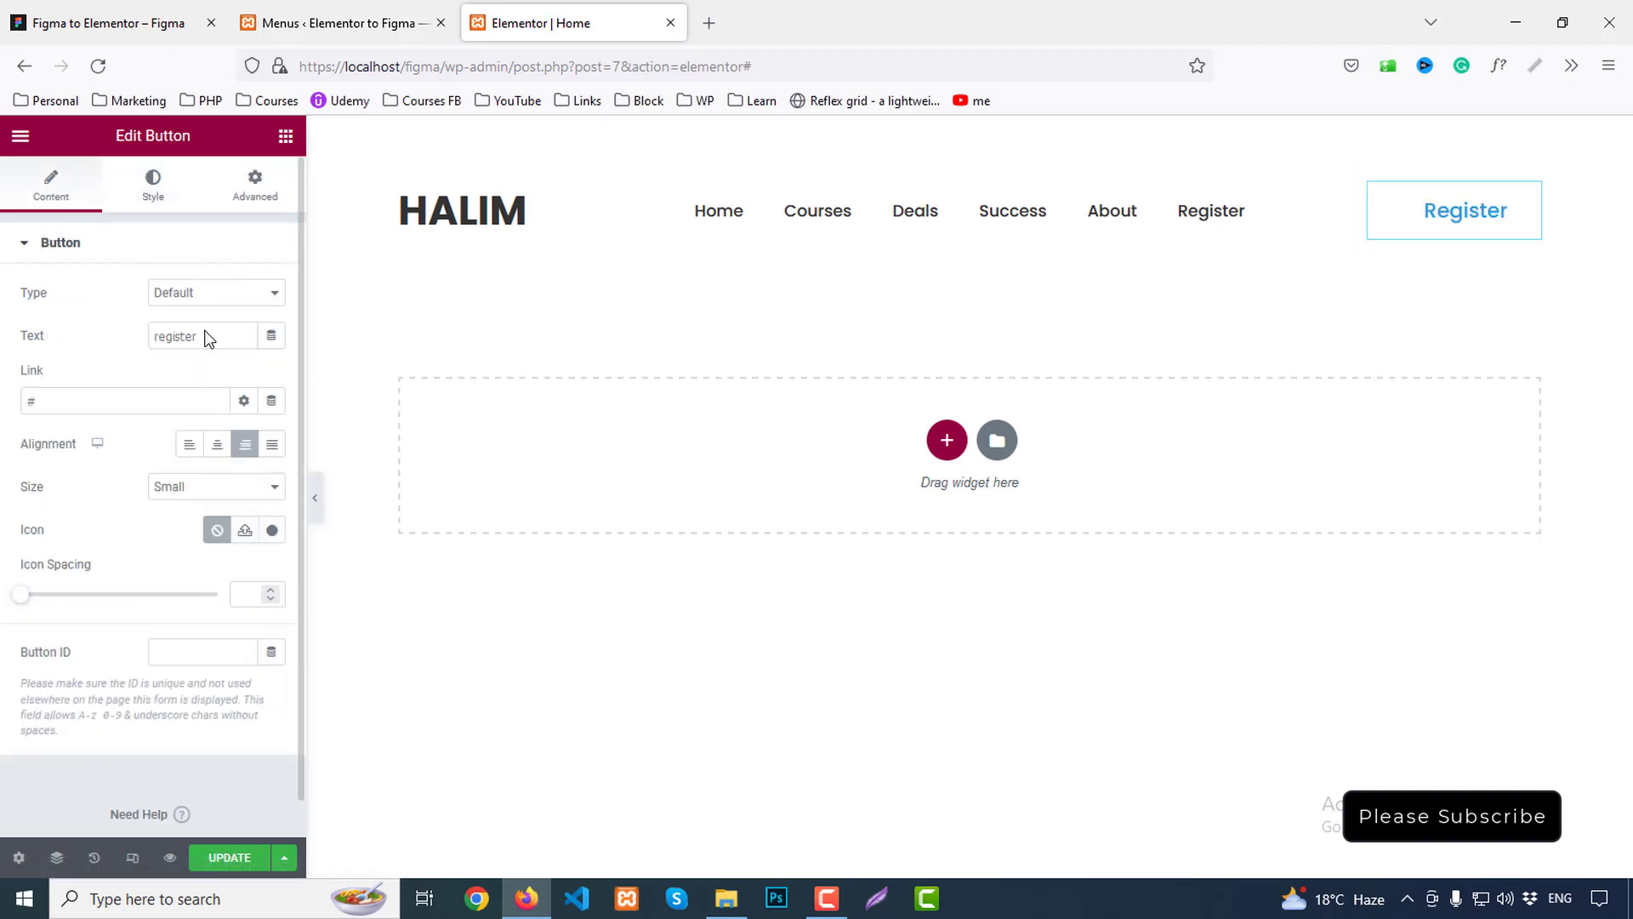
click(217, 443)
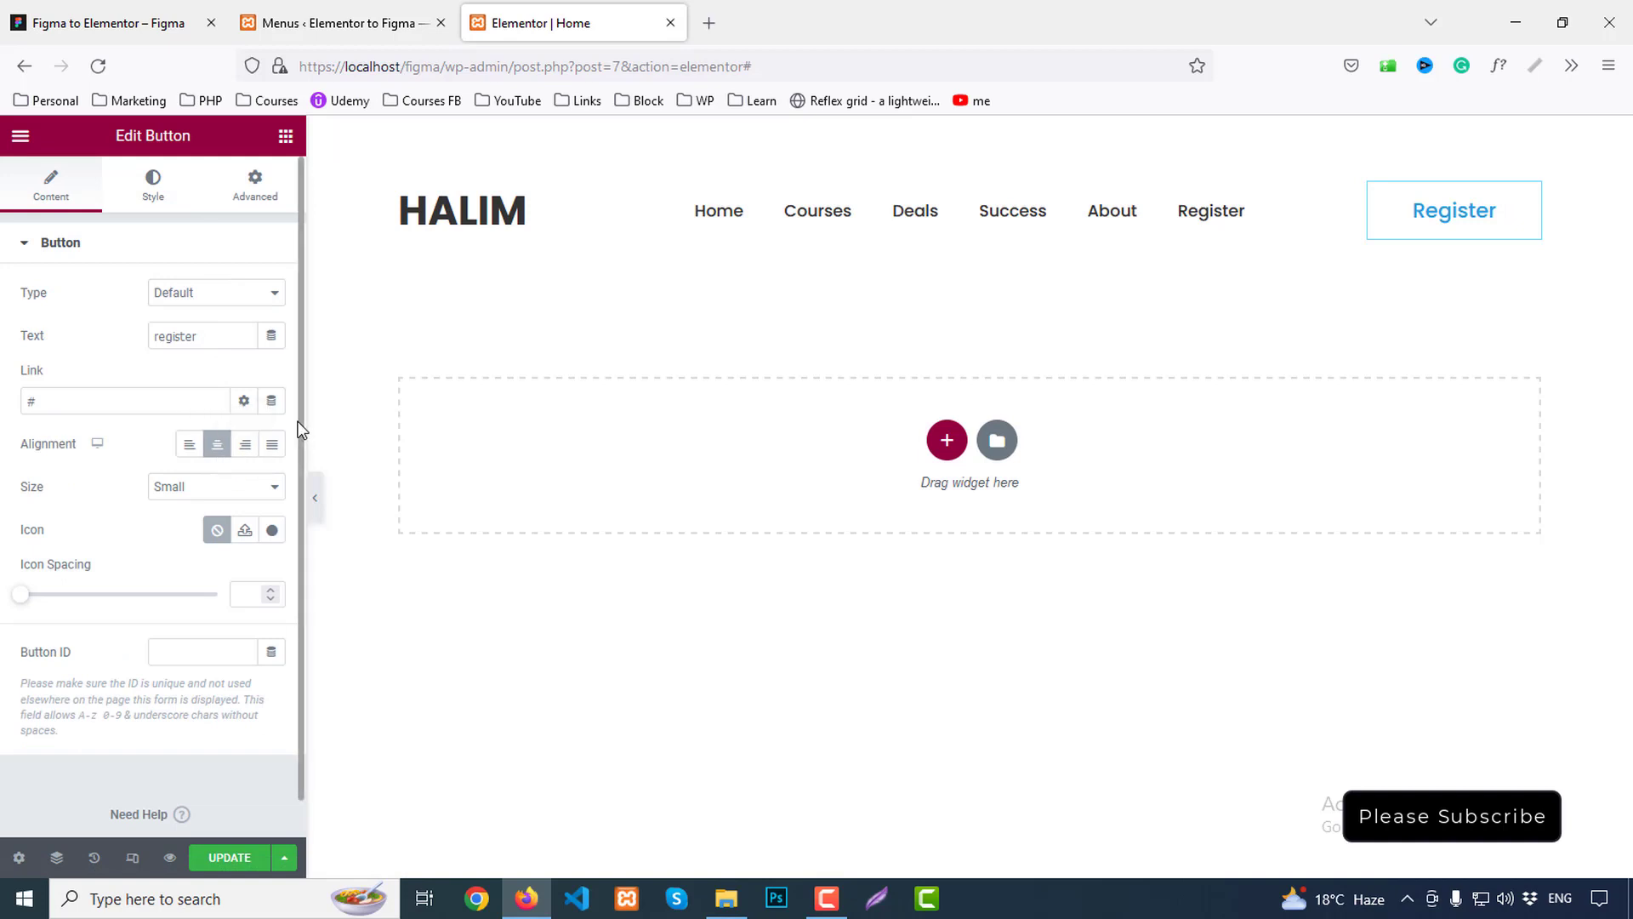
Drag the column dividers to widen the menu column and narrow the logo column
click(31, 10)
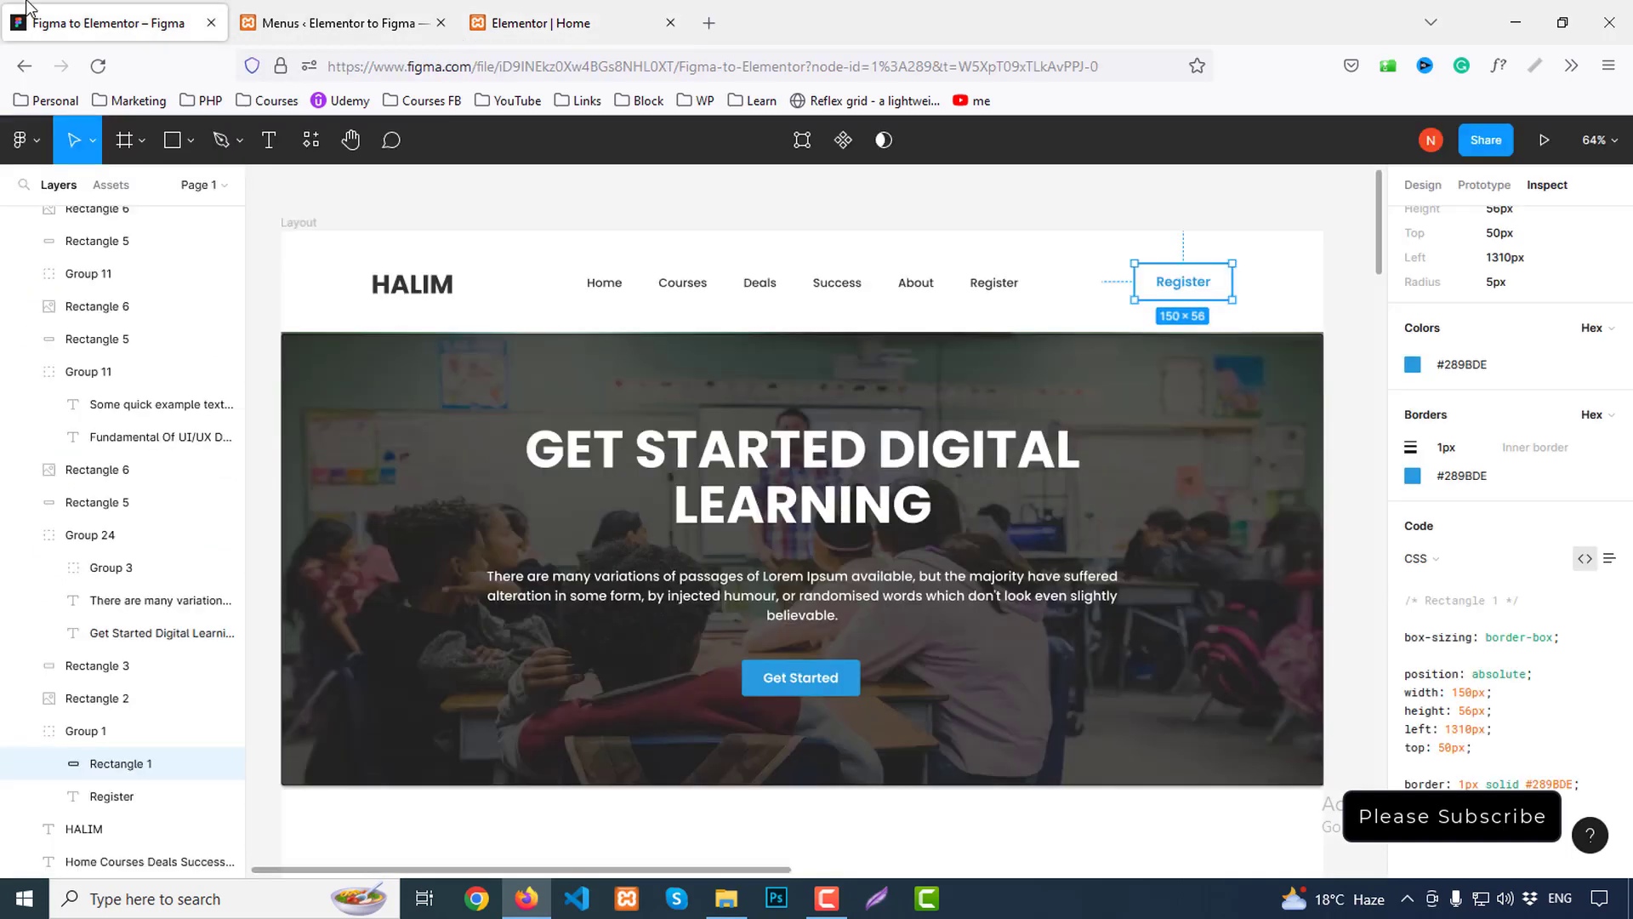
click(818, 259)
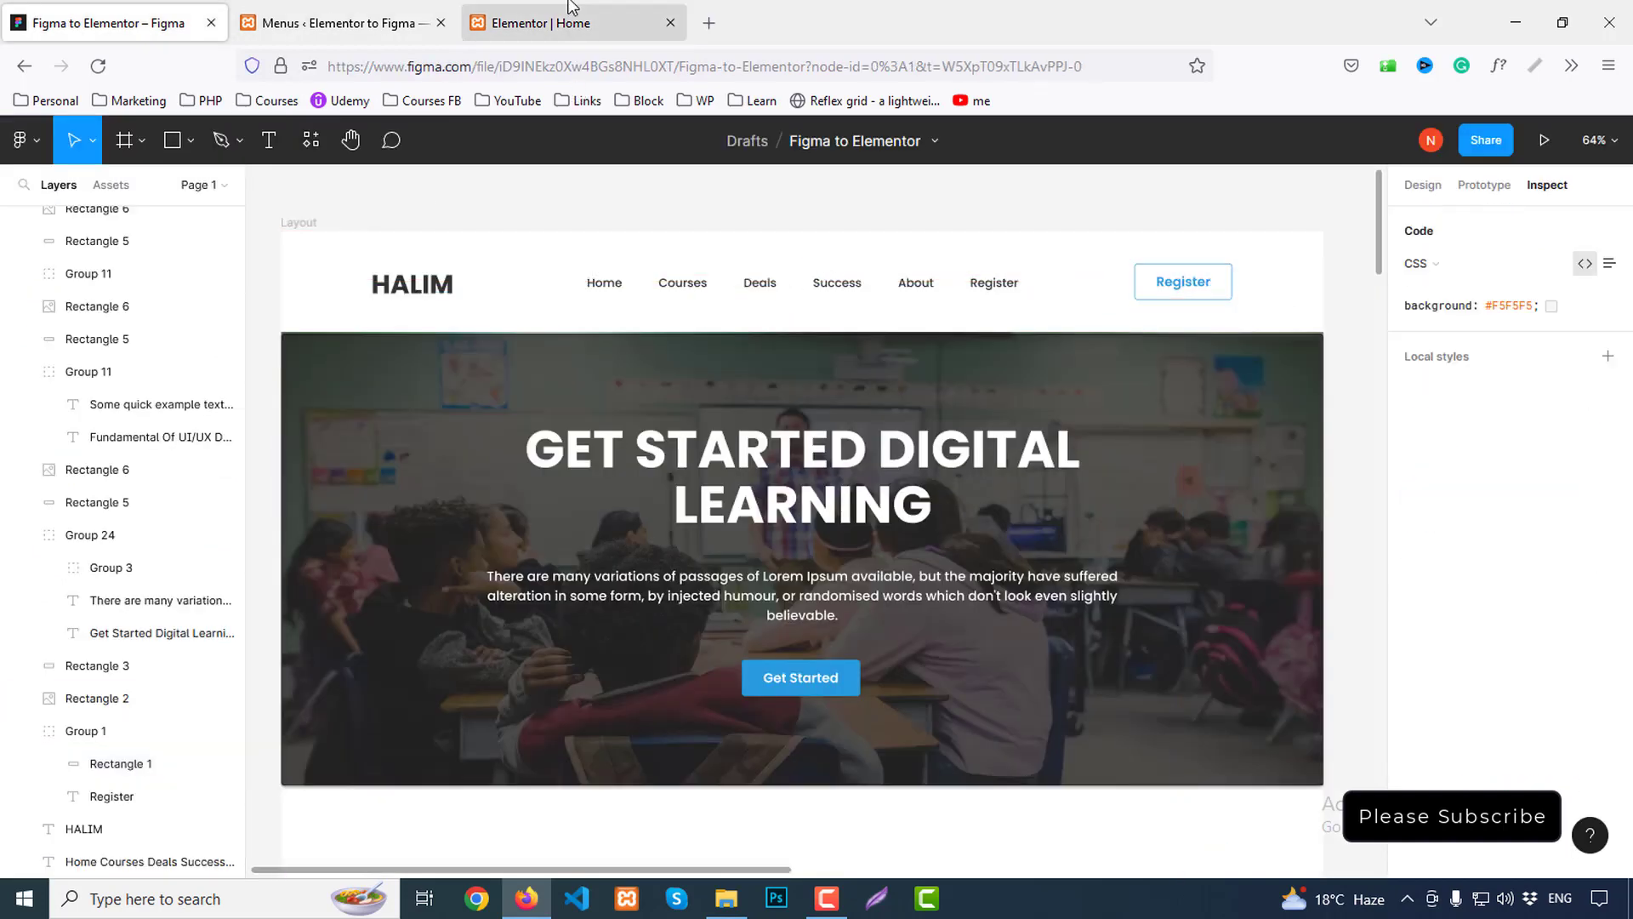
click(541, 23)
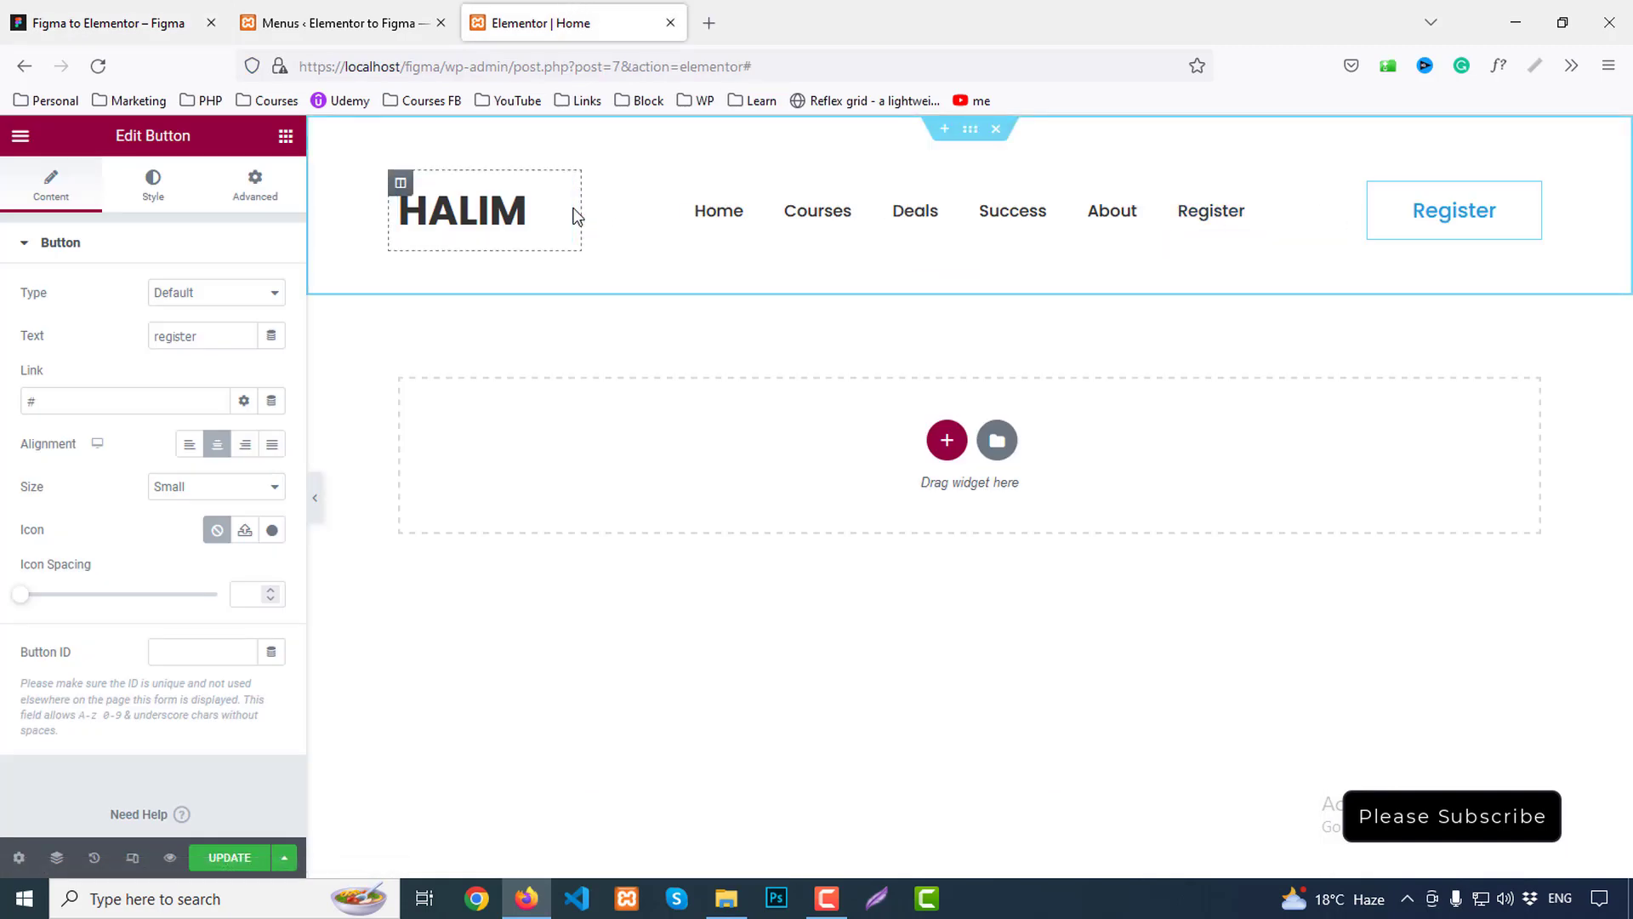
drag(1365, 218, 1389, 223)
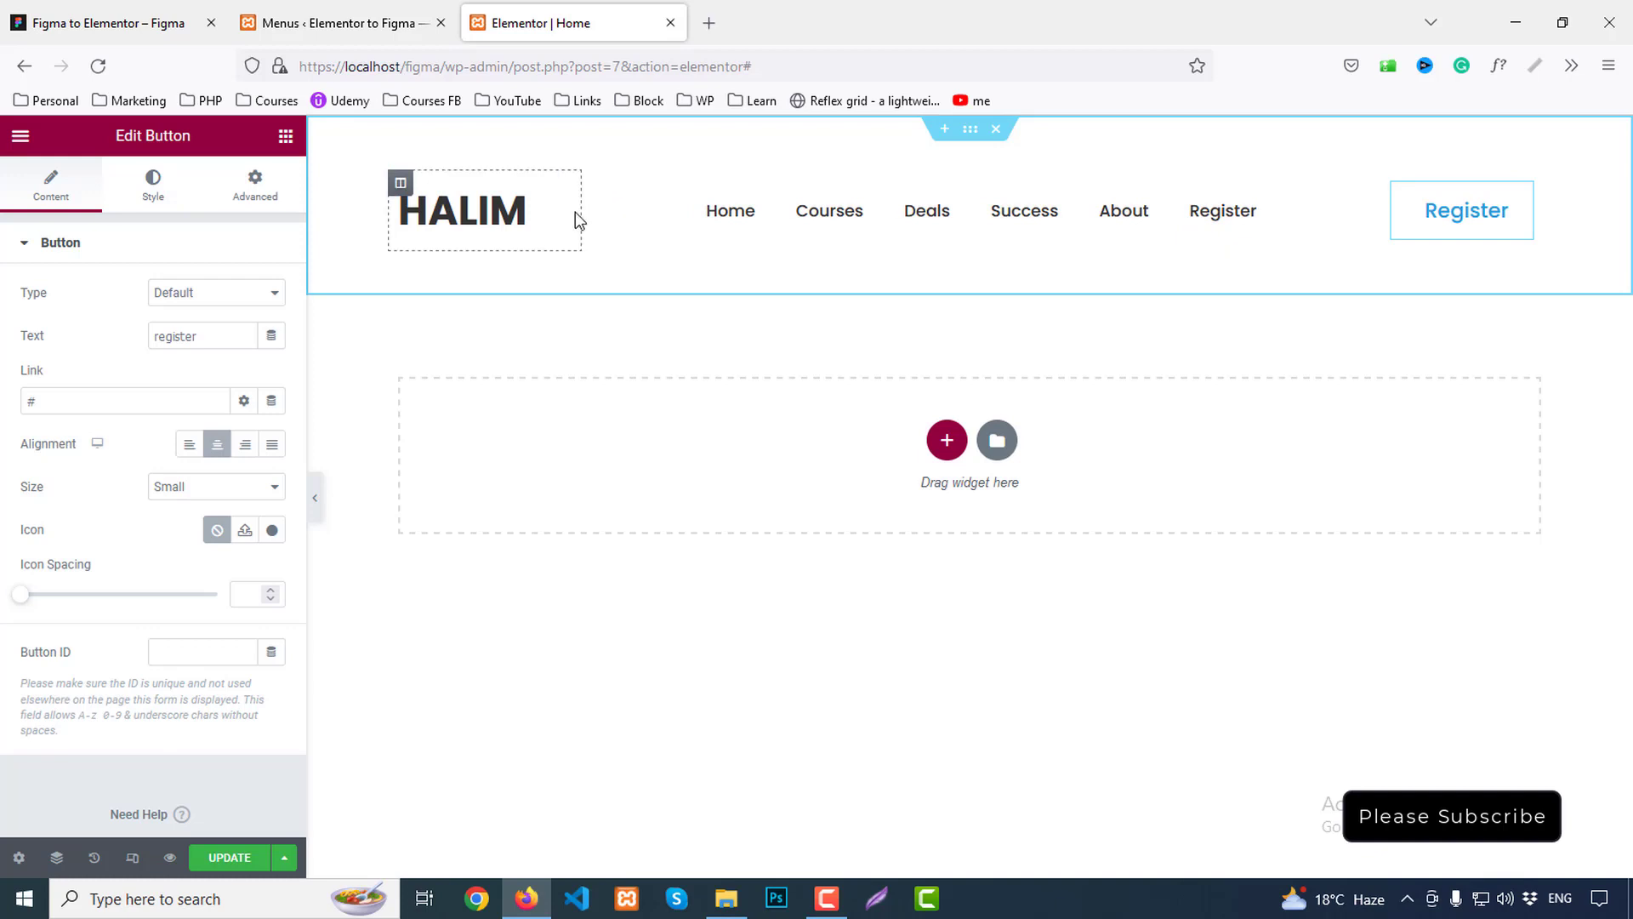
drag(582, 212, 562, 212)
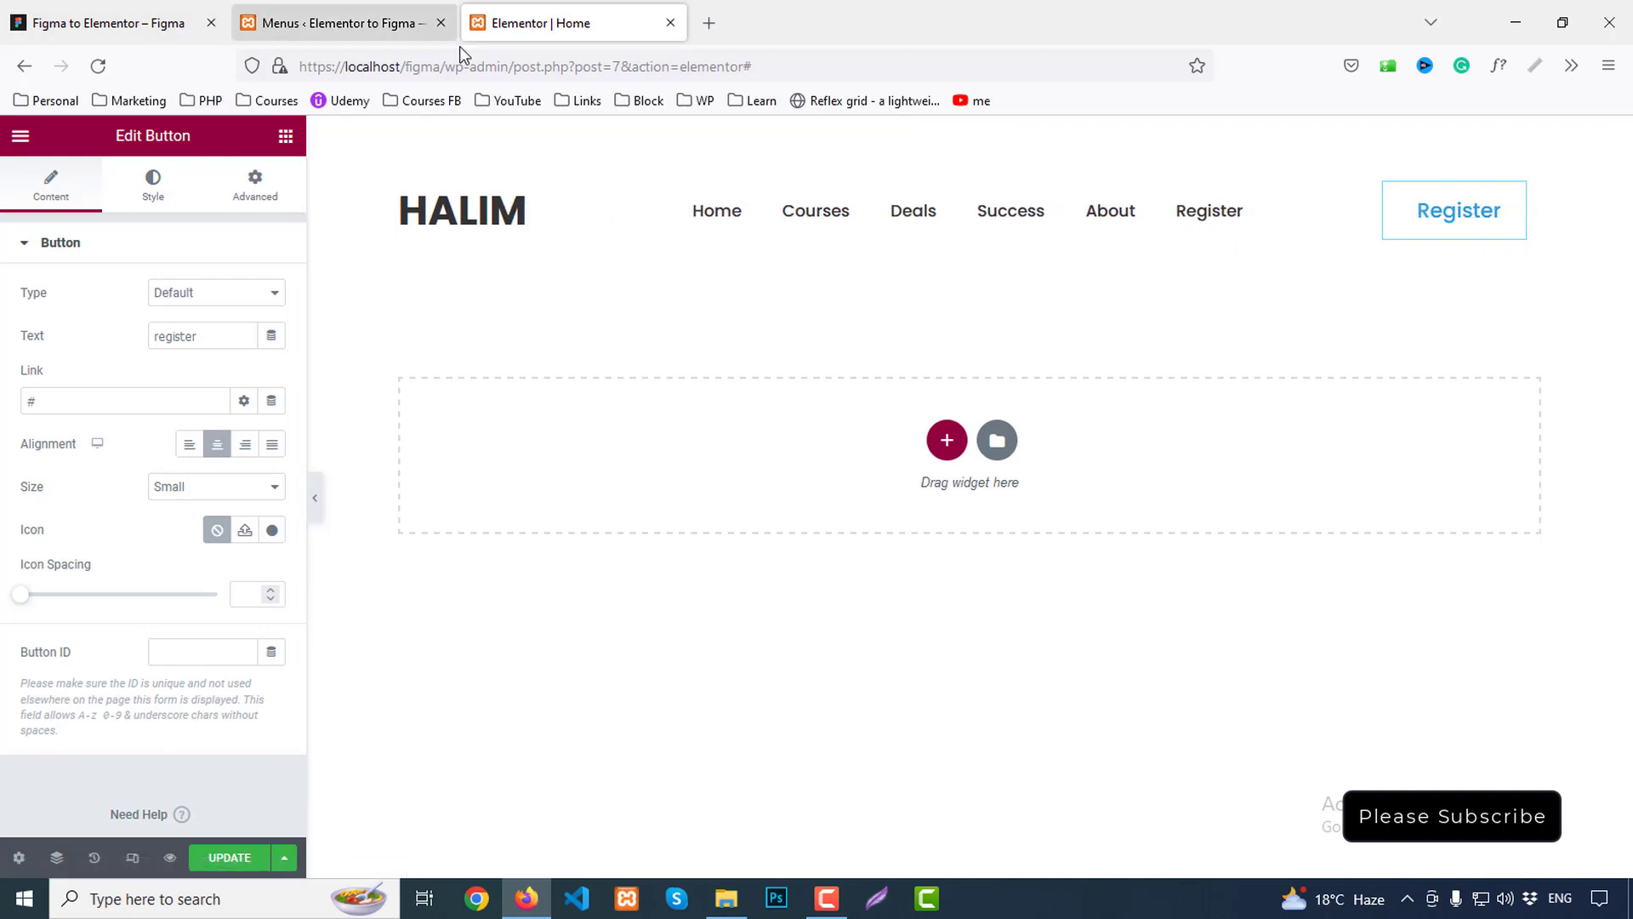
Give the button's hover state white text and a Primary blue background, then update and preview
click(154, 184)
click(240, 380)
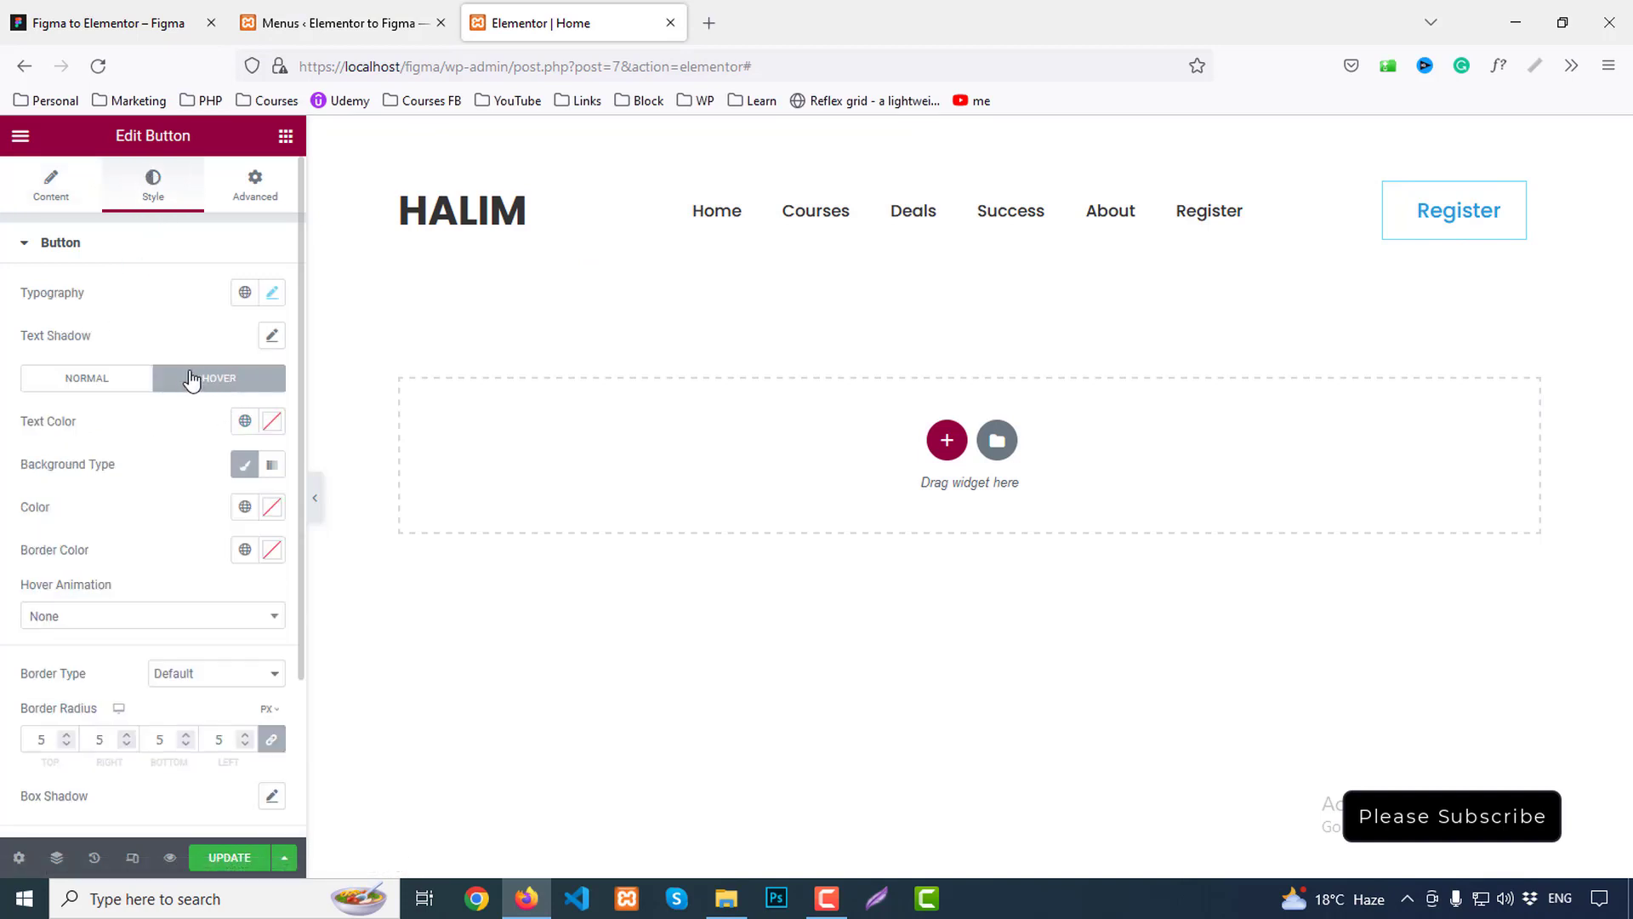
click(245, 421)
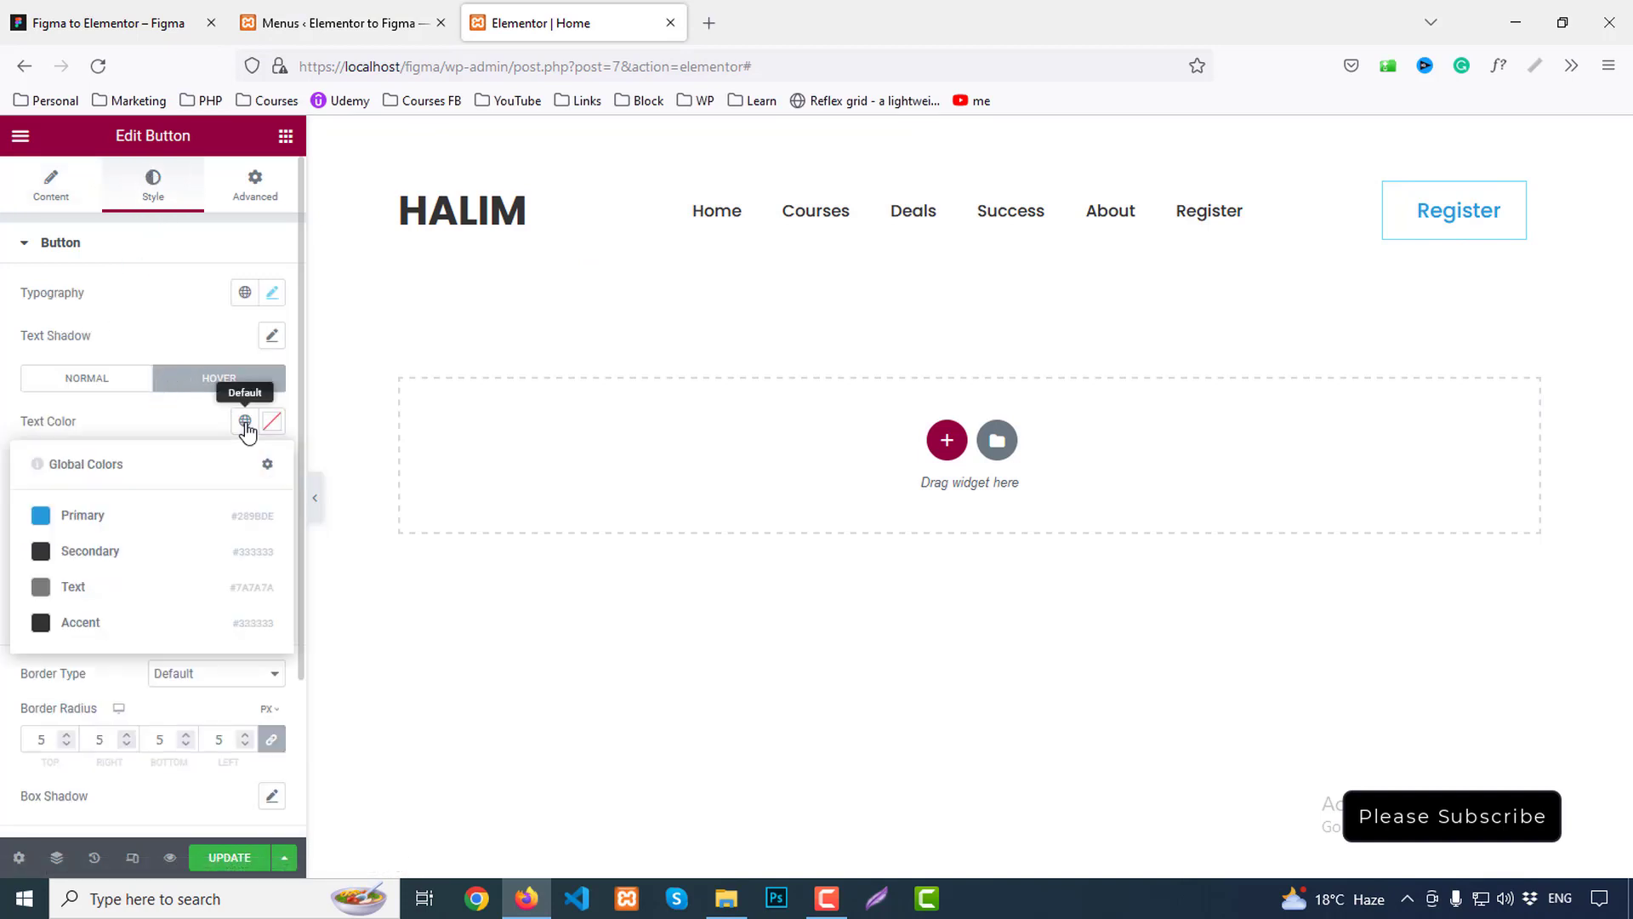
click(272, 421)
click(183, 424)
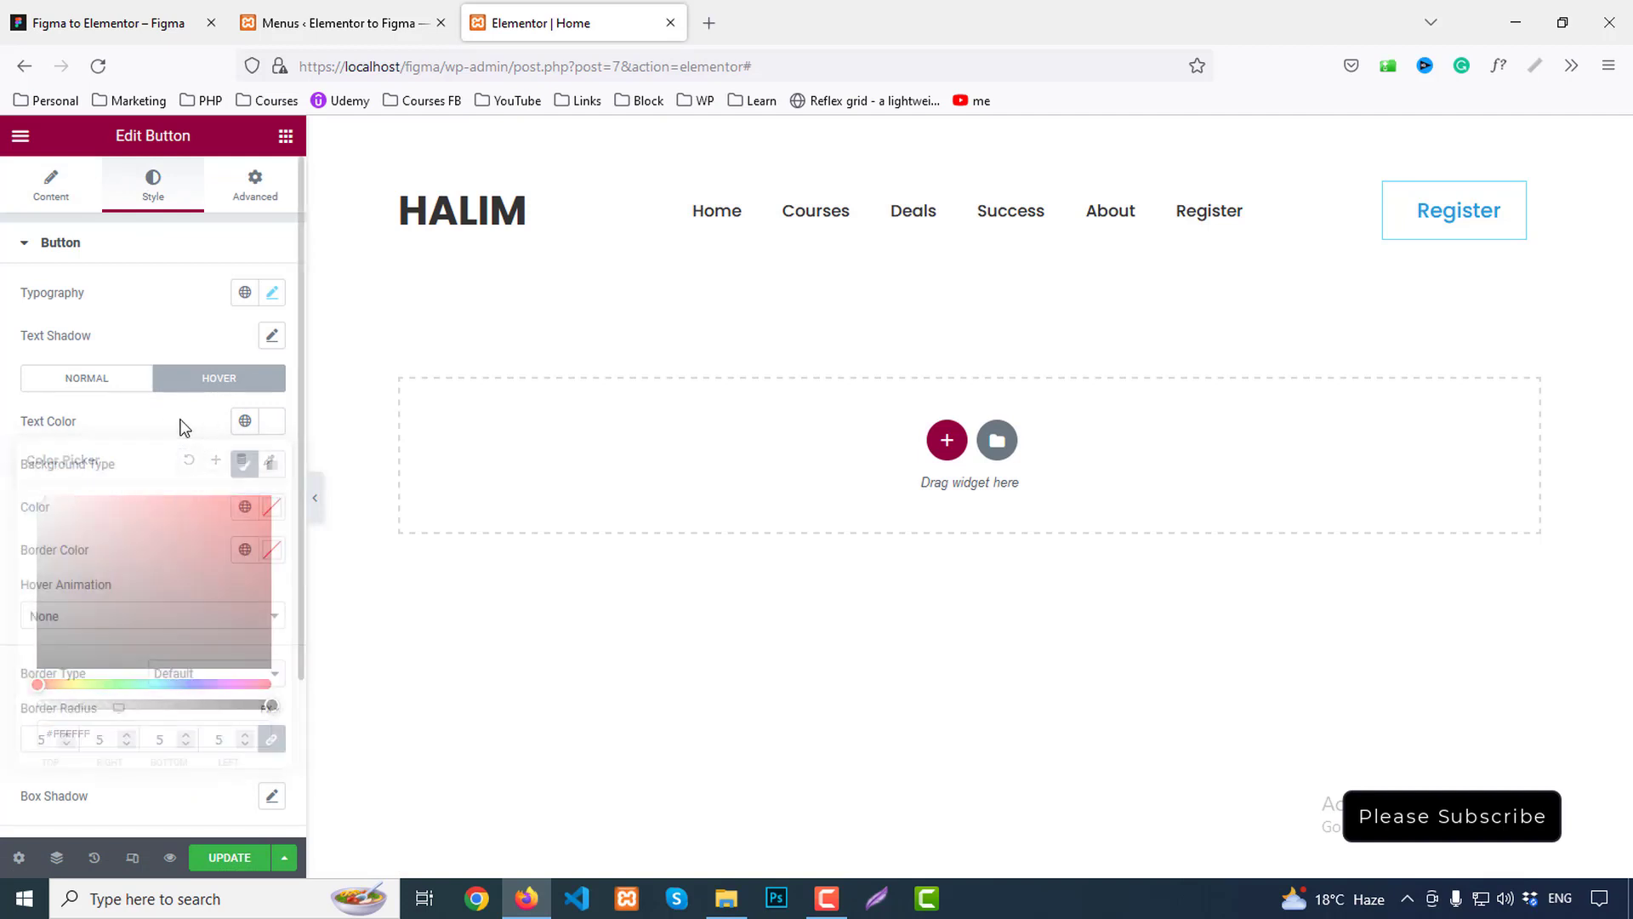
click(272, 507)
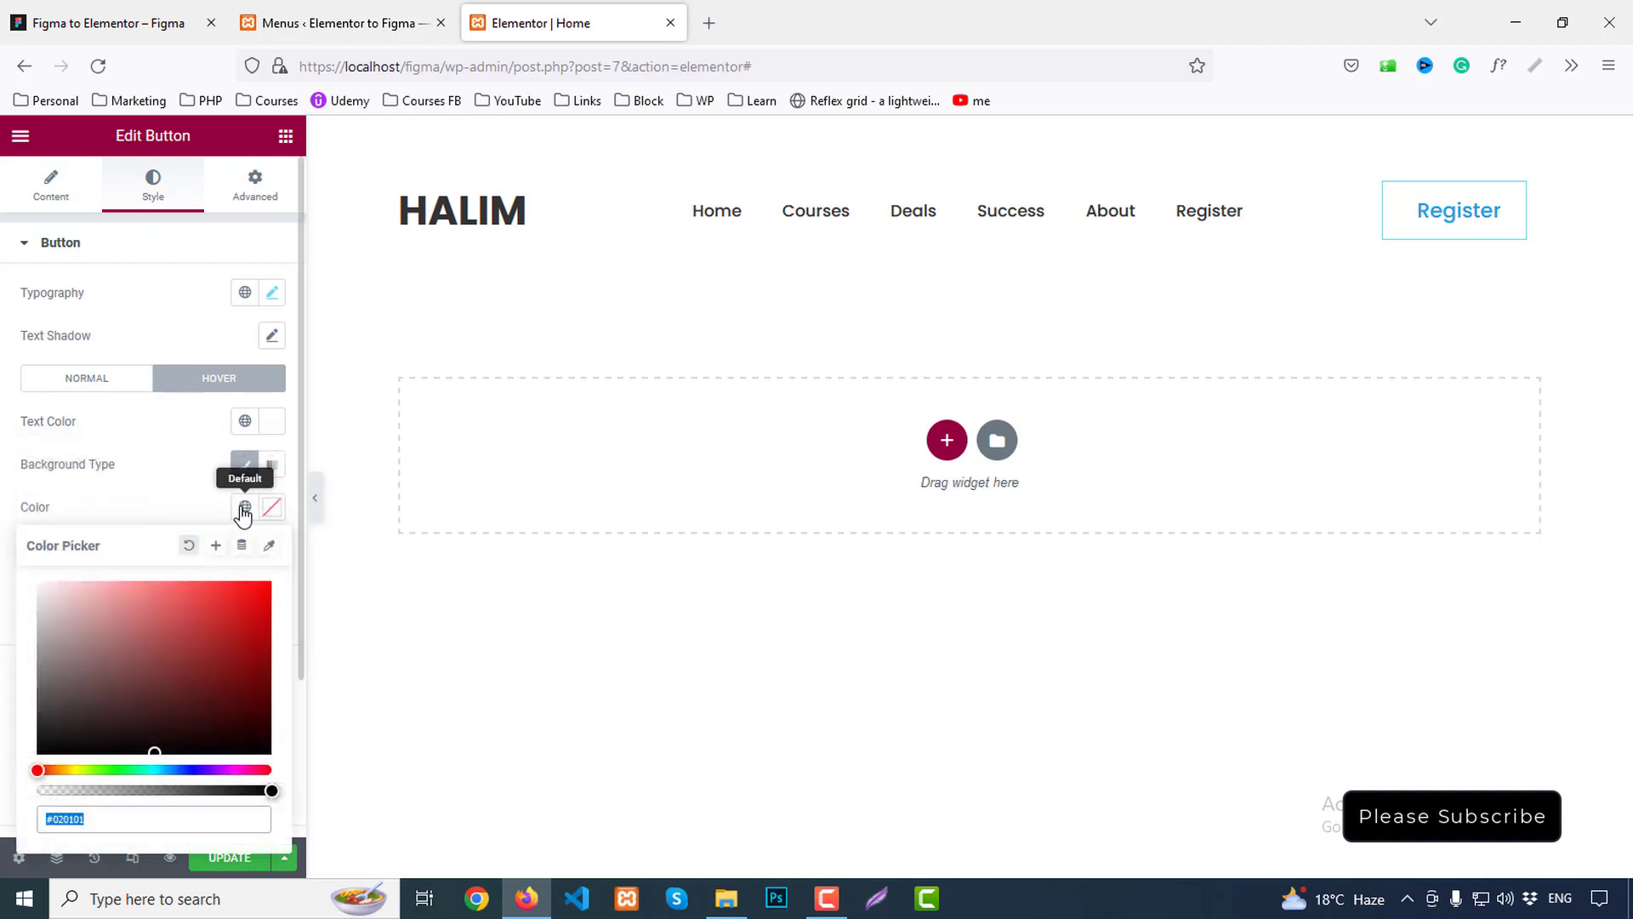
click(245, 507)
click(79, 604)
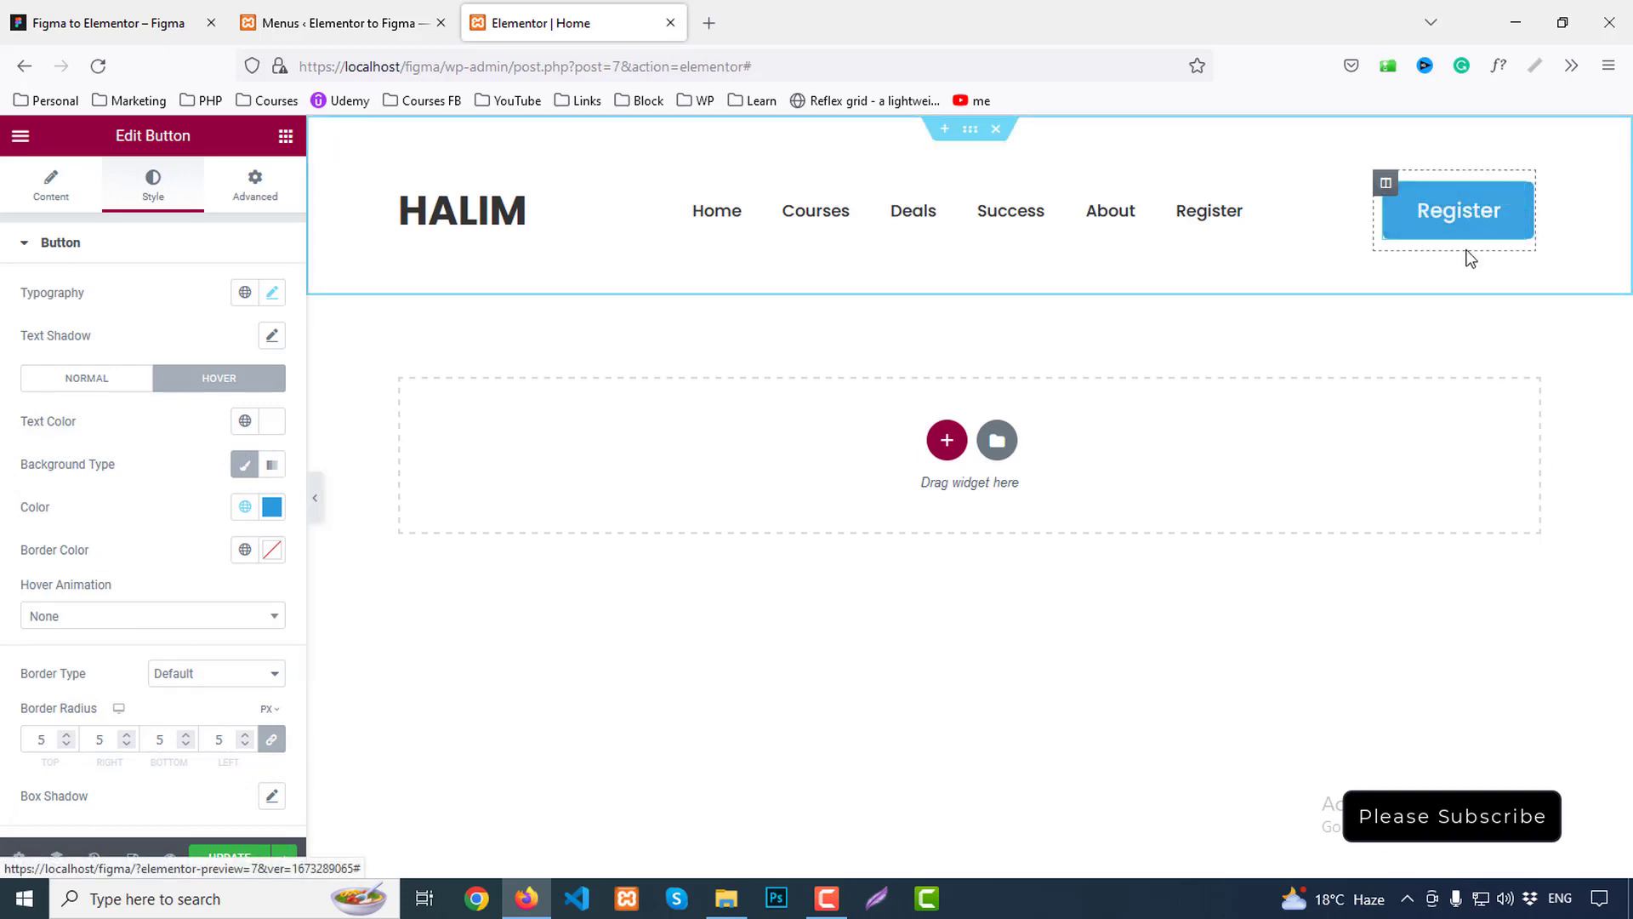
click(210, 866)
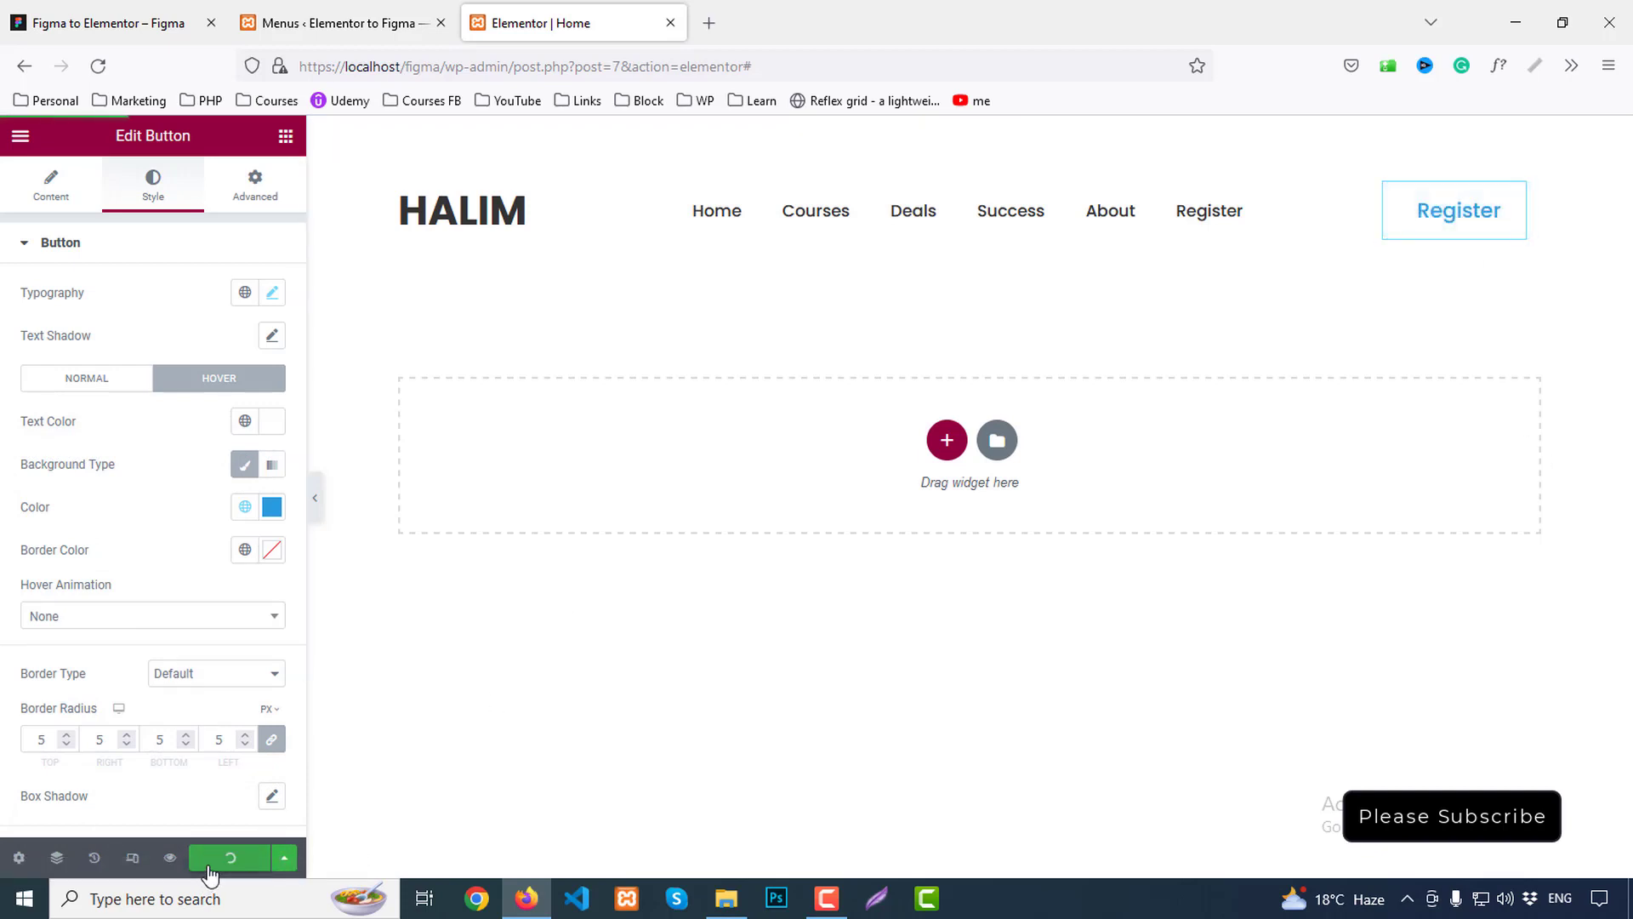
click(169, 859)
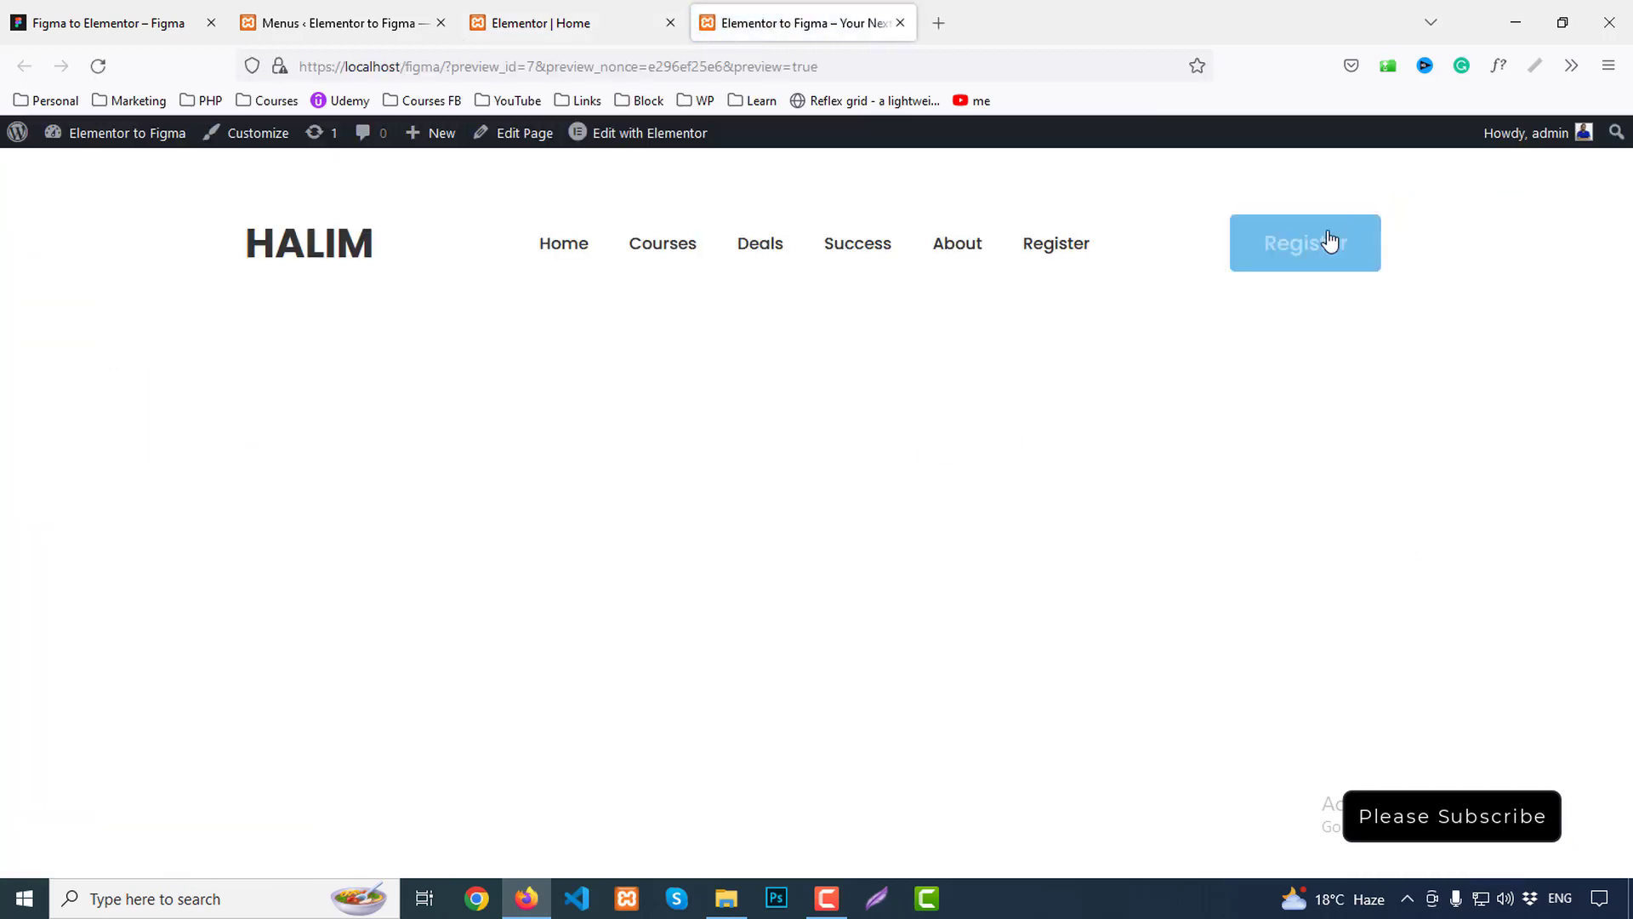
Give the button's normal state a solid 1px border in the global Primary blue
click(547, 23)
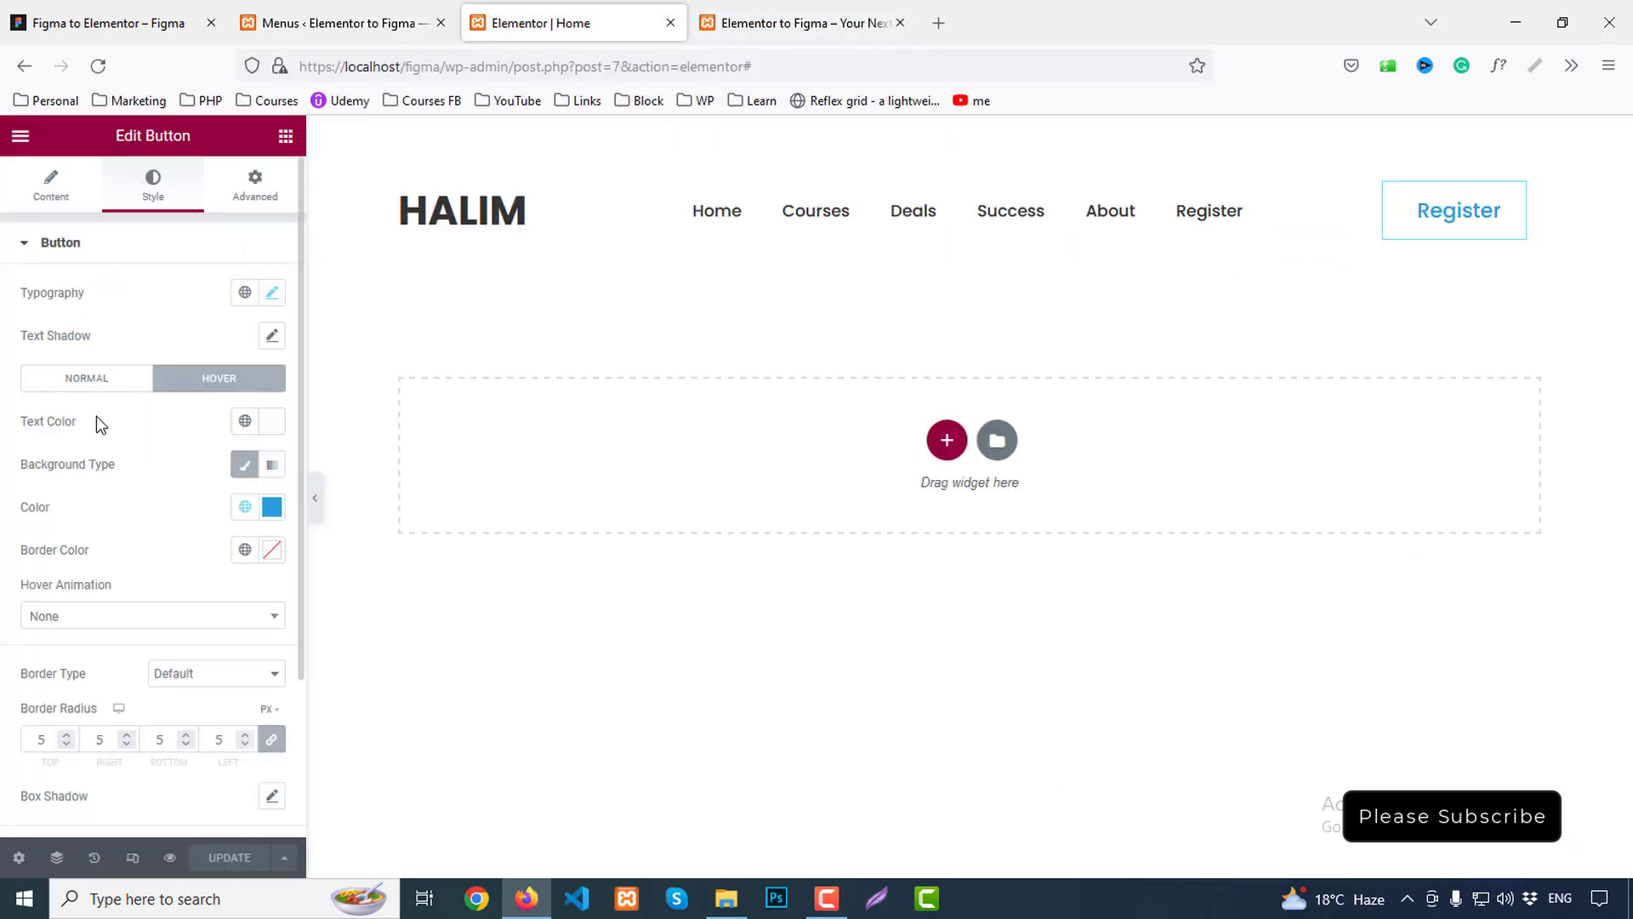
click(105, 382)
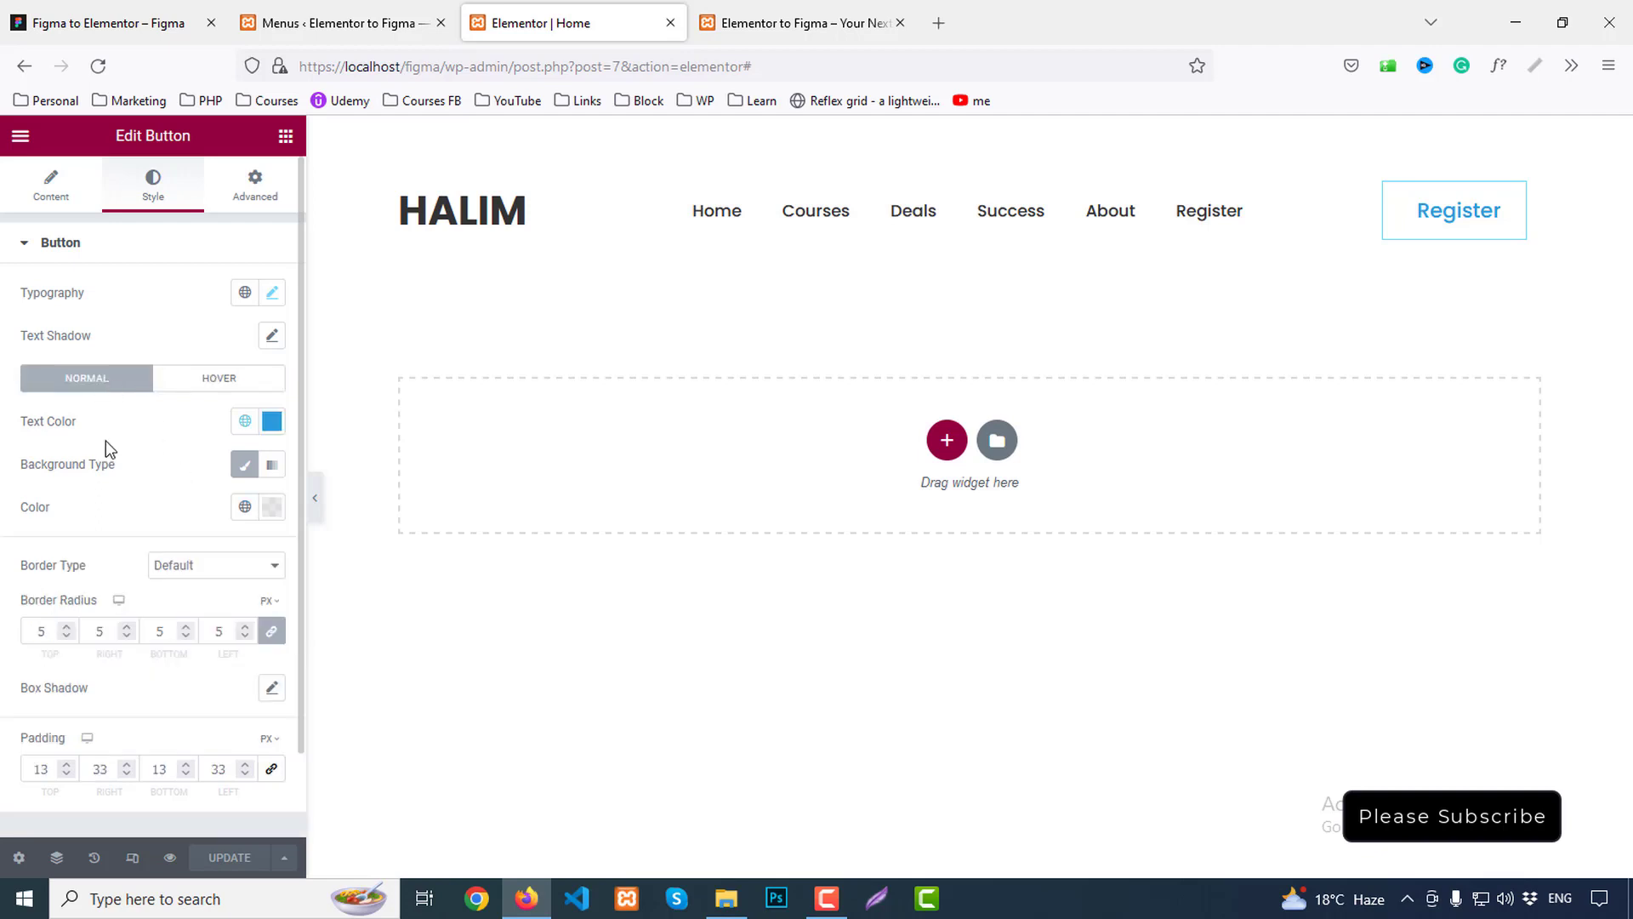
click(193, 565)
click(177, 638)
scroll(177, 637, down, 2)
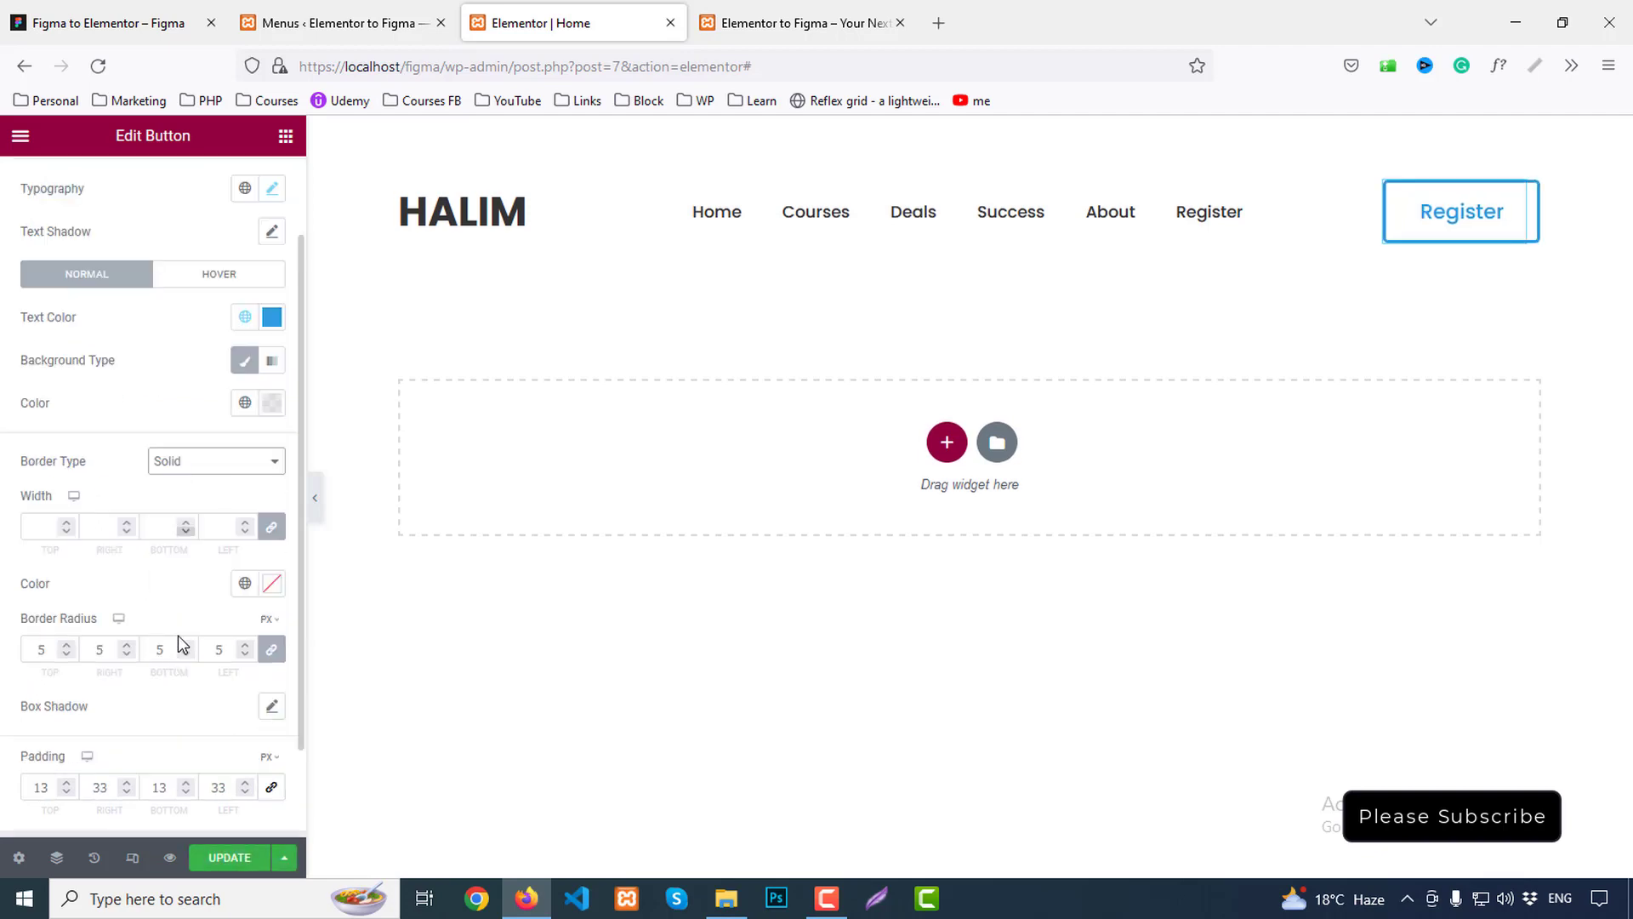
click(52, 537)
text(1)
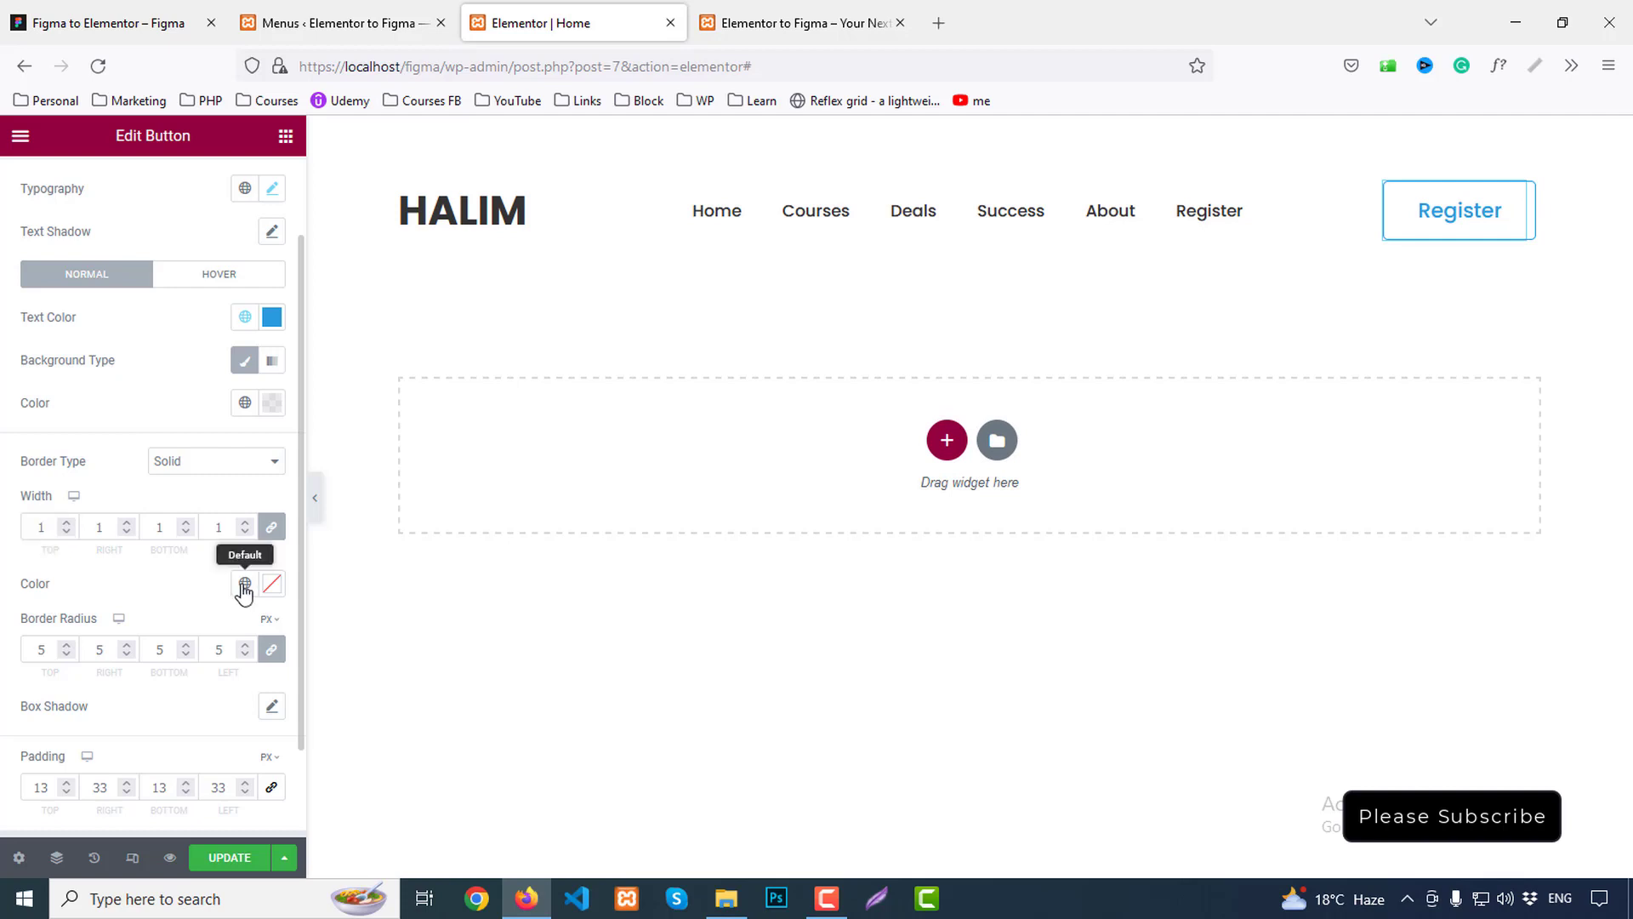
click(244, 583)
click(94, 678)
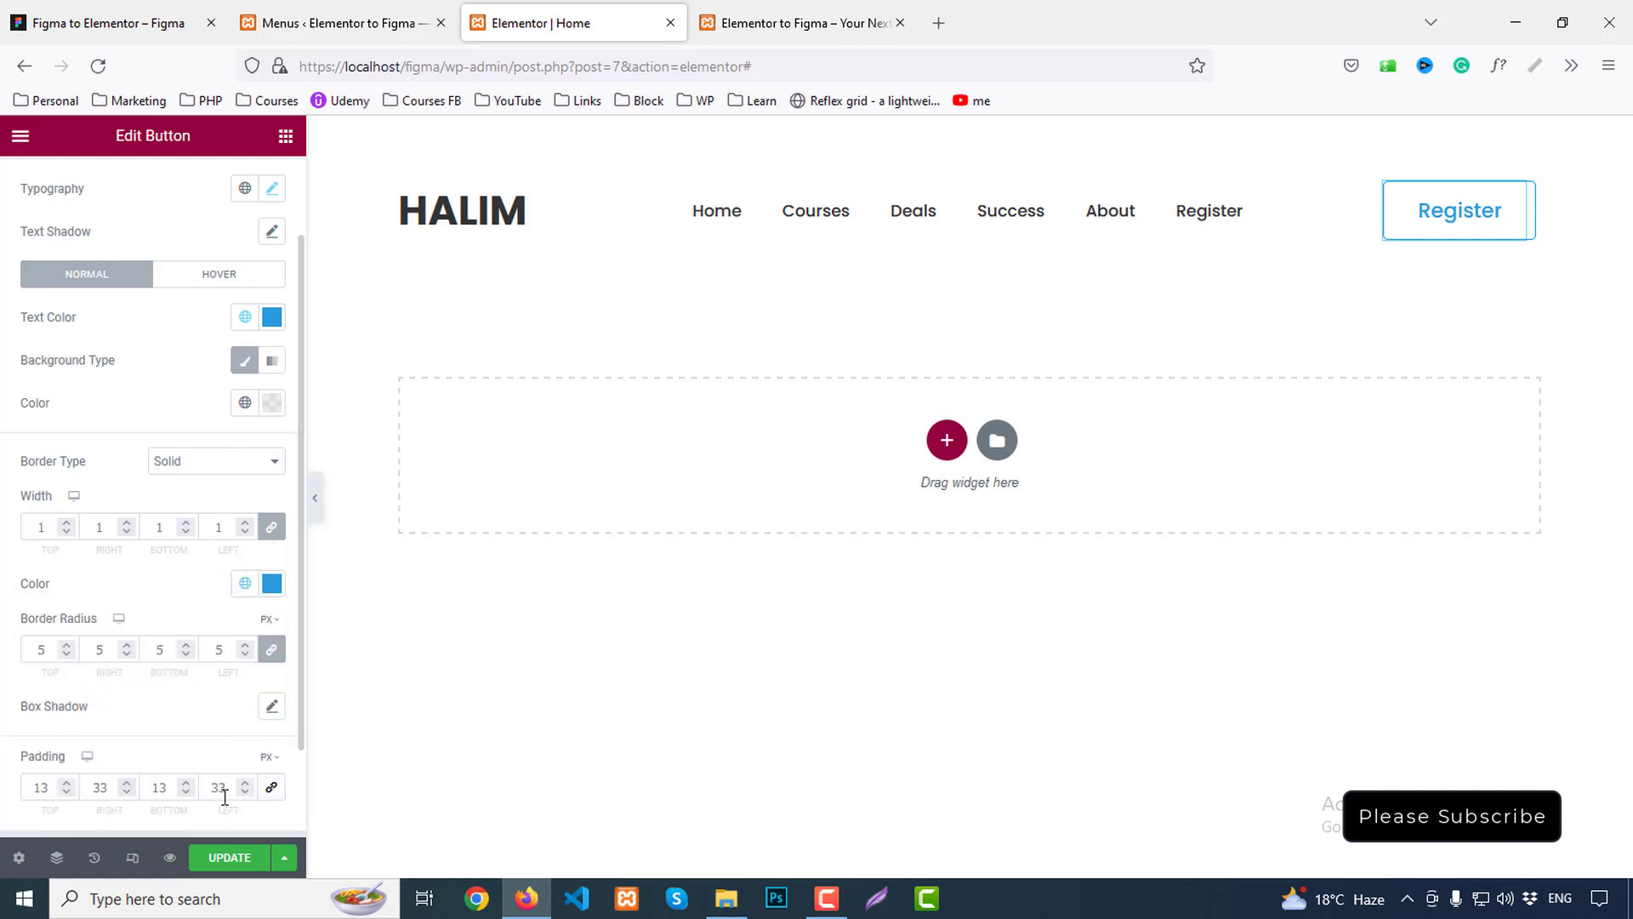
Update the page and compare the bordered button in the preview against Figma
click(229, 858)
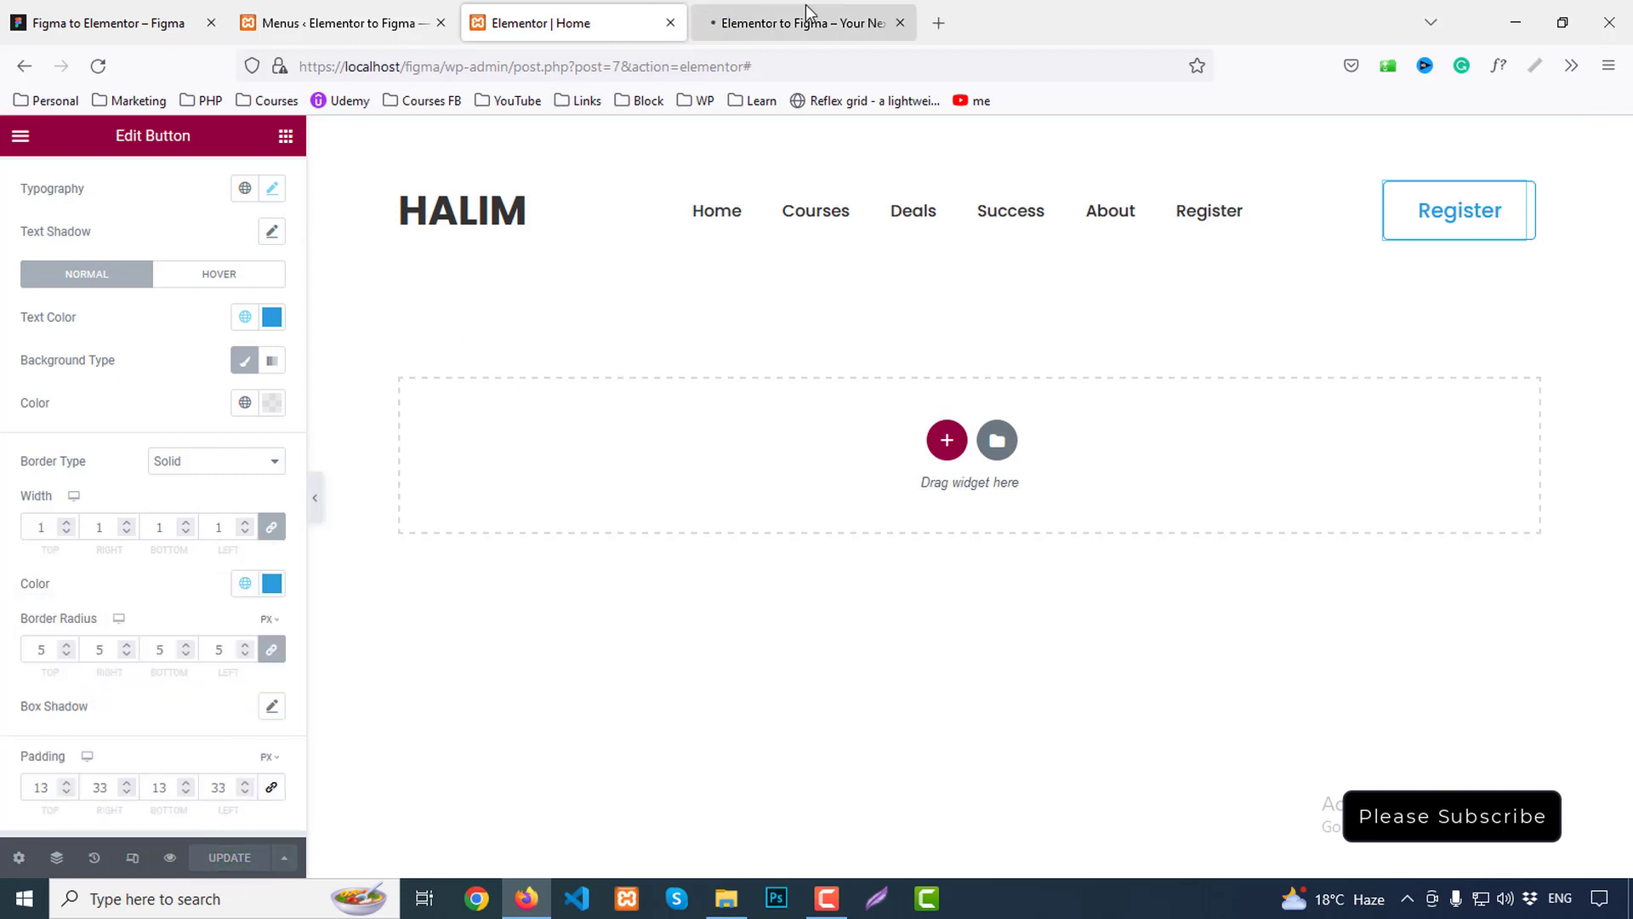
click(807, 13)
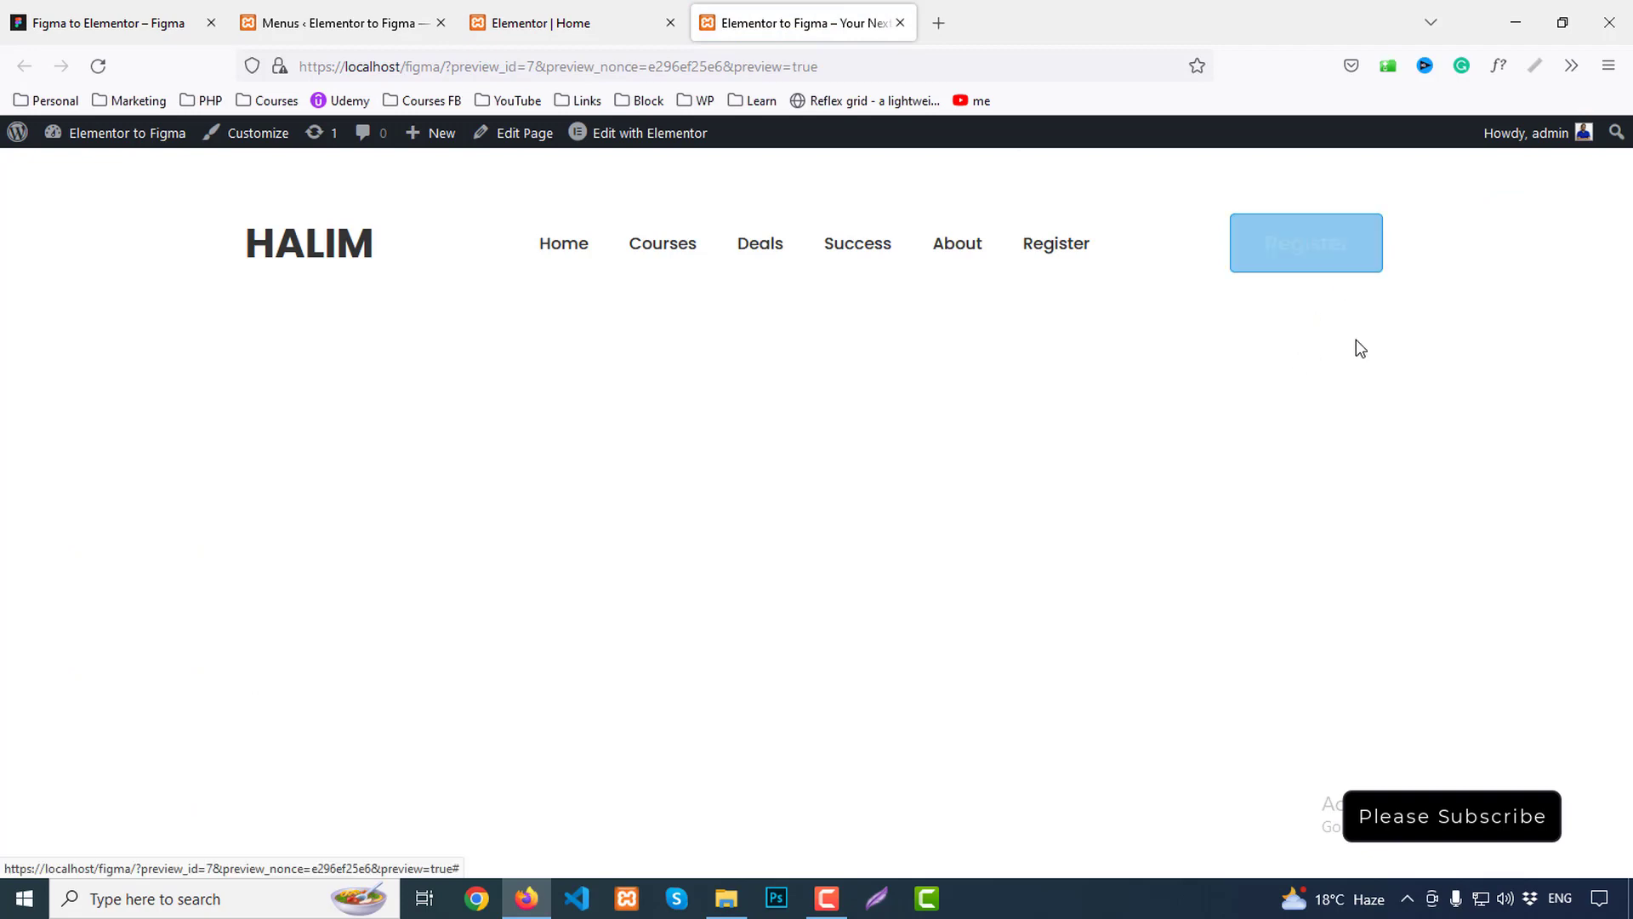
click(91, 12)
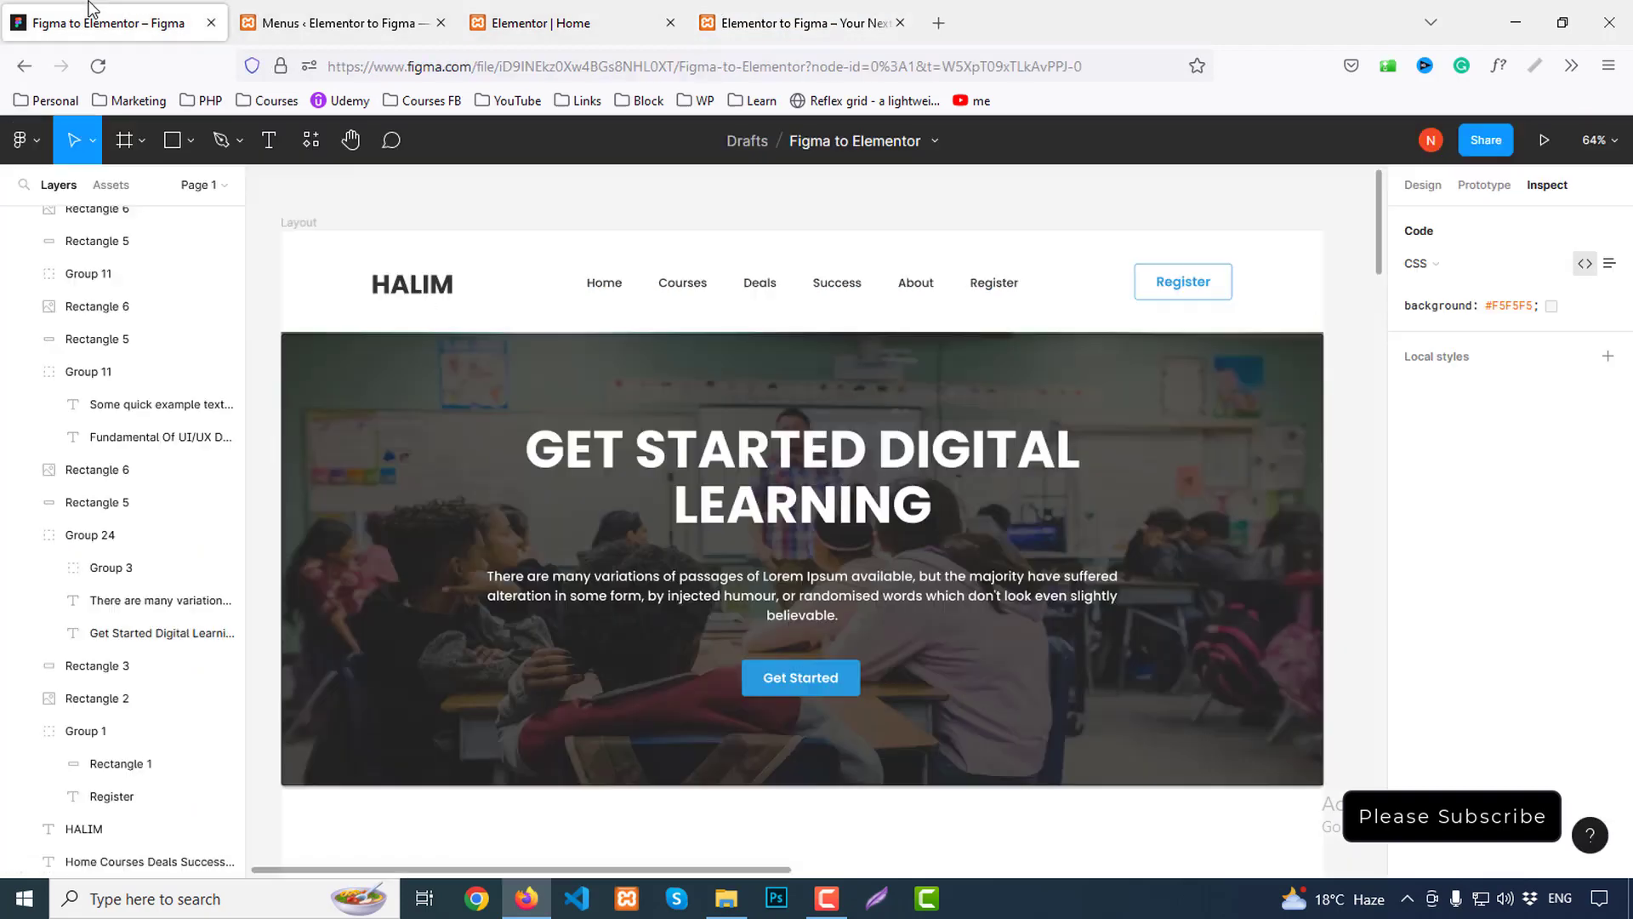
click(779, 10)
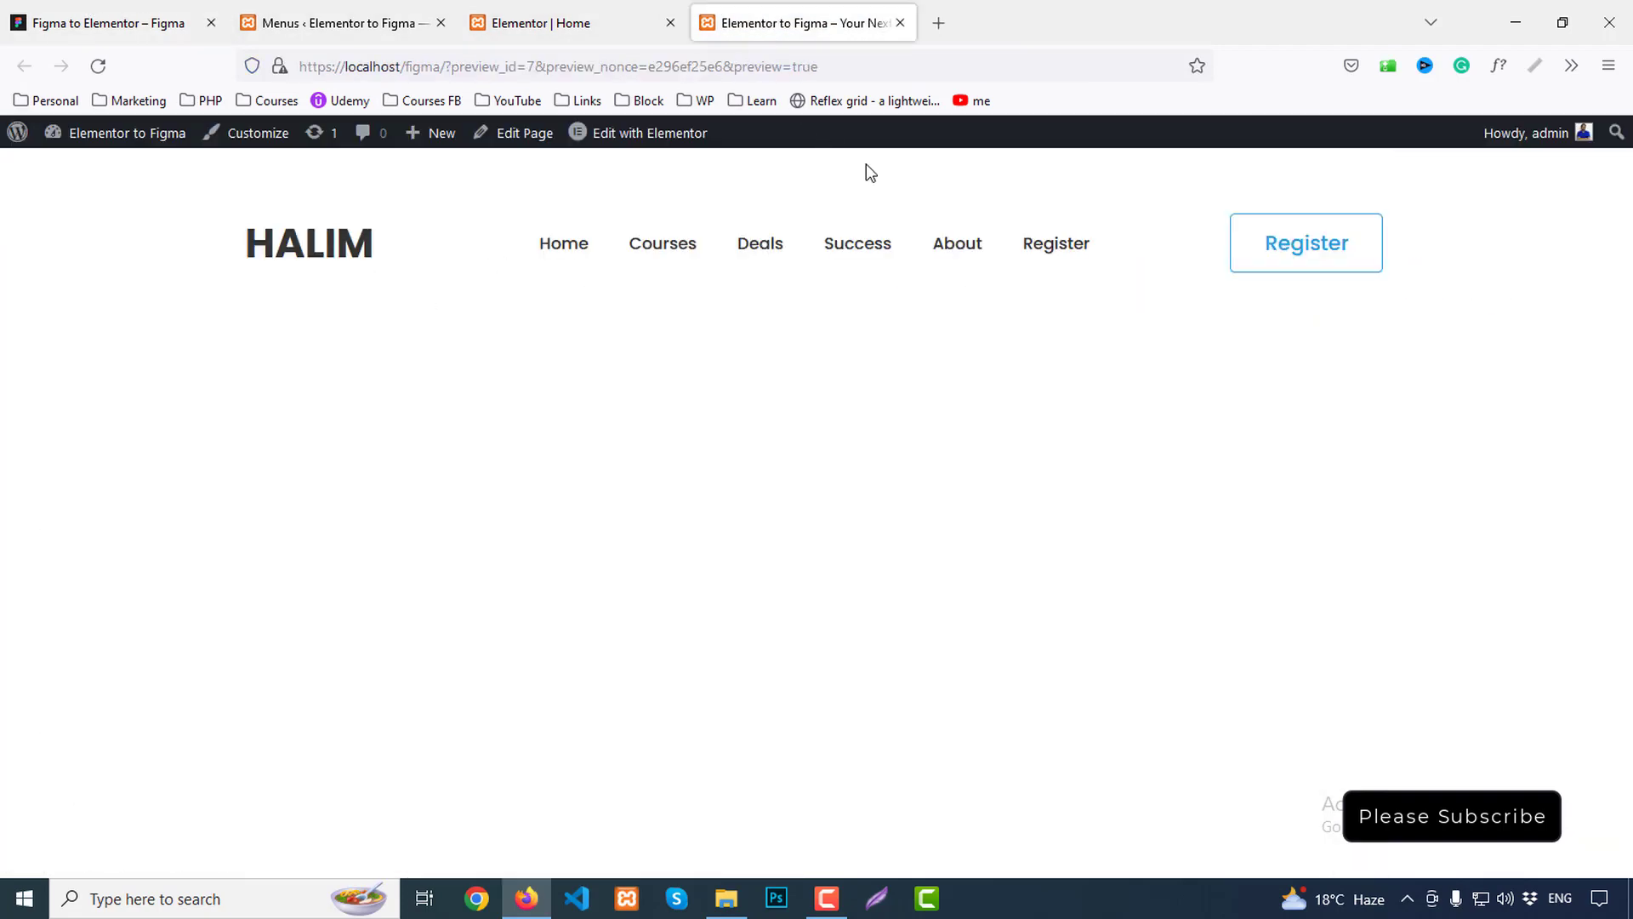
click(544, 23)
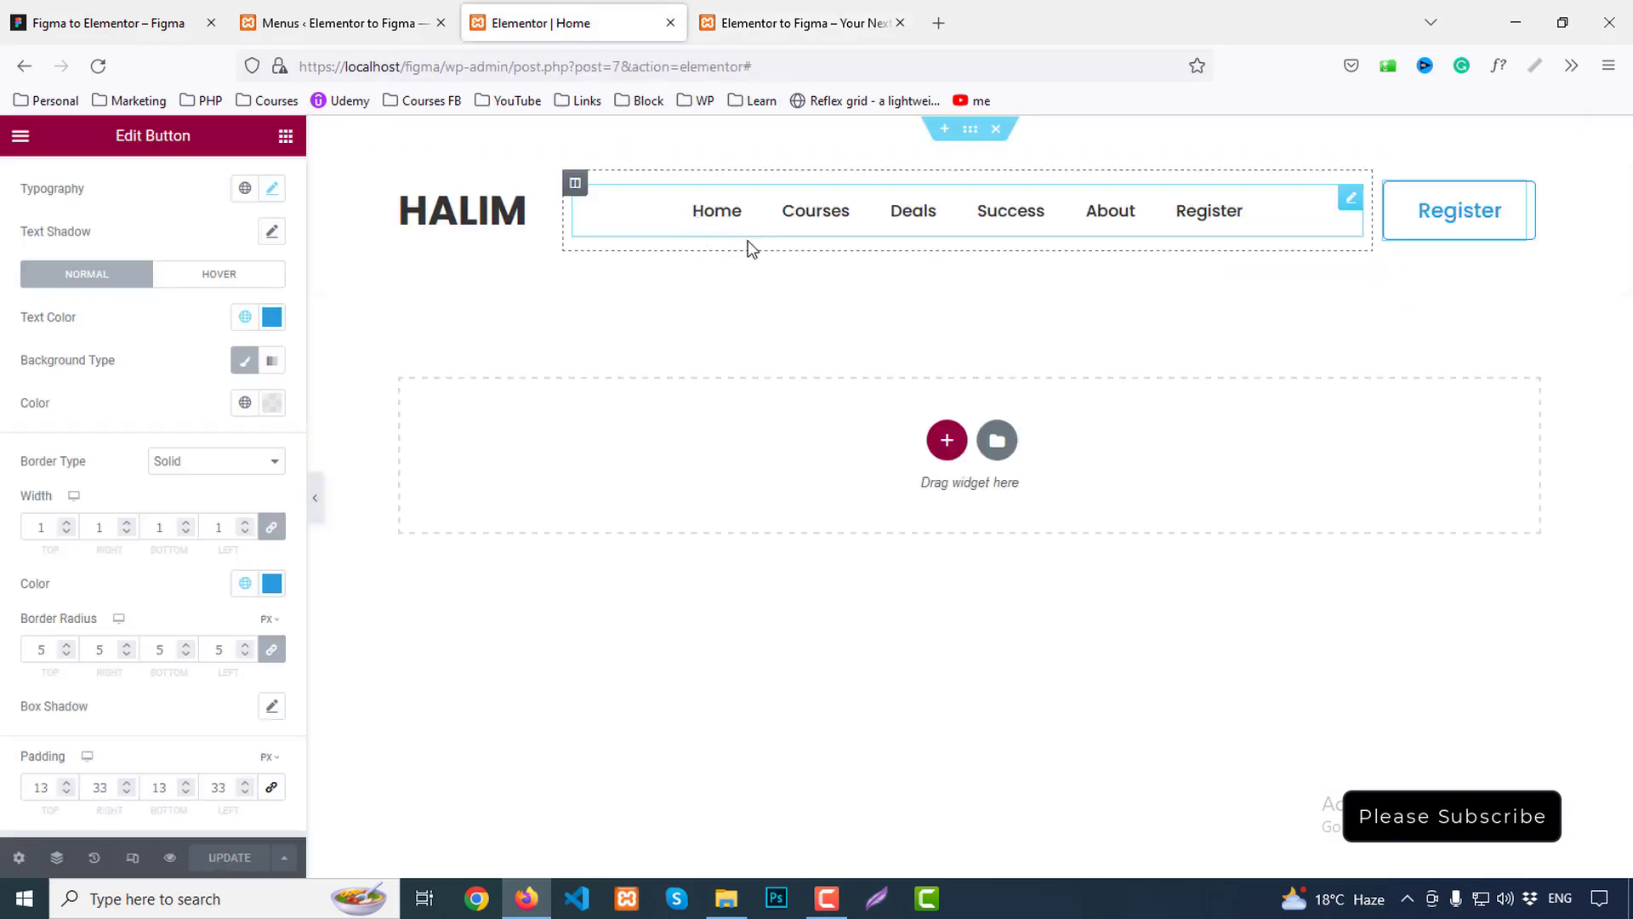
Set the header section padding to 43 top and 33 bottom, update, and view the preview
click(971, 131)
click(255, 187)
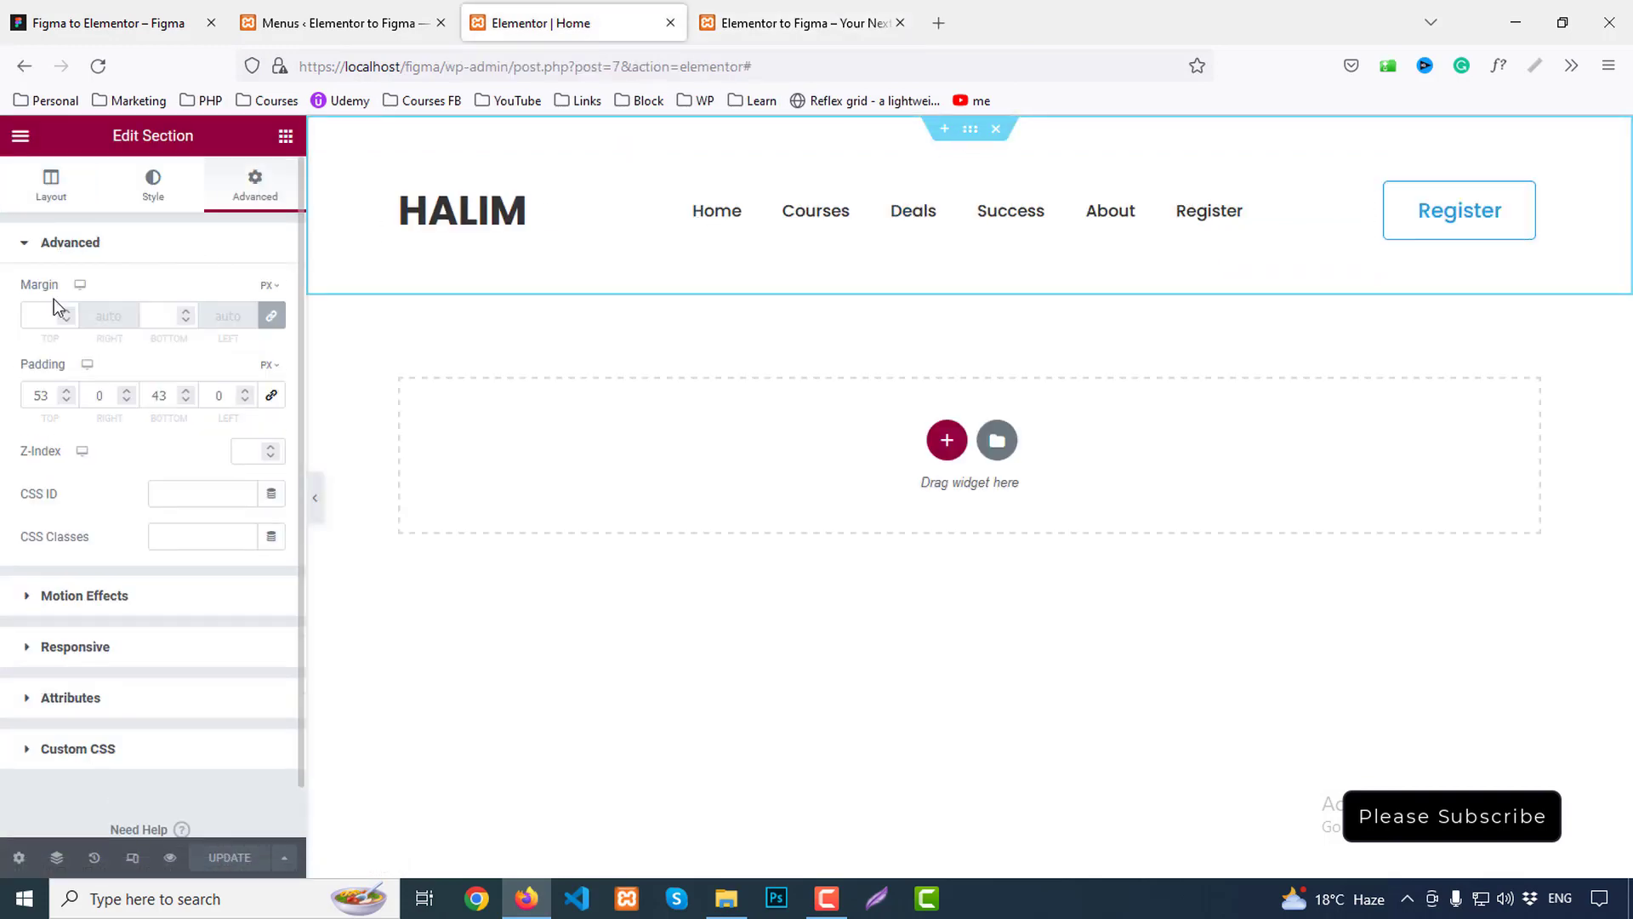
double_click(47, 396)
text(43)
click(164, 393)
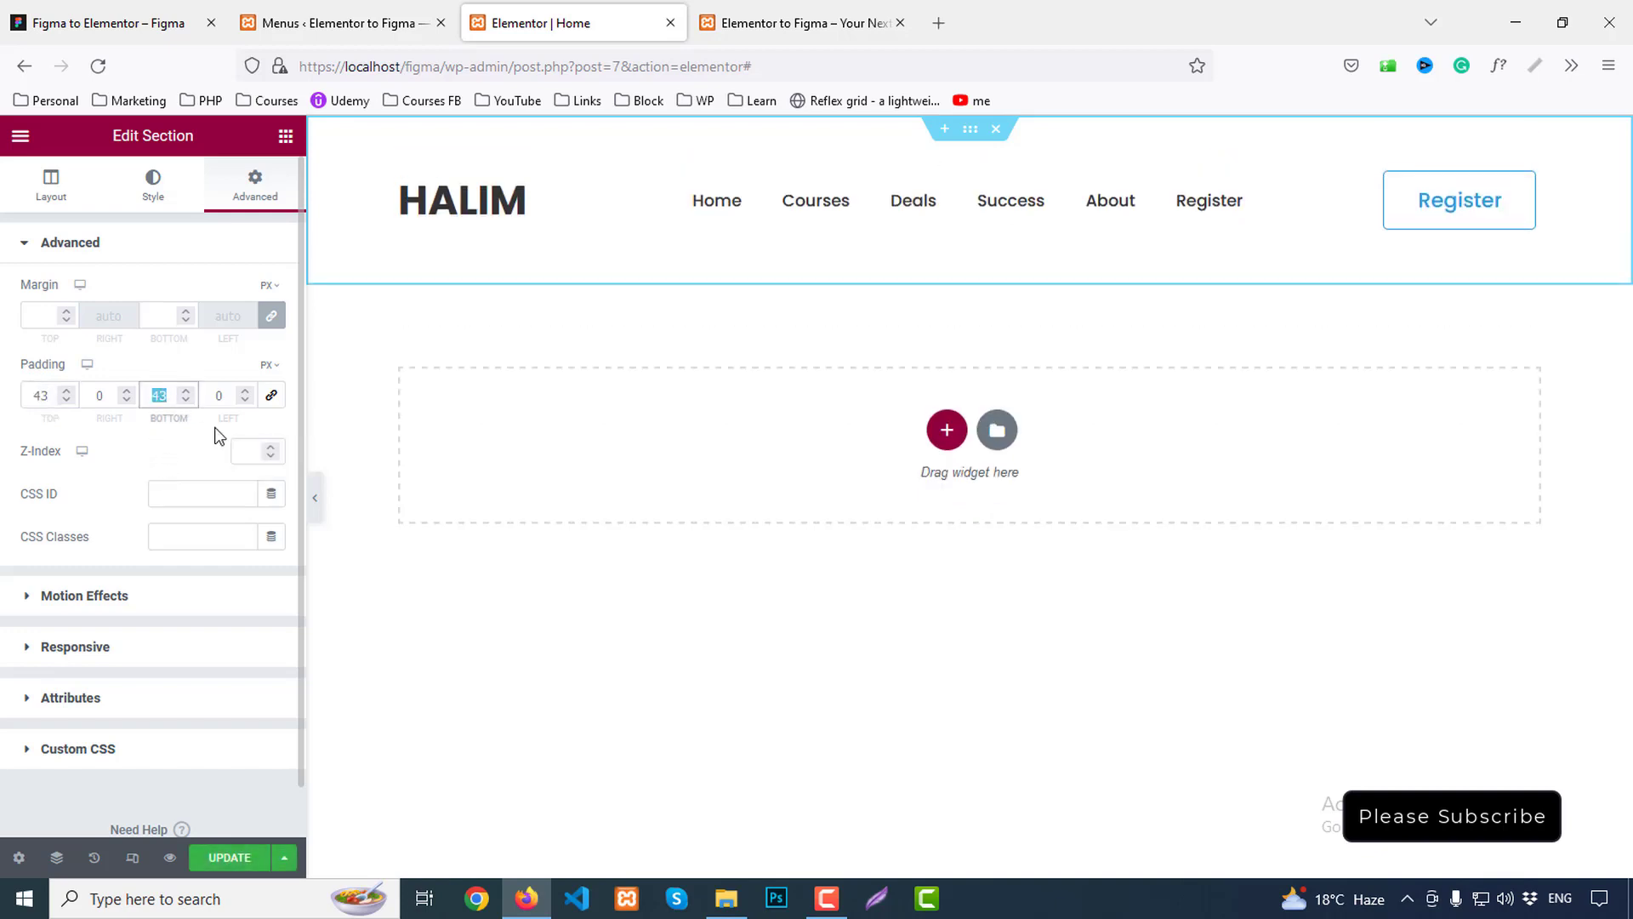
text(33)
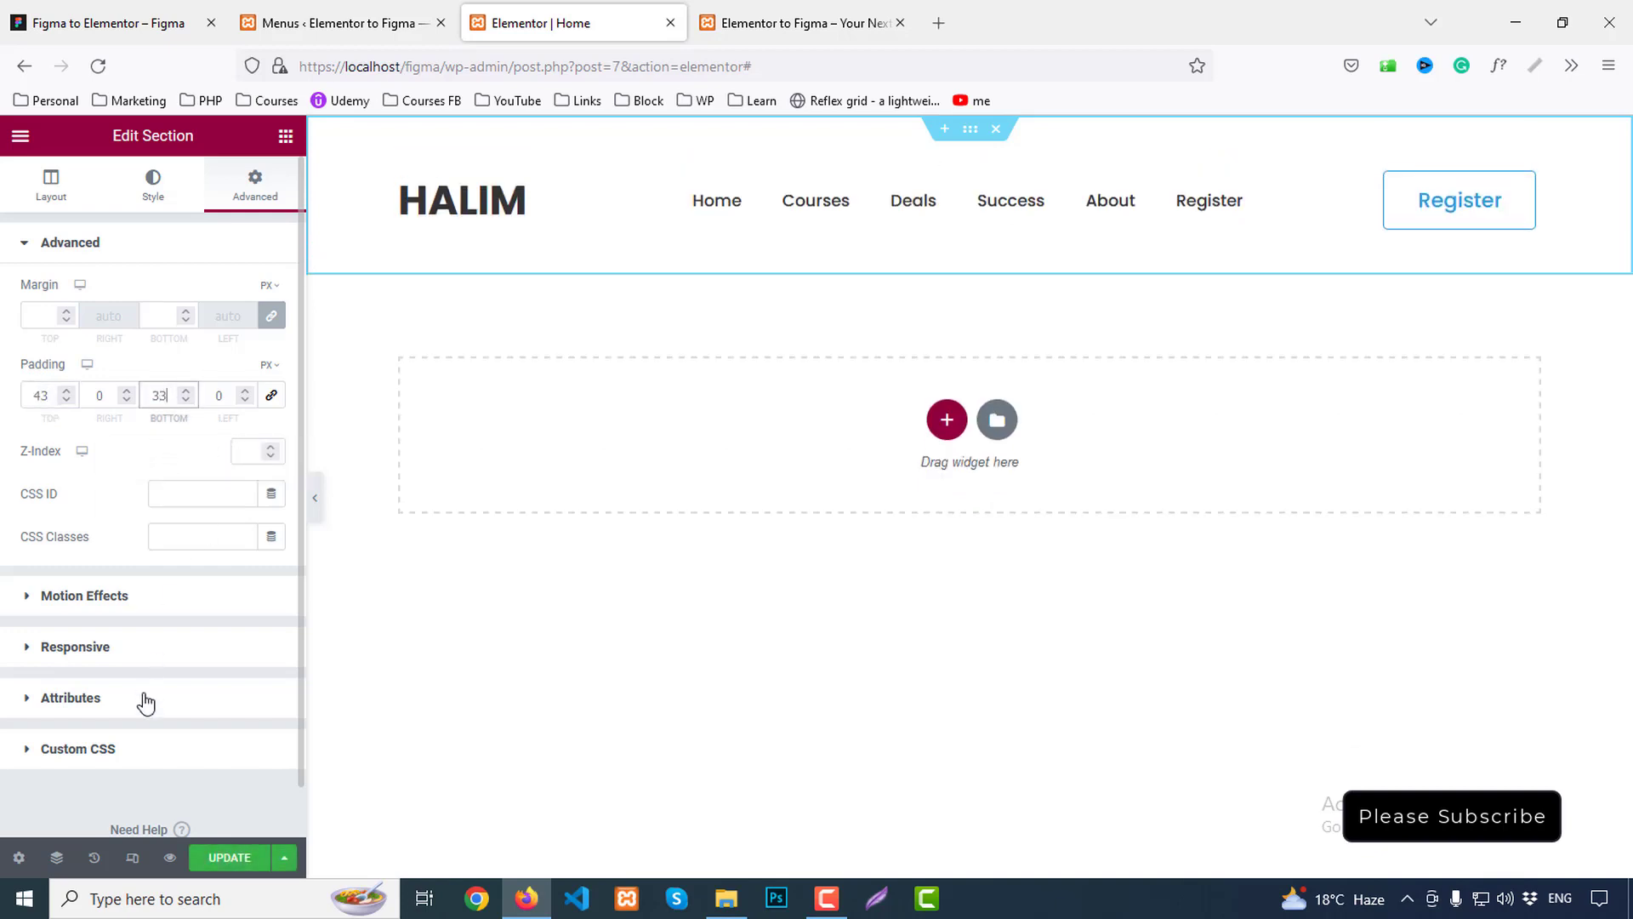
click(228, 858)
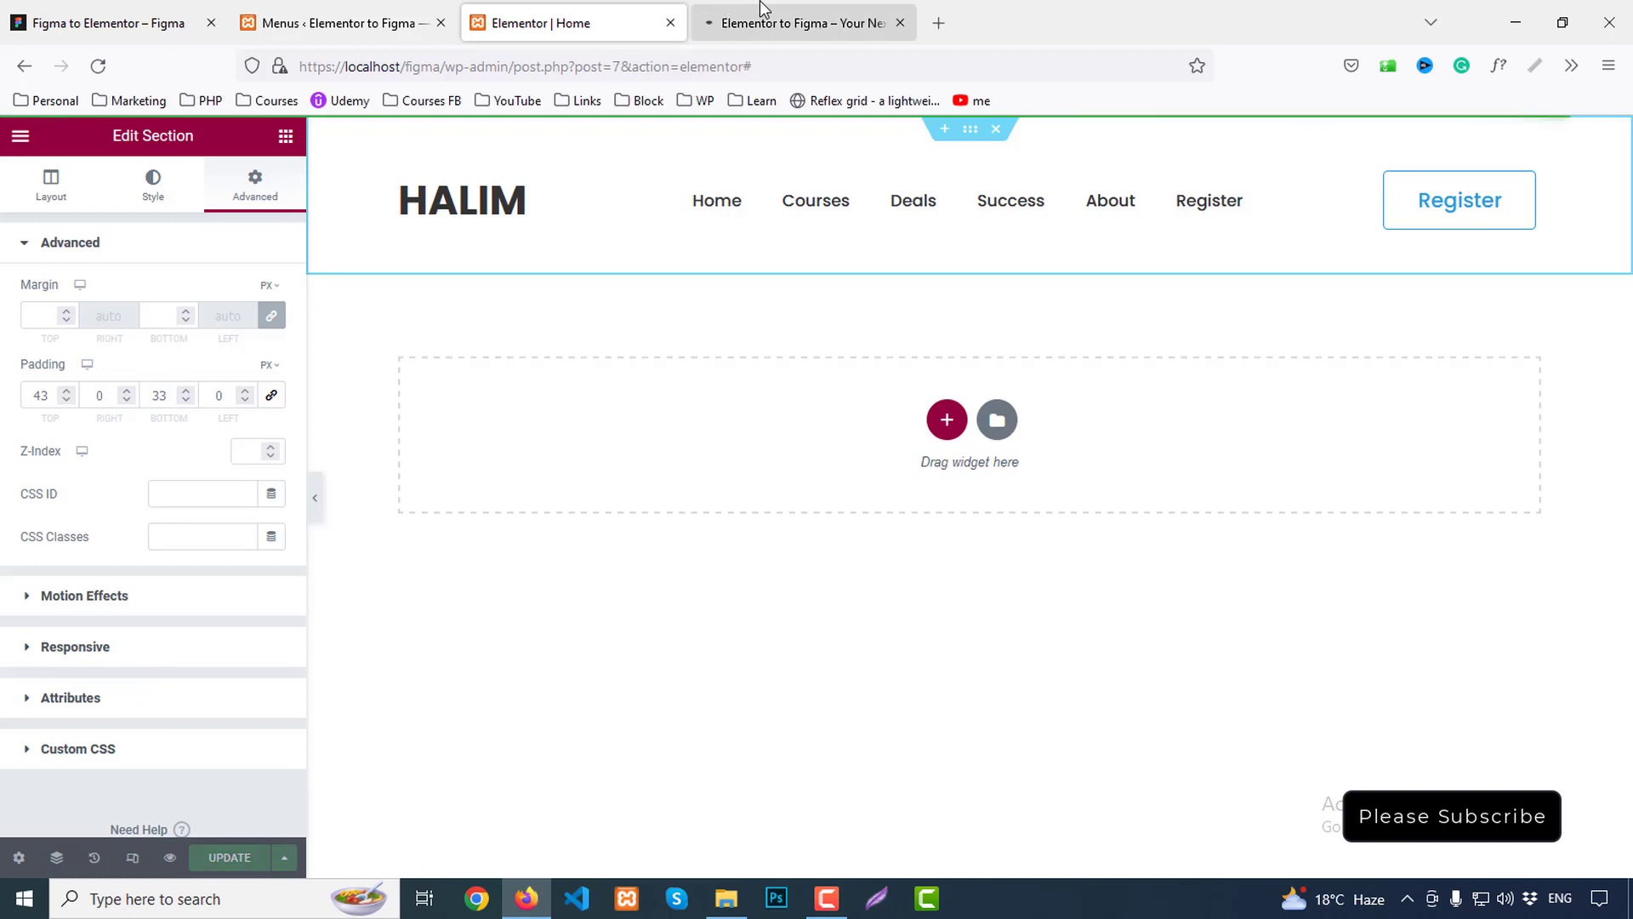
click(758, 20)
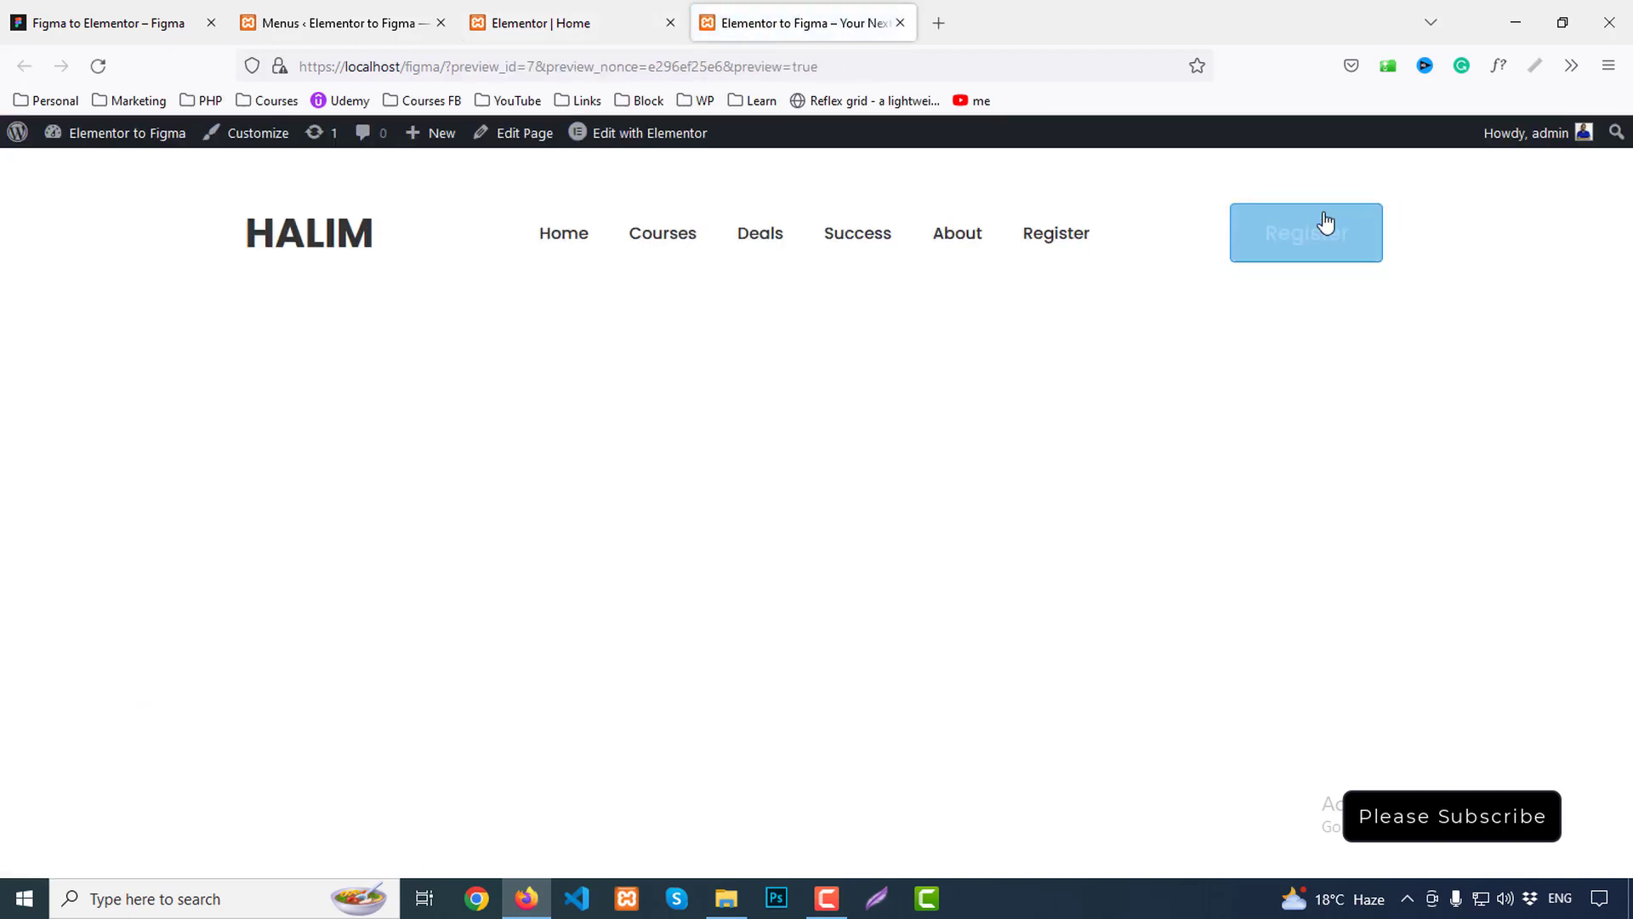
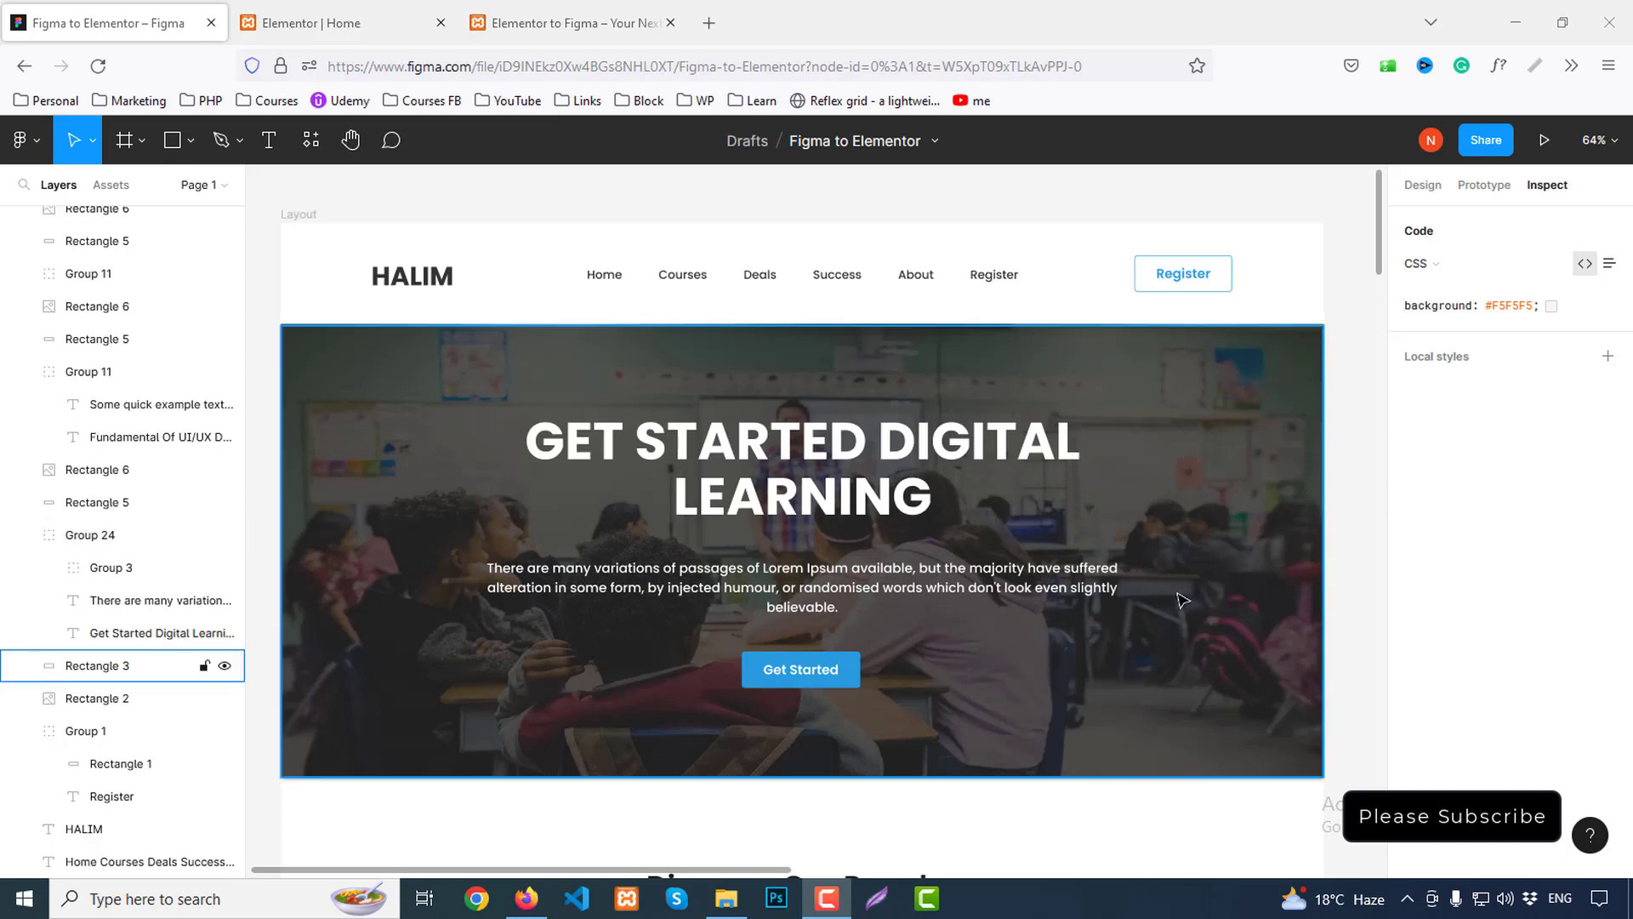
Move the dark overlay rectangle down to reveal the classroom photo beneath it
double_click(986, 368)
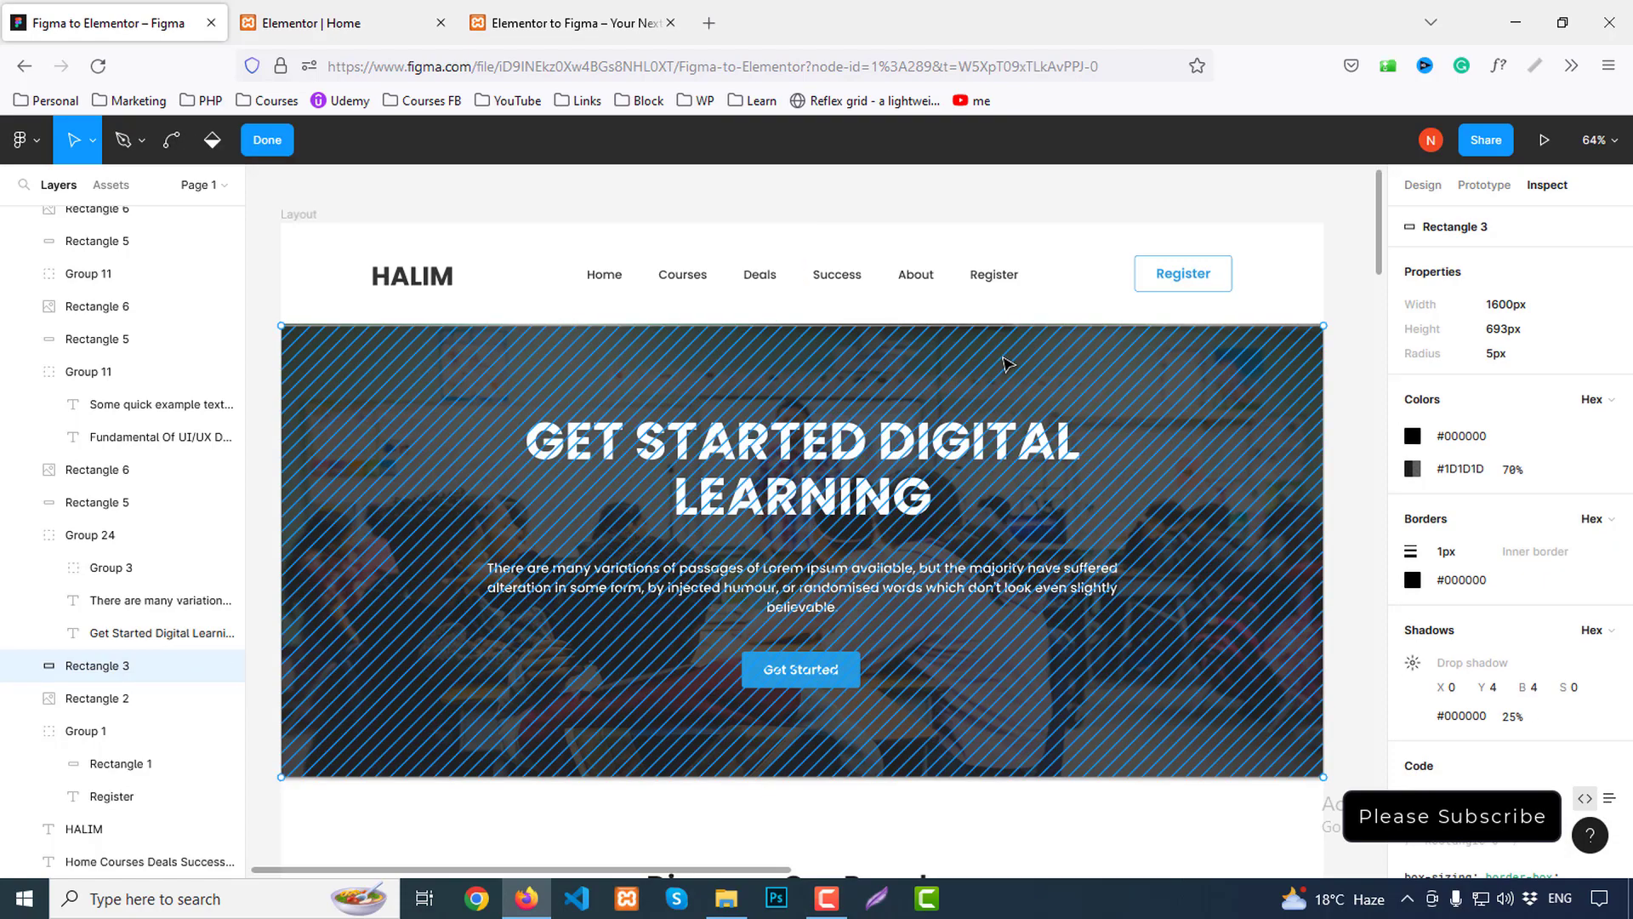
drag(1003, 364, 997, 398)
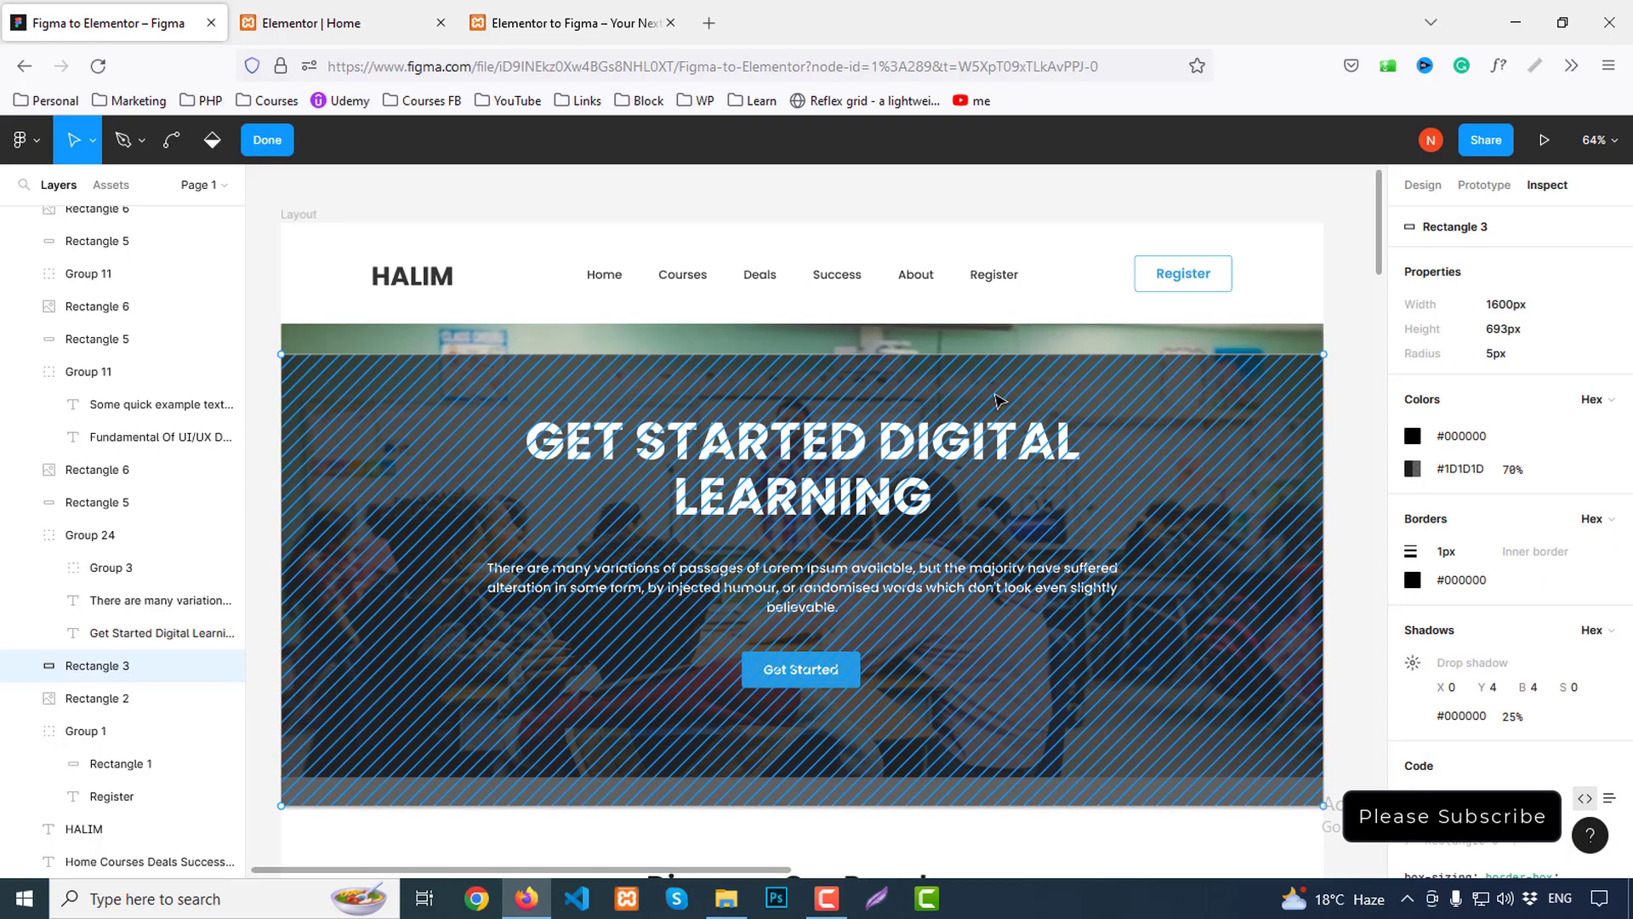
key(Escape)
key(alt)
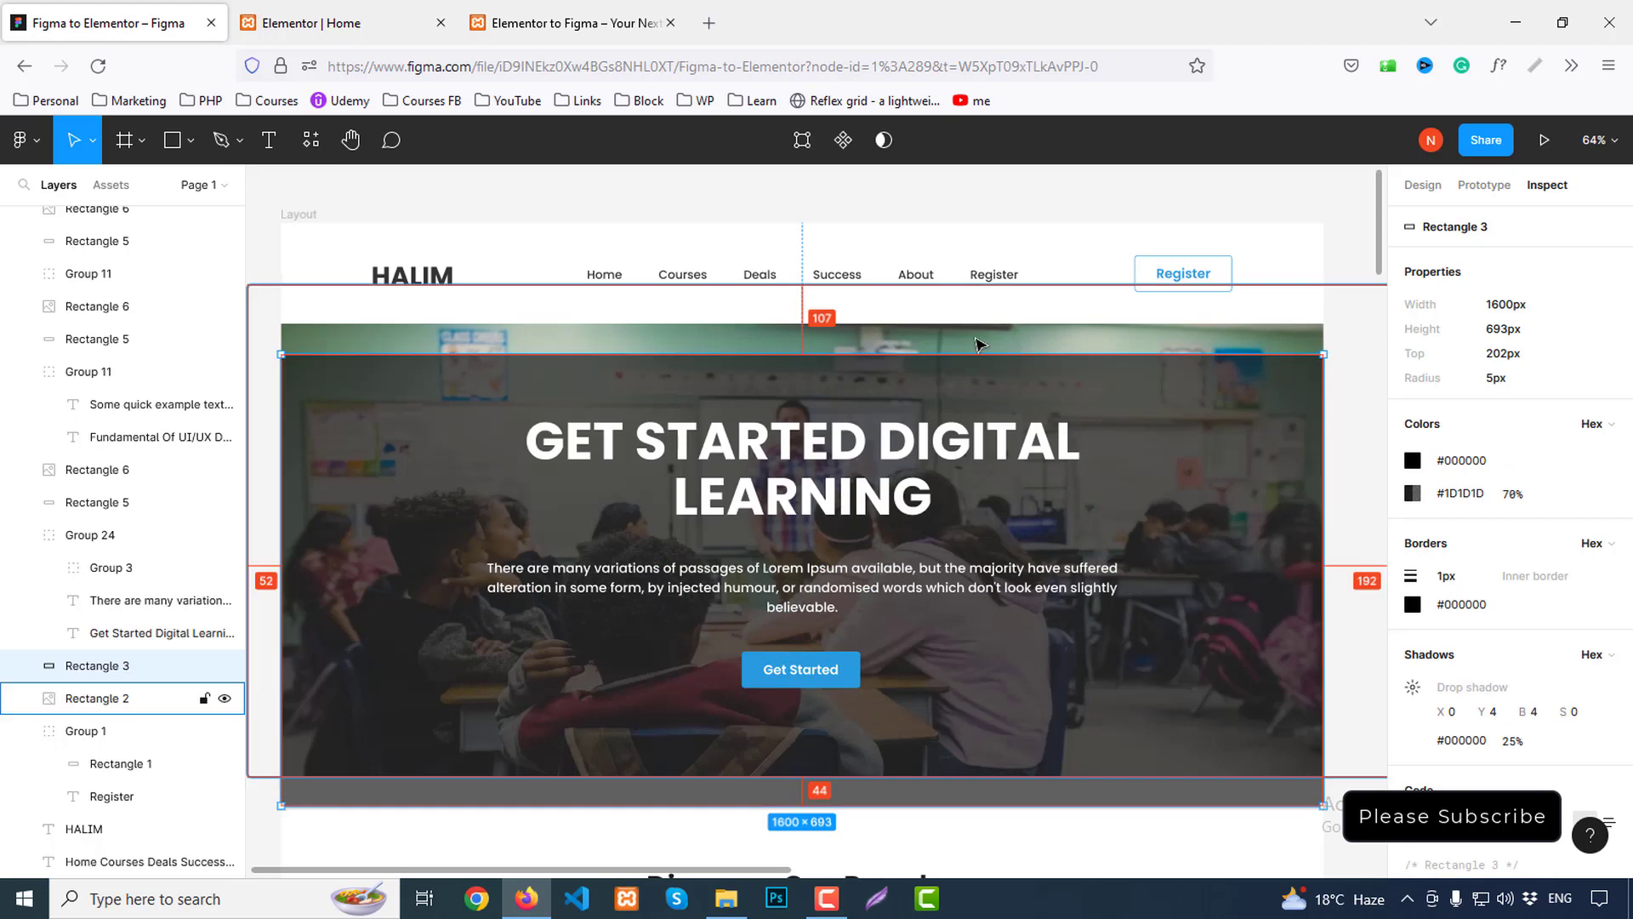
Export the classroom background image Rectangle 2 as a PNG named banner on the Desktop
click(984, 344)
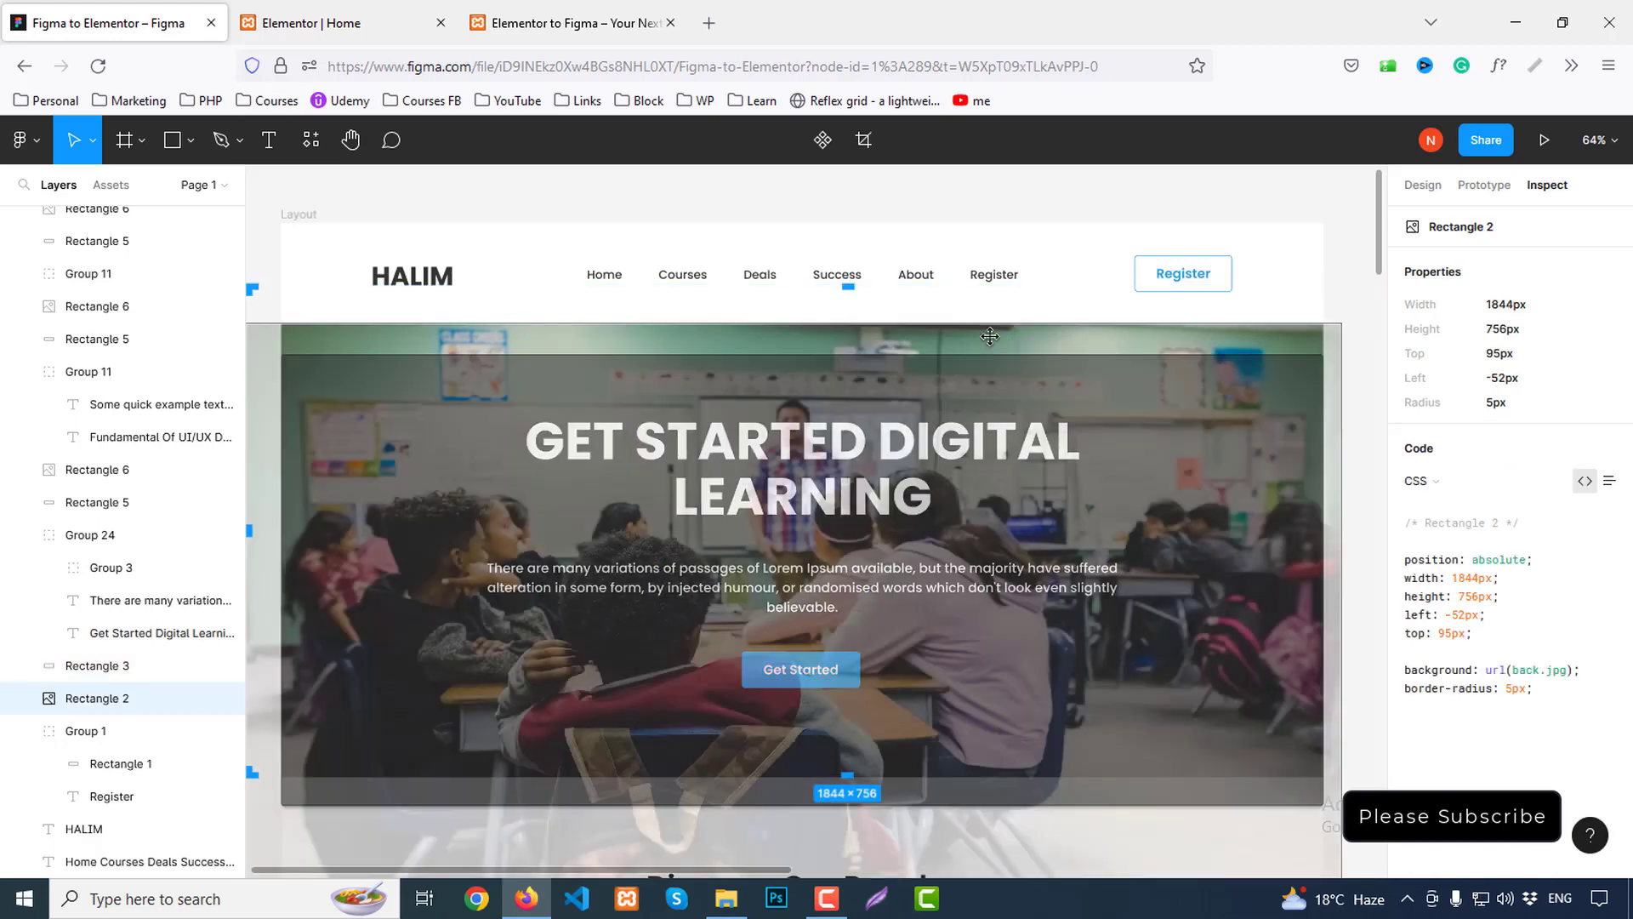
drag(990, 343, 995, 351)
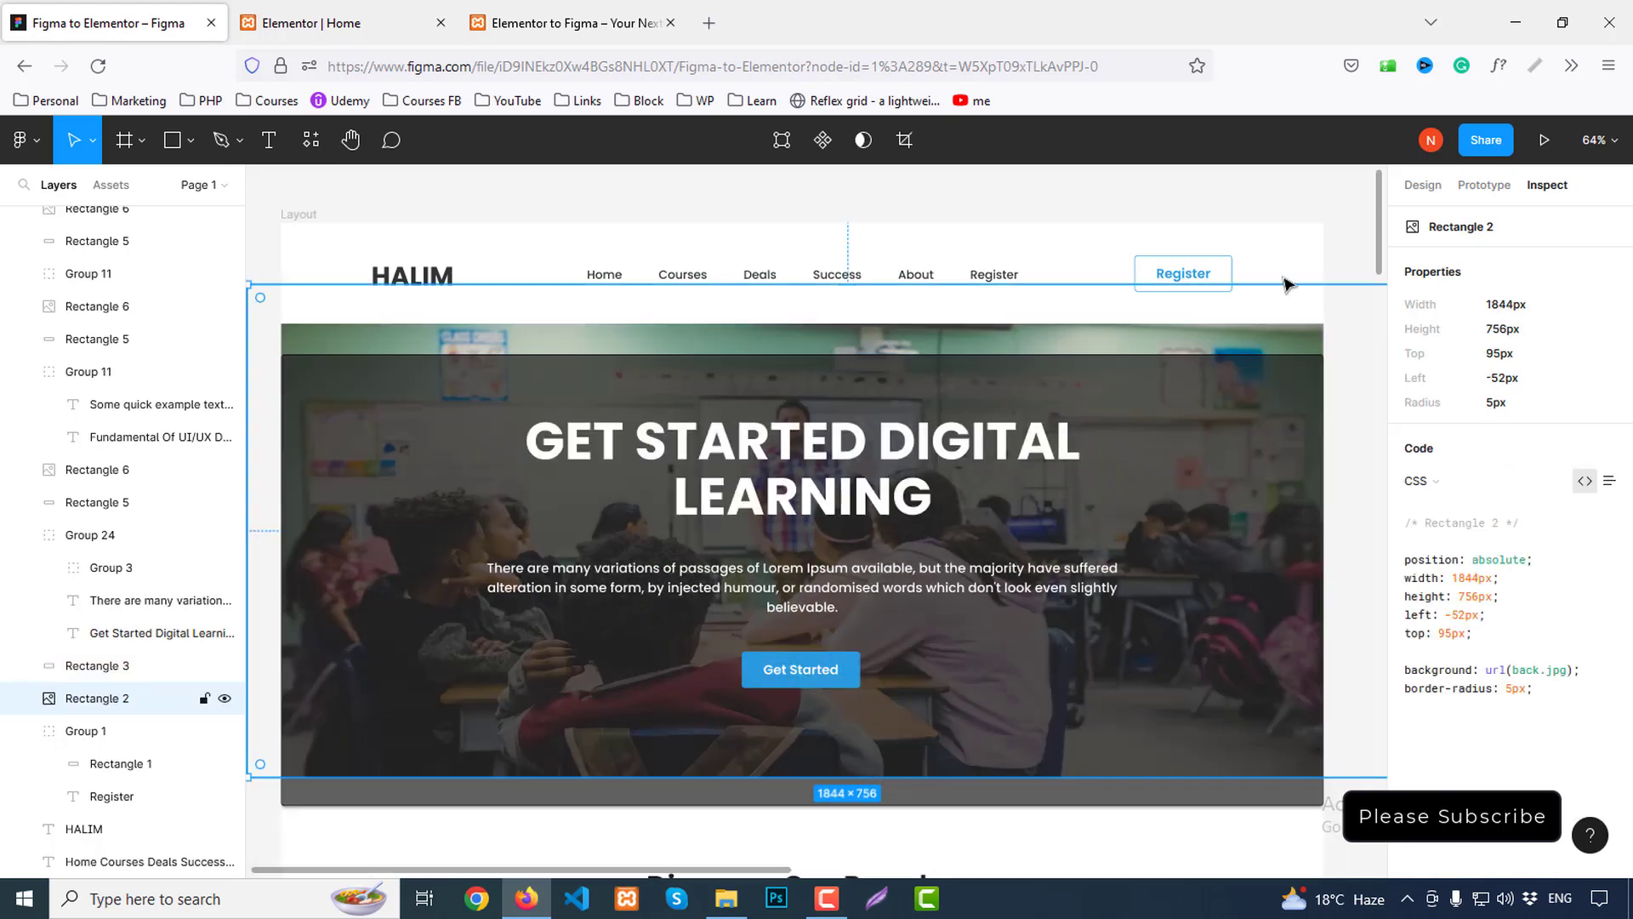
click(1429, 189)
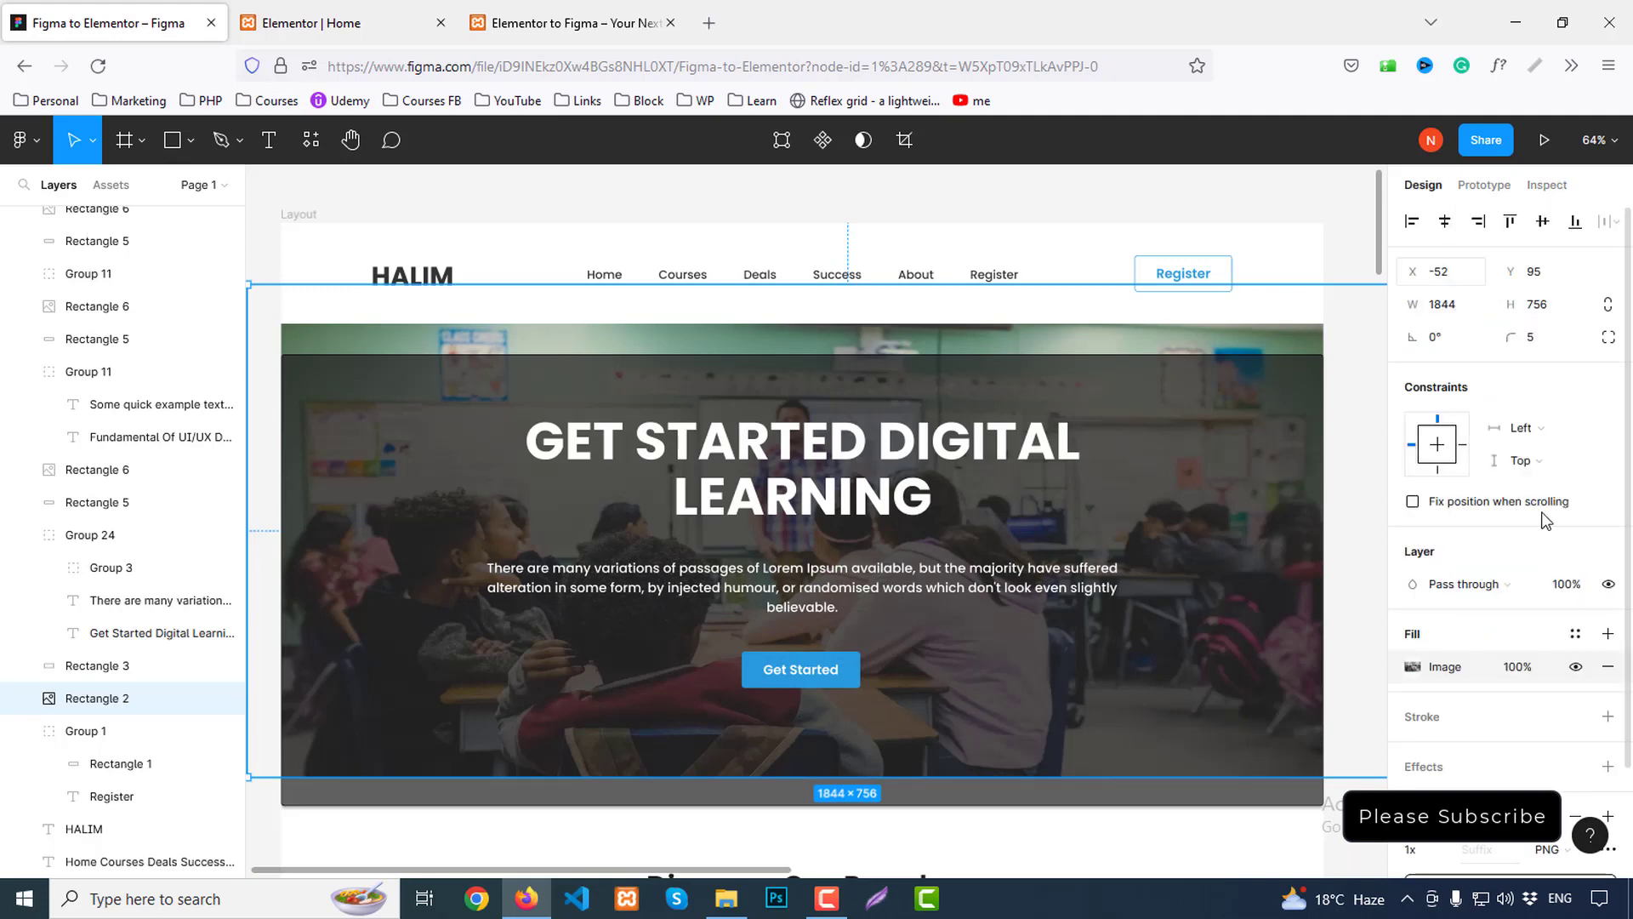
scroll(1546, 521, down, 3)
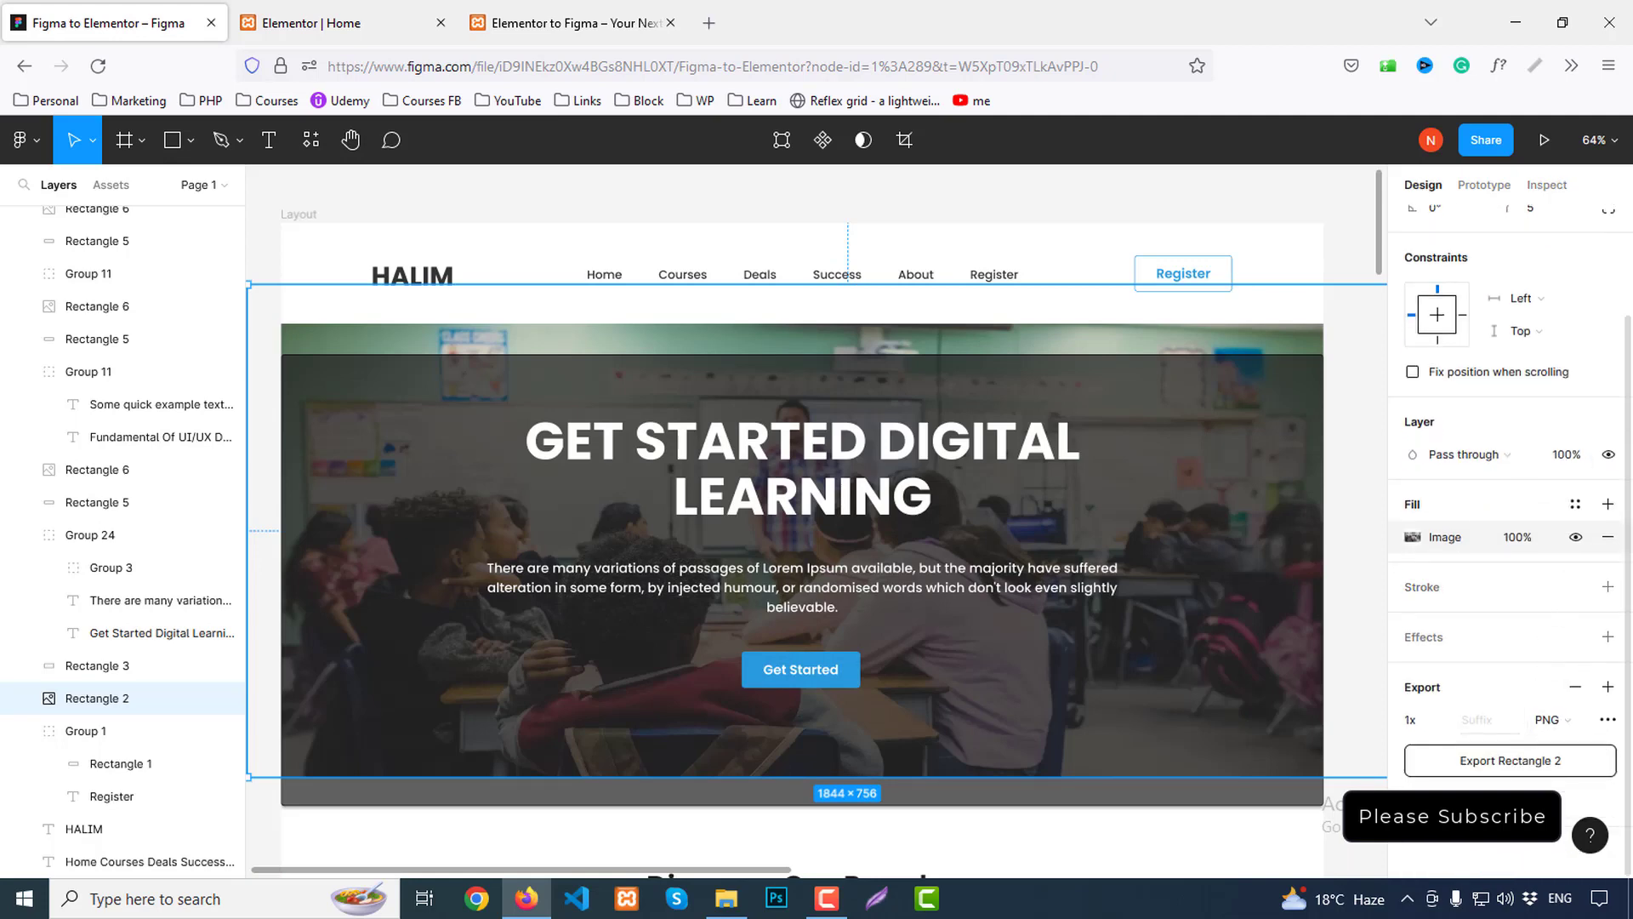
scroll(1593, 697, down, 2)
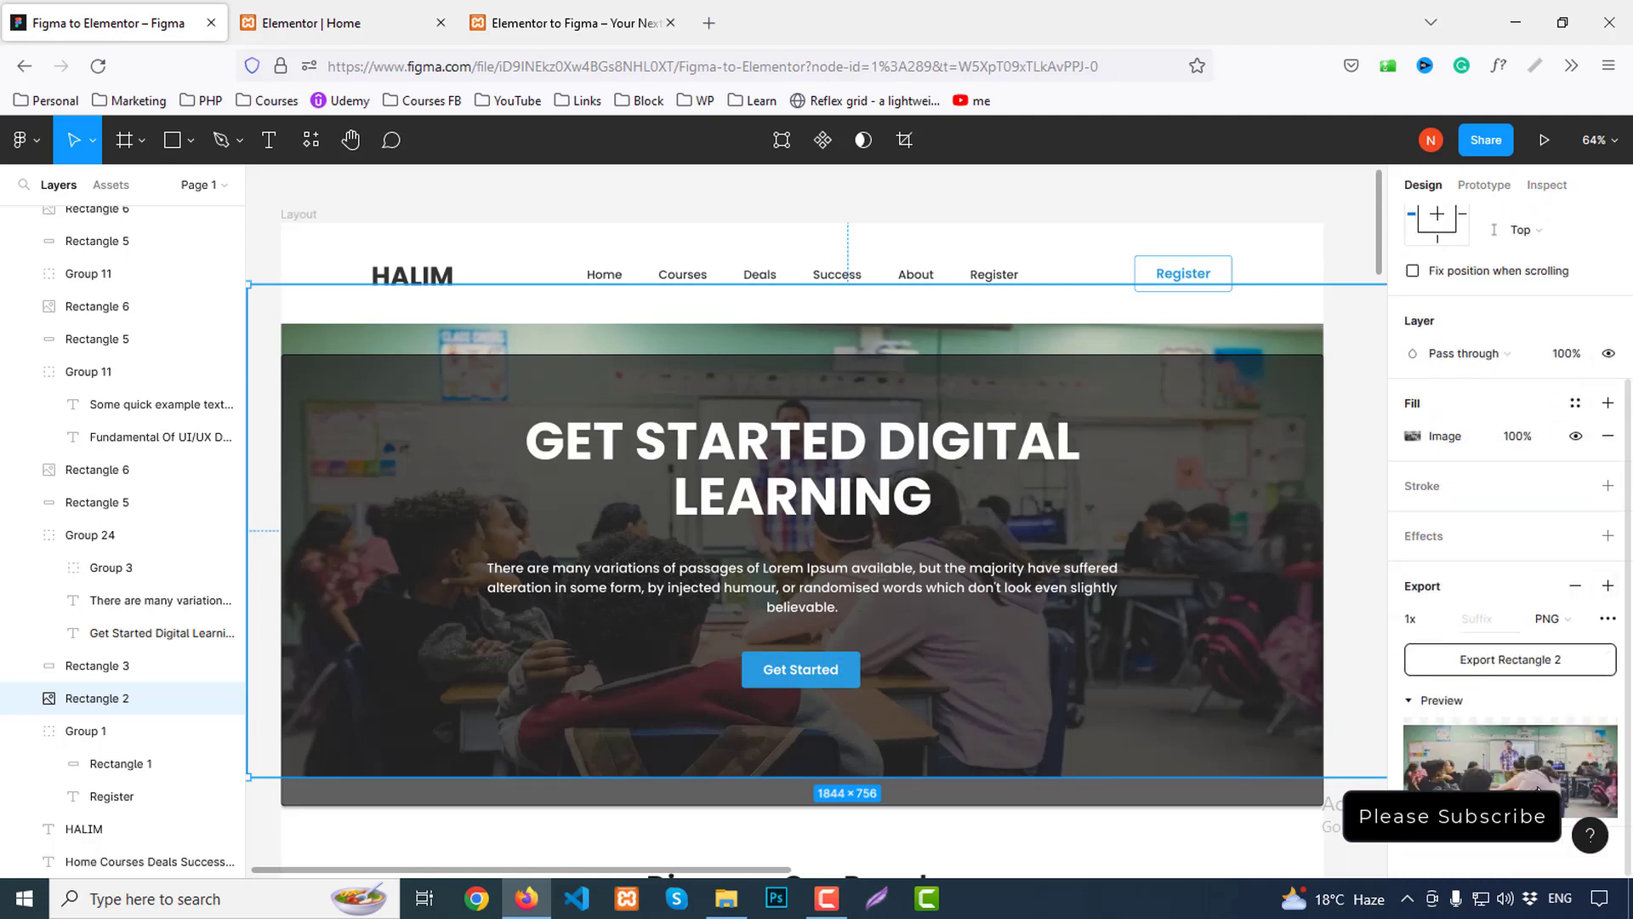
click(1508, 662)
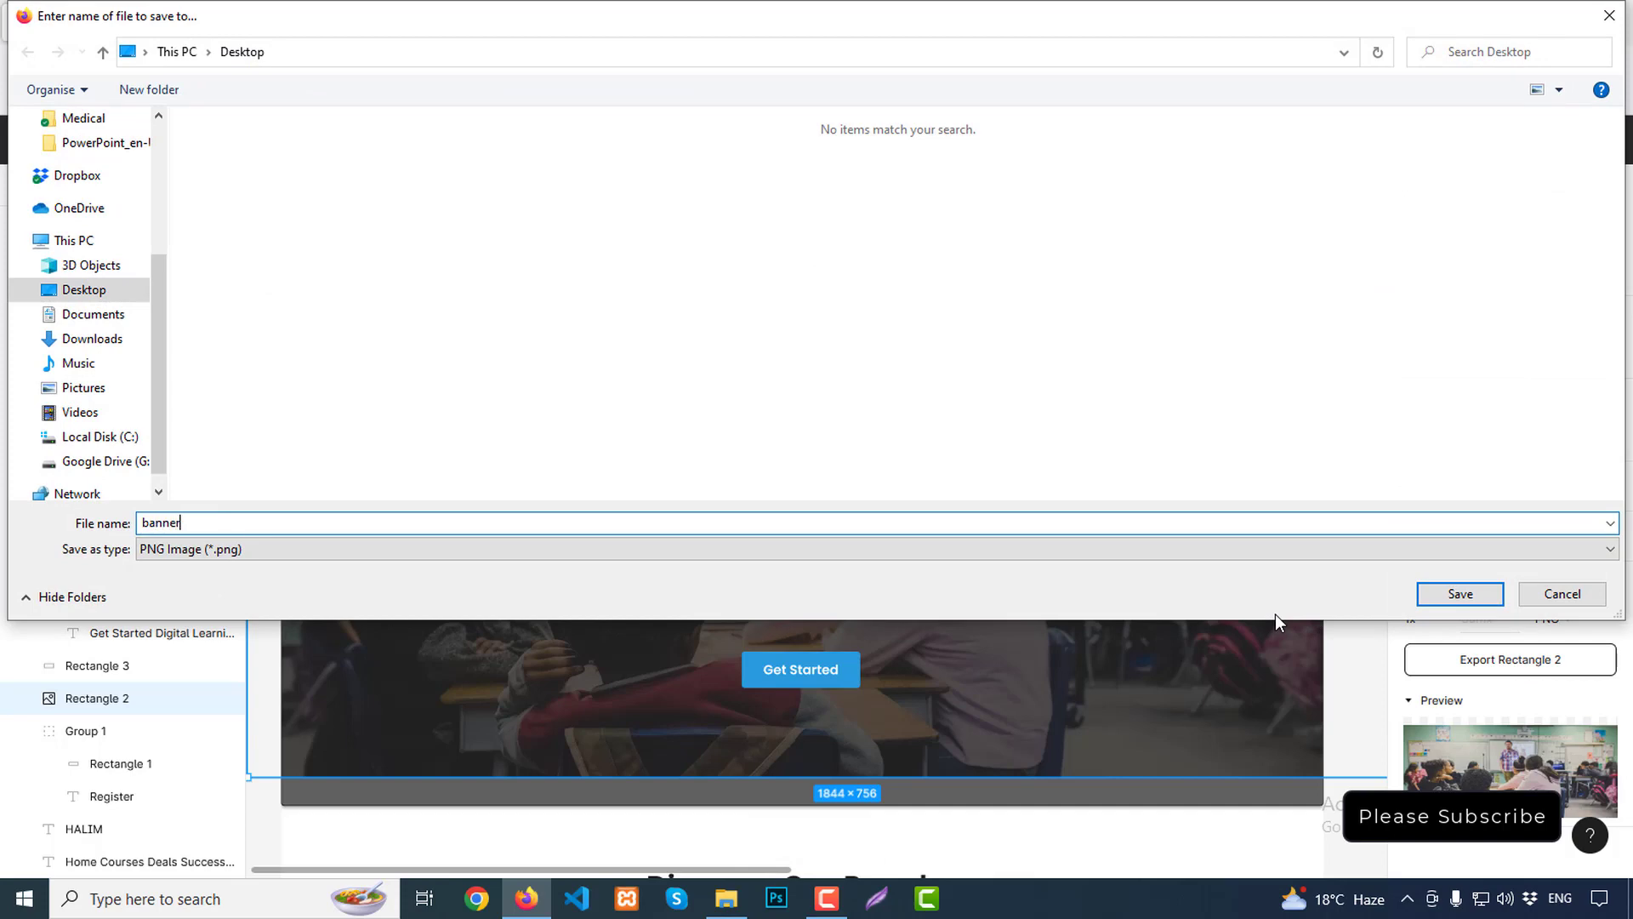
key(Return)
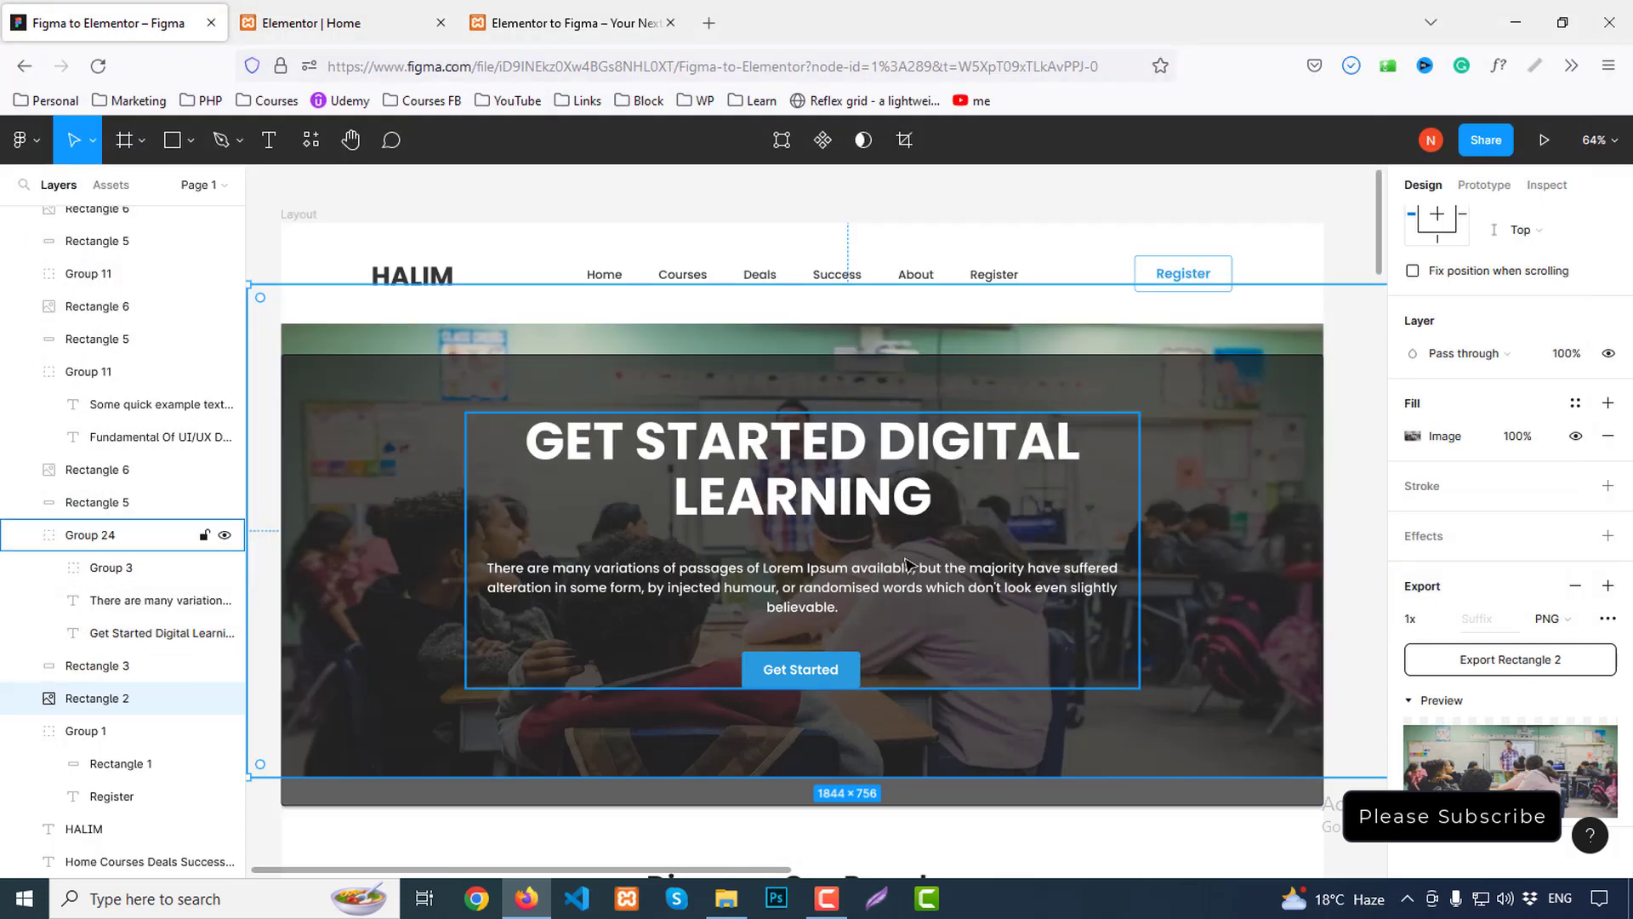
Move the dark overlay back into place over the hero image
click(908, 564)
double_click(1233, 527)
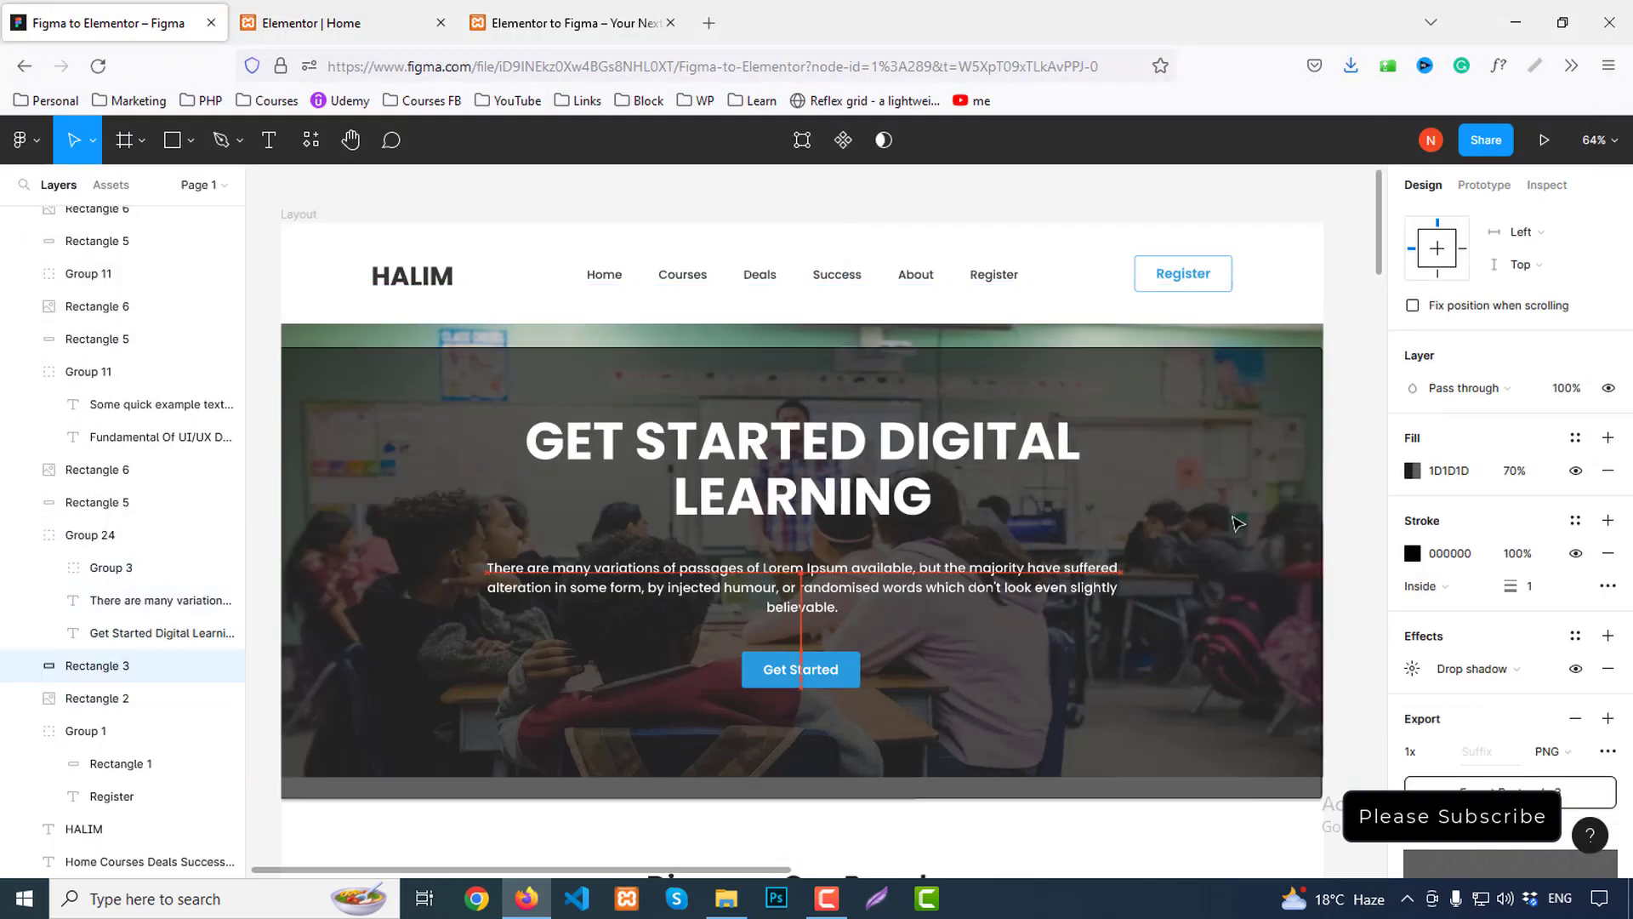
drag(1233, 517, 1231, 497)
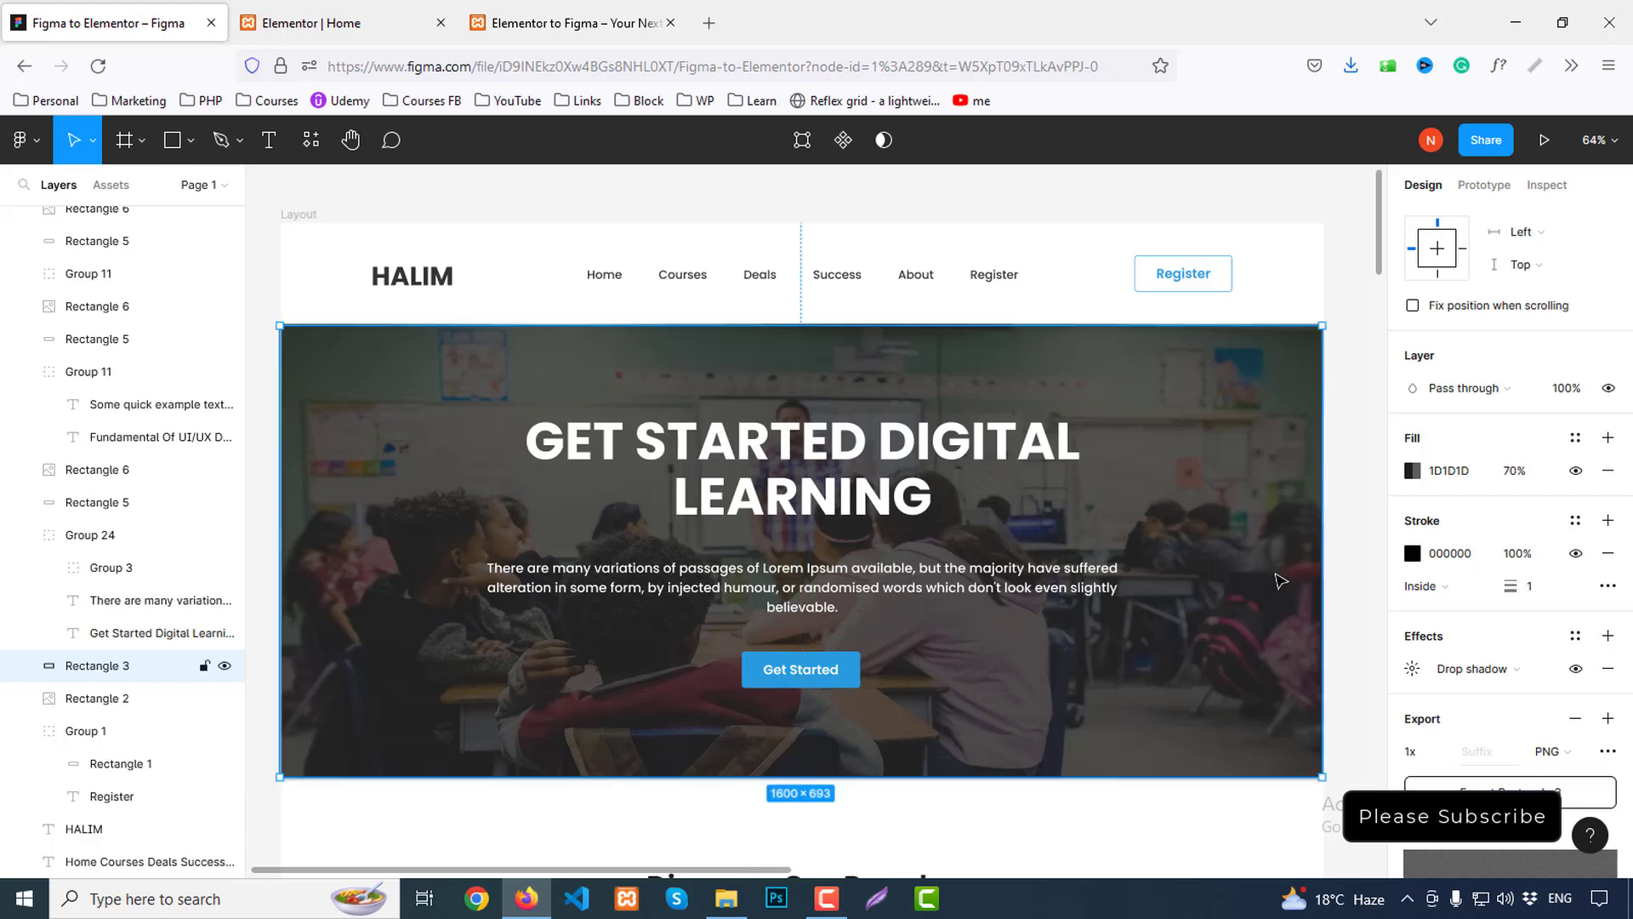
Add a new single-column section below the header
click(542, 6)
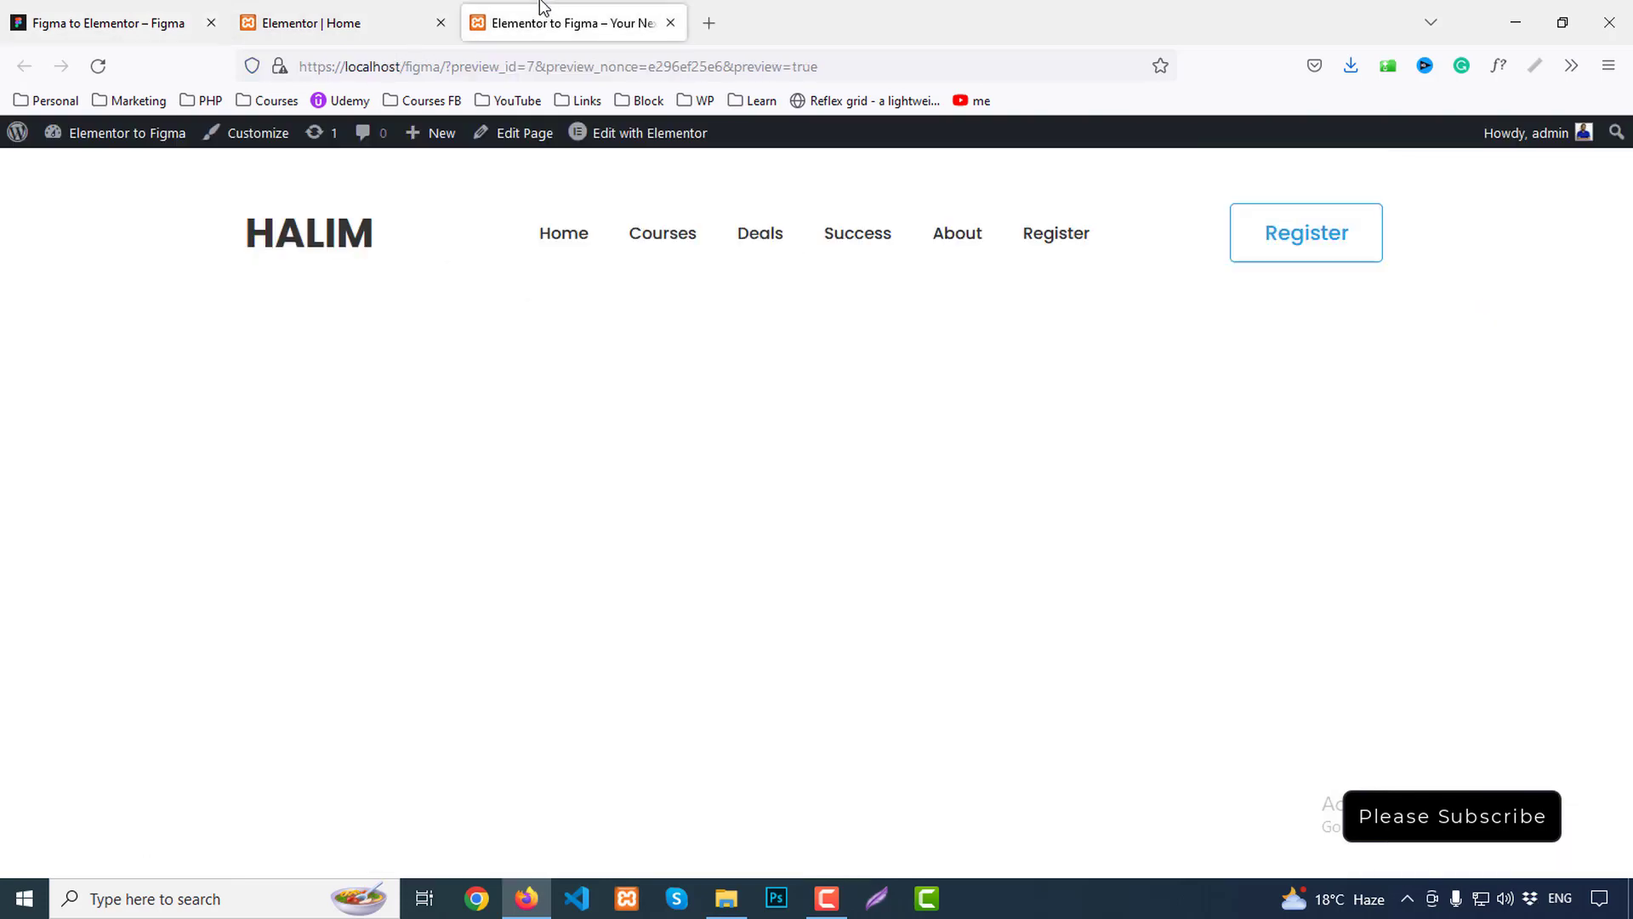
click(338, 6)
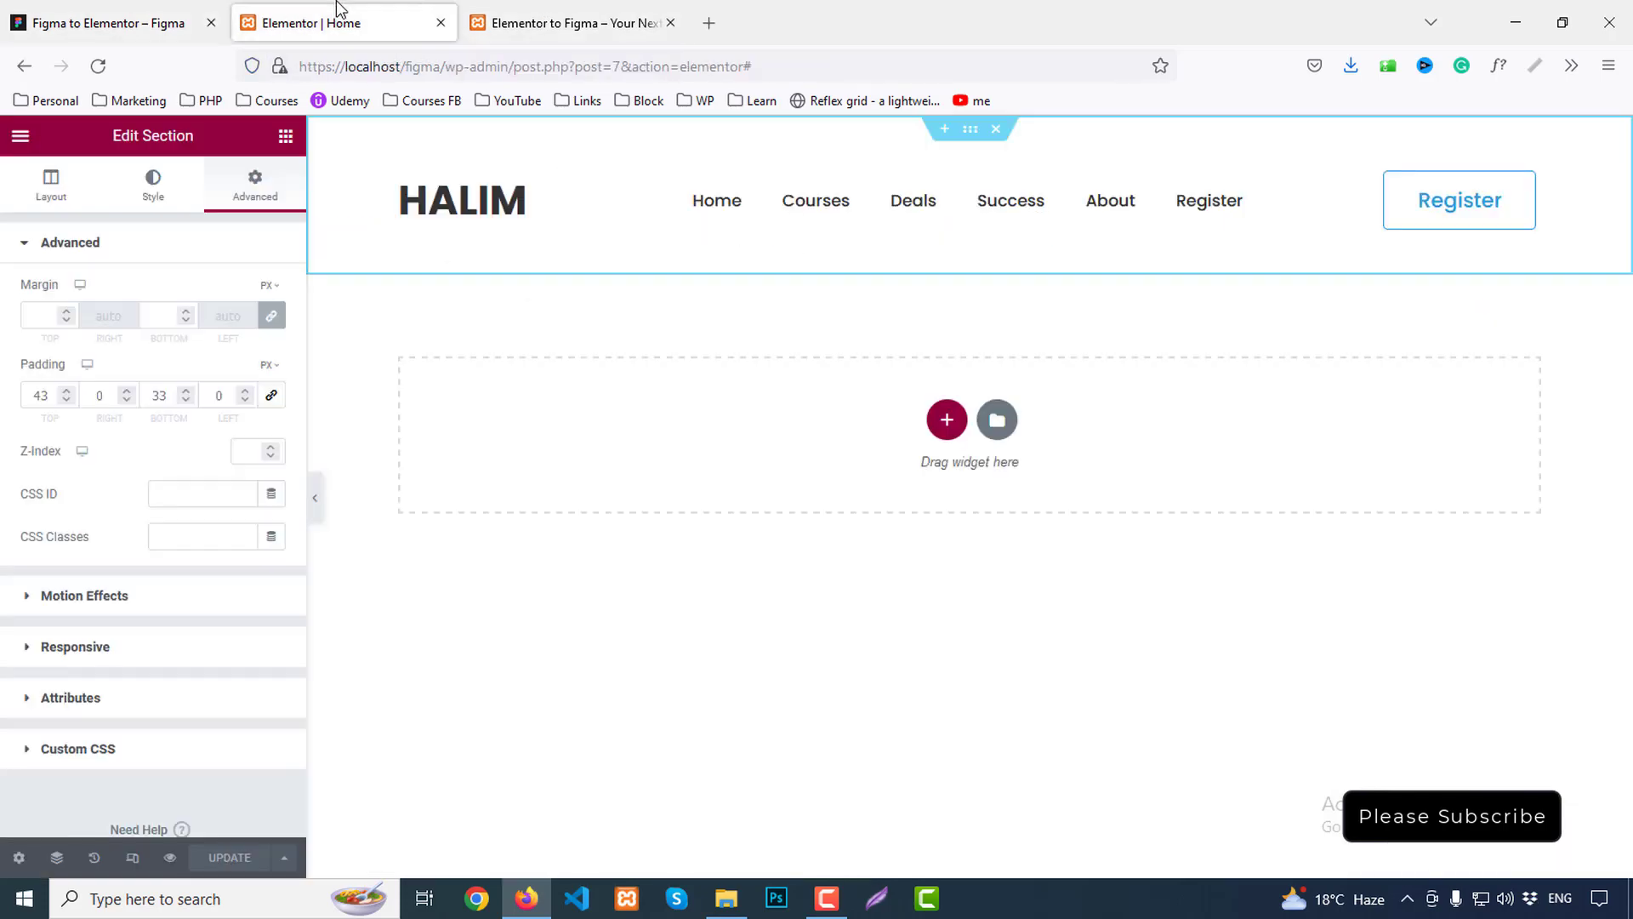
click(948, 421)
click(717, 479)
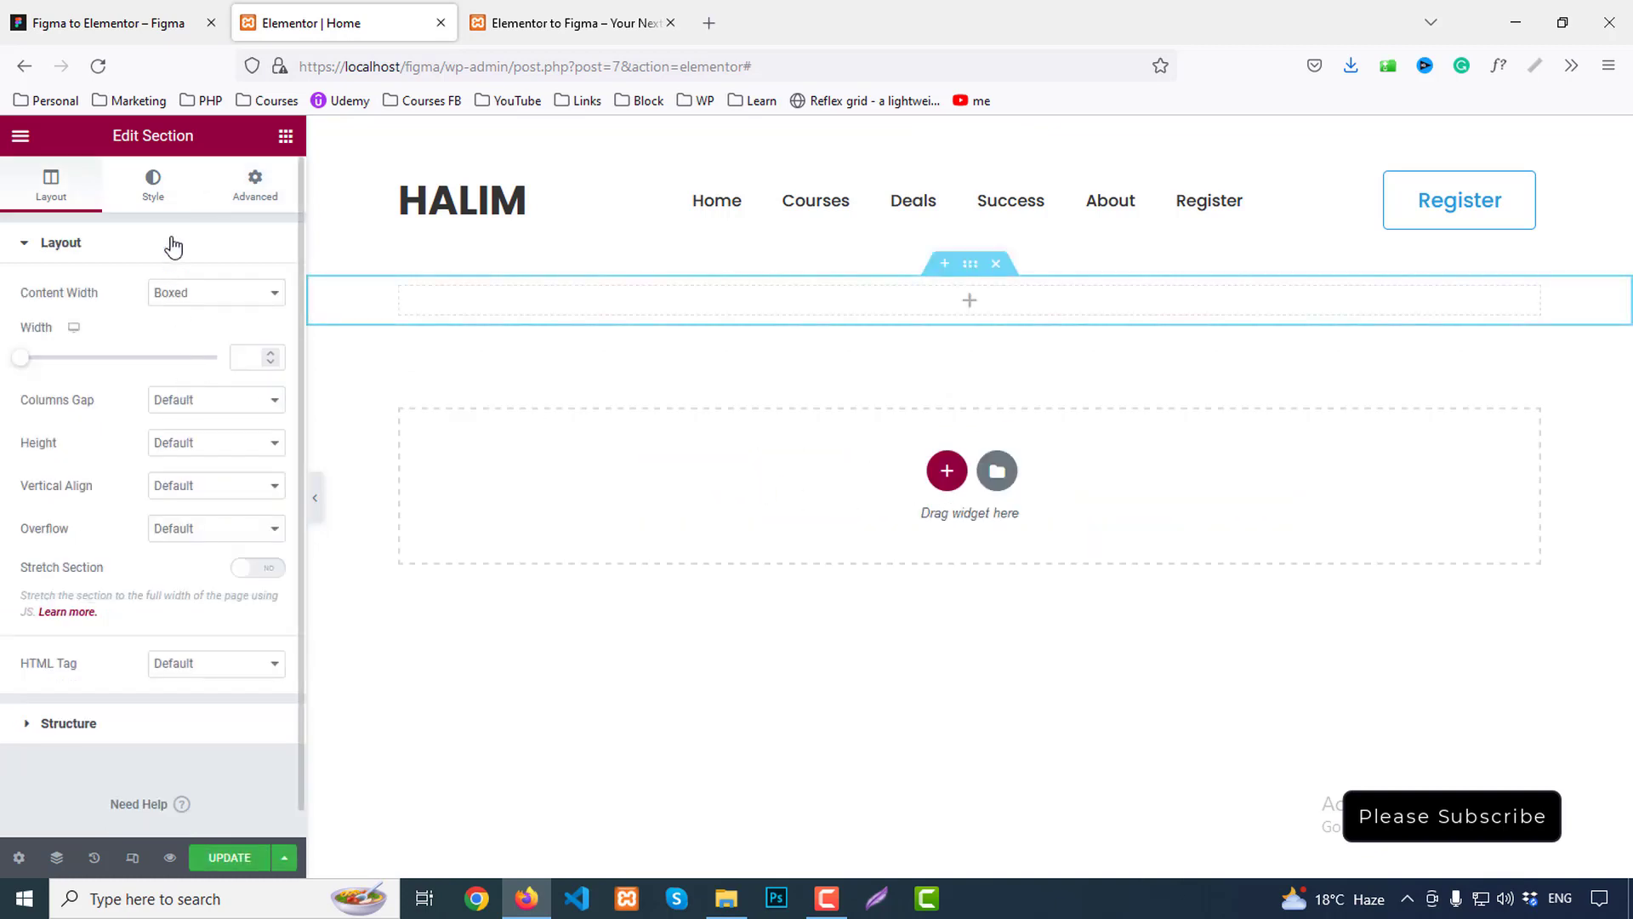
Give the section a classic background using the uploaded banner.png image
click(154, 196)
click(189, 337)
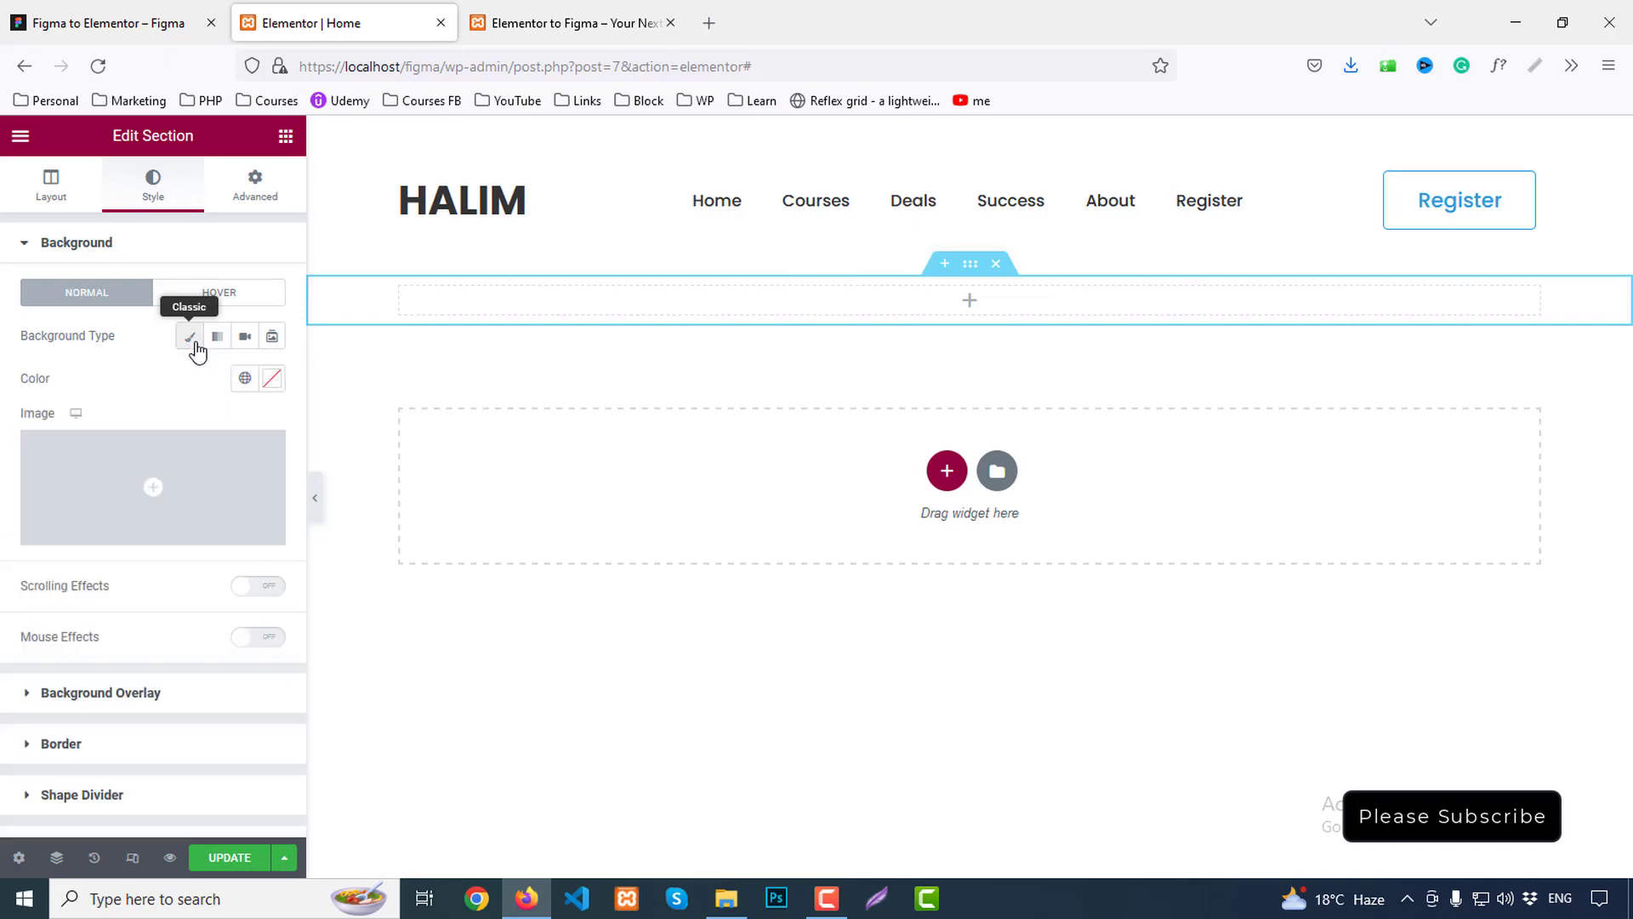
click(213, 463)
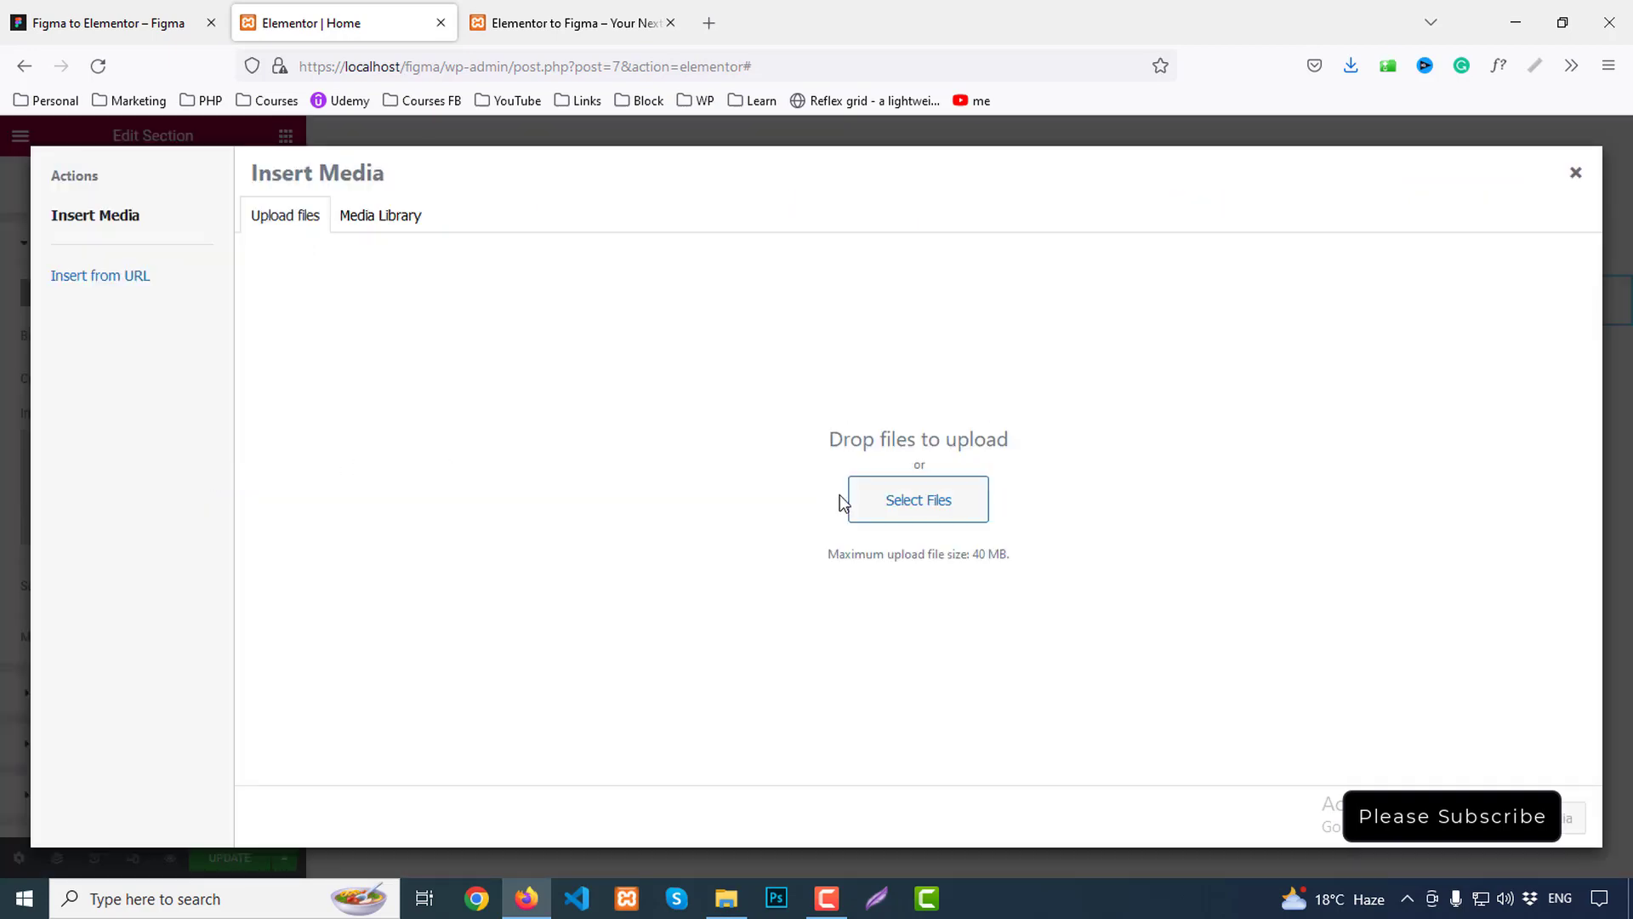
click(900, 507)
double_click(228, 201)
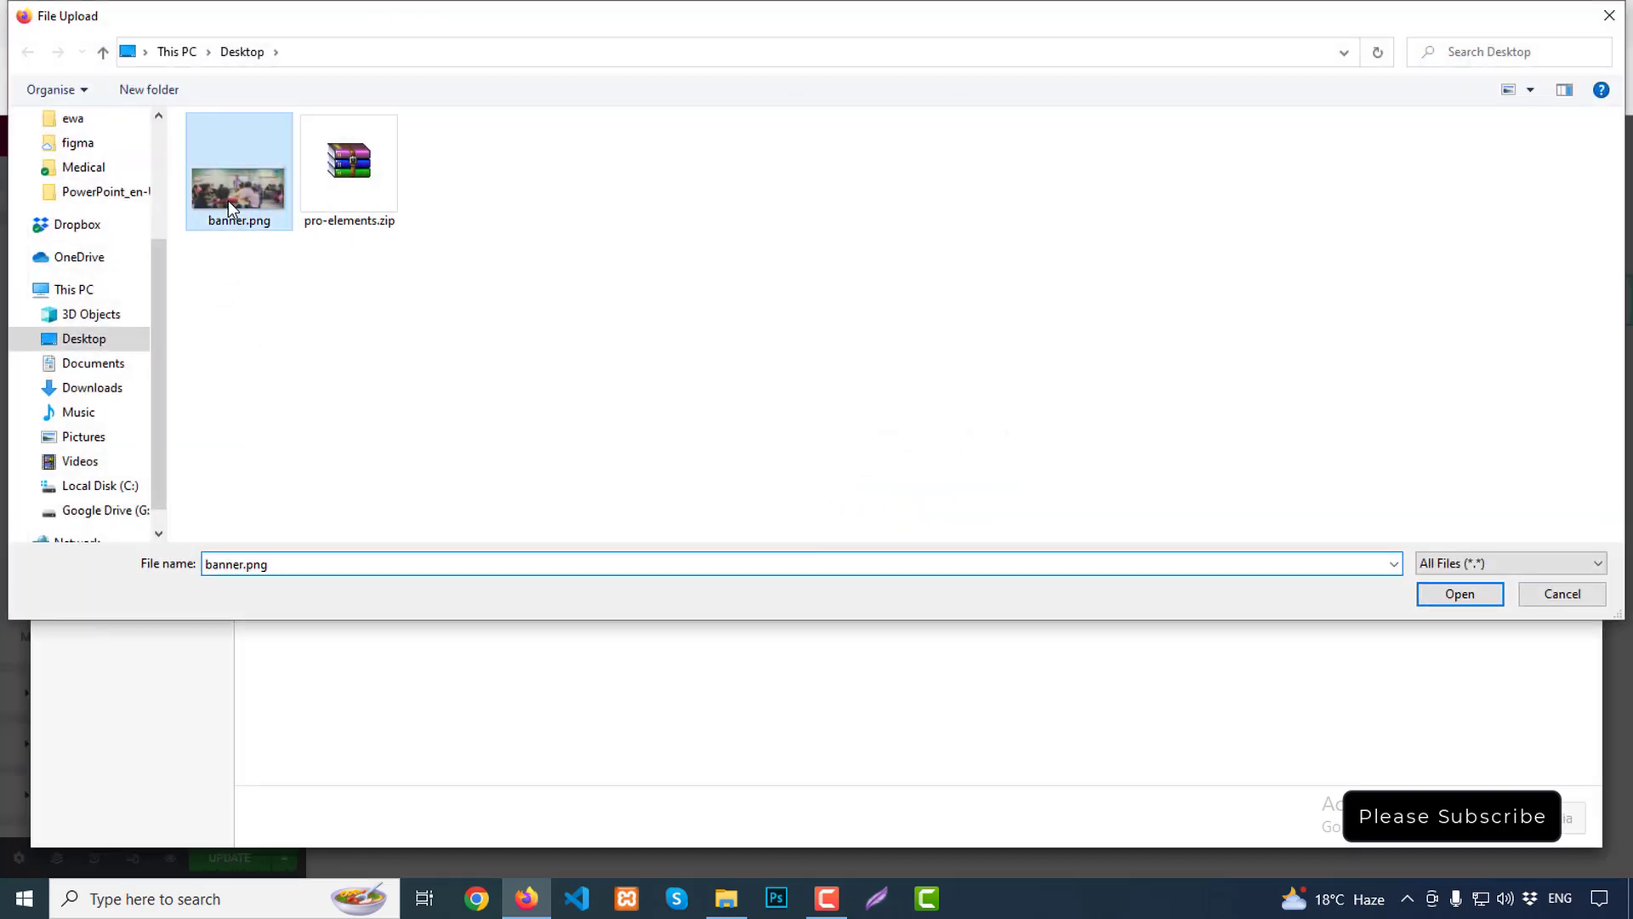
click(1506, 840)
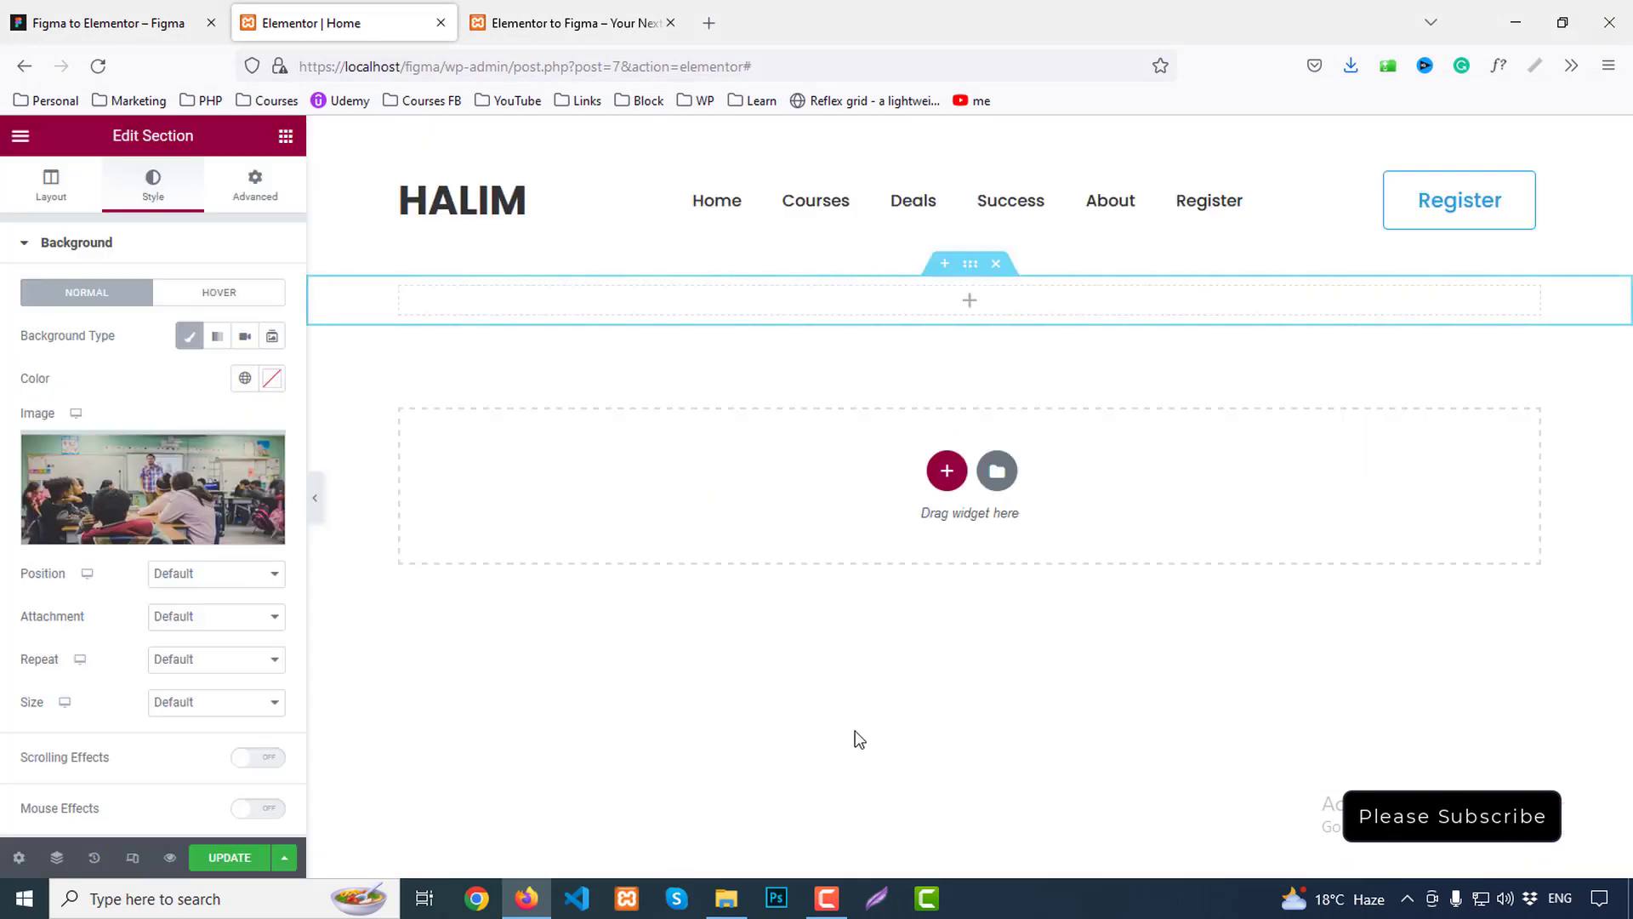
Set the background image position to Center Center and its size to Cover
click(207, 576)
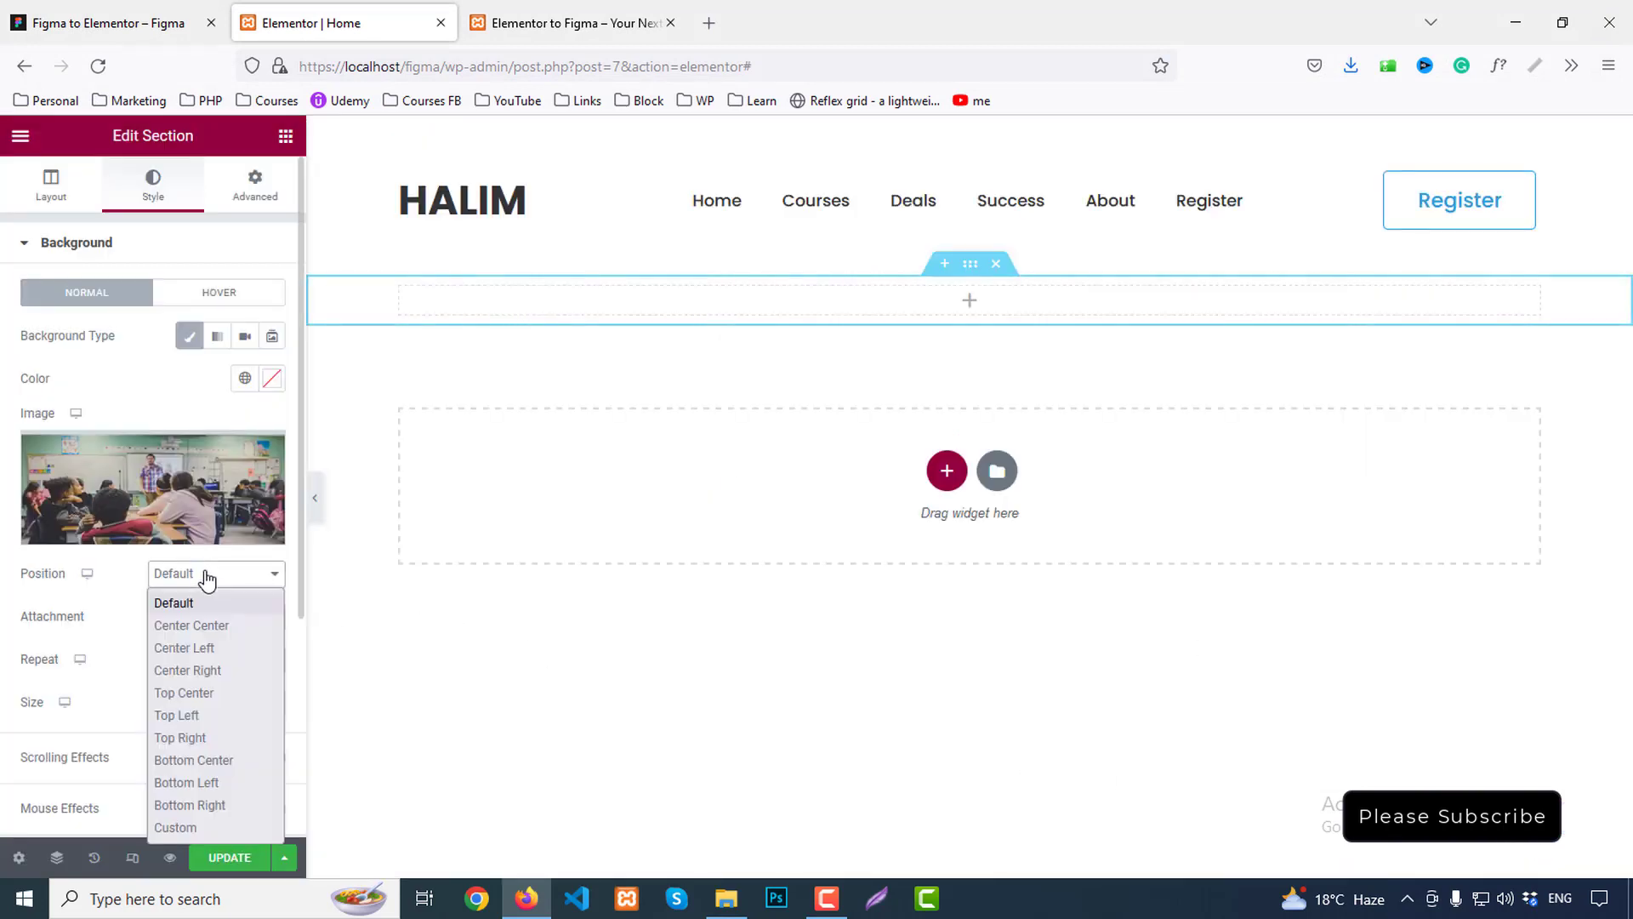
click(207, 626)
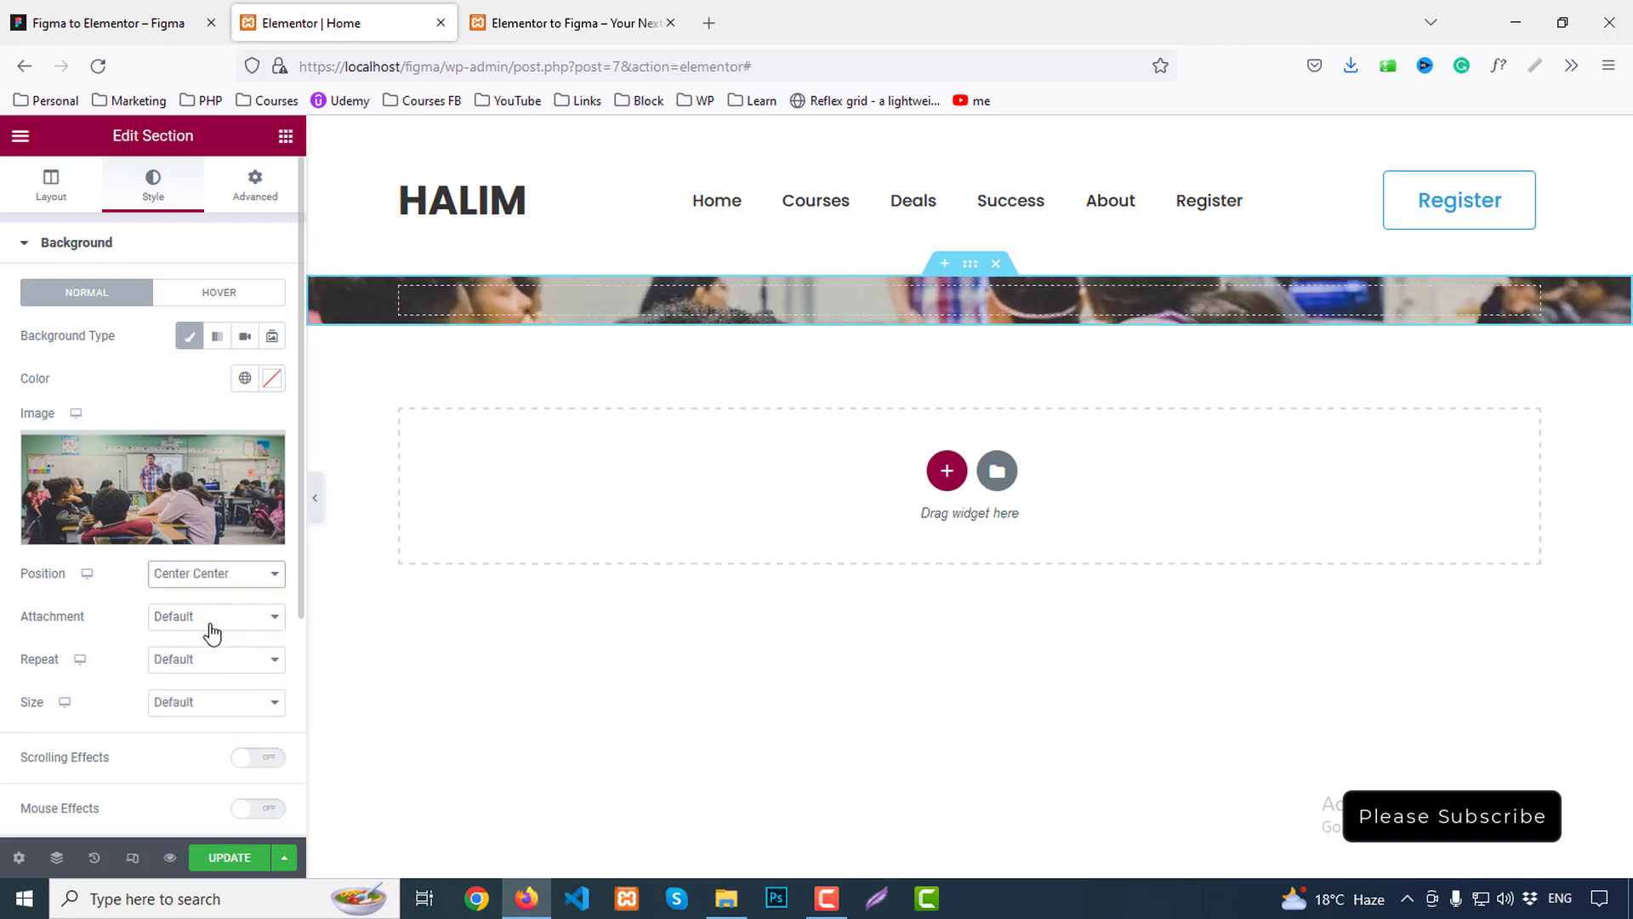
click(182, 706)
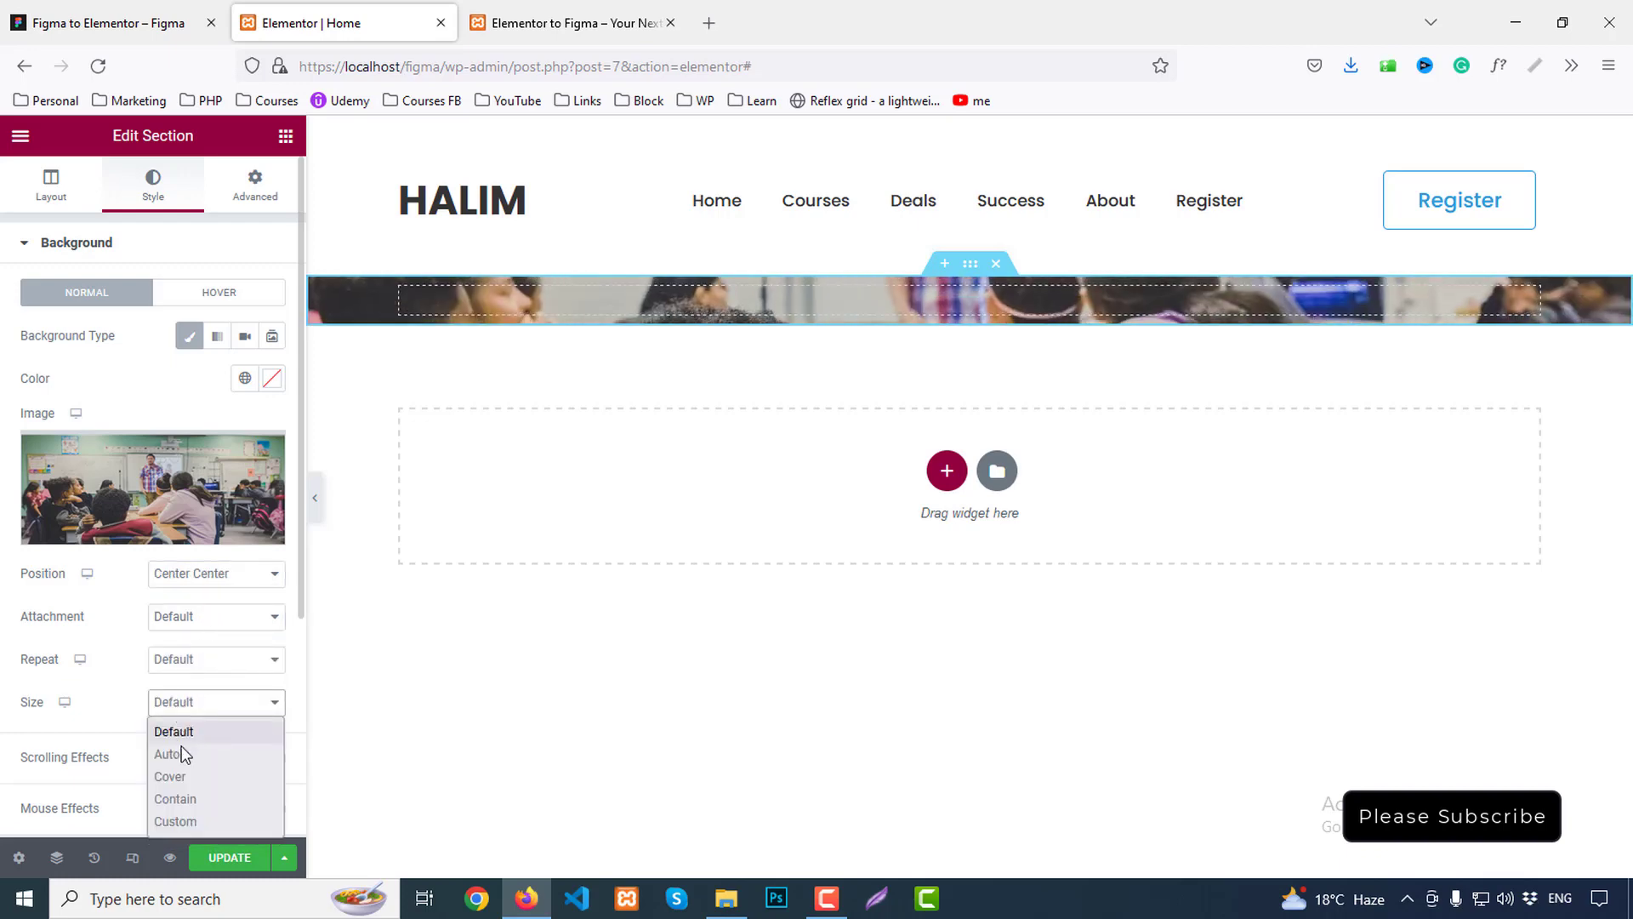
click(181, 775)
click(114, 575)
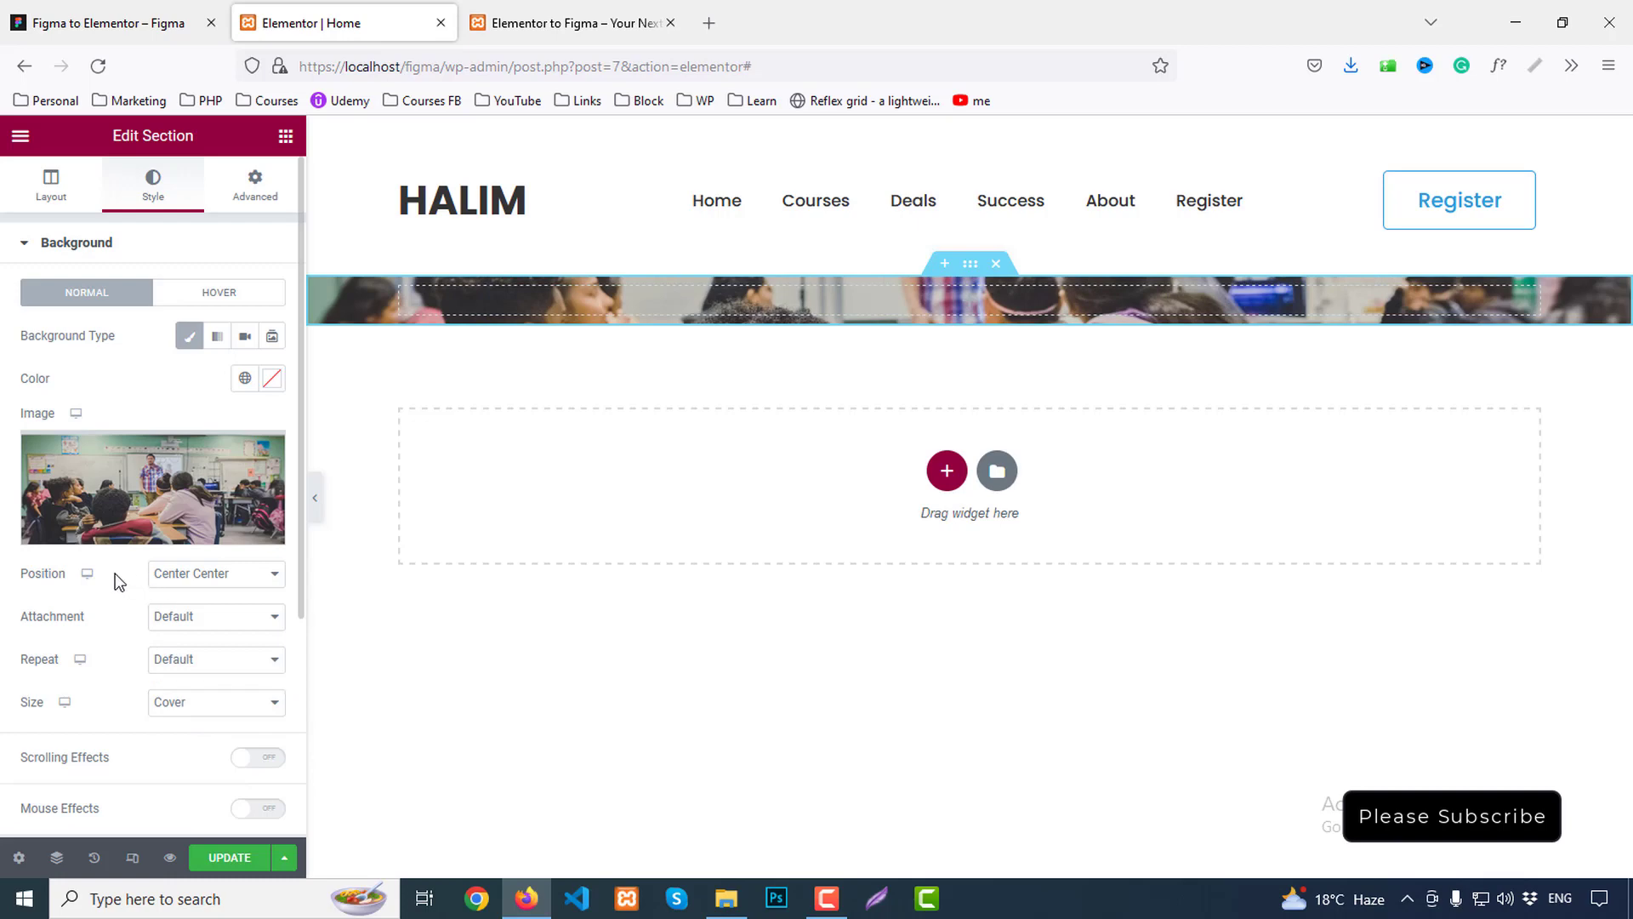
click(153, 17)
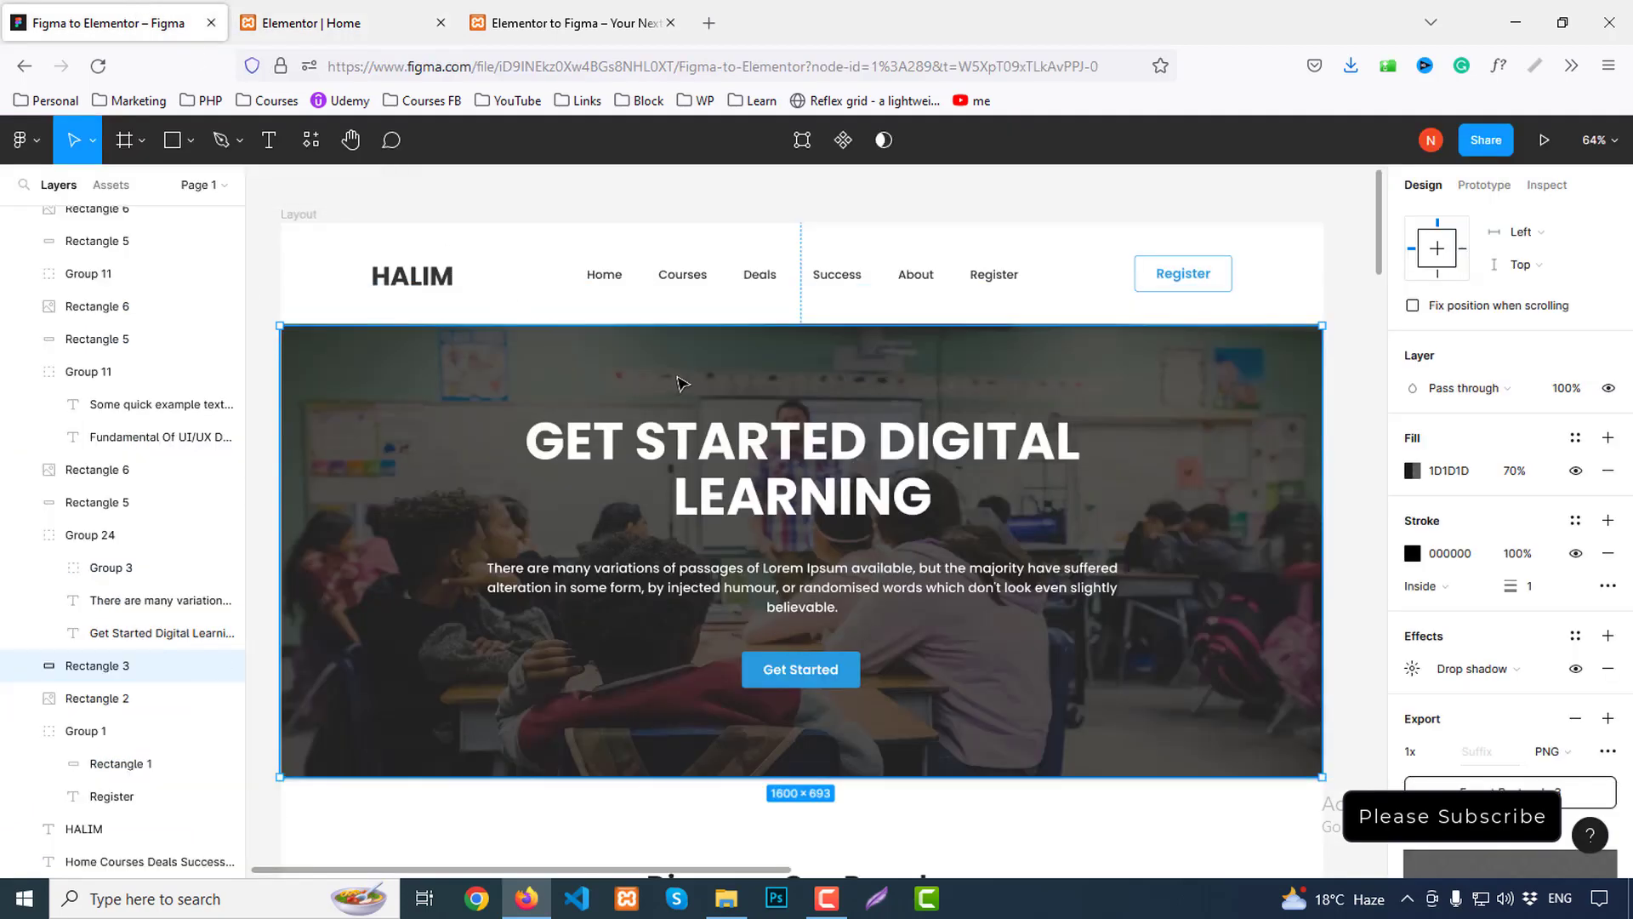
Add a classic #1d1d1d background overlay to the hero section at 0.7 opacity
scroll(1529, 591, down, 2)
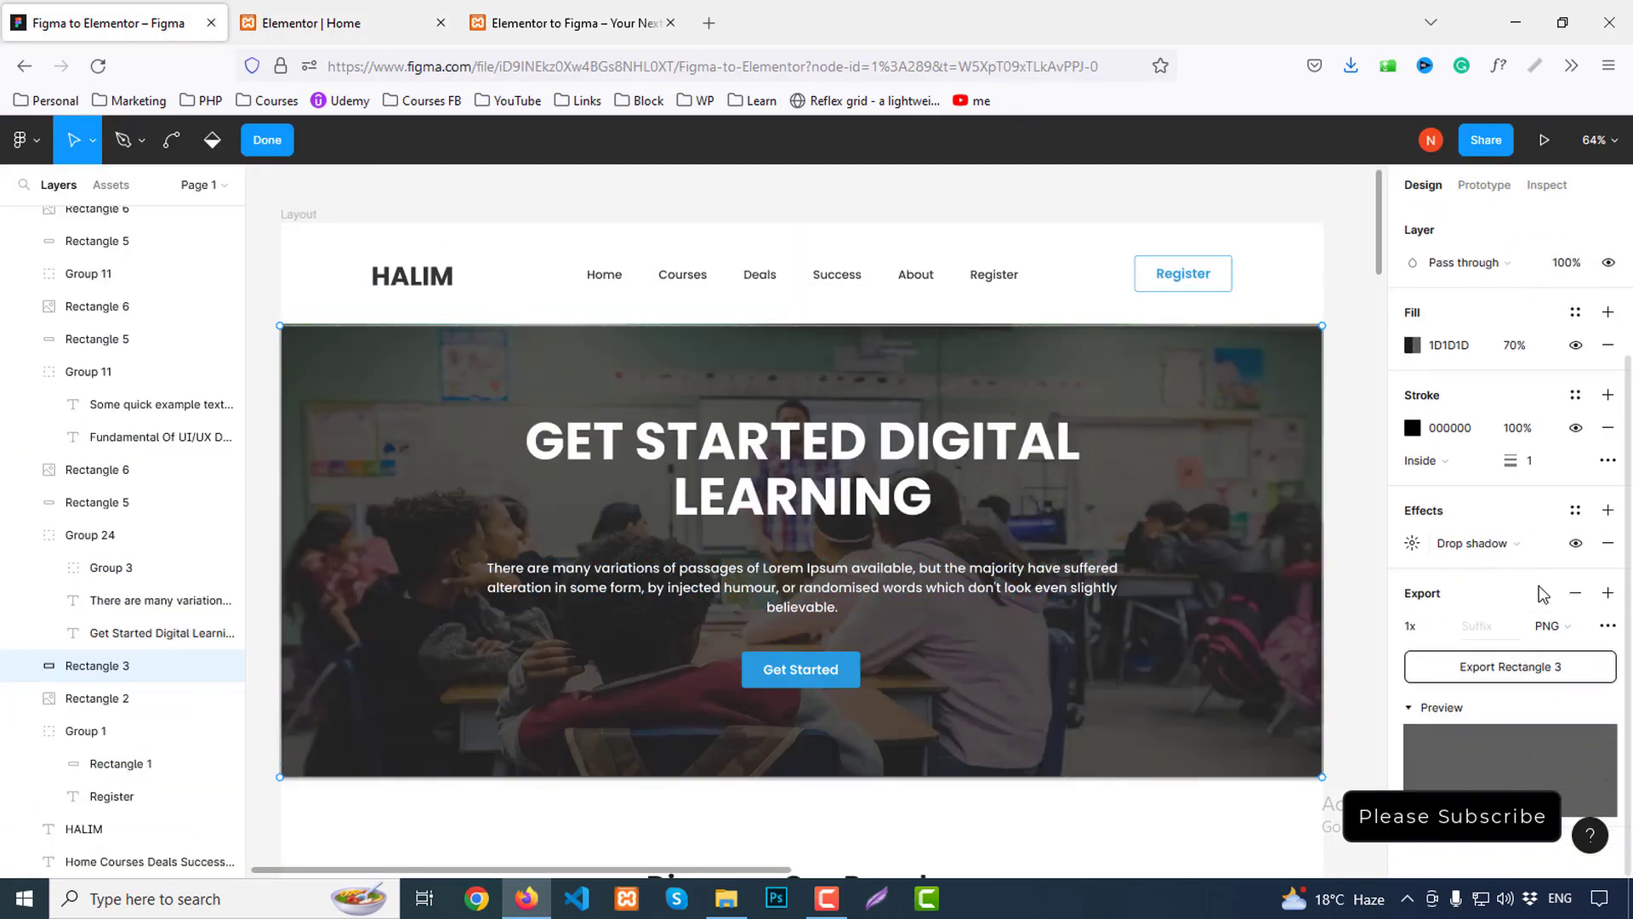
scroll(1543, 593, up, 3)
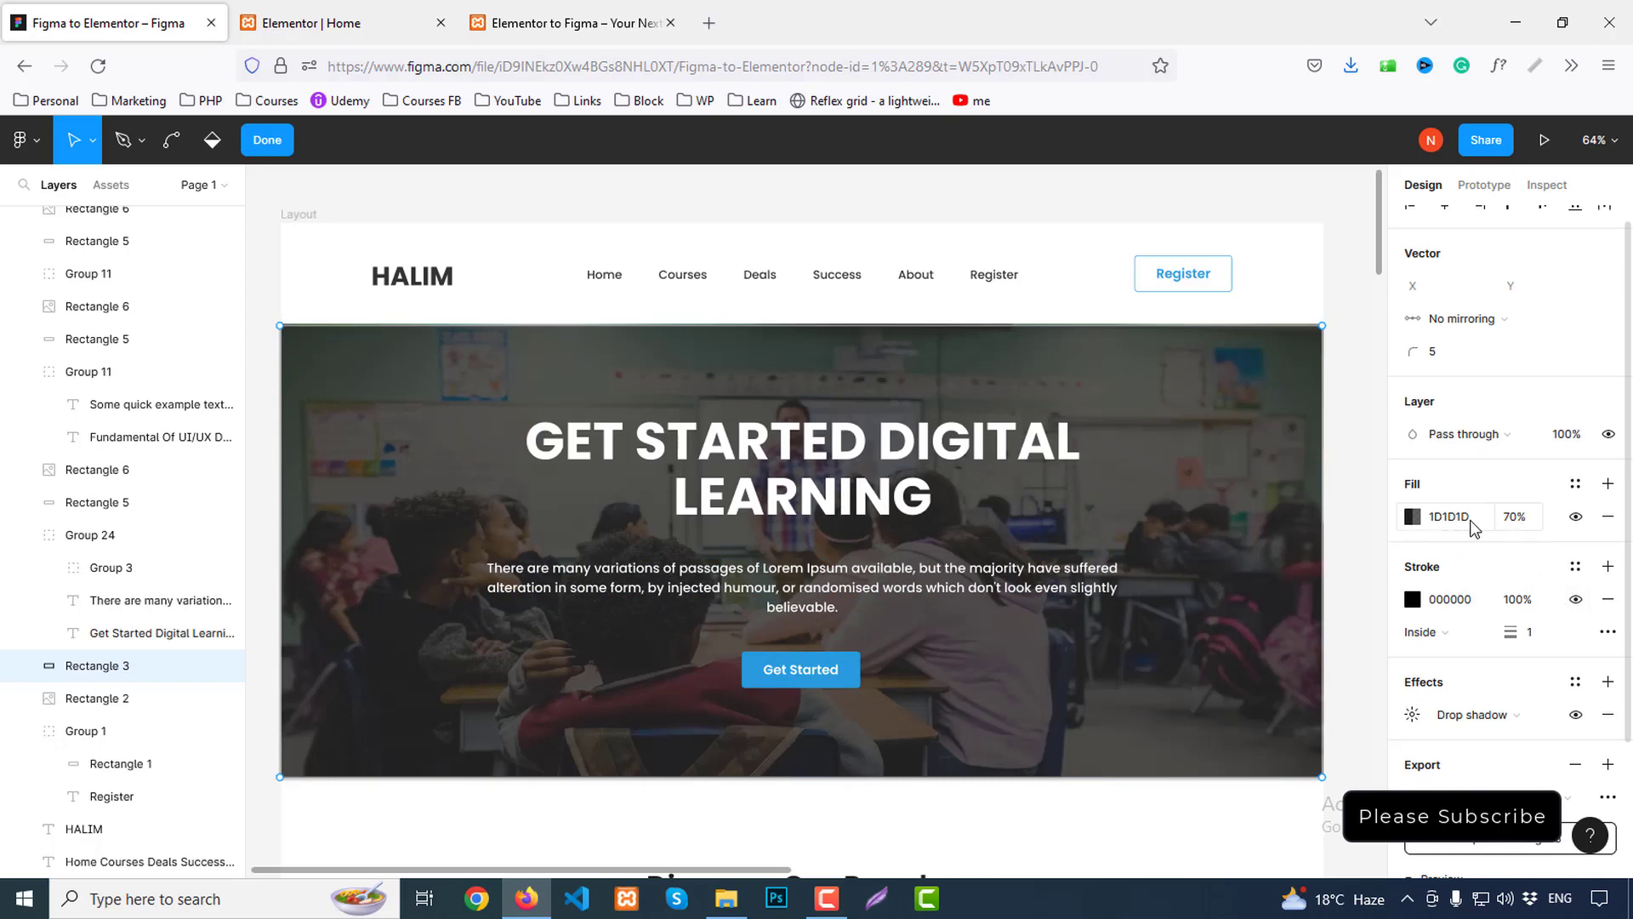
click(340, 23)
scroll(170, 689, down, 3)
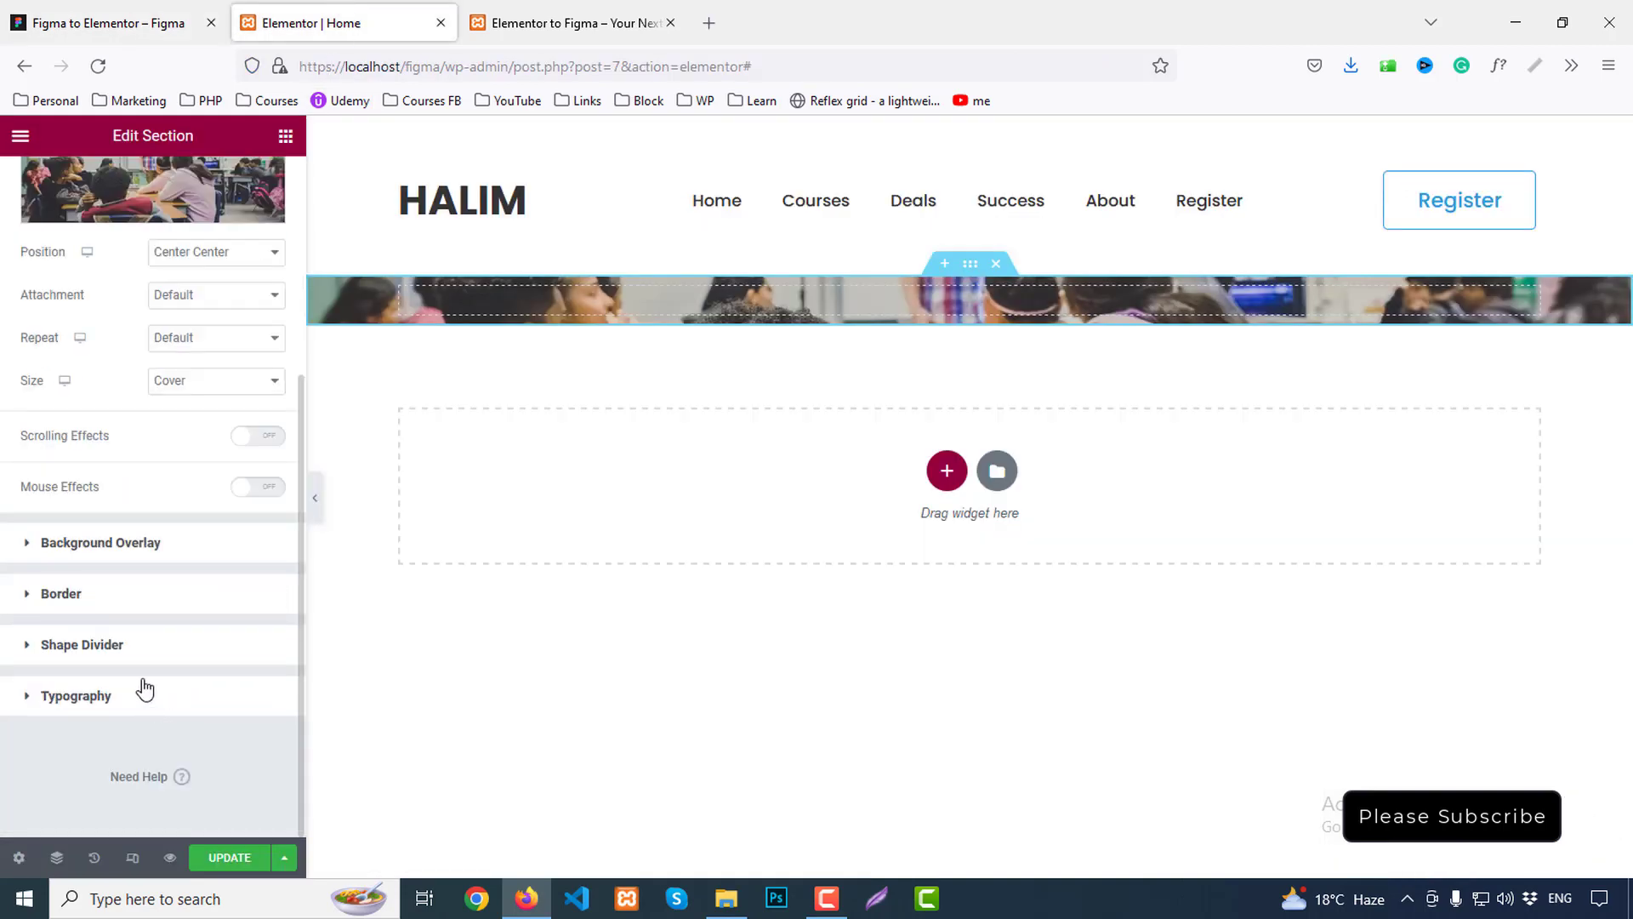
click(131, 551)
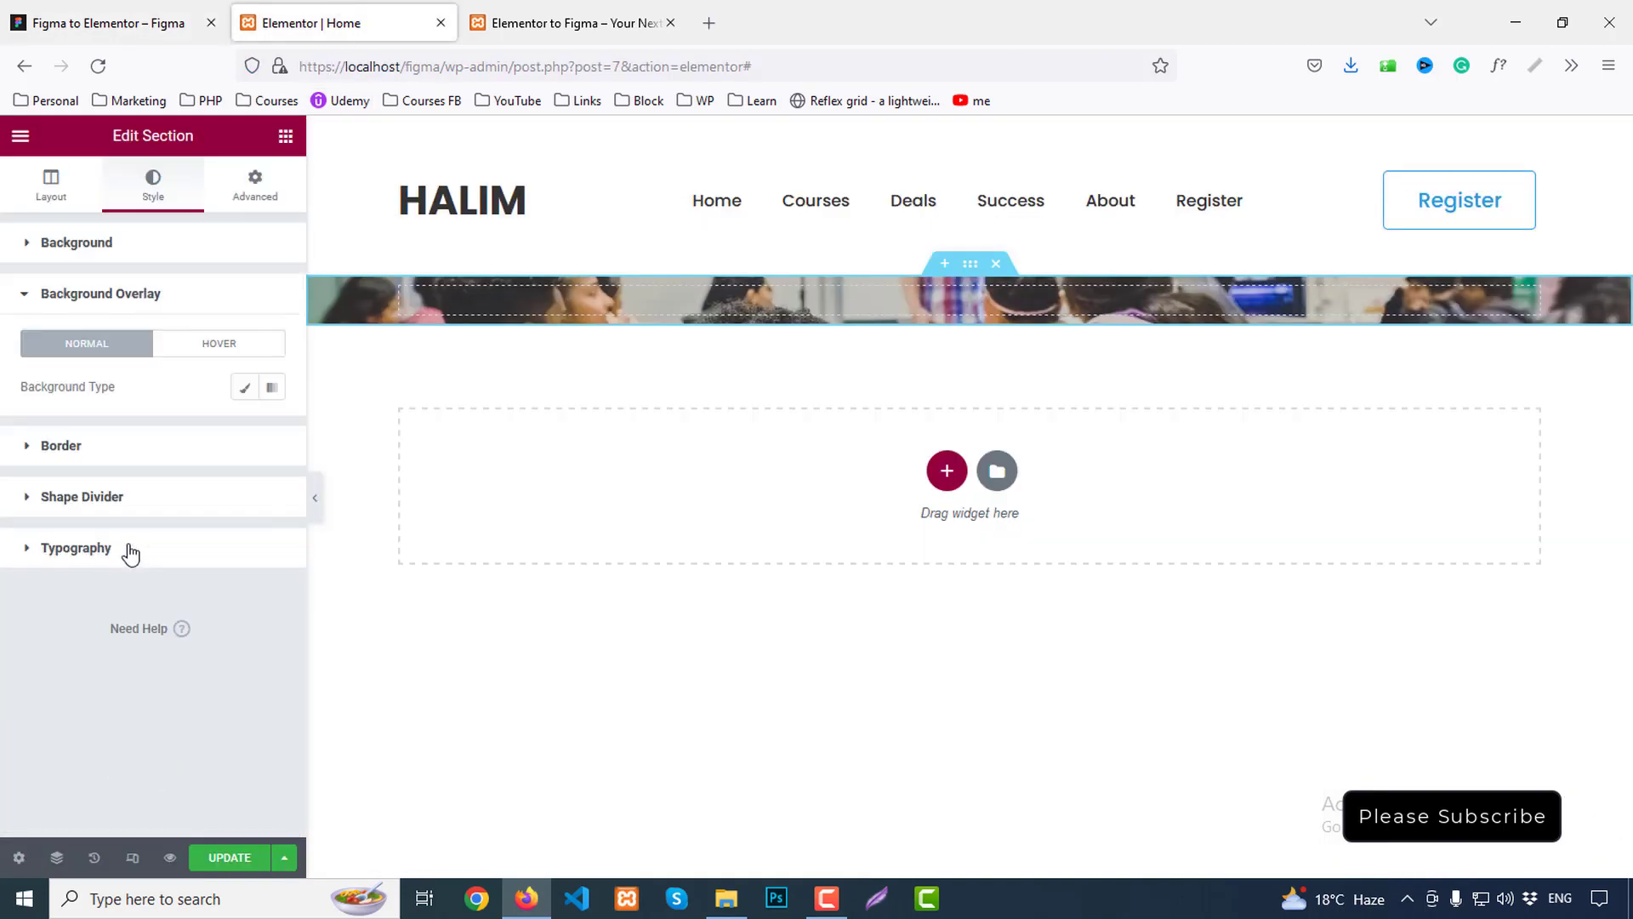
click(244, 387)
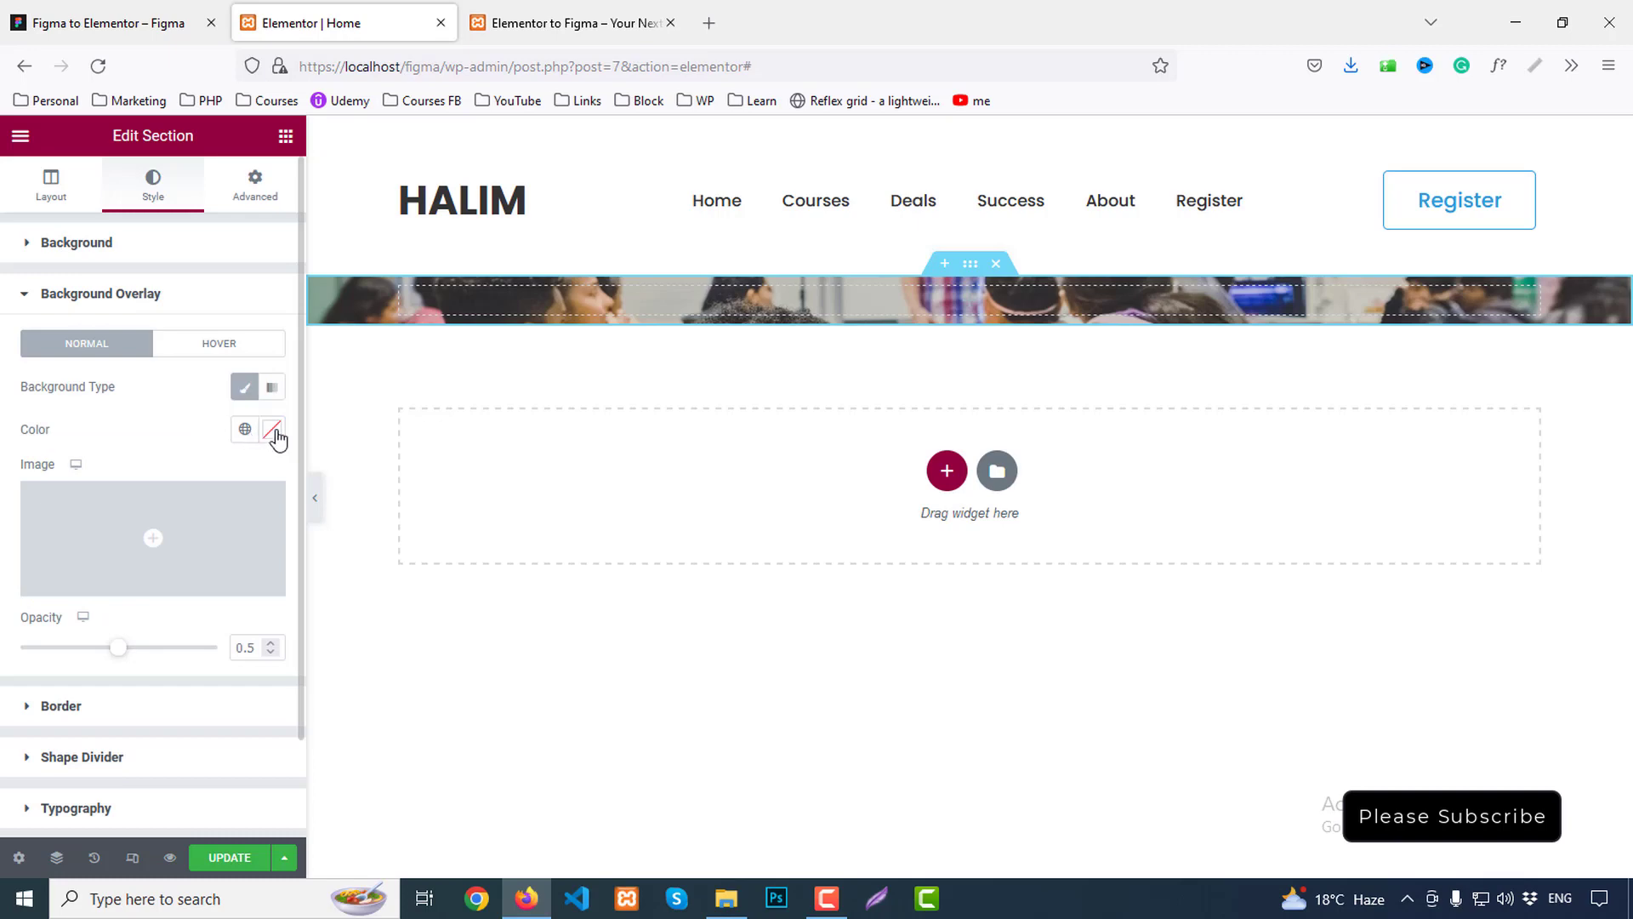
click(272, 430)
text(#1)
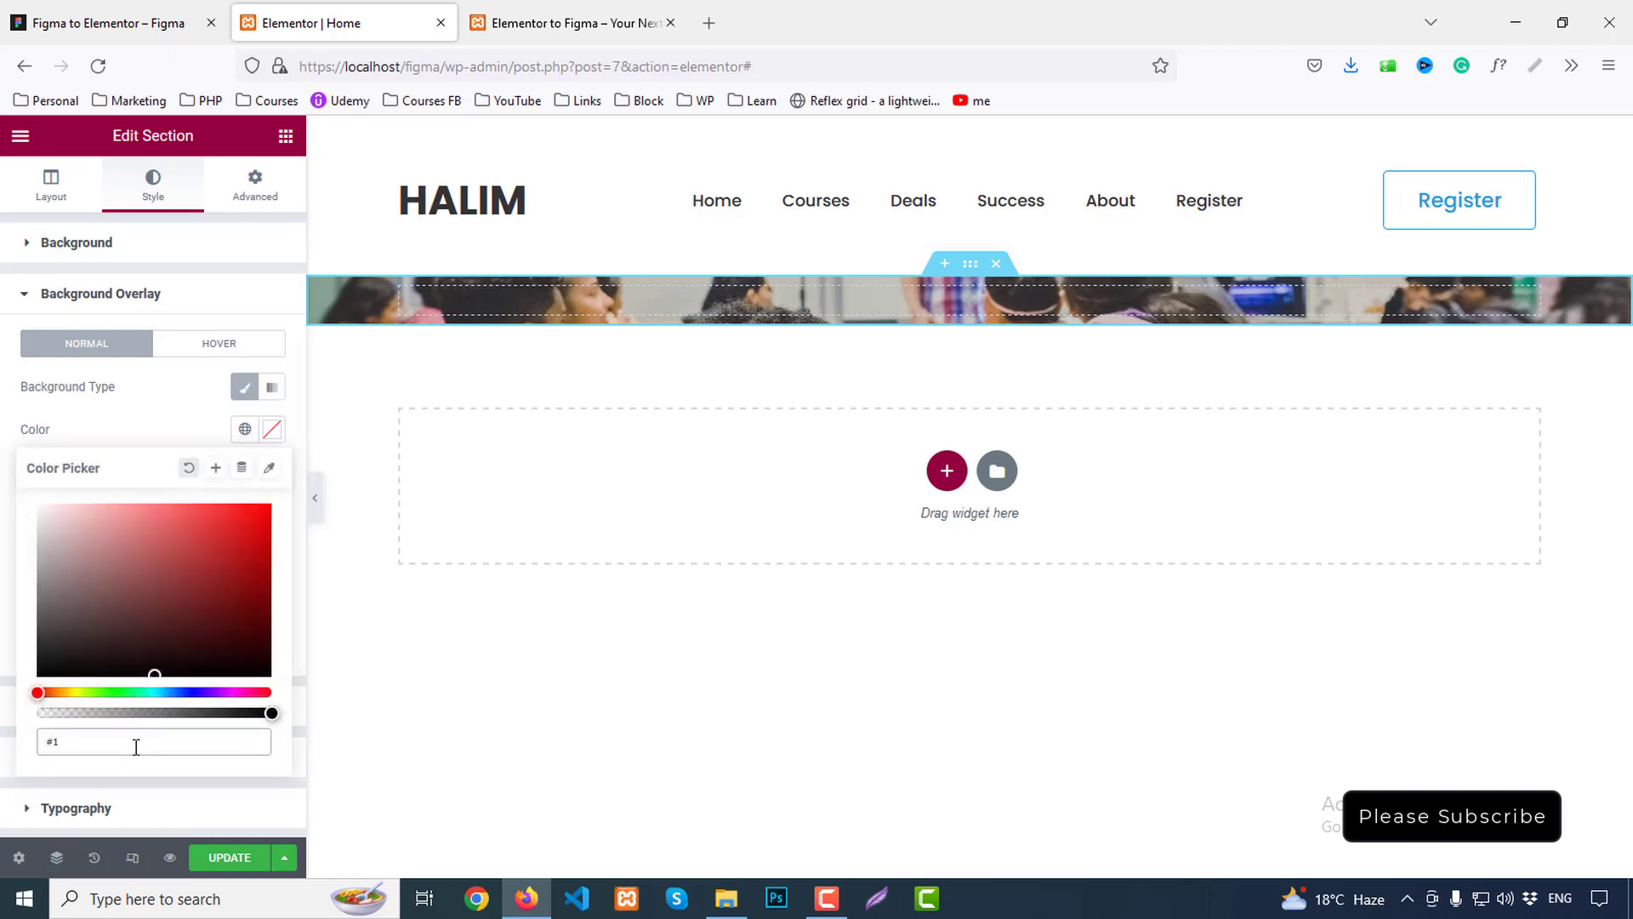
text(d1d1d)
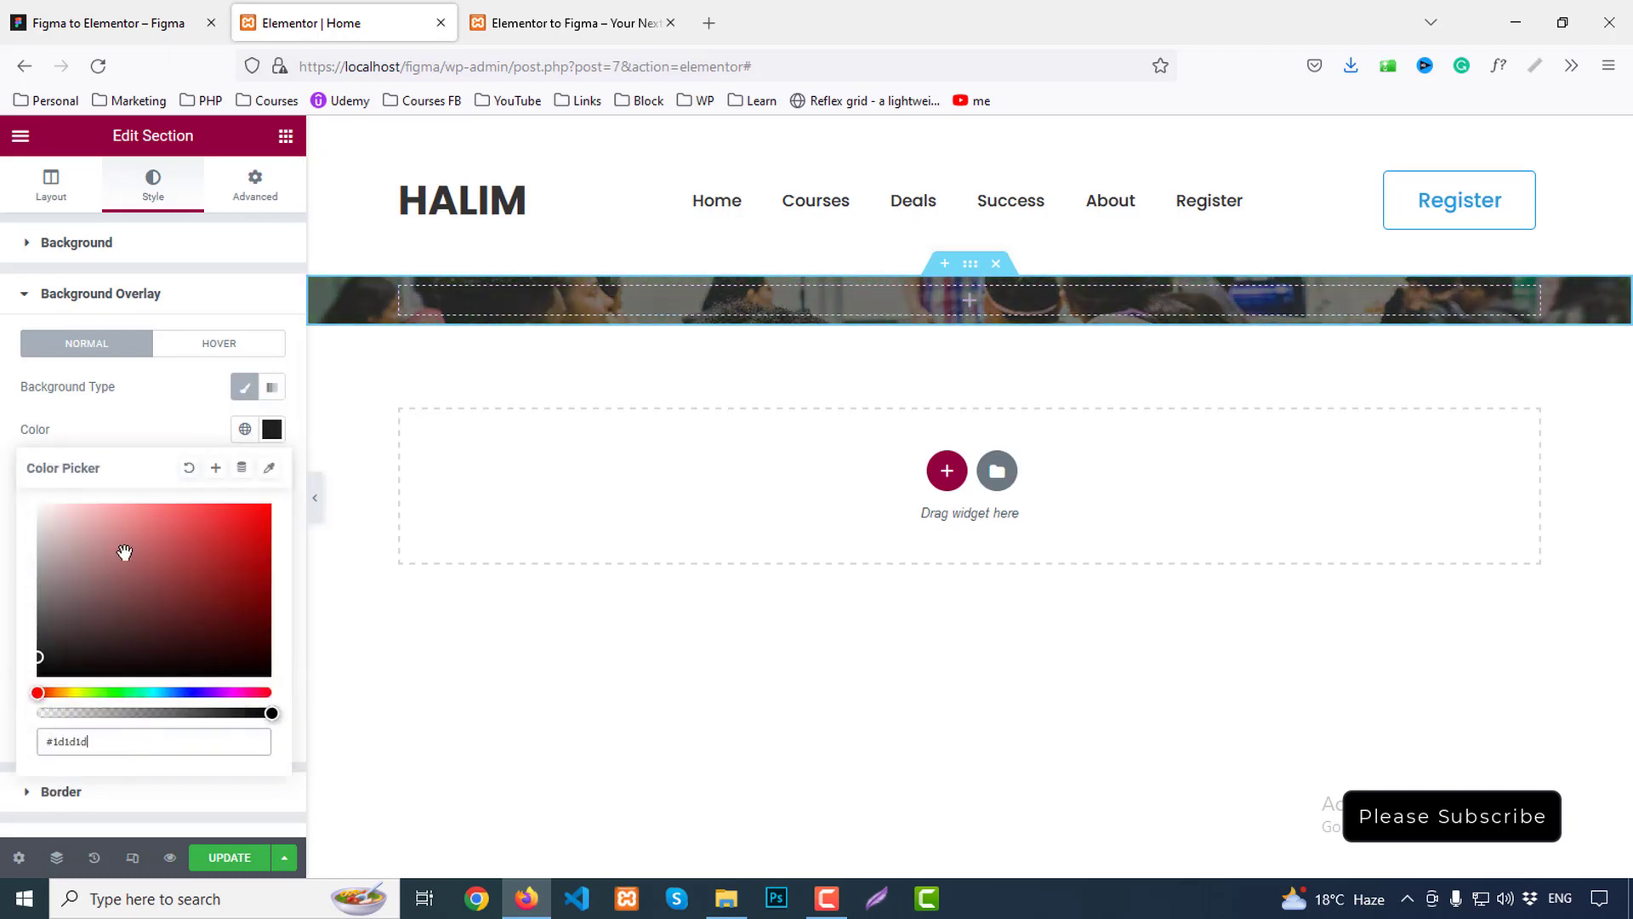
click(160, 423)
double_click(261, 652)
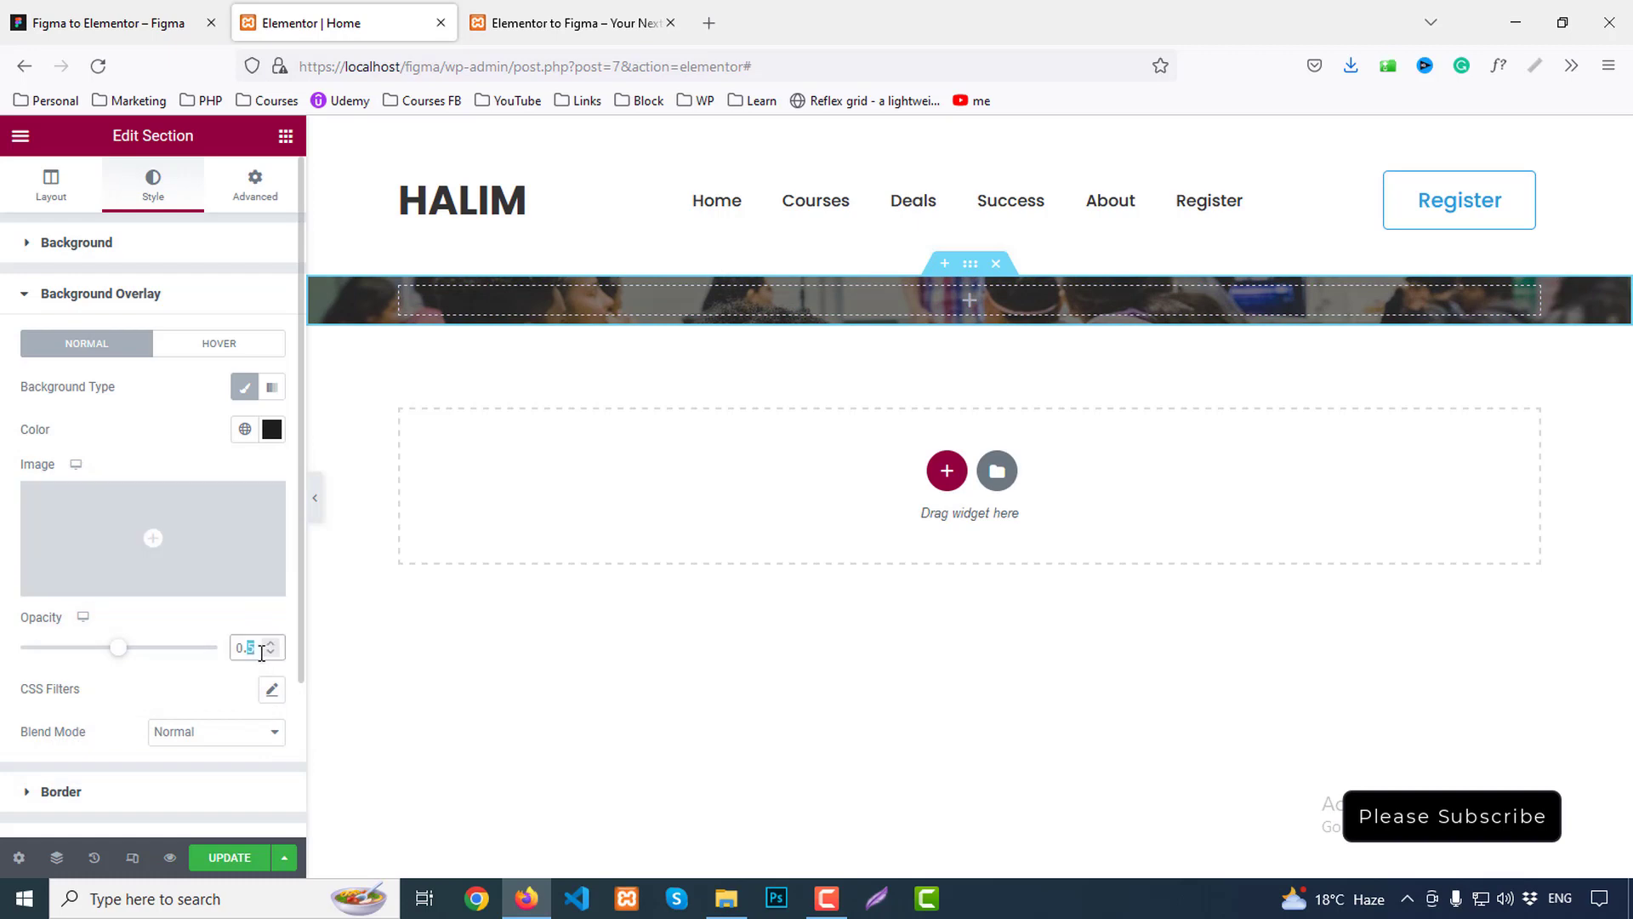
text(7)
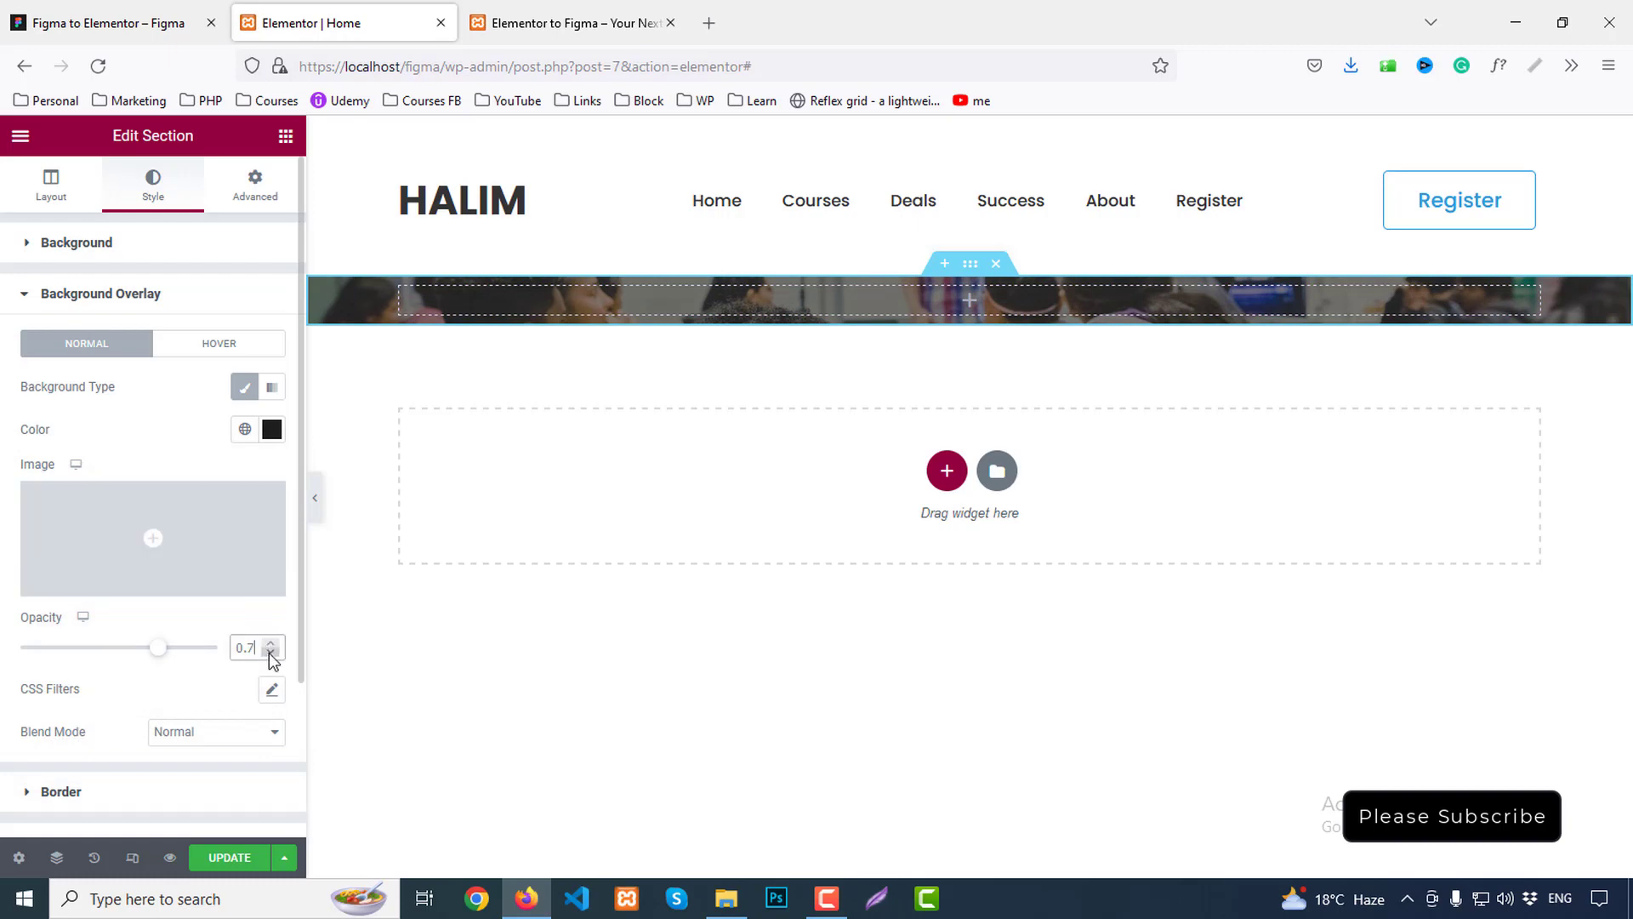
click(603, 5)
click(85, 19)
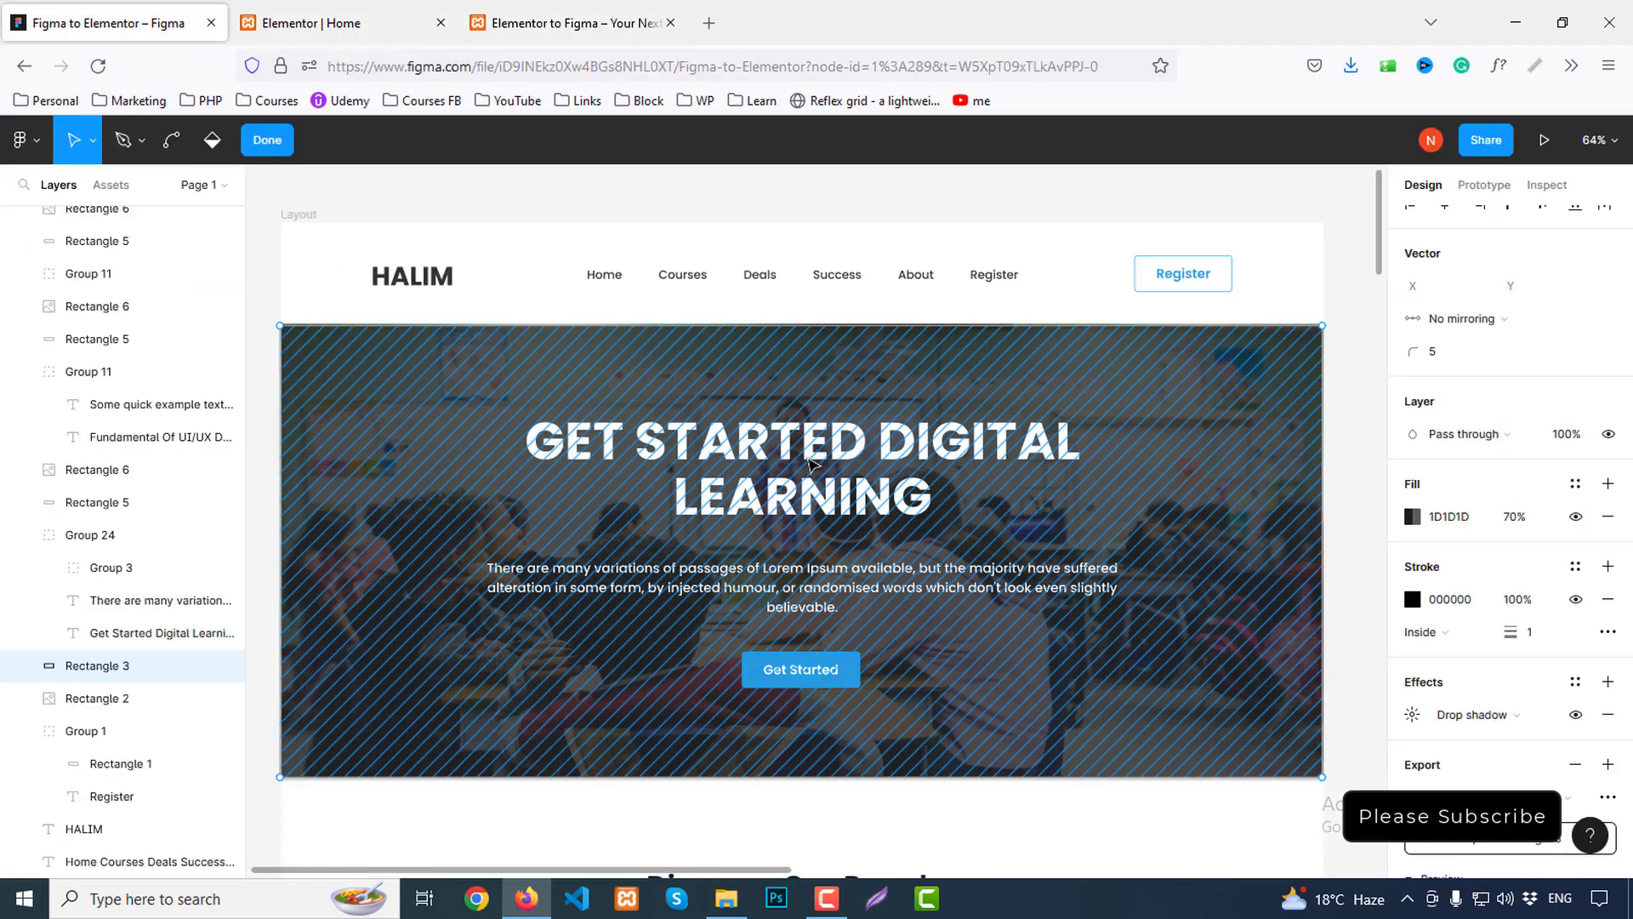
Inspect the Poppins 700 80px hero heading and the Get Started button spacing in Figma
key(Escape)
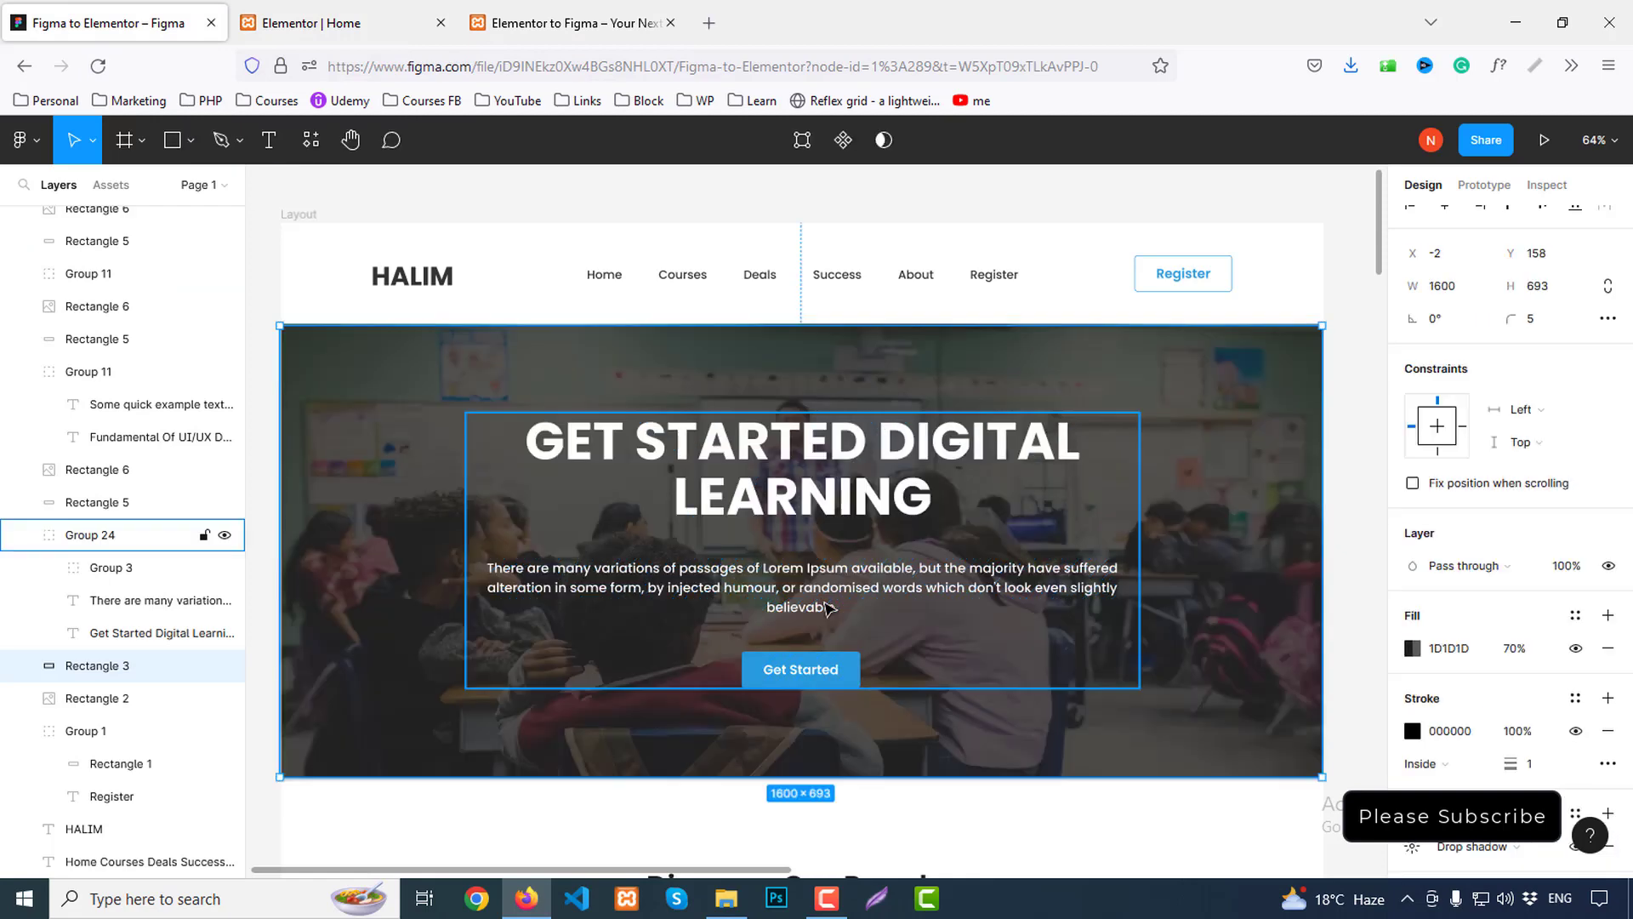
double_click(824, 445)
click(914, 602)
double_click(846, 462)
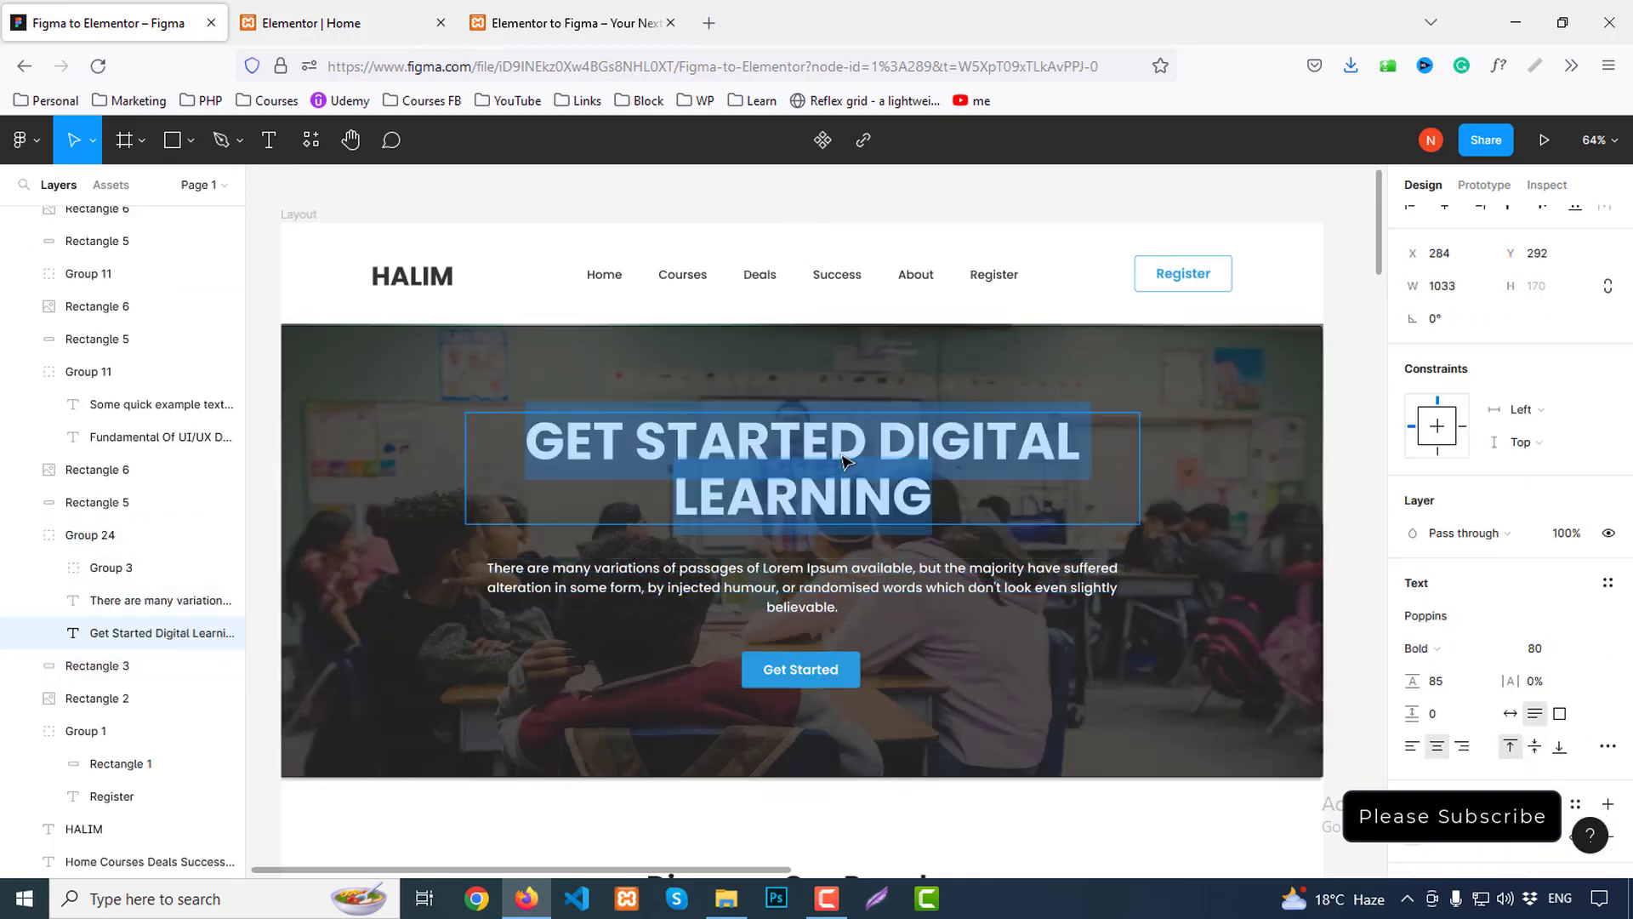
key(Escape)
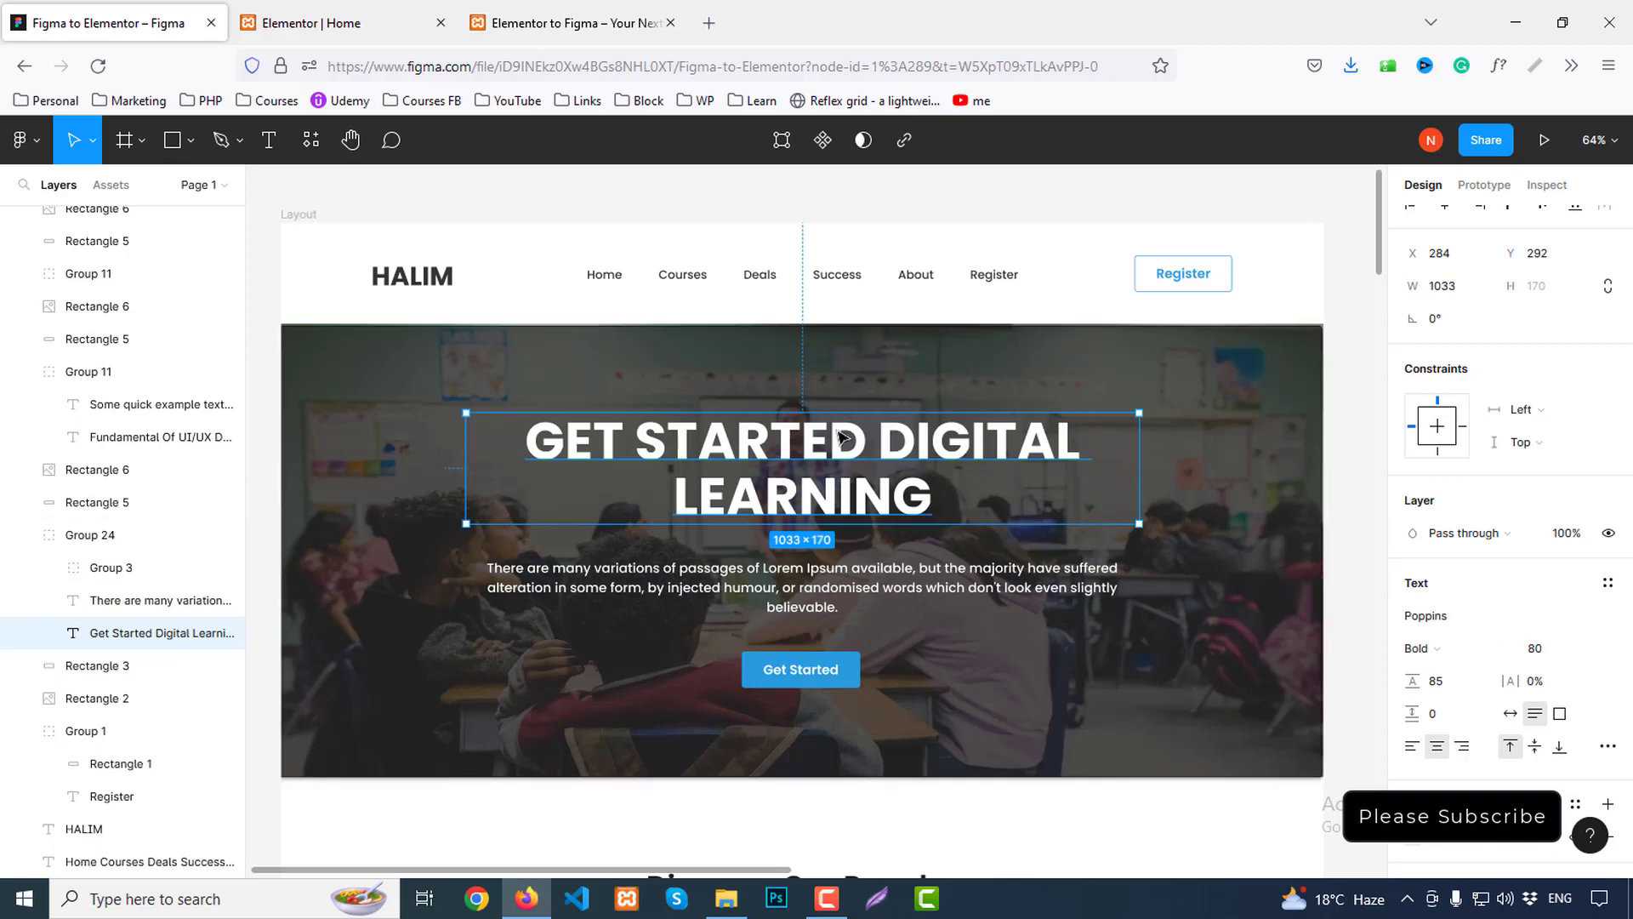
click(1546, 185)
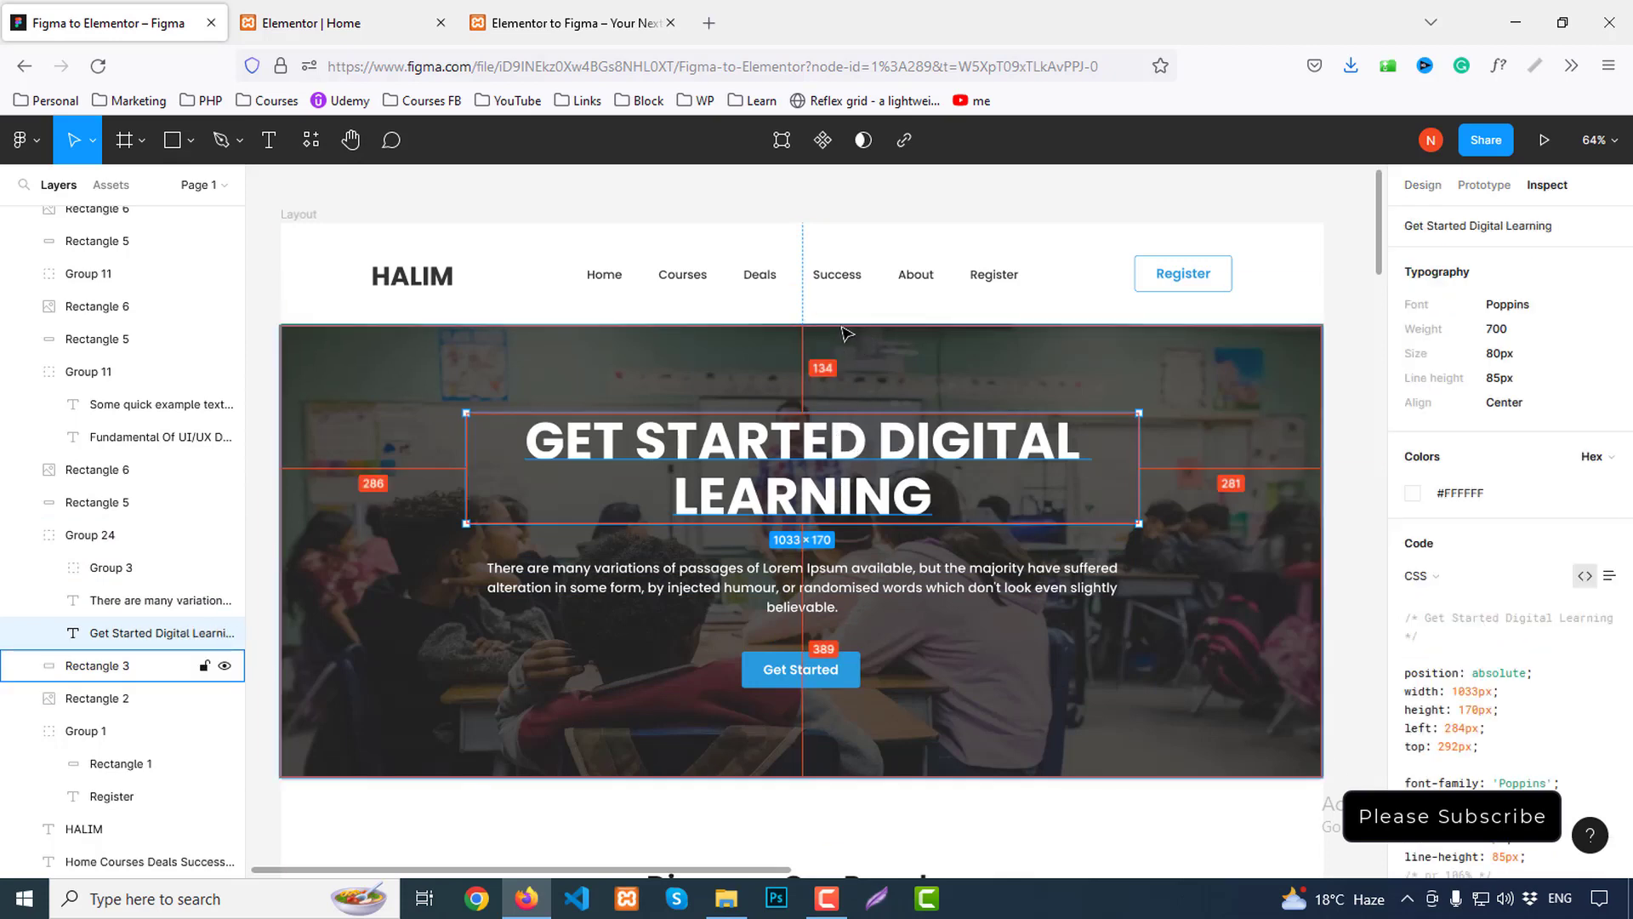
click(848, 683)
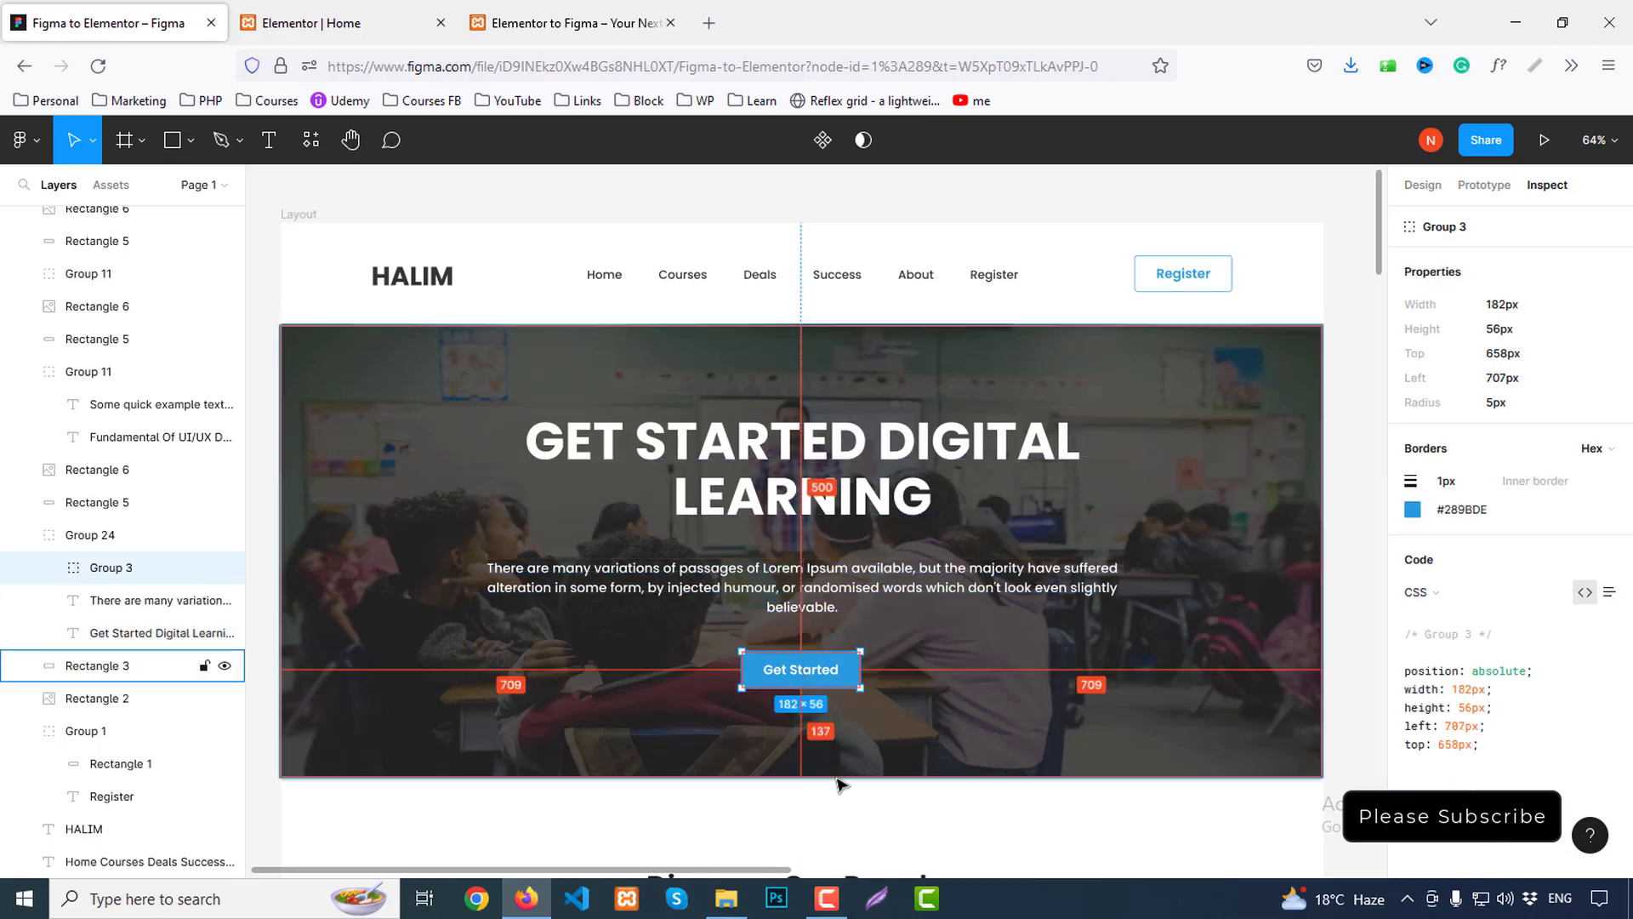
click(312, 23)
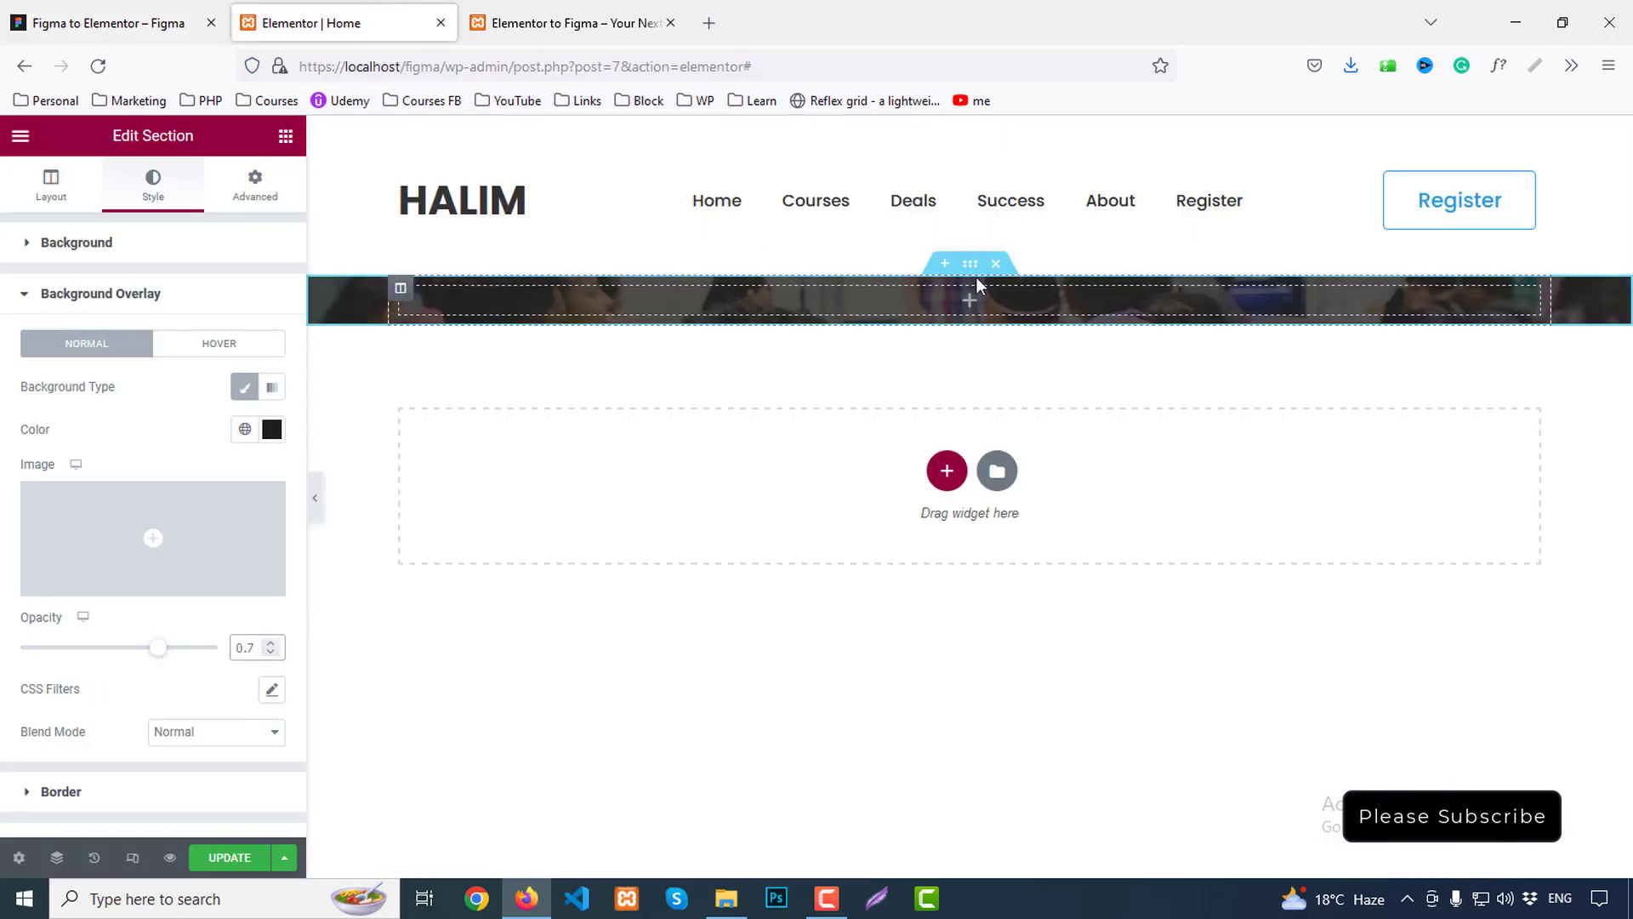
Unlink the hero section padding and set 137 top and 134 bottom
click(261, 187)
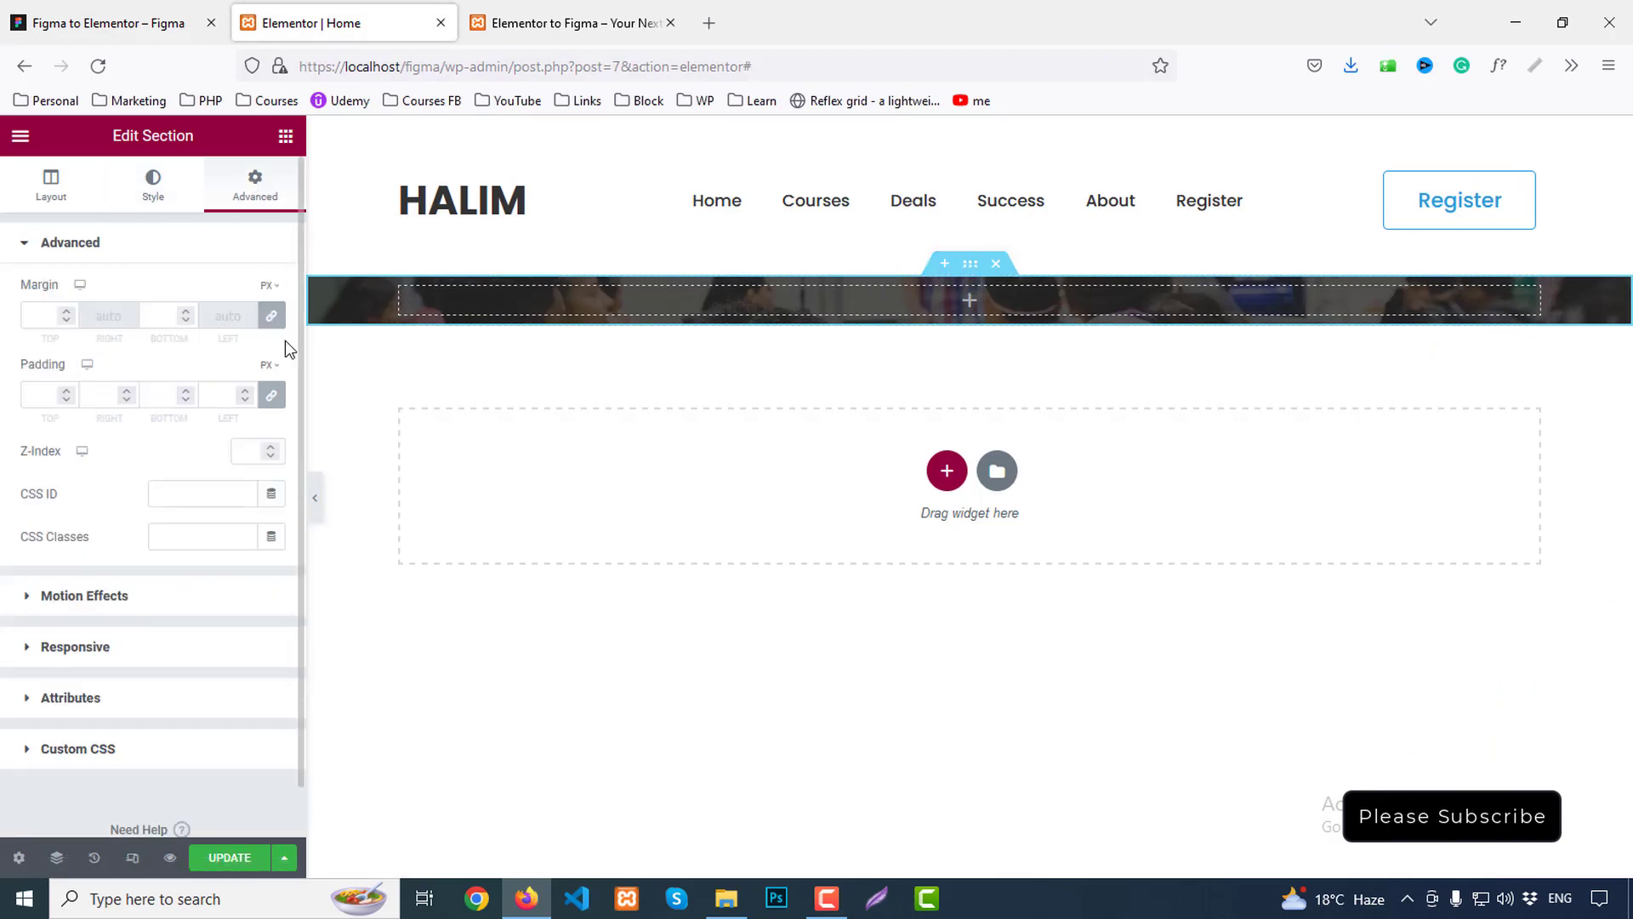
click(278, 399)
click(44, 393)
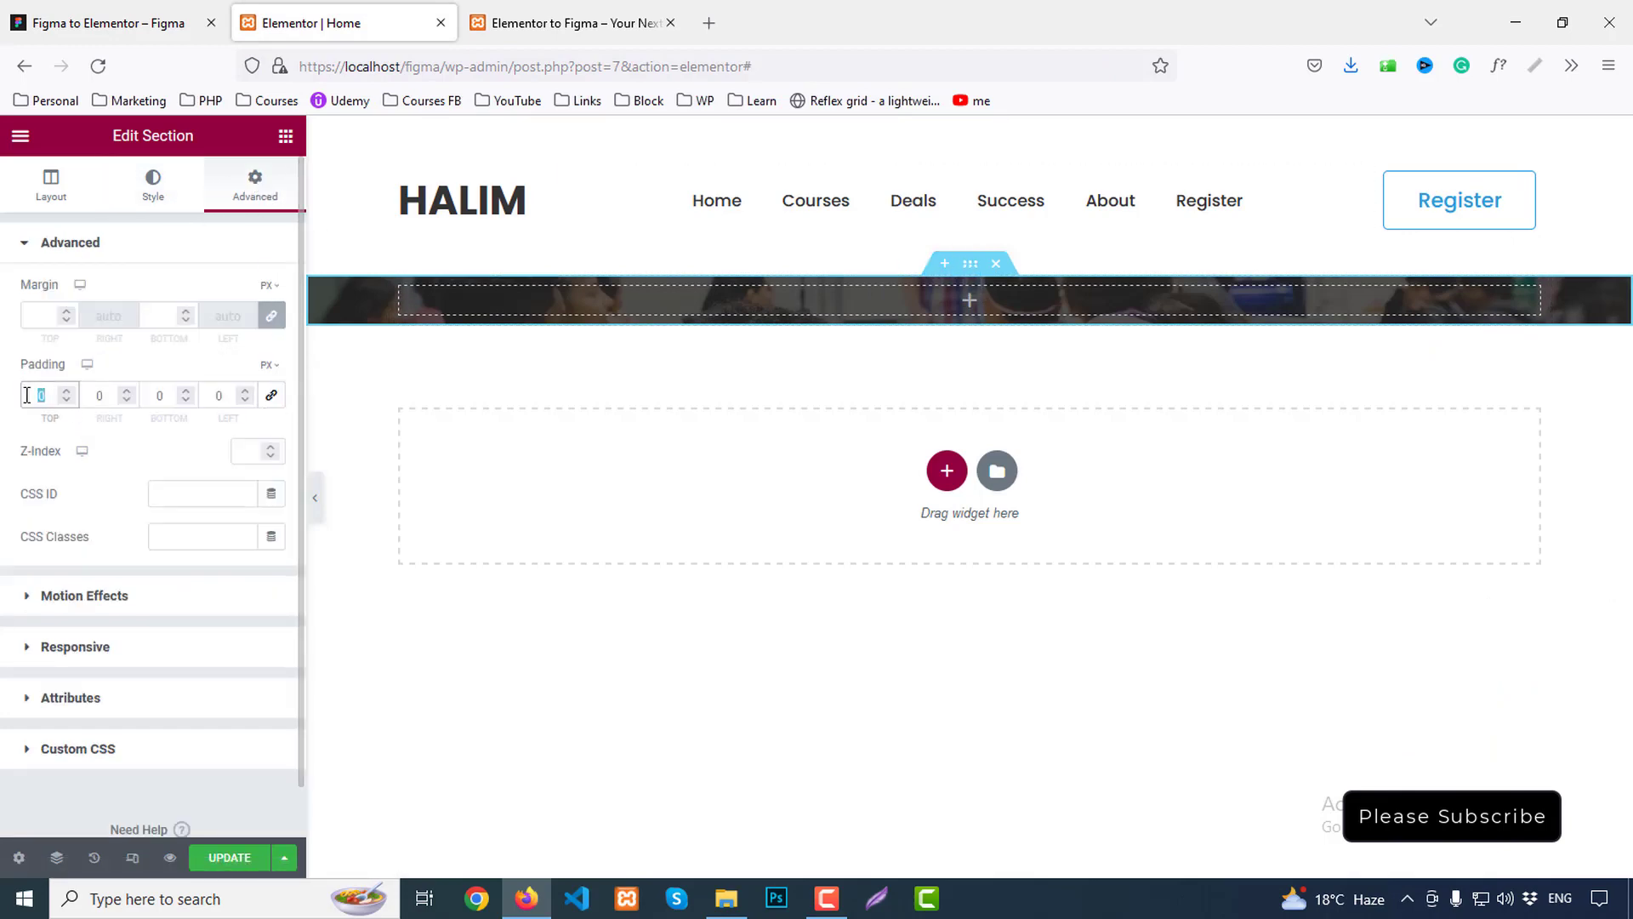
text(154)
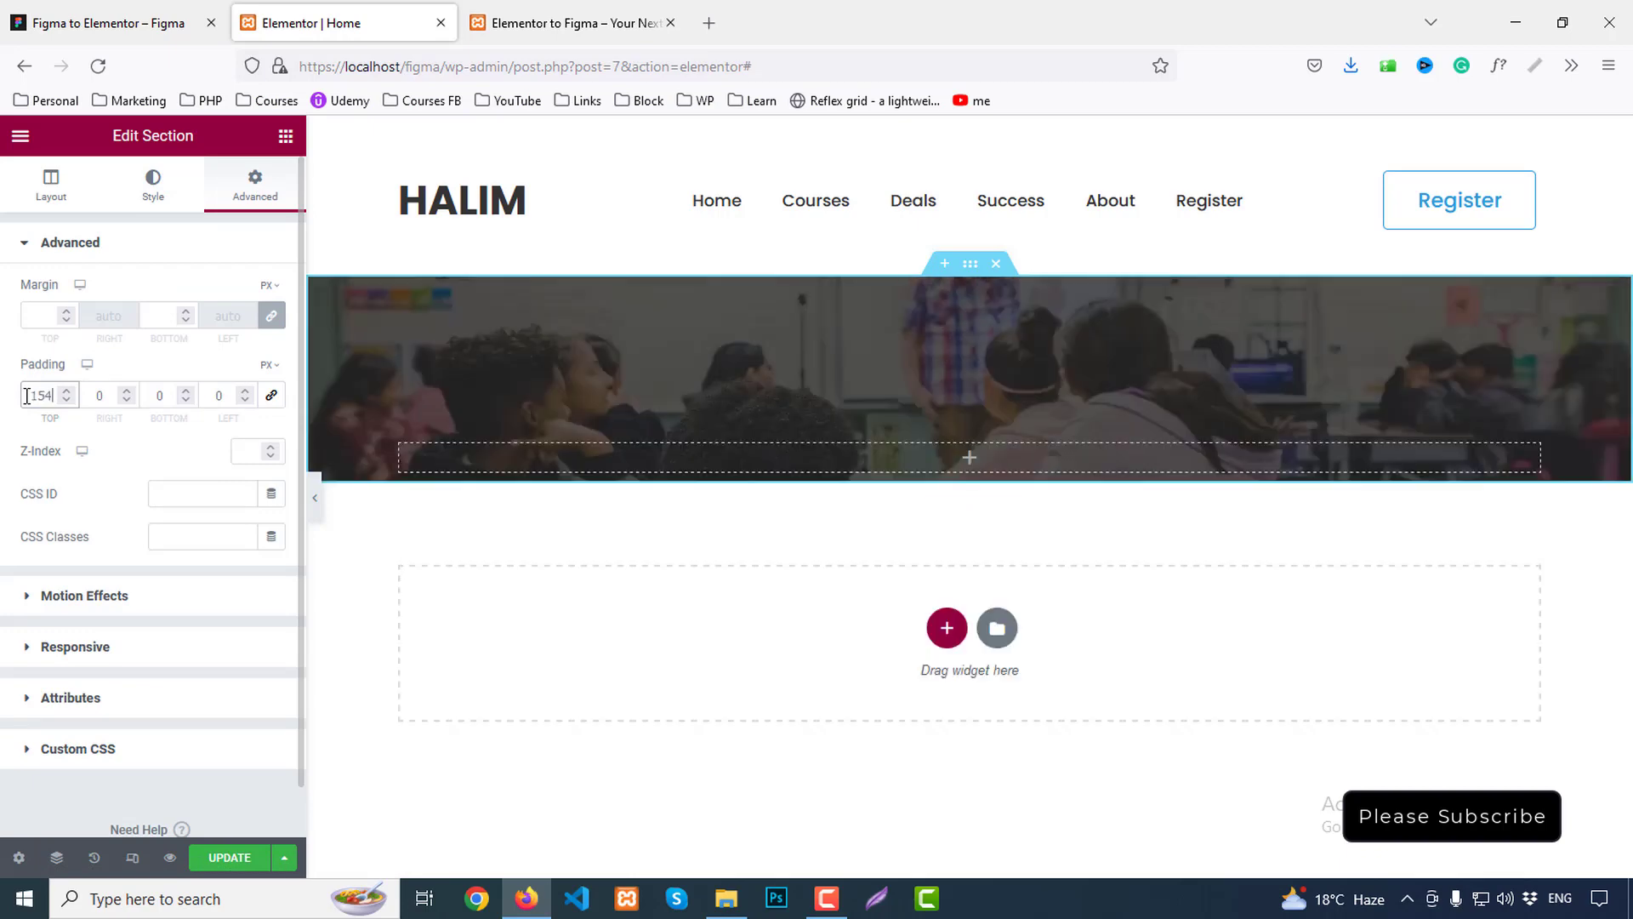
click(173, 396)
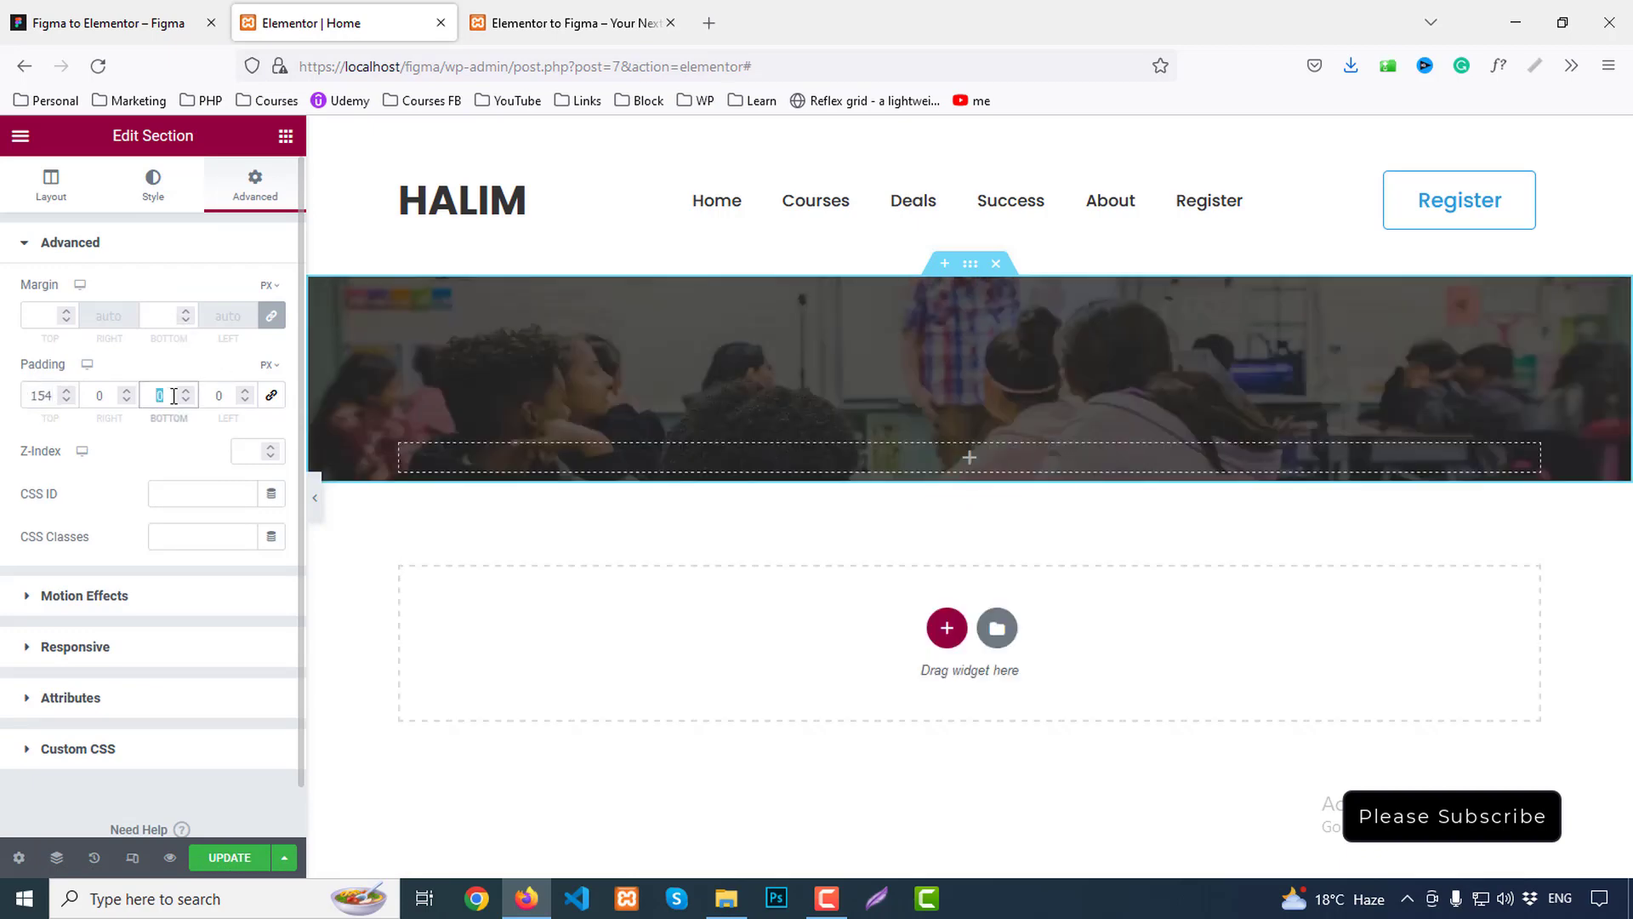
text(134)
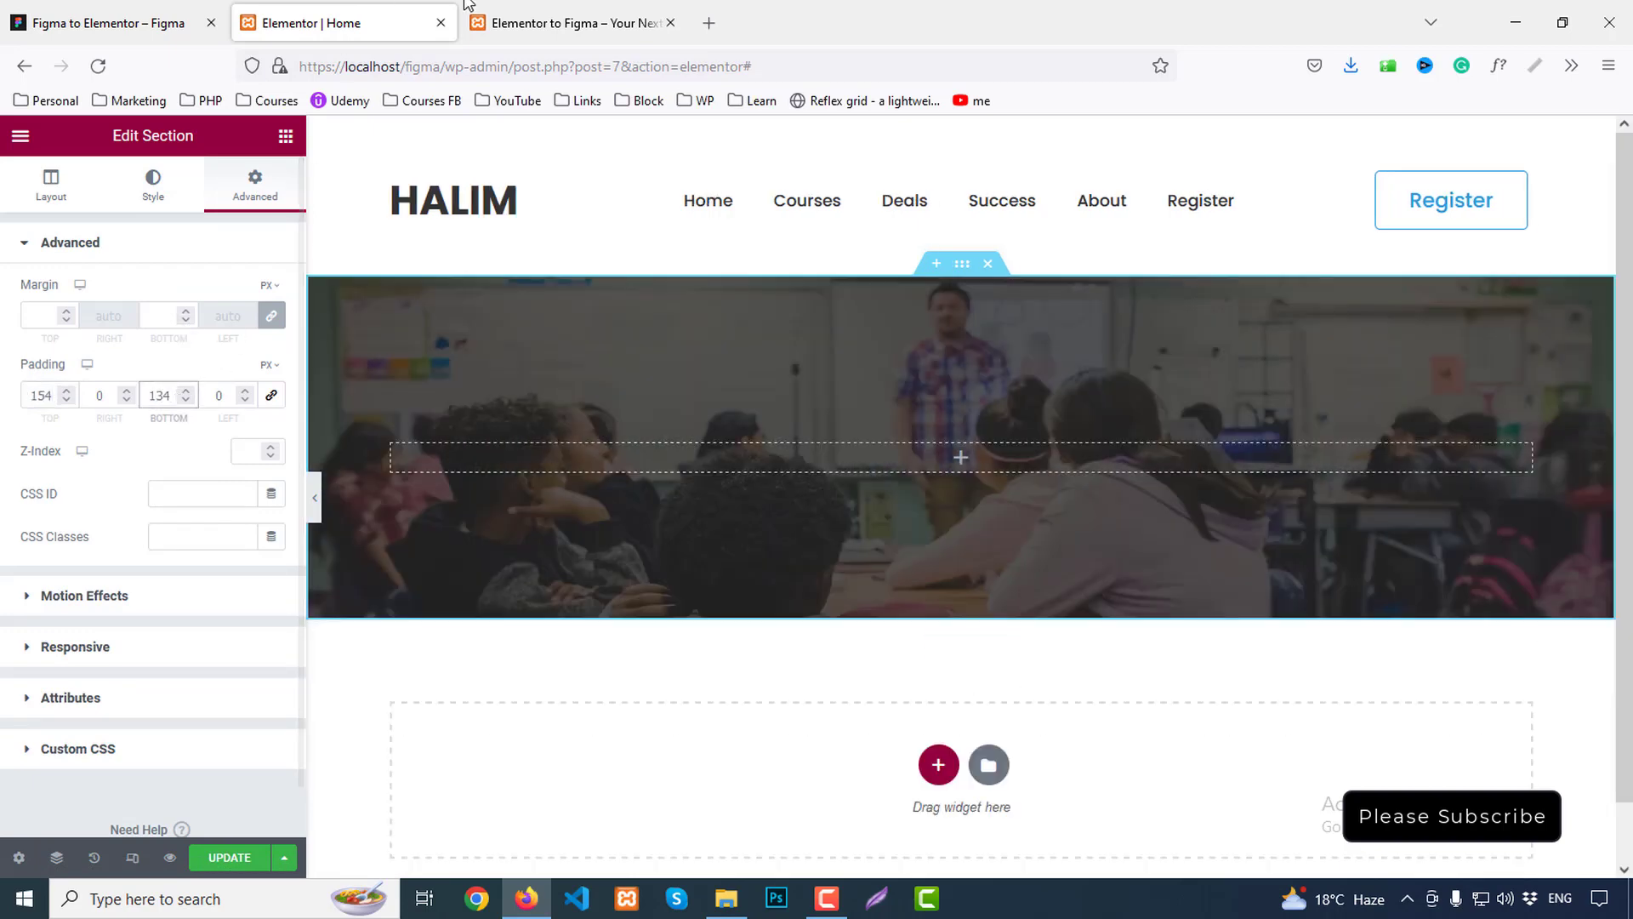
click(85, 8)
click(819, 442)
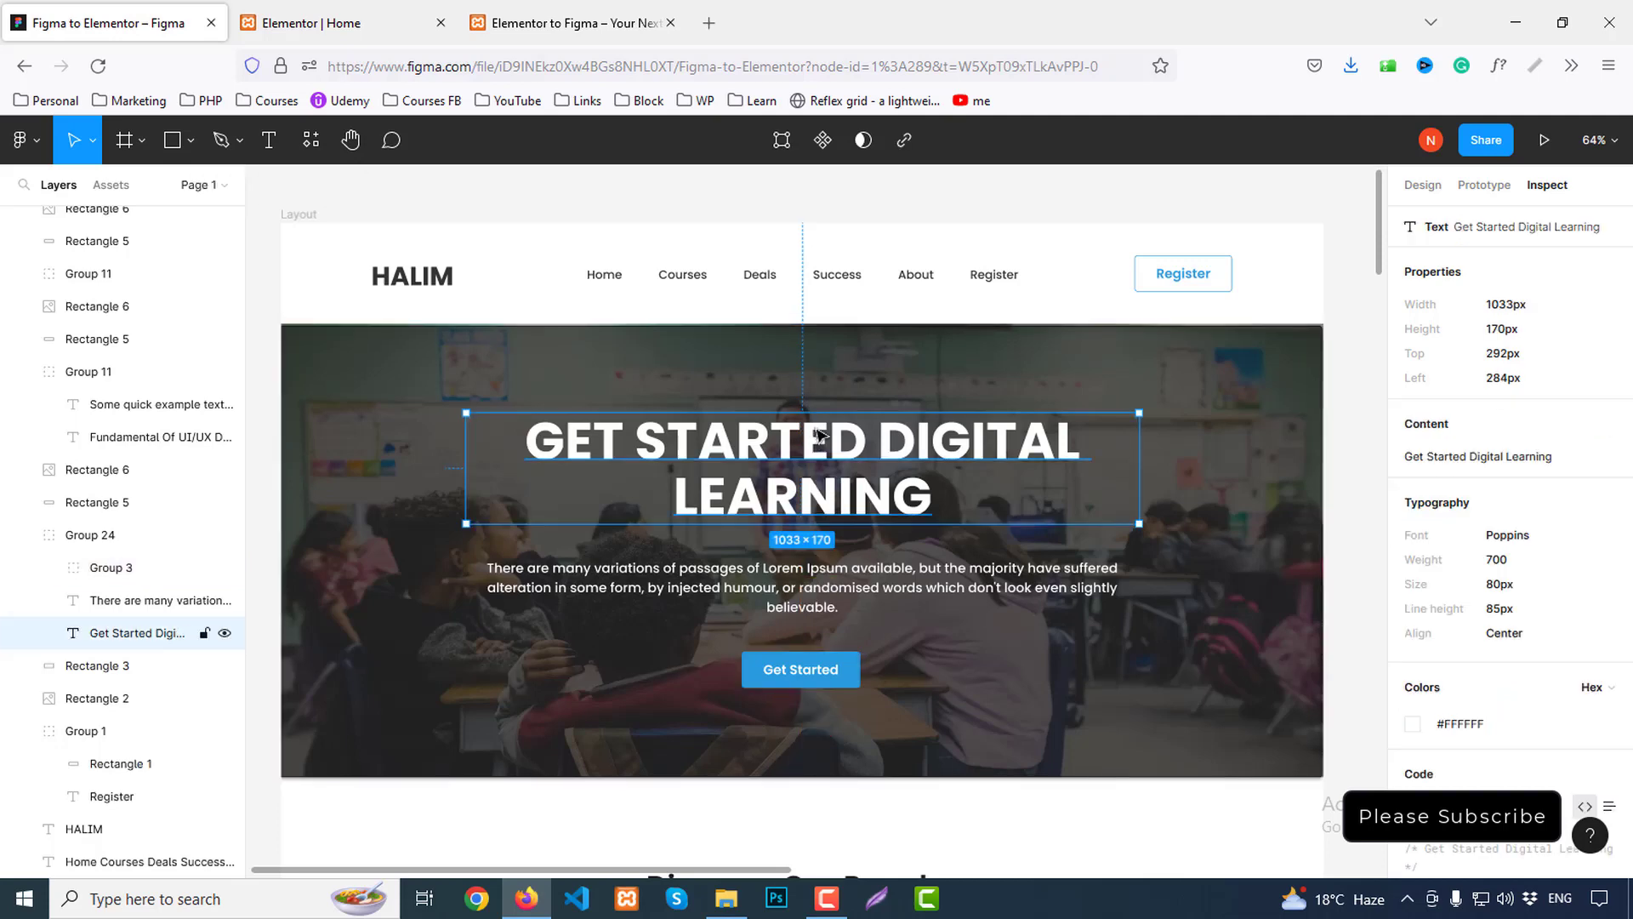
click(800, 669)
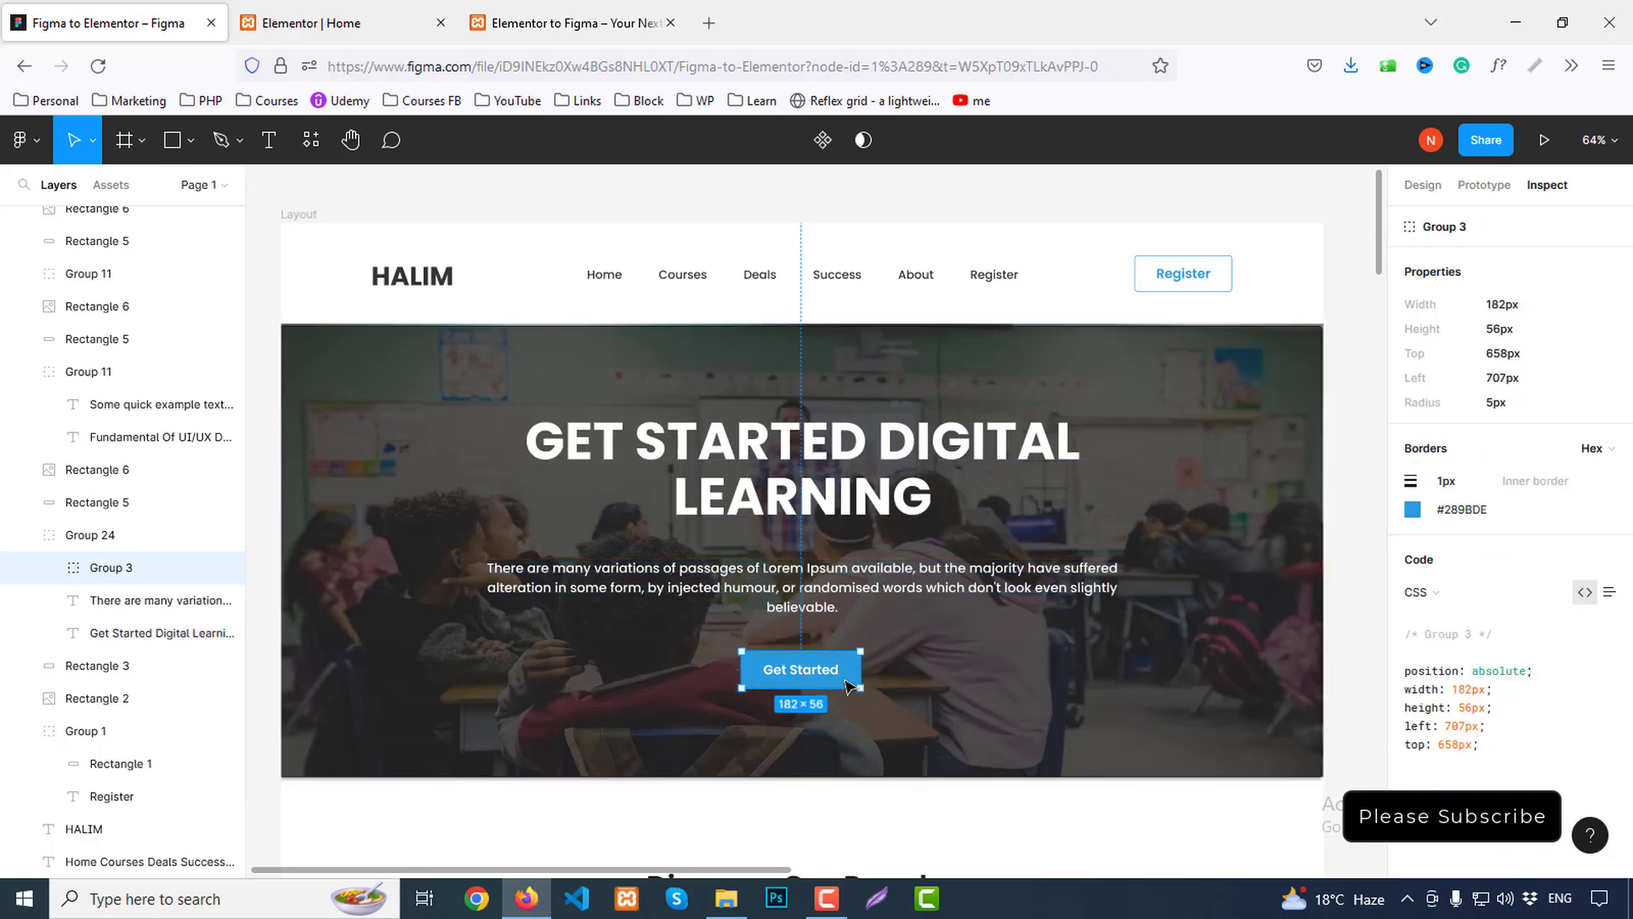
click(391, 23)
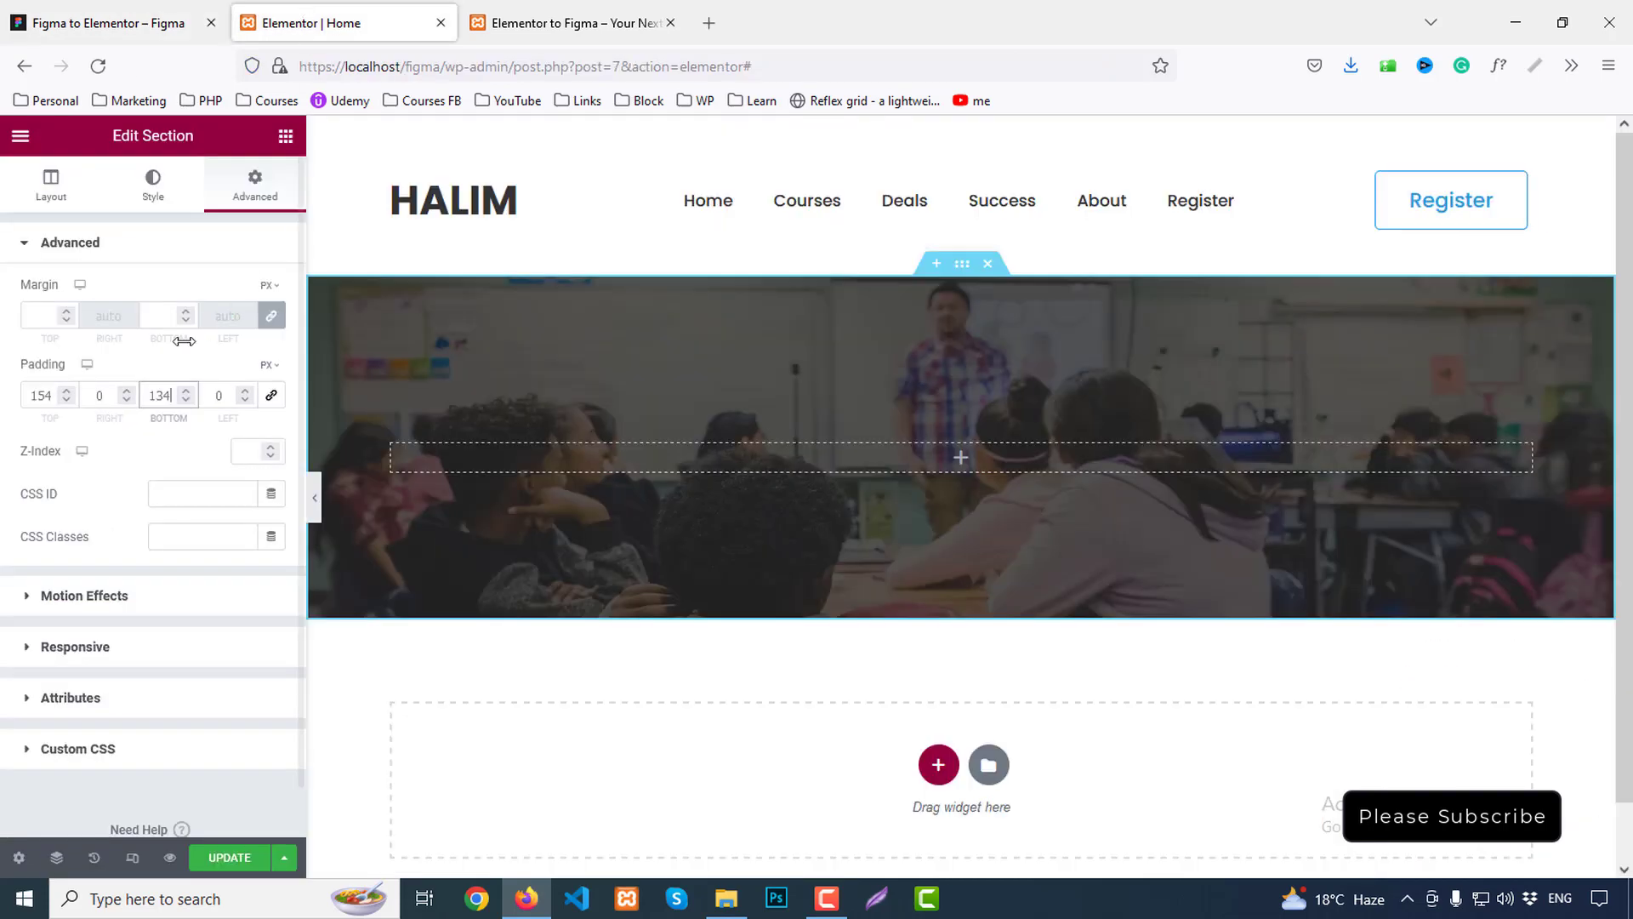
click(42, 394)
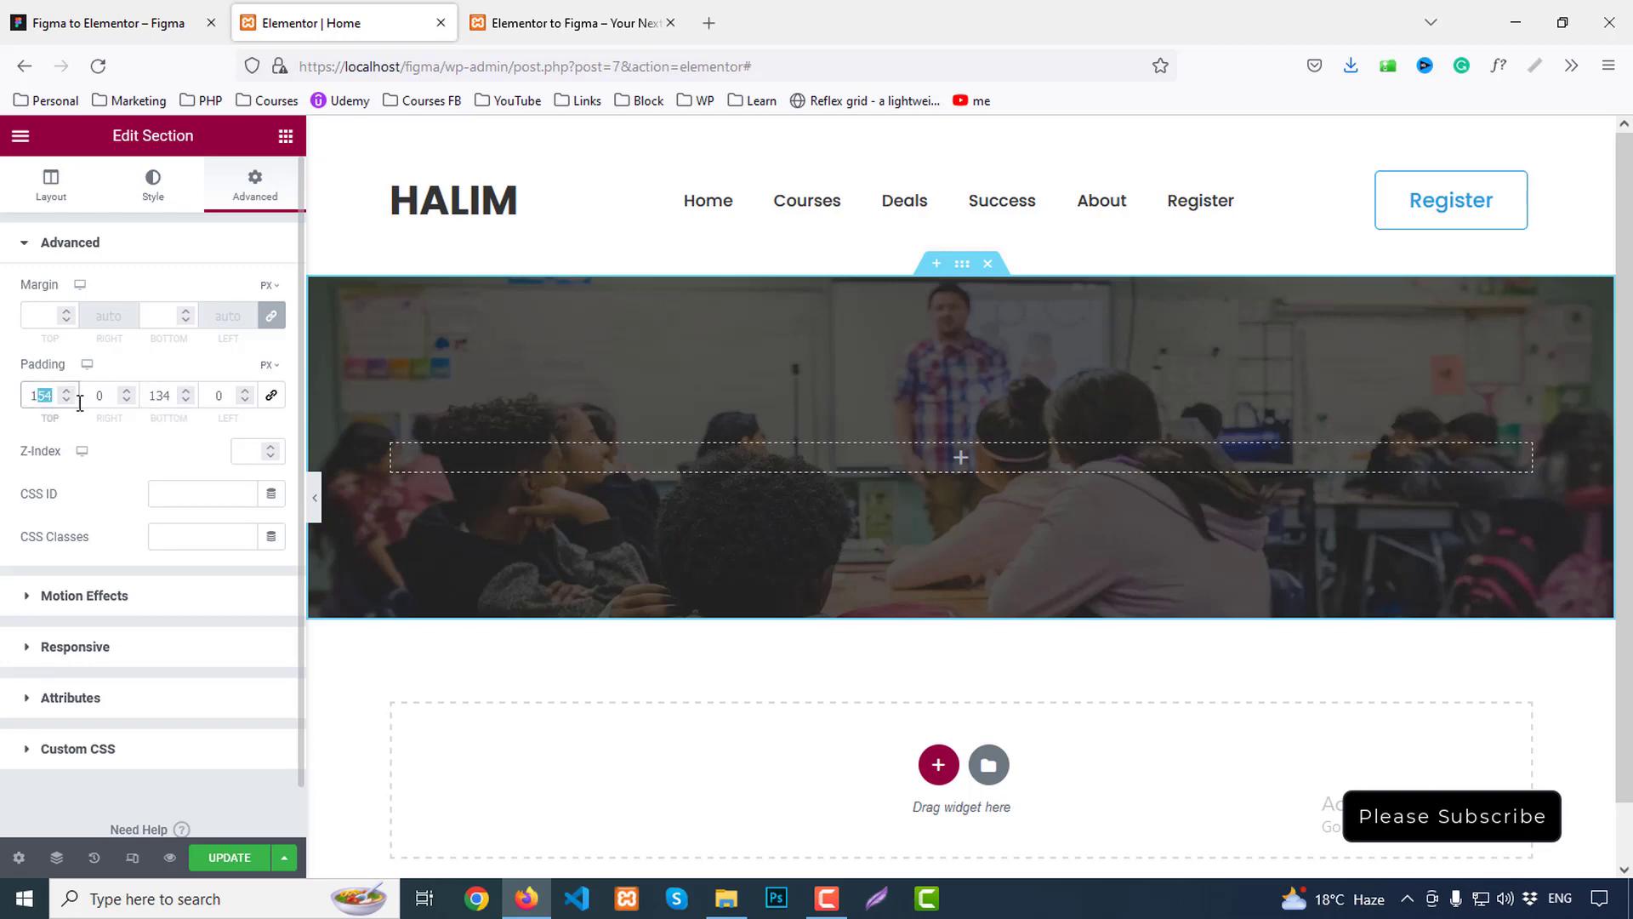
text(37)
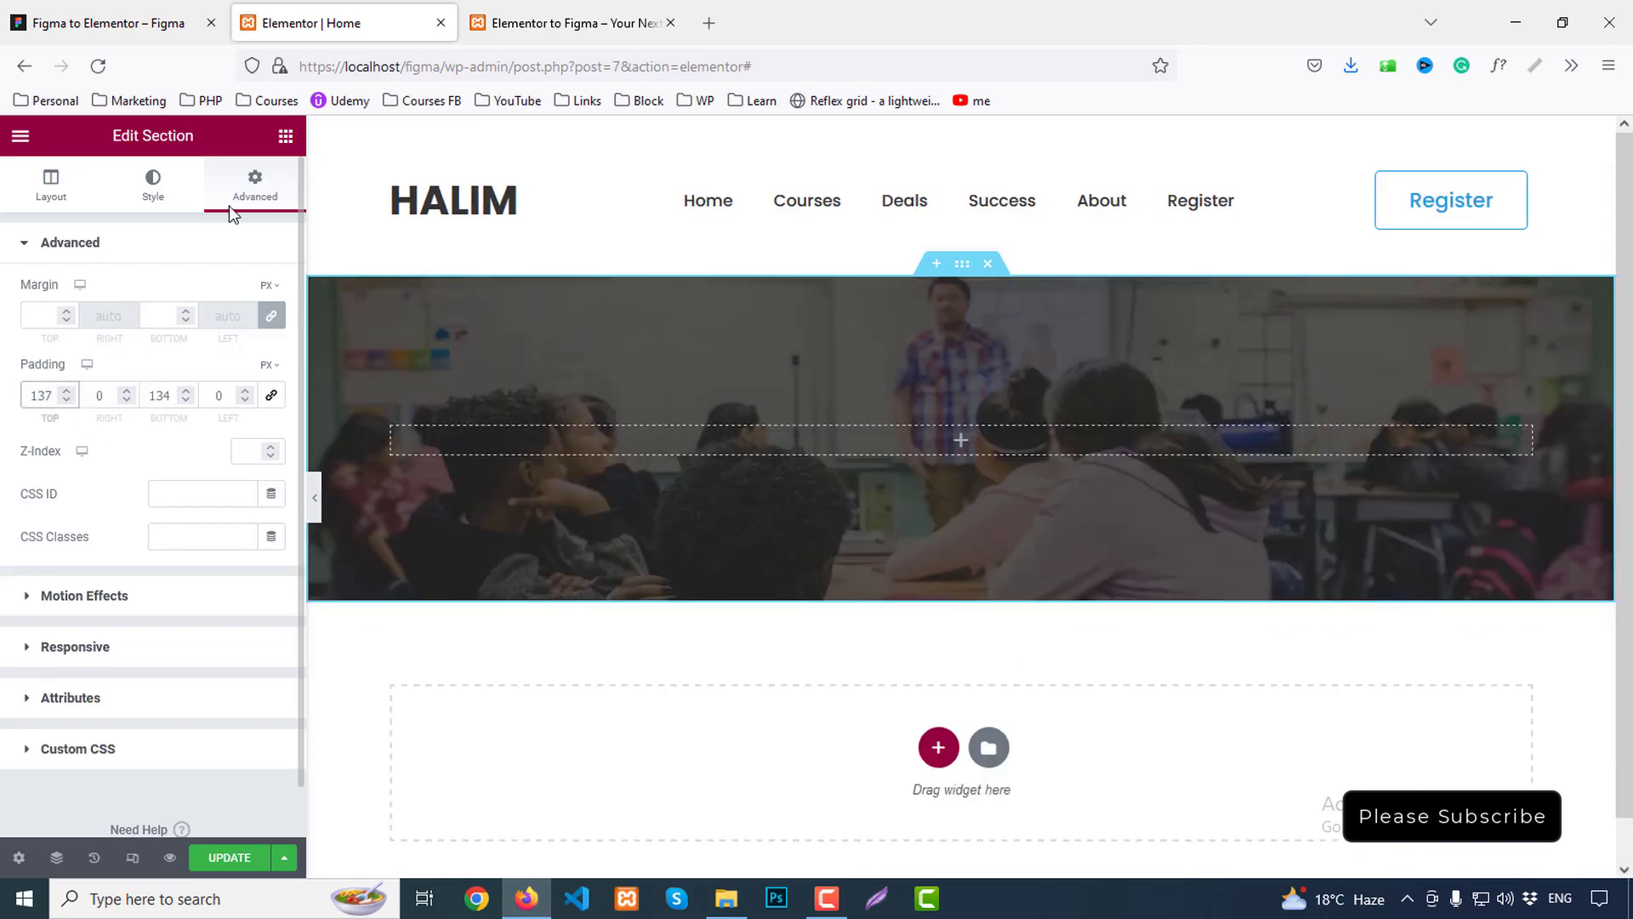
Copy the hero heading's text content from Figma's Inspect panel
click(41, 10)
double_click(698, 440)
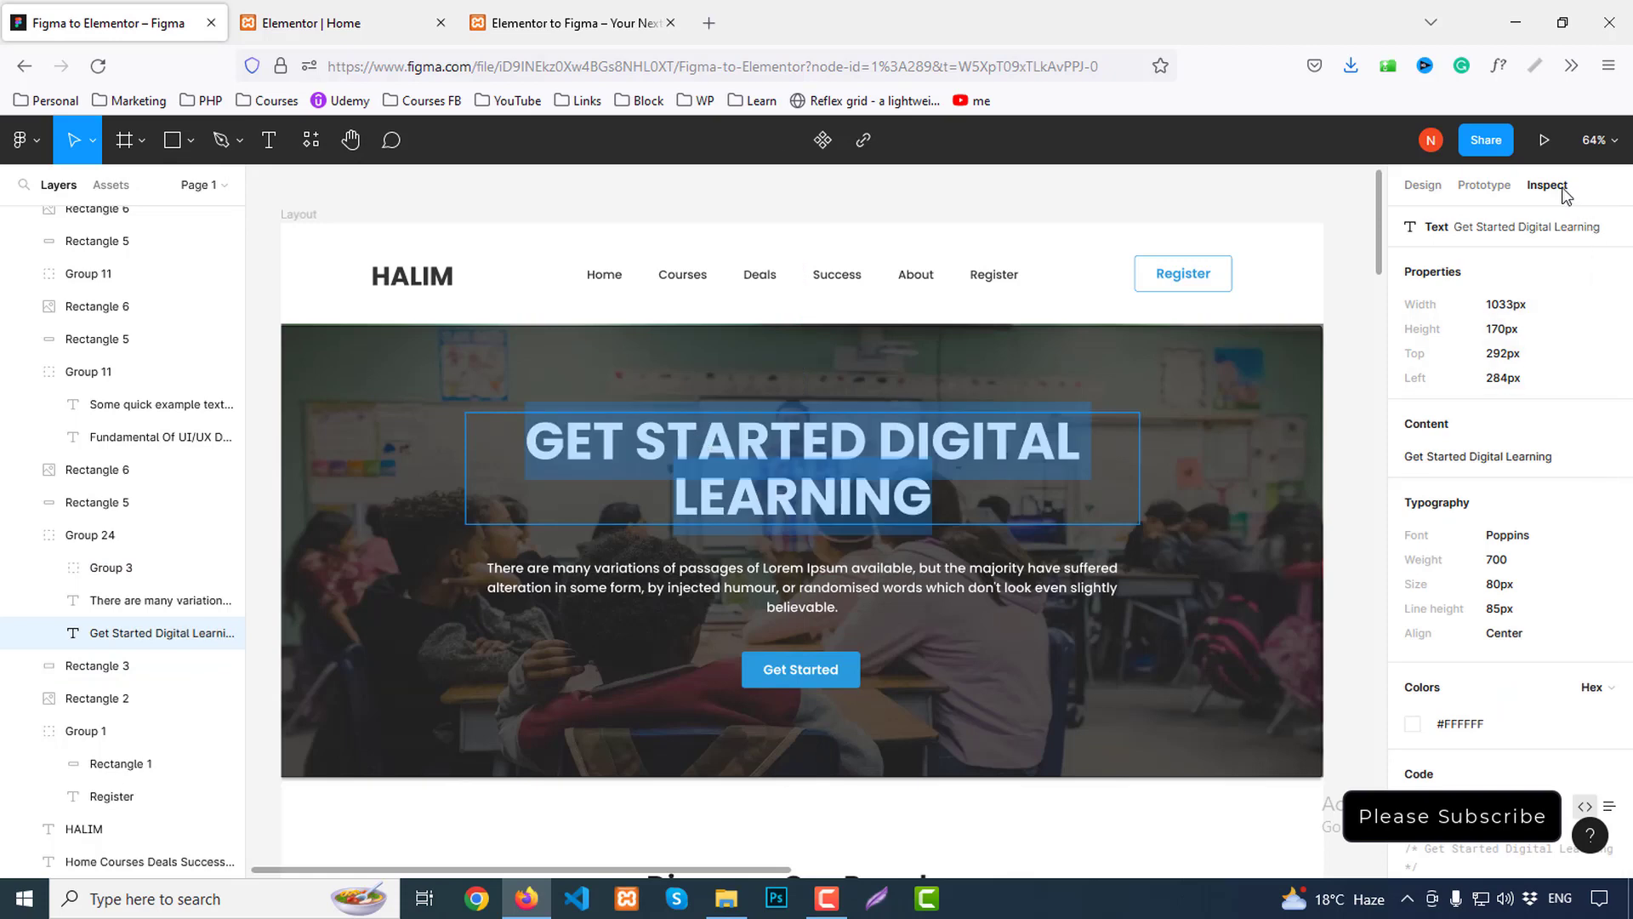
mouse_move(1525, 466)
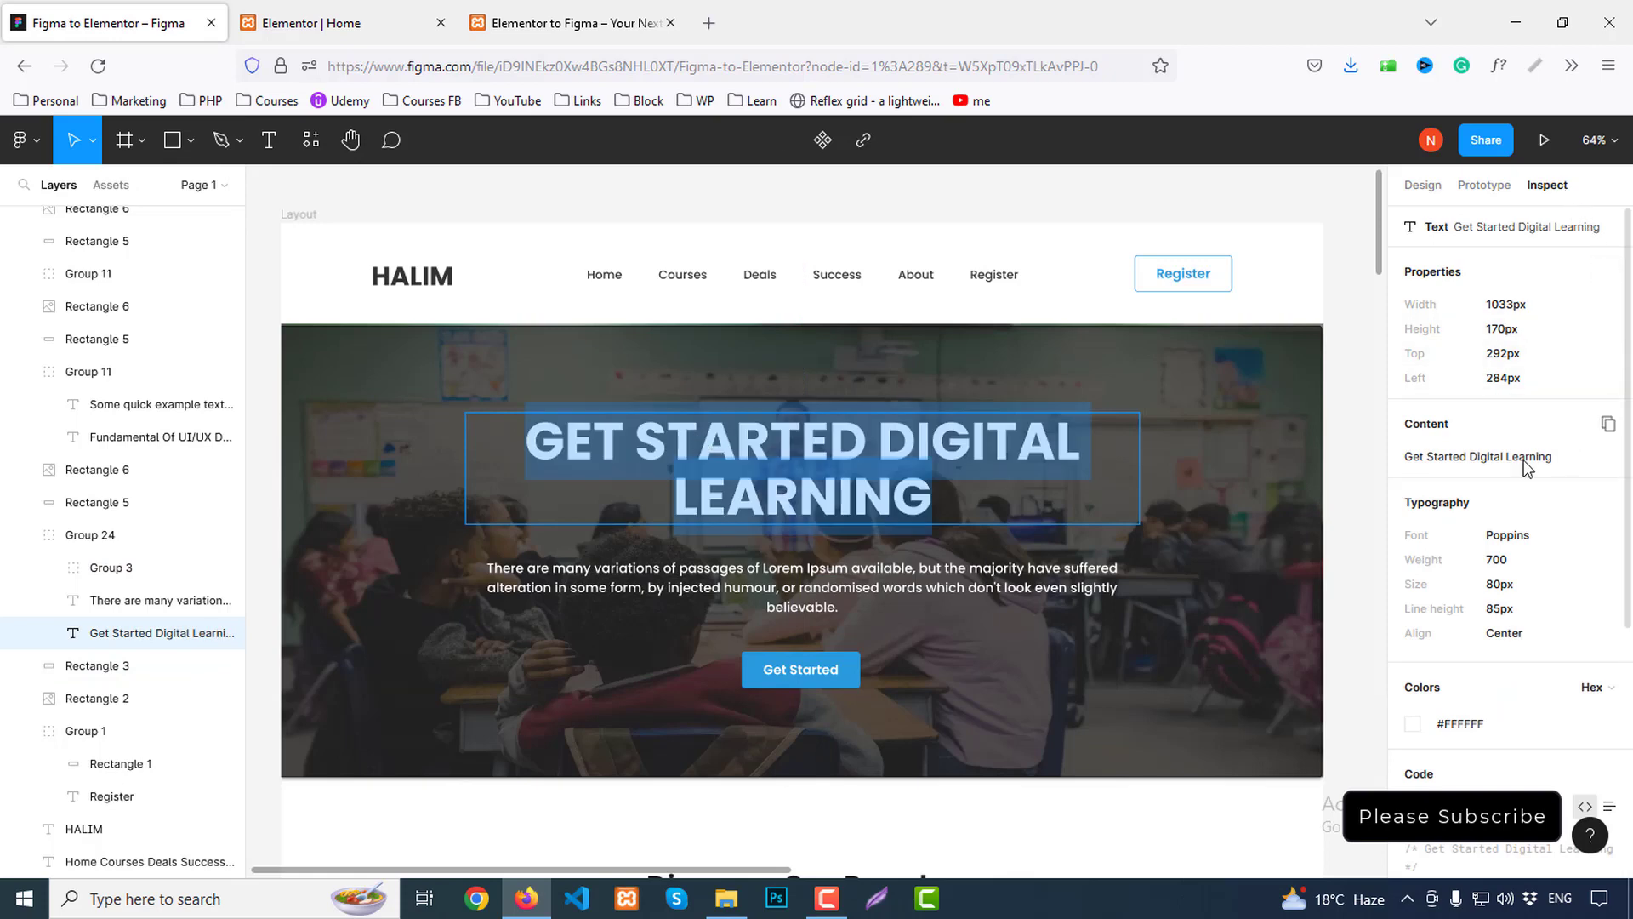
click(1608, 423)
click(357, 10)
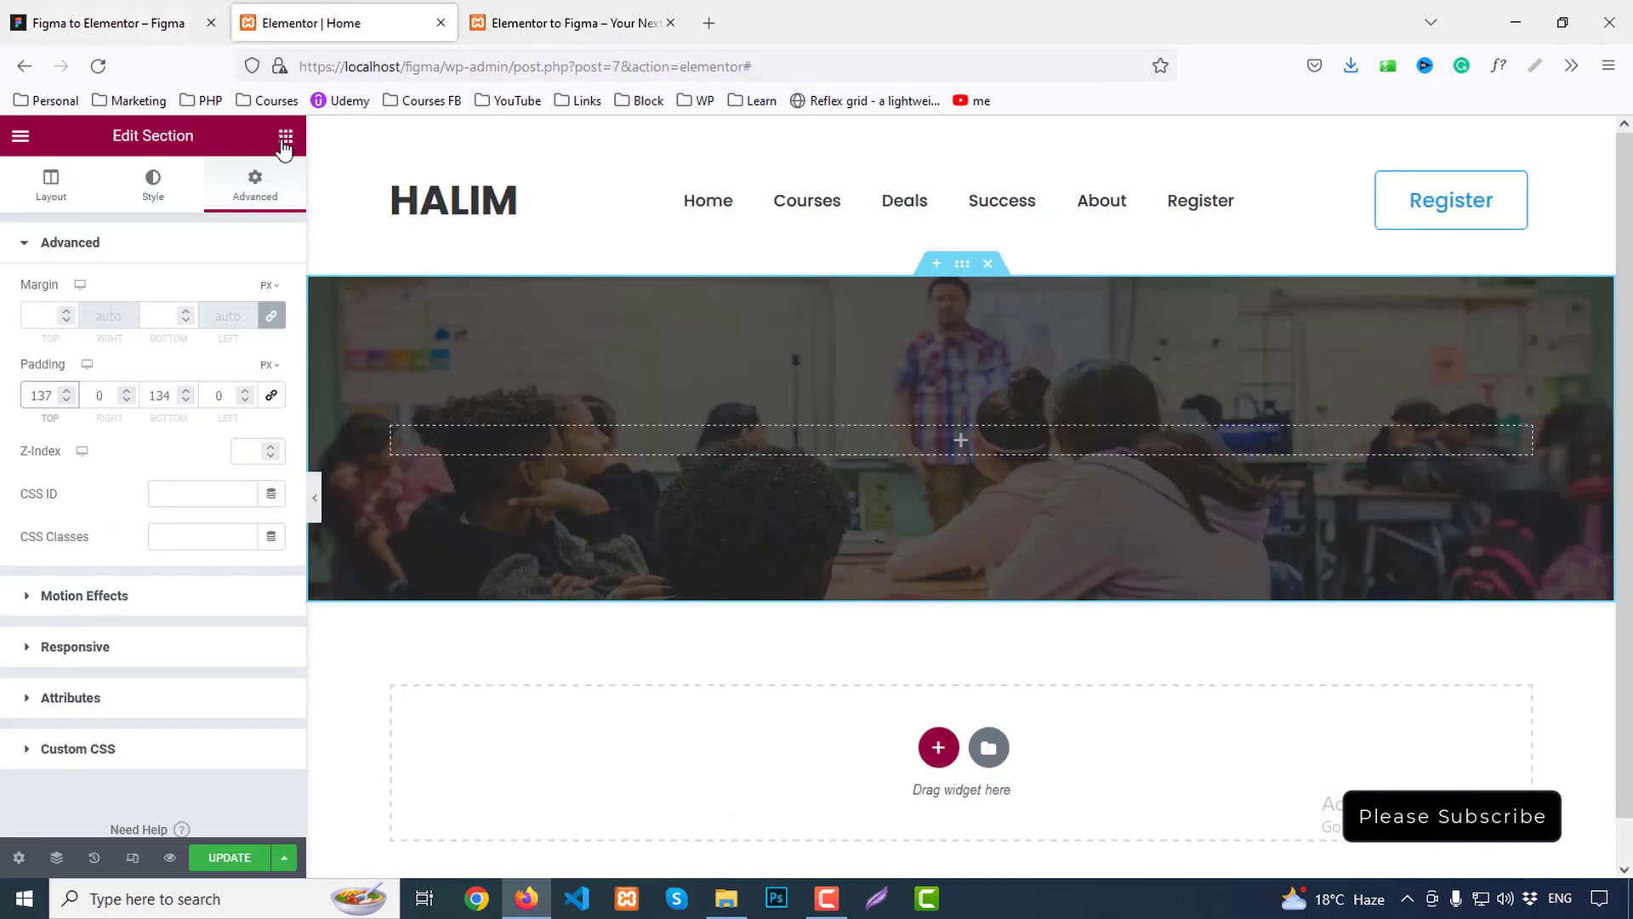
click(285, 136)
Add a centred heading widget reading 'Get Started Digital Learning' to the hero section
drag(236, 391, 959, 442)
drag(214, 316, 11, 308)
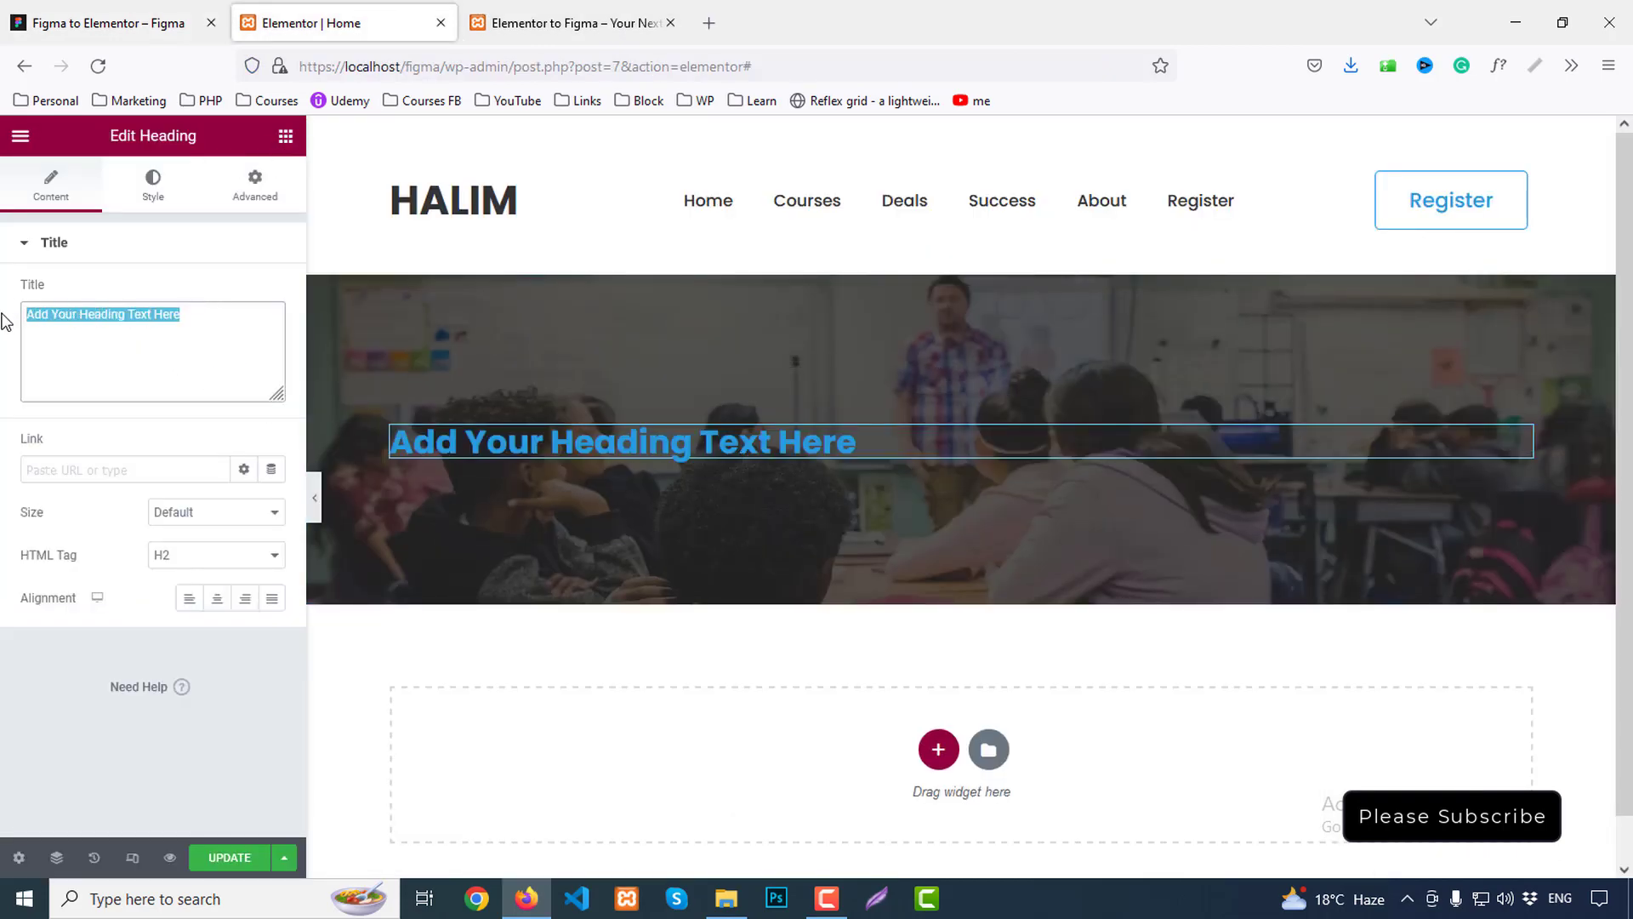
key(ctrl+v)
click(217, 598)
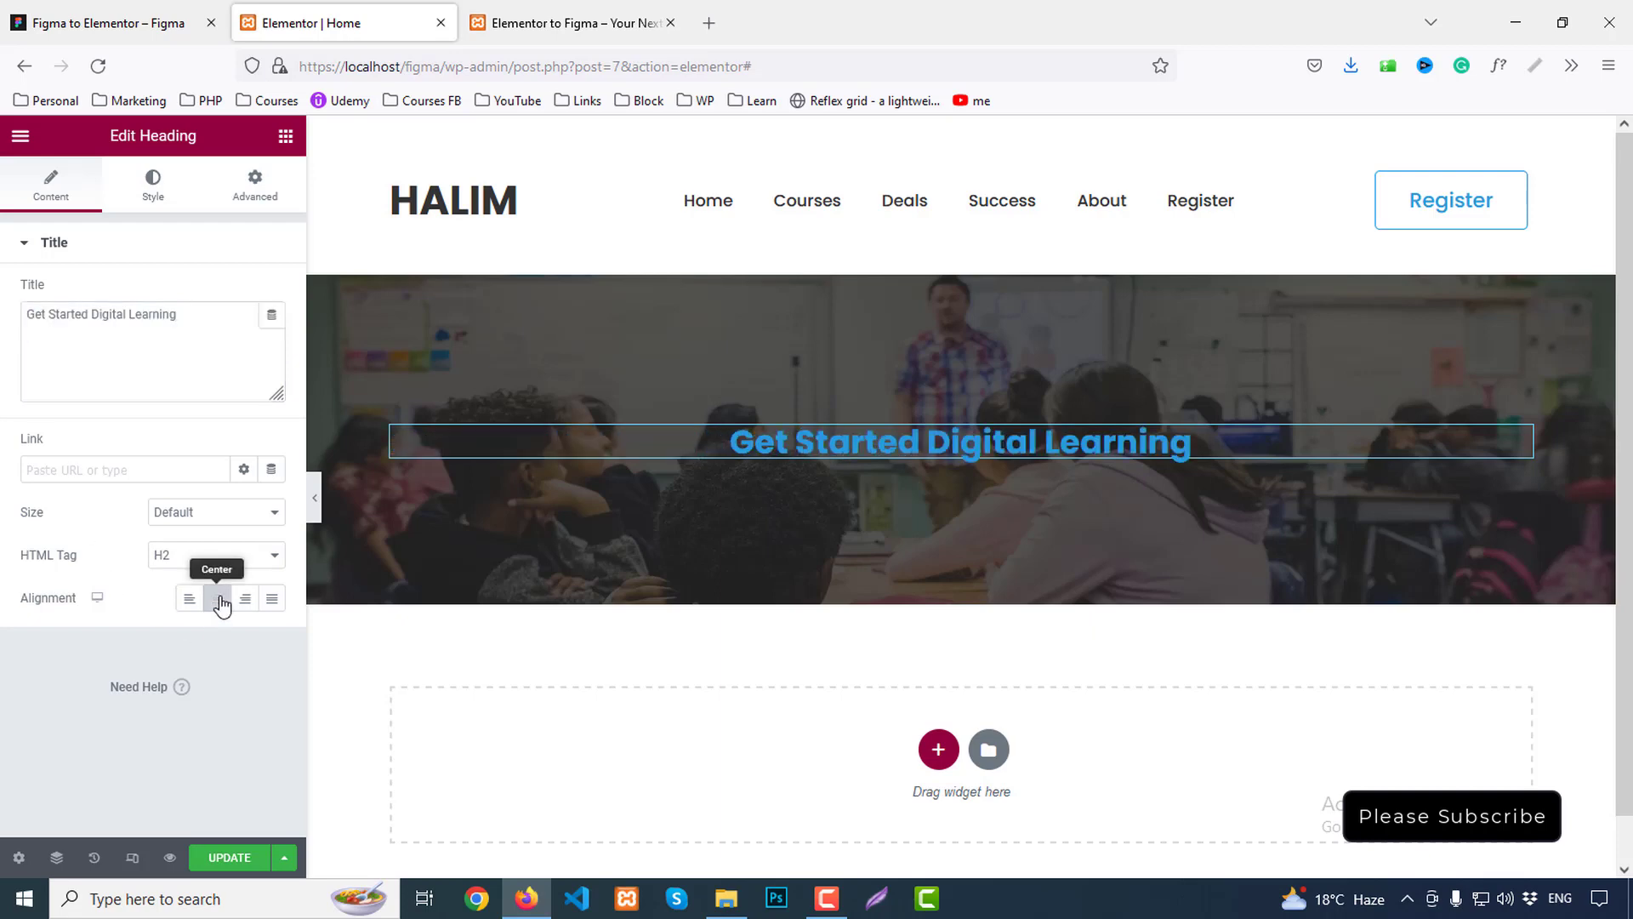
click(110, 23)
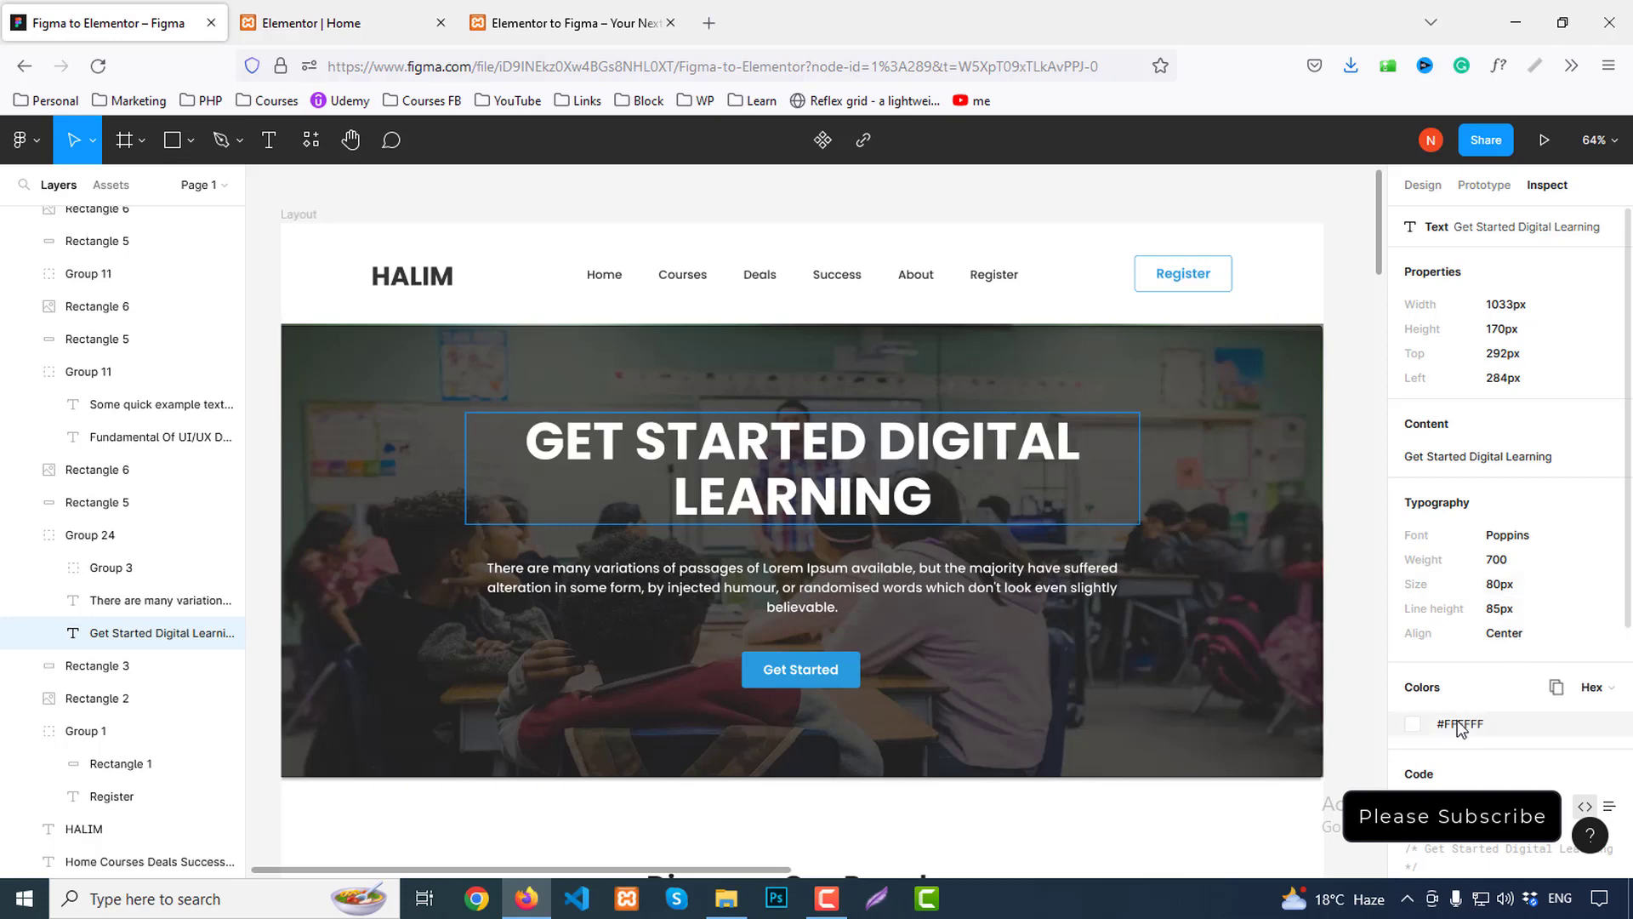
click(387, 17)
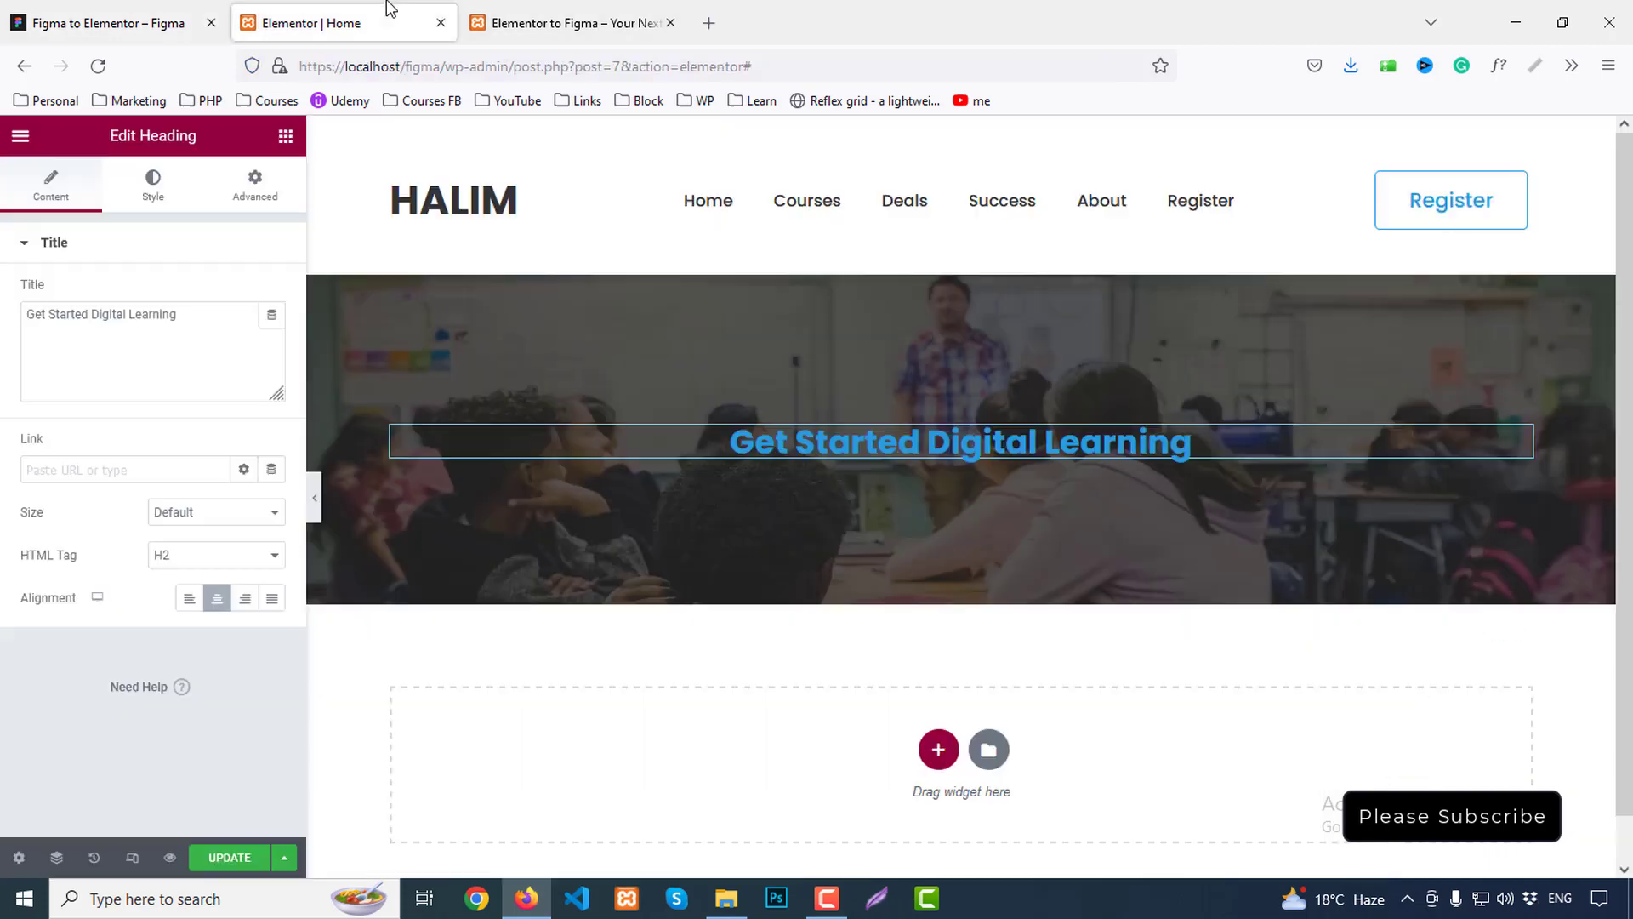
Set the heading text colour to white #FFFFFF
click(157, 186)
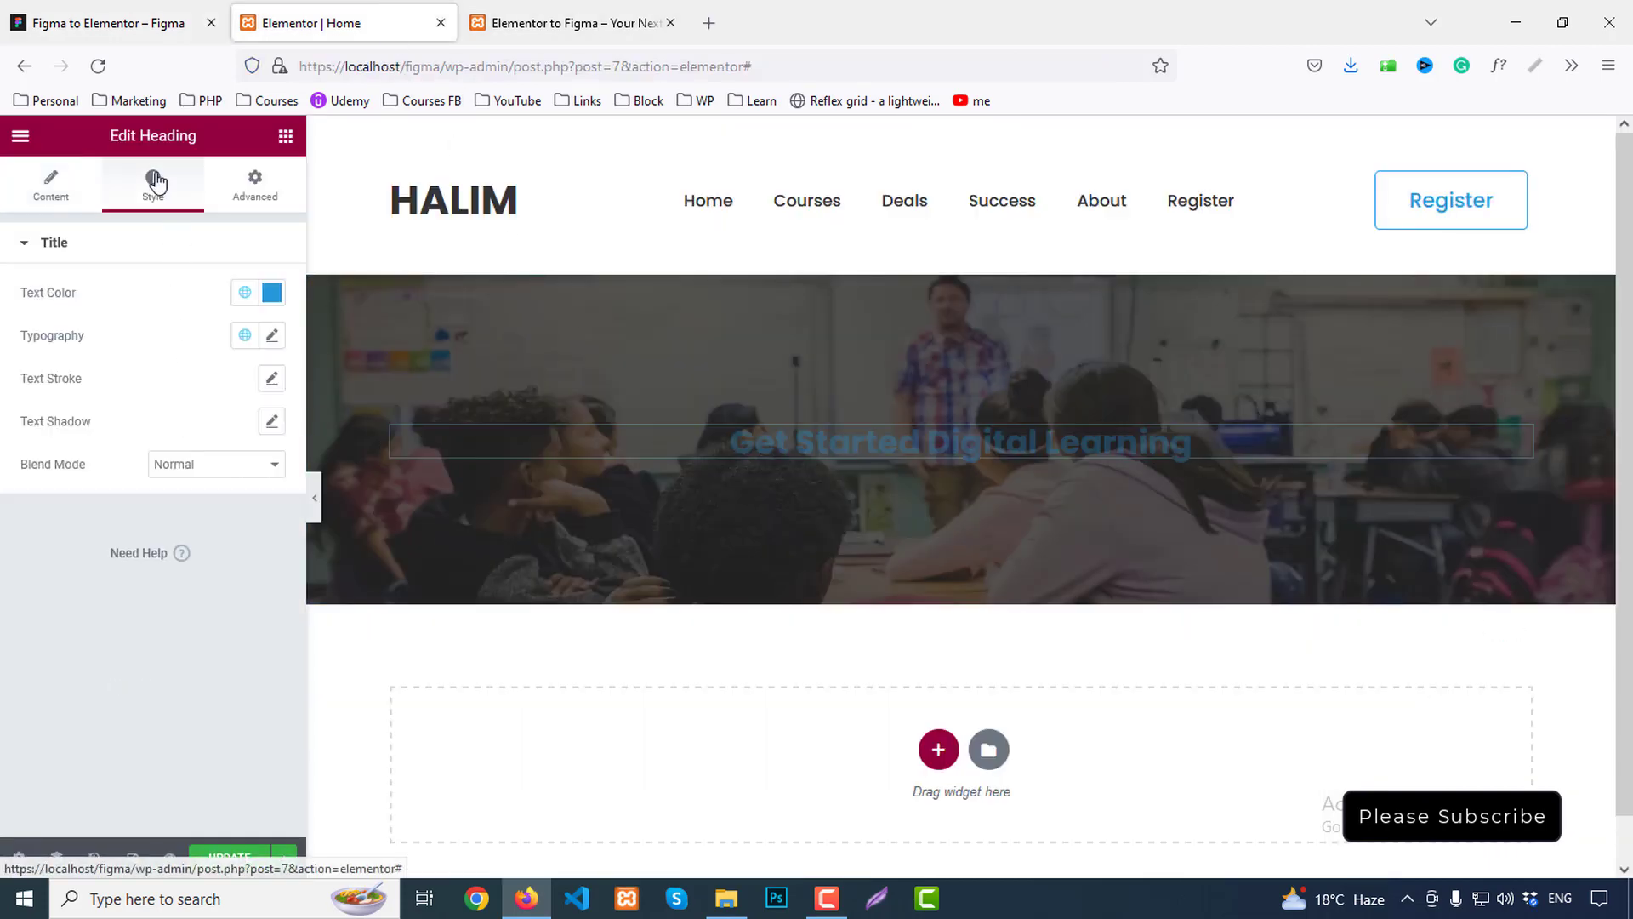
click(270, 295)
key(ctrl+v)
click(265, 310)
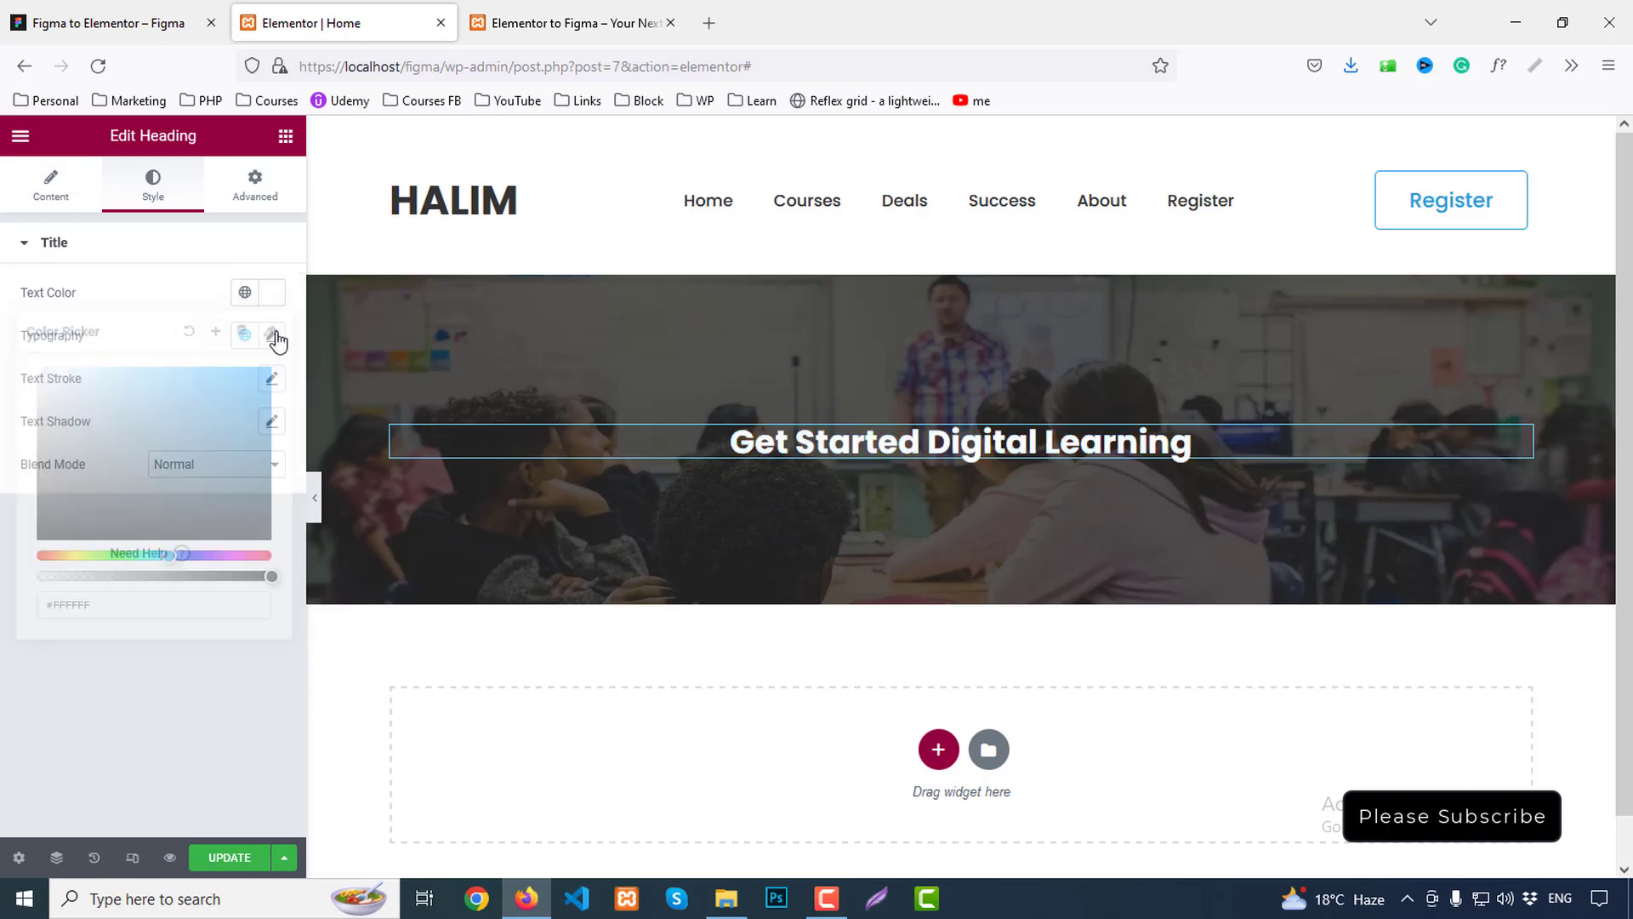
Give the heading 80px size, 700 weight, uppercase transform and 85px line height
click(272, 335)
click(229, 498)
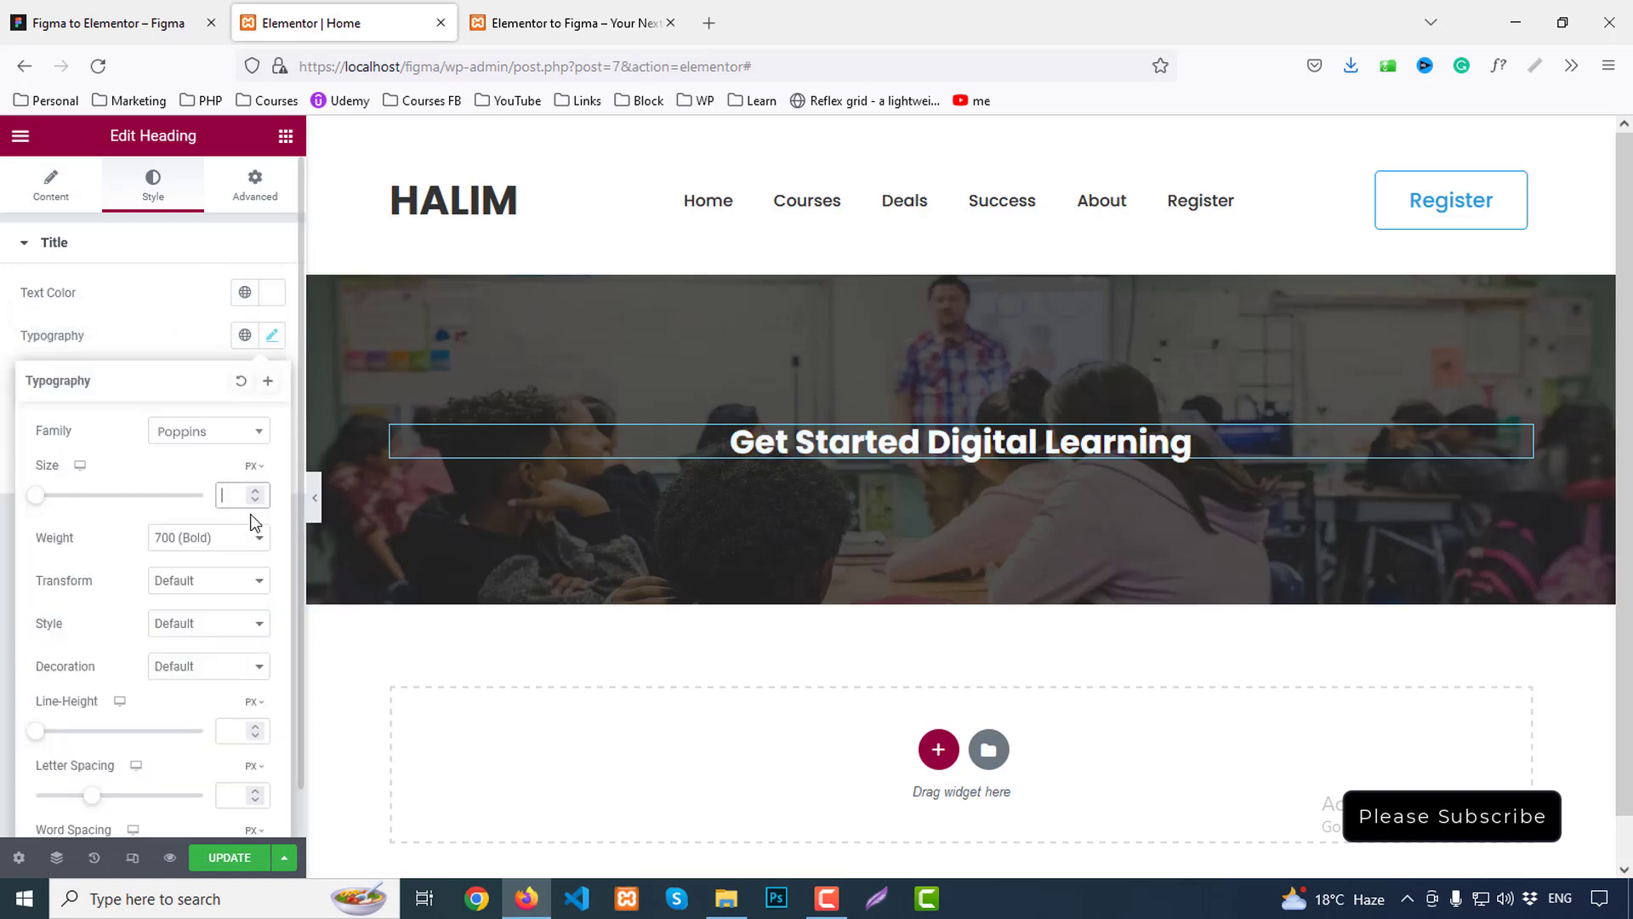
text(80)
click(209, 539)
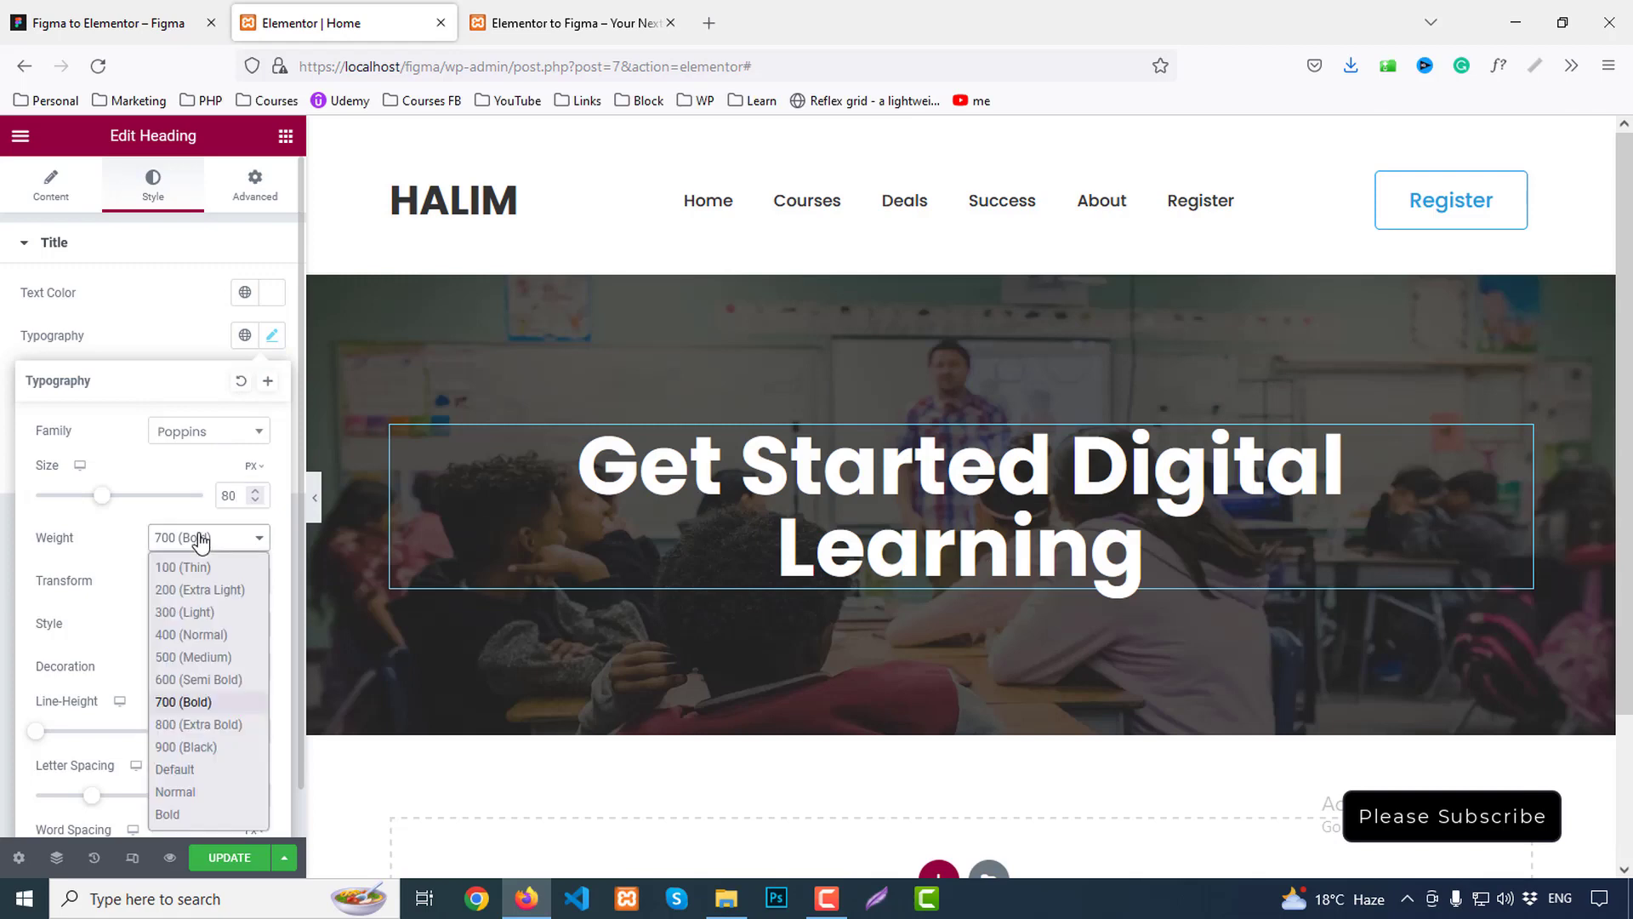
click(215, 542)
scroll(214, 541, down, 1)
click(206, 533)
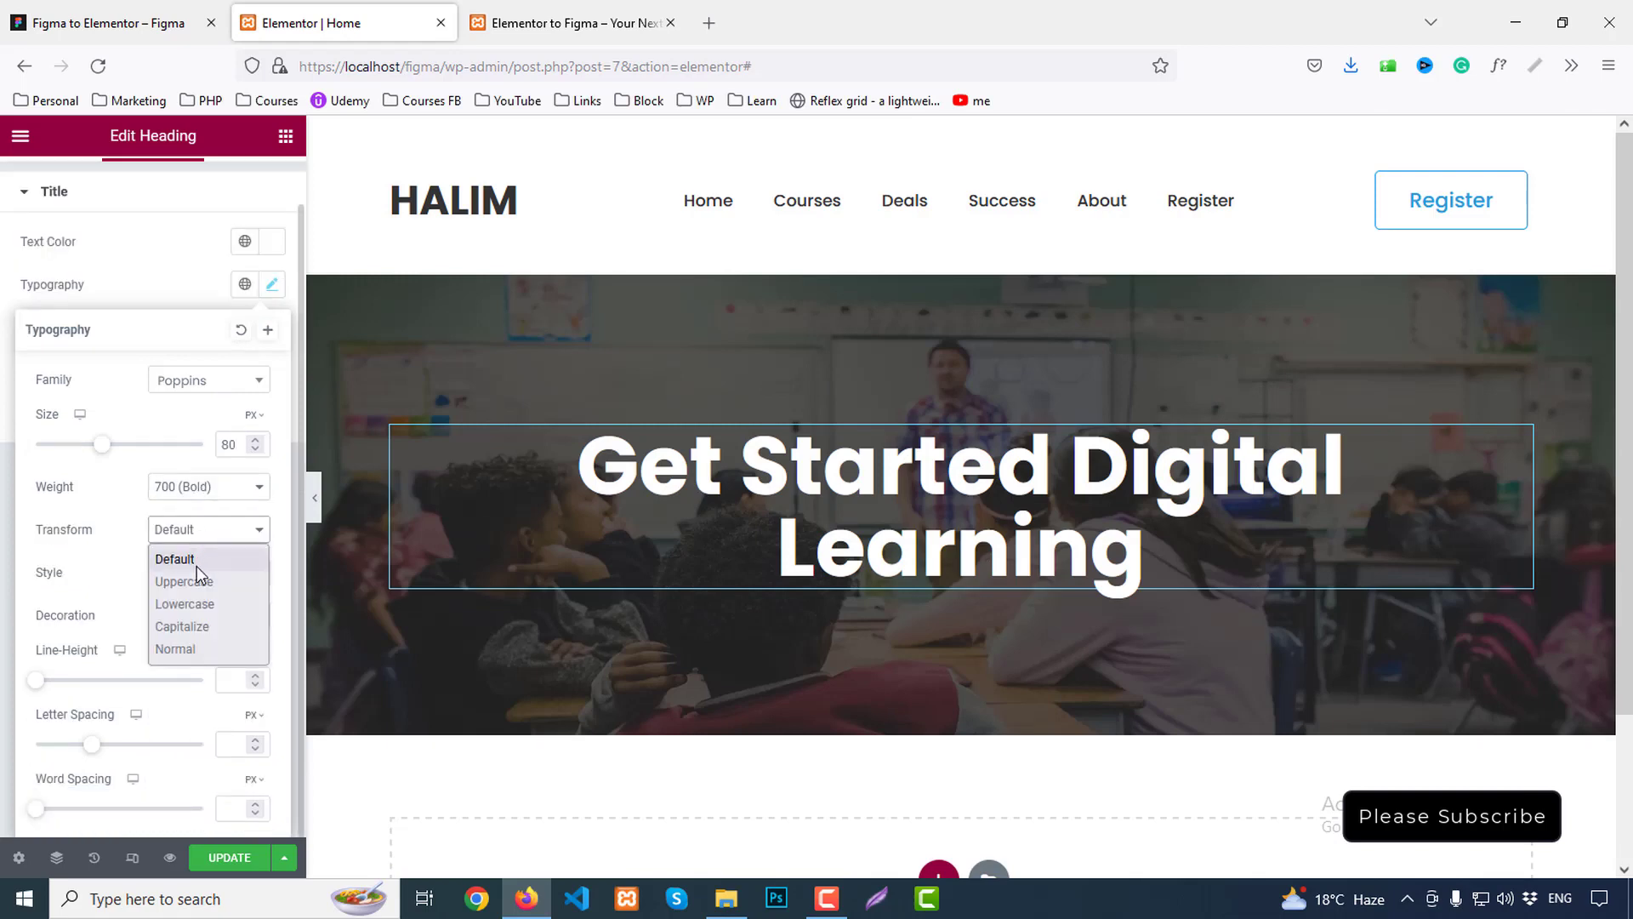
click(197, 581)
click(227, 678)
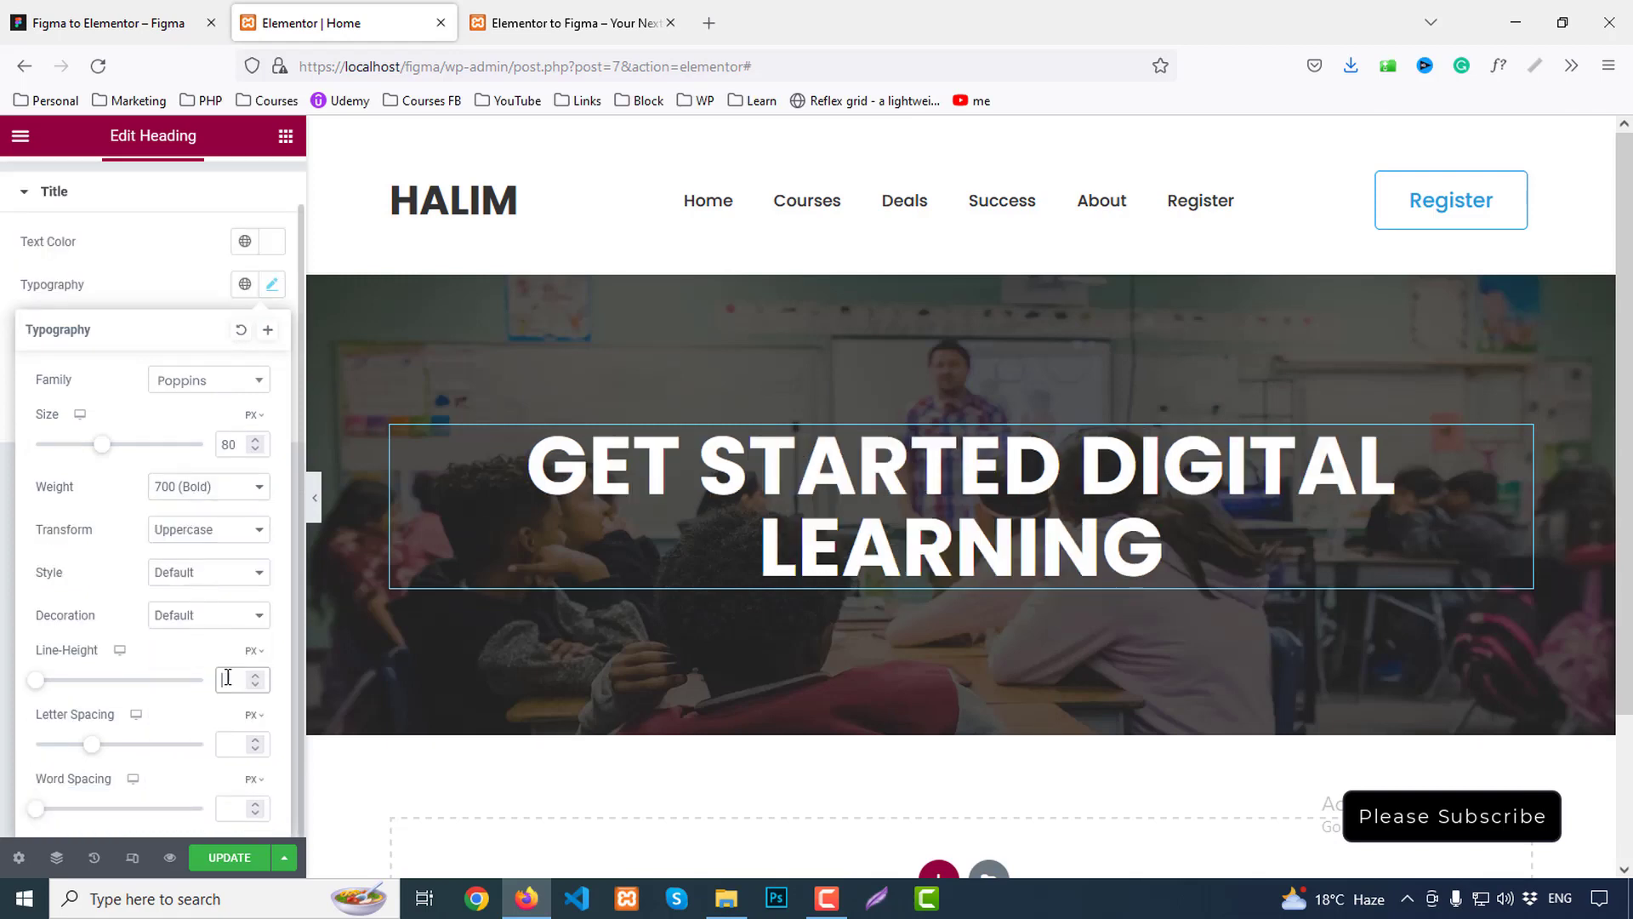
text(85)
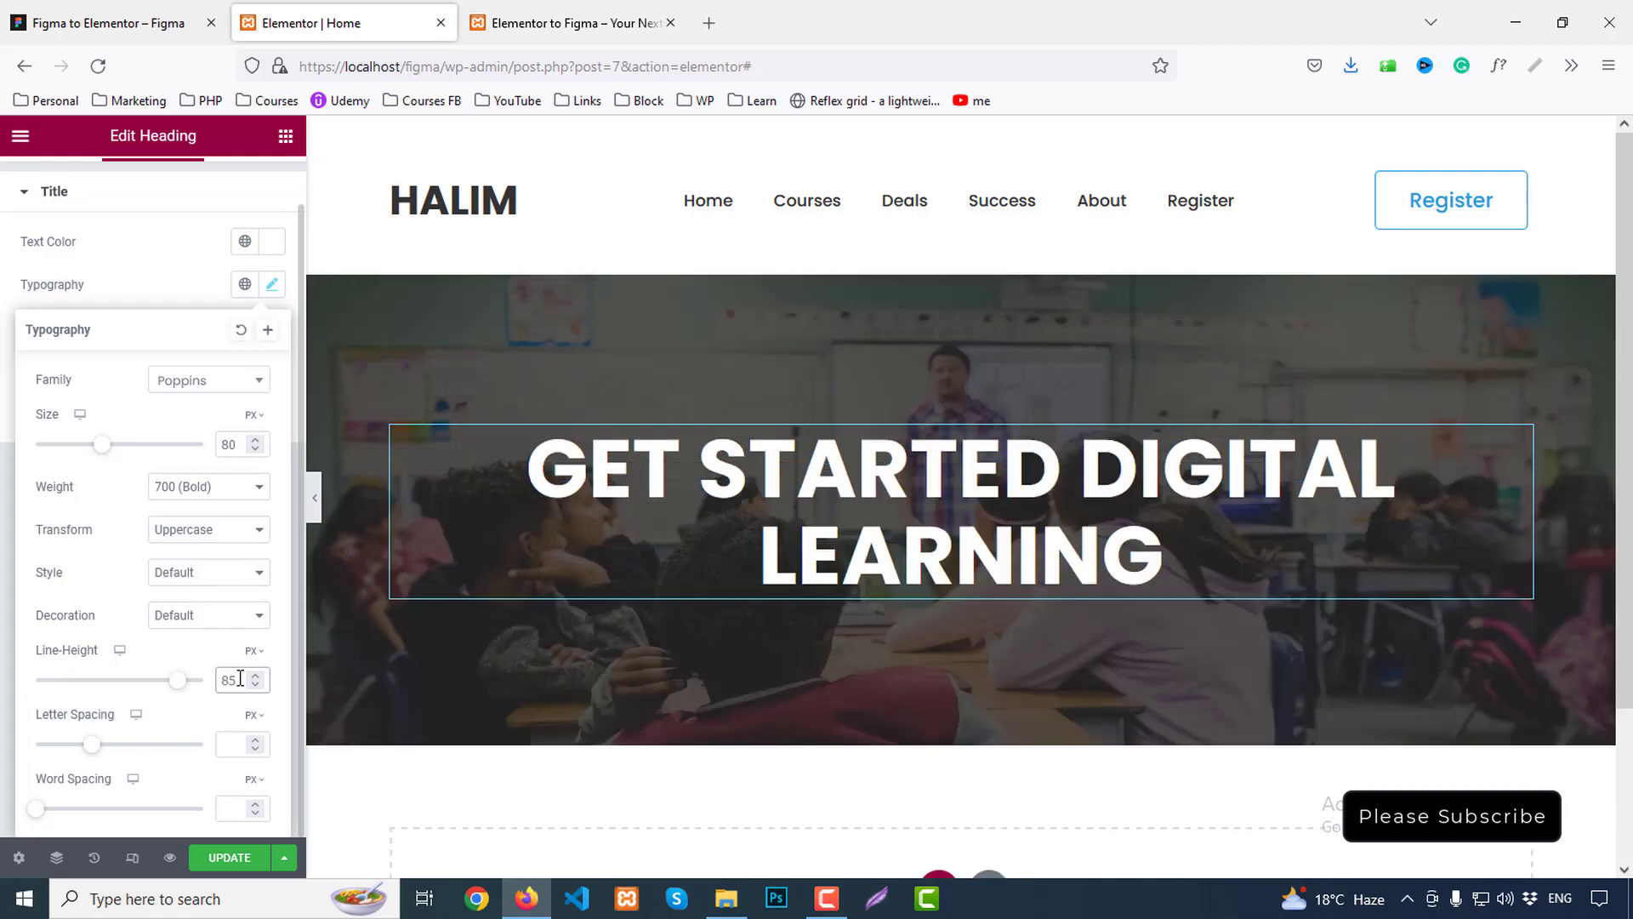
click(128, 23)
click(779, 585)
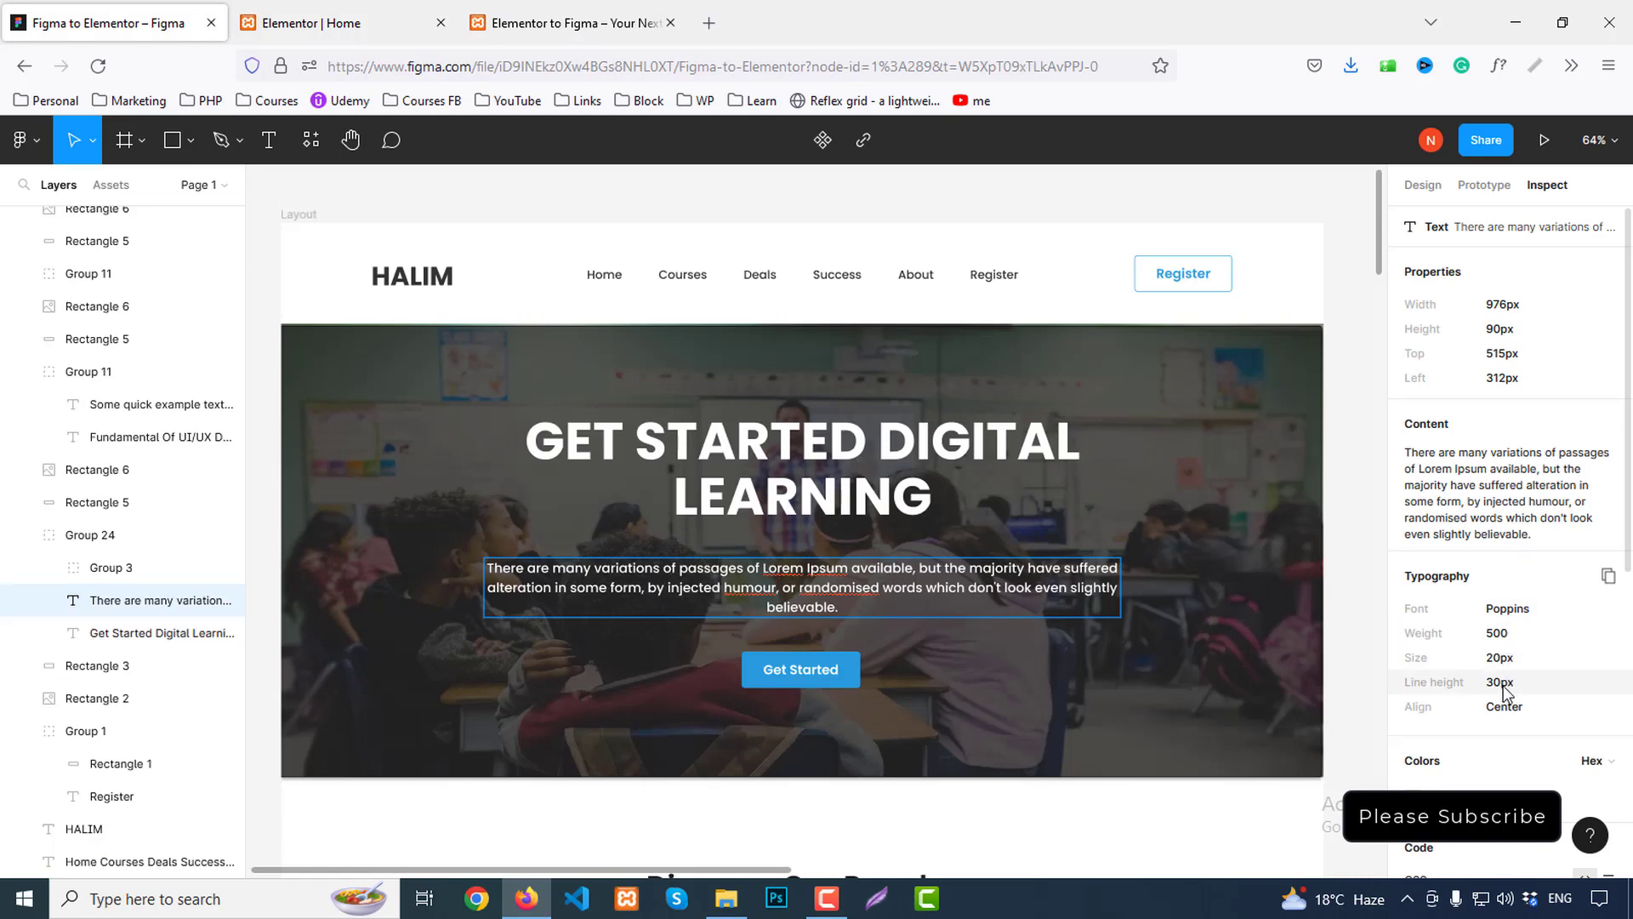
Add a Text Editor widget below the heading containing the copied intro paragraph
click(1615, 427)
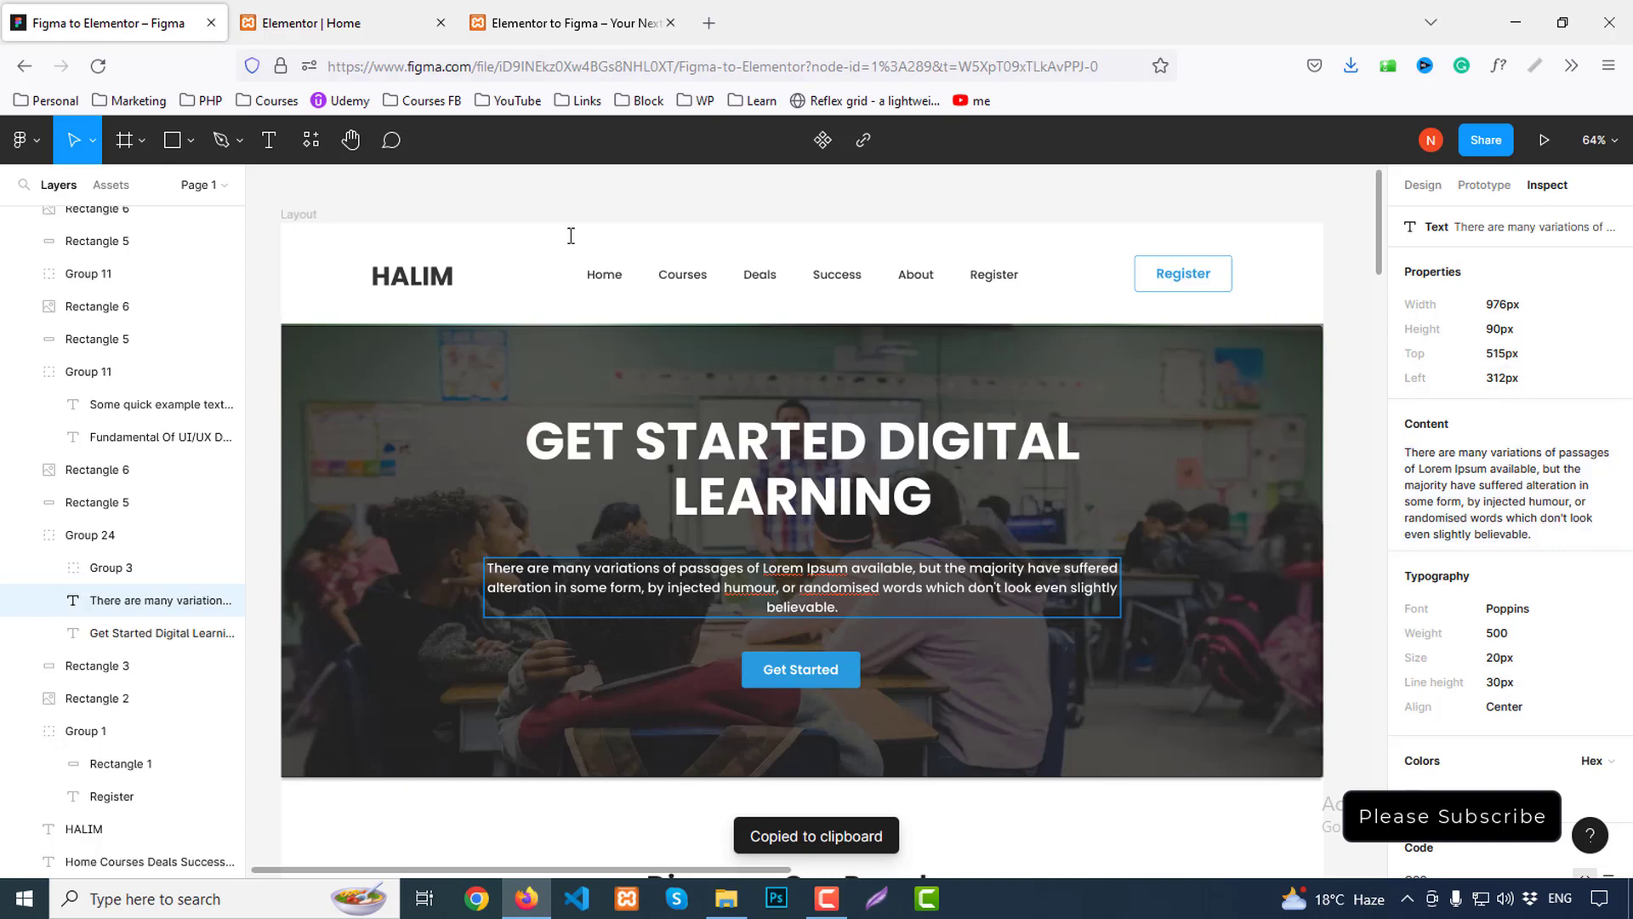
click(358, 5)
click(285, 136)
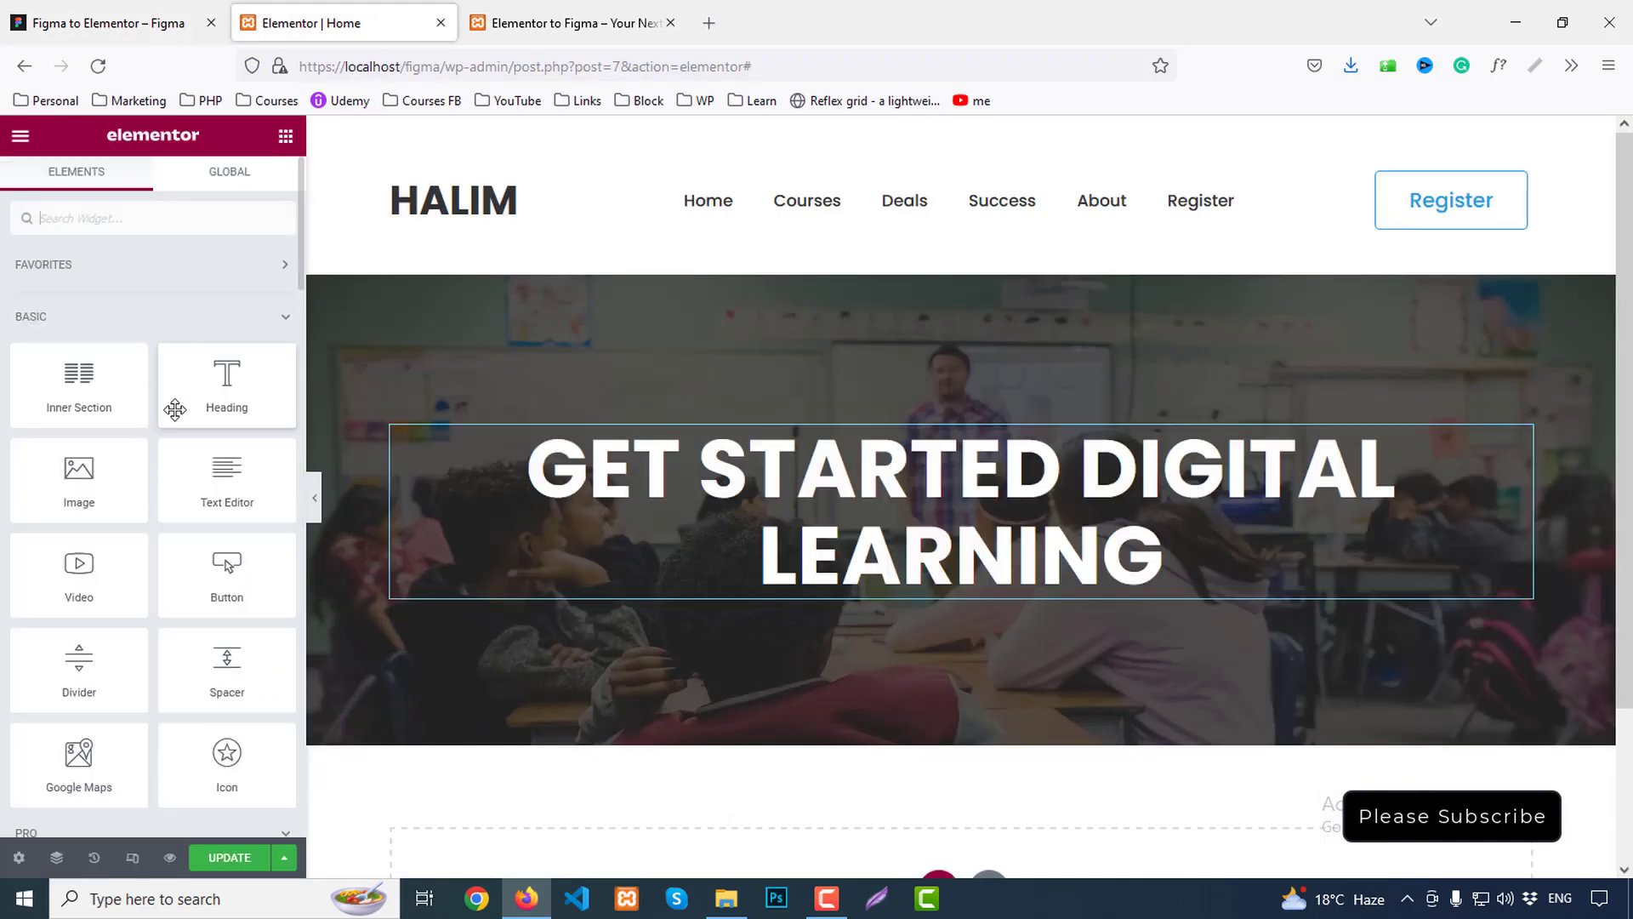
drag(226, 476, 978, 595)
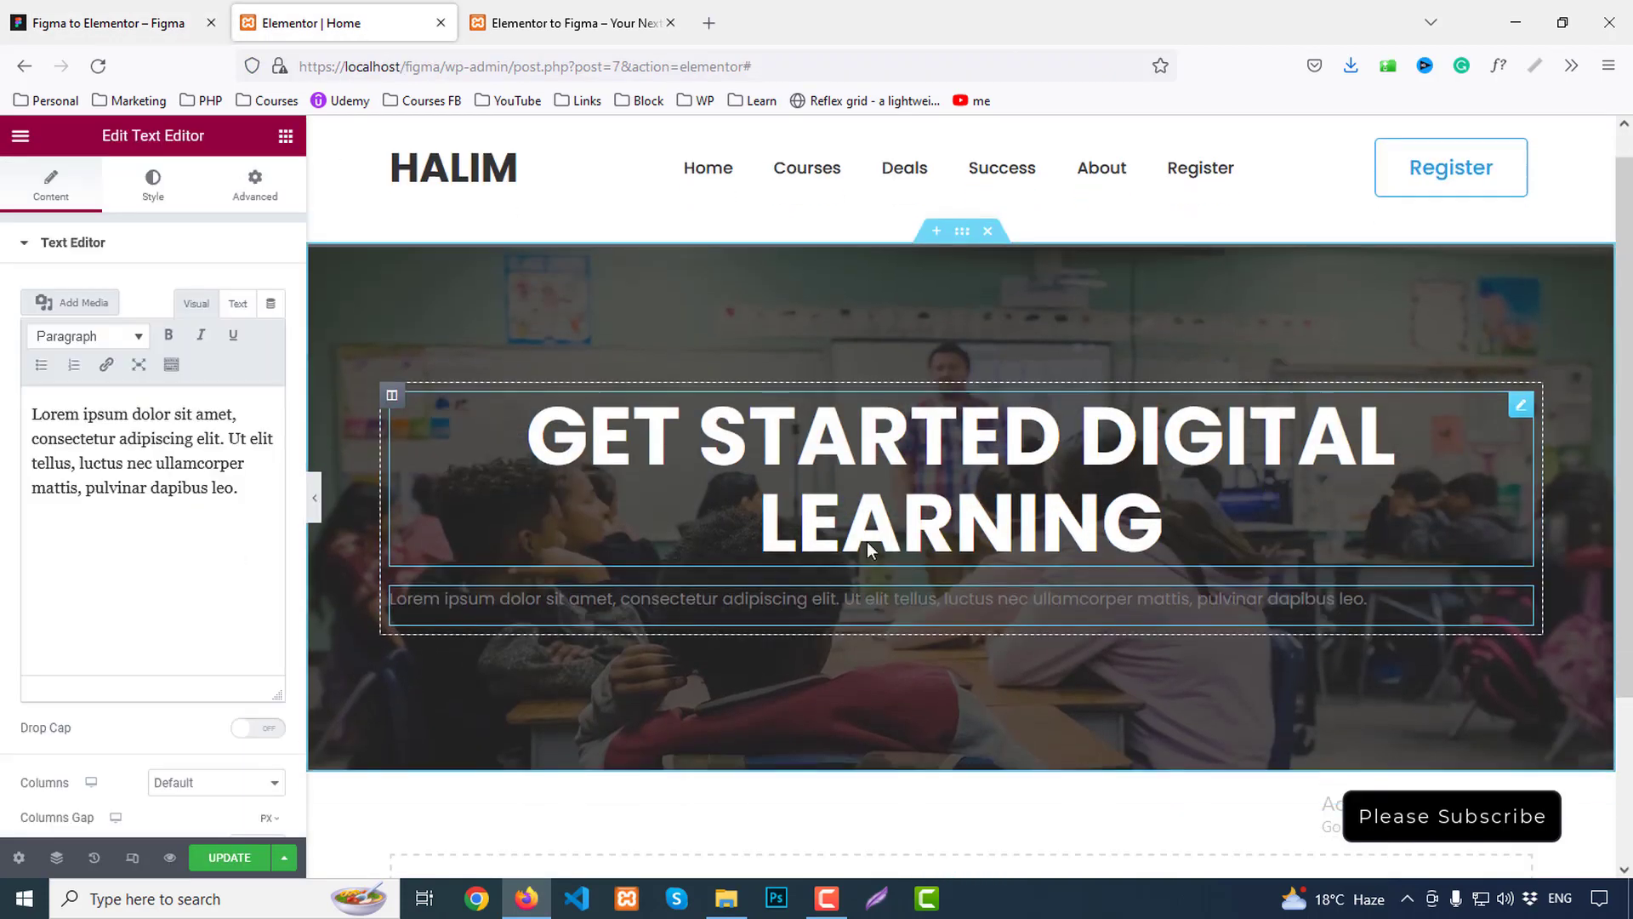
scroll(866, 541, down, 3)
click(144, 467)
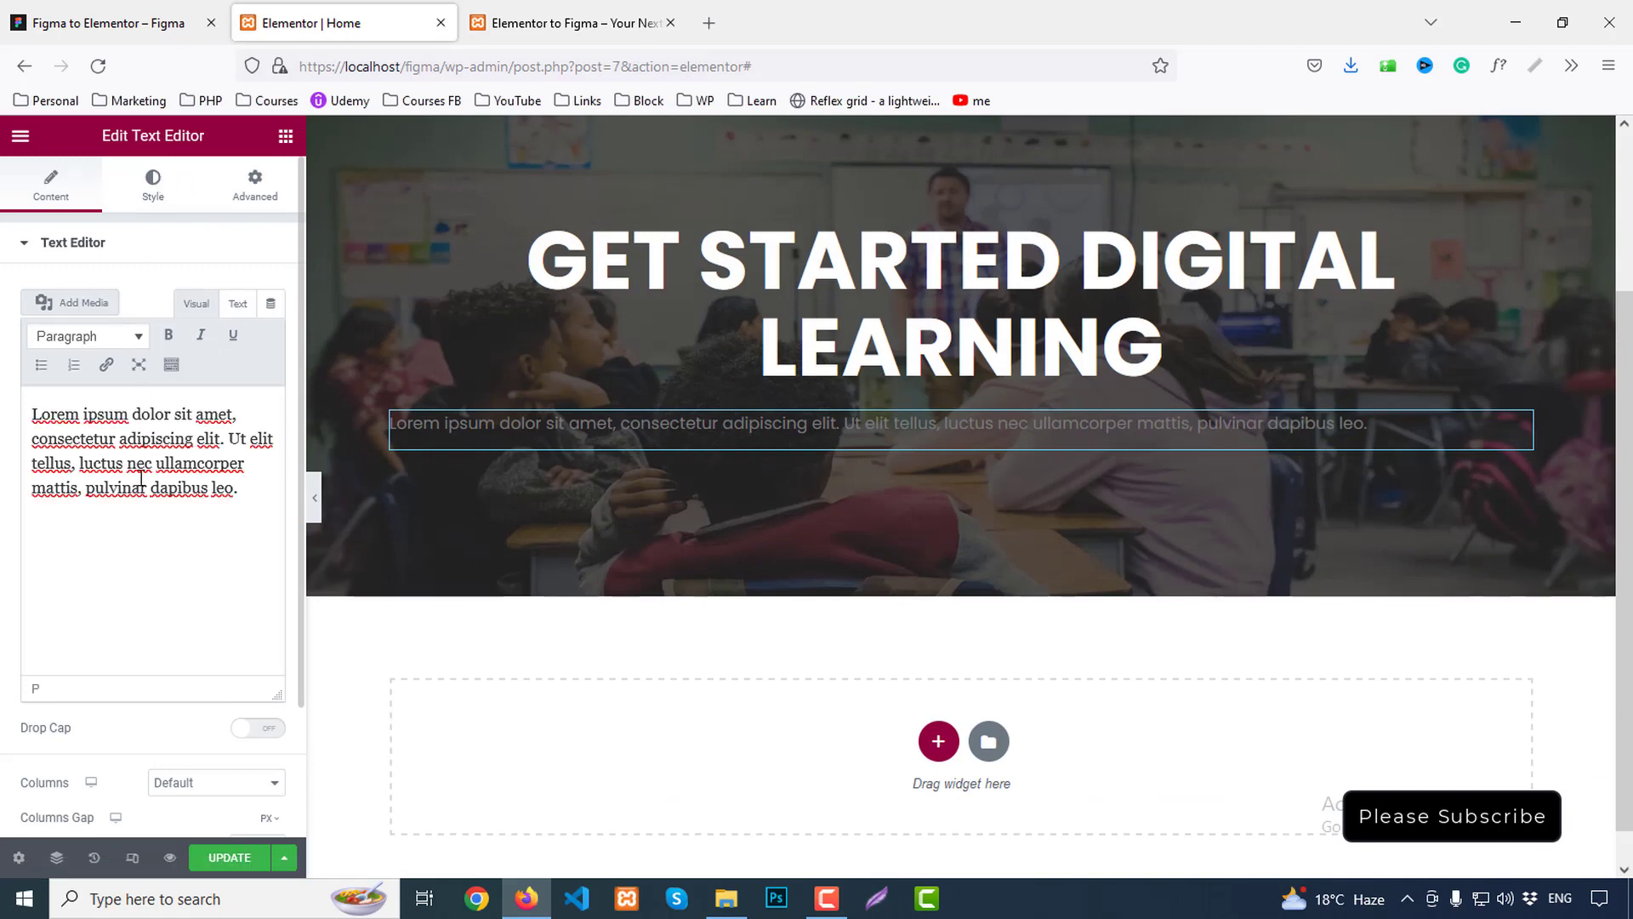
key(ctrl+a)
key(ctrl+v)
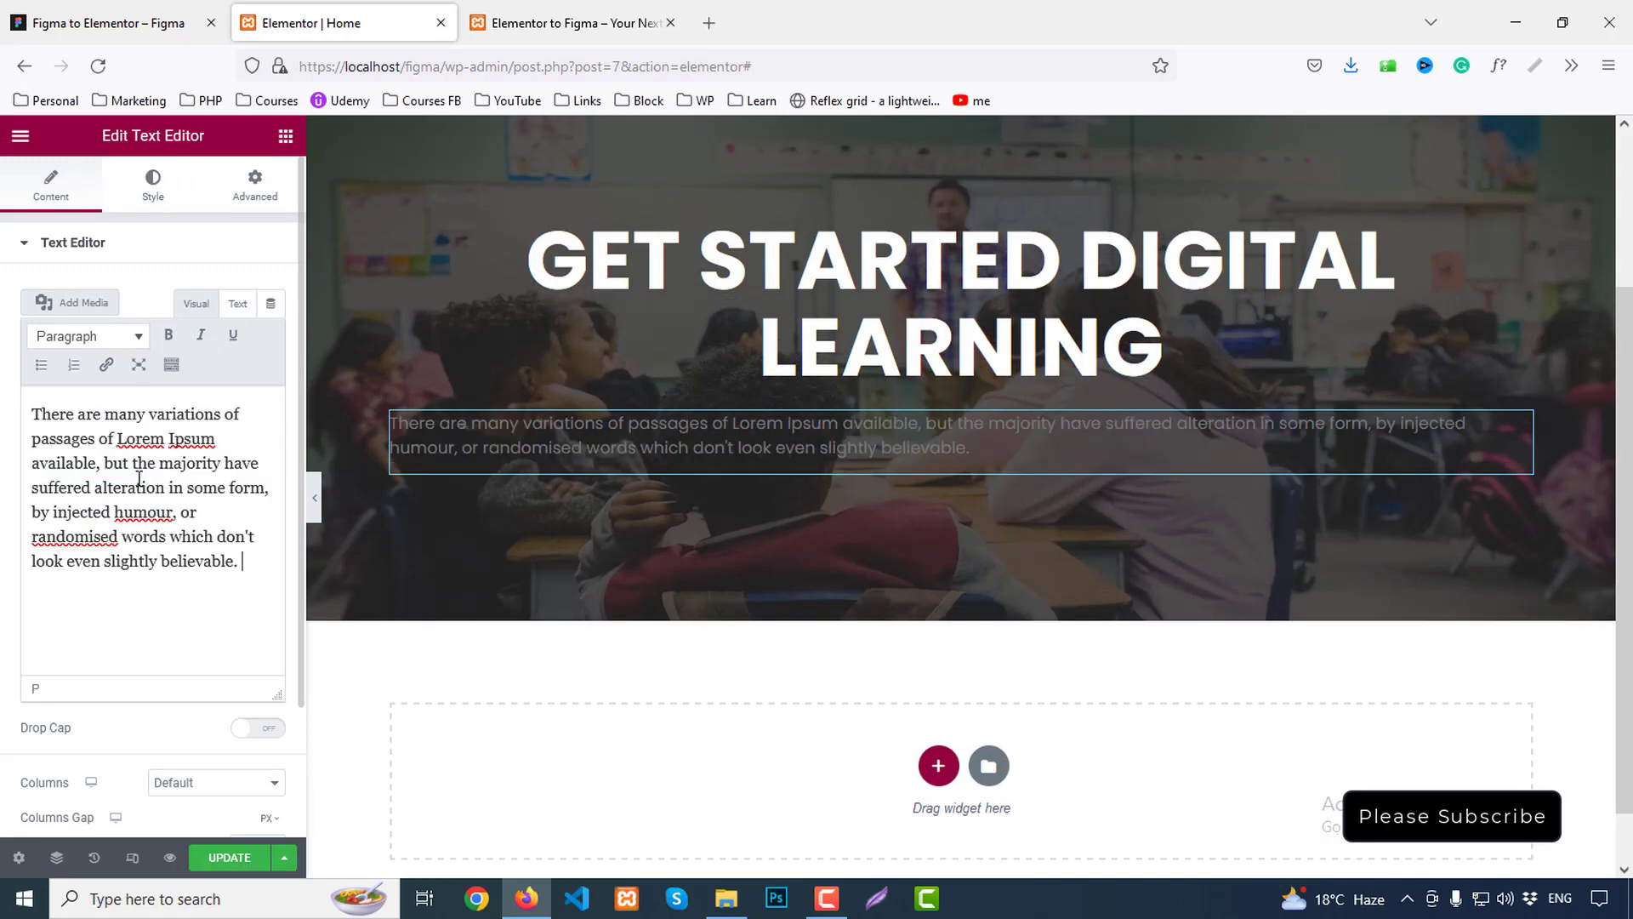
Centre the paragraph and make its text white
click(149, 183)
click(217, 293)
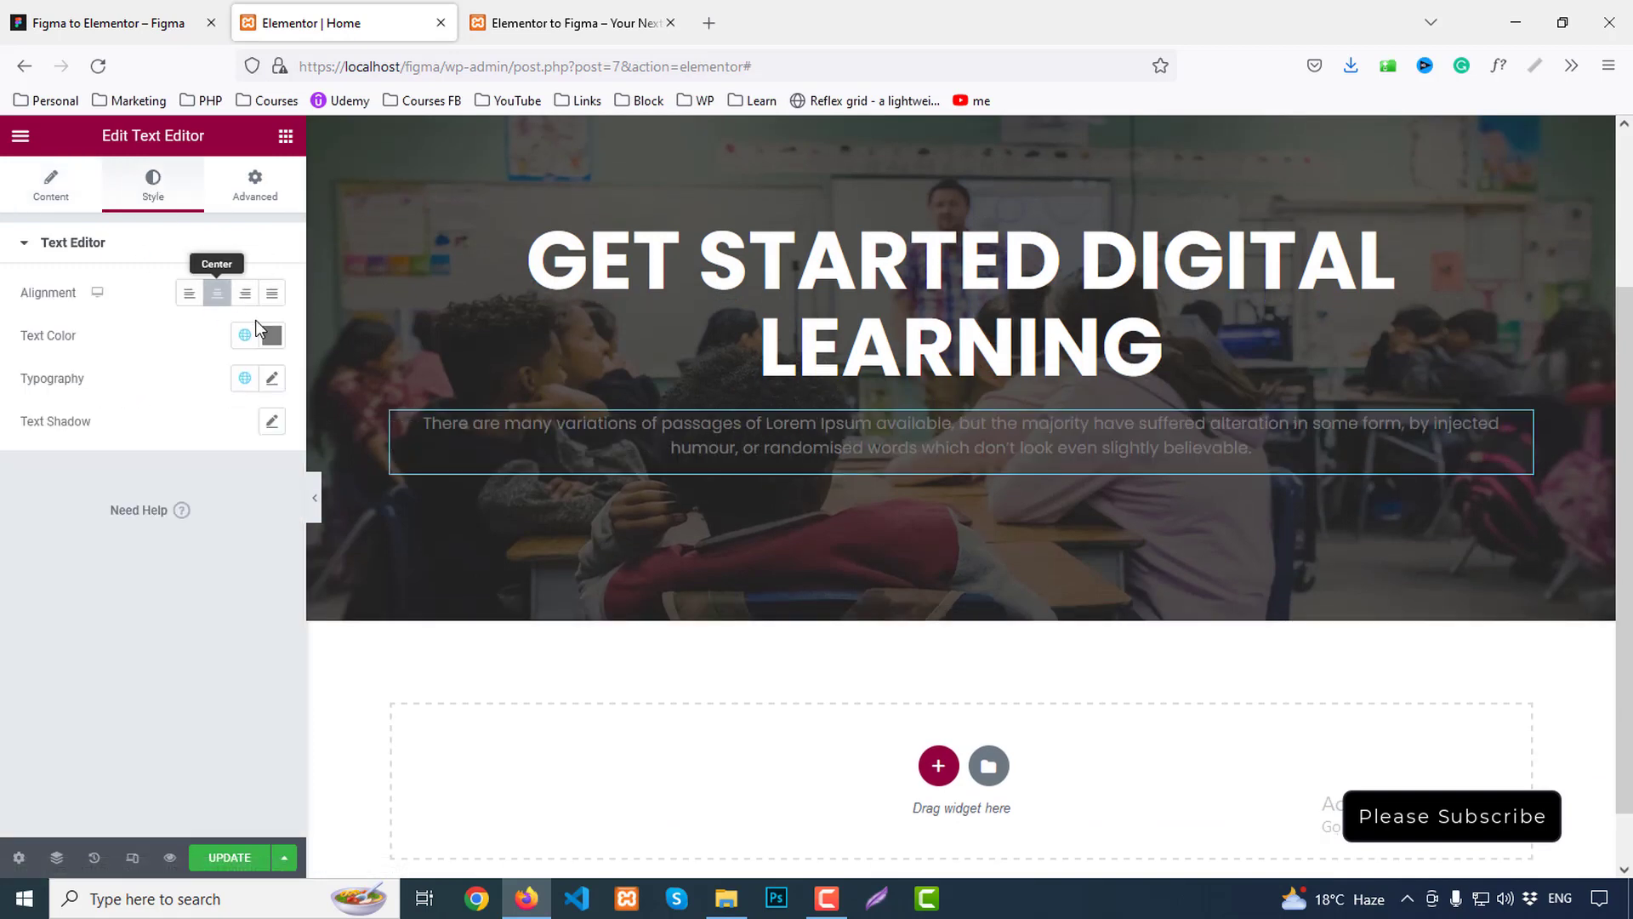
click(272, 338)
drag(136, 457, 21, 387)
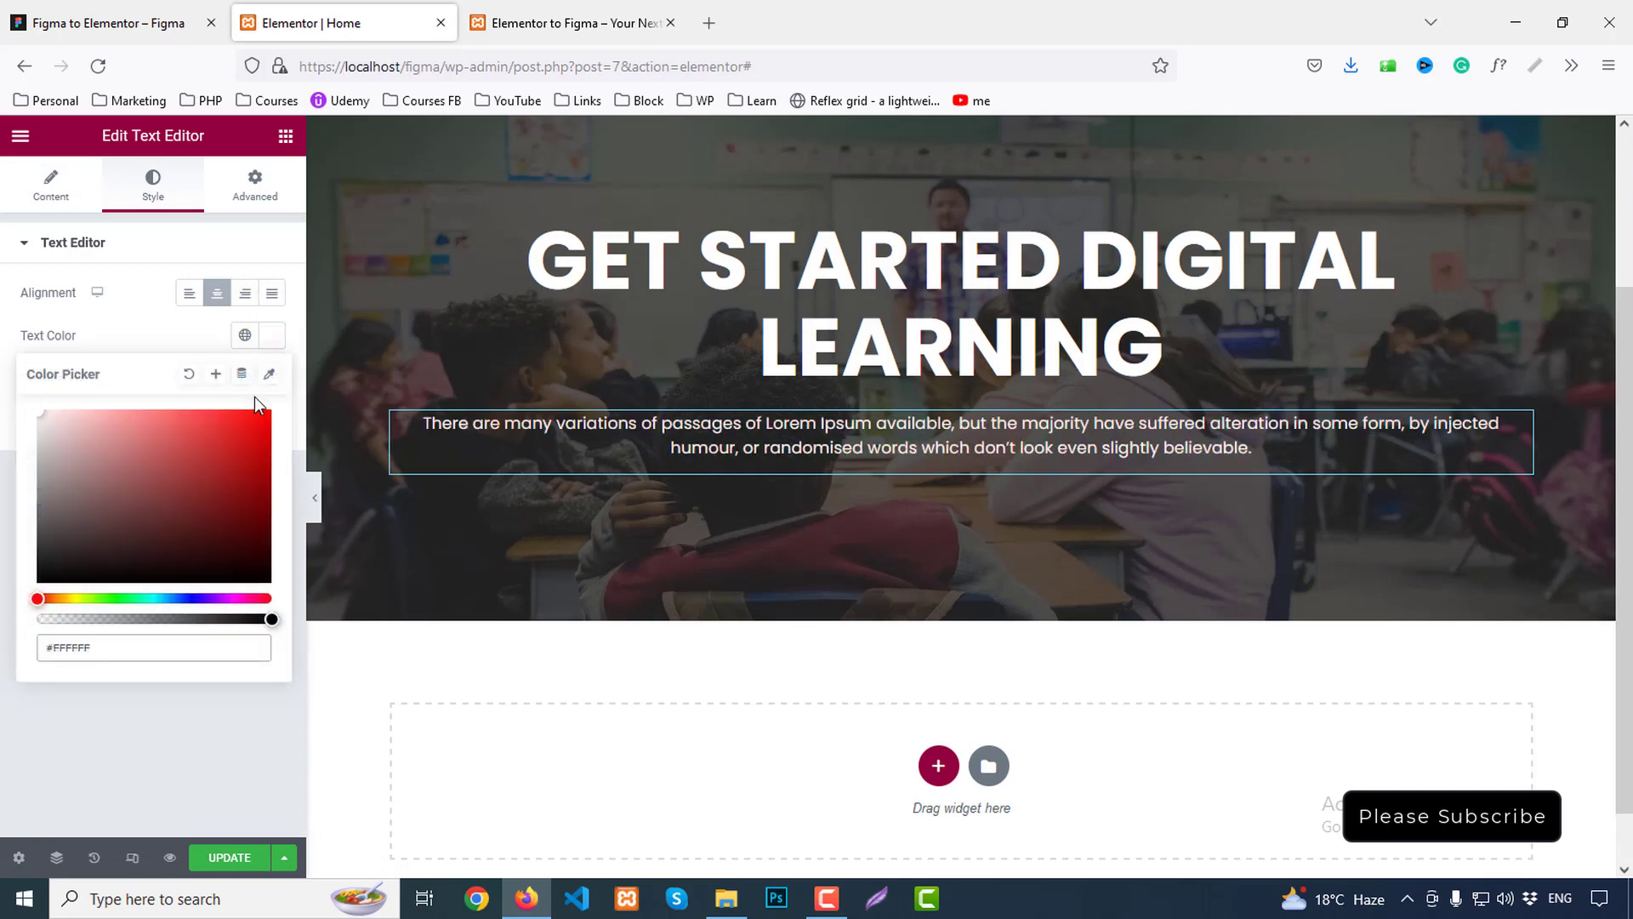
click(272, 335)
Set the paragraph typography to 20px size, 30px line height and 500 Medium weight
click(272, 377)
scroll(226, 516, down, 1)
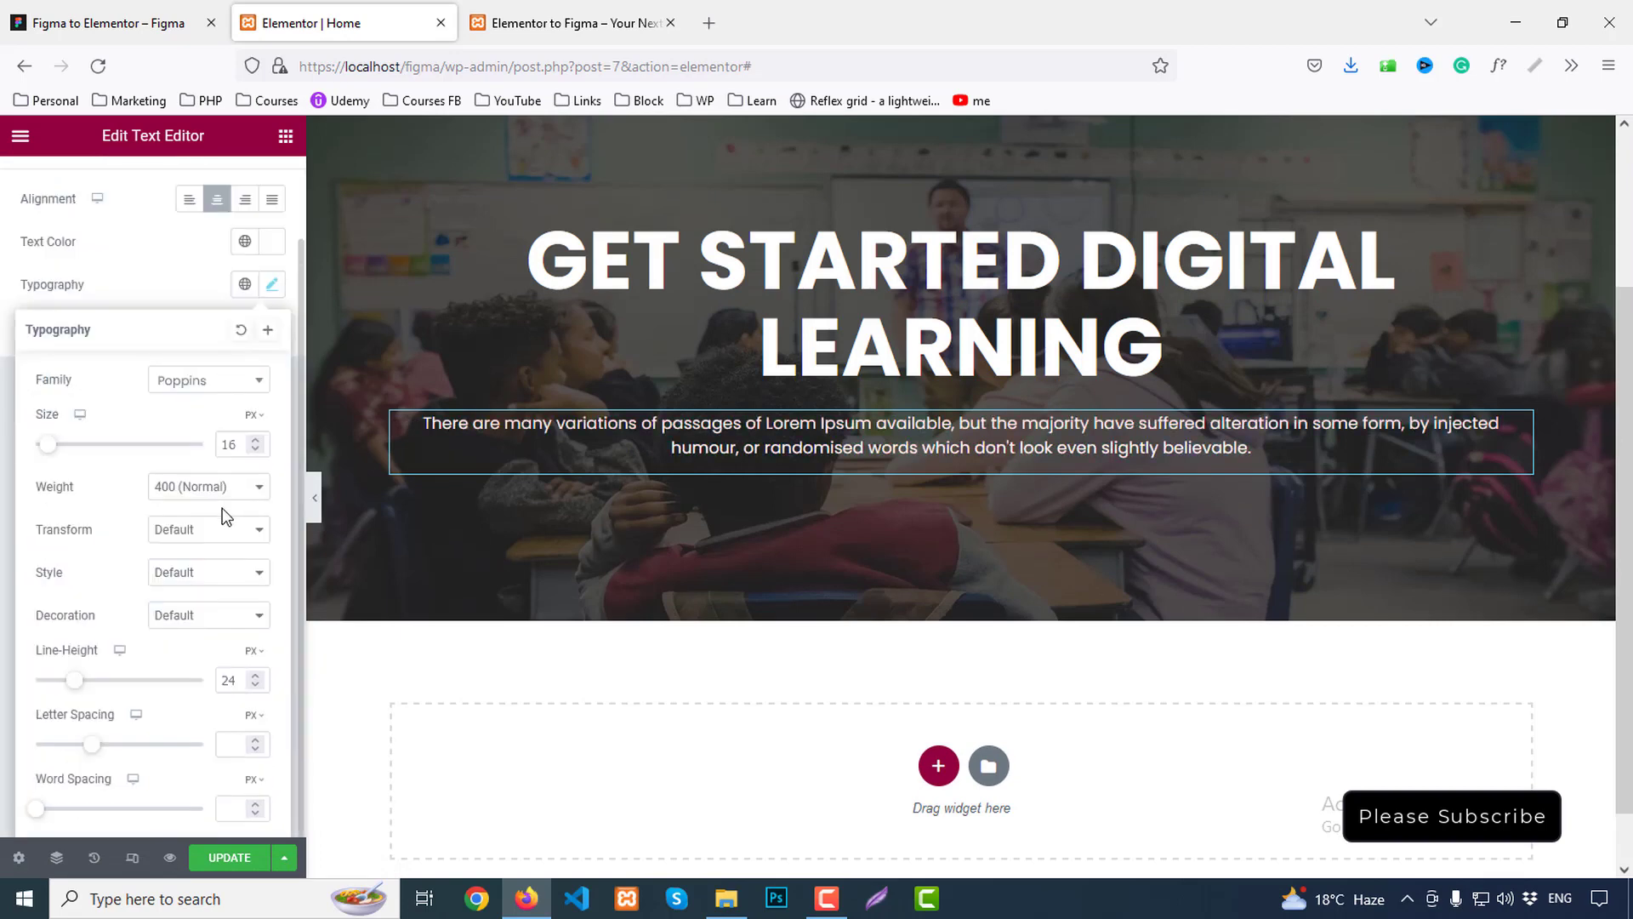
double_click(233, 441)
text(20)
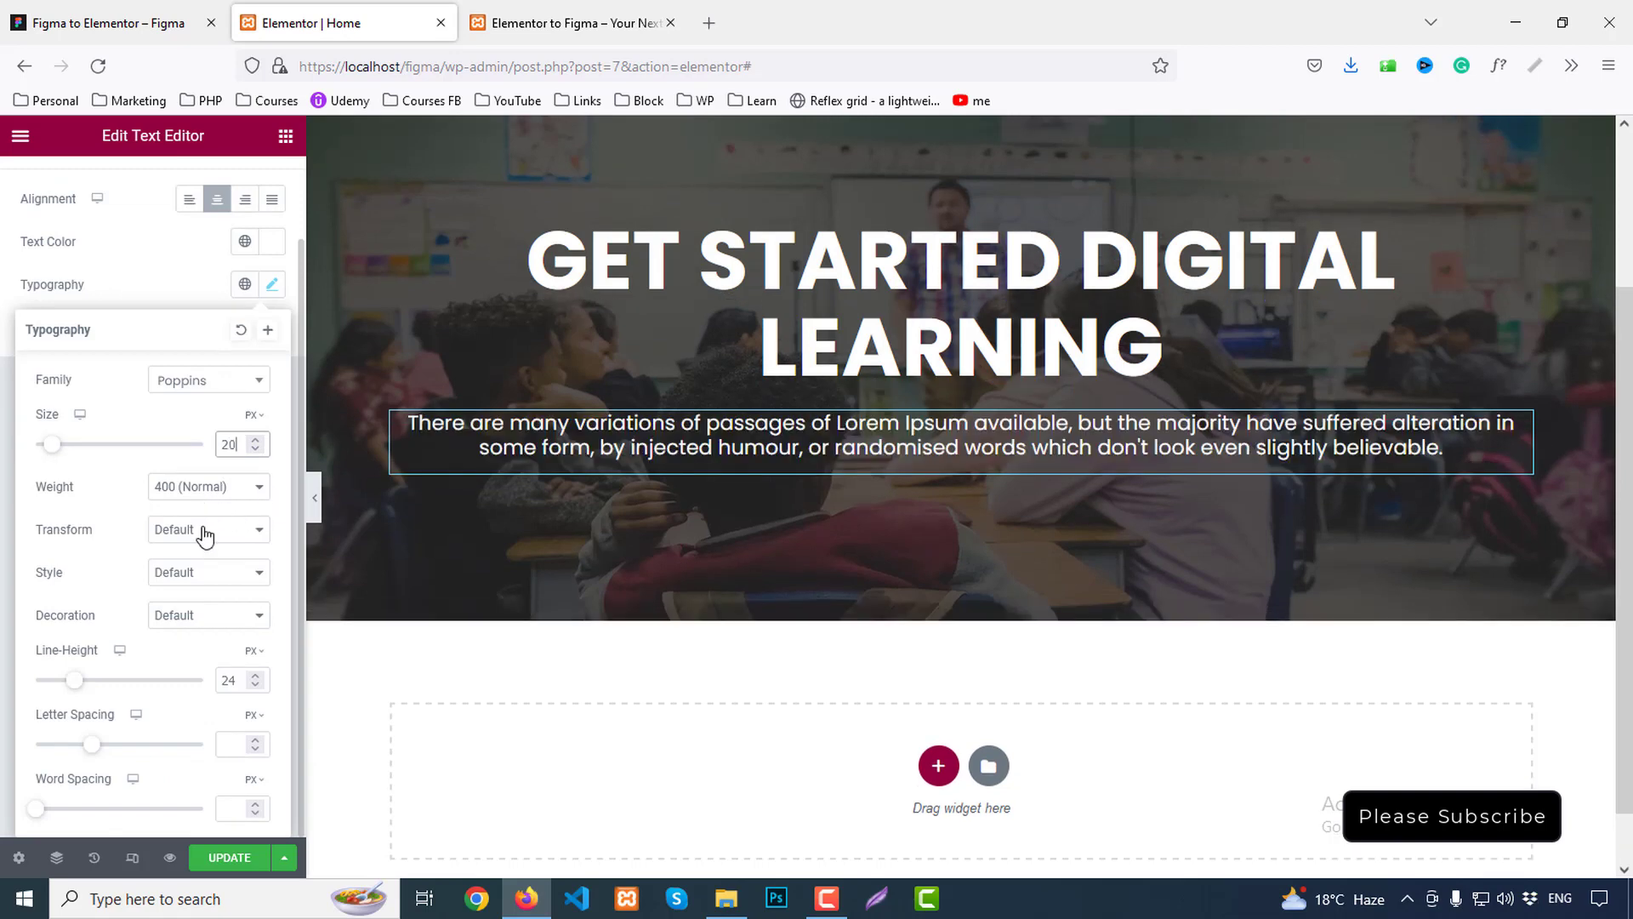
double_click(234, 682)
text(3)
text(6)
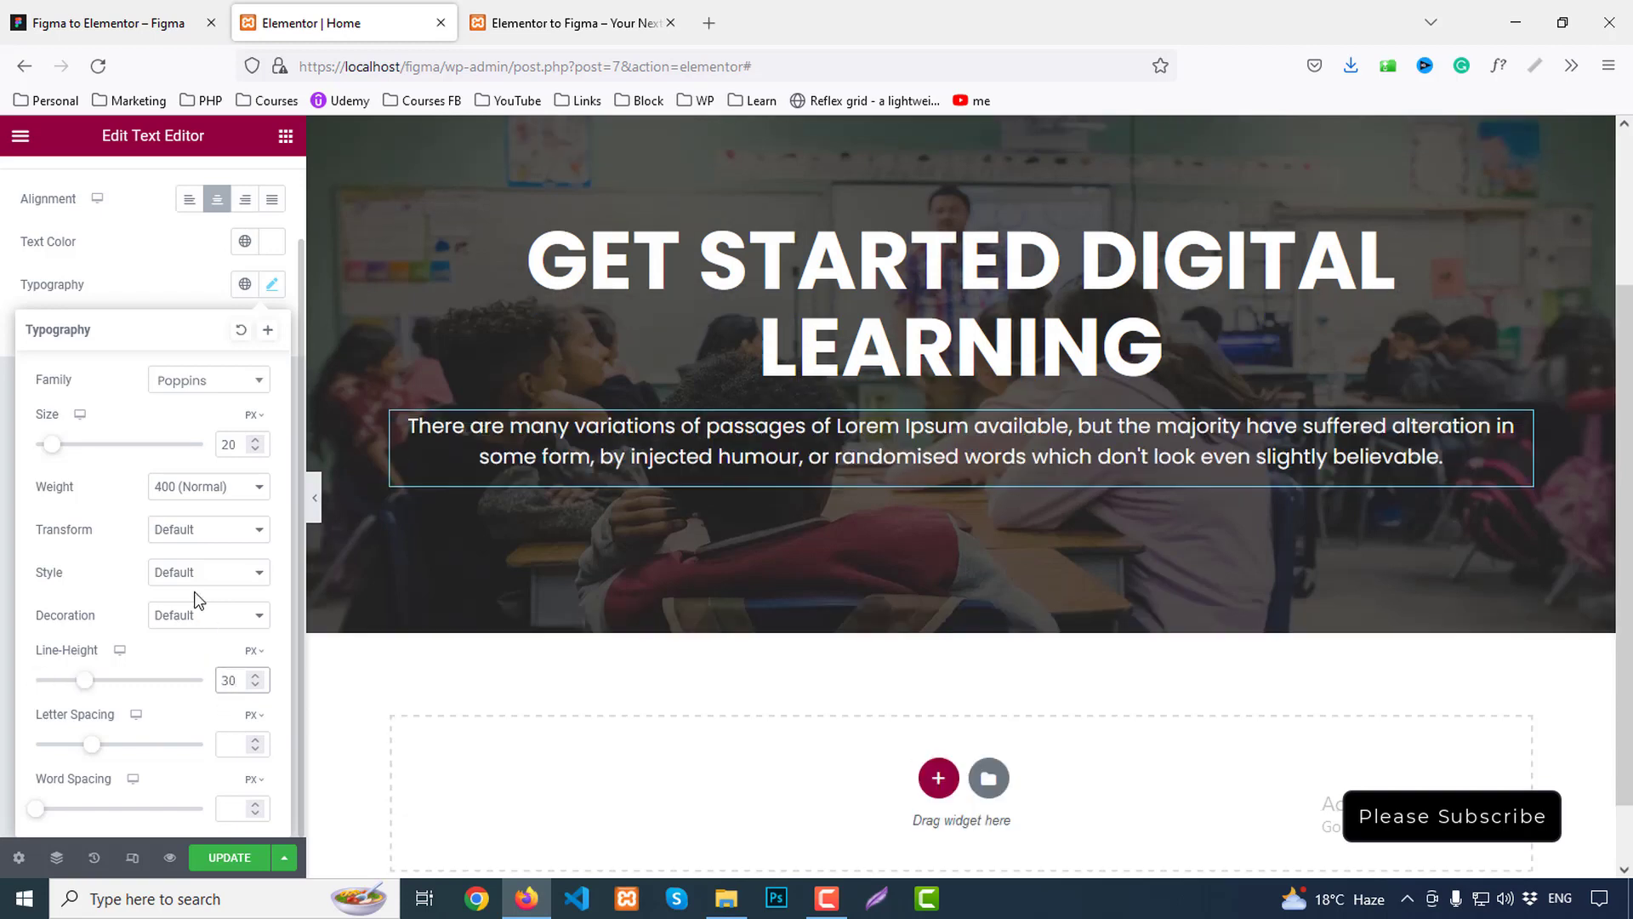
click(184, 488)
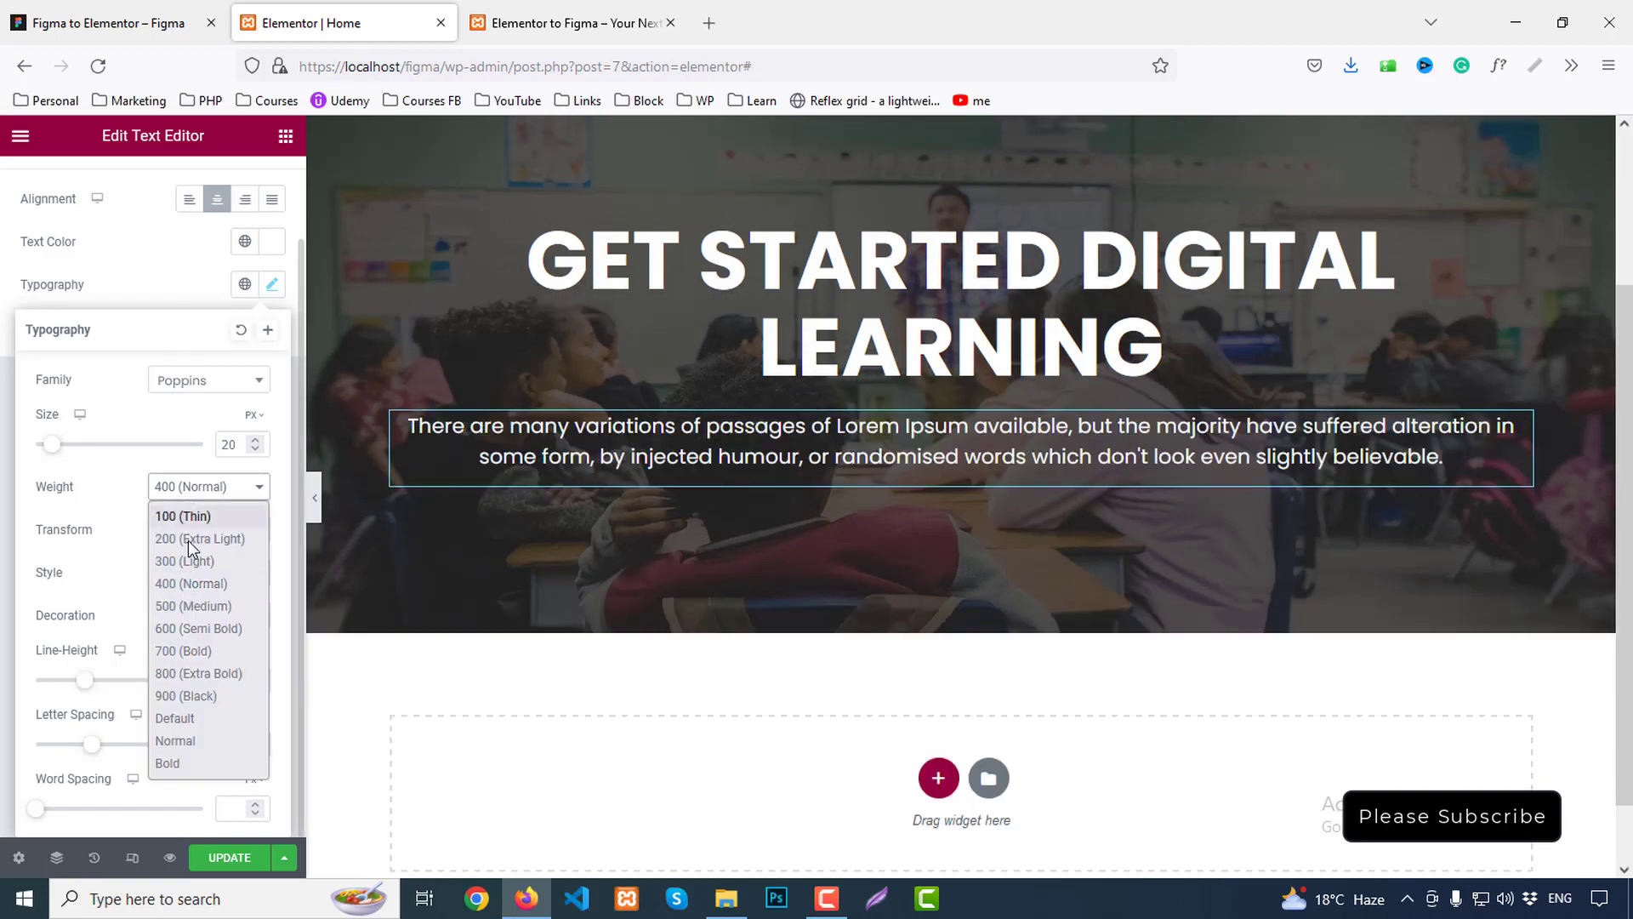
click(192, 606)
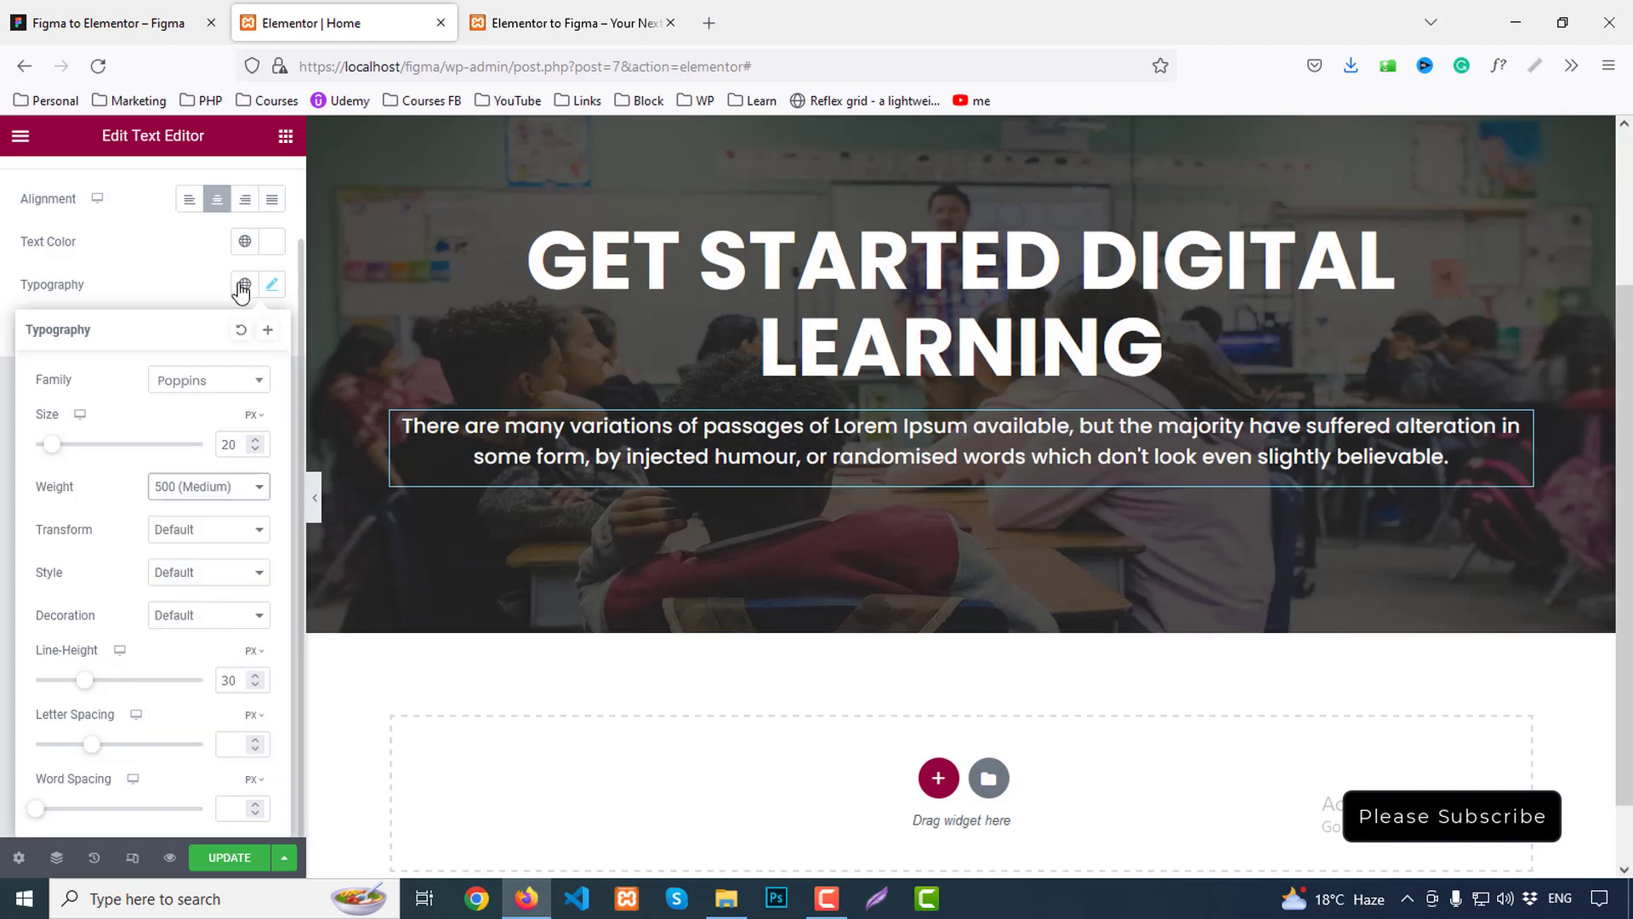
scroll(247, 255, up, 1)
click(256, 183)
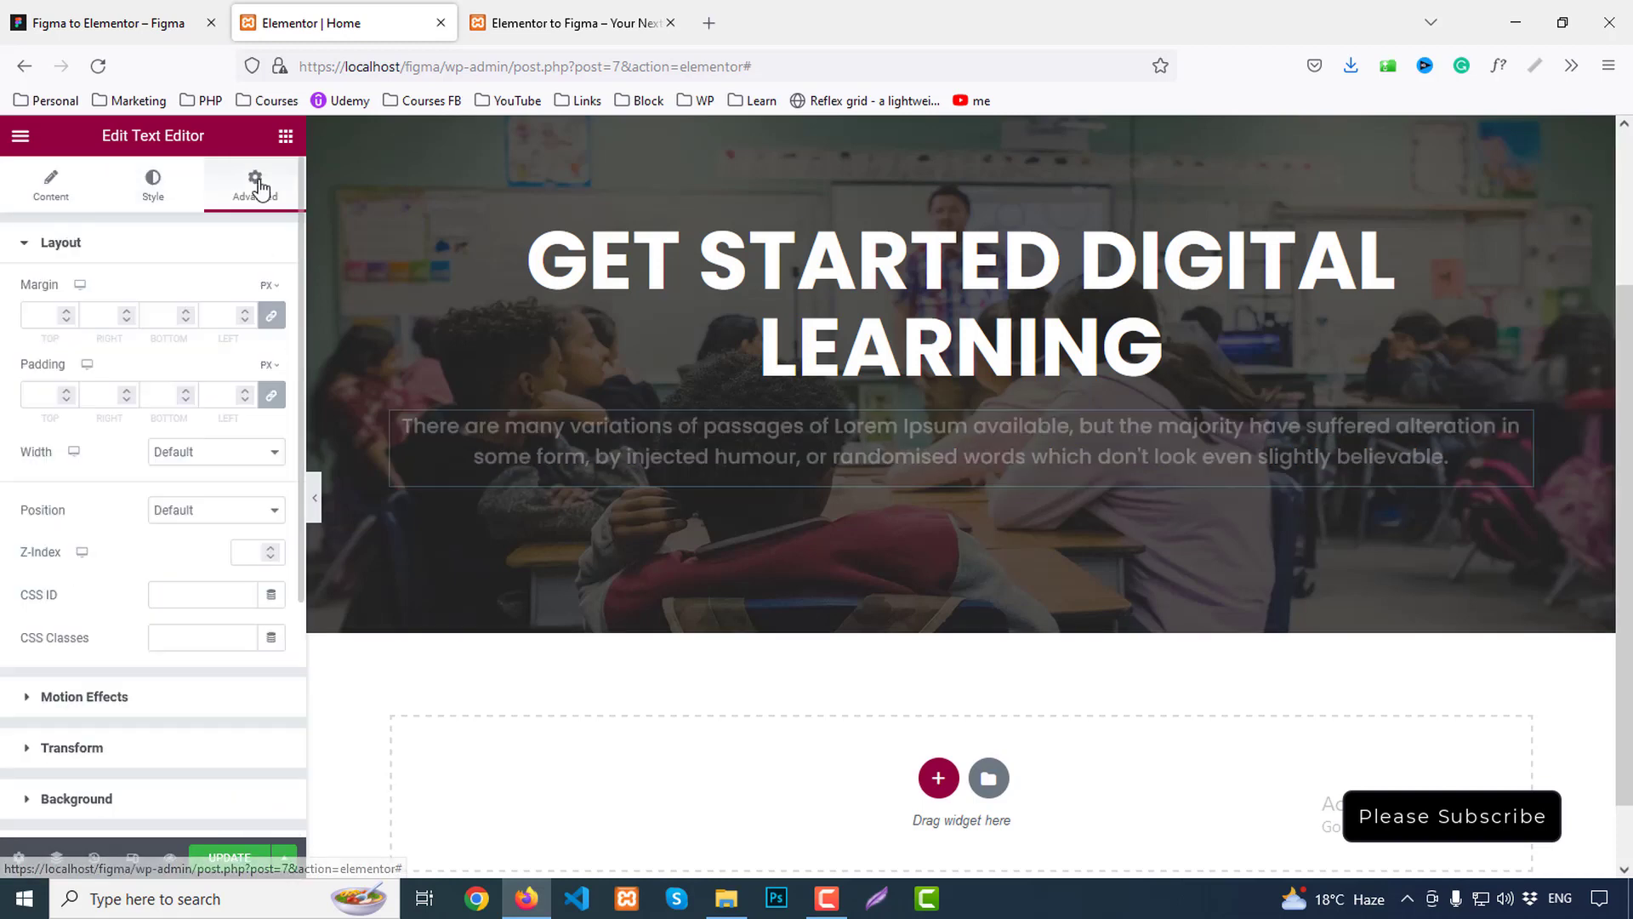
Unlink the paragraph margins and set left and right margins to 200, comparing with Figma
click(273, 319)
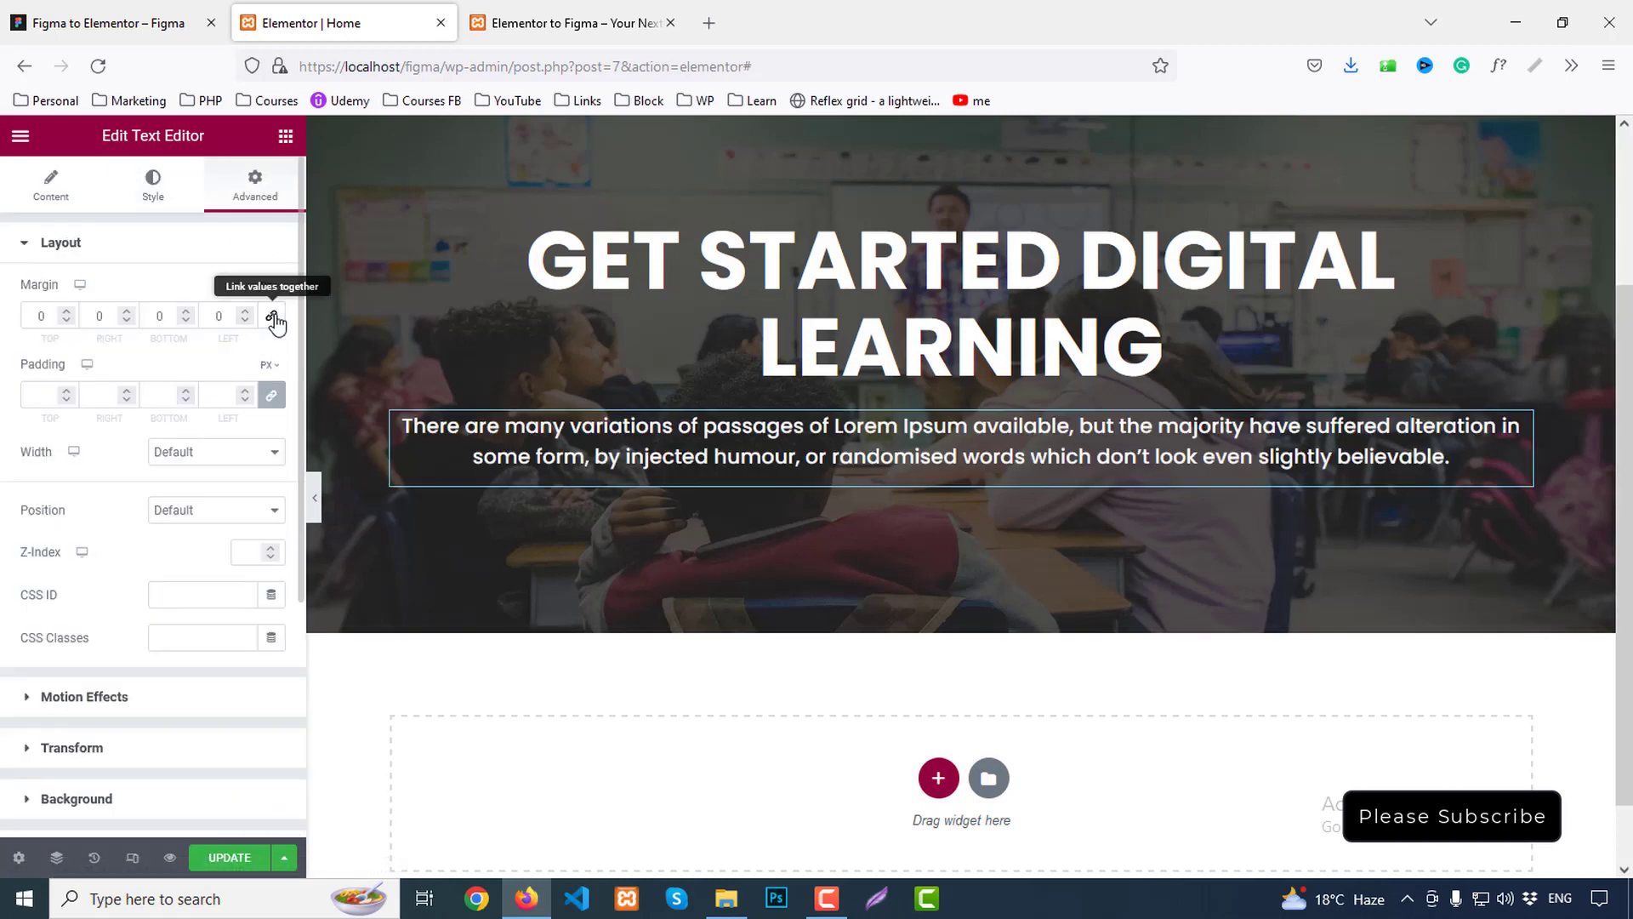
click(98, 316)
text(20)
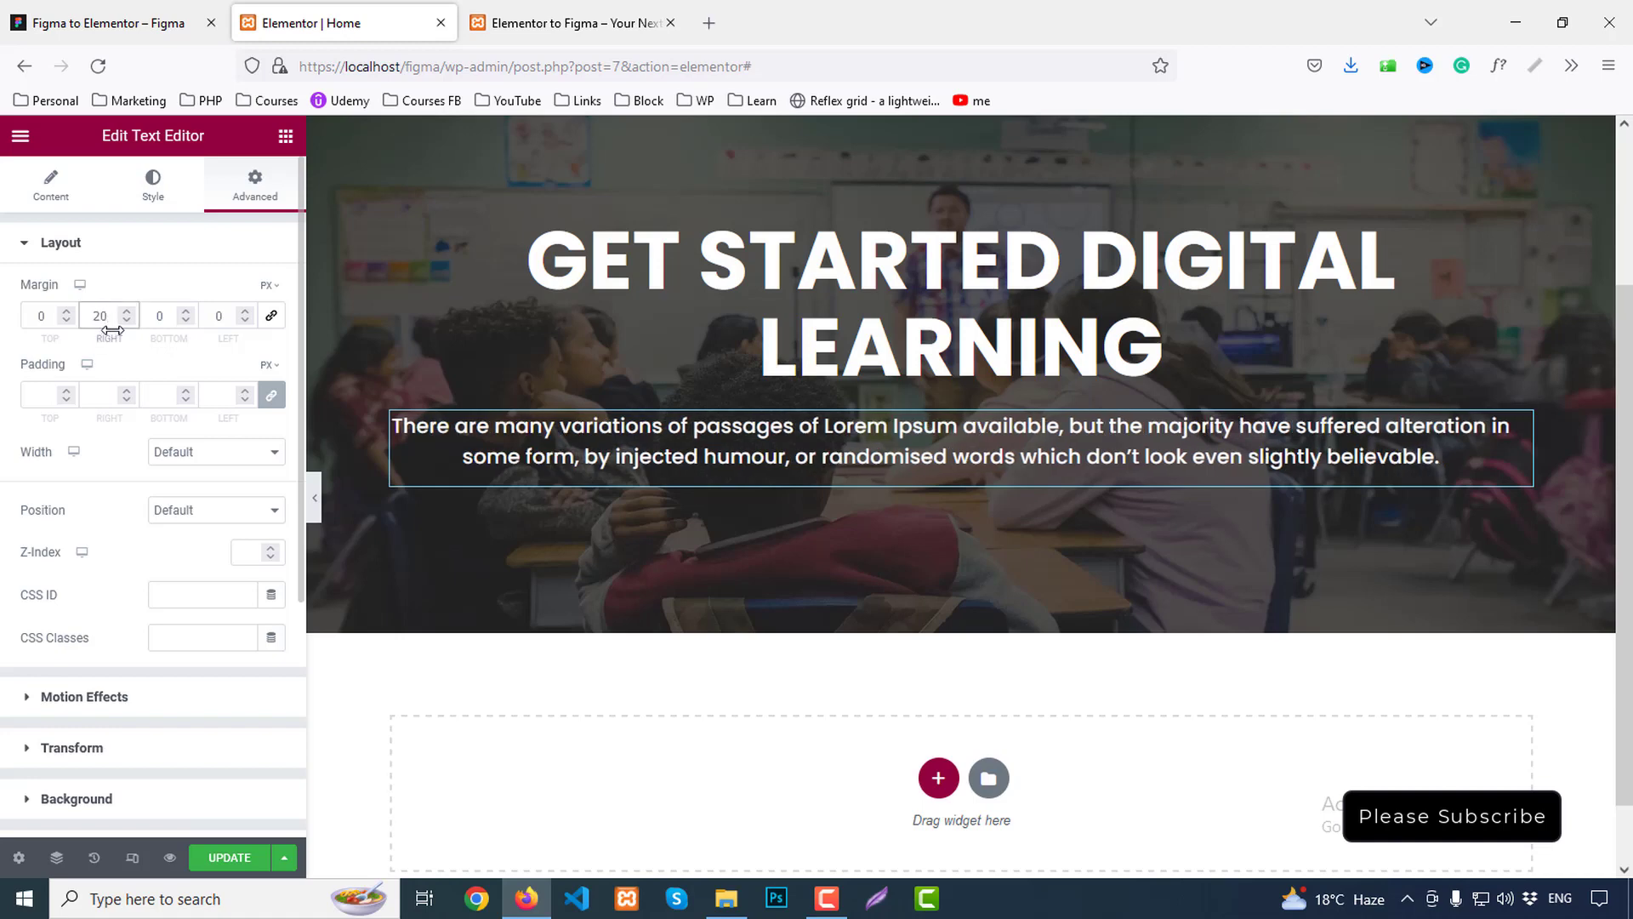
text(0)
click(209, 320)
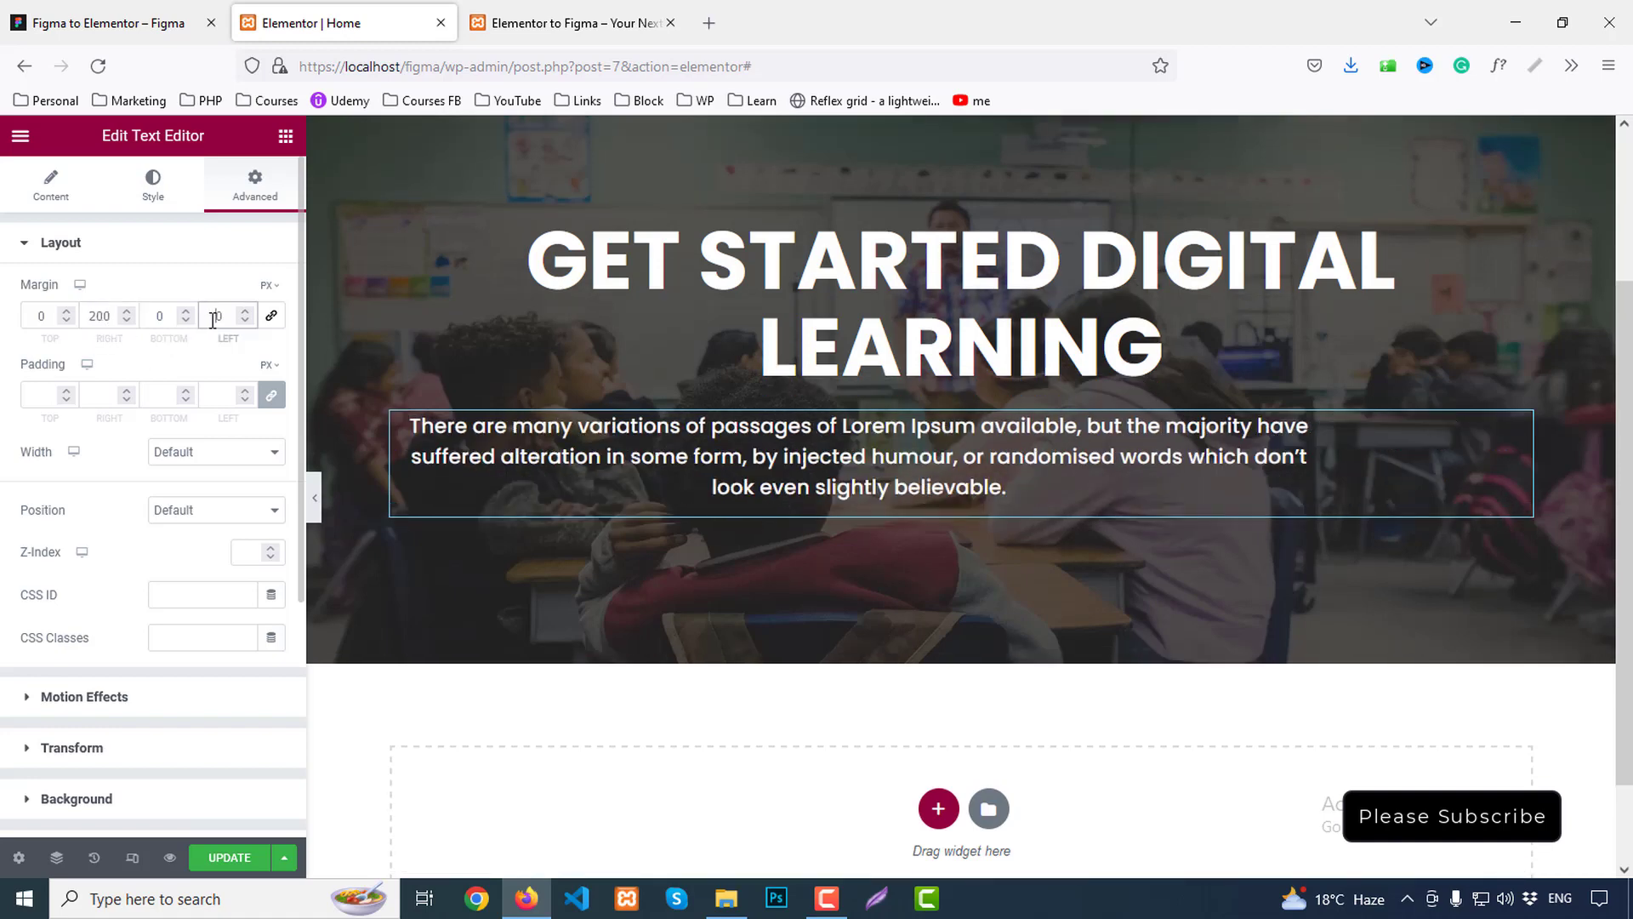
text(200)
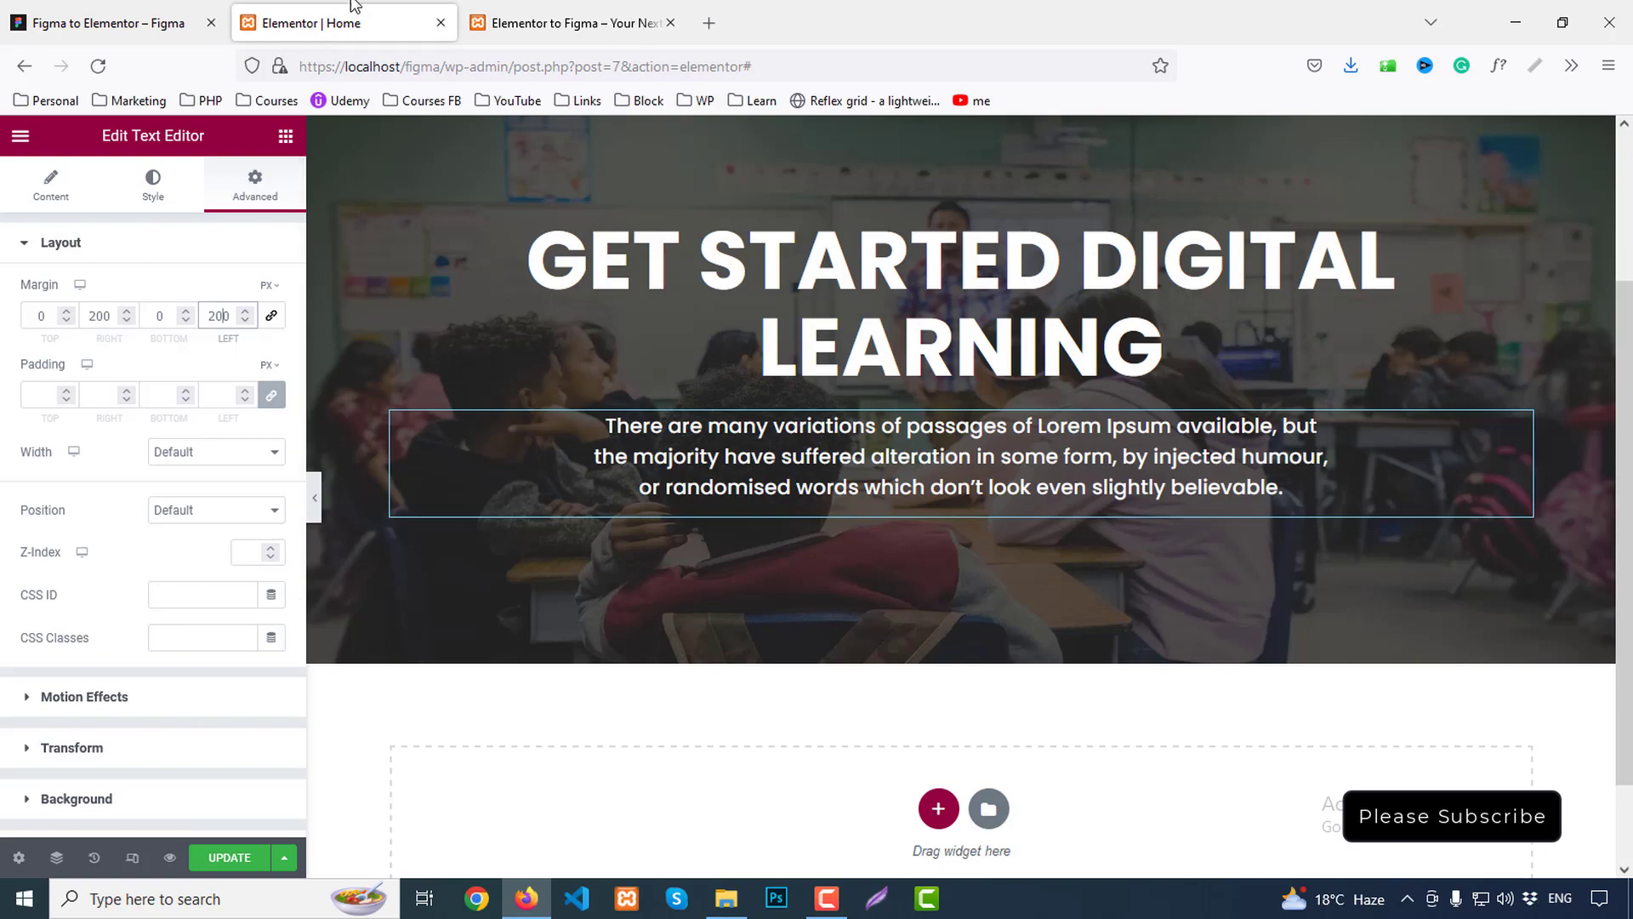
click(110, 10)
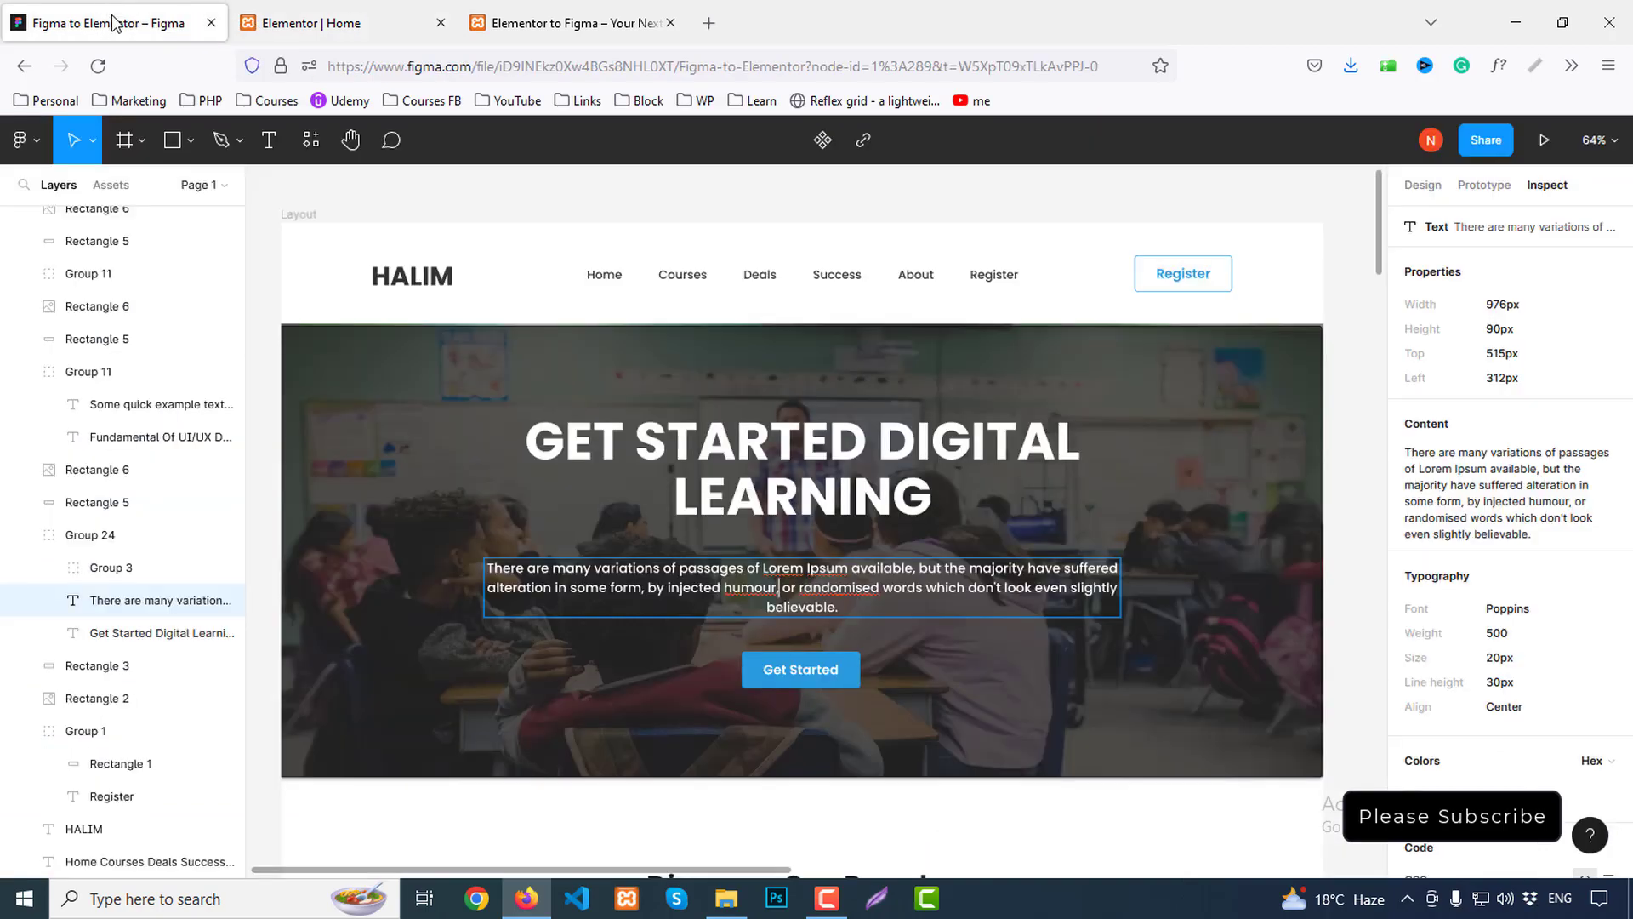
click(311, 23)
click(566, 23)
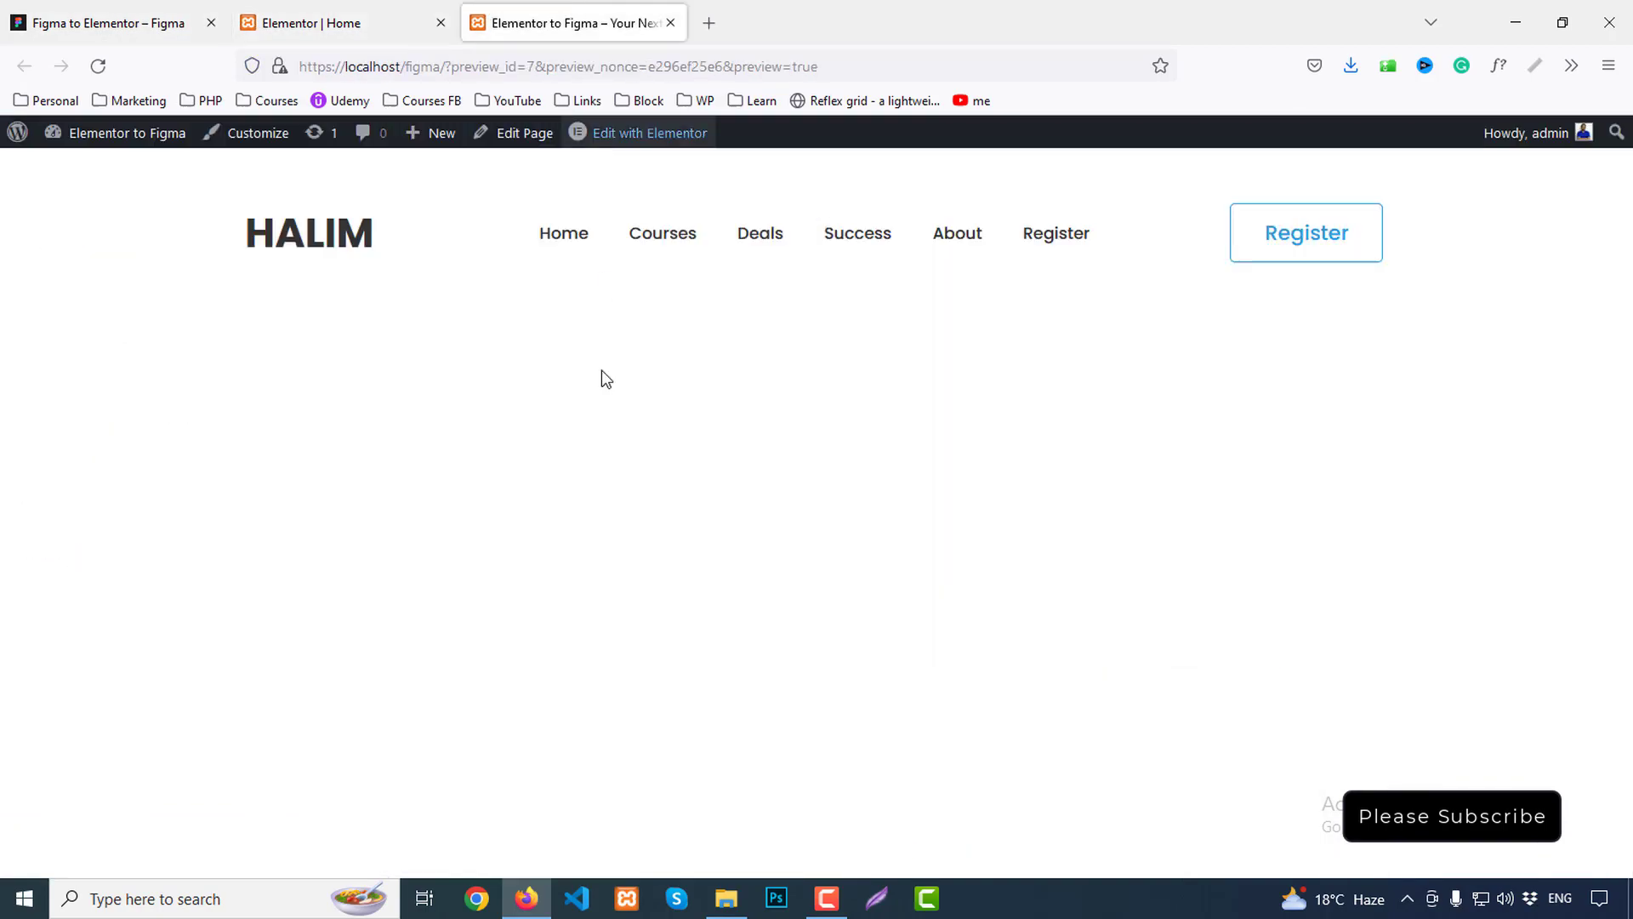
click(111, 23)
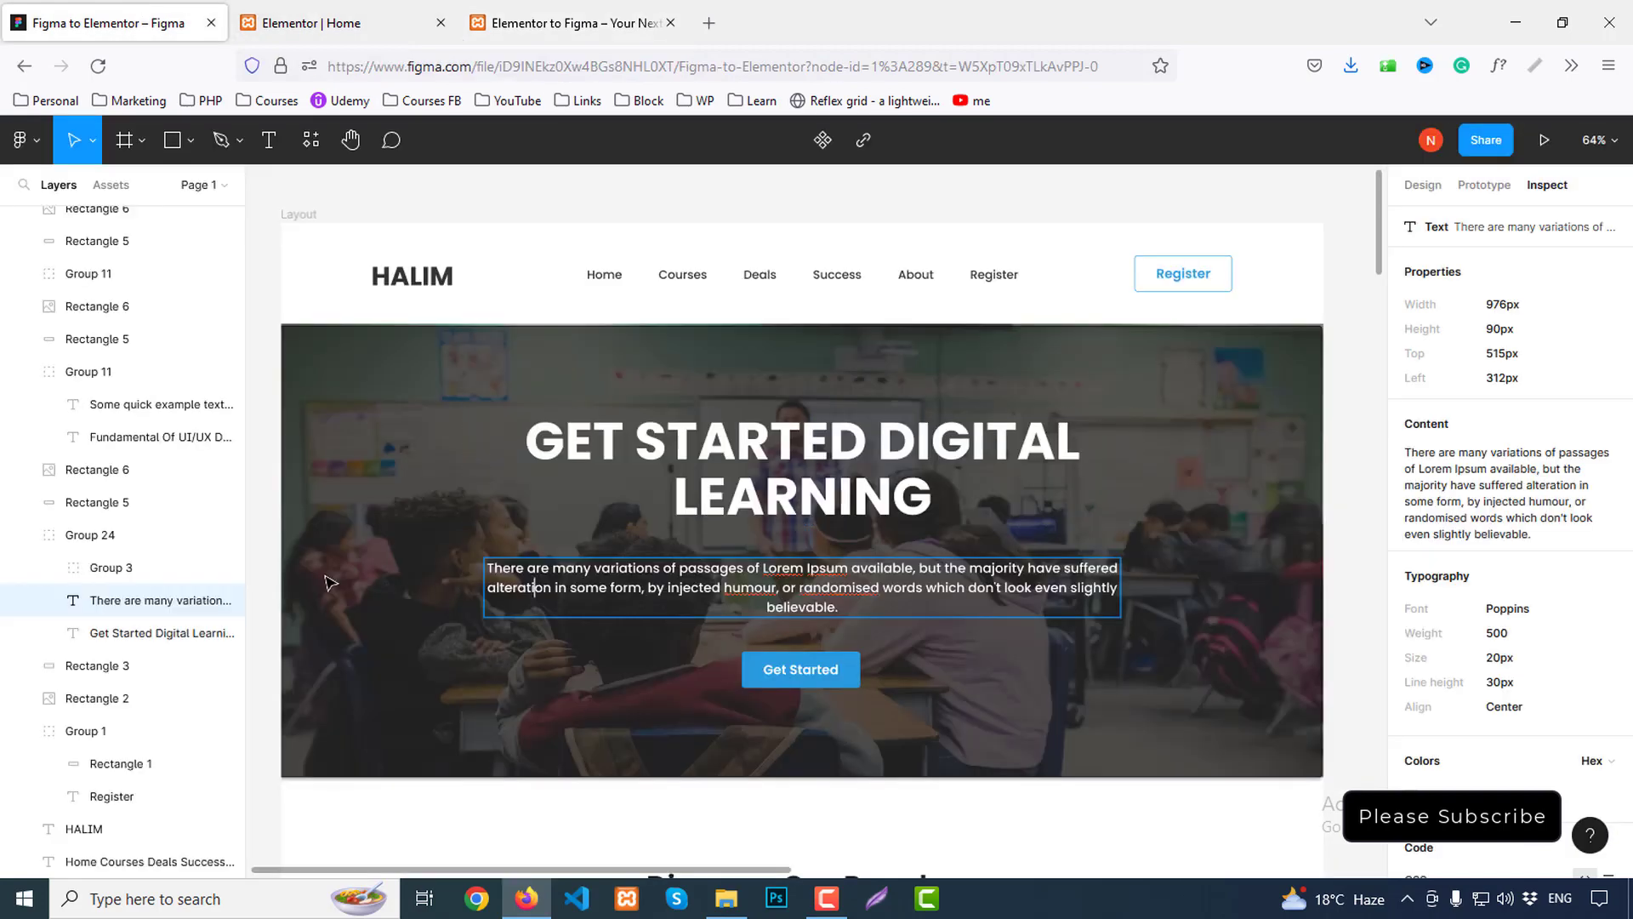
key(Escape)
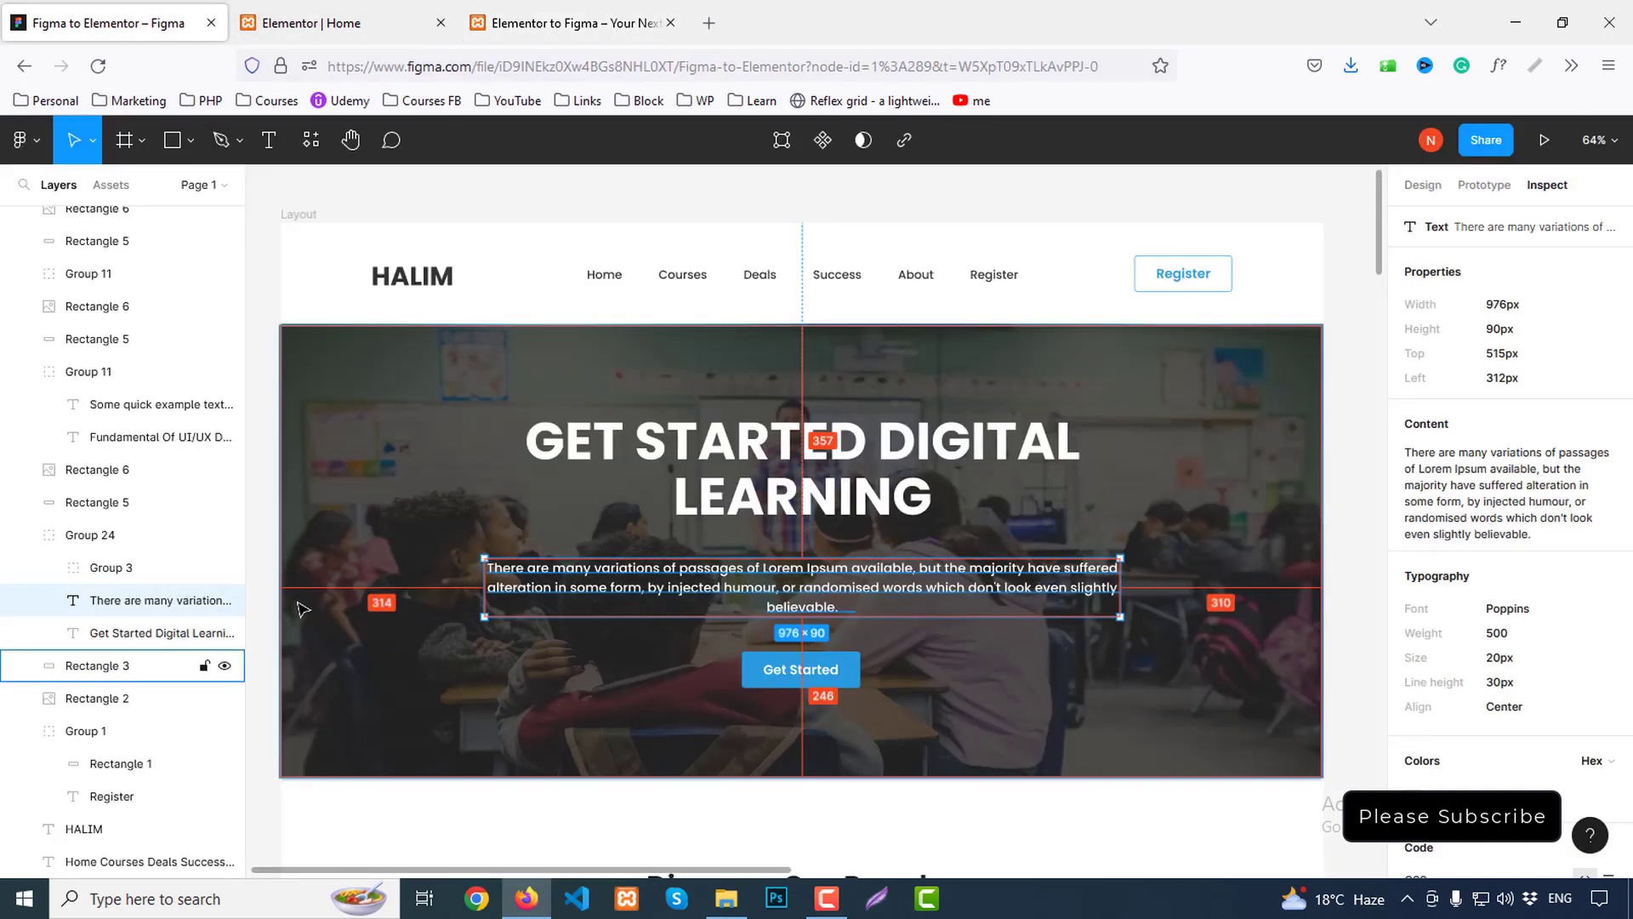
click(311, 23)
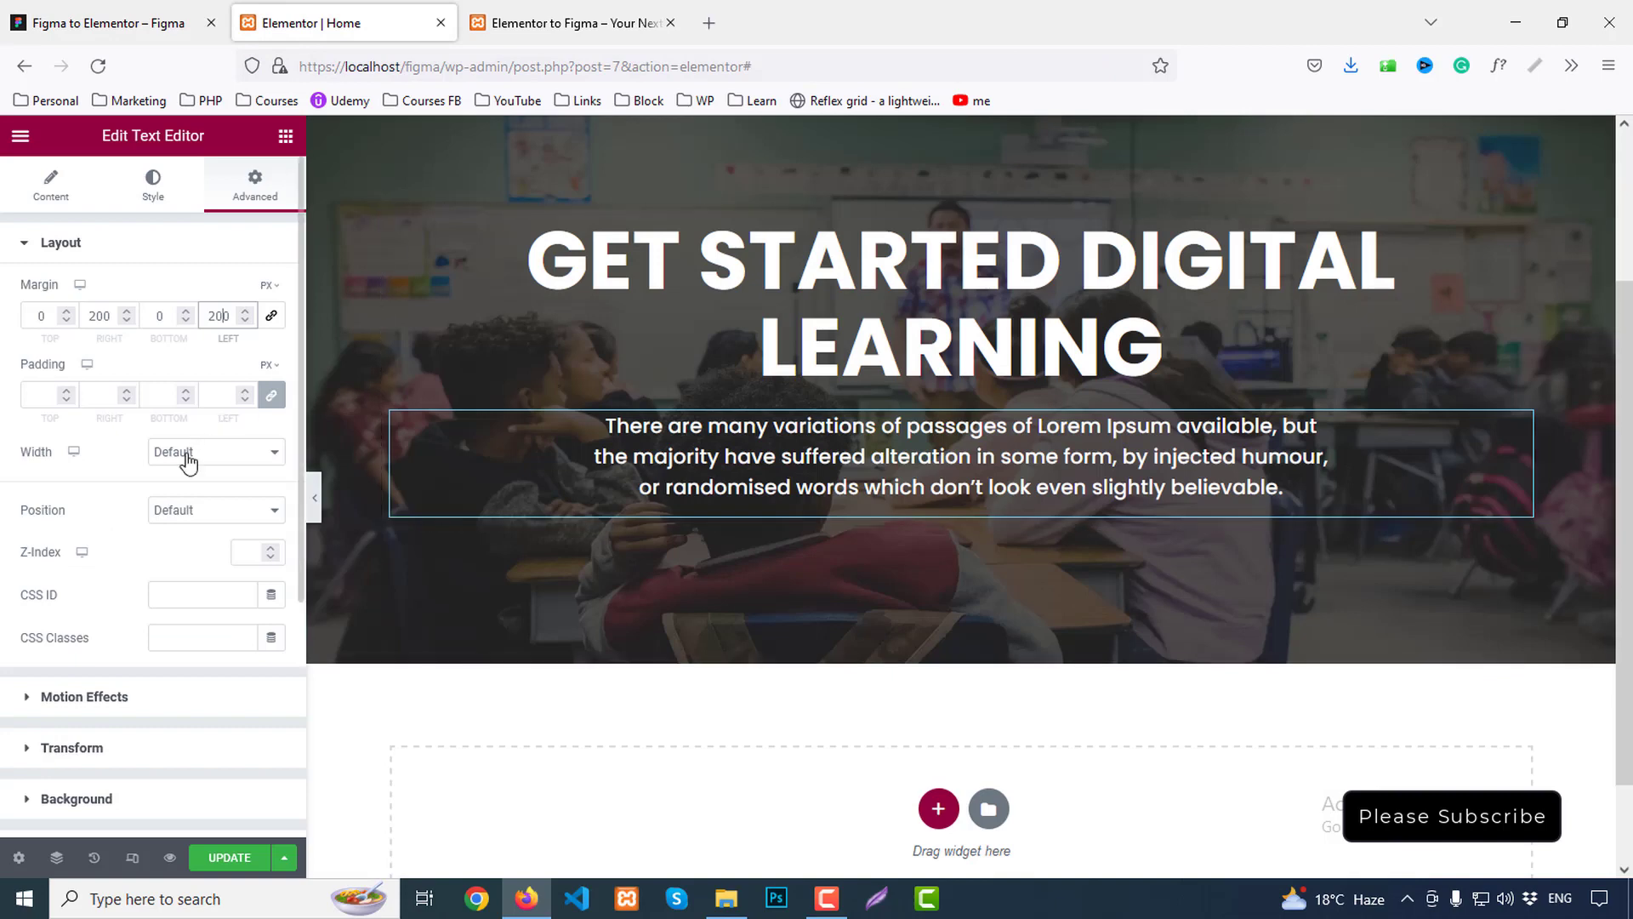
Try 250px left and right margins, then set them back to 200
drag(97, 319, 103, 317)
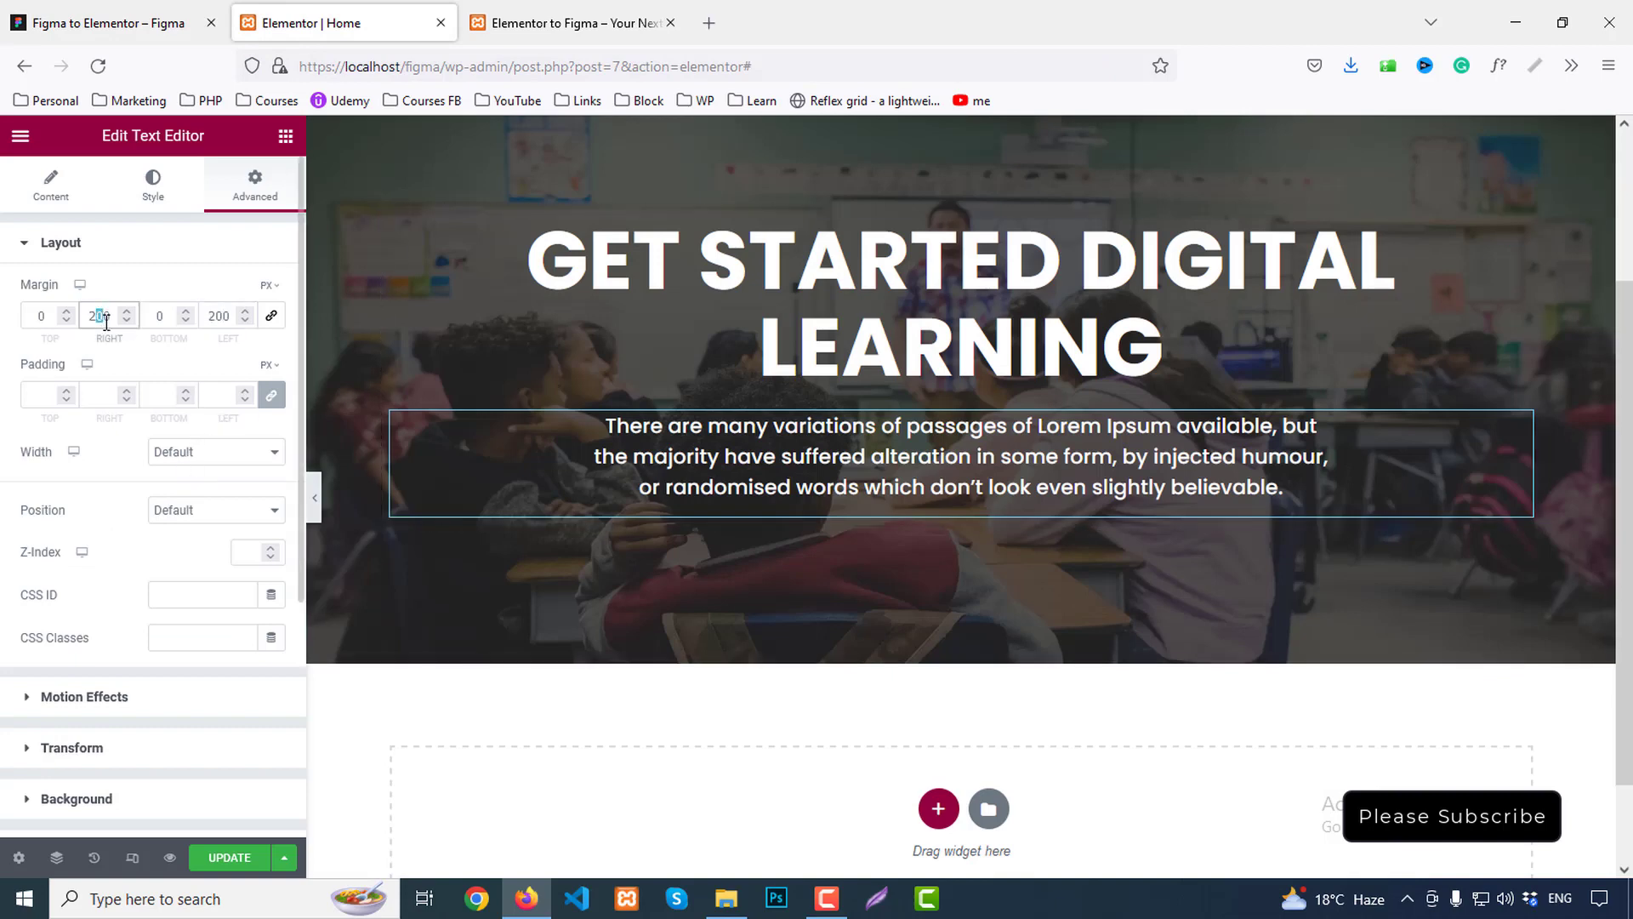
text(5)
drag(218, 315, 223, 317)
text(5)
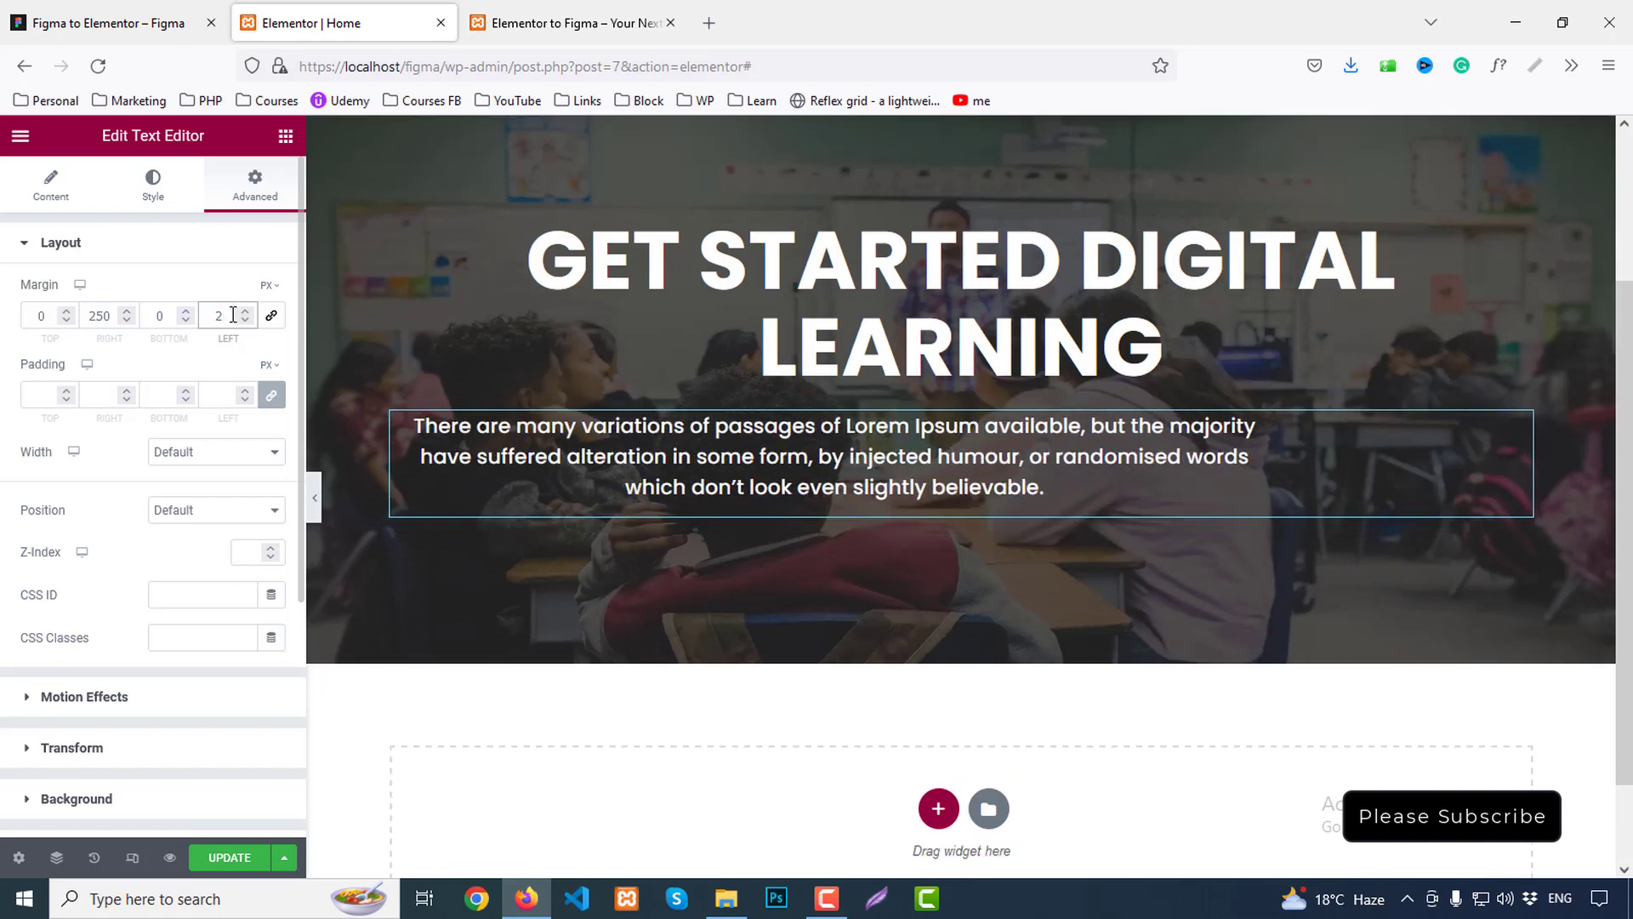
text(00)
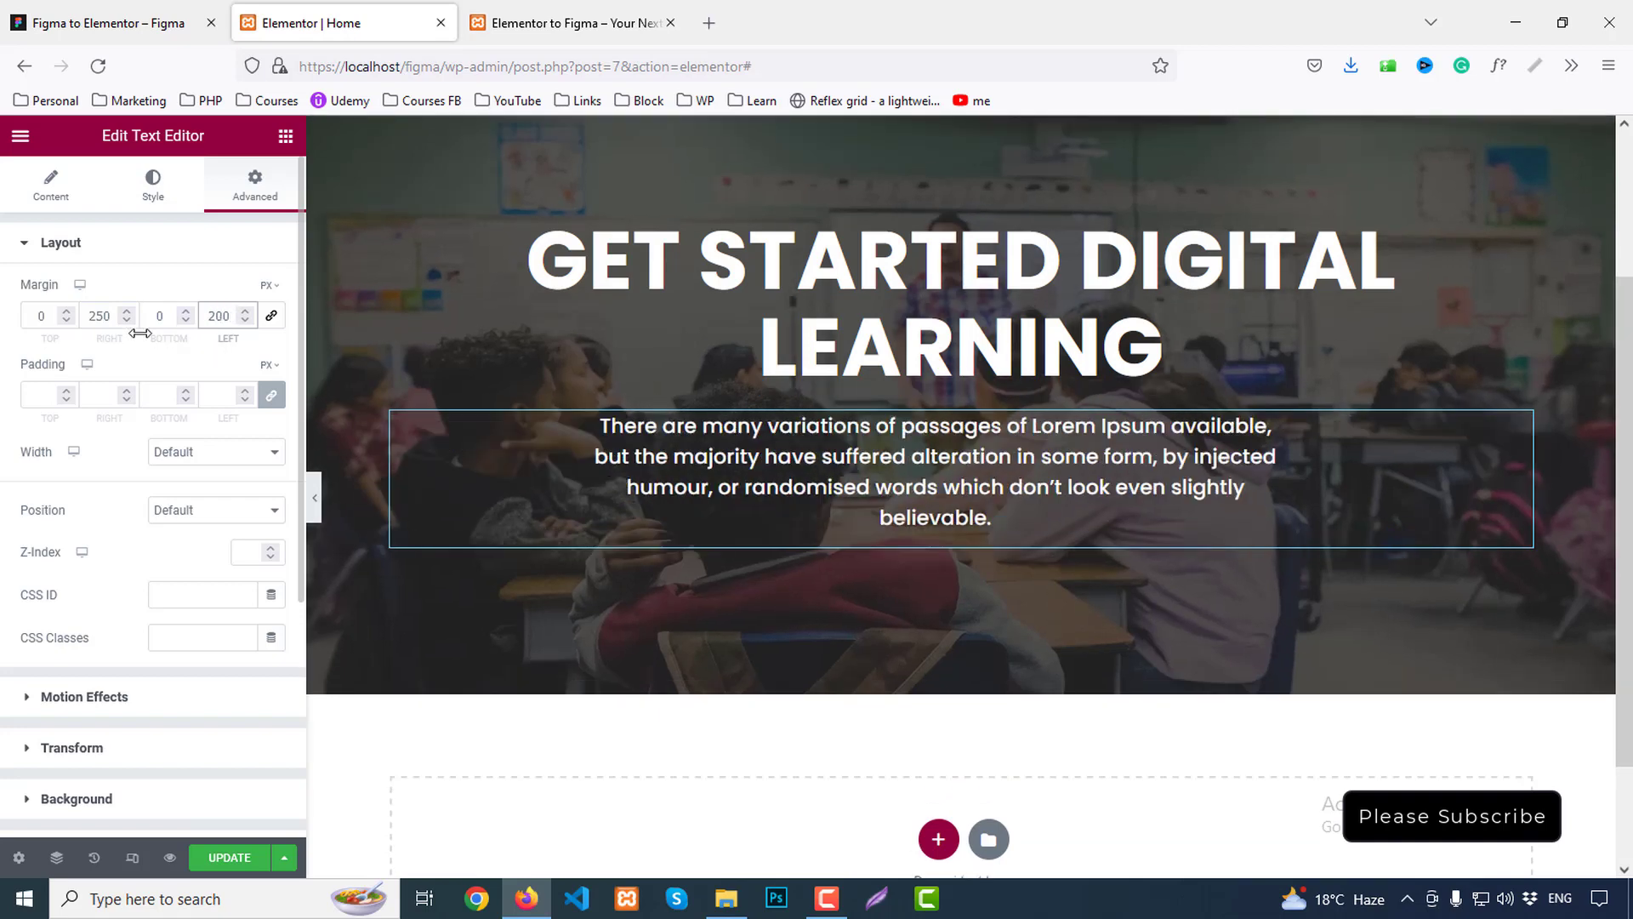
click(100, 313)
text(0)
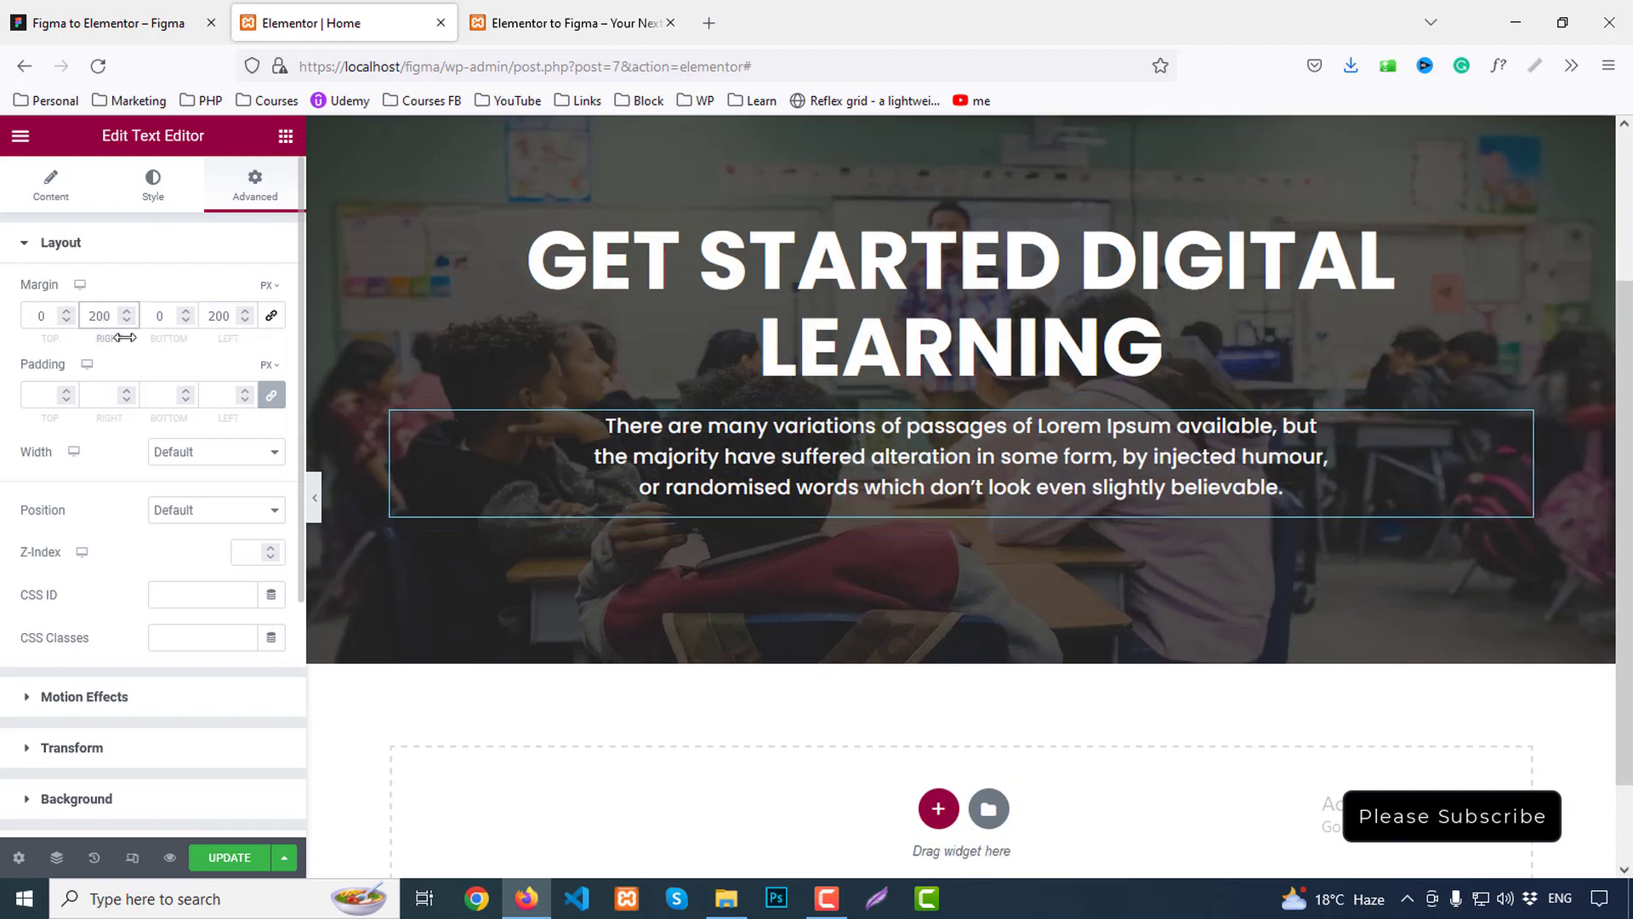
click(98, 20)
key(ctrl+Tab)
key(ctrl+Tab)
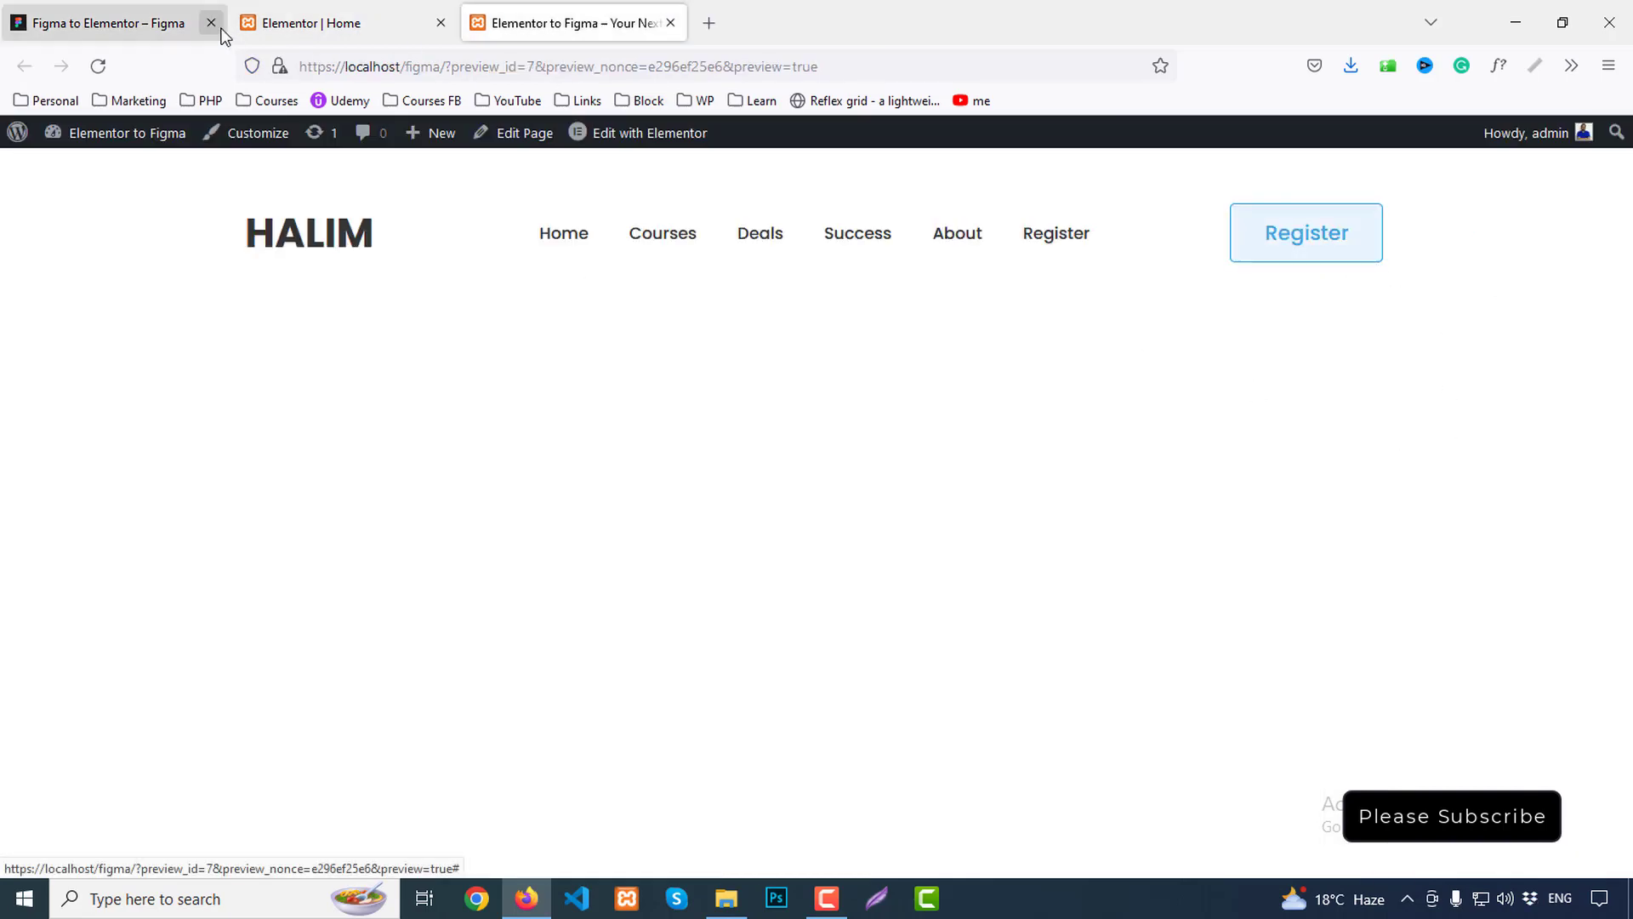
Compare the hero paragraph in Elementor against the Figma design
click(281, 23)
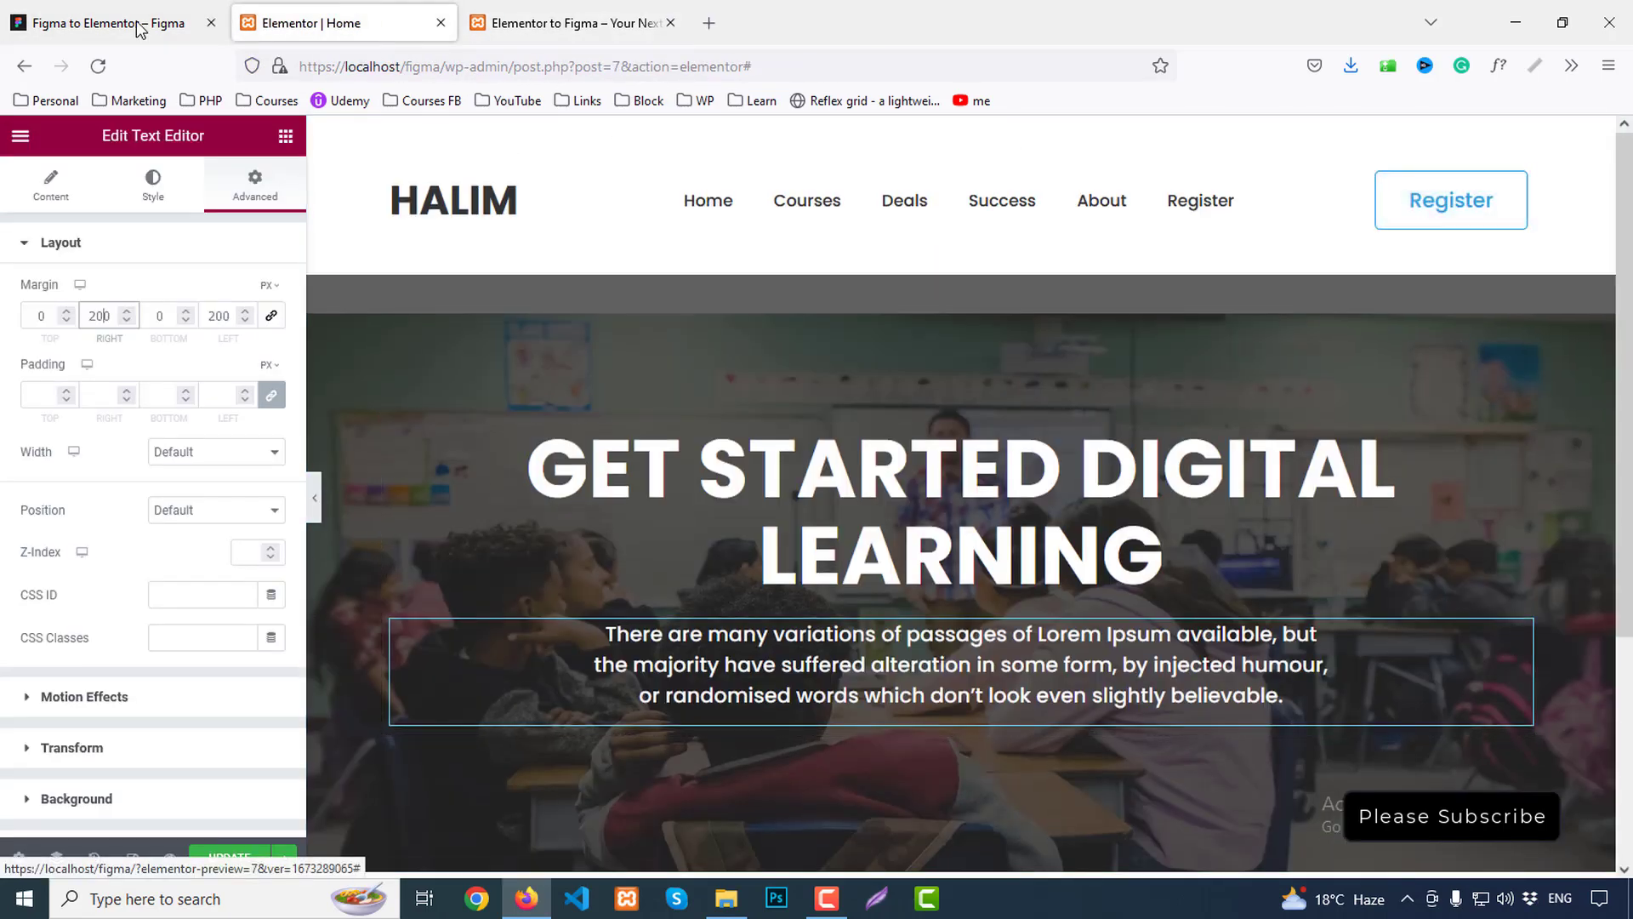
click(107, 23)
scroll(961, 704, down, 1)
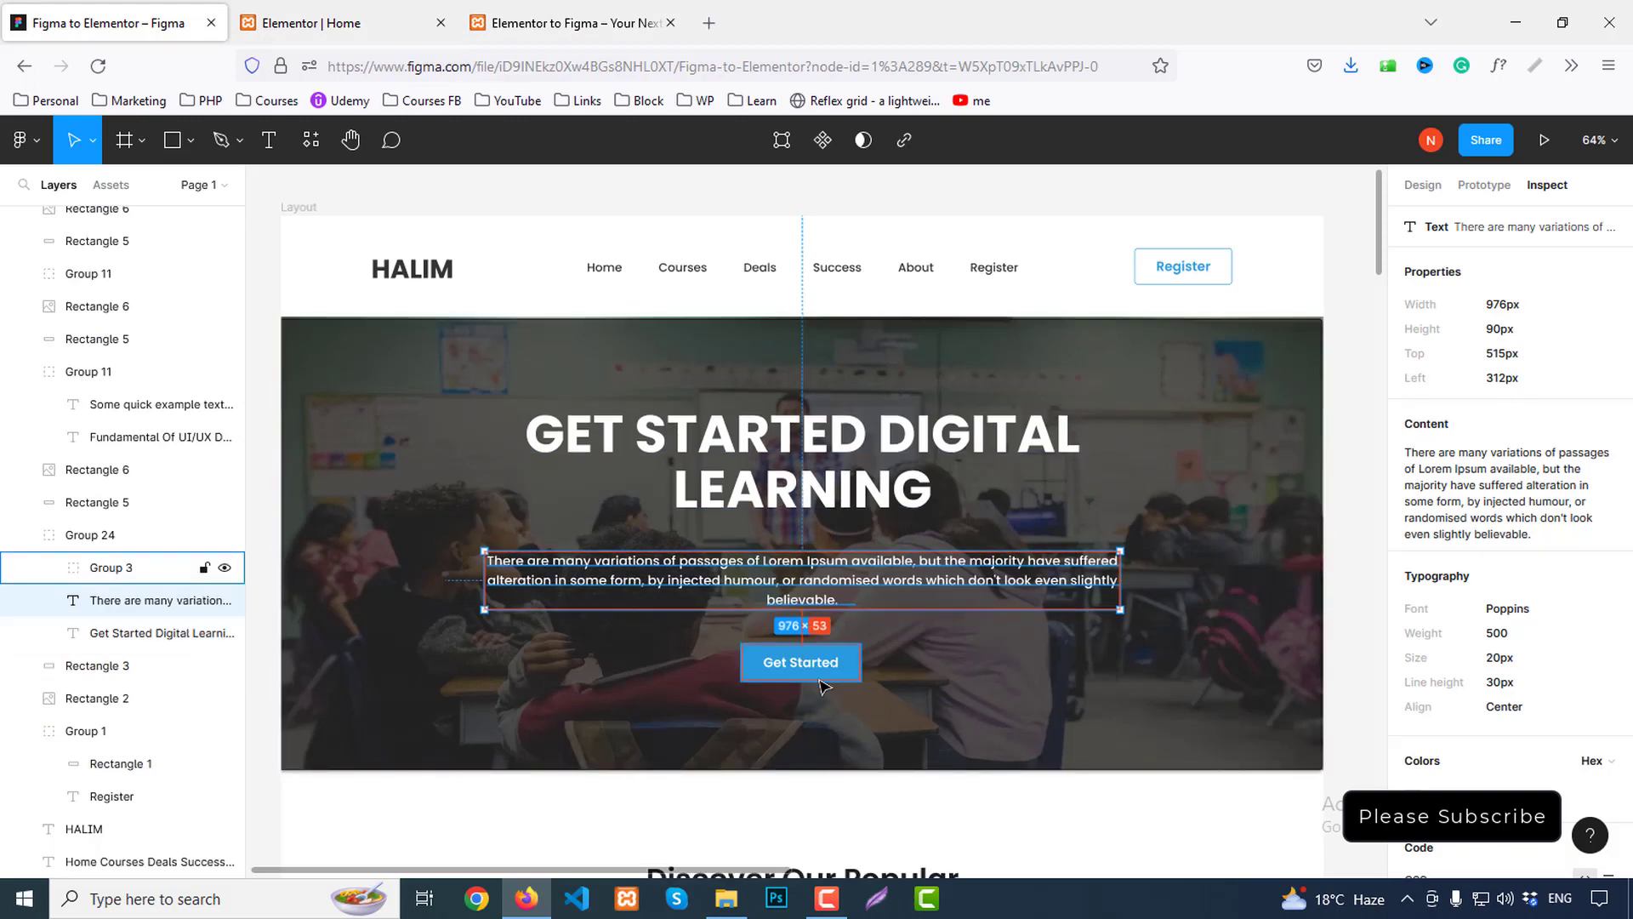
click(353, 21)
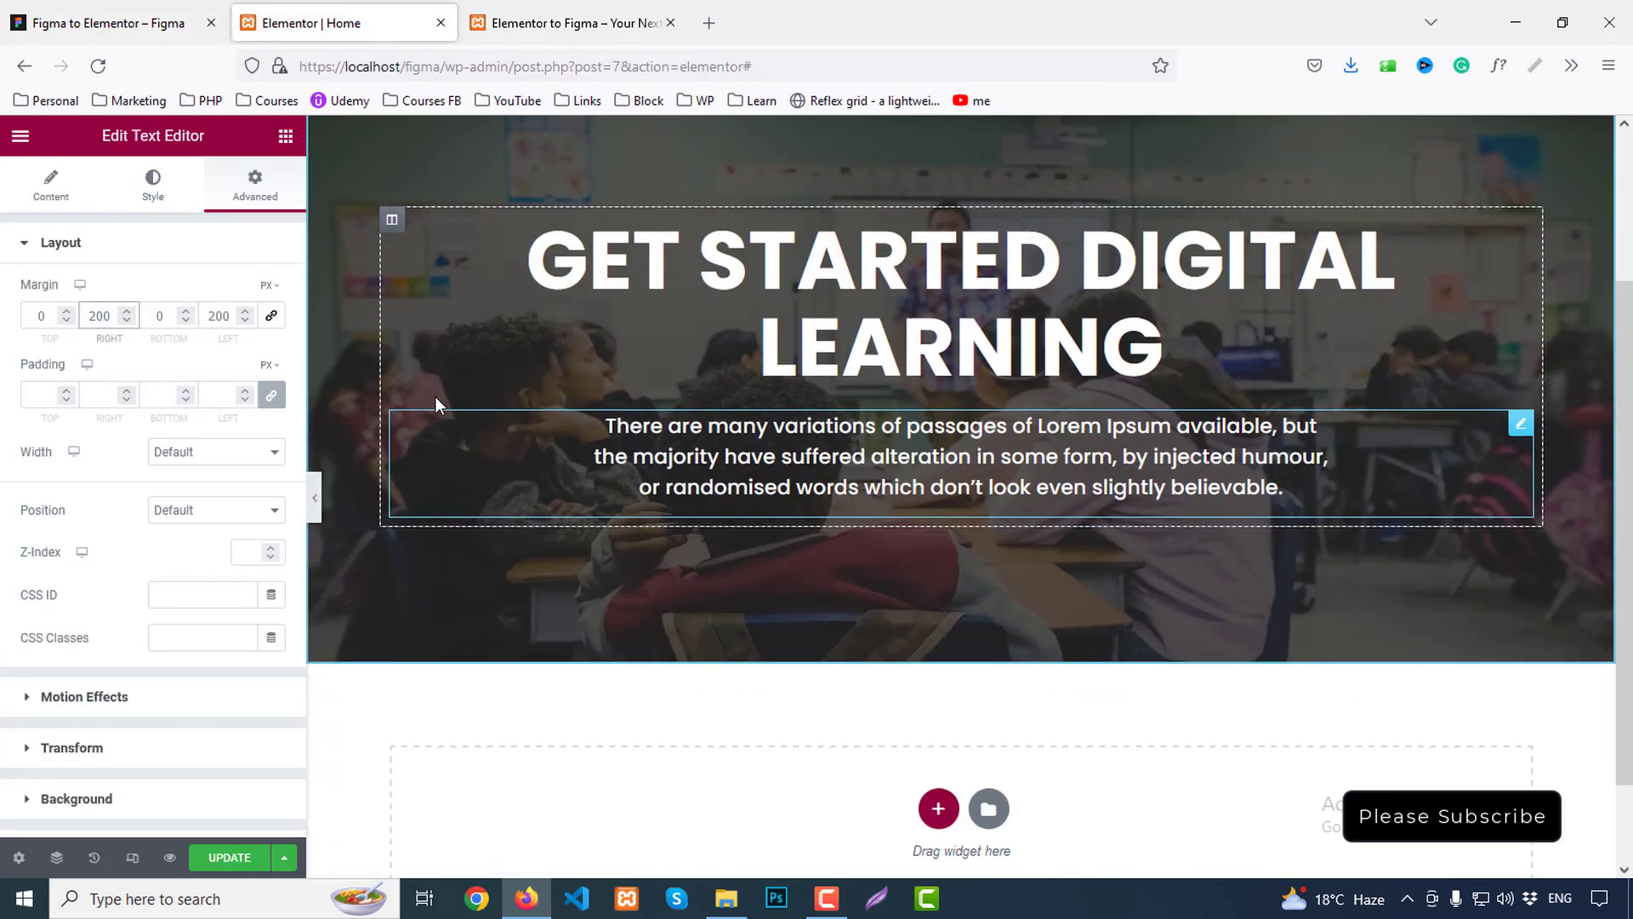
Add a centred Button widget below the hero paragraph with the text 'get started'
click(286, 135)
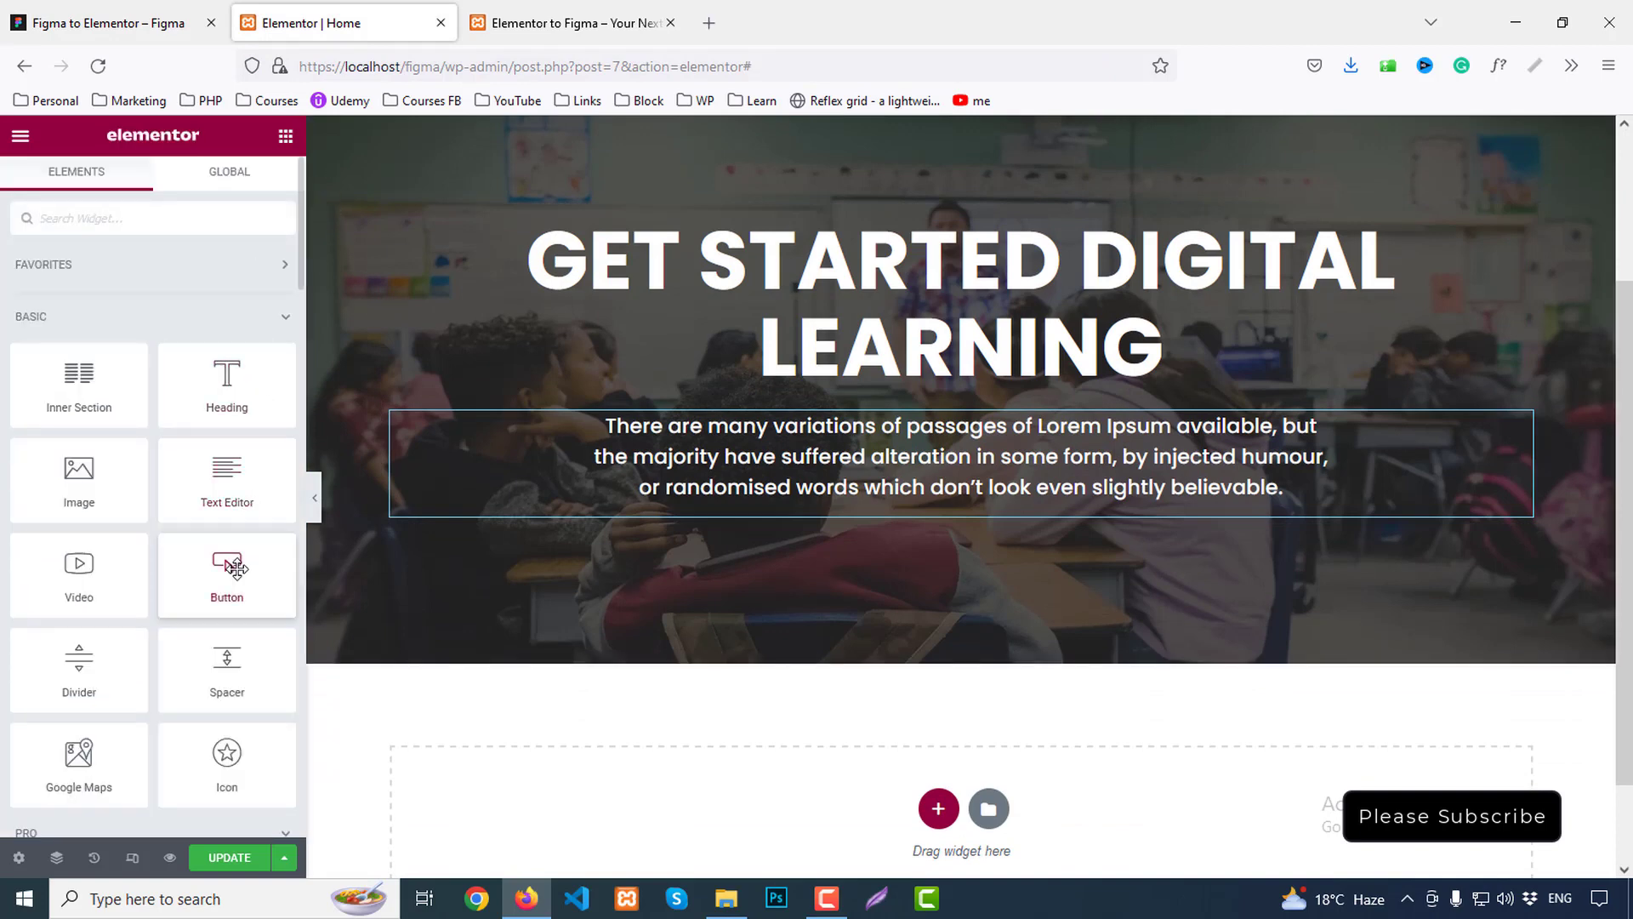
drag(236, 567, 1074, 519)
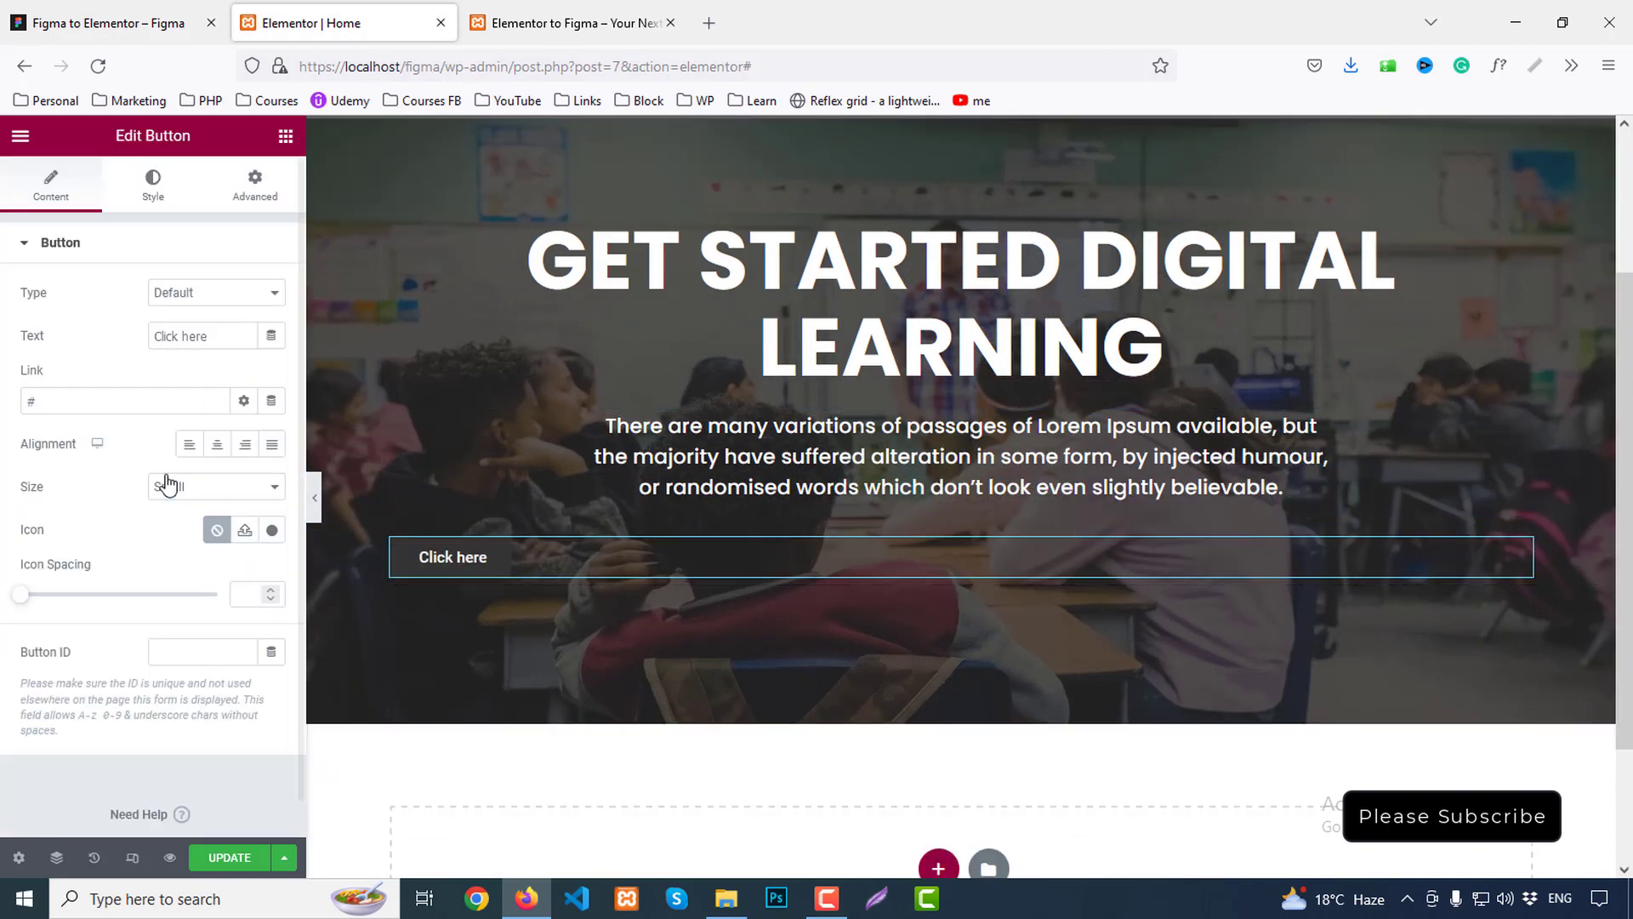
click(216, 444)
scroll(496, 456, down, 2)
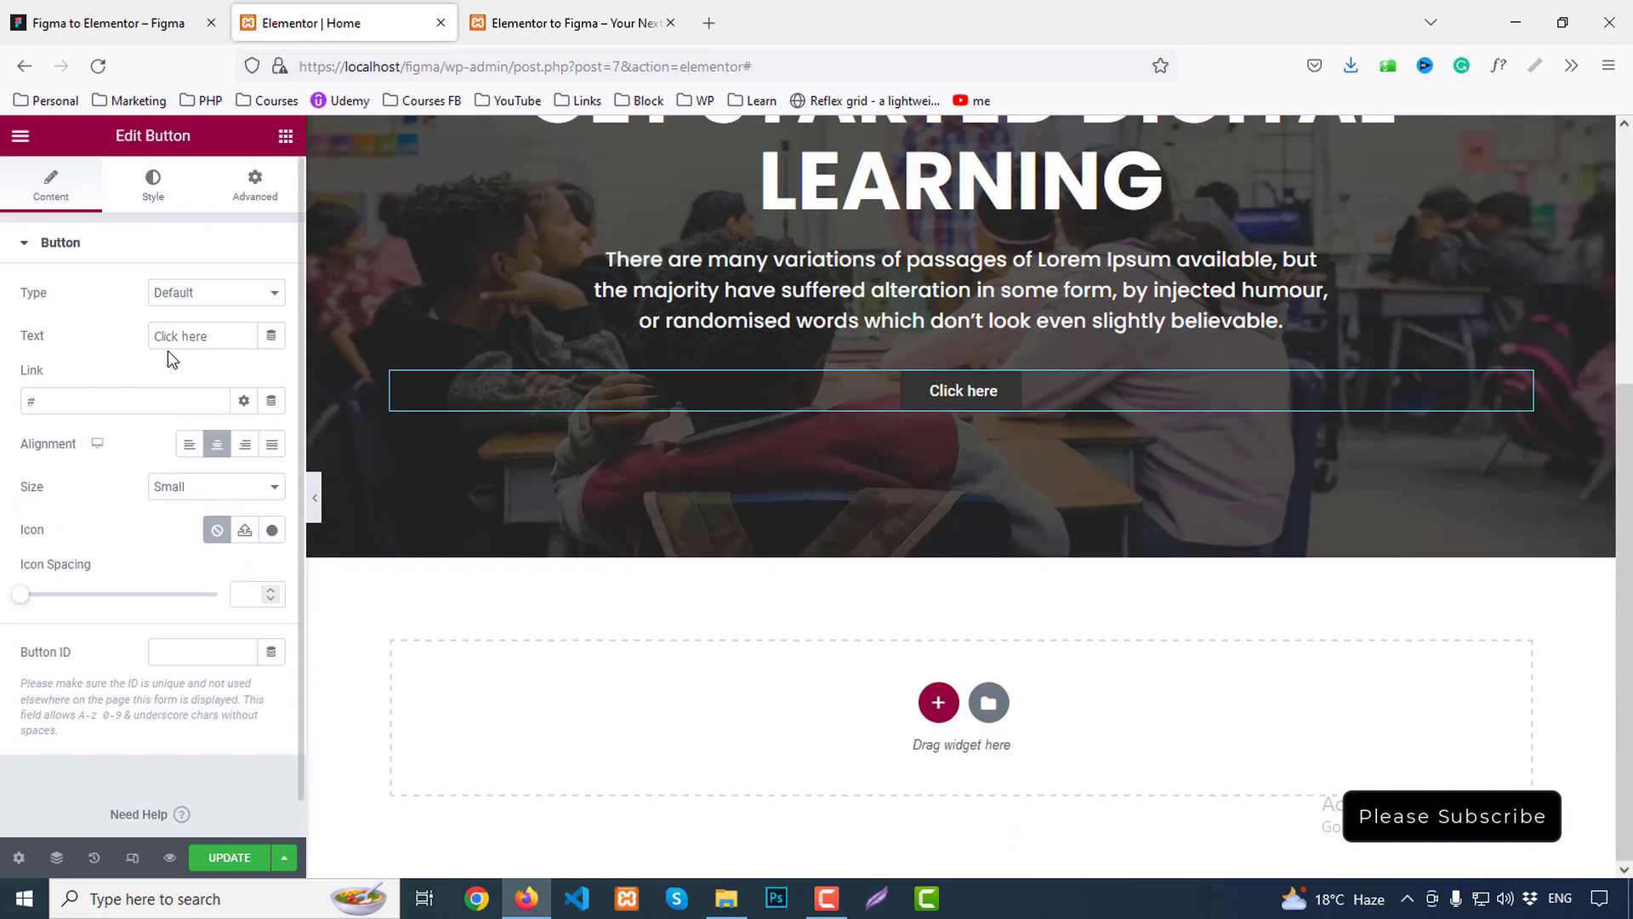
drag(228, 336, 23, 334)
text(get)
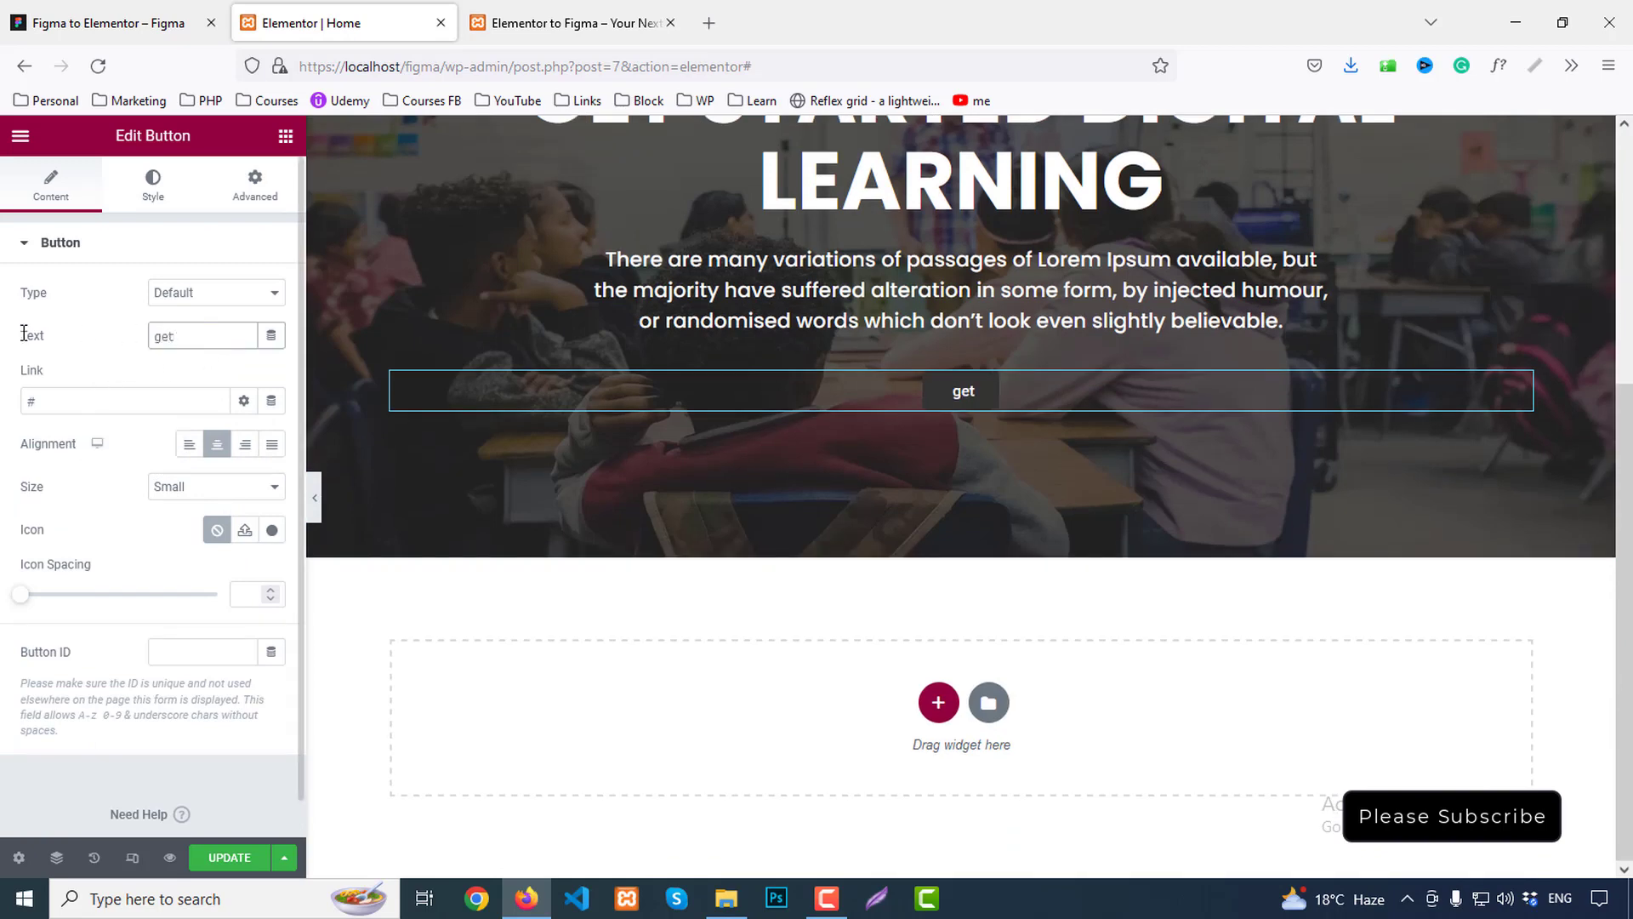
text( started)
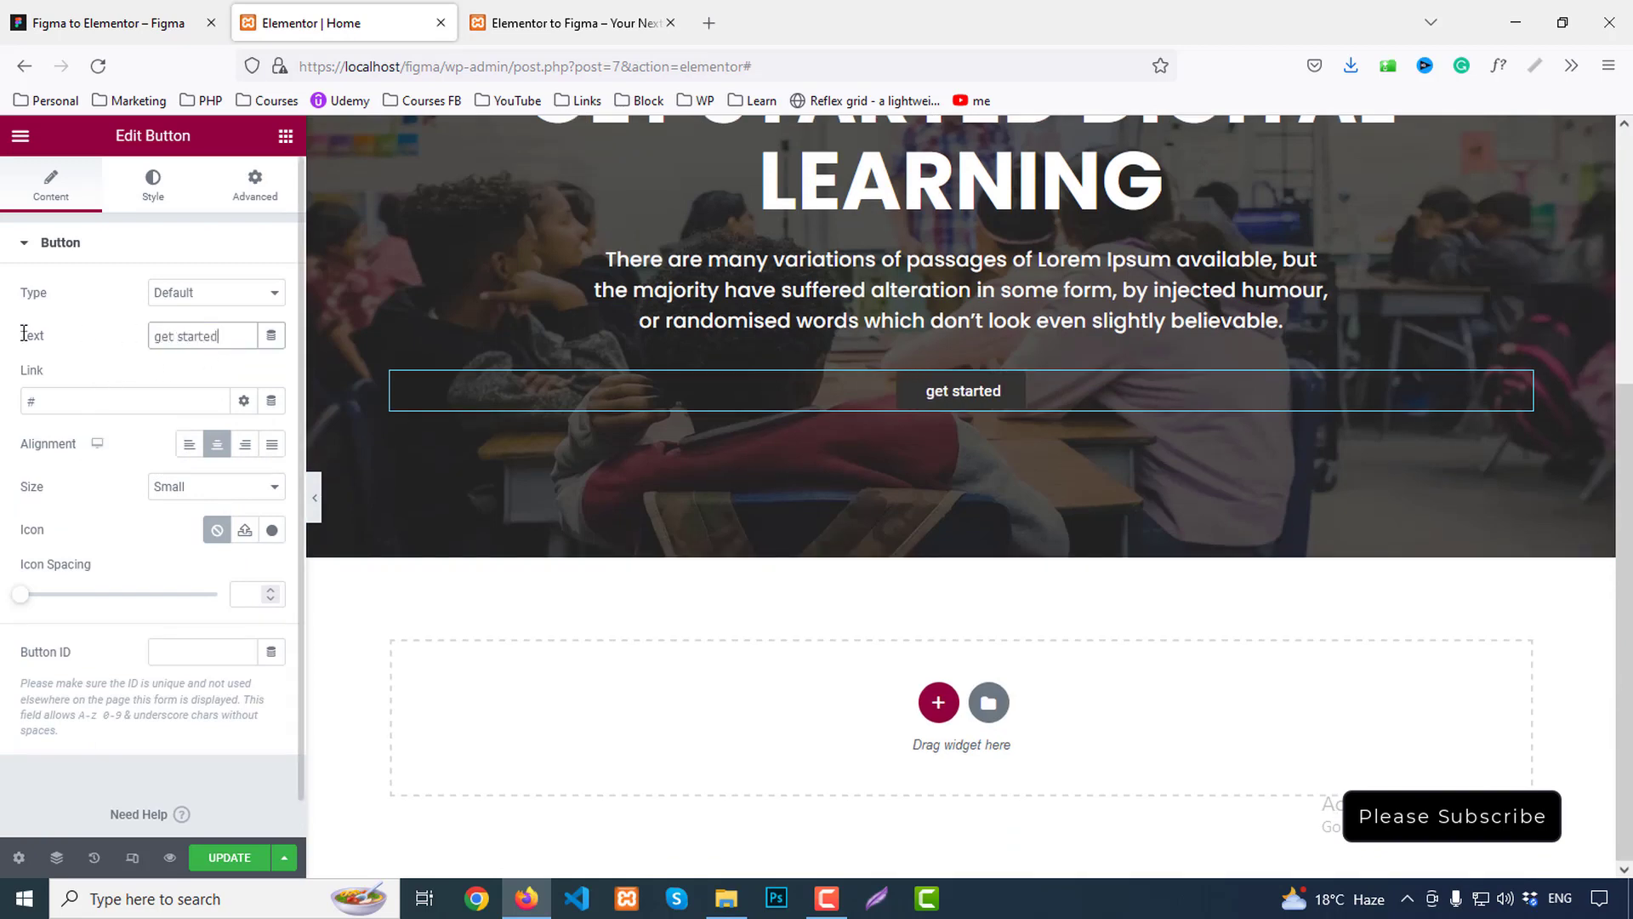
Inspect the Figma Get Started label's typography: Poppins 600, 20px
click(108, 23)
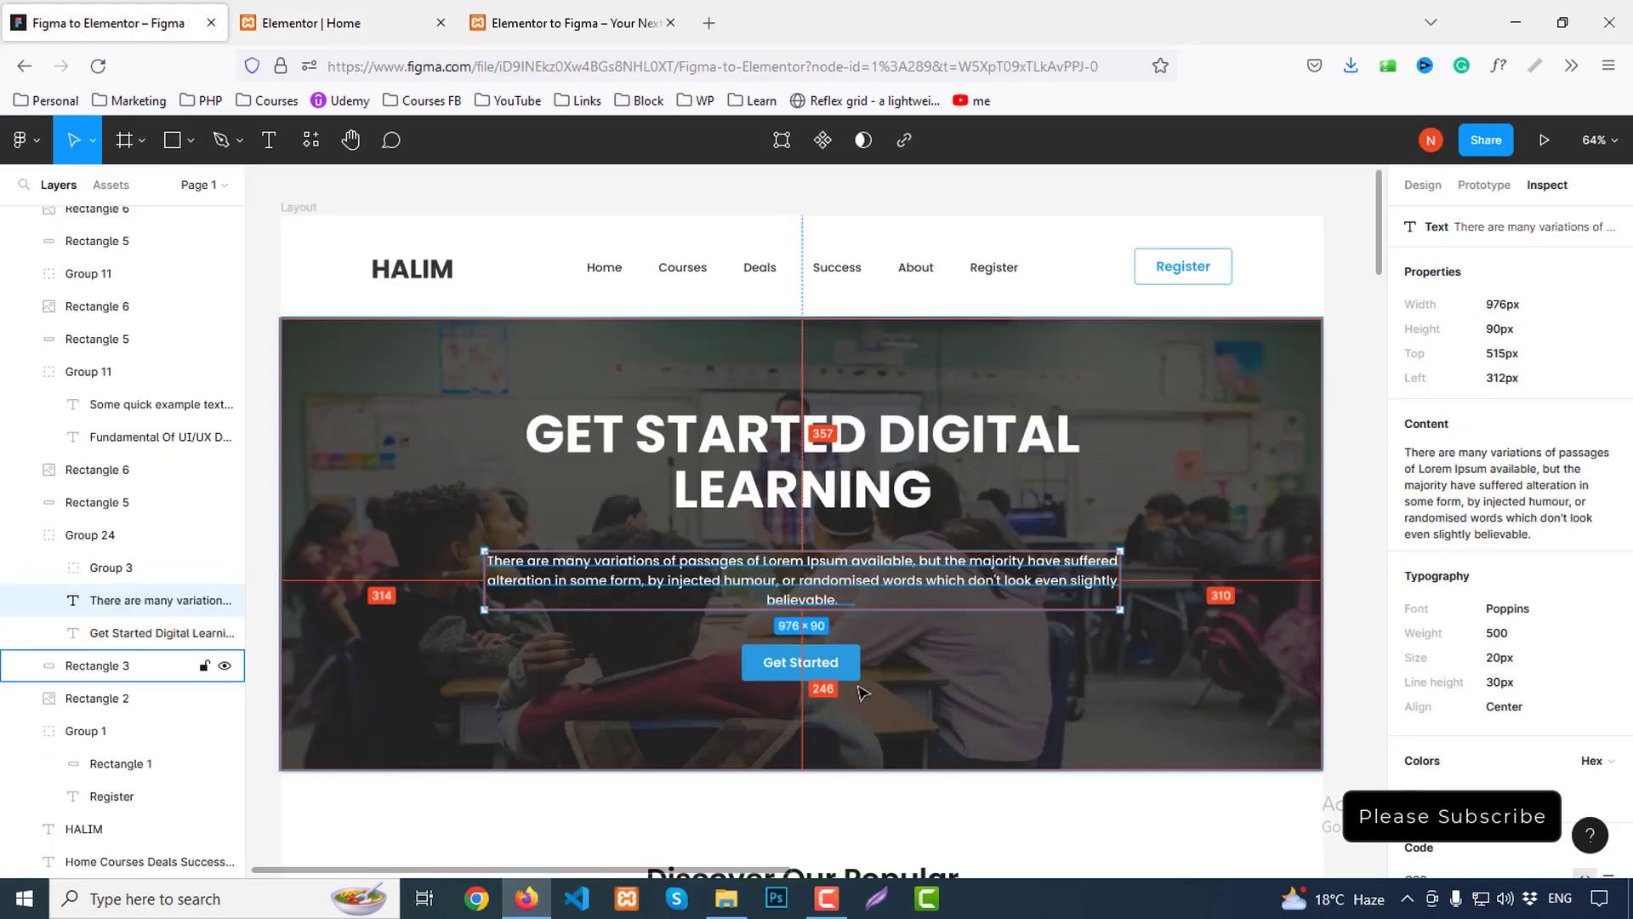
click(810, 666)
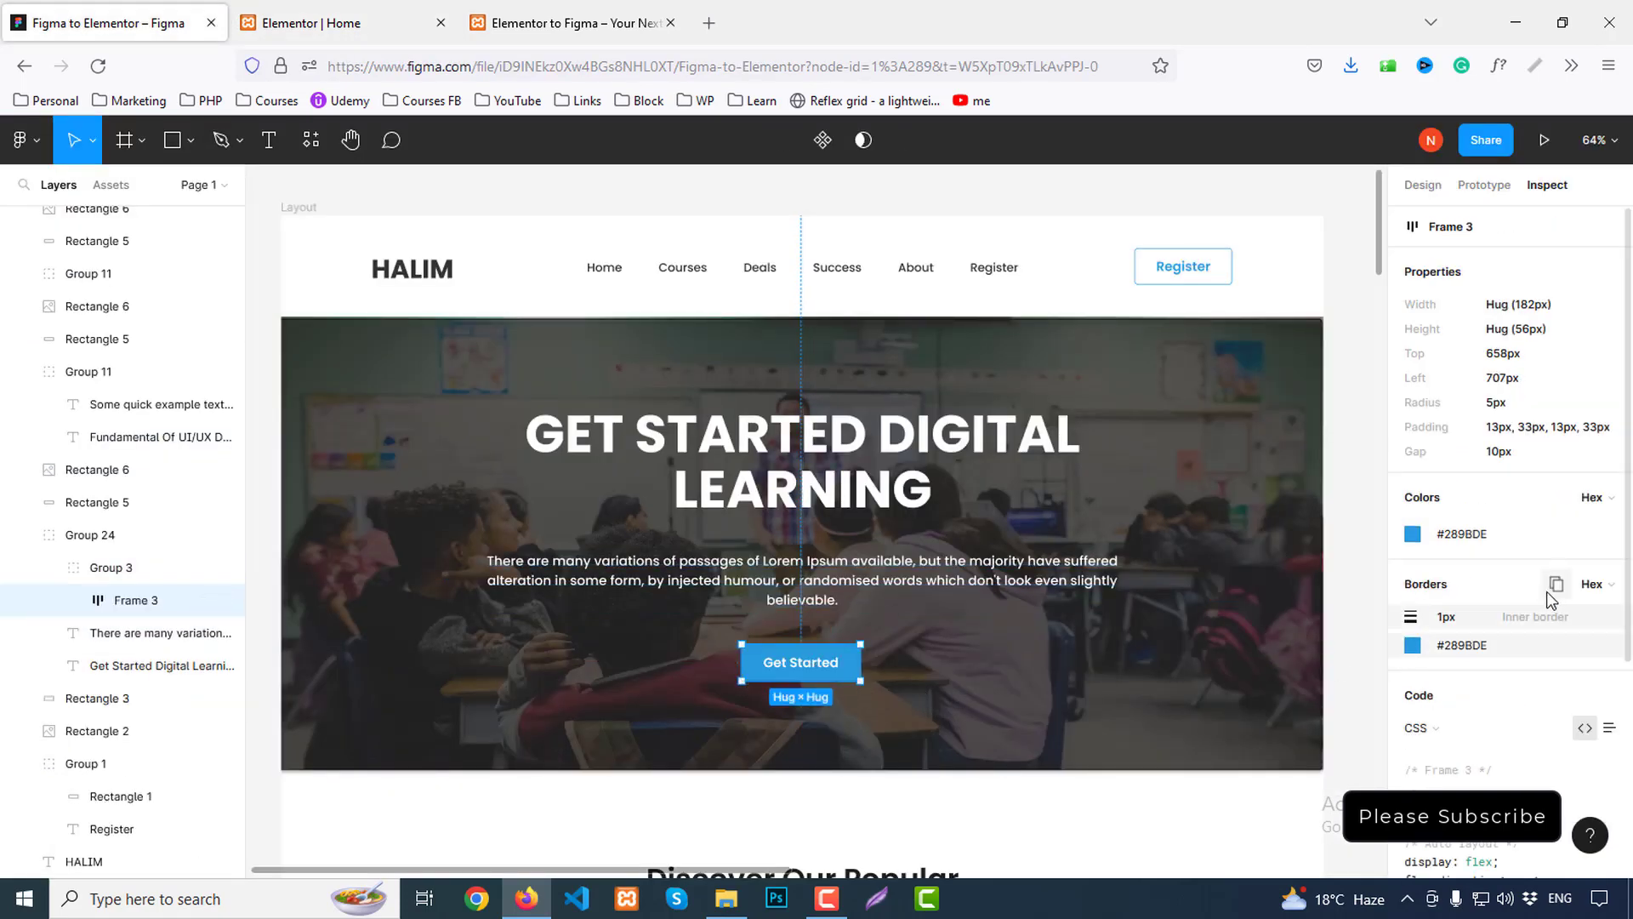
click(812, 671)
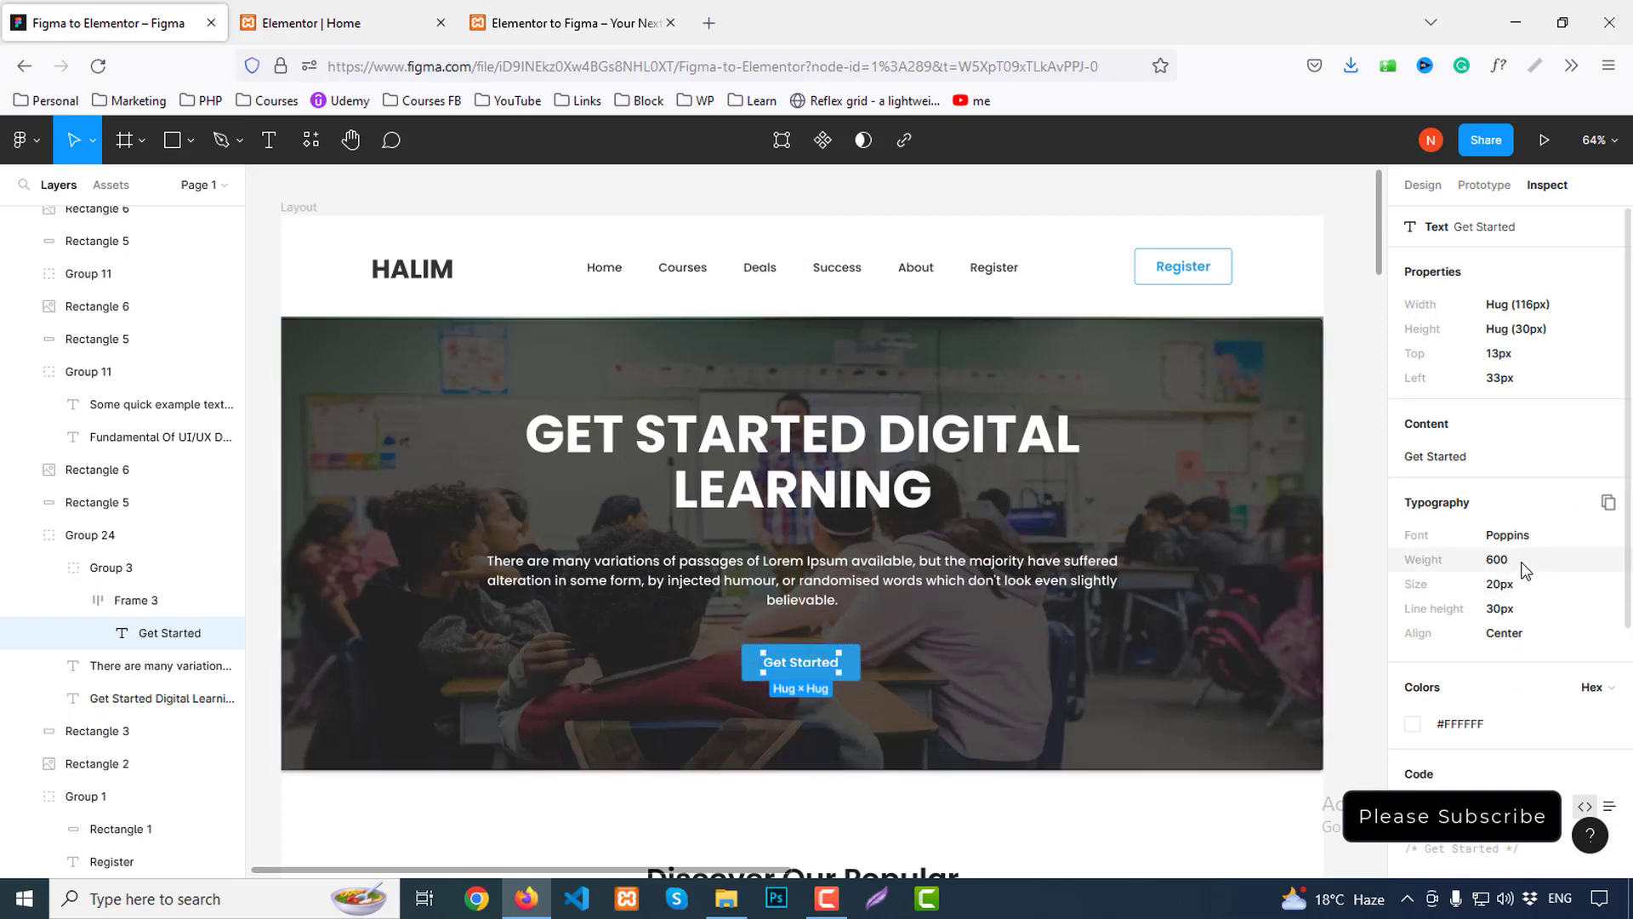
click(345, 23)
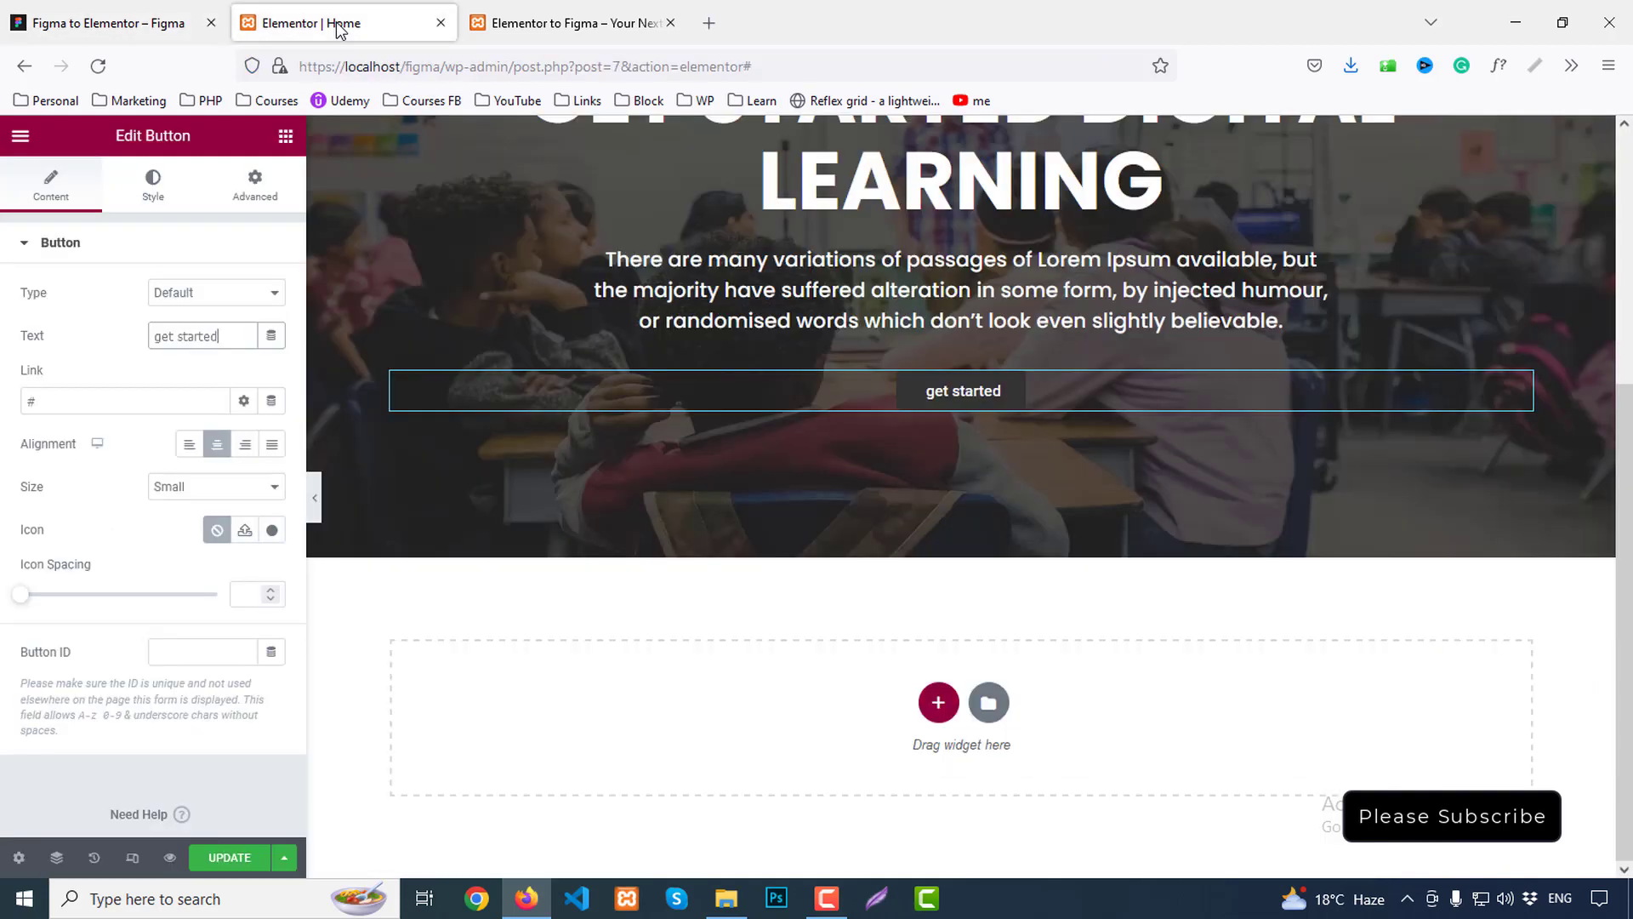
Give the button label the Text global font at weight 600 Semi Bold and size 20
click(153, 182)
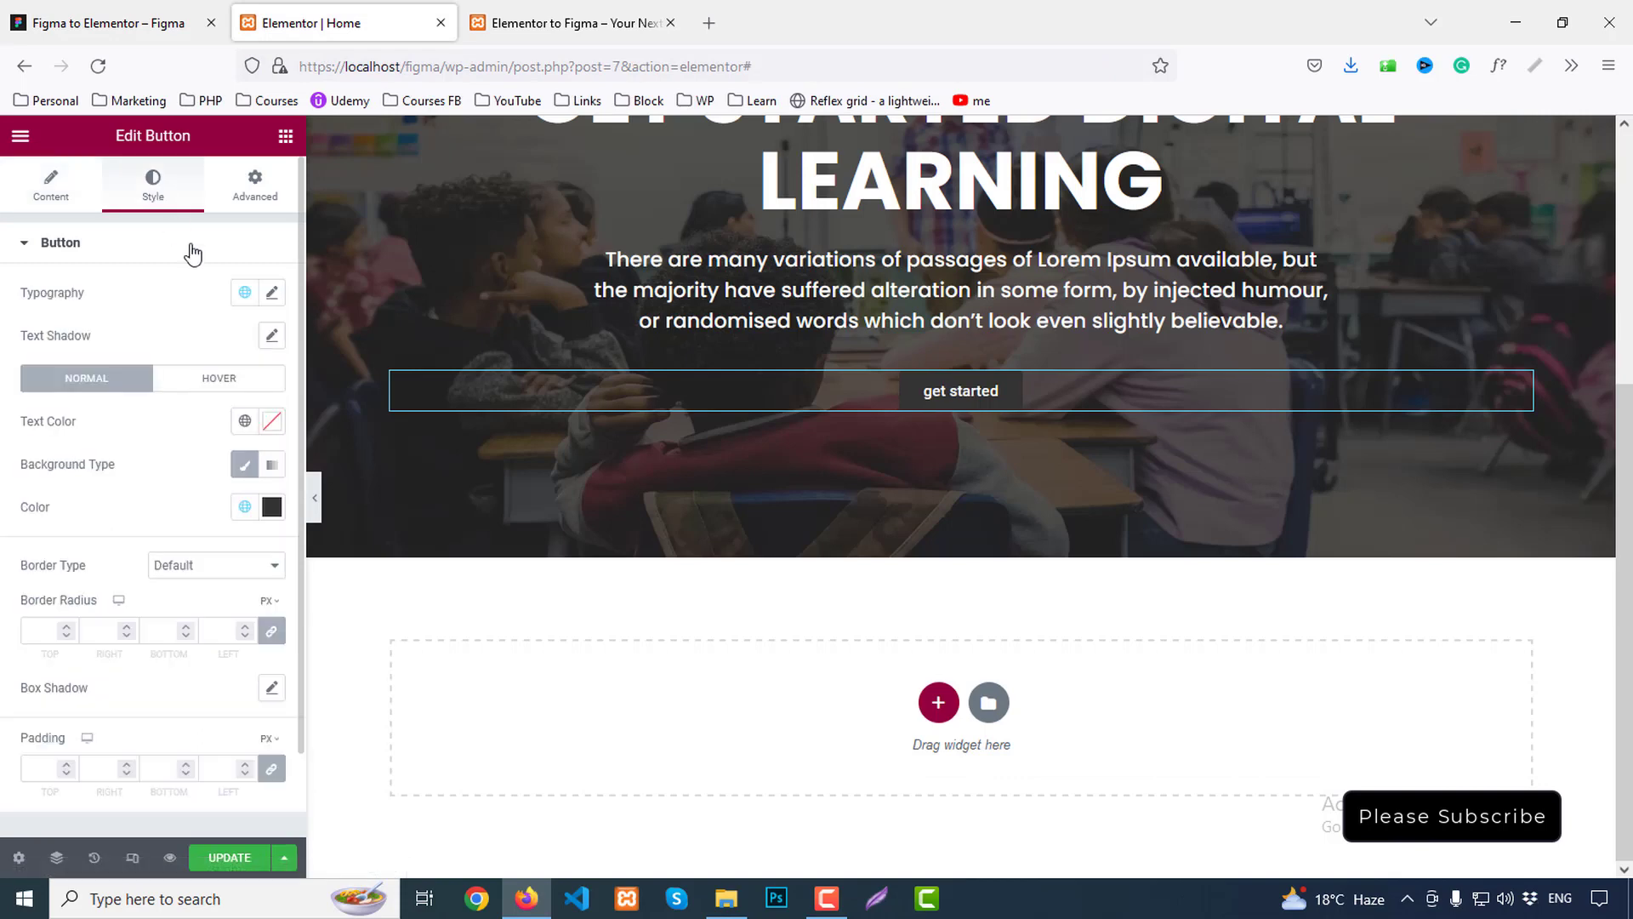
click(272, 294)
click(244, 291)
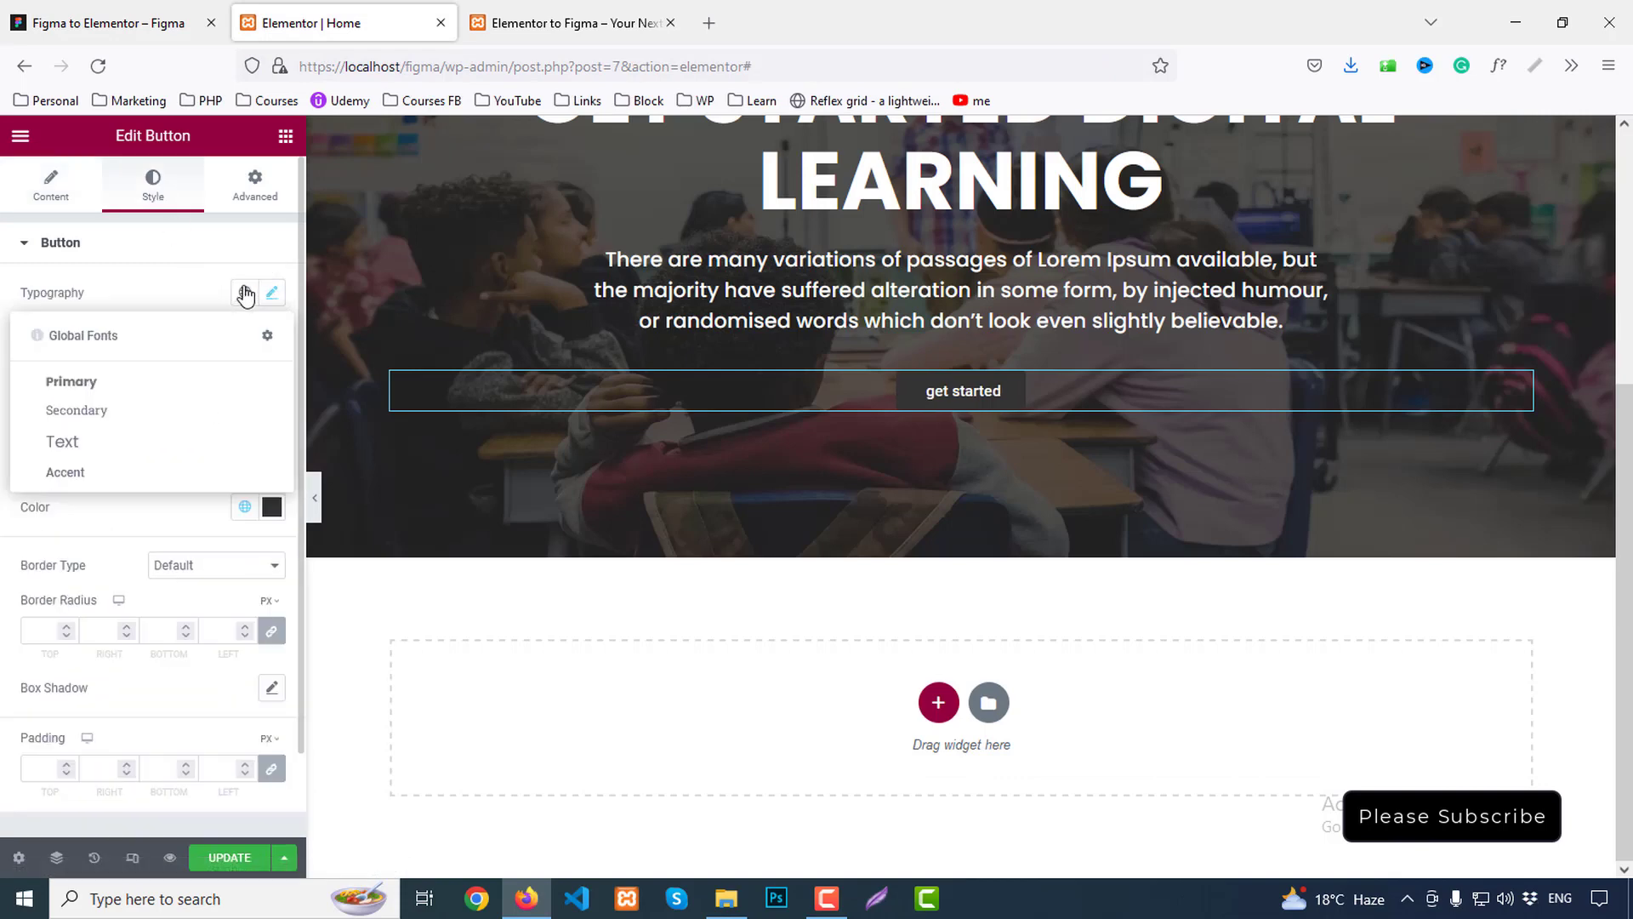
click(62, 442)
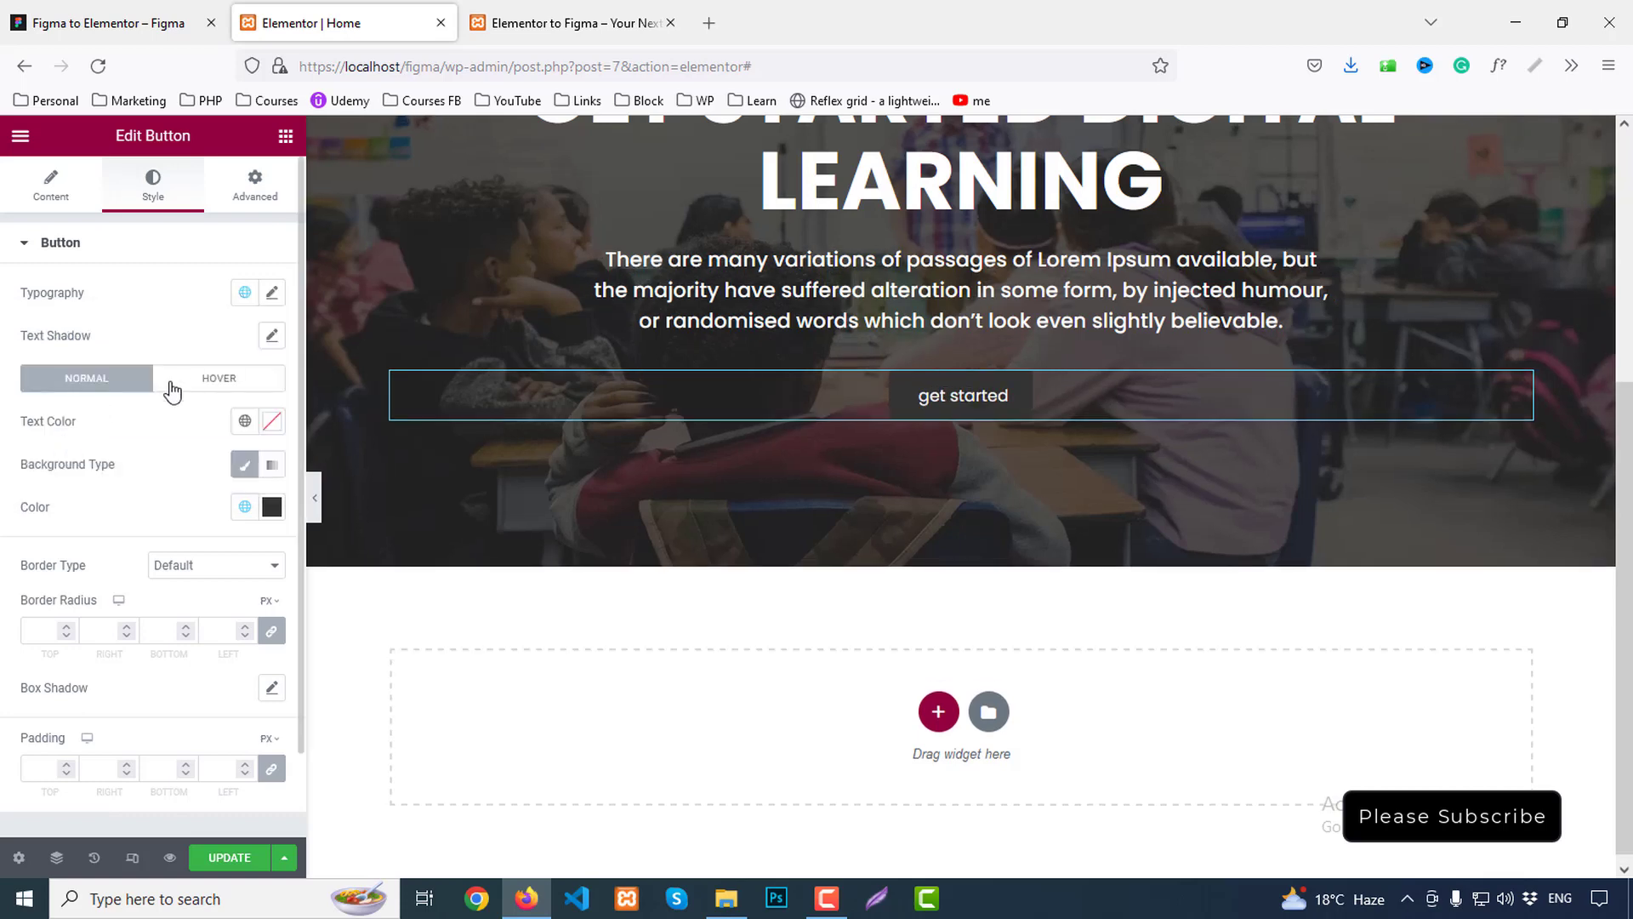
click(272, 294)
click(182, 495)
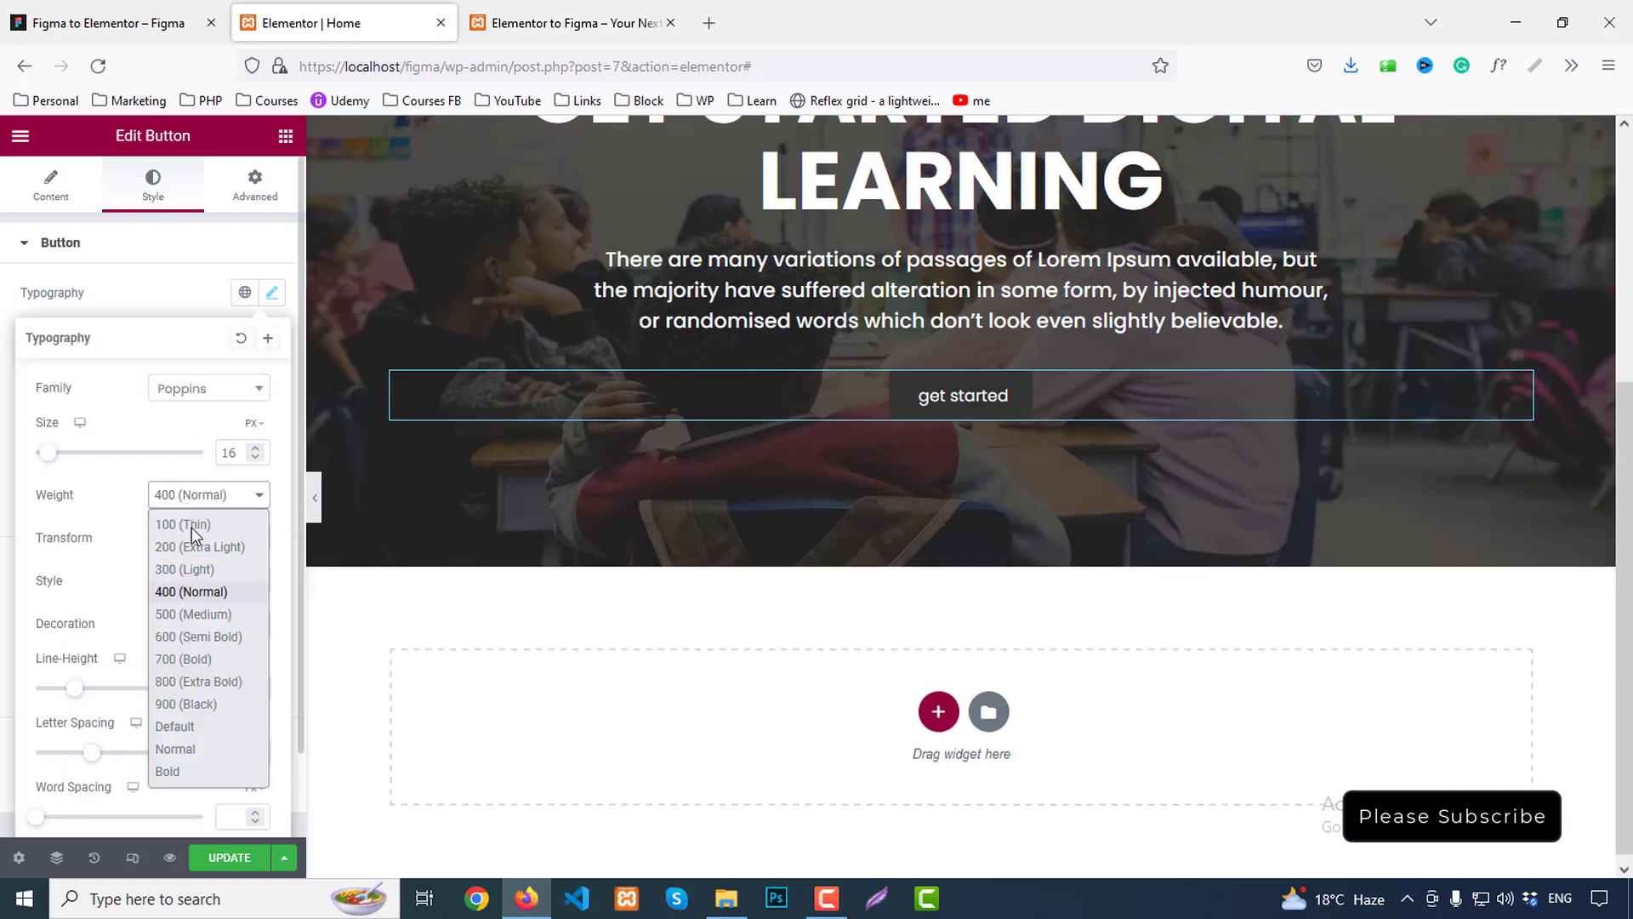
click(189, 636)
double_click(236, 454)
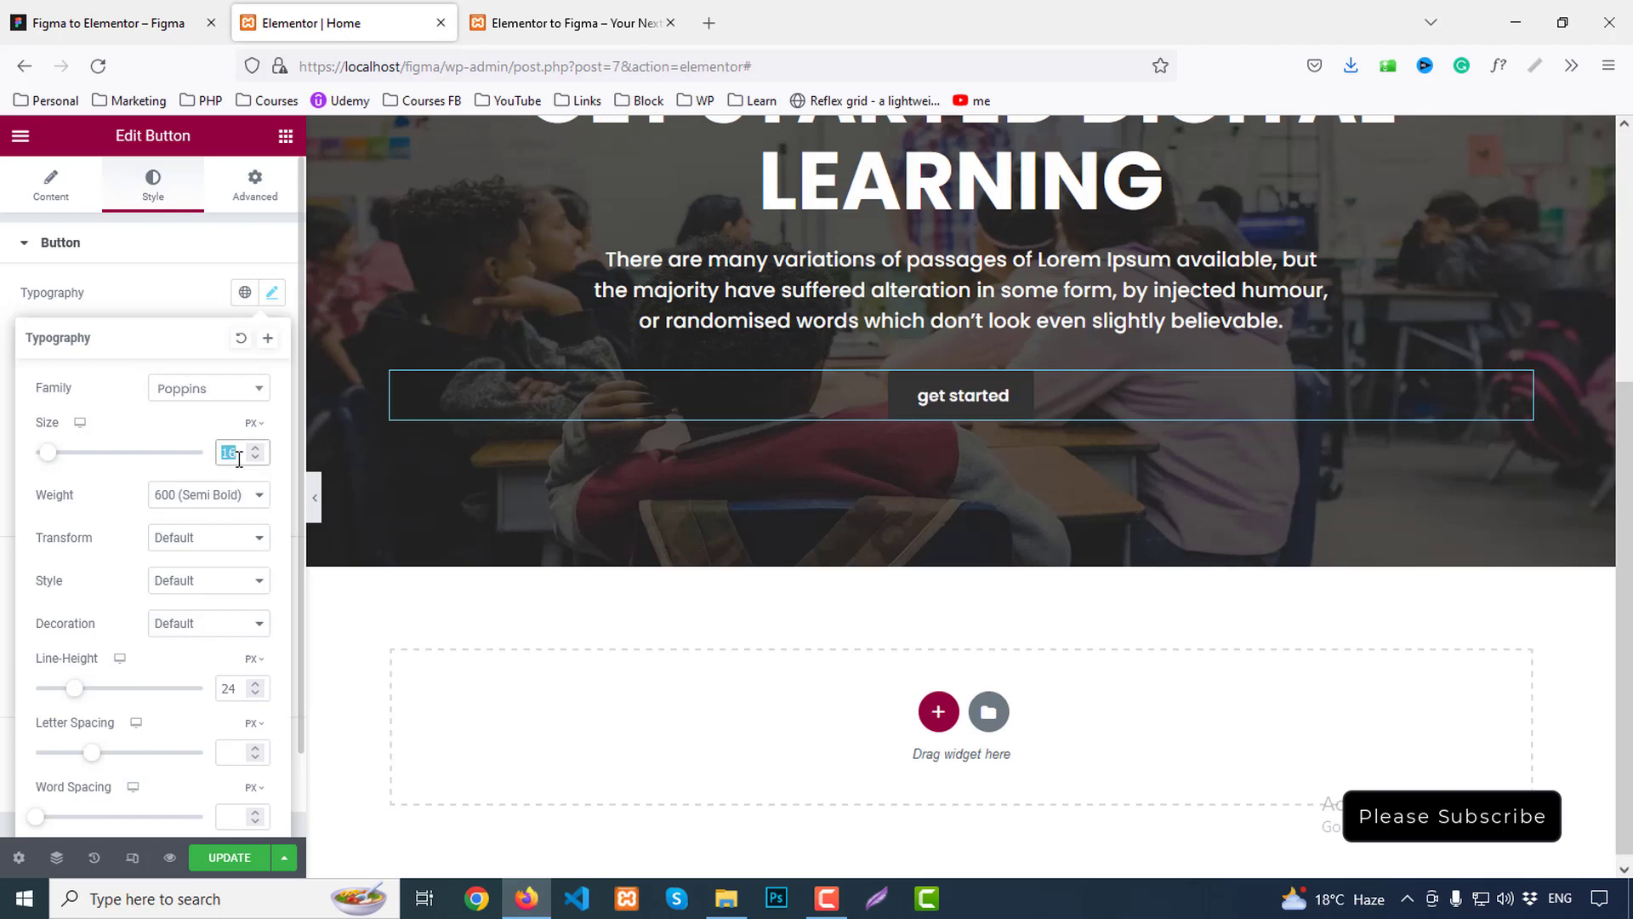
text(20)
Capitalize the button label to 'Get Started' and set its line height to 30
click(203, 495)
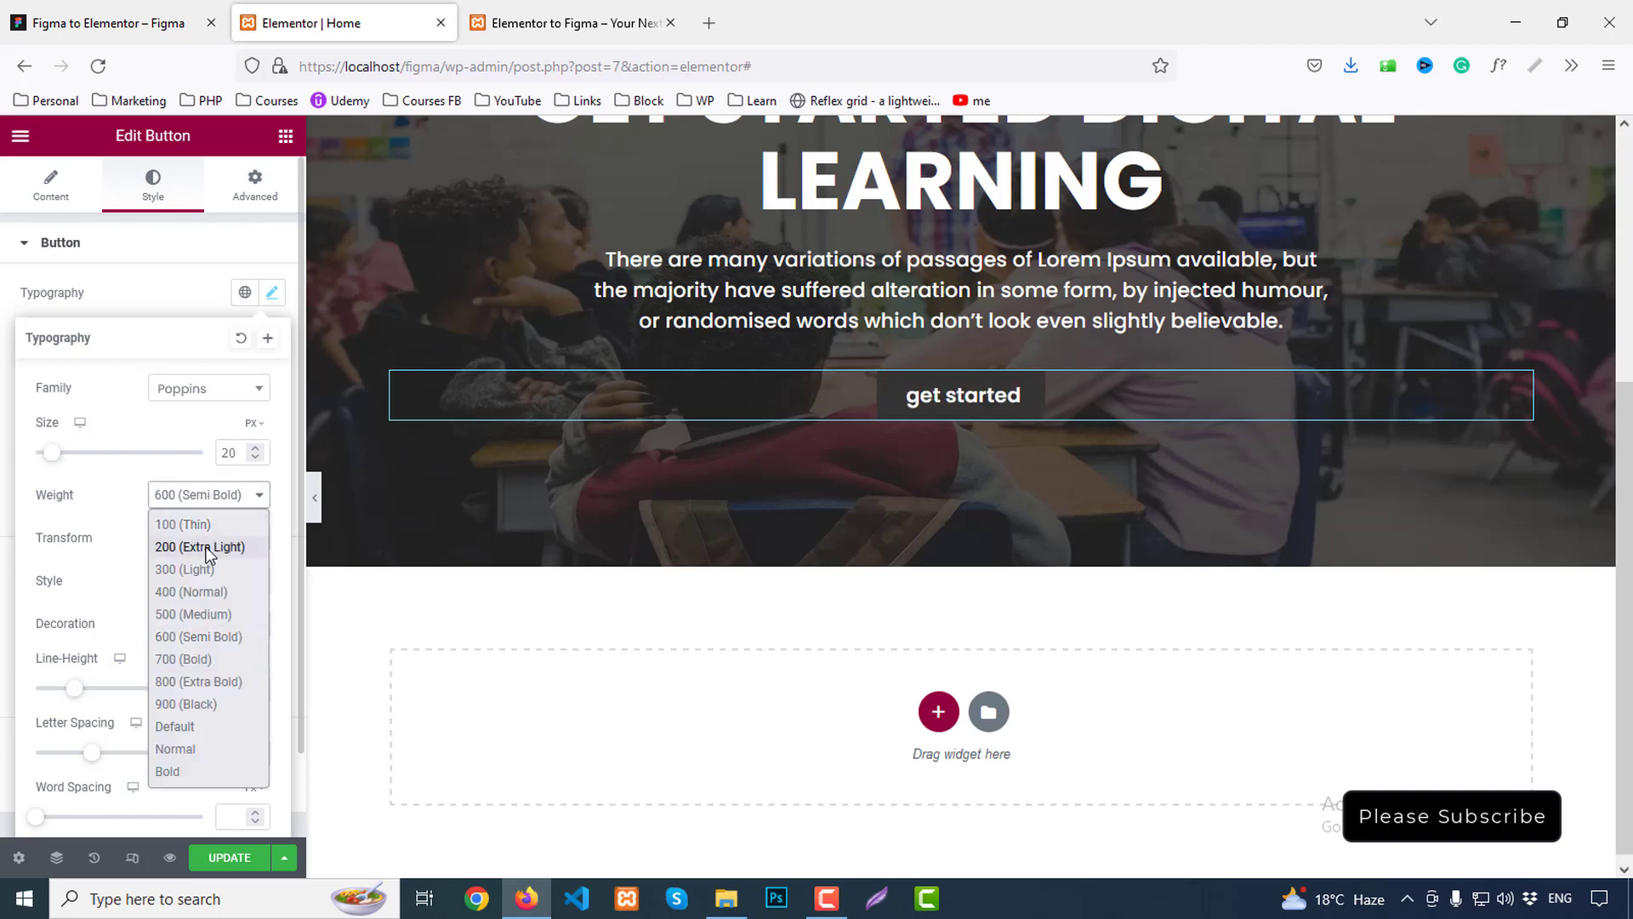
click(192, 503)
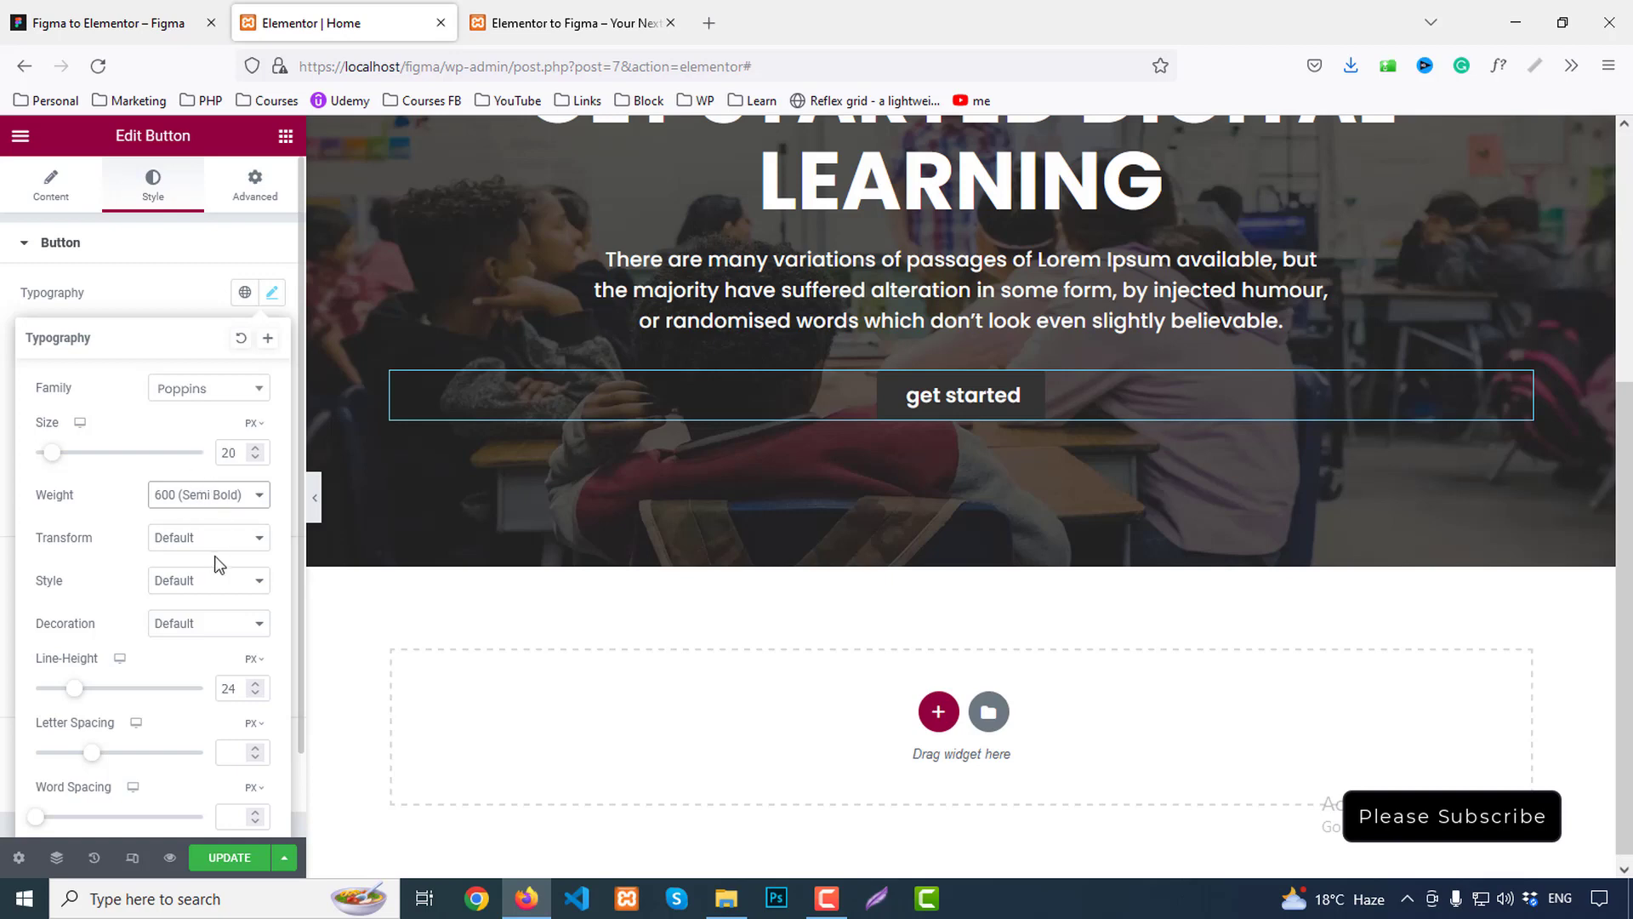
click(177, 536)
click(187, 636)
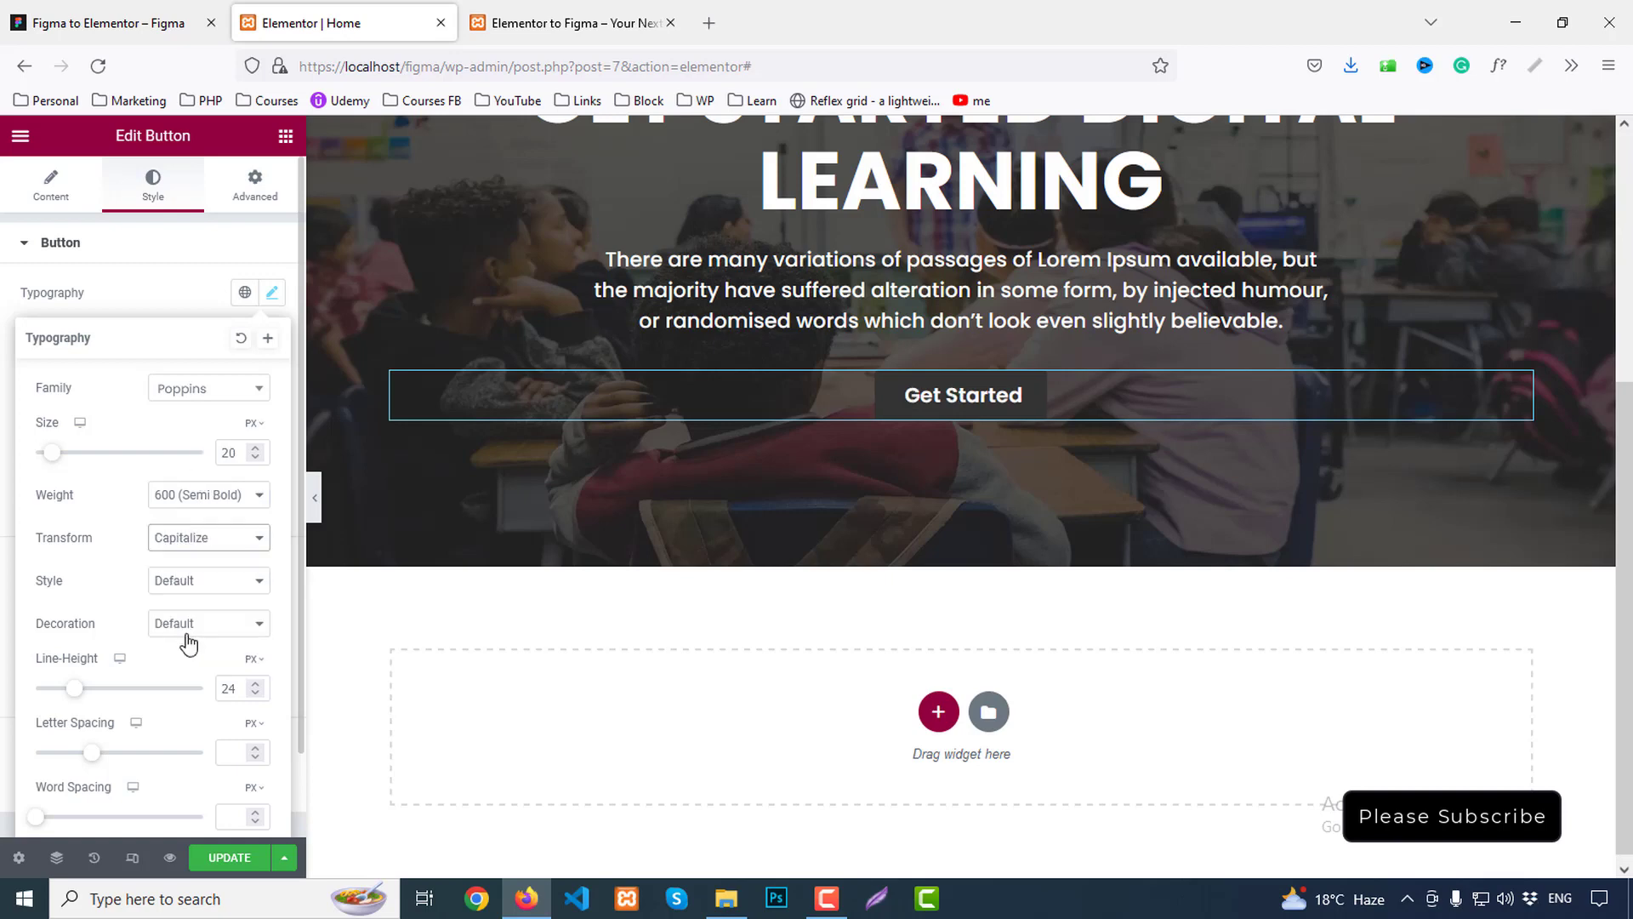
scroll(228, 640, down, 2)
double_click(235, 595)
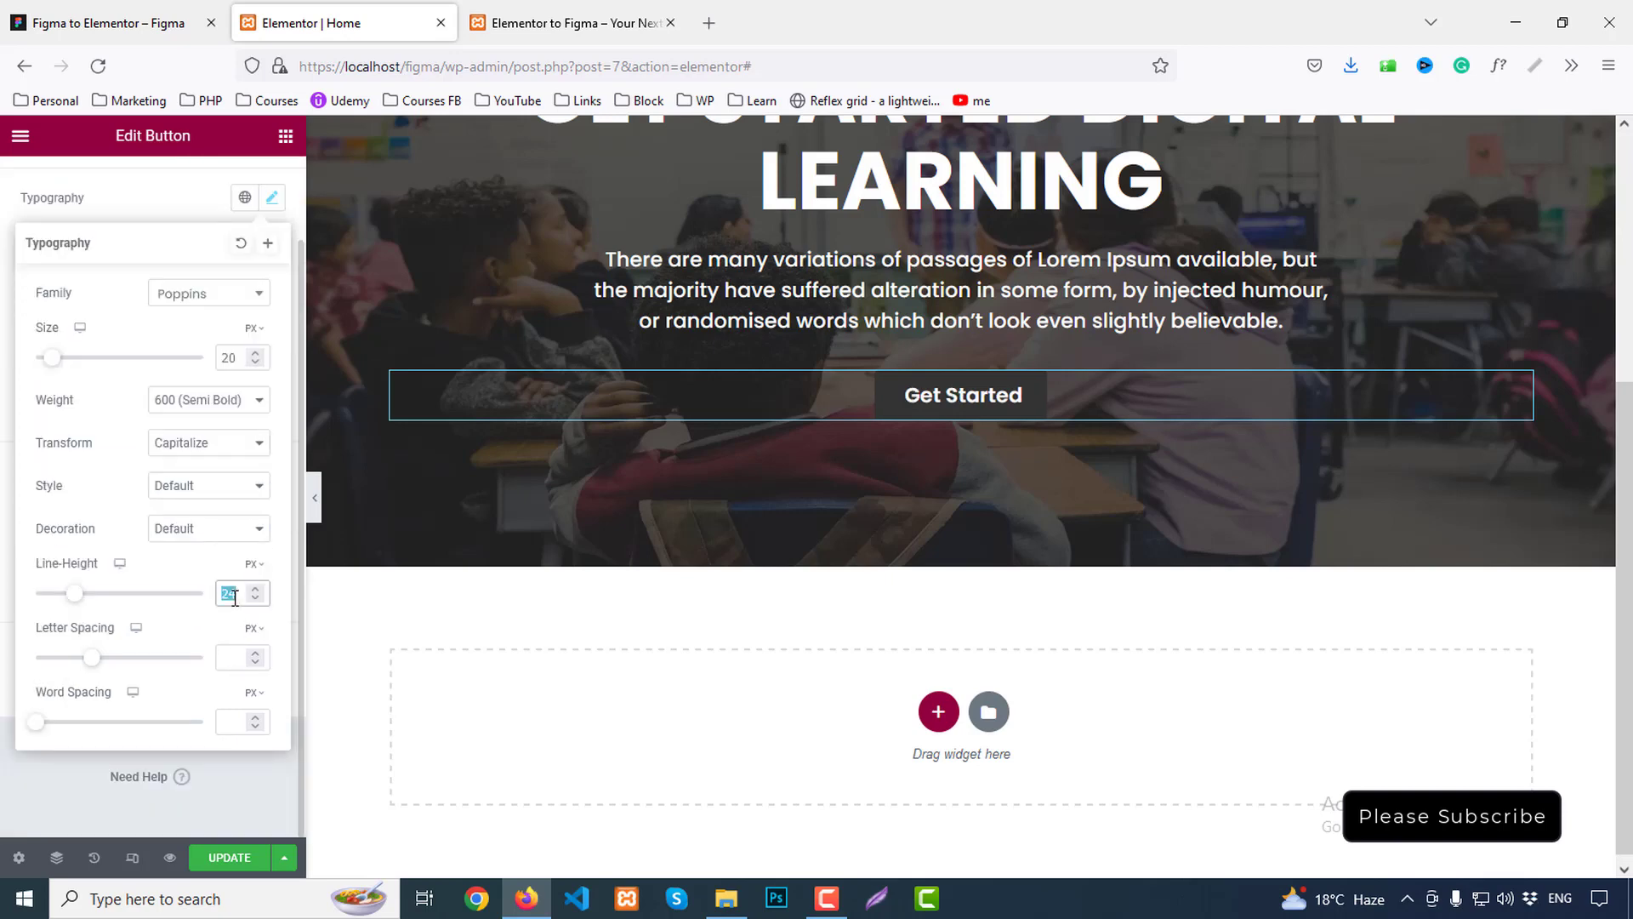
text(30)
scroll(239, 594, up, 2)
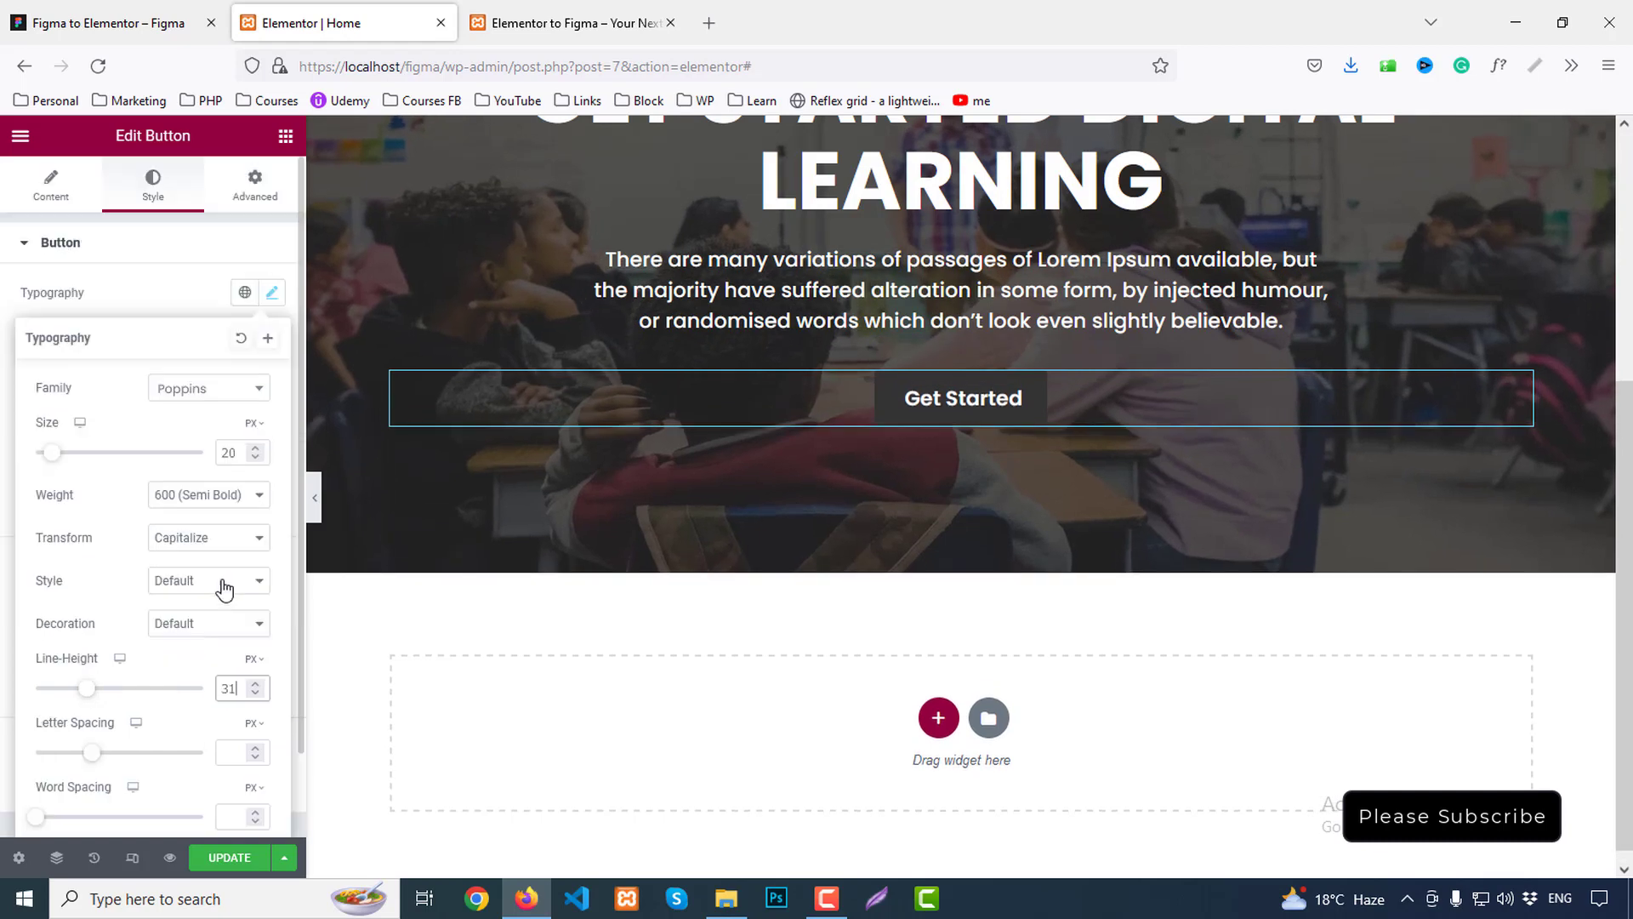
click(192, 315)
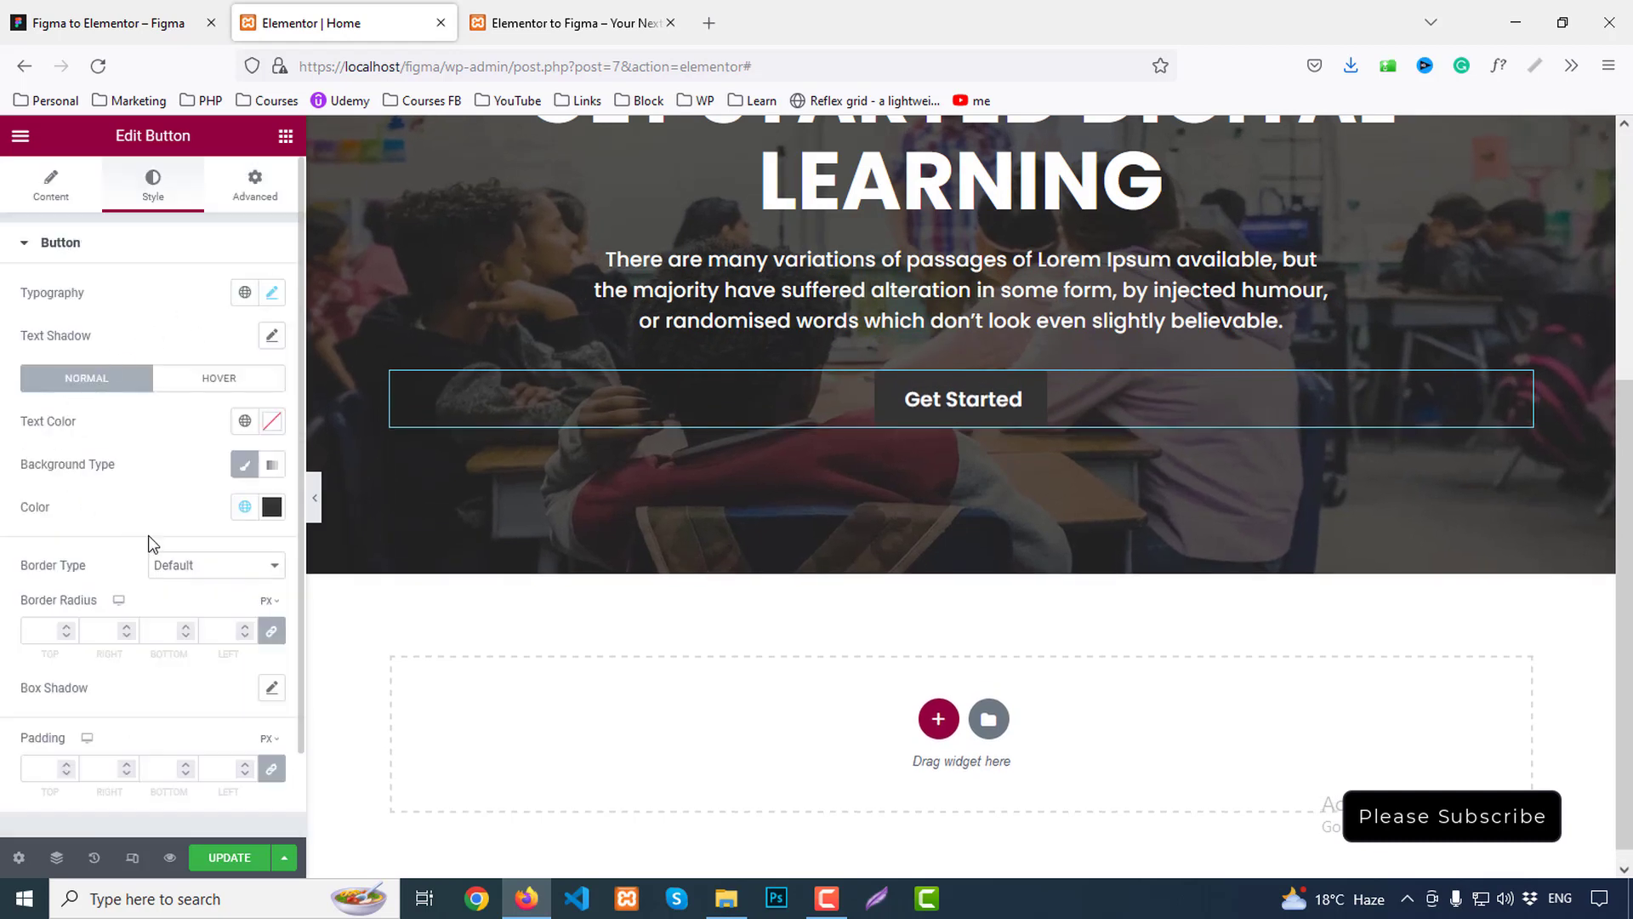
Fill the button background with the Primary global colour
scroll(164, 542, down, 2)
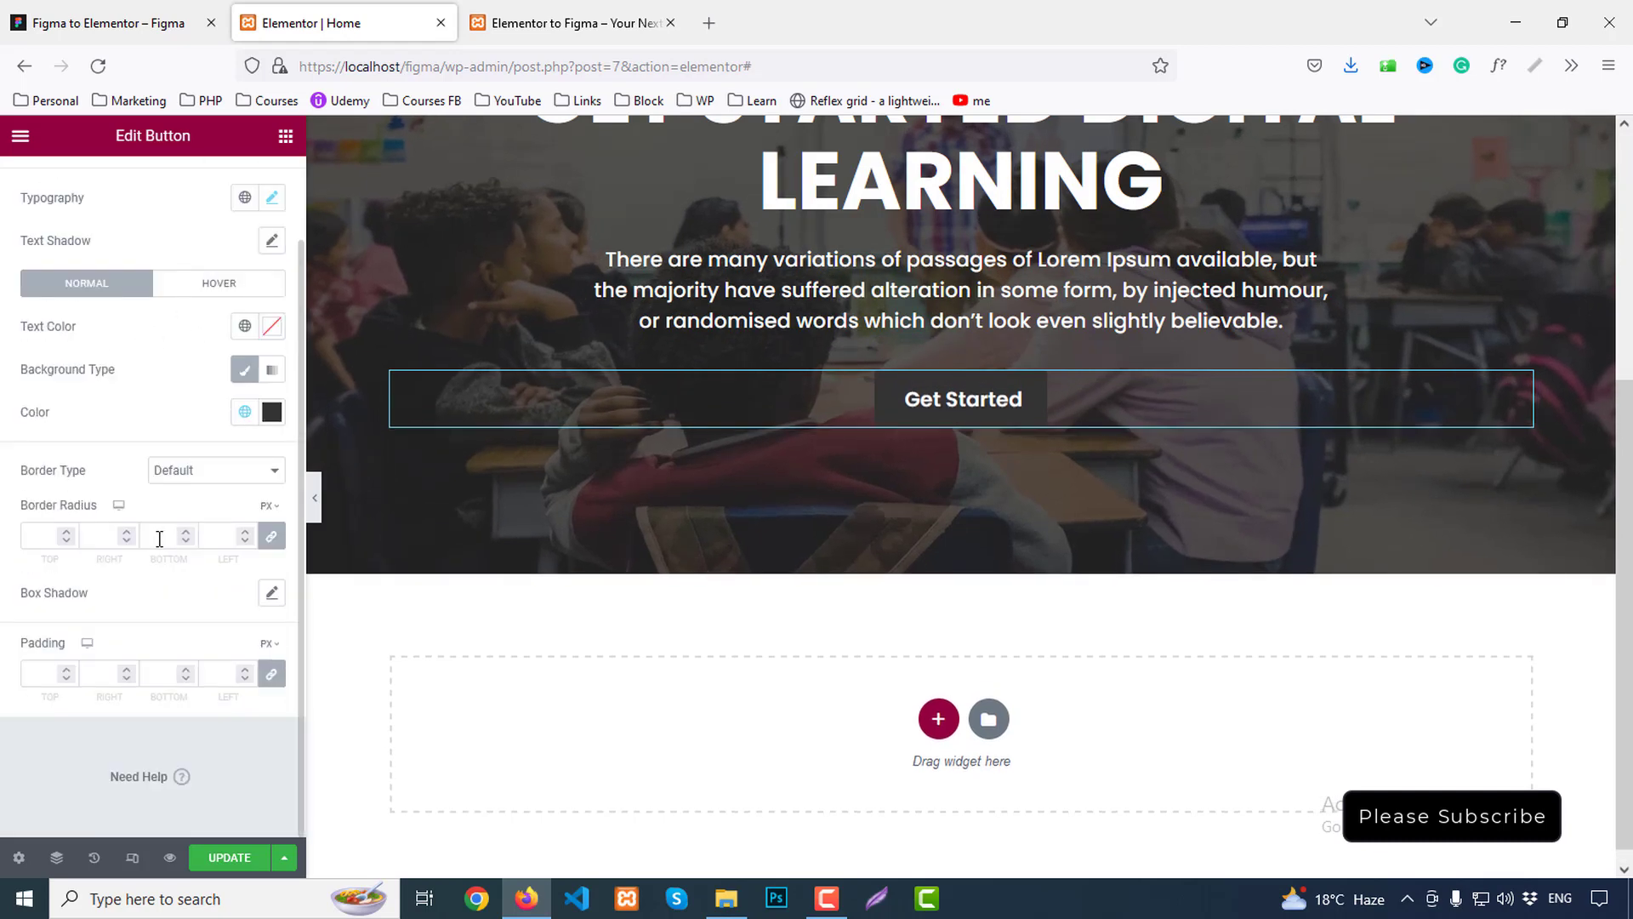
click(244, 411)
click(83, 508)
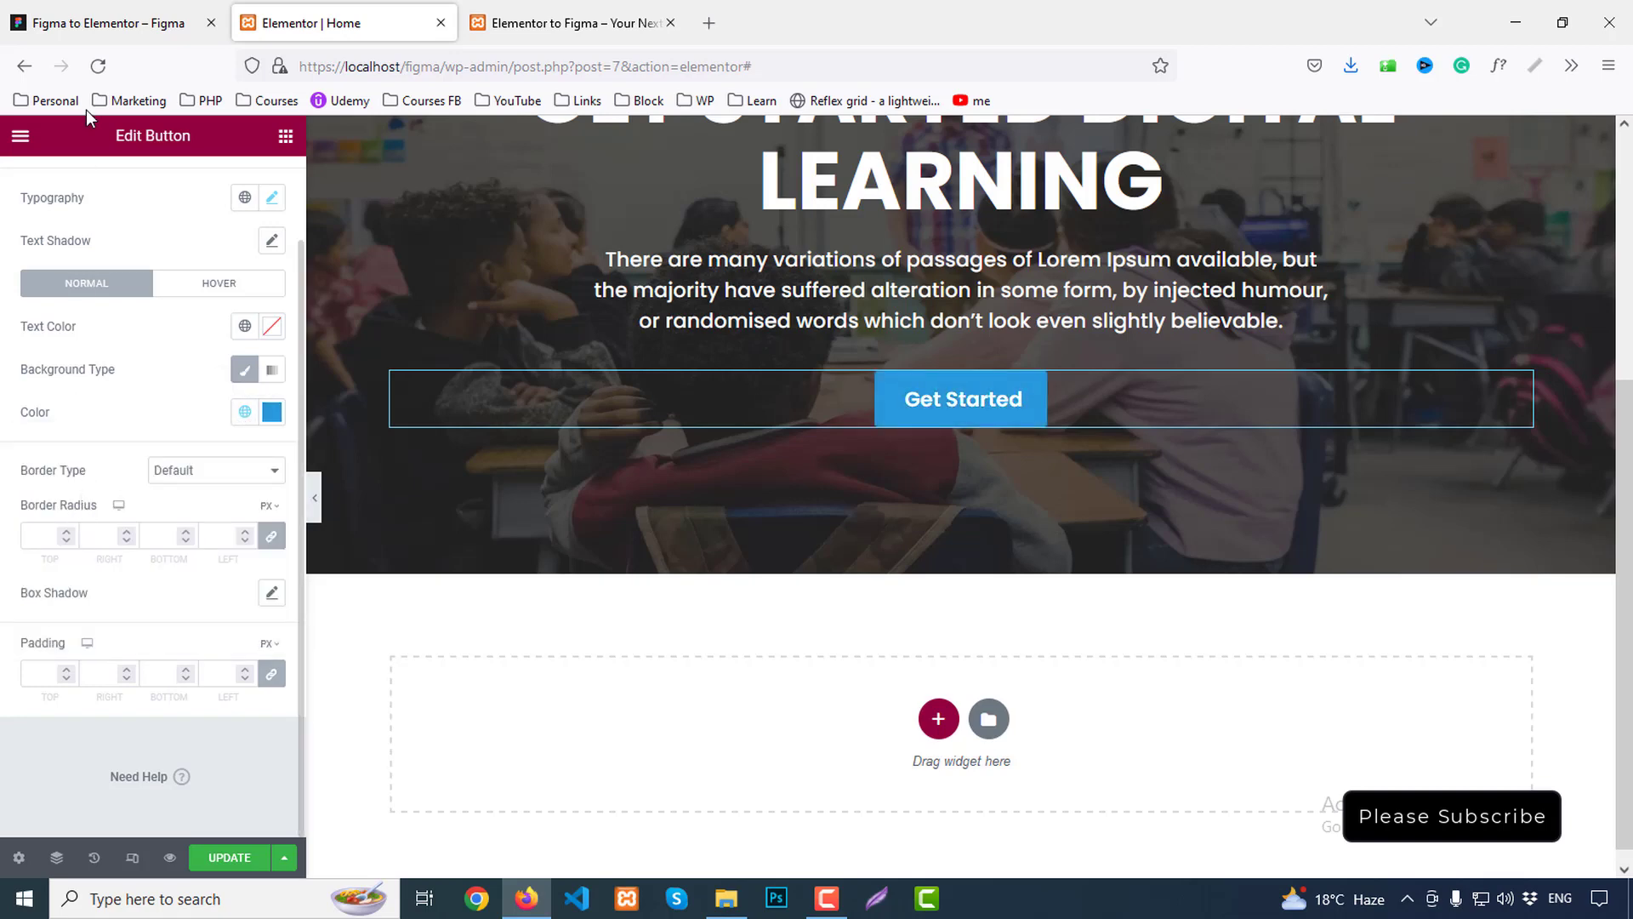
click(68, 9)
Drill into the Figma Get Started button layers to check its padding
click(768, 681)
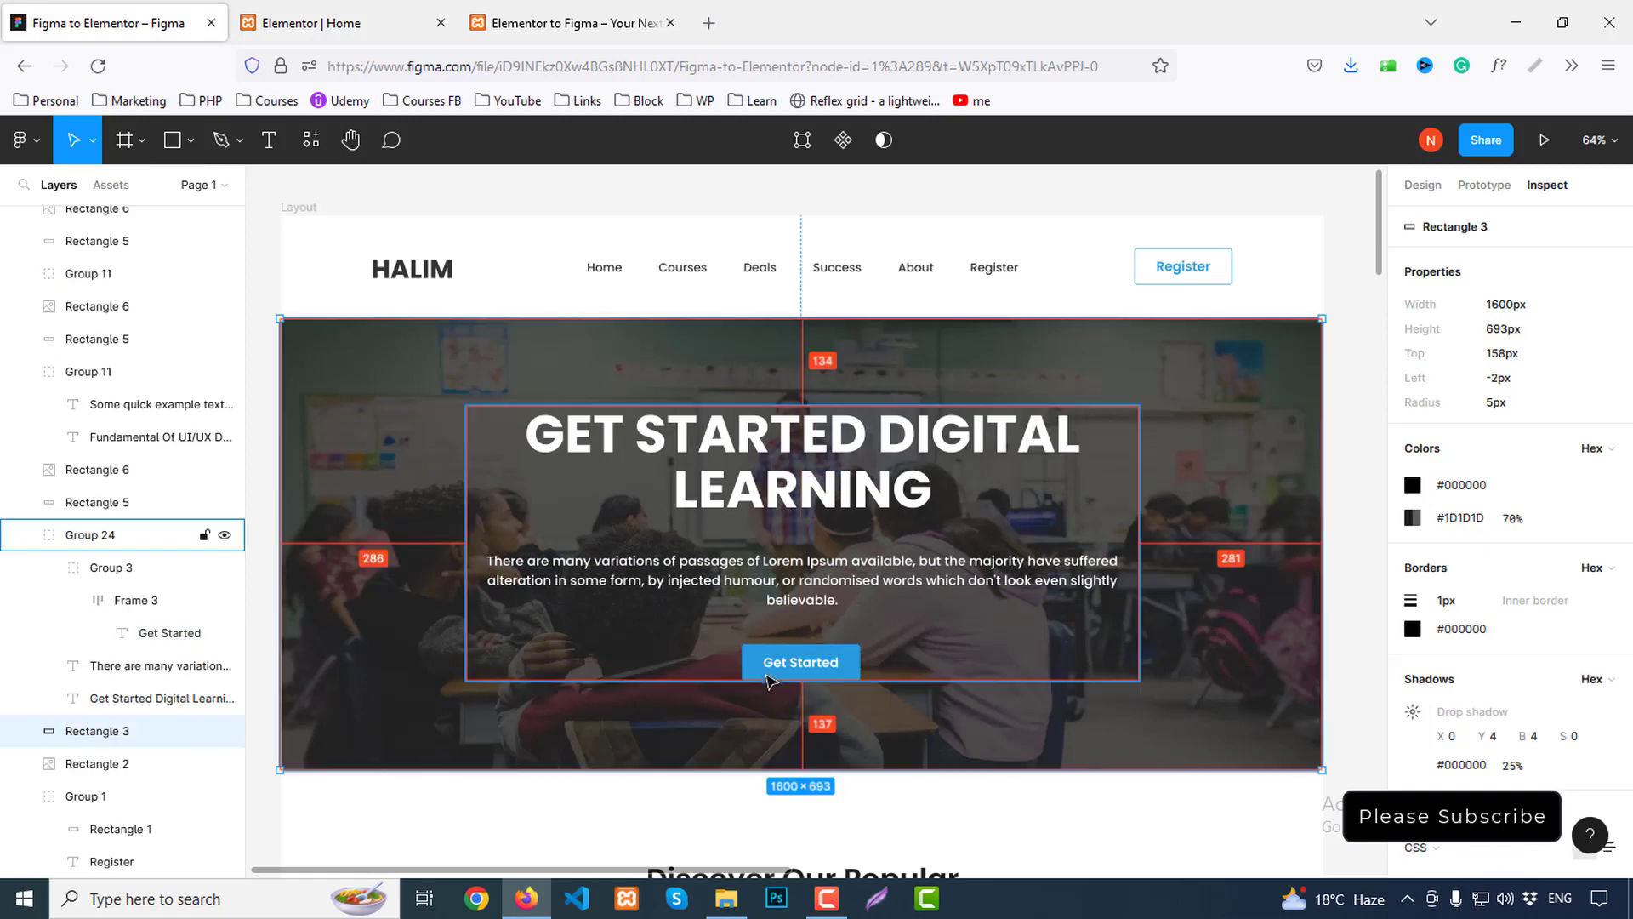
double_click(805, 670)
double_click(821, 672)
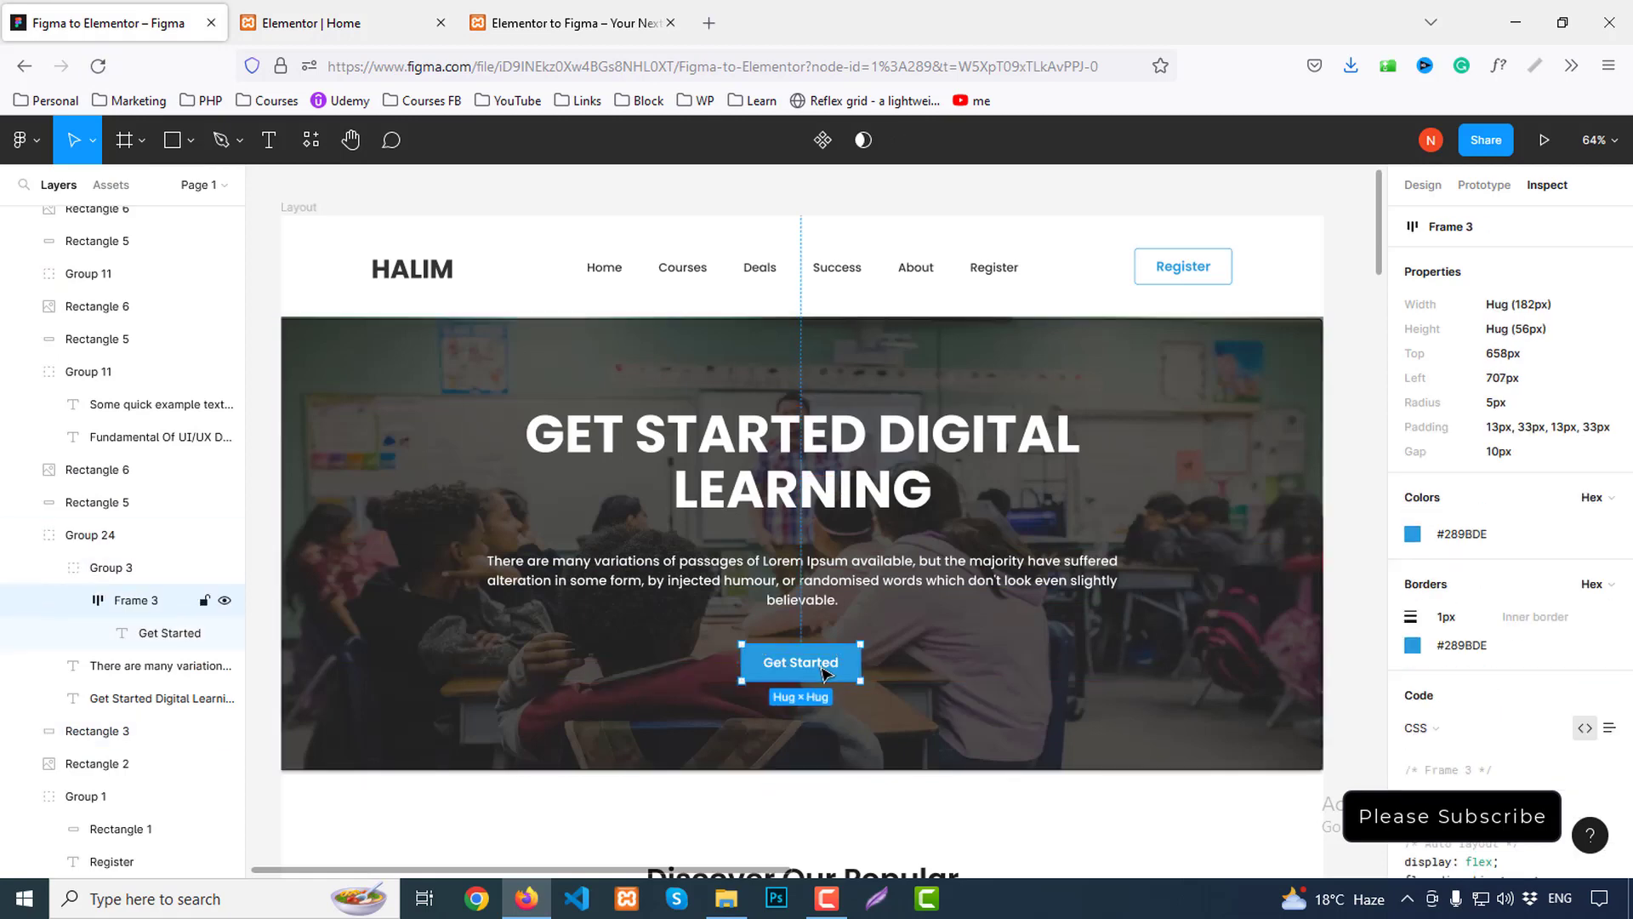
double_click(813, 672)
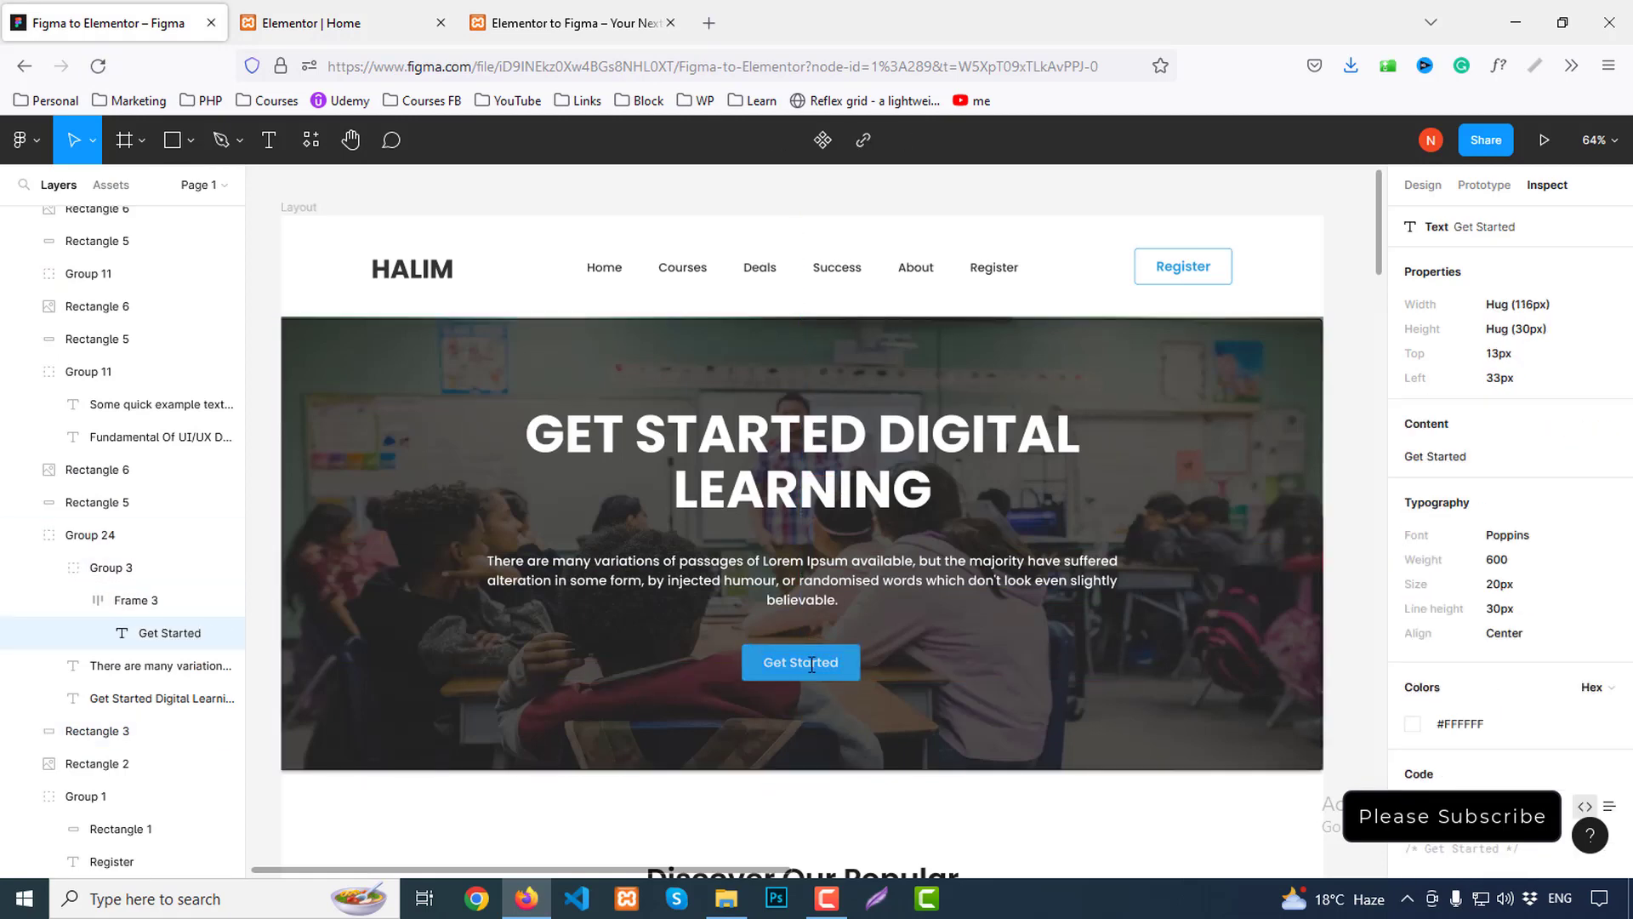
click(881, 689)
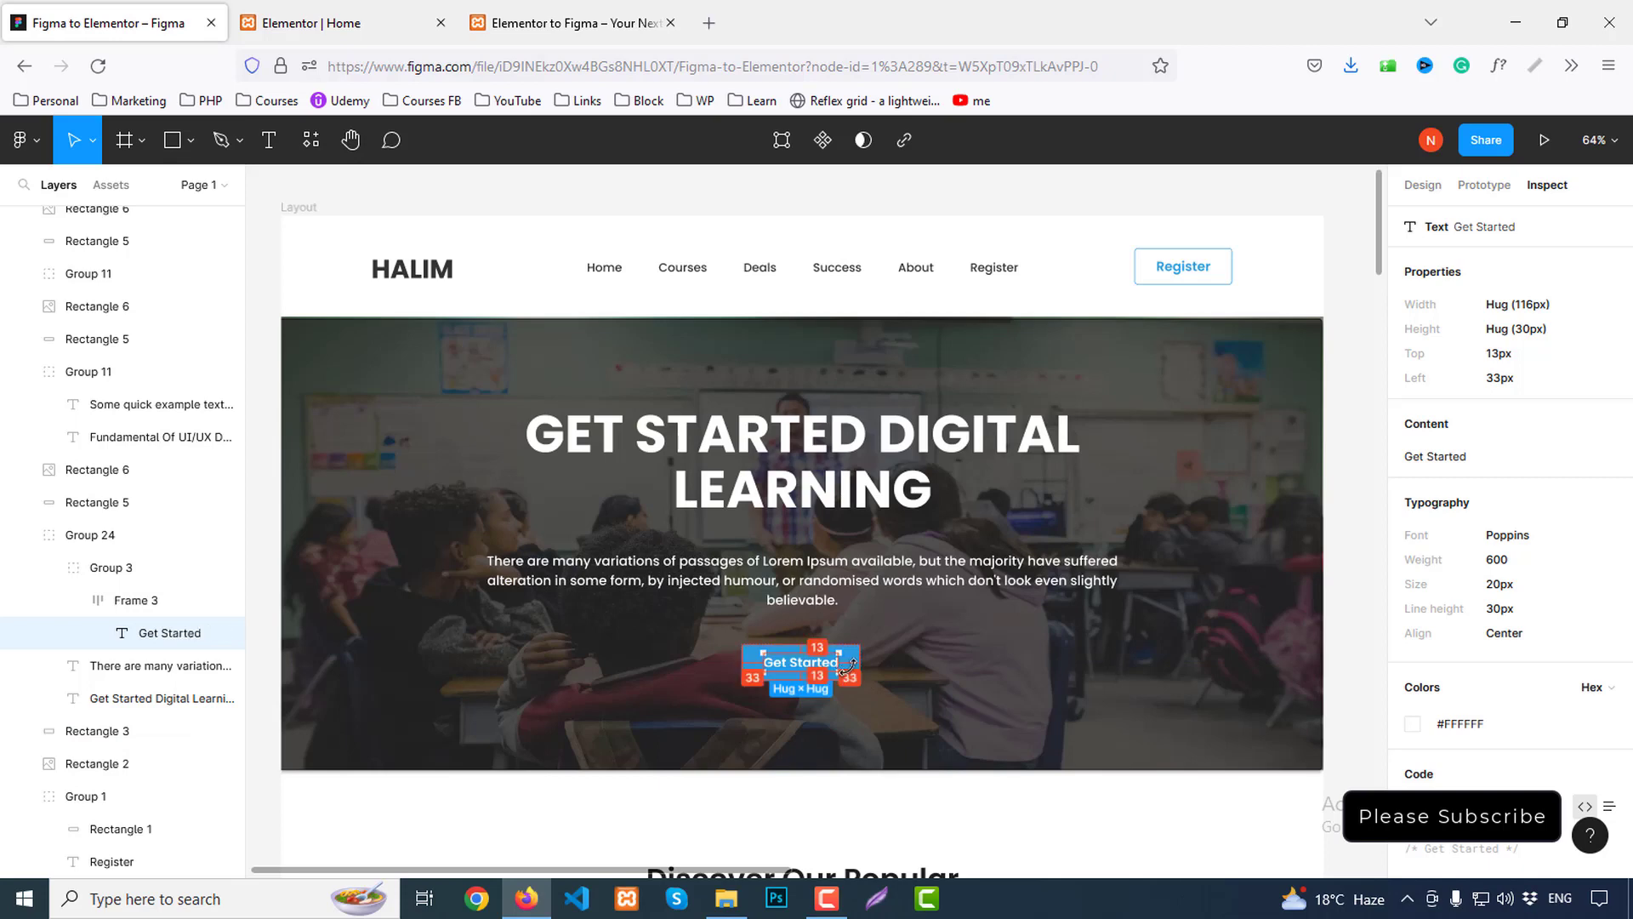
click(312, 23)
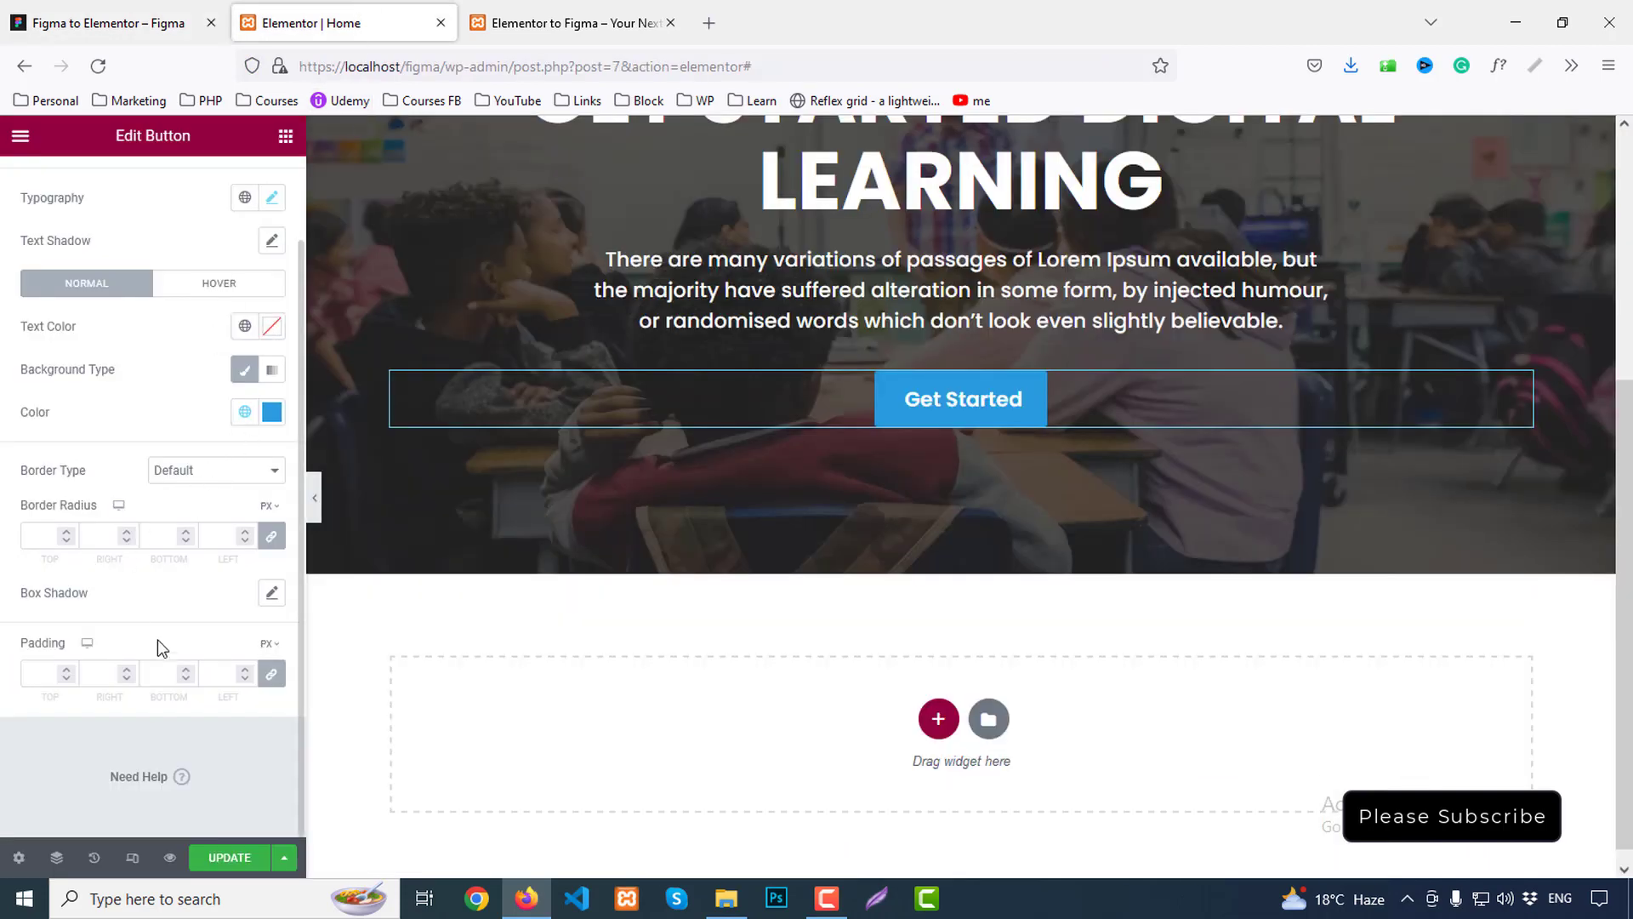
Unlink the button padding and set 13 px top and bottom, 33 px left and right
click(270, 678)
drag(37, 673, 60, 673)
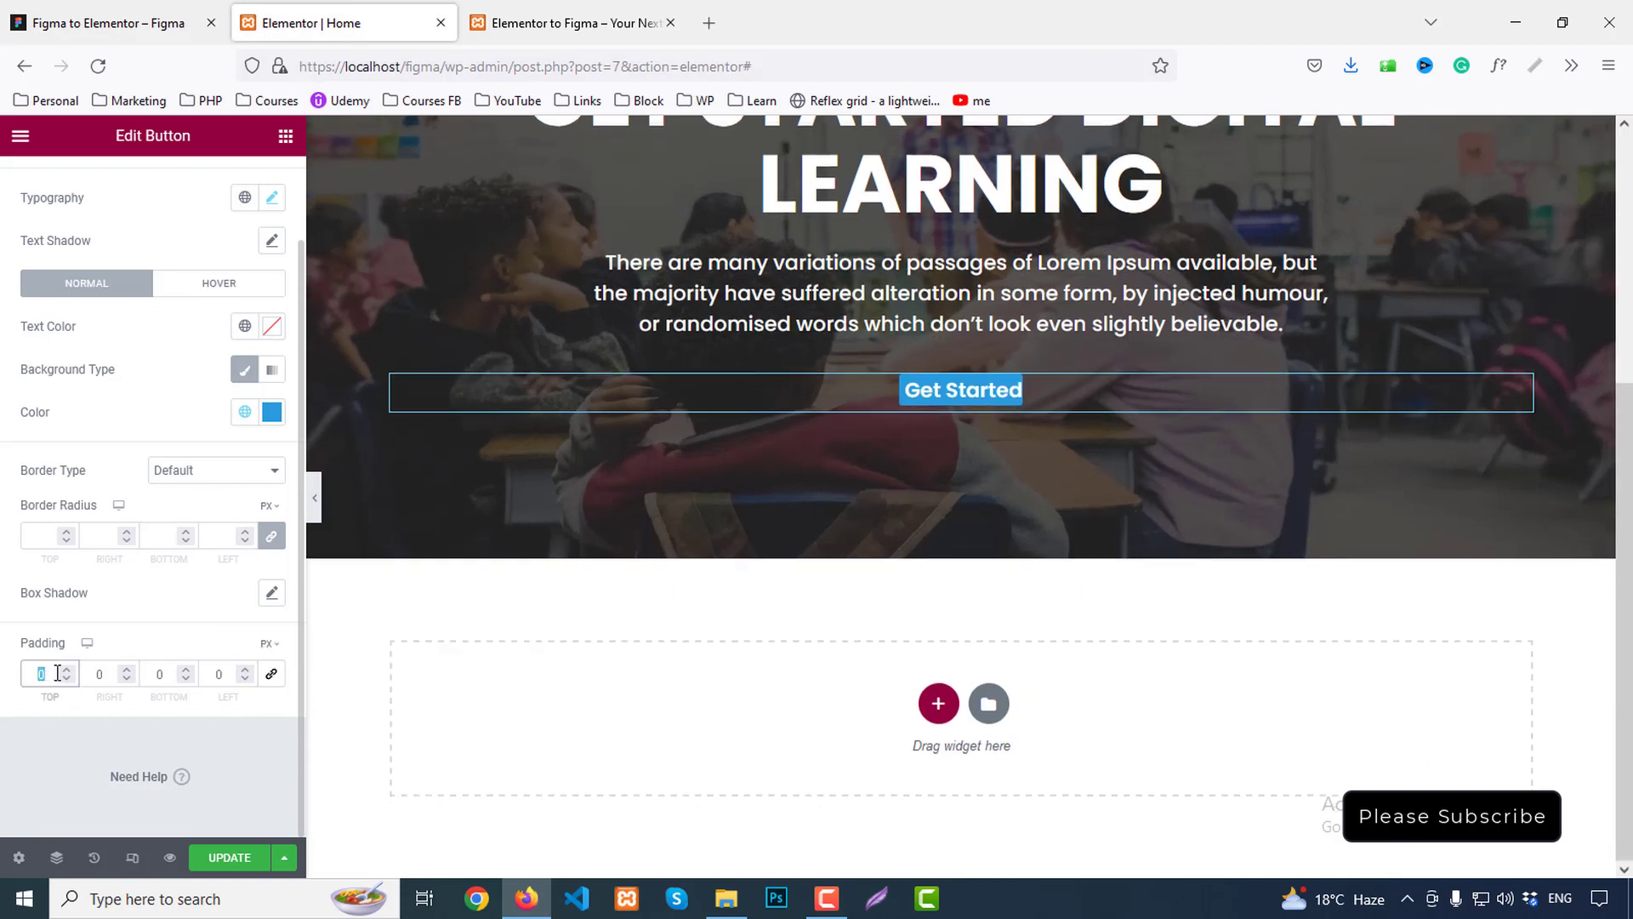
text(13)
click(153, 674)
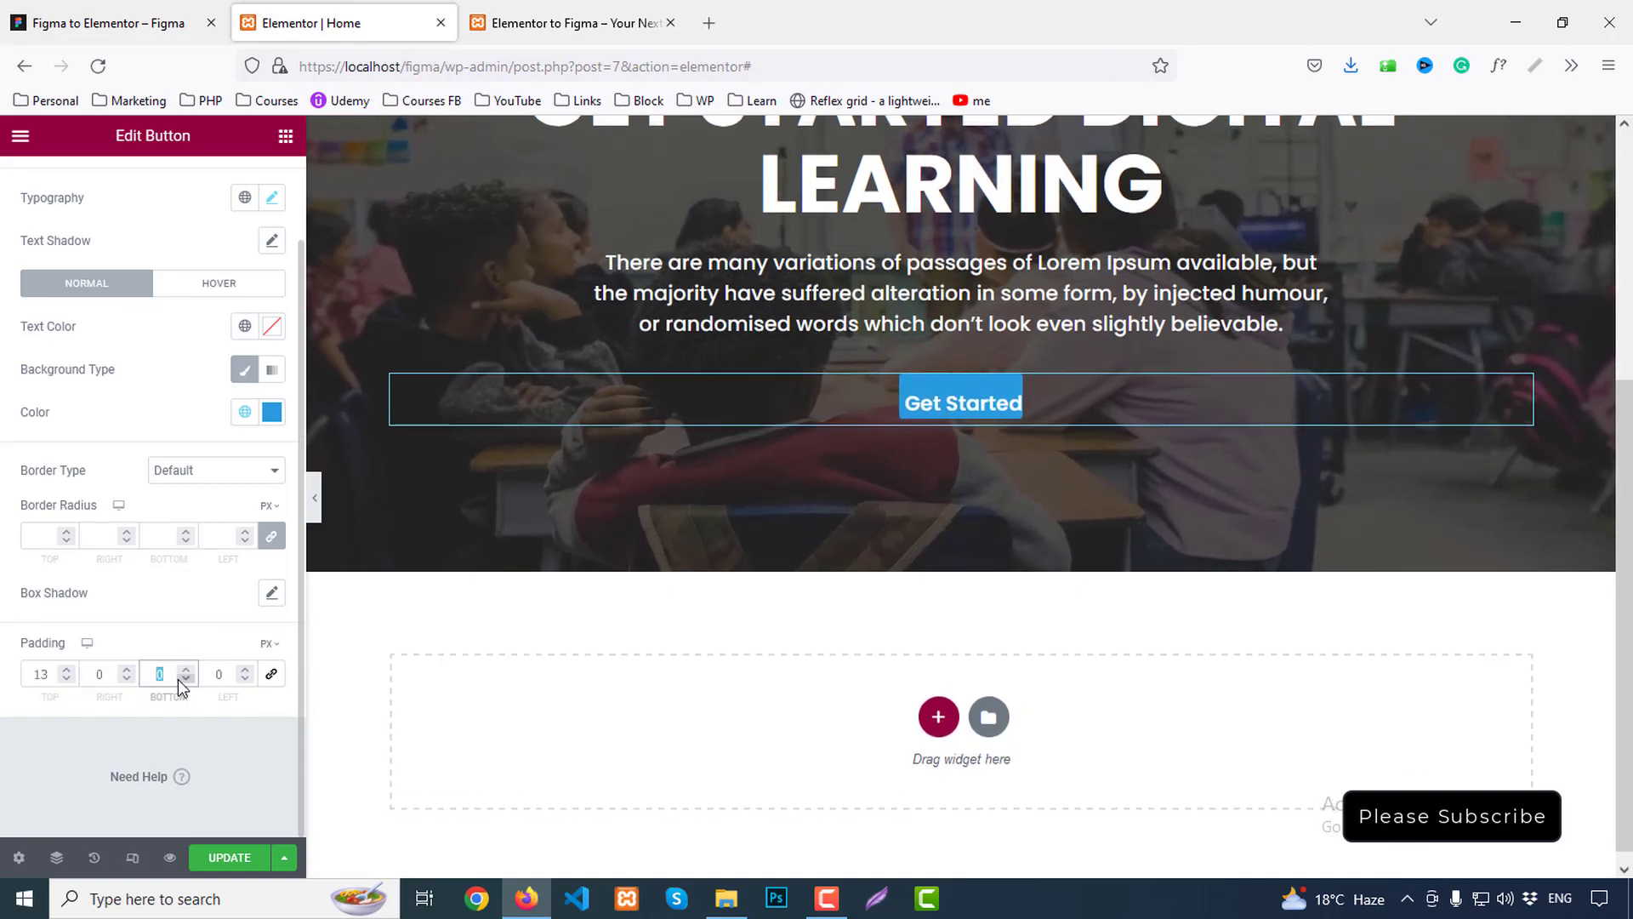
text(13)
click(118, 674)
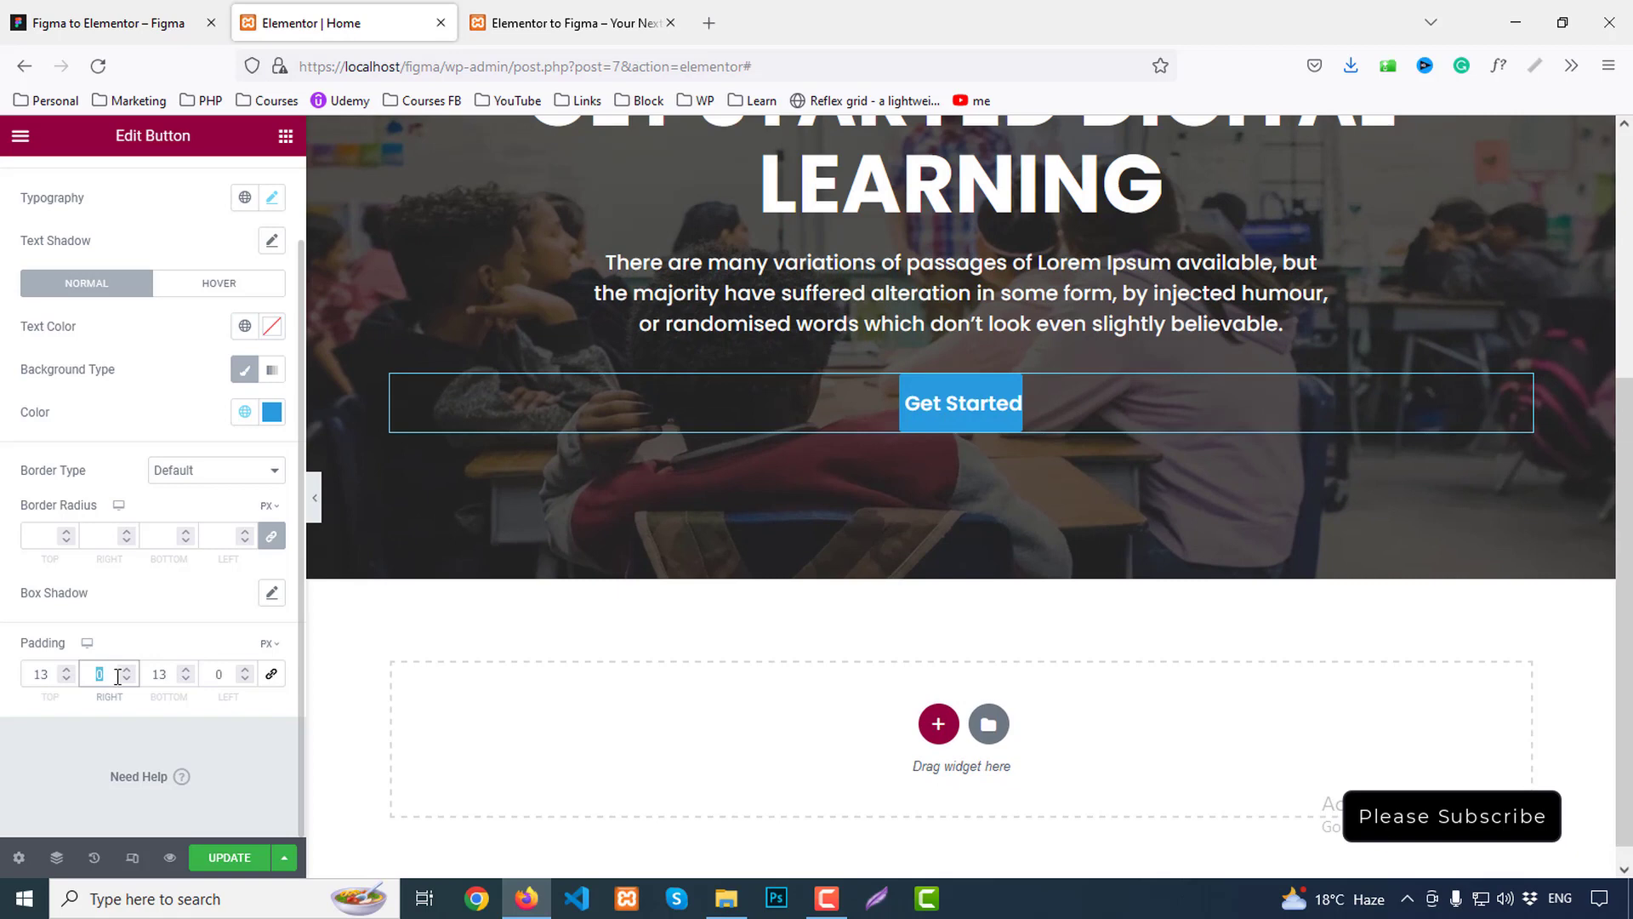
text(33)
click(223, 675)
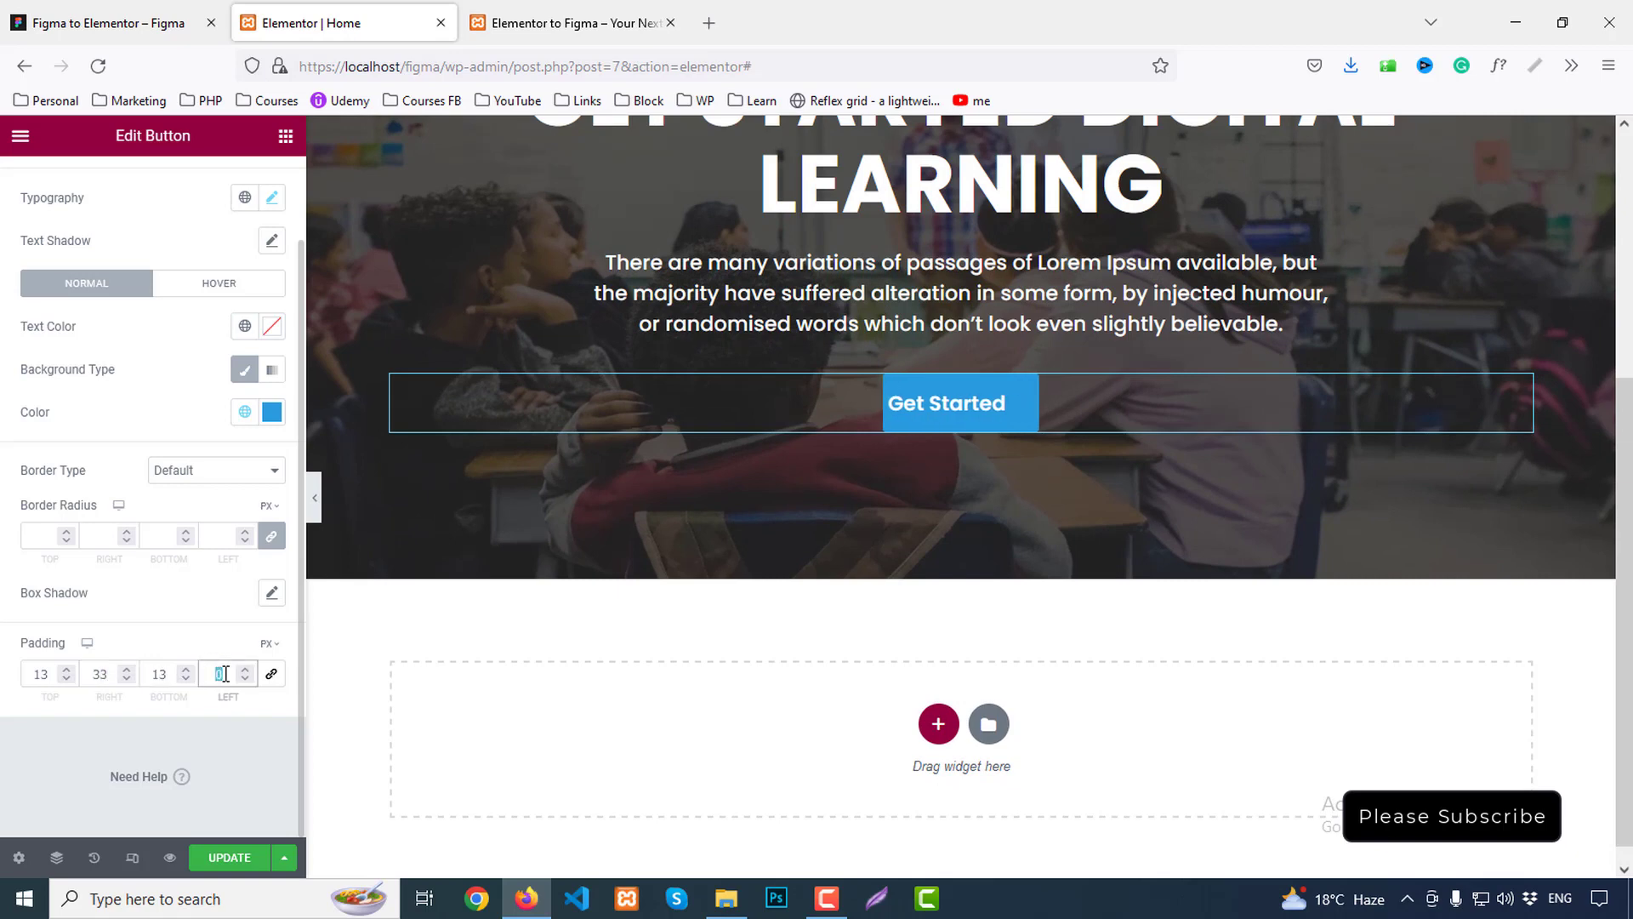
text(33)
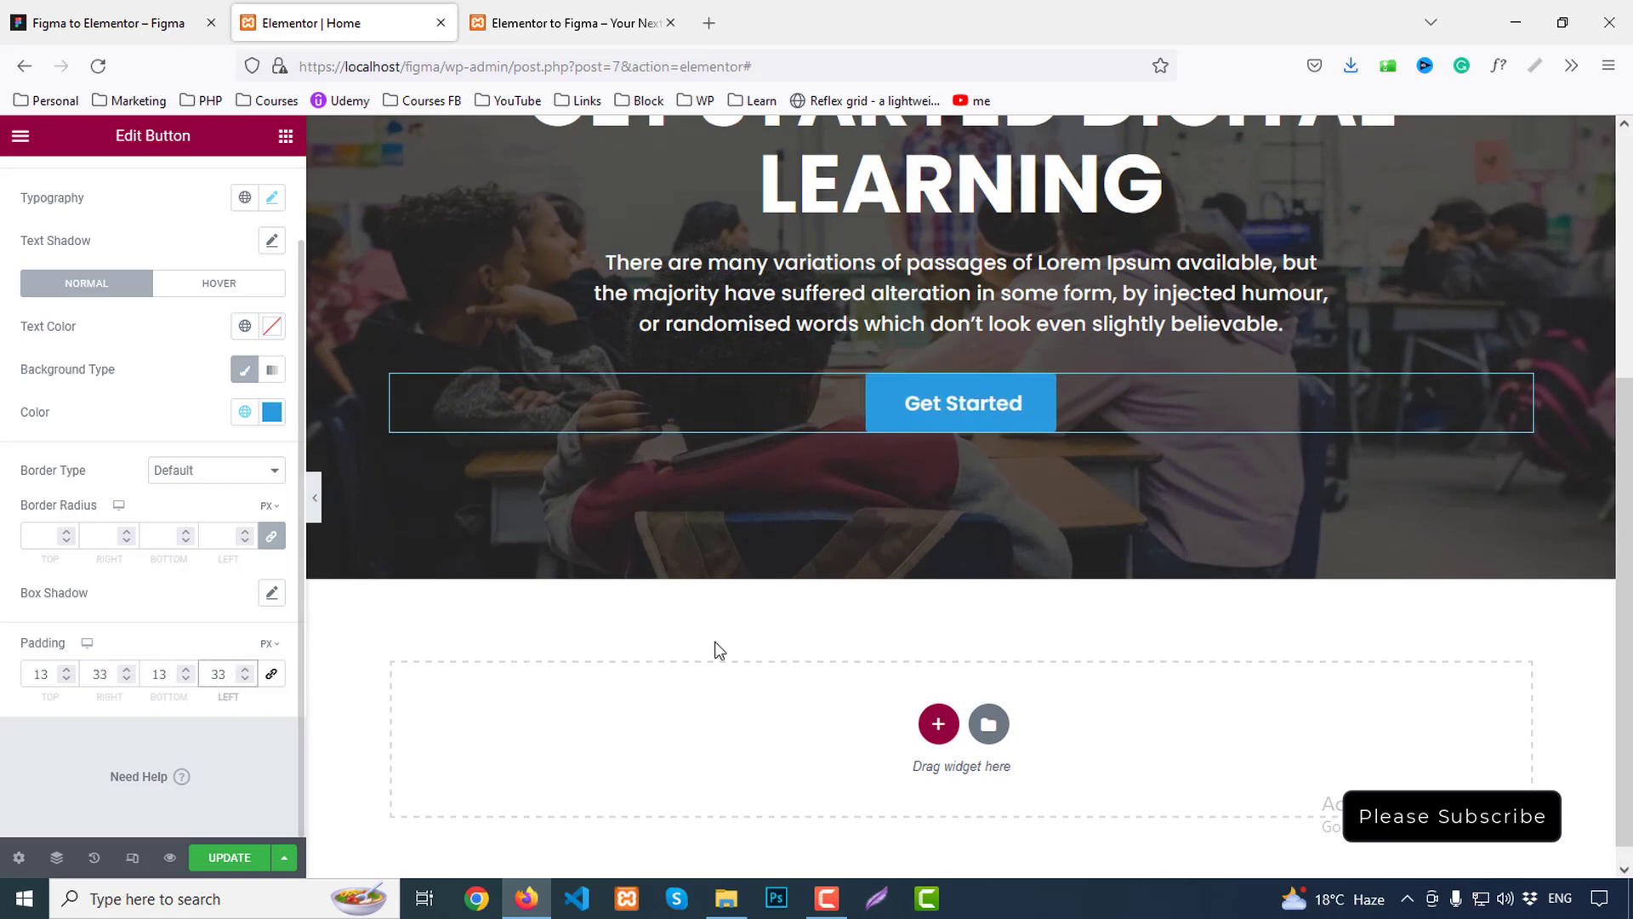
scroll(1381, 570, up, 4)
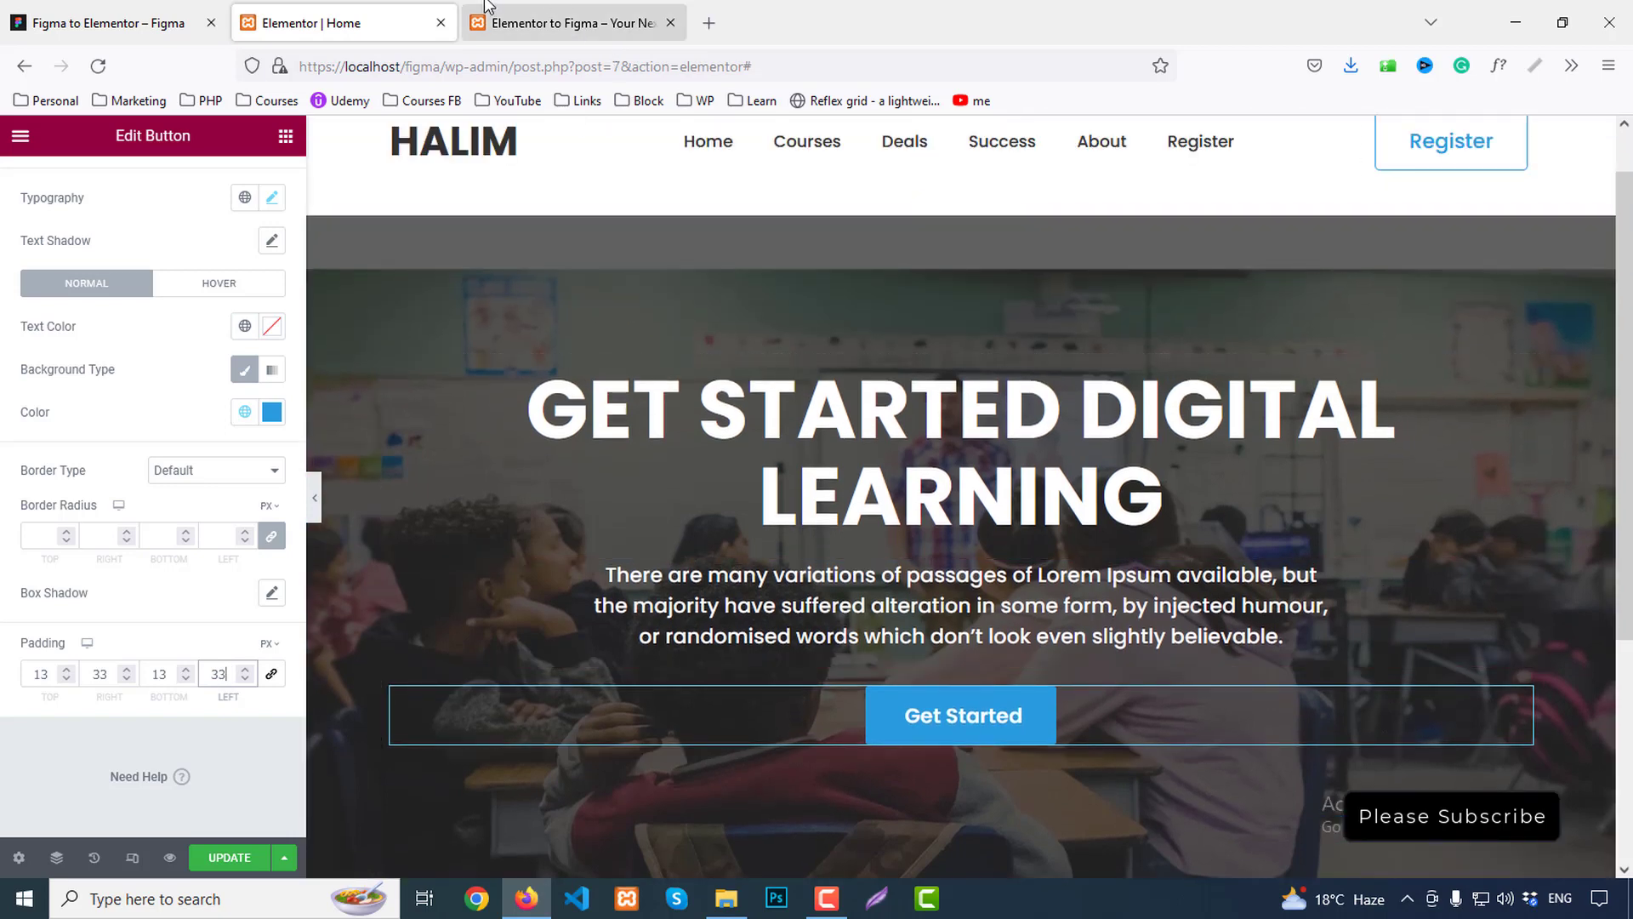
Check the intro paragraph's spacing in the Figma design
click(191, 15)
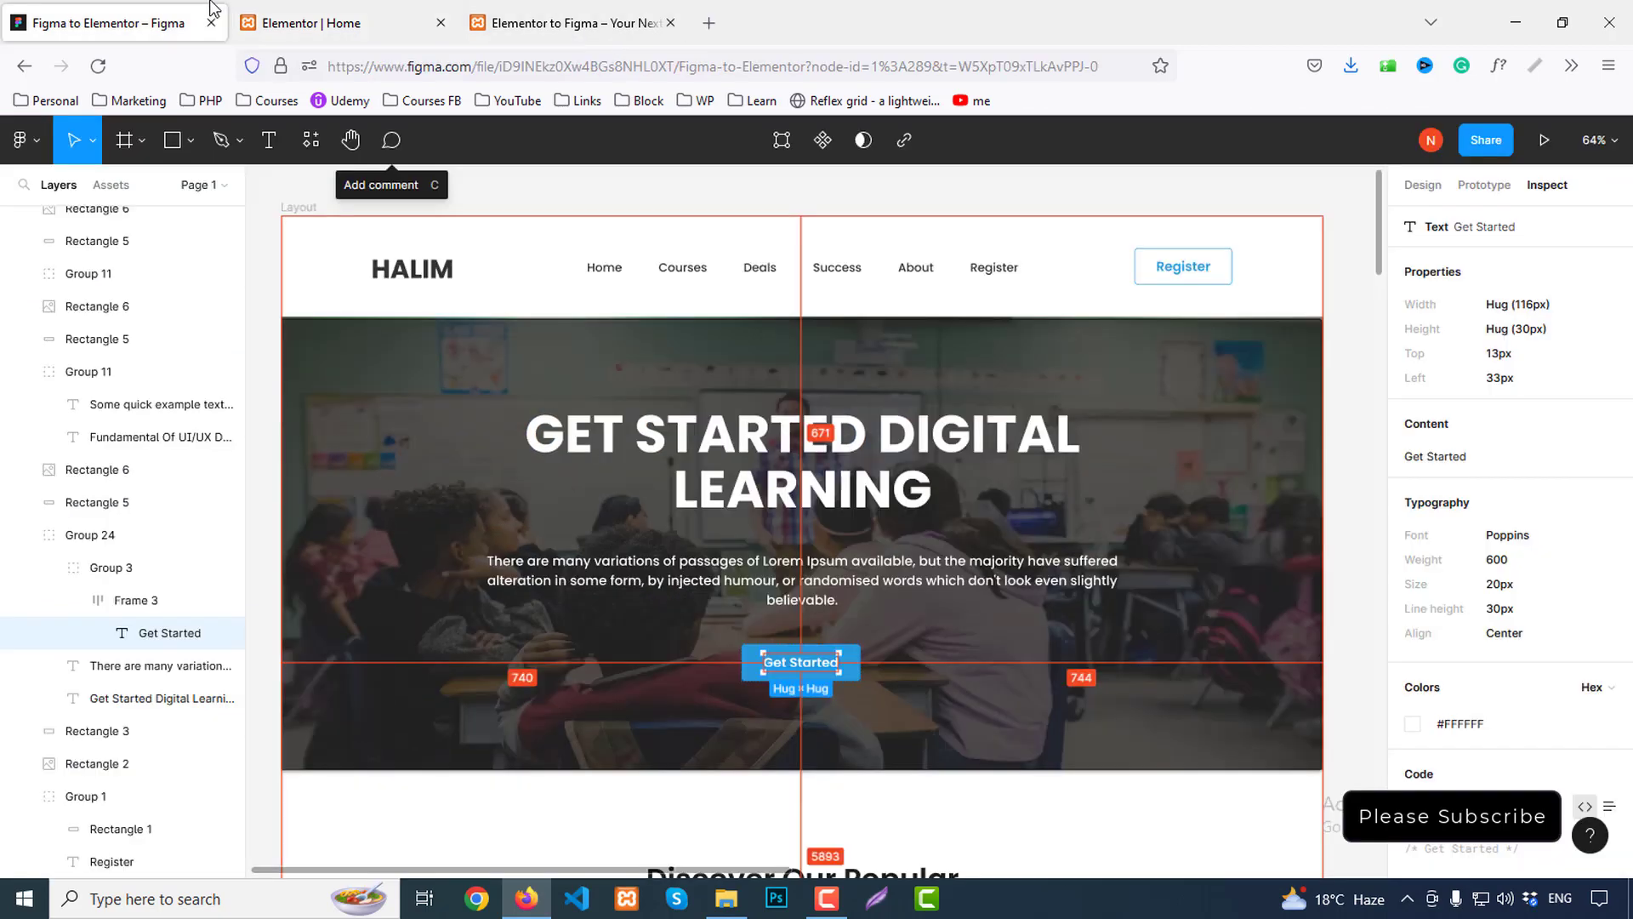
click(823, 565)
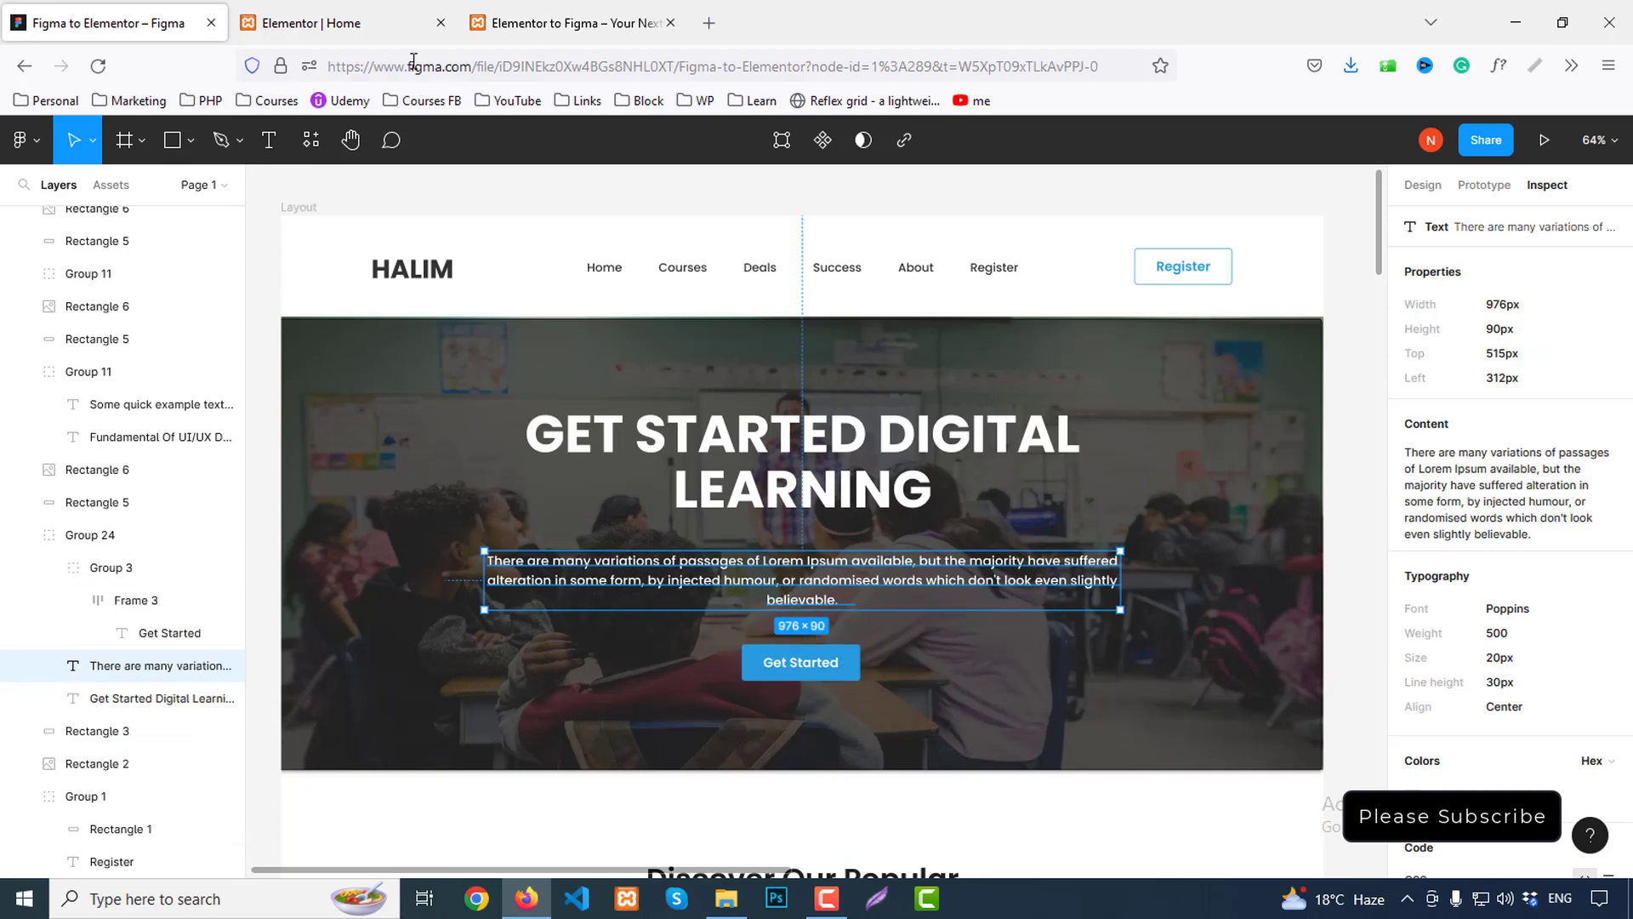
click(357, 19)
Give the intro paragraph 20 px top and bottom margins, then preview the page
click(973, 578)
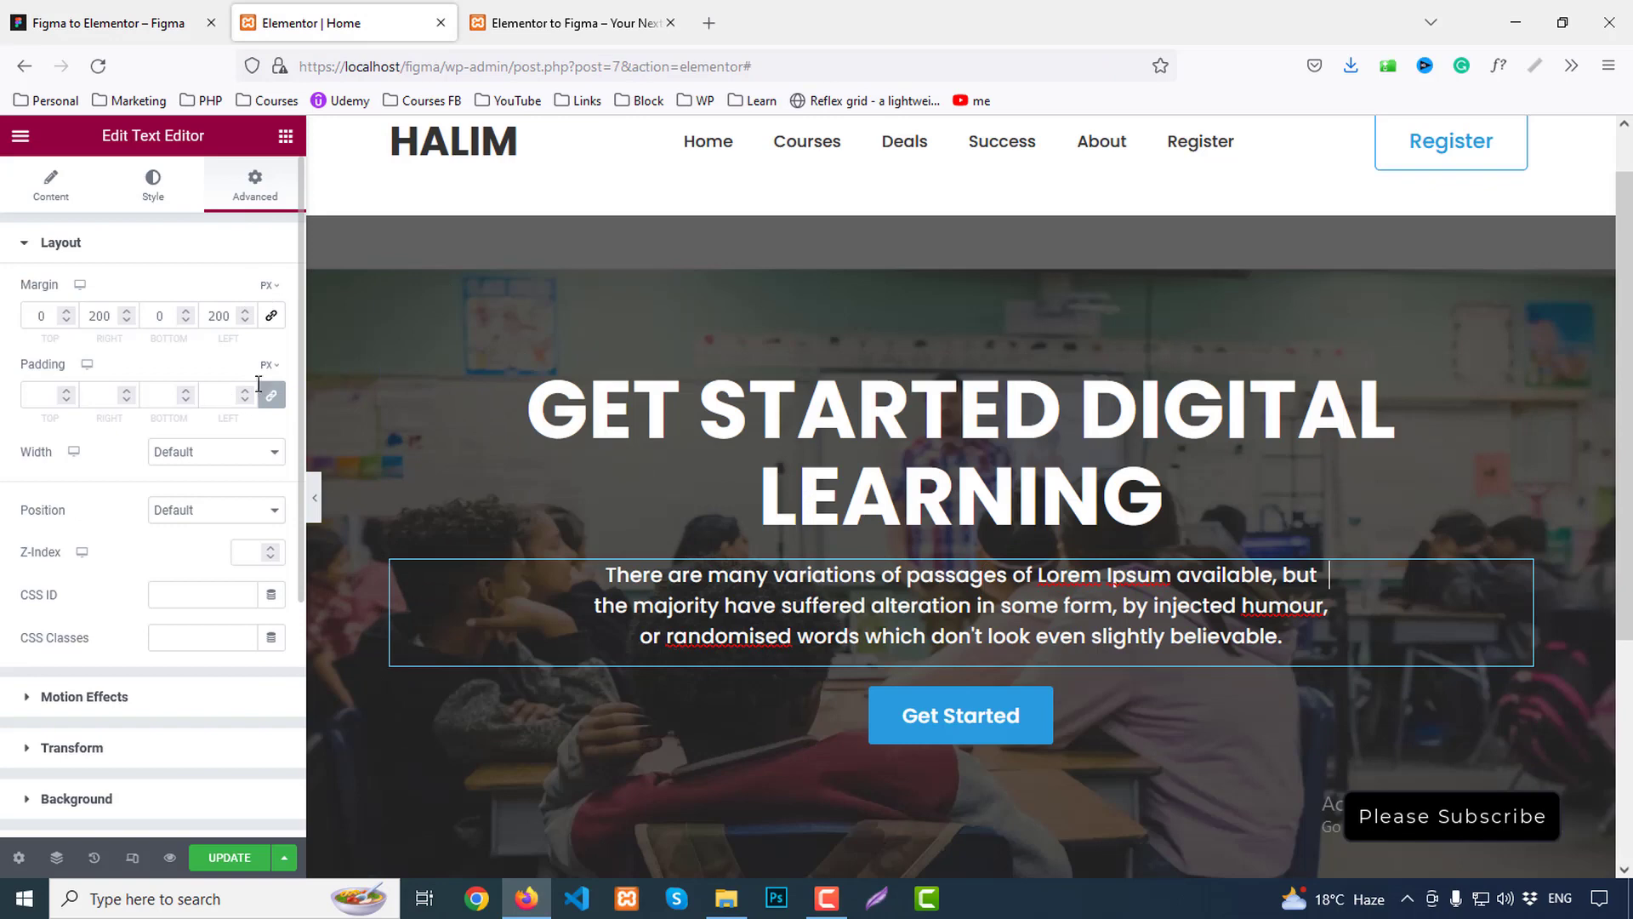
double_click(42, 315)
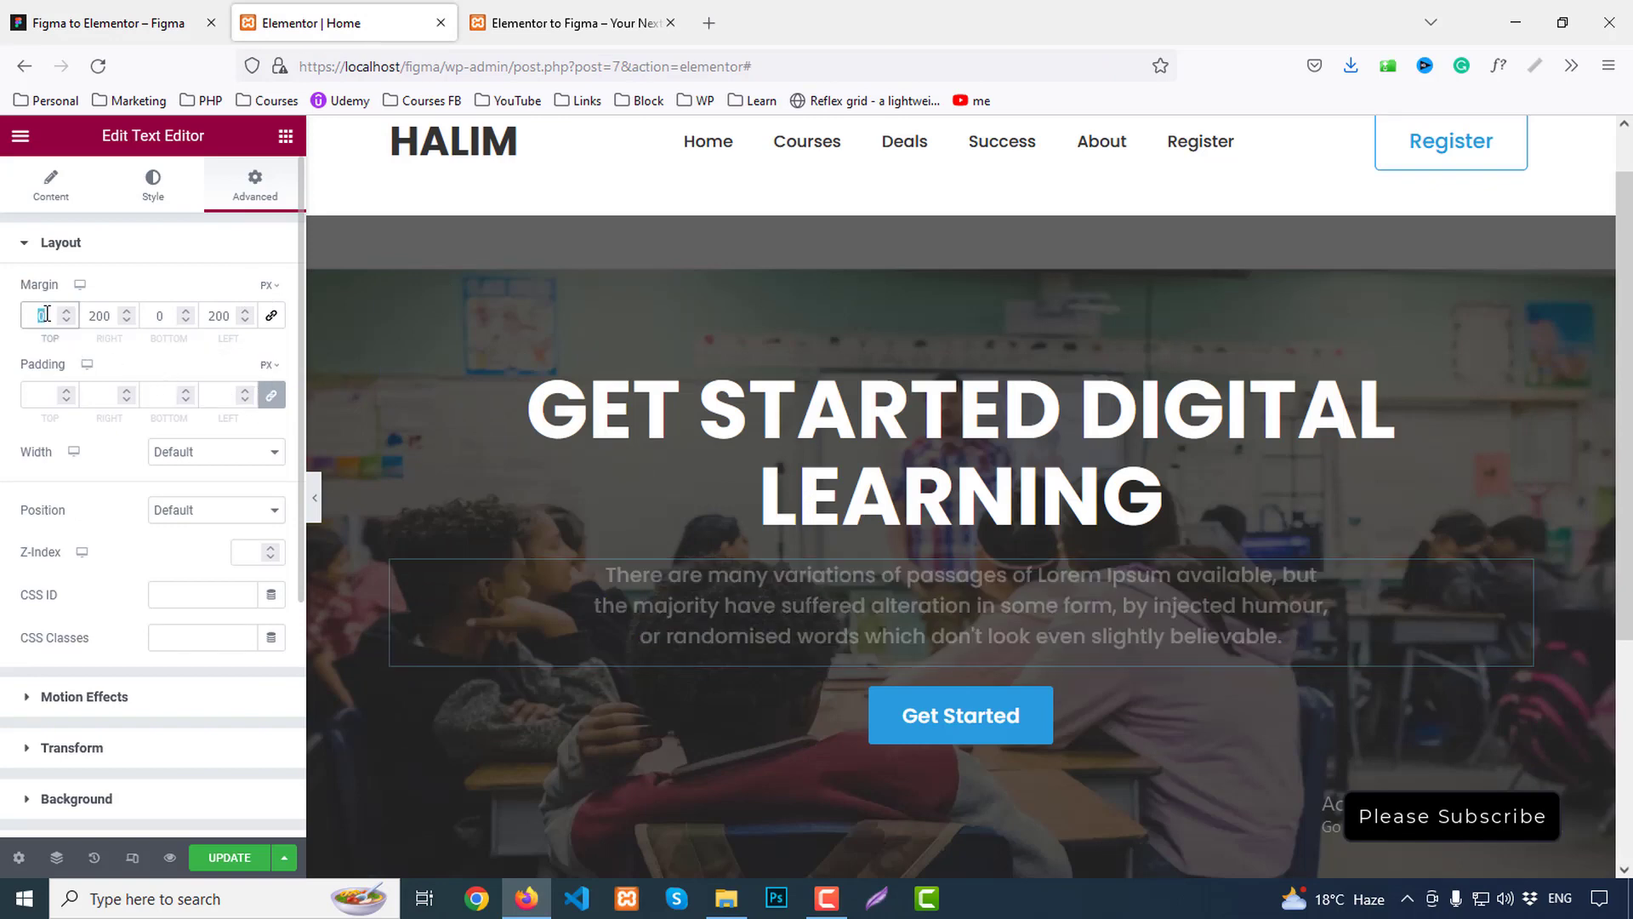
text(2)
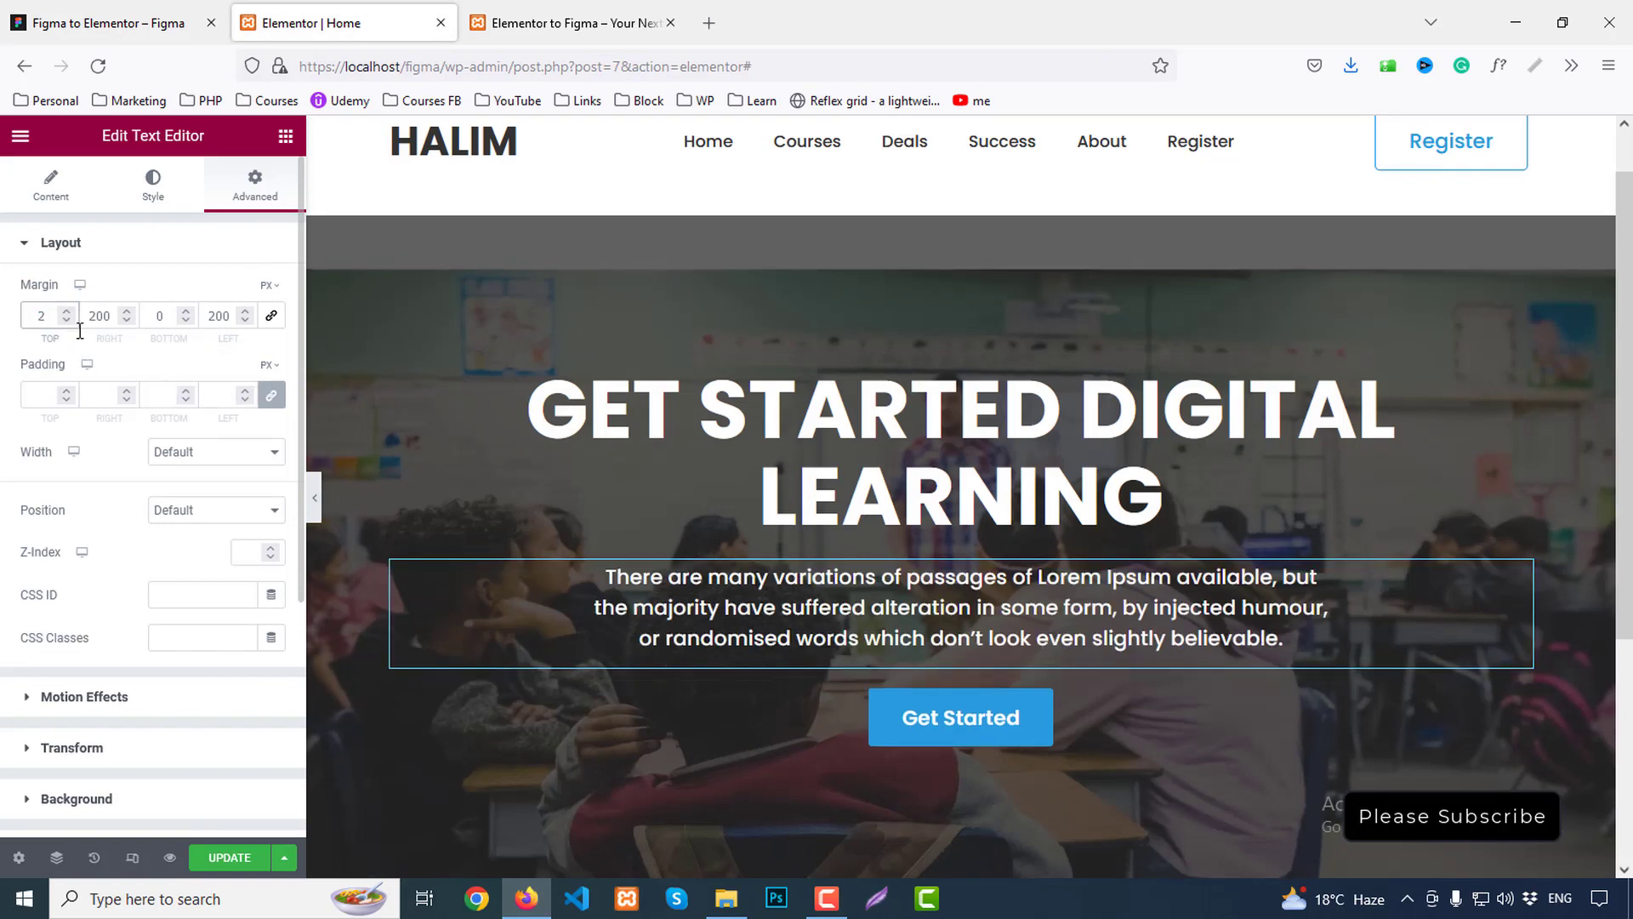
text(0)
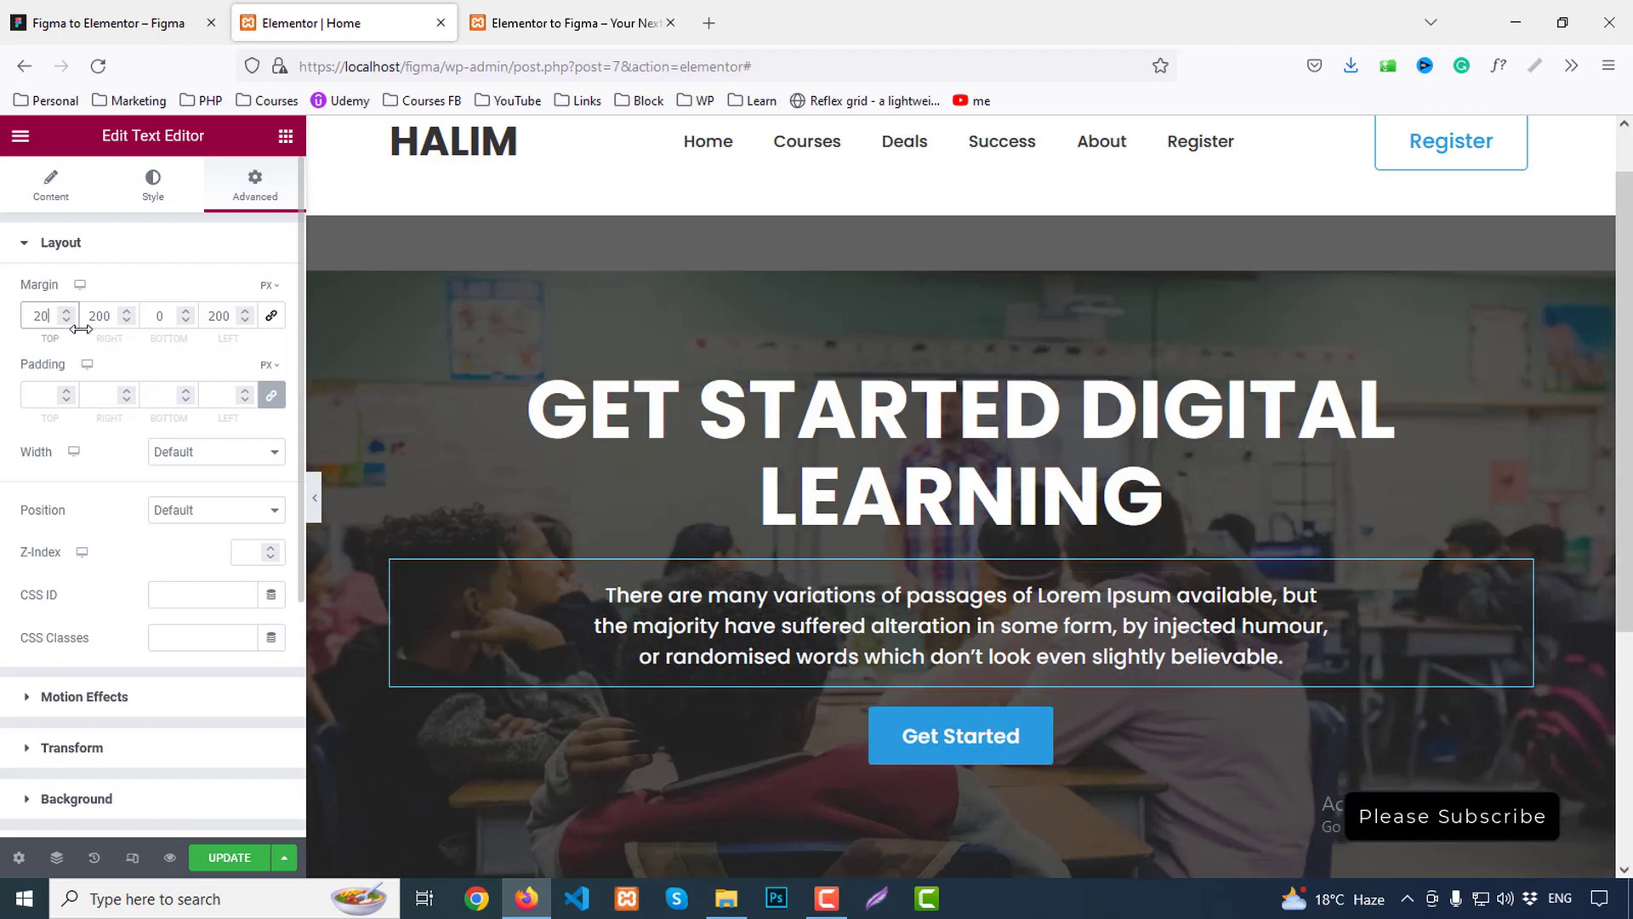
click(157, 314)
text(10)
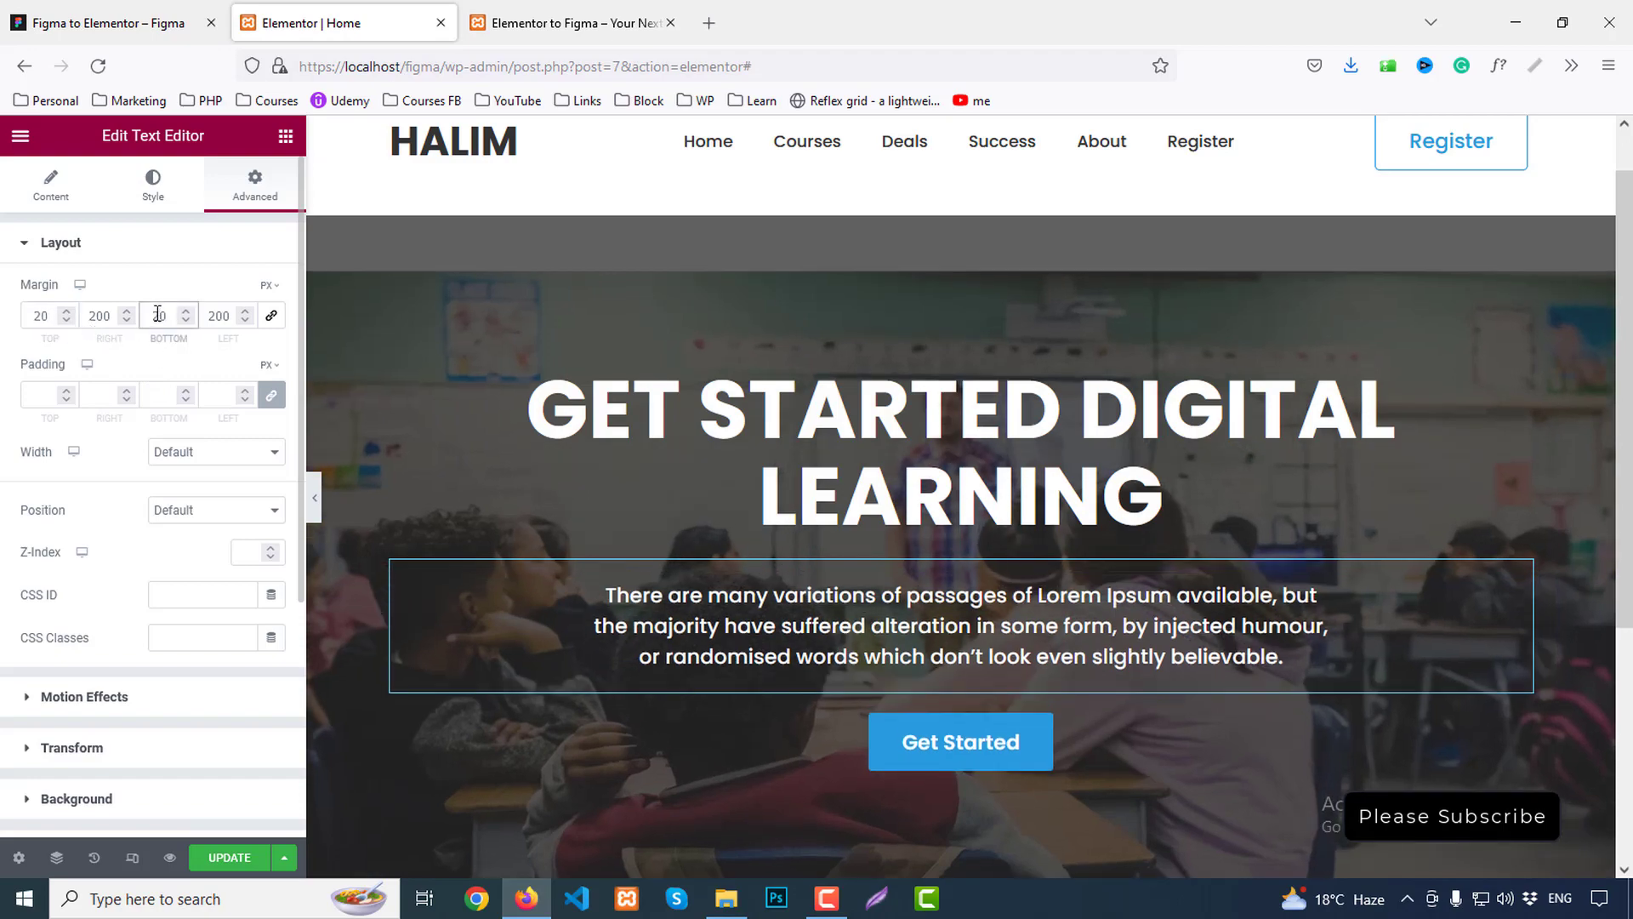
scroll(1311, 401, down, 3)
scroll(1311, 401, up, 4)
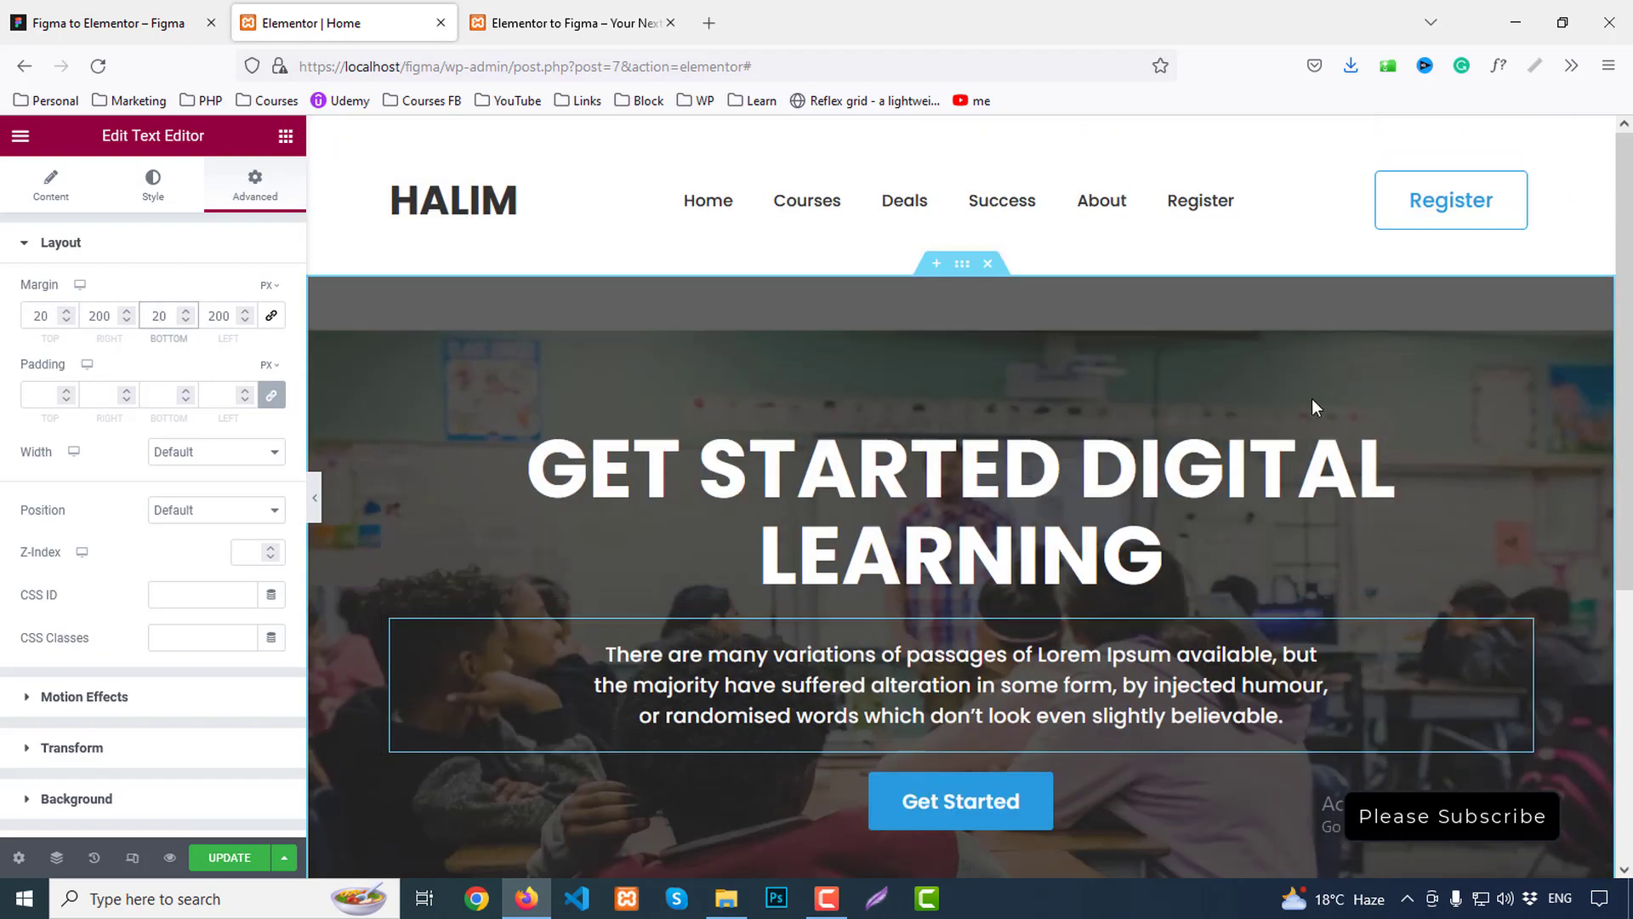
scroll(1156, 386, down, 4)
scroll(1139, 390, up, 4)
click(315, 502)
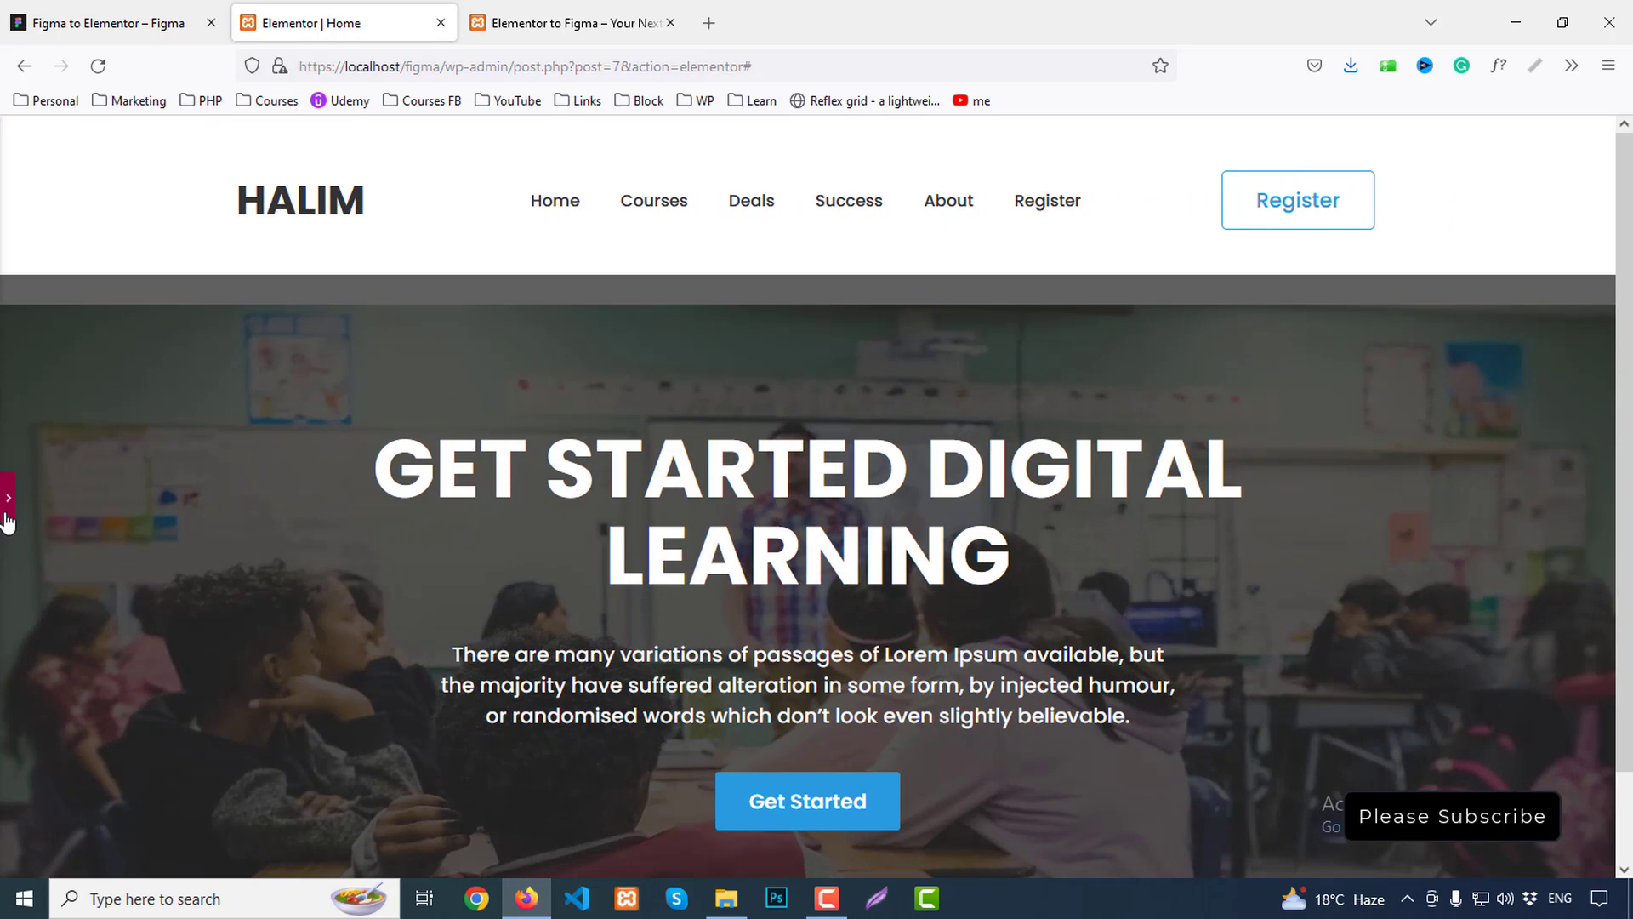
Set the hero background image to no-repeat with size Cover, then preview
click(6, 510)
click(962, 265)
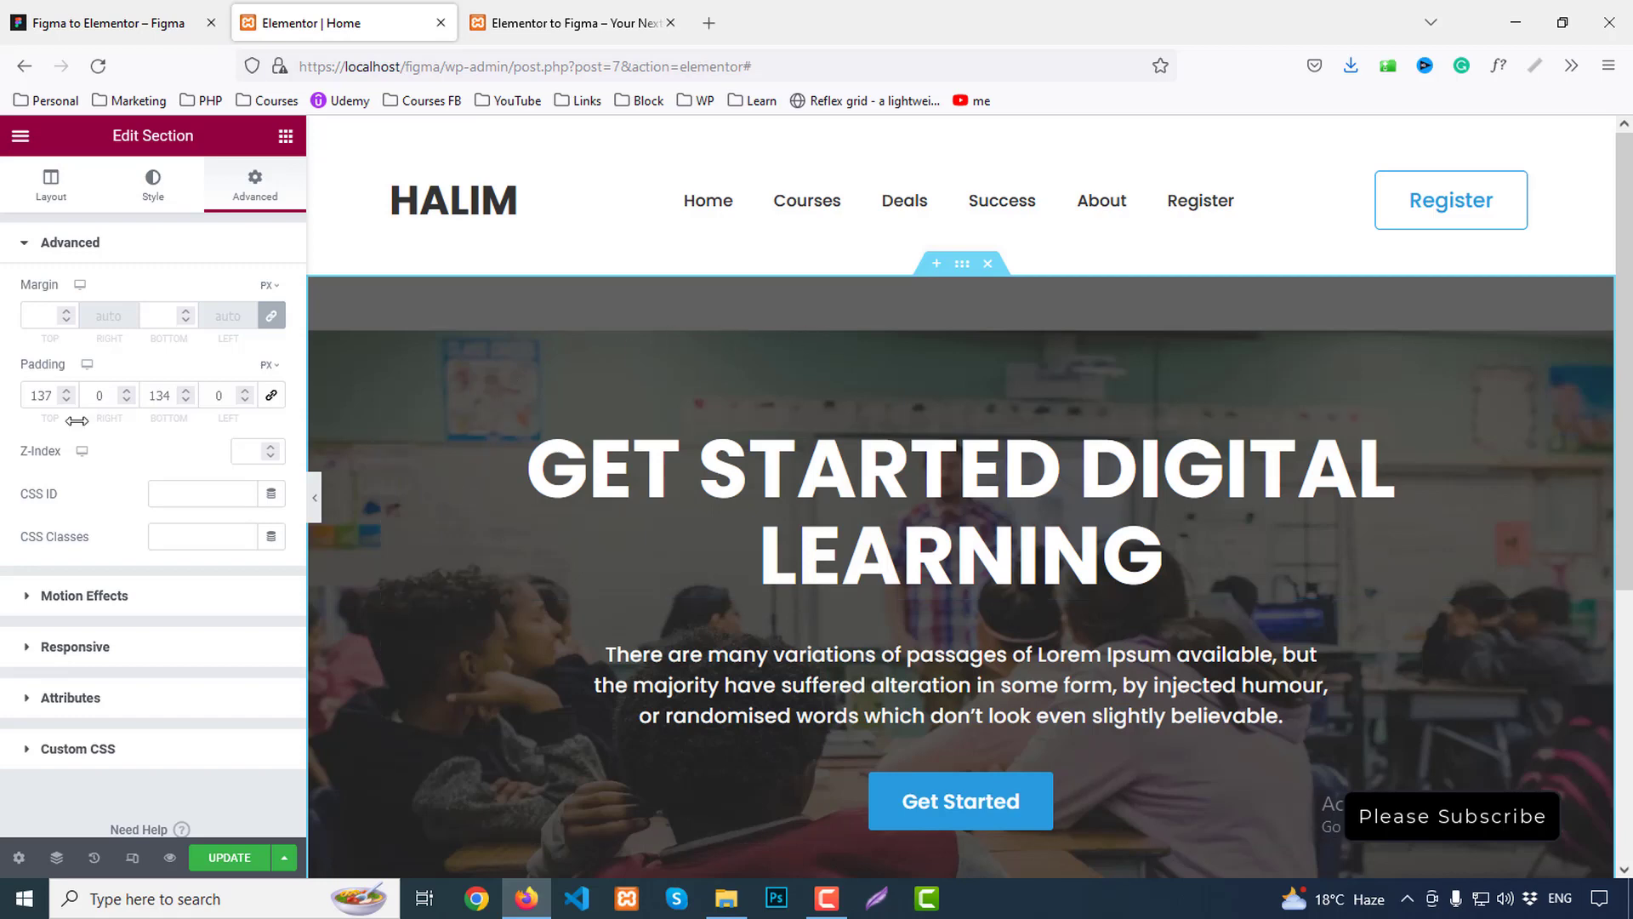
click(149, 189)
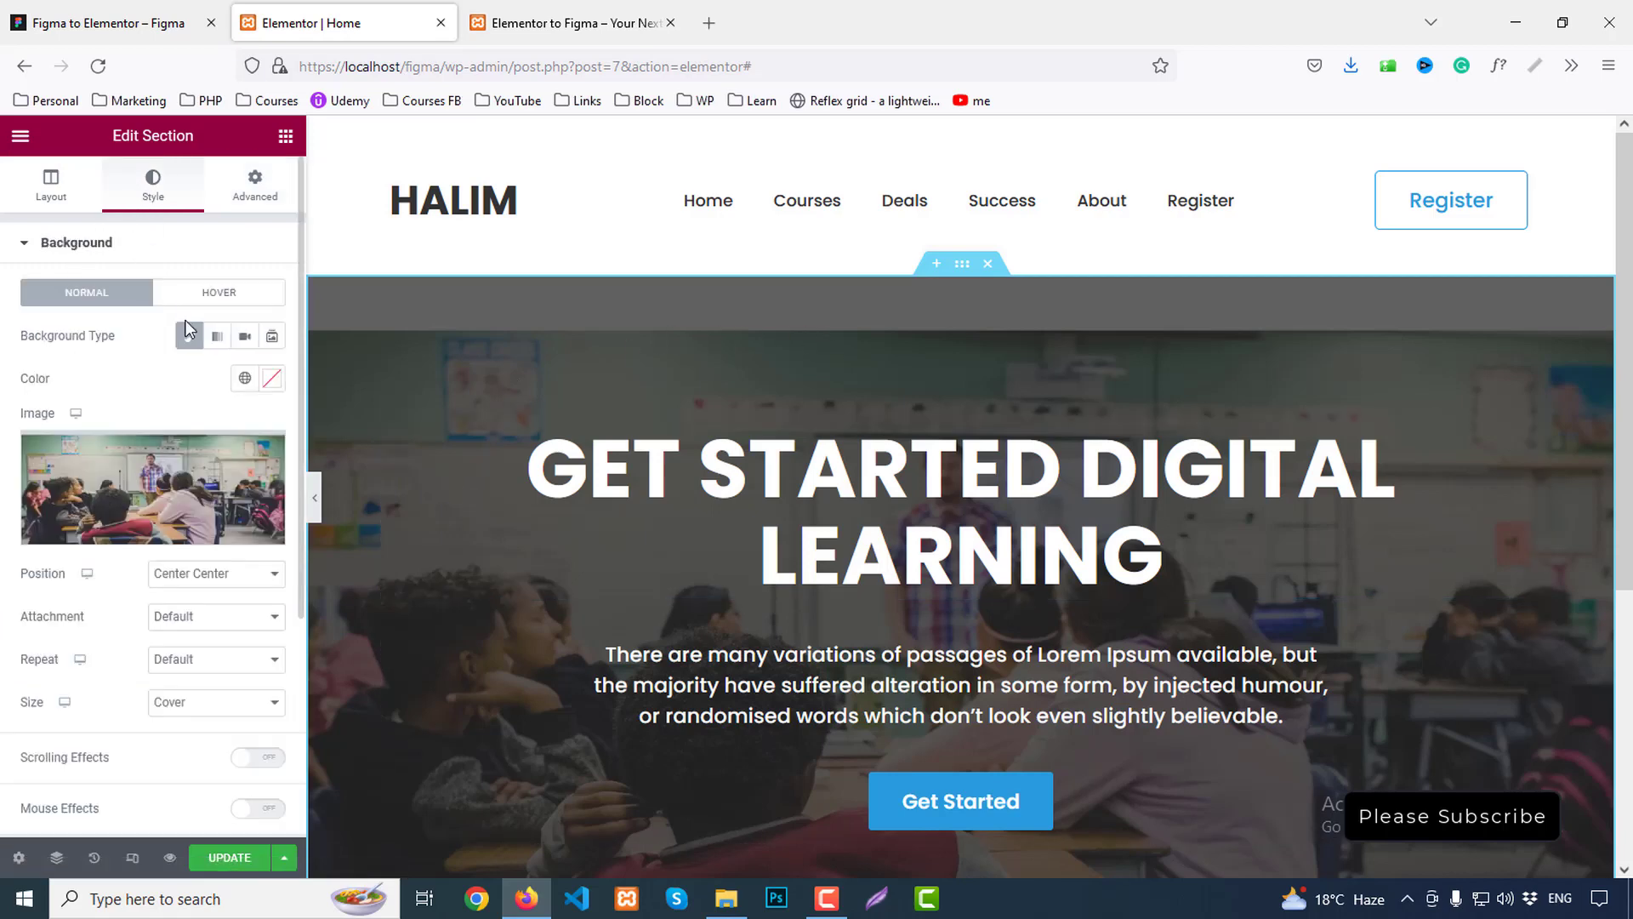
click(211, 668)
click(181, 707)
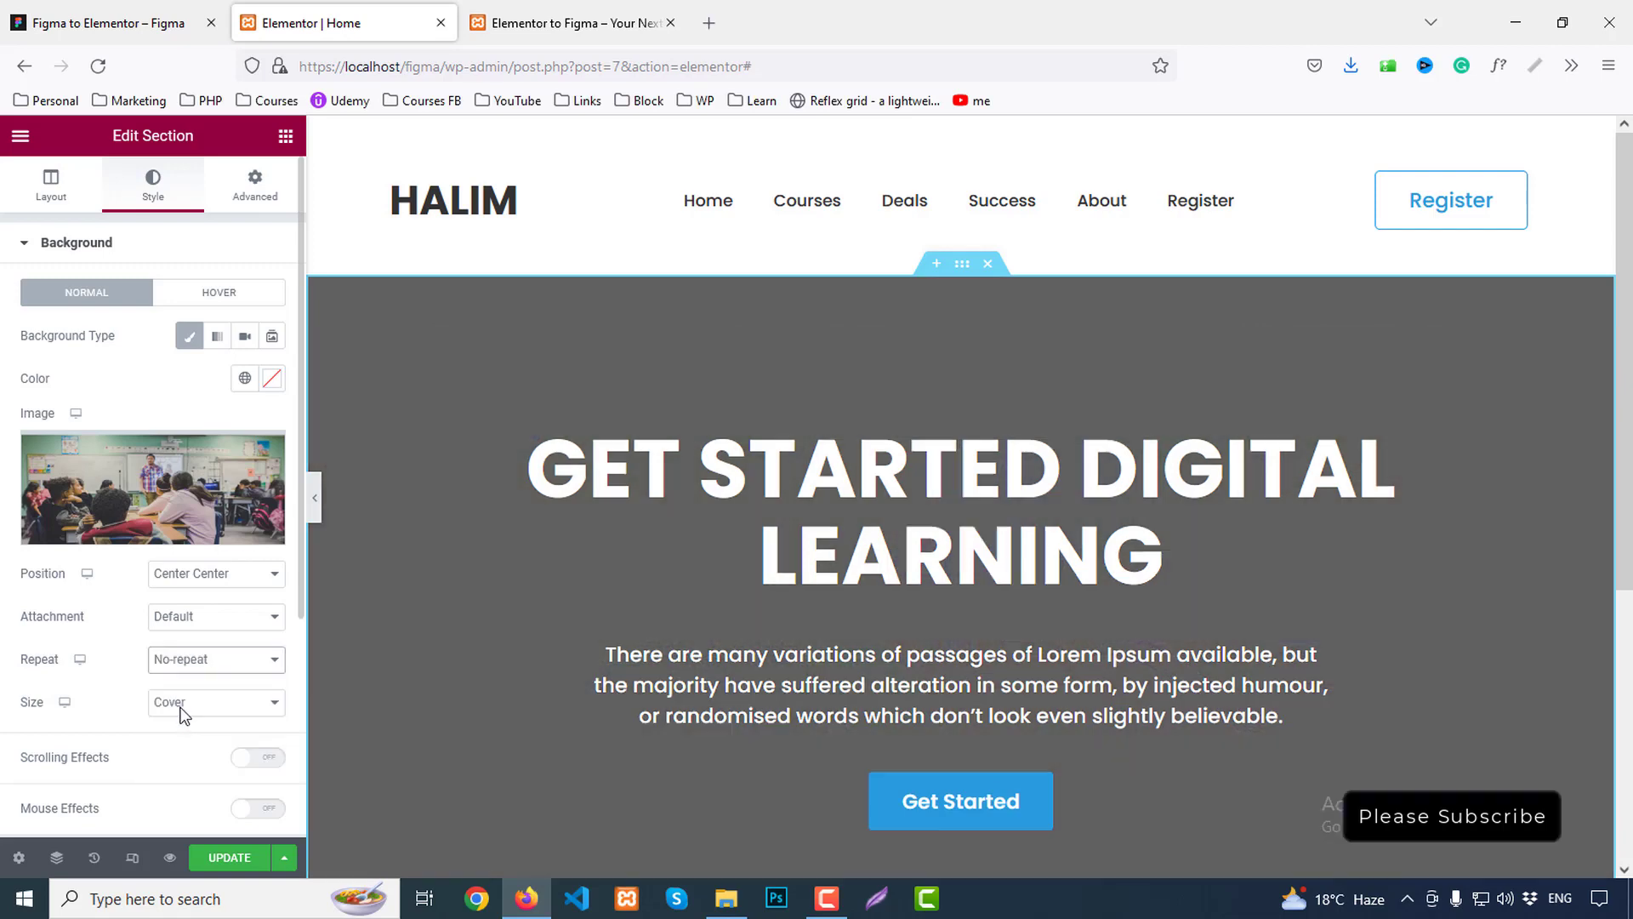
click(182, 717)
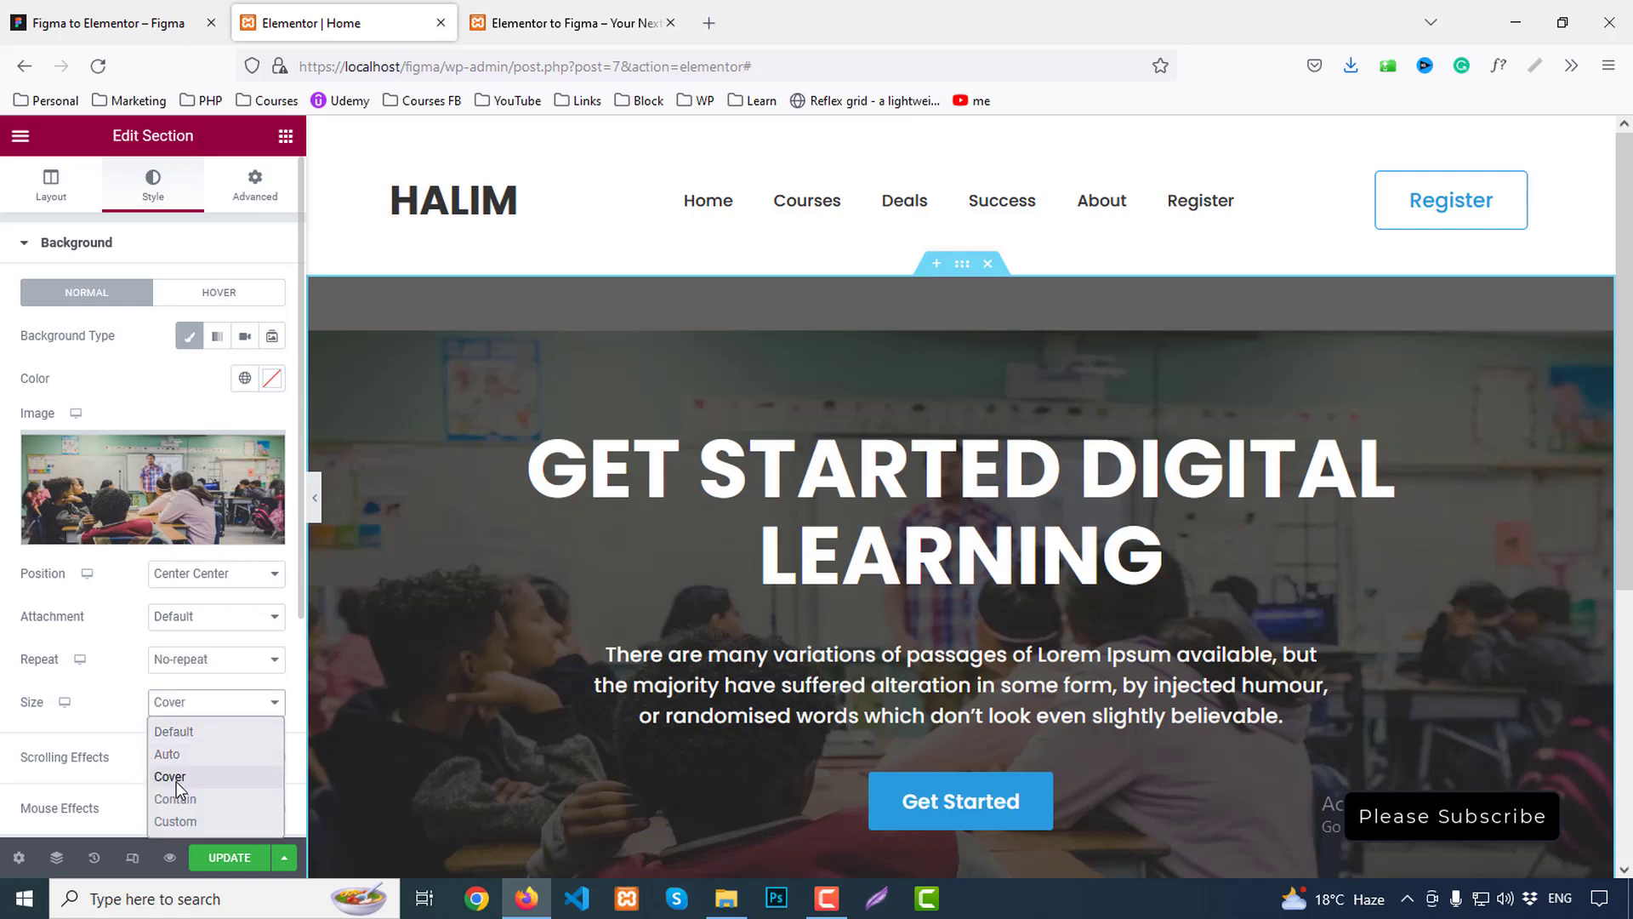
click(184, 802)
click(181, 704)
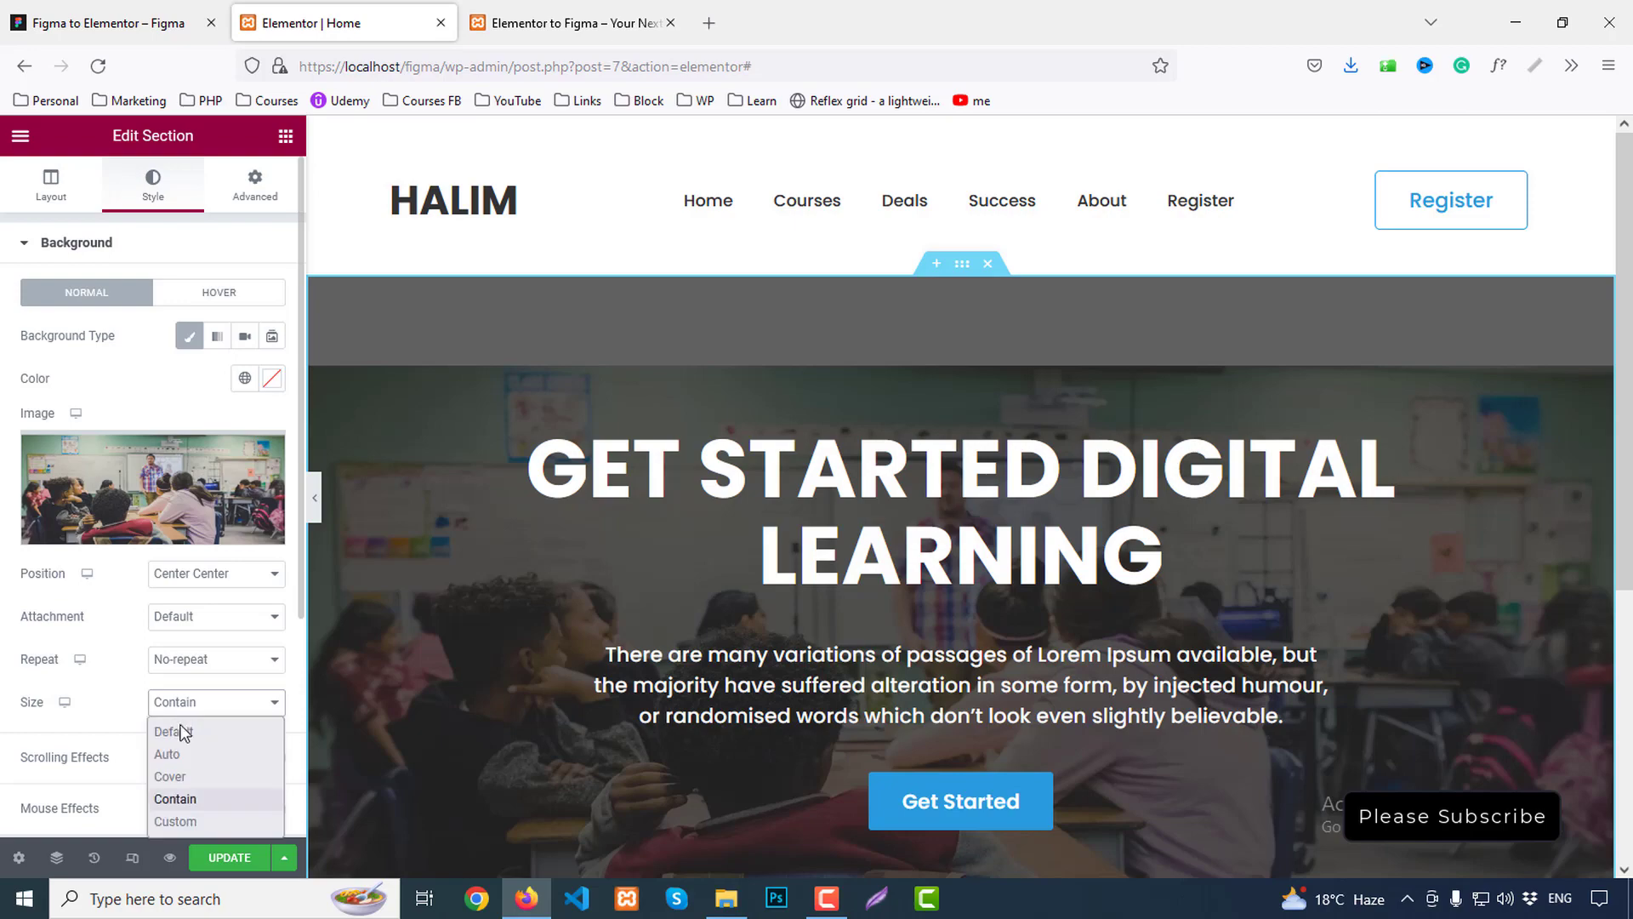
click(177, 771)
scroll(1034, 594, down, 4)
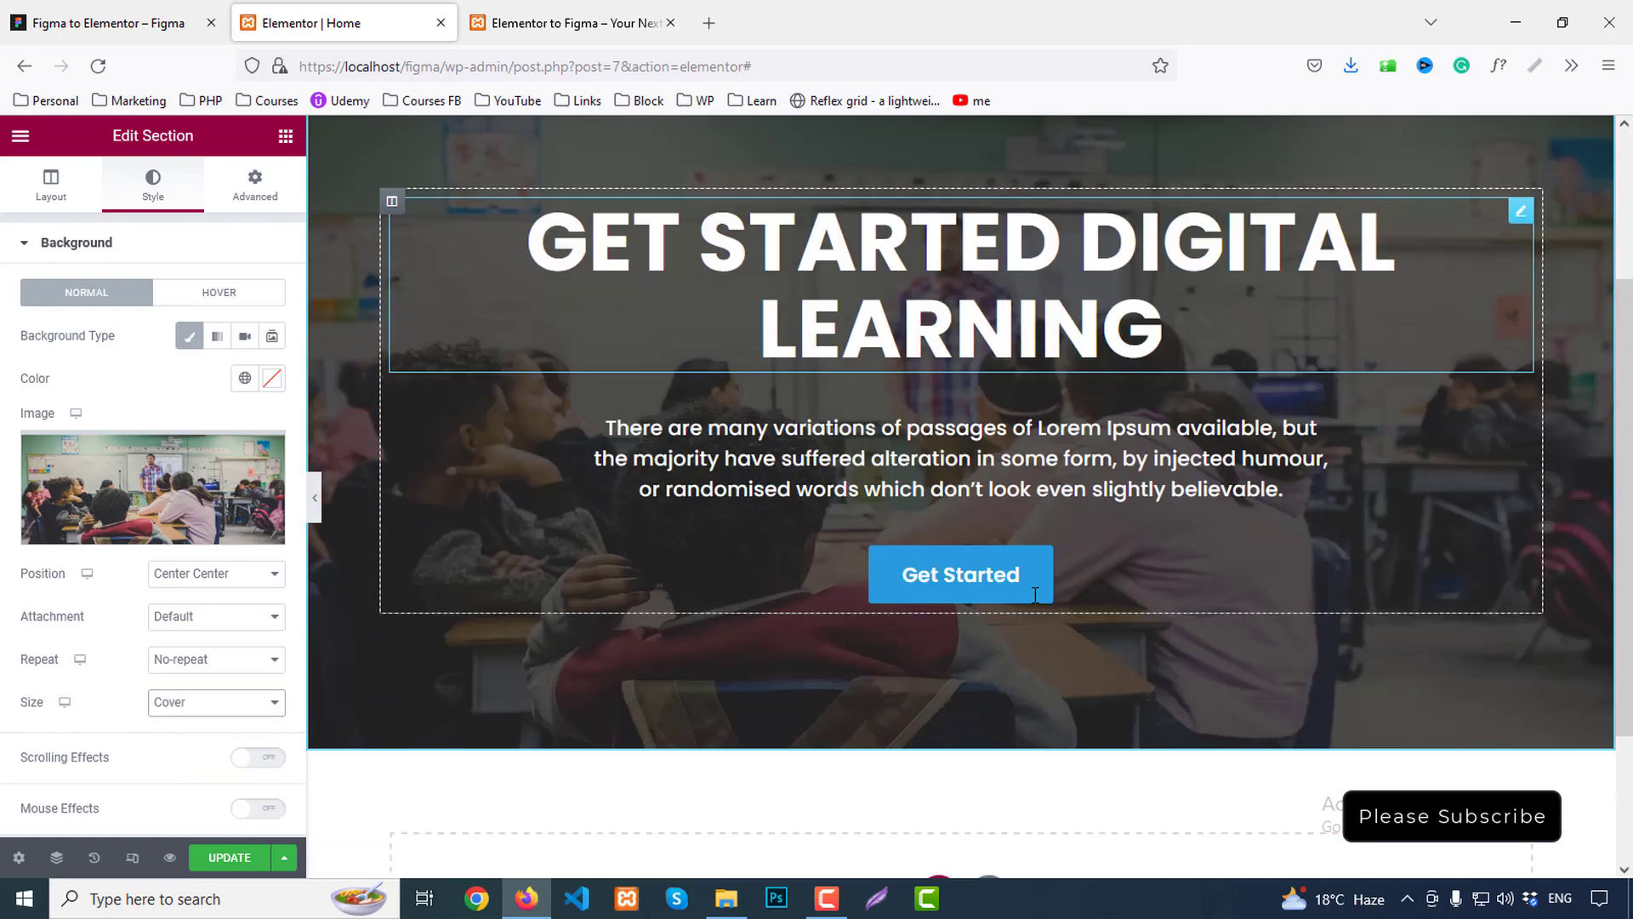
scroll(1034, 594, up, 4)
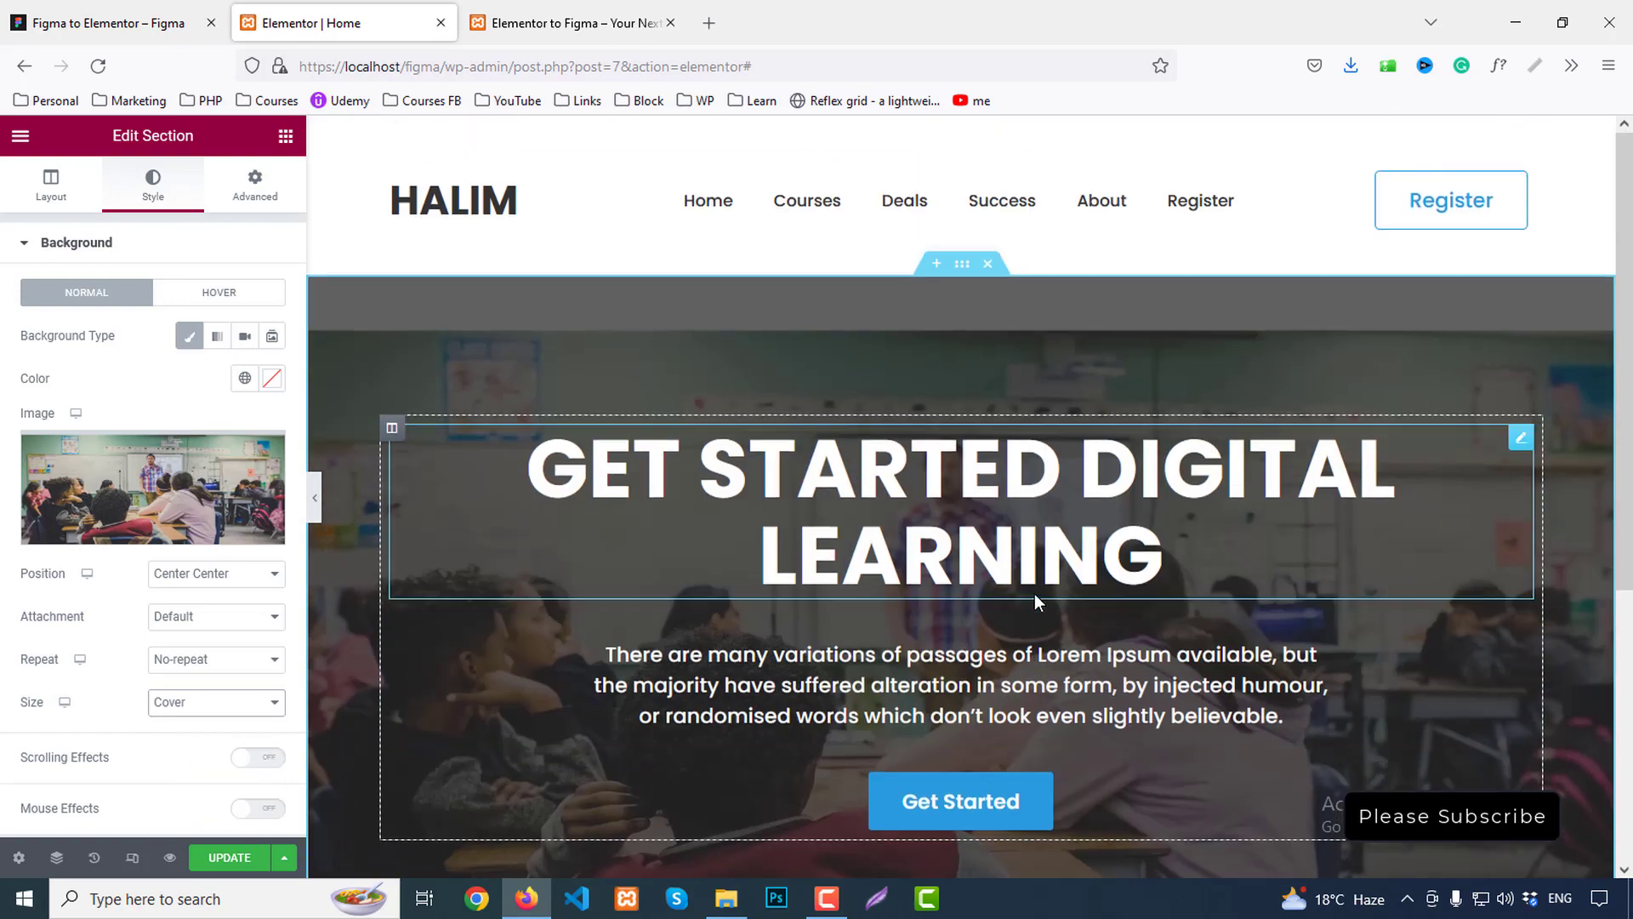
click(314, 510)
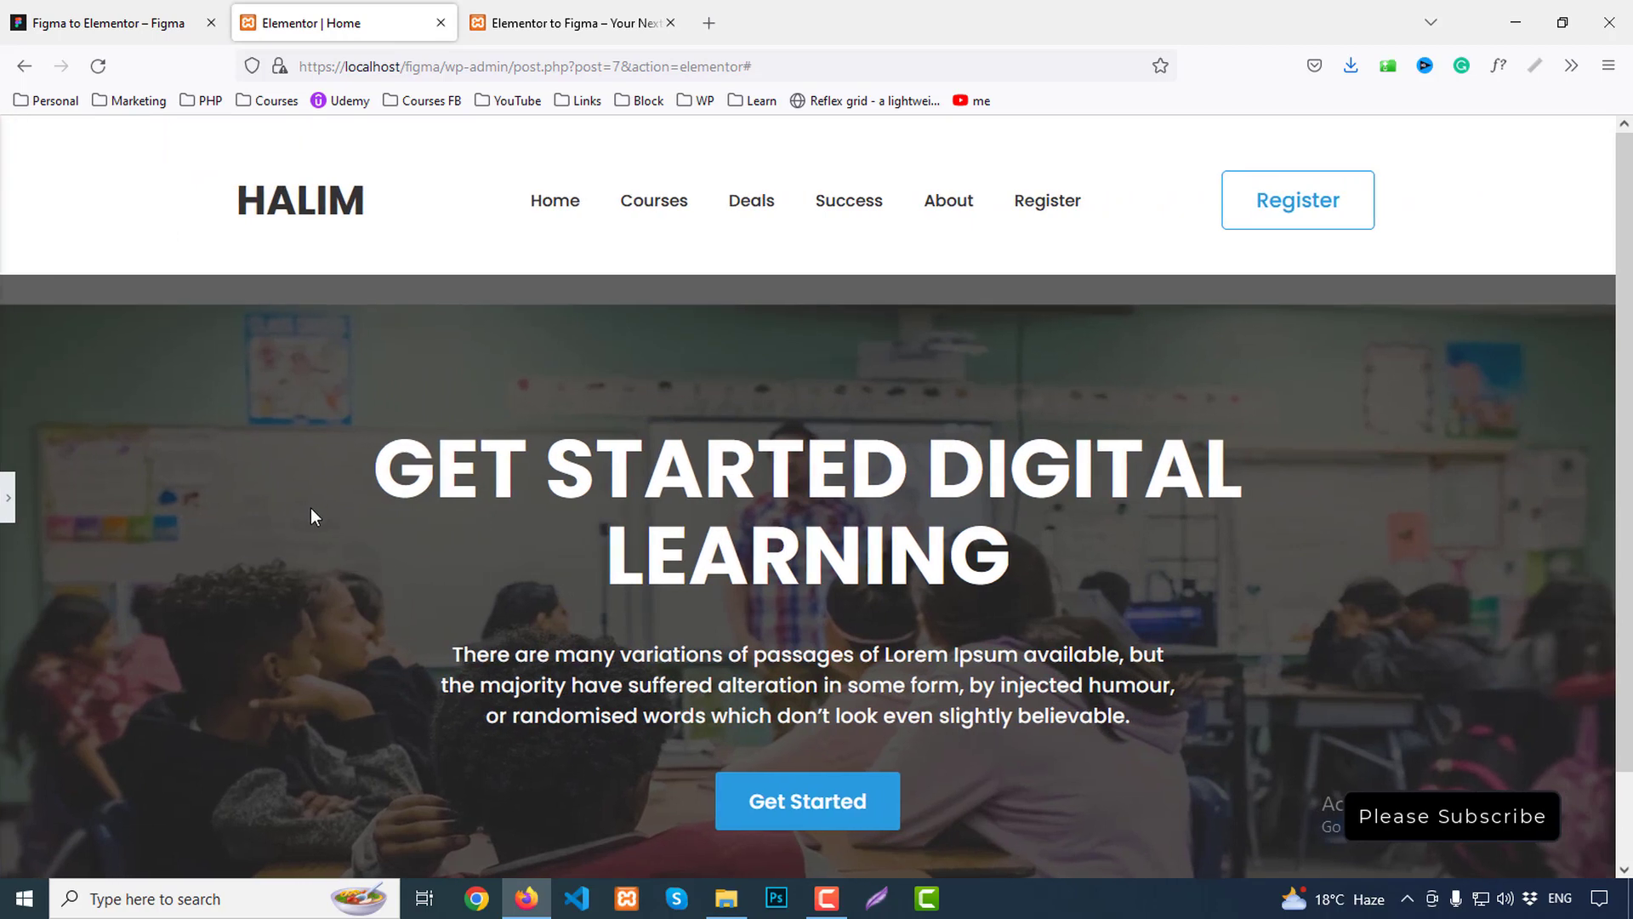
Try other hero section top padding values, keeping 137 px
click(7, 502)
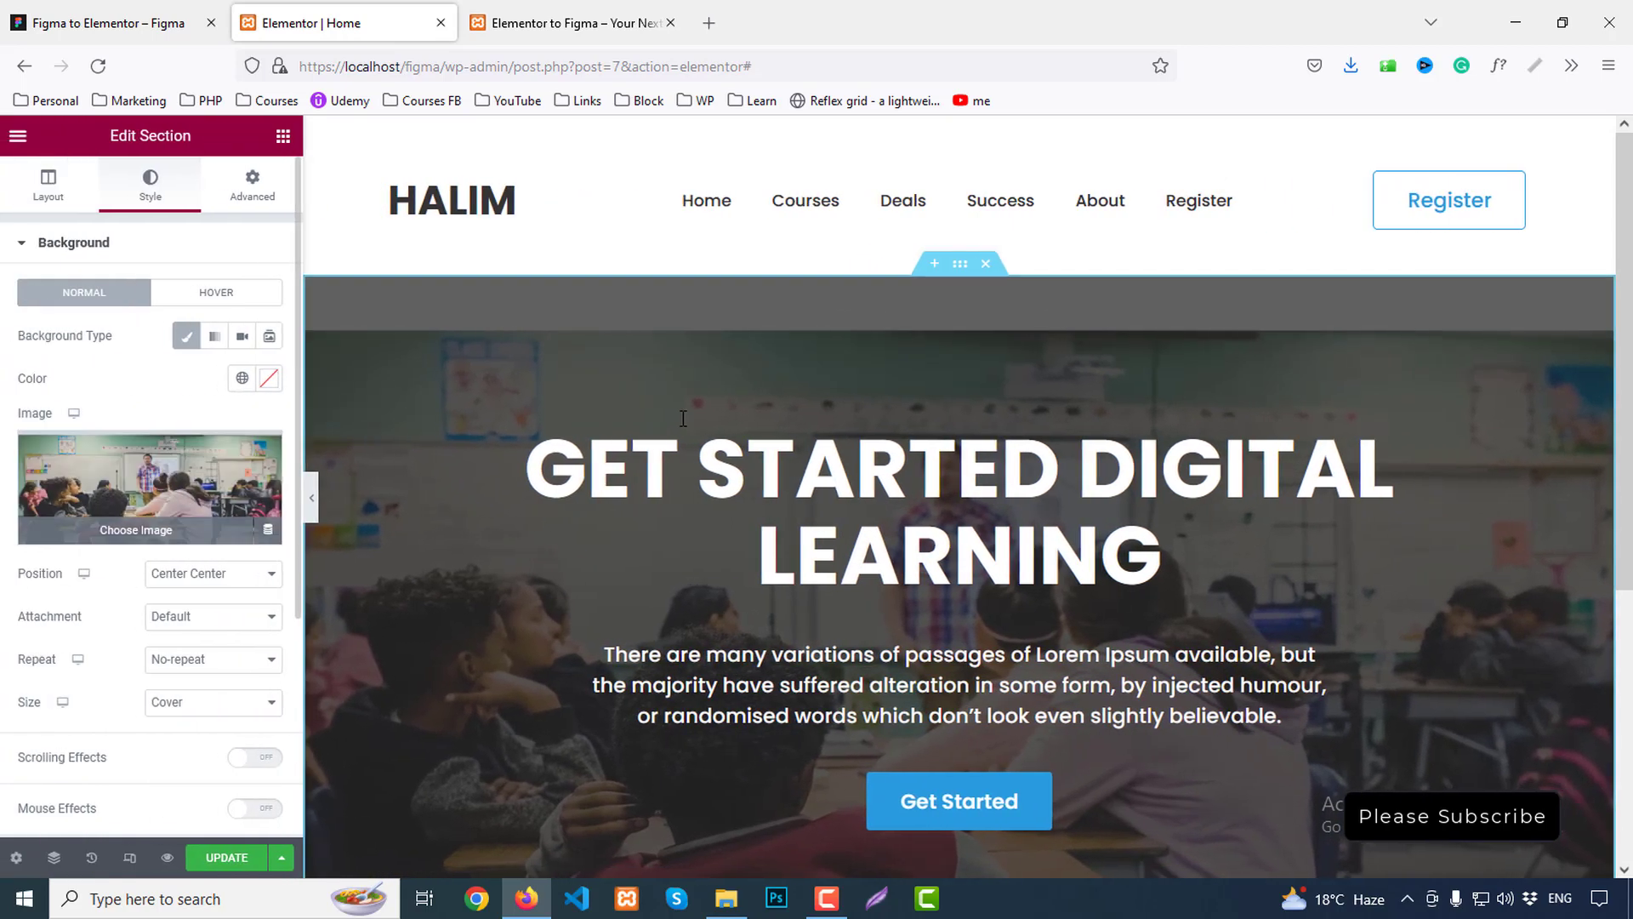
click(257, 182)
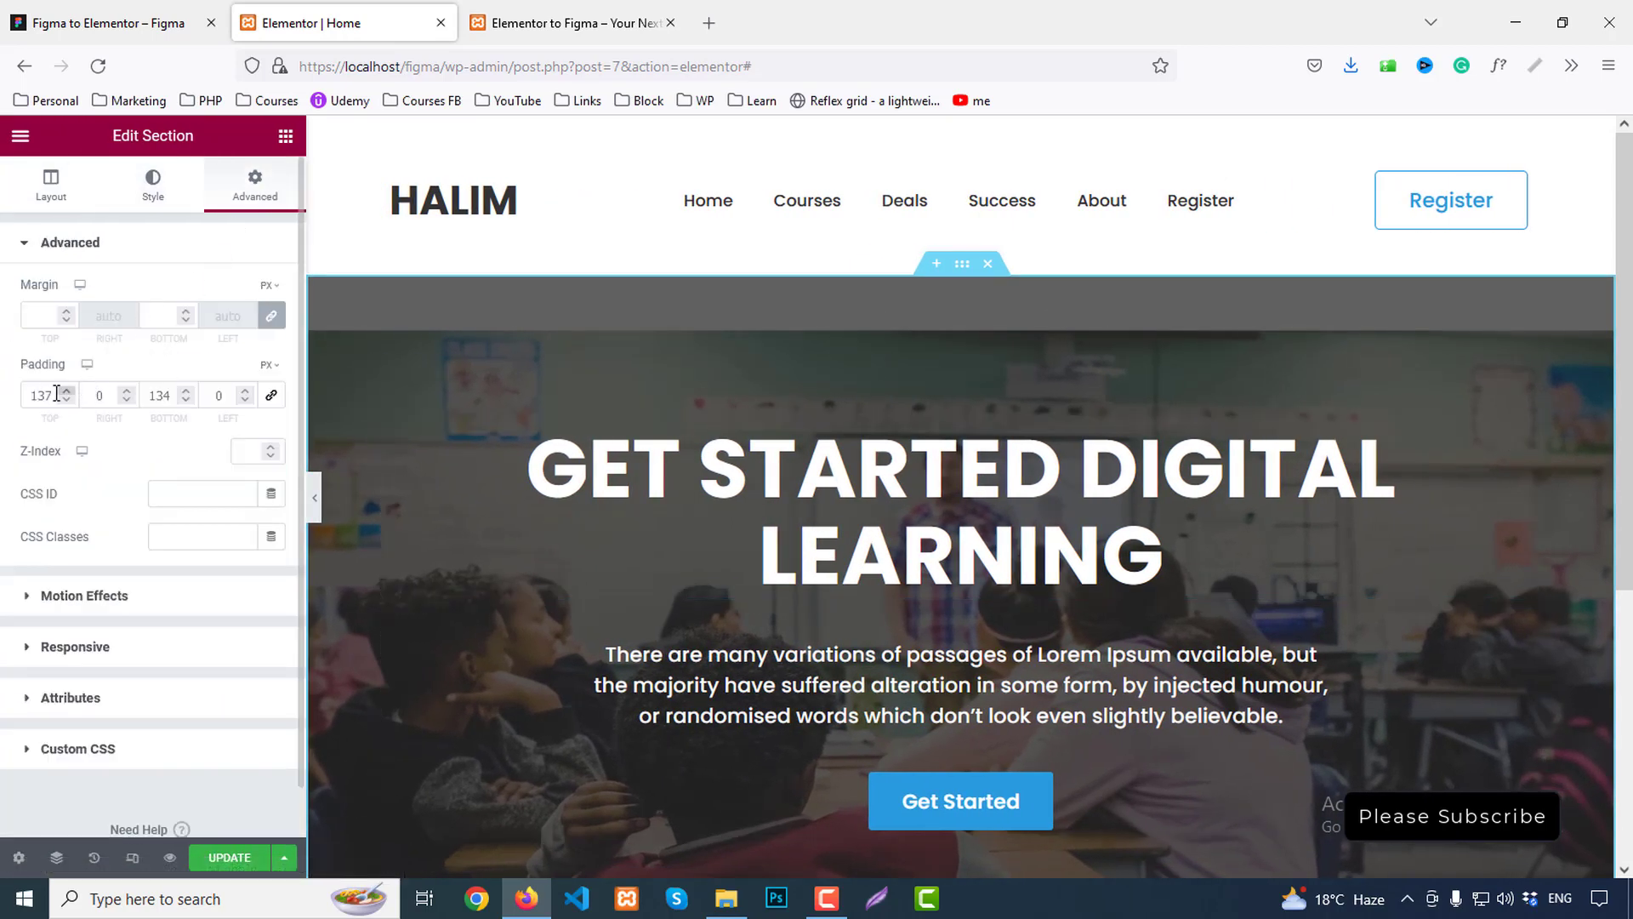
drag(42, 393, 45, 394)
text(1)
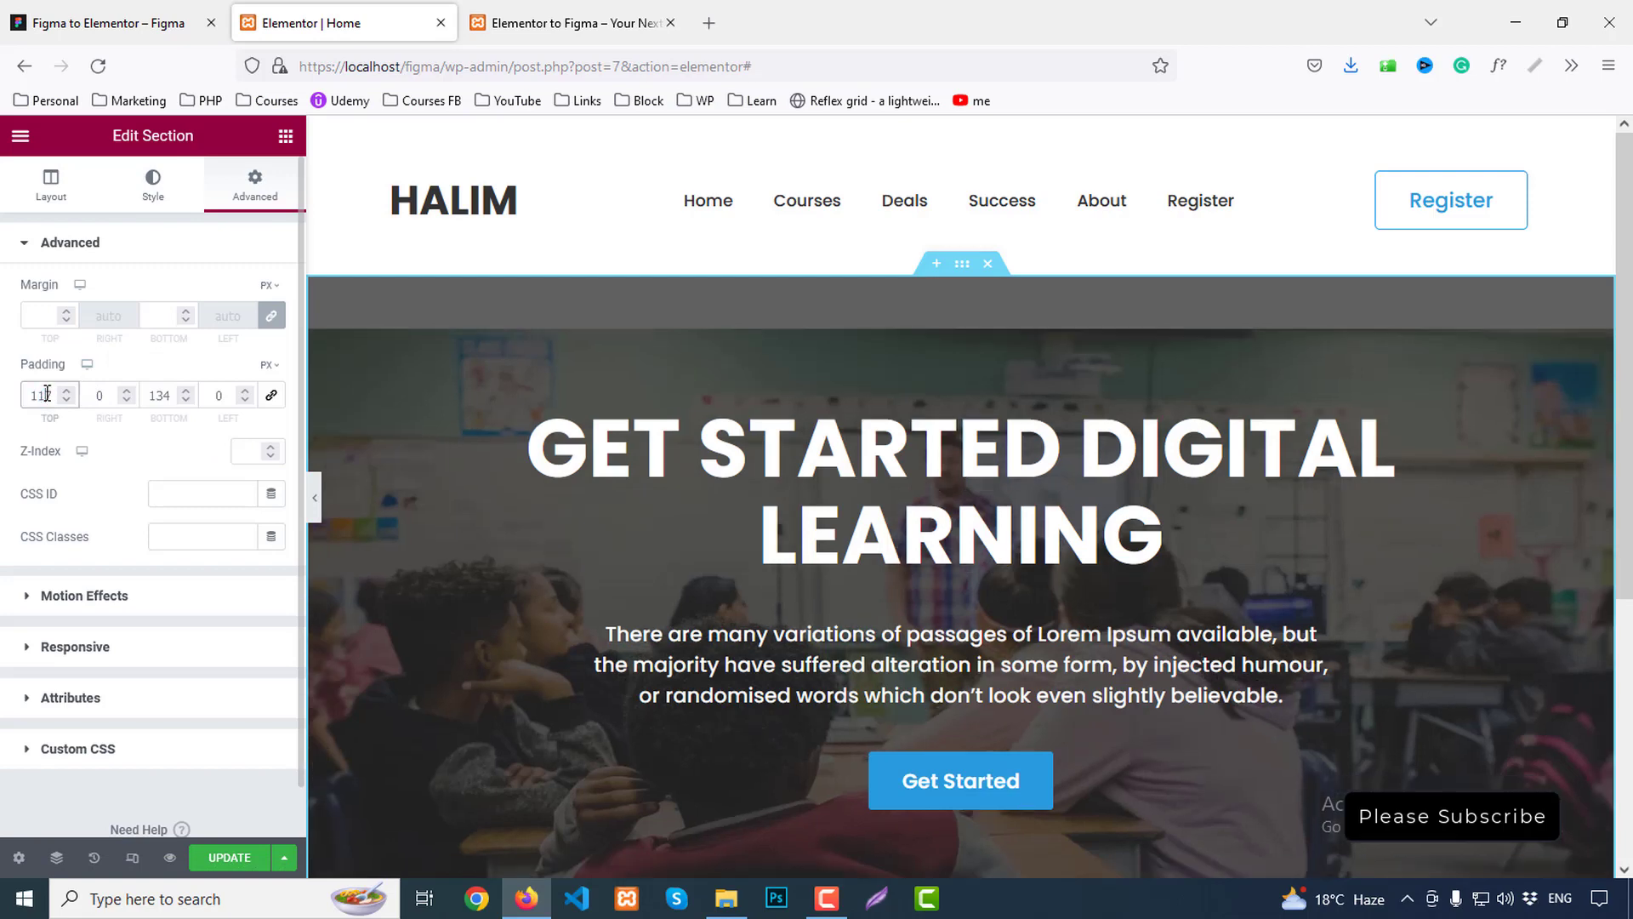
key(BackSpace)
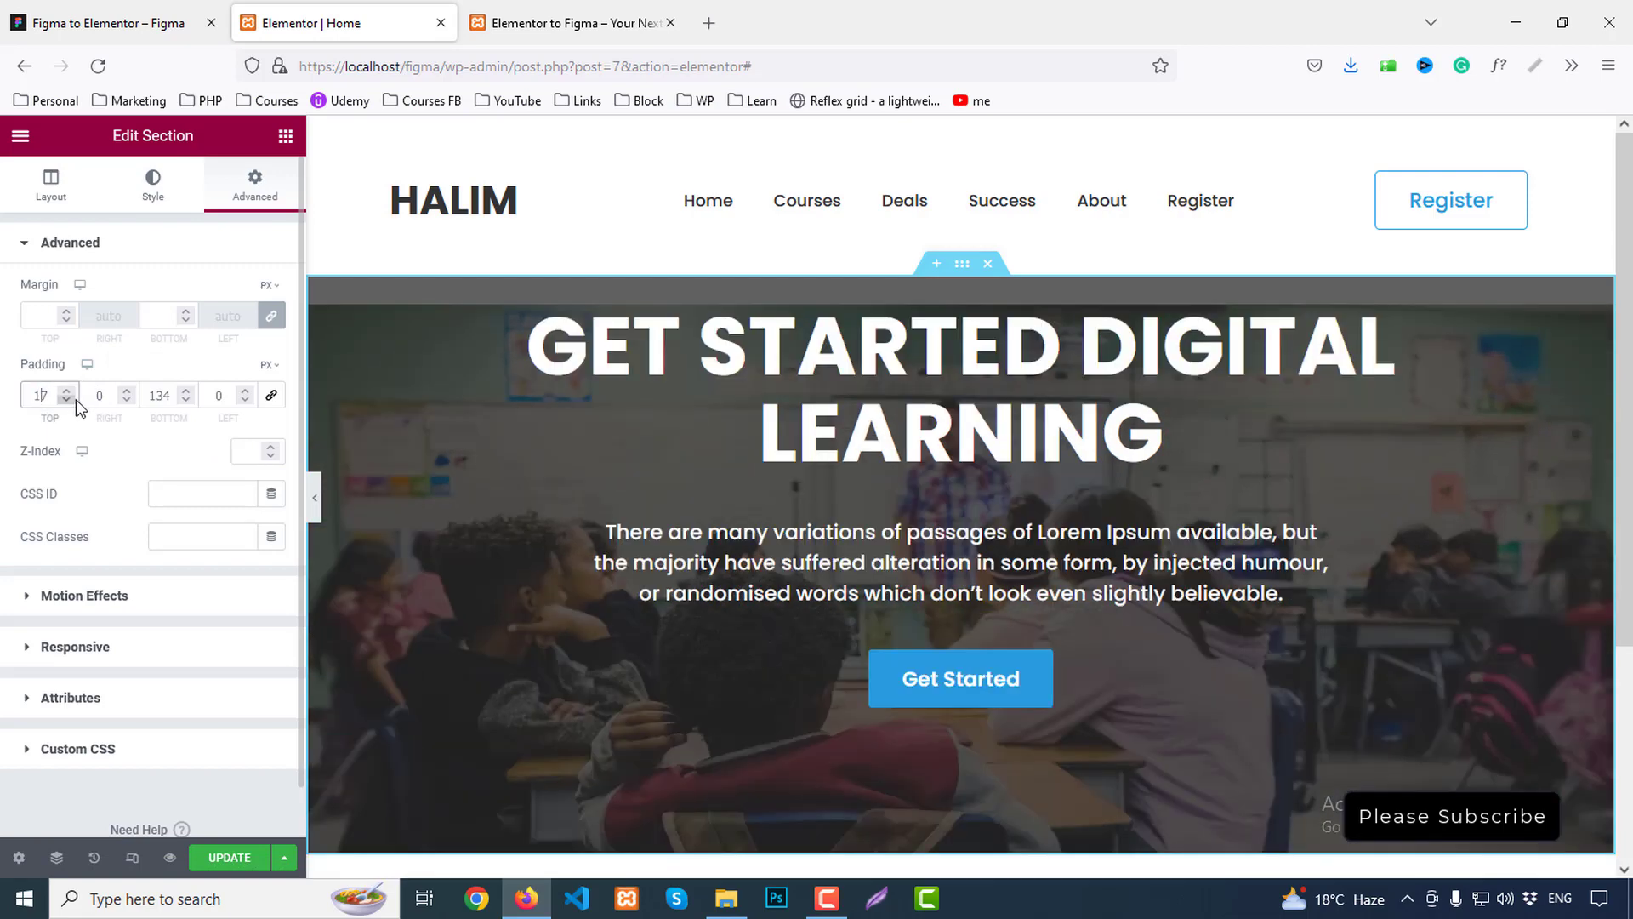
text(3)
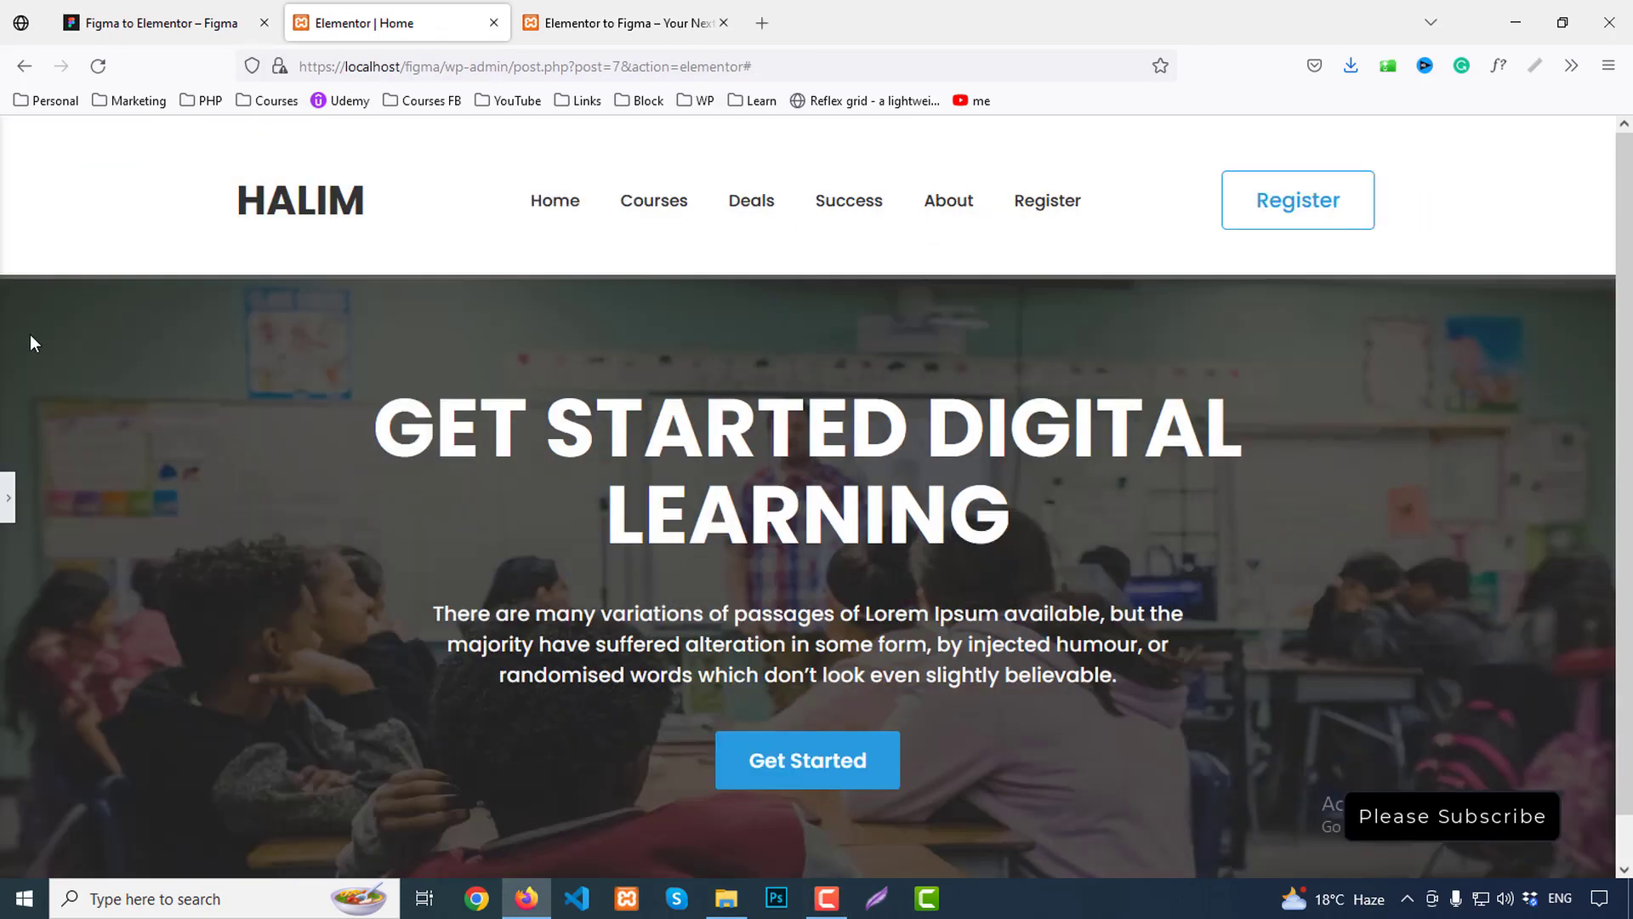
click(162, 23)
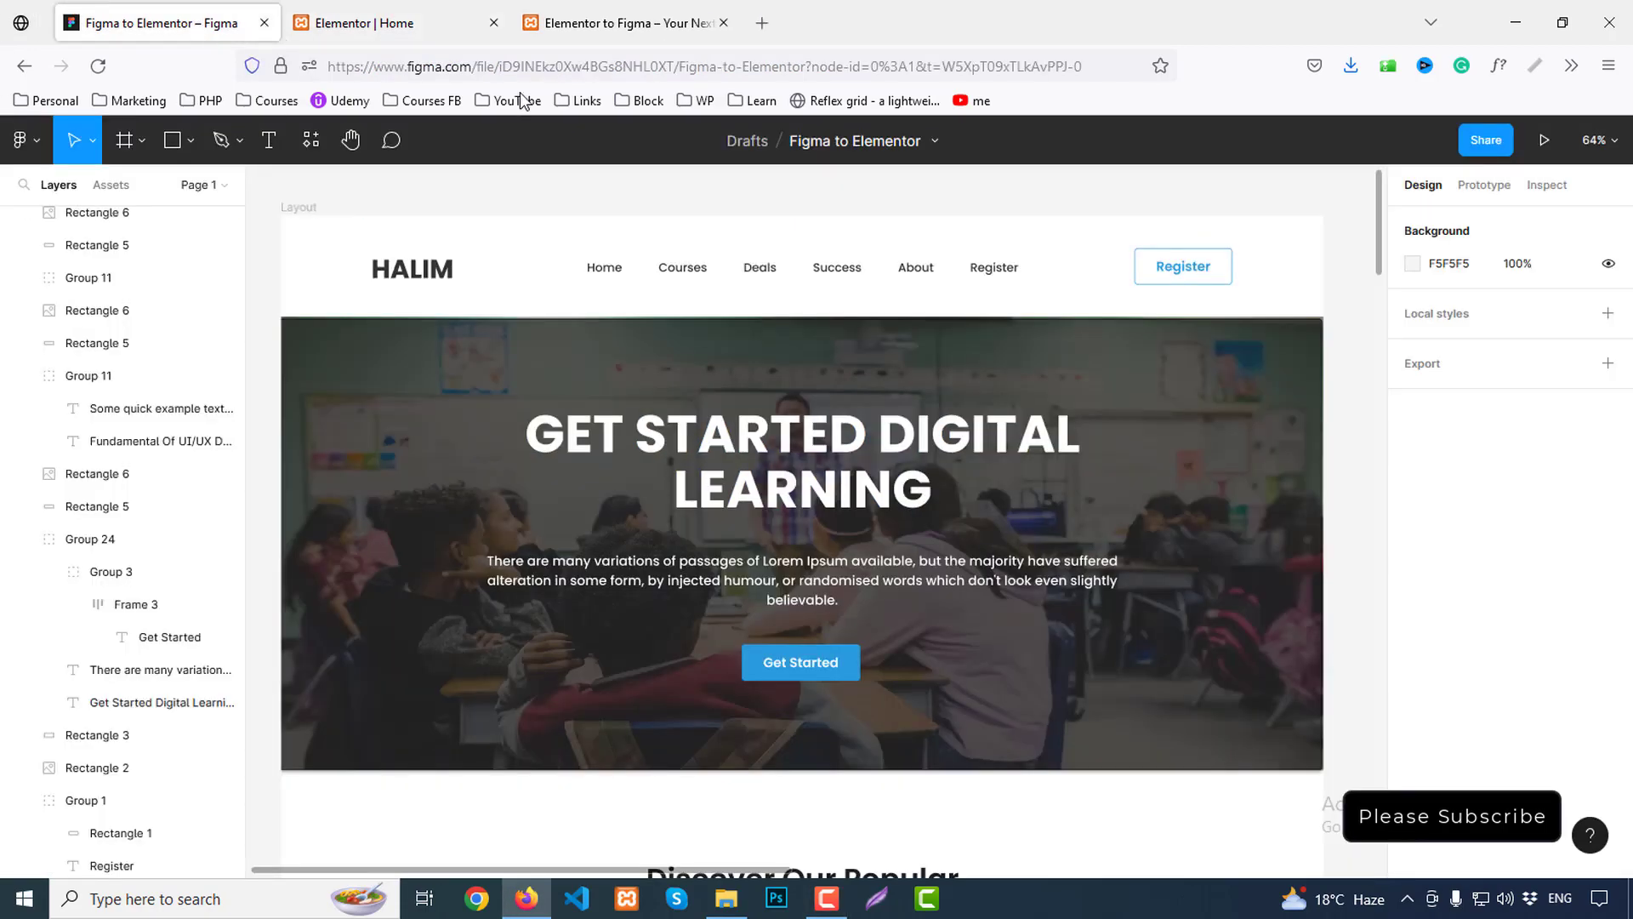
Scroll the Figma canvas down to the Discover Our Popular Courses section
click(348, 23)
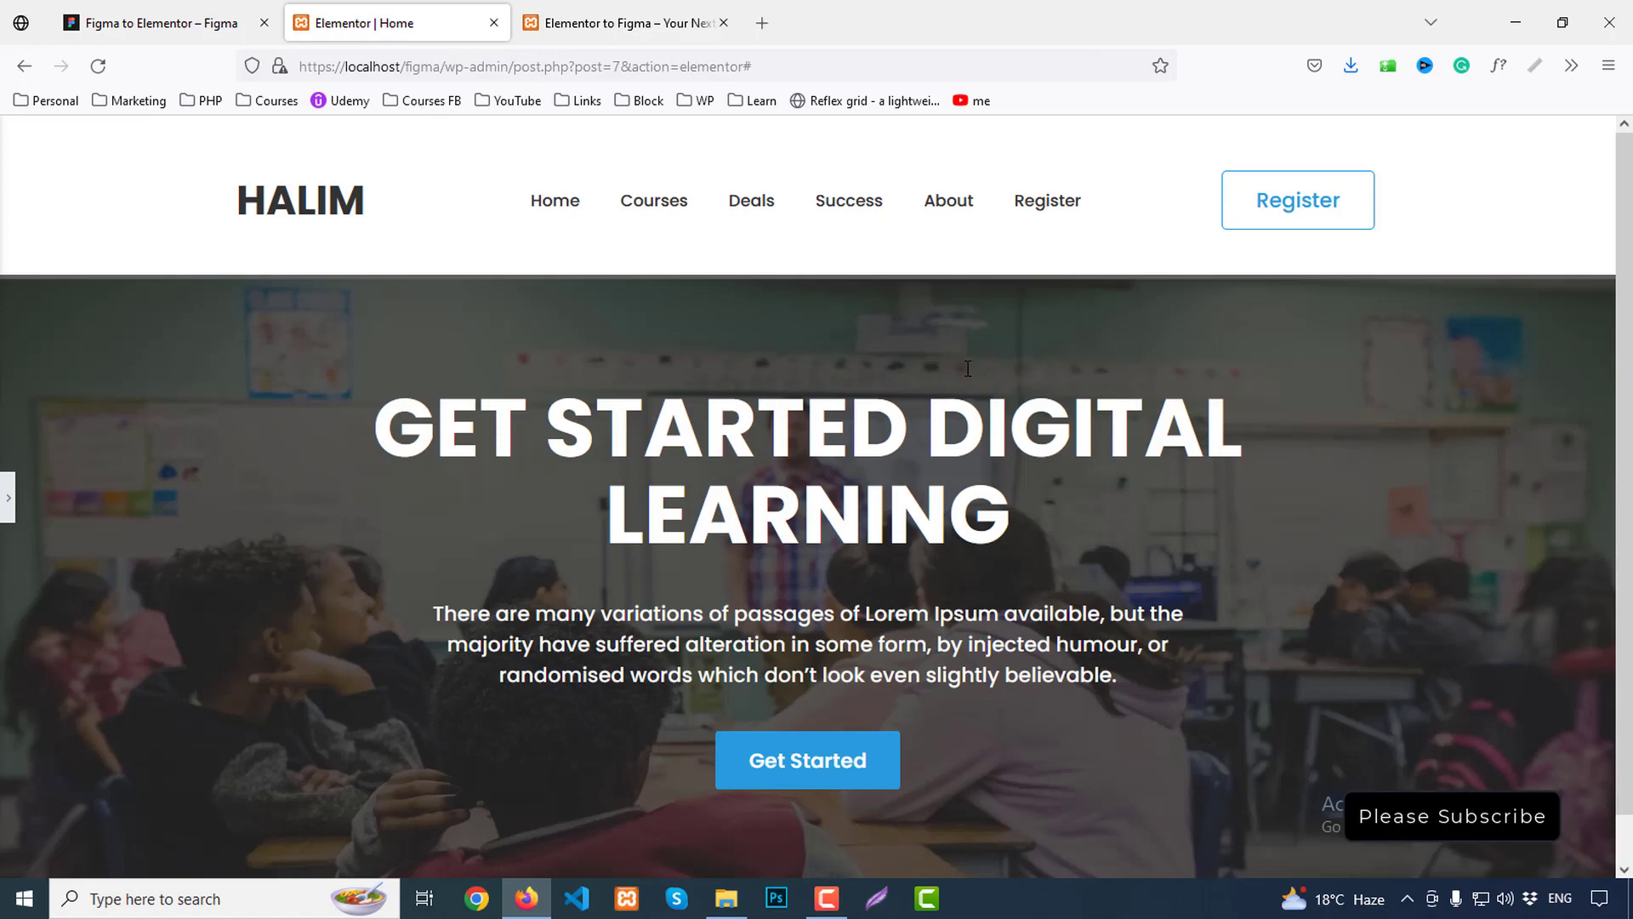
click(196, 19)
scroll(949, 463, down, 3)
scroll(951, 465, down, 3)
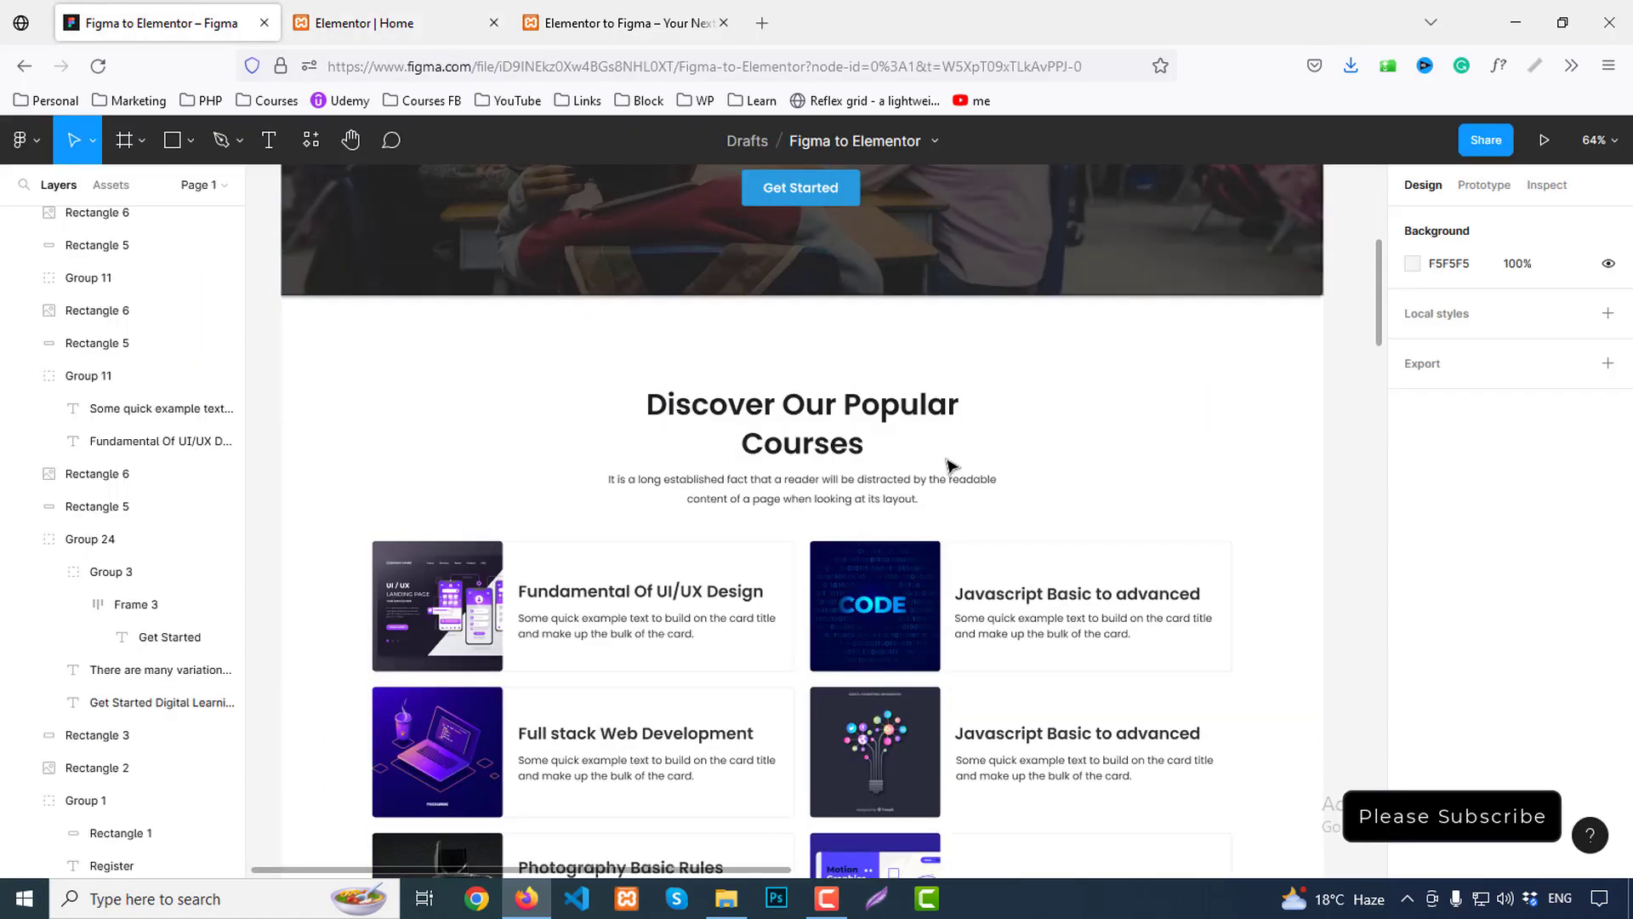
scroll(975, 451, down, 1)
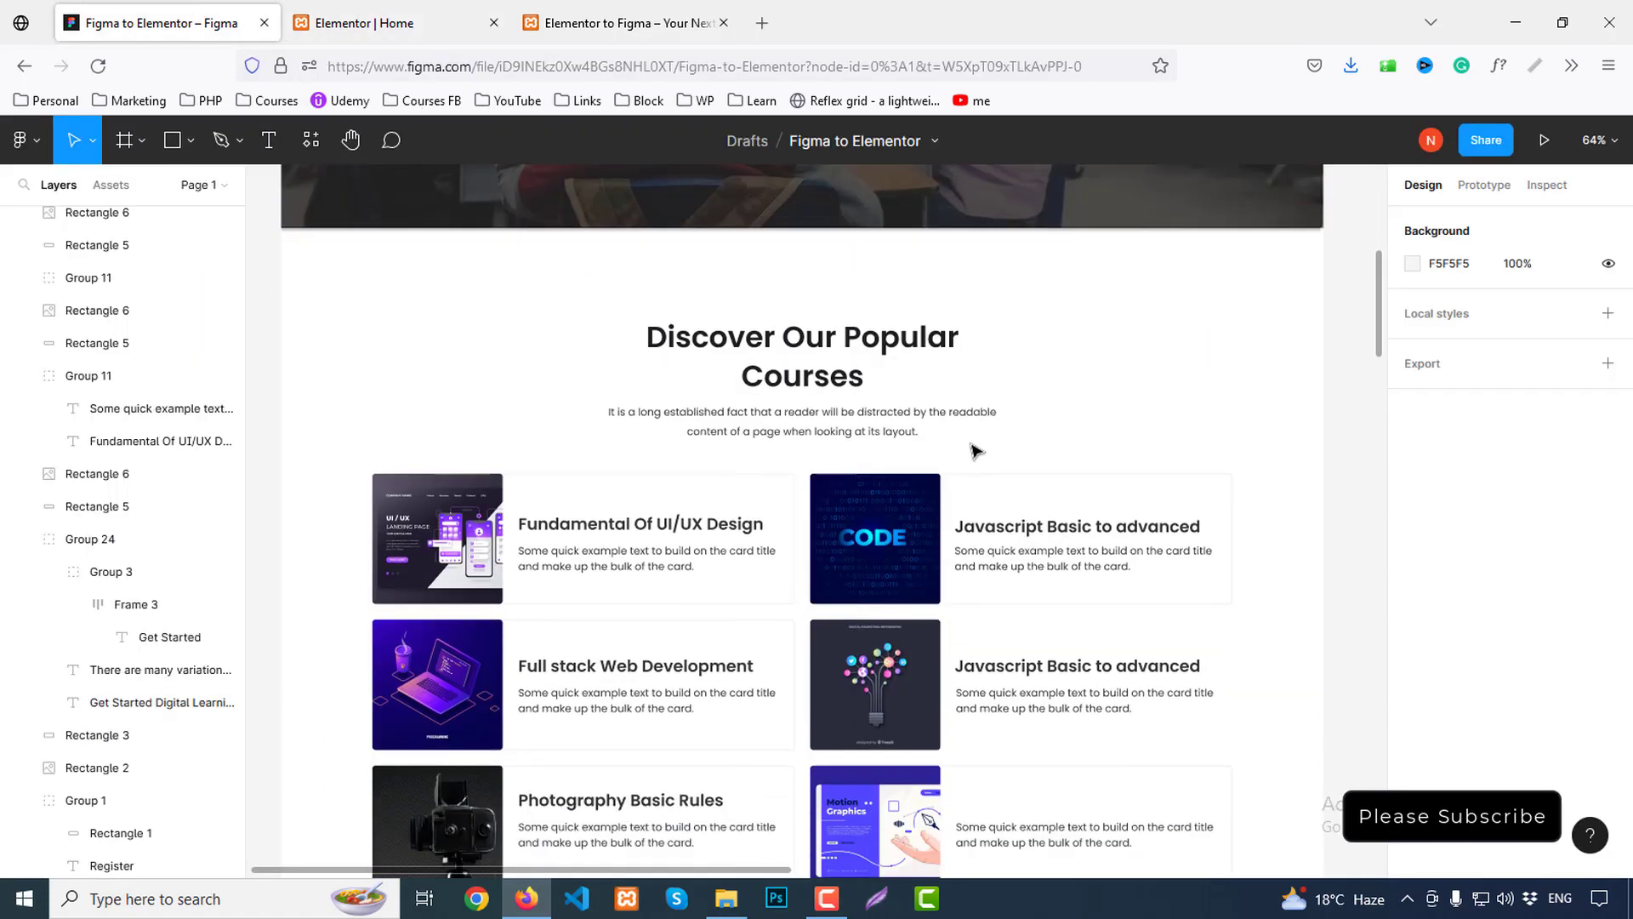
scroll(976, 450, down, 1)
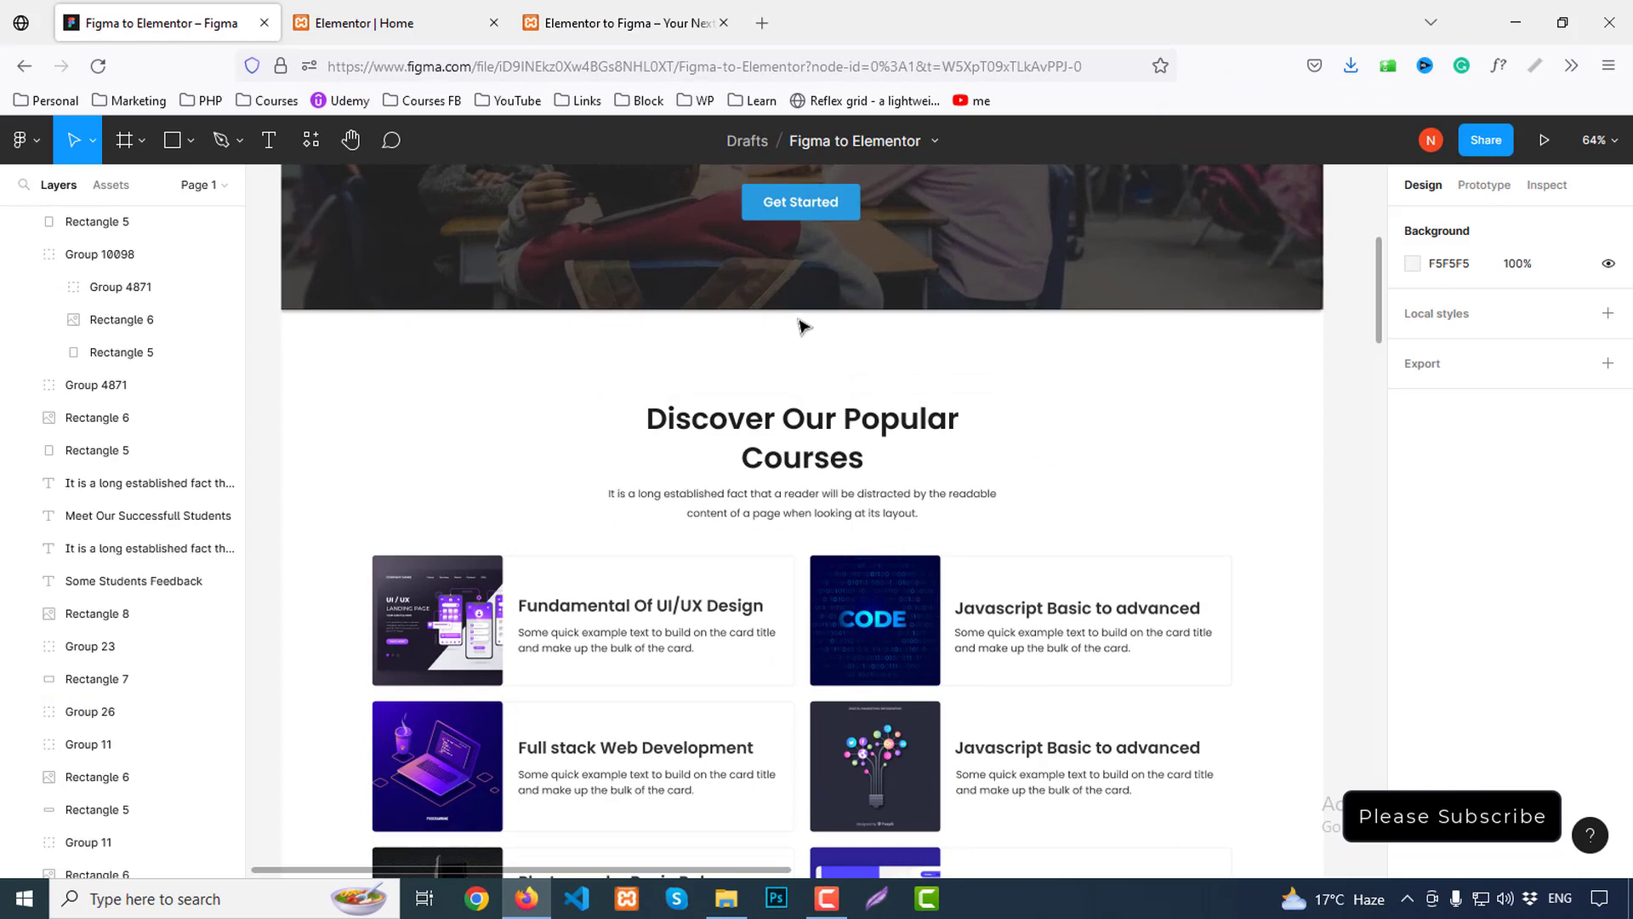
scroll(995, 502, down, 5)
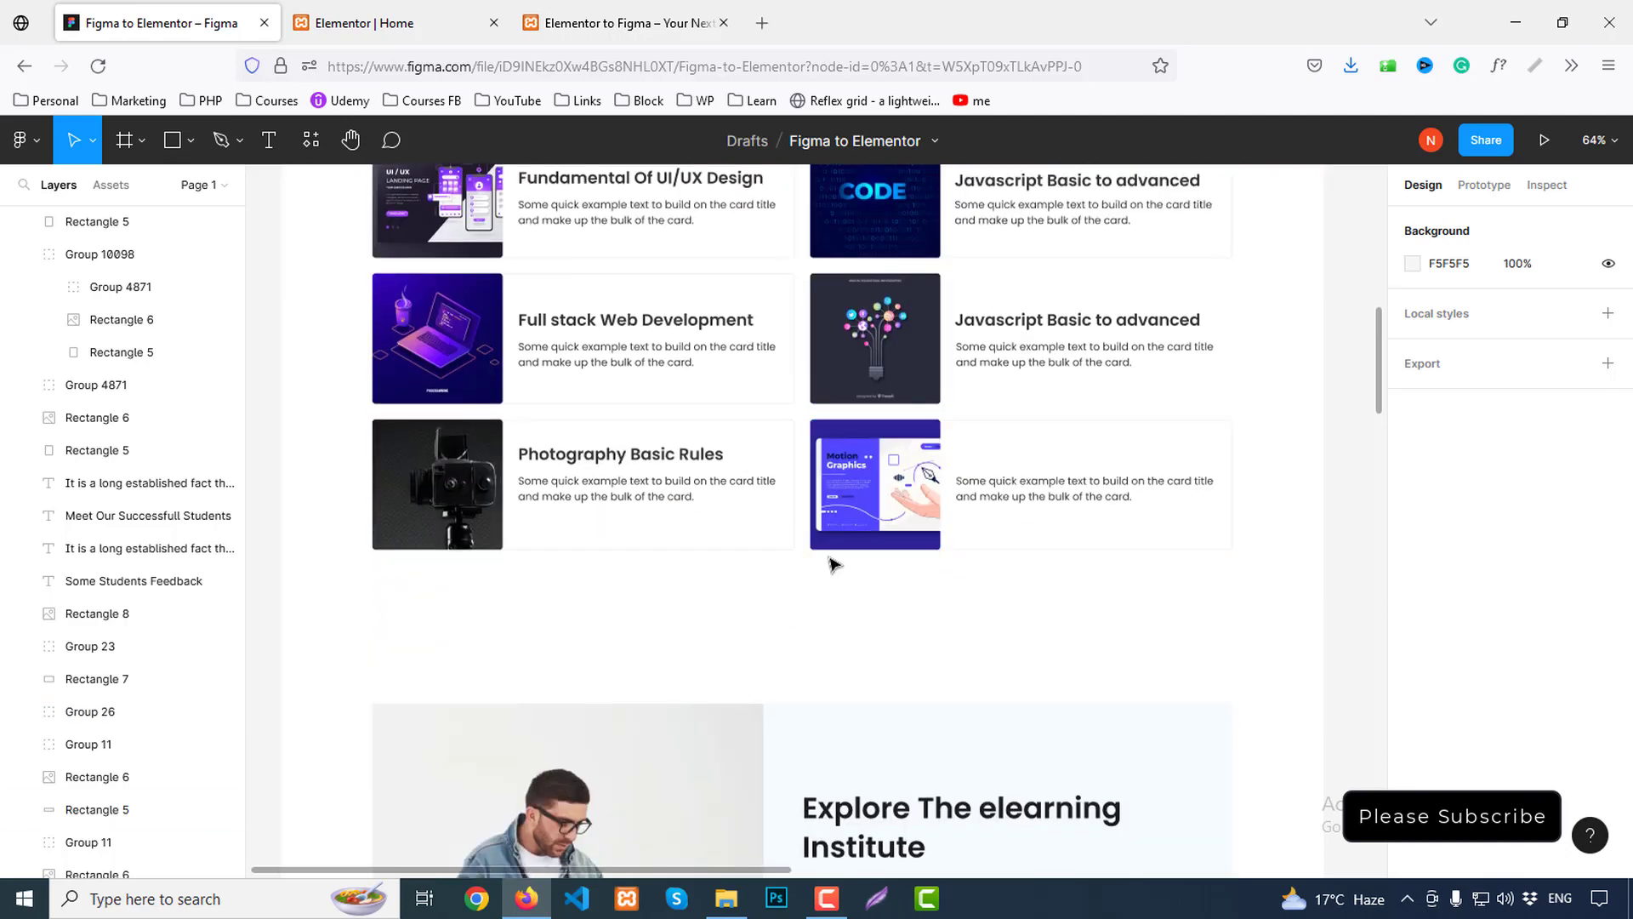
scroll(831, 558, up, 6)
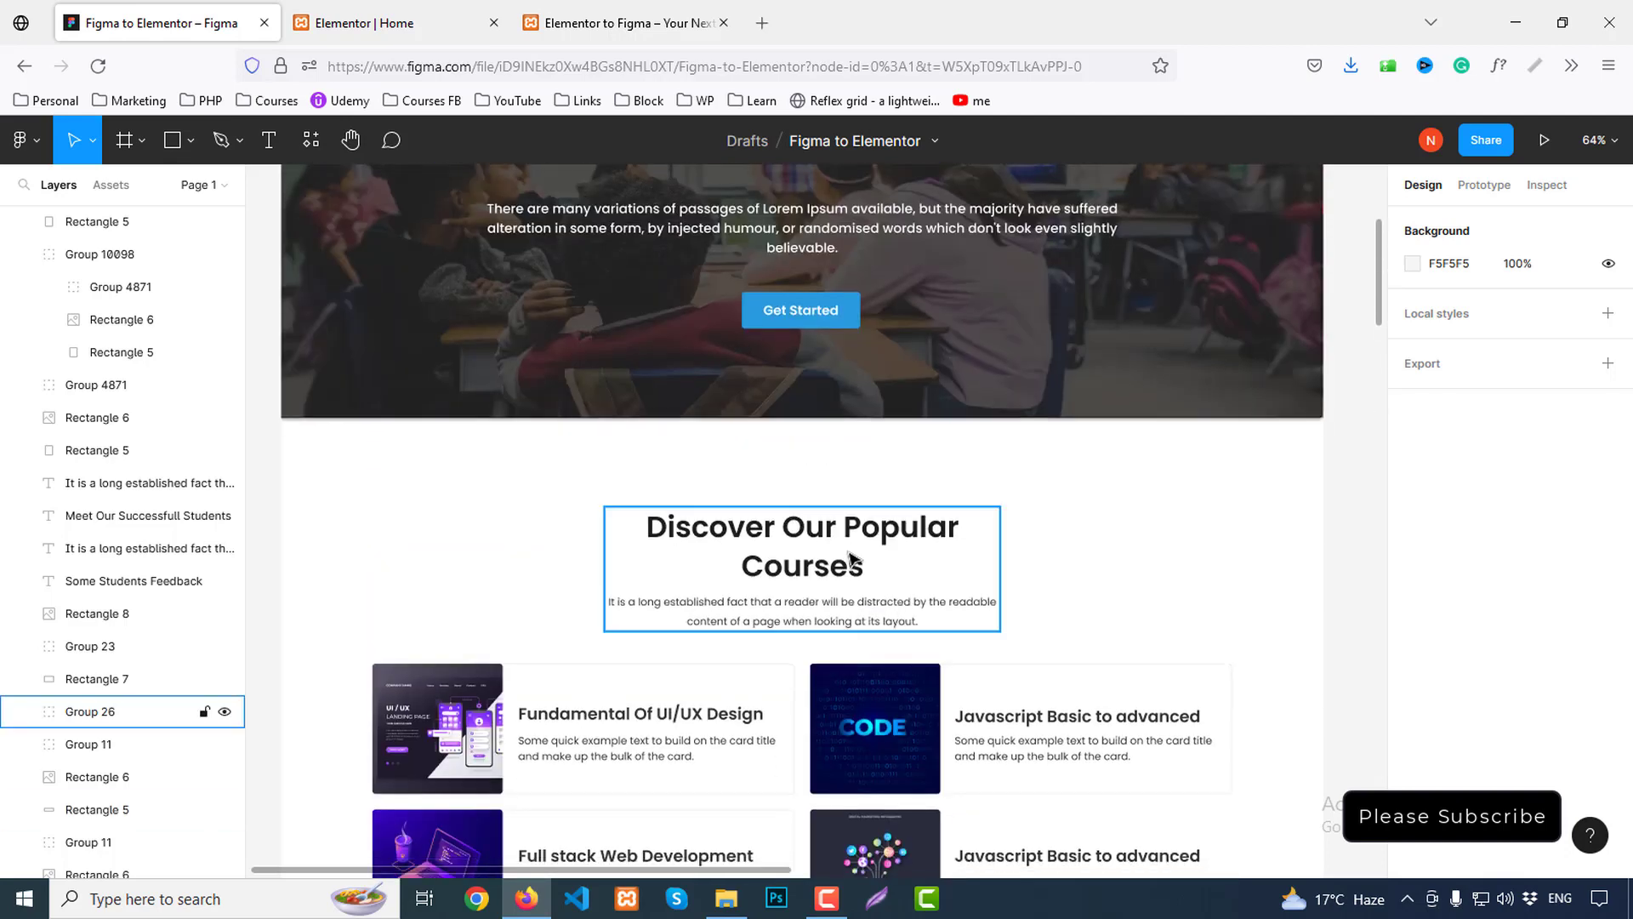
scroll(812, 578, down, 1)
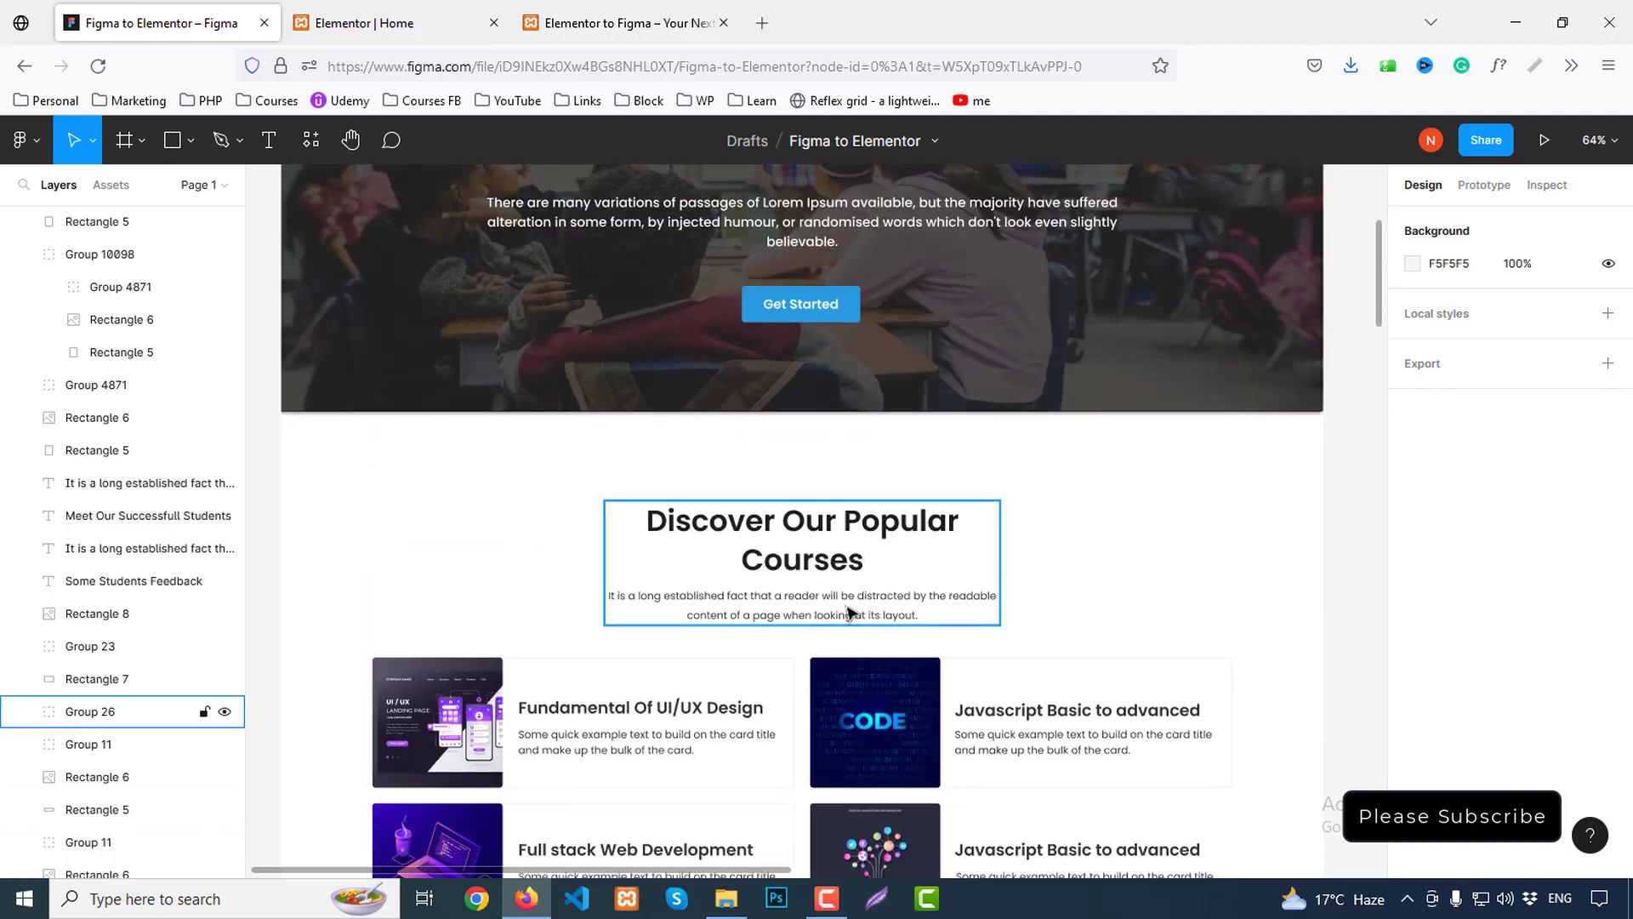
scroll(848, 610, down, 3)
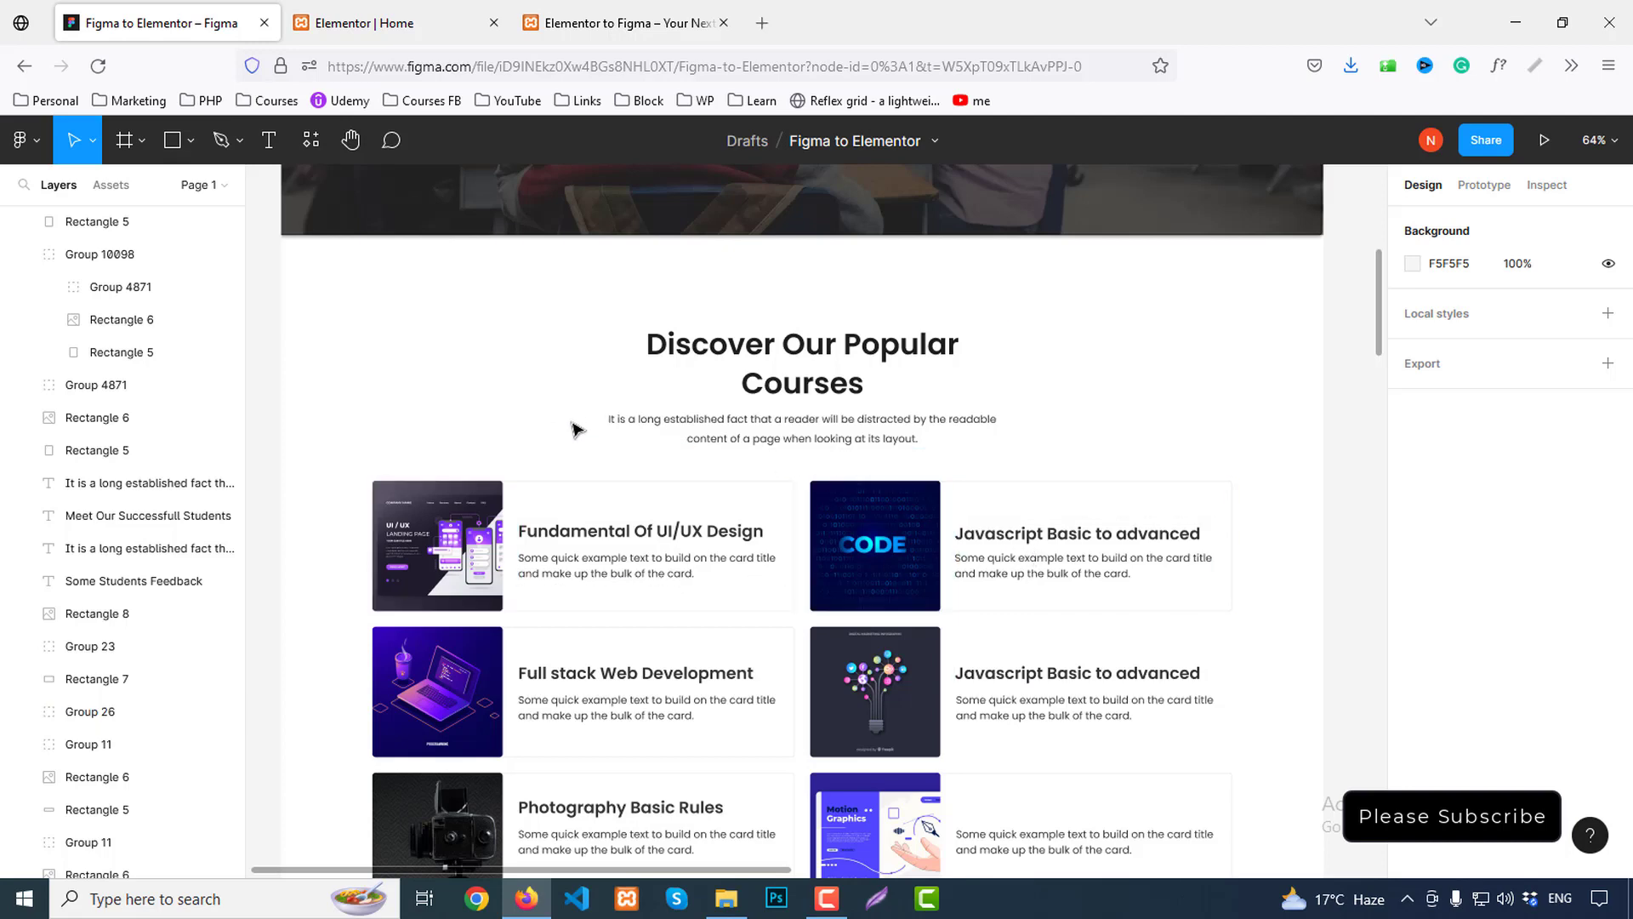
scroll(587, 467, down, 1)
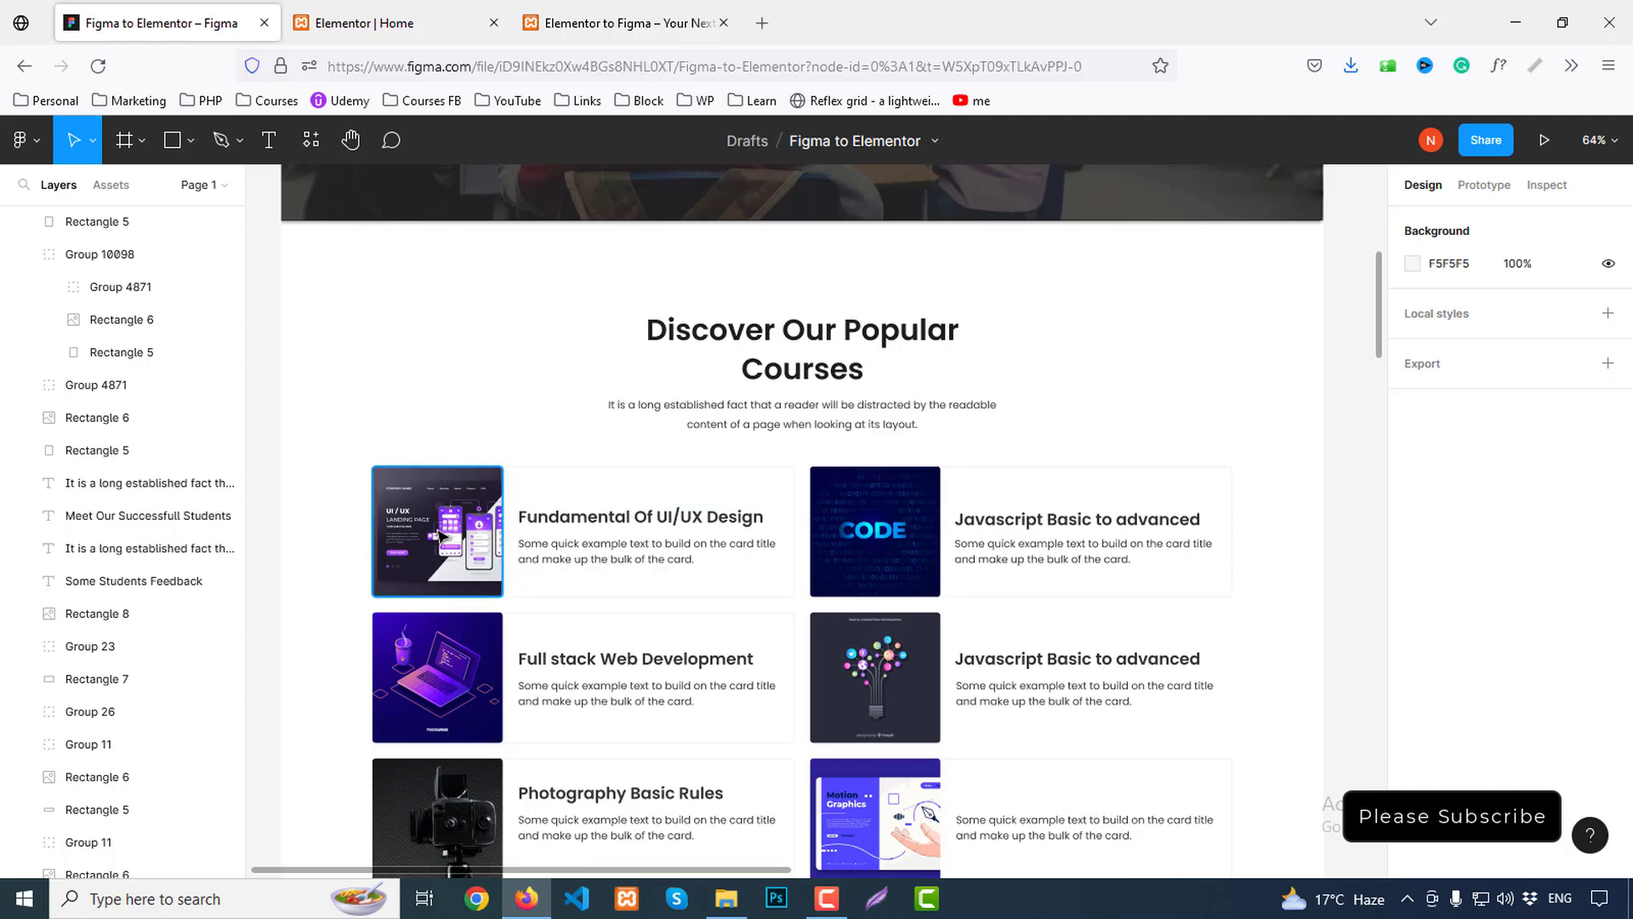
Export the first and CODE course card images as PNGs (course1, course2)
double_click(446, 512)
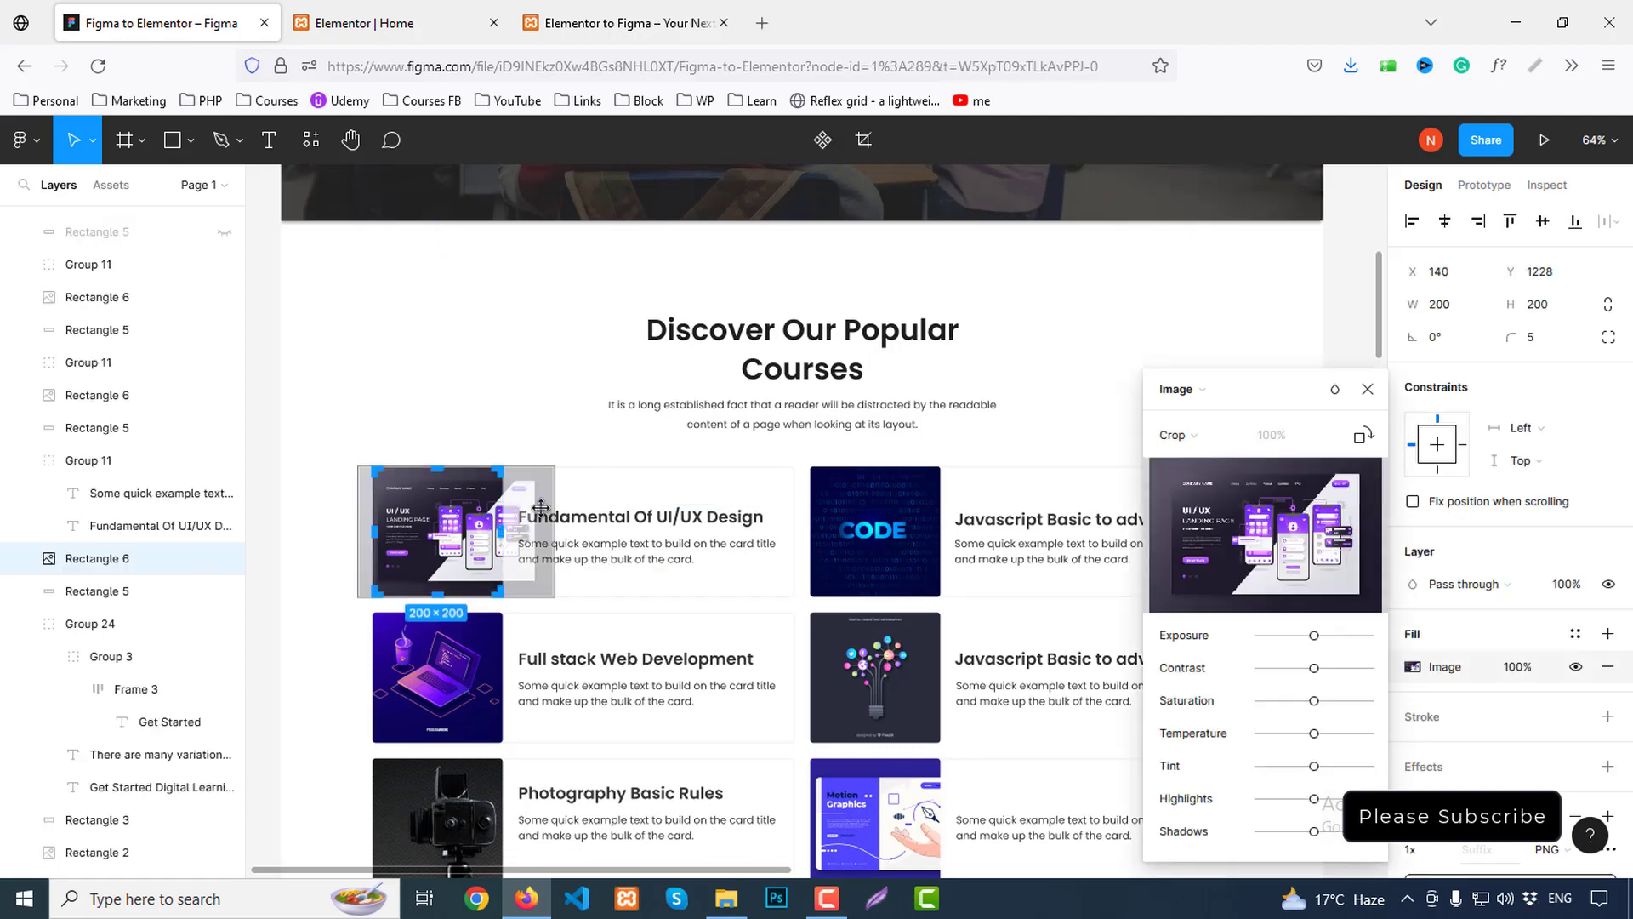
click(1368, 389)
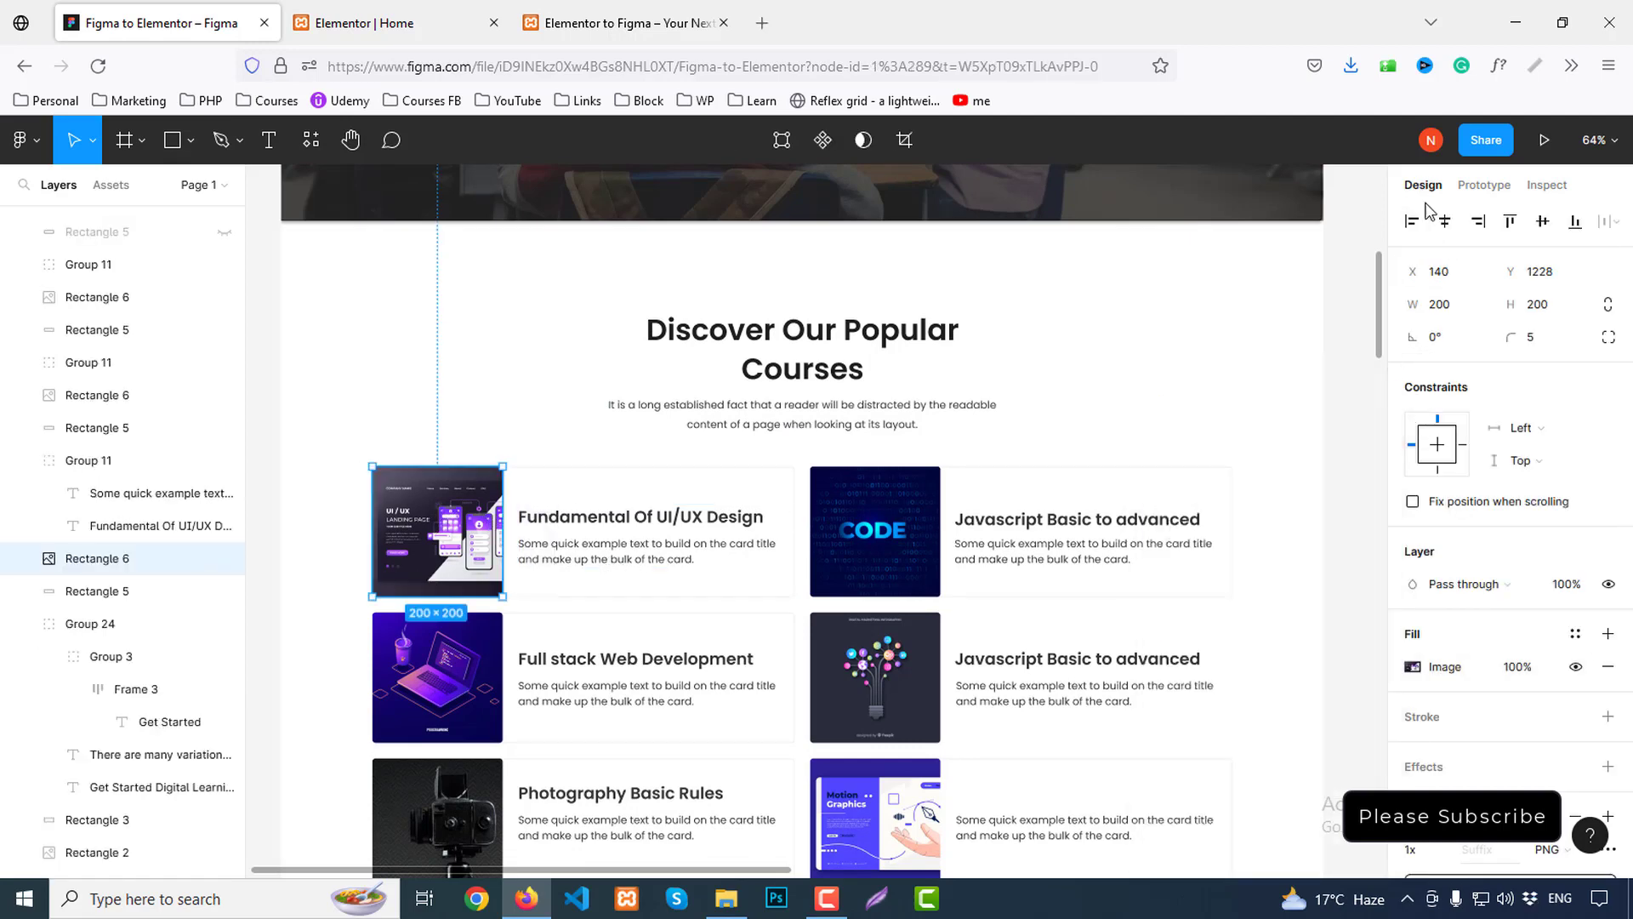
scroll(1557, 573, down, 5)
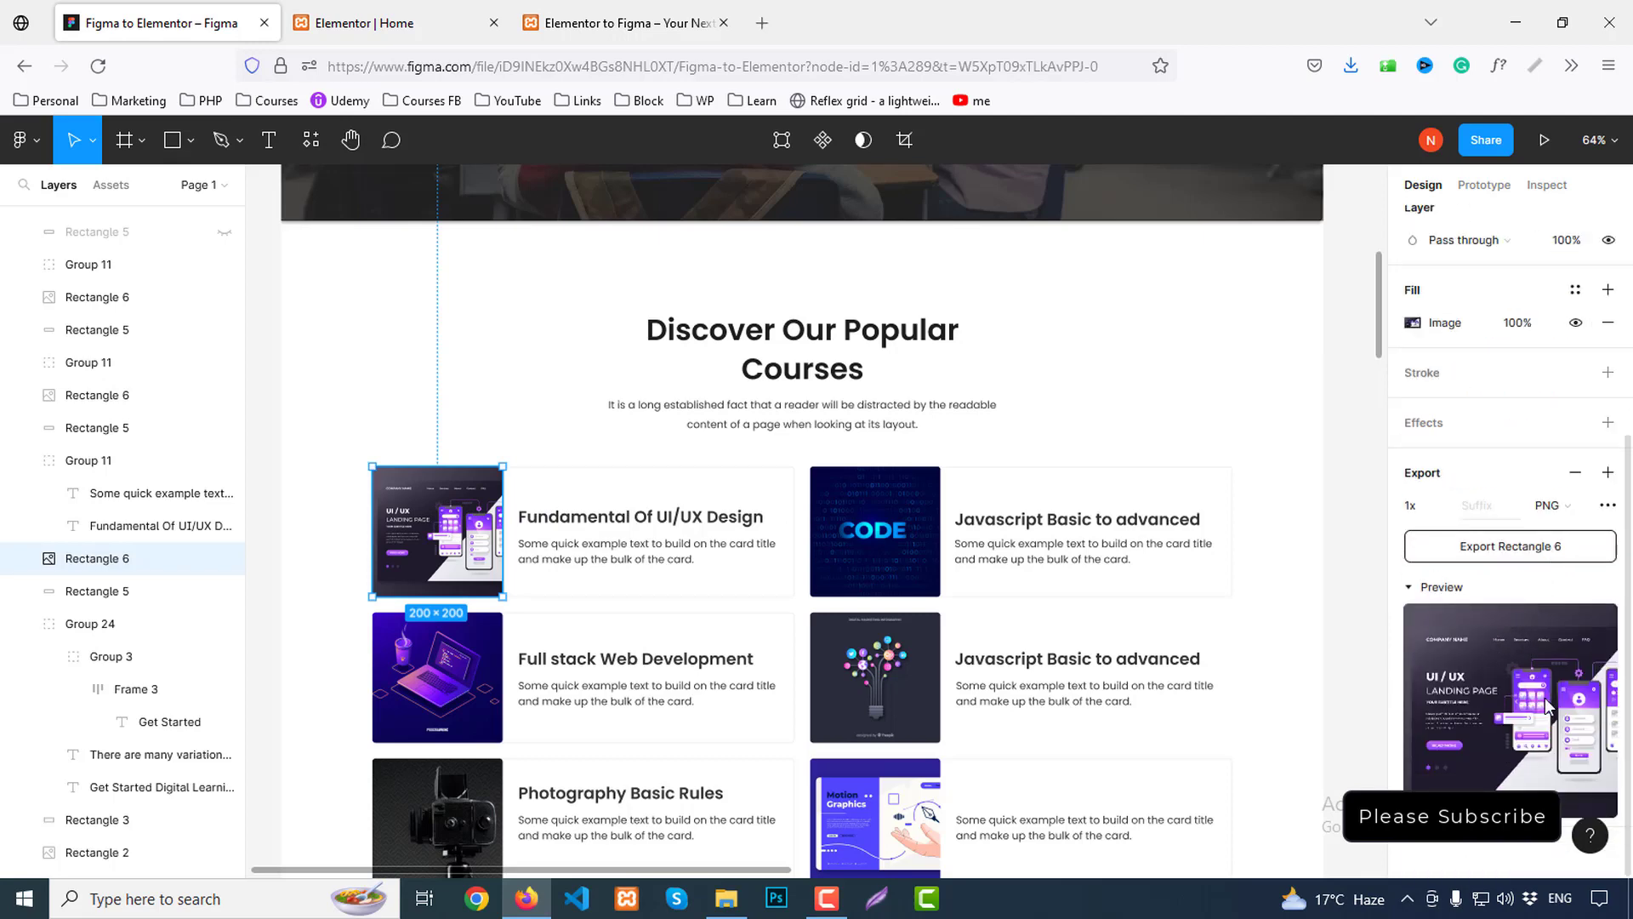
click(1524, 553)
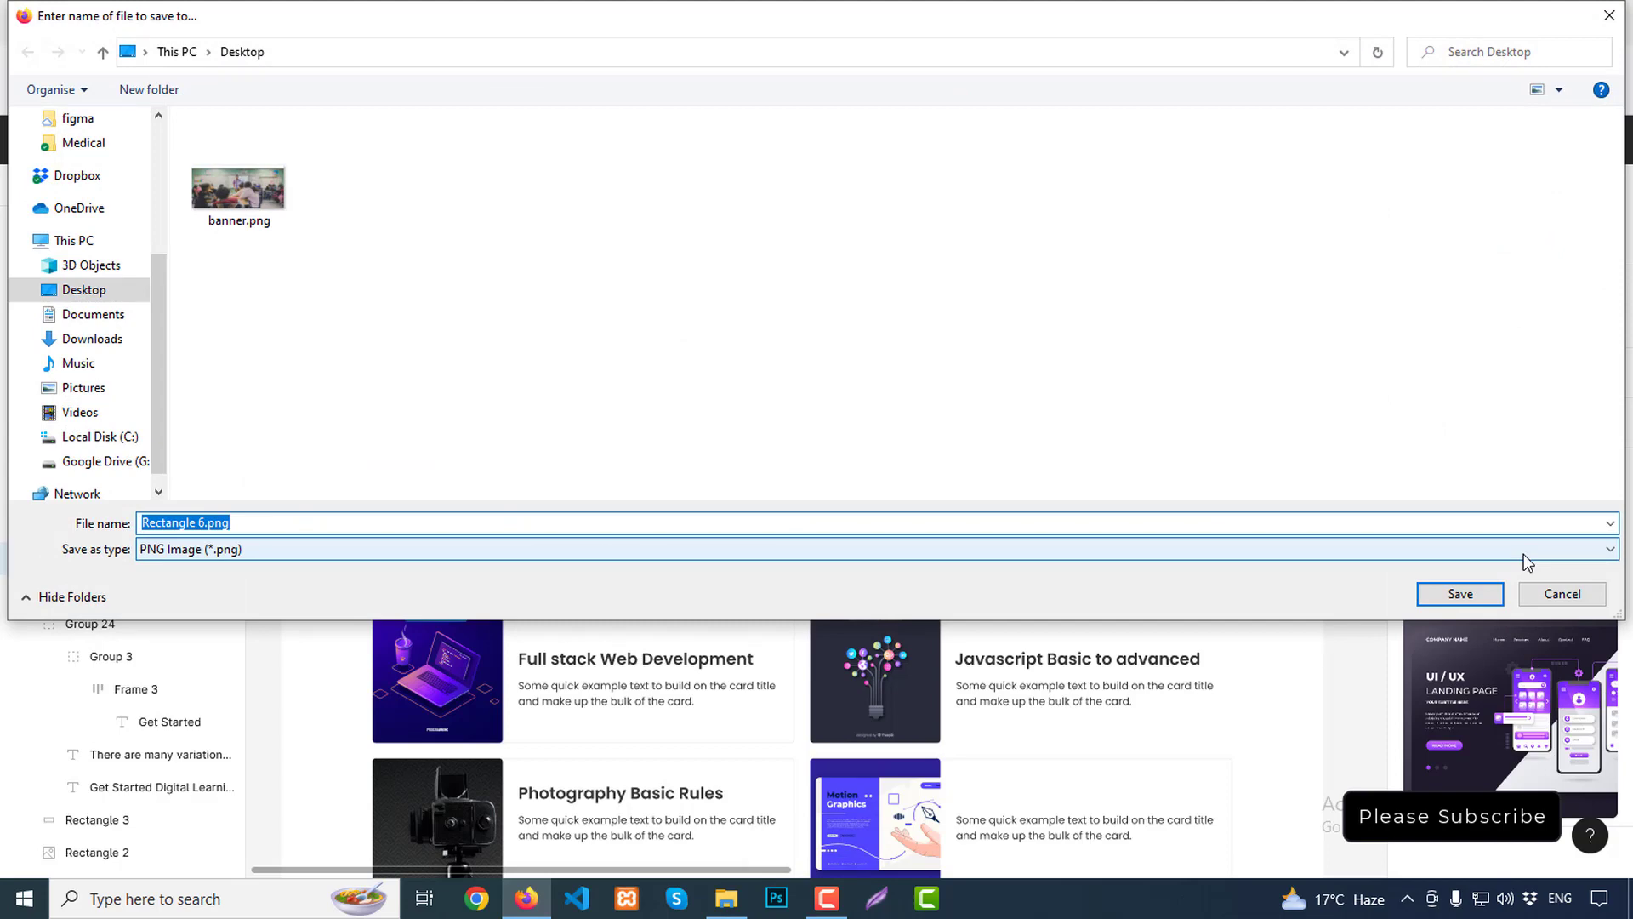
text(course1)
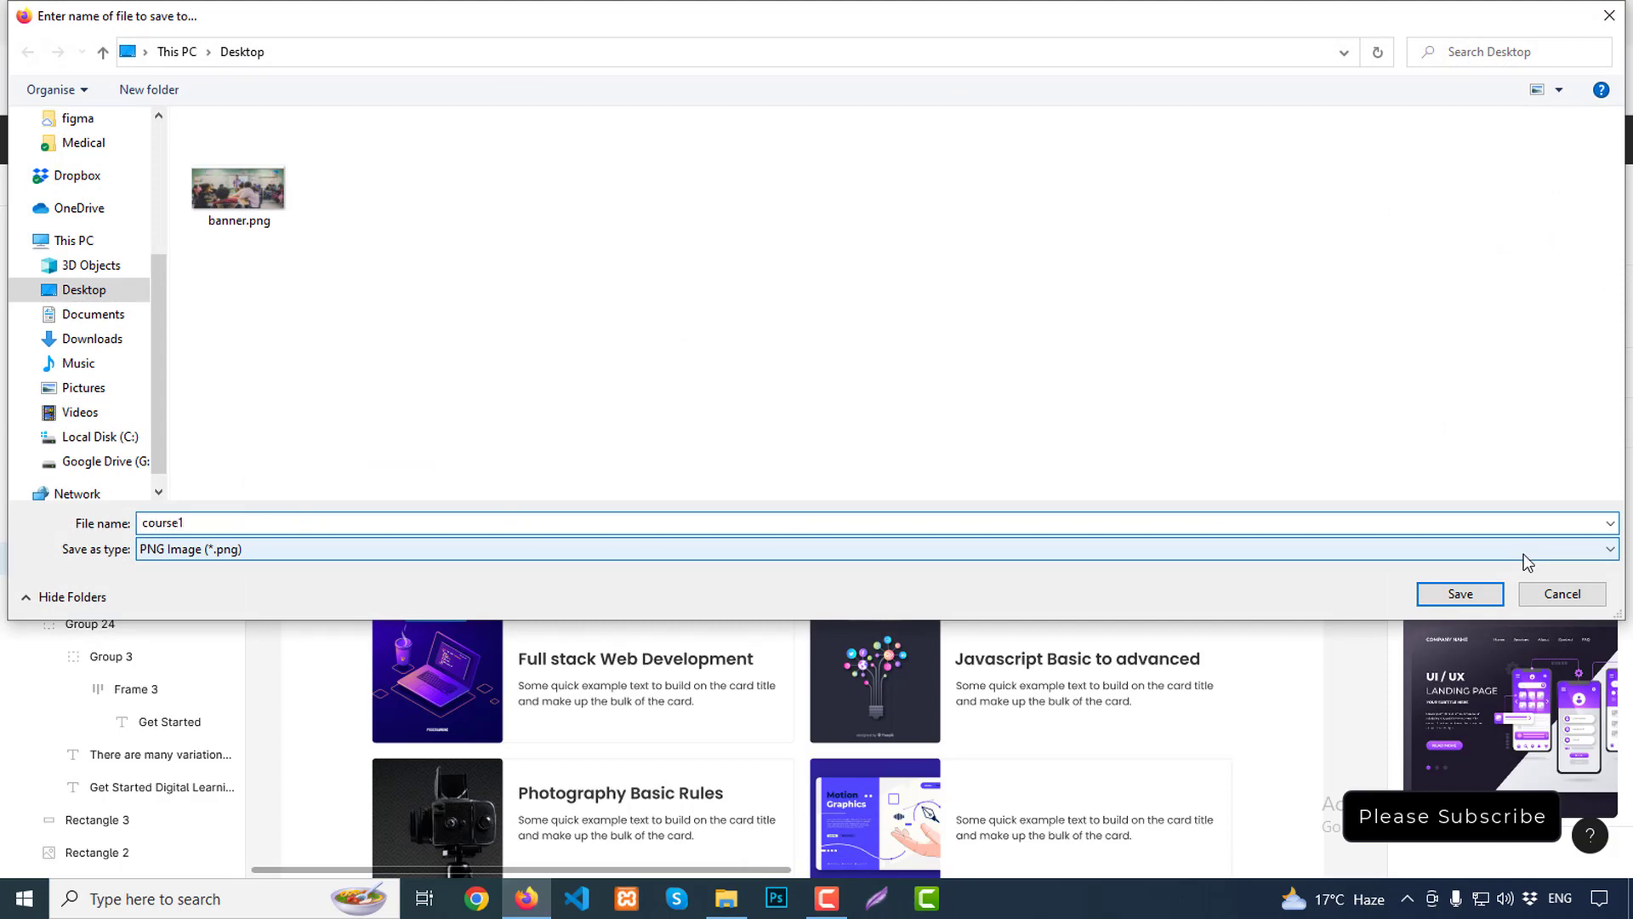
key(Return)
double_click(878, 544)
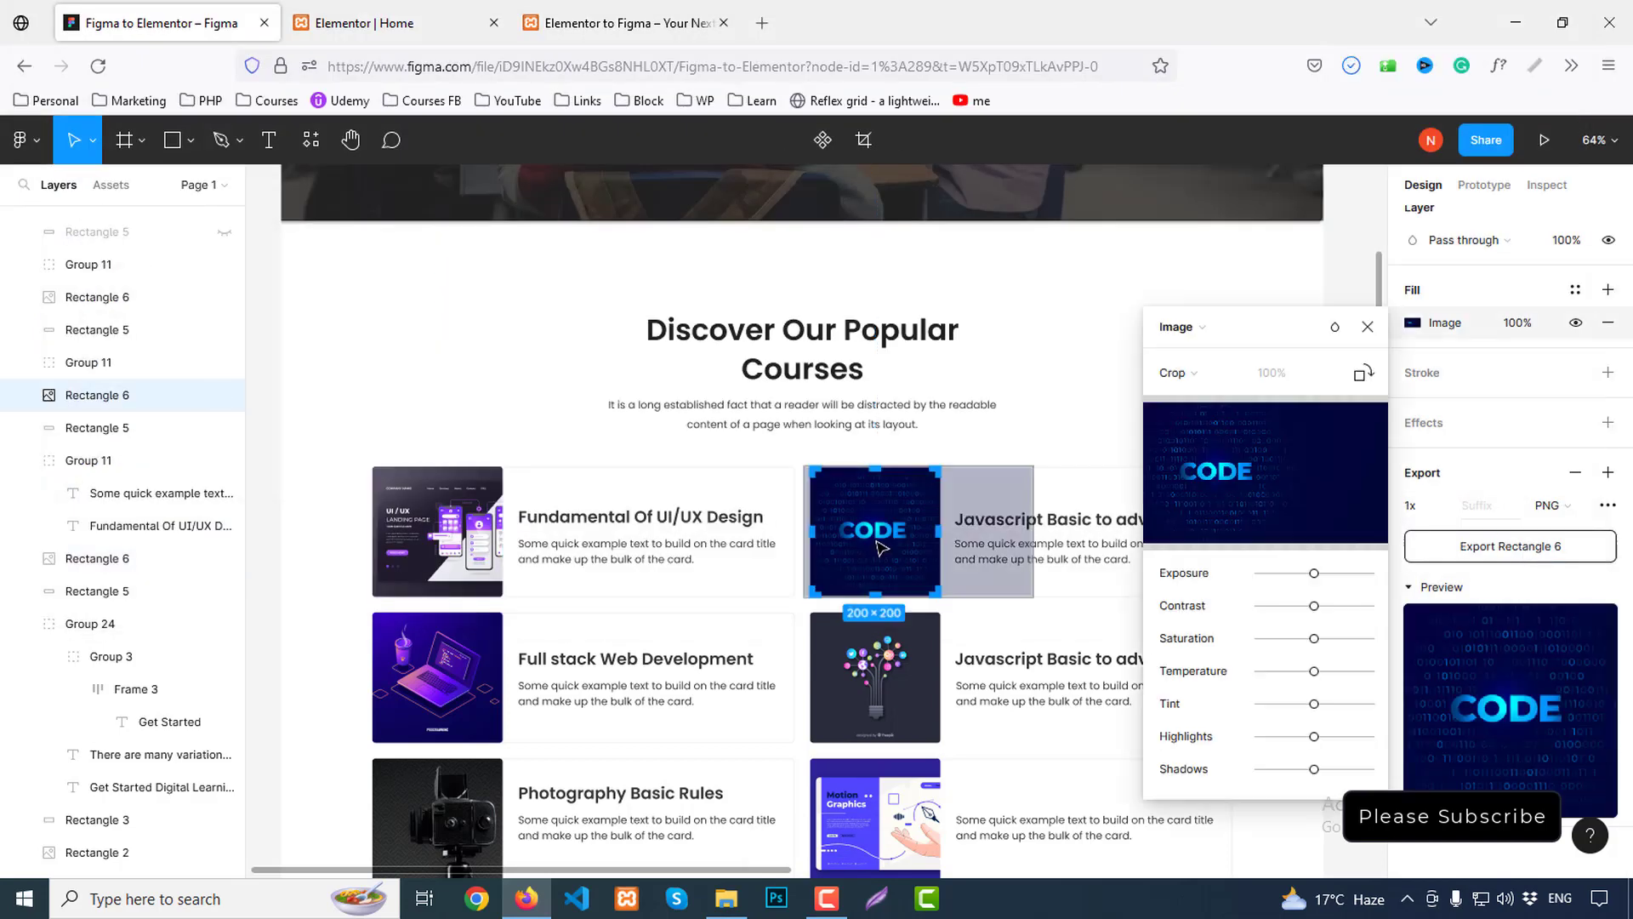
click(1490, 549)
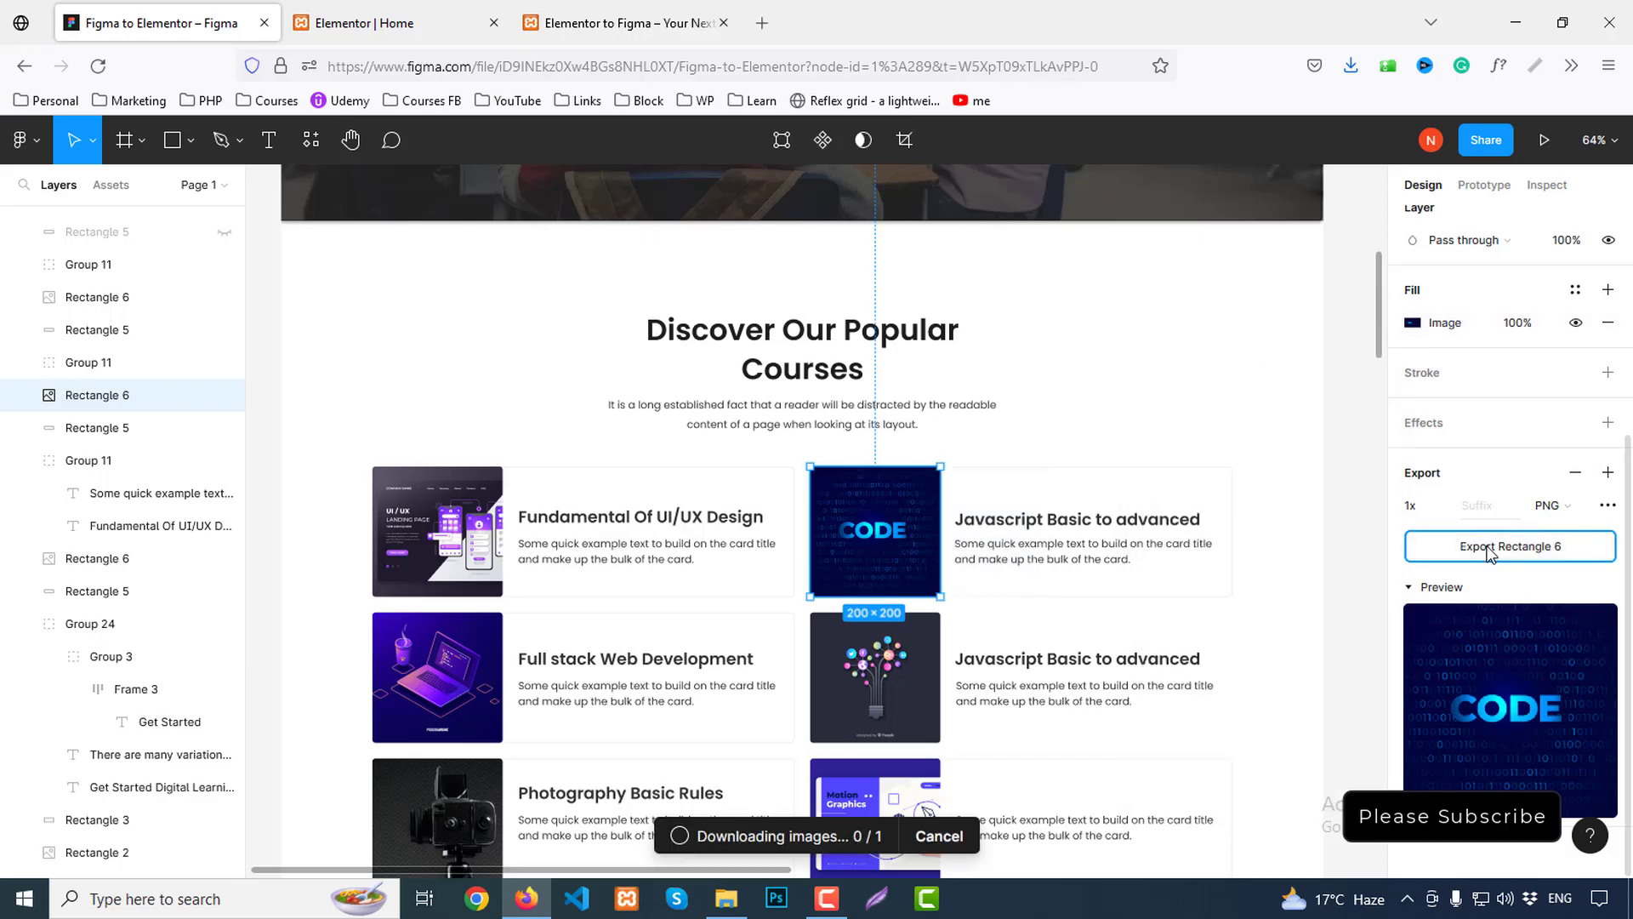
text(cou)
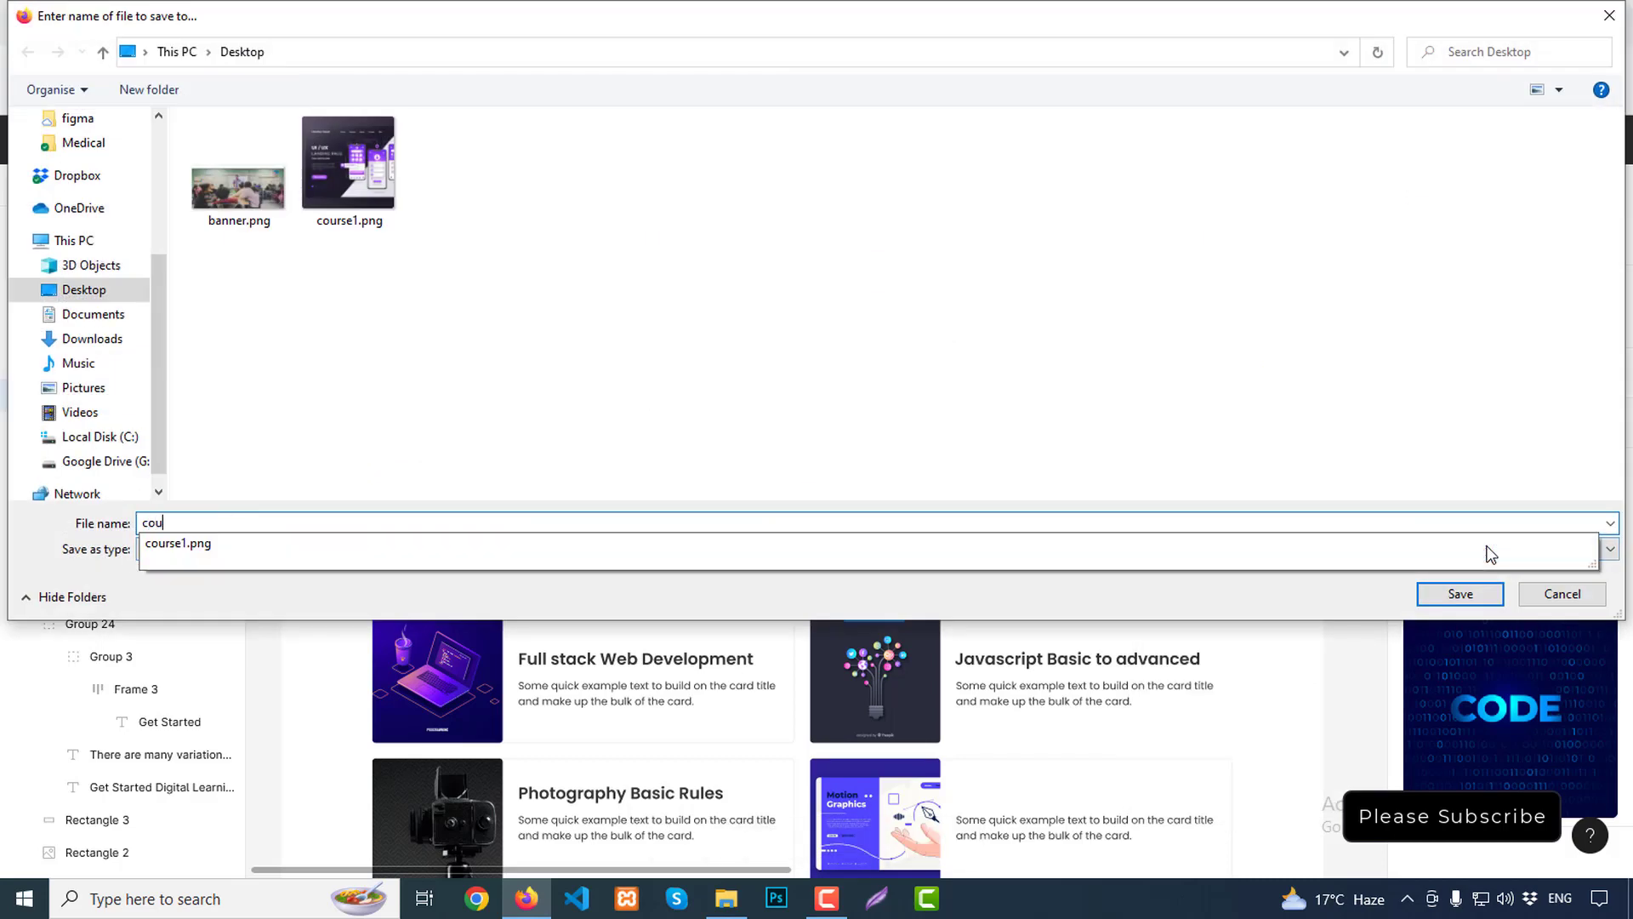
text(rse6)
key(Return)
Export the laptop and light-bulb course images as course3.png and course4.png
scroll(456, 654, down, 1)
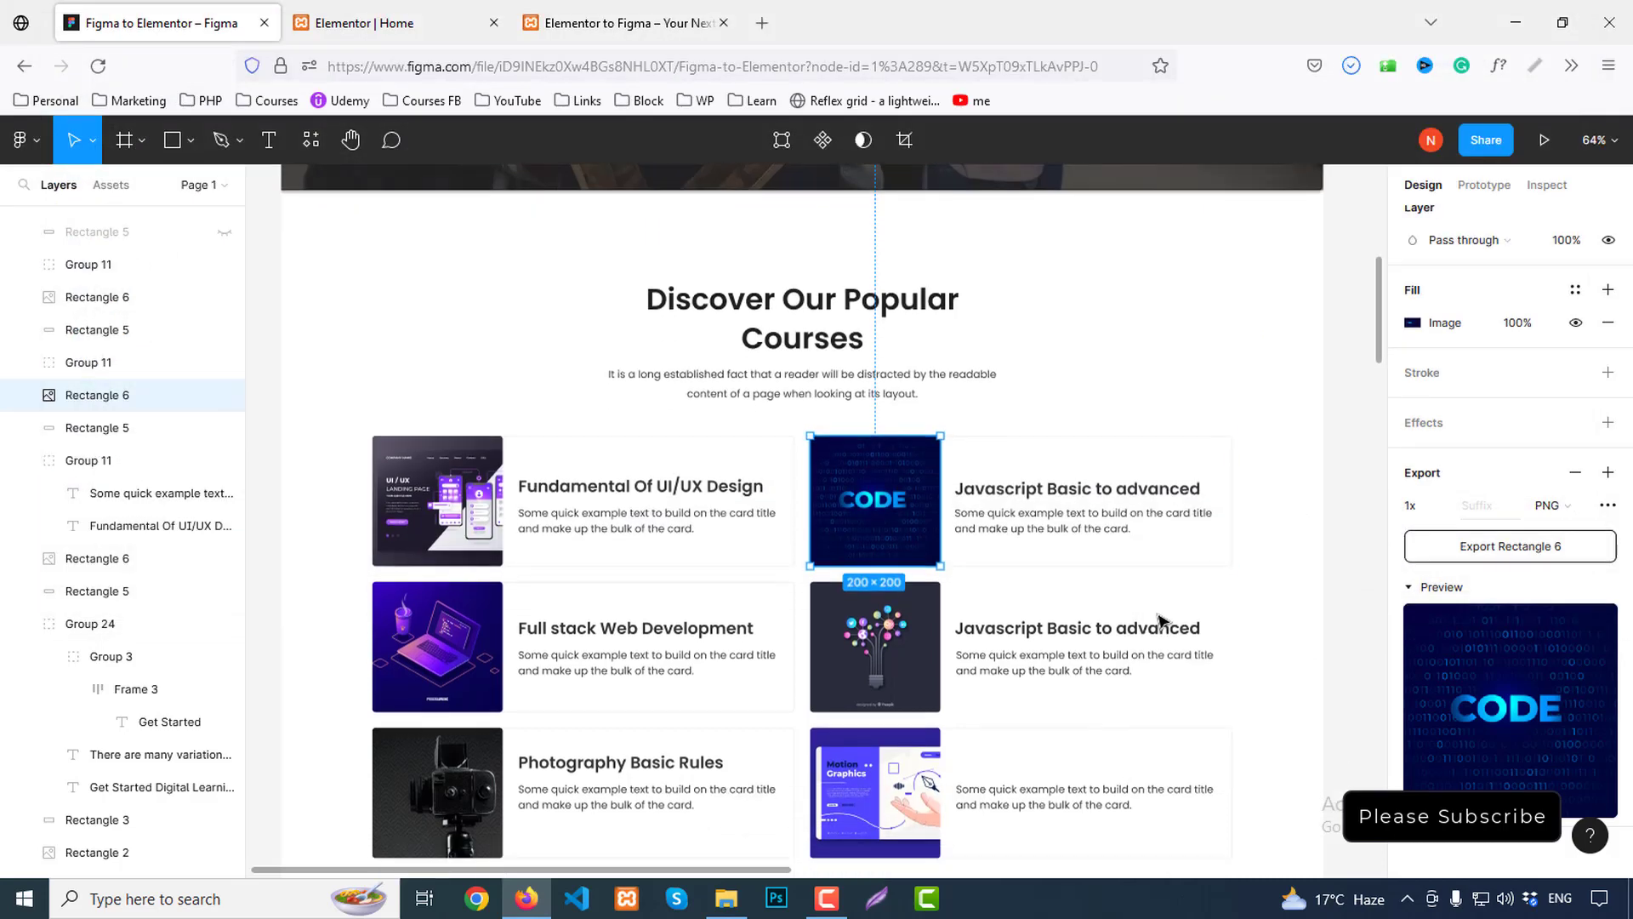
click(457, 655)
click(1499, 548)
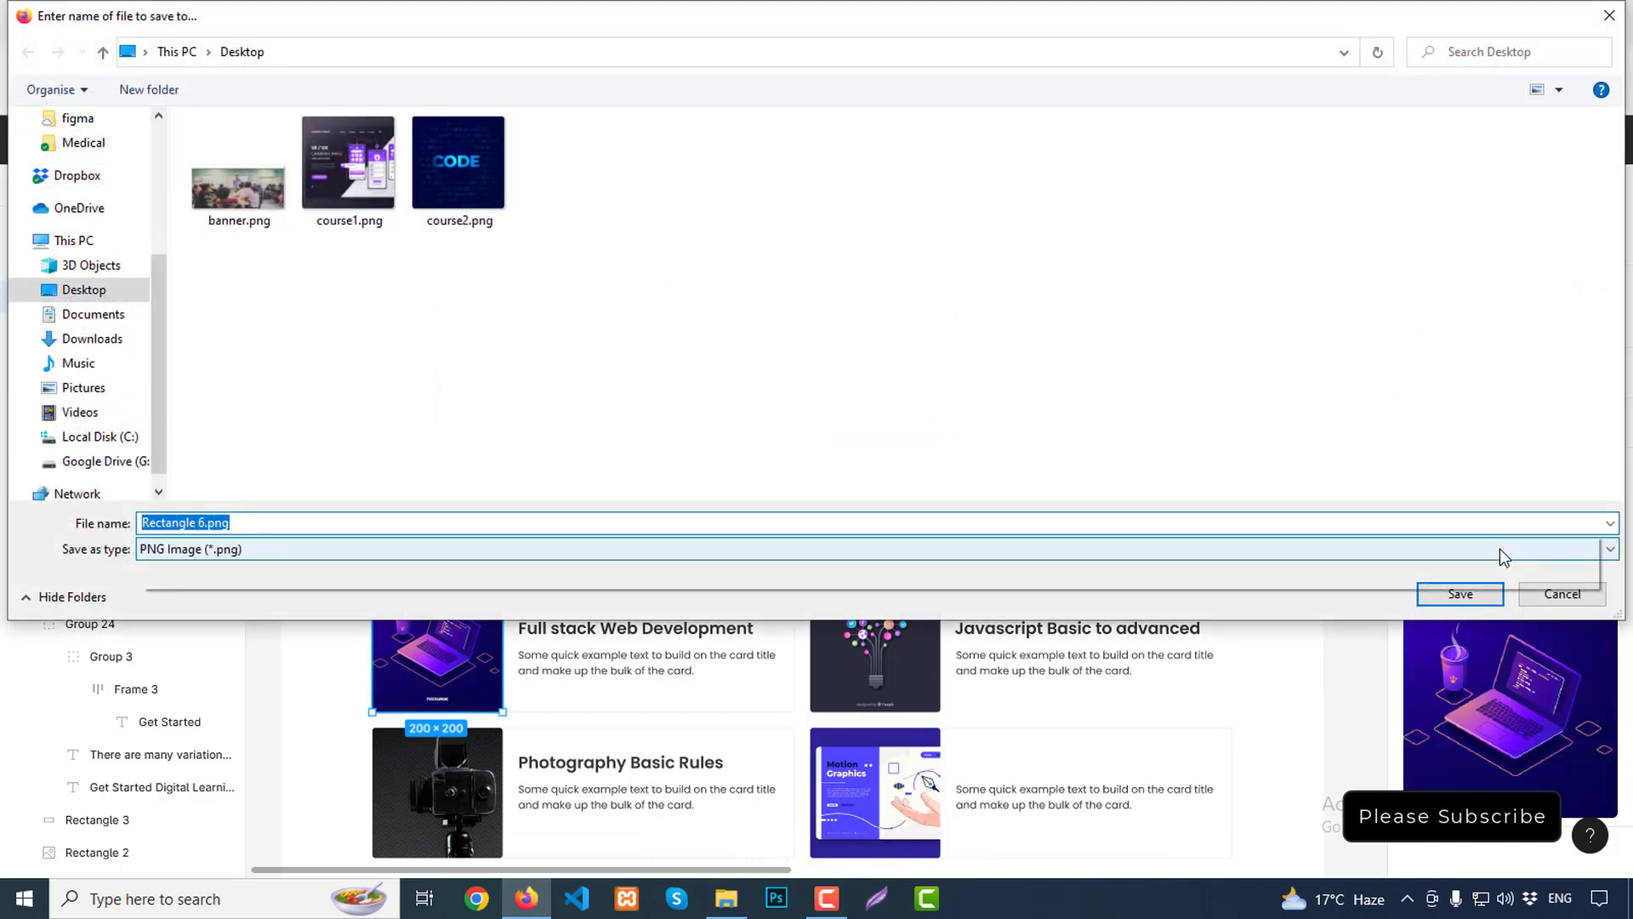
text(course3)
key(Return)
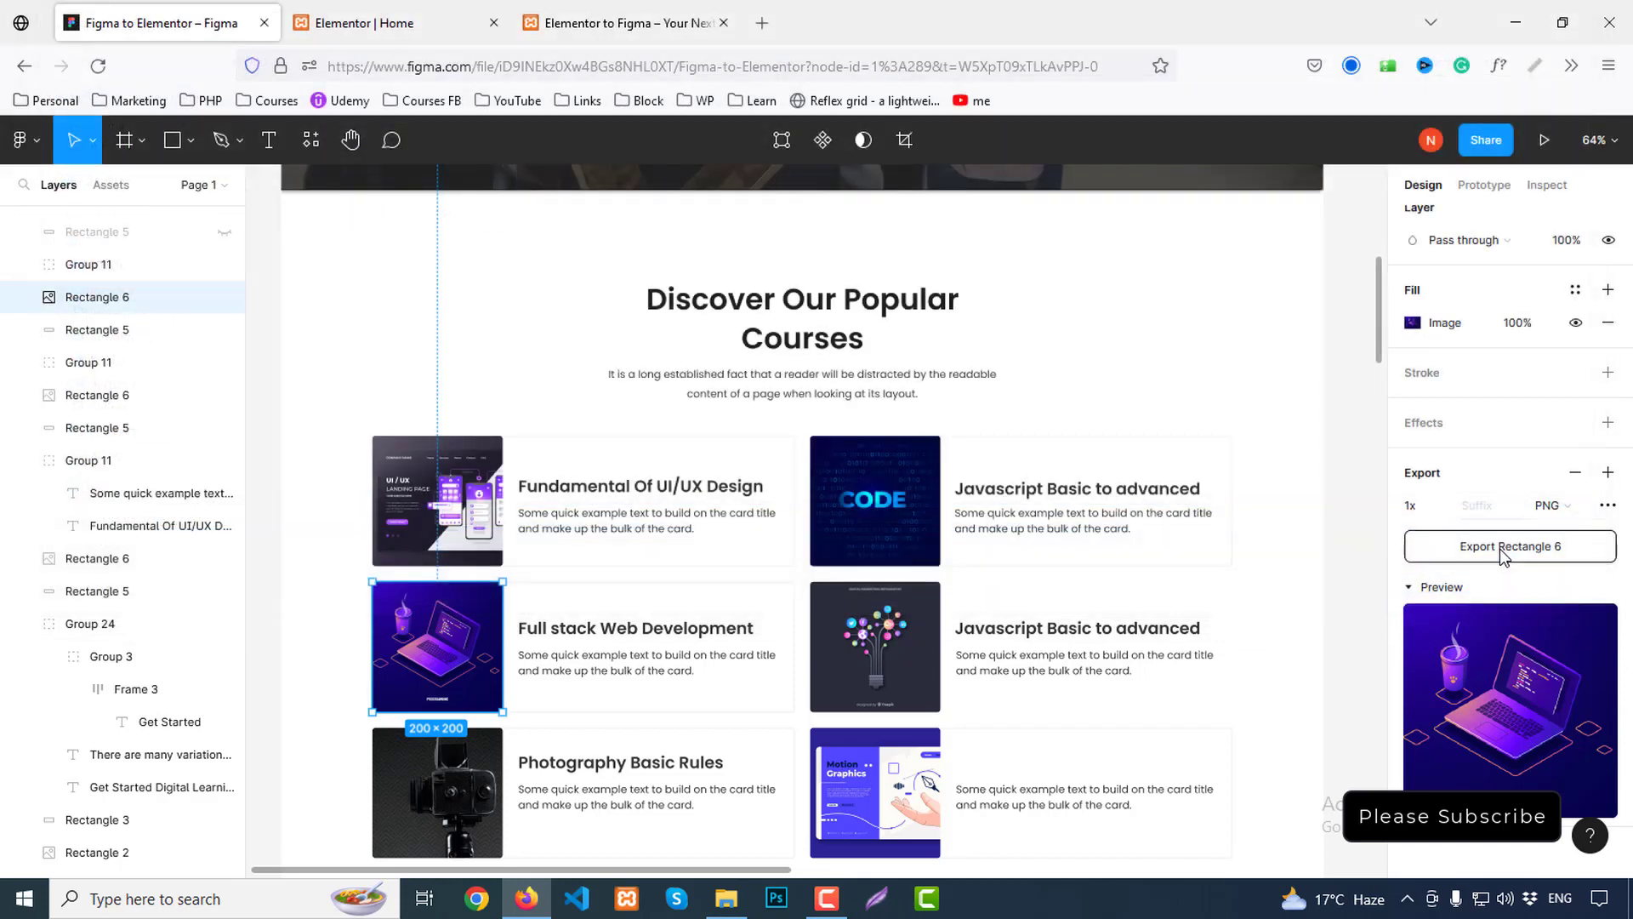
scroll(1327, 608, down, 1)
double_click(885, 619)
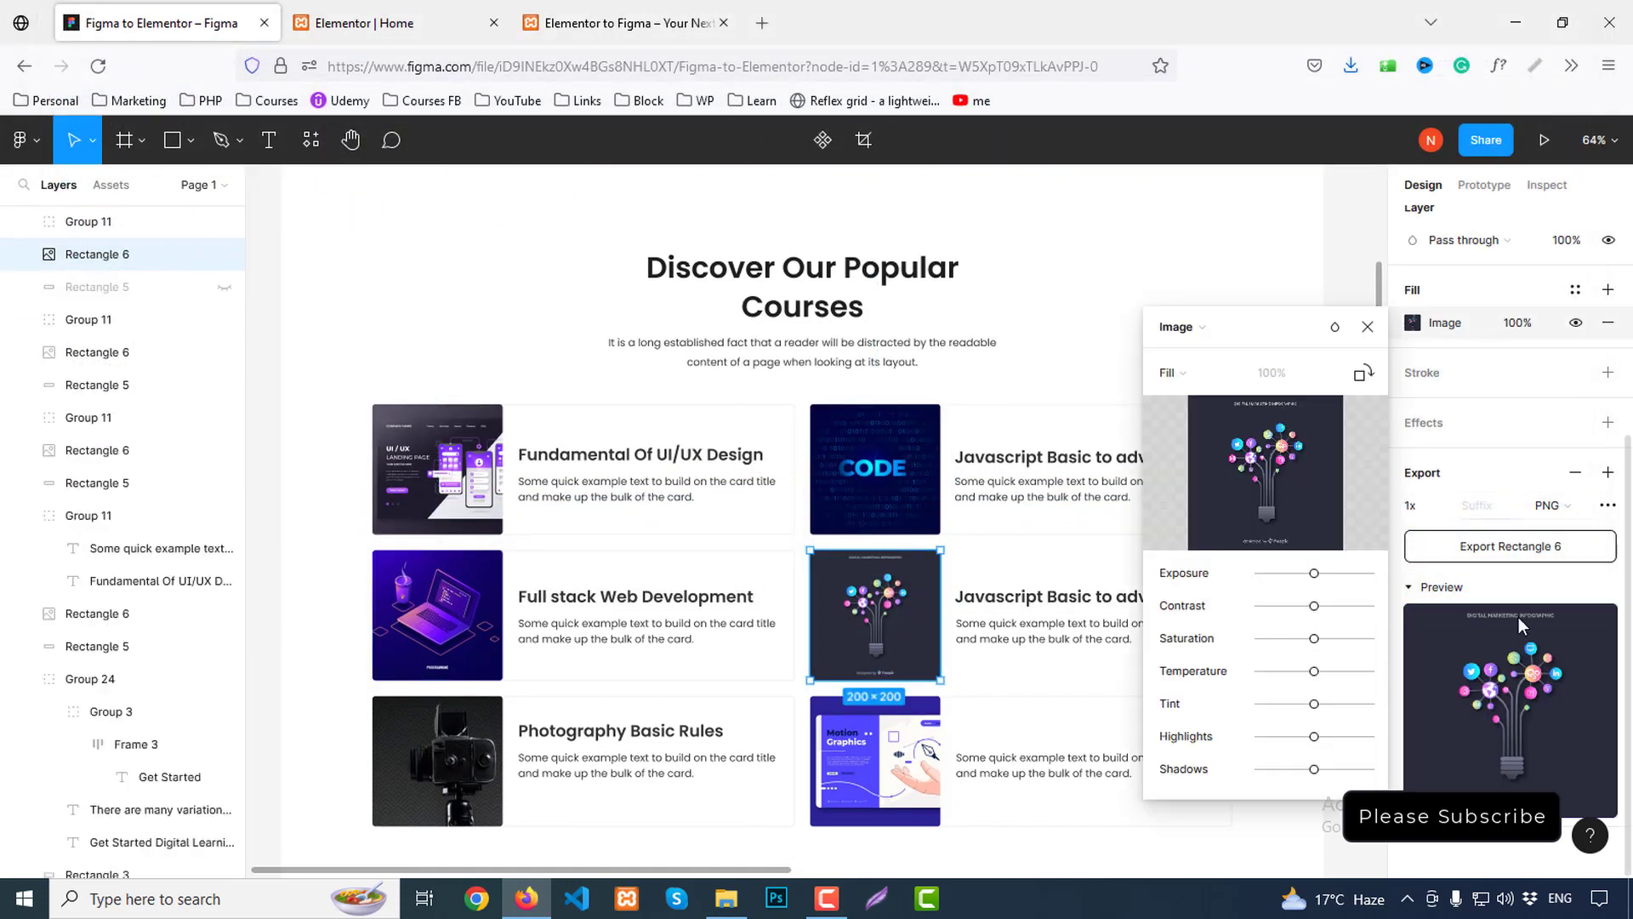
click(1494, 549)
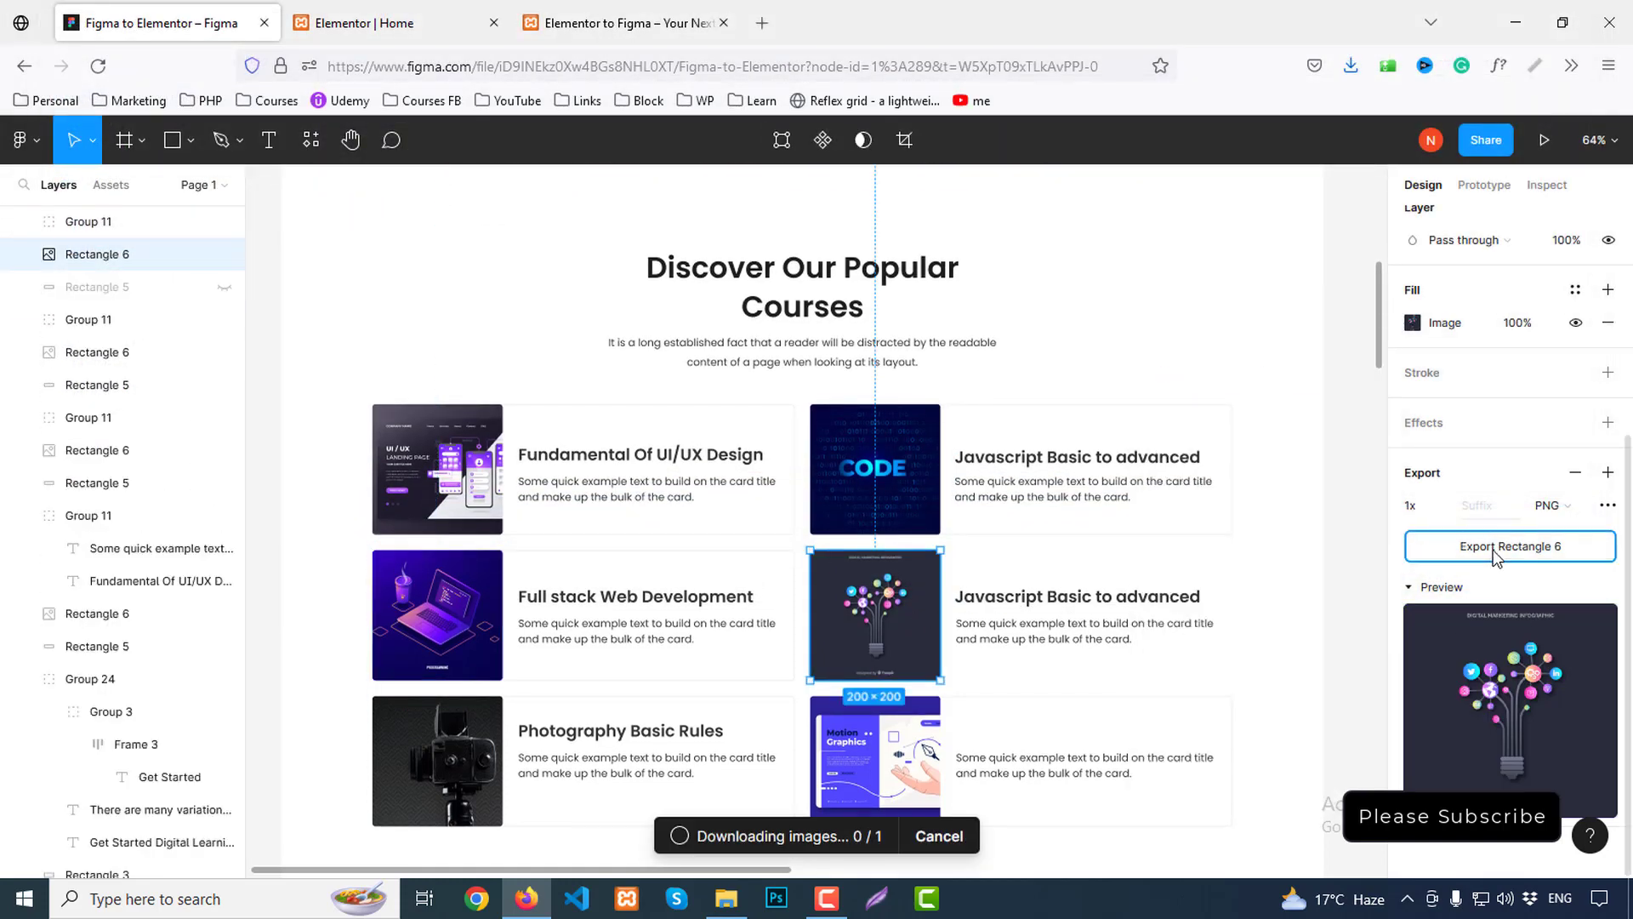
text(cour)
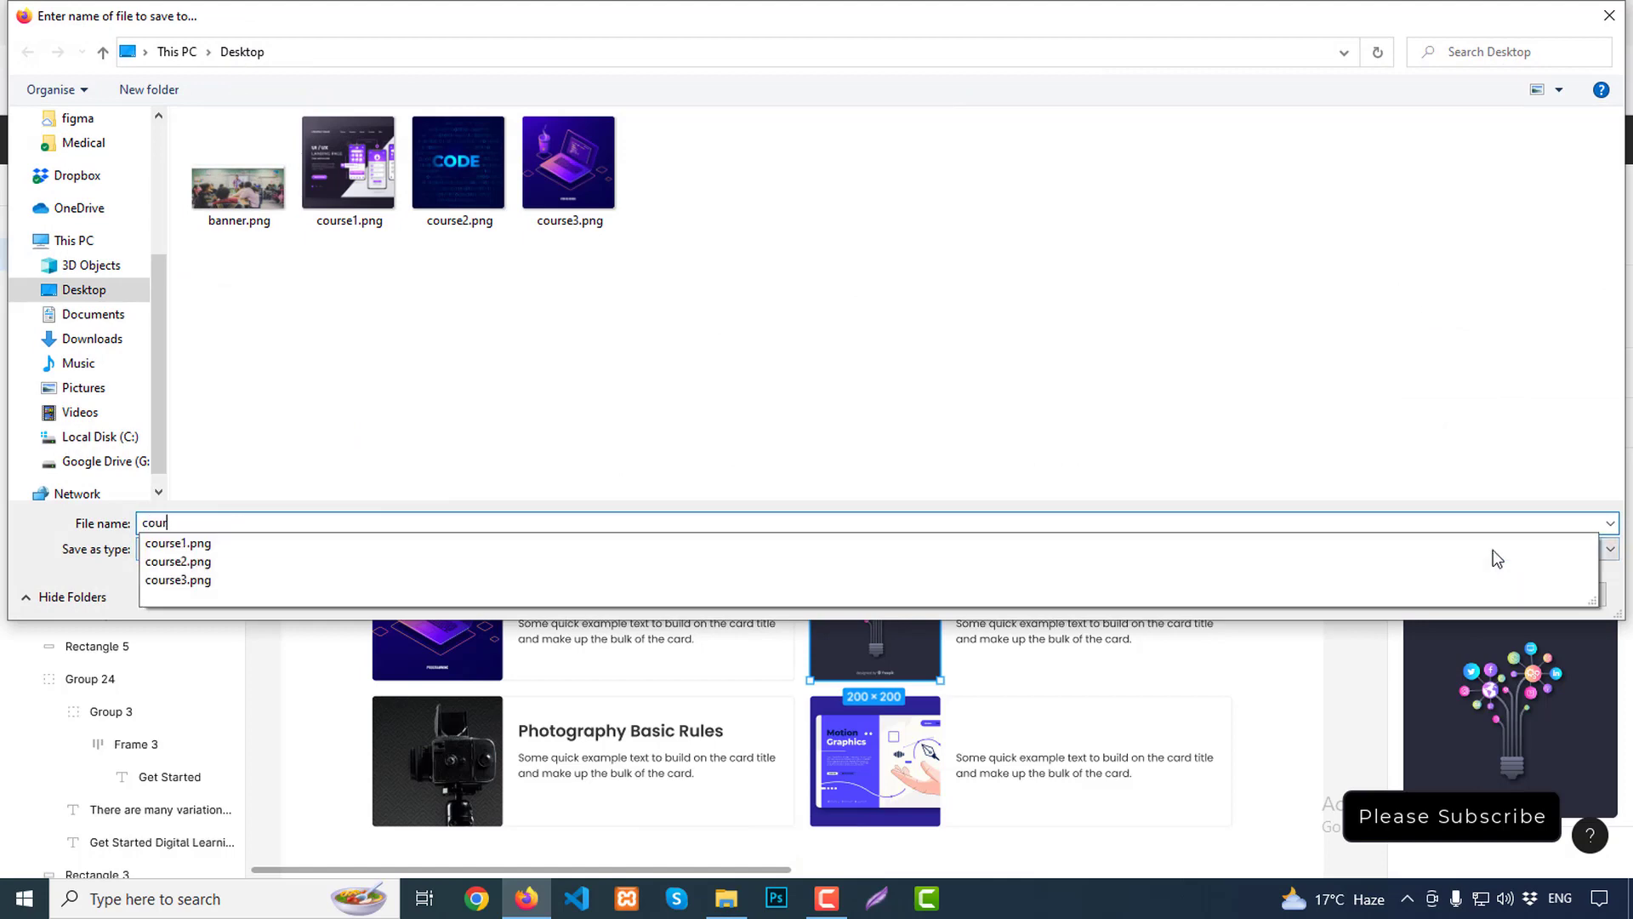
text(se4)
key(Return)
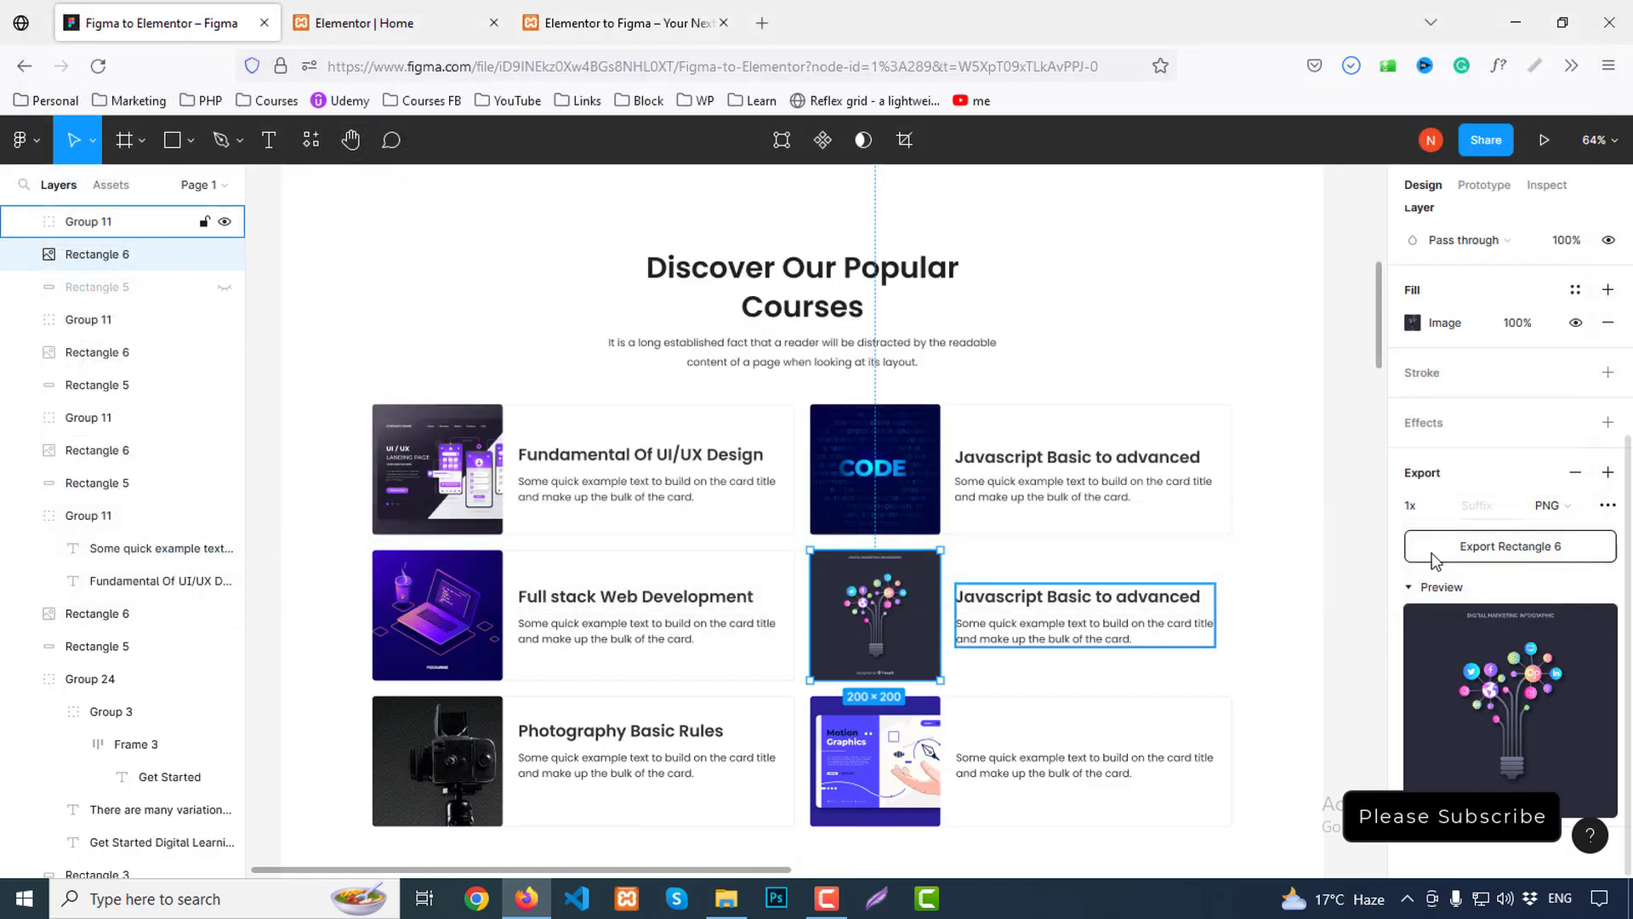
Attempt to export the camera course image, then cancel the save dialog
scroll(783, 681, down, 1)
click(464, 693)
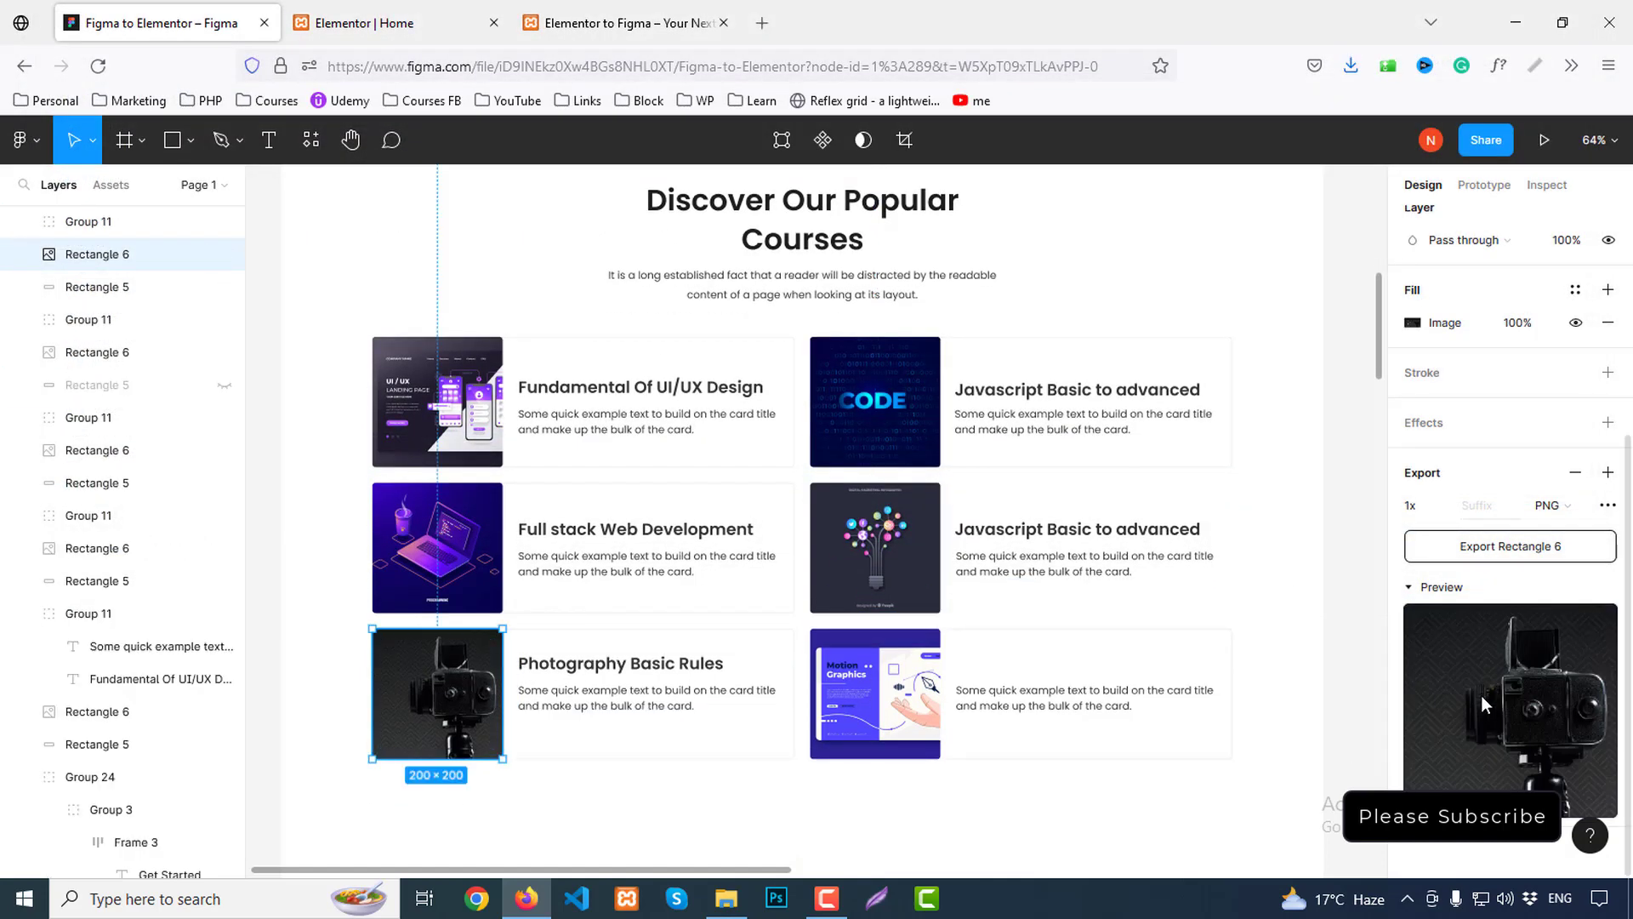
click(1489, 557)
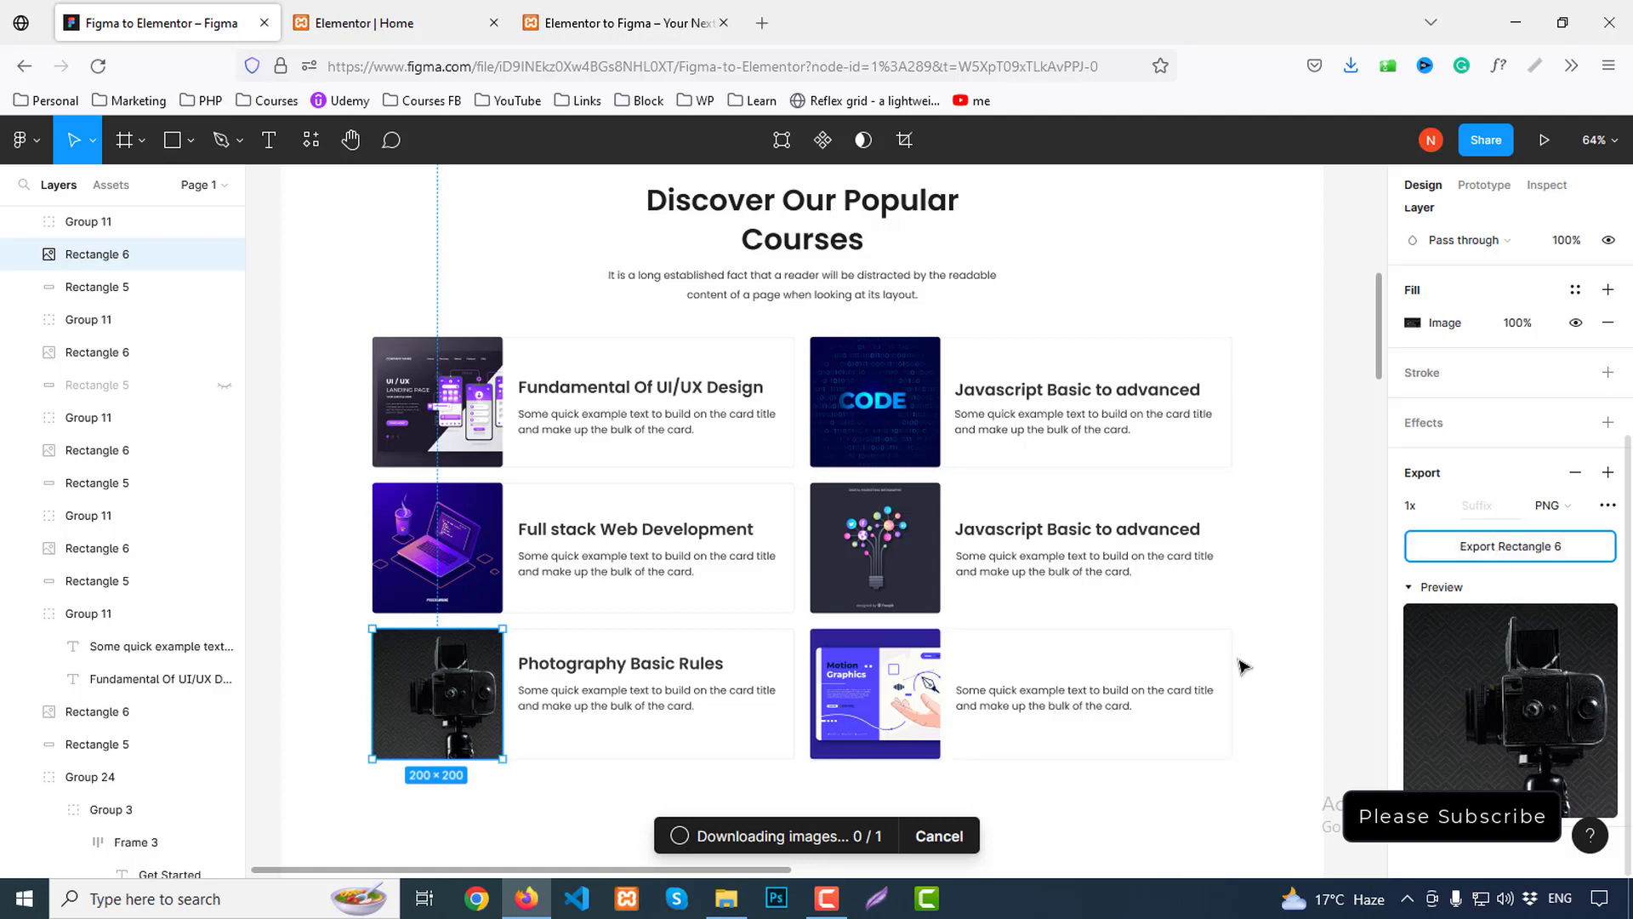
click(1351, 67)
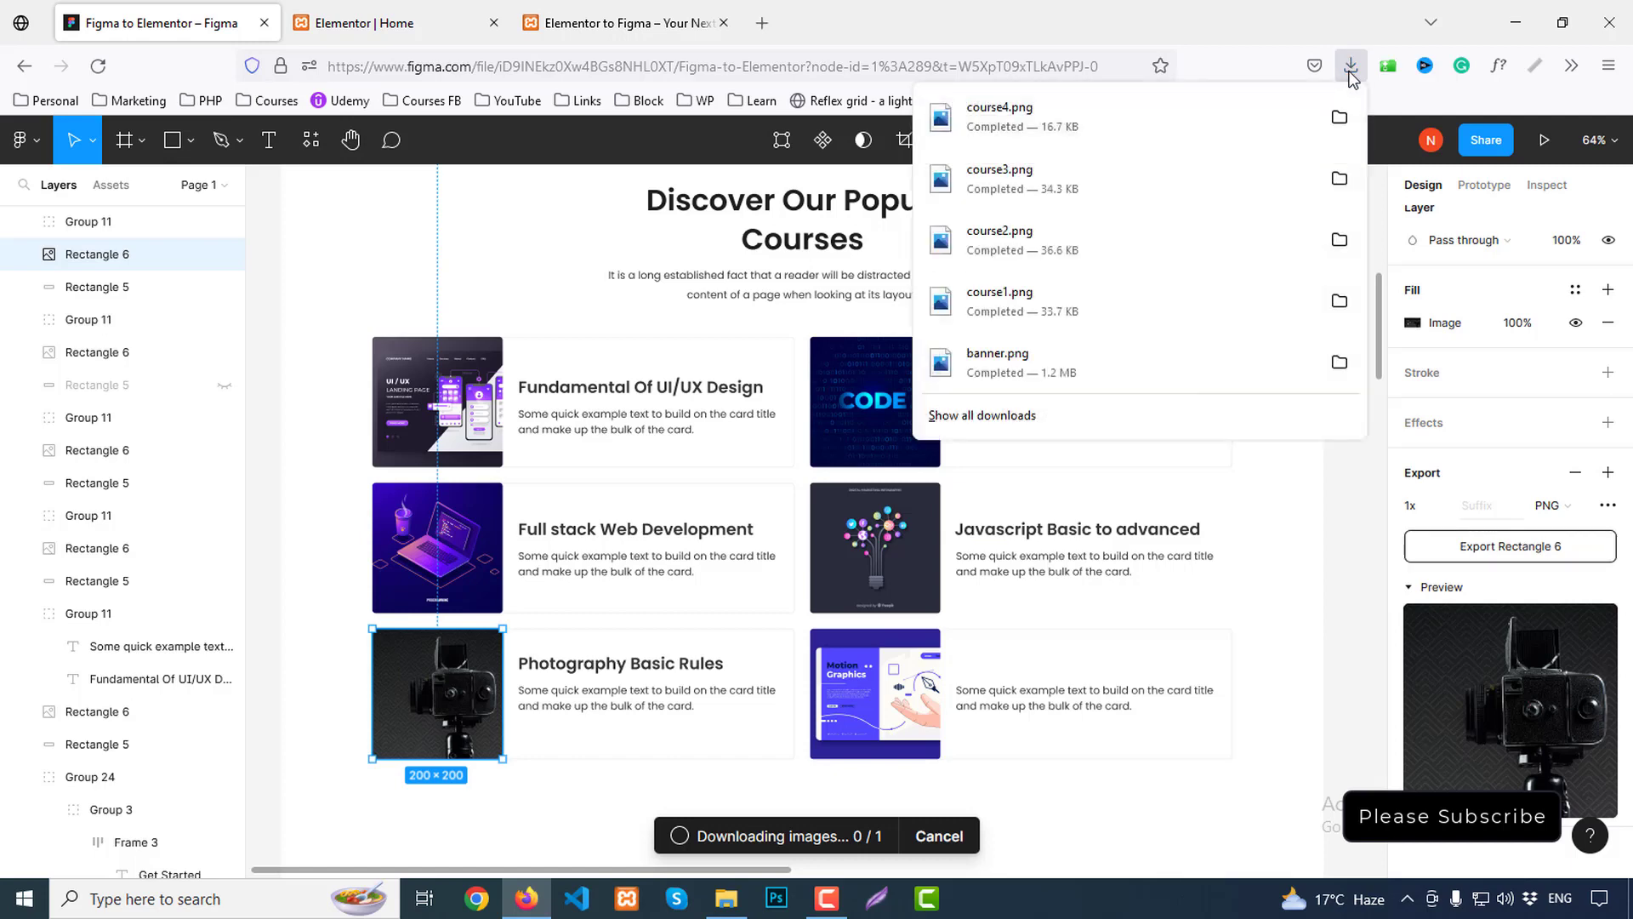
click(1350, 71)
click(938, 835)
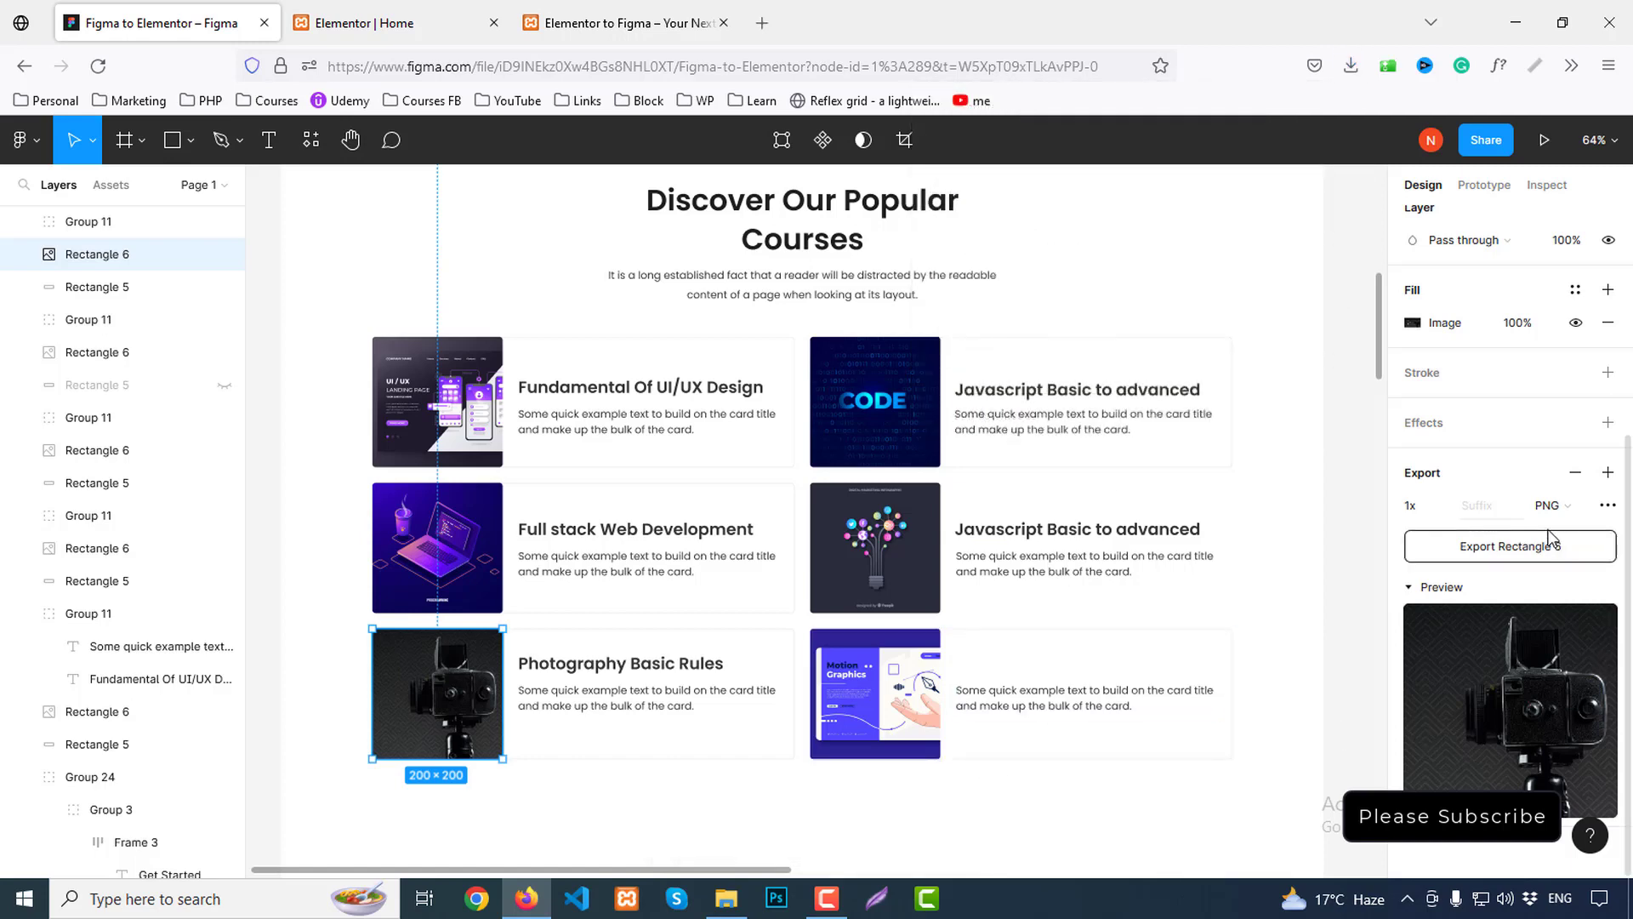
click(1509, 550)
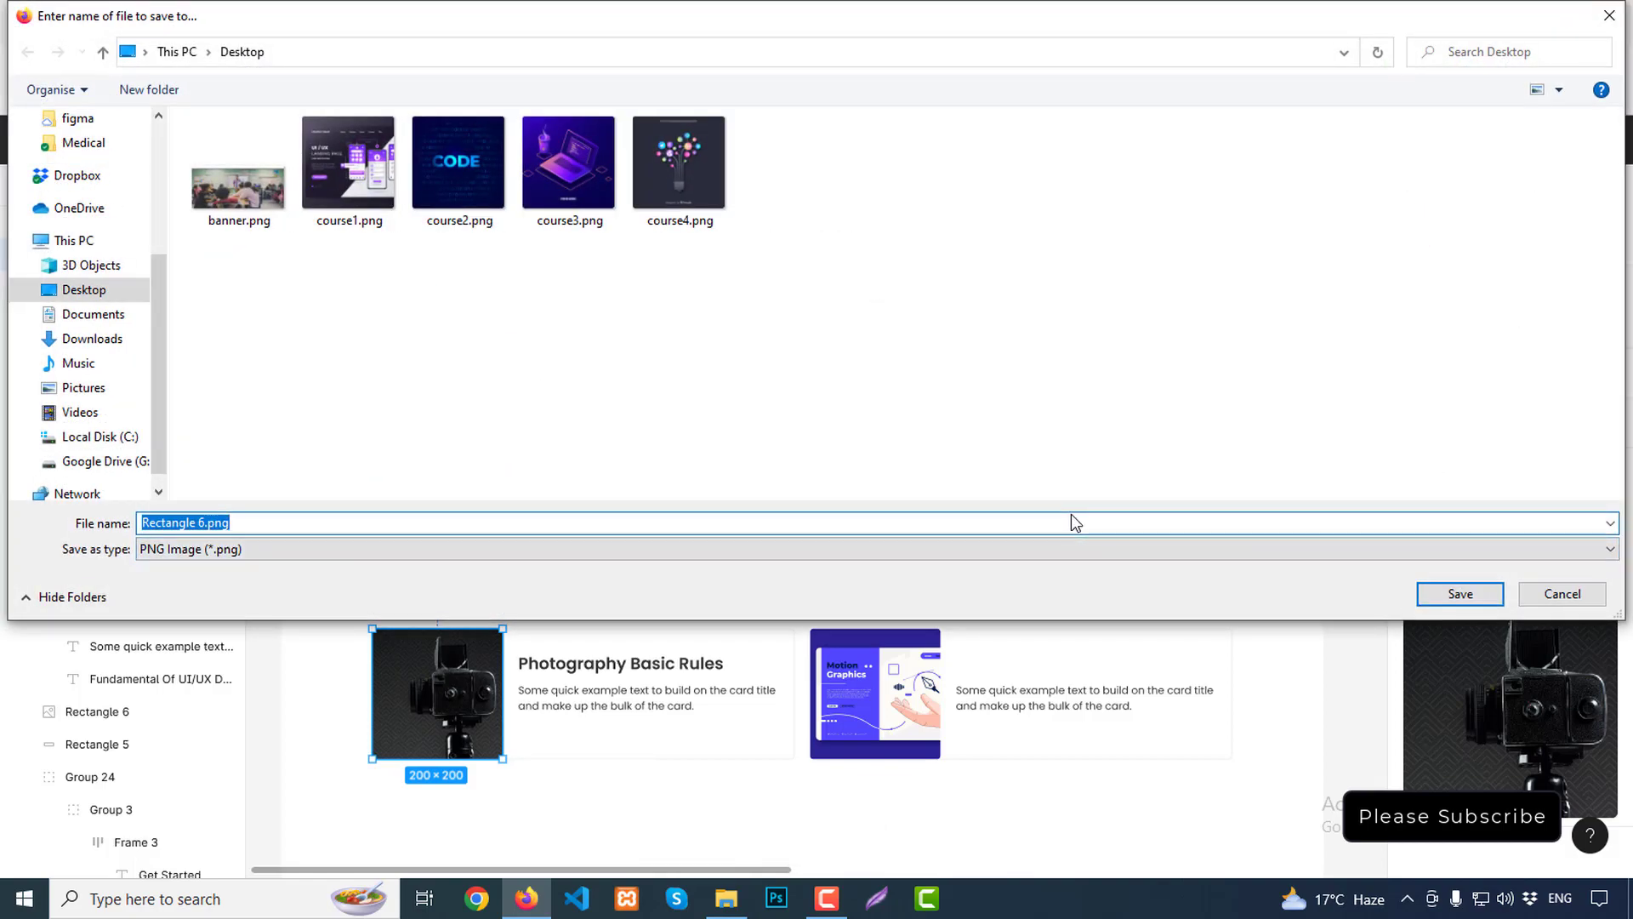
text(course)
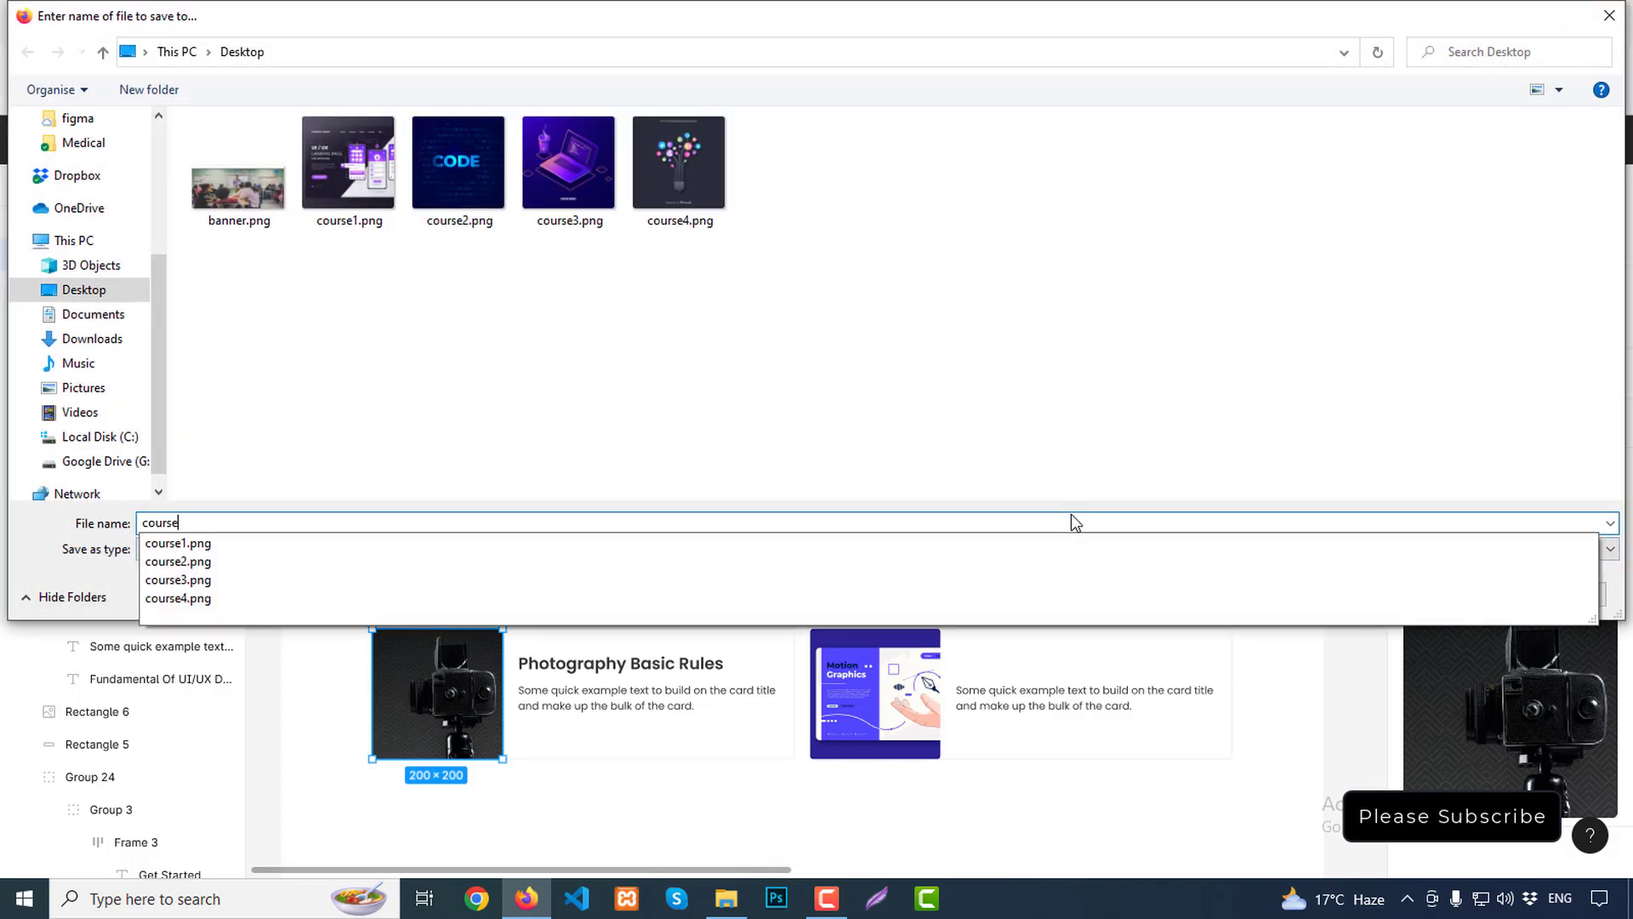
key(ctrl+z)
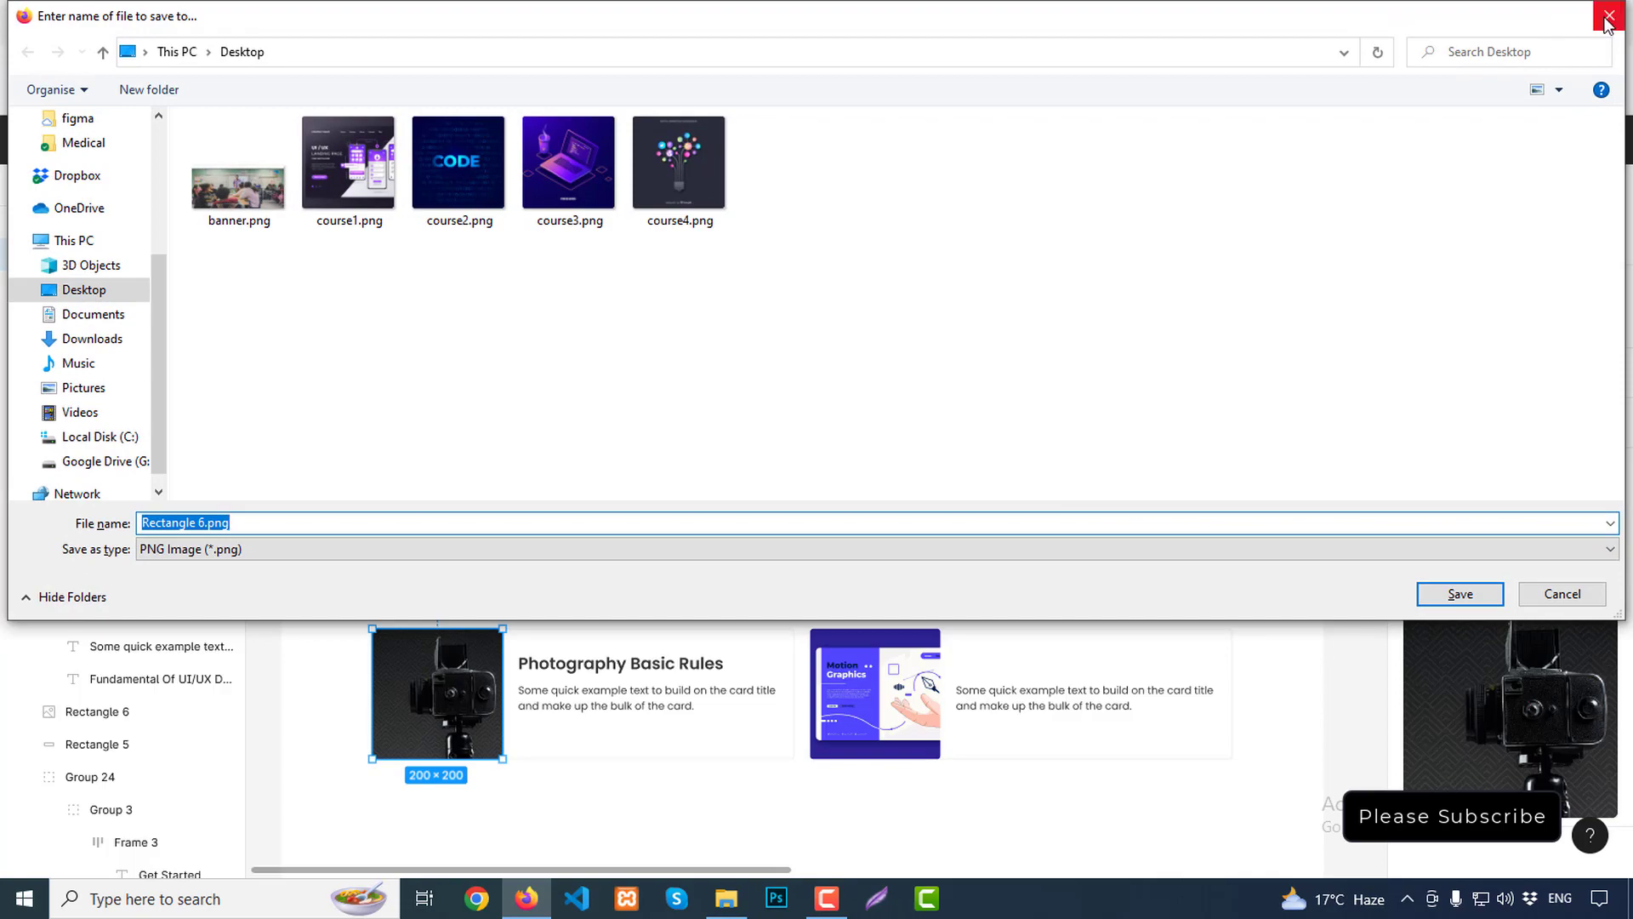
click(1552, 594)
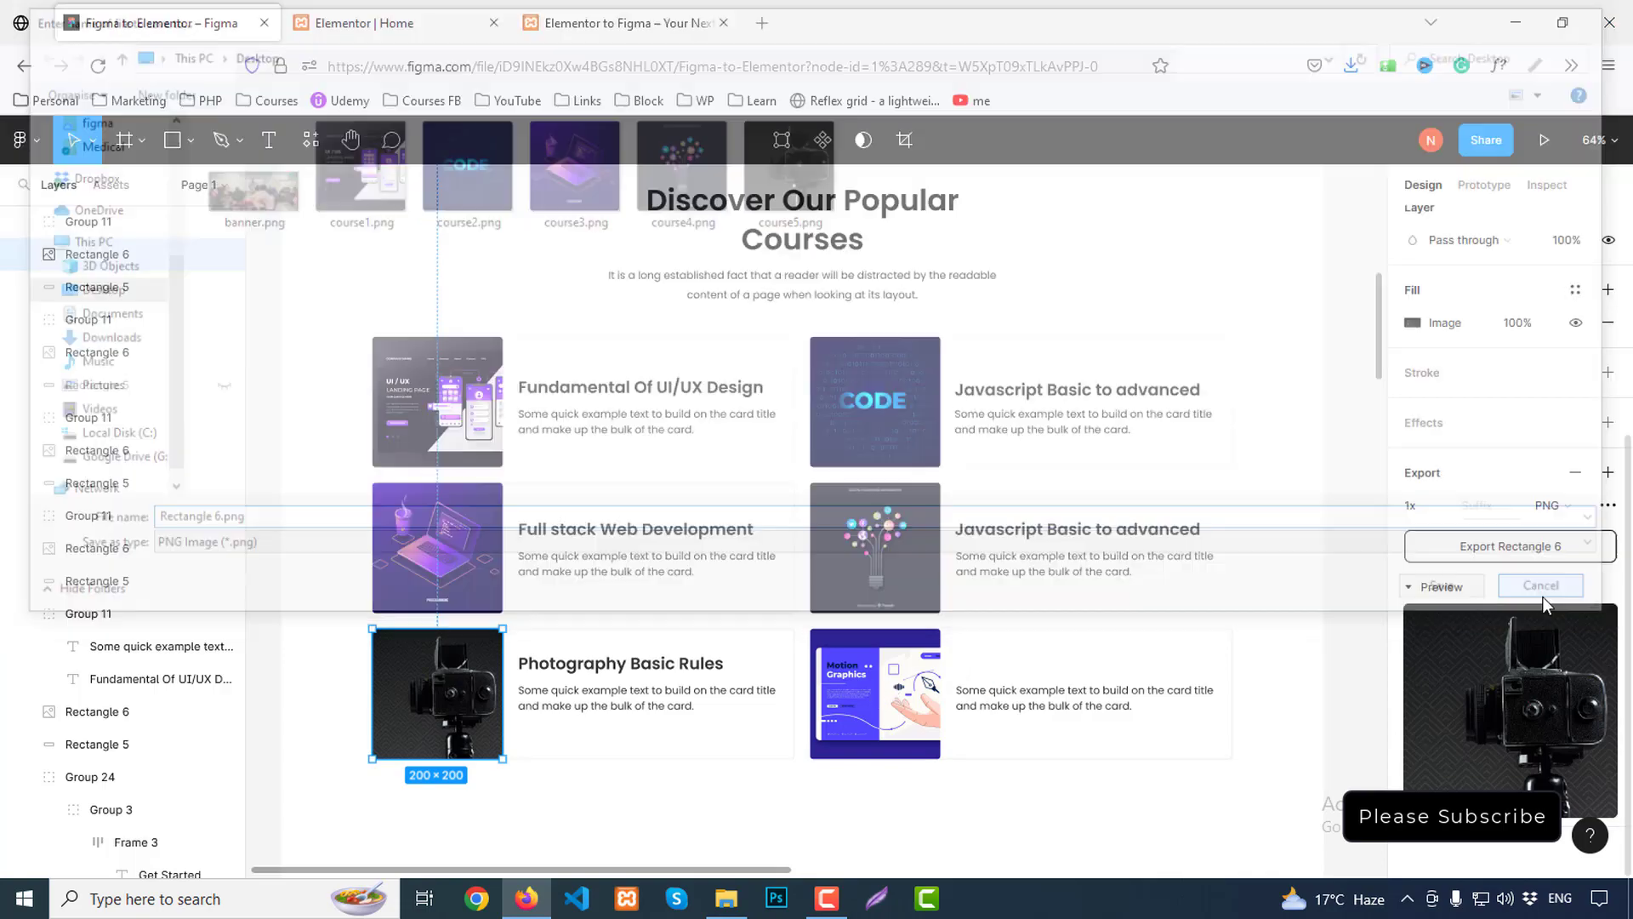
Export the Motion Graphics course image as a numbered course PNG
click(888, 719)
click(1522, 547)
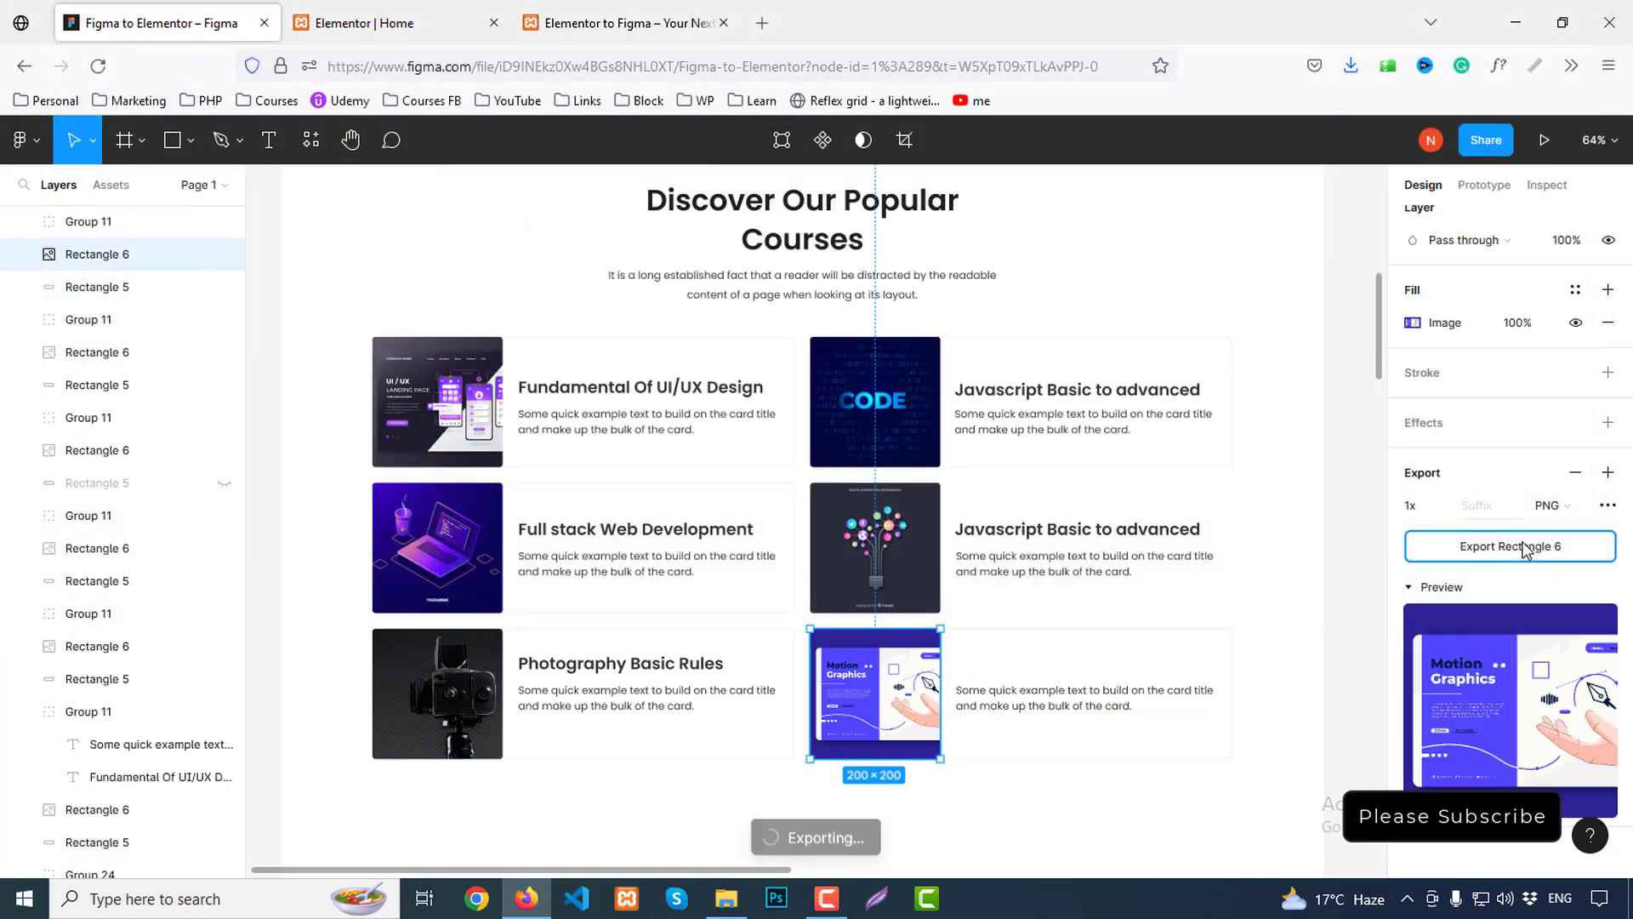
text(course)
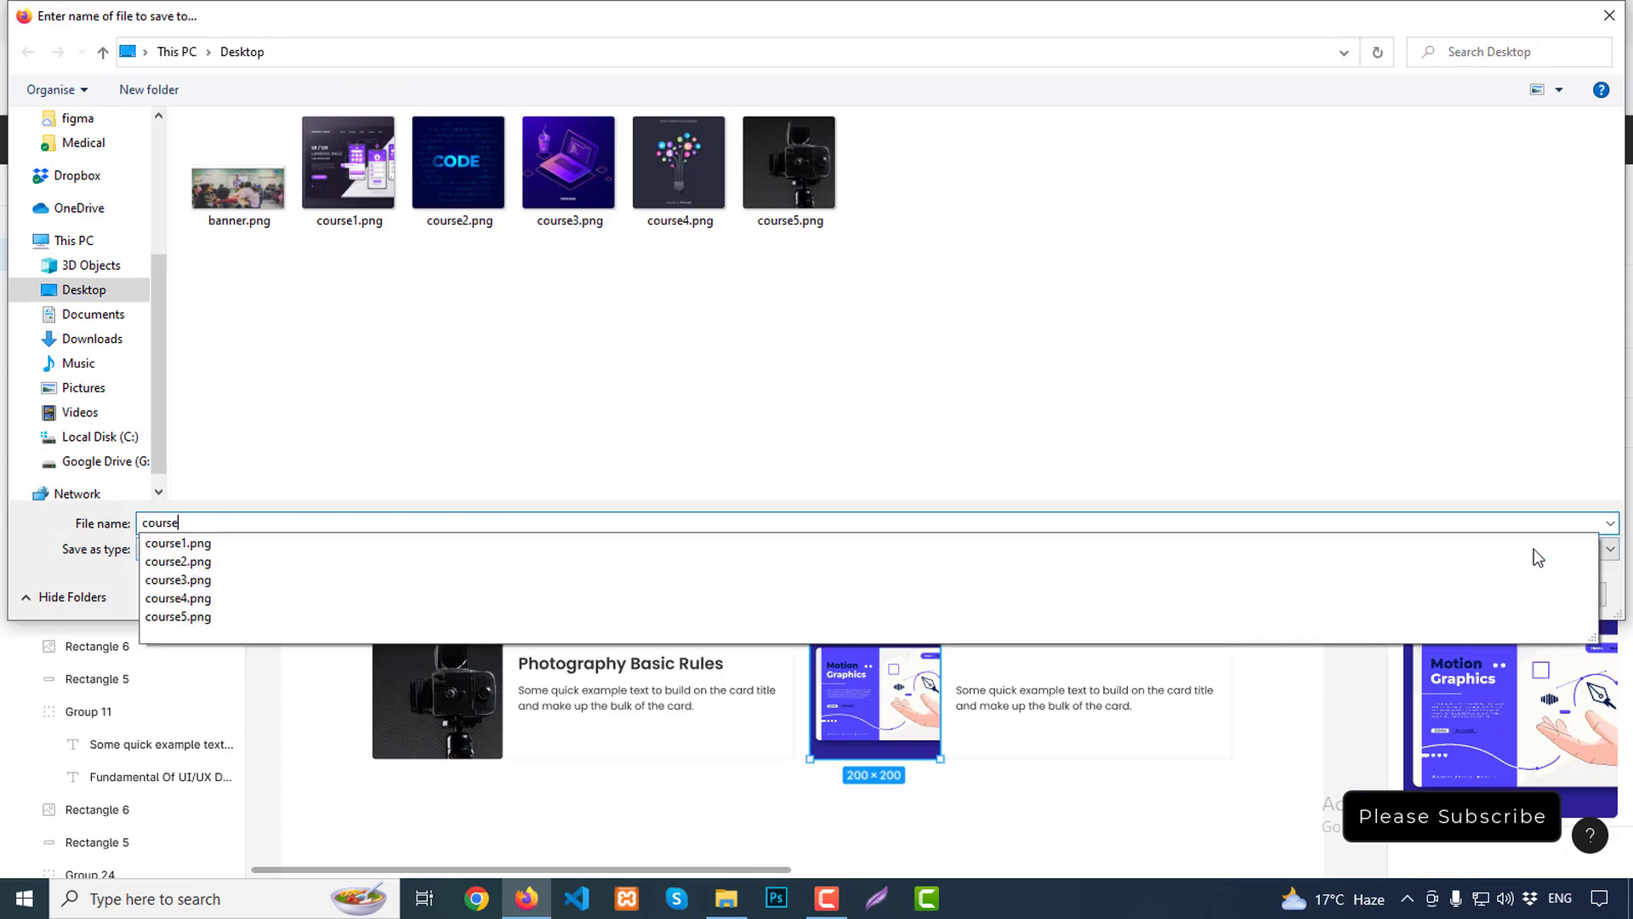
key(Return)
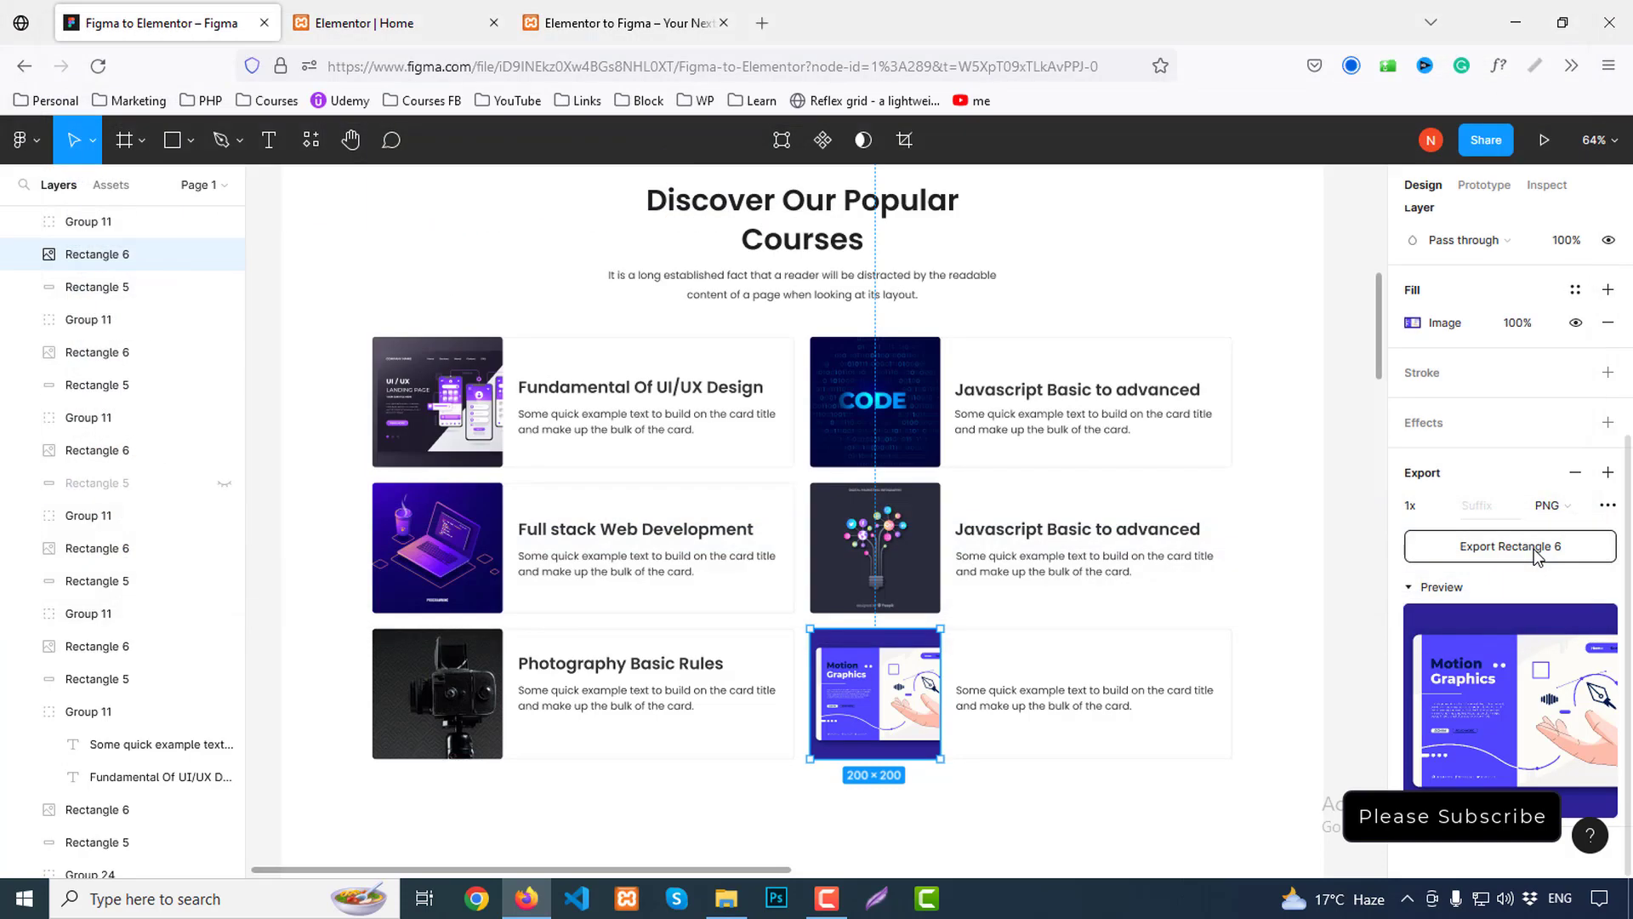
click(450, 10)
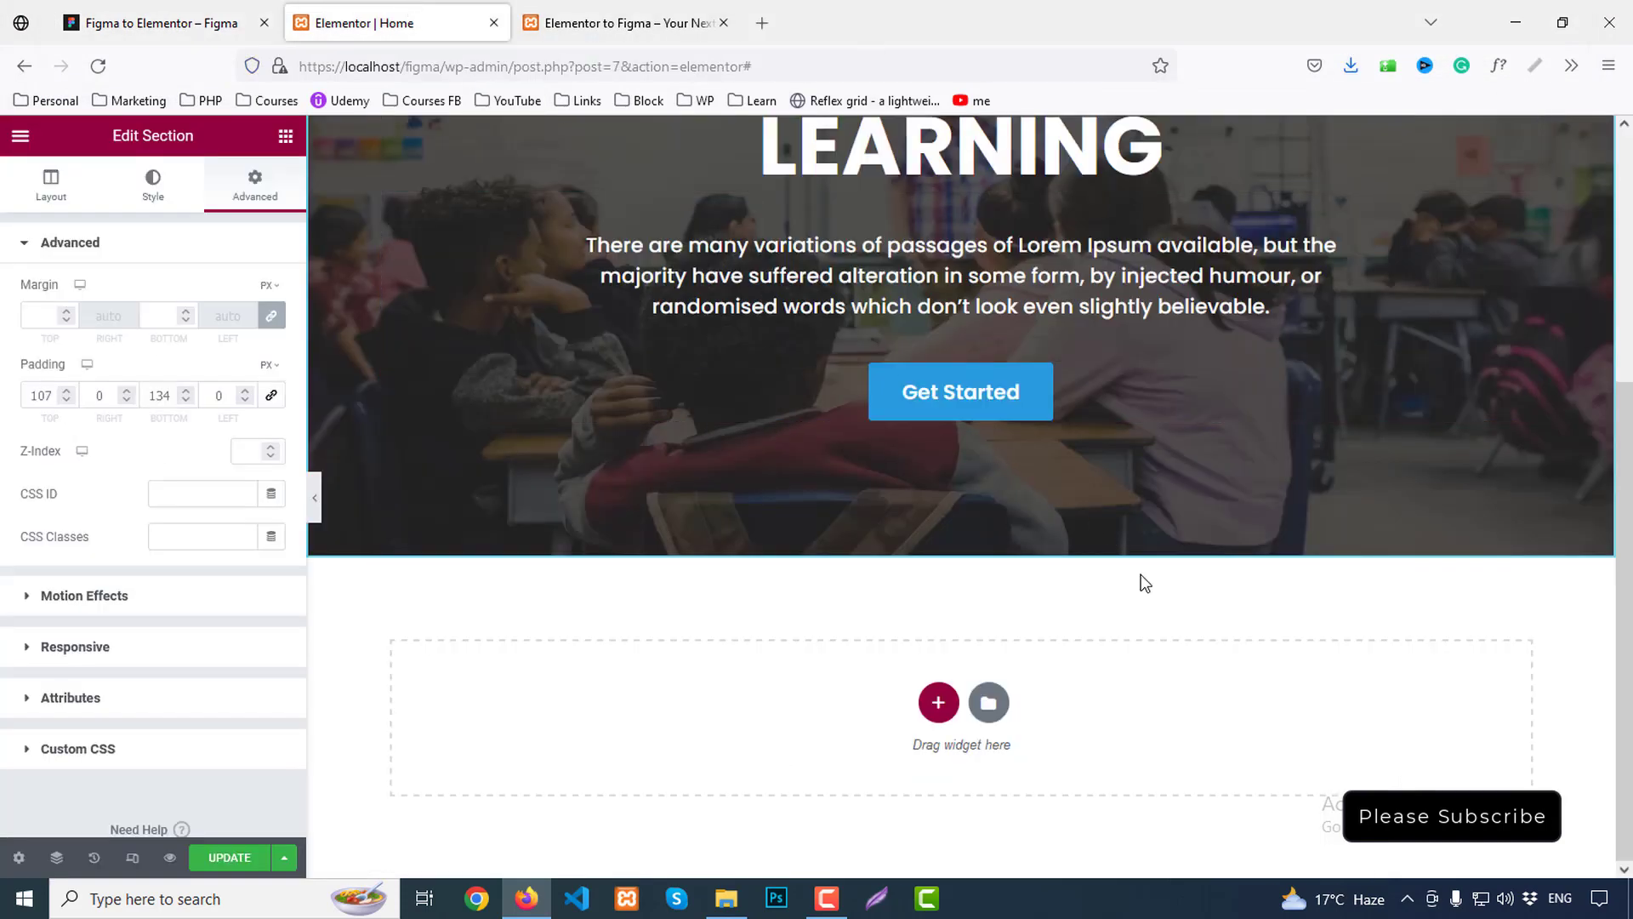
Review the popular courses section in the Figma design
click(100, 10)
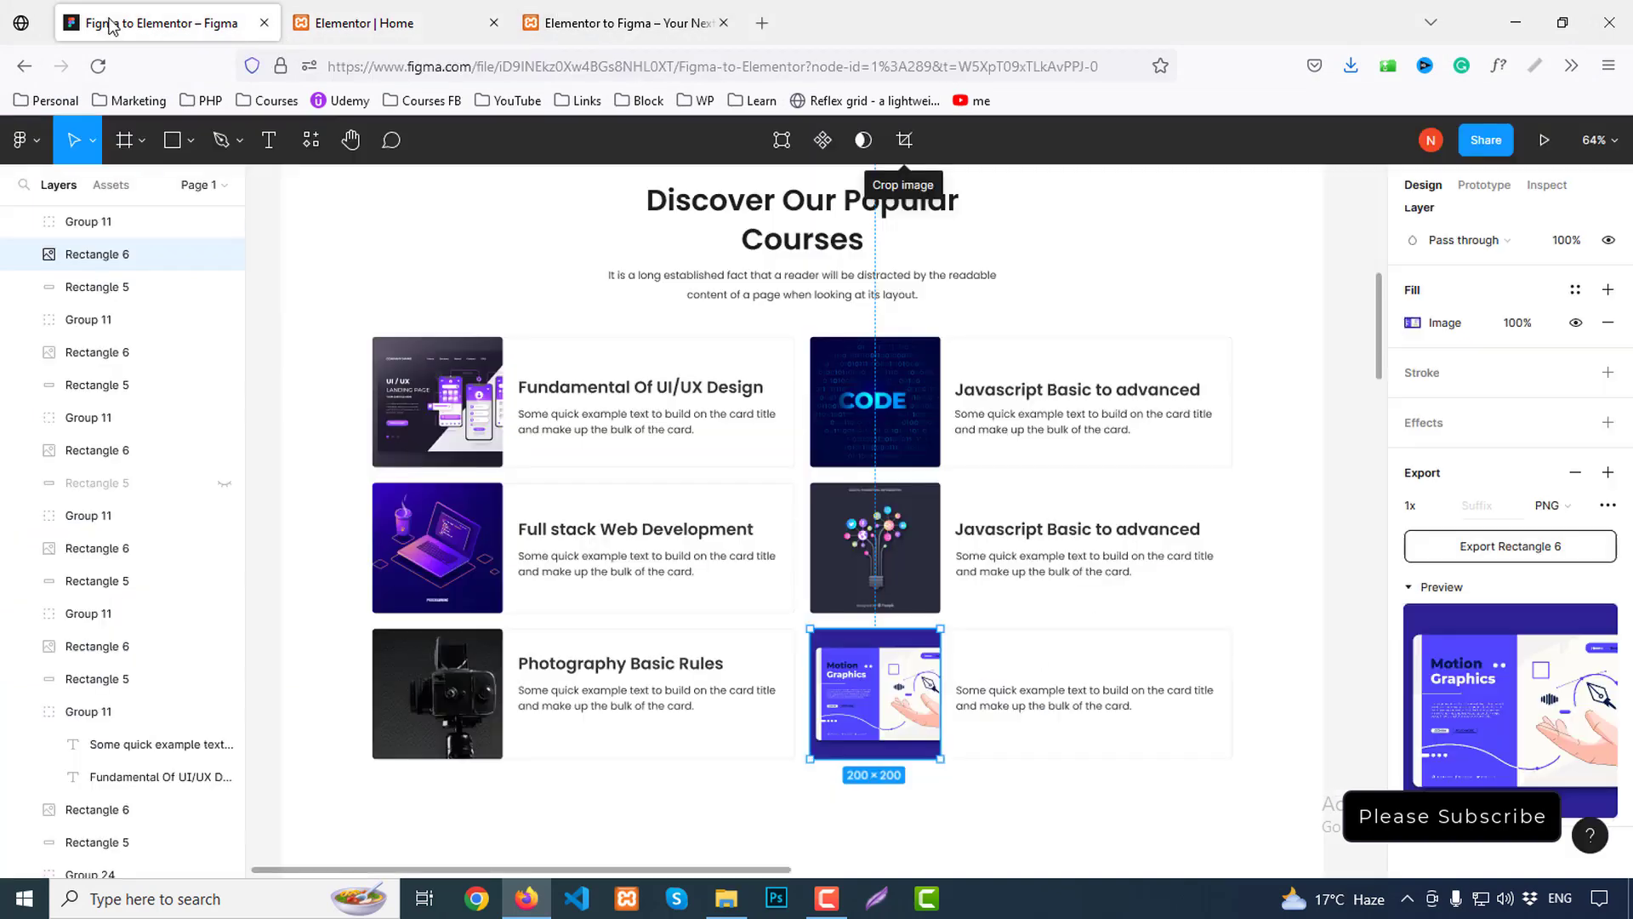
scroll(1167, 467, up, 1)
click(1137, 295)
scroll(1138, 295, up, 1)
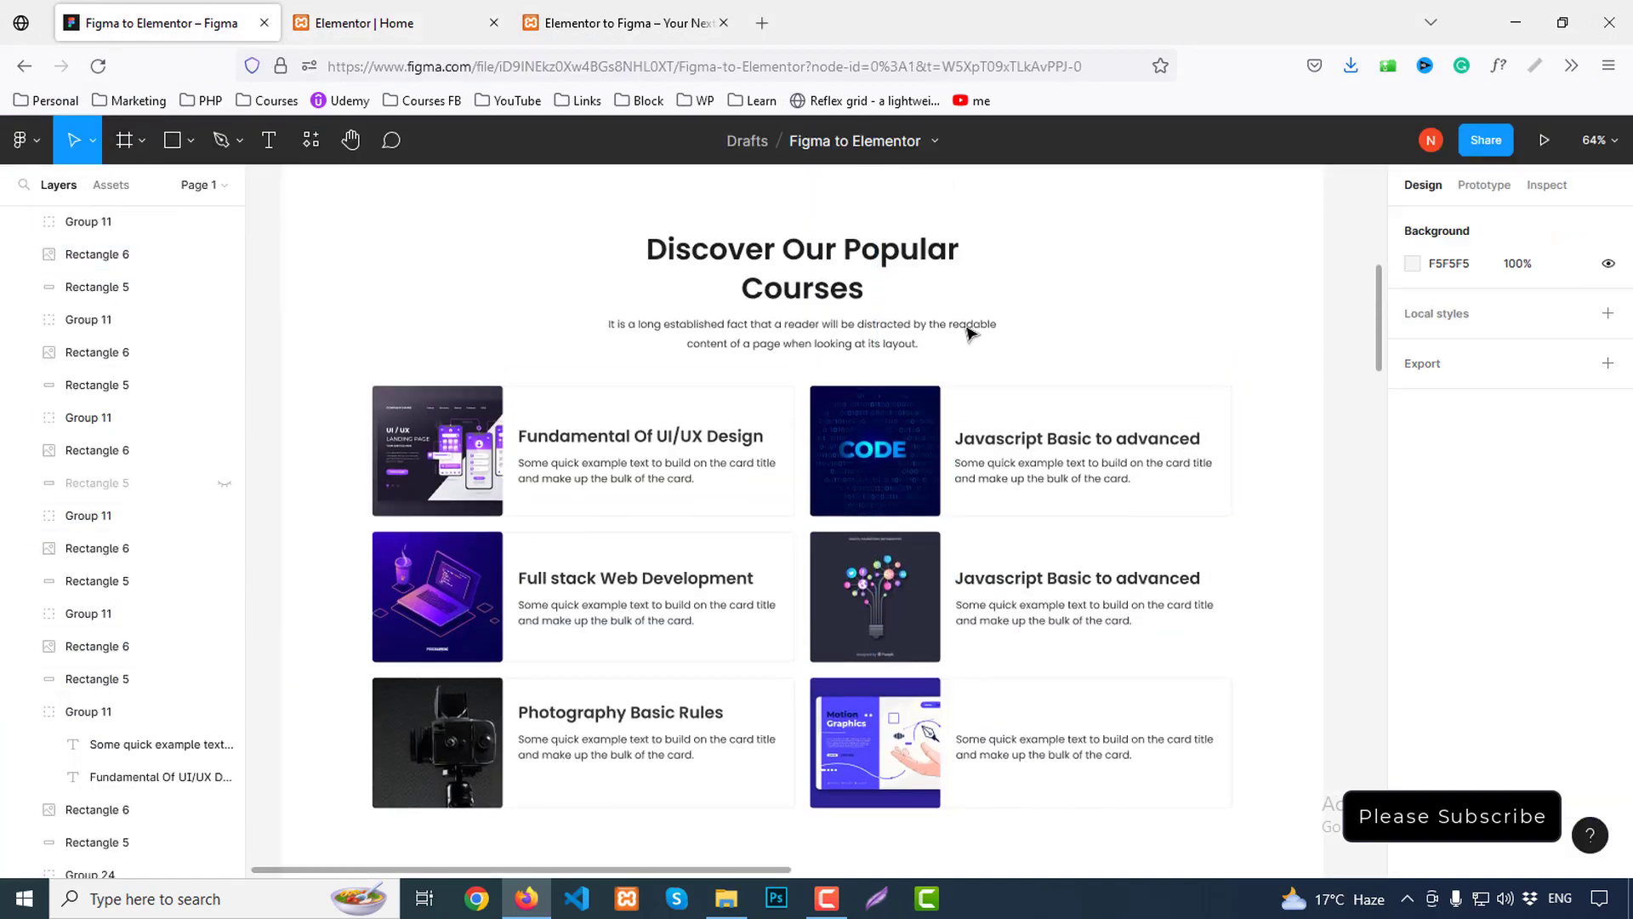
scroll(1174, 445, up, 3)
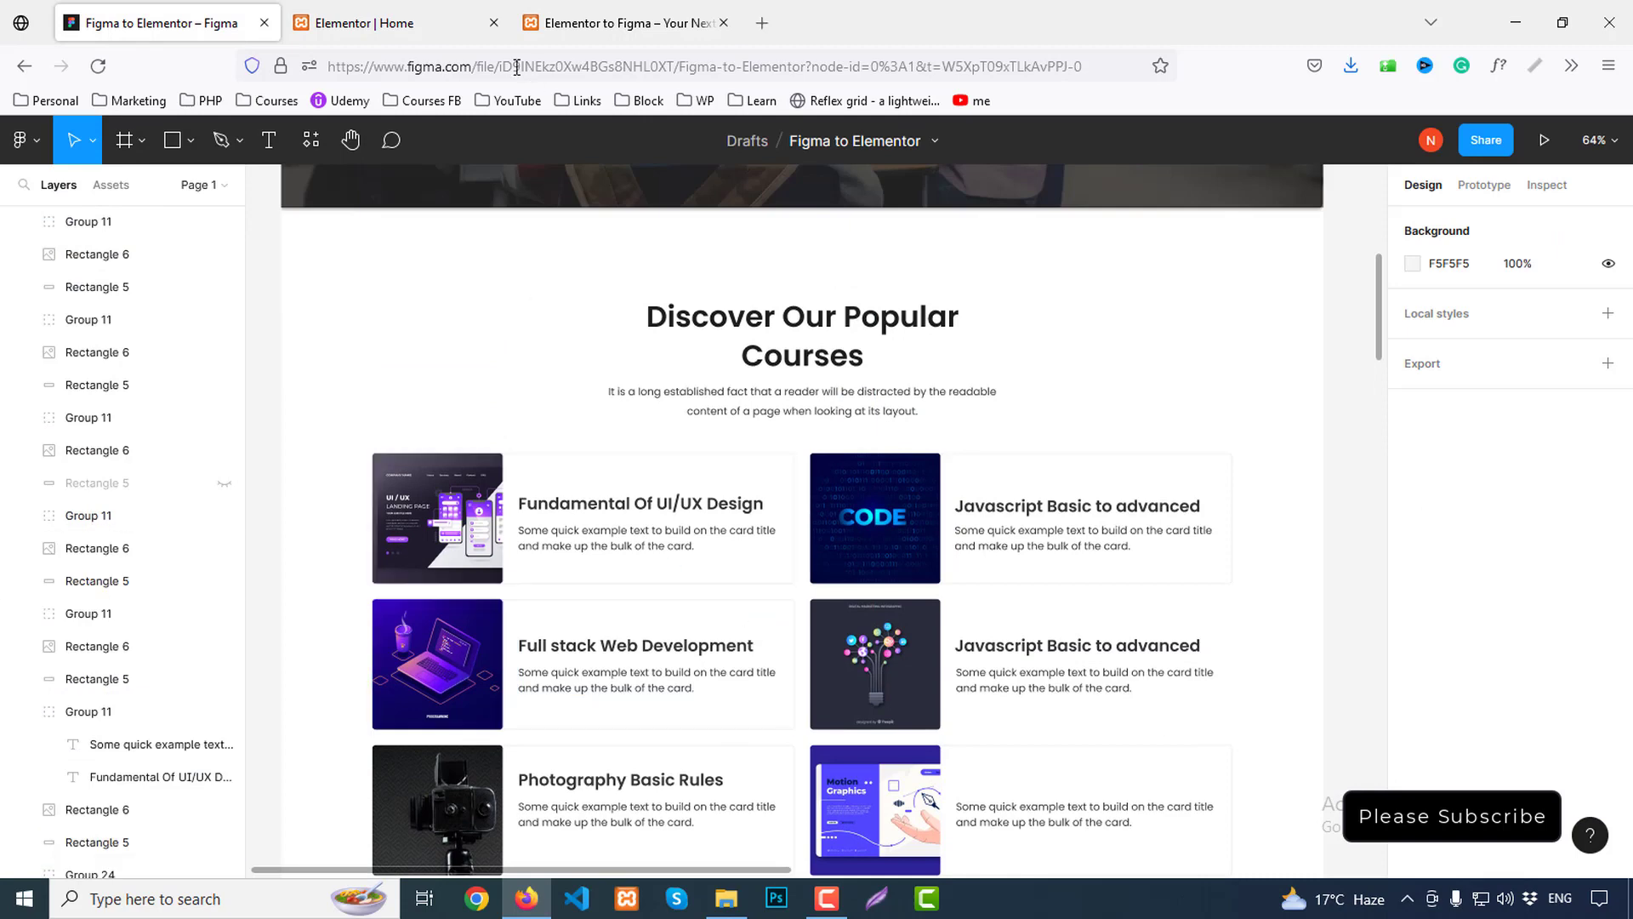
Add an empty single-column section below the hero in Elementor
click(356, 34)
click(938, 703)
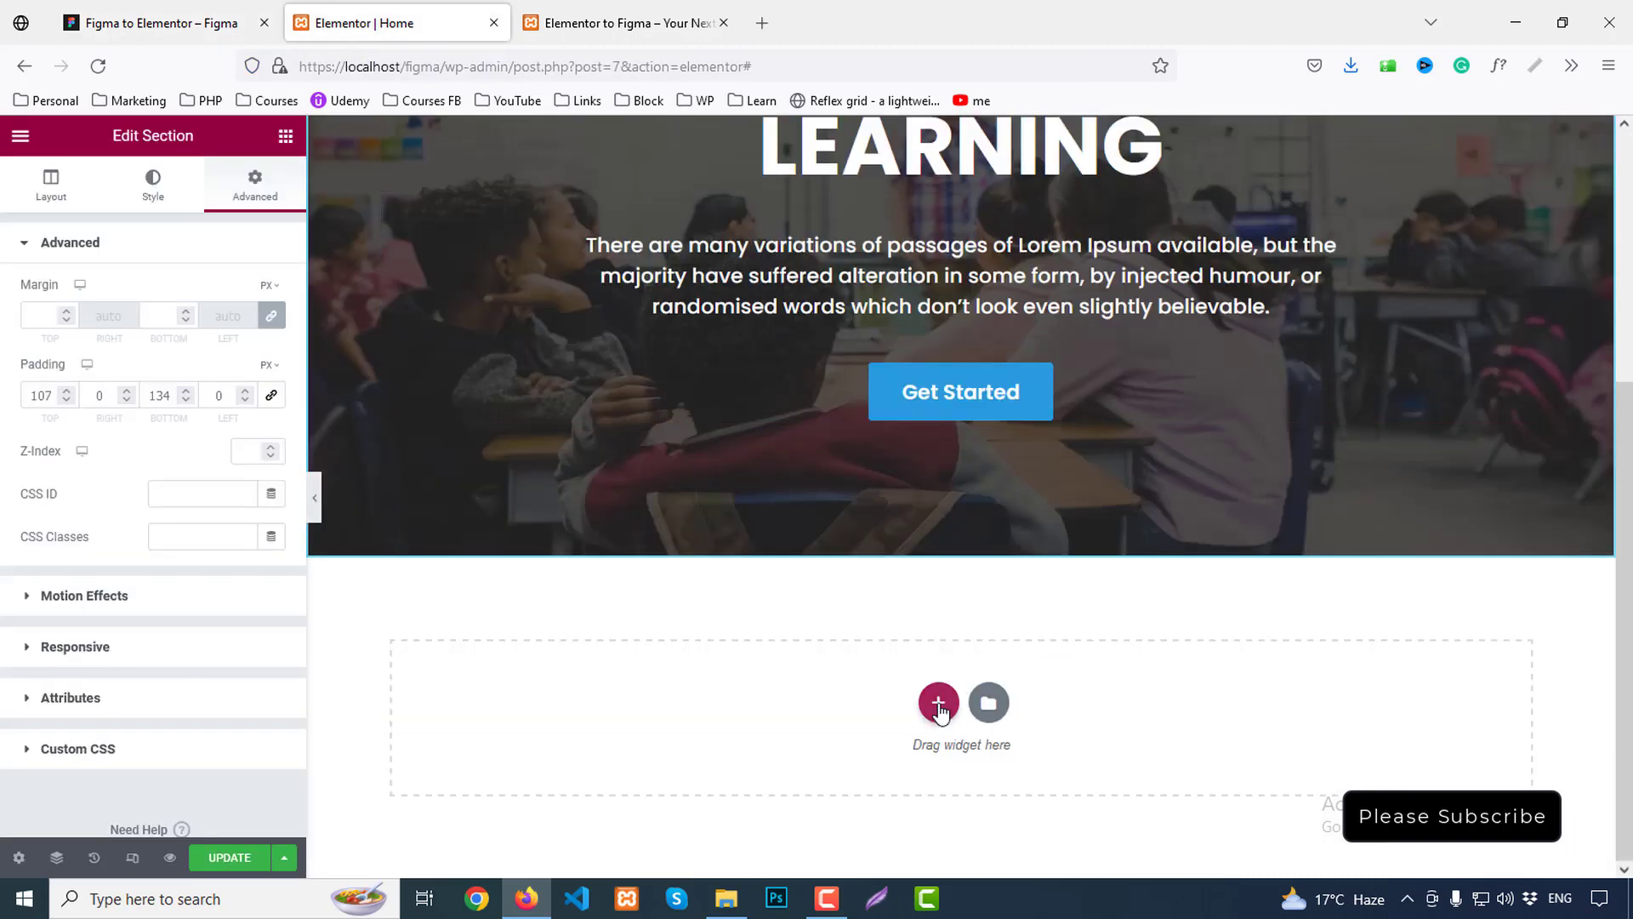
scroll(1182, 677, down, 2)
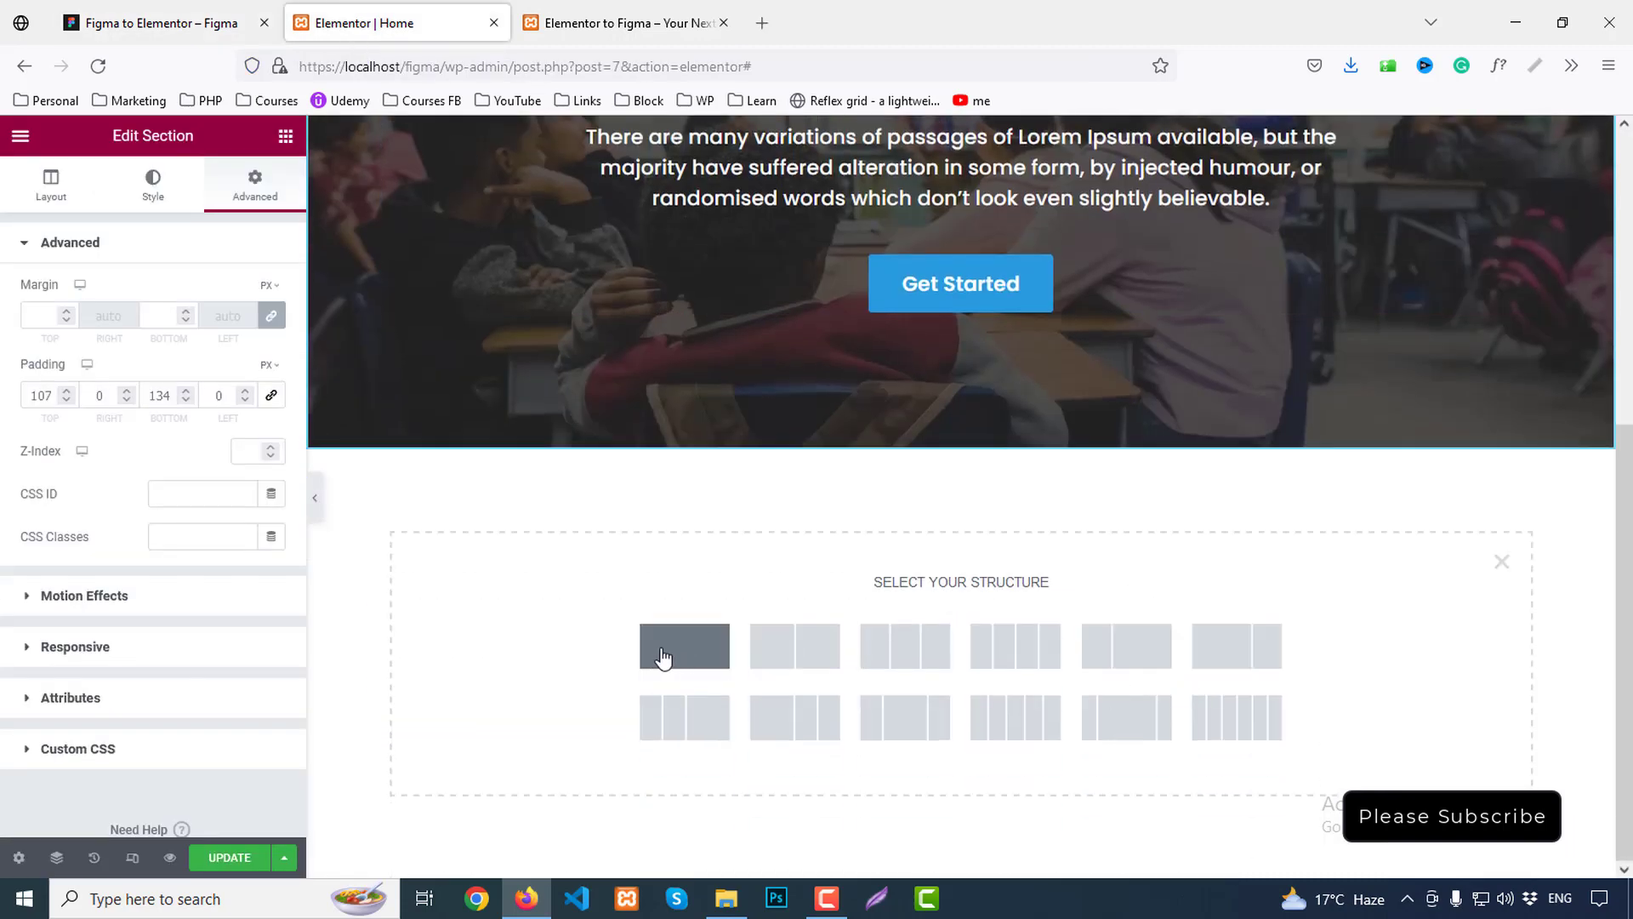
click(715, 656)
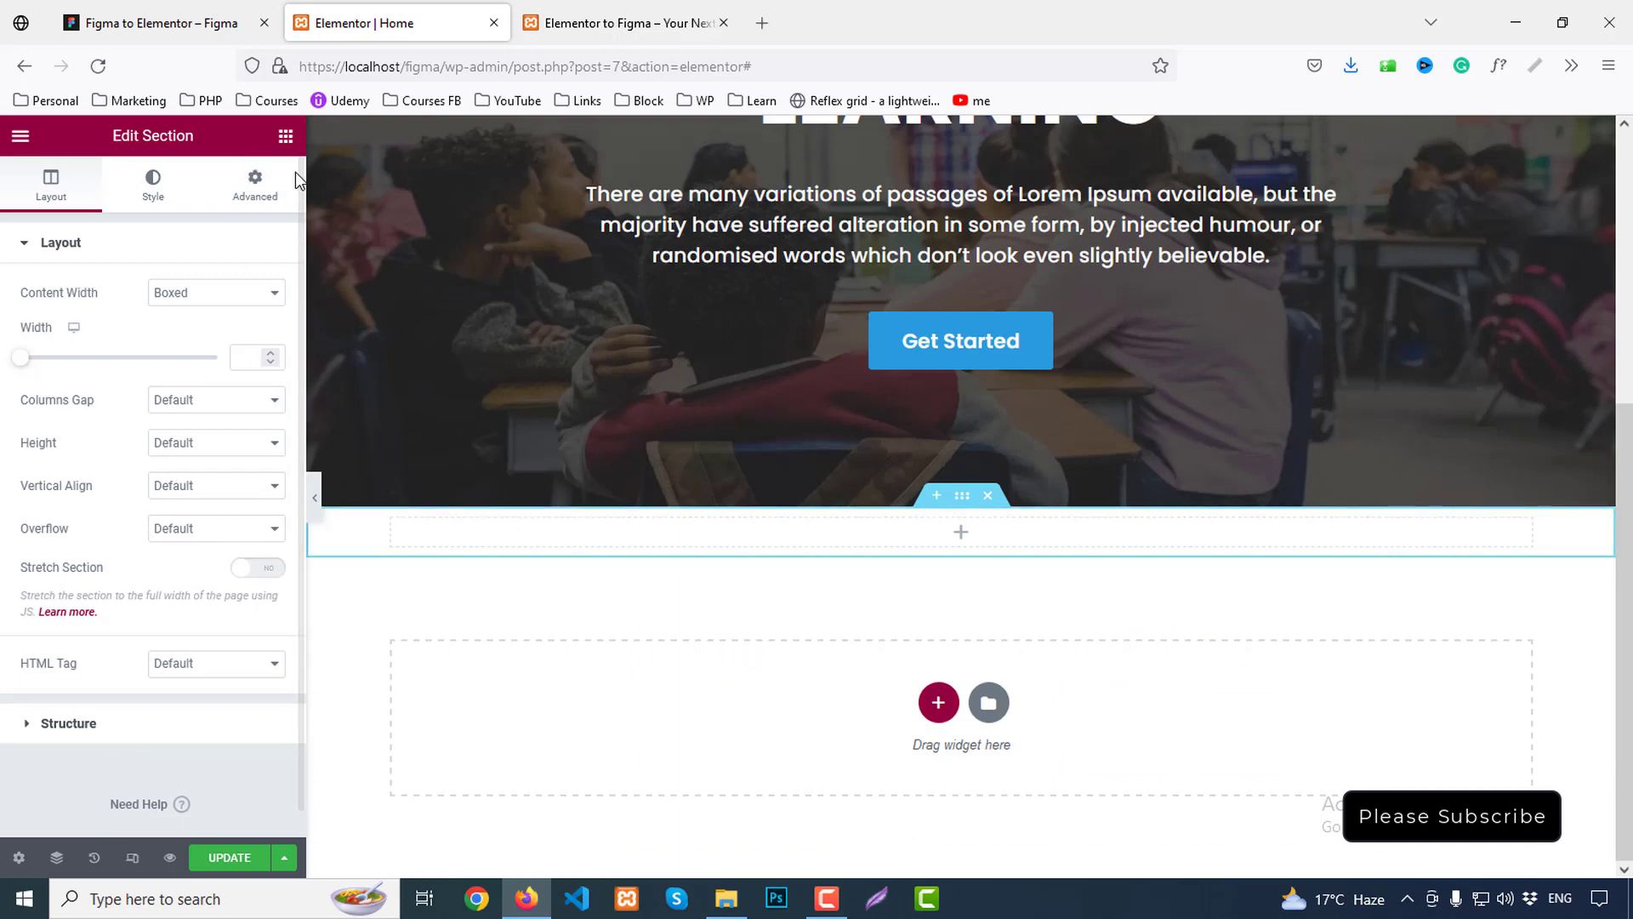
click(119, 19)
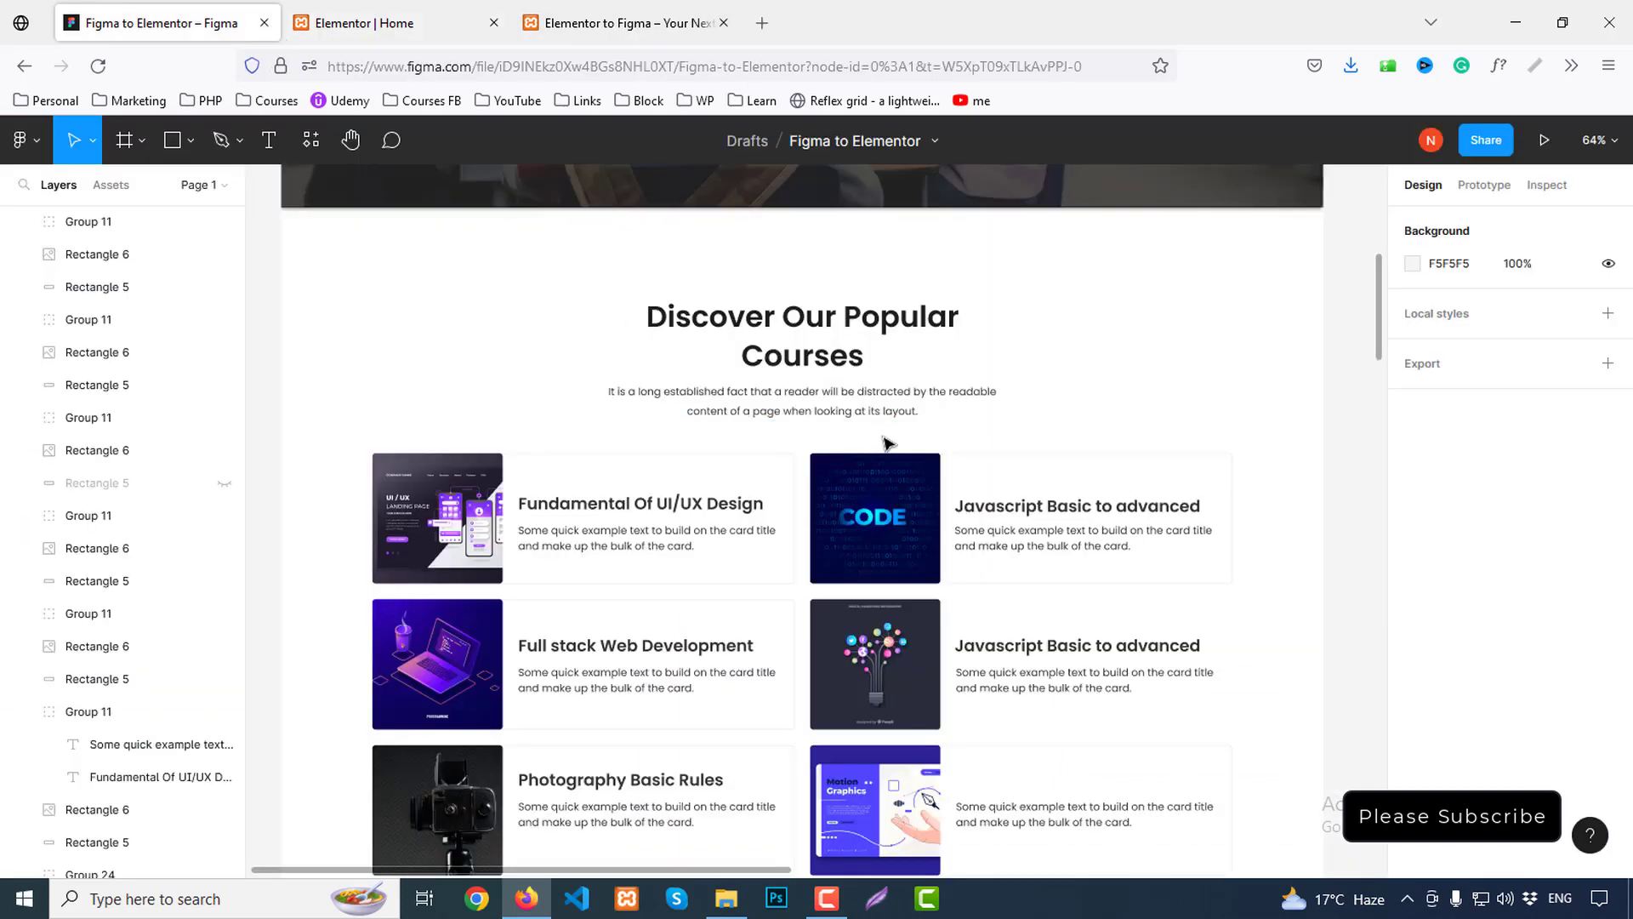
In Figma, inspect the courses heading group (606×190, top 988) and the Motion Graphics image, then return to Elementor
click(821, 321)
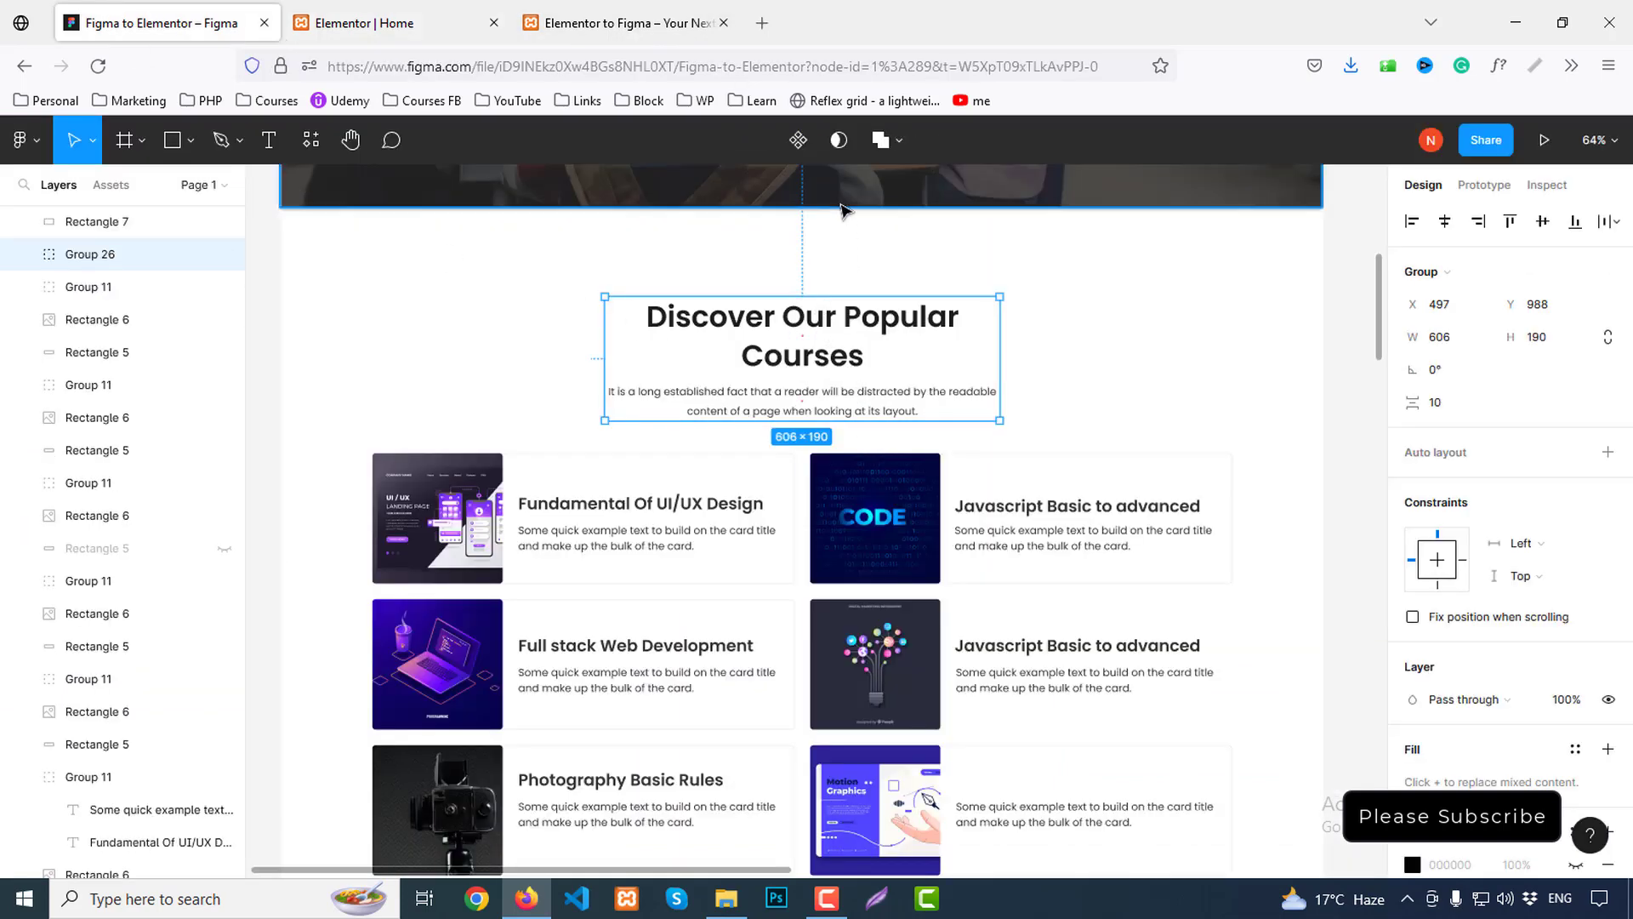
click(1550, 187)
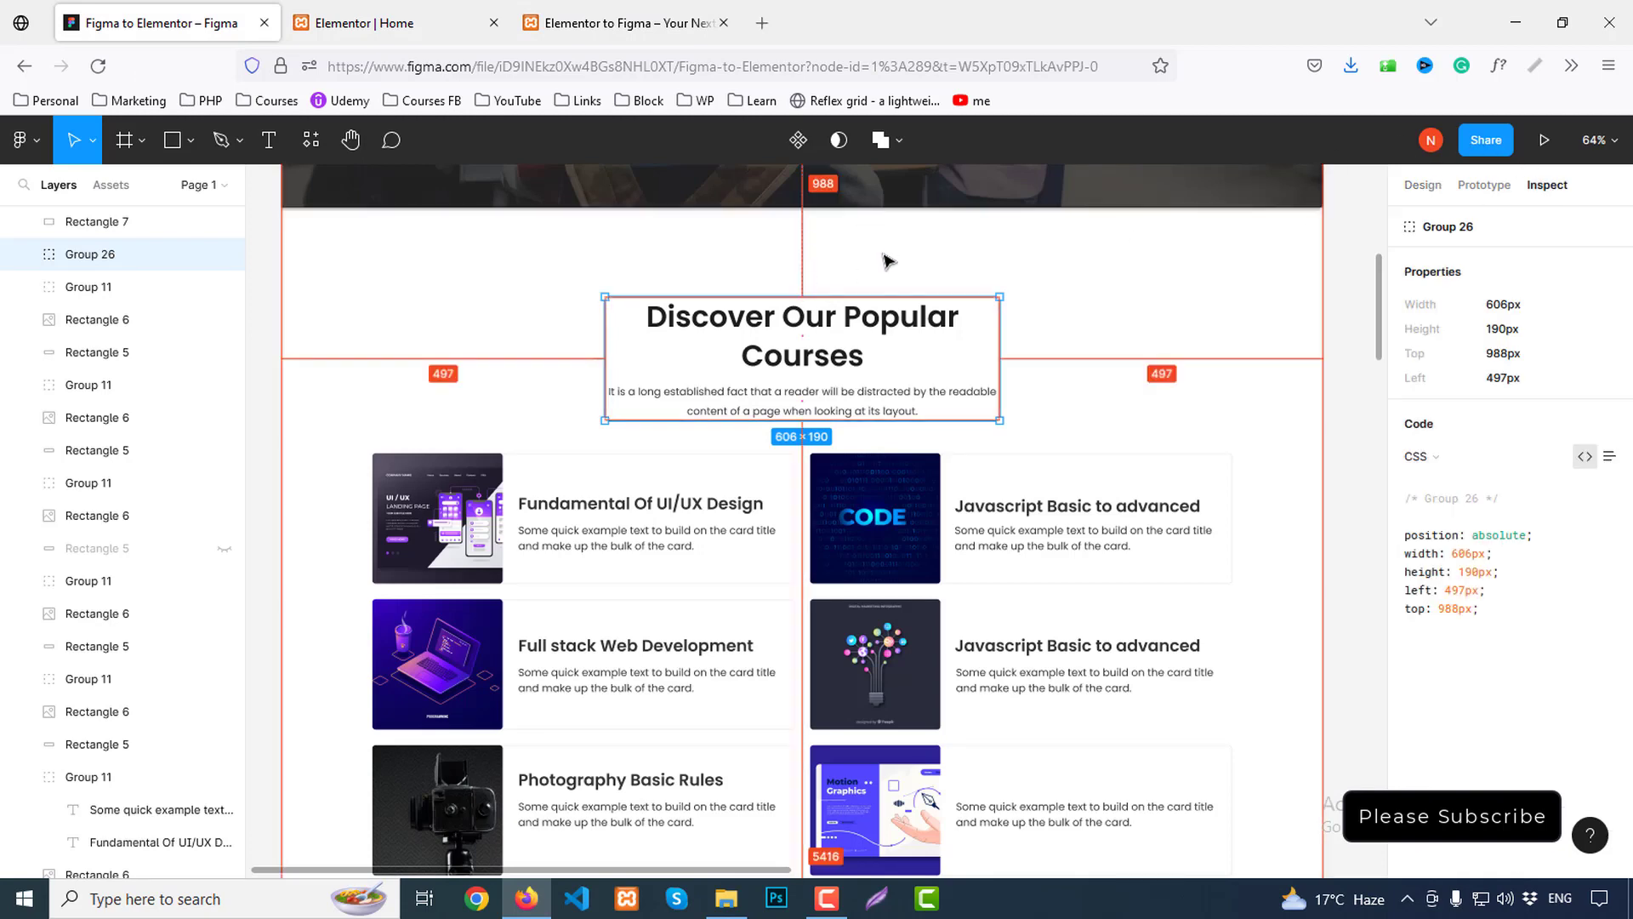
scroll(842, 221, down, 10)
scroll(898, 349, up, 4)
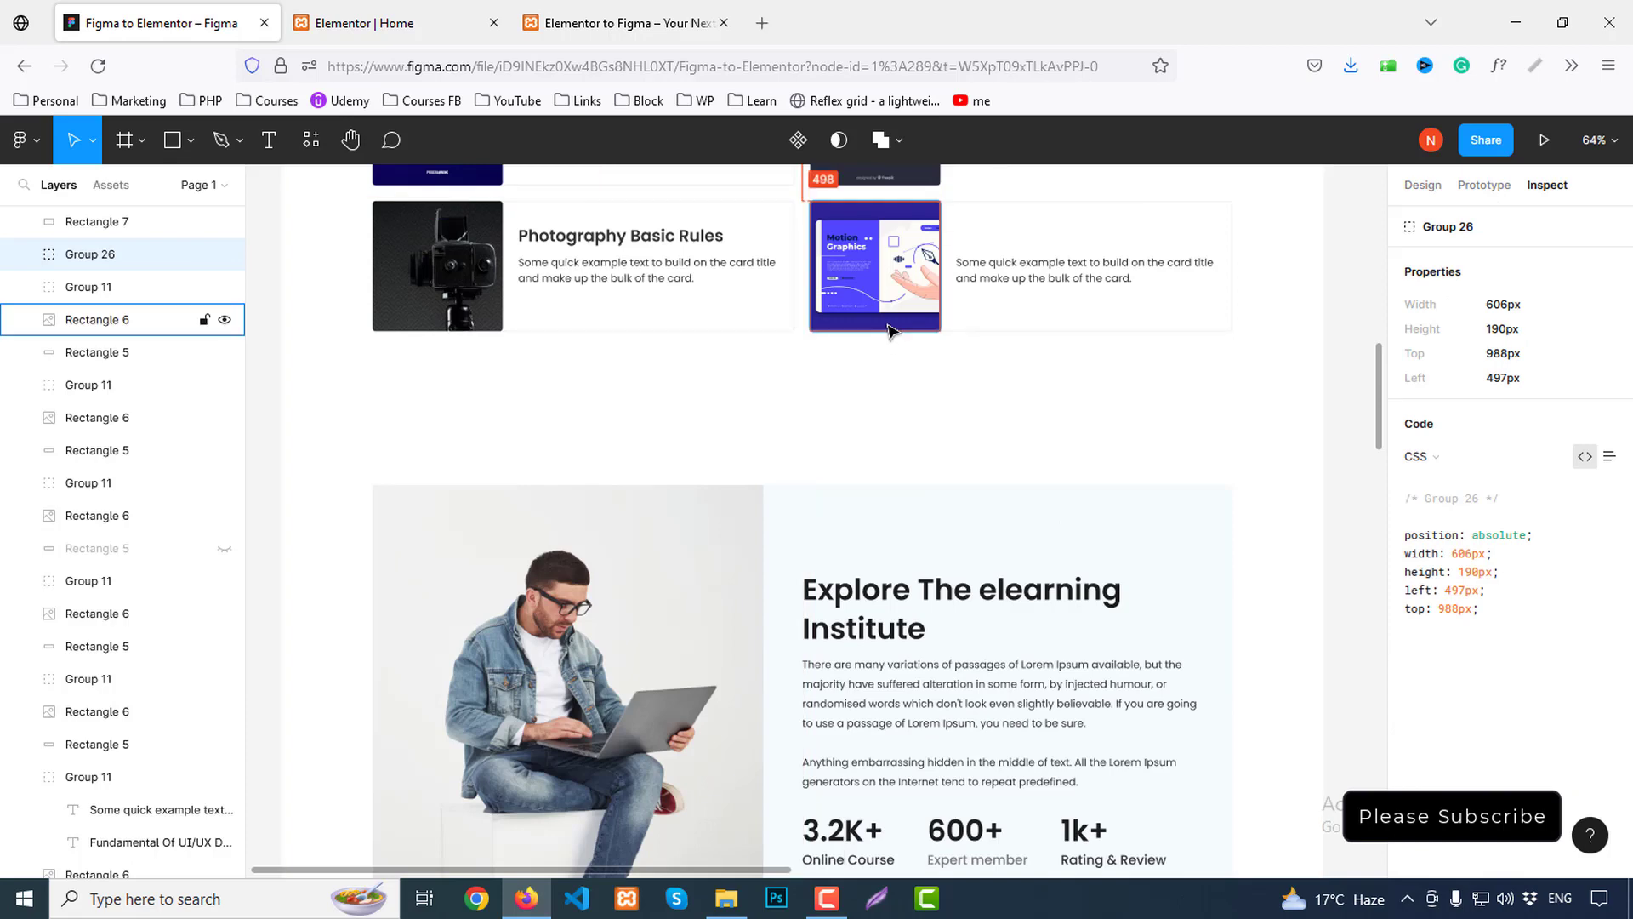
click(893, 326)
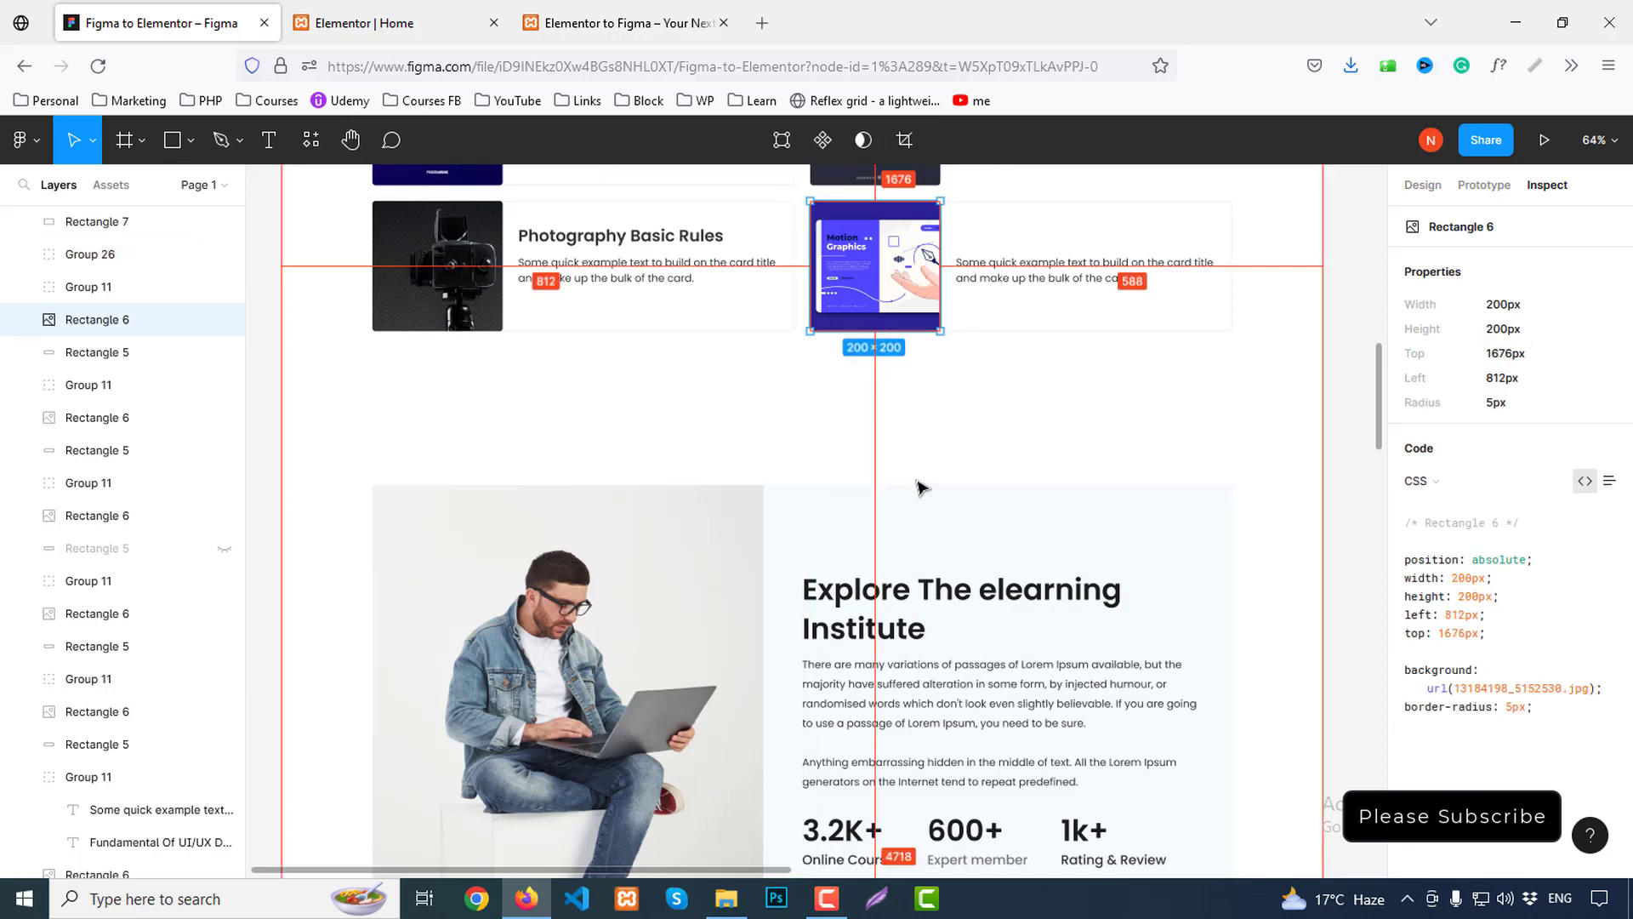
click(366, 23)
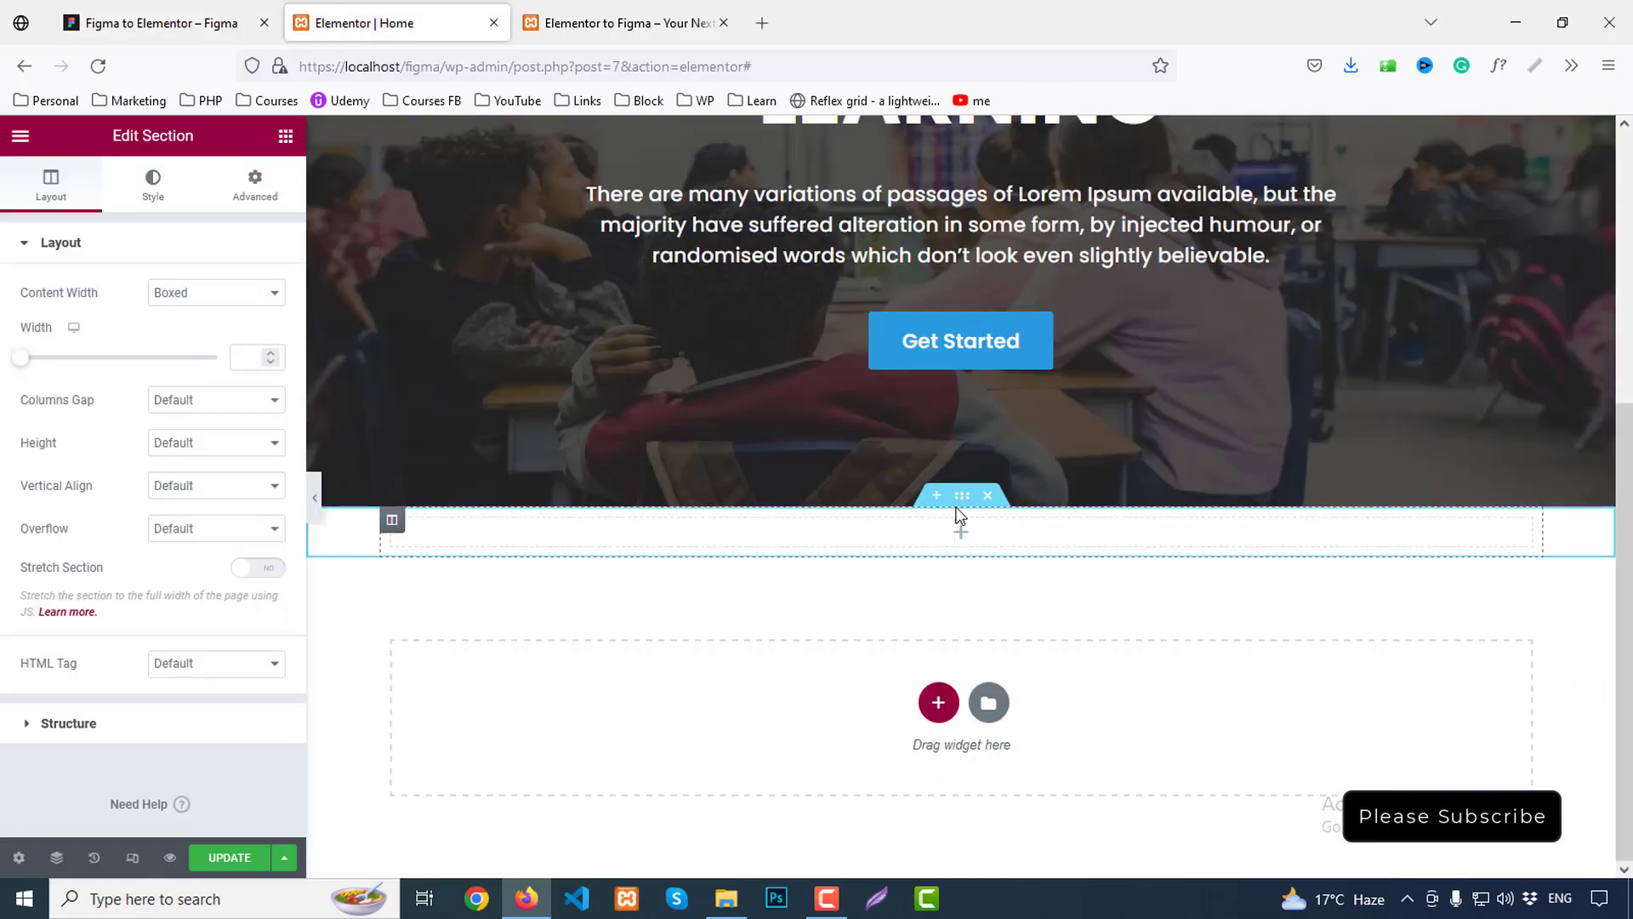
Give the new section 137 px top and 236 px bottom padding
click(252, 201)
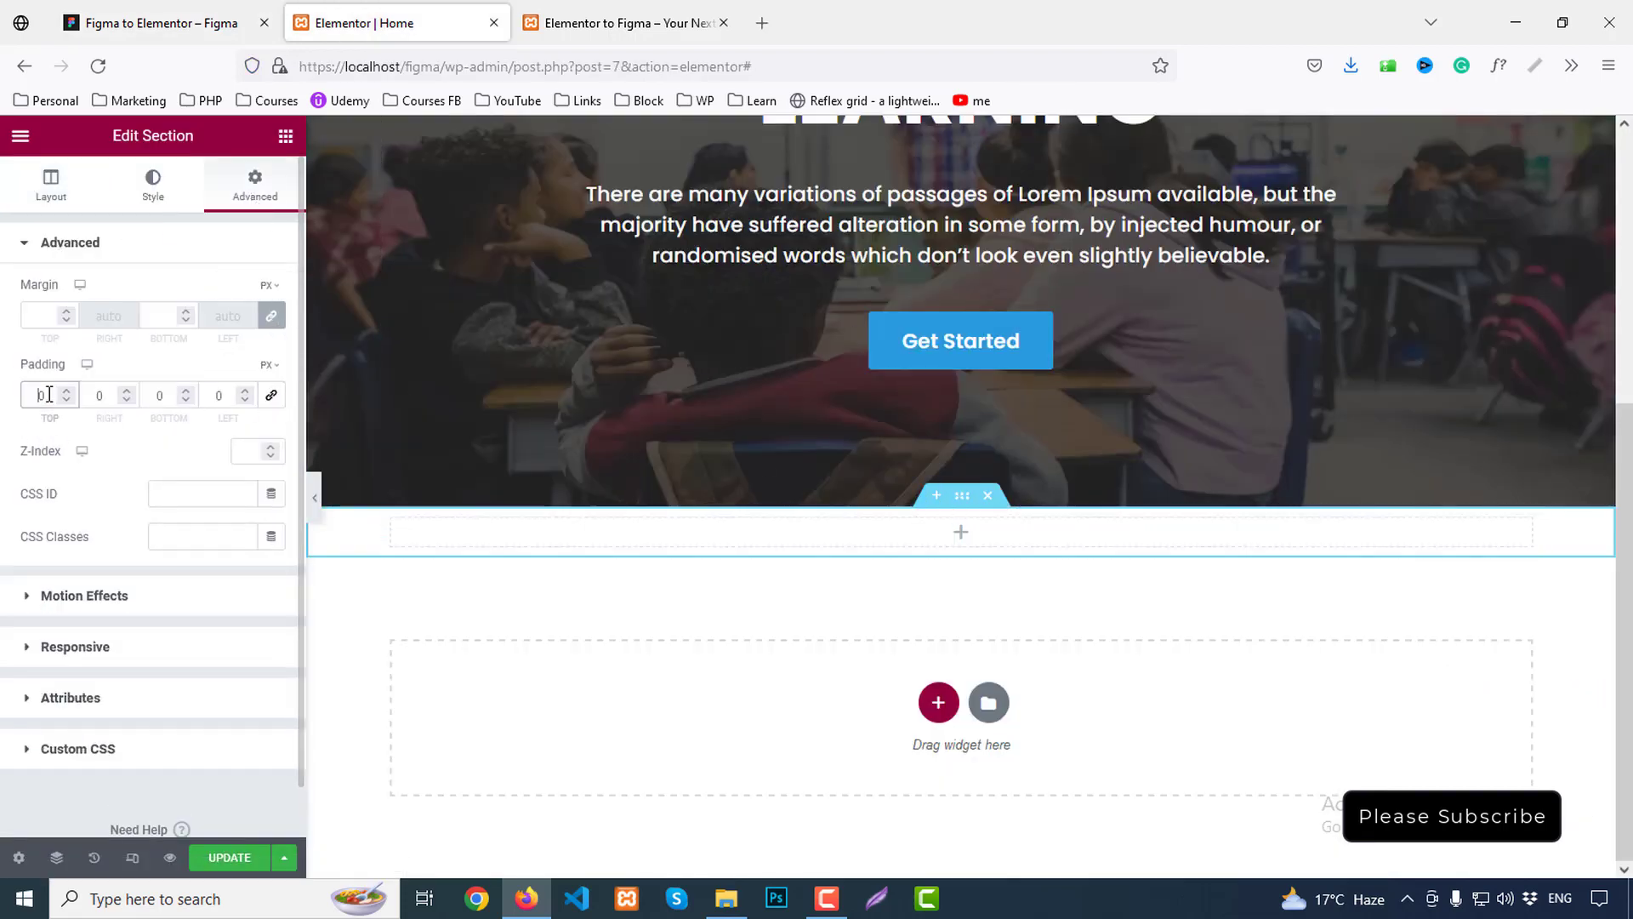
text(137)
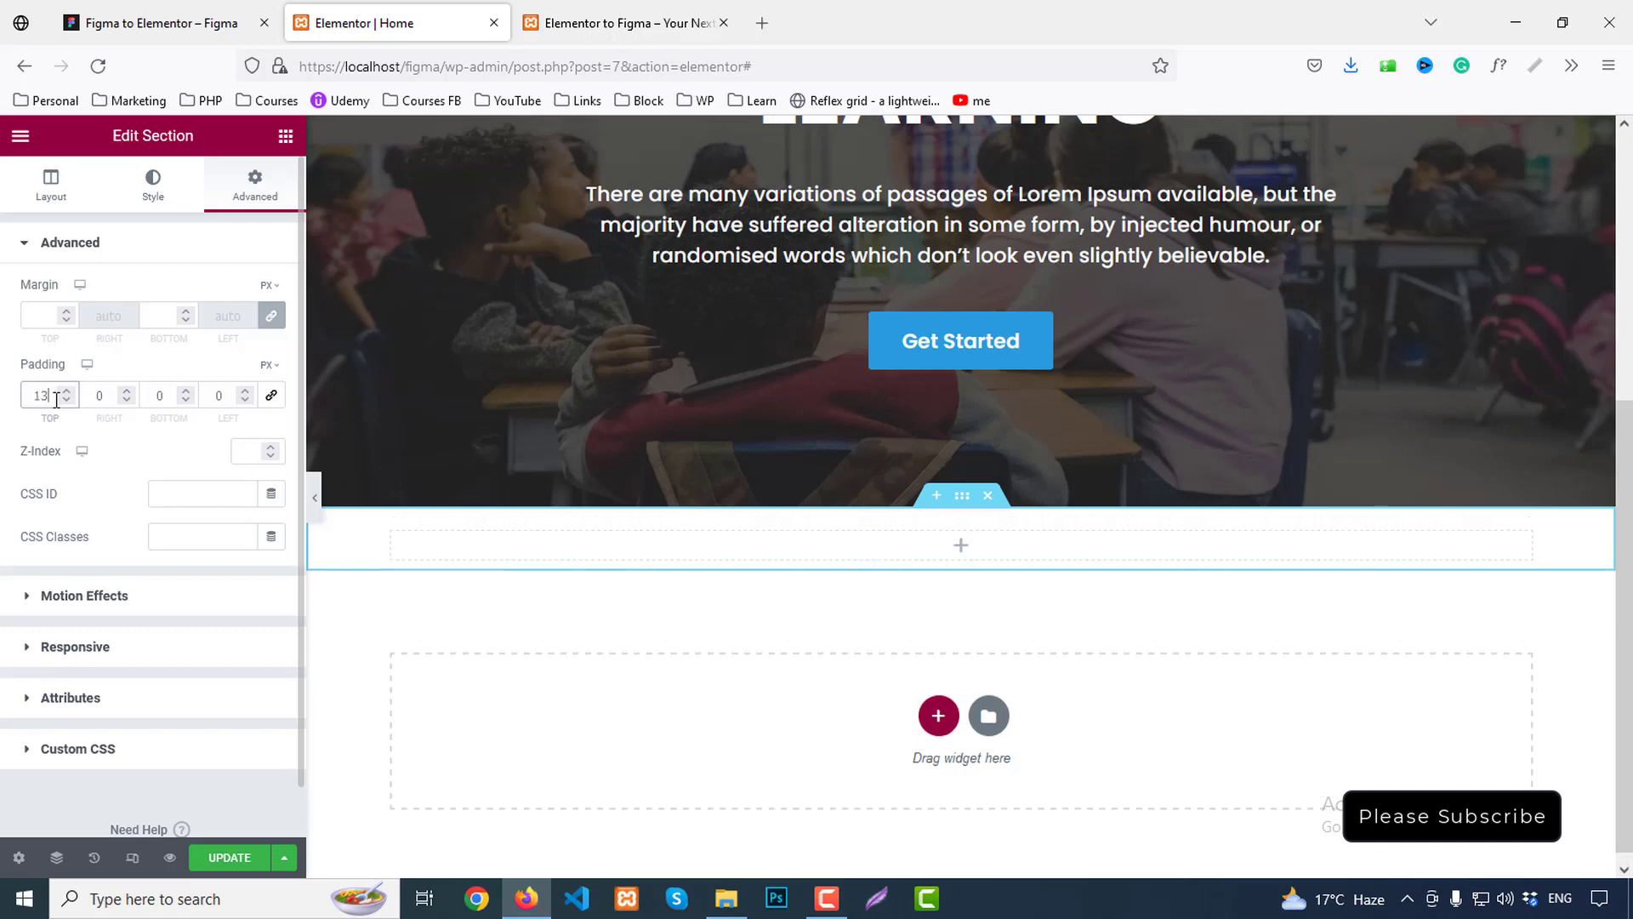
text(236)
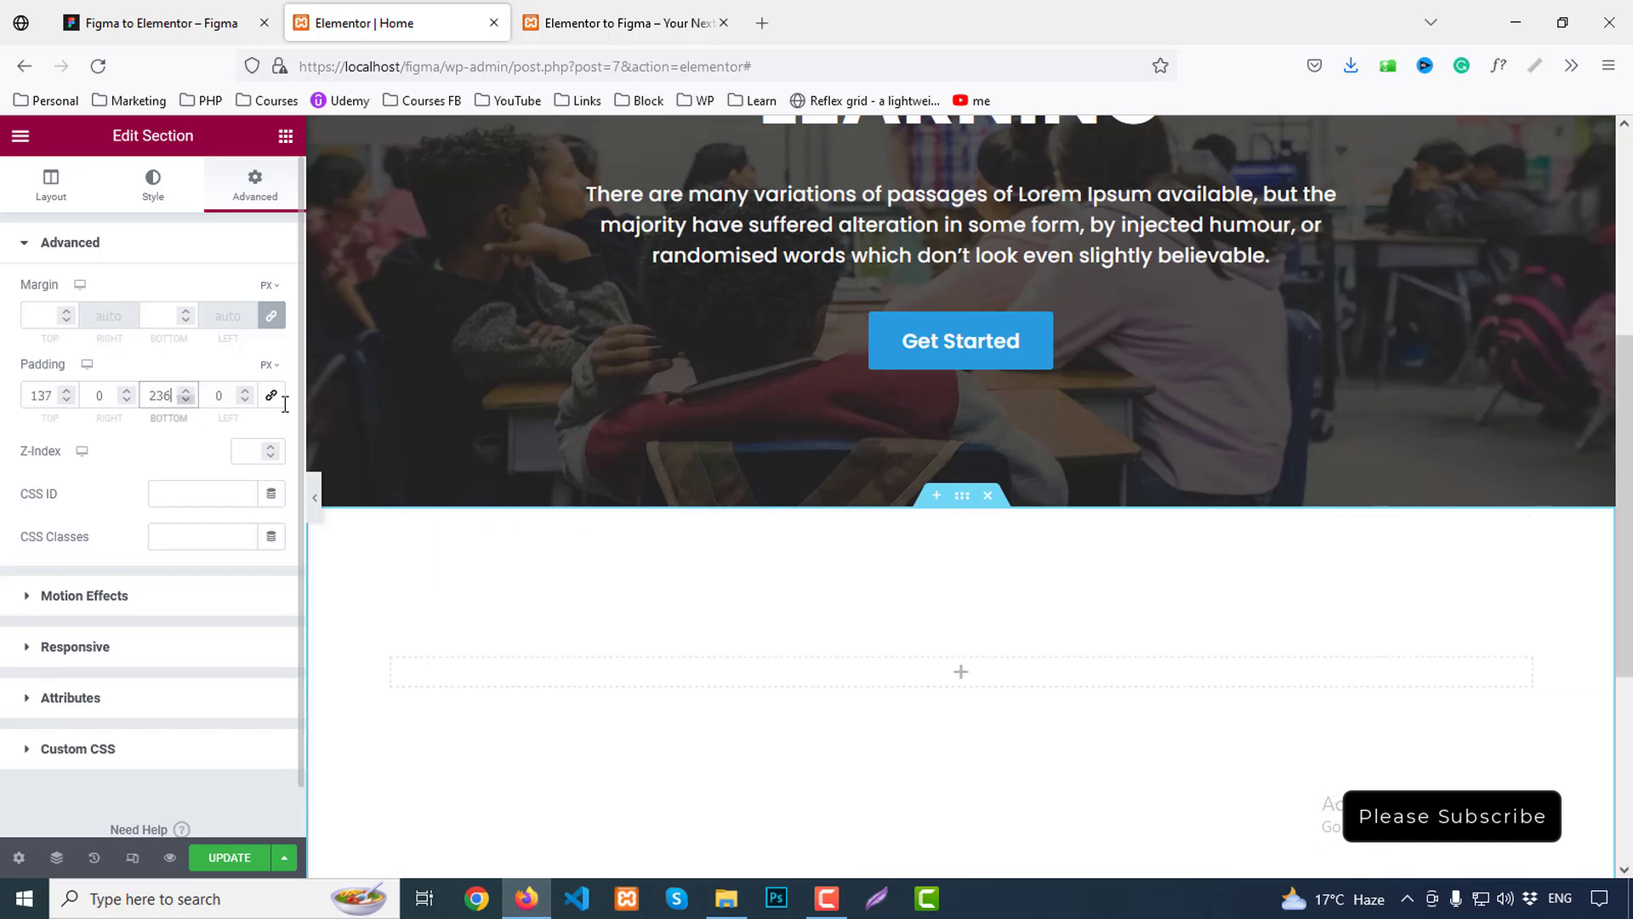
scroll(551, 369, down, 3)
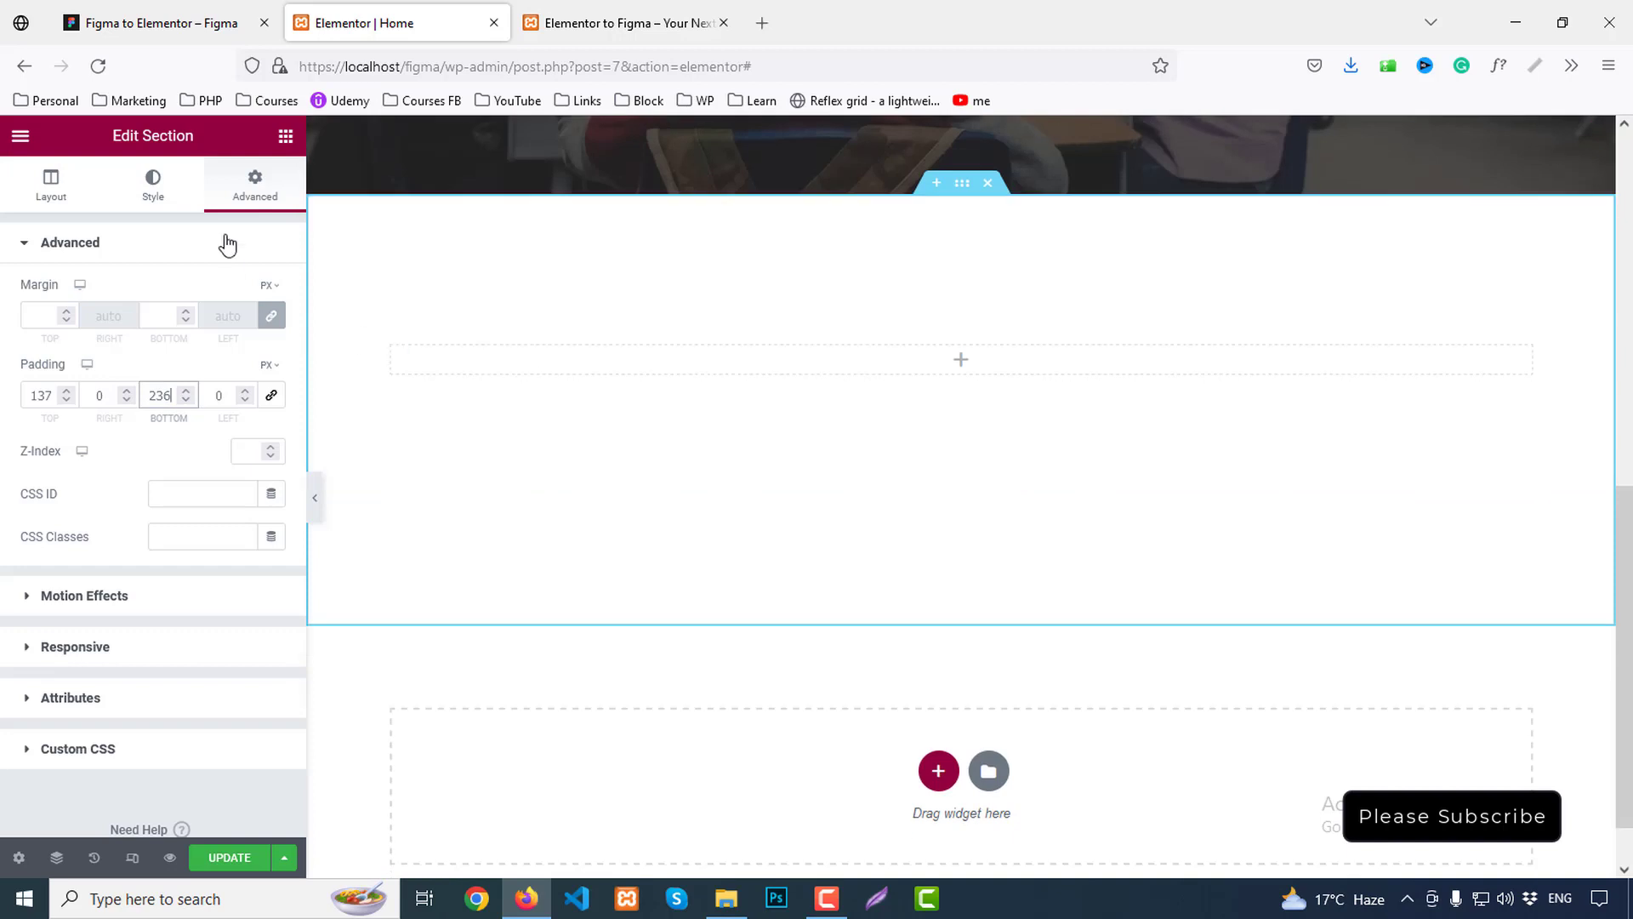
Add a two-column inner section, duplicate it, and return to the Figma design
click(285, 136)
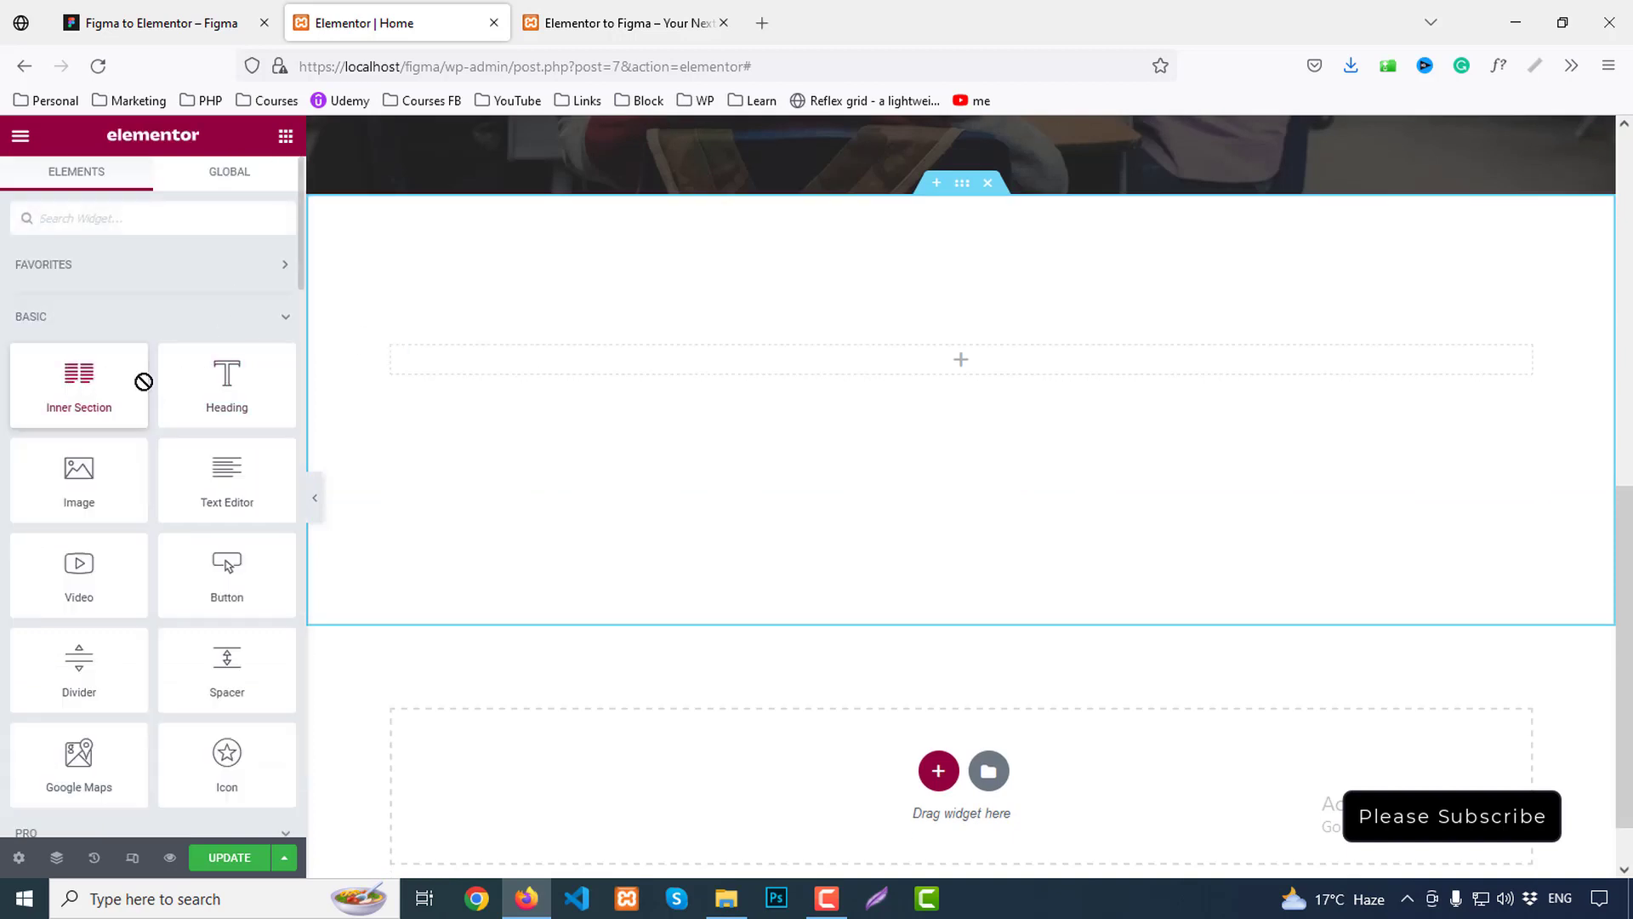
drag(138, 375, 948, 357)
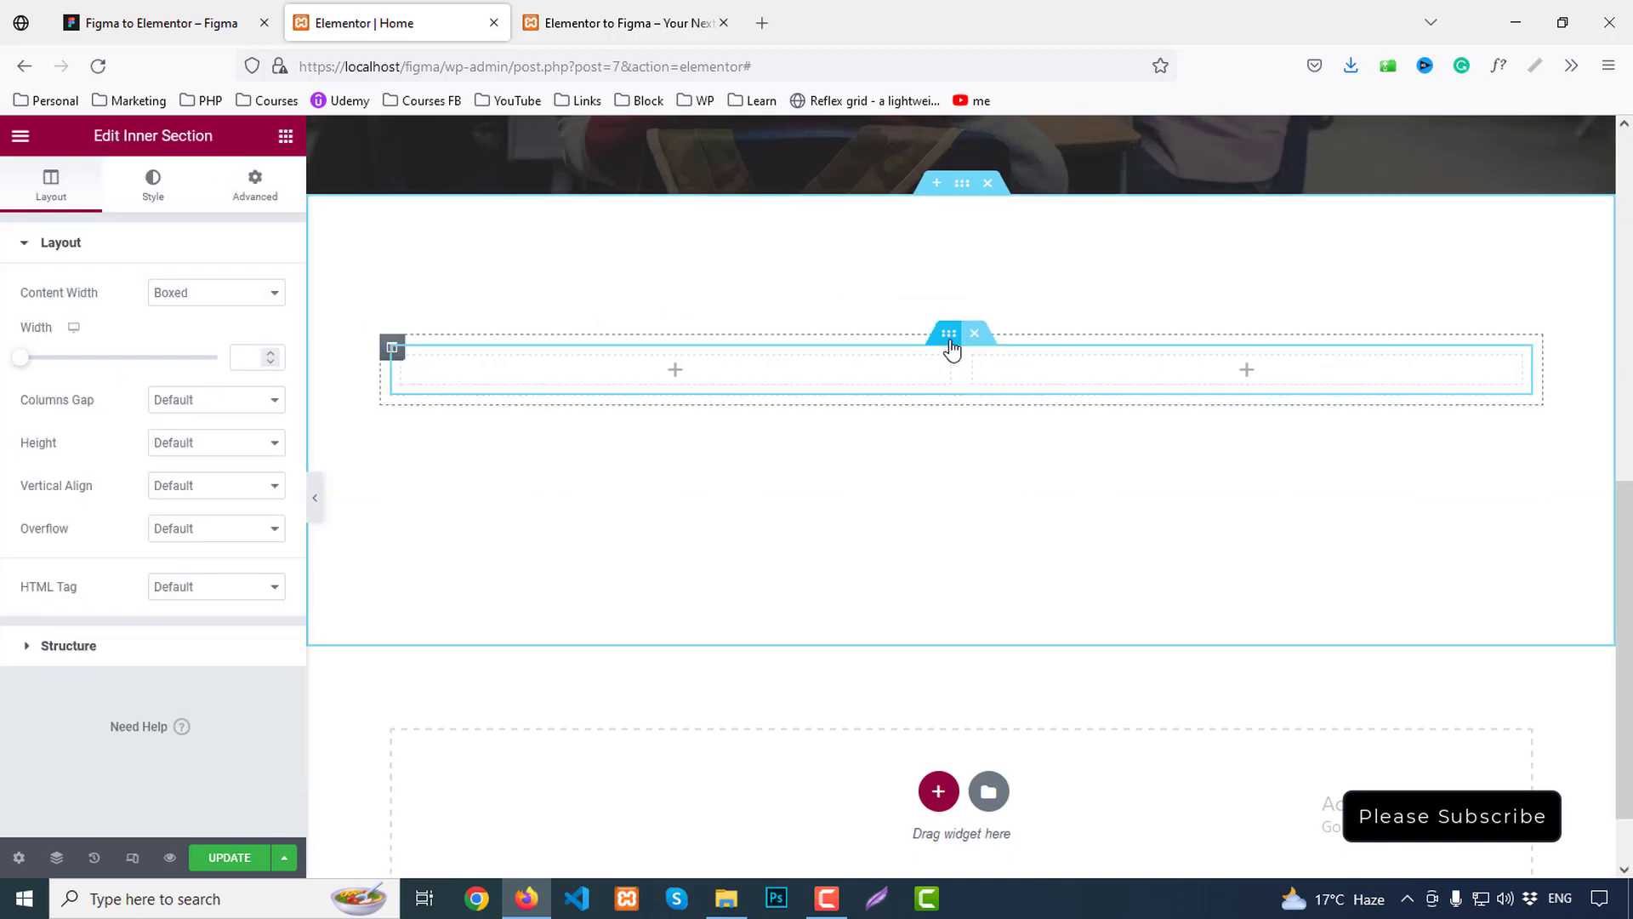
right_click(950, 339)
click(987, 384)
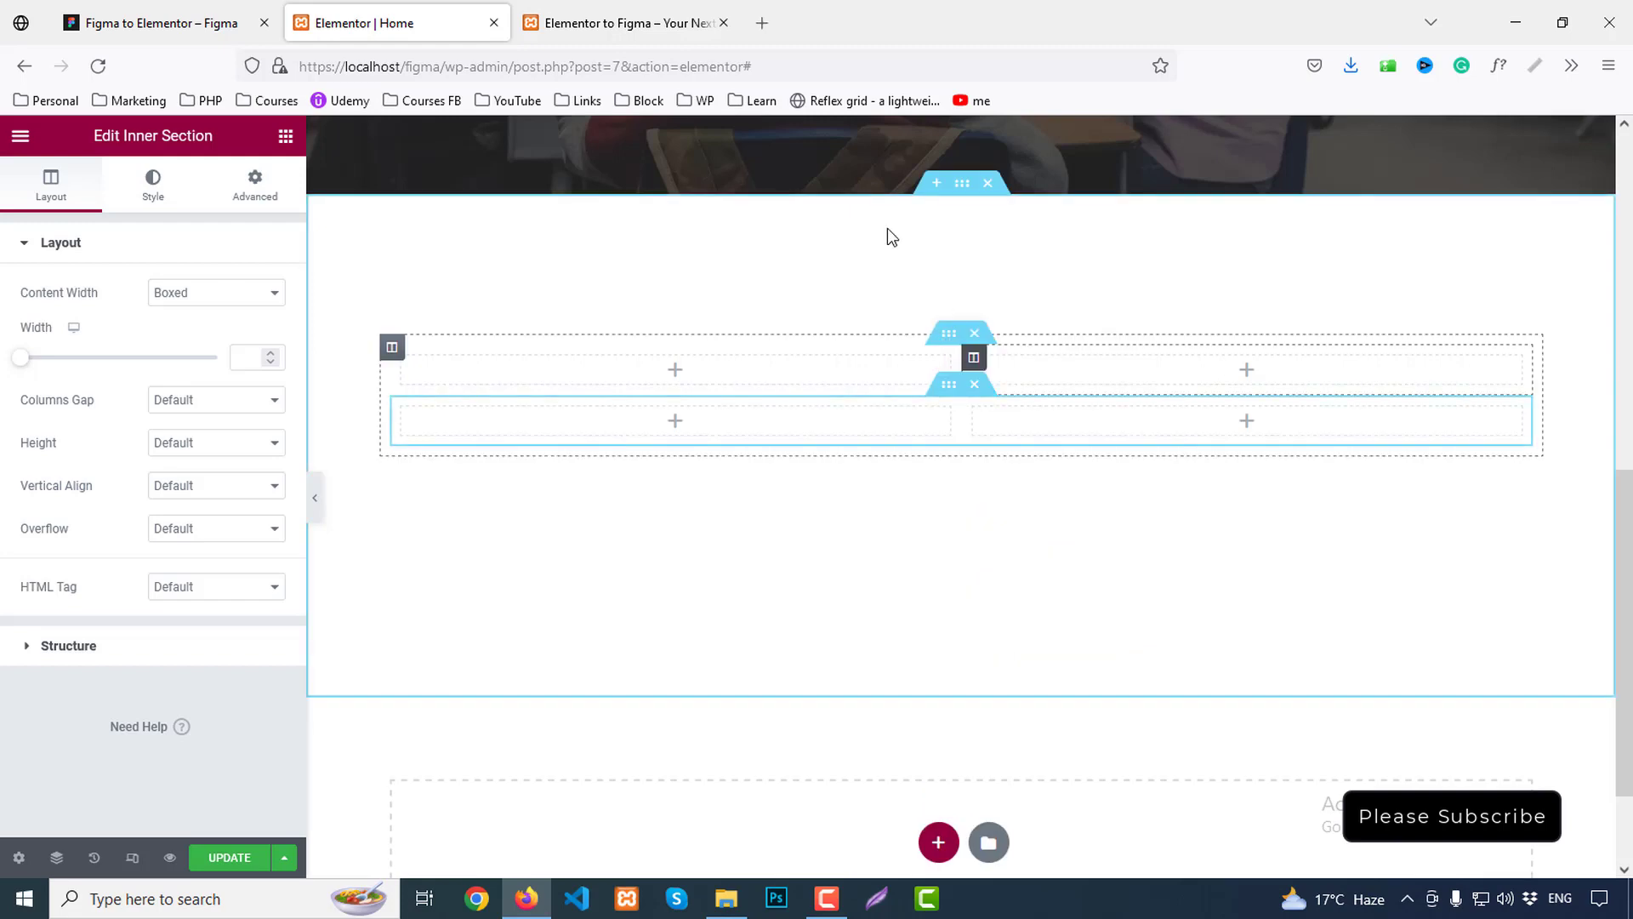
click(136, 18)
scroll(947, 382, up, 7)
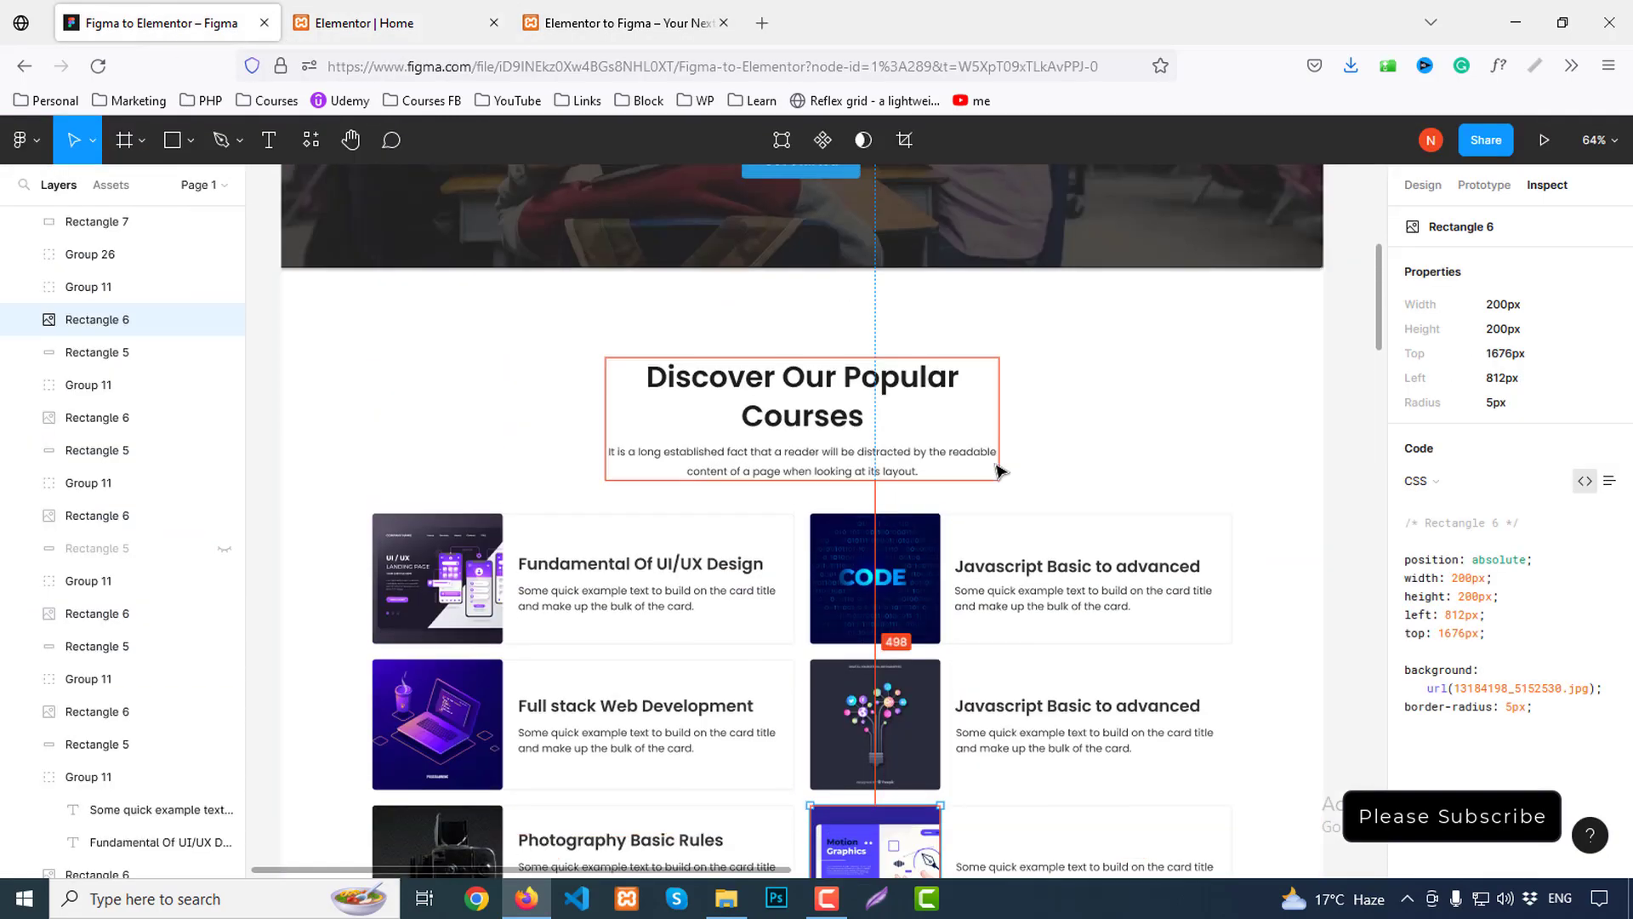
Add a Heading widget in the left column with Figma's 'Discover Our Popular Courses', with a line break before 'Courses'
click(804, 393)
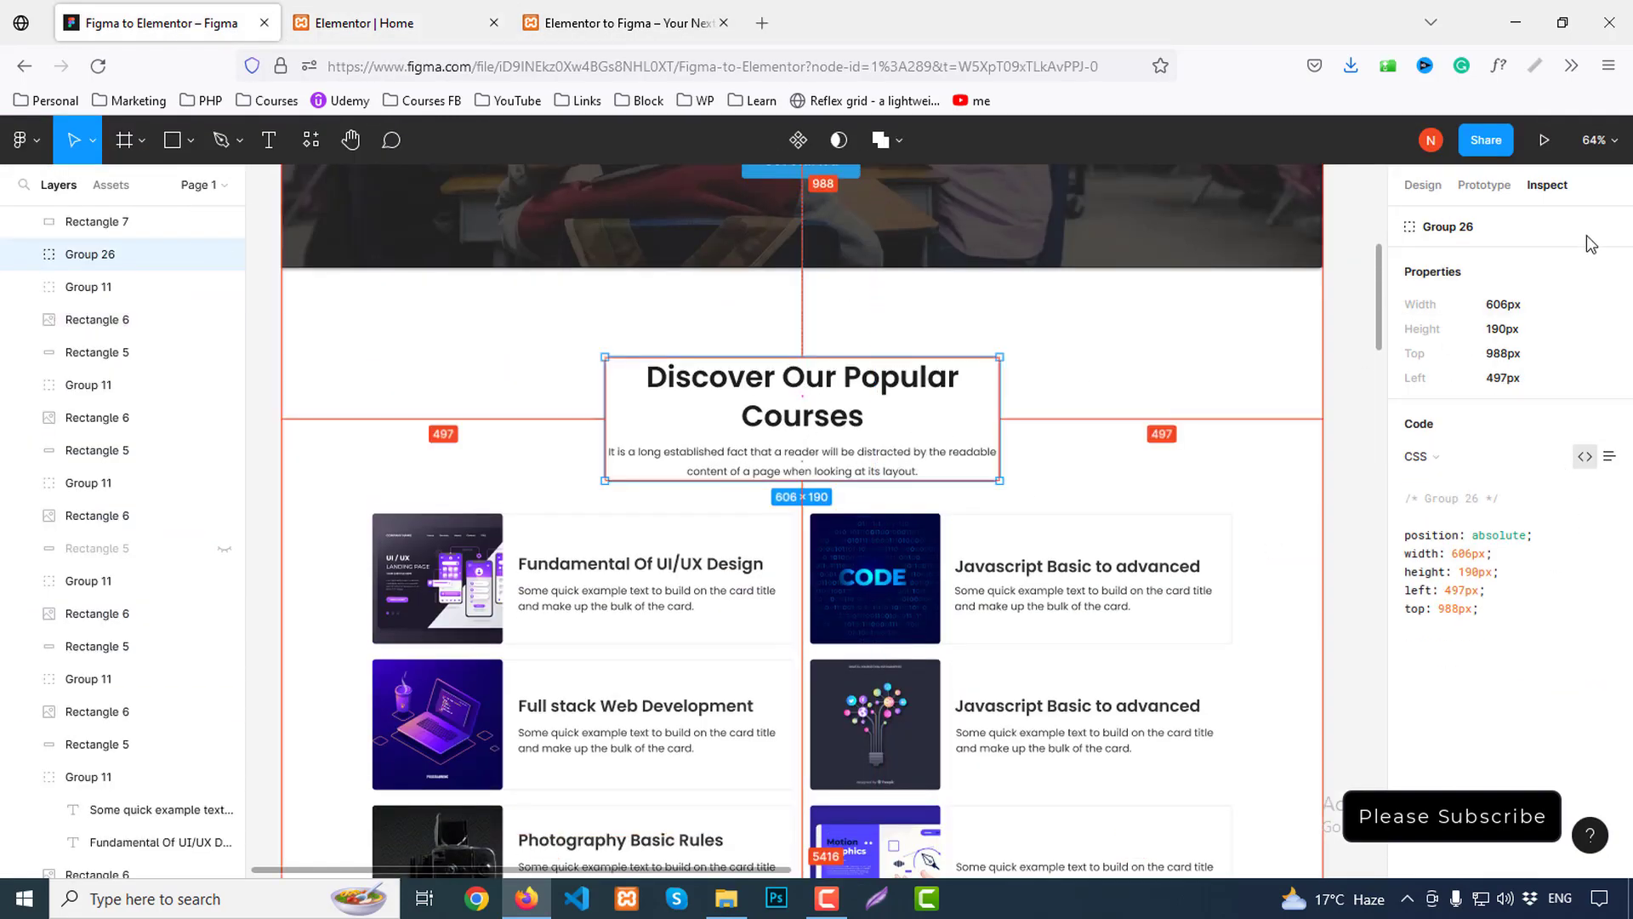
double_click(803, 384)
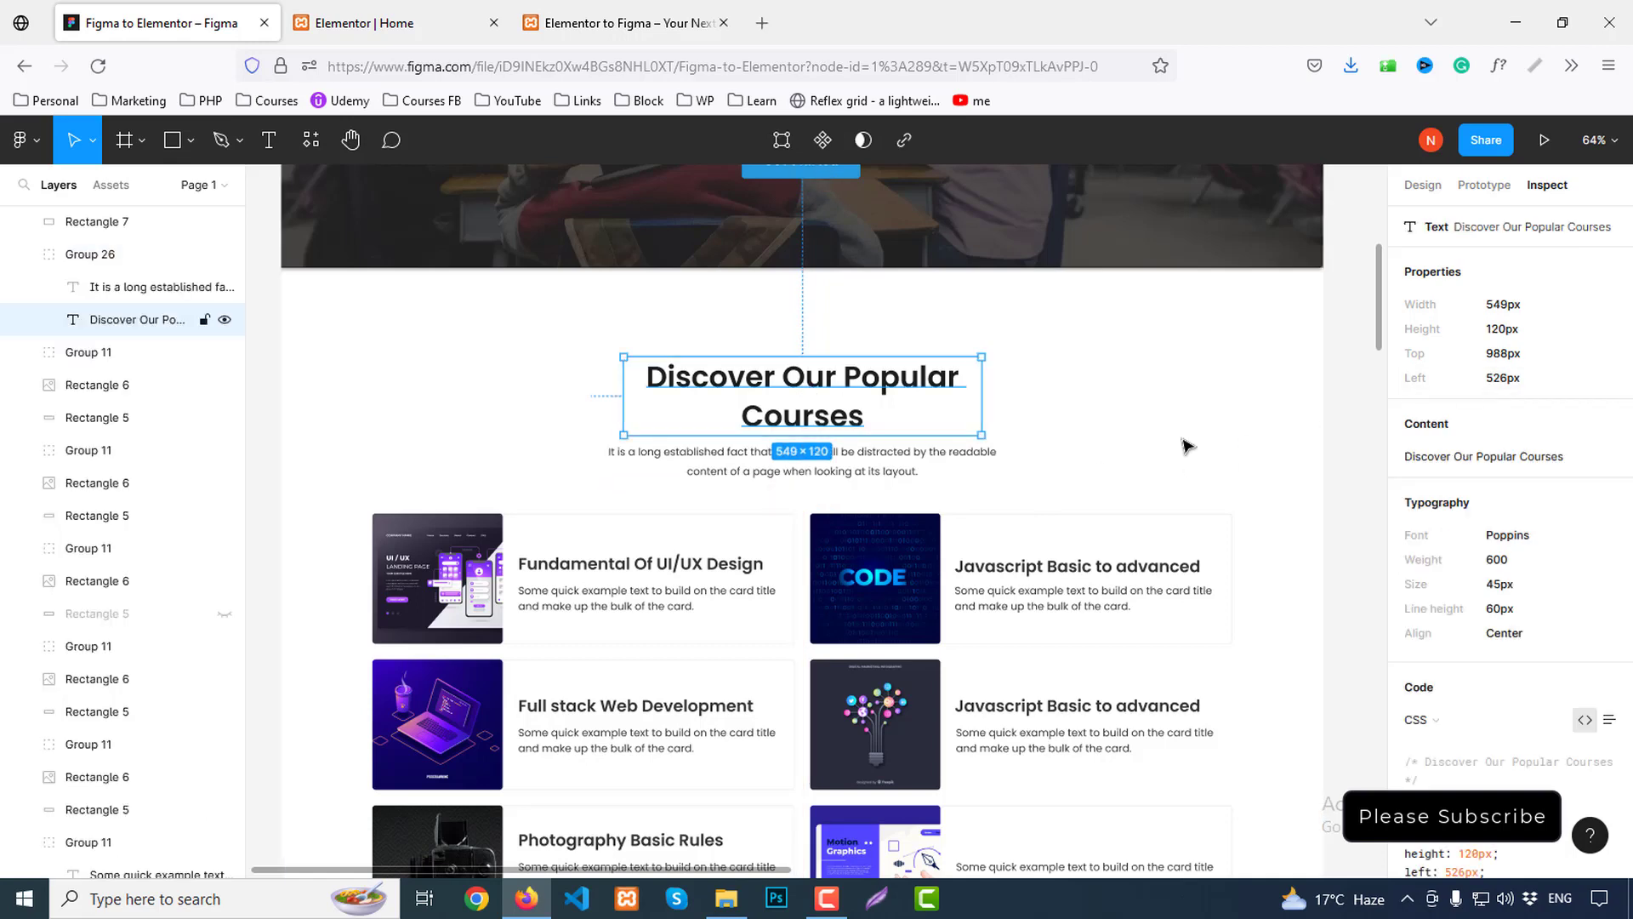
click(1603, 432)
click(417, 19)
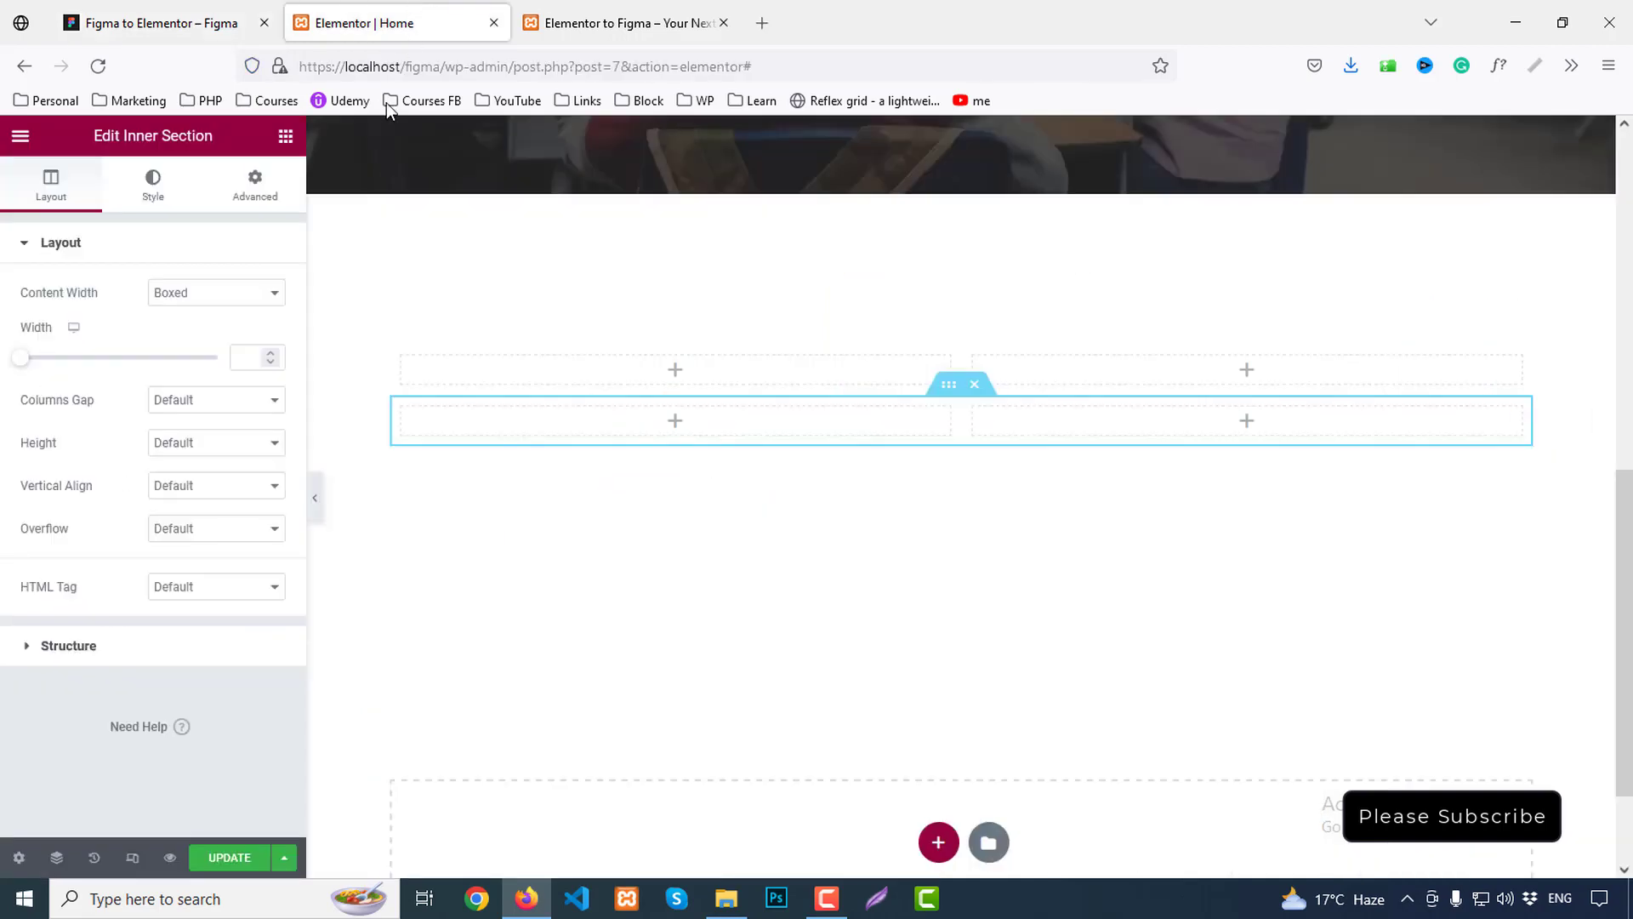
click(284, 136)
drag(226, 375, 670, 367)
drag(199, 317, 2, 311)
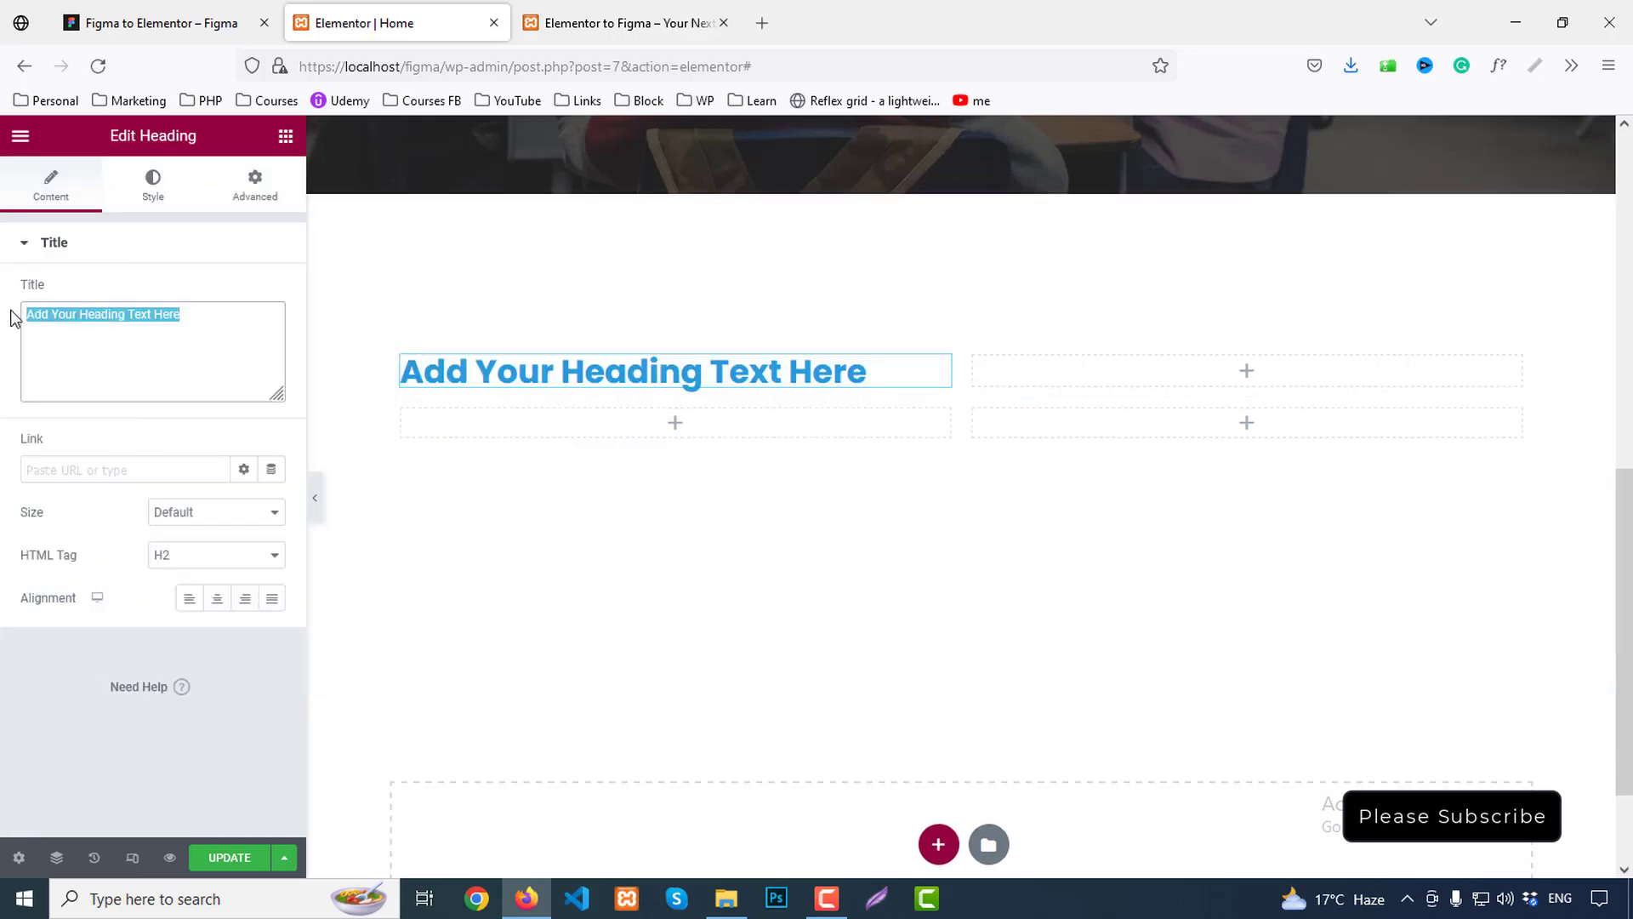
key(ctrl+v)
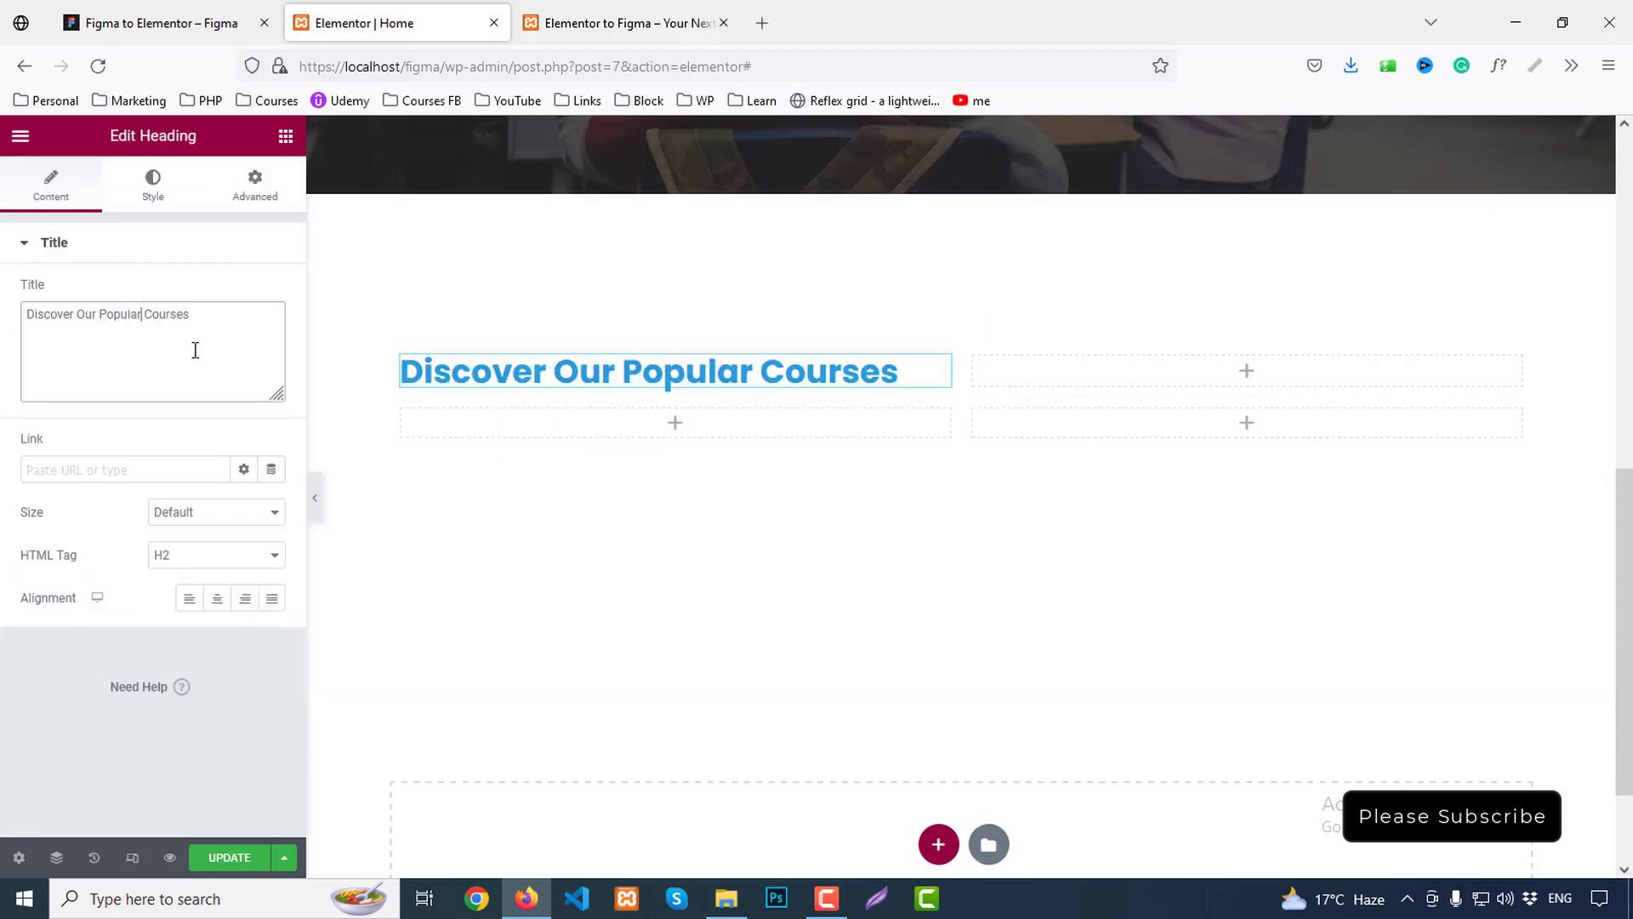
text(<> )
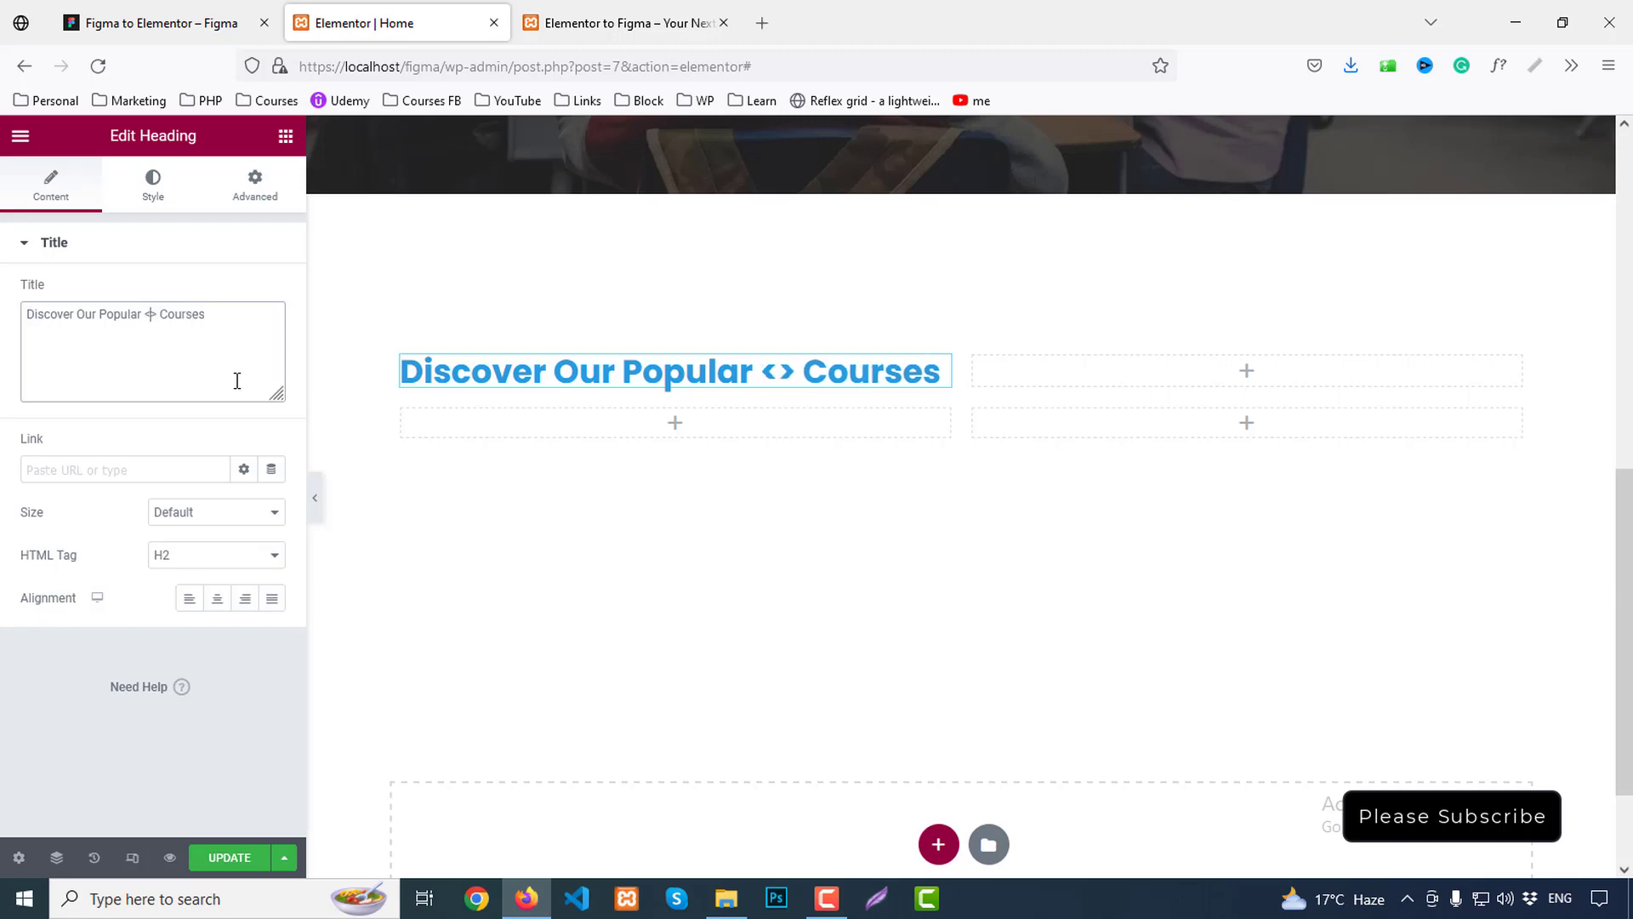
text(br)
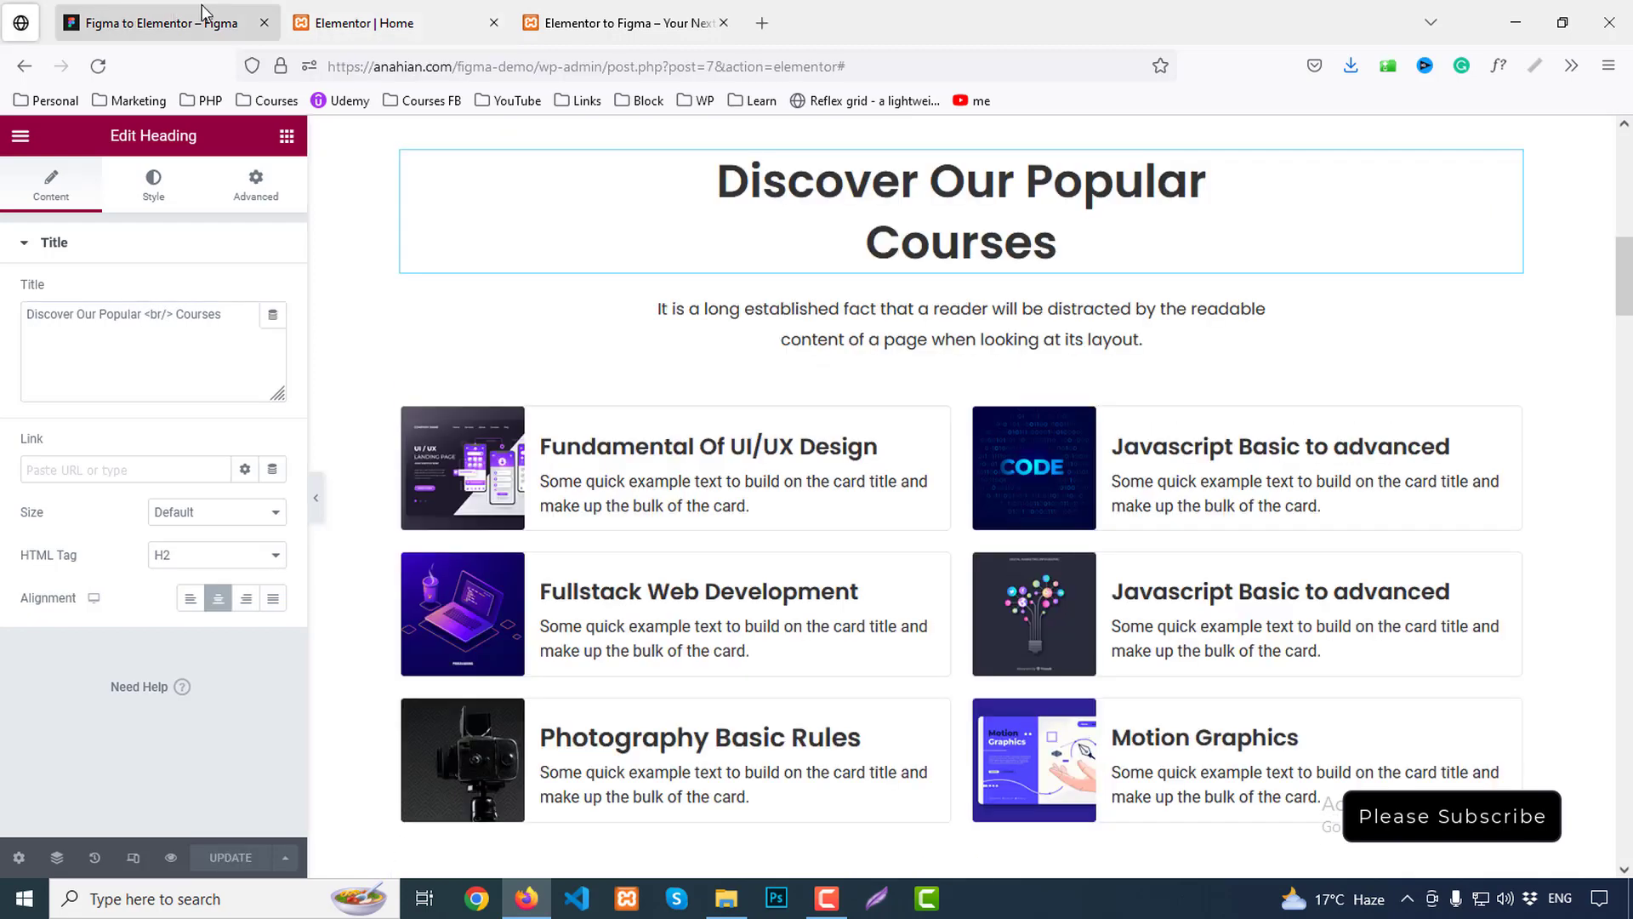
click(204, 12)
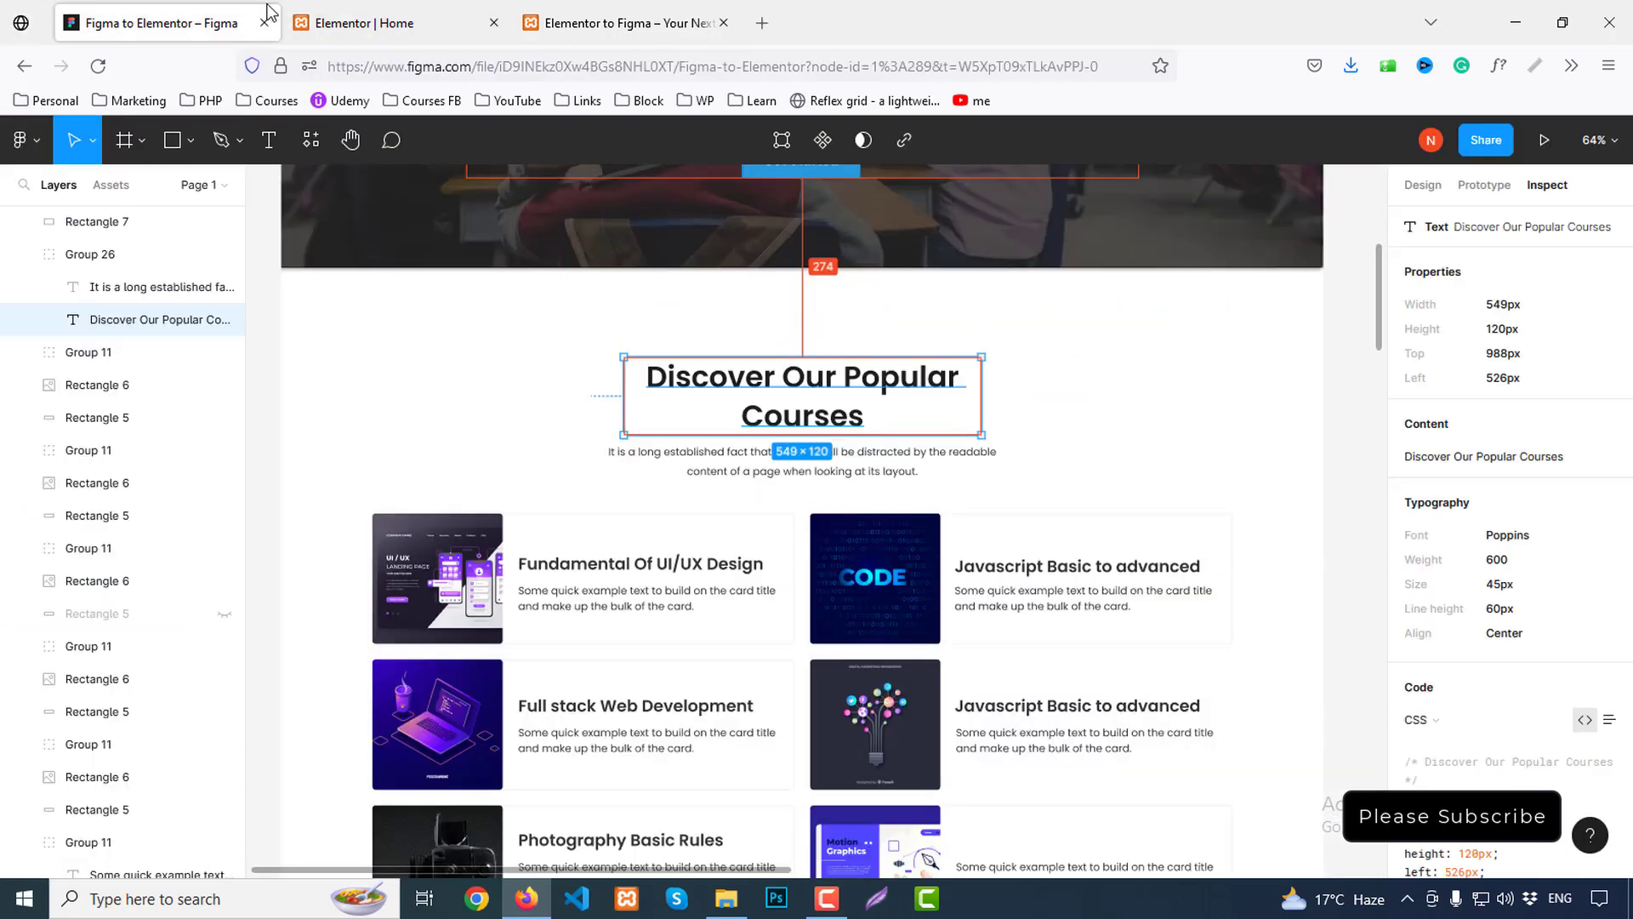
Add a Text Editor below the heading with Figma's intro paragraph, and delete the empty right column
click(705, 468)
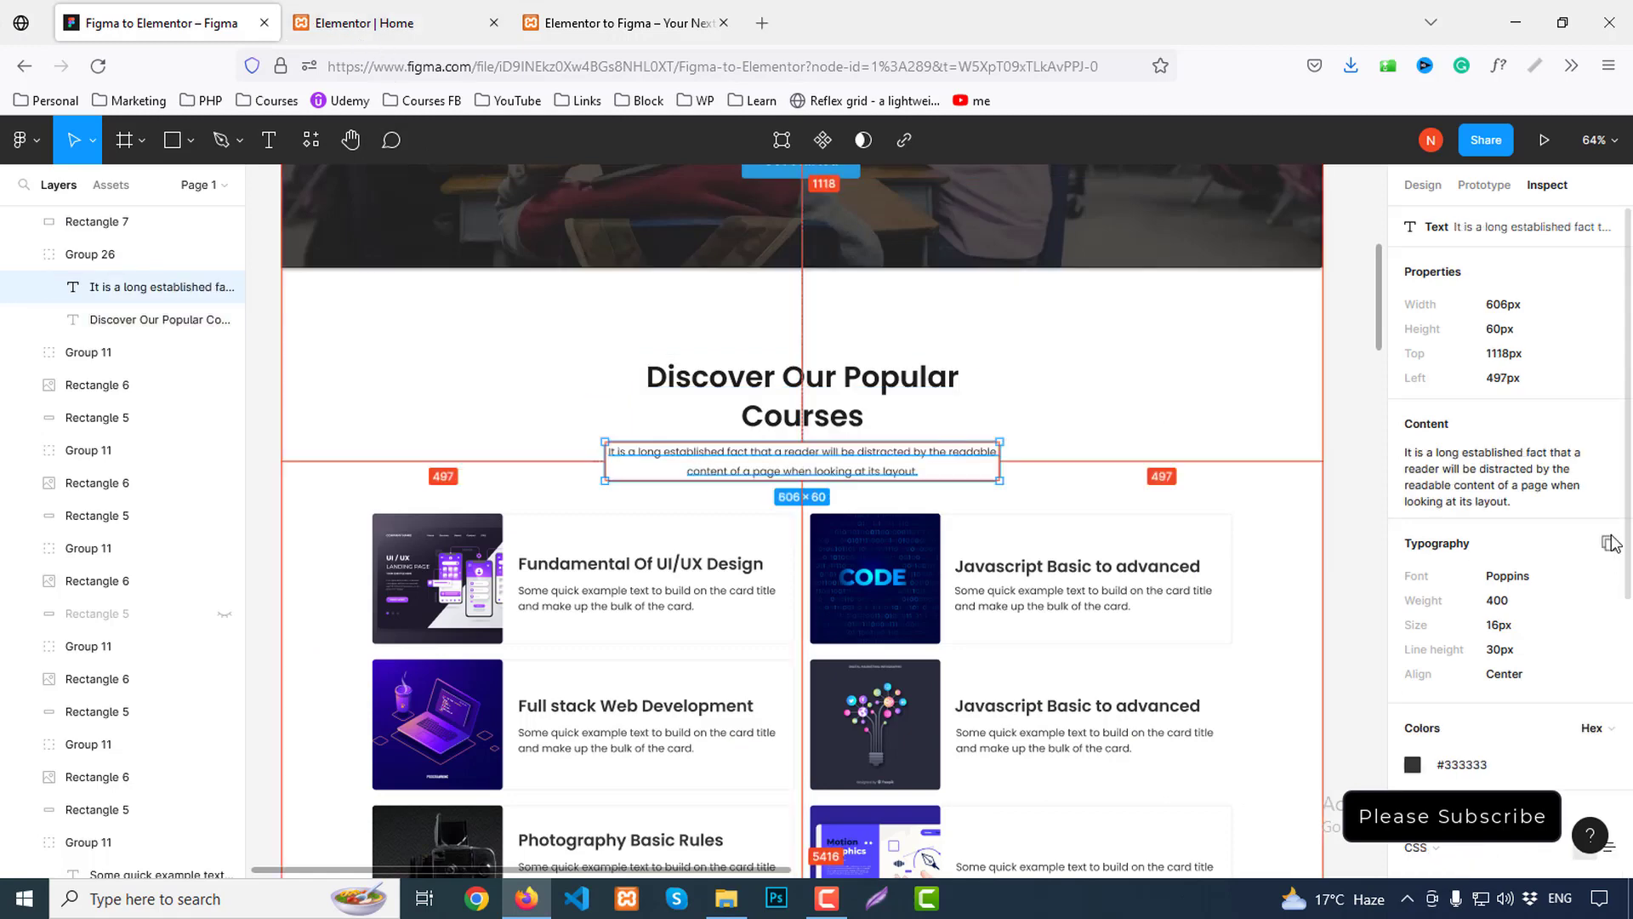
click(1609, 423)
click(366, 23)
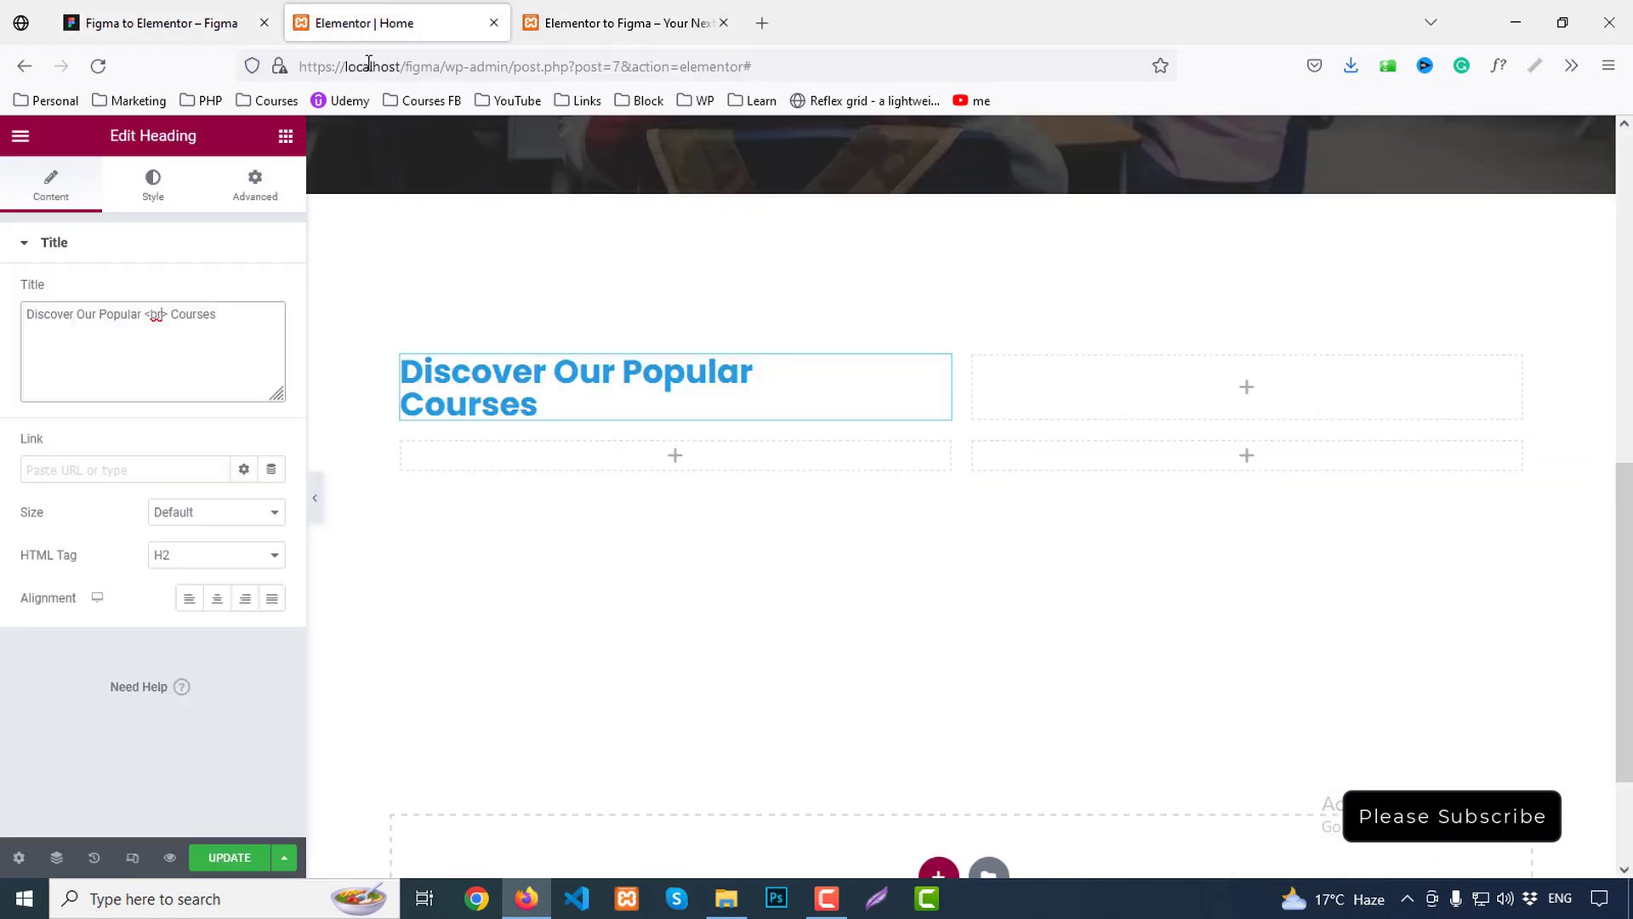
click(286, 136)
drag(223, 469, 545, 457)
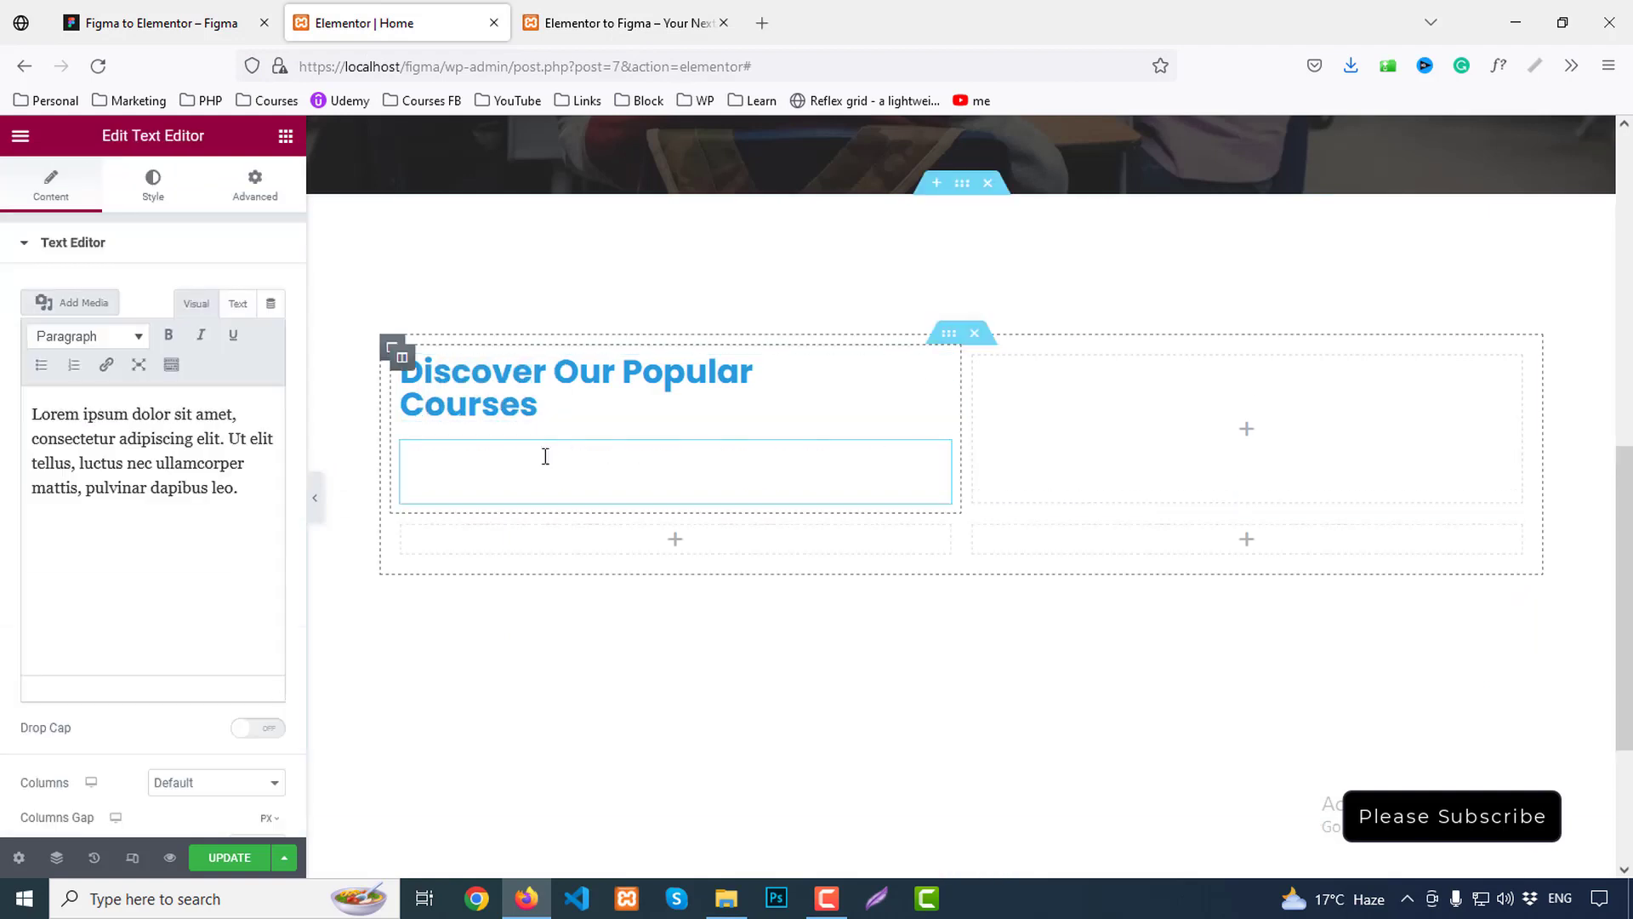
triple_click(225, 481)
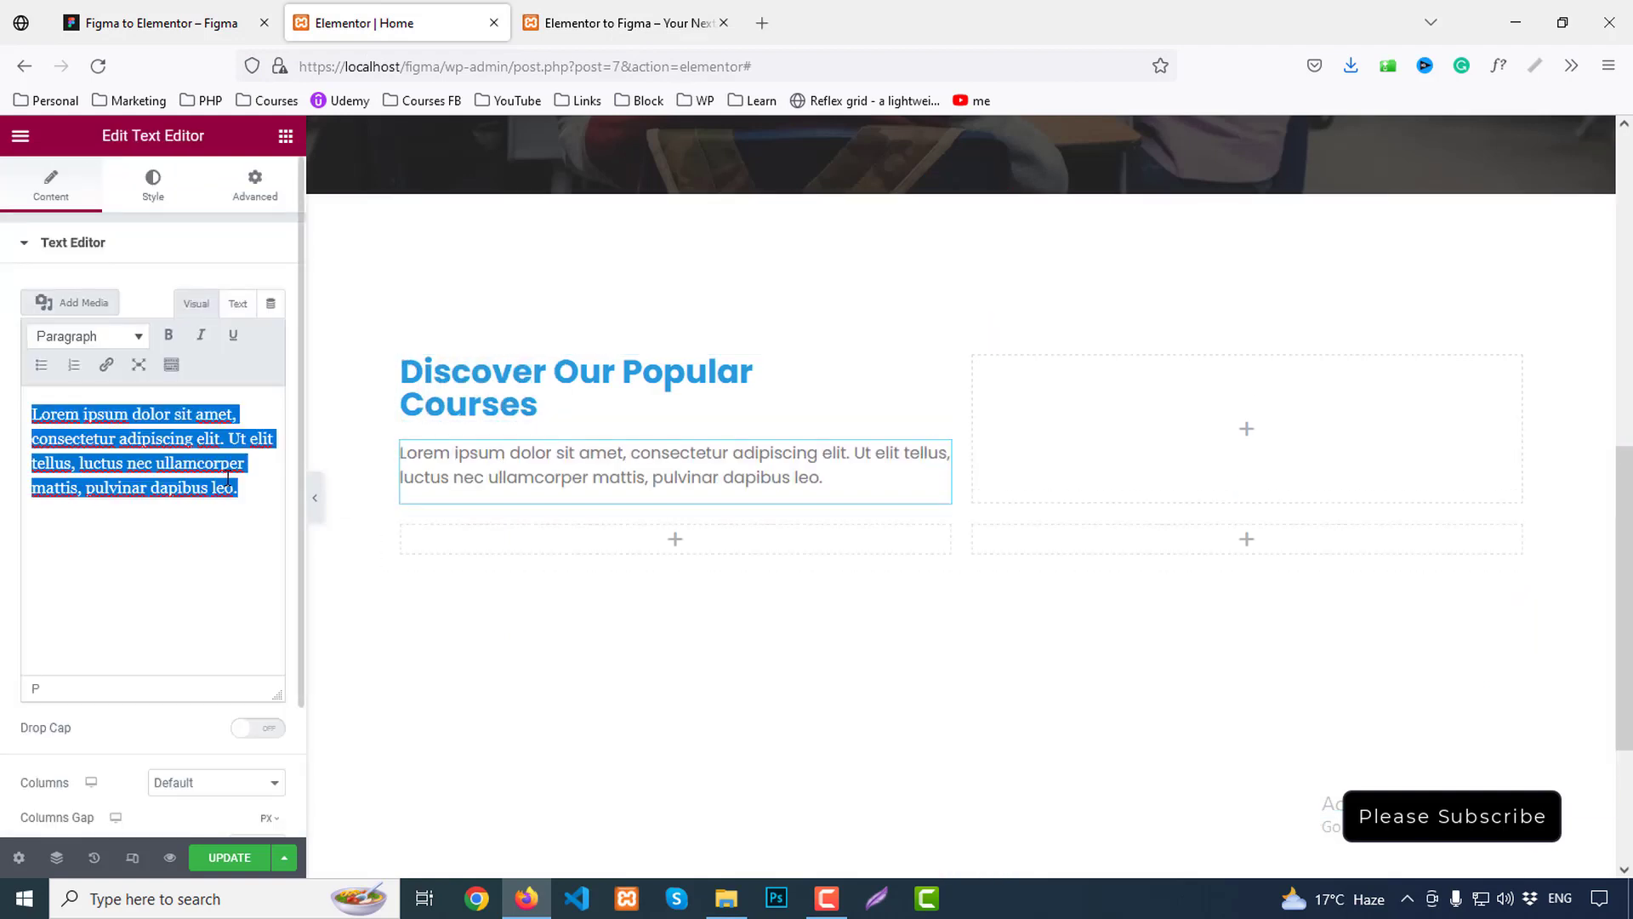
key(ctrl+v)
right_click(978, 365)
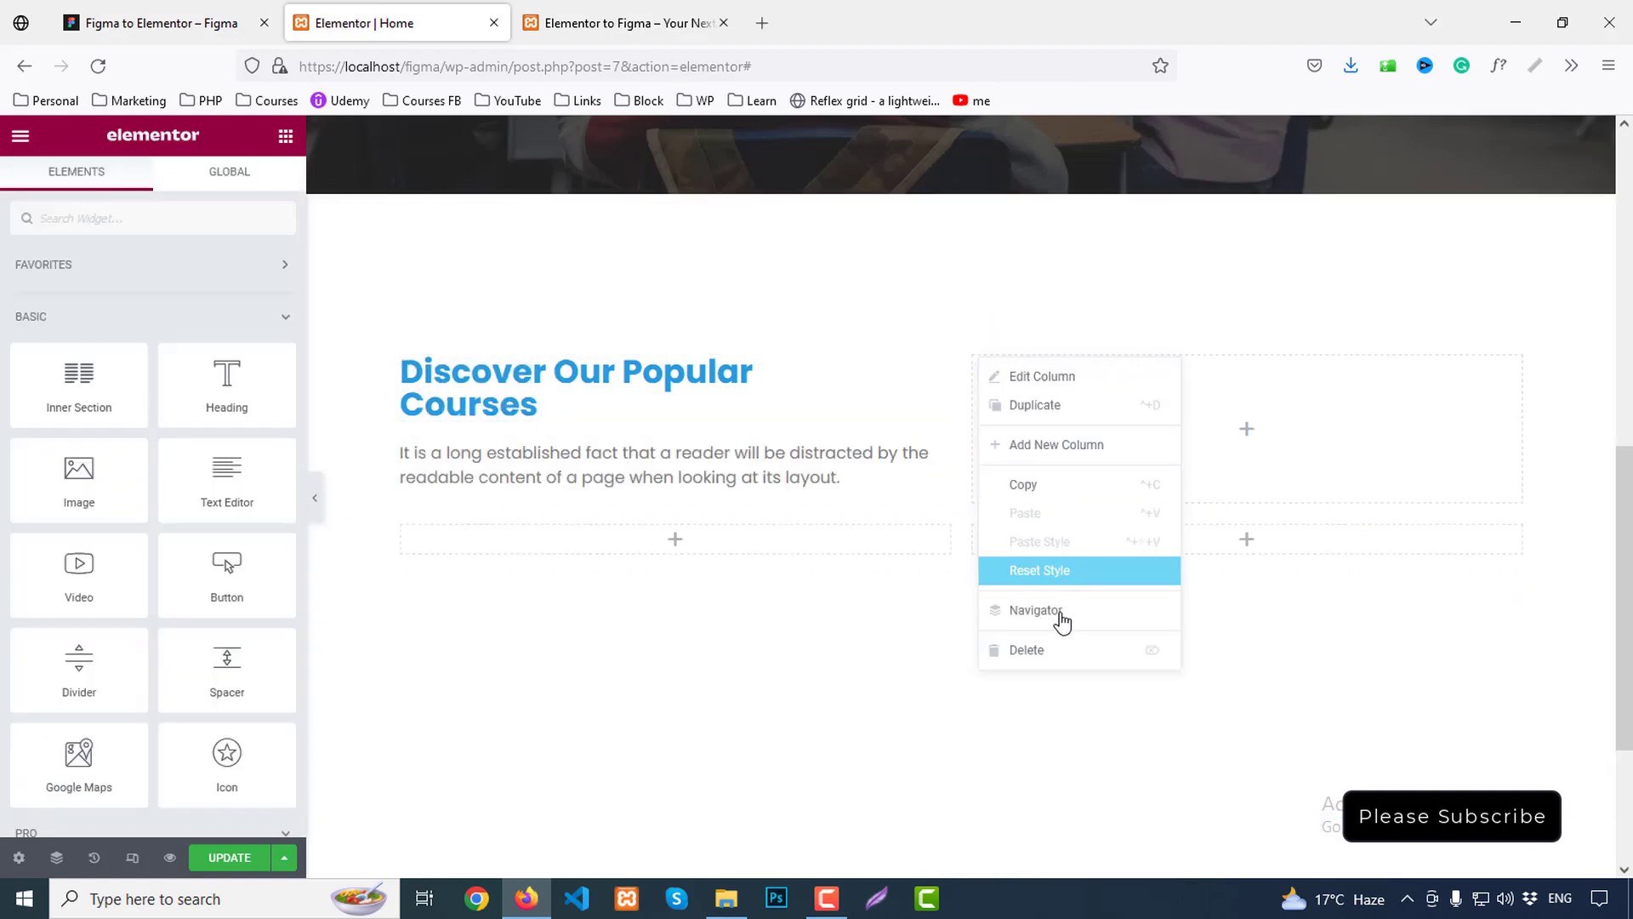
click(1030, 649)
Centre-align the heading and intro paragraph, preview the page, and compare with the Figma heading
click(544, 384)
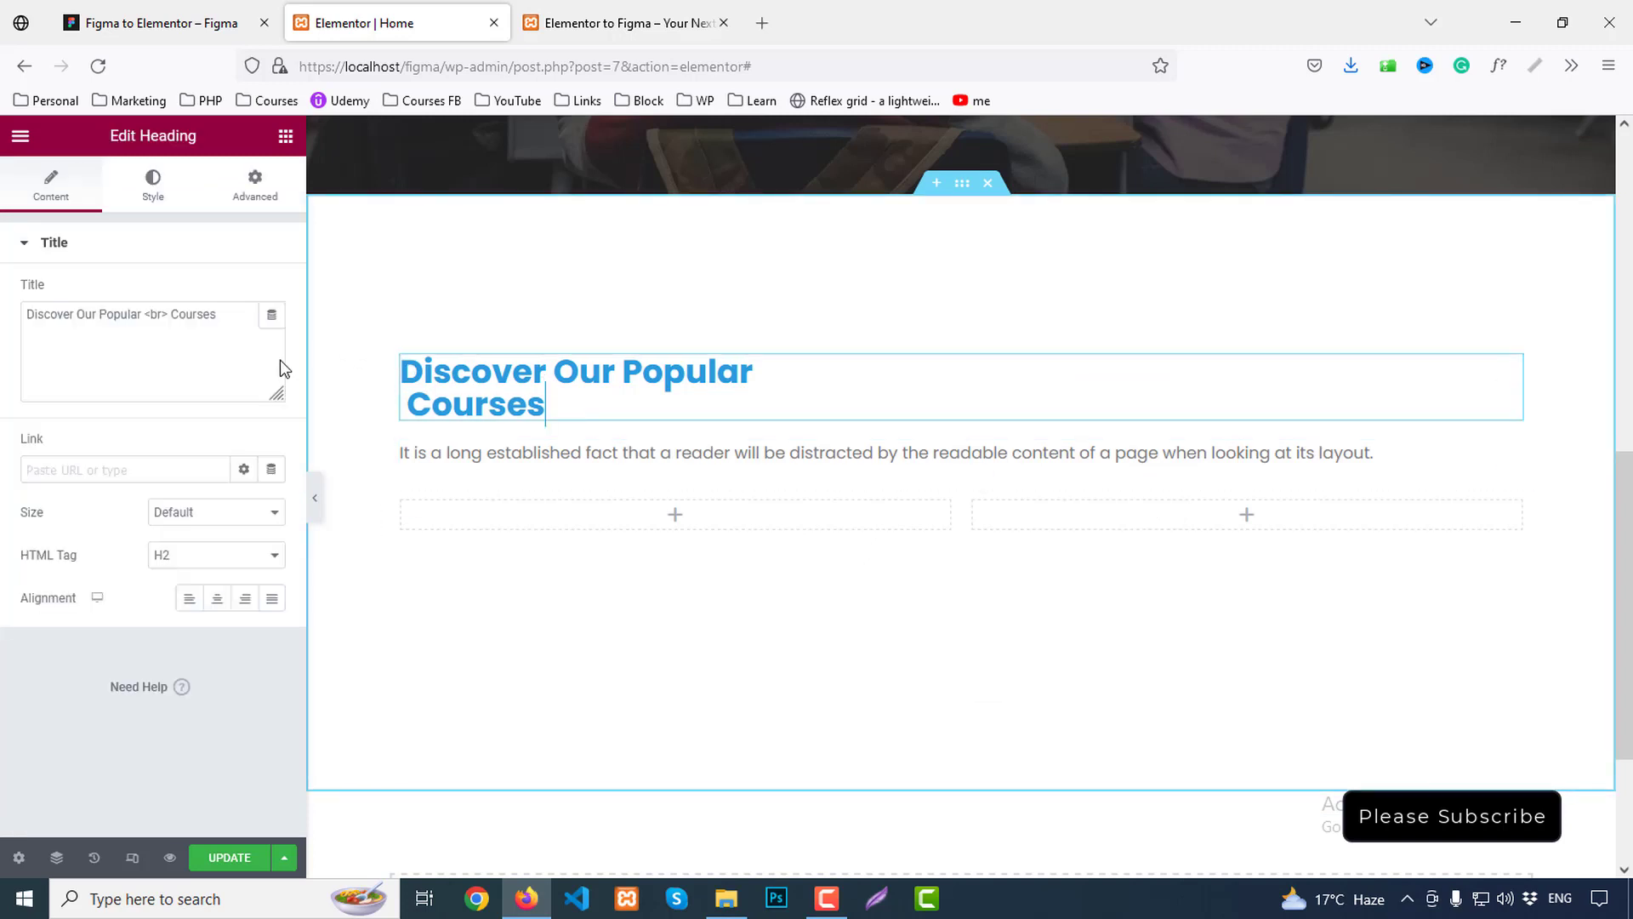
click(217, 599)
click(671, 456)
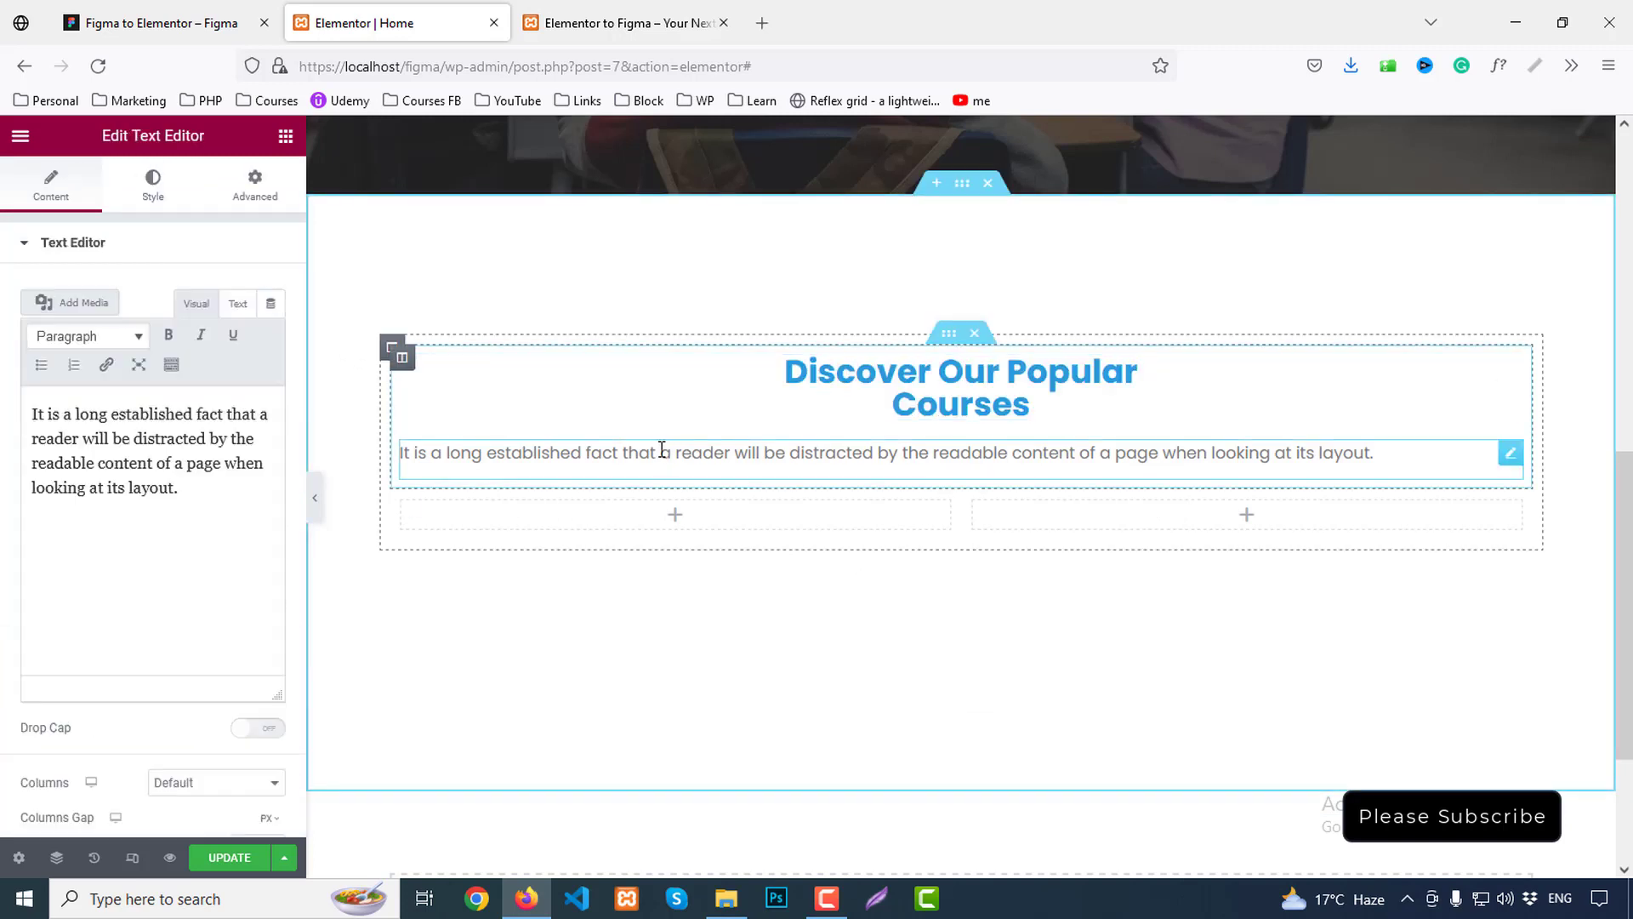
click(167, 181)
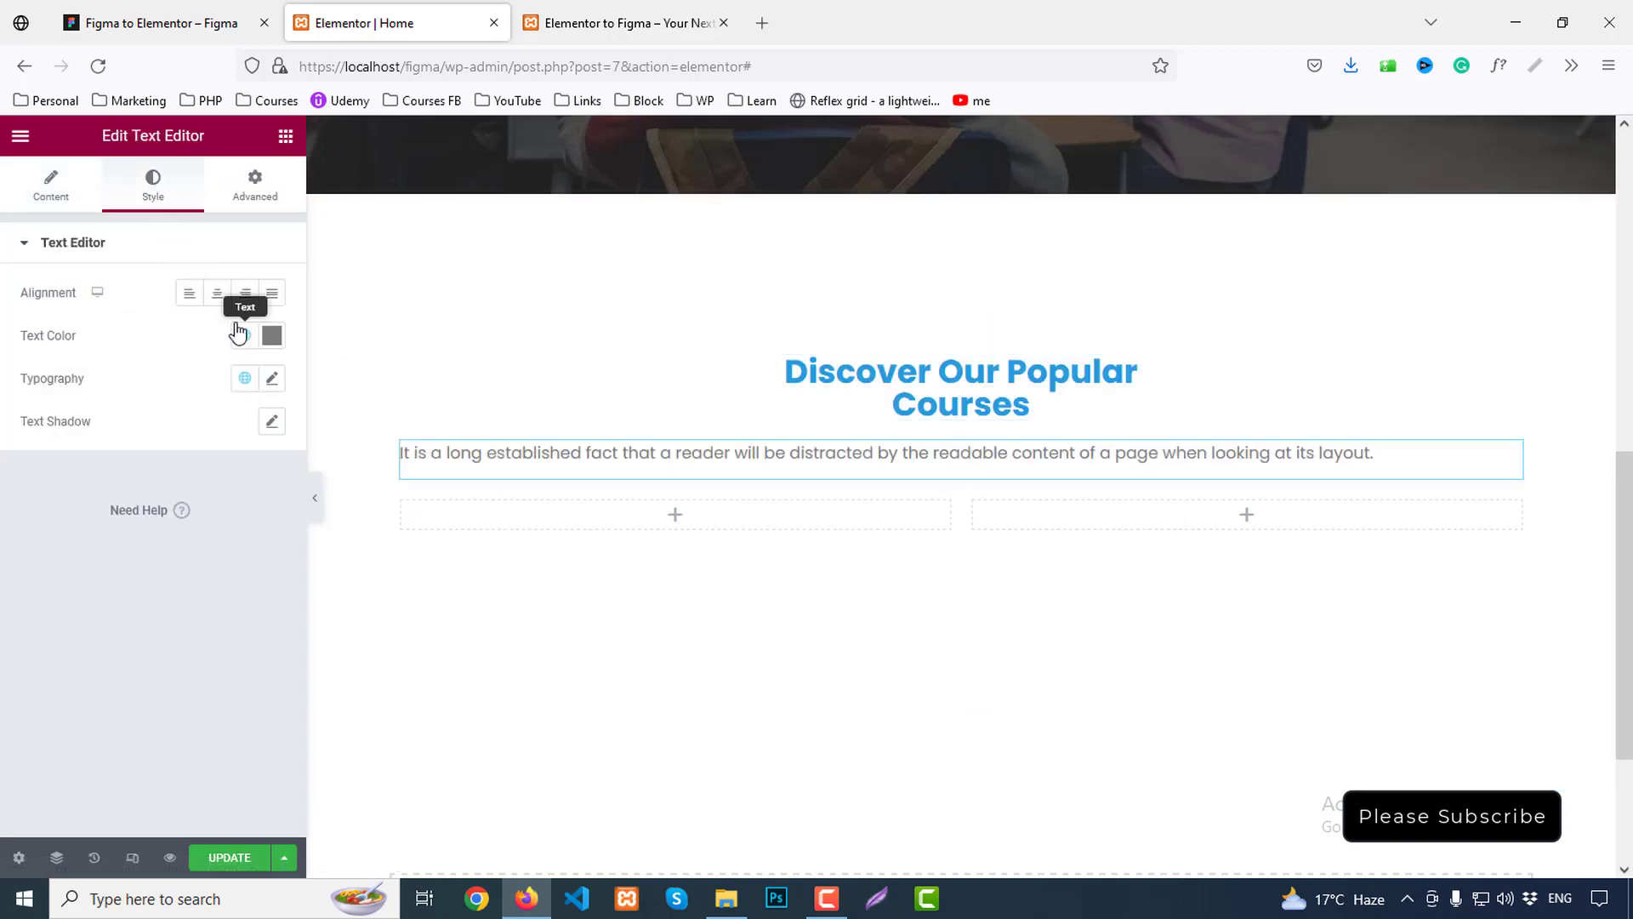
click(218, 298)
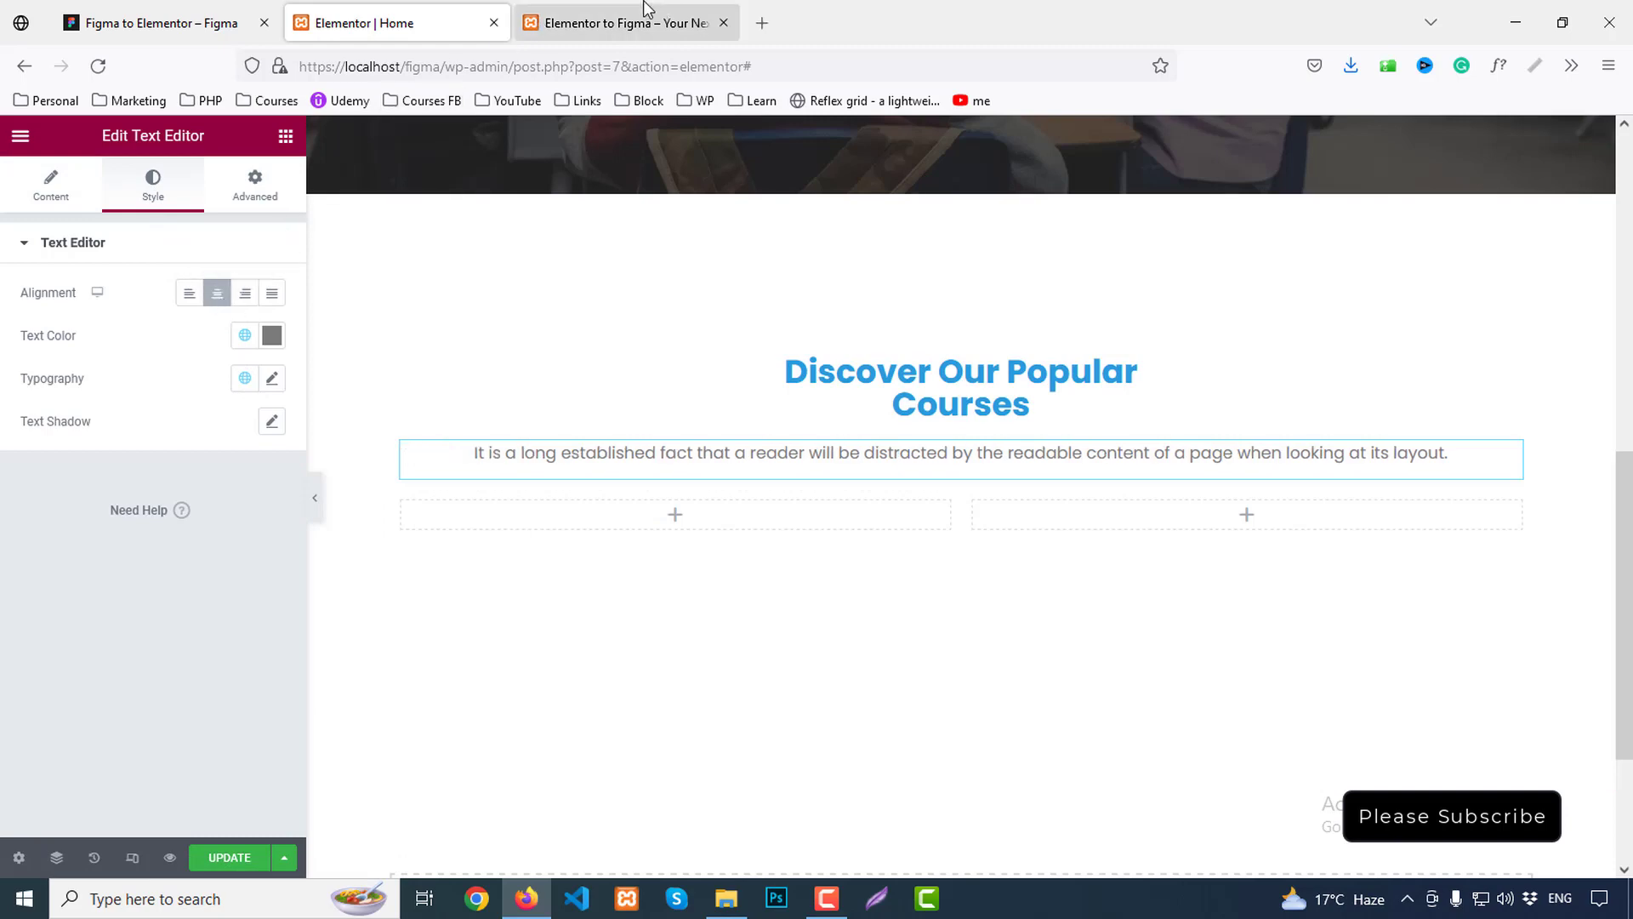
click(568, 17)
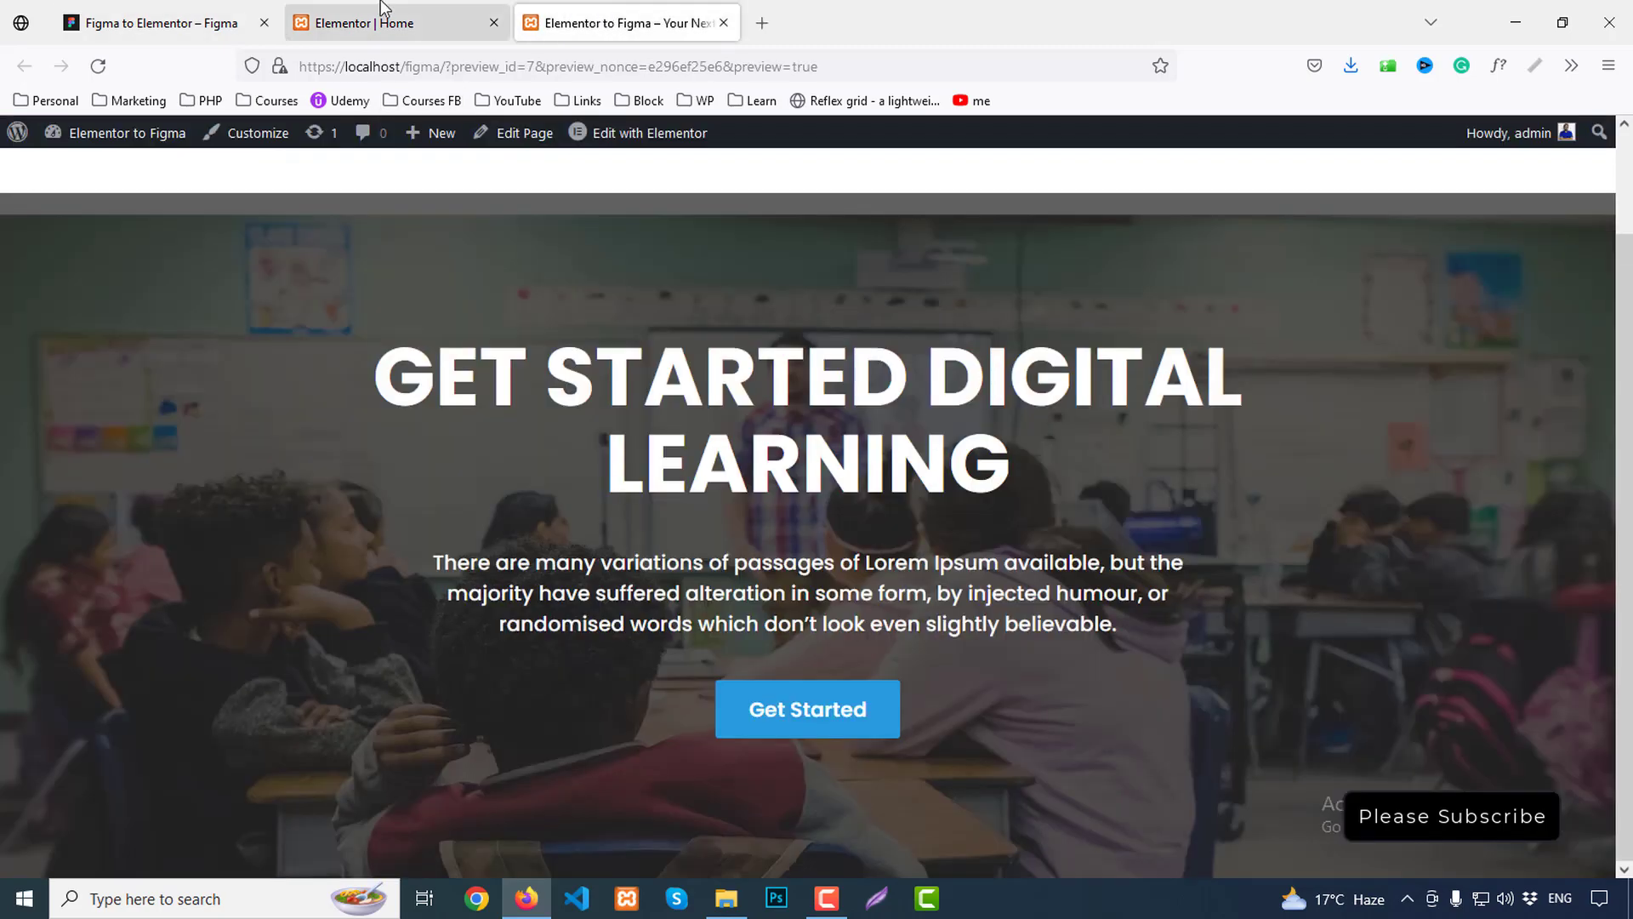
click(99, 10)
click(853, 384)
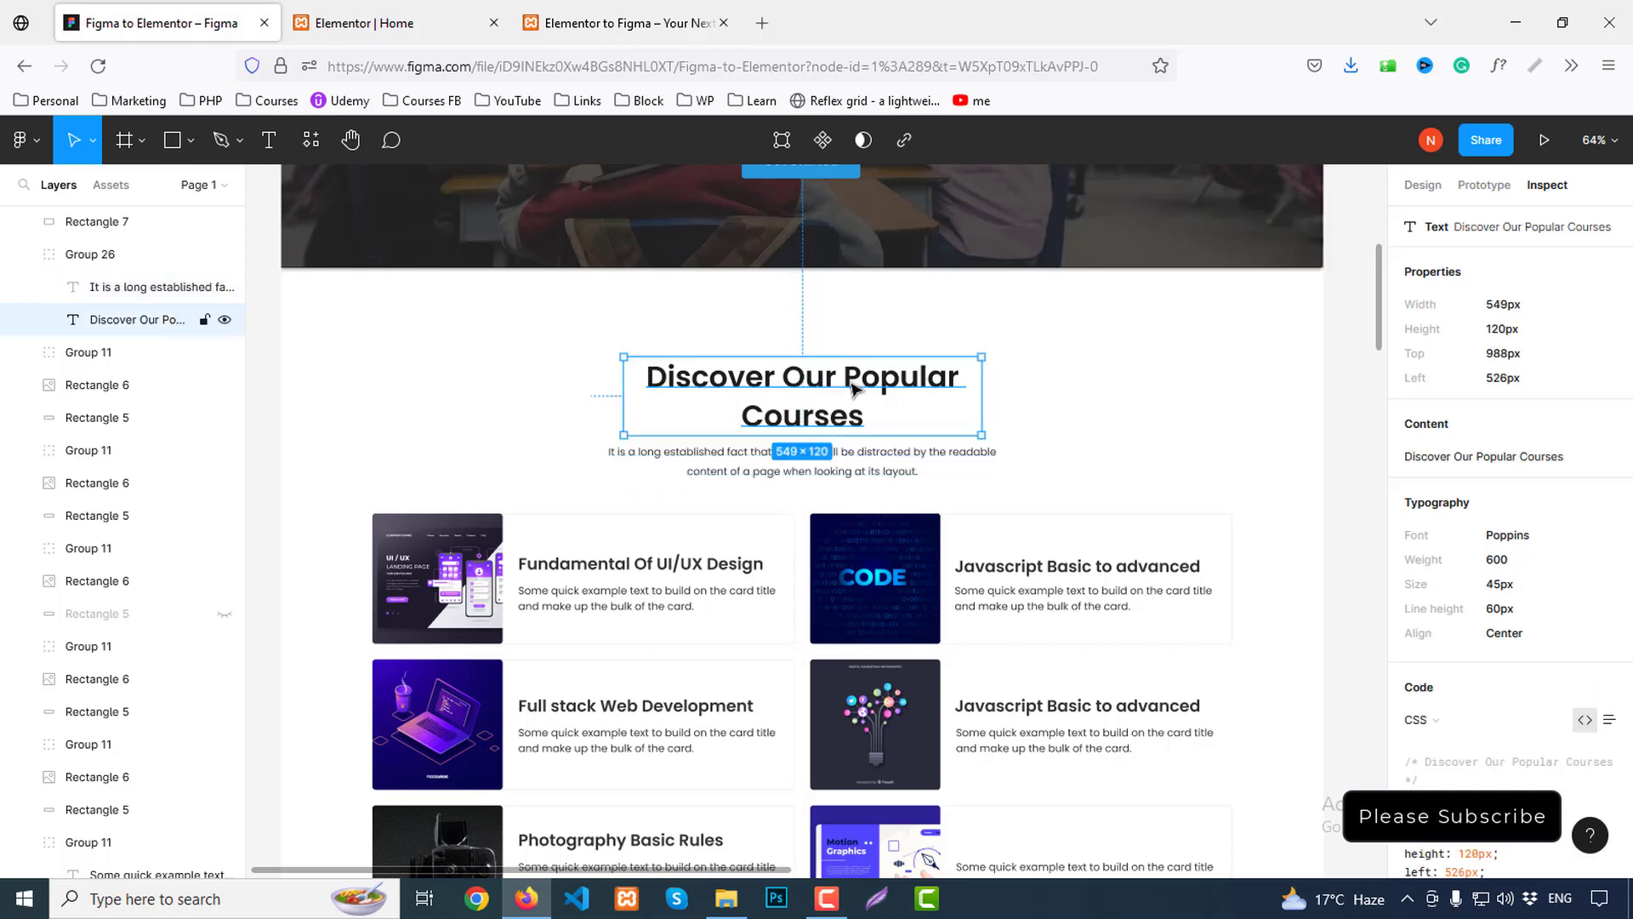
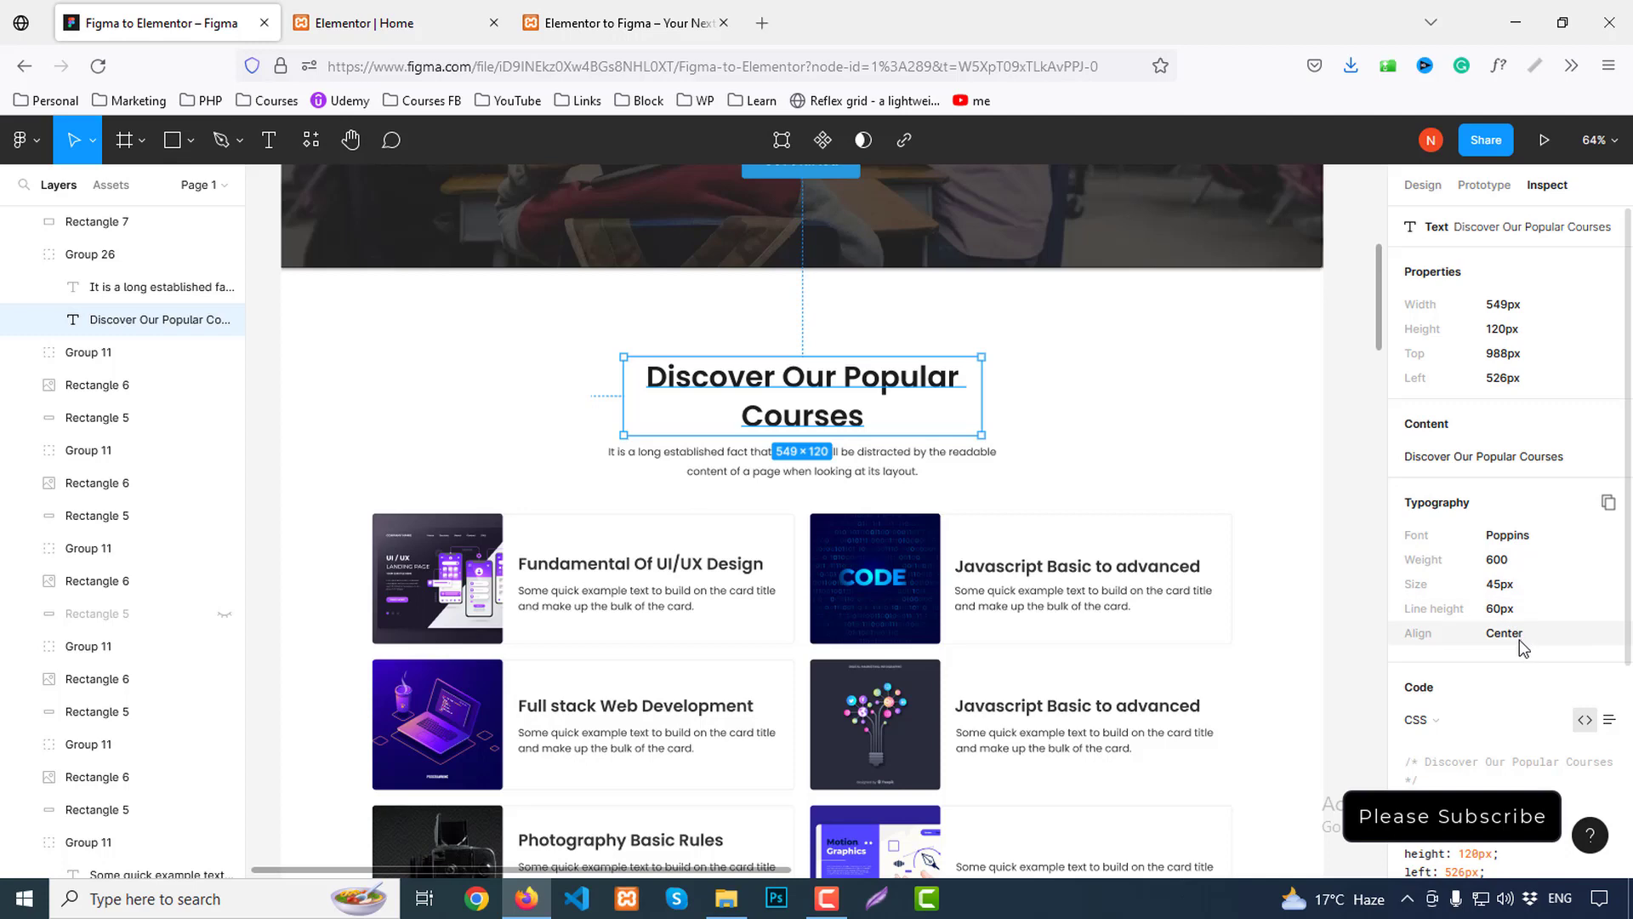
Set the 'Discover Our Popular Courses' heading text colour to #1d1d1d
scroll(1522, 650, down, 3)
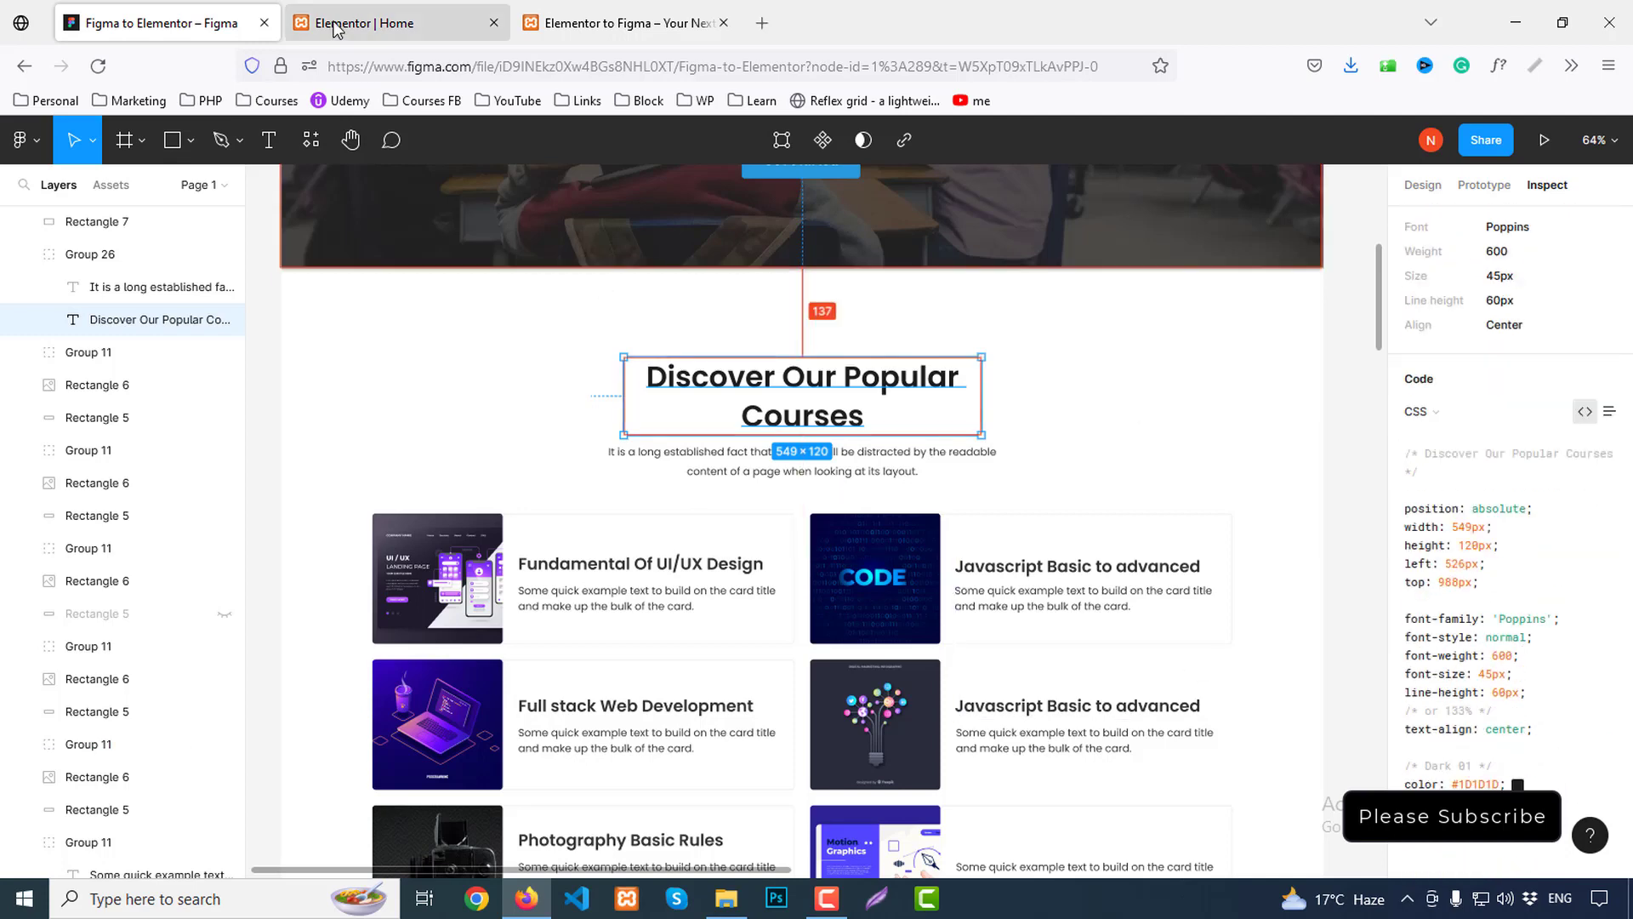
click(374, 23)
click(972, 393)
click(155, 184)
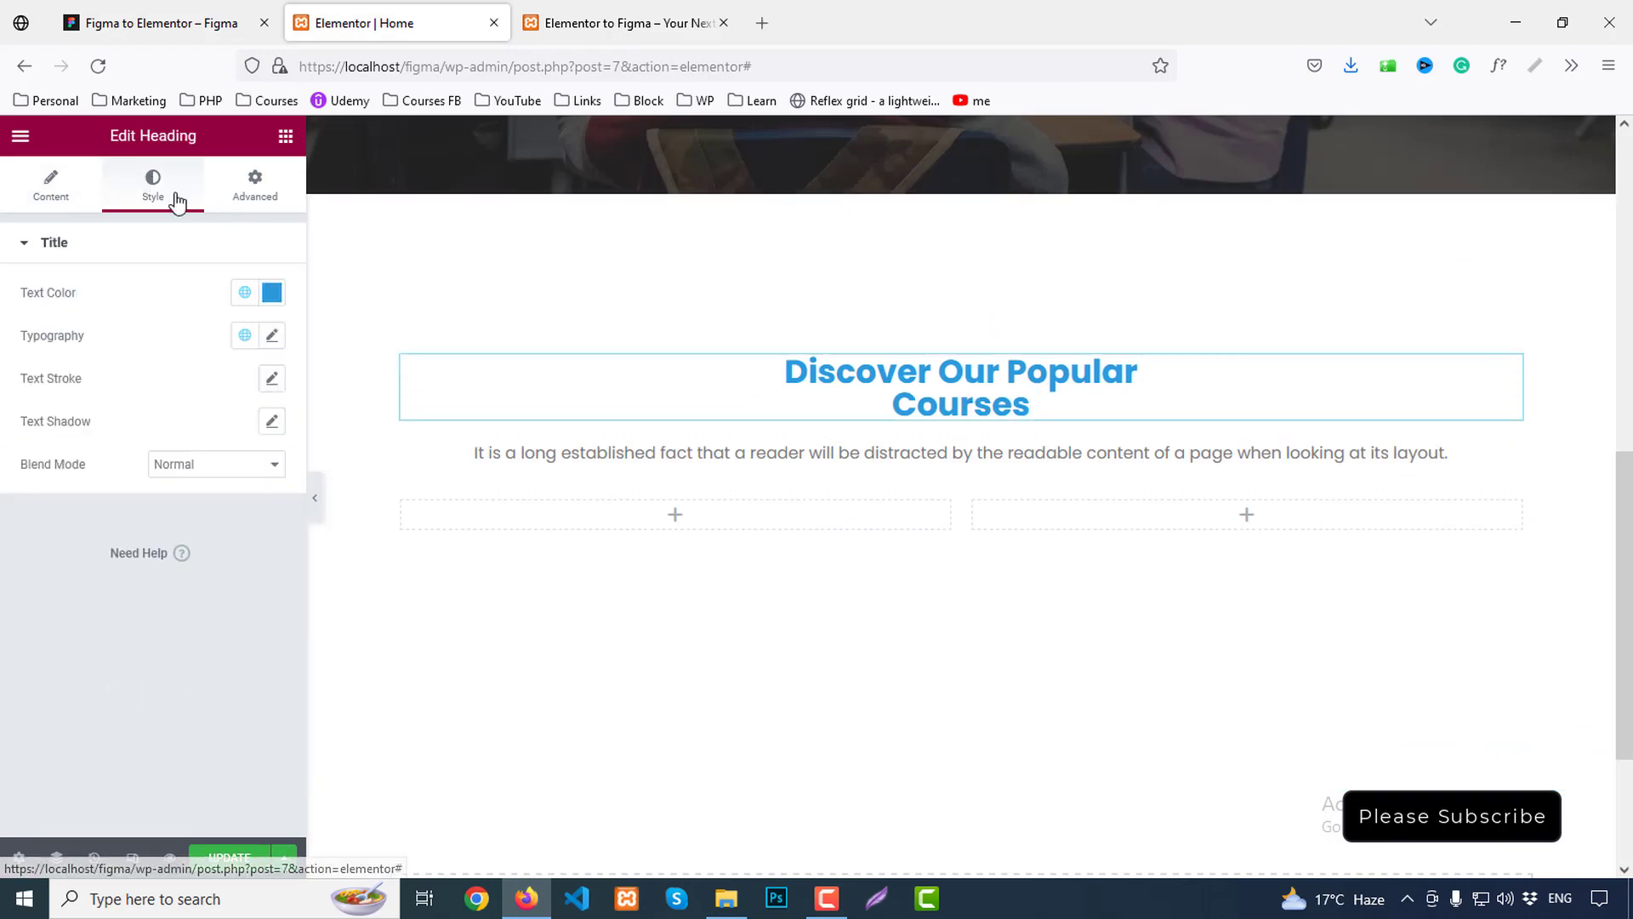
click(162, 20)
click(357, 12)
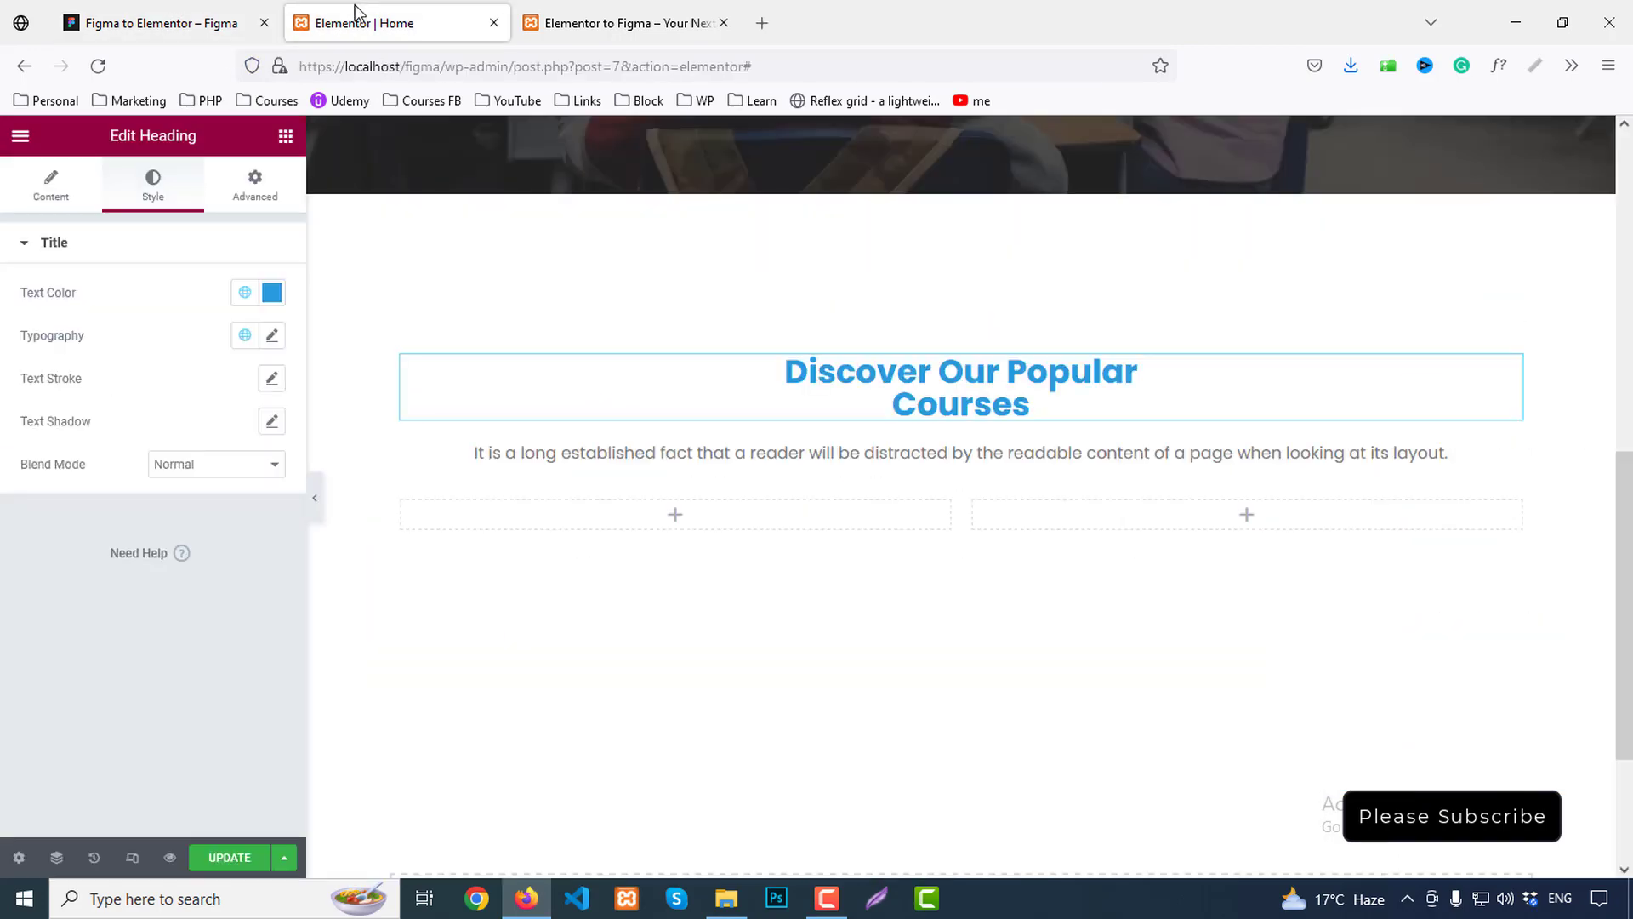
click(245, 292)
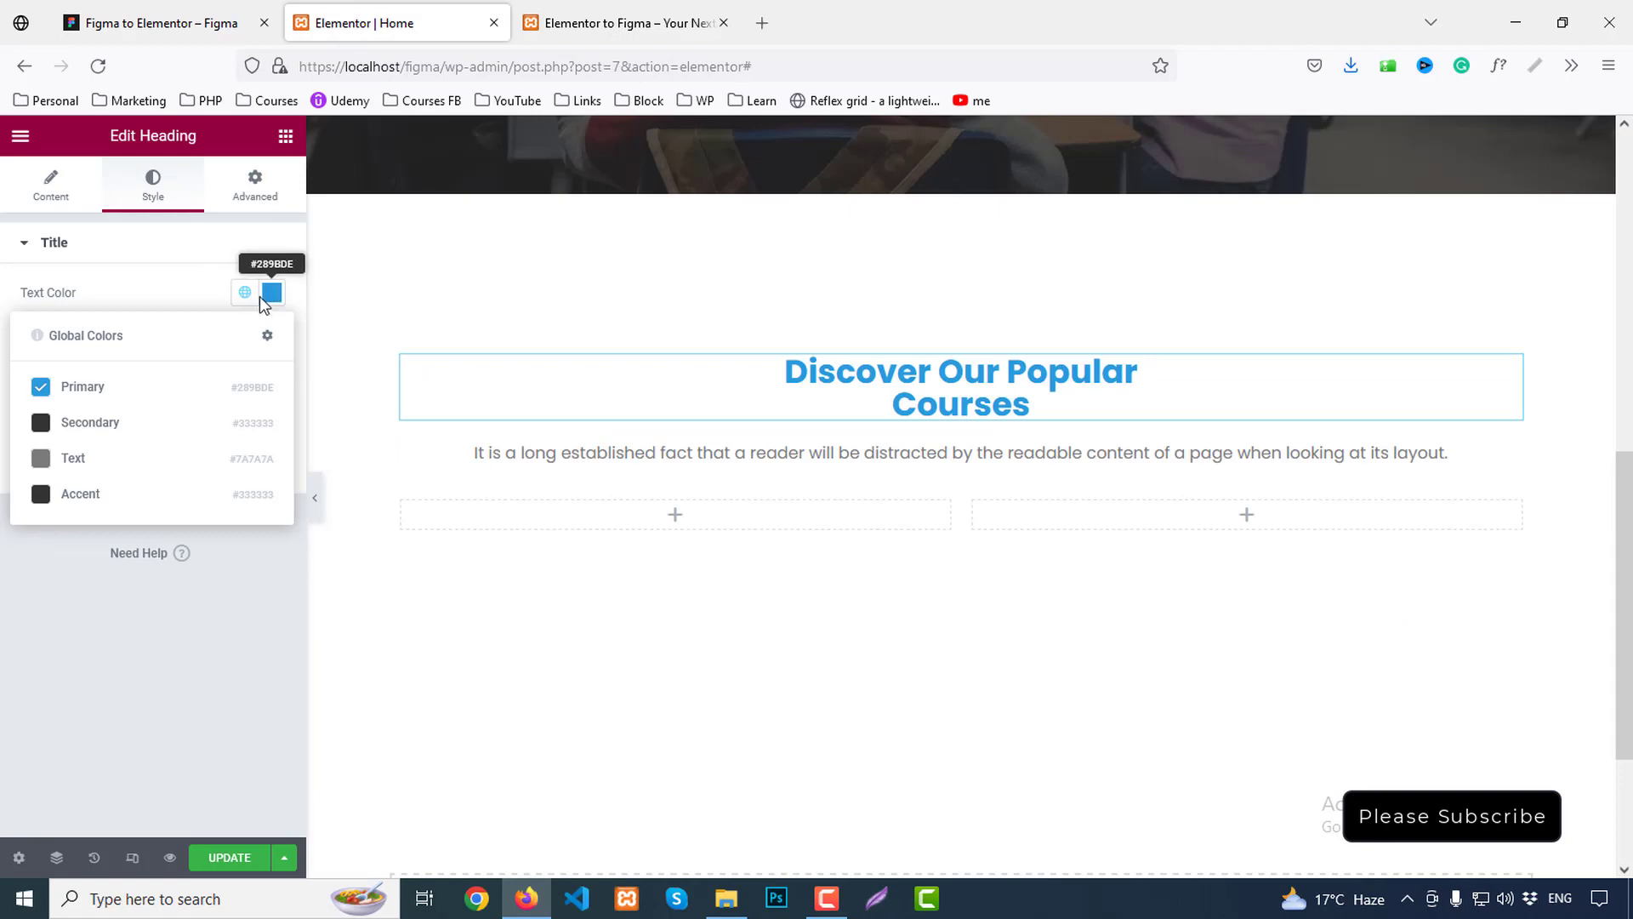
click(271, 292)
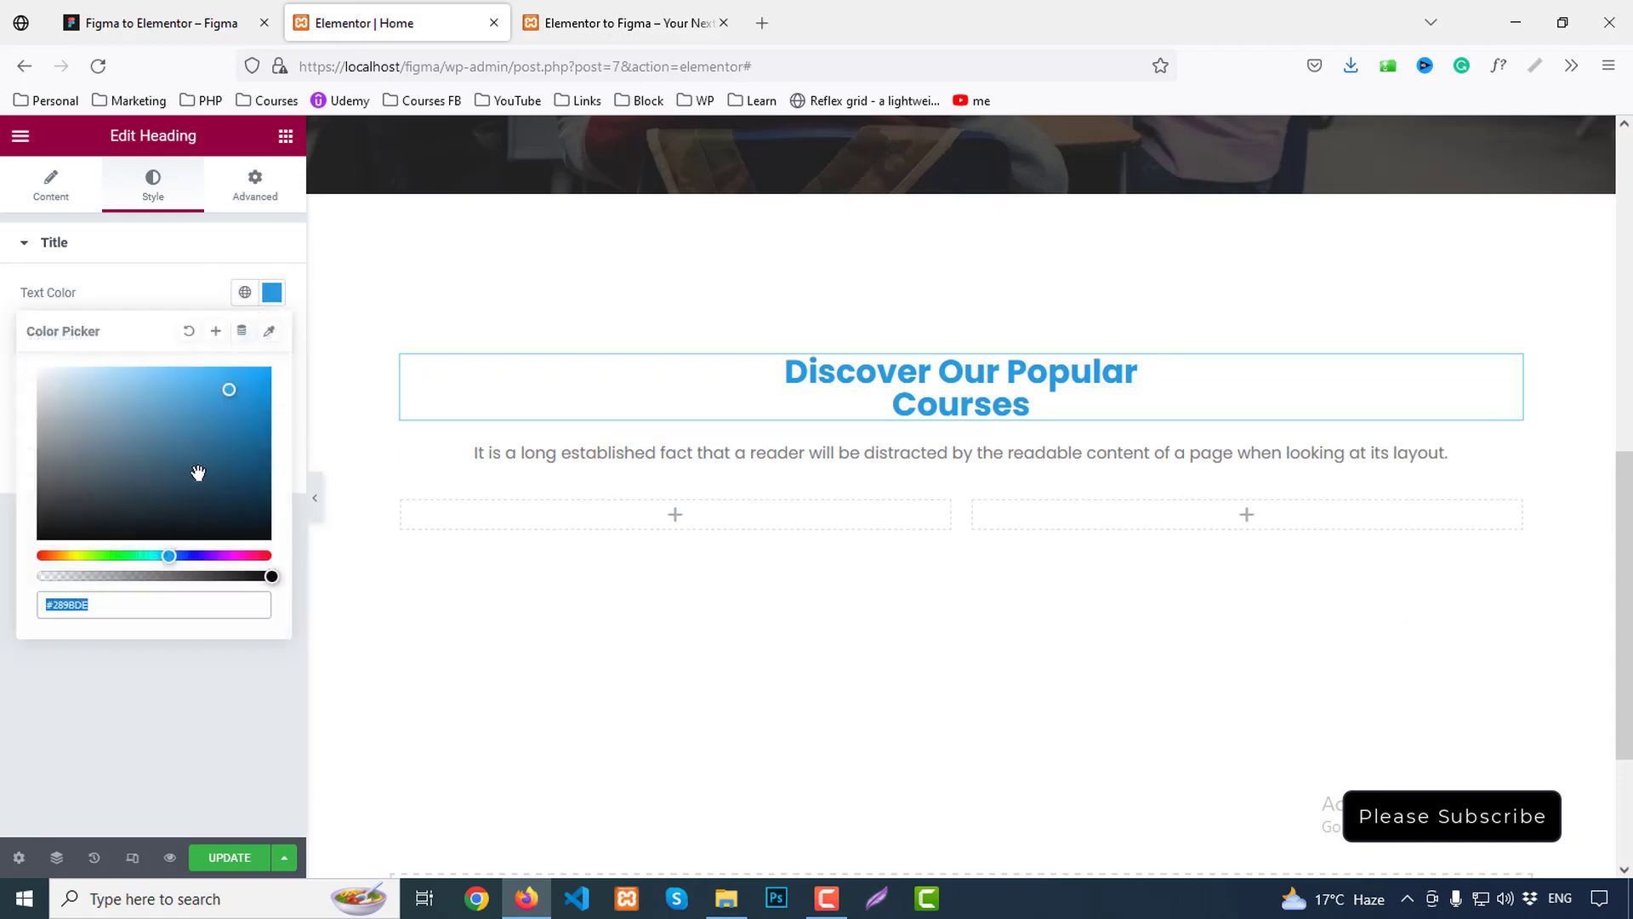
text(#1d)
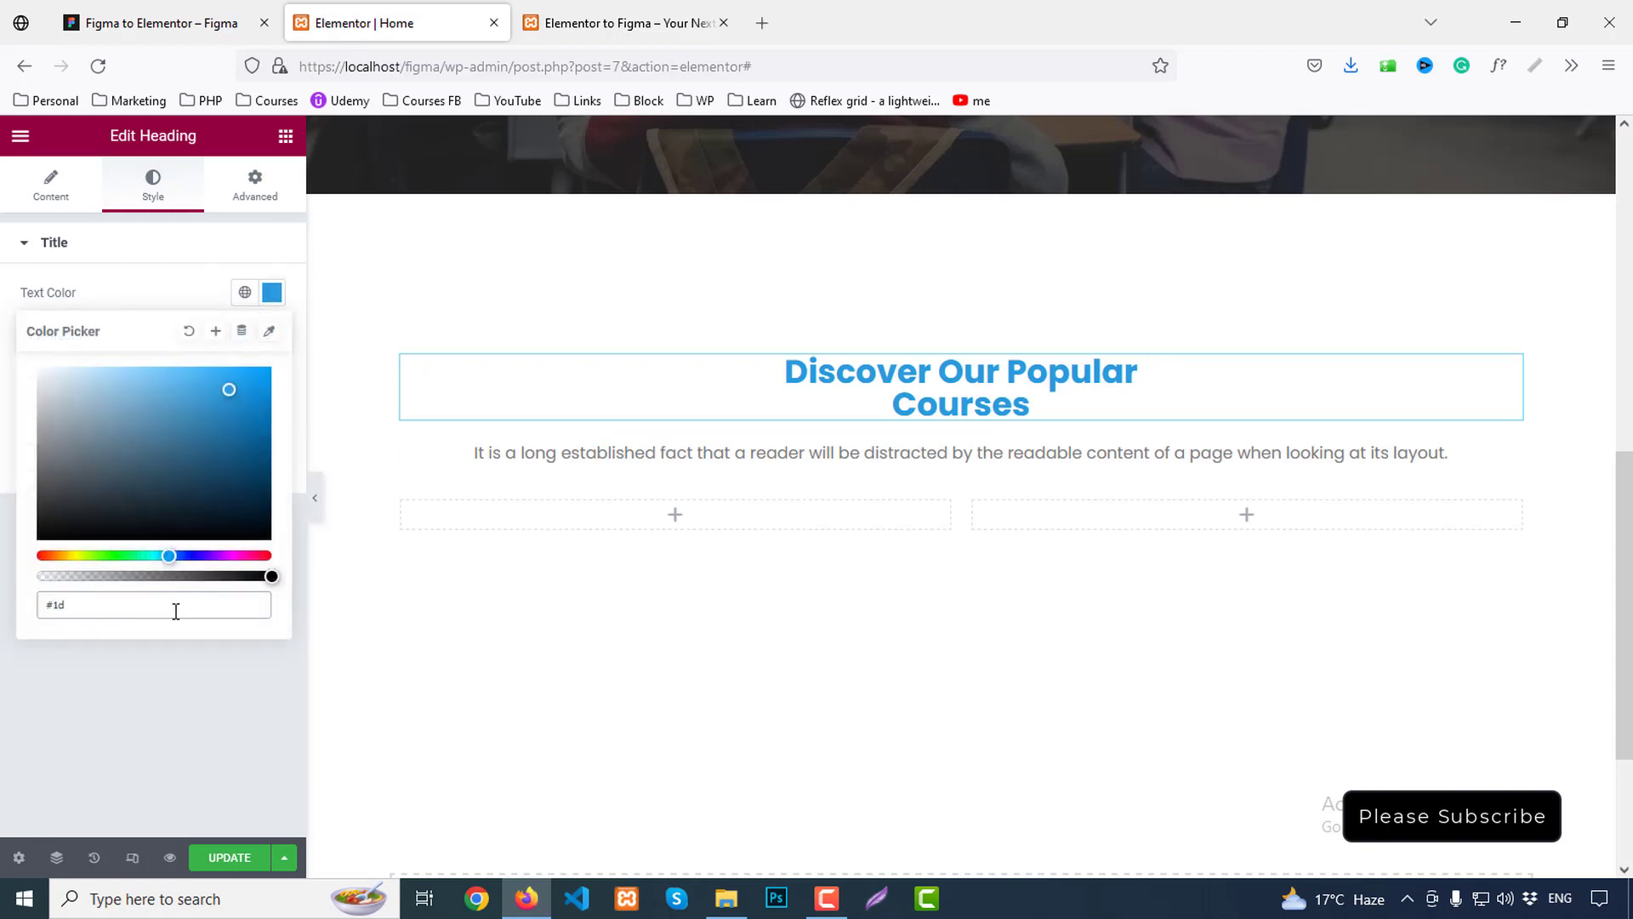
text(1d1d)
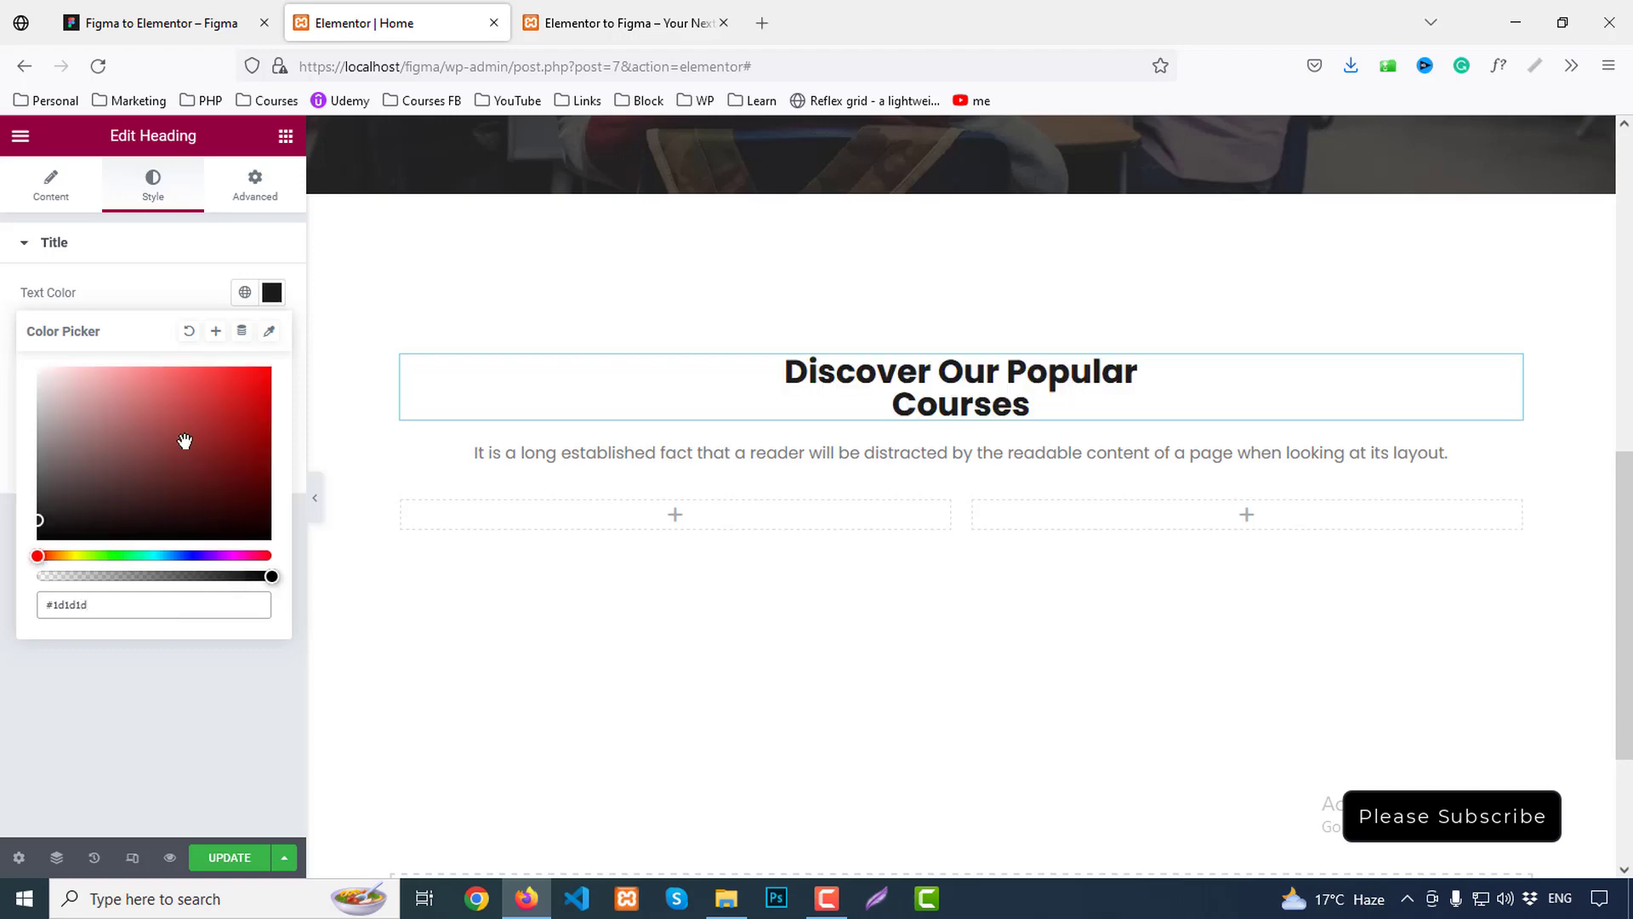
click(178, 255)
Give the heading Semi Bold 600 weight, 45px size and 60px line height, matching Figma
click(114, 255)
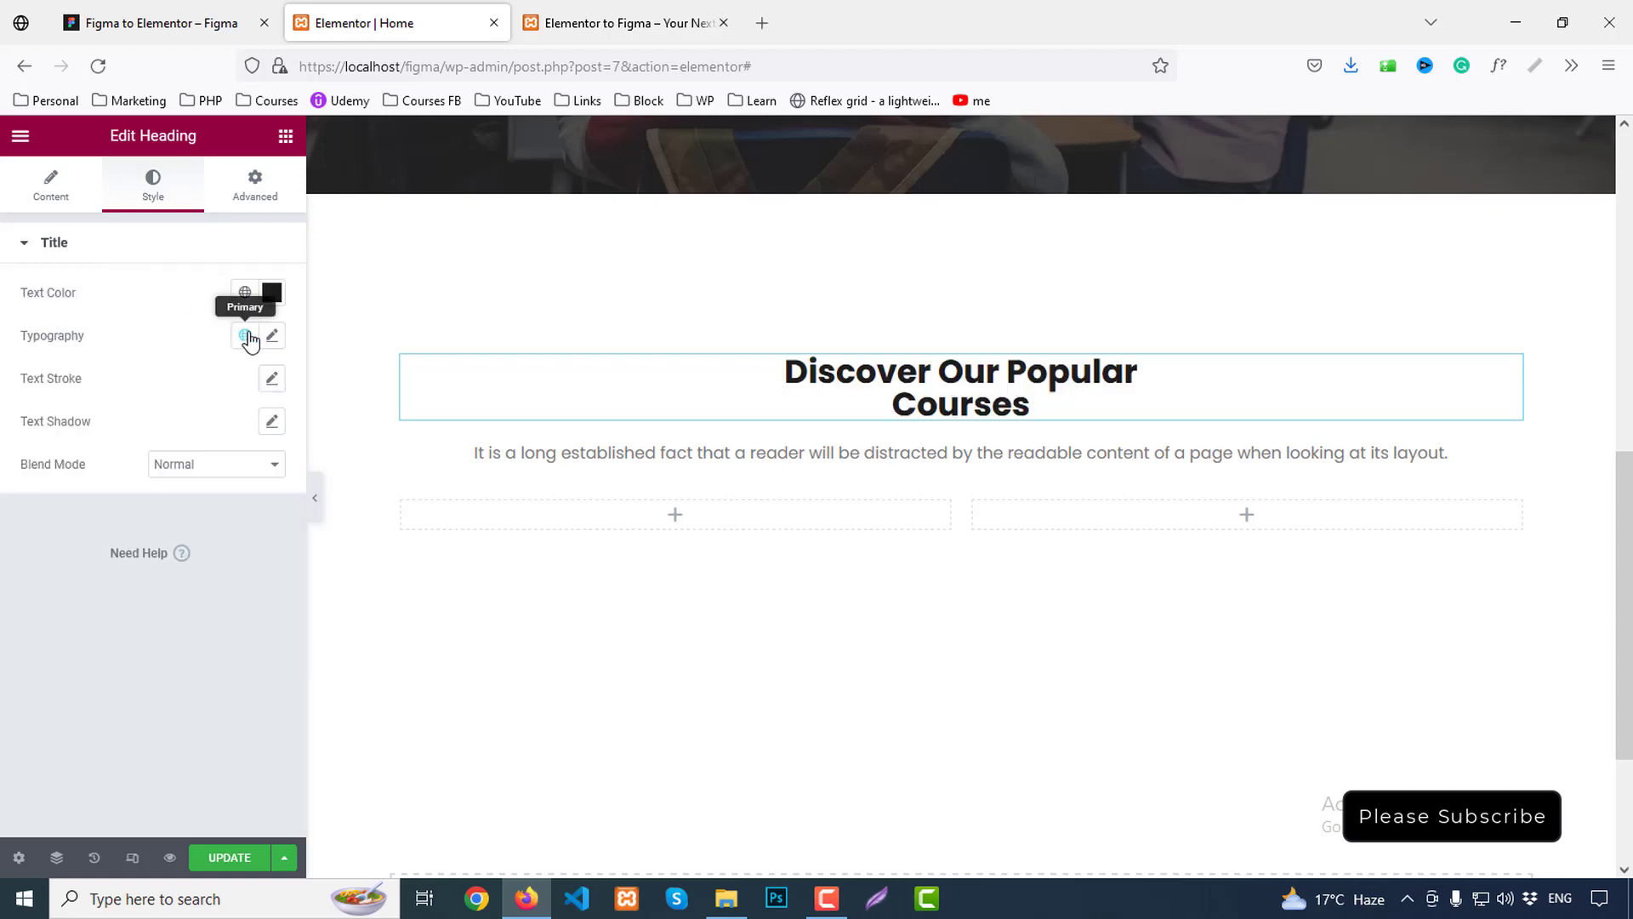
click(282, 340)
scroll(221, 391, down, 1)
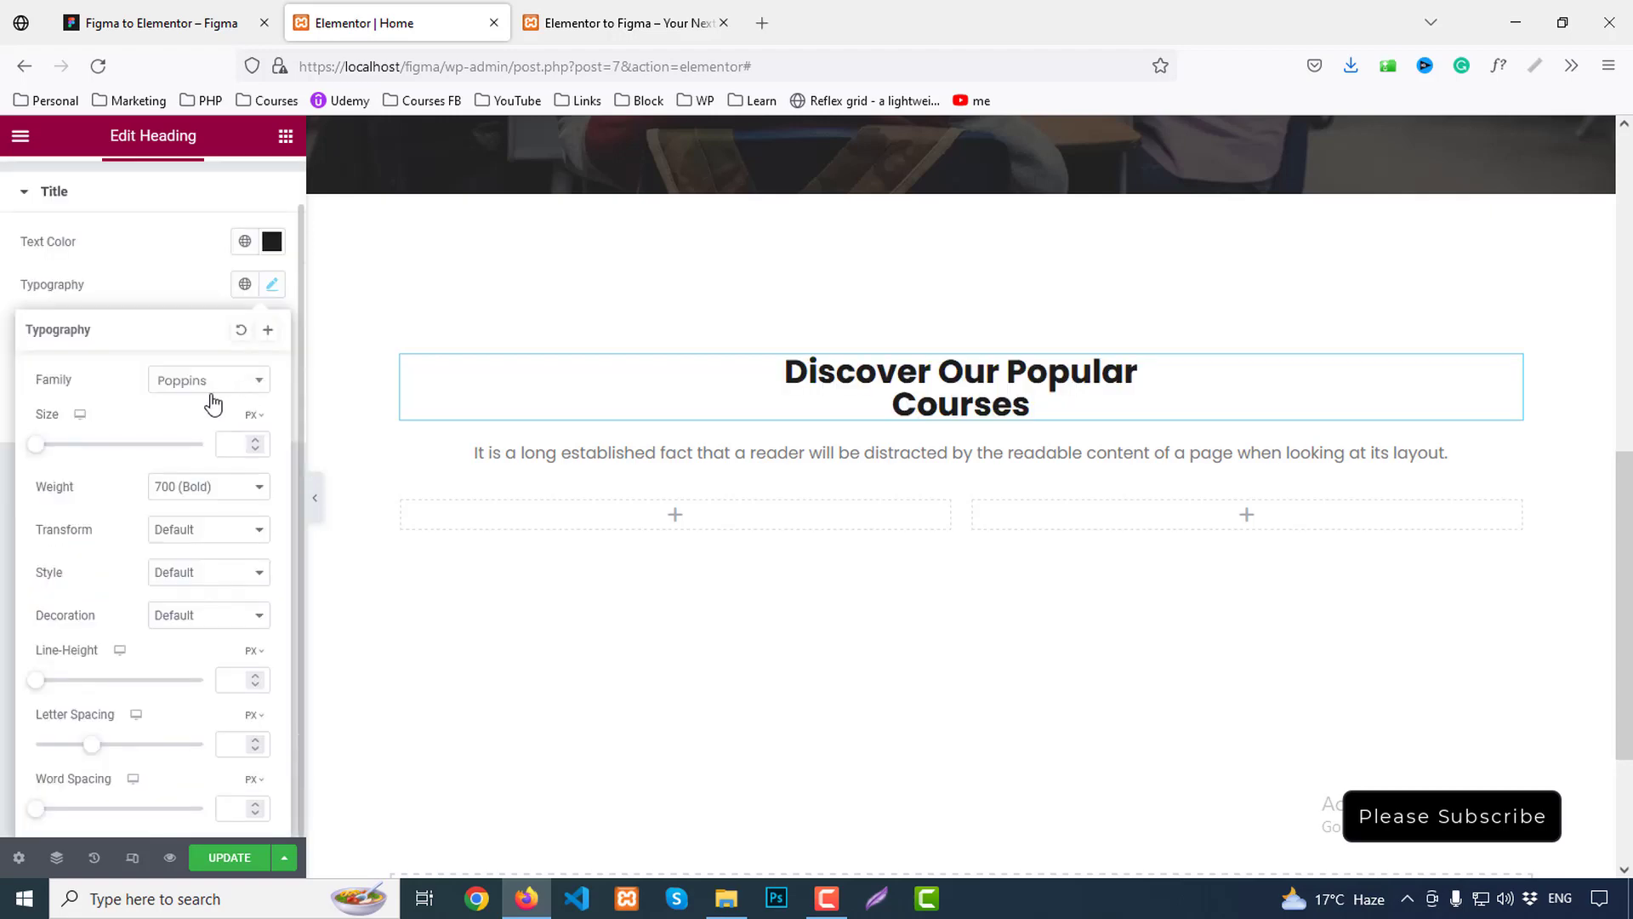
click(198, 494)
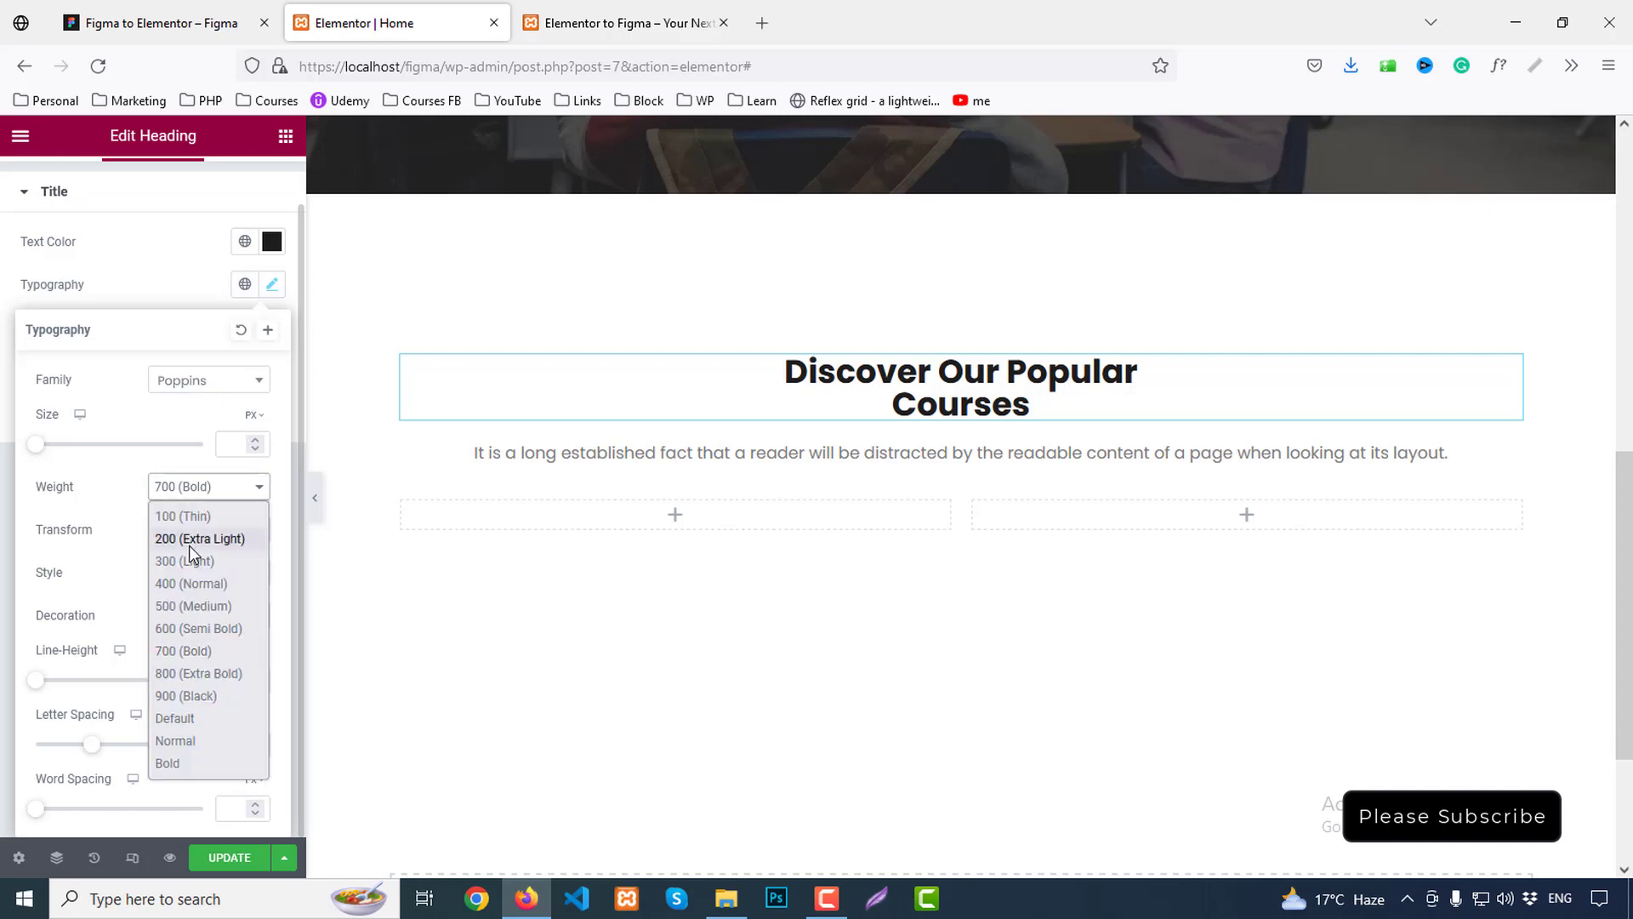
click(187, 626)
click(141, 13)
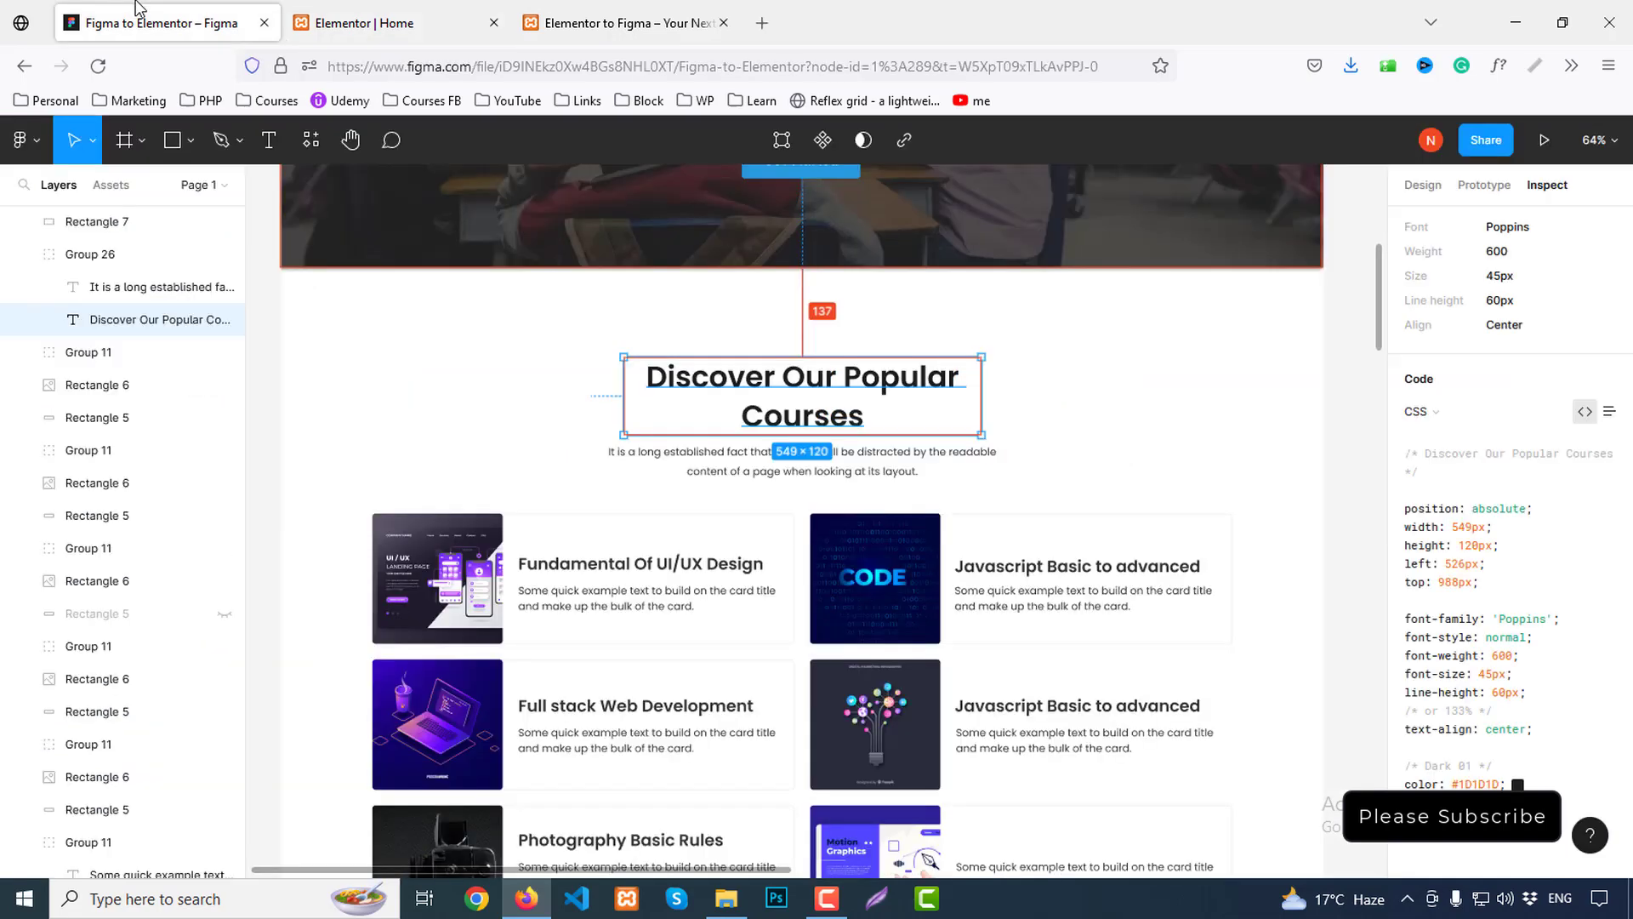
click(578, 17)
click(454, 12)
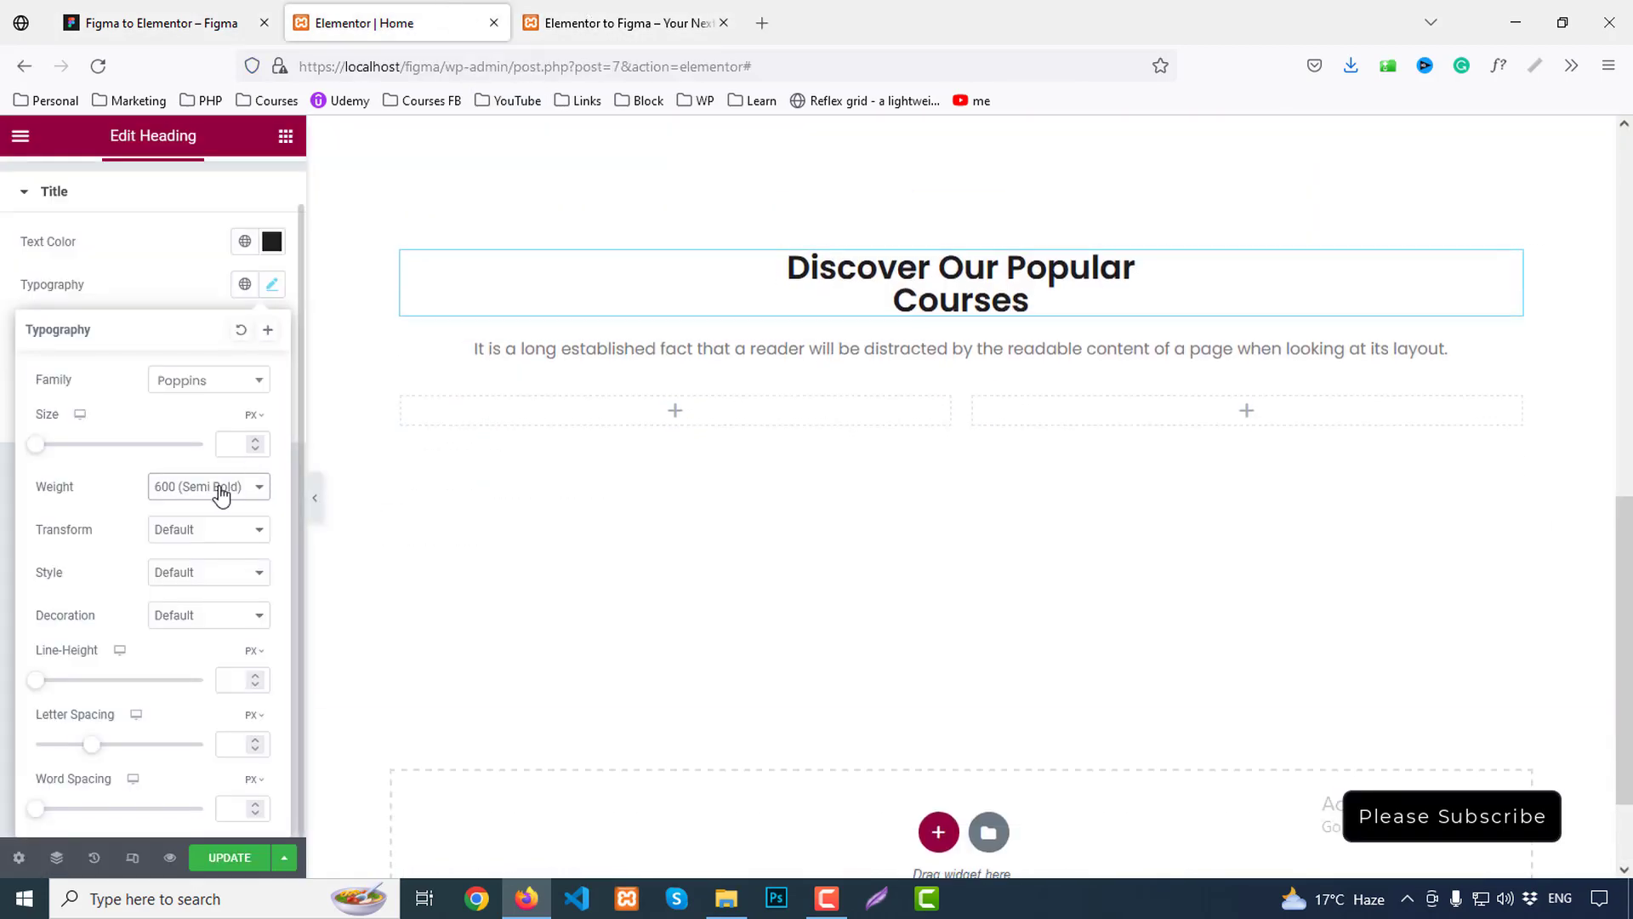
click(234, 444)
text(45)
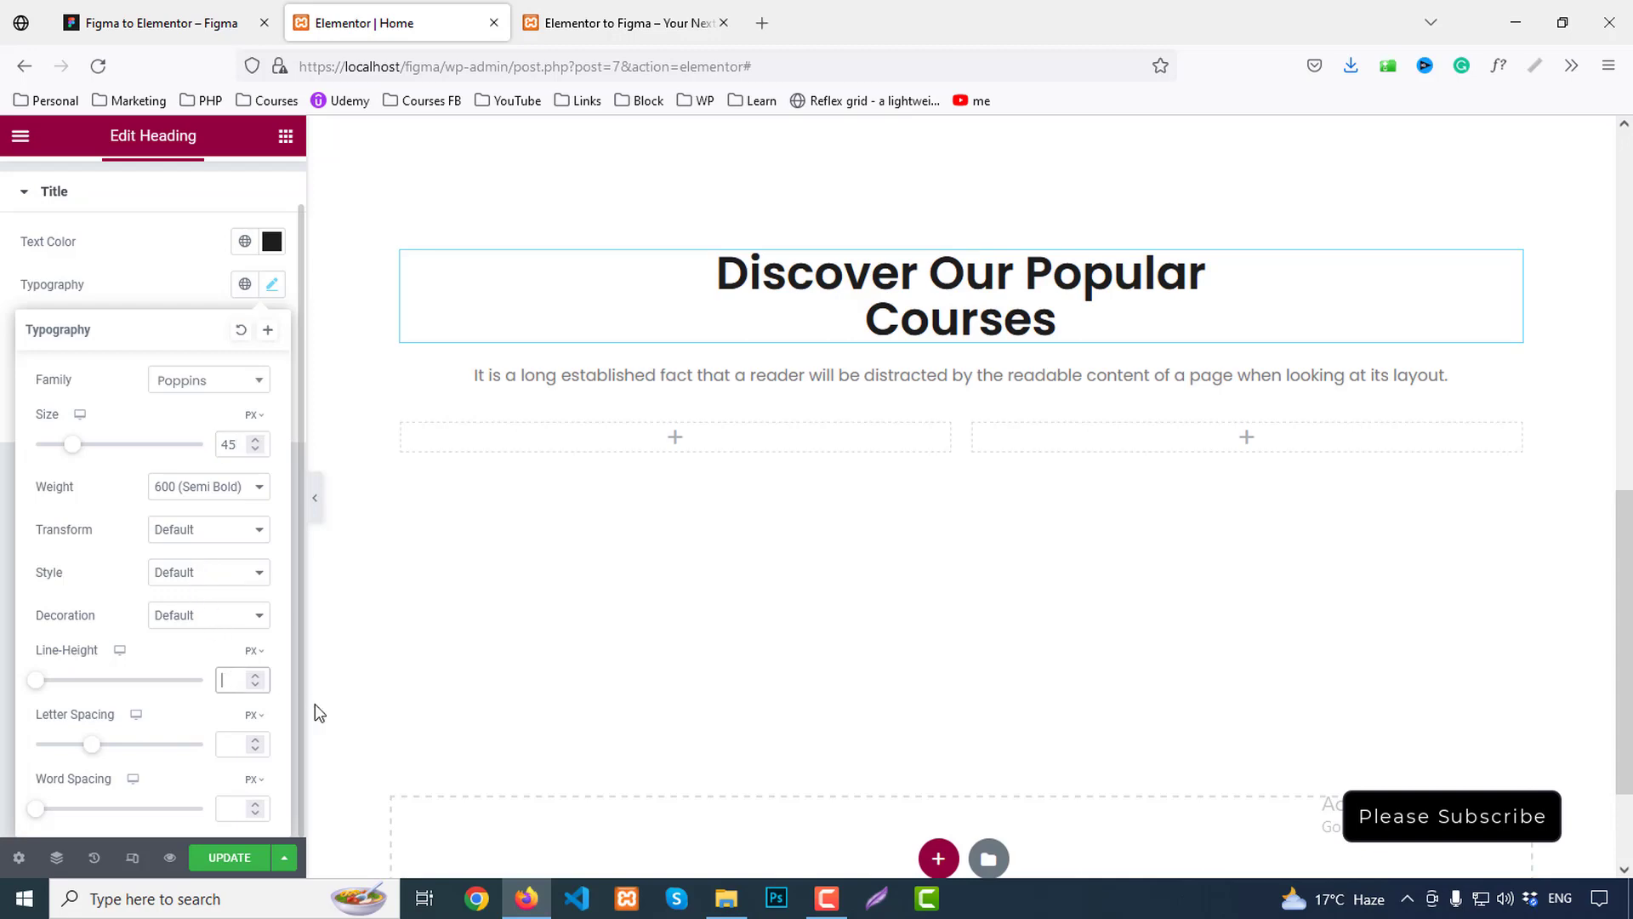
text(60)
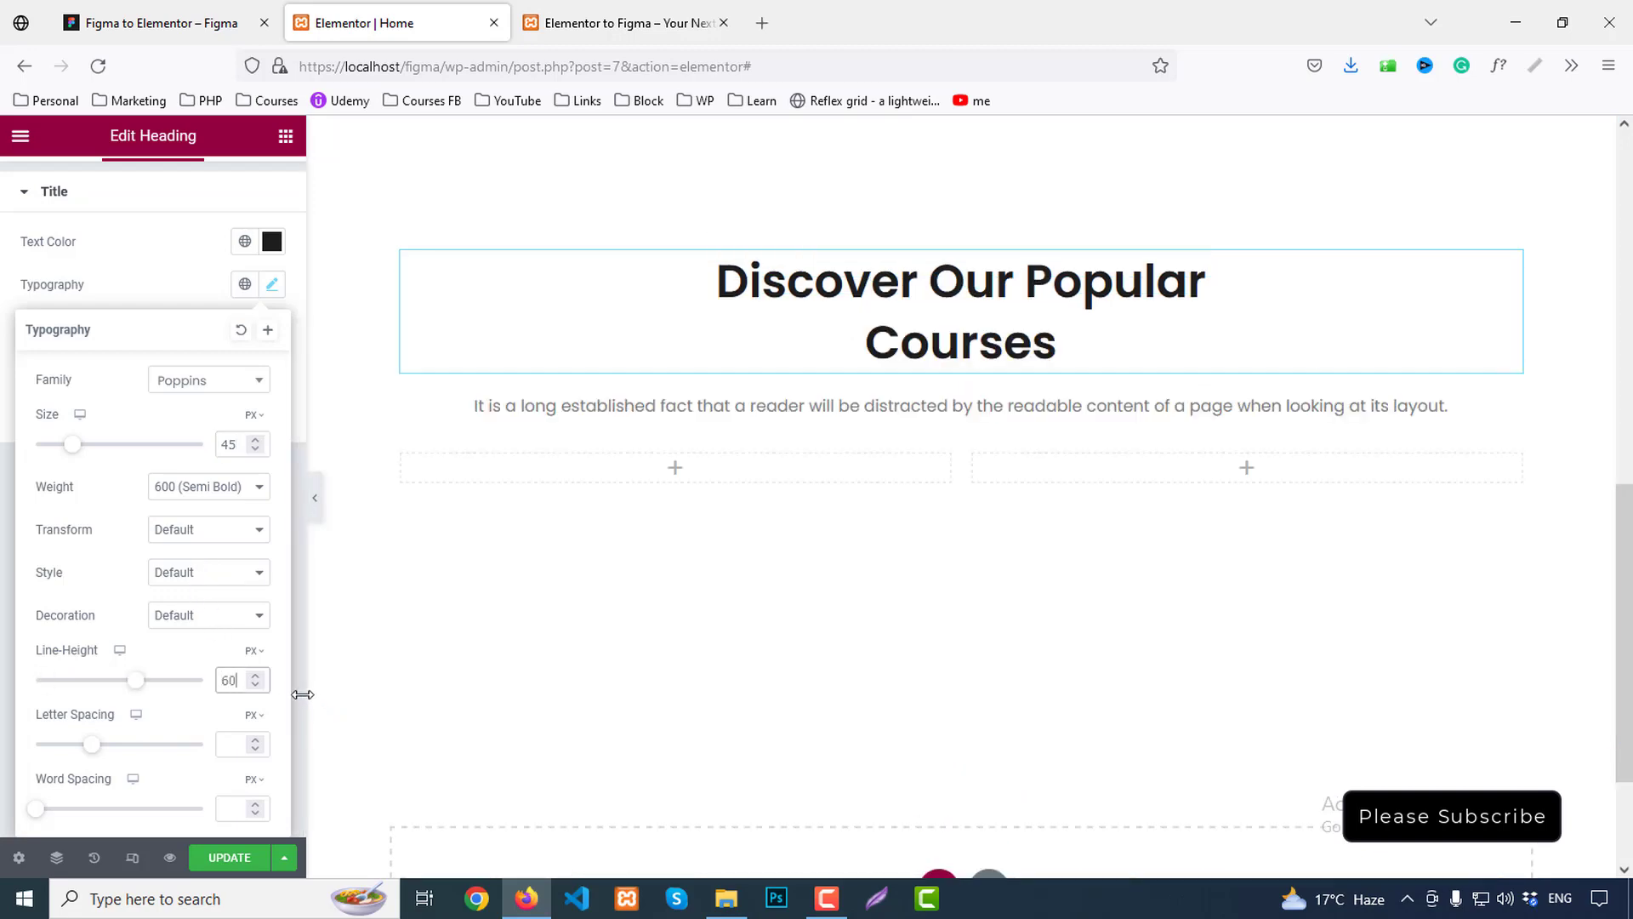
click(119, 23)
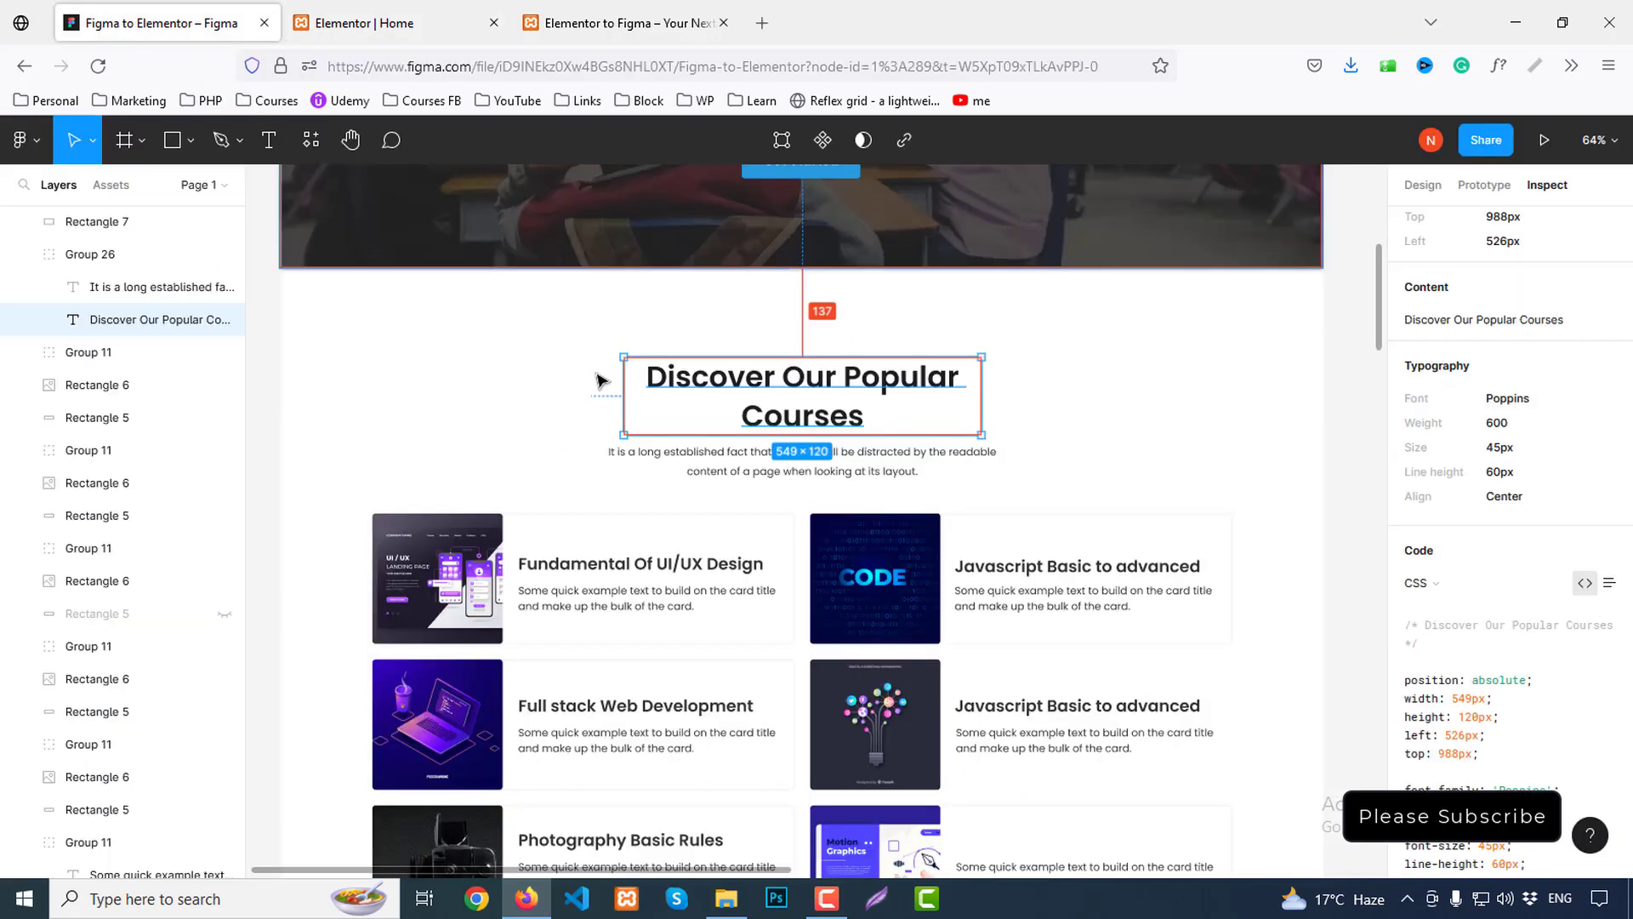
click(706, 472)
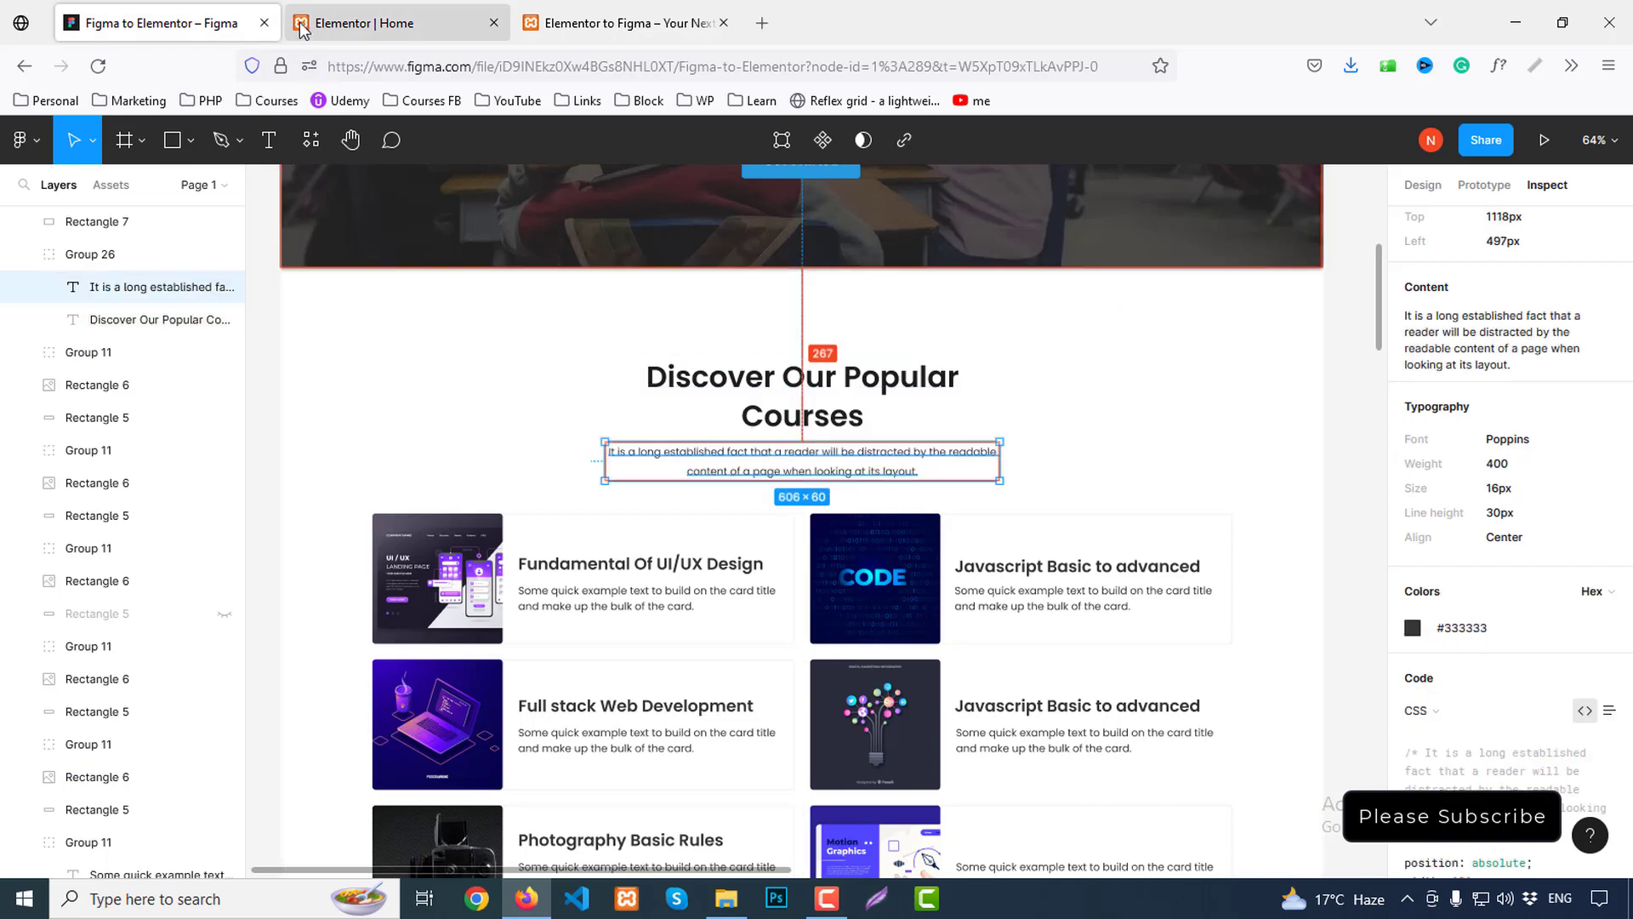
Make the intro paragraph text the Secondary global colour #333333
click(365, 24)
click(777, 406)
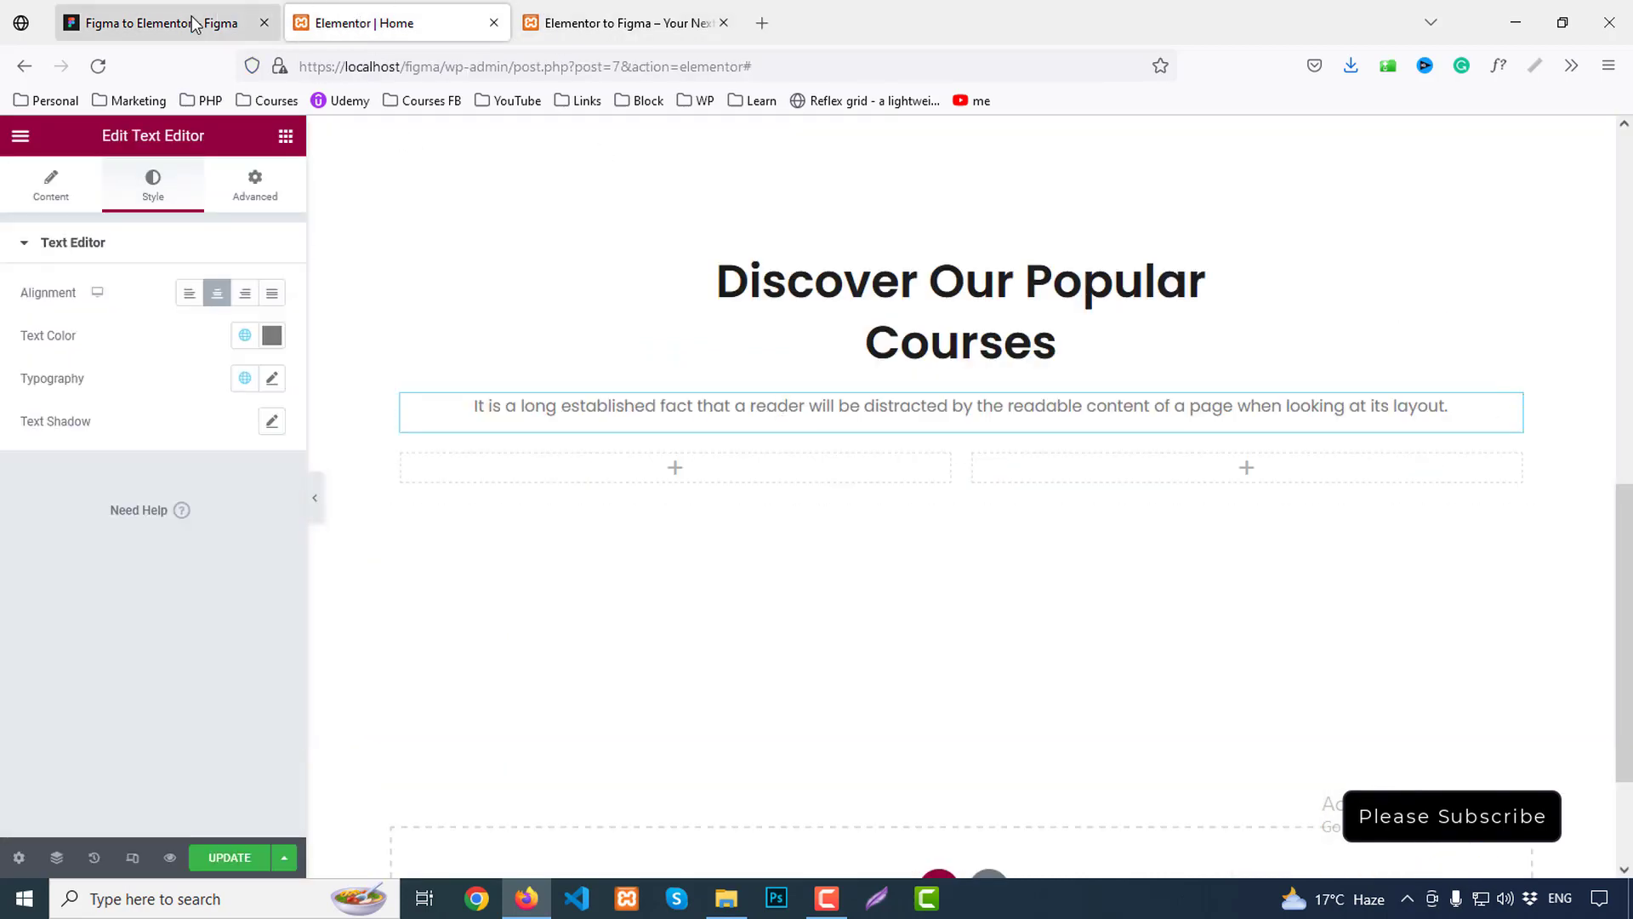
click(119, 23)
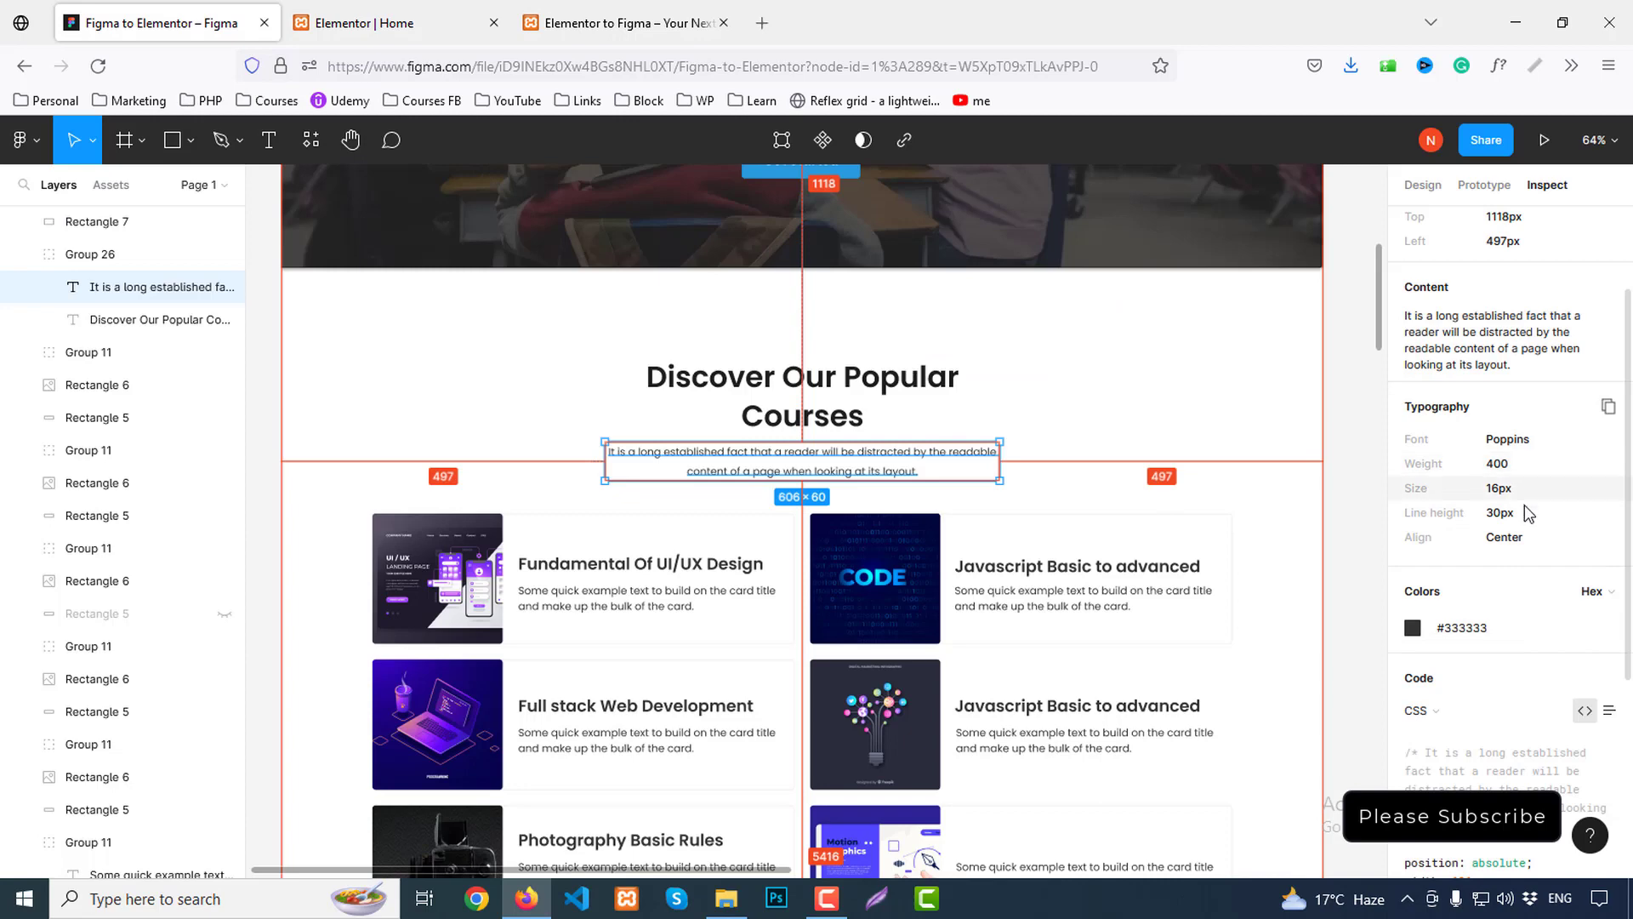
click(374, 23)
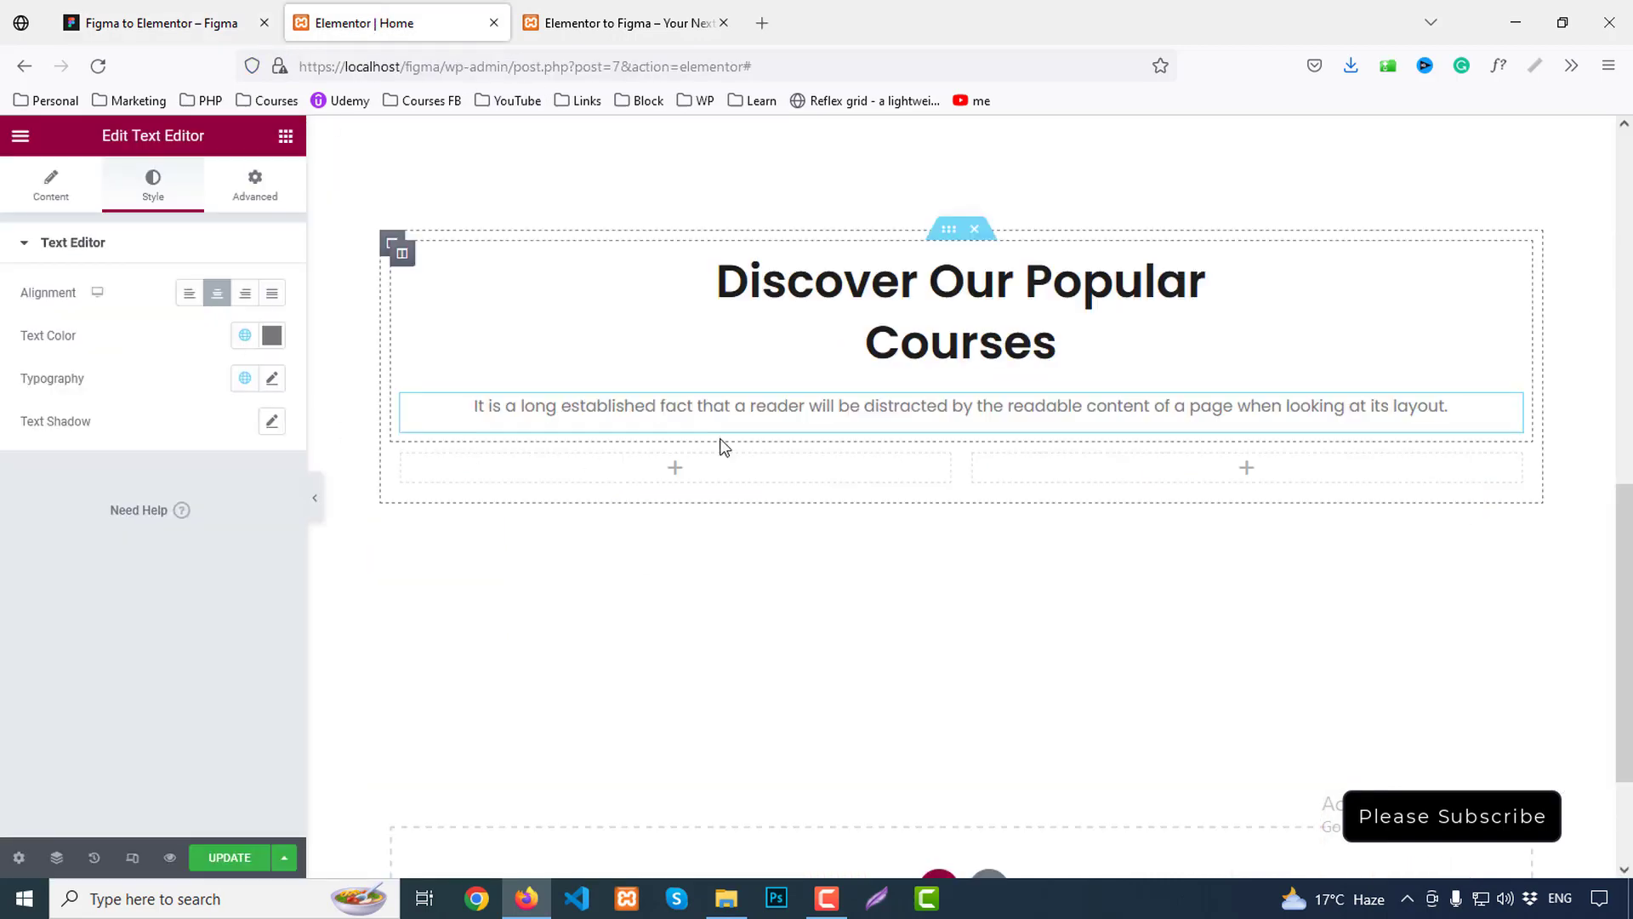
click(127, 21)
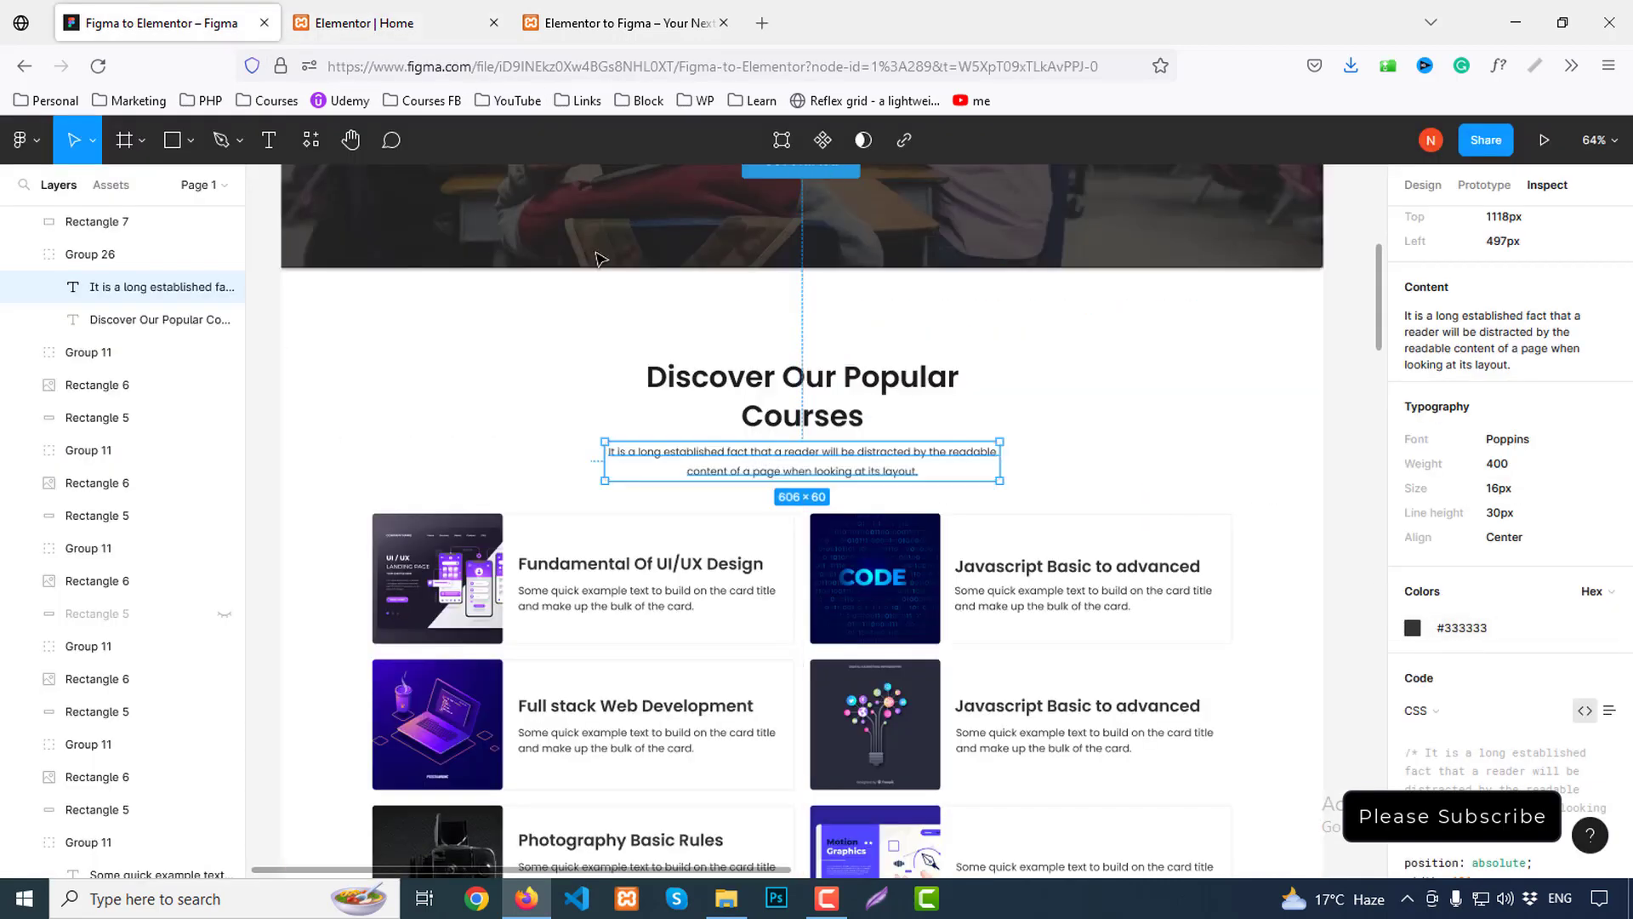
click(384, 14)
click(244, 334)
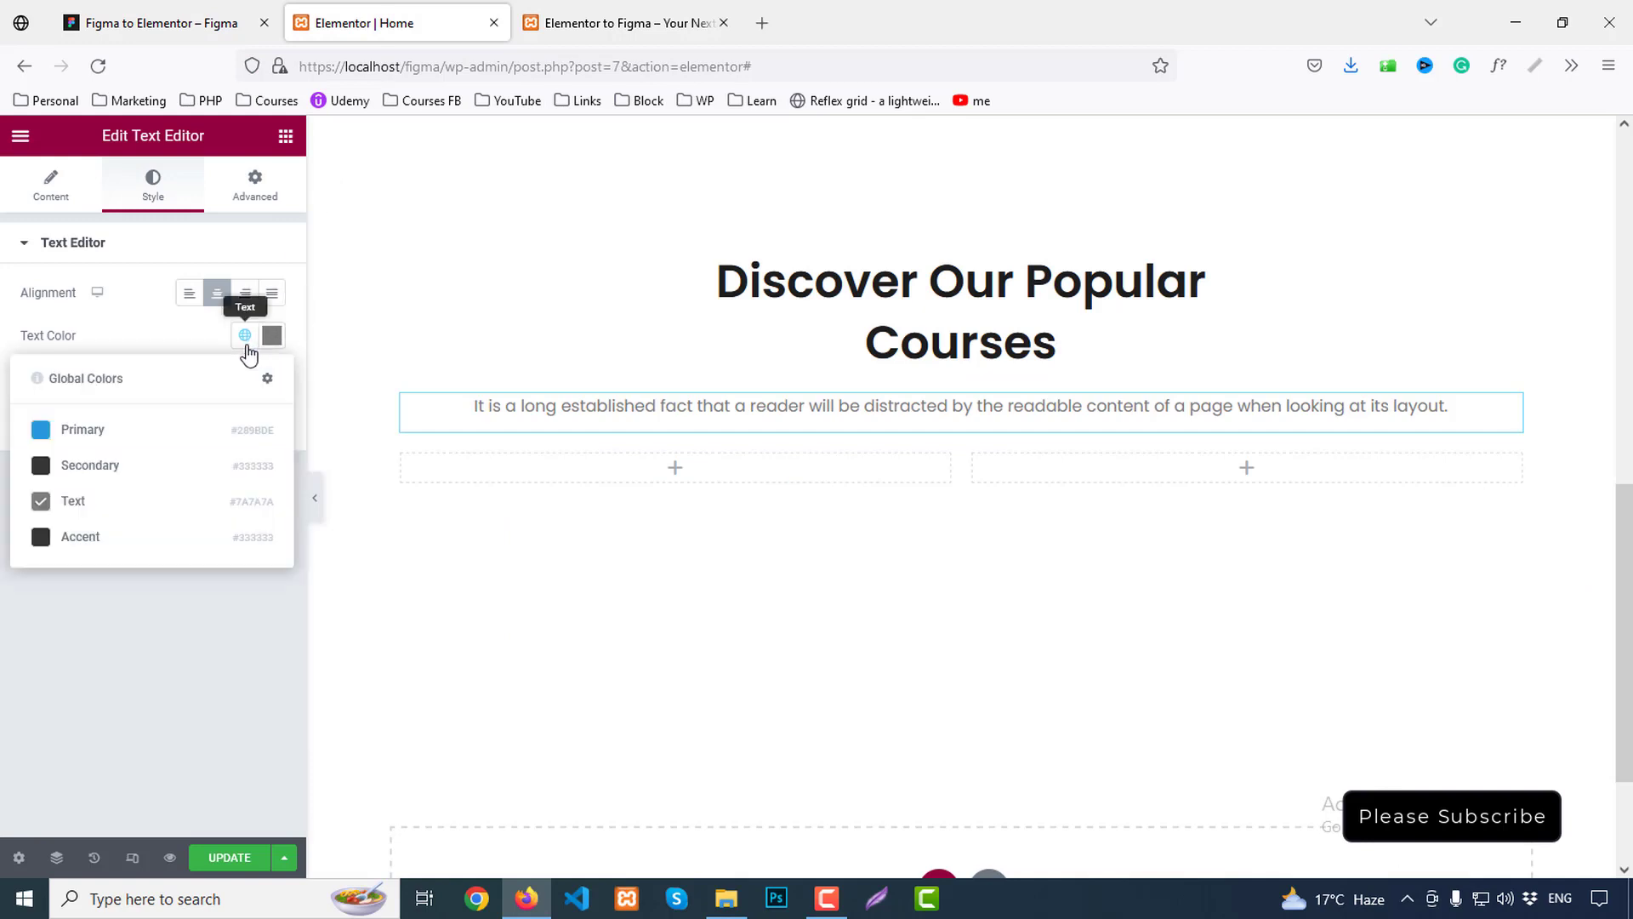
click(78, 466)
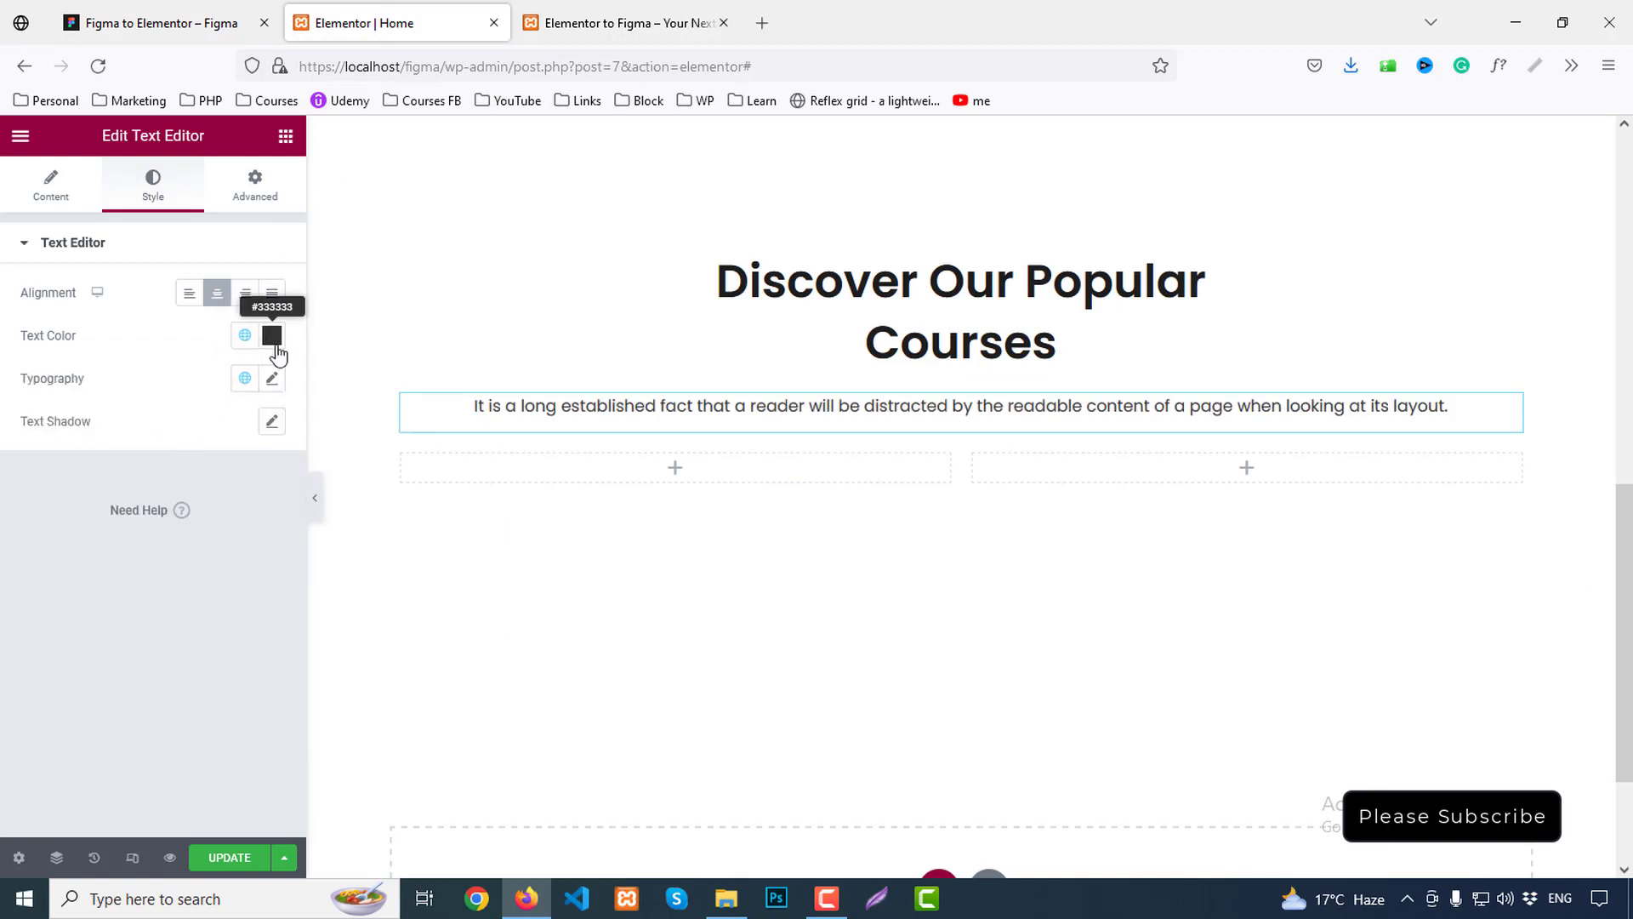
Give the intro paragraph a 30px line height
click(272, 378)
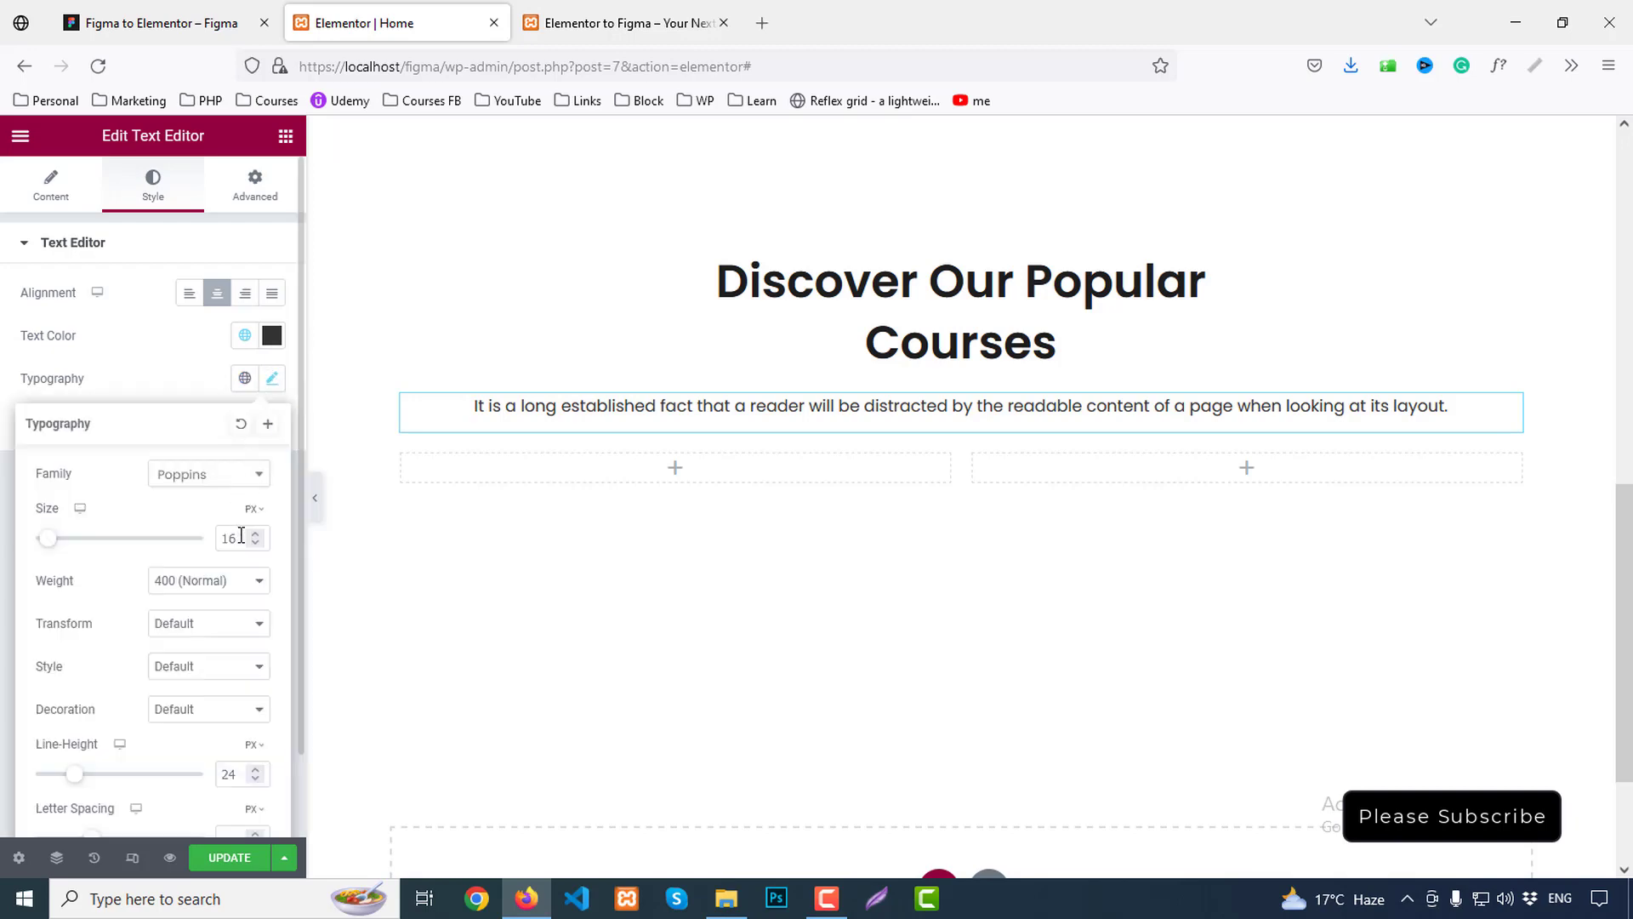
click(241, 777)
text(30)
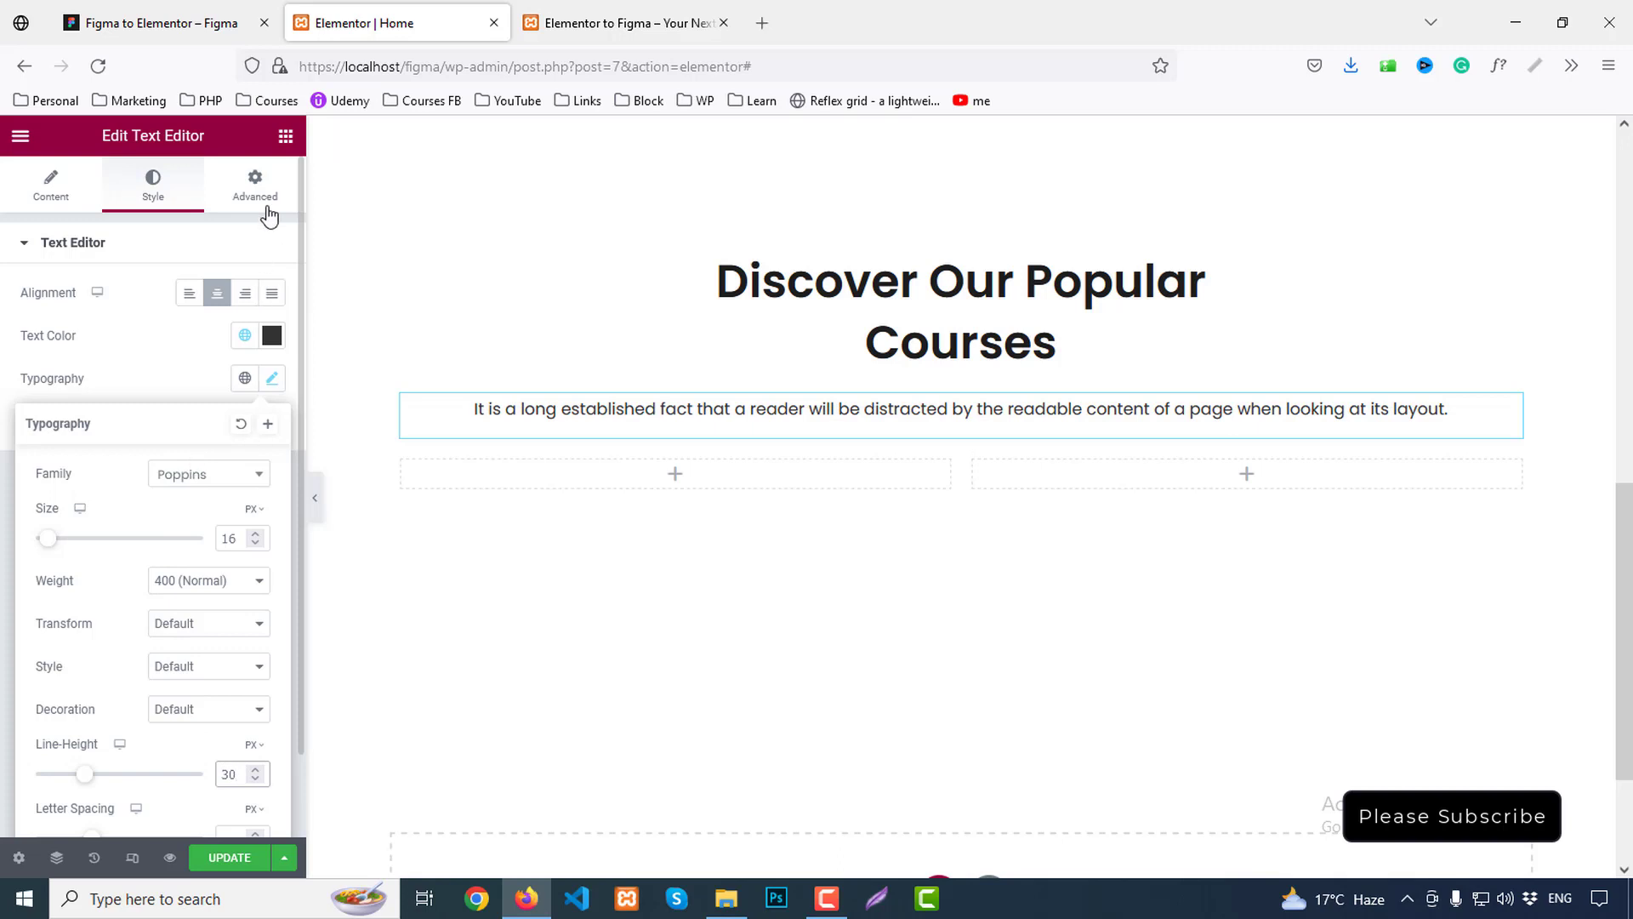
Unlink the paragraph's margins and adjust its left and right margin values
click(255, 185)
click(272, 321)
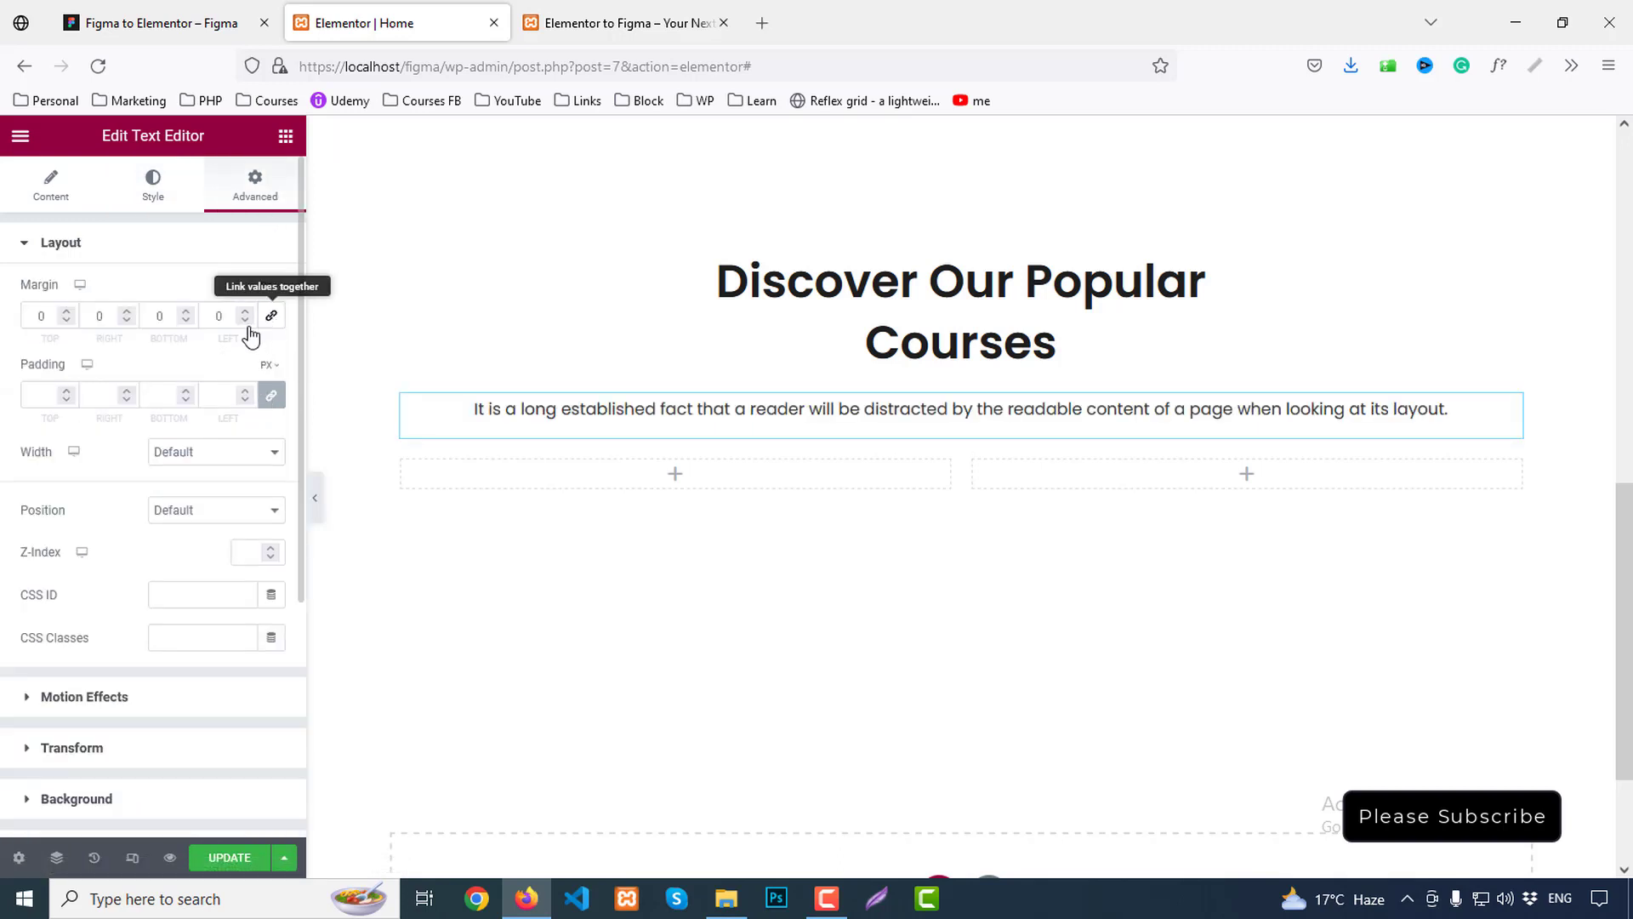
click(100, 315)
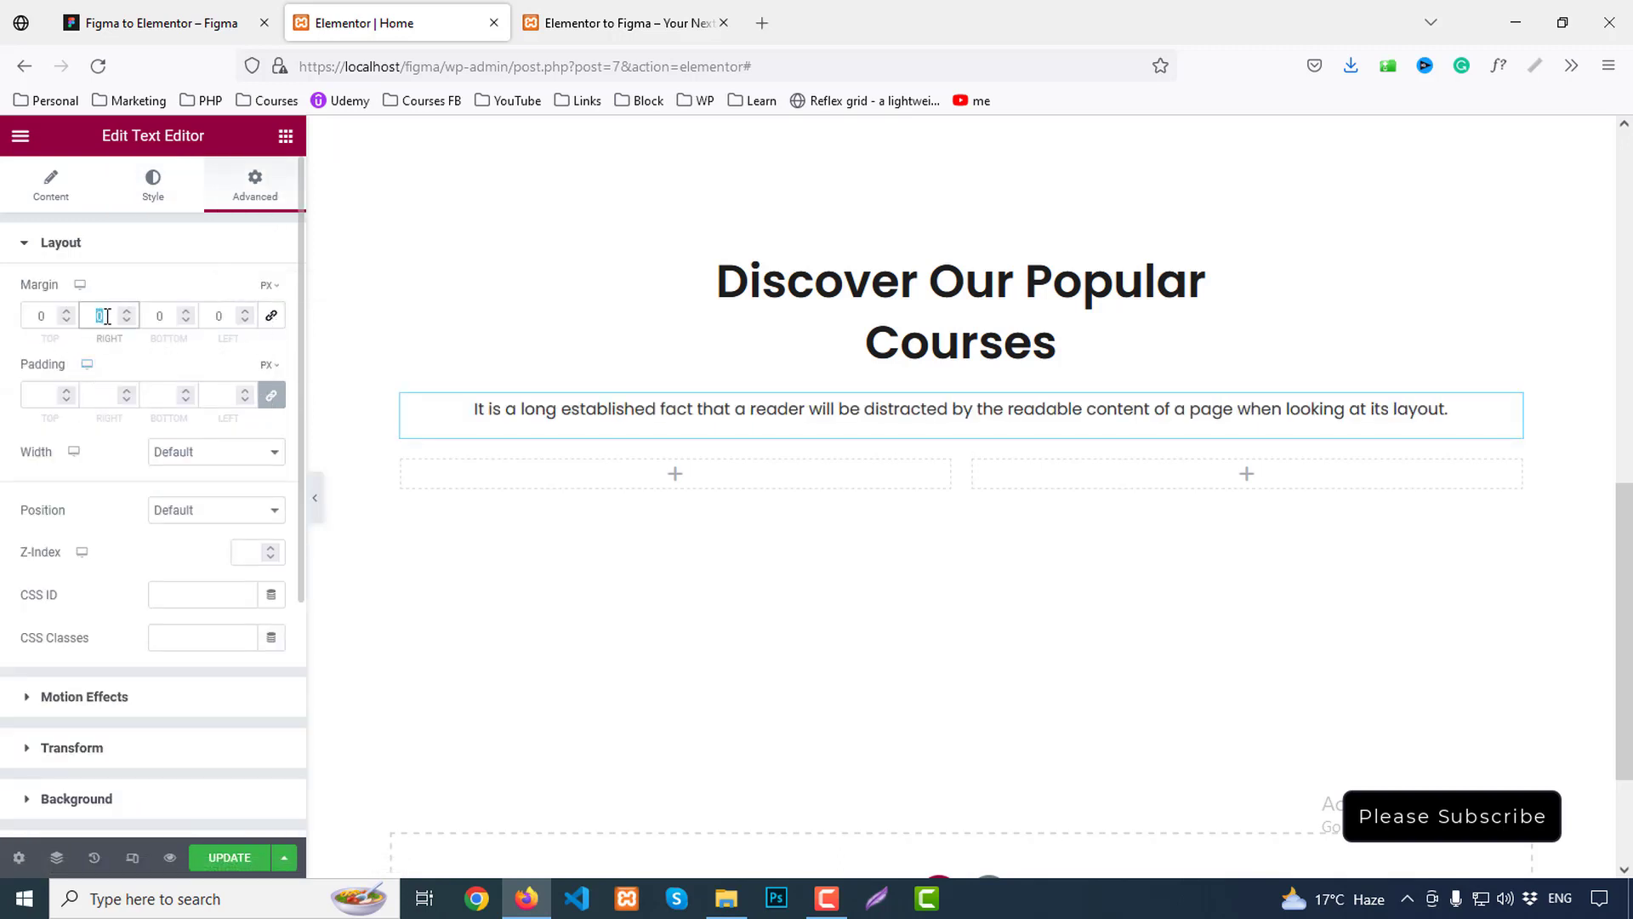
text(30)
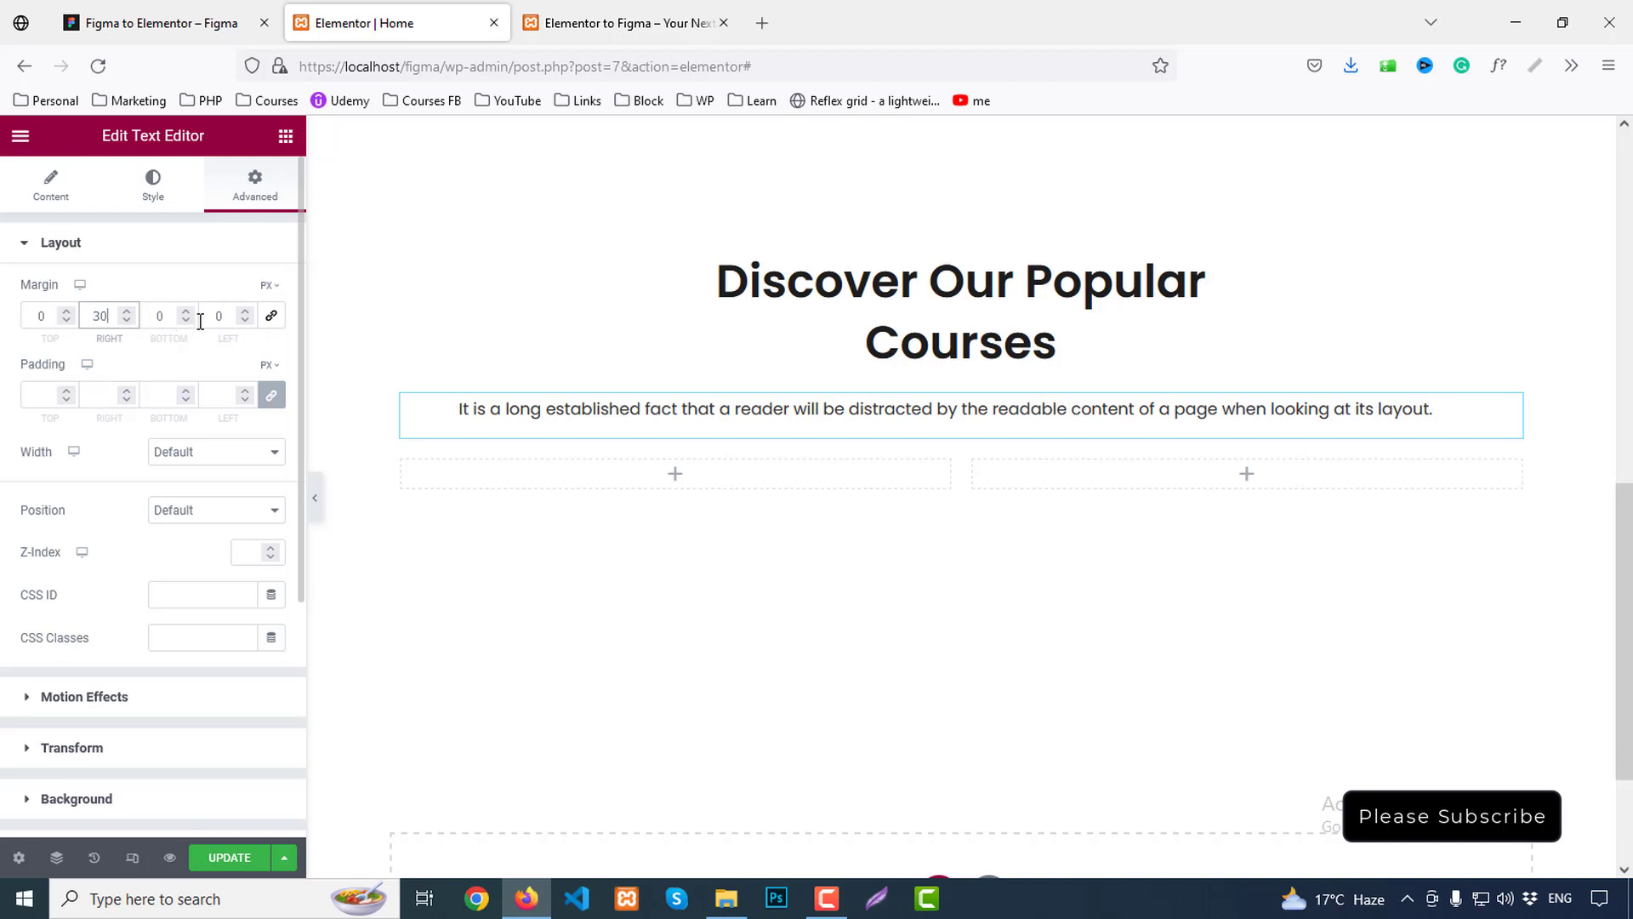
double_click(231, 325)
text(30)
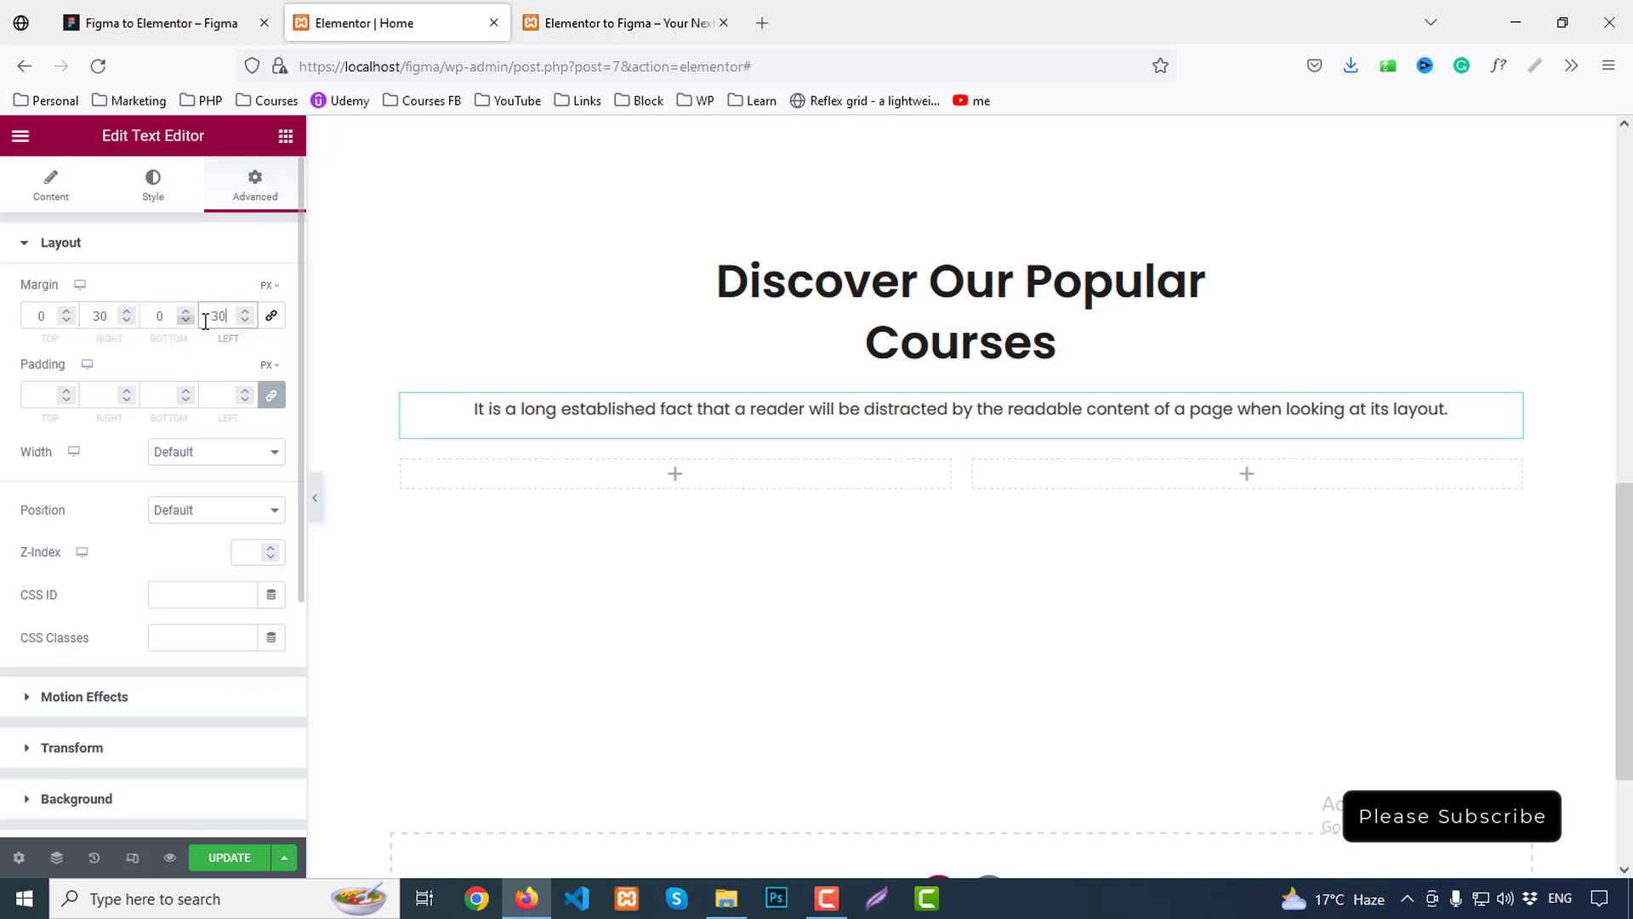
text(0)
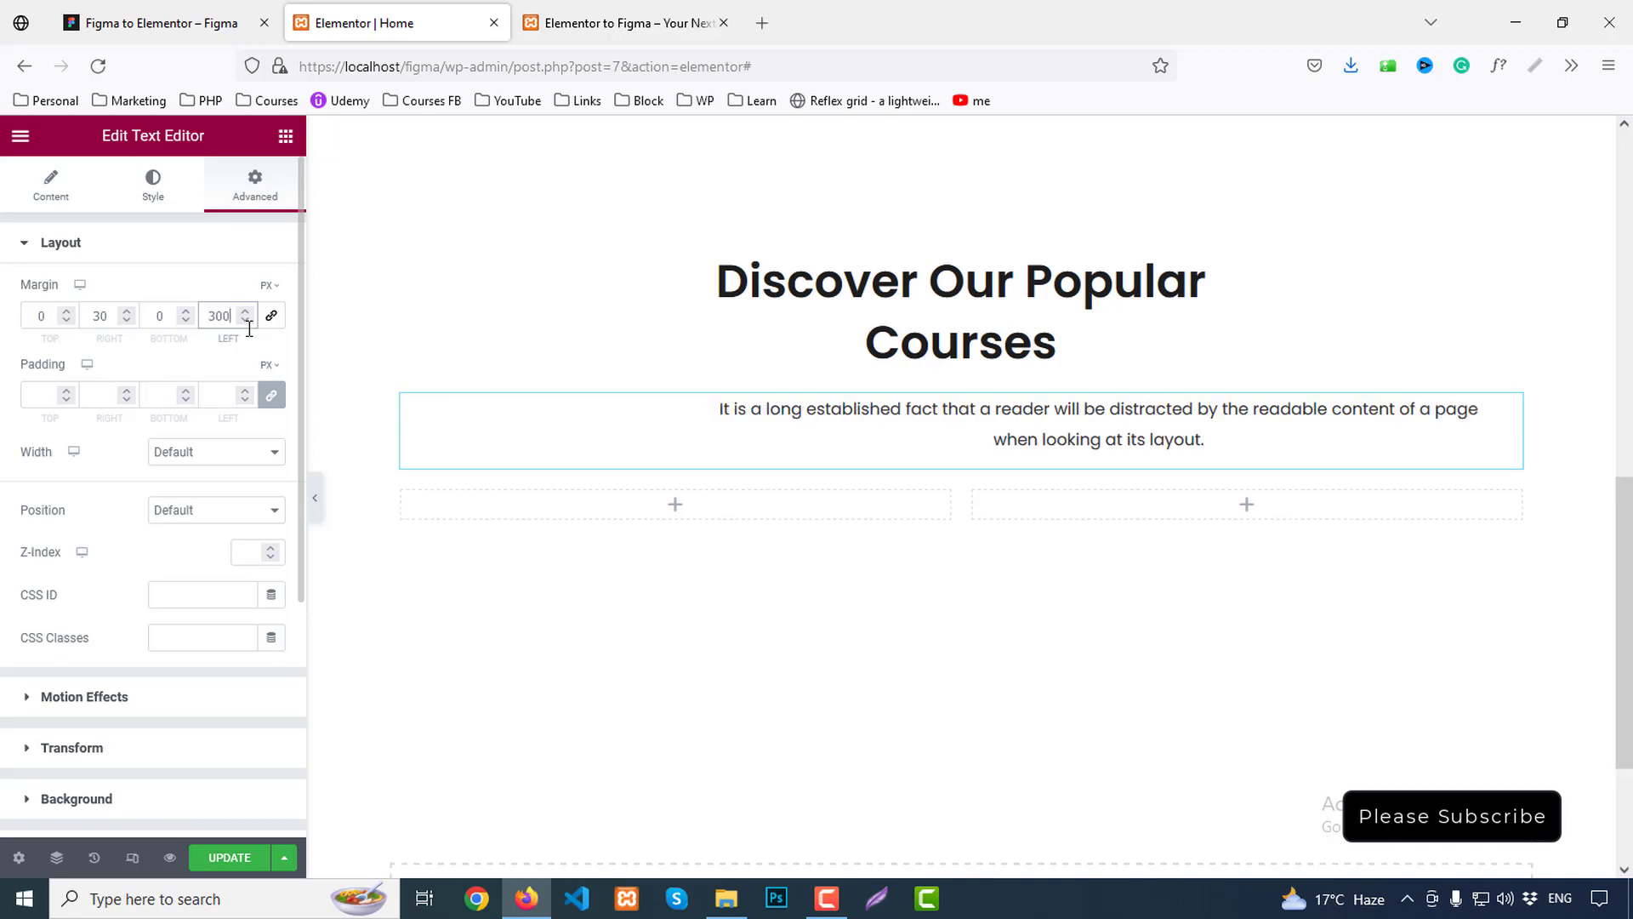
click(111, 315)
text(0)
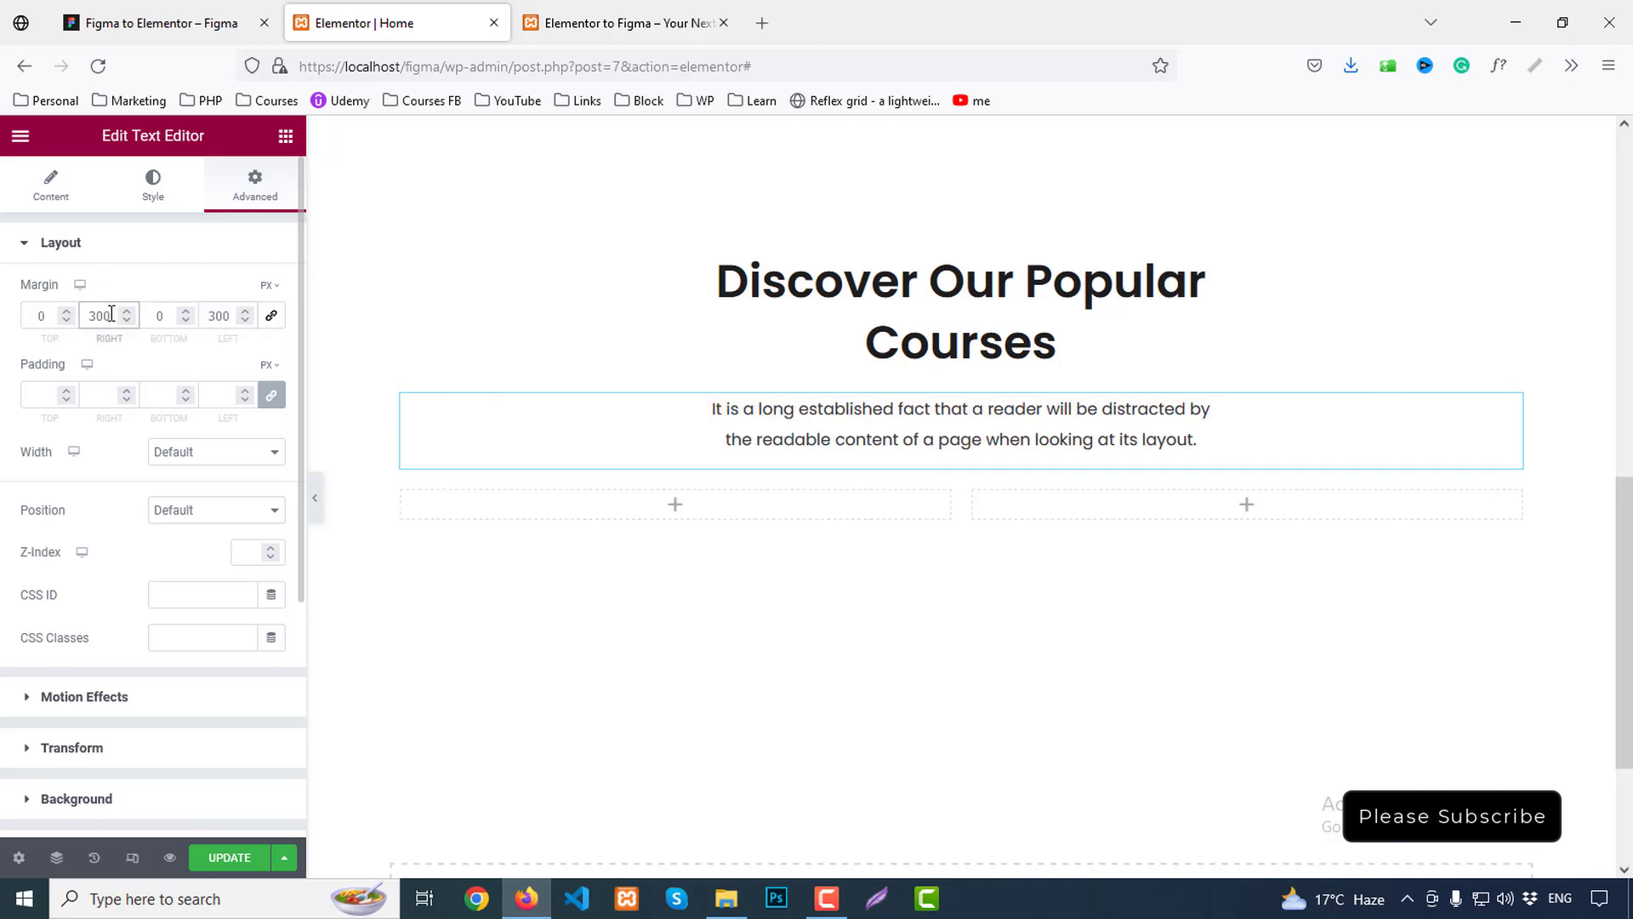
click(198, 22)
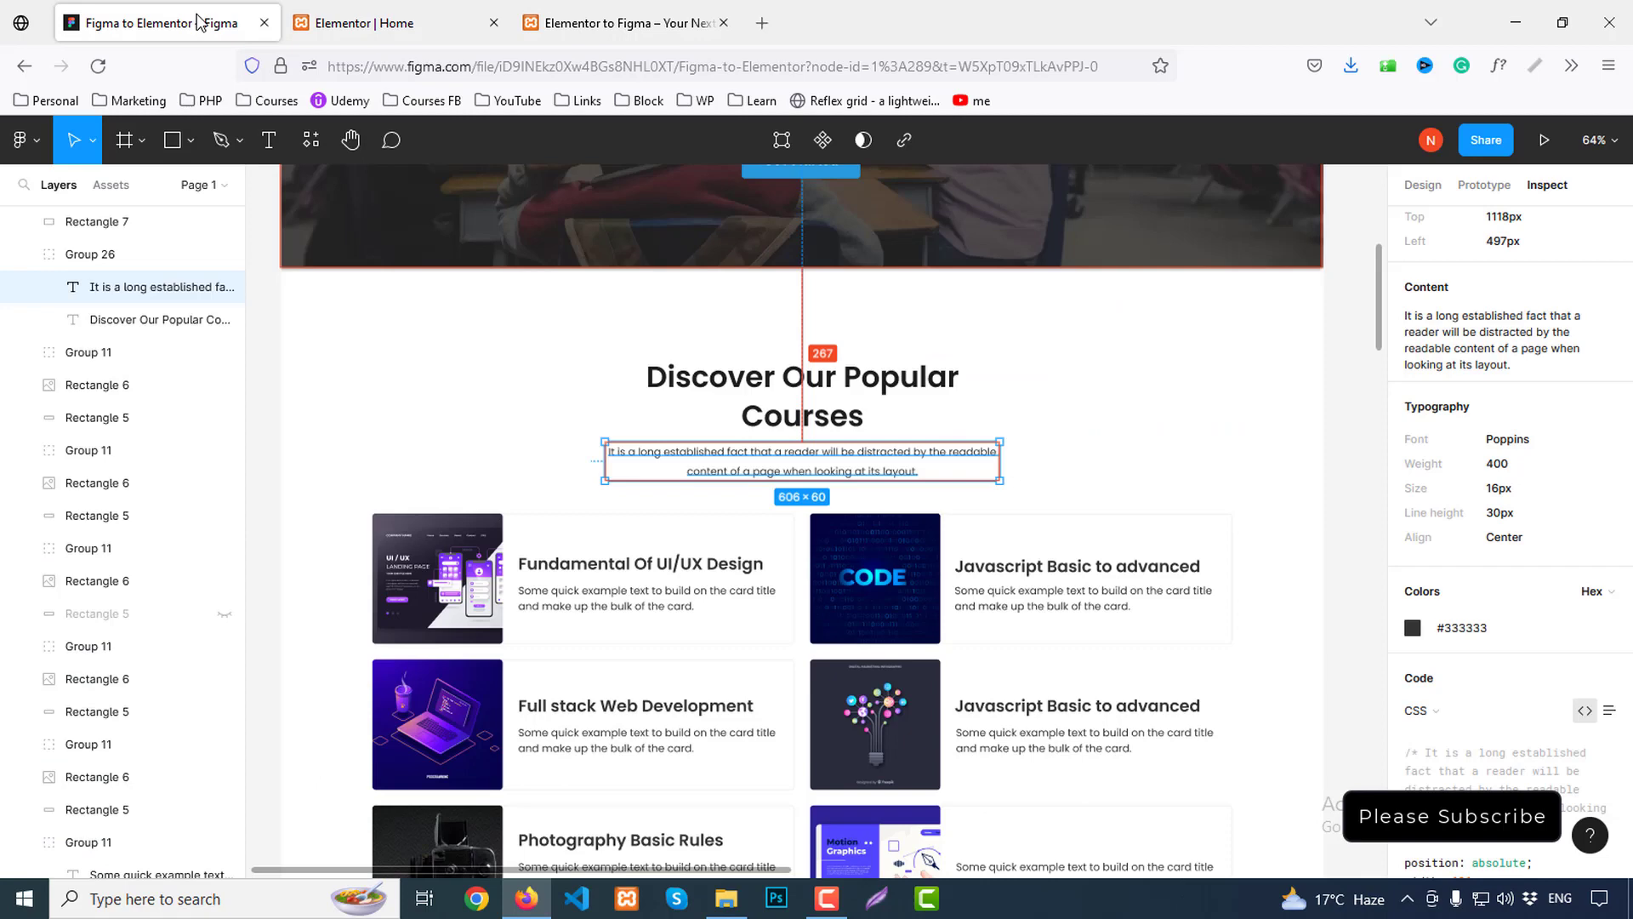
click(431, 17)
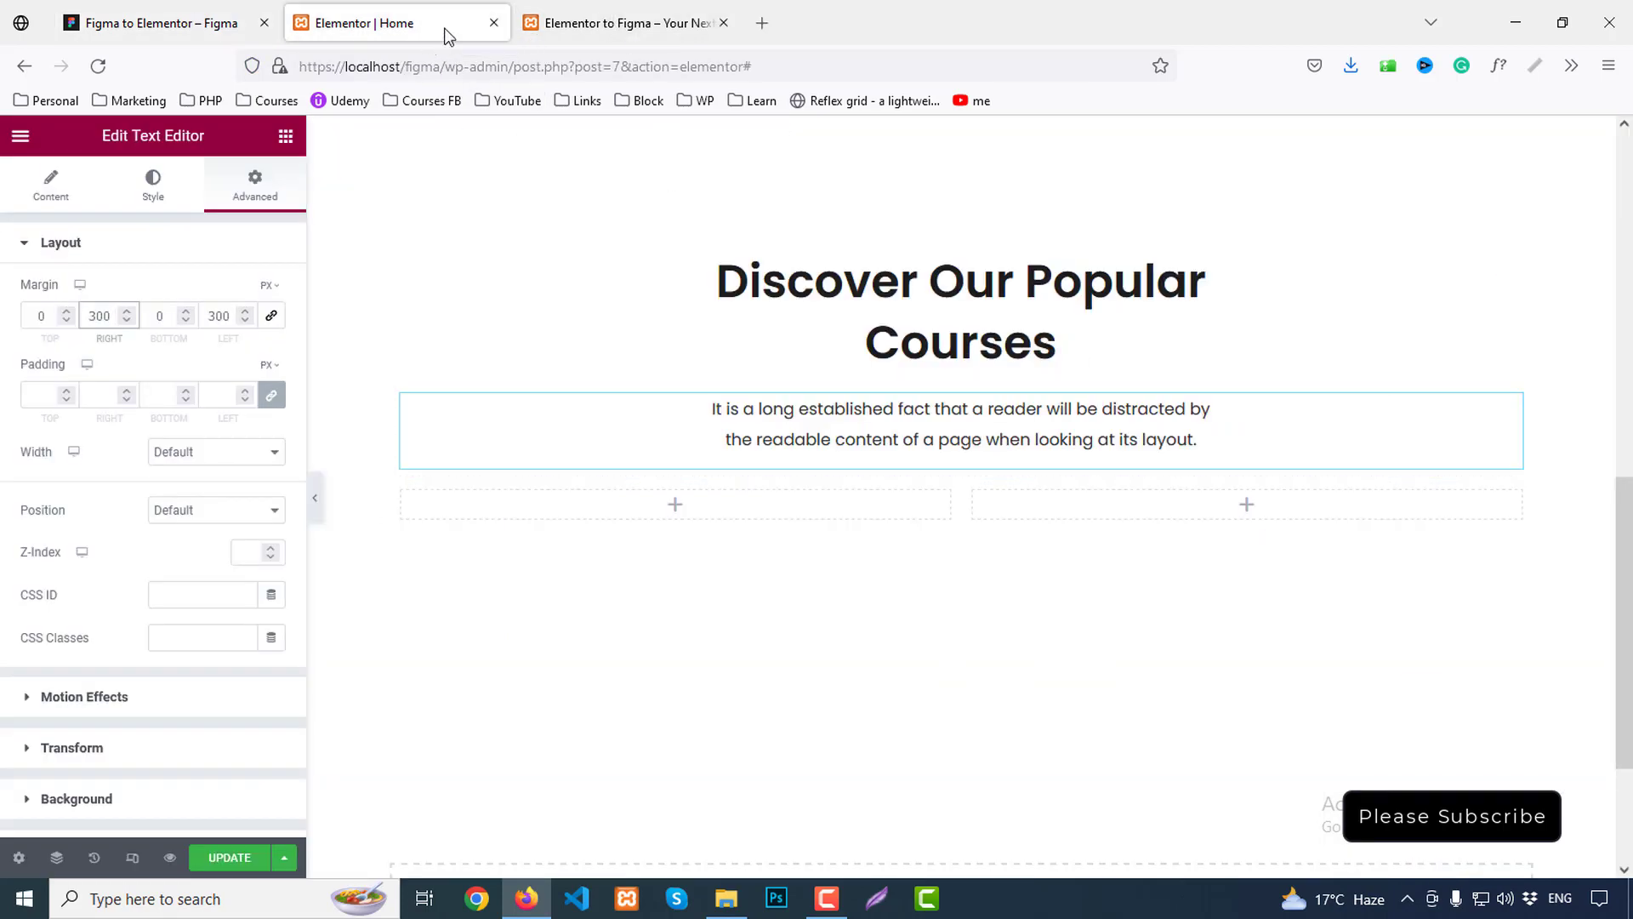
Set the heading-and-paragraph inner section's margin to top 0 and bottom 50px
click(617, 23)
click(162, 23)
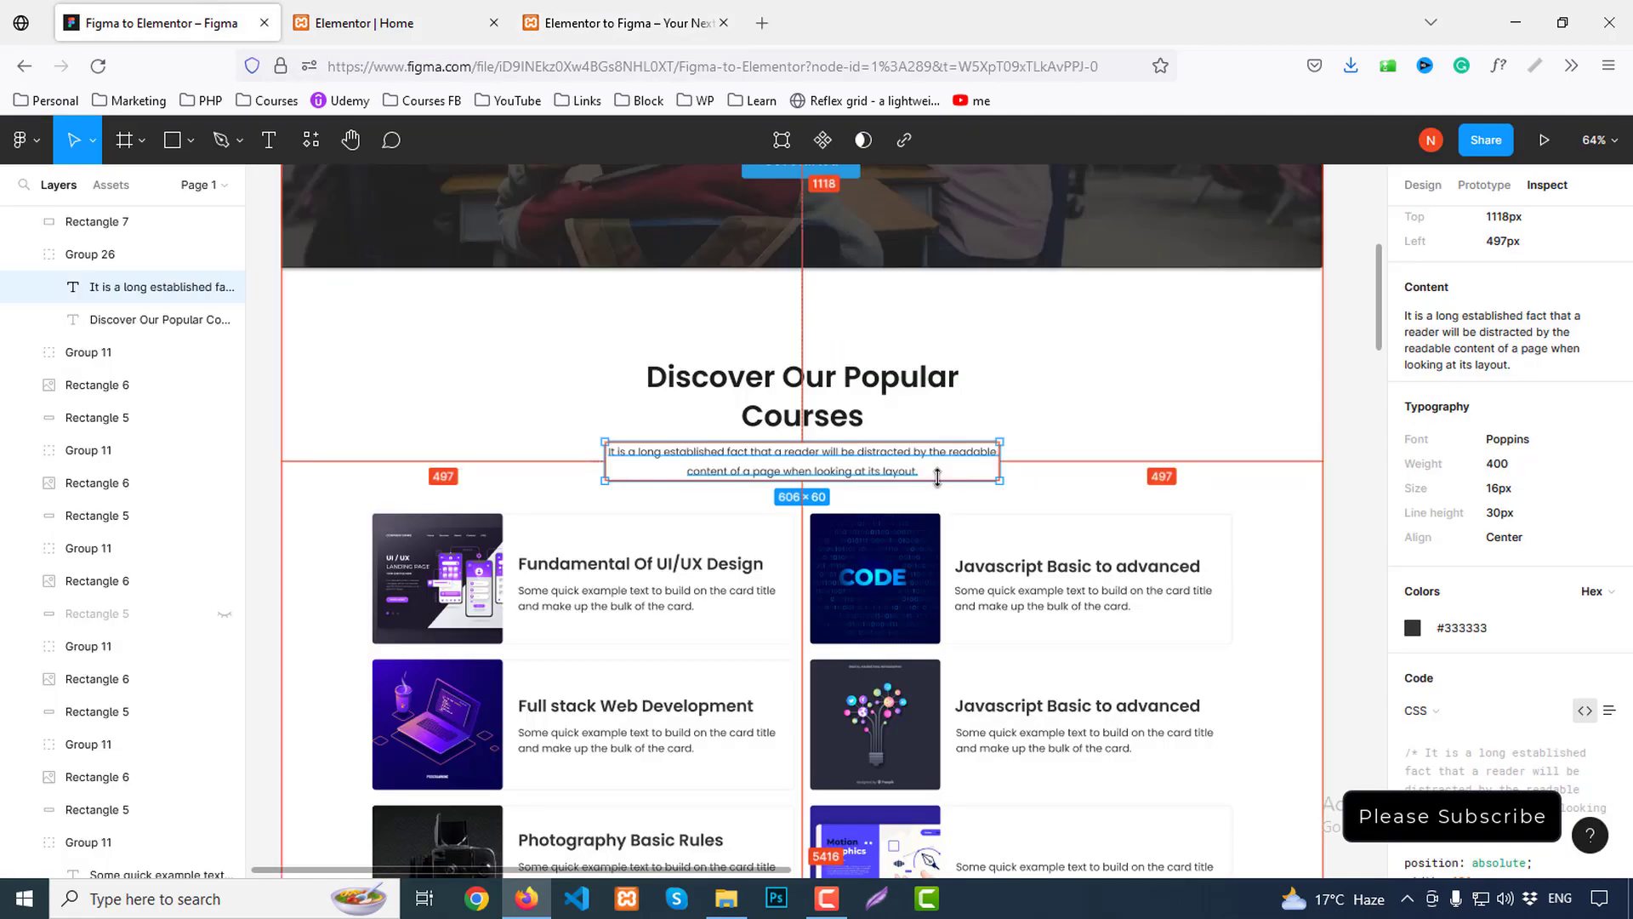
click(565, 467)
click(765, 476)
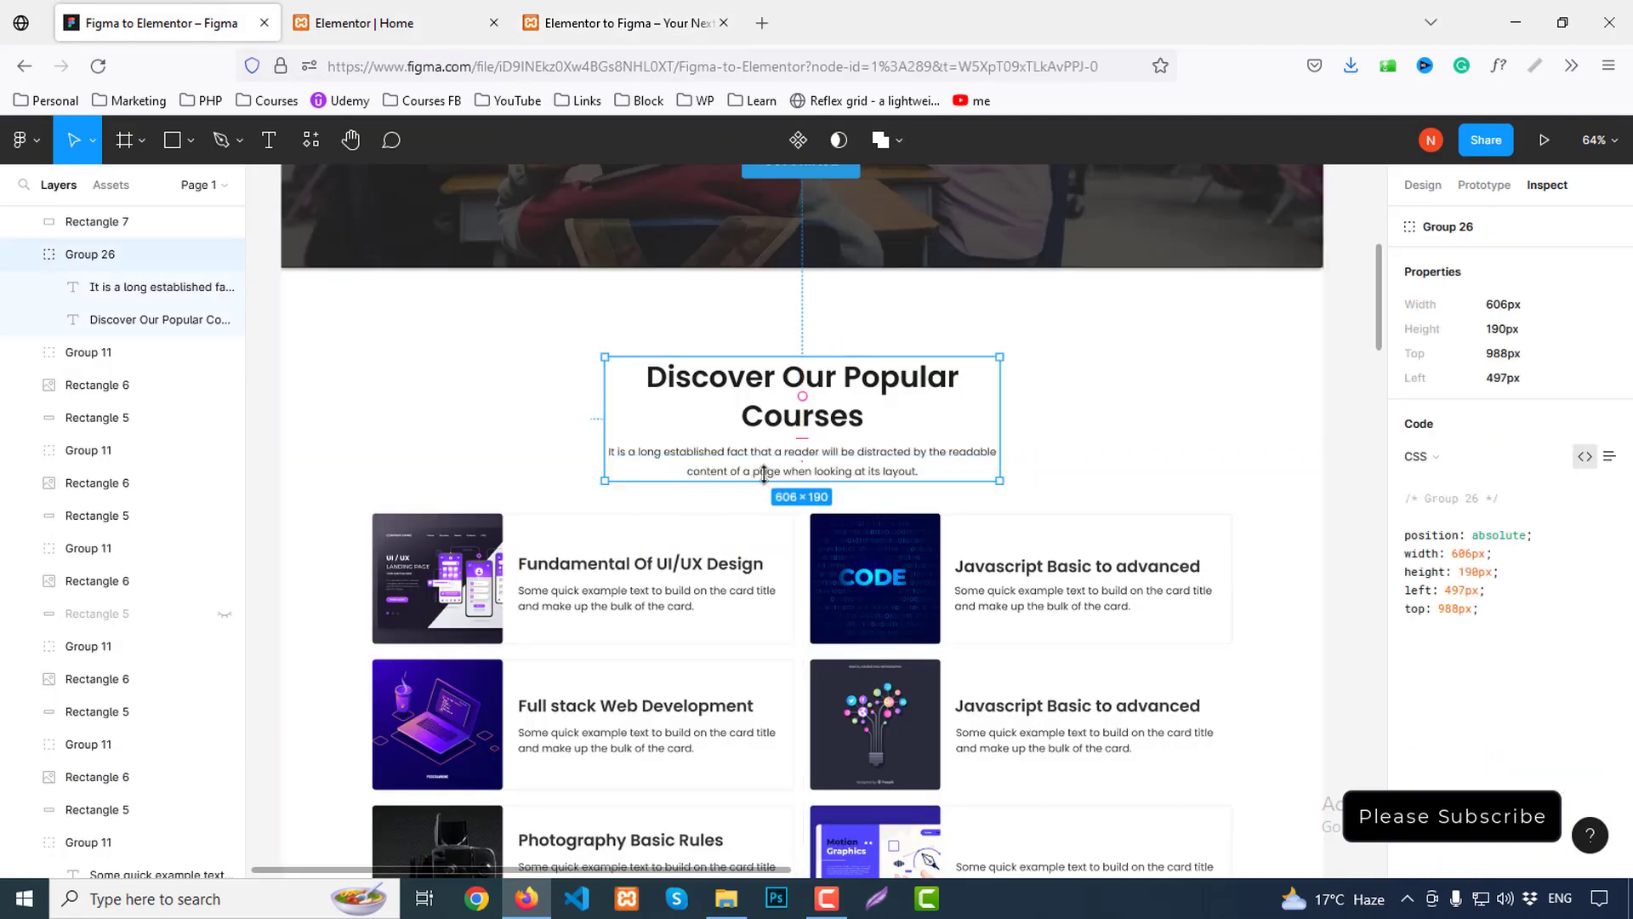
click(351, 25)
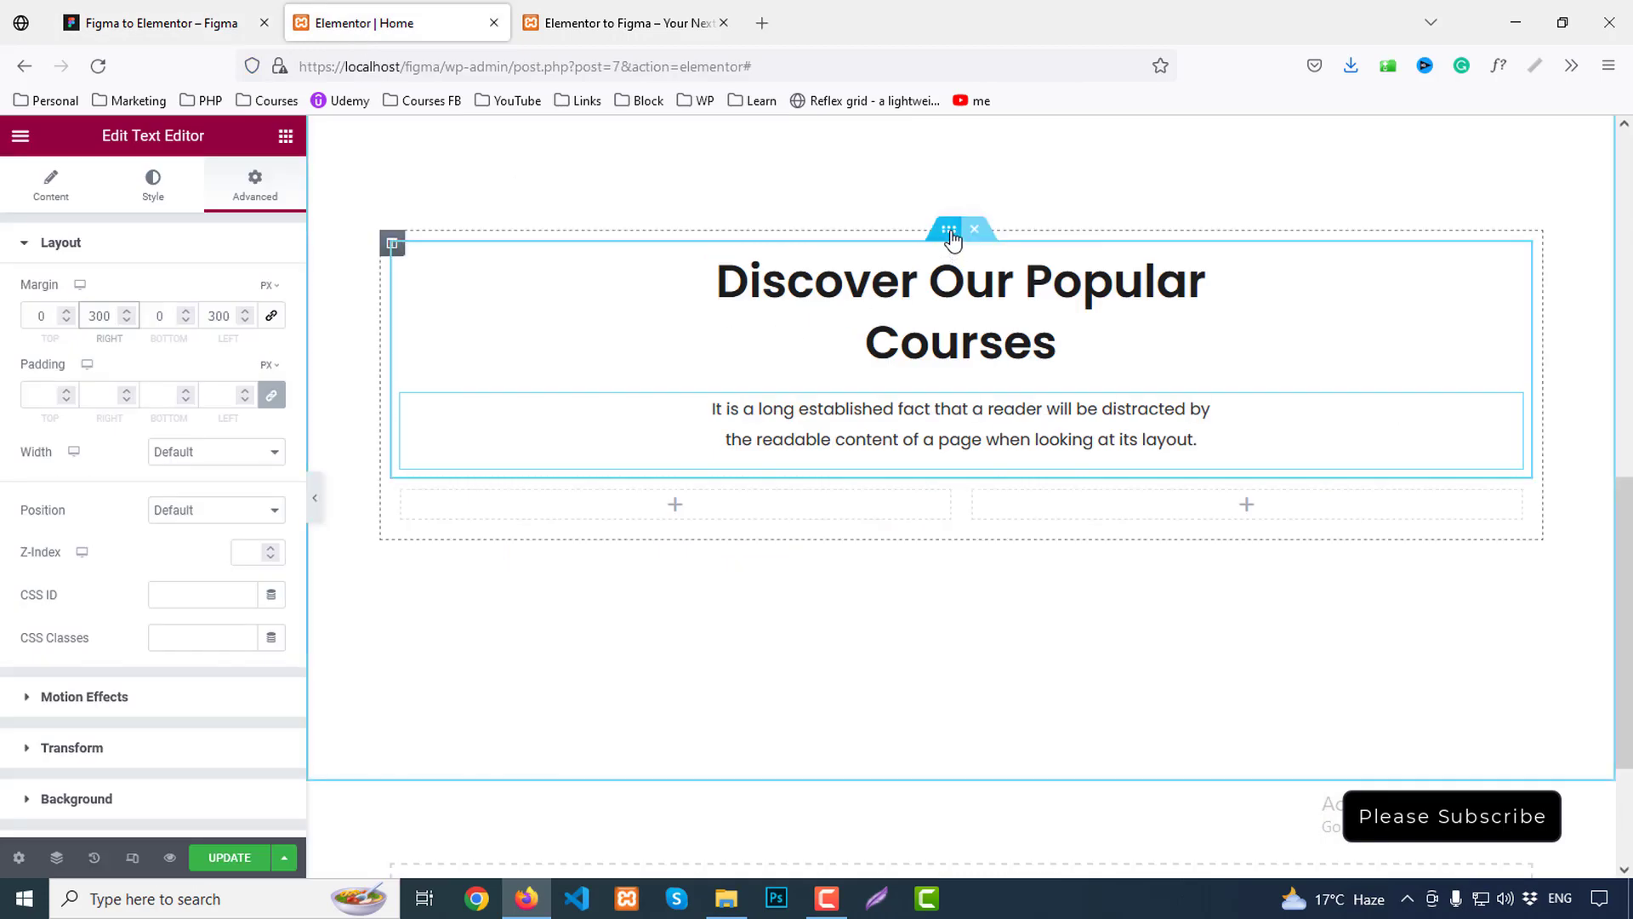
click(950, 237)
click(265, 202)
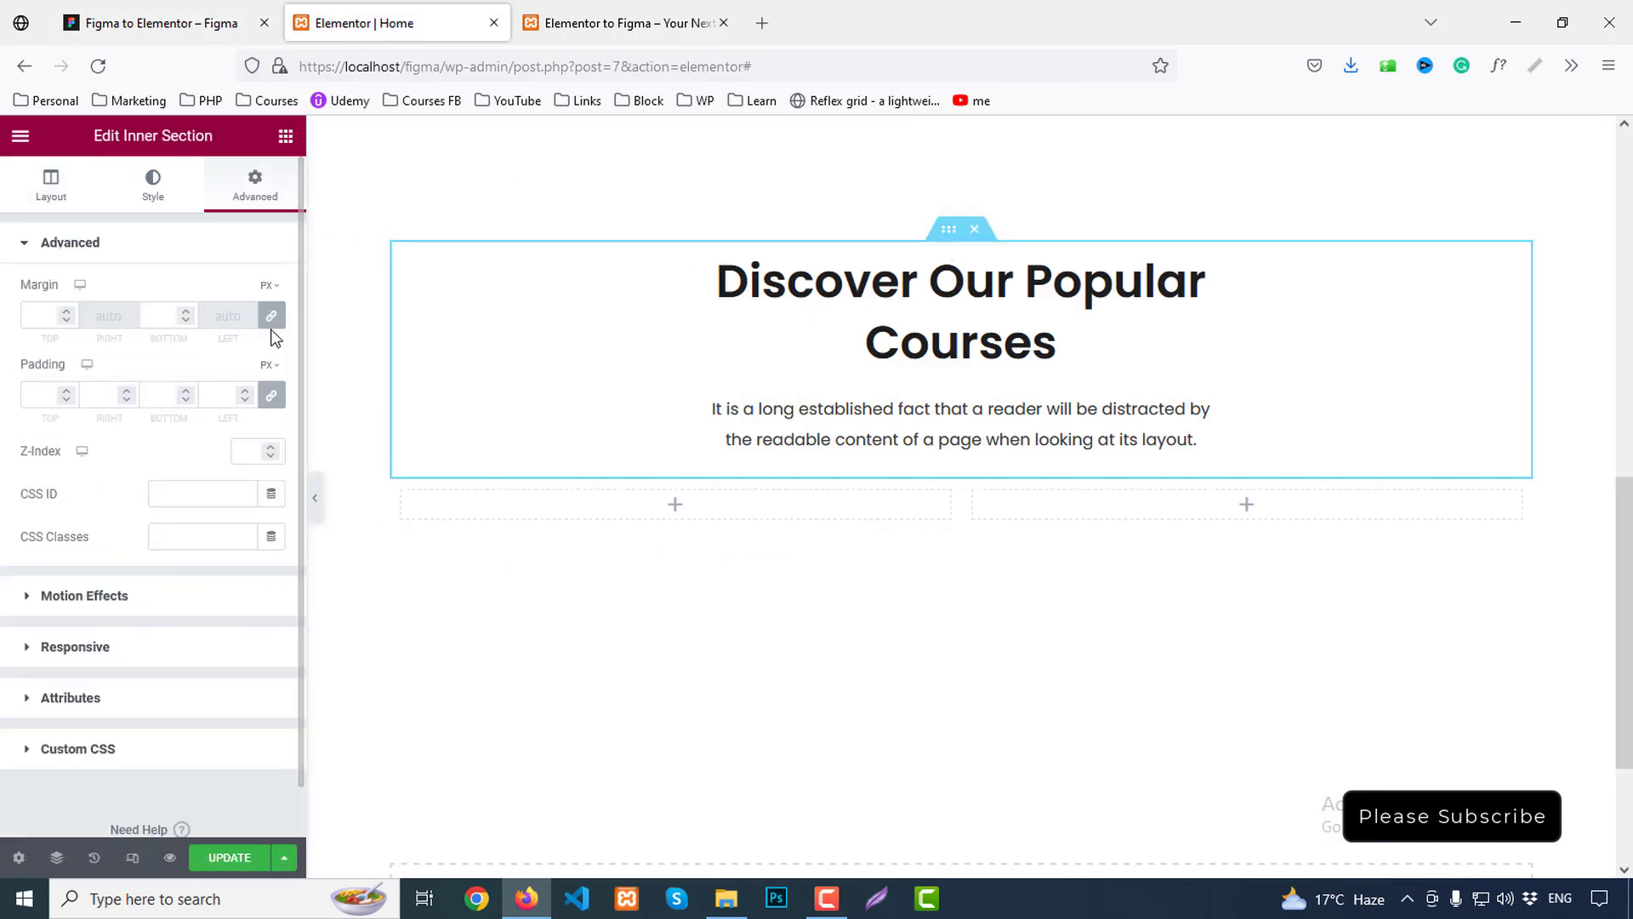
click(270, 316)
click(158, 317)
text(50)
scroll(233, 354, down, 1)
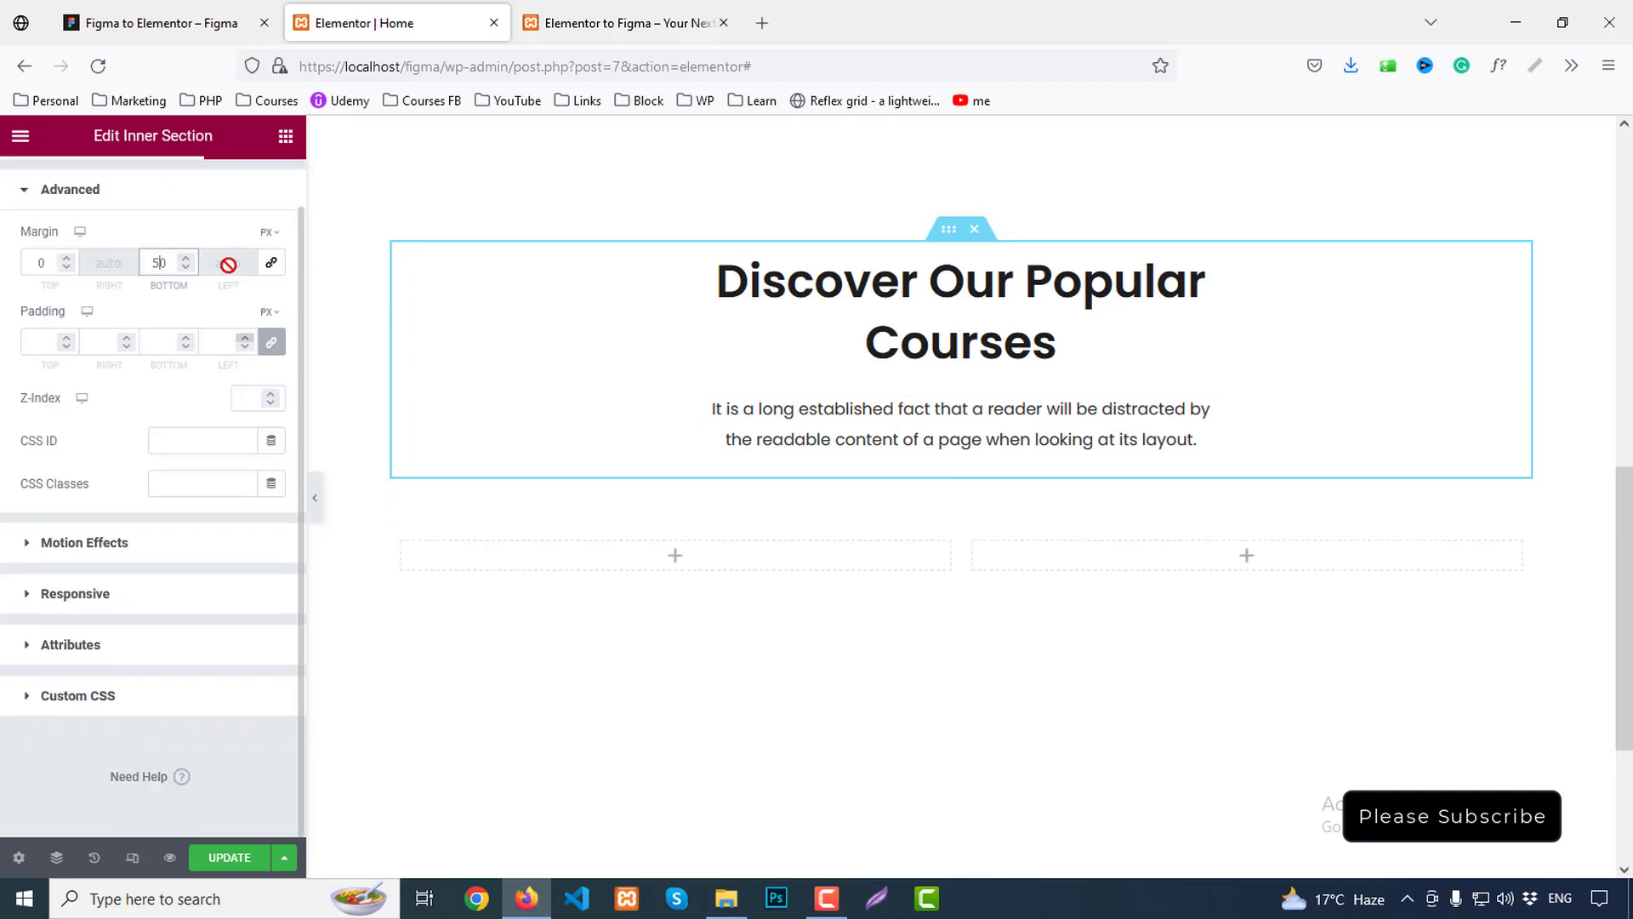
click(286, 137)
Place an Image Box widget in the left empty column
text(image)
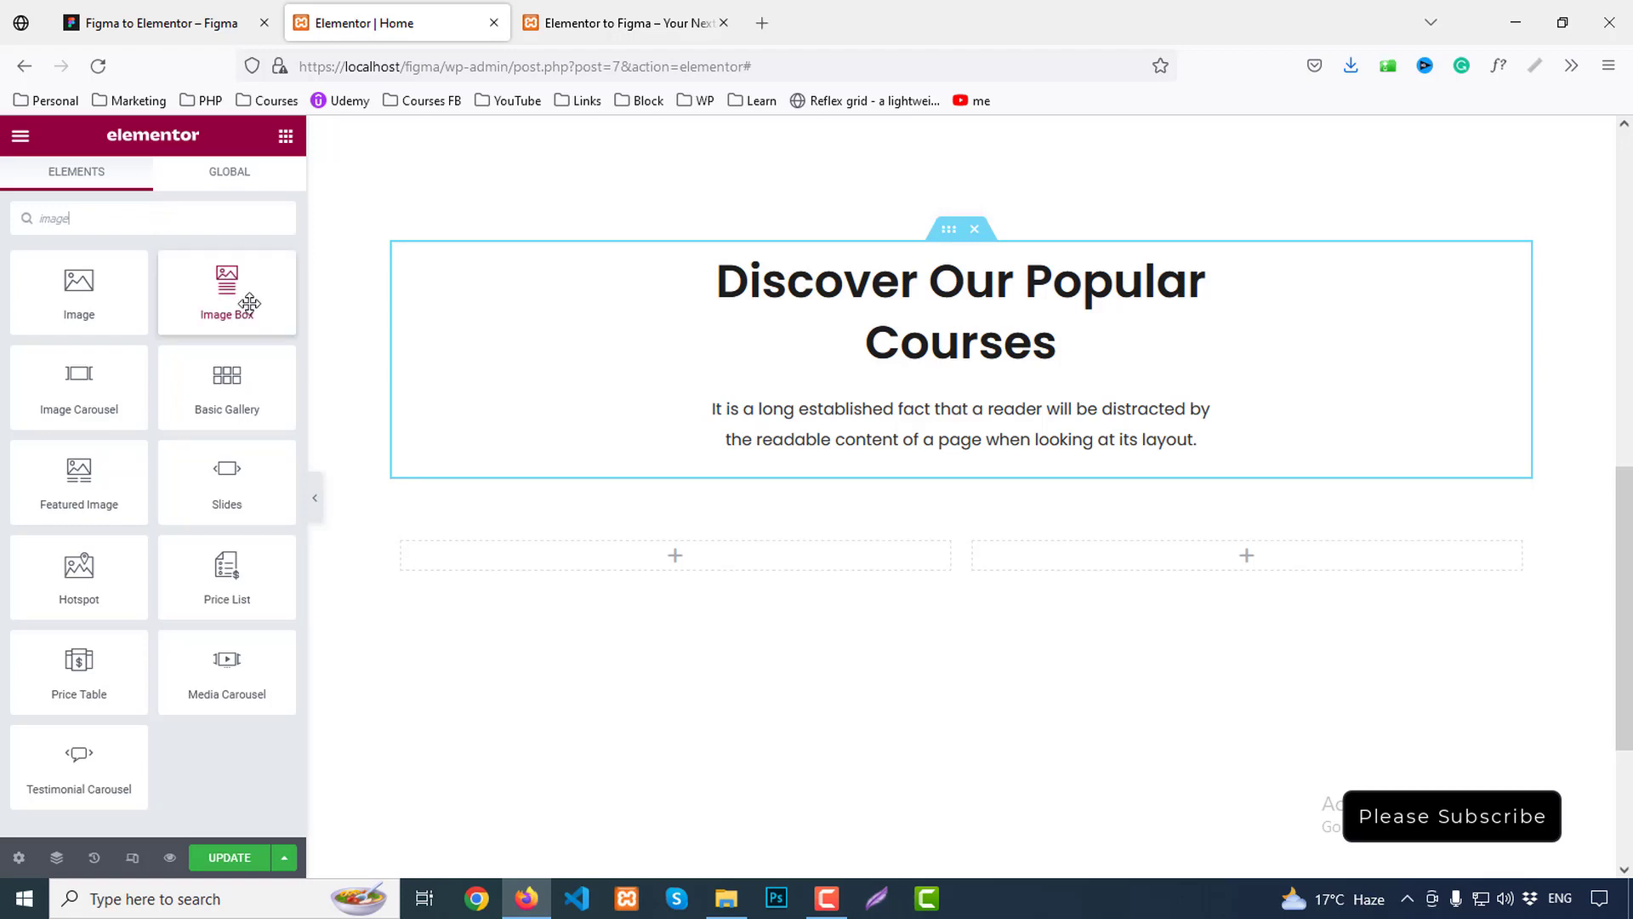
drag(244, 299, 681, 556)
scroll(841, 498, down, 3)
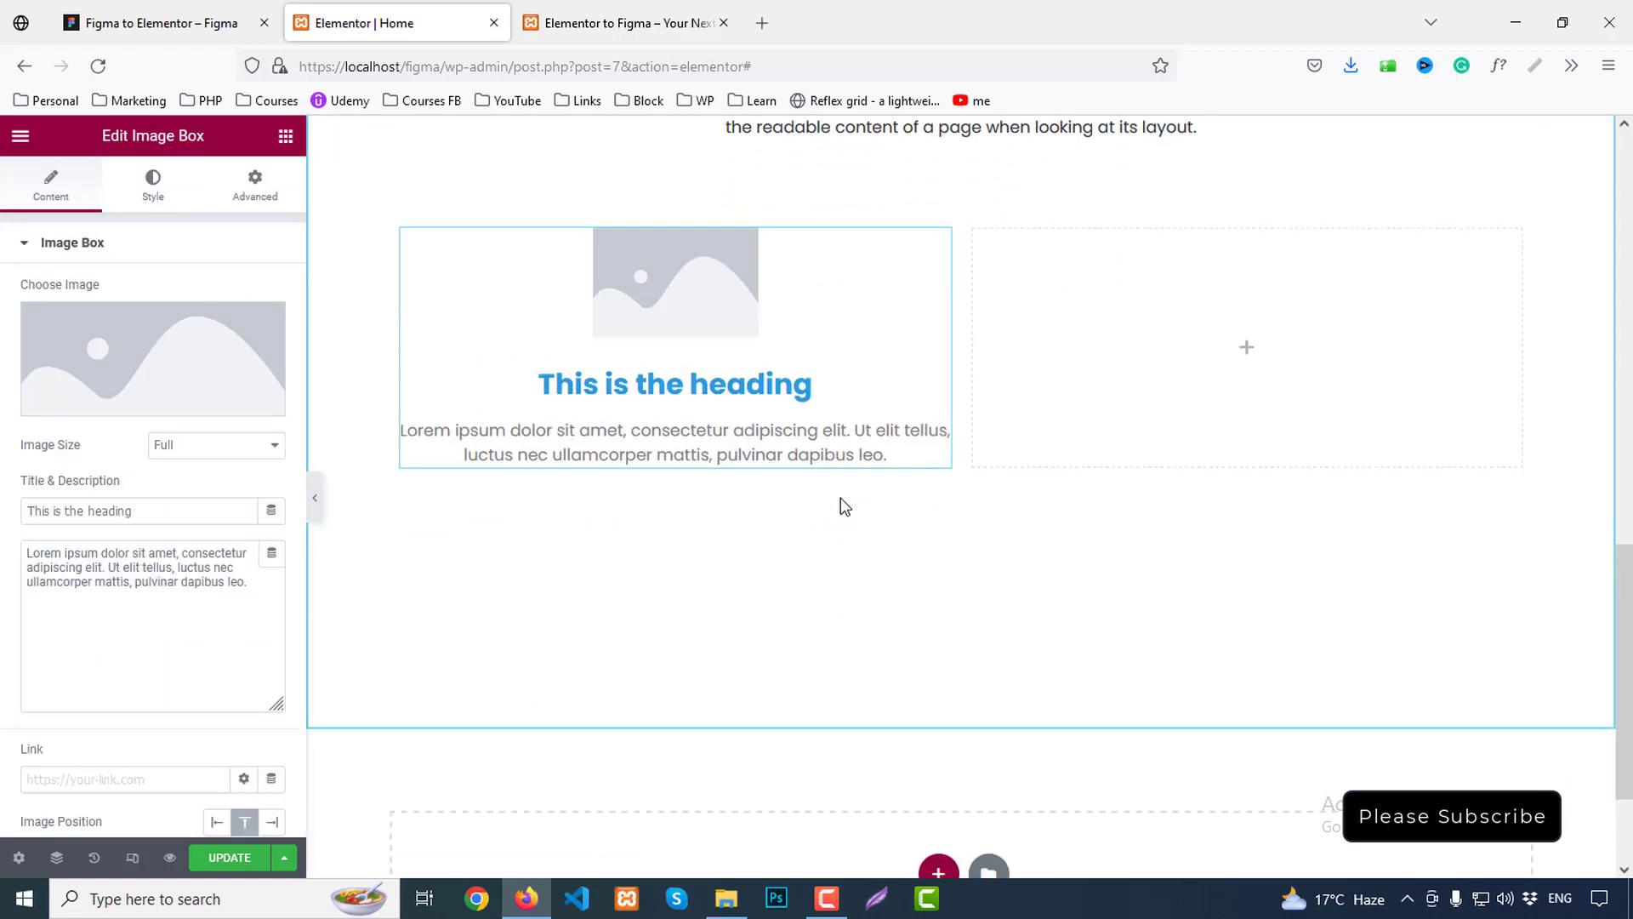
Upload course1–course6 to the media library and insert the UI/UX landing page image
click(155, 361)
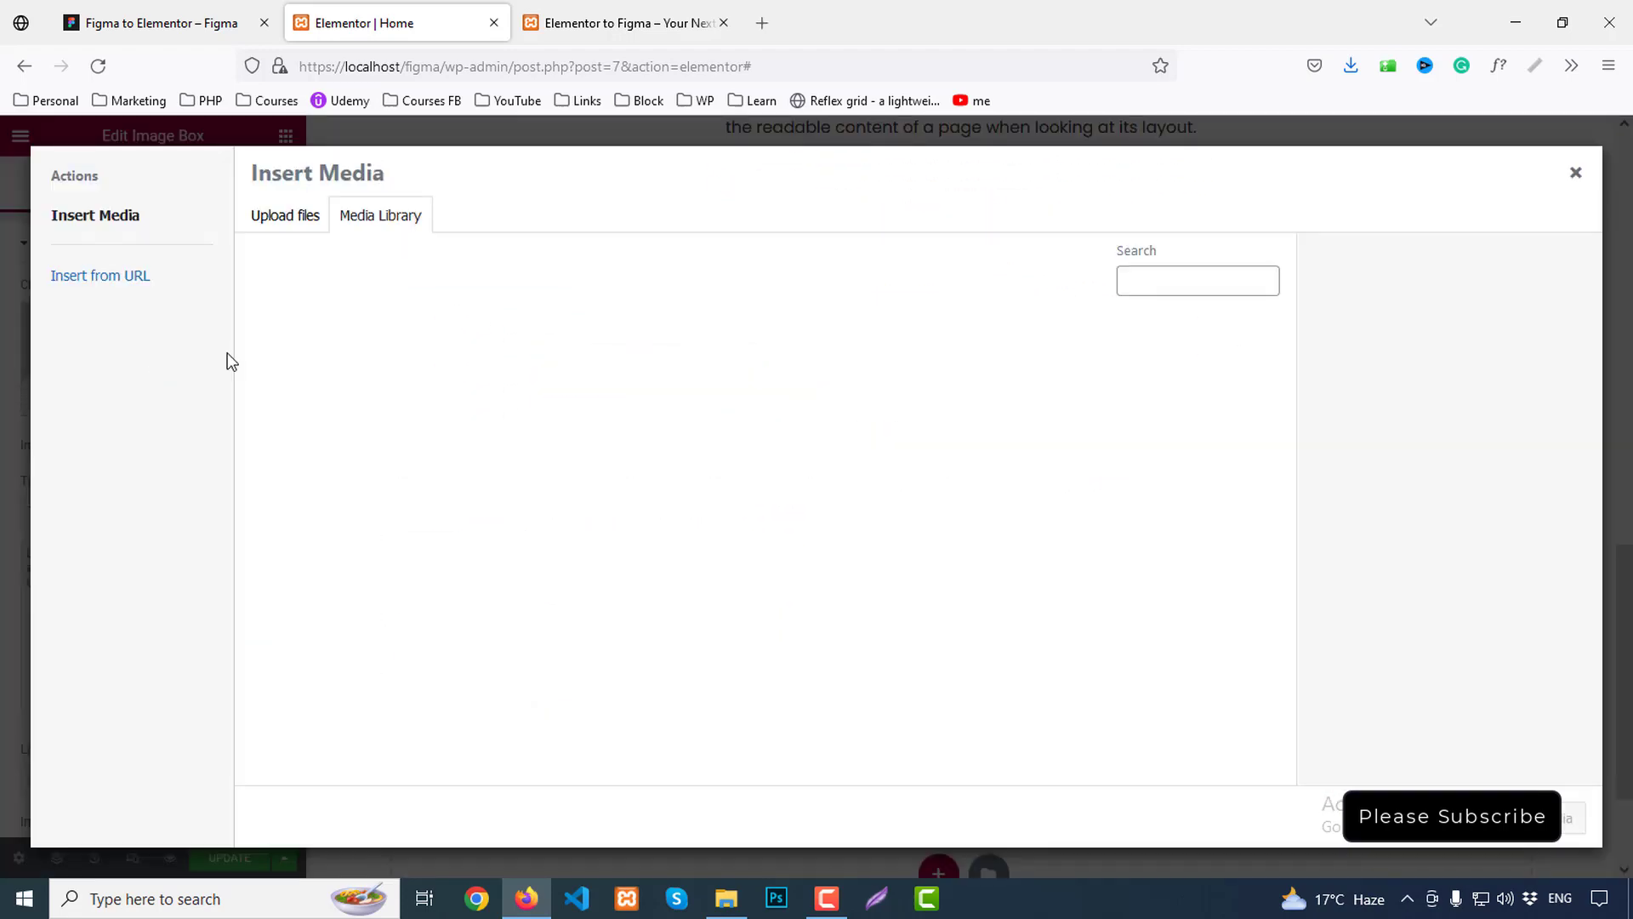
click(290, 219)
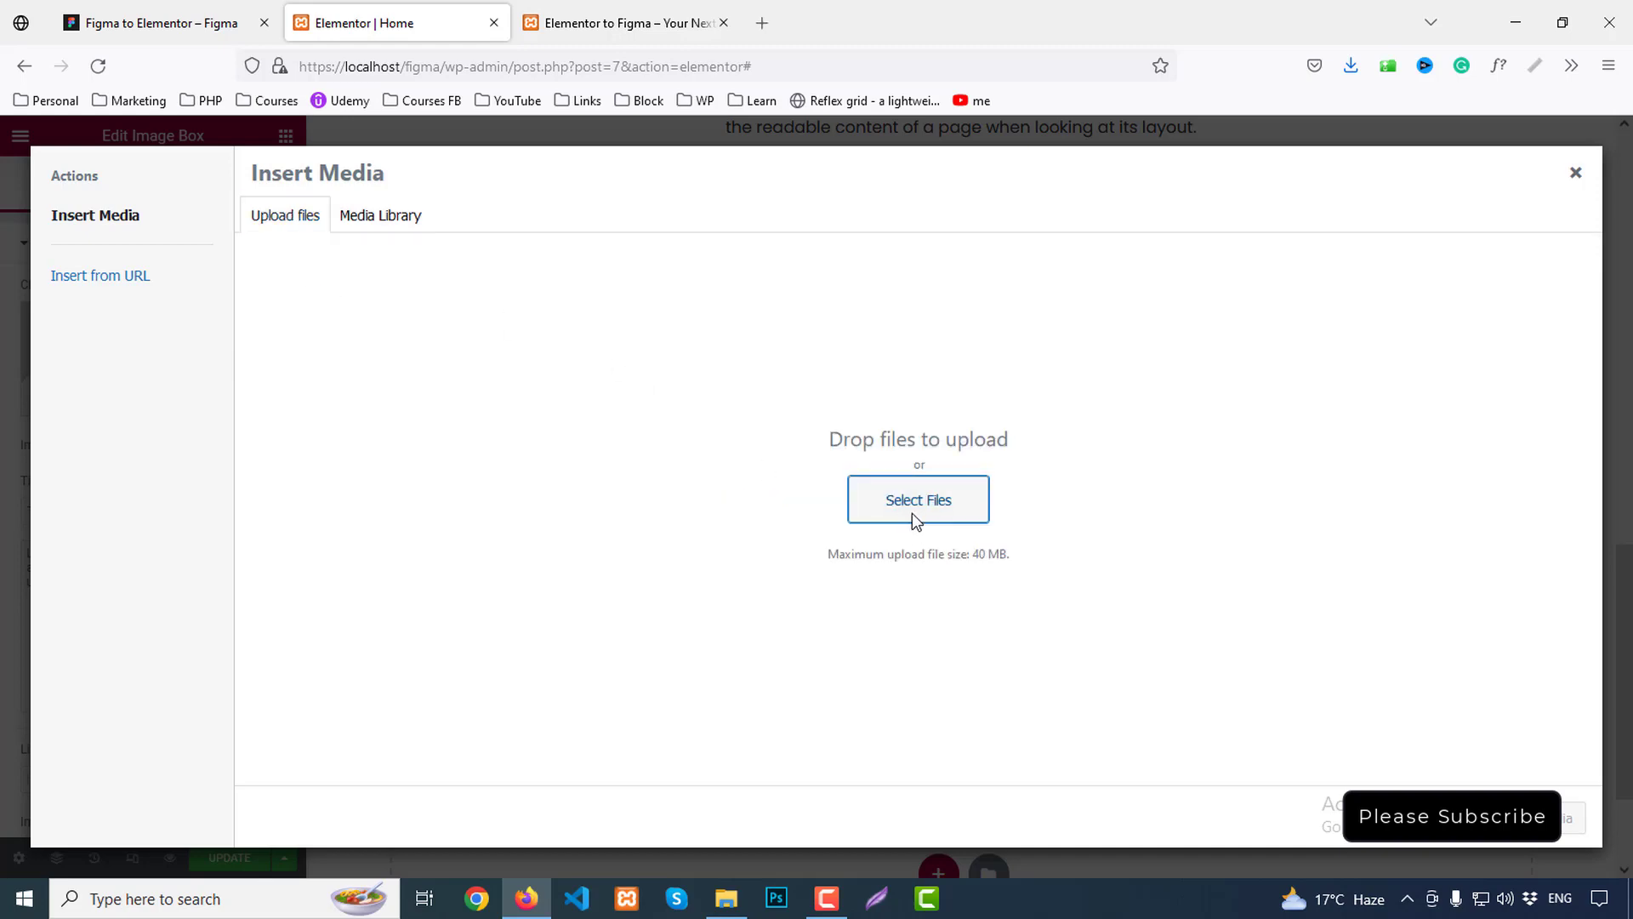
click(916, 507)
drag(941, 259, 348, 110)
click(1444, 591)
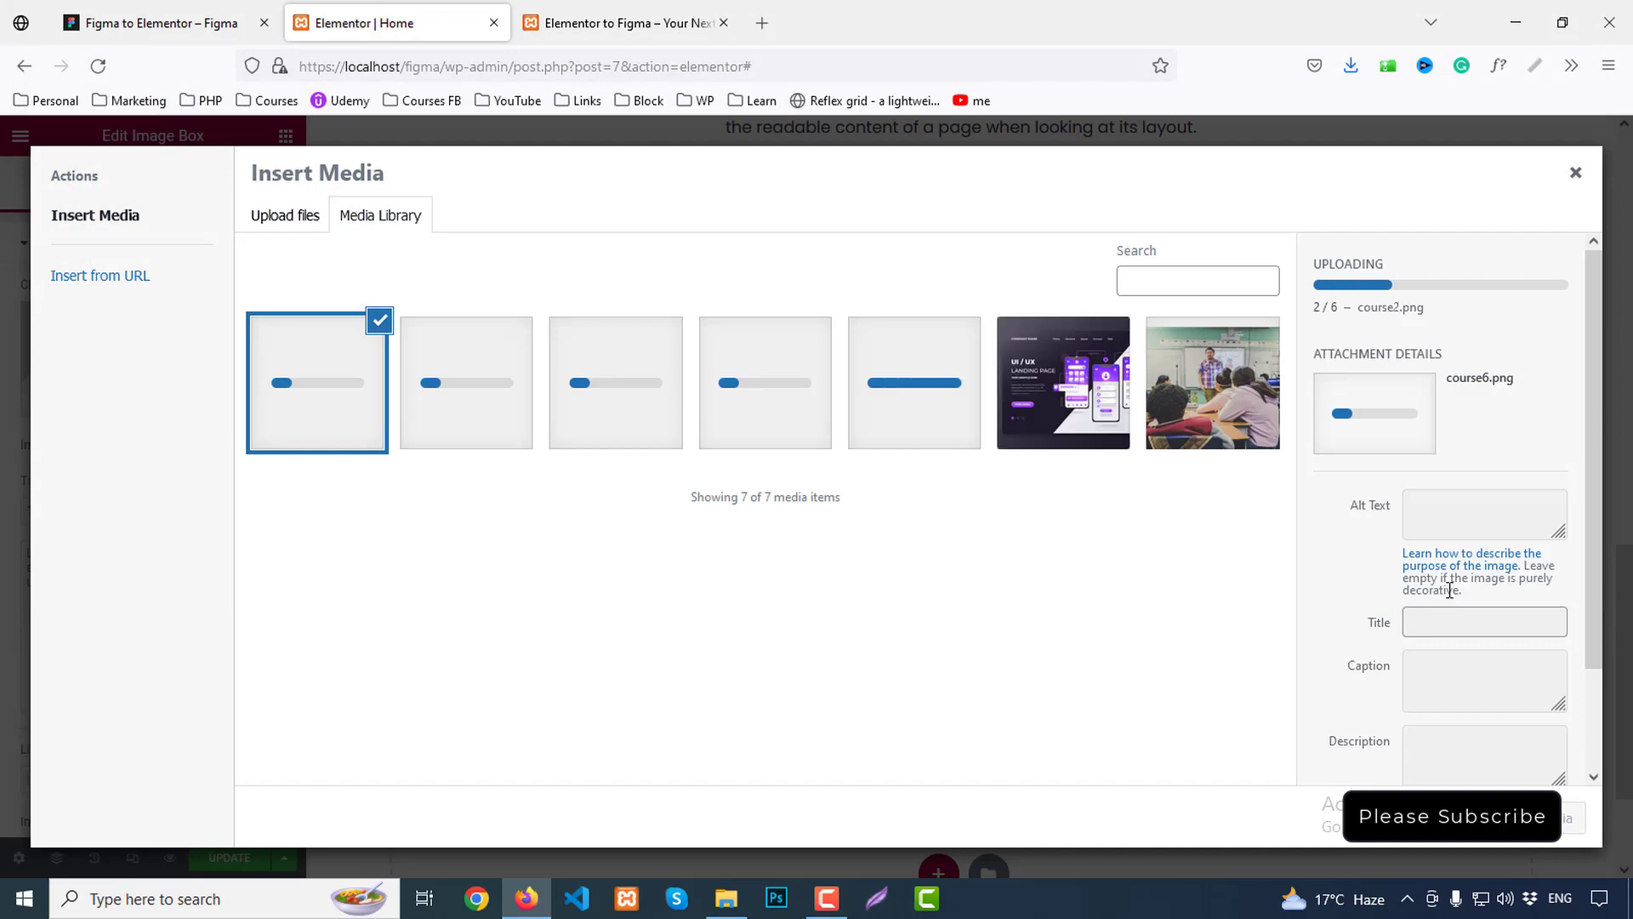
click(1043, 389)
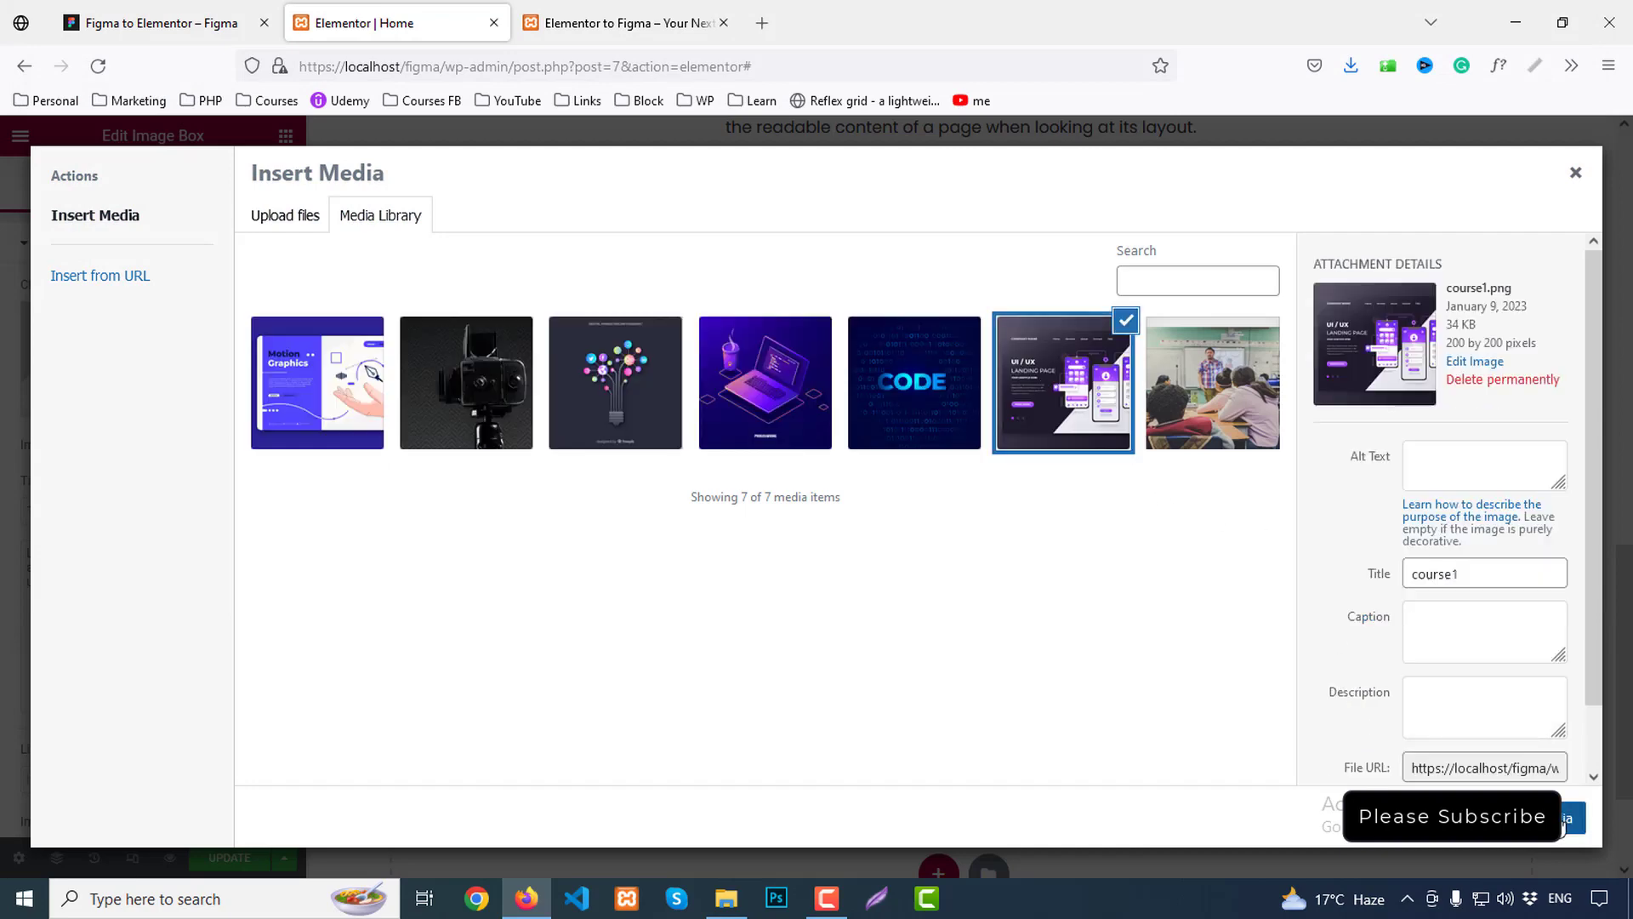
click(1568, 818)
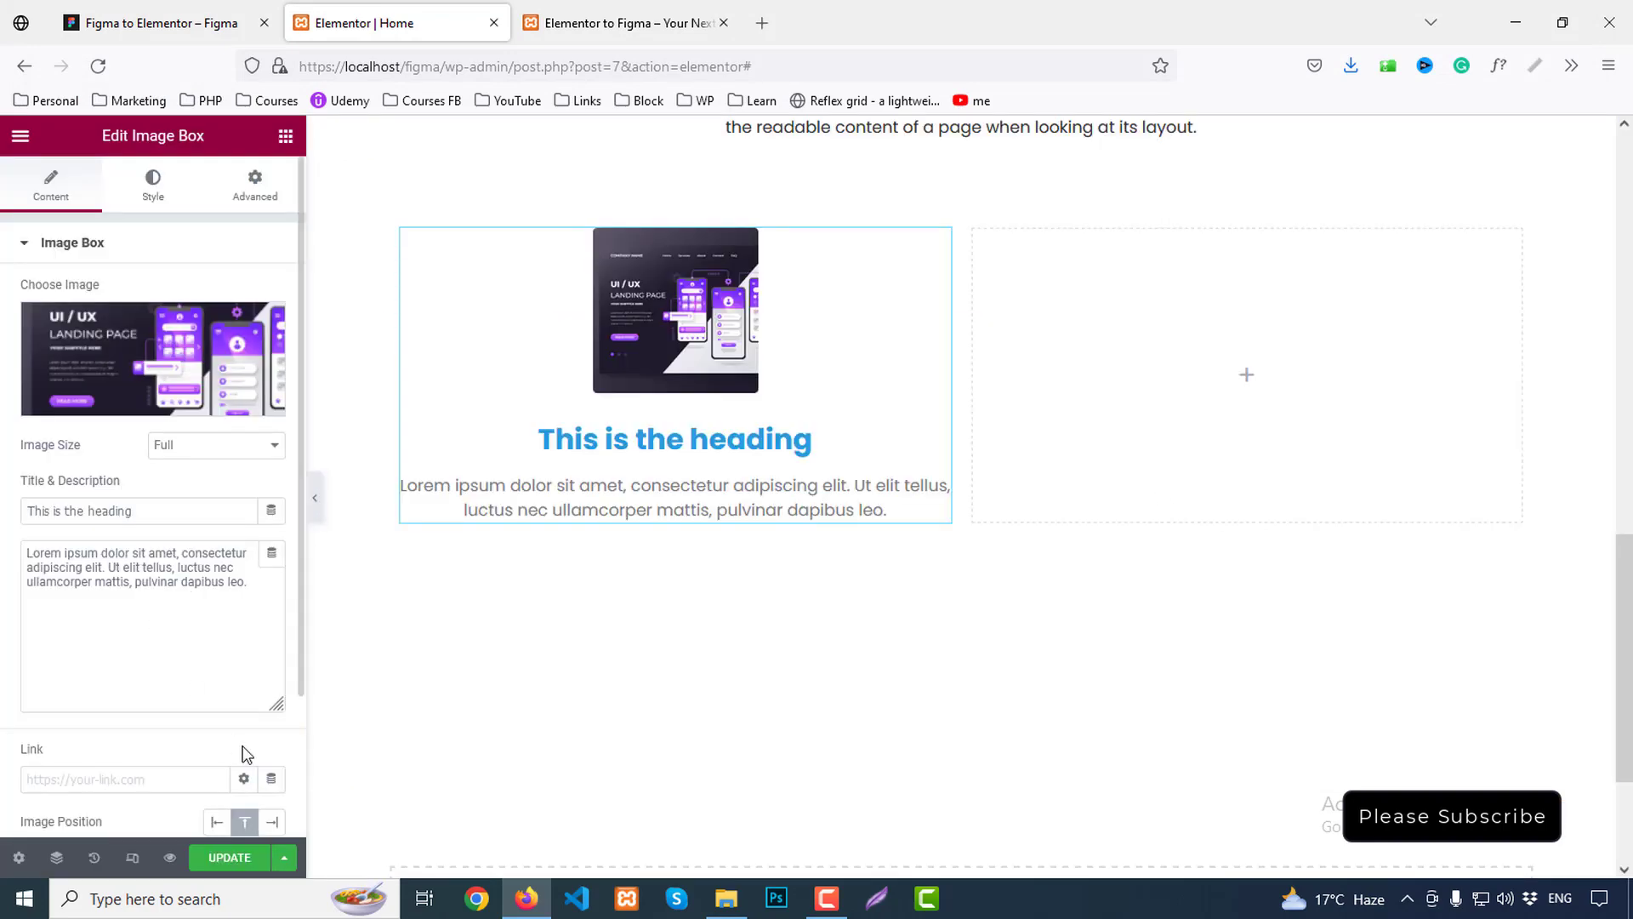
click(213, 19)
Copy the title 'Fundamental Of UI/UX Design' from Figma into the Image Box title
click(601, 573)
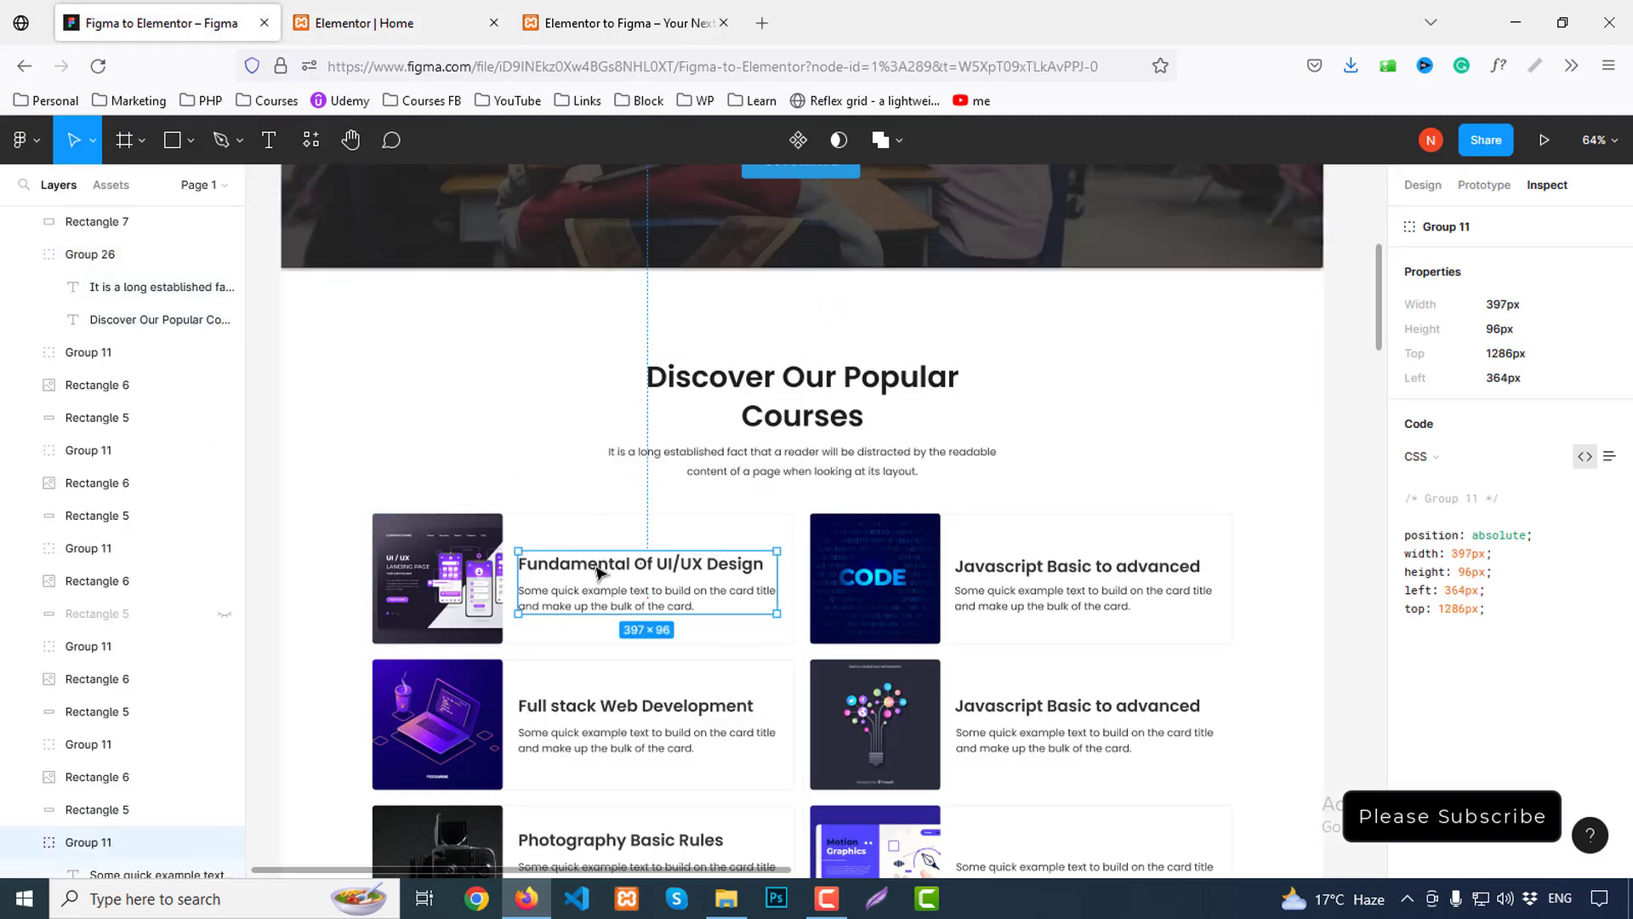
double_click(600, 572)
click(1607, 423)
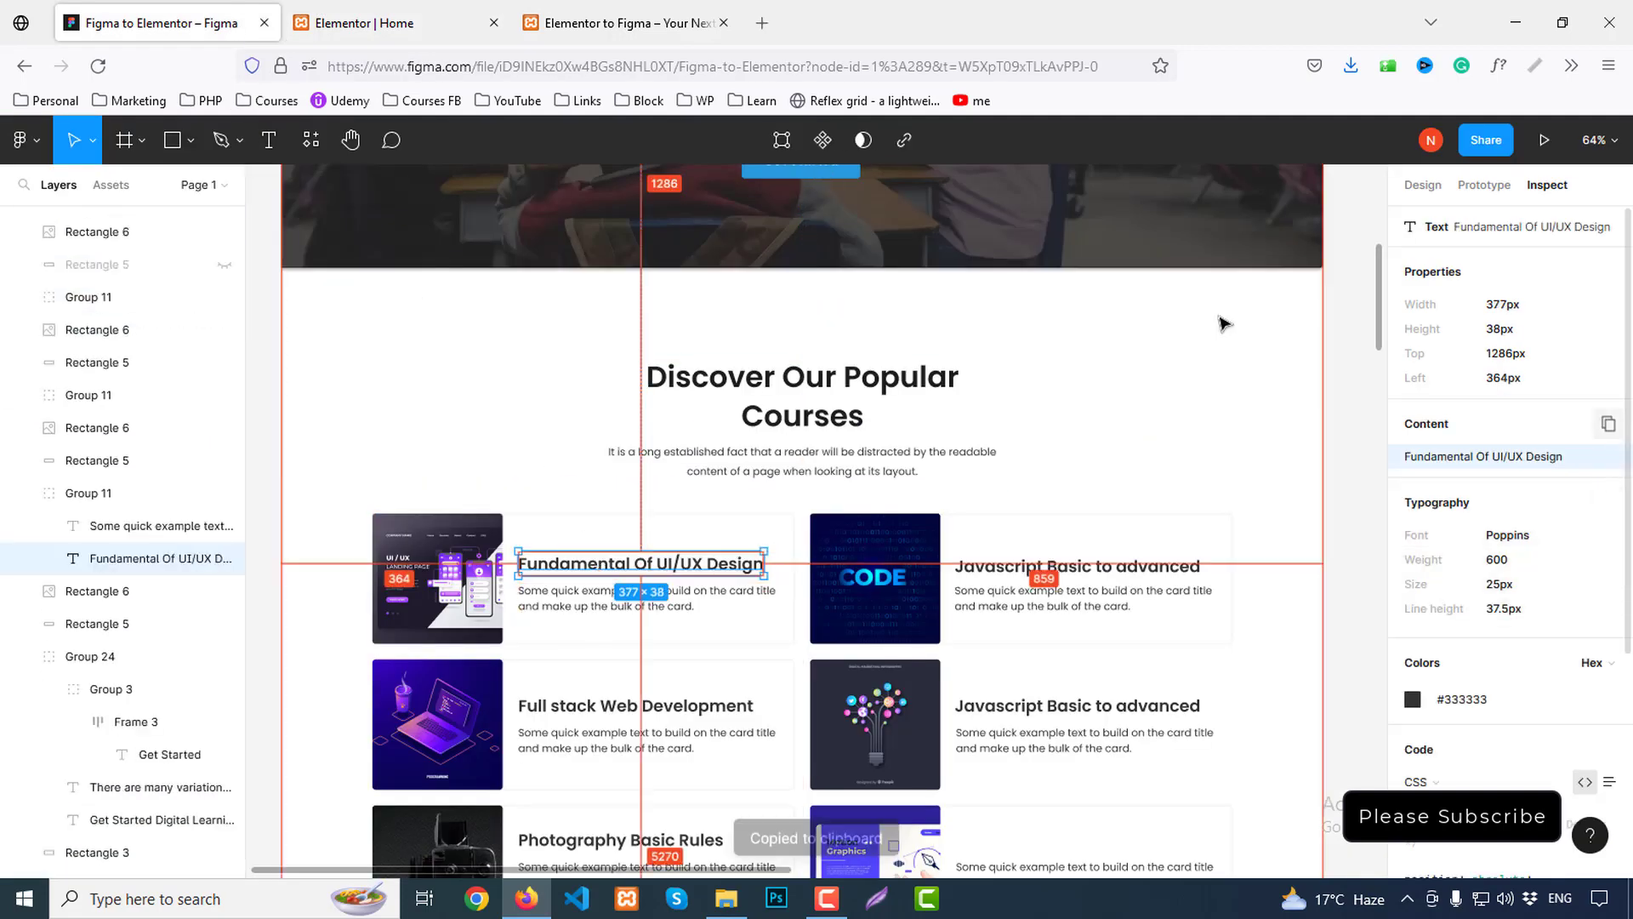
click(365, 23)
drag(162, 510, 2, 505)
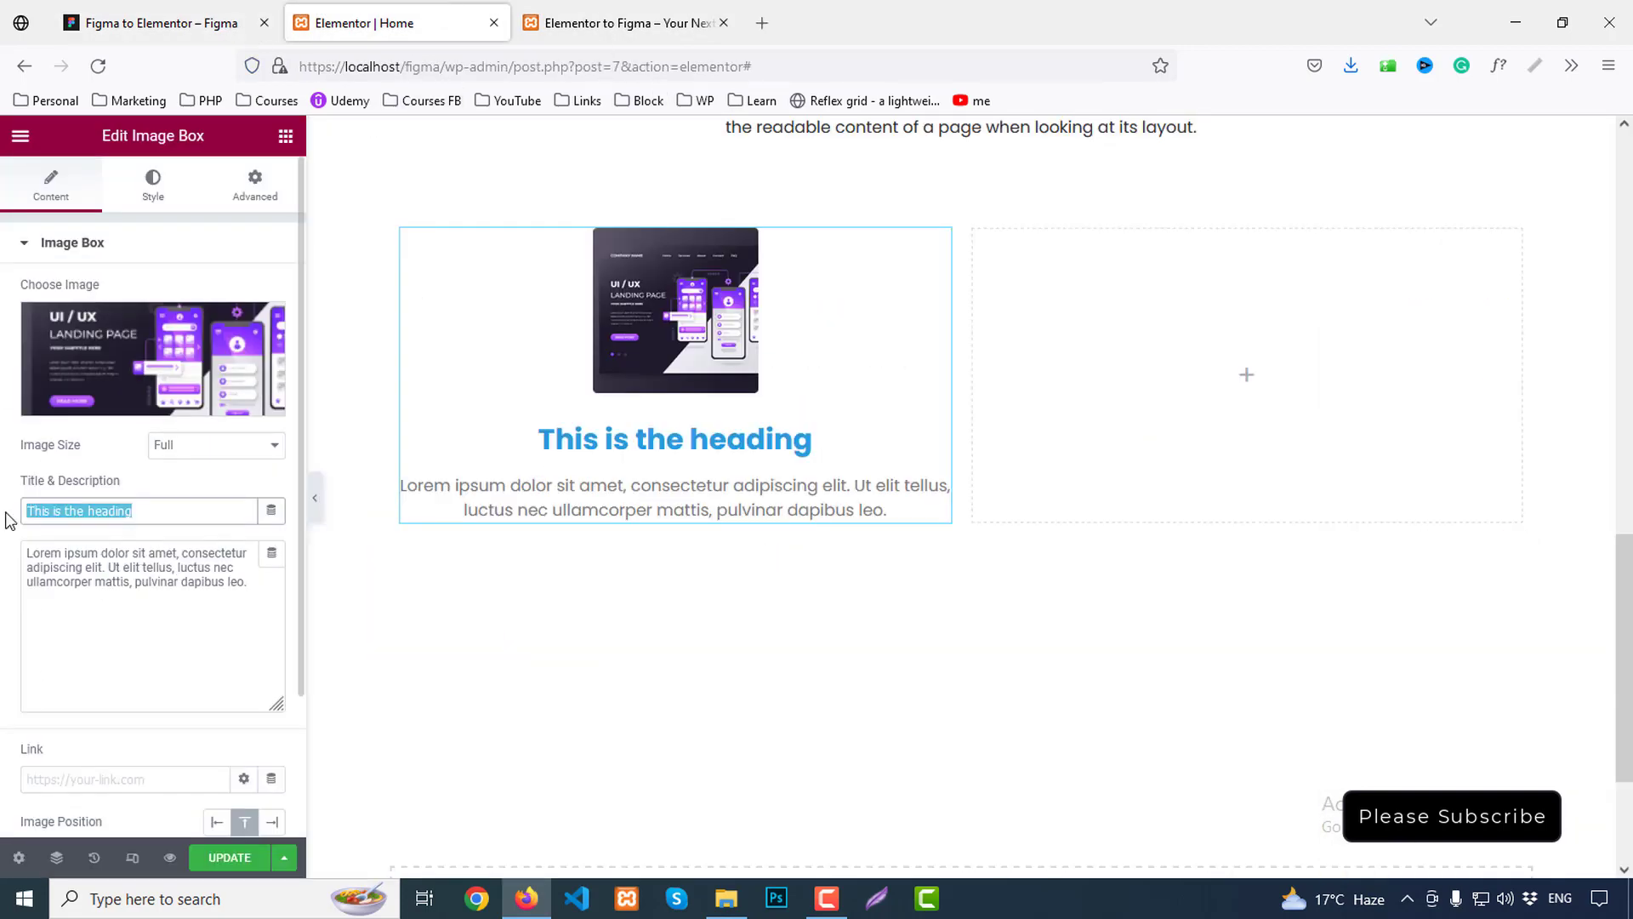
key(ctrl+v)
Paste the Figma card description into the Image Box and set Image Position to Left
click(212, 19)
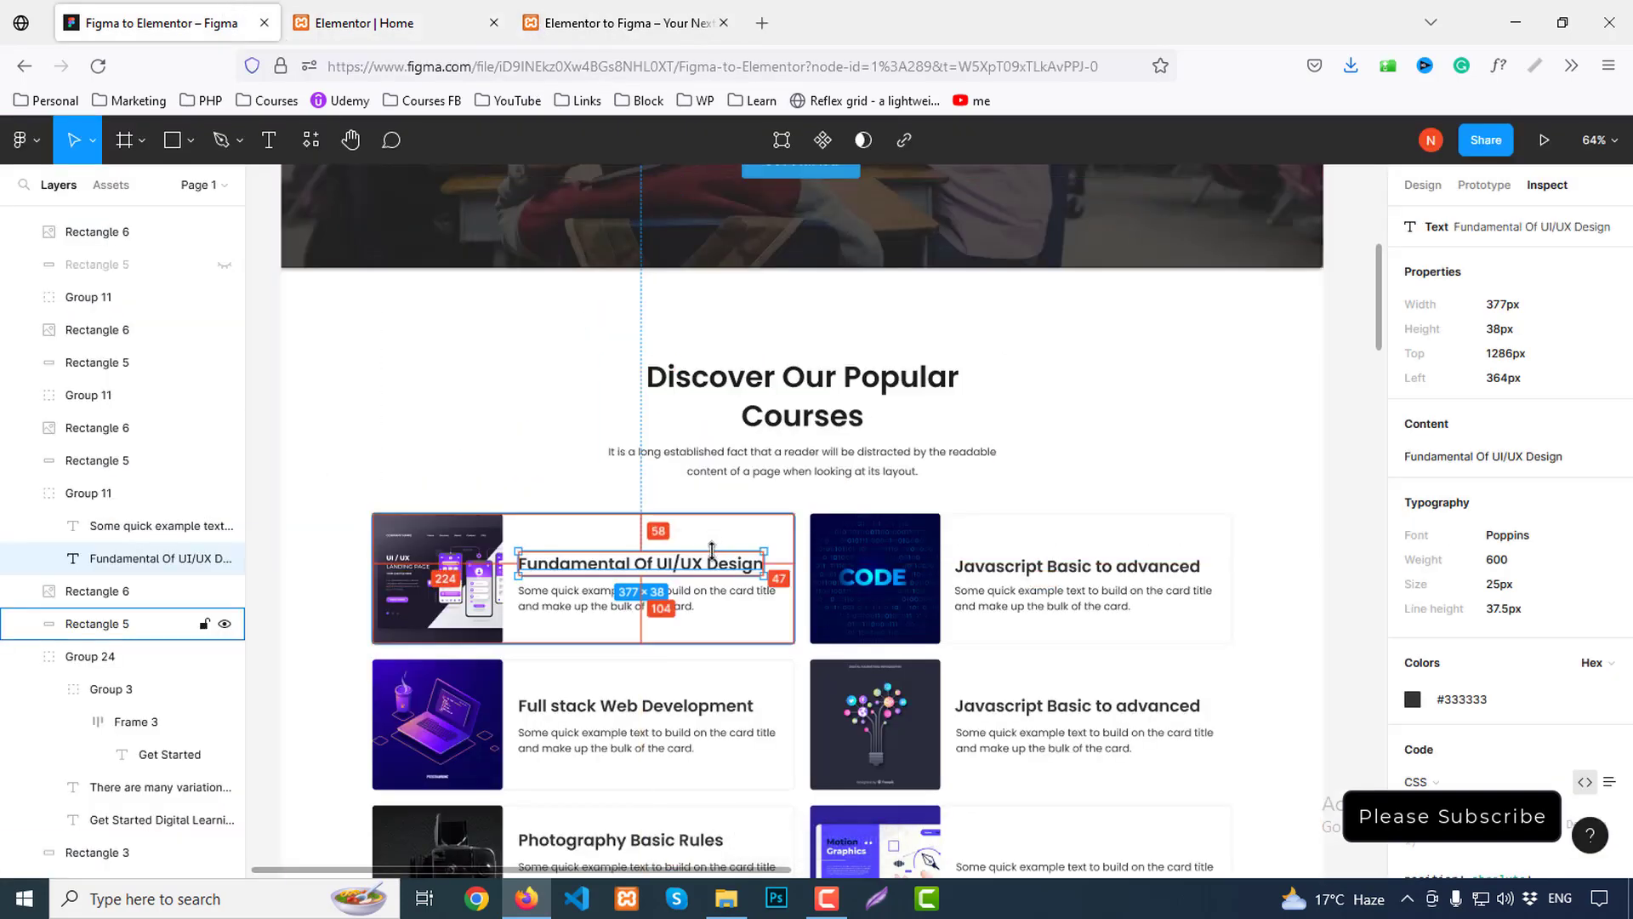
click(651, 599)
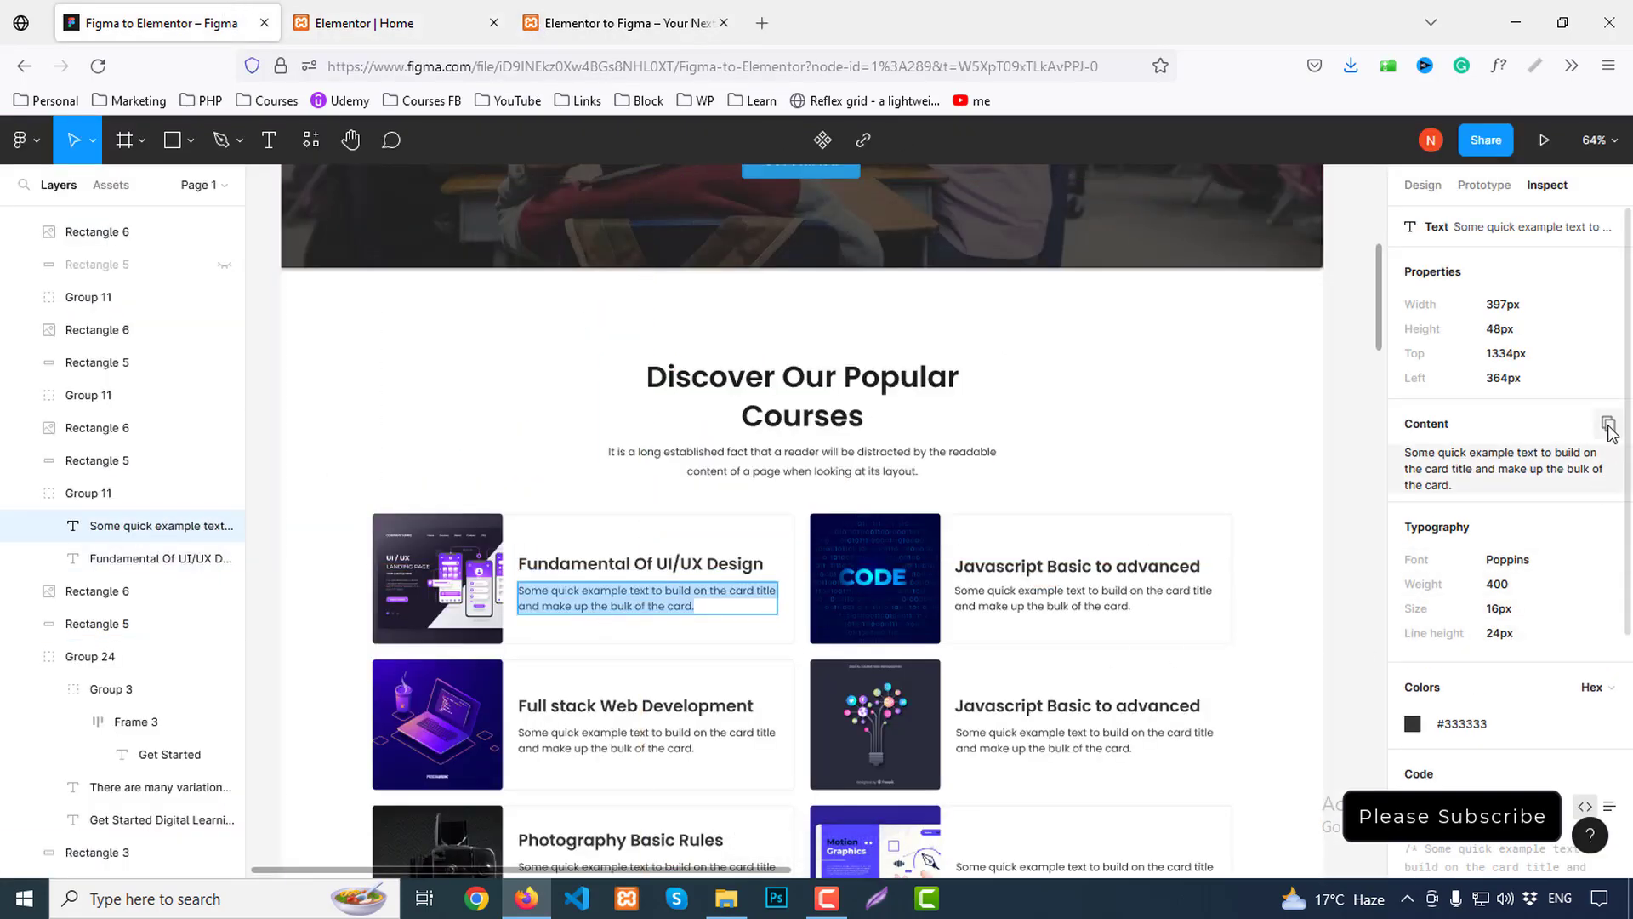
click(1610, 433)
click(366, 23)
click(177, 587)
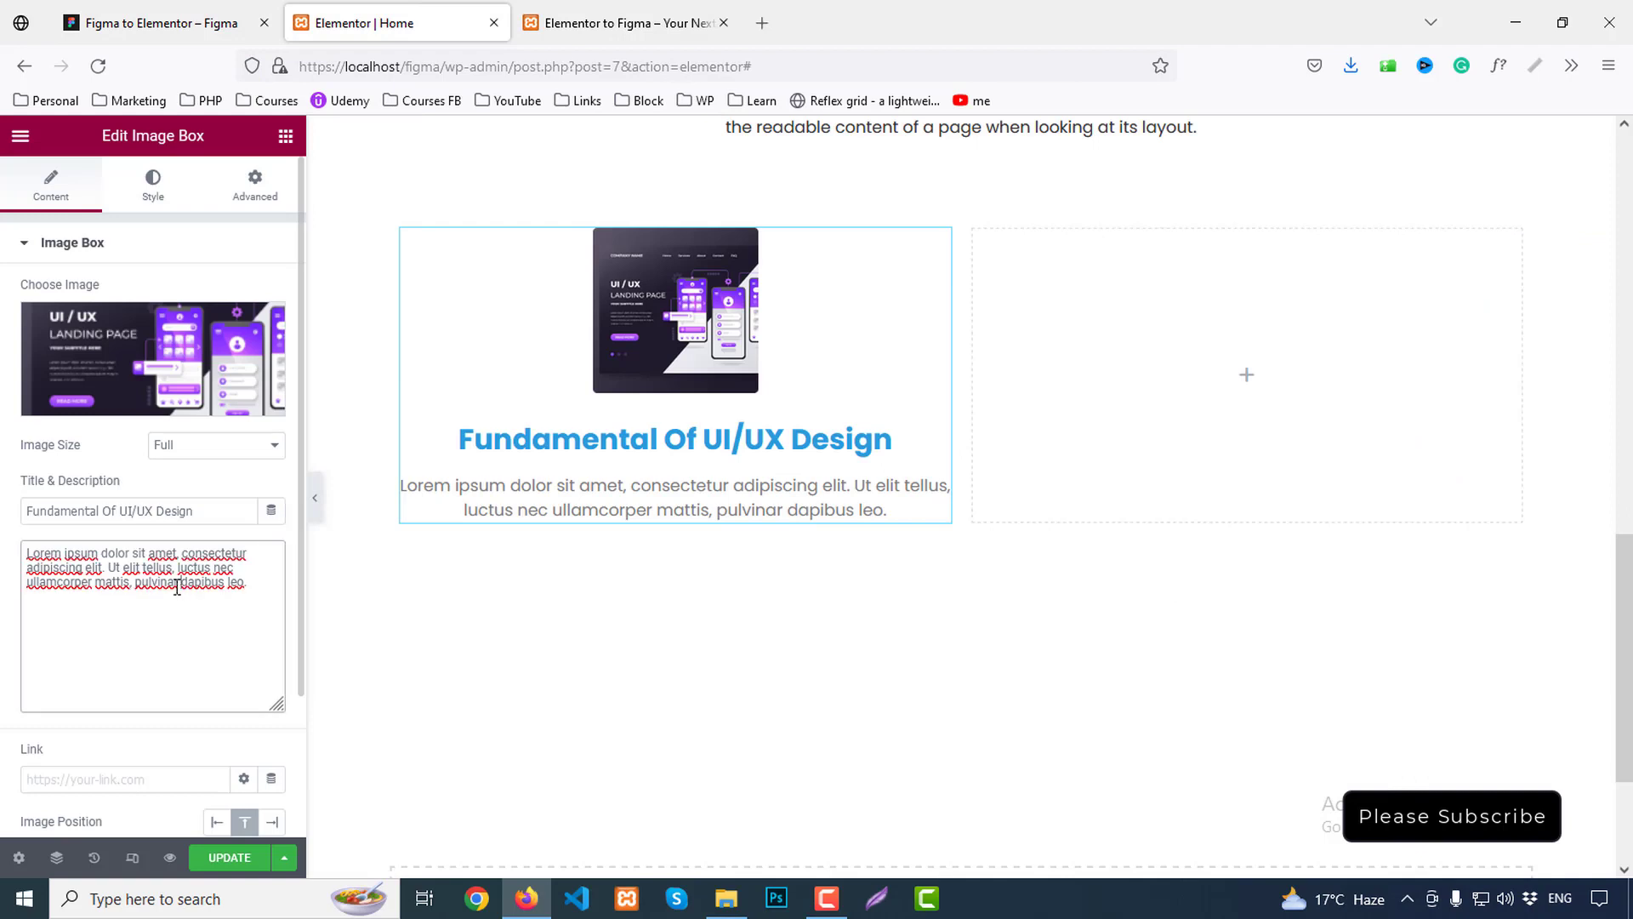
key(ctrl+a)
key(ctrl+v)
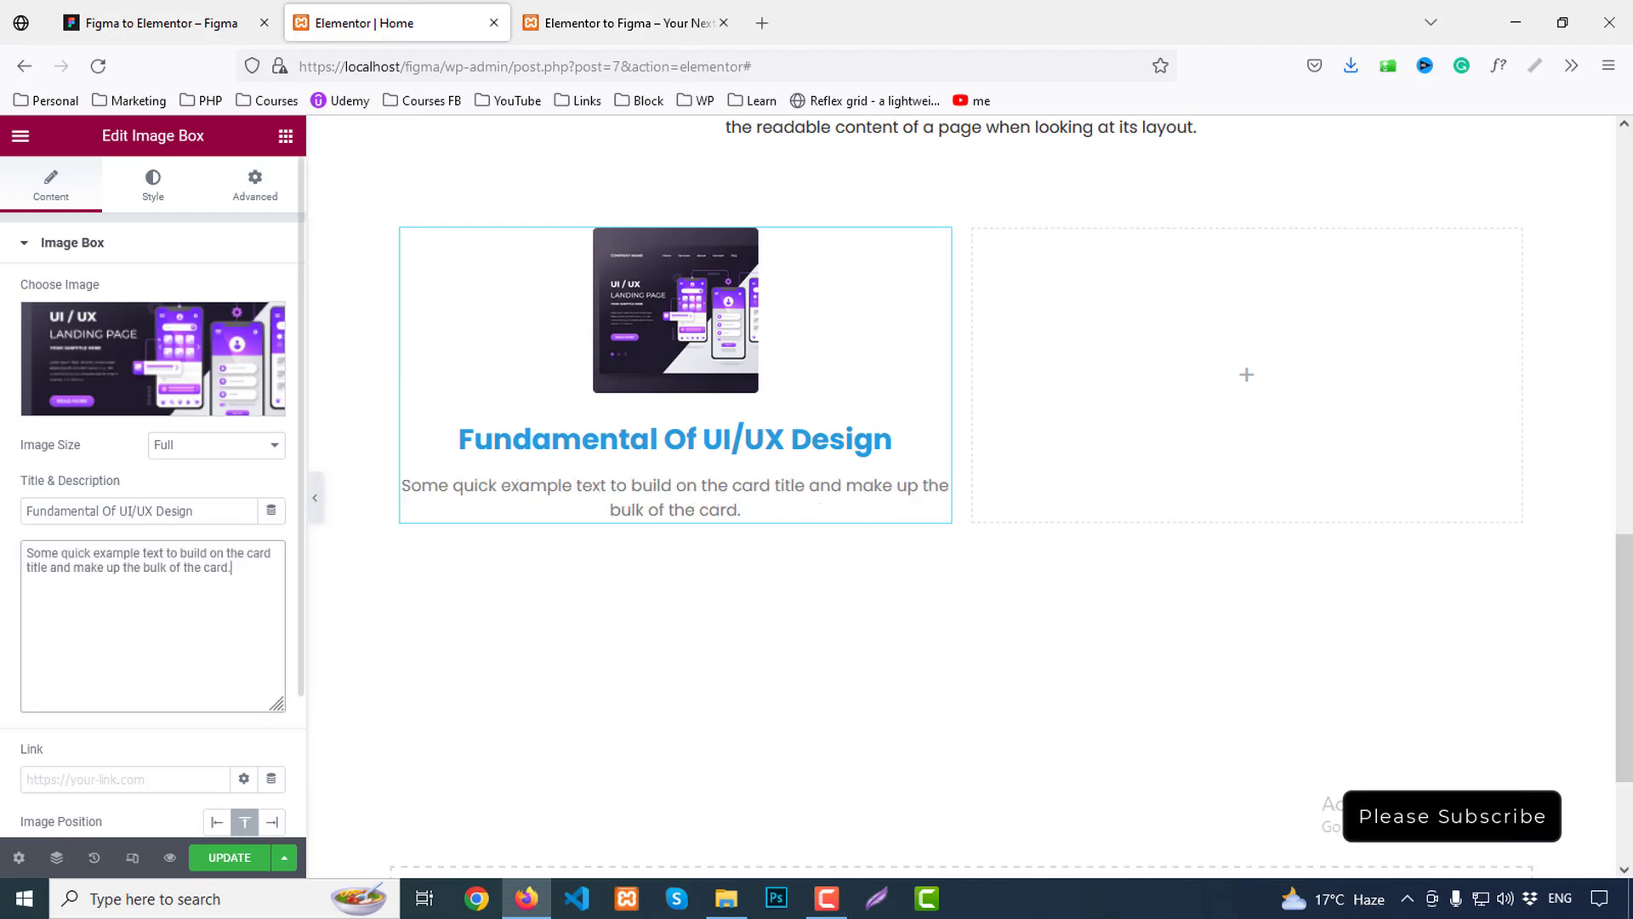
click(217, 821)
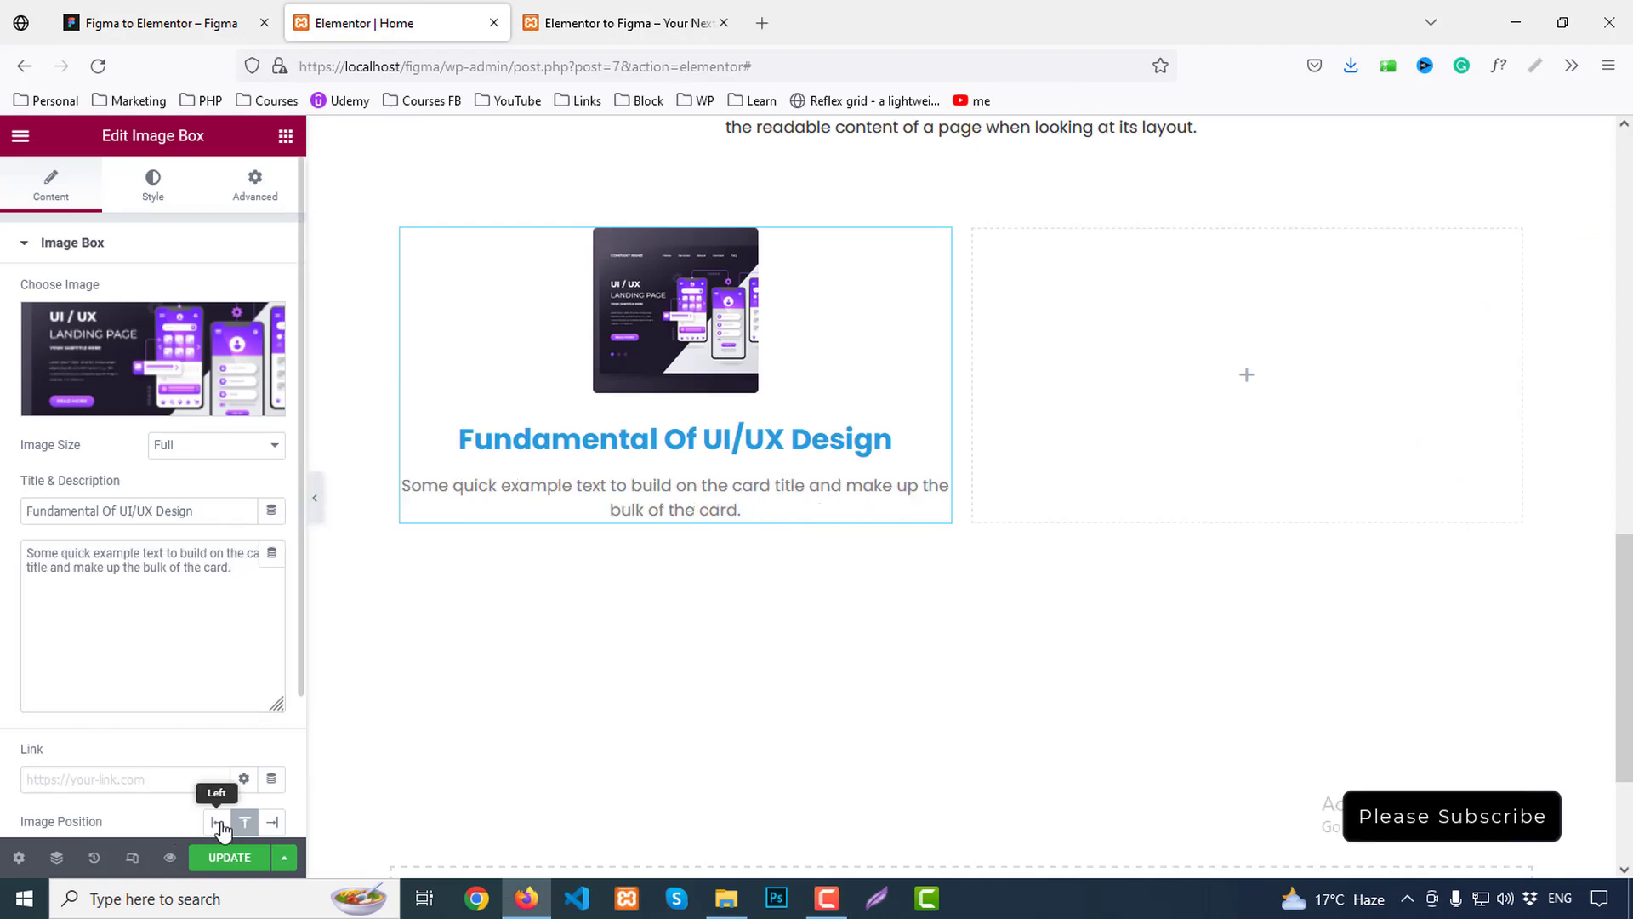
Set the Image Box content's Vertical Alignment to Middle so the text centres beside the image
click(153, 183)
scroll(126, 721, down, 2)
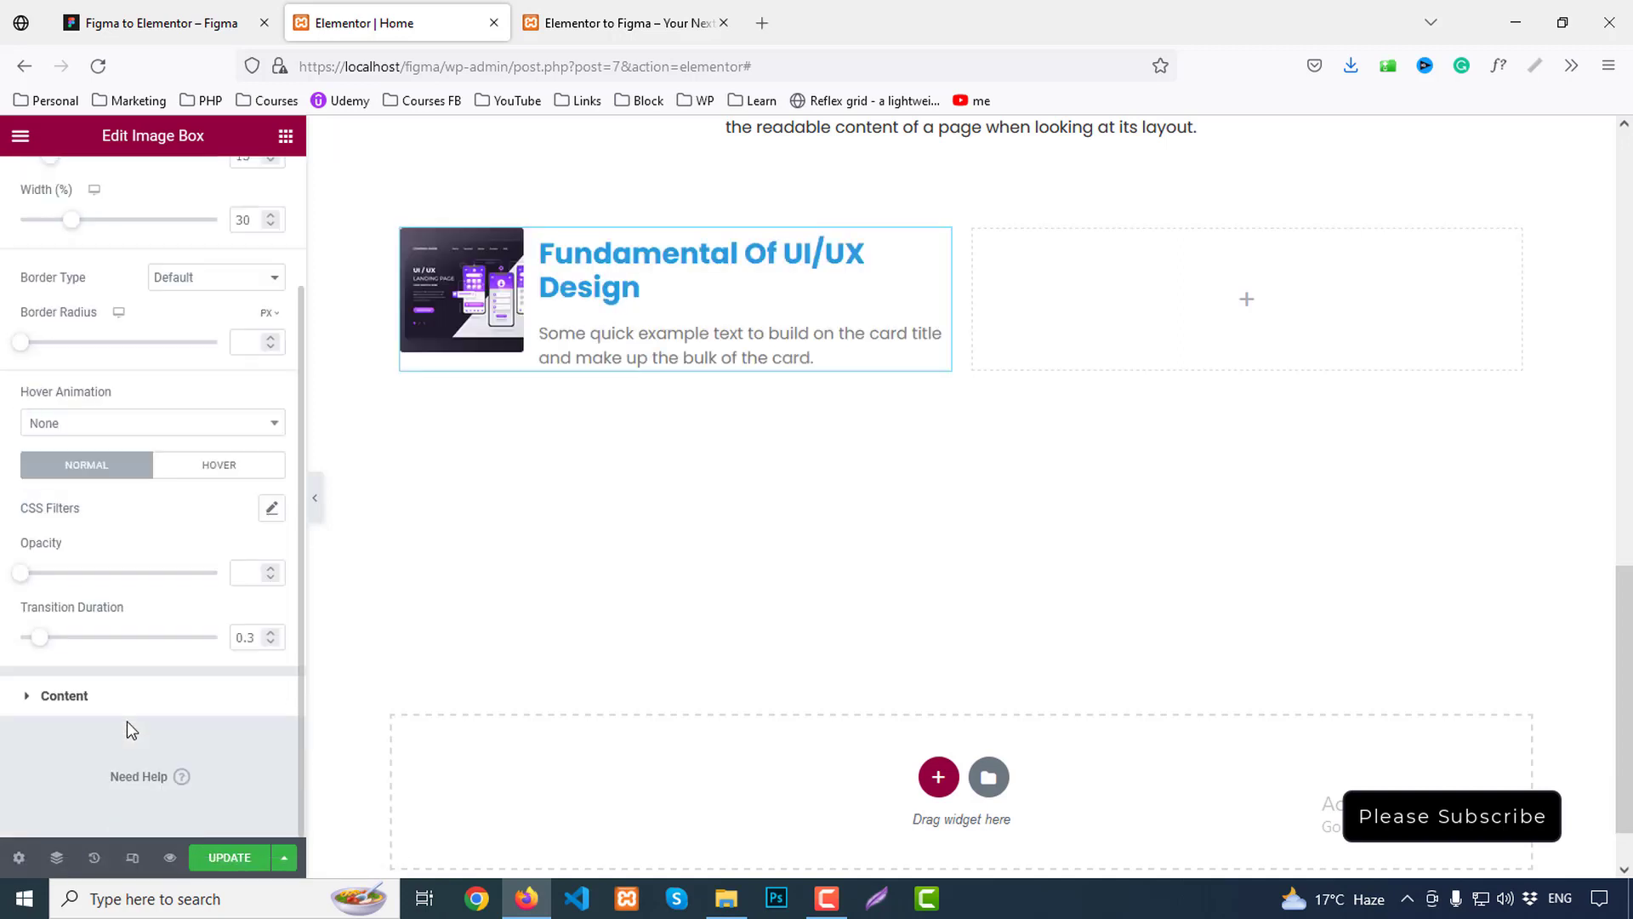
click(108, 699)
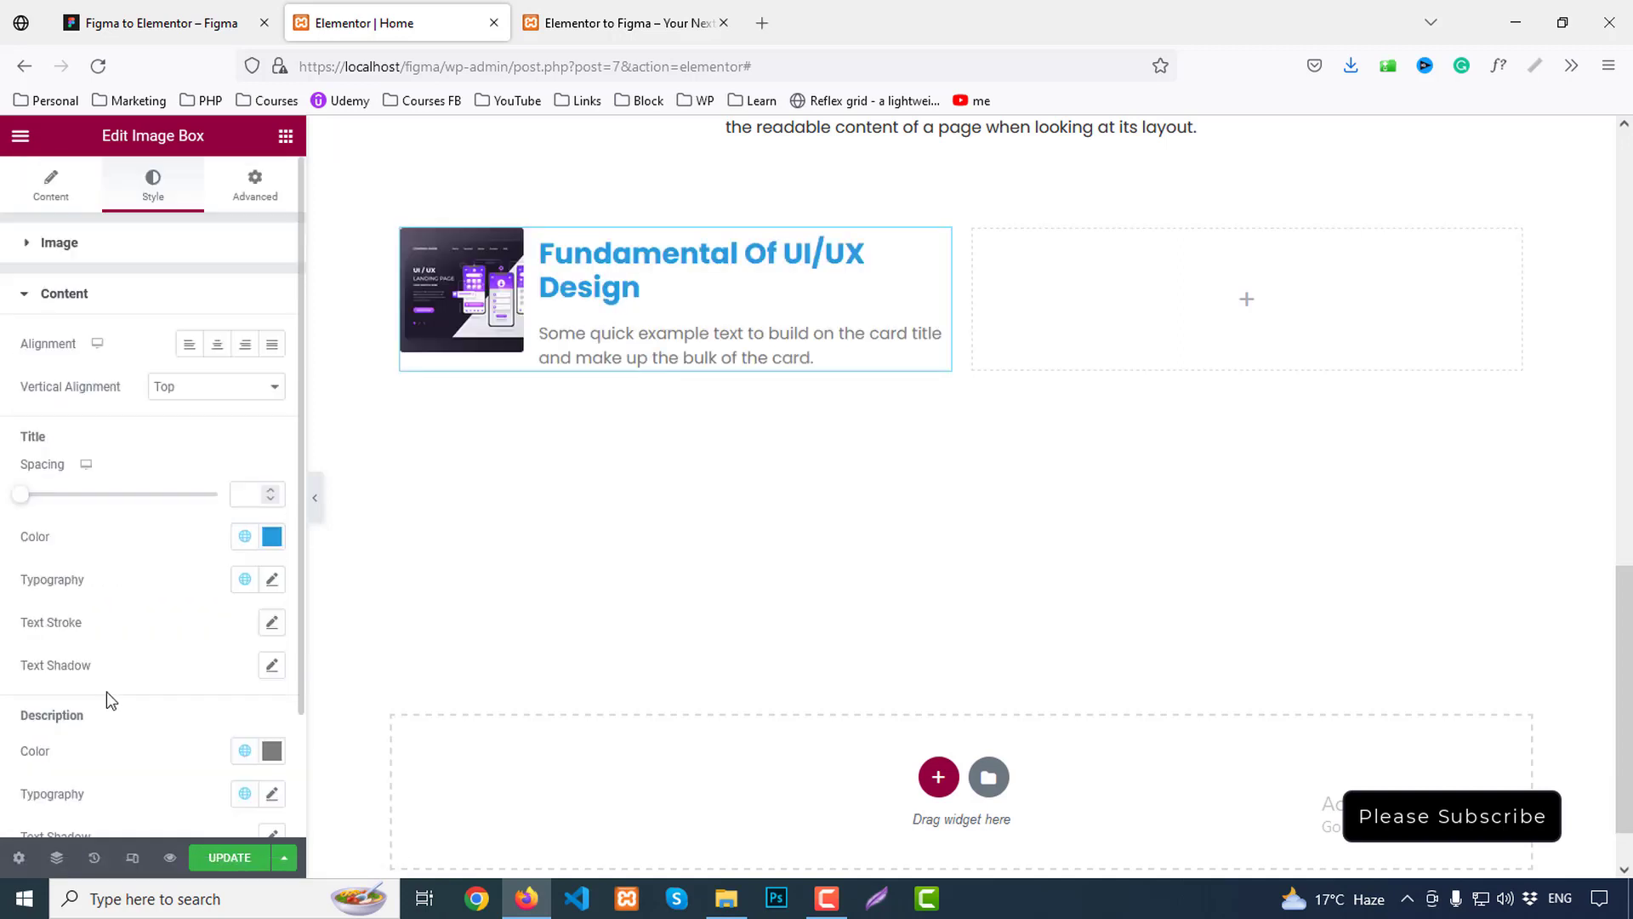
click(175, 390)
click(188, 437)
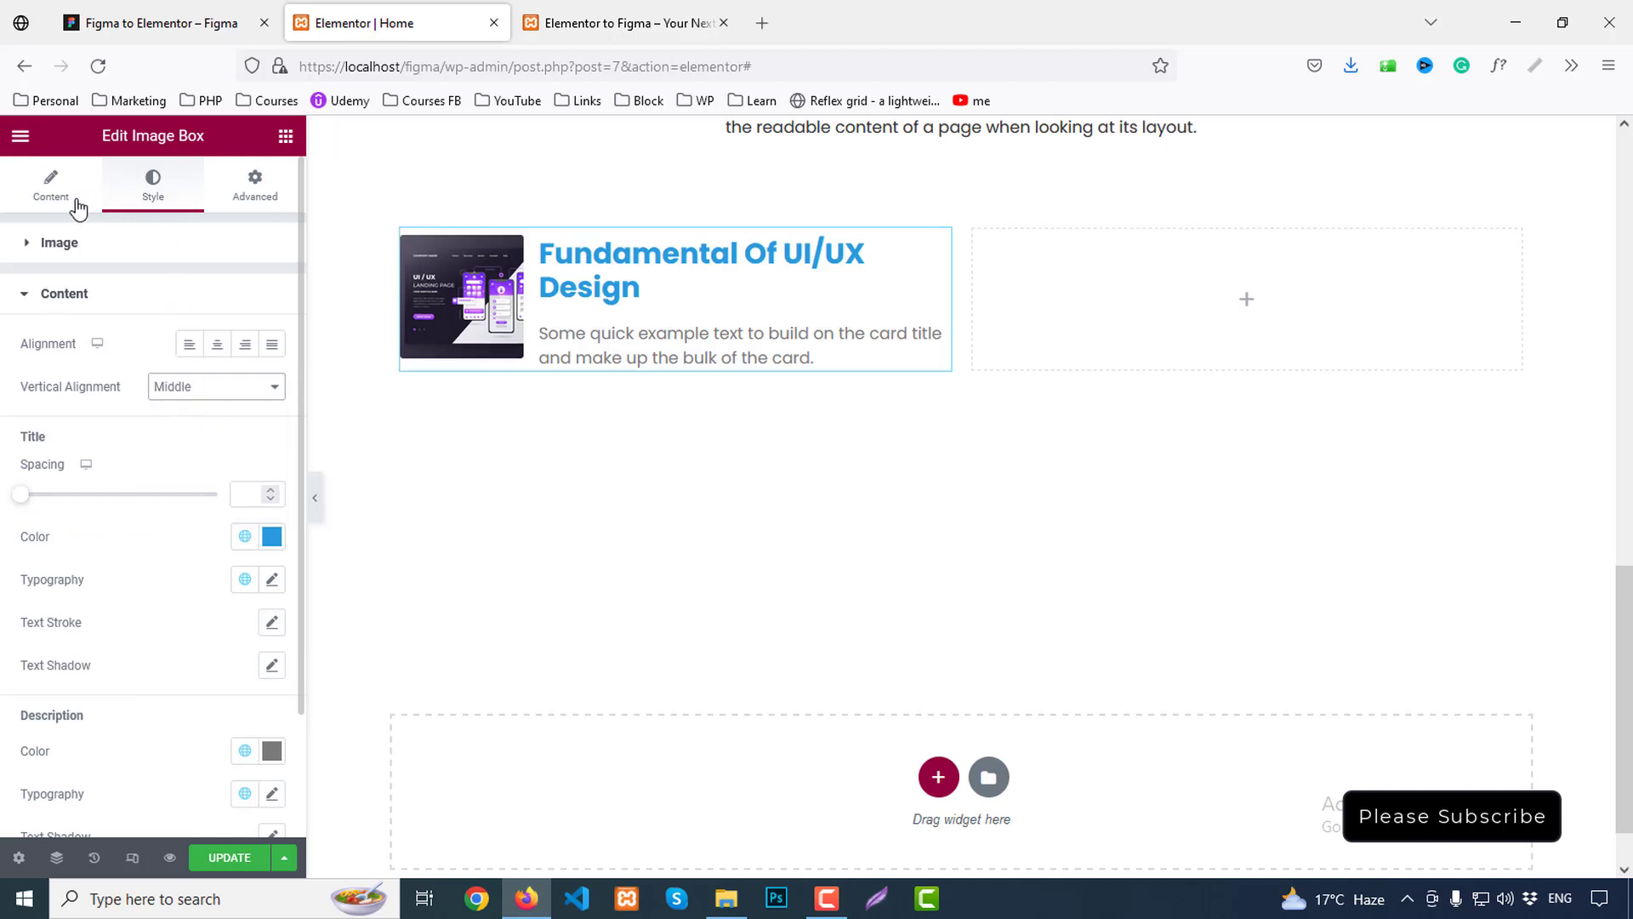
click(91, 246)
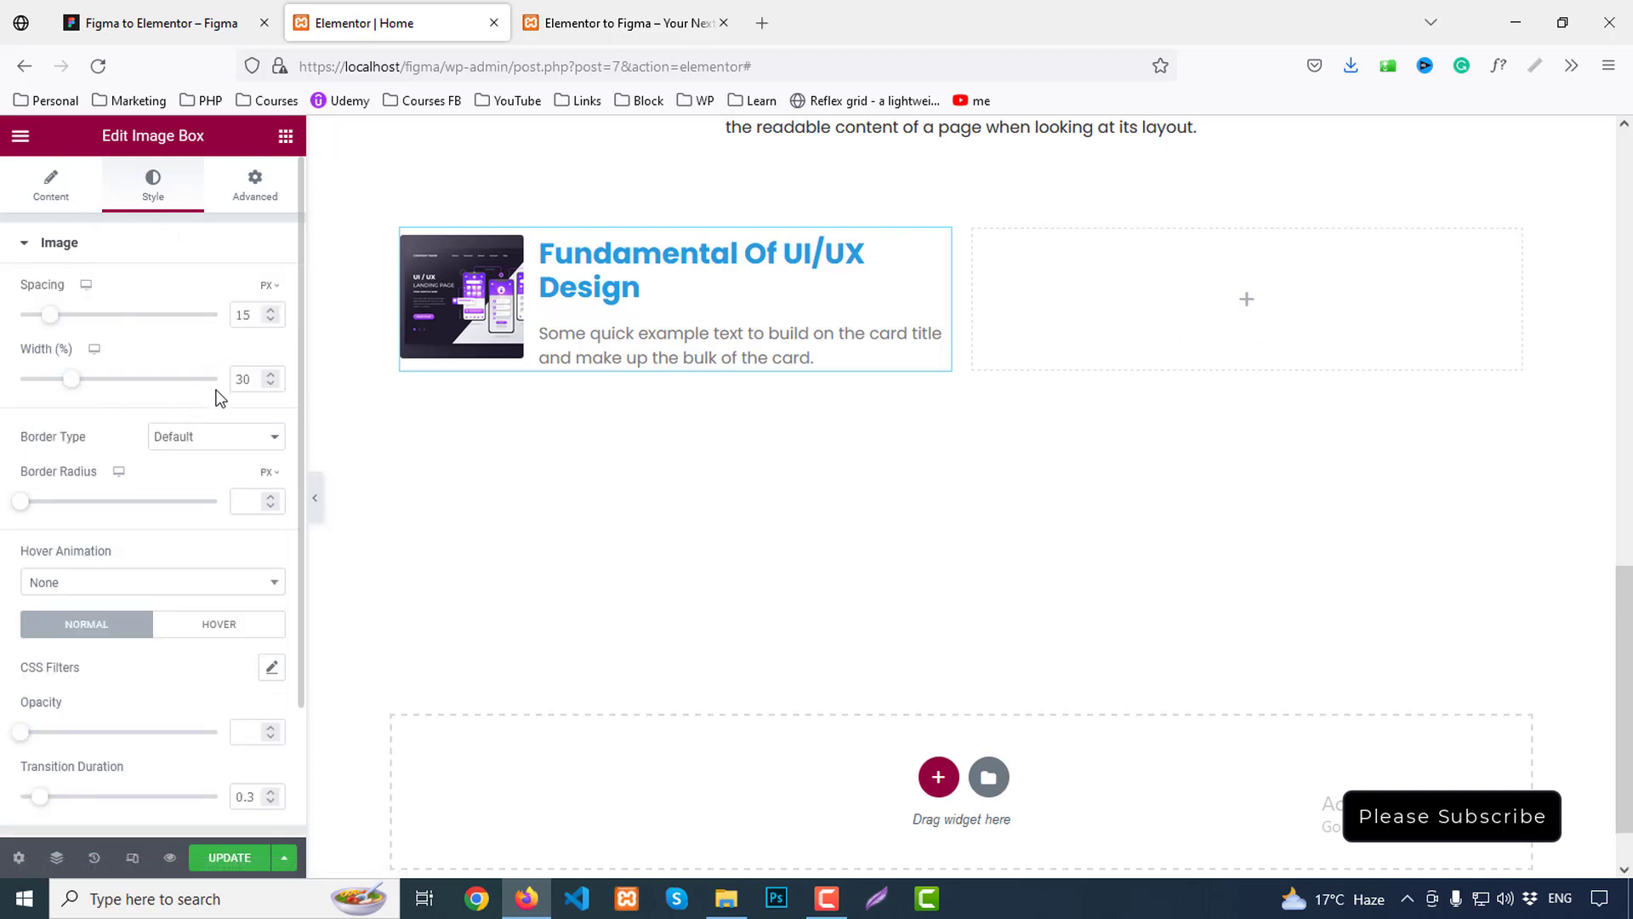
scroll(149, 583, down, 3)
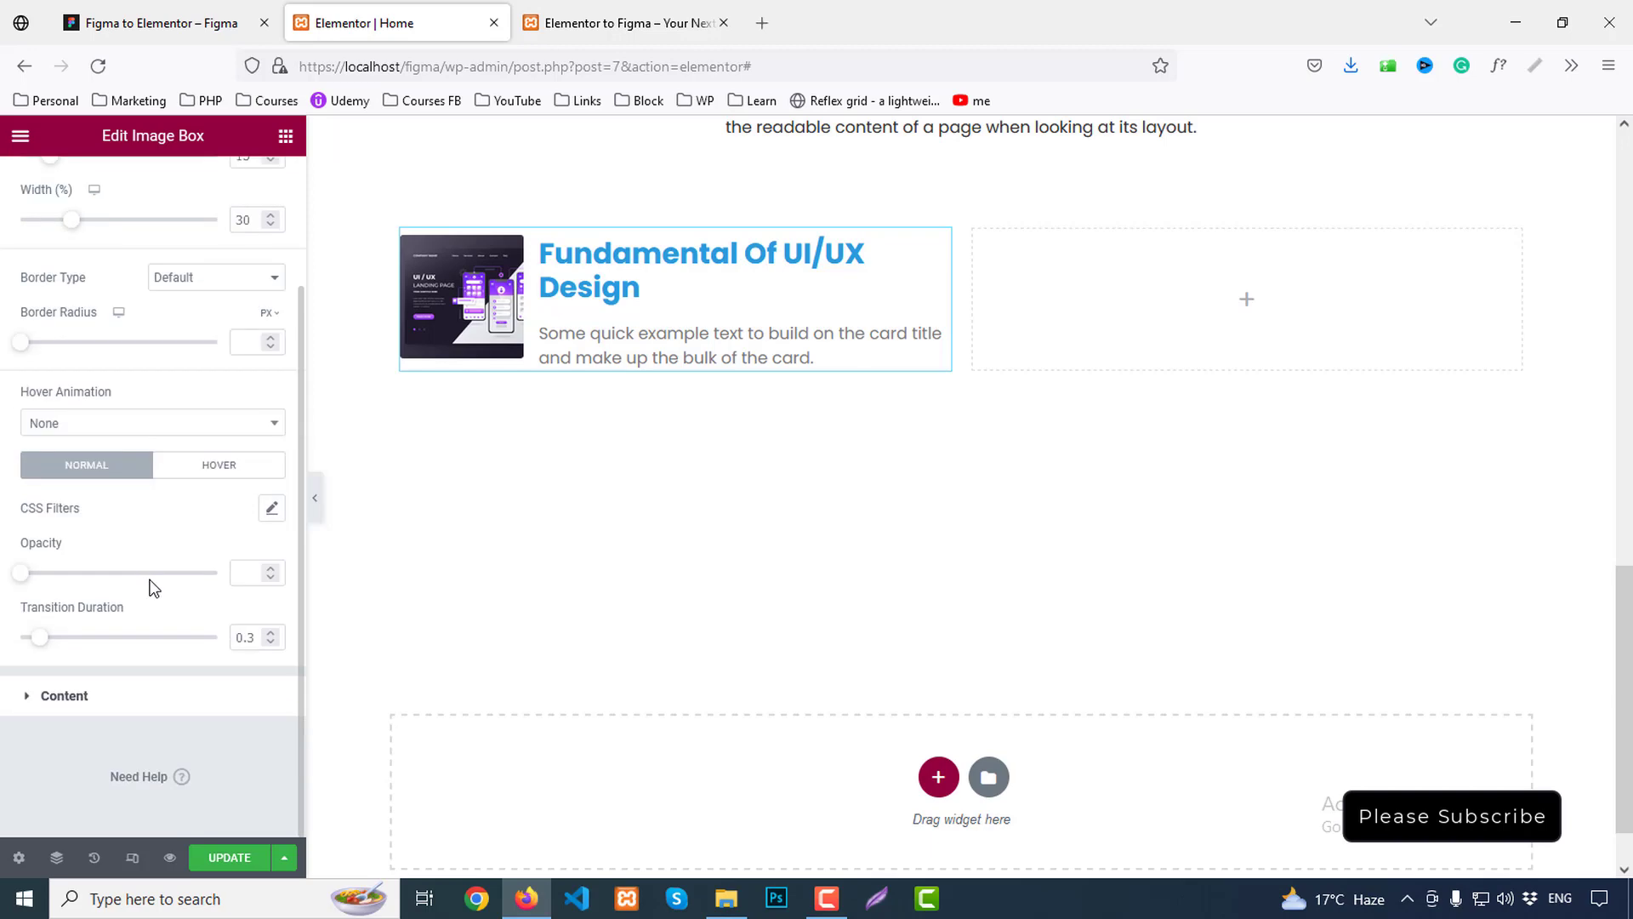
click(99, 693)
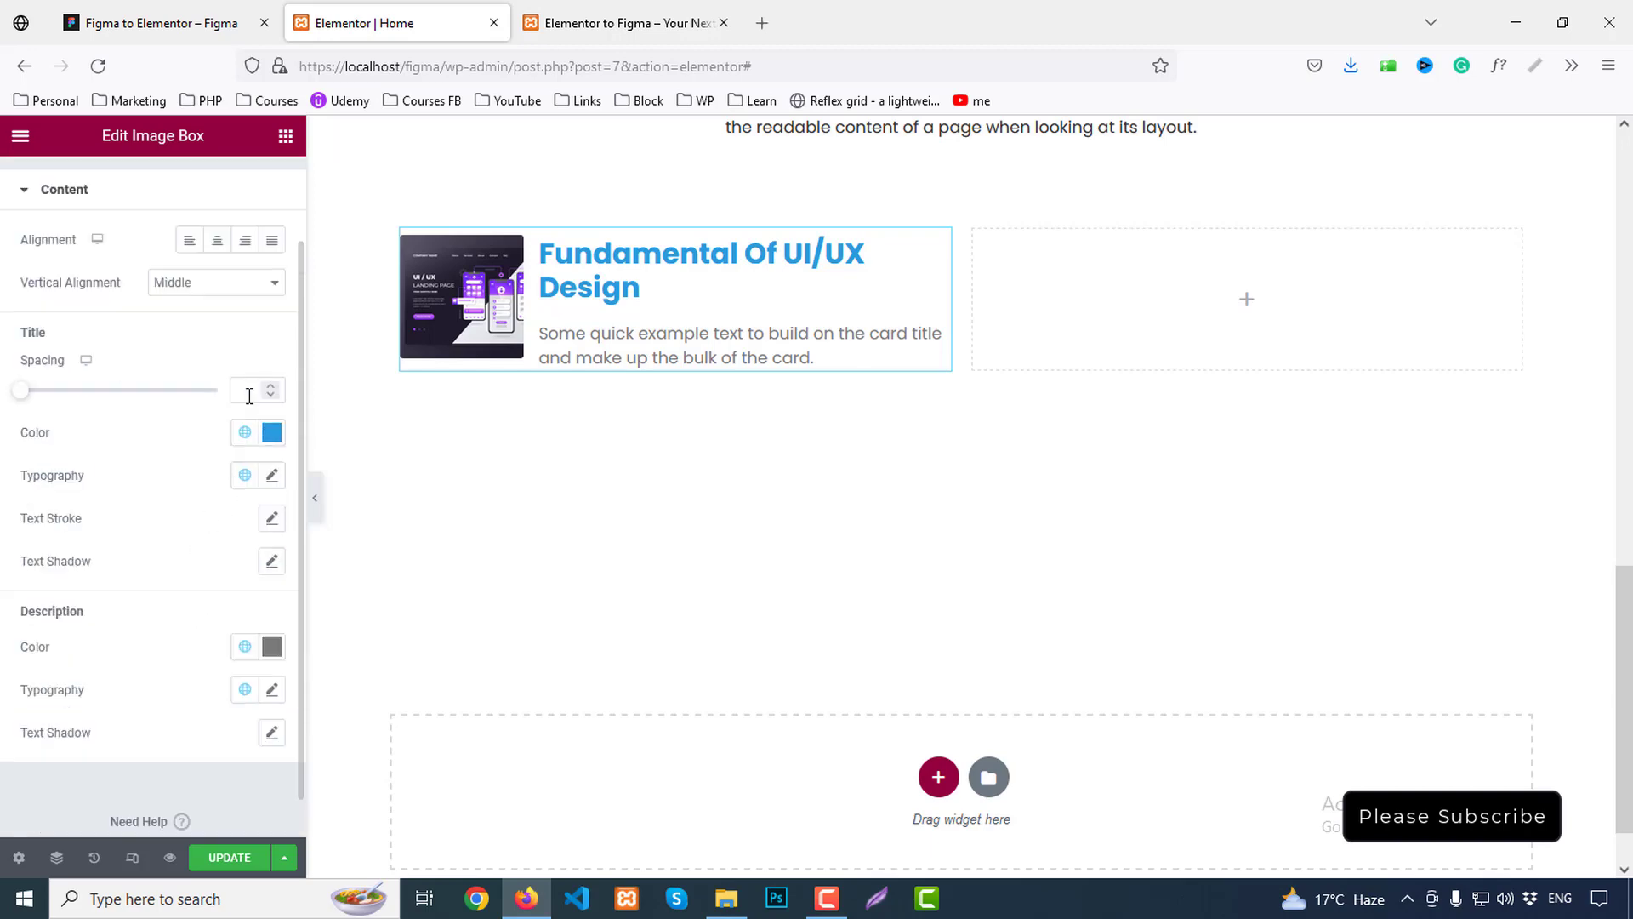
click(128, 23)
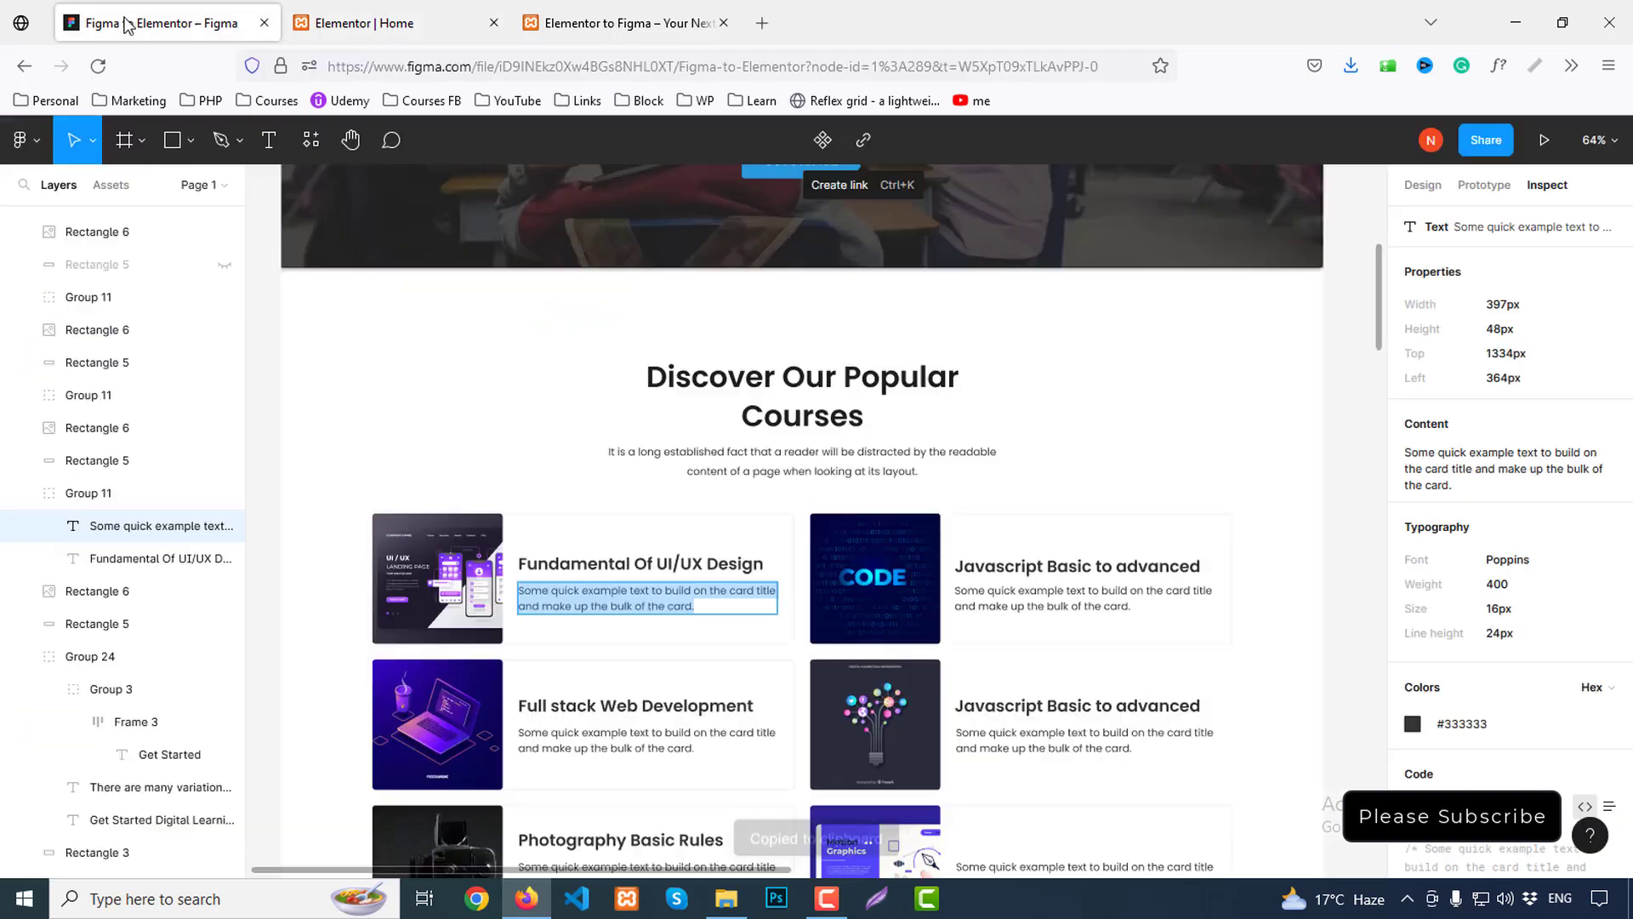
Check the card title in Figma and set the title spacing to 10
click(600, 565)
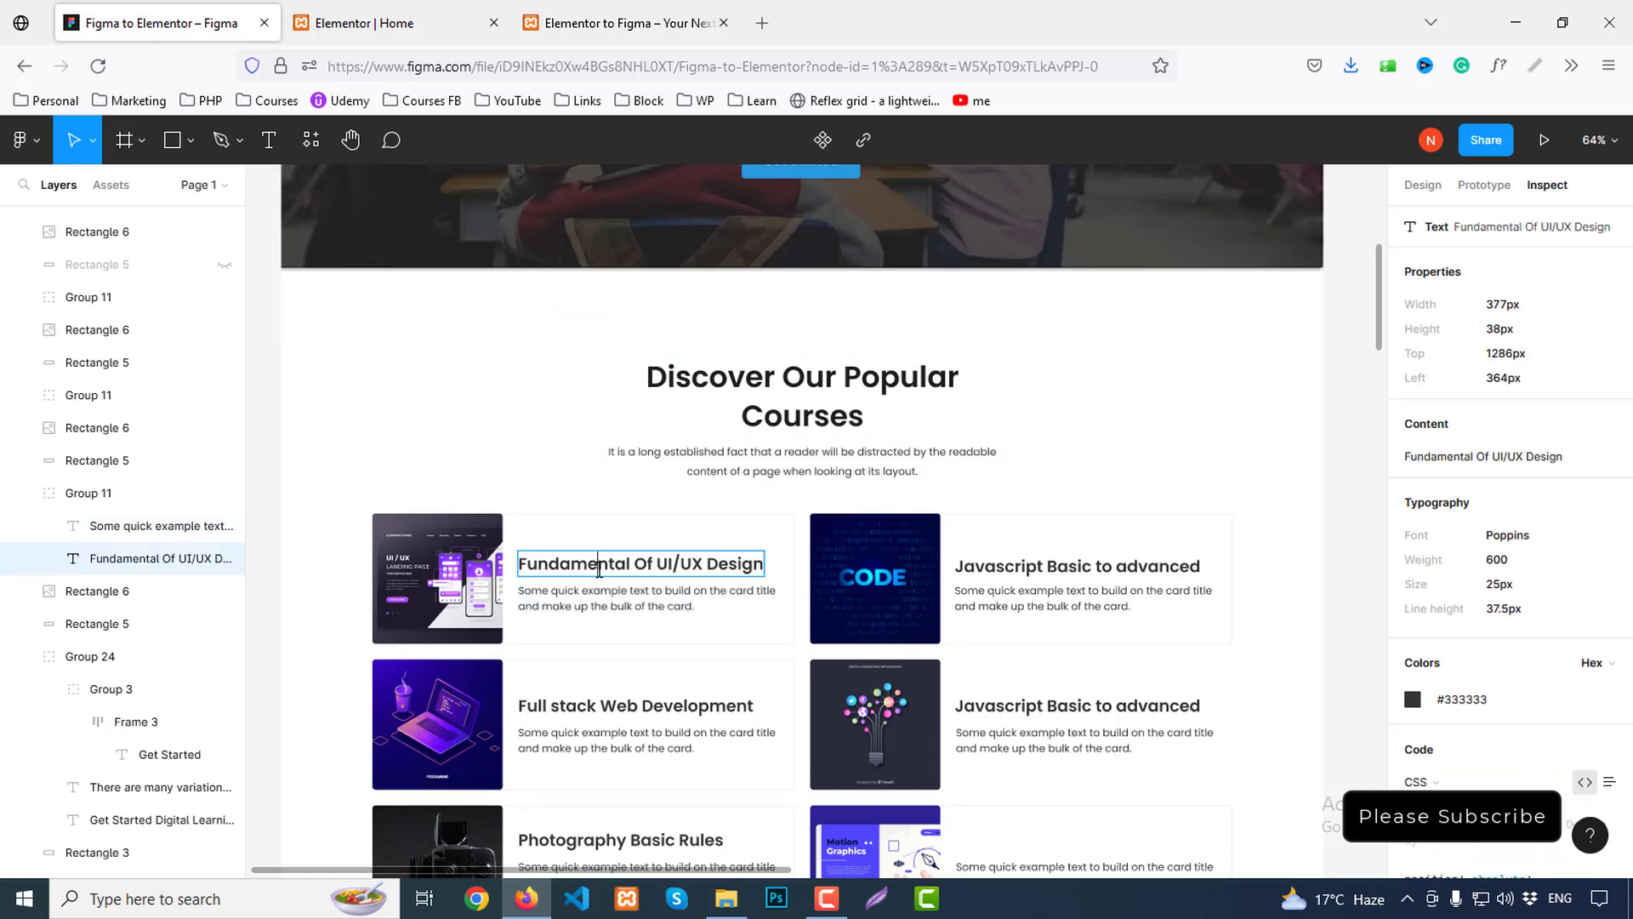
click(612, 595)
double_click(618, 566)
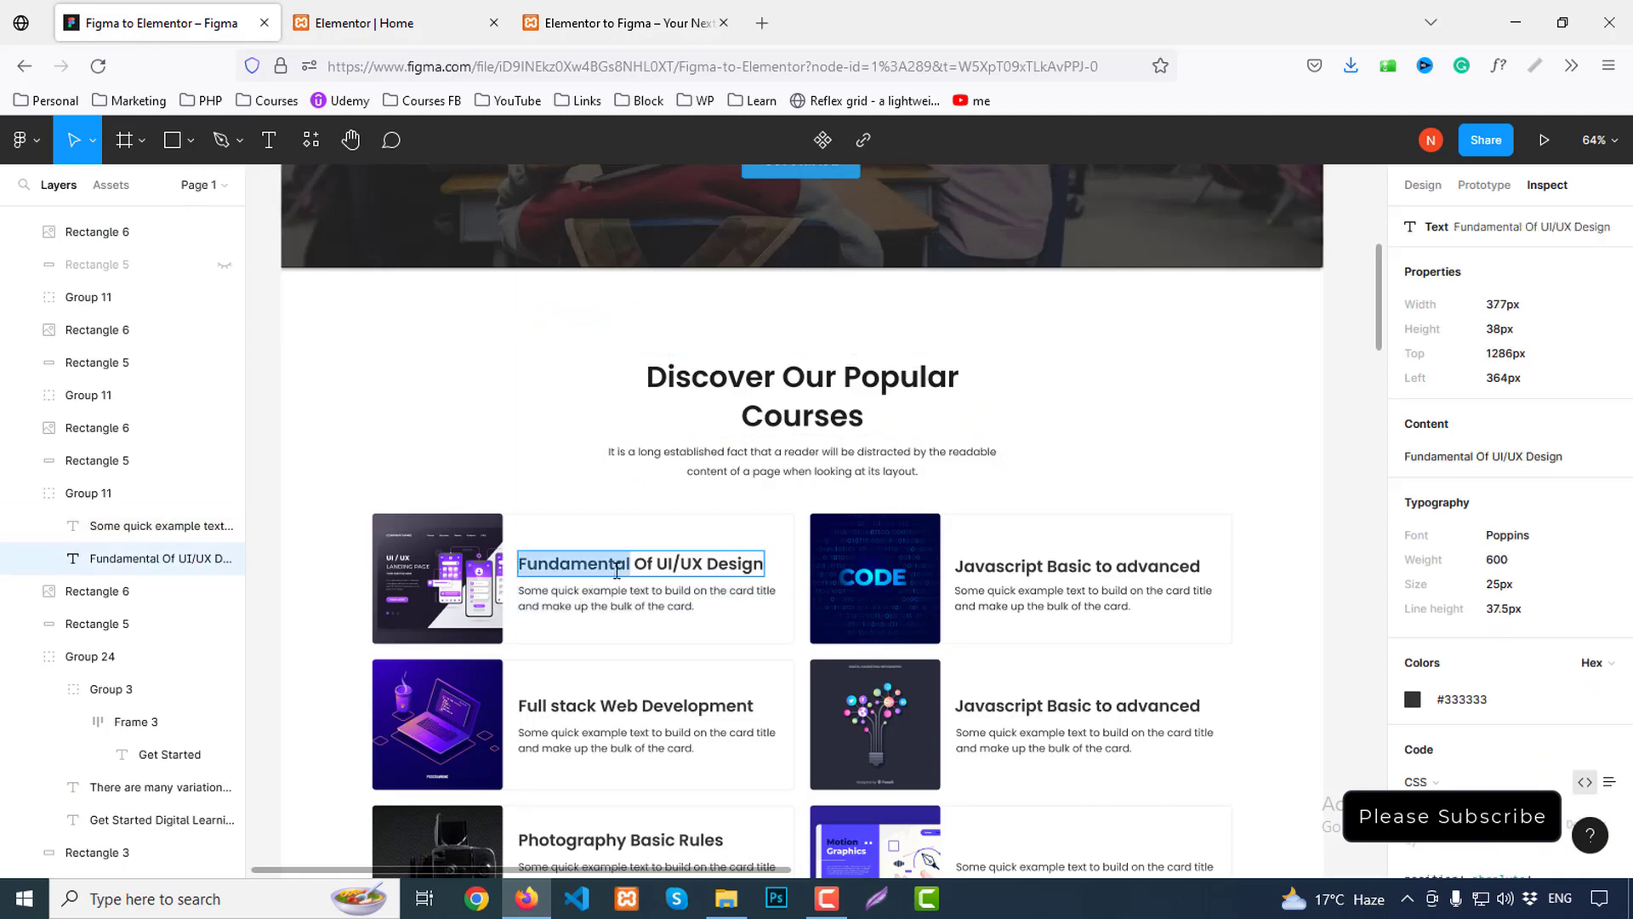
key(Escape)
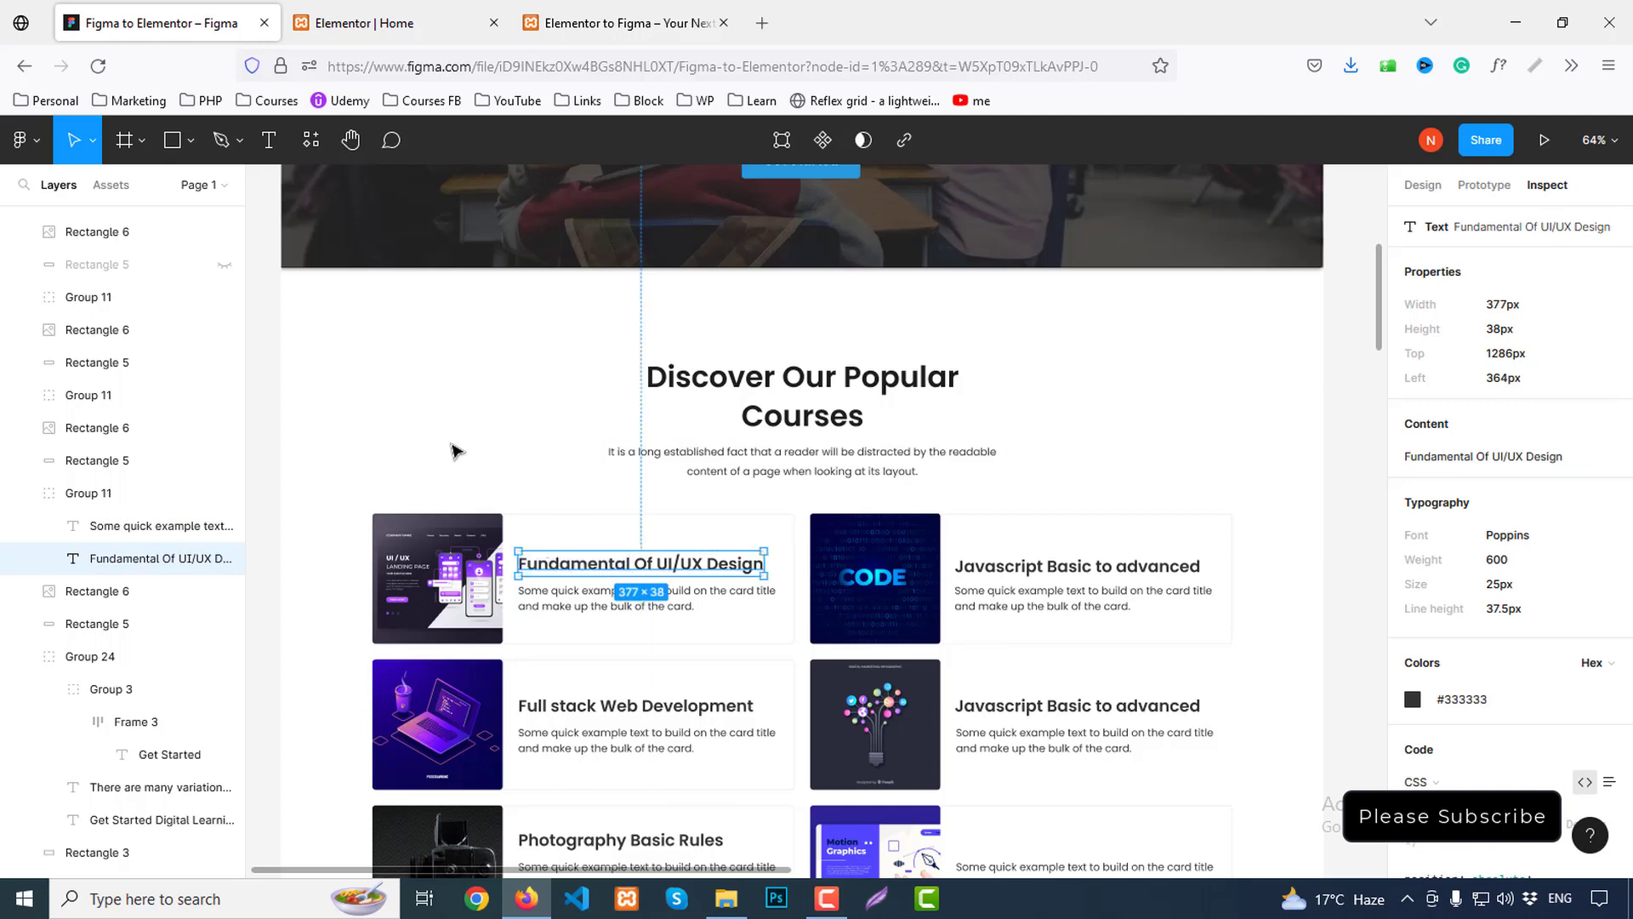
click(350, 39)
click(251, 391)
text(1)
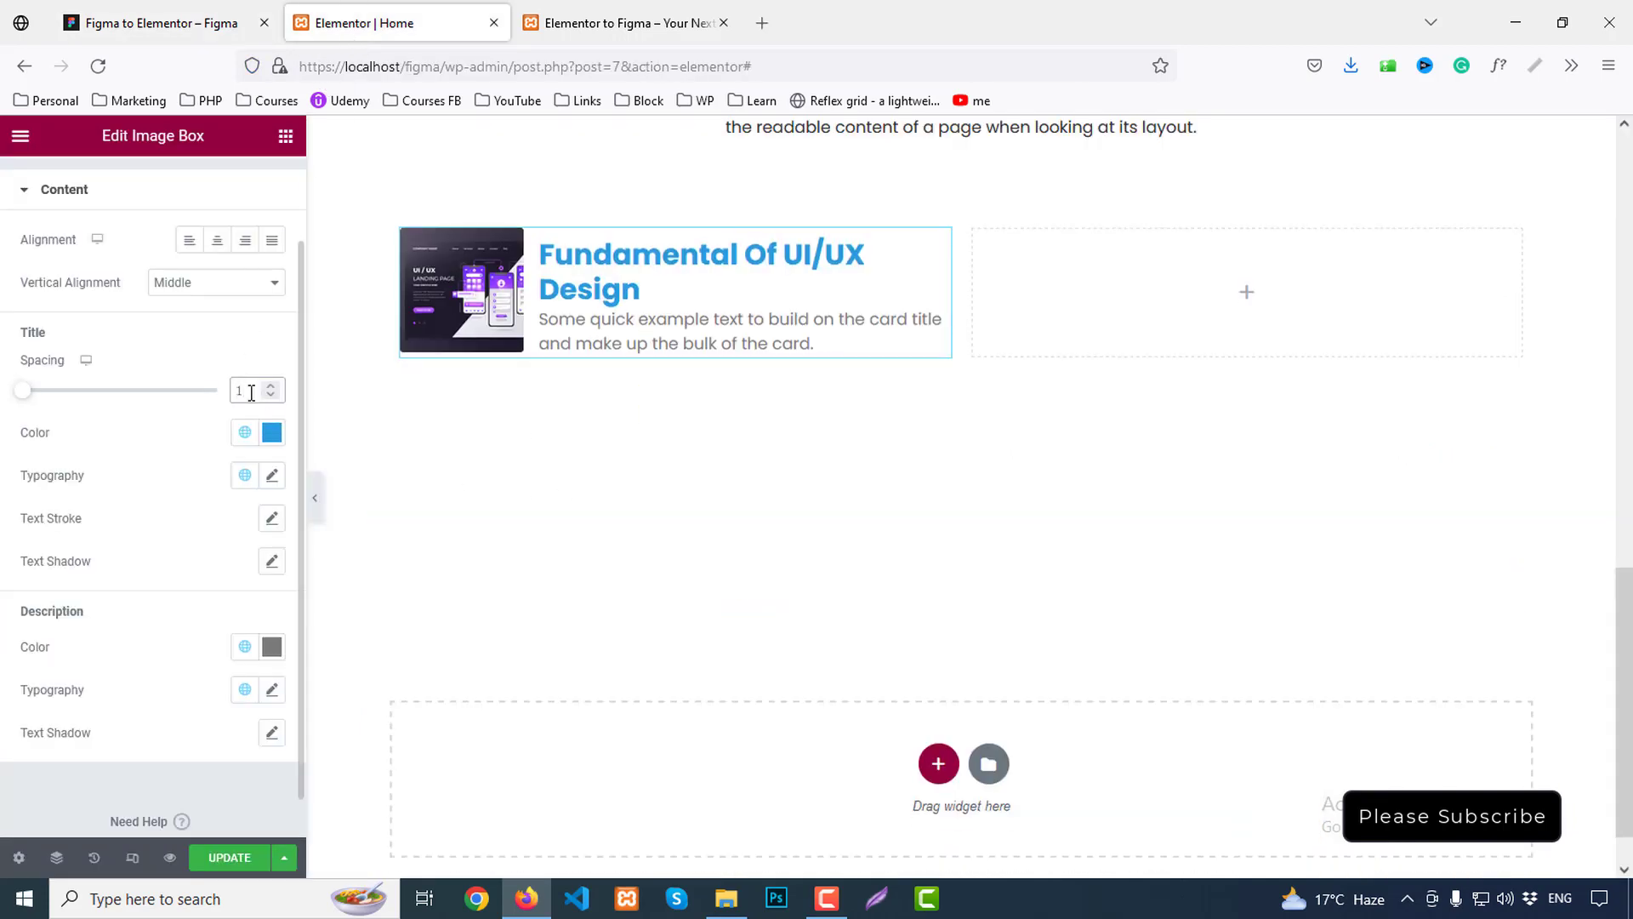
text(0)
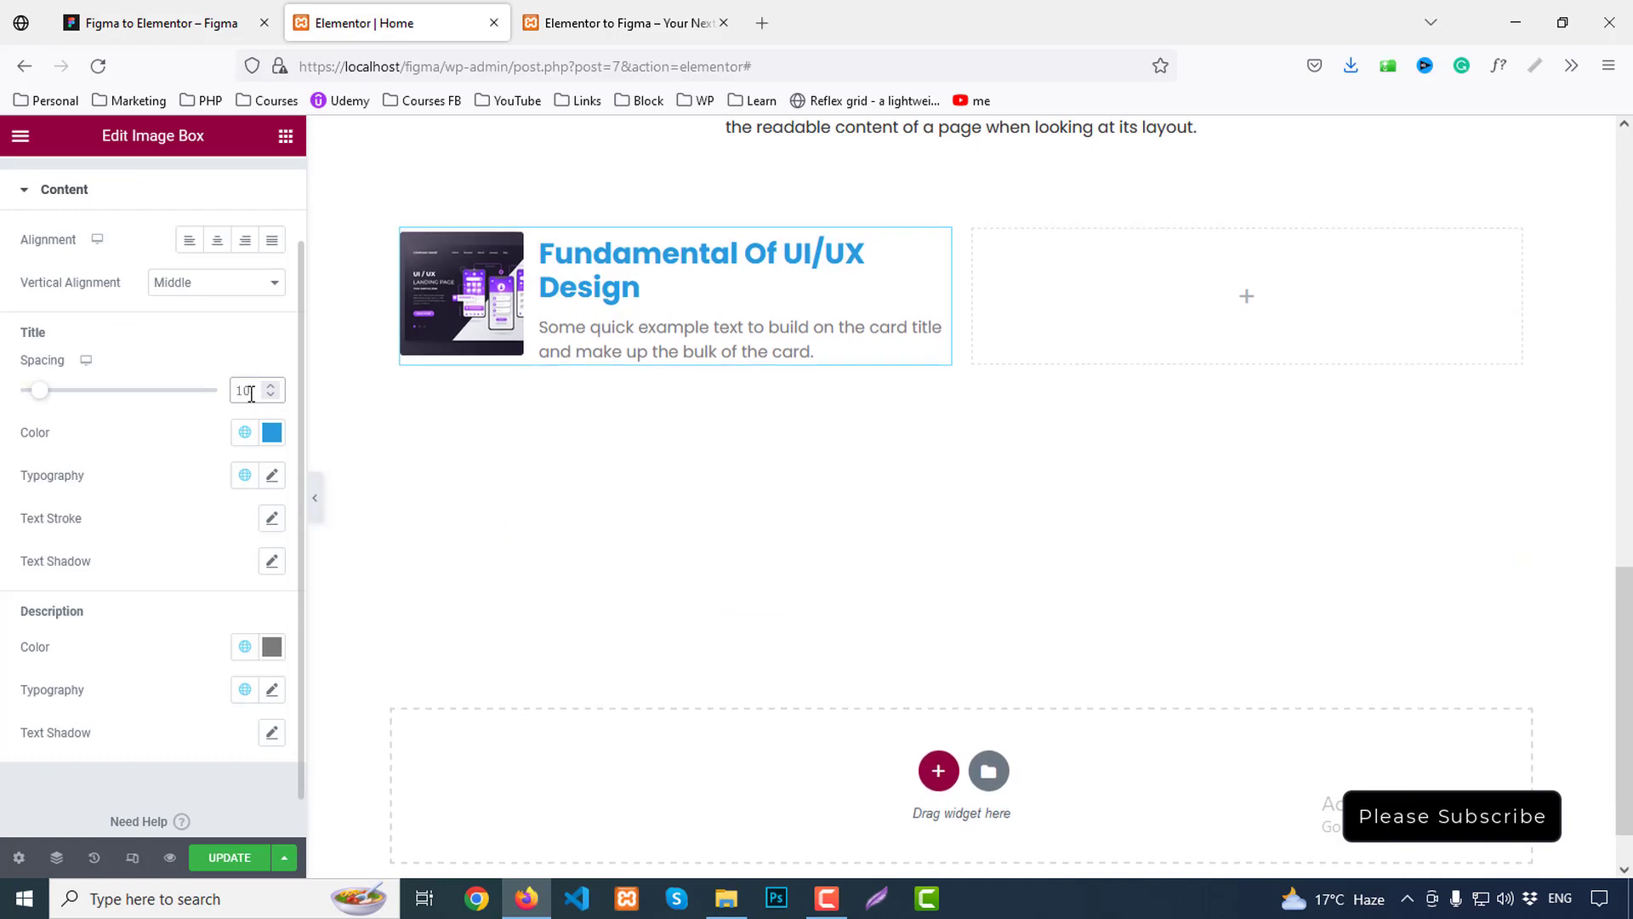
click(153, 23)
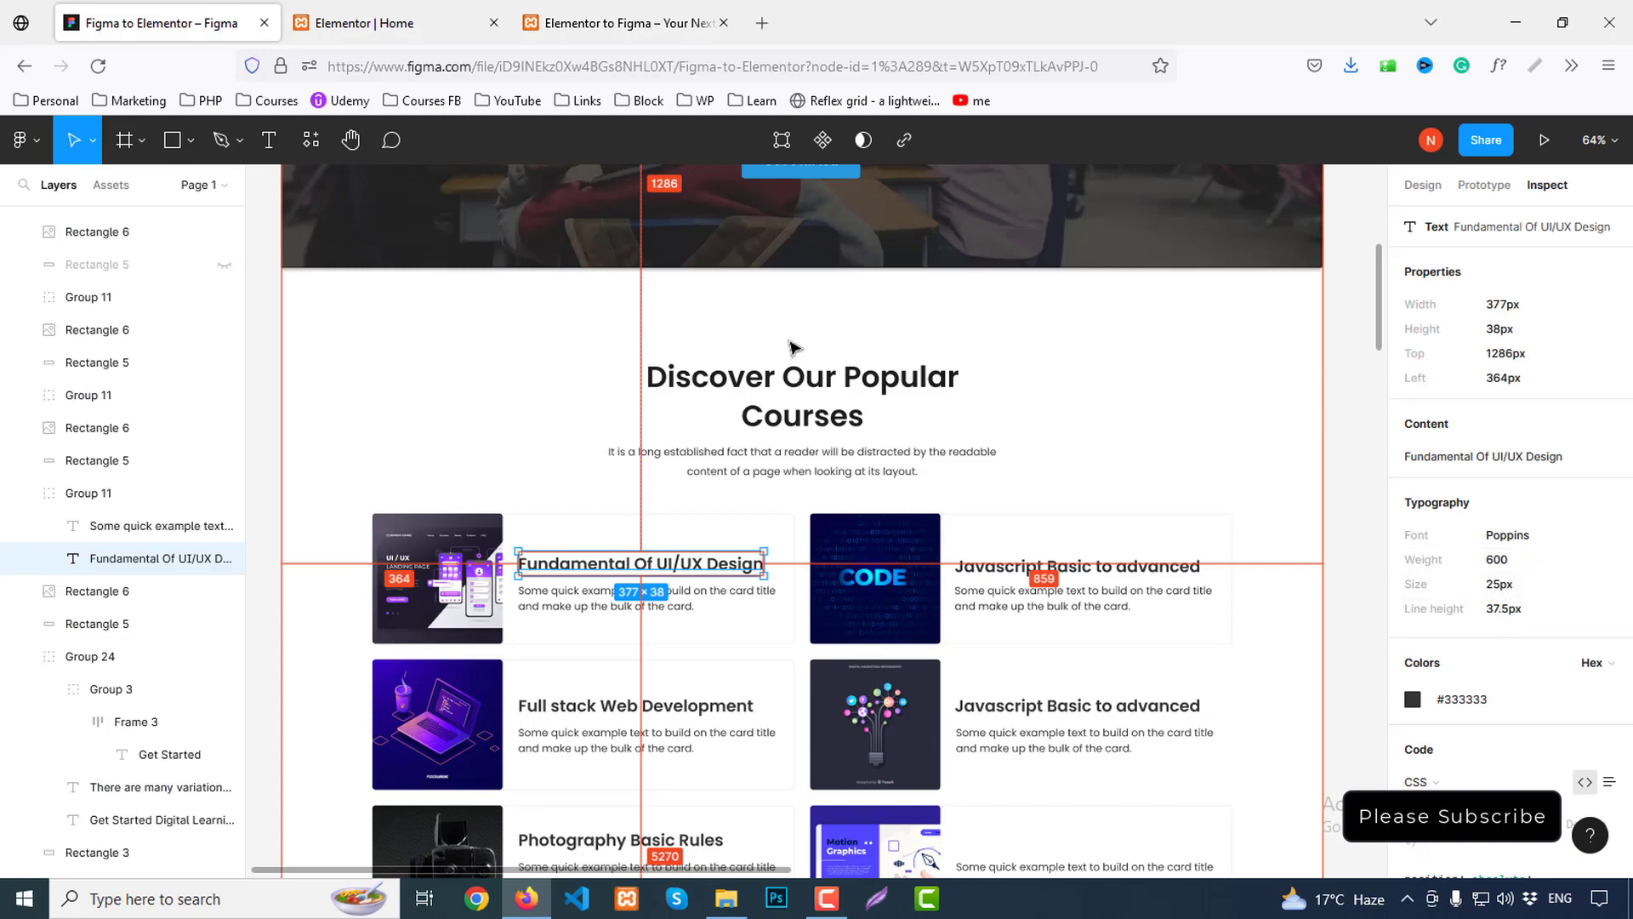
click(368, 23)
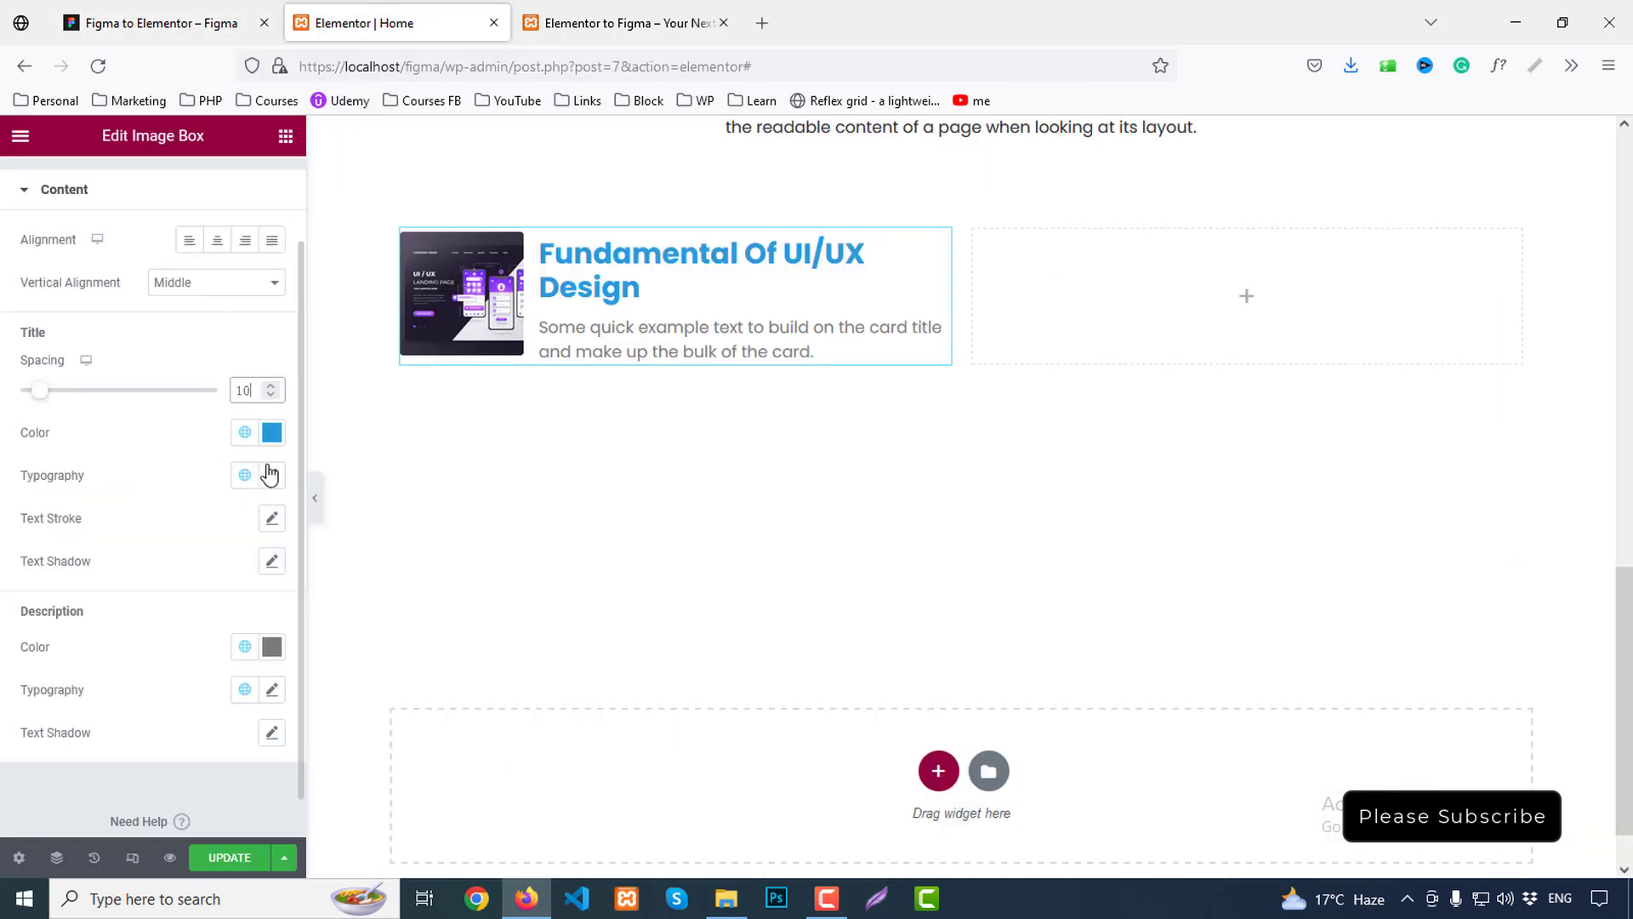
click(132, 13)
click(311, 14)
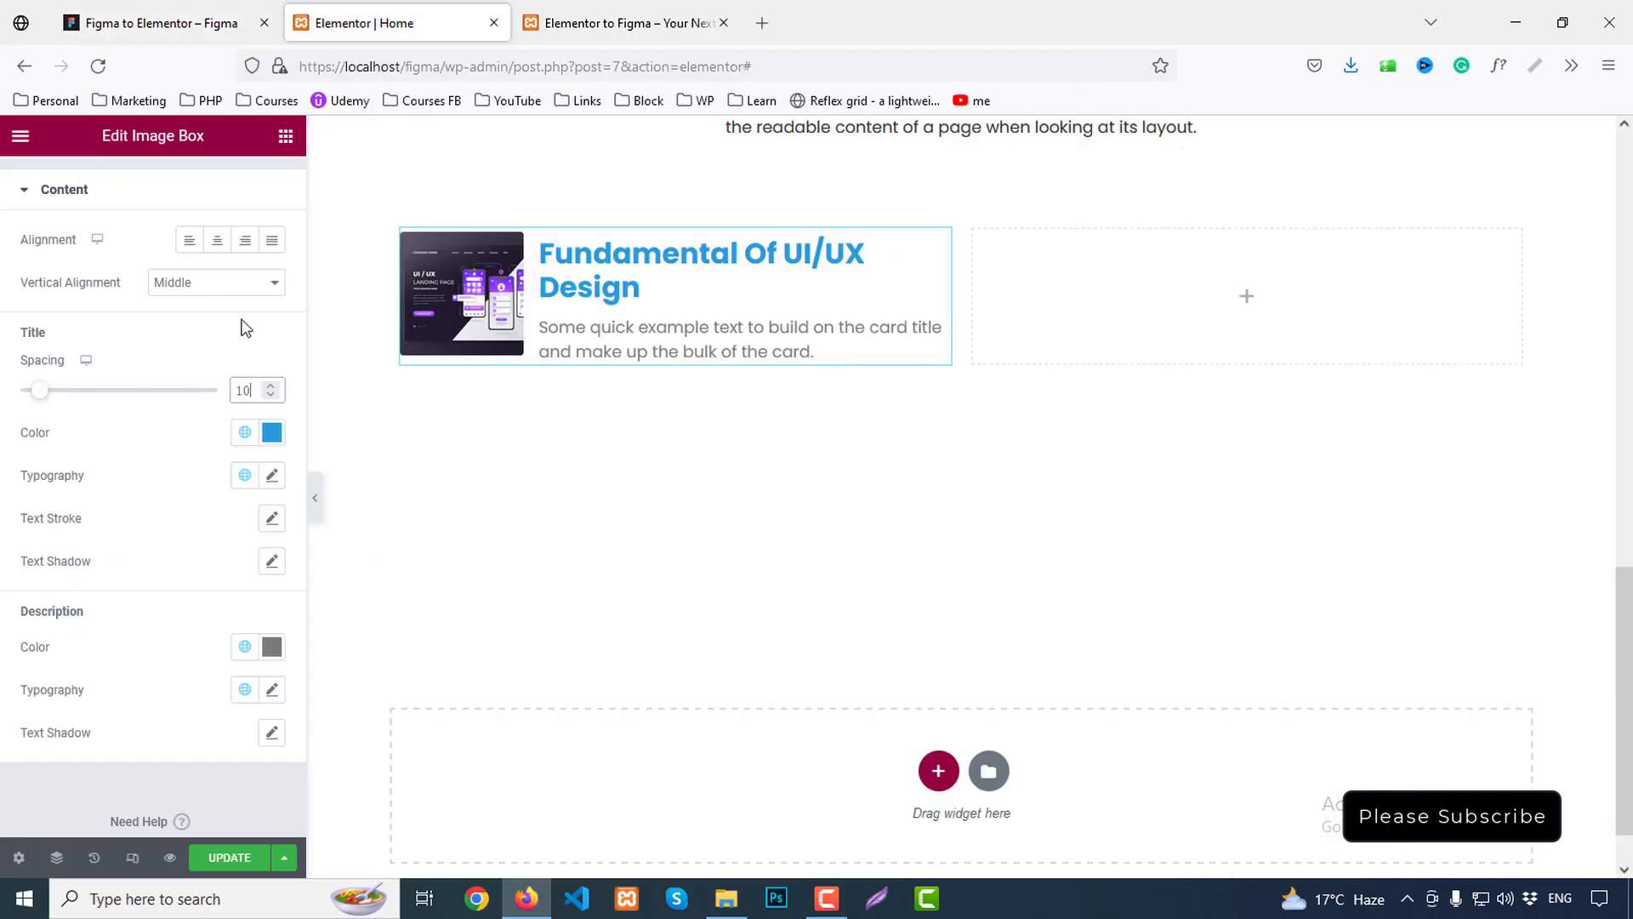
Make the card title the dark Secondary global colour
click(244, 436)
click(115, 568)
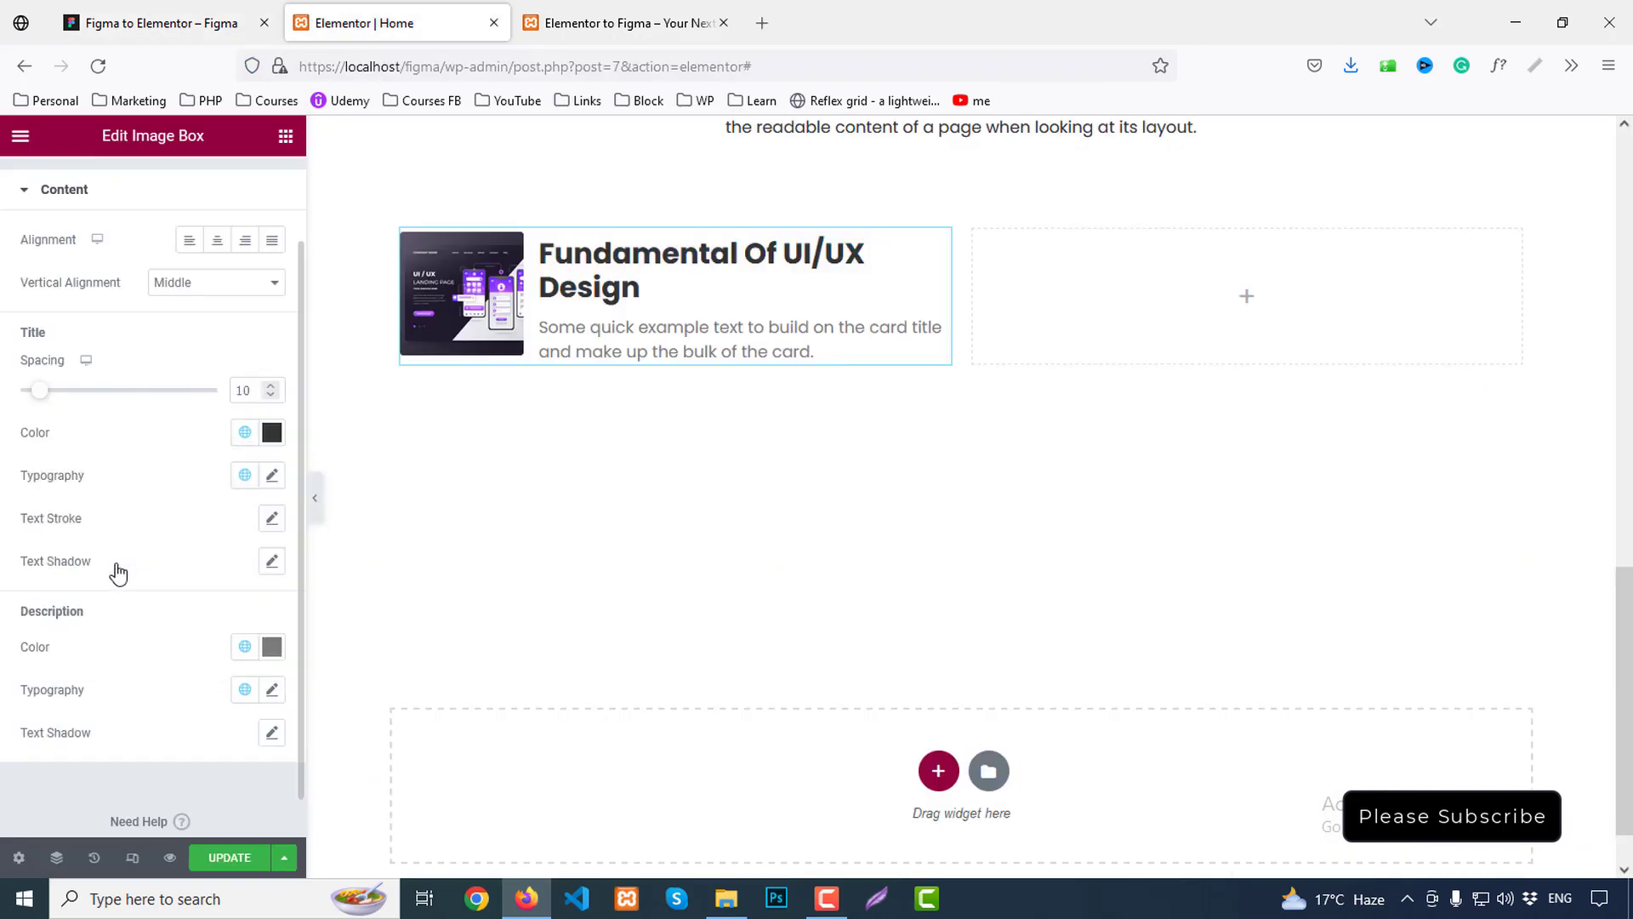
scroll(175, 485, down, 1)
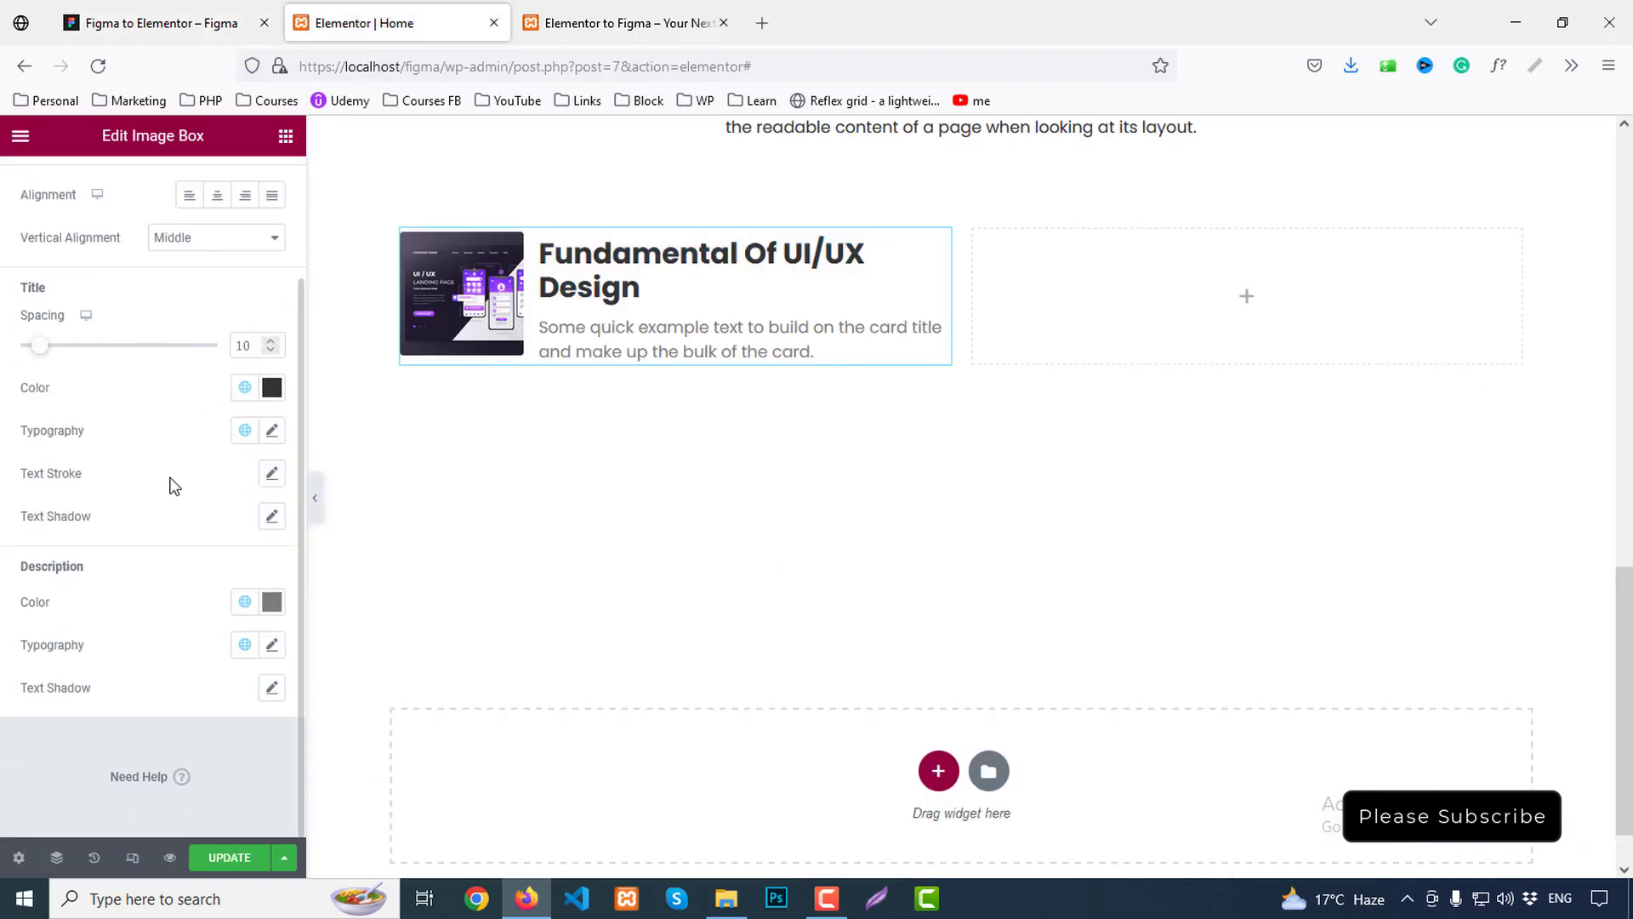
Give the card title Semi Bold 600 weight, 25px size and 37.5 line height
click(268, 431)
scroll(201, 529, down, 3)
click(190, 485)
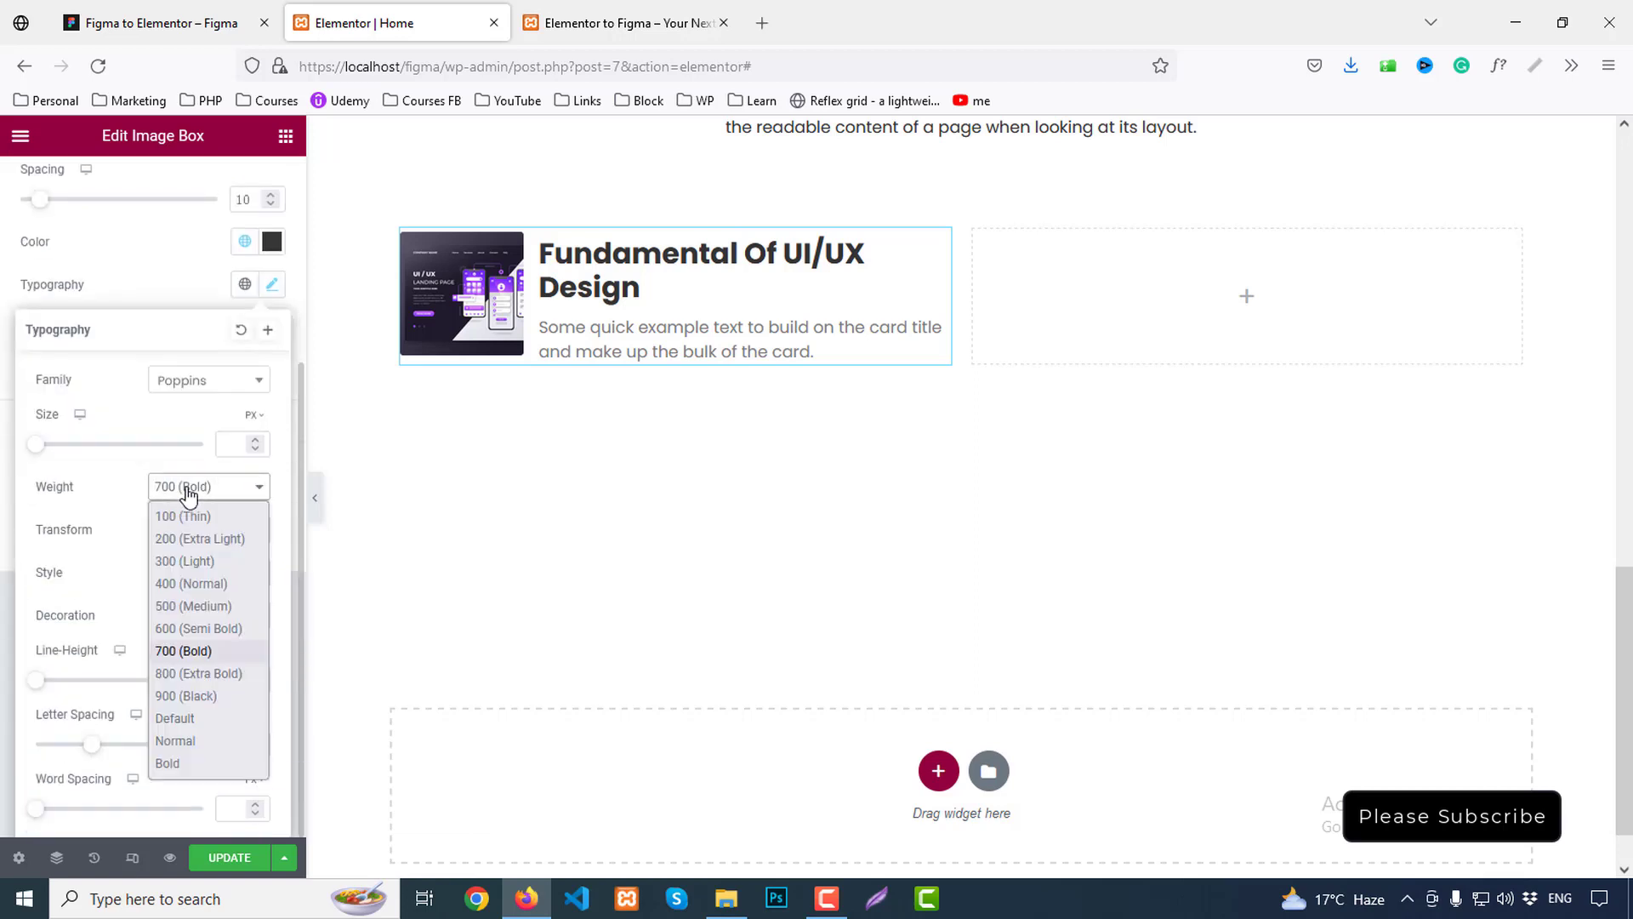
click(190, 628)
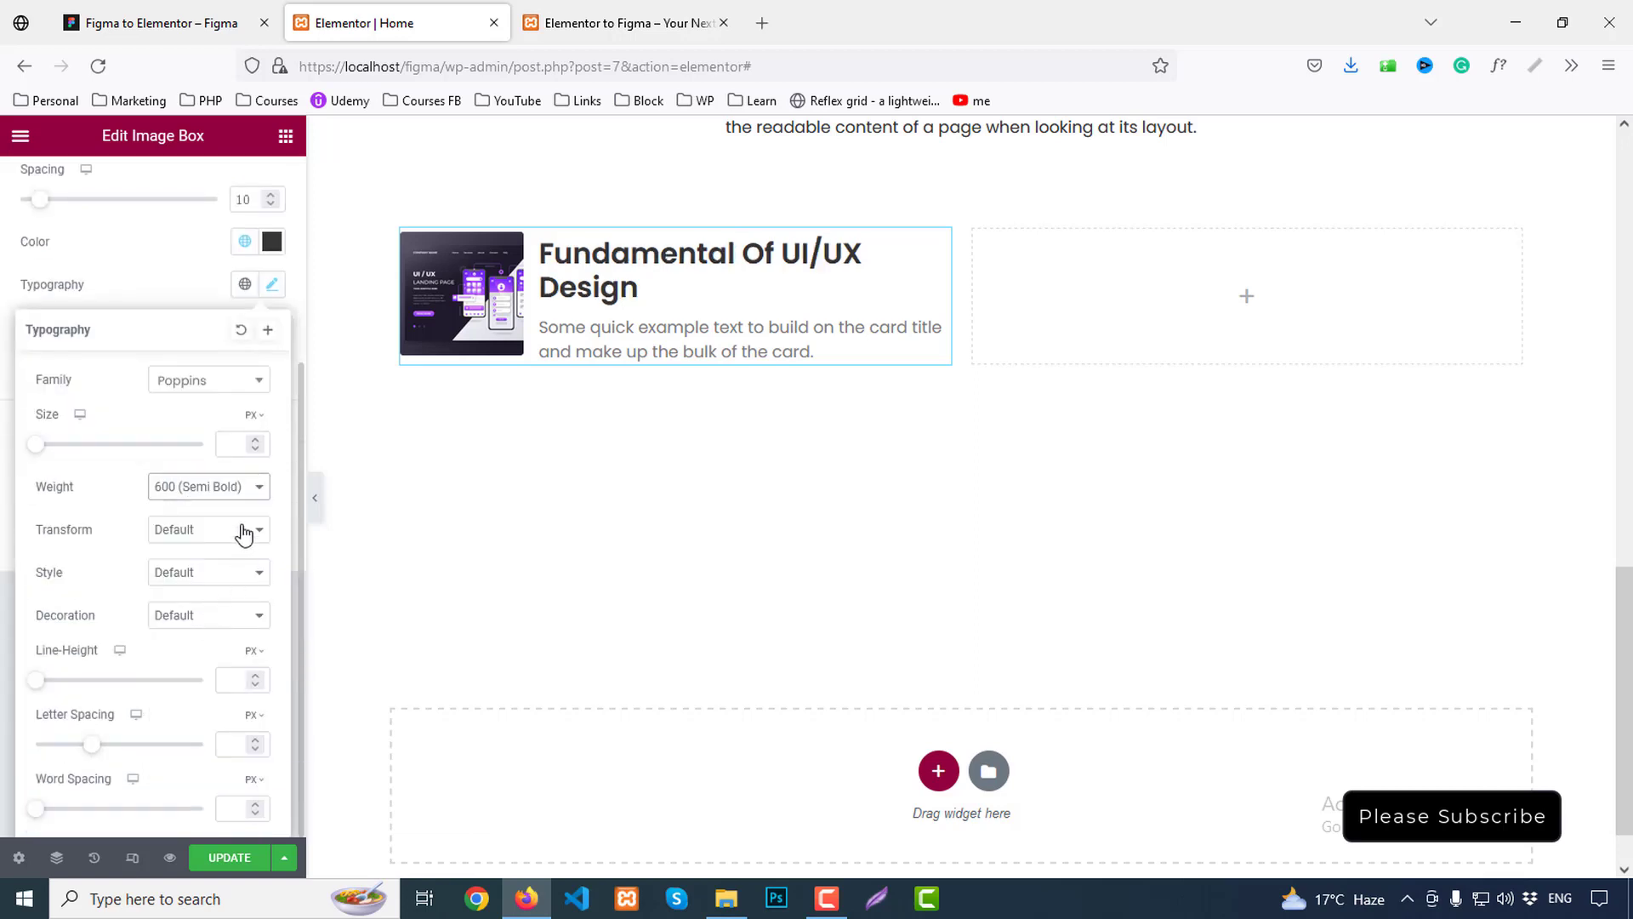
click(238, 454)
text(25)
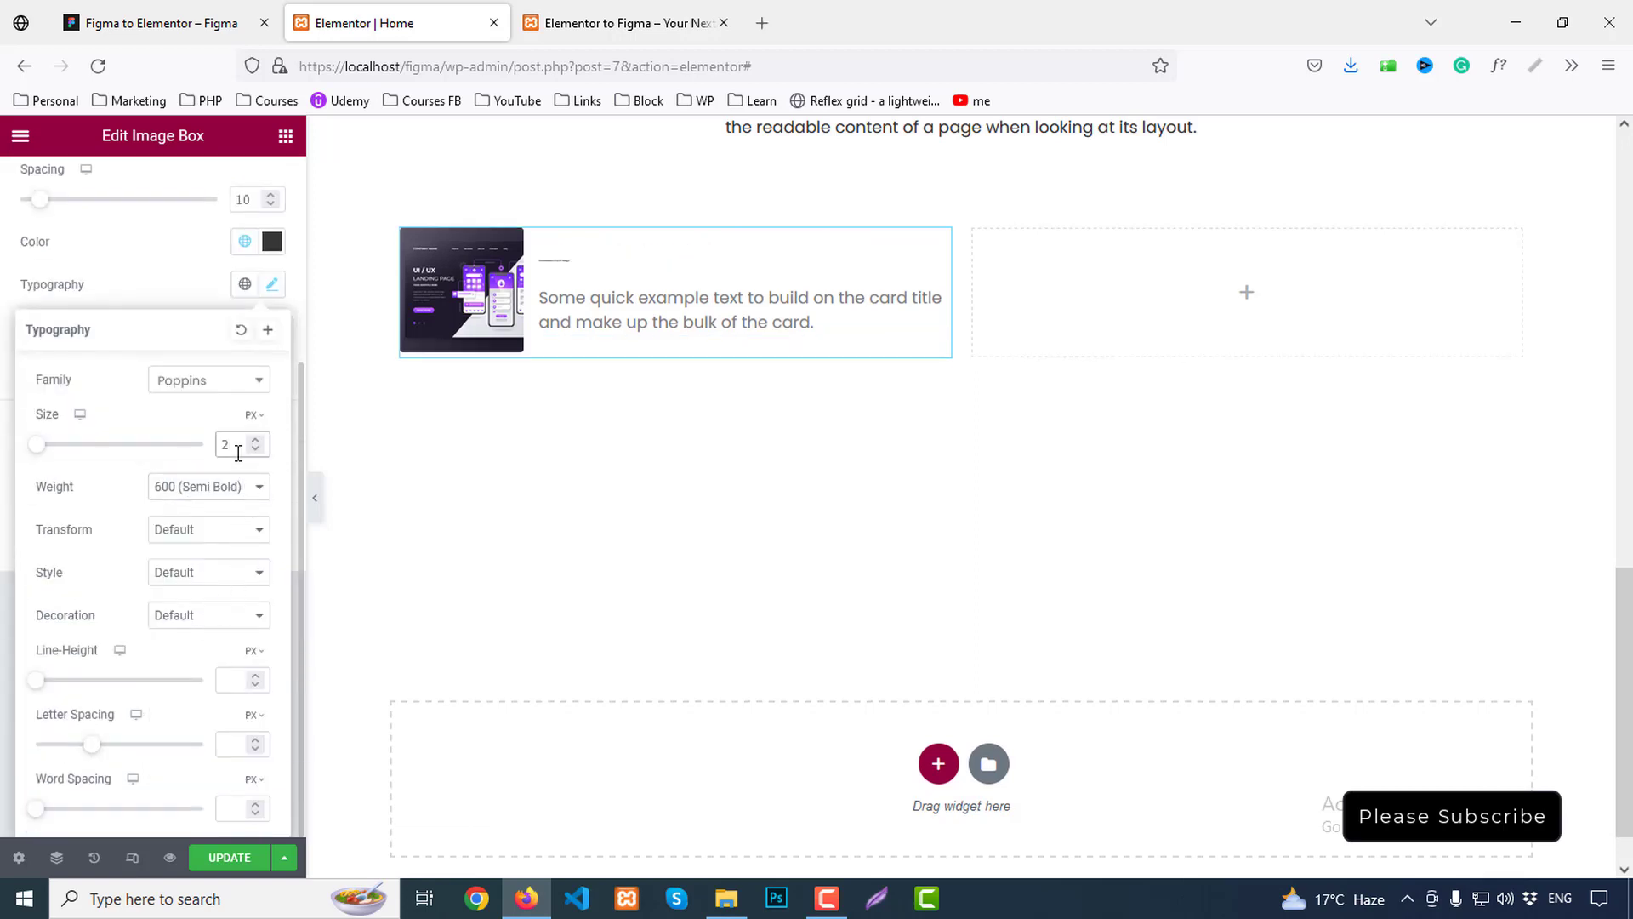
click(243, 741)
text(37.)
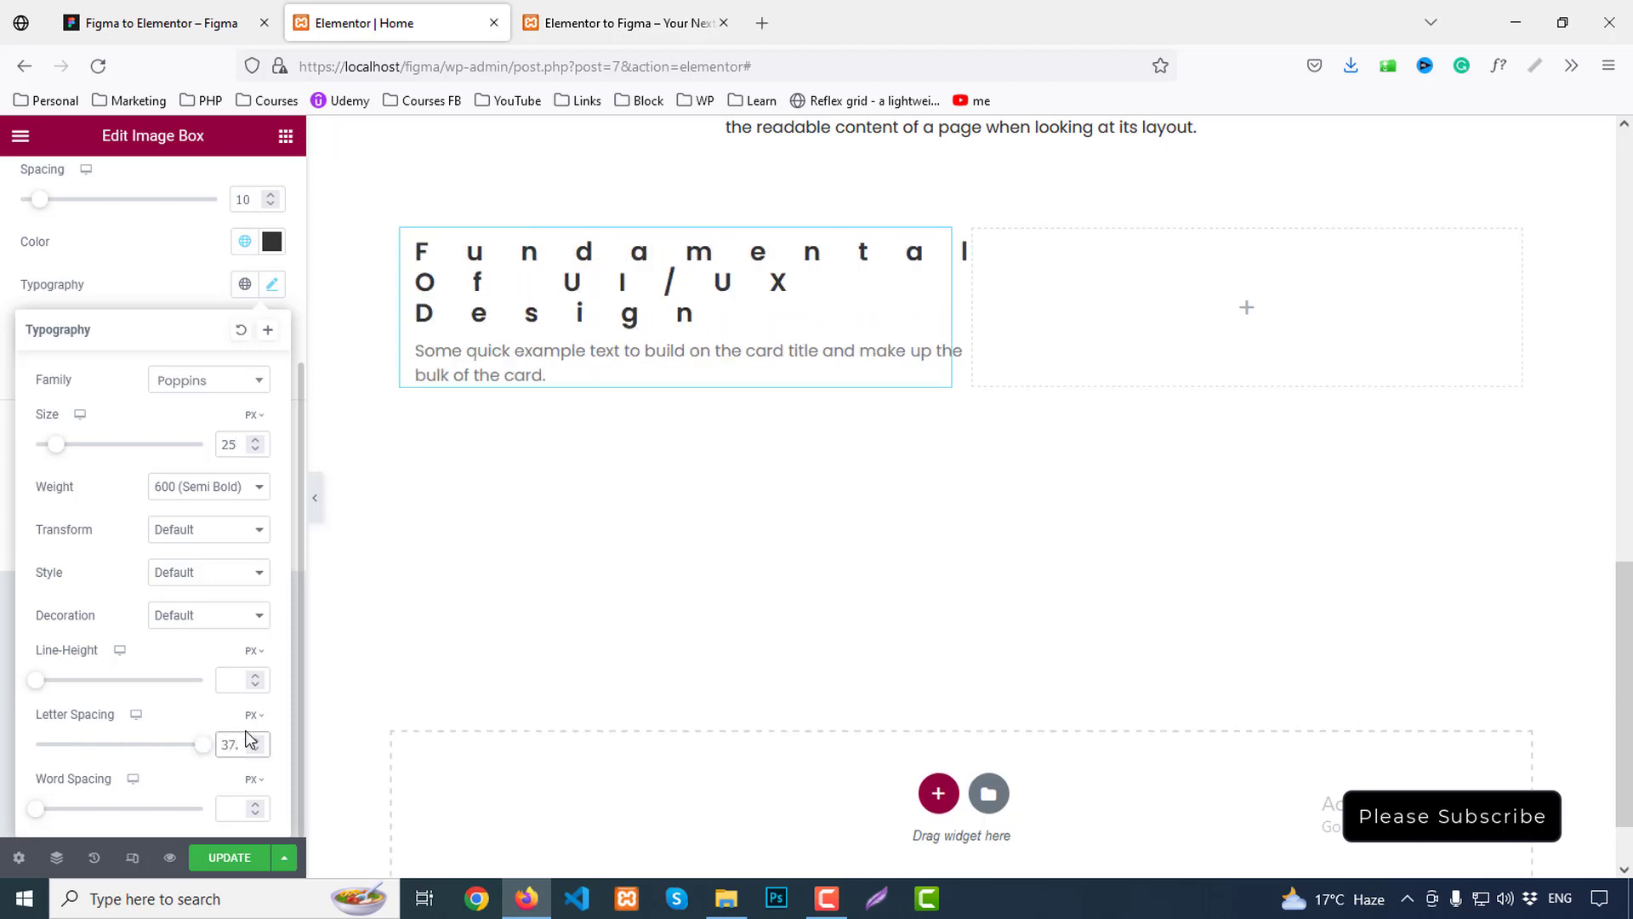
text(5)
key(BackSpace)
key(BackSpace)
key(BackSpace)
key(BackSpace)
click(235, 685)
text(37.5)
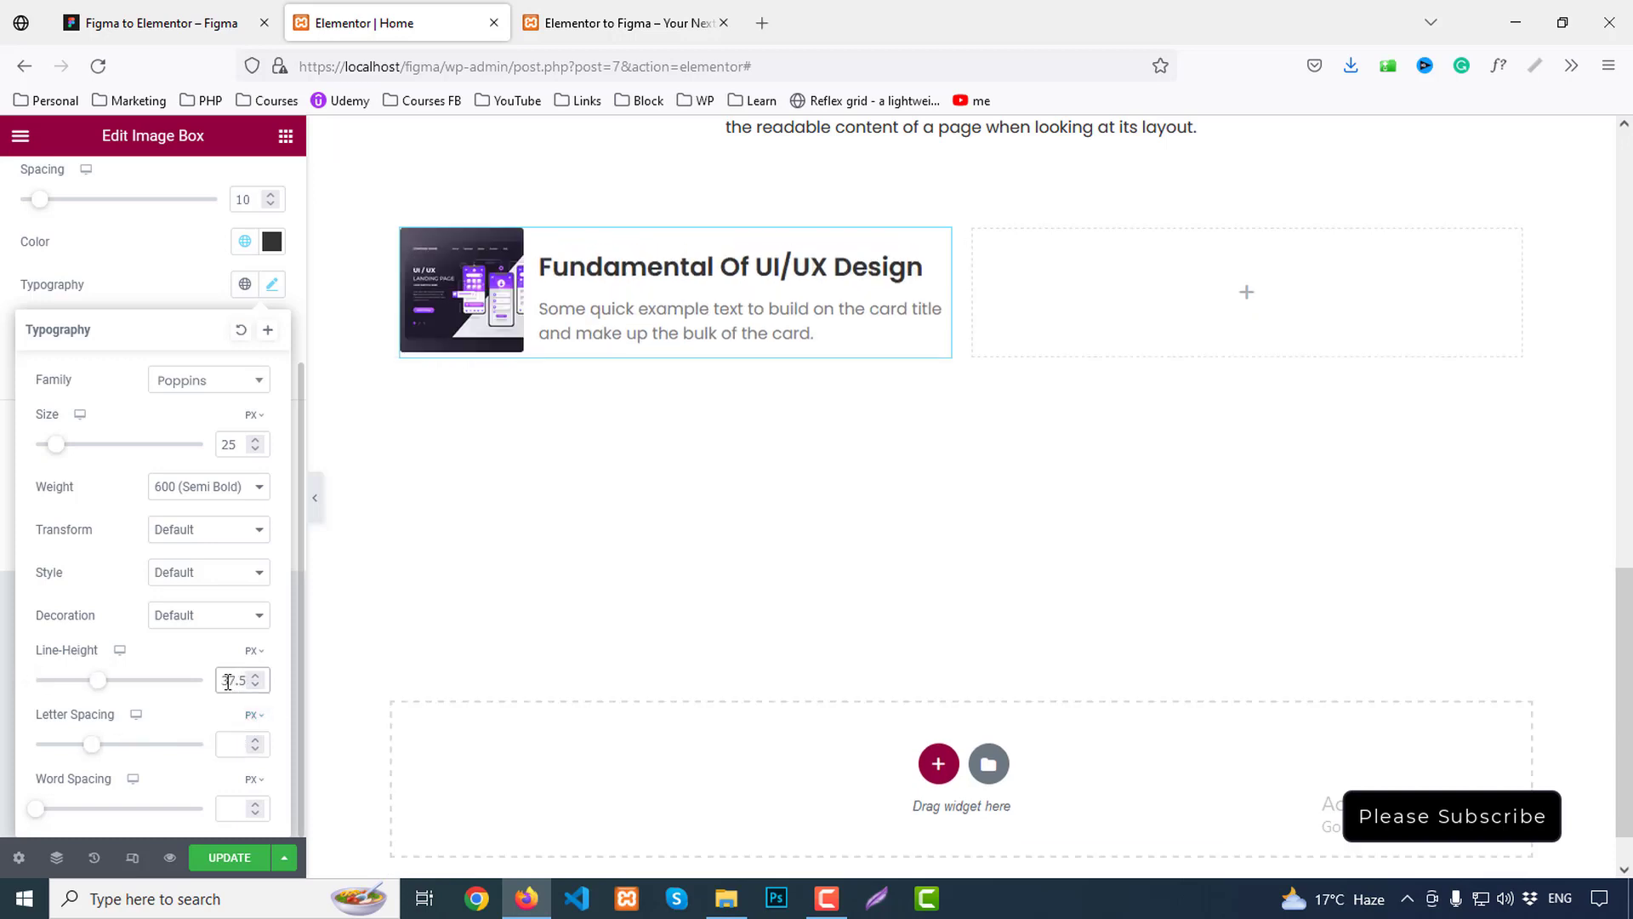
Check the description specs in Figma and make the description the Secondary colour
click(274, 12)
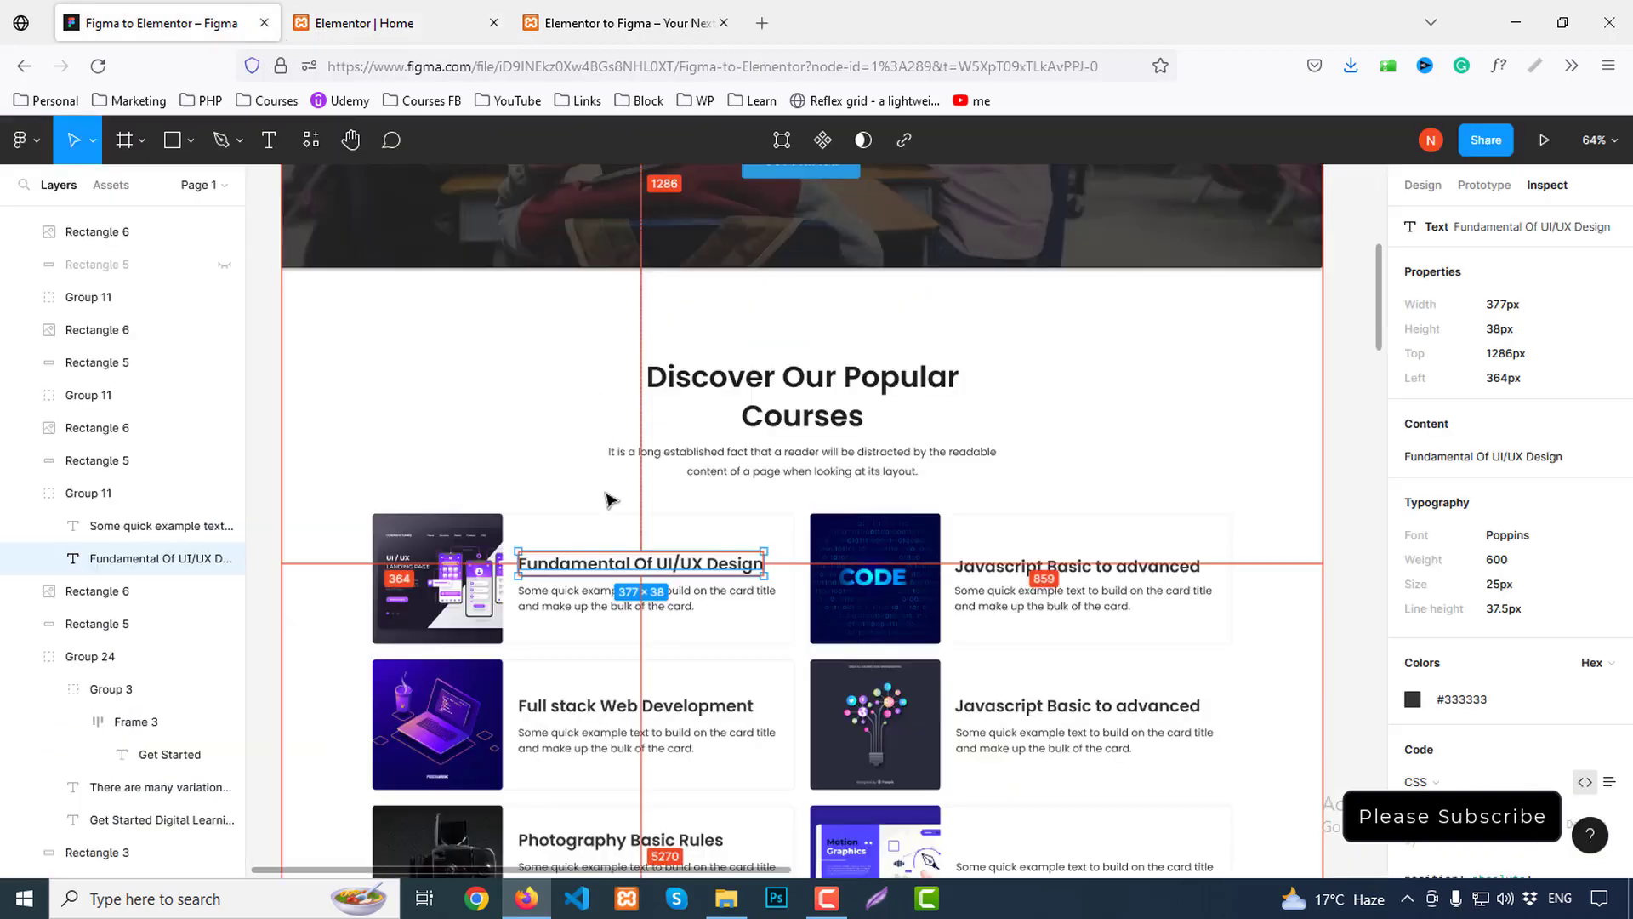
click(572, 618)
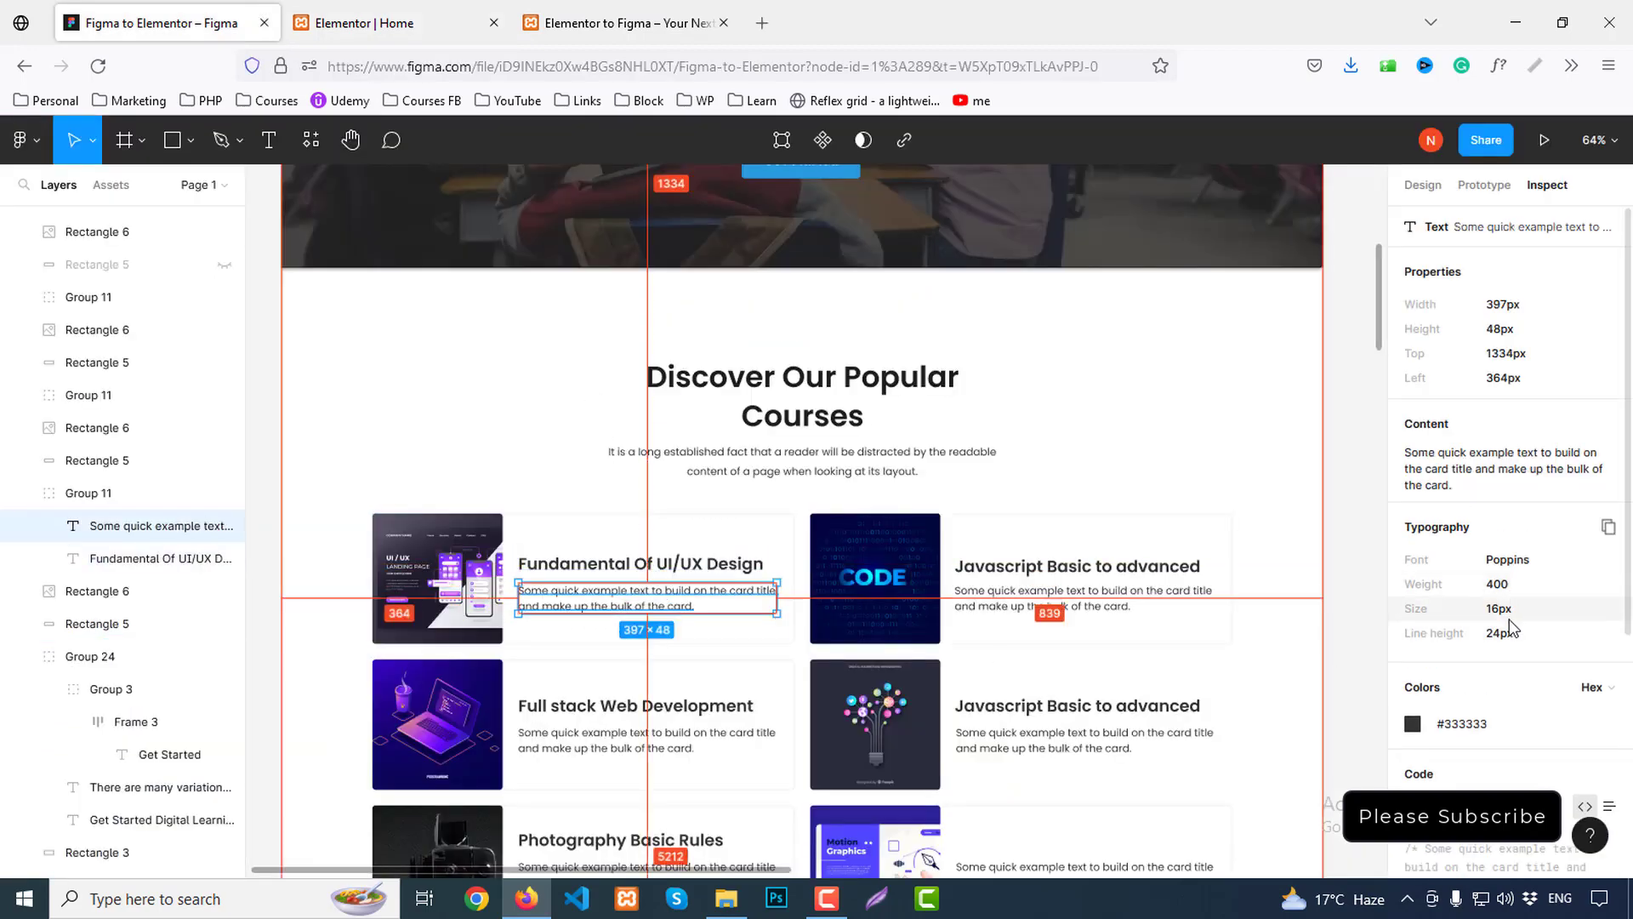
click(377, 10)
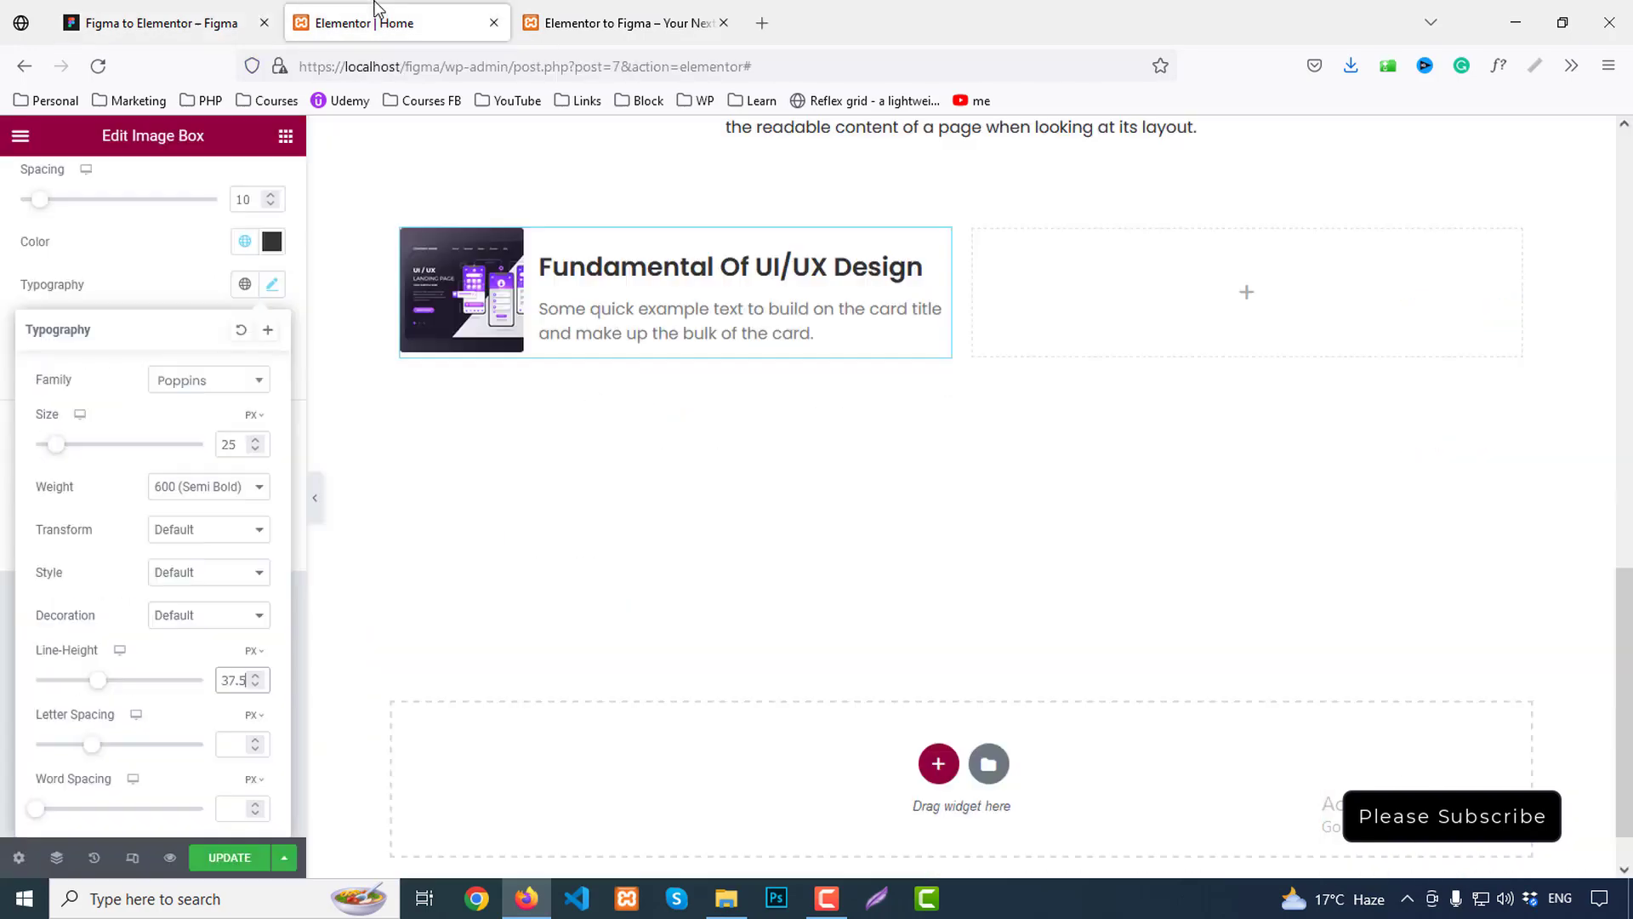
click(683, 313)
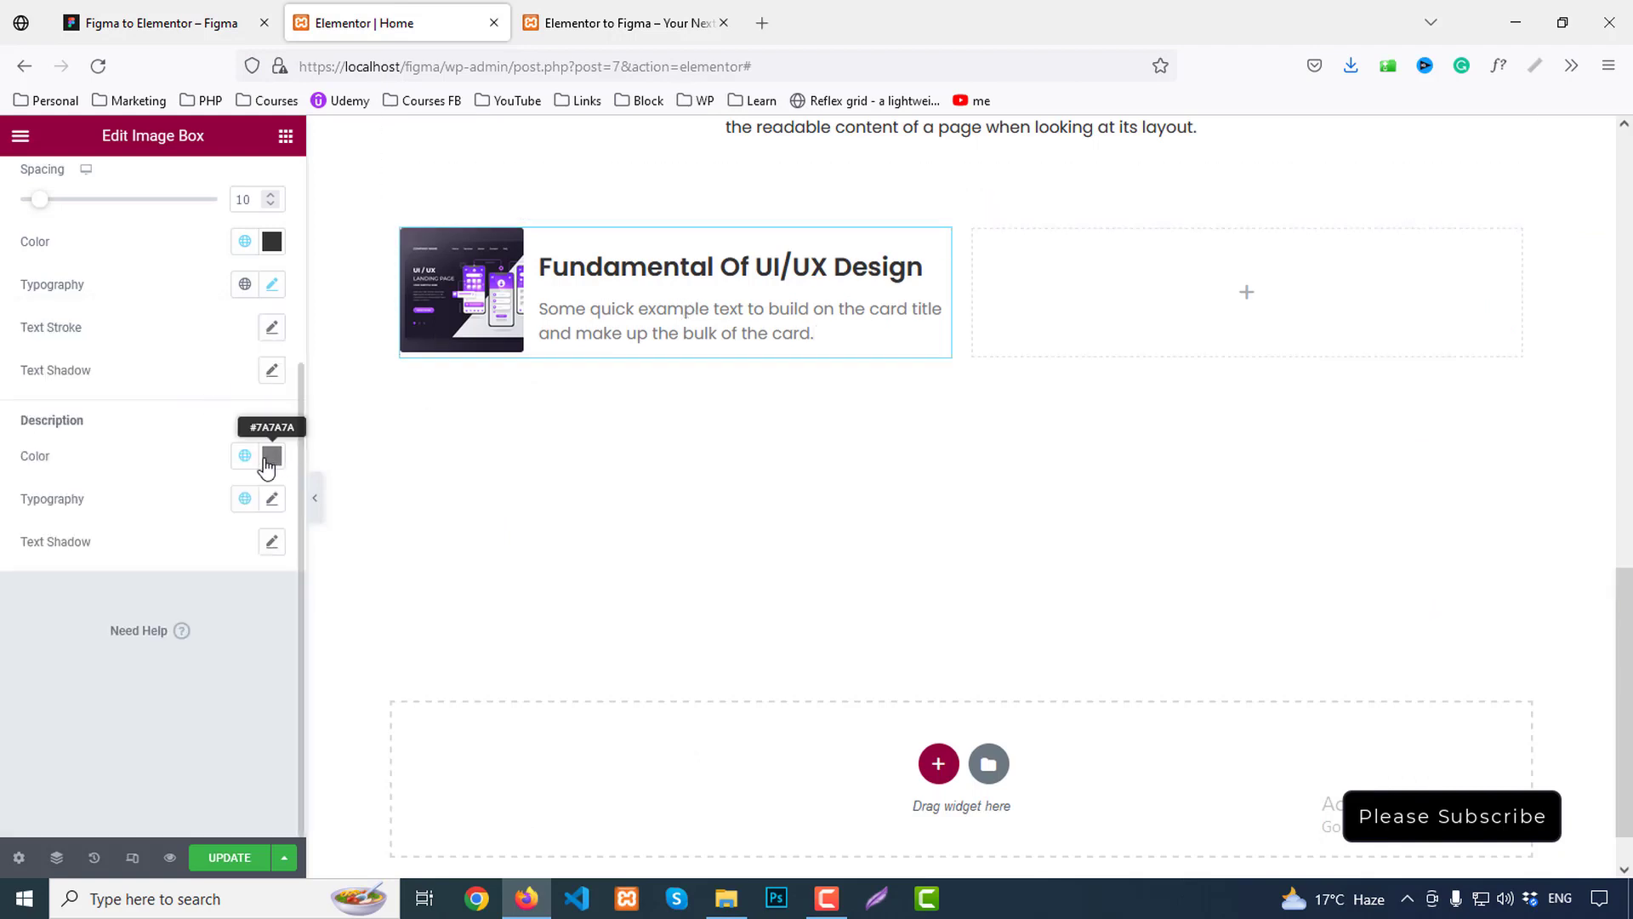
click(244, 455)
click(80, 588)
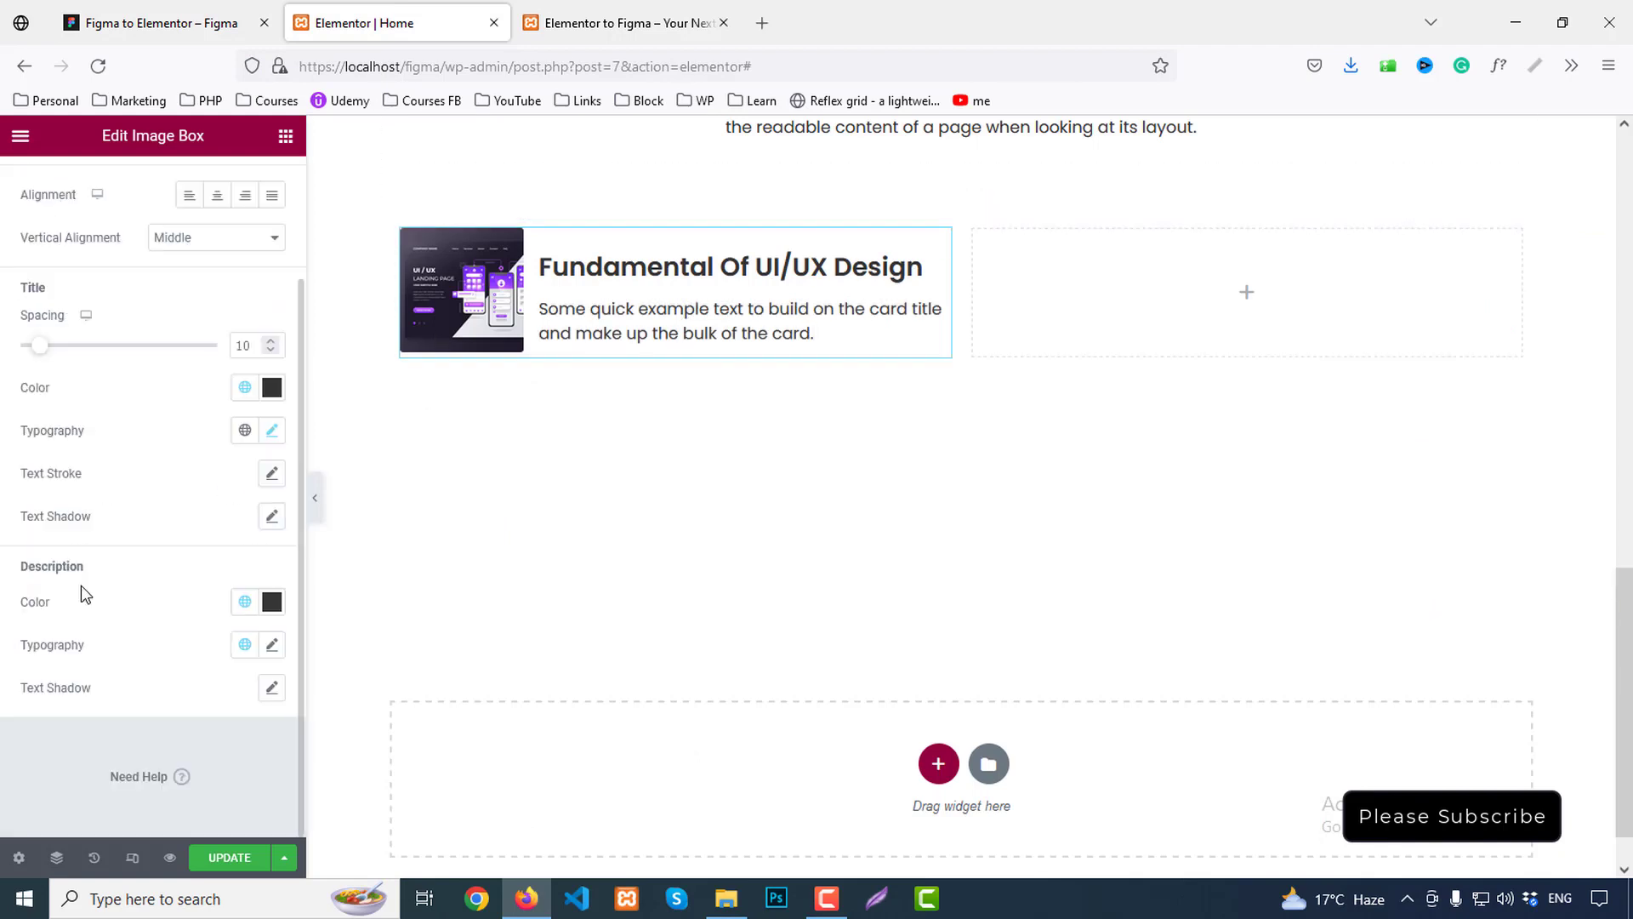
click(271, 644)
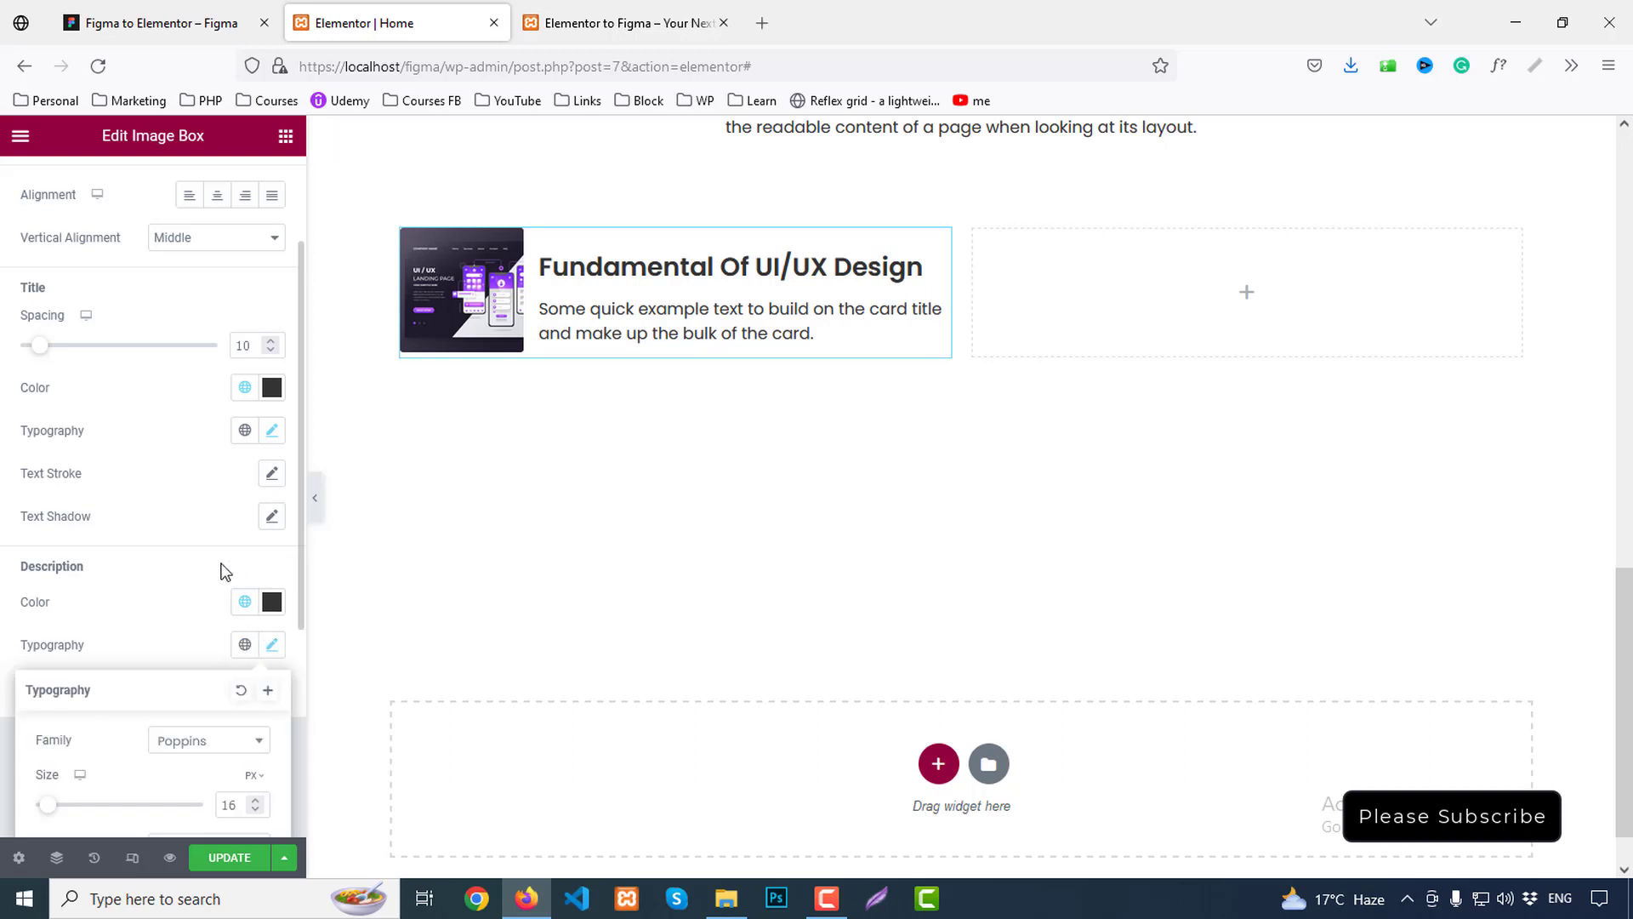
scroll(219, 569, down, 4)
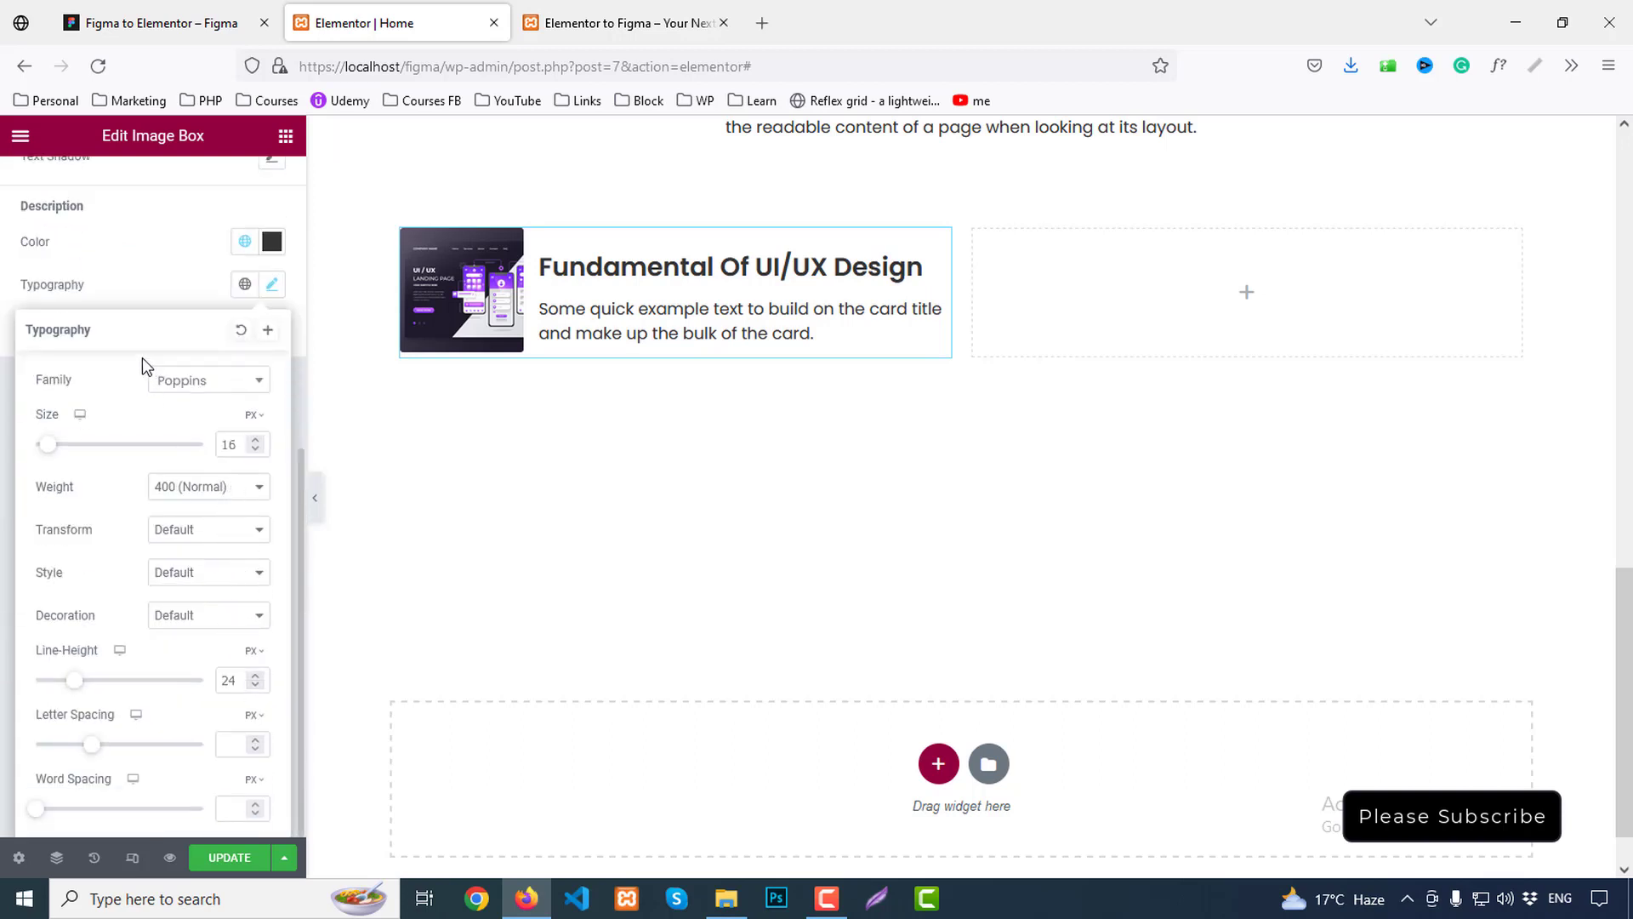
click(170, 285)
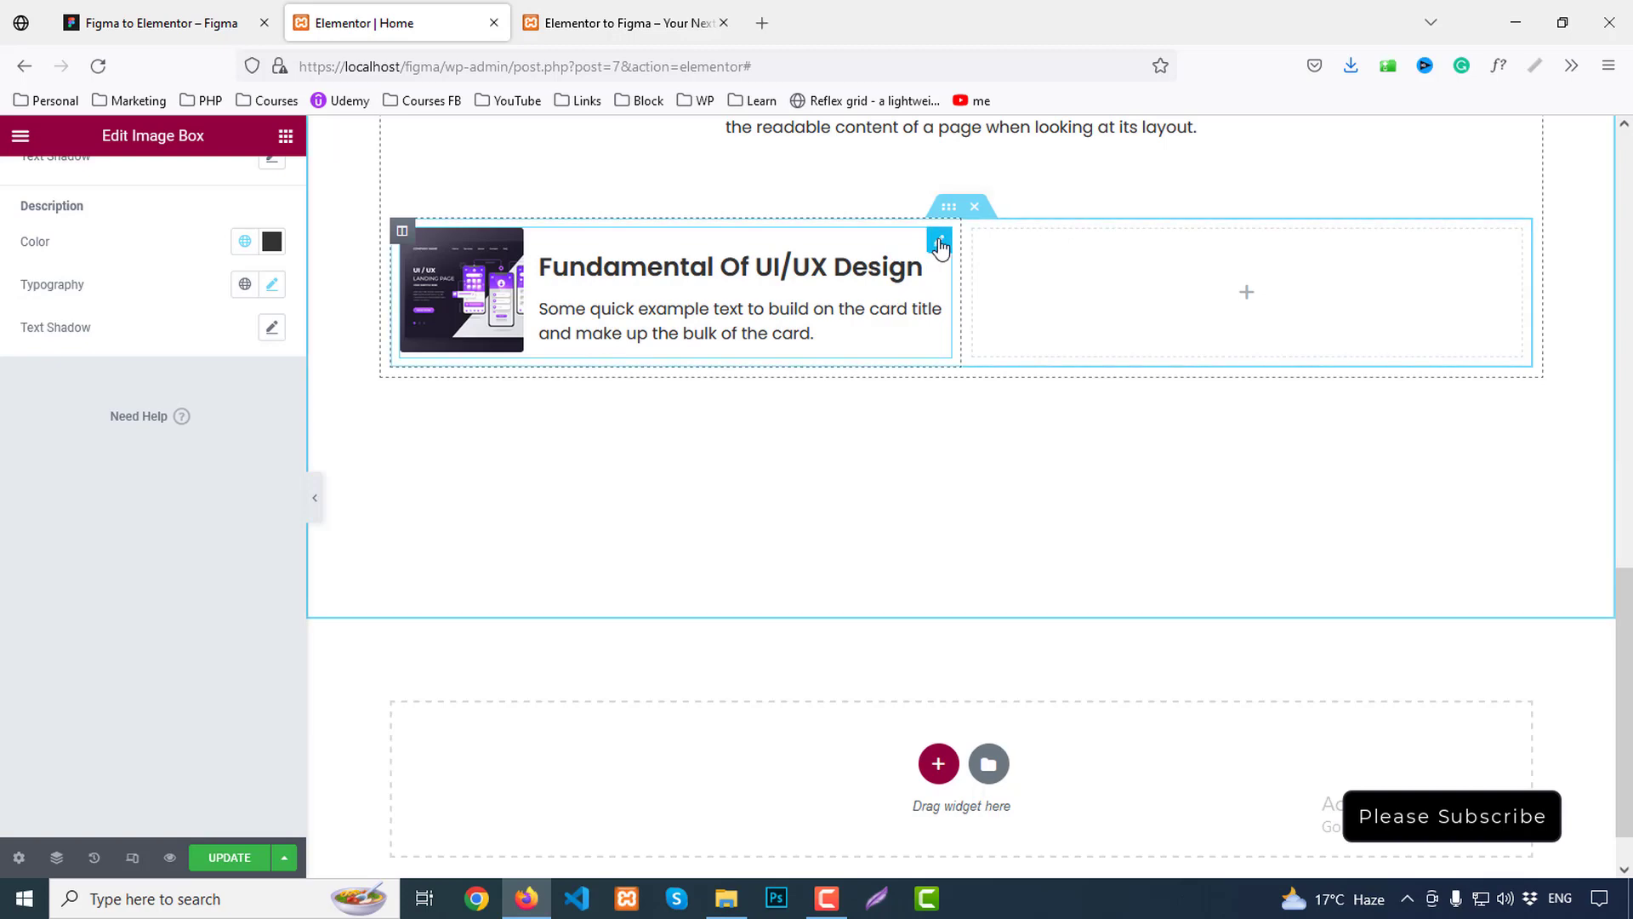
click(160, 19)
Copy the first course card's #E8E8E8 border colour from the Figma design
click(485, 386)
click(639, 533)
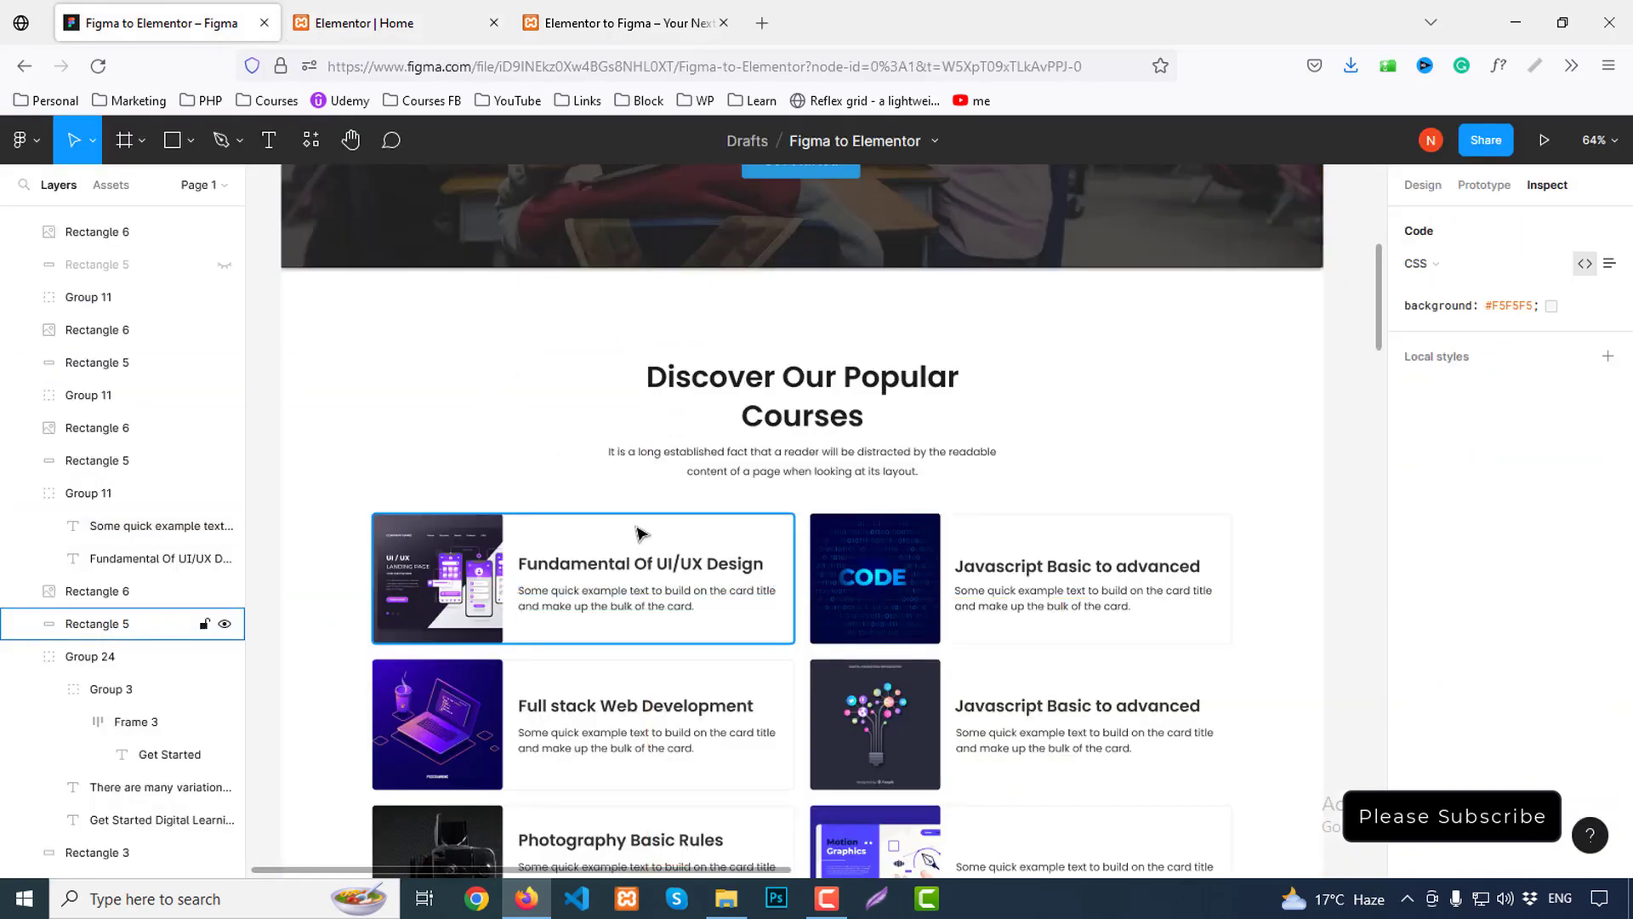
click(640, 533)
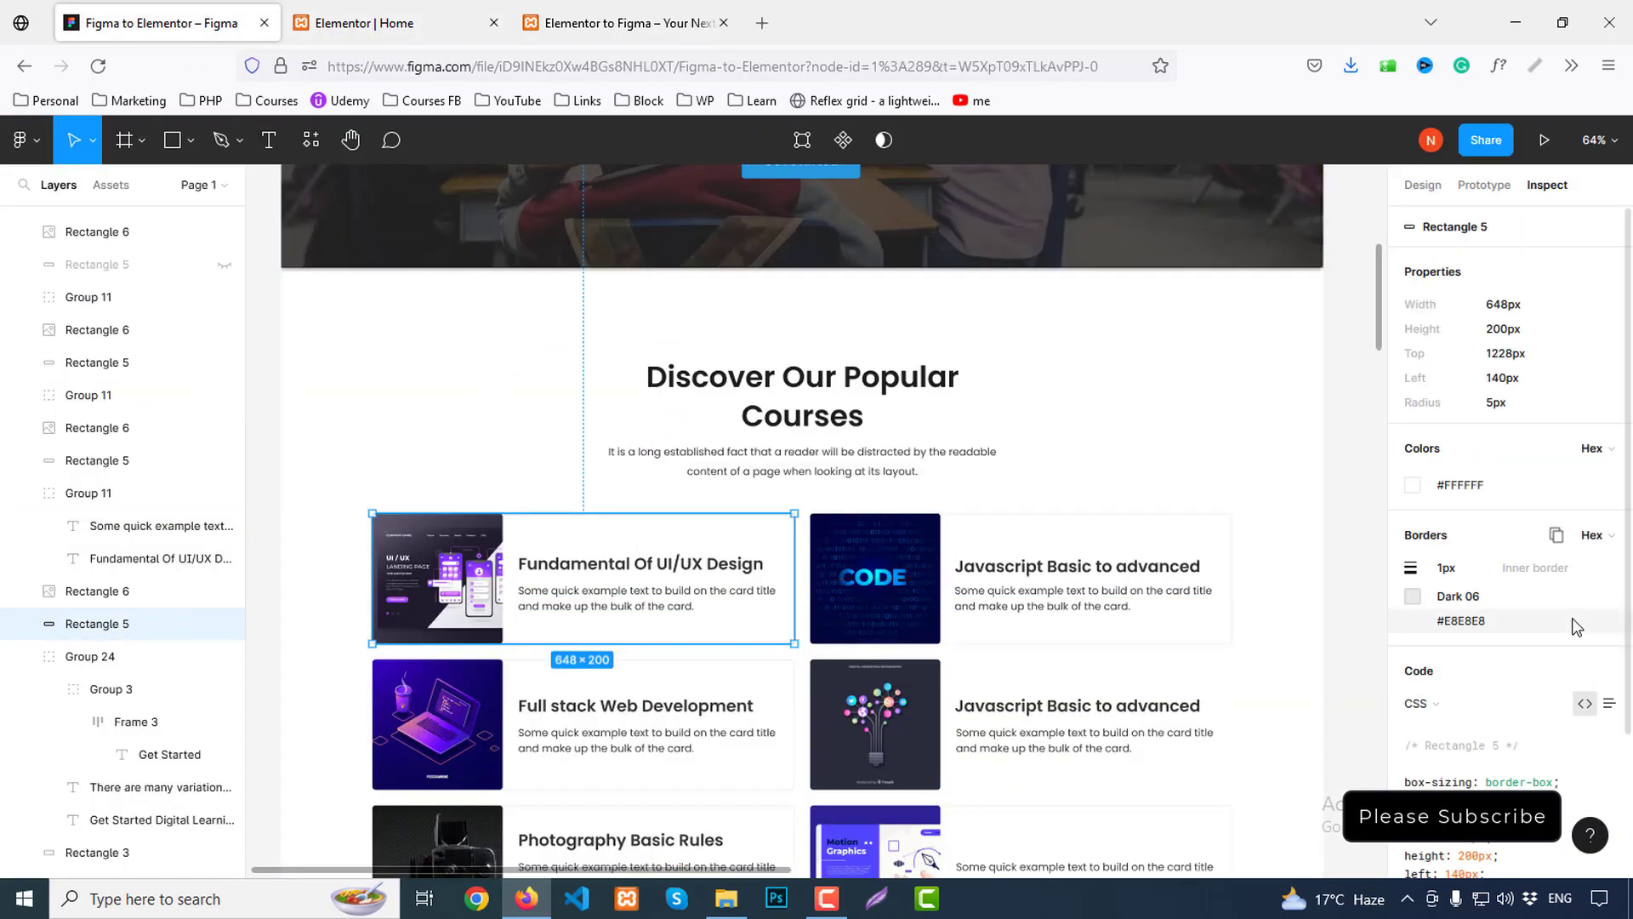
scroll(1576, 626, down, 2)
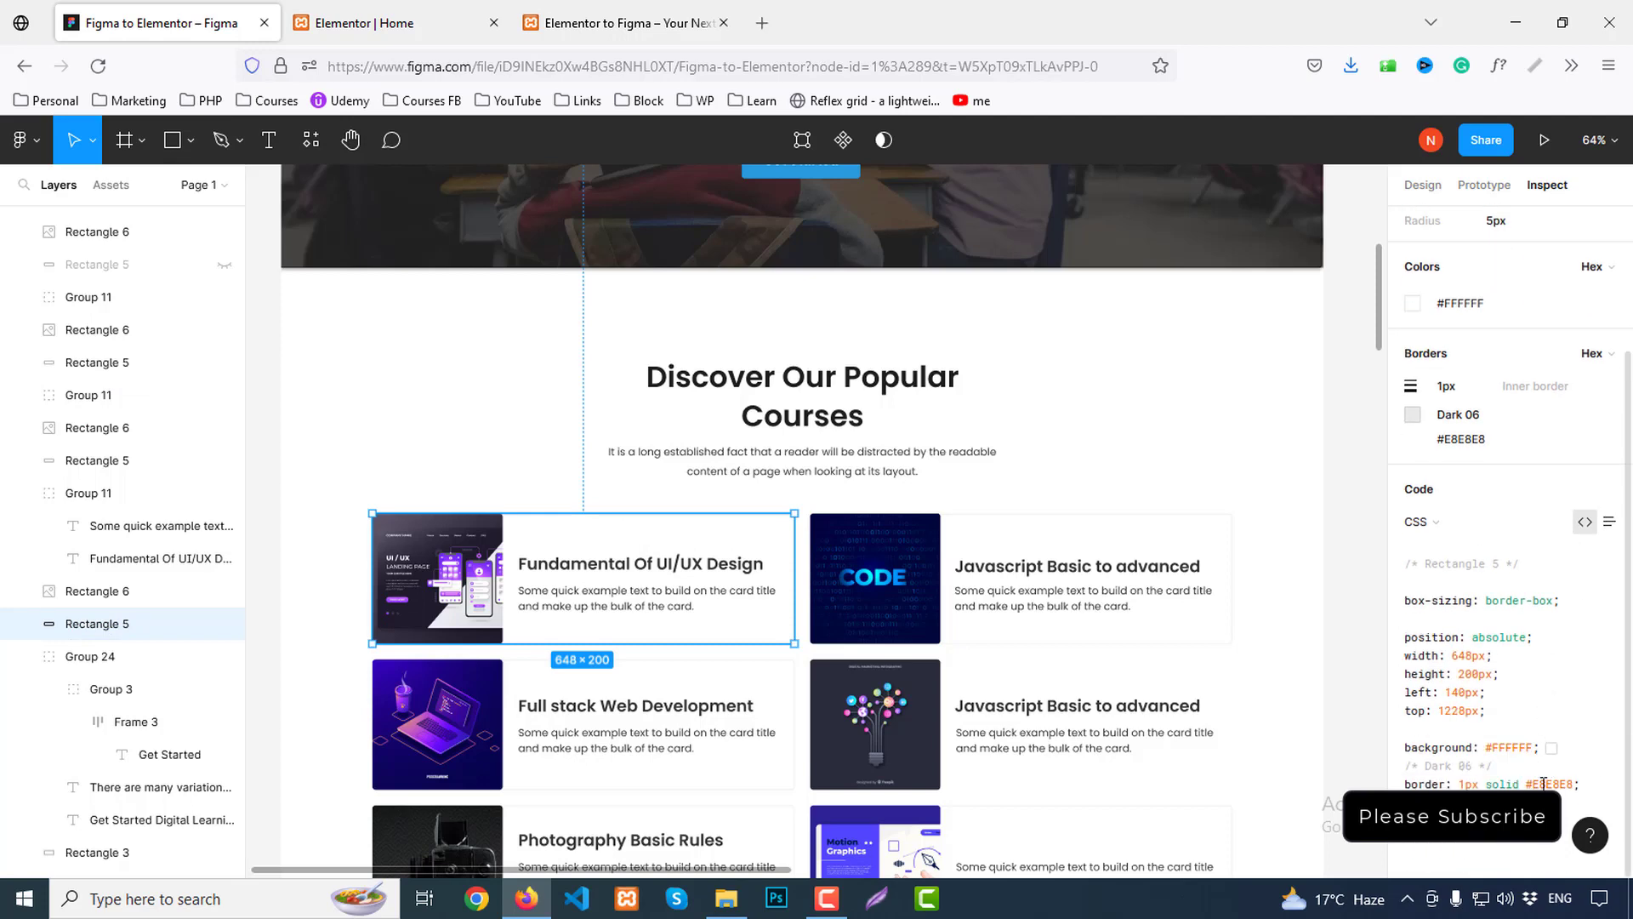
drag(1527, 783, 1565, 780)
Open the Image Box card's Advanced > Border settings in Elementor
click(364, 23)
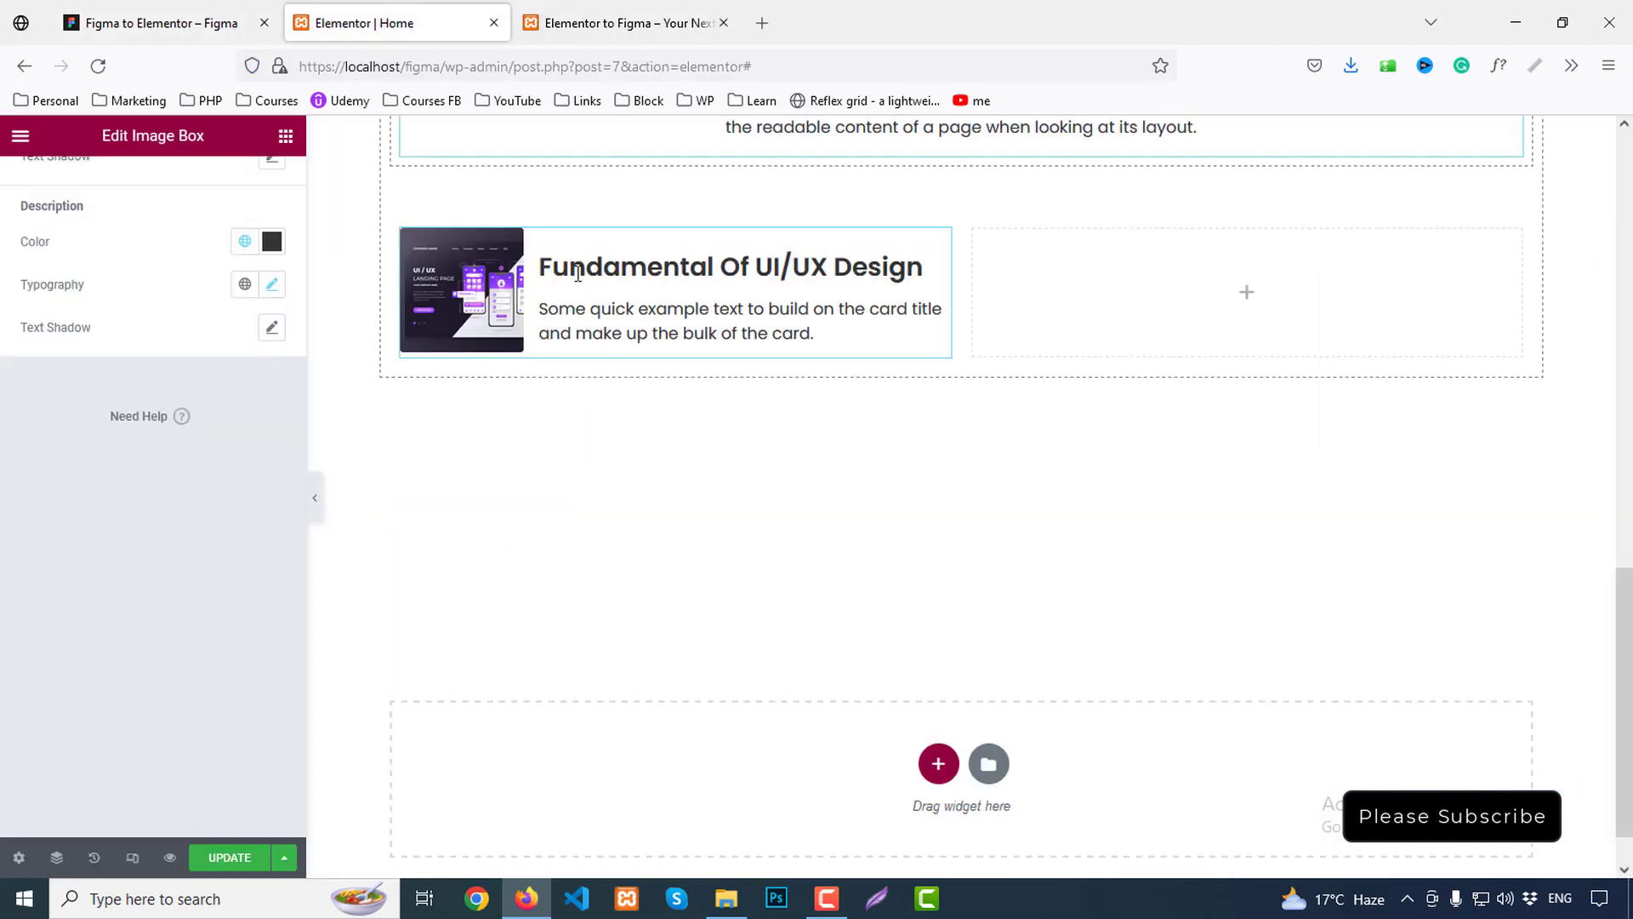
click(940, 245)
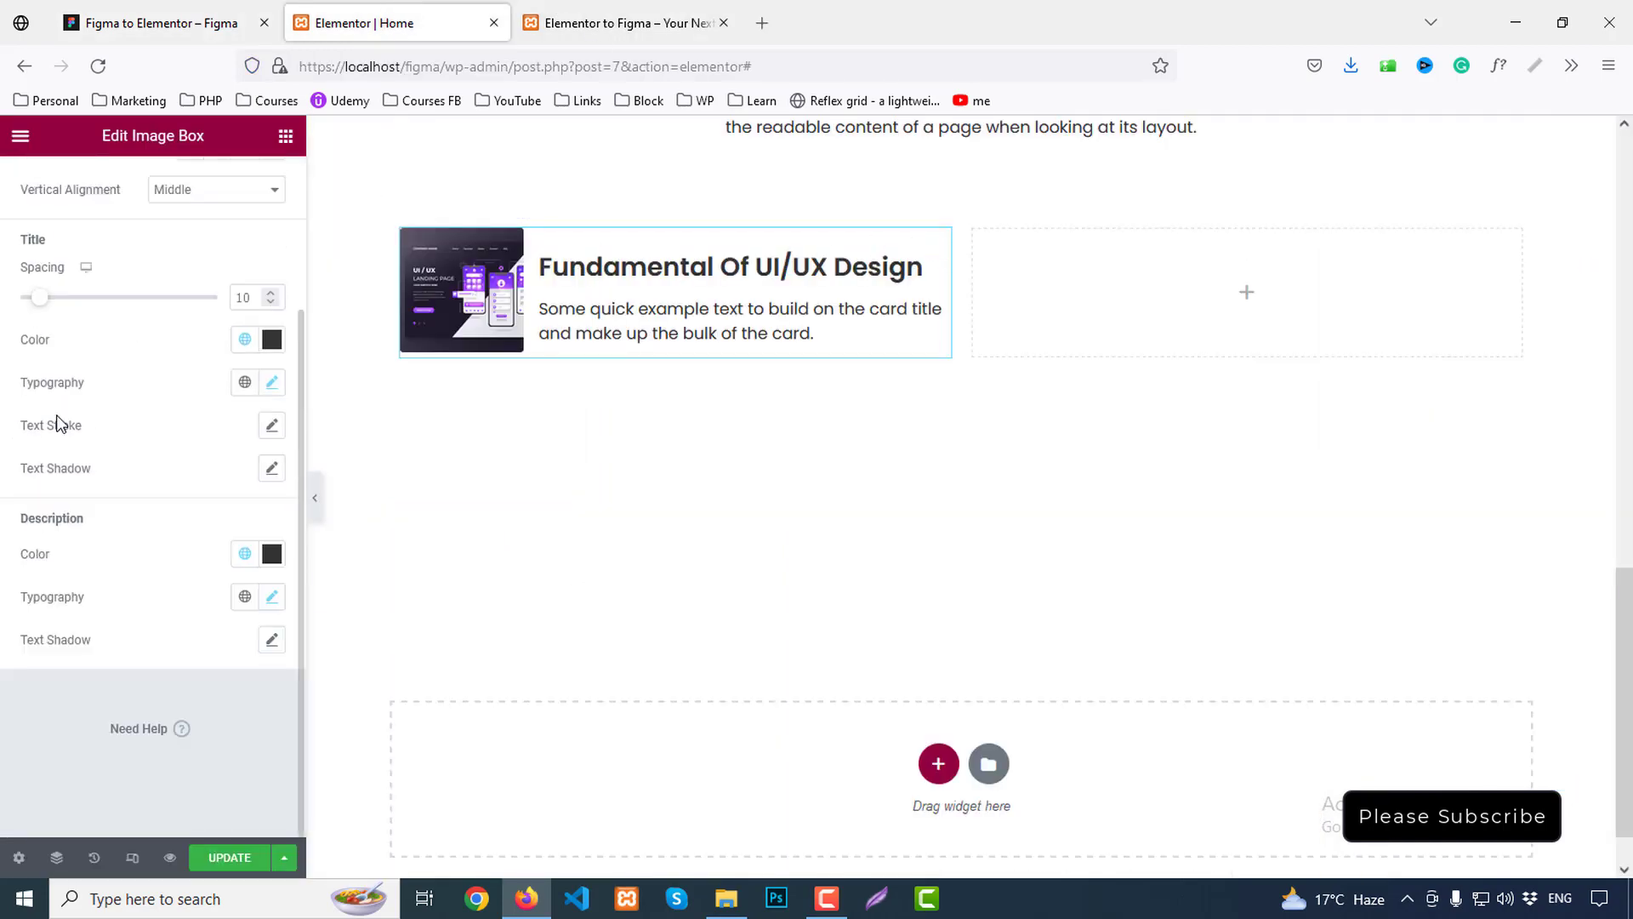
scroll(58, 416, up, 3)
click(50, 188)
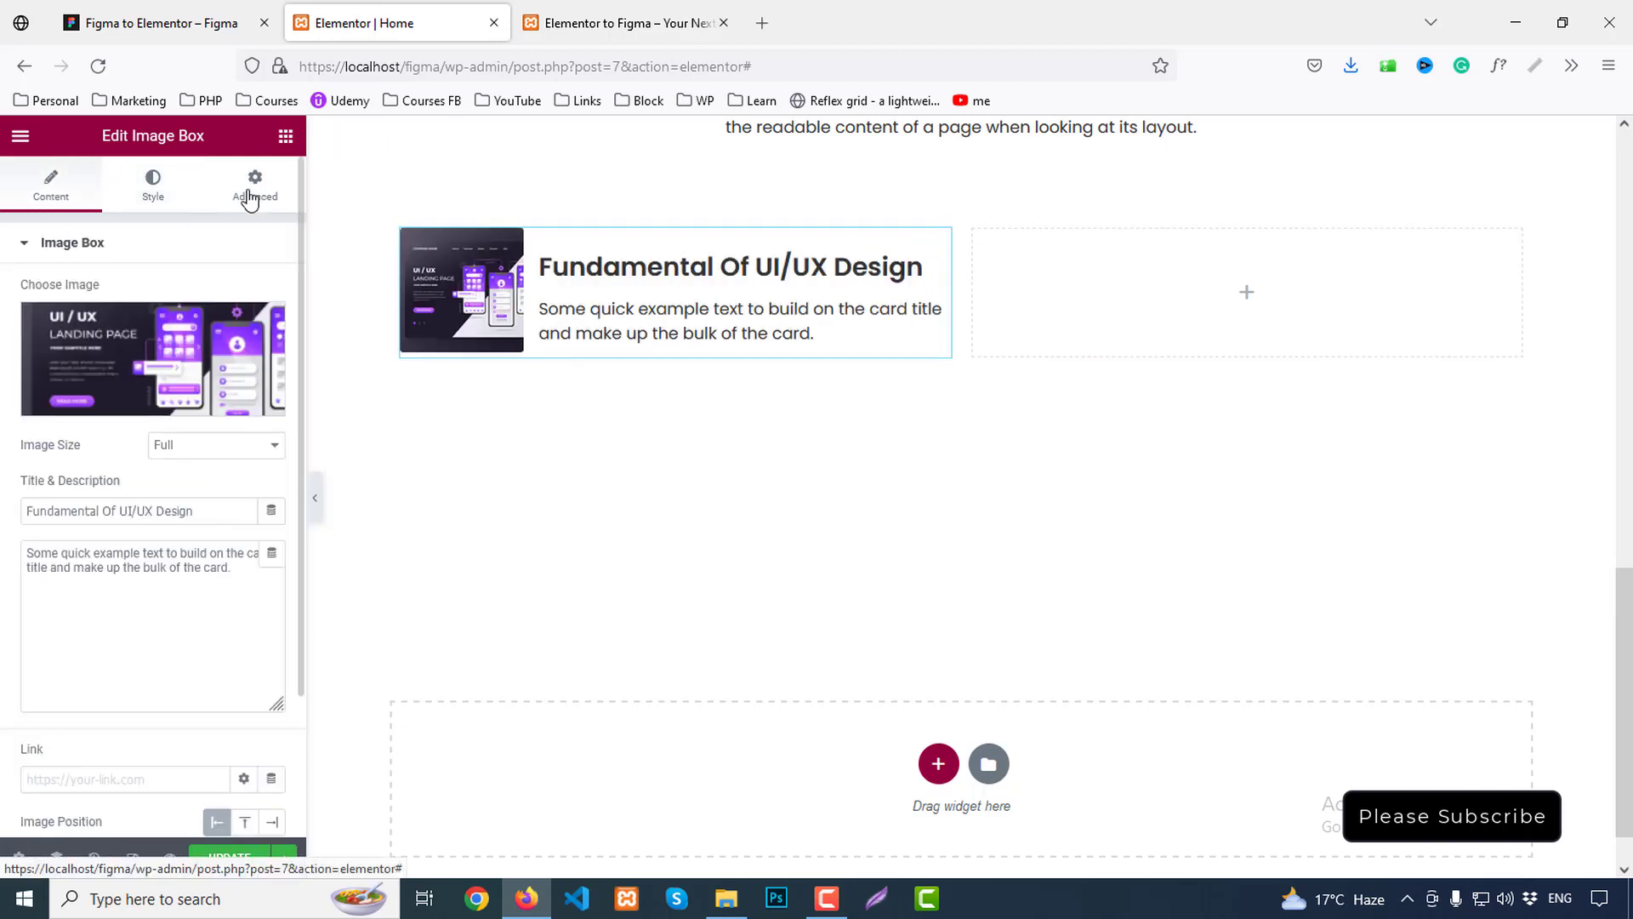
click(254, 183)
scroll(153, 620, down, 5)
click(58, 497)
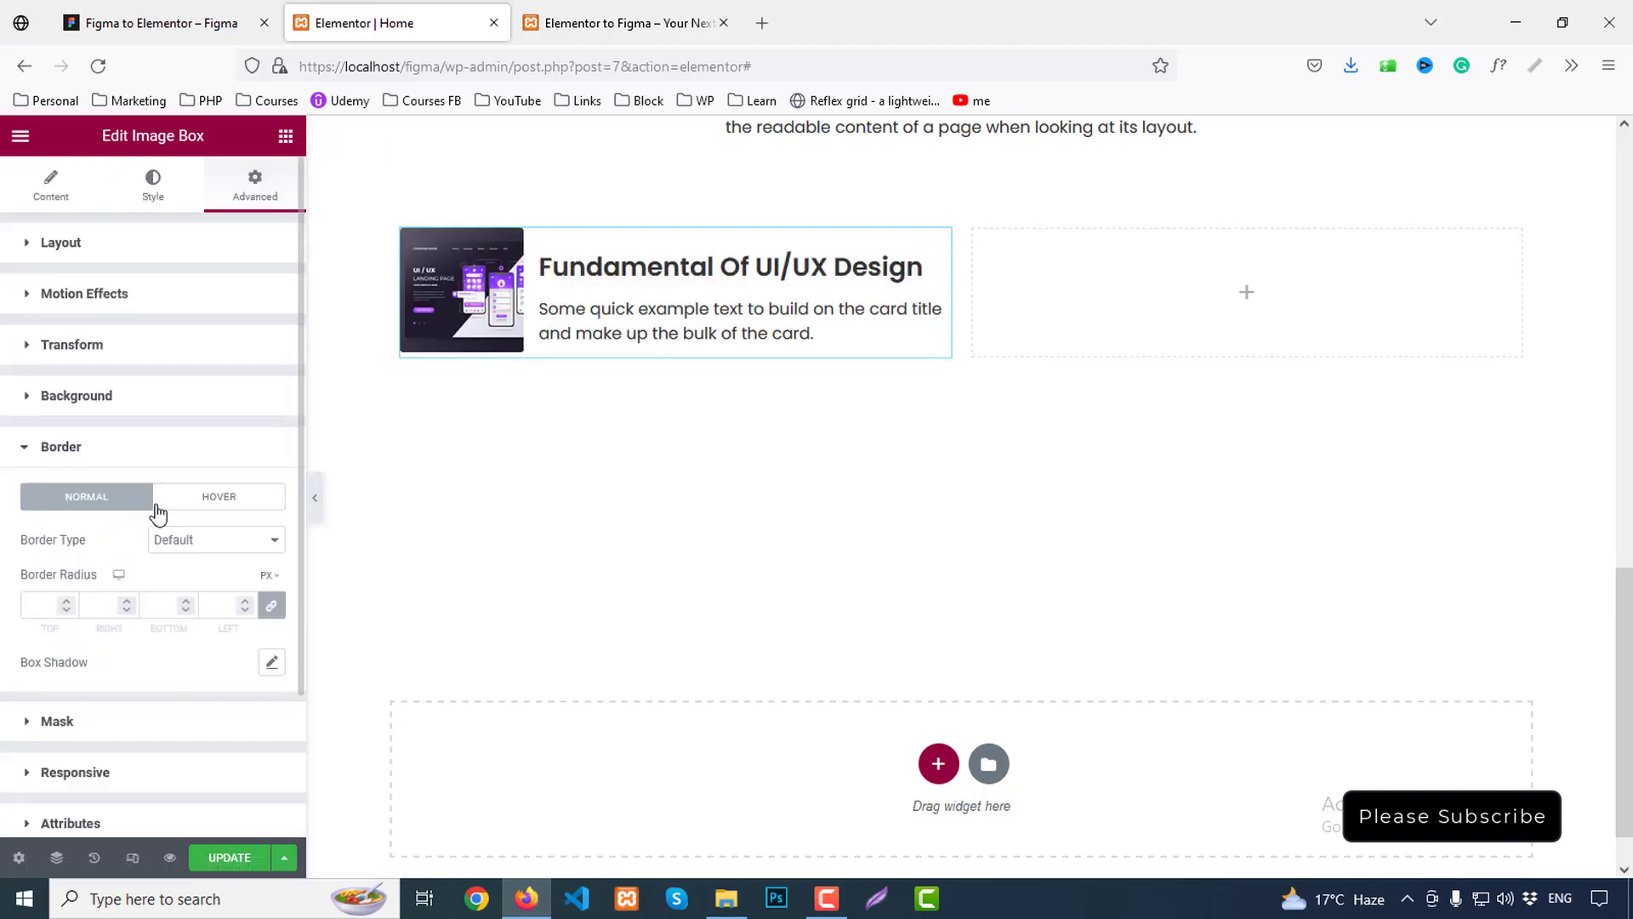
Give the card a solid 1px #E8E8E8 border with a 5px border radius
click(51, 425)
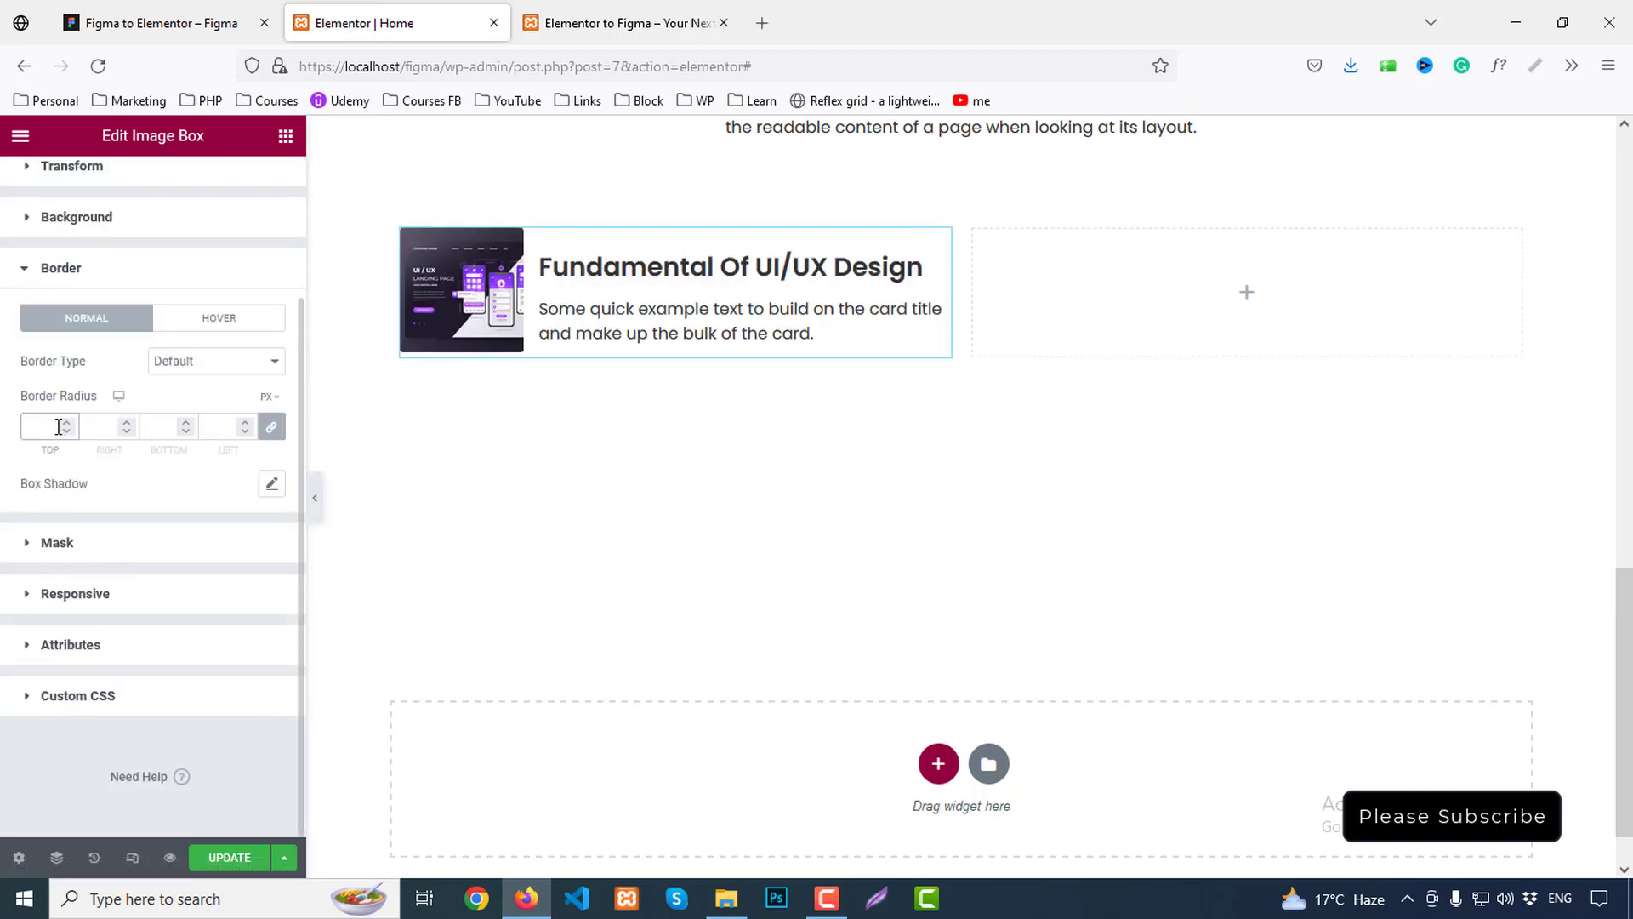
click(208, 370)
click(173, 437)
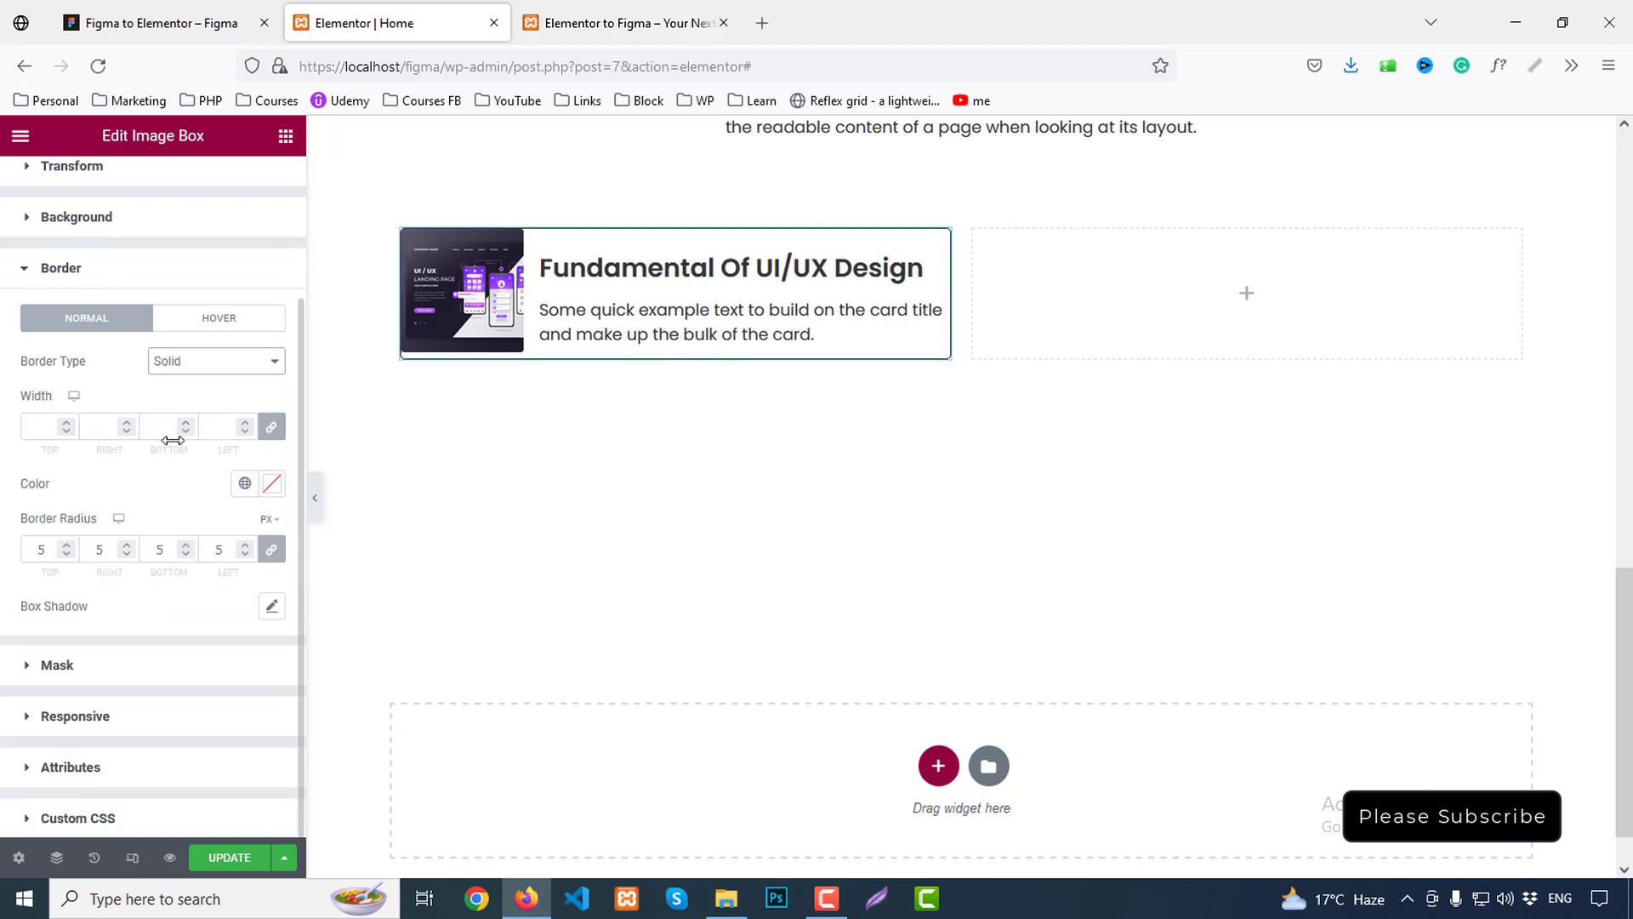
click(59, 427)
text(1)
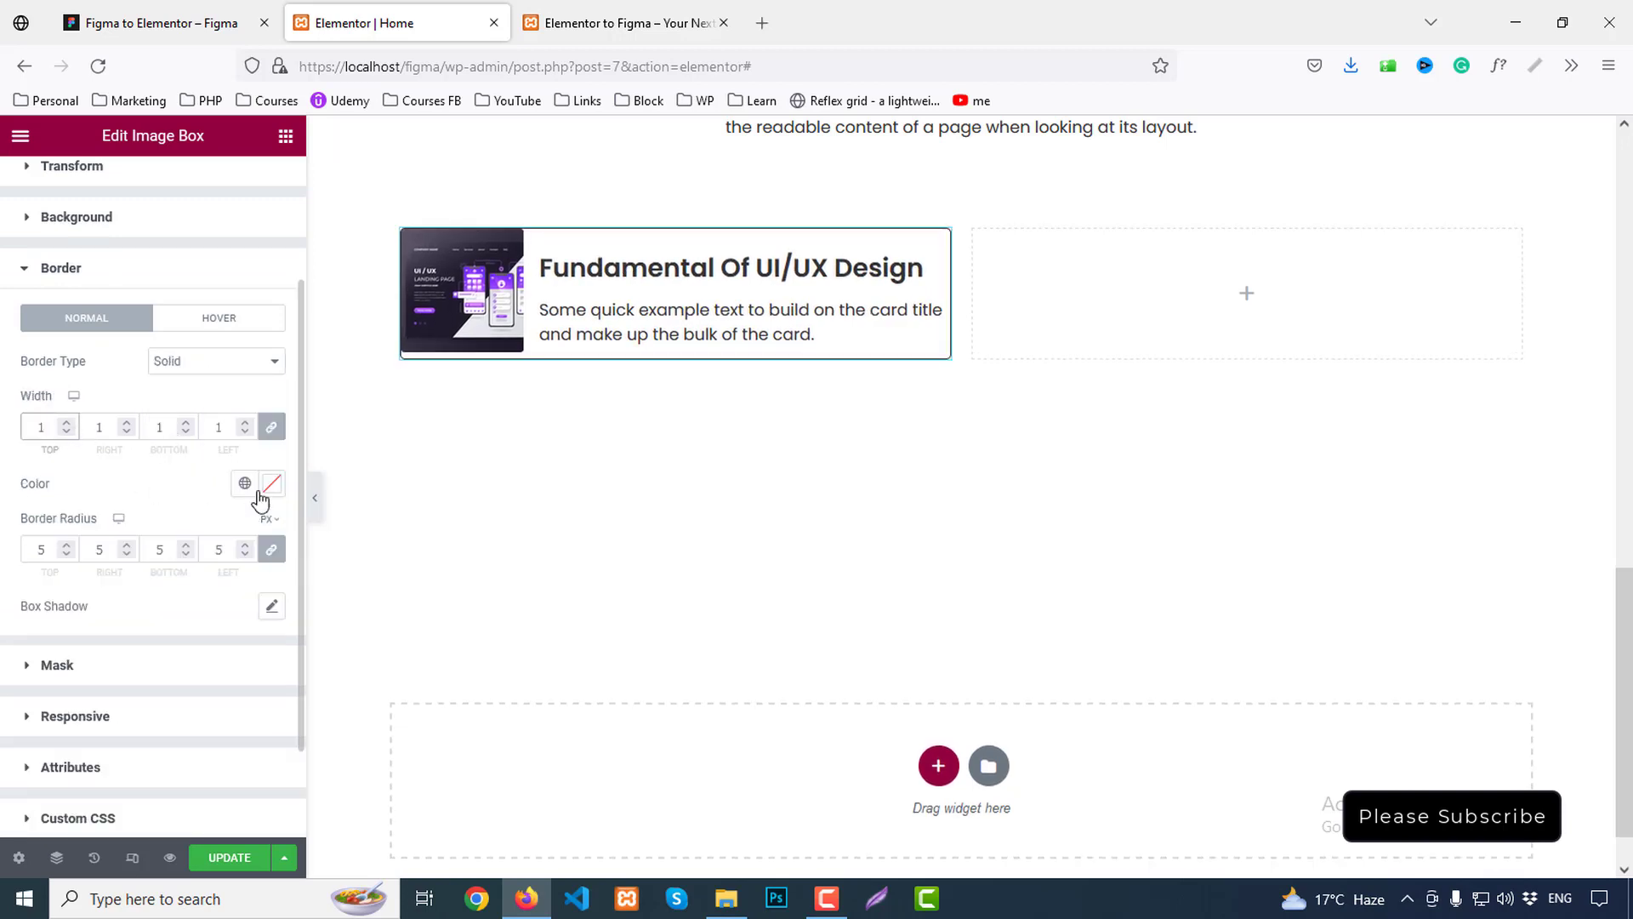
click(274, 491)
text(#E8E8E8)
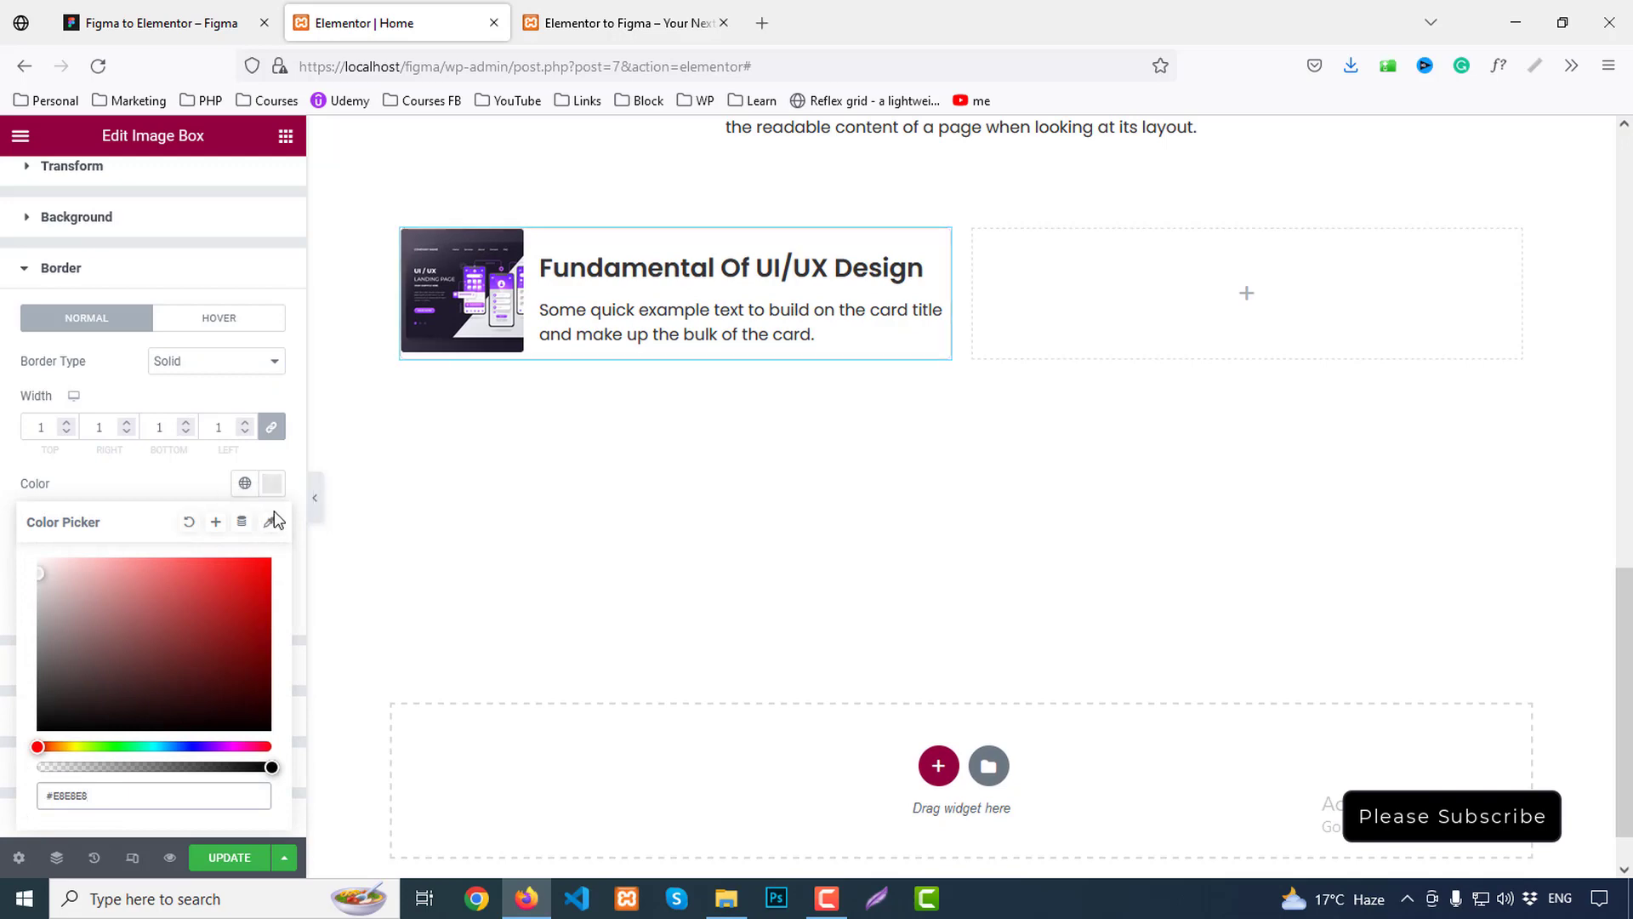
click(276, 481)
drag(445, 332, 428, 325)
scroll(157, 197, up, 3)
Set the card image width to 36% in the Image Box Style settings
click(153, 182)
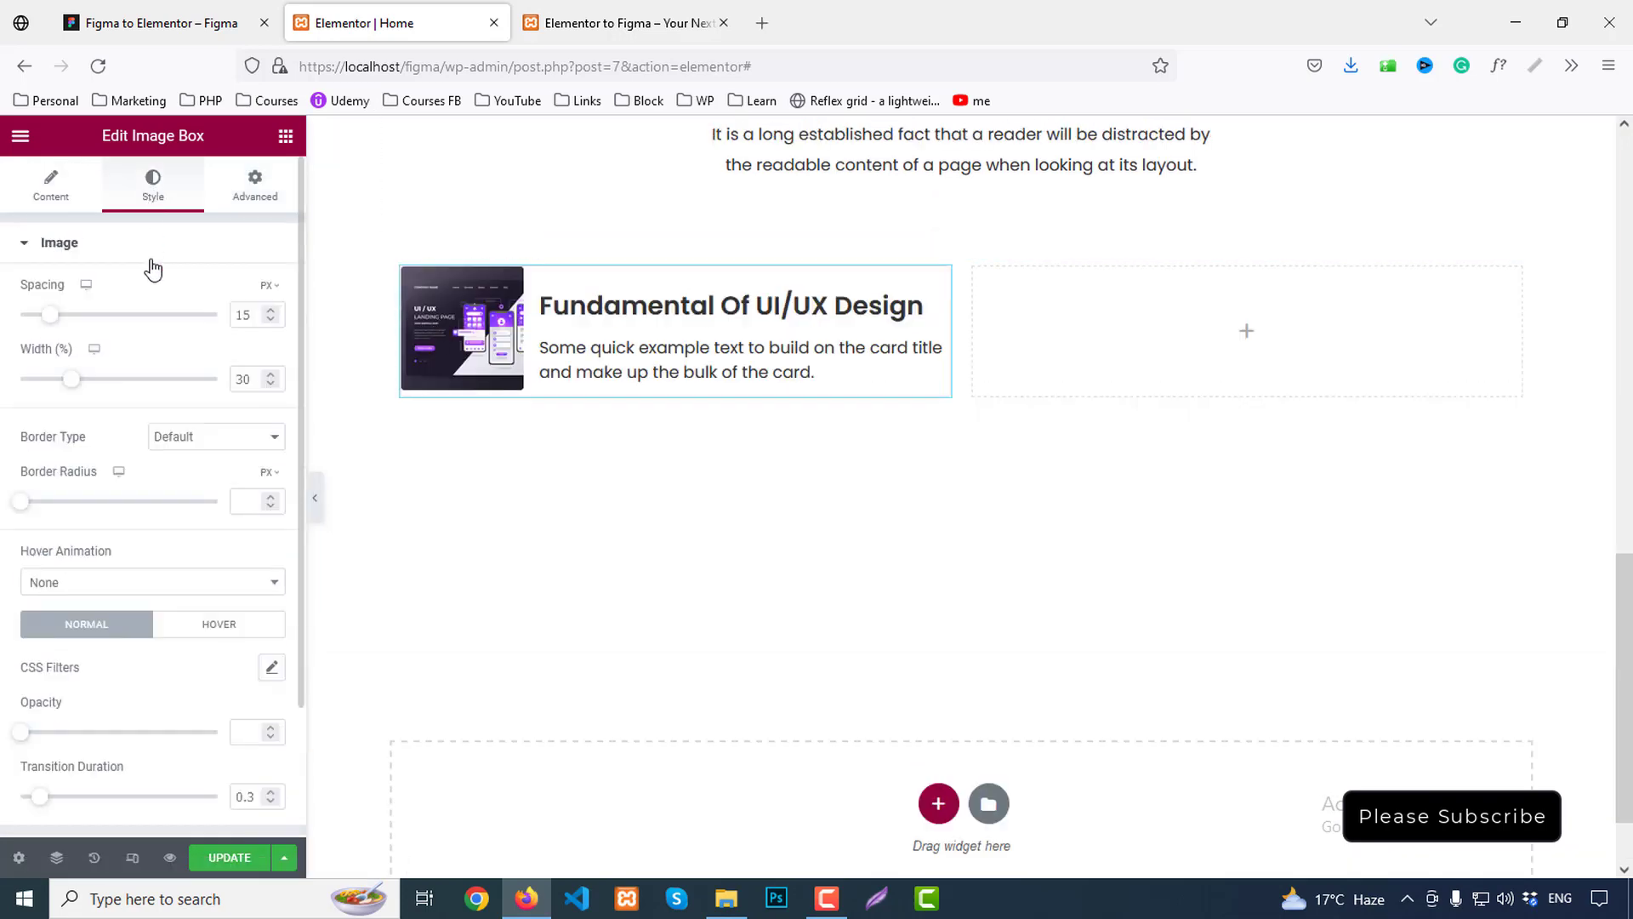
key(Up)
key(Up)
key(Up)
key(Up)
key(Up)
key(Up)
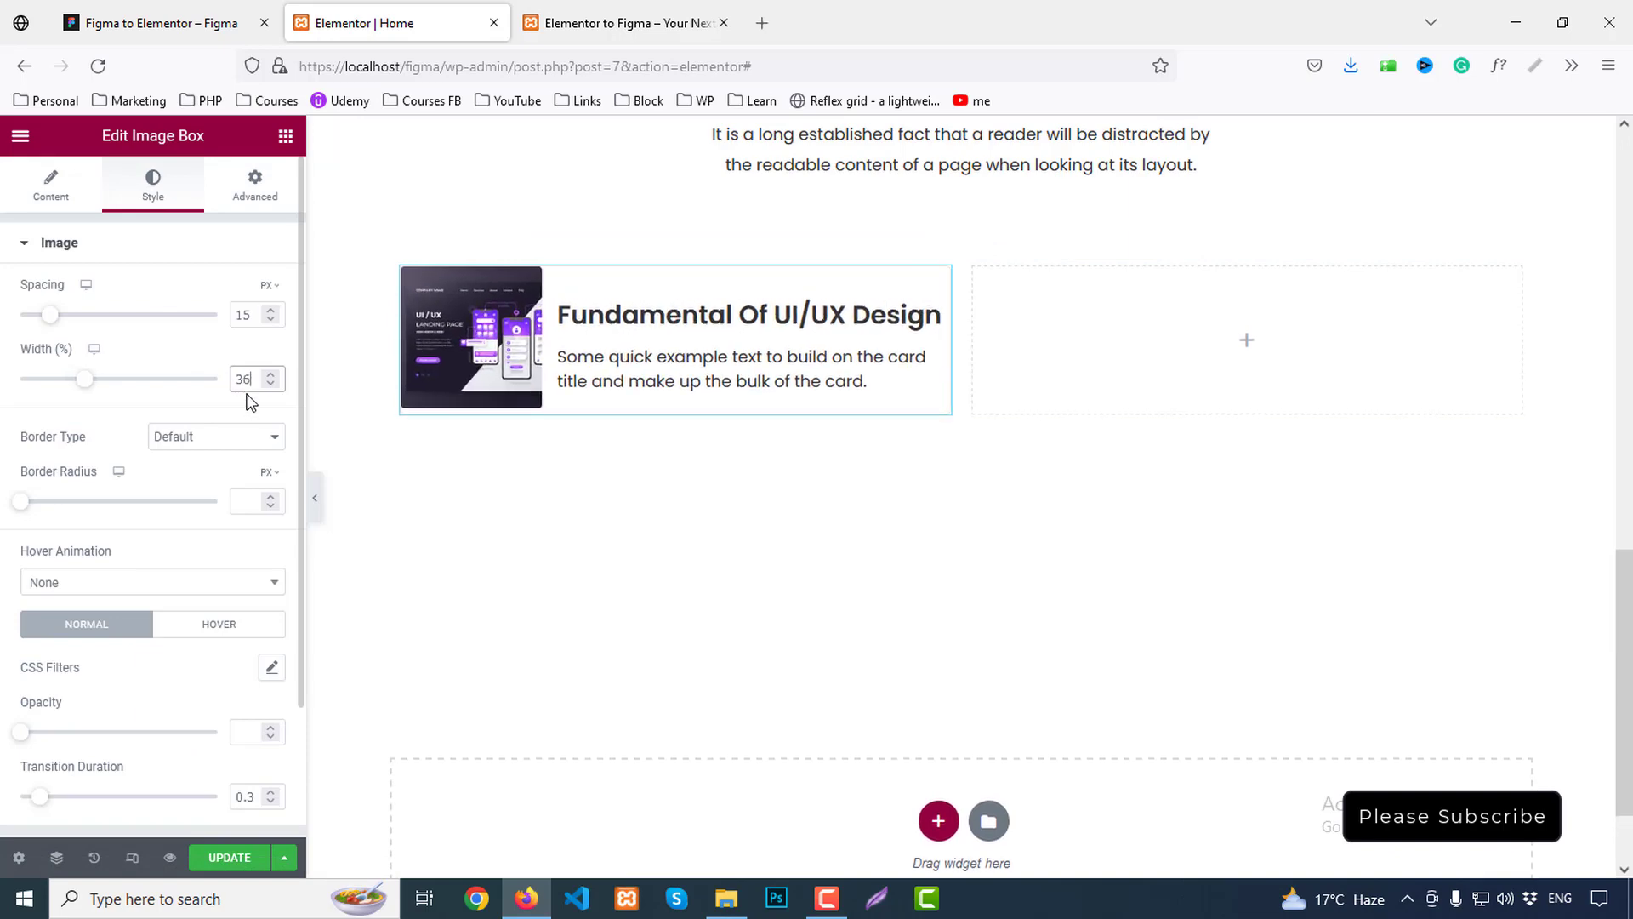
key(Up)
key(Up)
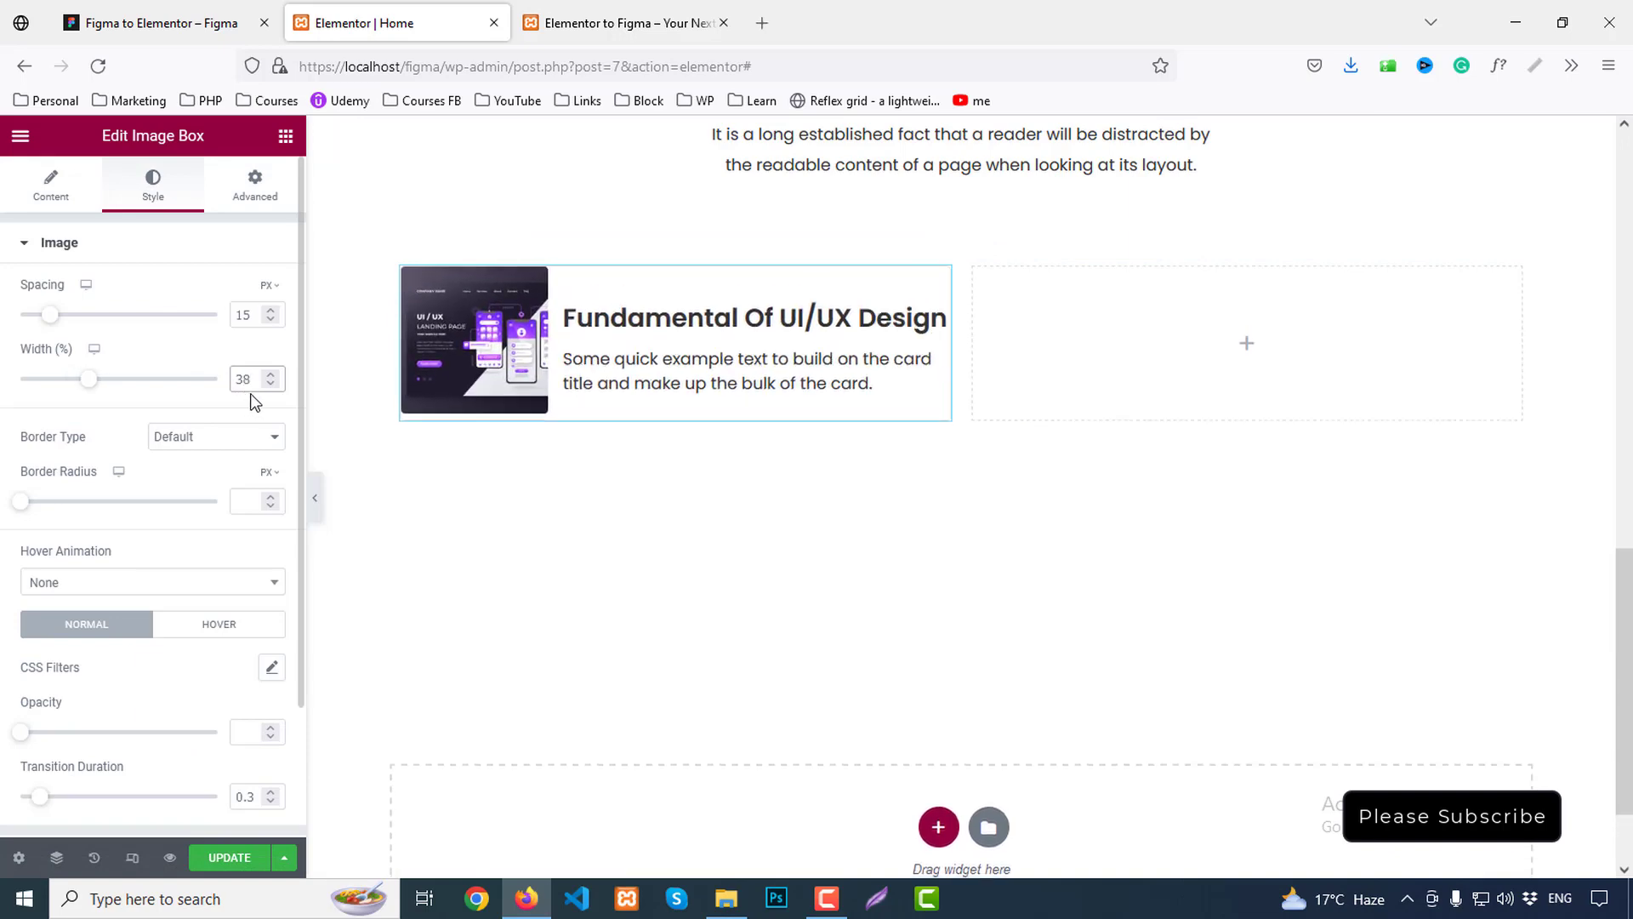
key(Down)
key(Down)
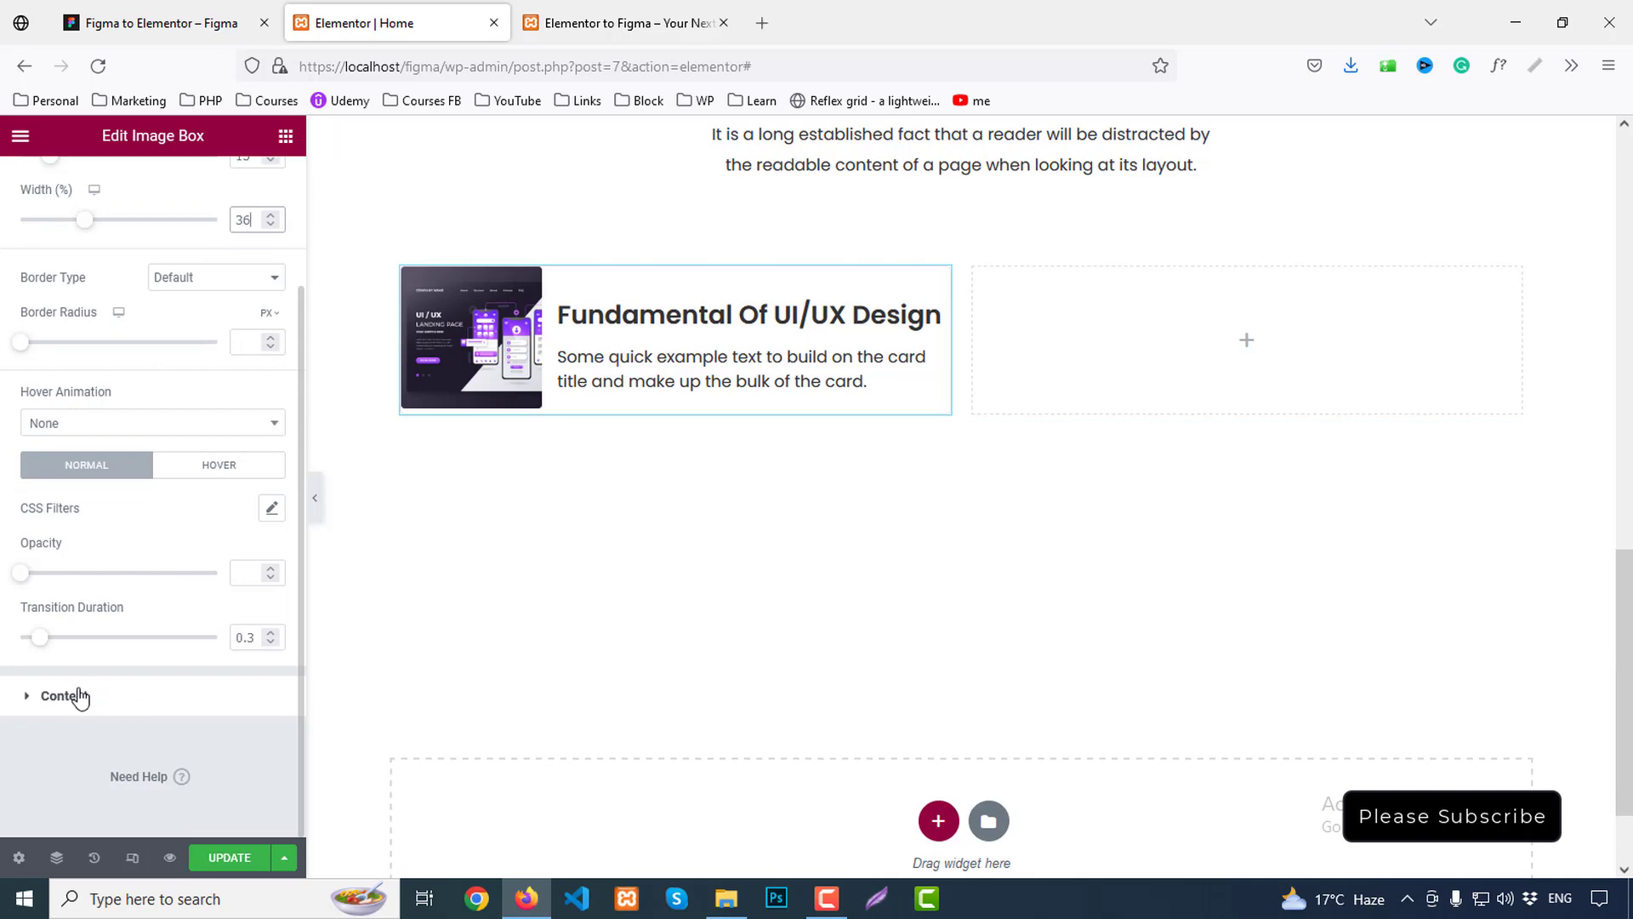
Reduce the card's title spacing to 5
click(79, 696)
scroll(217, 635, down, 2)
click(269, 643)
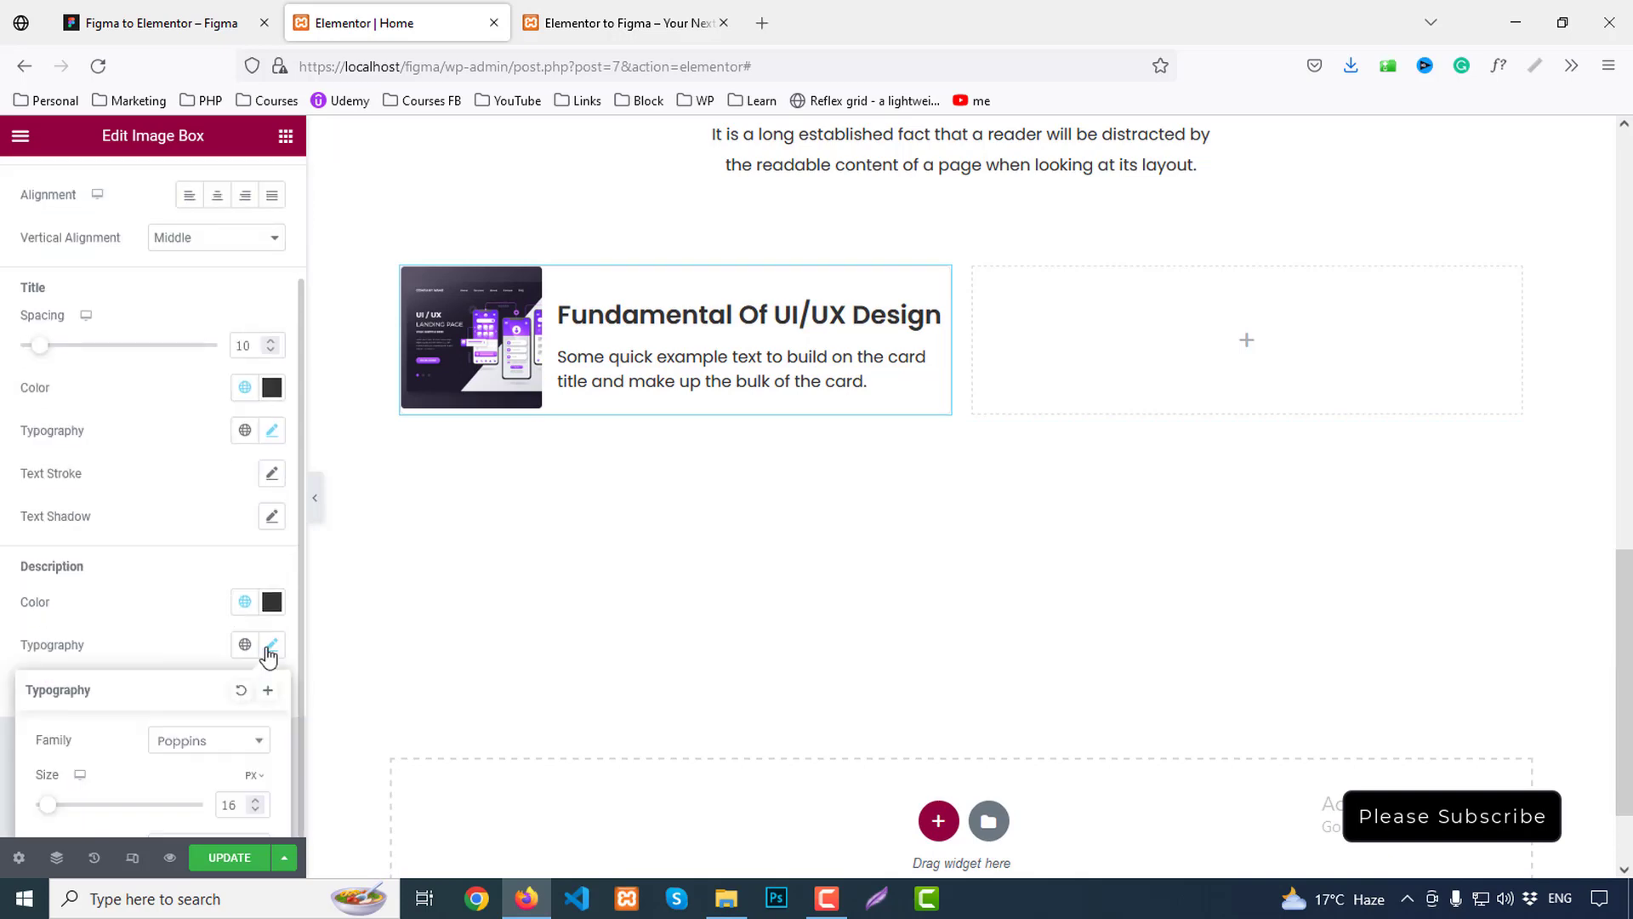
scroll(247, 578, down, 4)
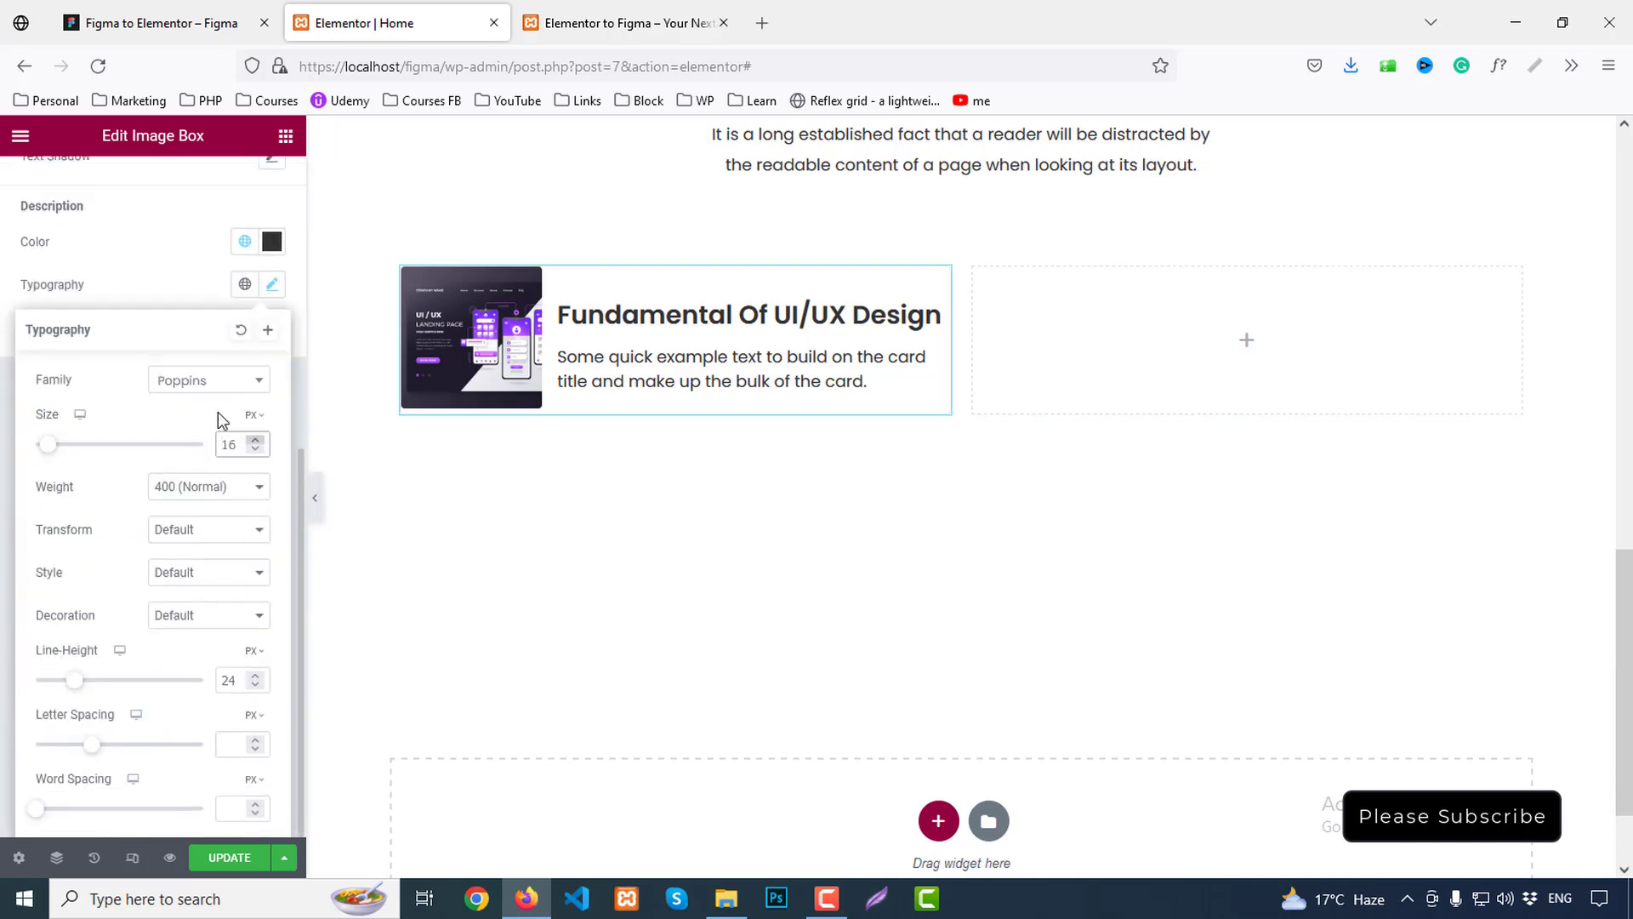
click(164, 285)
scroll(182, 368, up, 3)
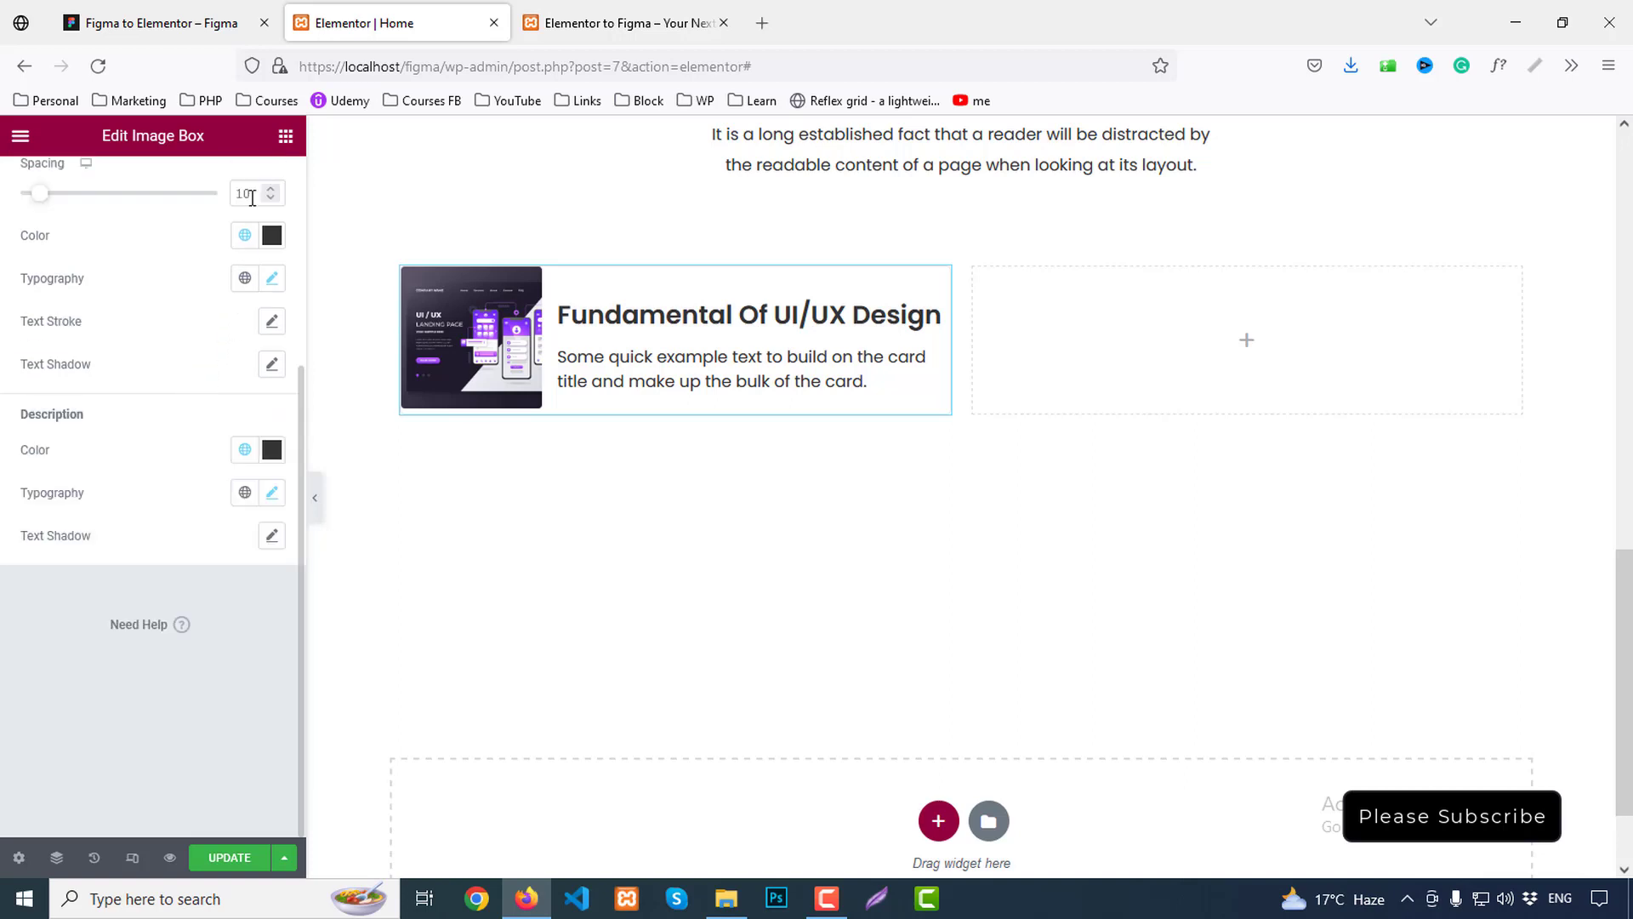
double_click(252, 197)
text(8)
key(BackSpace)
text(5)
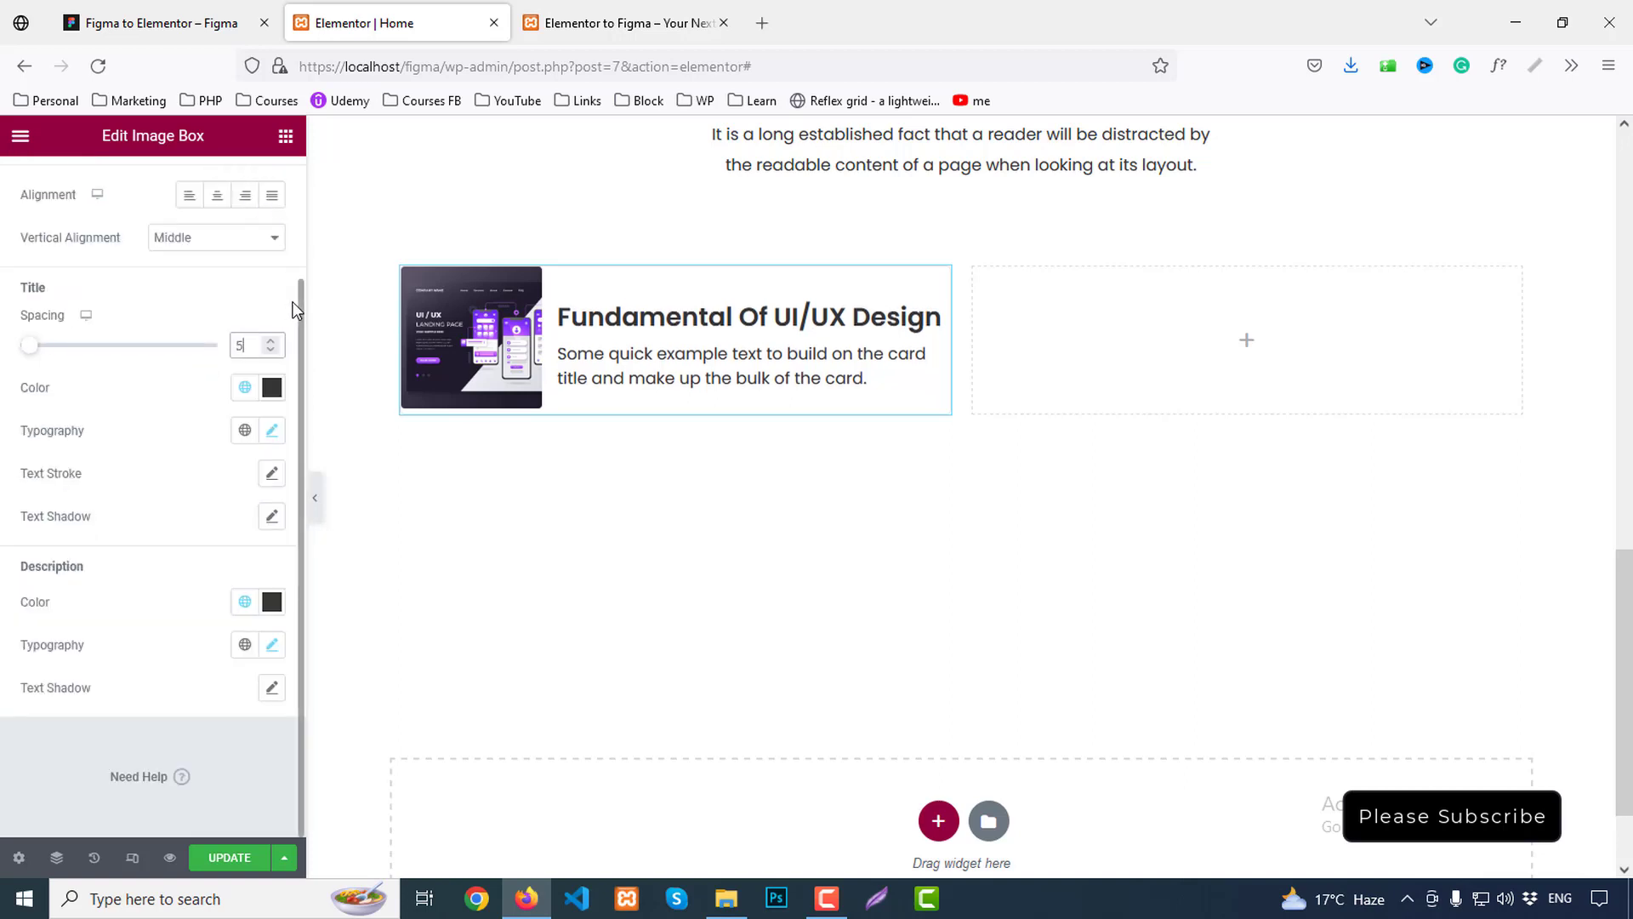
Copy the course card and paste it into the empty right column
right_click(752, 332)
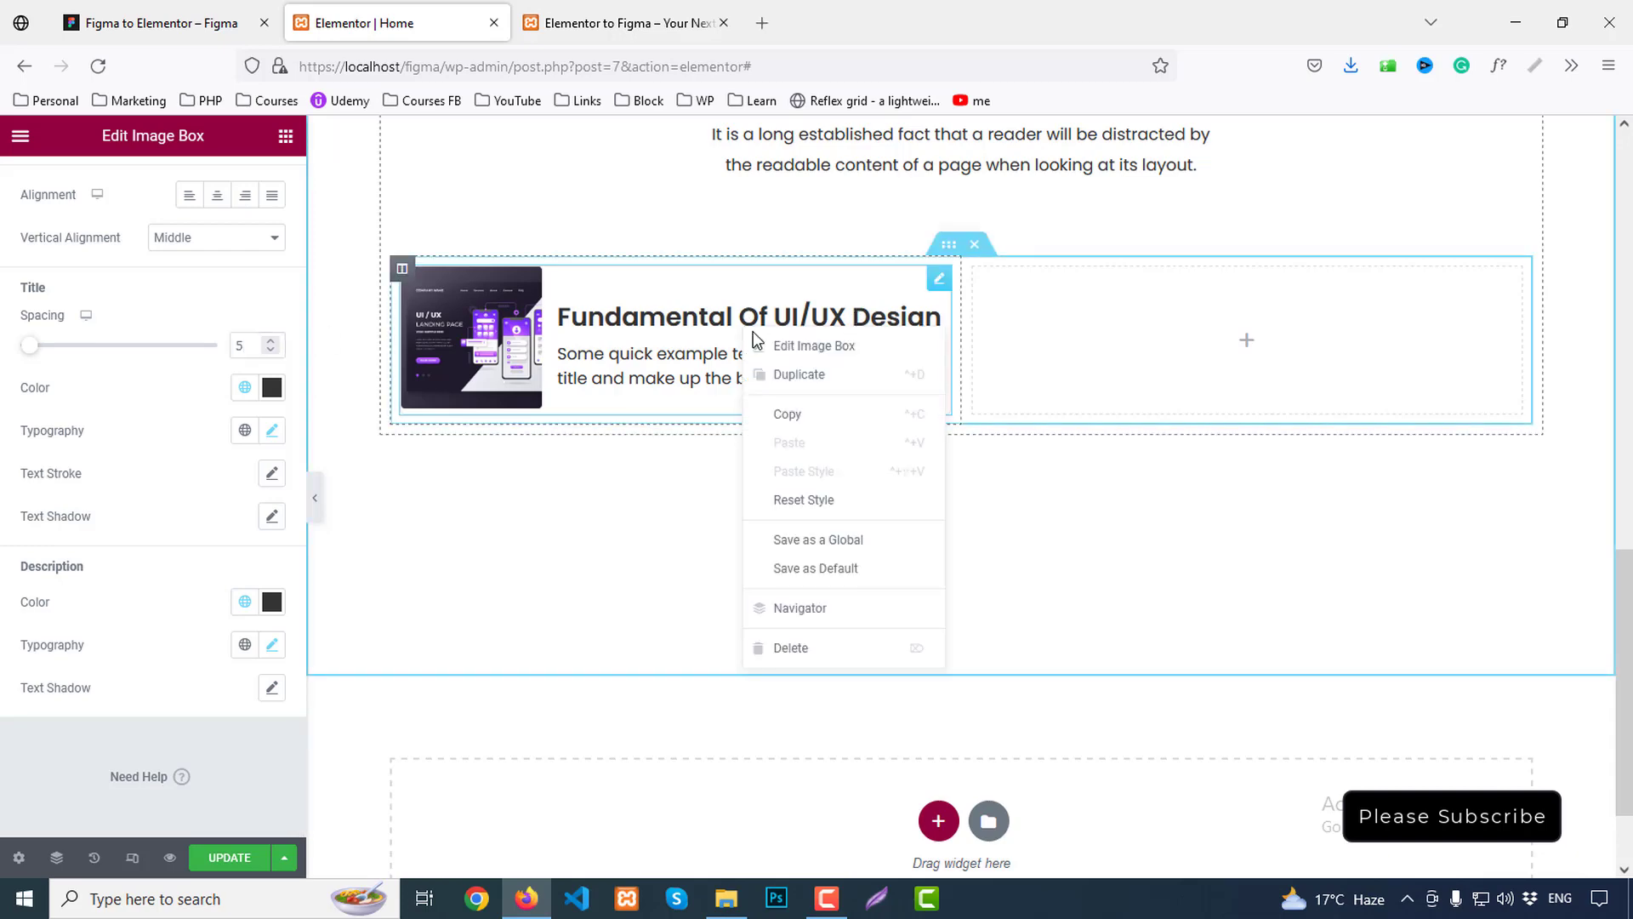
click(808, 414)
right_click(1061, 348)
click(1119, 502)
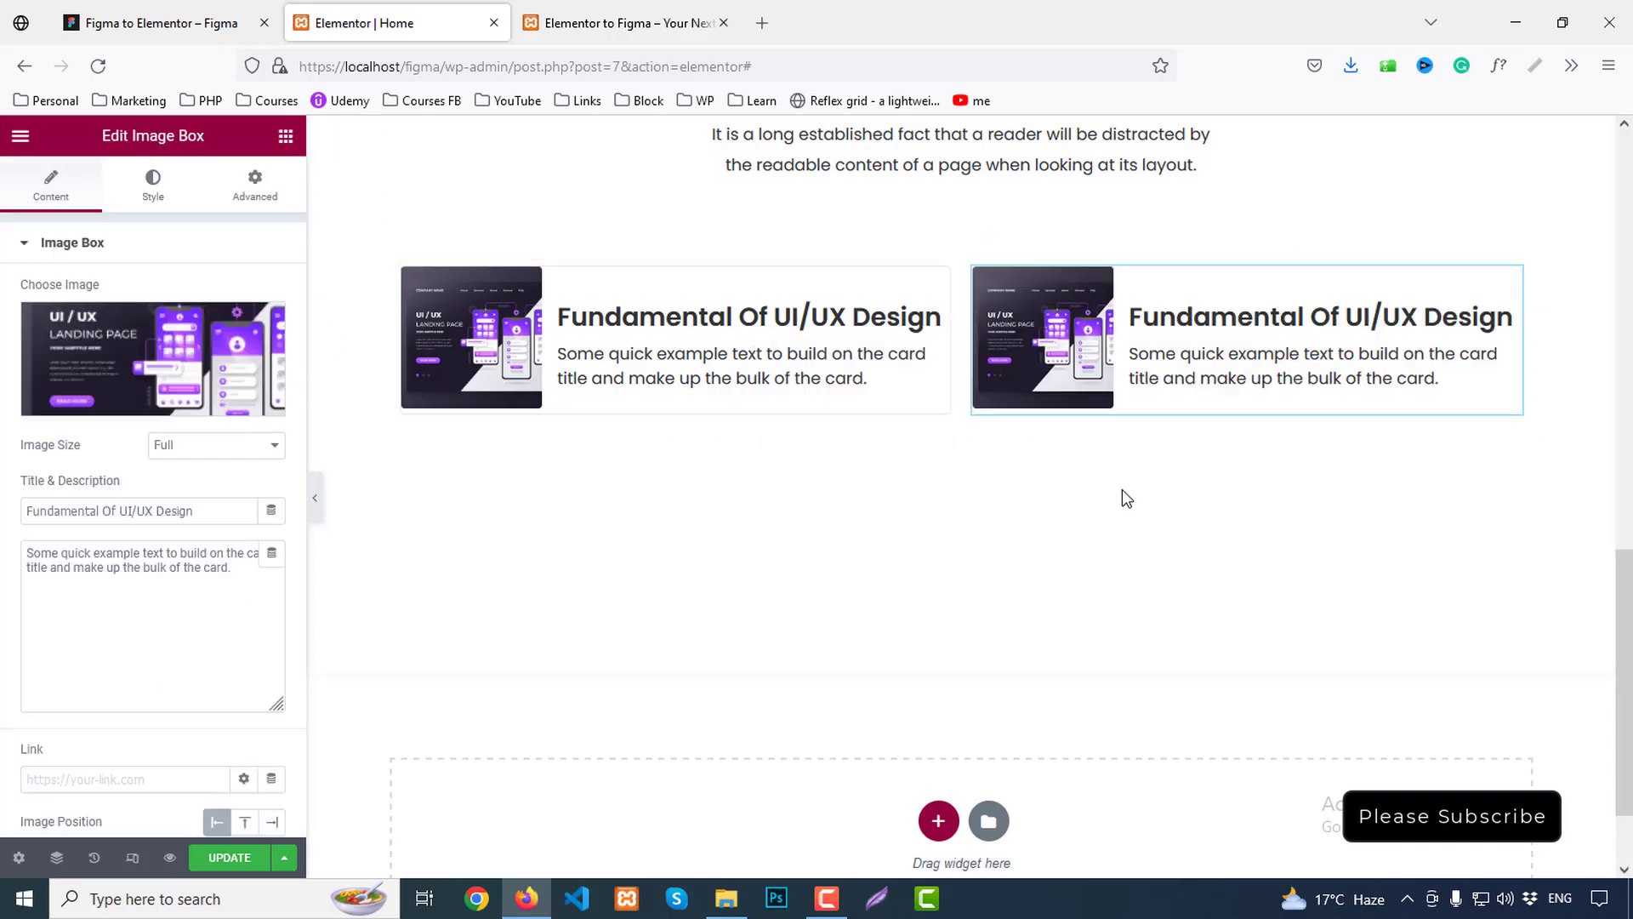
Duplicate the two-card row twice to make three rows of cards
right_click(946, 247)
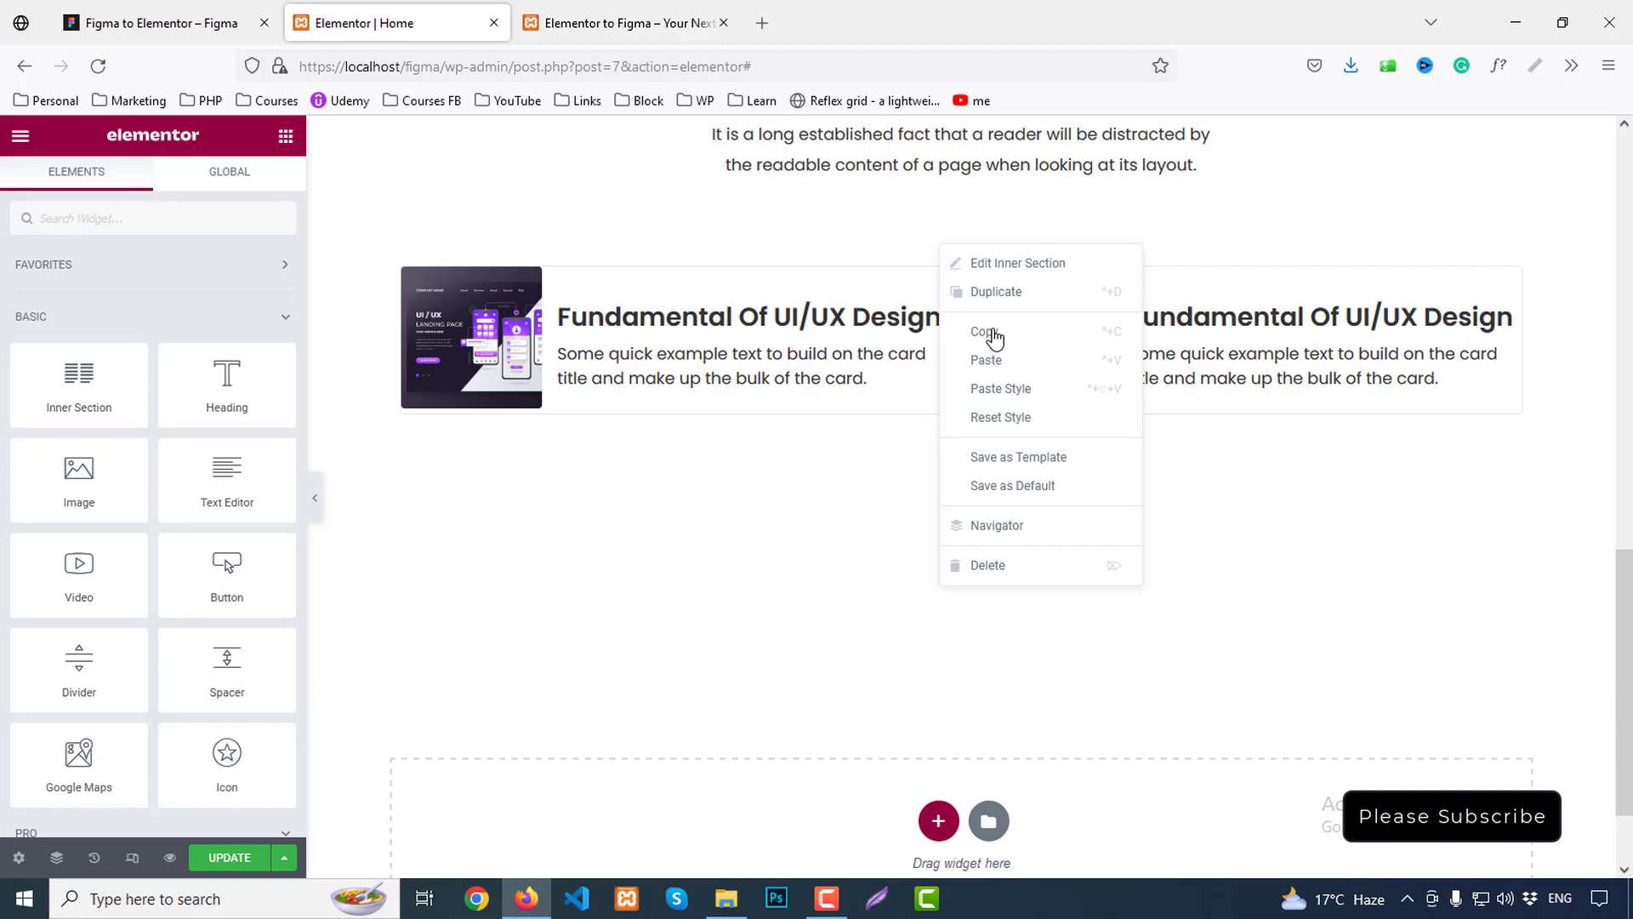
click(977, 289)
right_click(948, 414)
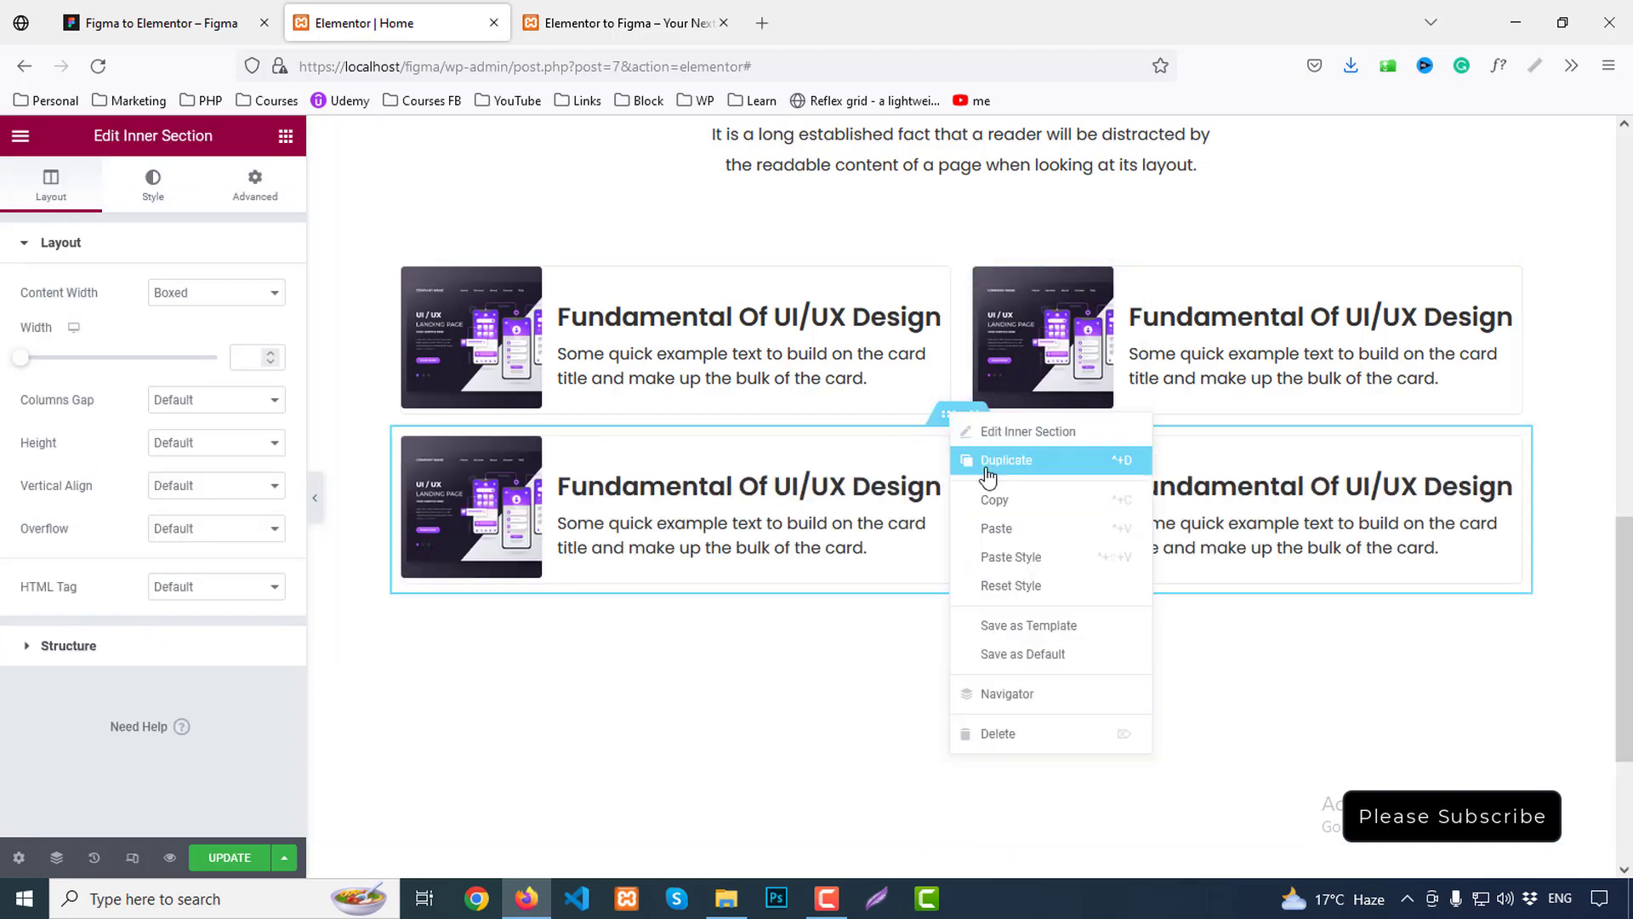
click(990, 466)
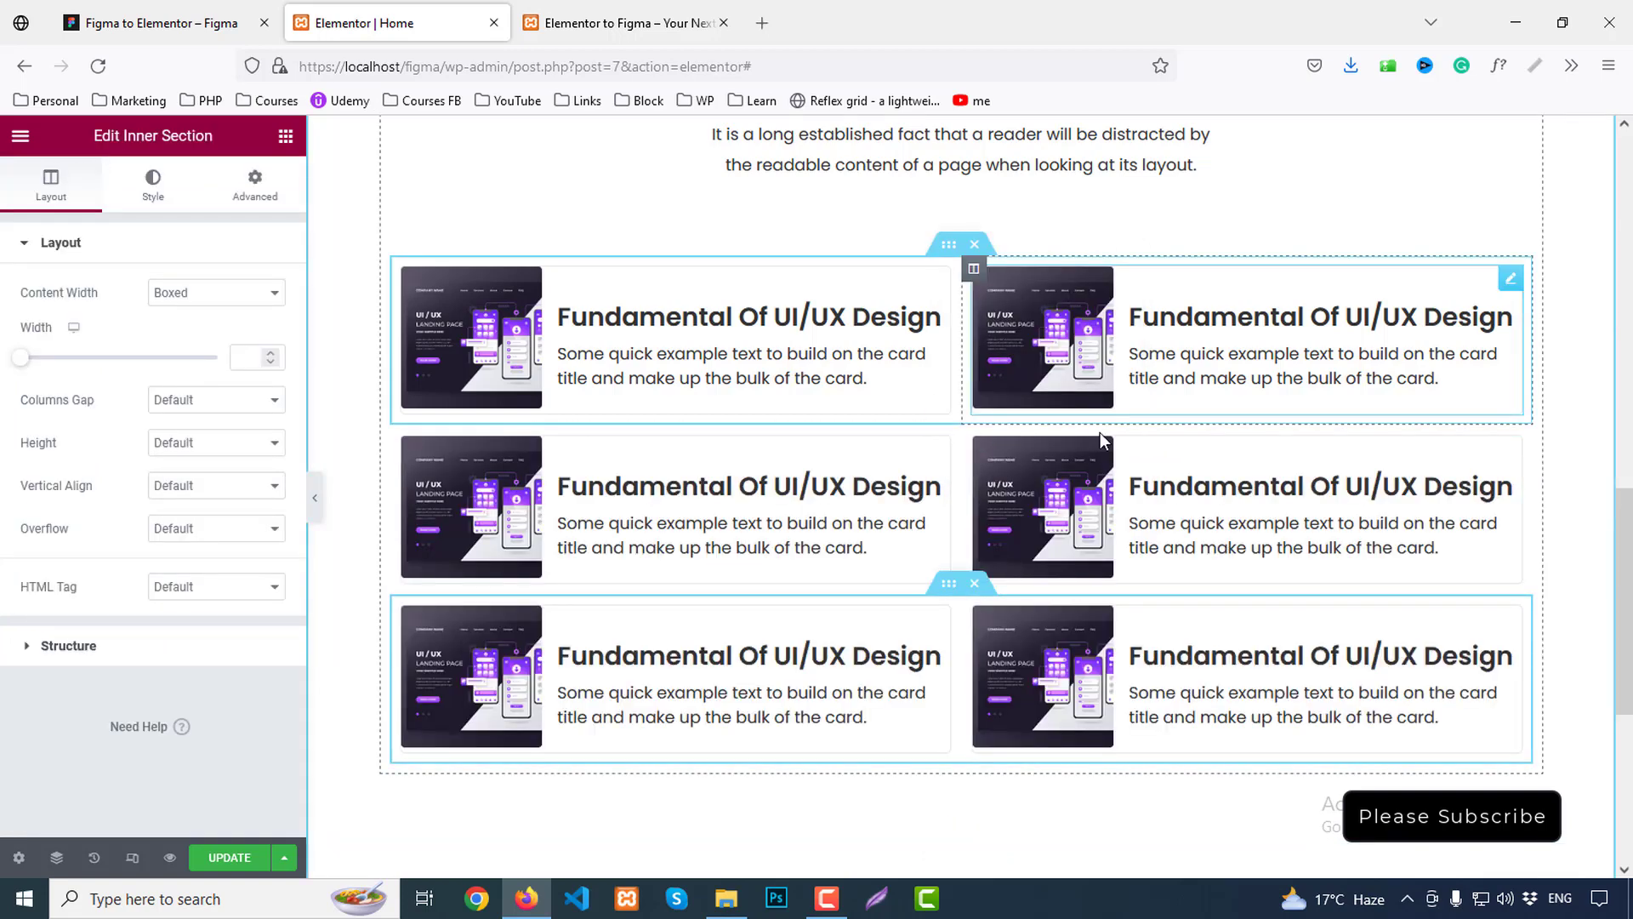
click(240, 9)
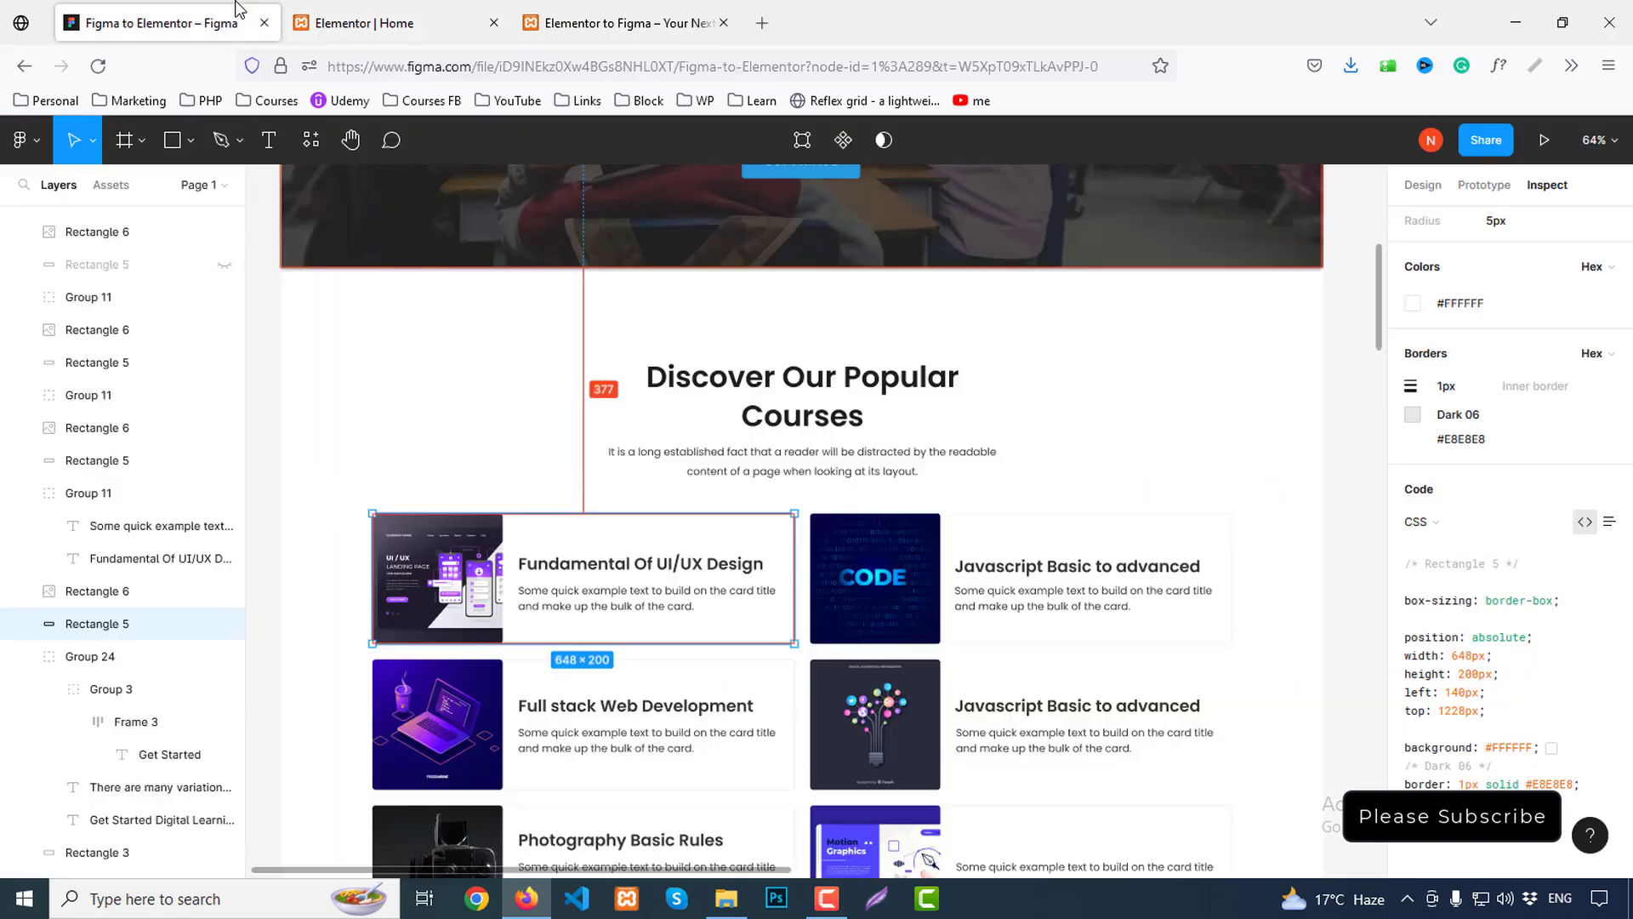
Title the second card 'Javascript Basic to advanced' with the CODE image, copied from Figma
click(1025, 572)
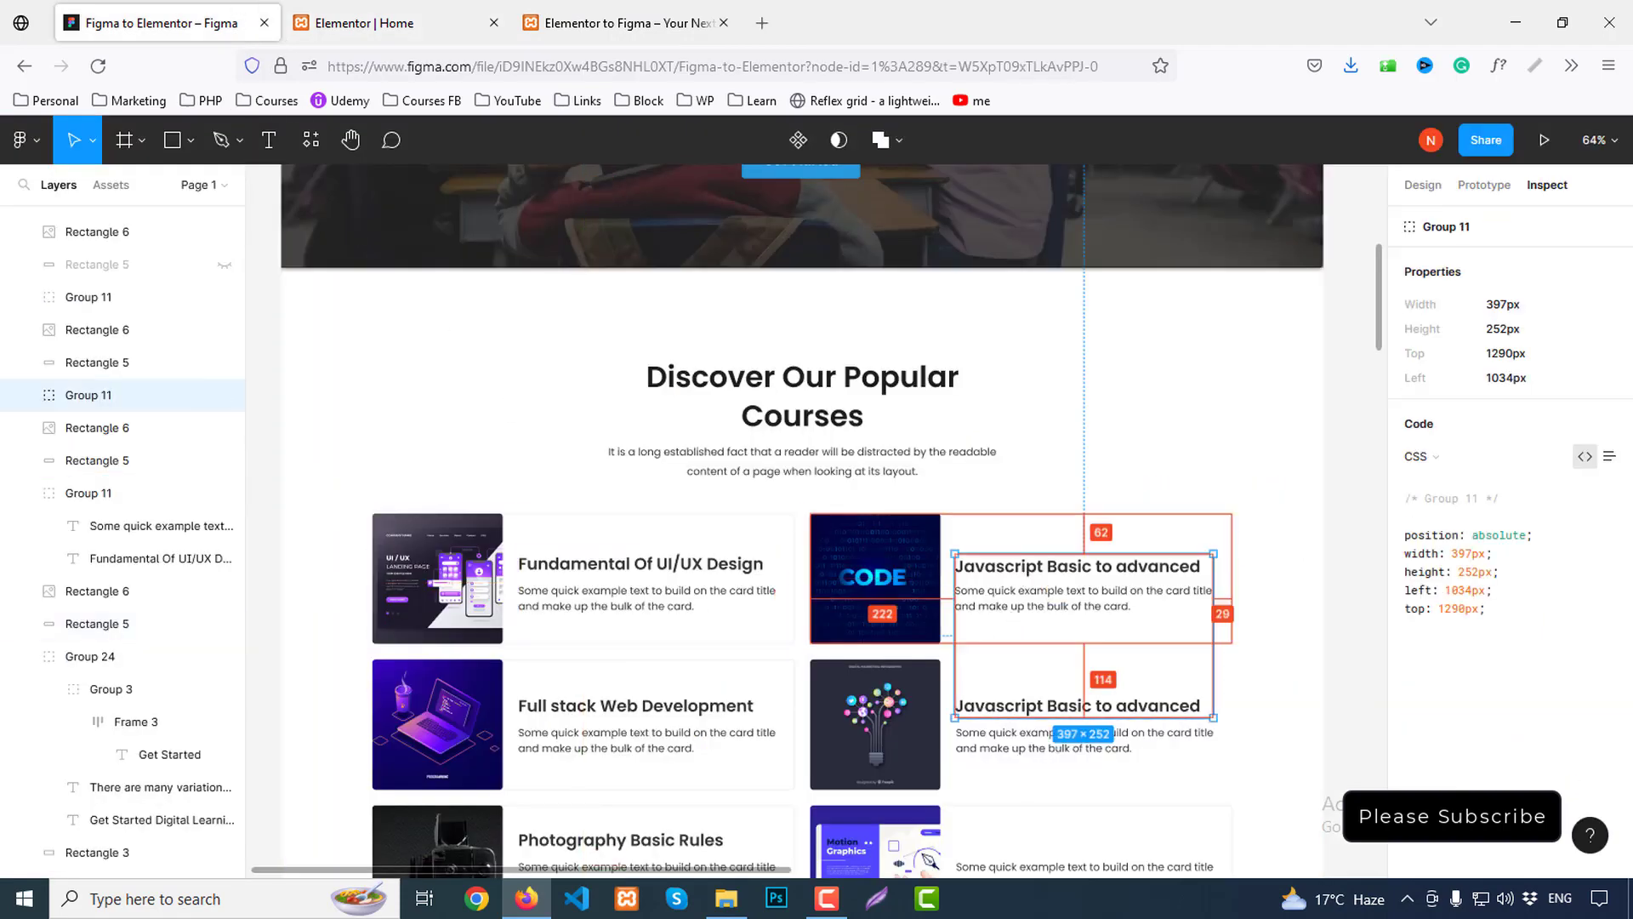
double_click(1116, 573)
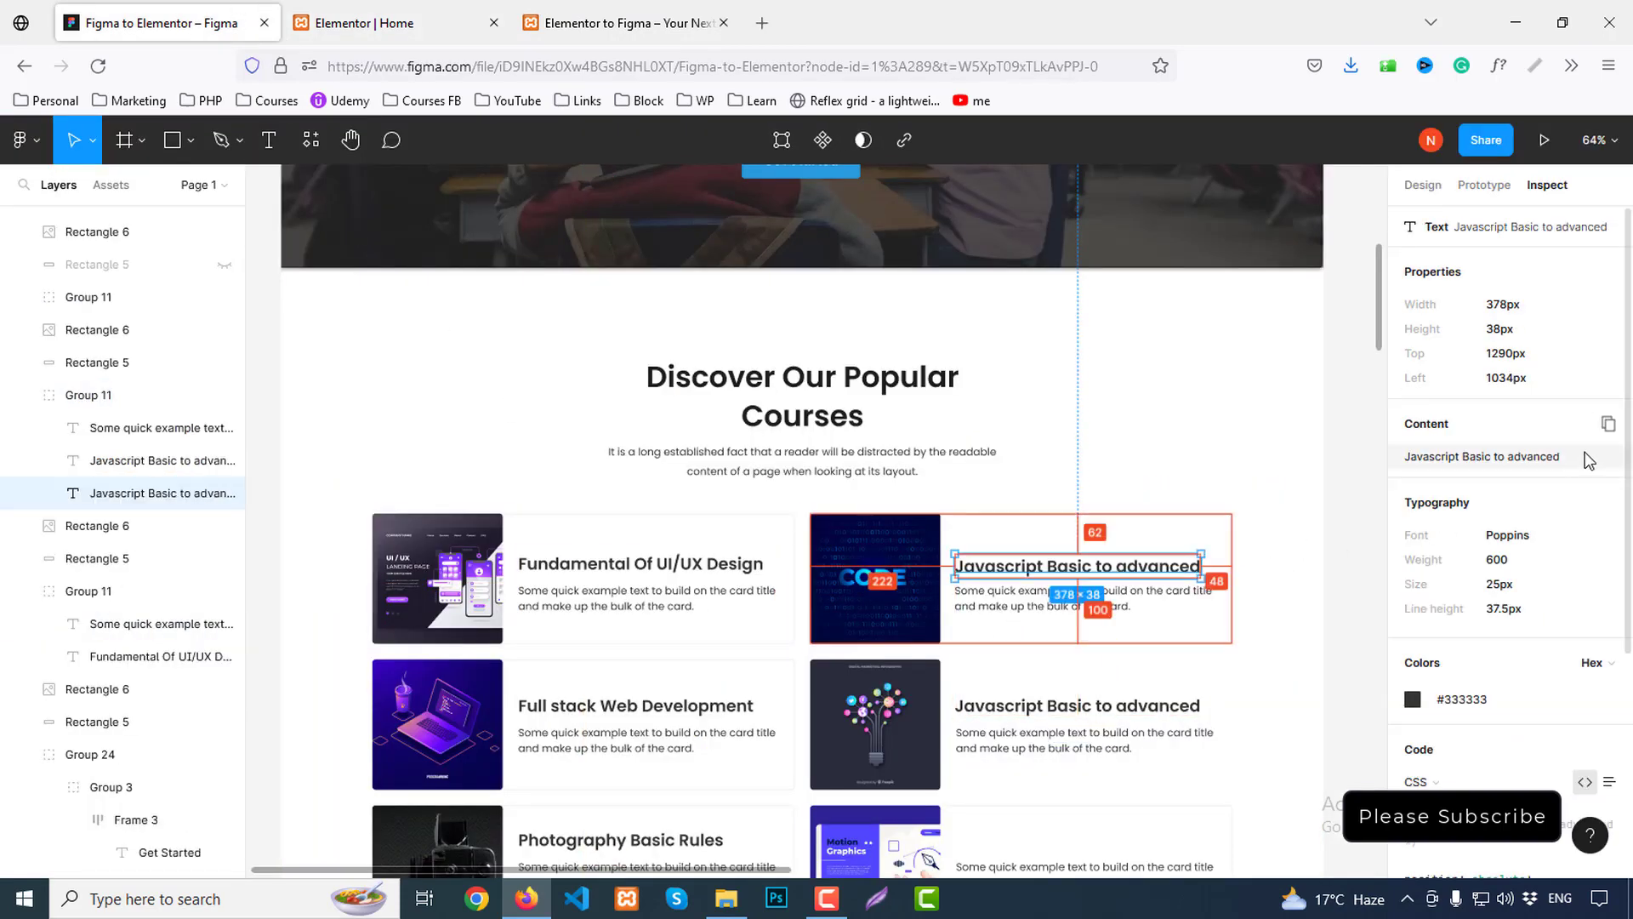
click(1607, 424)
click(383, 23)
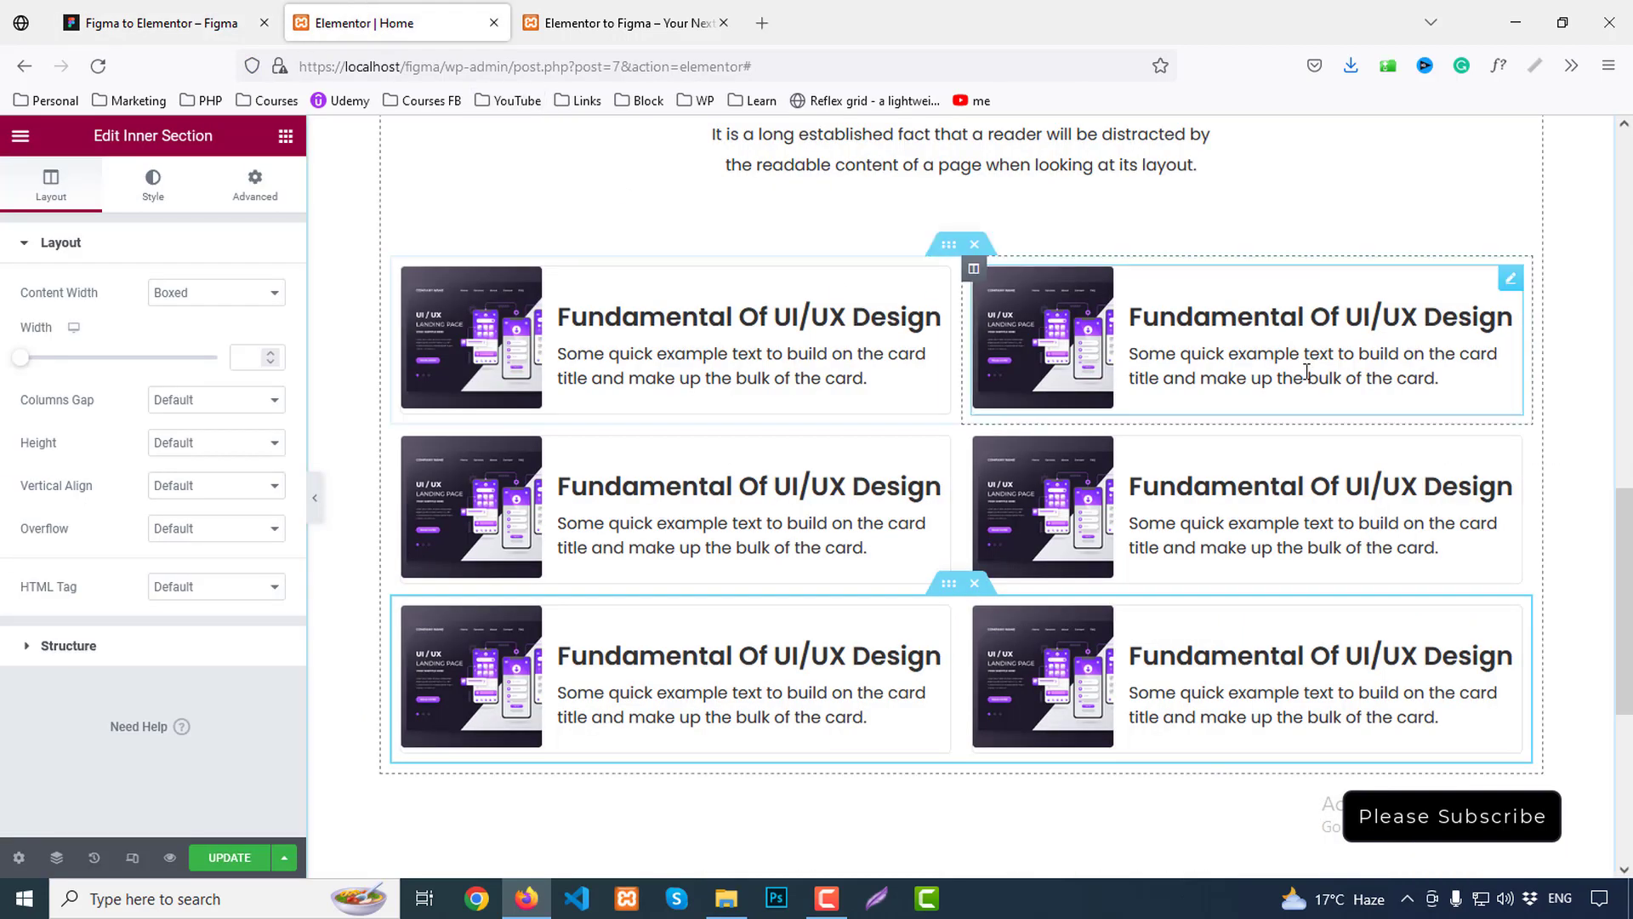
drag(224, 510, 10, 514)
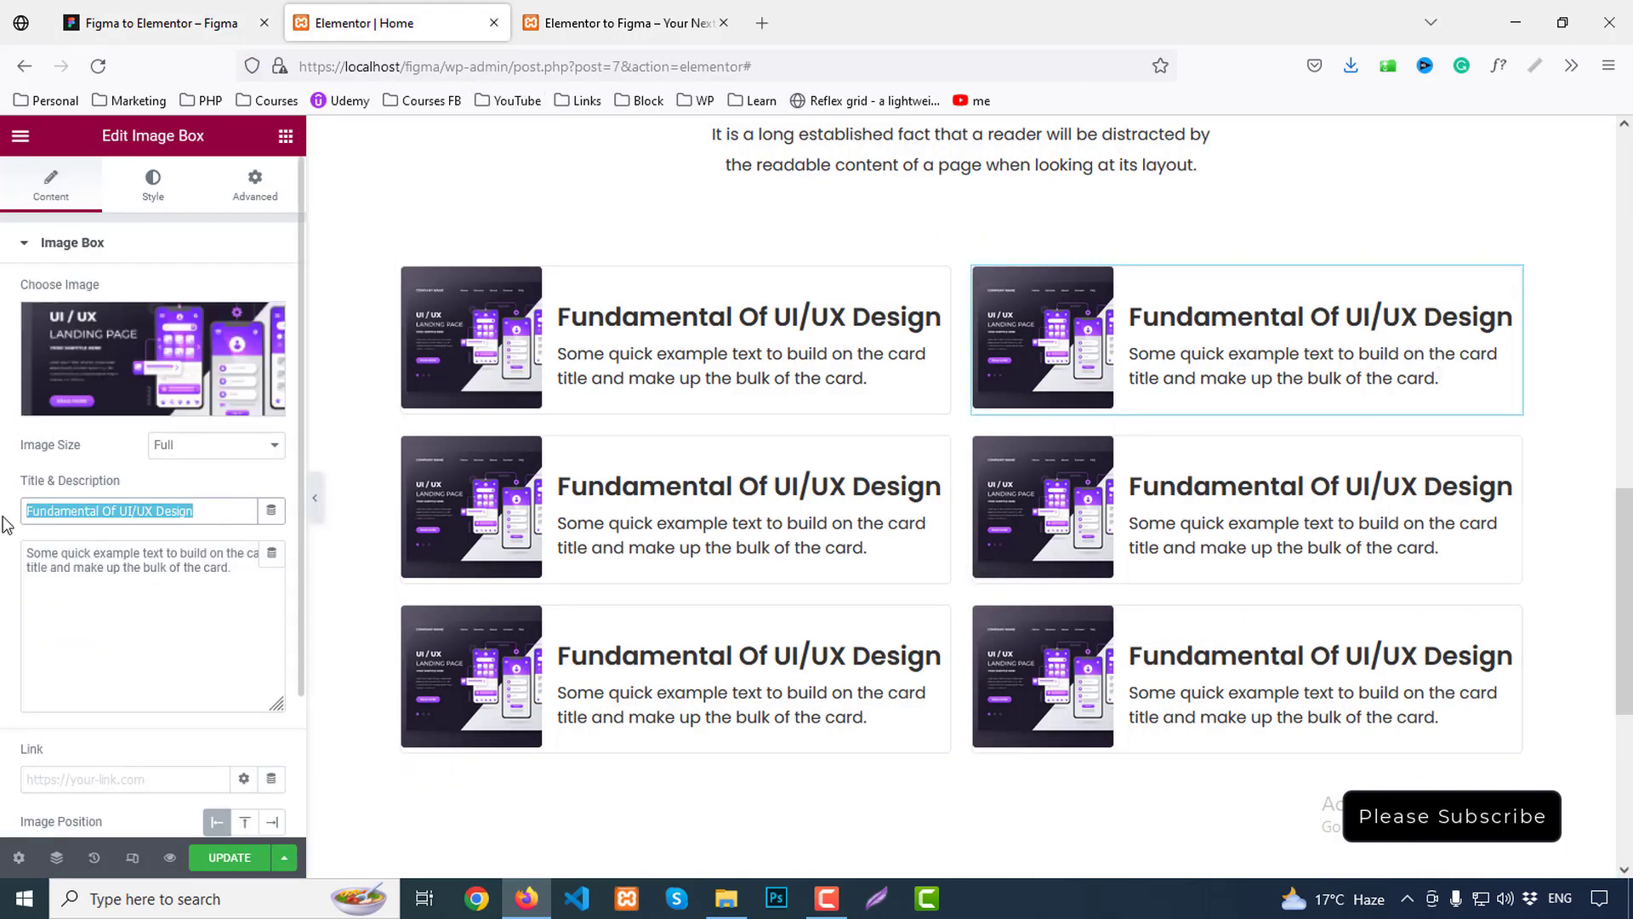
key(ctrl+v)
click(120, 354)
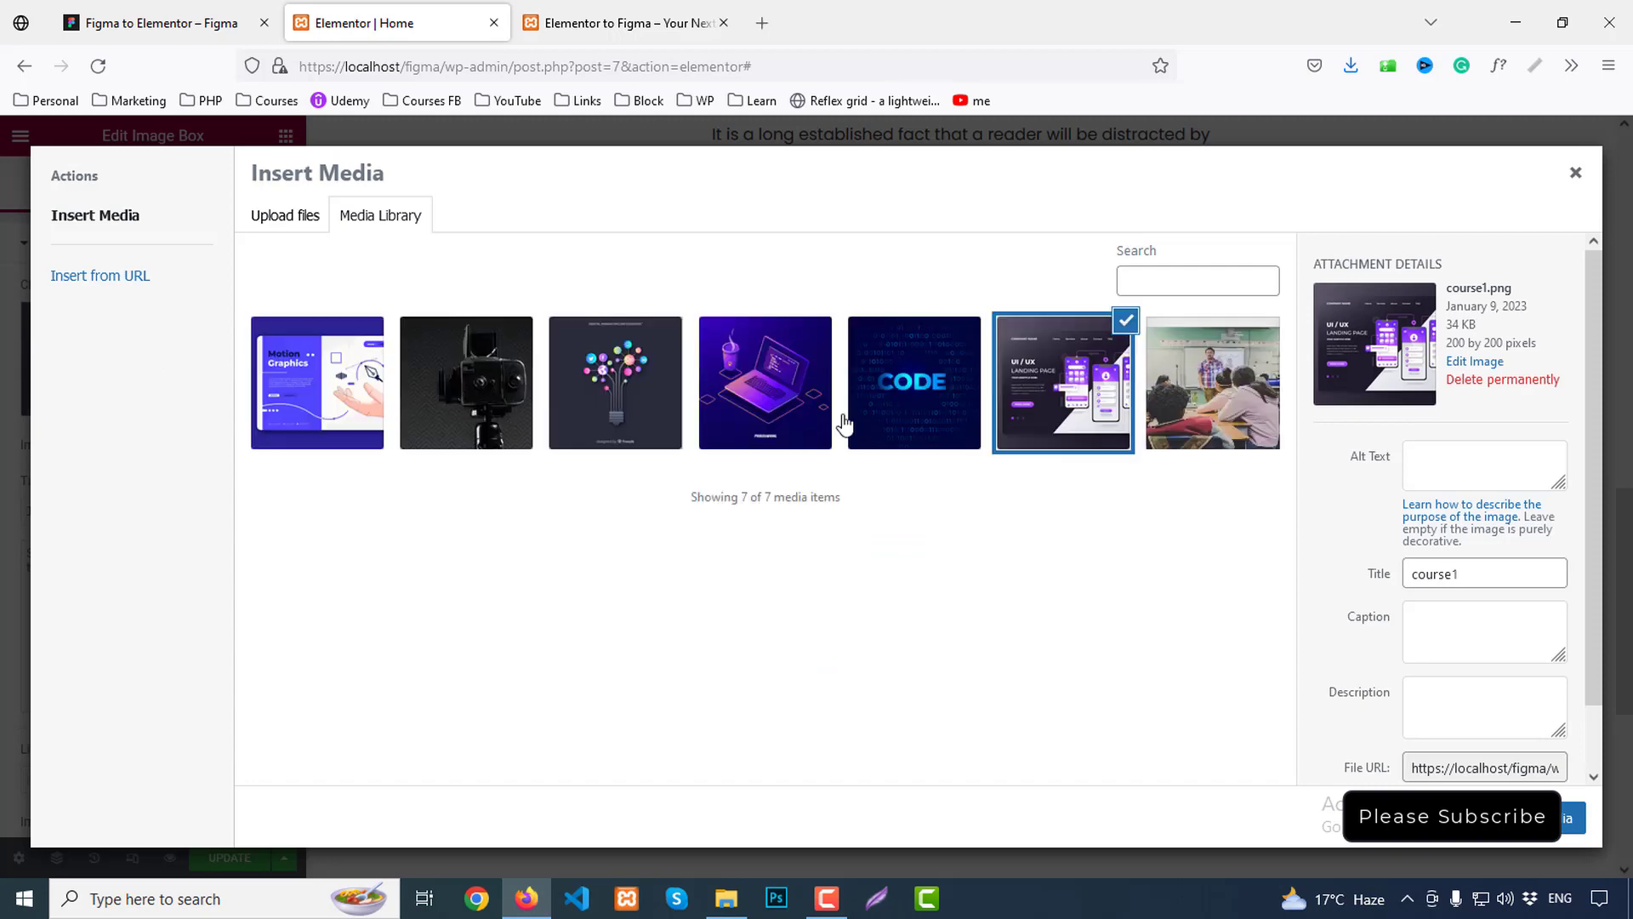
click(907, 389)
click(1573, 818)
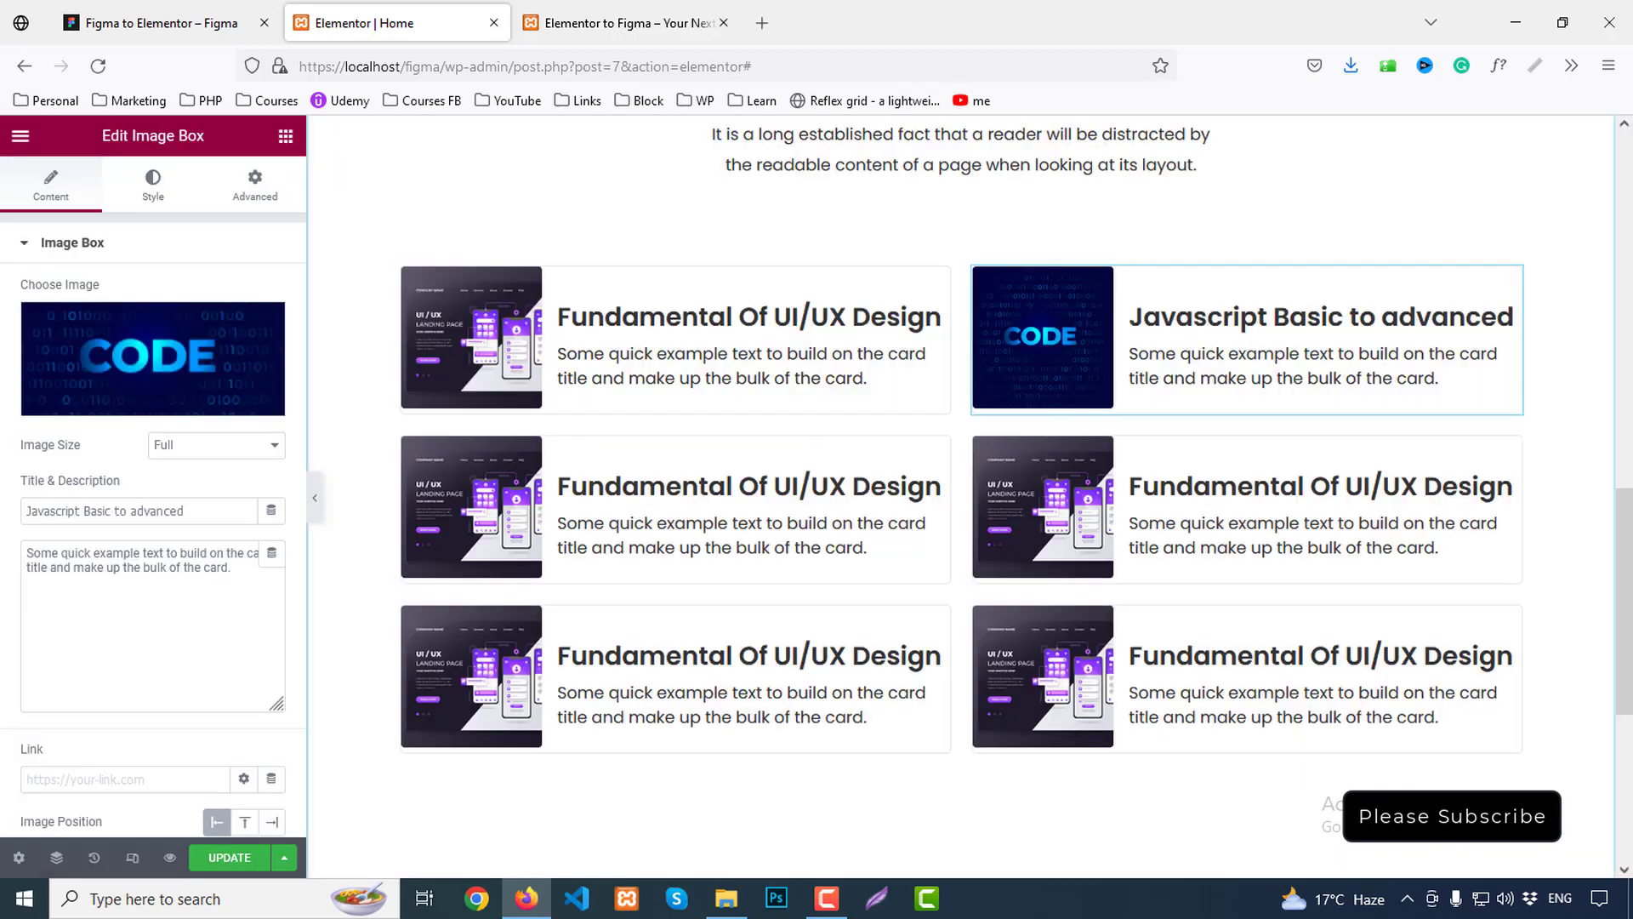
Title the second-row left card 'Full stack Web Development' with the laptop image
click(625, 23)
click(170, 23)
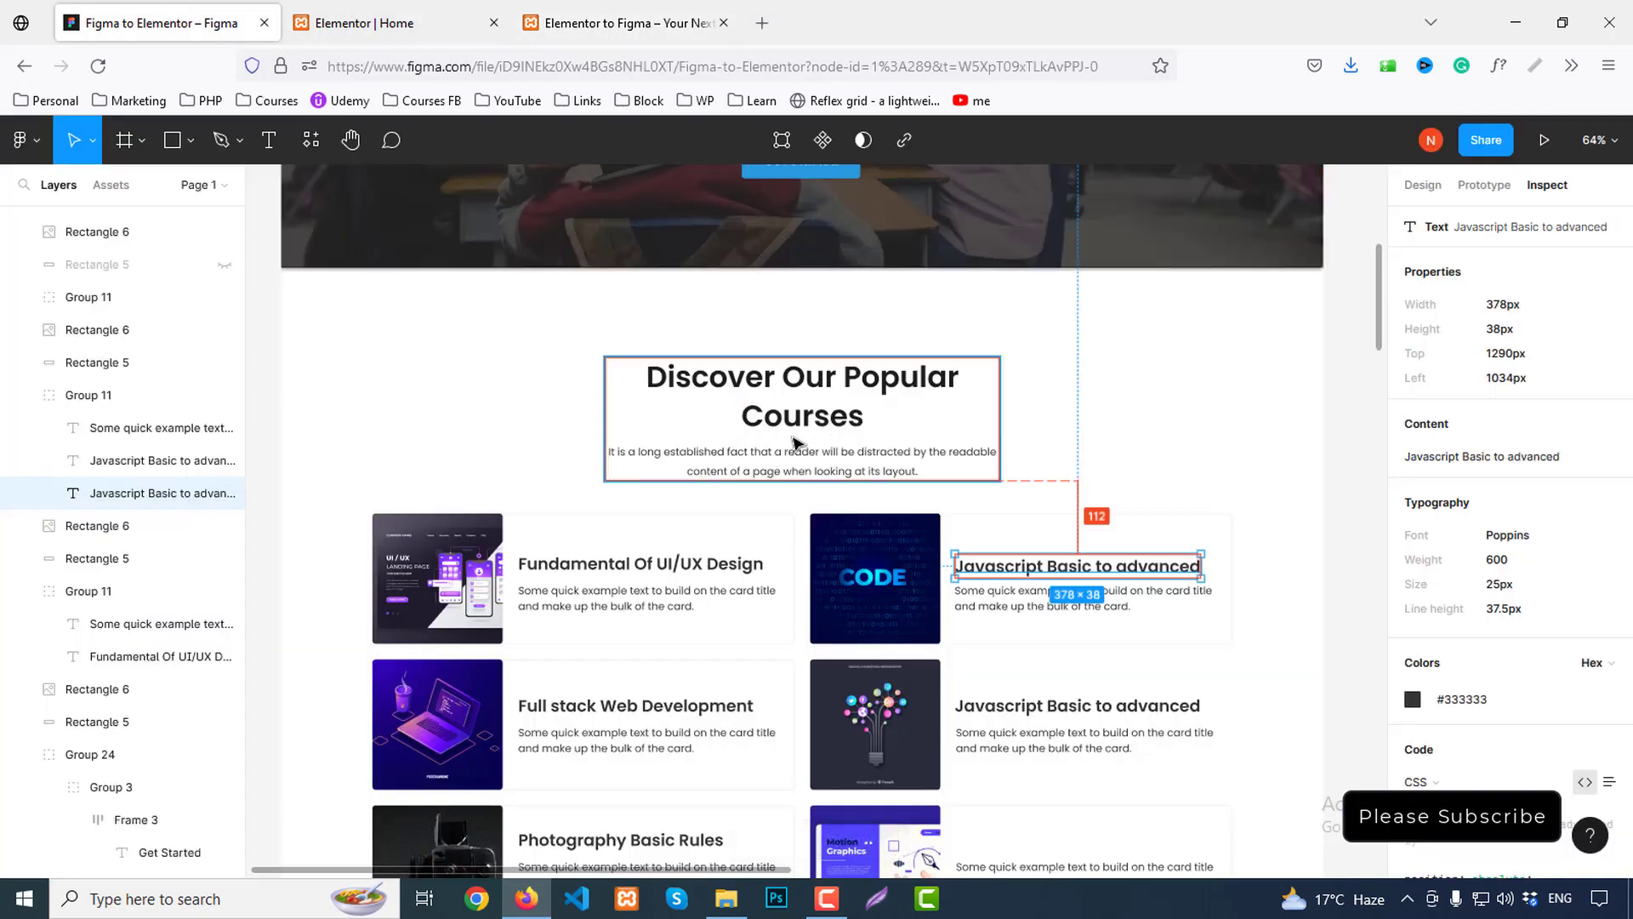
scroll(595, 528, down, 4)
click(618, 417)
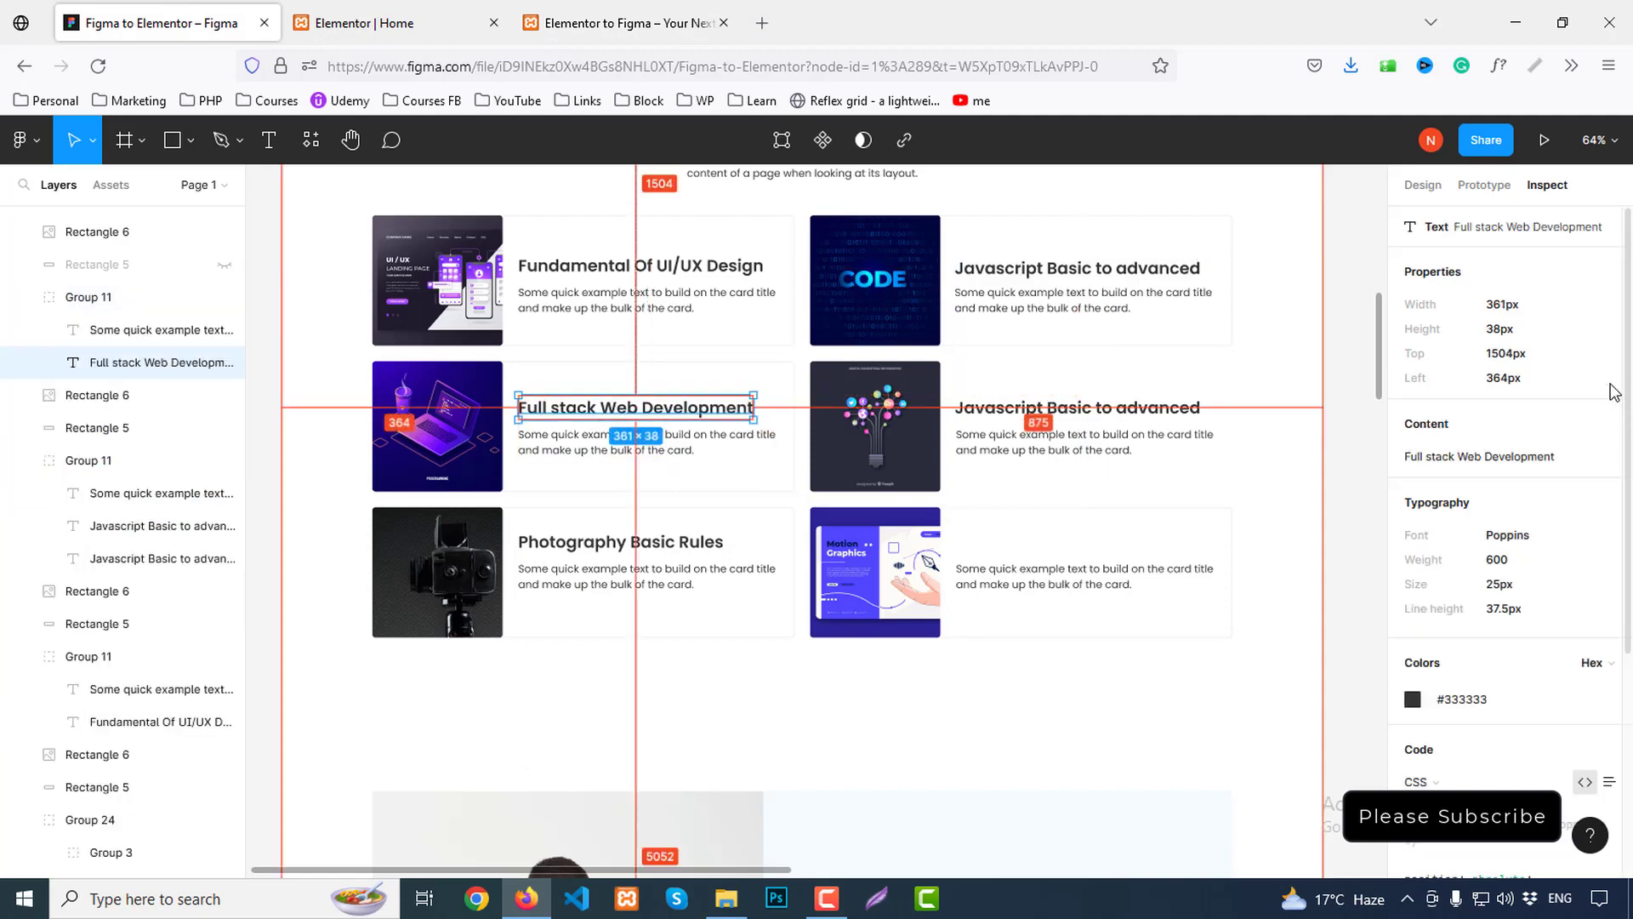
click(1606, 432)
click(414, 10)
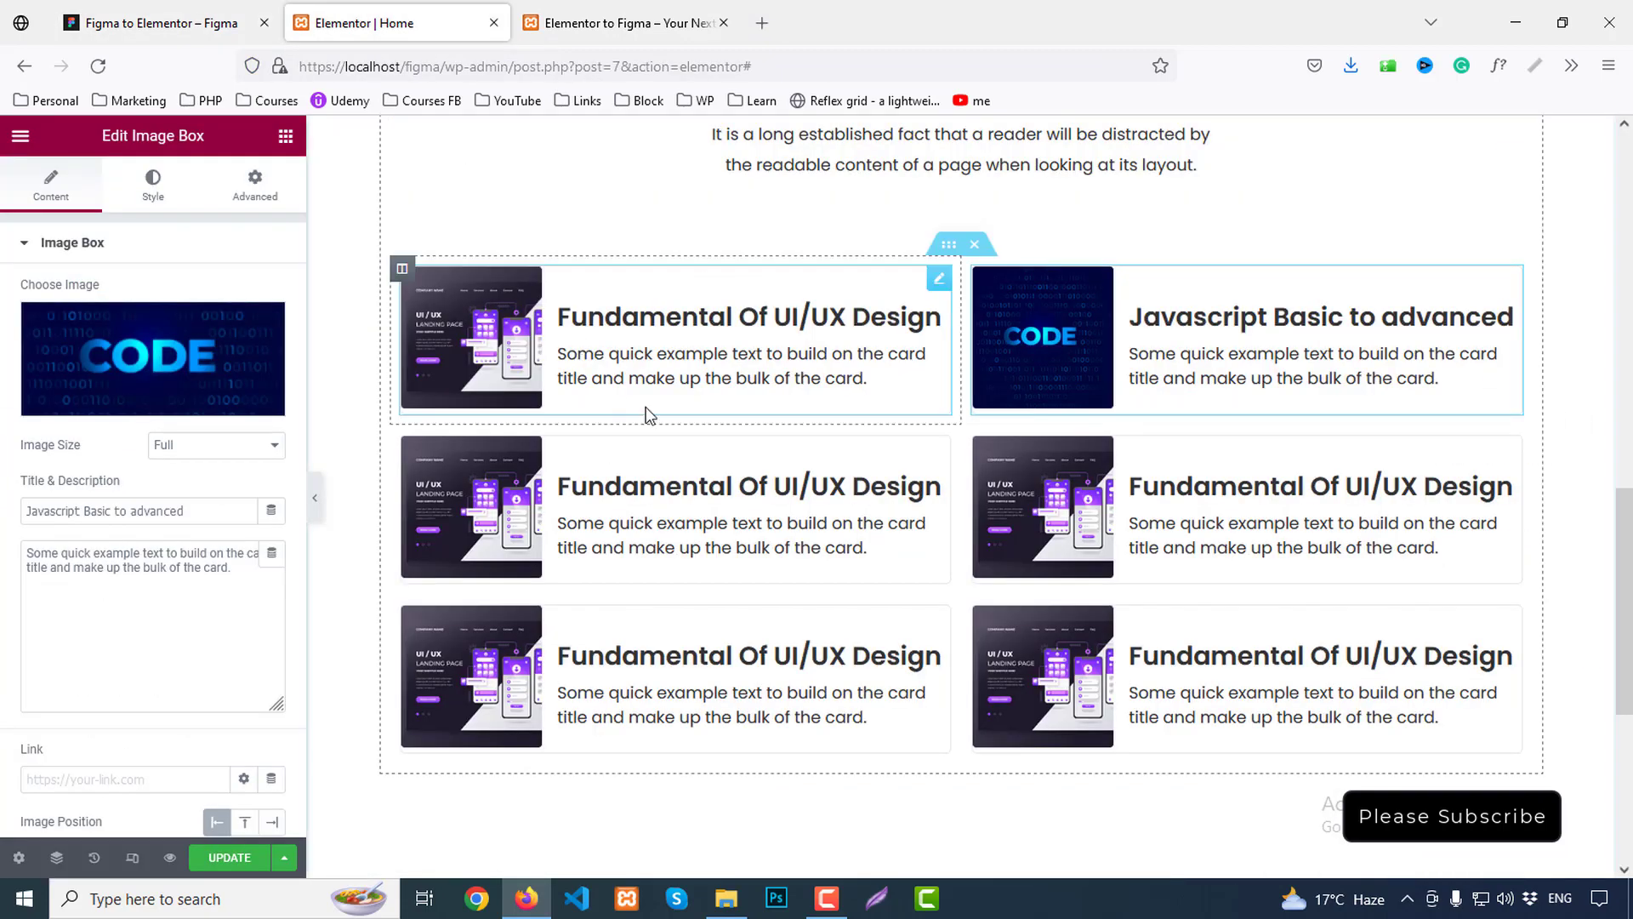
click(672, 473)
drag(219, 511, 4, 500)
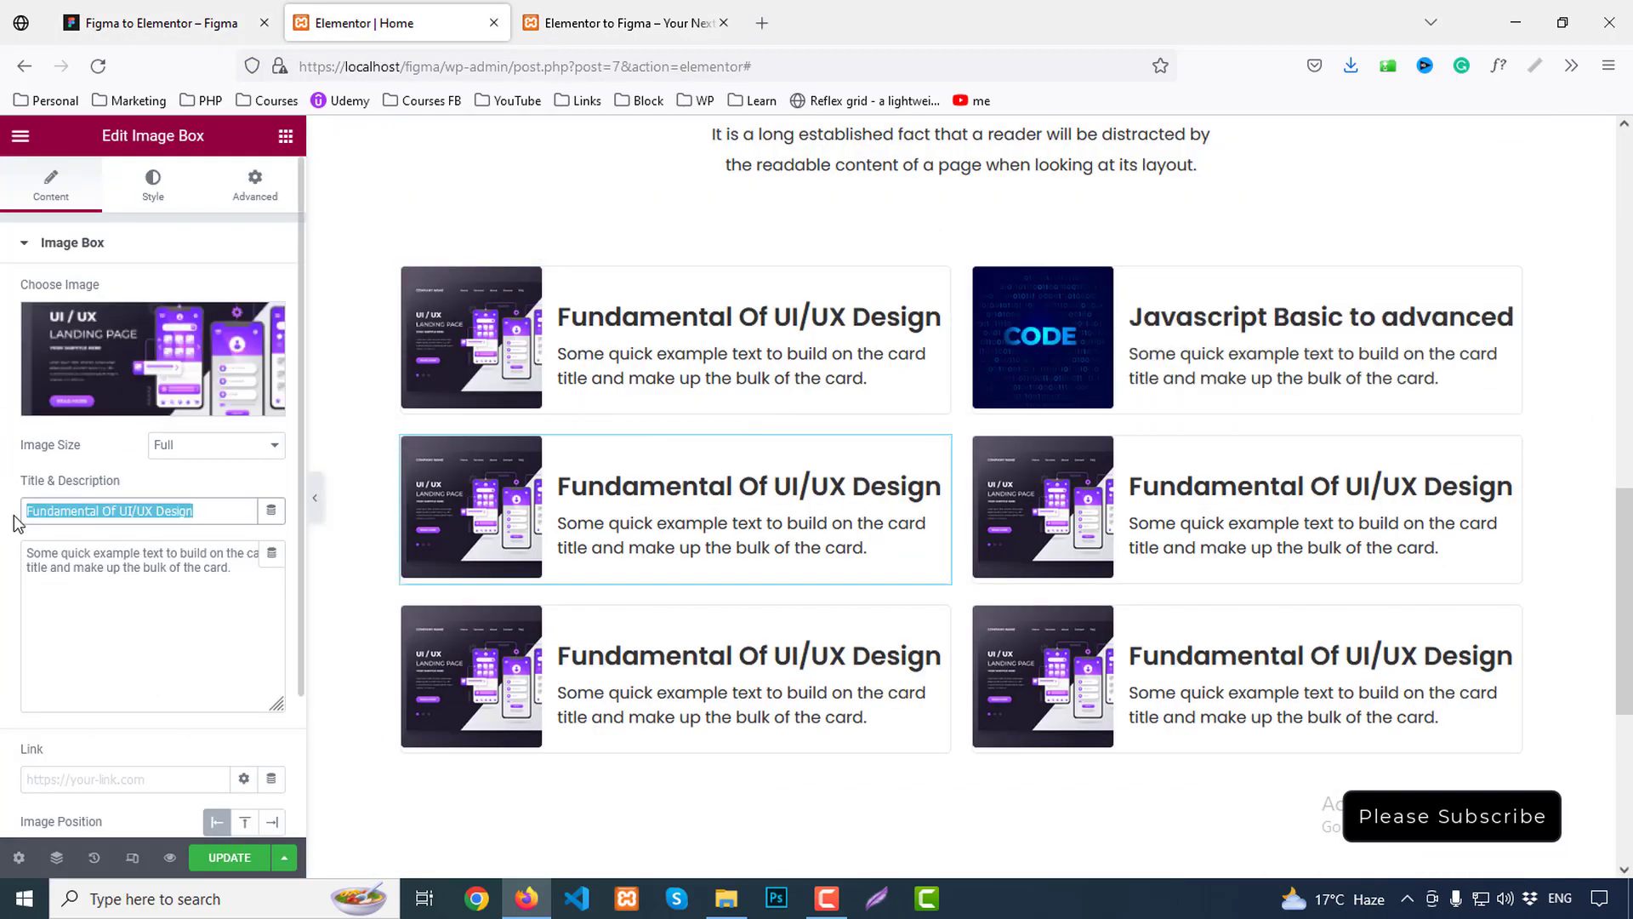
key(ctrl+v)
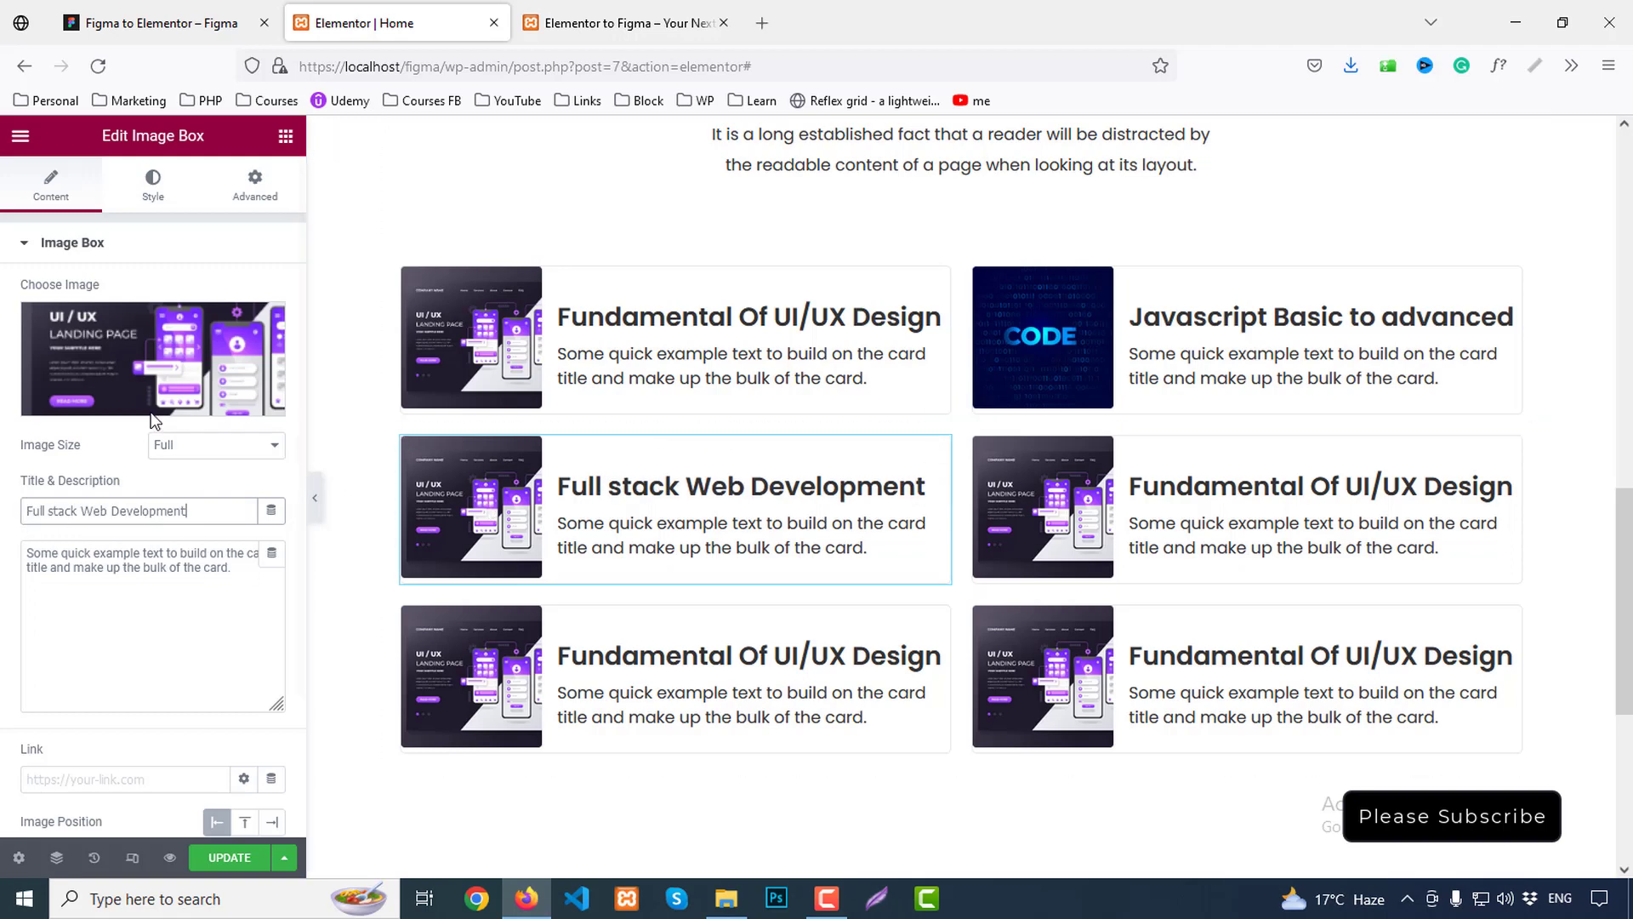
click(124, 372)
click(761, 393)
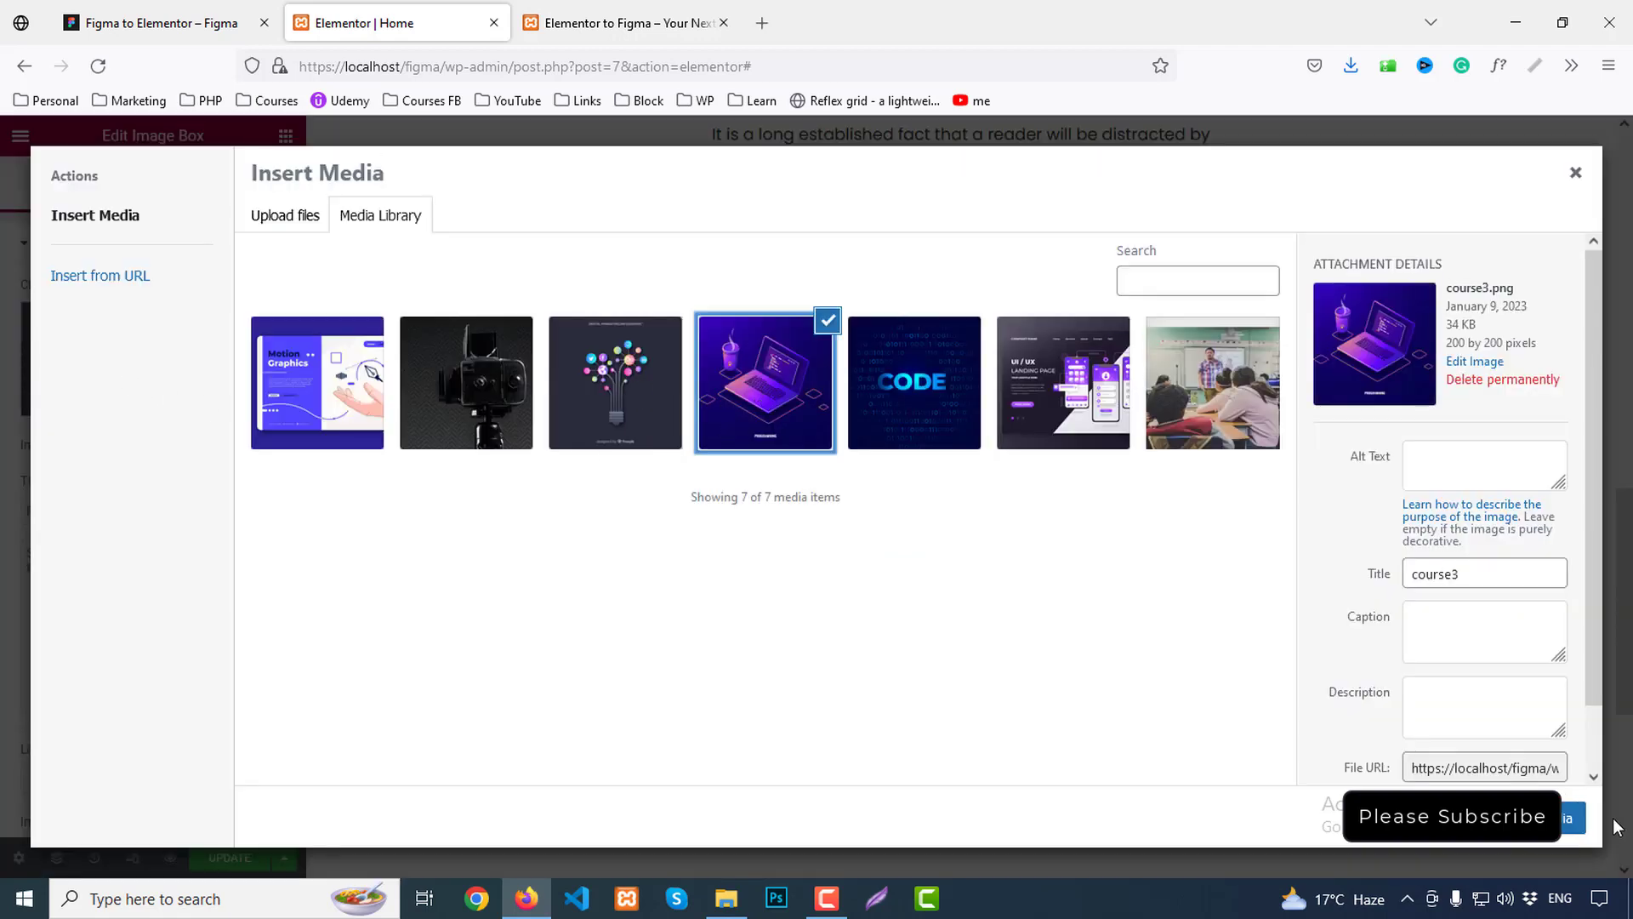
click(1573, 818)
Title the second-row right card 'Javascript Basic to advanced' with the lightbulb image
click(237, 11)
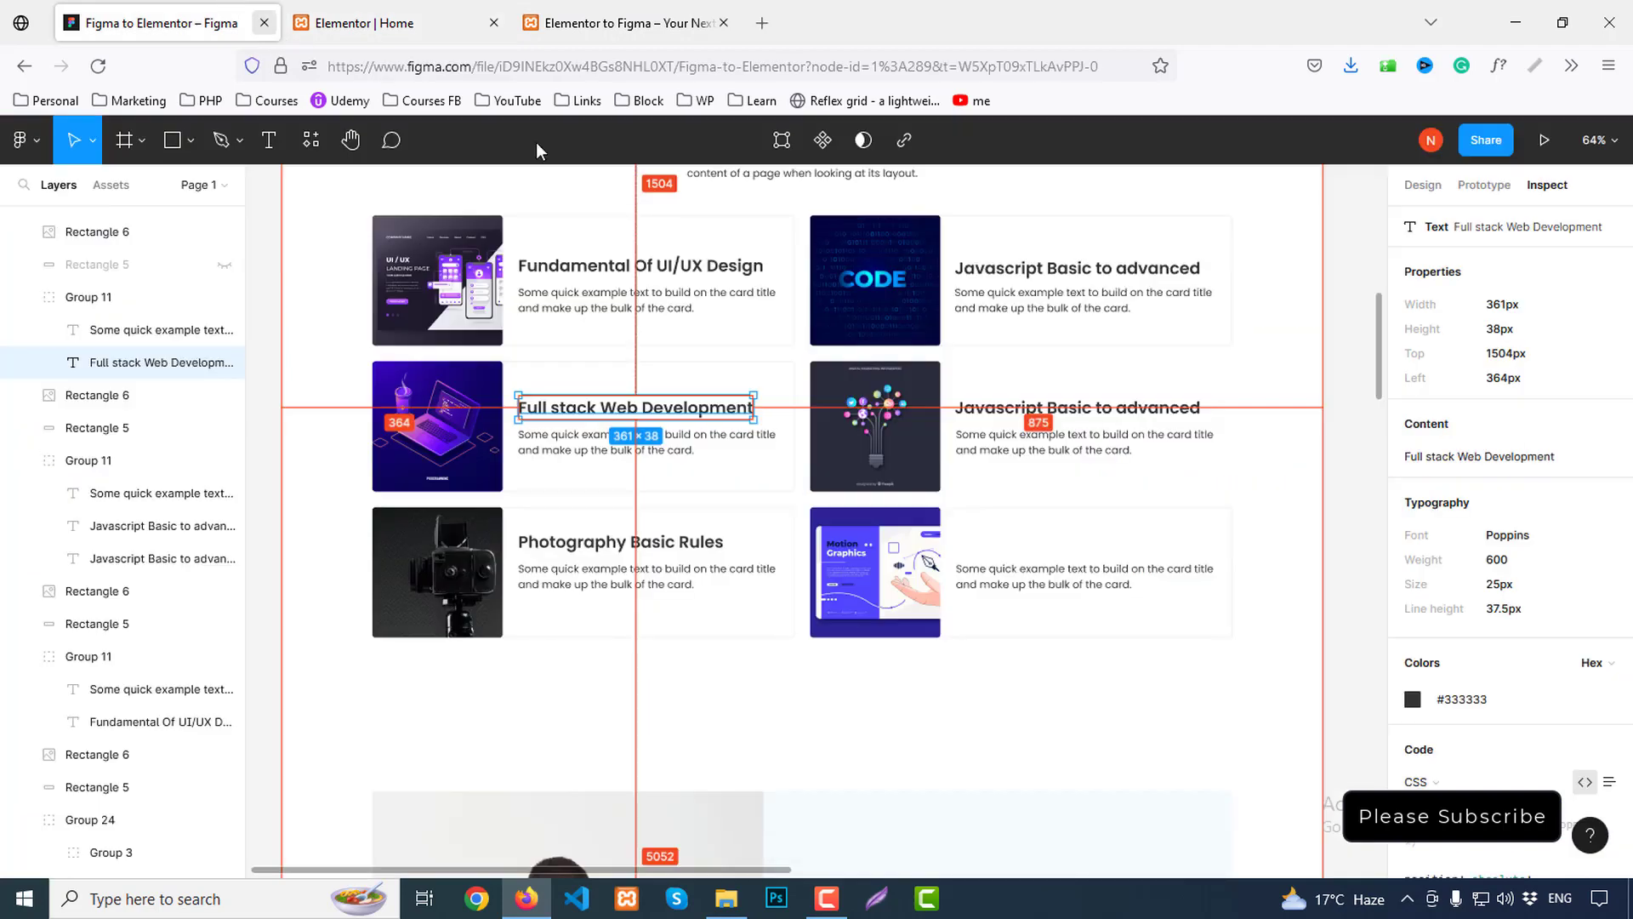
click(1082, 413)
click(1084, 414)
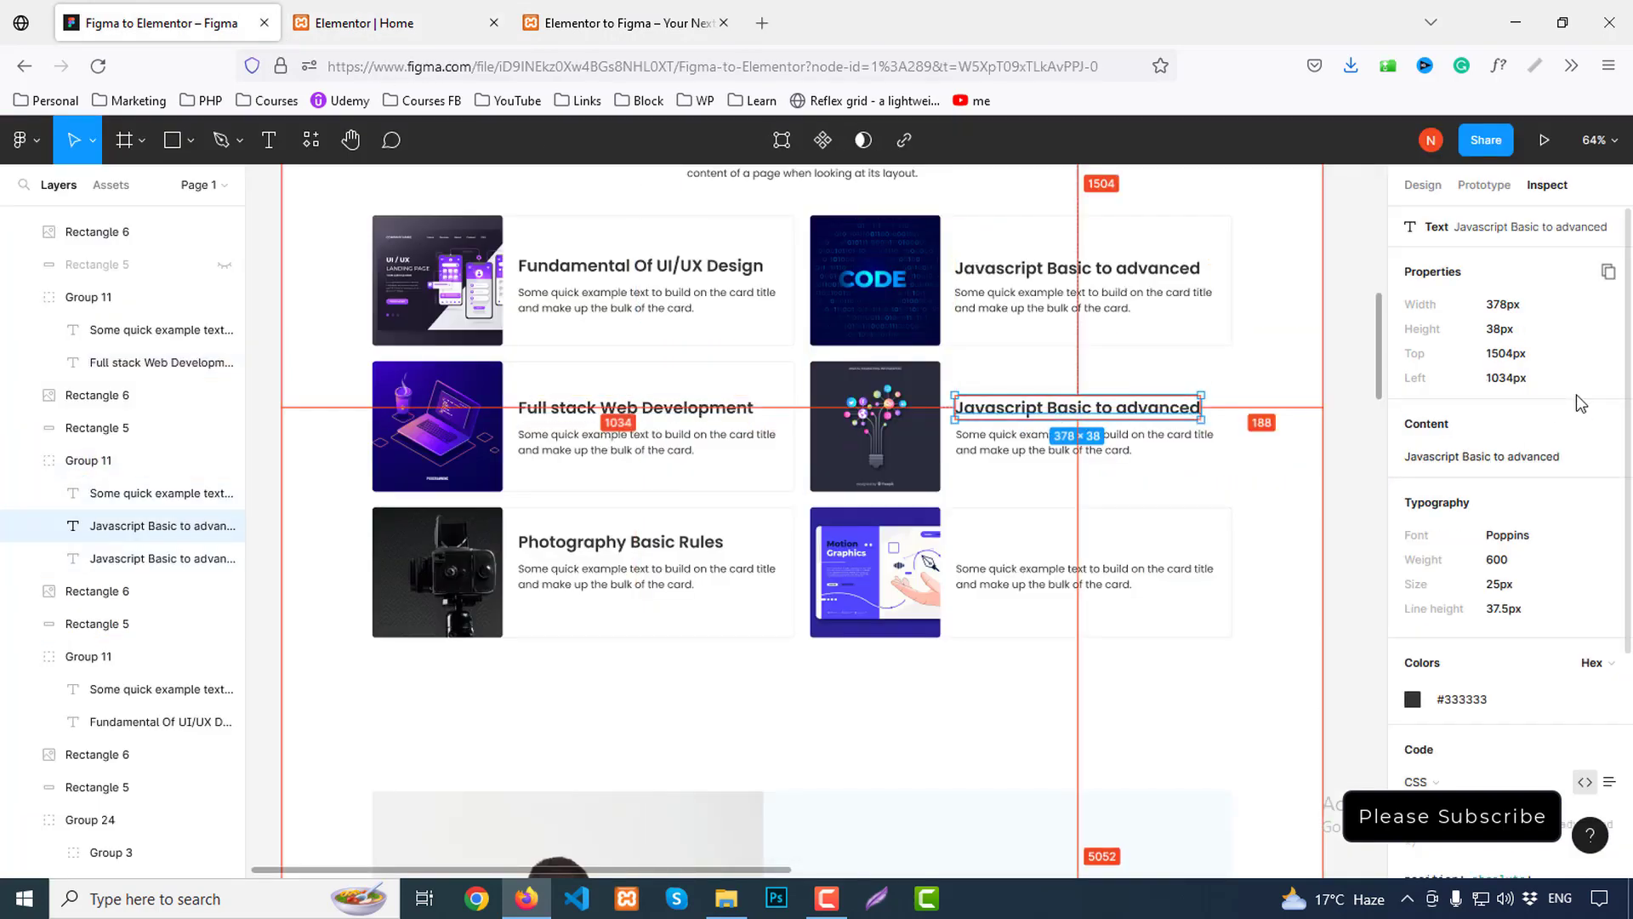
click(1605, 426)
click(400, 23)
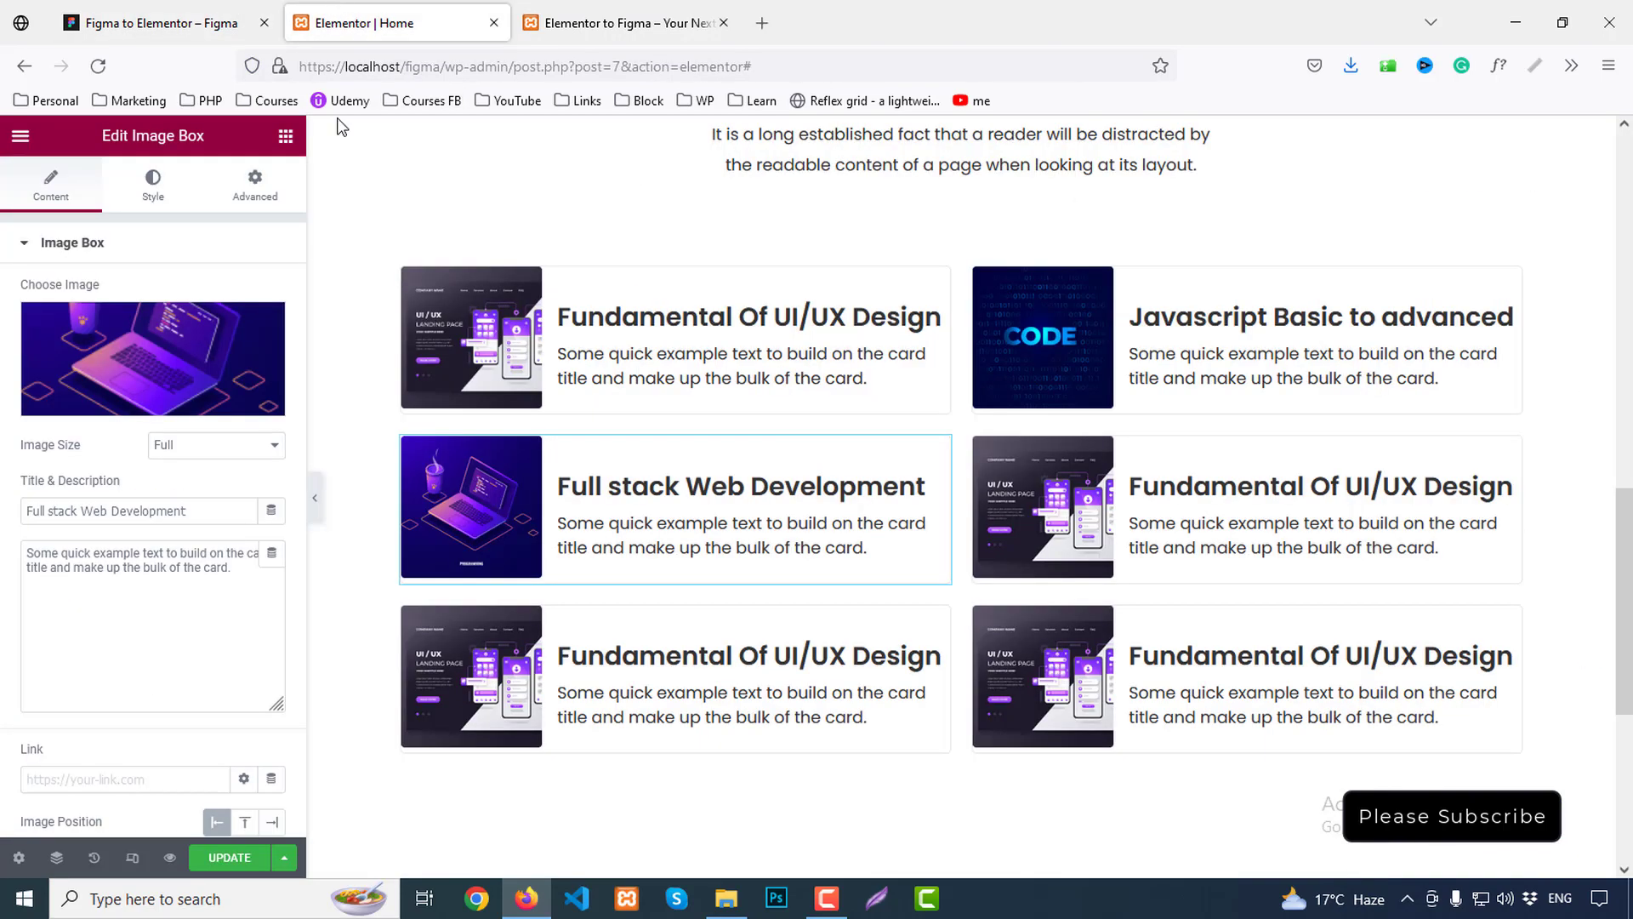
click(1300, 572)
click(204, 510)
key(ctrl+a)
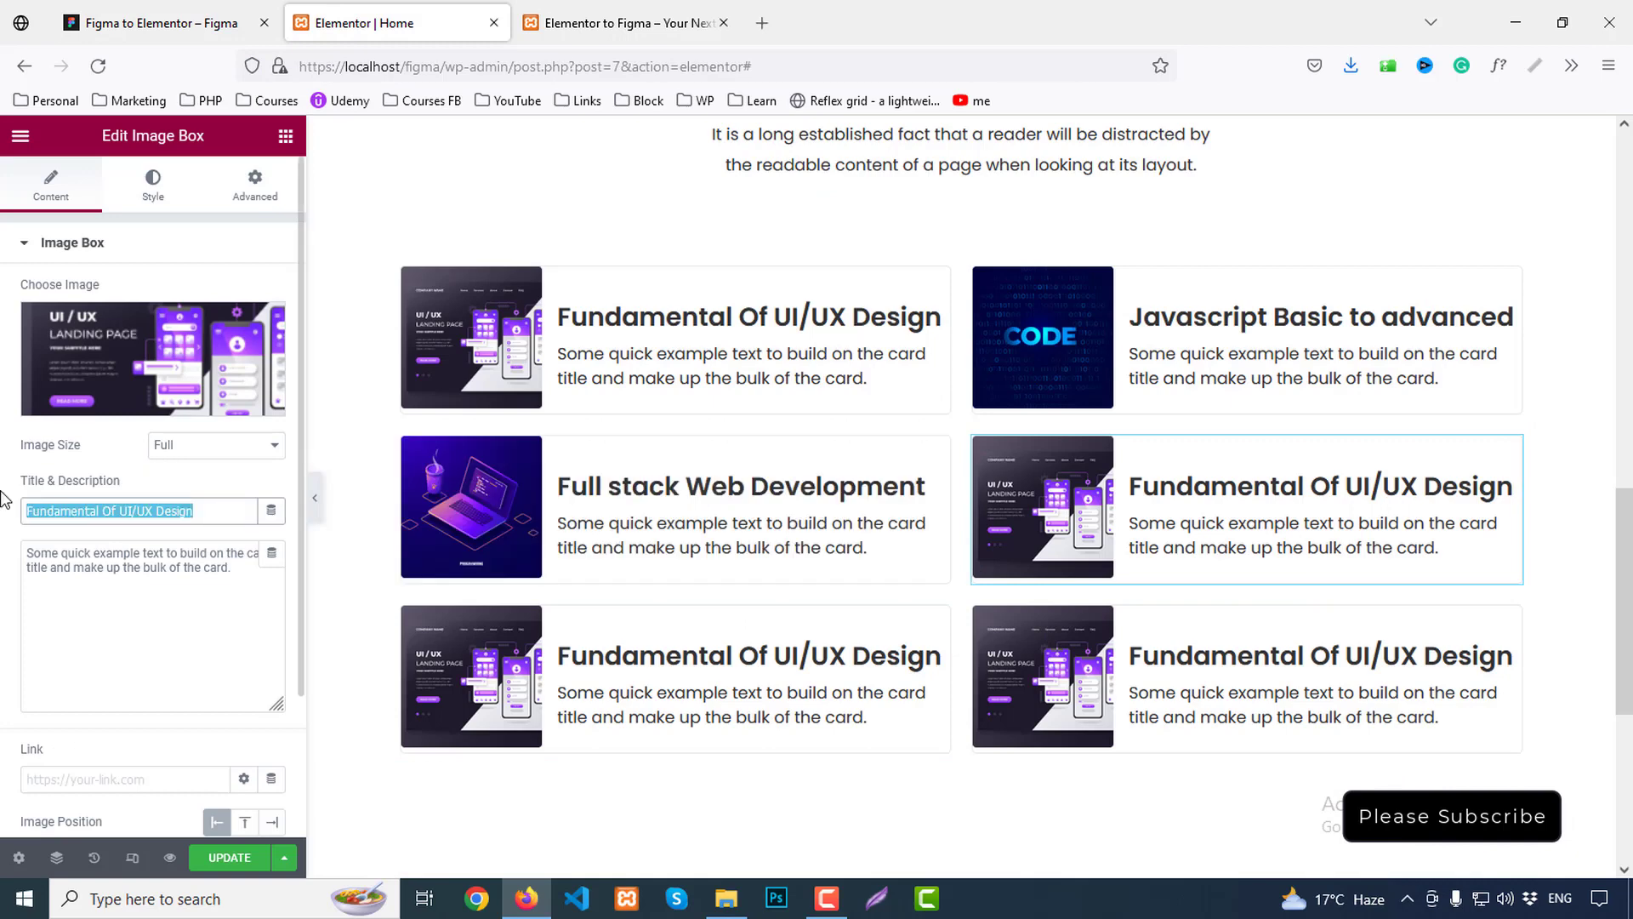
key(ctrl+v)
click(60, 369)
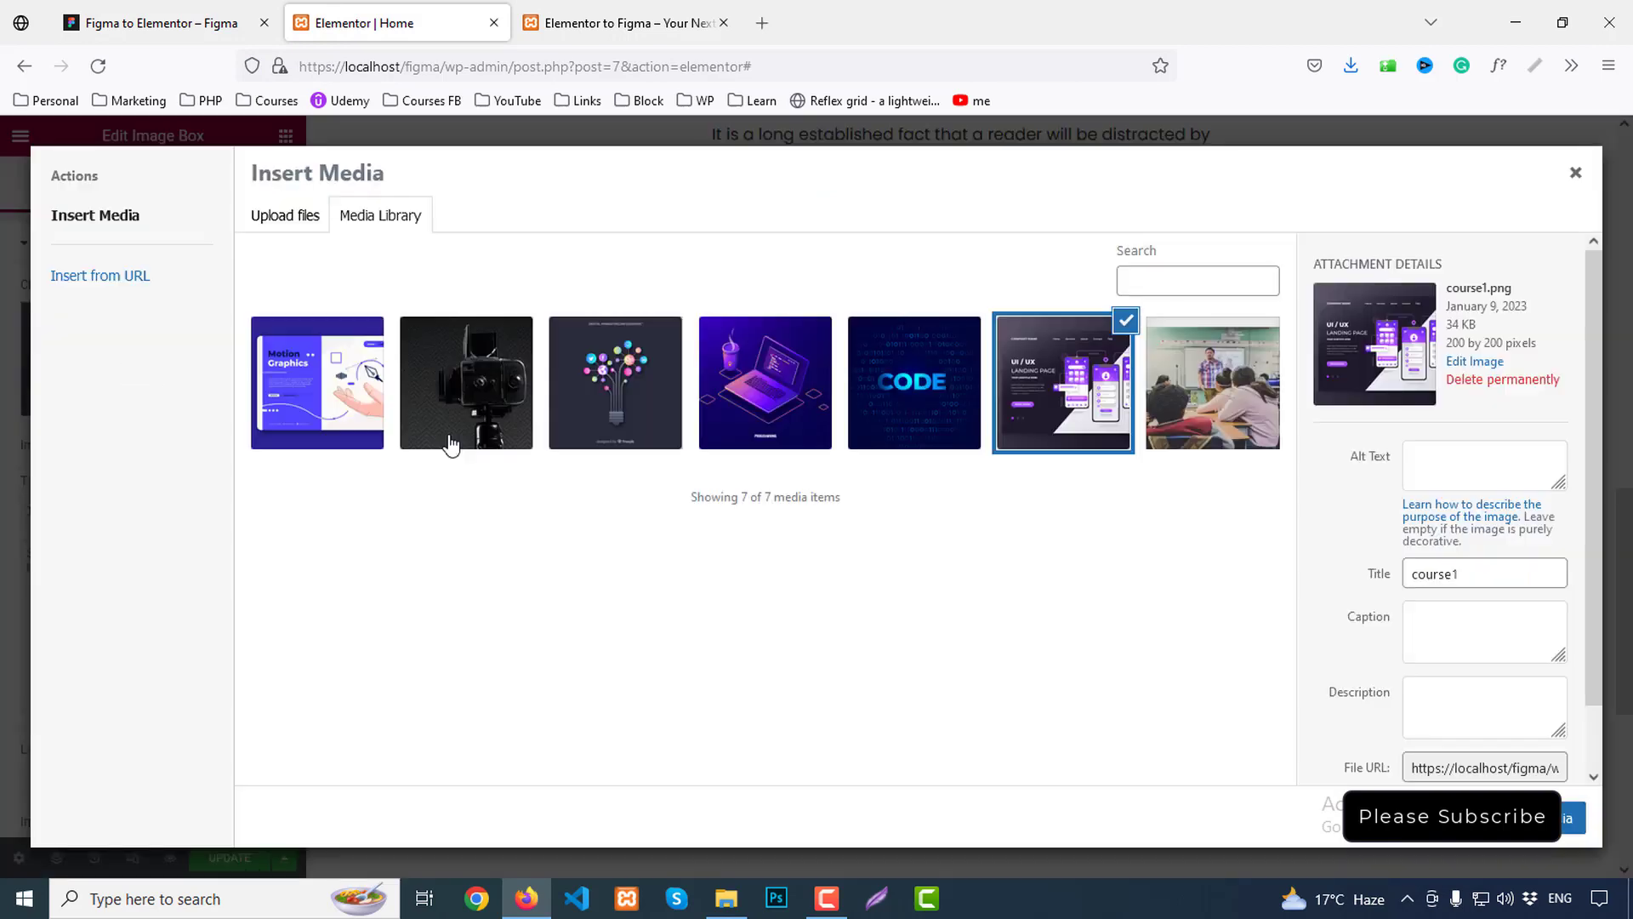
click(613, 395)
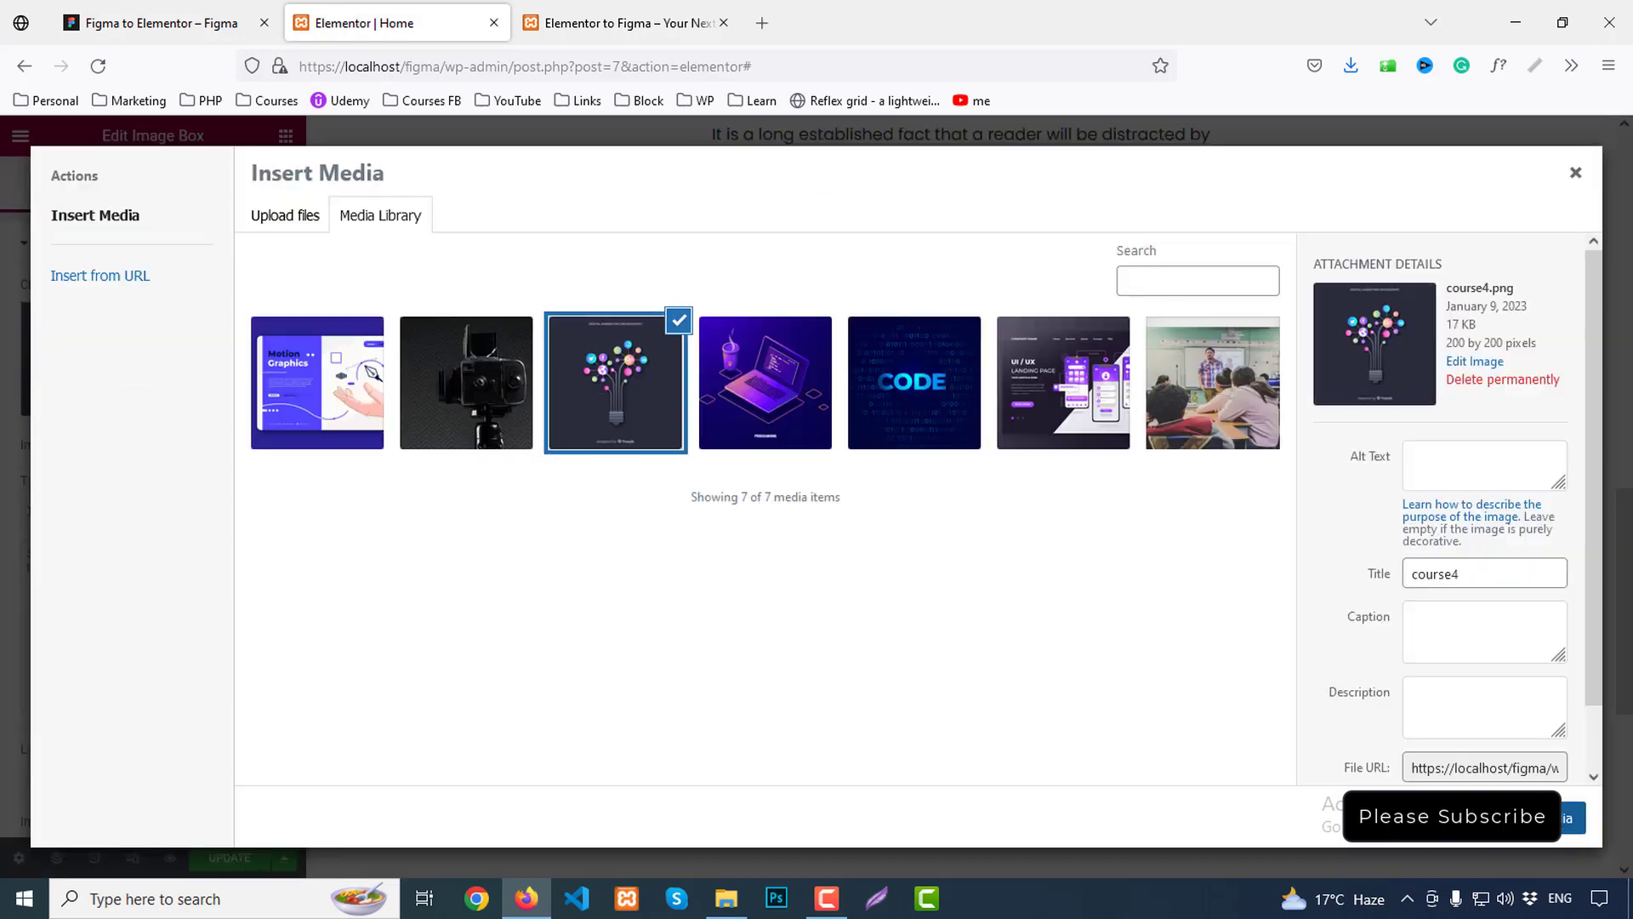
click(1530, 818)
Give the bottom-left card the camera photo and the title 'Photography Basic Rules'
click(153, 23)
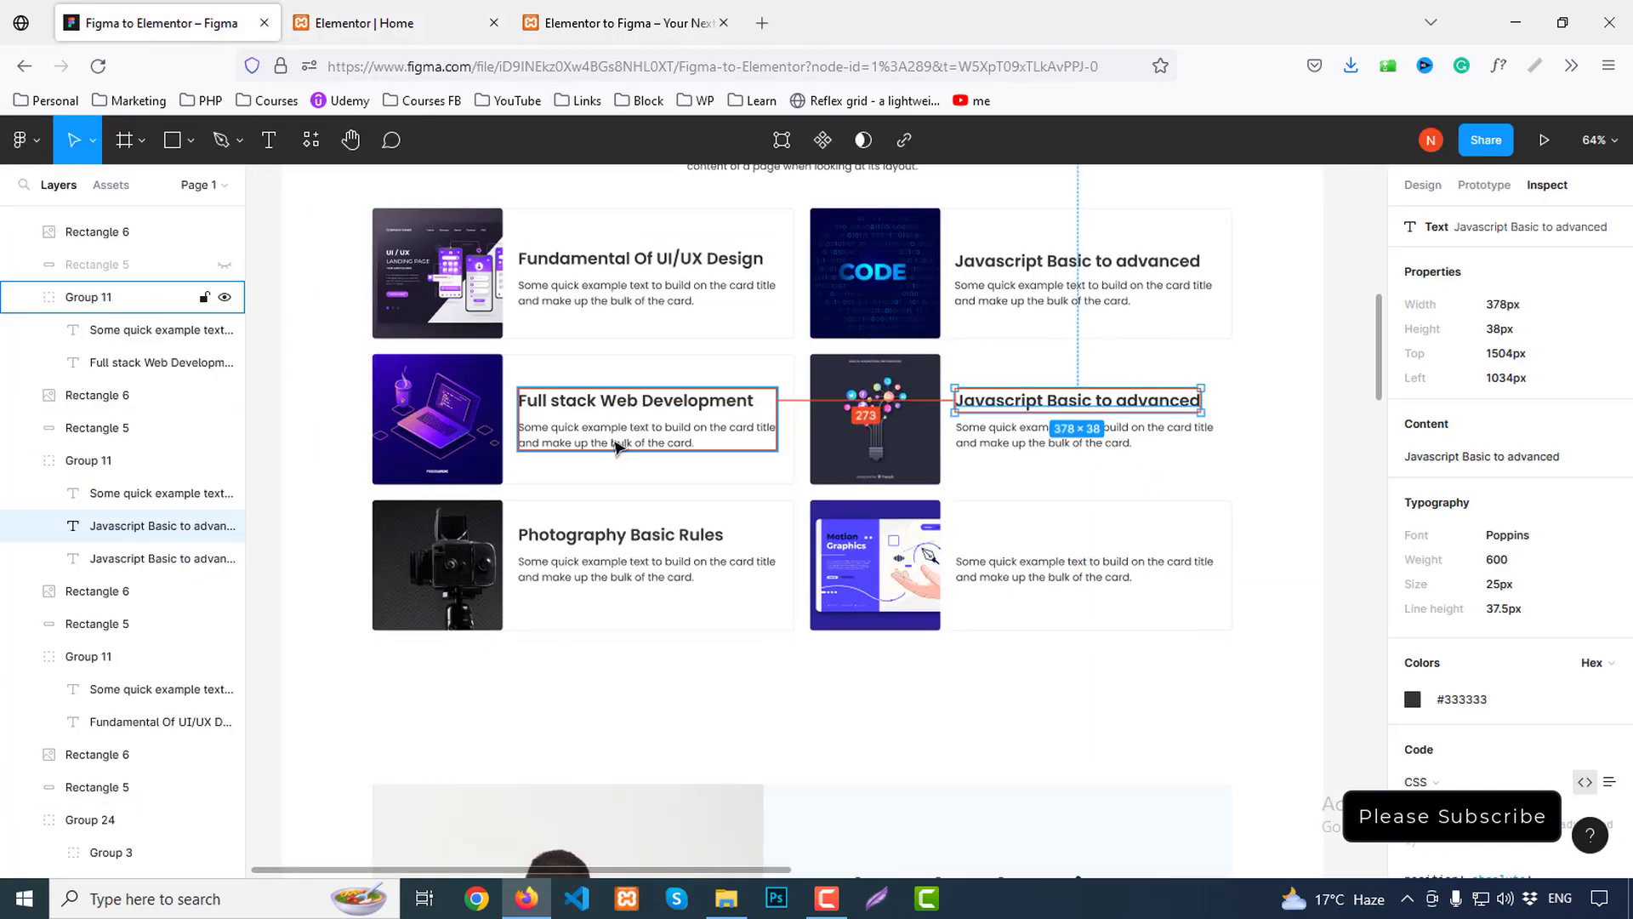
click(636, 536)
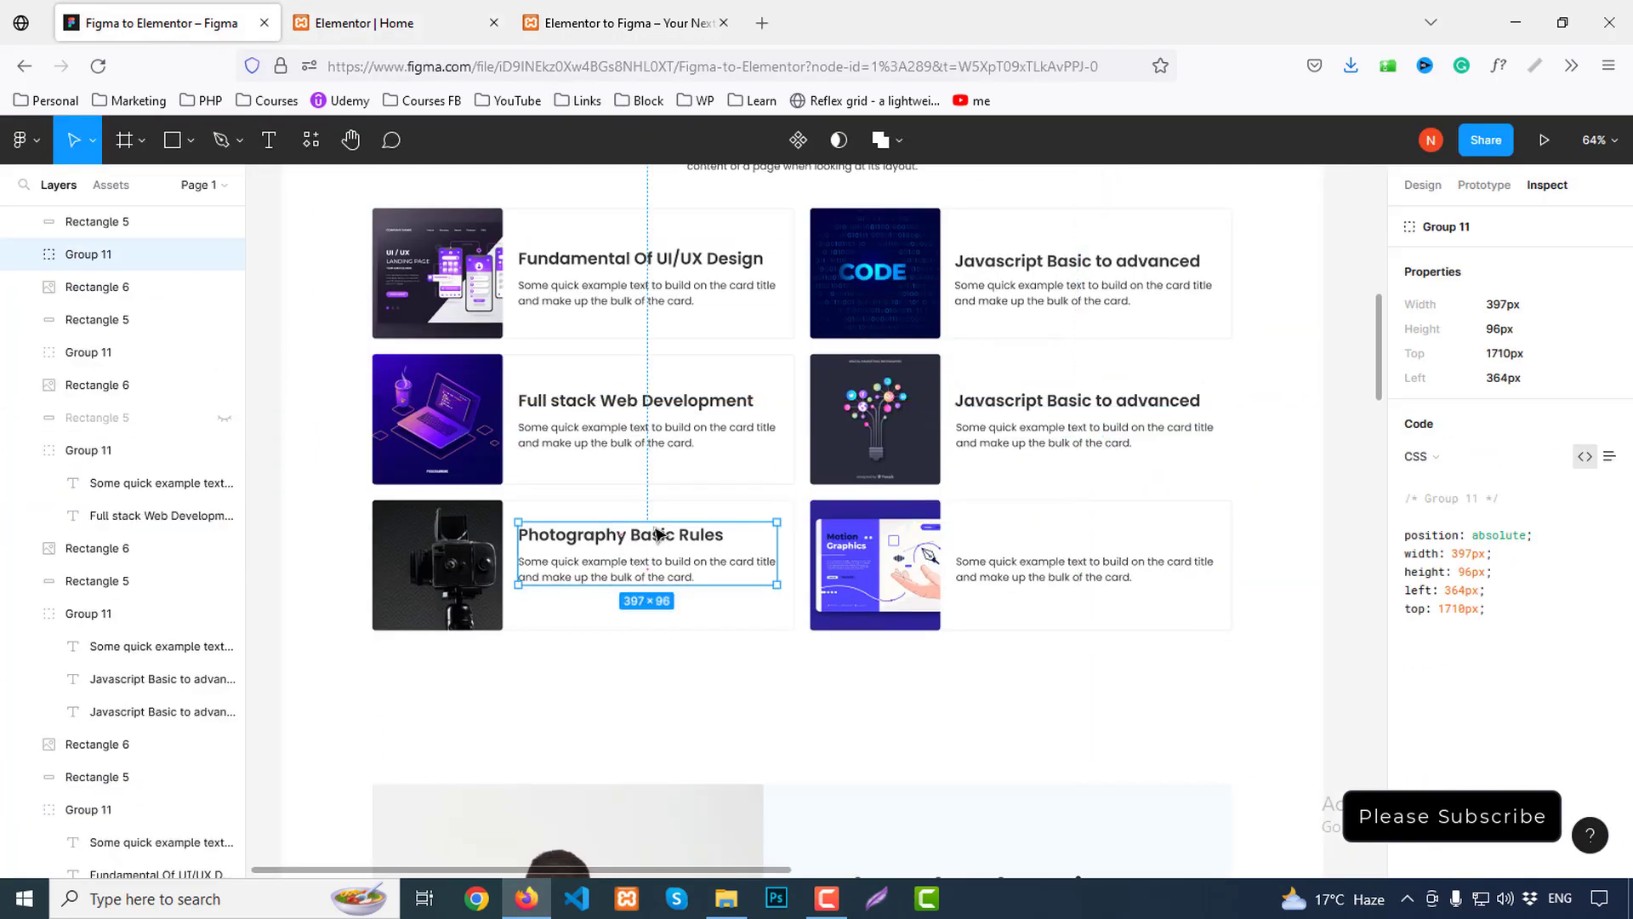
double_click(660, 541)
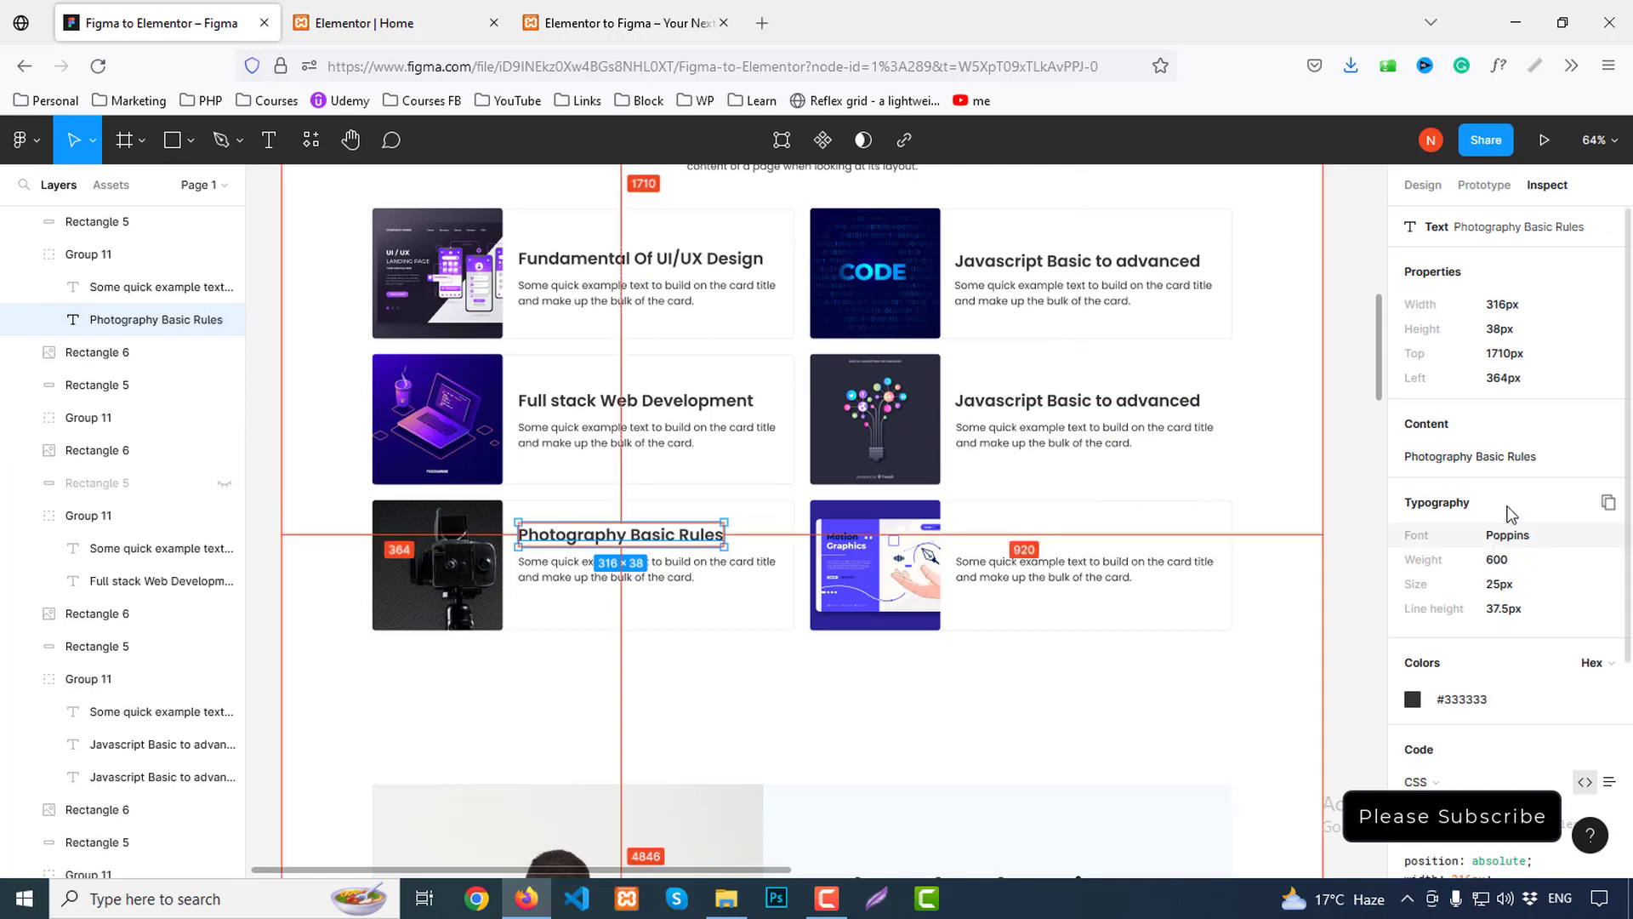
click(1608, 425)
click(400, 23)
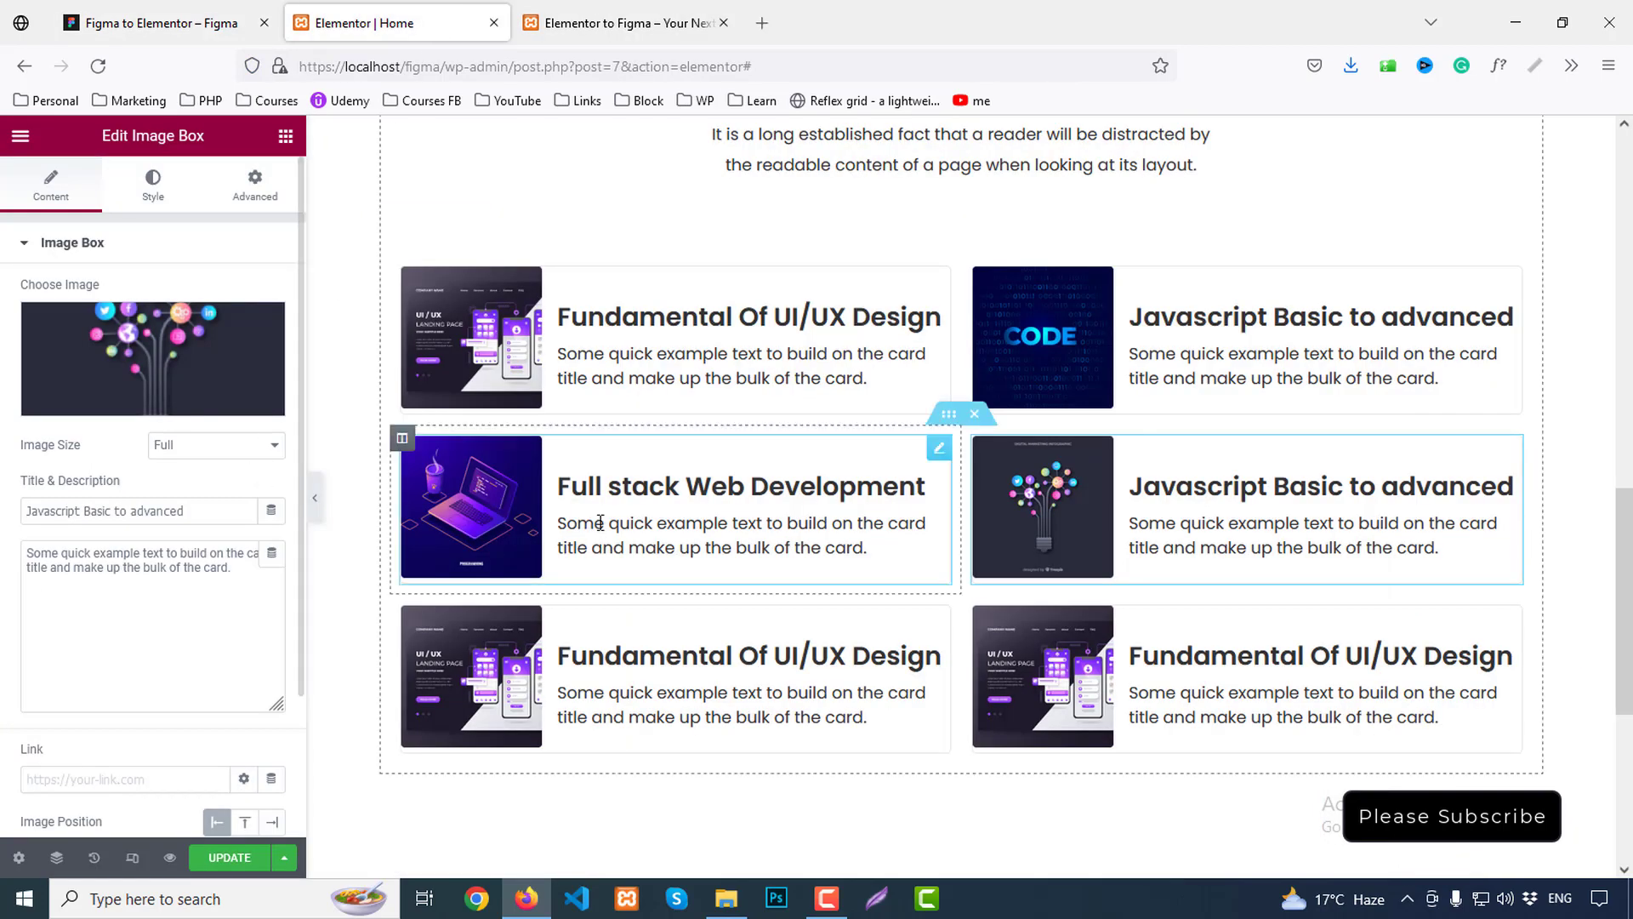
click(168, 341)
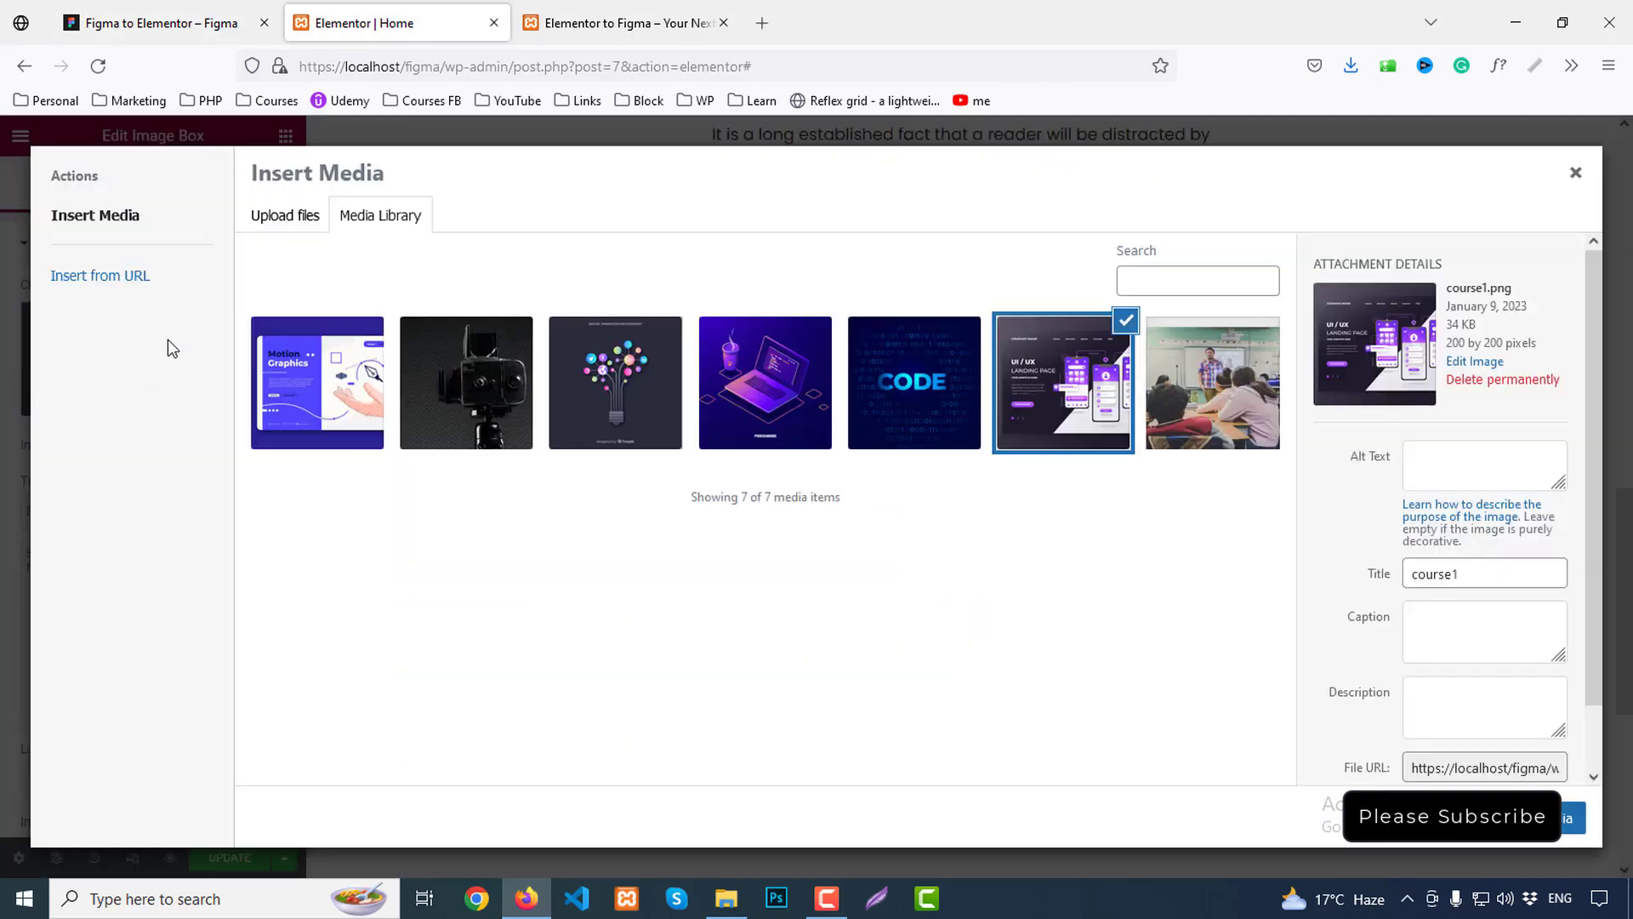
click(448, 380)
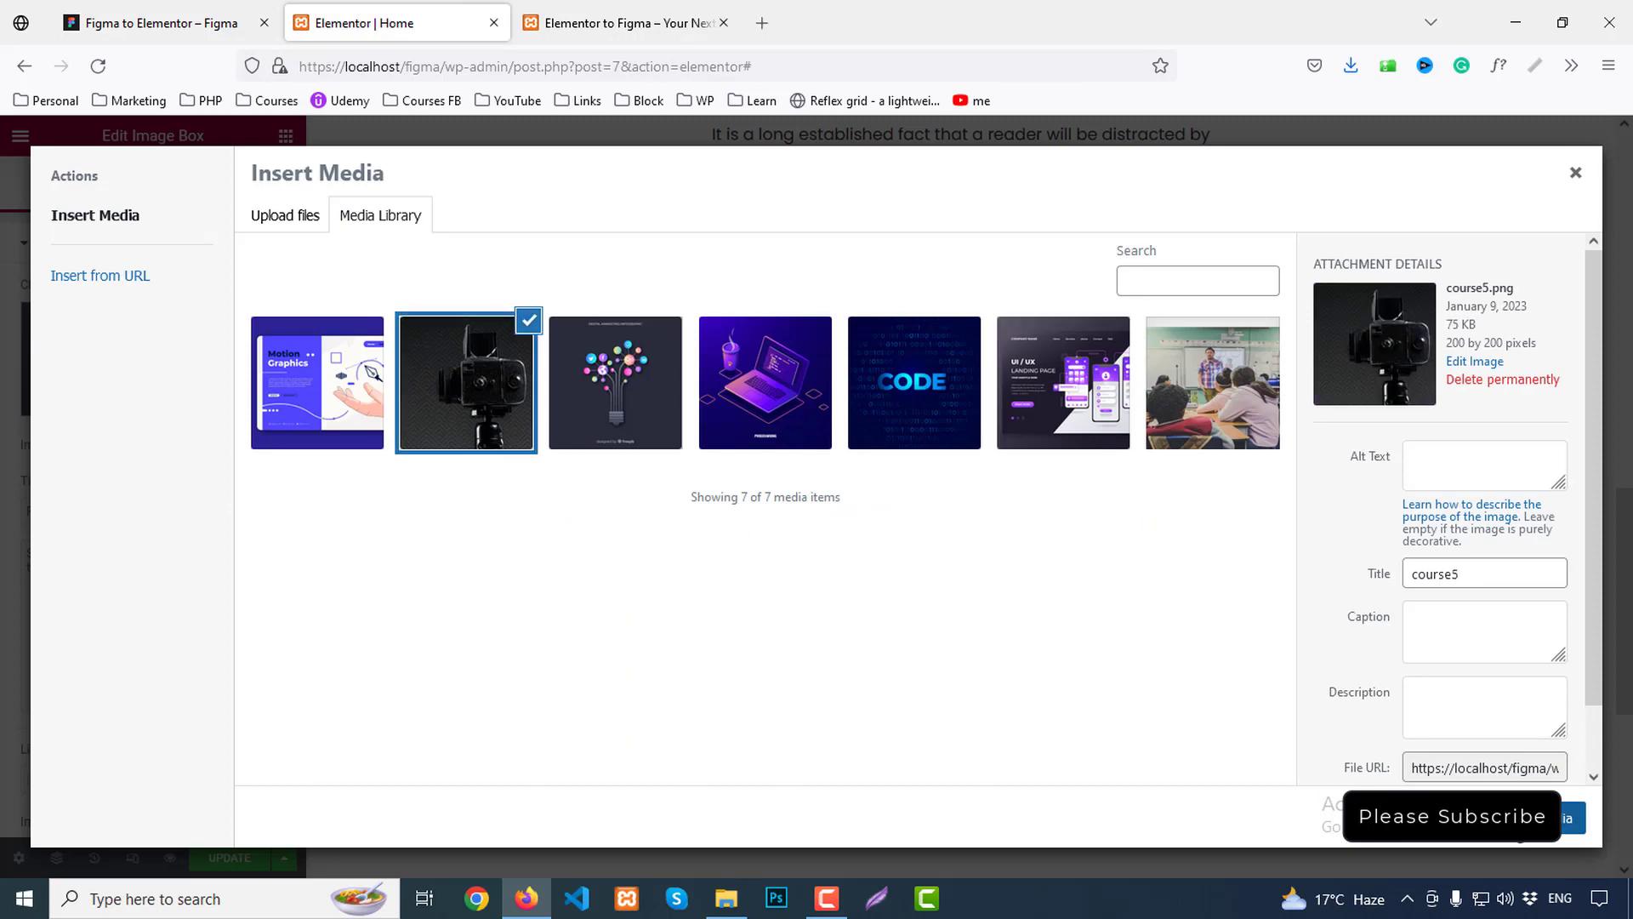
click(1573, 817)
scroll(412, 642, down, 3)
drag(194, 510, 4, 507)
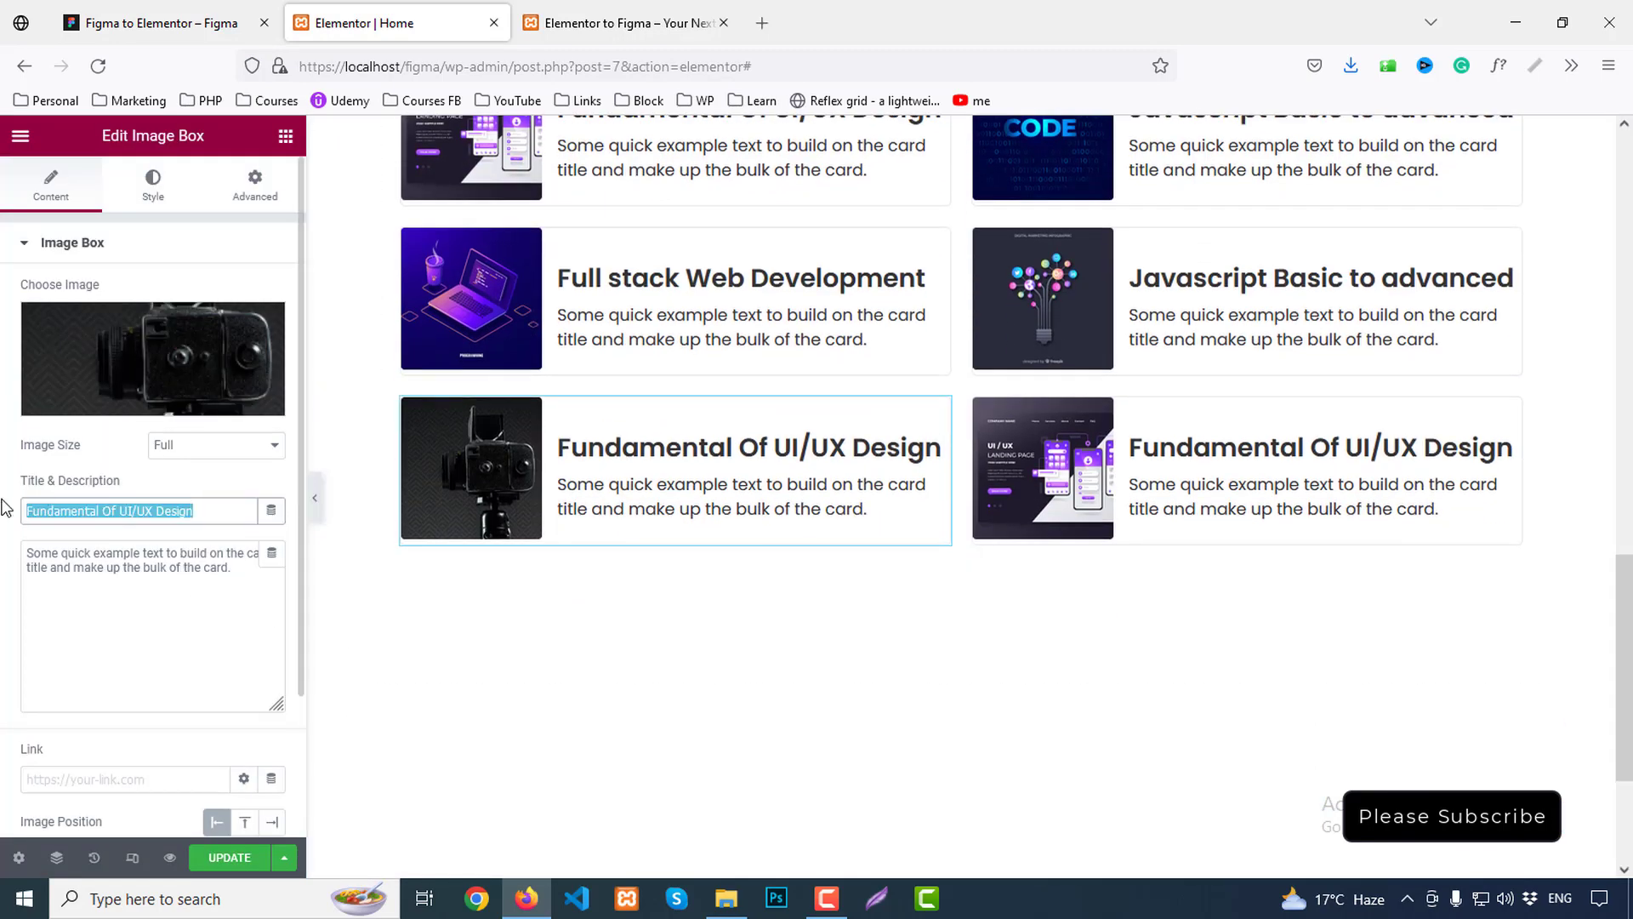
text(Photography Basic Rules)
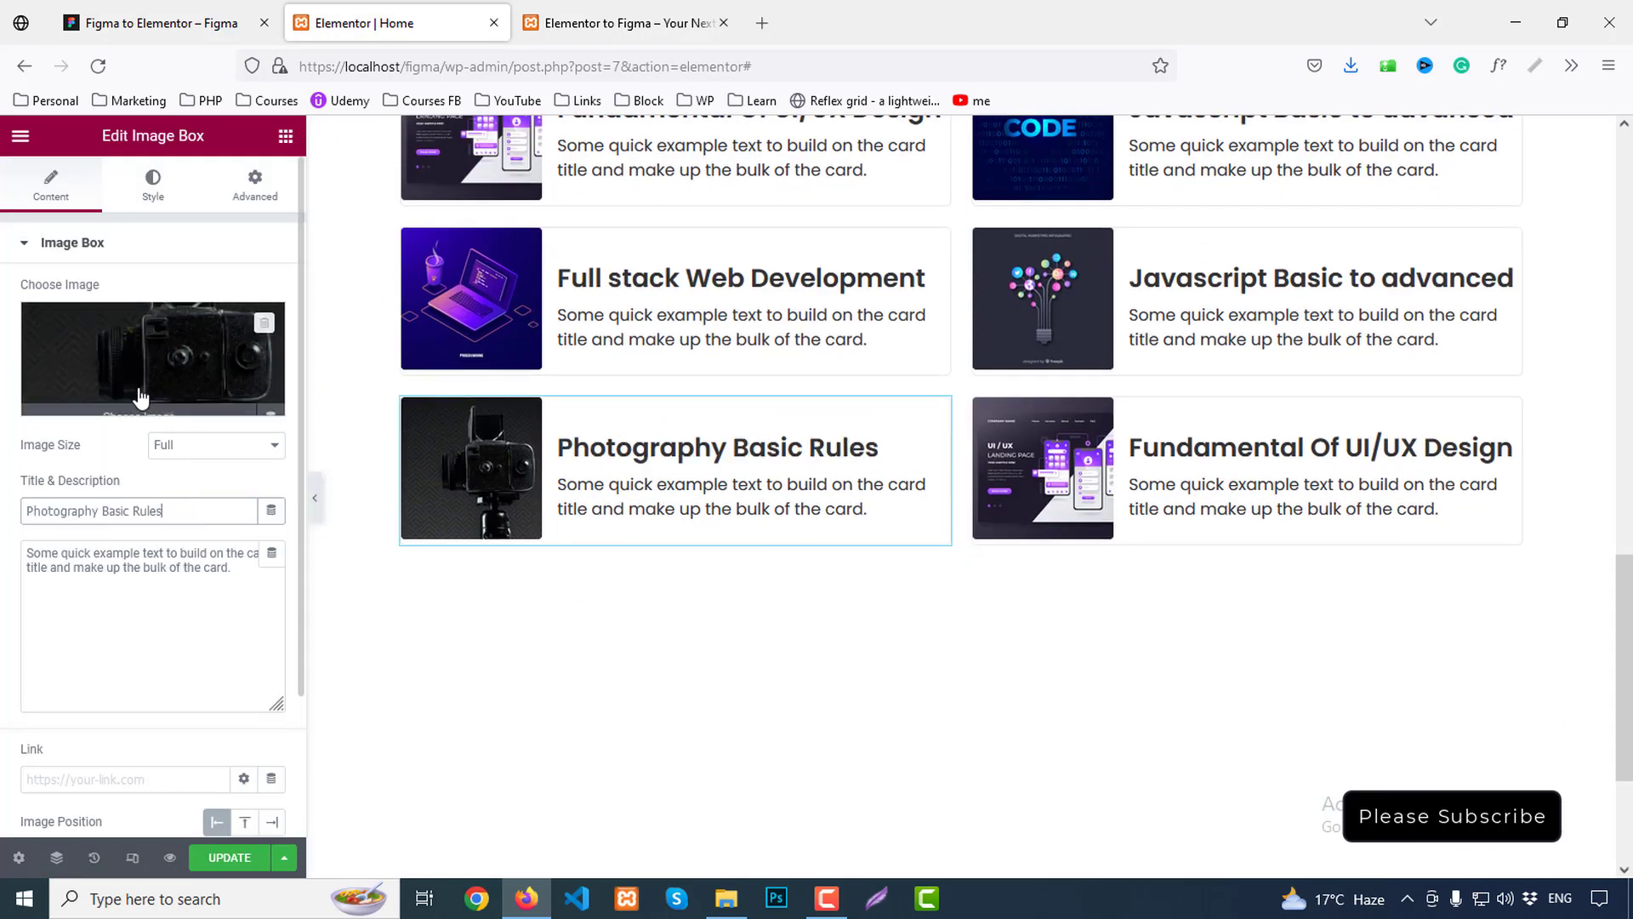
click(1164, 446)
click(576, 37)
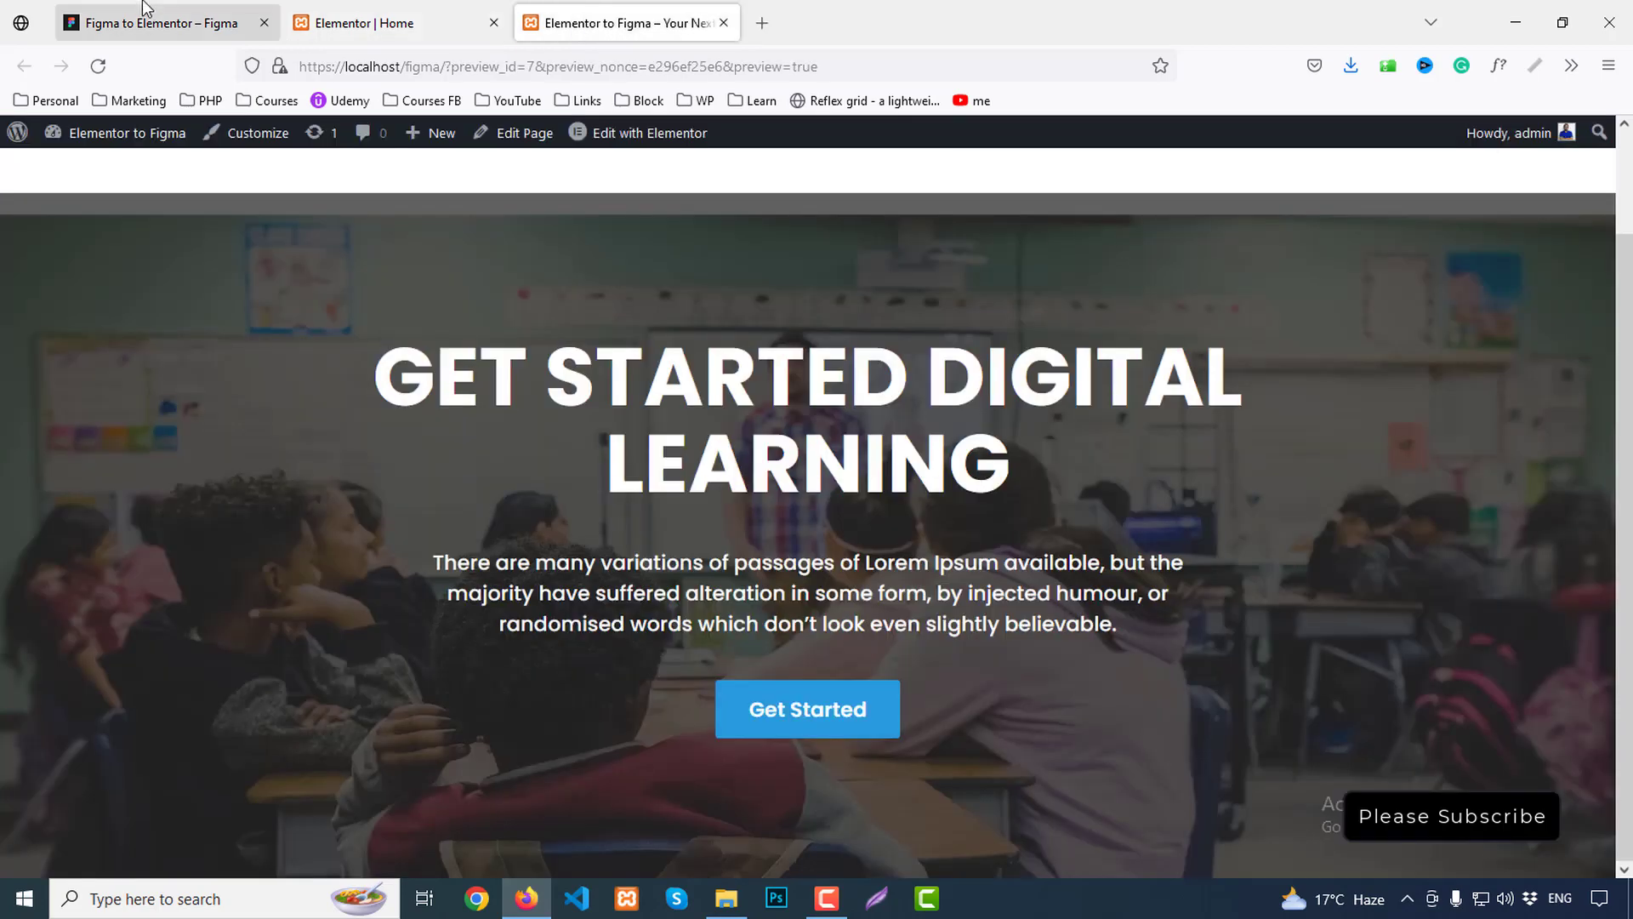
click(161, 23)
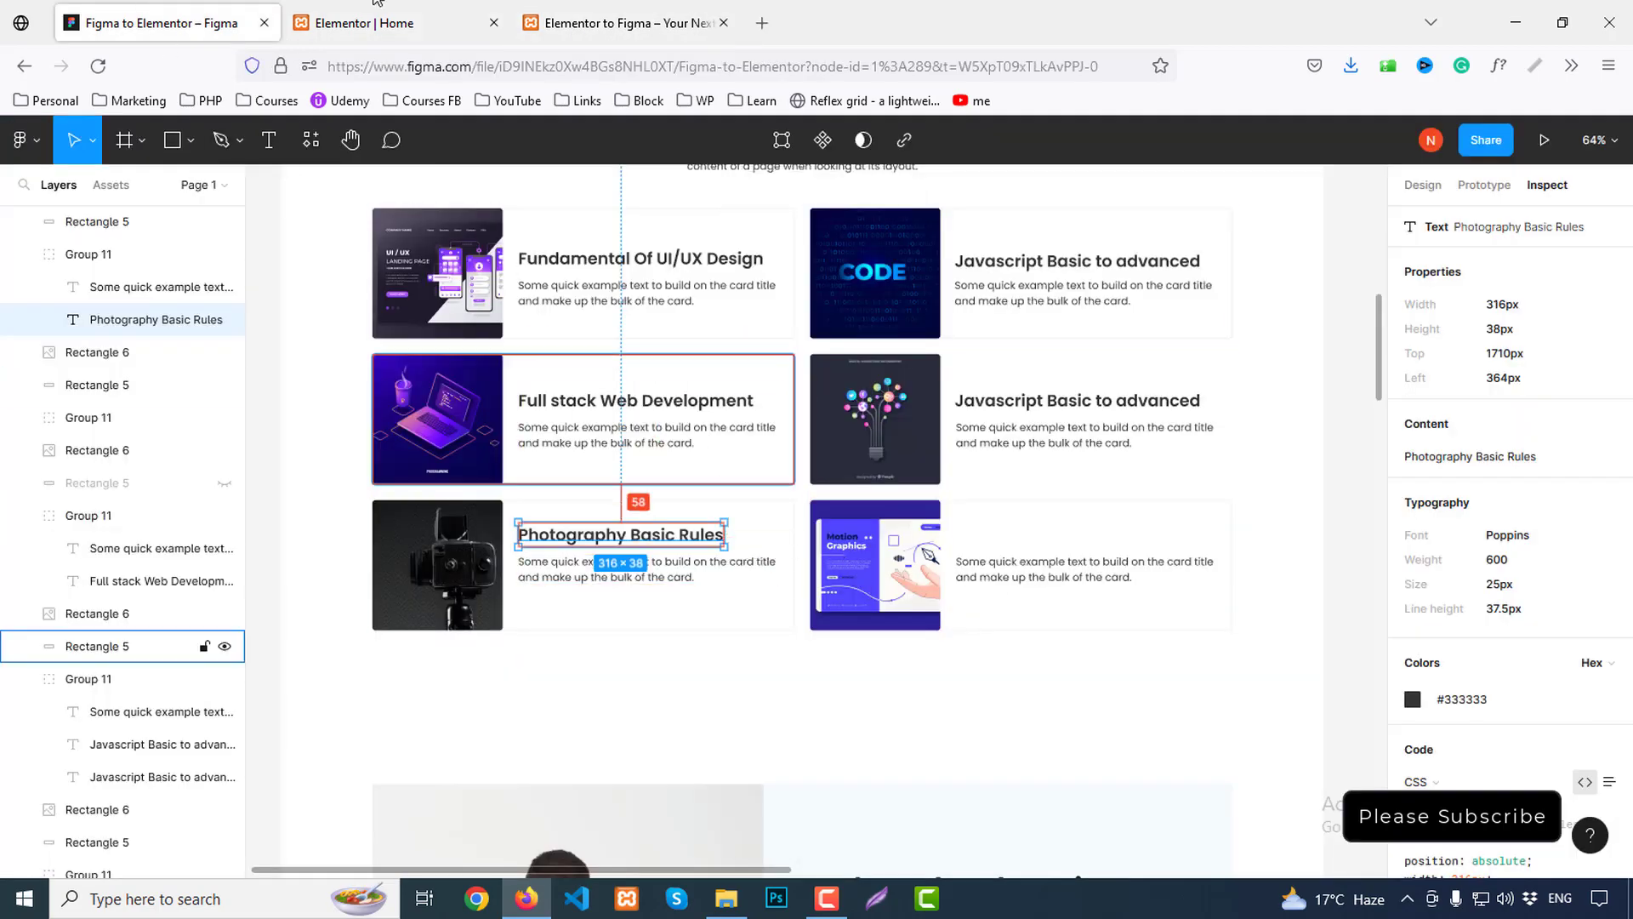
Title the bottom-right card 'Motion Graphics' and insert the Motion Graphics image
click(364, 23)
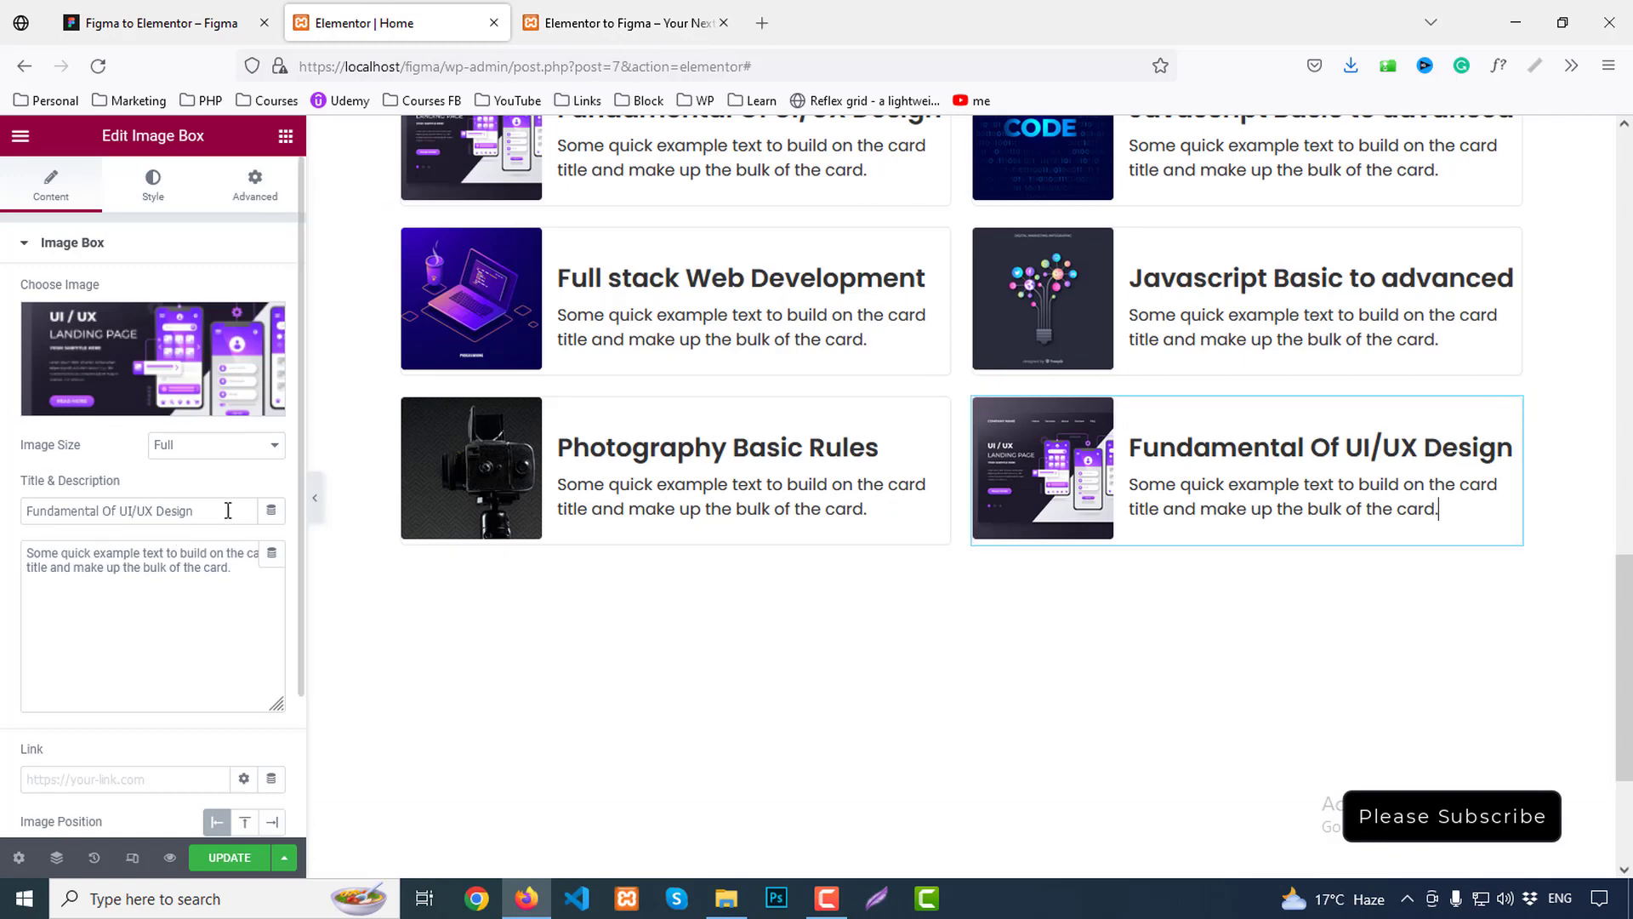
drag(228, 511, 4, 529)
text(Motio)
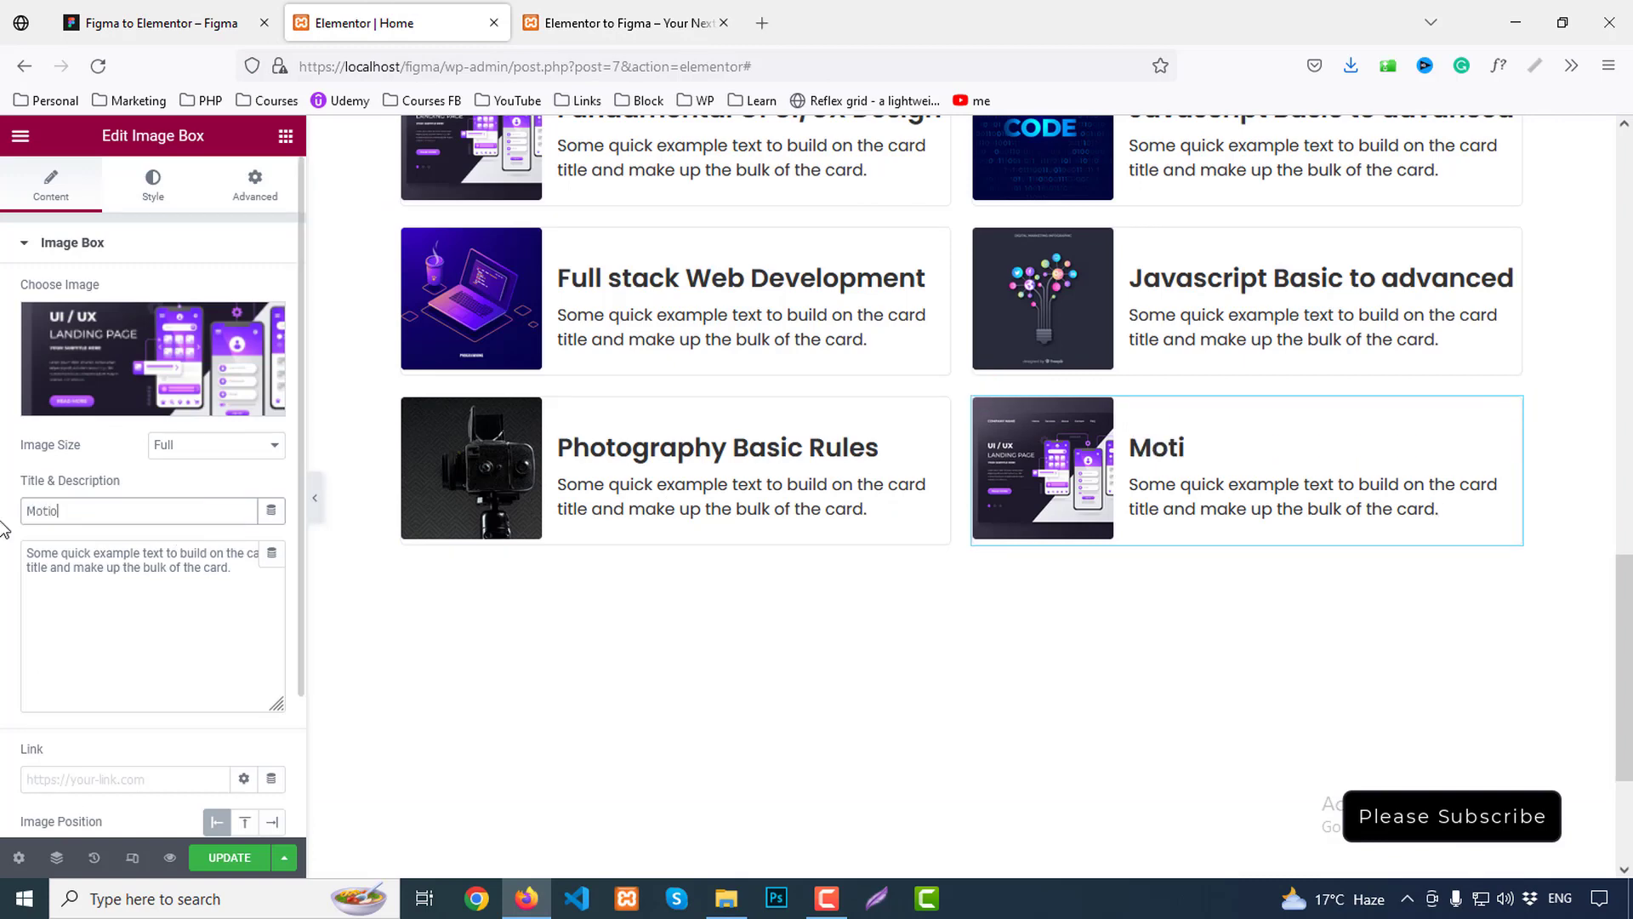
text(n Graphics)
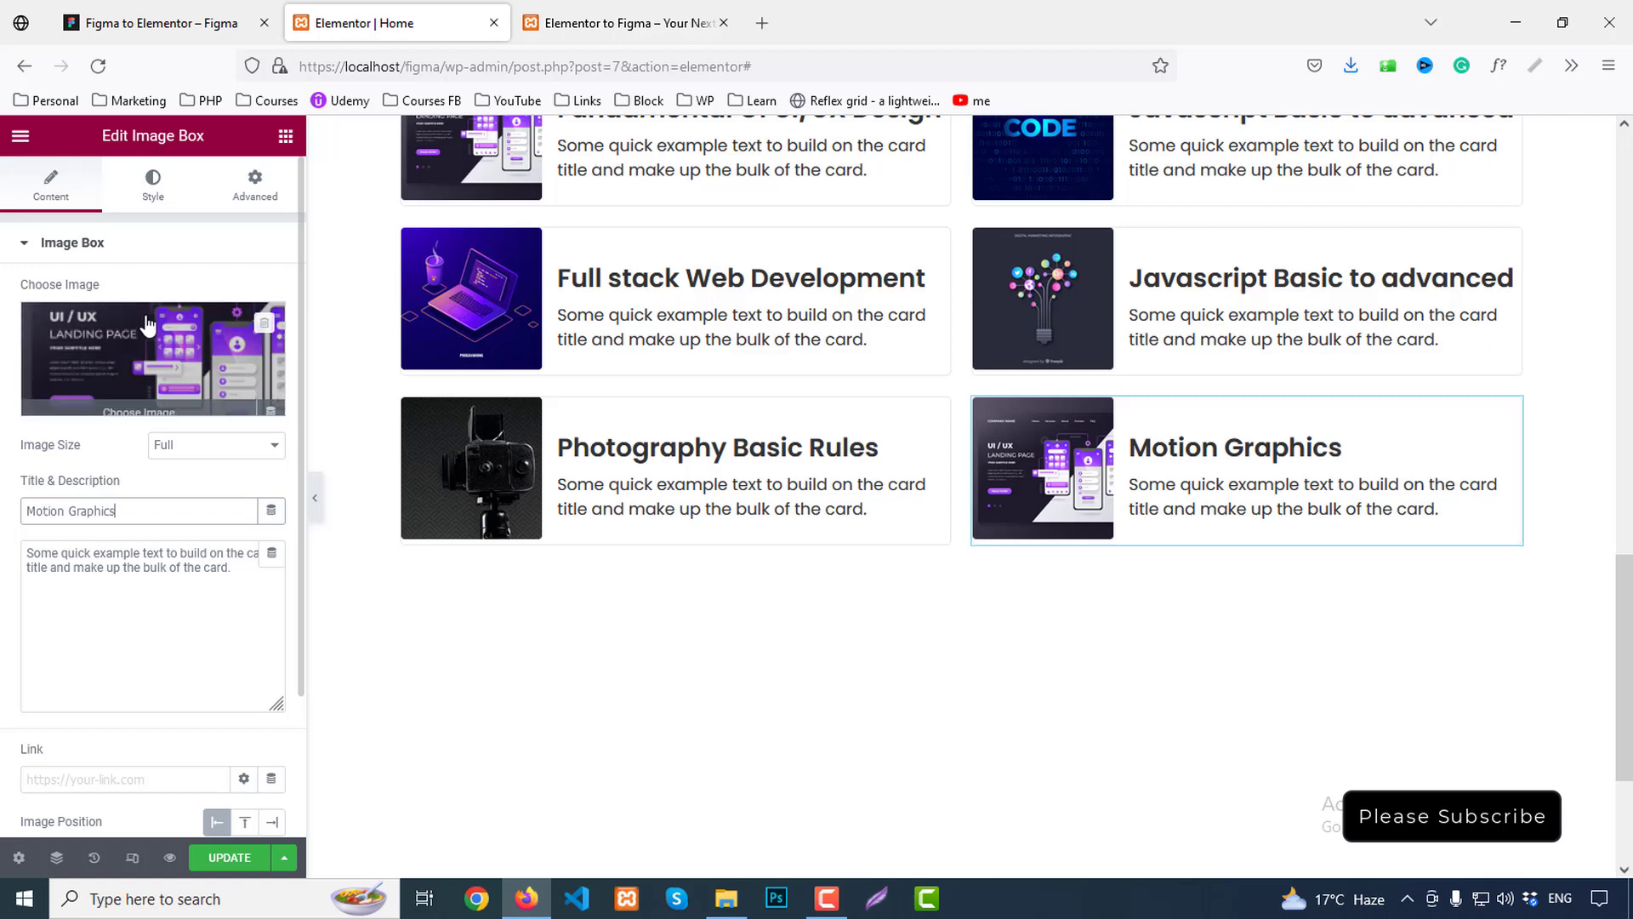
click(149, 361)
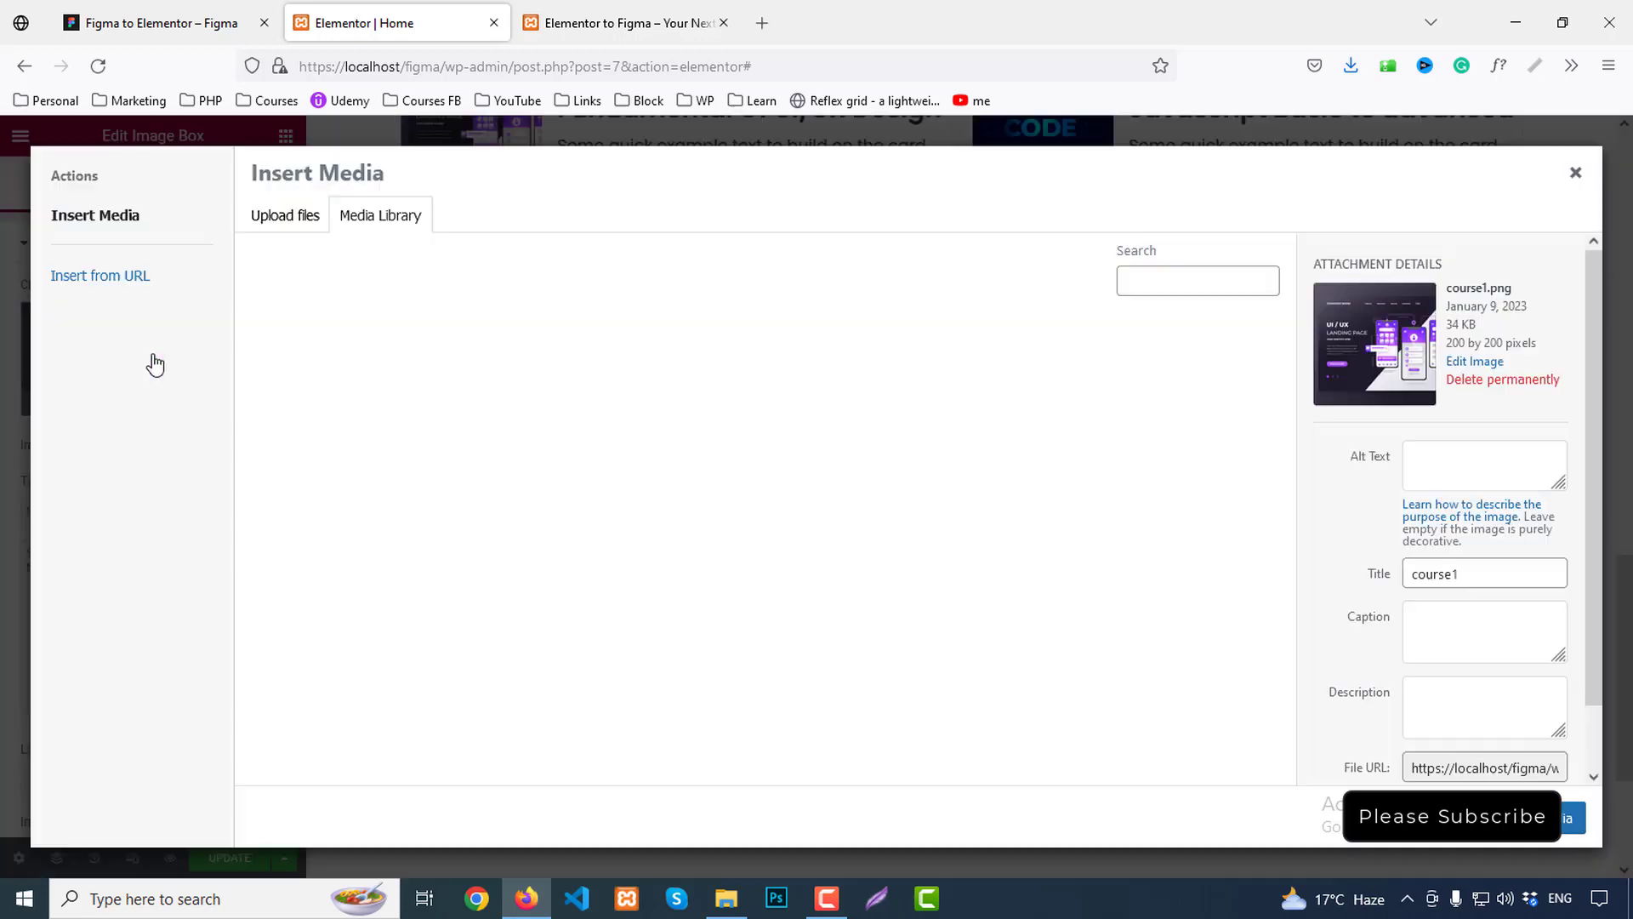
click(358, 394)
click(1574, 817)
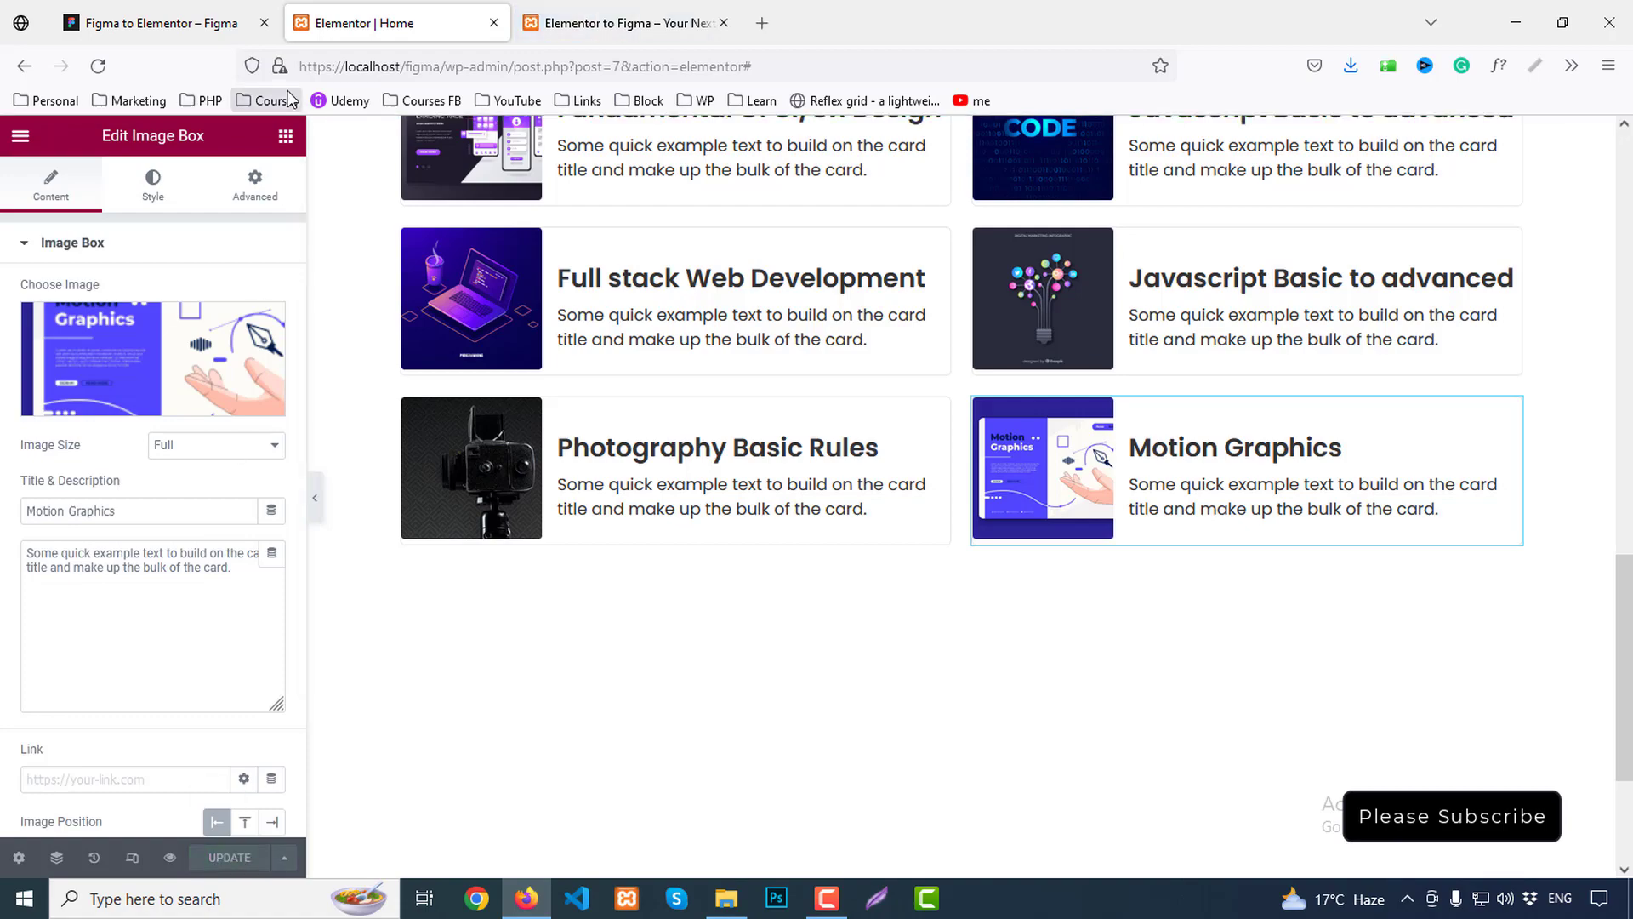
Review all six course cards in the live preview against the Figma design
click(676, 10)
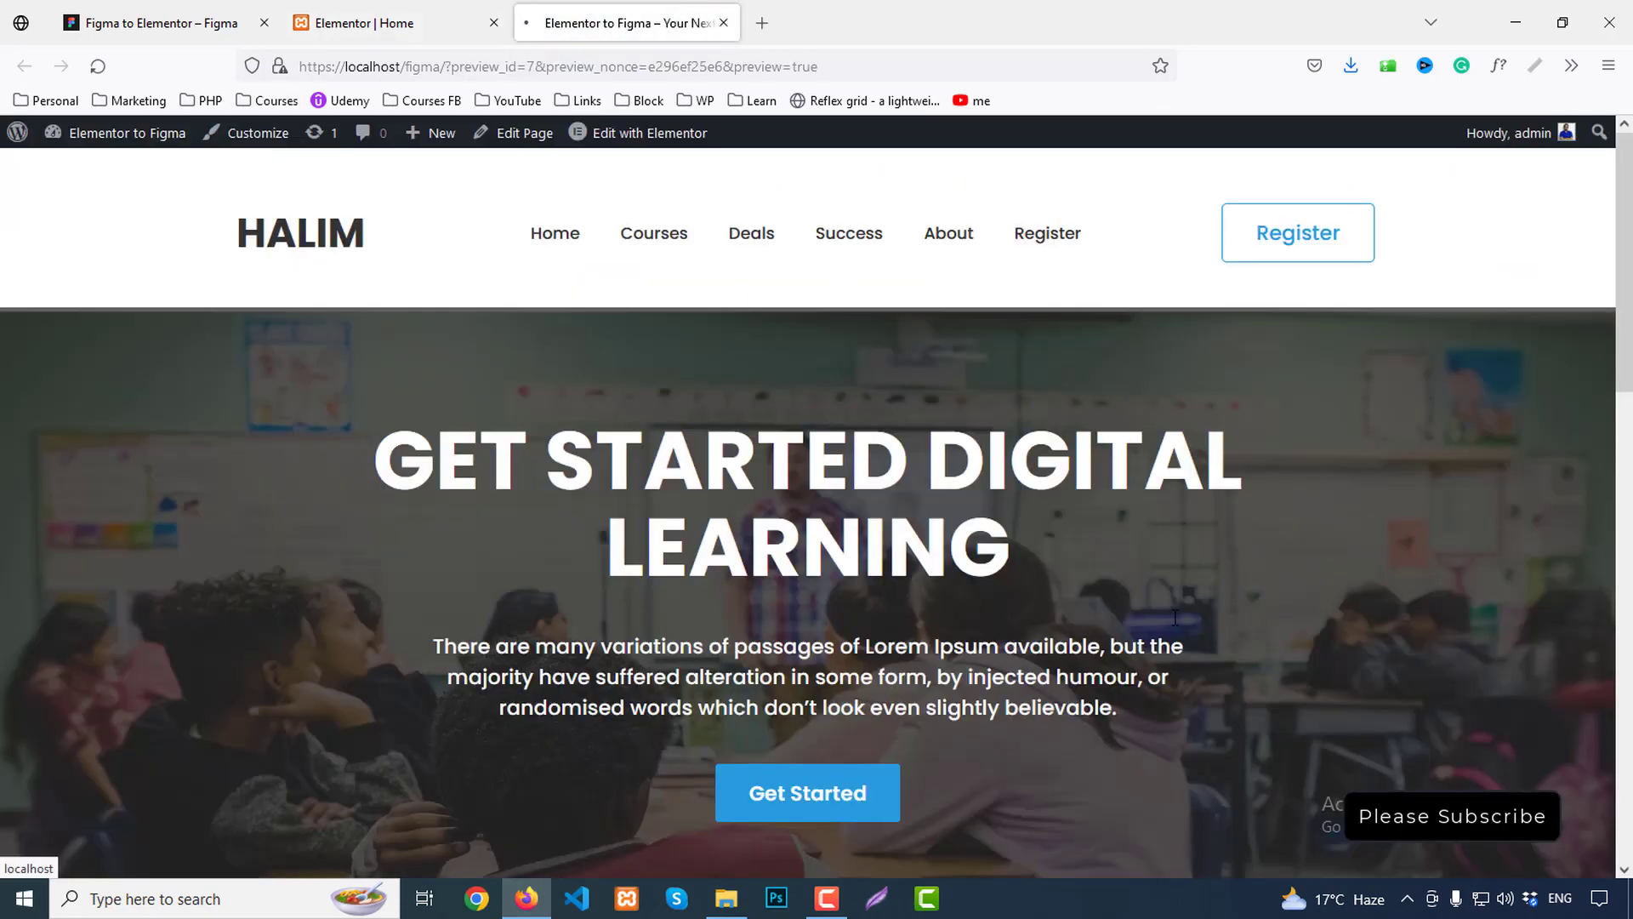
scroll(1146, 582, down, 8)
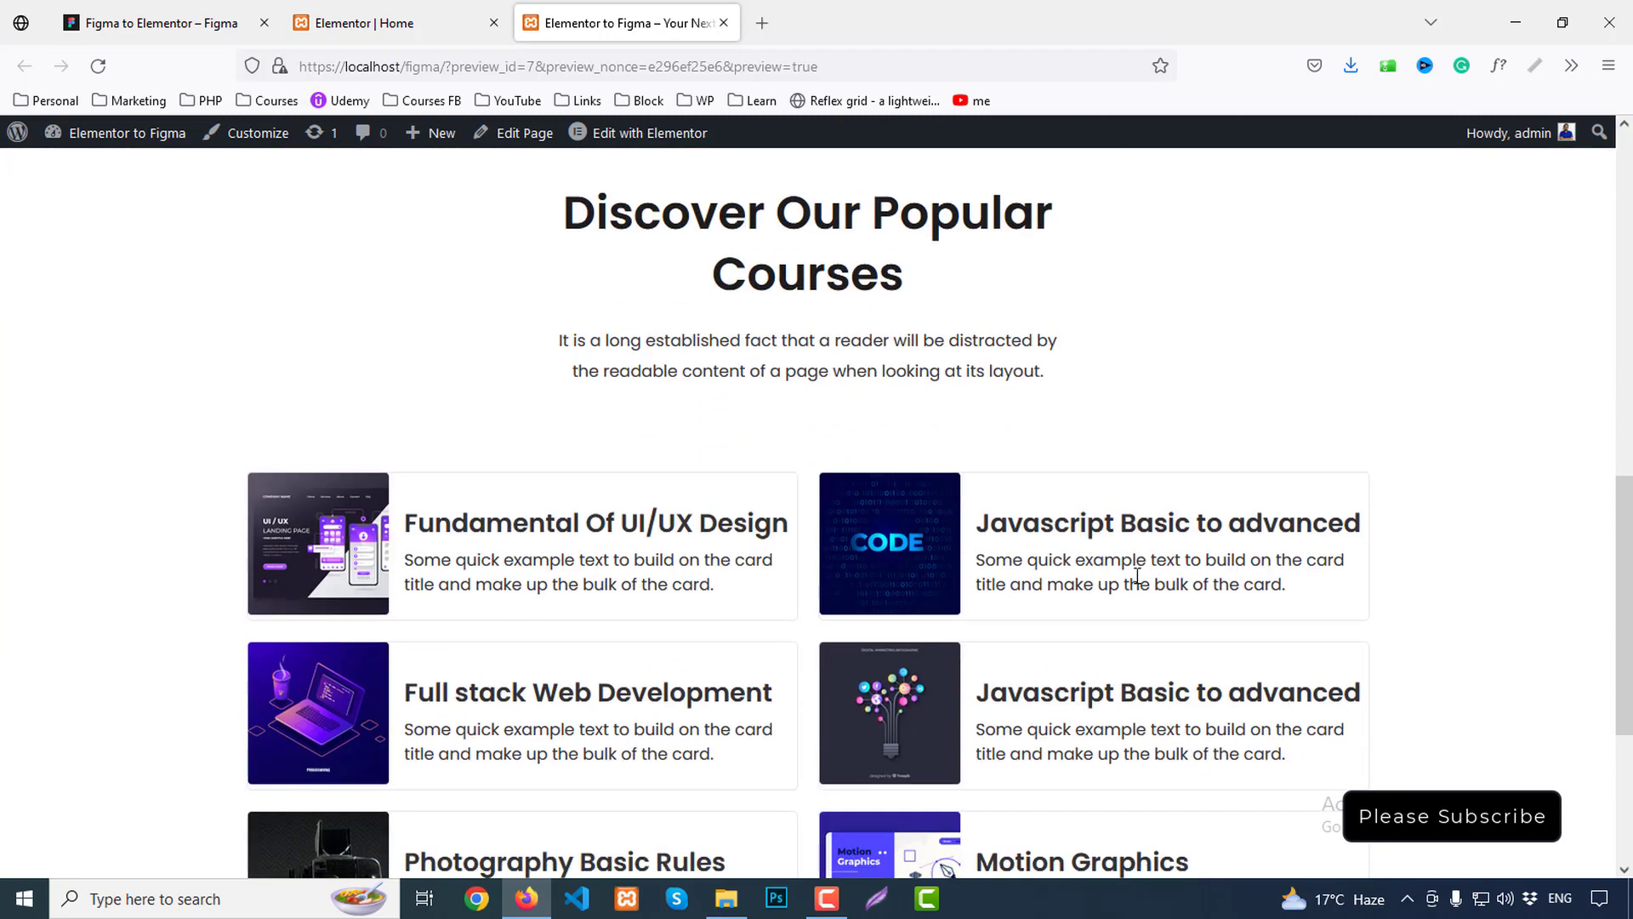
scroll(1137, 575, down, 3)
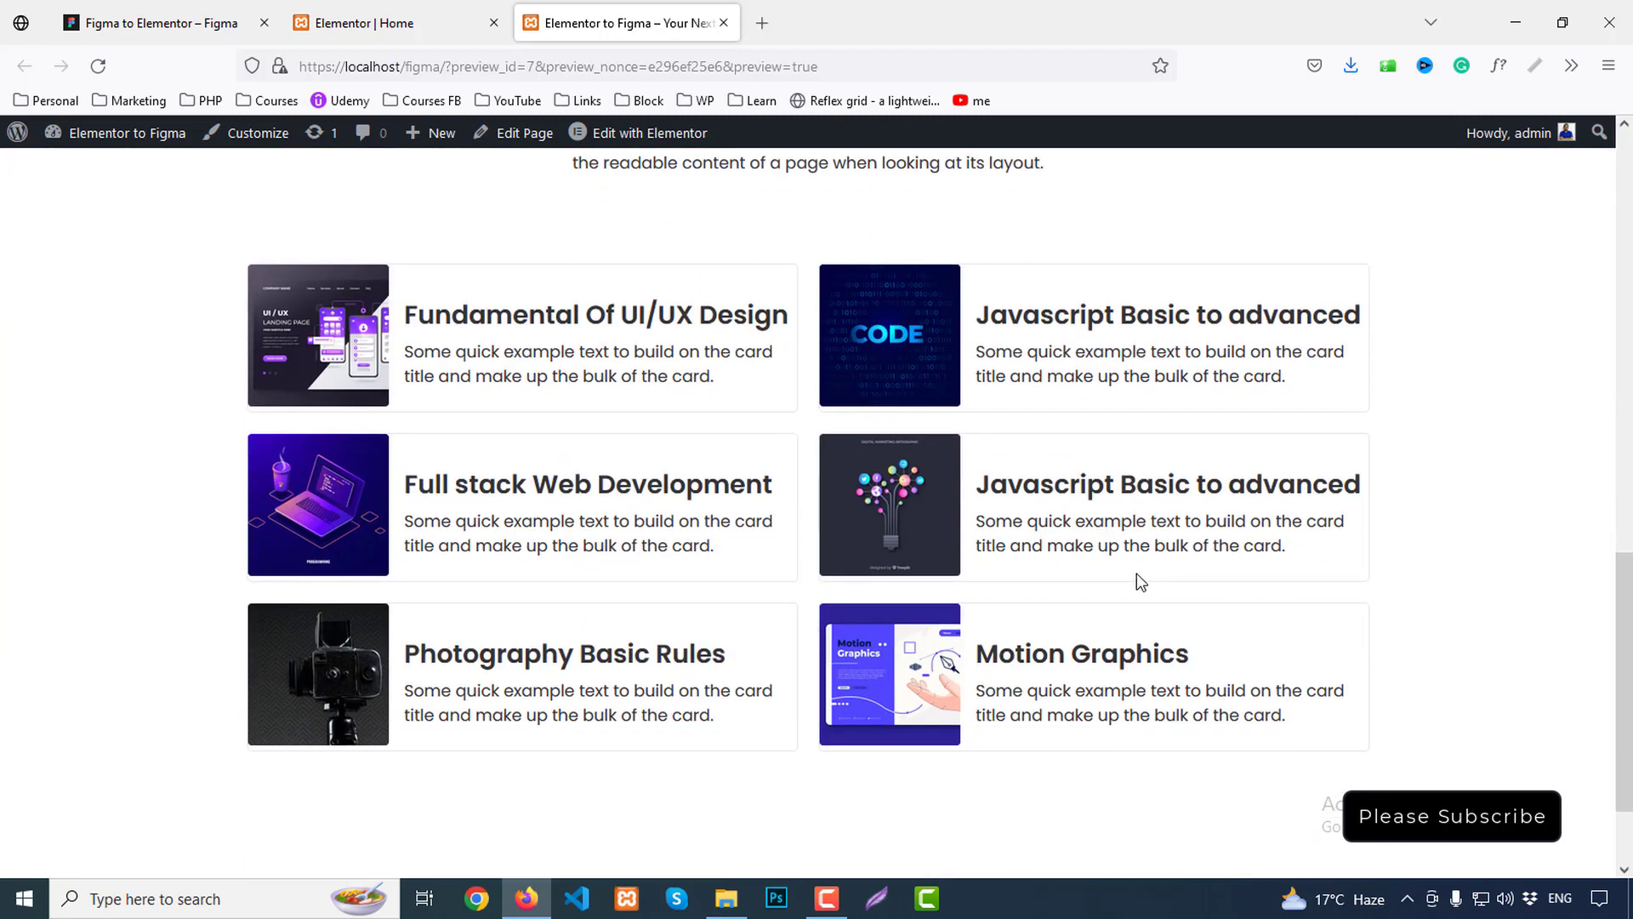
click(237, 9)
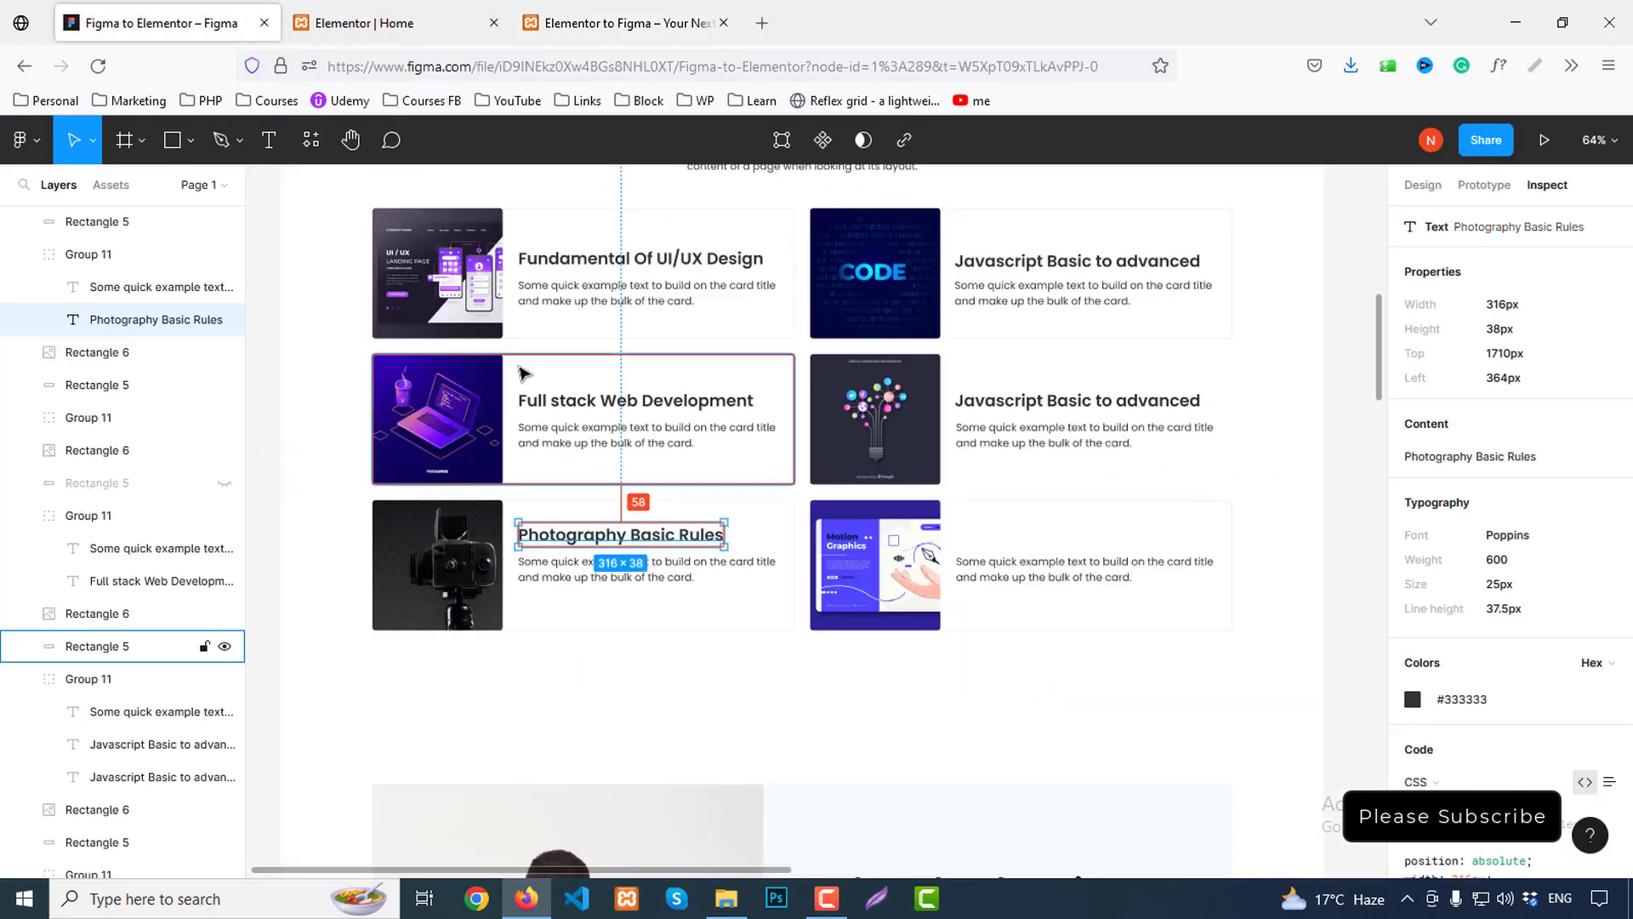
click(489, 370)
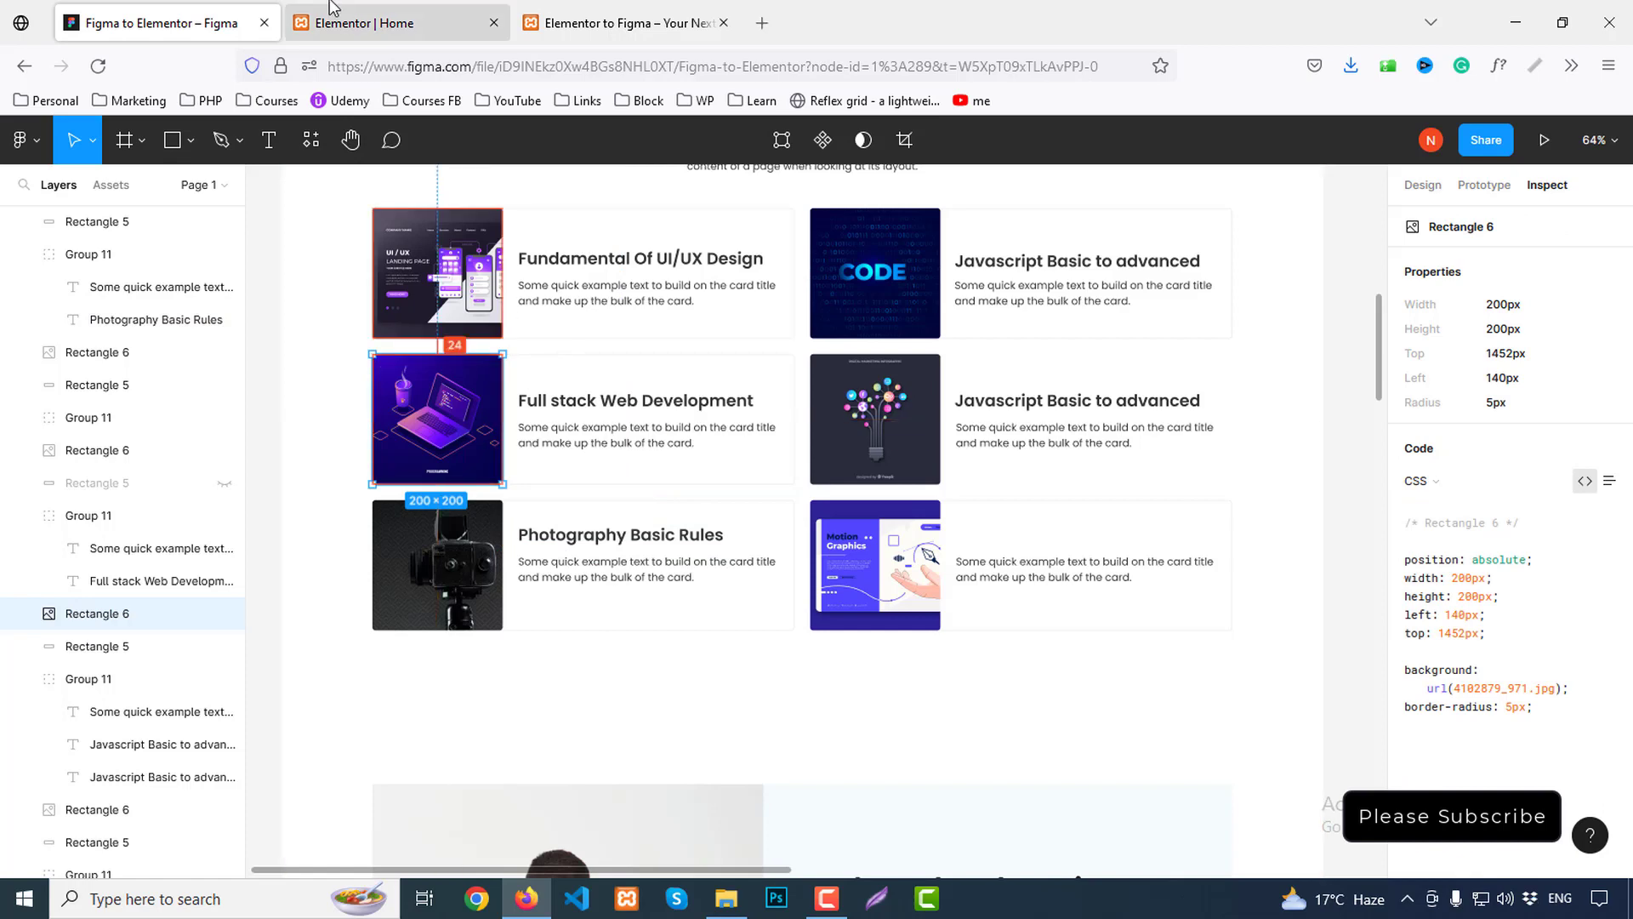
click(366, 23)
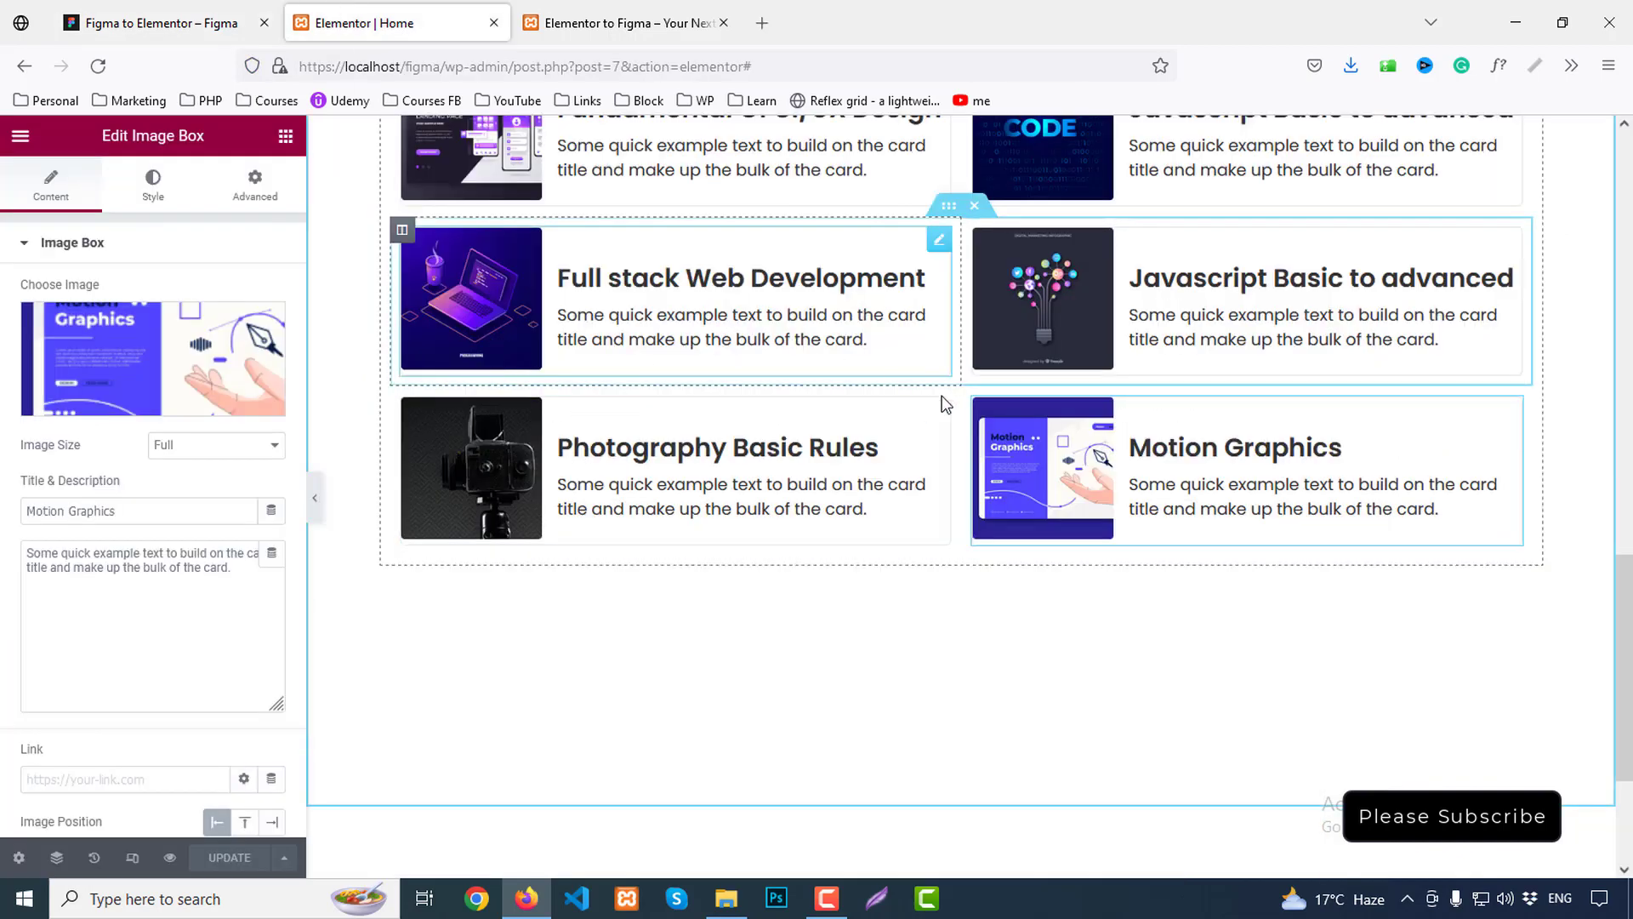
scroll(961, 281, up, 1)
click(598, 23)
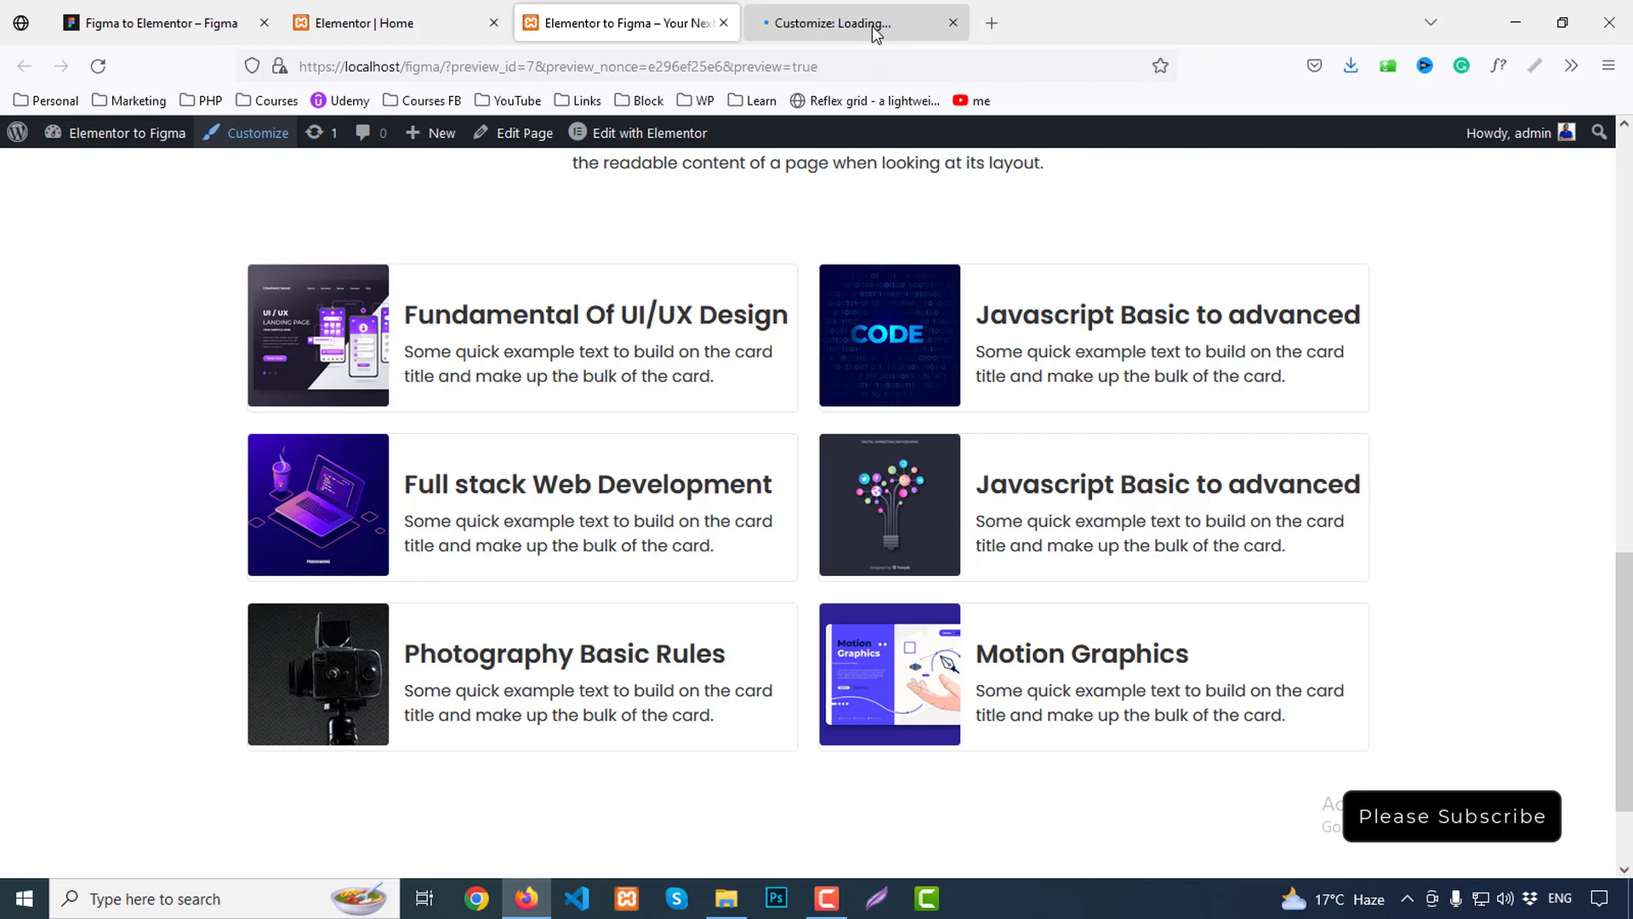
Add the rule img{ vertical-align: middle; } in the Customizer's Additional CSS
click(876, 26)
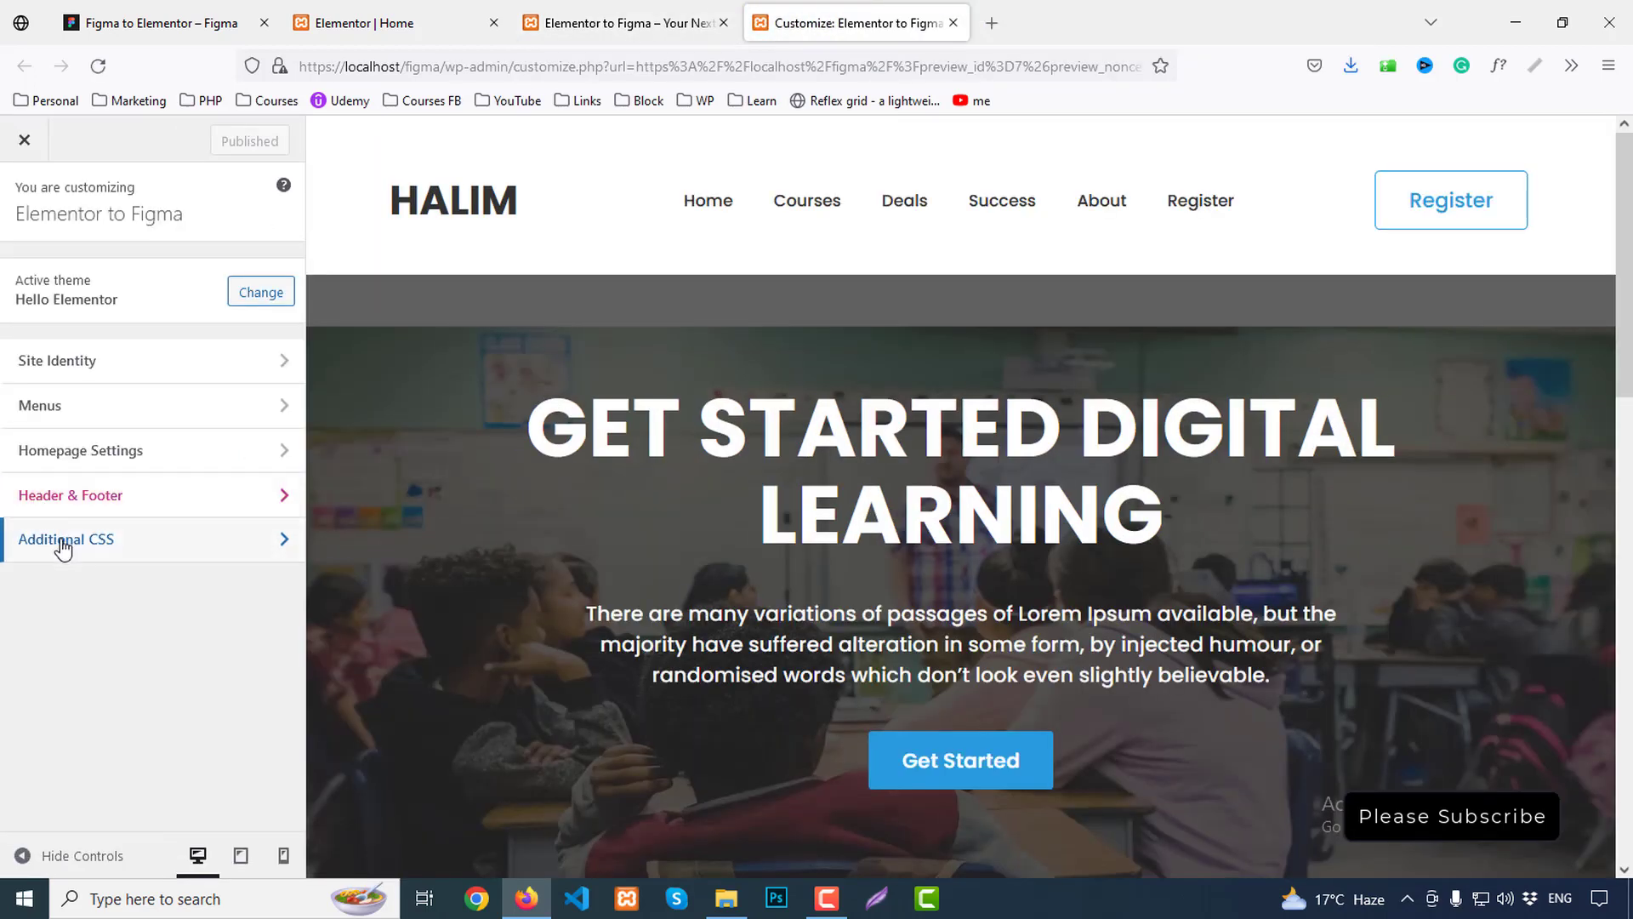
click(66, 544)
scroll(114, 396, down, 5)
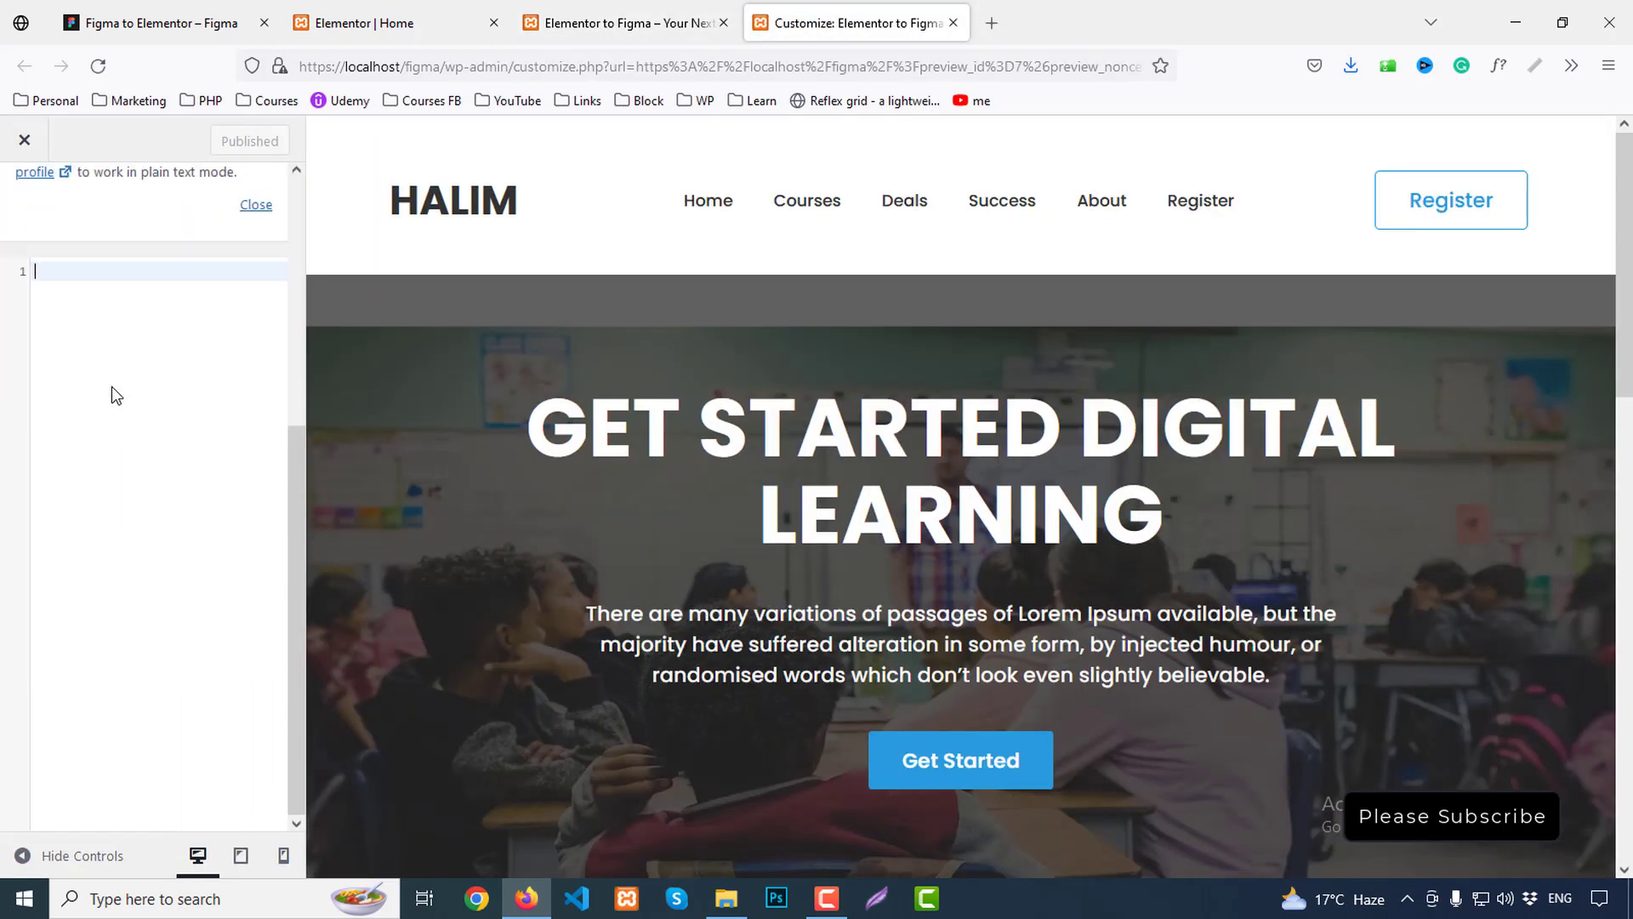
text(img)
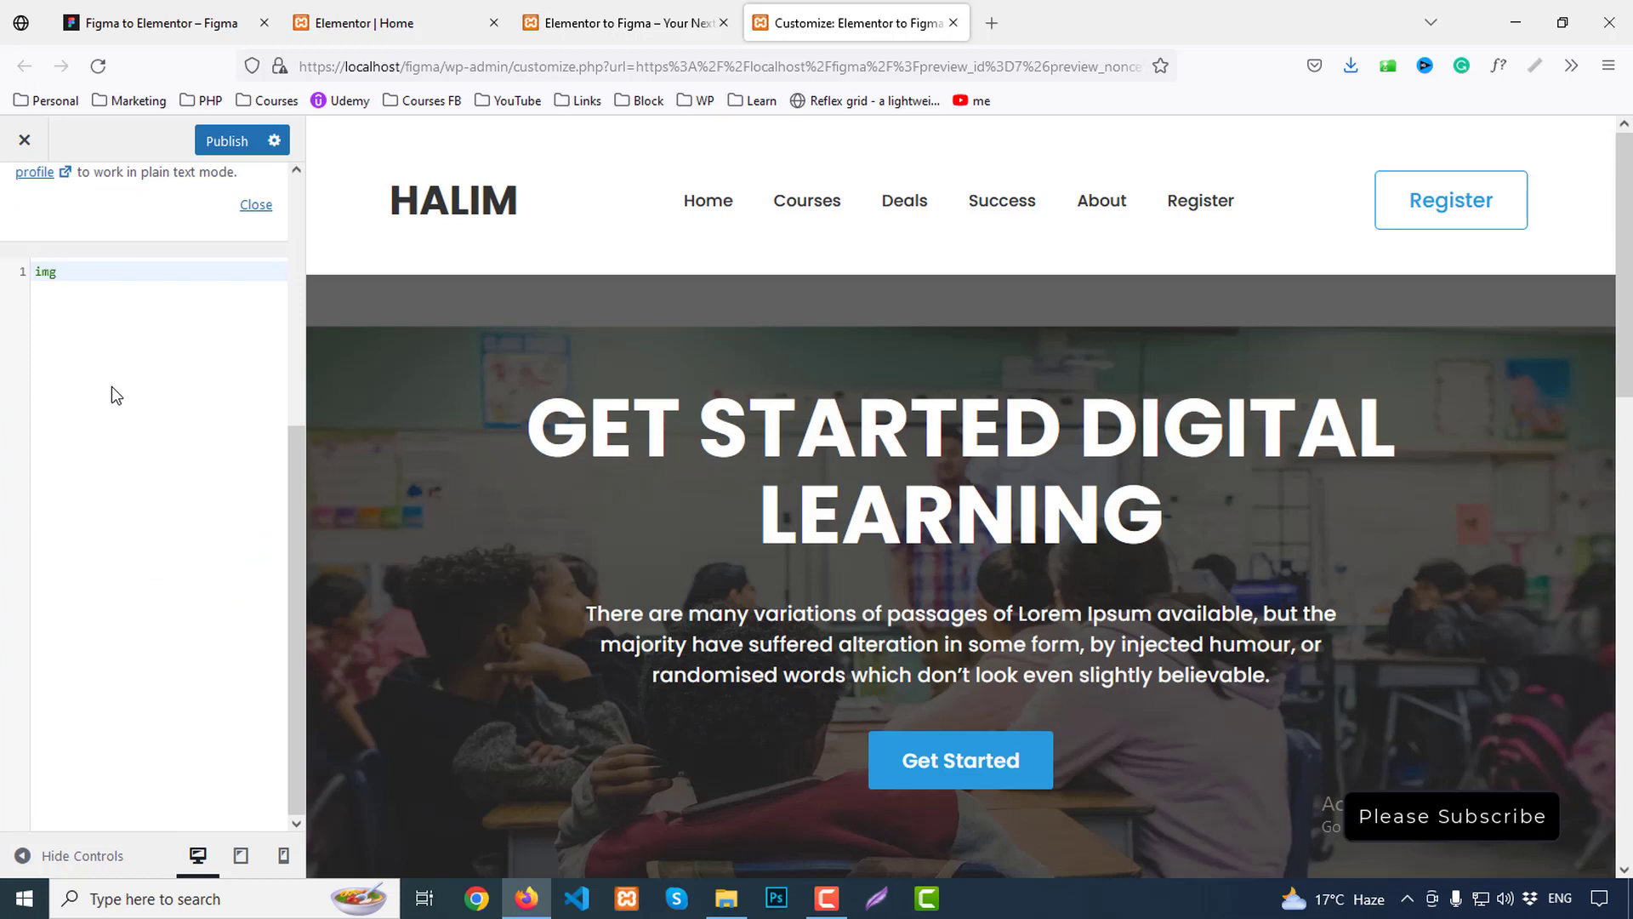
text({)
key(Return)
text(ver)
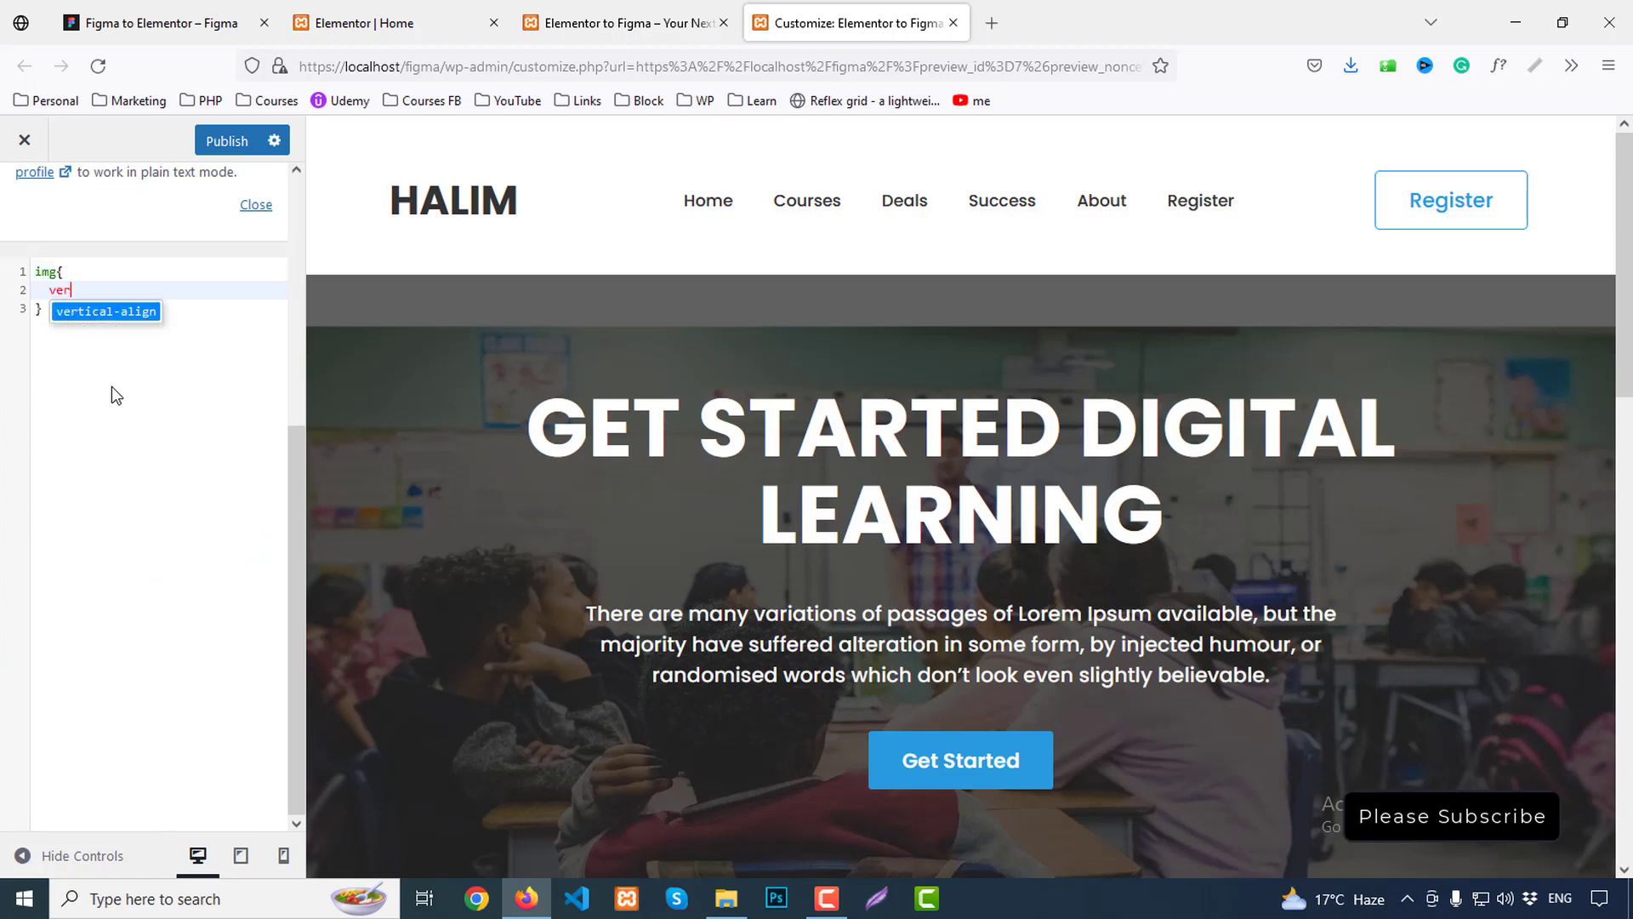
key(Return)
text(: midd)
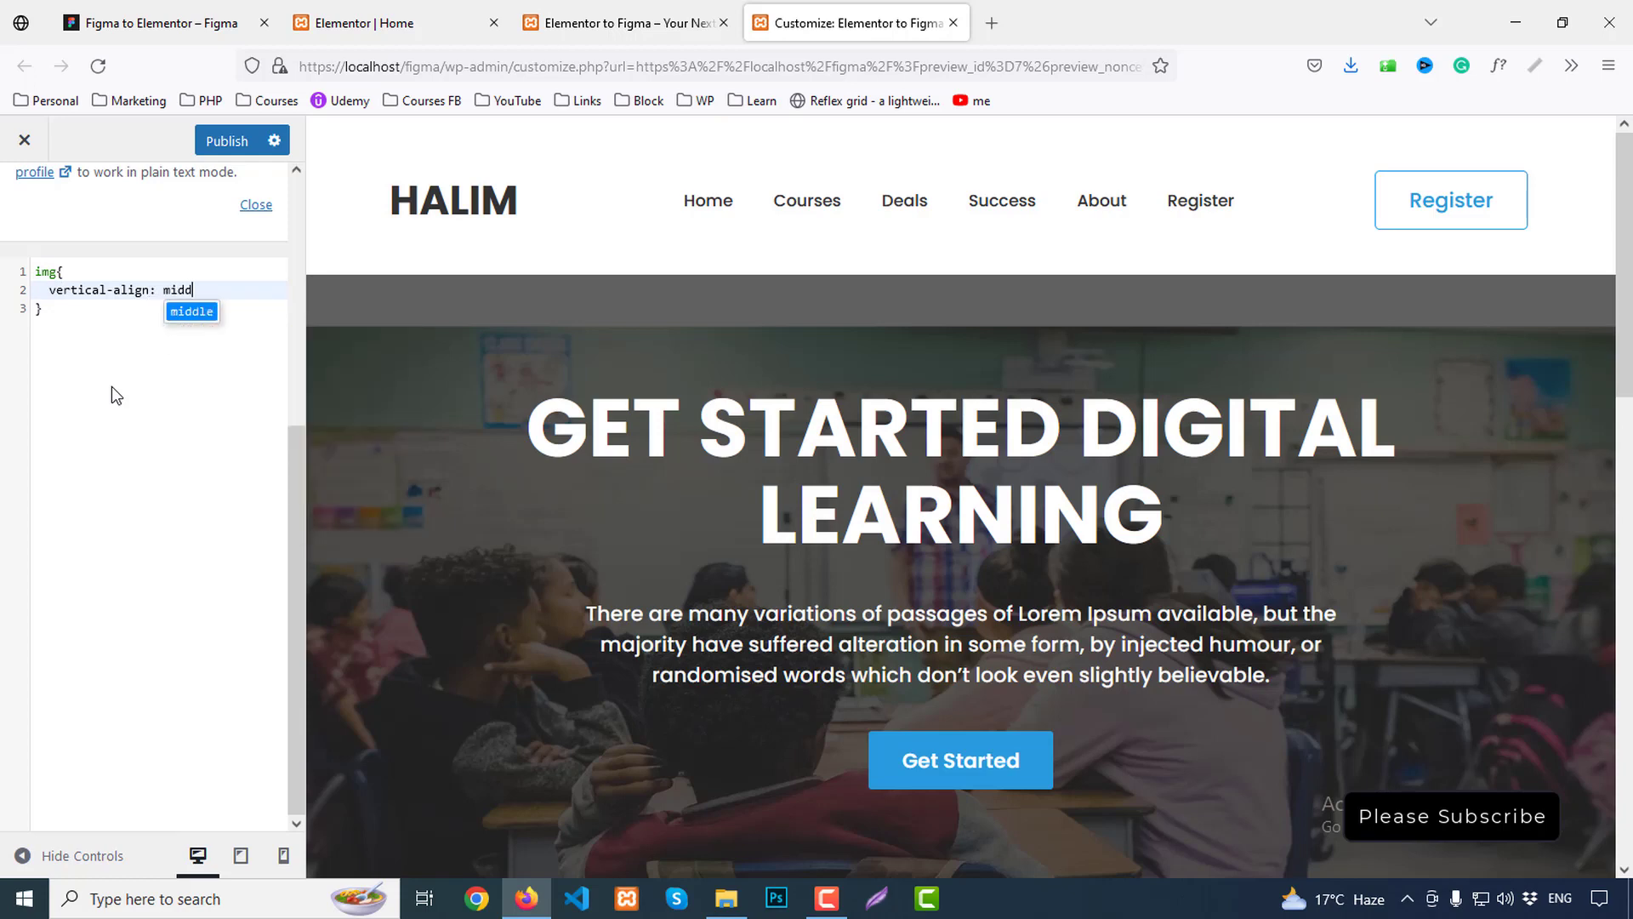
key(Return)
text(;)
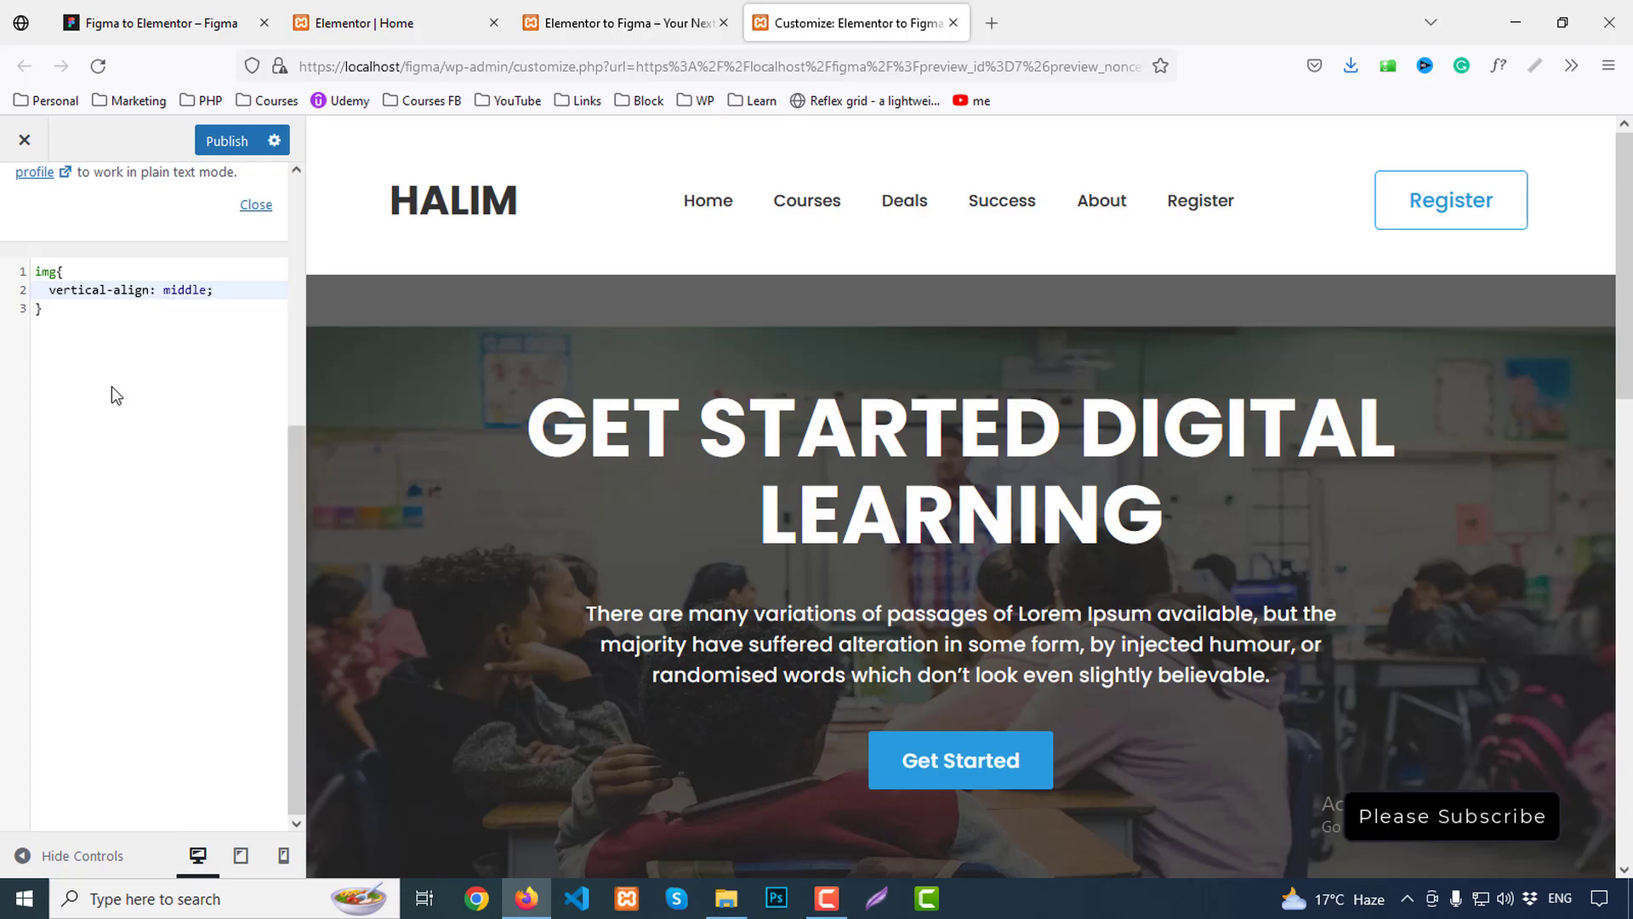
Publish the CSS change and check the result in the live preview
click(245, 141)
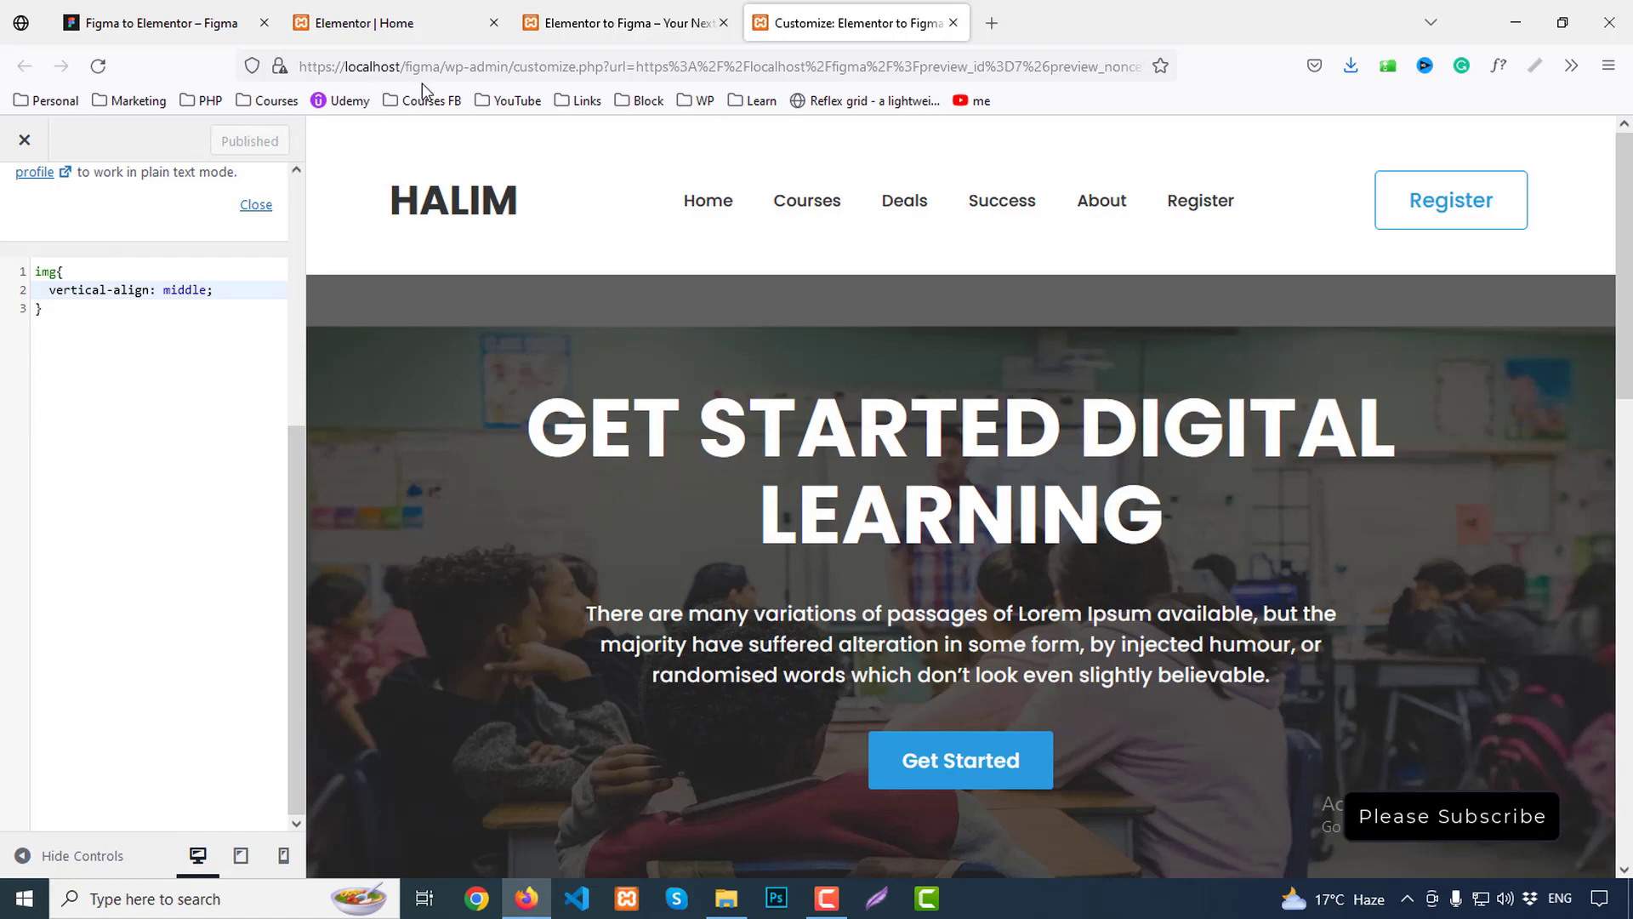
click(621, 22)
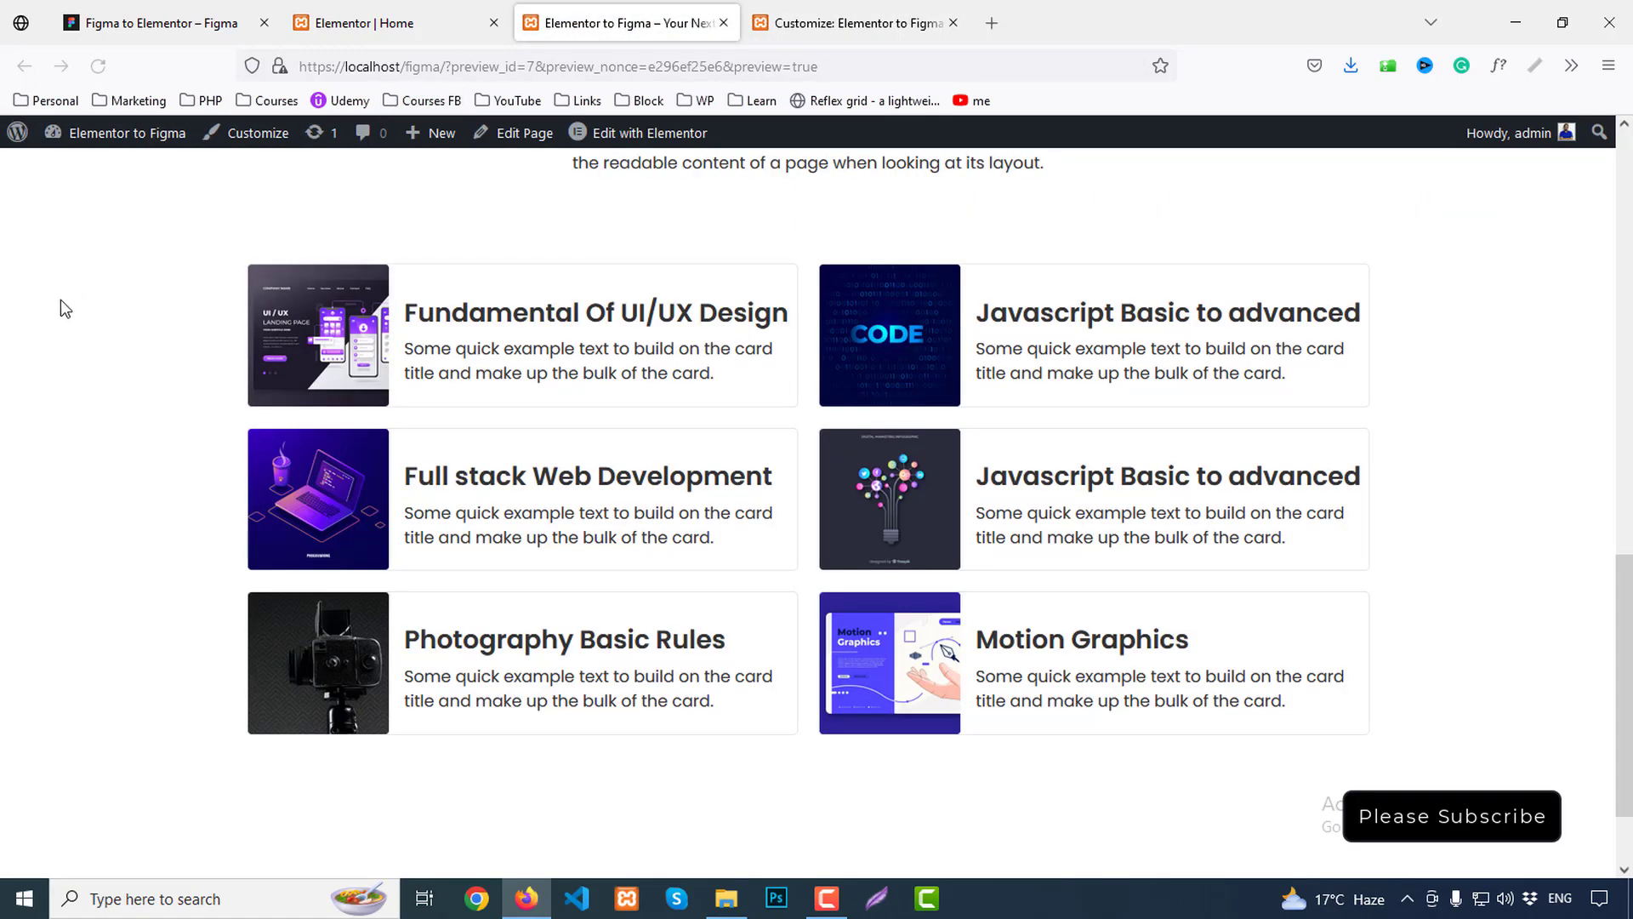
scroll(1203, 522, up, 4)
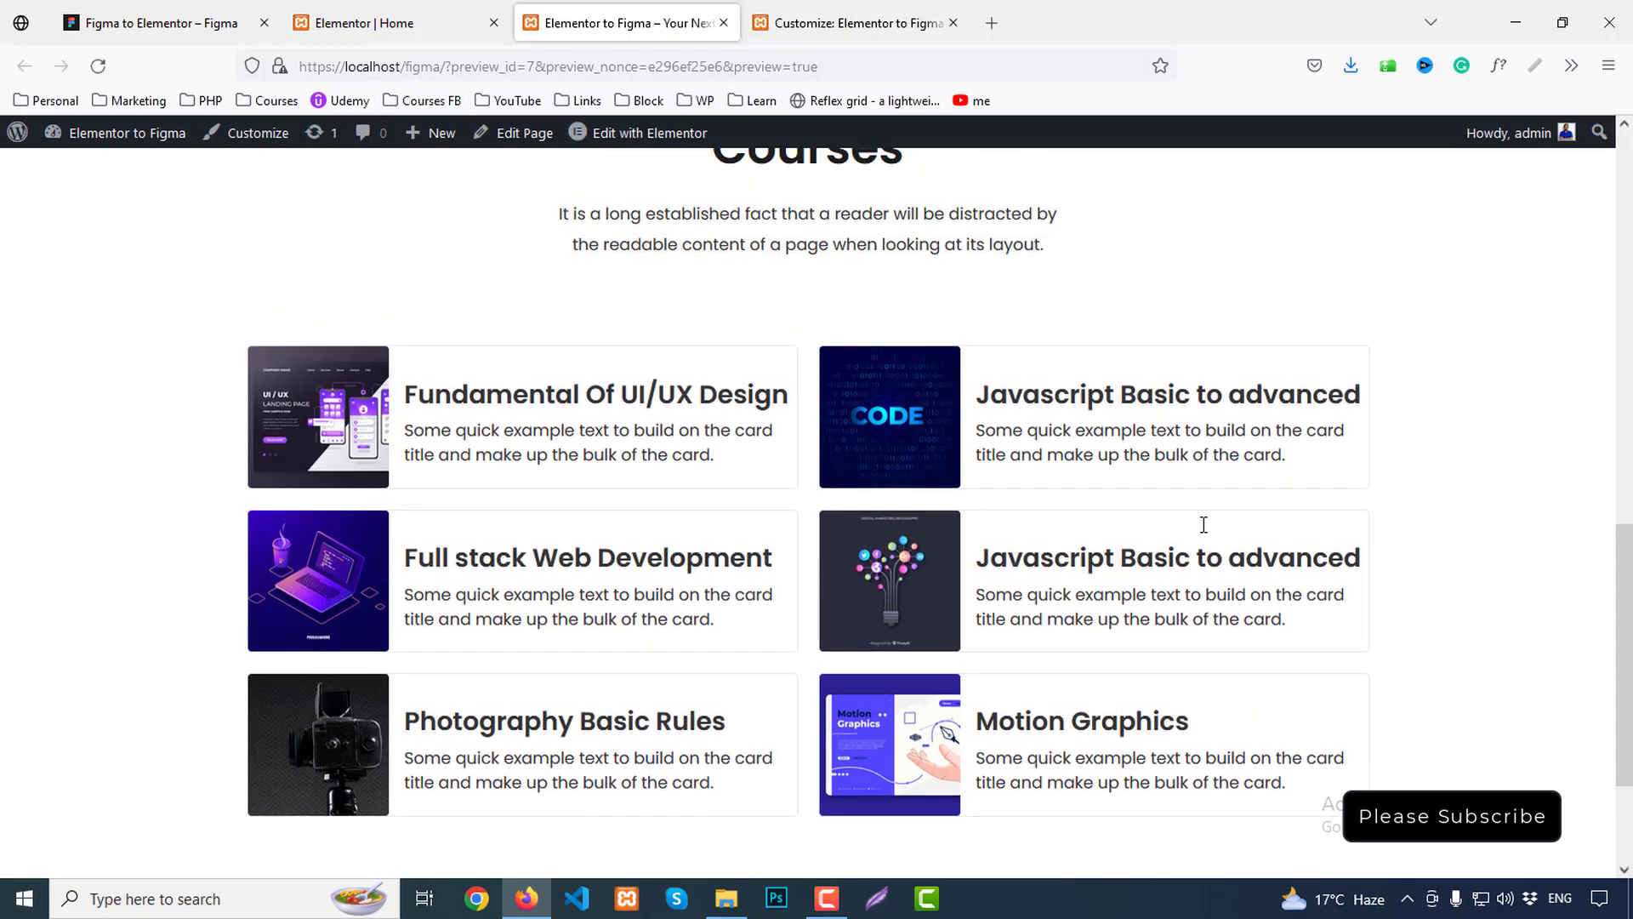
scroll(1206, 533, up, 2)
scroll(1207, 533, down, 7)
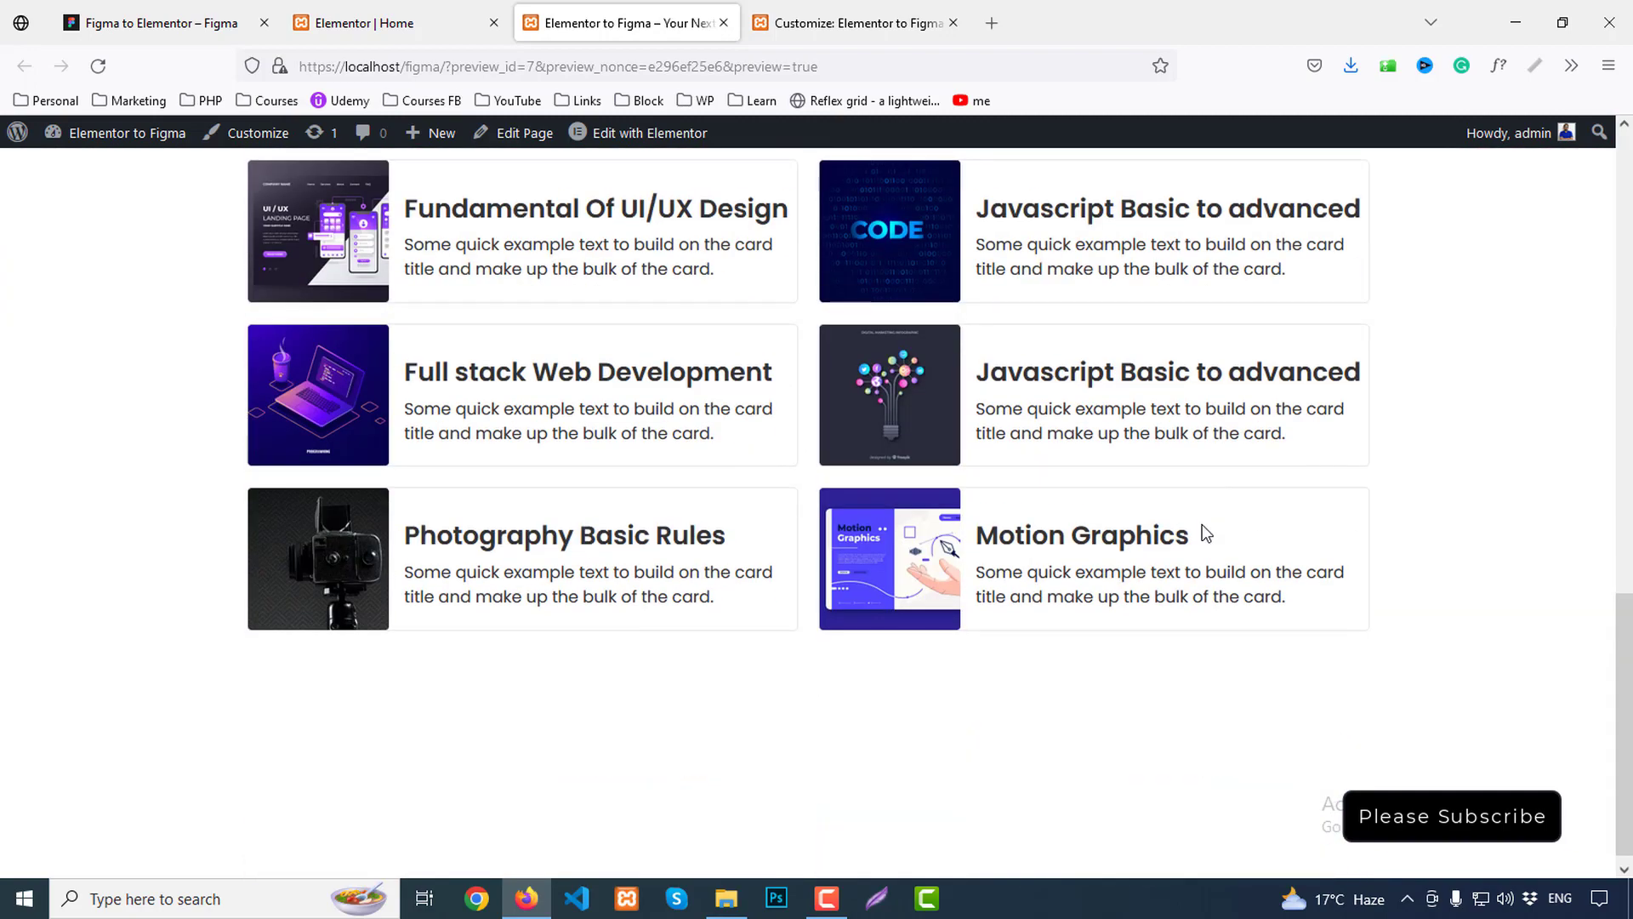
click(161, 21)
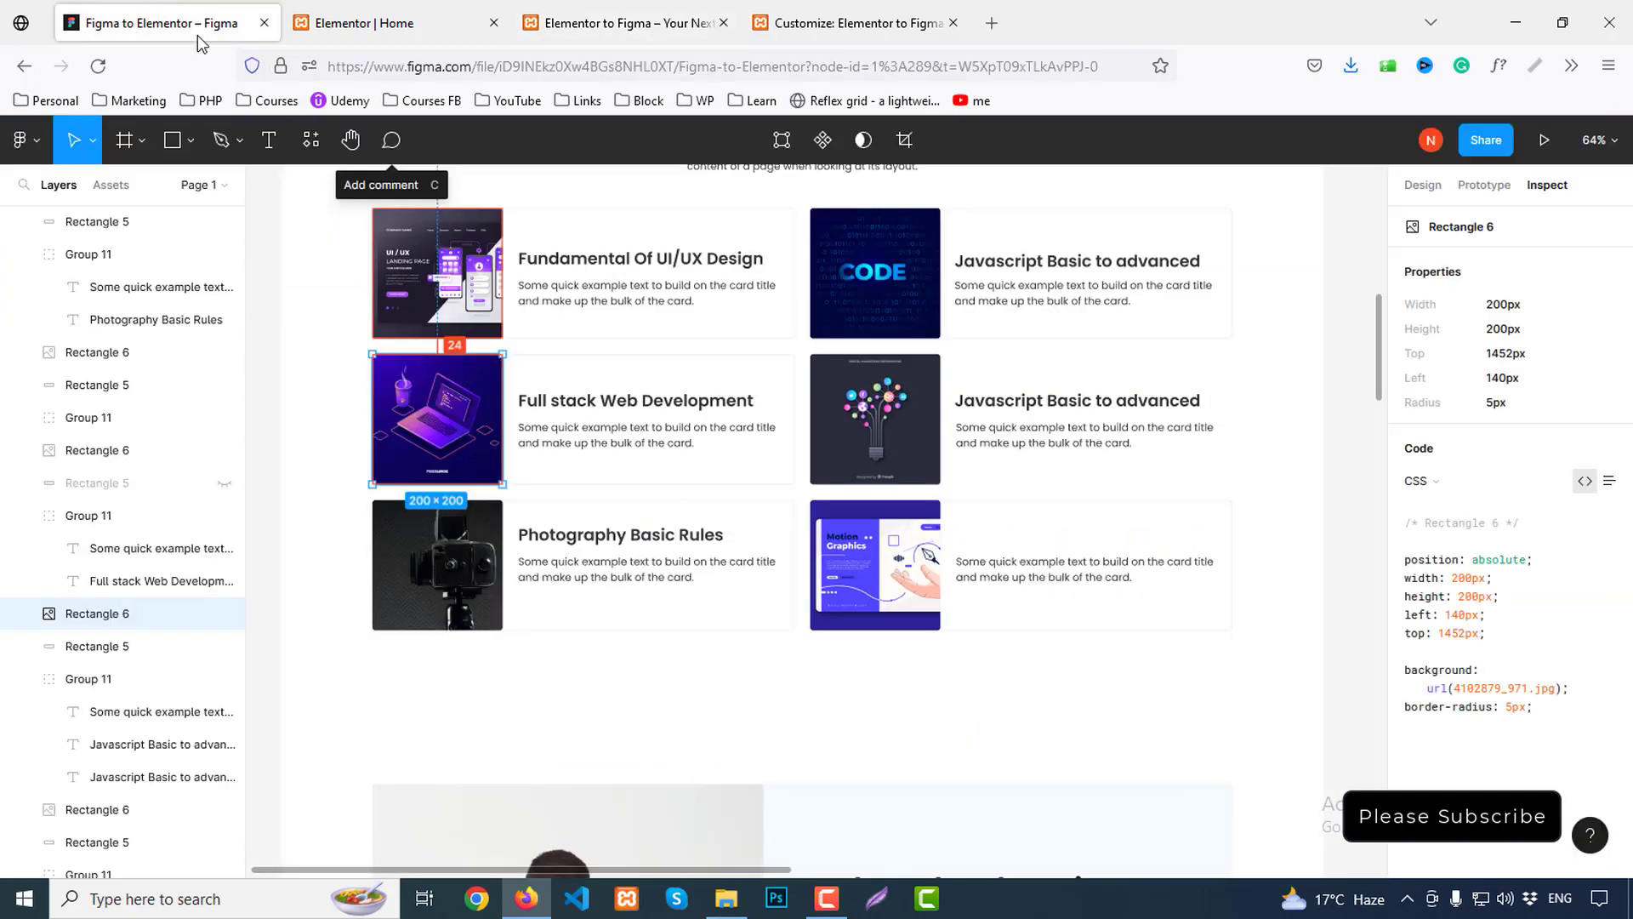
Compare the Figma design with the Elementor page, then start a new section below the six cards
scroll(1032, 578, down, 2)
scroll(1191, 574, down, 5)
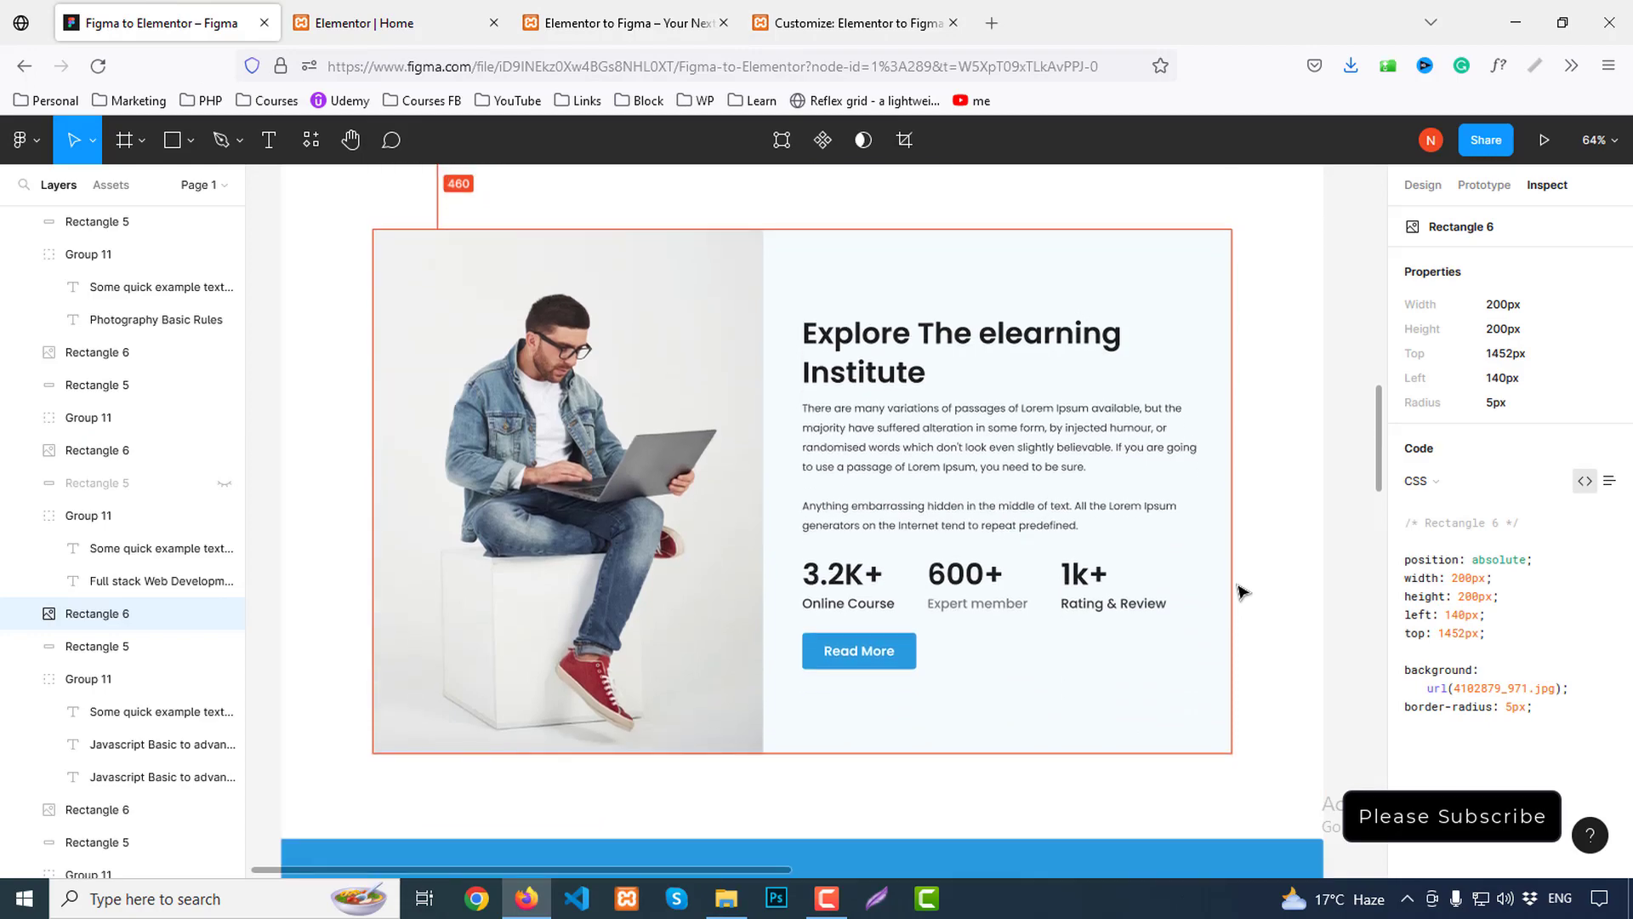
scroll(1242, 589, up, 1)
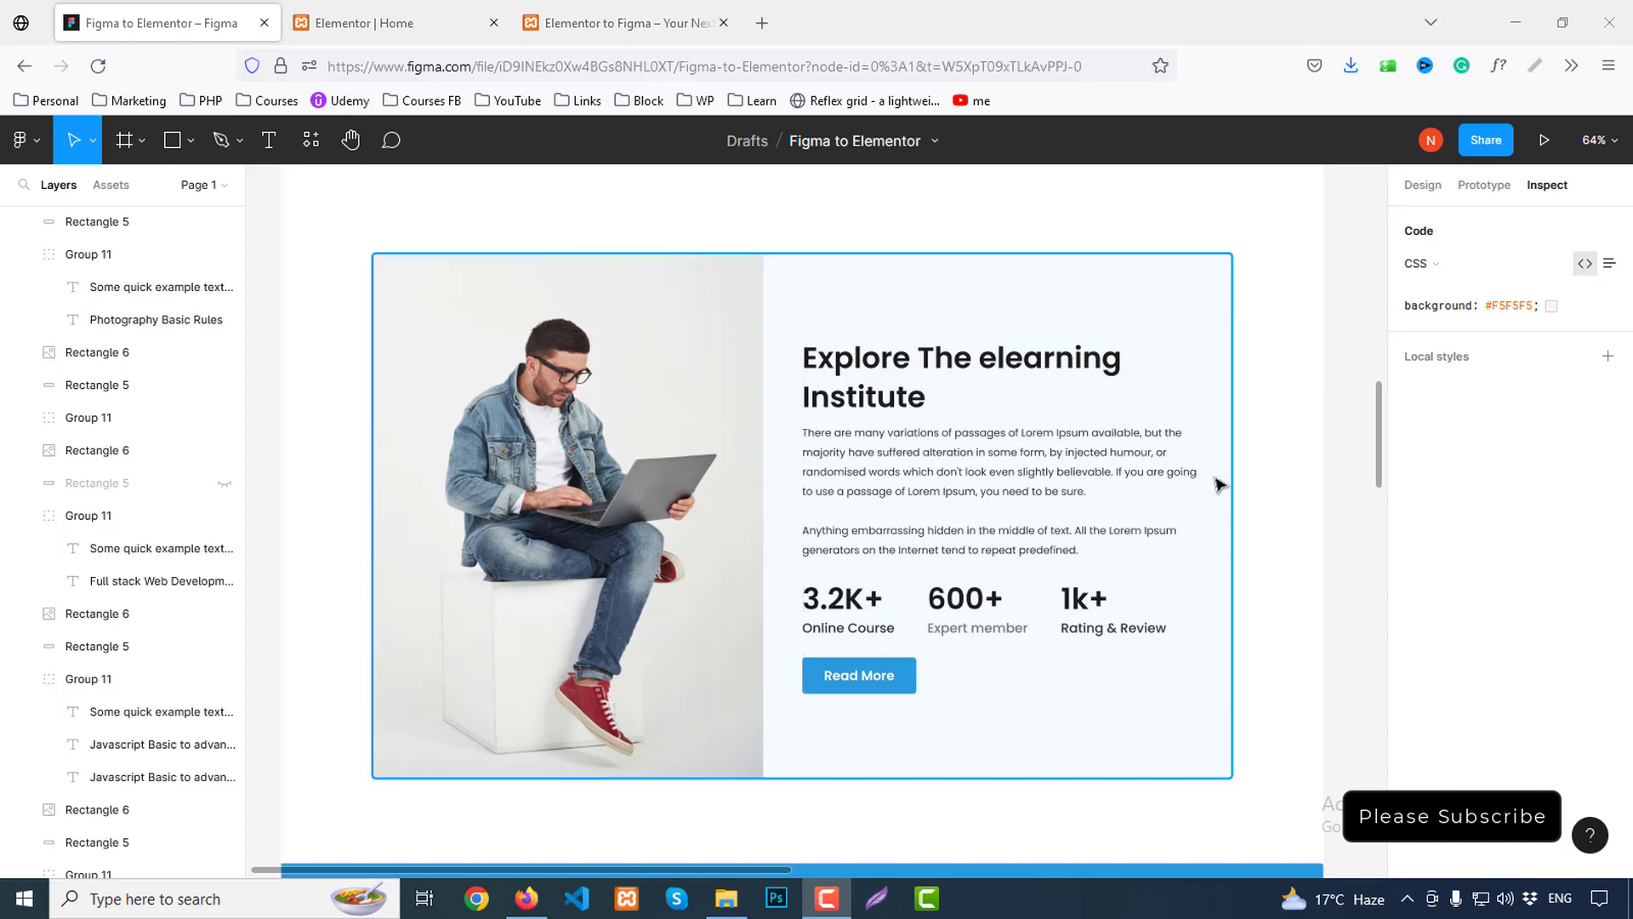
click(354, 21)
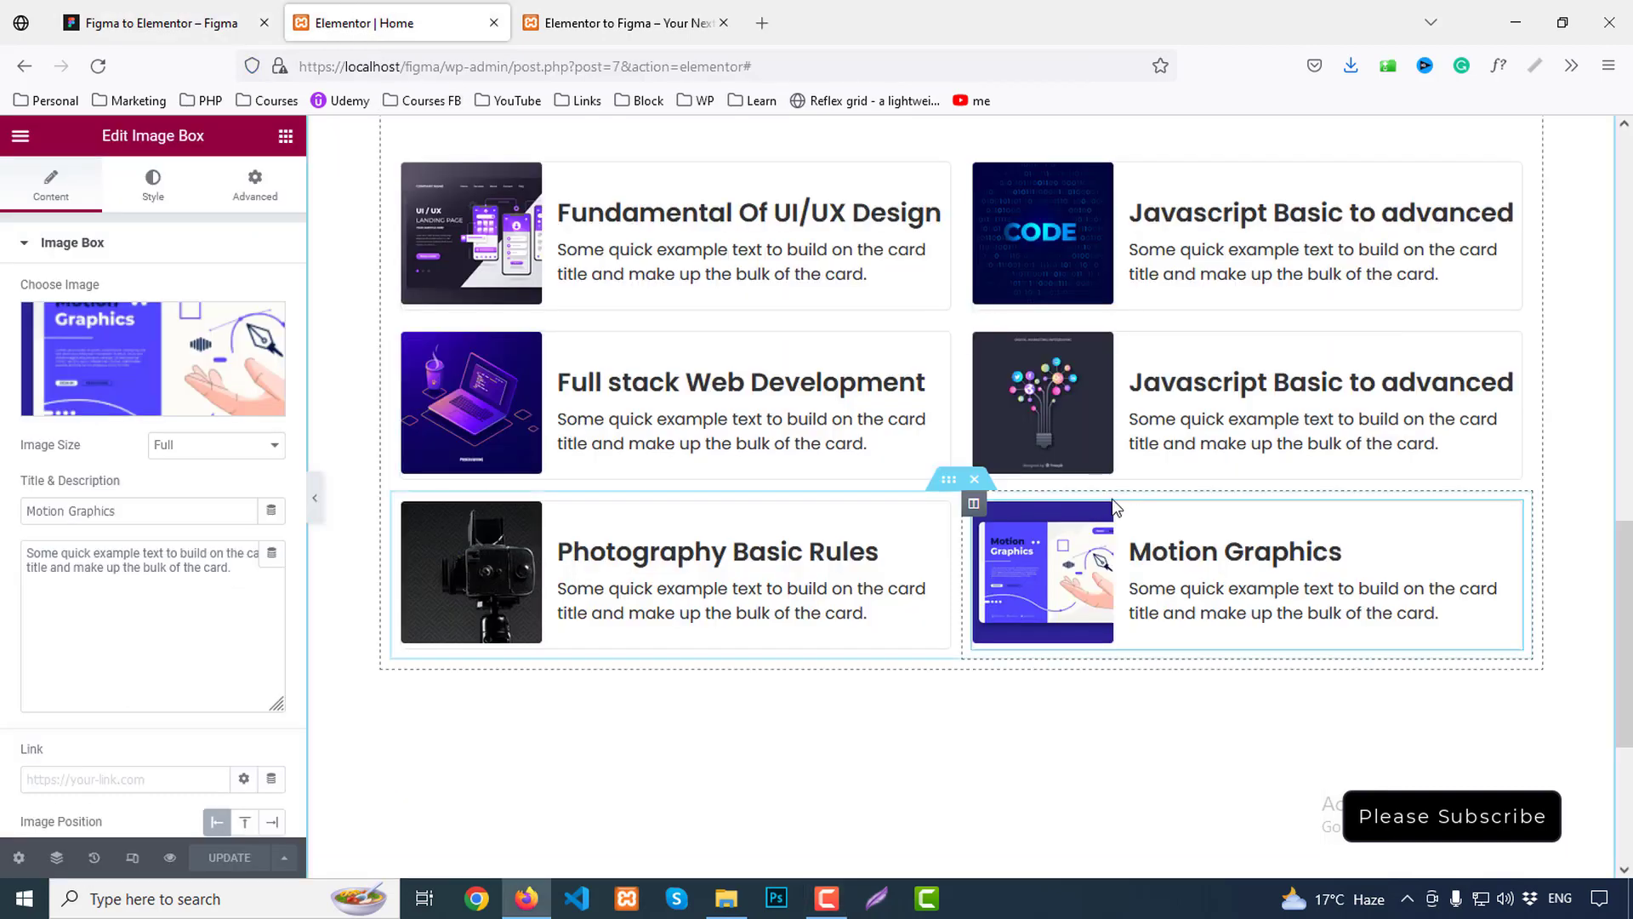
scroll(1110, 499, down, 4)
click(183, 23)
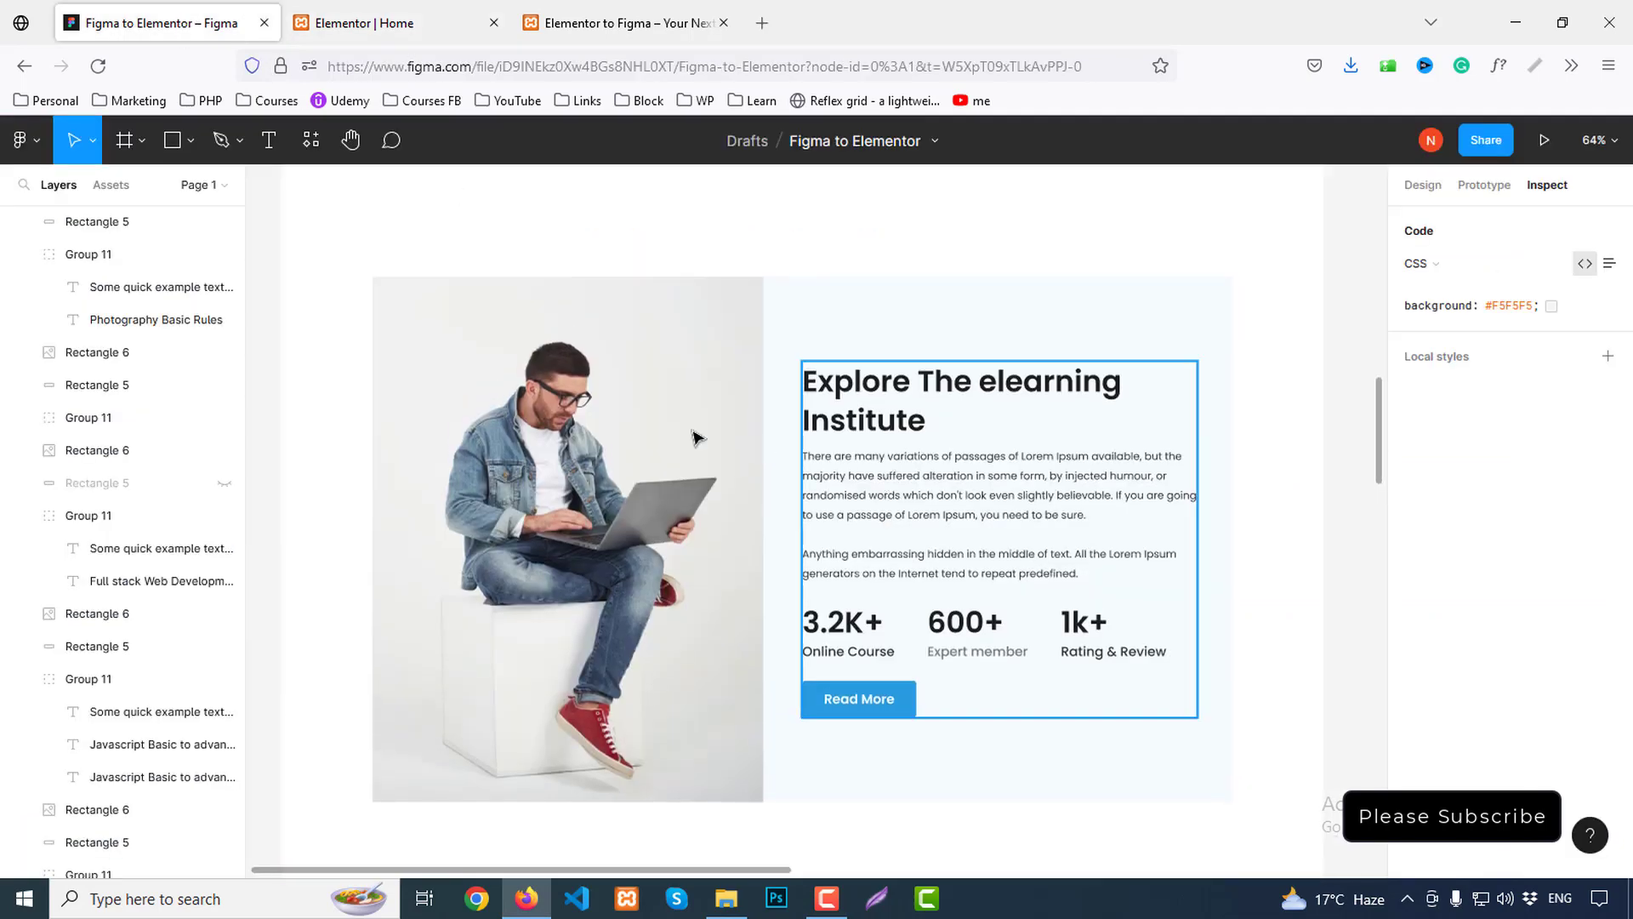
click(353, 23)
scroll(967, 612, down, 1)
click(939, 699)
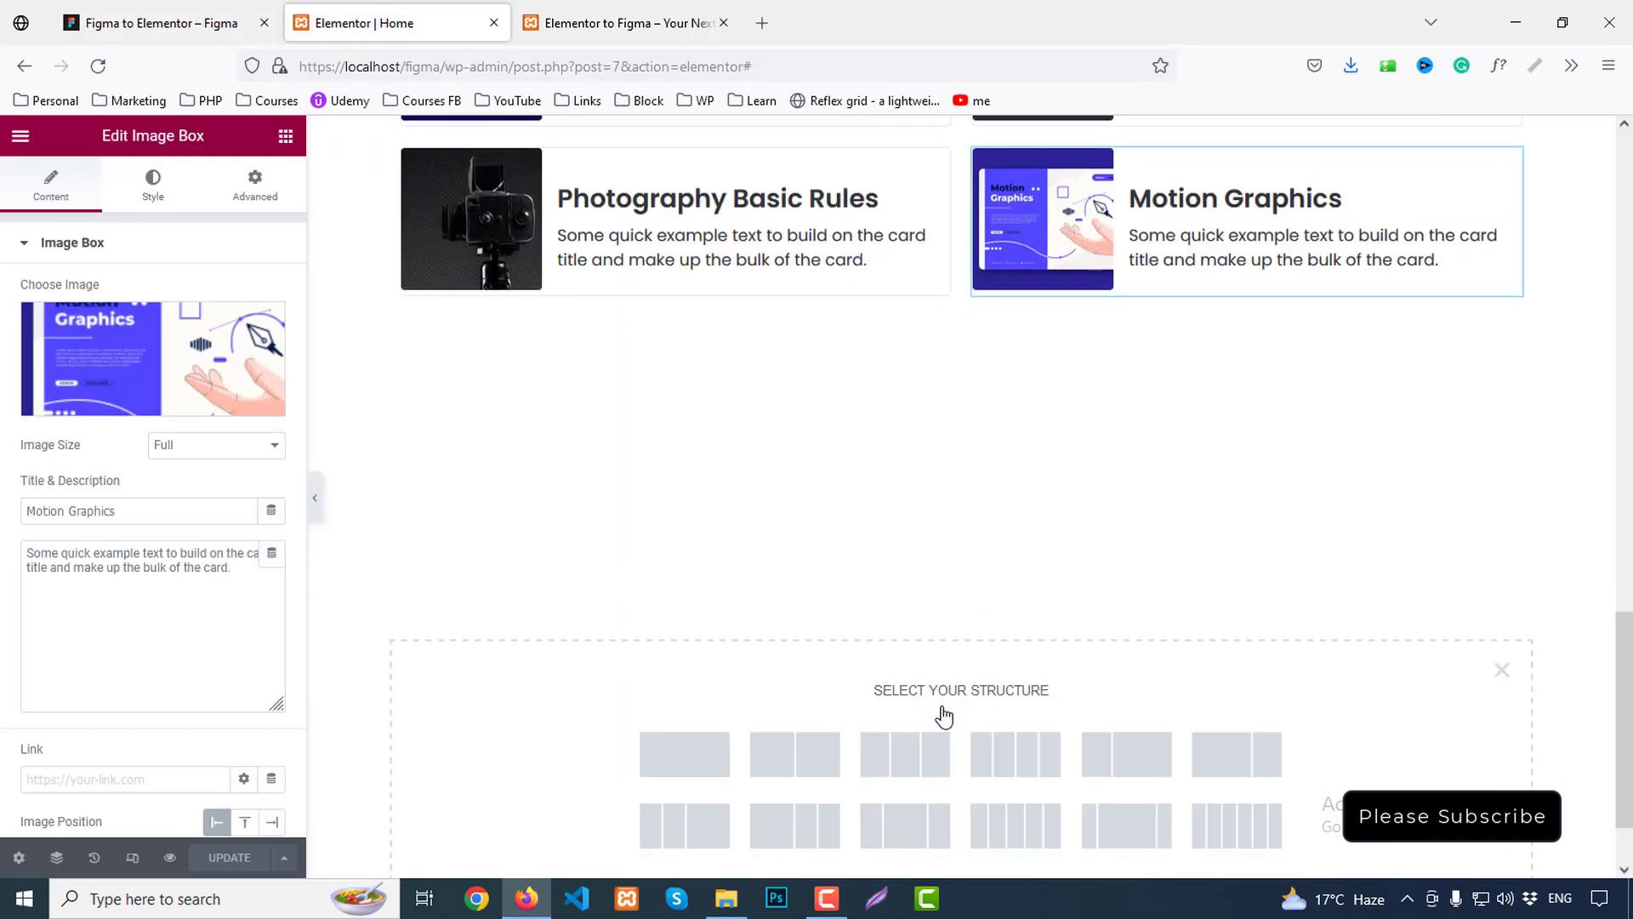
Insert a two-column section below the course cards, checking the Figma design for reference
scroll(941, 647, down, 1)
click(809, 652)
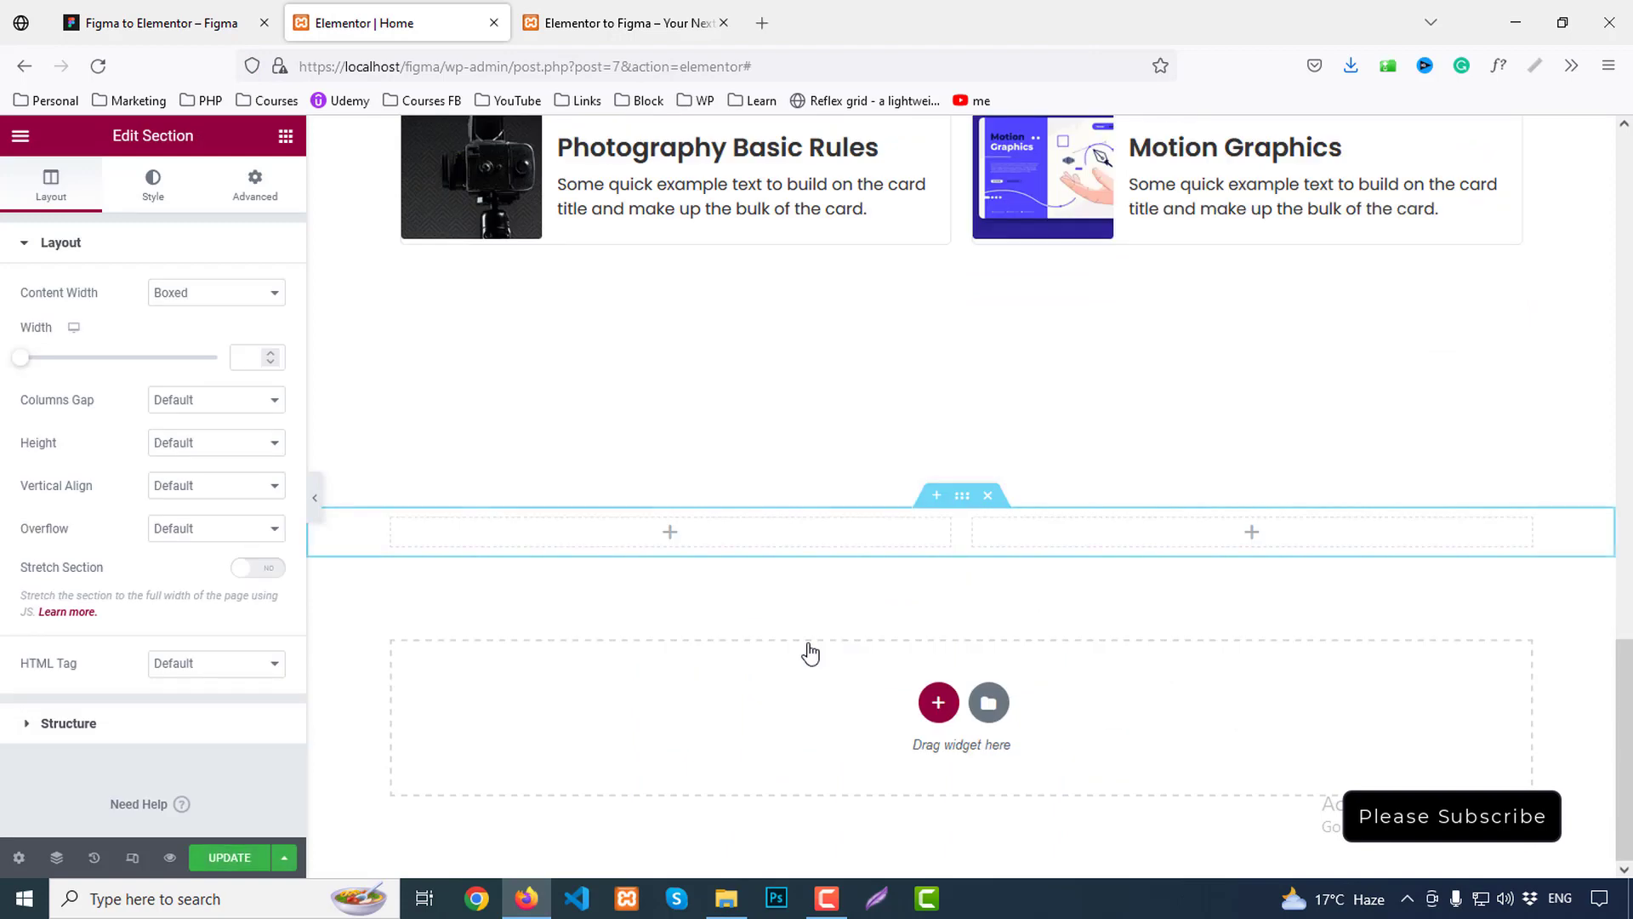
click(213, 20)
scroll(961, 573, up, 3)
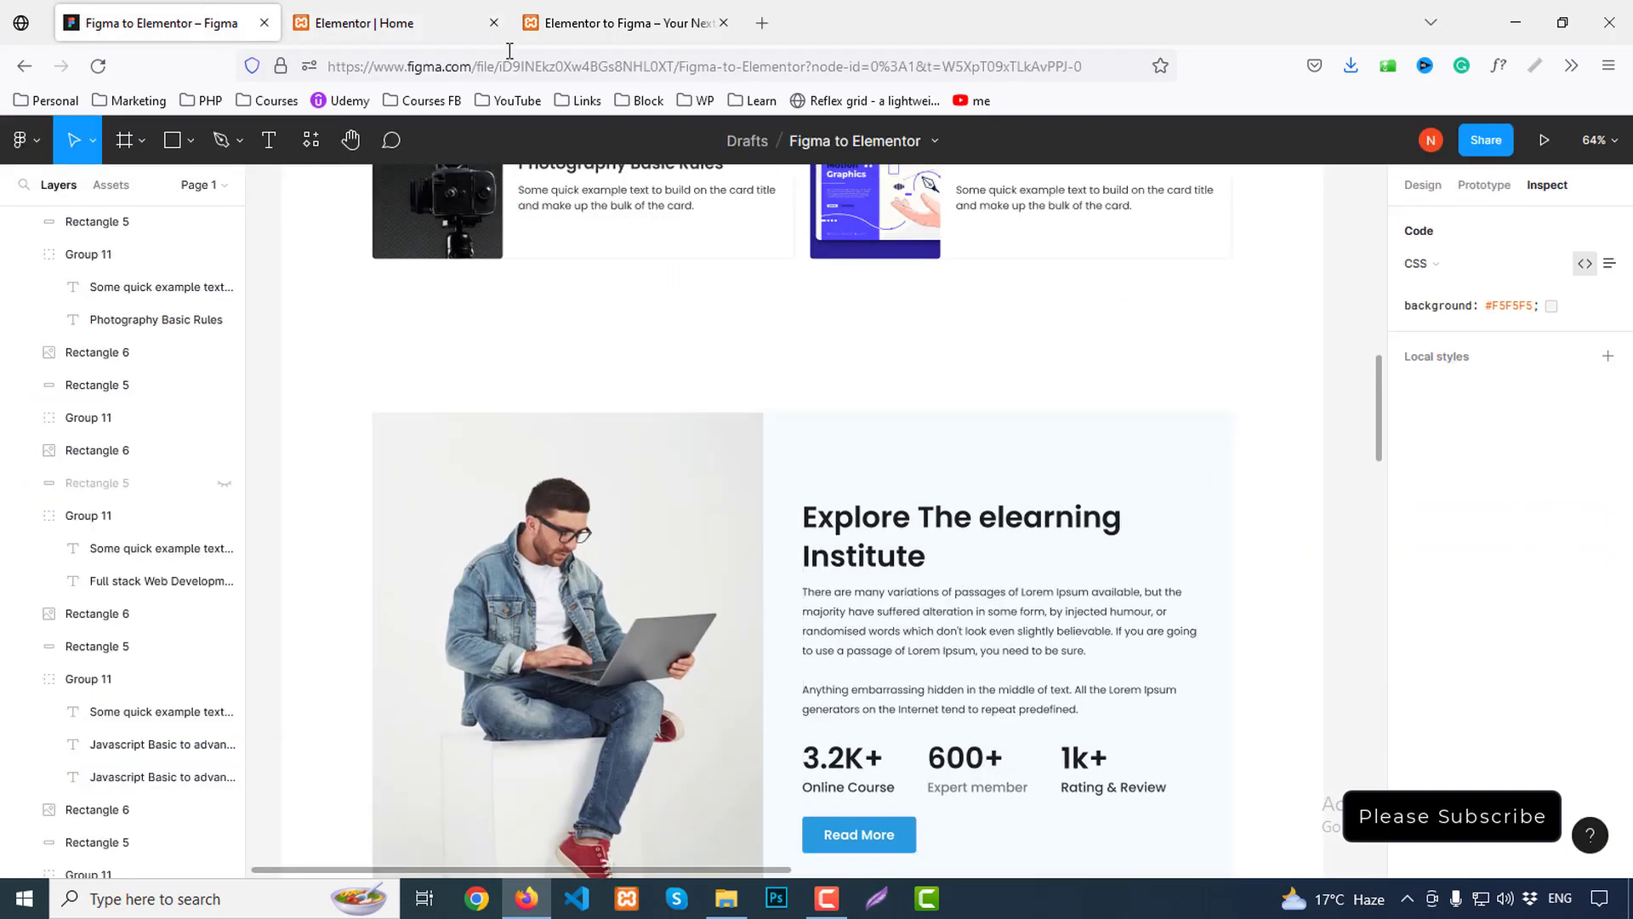
click(374, 23)
Set the courses section's bottom padding to 200, then select the man-with-laptop image in Figma
scroll(788, 302, up, 10)
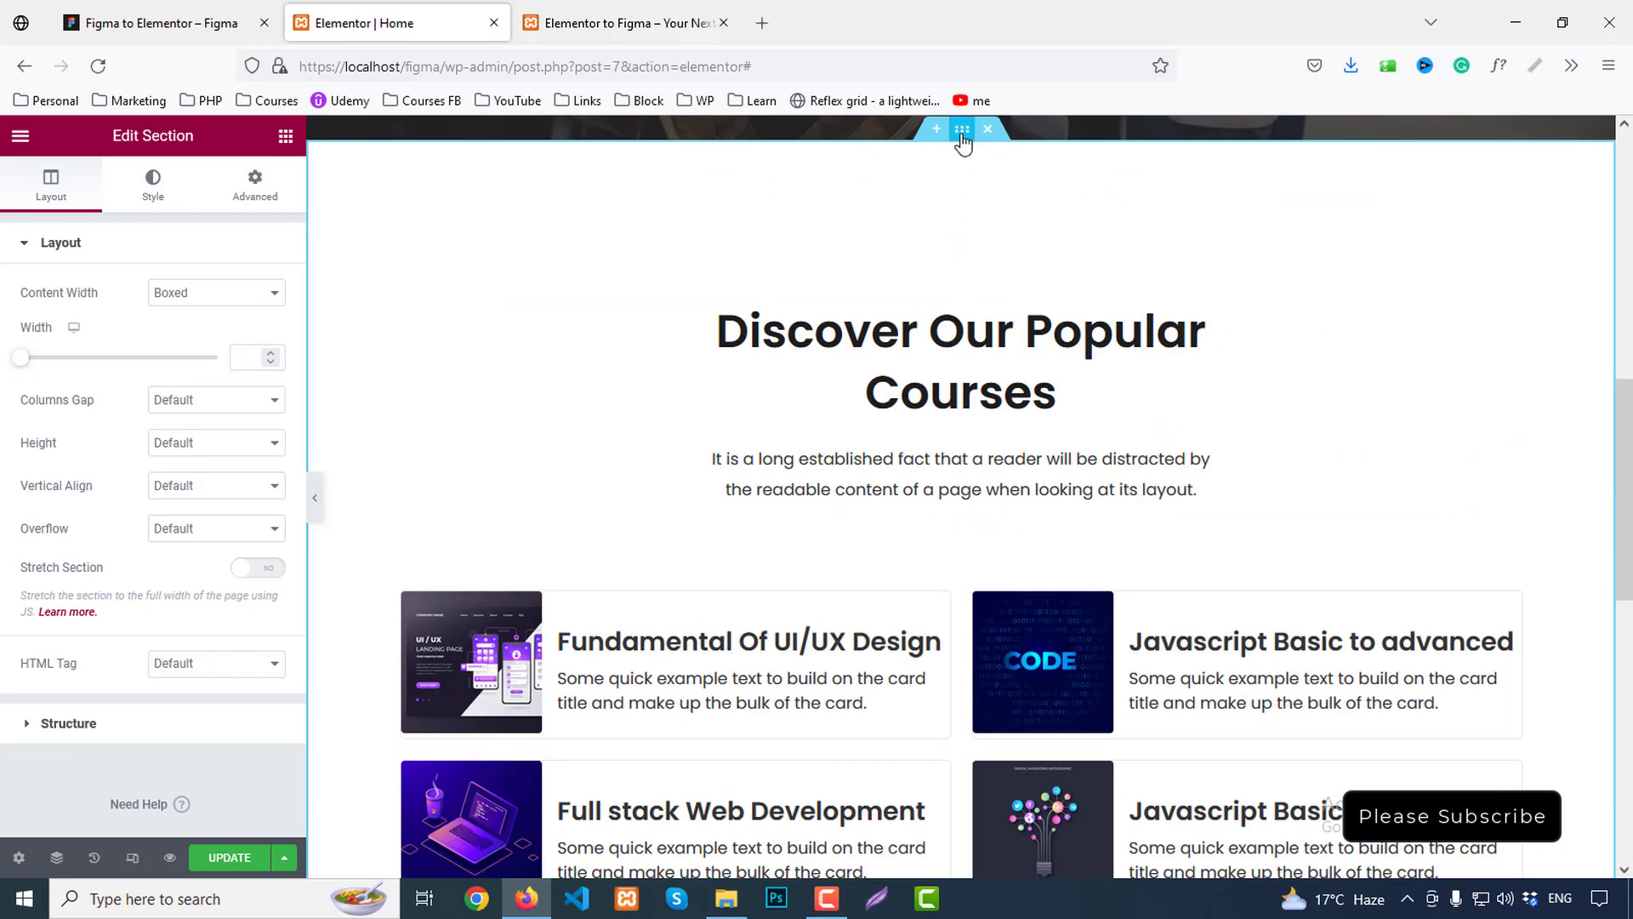
click(255, 188)
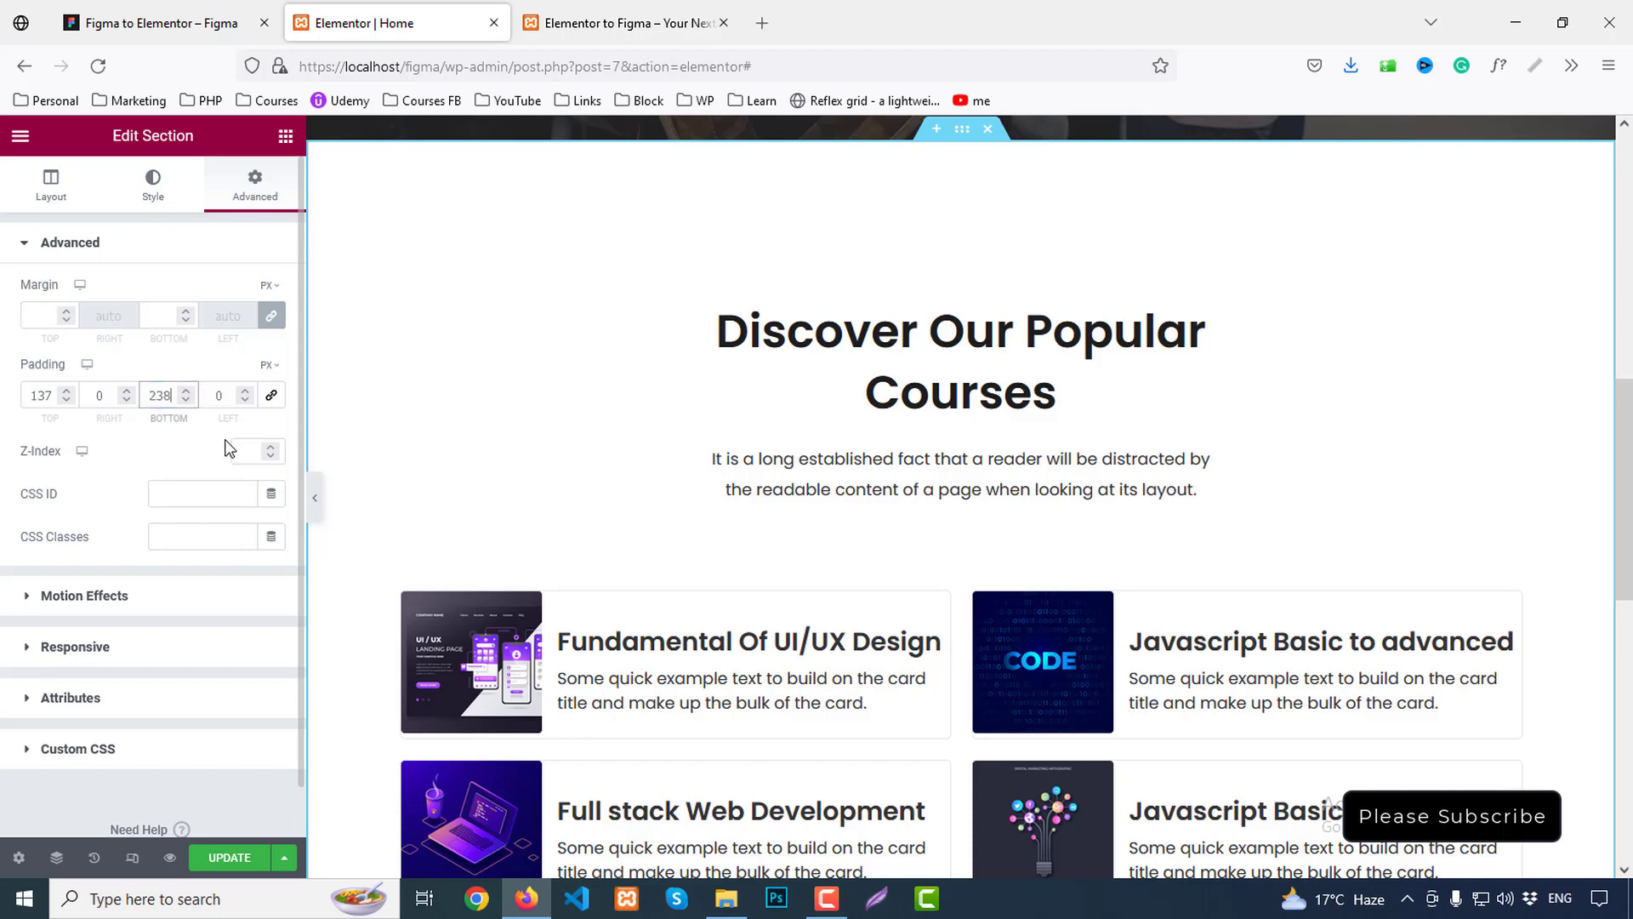
text(200)
scroll(839, 372, down, 8)
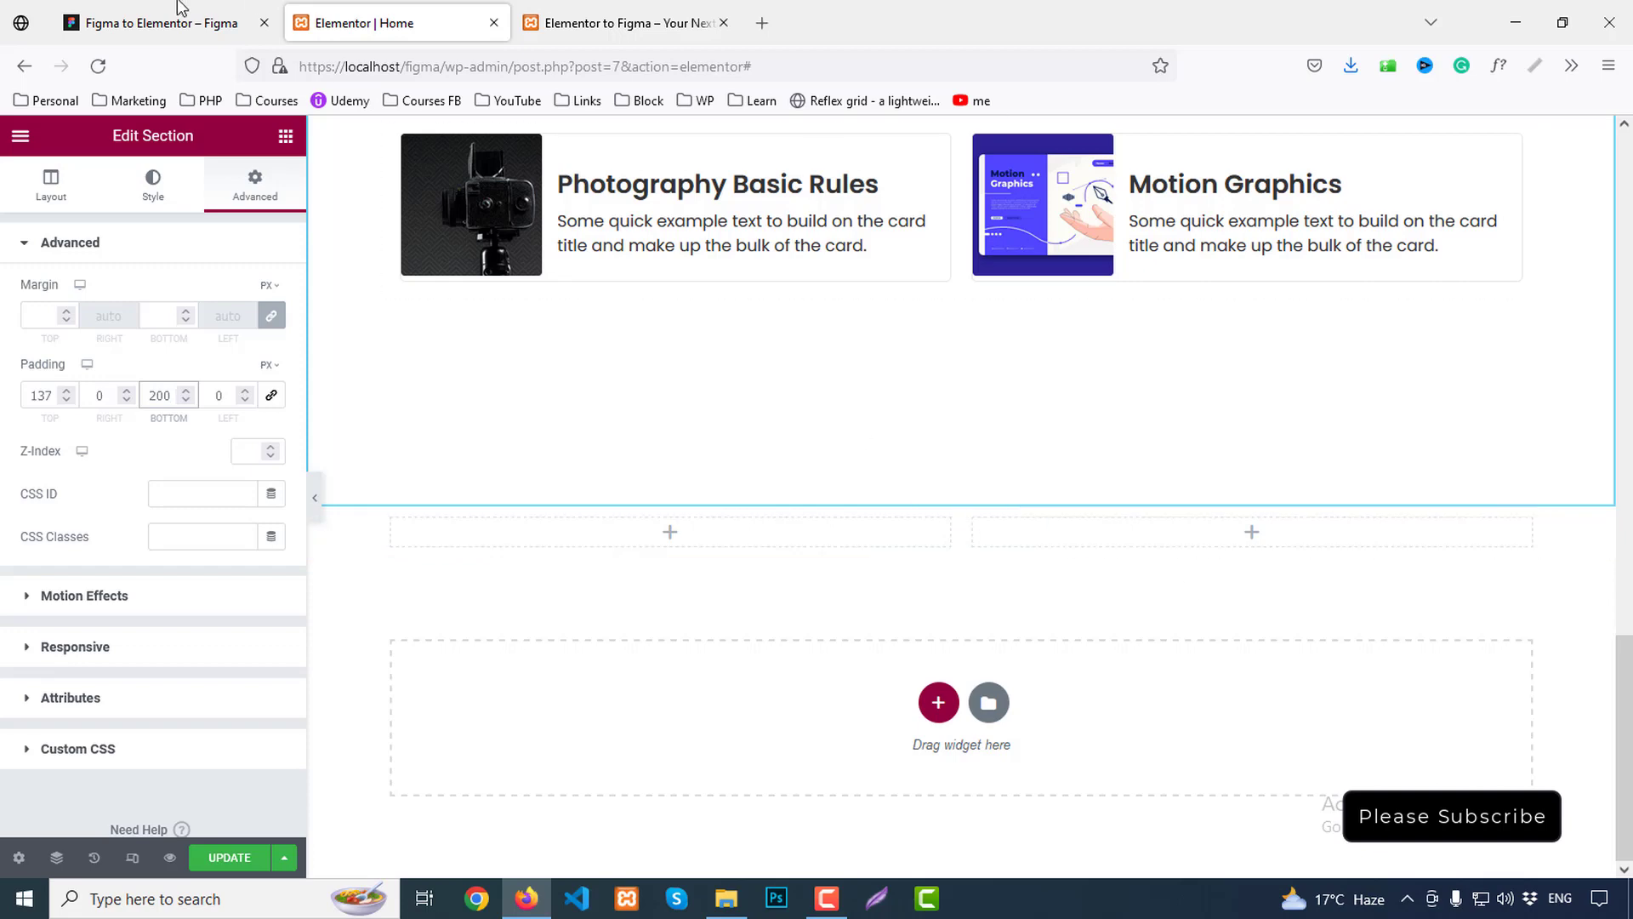
click(126, 8)
click(609, 420)
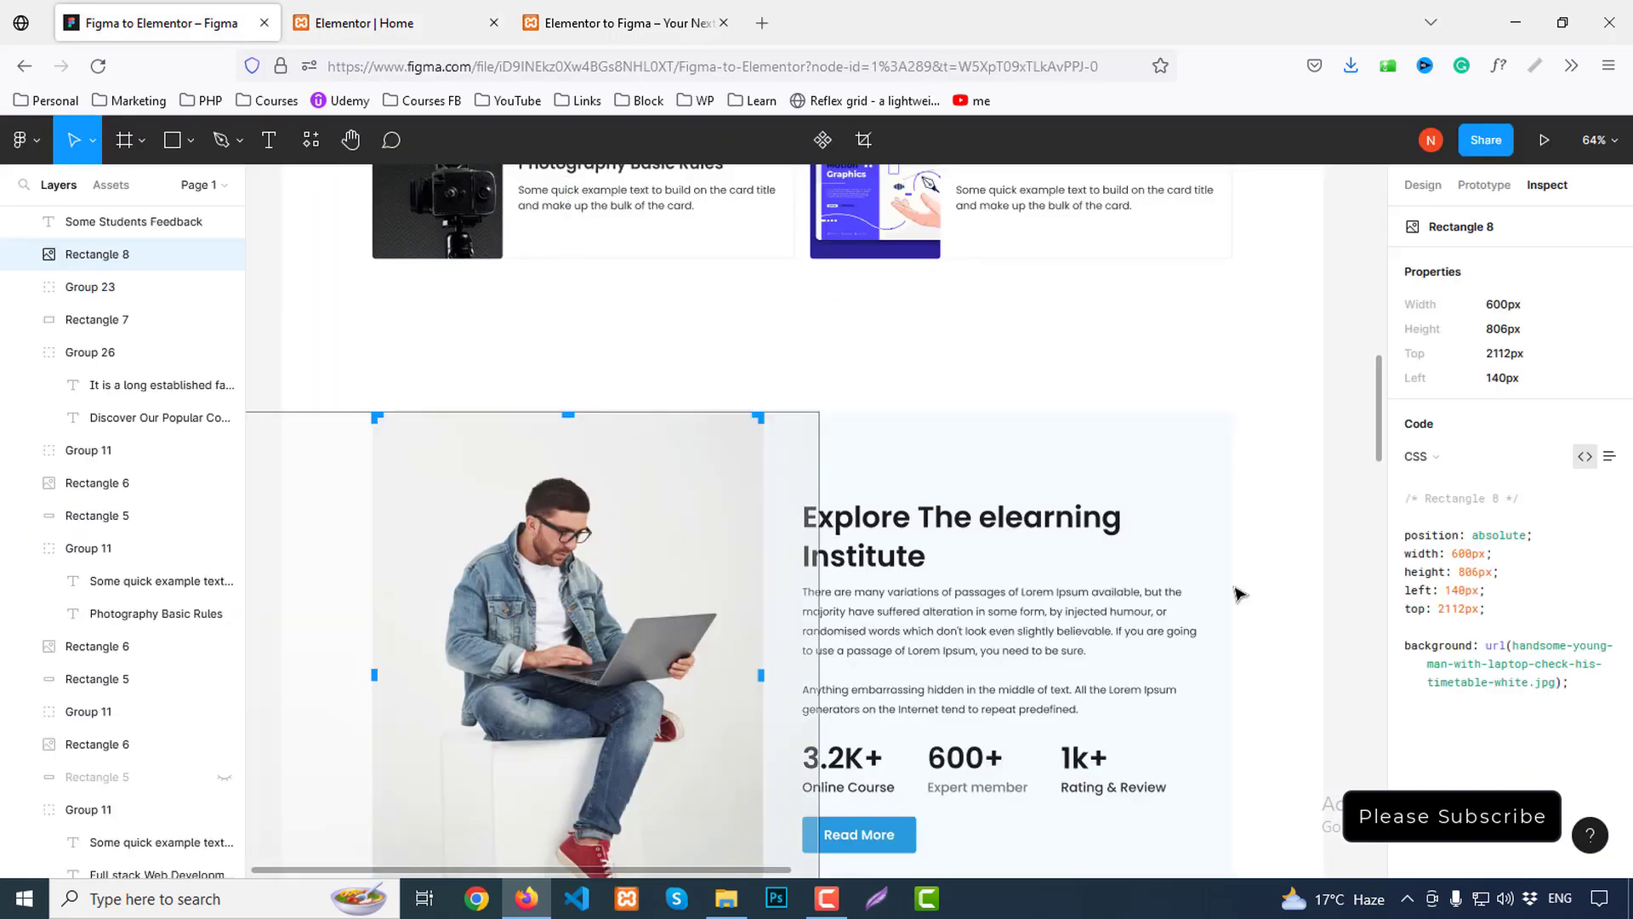
Export the man-with-laptop image from Figma as about.png
click(1422, 185)
scroll(1608, 642, down, 2)
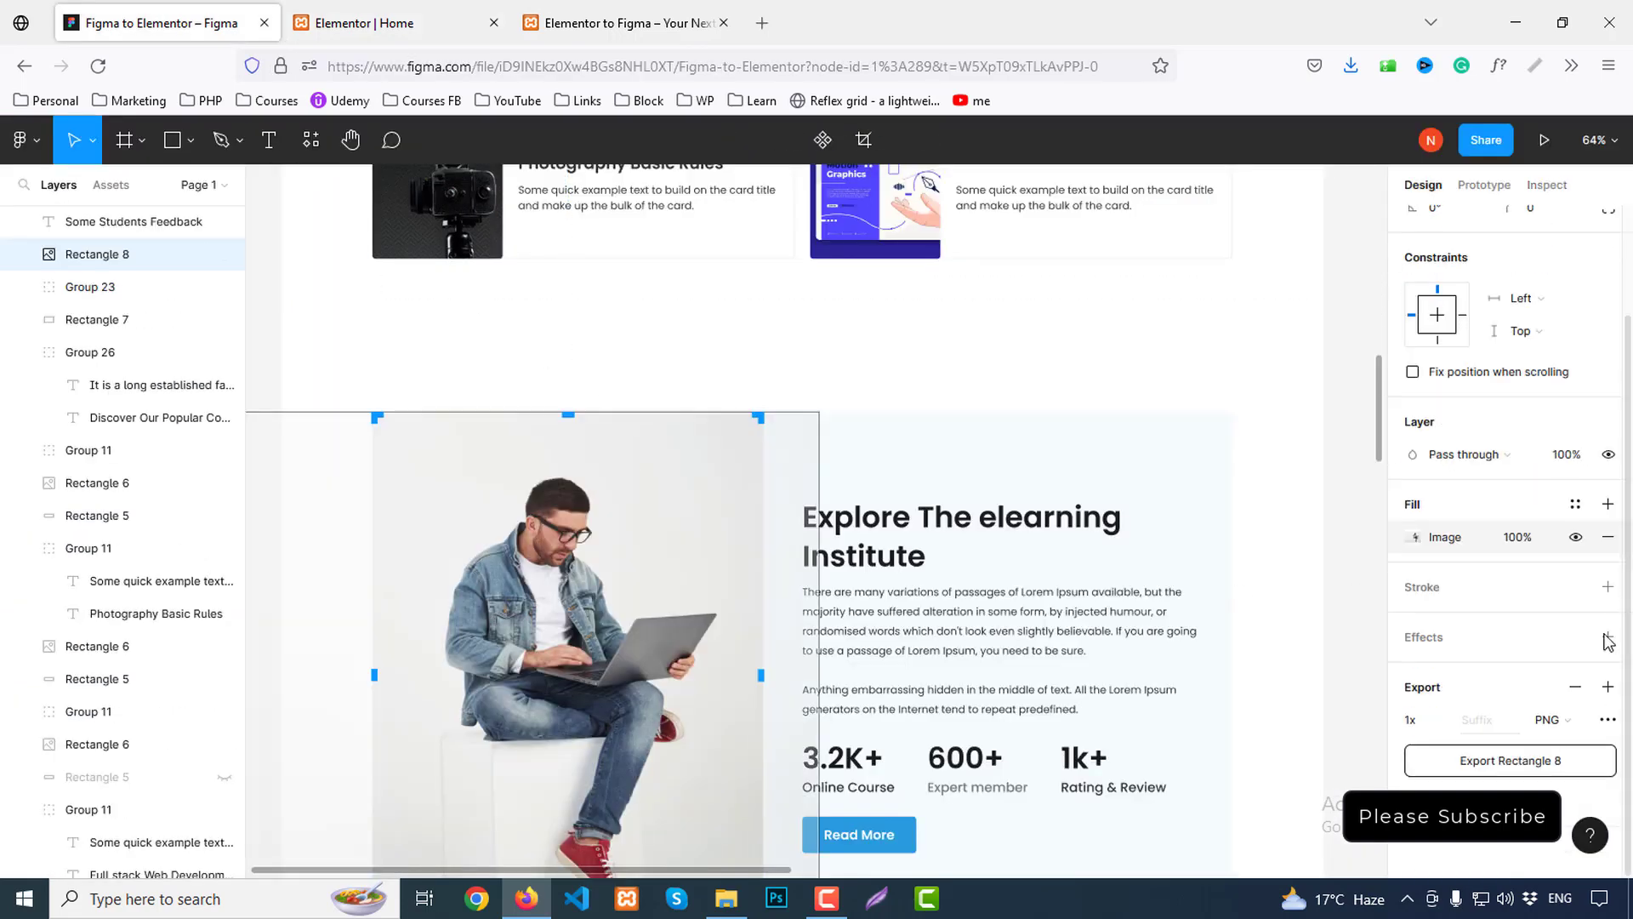
click(1537, 763)
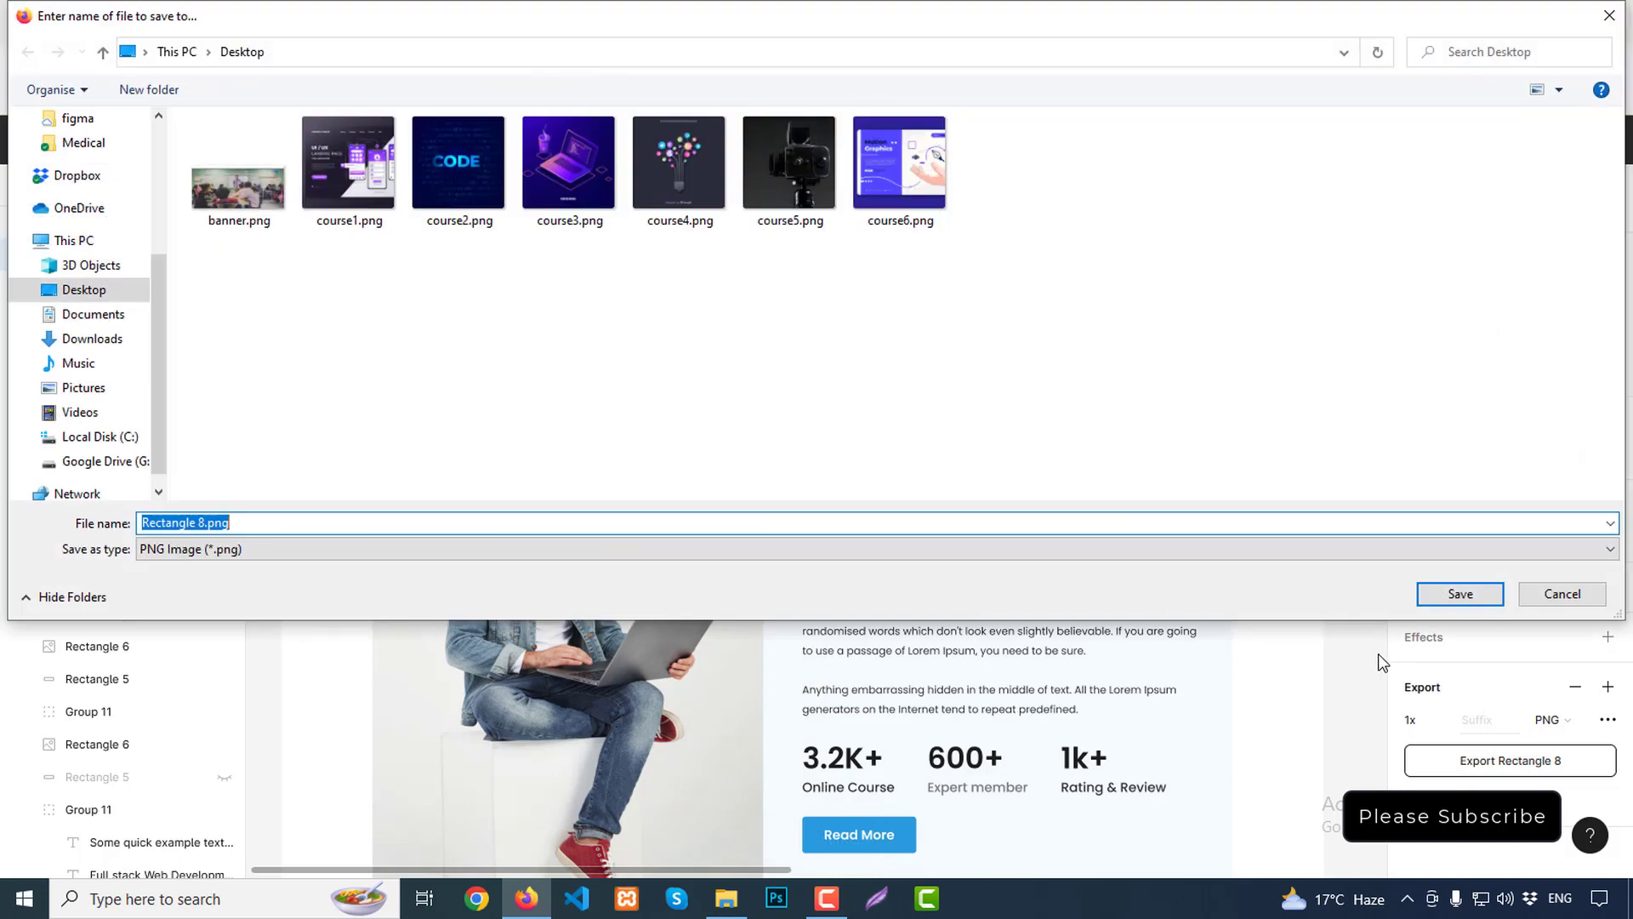
key(Return)
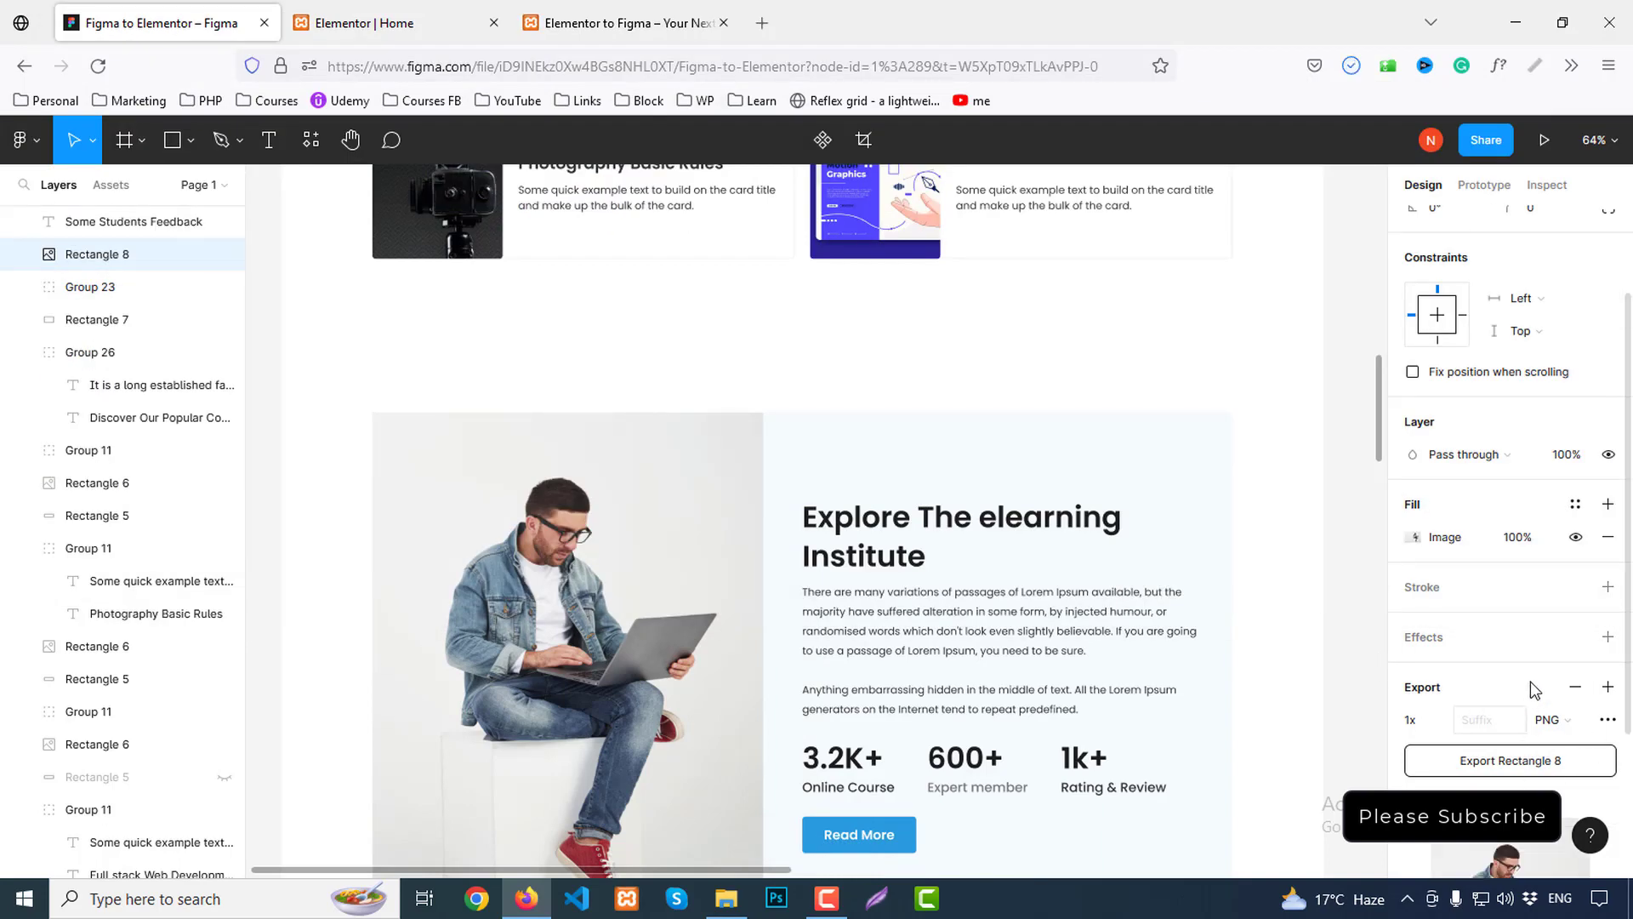
Check the background card's 1320×806 size and #F4FAFD fill, then select the new section's left column
scroll(1529, 681, down, 3)
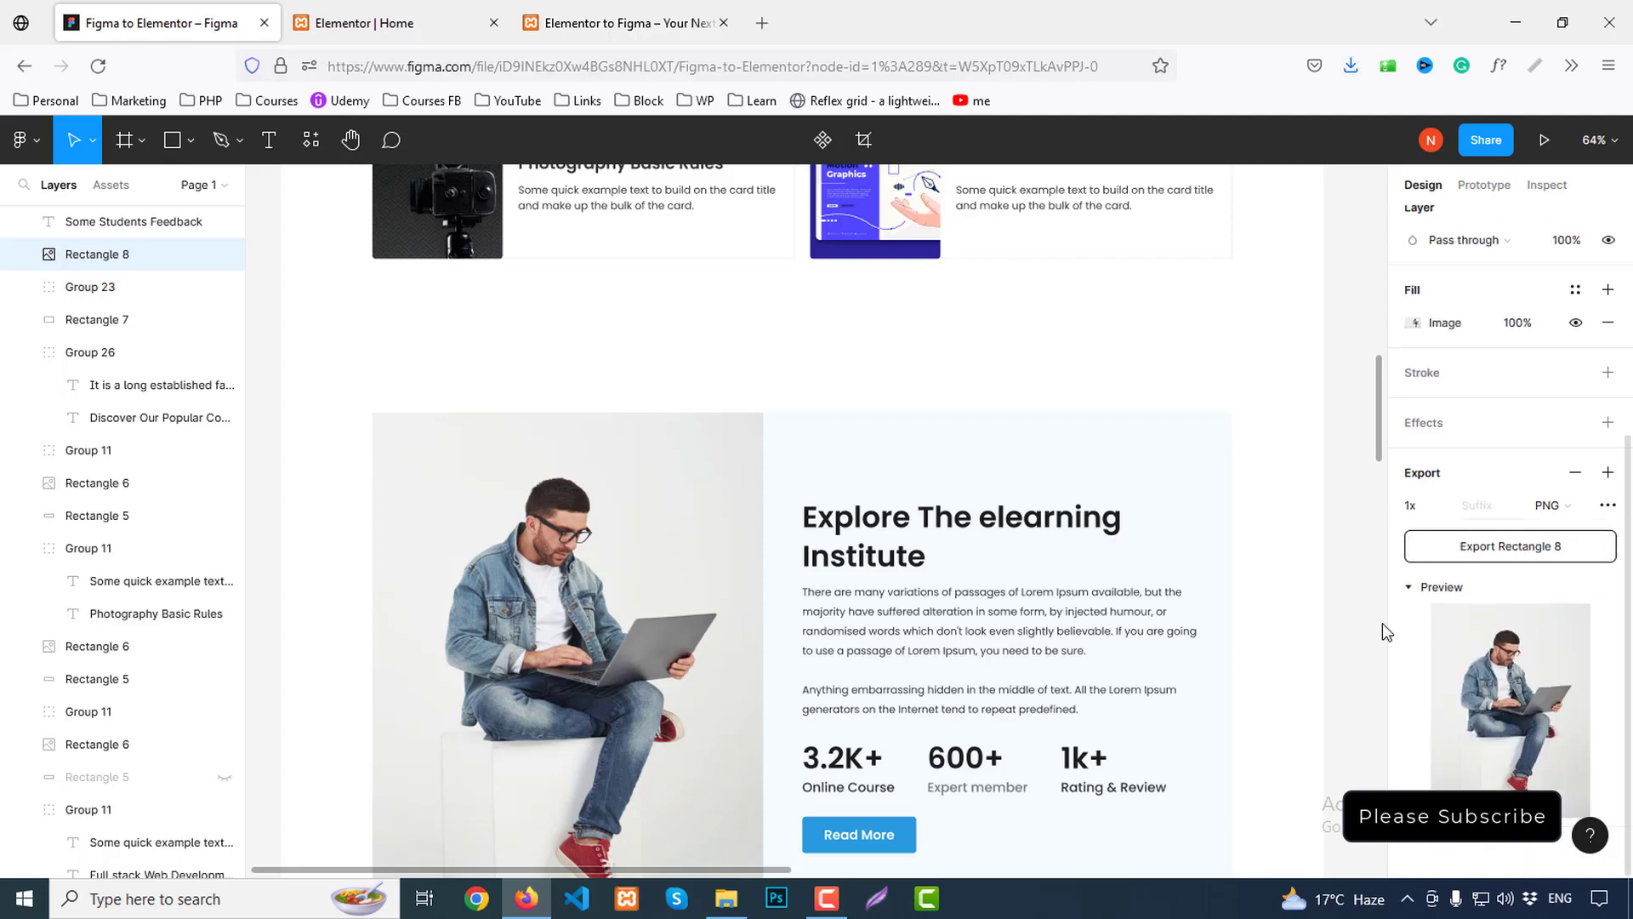
scroll(1141, 576, down, 2)
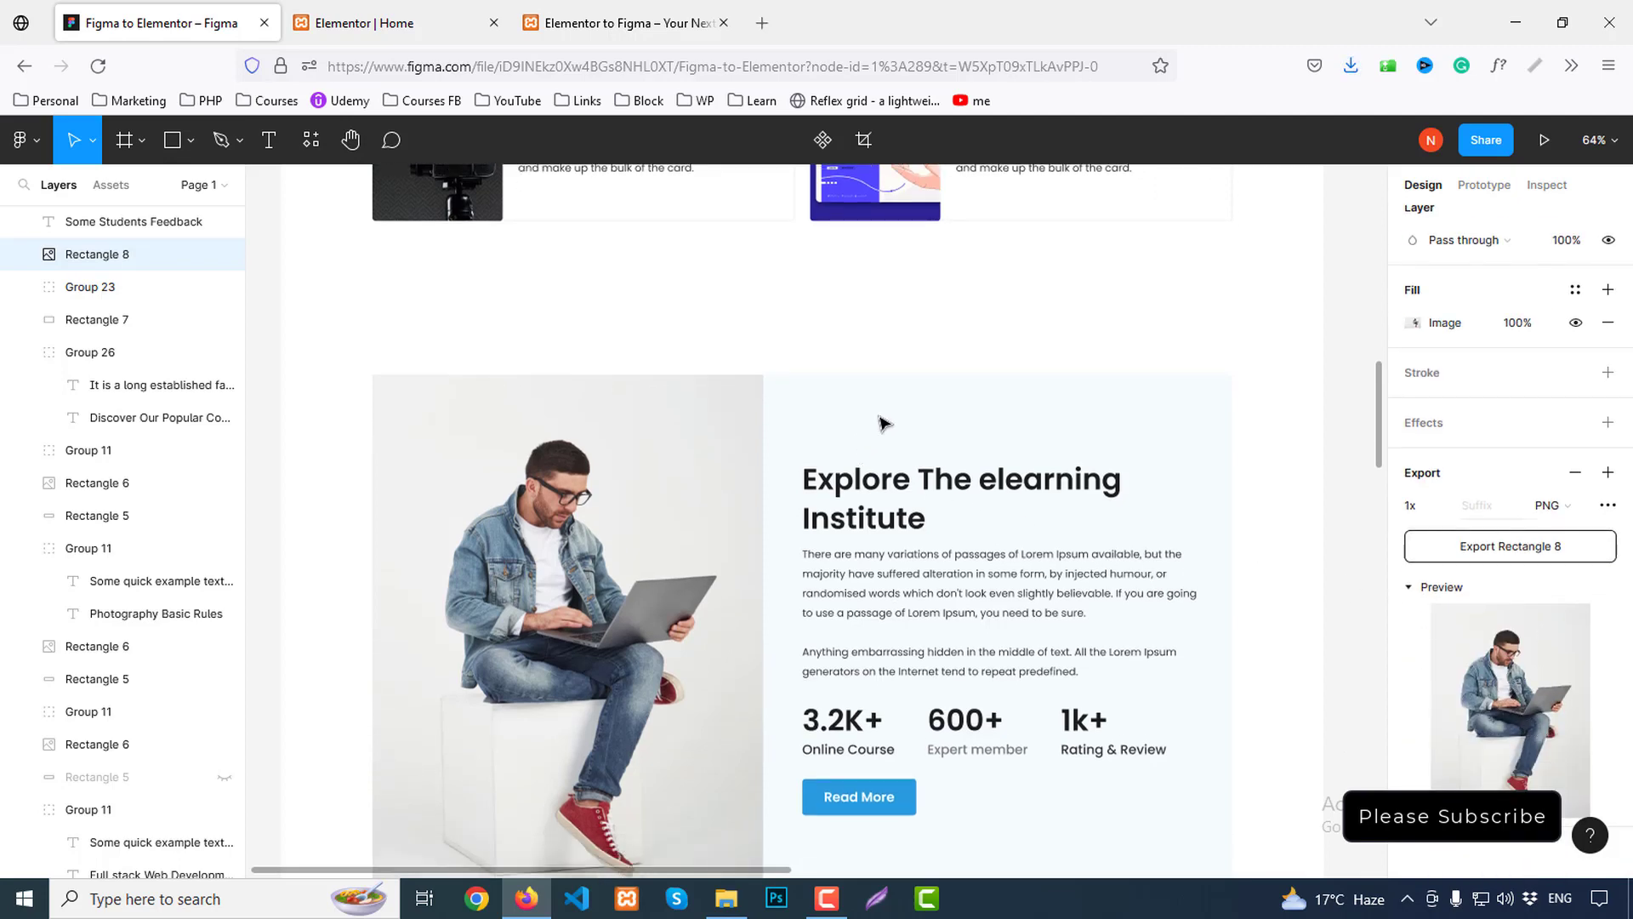
double_click(952, 431)
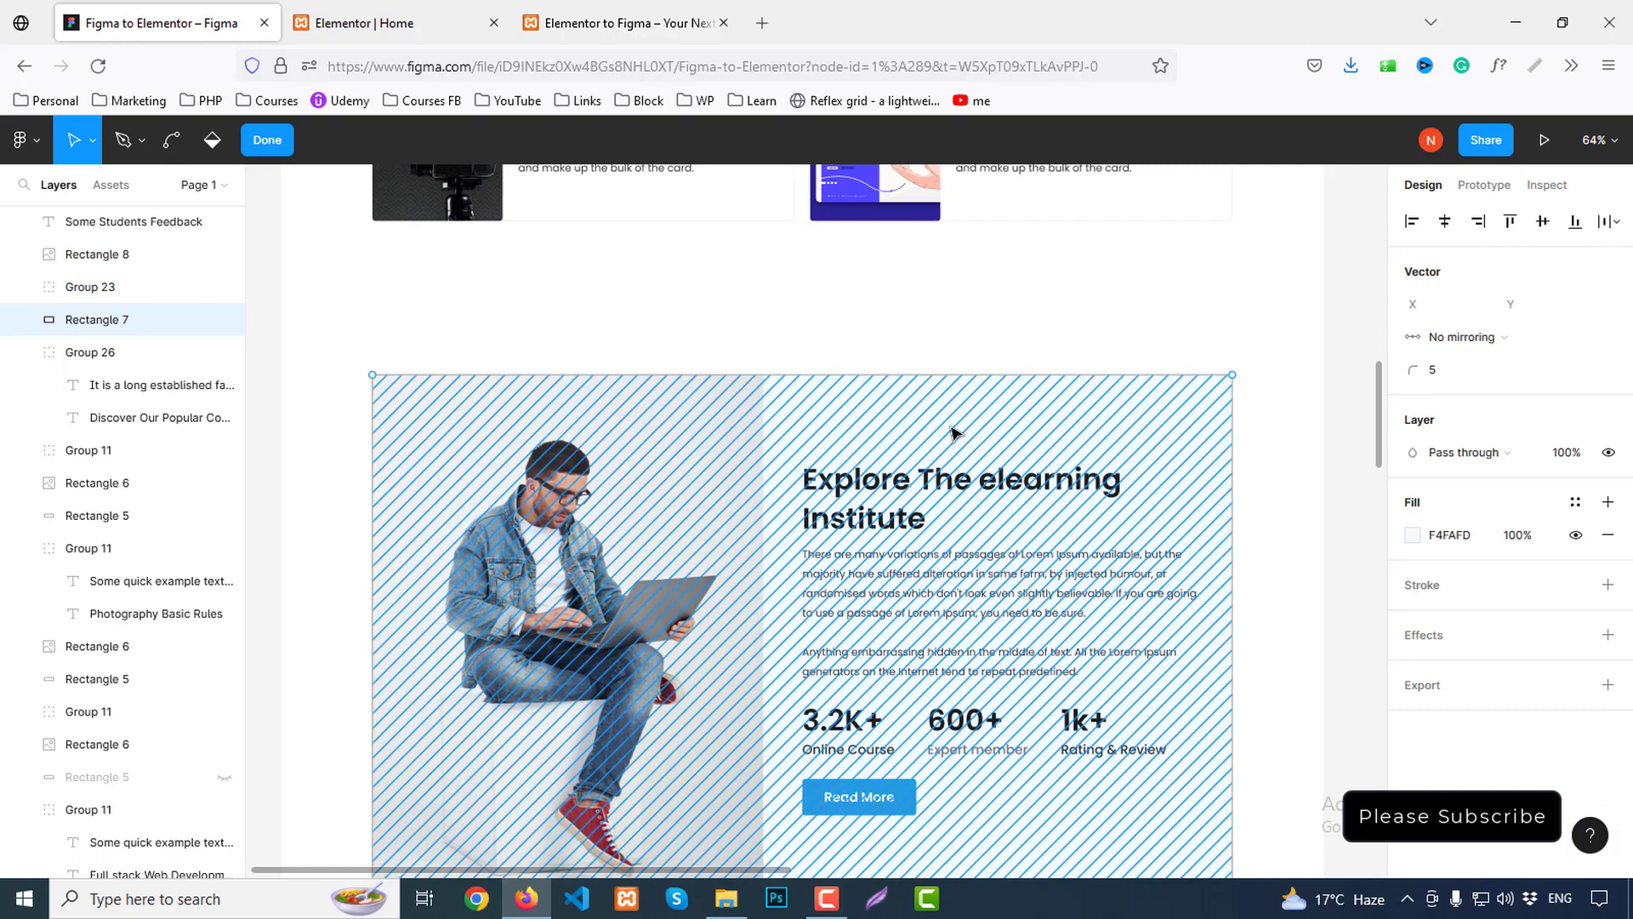
double_click(952, 431)
double_click(956, 429)
double_click(959, 432)
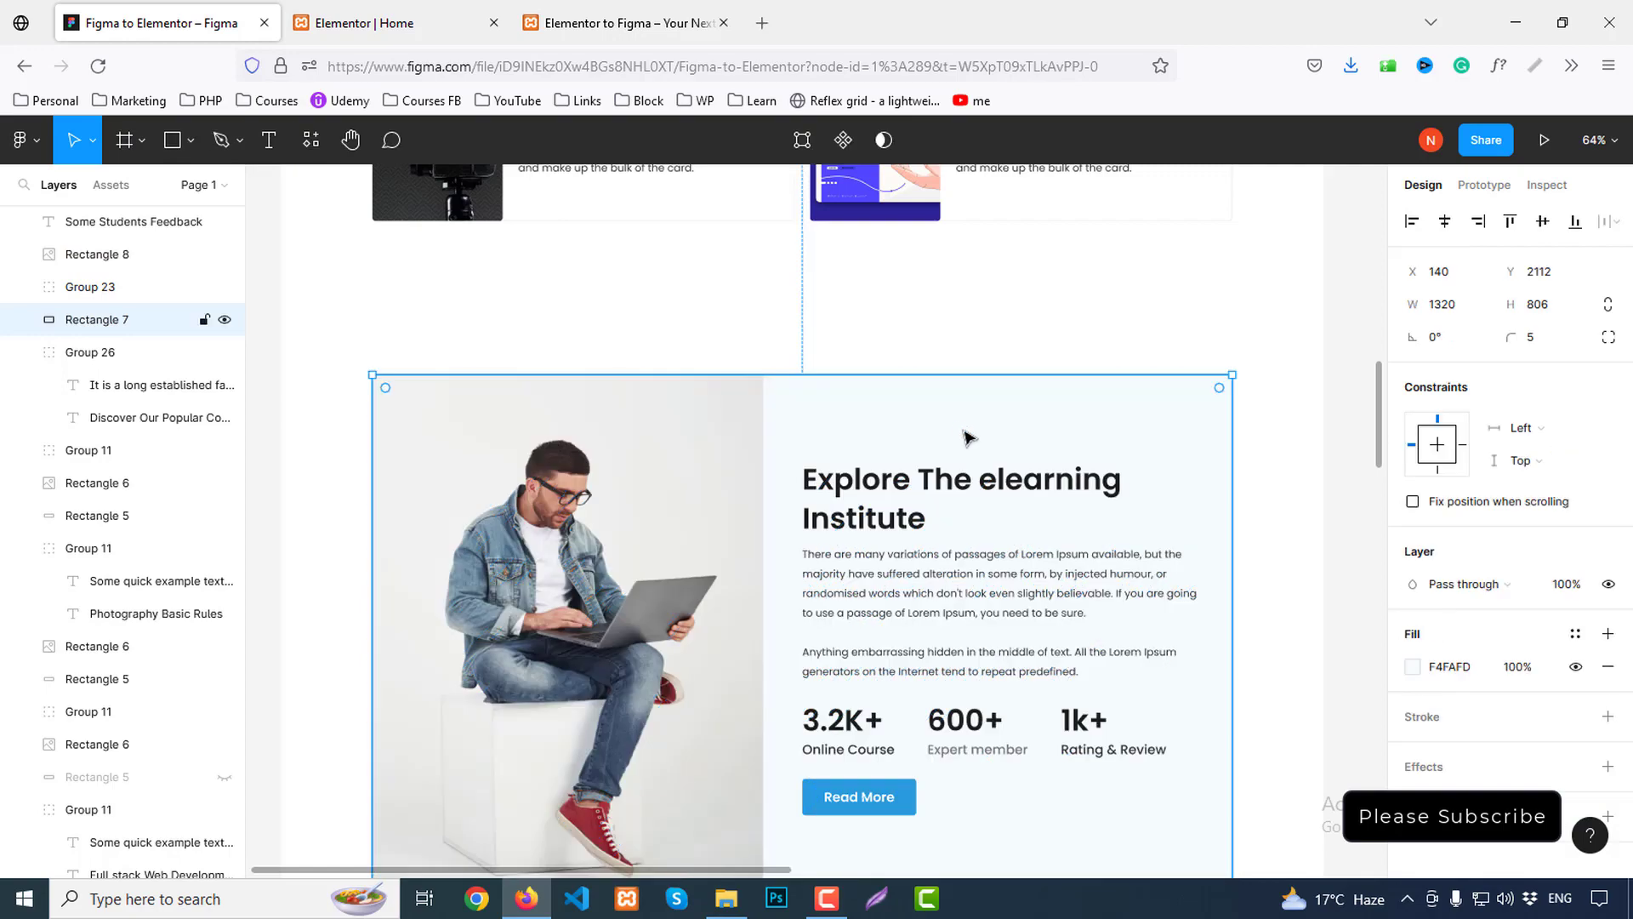
scroll(1533, 528, down, 1)
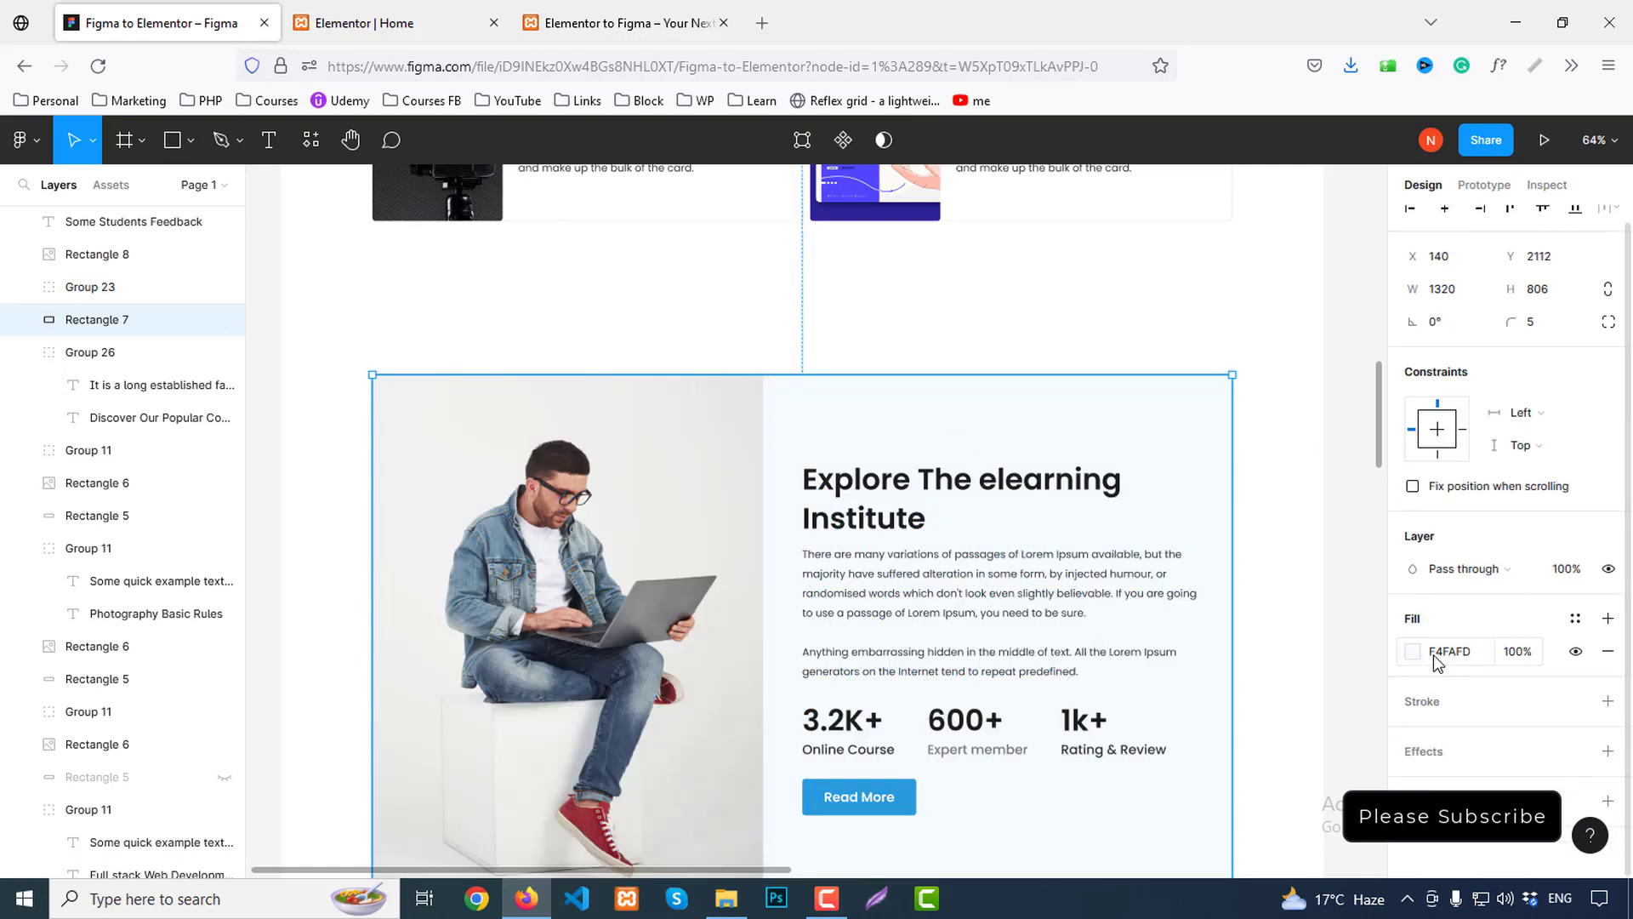
double_click(1039, 518)
double_click(1104, 457)
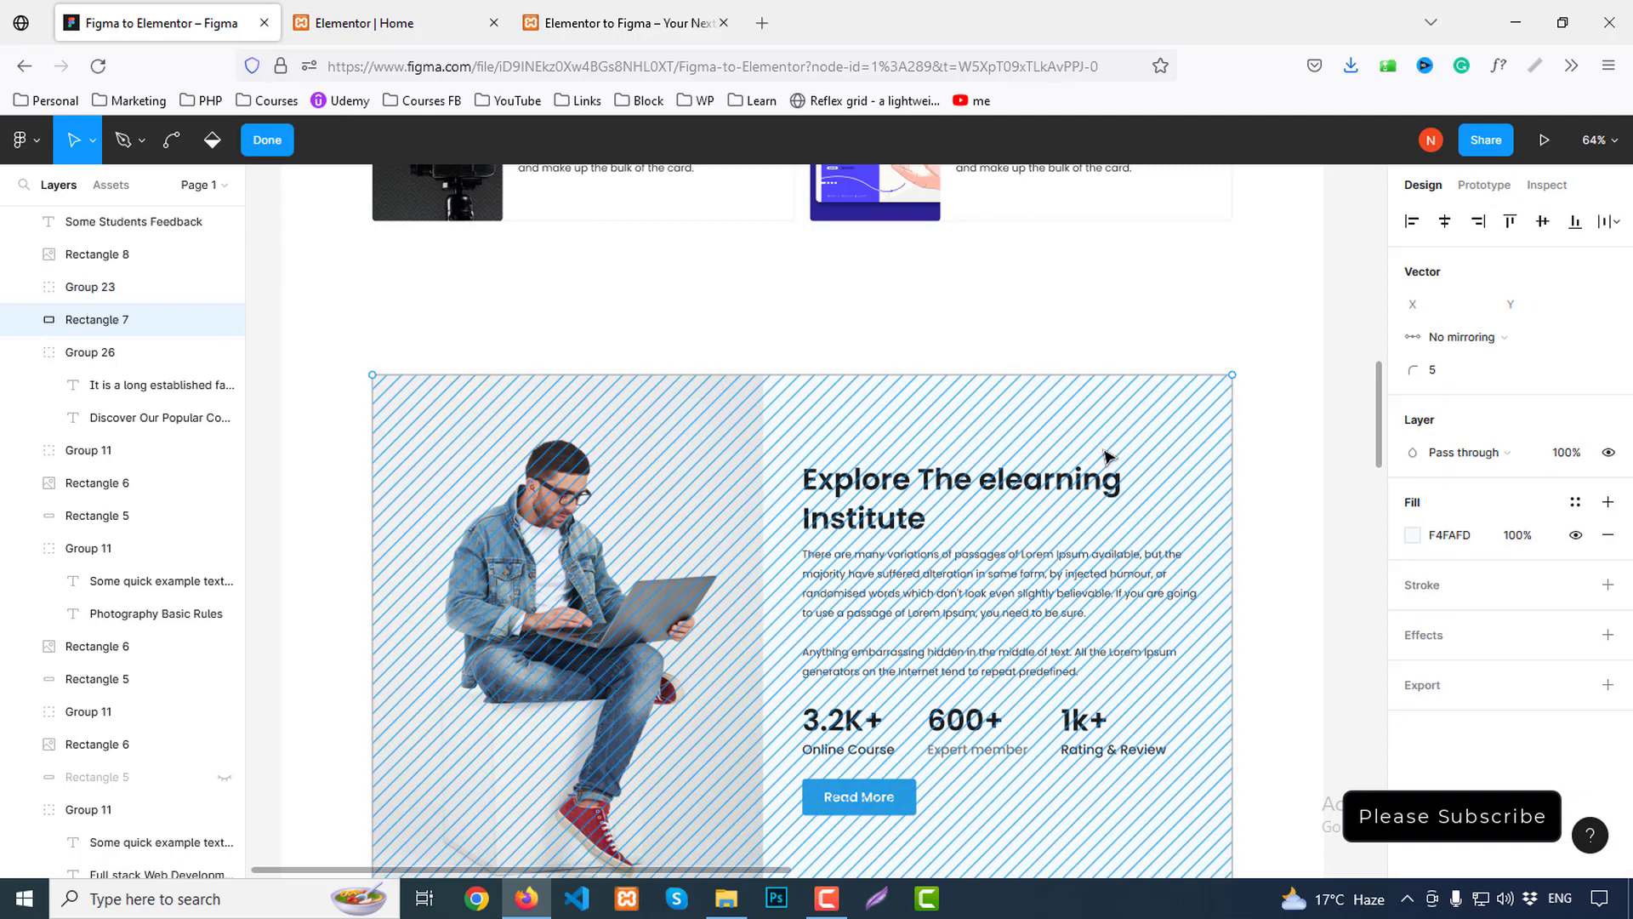
key(Escape)
click(382, 23)
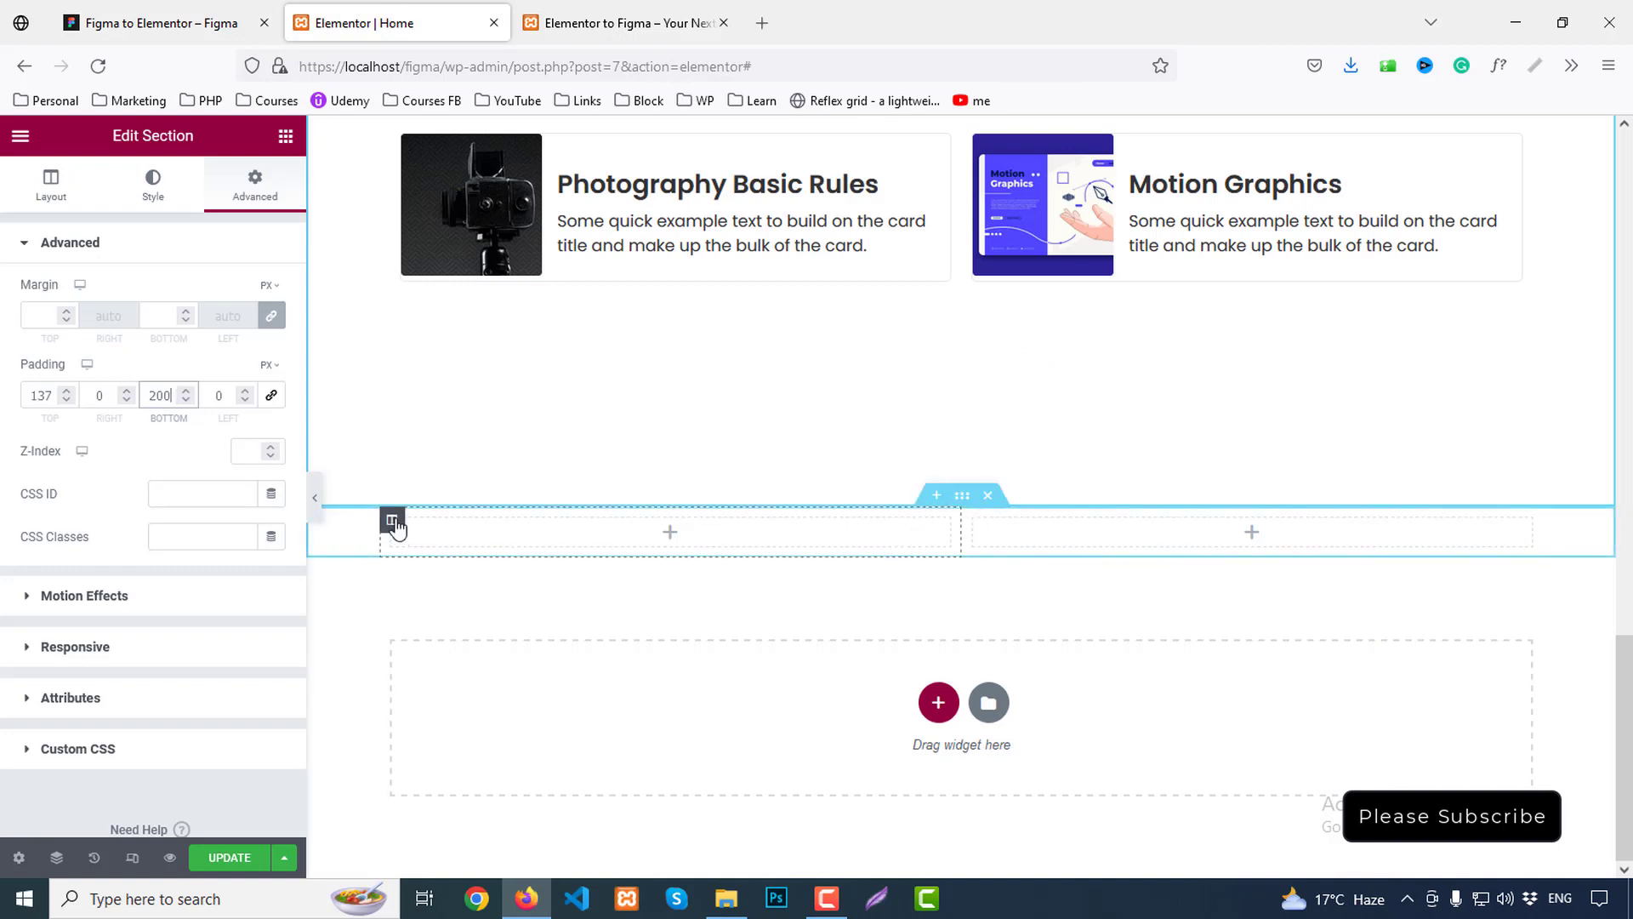
click(392, 521)
Give the left column a classic background using the uploaded about.png image
click(149, 187)
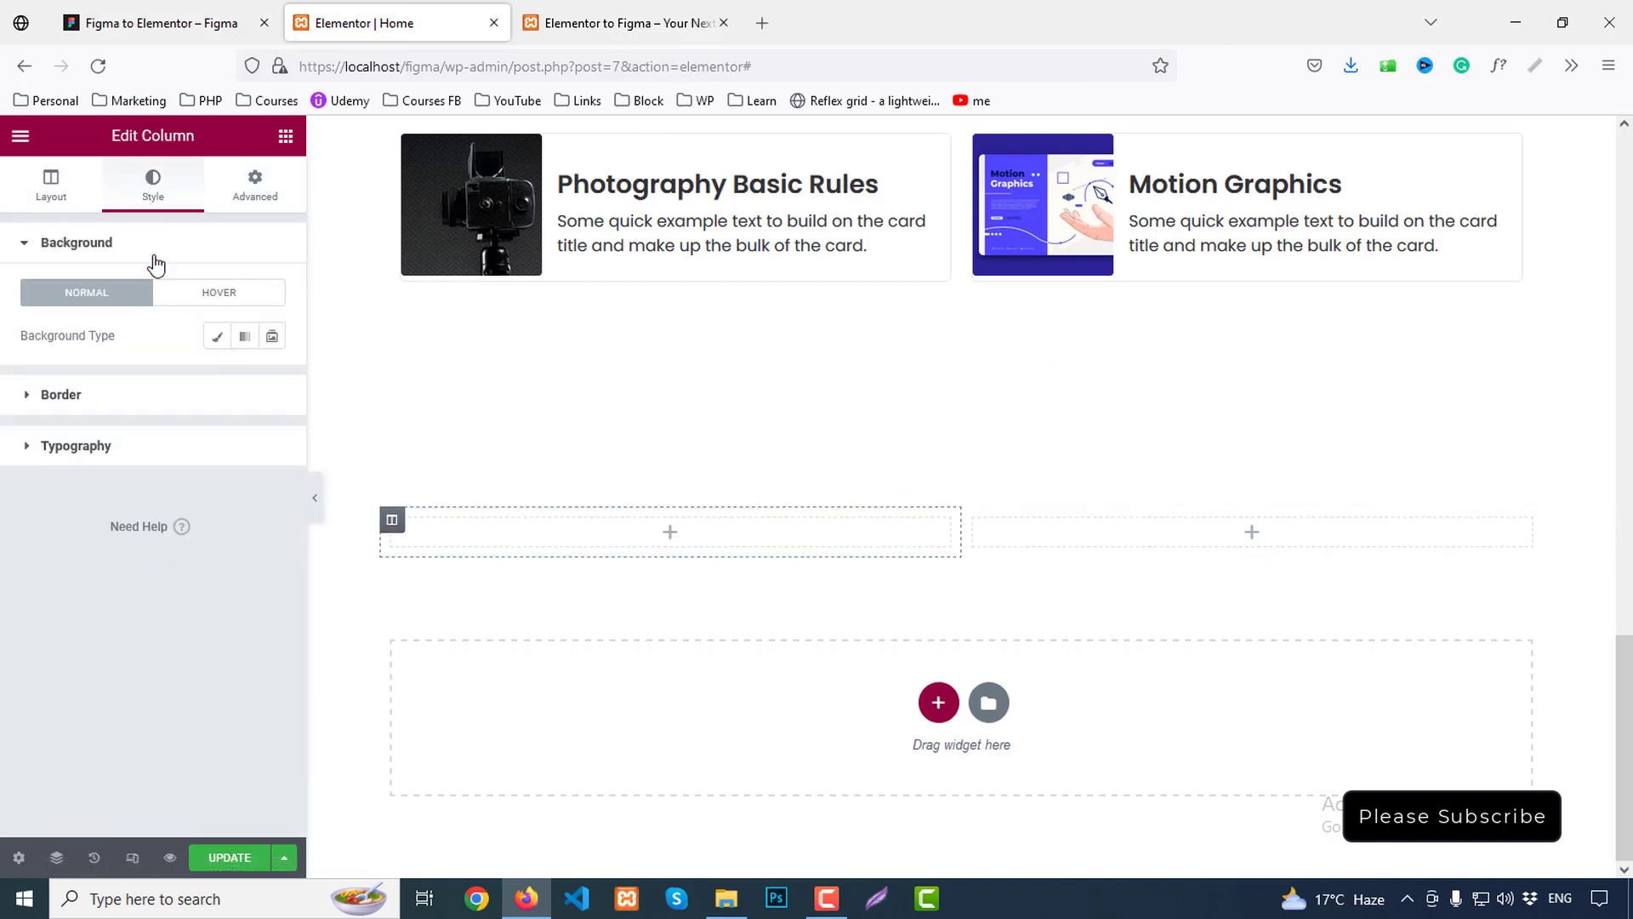
click(217, 336)
click(170, 478)
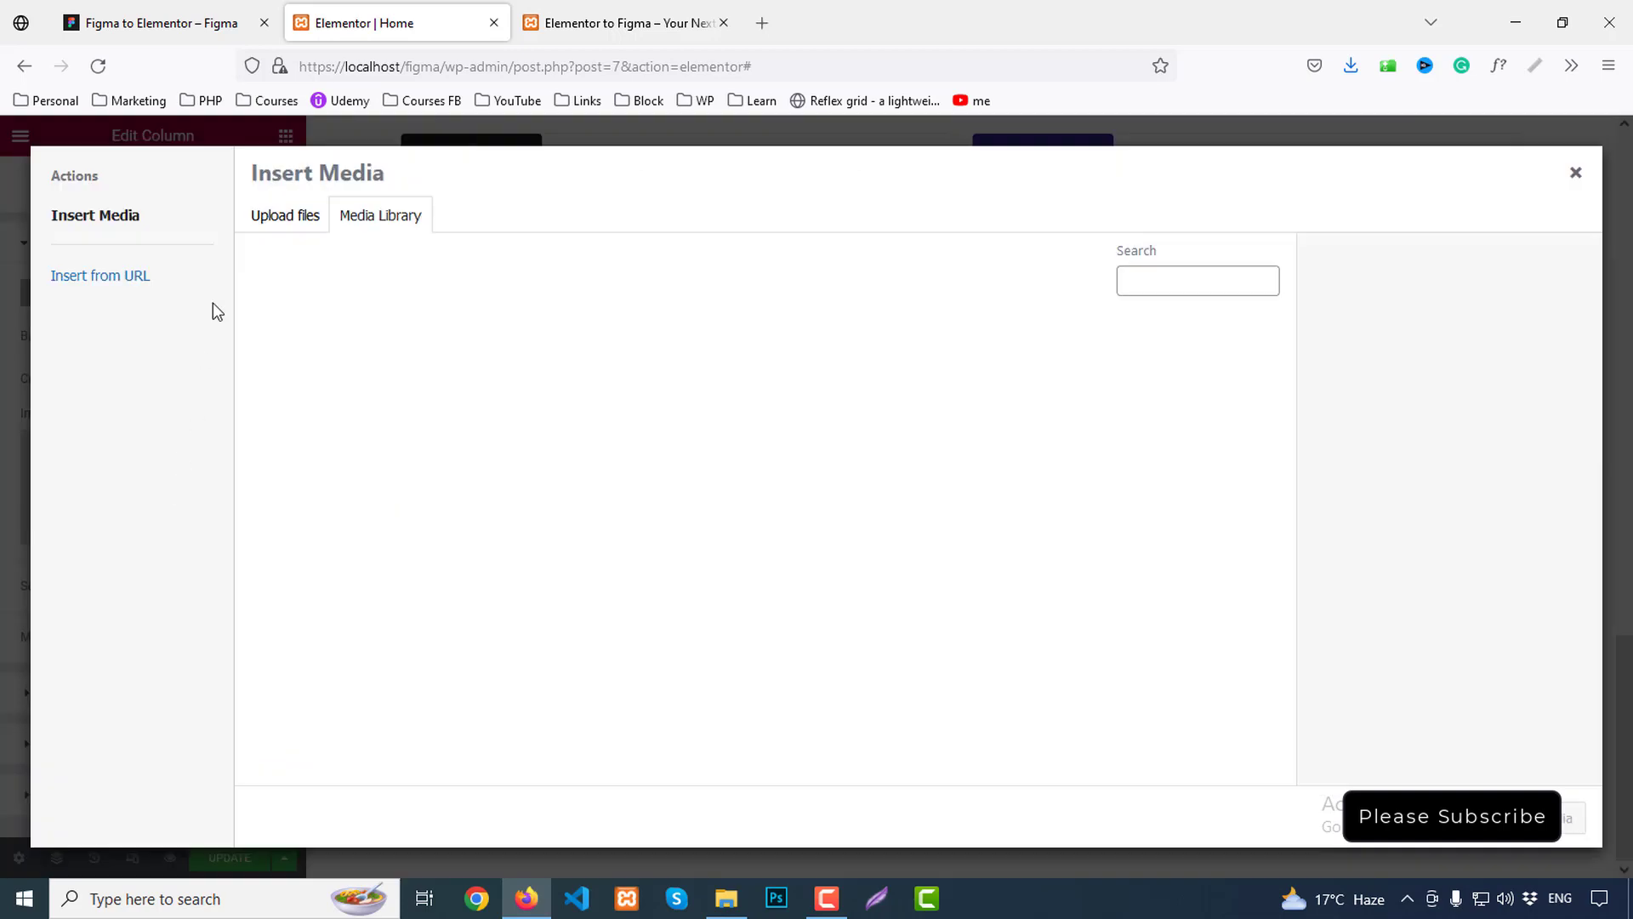
click(284, 215)
click(885, 493)
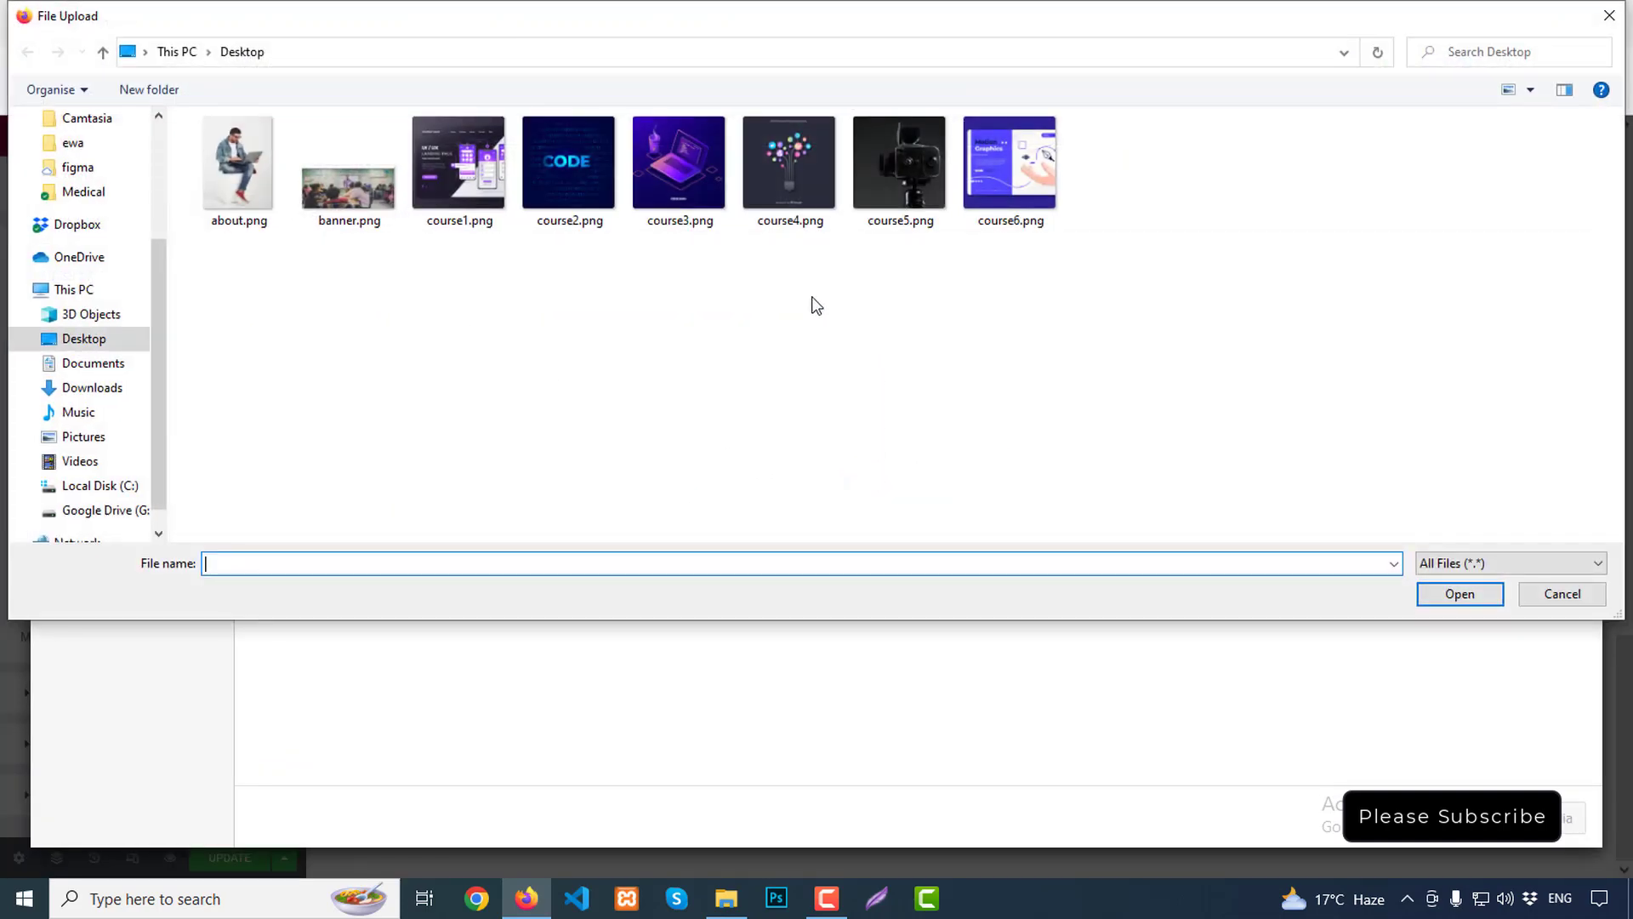
double_click(233, 180)
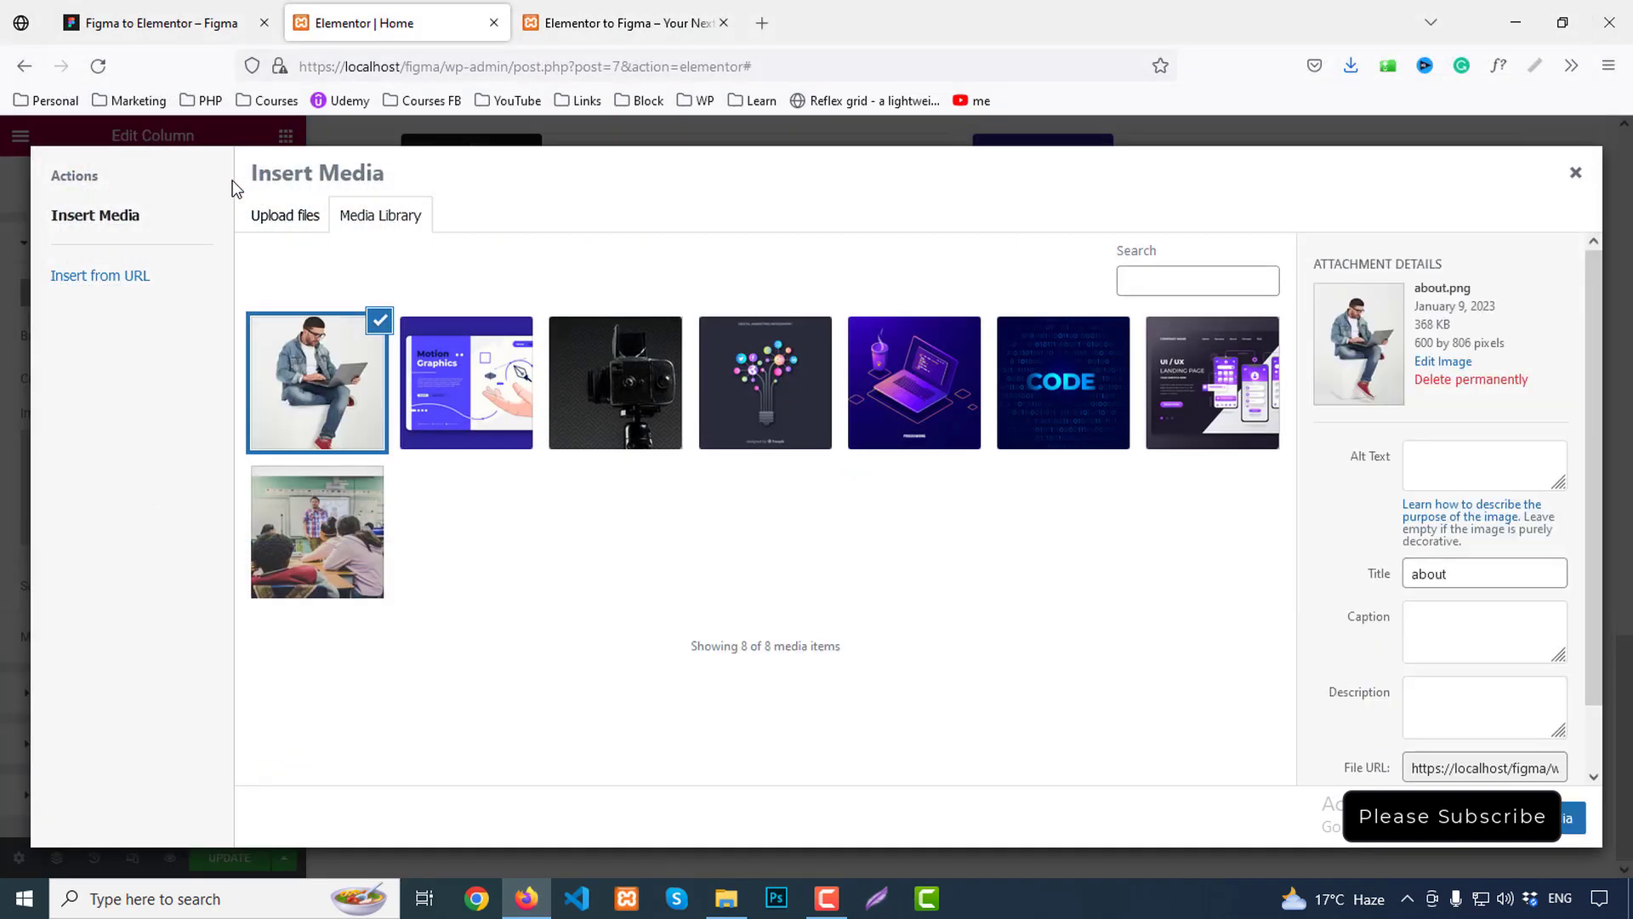
click(1573, 818)
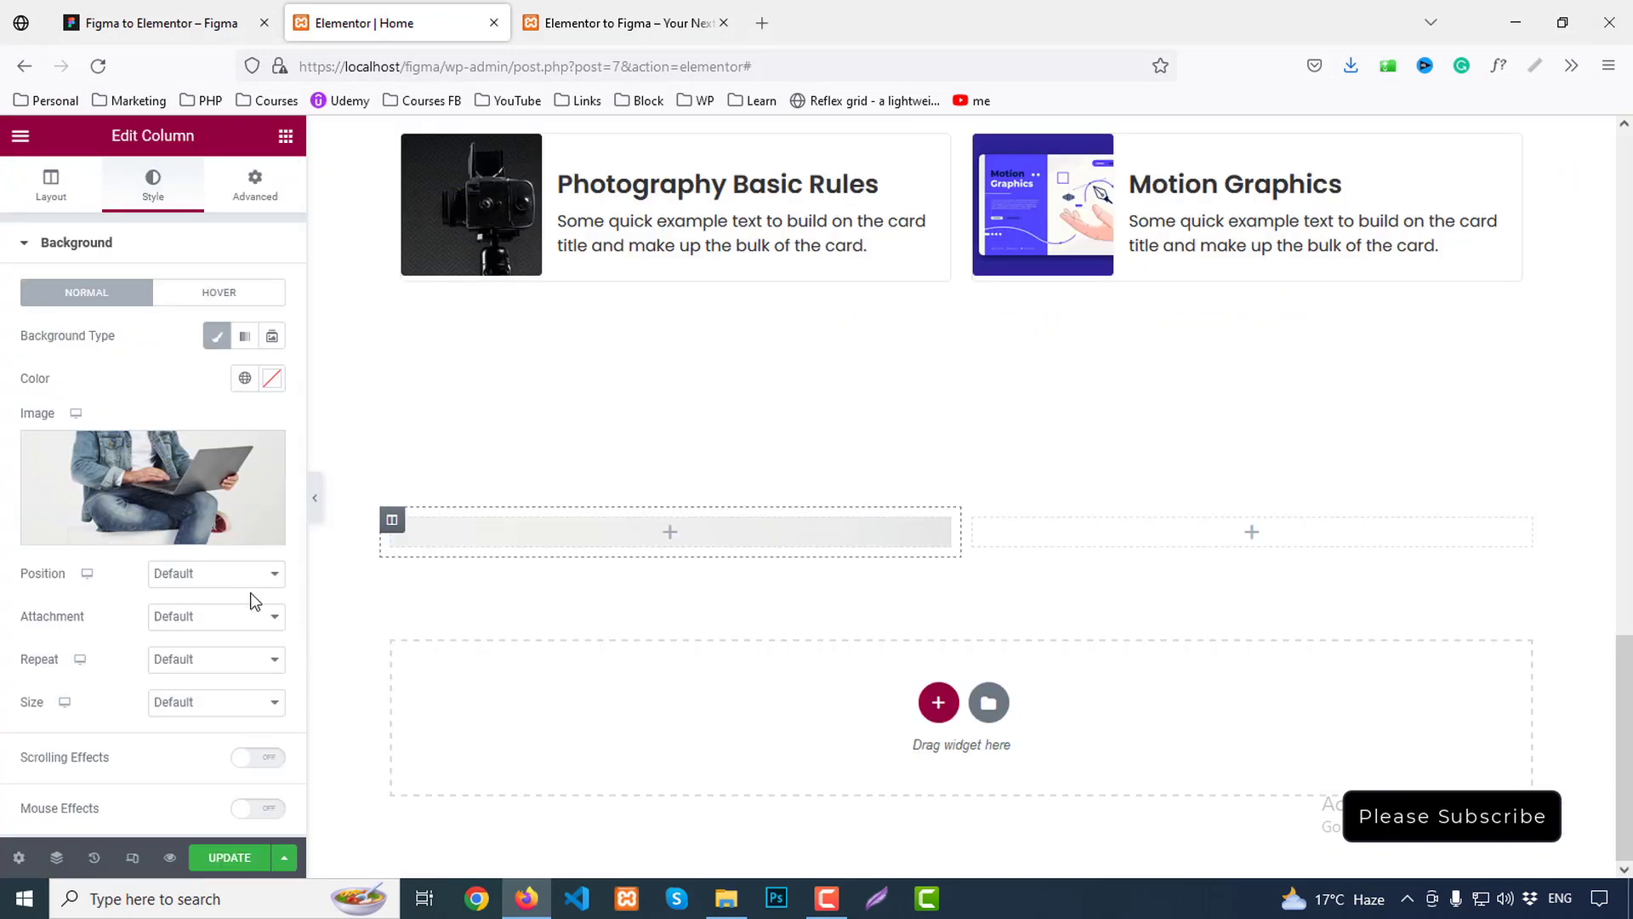
Position the background Center Center with Cover size, and zero the column's padding
scroll(171, 532, down, 3)
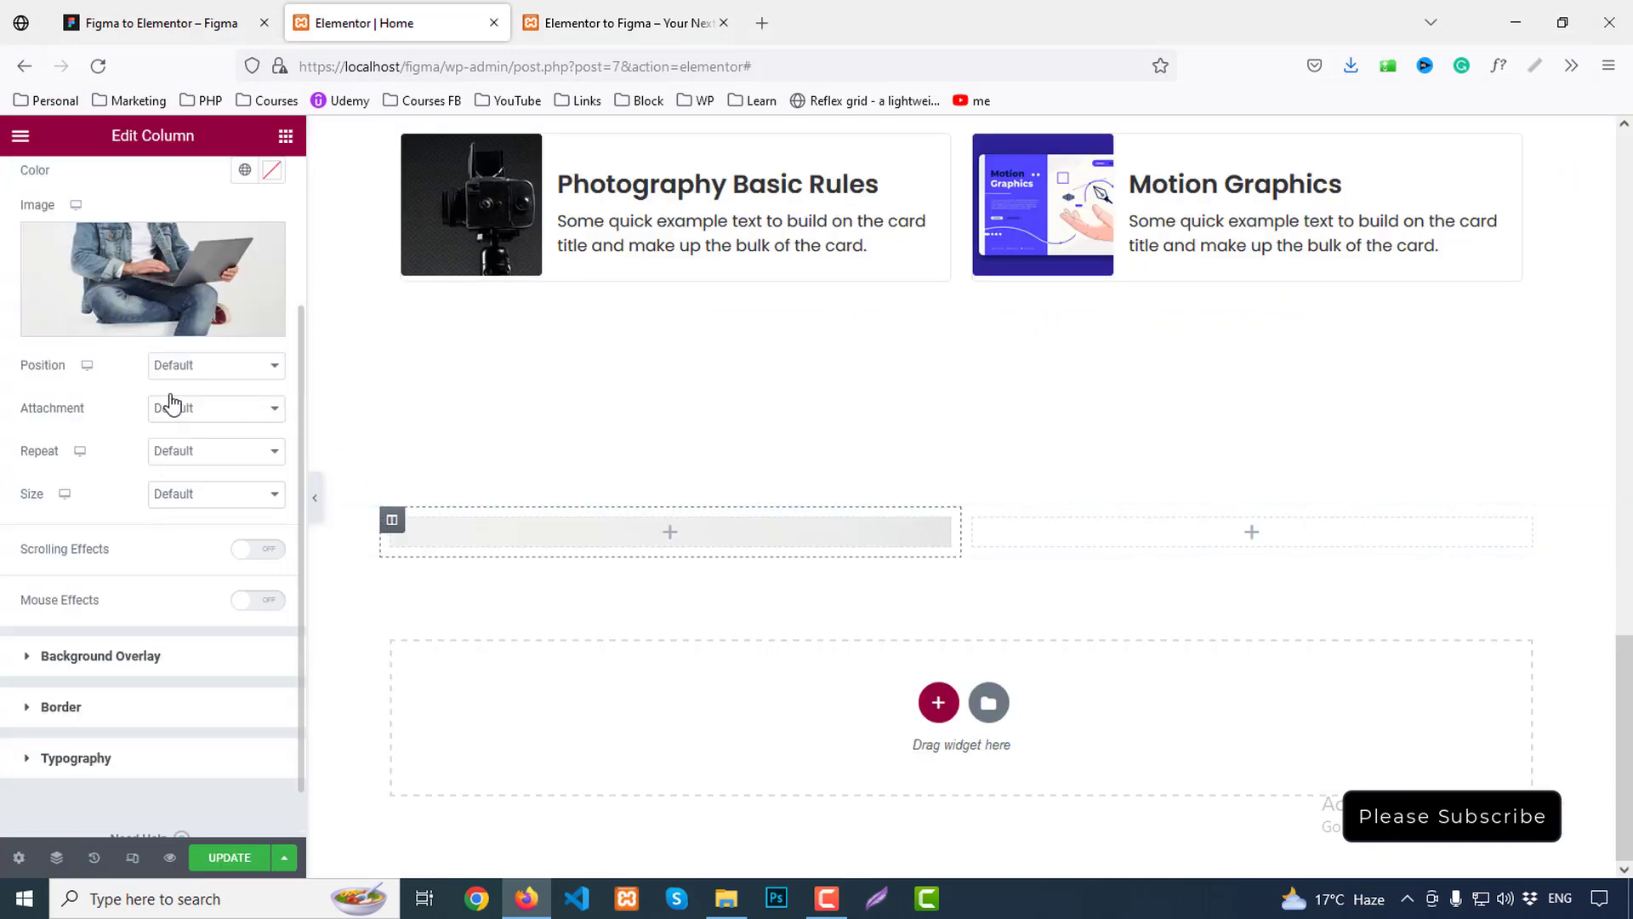
click(175, 365)
click(197, 413)
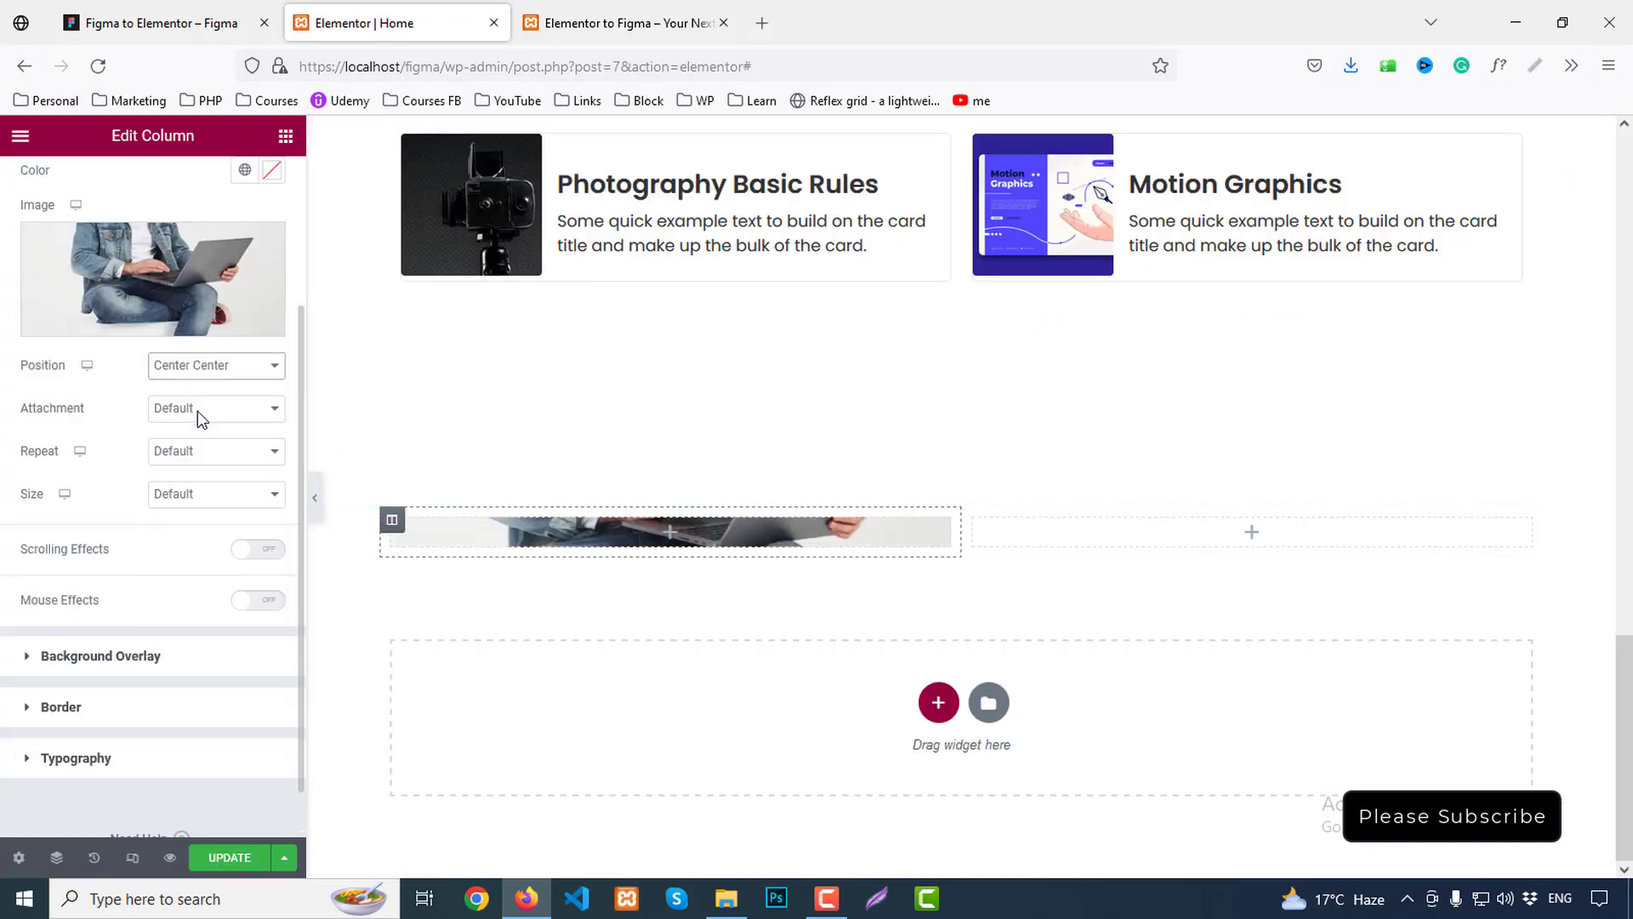
click(202, 501)
click(187, 565)
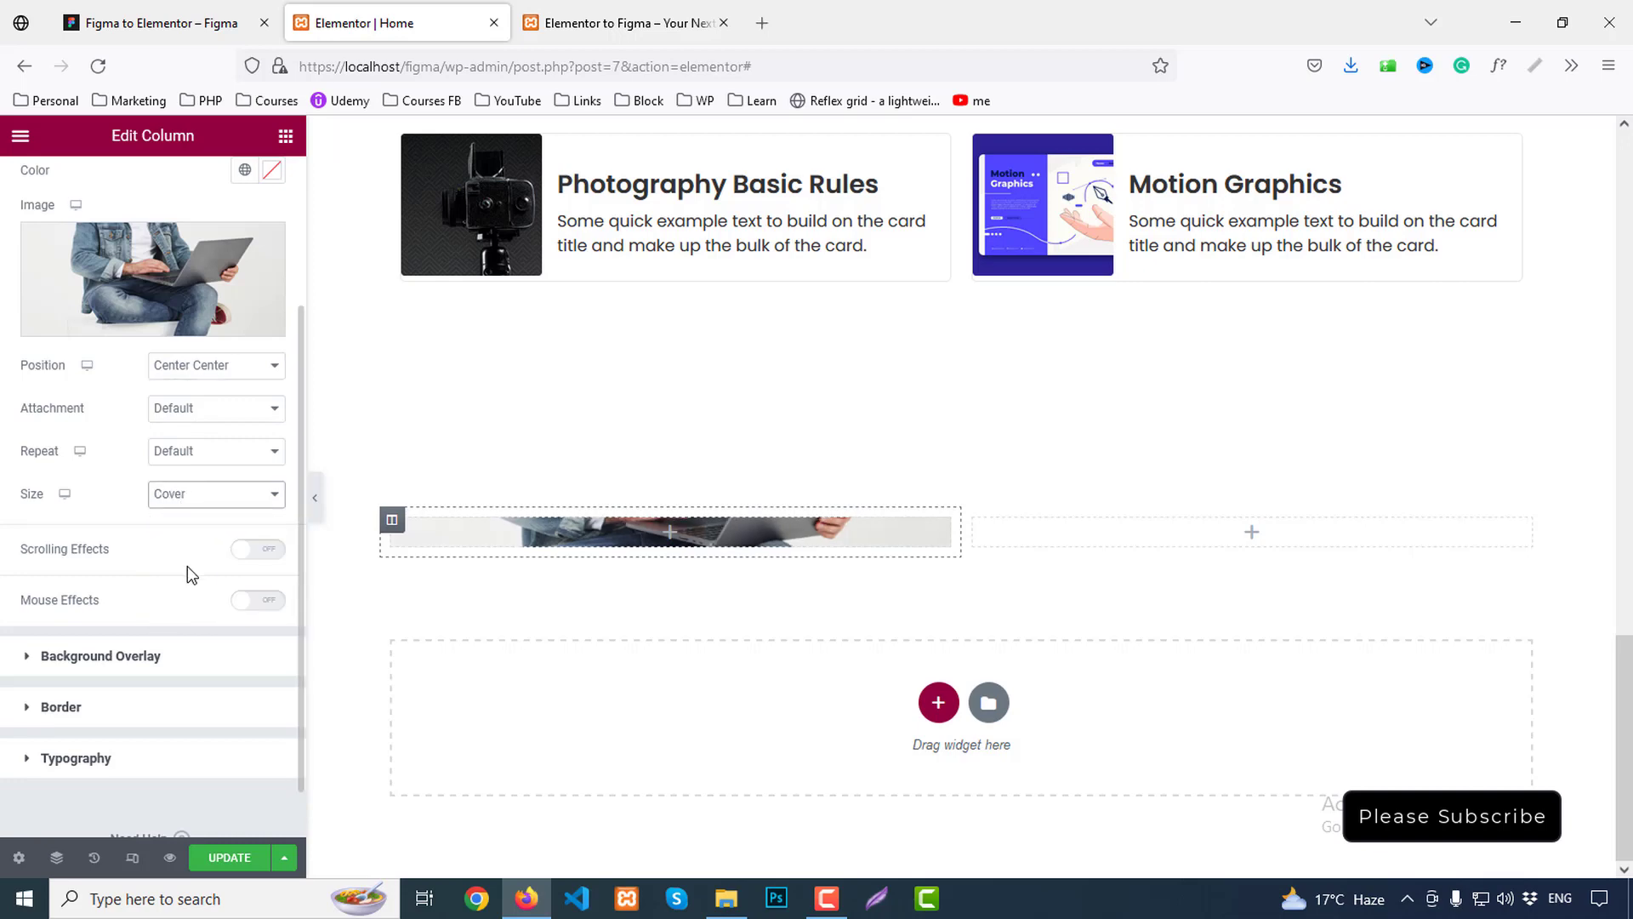
scroll(266, 429, up, 3)
click(256, 182)
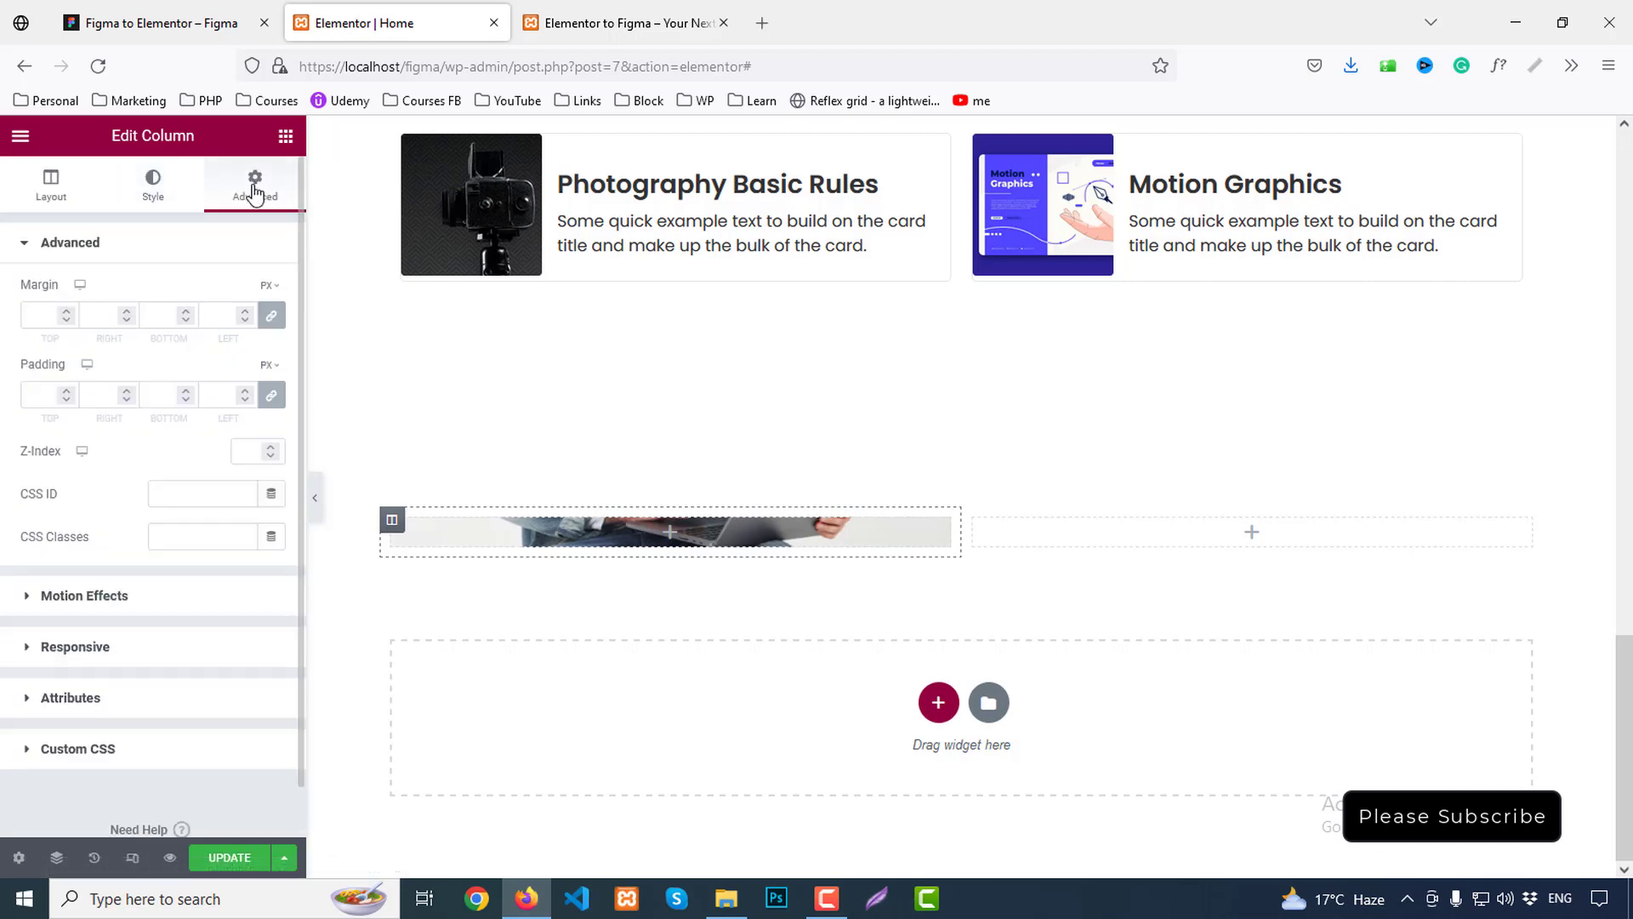
click(272, 395)
click(458, 538)
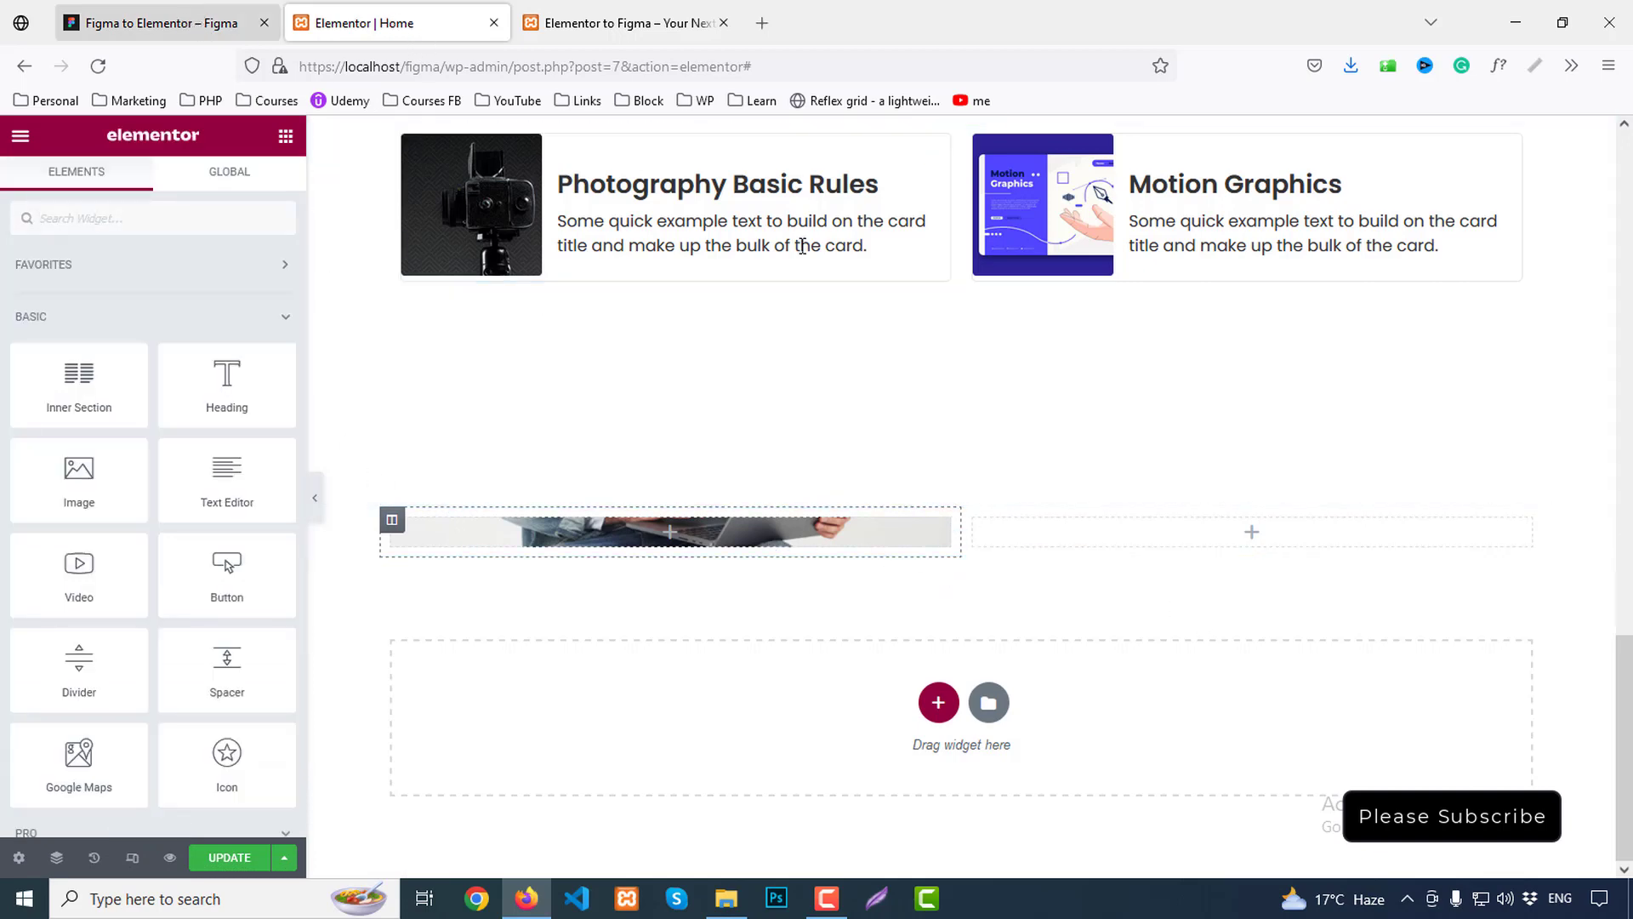
Give the right column a classic #fafafd background colour
click(974, 519)
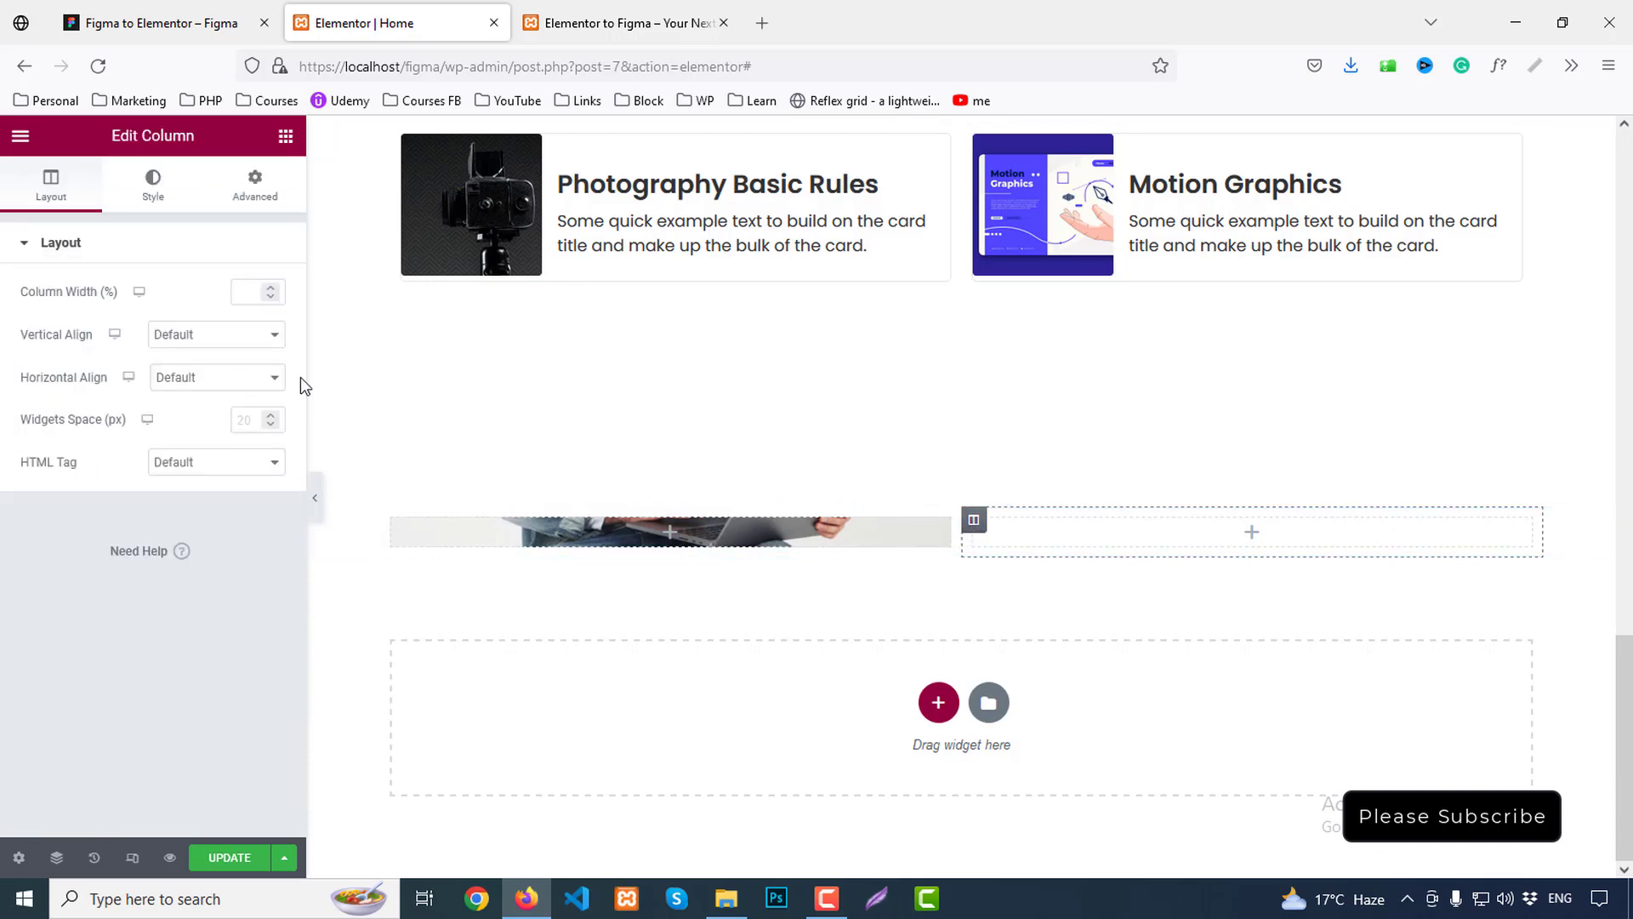
click(156, 188)
click(215, 338)
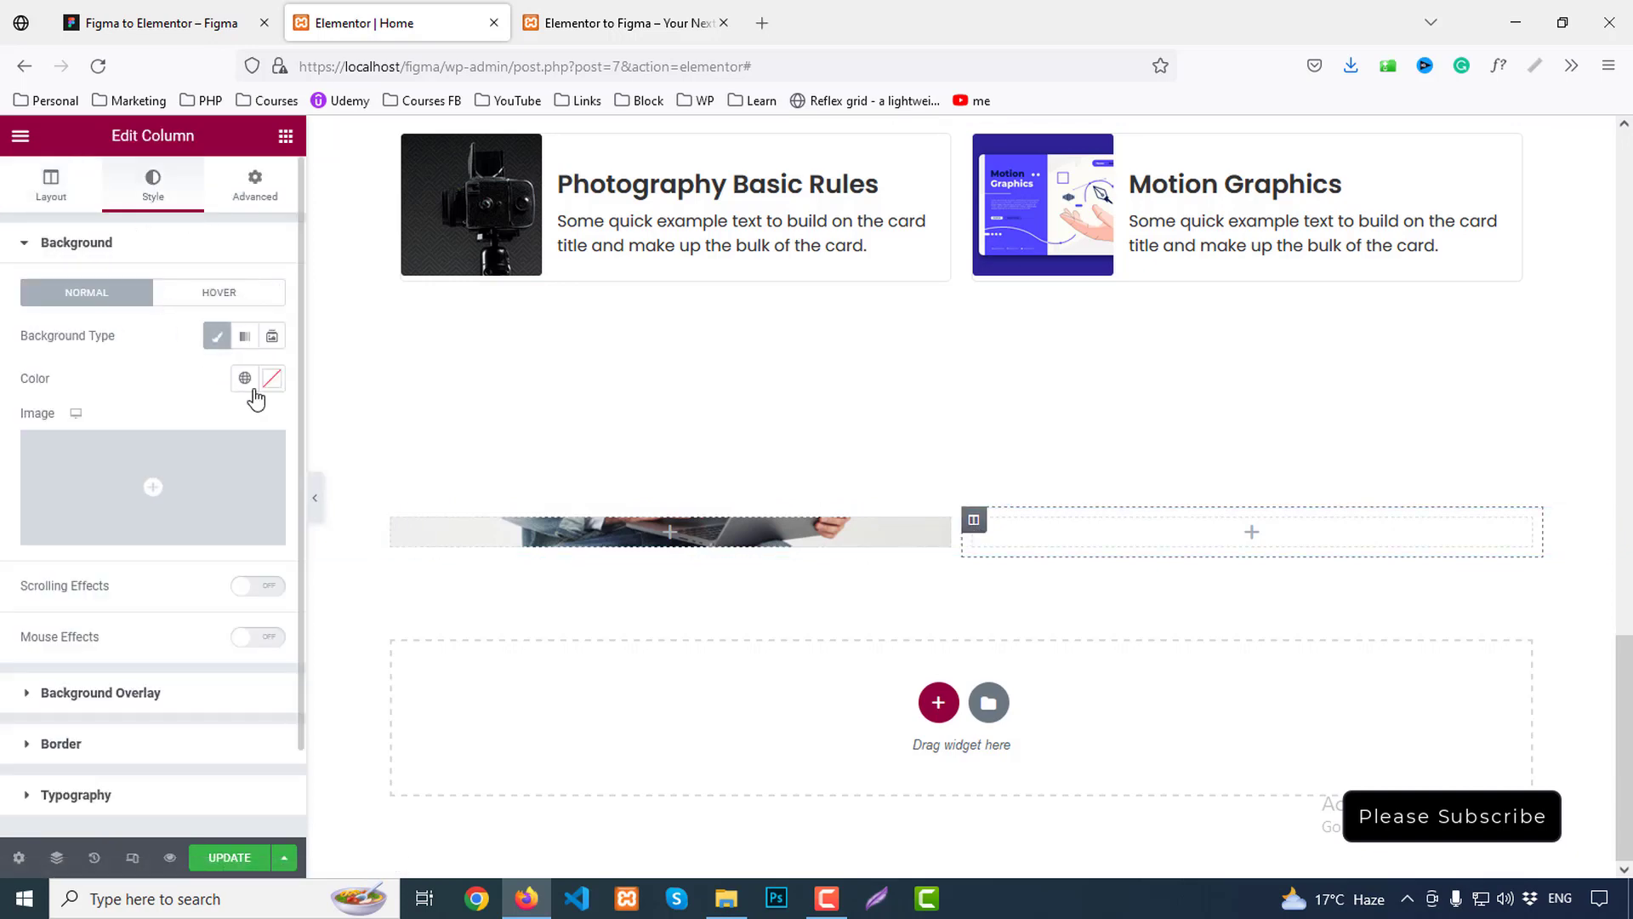
click(272, 379)
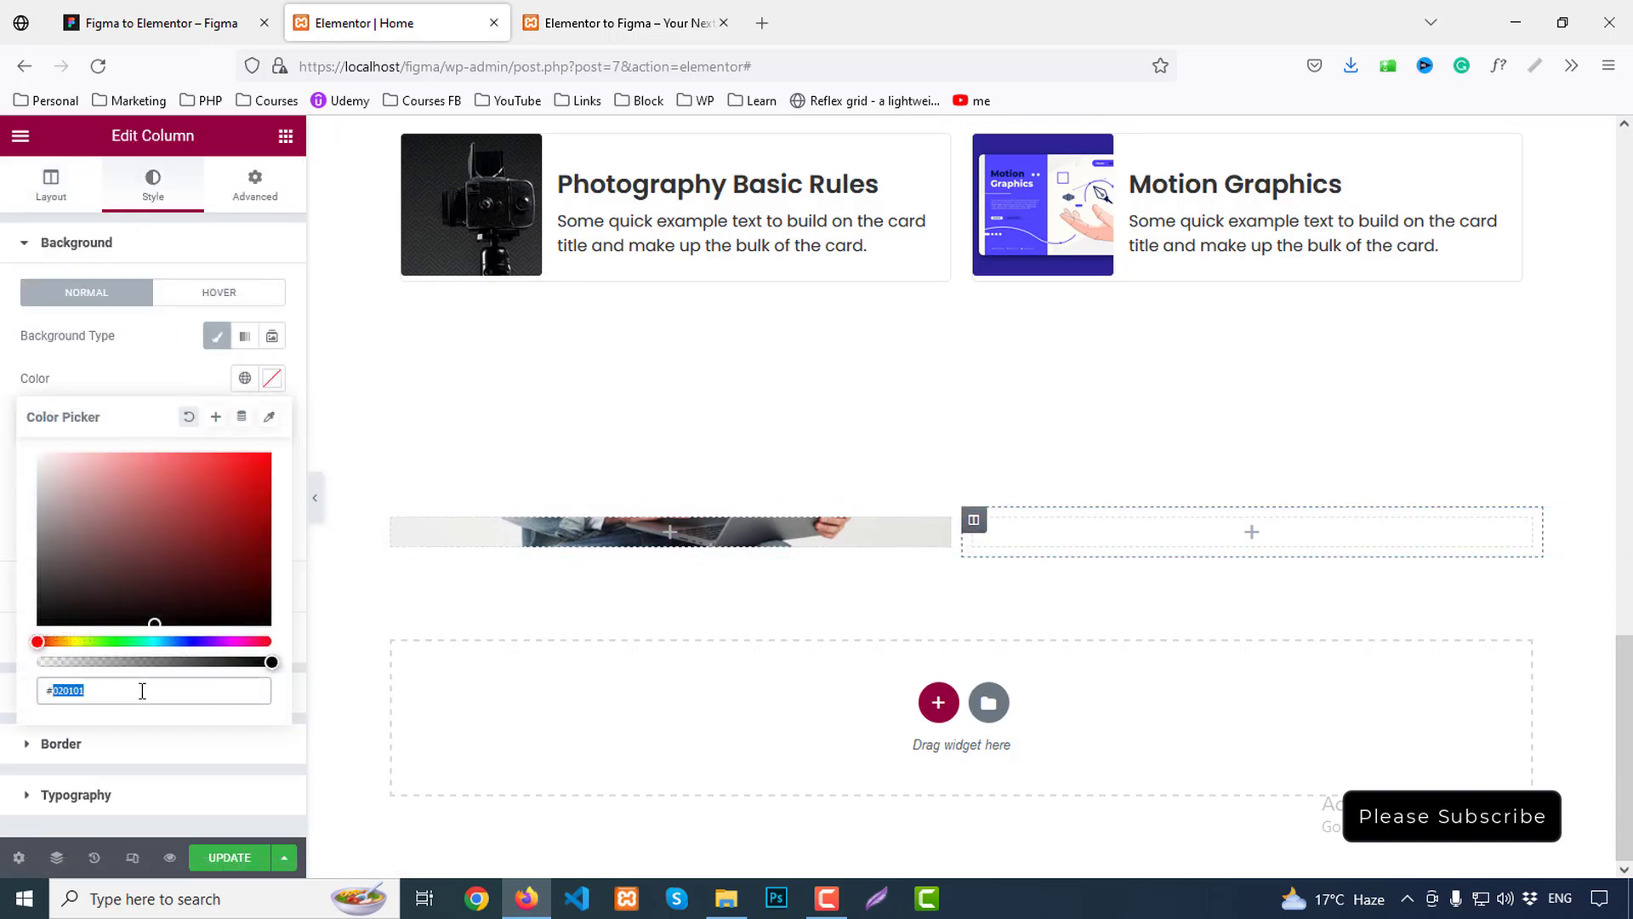
text(#fafaf)
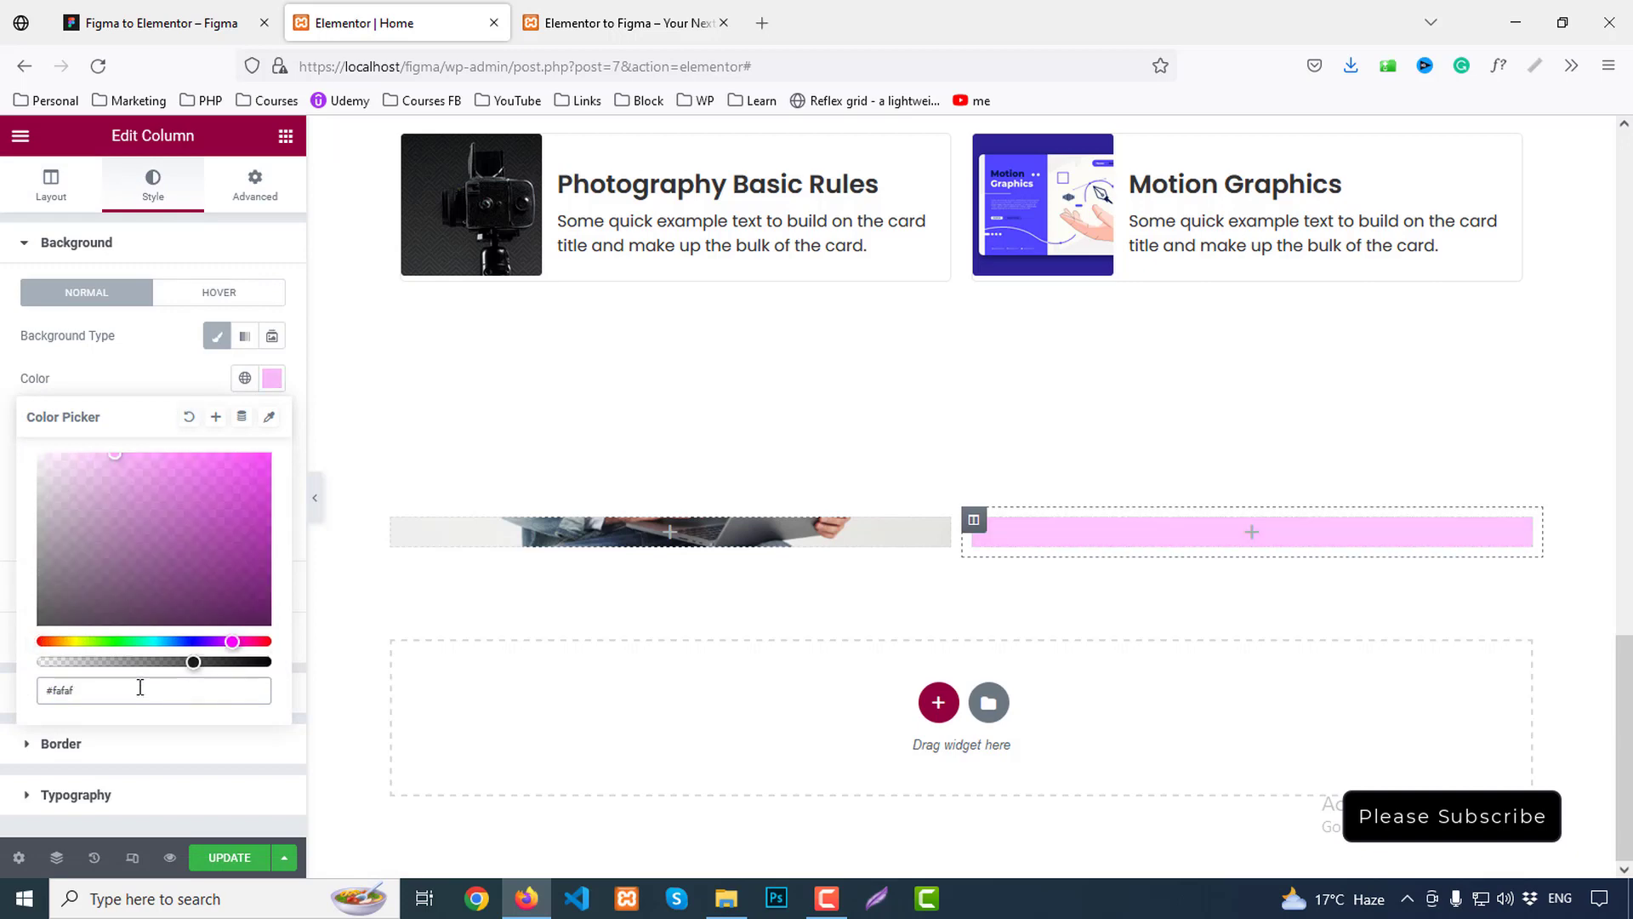
text(d)
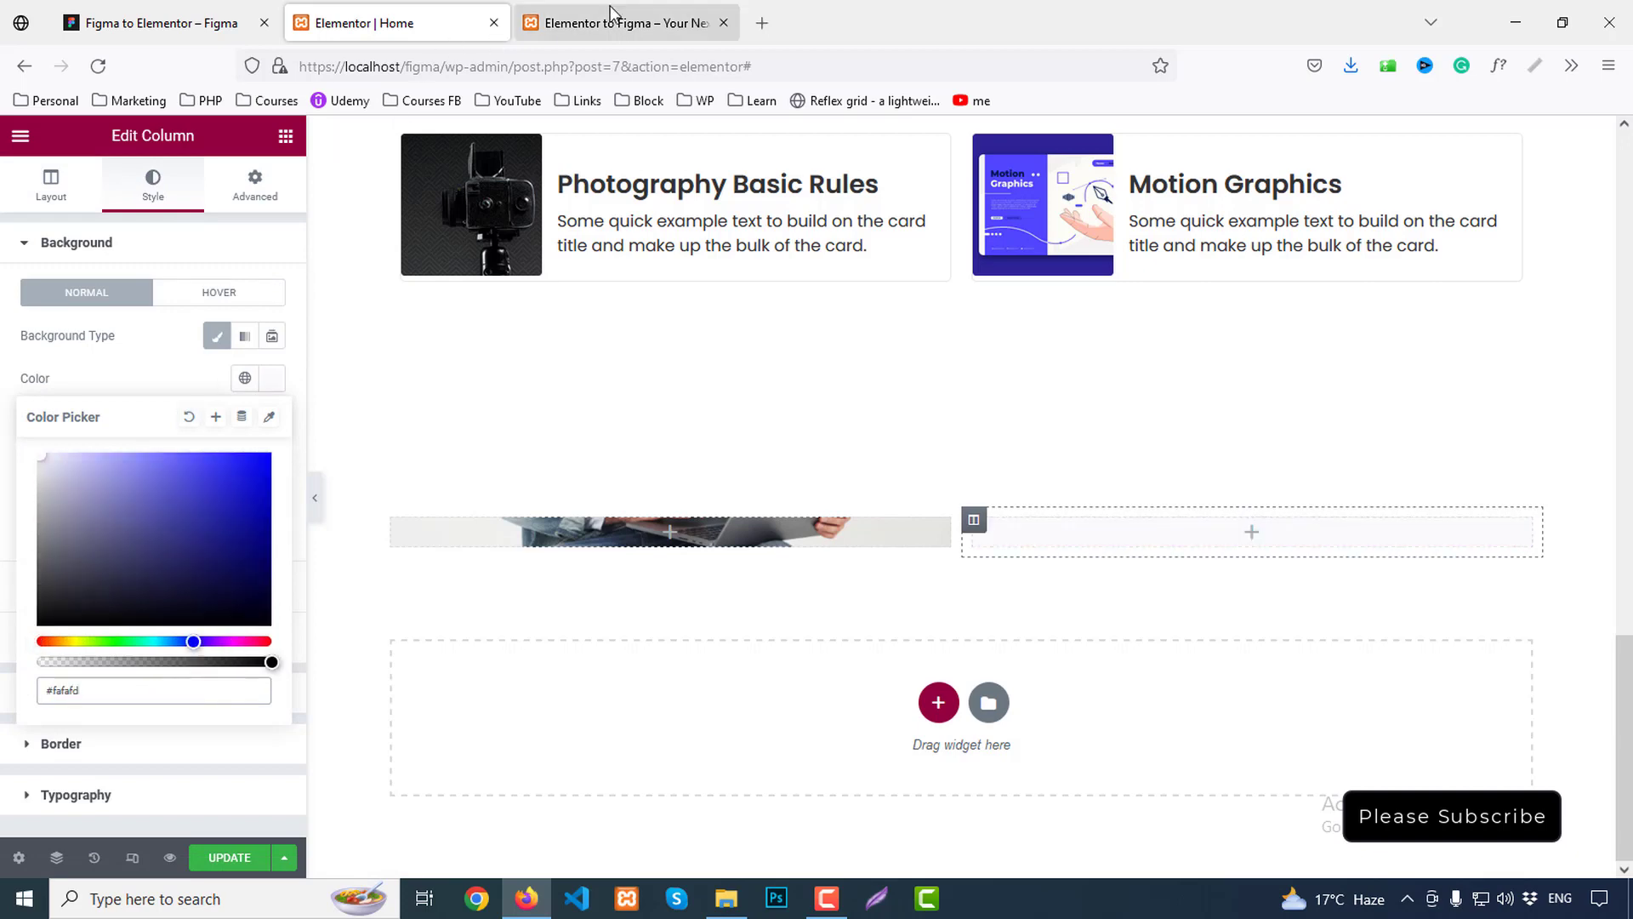
click(255, 182)
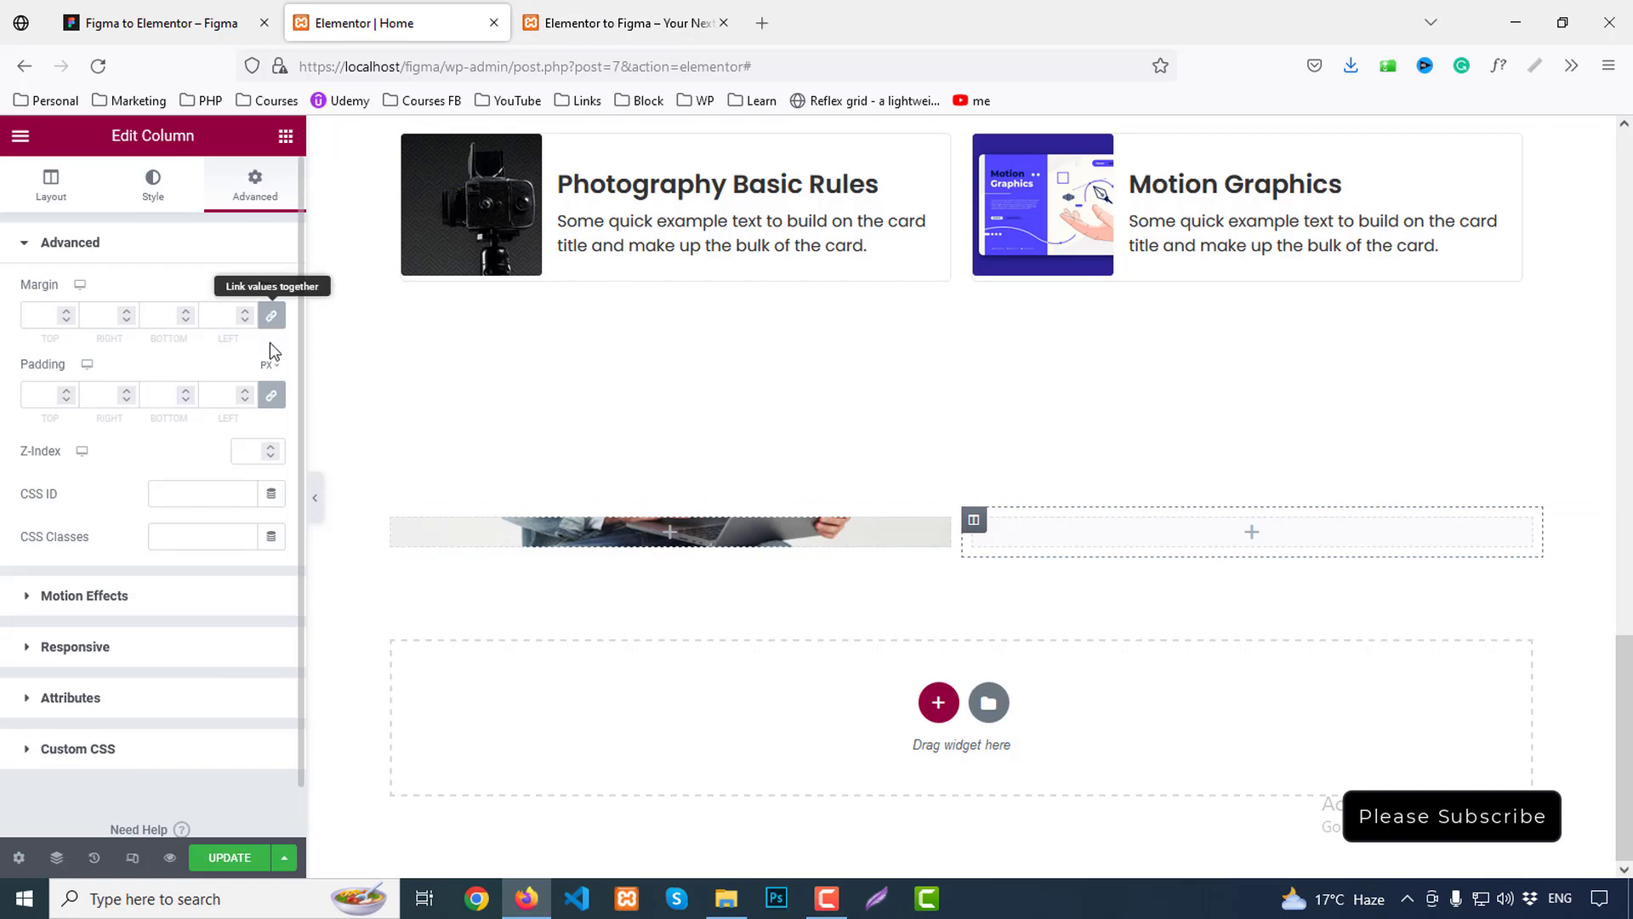
Copy the 'Explore The elearning Institute' heading text from Figma's inspect panel
click(247, 18)
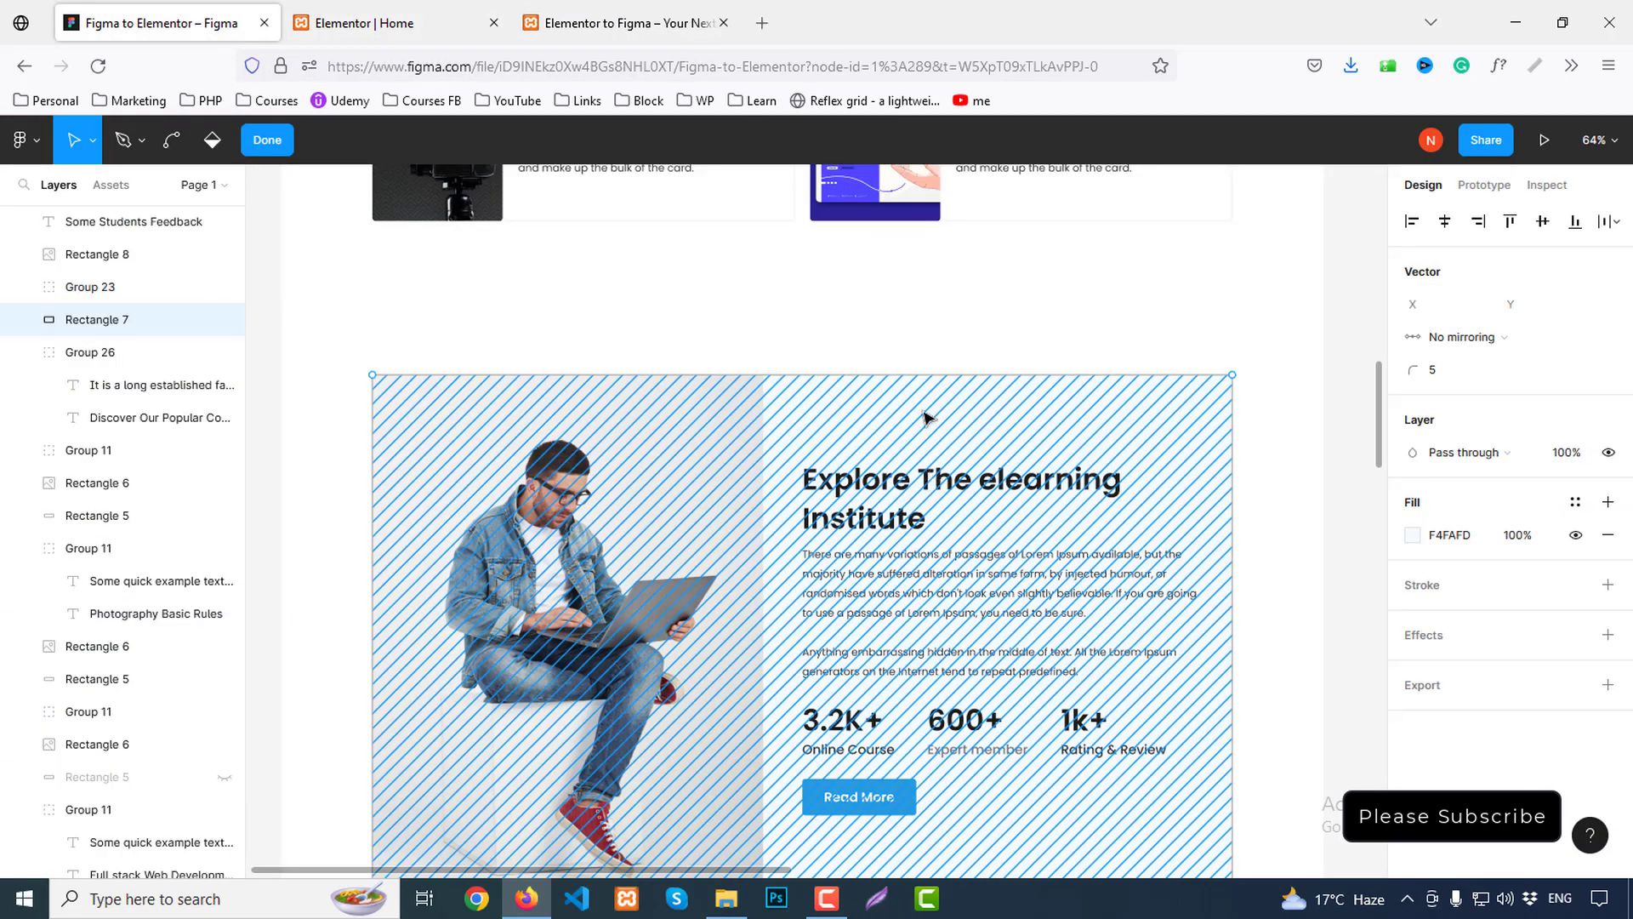
click(903, 487)
double_click(904, 487)
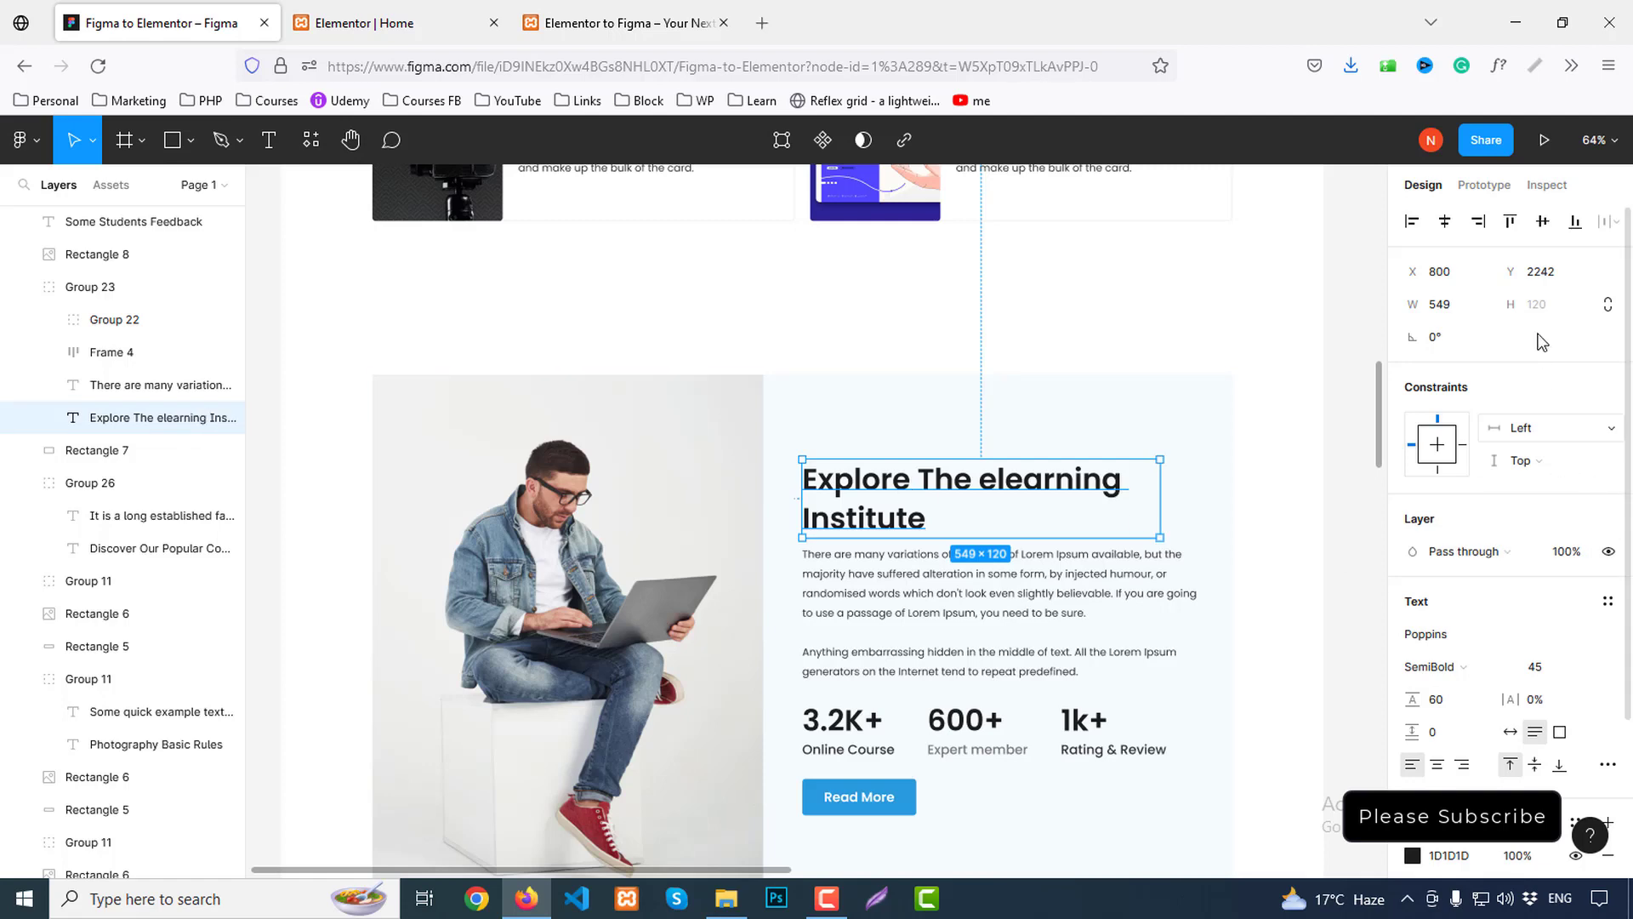
click(1546, 188)
scroll(1582, 478, up, 3)
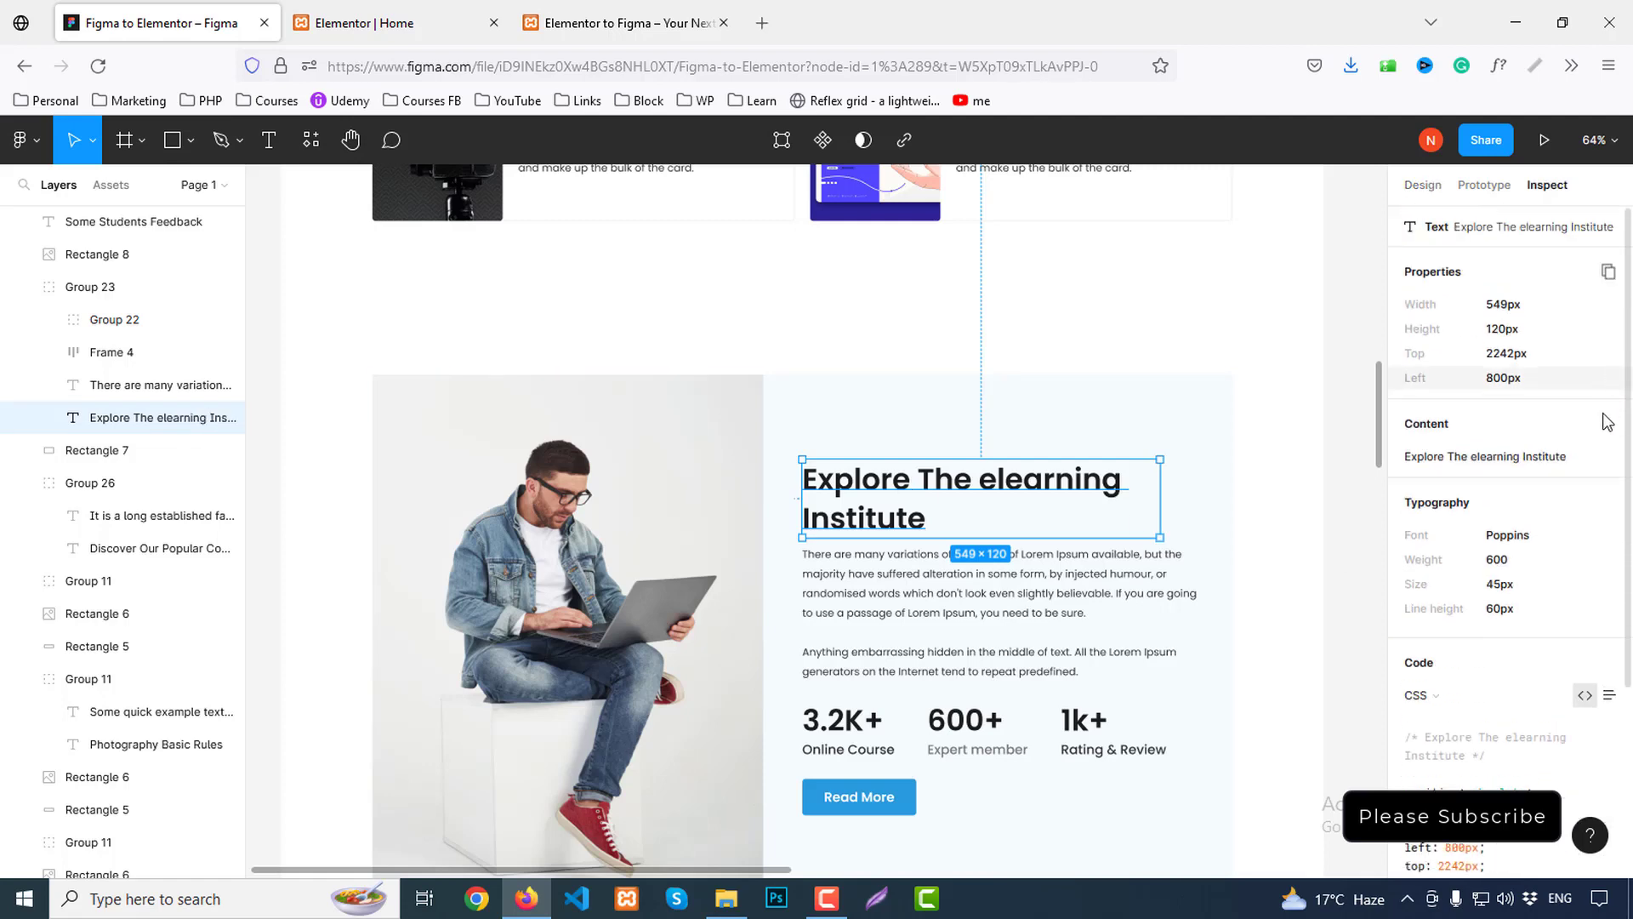
click(1607, 427)
click(392, 23)
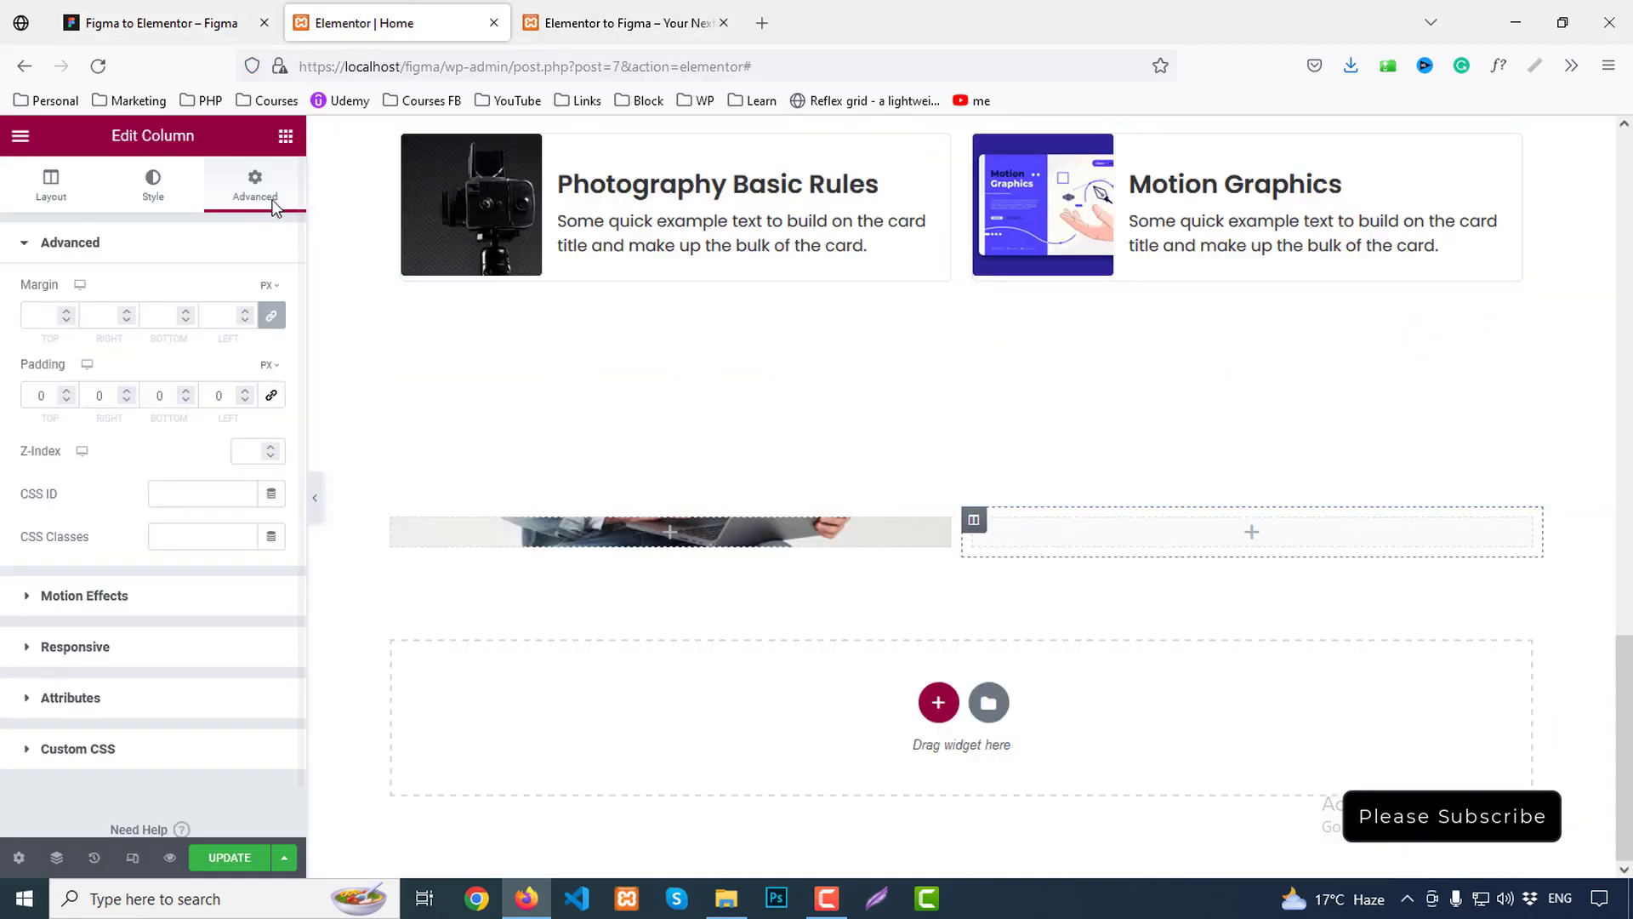
Add a Heading widget to the right column and paste 'Explore The elearning Institute' as its title
click(285, 136)
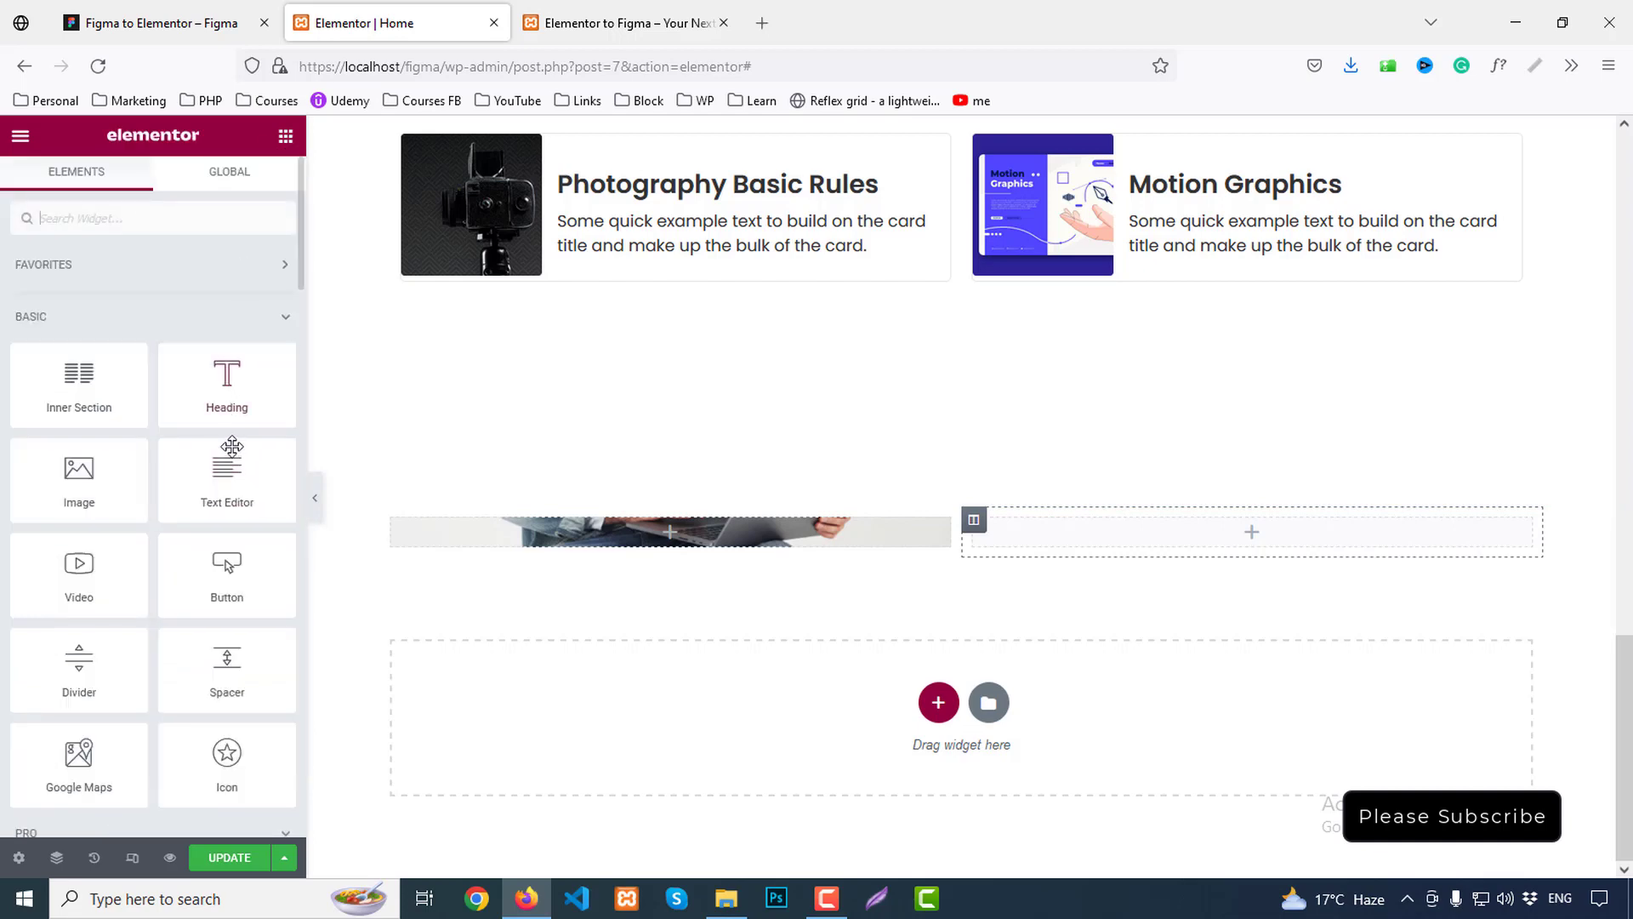
drag(227, 379, 1236, 532)
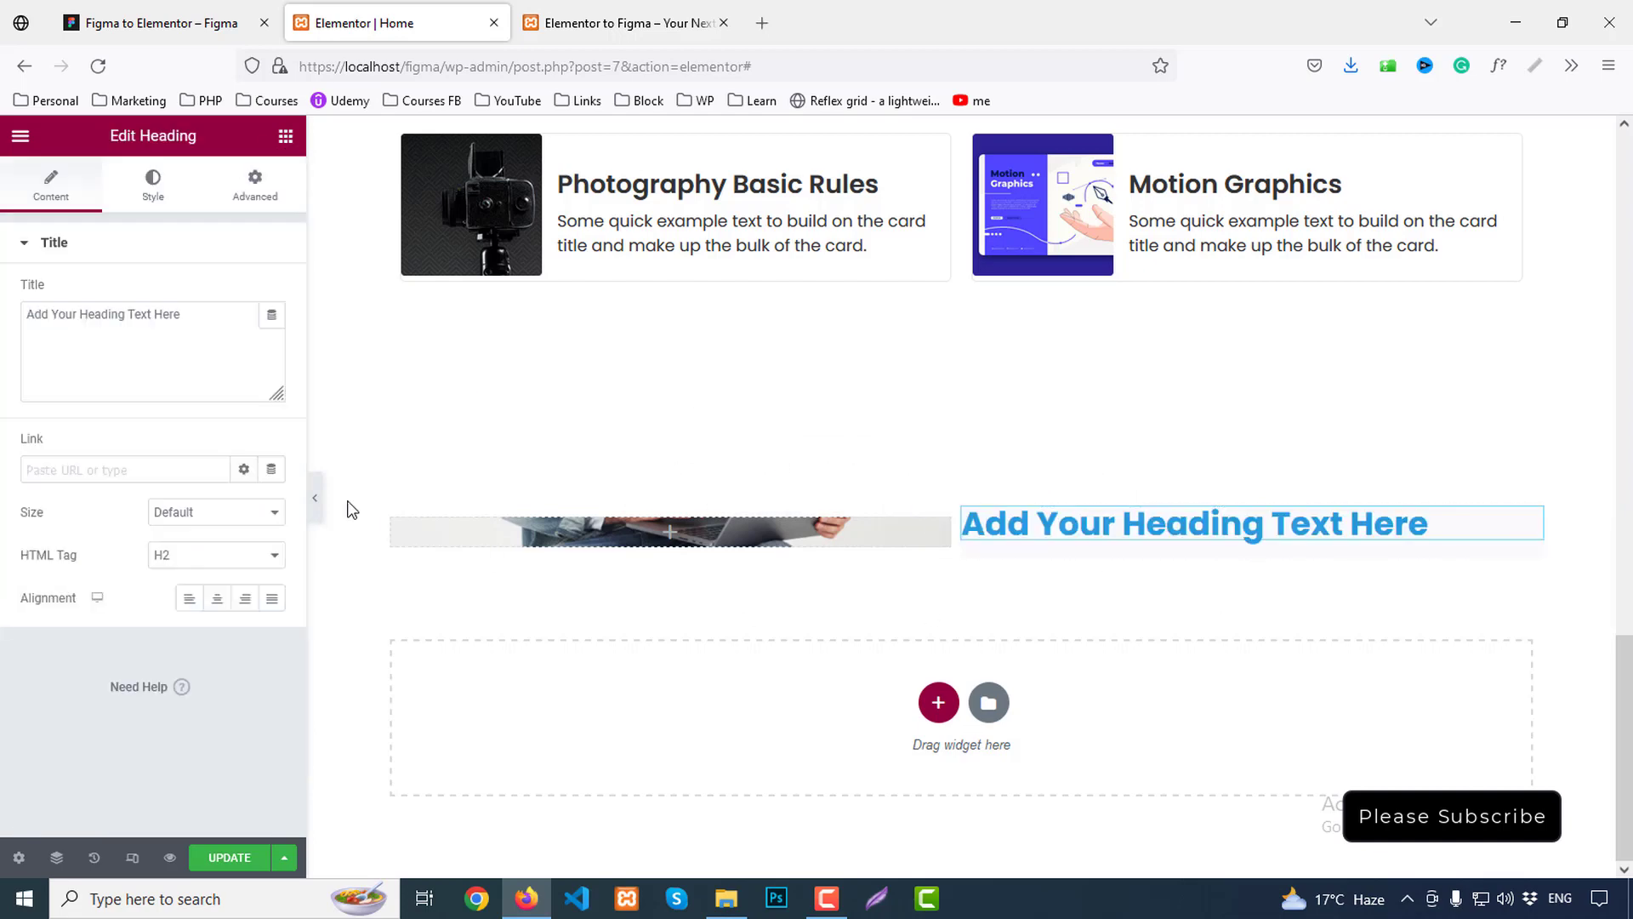
drag(188, 331, 2, 312)
key(ctrl+v)
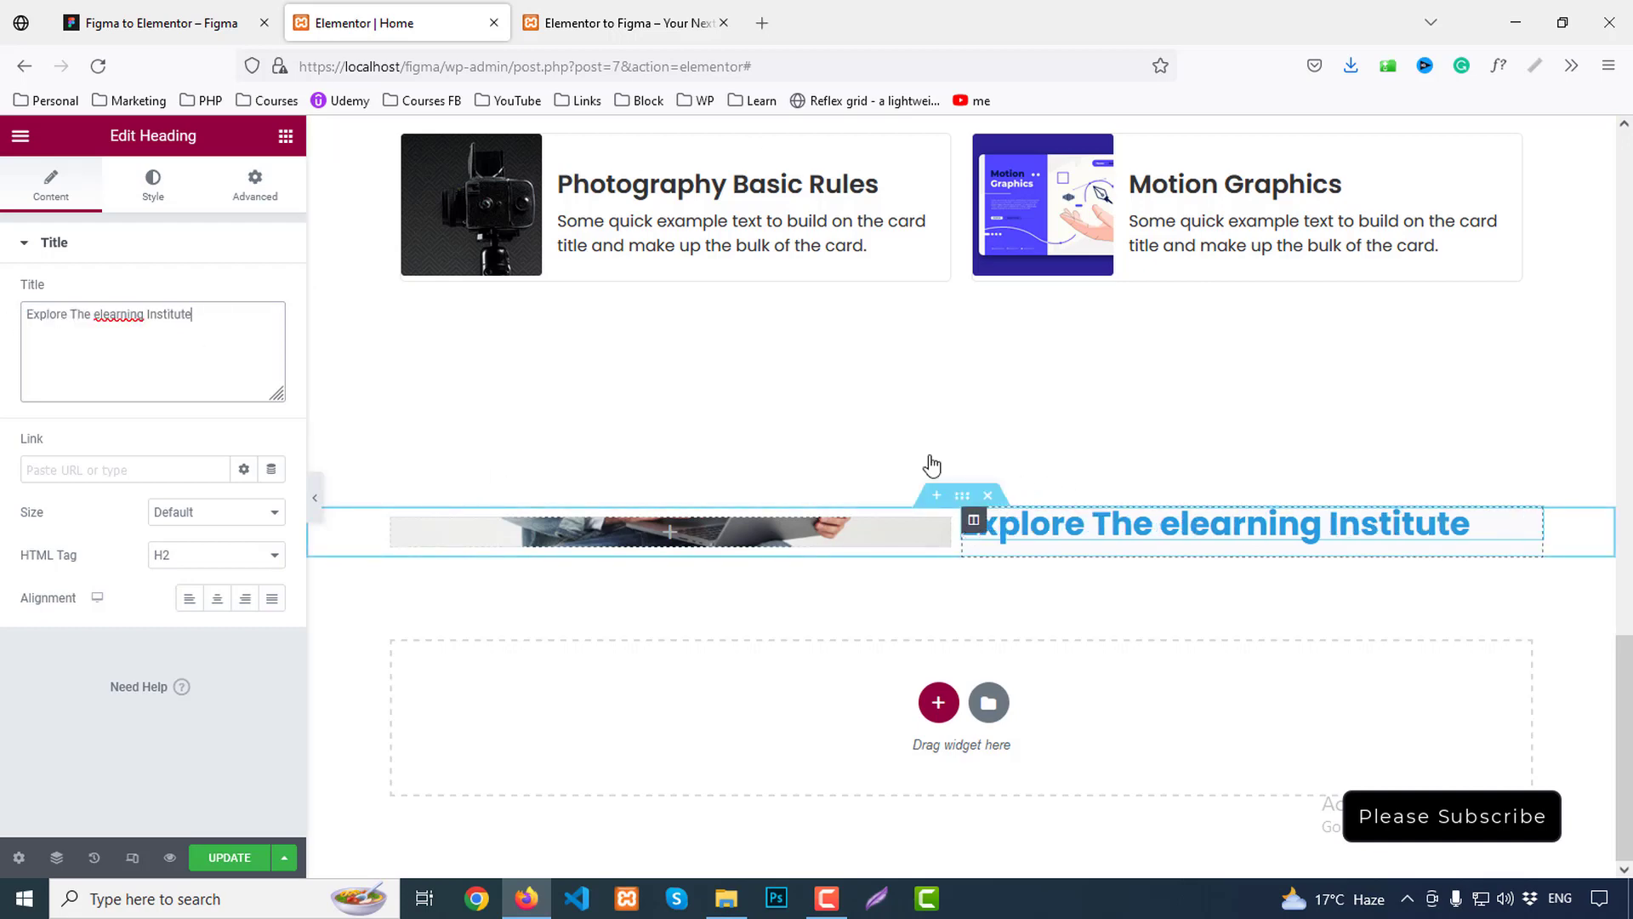
click(153, 23)
In Figma, measure the heading's 130 px gap from the top and 60 px gap from the image
click(883, 417)
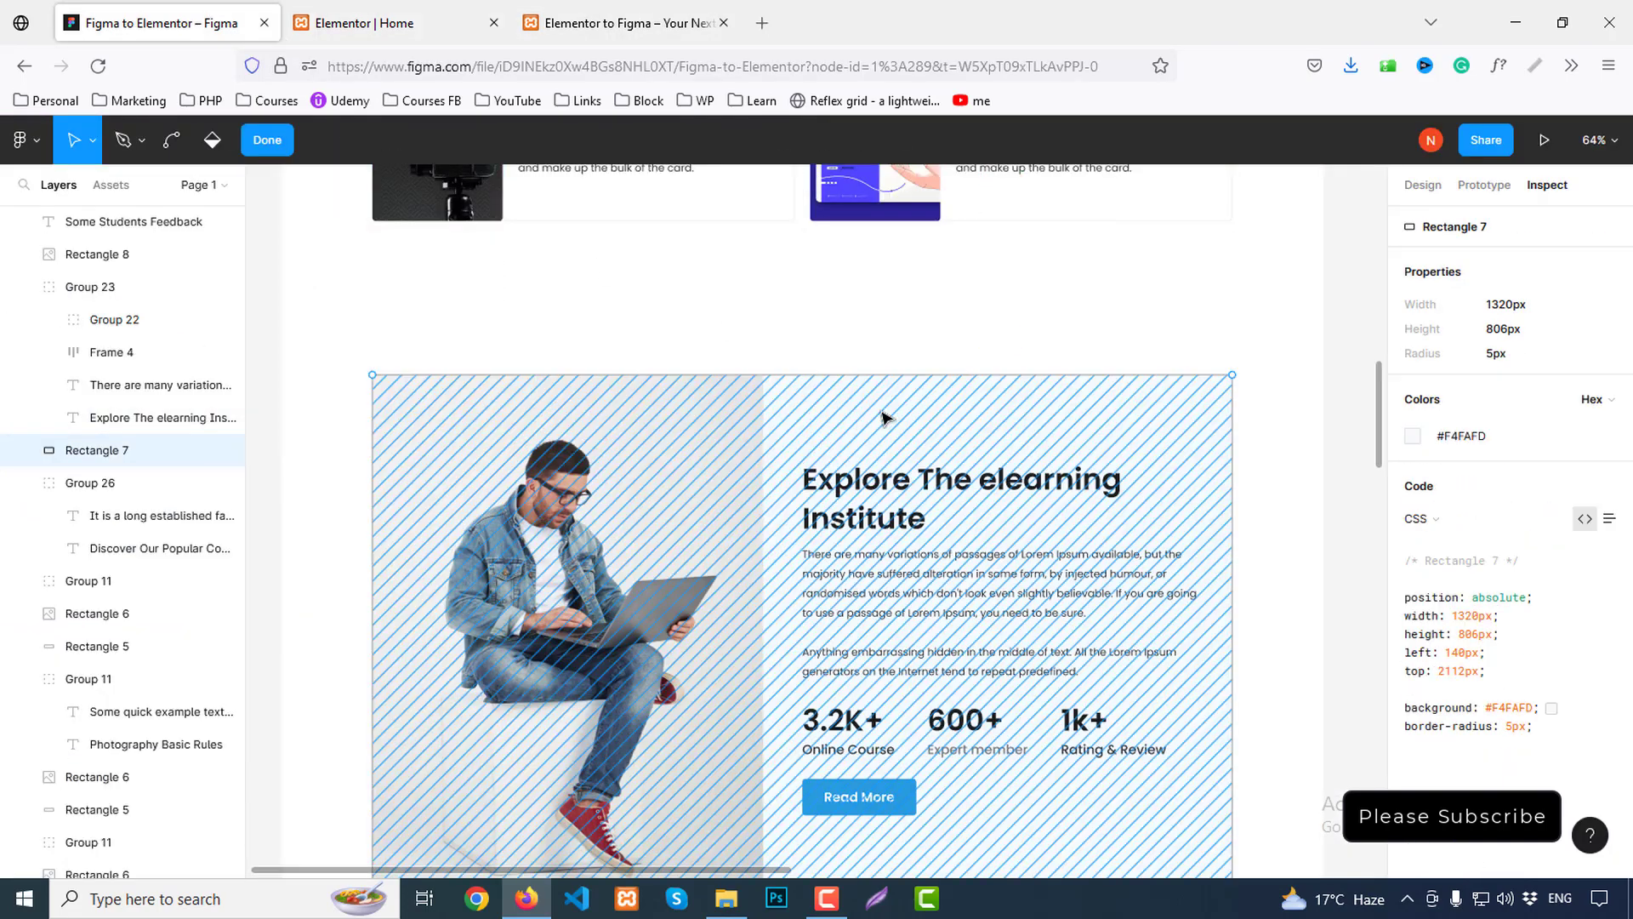
key(Escape)
double_click(1010, 478)
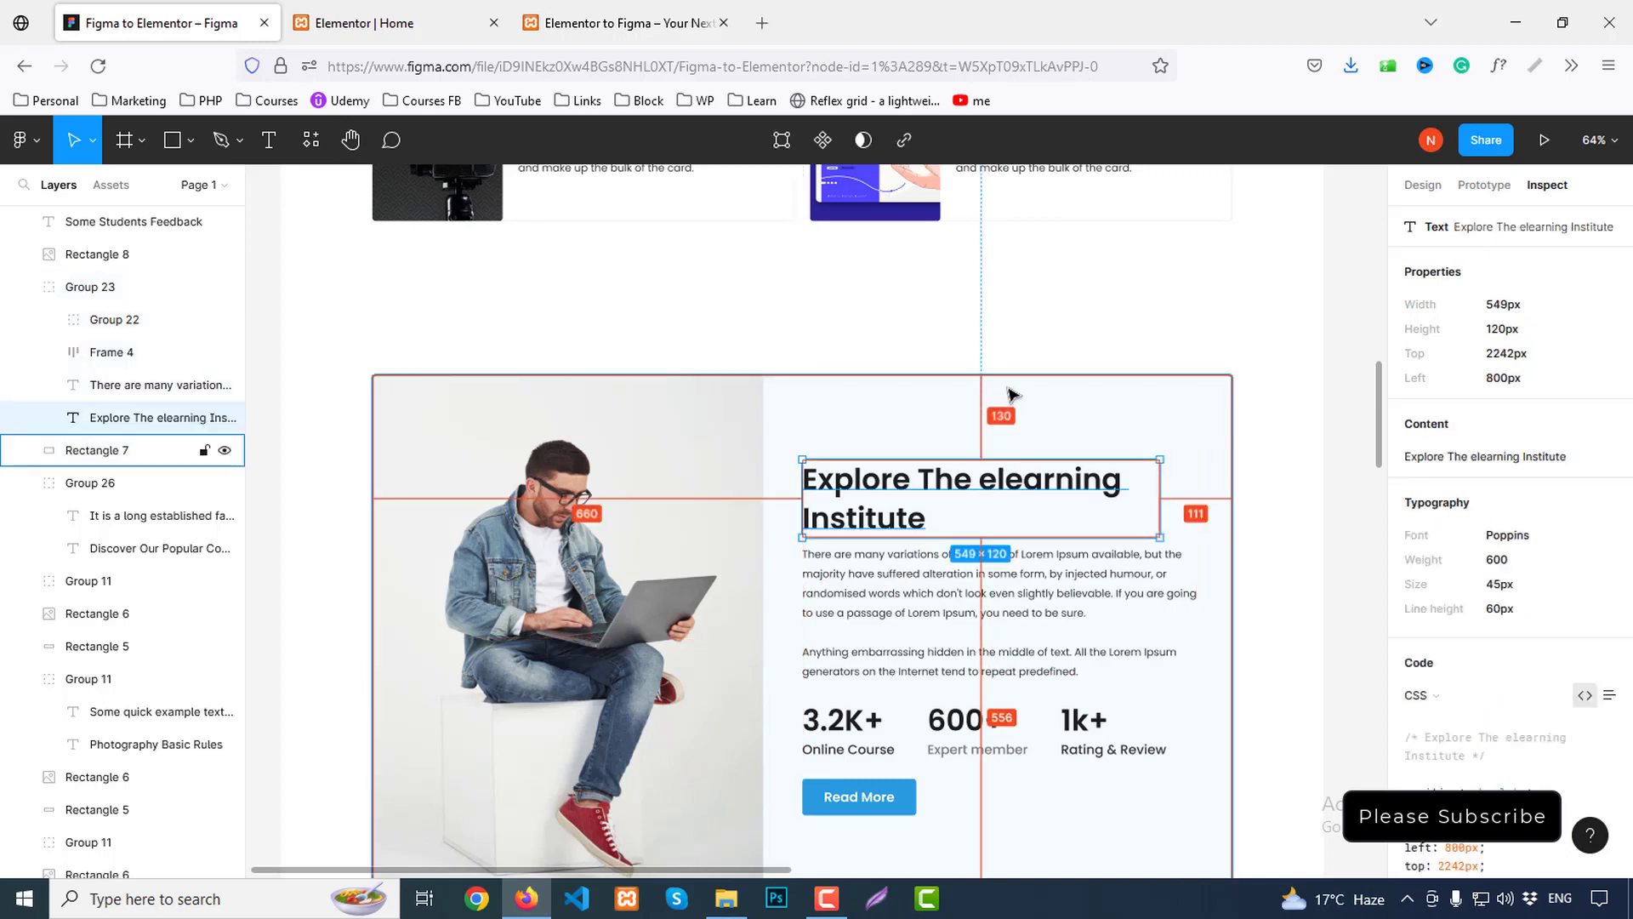
scroll(1020, 425, down, 3)
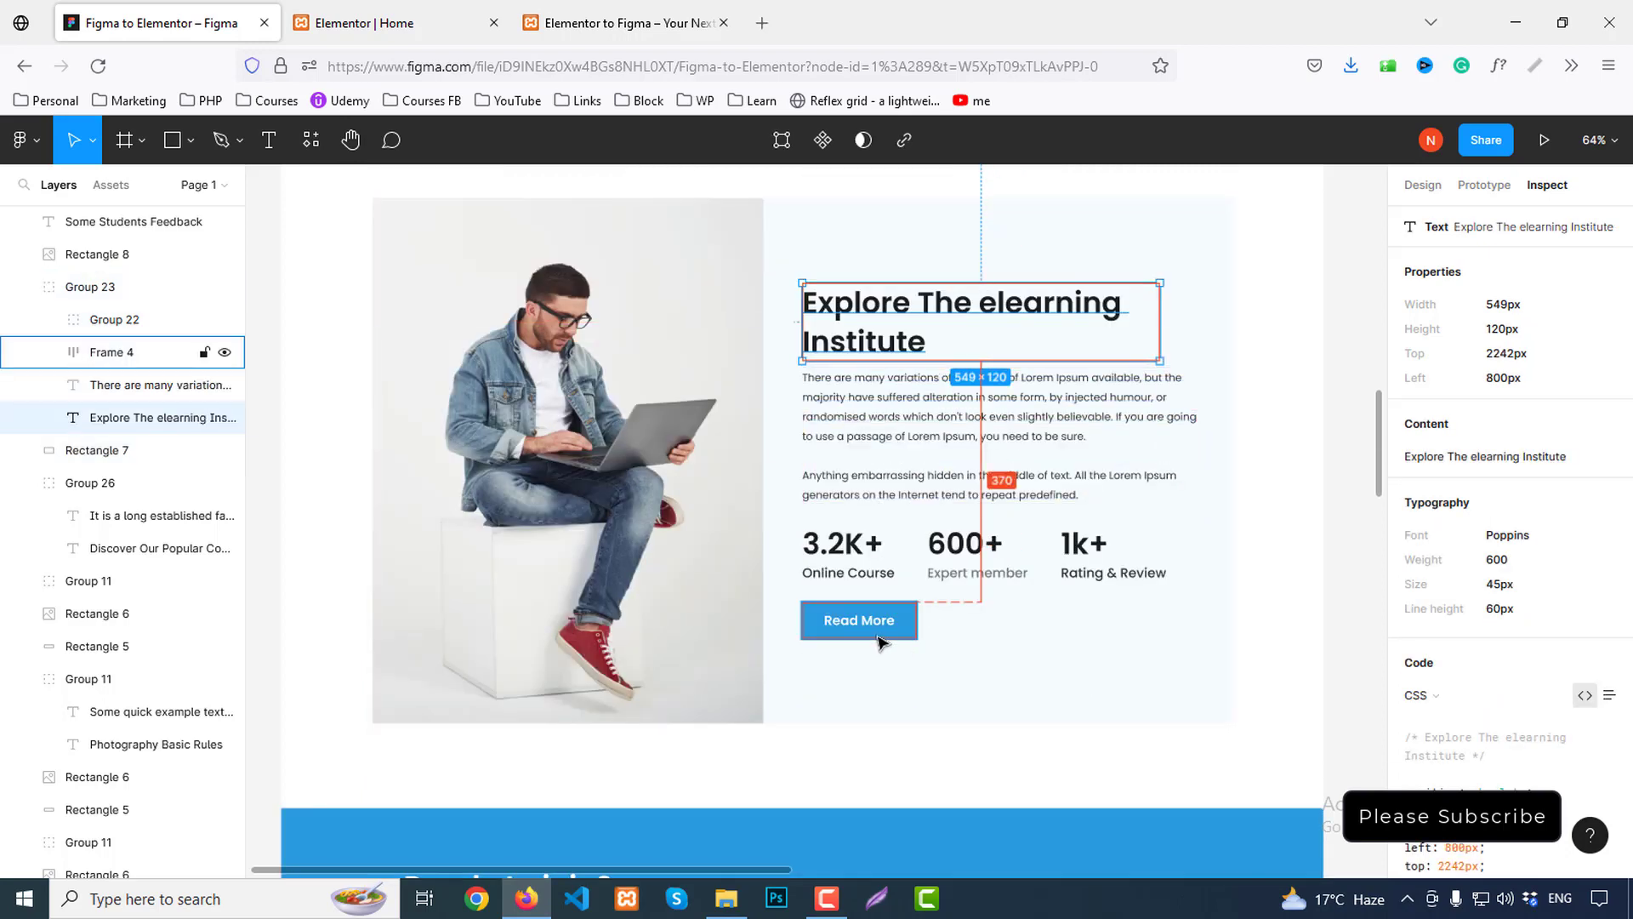
click(111, 351)
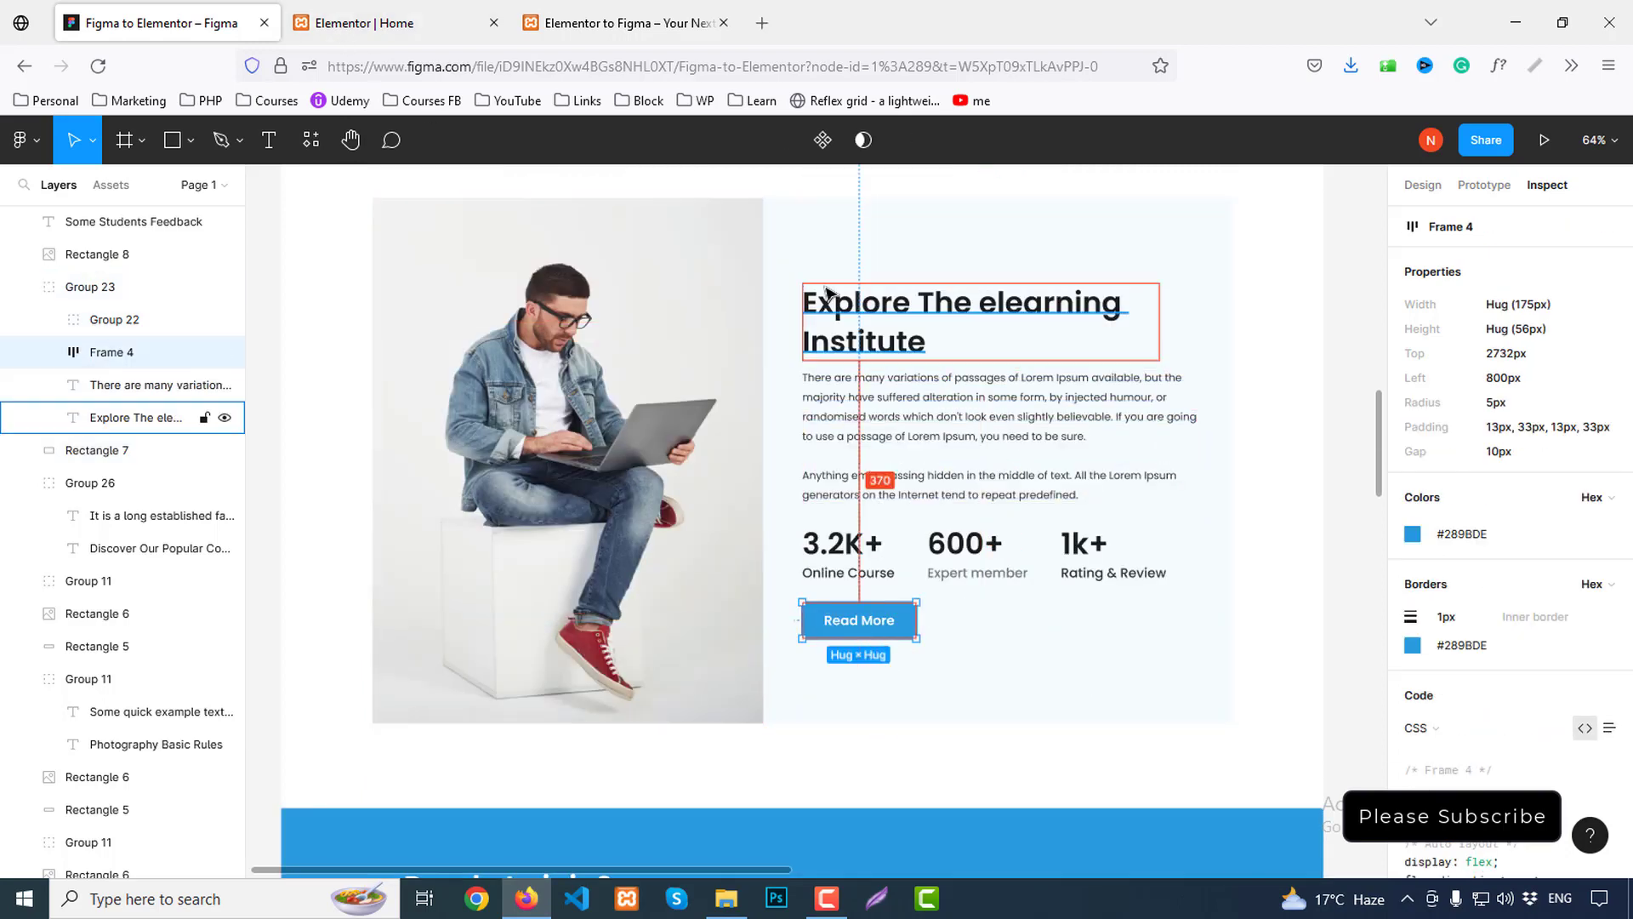
click(804, 303)
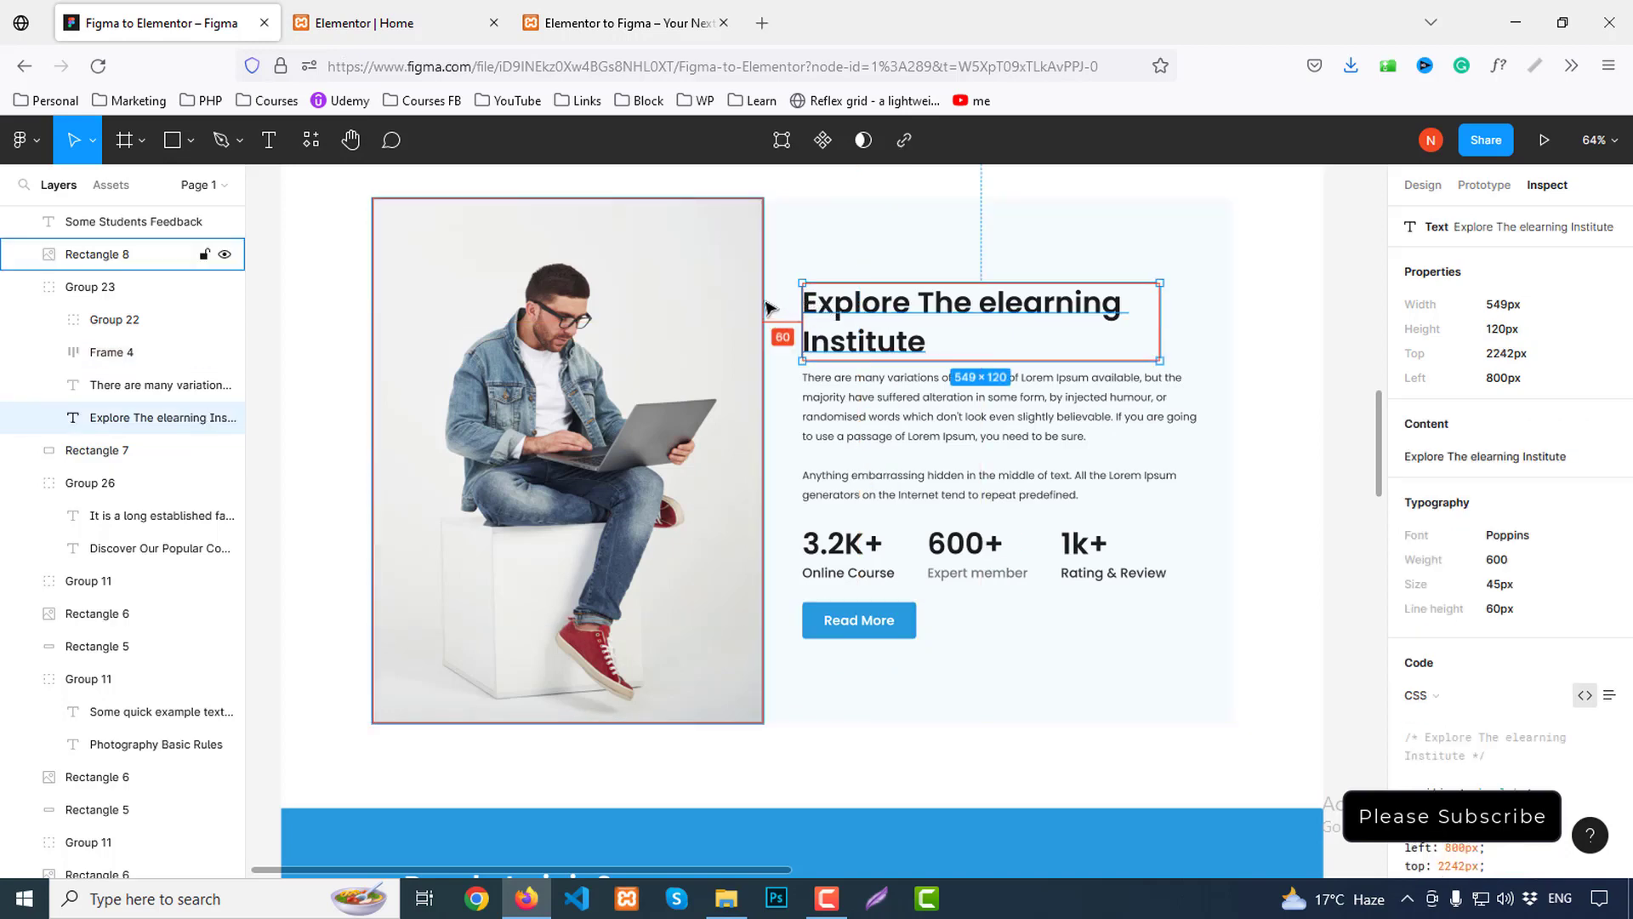
click(374, 24)
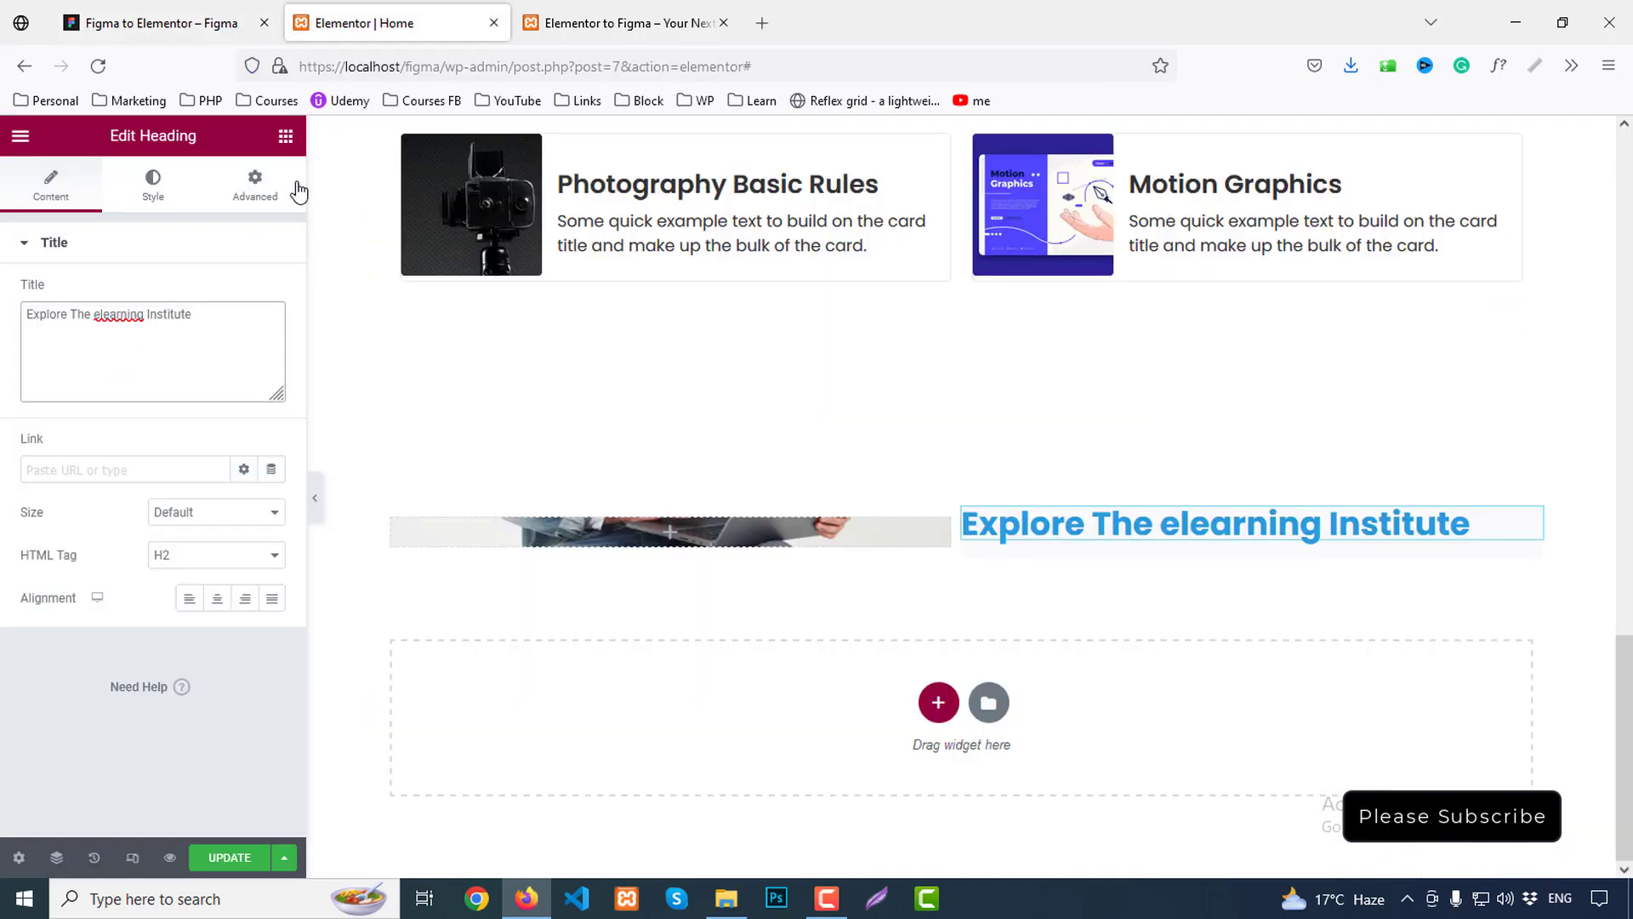
Pad the heading column 130 px top, 130 px bottom and 60 px left, checking Figma's right spacing
click(974, 520)
click(255, 183)
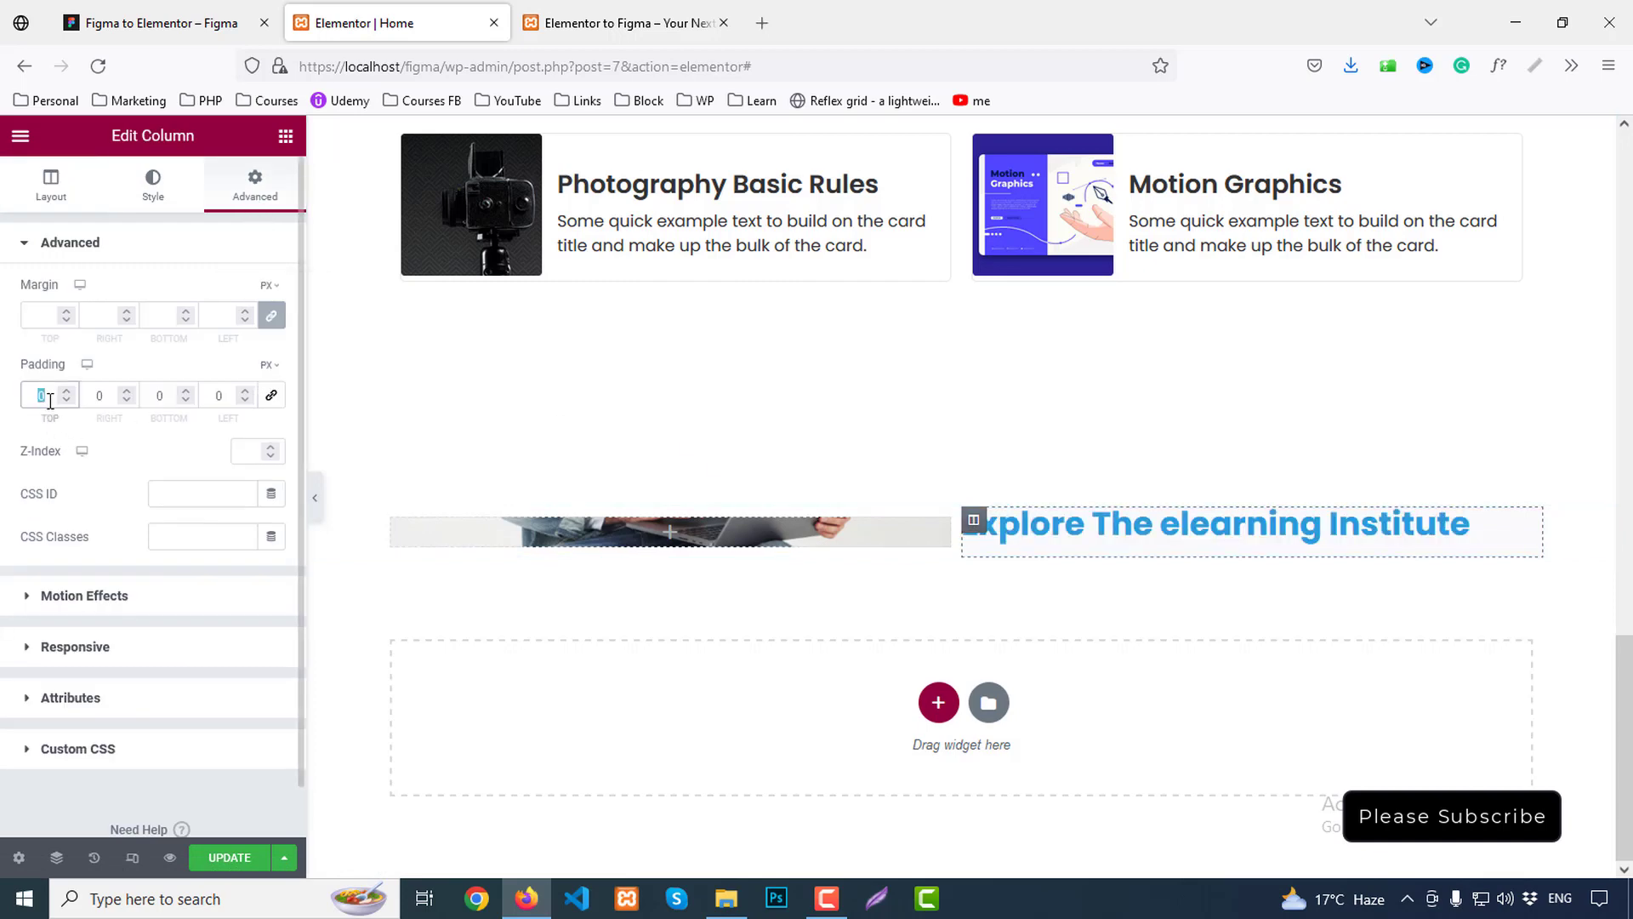
text(130)
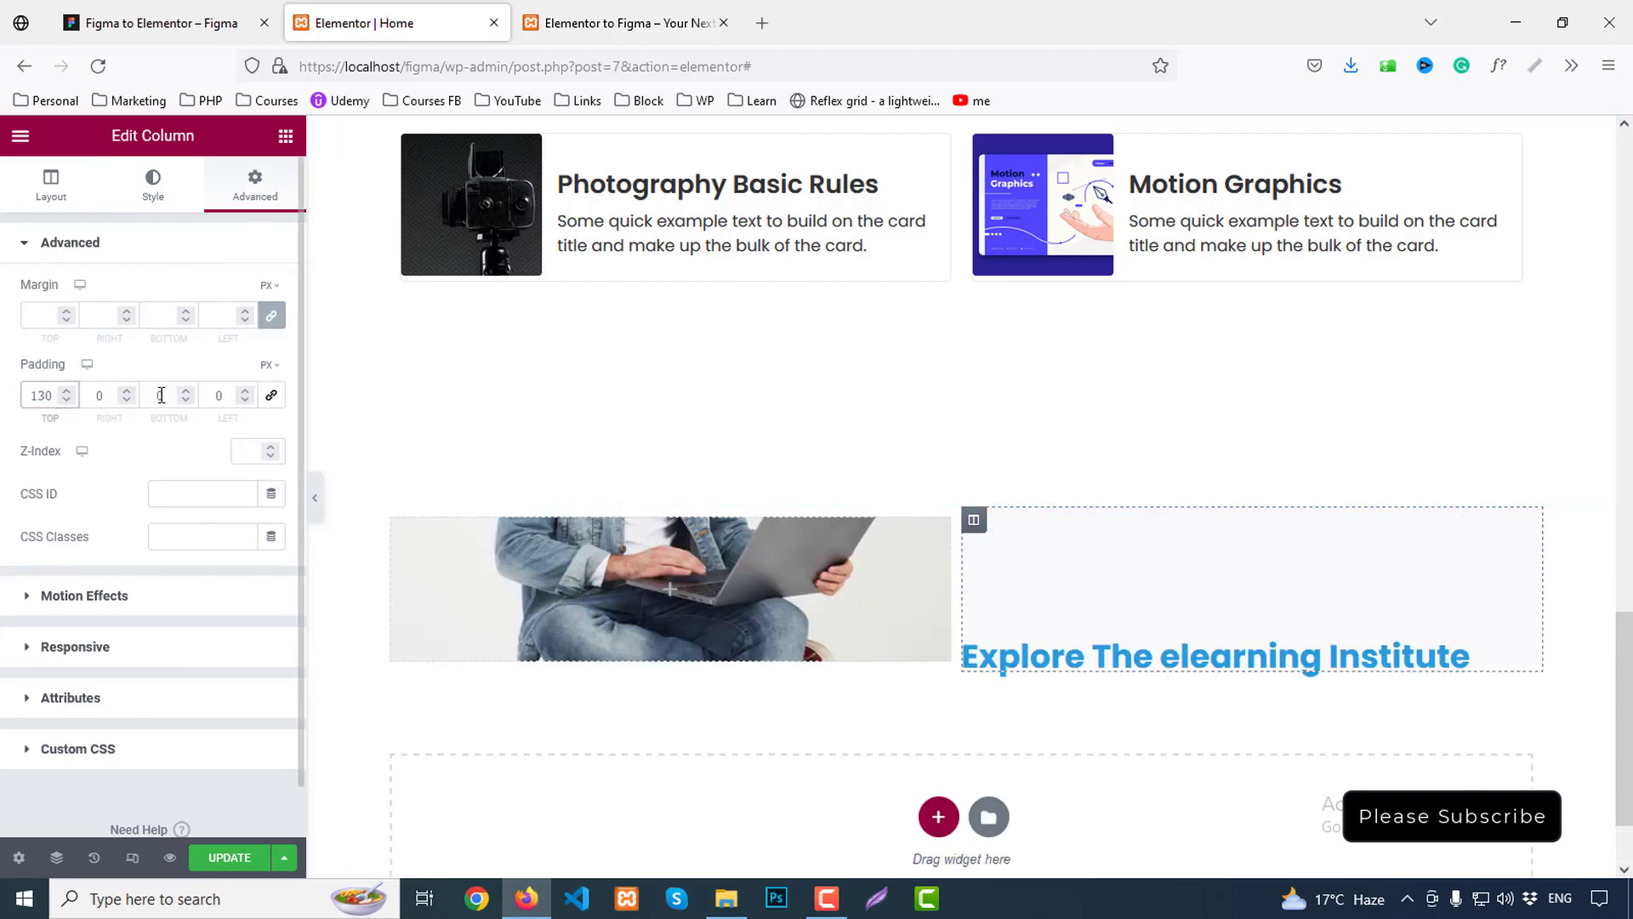
double_click(161, 395)
text(130)
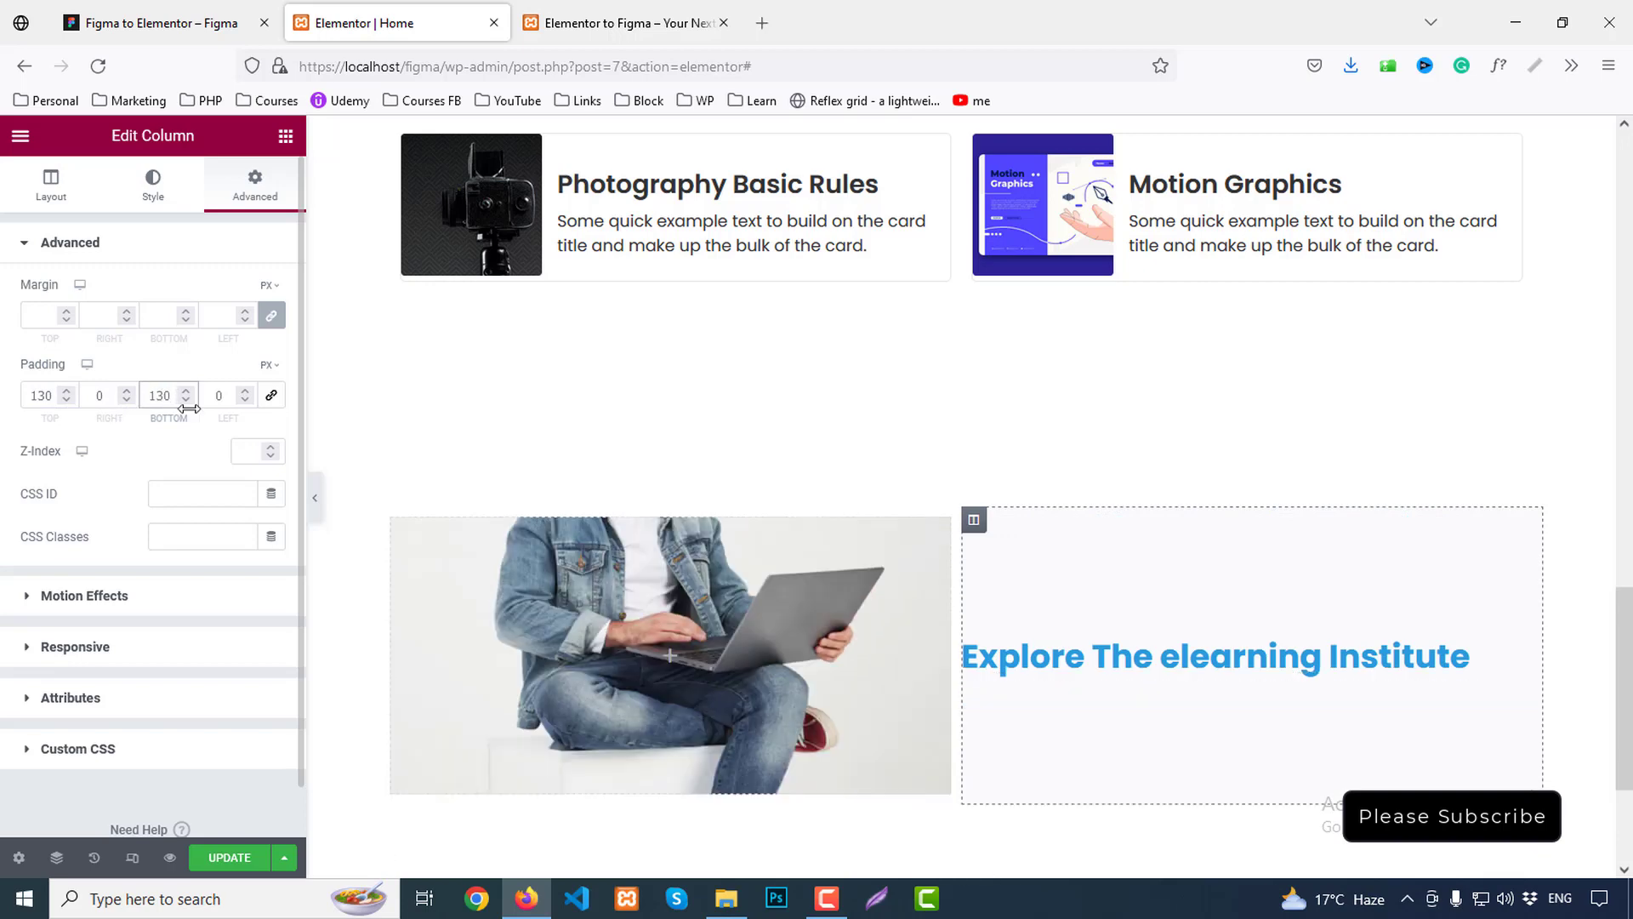
double_click(221, 397)
text(60)
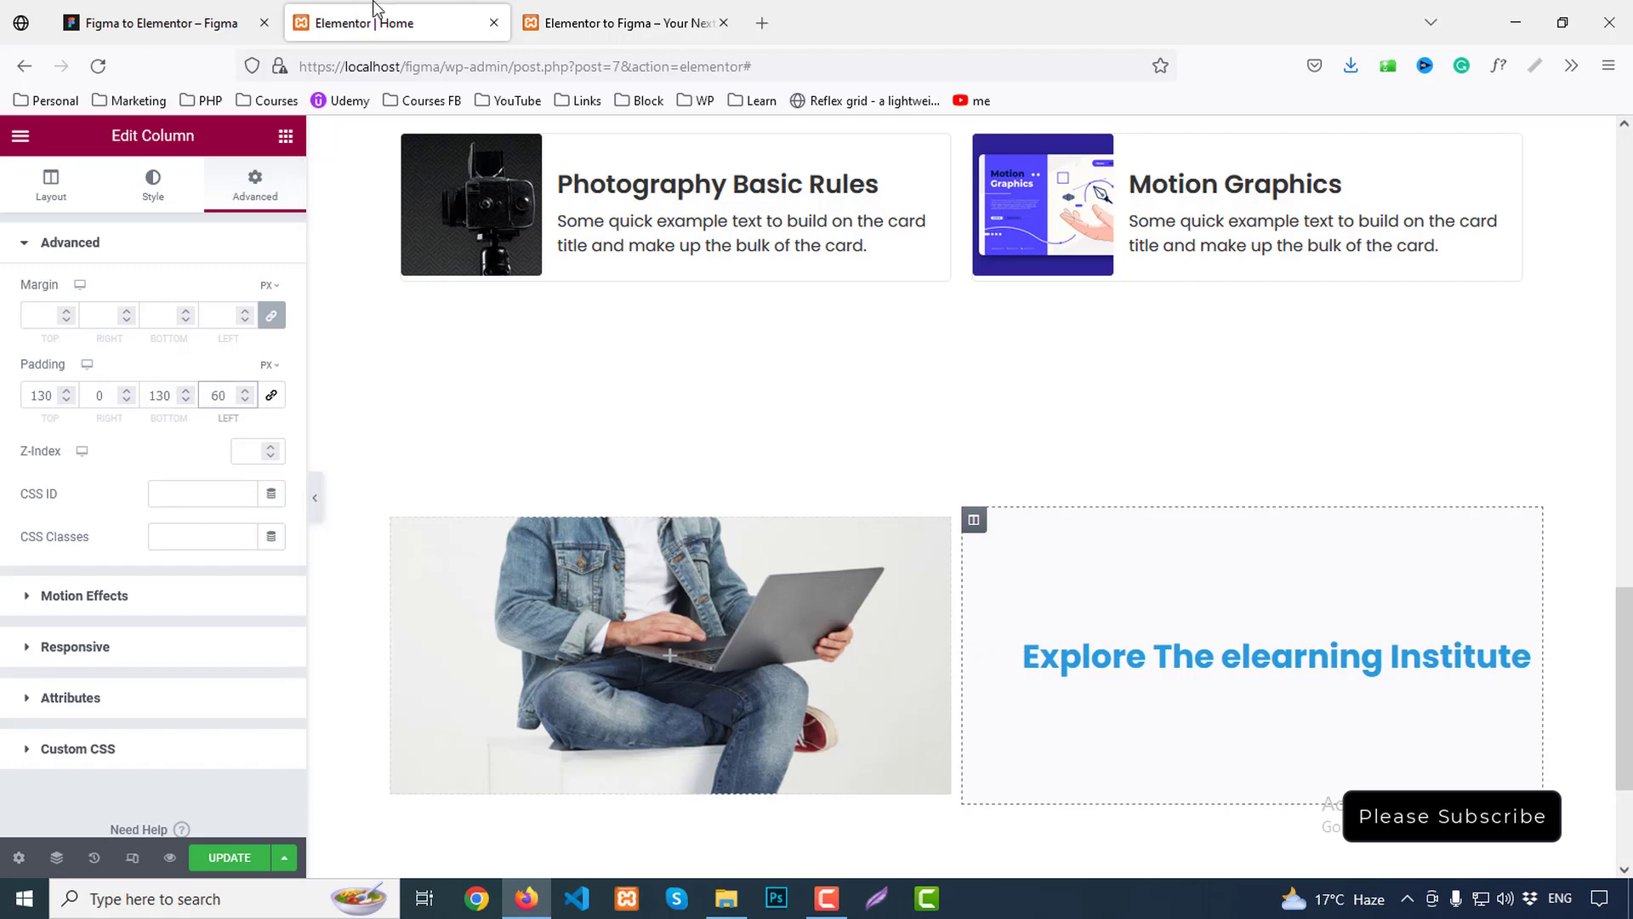
click(153, 23)
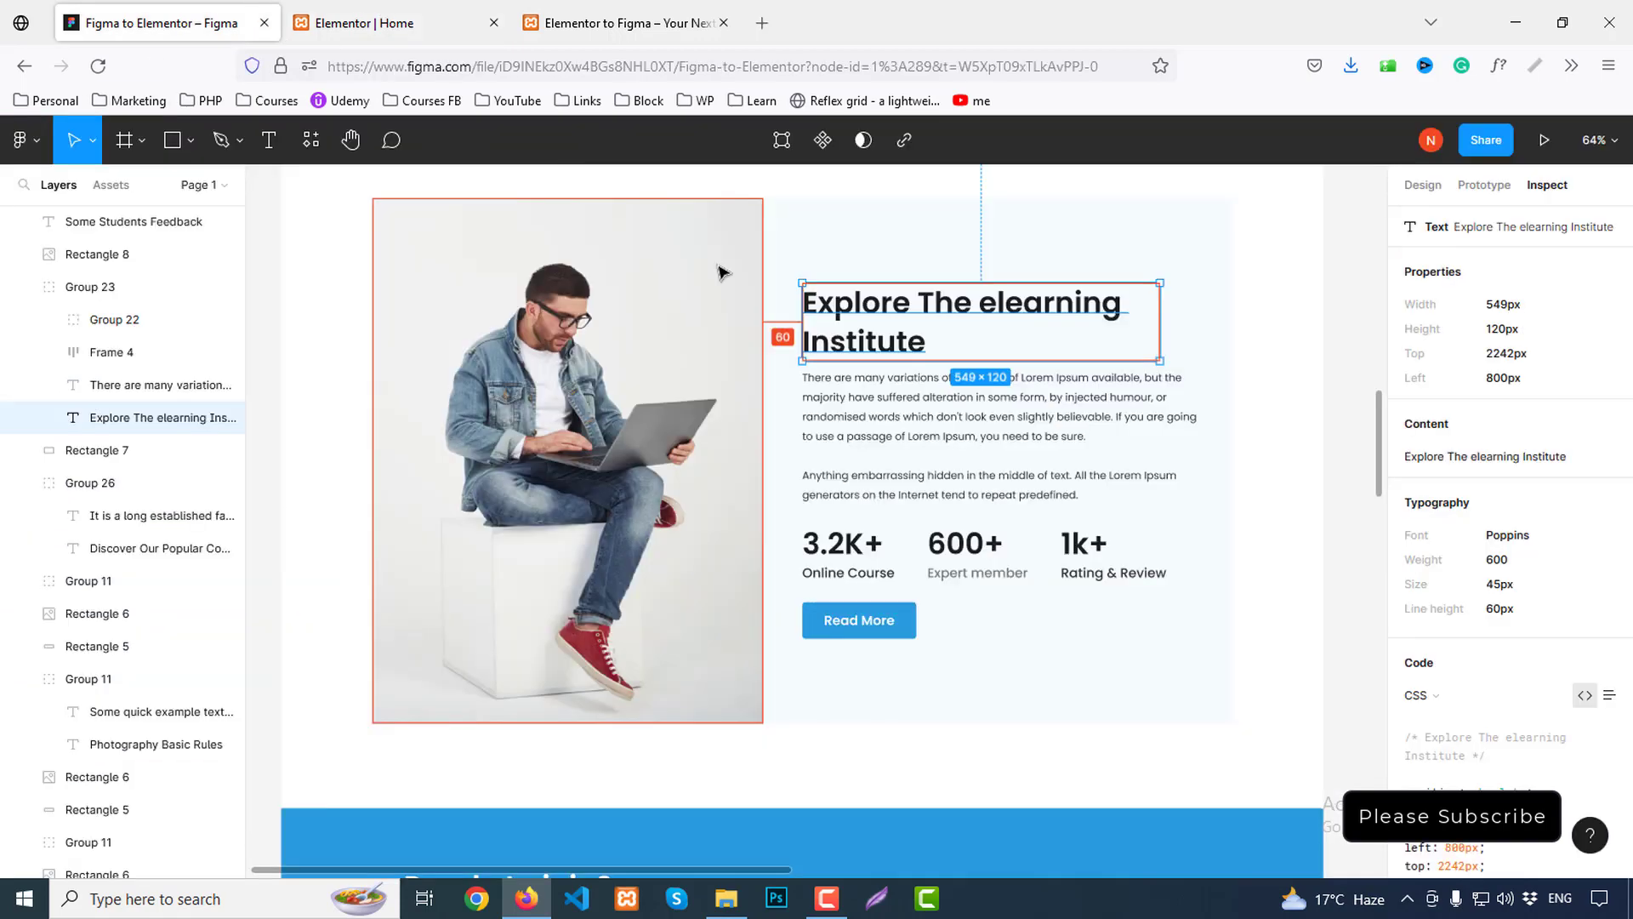
click(1189, 386)
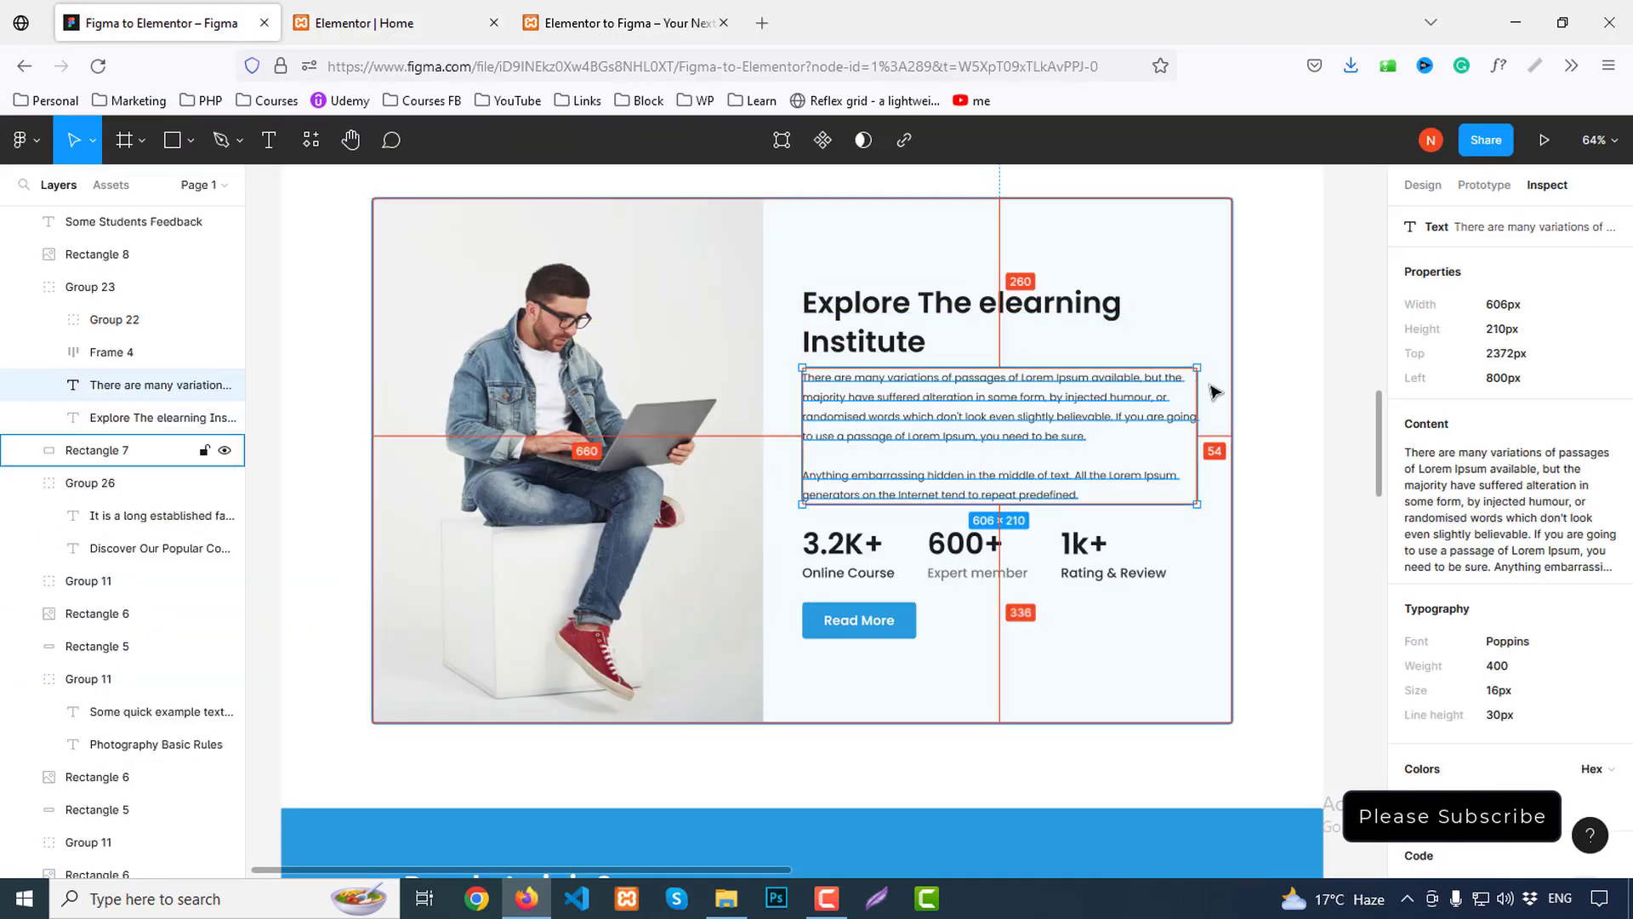
click(460, 25)
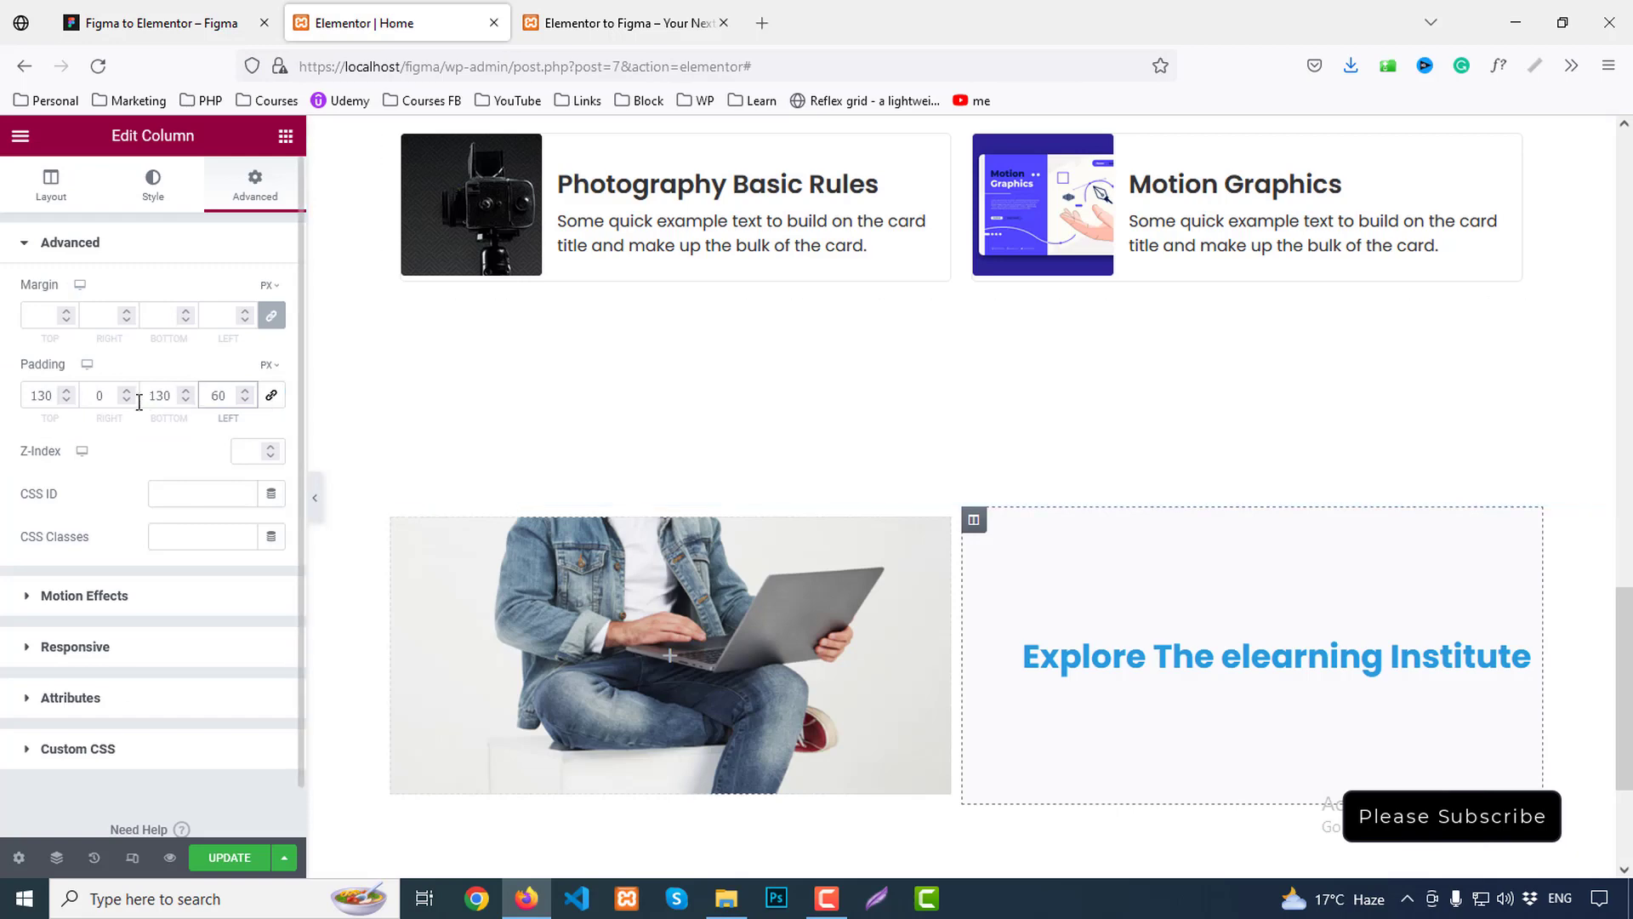
Set the heading column's right padding to 54 px and unlink the image column's margin fields
drag(98, 396, 119, 396)
text(54)
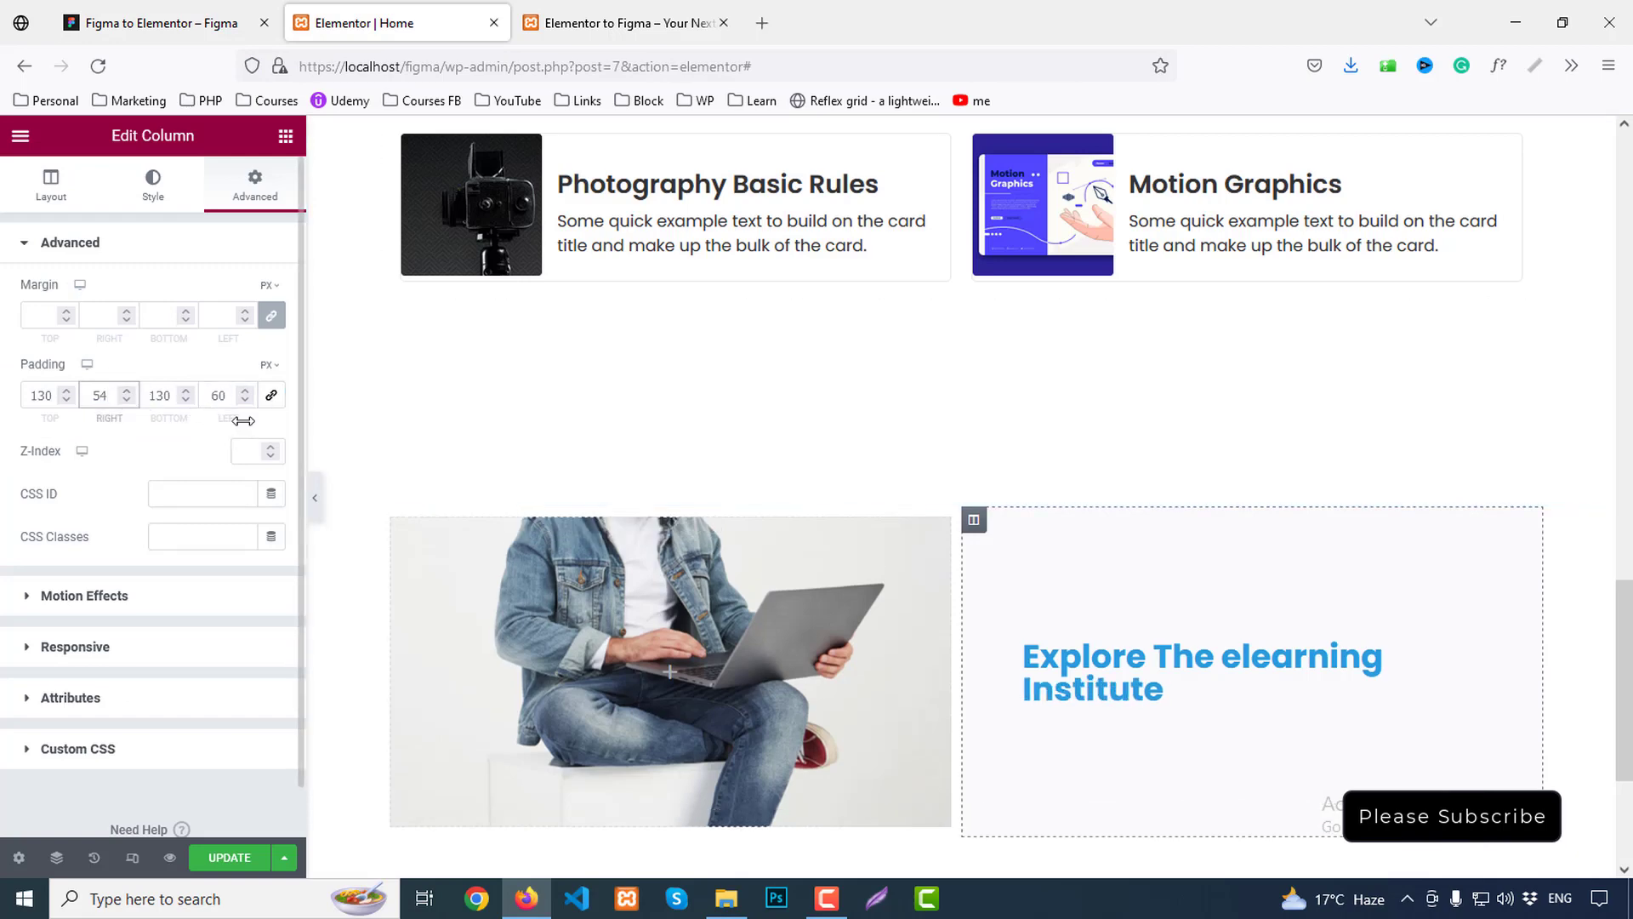
scroll(1093, 573, down, 3)
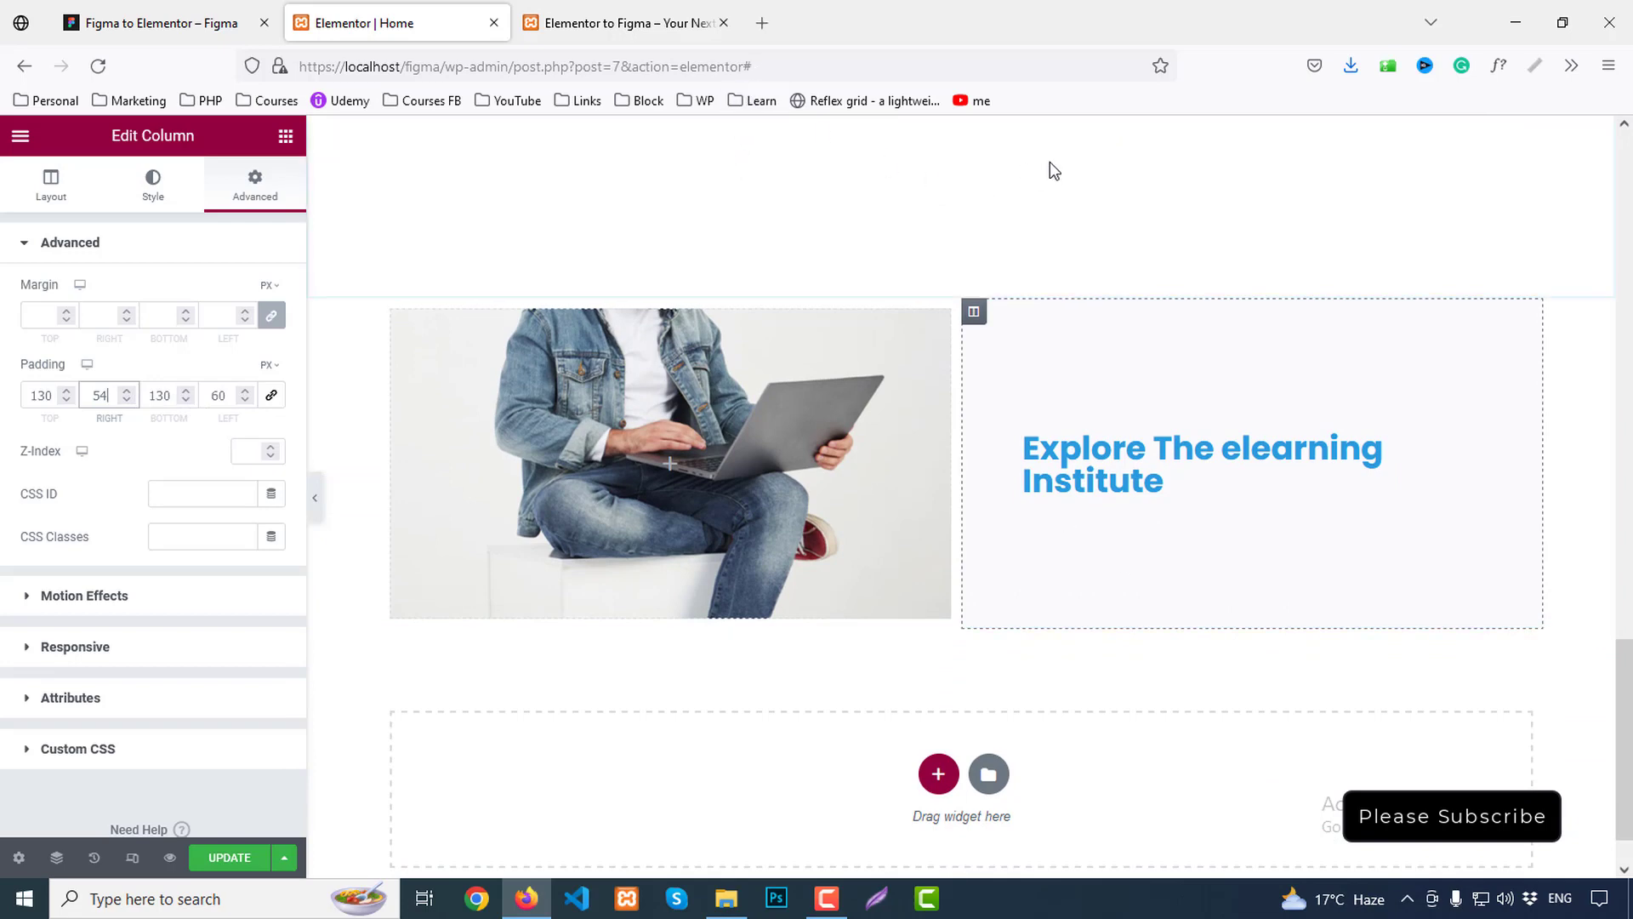
click(915, 356)
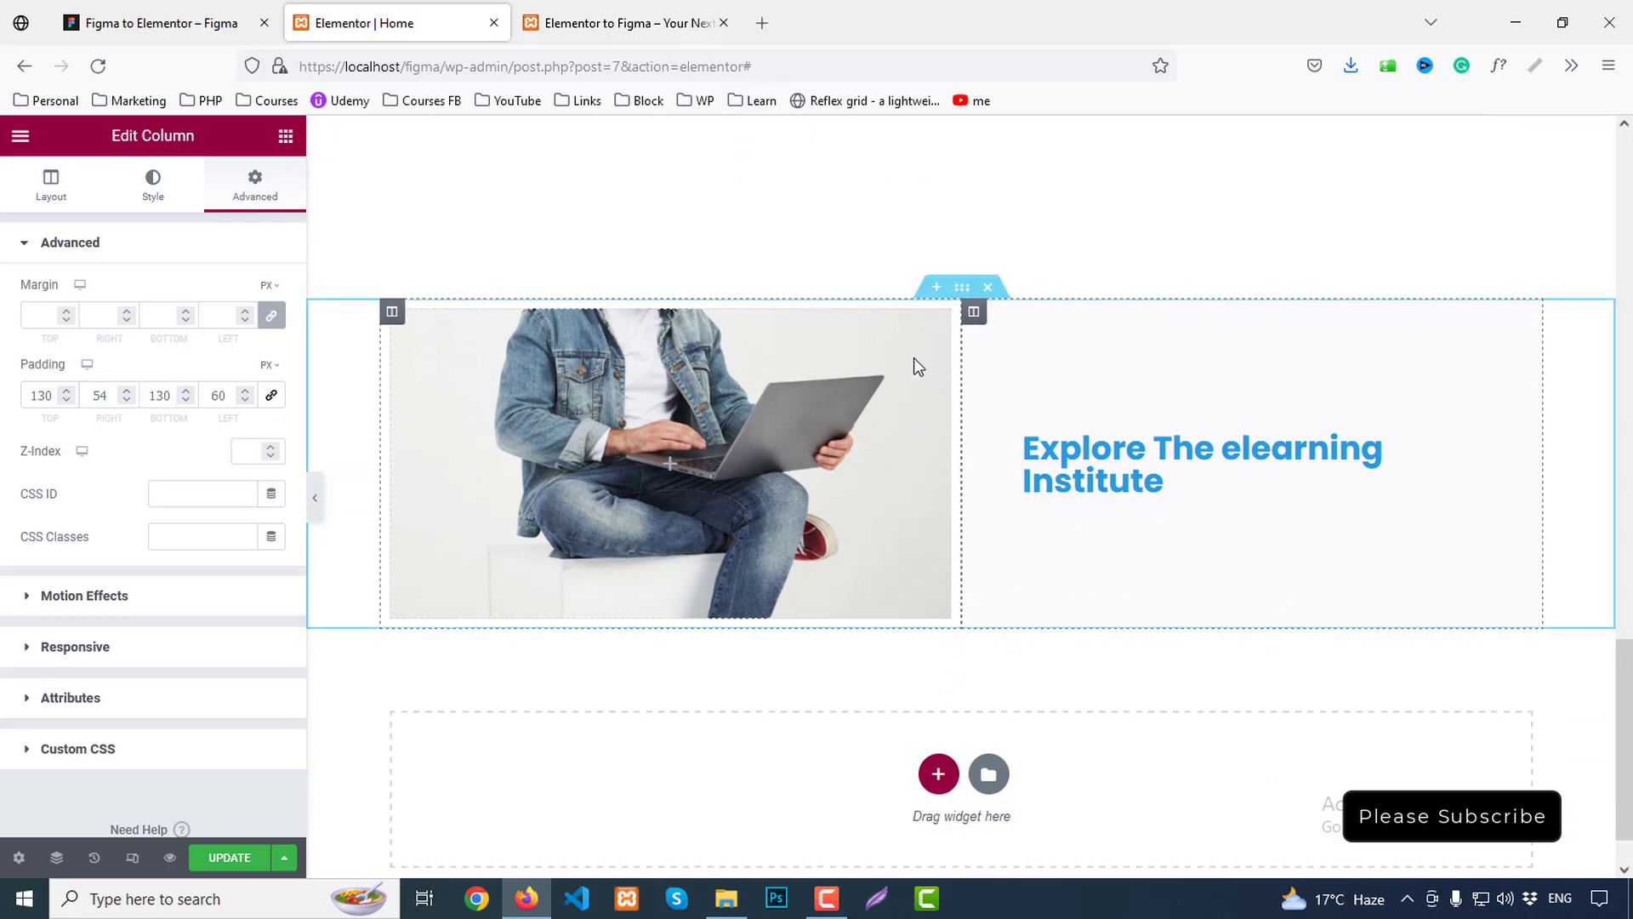
click(391, 312)
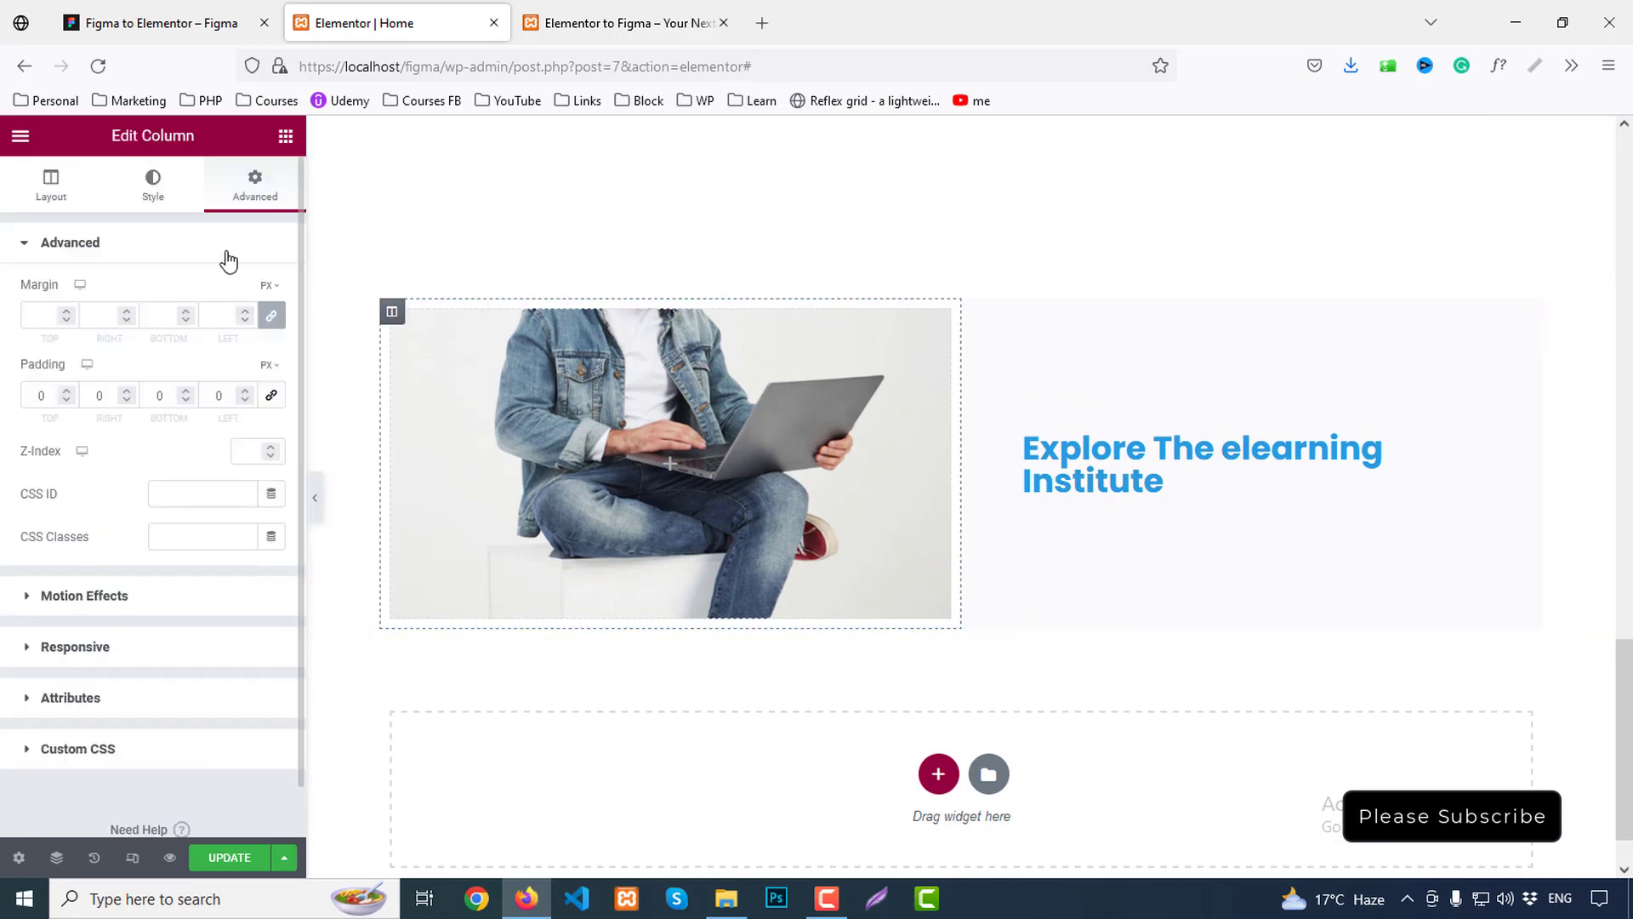
click(271, 316)
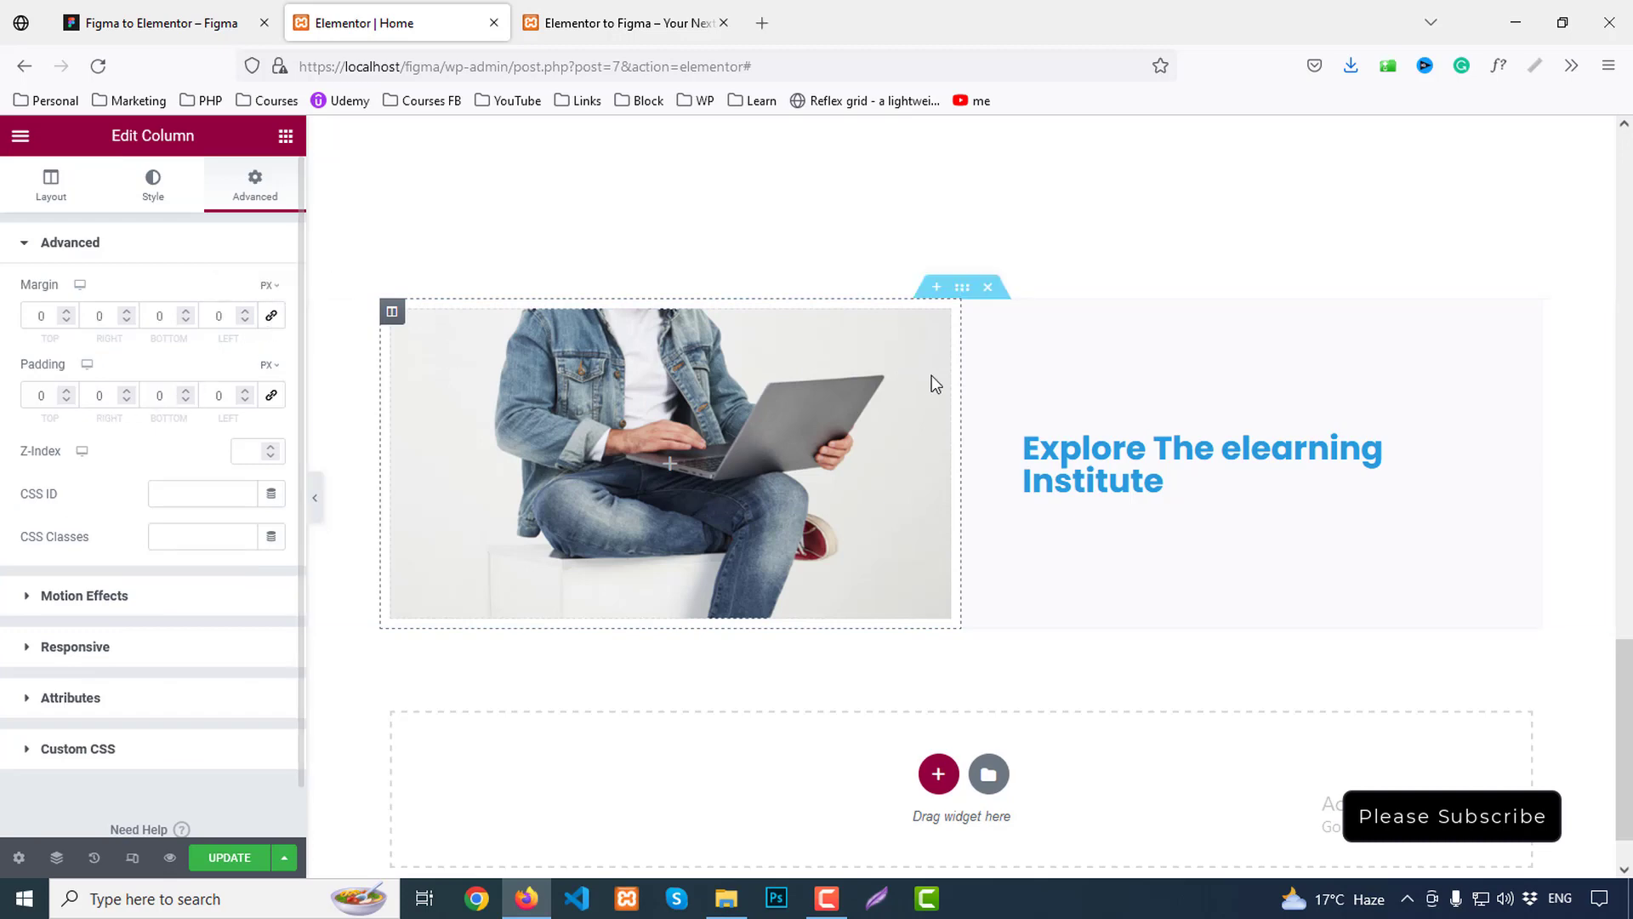
click(938, 314)
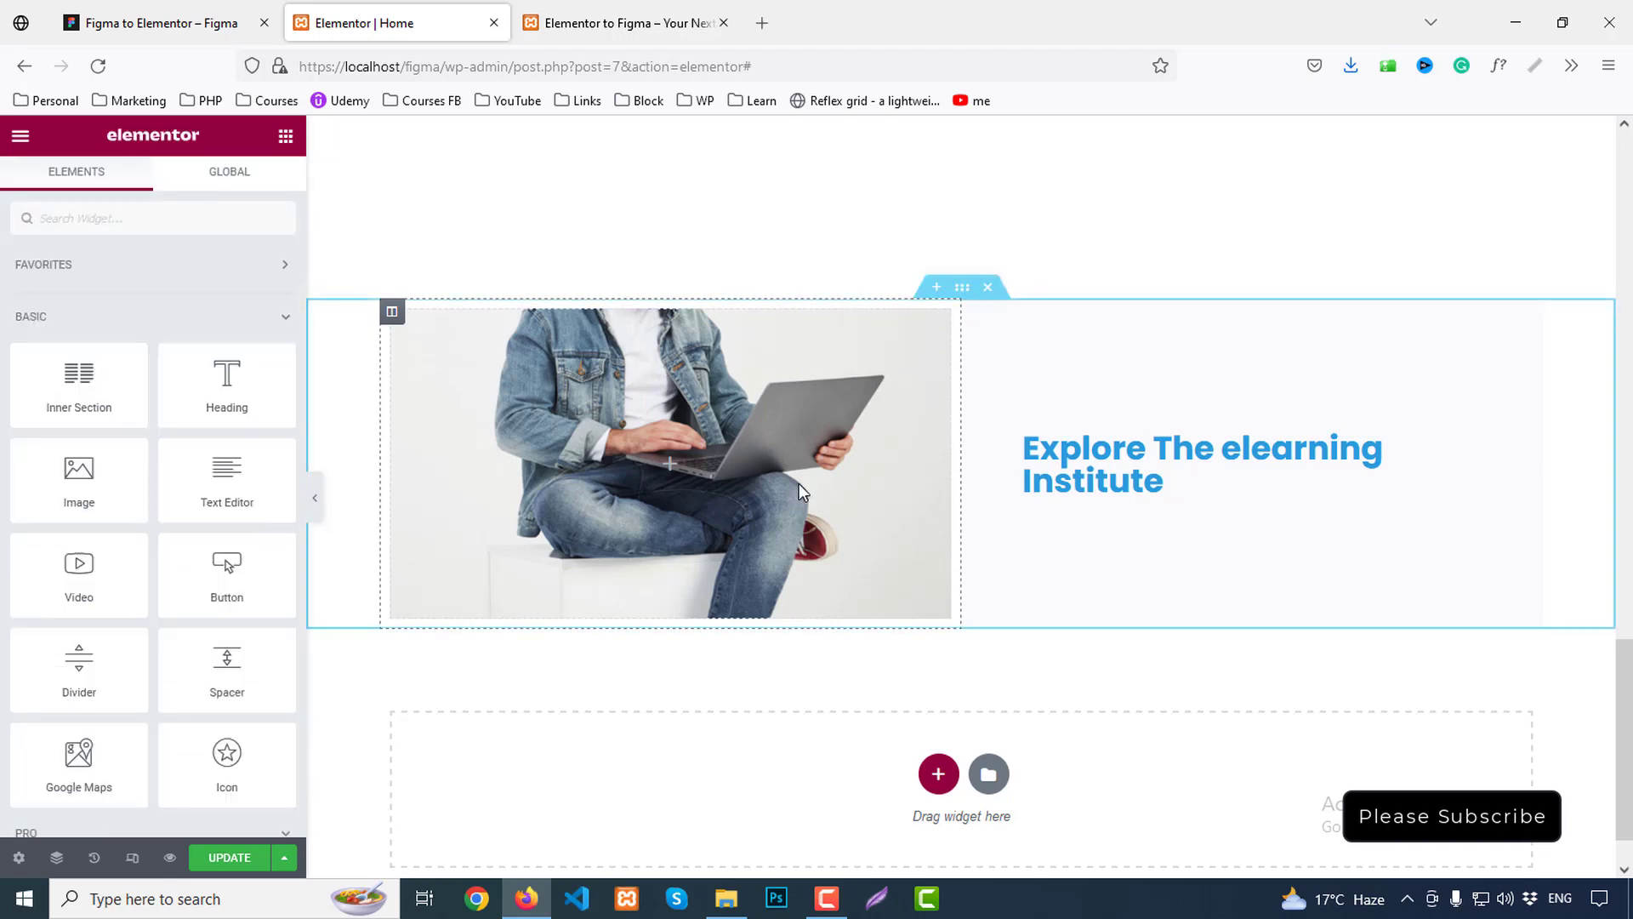
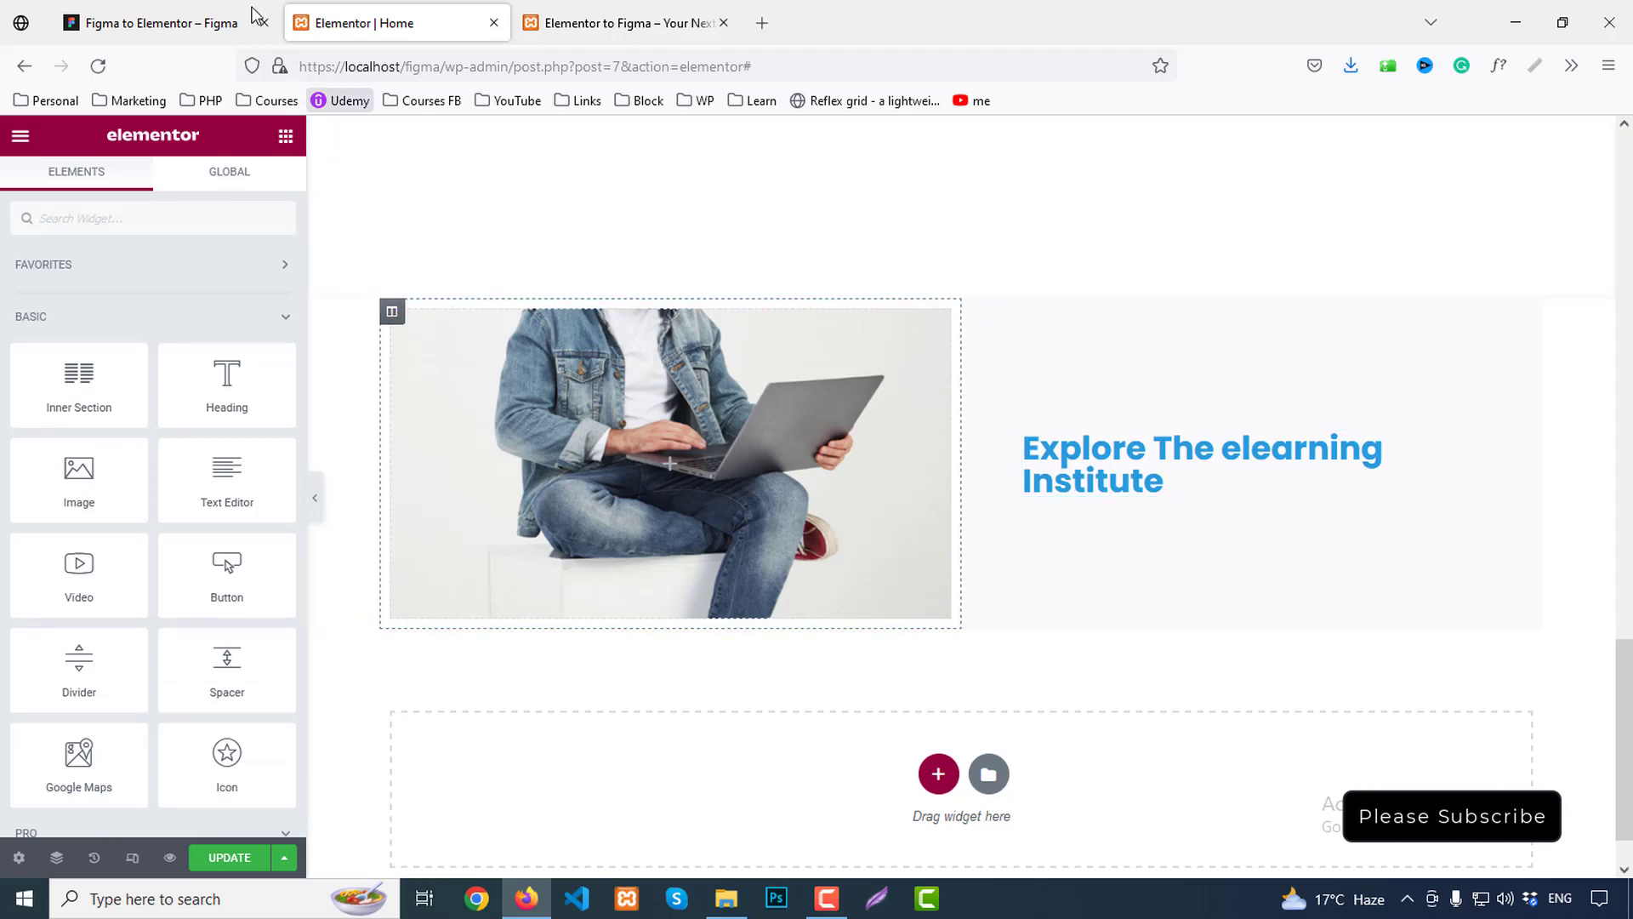
Add a Text Editor under the heading holding the two 'There are many variations…' paragraphs copied from Figma
click(194, 23)
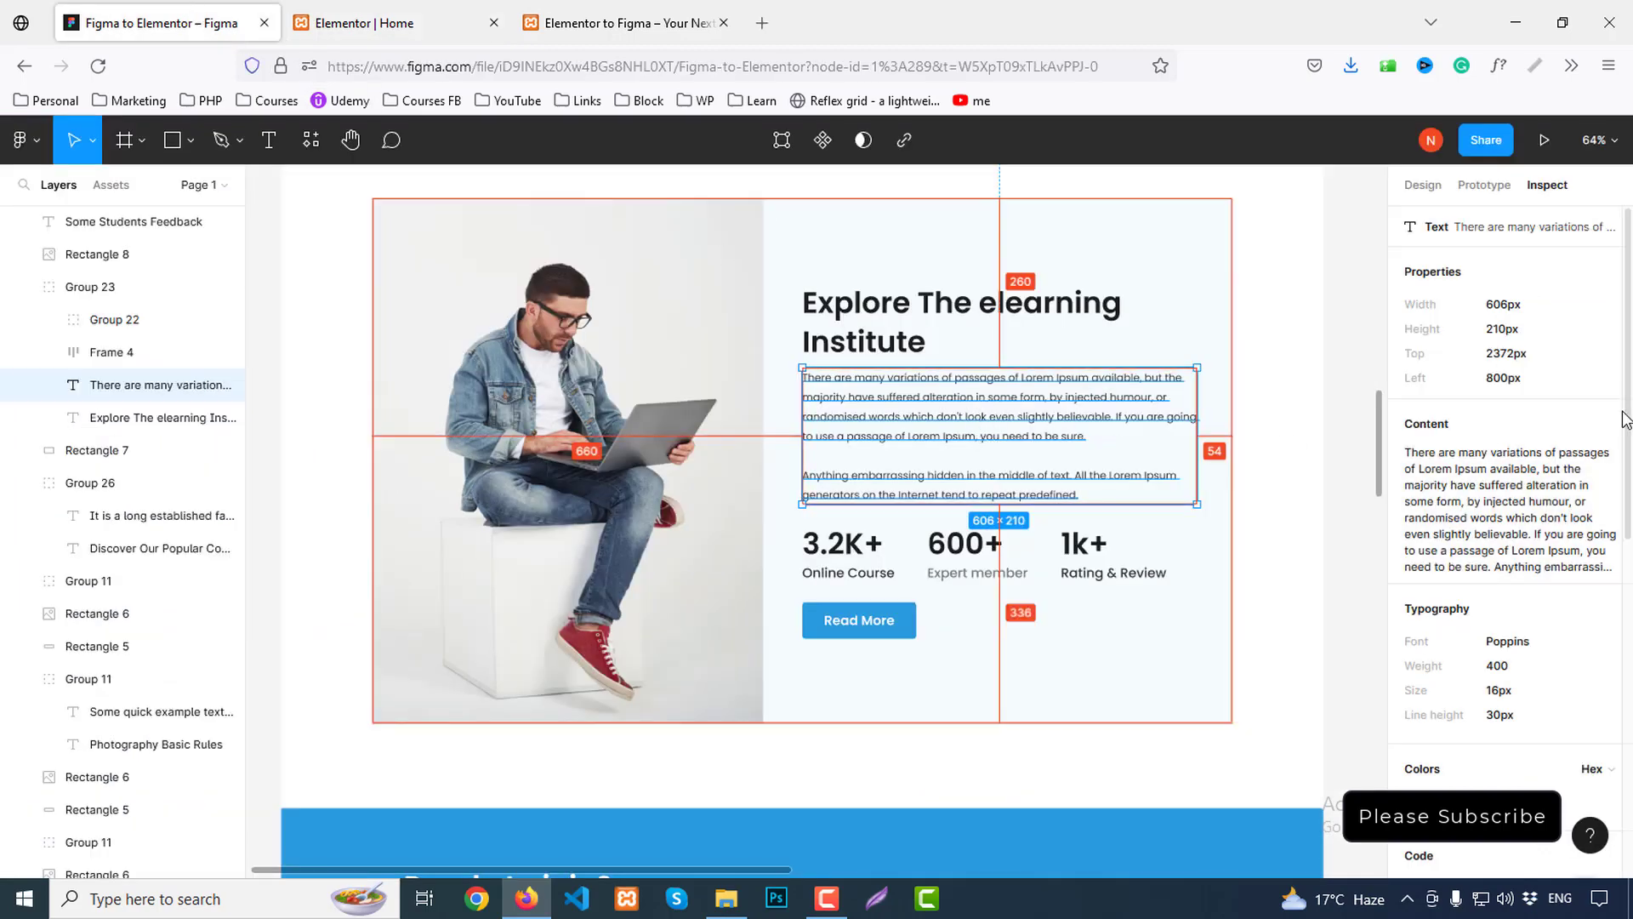
click(1595, 472)
click(366, 23)
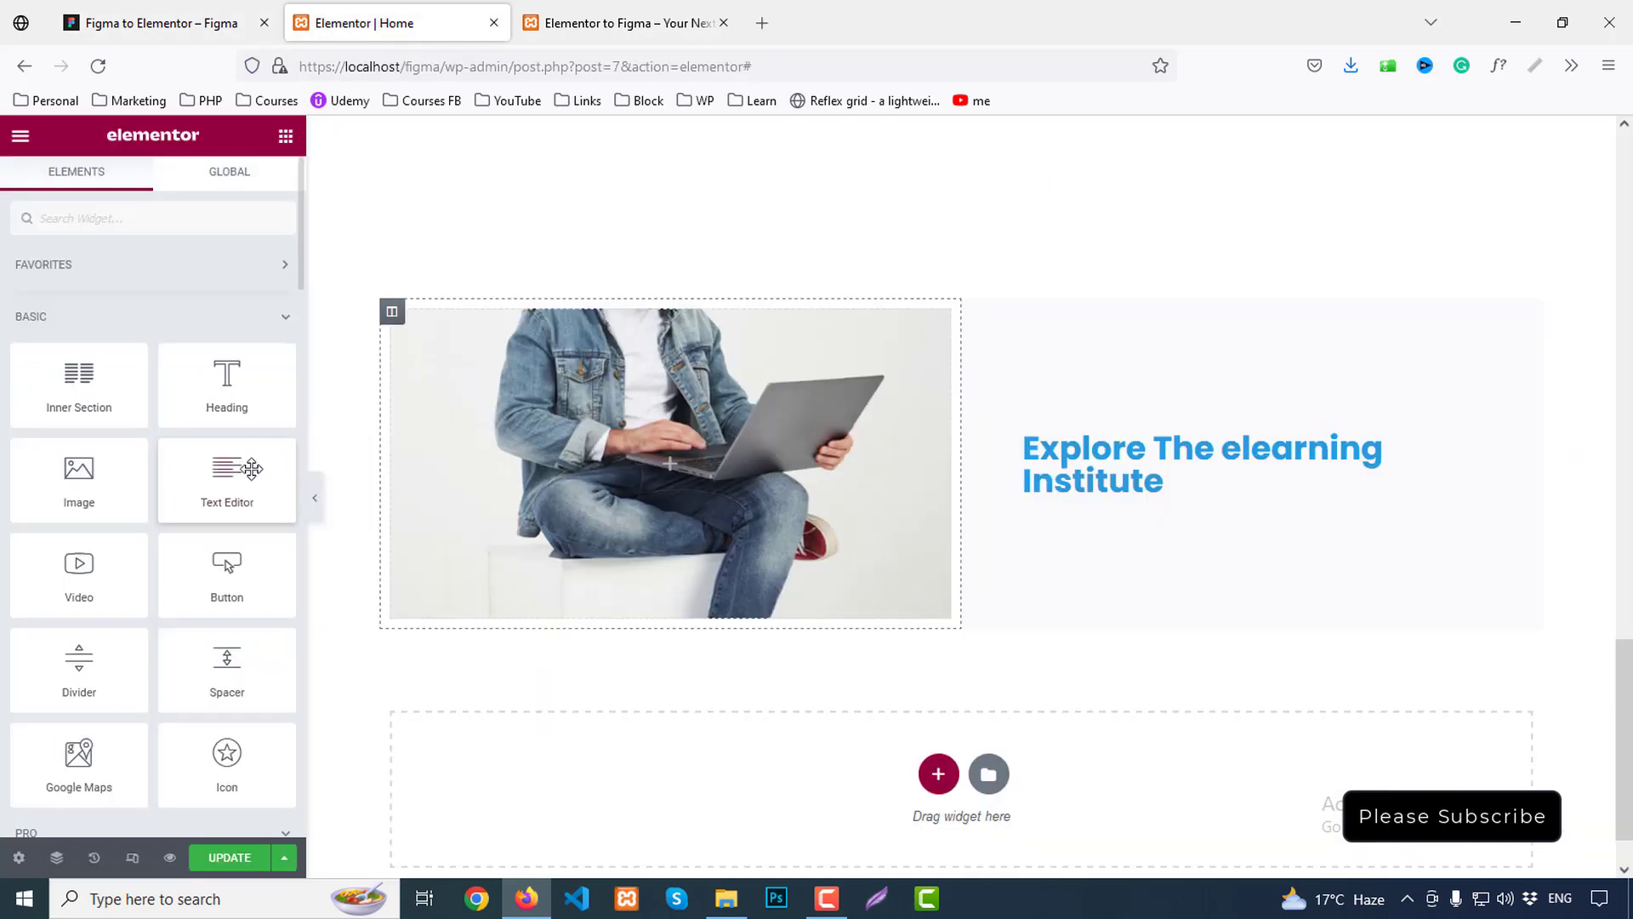
drag(227, 480, 1197, 550)
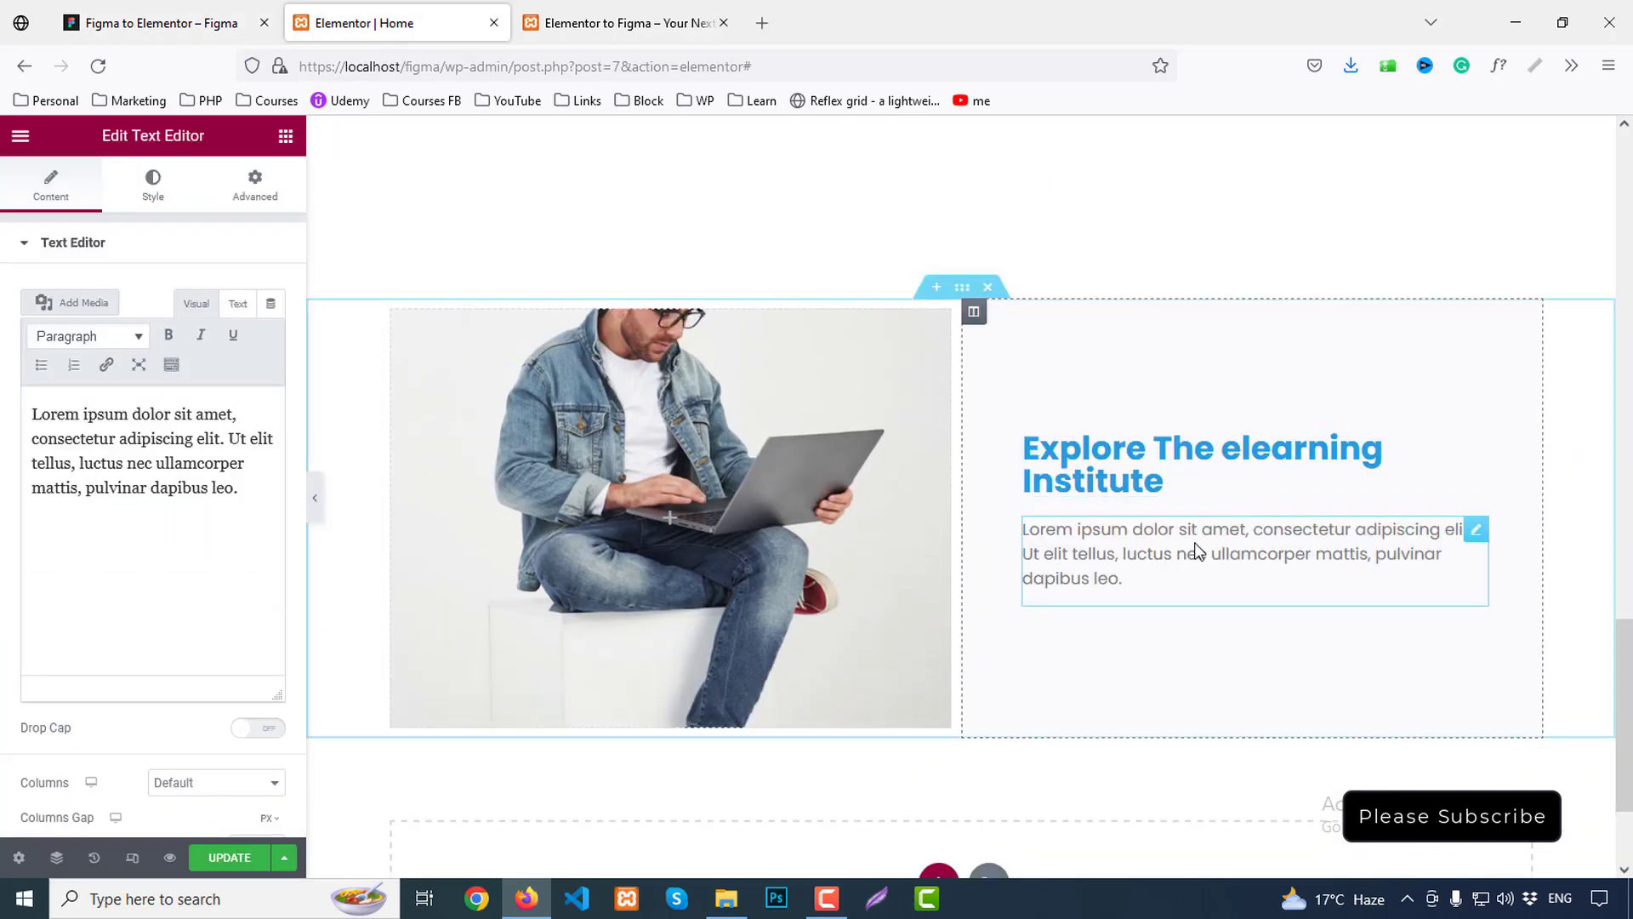
triple_click(178, 473)
key(ctrl+v)
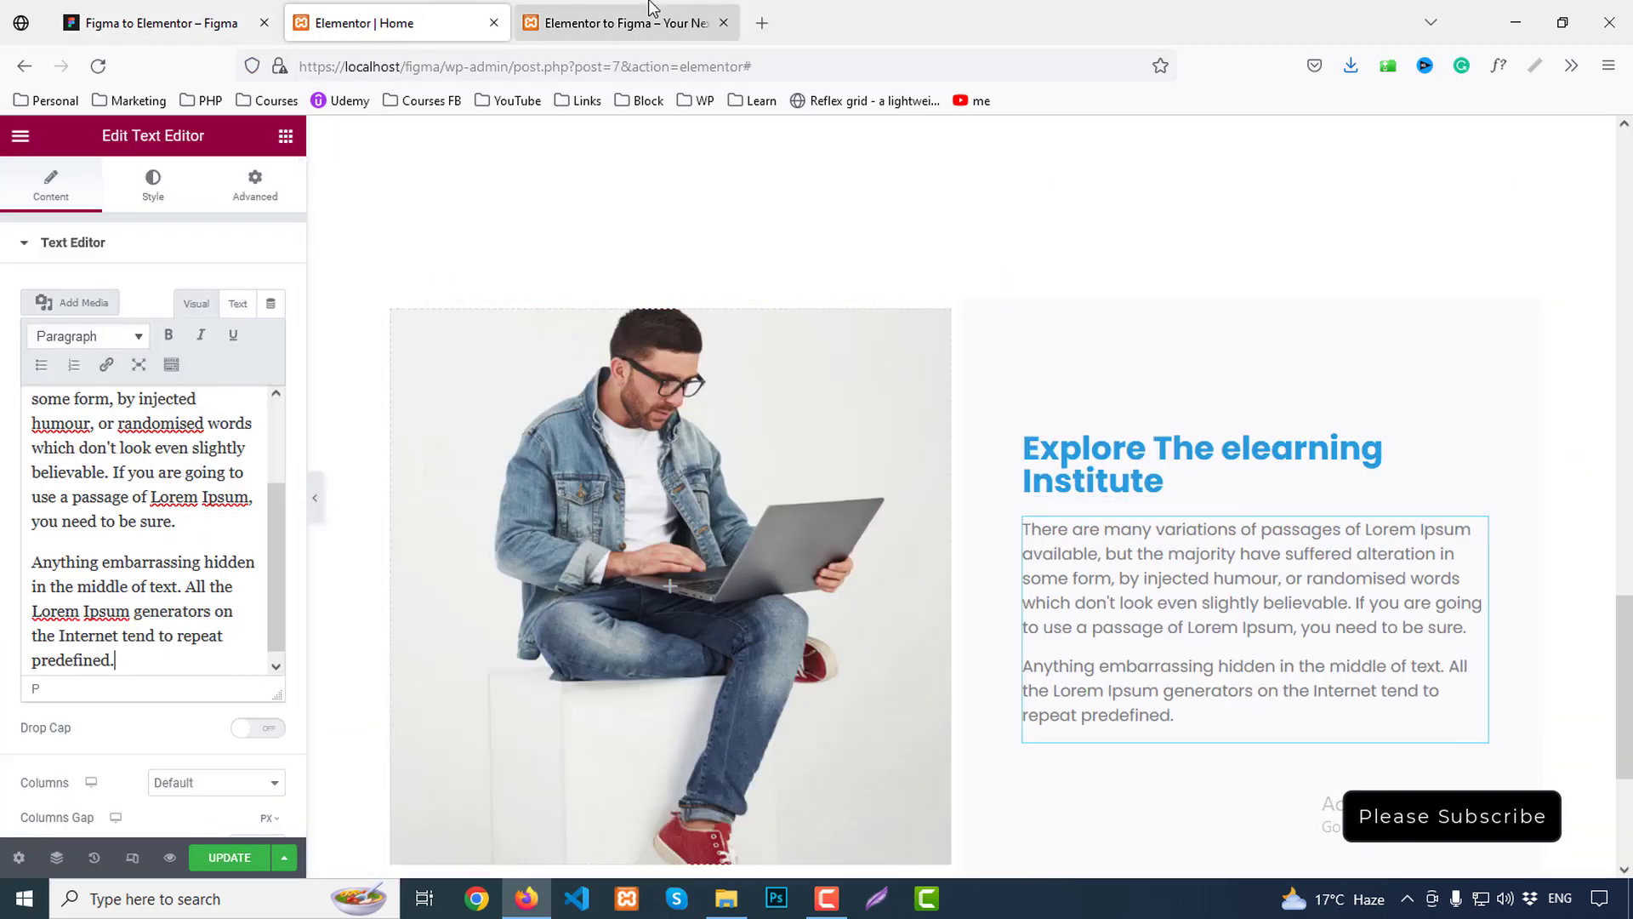
Inspect the heading's typography in the Figma design
click(251, 10)
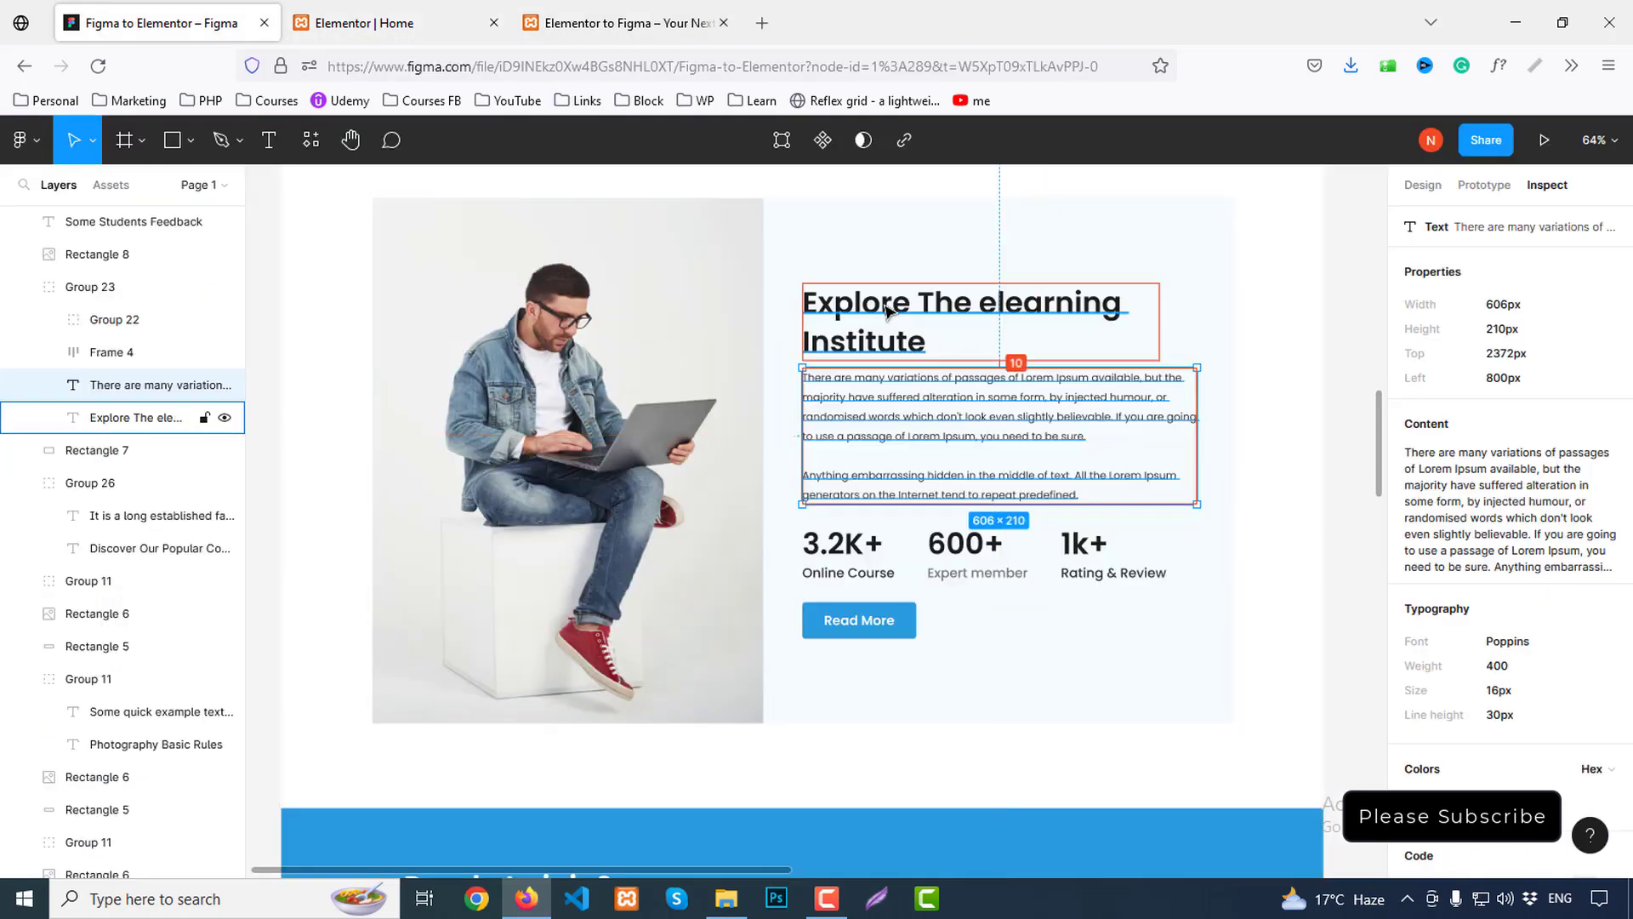
click(935, 315)
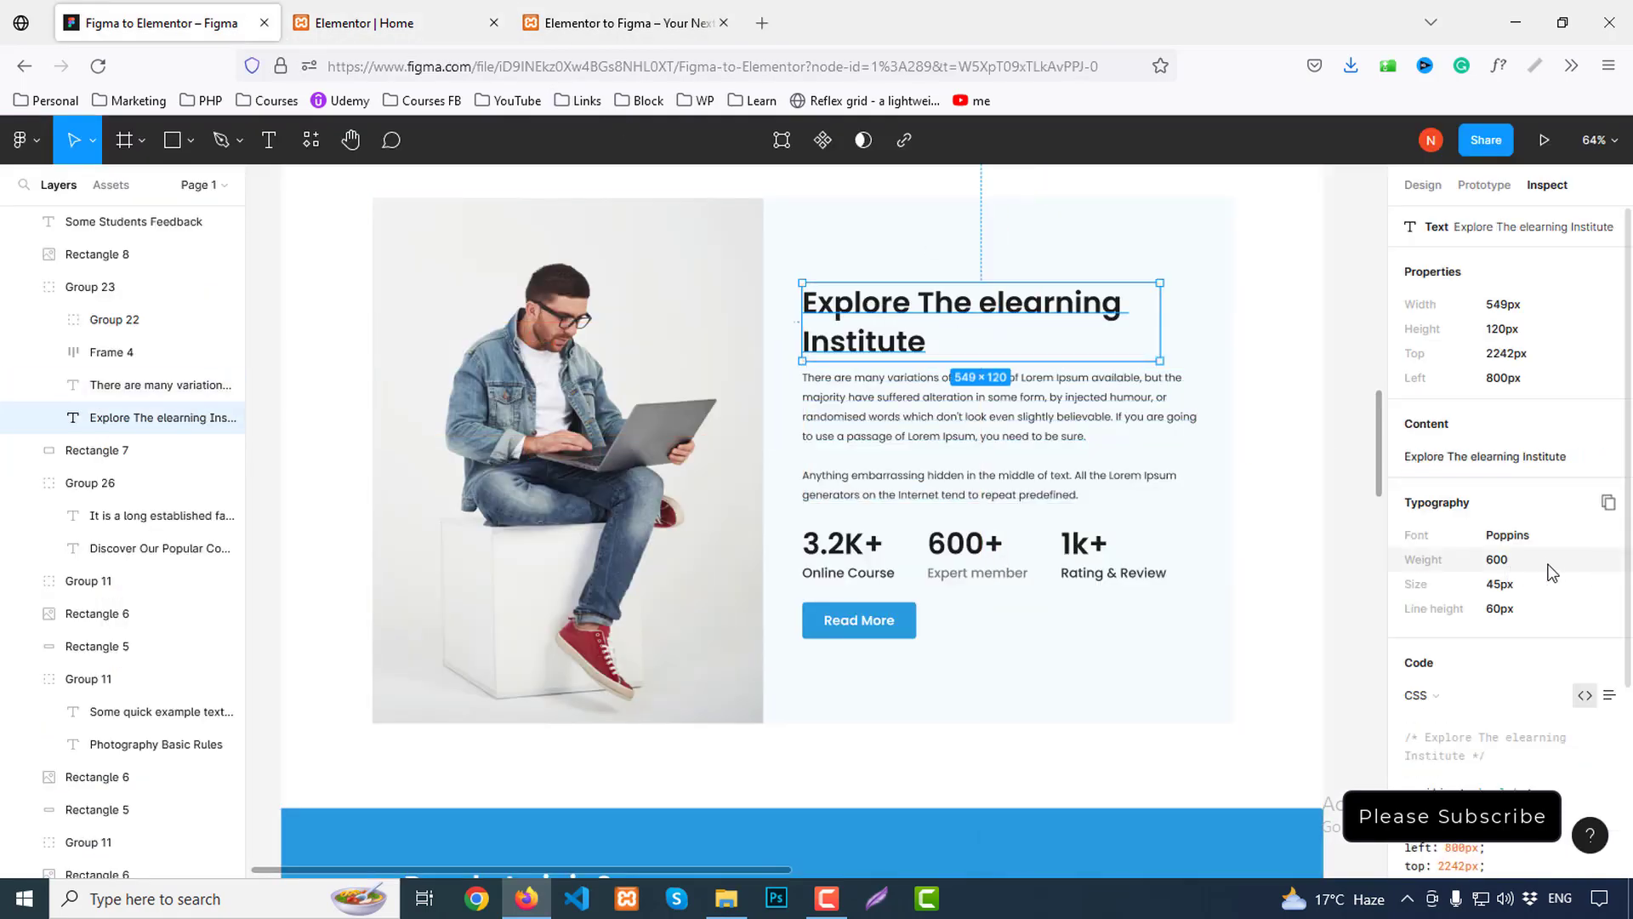
click(380, 10)
Give the heading the Secondary colour, 45 px size and 600 Semi Bold weight
click(1105, 464)
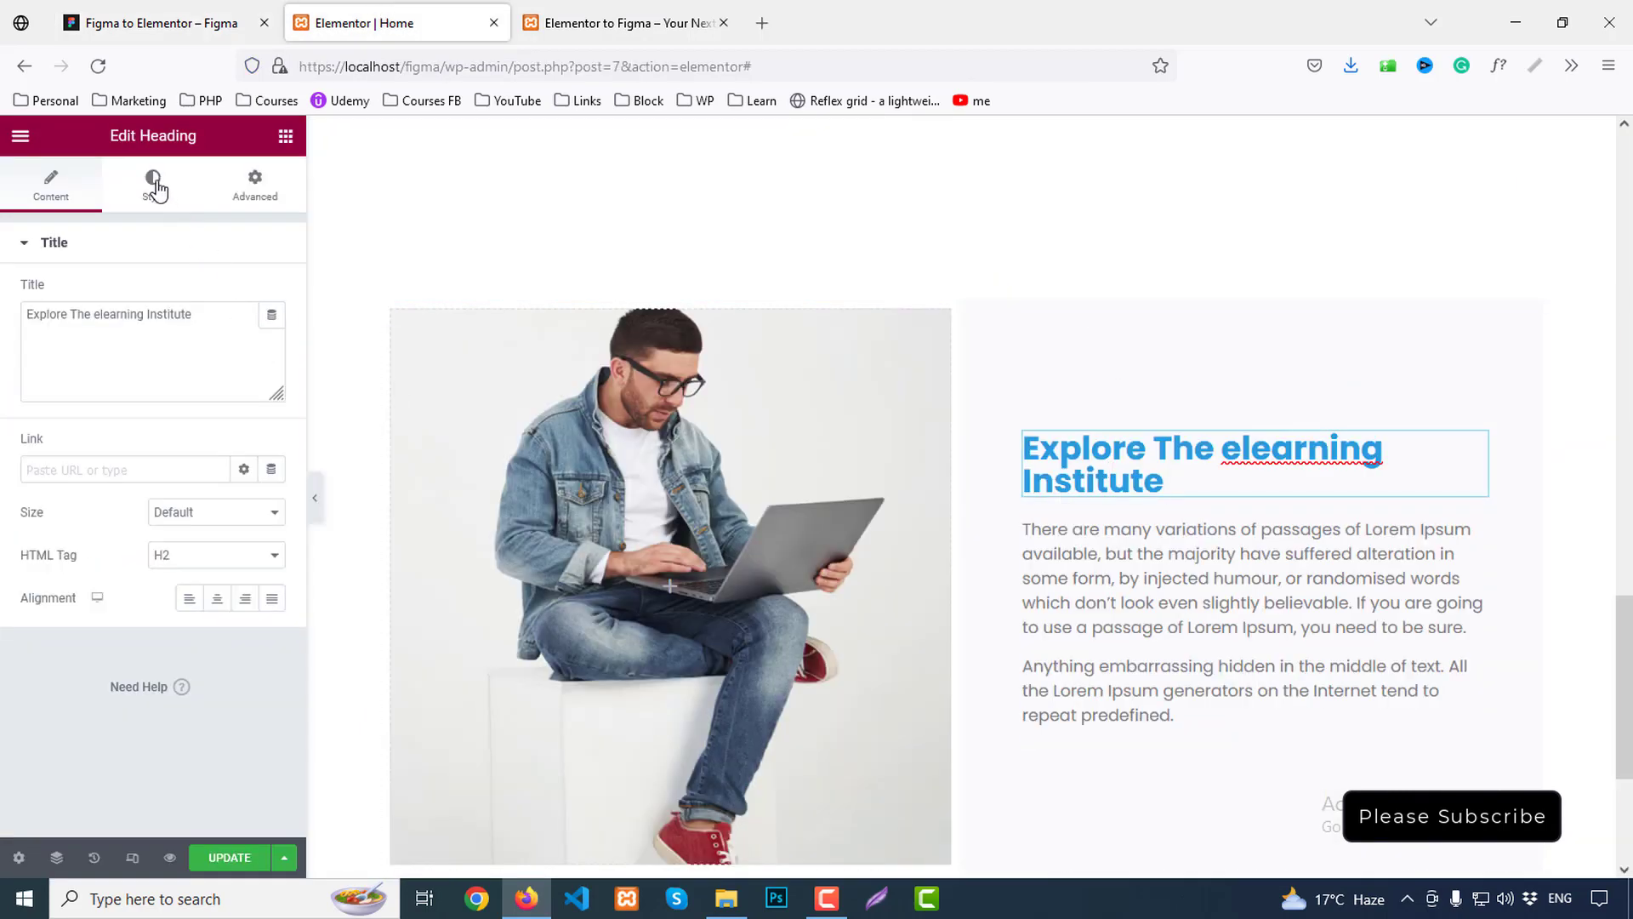
click(154, 185)
click(246, 294)
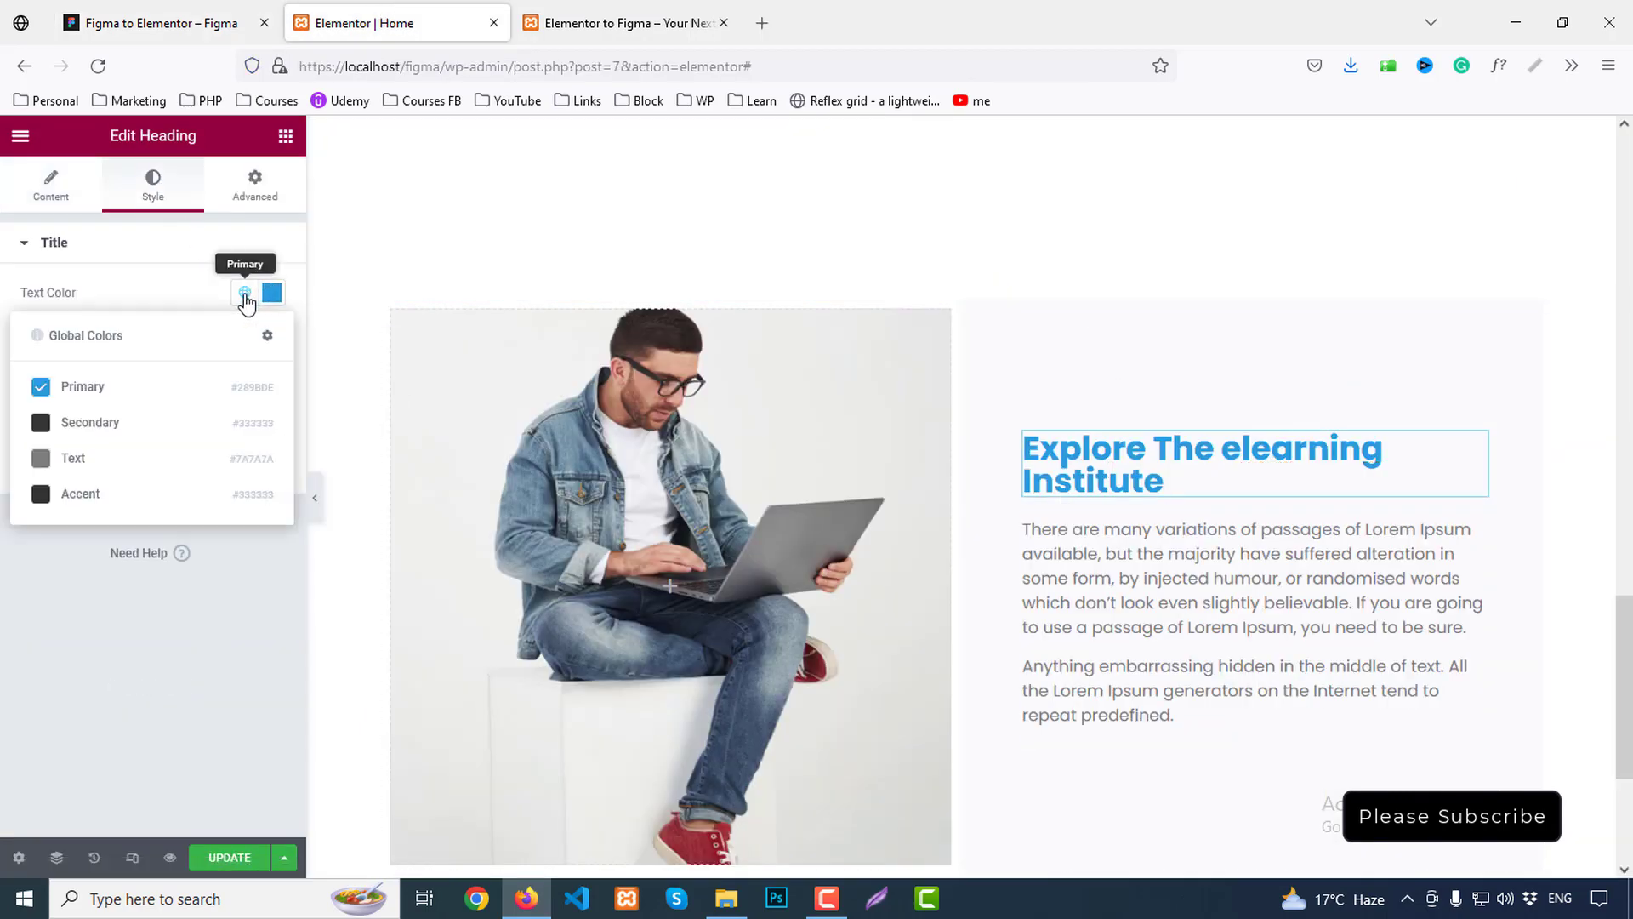
click(119, 421)
click(269, 338)
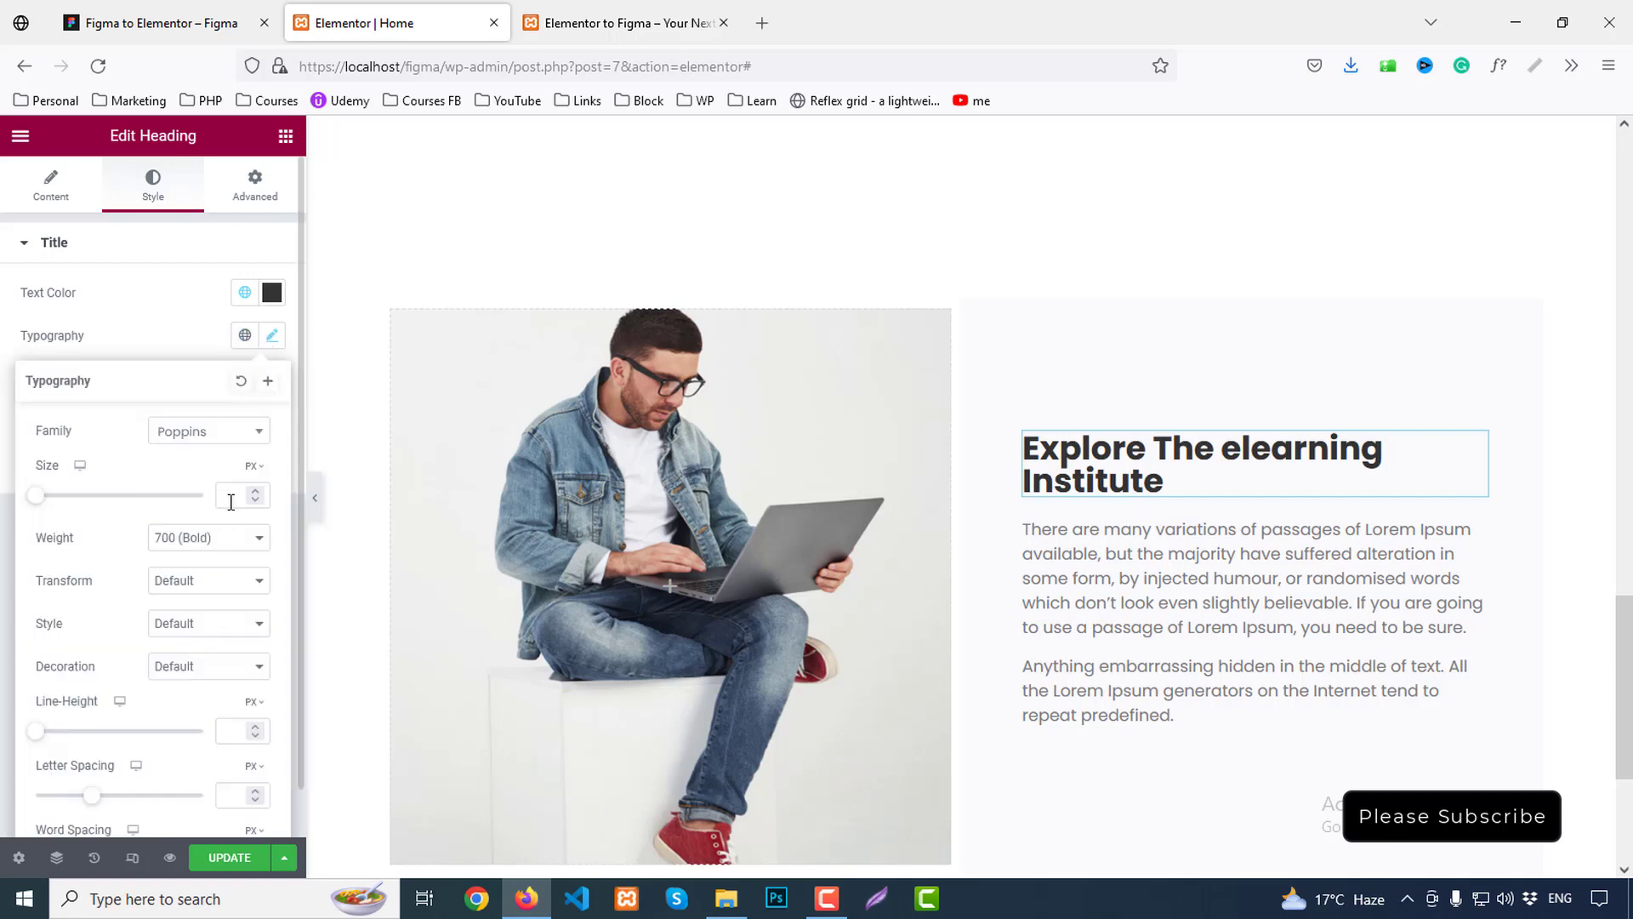
text(45)
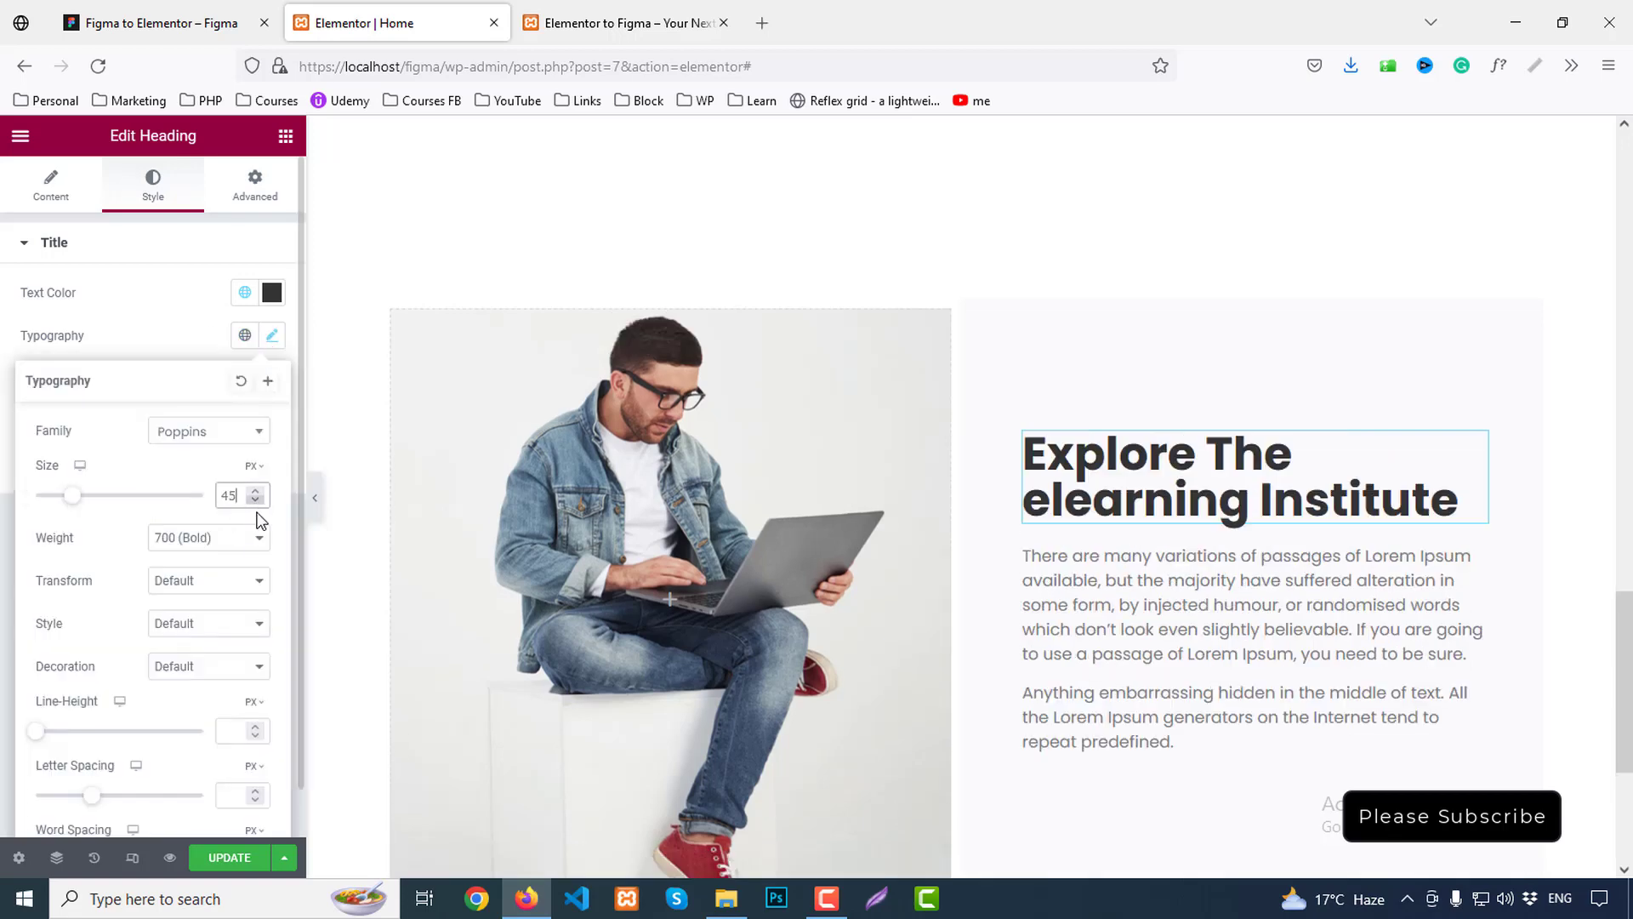
click(219, 544)
click(182, 674)
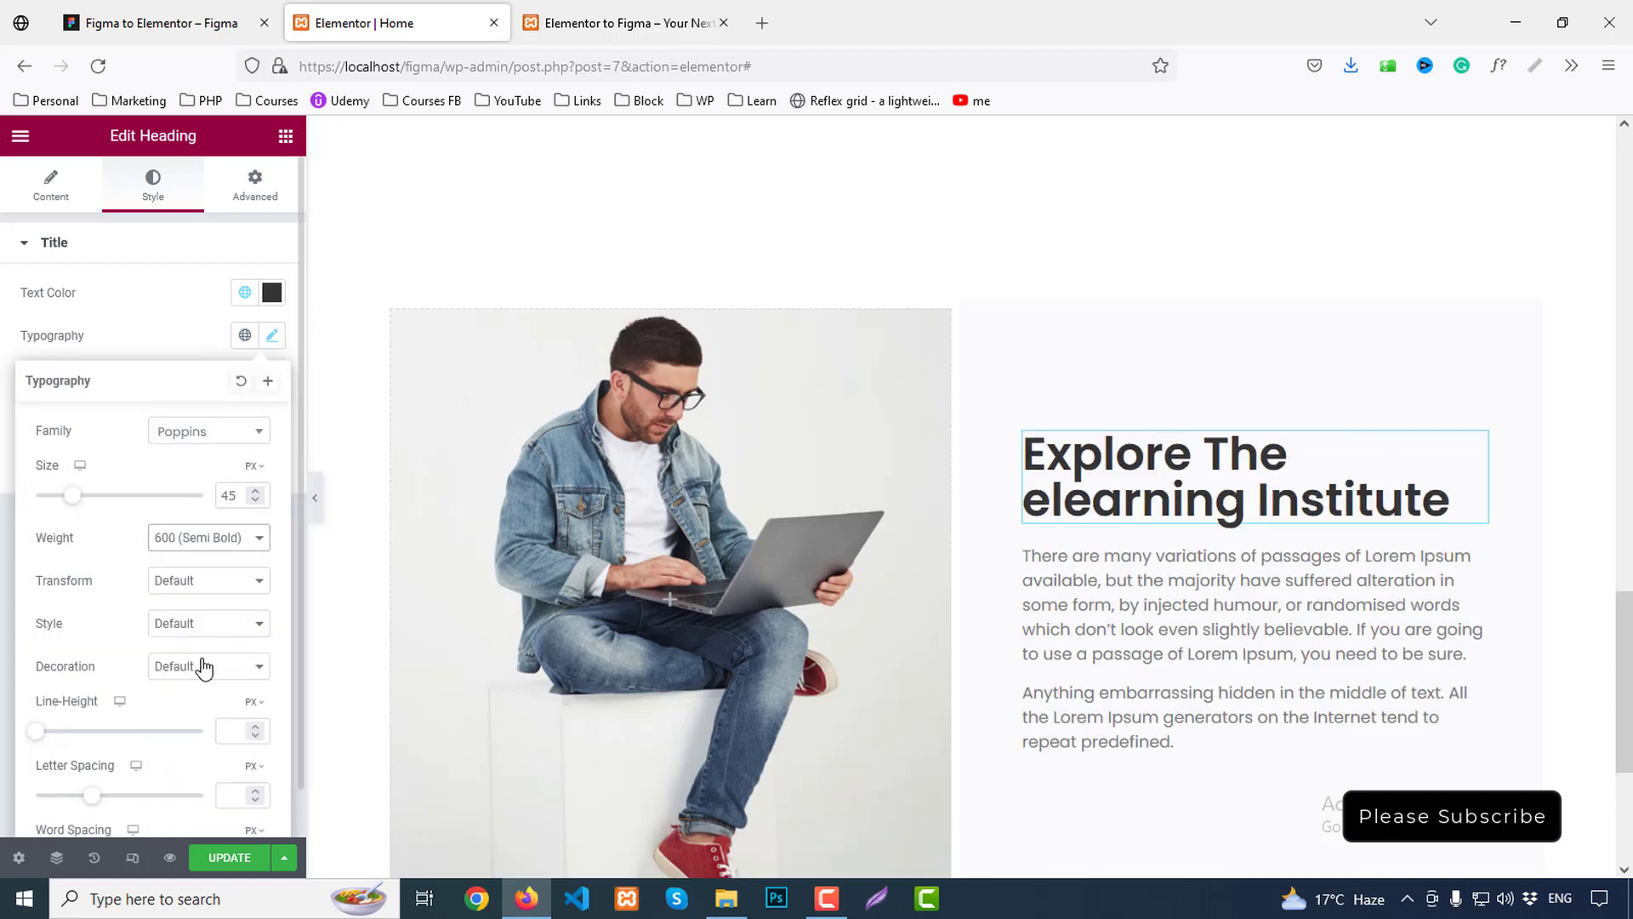
Set the heading's line height to 60 and capitalise each word, comparing with Figma
click(226, 723)
text(60)
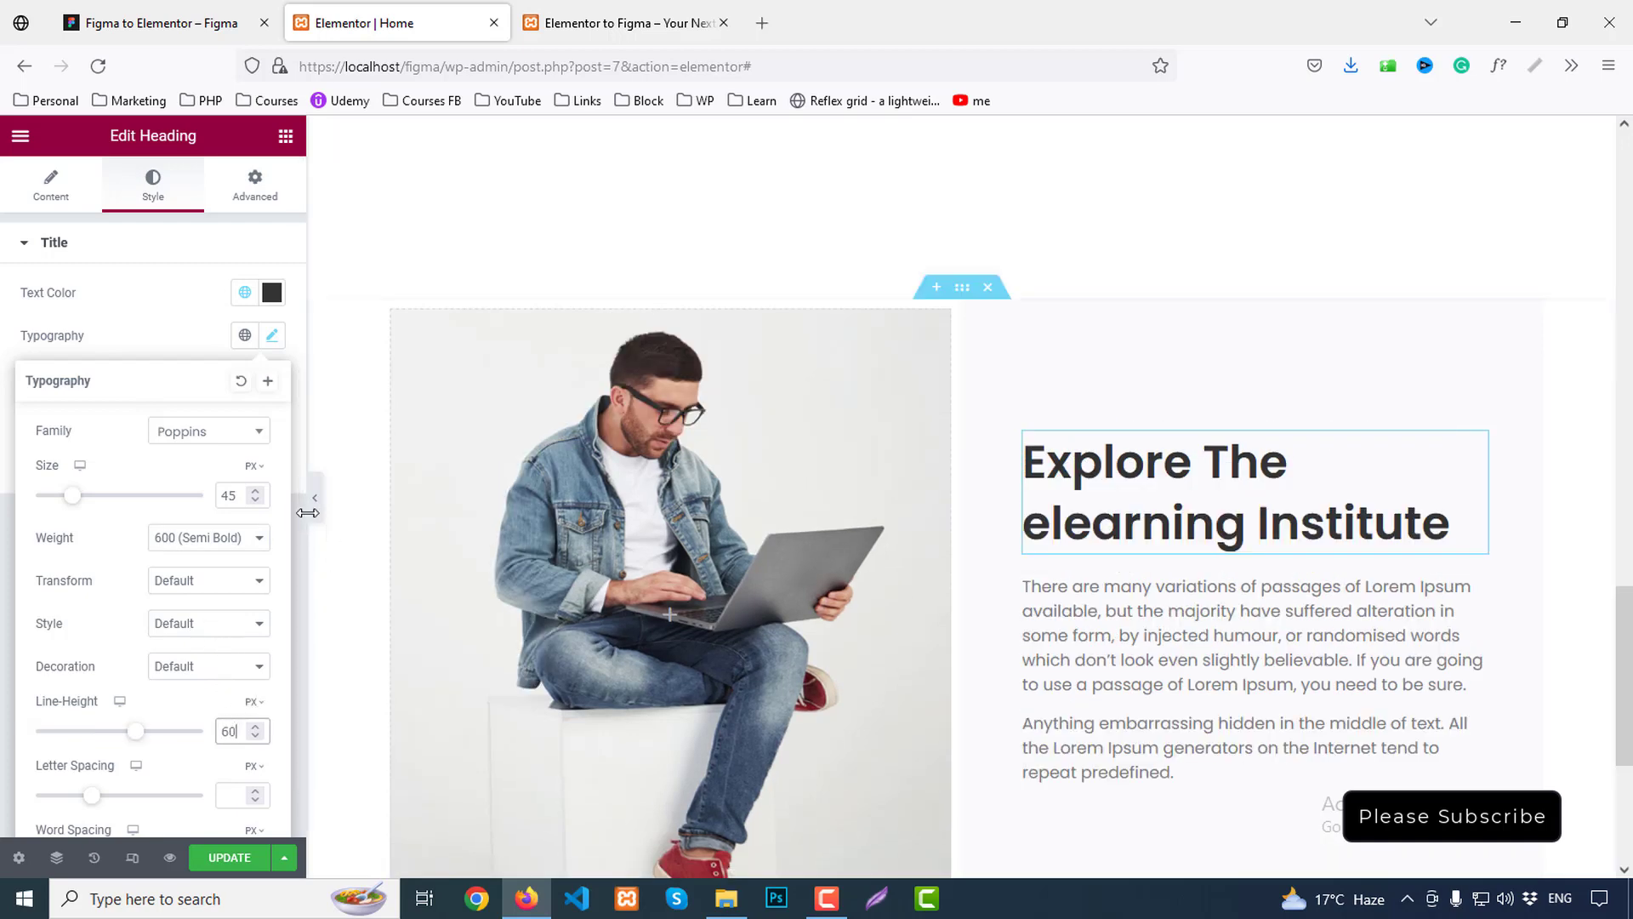
scroll(164, 574, down, 1)
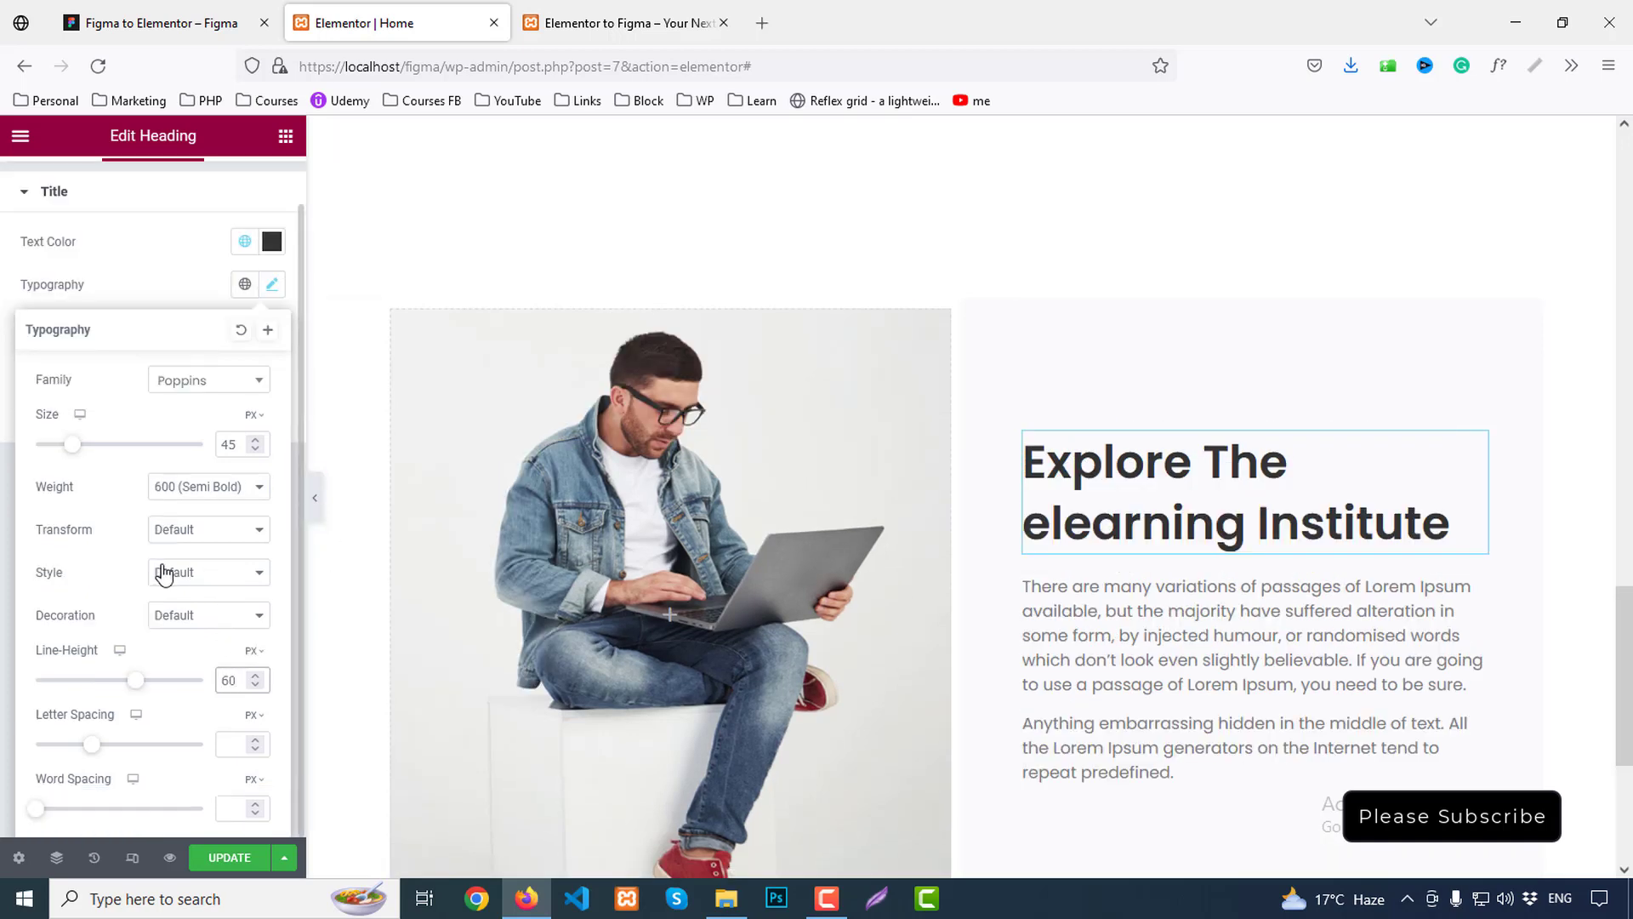
click(191, 529)
click(188, 626)
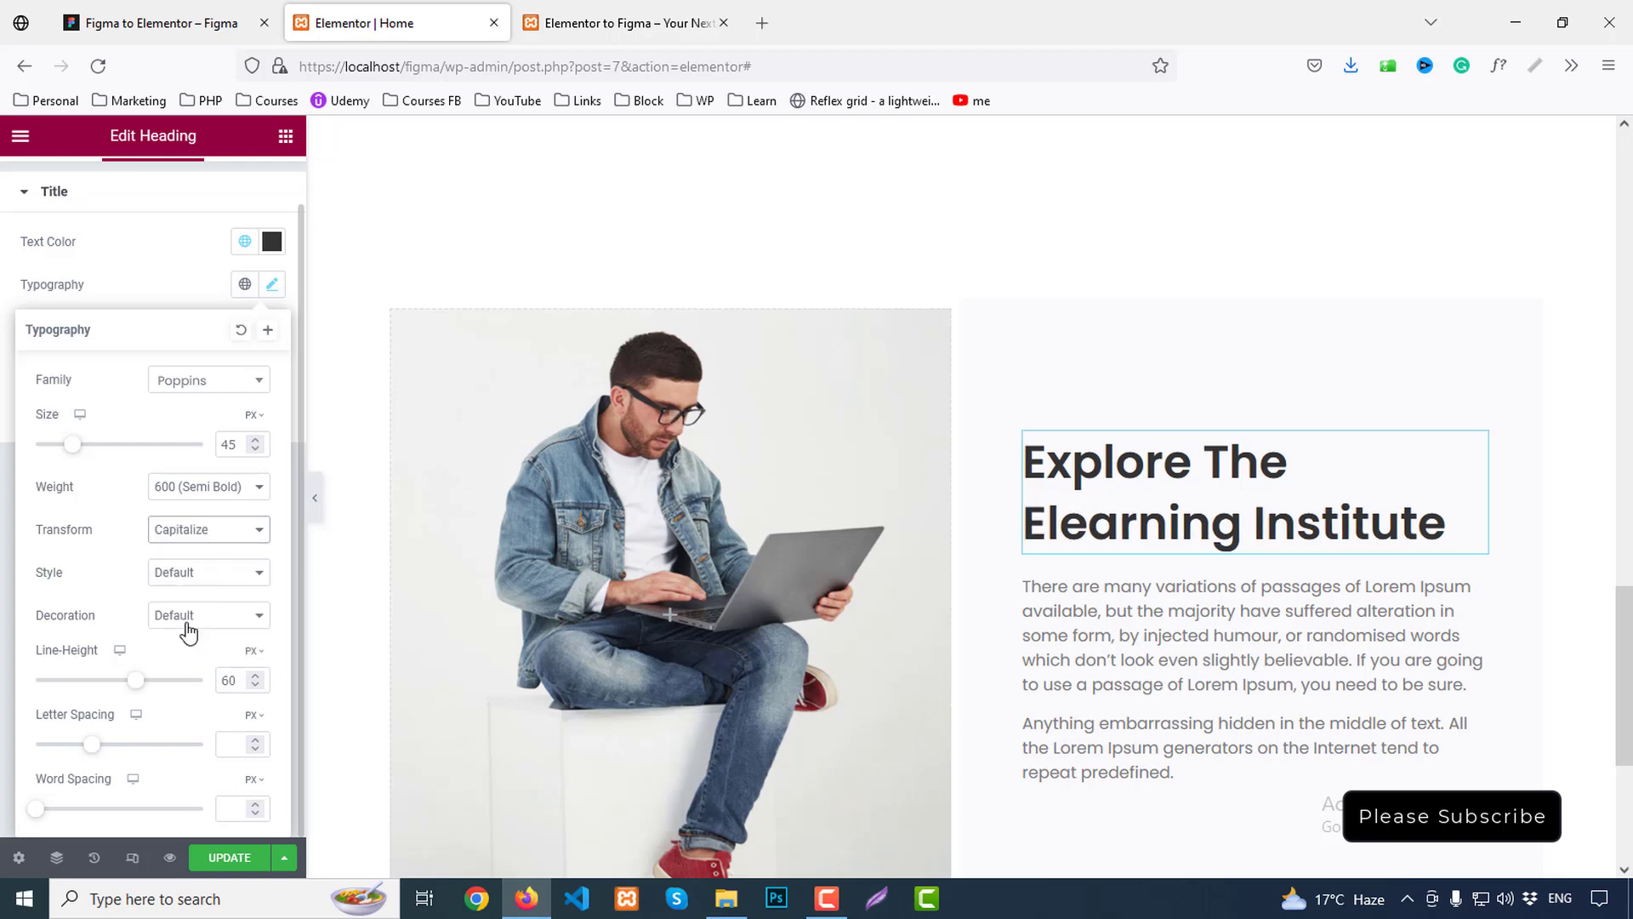
click(195, 15)
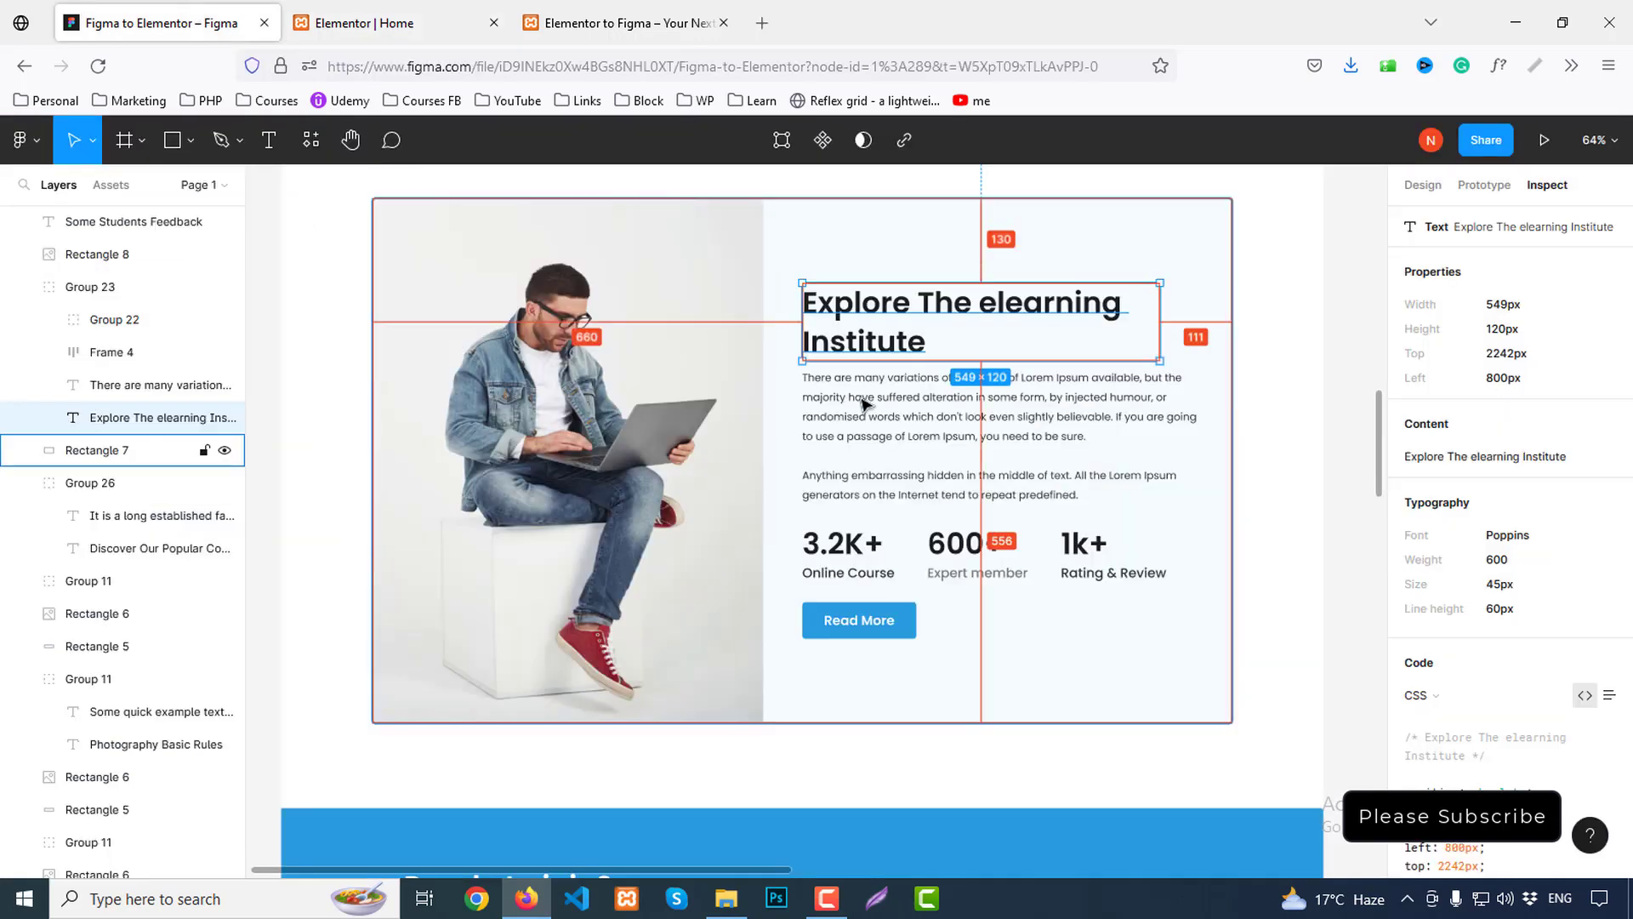
click(423, 15)
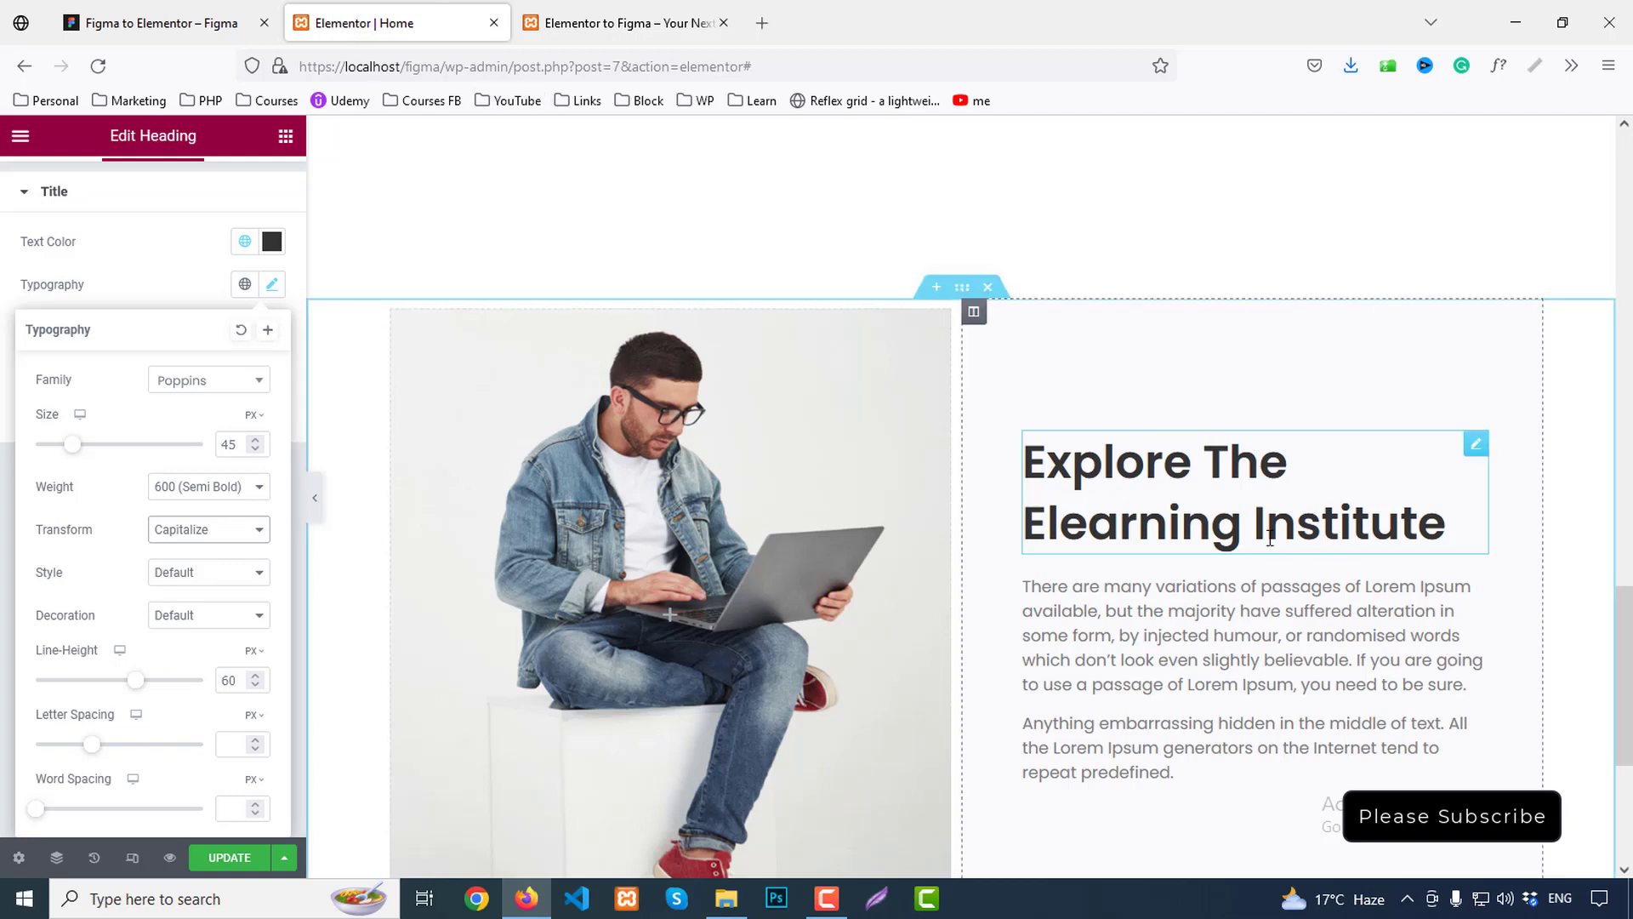
click(621, 273)
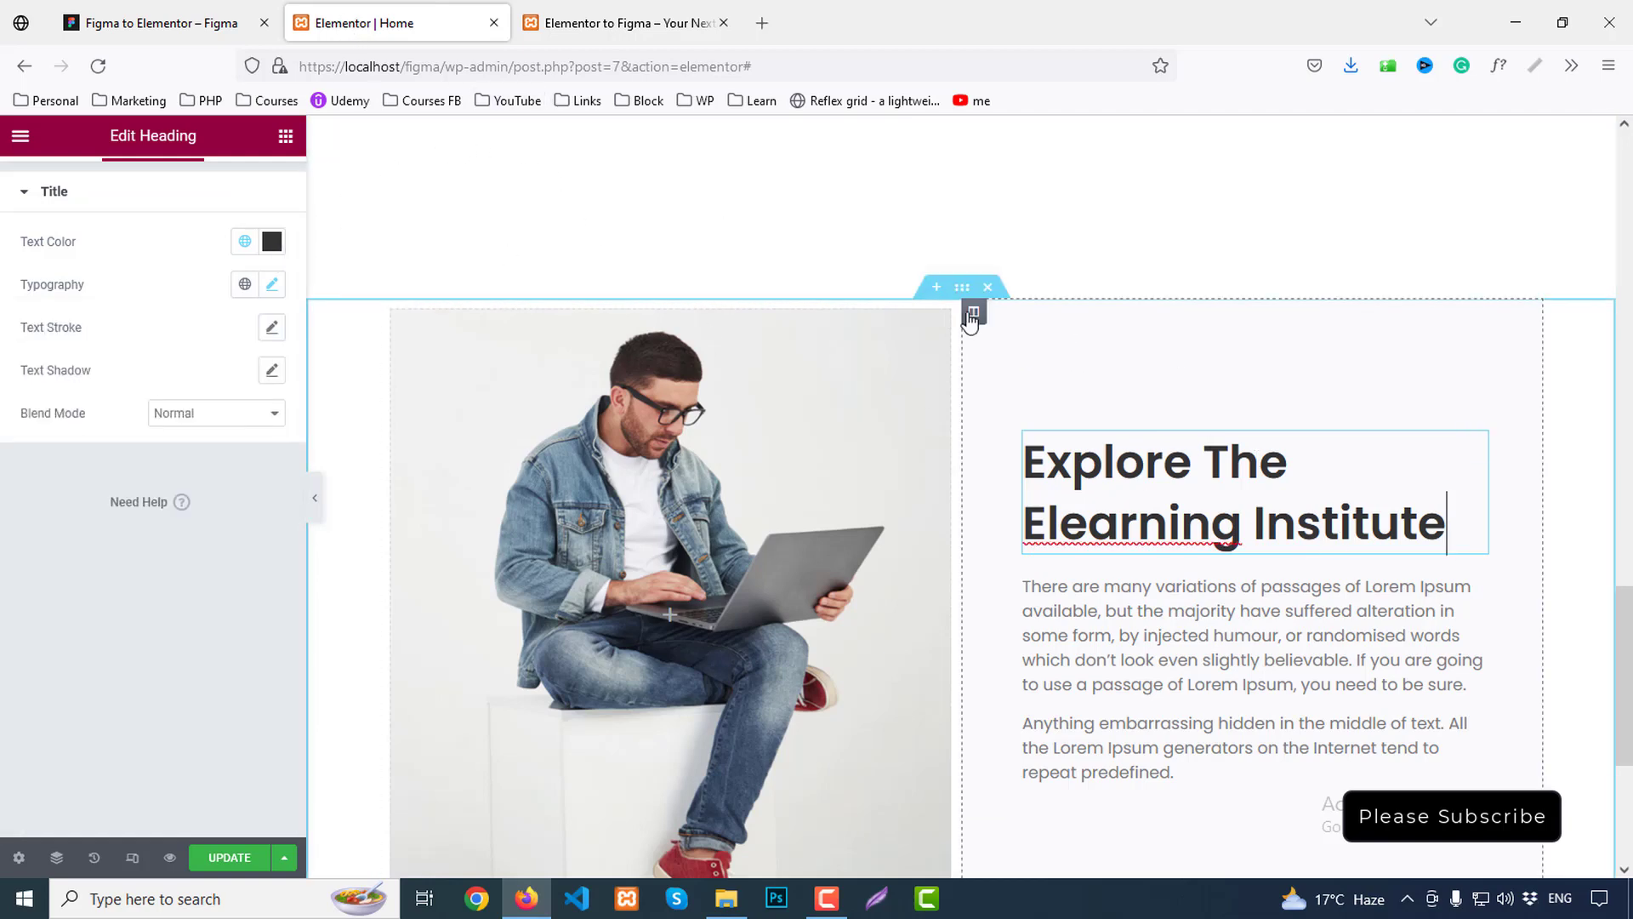
Set the heading column's right padding to 24 px, checking the spacing in Figma
click(974, 311)
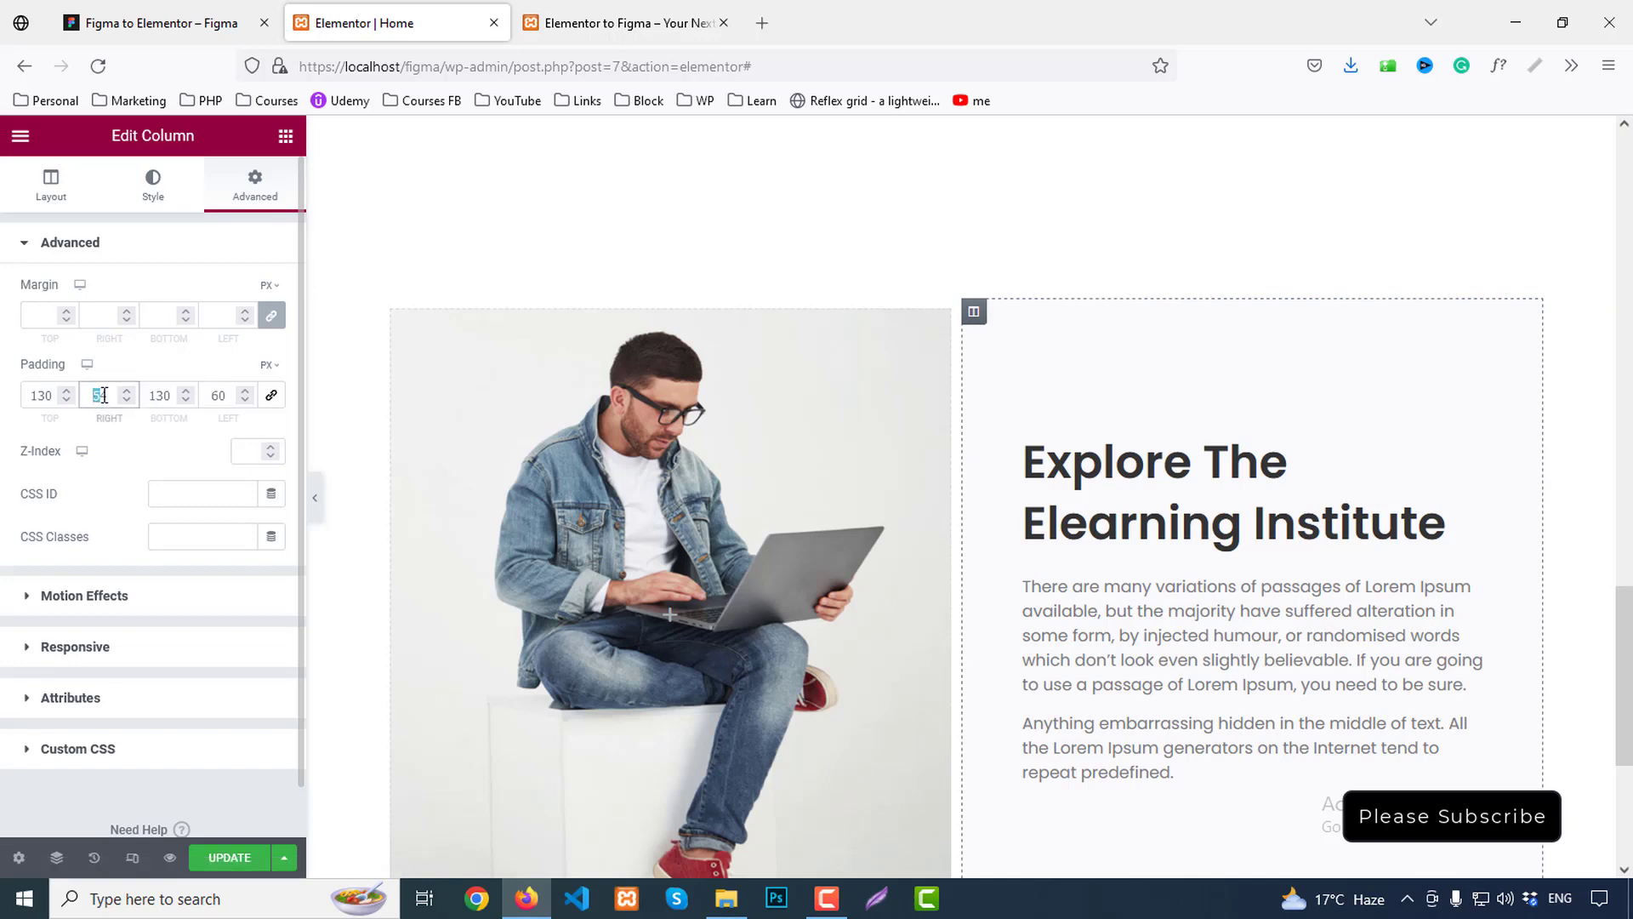
text(30)
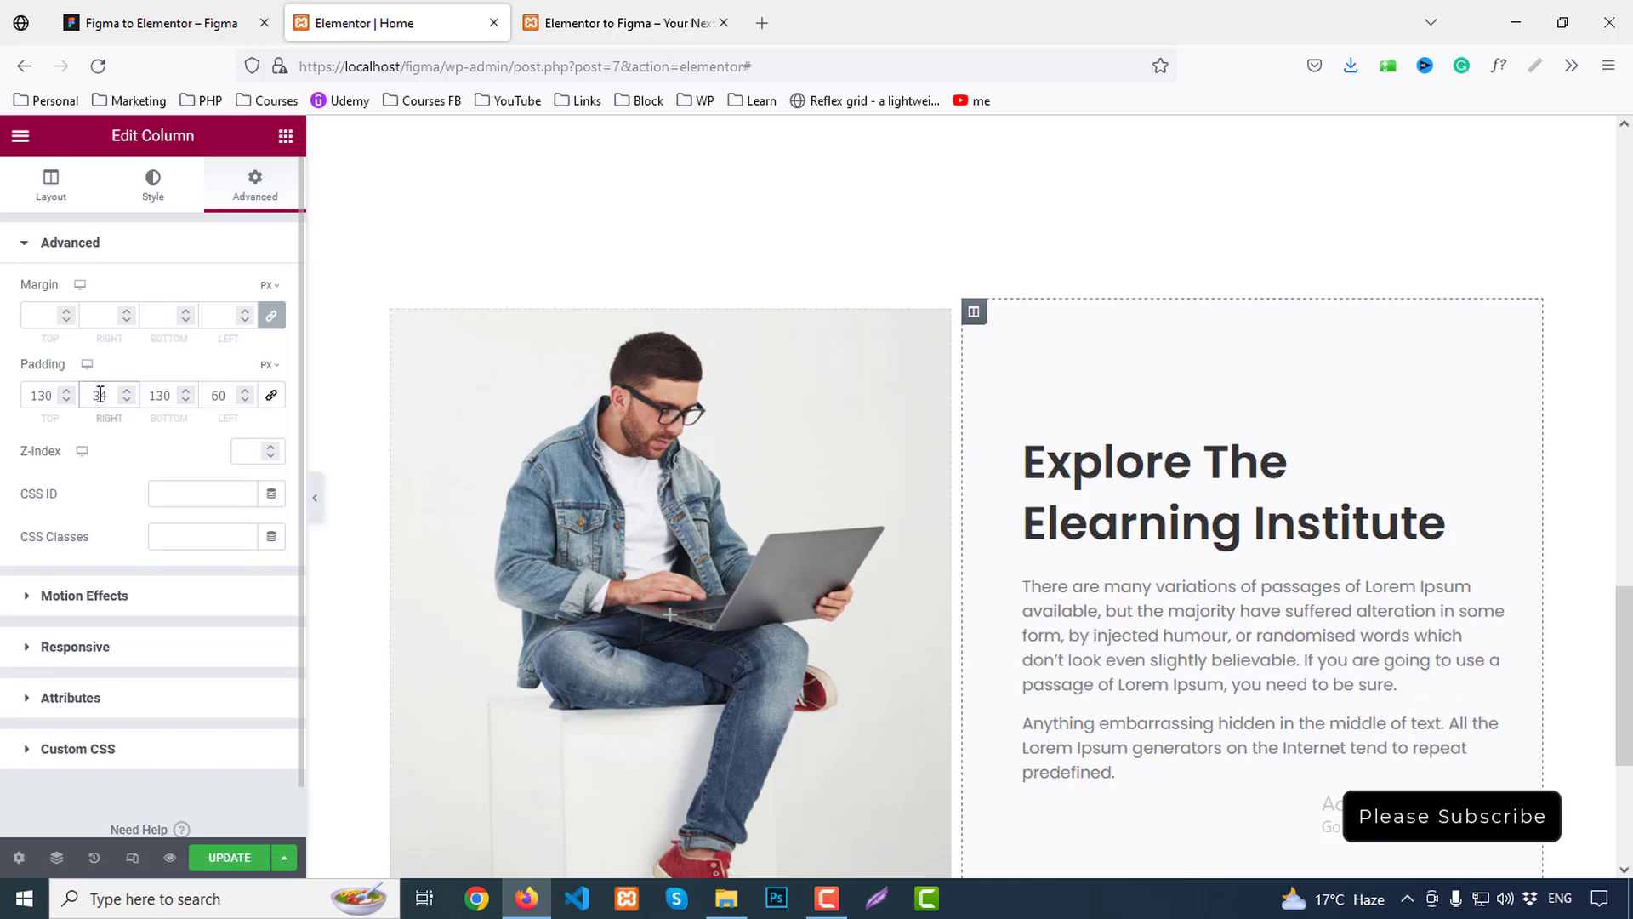
text(24)
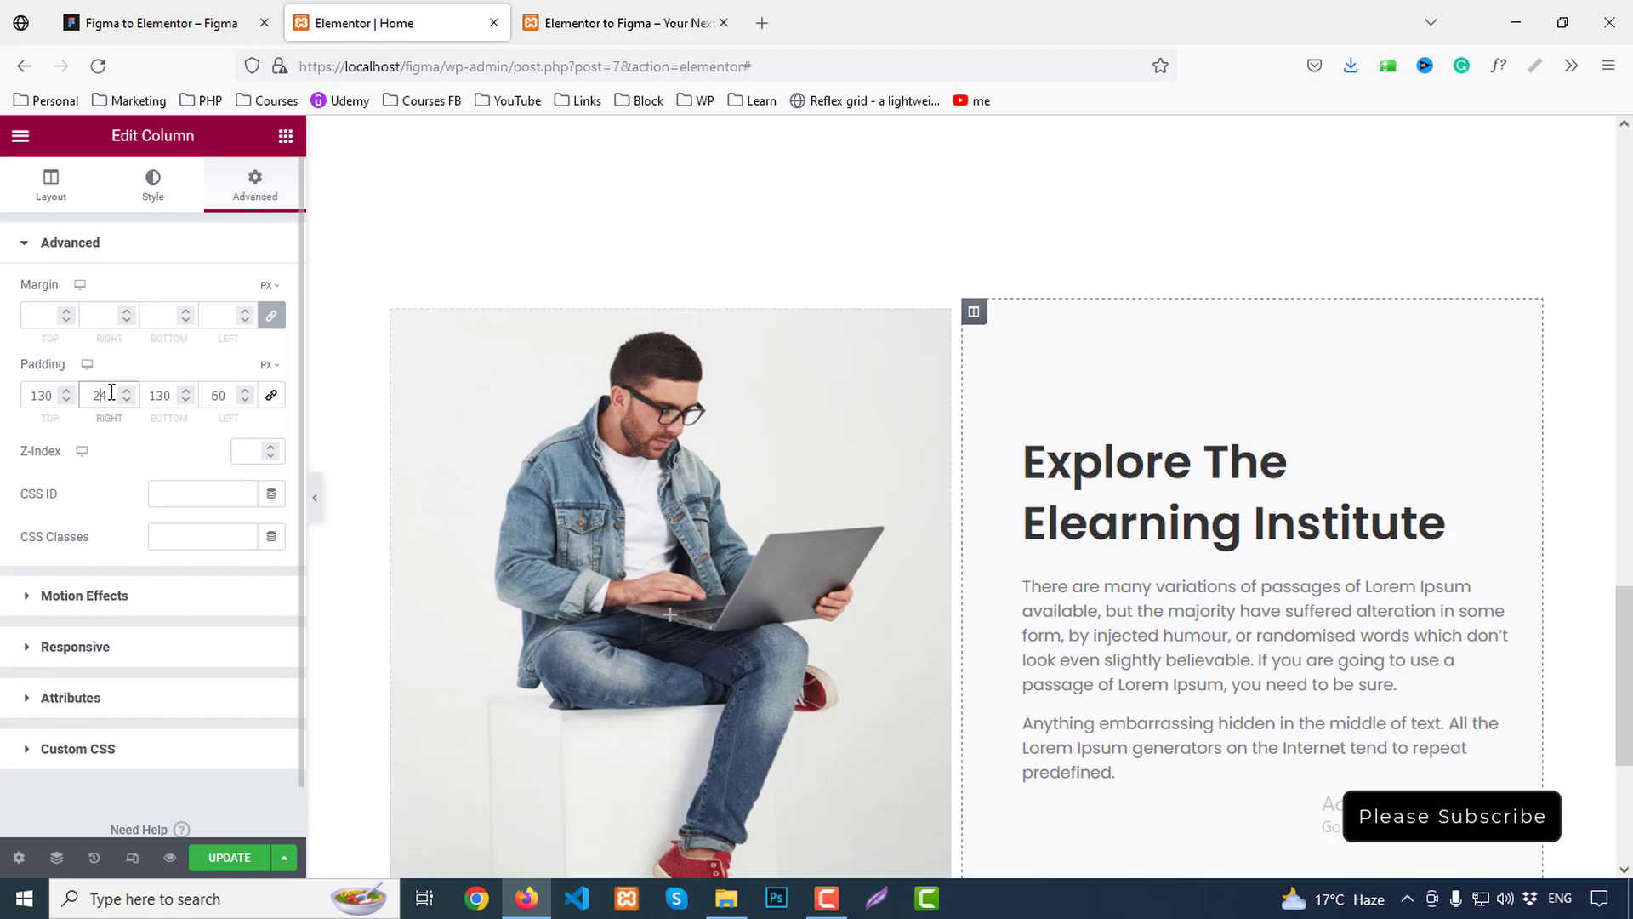
click(272, 36)
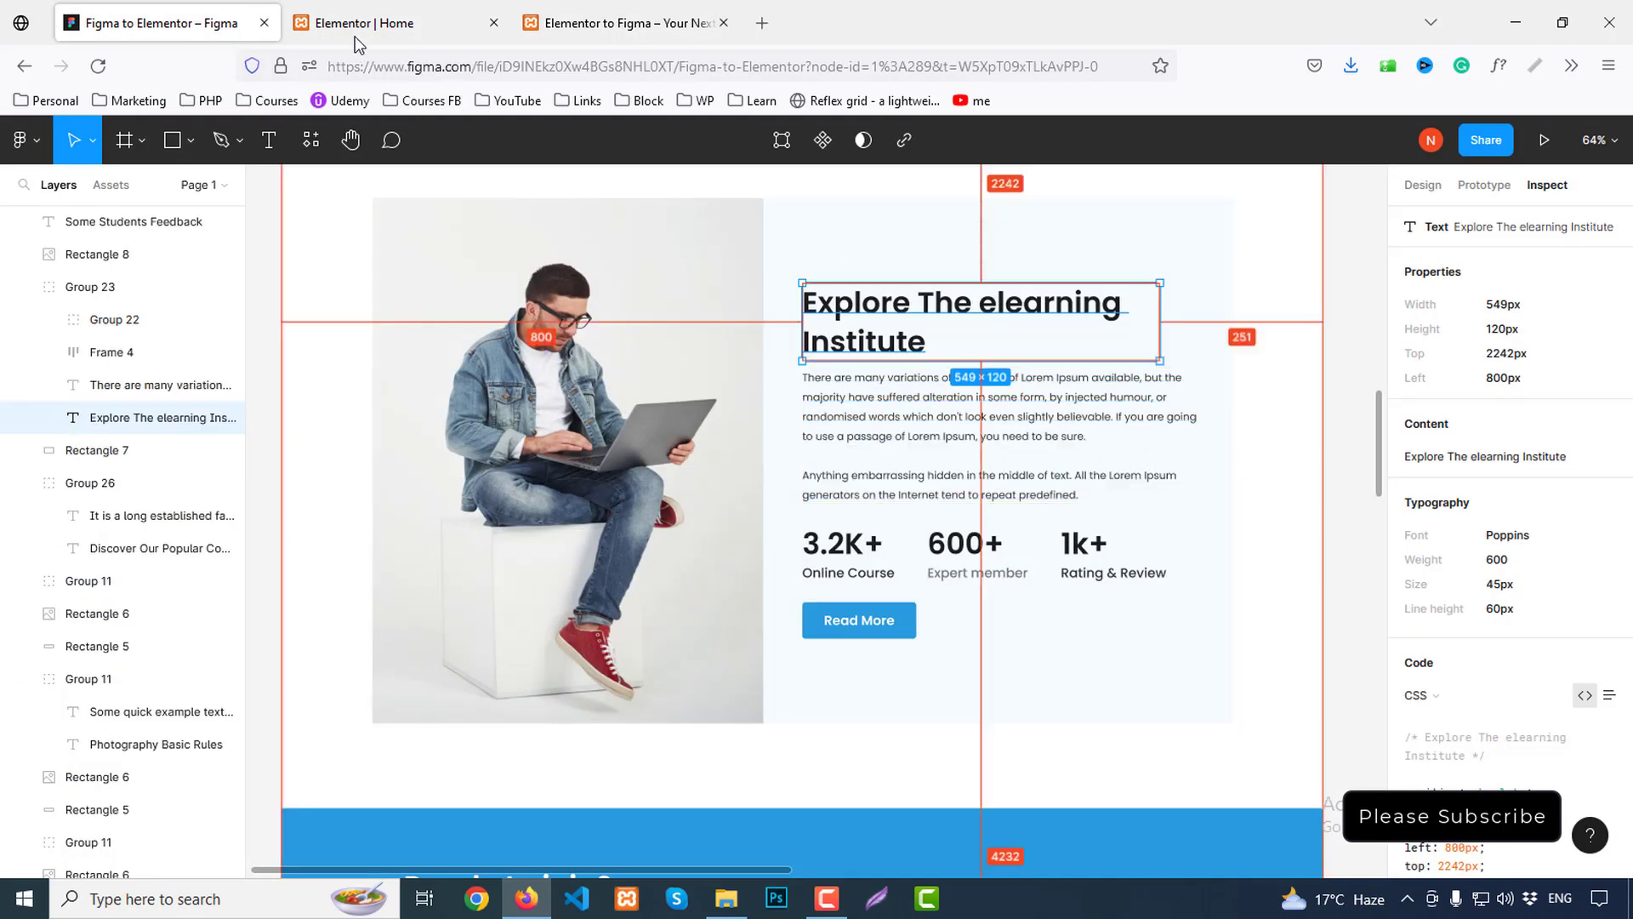
click(382, 23)
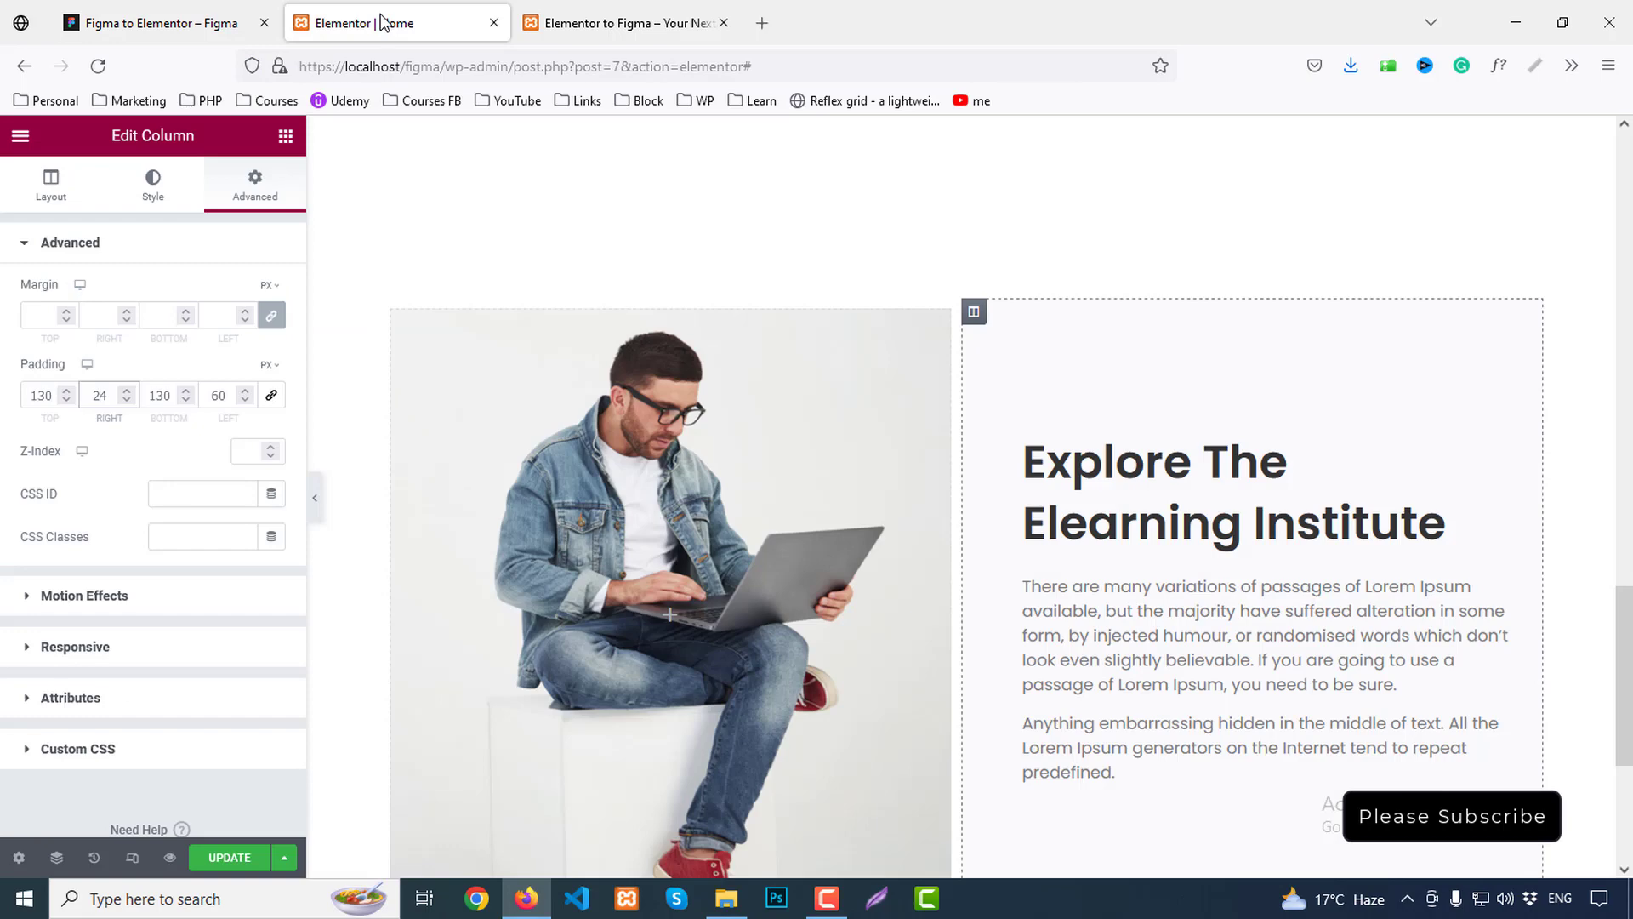
Reduce the heading to 44 px with normal letter case, then inspect the paragraph's typography in Figma
click(1233, 502)
click(275, 334)
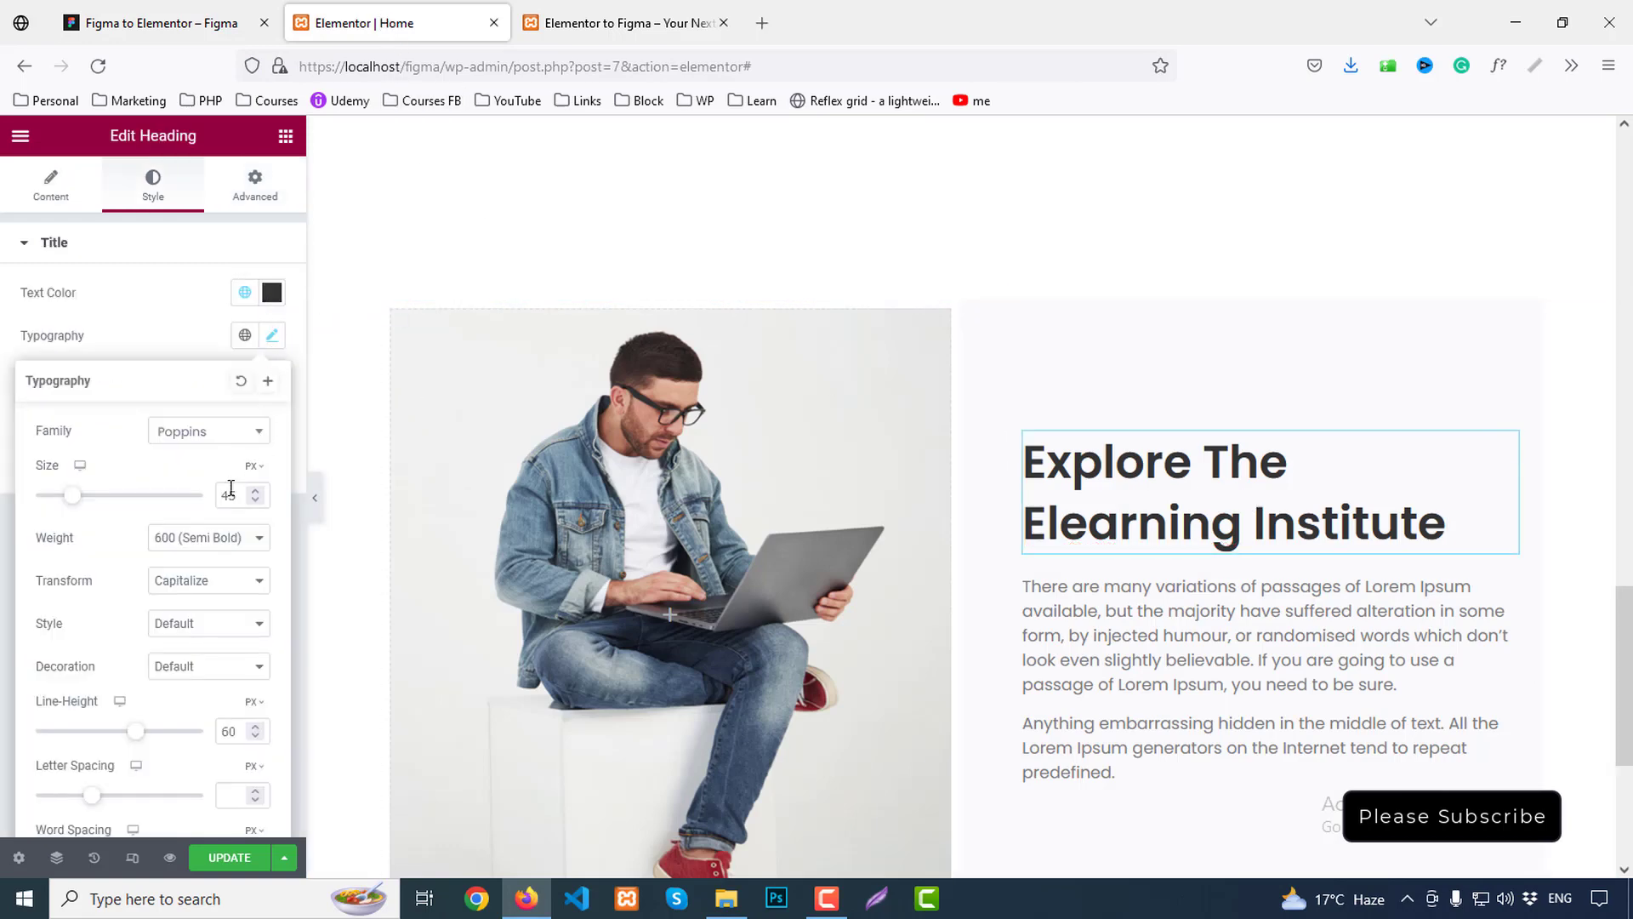
key(Down)
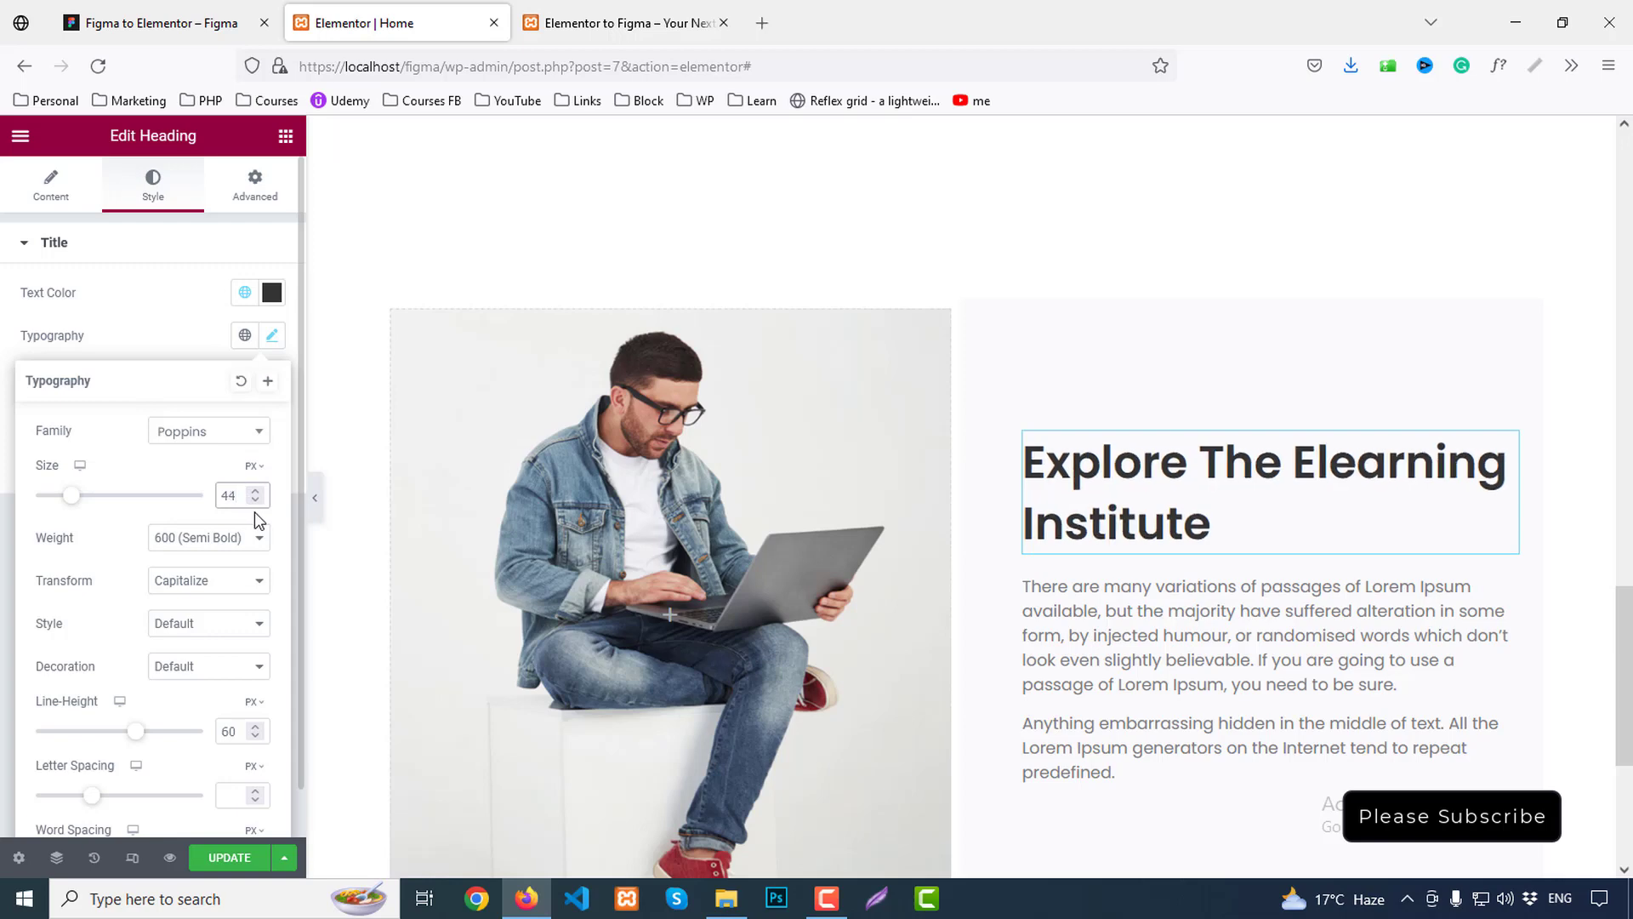
click(209, 587)
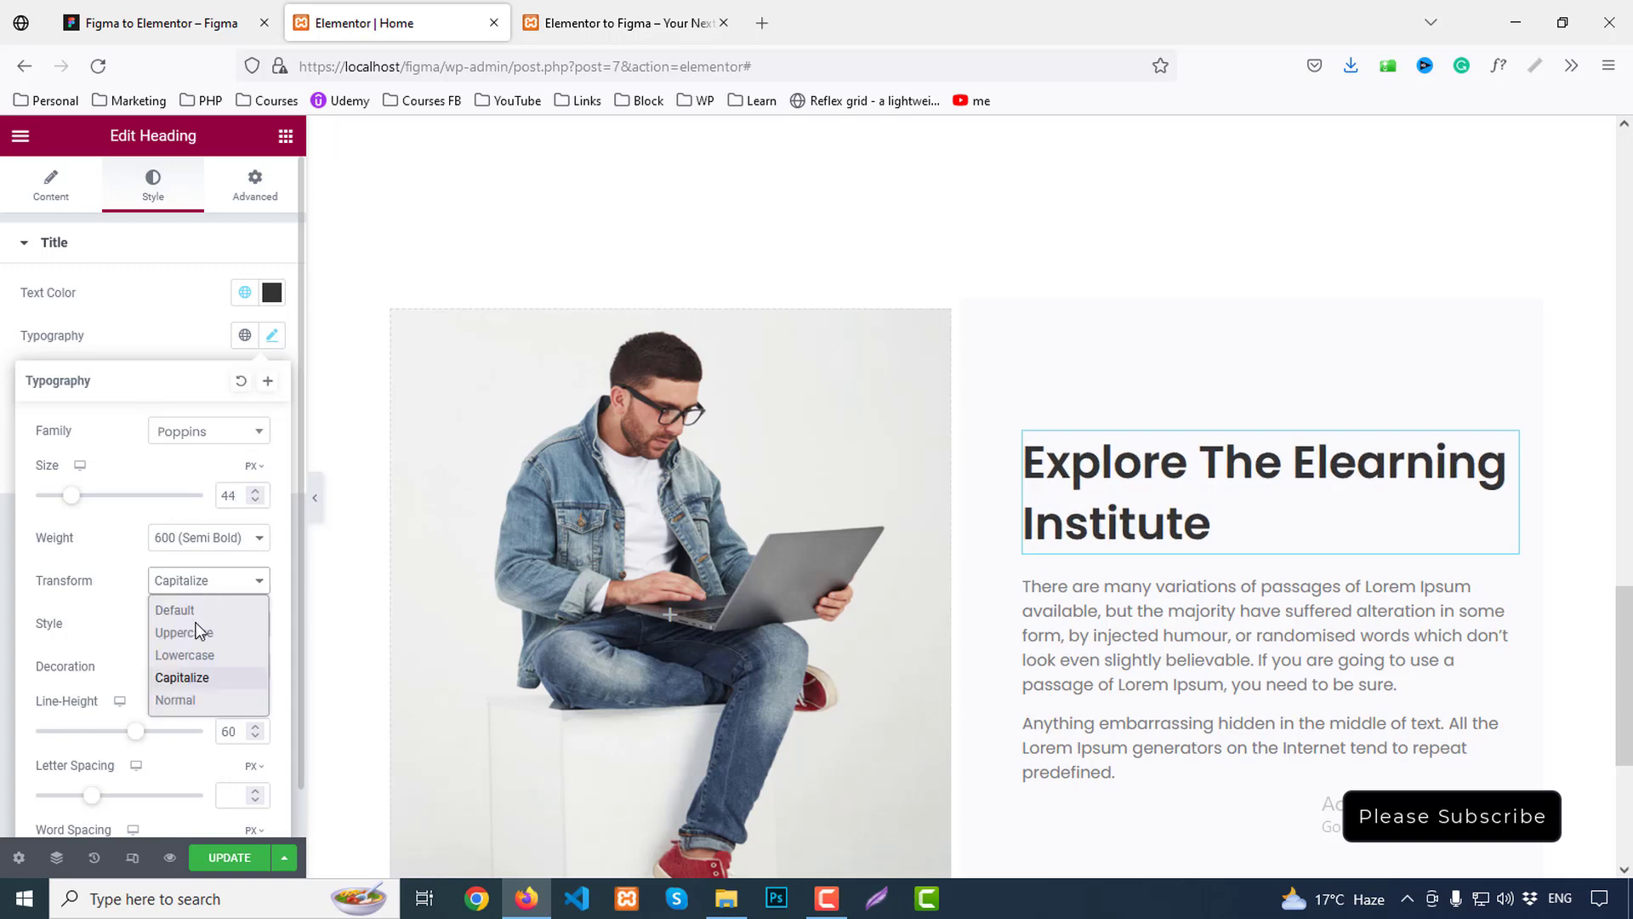
click(188, 701)
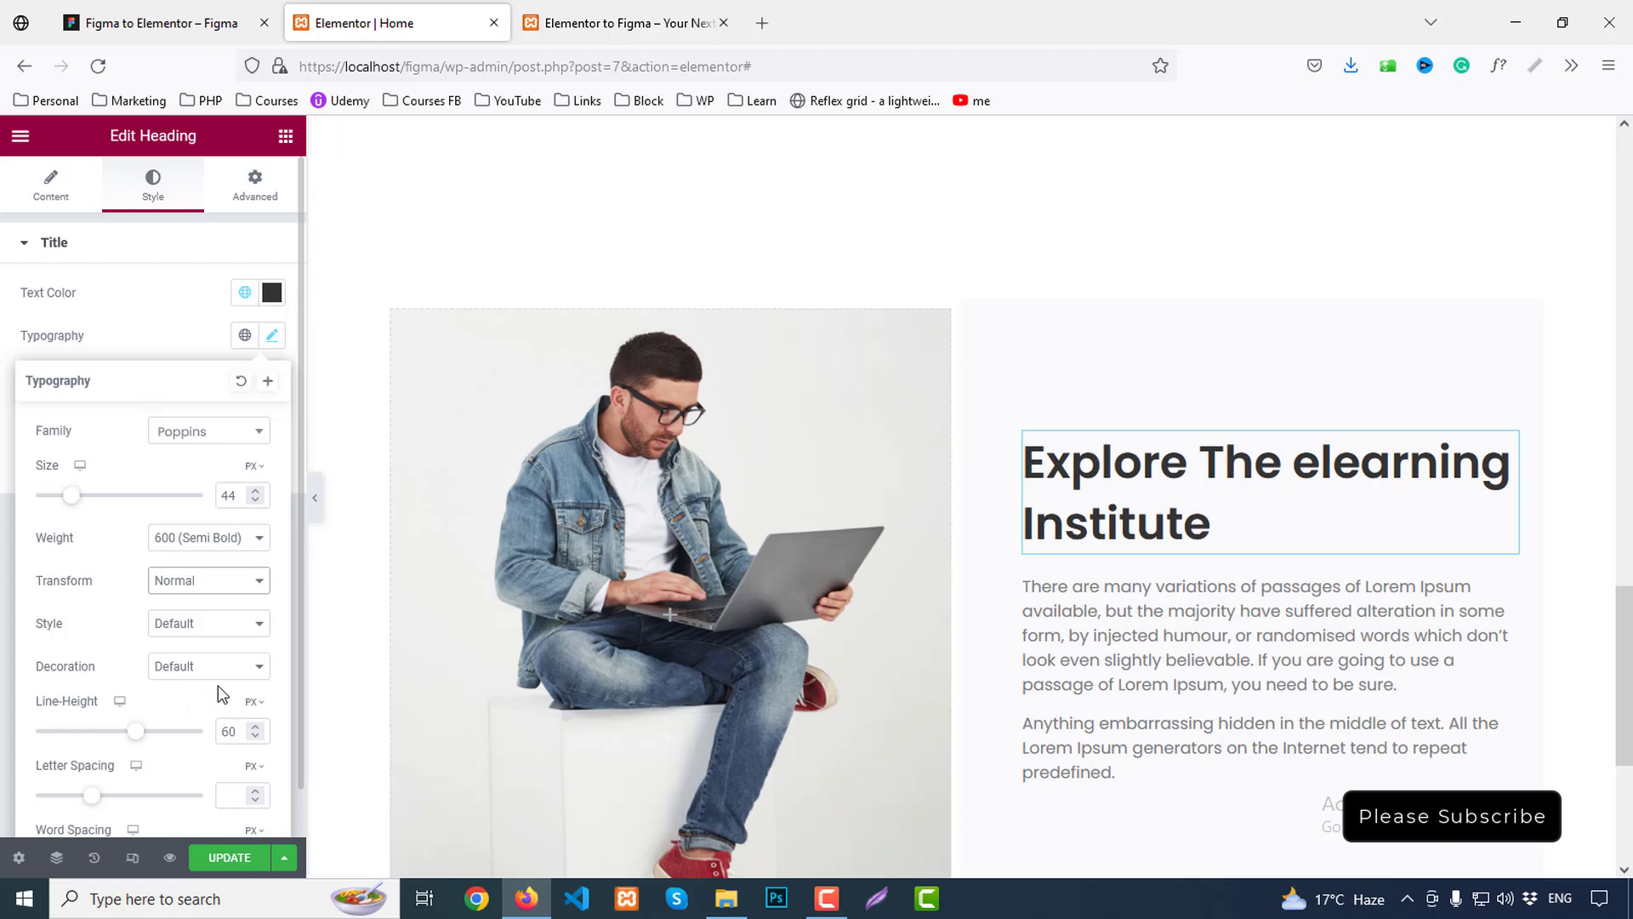
click(166, 12)
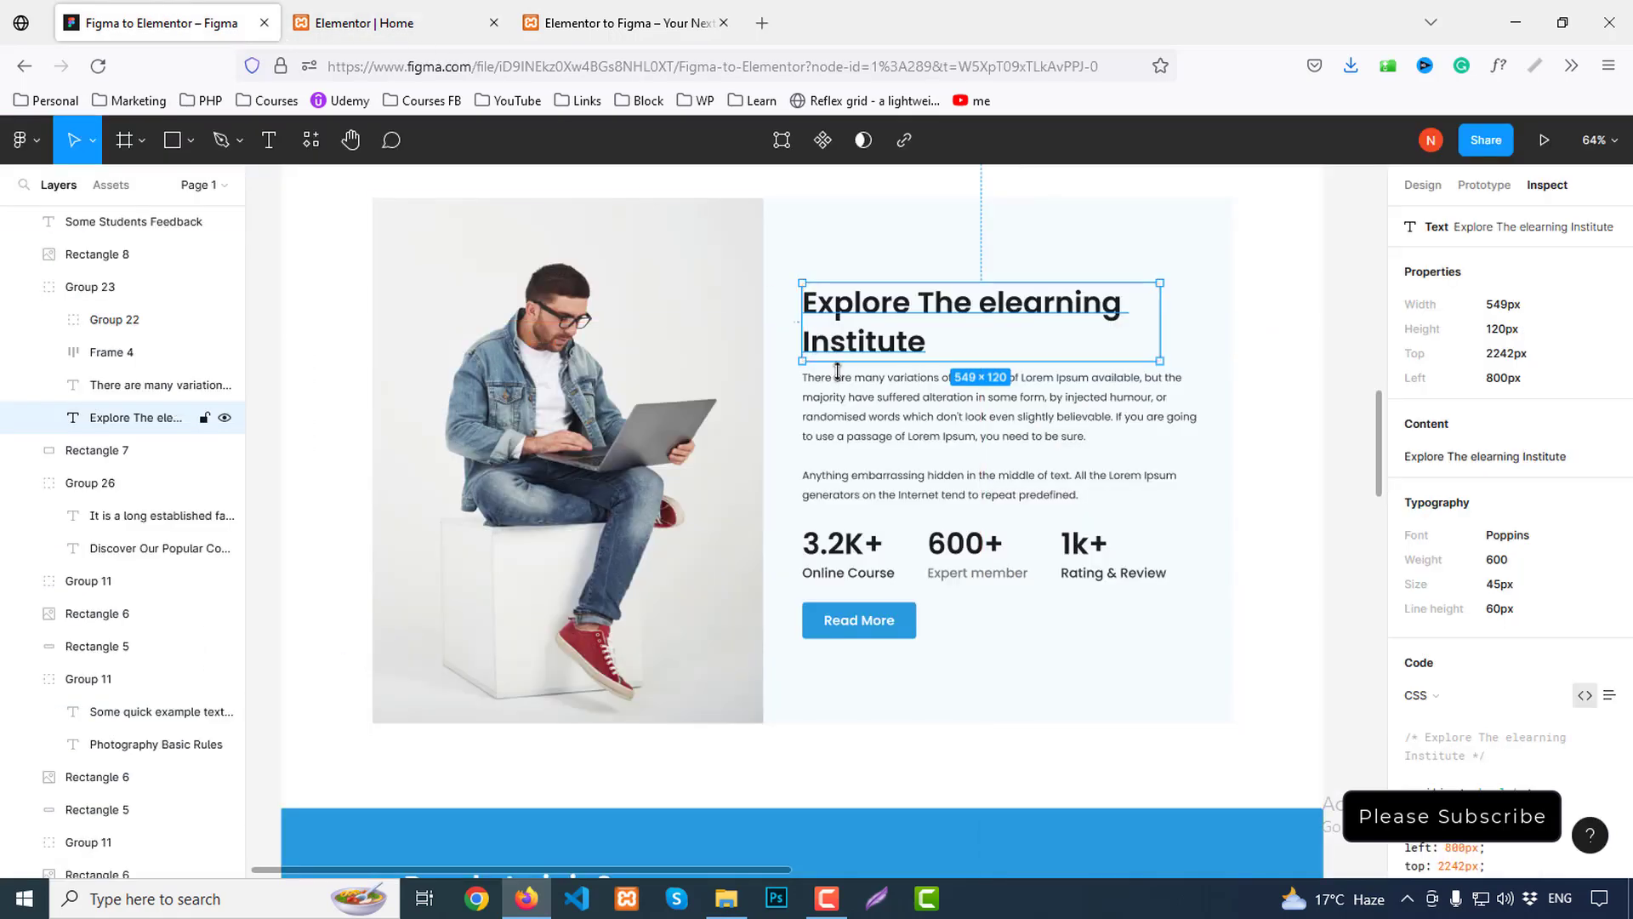
click(936, 430)
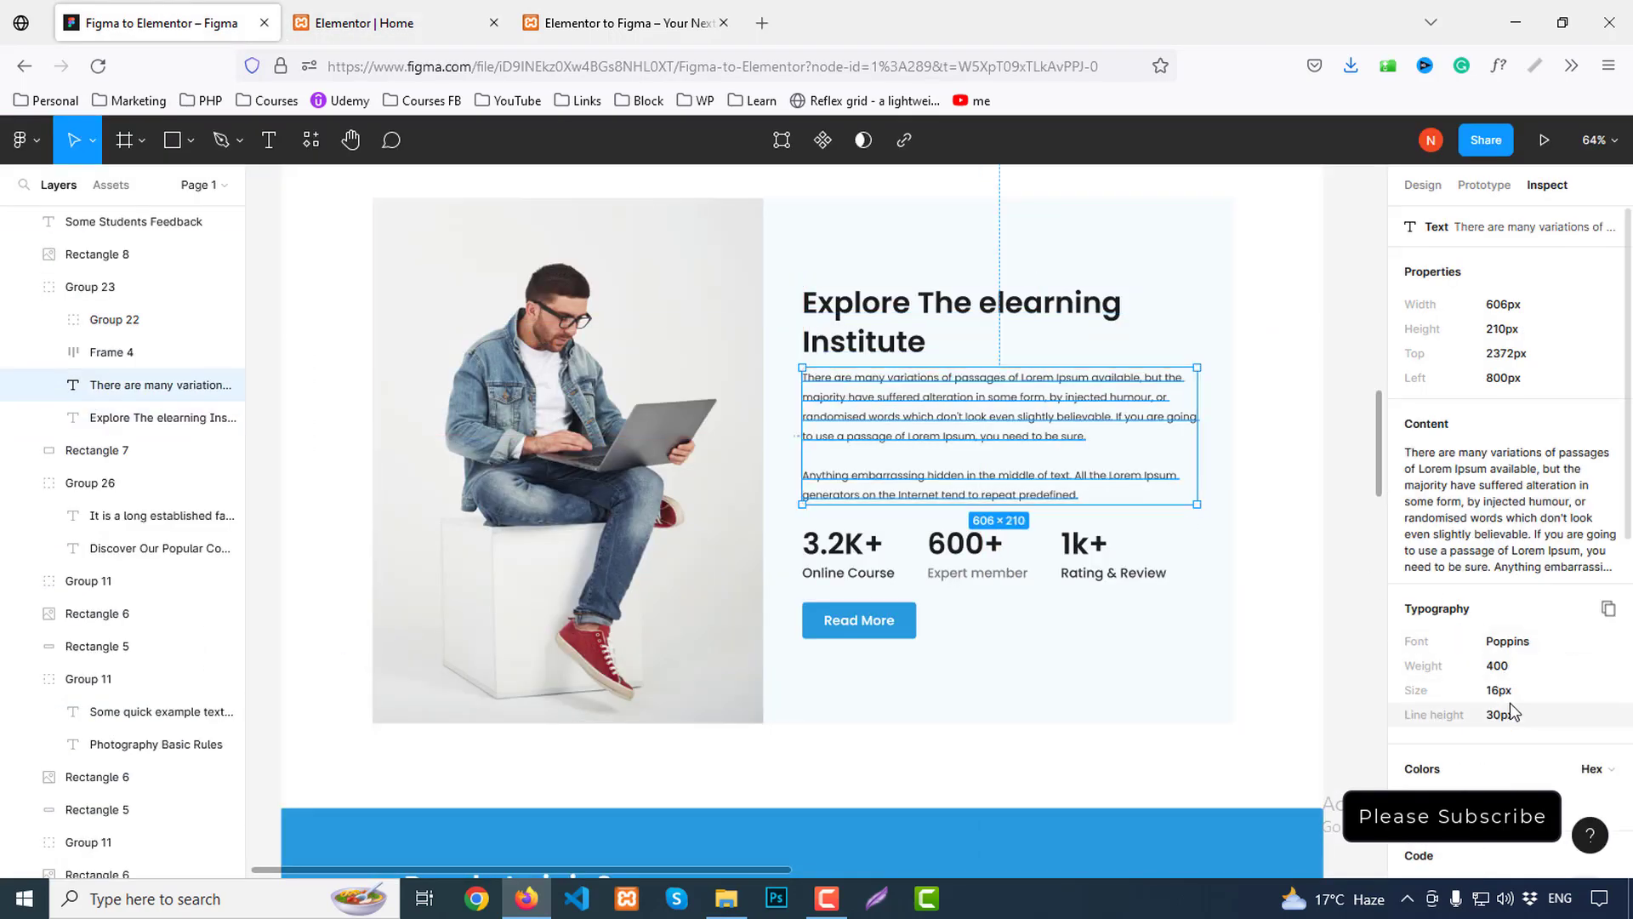
Make the paragraph text the dark Secondary colour and compare it with the Figma body copy
click(434, 18)
click(1162, 635)
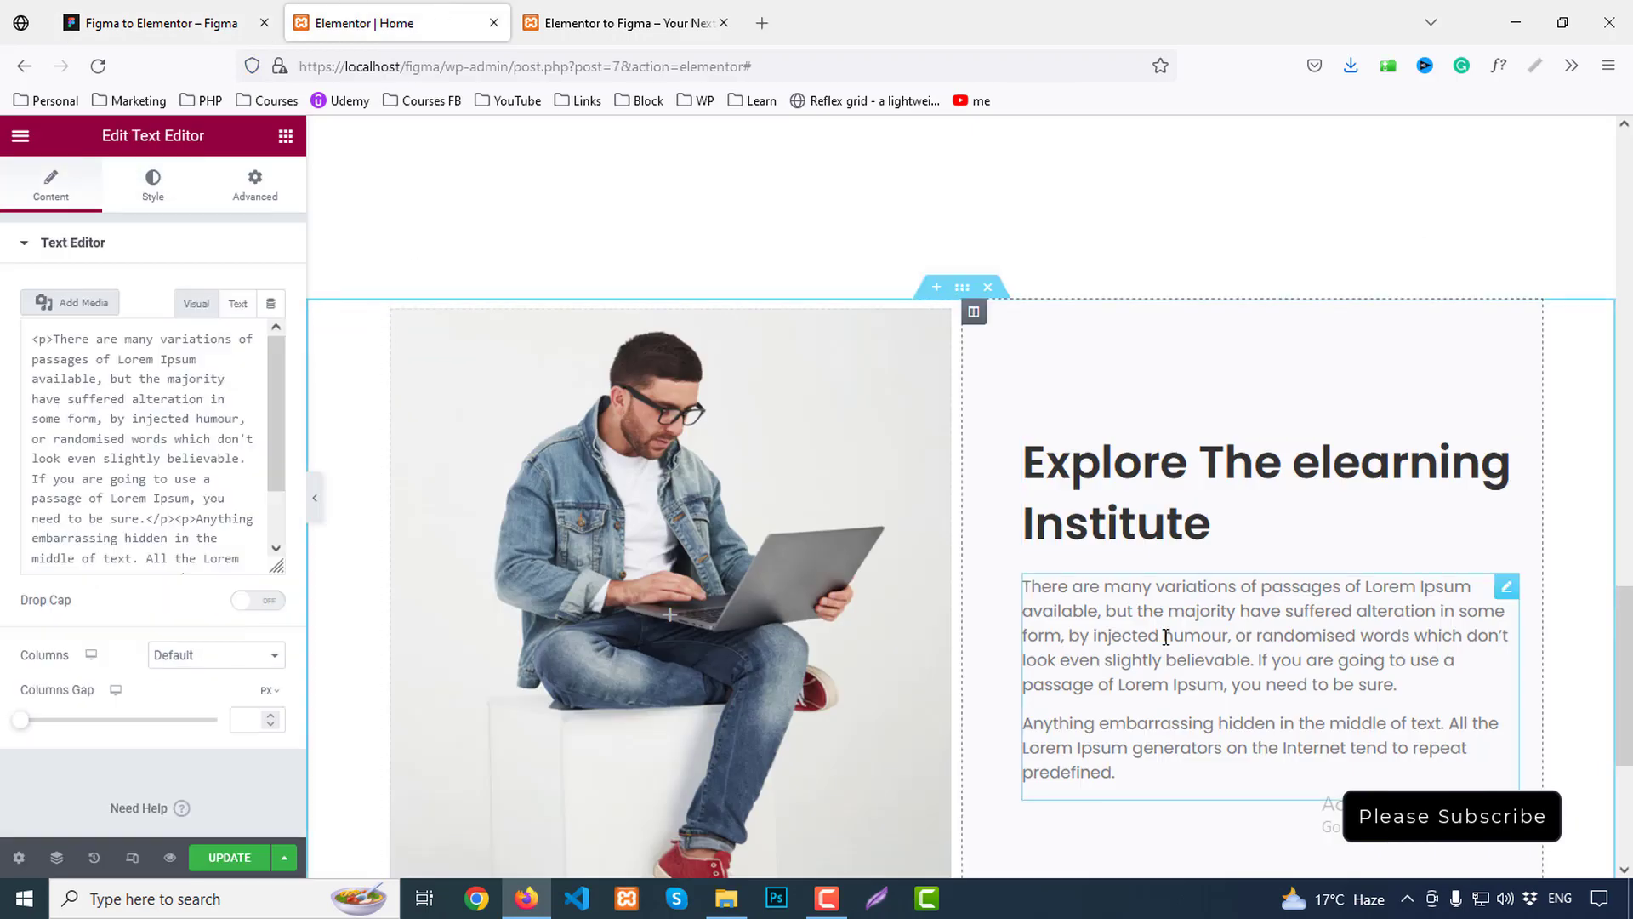
click(153, 182)
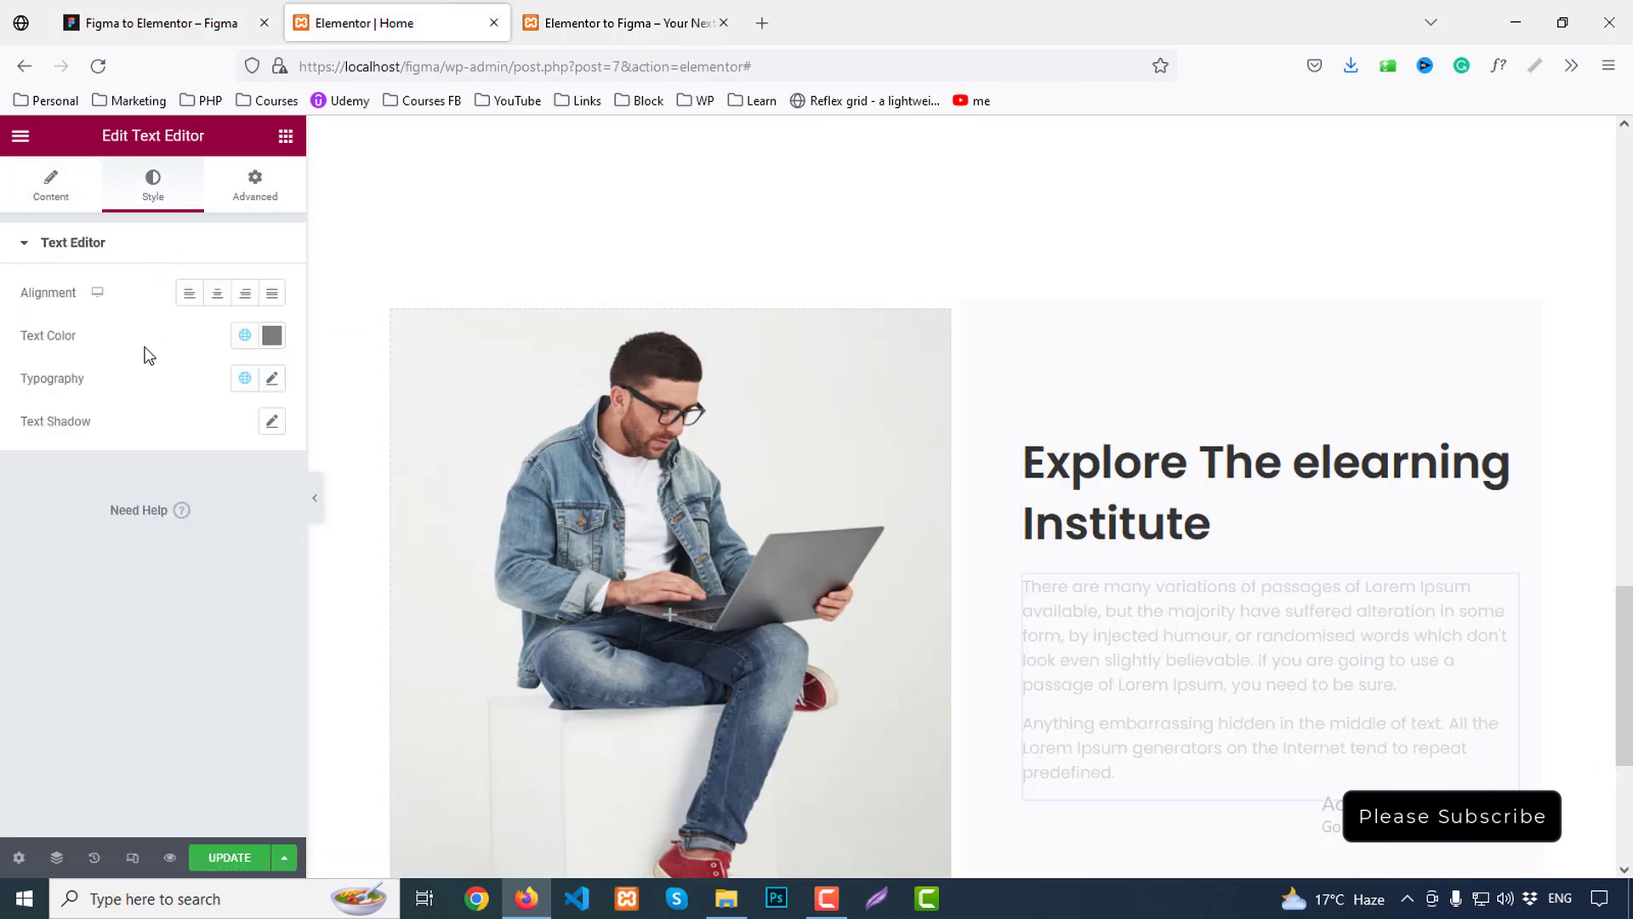
click(244, 335)
click(75, 467)
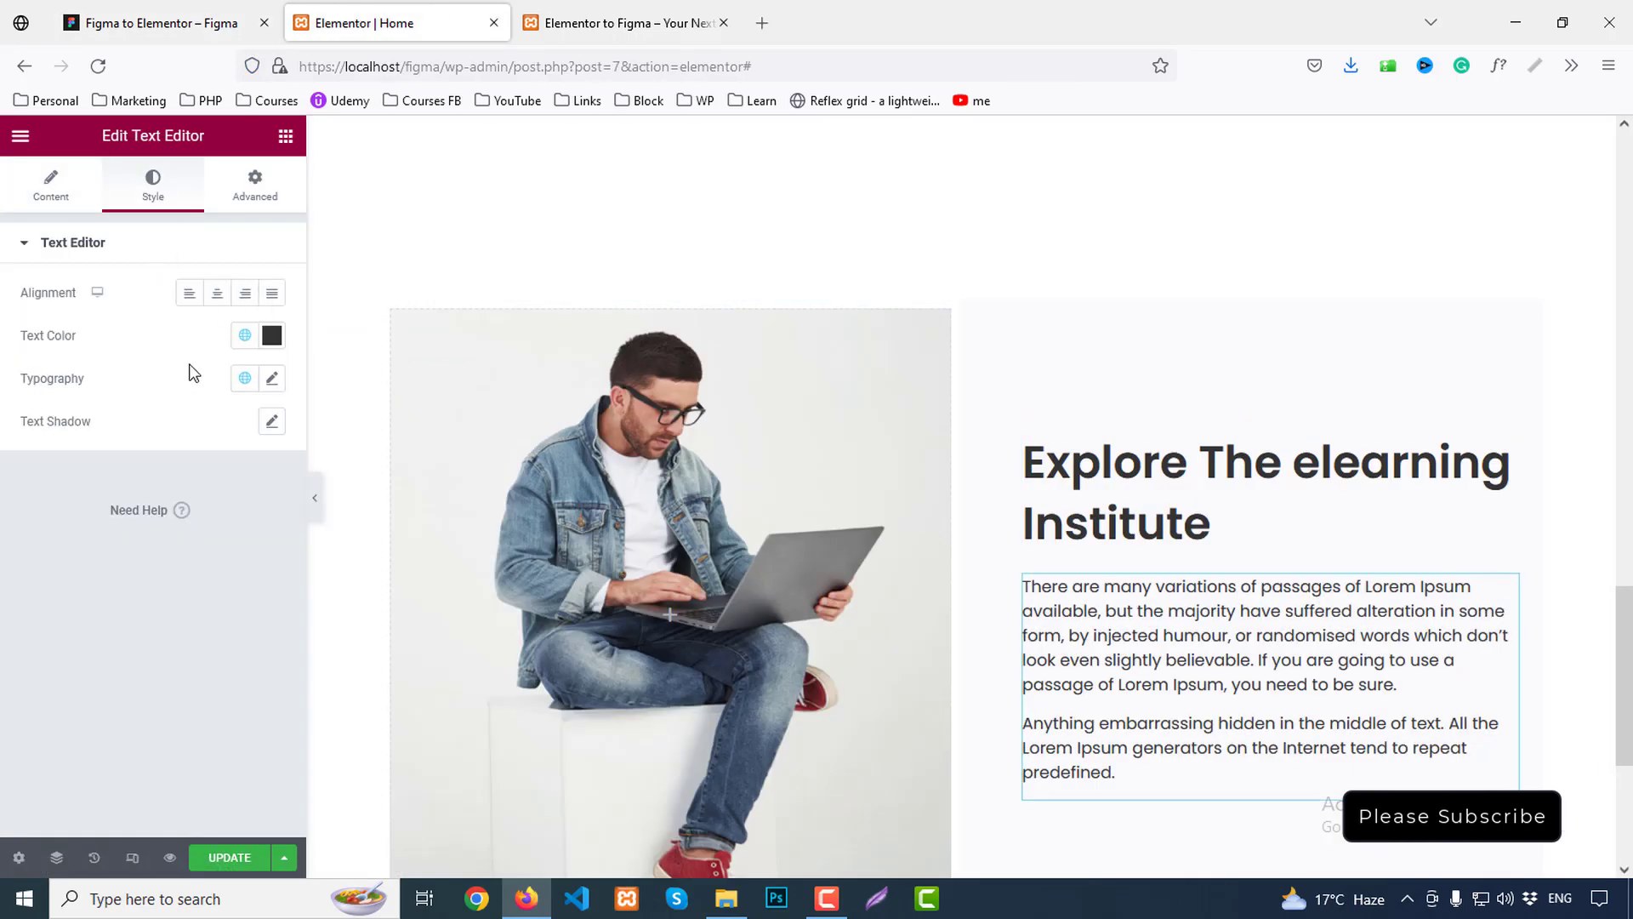
click(272, 380)
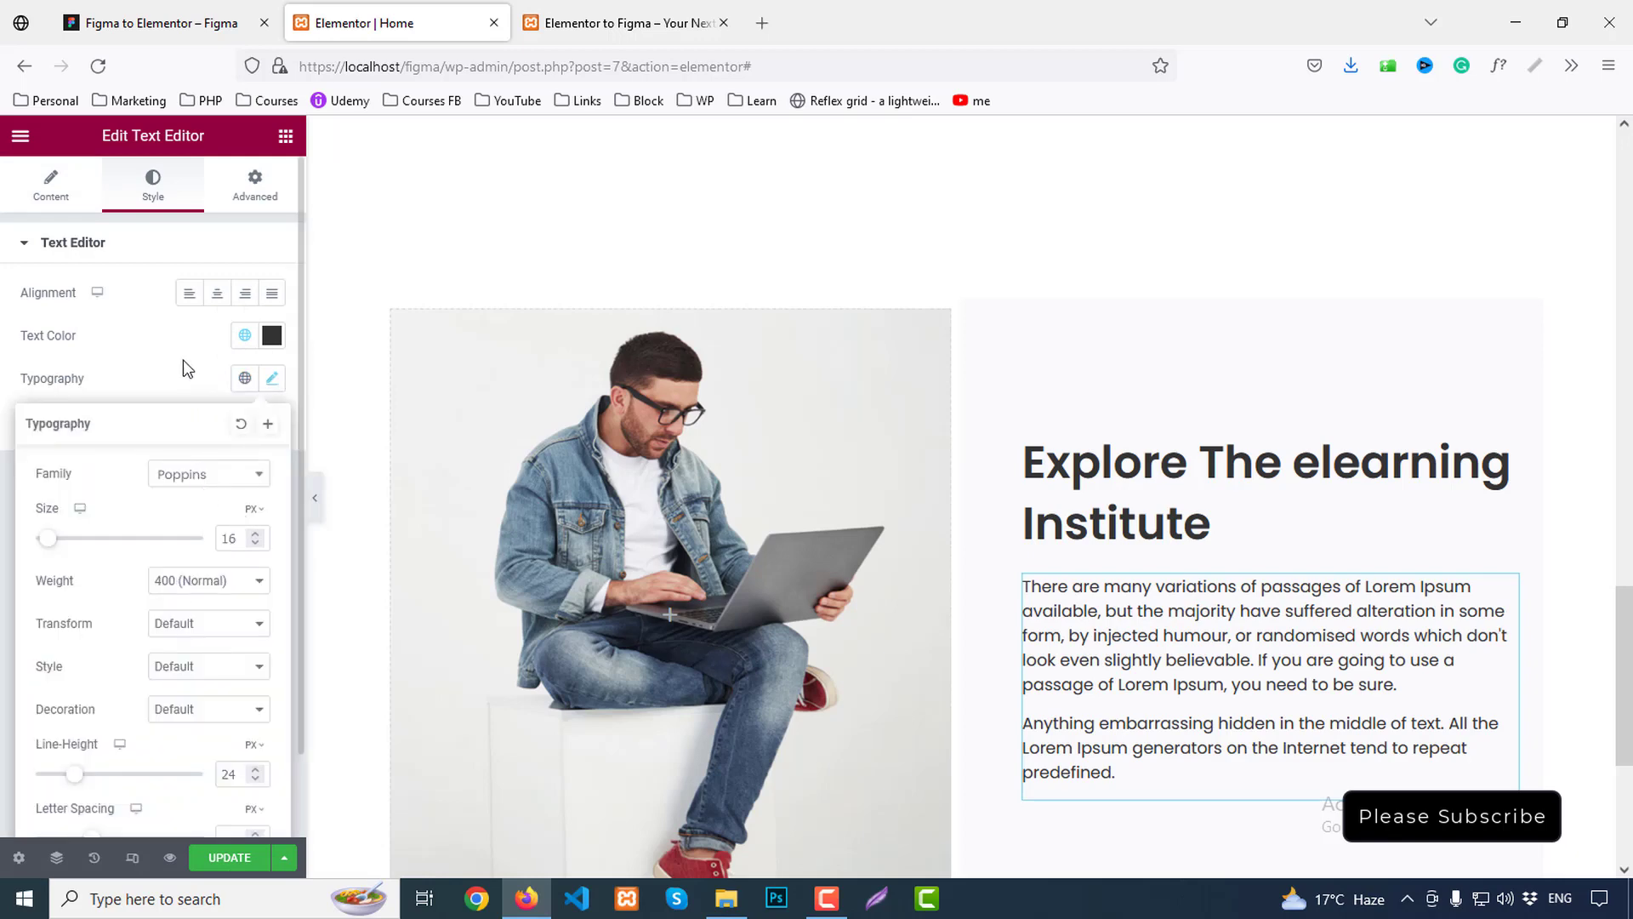
click(911, 492)
scroll(1127, 551, down, 5)
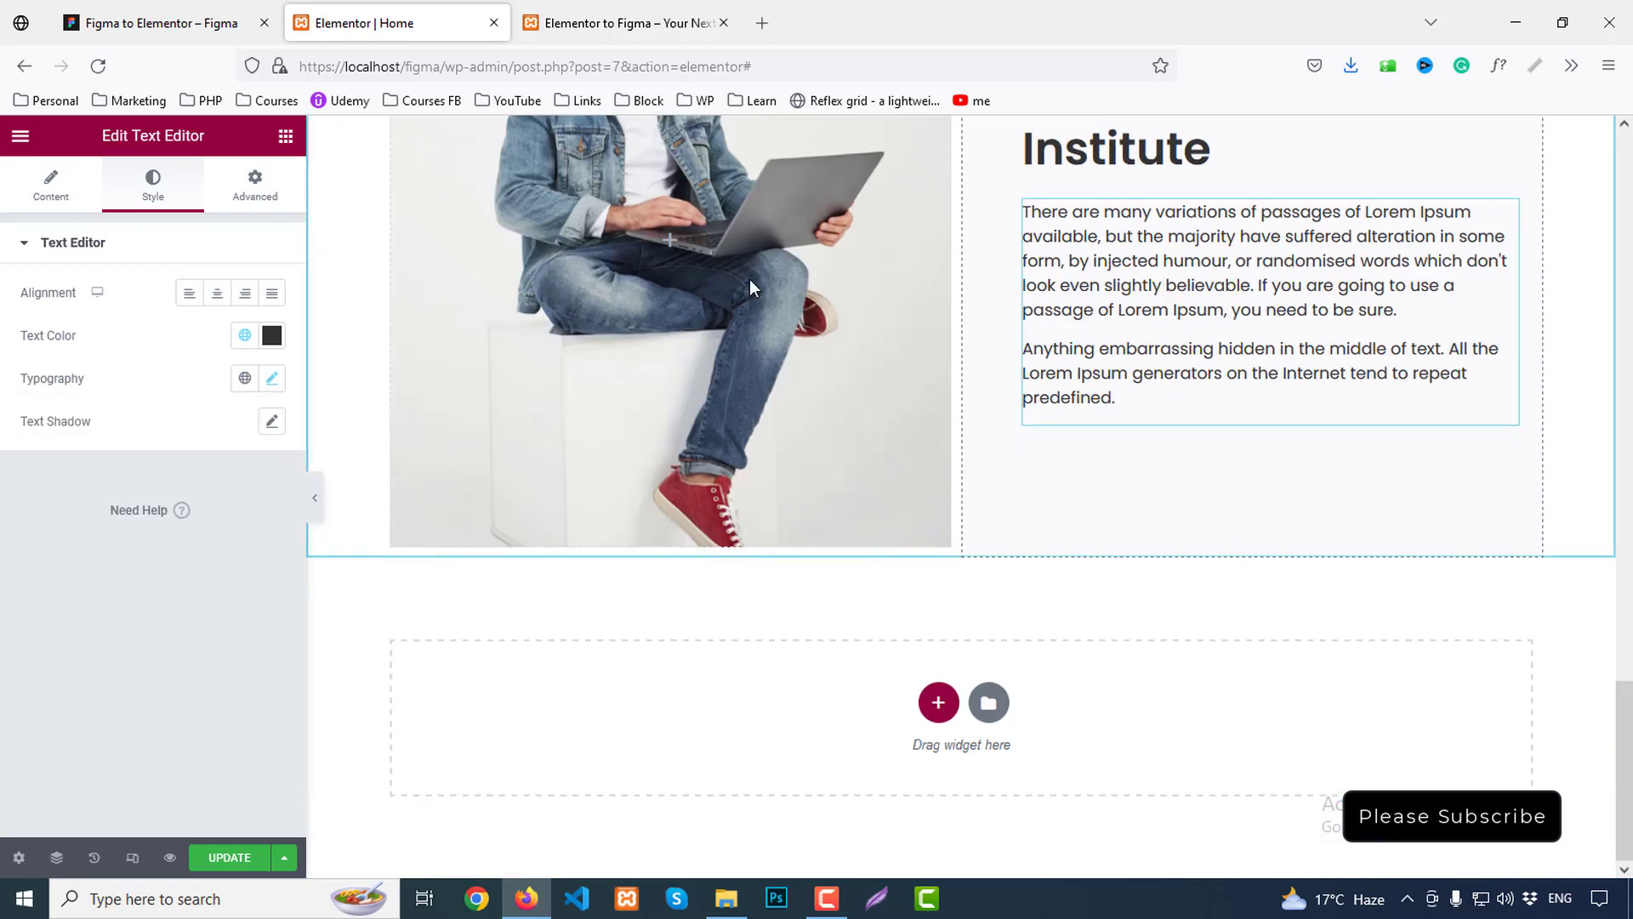
click(219, 22)
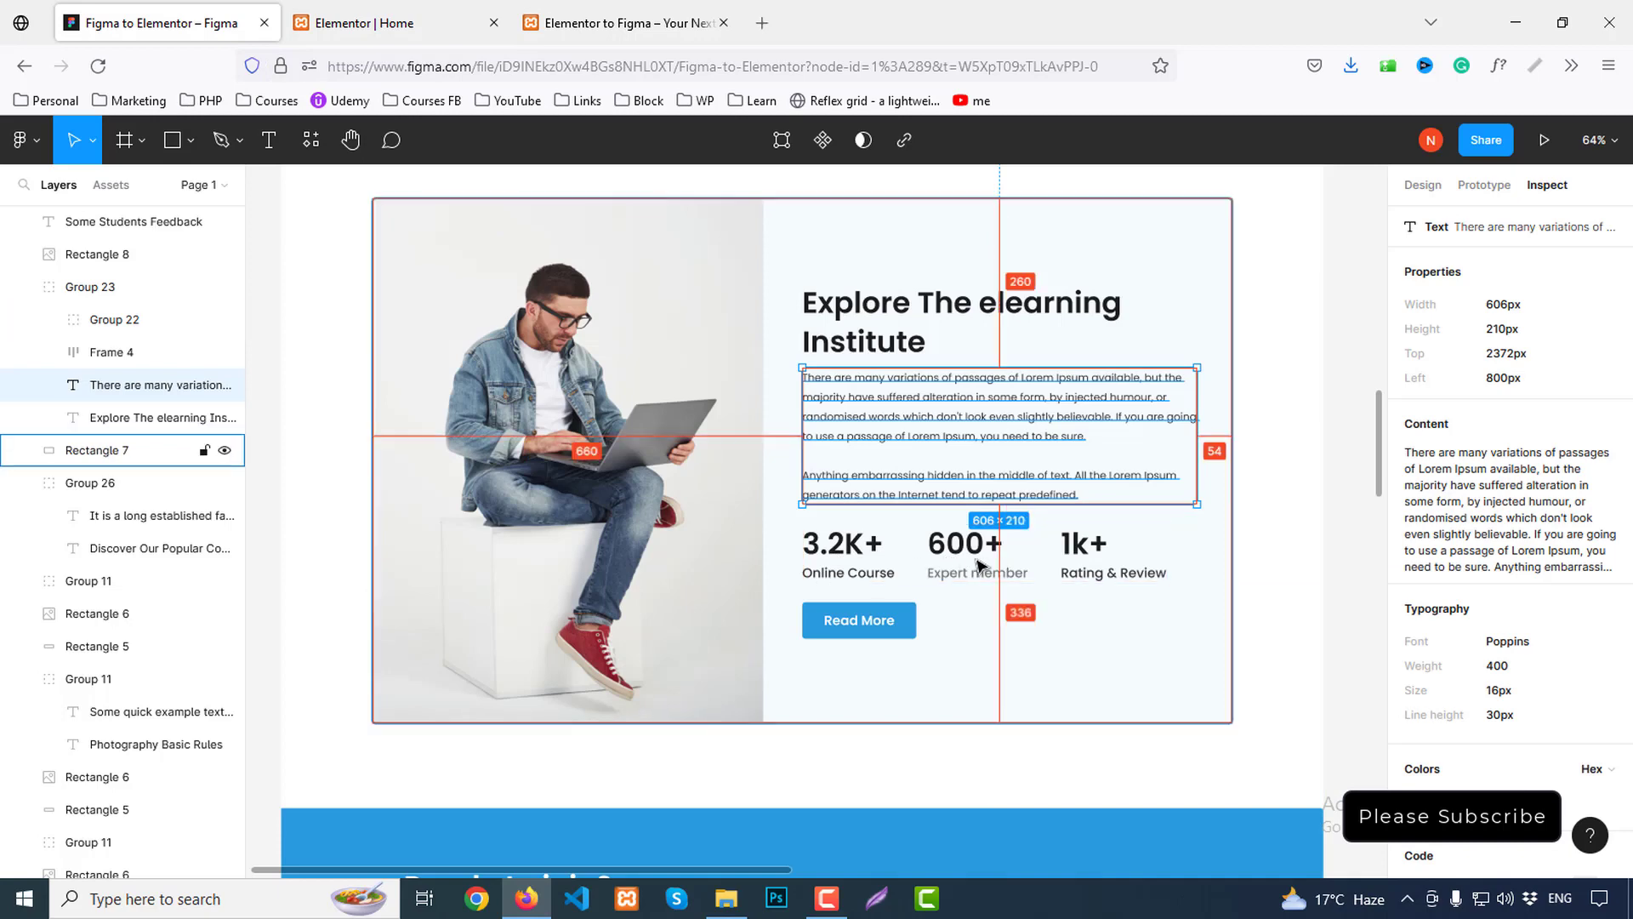
click(411, 12)
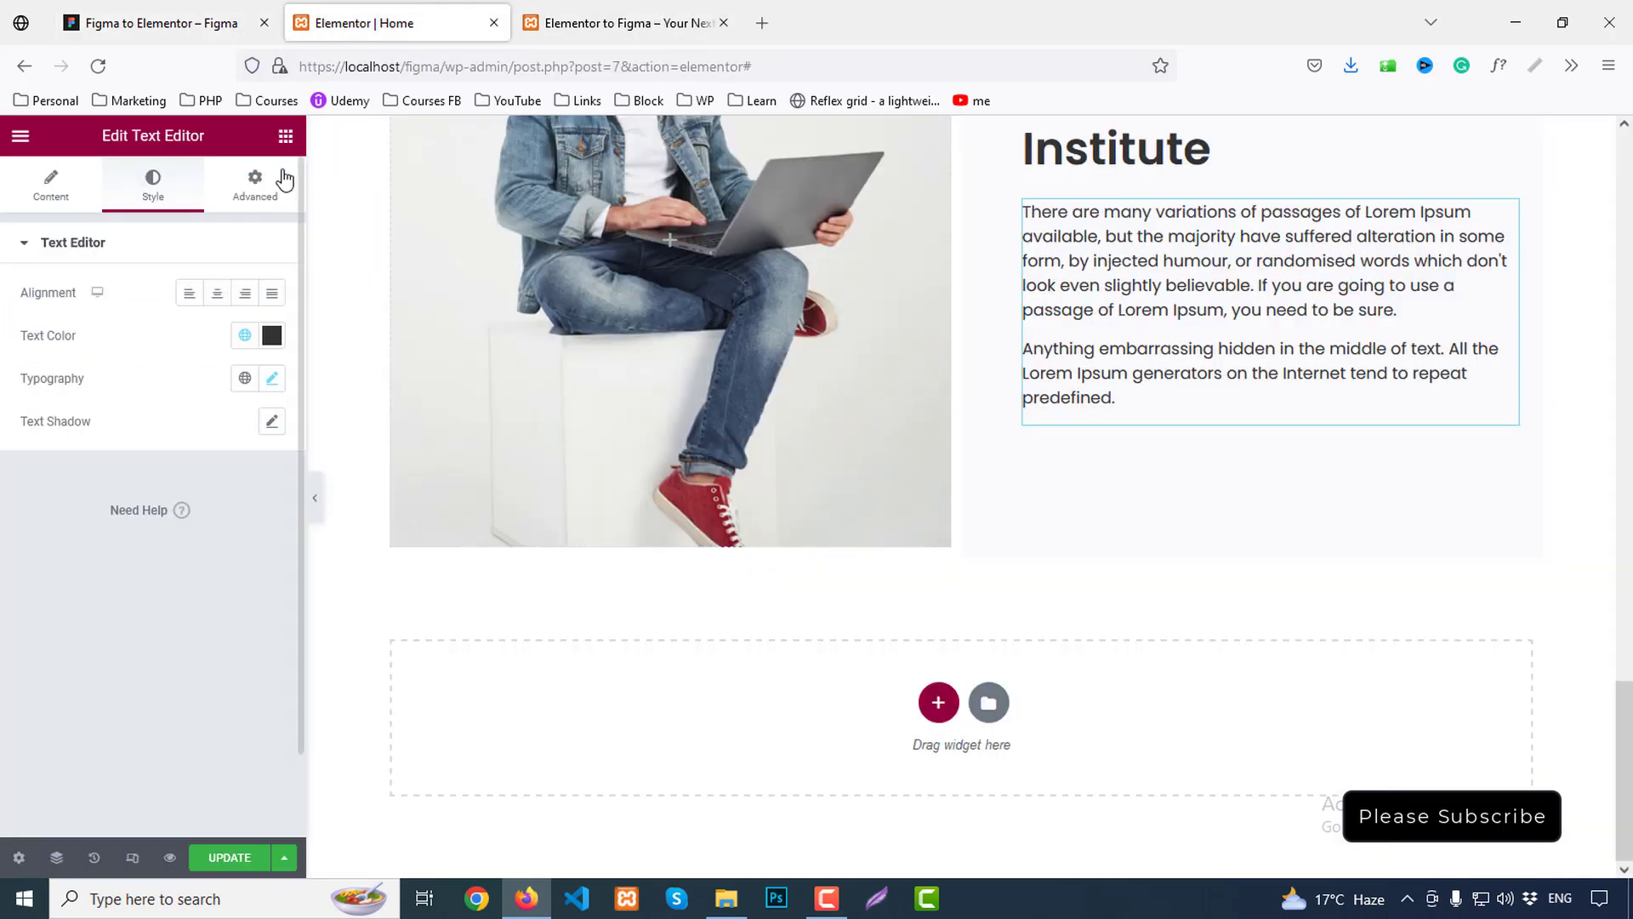
click(286, 136)
Add a three-column inner section below the paragraph with a Counter in the first column
drag(79, 383, 1208, 407)
right_click(1035, 459)
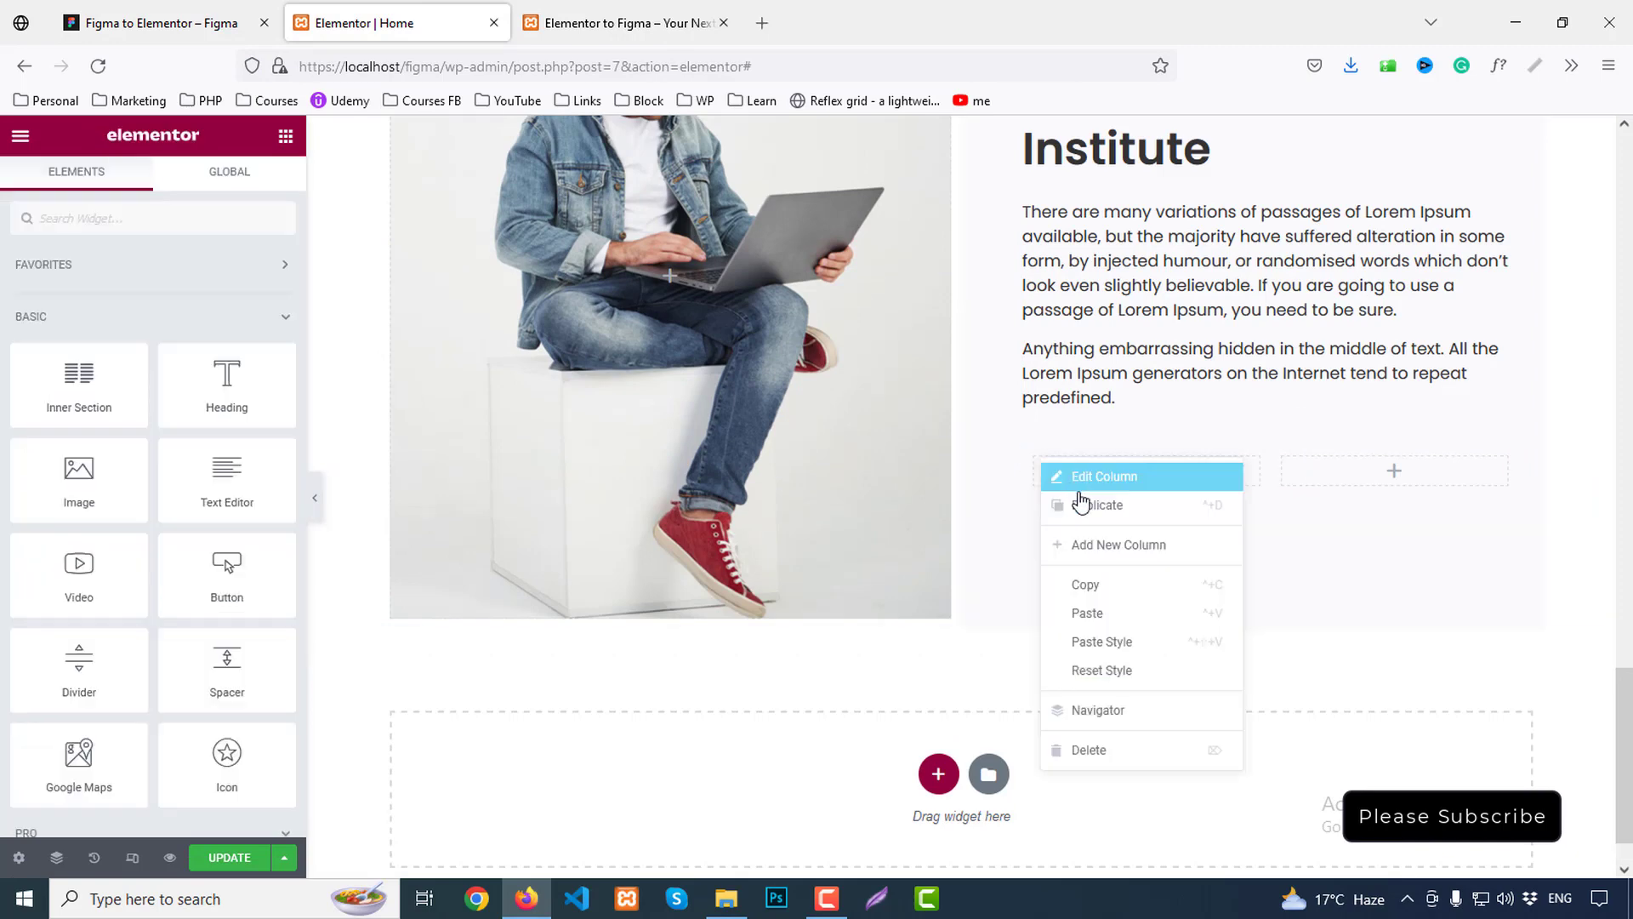
click(1086, 508)
click(285, 136)
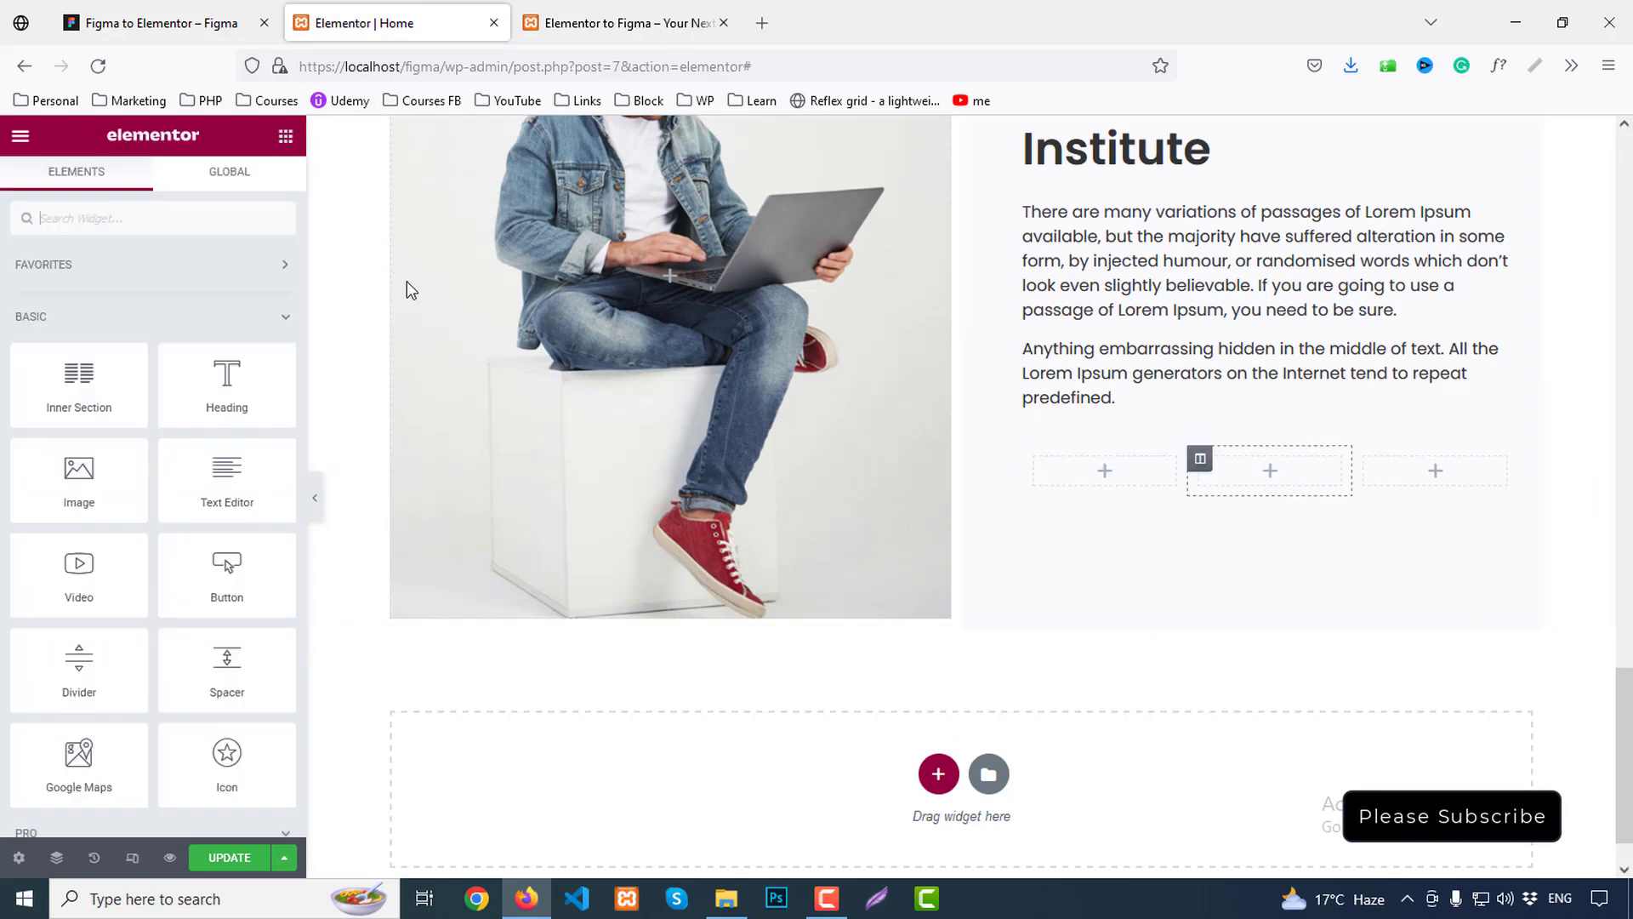
text(counter)
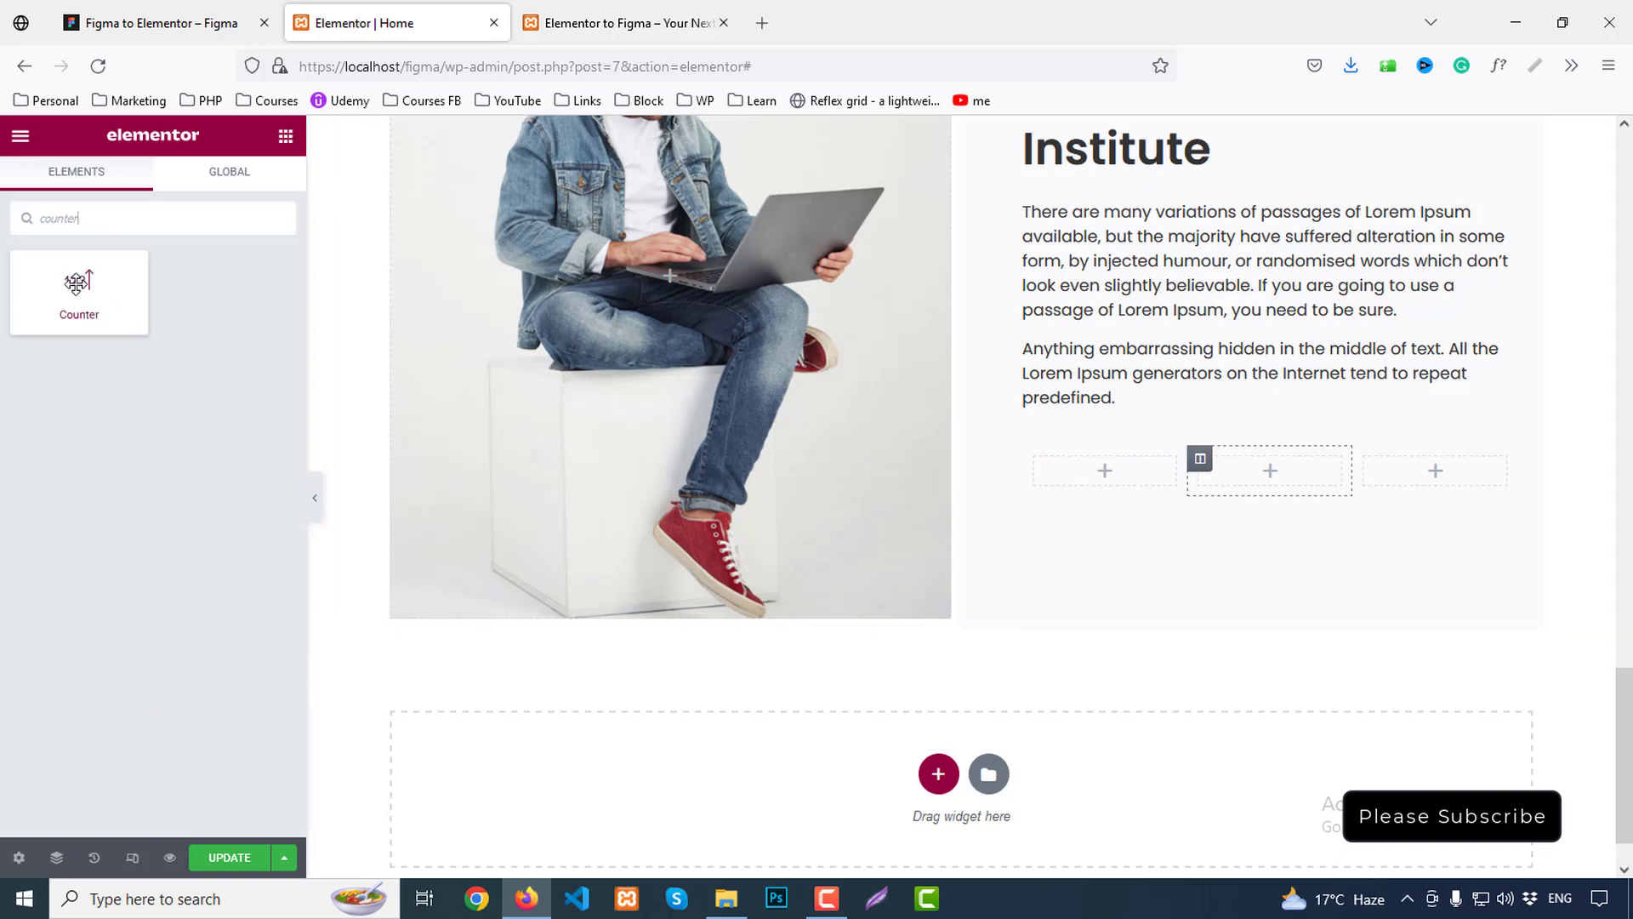
drag(80, 289, 1102, 472)
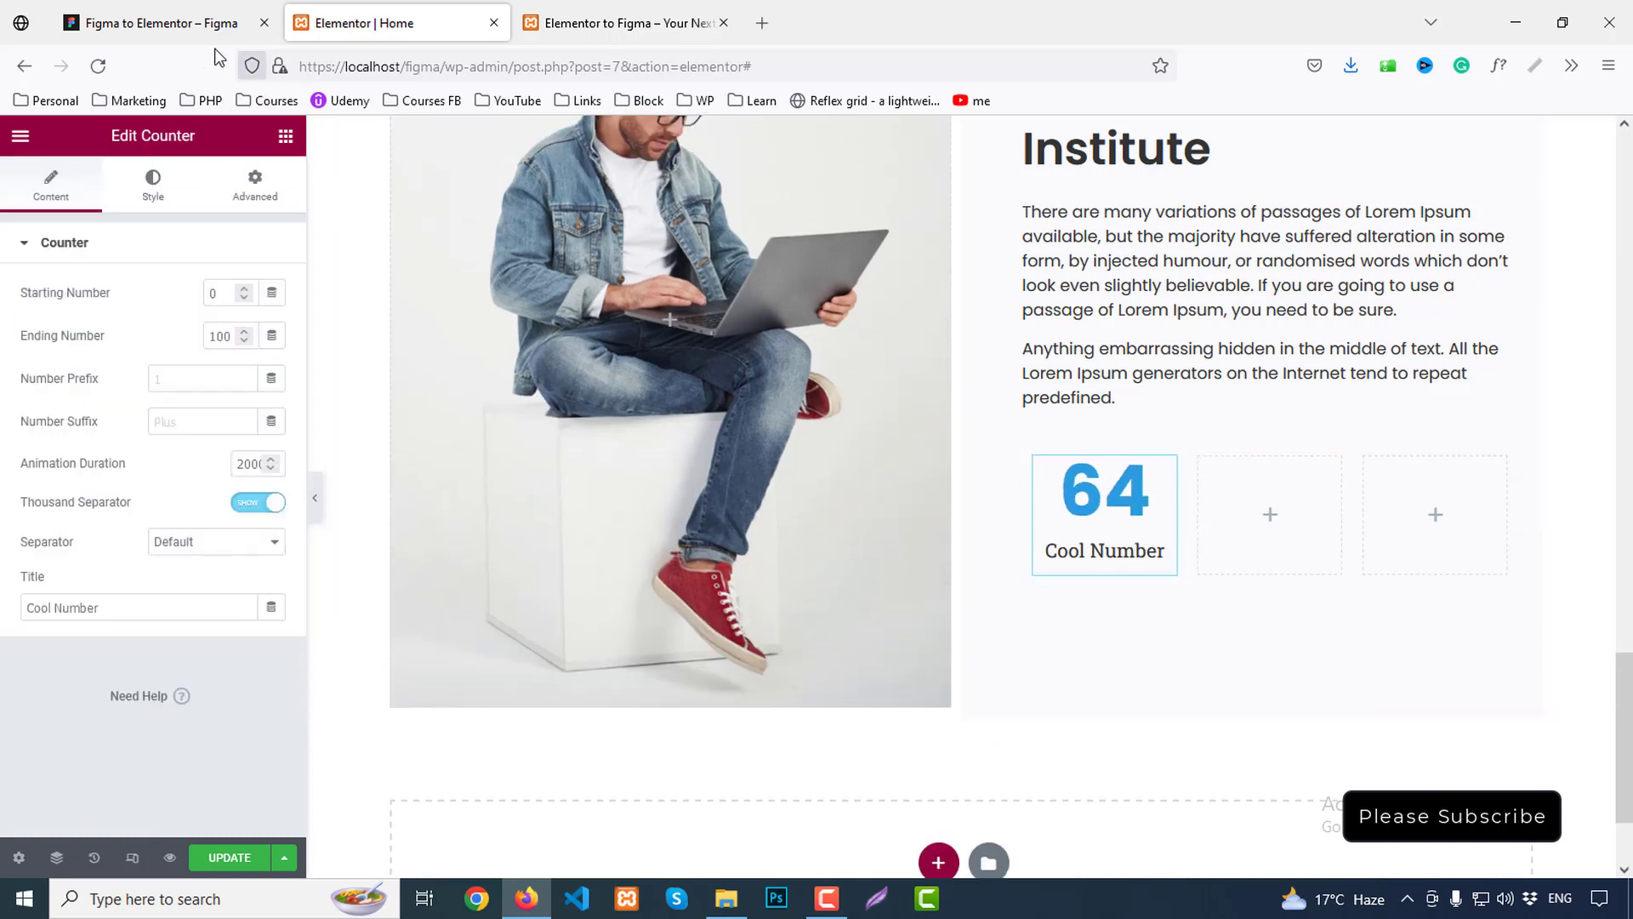
Set the counter to 3.2 with suffix 'K +' and title 'Online Courses', checking Figma's stats
key(ctrl+shift+Tab)
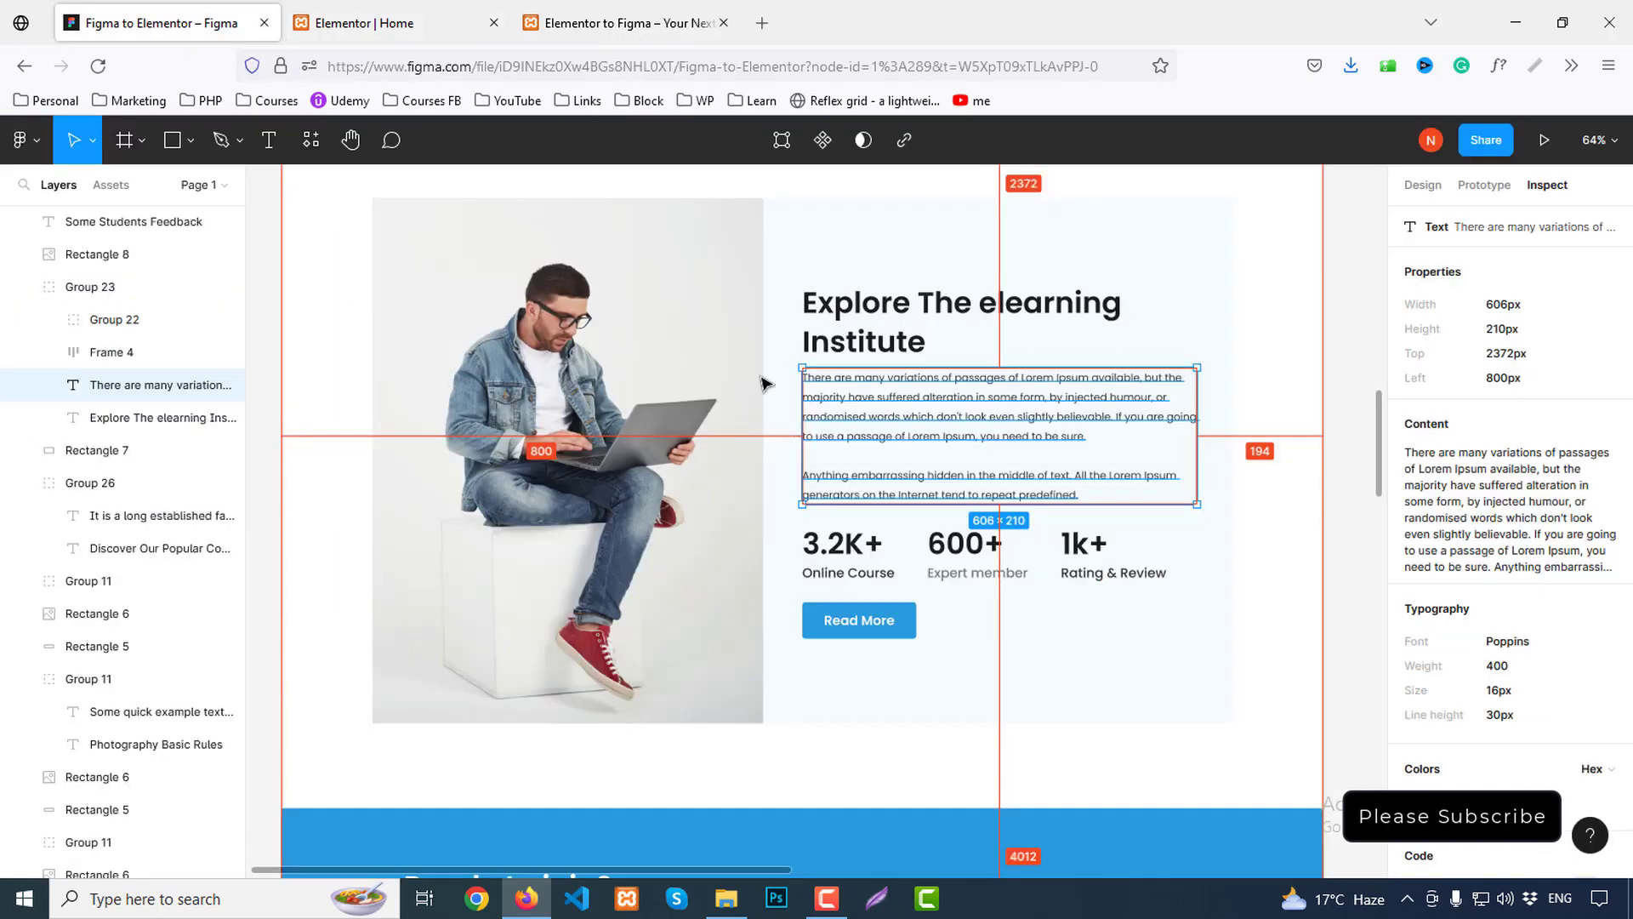
click(854, 576)
click(854, 576)
click(401, 34)
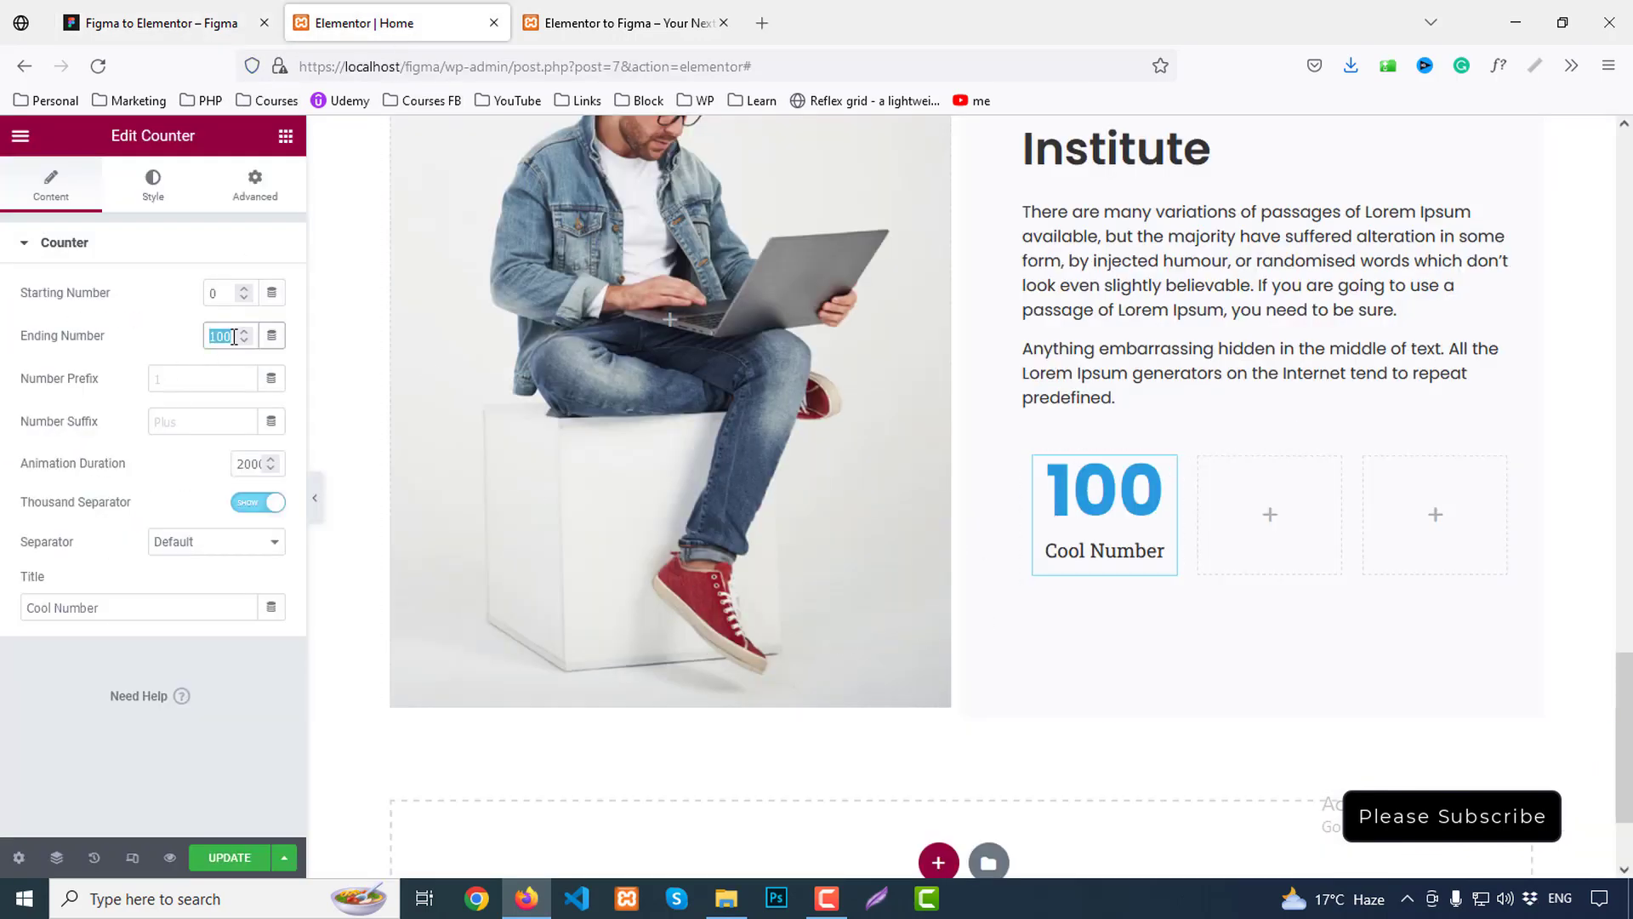
text(3.2)
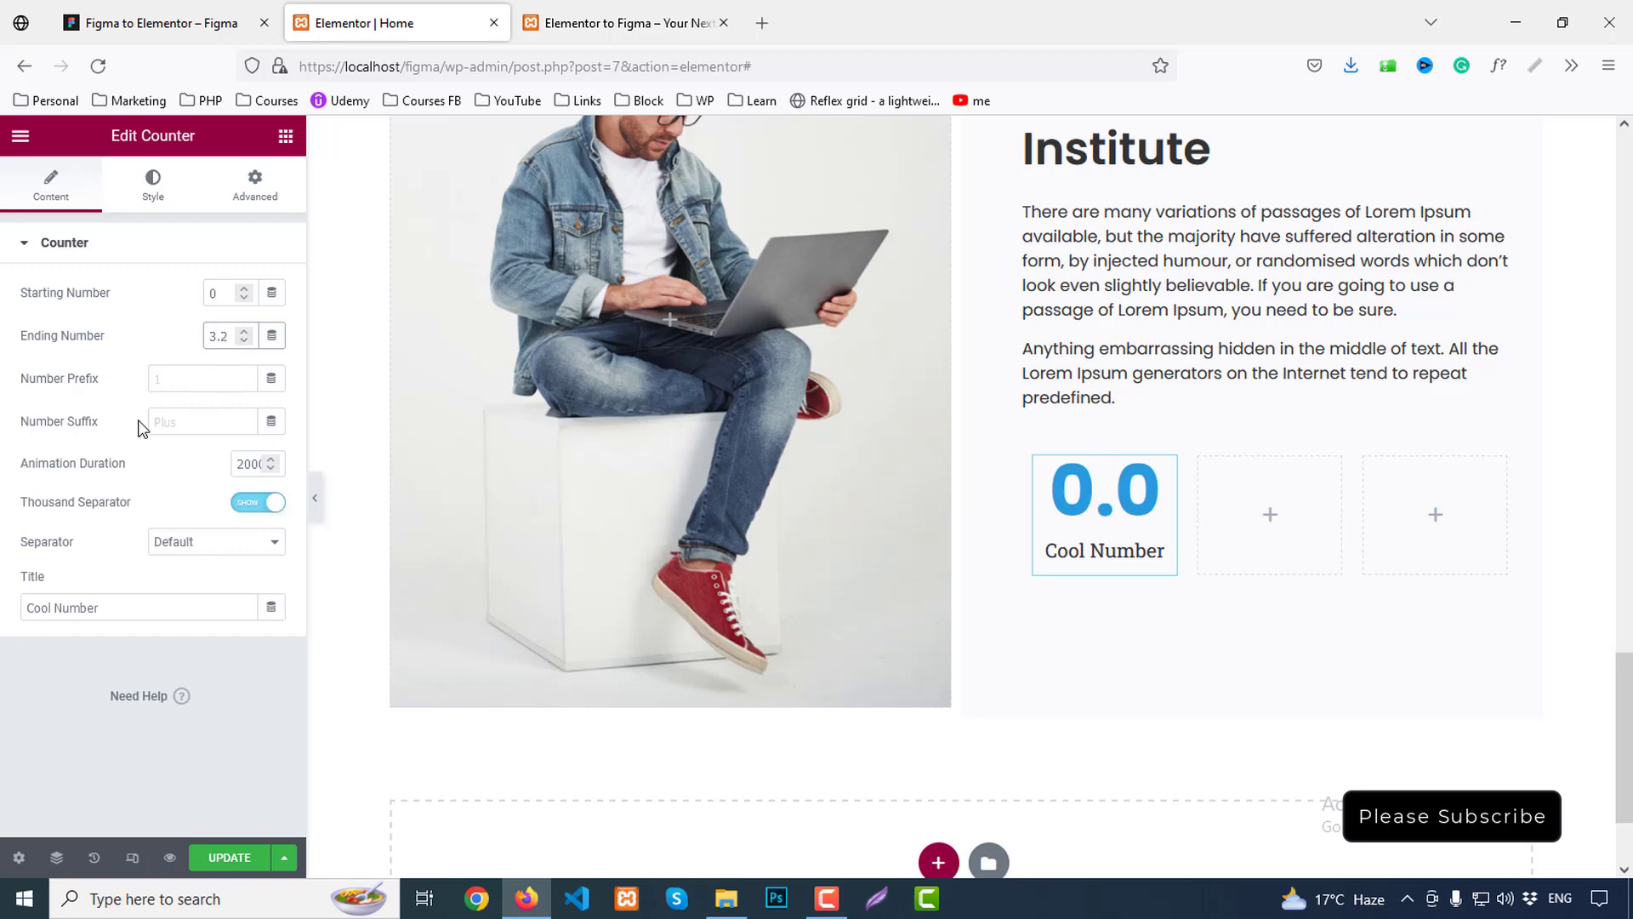
click(171, 419)
text(K)
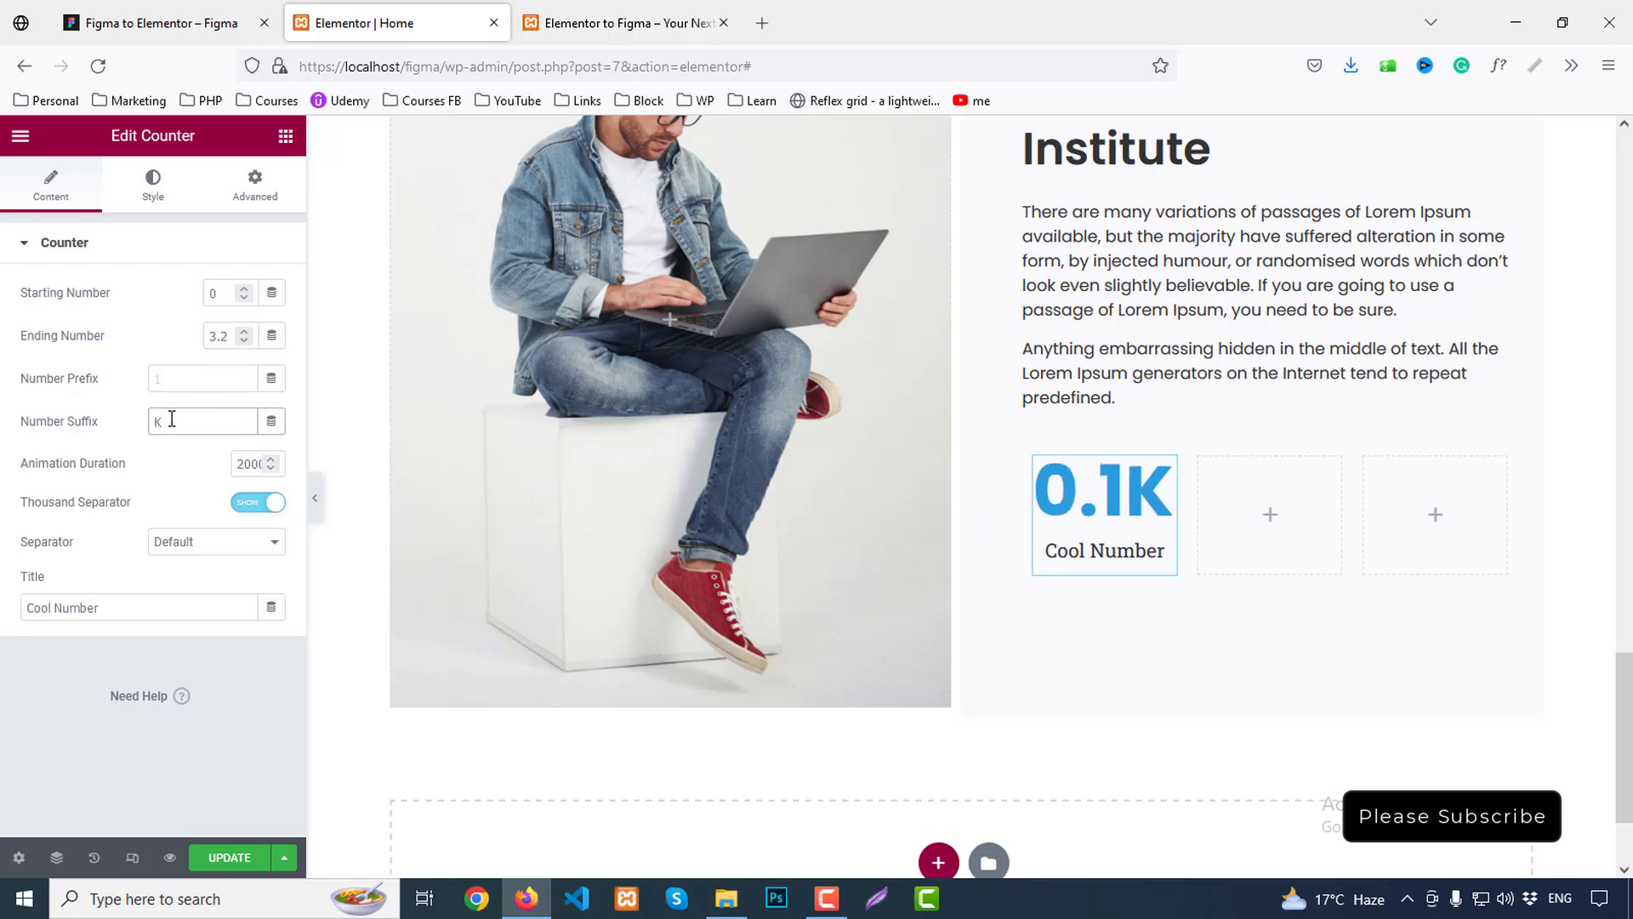
text( +)
drag(163, 597, 2, 595)
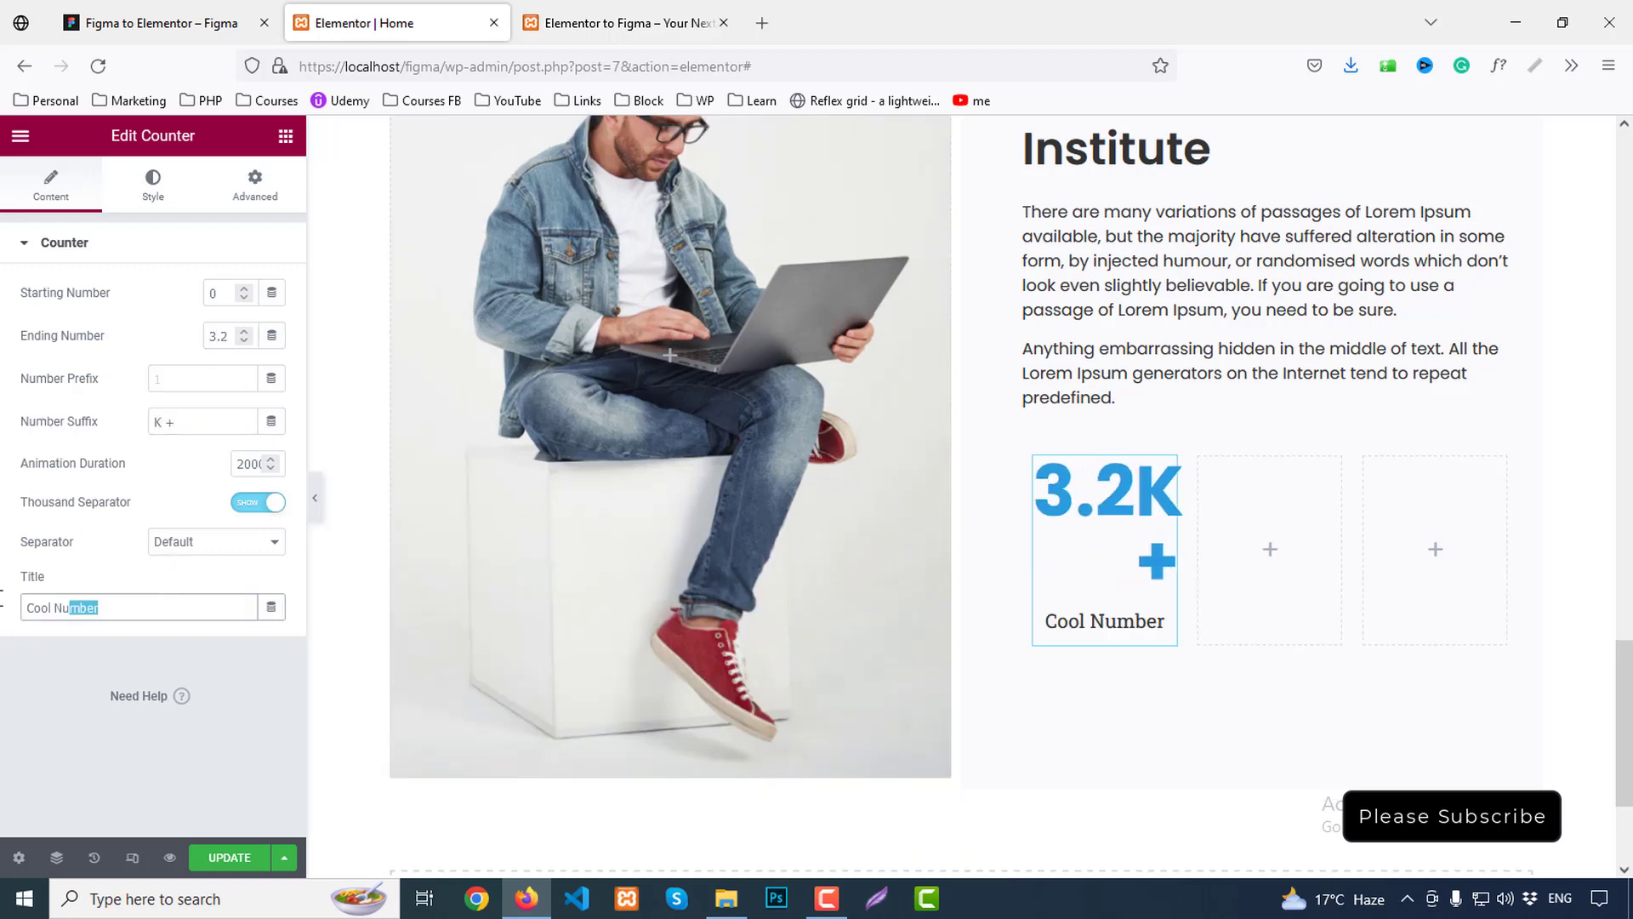
text(Online)
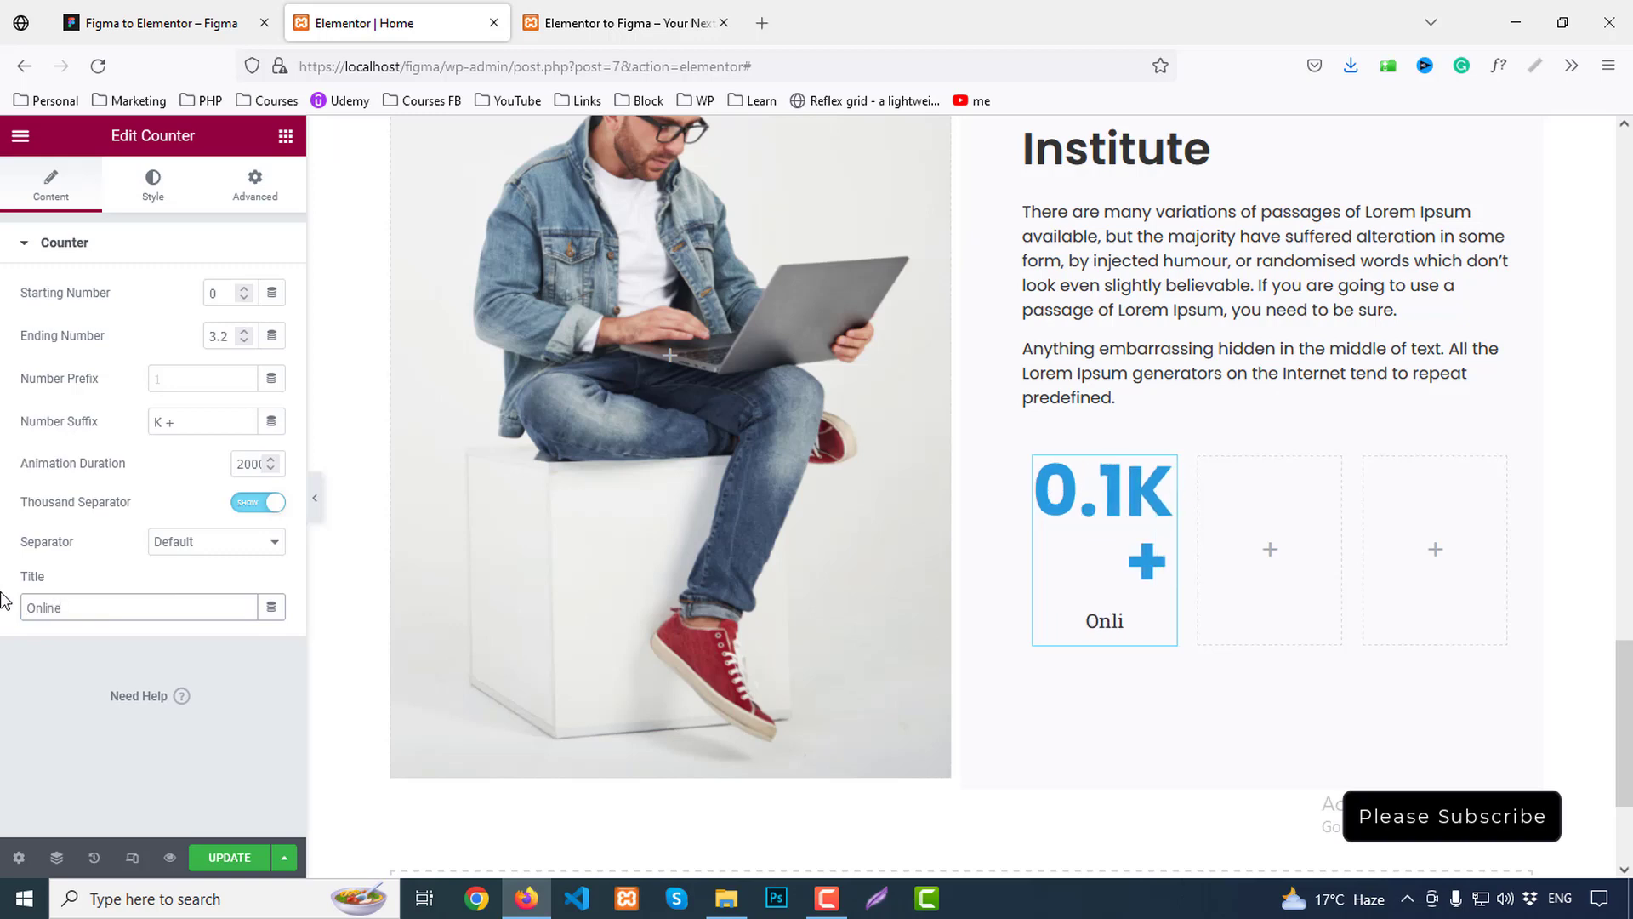
text( Courses)
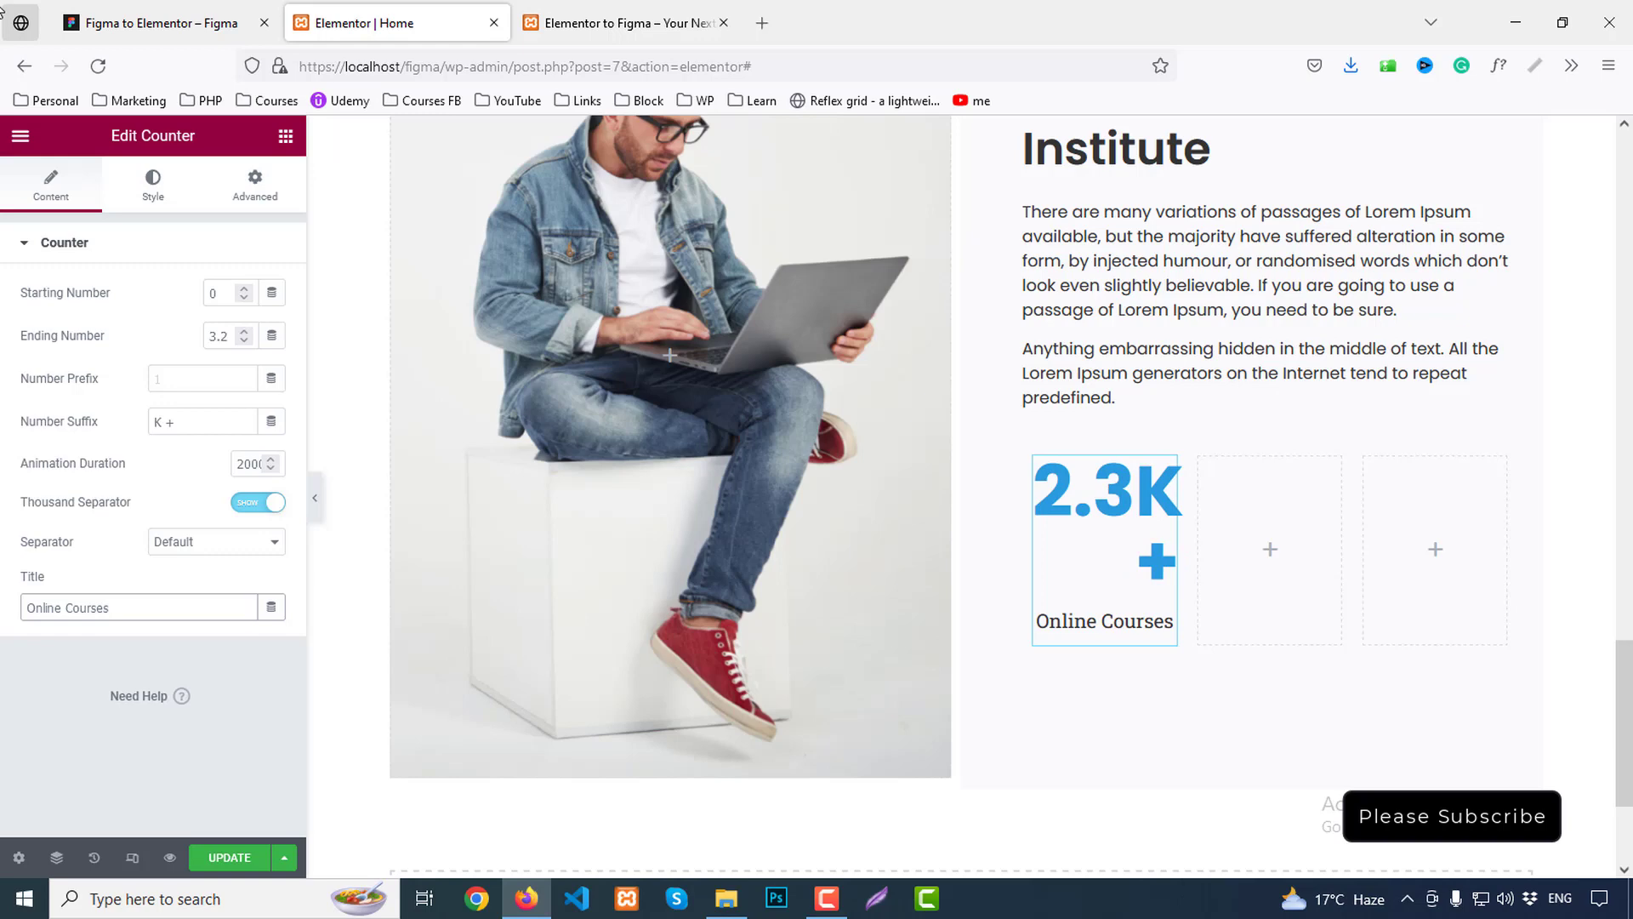
click(150, 23)
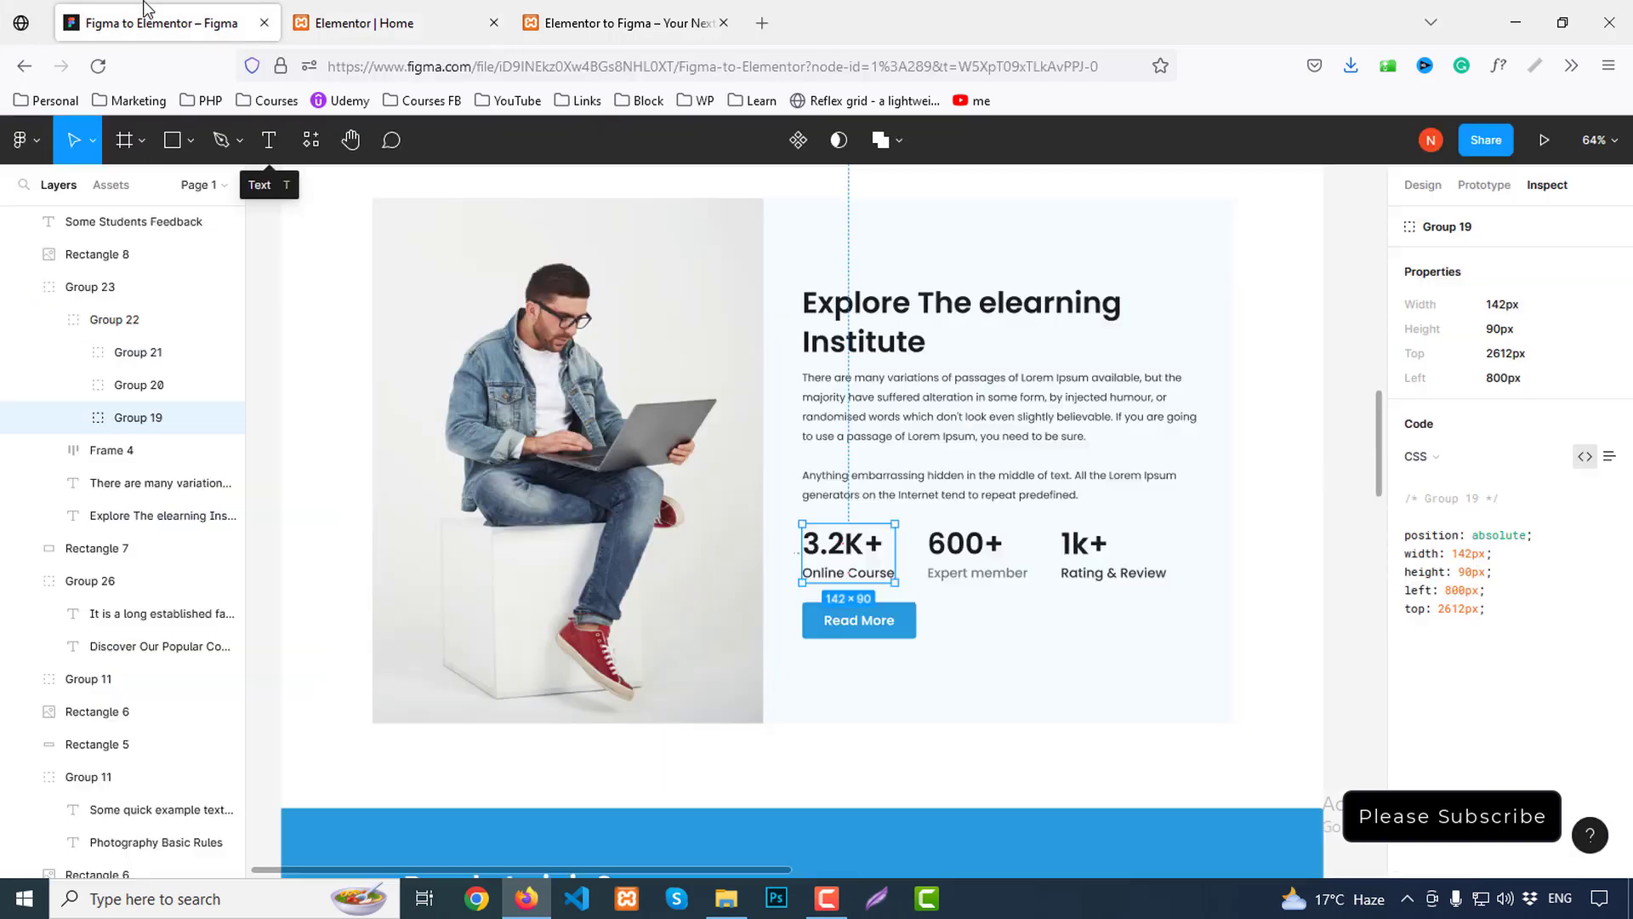
click(854, 548)
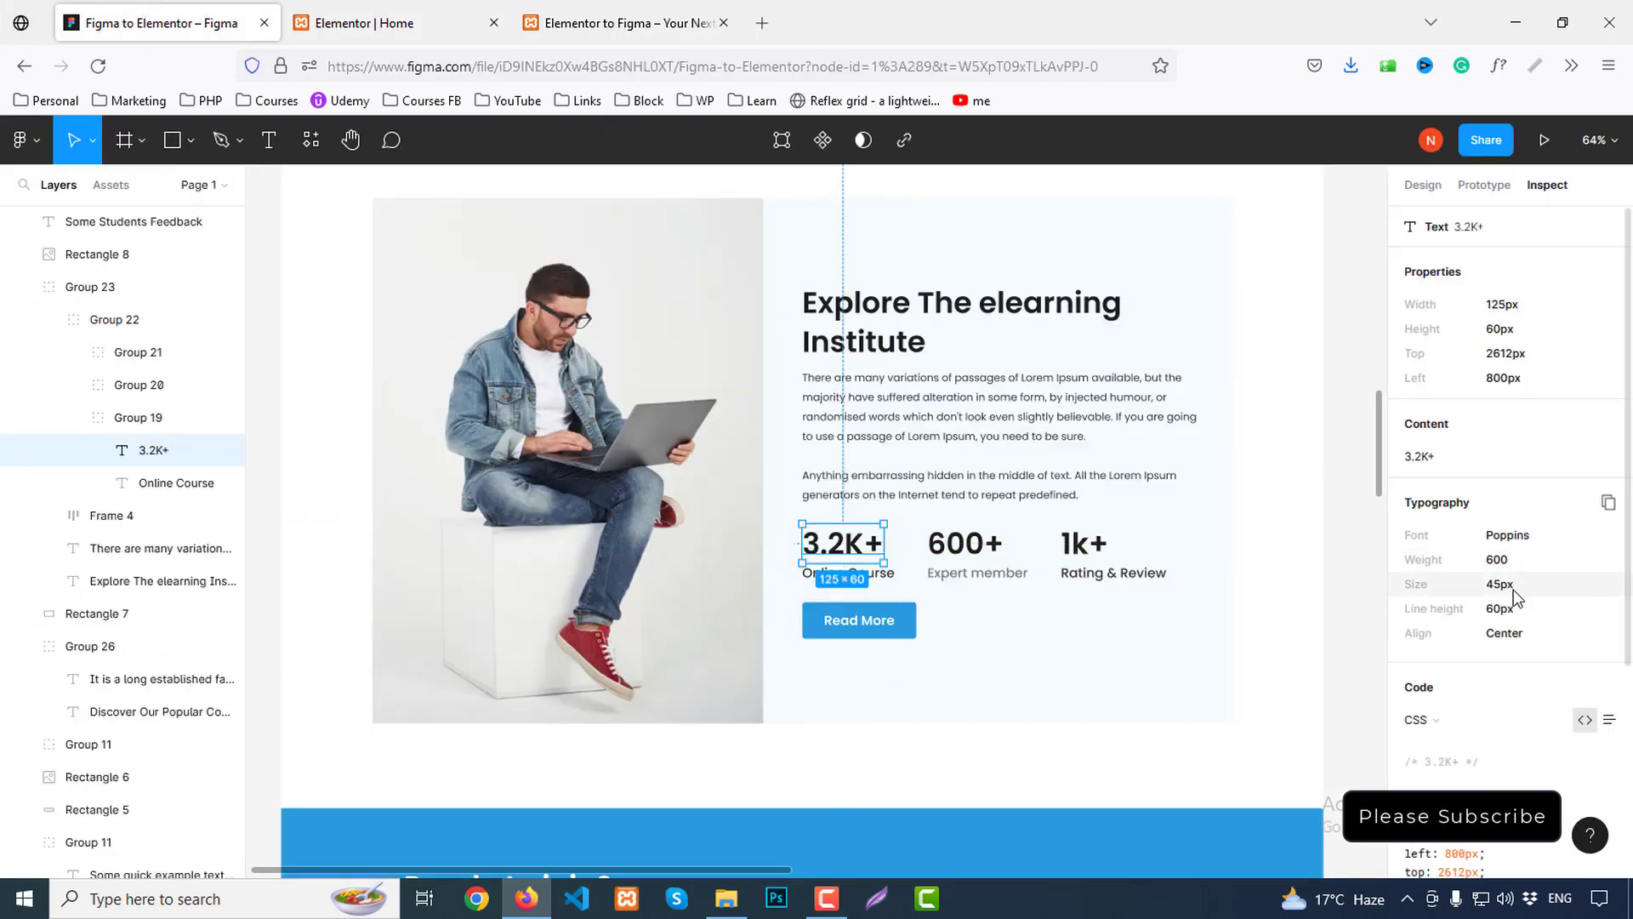
click(414, 8)
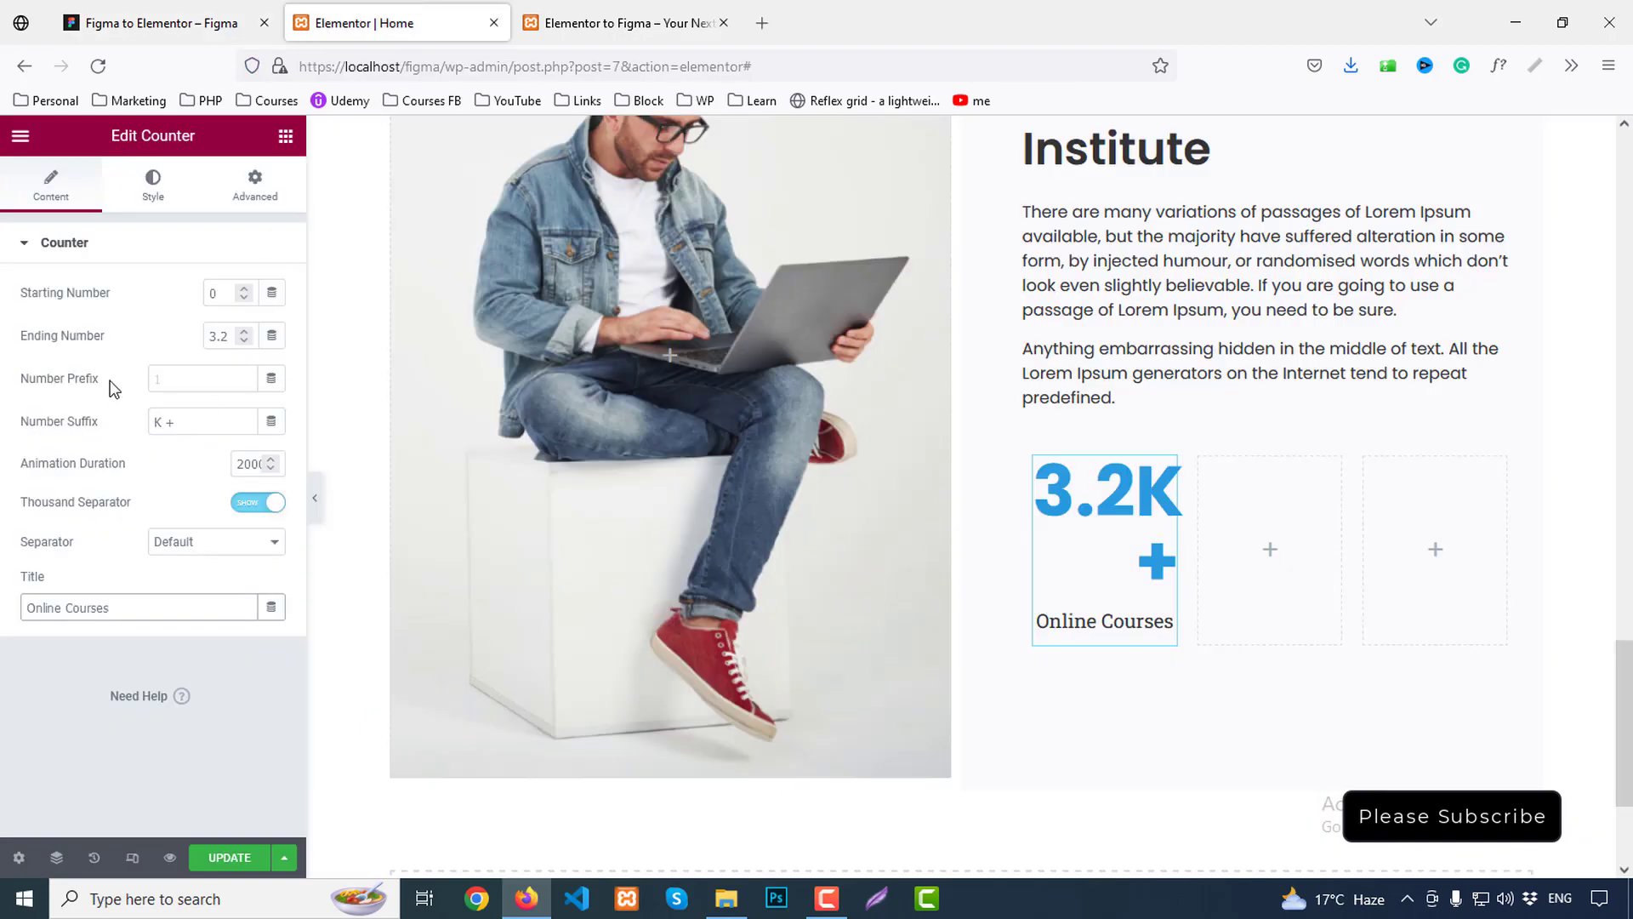
Make the counter number the dark Secondary colour at 45 px with 60 px line height
click(152, 180)
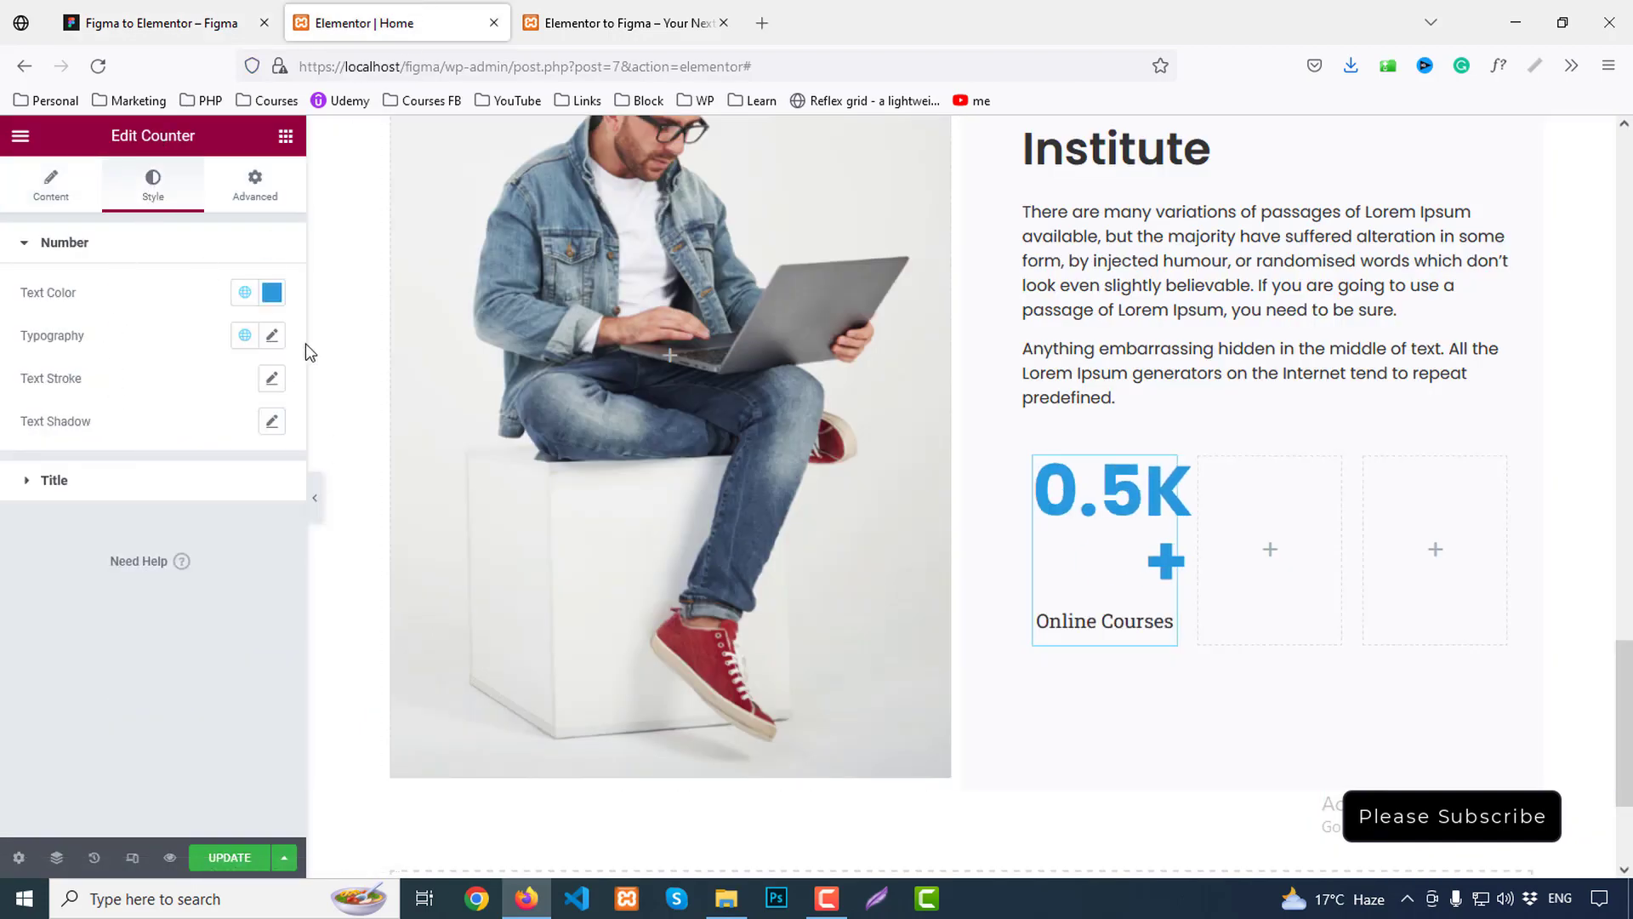
click(241, 292)
click(68, 425)
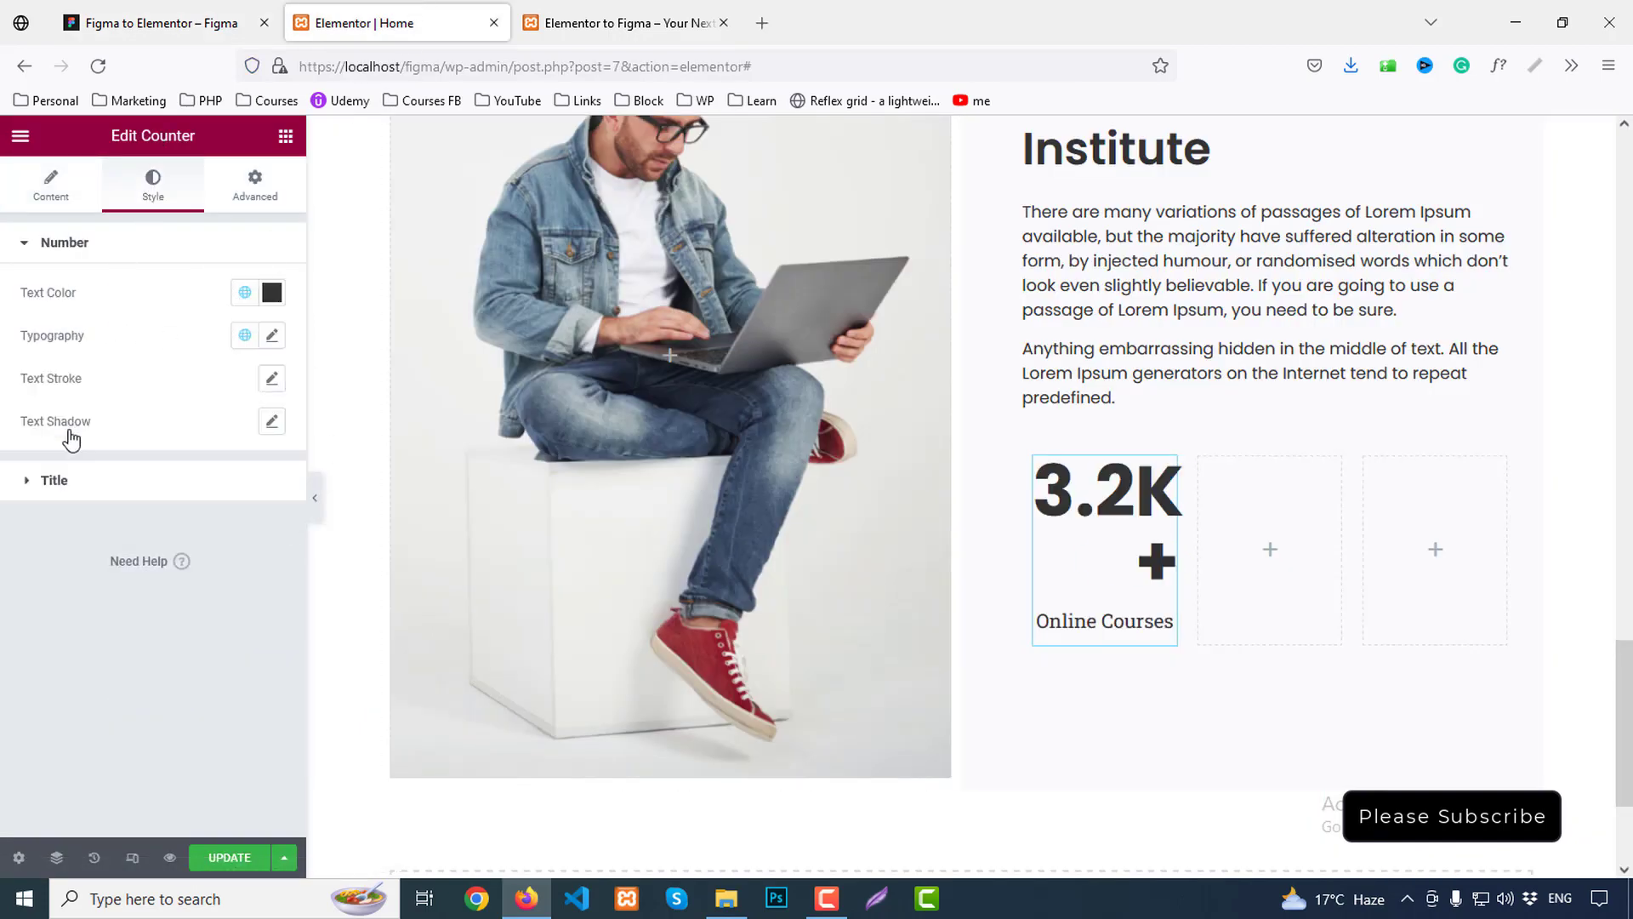
click(271, 336)
click(242, 496)
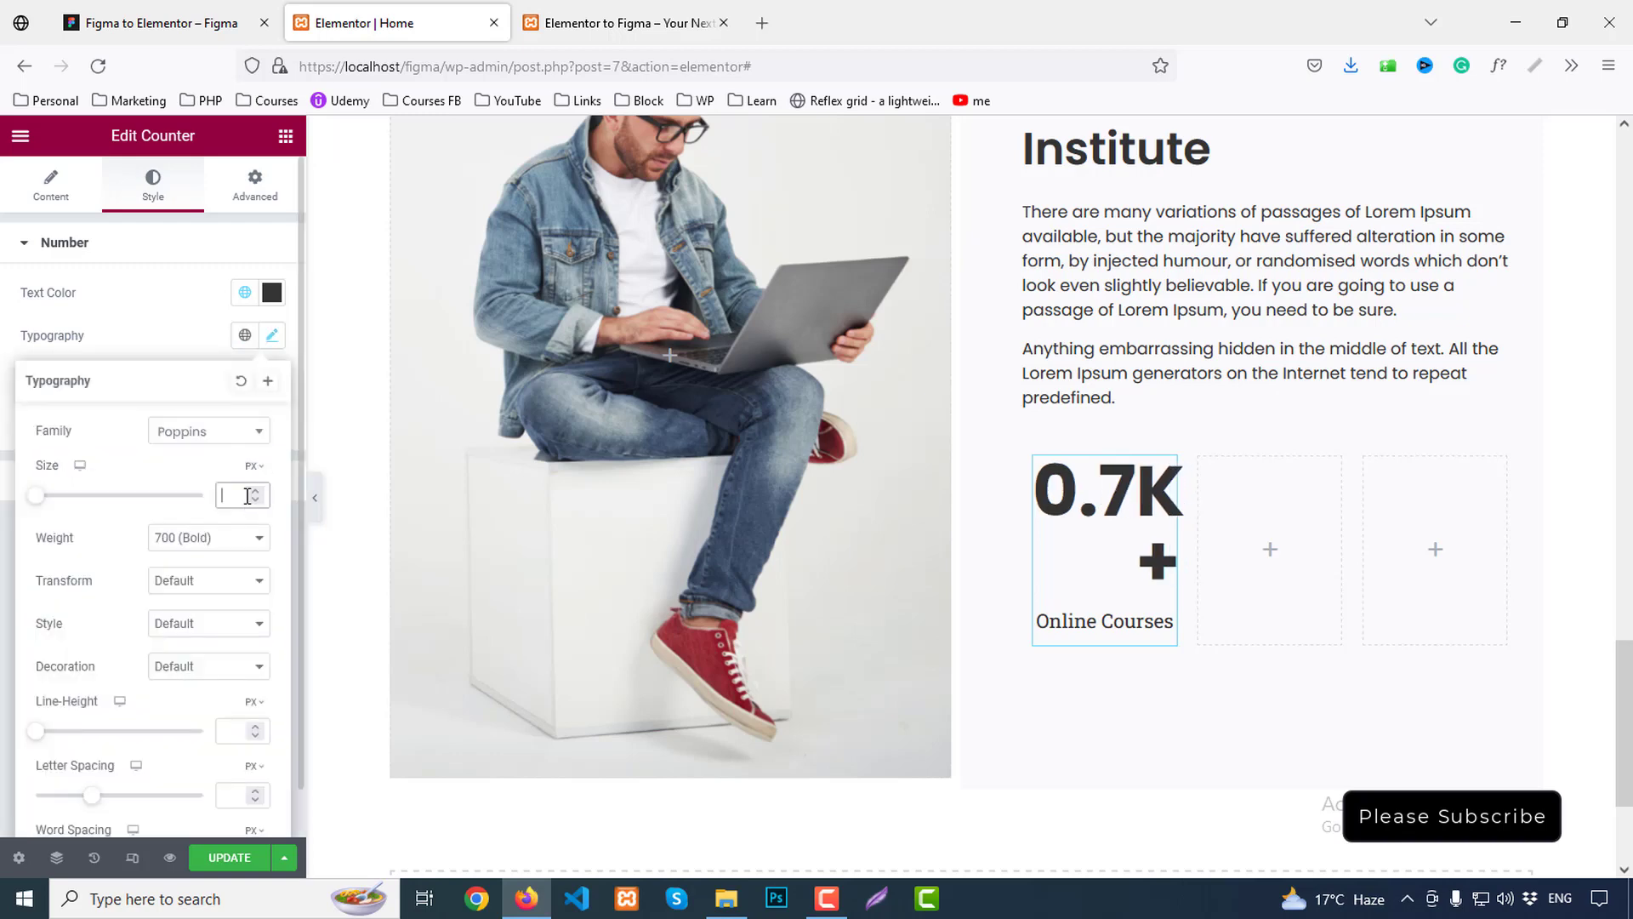
text(45)
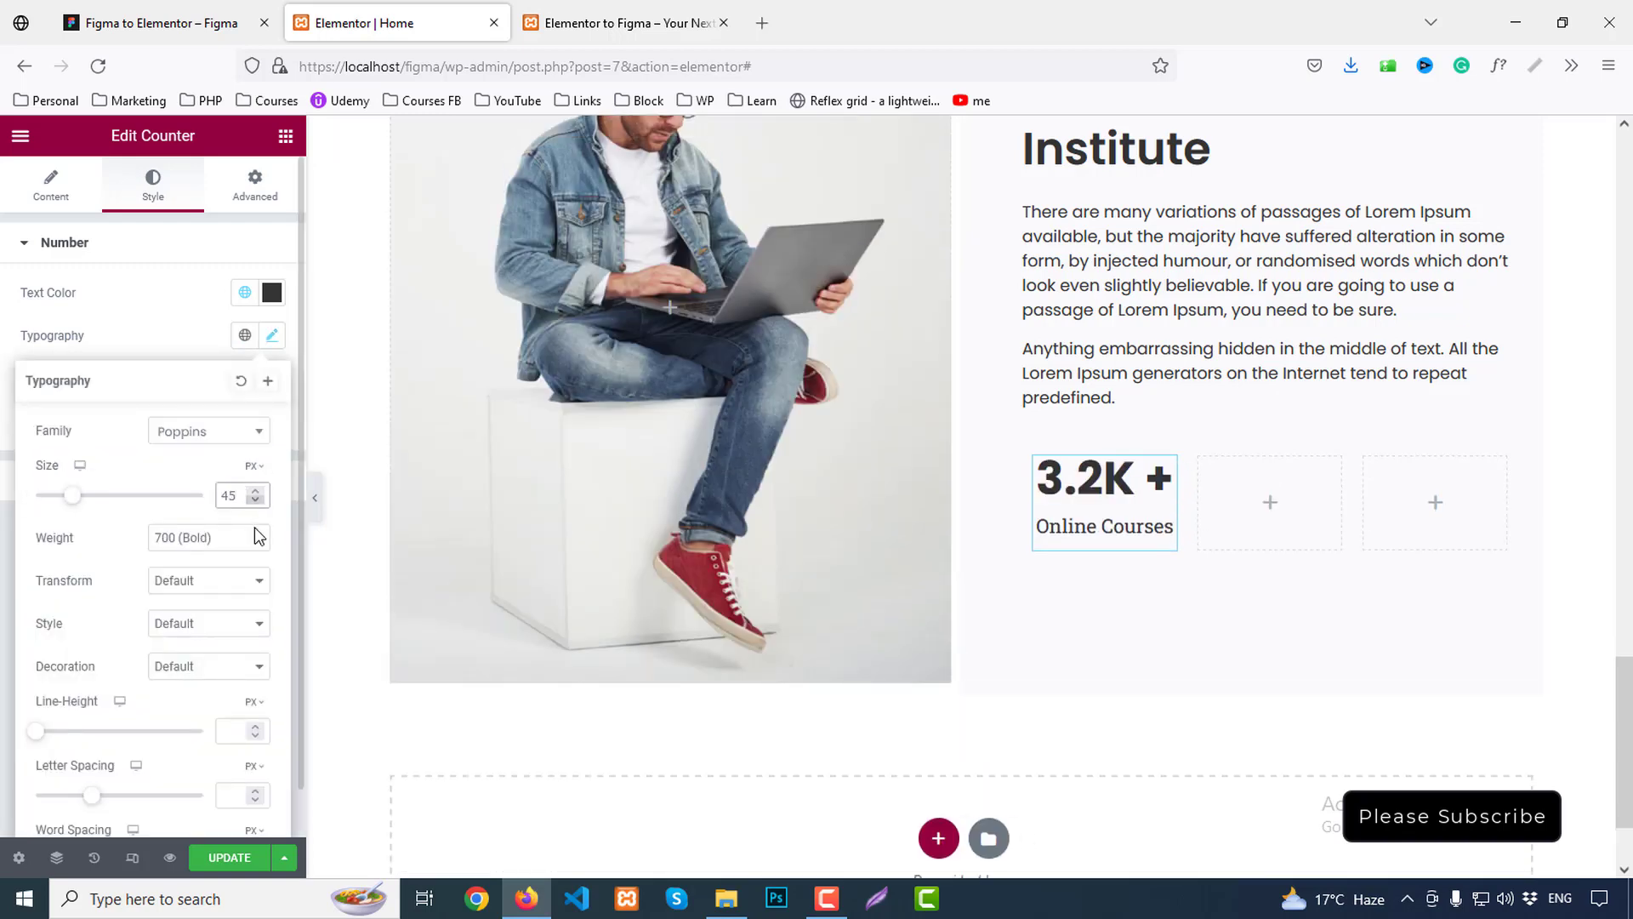
text(60)
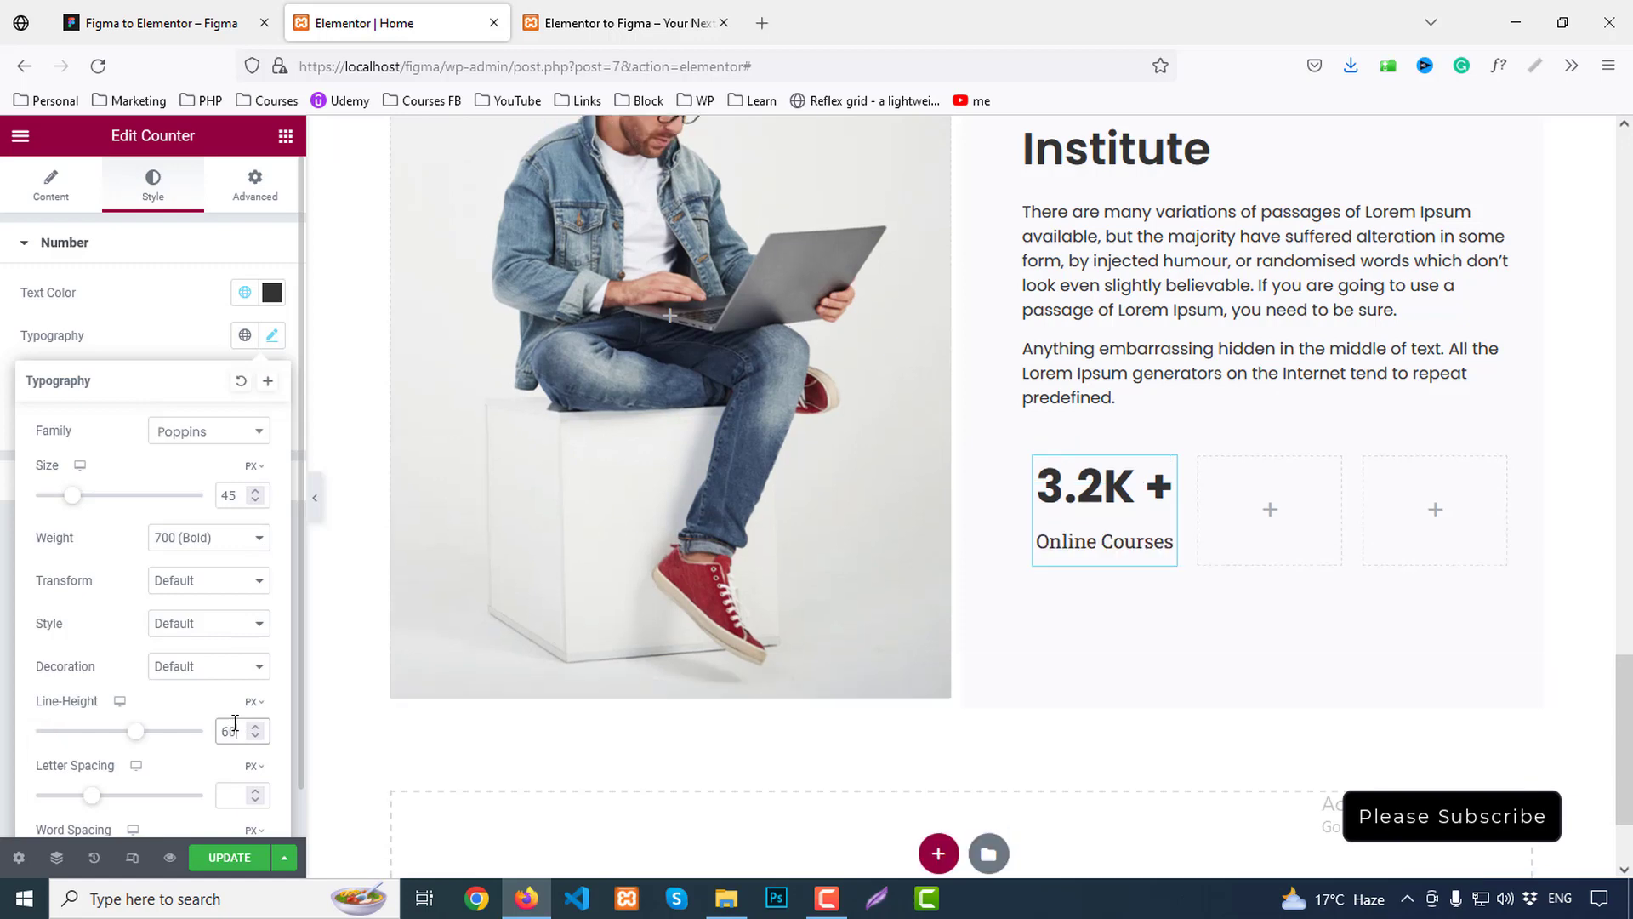
click(153, 23)
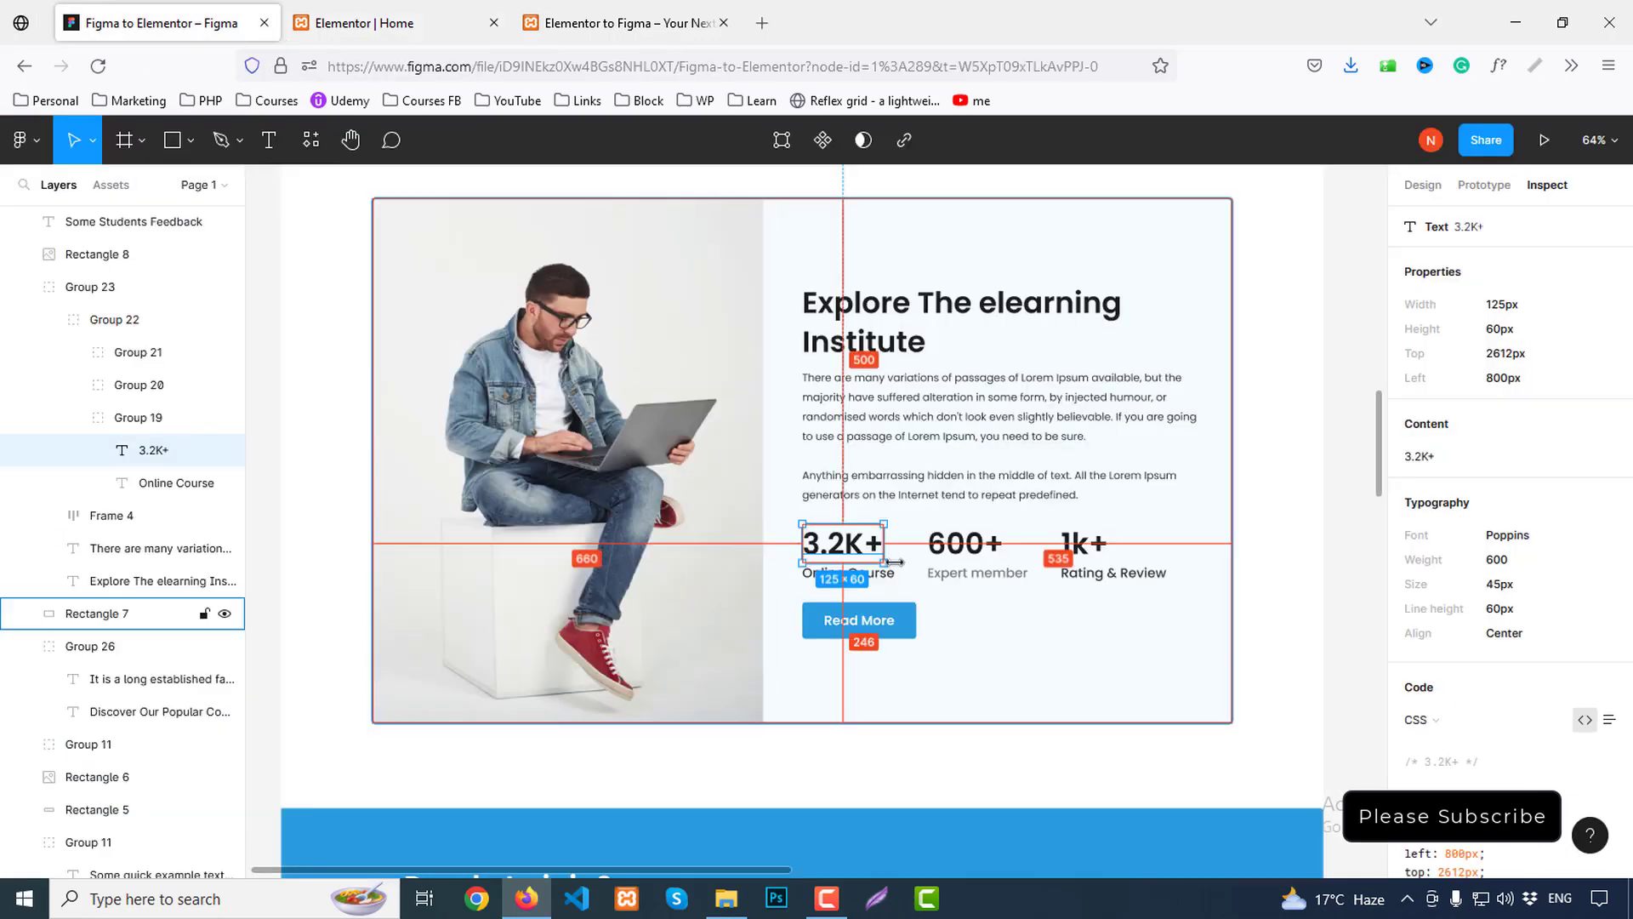
Drill into the Figma stats group to read the Online Course label's typography
click(1042, 639)
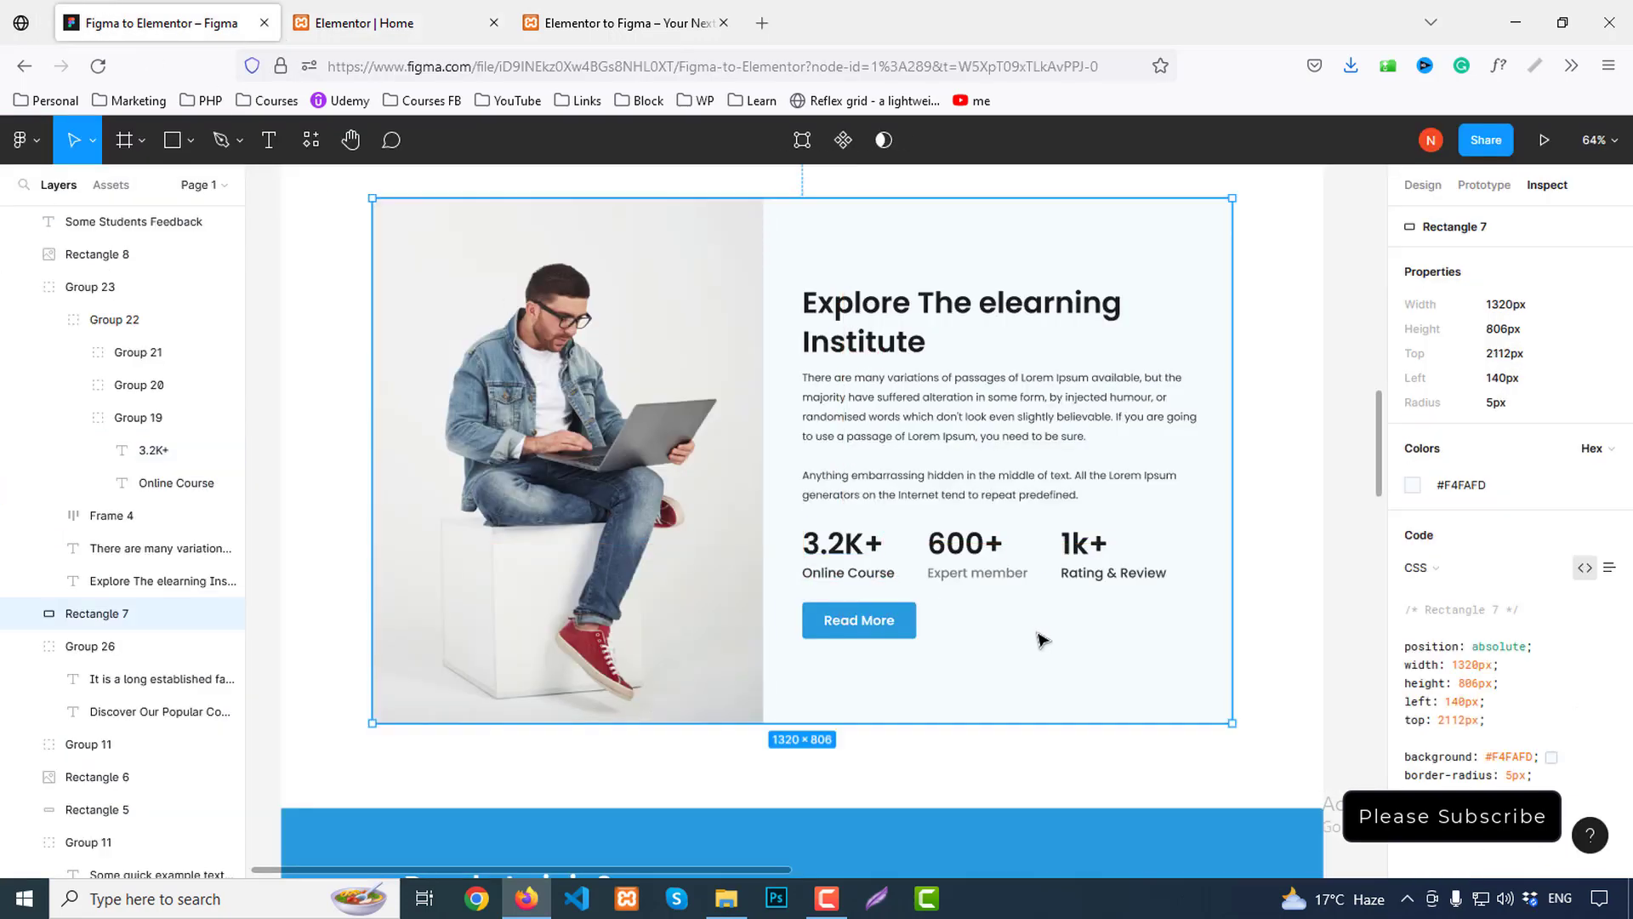
click(859, 587)
double_click(860, 587)
double_click(860, 585)
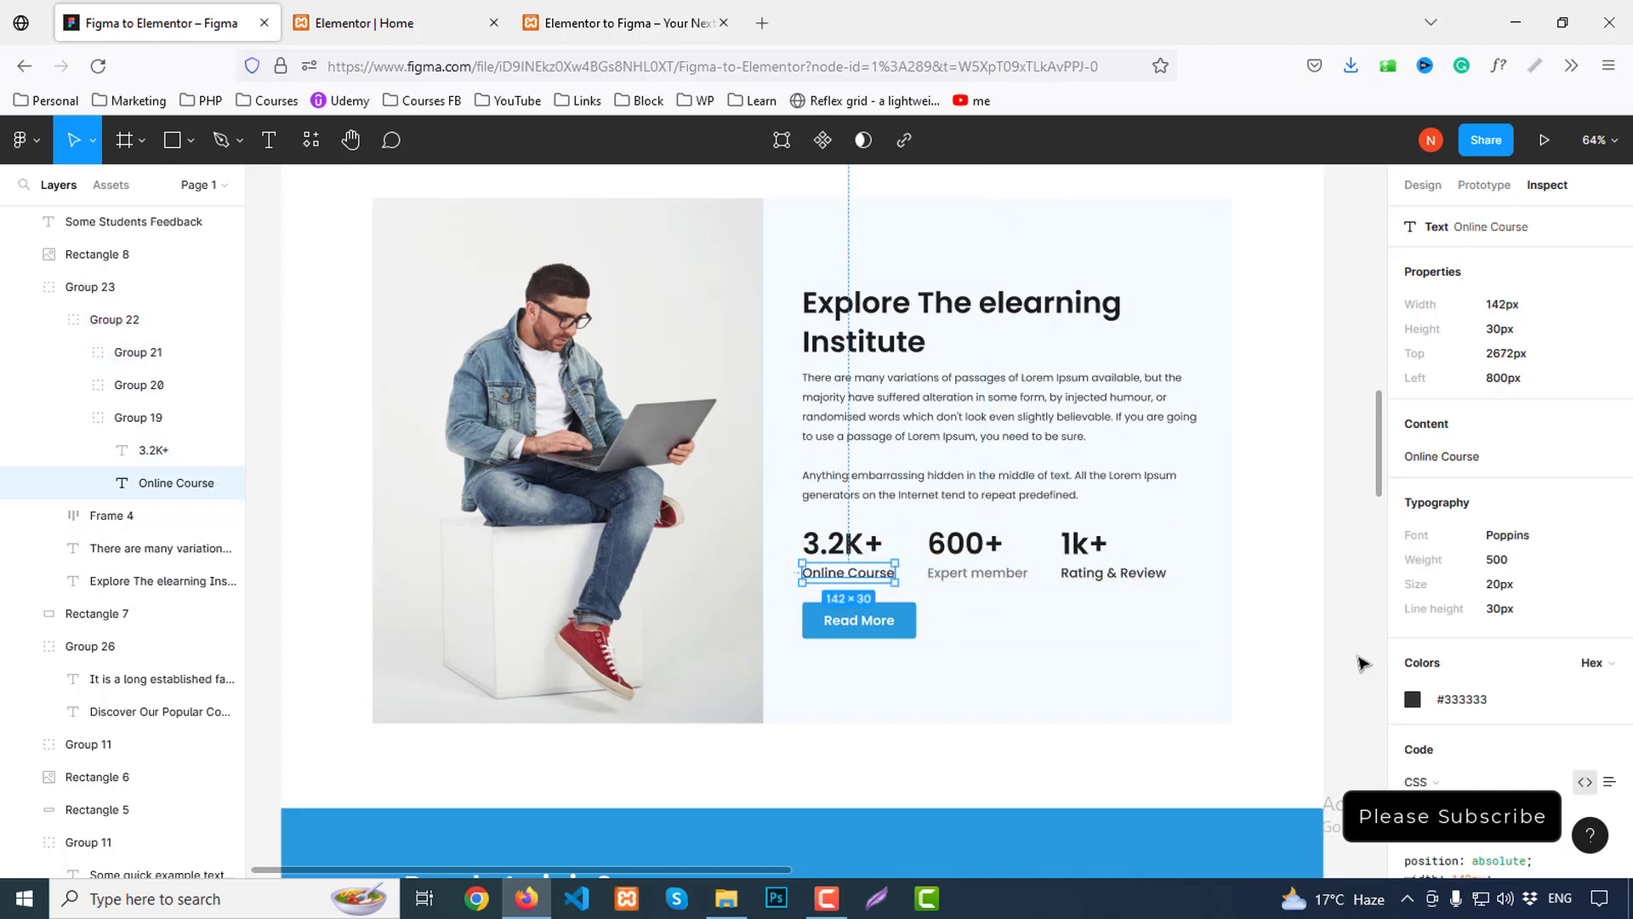
mouse_move(1548, 421)
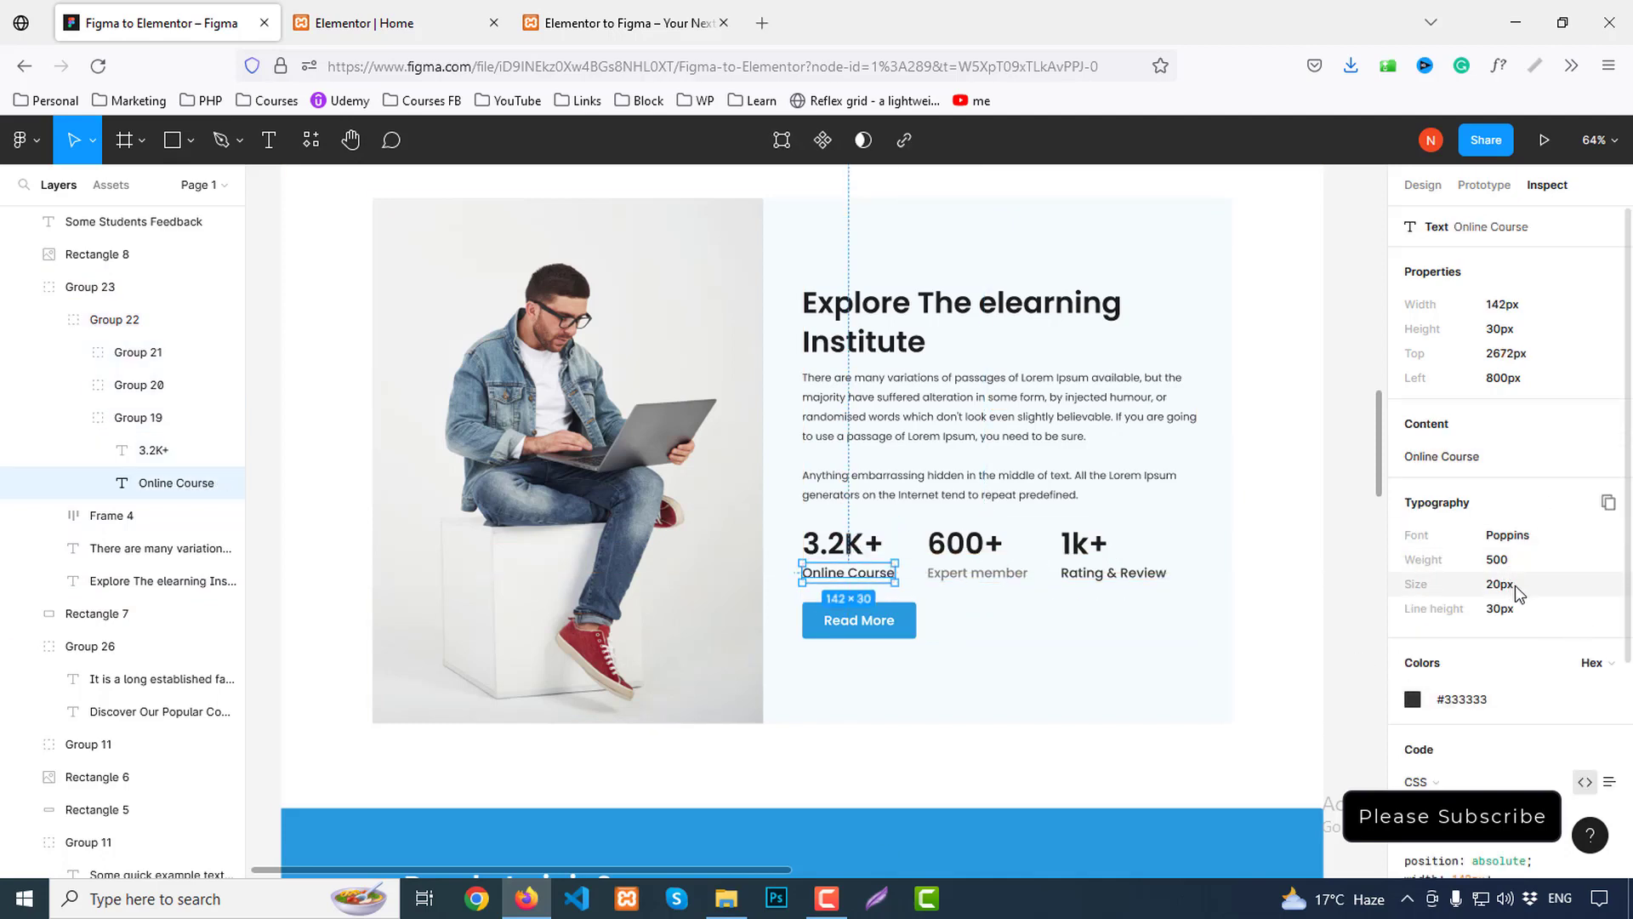
click(400, 18)
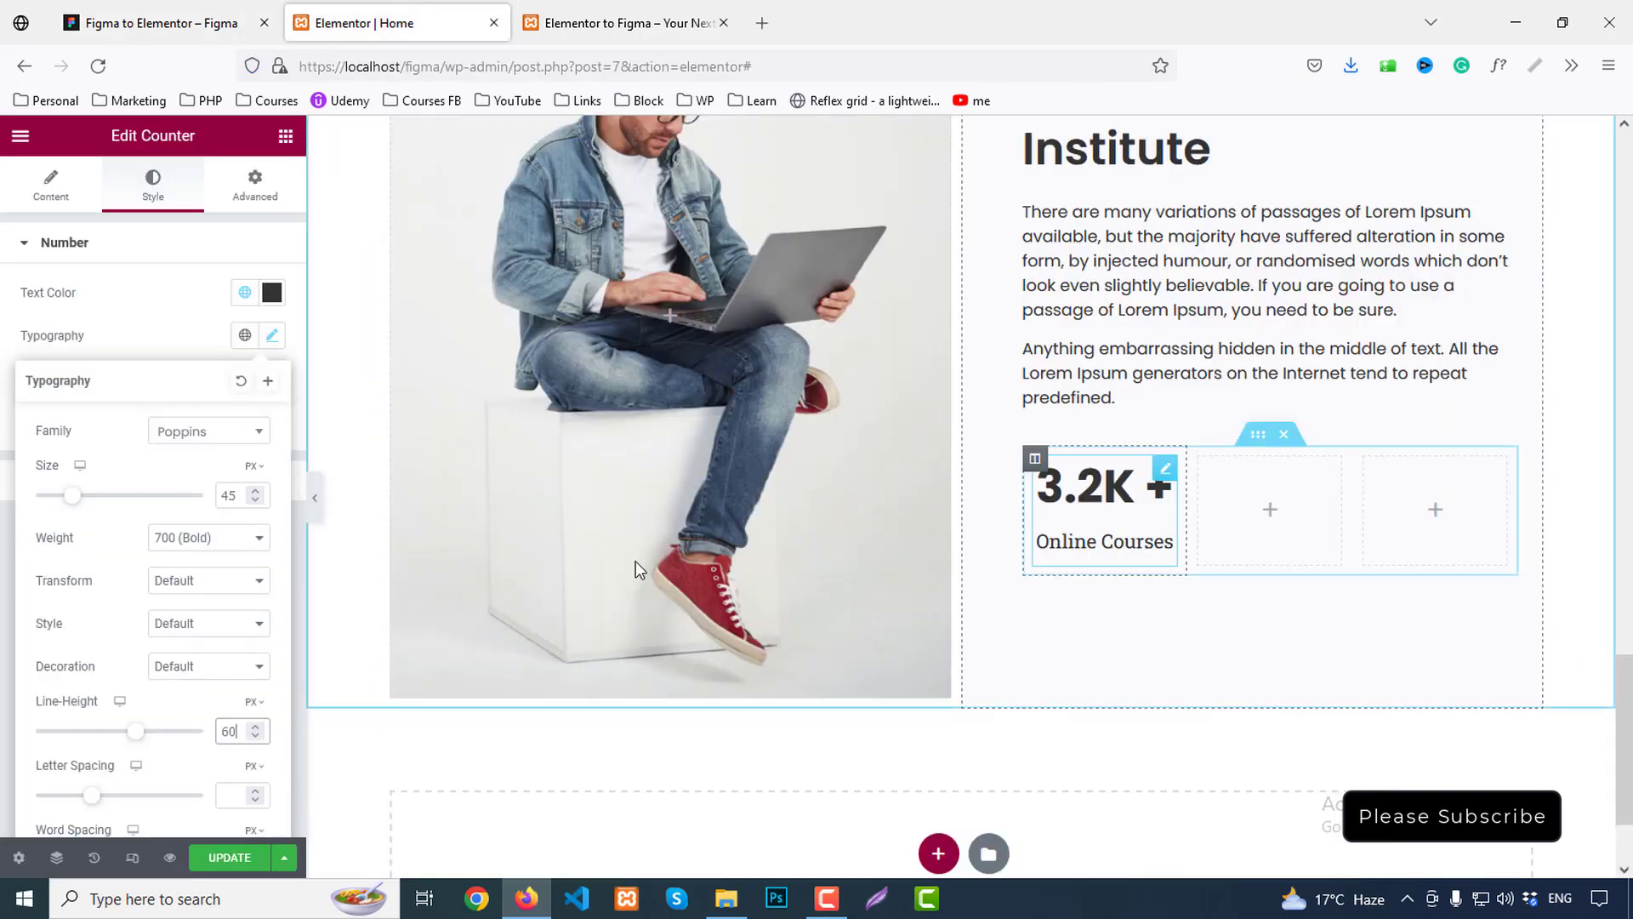
Style the Online Courses title at 20 px, 30 px line height and 500 Medium weight
click(168, 362)
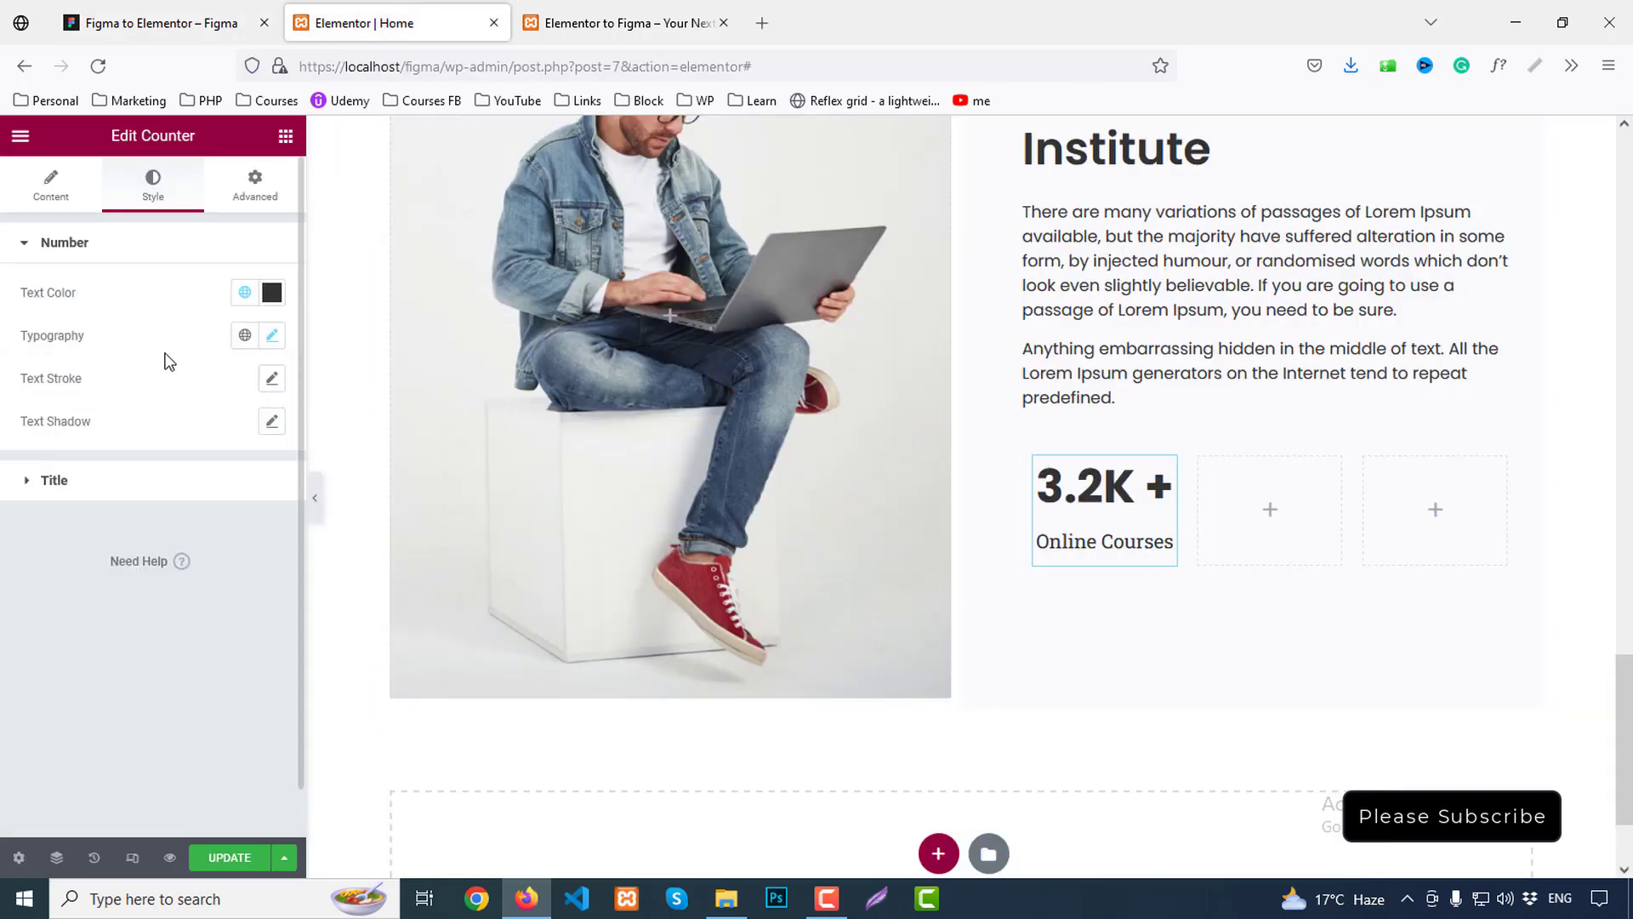
click(117, 480)
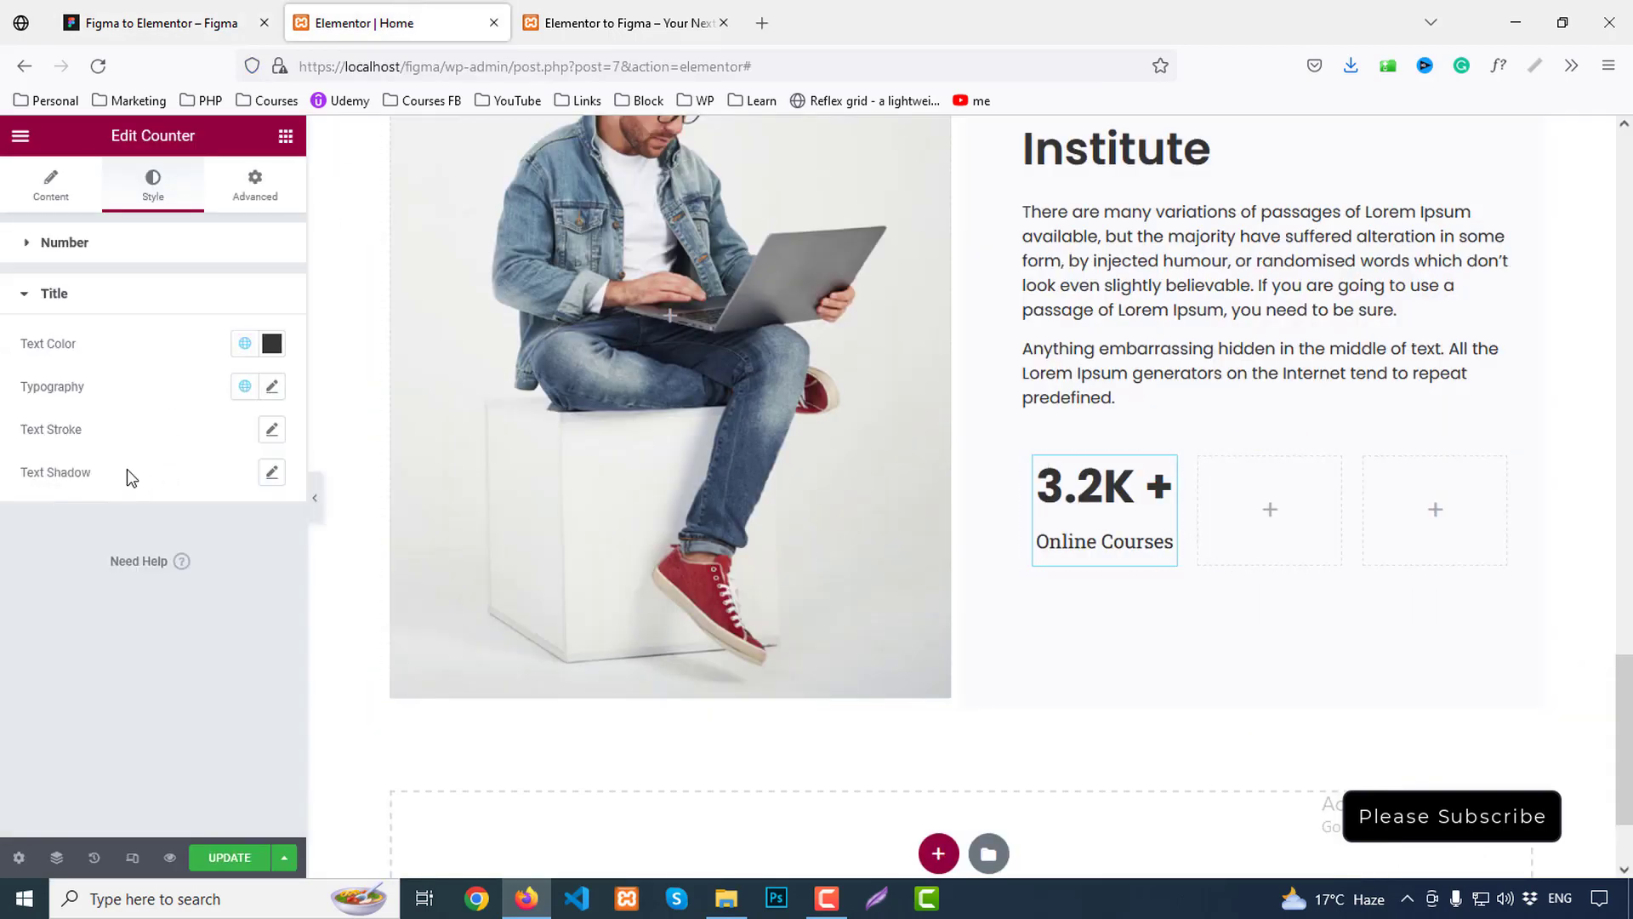
click(272, 387)
click(228, 547)
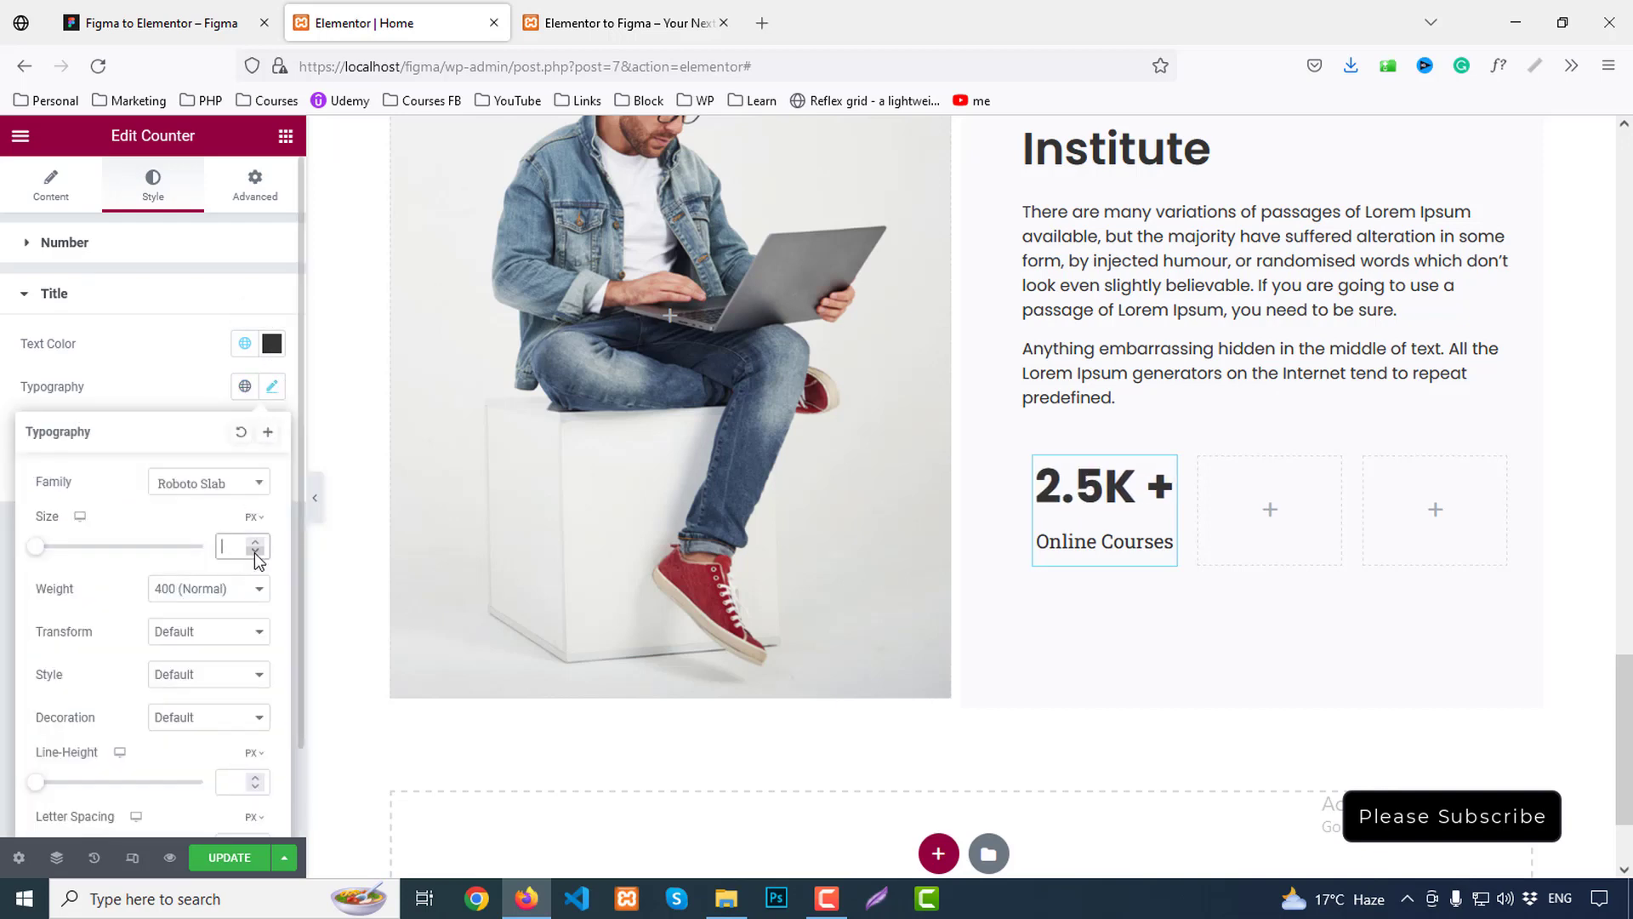
text(20)
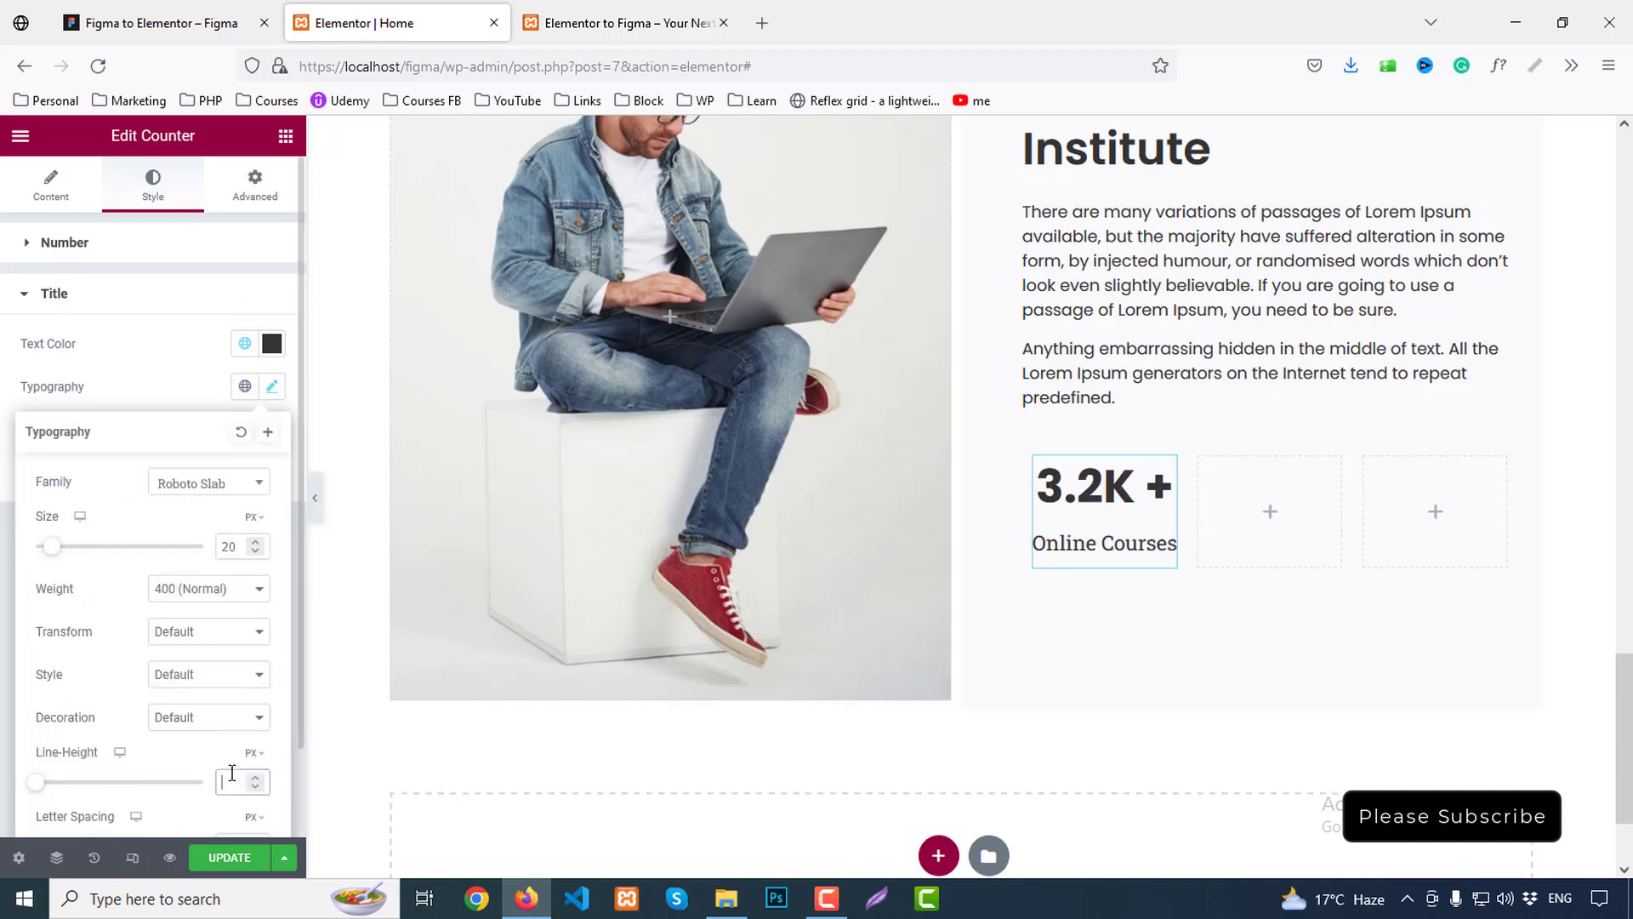
text(30)
click(186, 588)
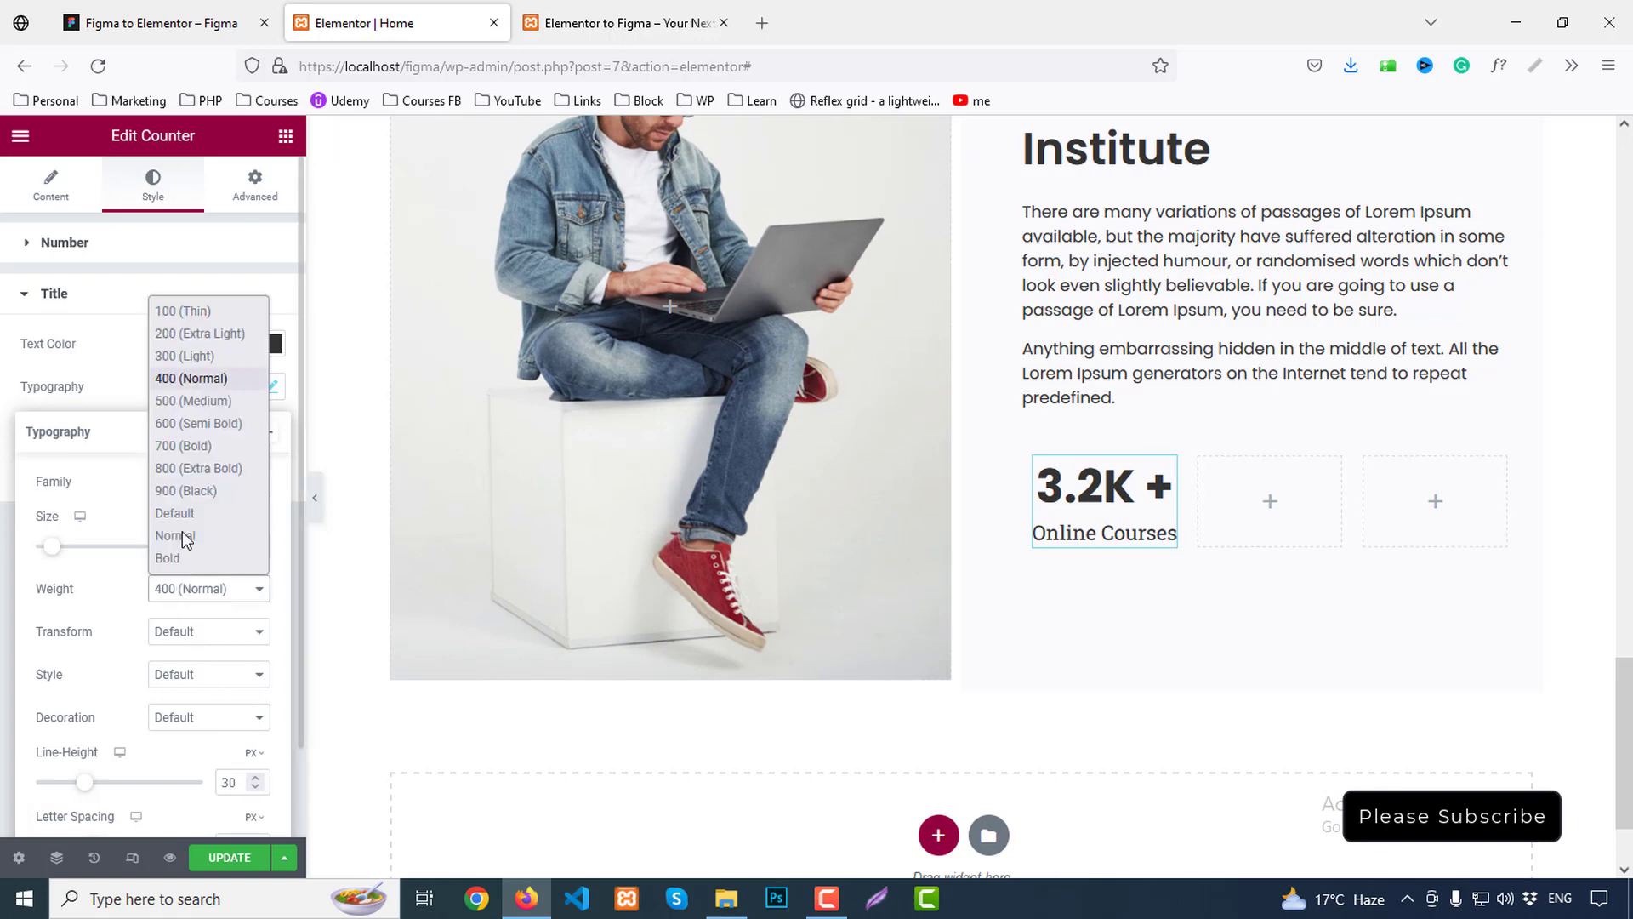
click(183, 399)
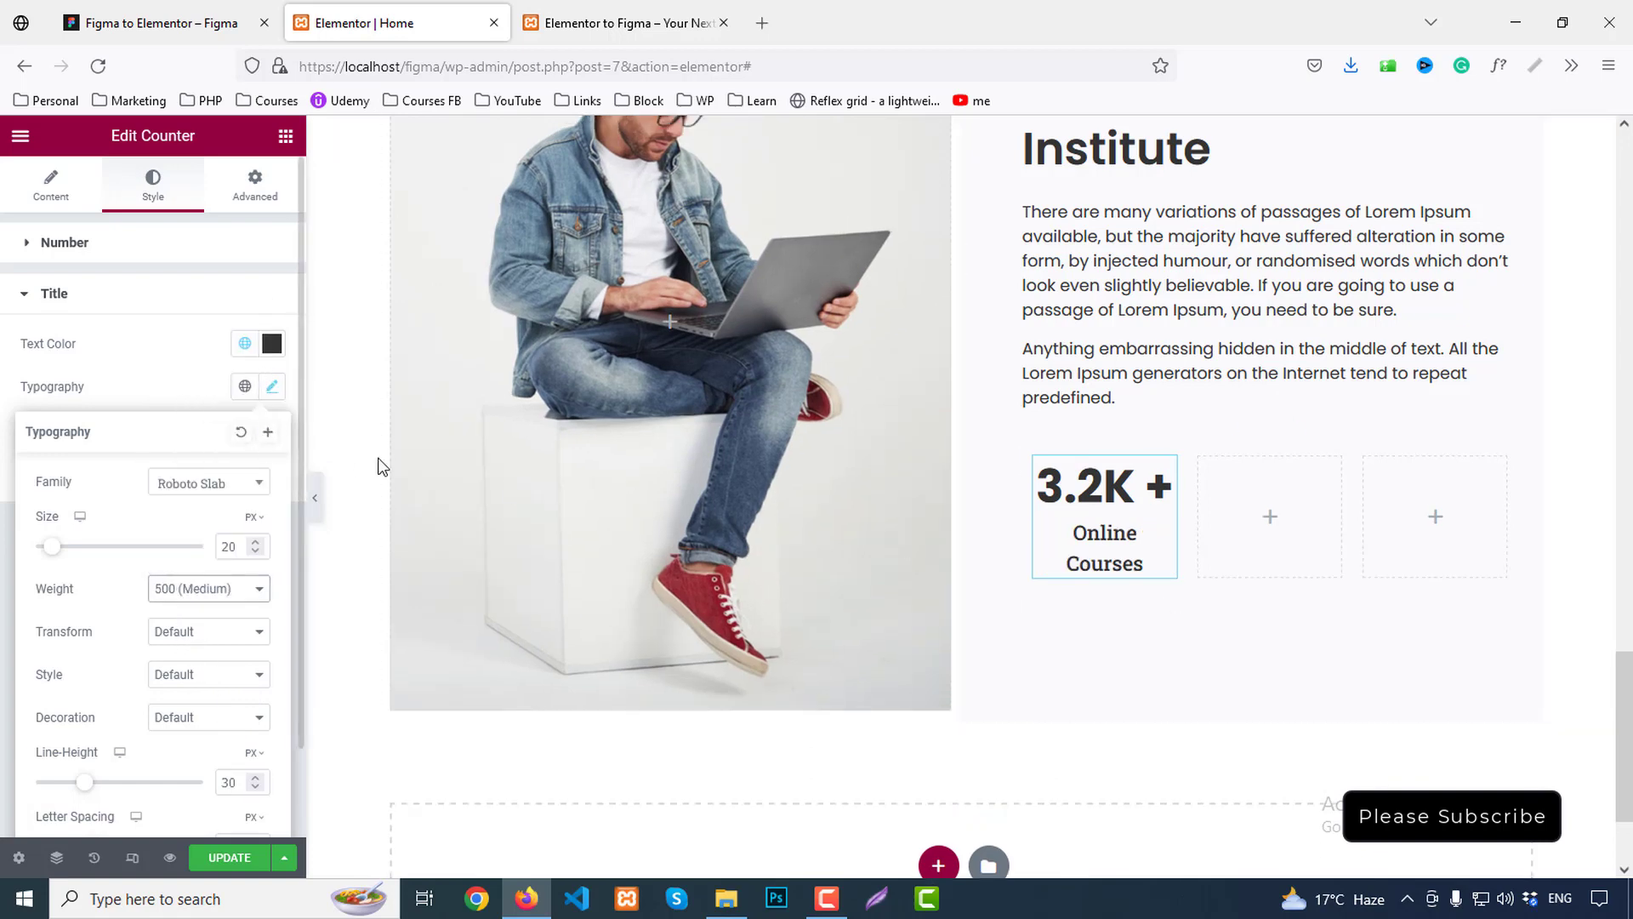
Copy the Online Courses counter into the middle and third columns
right_click(1095, 498)
click(1140, 576)
right_click(1251, 493)
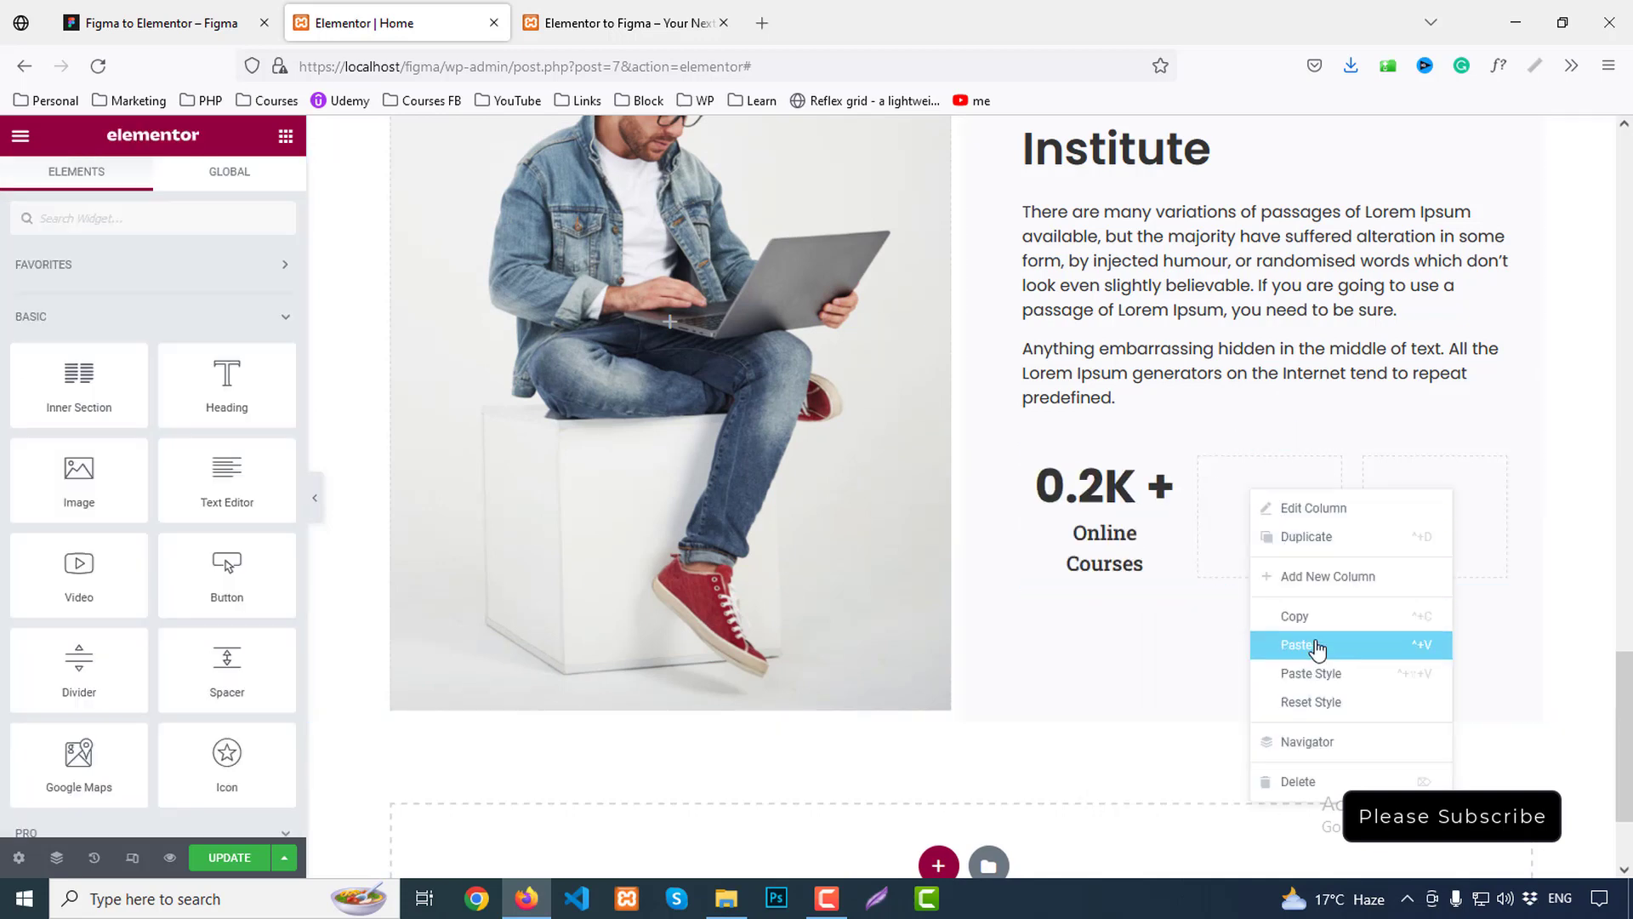
click(1316, 646)
right_click(1405, 500)
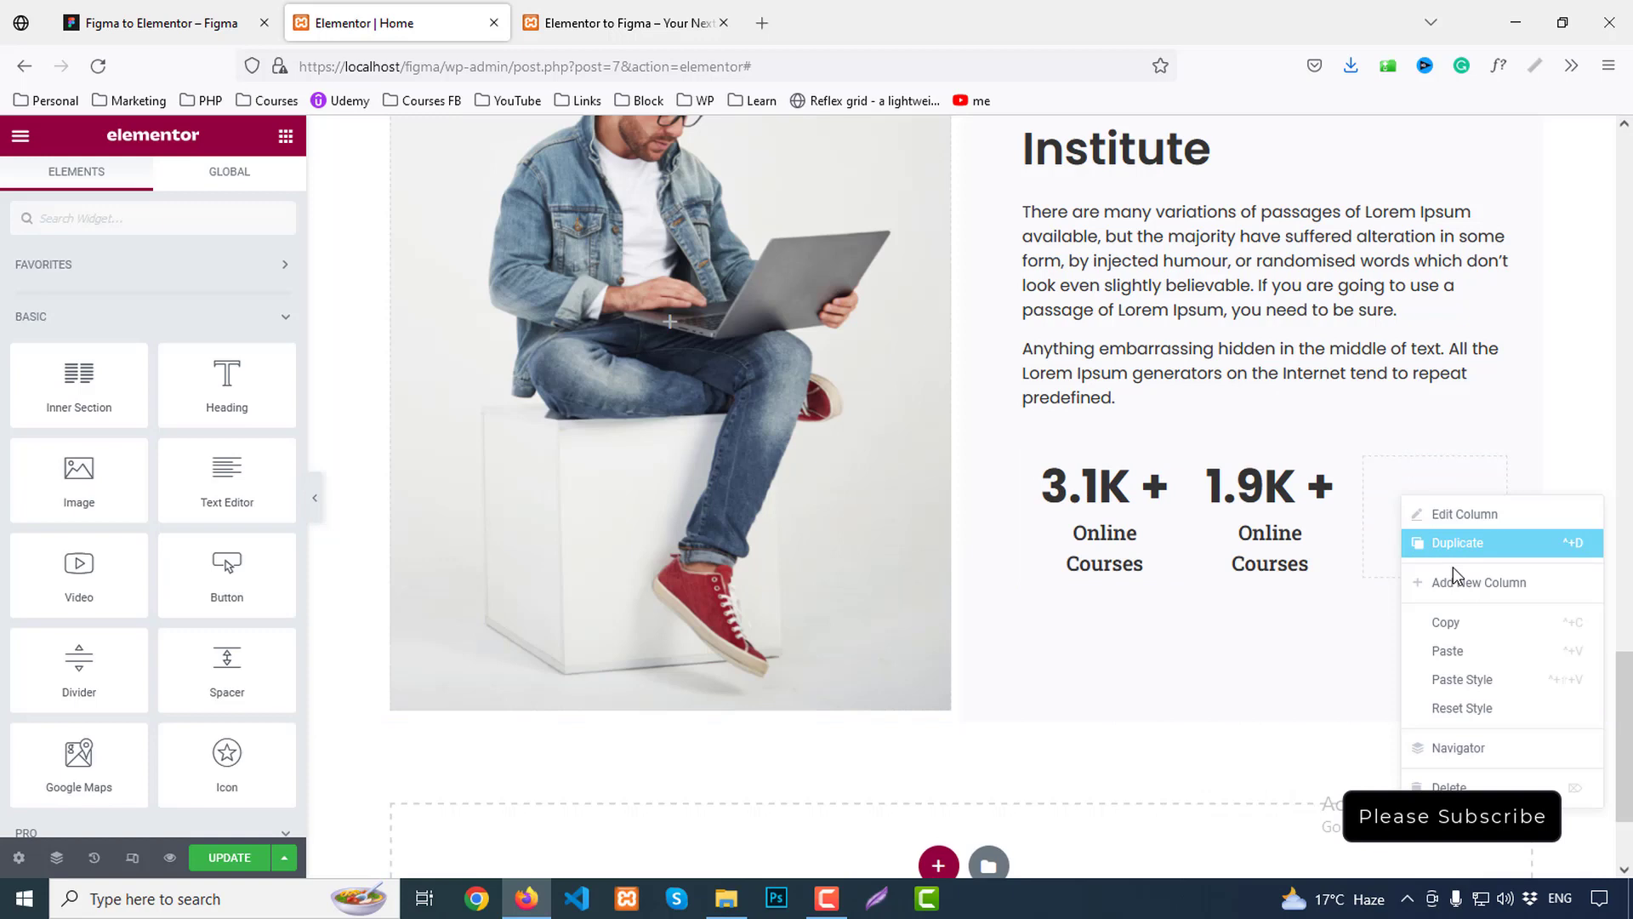
click(1458, 650)
Set the text column's right padding to 11 px, comparing the heading with Figma
scroll(1104, 247, up, 2)
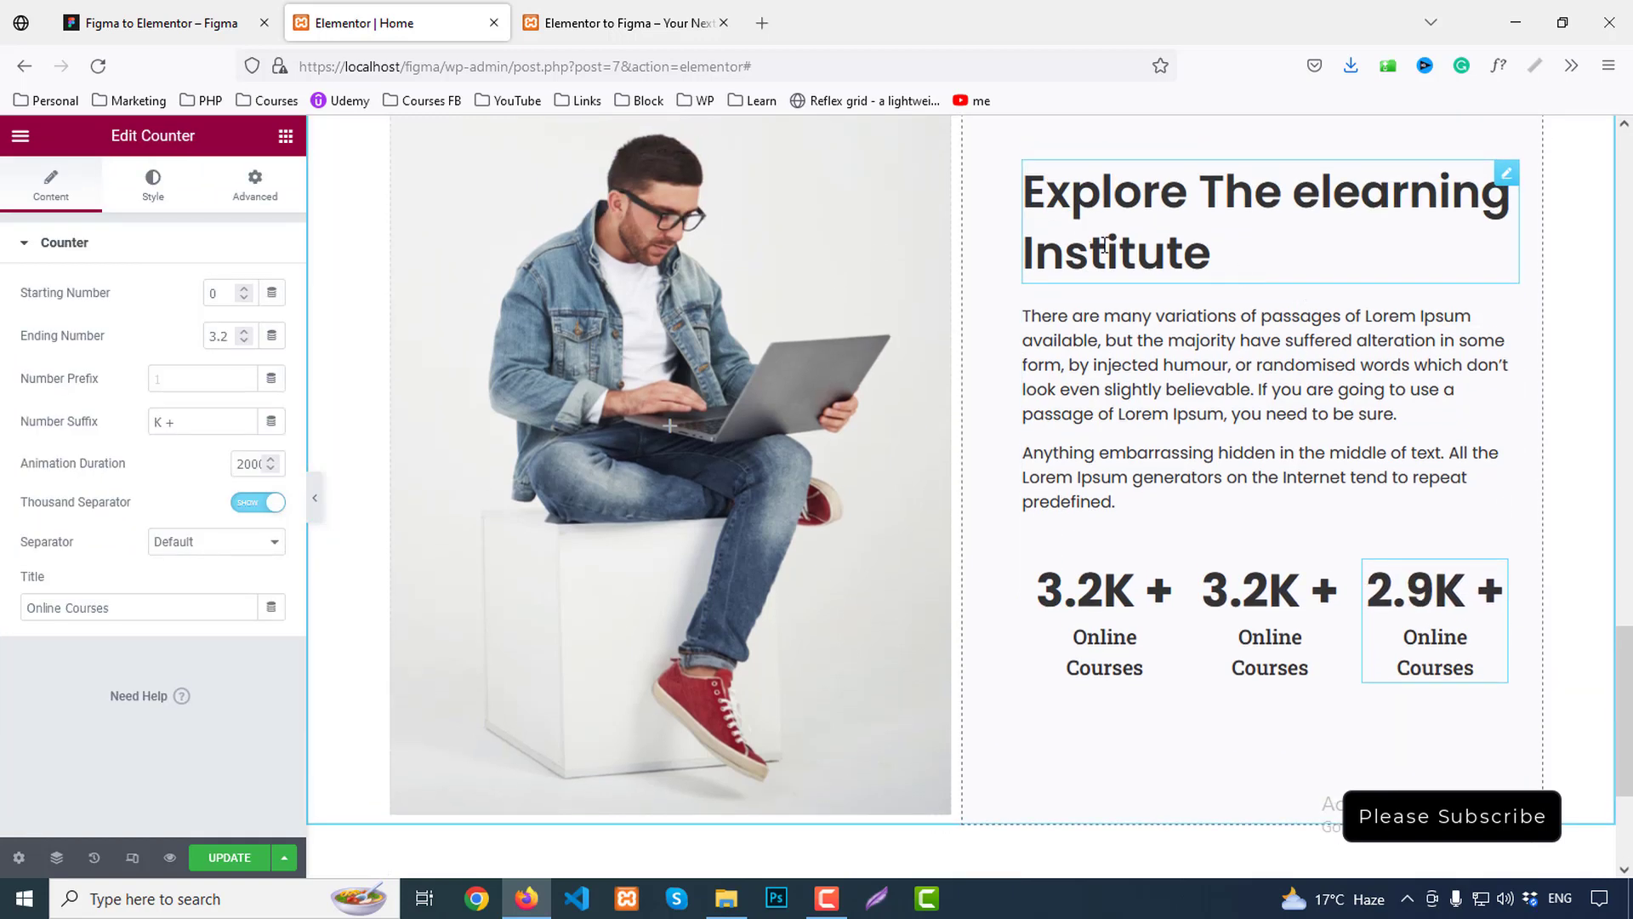
scroll(1104, 247, up, 1)
click(975, 147)
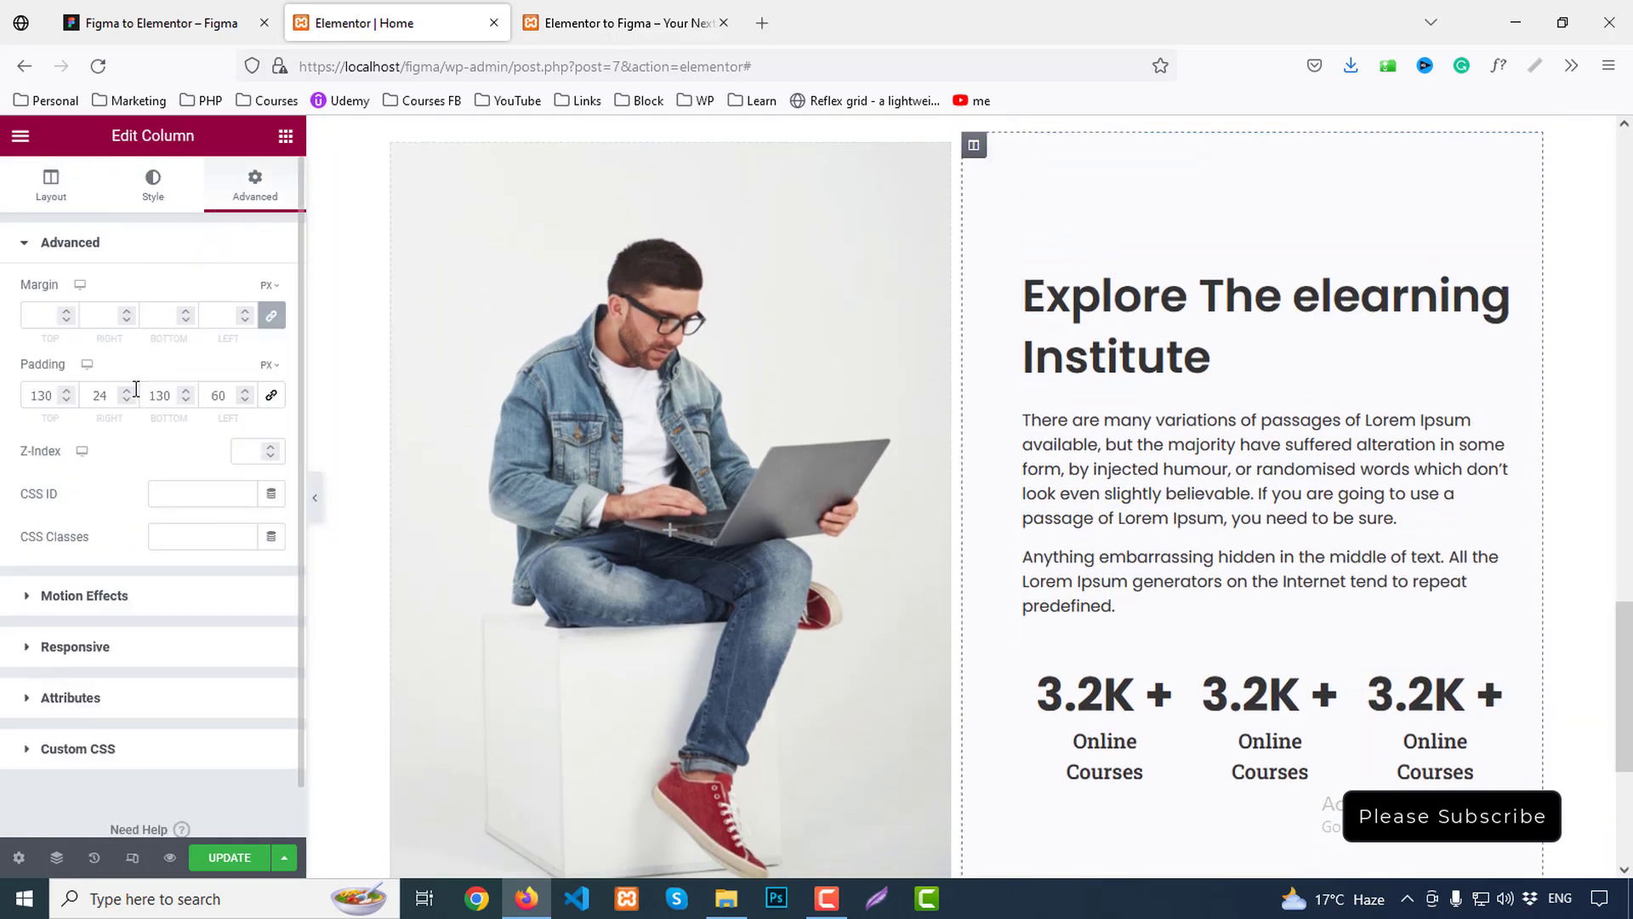
text(19)
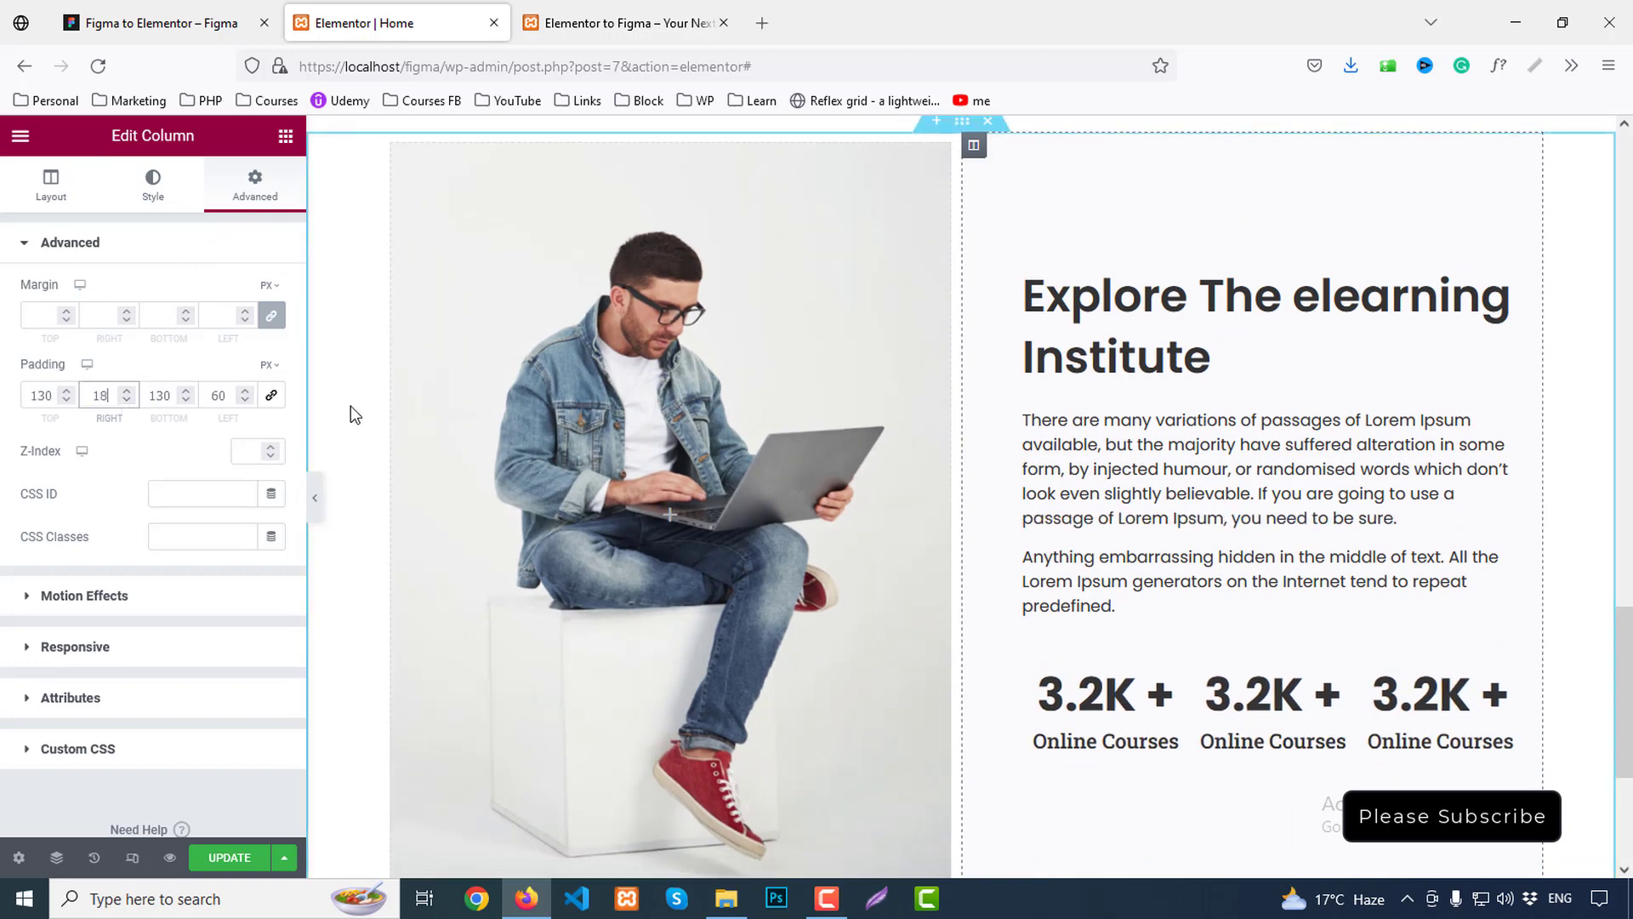
key(BackSpace)
text(3)
key(BackSpace)
text(2)
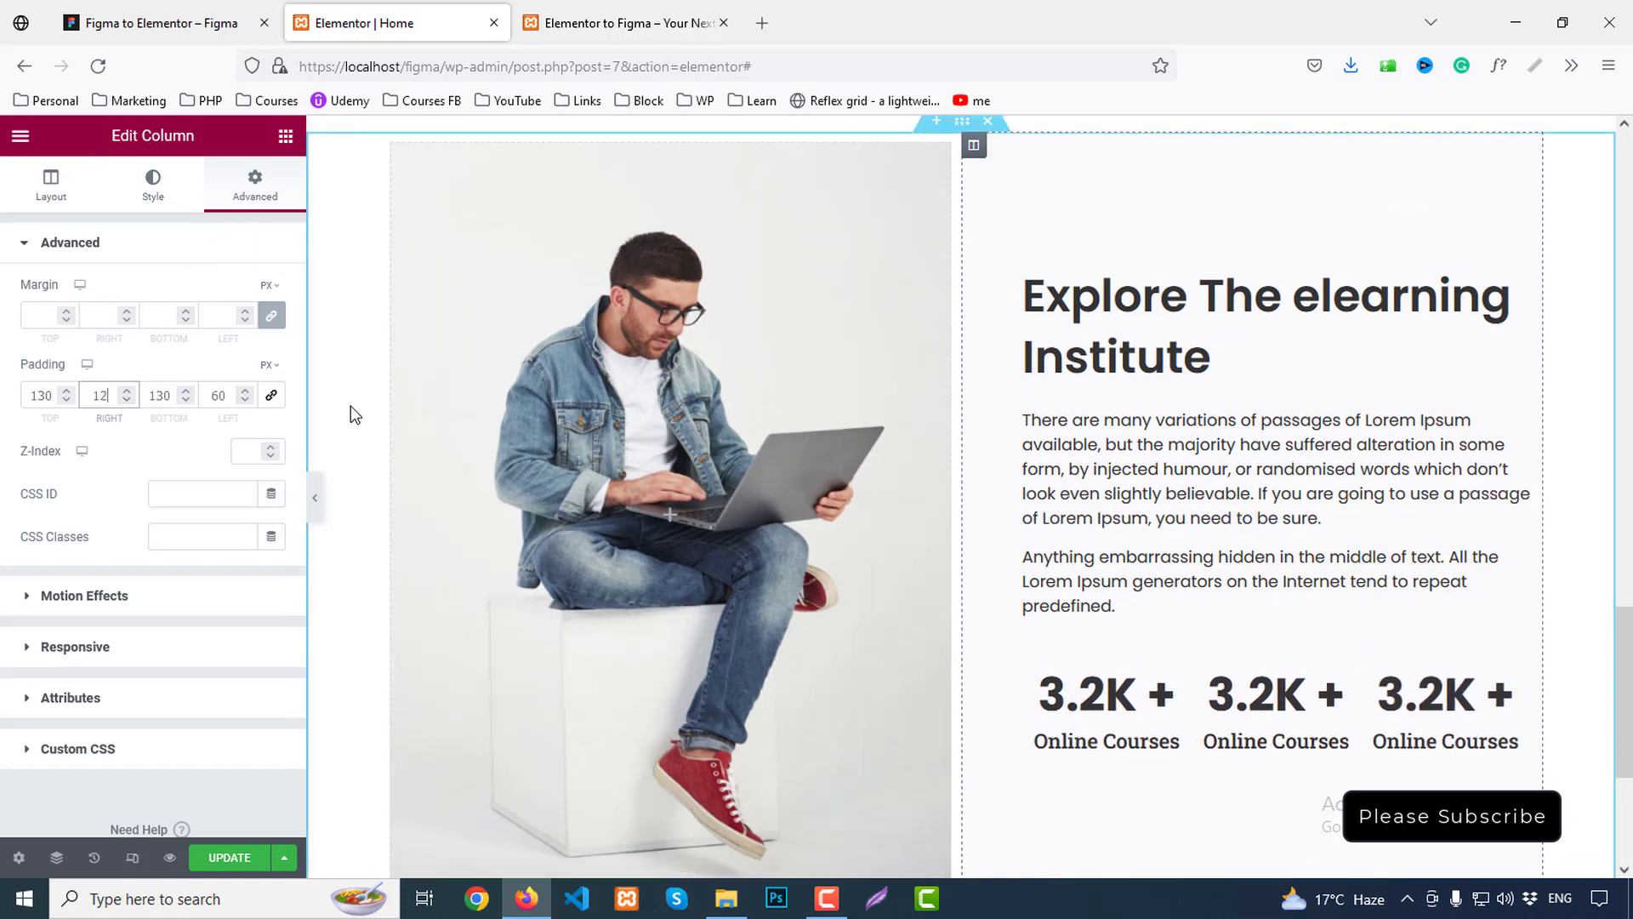
key(BackSpace)
text(3)
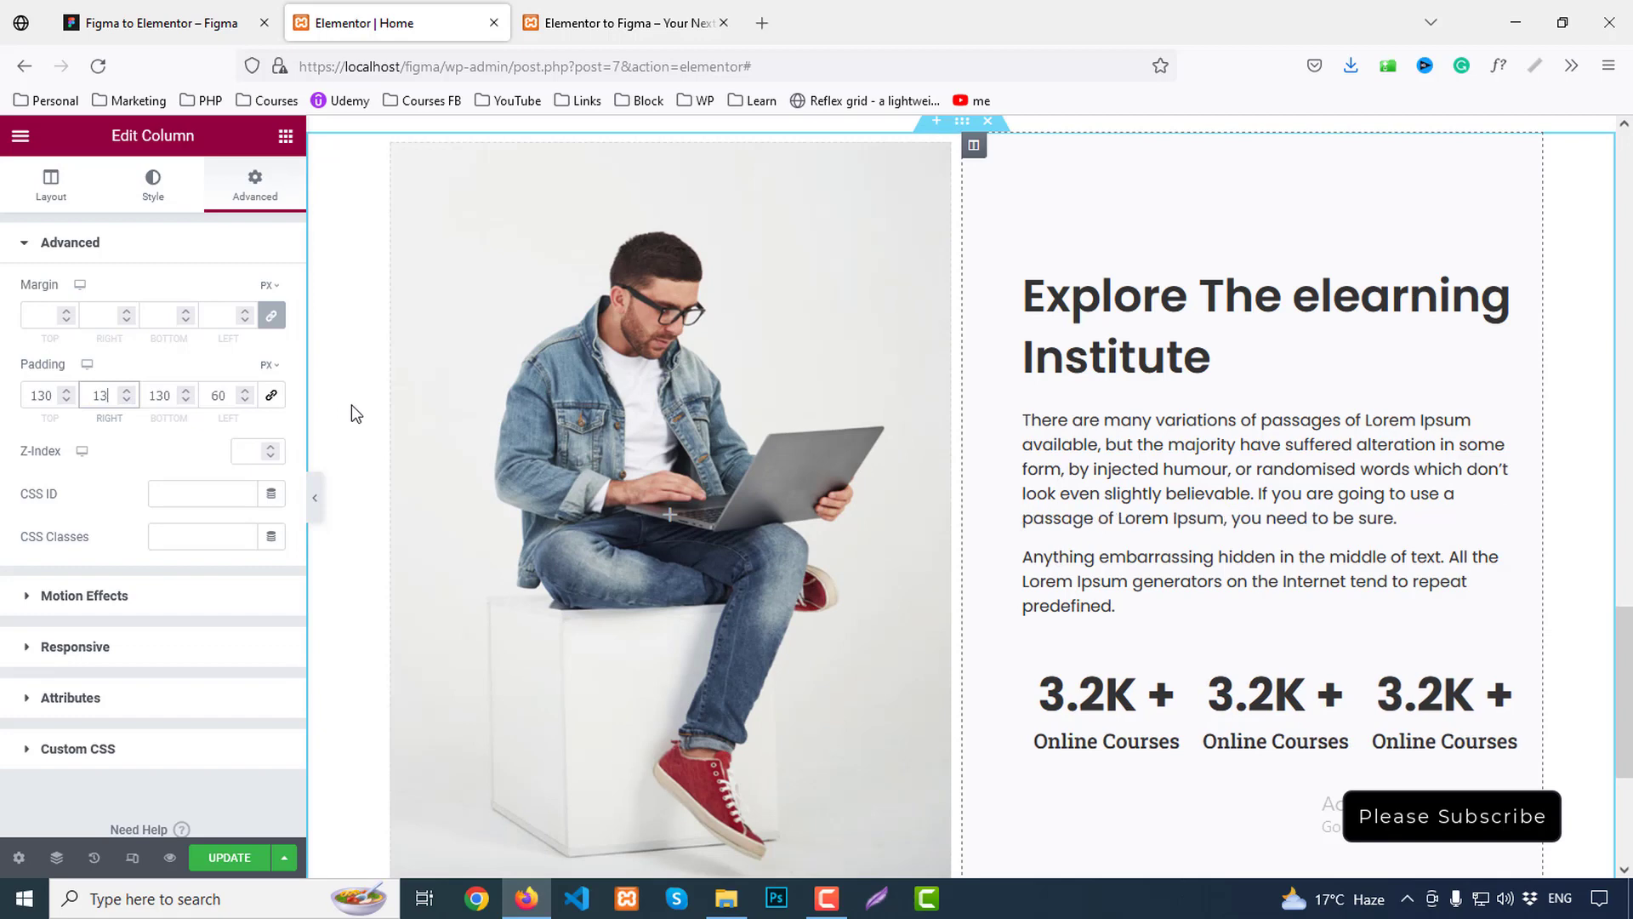
key(BackSpace)
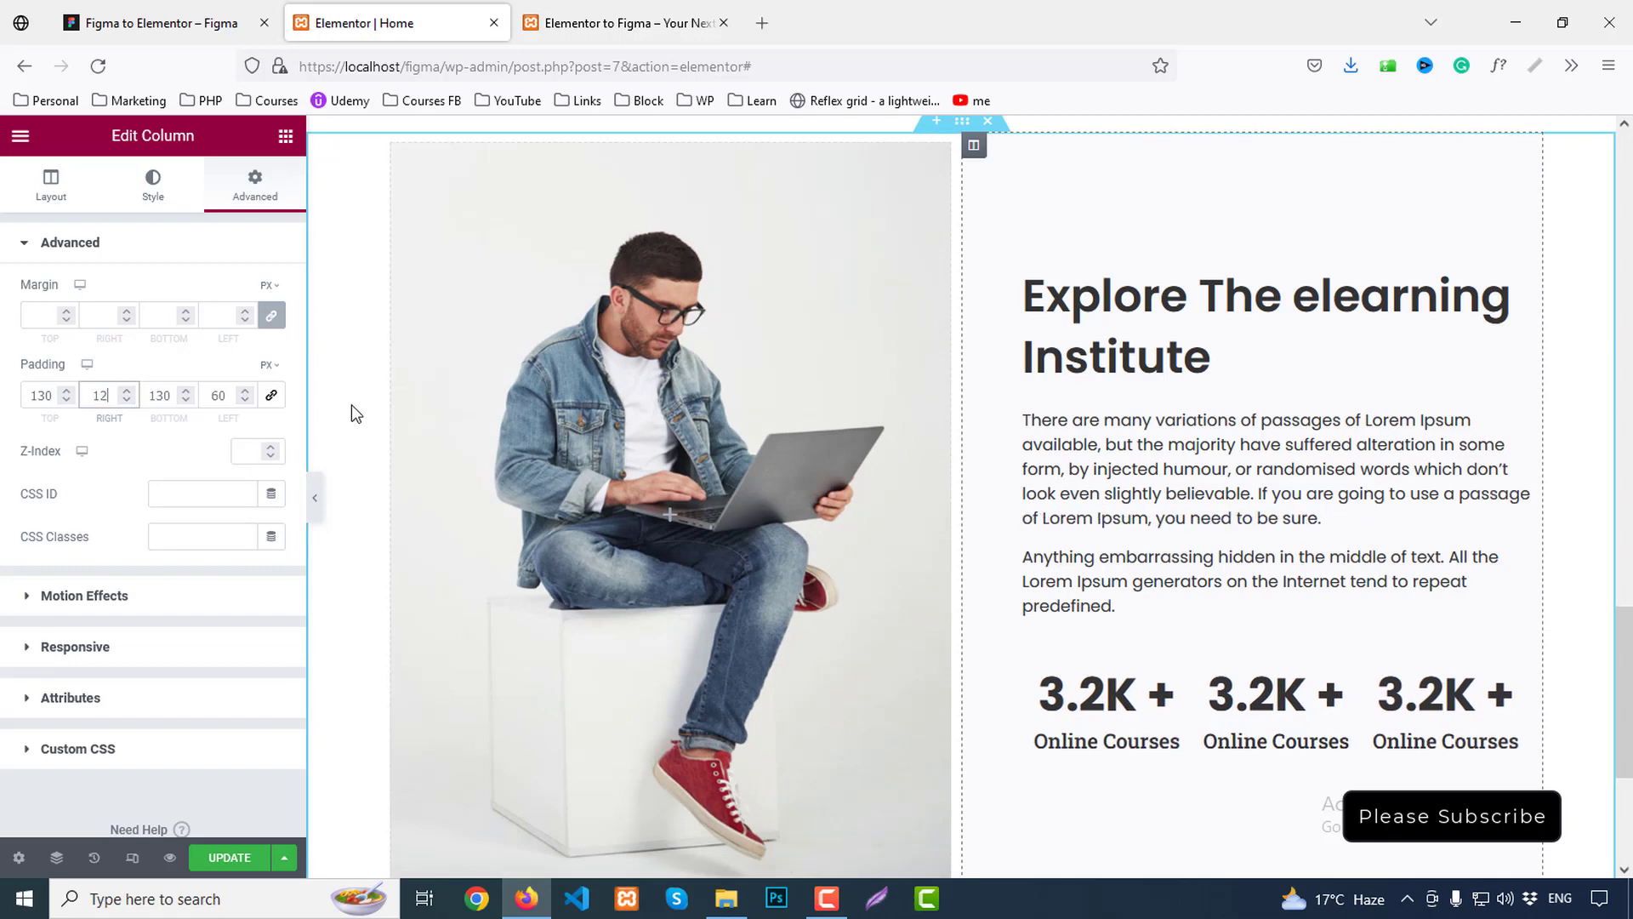
text(1)
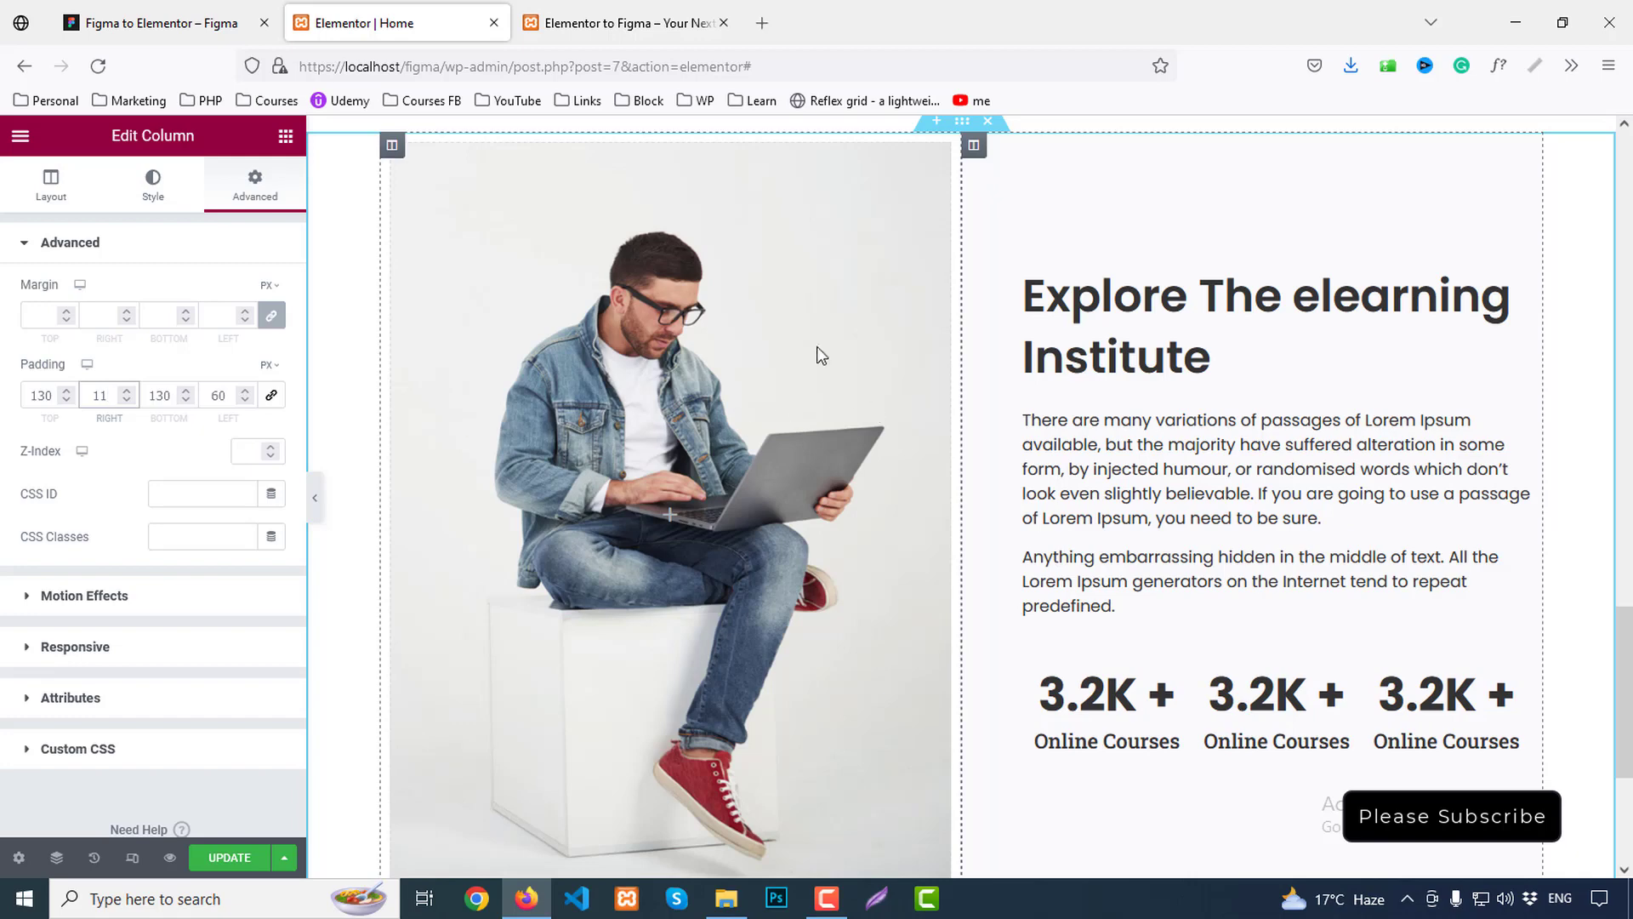
scroll(1191, 476, down, 2)
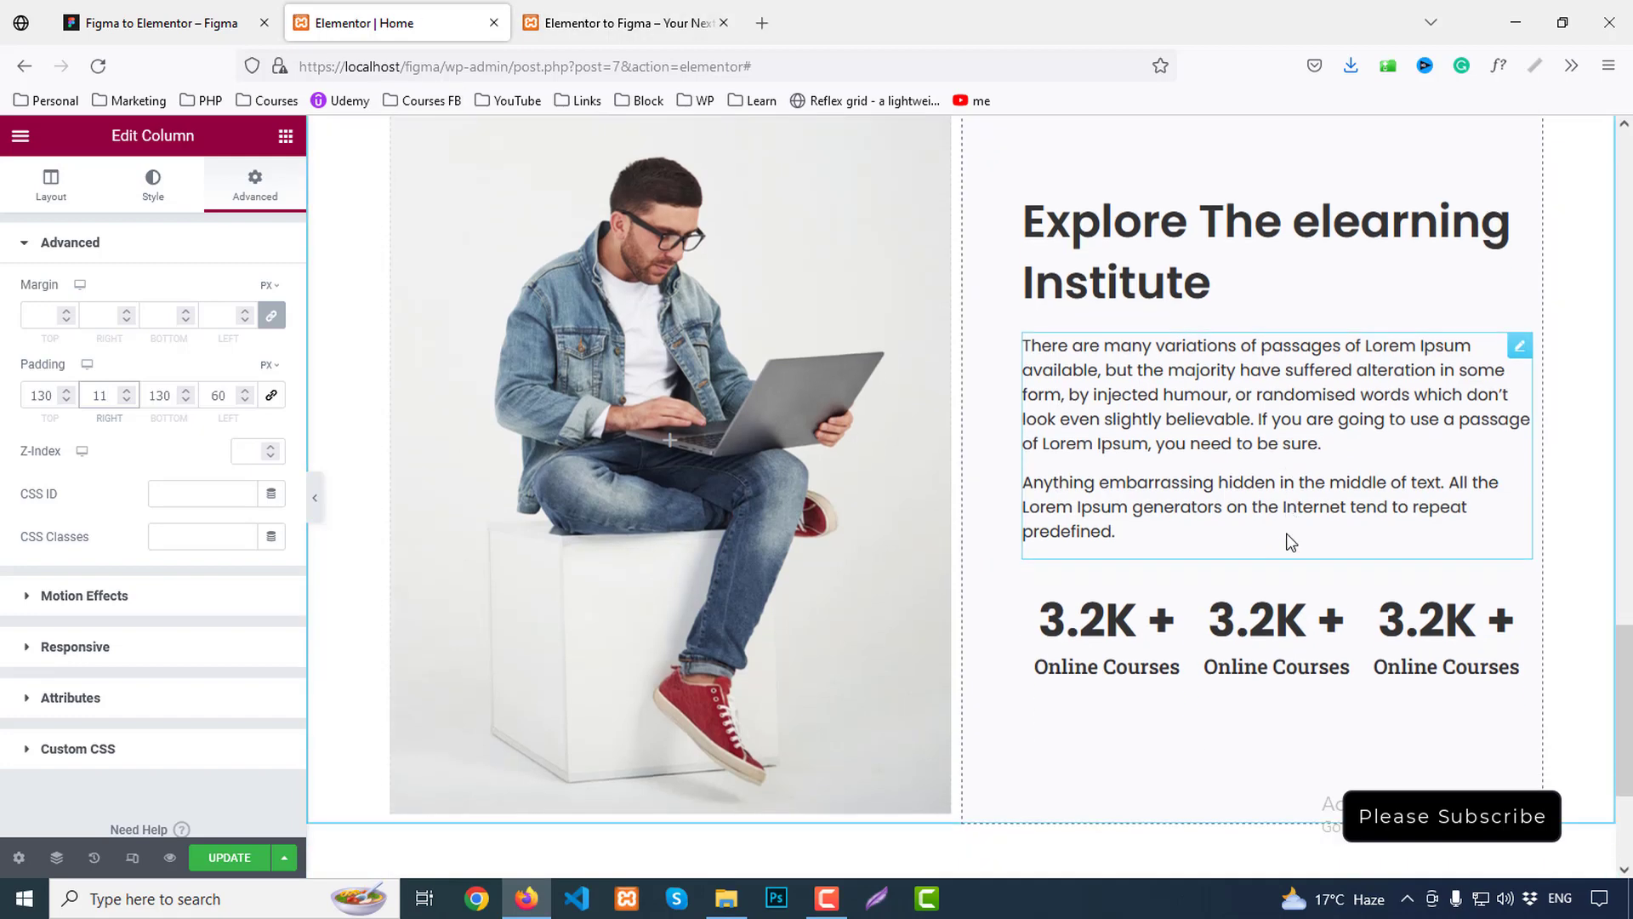
click(162, 23)
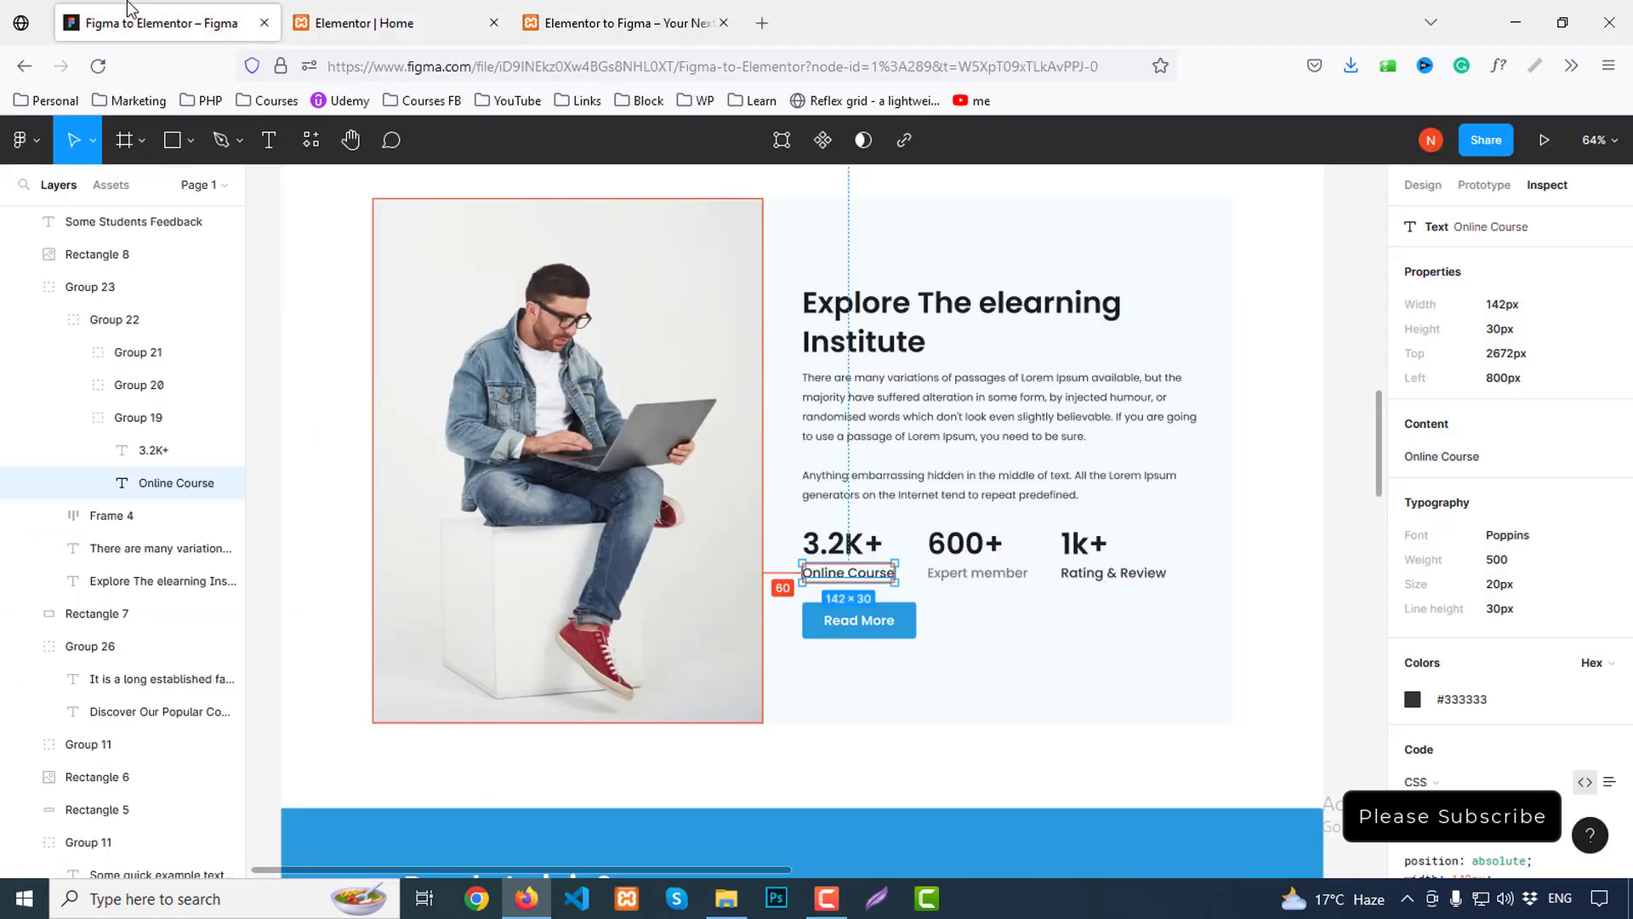
click(935, 340)
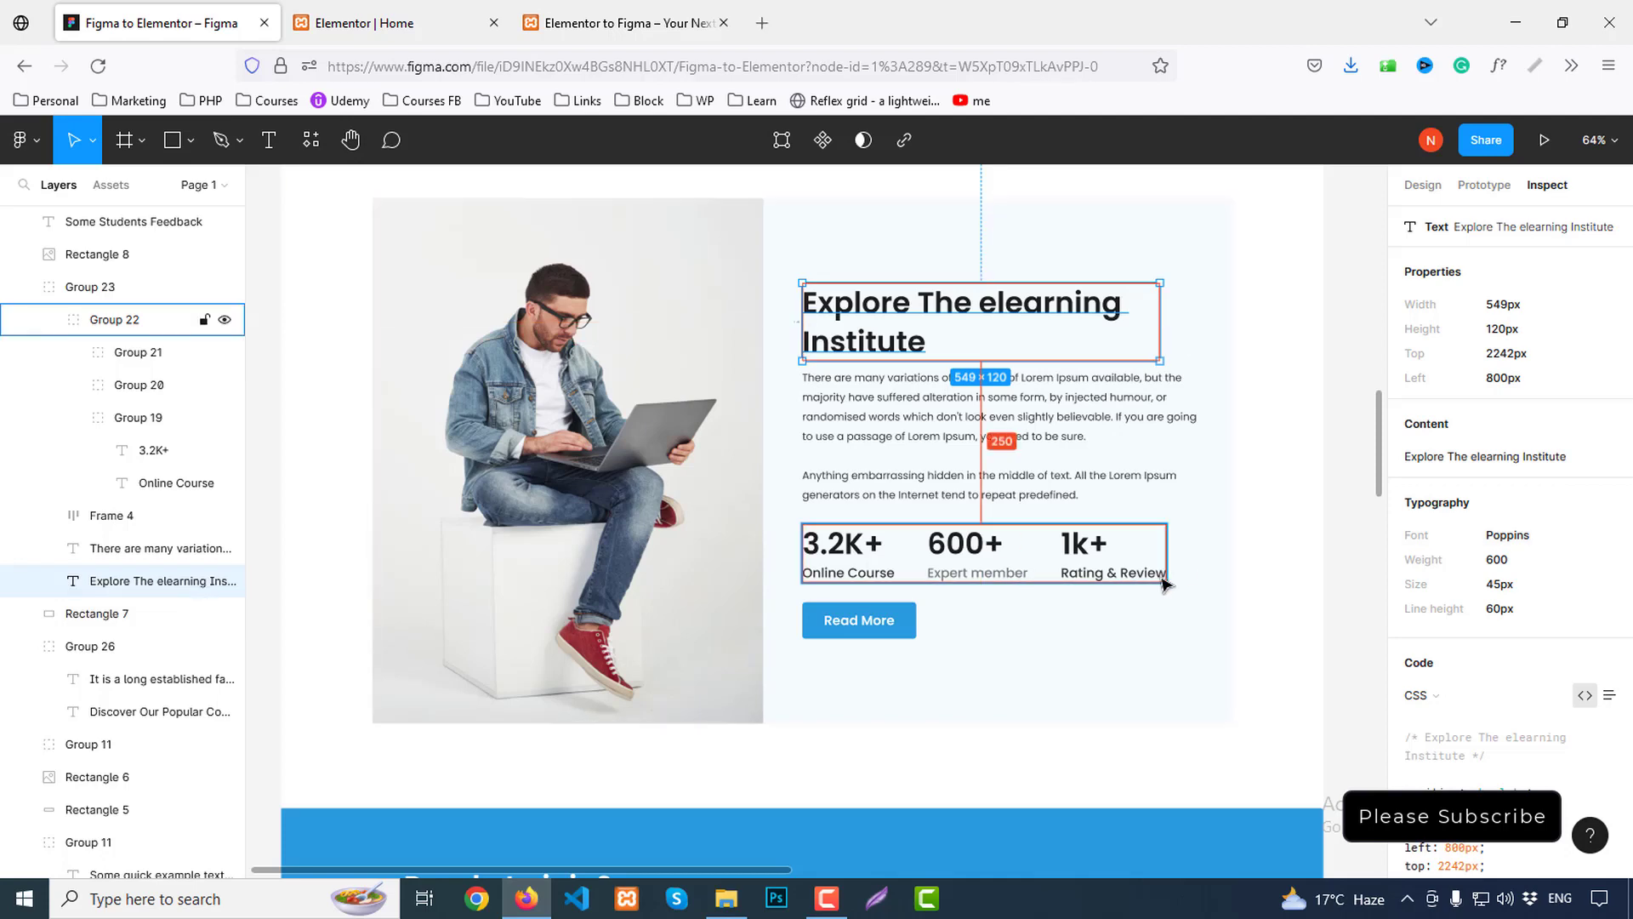
click(387, 23)
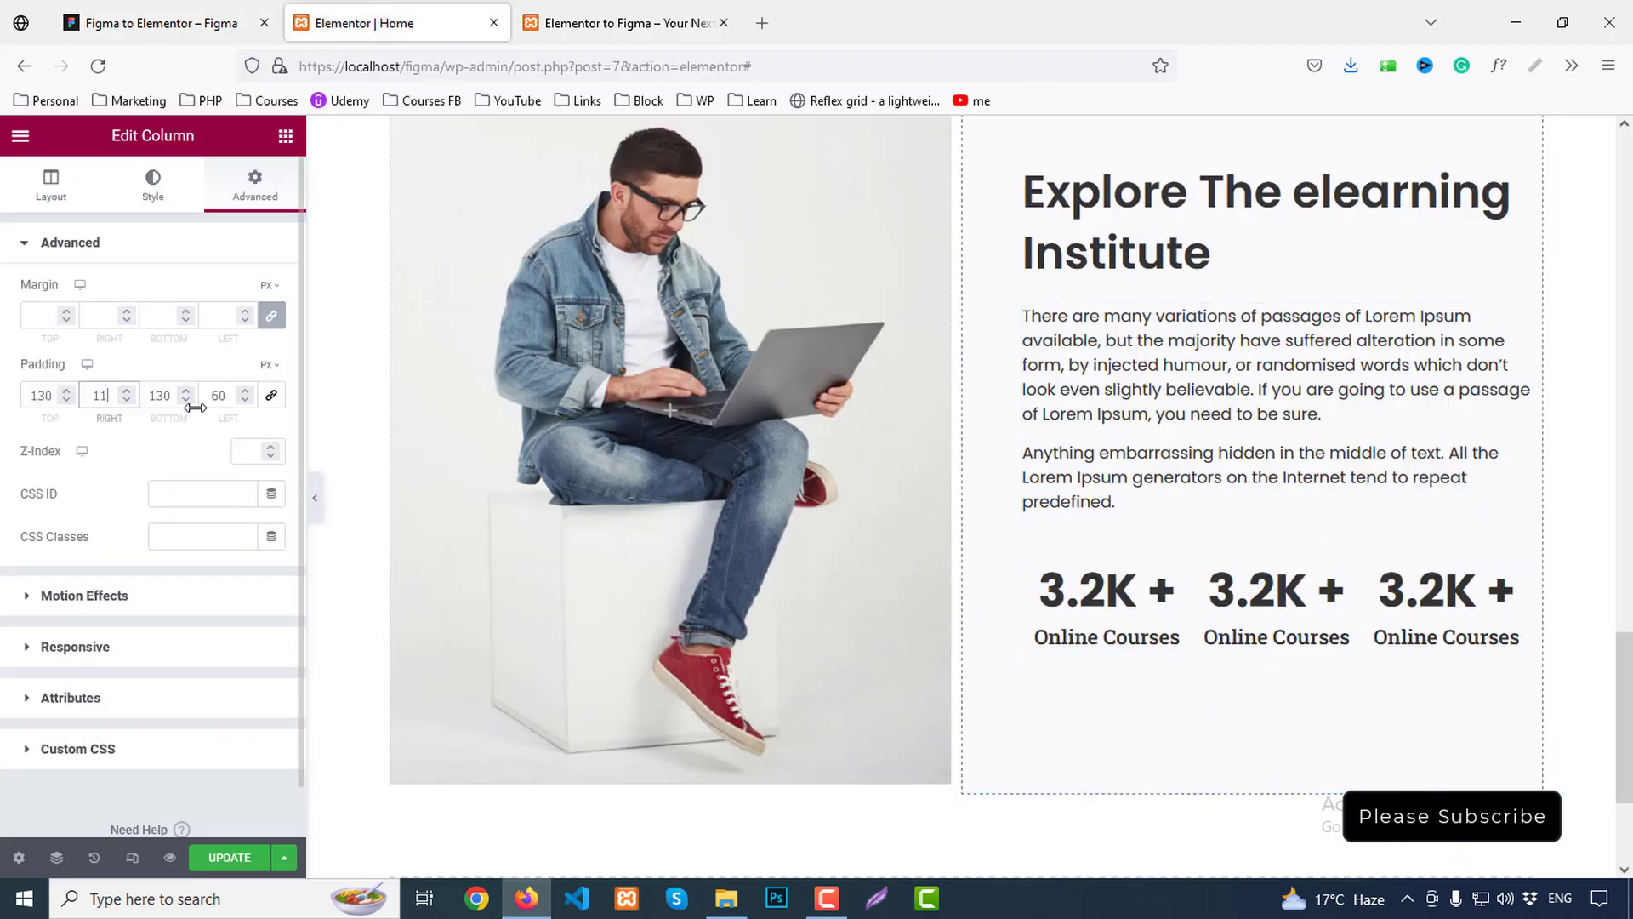
Change the middle counter to 600 with a '+' suffix and the title 'Experet Member'
click(1276, 600)
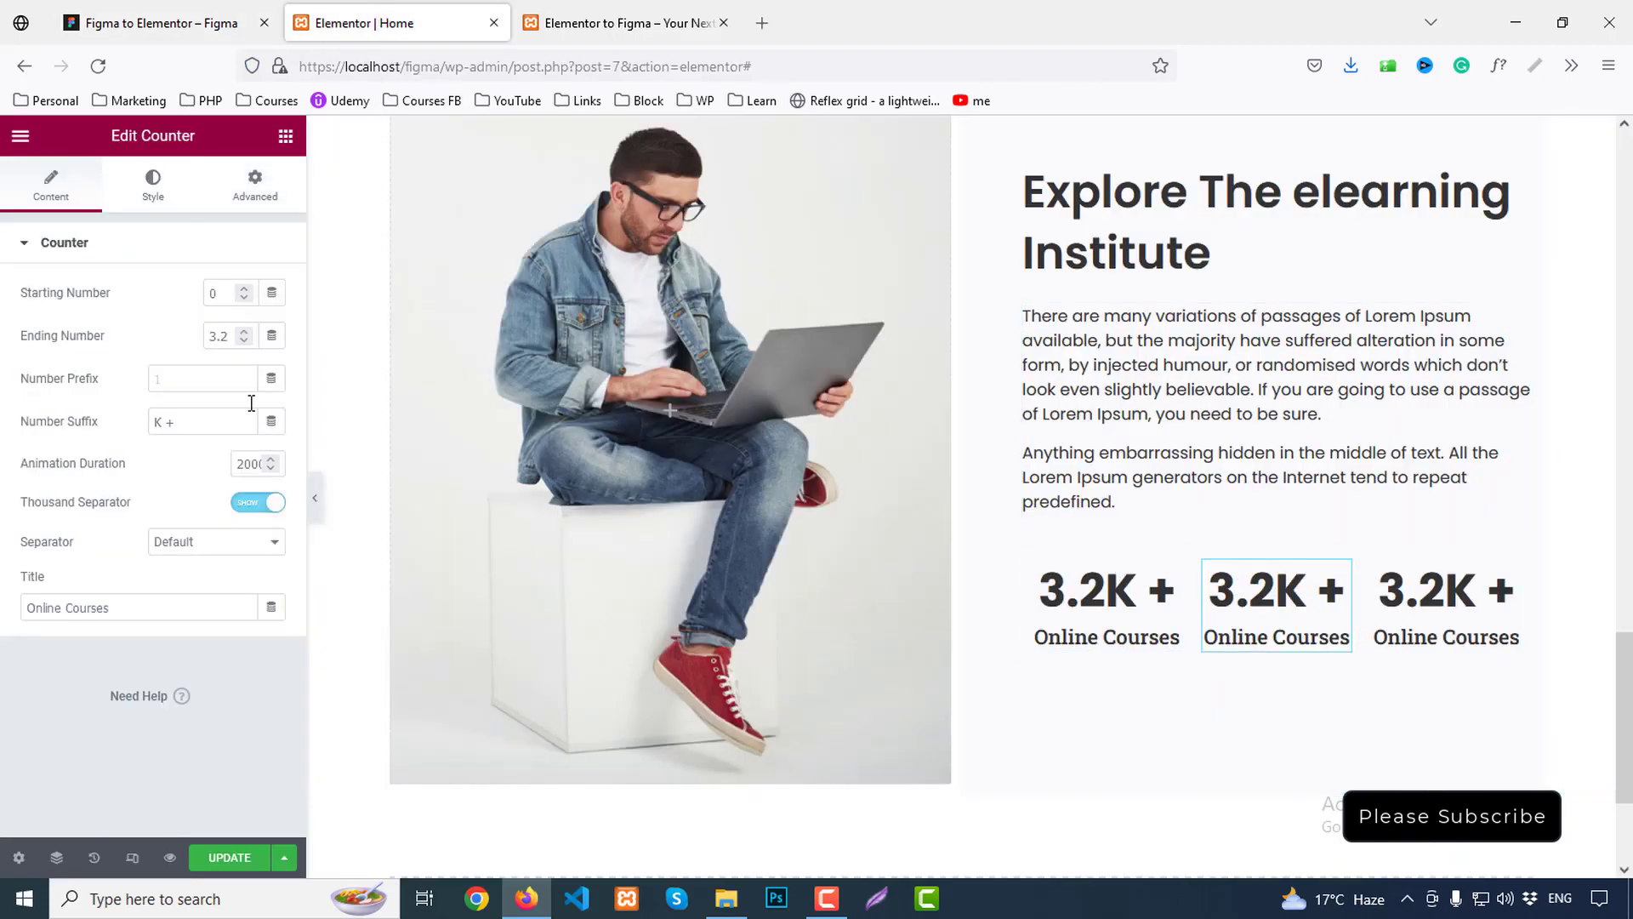
text(600)
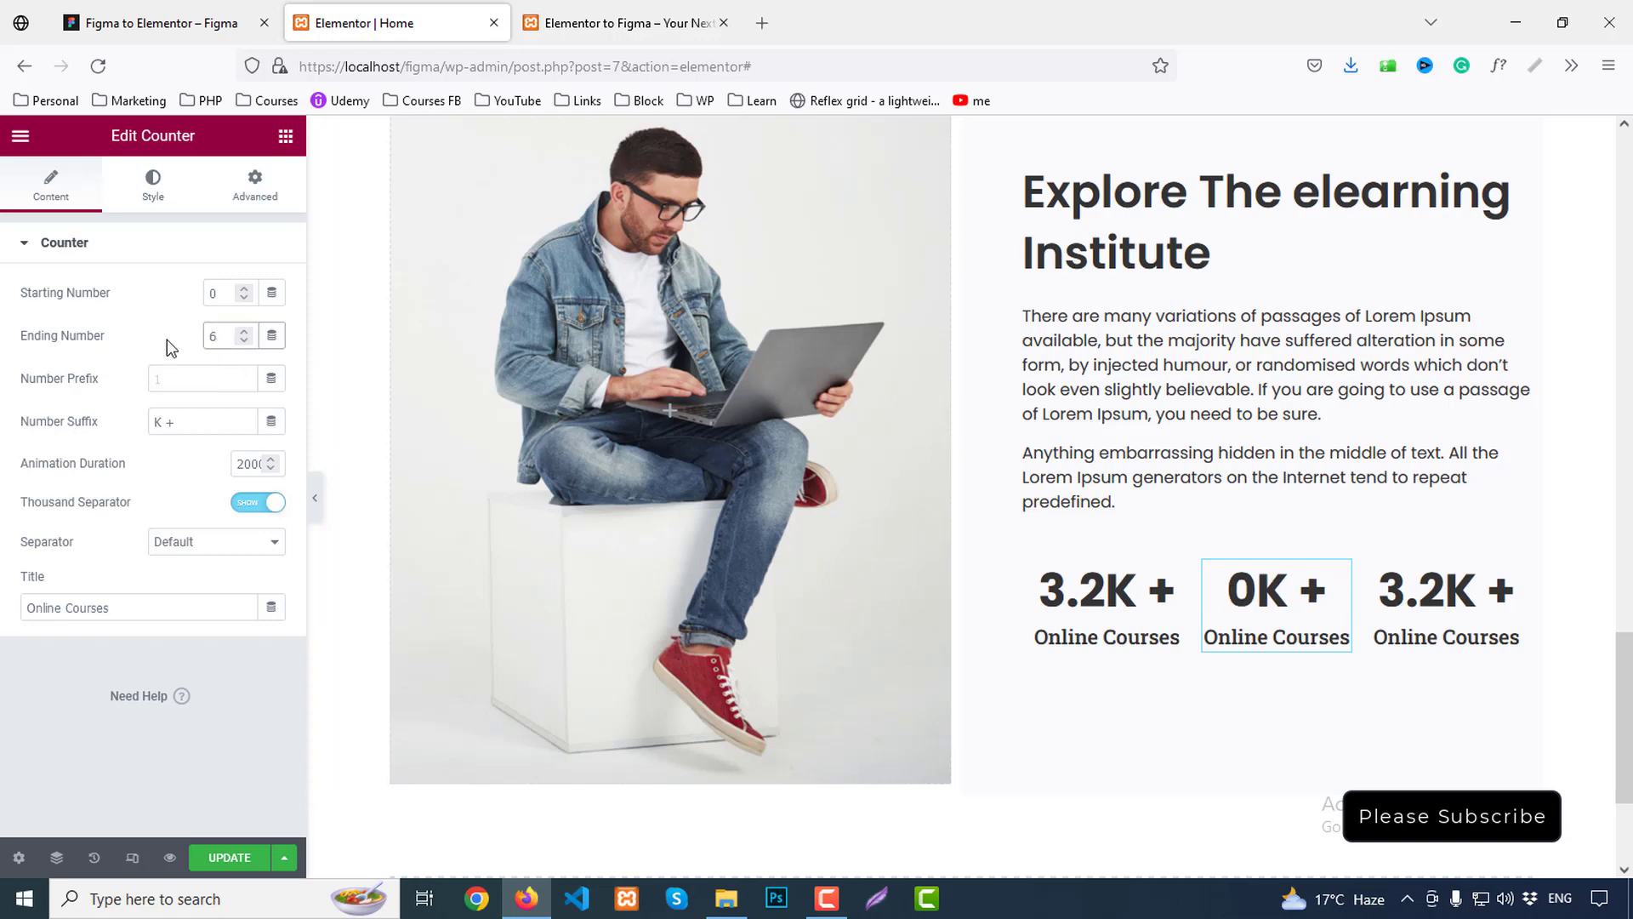
double_click(157, 422)
key(BackSpace)
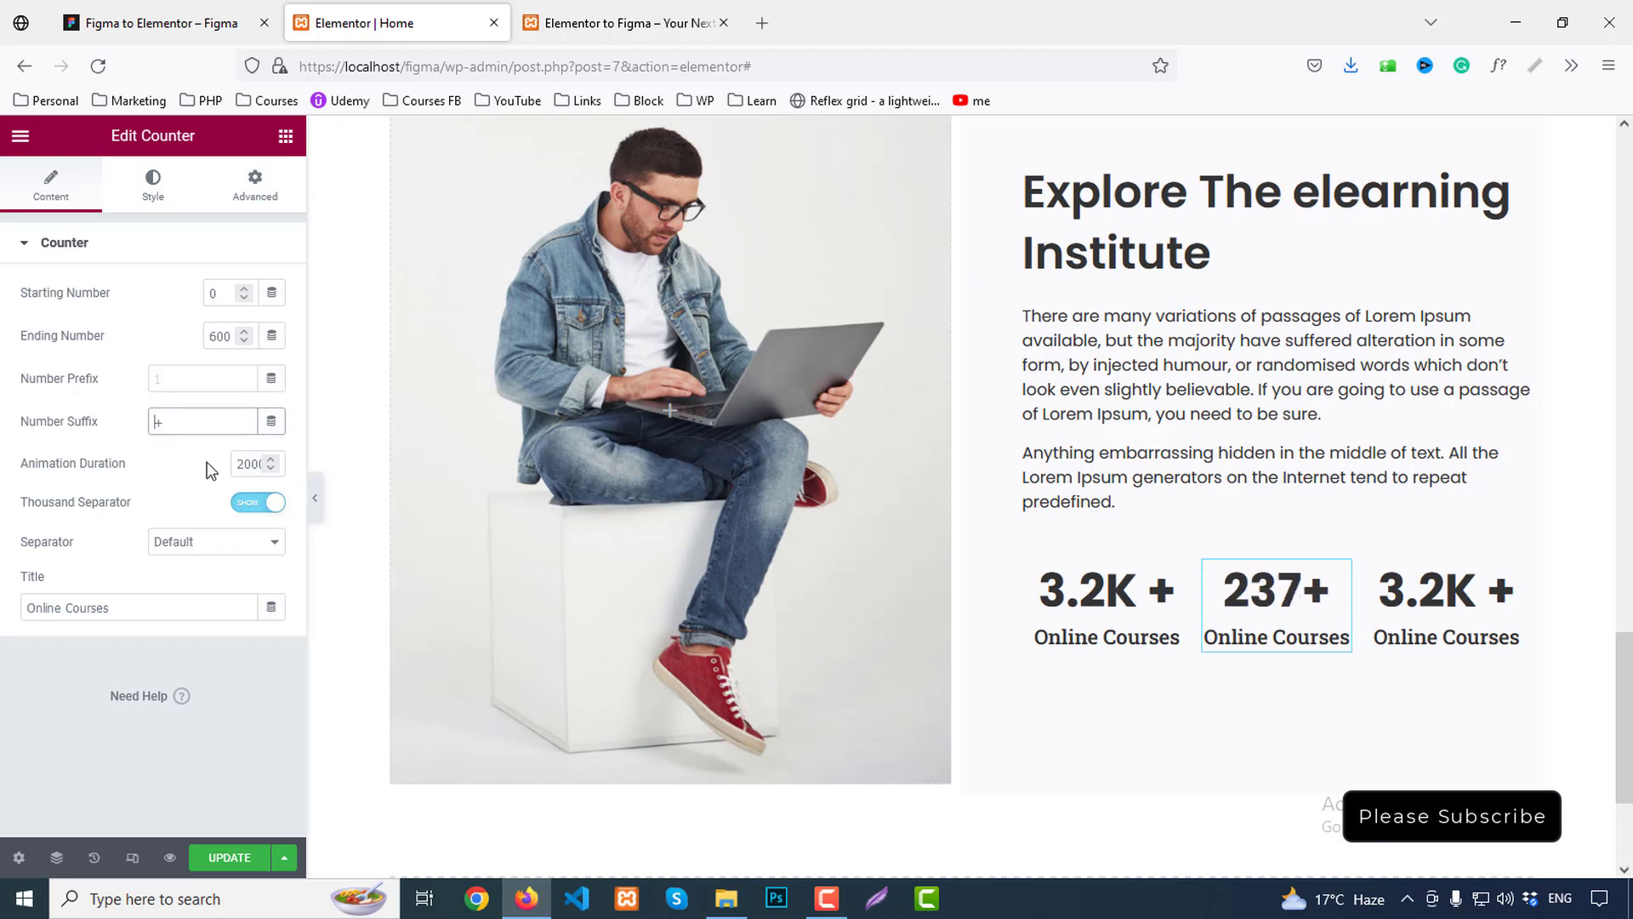
click(161, 23)
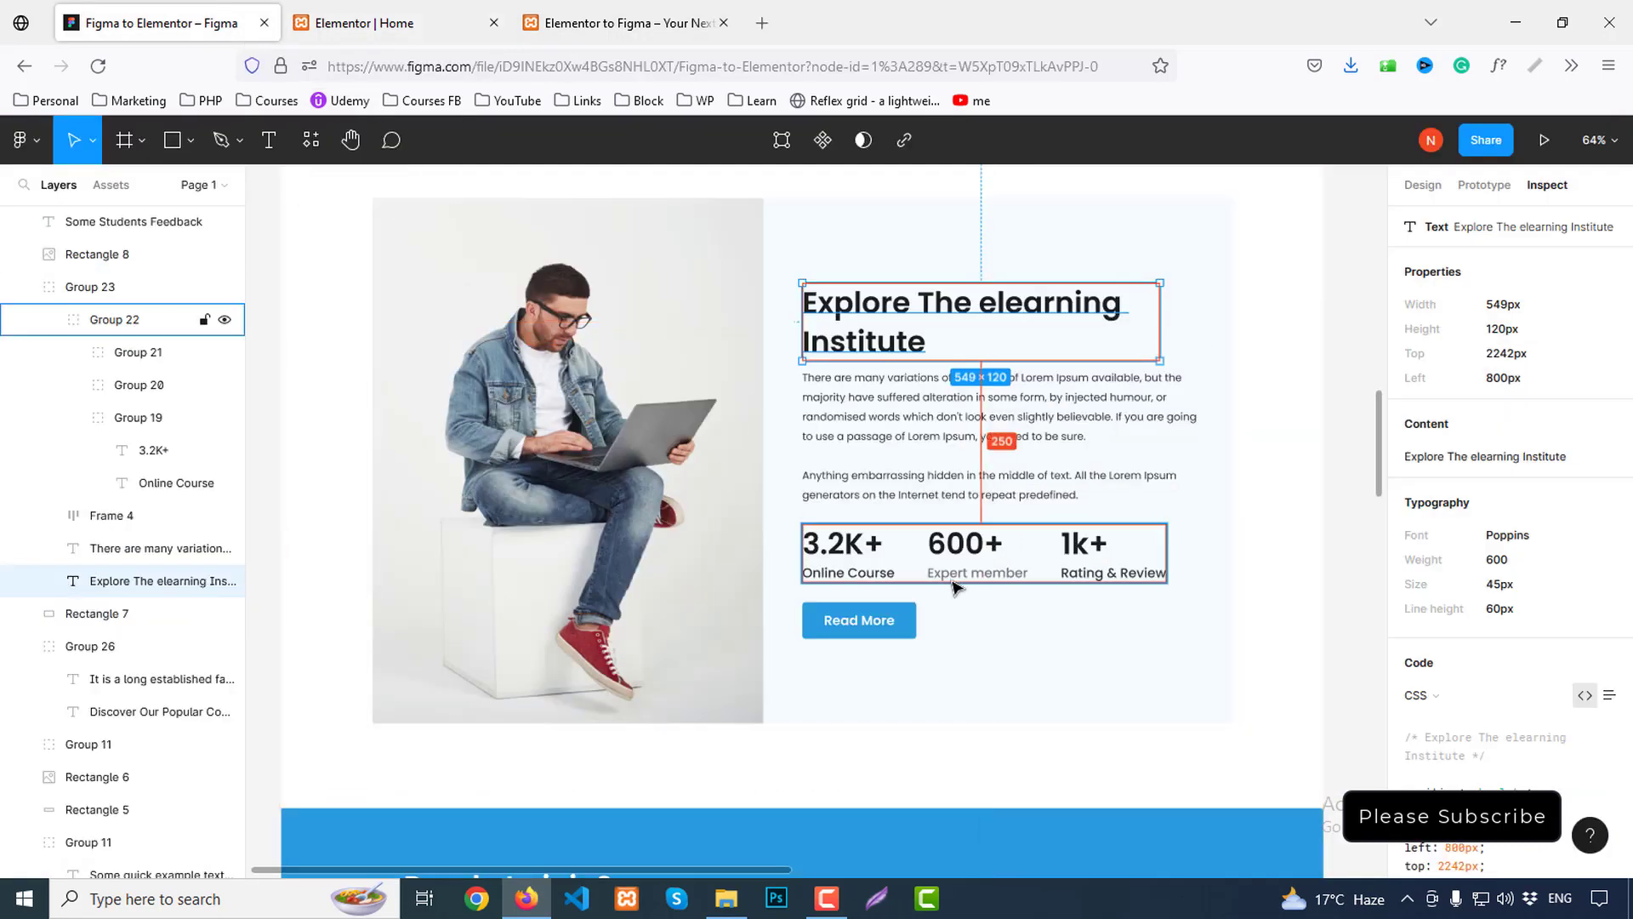
click(382, 23)
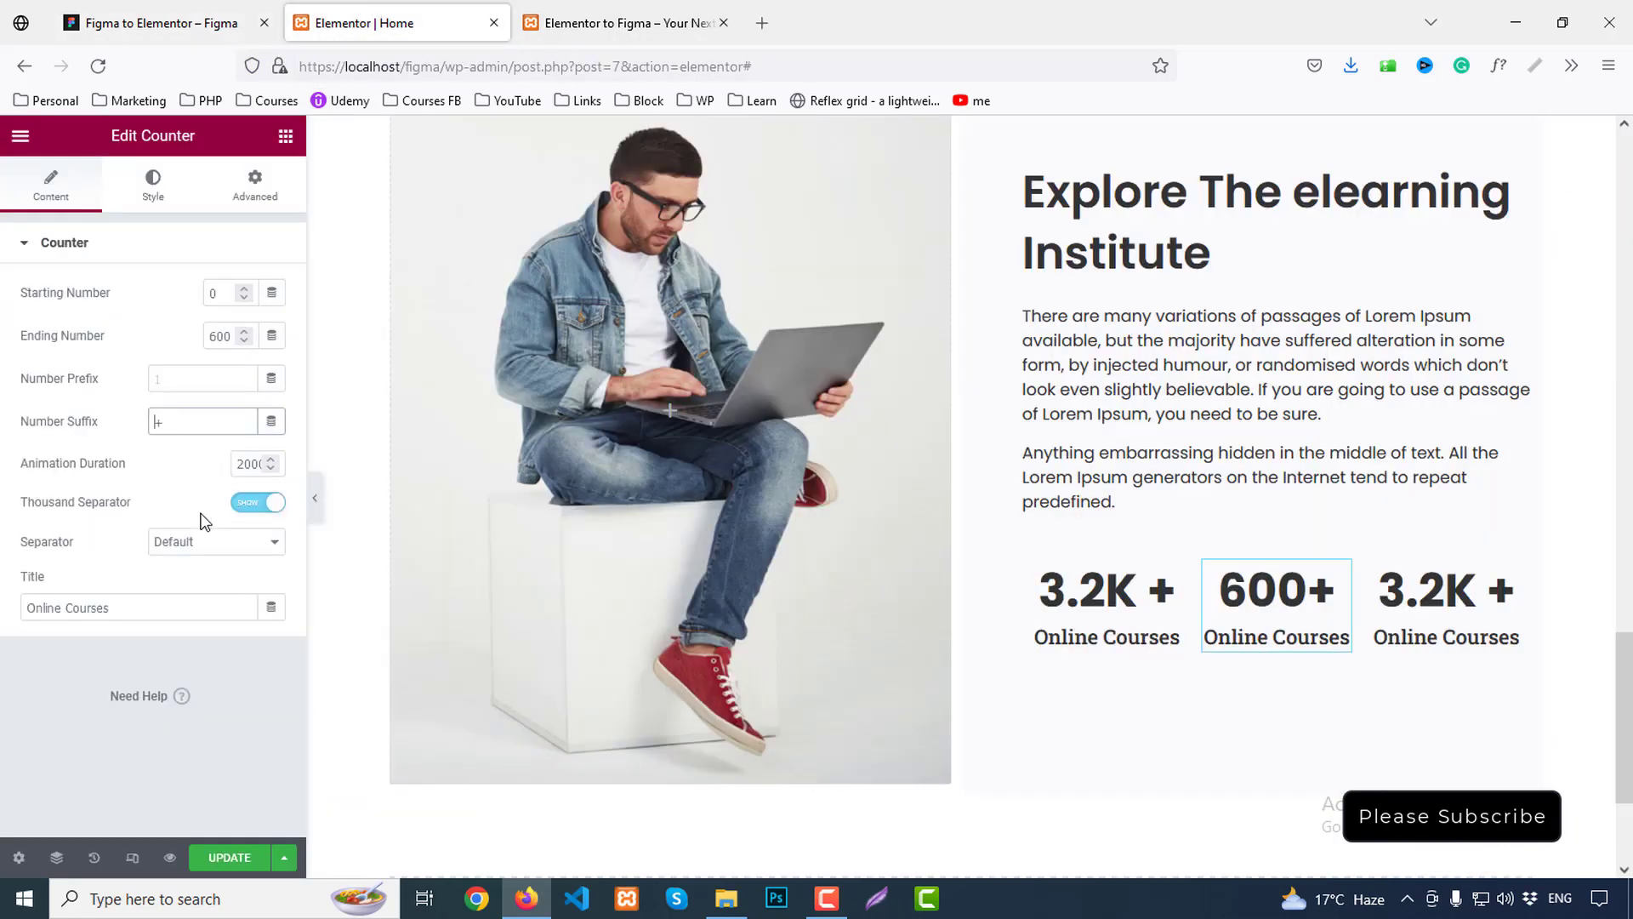
drag(146, 603, 2, 588)
text(Experet M)
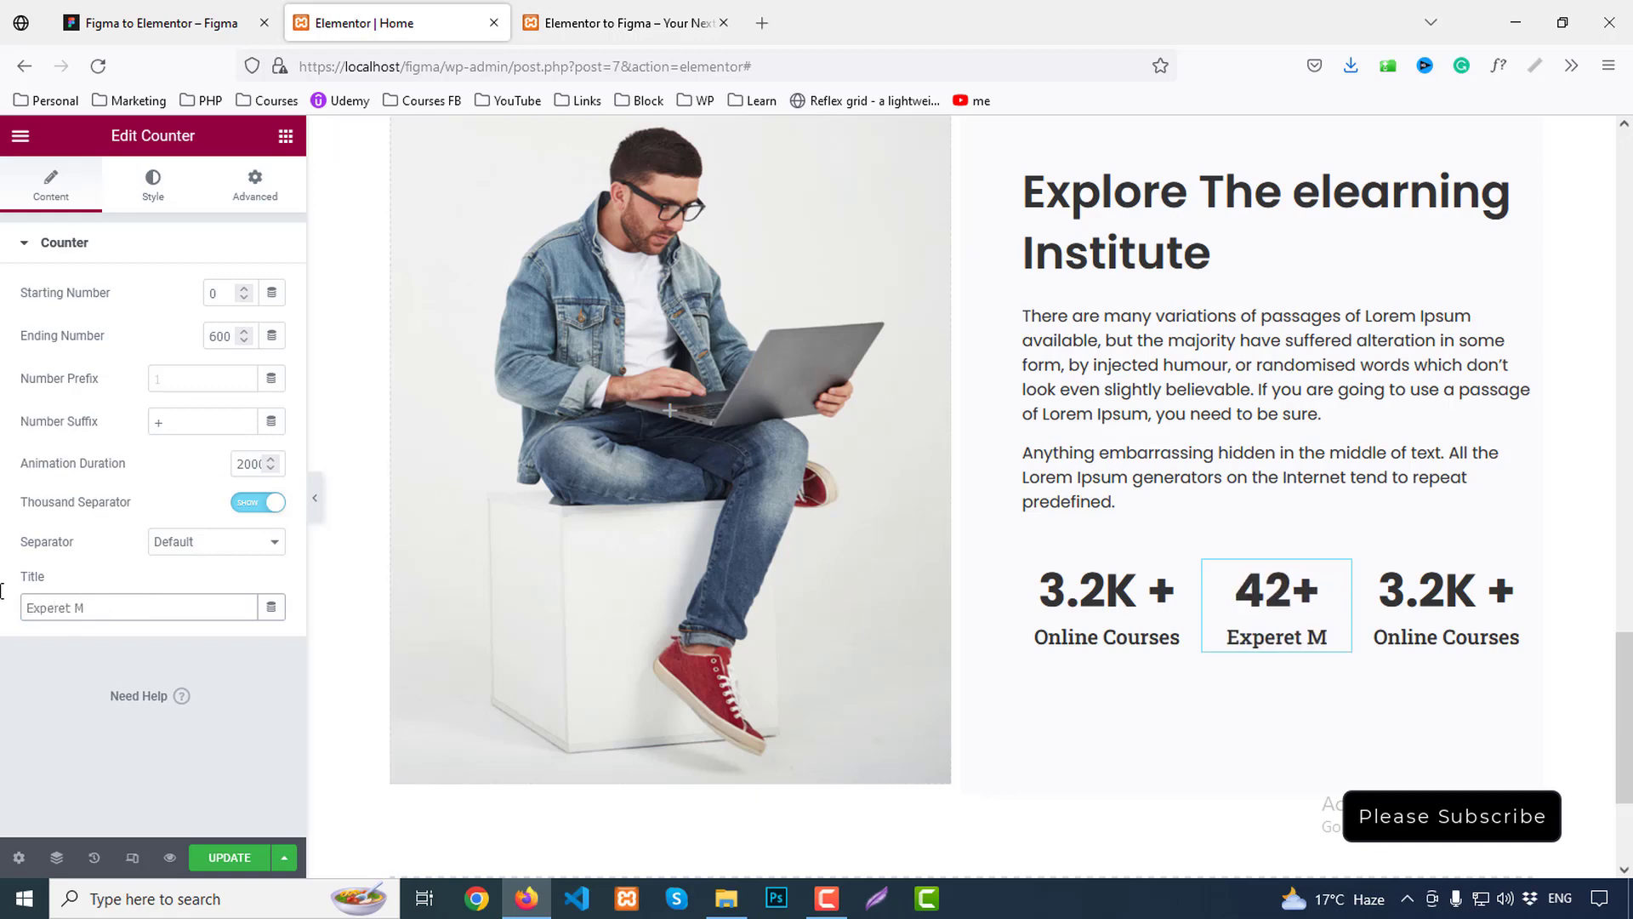
text(ember)
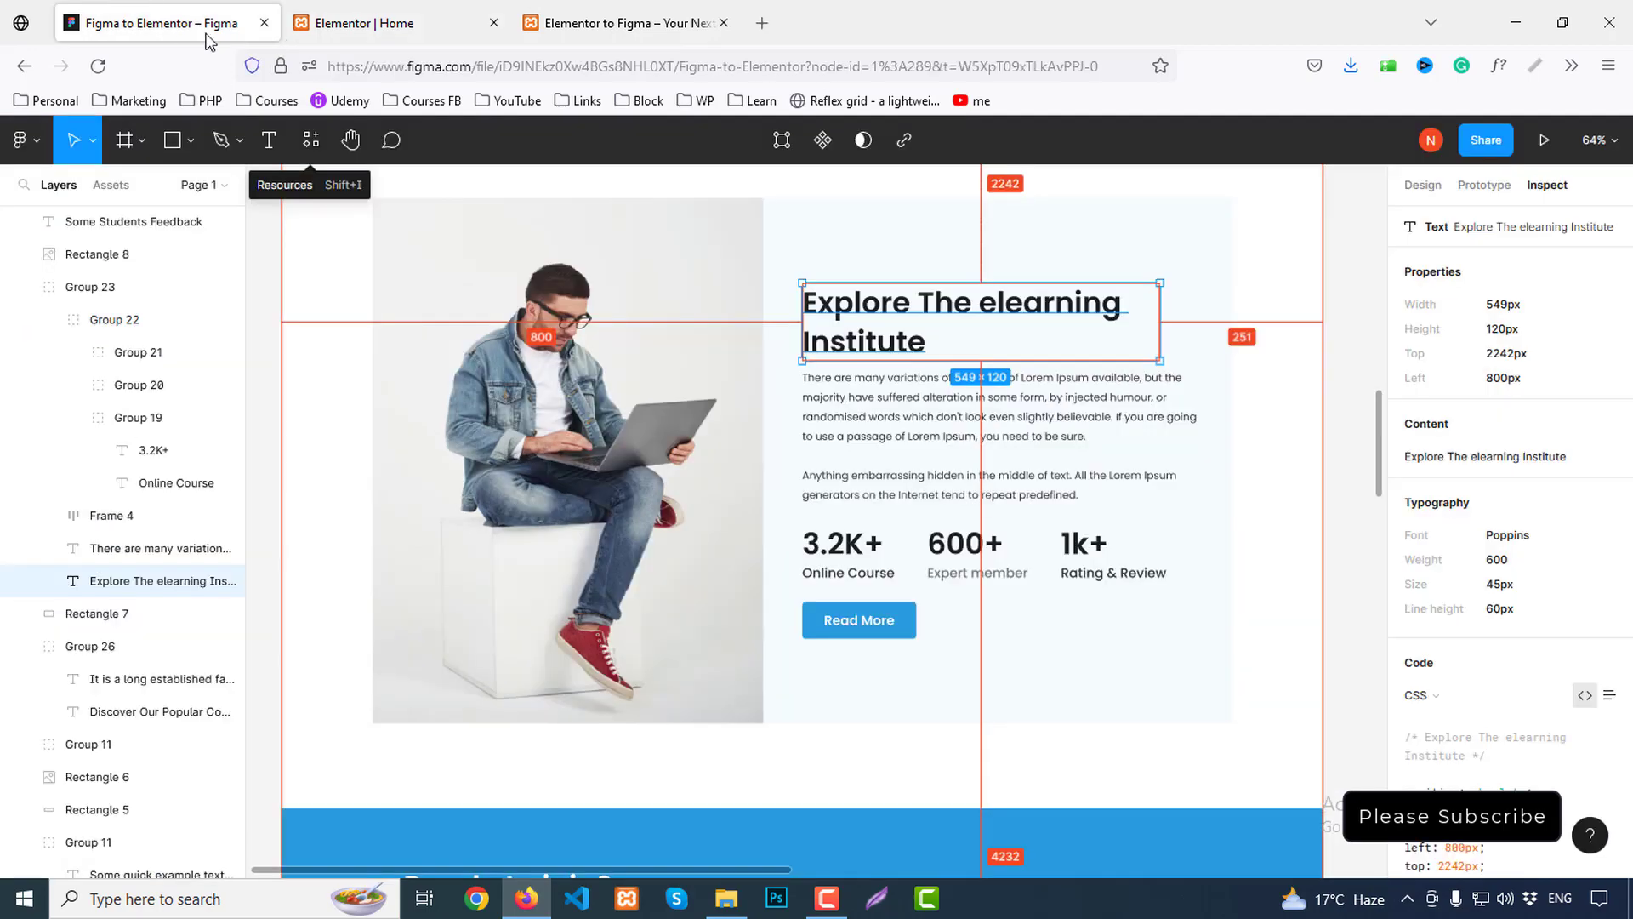
click(162, 23)
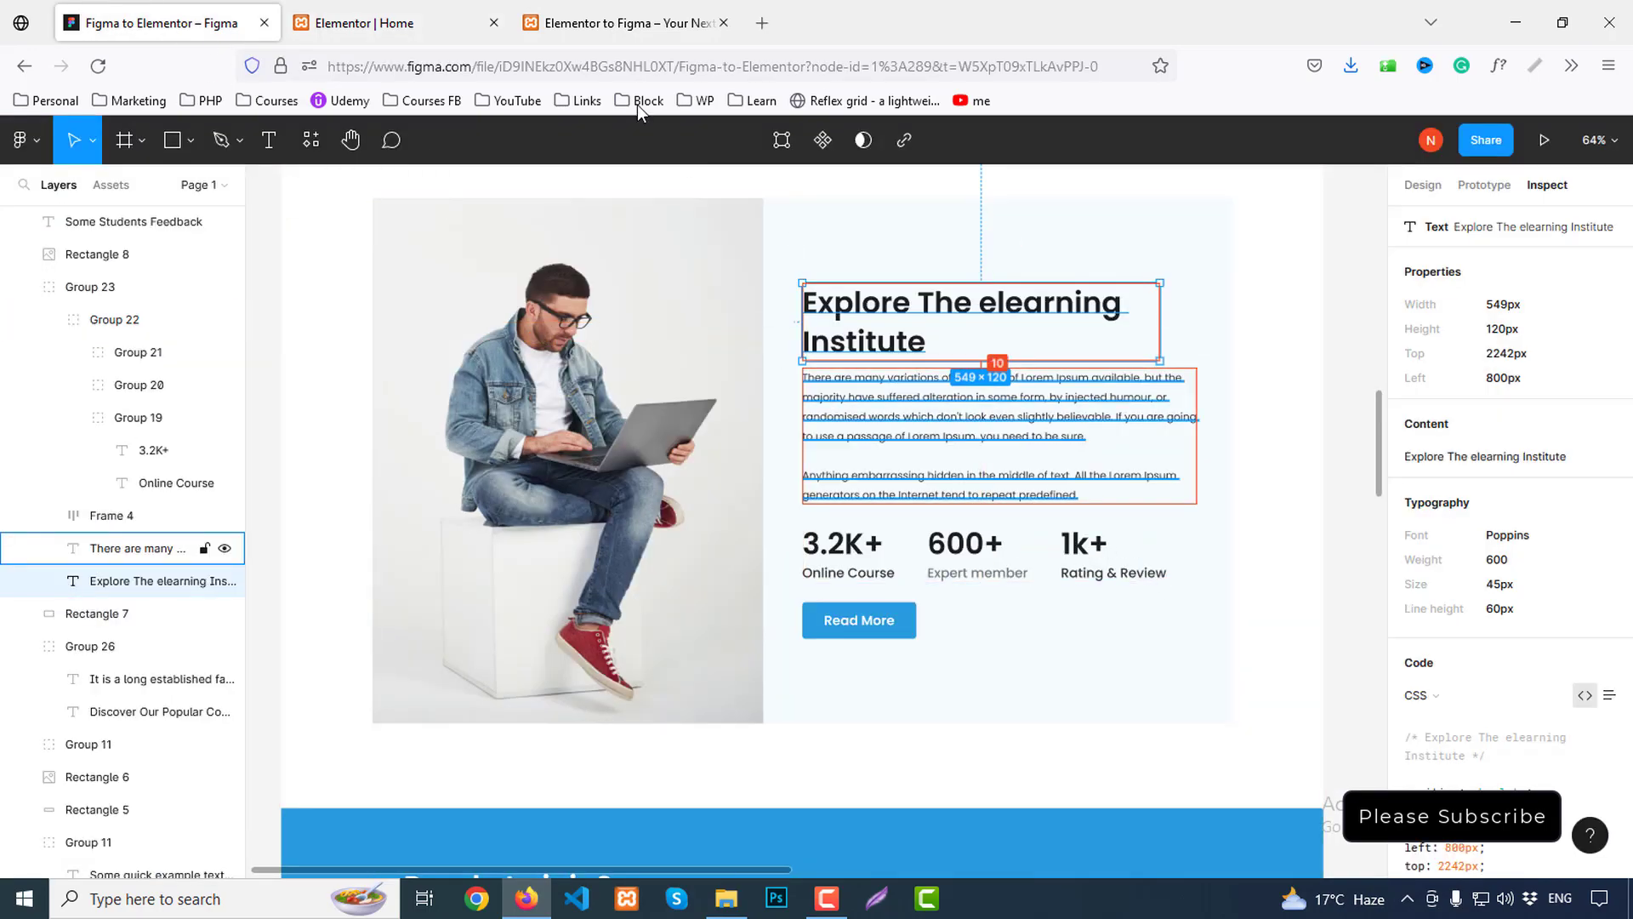
click(436, 10)
Set the third counter to 1K titled 'Ratings & Review' and shrink its title to 16 px
click(1446, 629)
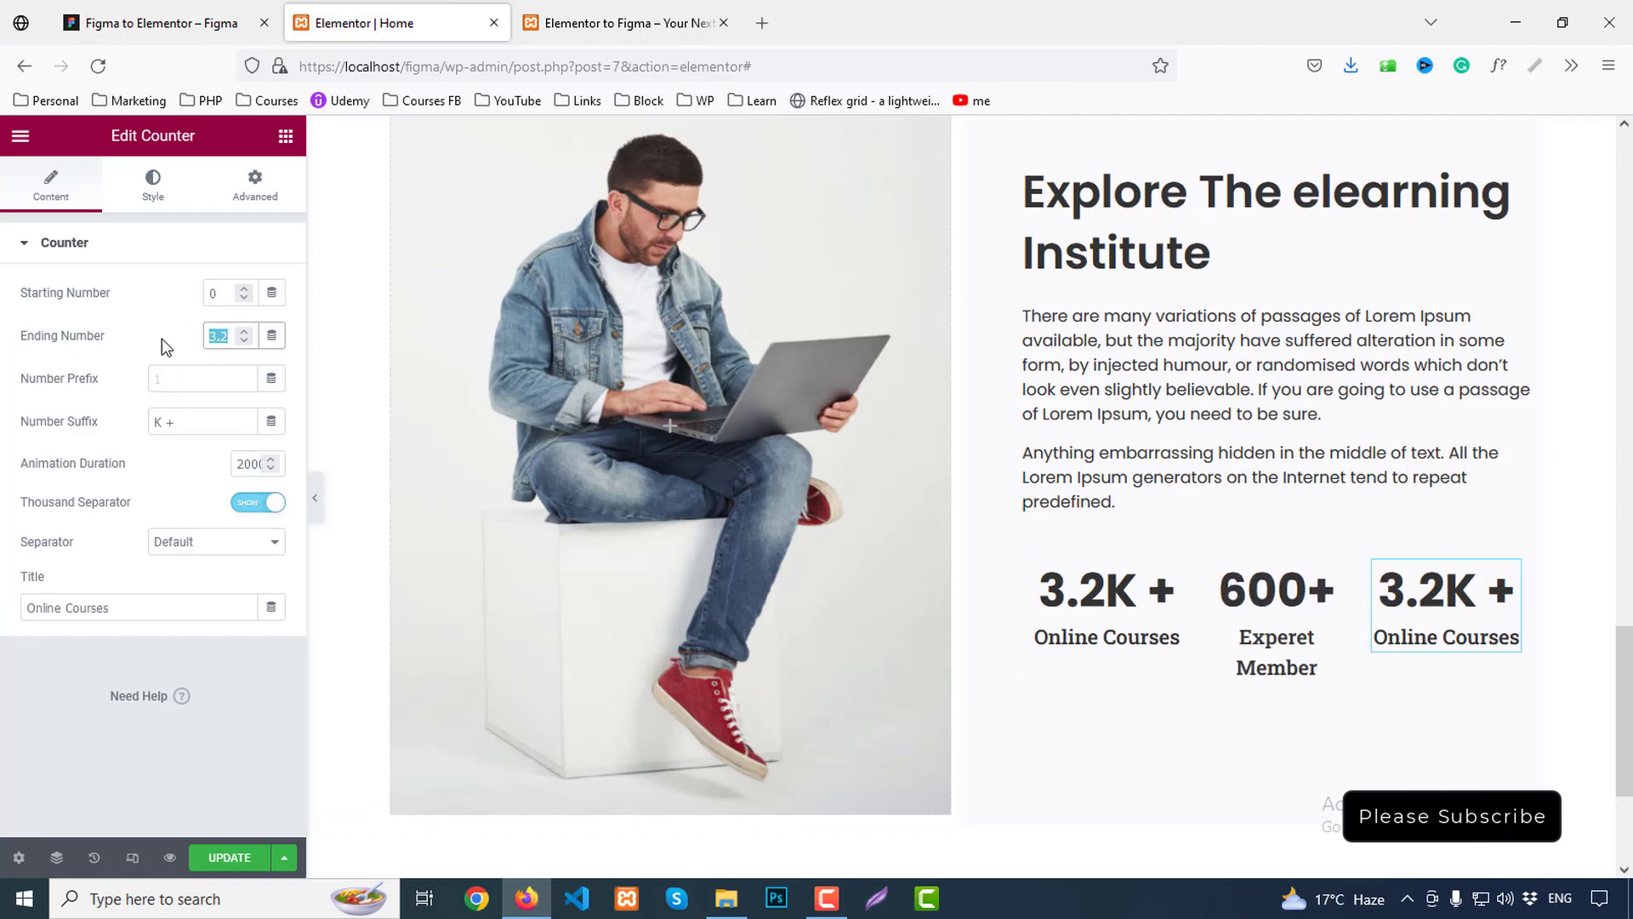
text(1)
click(20, 607)
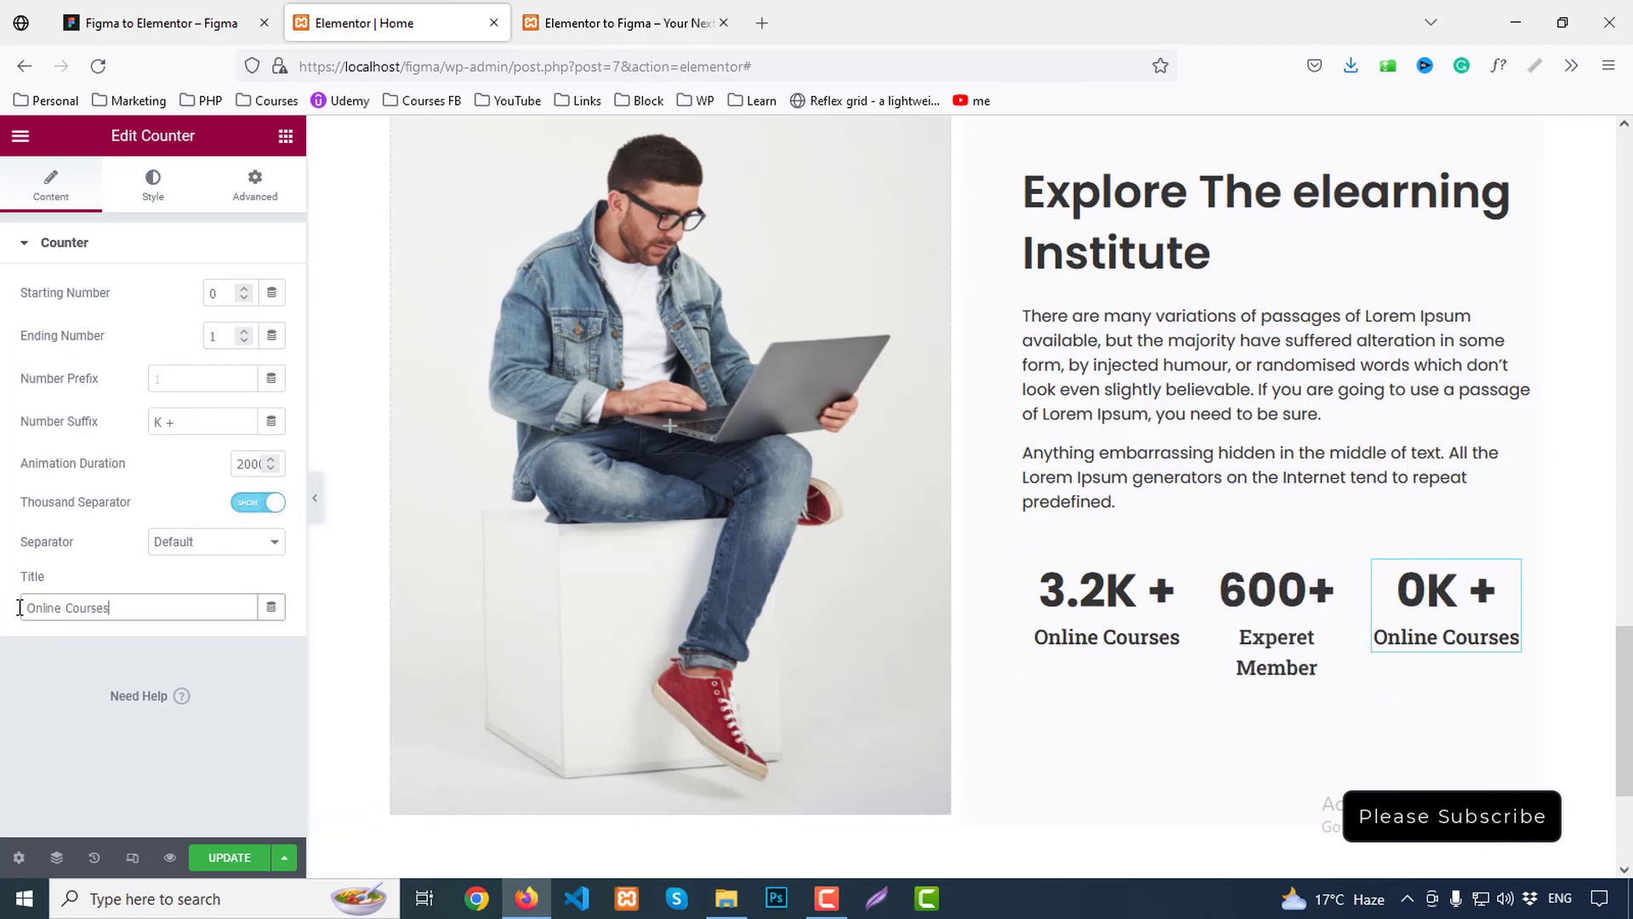
text(Ratings)
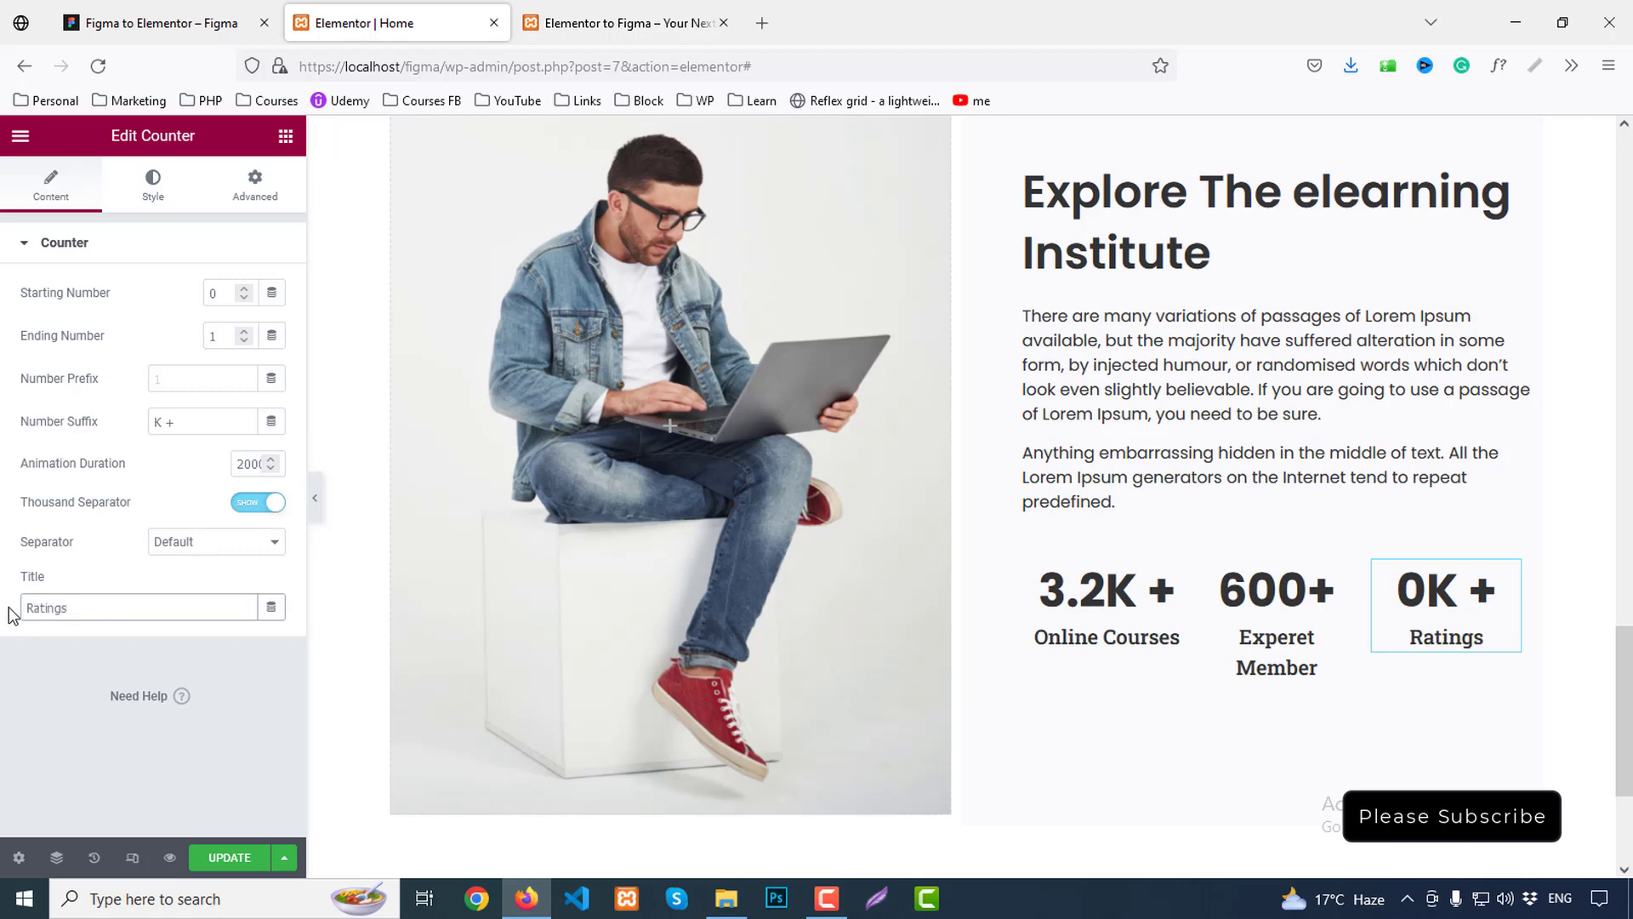
text( & Reviews)
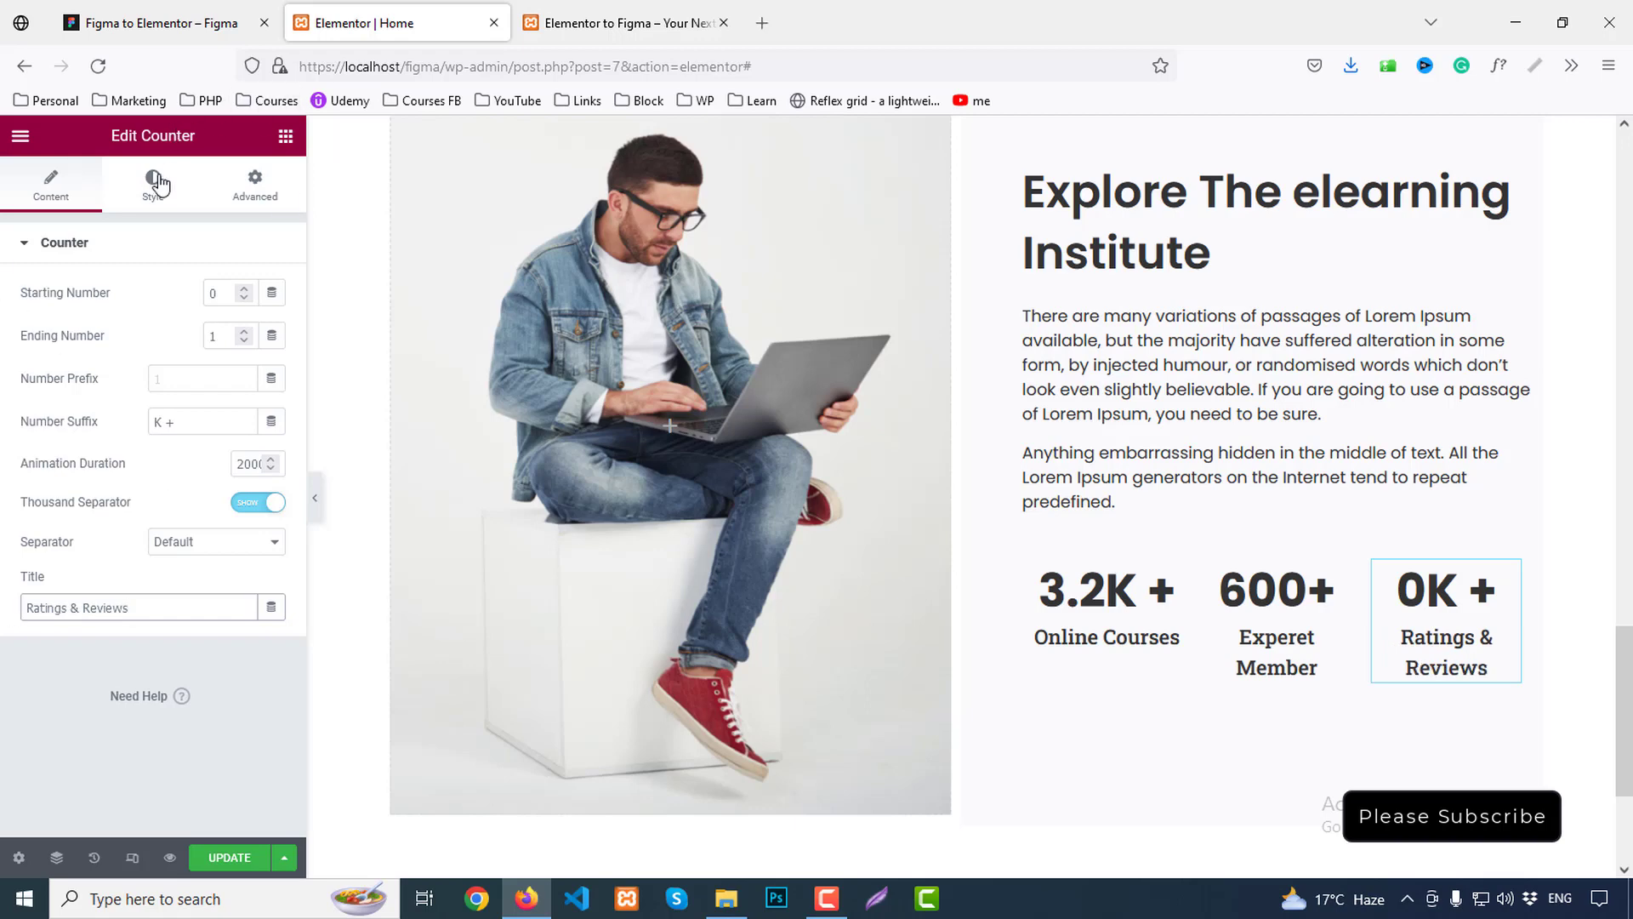
click(155, 182)
click(118, 484)
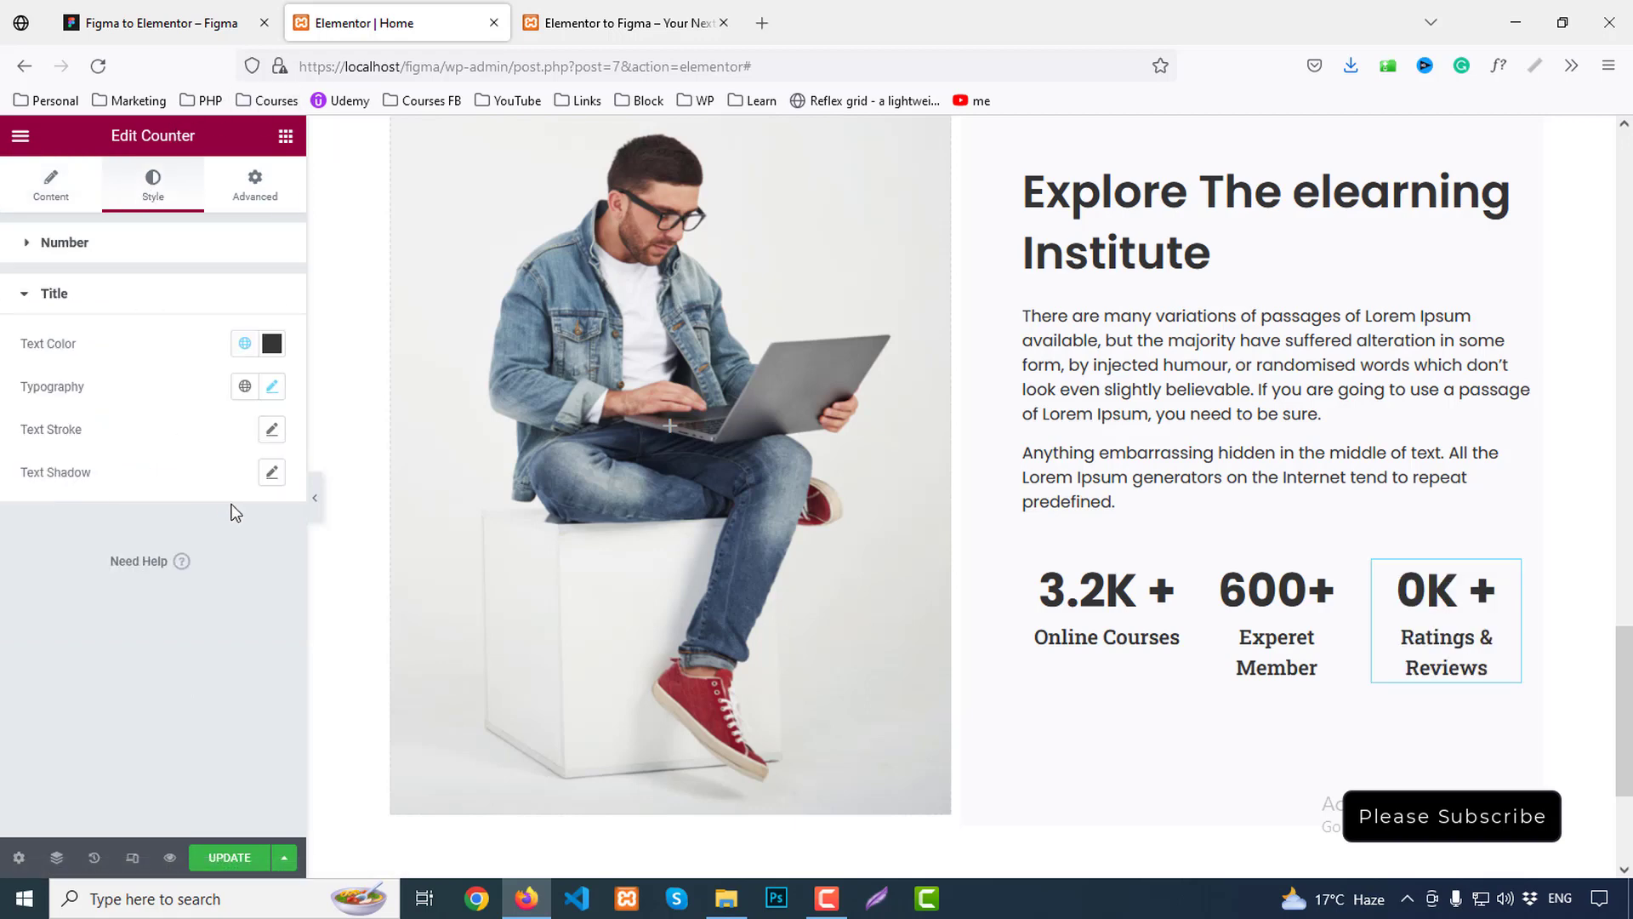
click(272, 388)
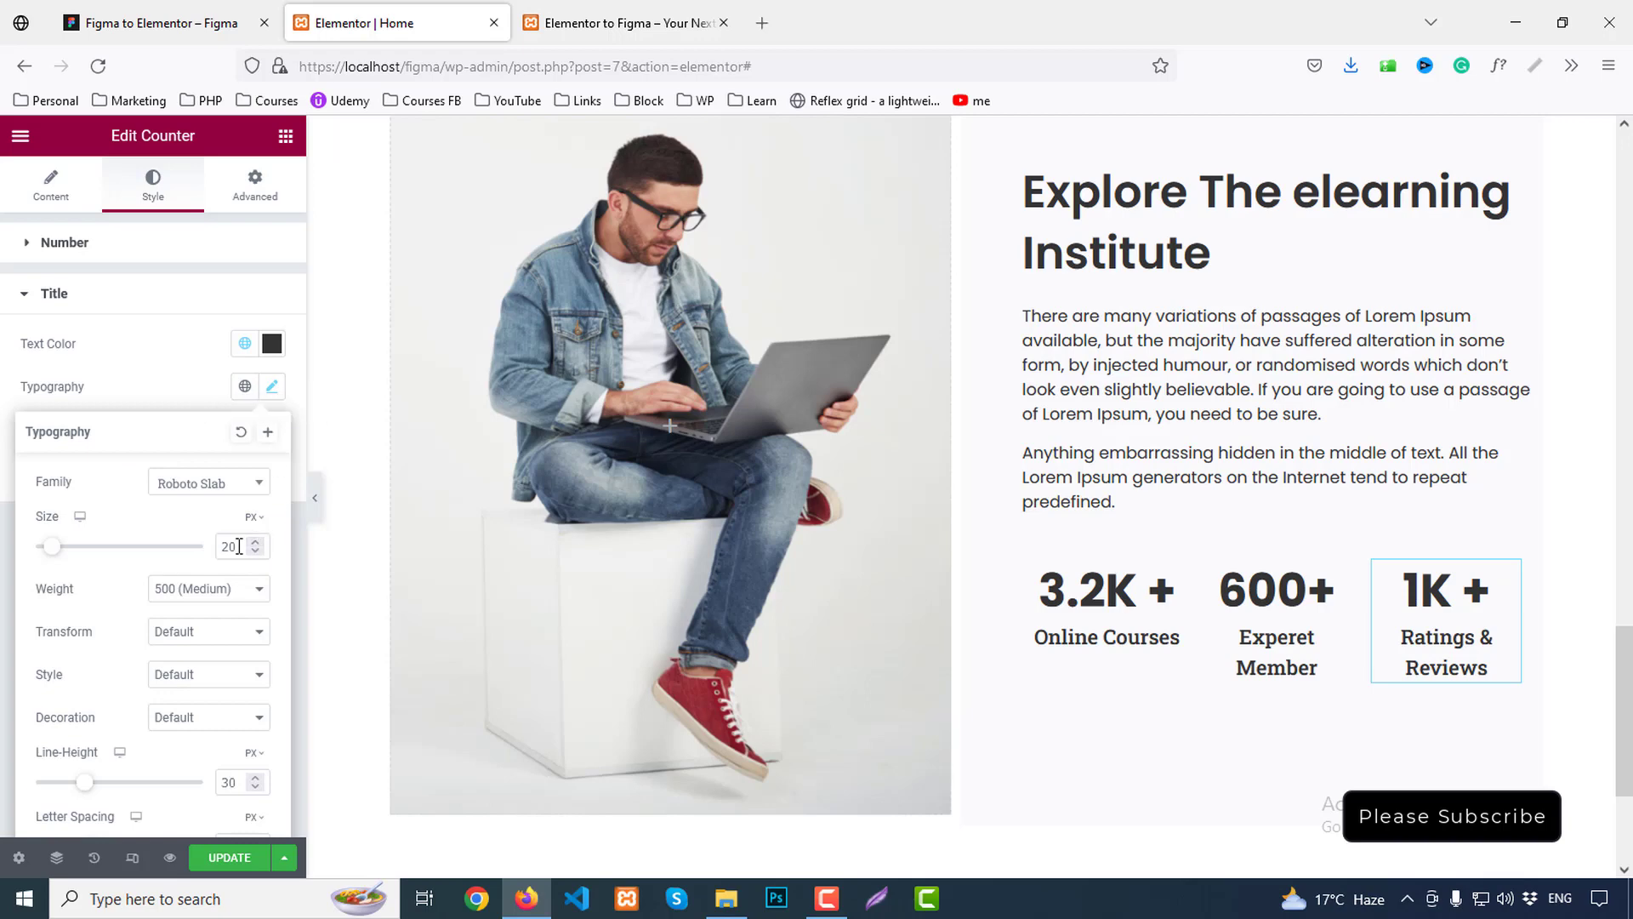
scroll(241, 546, down, 1)
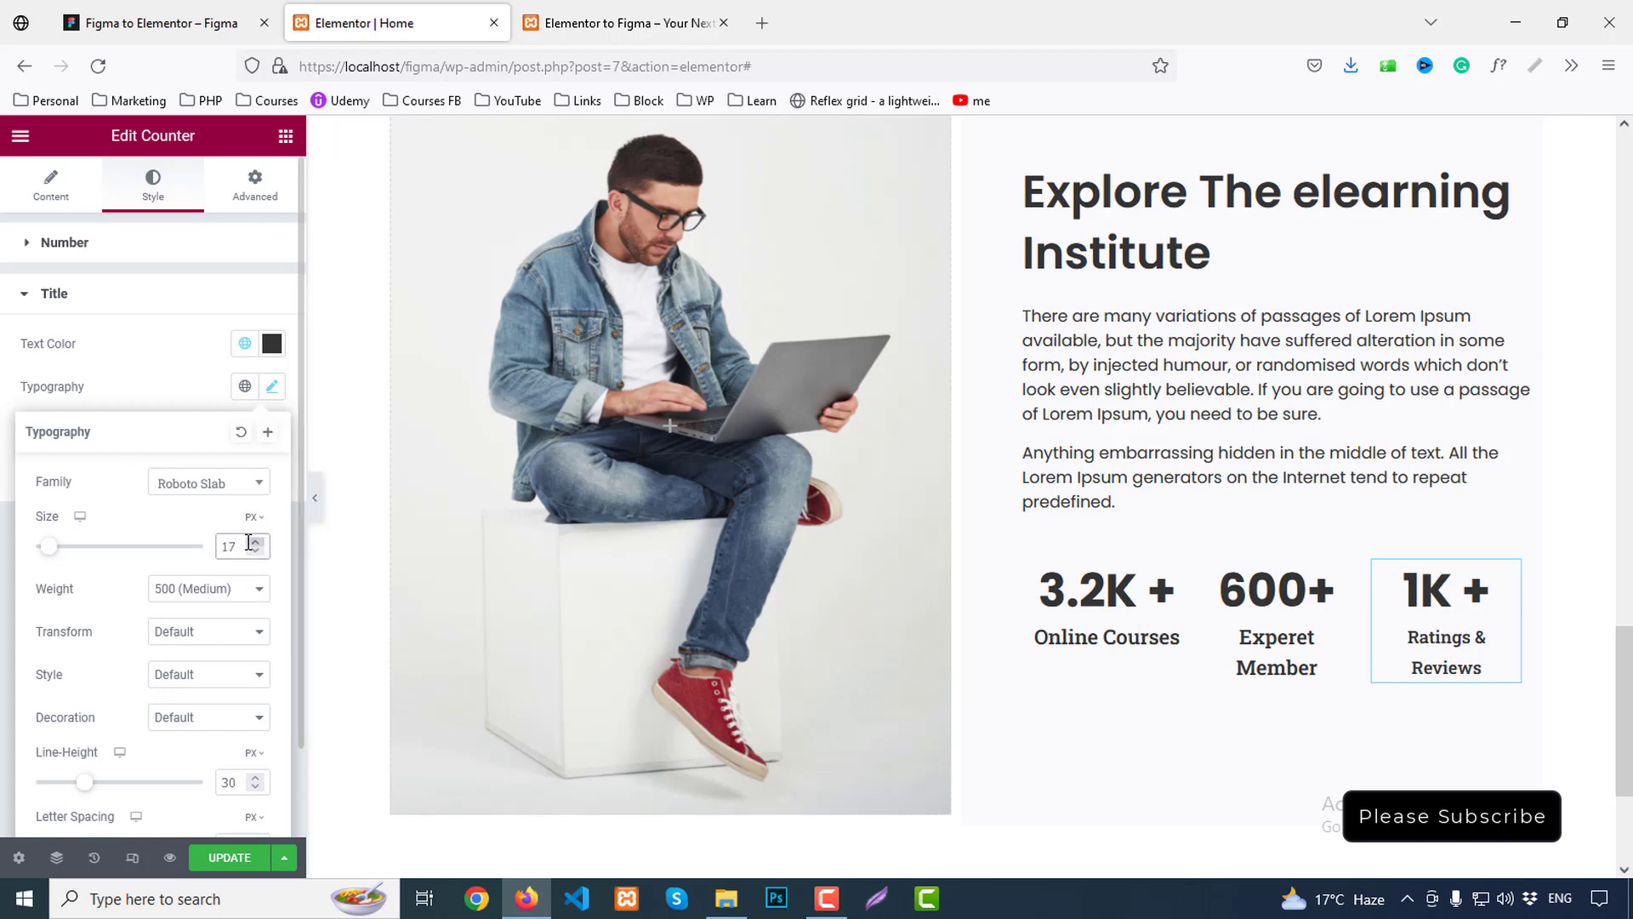
scroll(248, 542, down, 1)
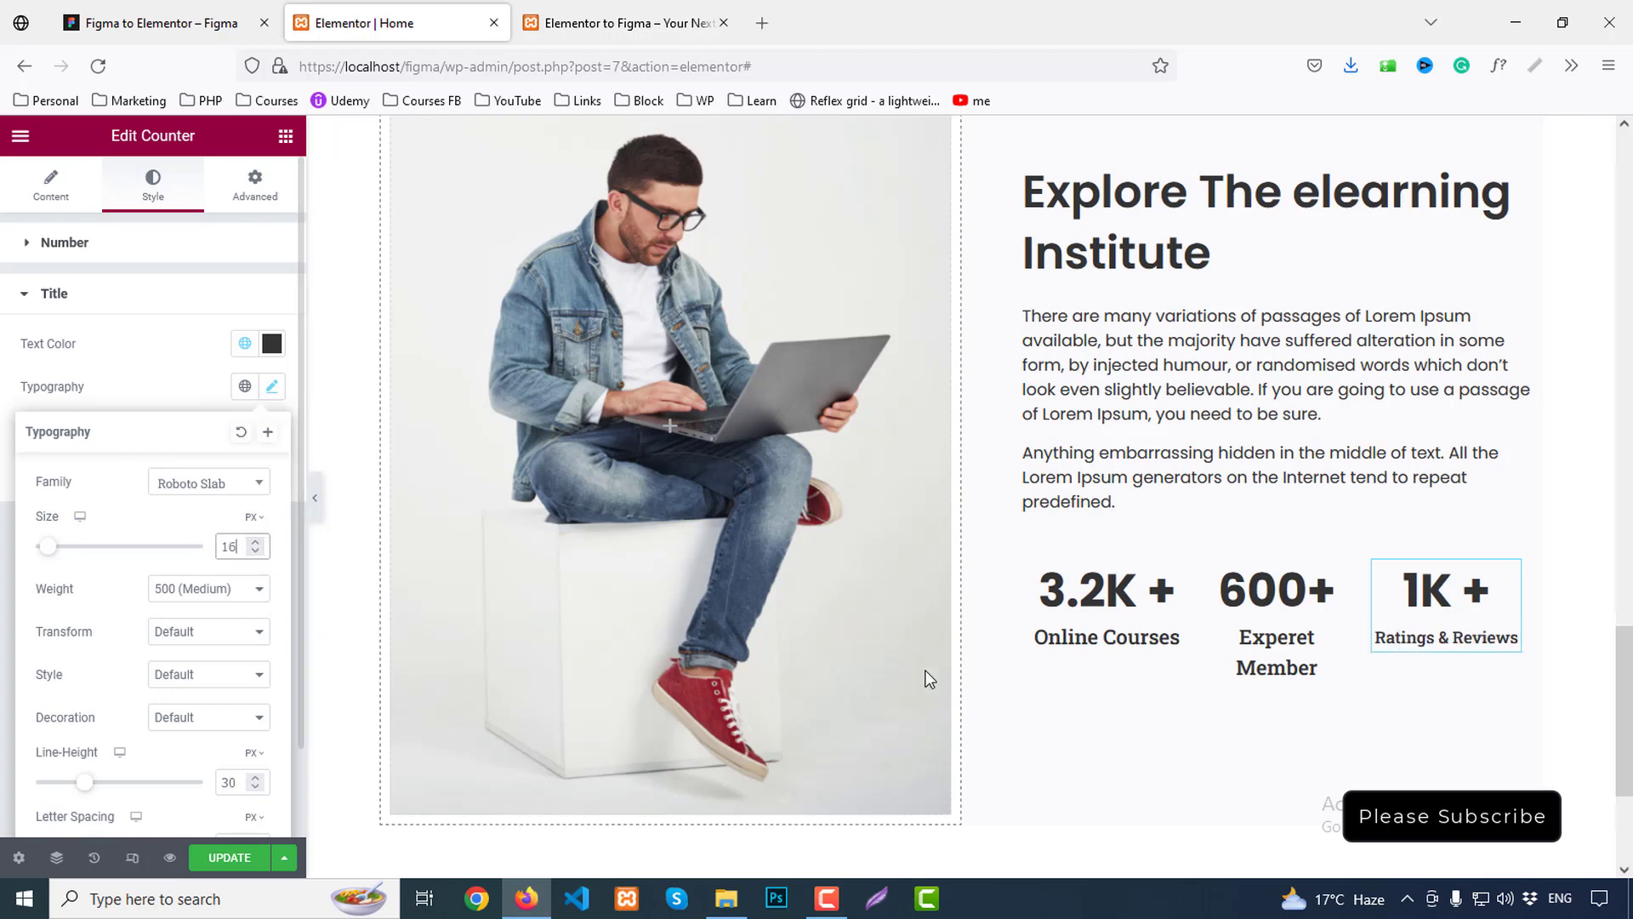
Copy the 1K counter and paste its style onto the 600+ and 3.2K counters
right_click(1427, 634)
click(1467, 624)
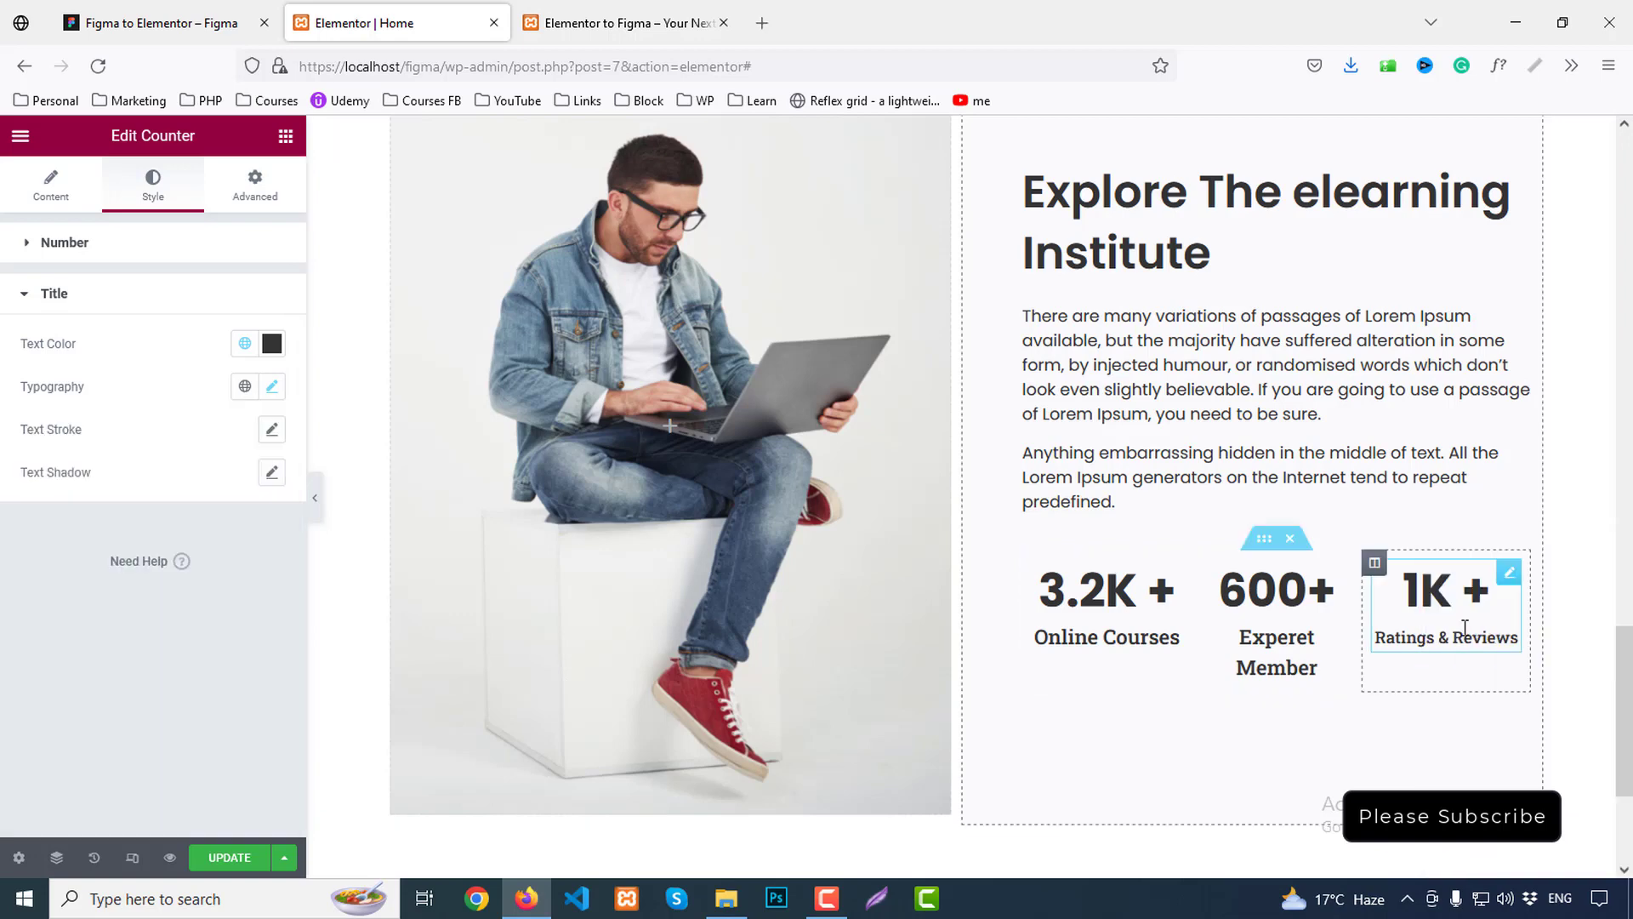
right_click(1283, 612)
click(1358, 680)
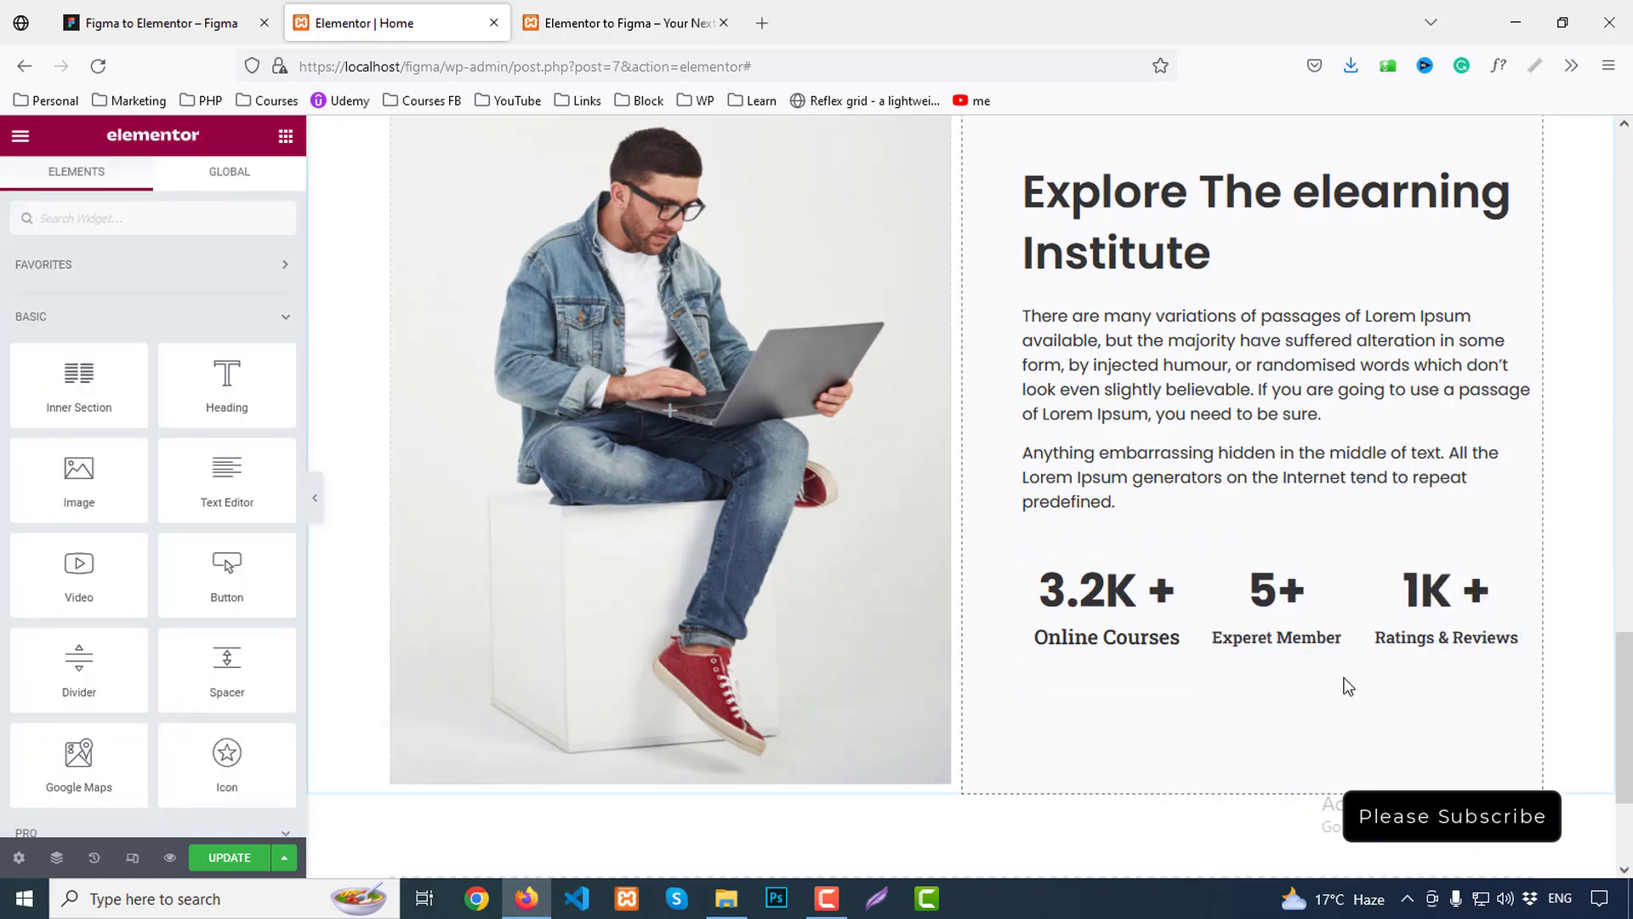
right_click(1099, 608)
click(1175, 693)
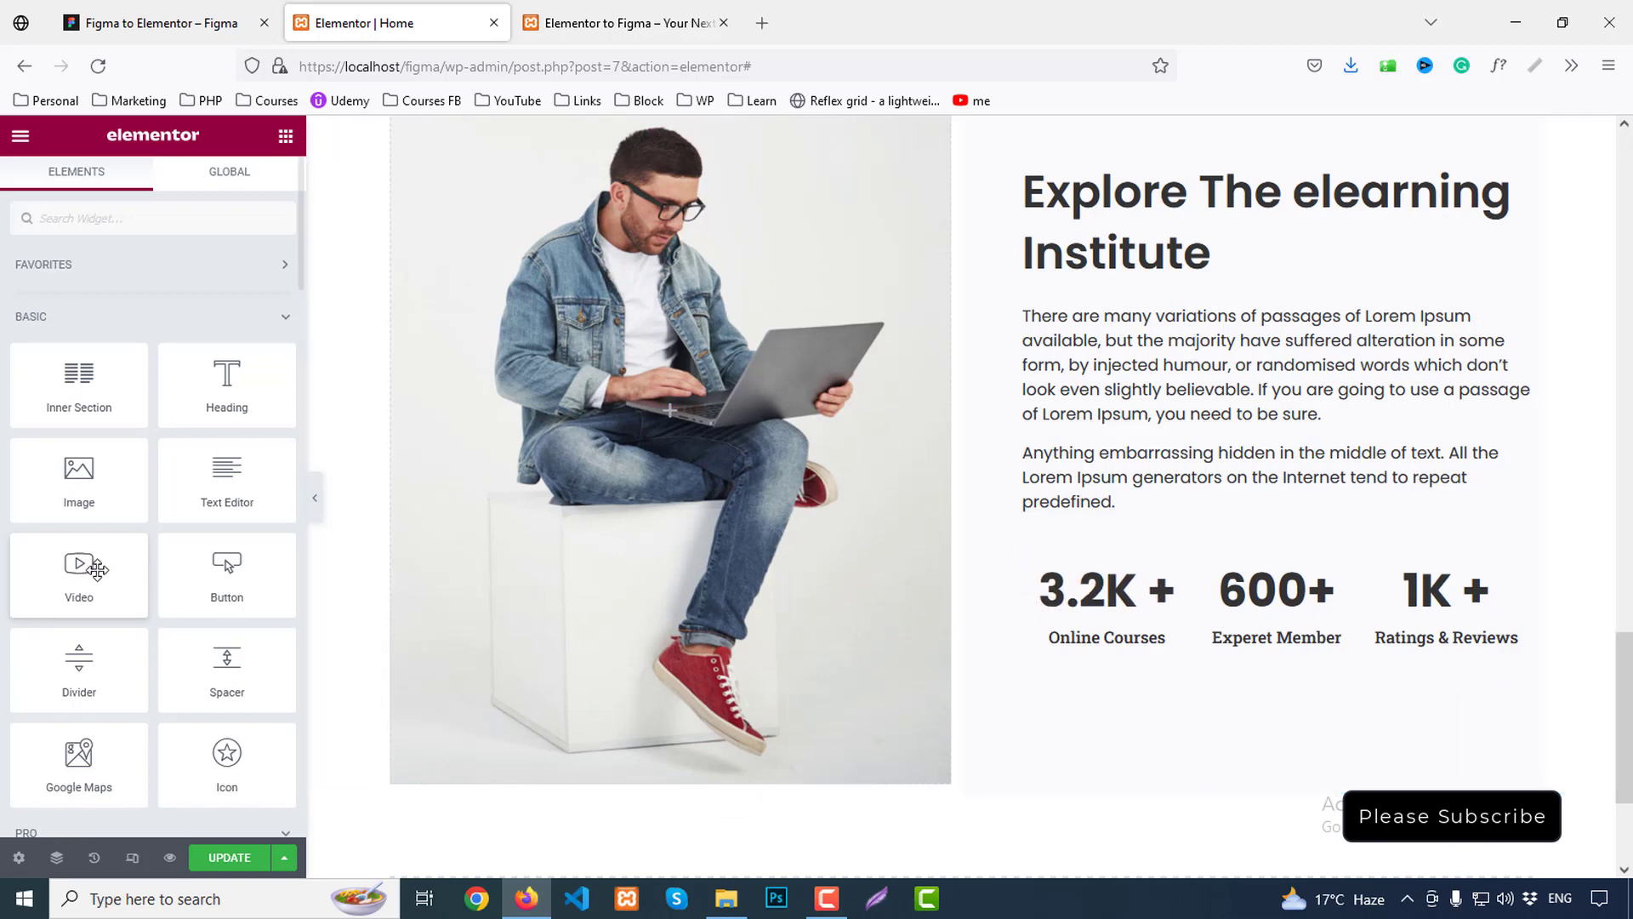
Review the Online Courses counter settings and compare the stats row with the preview and Figma
click(1094, 593)
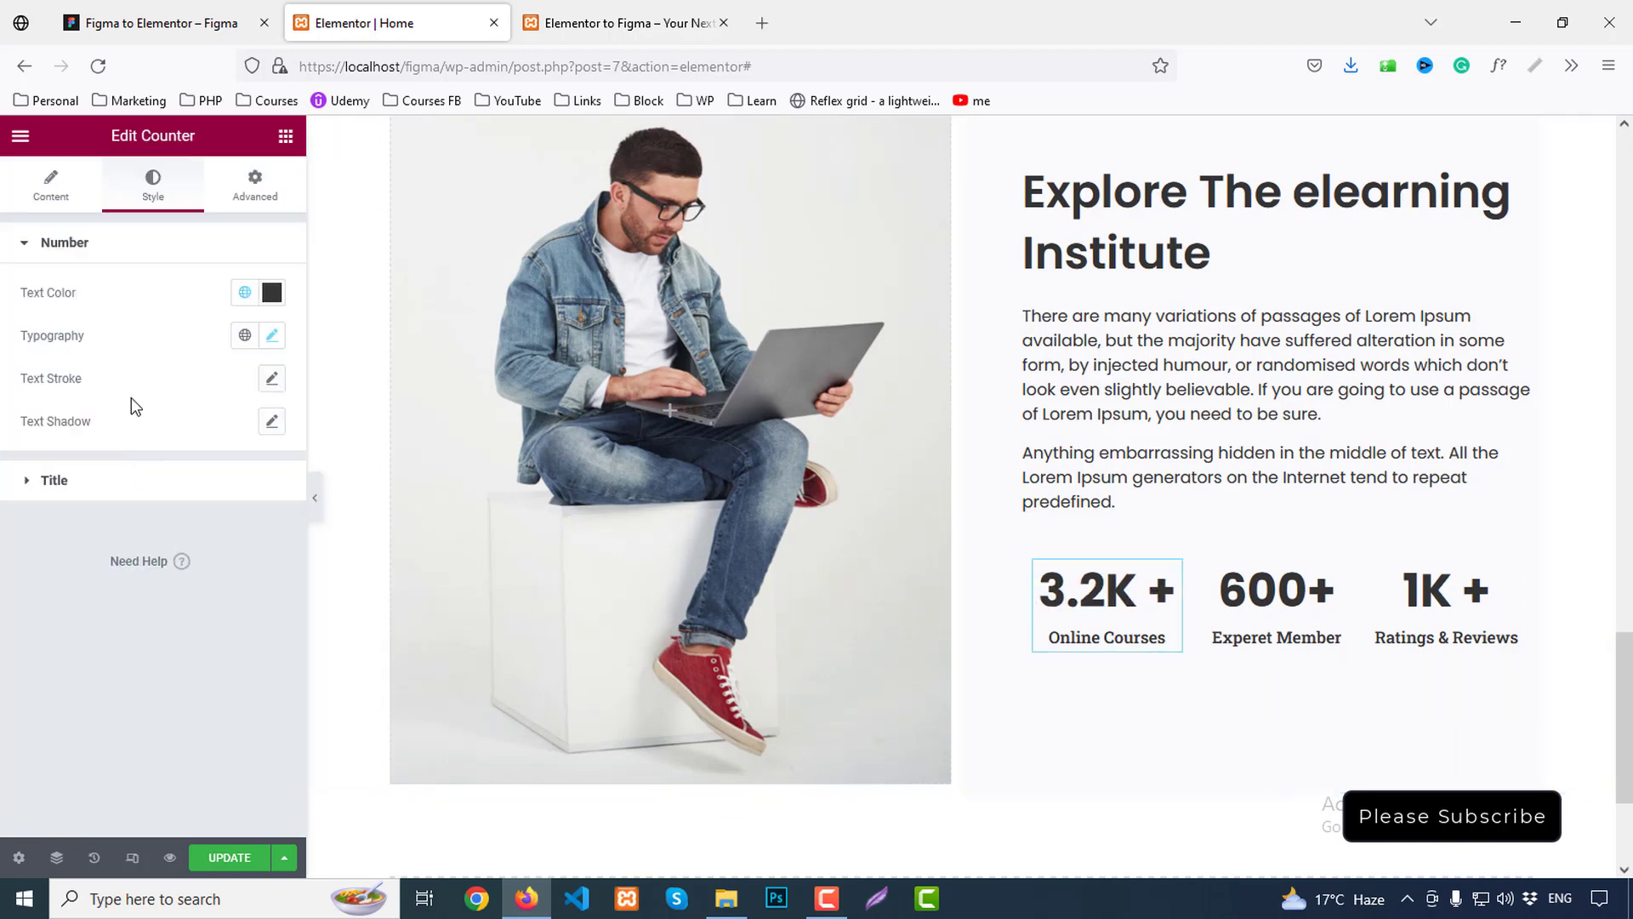
click(51, 191)
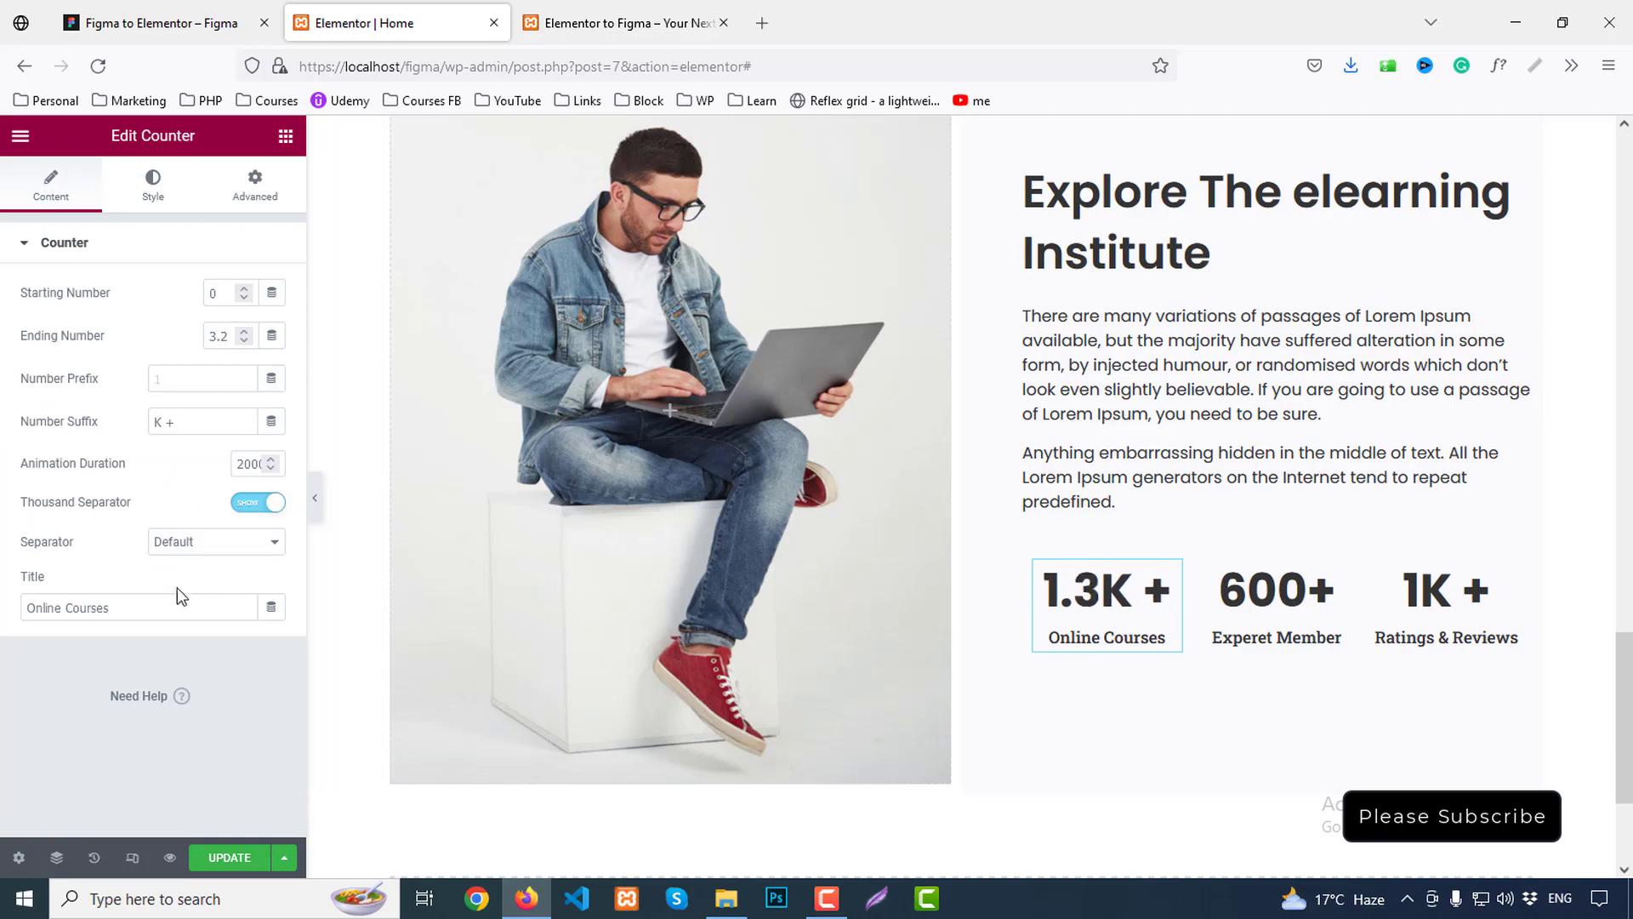
click(621, 23)
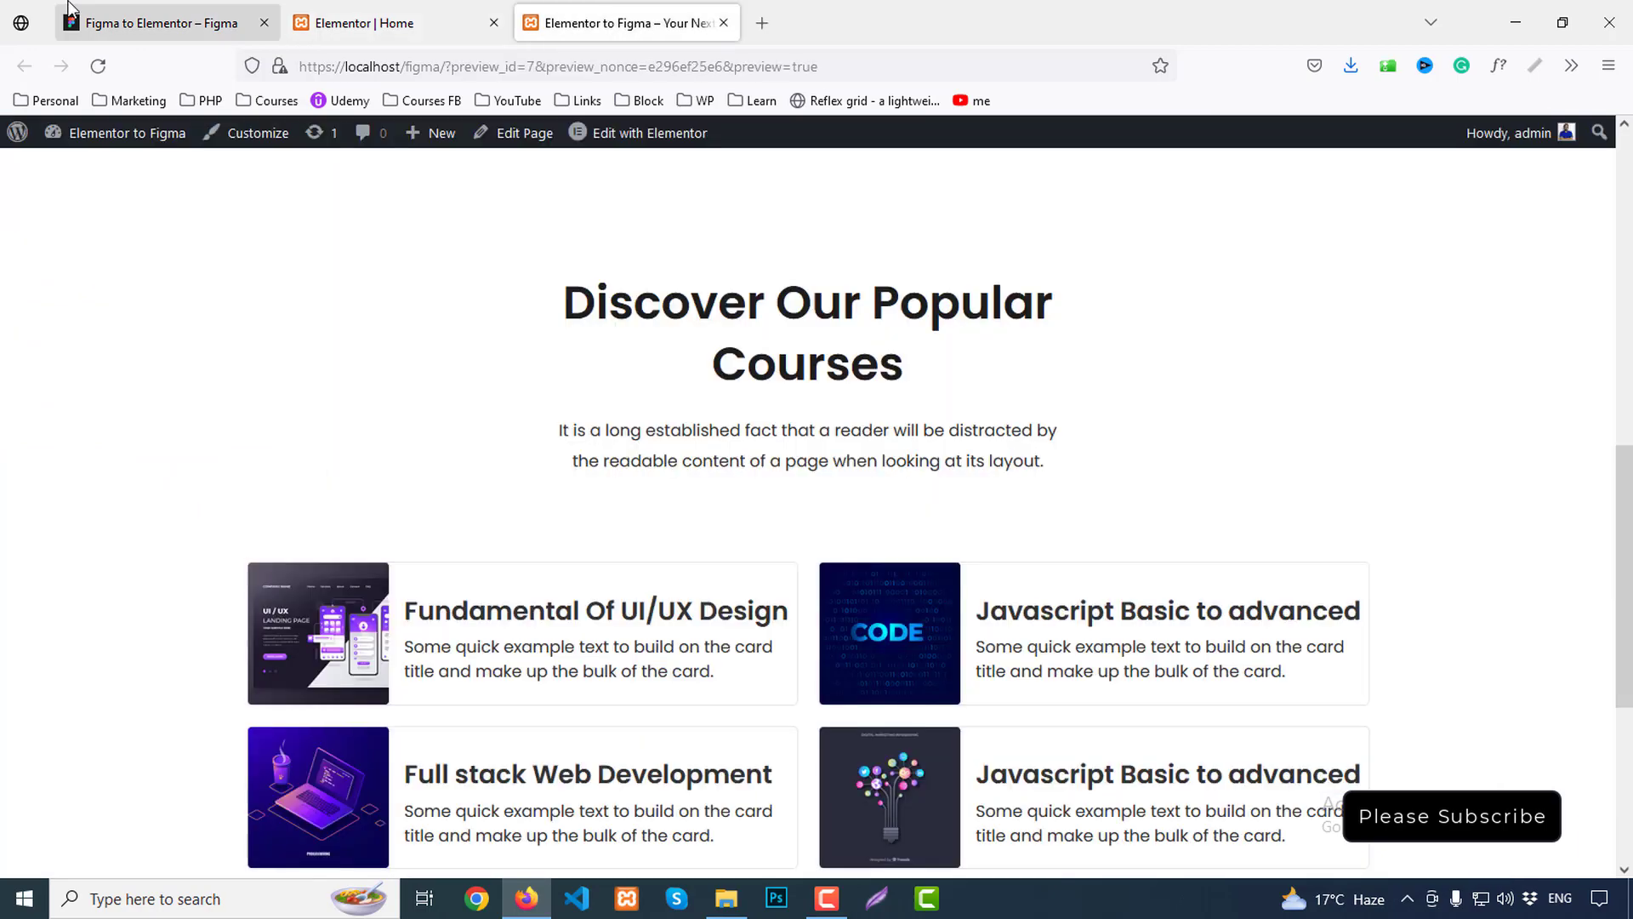
click(161, 23)
key(ctrl+Tab)
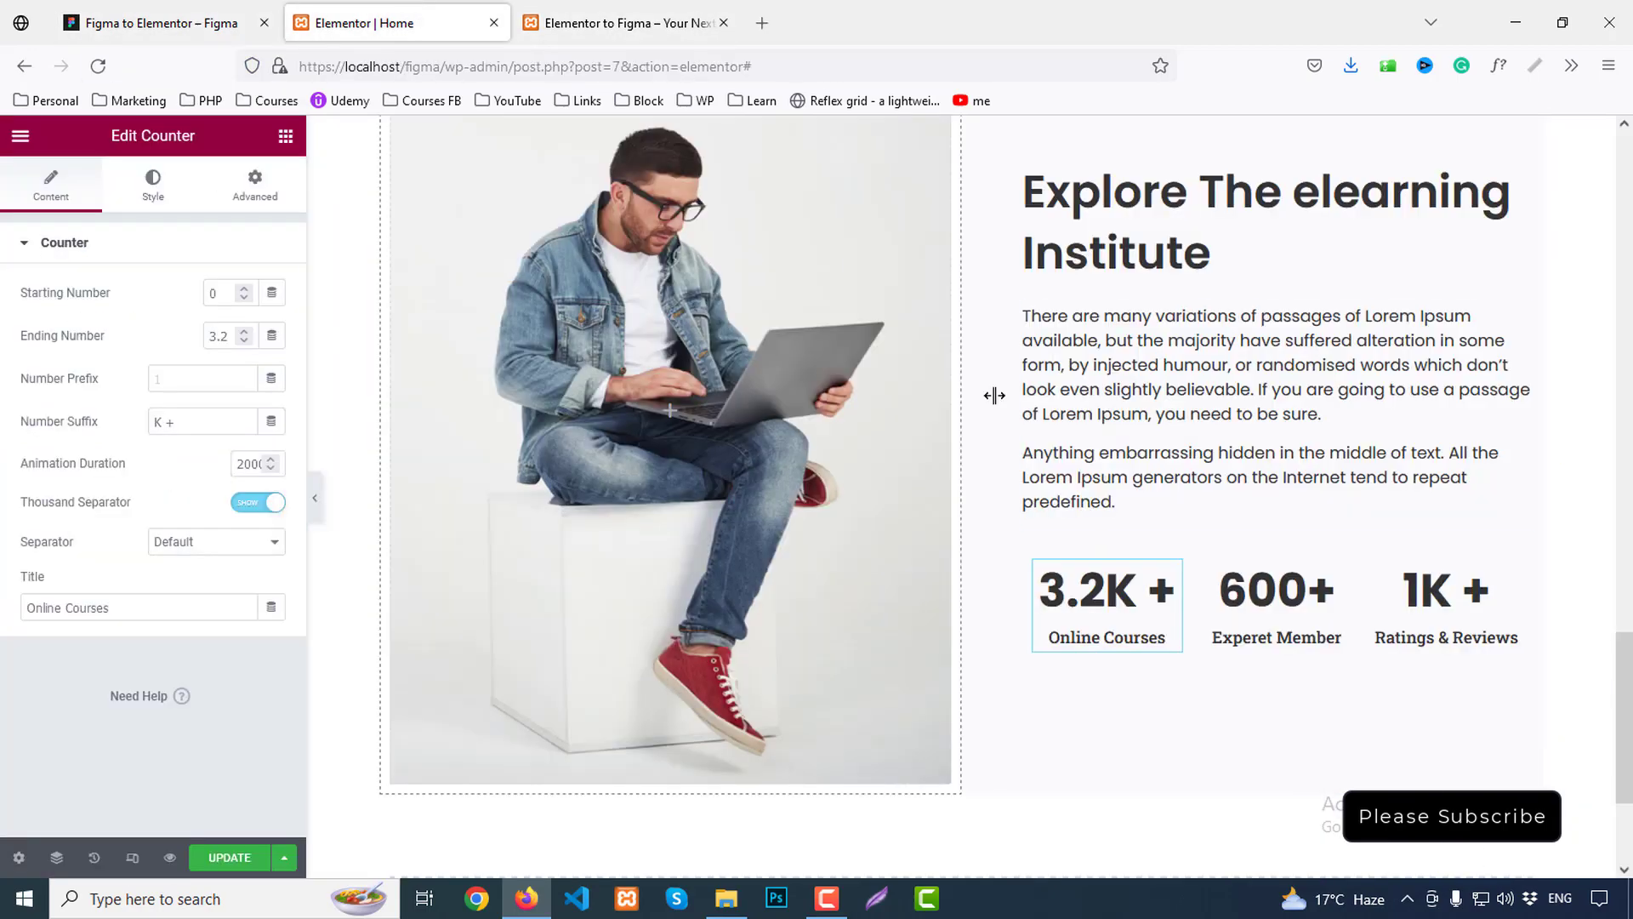
scroll(1053, 498, up, 15)
scroll(1057, 502, up, 6)
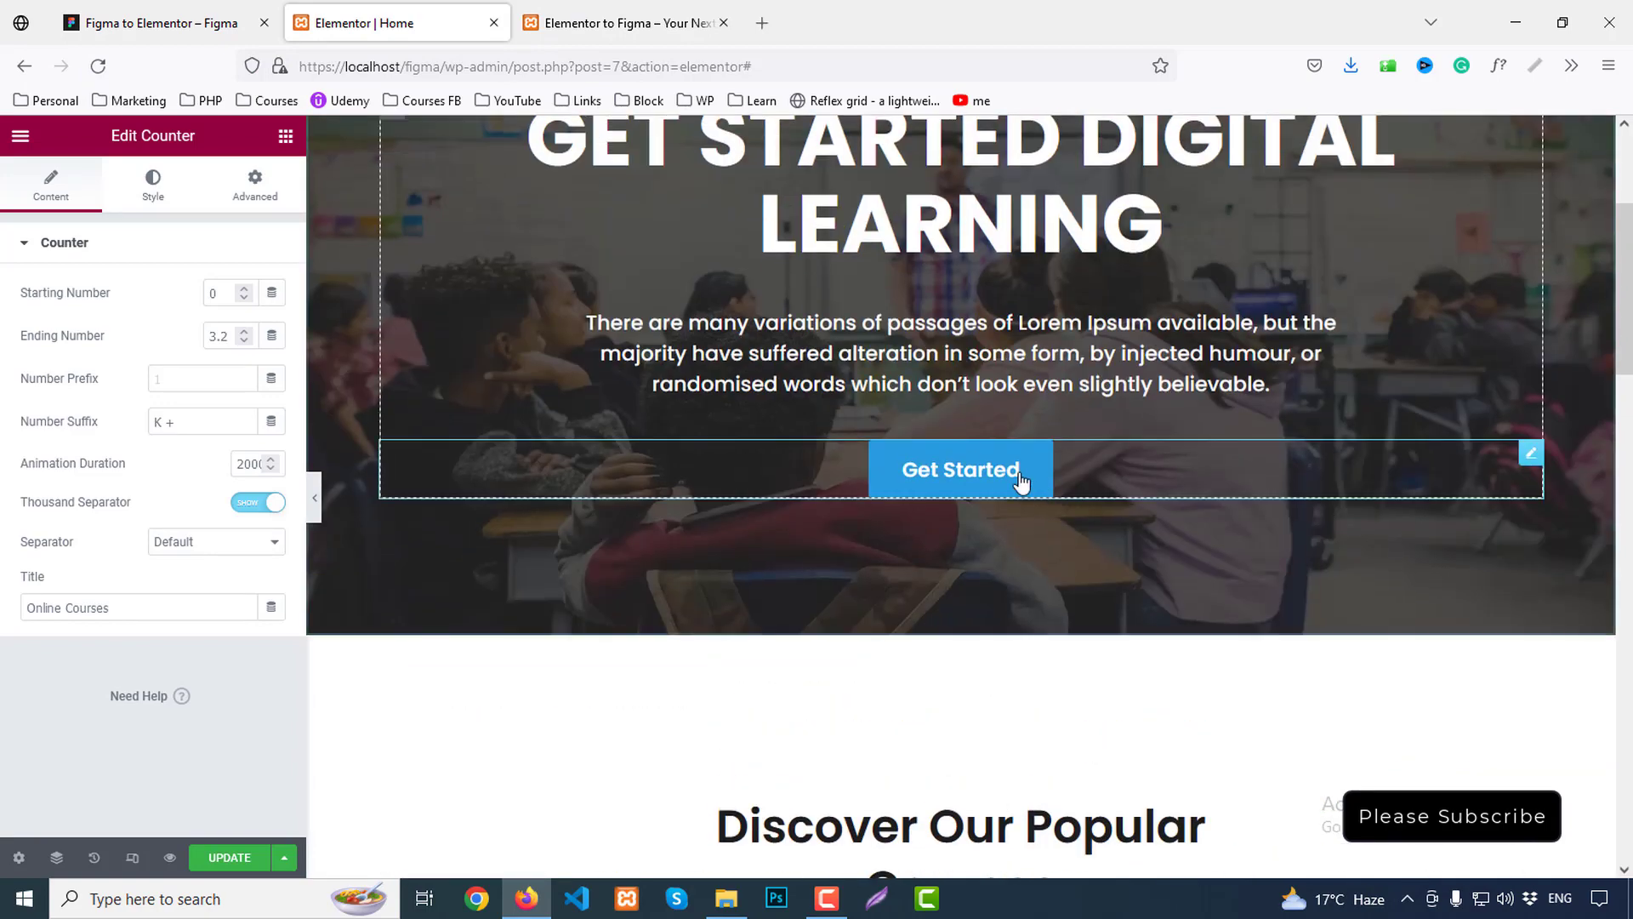
Copy the hero's Get Started button and paste it directly below the stats row
right_click(989, 468)
click(1047, 551)
scroll(1212, 600, down, 15)
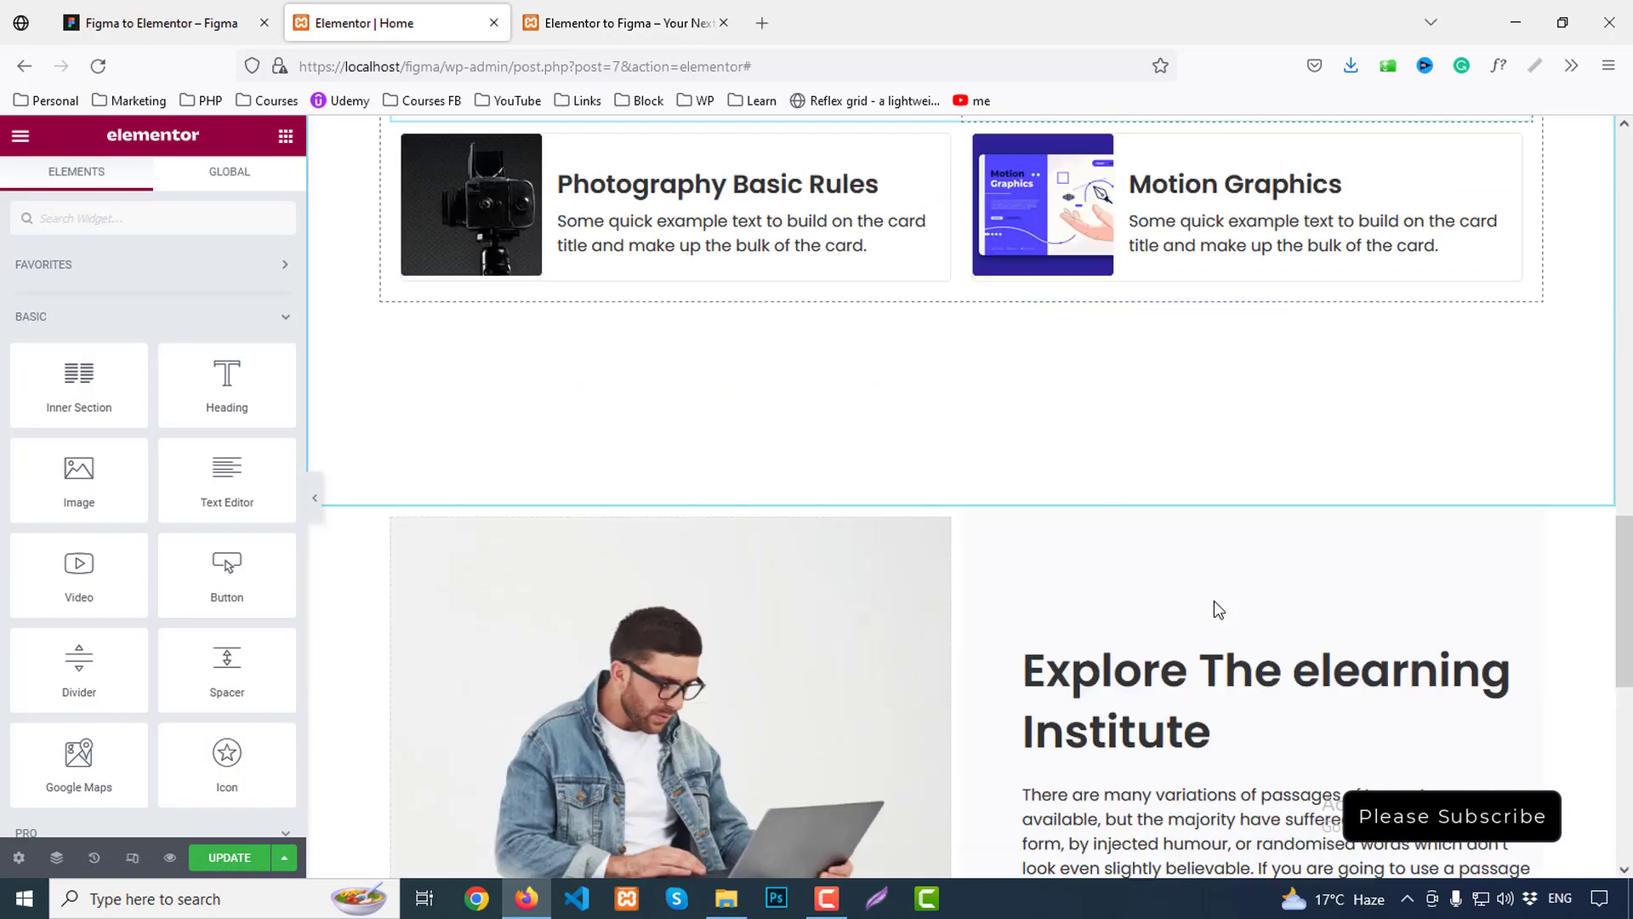
right_click(1099, 429)
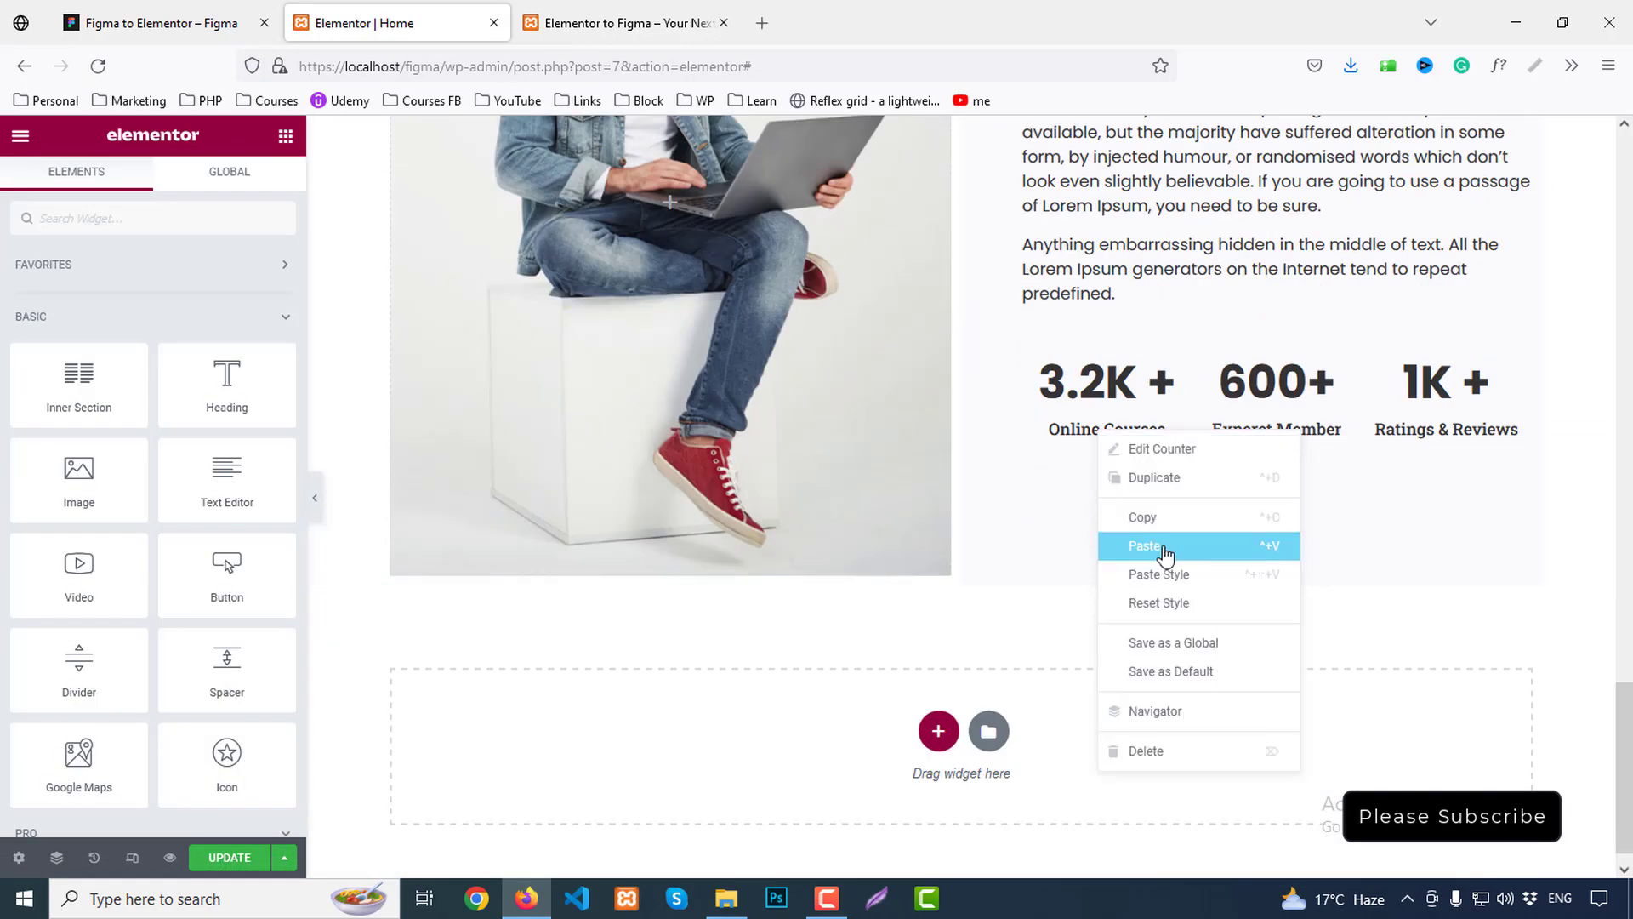
click(1159, 545)
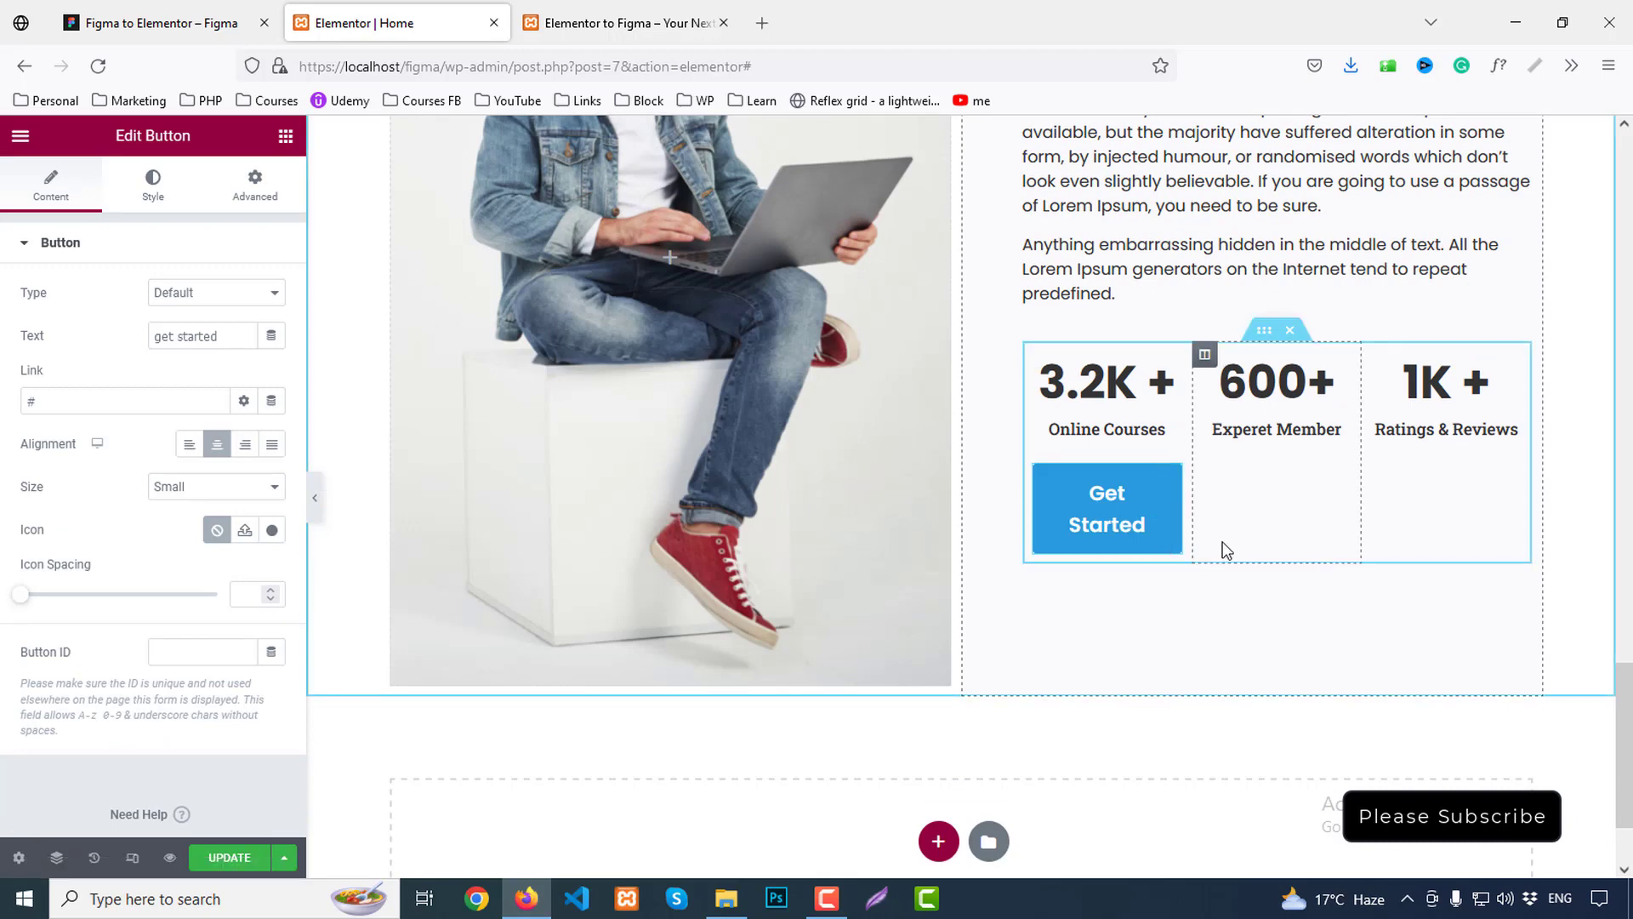
key(ctrl+z)
right_click(1076, 291)
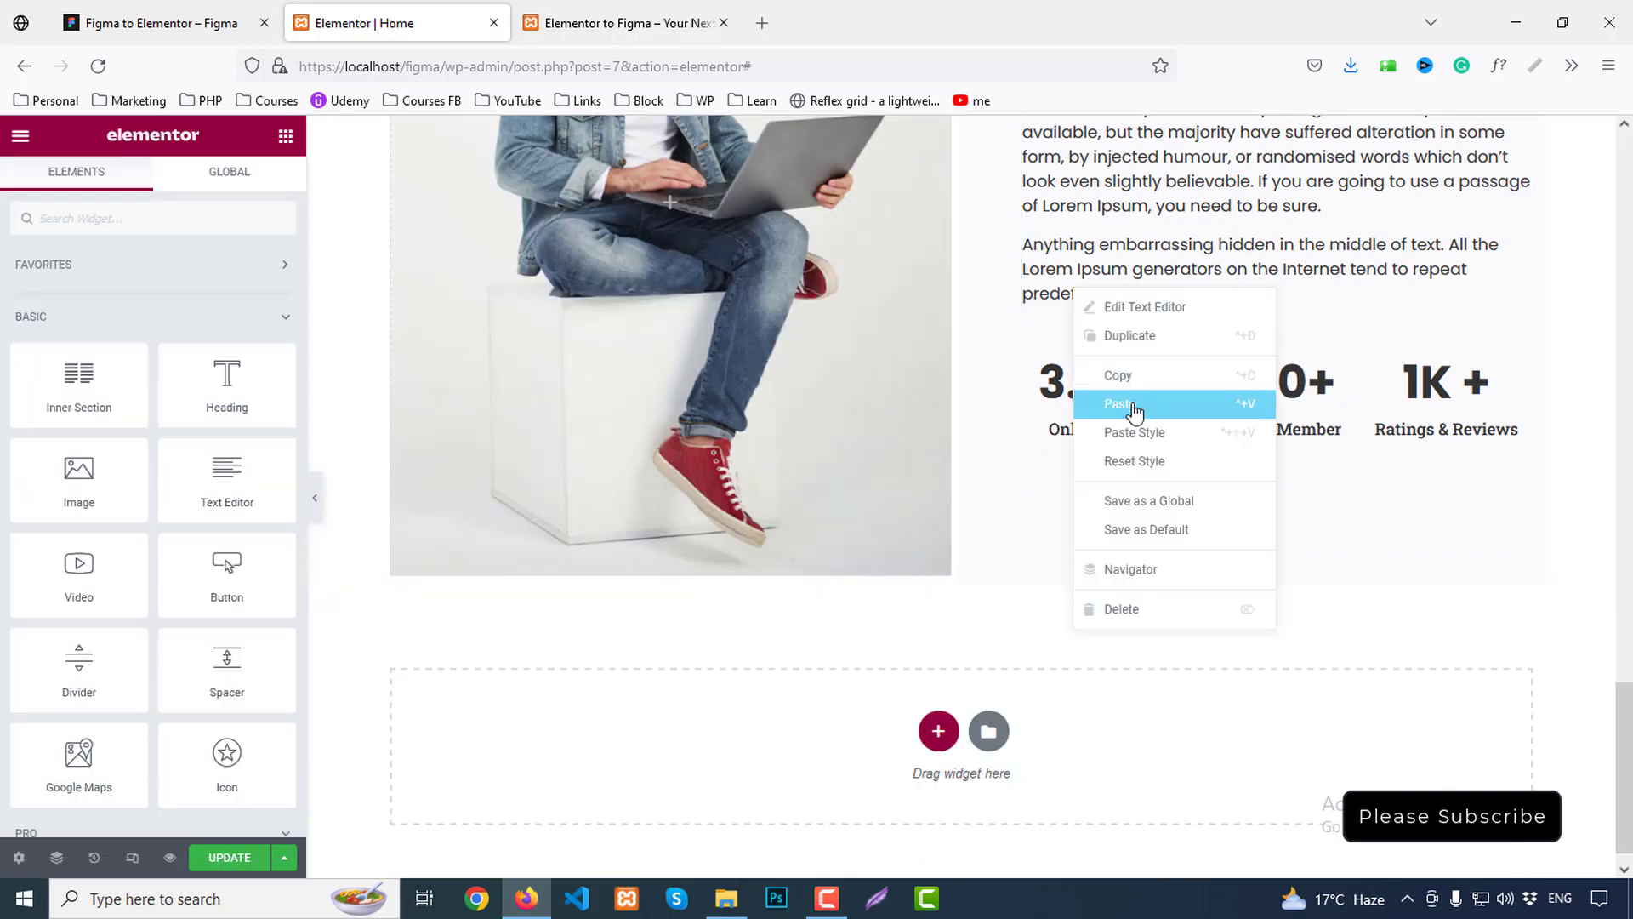
click(1135, 412)
drag(1263, 375, 1264, 490)
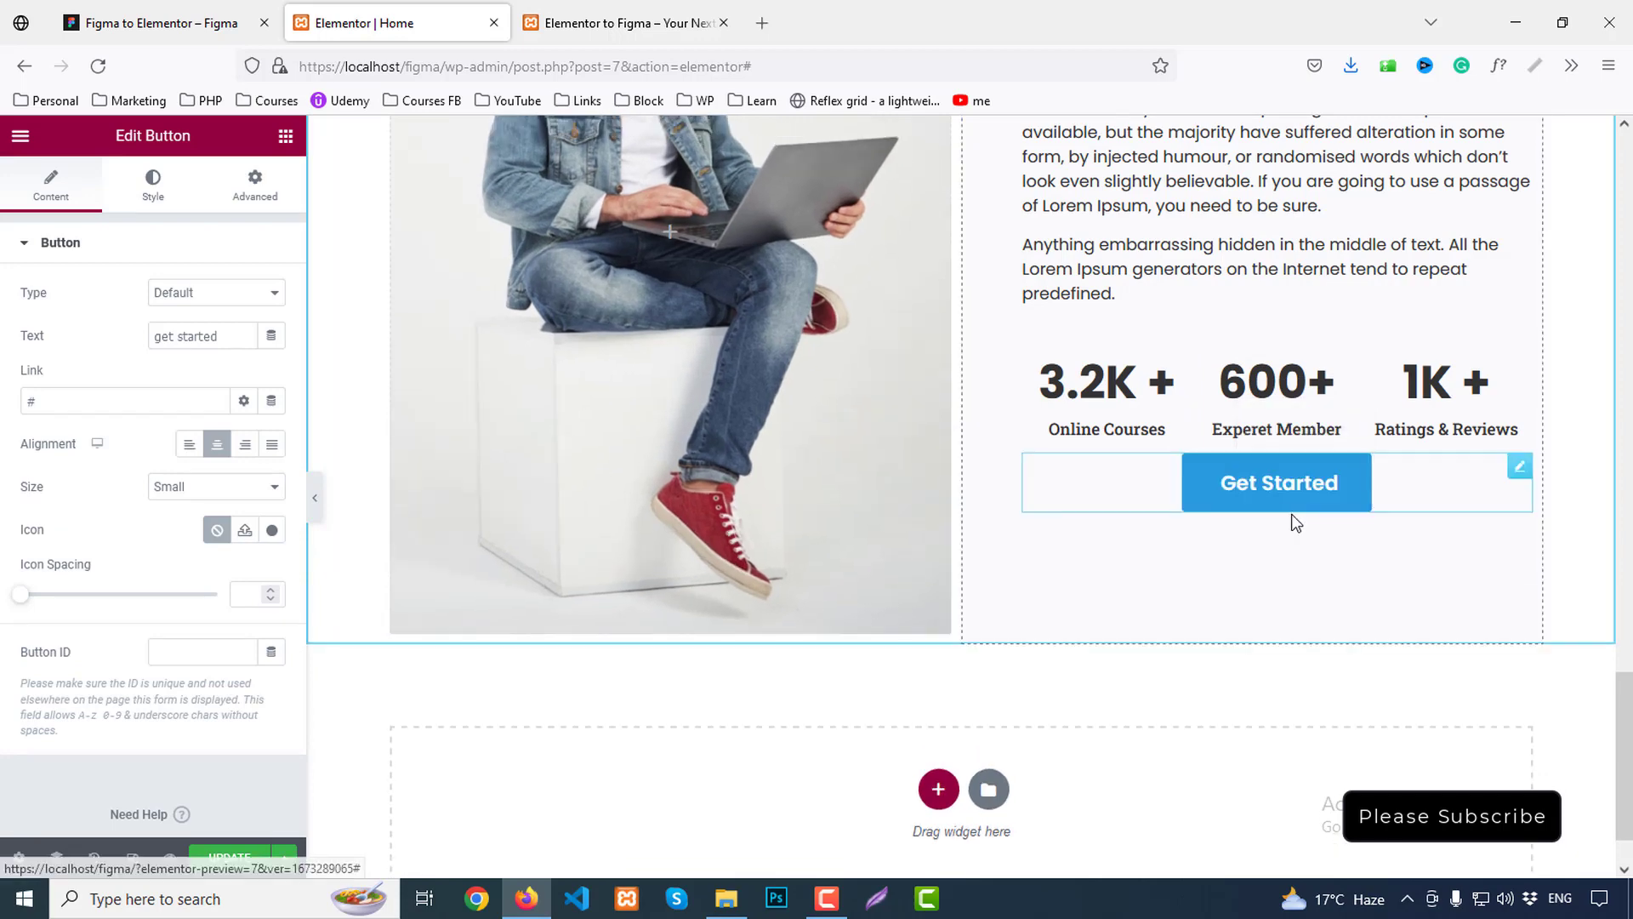
Left-align the copied button and change its text to 'read more', matching the Figma design
click(189, 443)
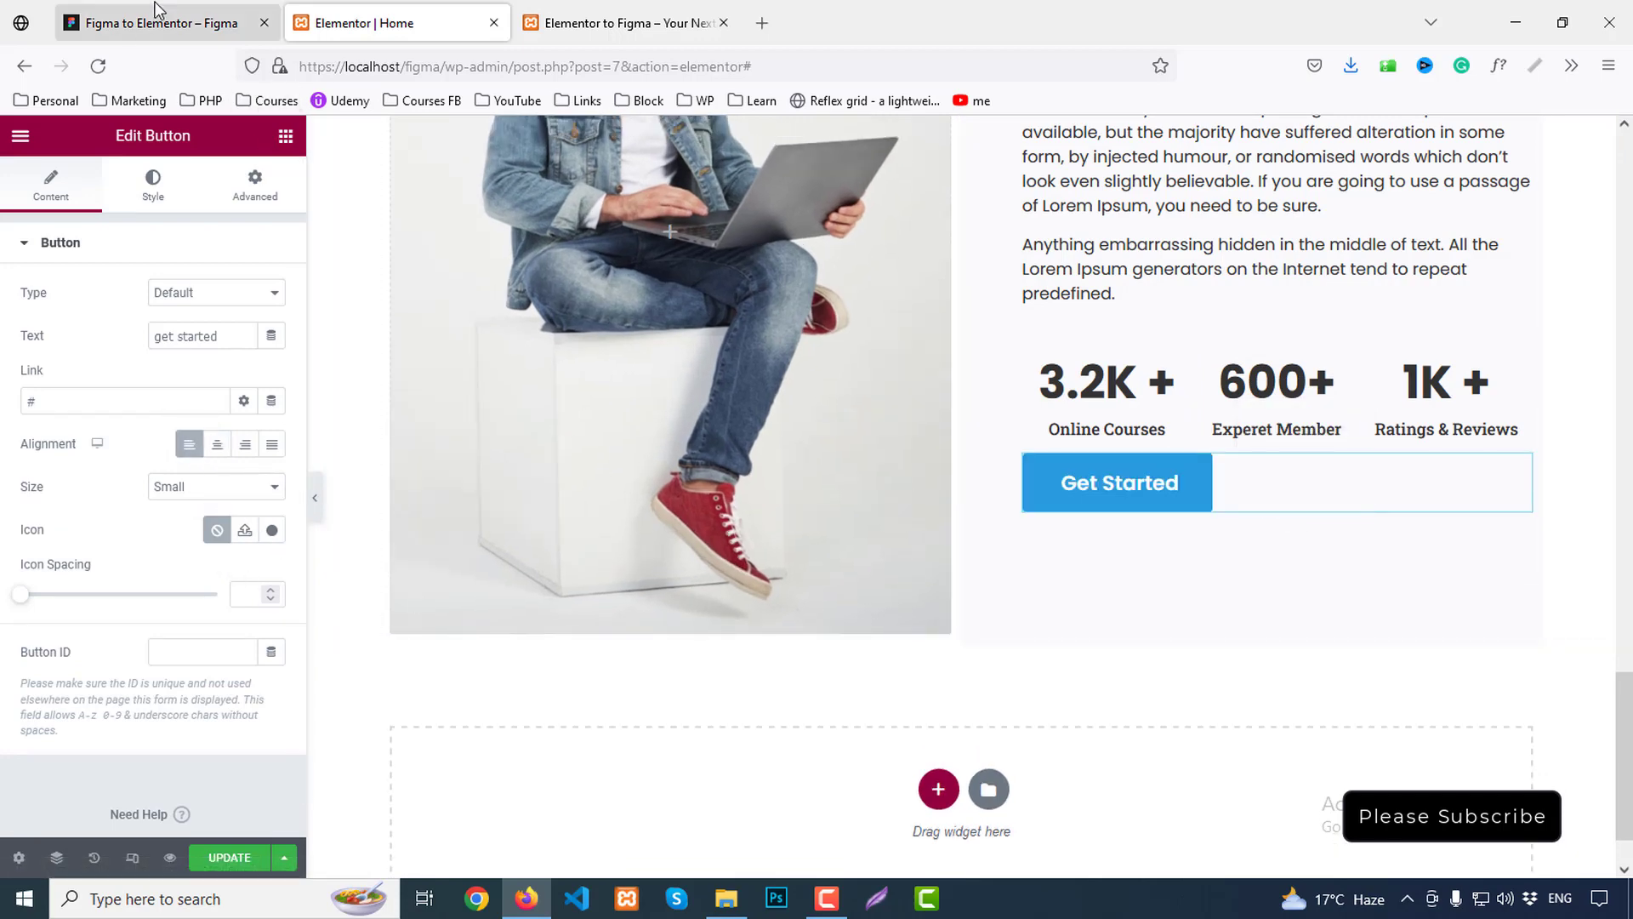
click(154, 16)
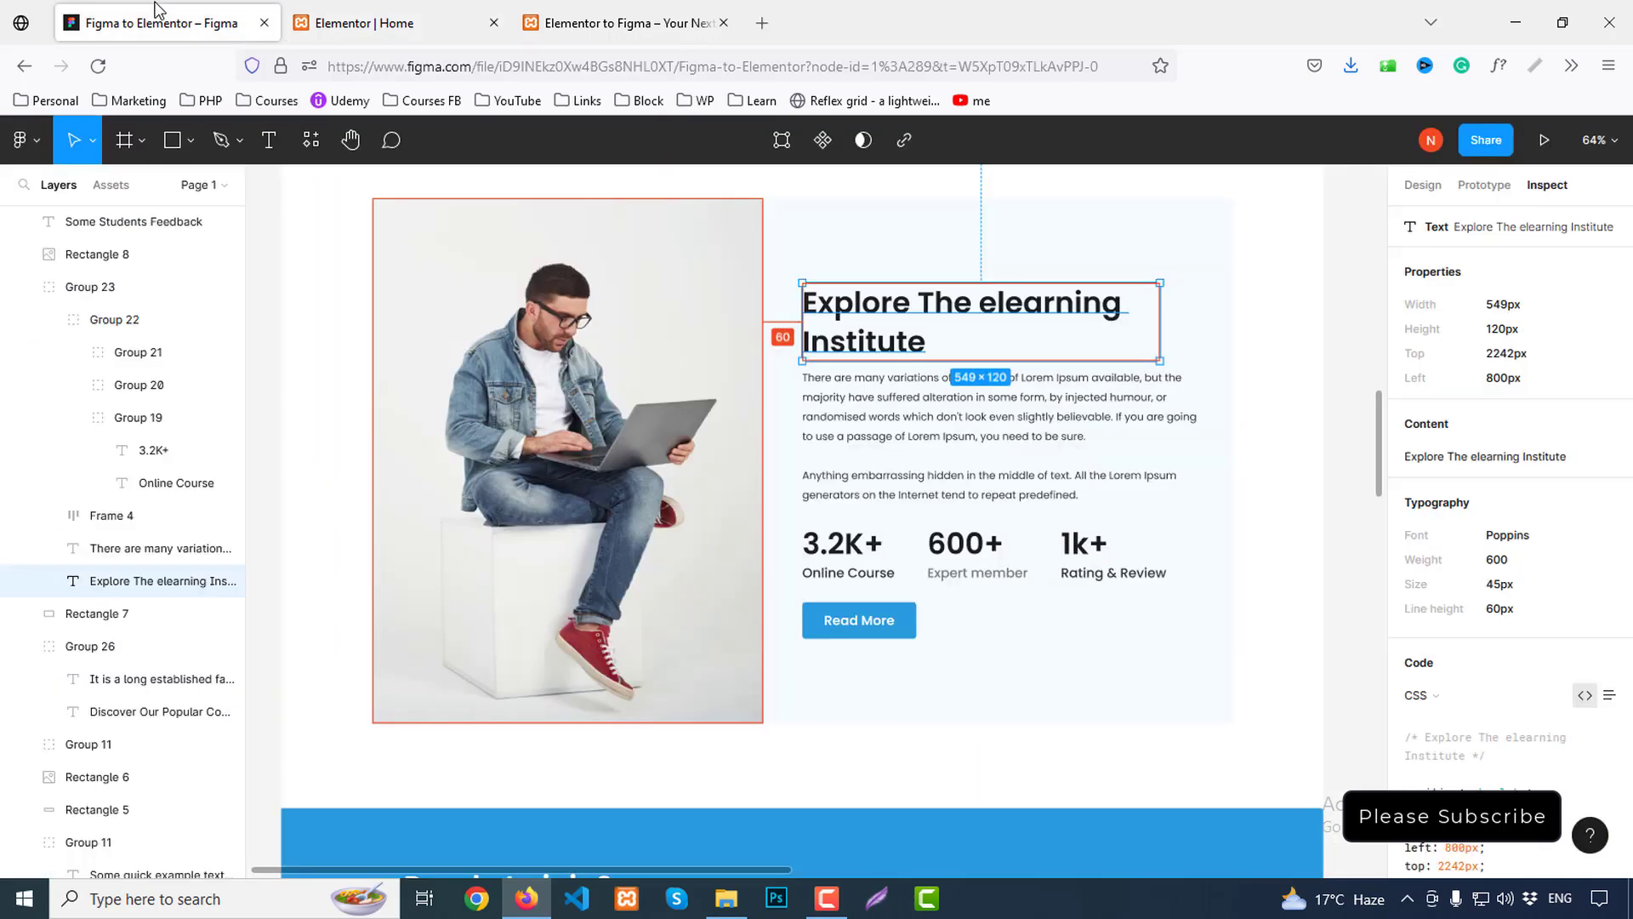
click(859, 617)
click(374, 23)
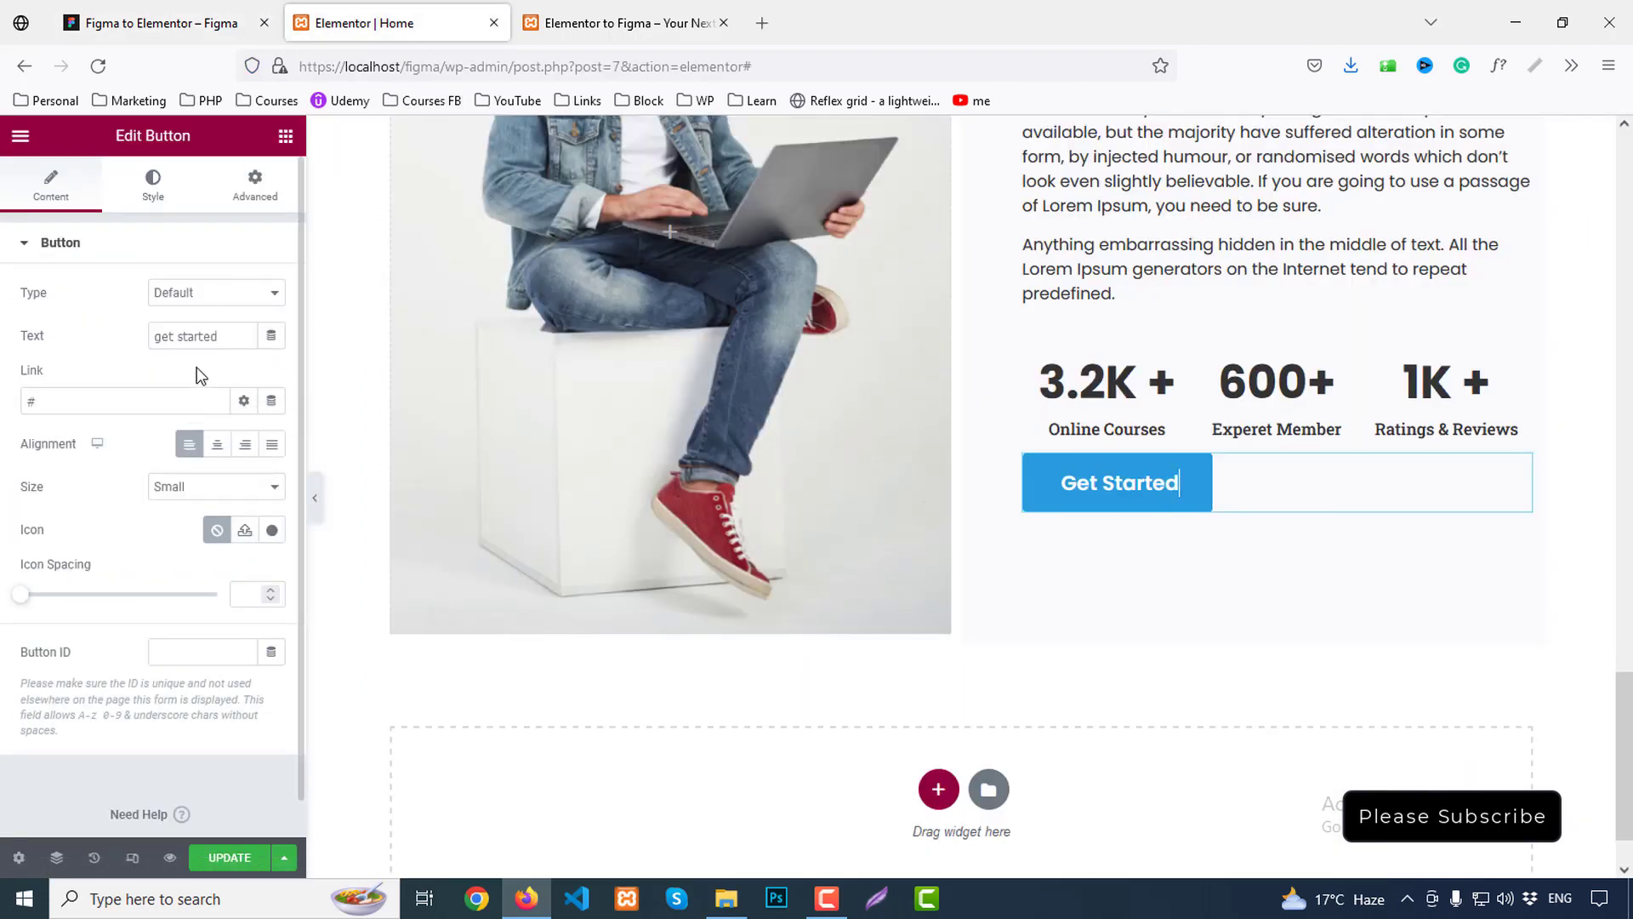
text(rea)
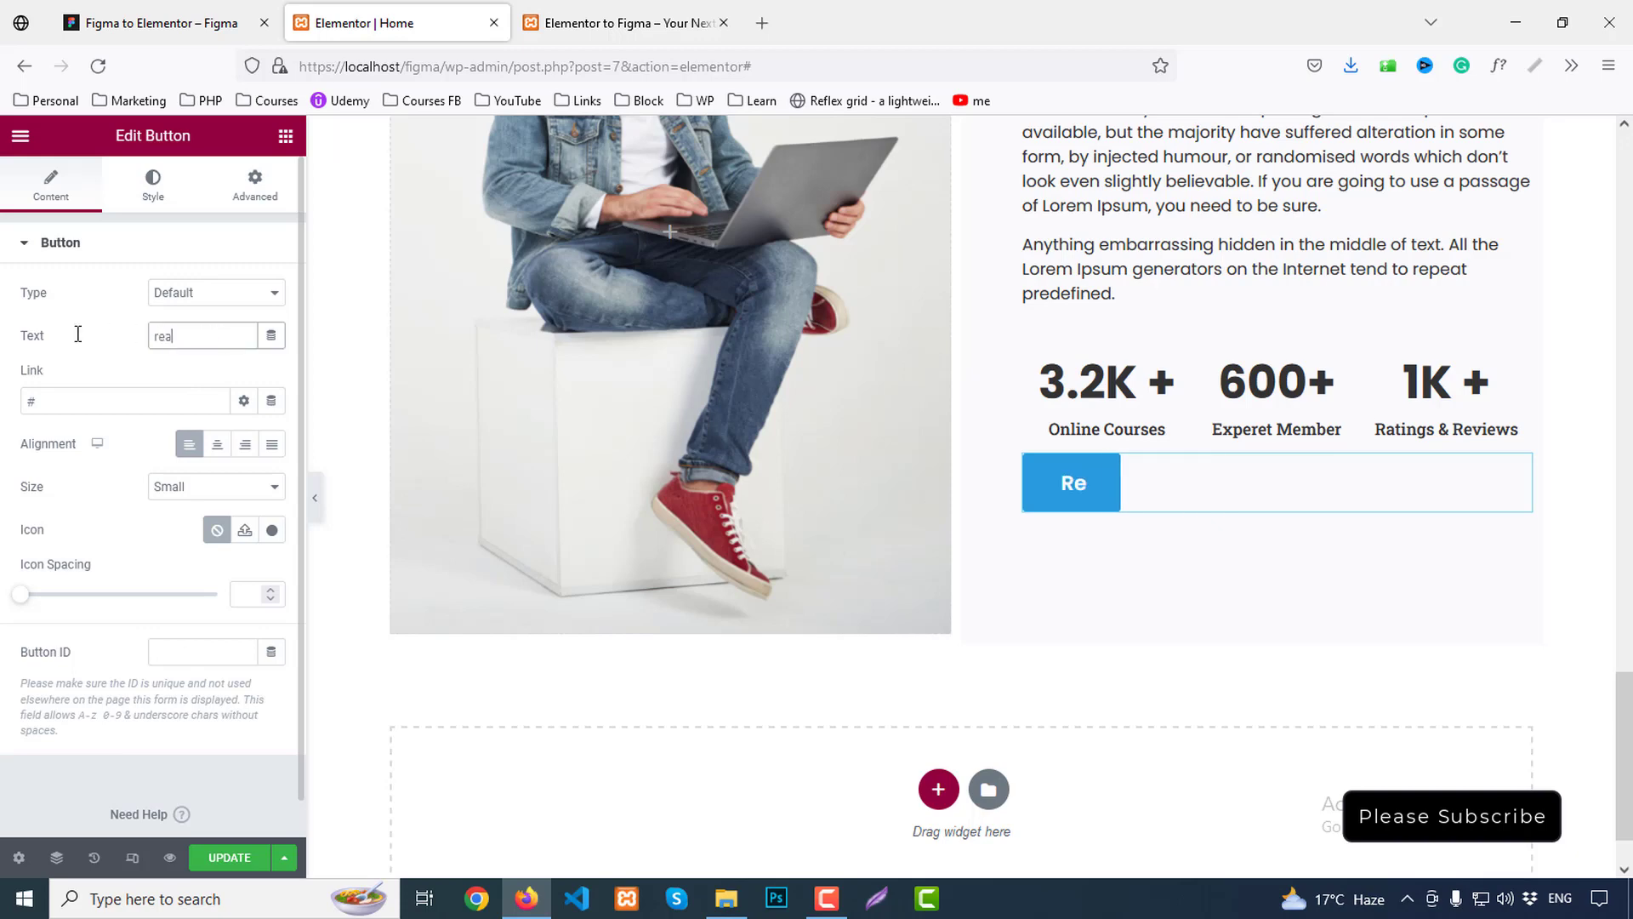
text(d more)
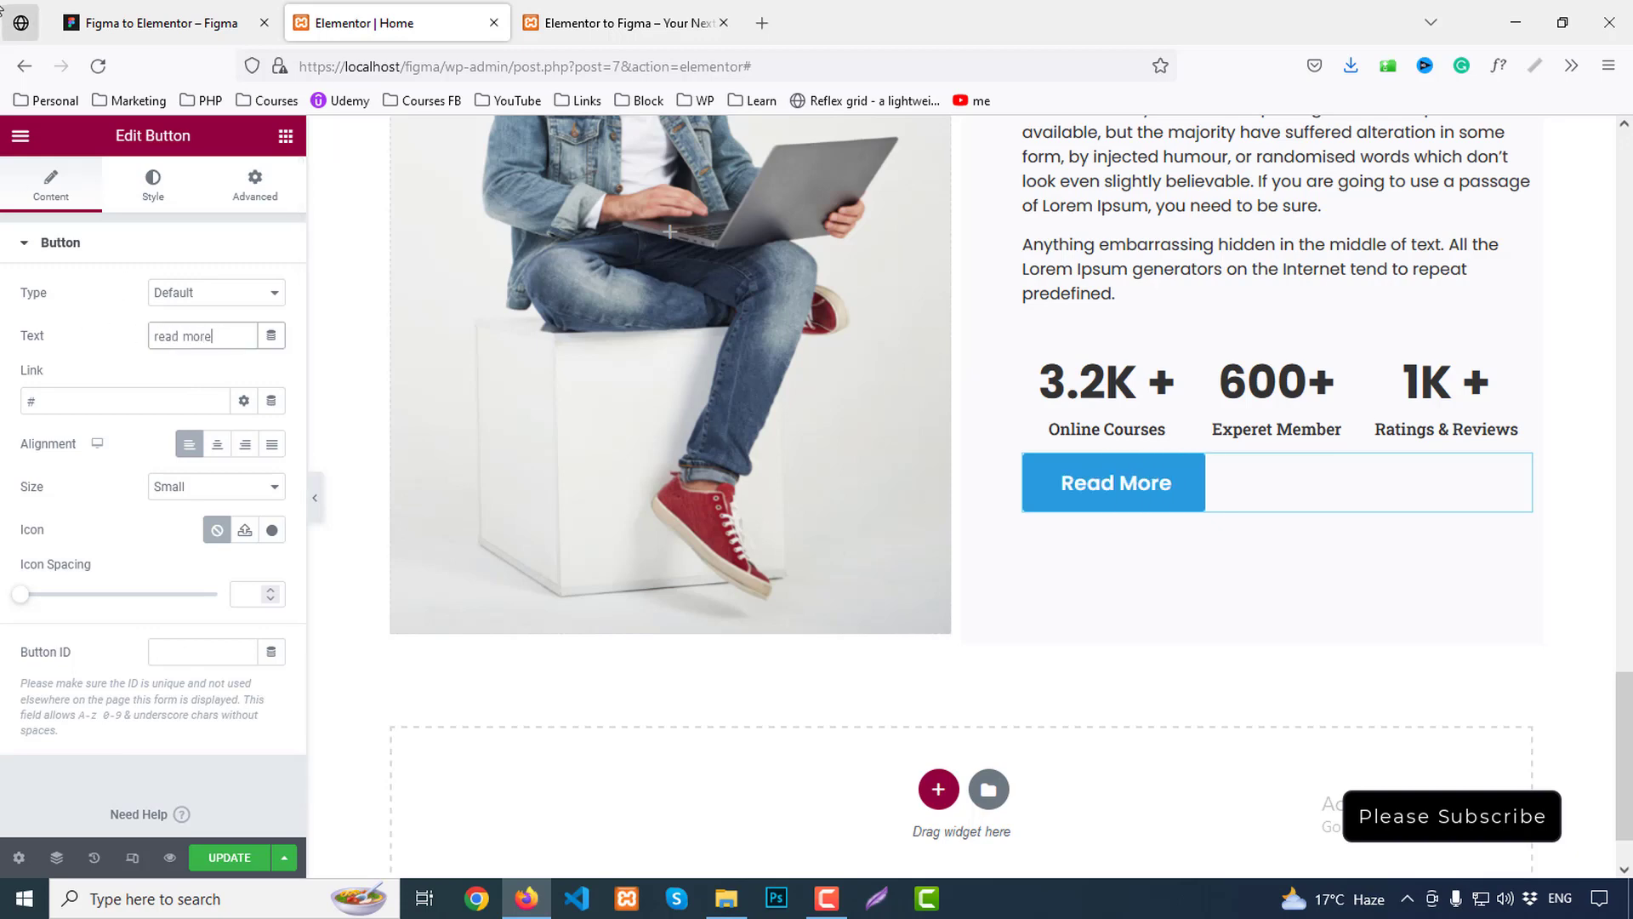
Give the Read More button a 30px top margin, leaving the other sides unchanged
click(255, 185)
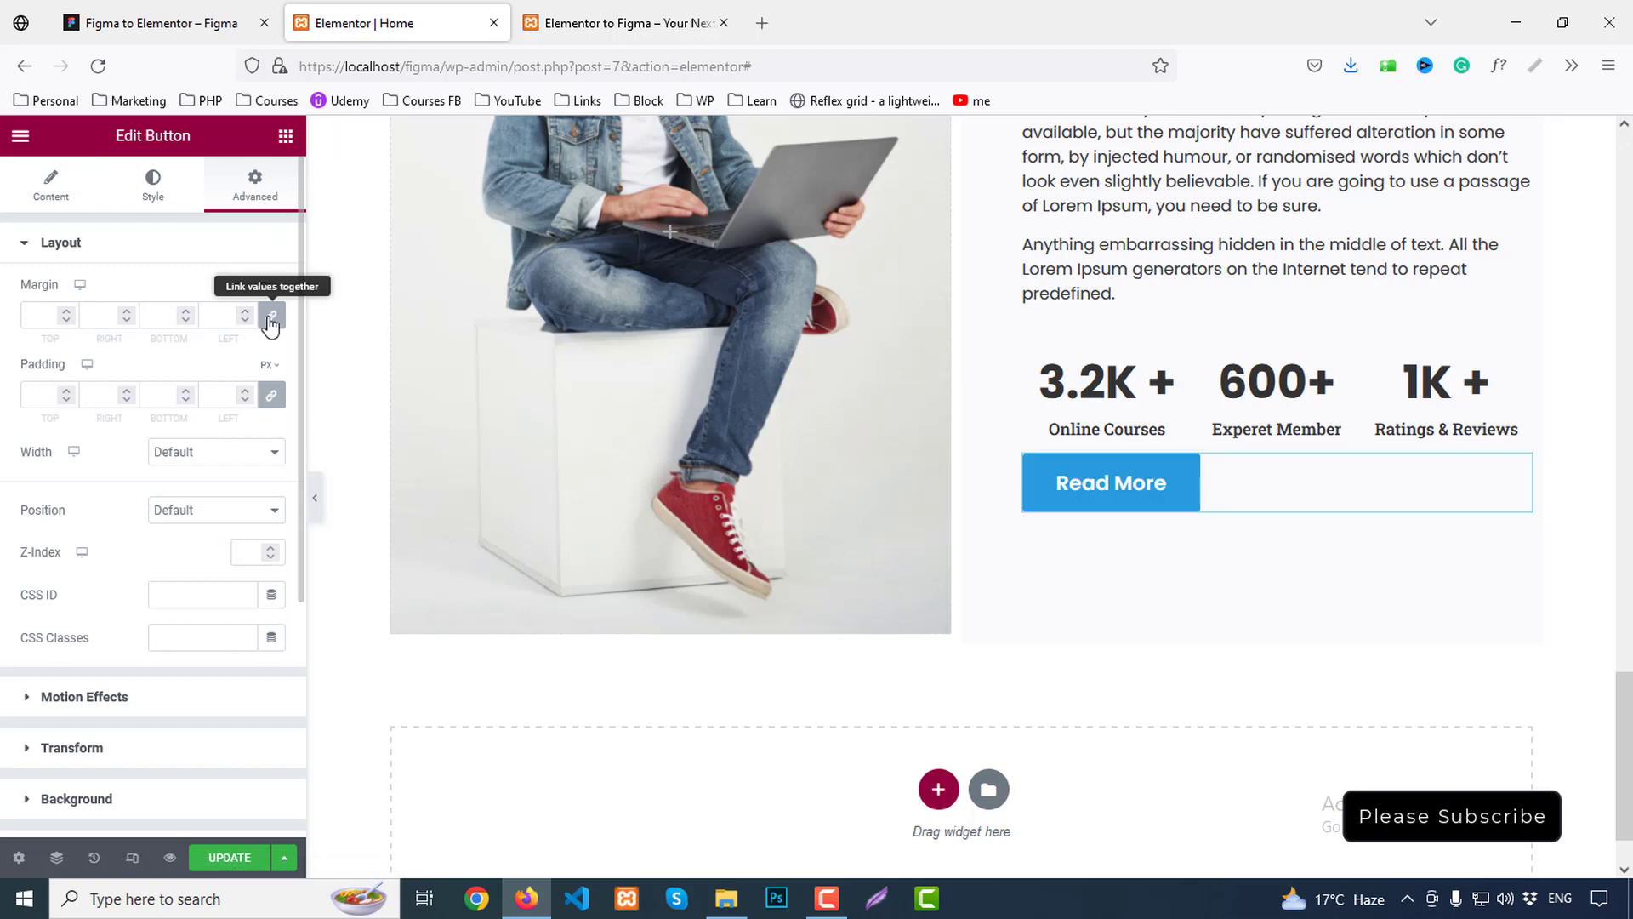
click(270, 315)
click(39, 314)
text(30)
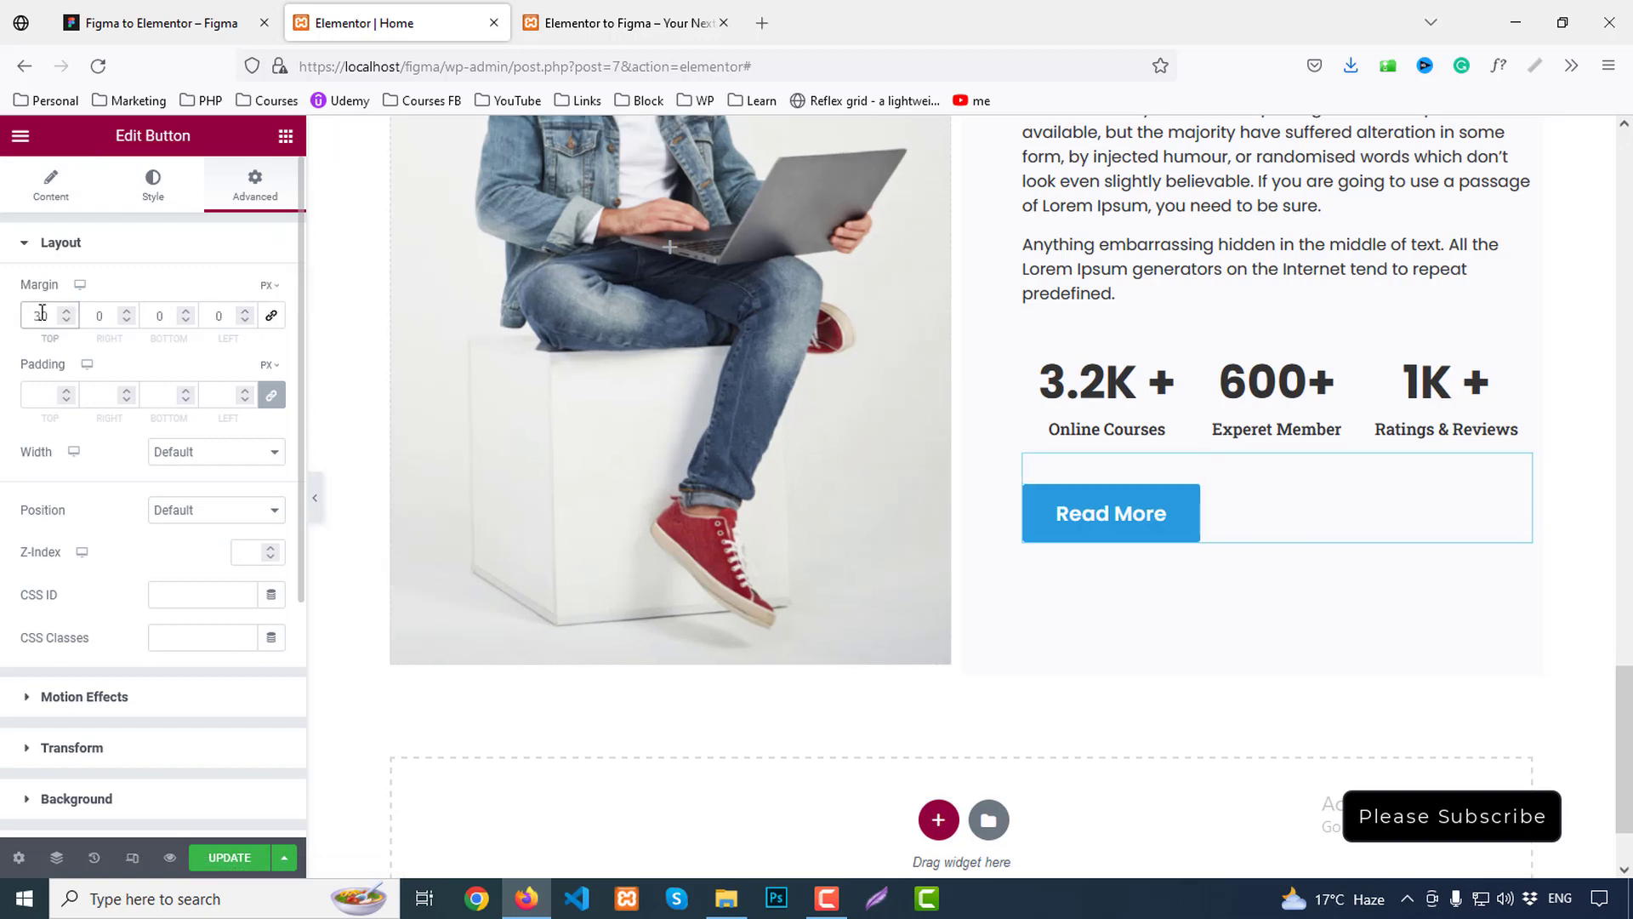
scroll(733, 740, up, 5)
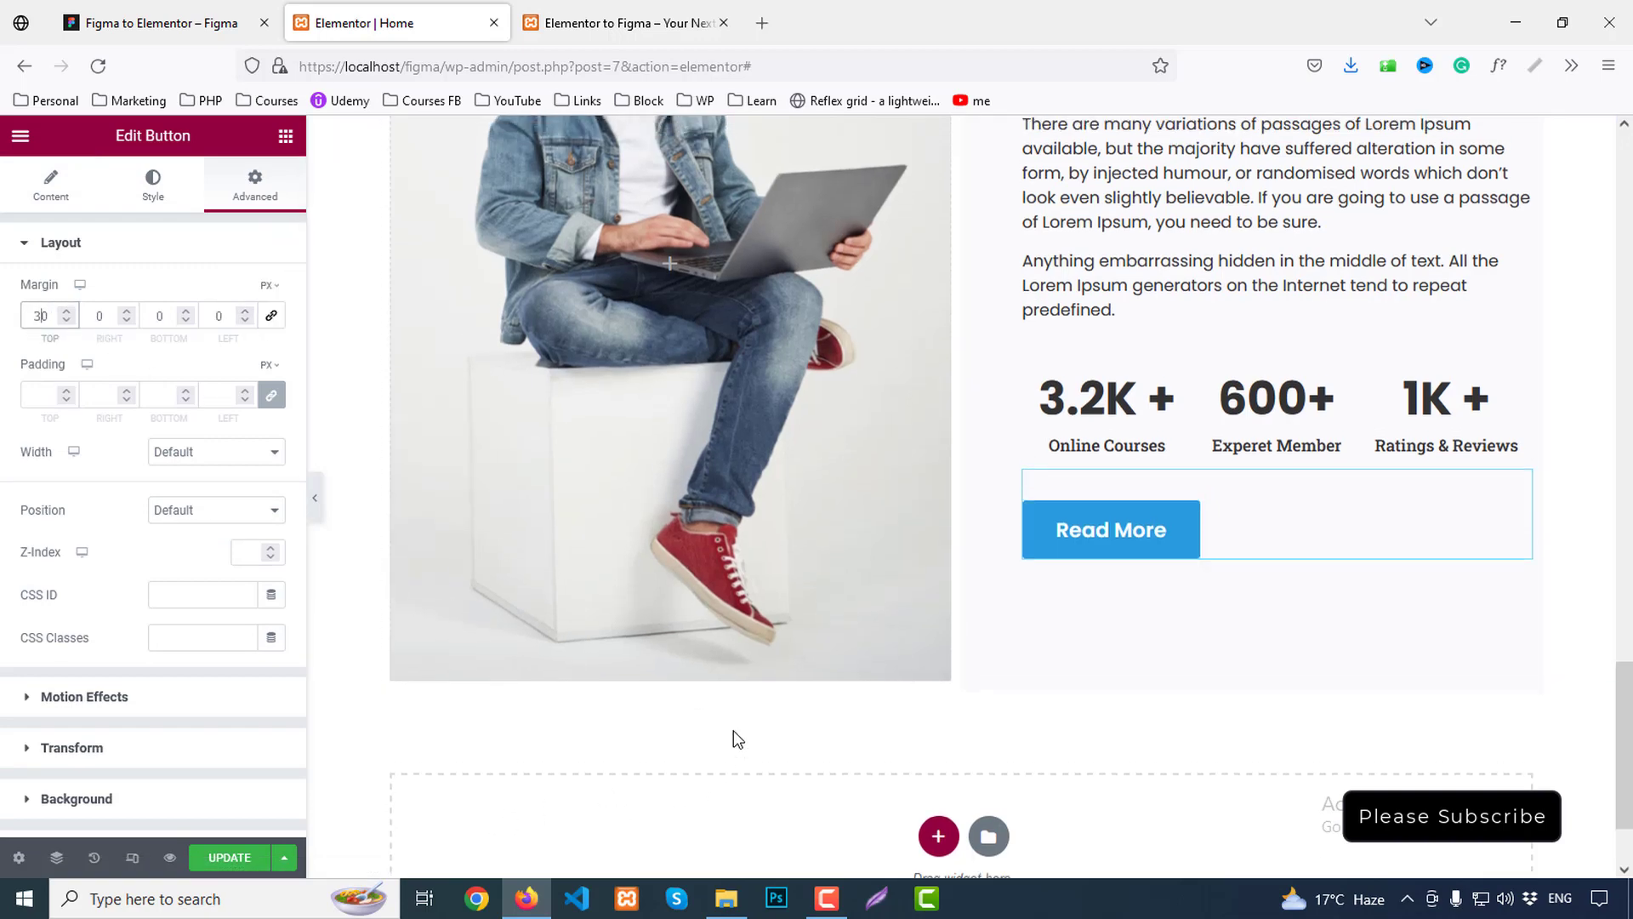
click(855, 404)
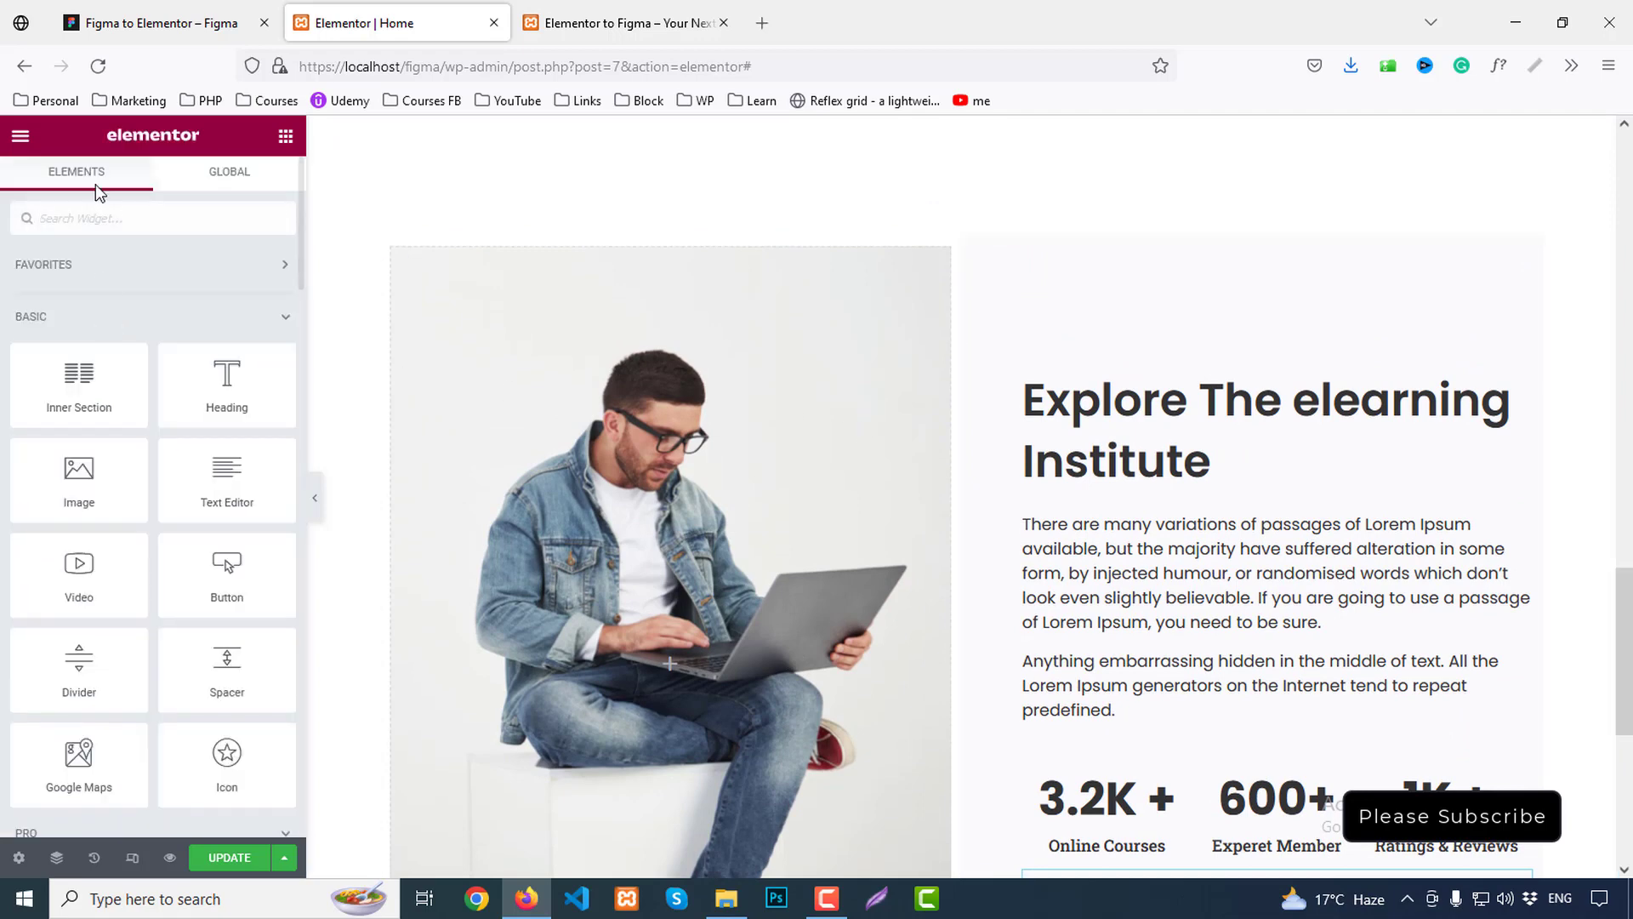
Remove the Explore section's column gap and centre its columns' content vertically
click(391, 252)
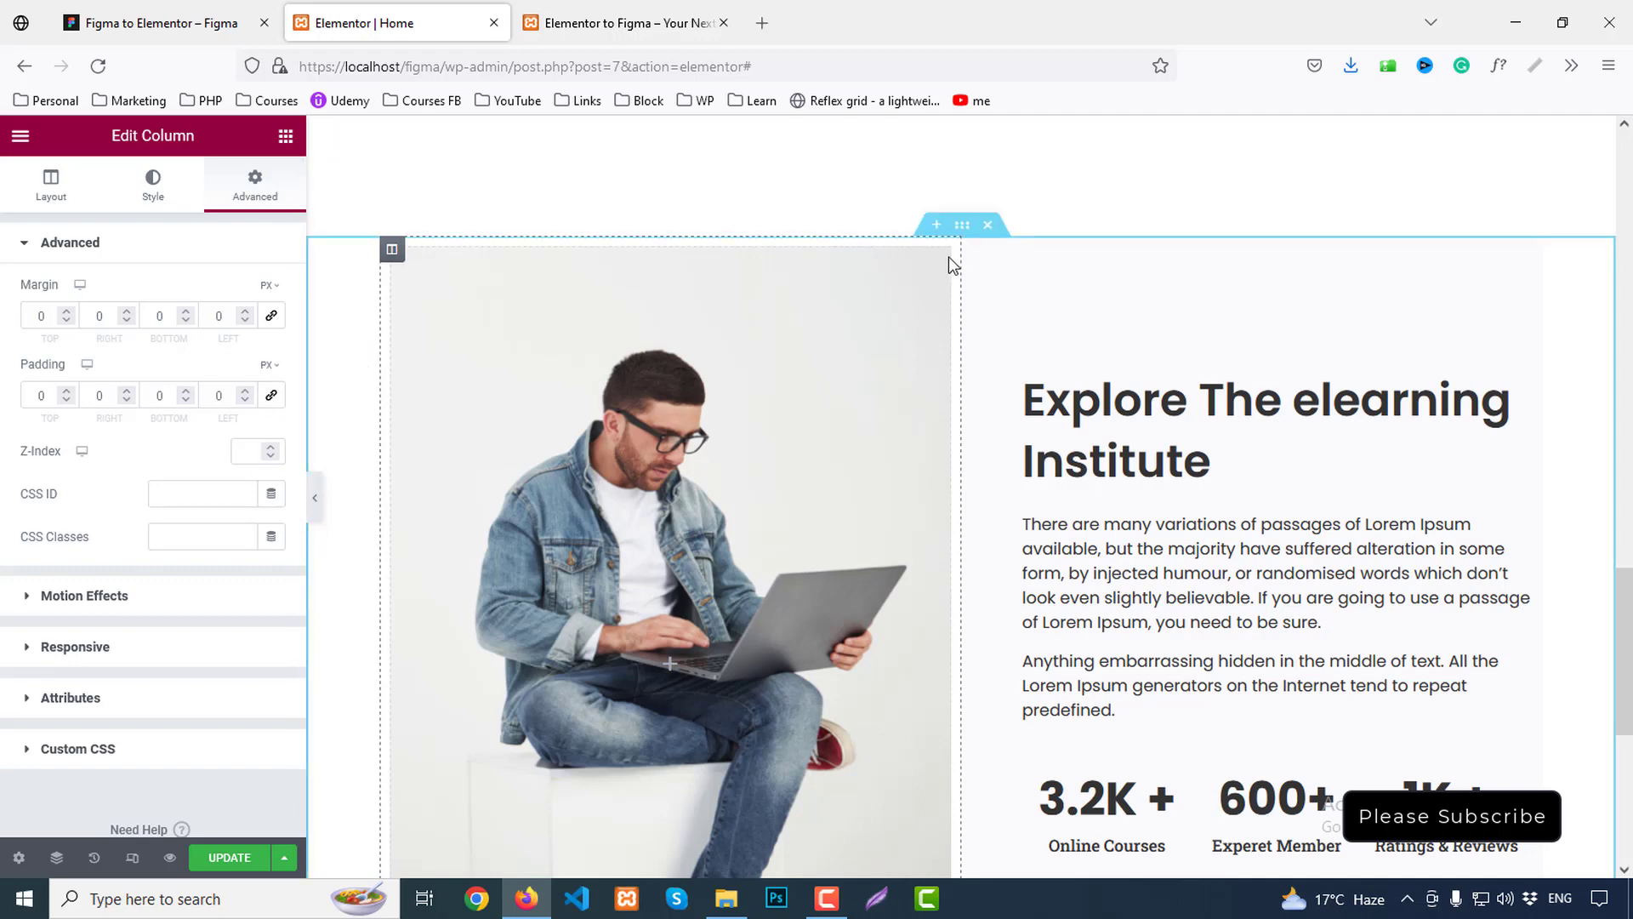
click(962, 226)
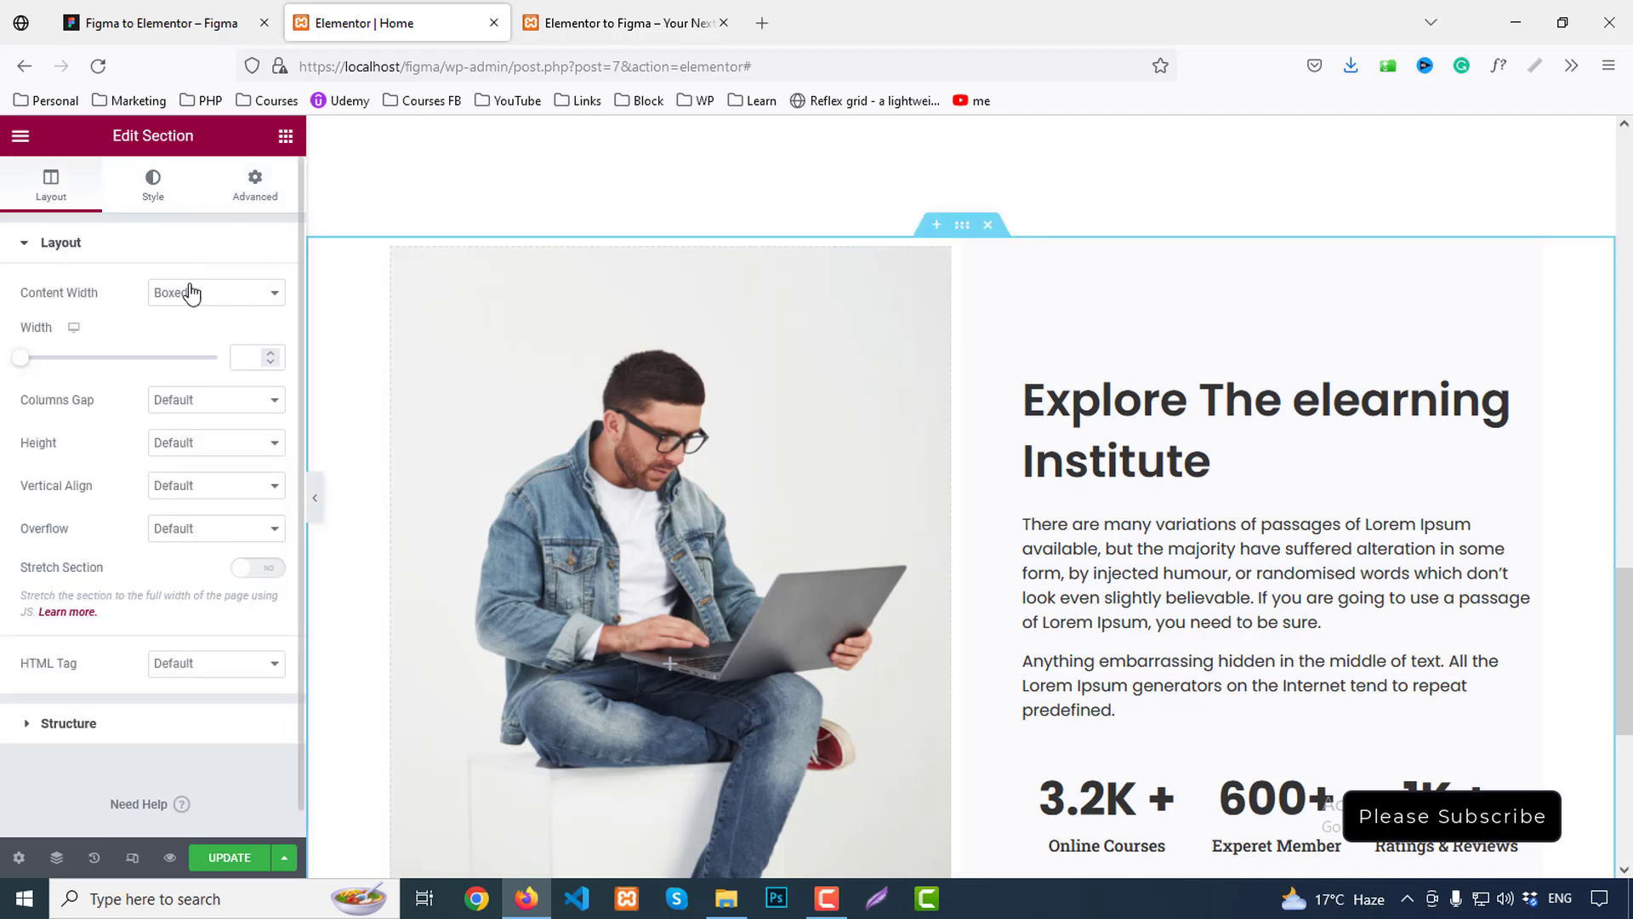
click(198, 411)
click(187, 452)
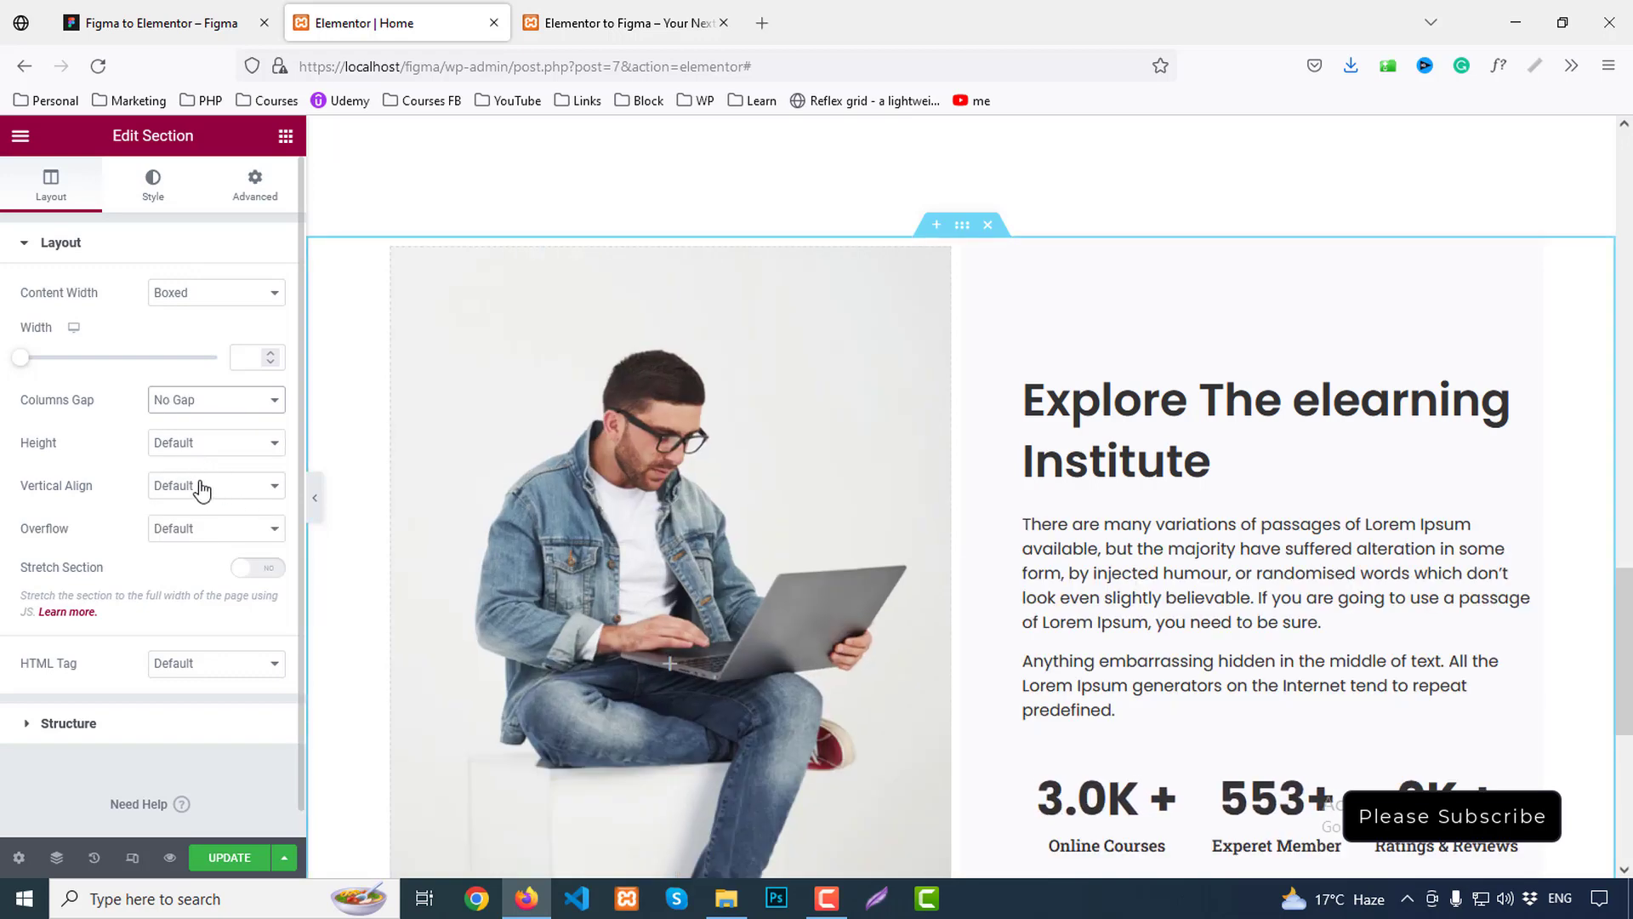
click(201, 486)
click(196, 559)
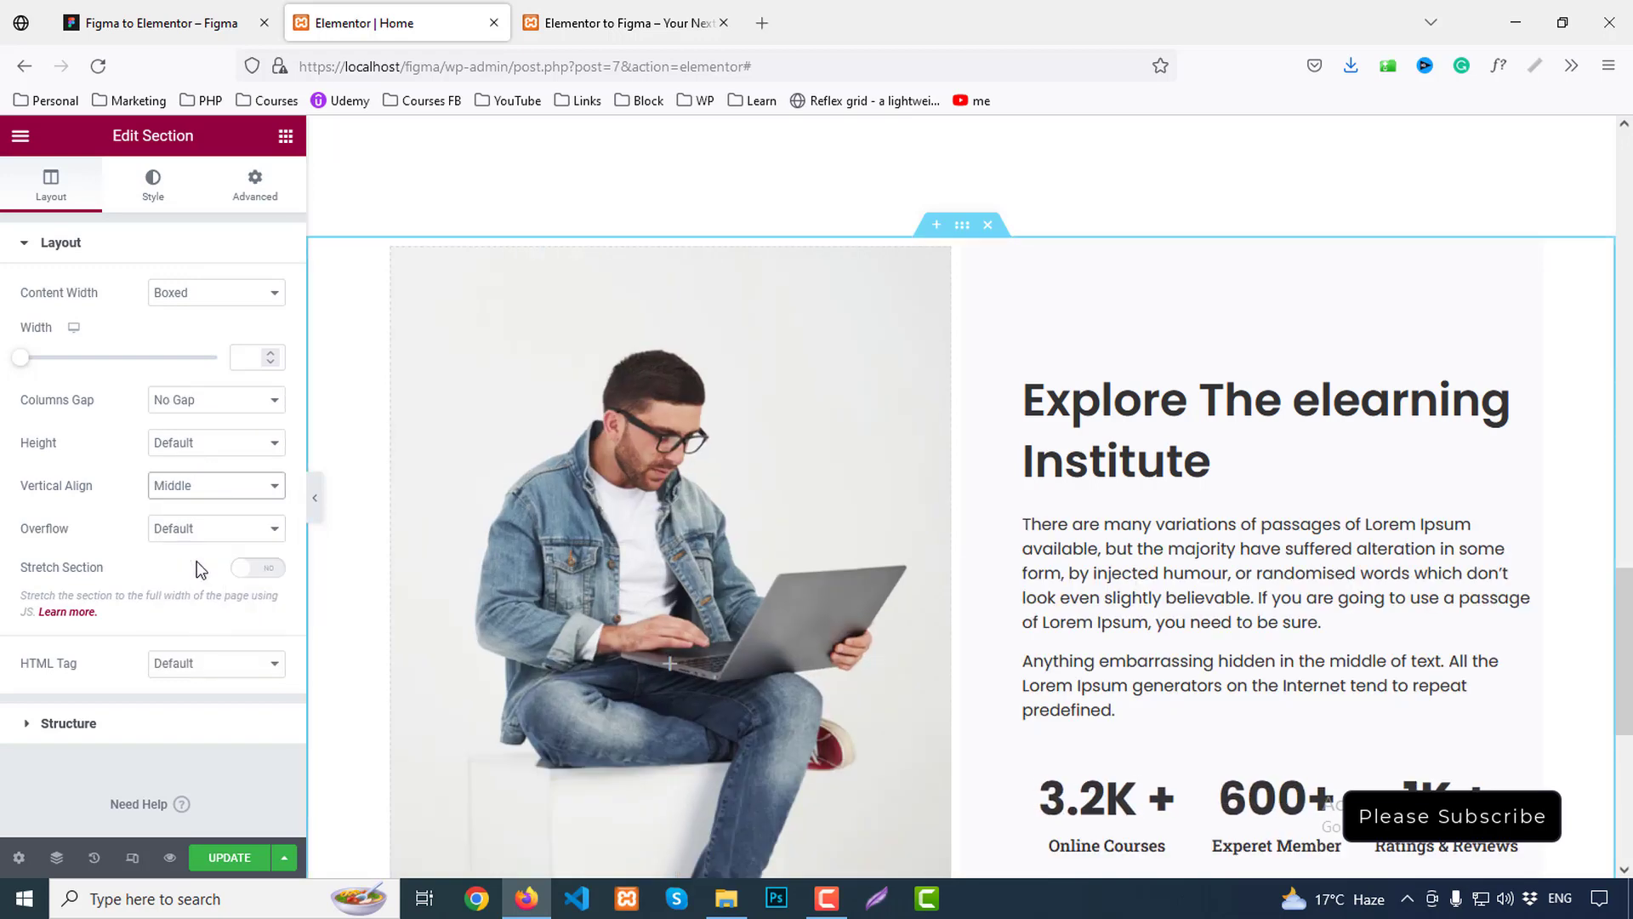
scroll(1092, 466, down, 3)
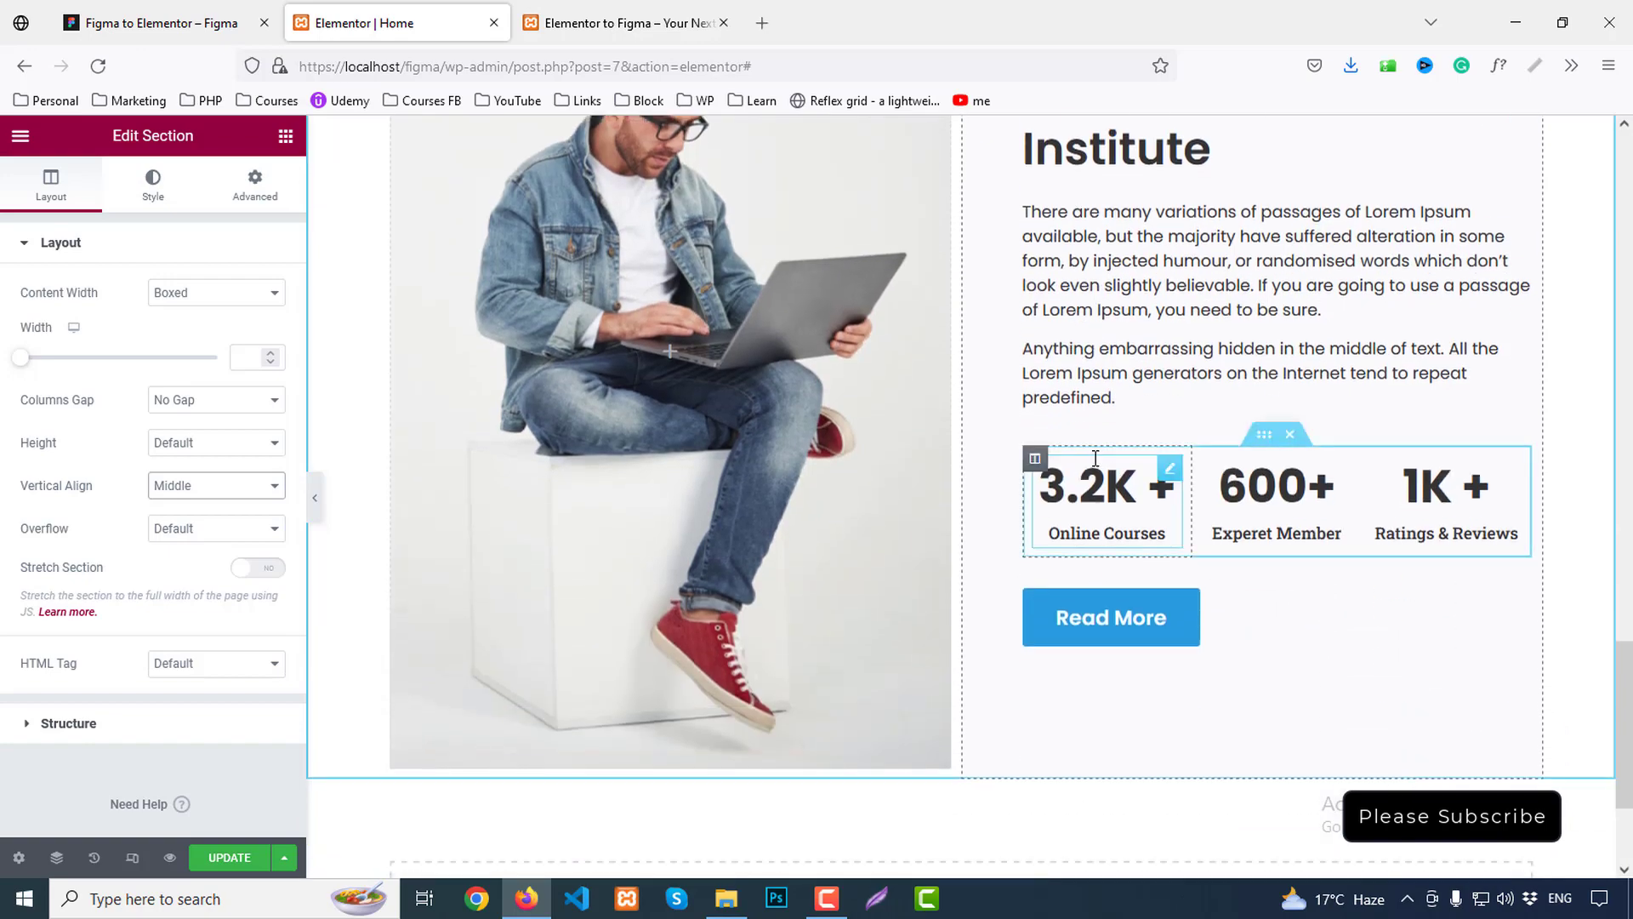
scroll(1093, 455, up, 5)
scroll(1069, 451, down, 2)
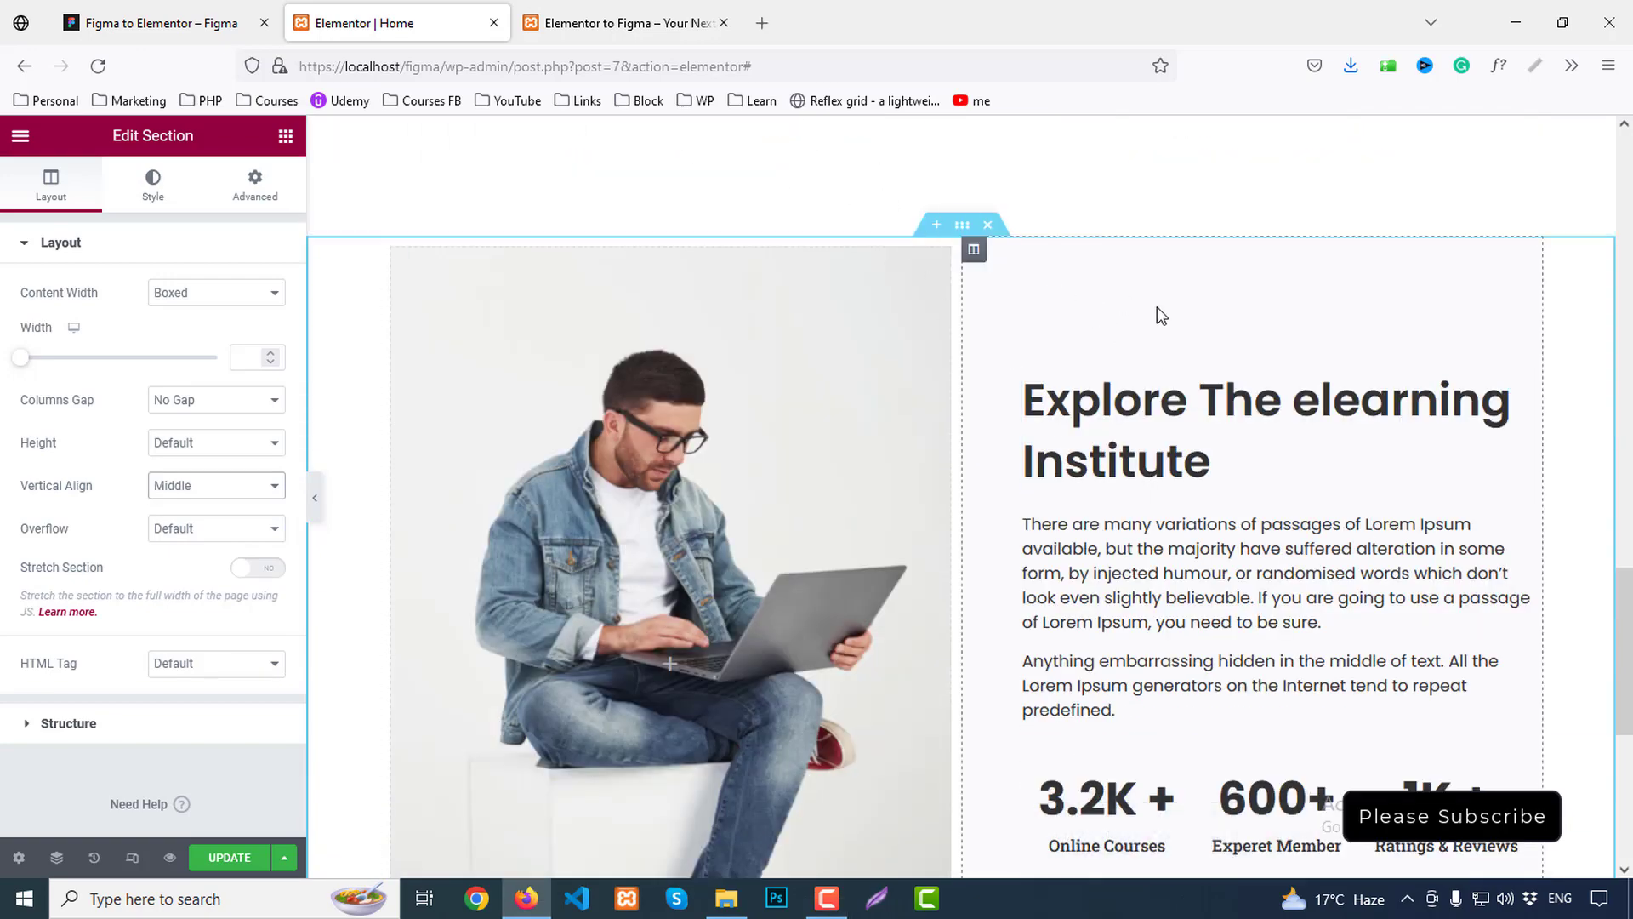
Read the #F4FAFD card background from Figma, then select the Explore text column
click(245, 13)
double_click(1036, 260)
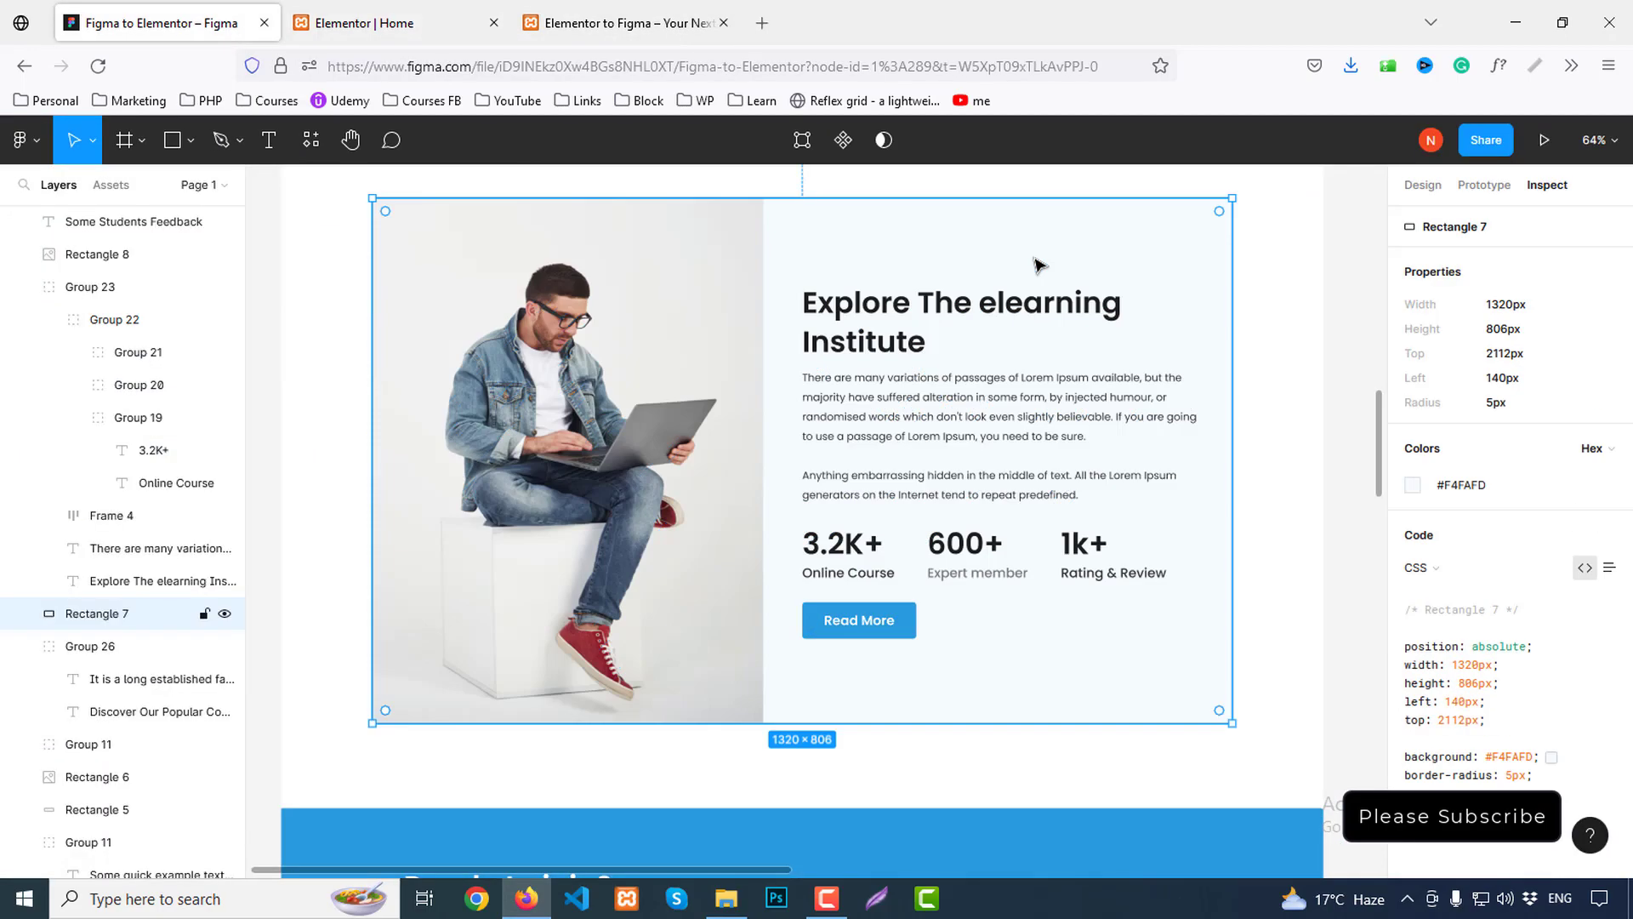
double_click(1036, 259)
double_click(1036, 260)
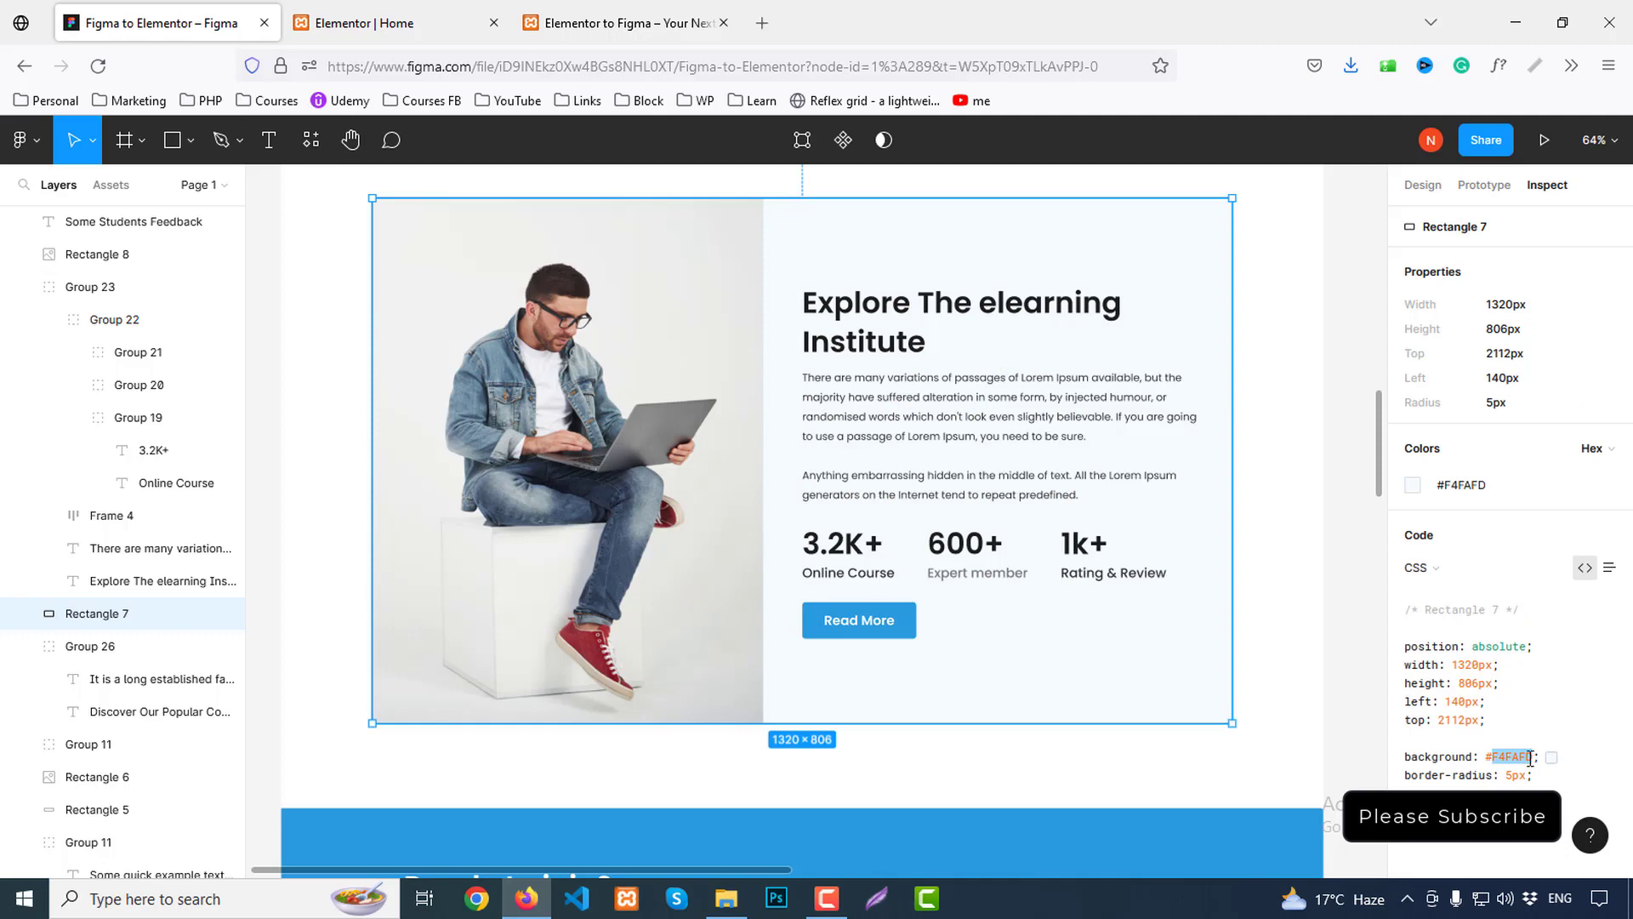
click(395, 23)
click(396, 248)
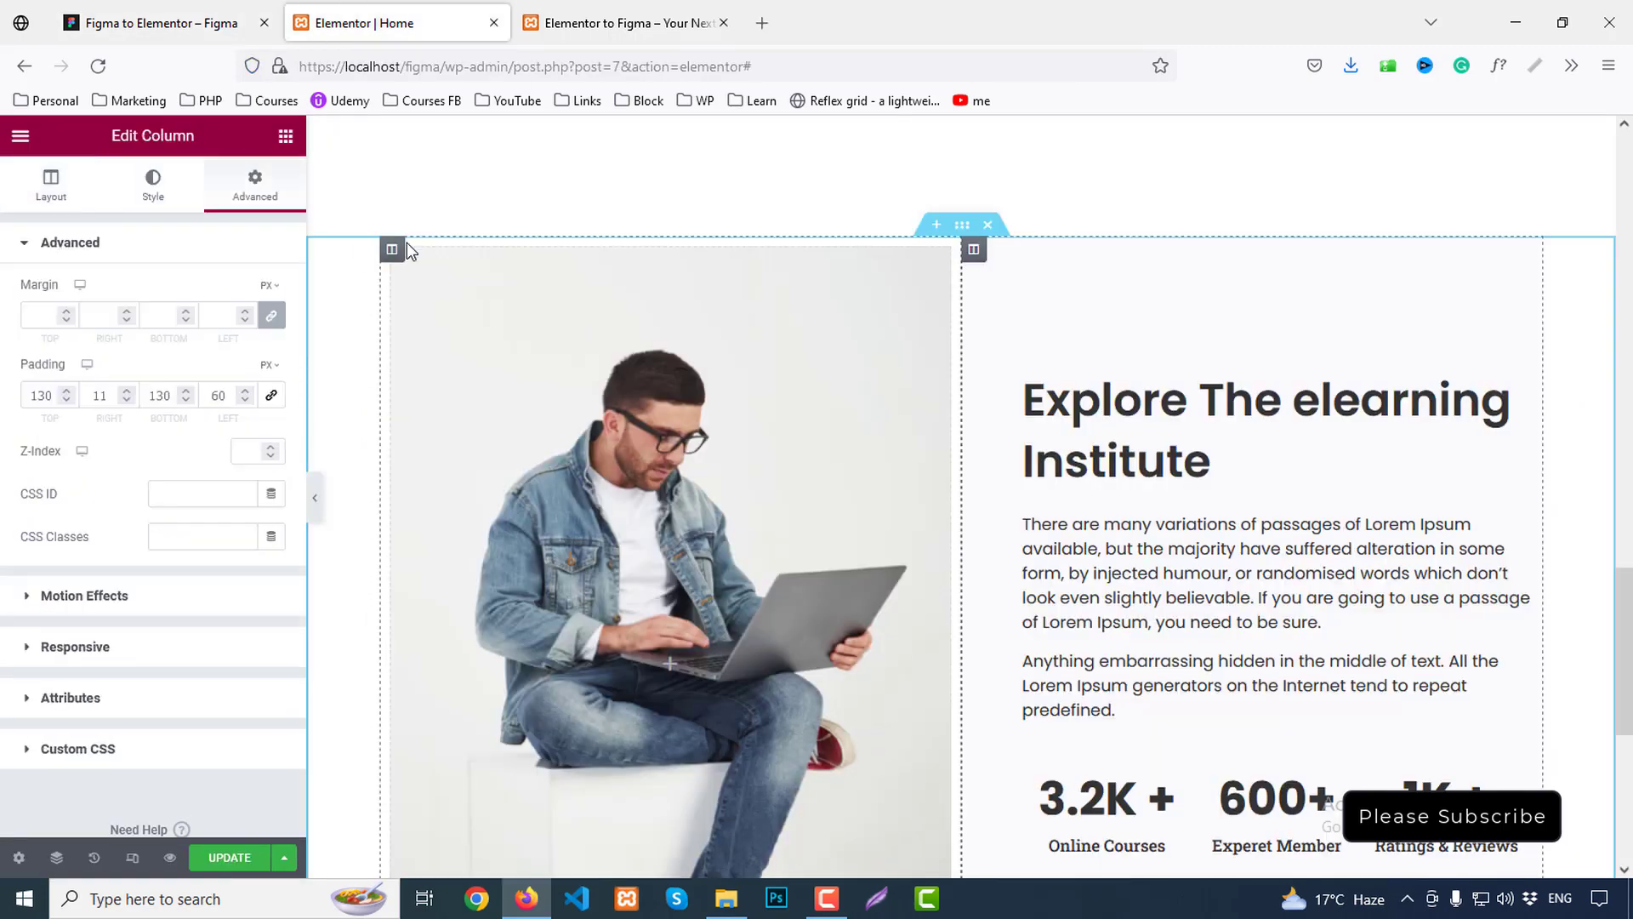
Give the Explore text column a #F4FAFD background, update the page, and view the preview
click(166, 192)
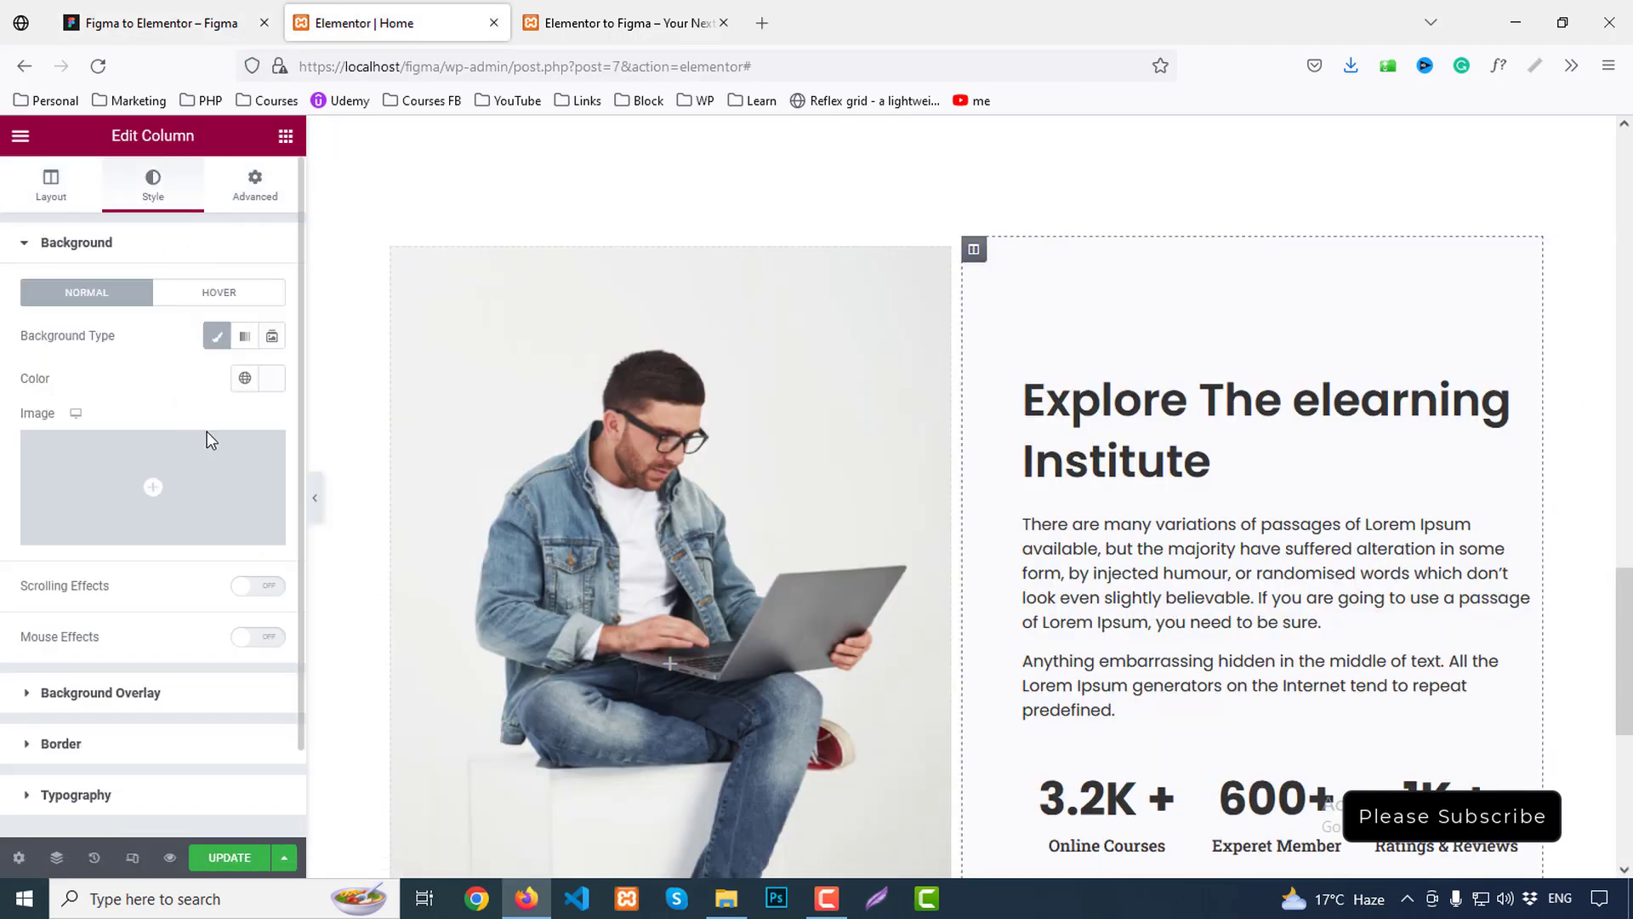
click(272, 378)
text(F4FAFD)
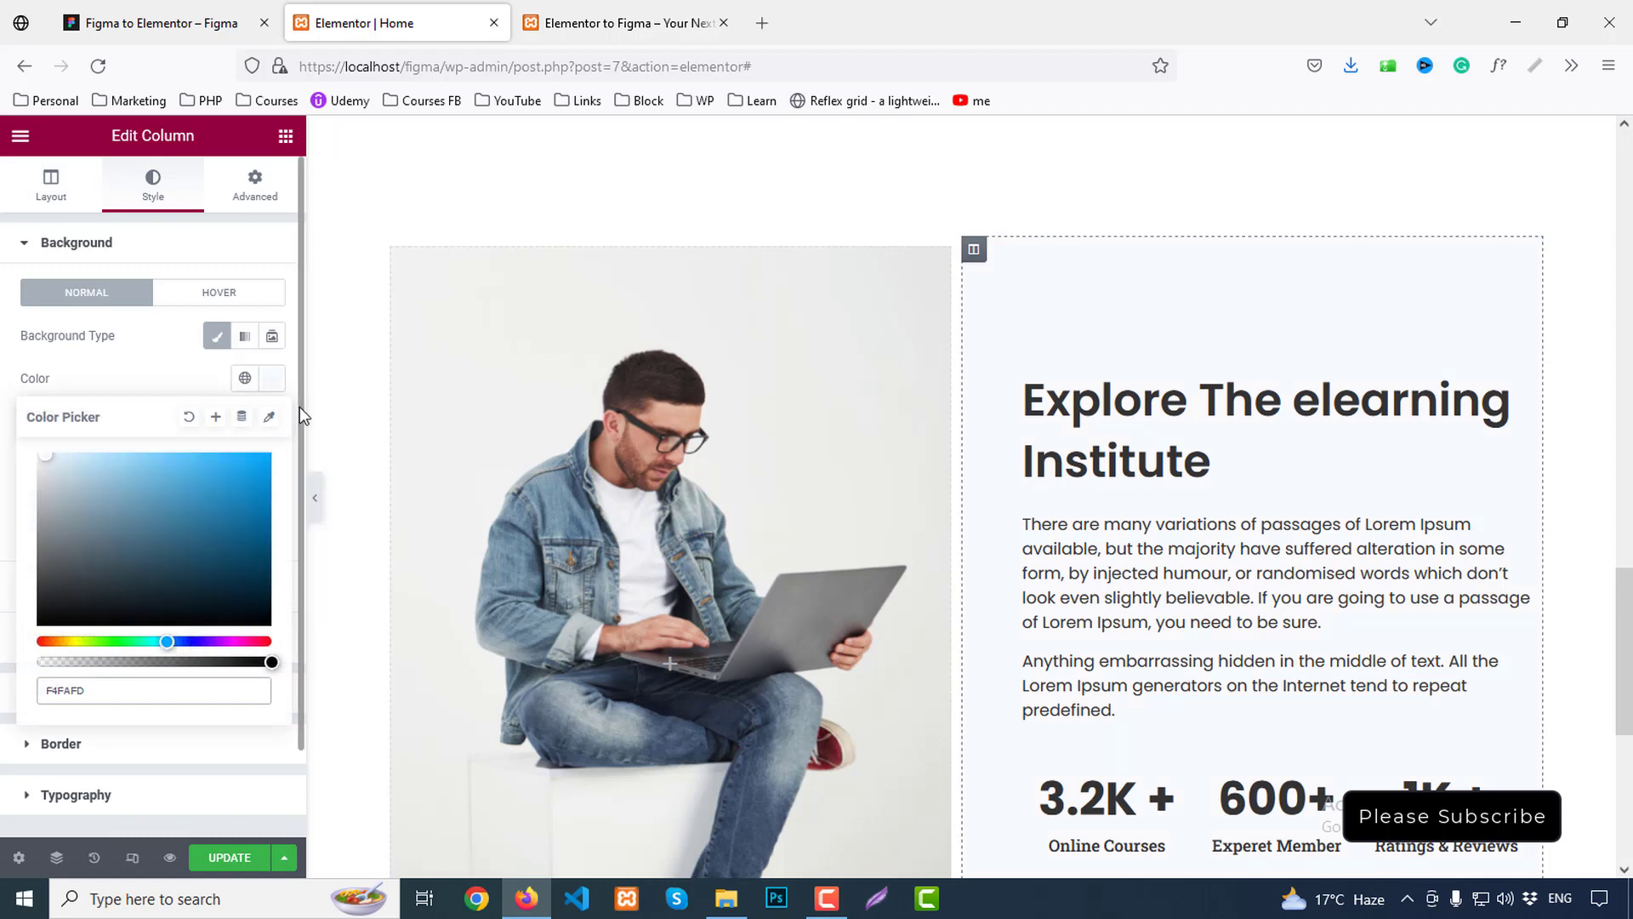
click(280, 384)
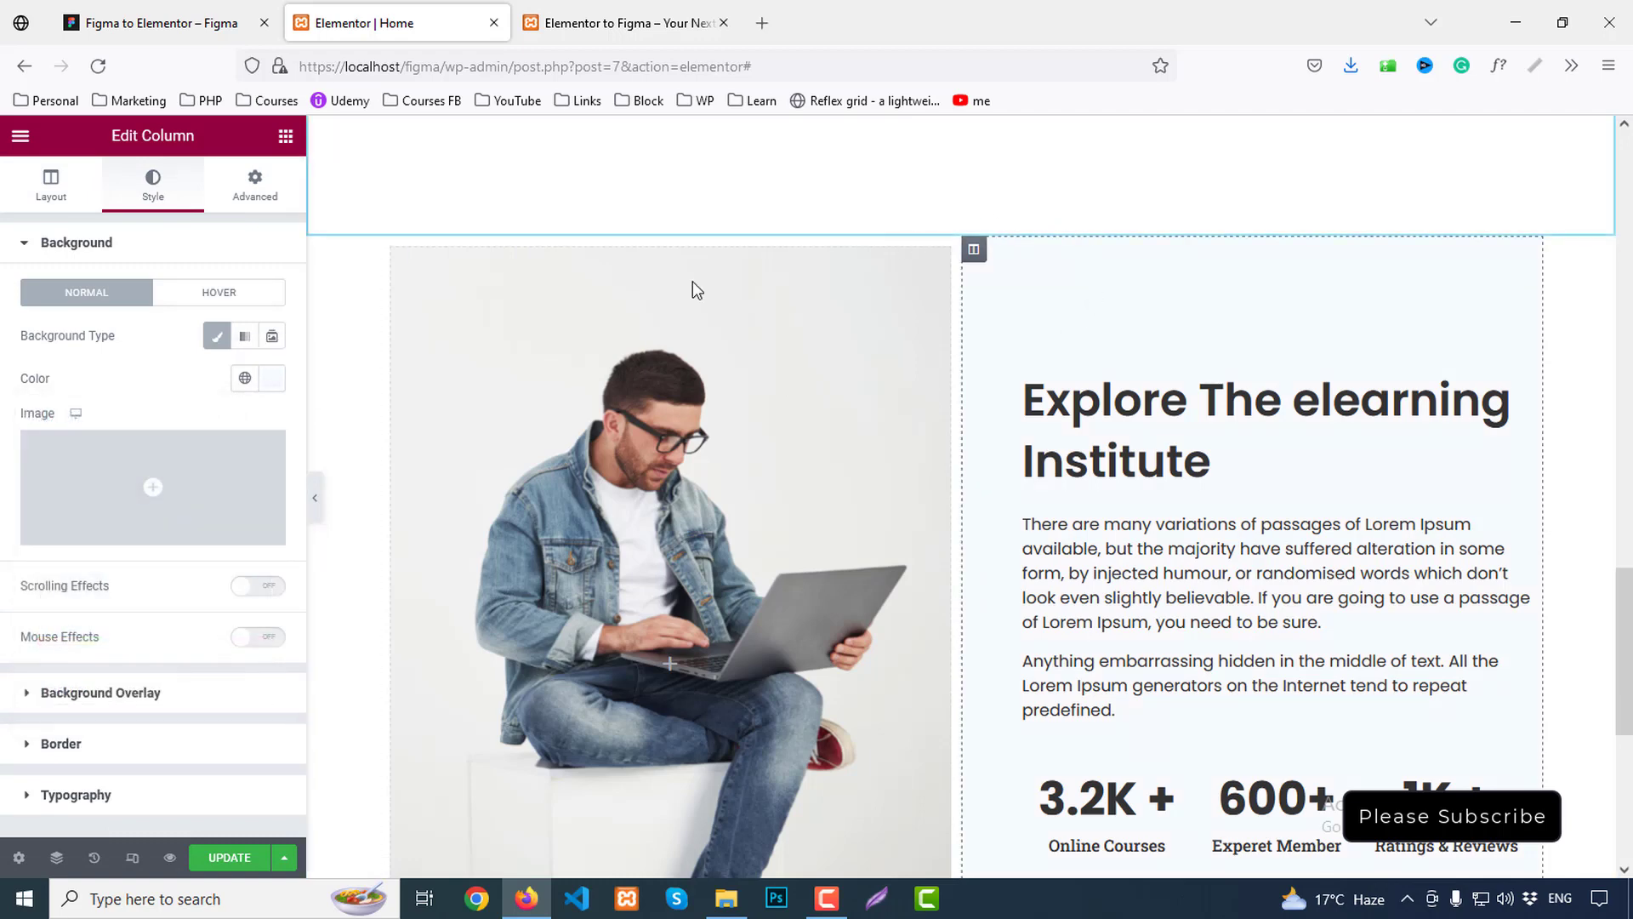
click(226, 860)
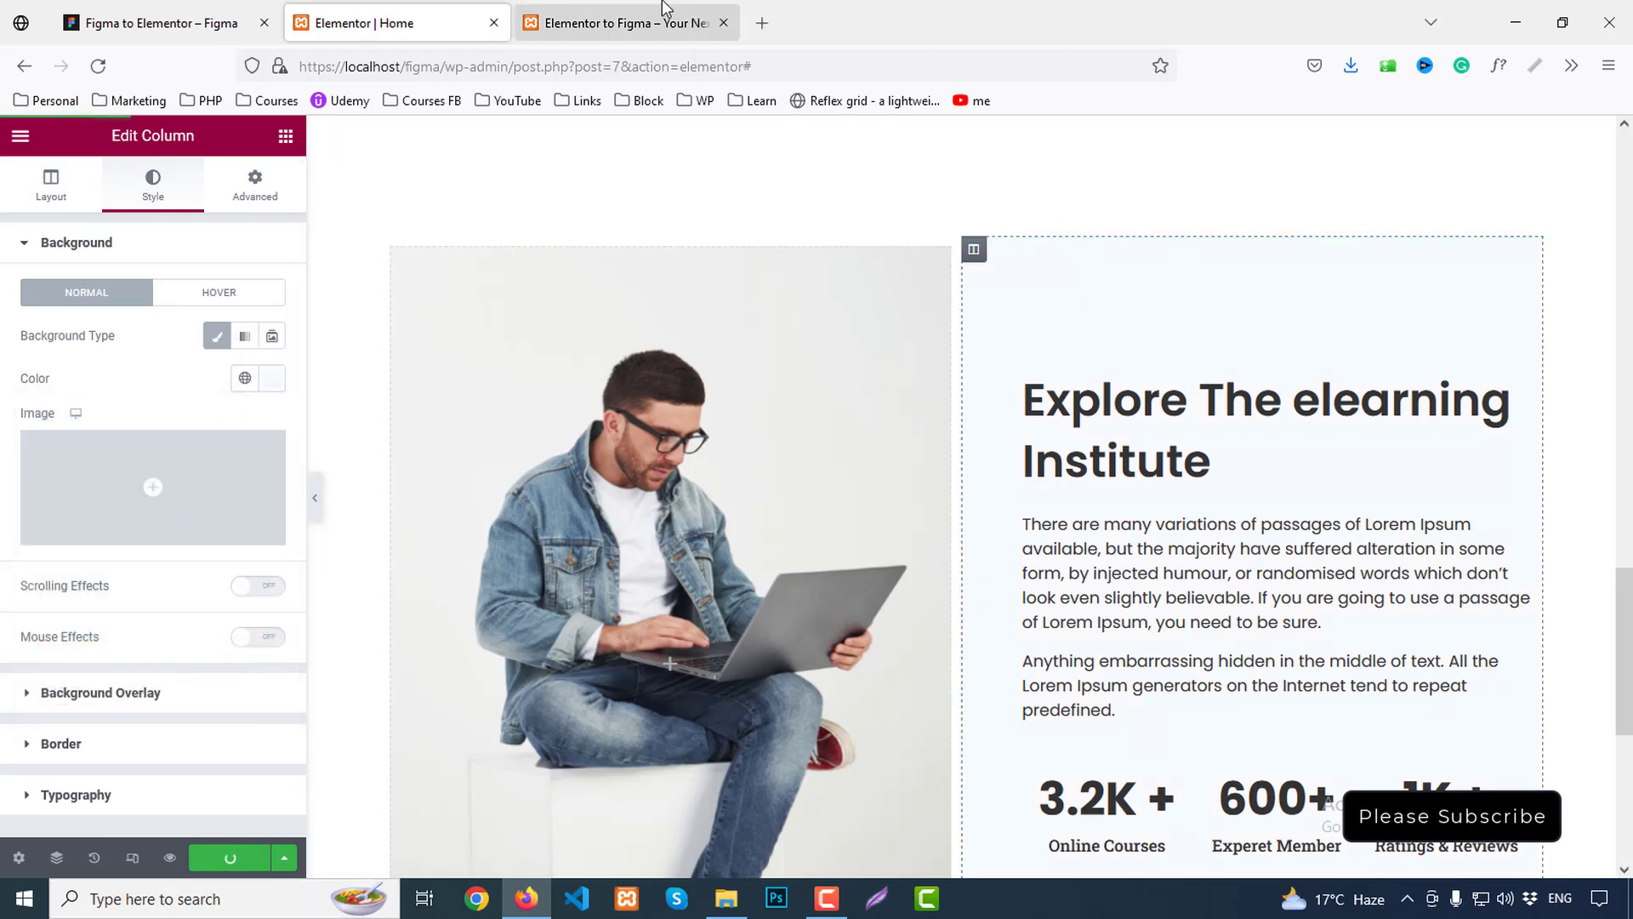
click(620, 16)
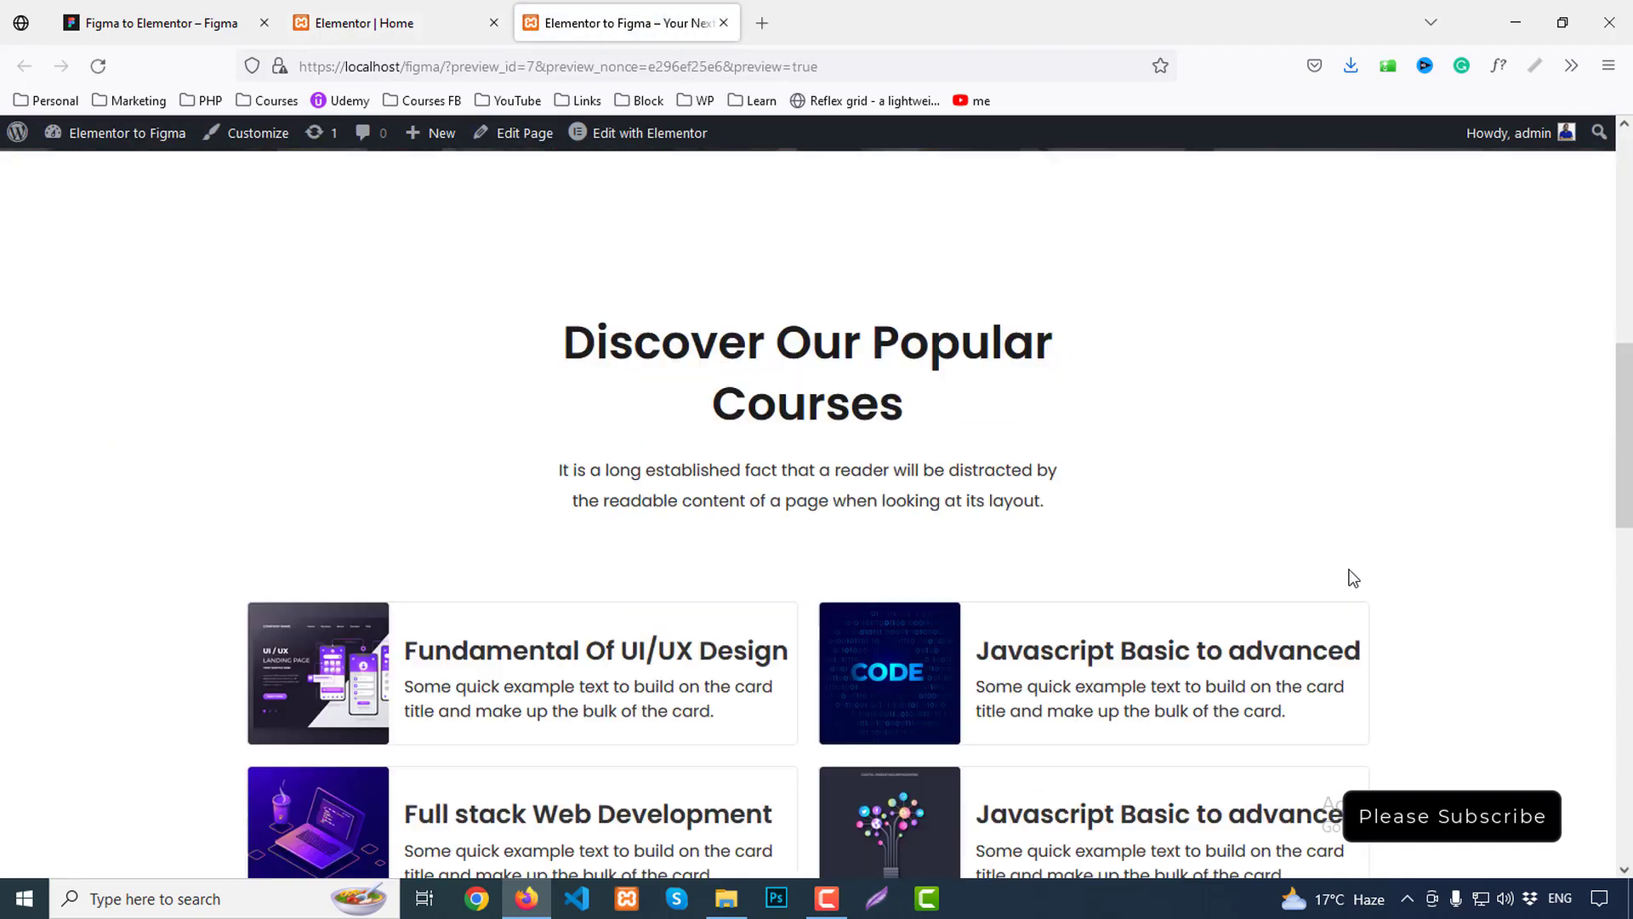
Scroll the live preview down to the Explore section to review its counters and Read More button
scroll(1350, 570, down, 10)
scroll(1356, 573, down, 1)
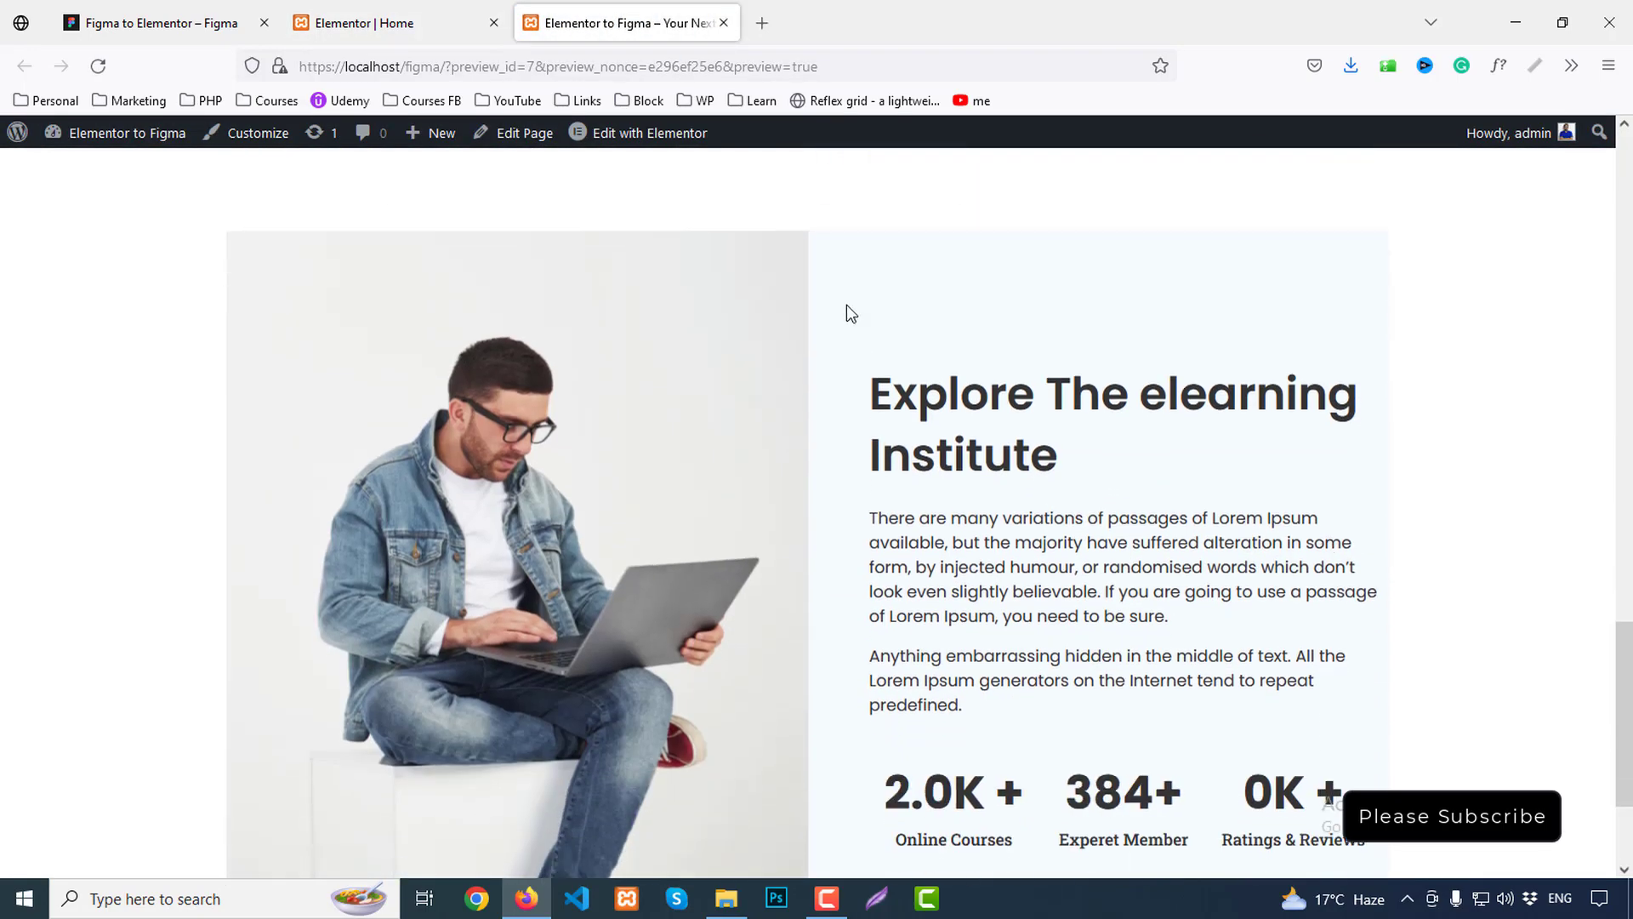
scroll(1196, 447, down, 2)
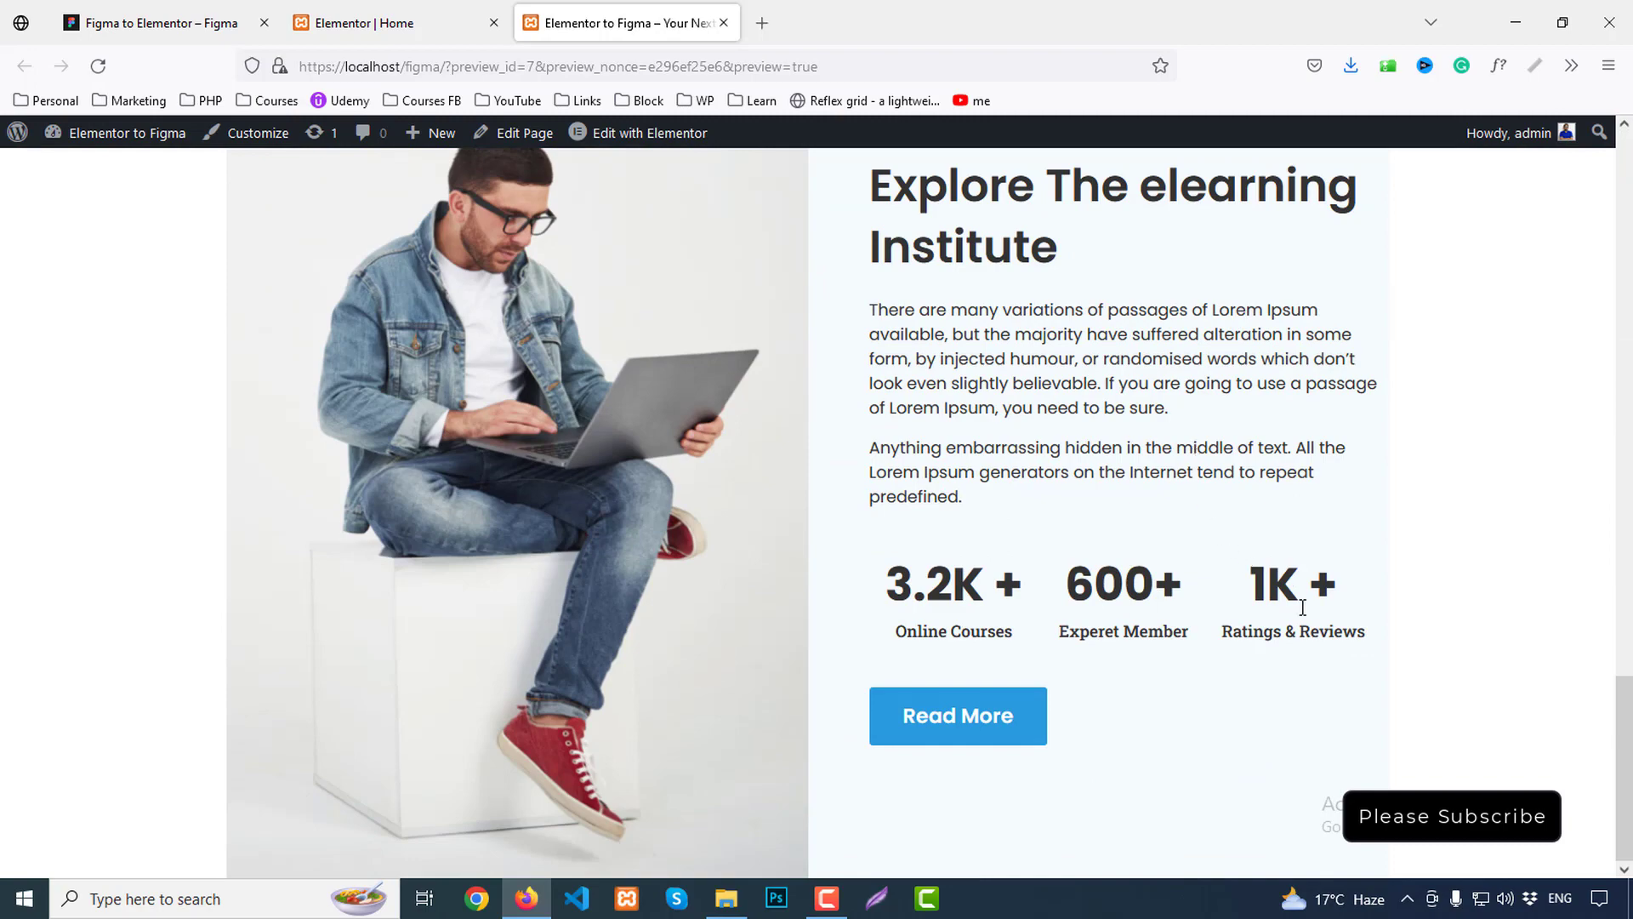
scroll(1303, 608, up, 3)
scroll(1302, 609, down, 3)
Select the 3.2K counter and try the Secondary, then Text, global fonts on its title
click(391, 23)
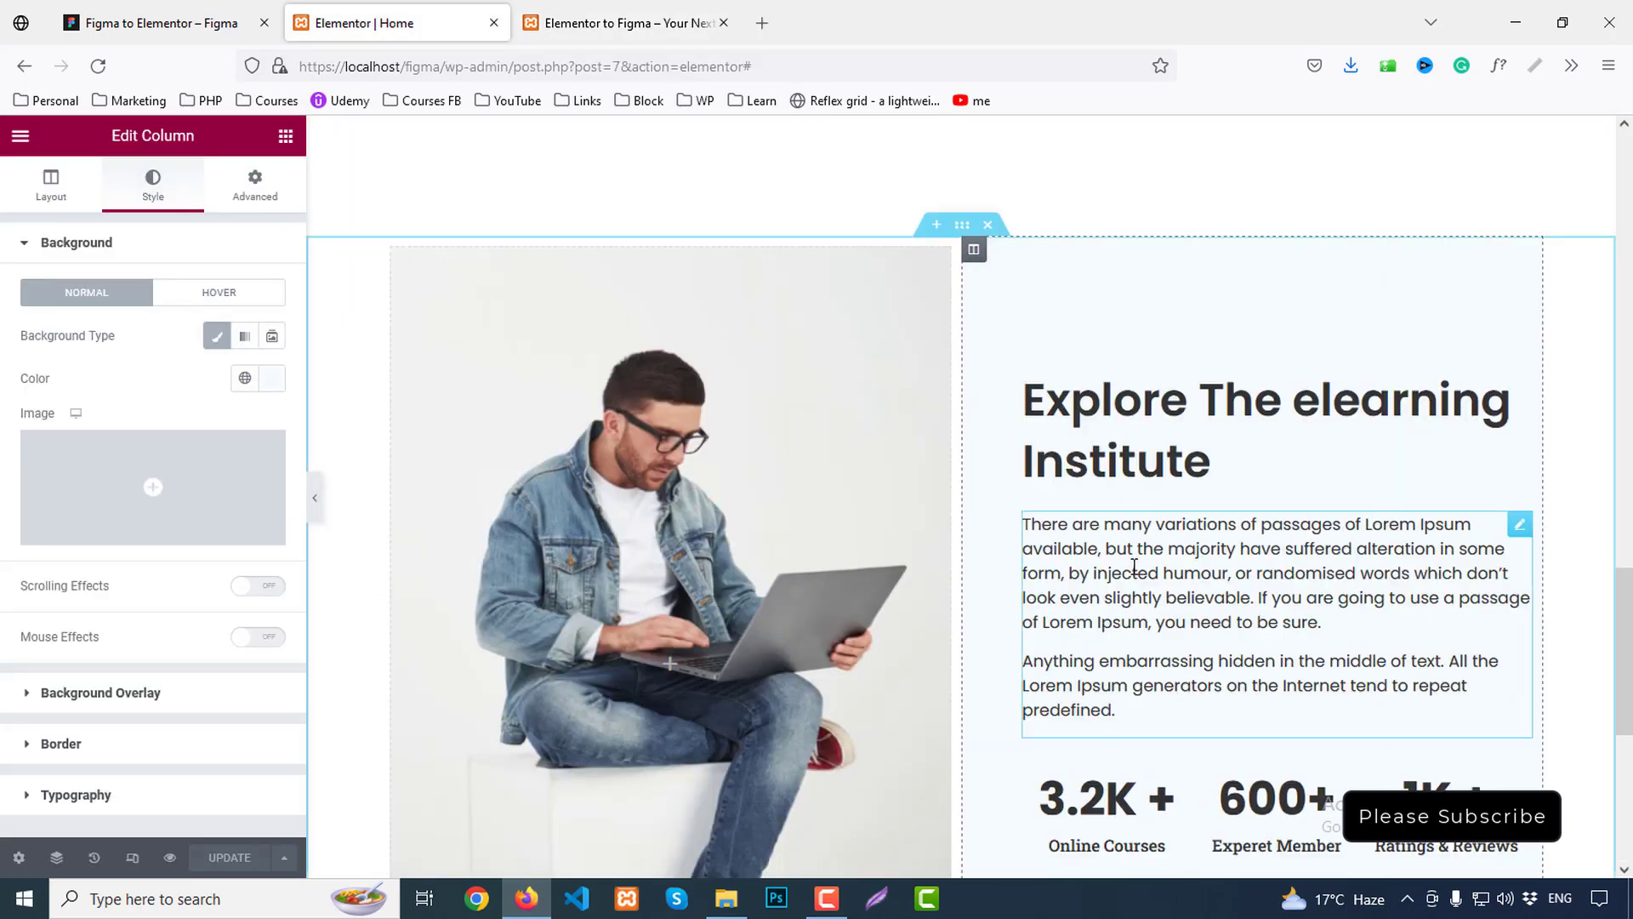
scroll(1078, 593, down, 3)
click(1086, 531)
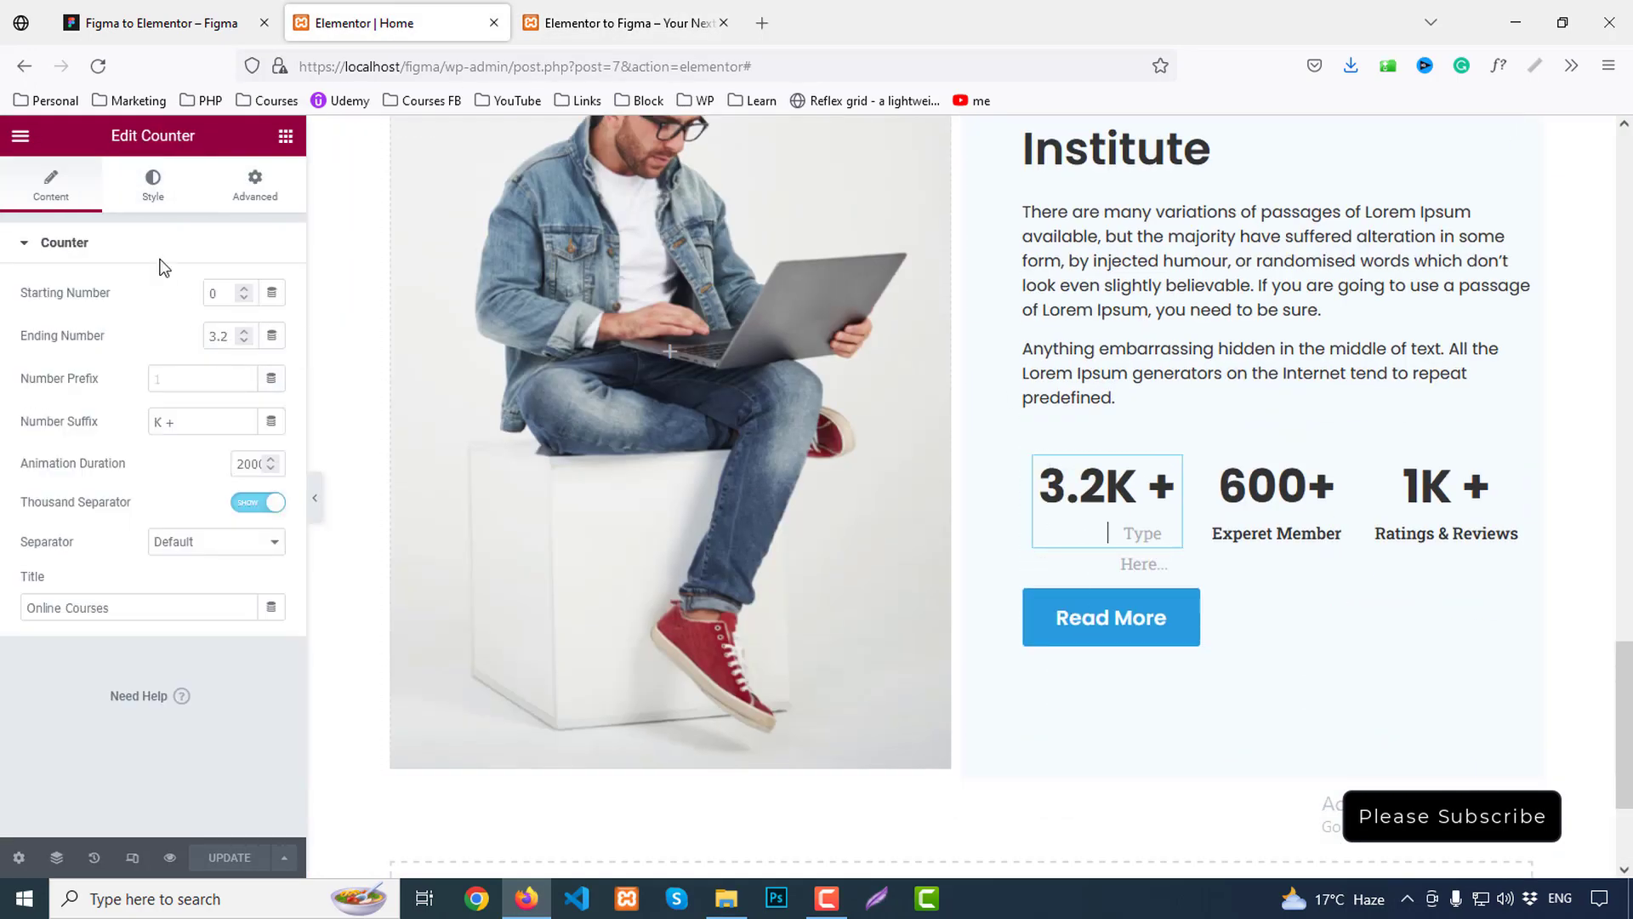
click(151, 182)
click(59, 481)
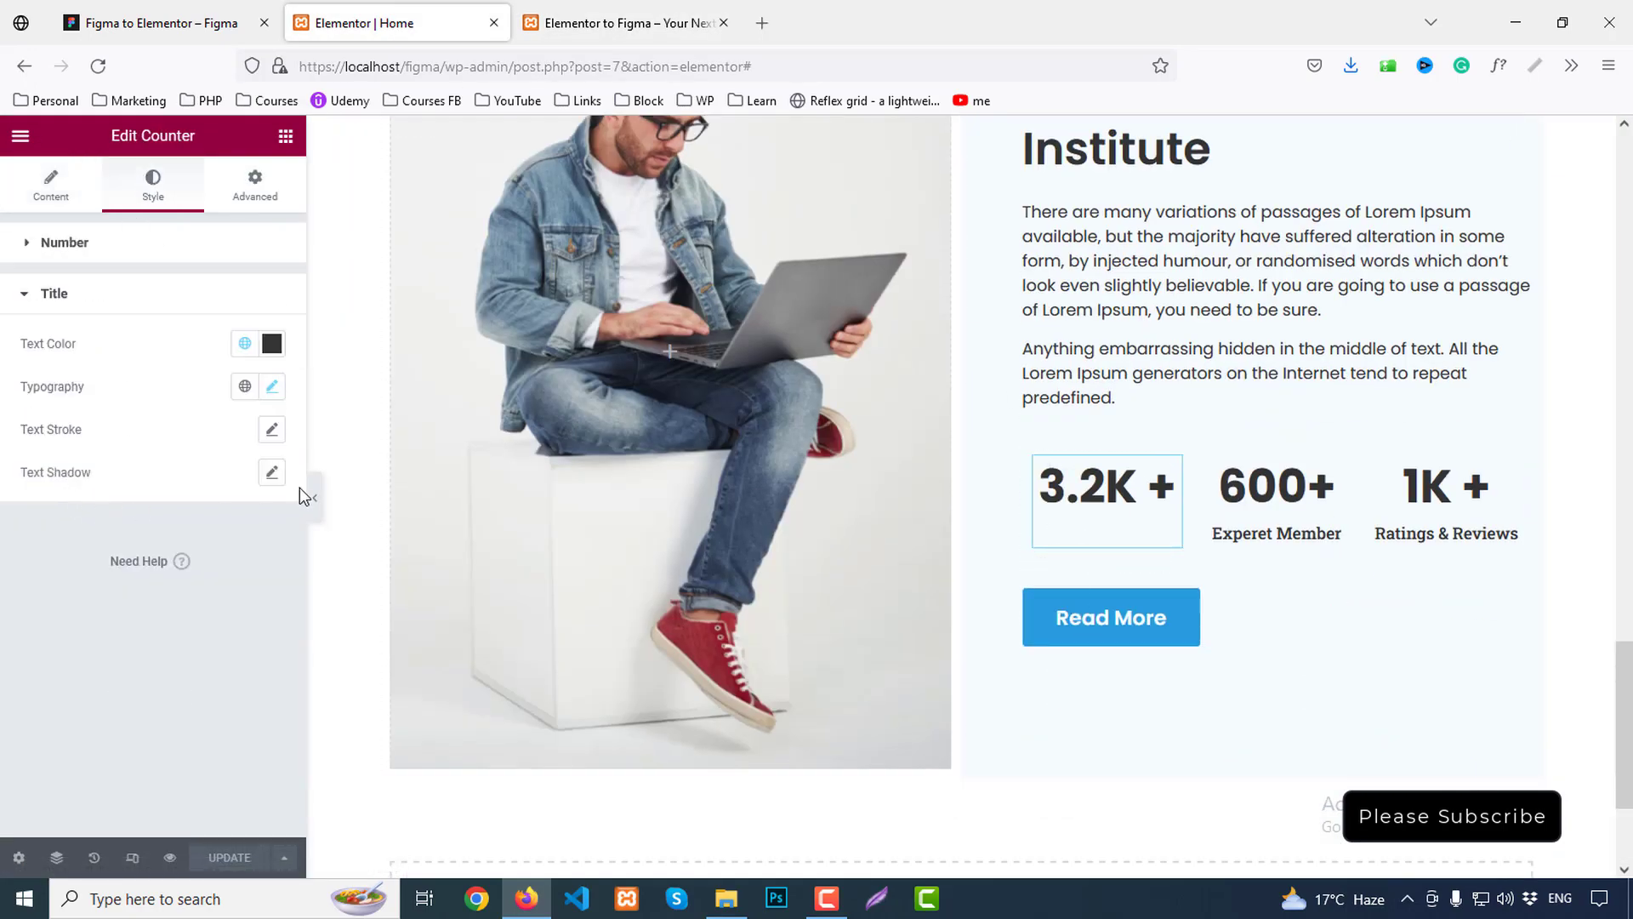
click(249, 387)
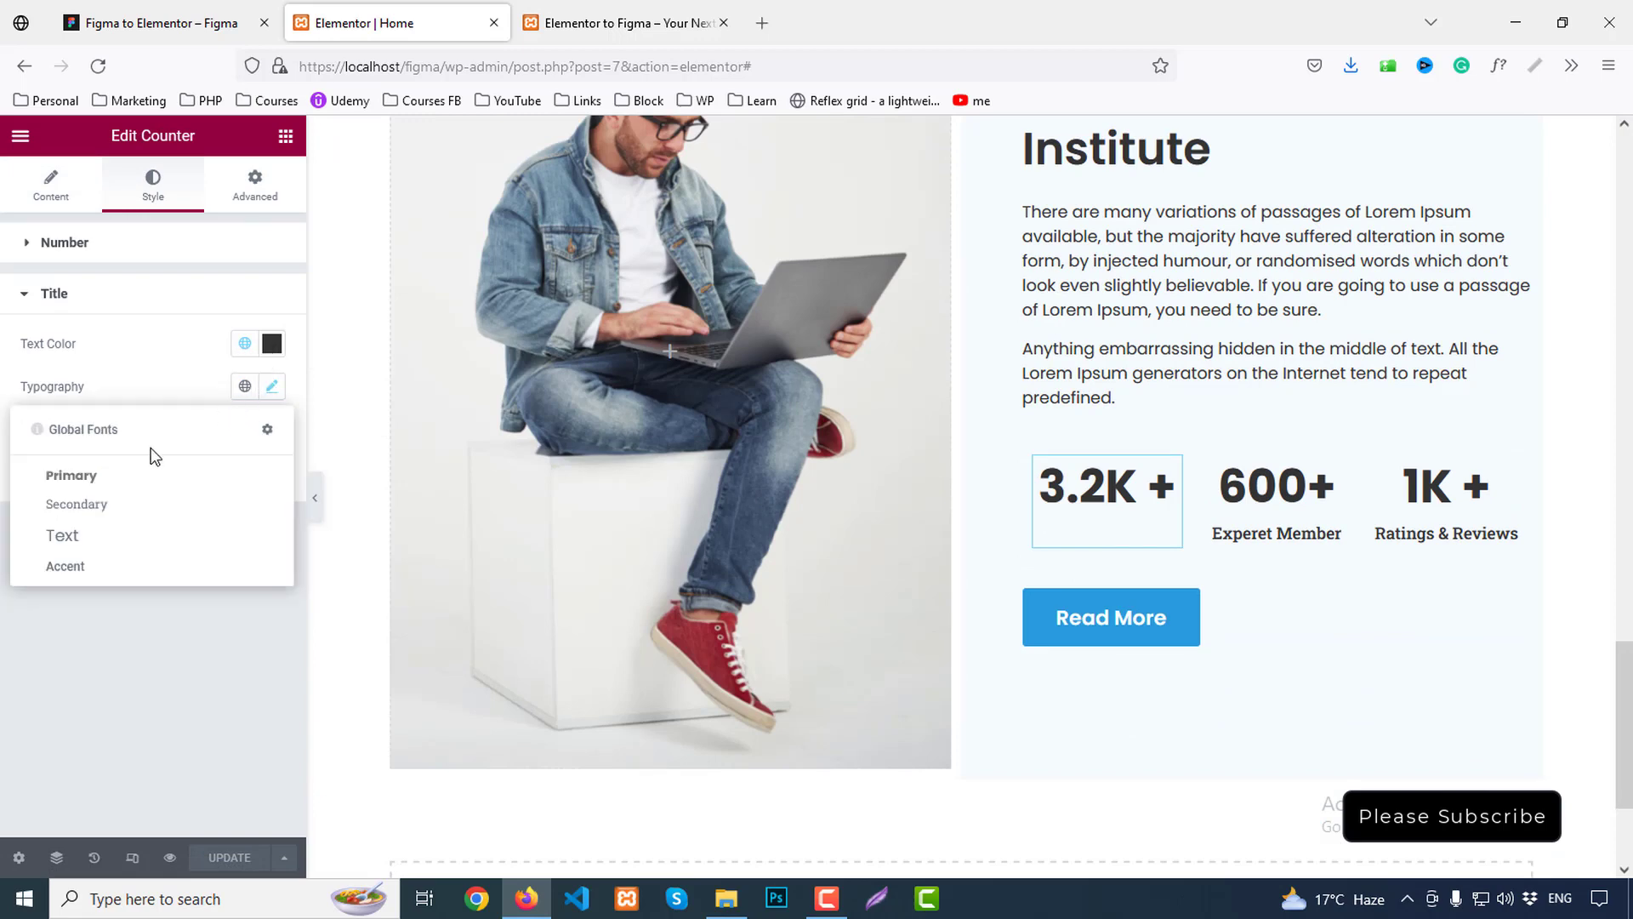
click(76, 504)
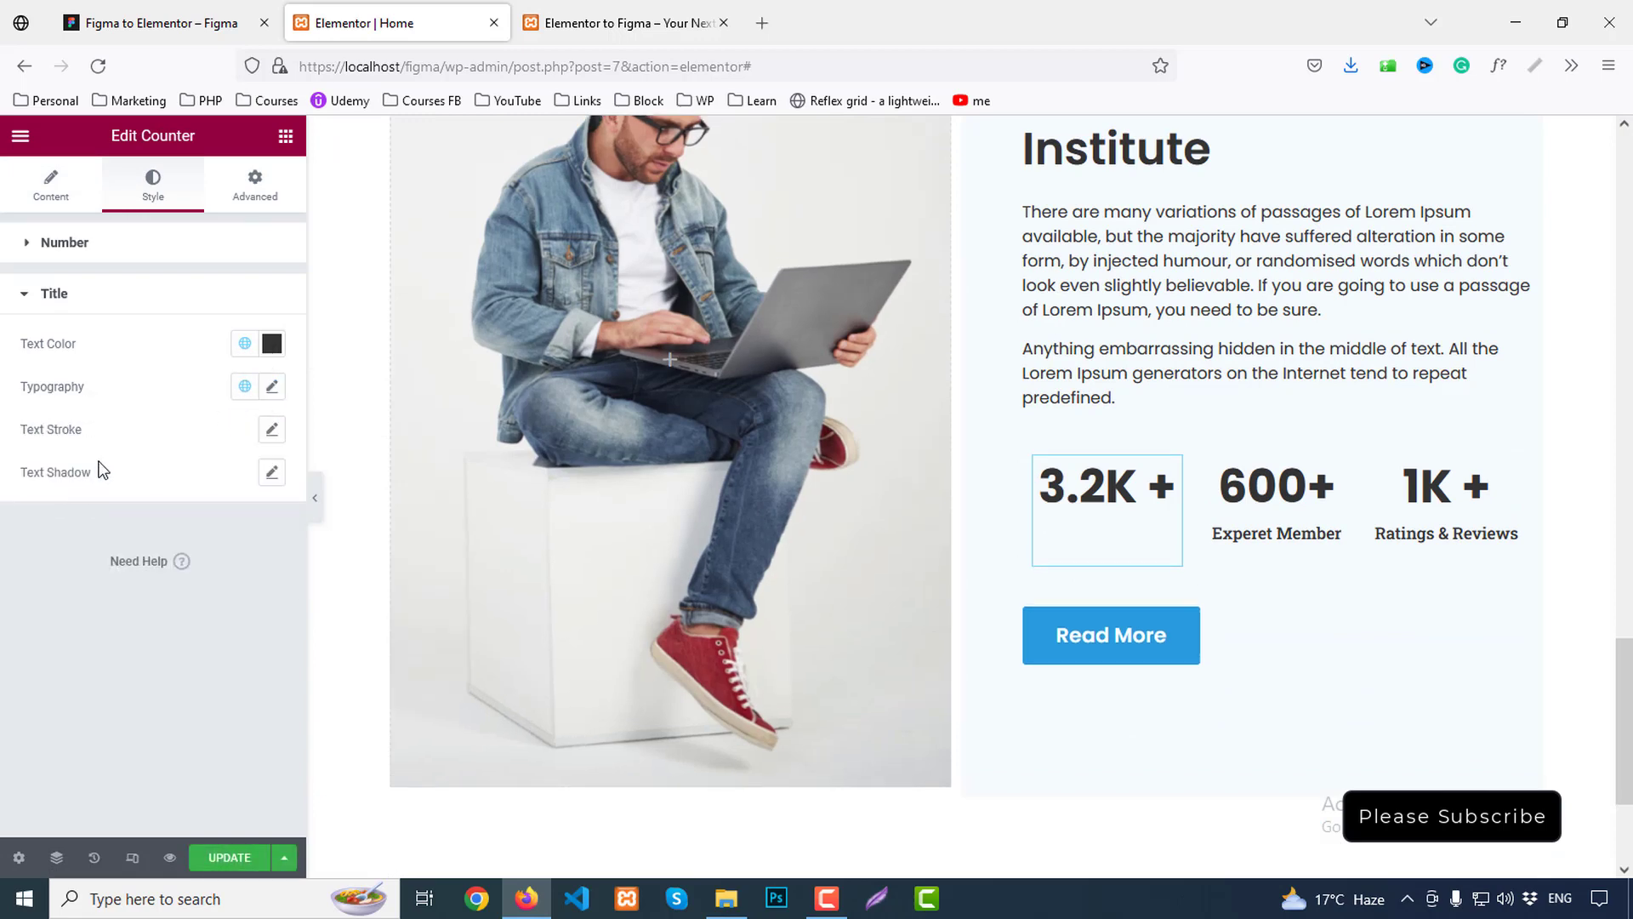
click(239, 390)
click(54, 533)
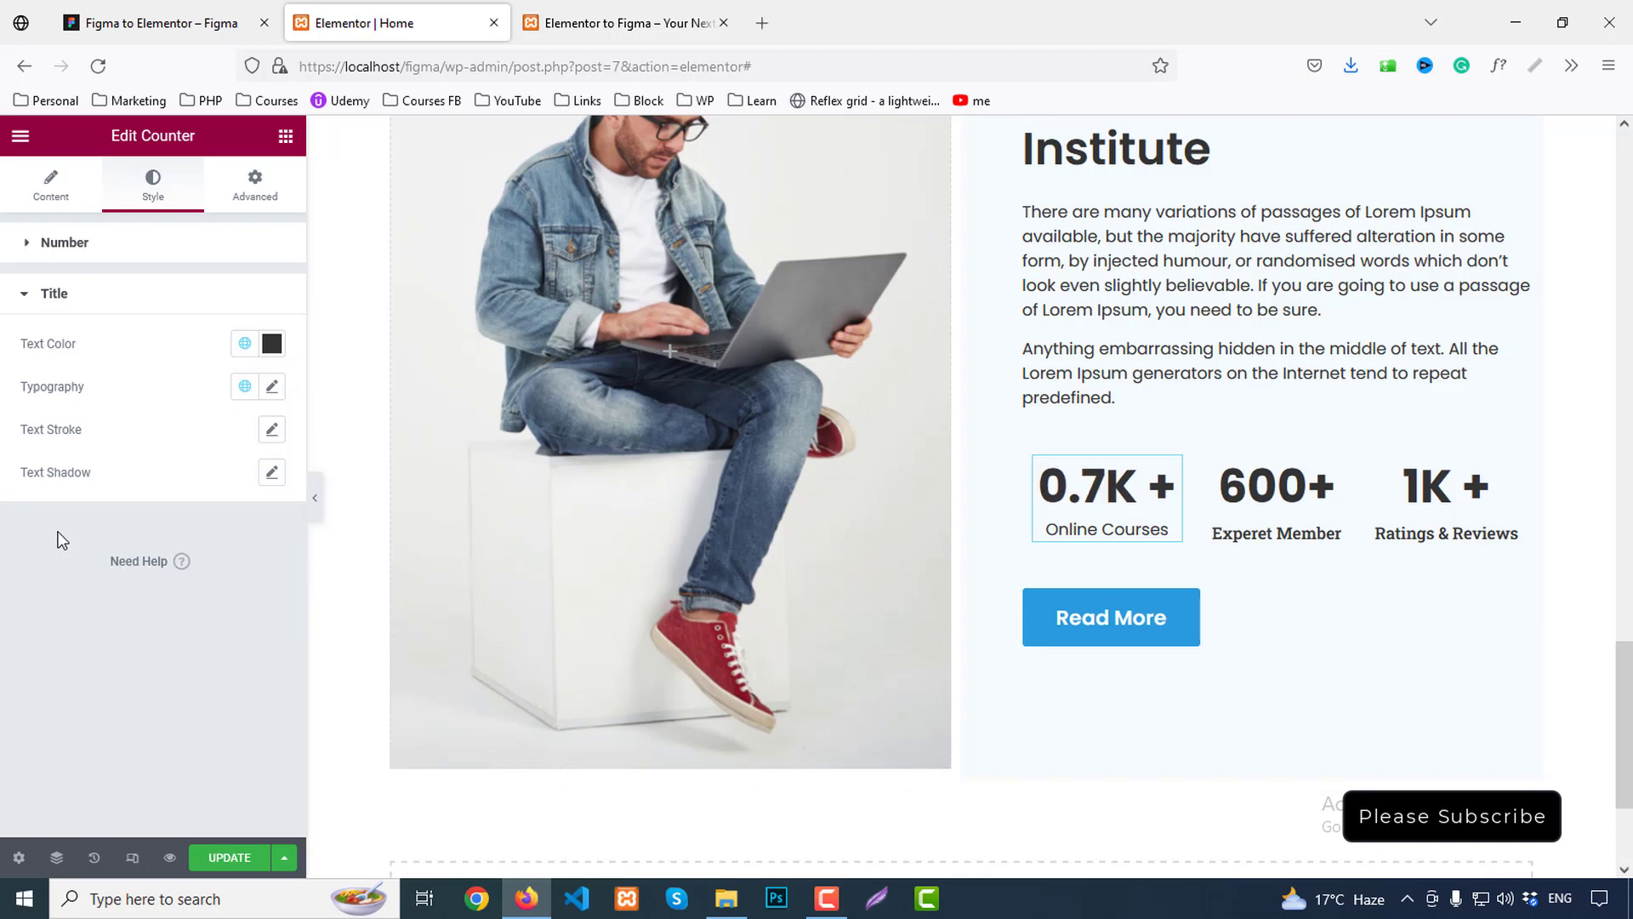
Set the 3.2K counter's title typography to 18 px at 500 Medium weight
click(272, 387)
double_click(232, 546)
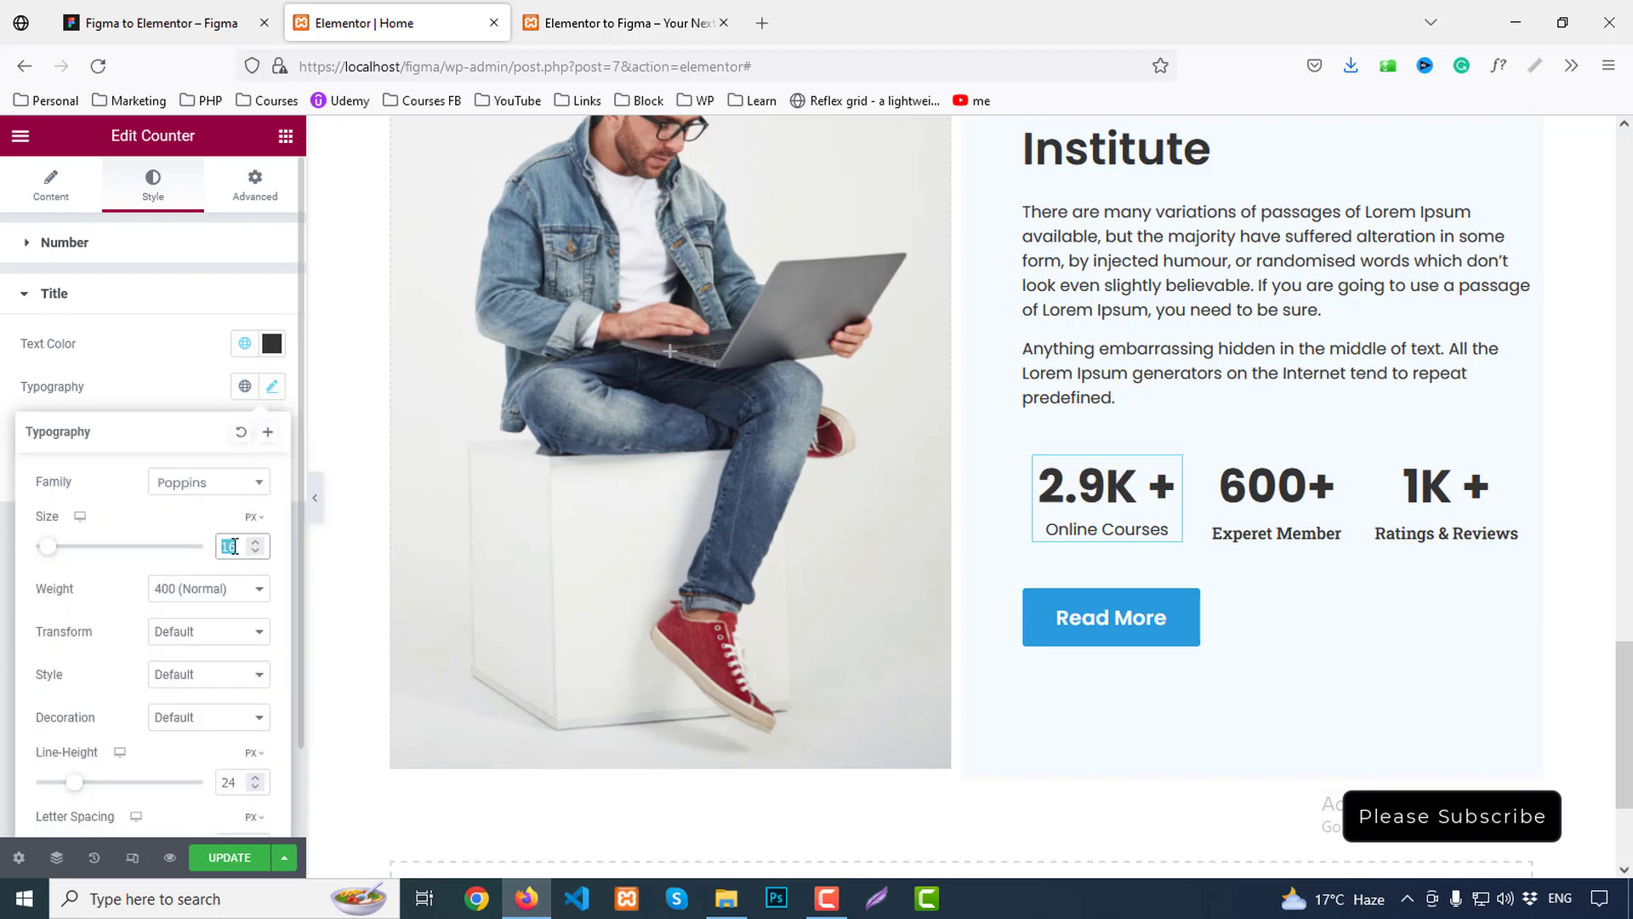
text(20)
key(BackSpace)
key(BackSpace)
text(18)
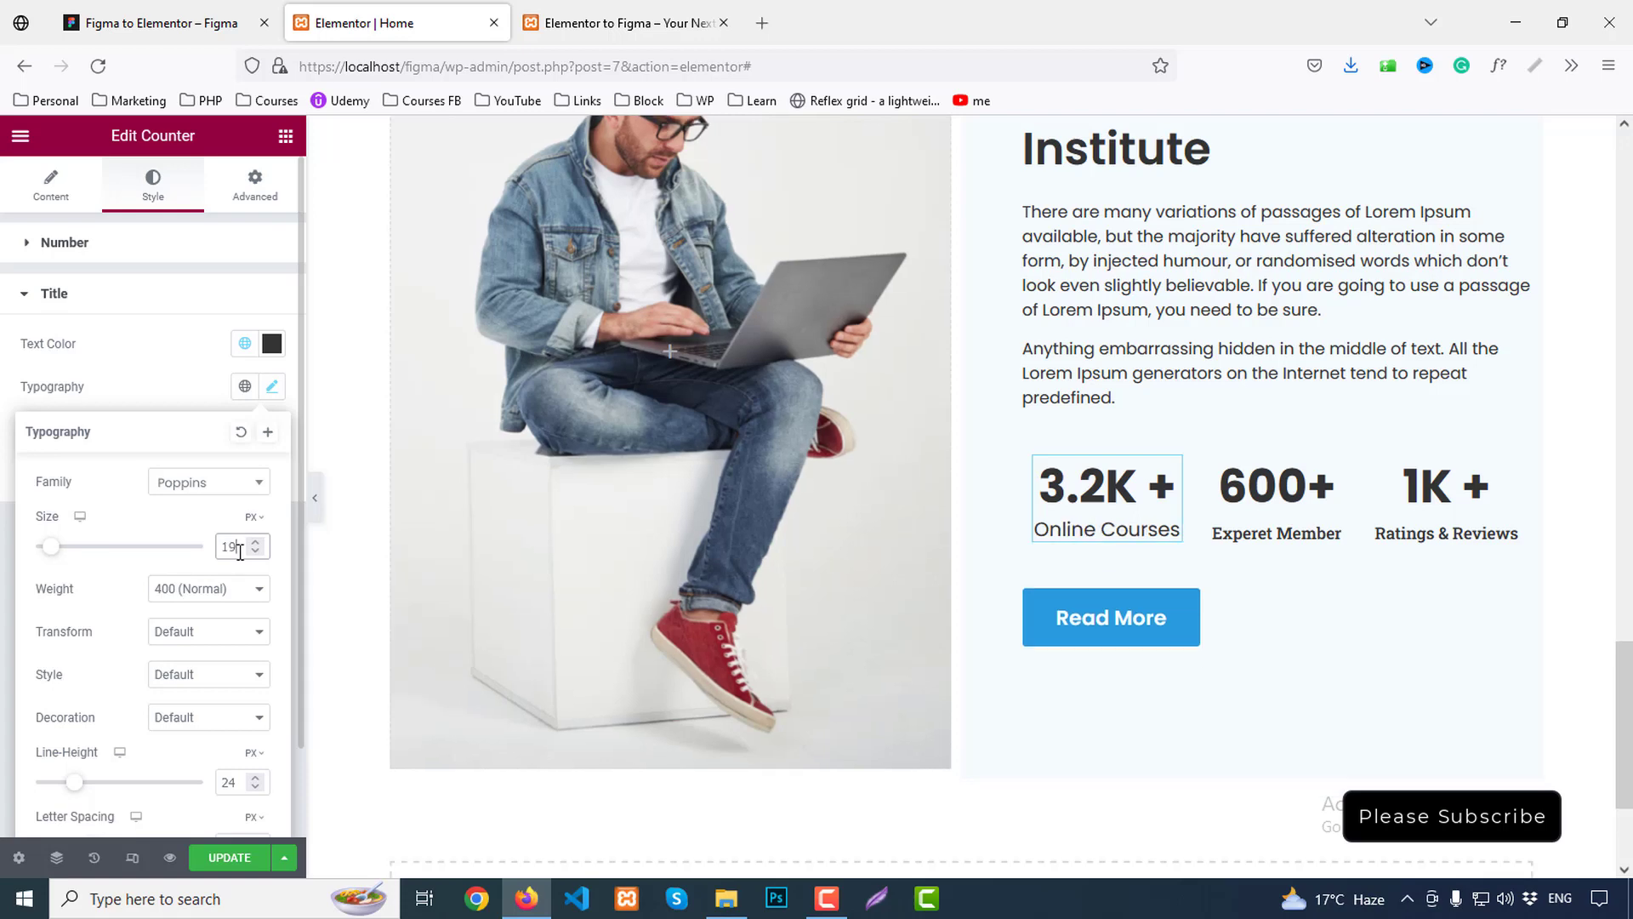
click(180, 588)
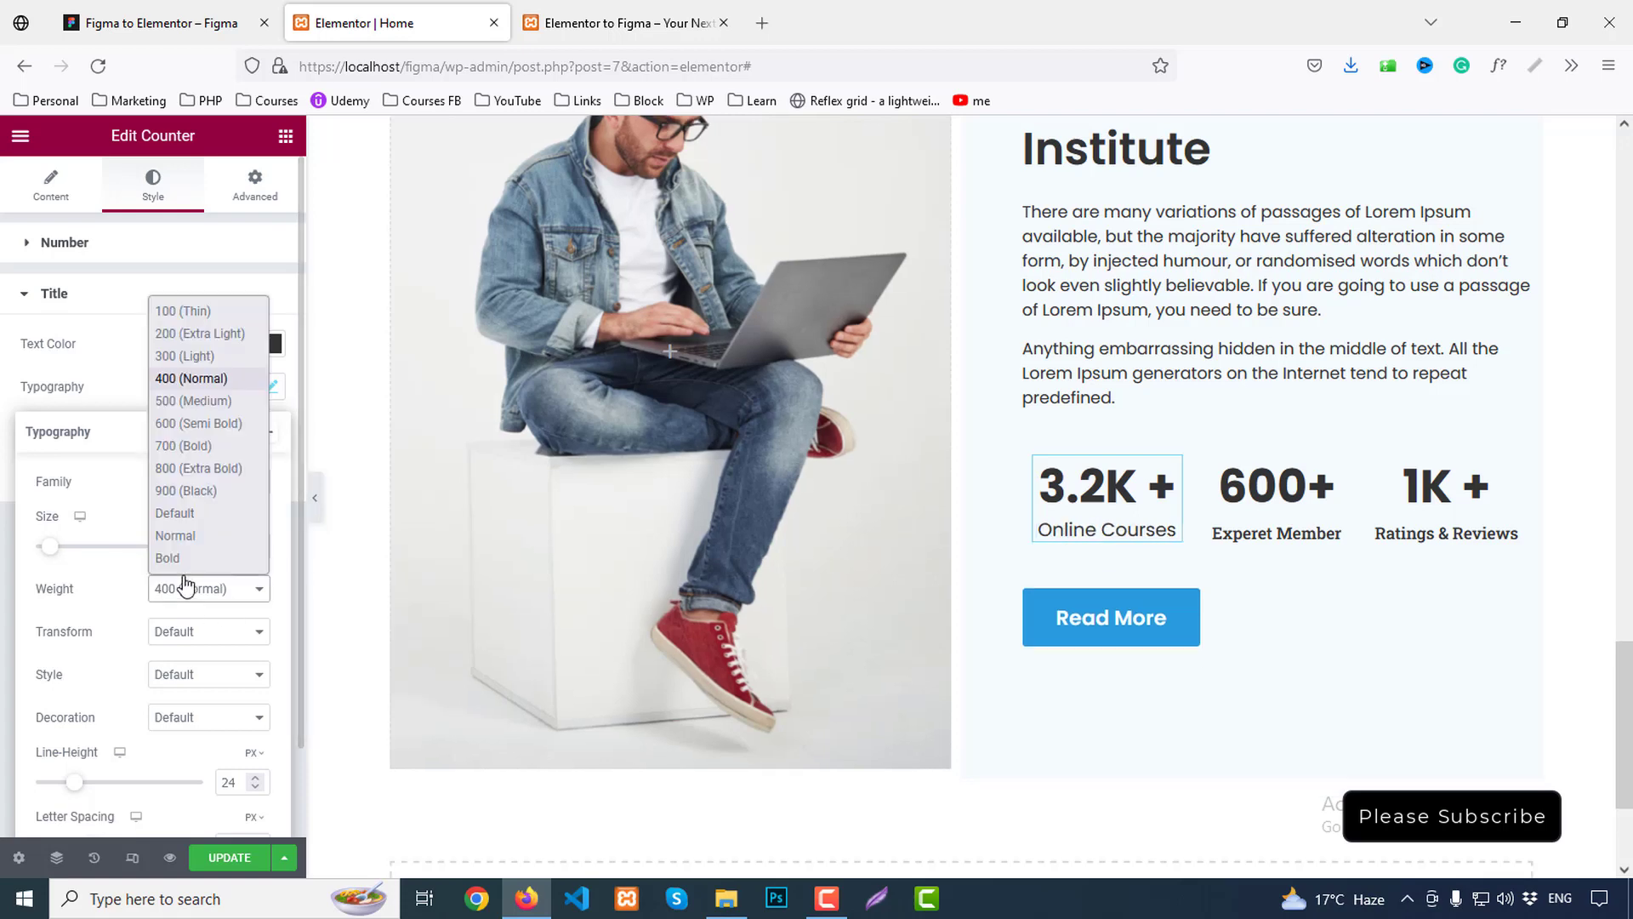
click(187, 406)
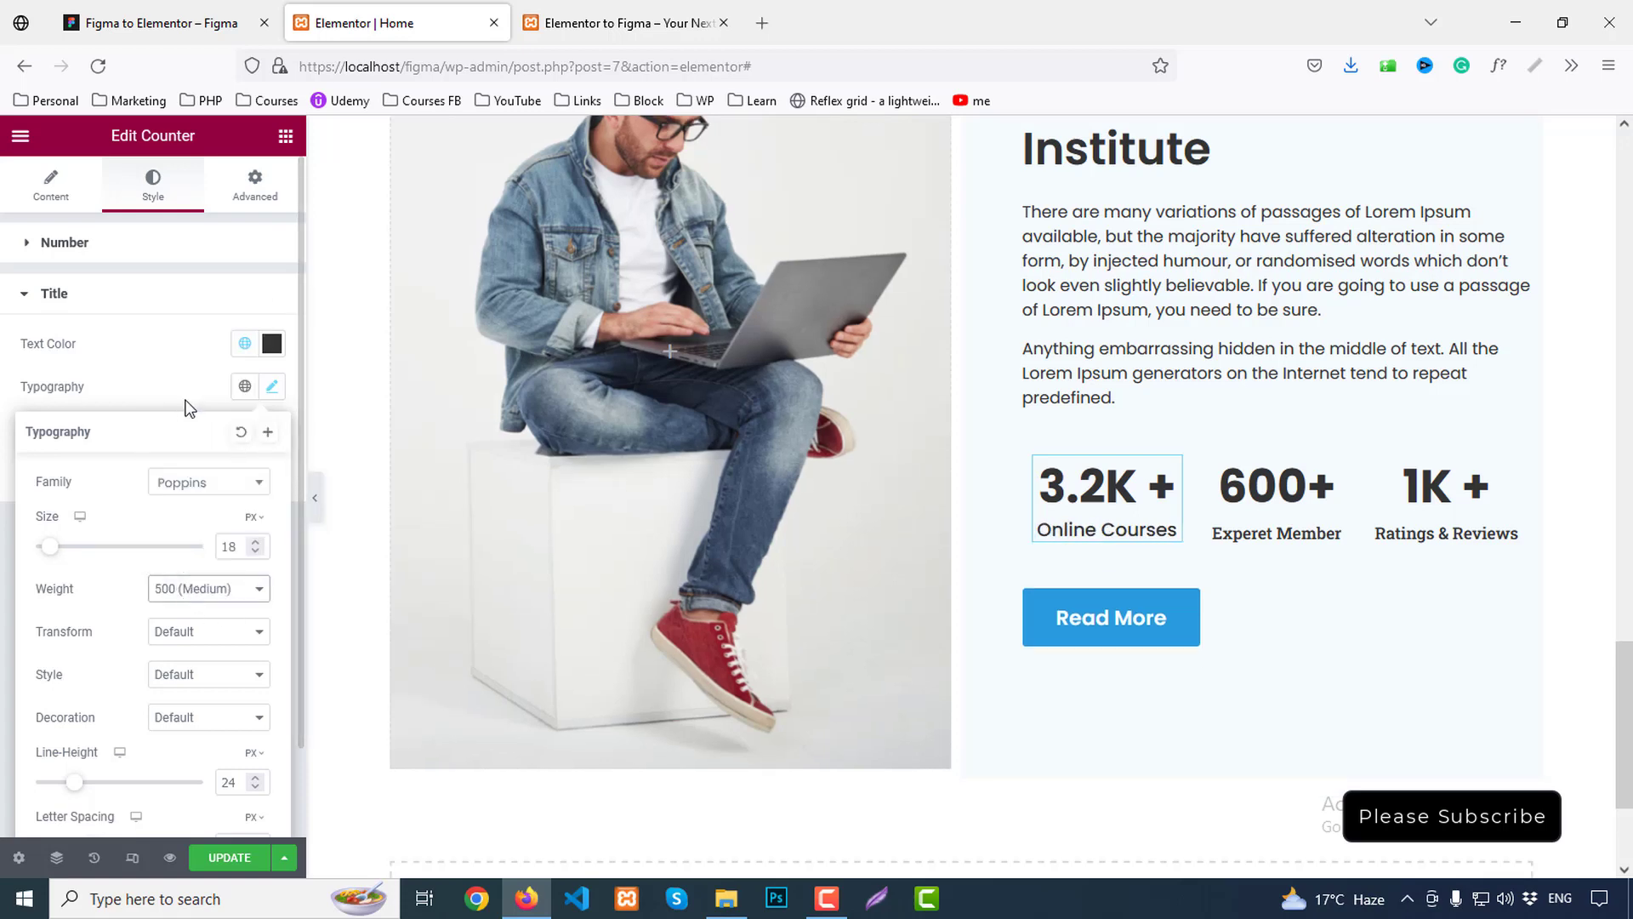
Copy the 3.2K counter's style for reuse on the 600+ counter
right_click(1068, 506)
click(1126, 585)
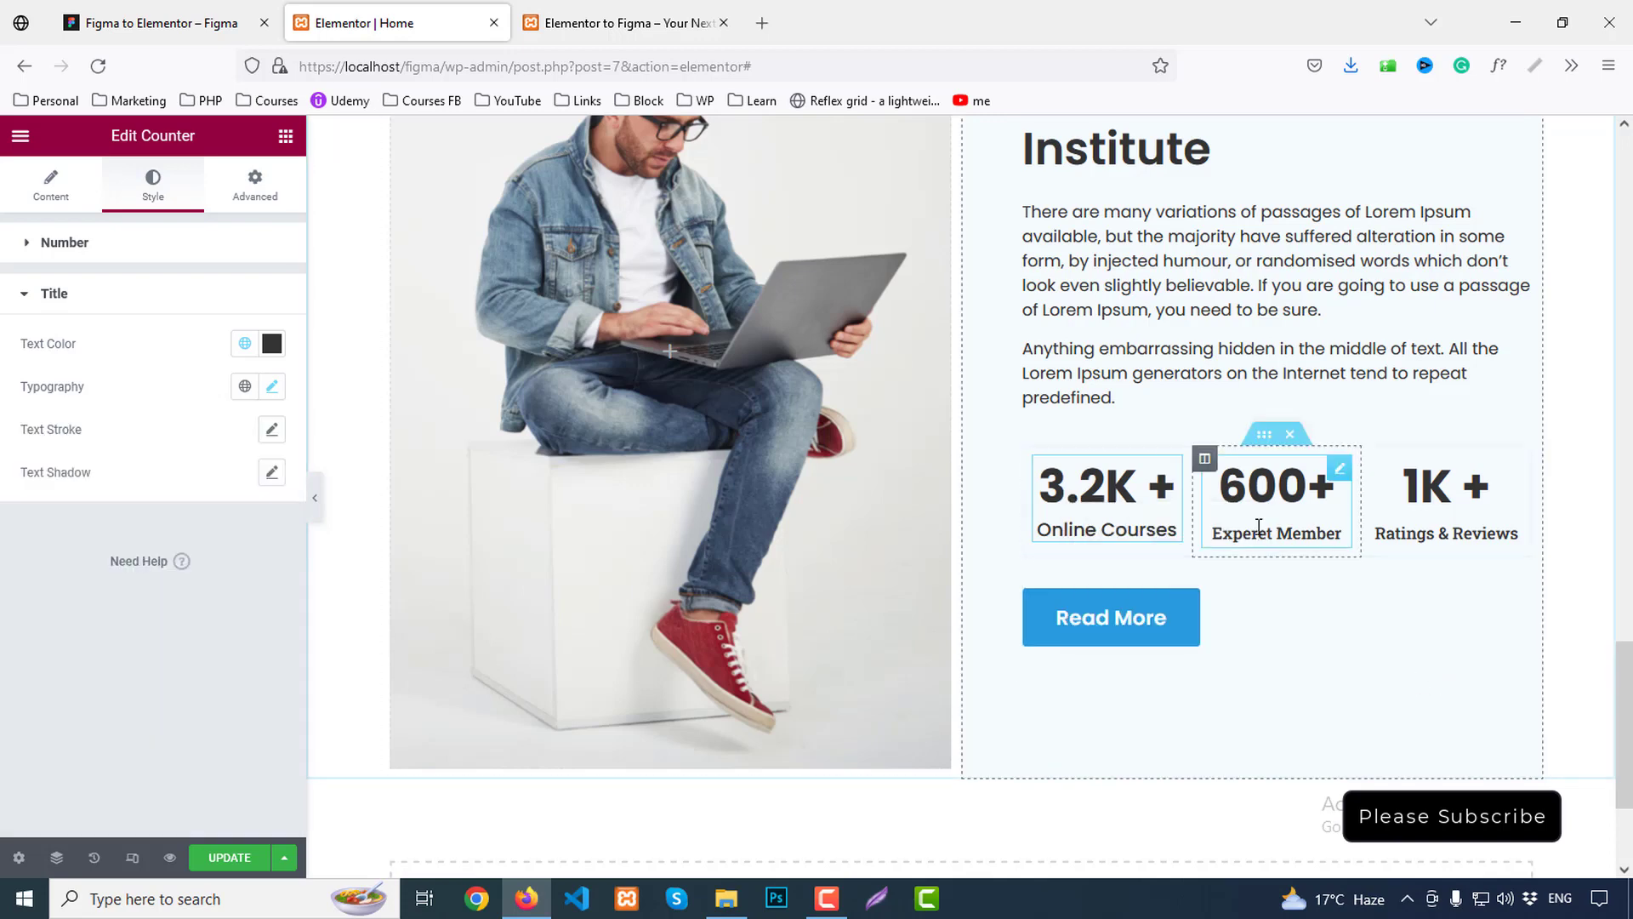
right_click(1258, 527)
Paste the copied counter style onto the 600+ and 1K+ counters
click(1330, 656)
right_click(1414, 554)
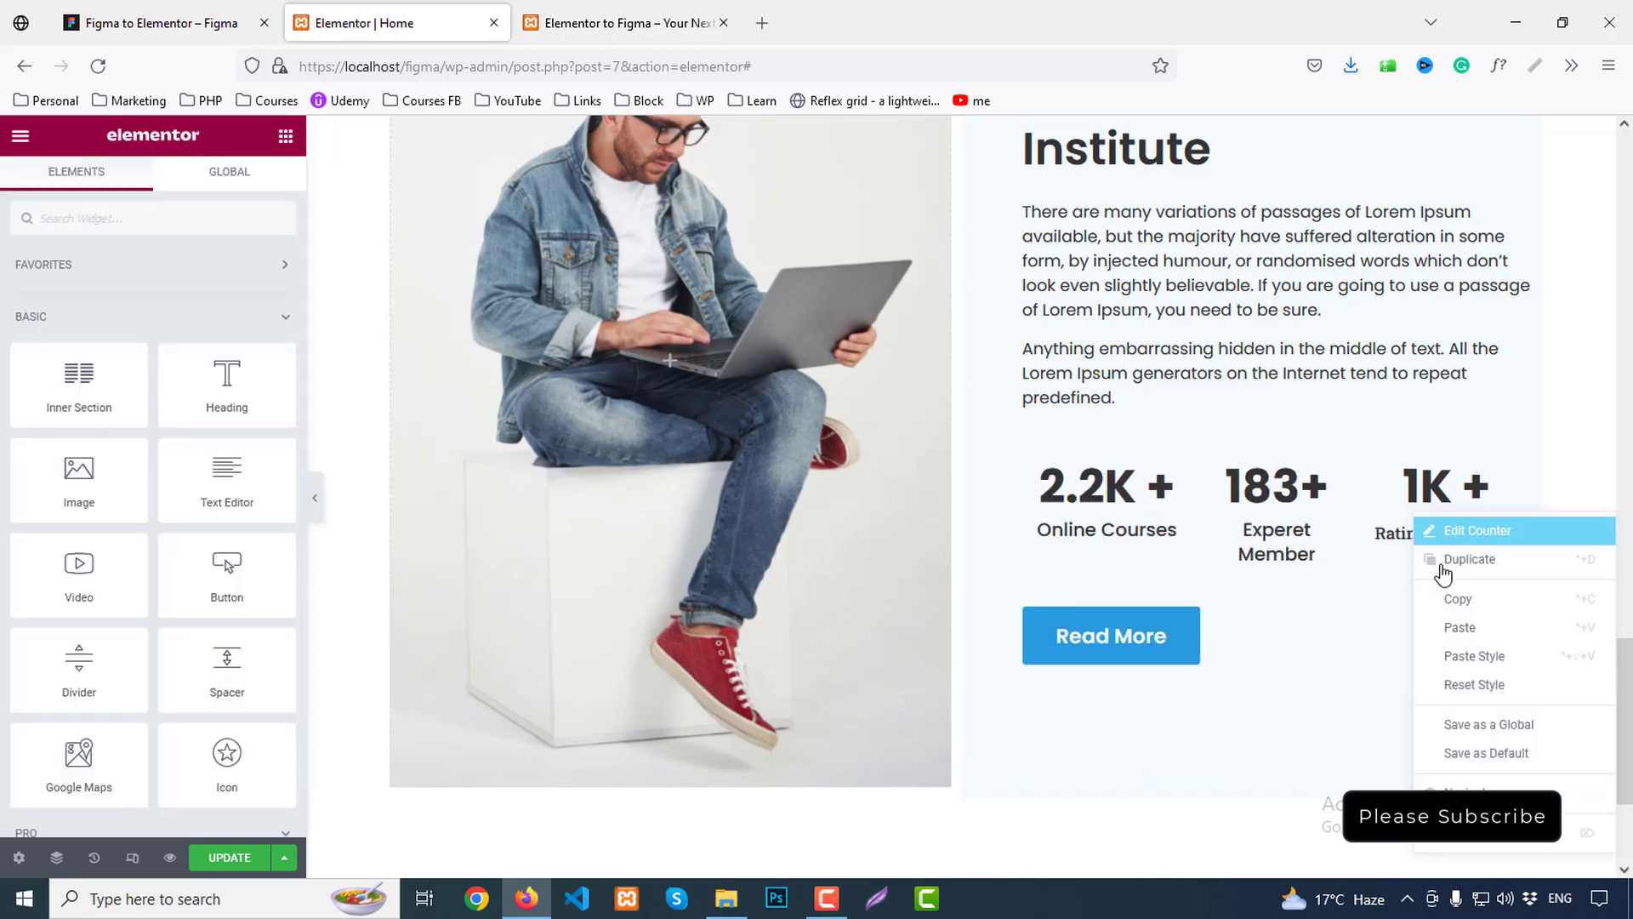
click(1474, 655)
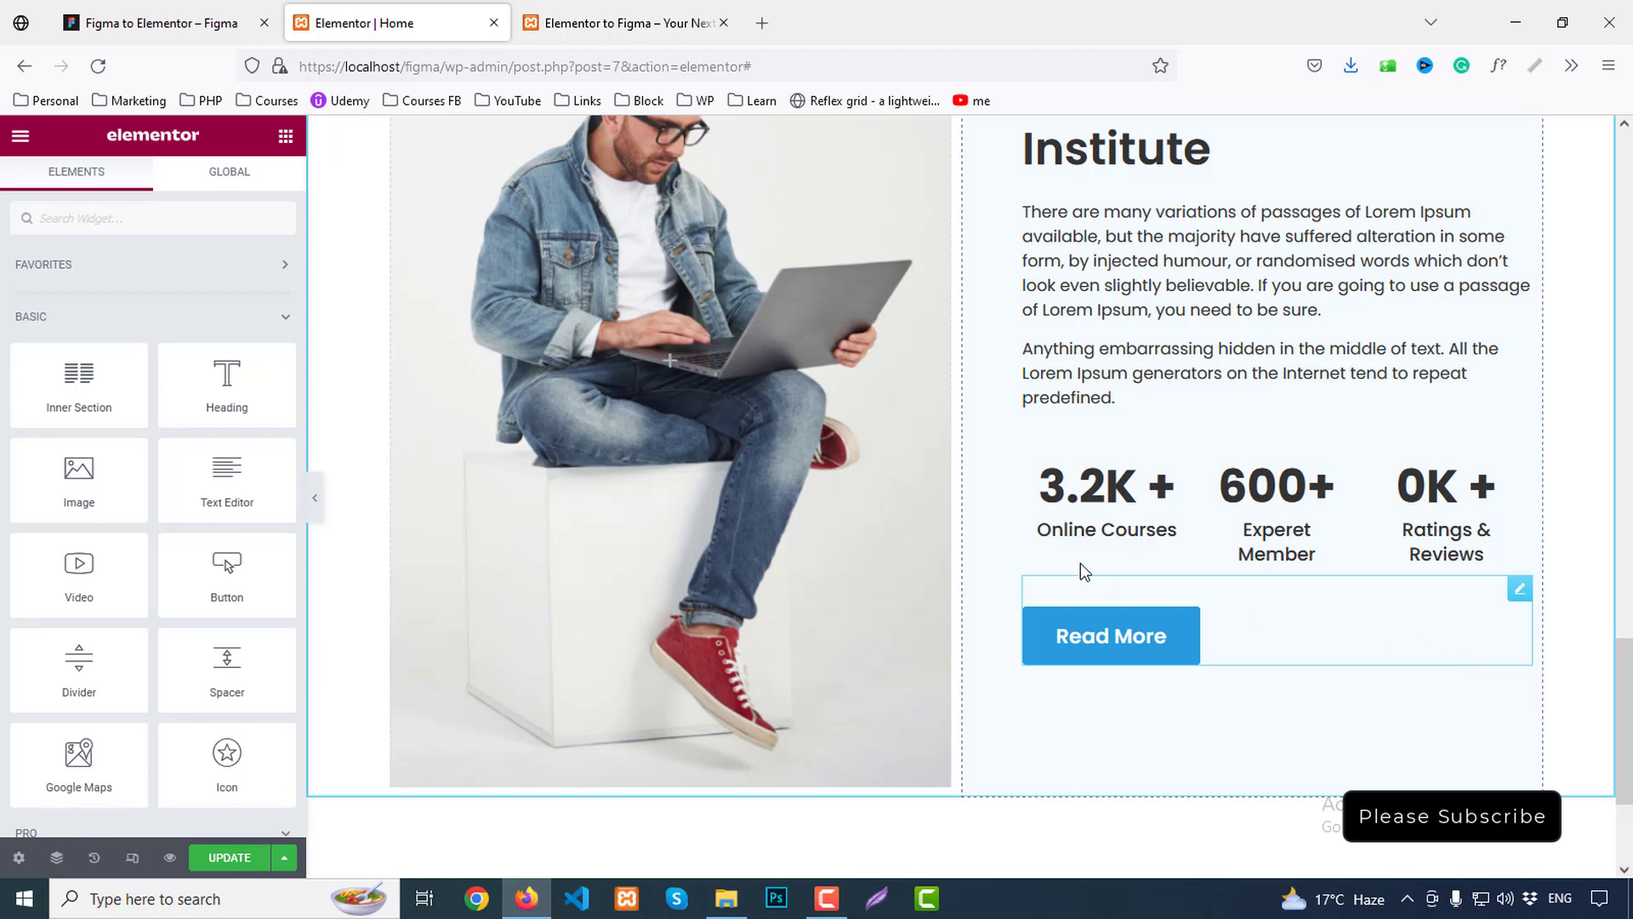
Lower the 3.2K counter's title size to 17 and retype its title as 'Online Courses'
click(1068, 521)
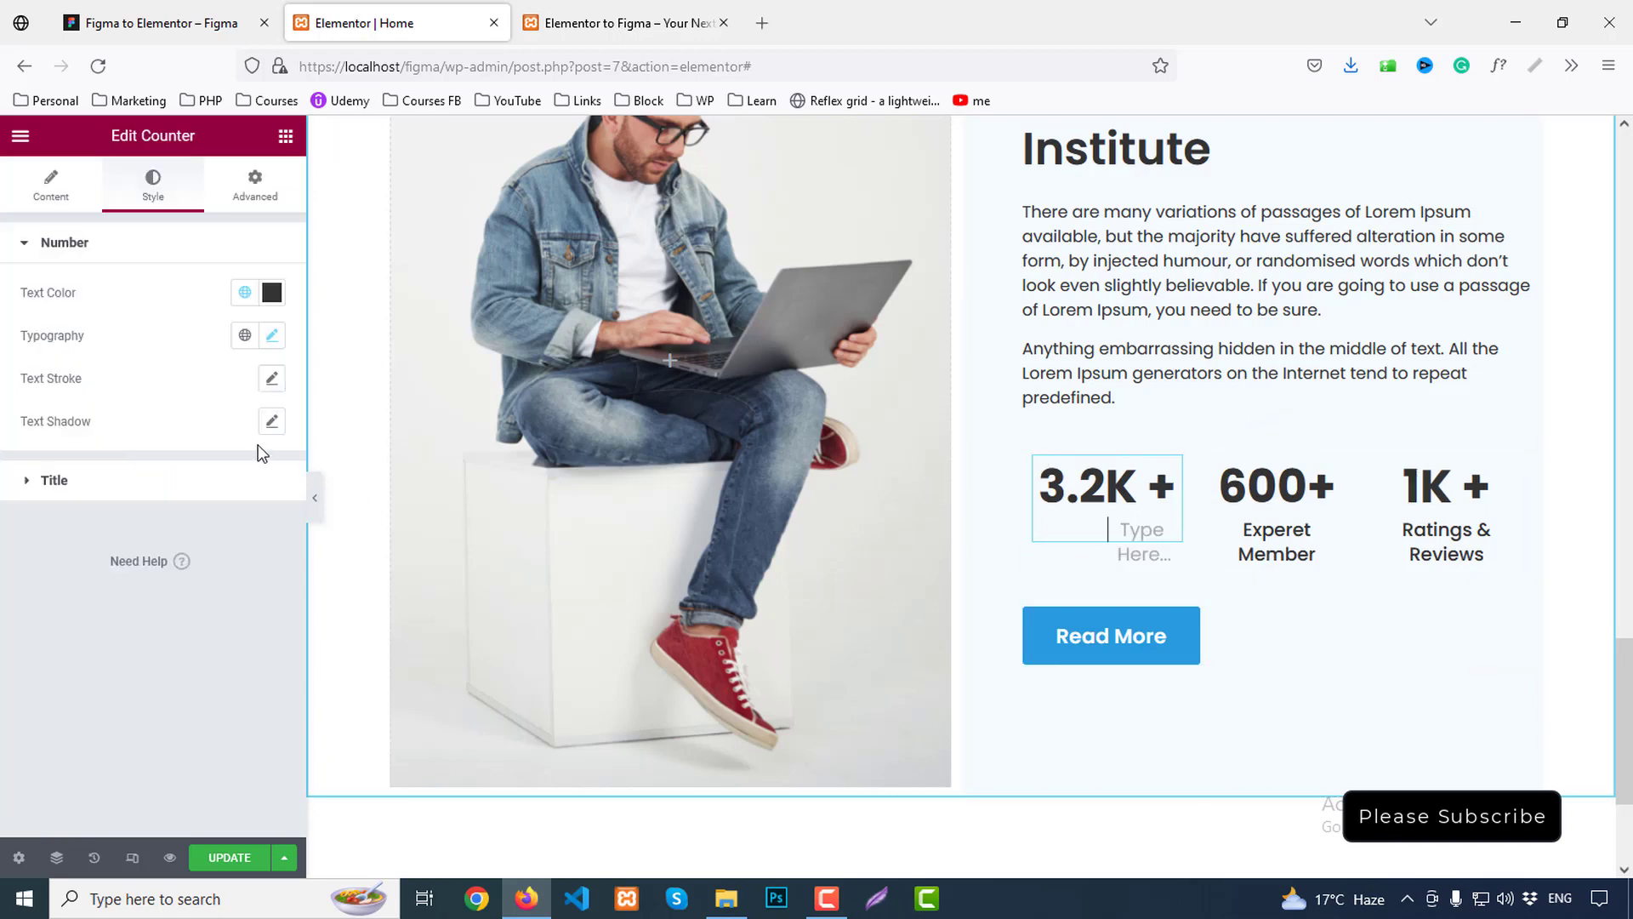
click(198, 483)
click(273, 388)
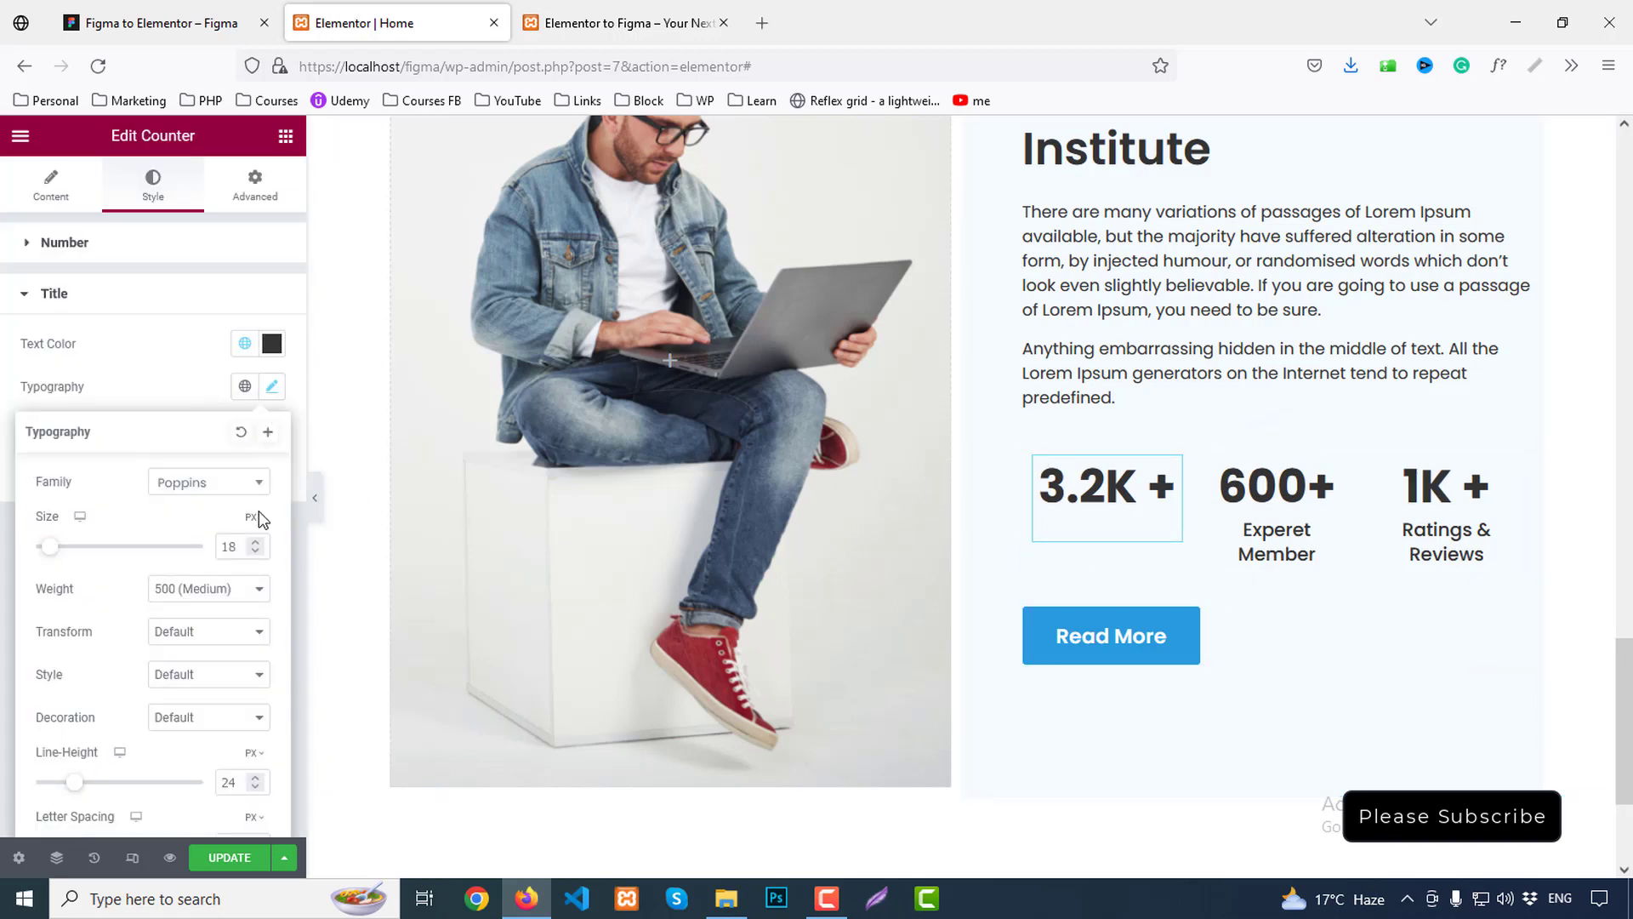
key(Down)
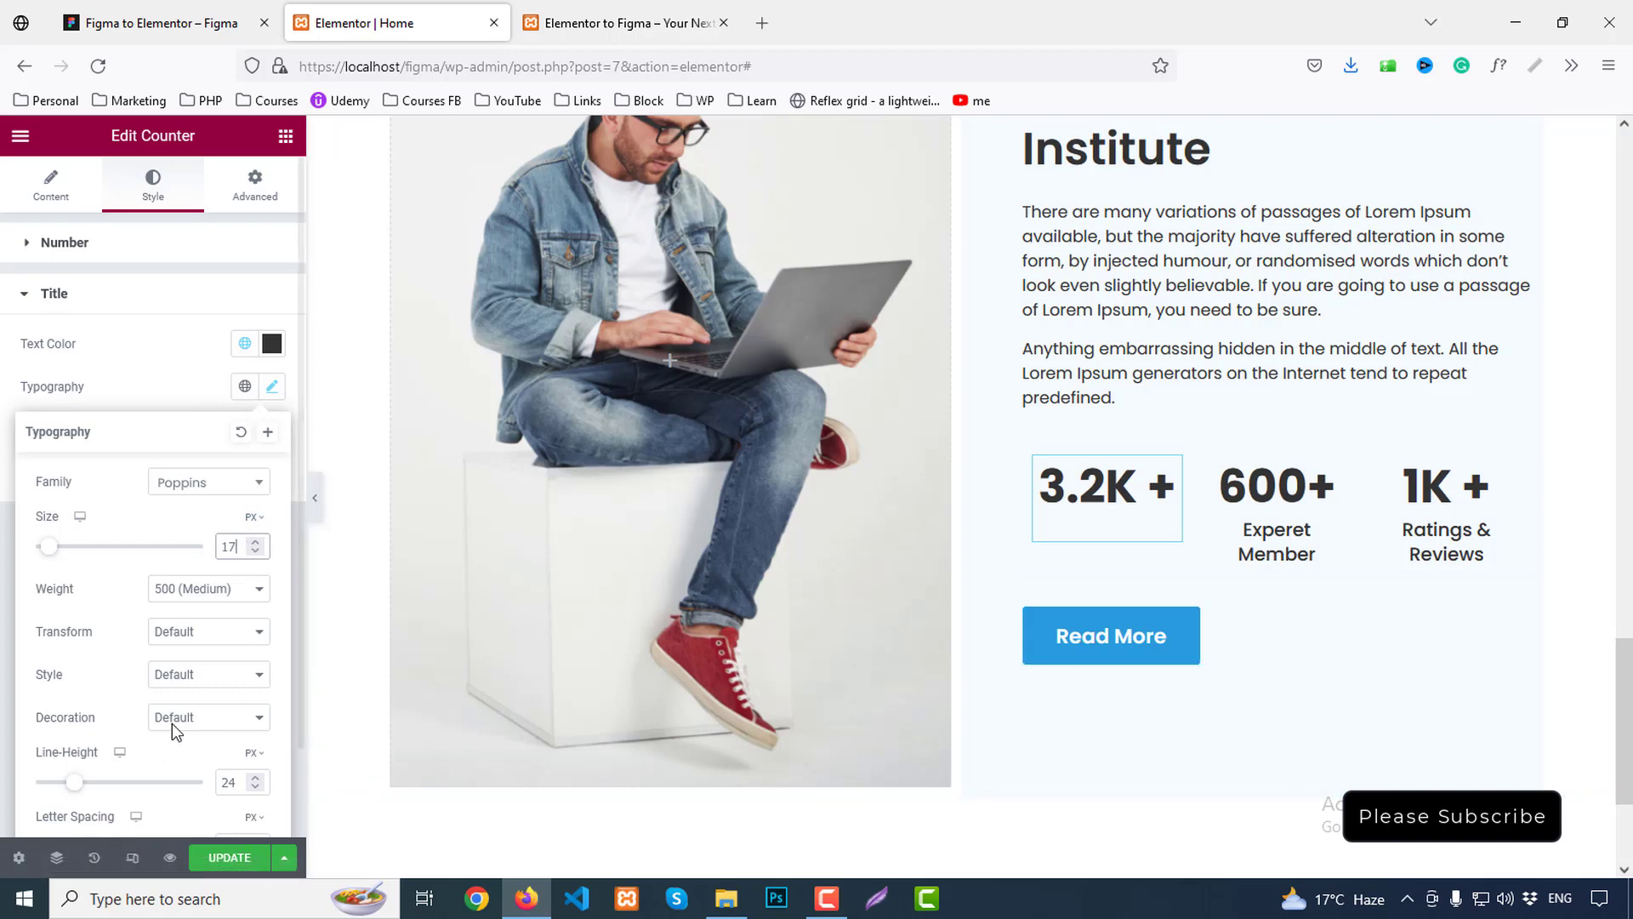
click(1167, 502)
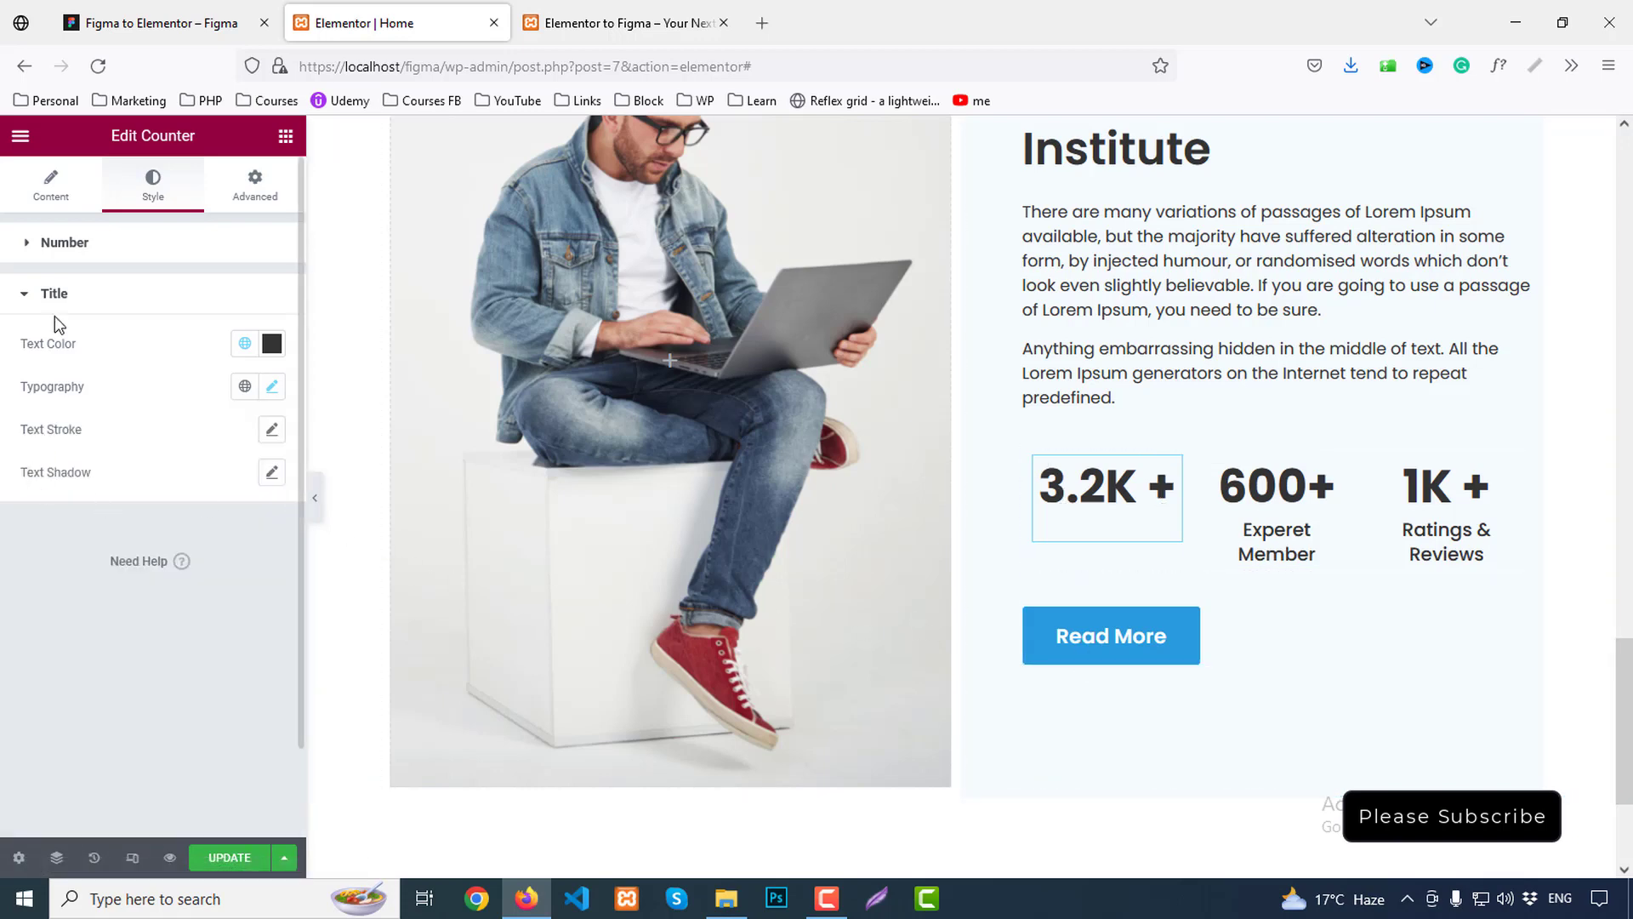
click(47, 203)
triple_click(142, 610)
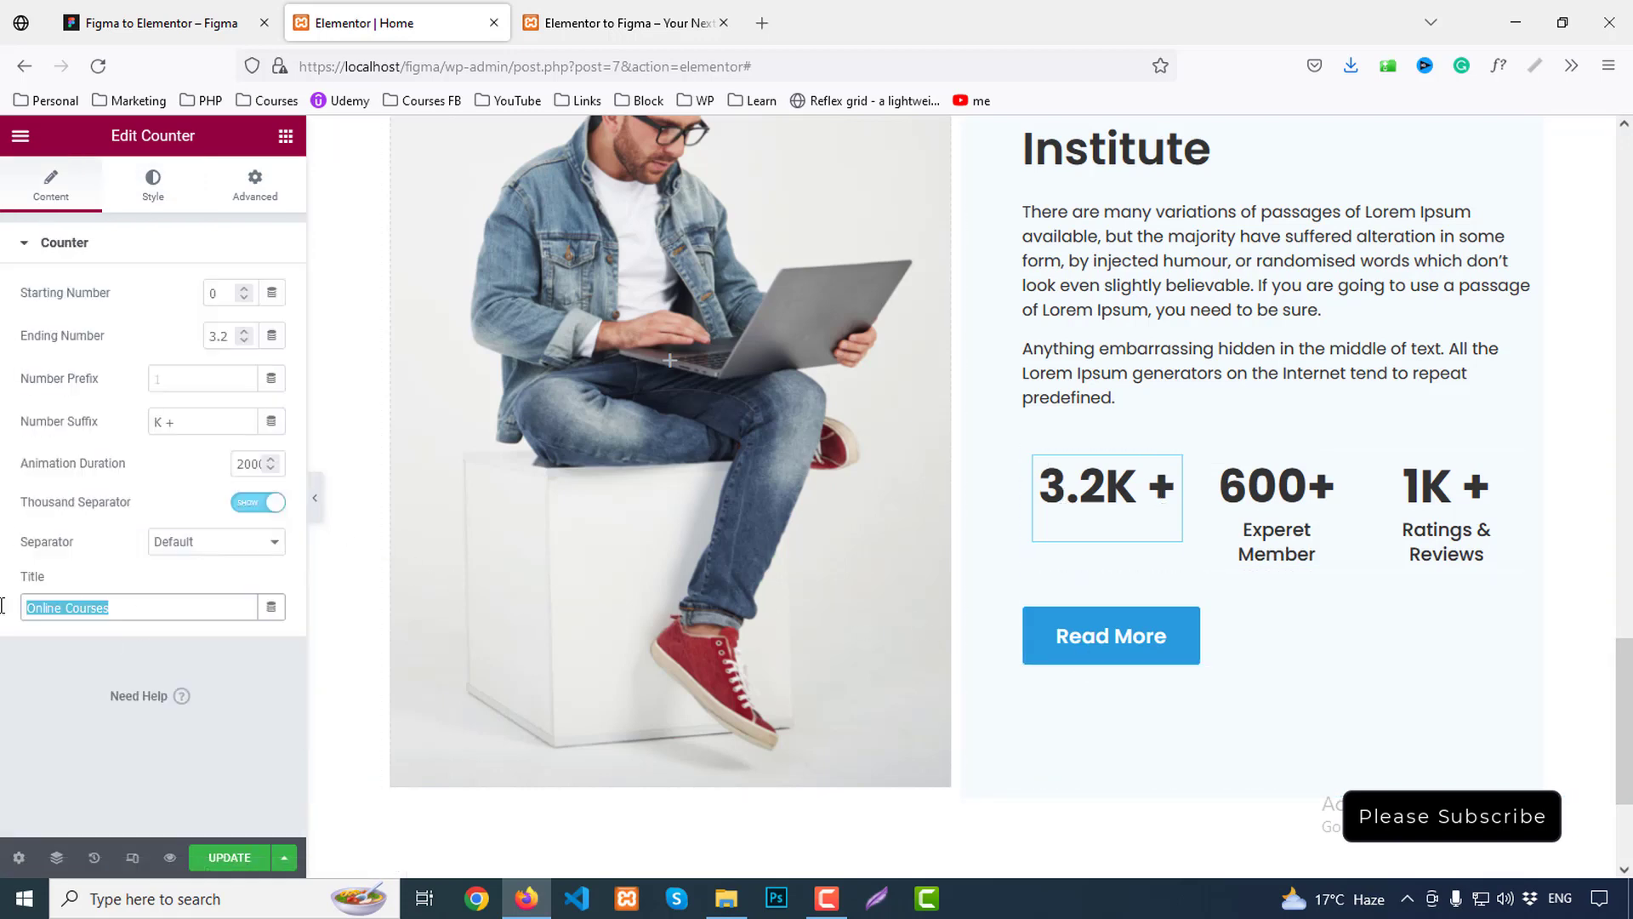
text(Online)
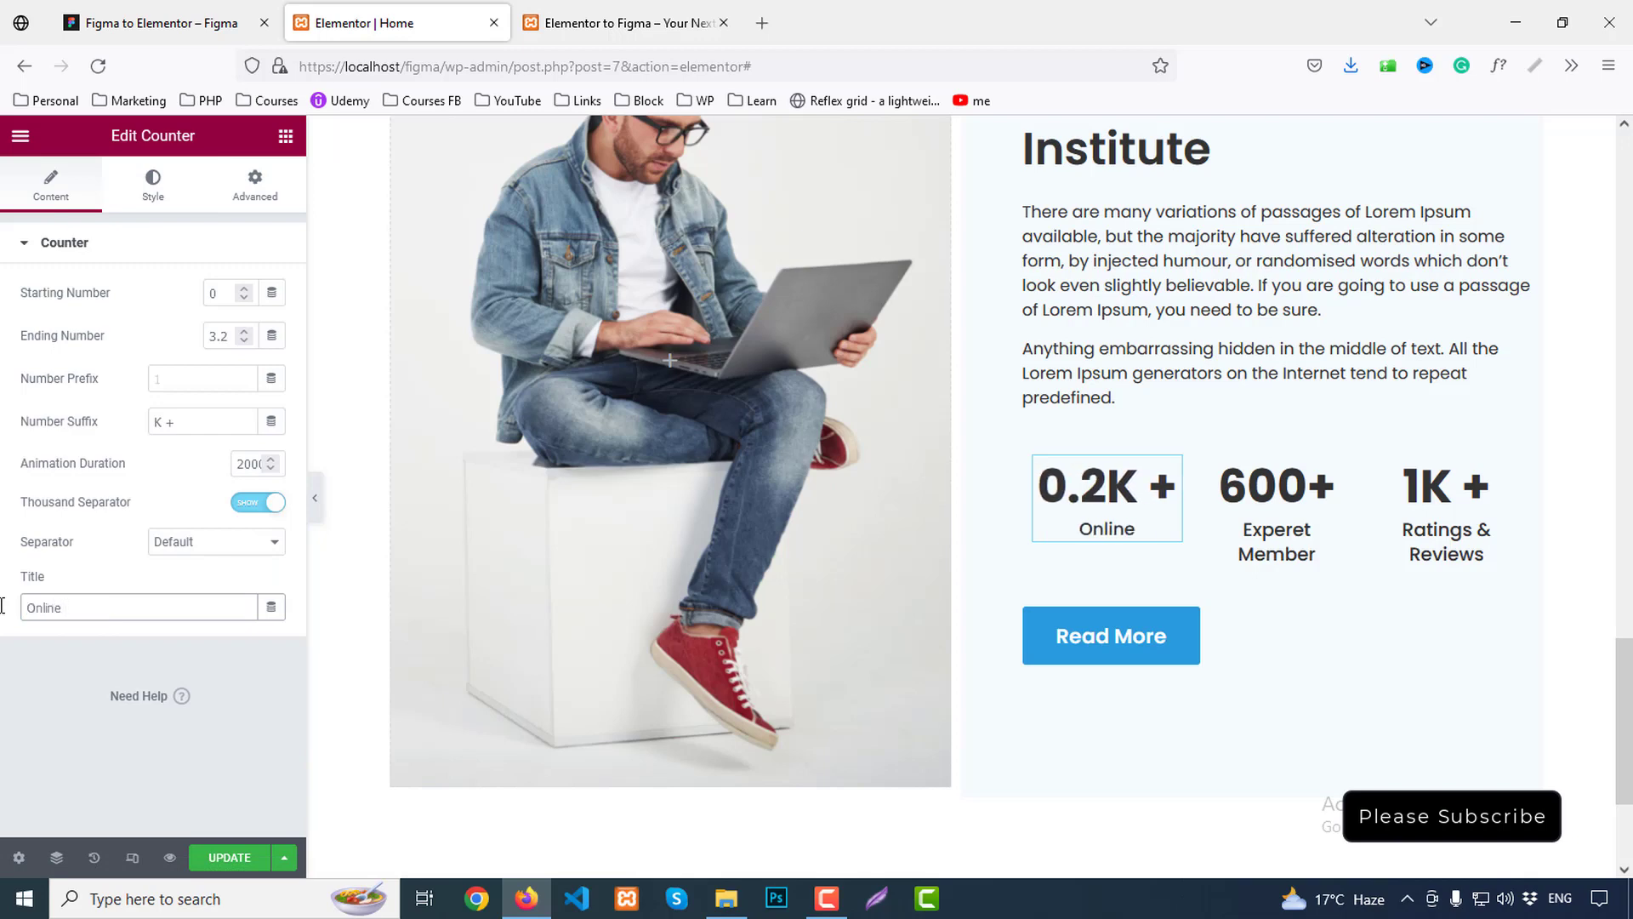
text( Courses)
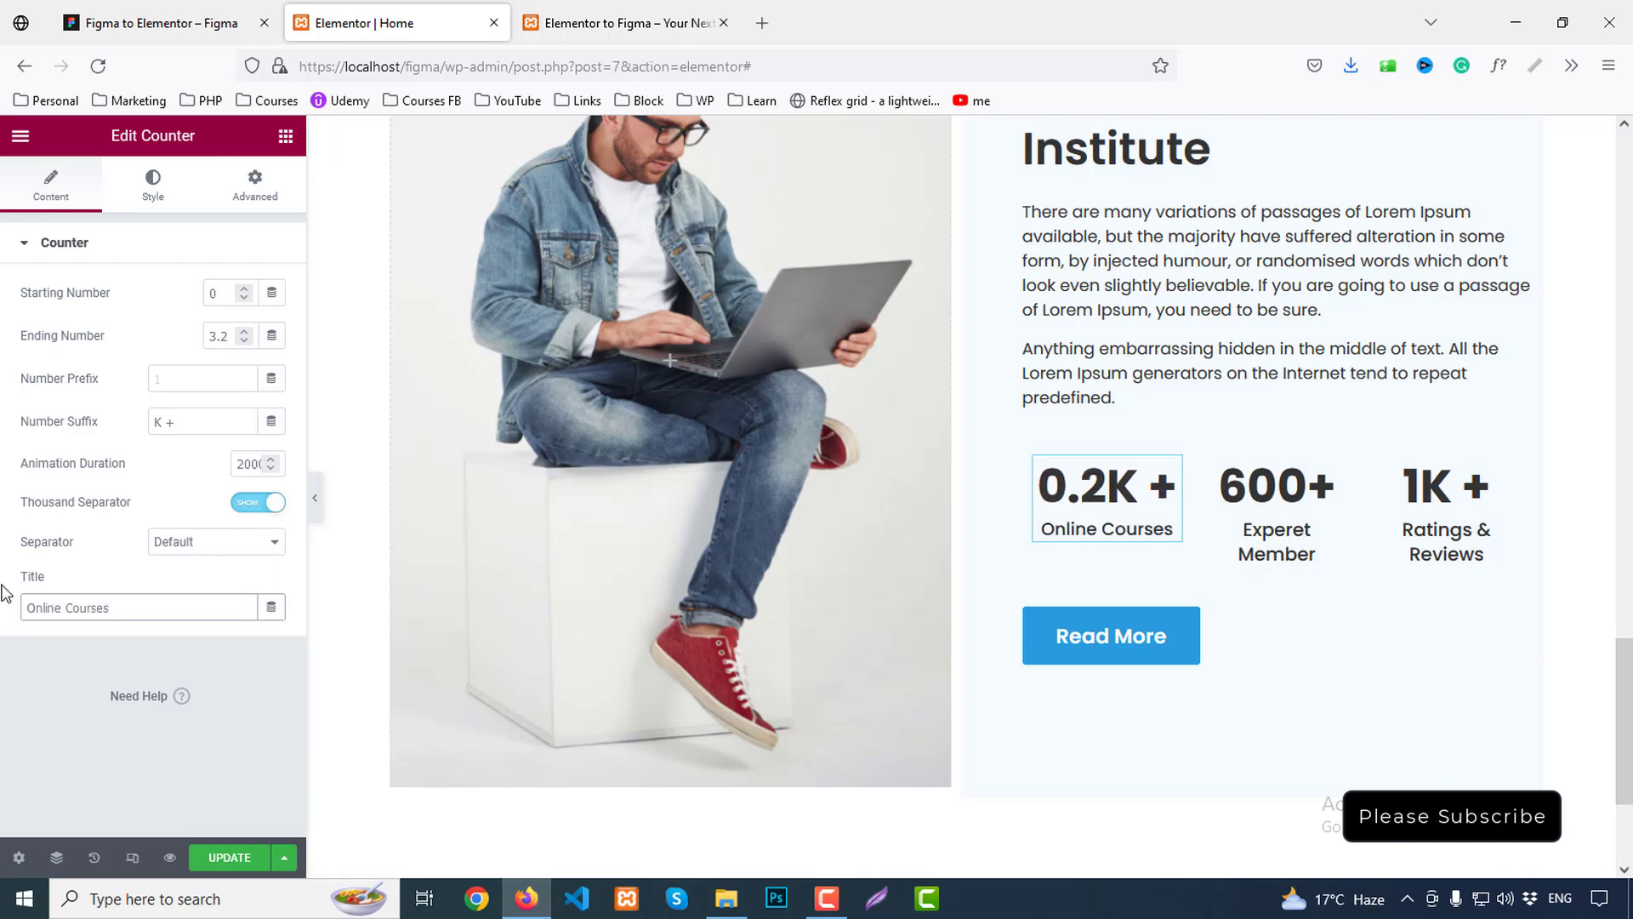
Shrink the Online Courses title to 16 px
click(157, 189)
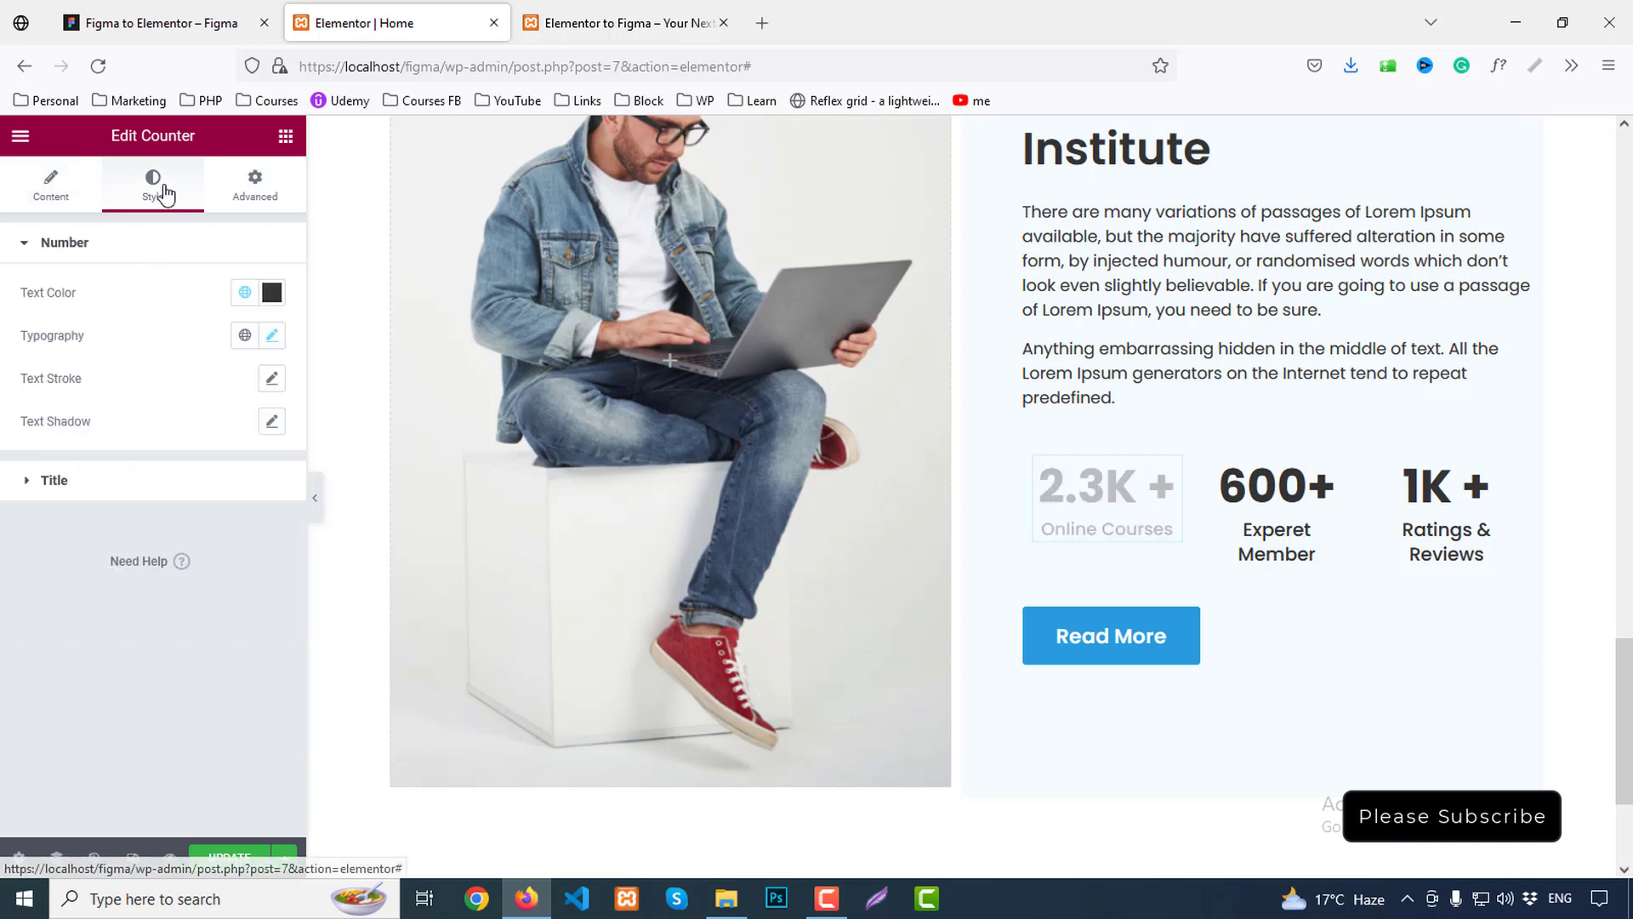
click(273, 335)
click(272, 336)
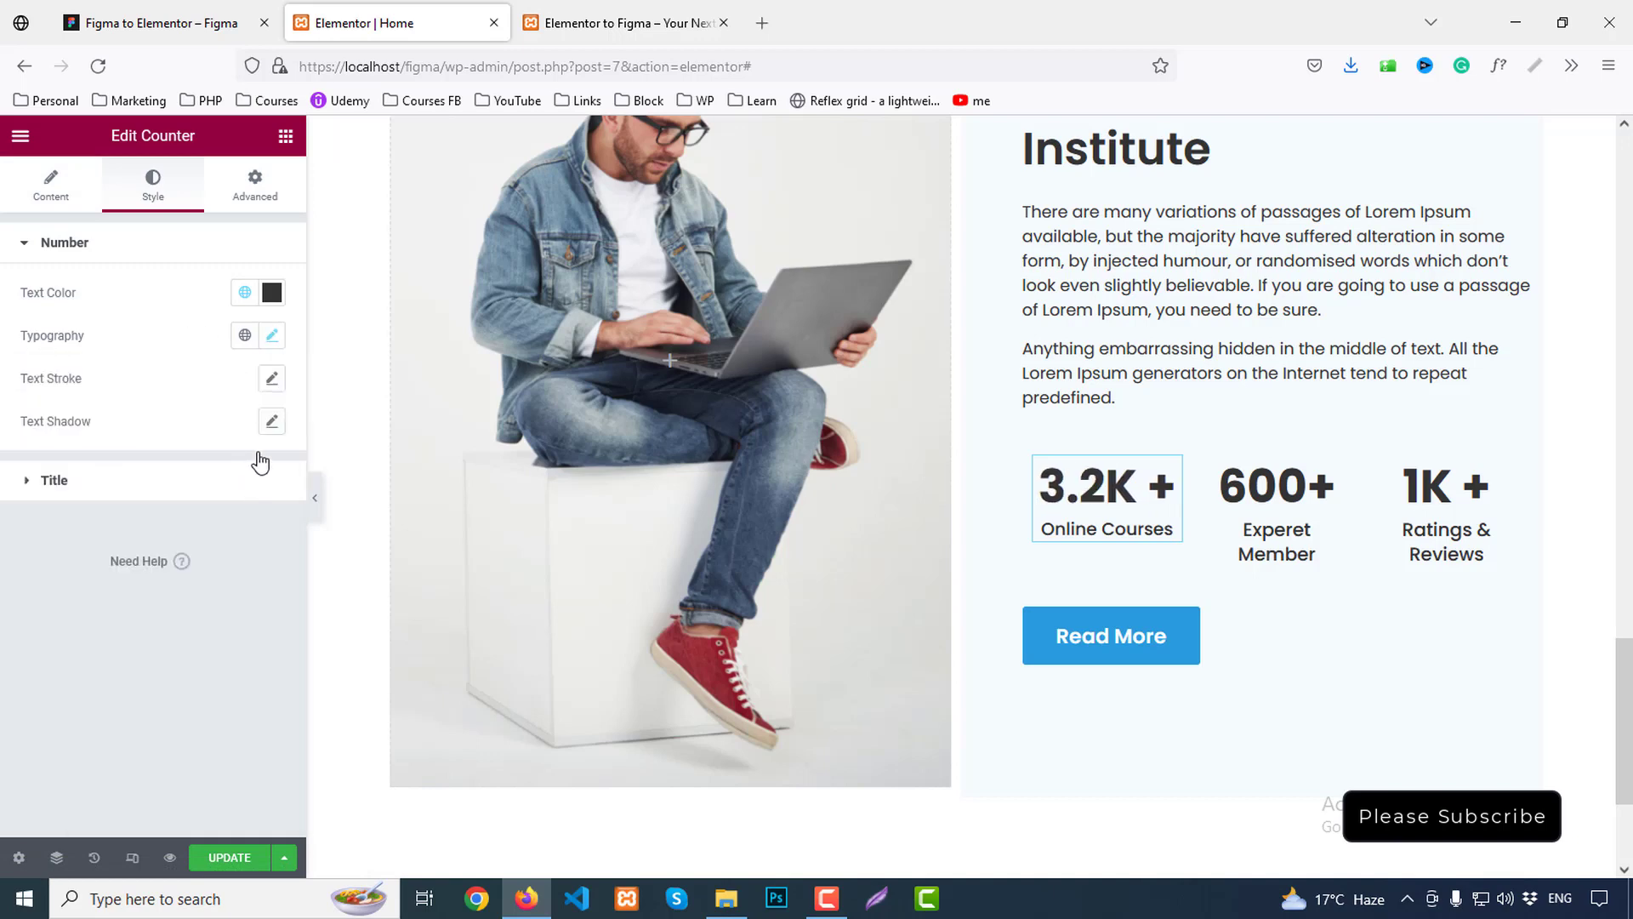
click(99, 483)
click(270, 388)
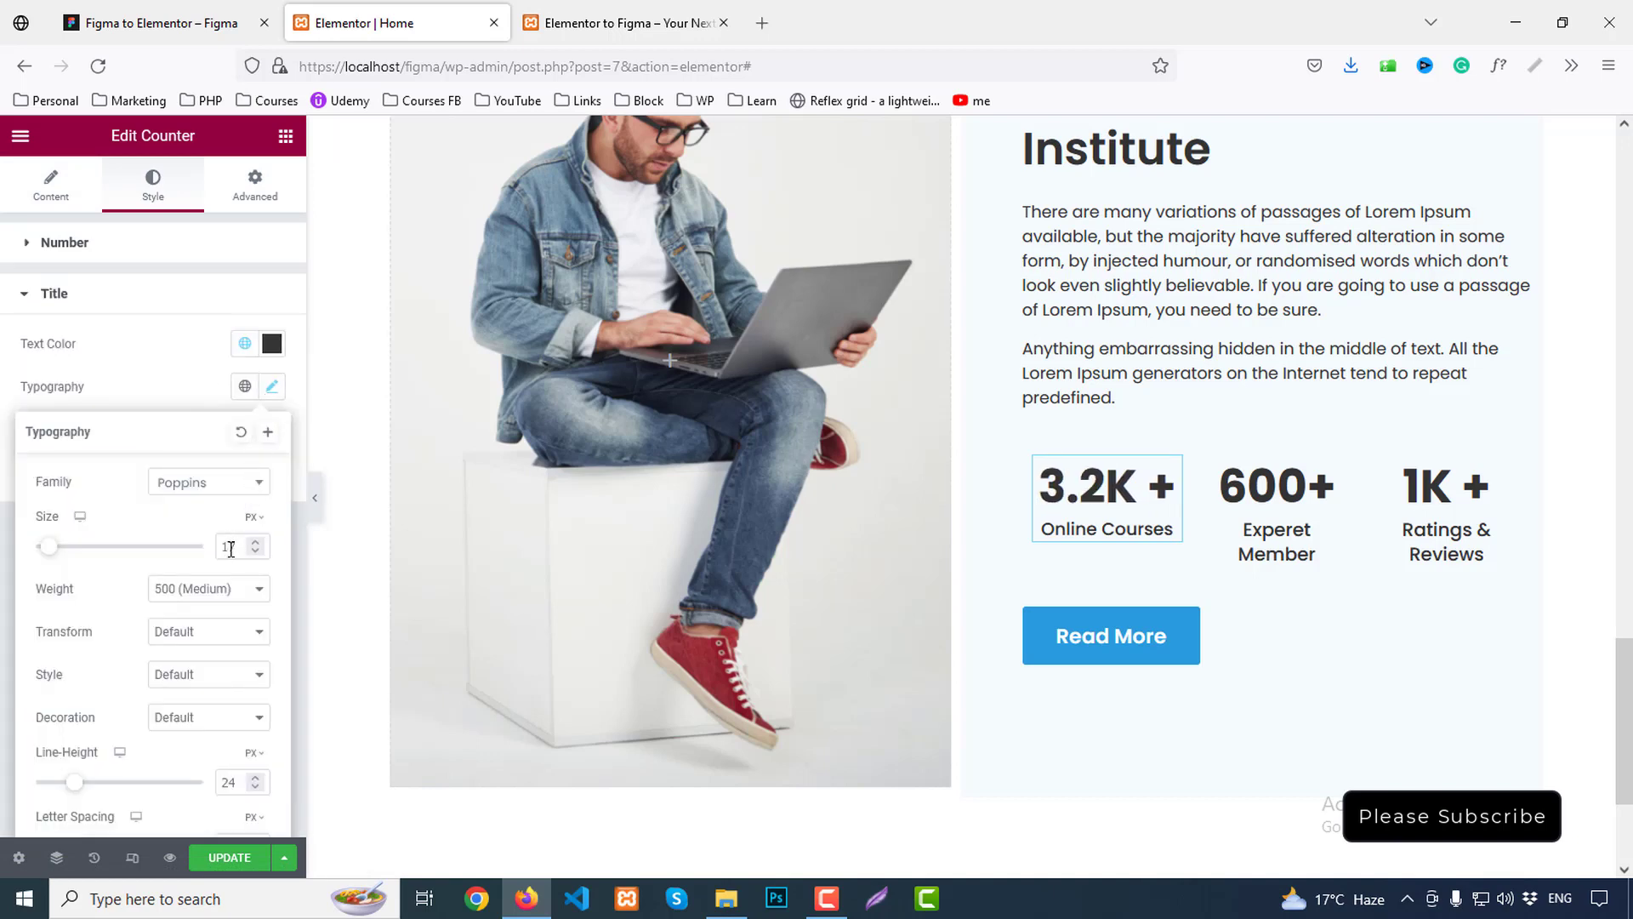
click(252, 554)
Copy the Online Courses counter's style and paste it onto the 600+ and 1K+ counters
right_click(1113, 496)
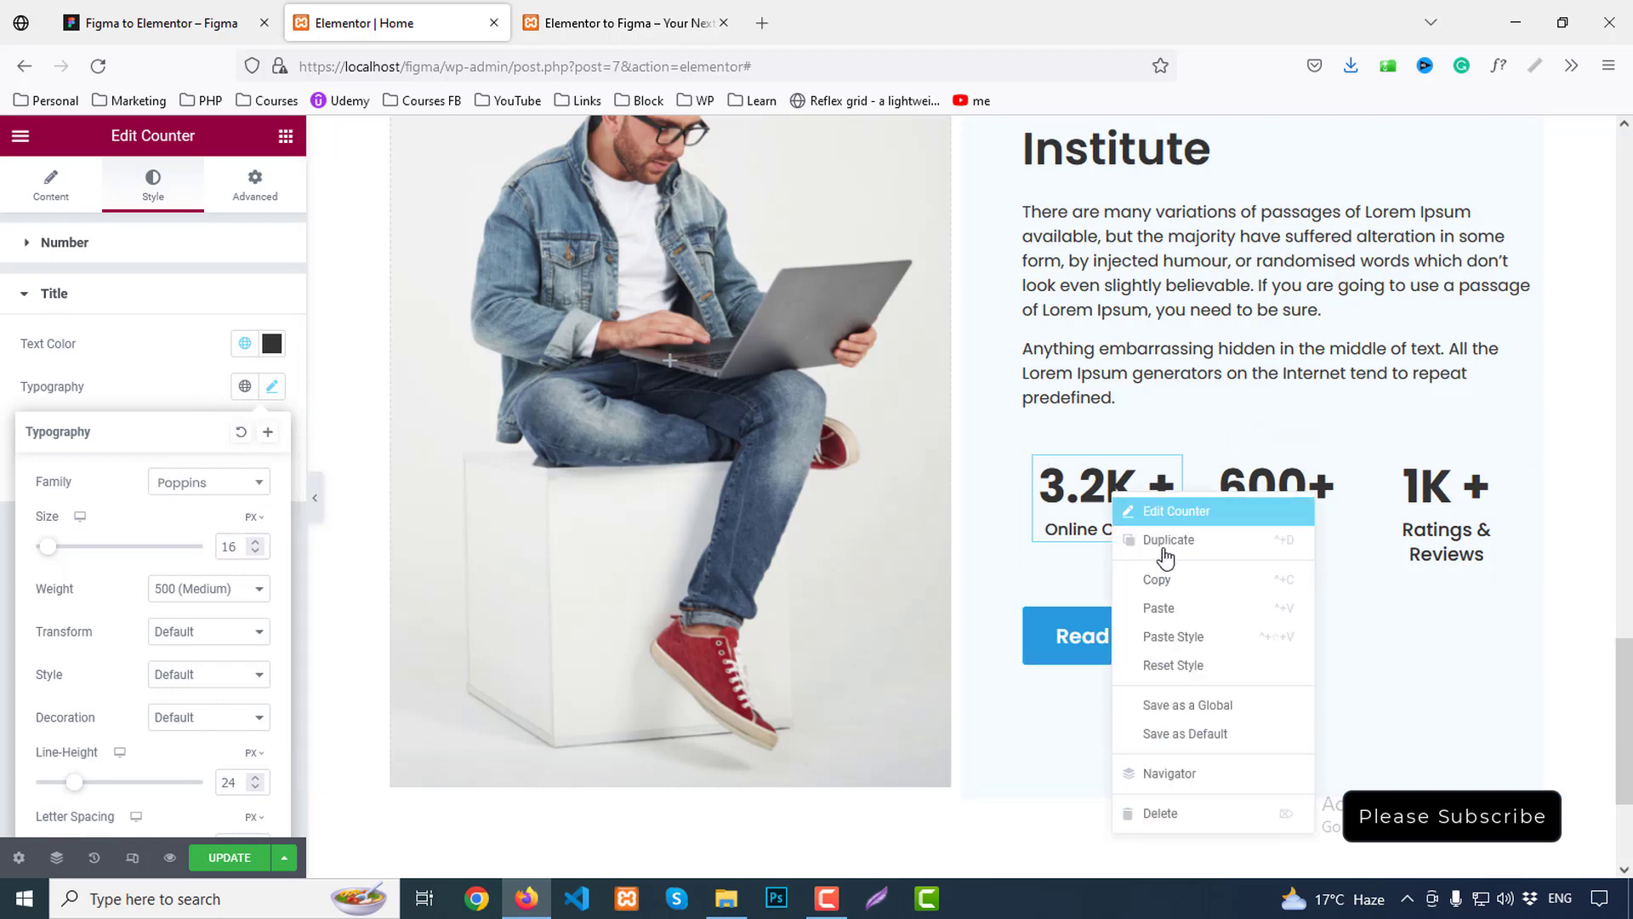
click(1165, 579)
right_click(1346, 504)
click(1335, 641)
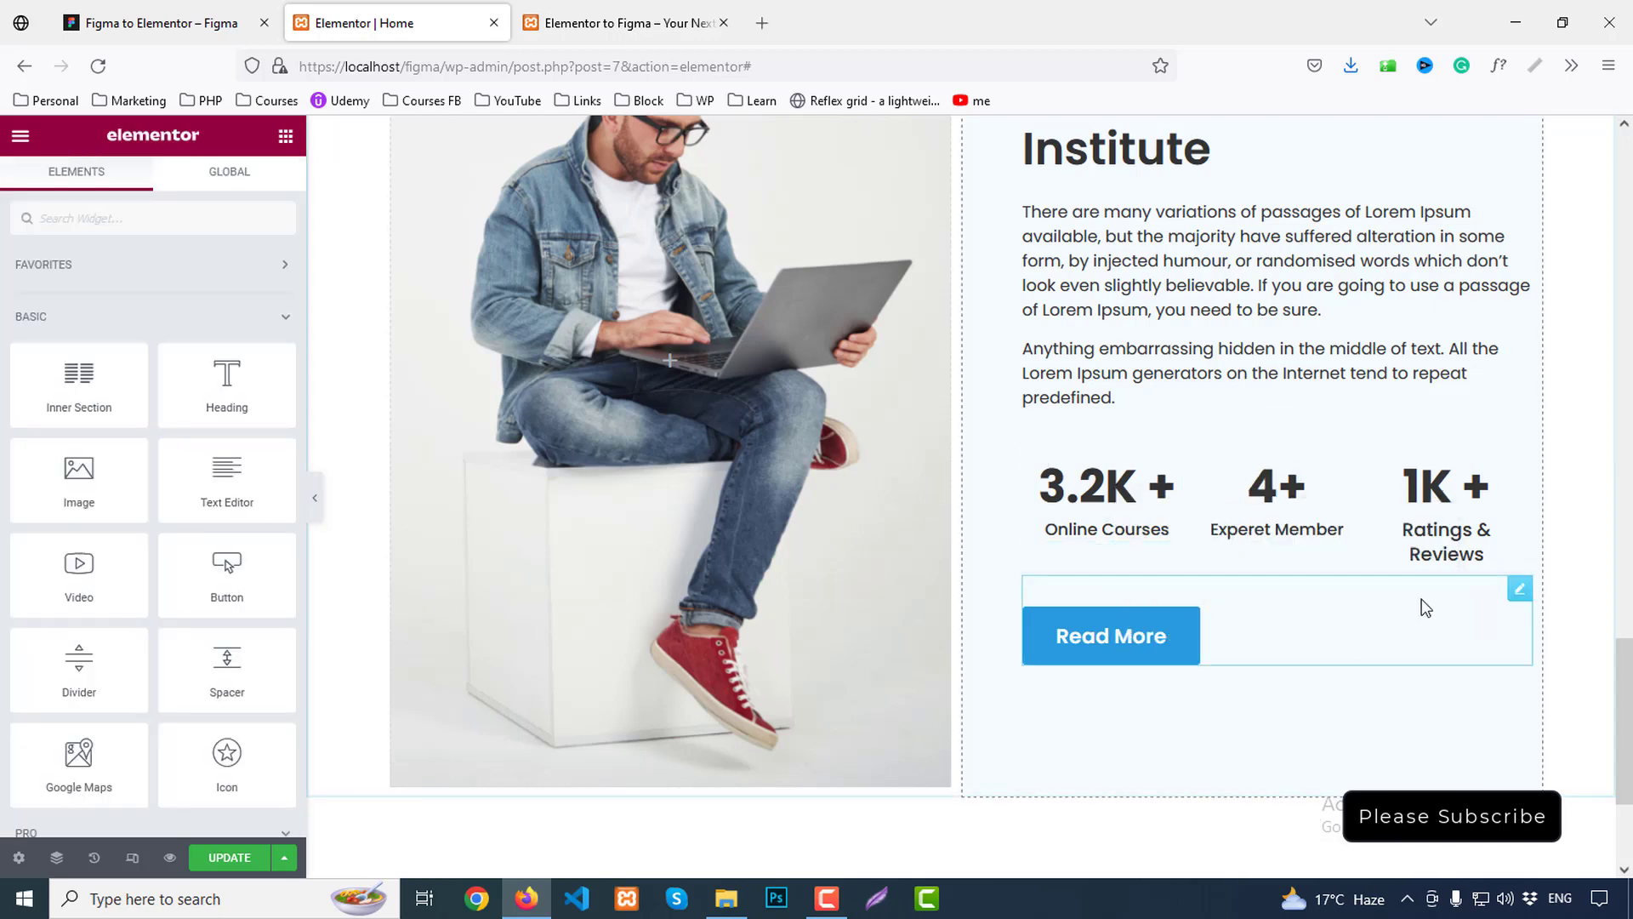
right_click(1444, 533)
click(1488, 667)
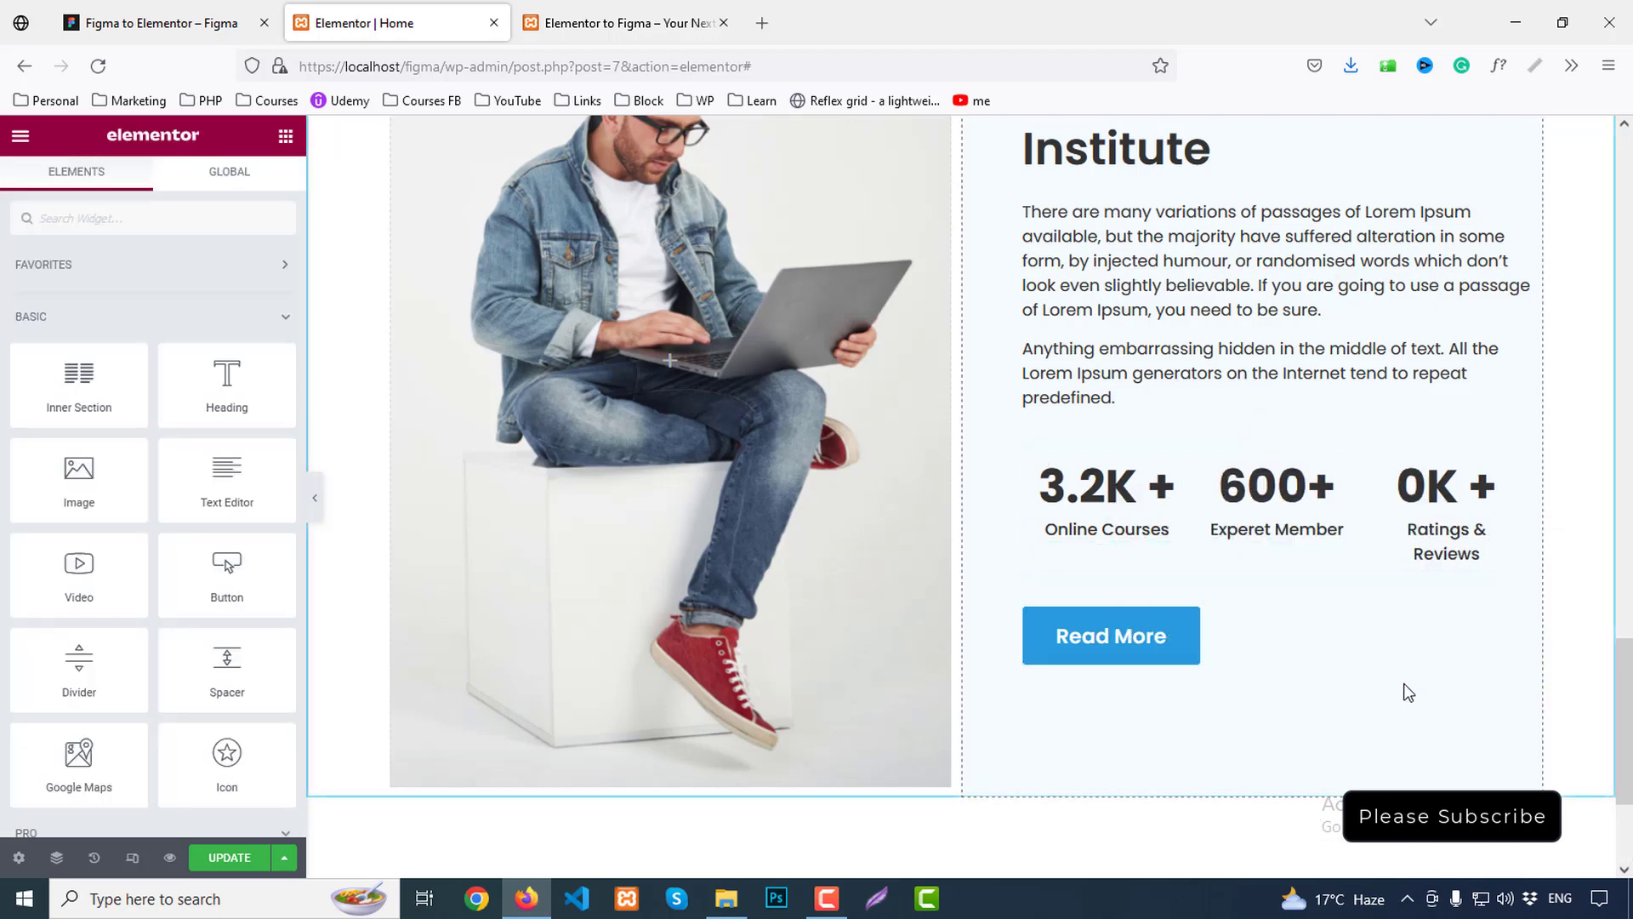
Set the 1K+ counter's title size to 15 and rename it 'Ratings & Reviews'
click(1465, 549)
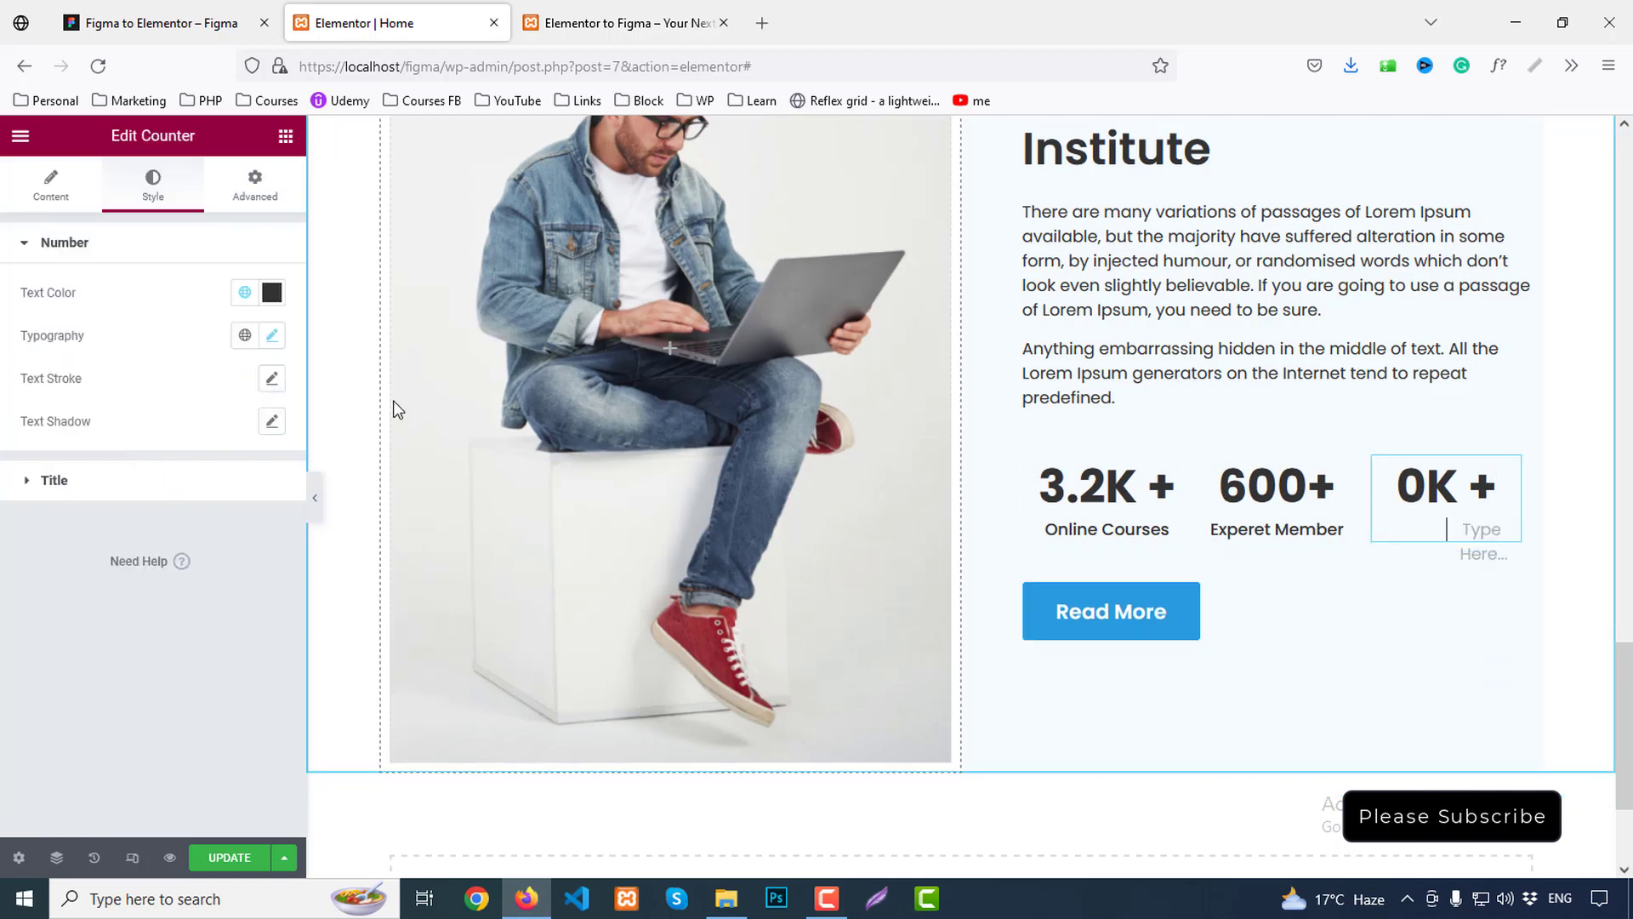
click(282, 341)
click(278, 337)
click(55, 480)
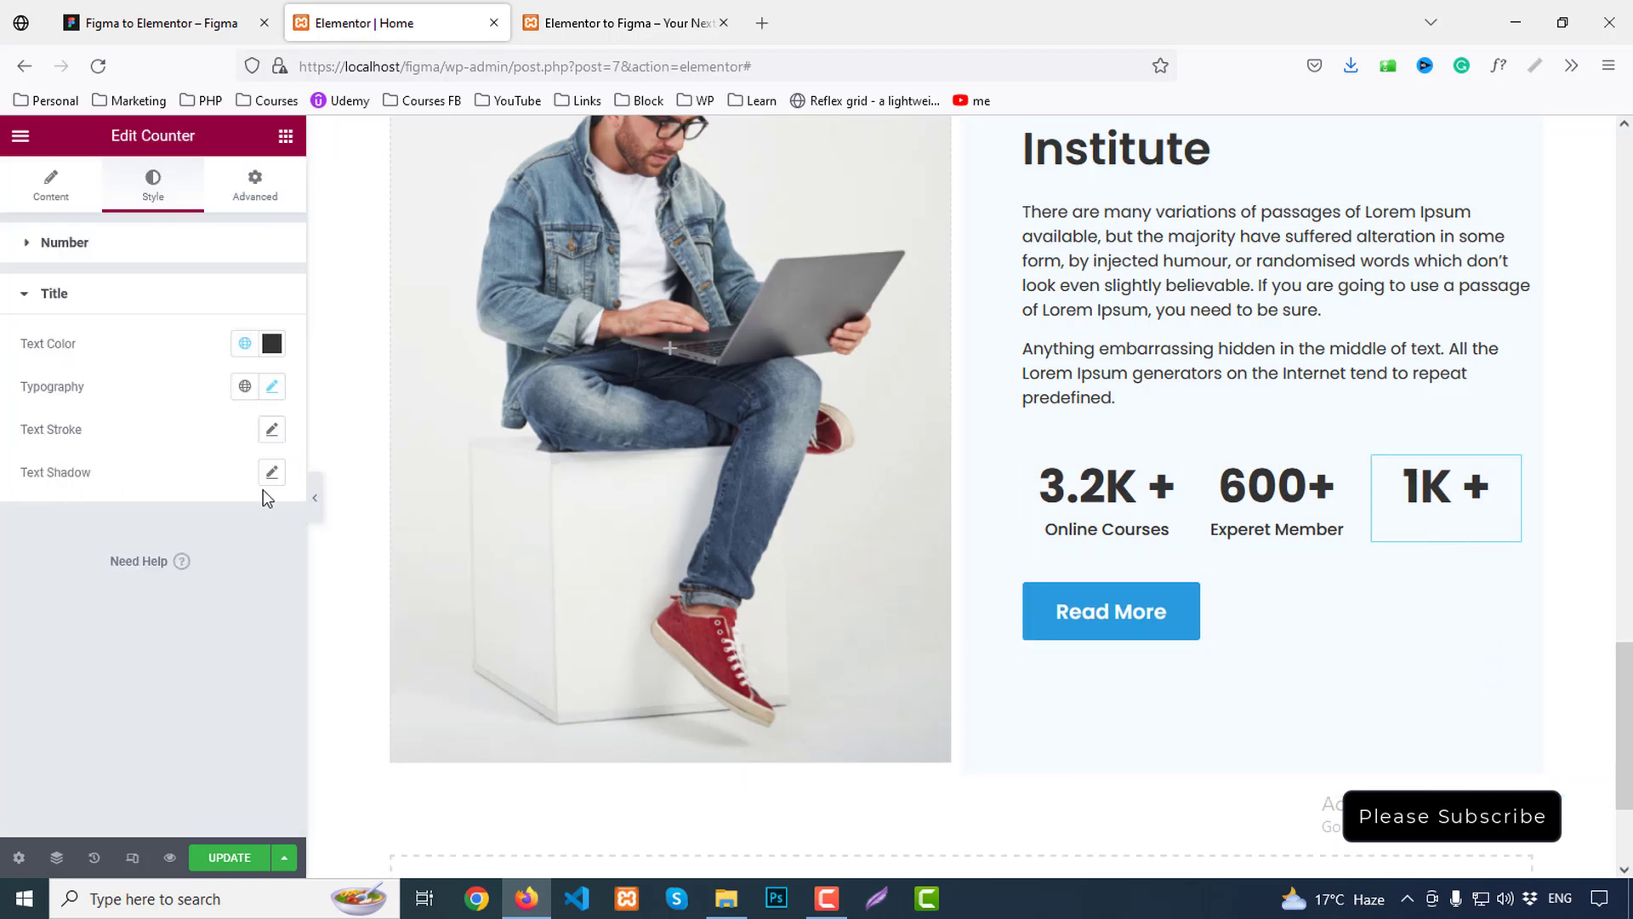
click(272, 388)
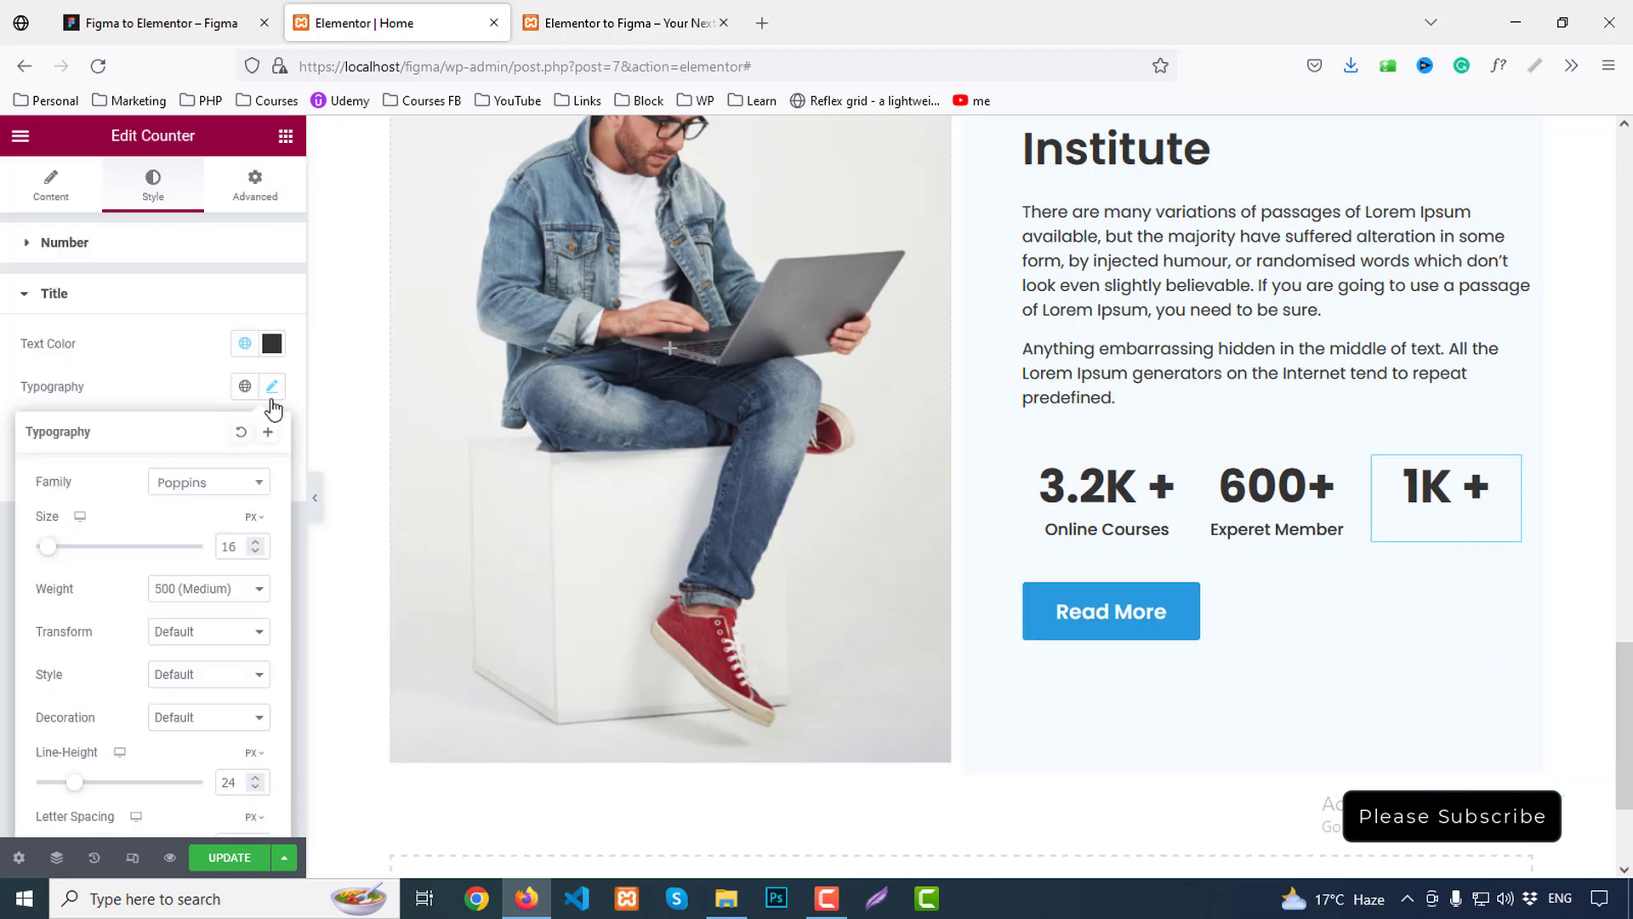
click(255, 551)
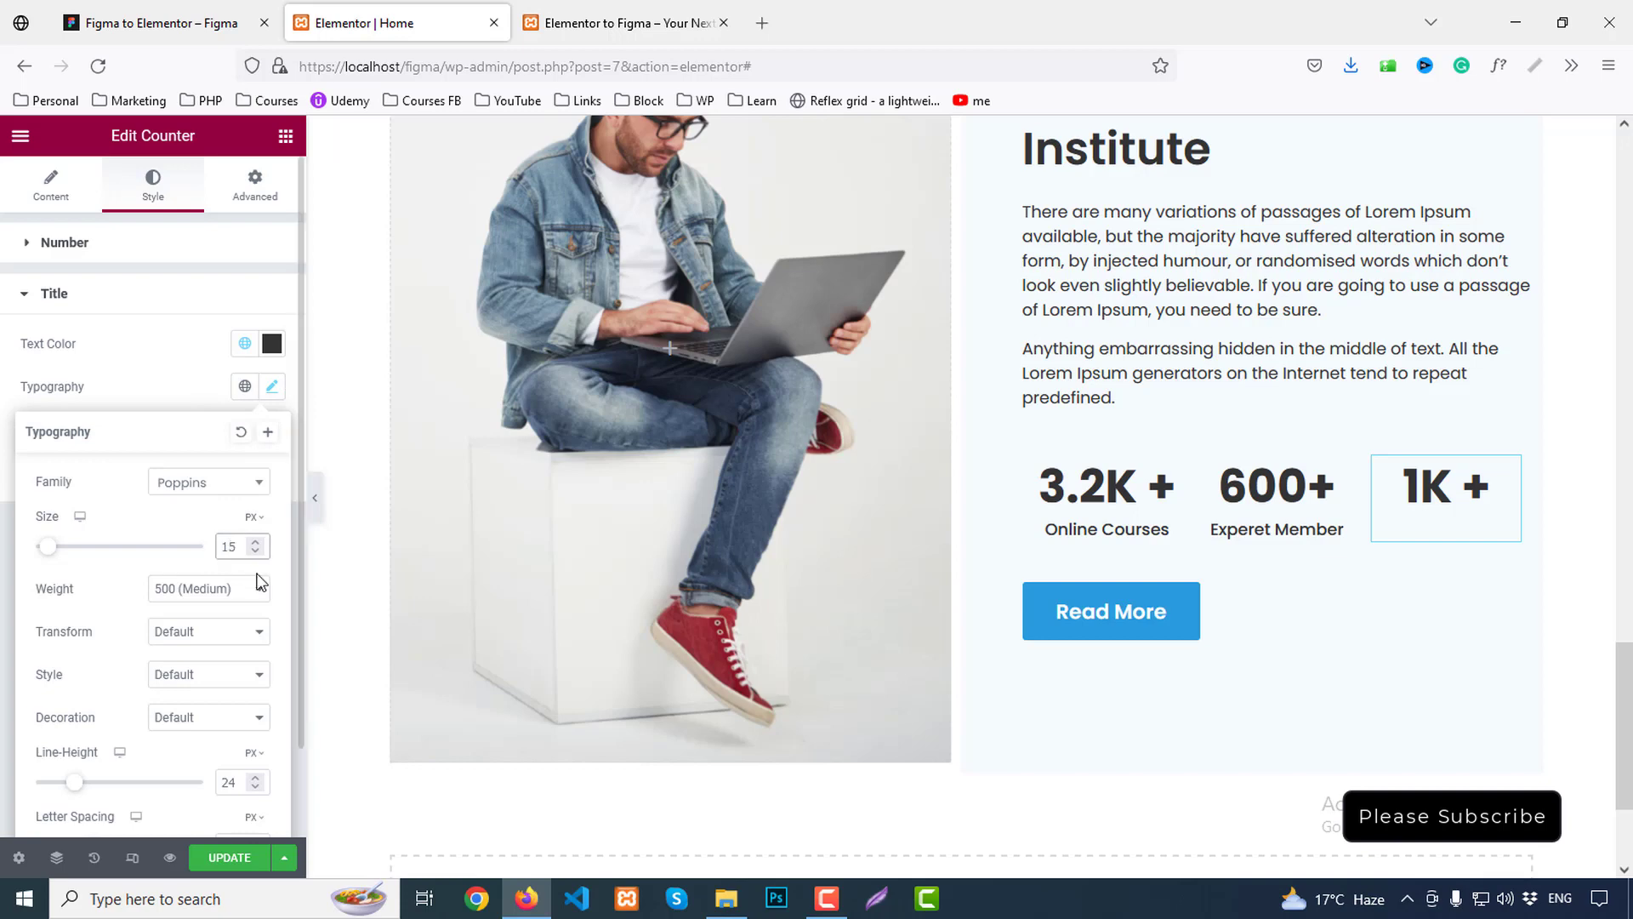
click(50, 186)
drag(148, 602, 3, 599)
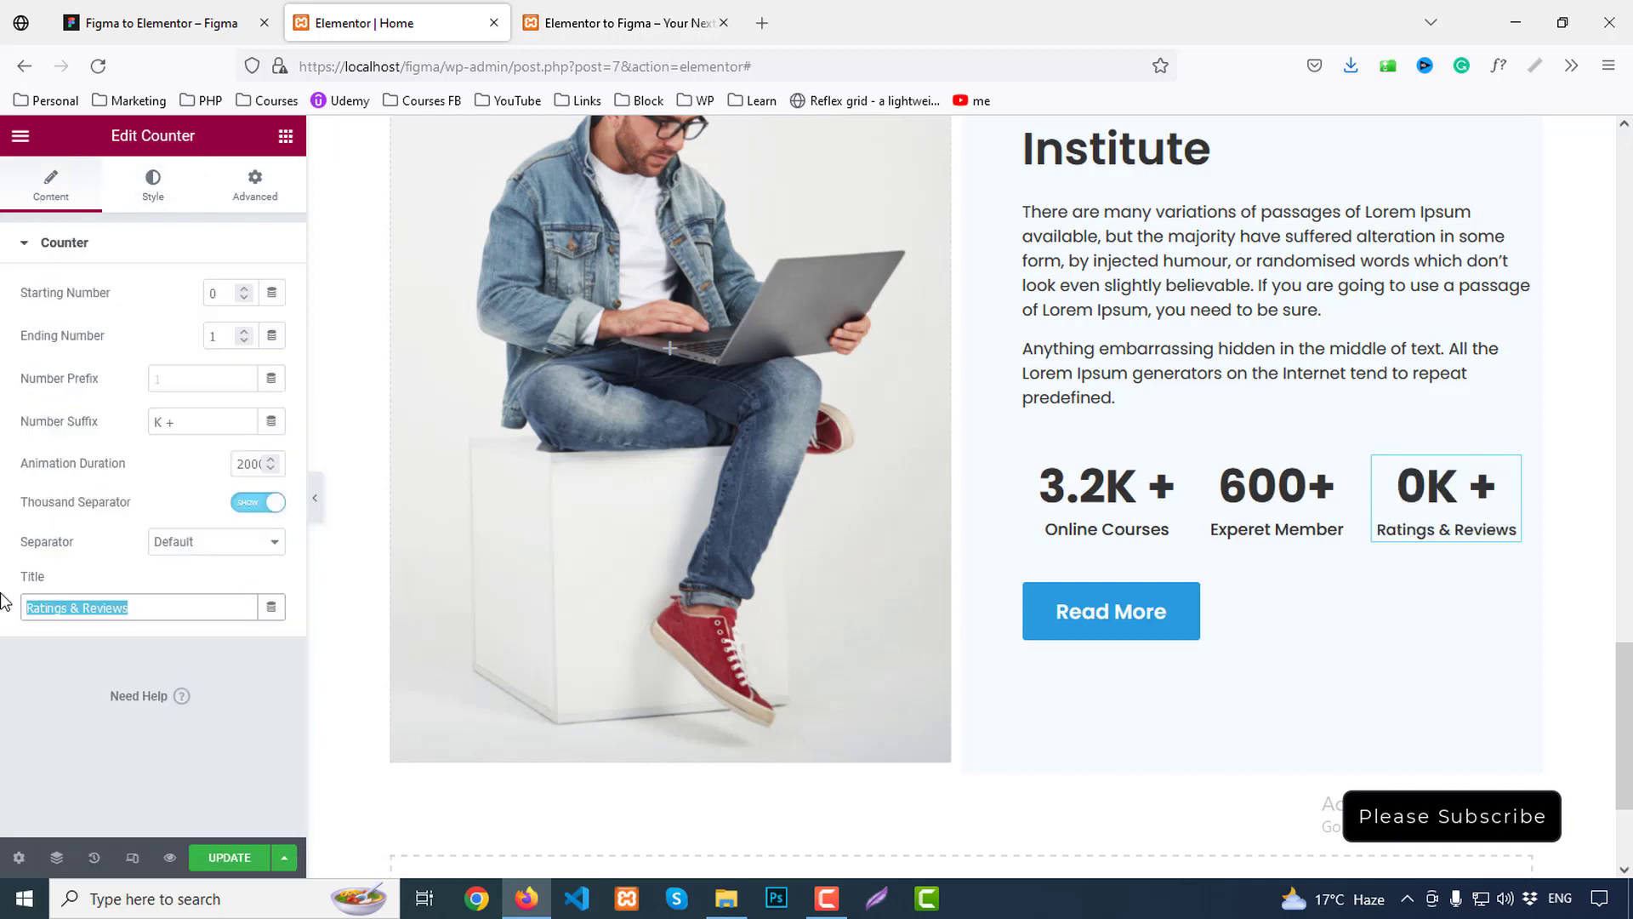
text(Ratings)
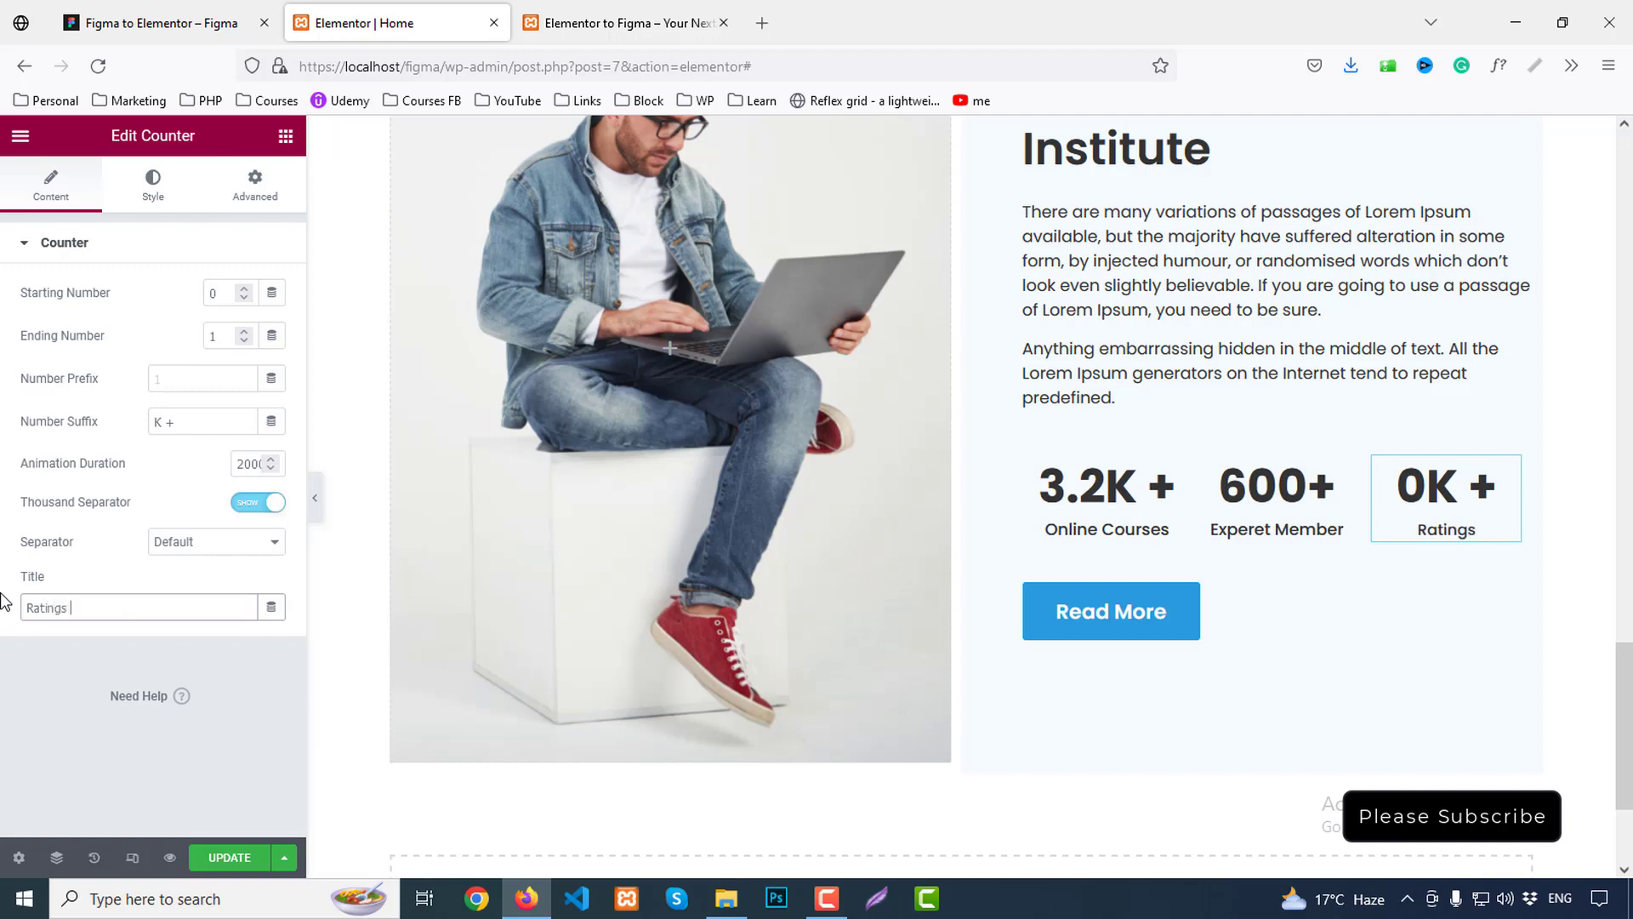
text( & Reviews)
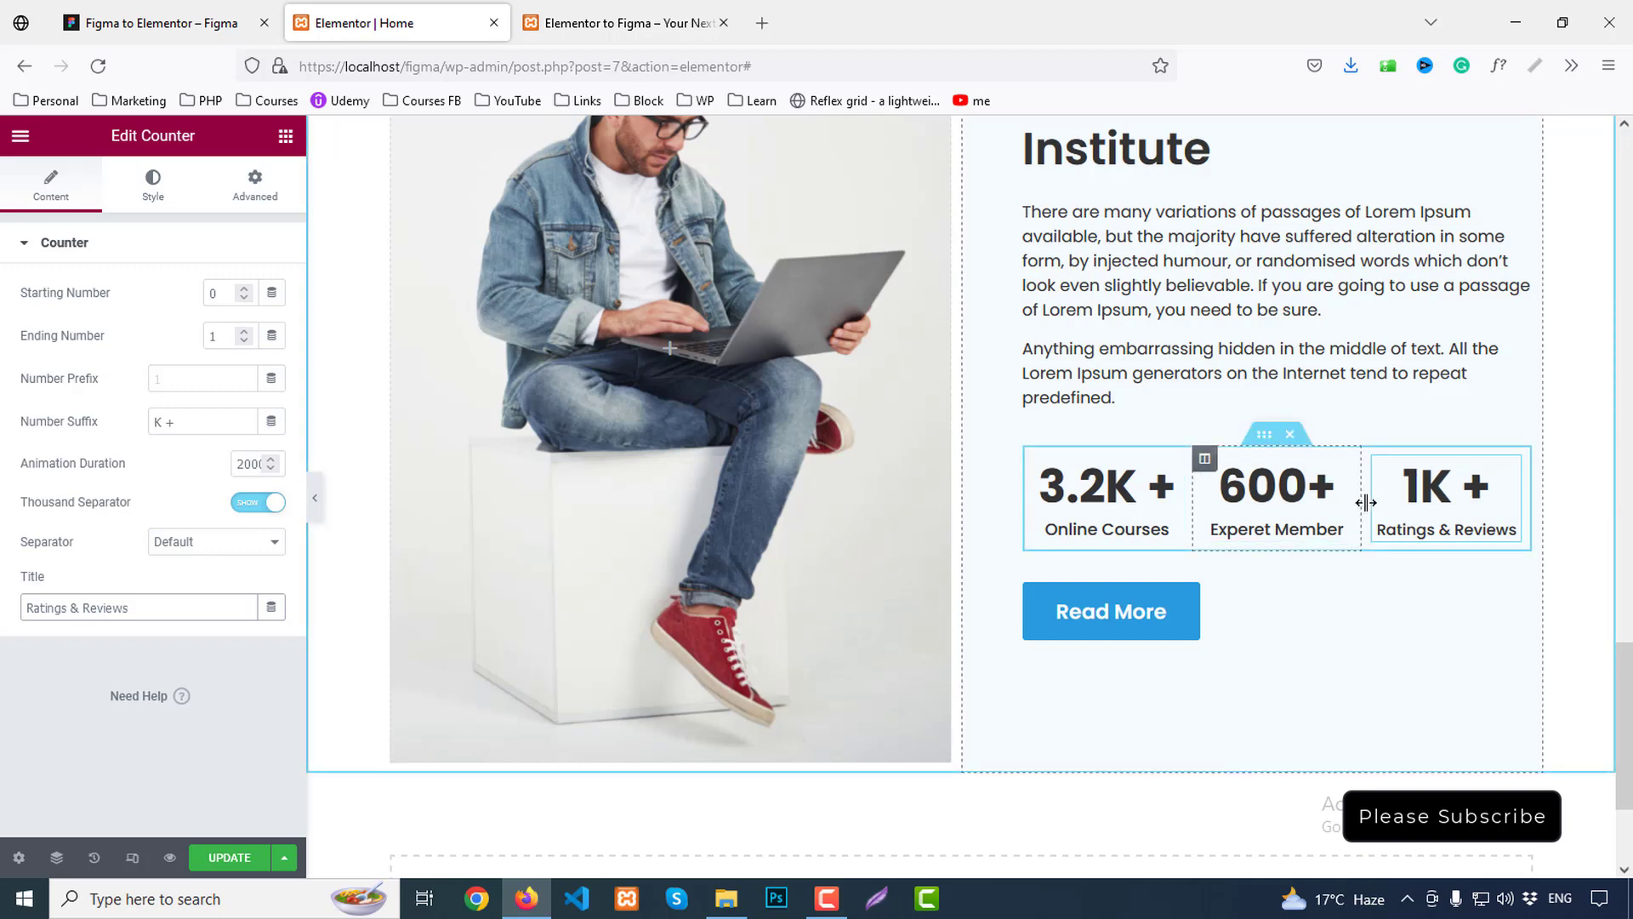
Raise the Ratings & Reviews title to 16 px and update the page
click(1395, 528)
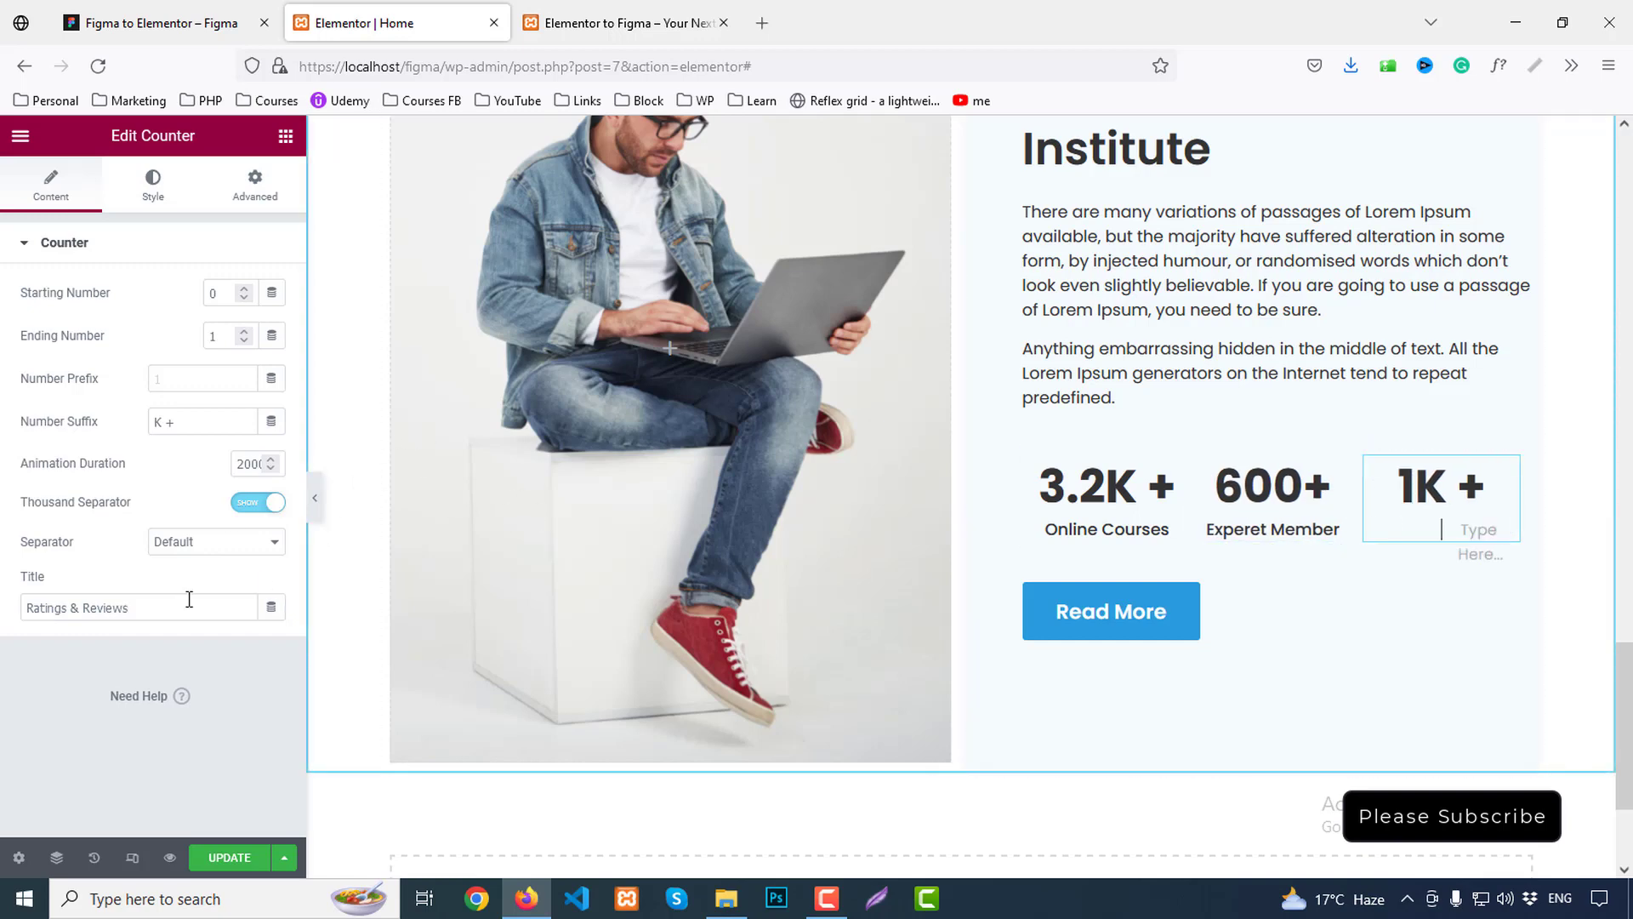
click(153, 181)
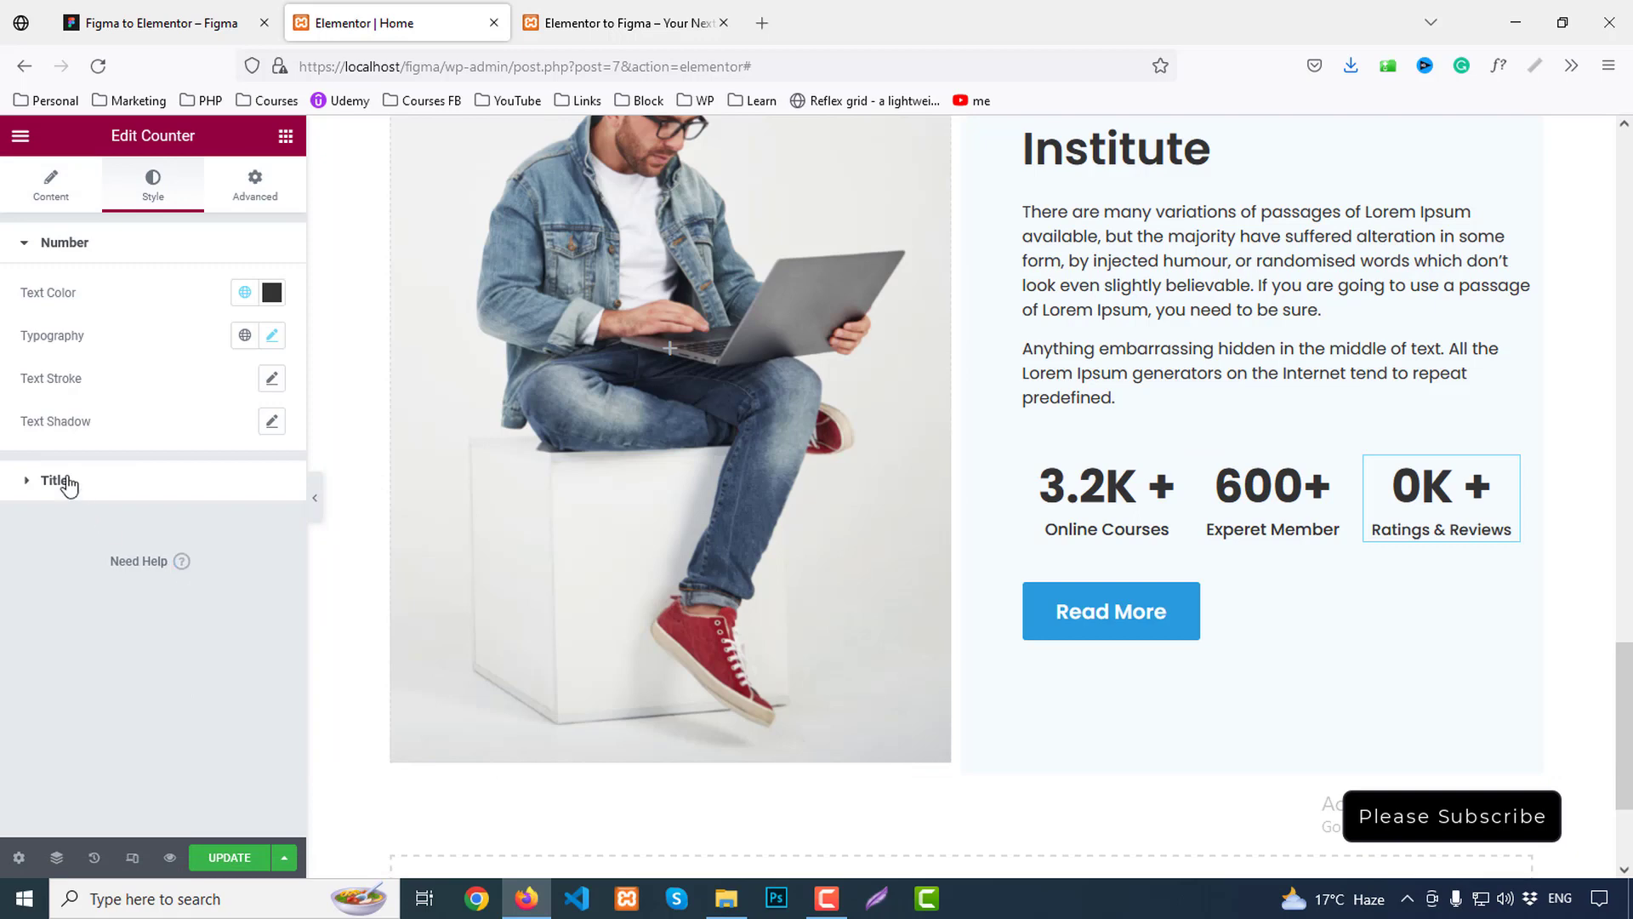
click(60, 482)
click(274, 387)
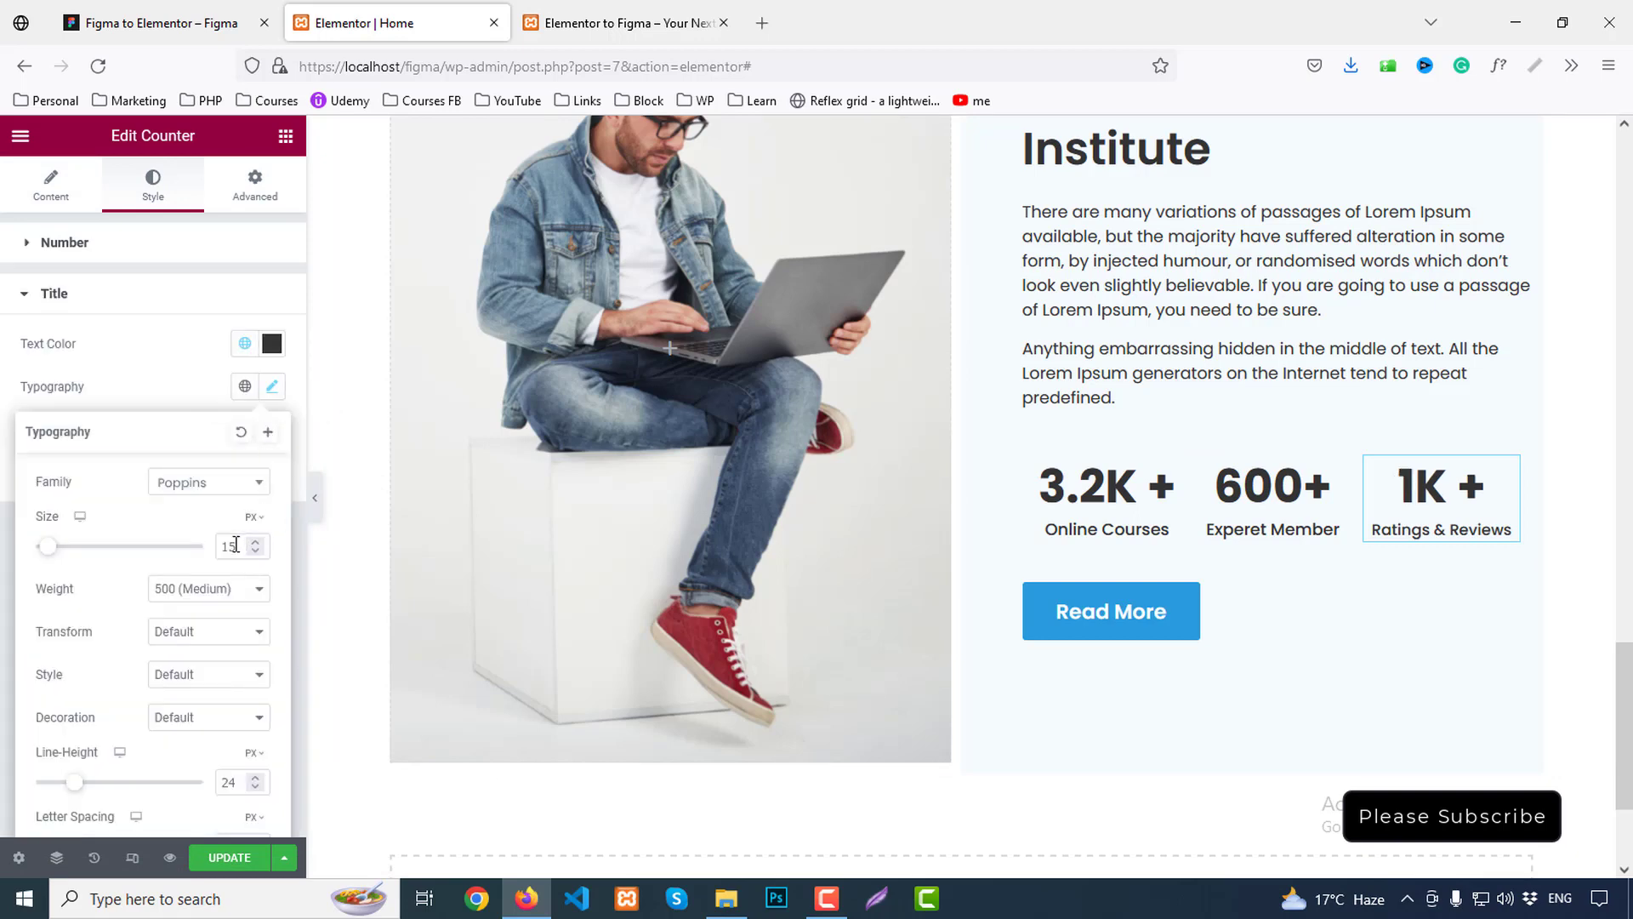
key(Up)
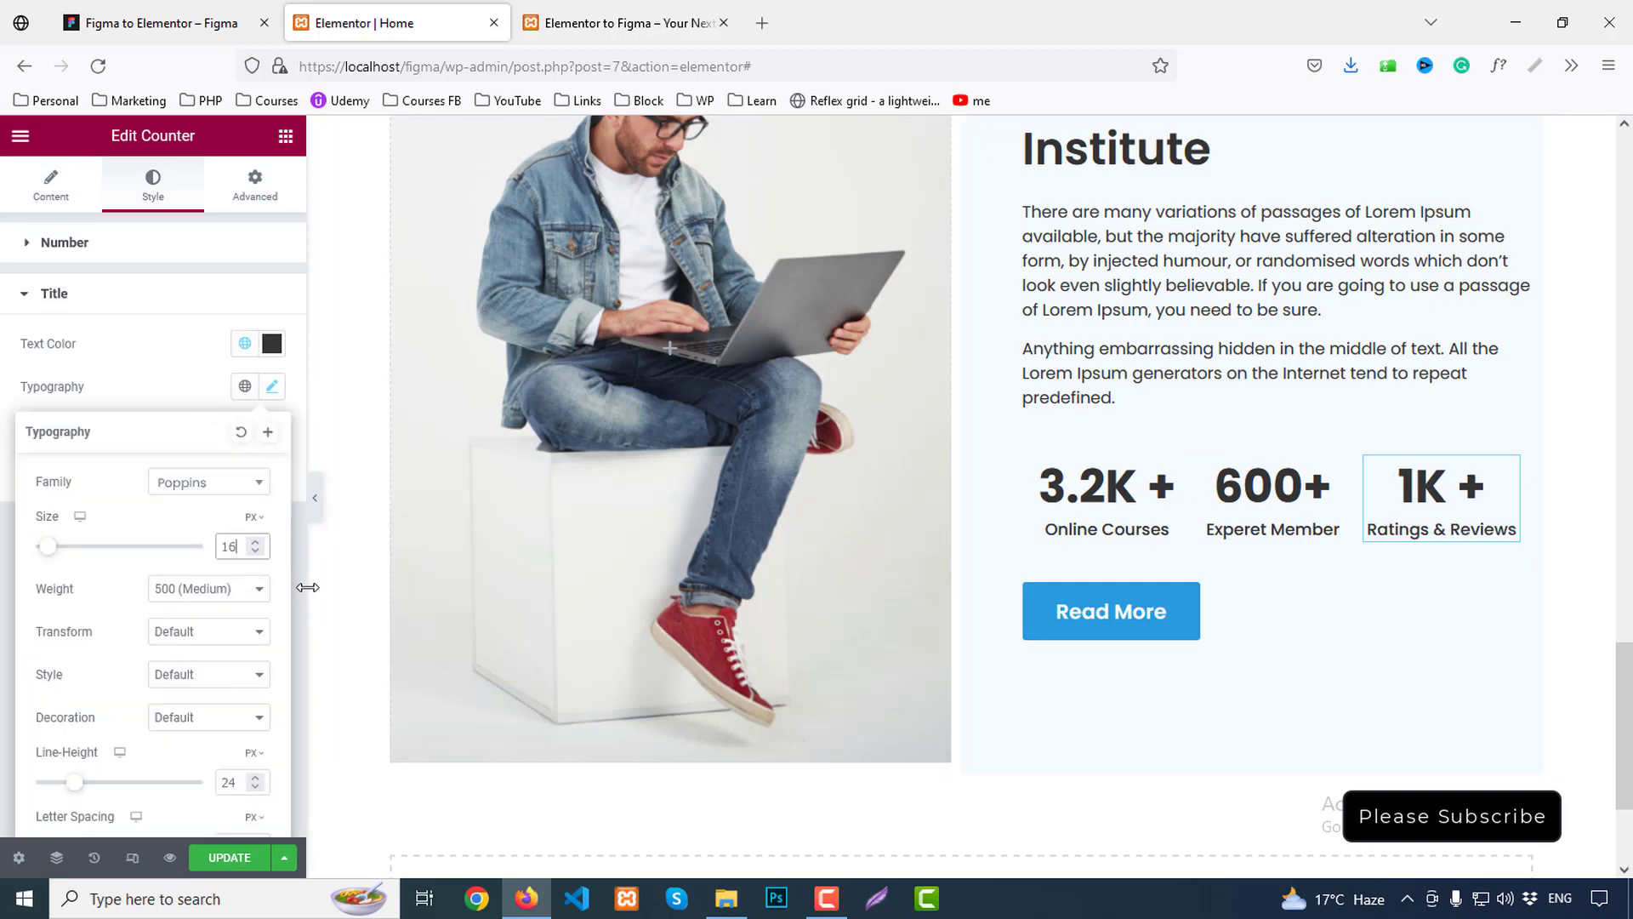
click(223, 856)
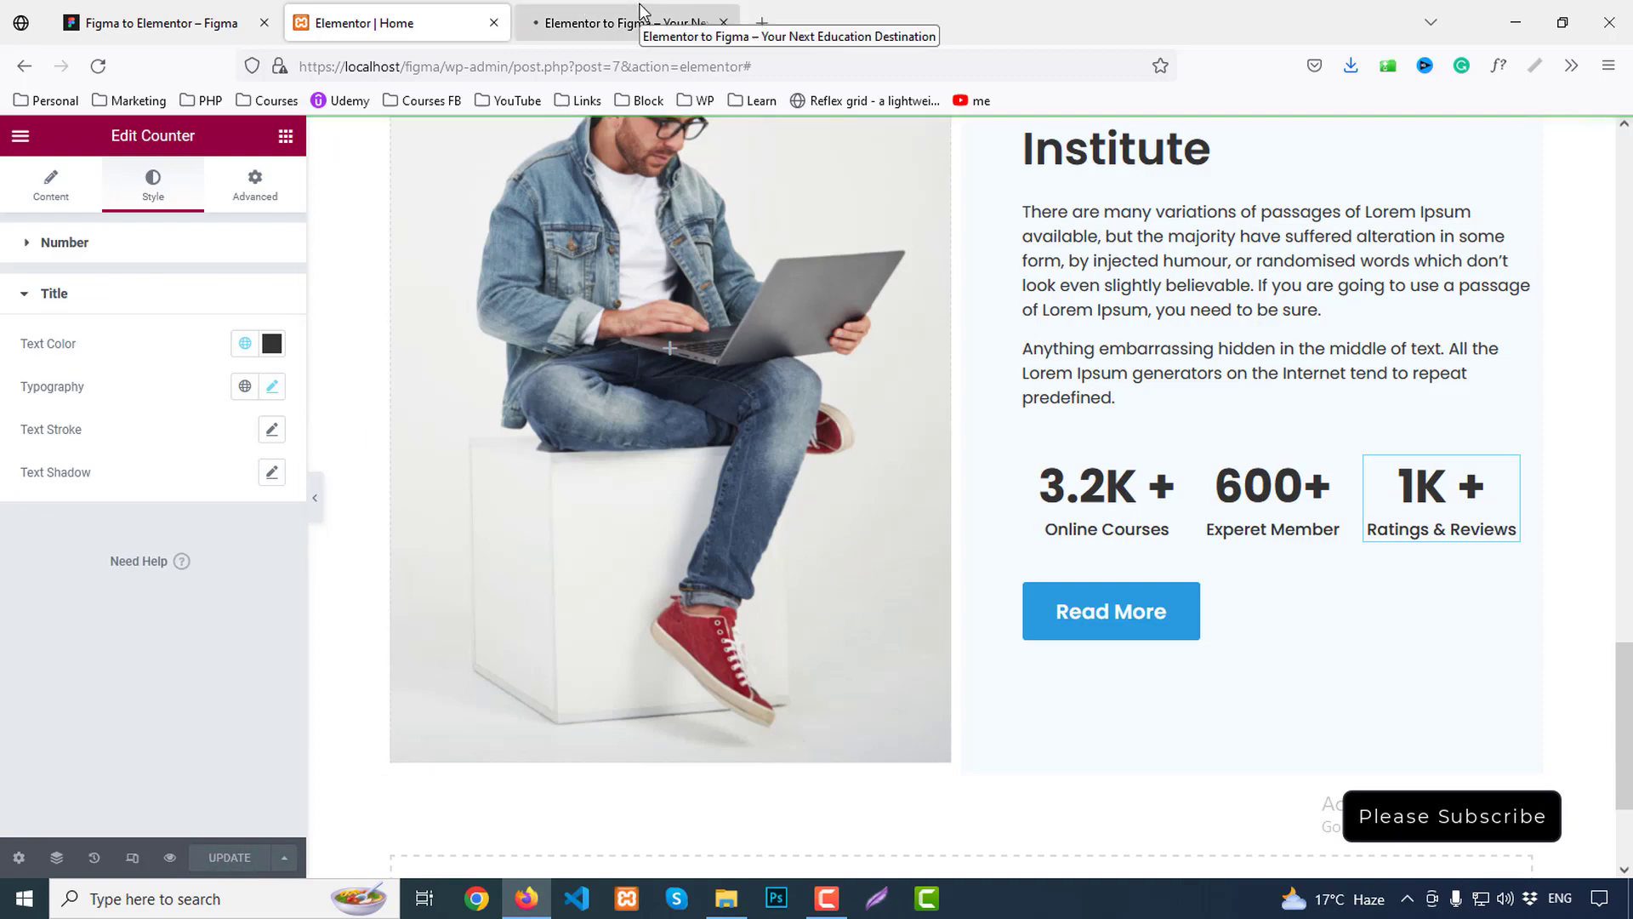
click(640, 12)
Scroll through the live preview and the Figma design to compare the updated sections
scroll(1119, 516, down, 10)
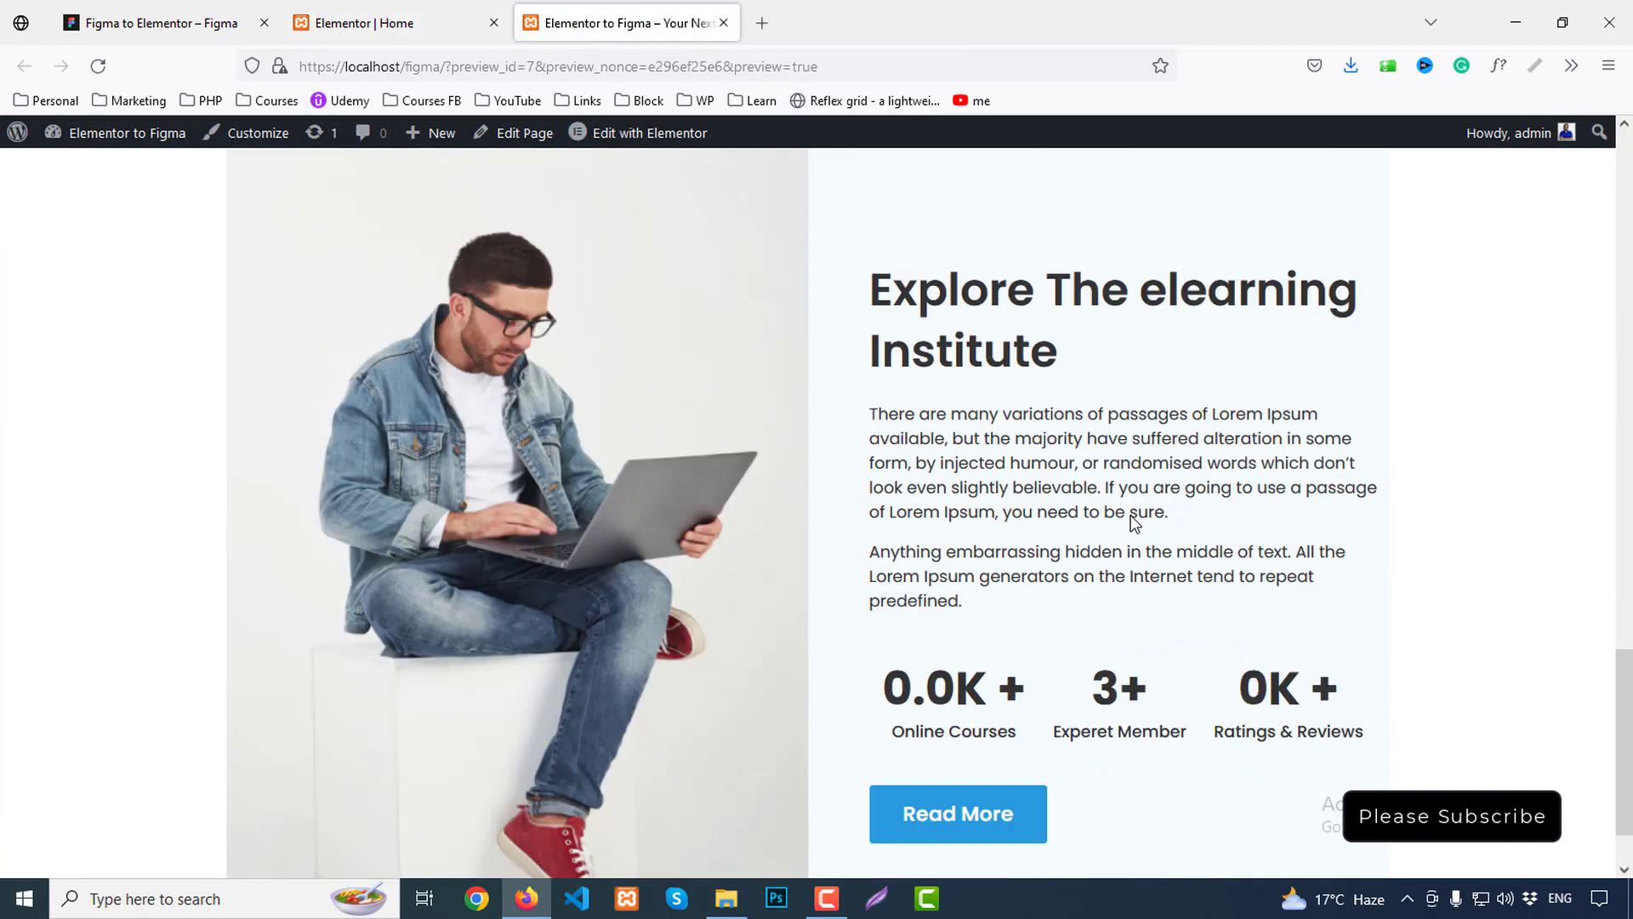
scroll(1134, 522, down, 1)
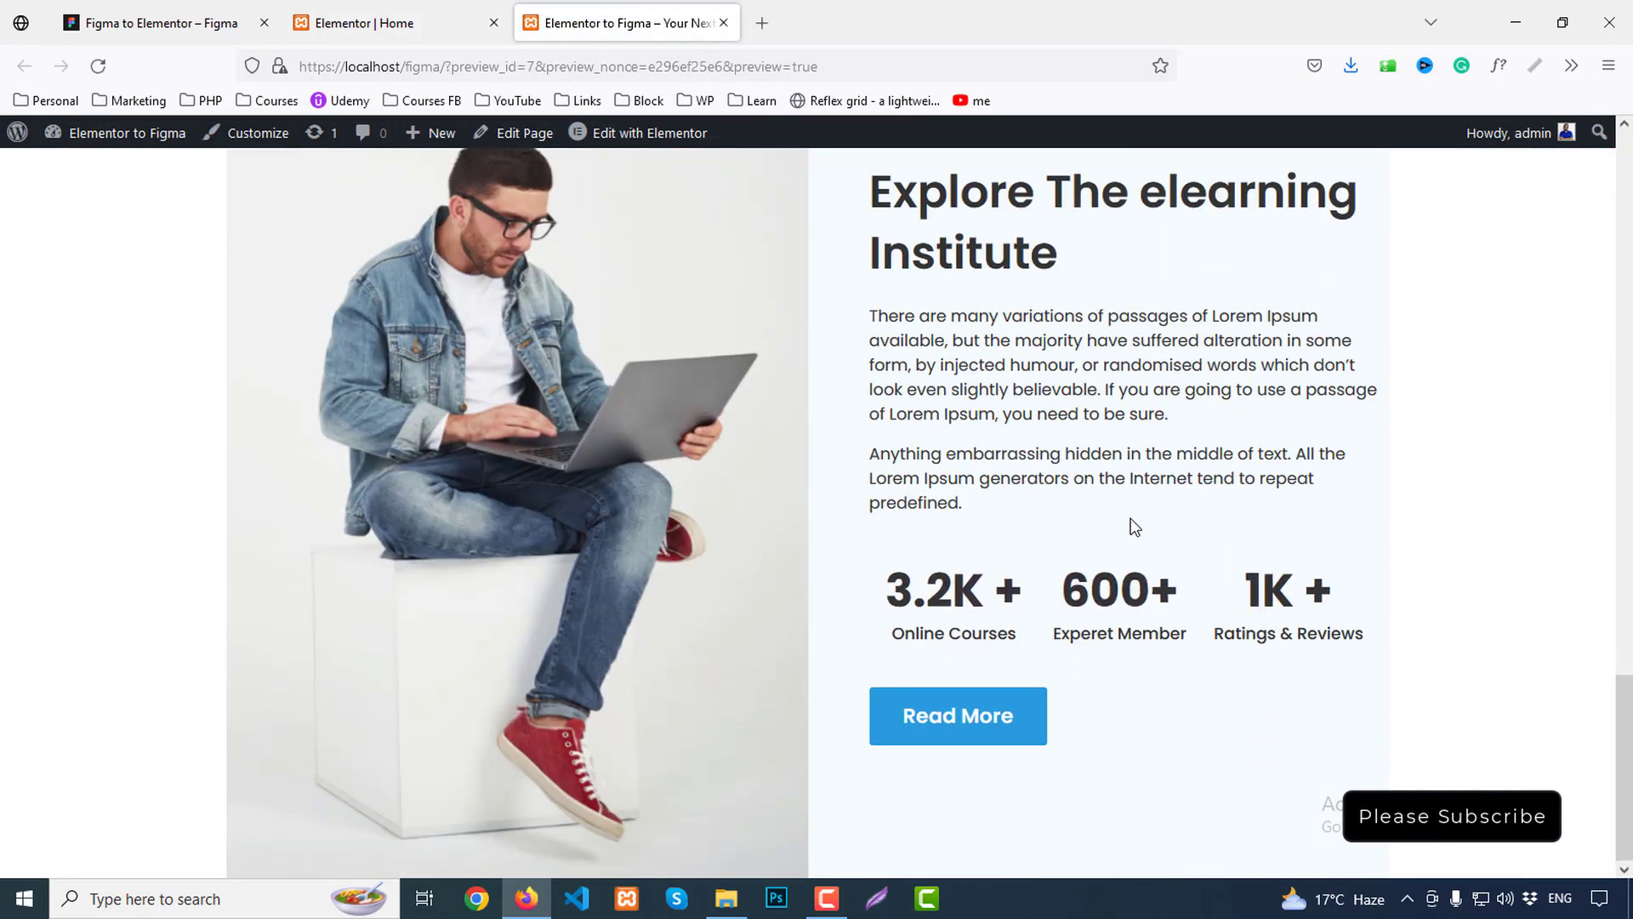
click(162, 23)
scroll(1034, 502, down, 4)
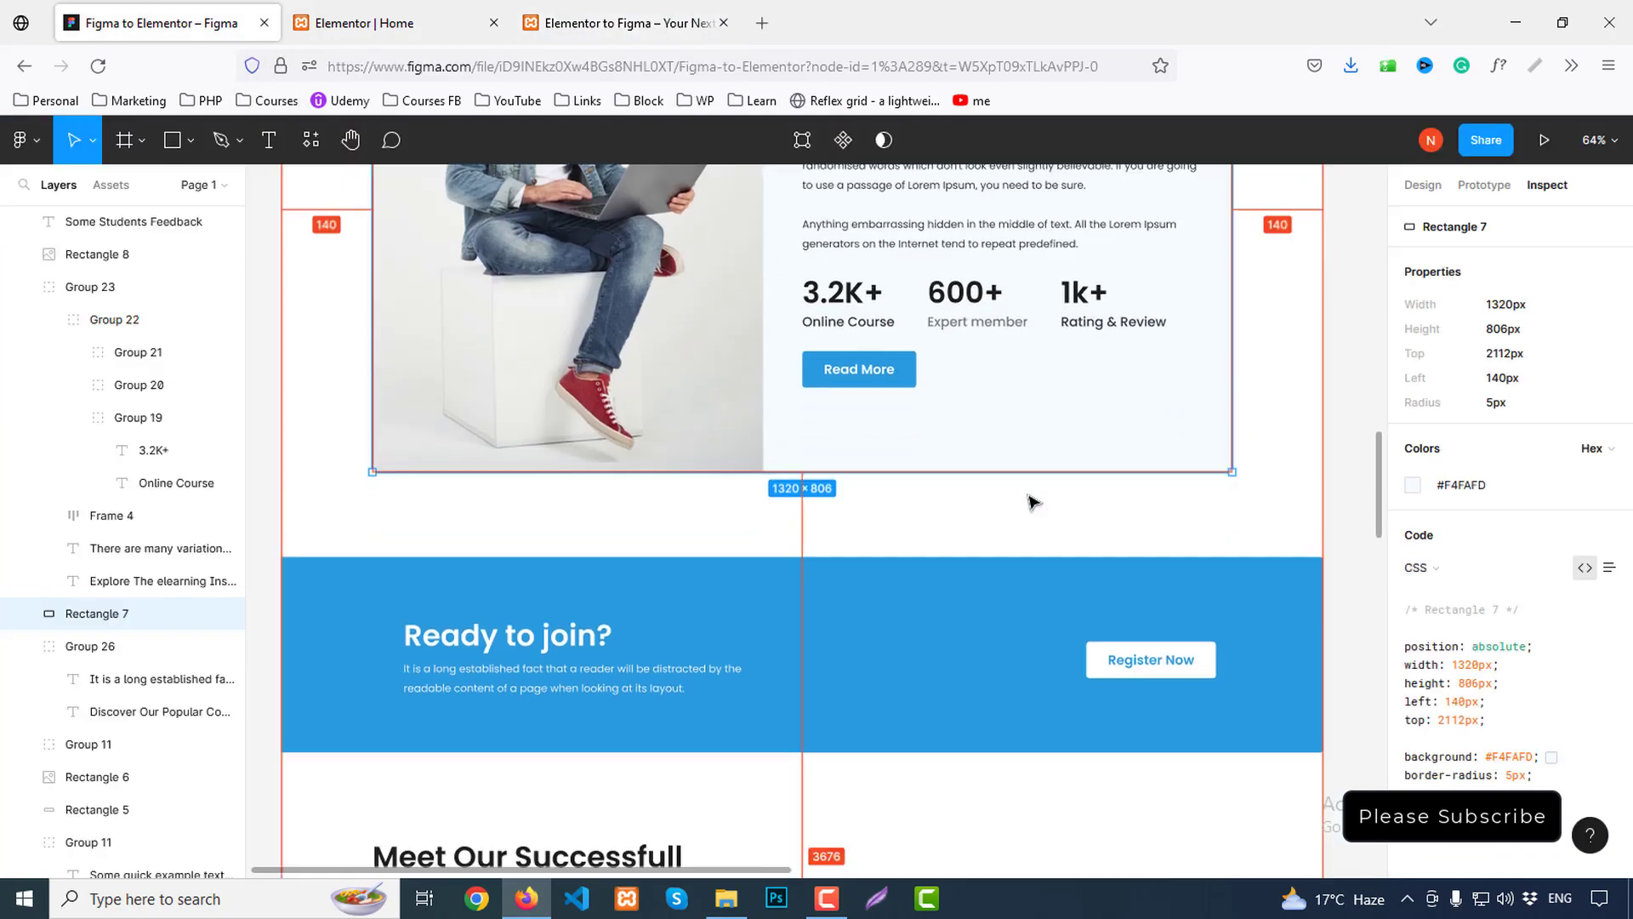
scroll(958, 524, down, 1)
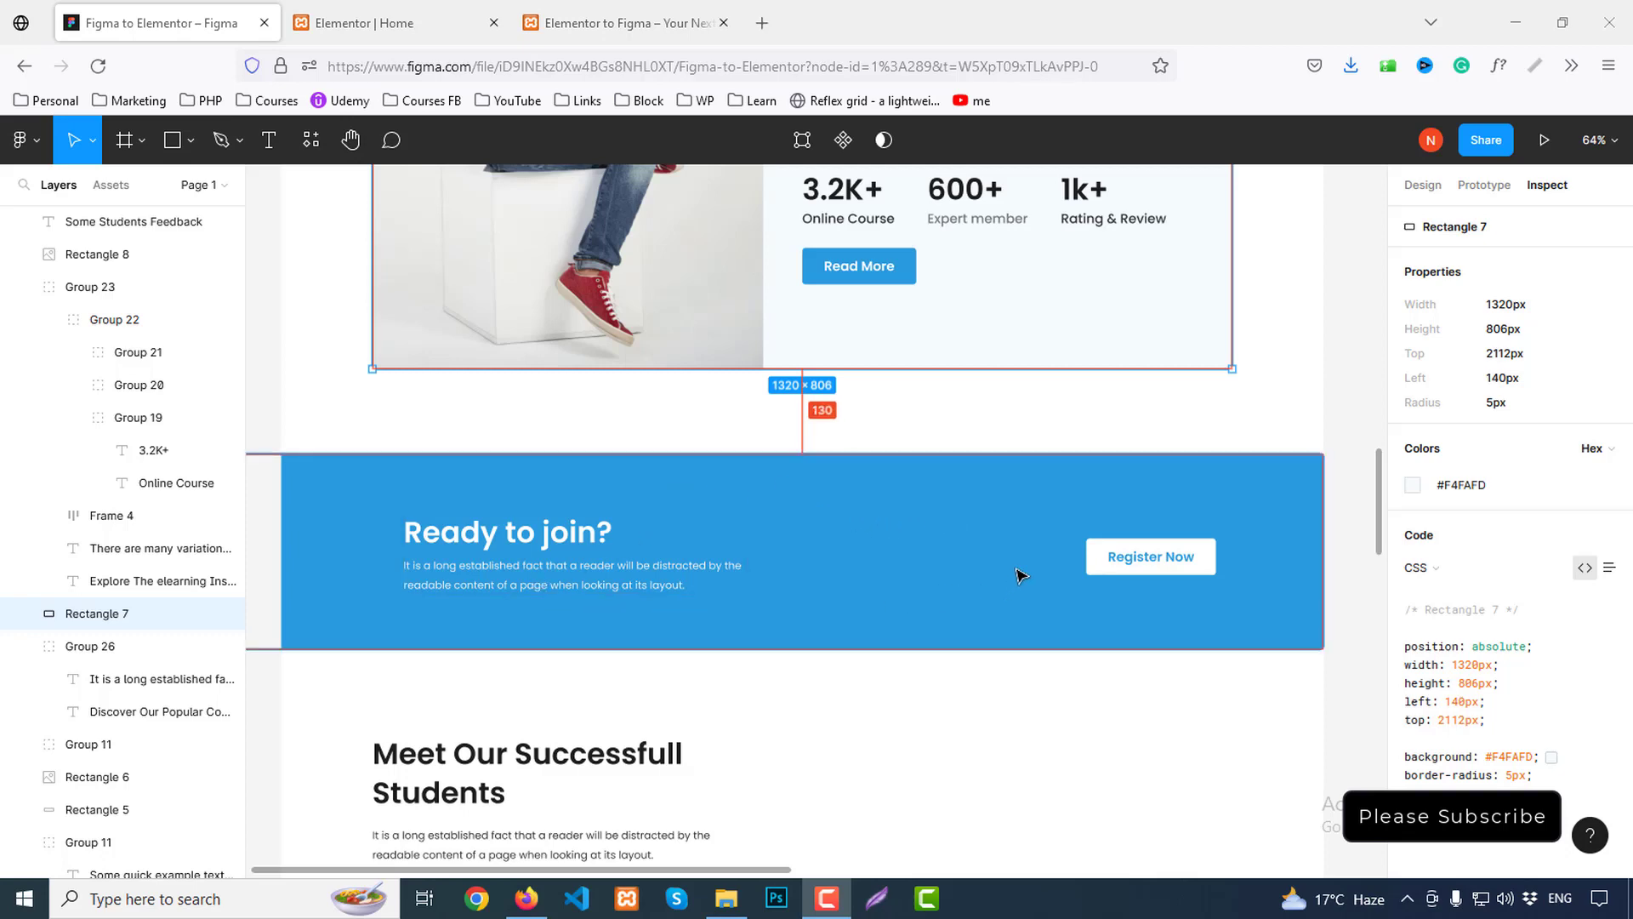
click(365, 23)
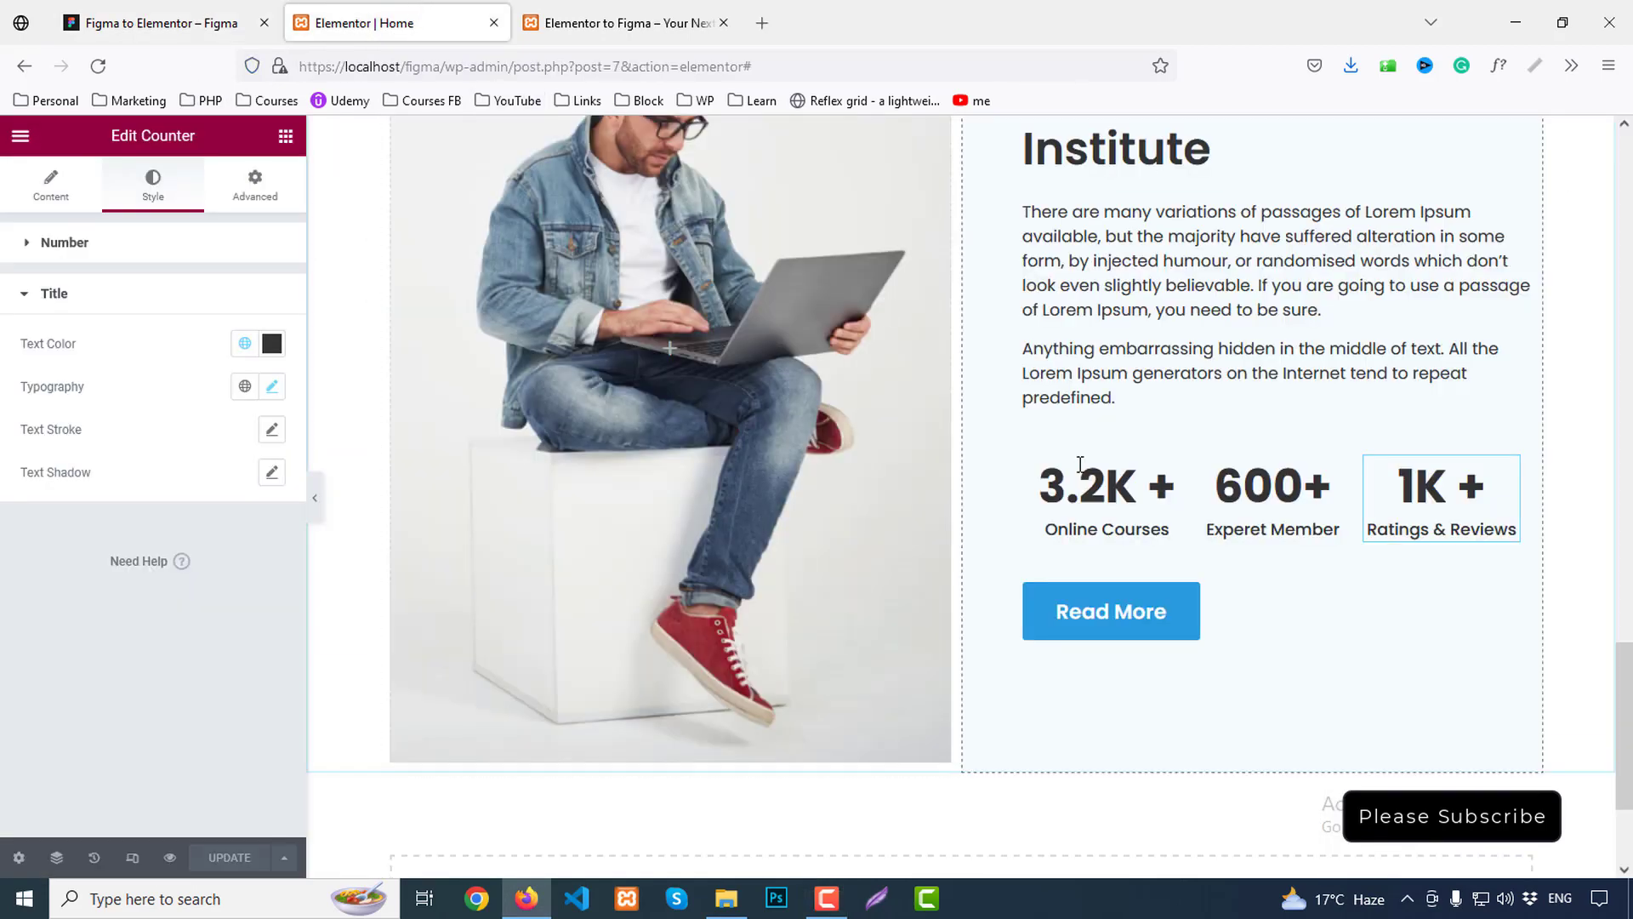
scroll(1080, 464, down, 4)
Inspect the blue 'Ready to join?' banner in Figma, then start a new section below the stats
click(136, 23)
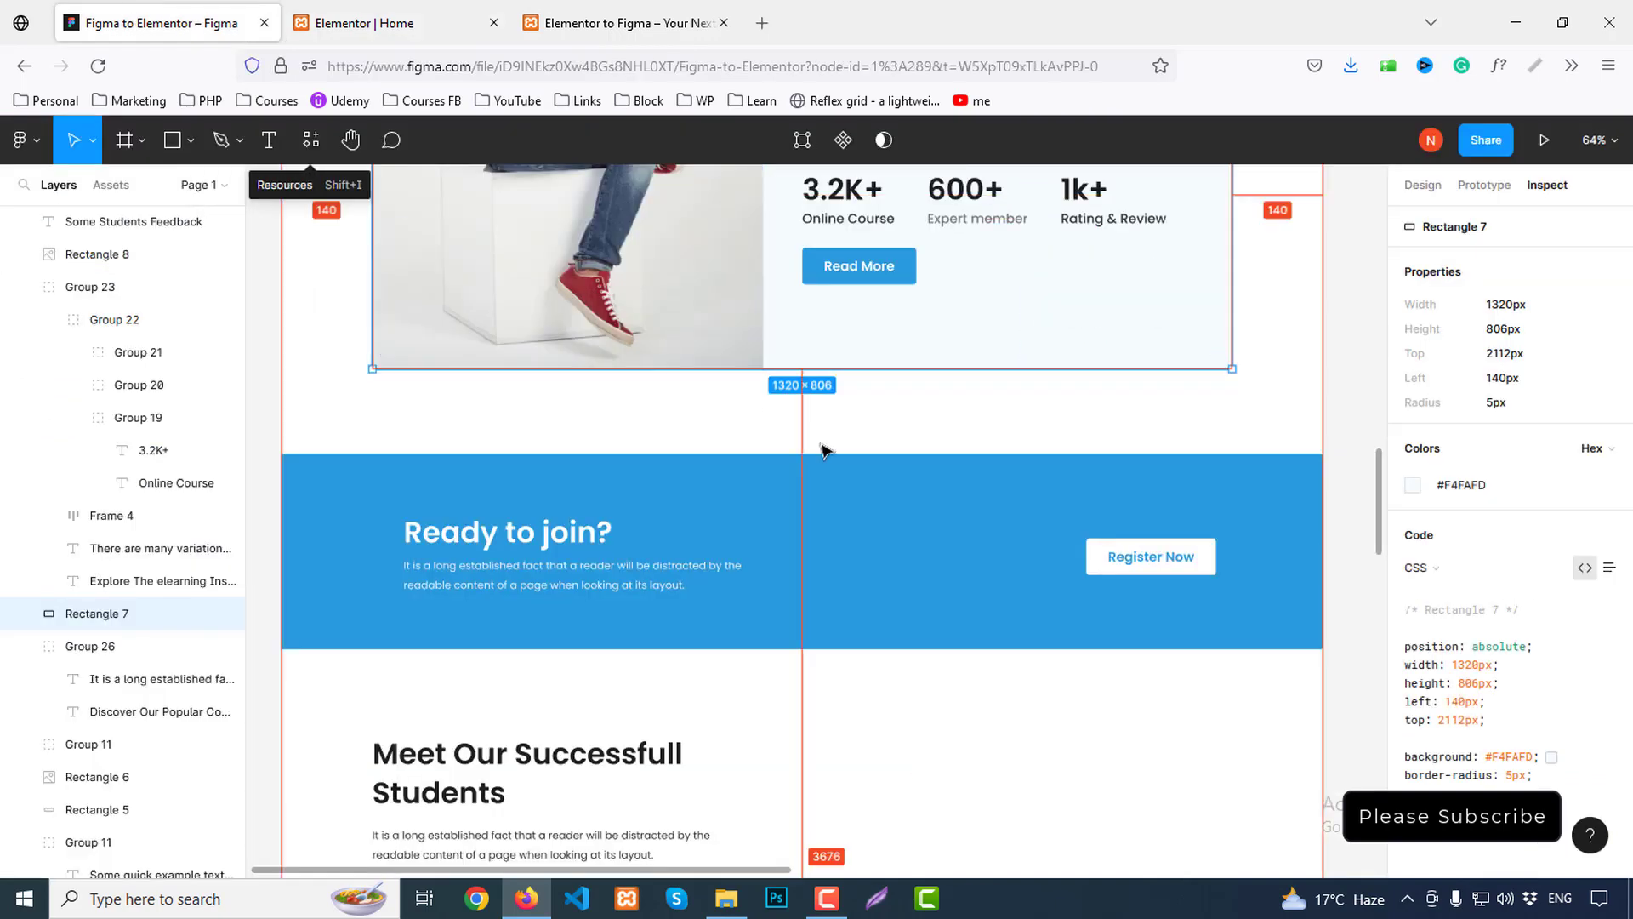
click(749, 484)
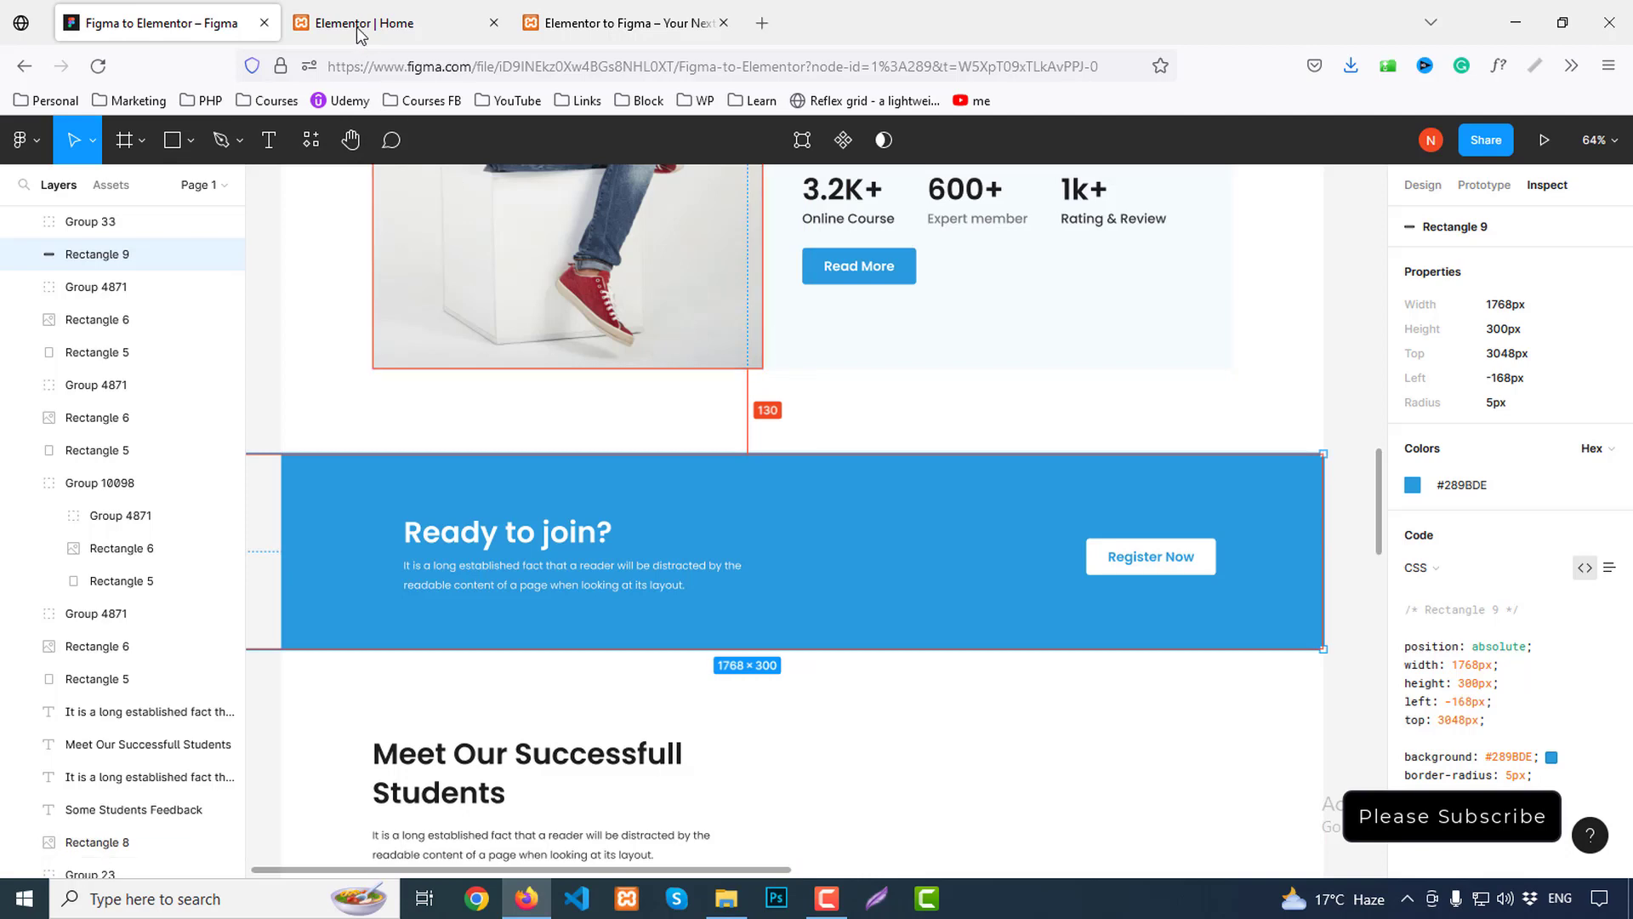
click(400, 26)
click(939, 703)
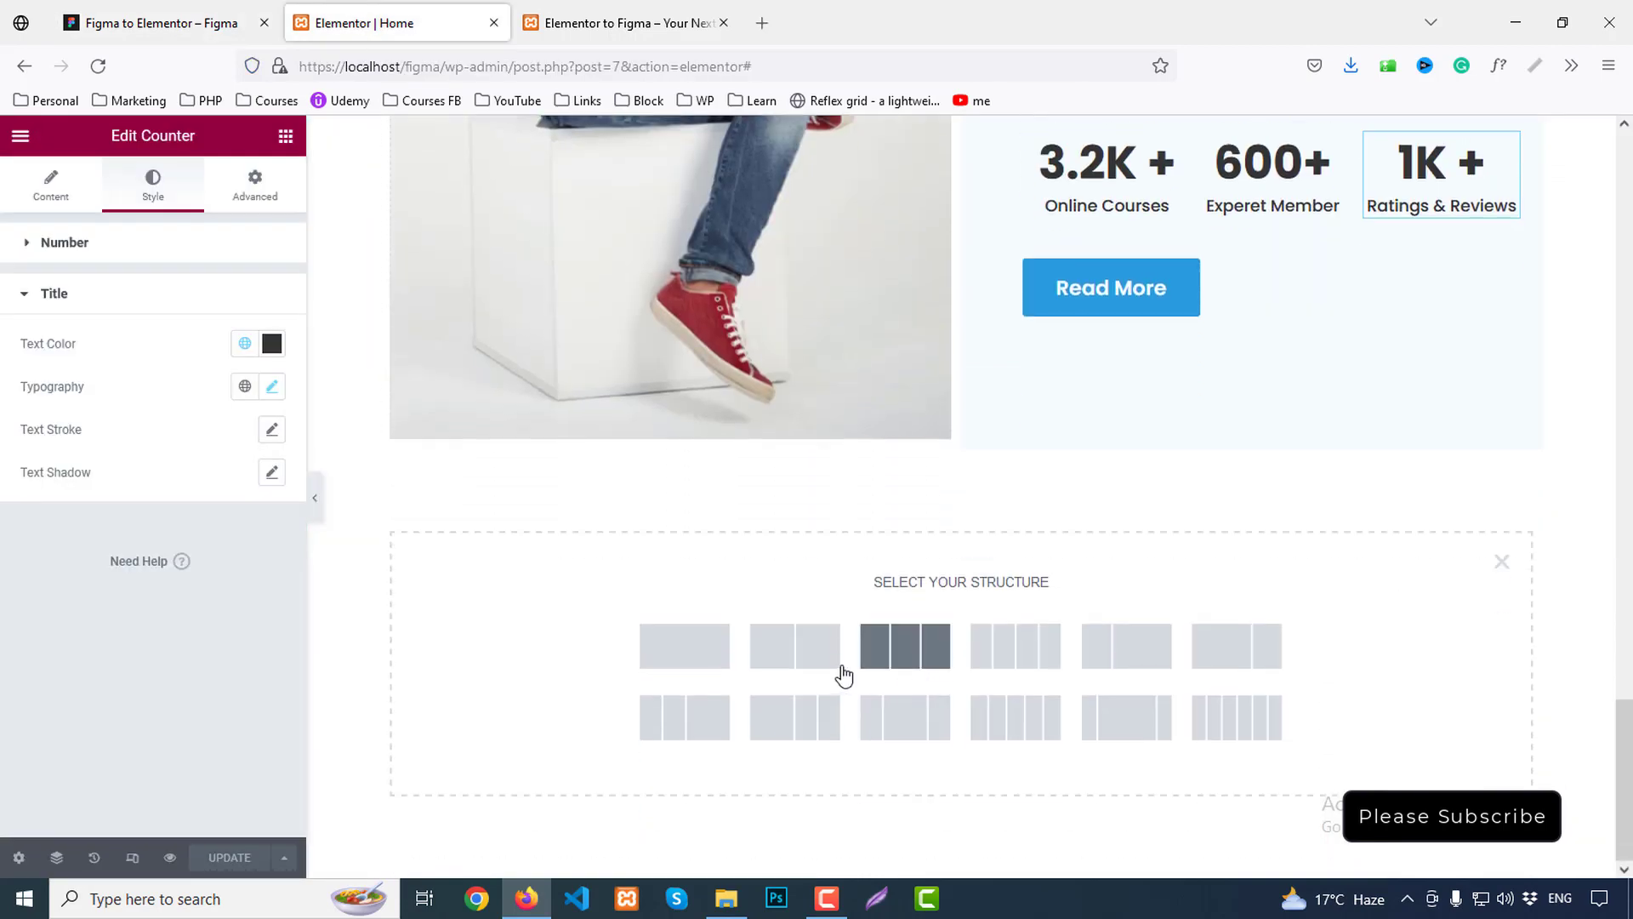
Add a two-column section below the Explore section, replacing an accidental one-column one
click(711, 657)
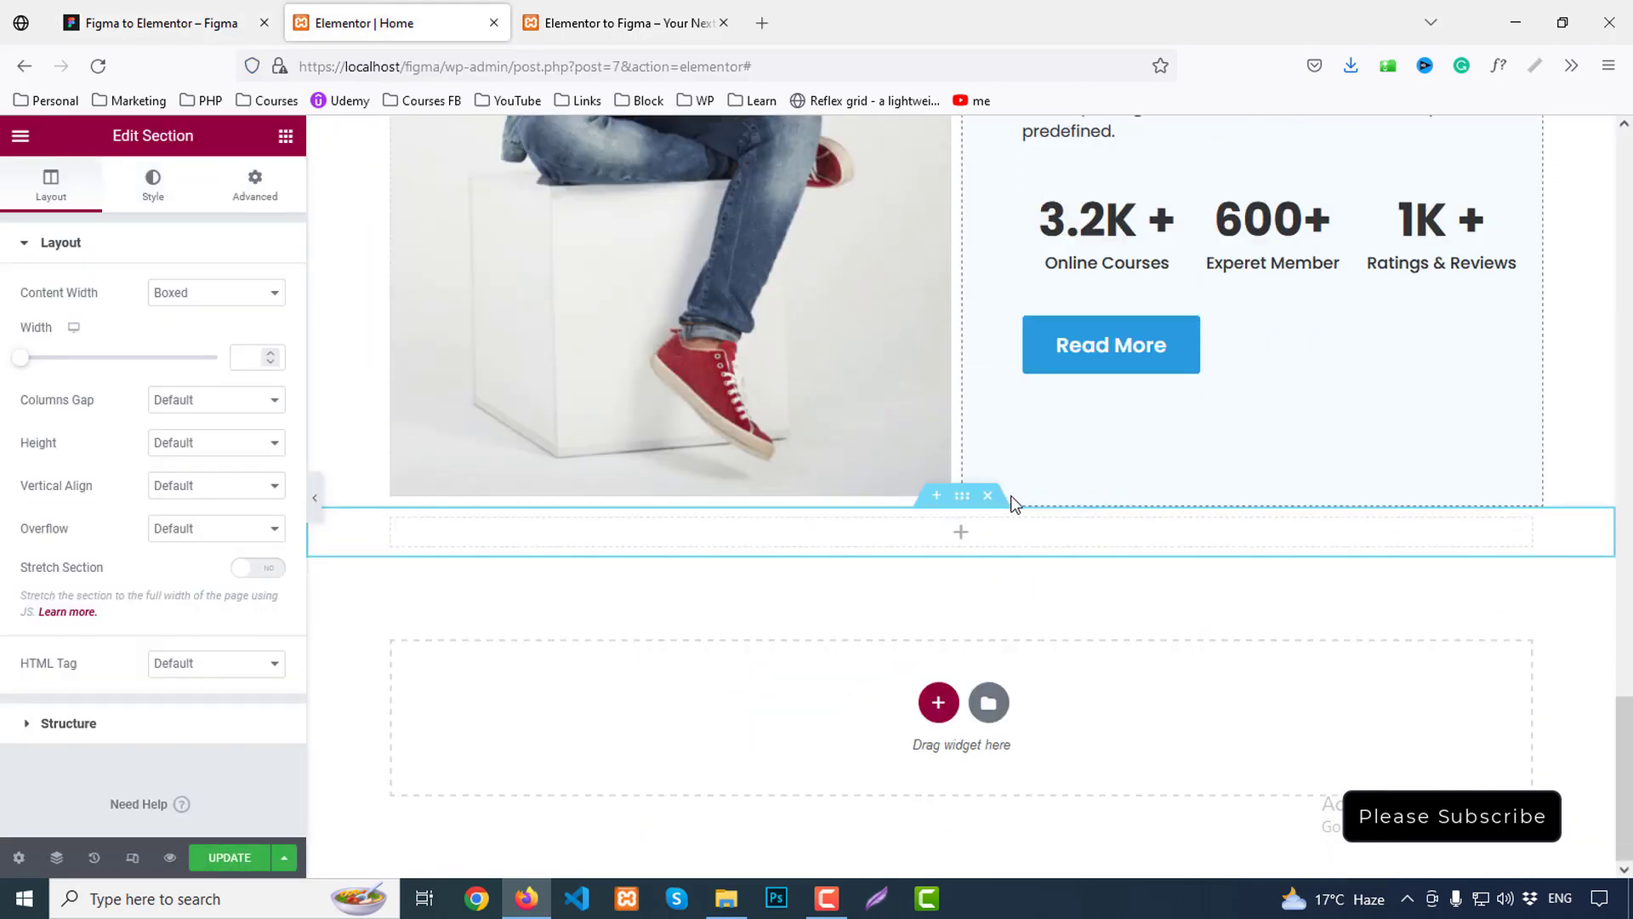
key(ctrl+z)
click(939, 702)
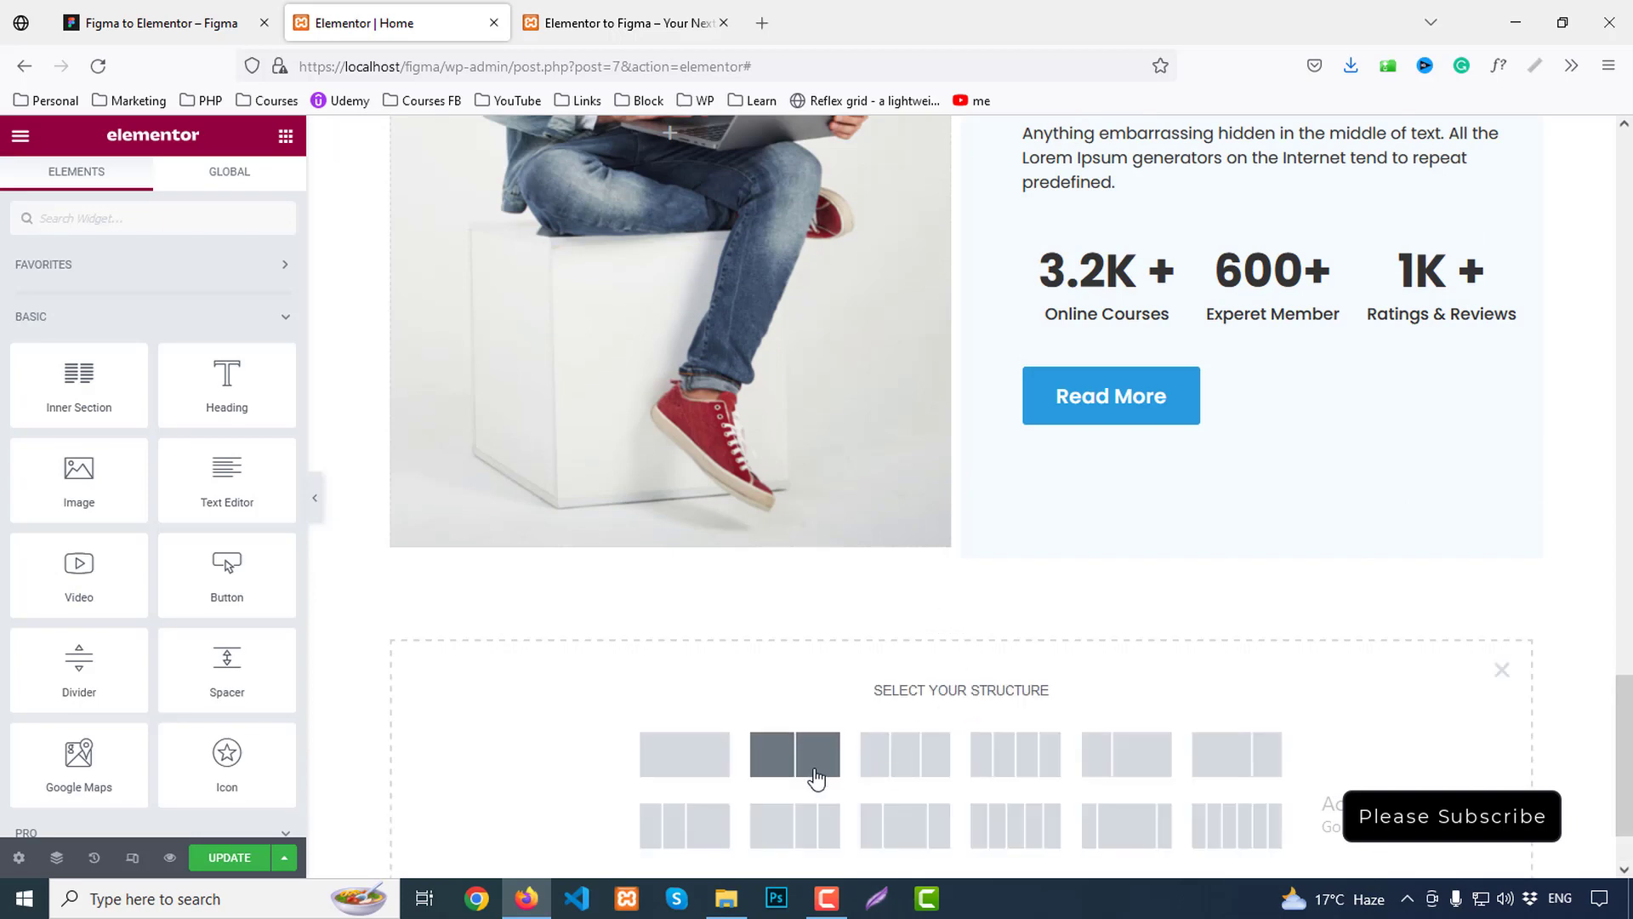
click(793, 755)
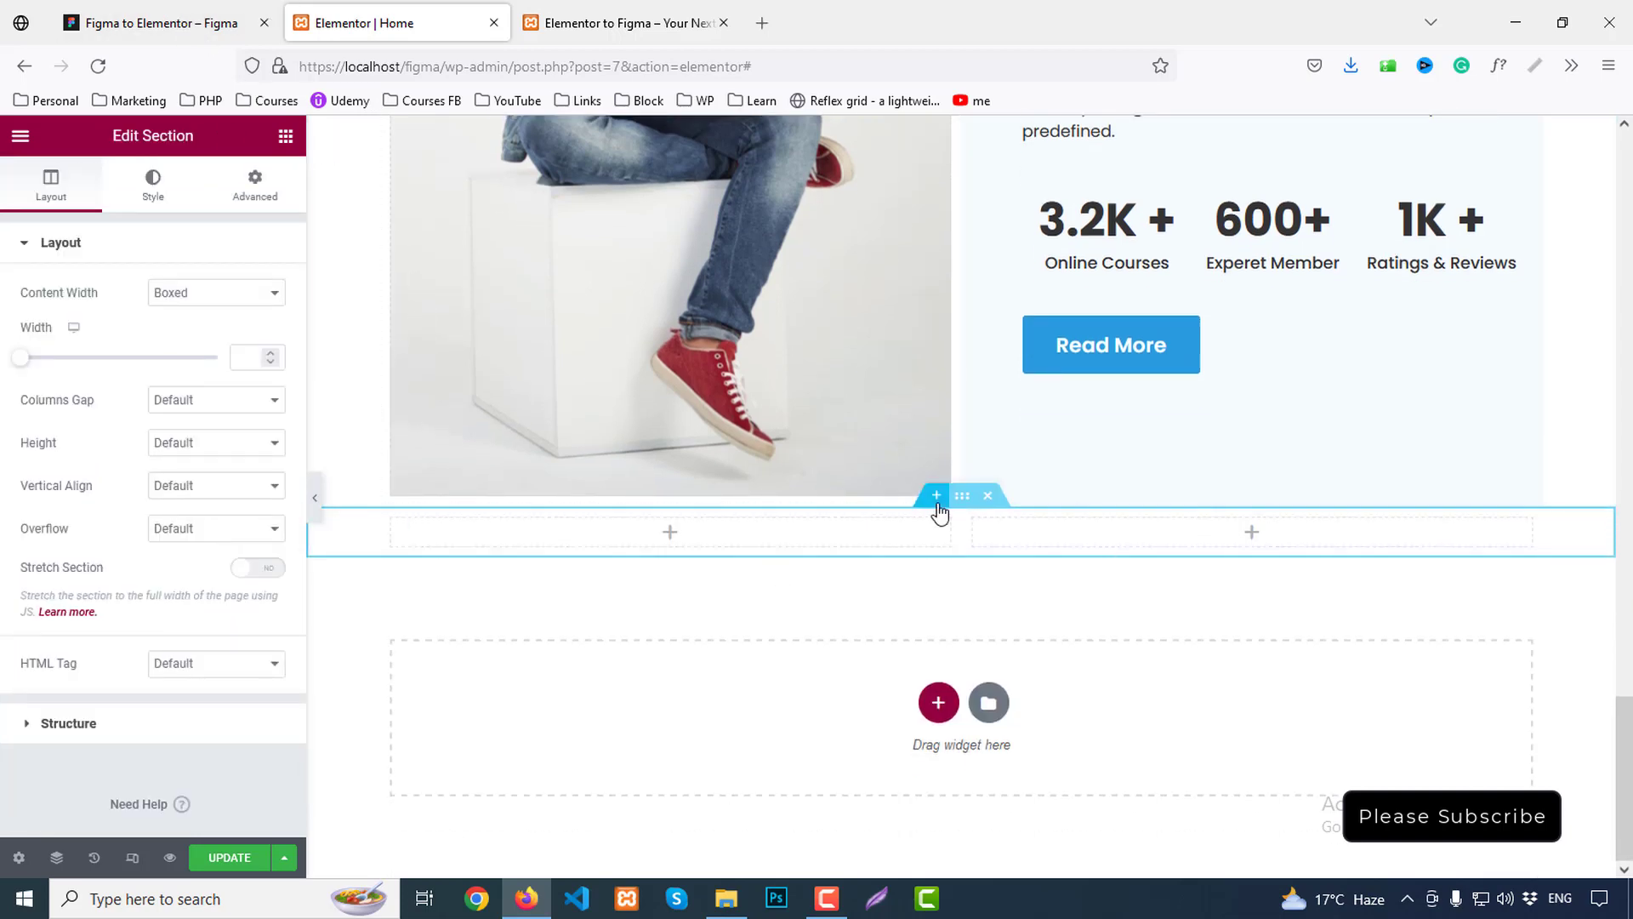
Give the new section a solid background in the Primary blue global colour
click(153, 180)
click(191, 336)
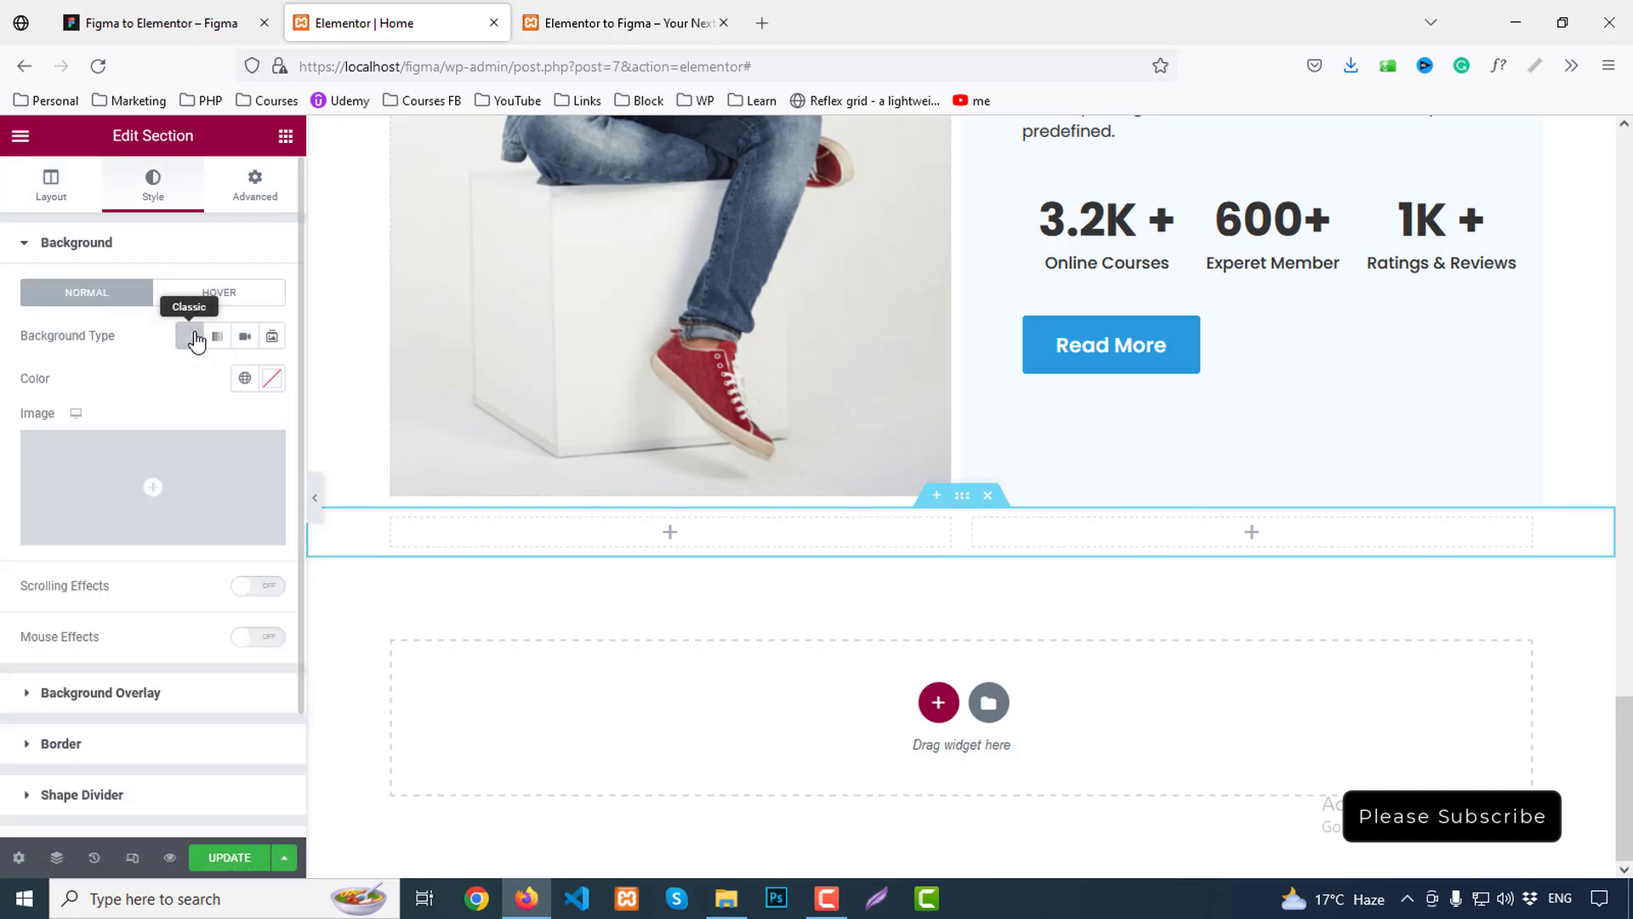
click(245, 379)
click(88, 473)
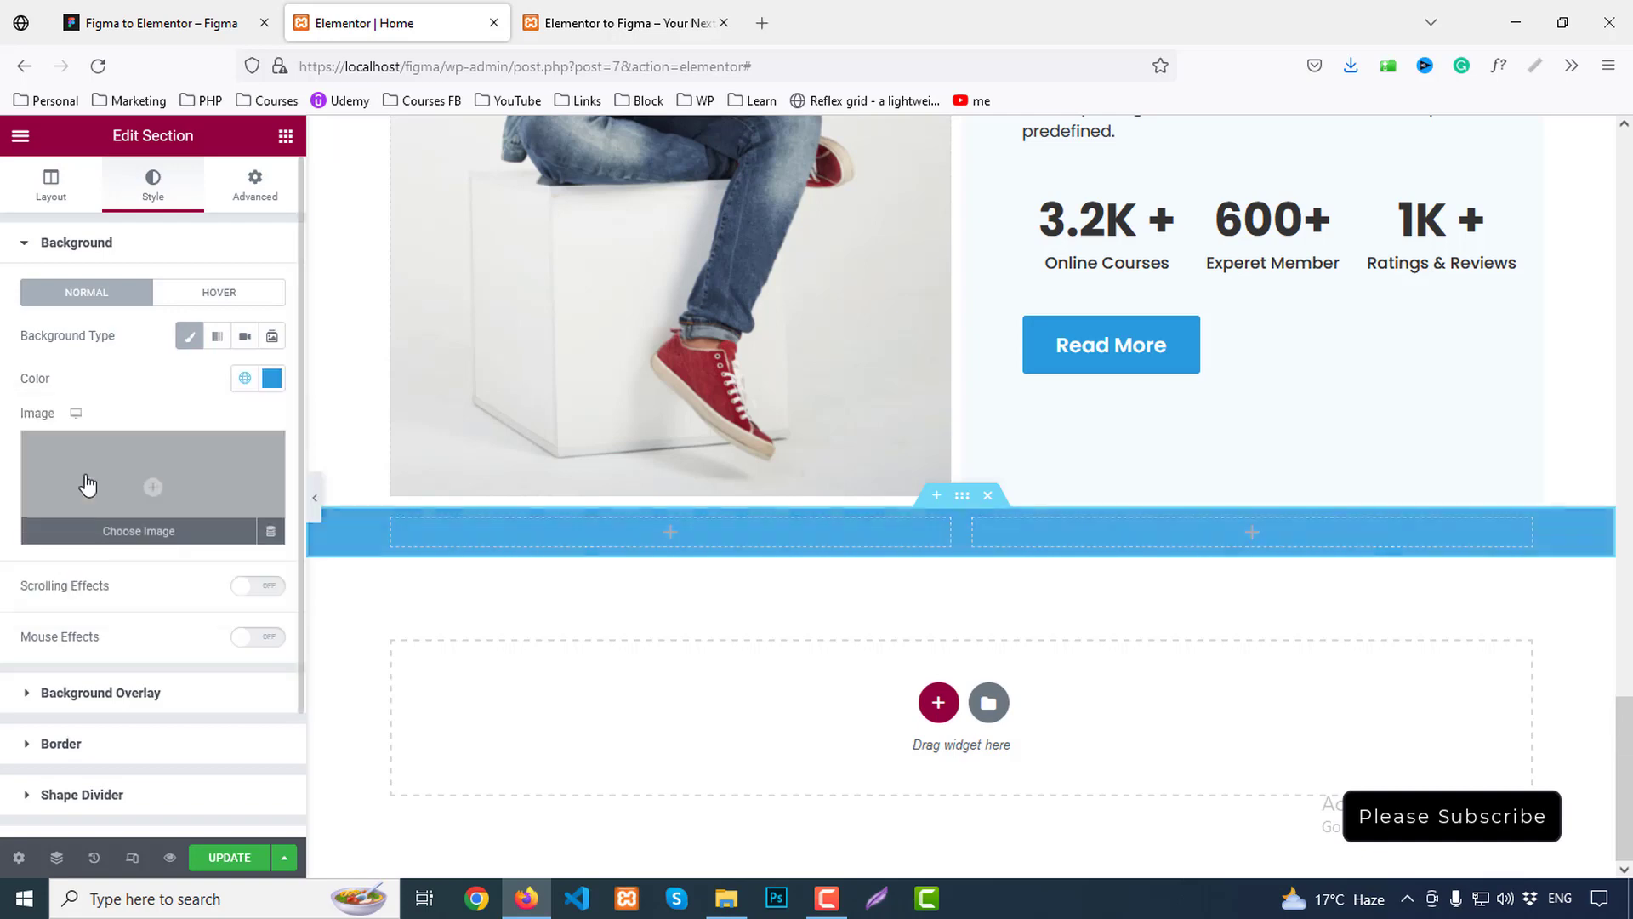
Inspect the banner's heading and paragraph in the Figma design
click(153, 22)
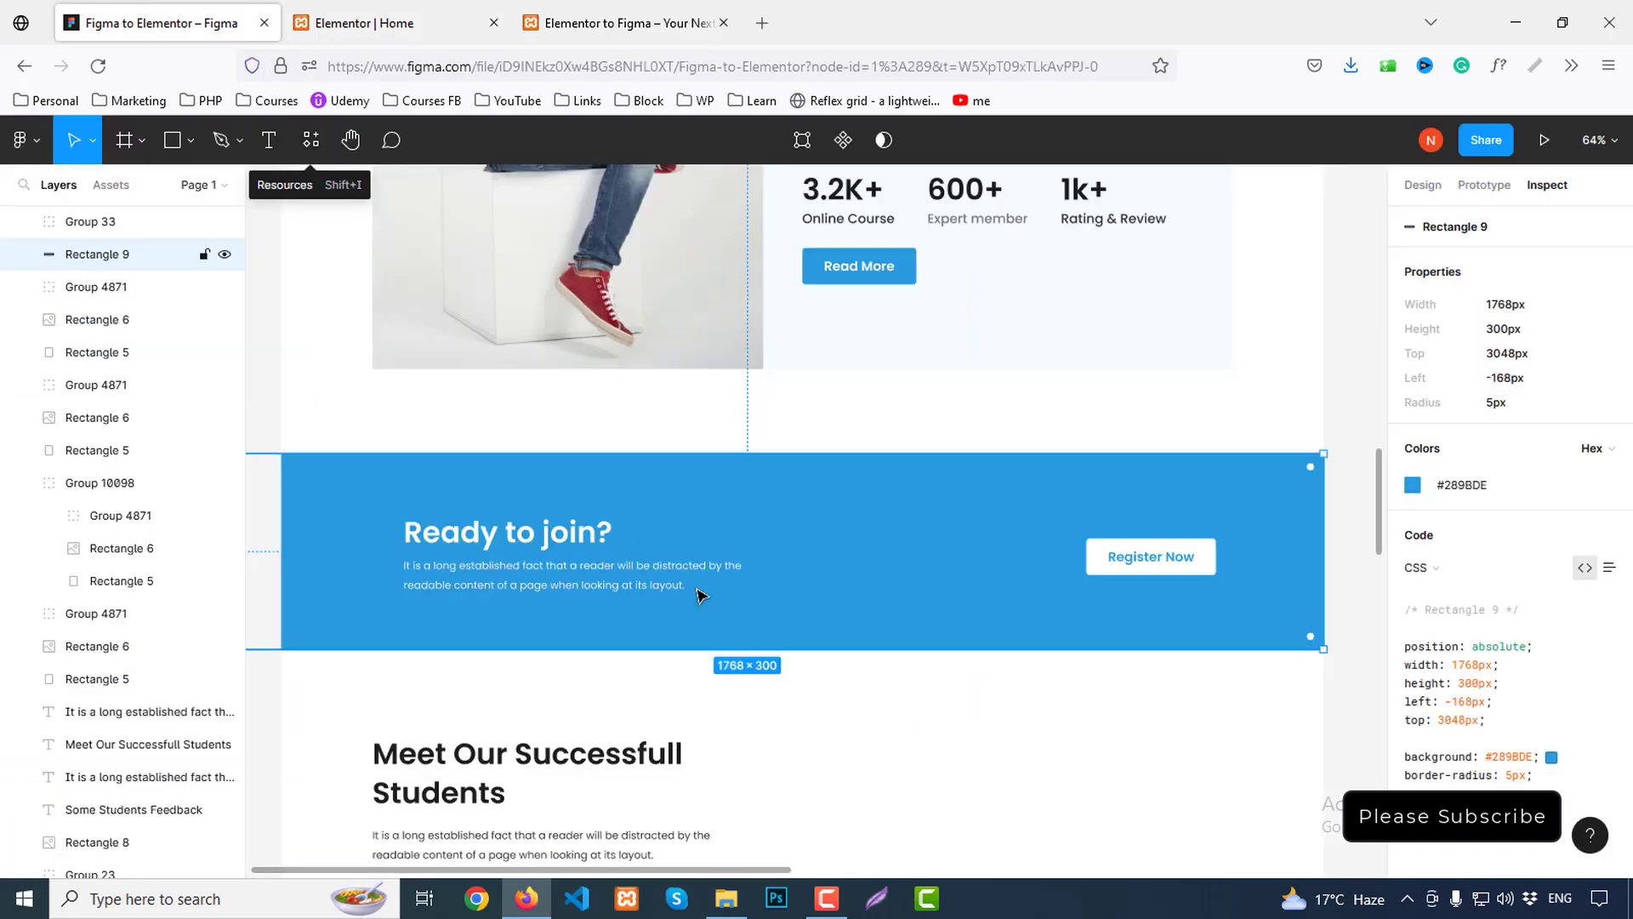
click(519, 529)
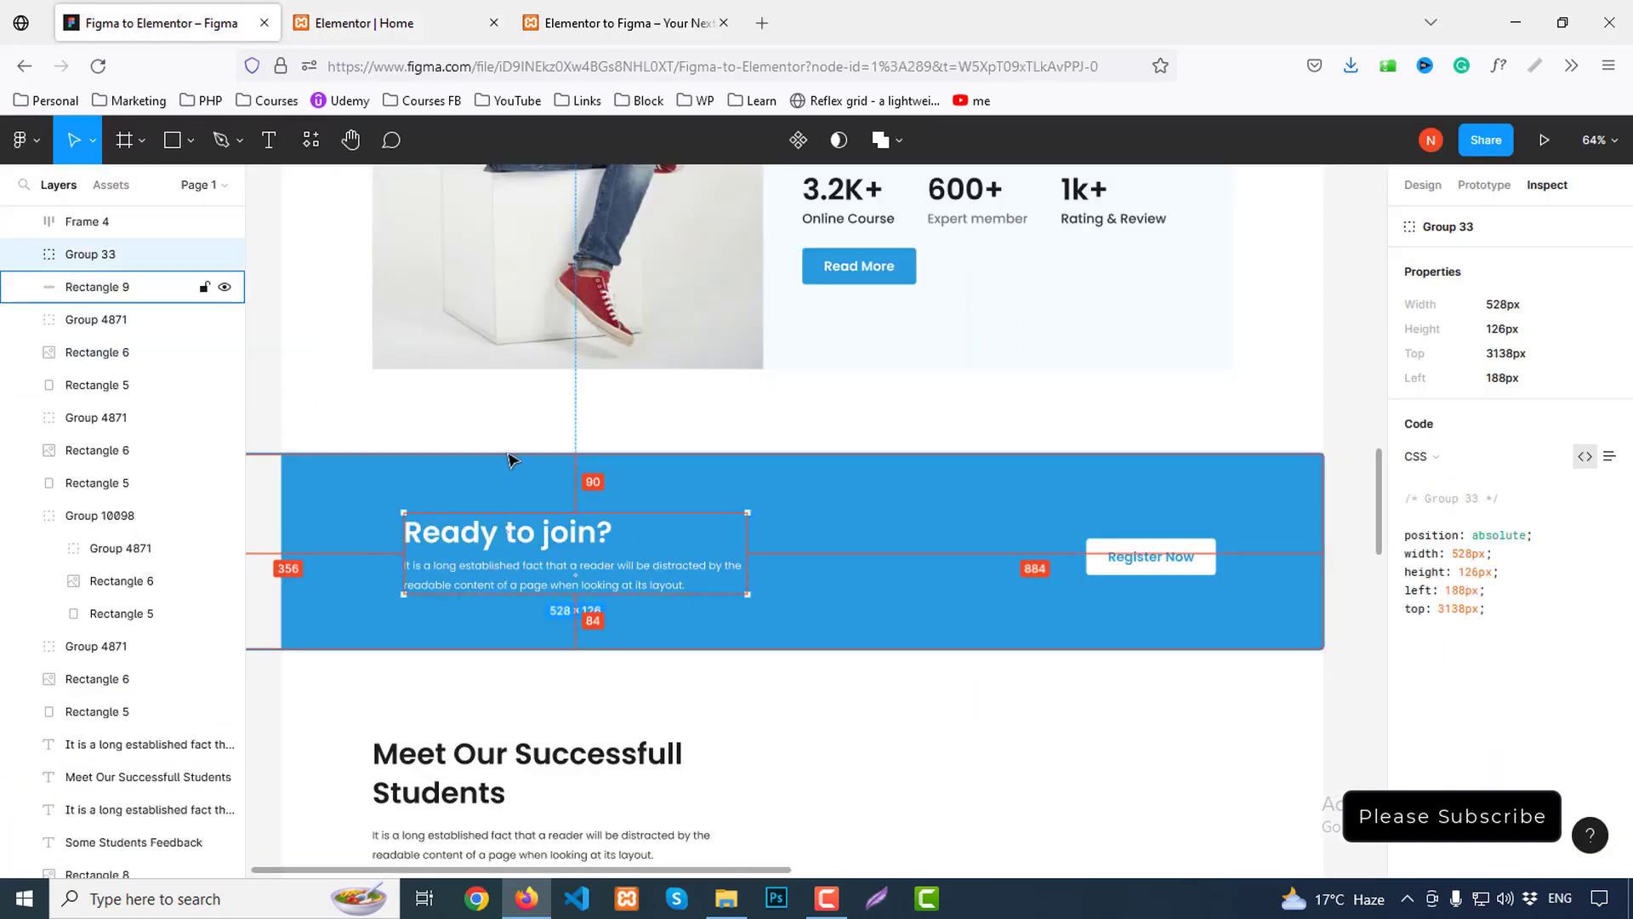
double_click(525, 589)
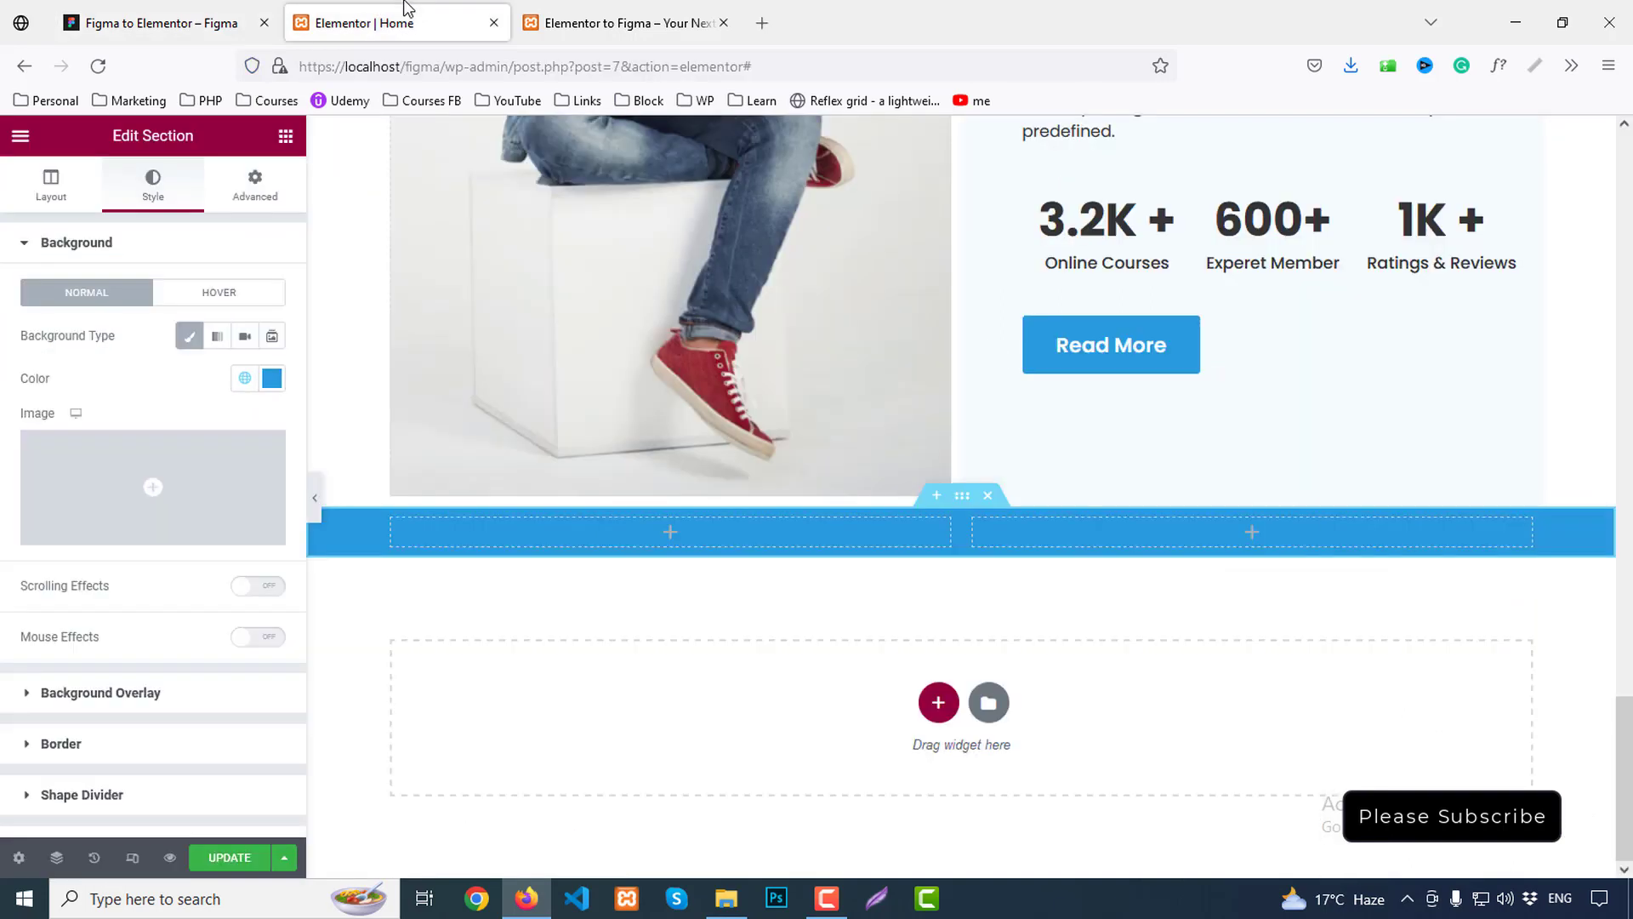
click(365, 23)
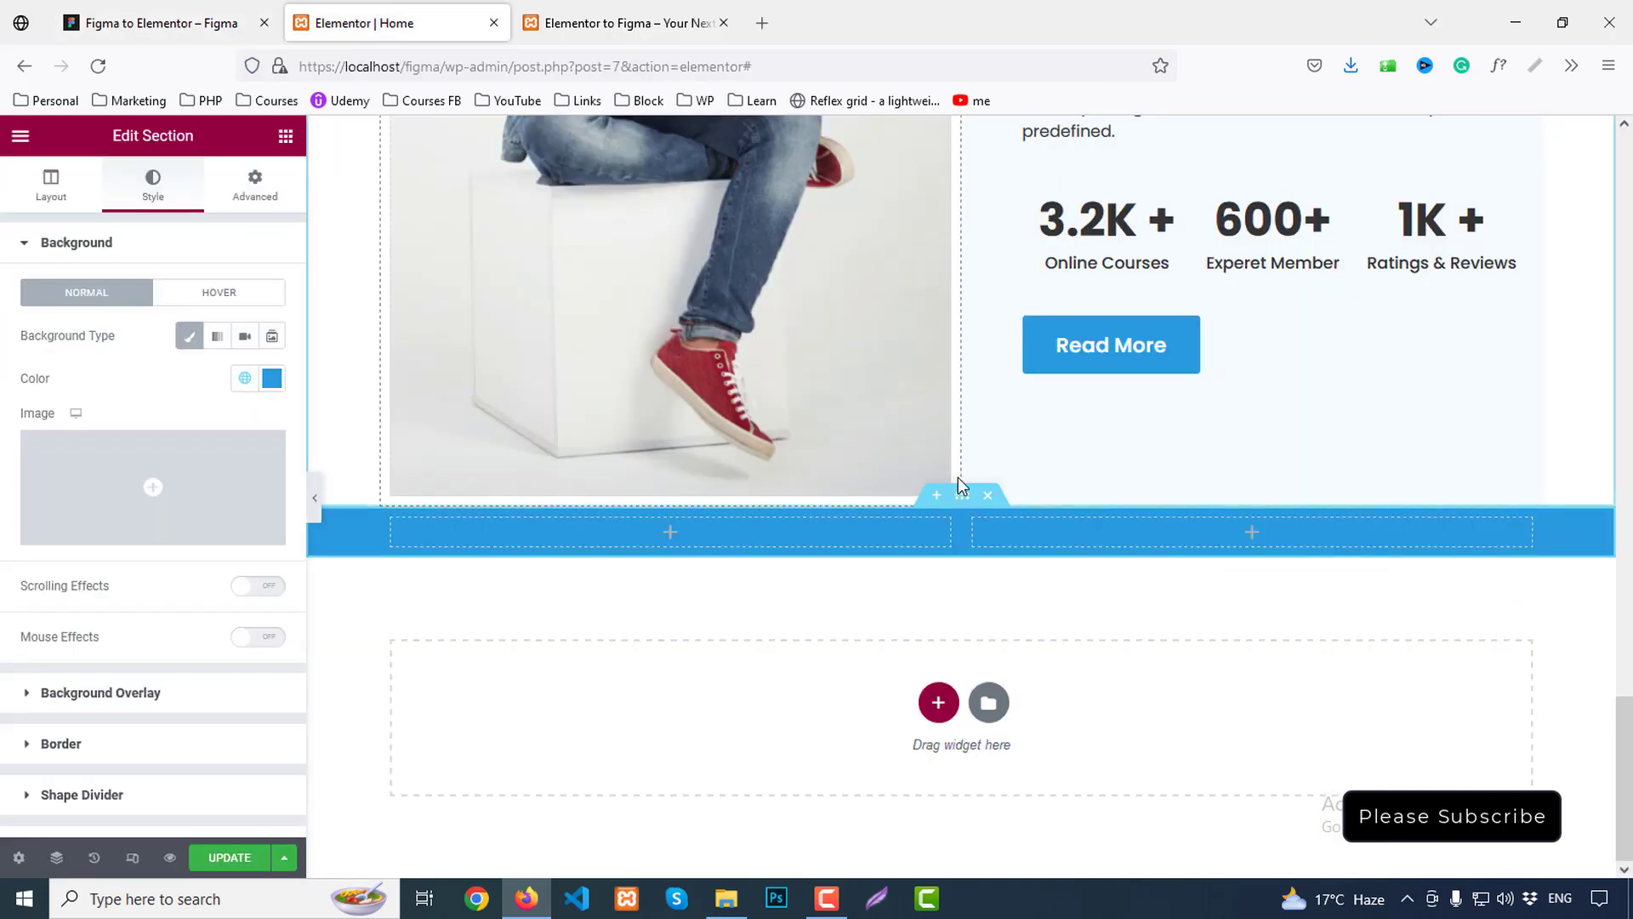
Give the banner section a 130px top margin and unlink its padding values
click(254, 182)
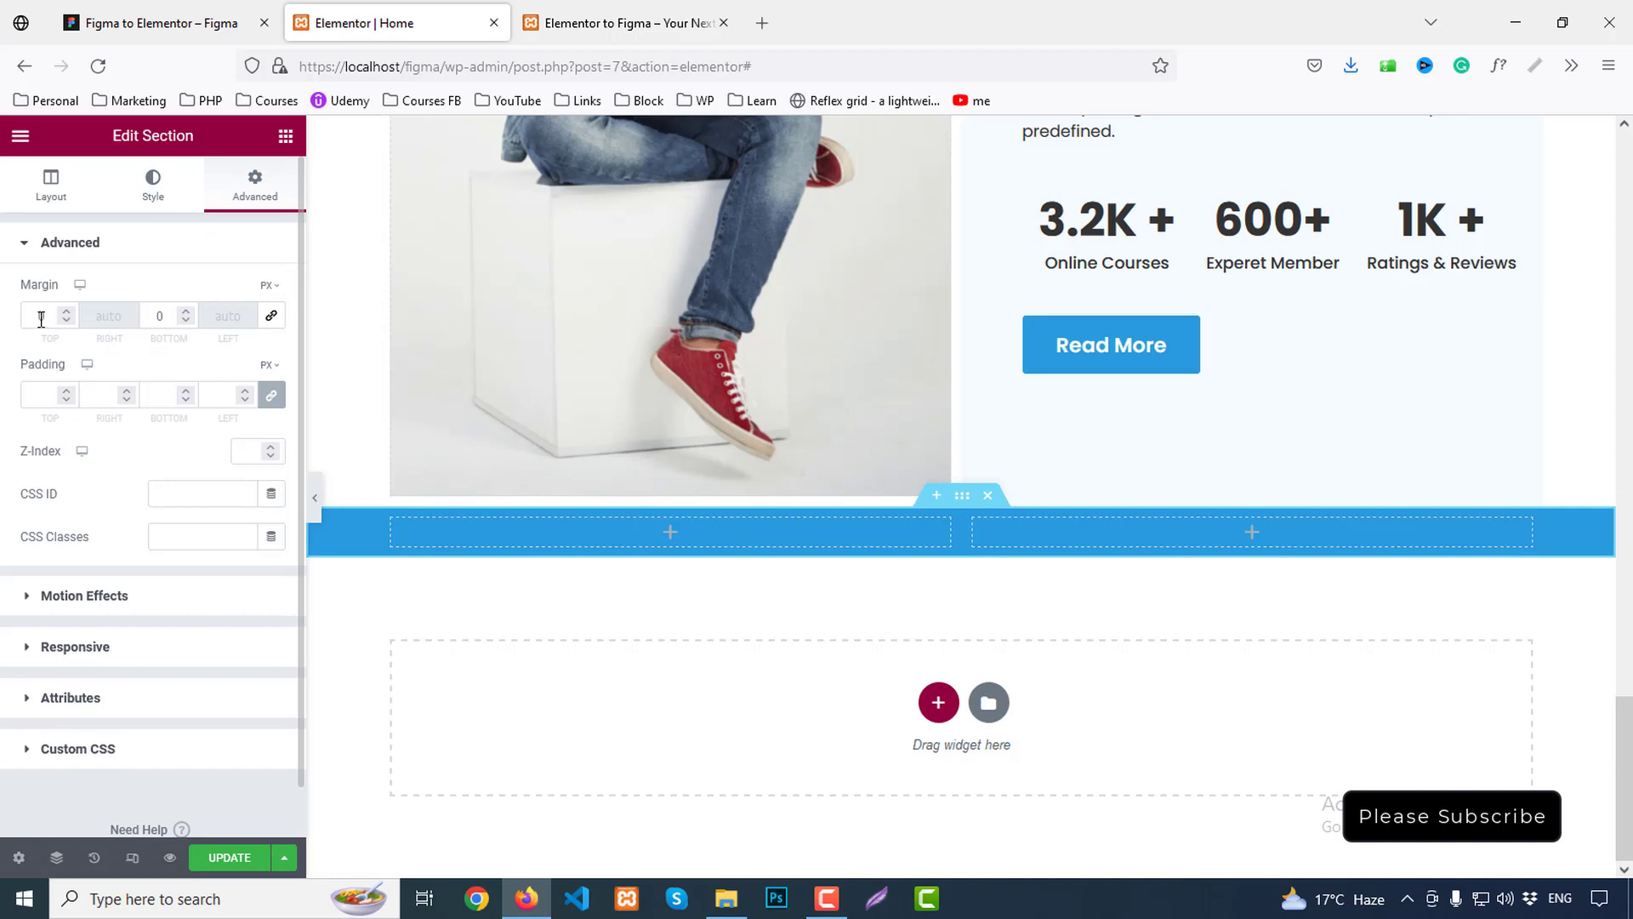
text(130)
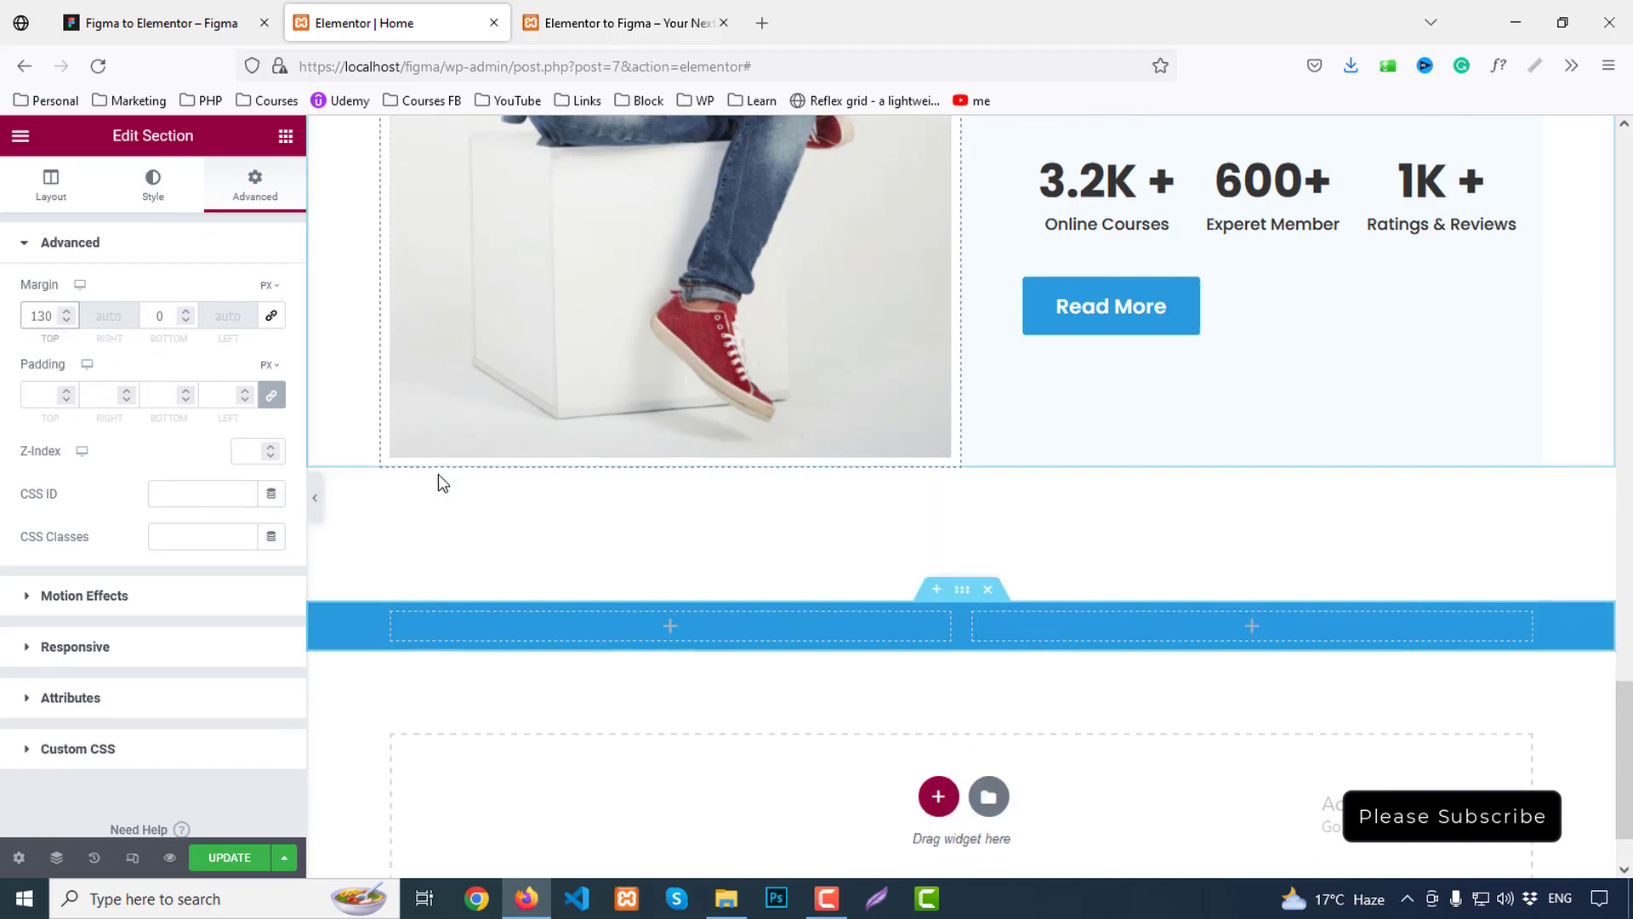
click(272, 395)
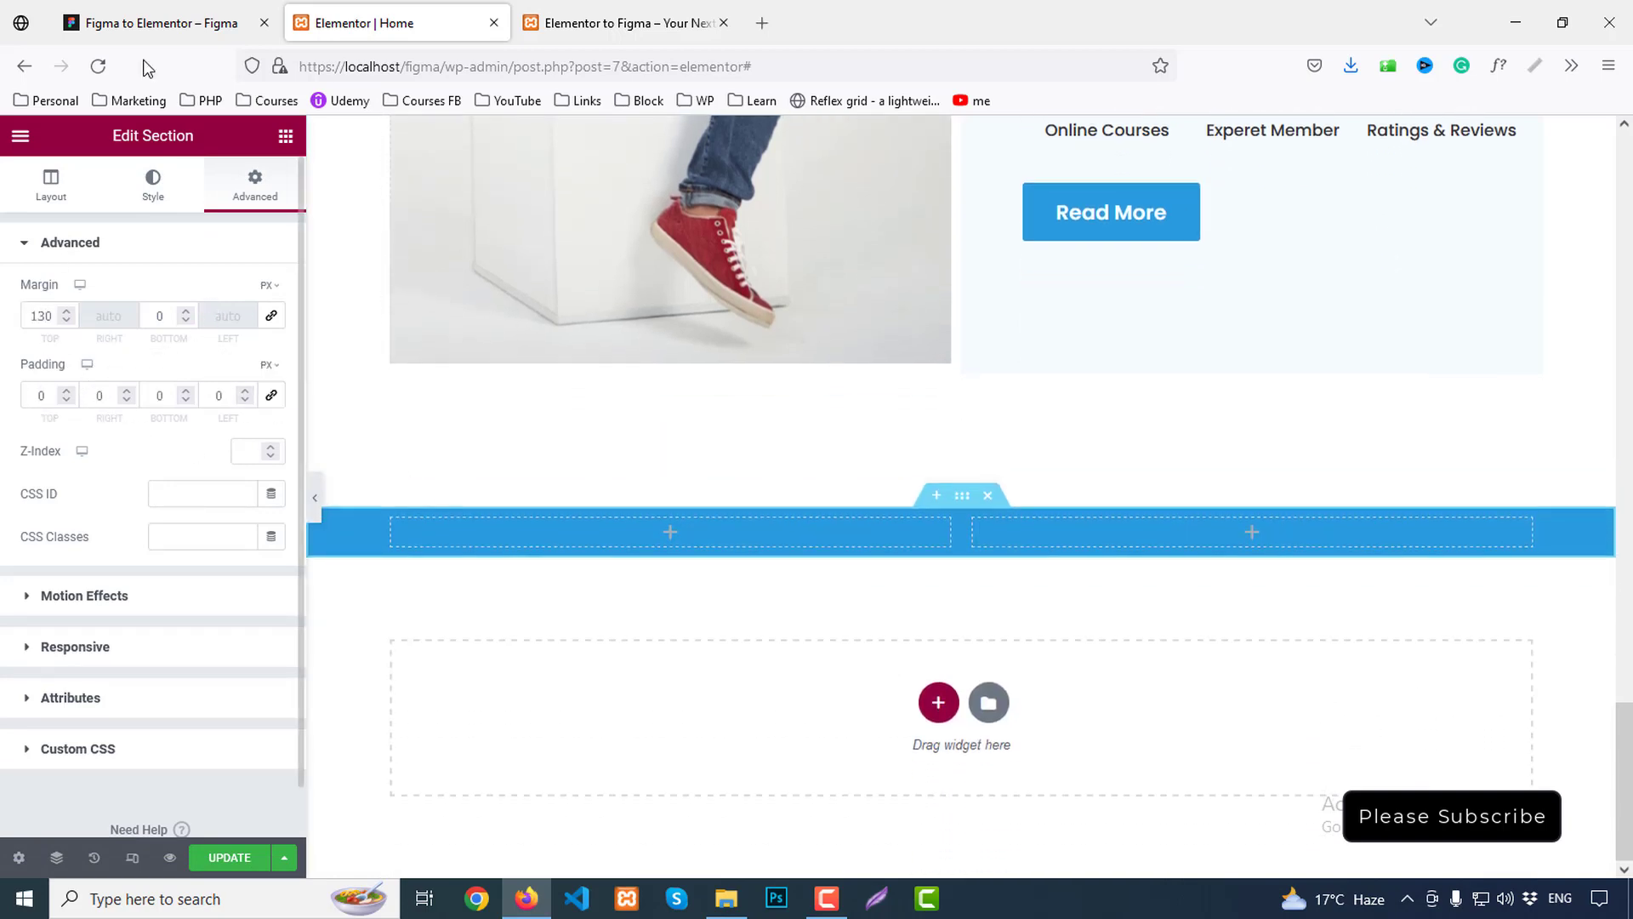
Check the heading and paragraph spacing to the banner edges in the Figma design
click(162, 23)
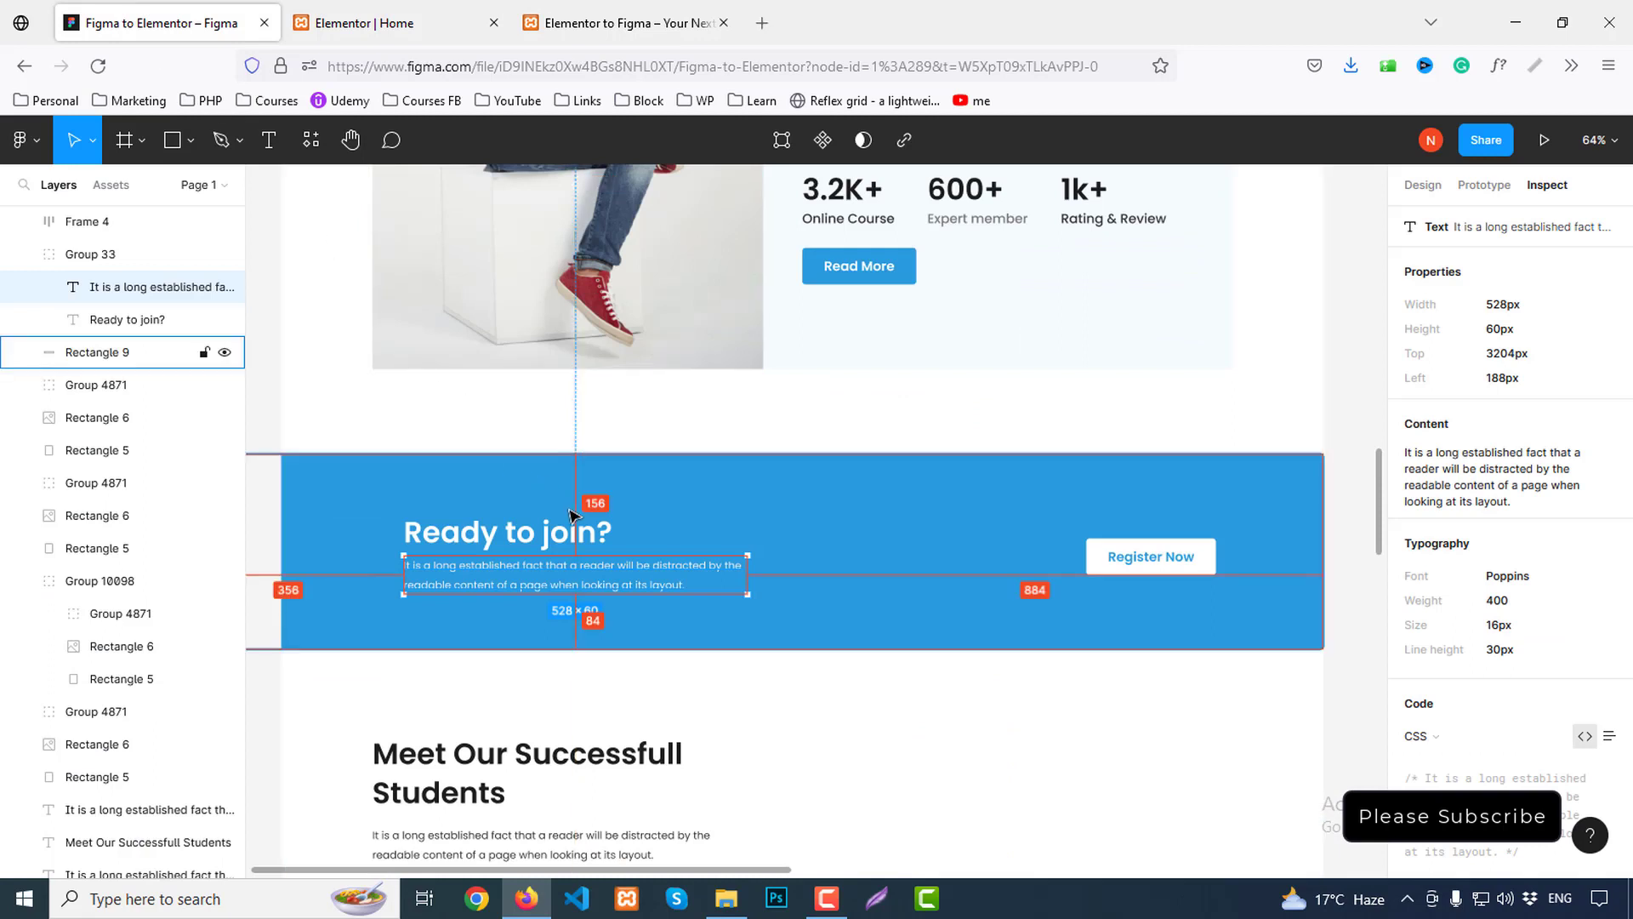
click(544, 533)
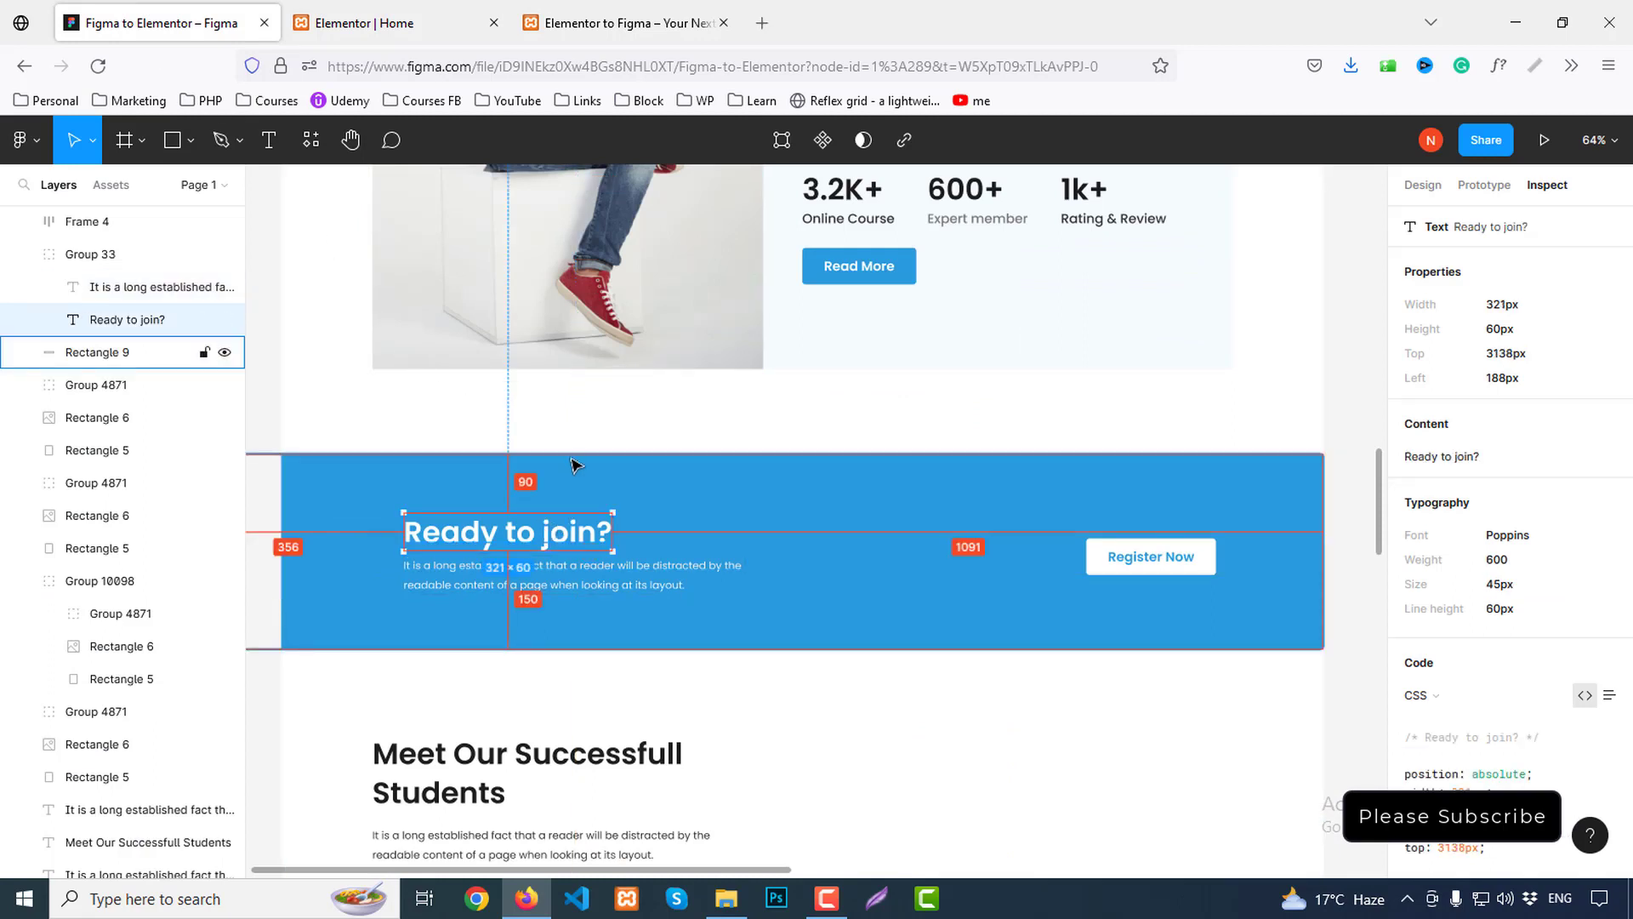
click(536, 583)
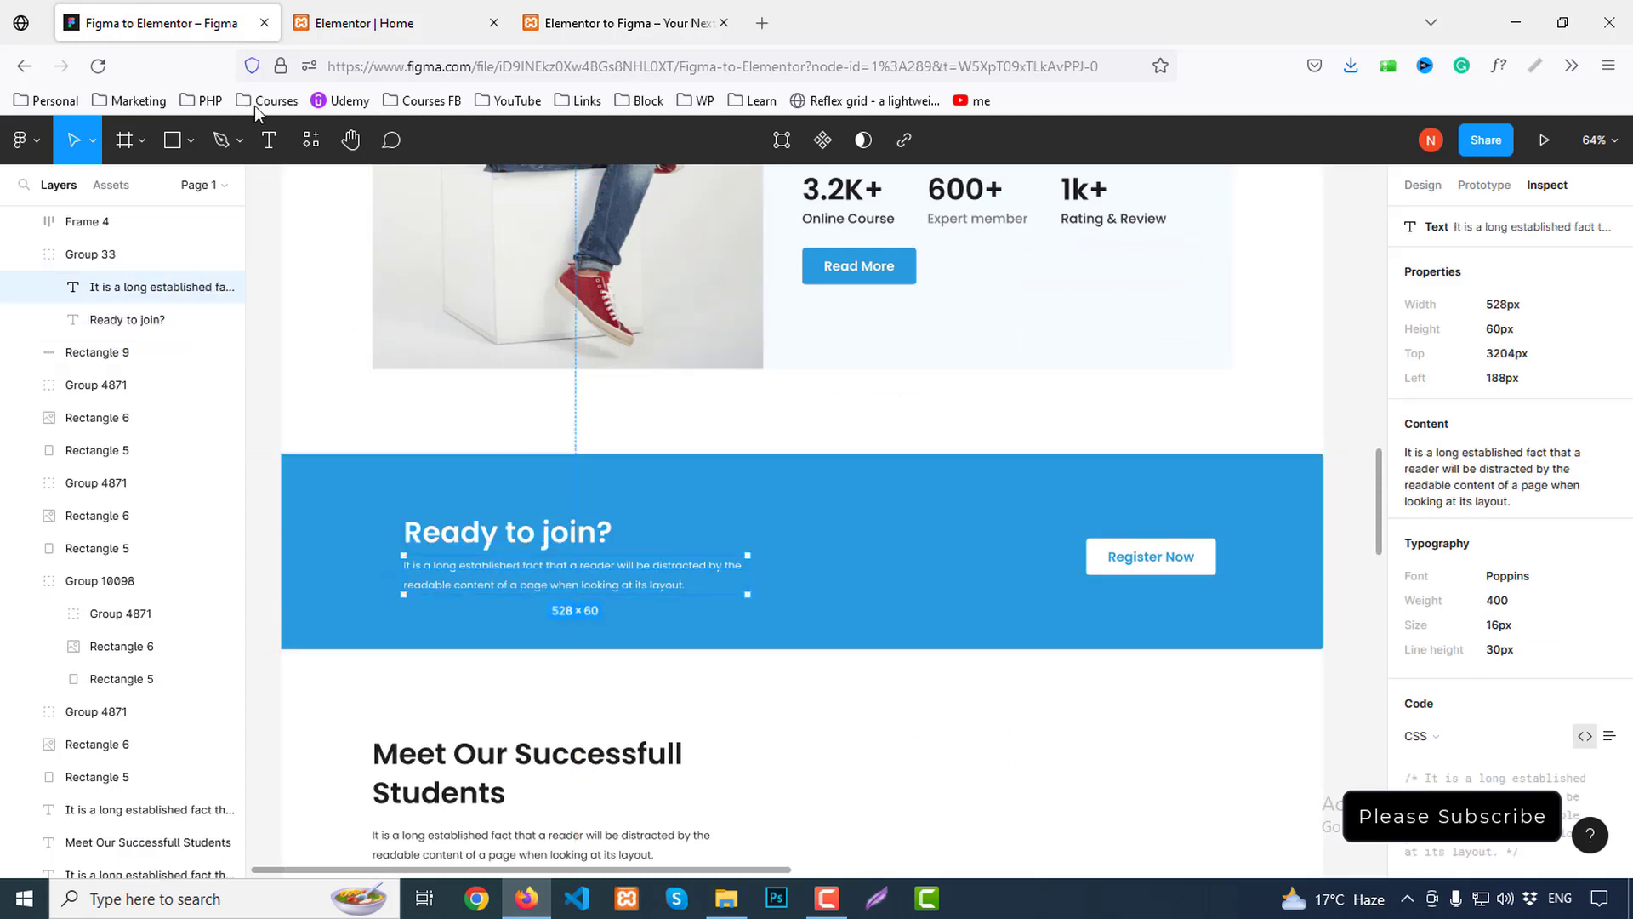
click(381, 29)
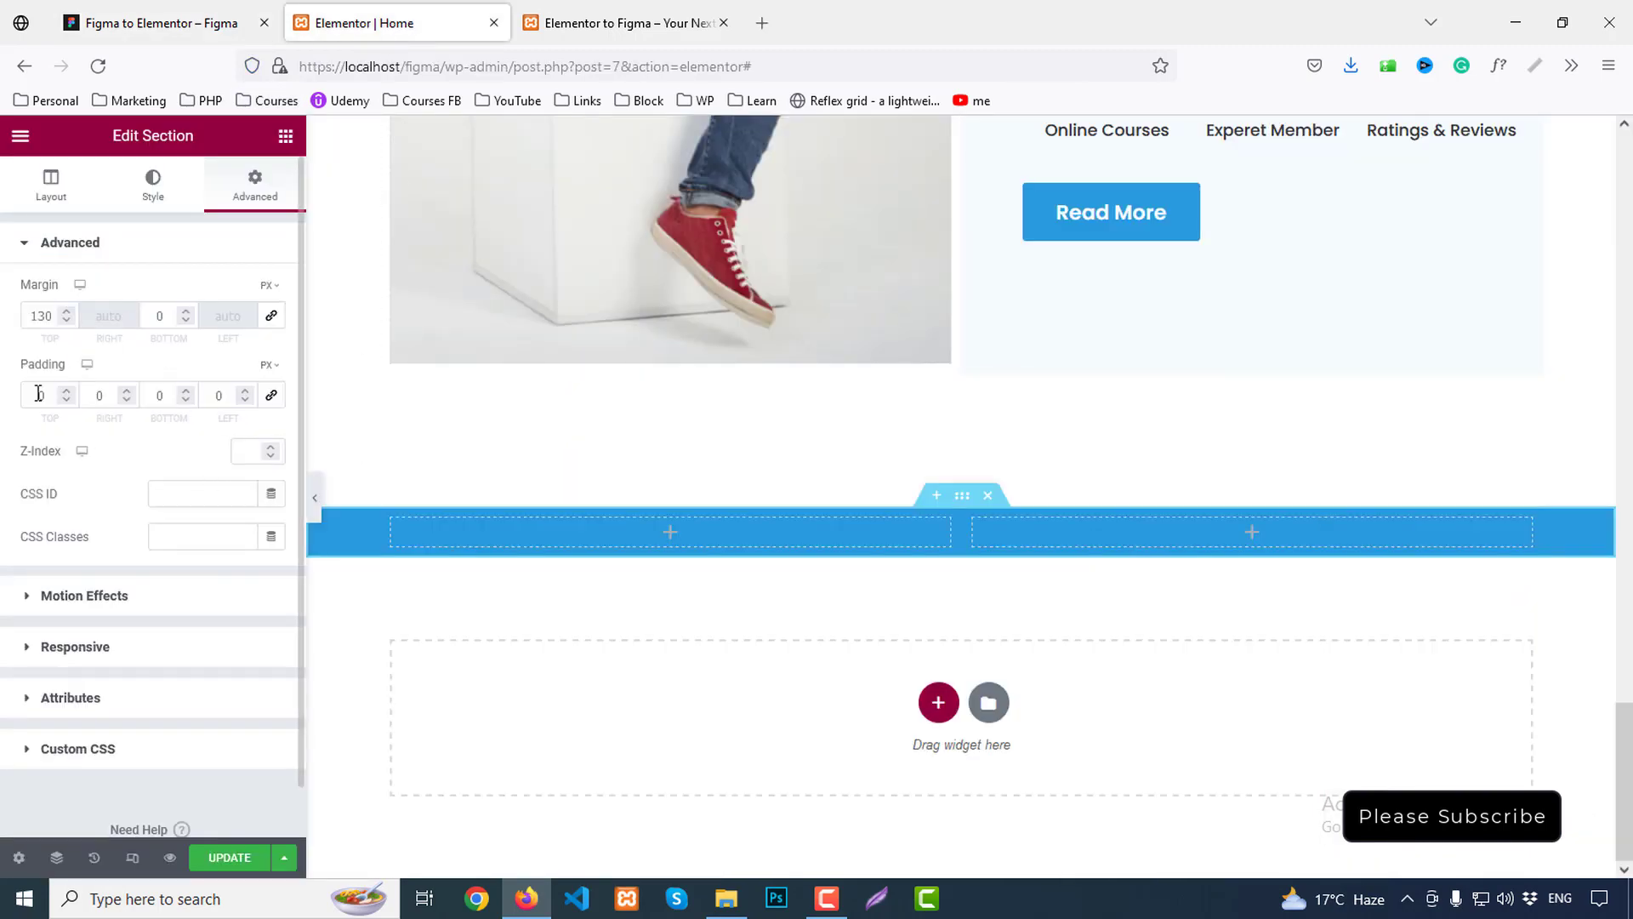
Set the section padding to 90 top, 84 bottom, and 60 left and right
text(90)
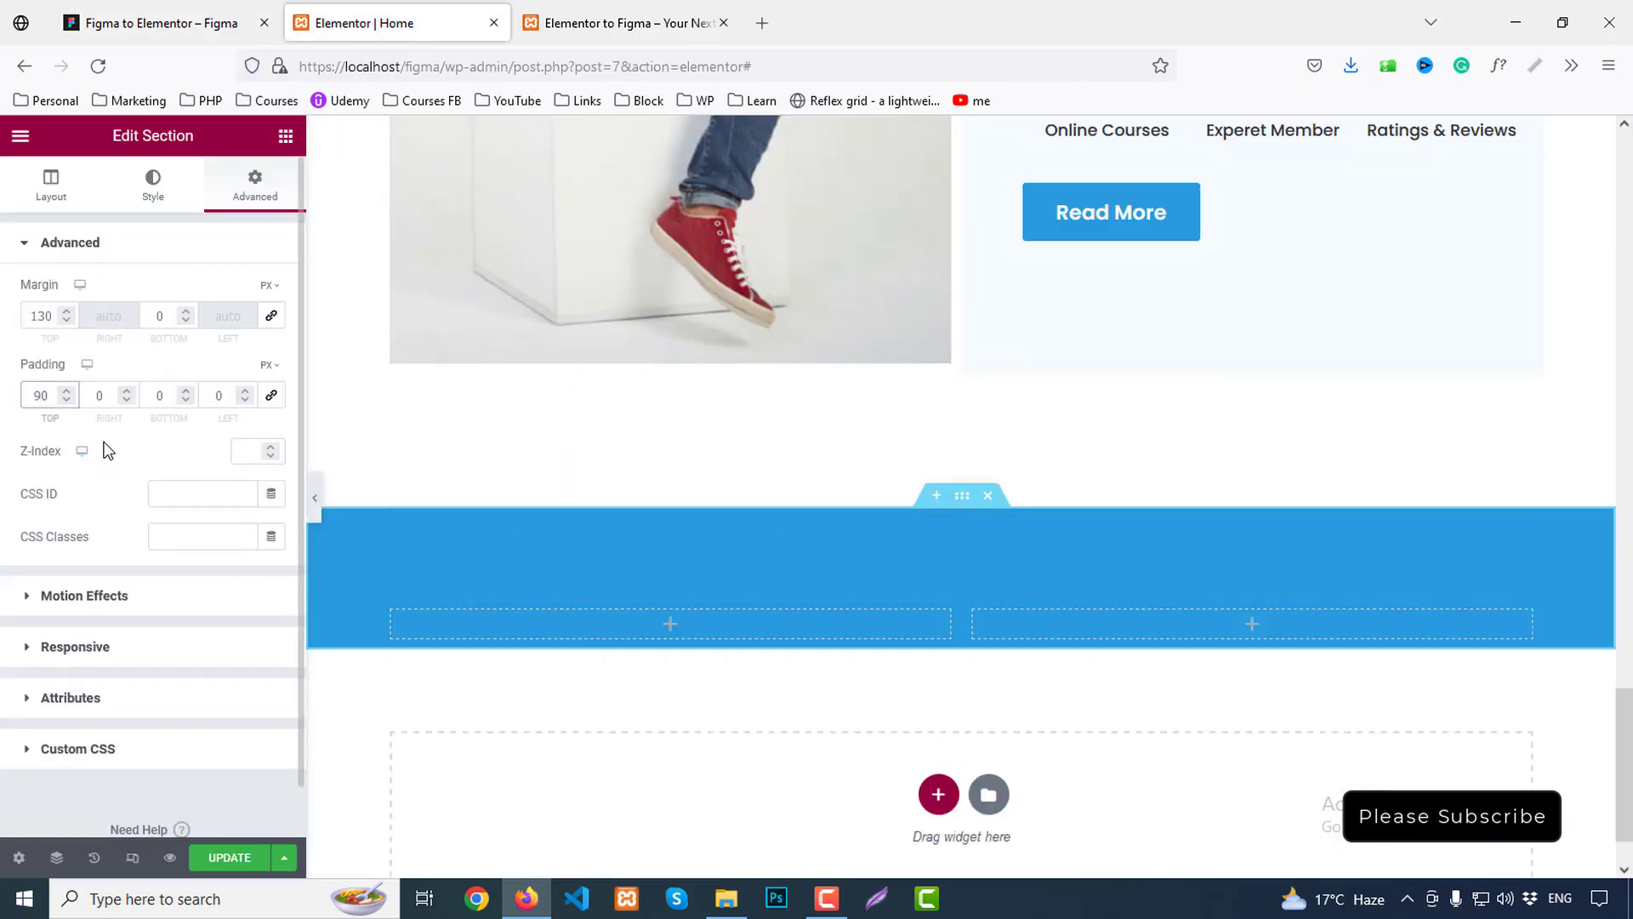
click(171, 394)
text(84)
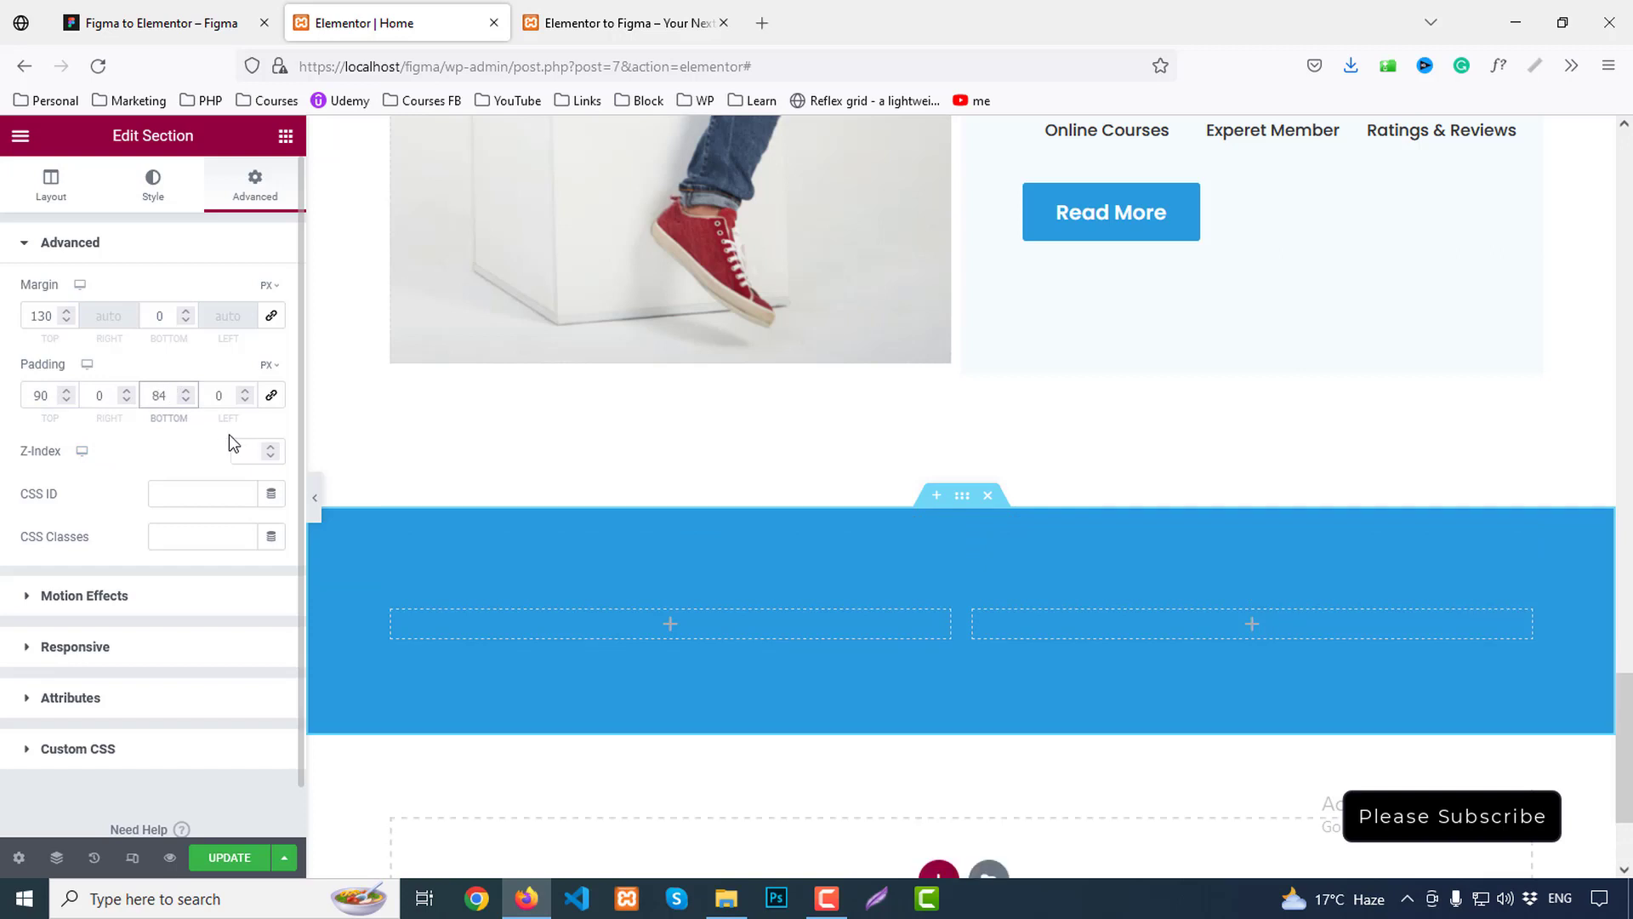
click(227, 396)
click(102, 397)
text(60)
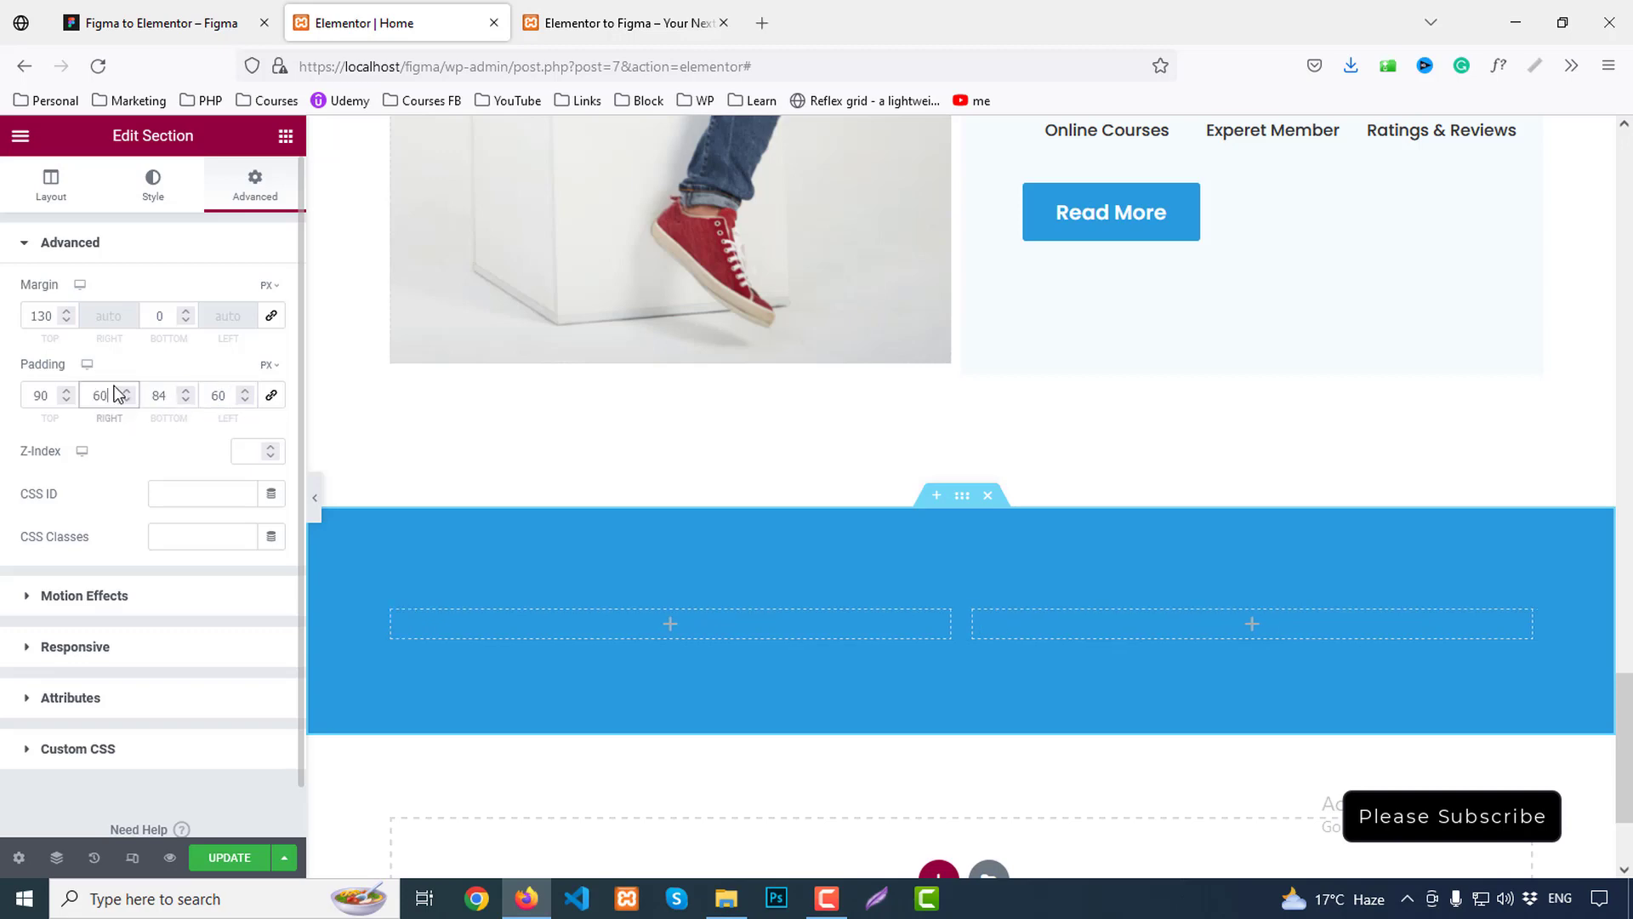
Copy the 'Ready to join?' heading text from the Figma design
click(162, 23)
click(494, 542)
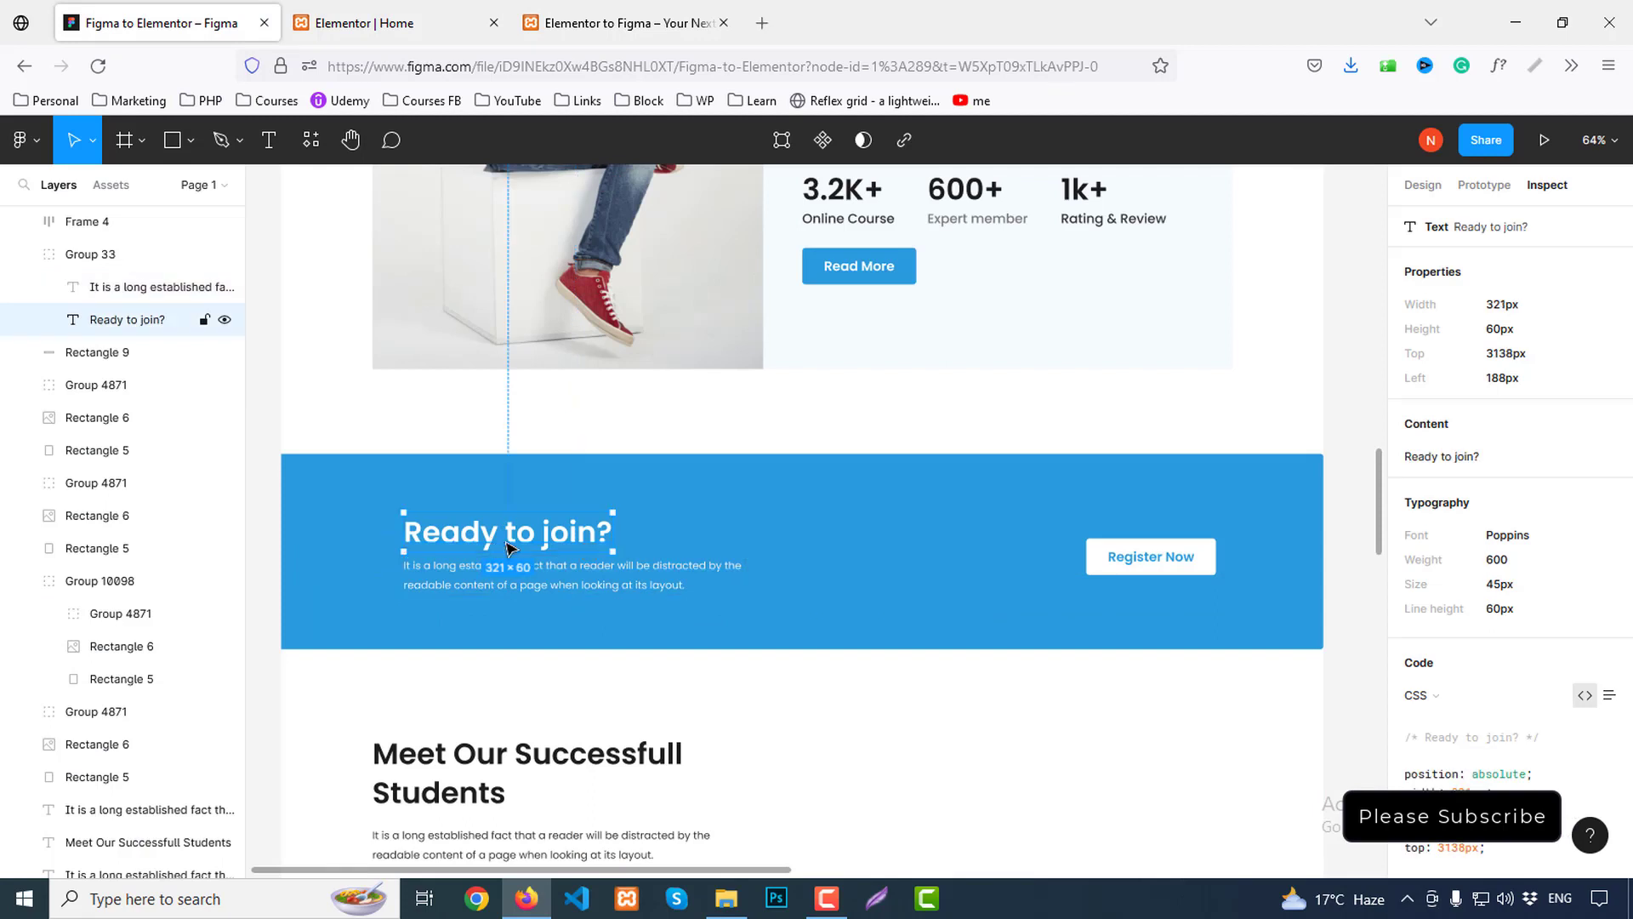
click(1609, 423)
click(444, 17)
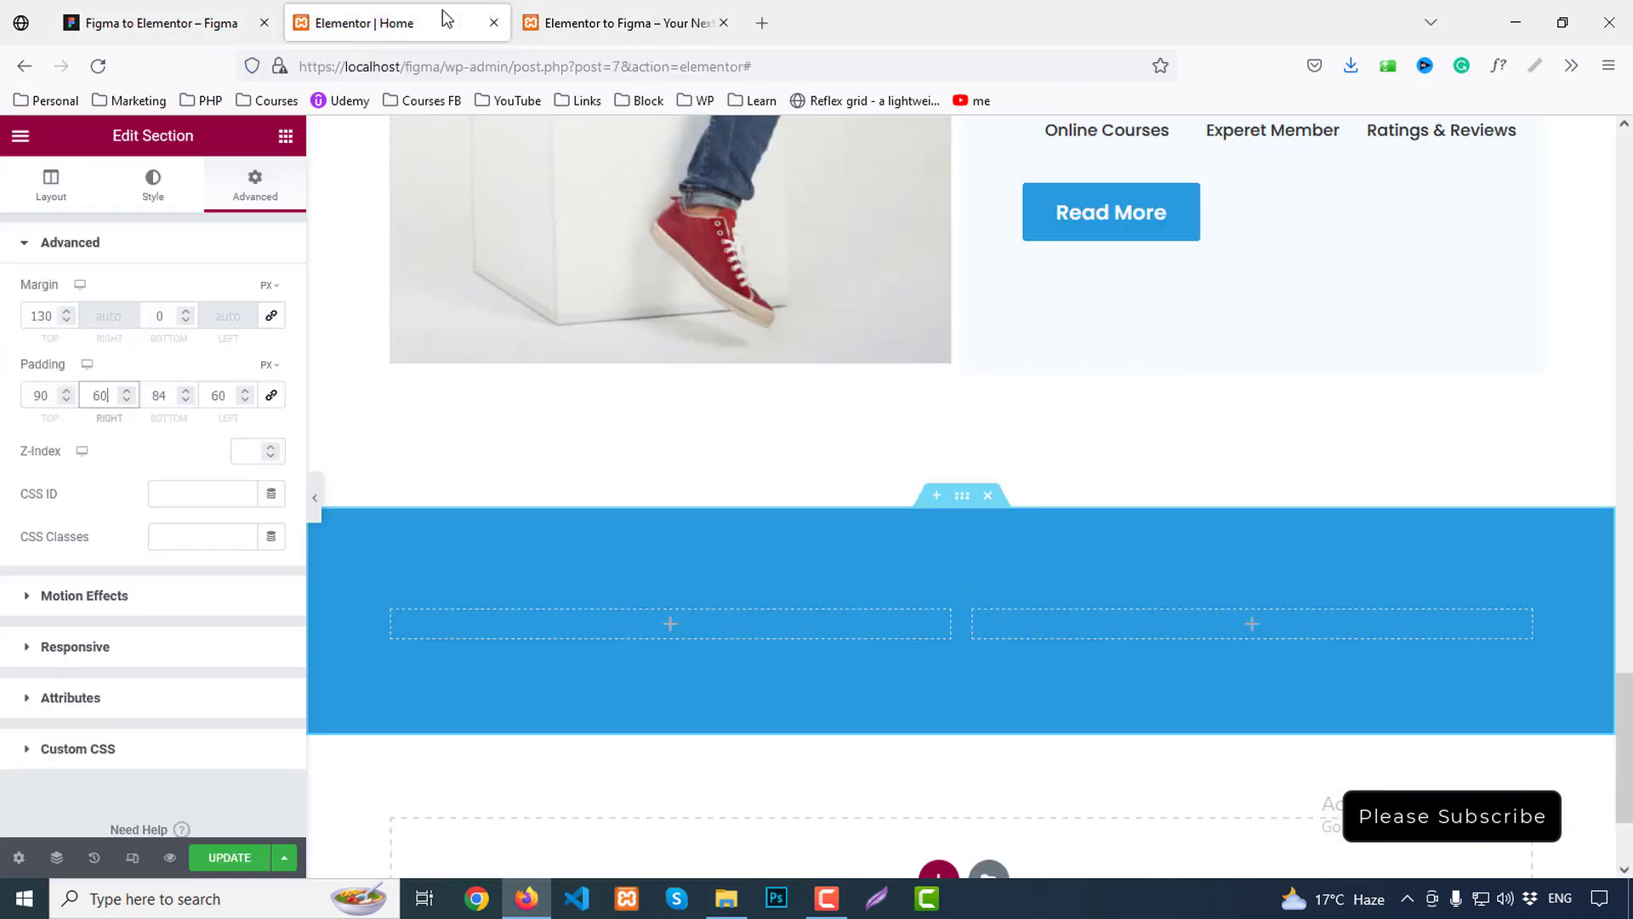
Add a Heading widget to the banner's left column and replace its title with 'Ready to join?'
click(286, 136)
drag(227, 383, 602, 621)
drag(187, 329, 2, 331)
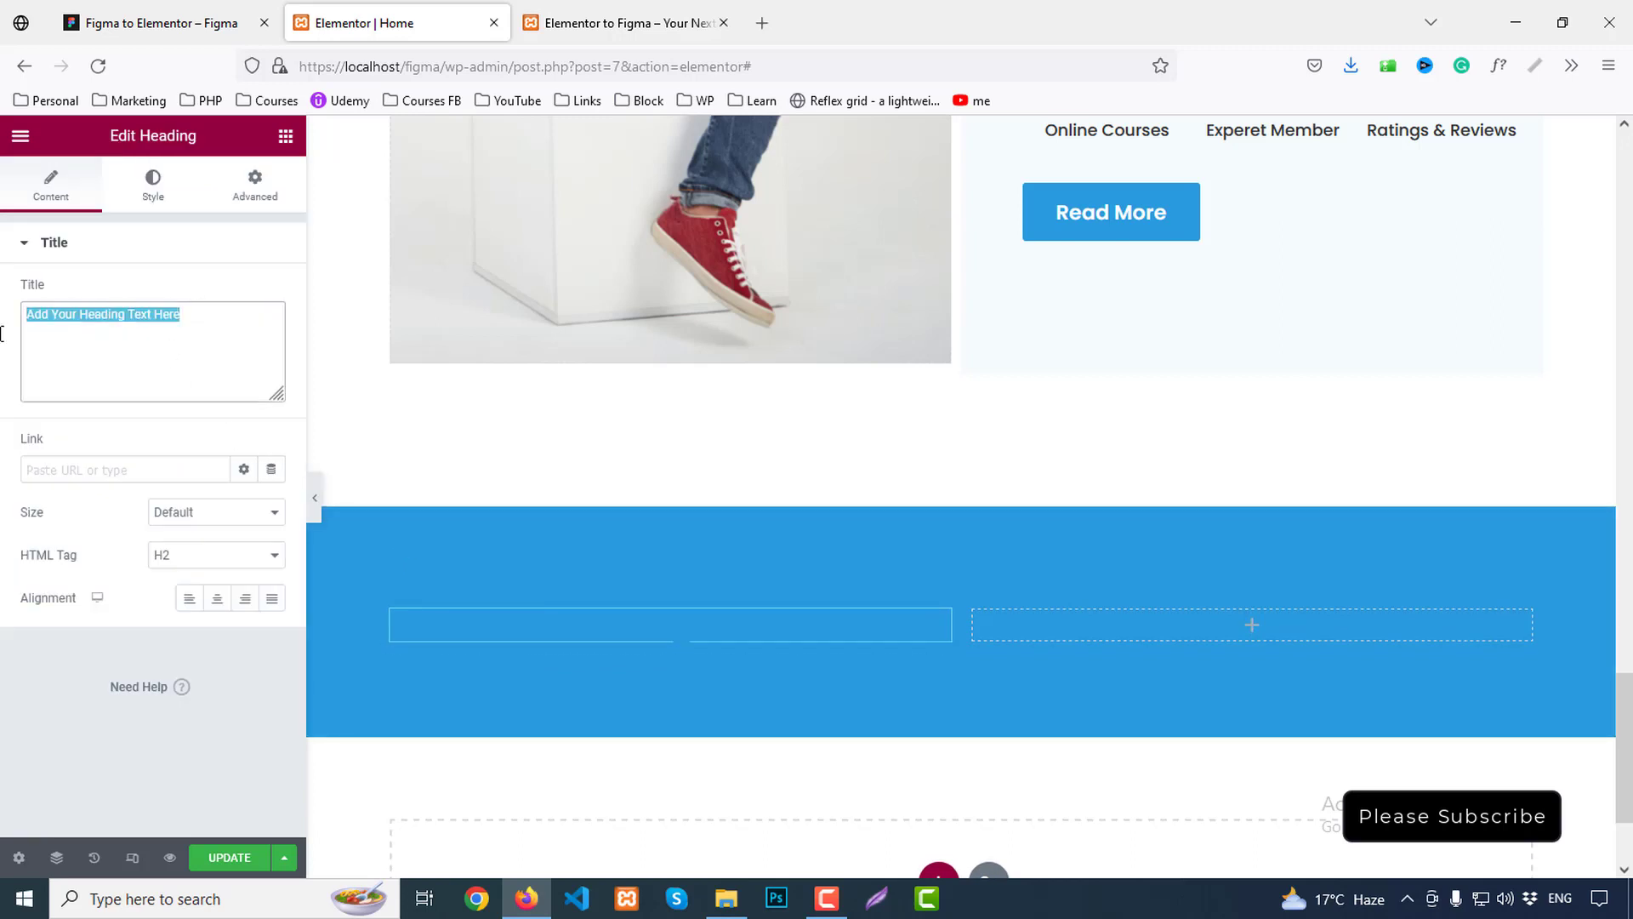
Make the heading text white #FFFFFF, checking its typography in Figma
click(155, 208)
click(271, 293)
drag(171, 460, 3, 340)
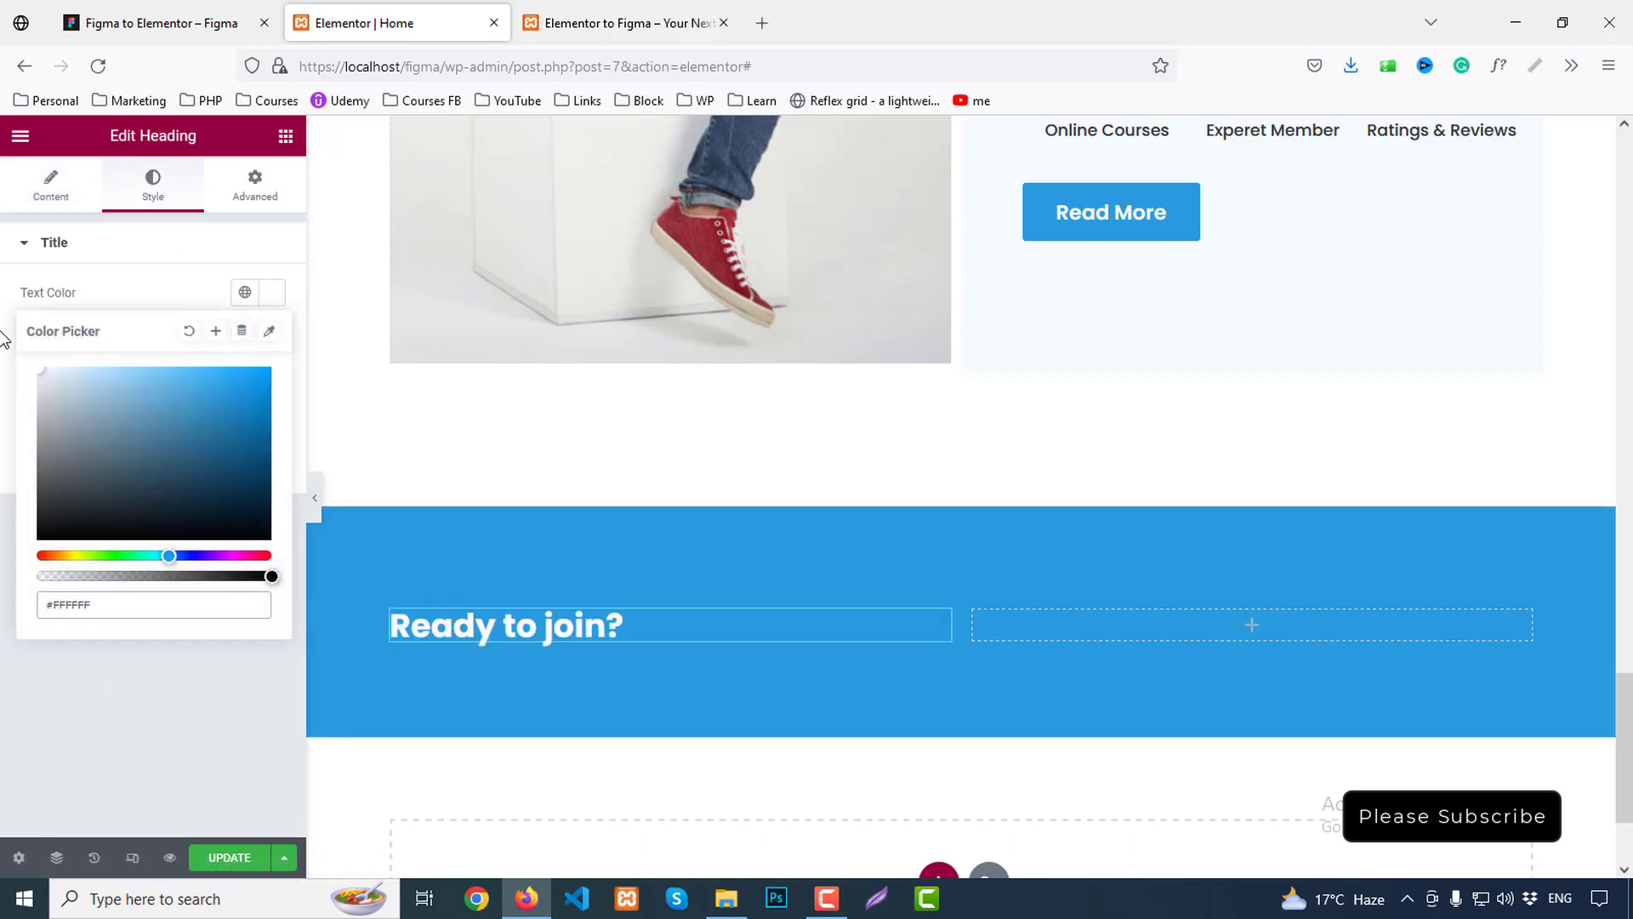
click(225, 10)
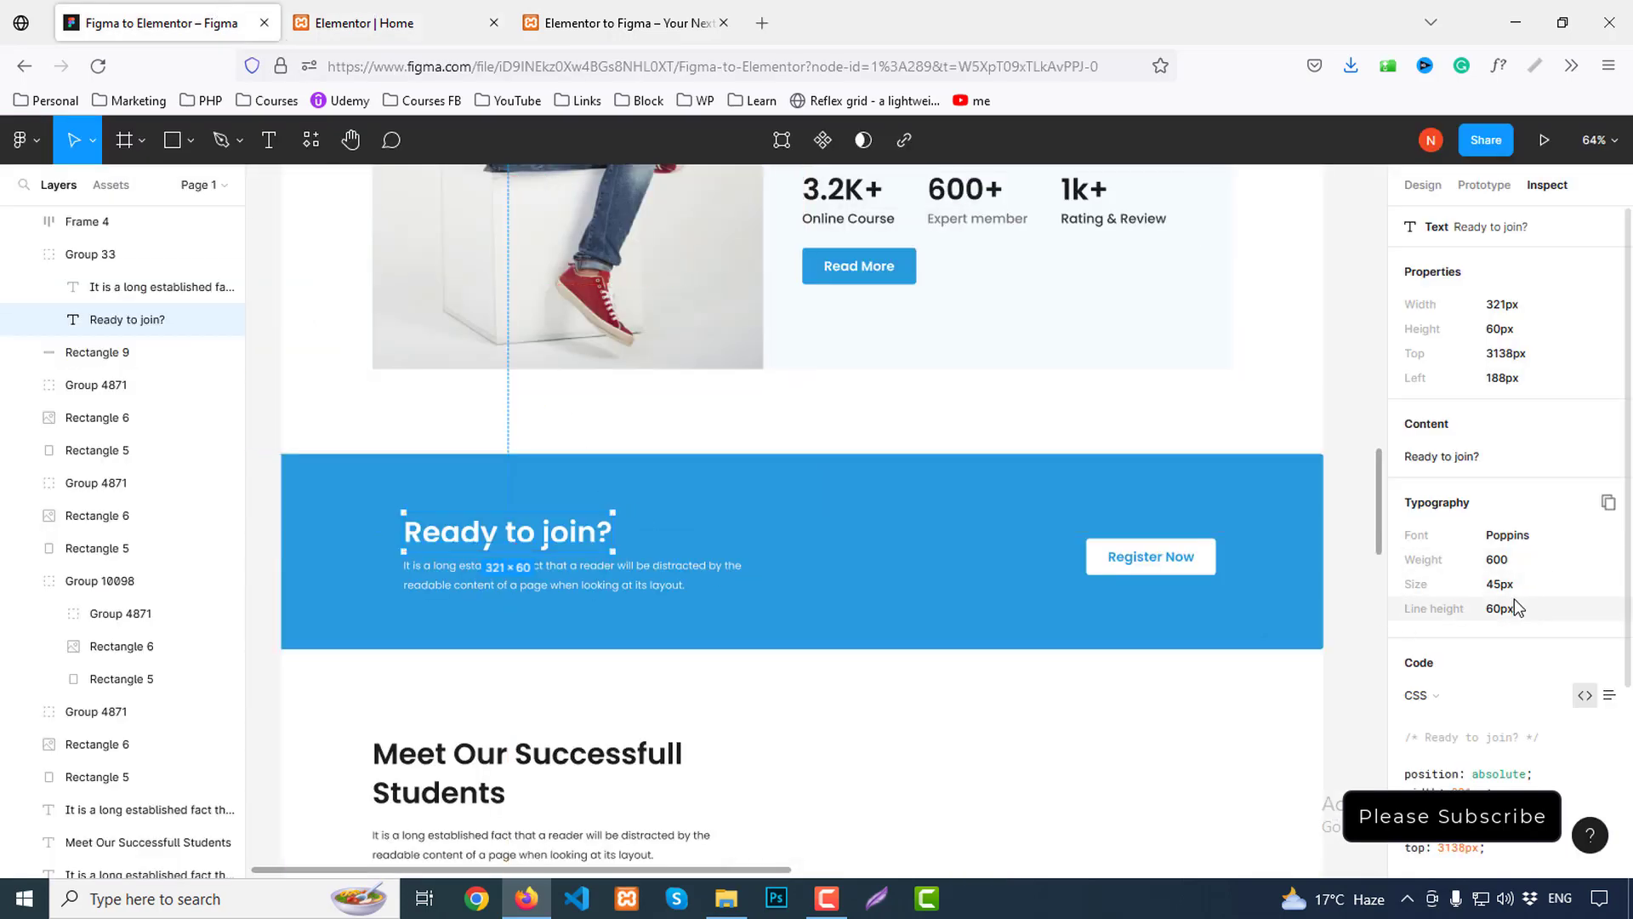
scroll(1538, 632, down, 3)
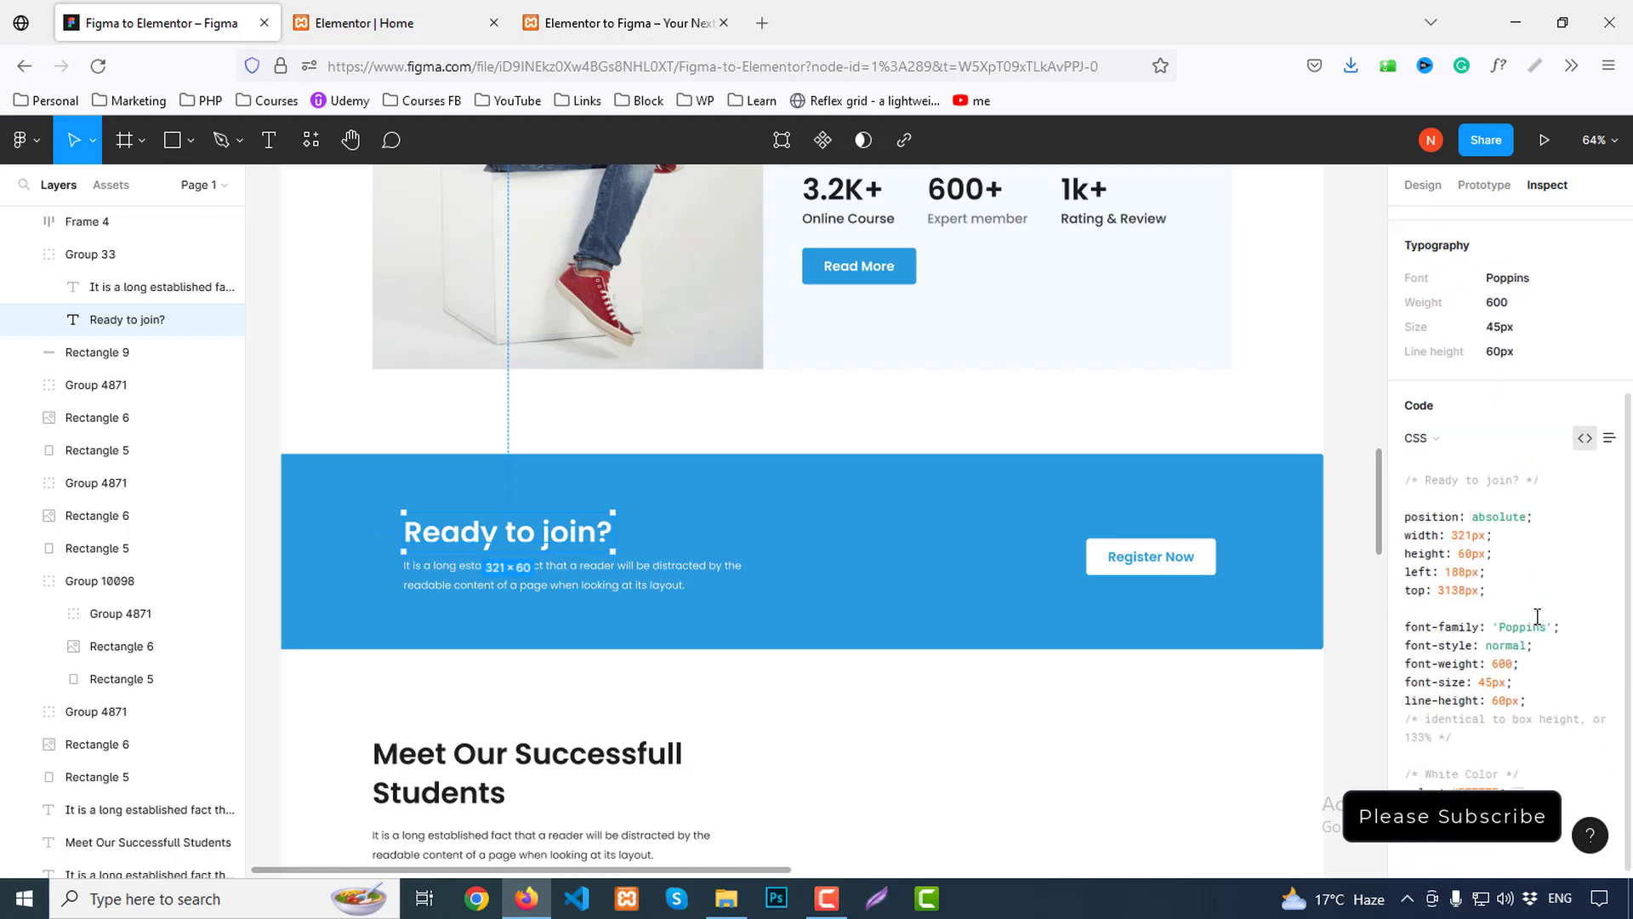
scroll(1538, 609, up, 3)
click(399, 23)
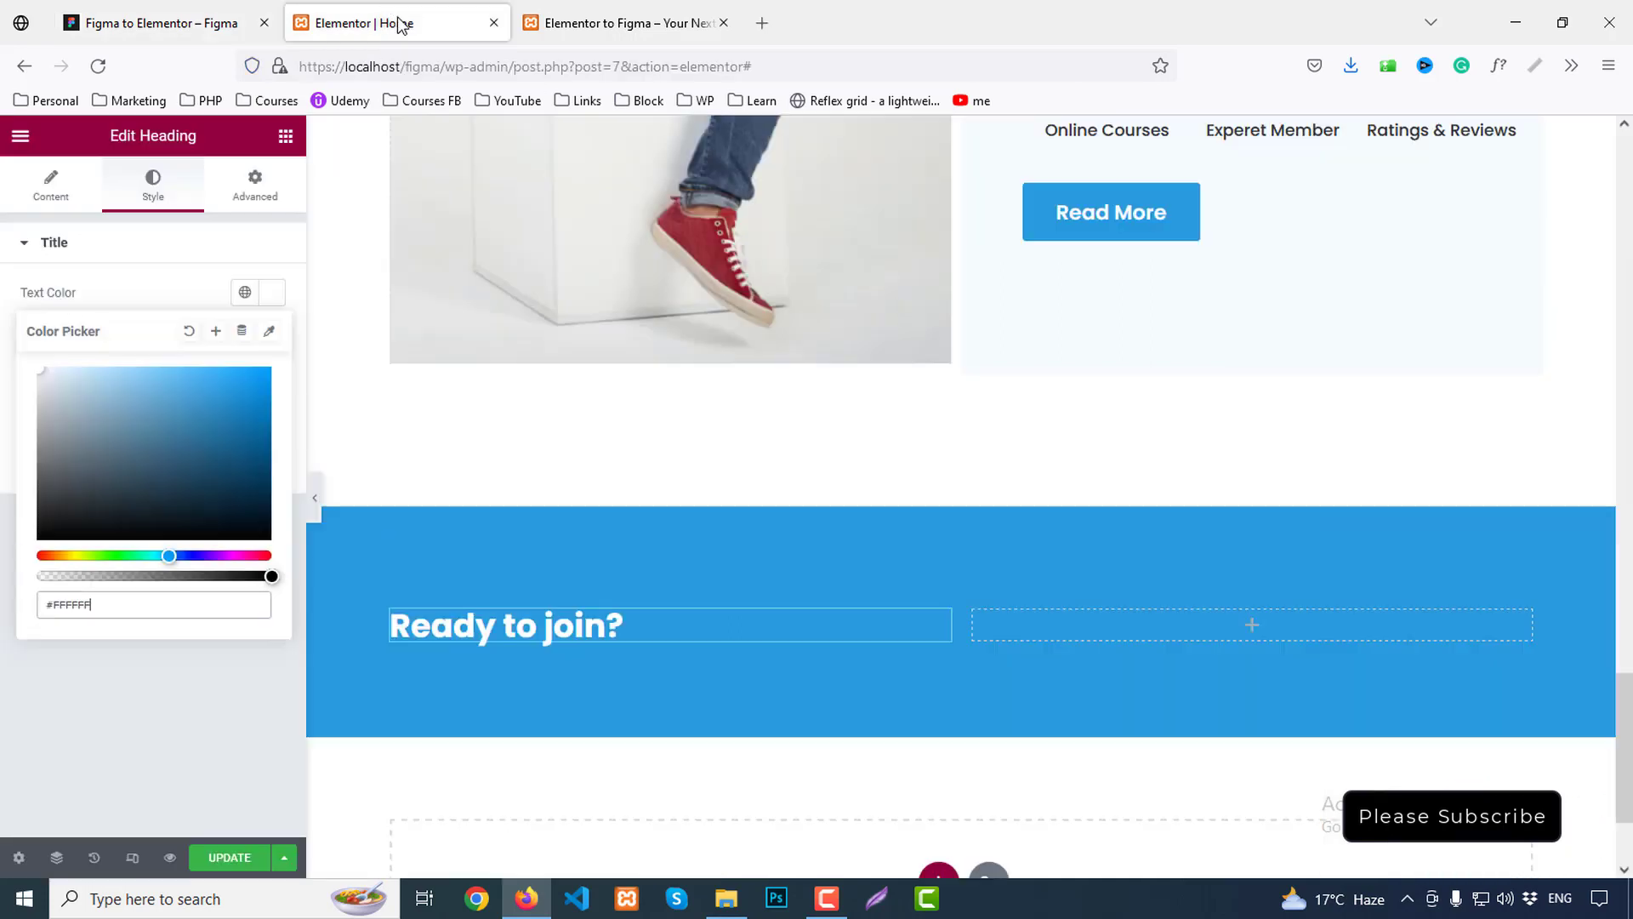
click(160, 242)
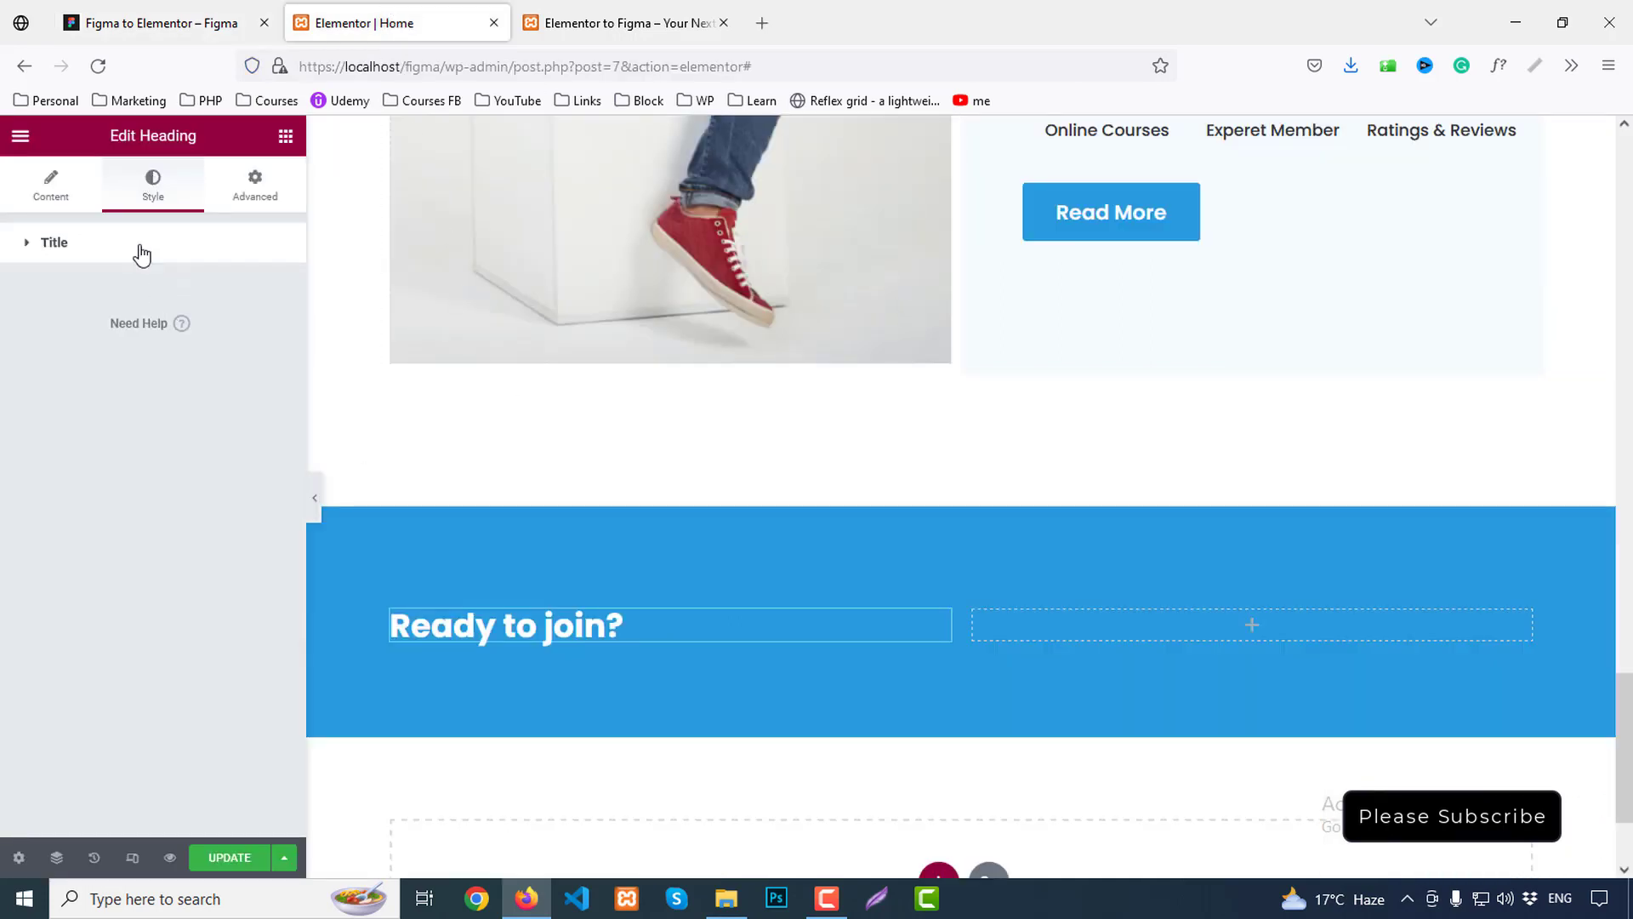
Set the heading typography to size 45, line height 60 and weight 600 Semi Bold
click(142, 247)
click(272, 337)
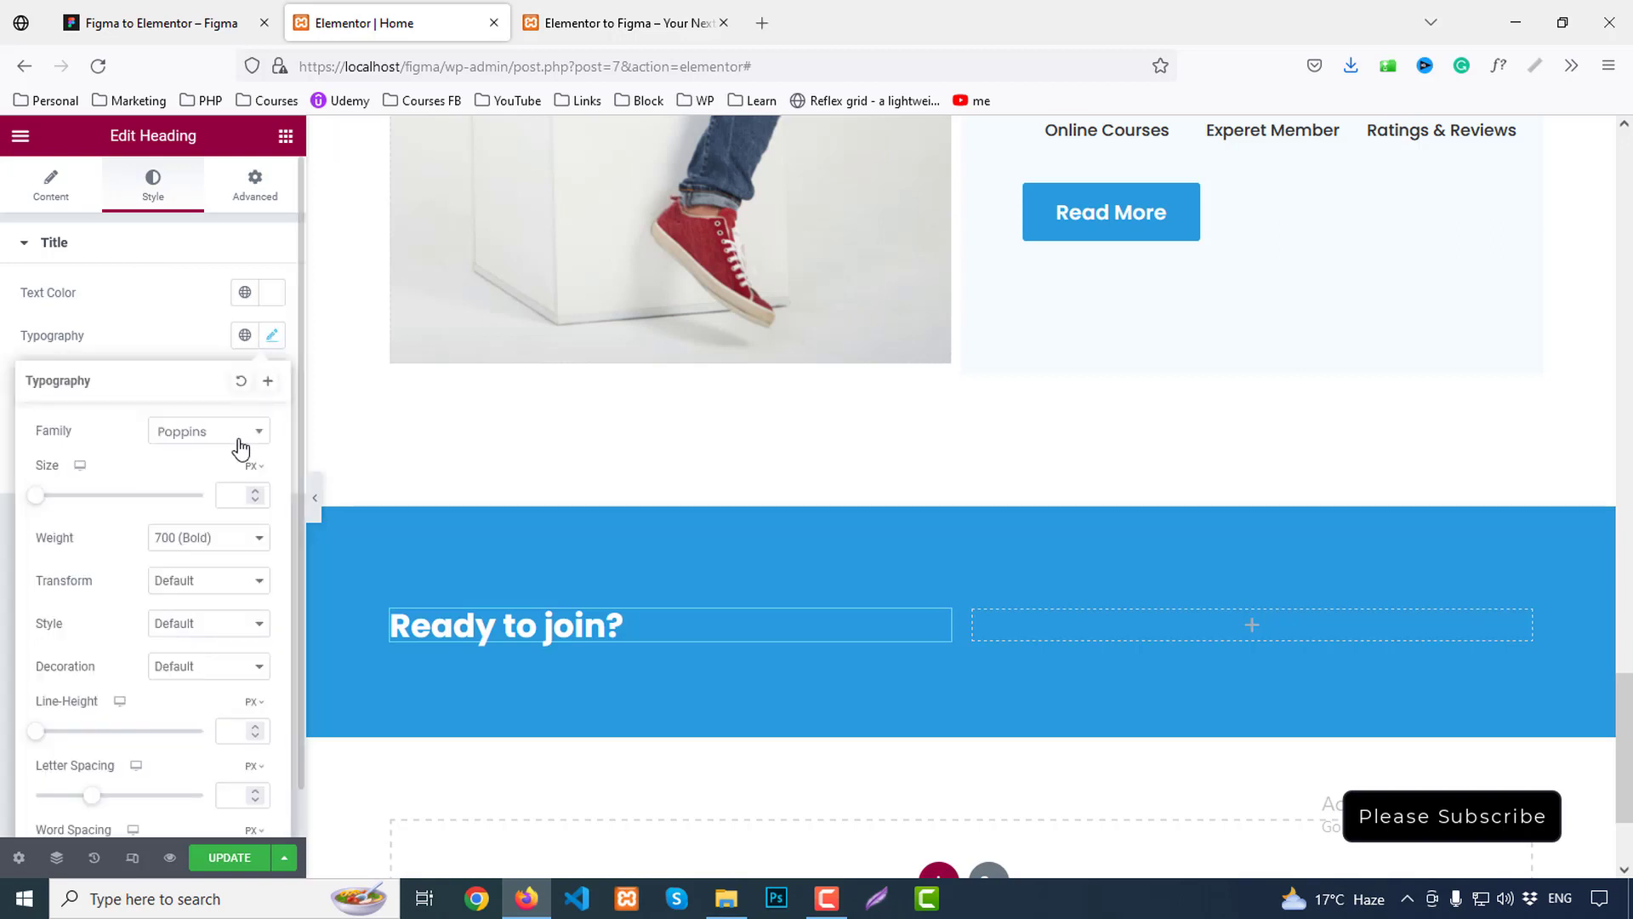
click(241, 502)
text(45)
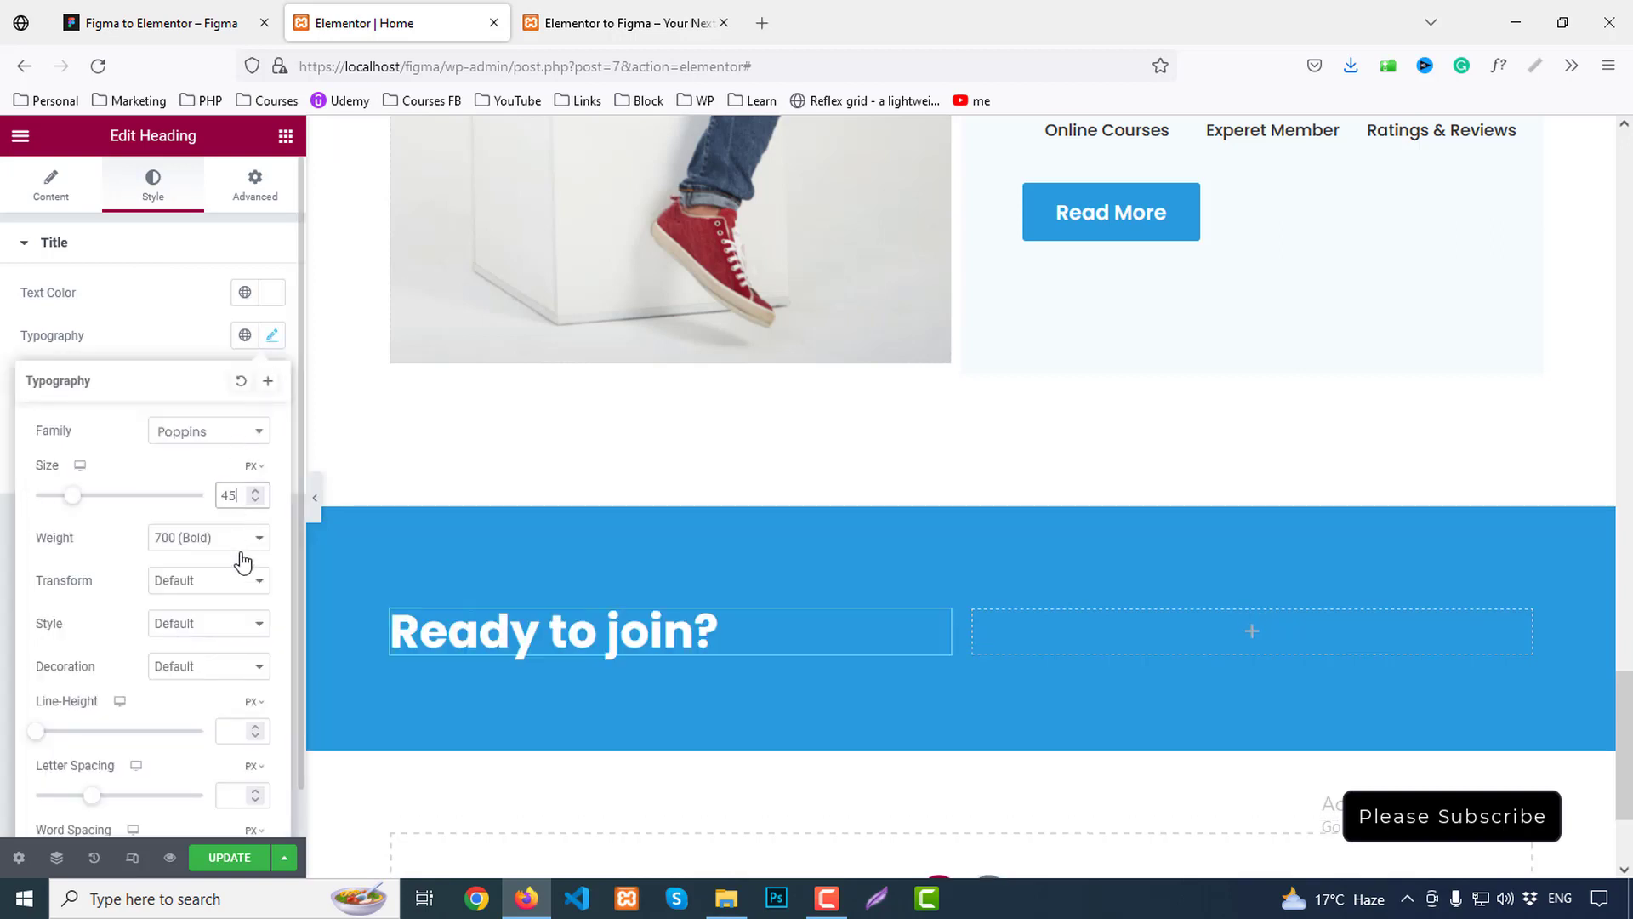
text(70)
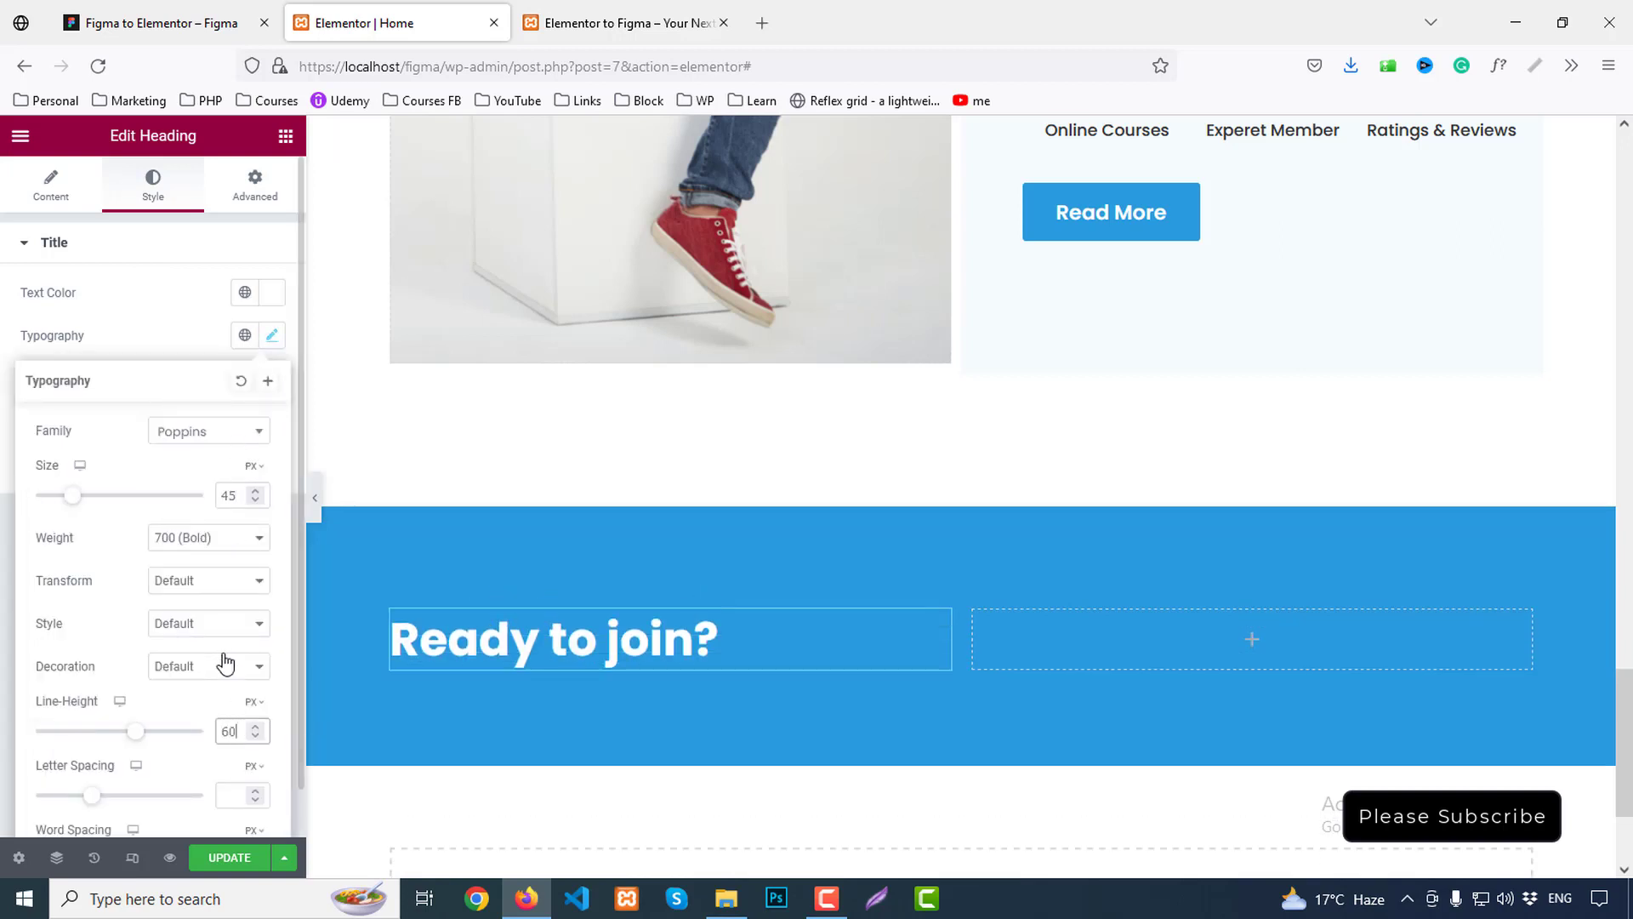
click(190, 538)
click(200, 679)
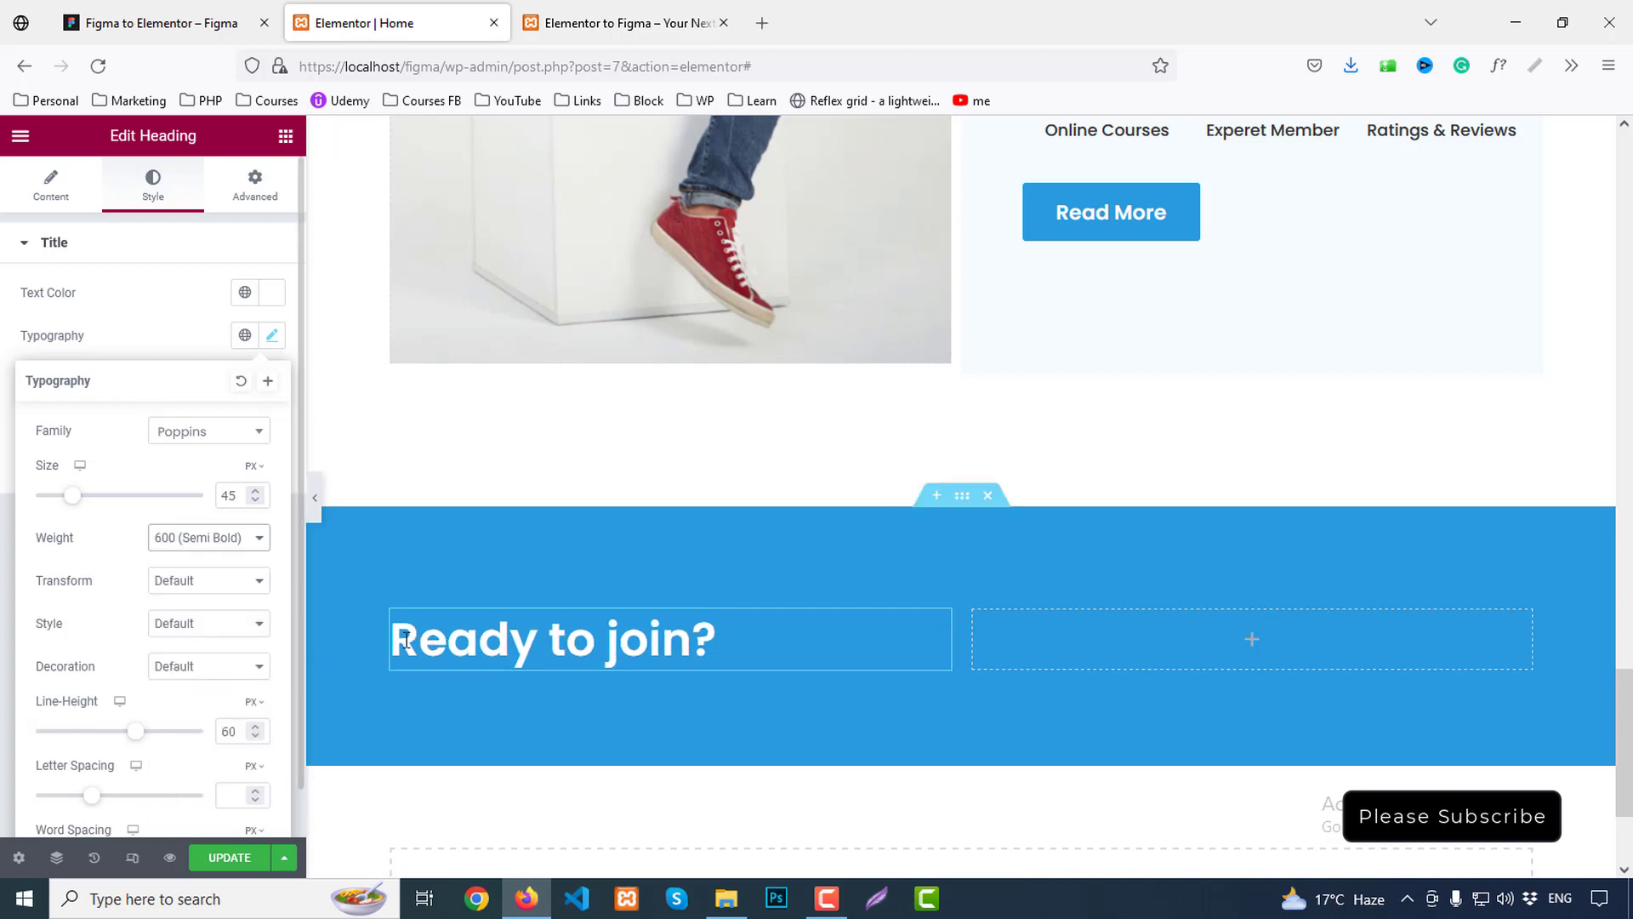
scroll(738, 553, down, 2)
Copy the banner paragraph text from the Figma design
click(204, 23)
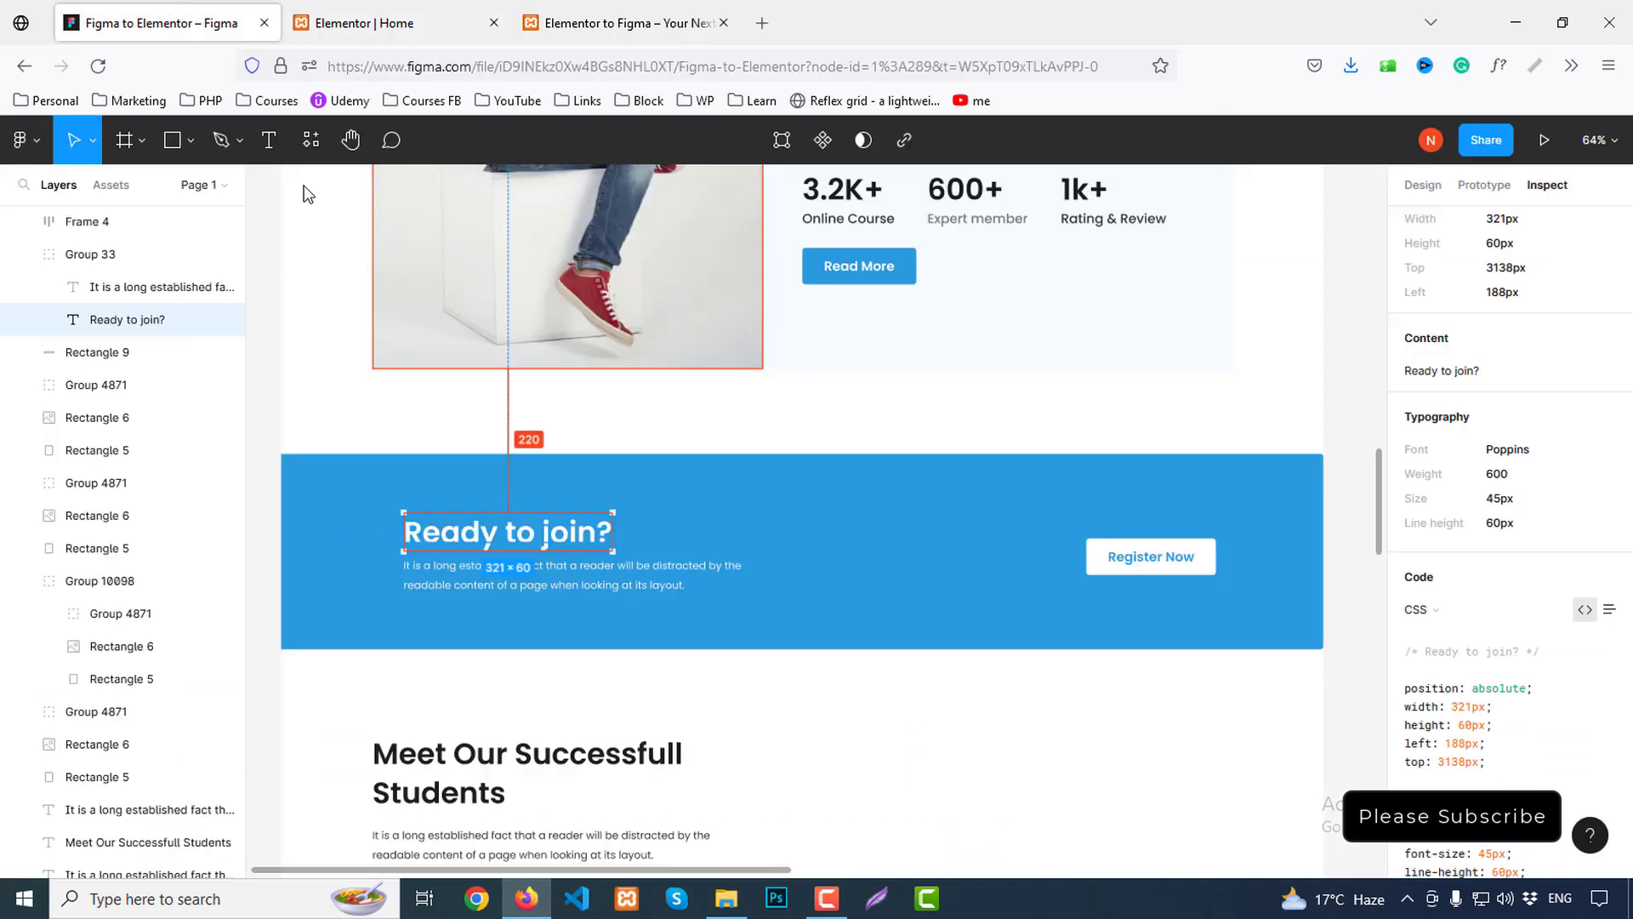
click(489, 581)
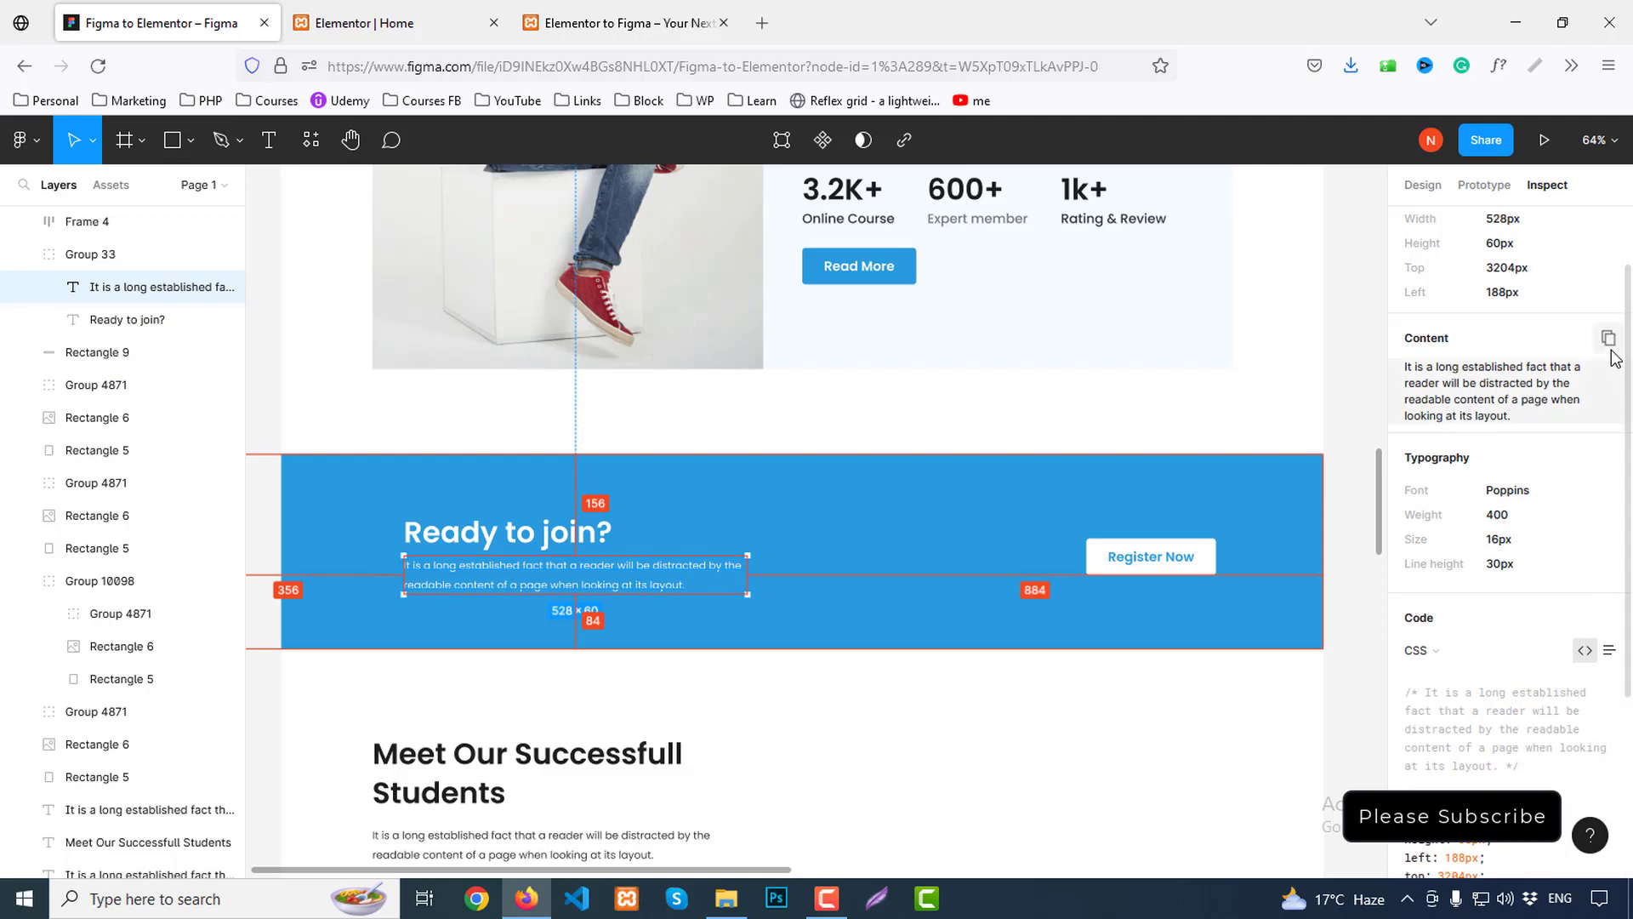
click(1608, 340)
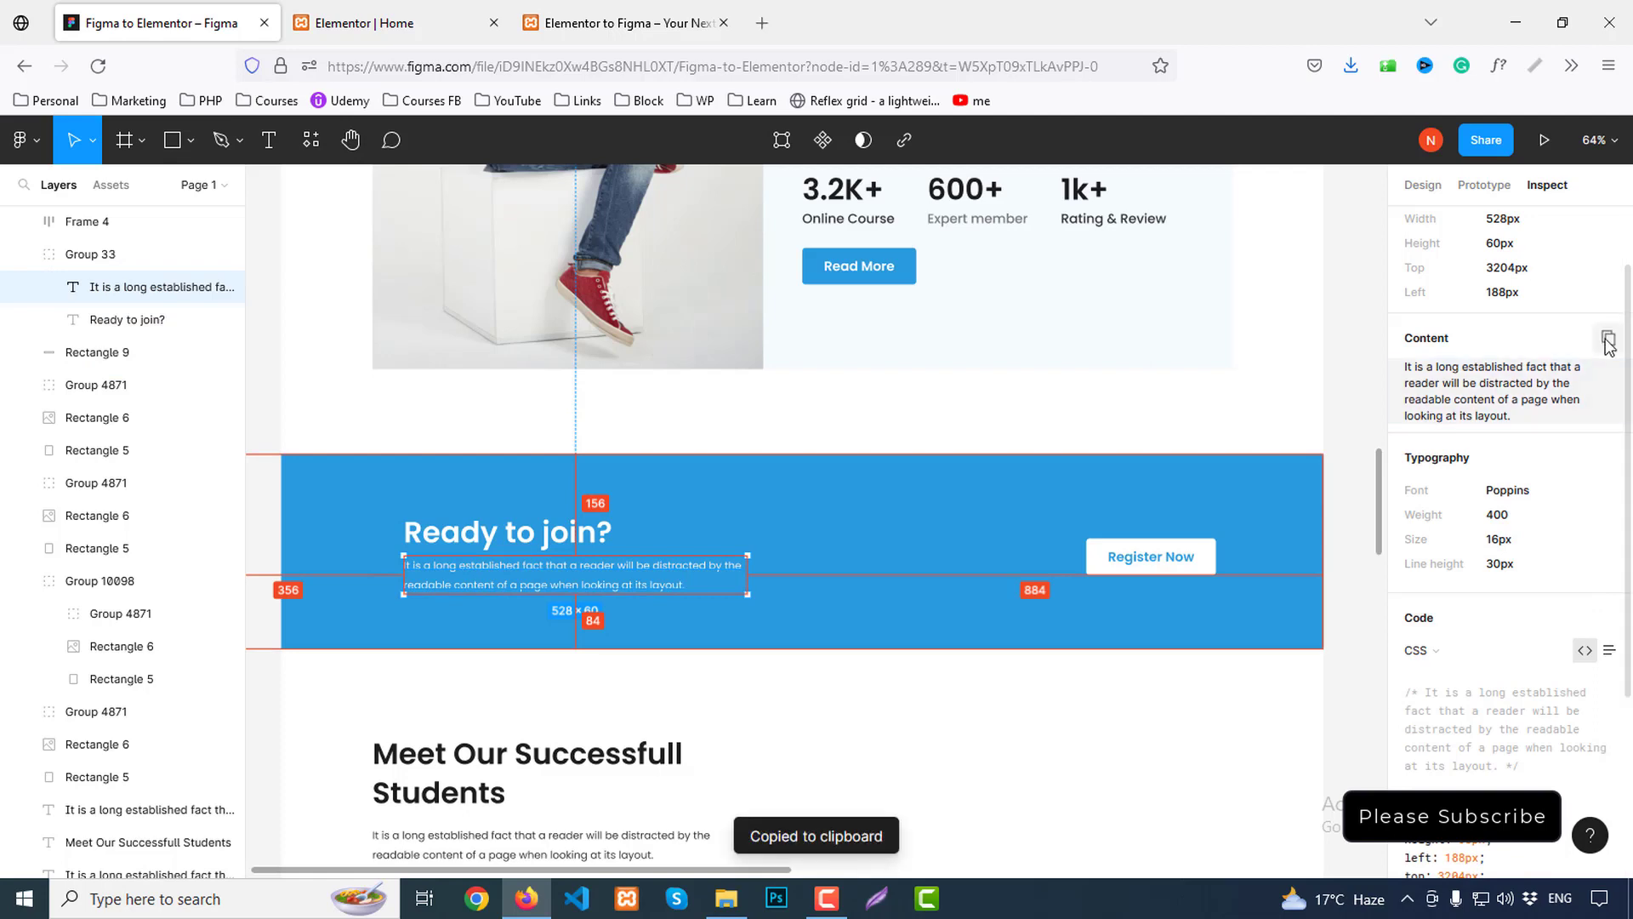
click(310, 12)
Add a Text Editor below 'Ready to join?' with the pasted paragraph, split by a <br> line break
click(285, 136)
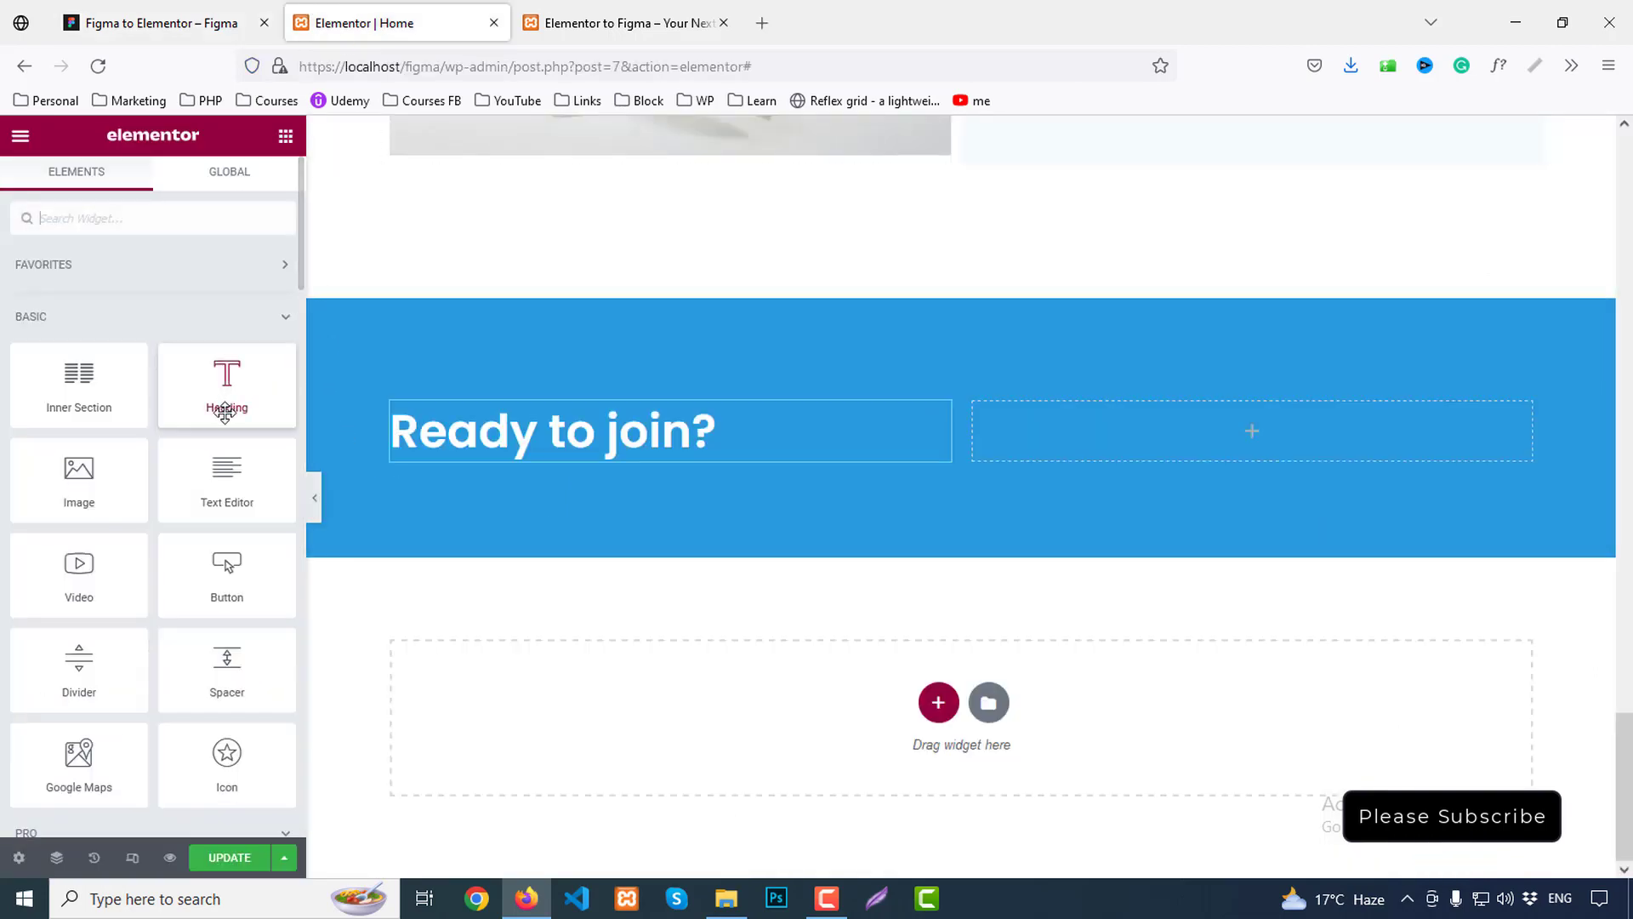
drag(227, 481, 570, 463)
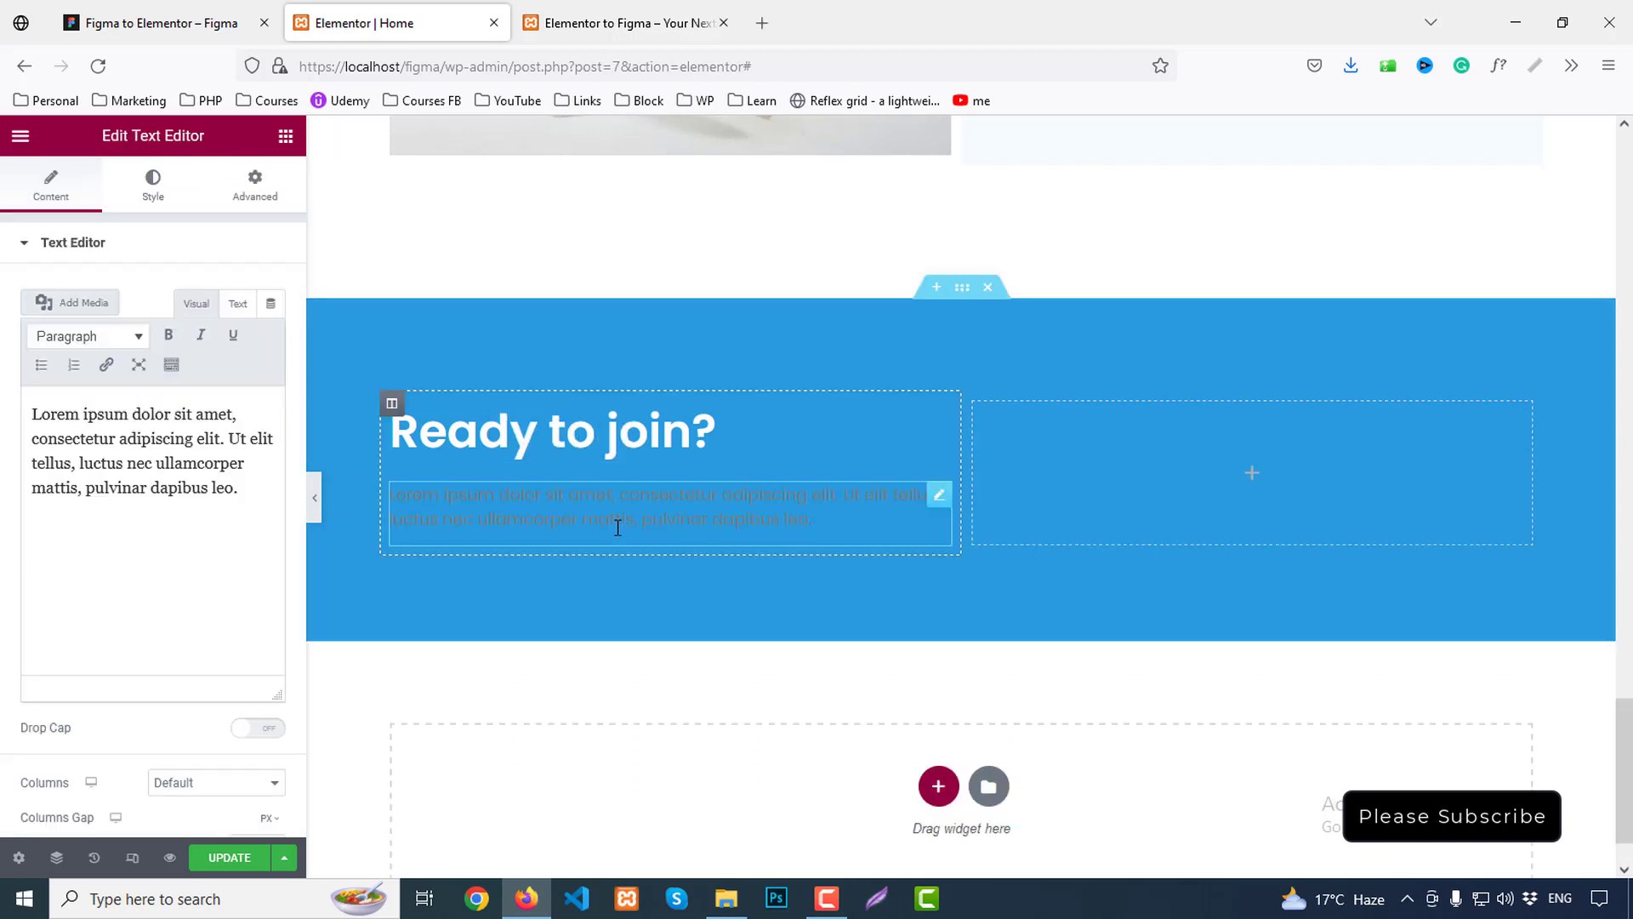
click(260, 449)
key(ctrl+a)
key(ctrl+v)
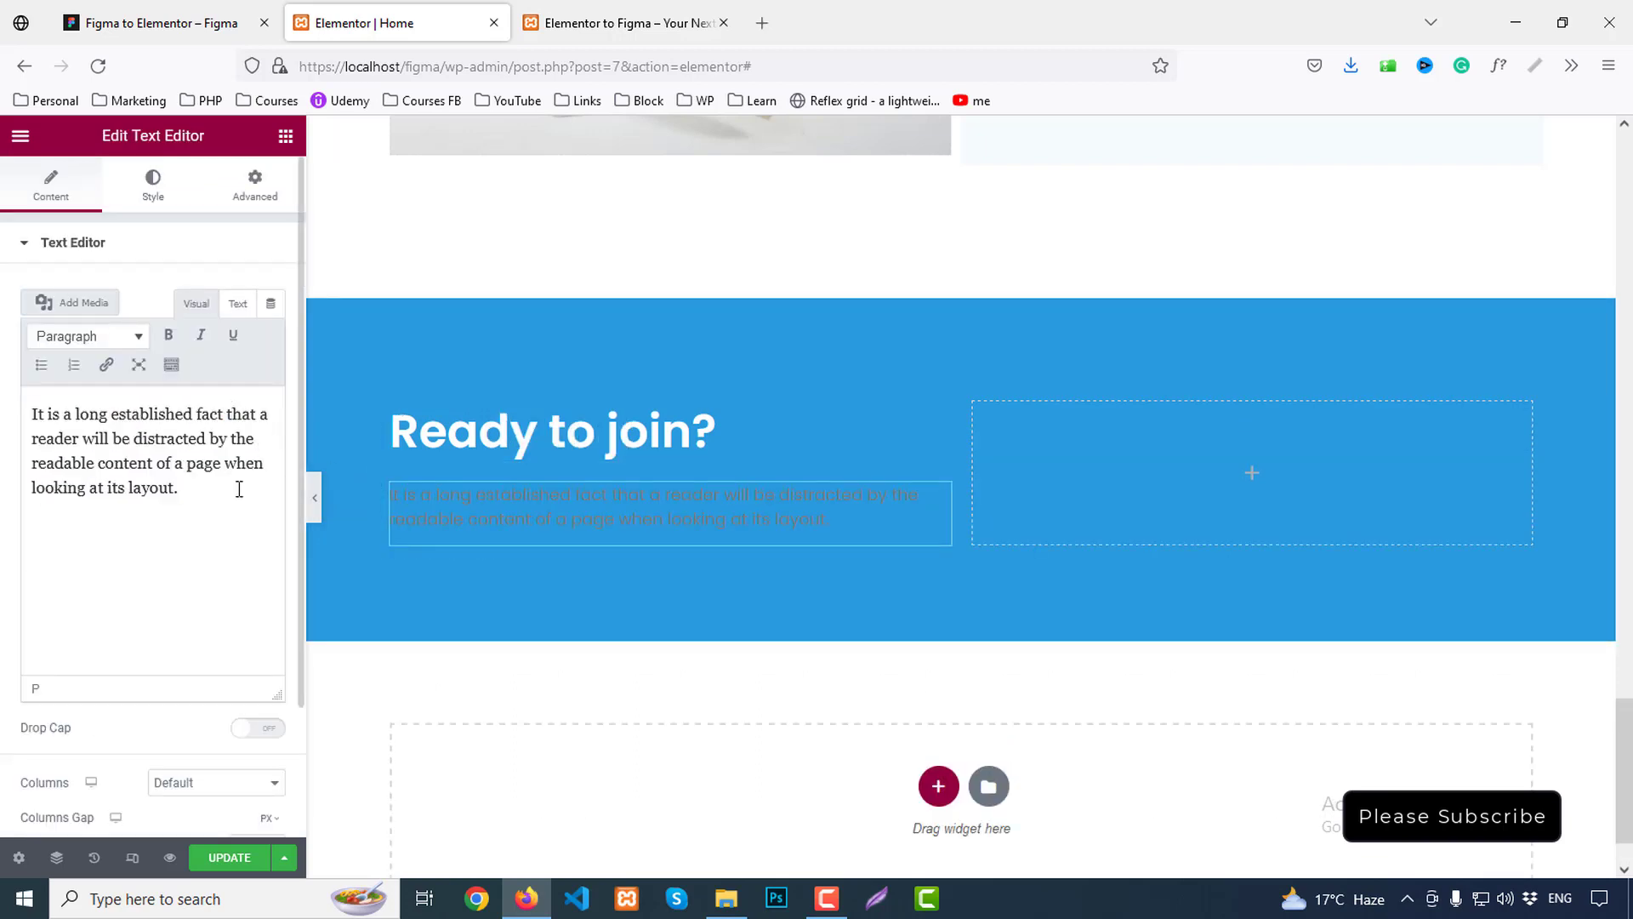
click(238, 304)
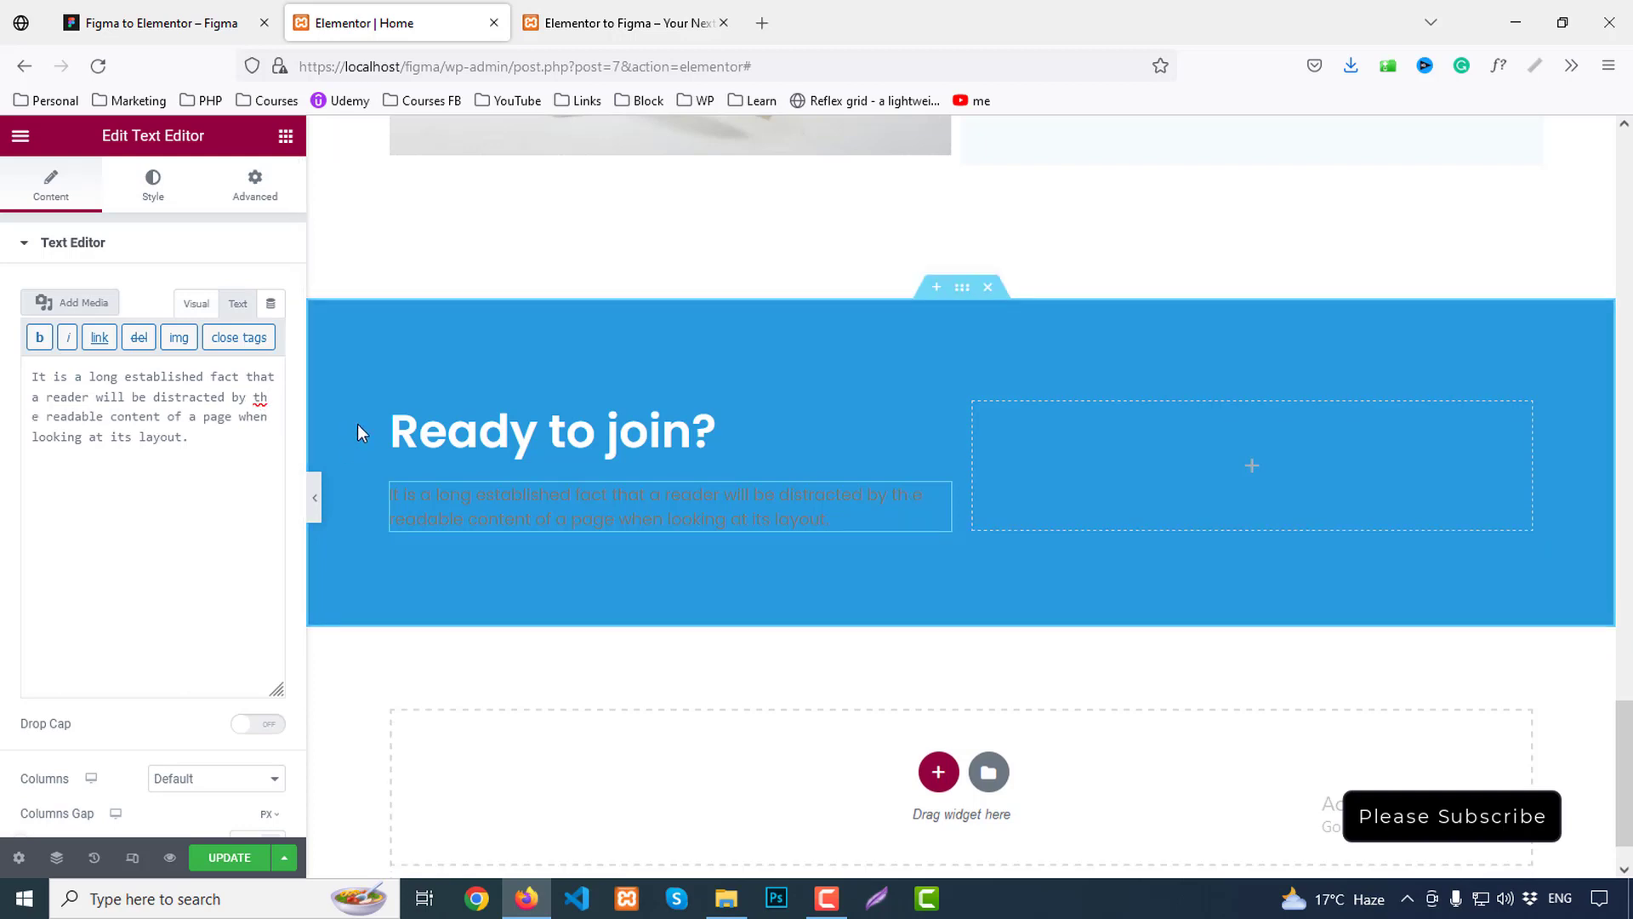
text(<)
text(>)
text(br)
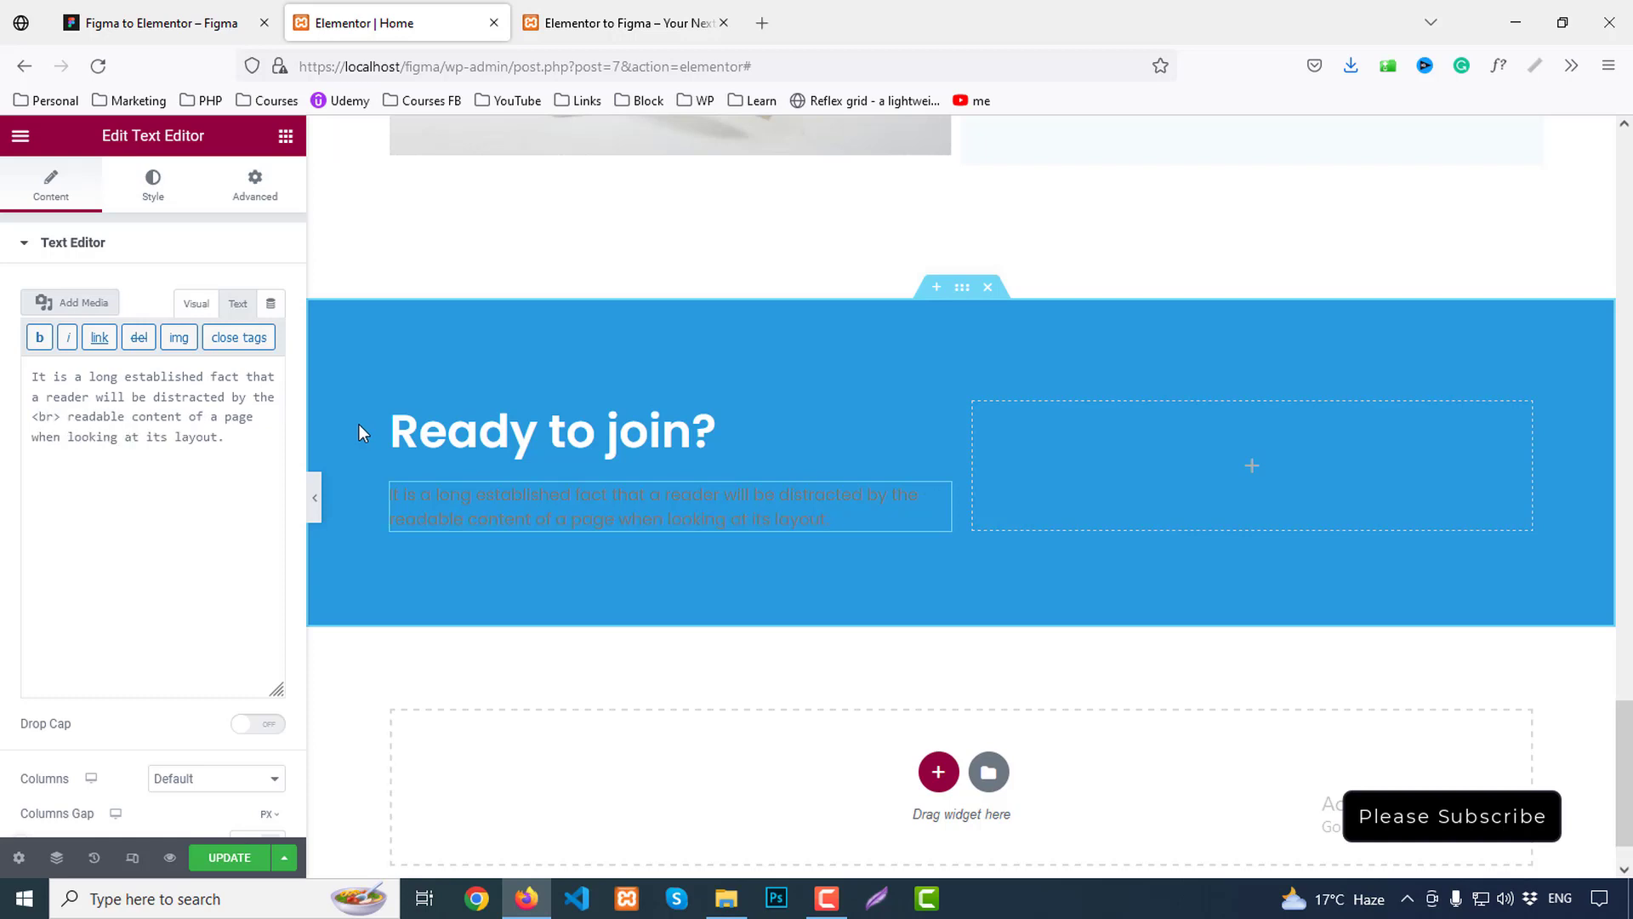
Make the paragraph text white #FFFFFF and compare the banner with Figma
click(153, 183)
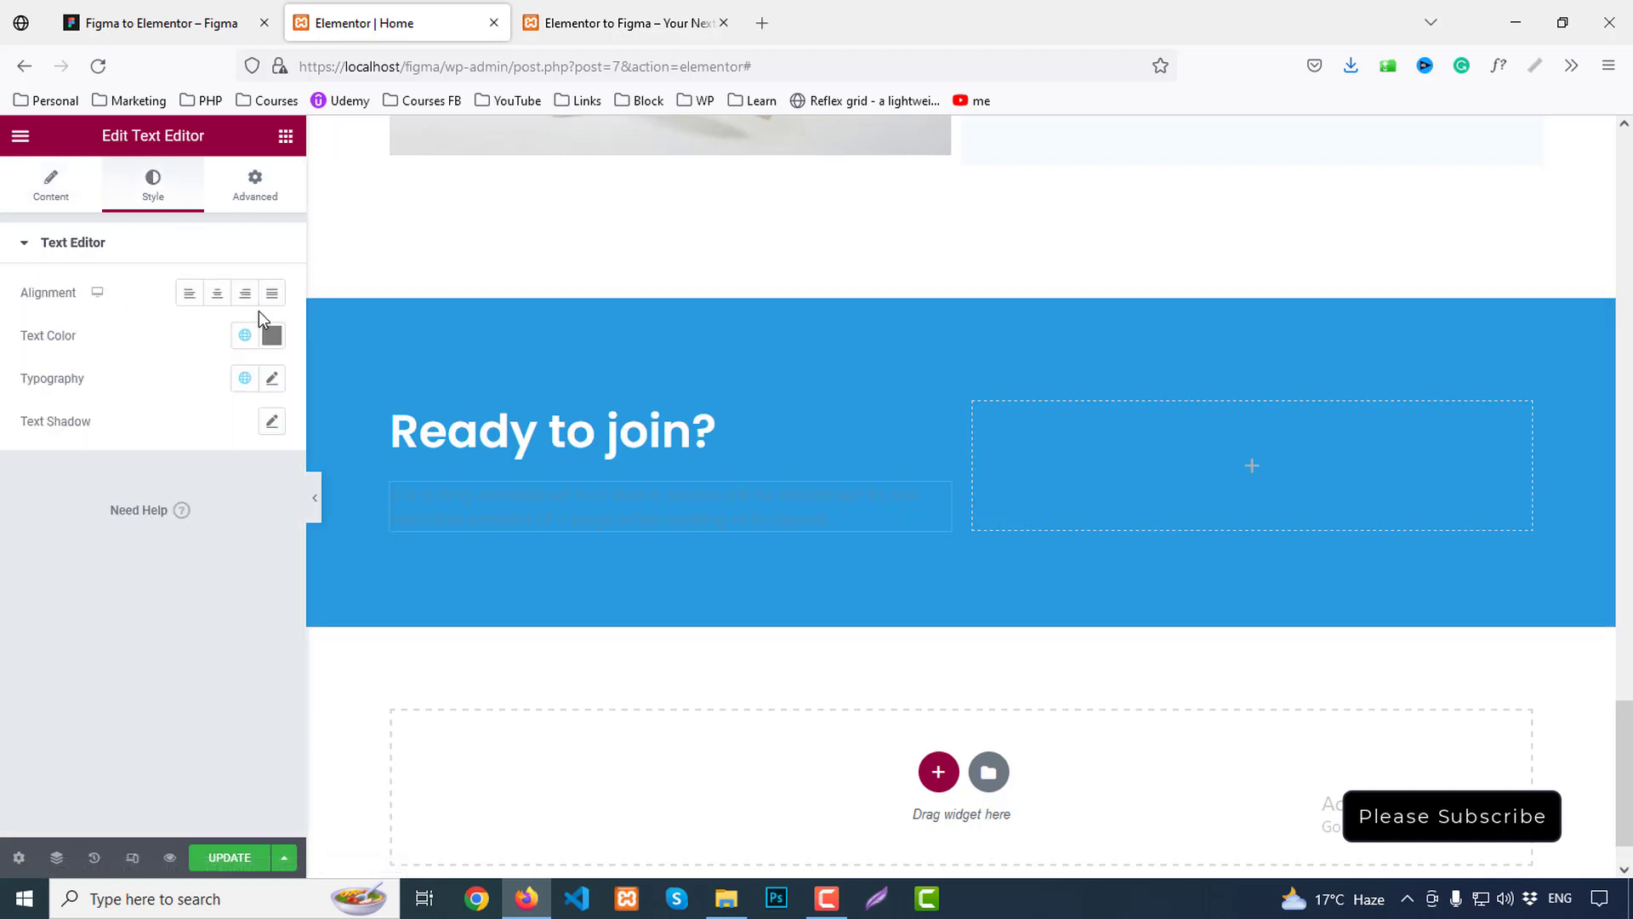
click(272, 335)
drag(55, 430, 38, 410)
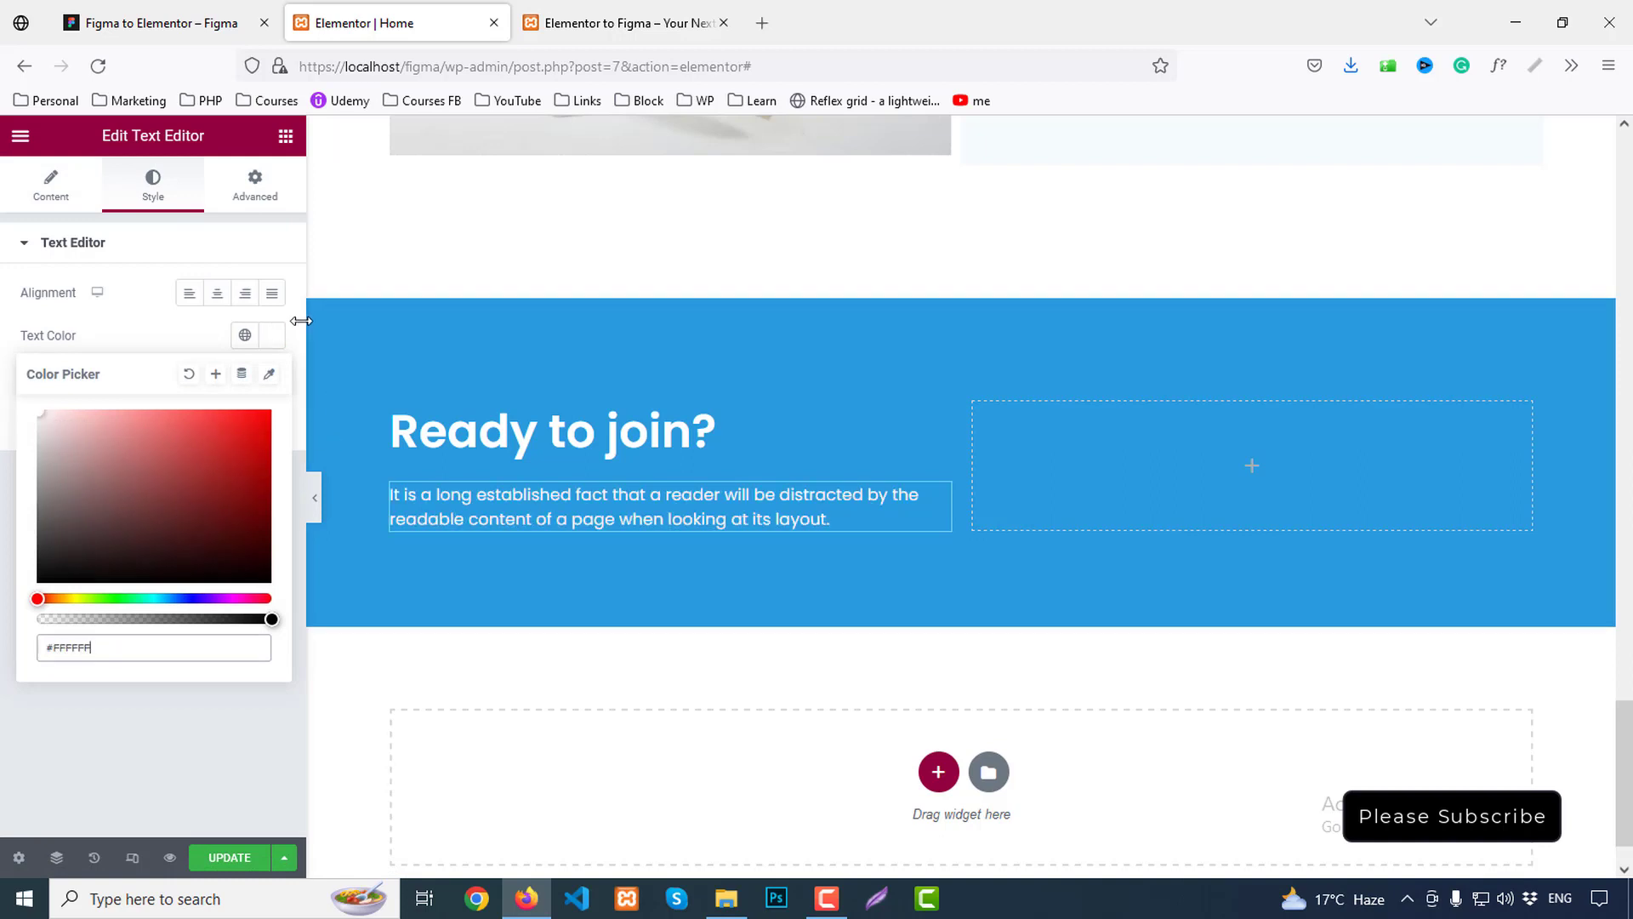
click(176, 19)
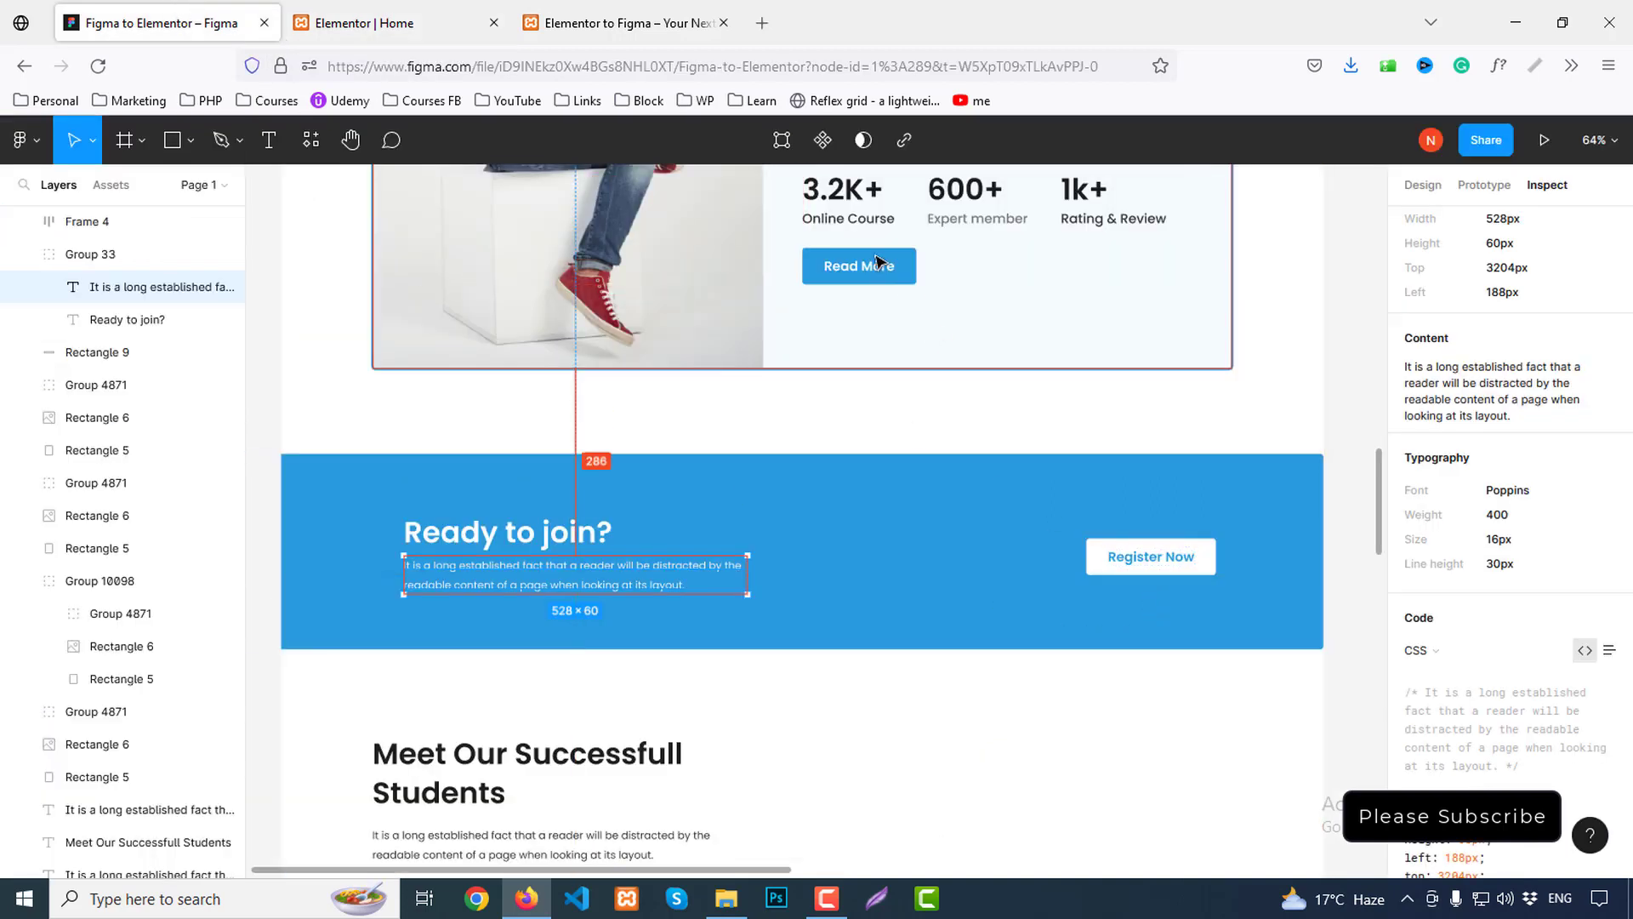
click(425, 11)
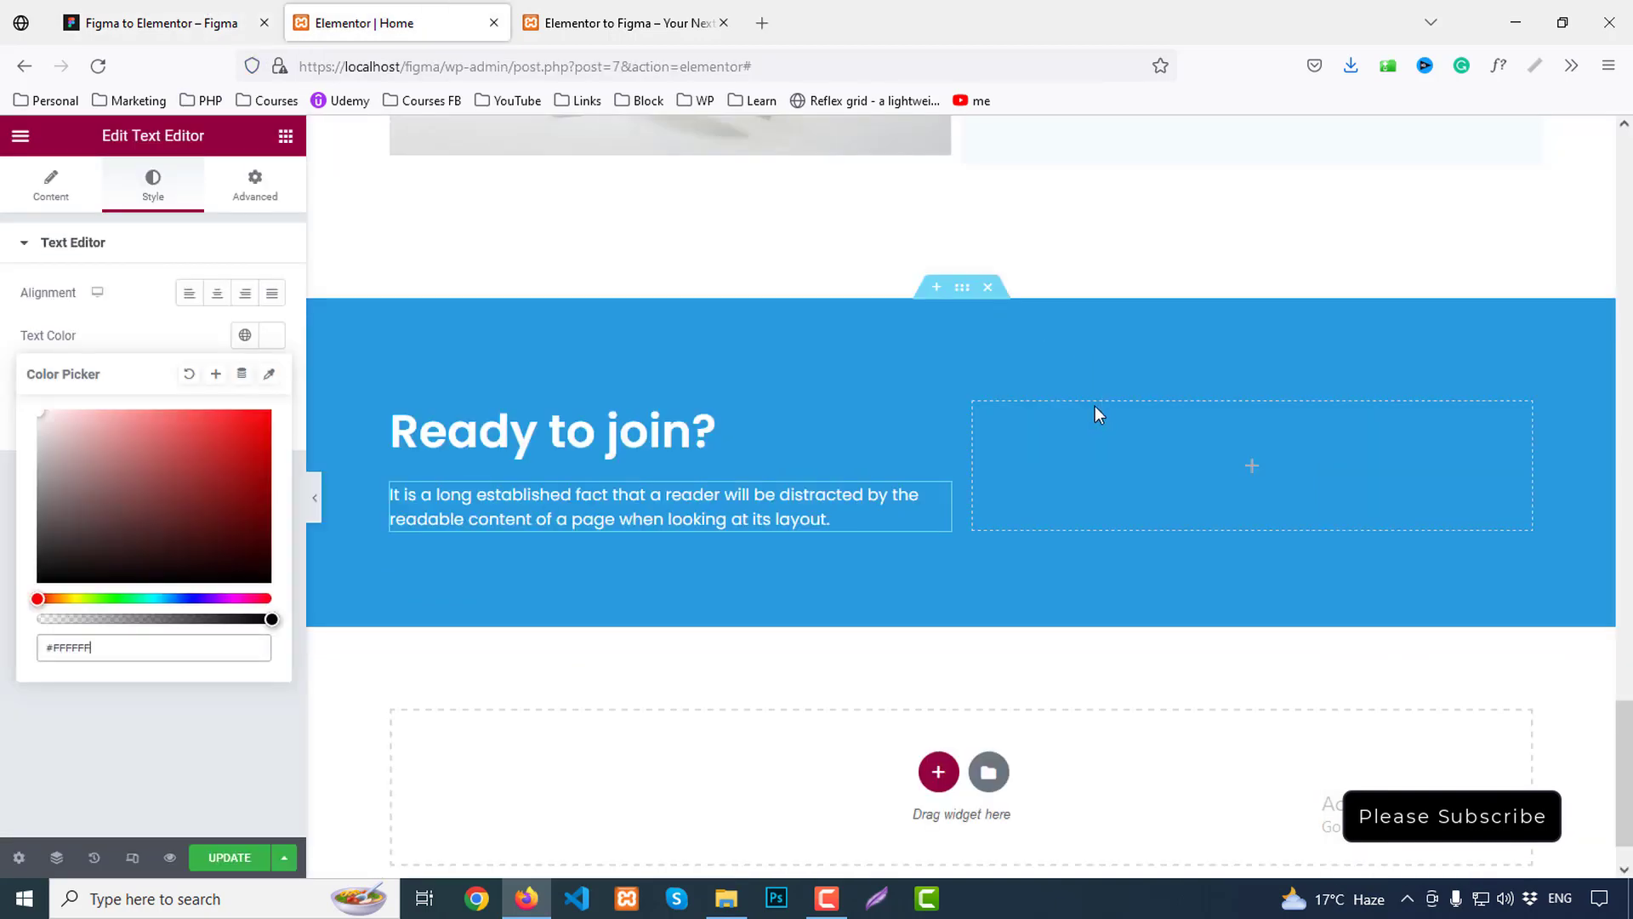
scroll(1094, 406, up, 6)
Copy the stats section's Read More button into the empty banner column, aligned right
right_click(1091, 526)
click(1159, 602)
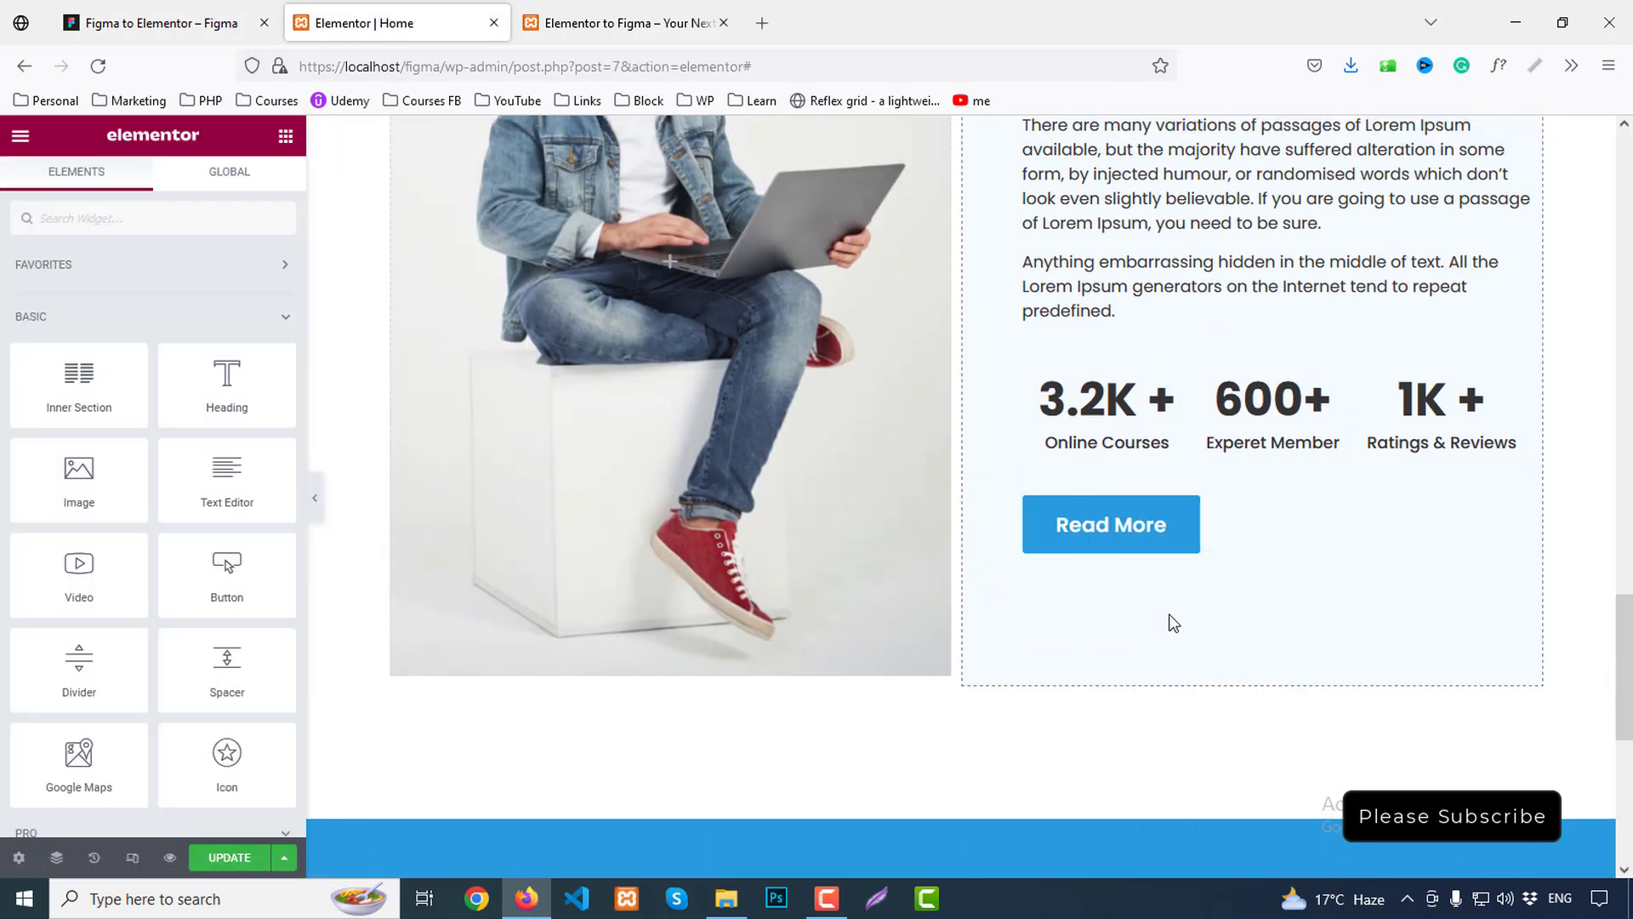
scroll(1191, 595, down, 7)
right_click(1188, 406)
click(1257, 562)
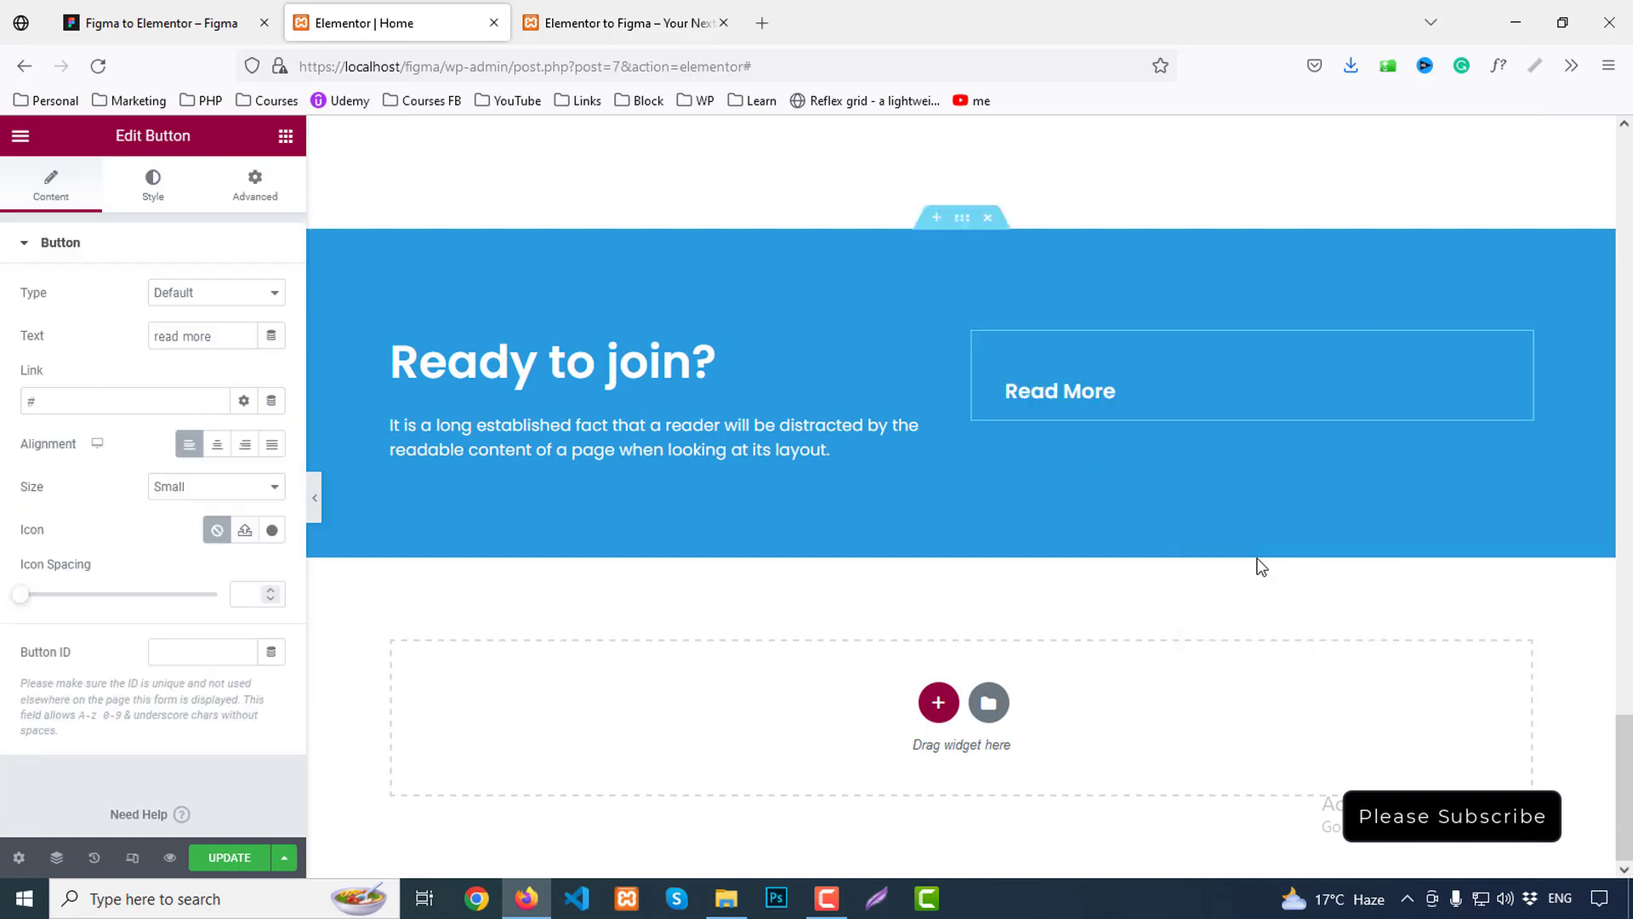
click(246, 444)
Set the banner section's column vertical alignment to Middle
click(968, 223)
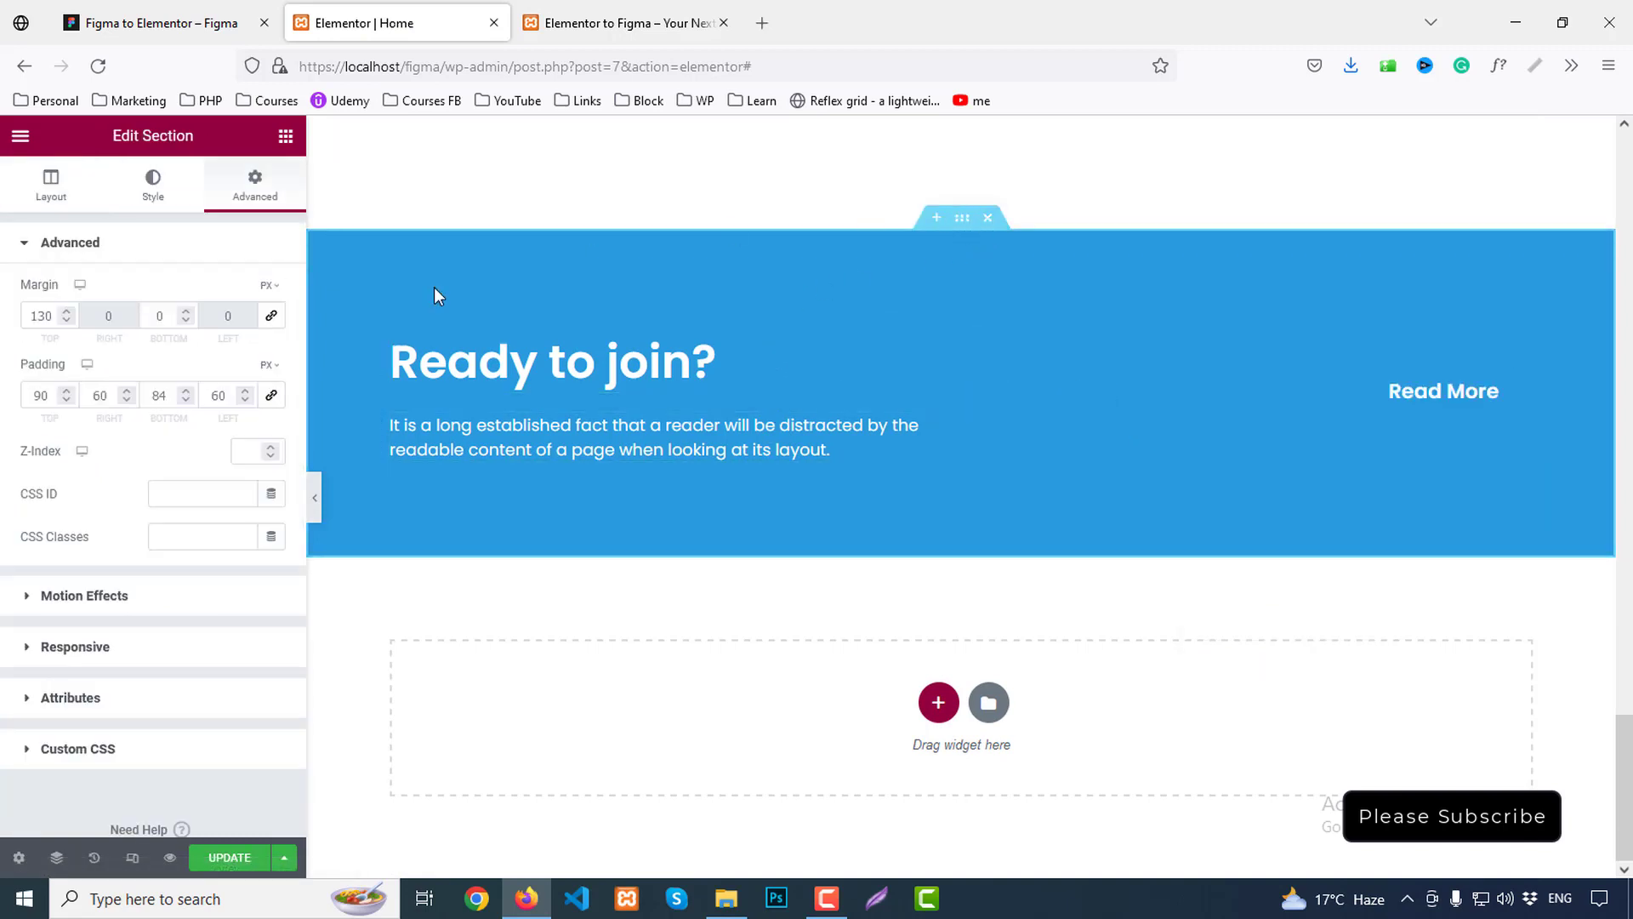
click(48, 187)
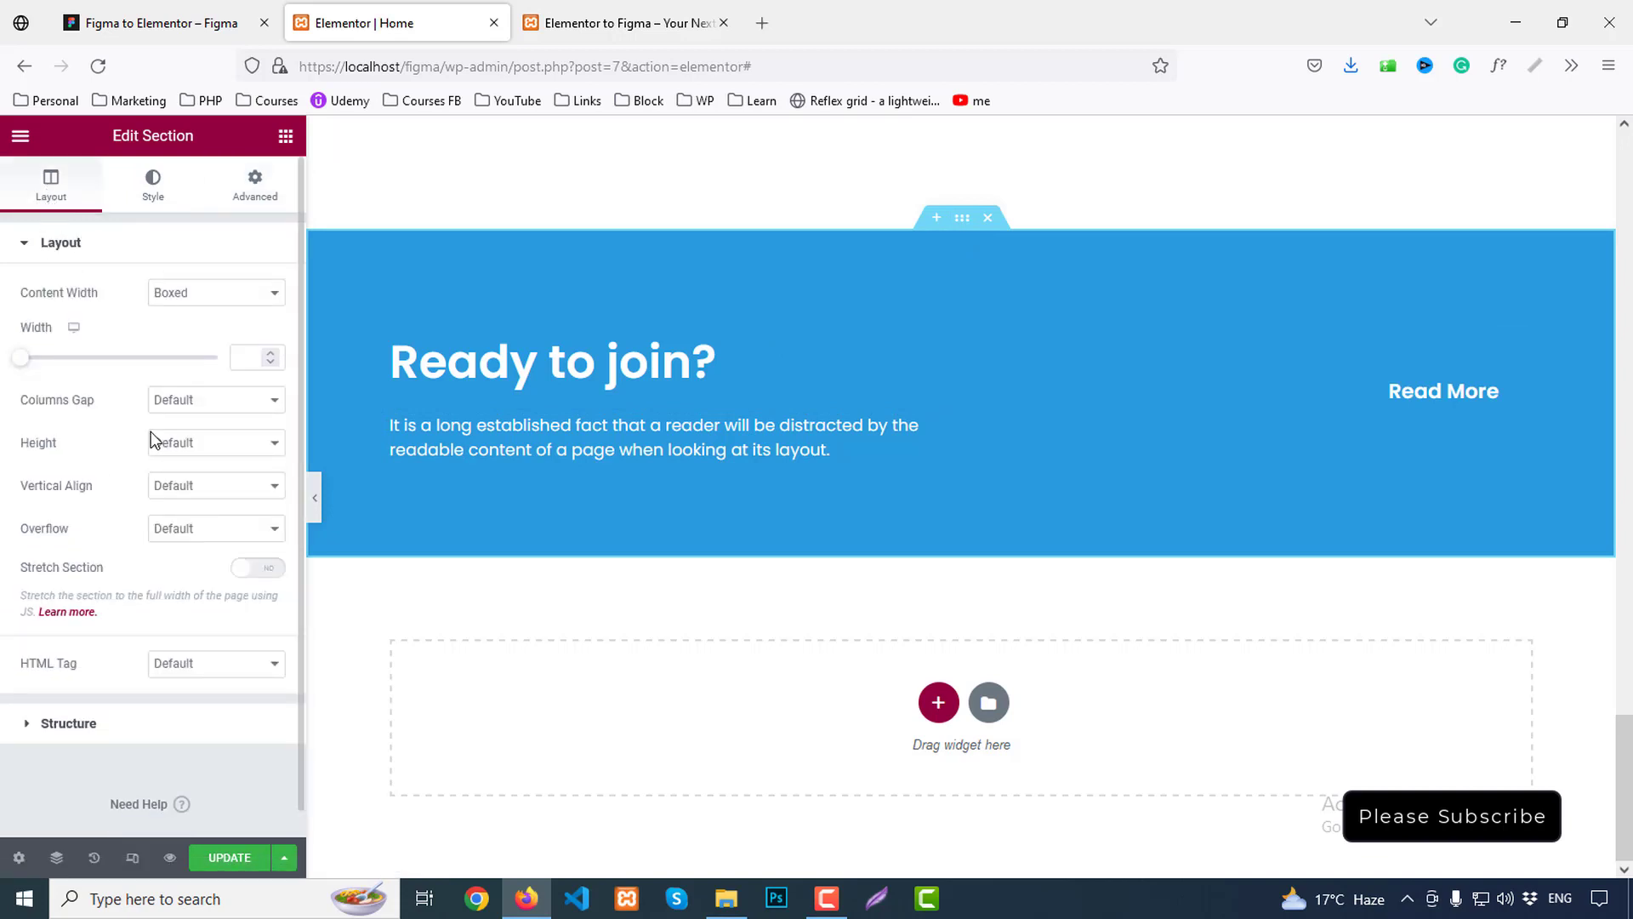
click(190, 485)
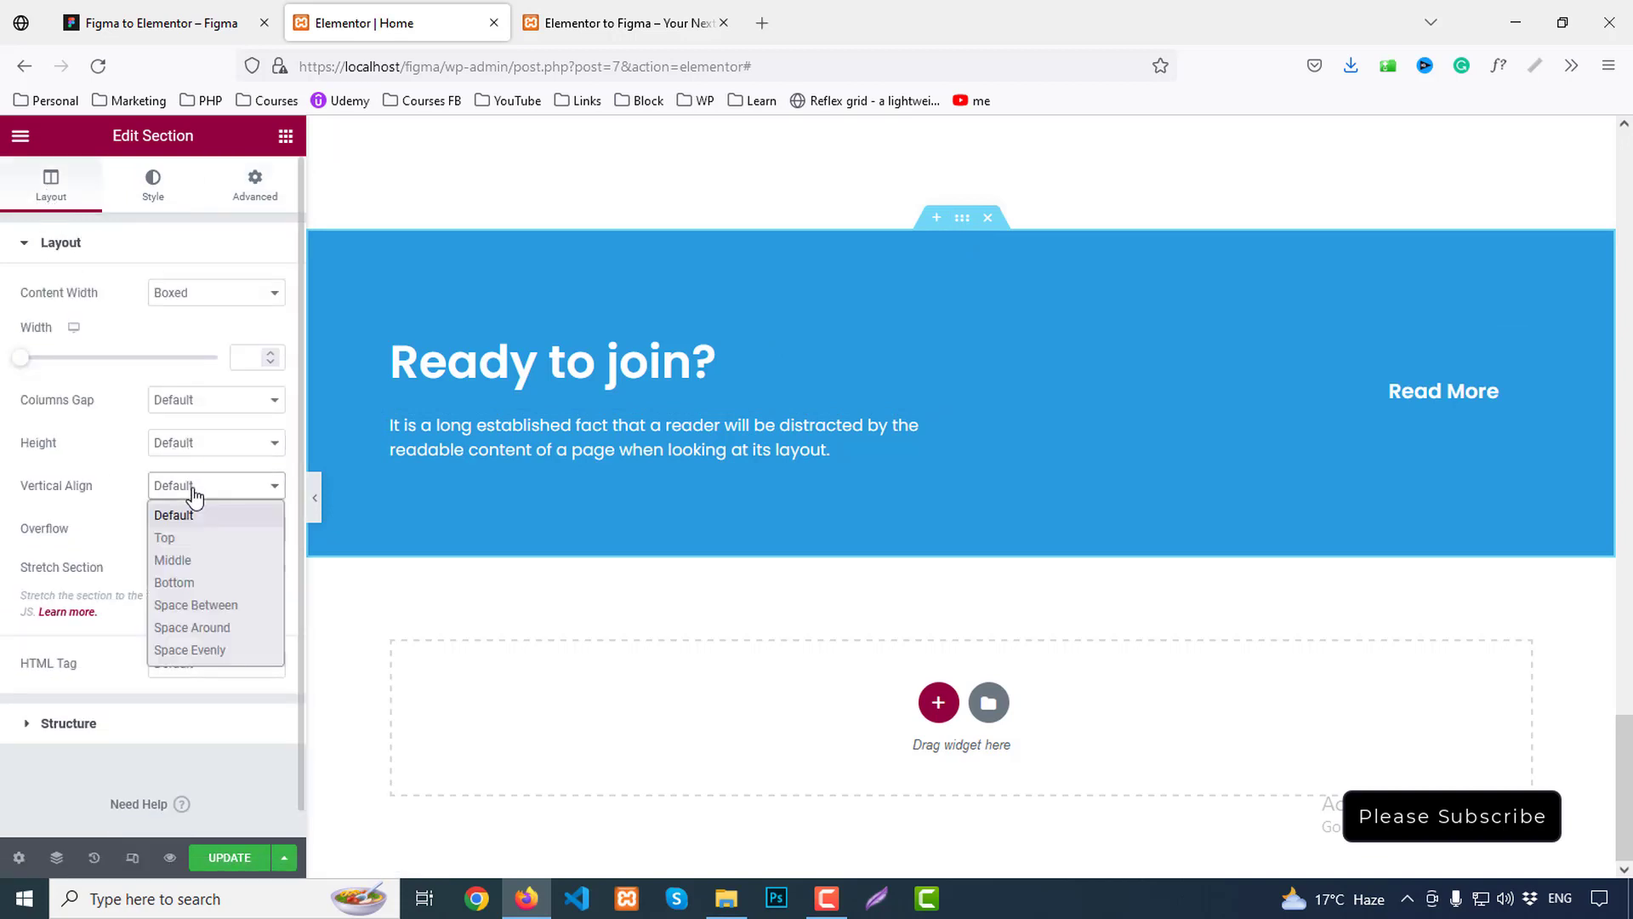
click(197, 558)
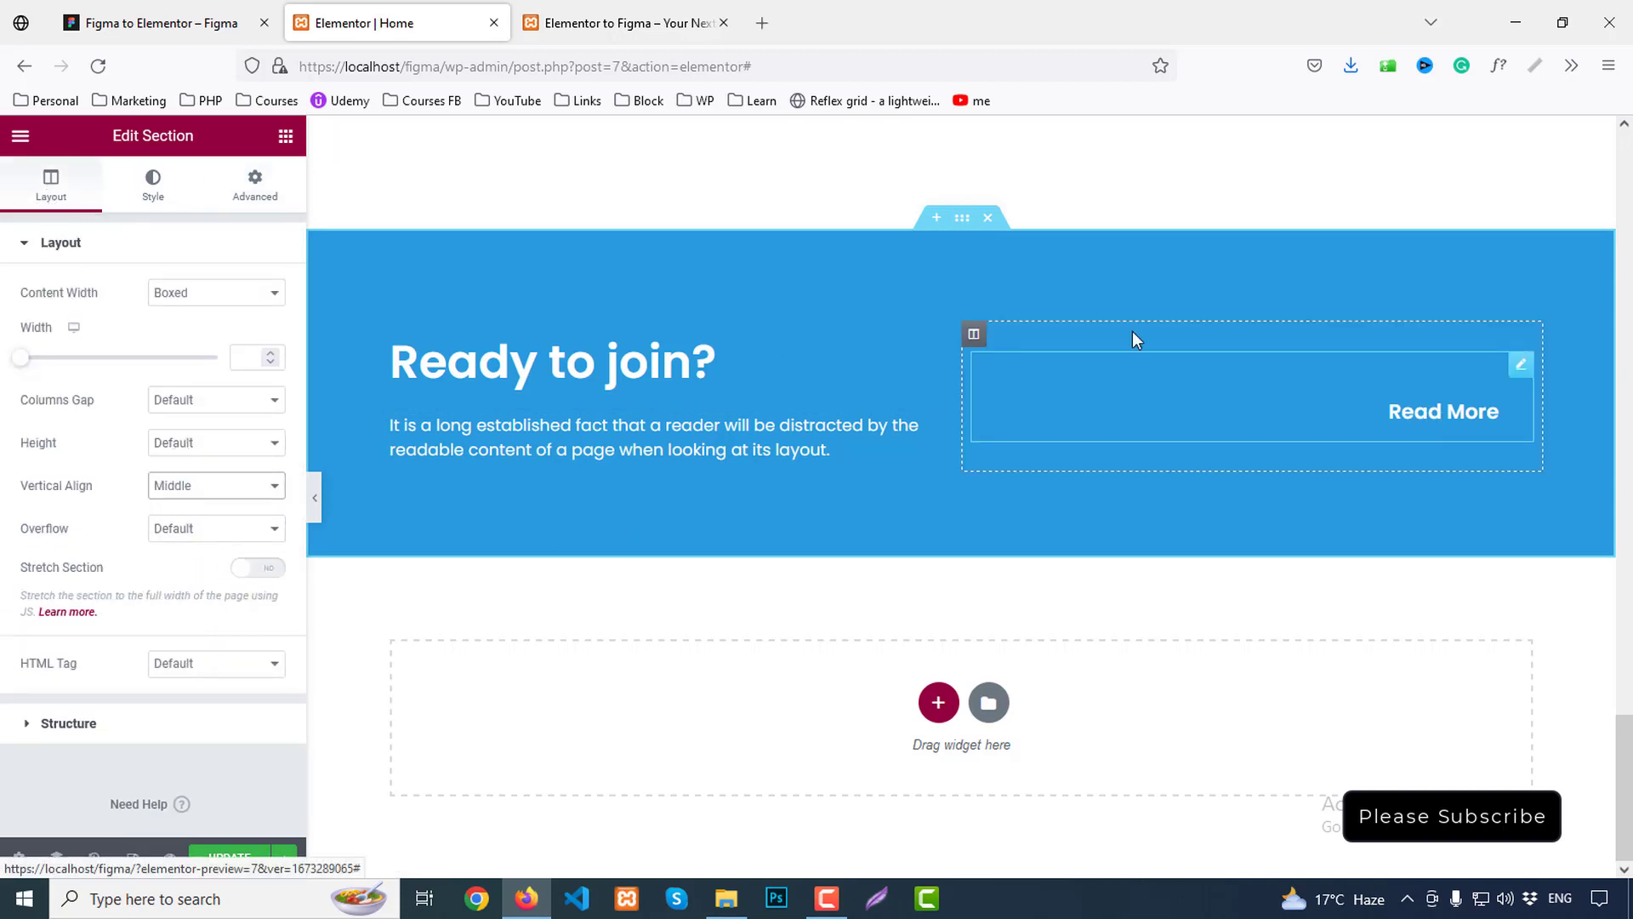
Give the Read More button a white background and Primary-coloured text
click(1449, 413)
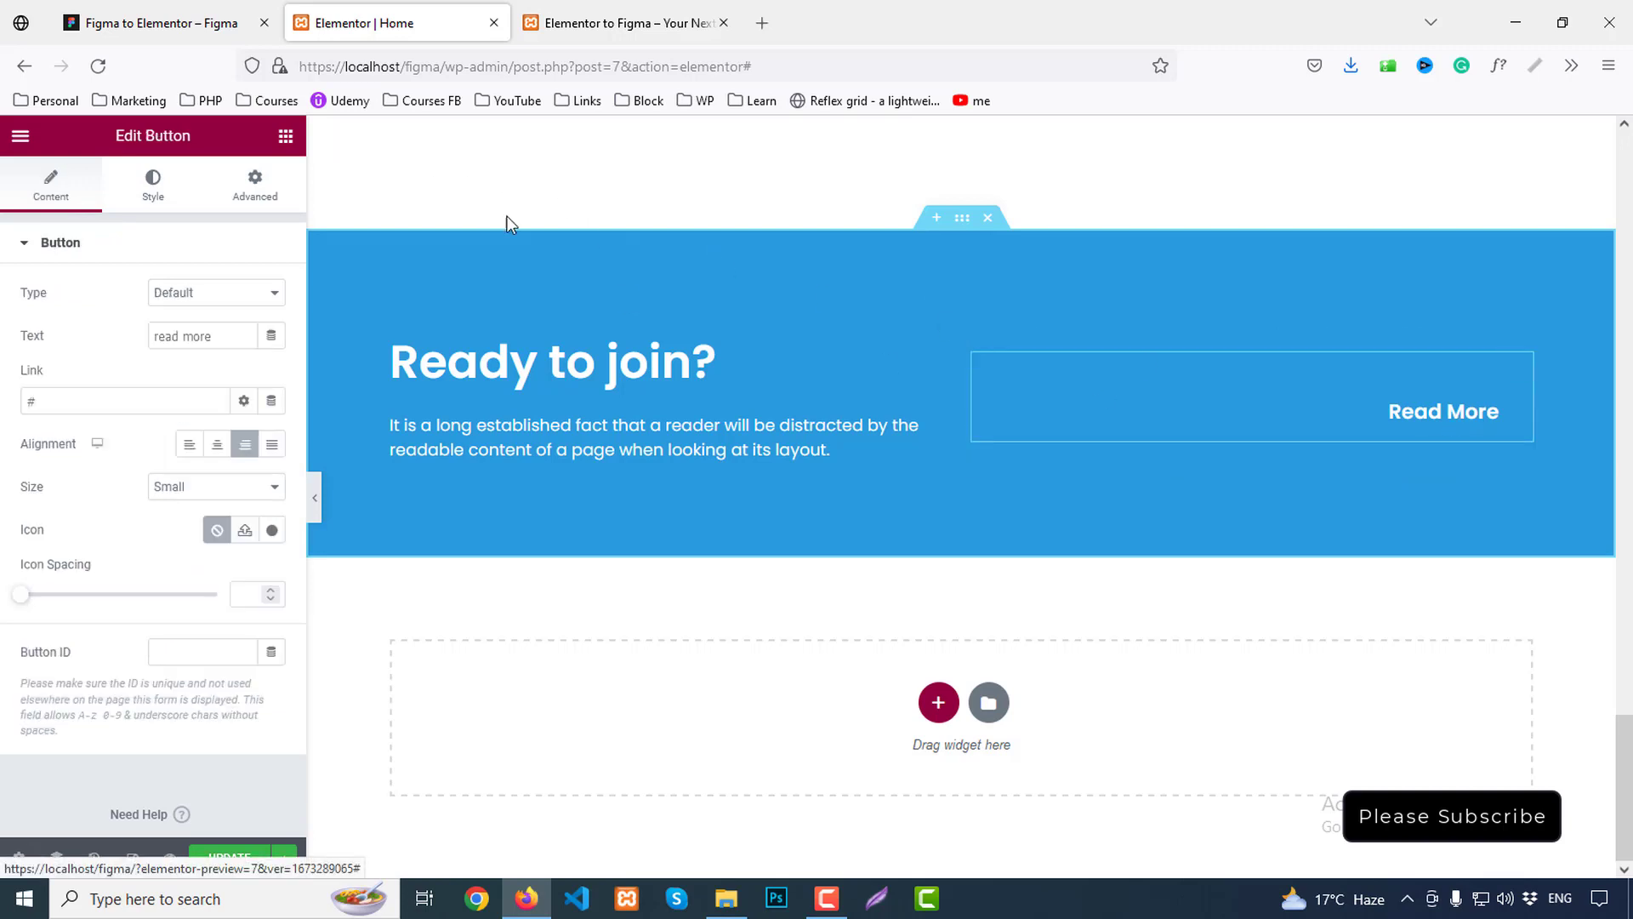
click(133, 188)
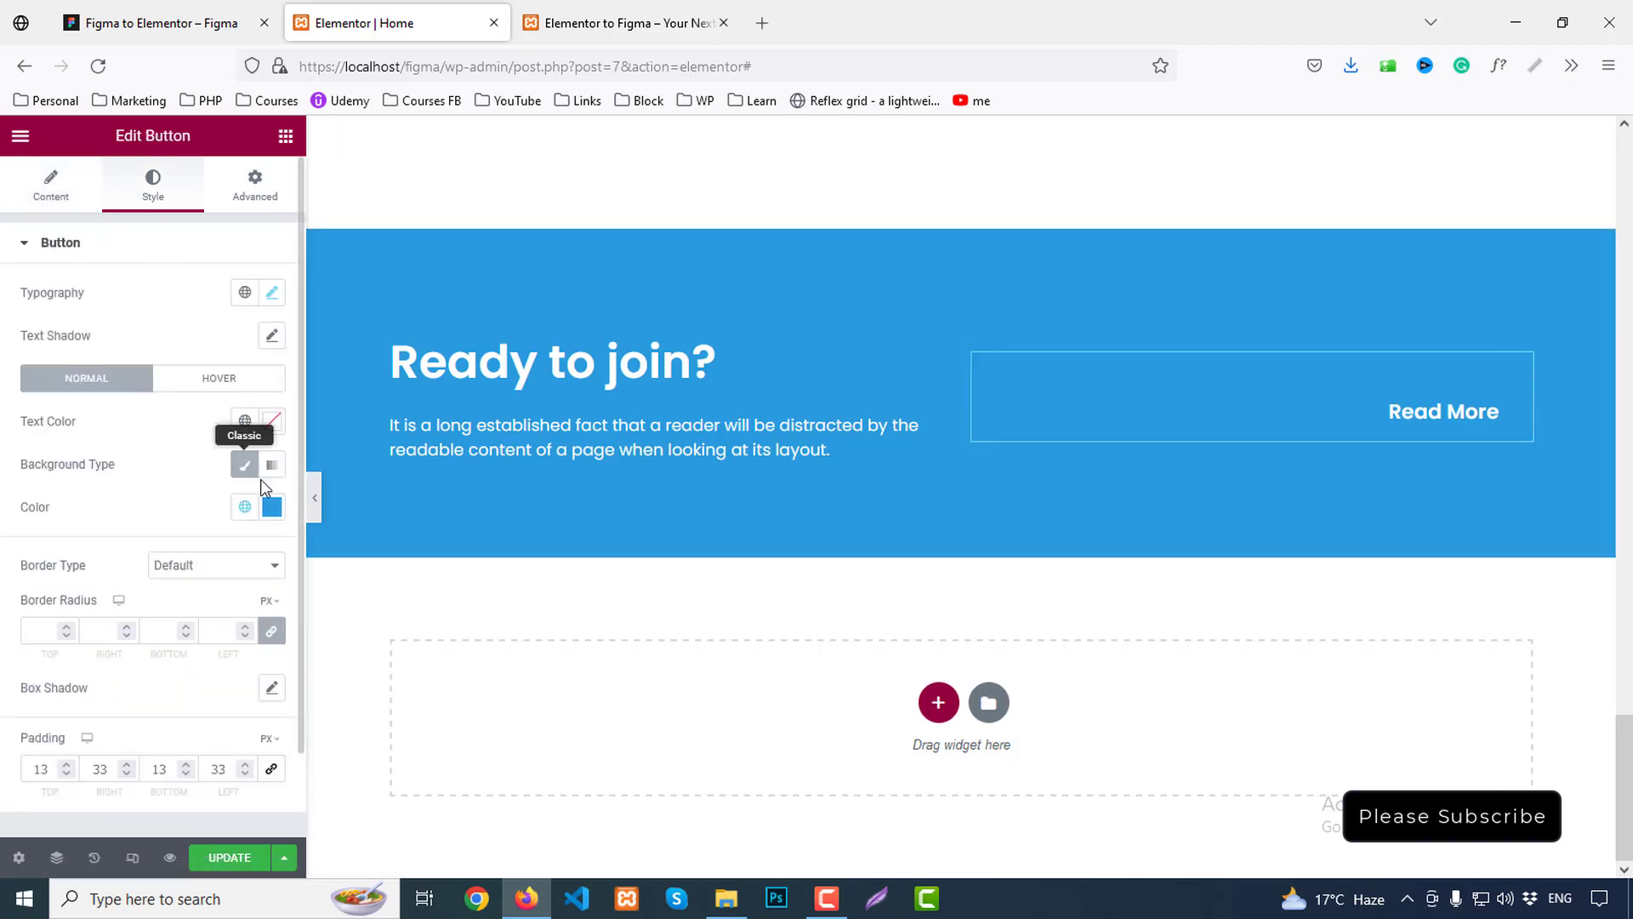
click(271, 507)
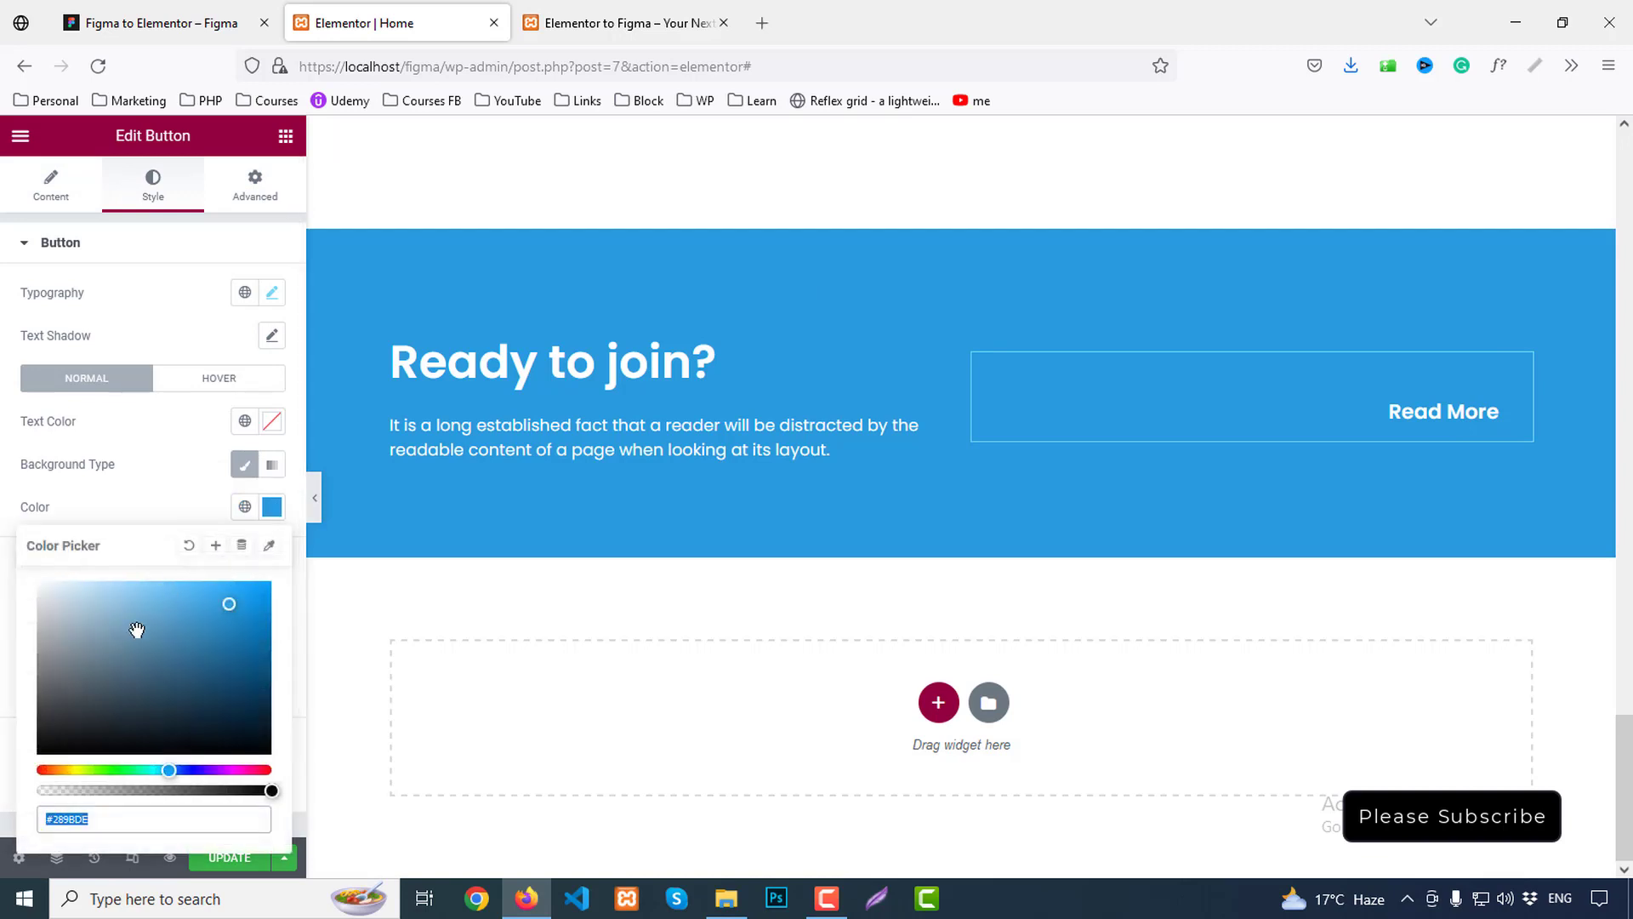
click(40, 584)
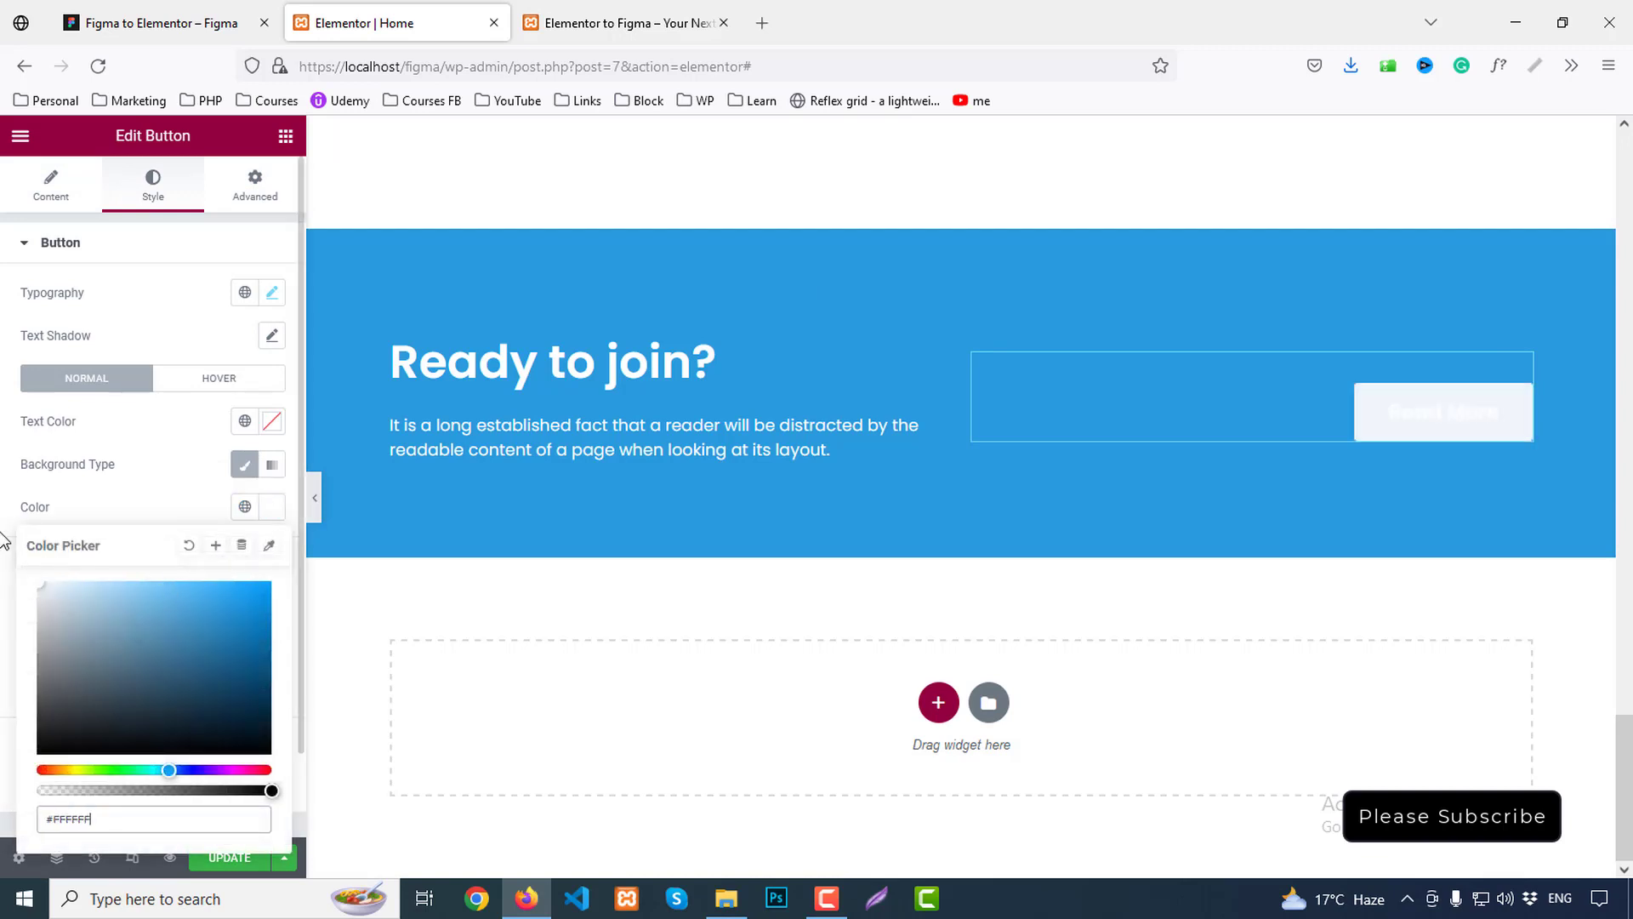
click(273, 423)
click(245, 422)
click(86, 515)
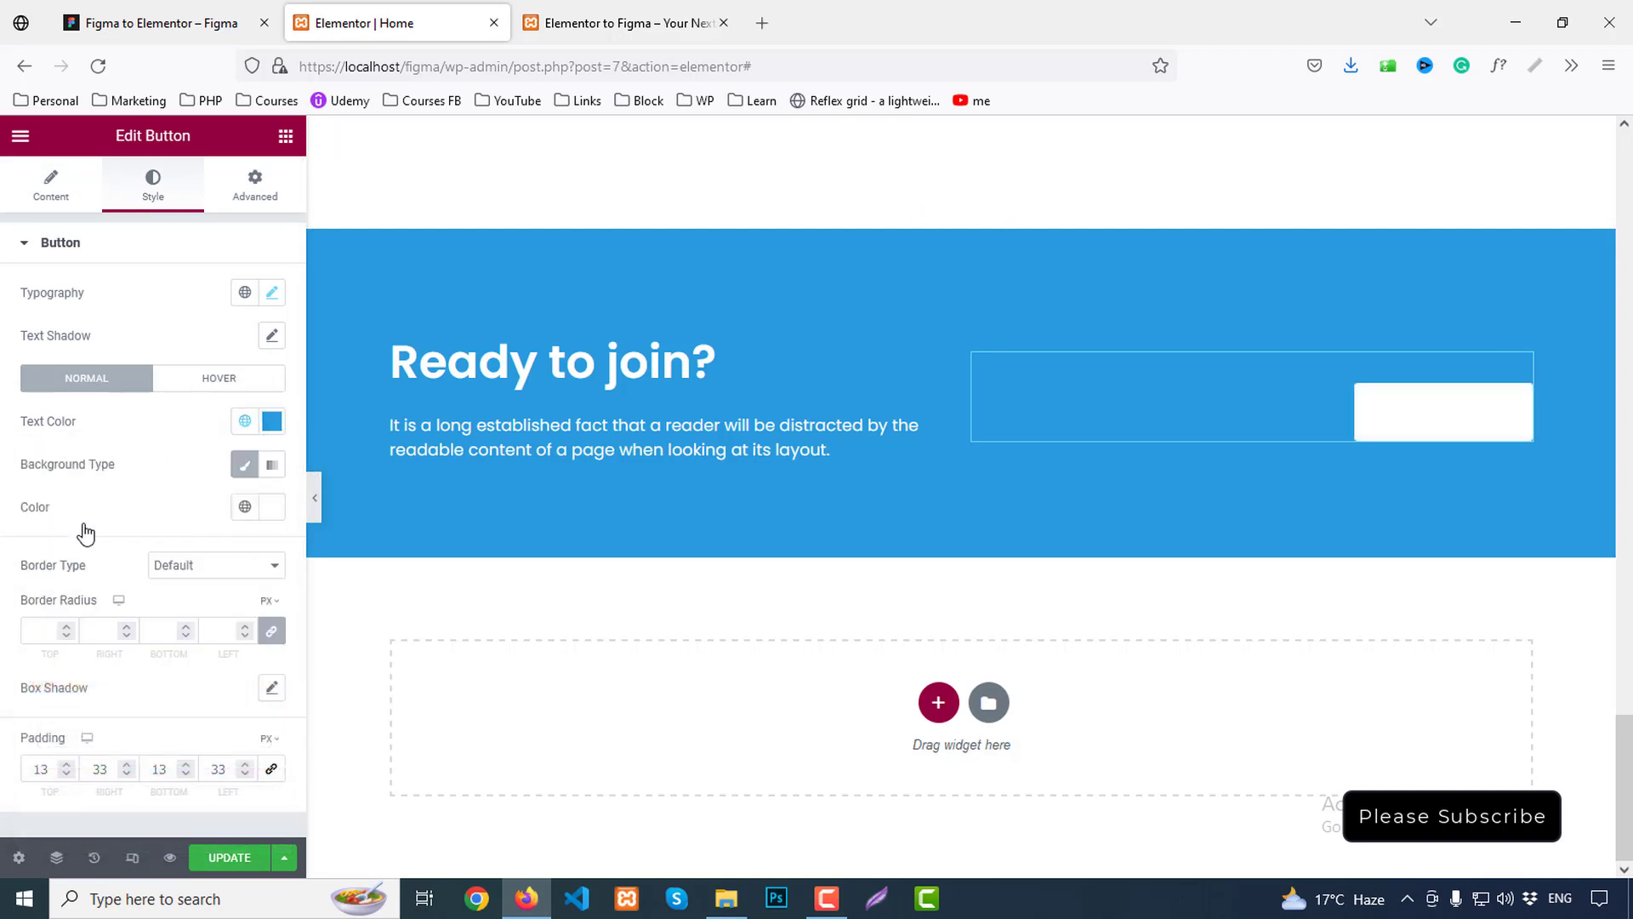
Compare the finished button with Figma and view the banner at full width
click(186, 12)
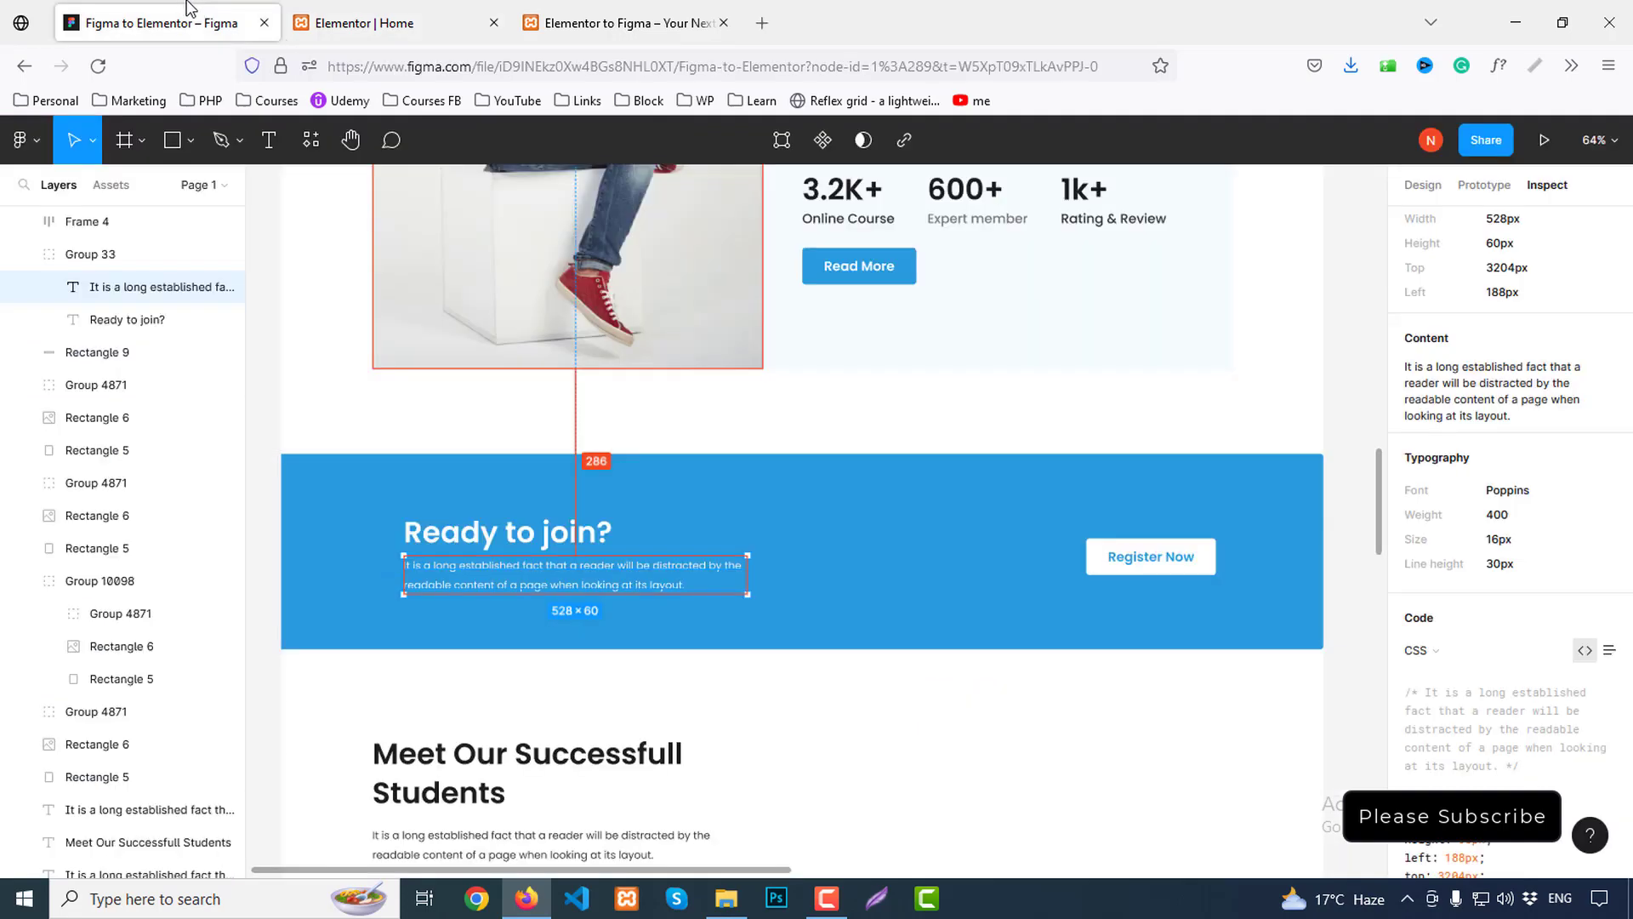
click(375, 23)
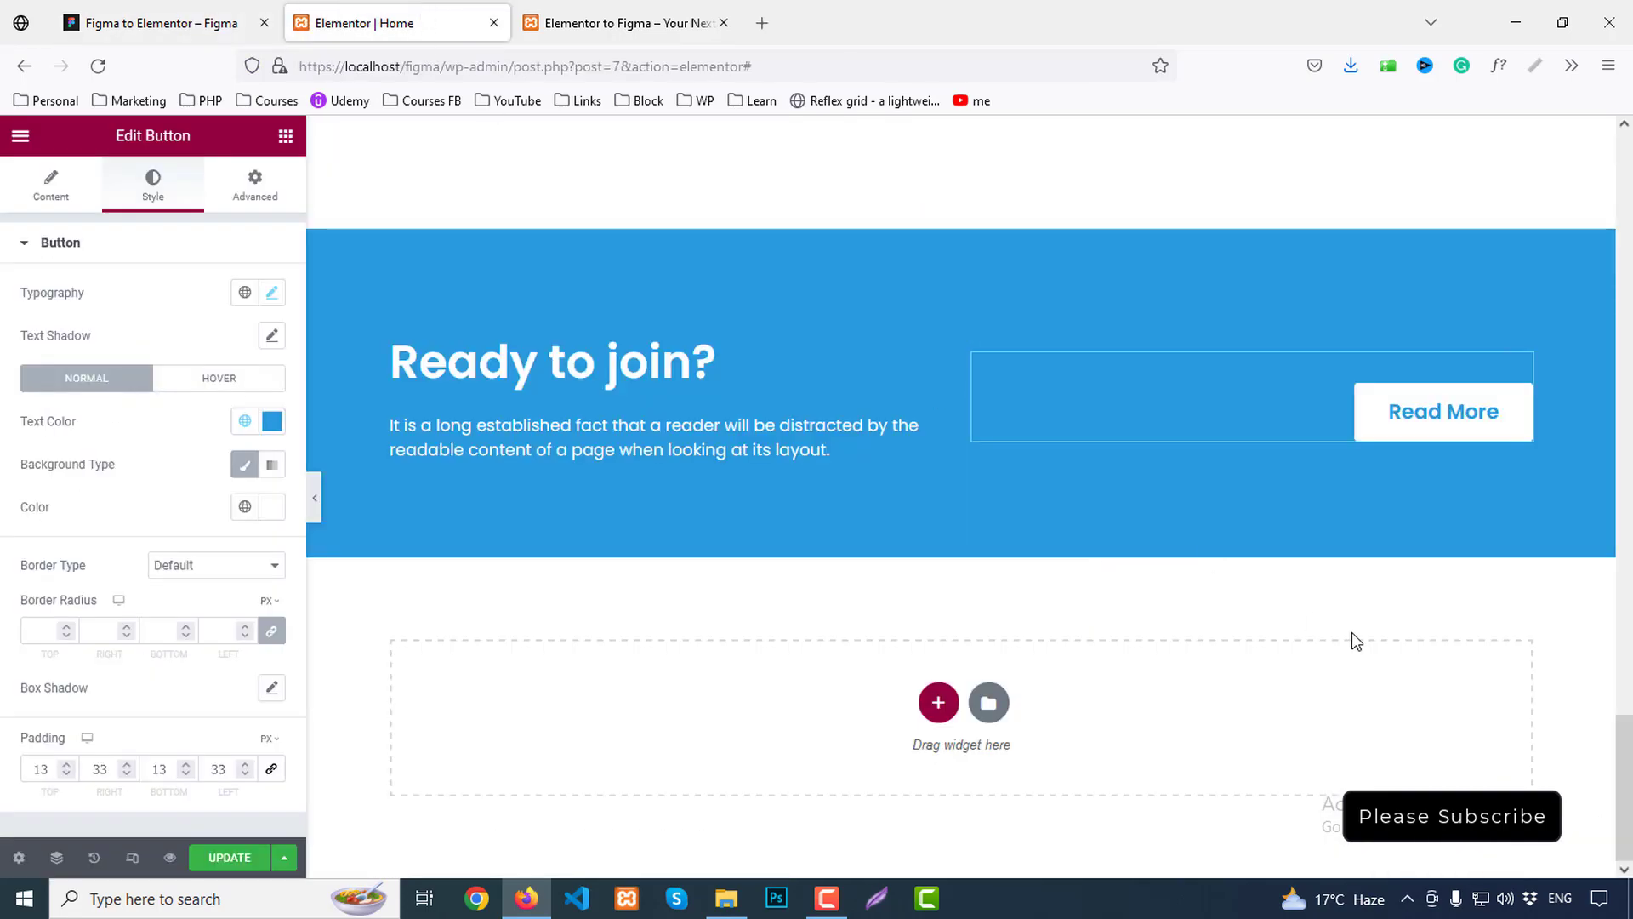
click(316, 500)
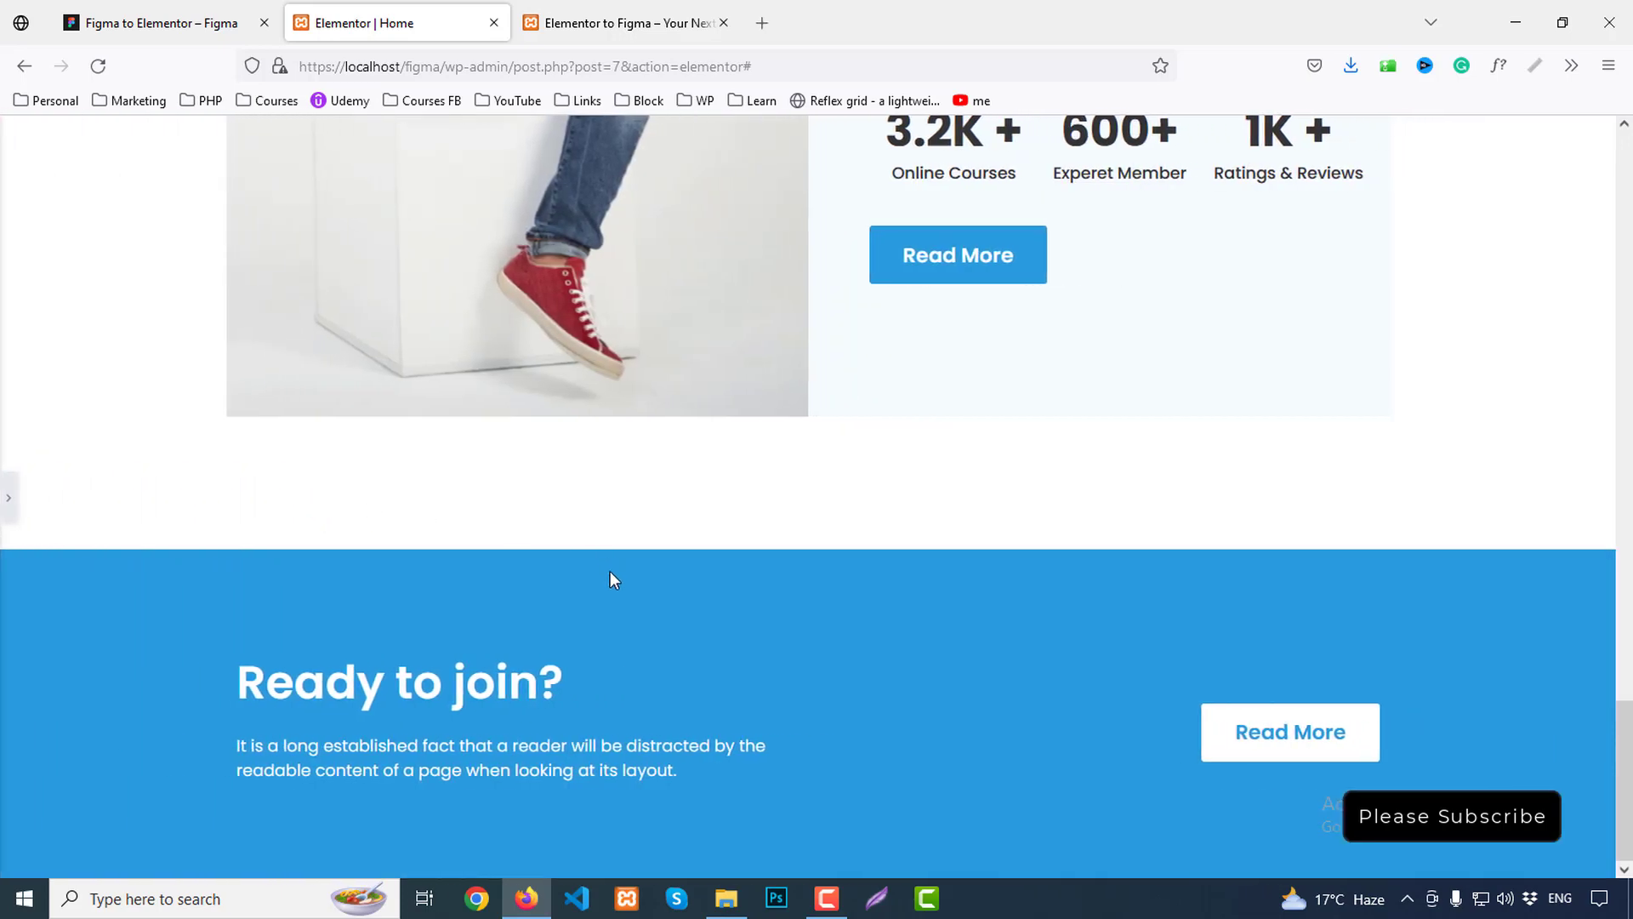
click(10, 503)
scroll(660, 589, down, 3)
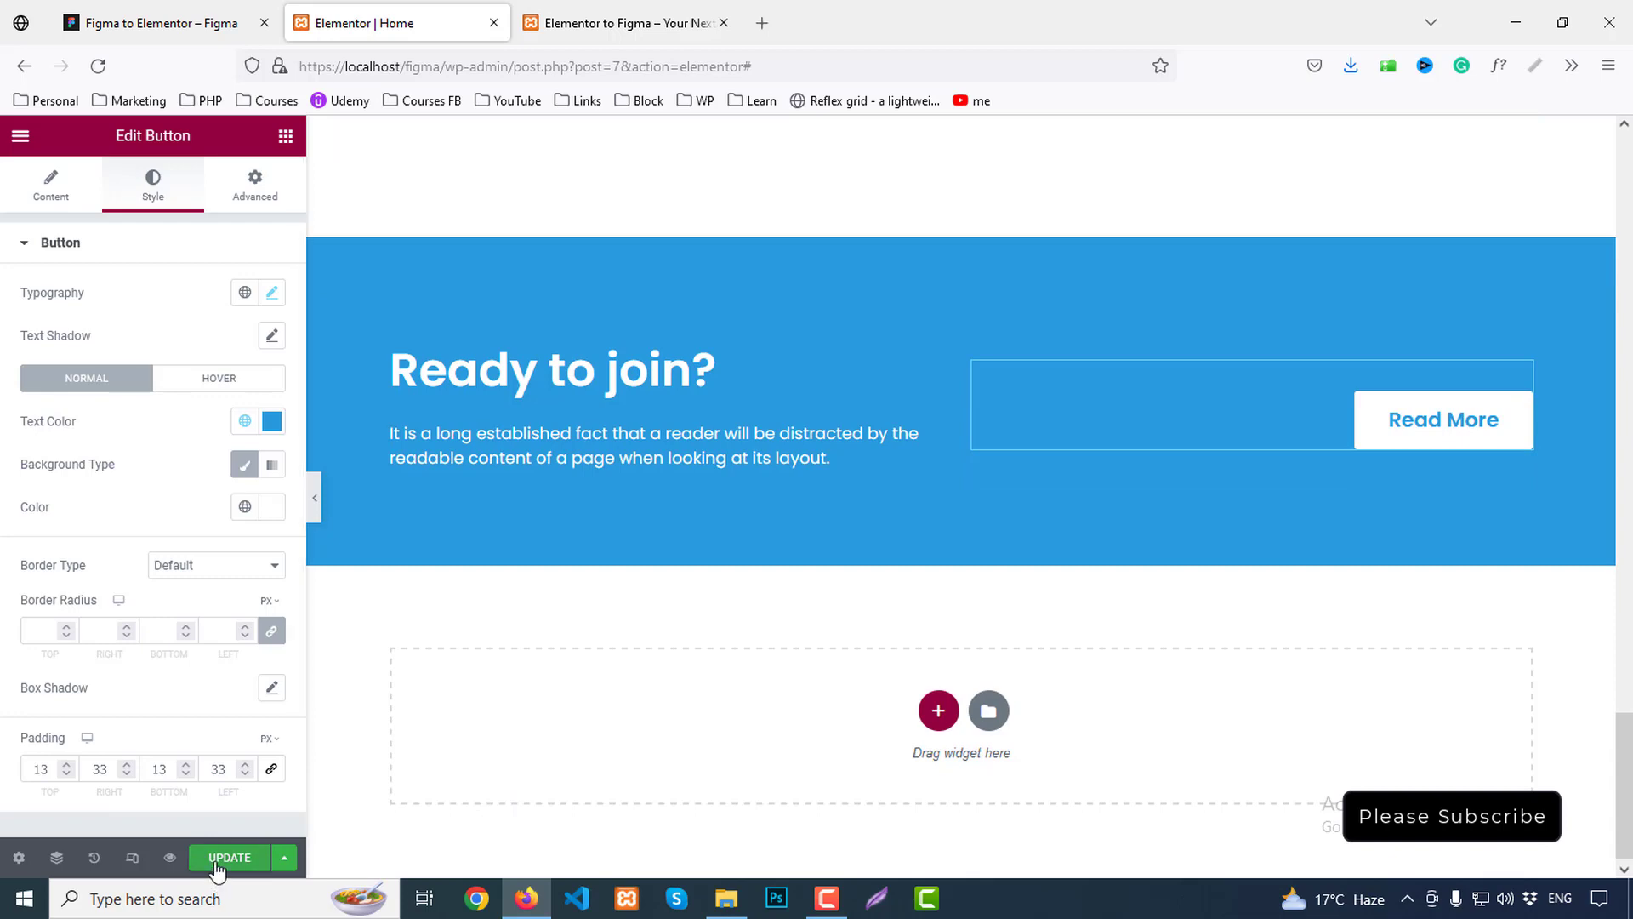
Review the finished banner in the page preview, then scroll Figma to Meet Our Successfull Students
click(672, 23)
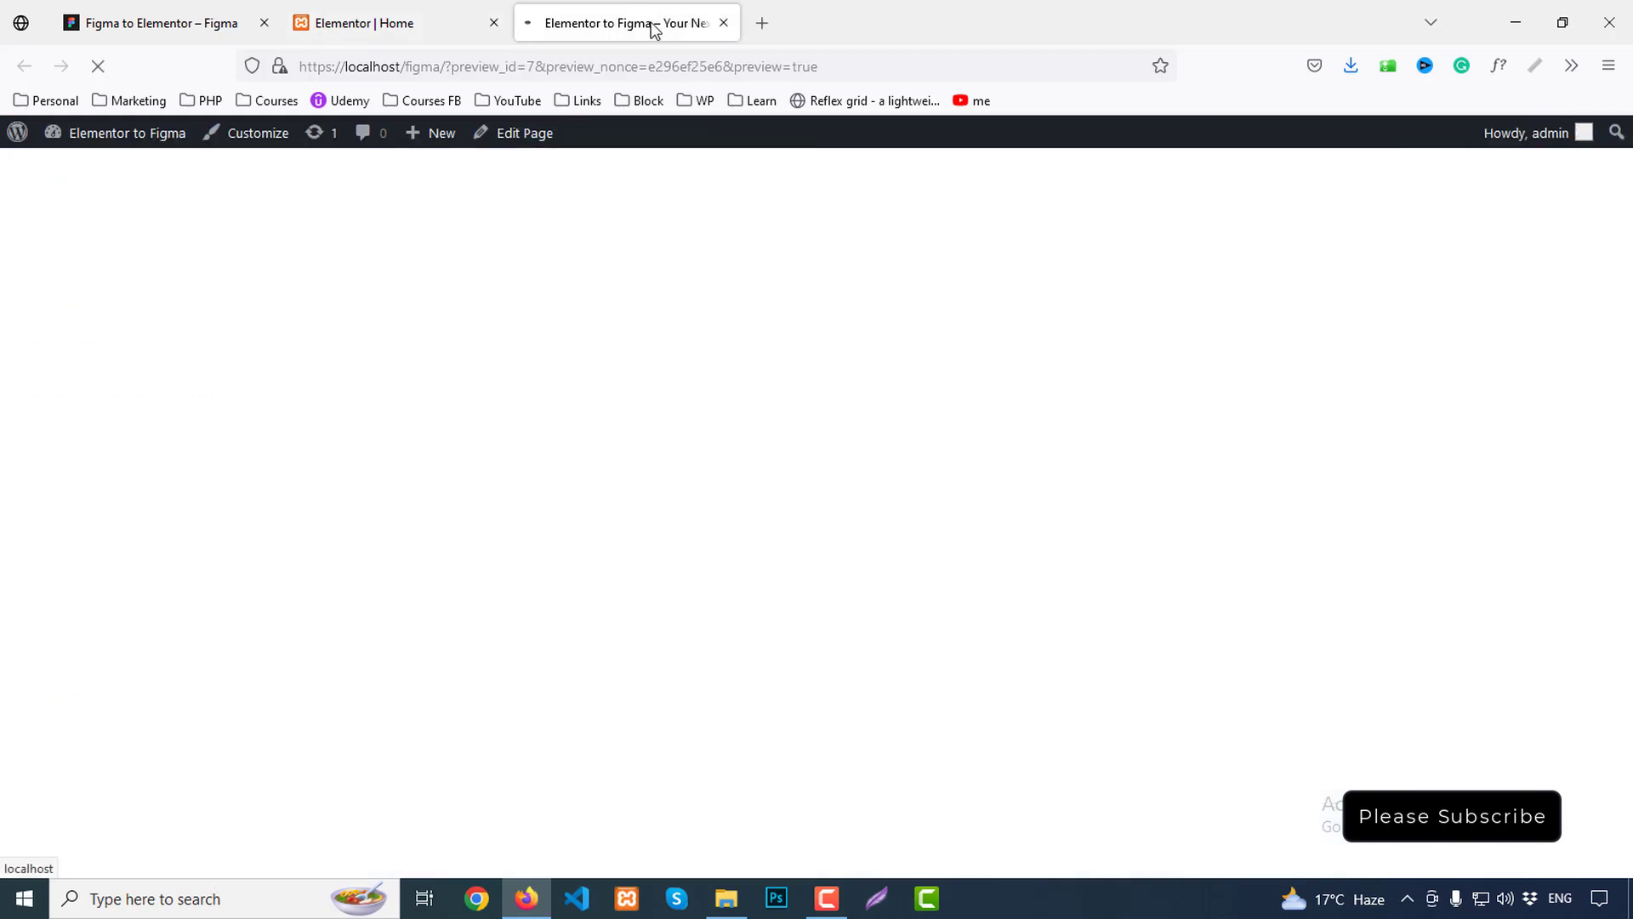
scroll(1133, 553, down, 15)
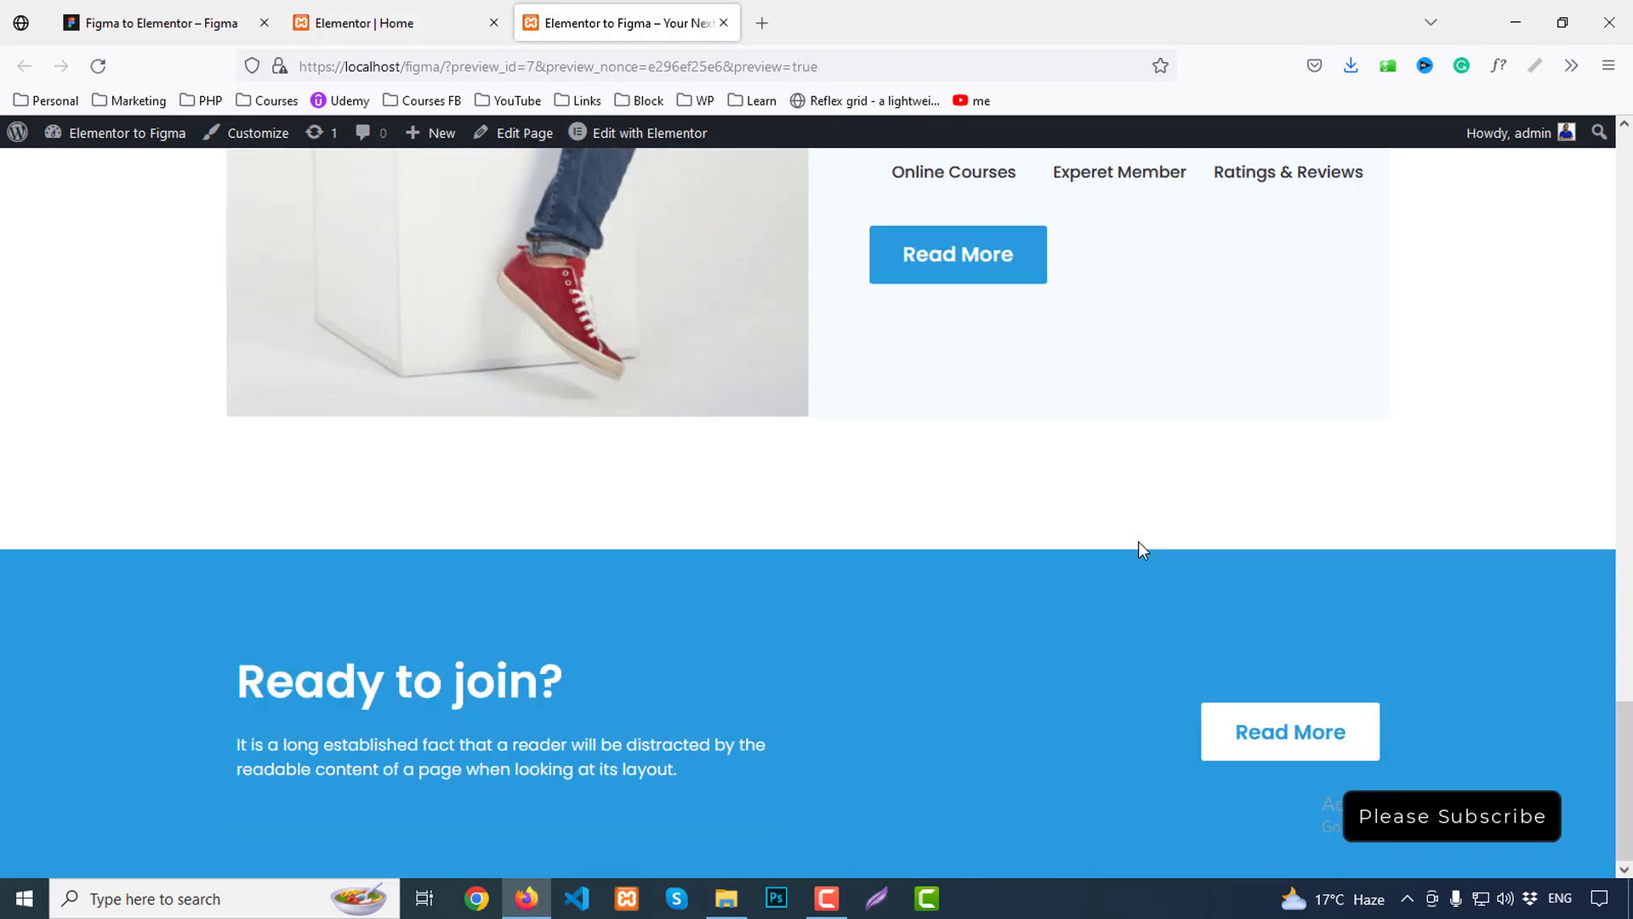
click(234, 17)
scroll(1062, 519, down, 1)
scroll(1062, 519, down, 5)
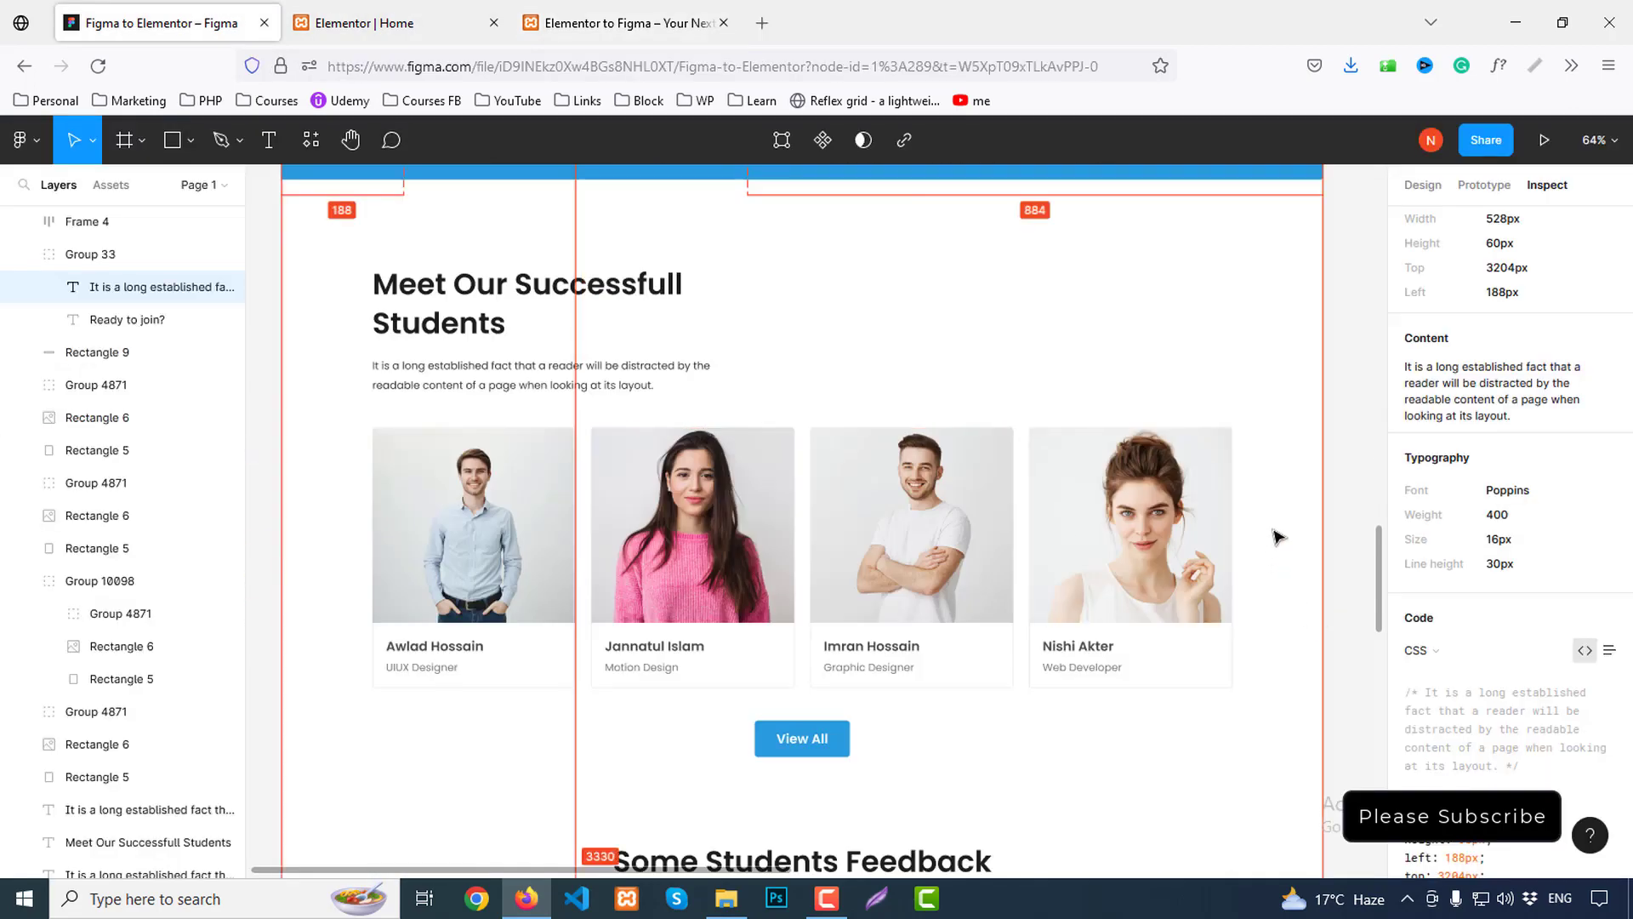
scroll(1252, 332, up, 1)
click(1252, 333)
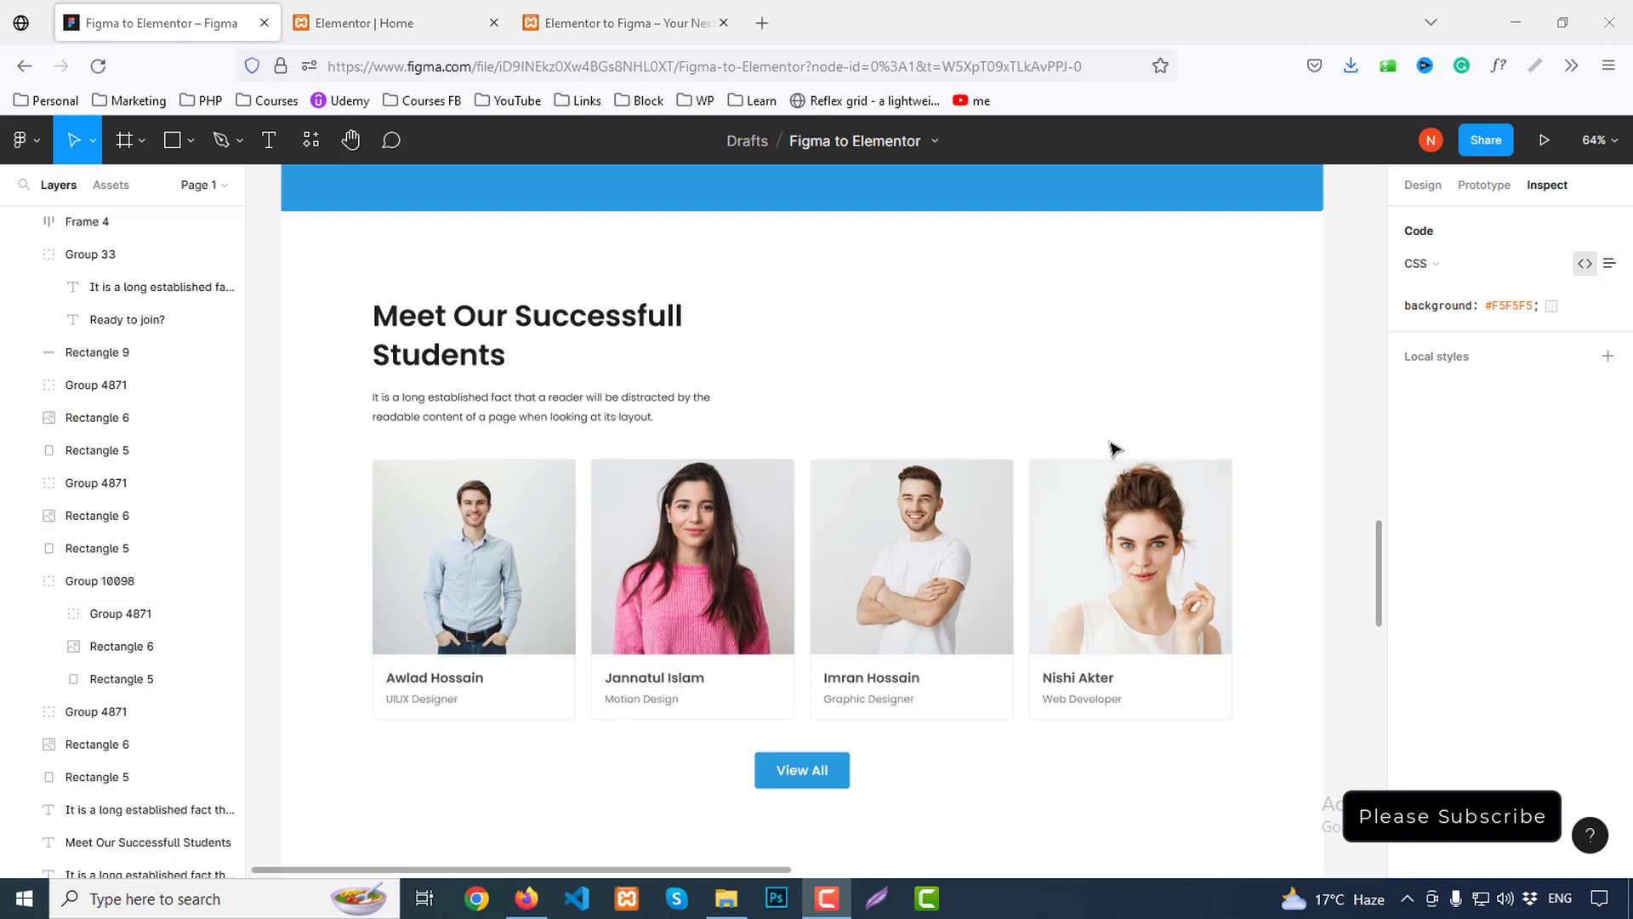
Review the courses, Ready to join? and students sections in Figma, then return to the Elementor Home editor
scroll(950, 487, up, 4)
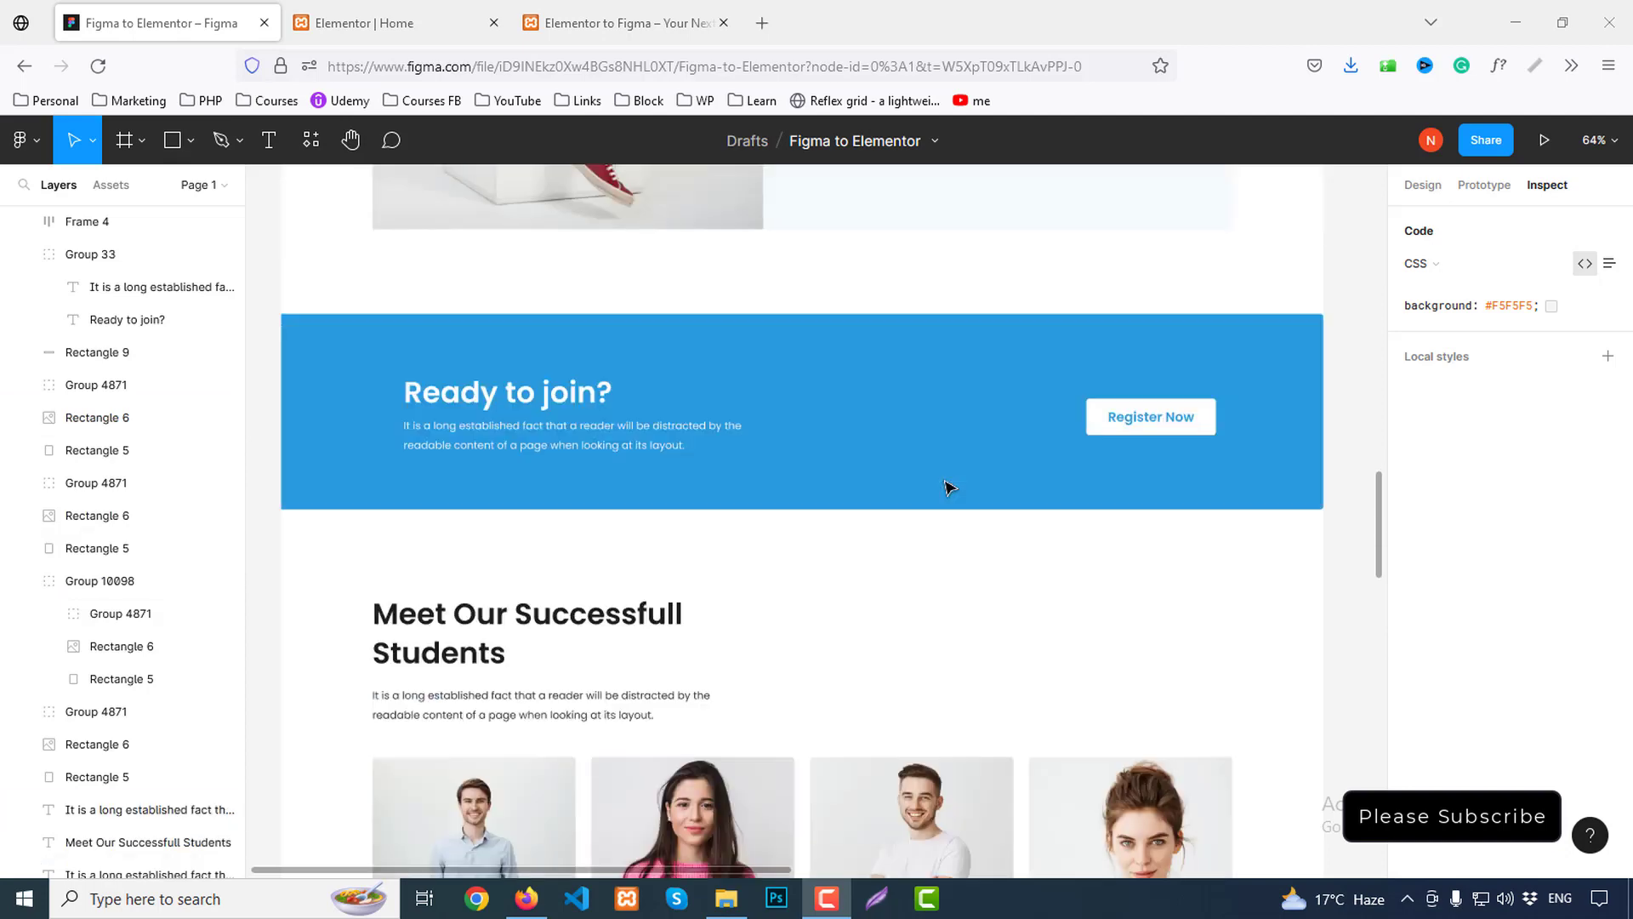
scroll(950, 487, up, 20)
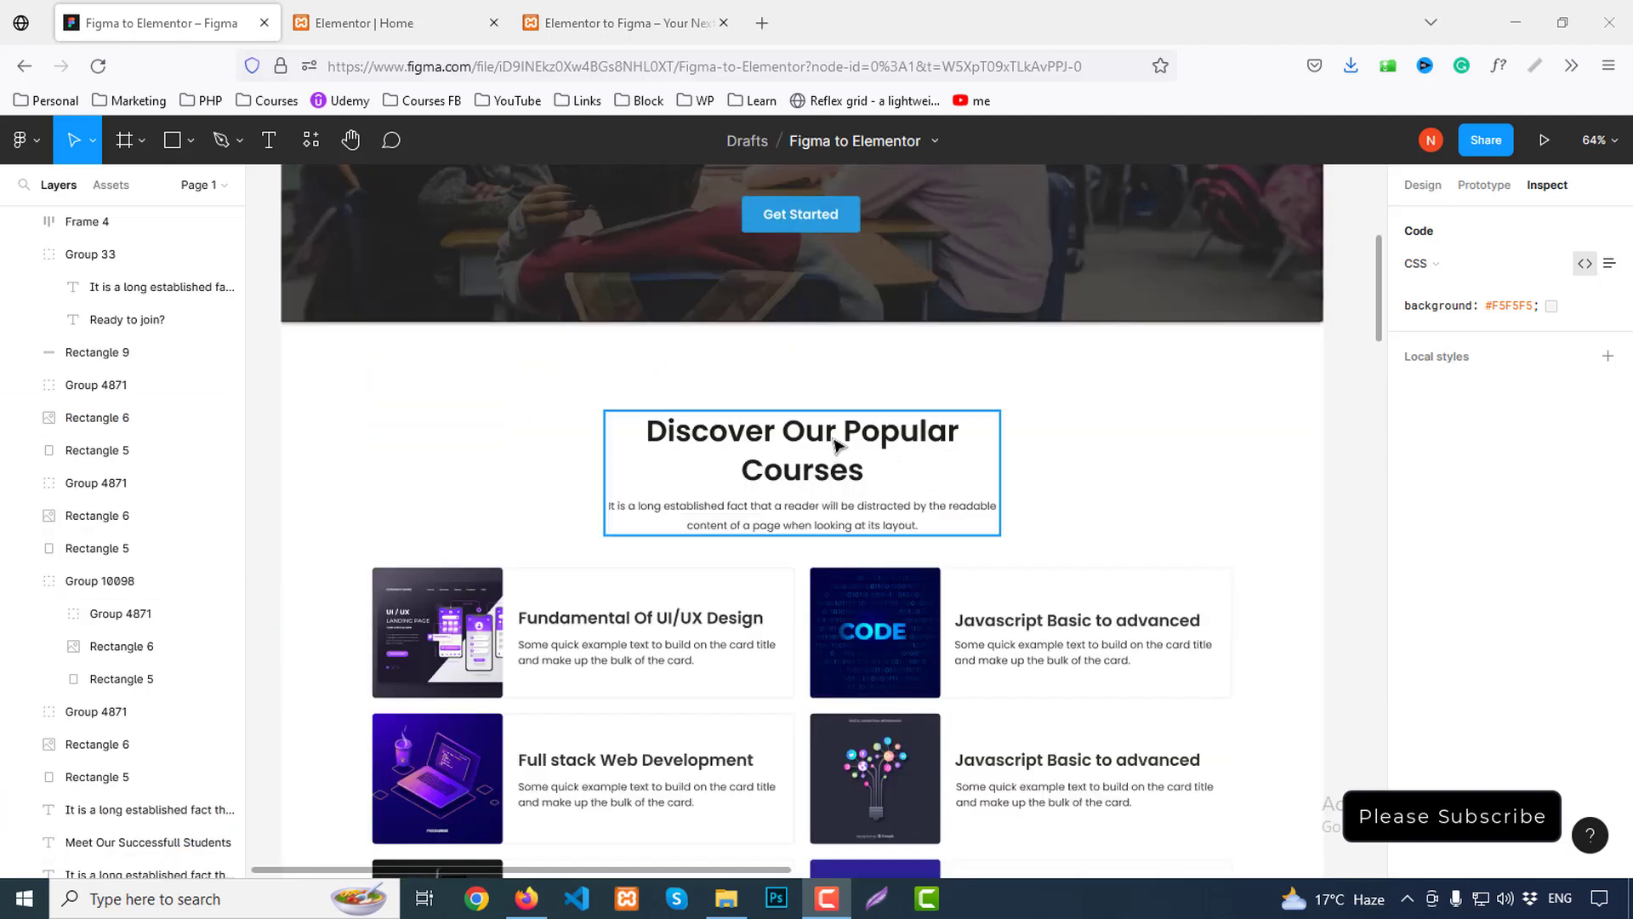
scroll(802, 510, down, 18)
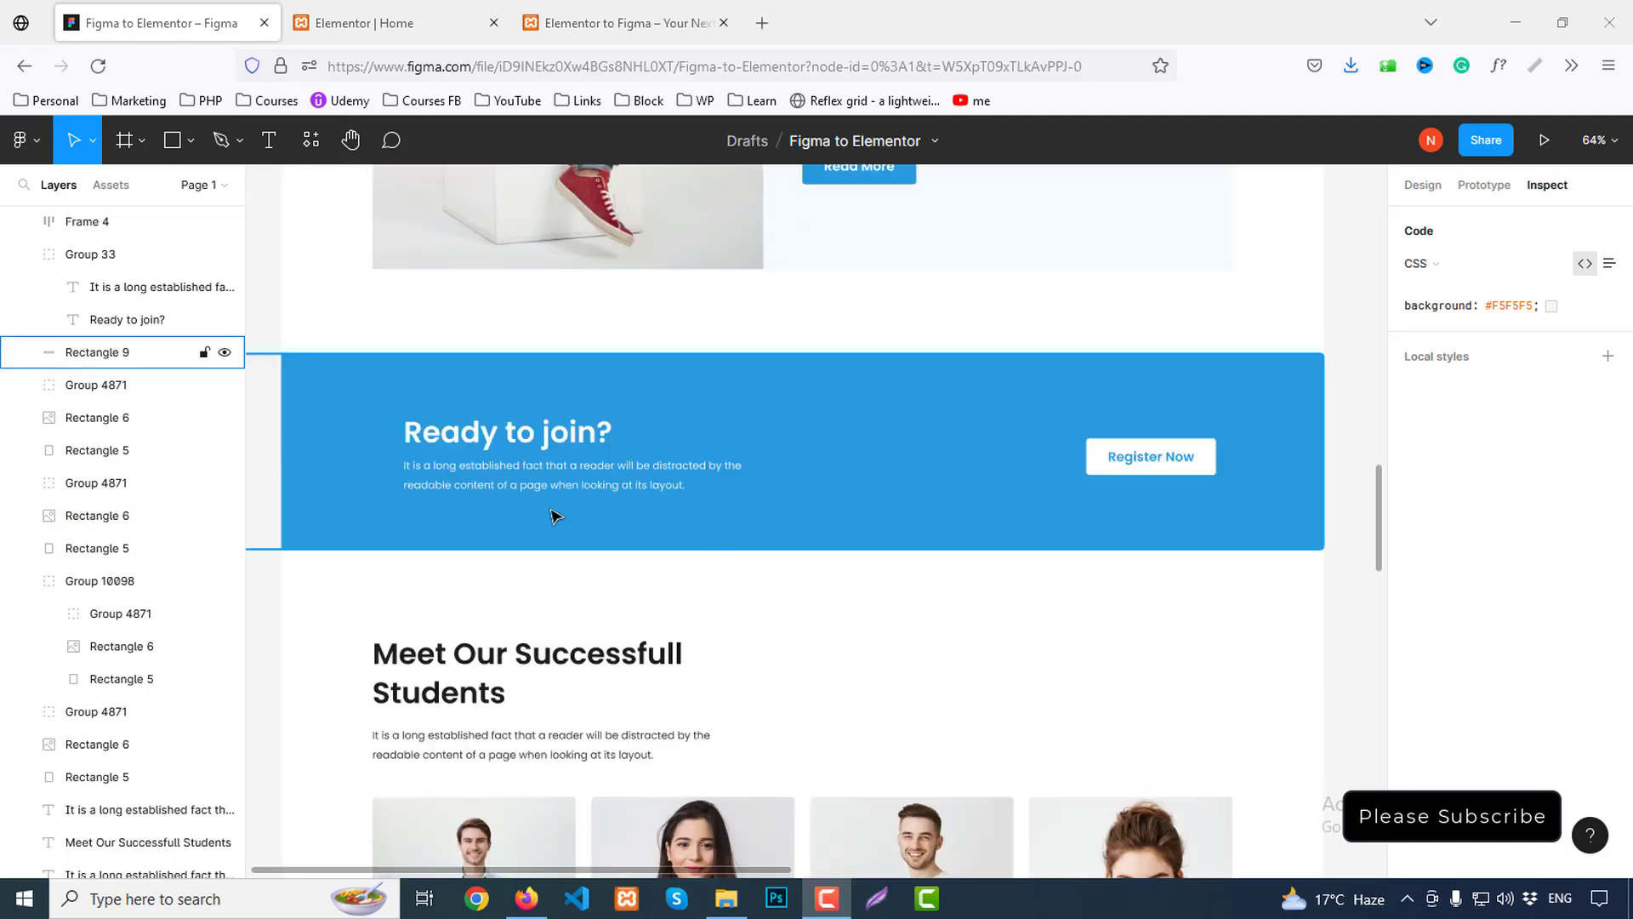
scroll(555, 516, down, 2)
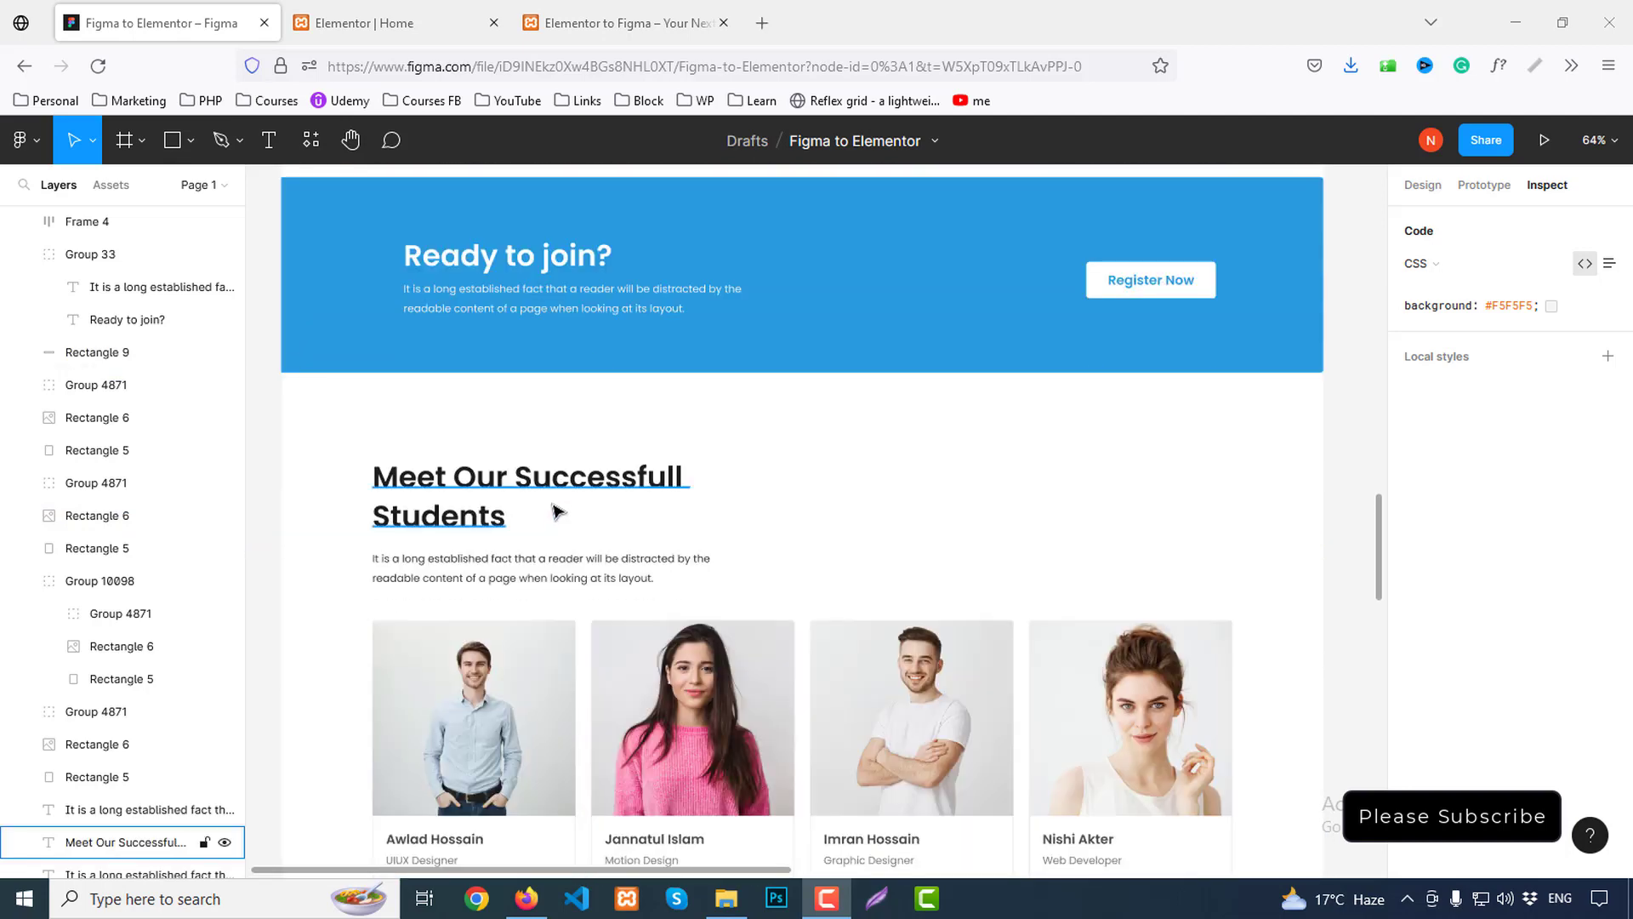
click(394, 27)
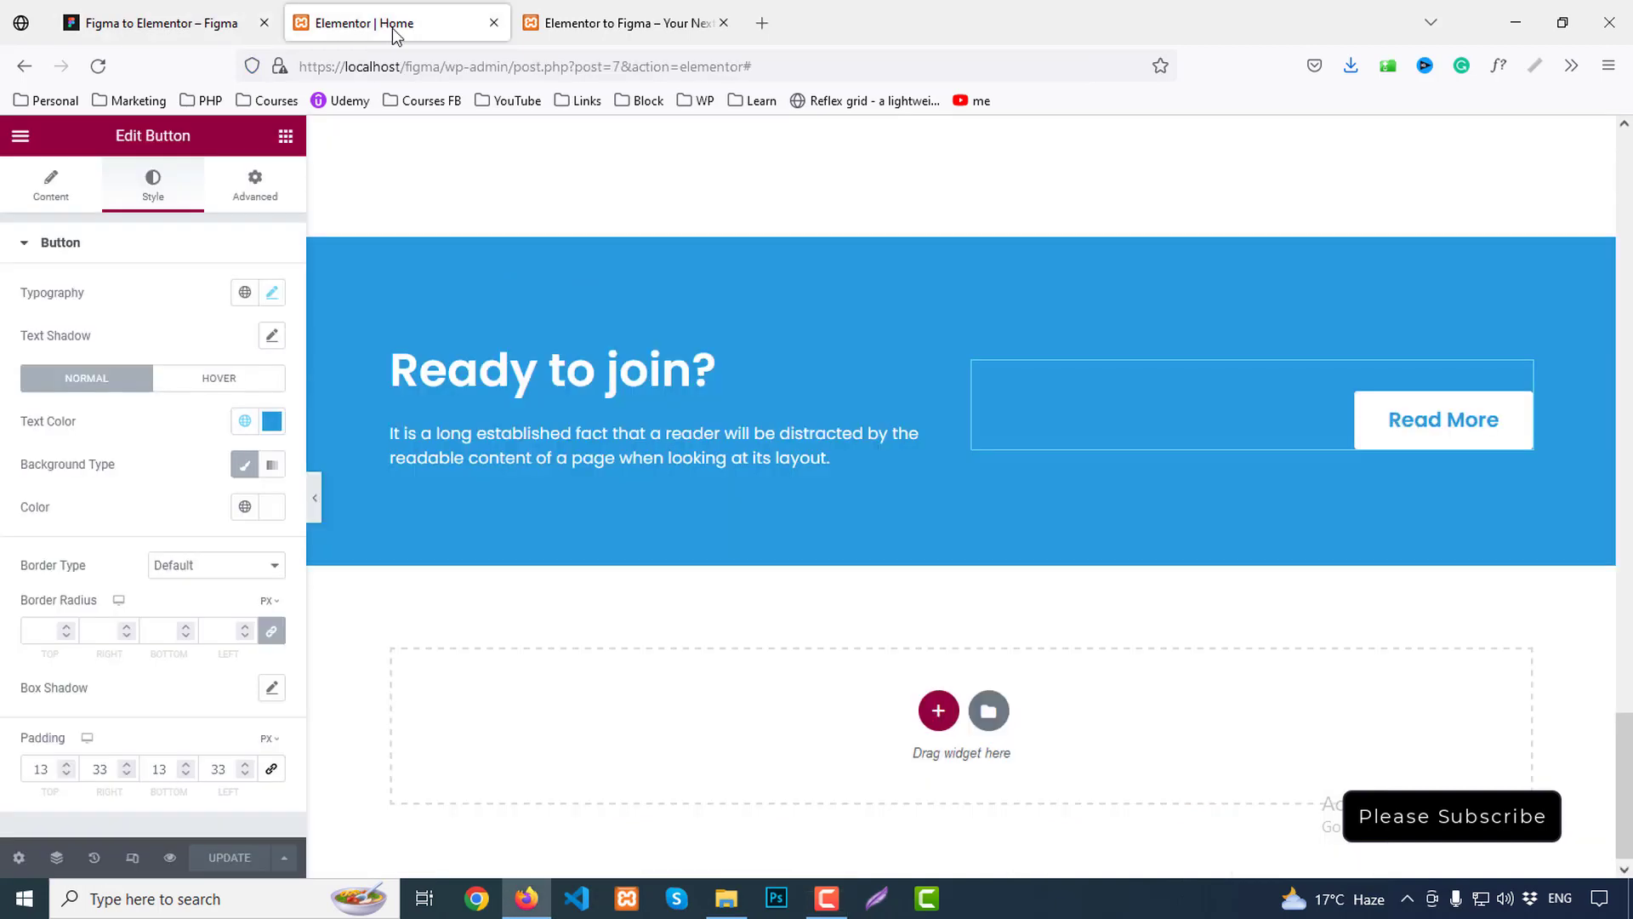
Add a single-column section below the Ready to join? banner and check the students section spacing in Figma
click(939, 709)
scroll(978, 633, down, 1)
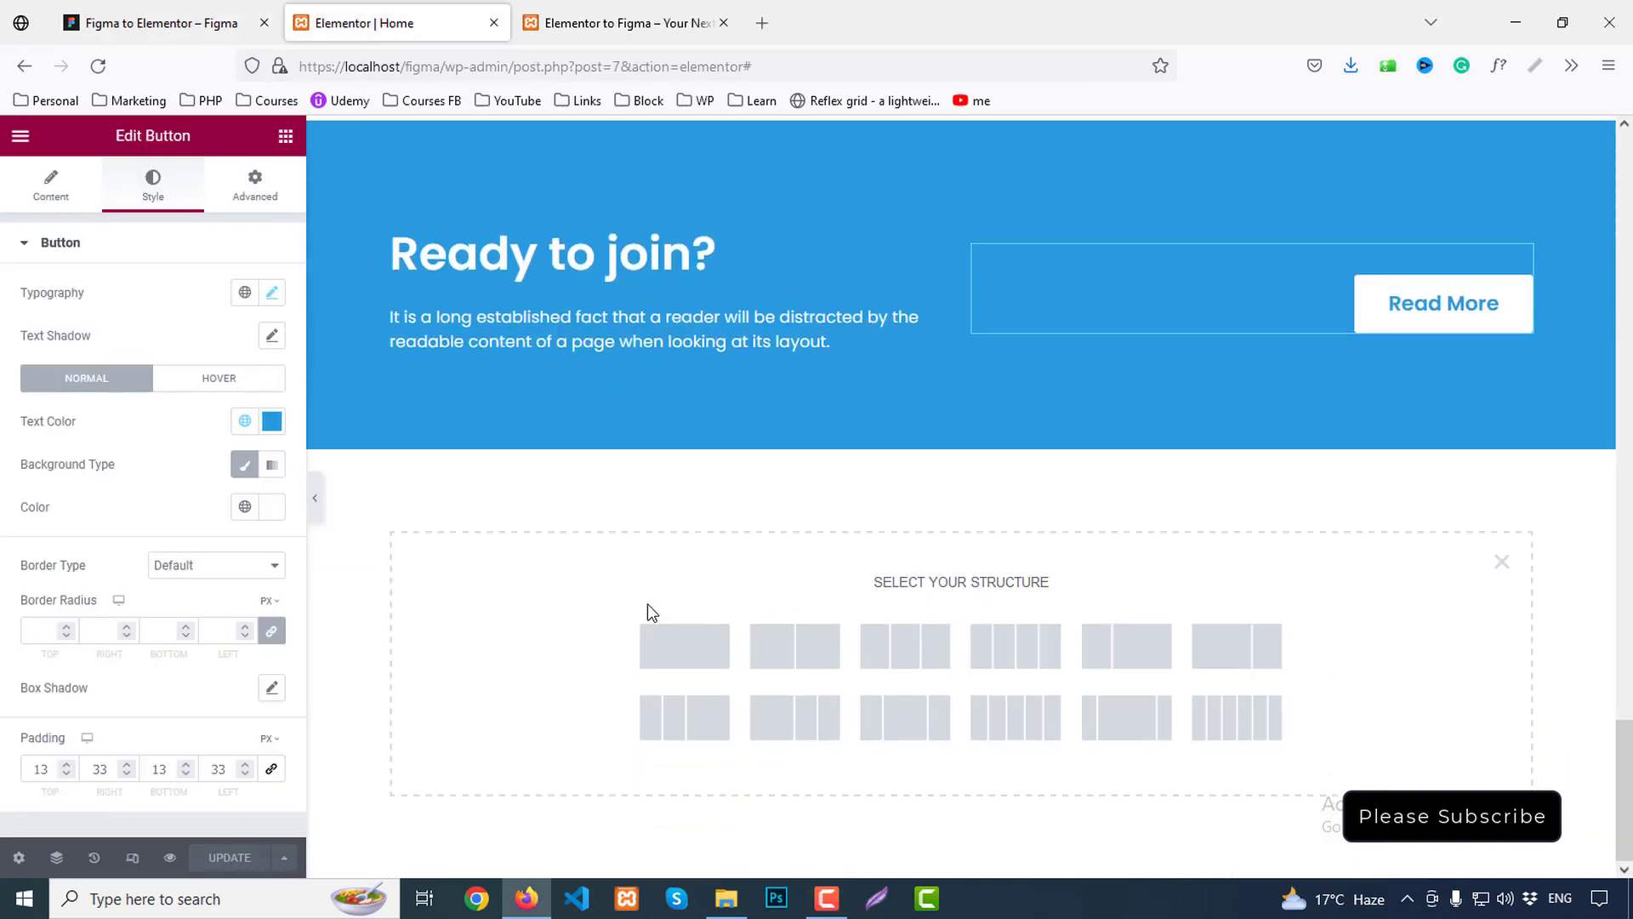
click(688, 656)
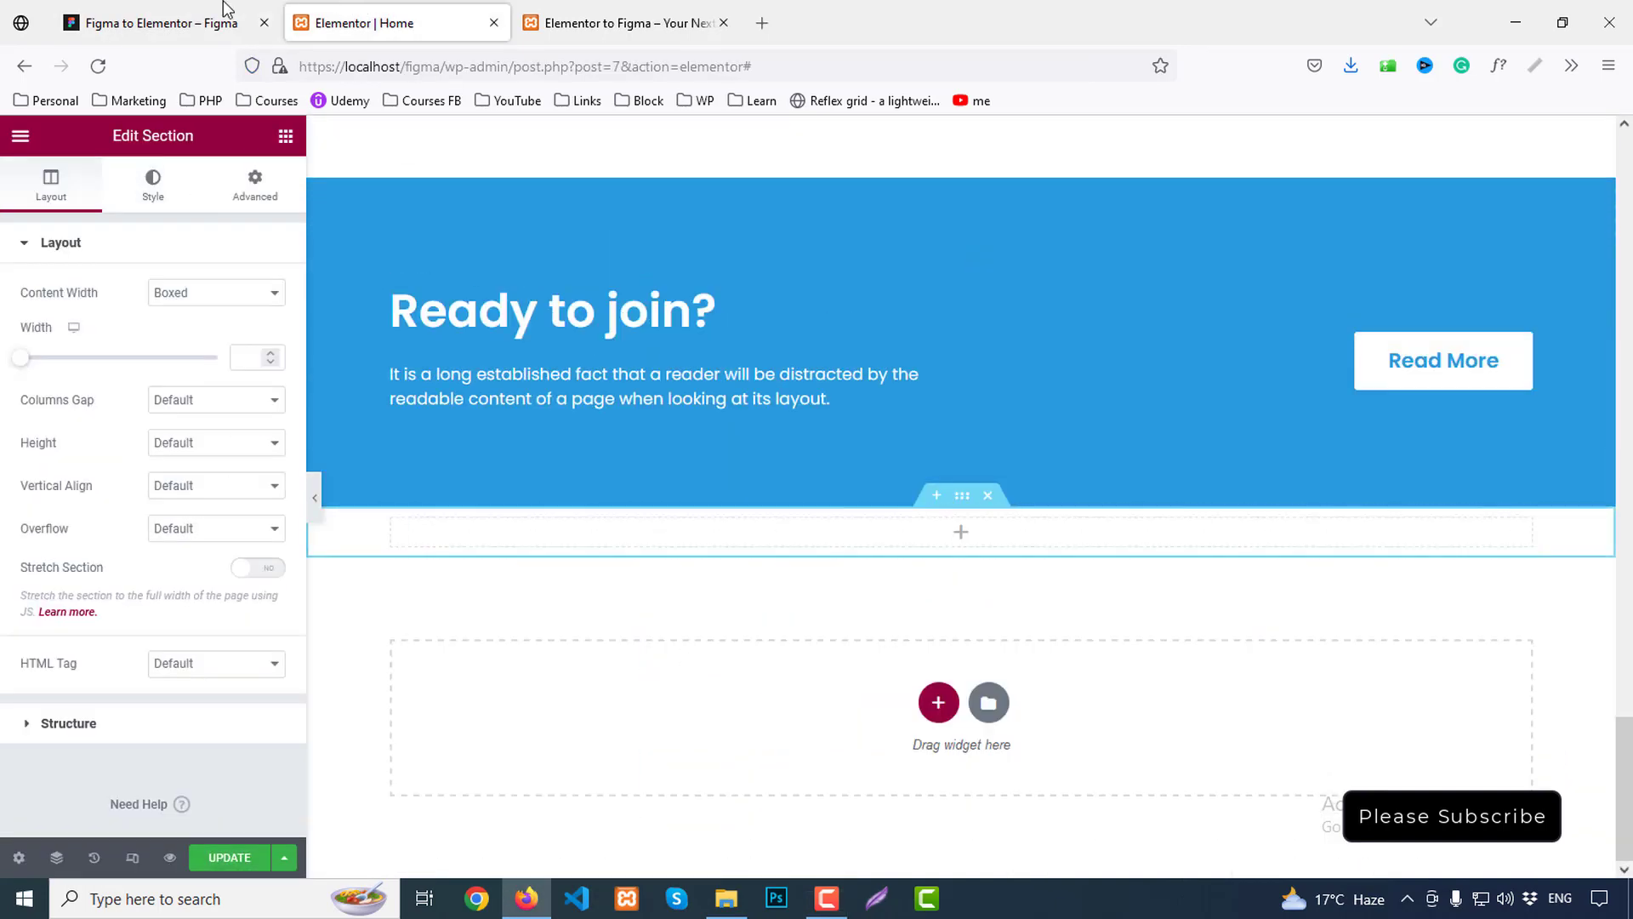
click(226, 10)
click(586, 481)
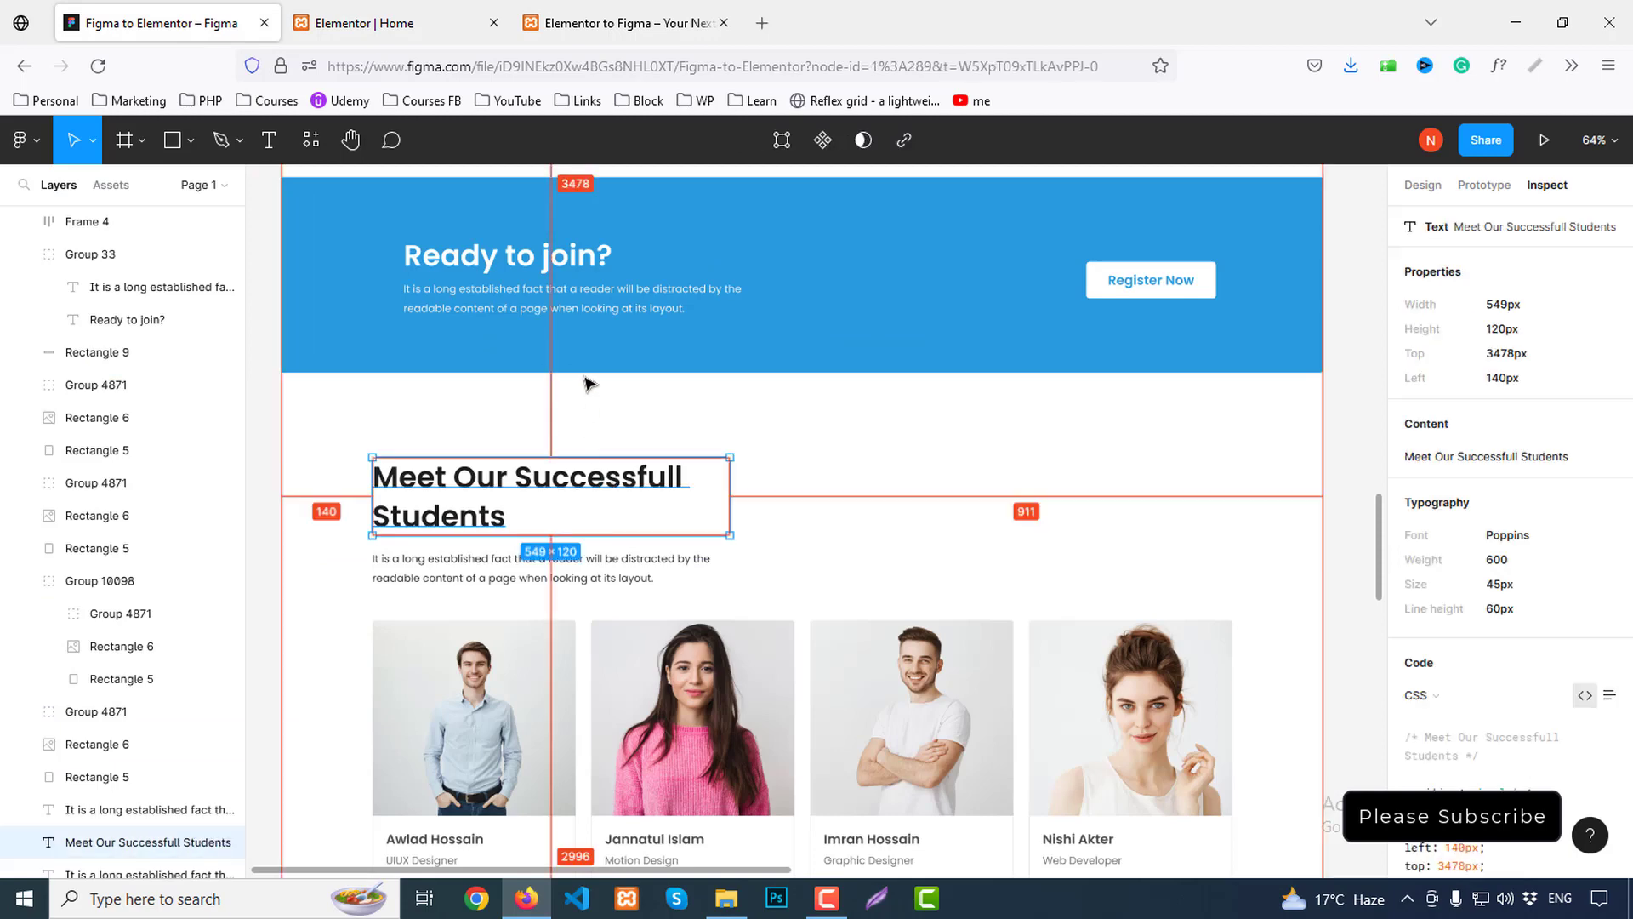
scroll(587, 385, down, 6)
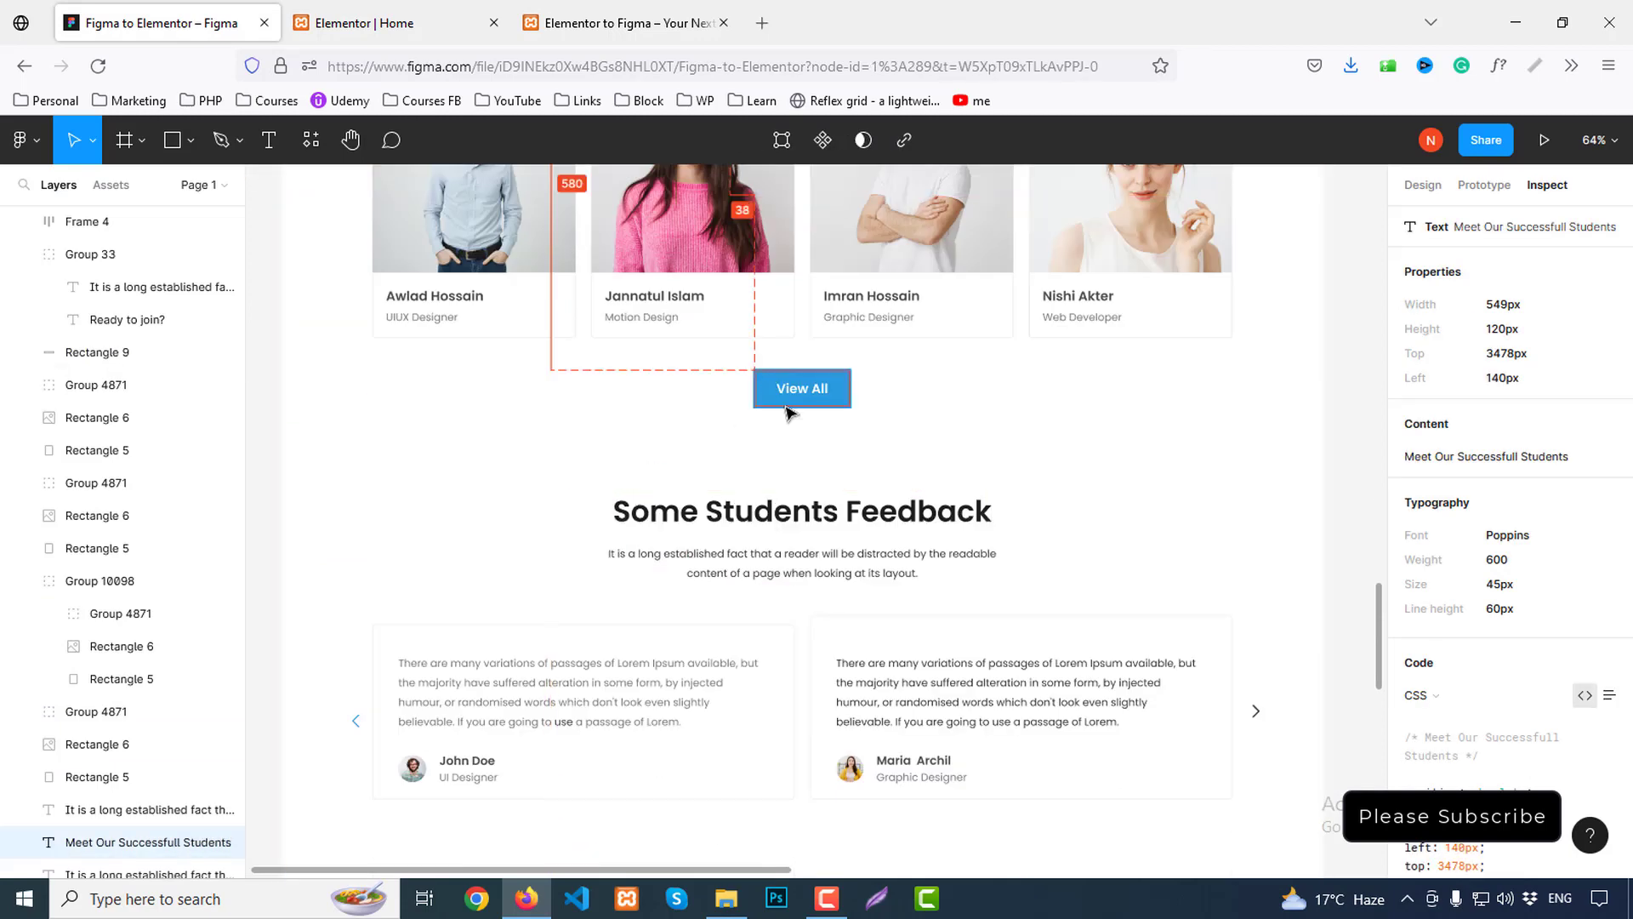
click(786, 412)
click(395, 23)
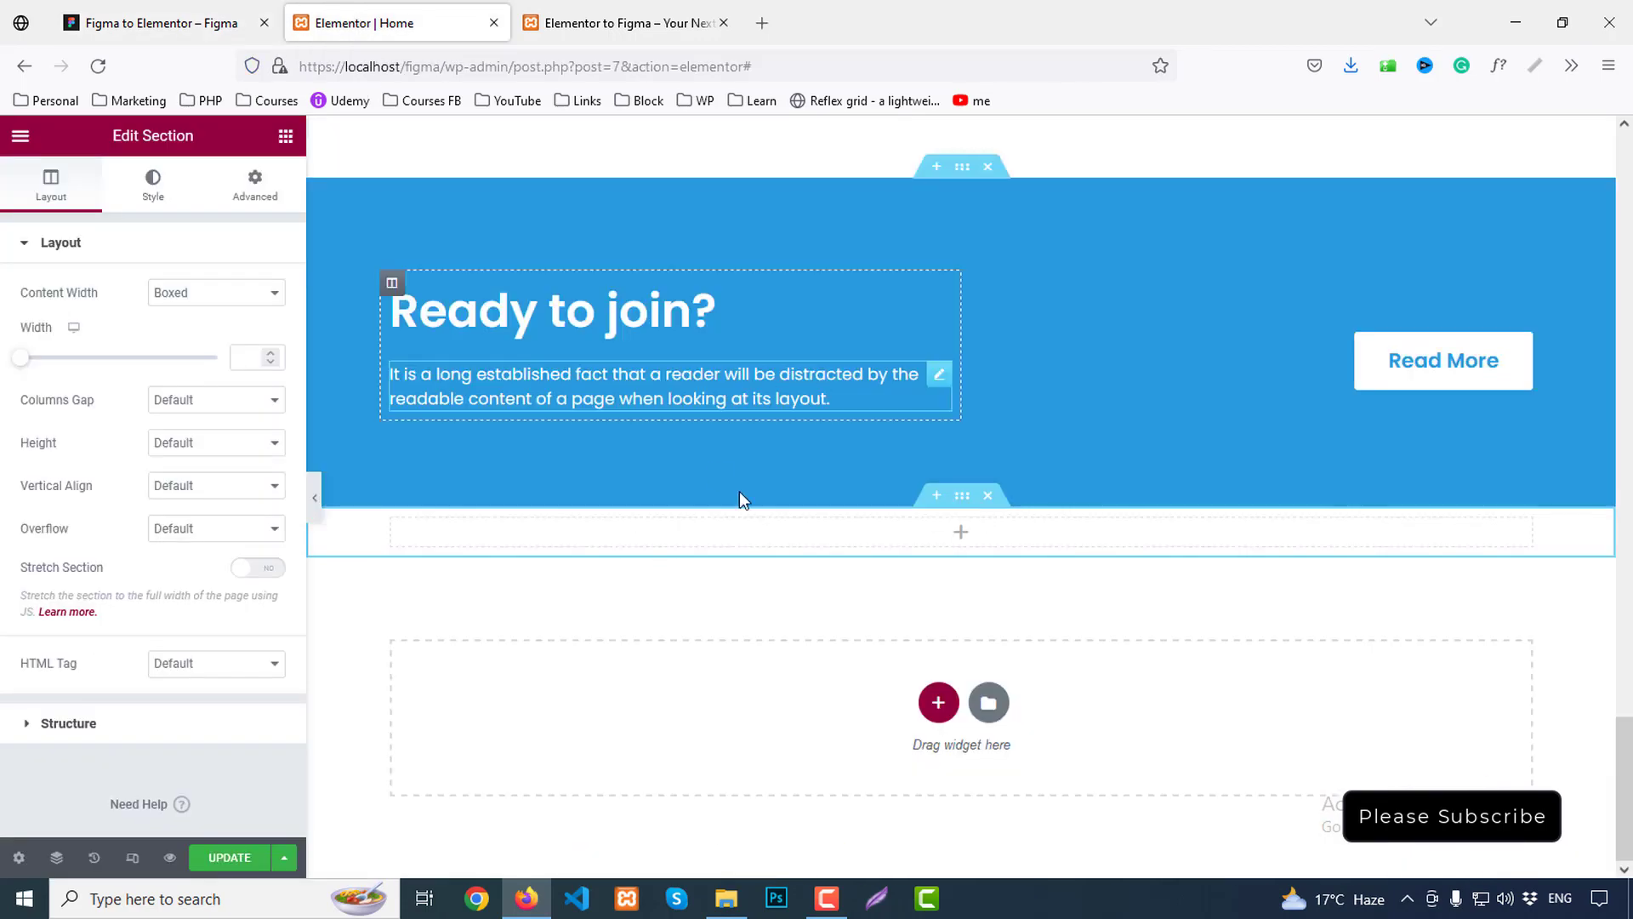
Unlink the new section's padding and set top and bottom to 130 px
click(256, 187)
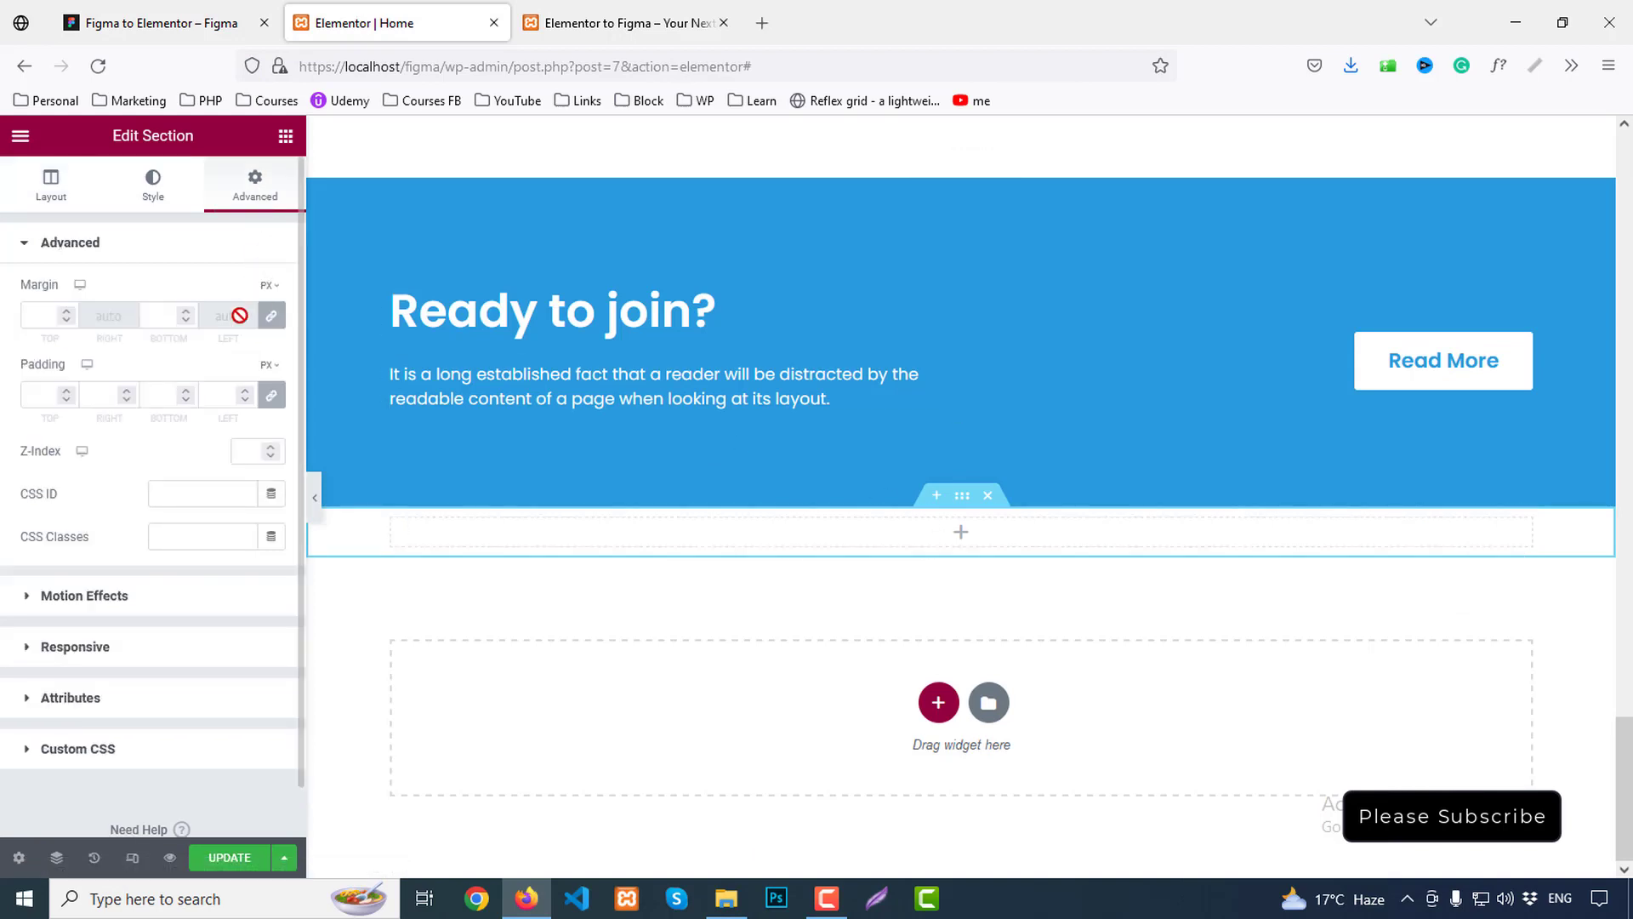
click(270, 394)
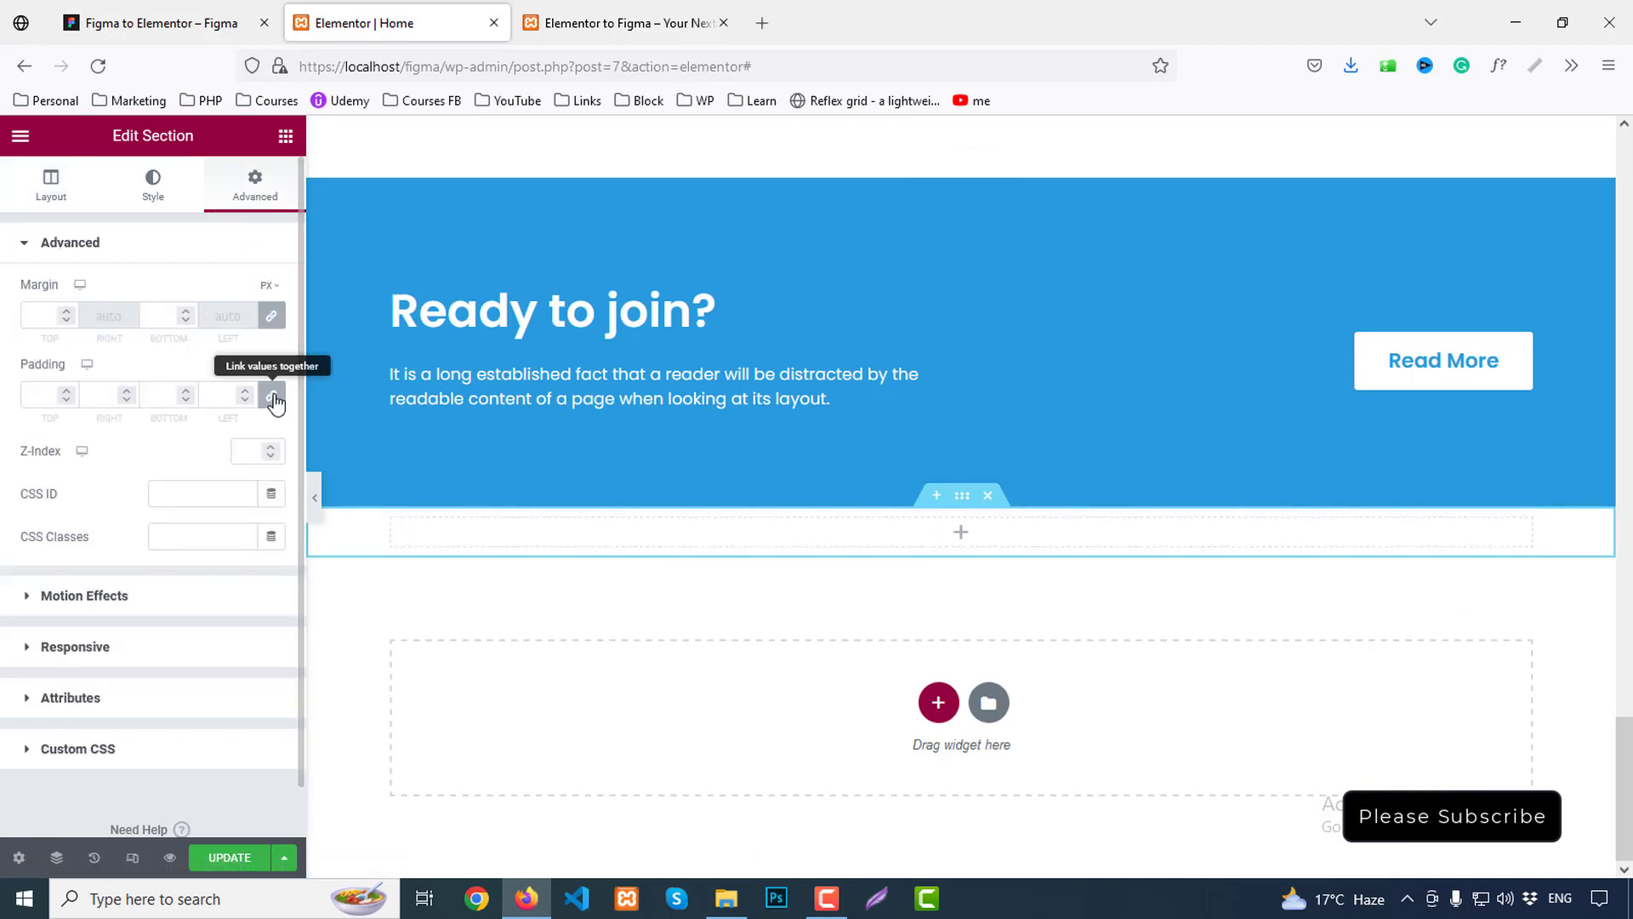
click(33, 396)
text(13)
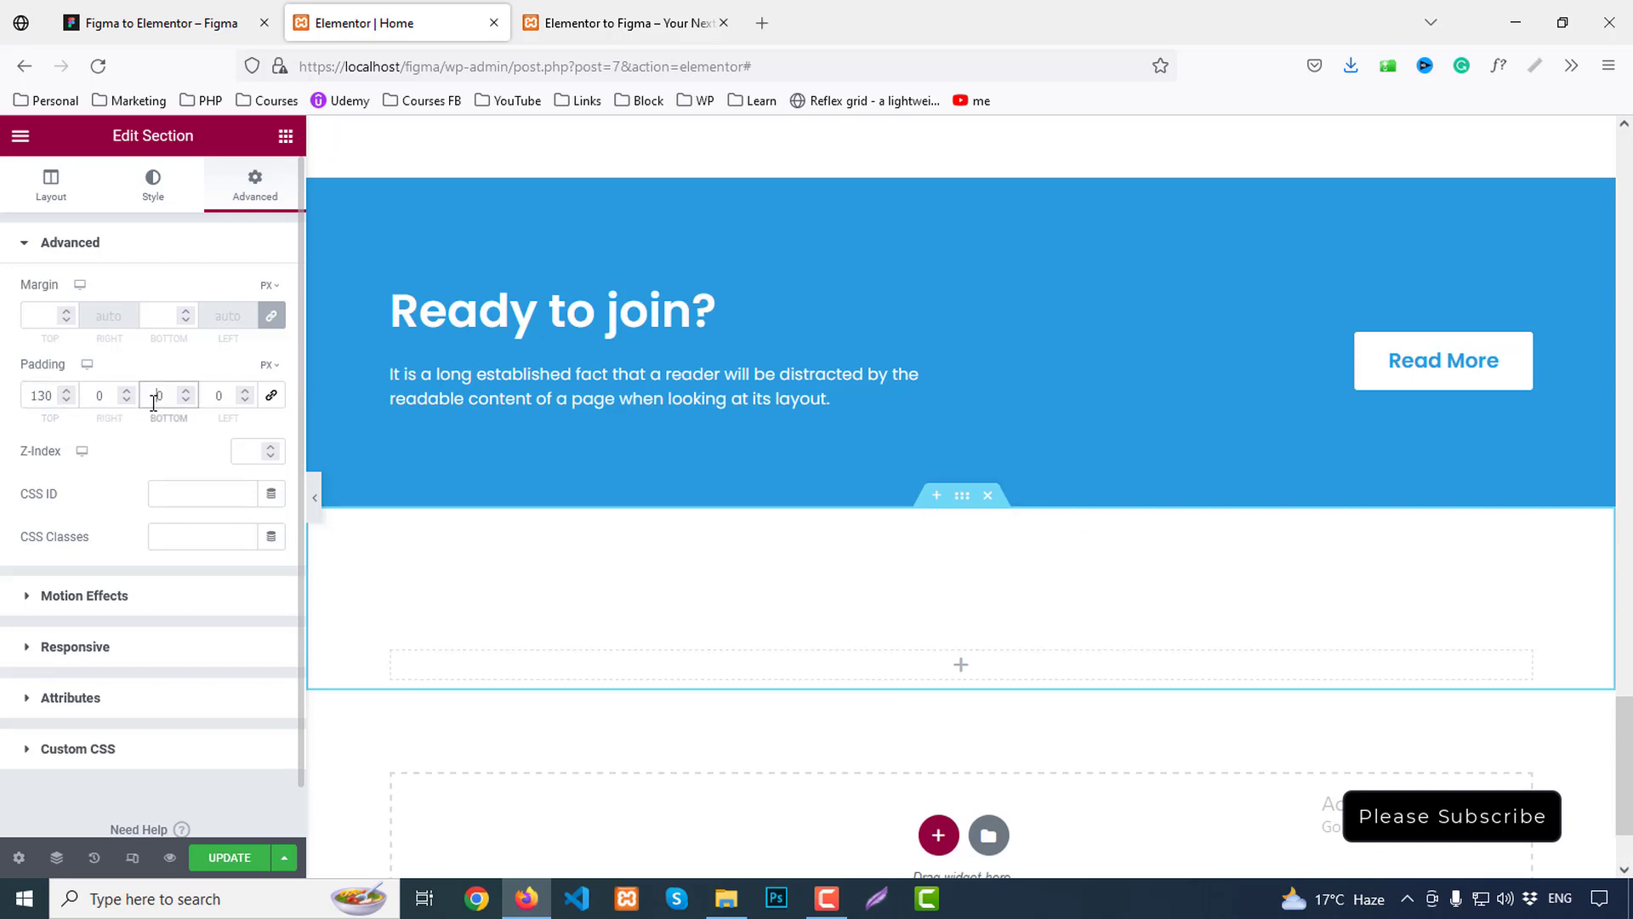
click(153, 396)
text(13)
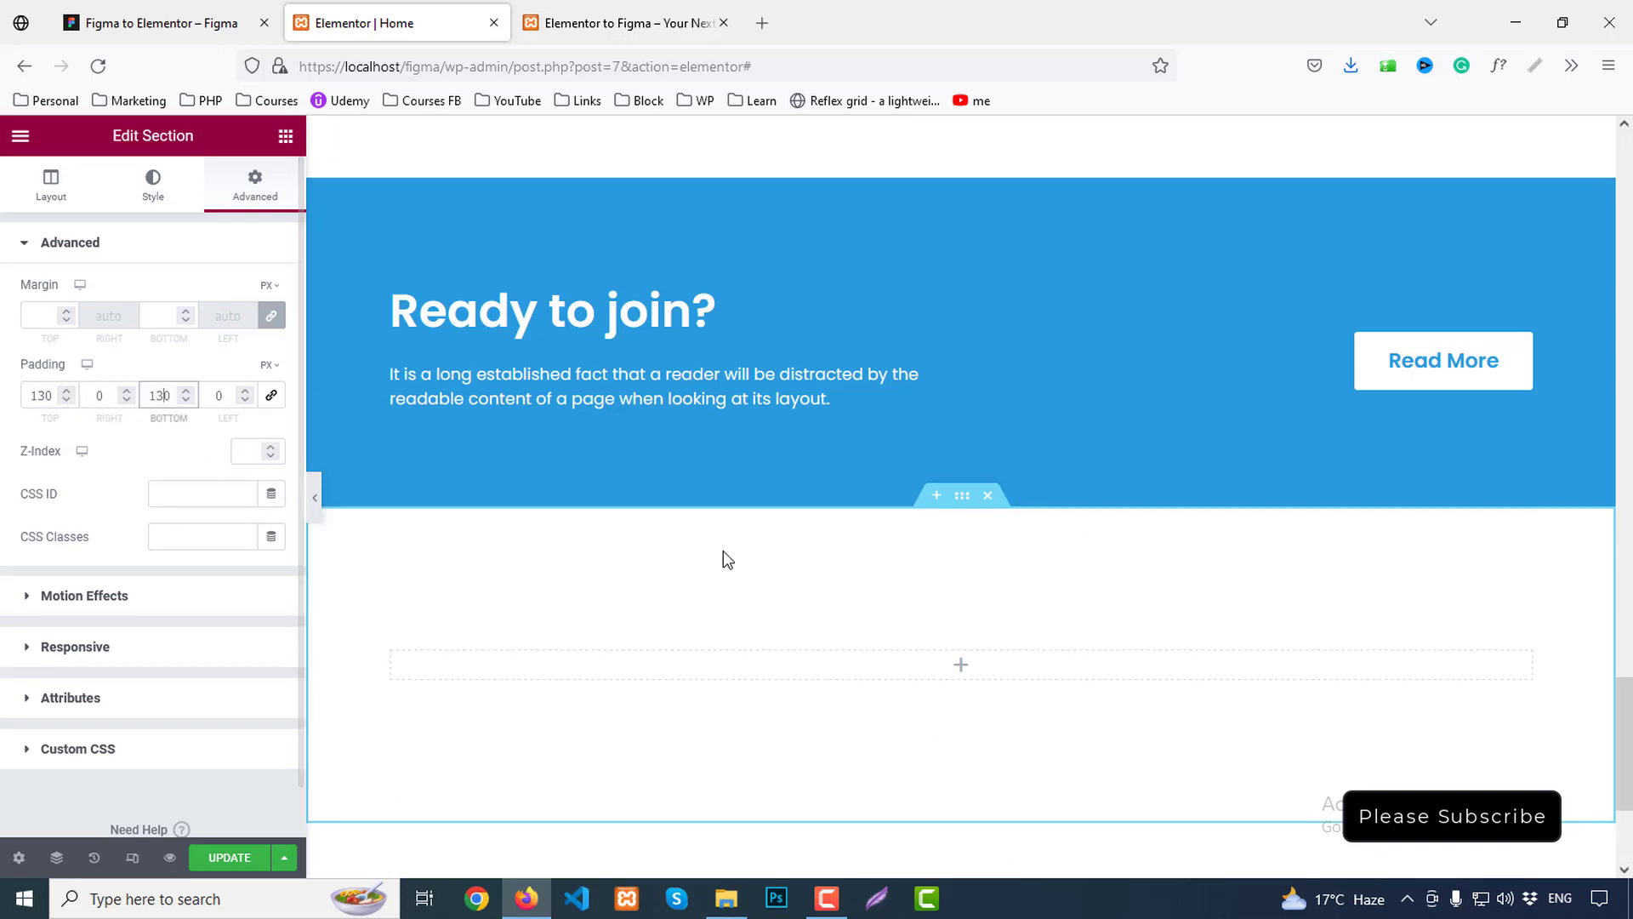
scroll(736, 558, up, 15)
scroll(774, 480, up, 4)
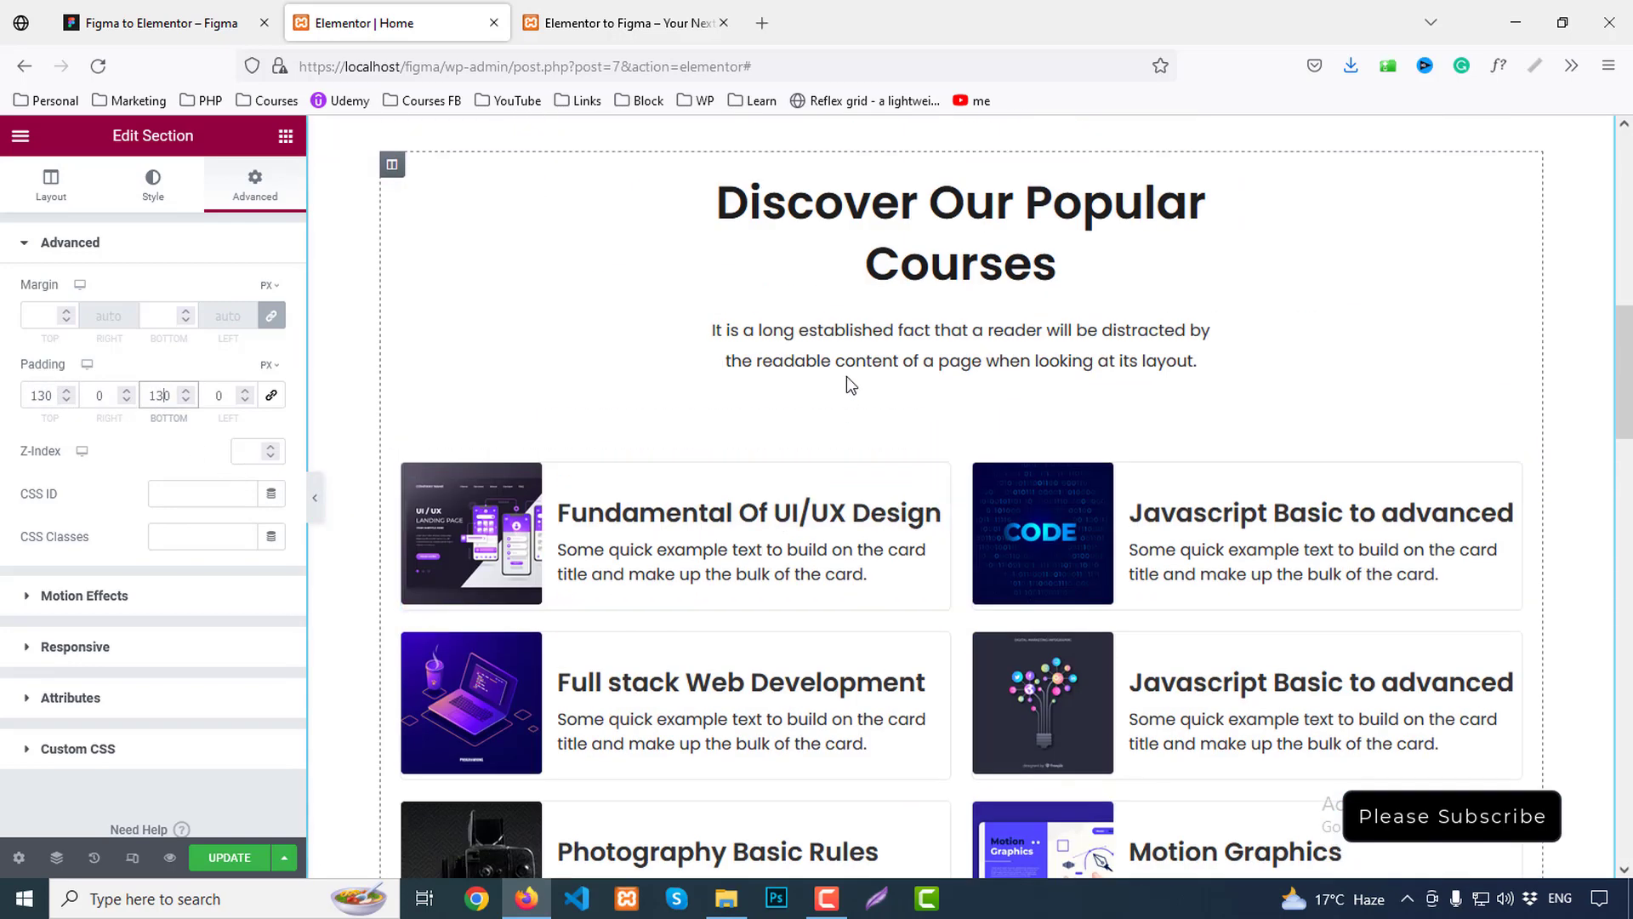
Copy the Discover Our Popular Courses heading, then add an Inner Section to the new section and duplicate it
right_click(847, 211)
click(907, 287)
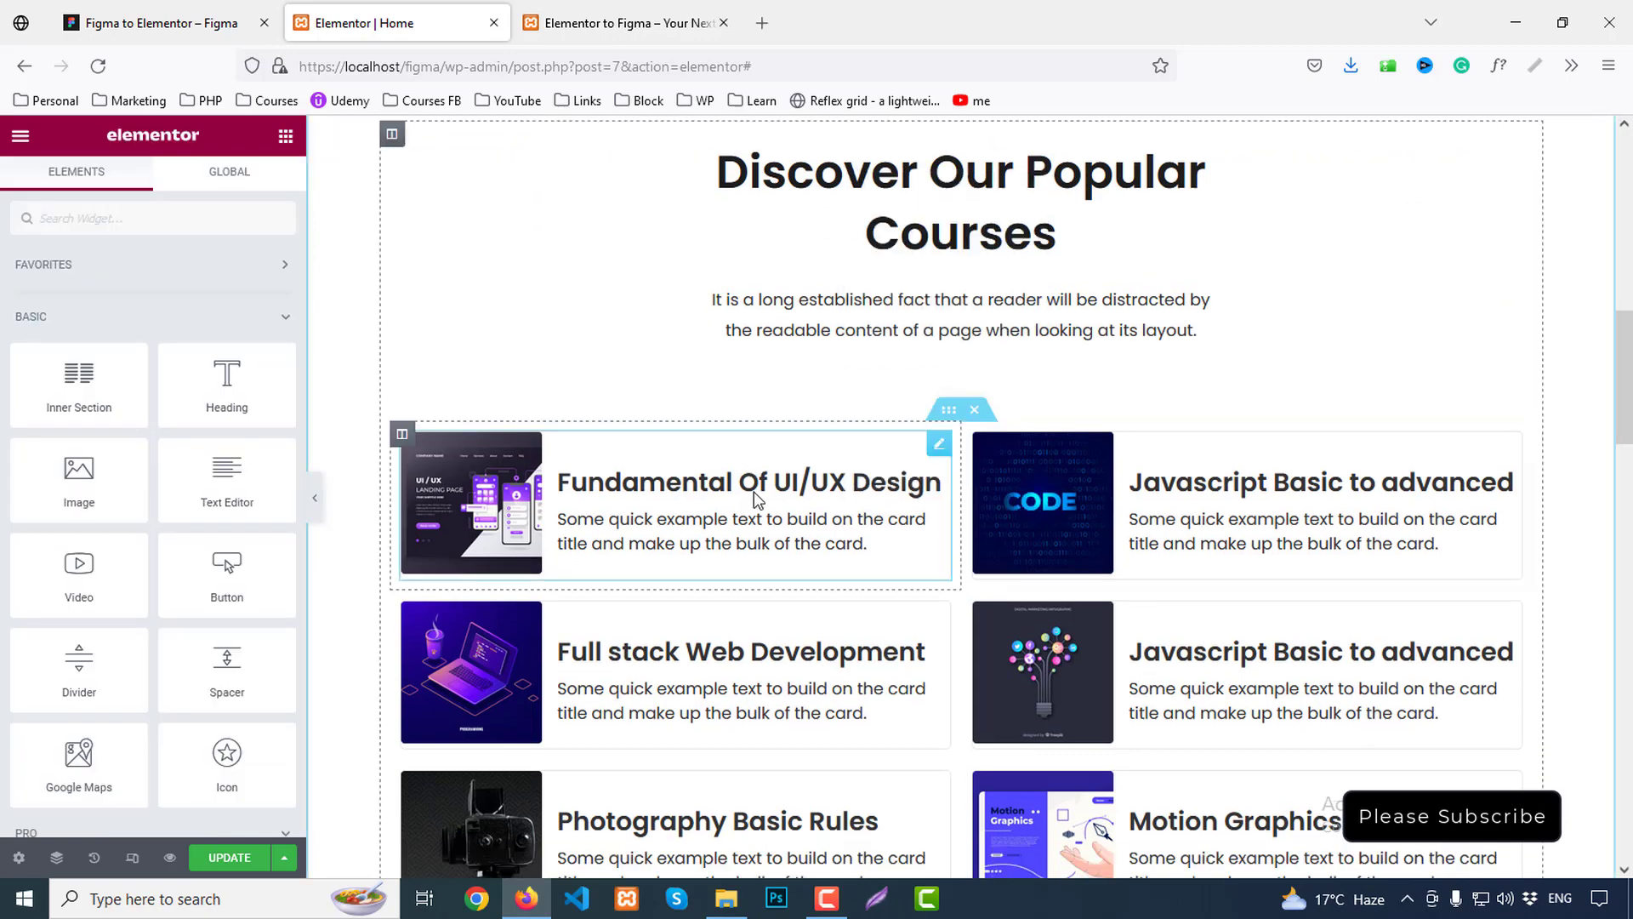
scroll(757, 498, down, 18)
scroll(766, 494, up, 2)
scroll(766, 494, down, 5)
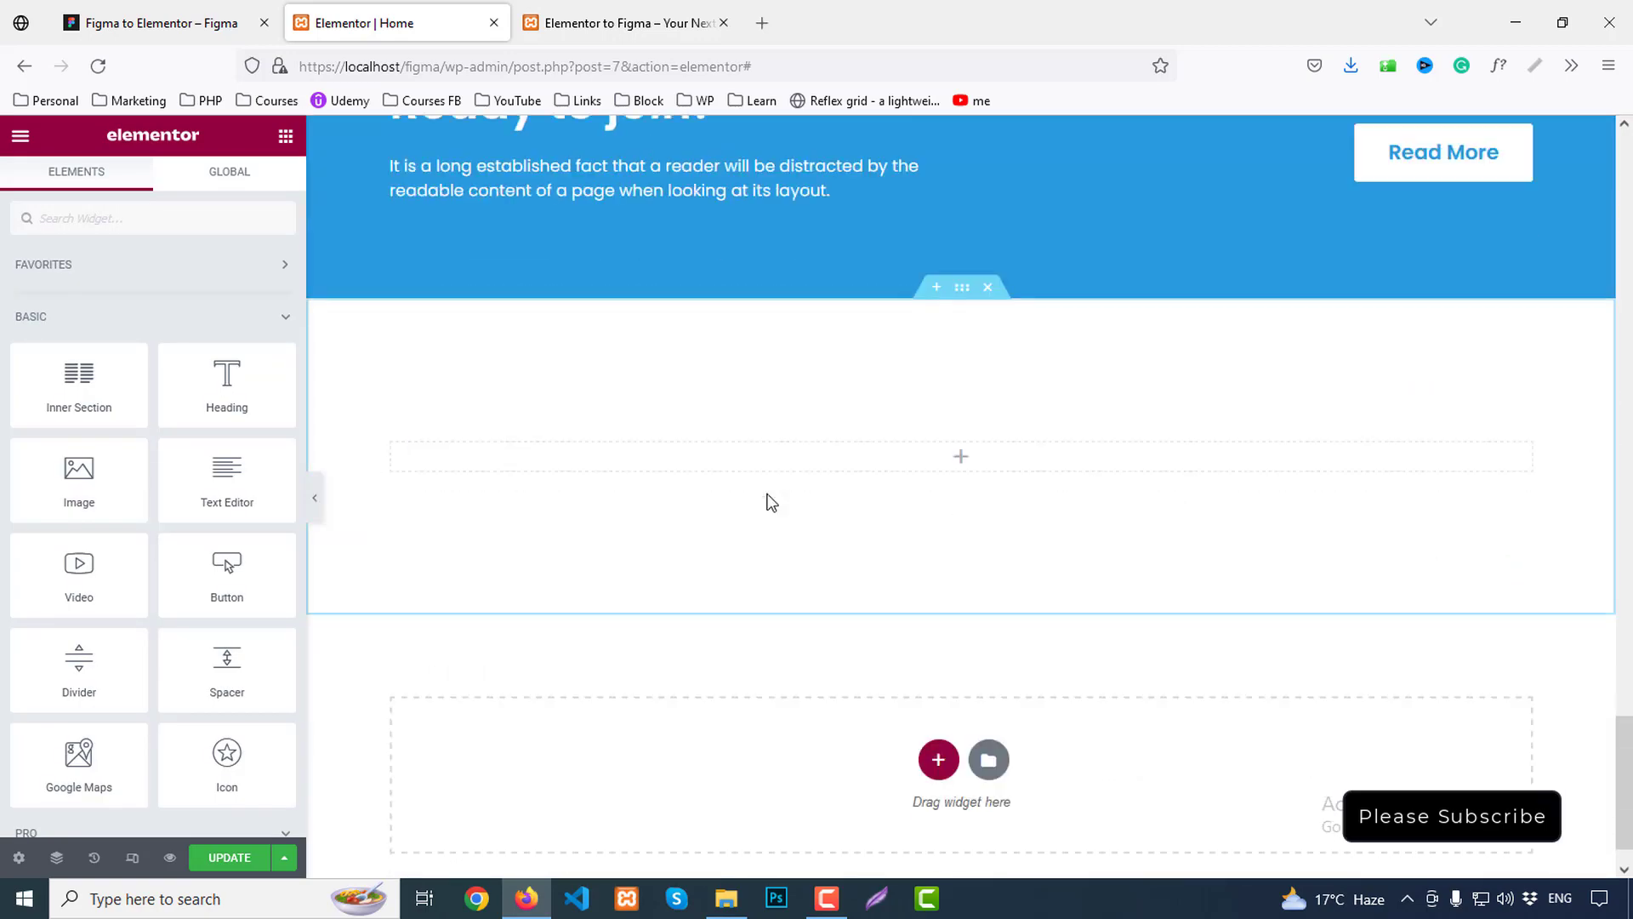
drag(78, 376, 953, 453)
right_click(953, 436)
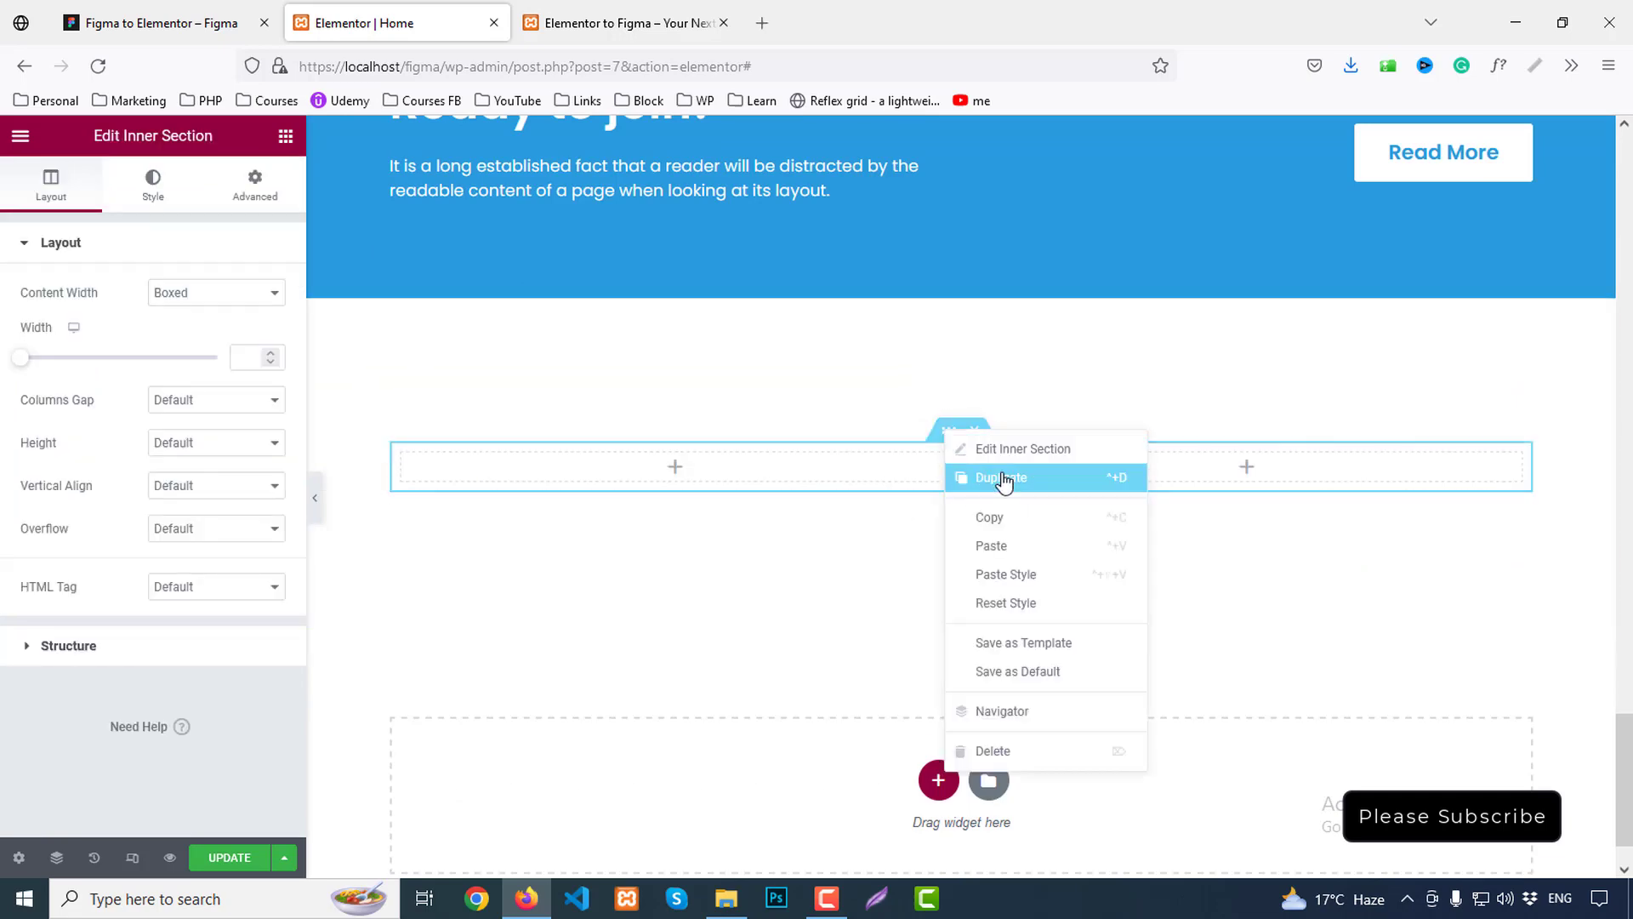
click(1002, 474)
Paste the courses heading into the left column, then copy the courses paragraph beneath it
right_click(549, 468)
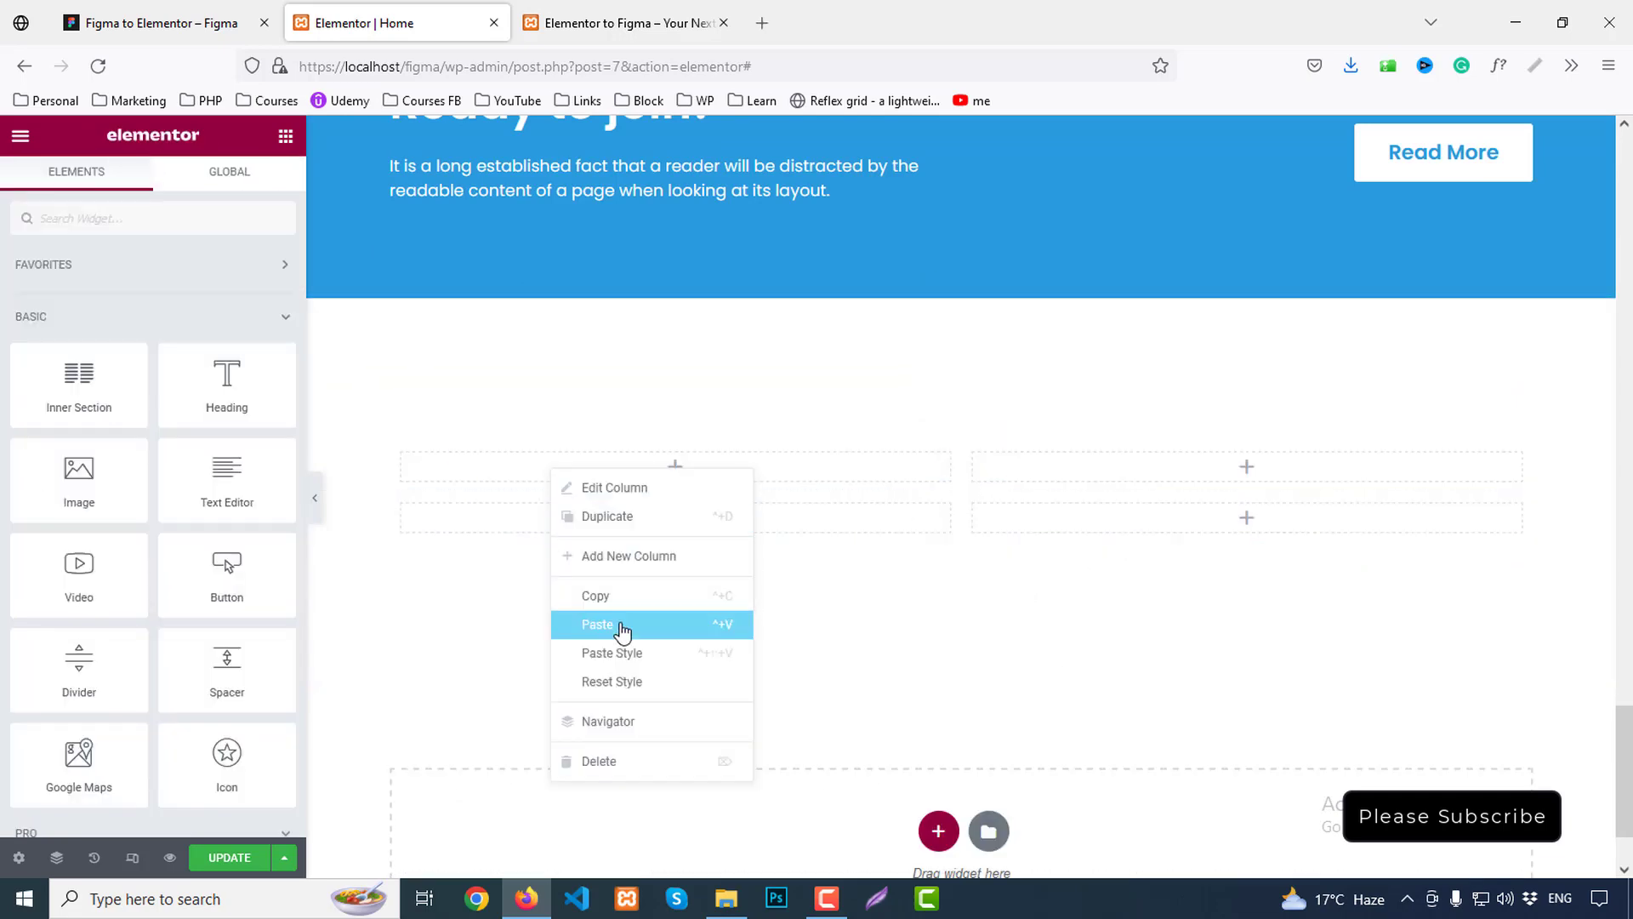
click(620, 625)
scroll(987, 576, down, 5)
scroll(989, 574, up, 5)
scroll(992, 572, up, 6)
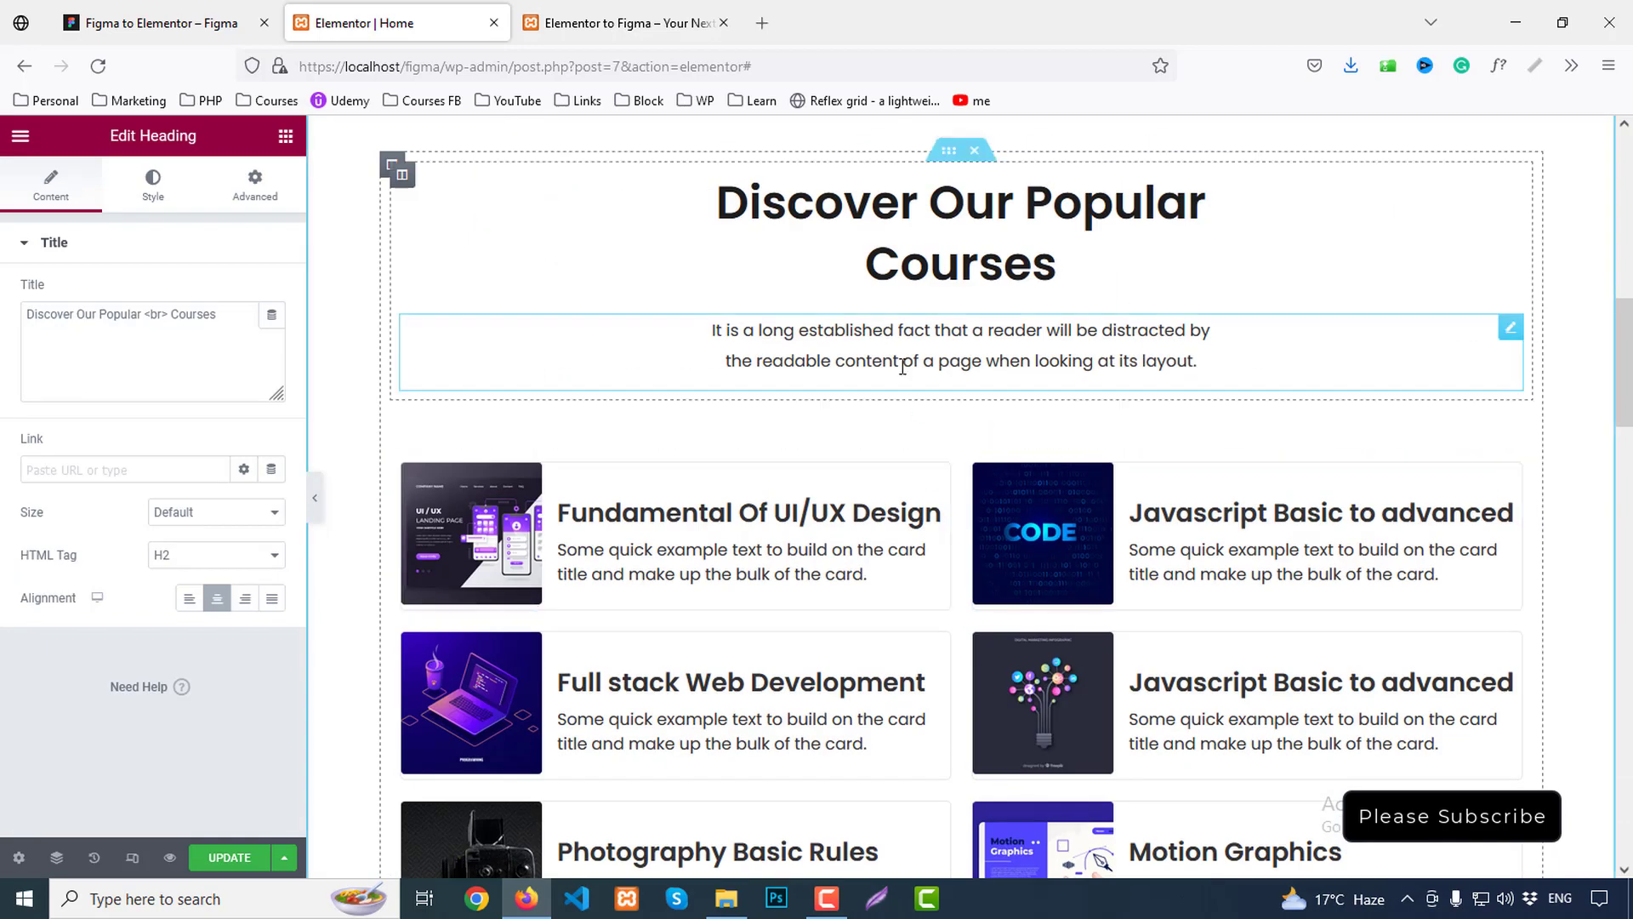
right_click(899, 357)
click(959, 436)
scroll(805, 508, down, 1)
scroll(804, 508, down, 10)
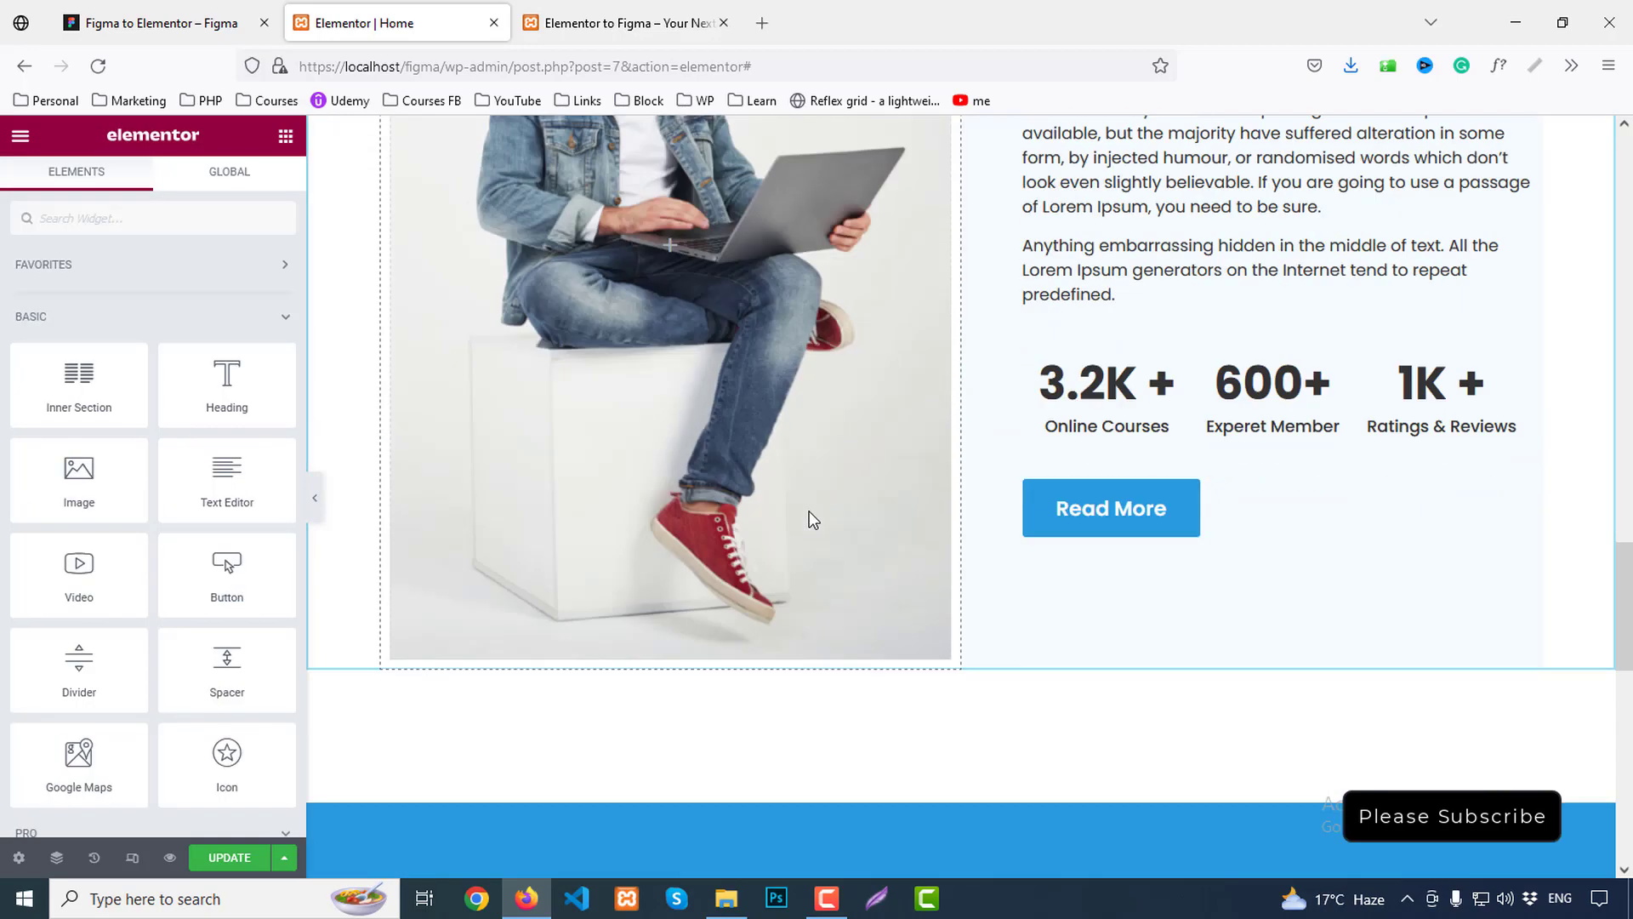
right_click(750, 469)
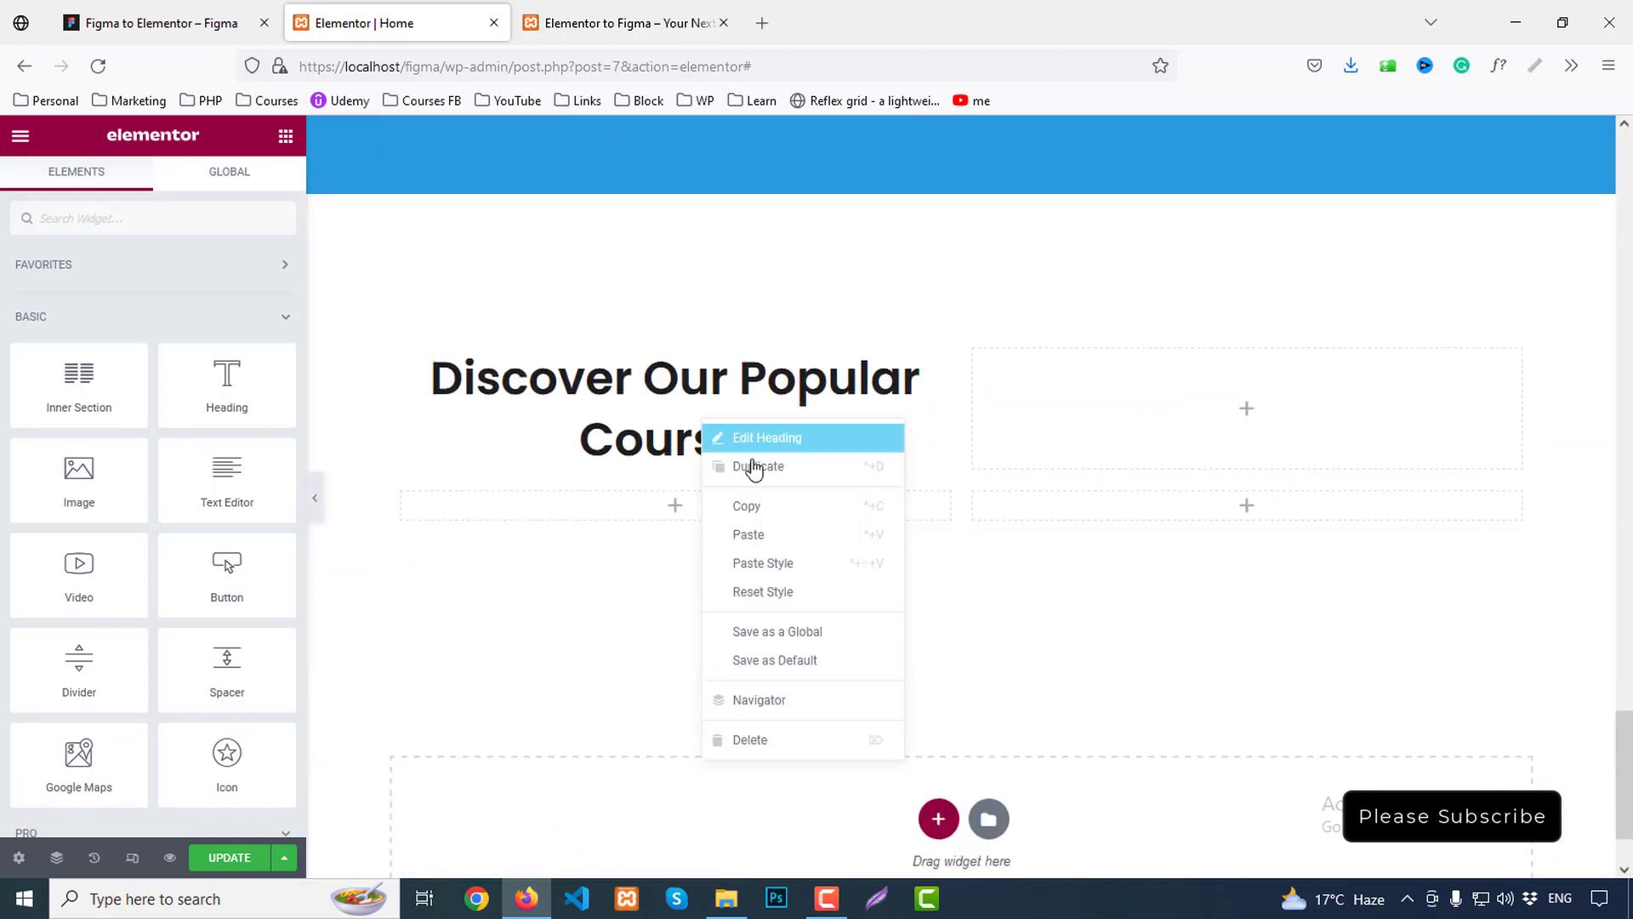
click(765, 536)
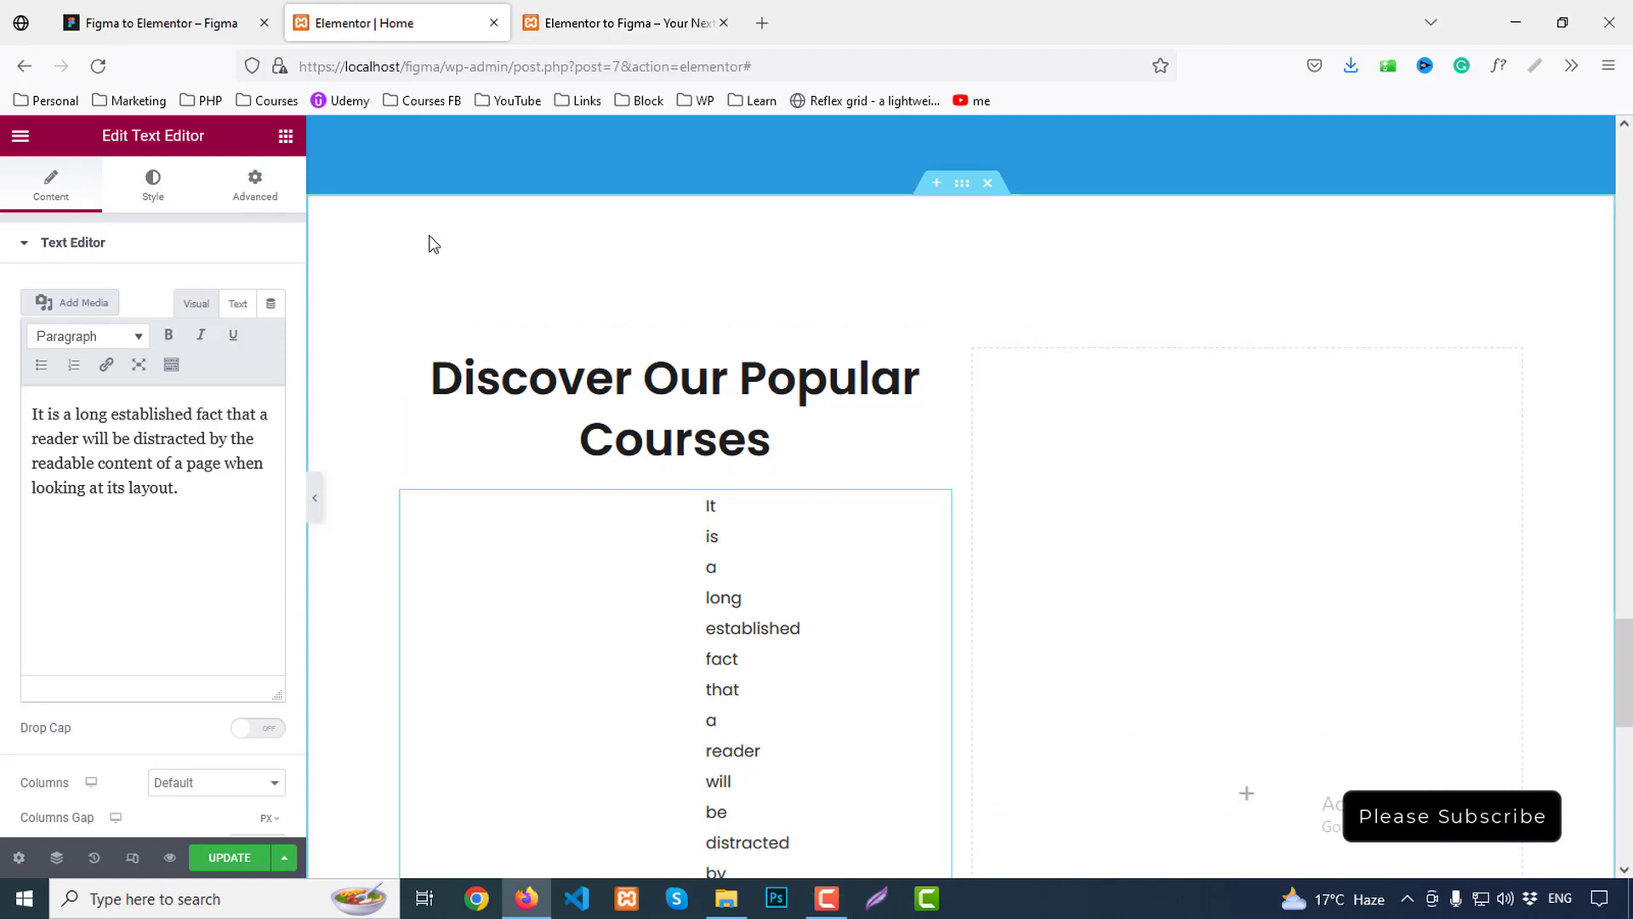
Delete the empty right column and select the pasted heading
right_click(975, 355)
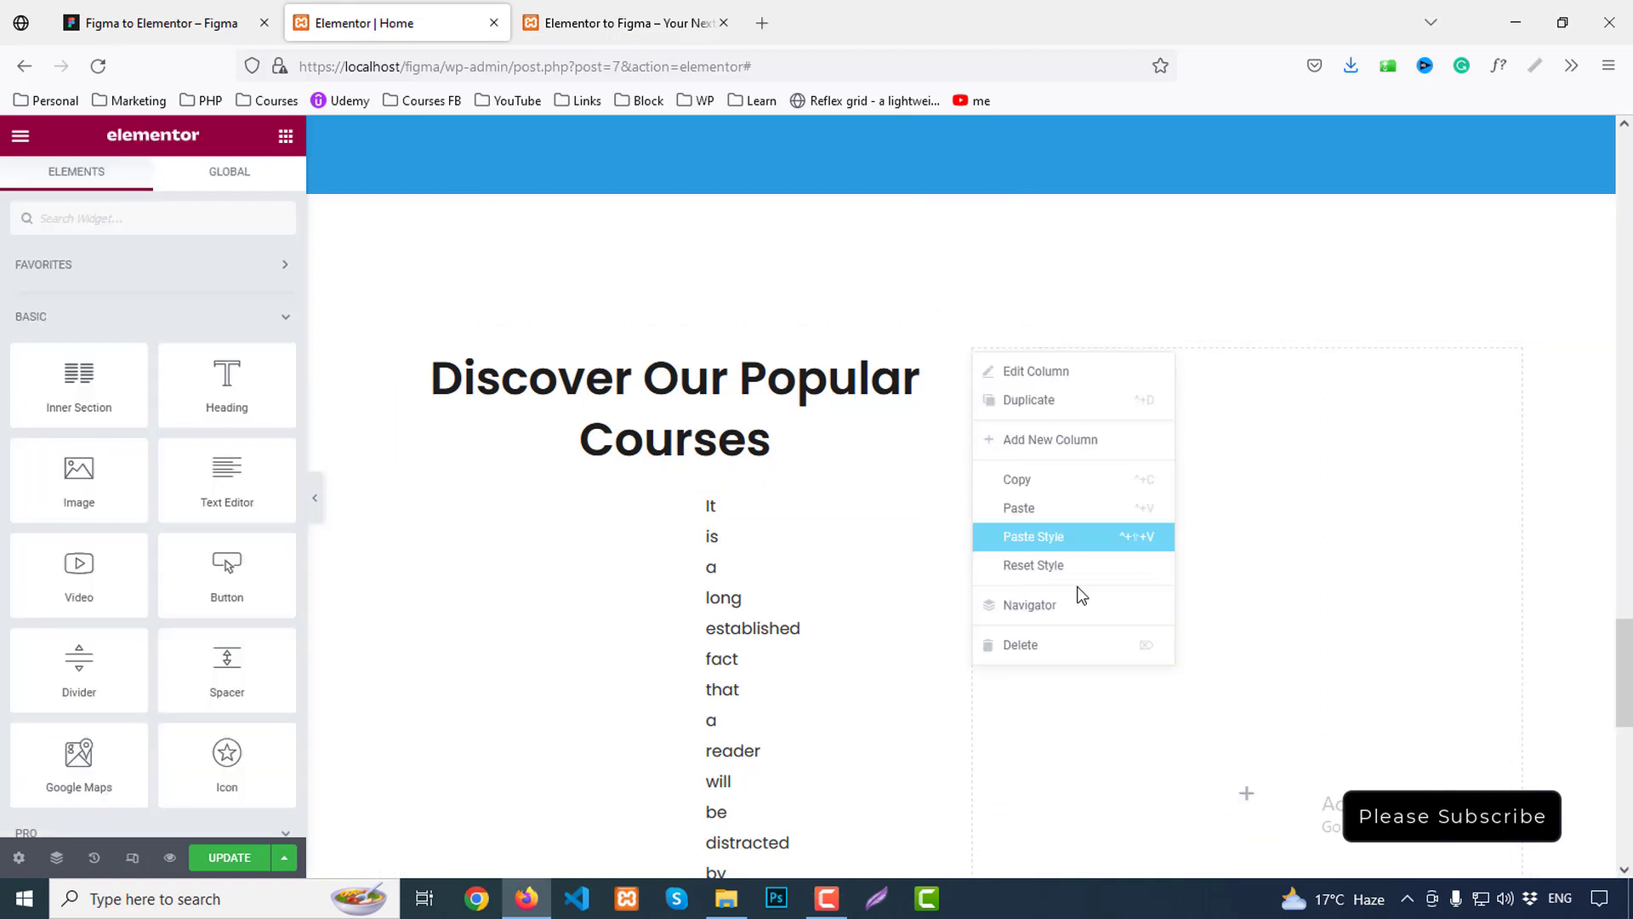
click(1063, 647)
click(886, 379)
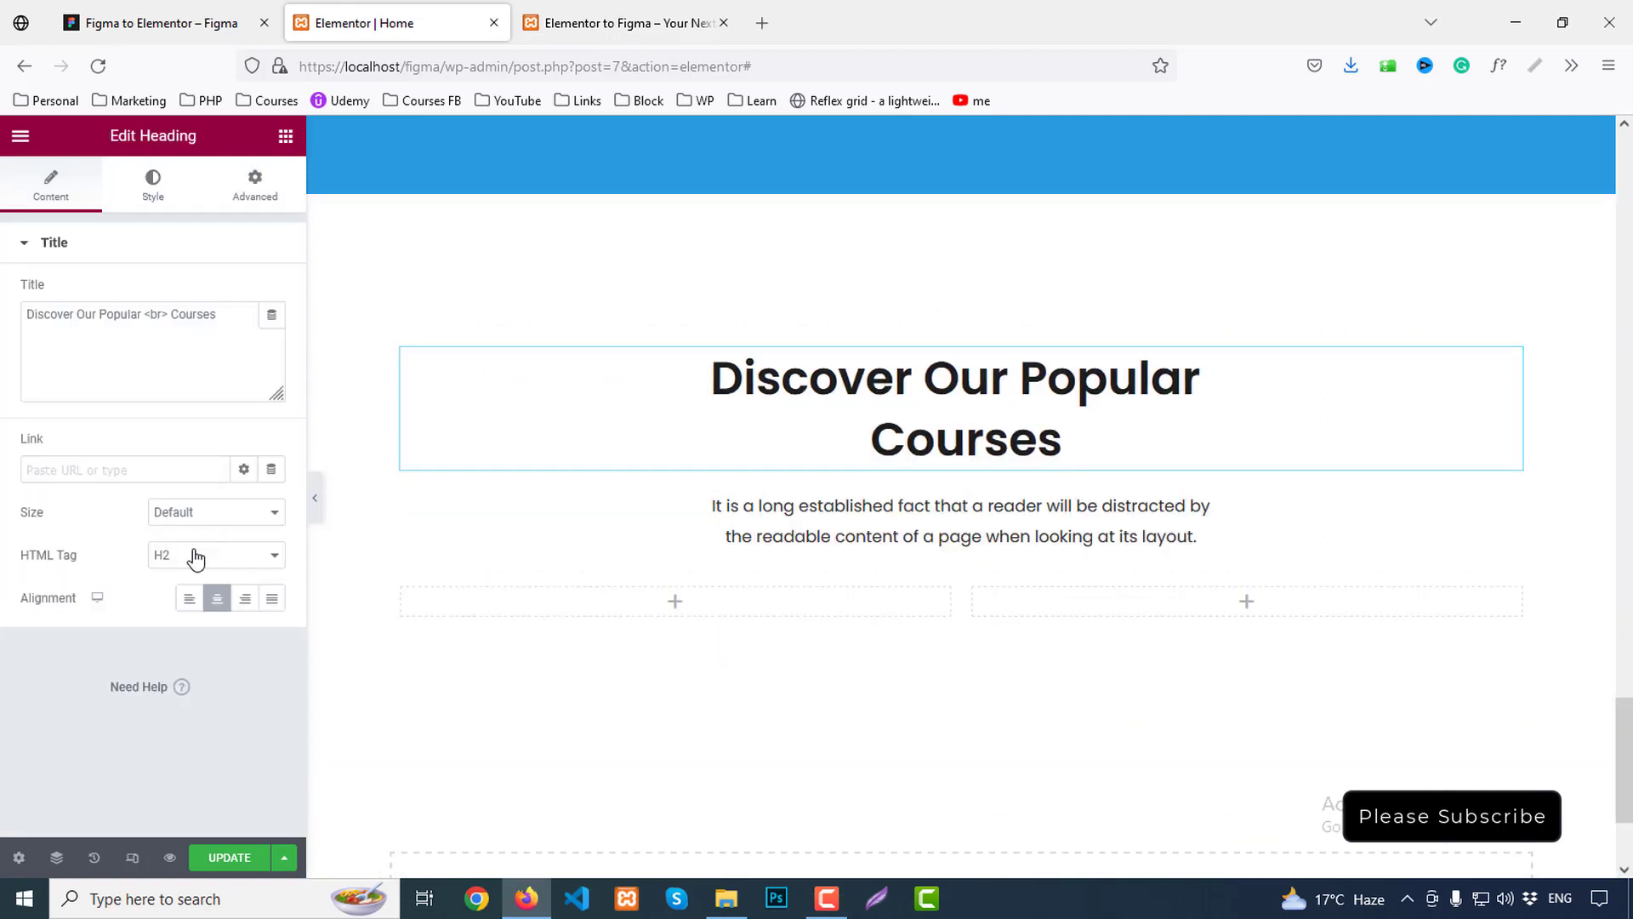
Left-align the heading and paragraph, and adjust the paragraph's right margin
click(188, 598)
click(851, 500)
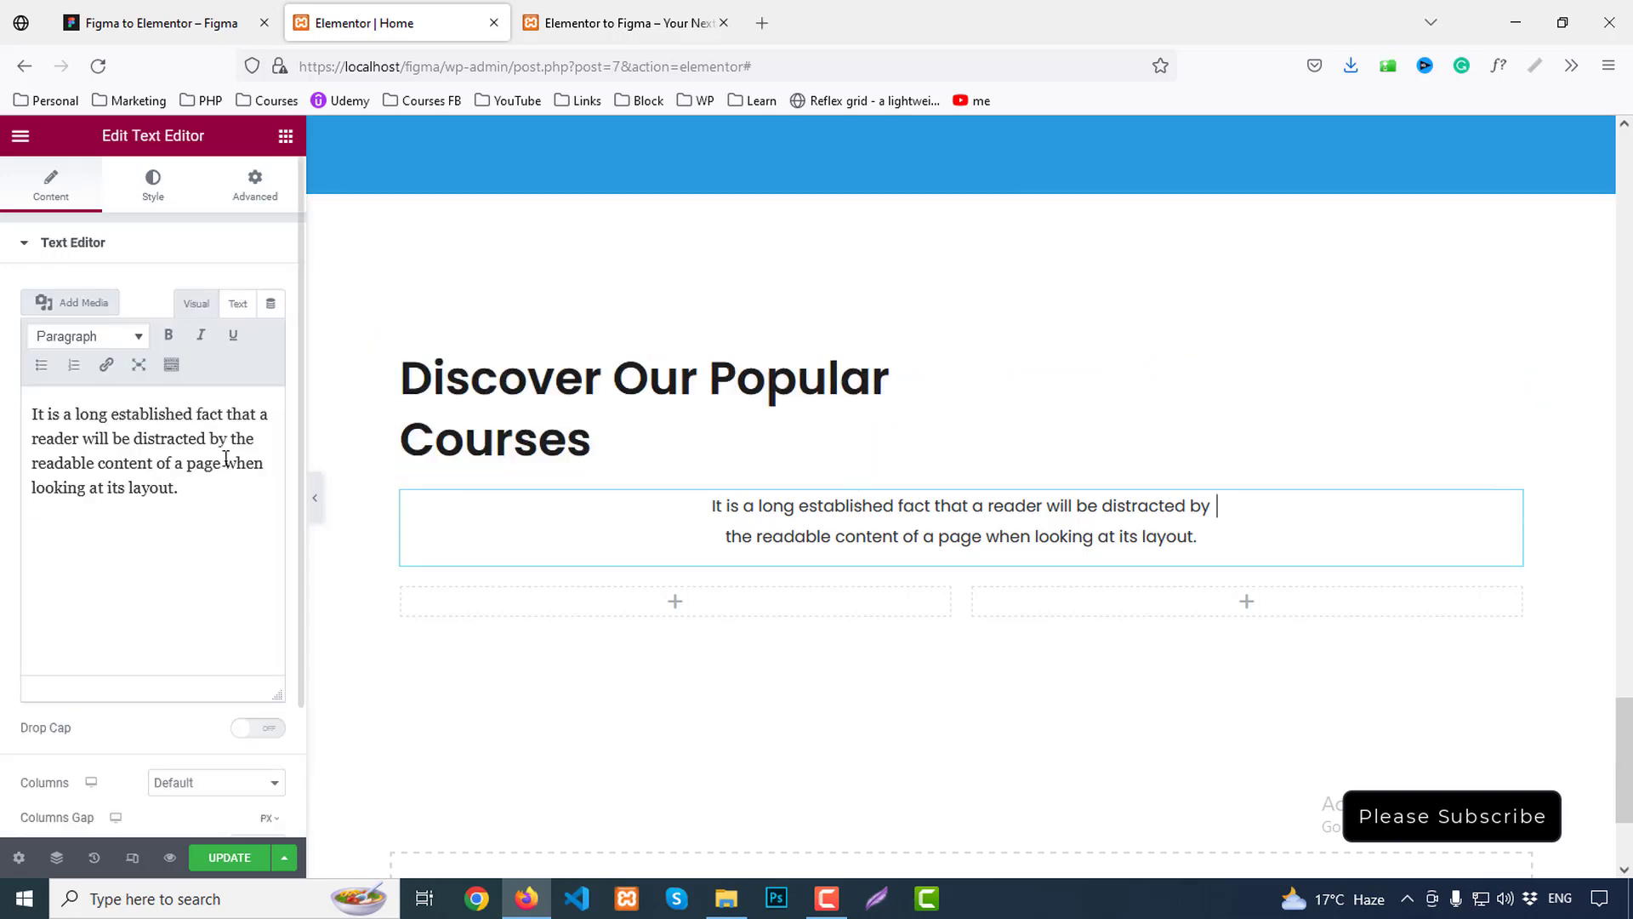
click(158, 181)
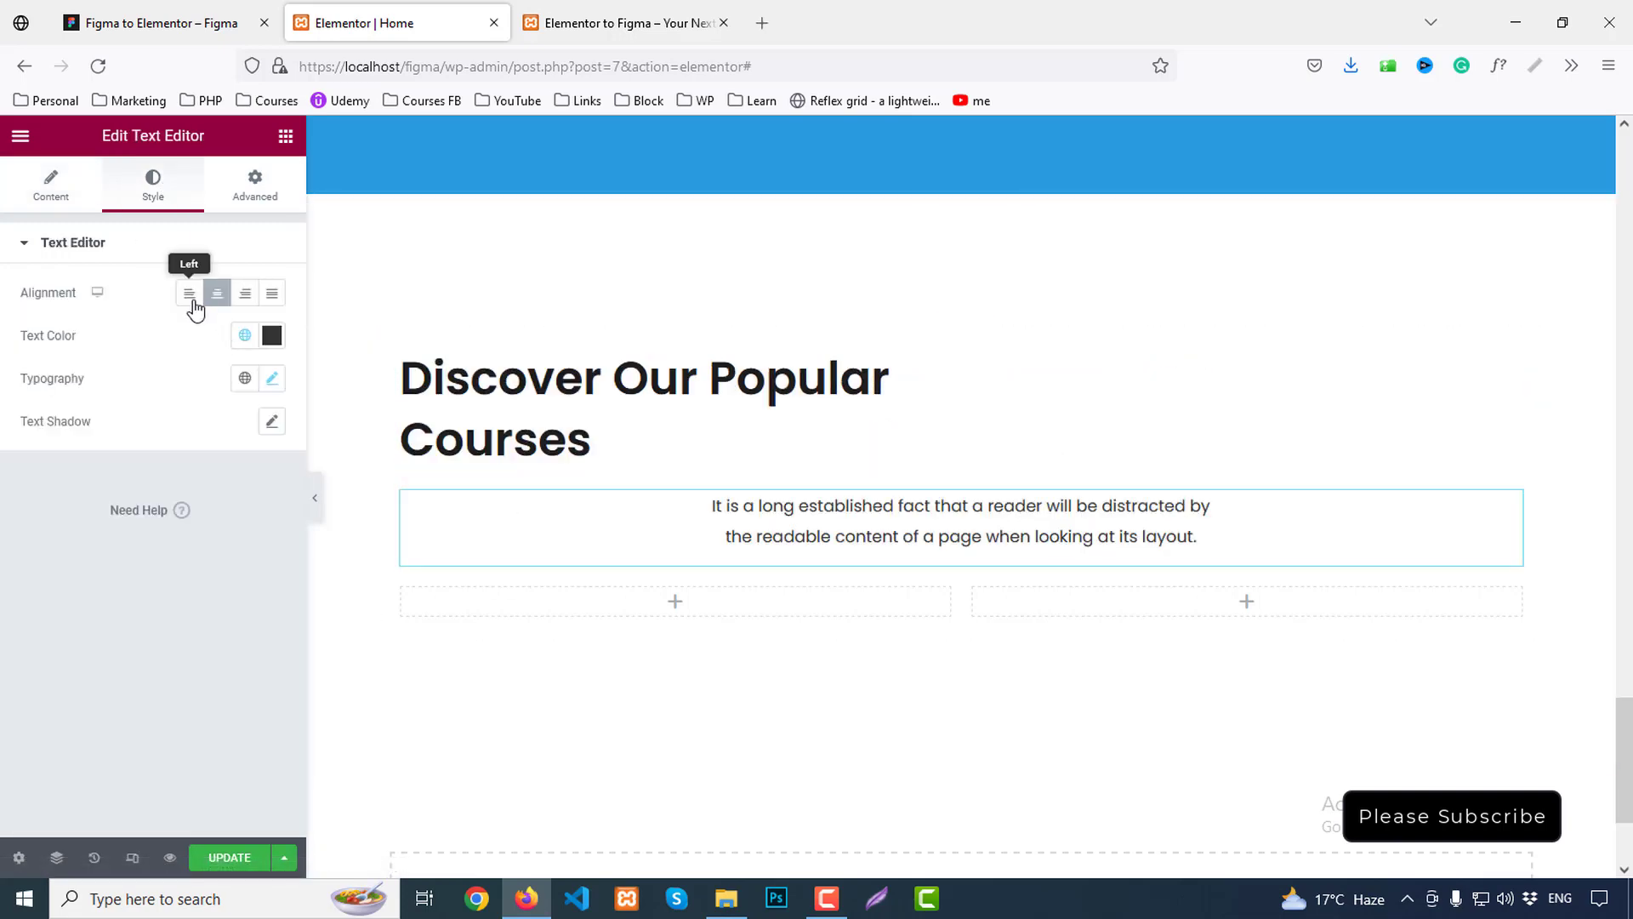
click(191, 297)
click(246, 191)
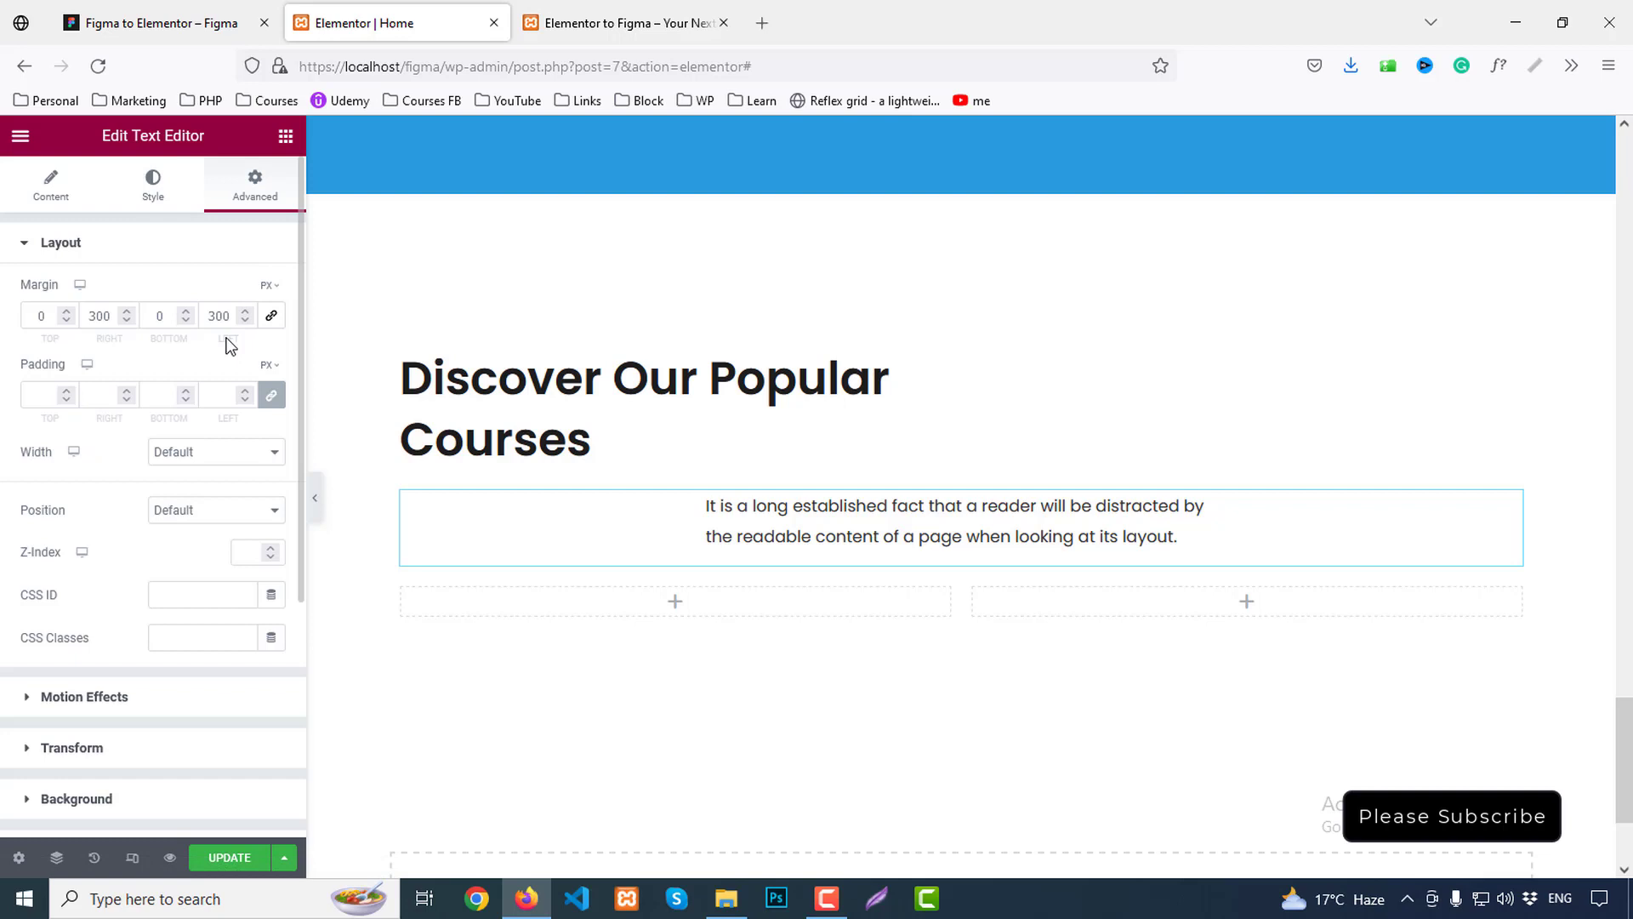
double_click(121, 319)
text(0)
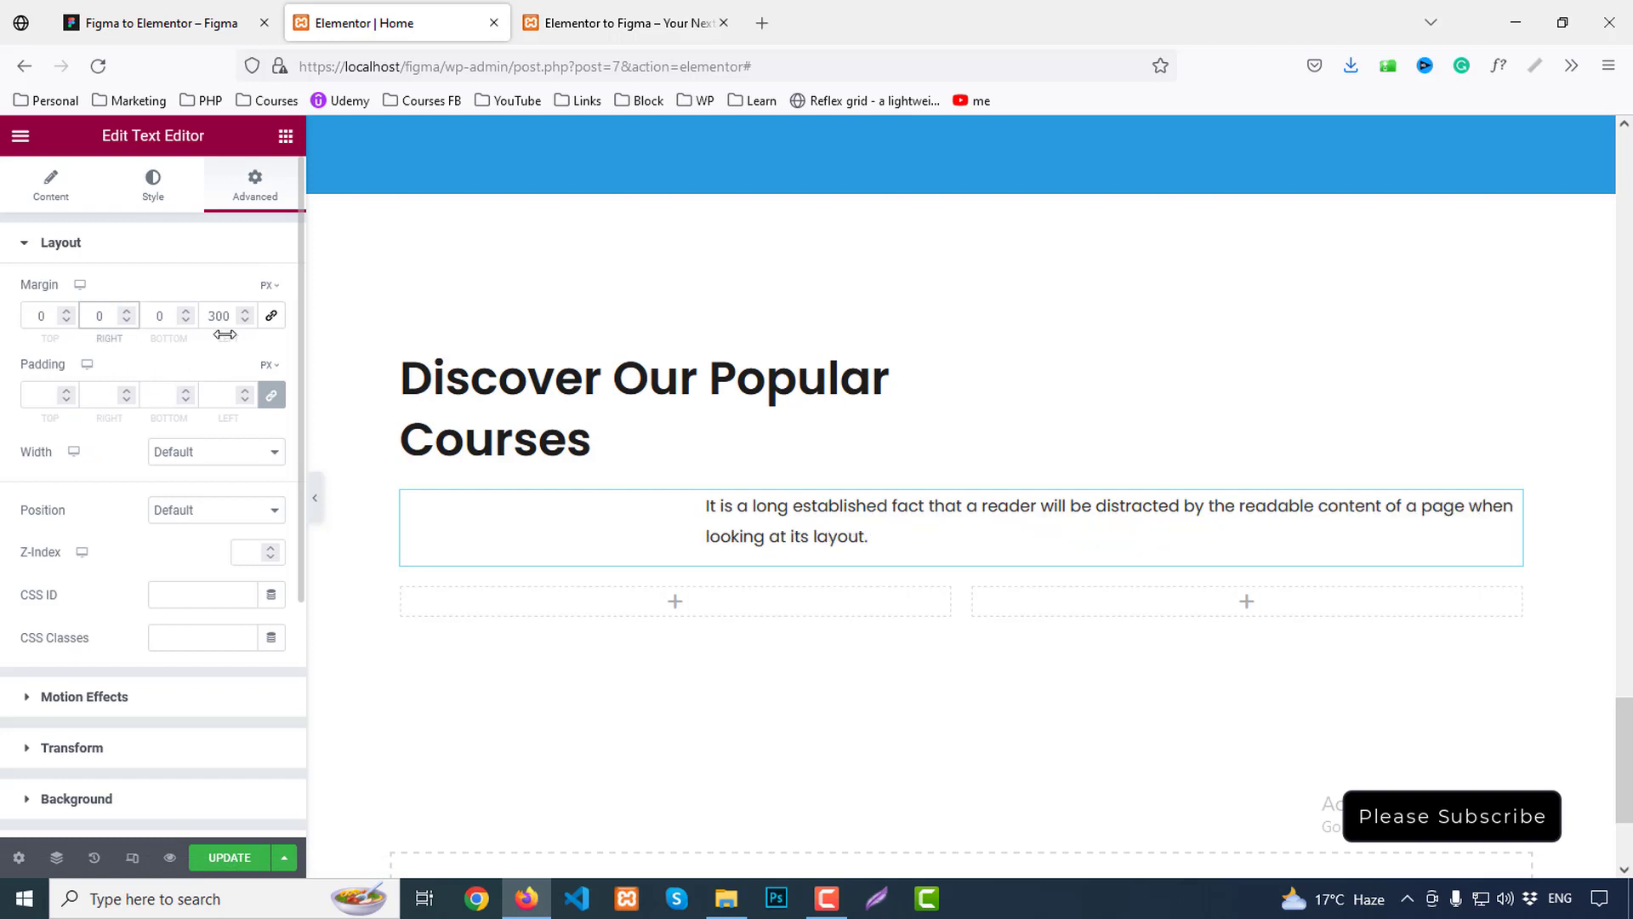
text(0)
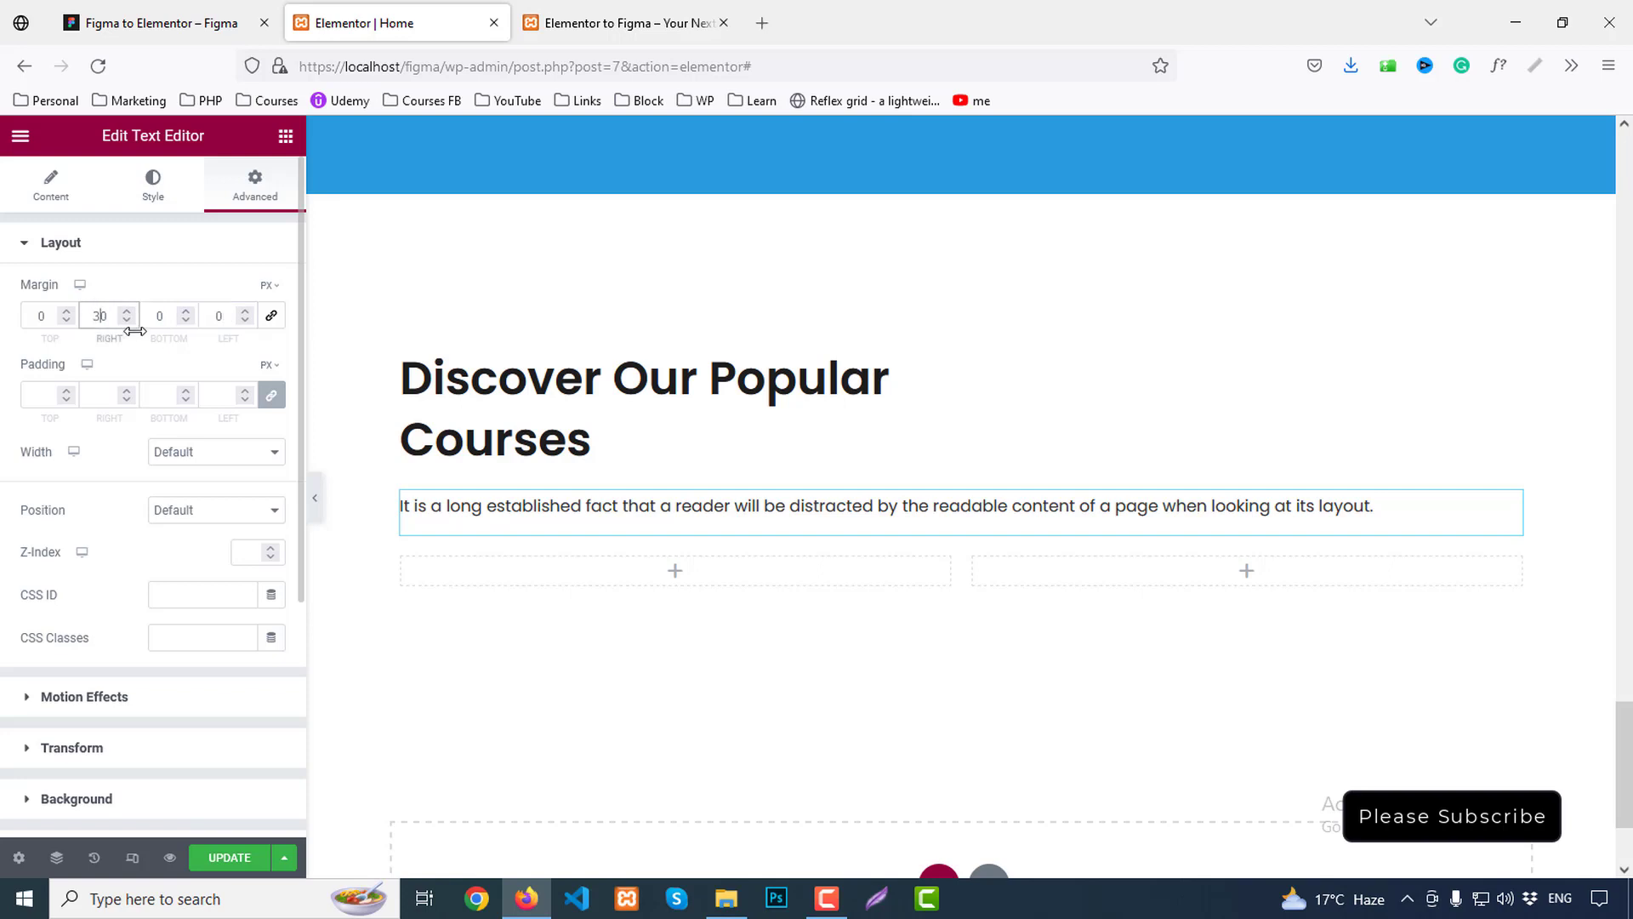
text(300)
key(BackSpace)
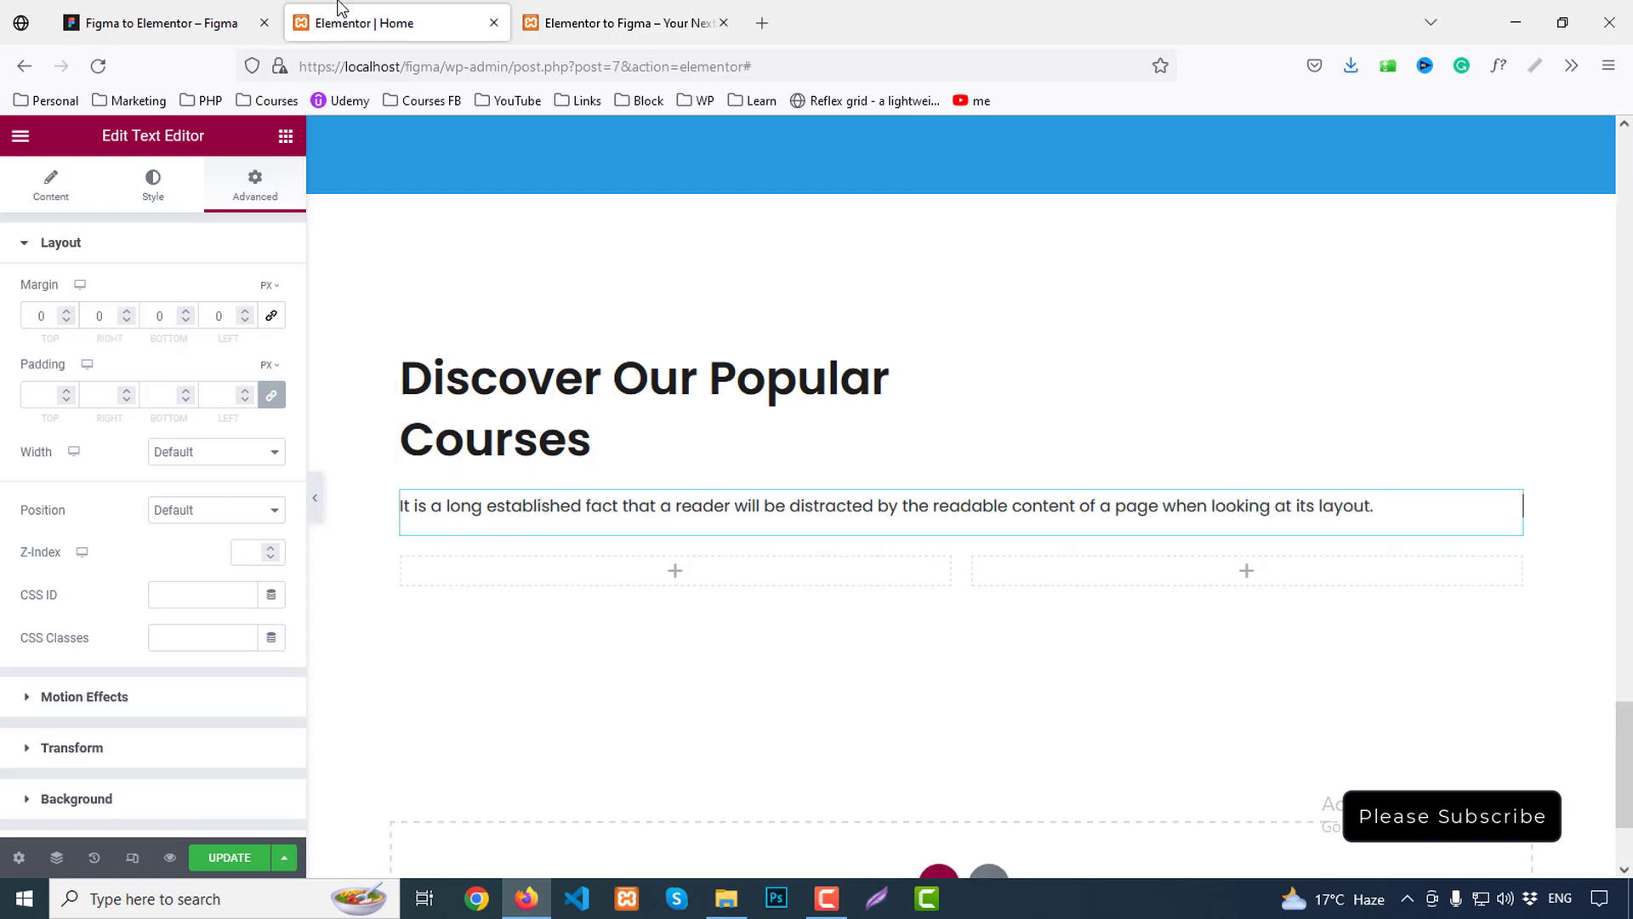
Insert a <br> after 'by the' in the paragraph's Text tab to match Figma
click(151, 23)
scroll(753, 563, up, 5)
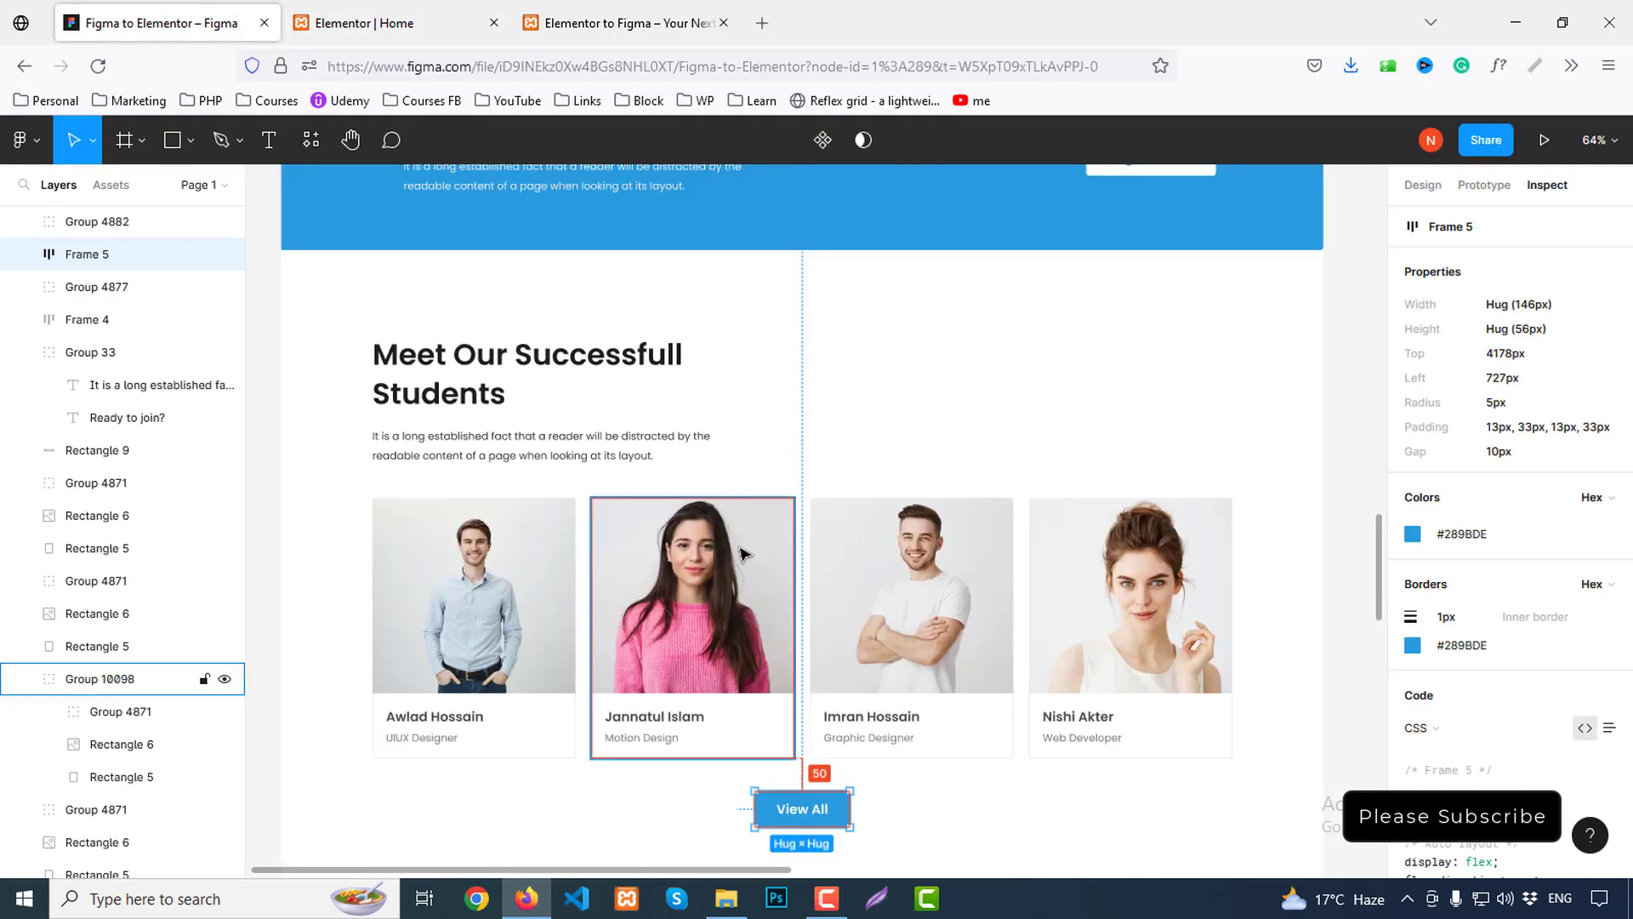
click(395, 23)
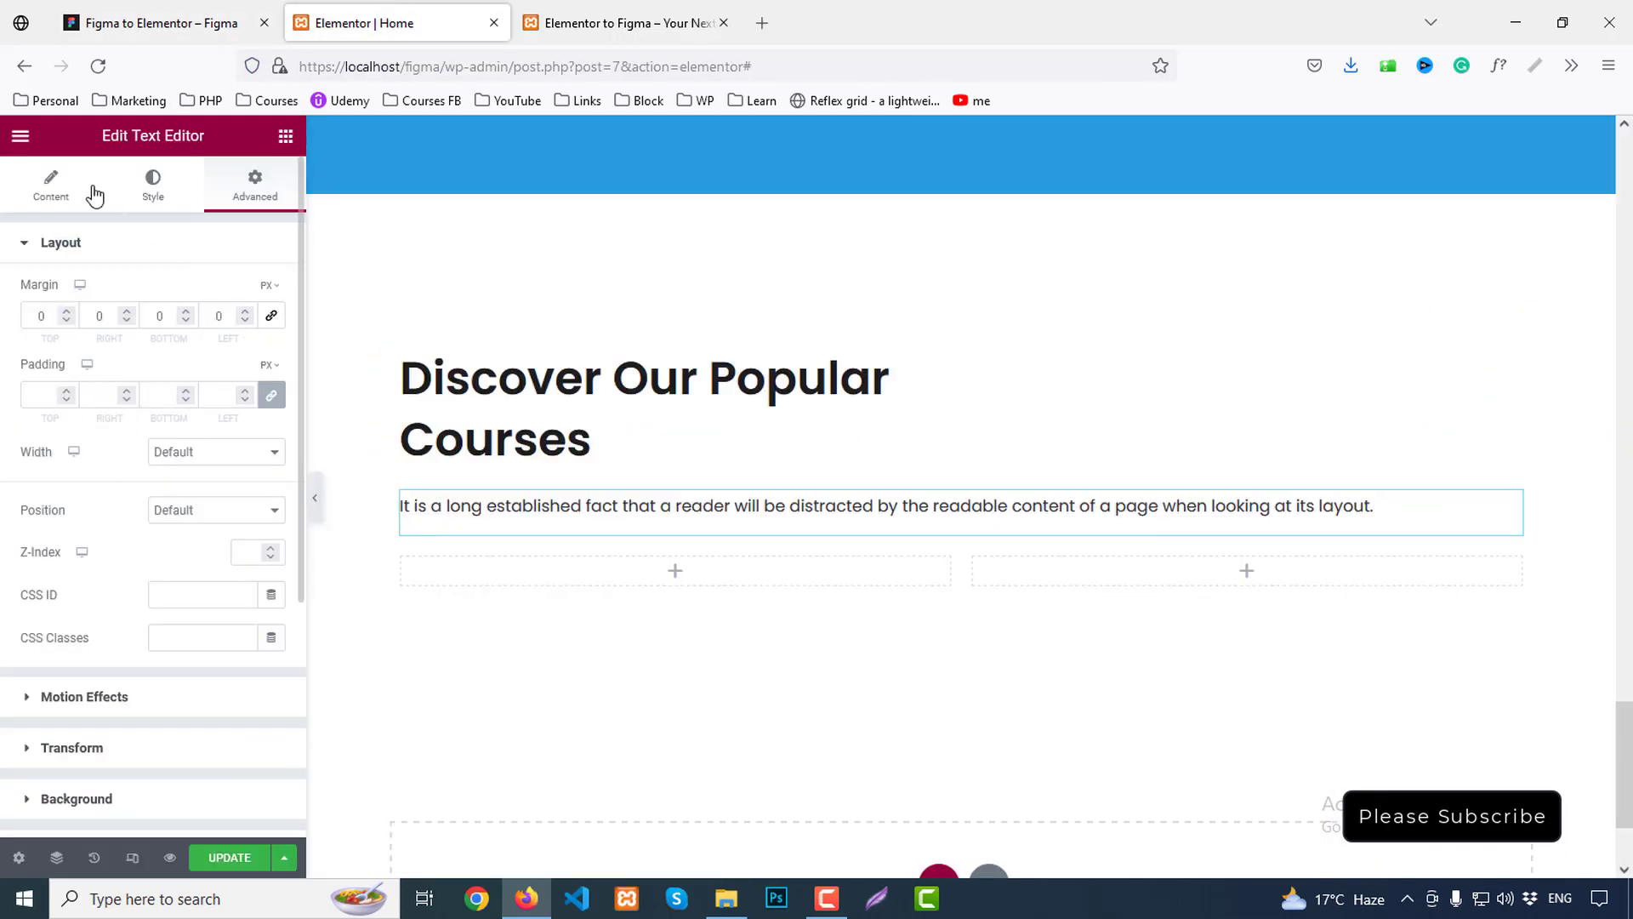
click(51, 184)
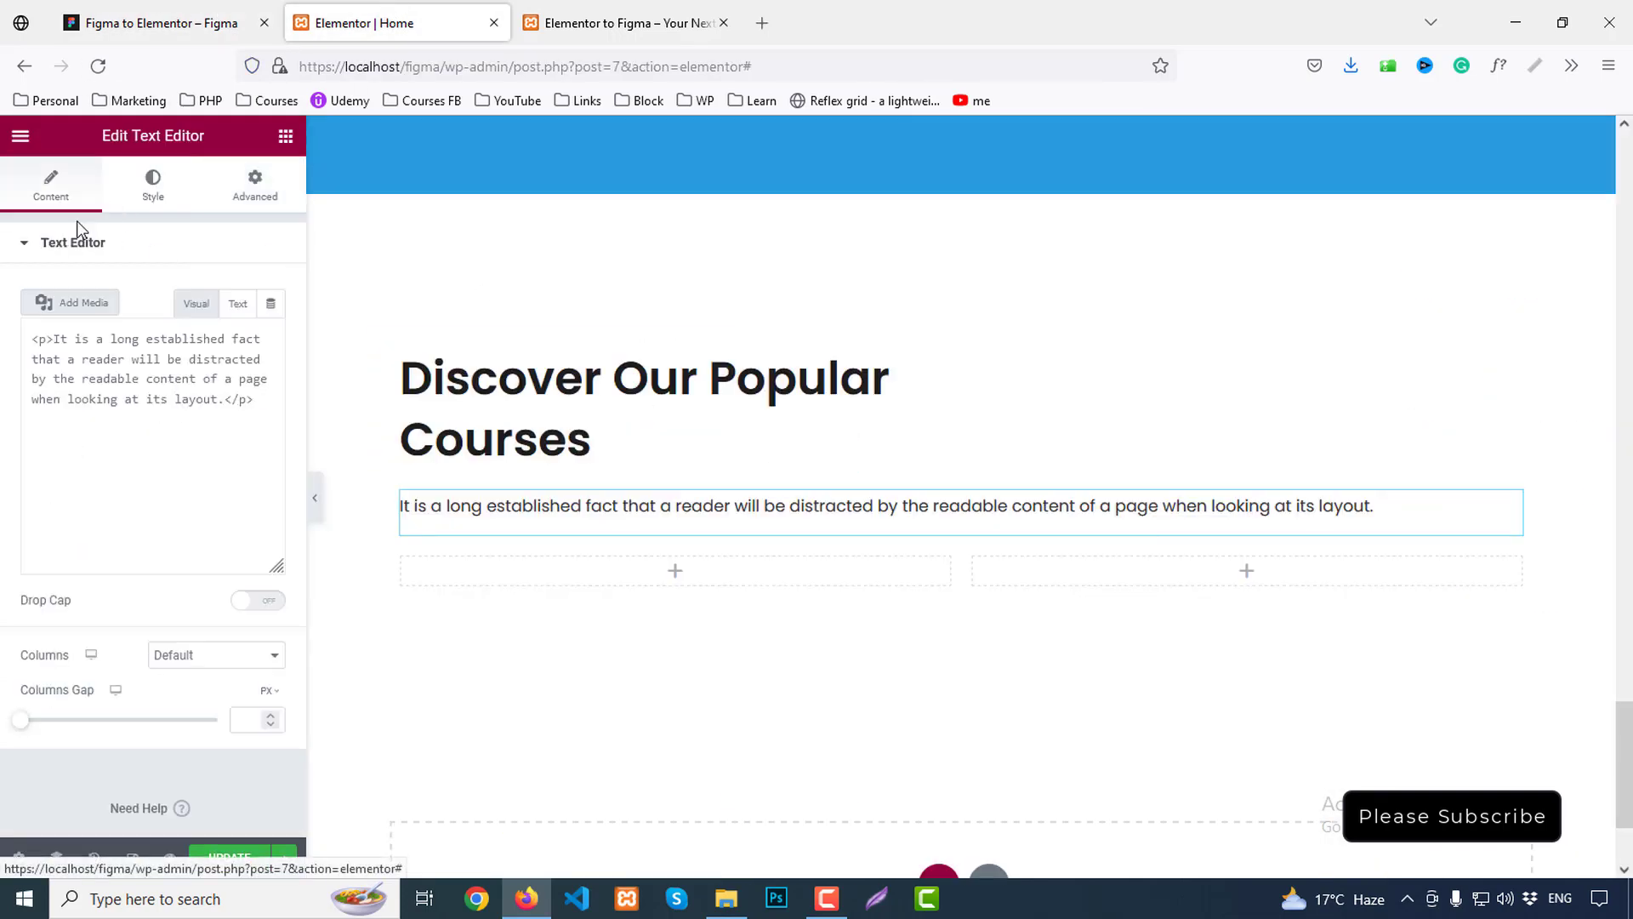
click(237, 304)
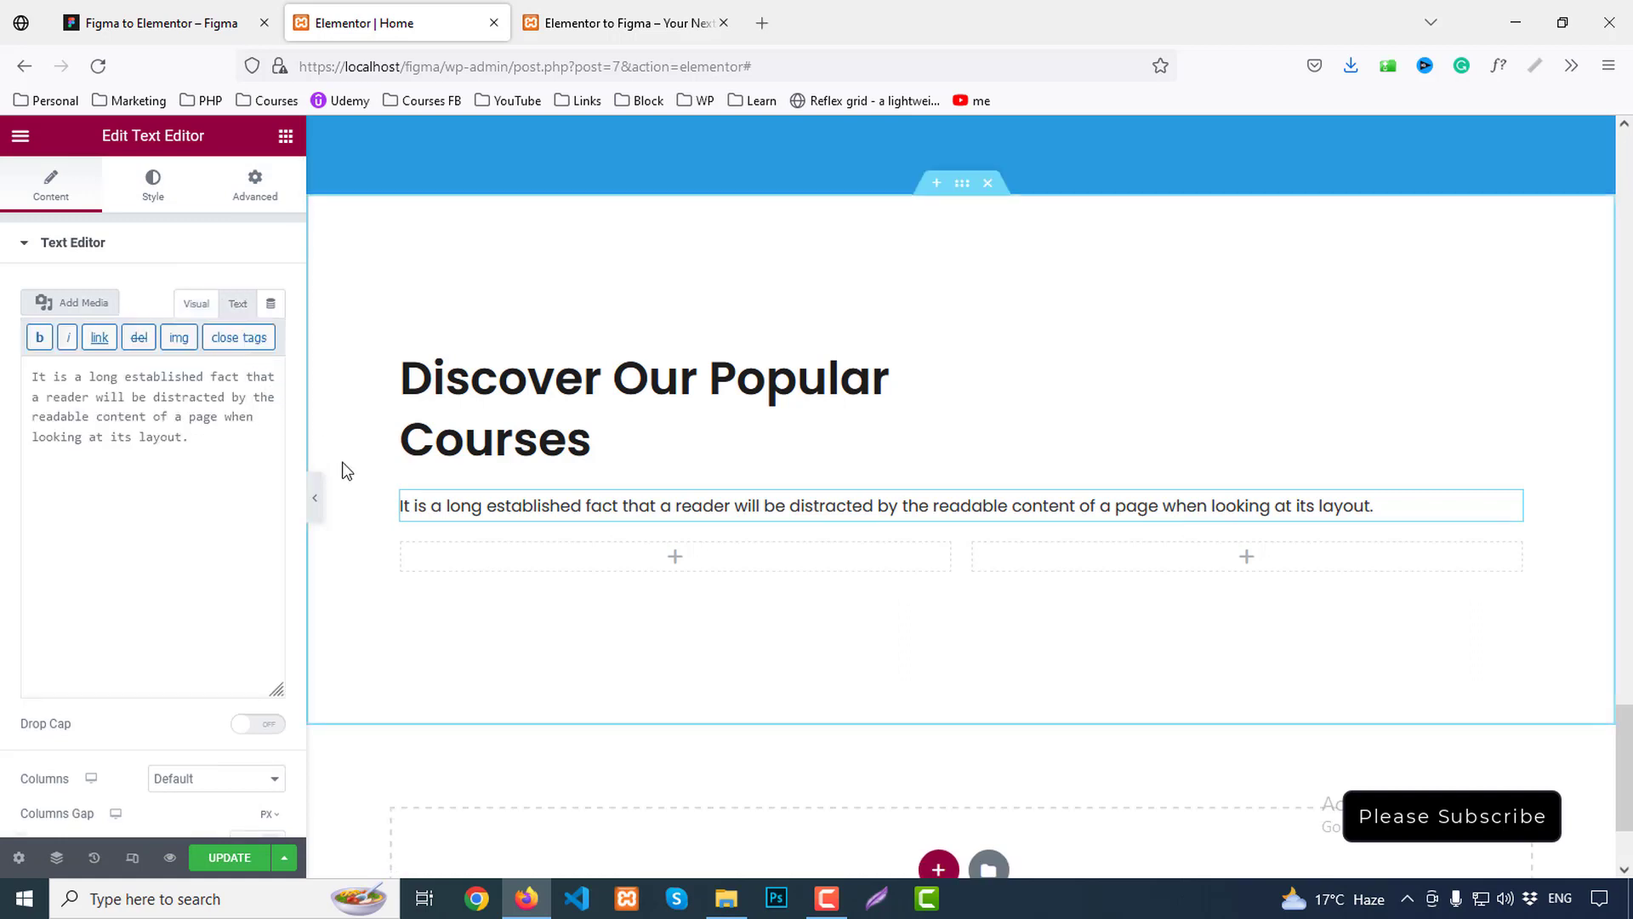
text(<> )
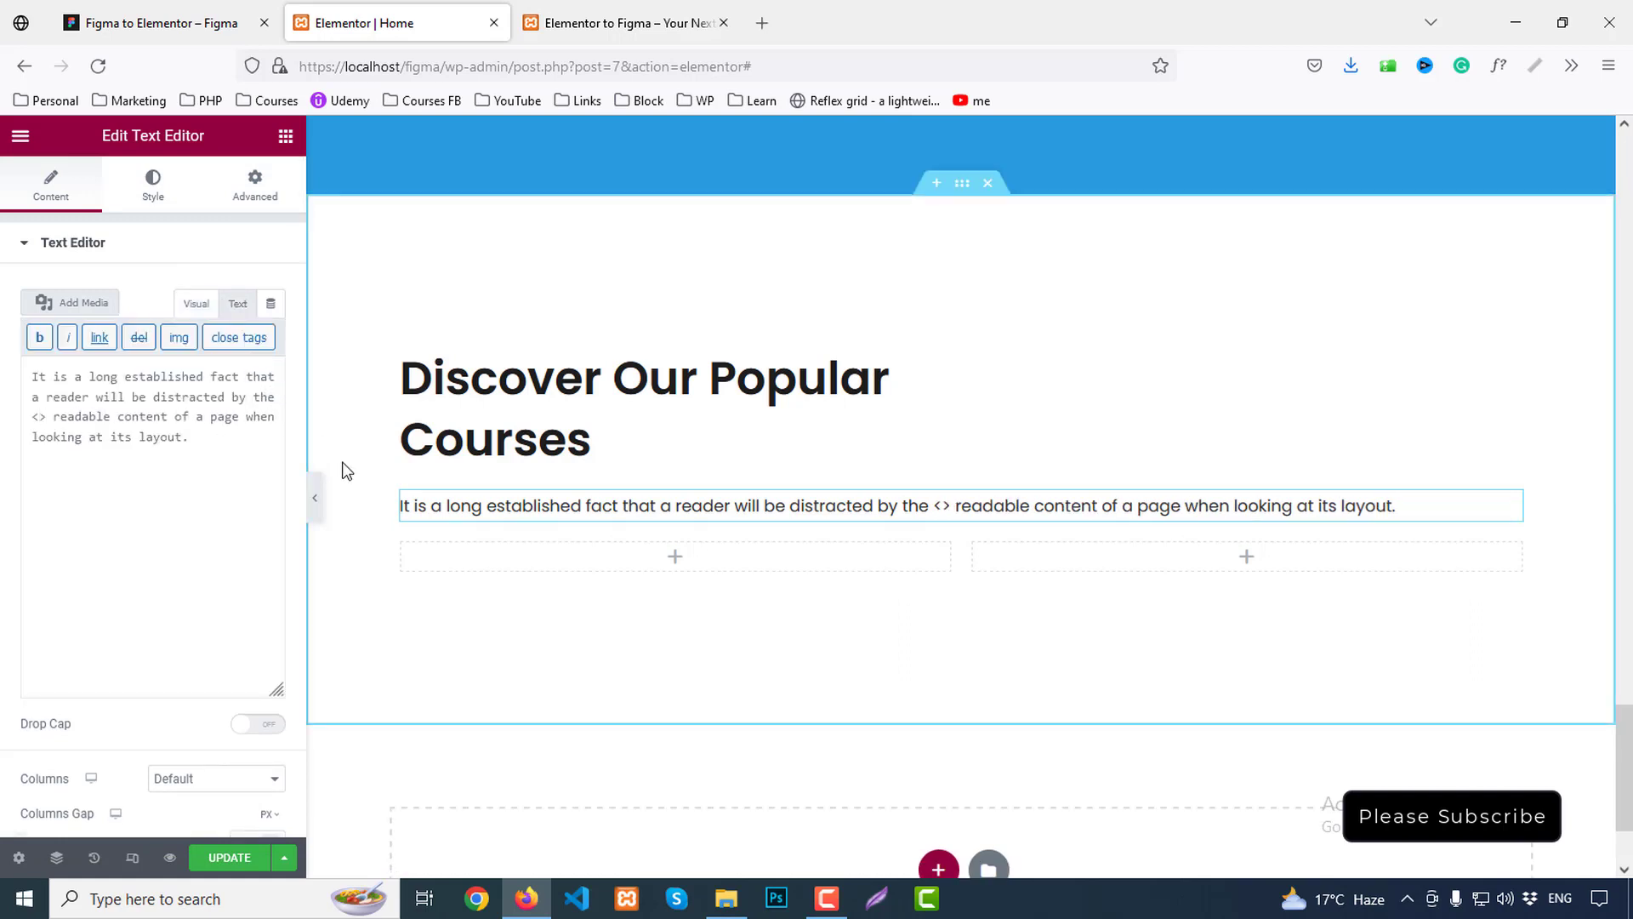
text(br)
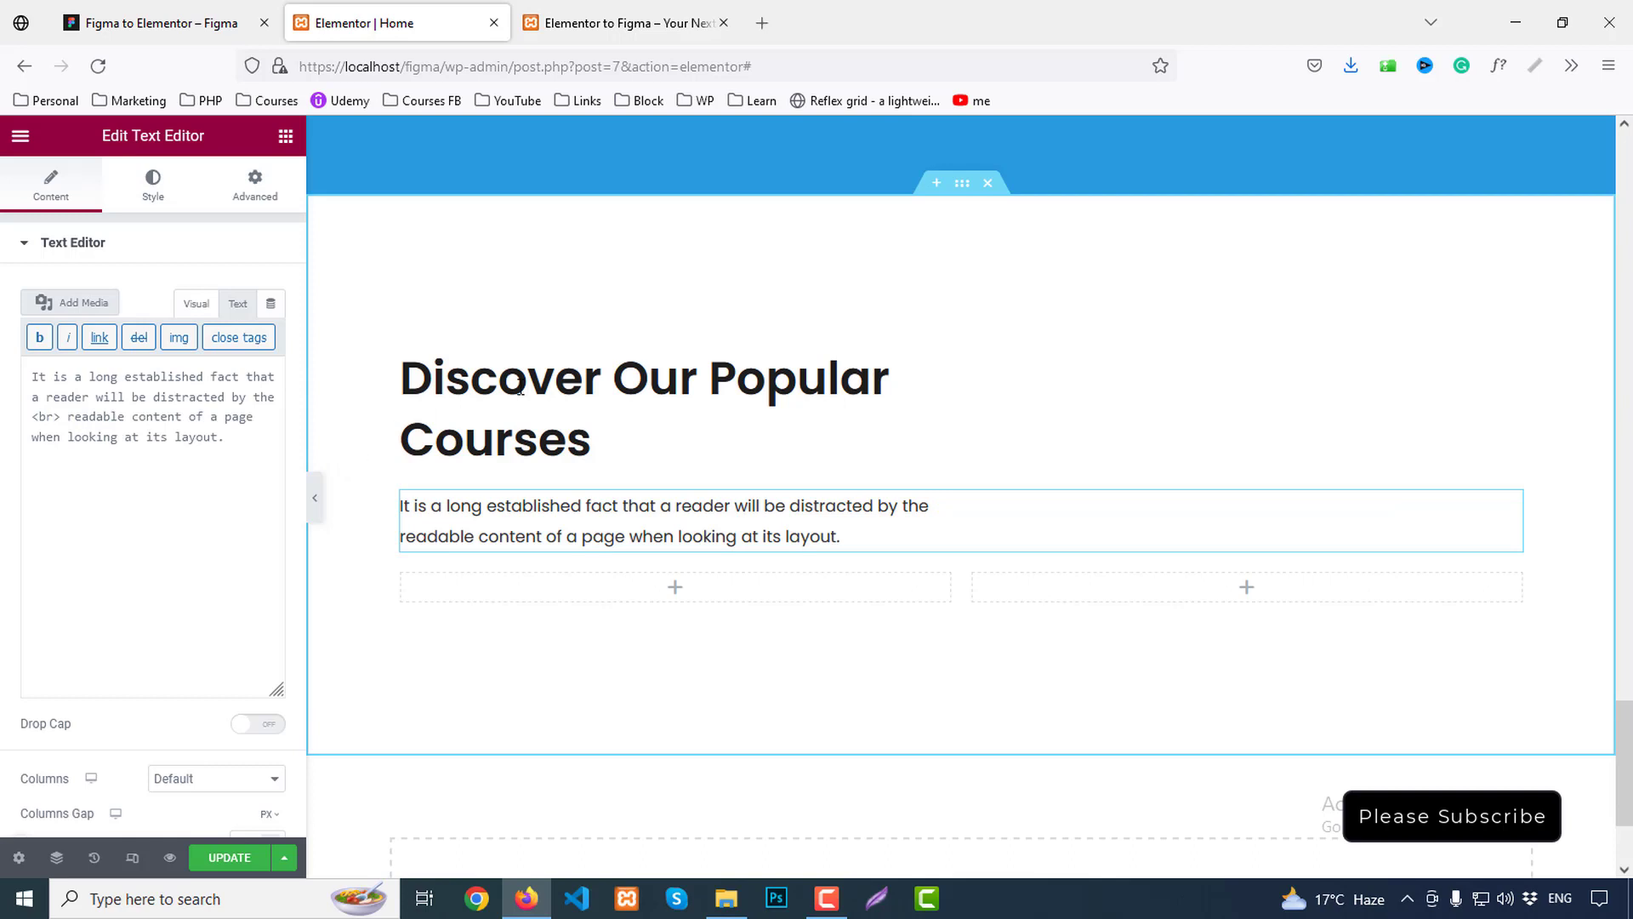
Check the inner section's Advanced margins, linking them and keeping the top at 0
click(254, 186)
click(265, 322)
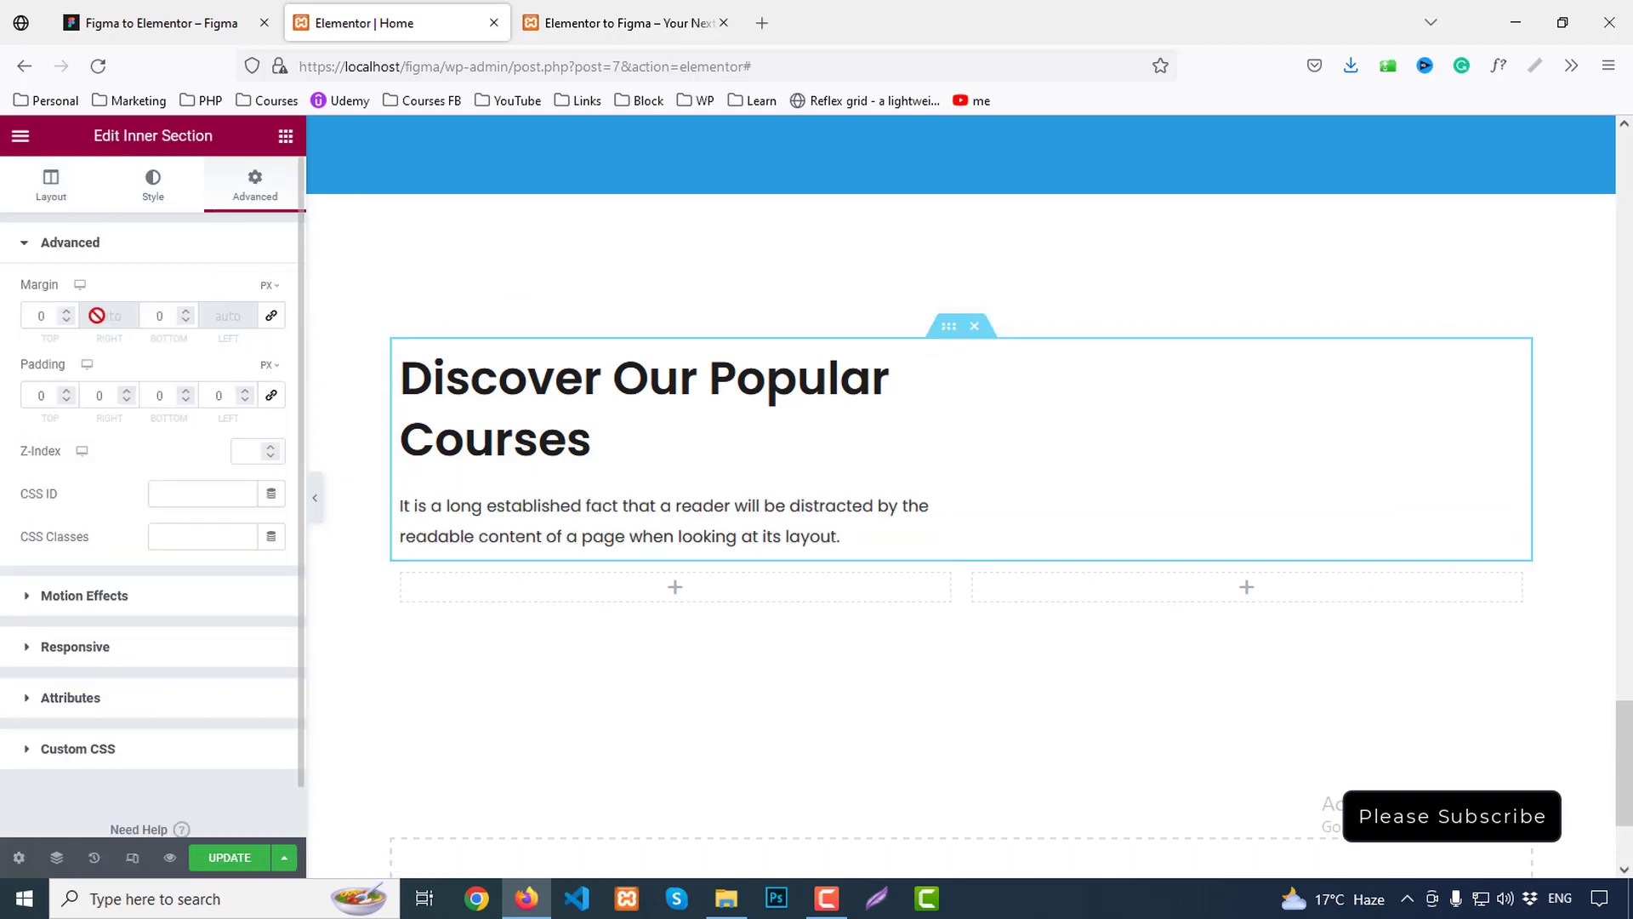
text(6)
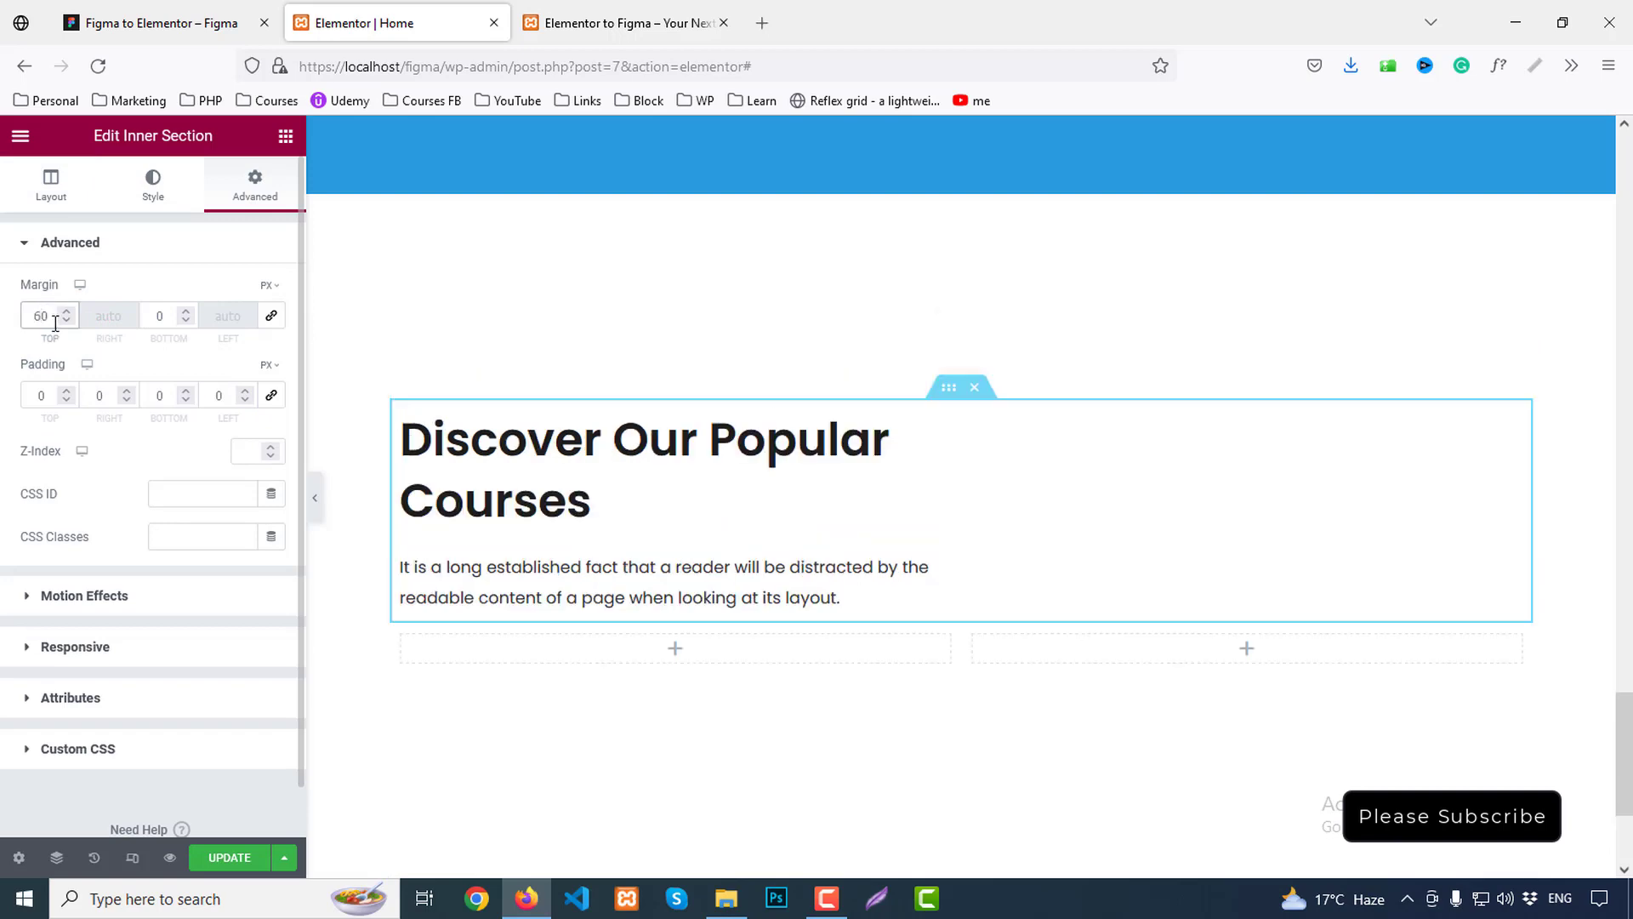
key(BackSpace)
click(159, 317)
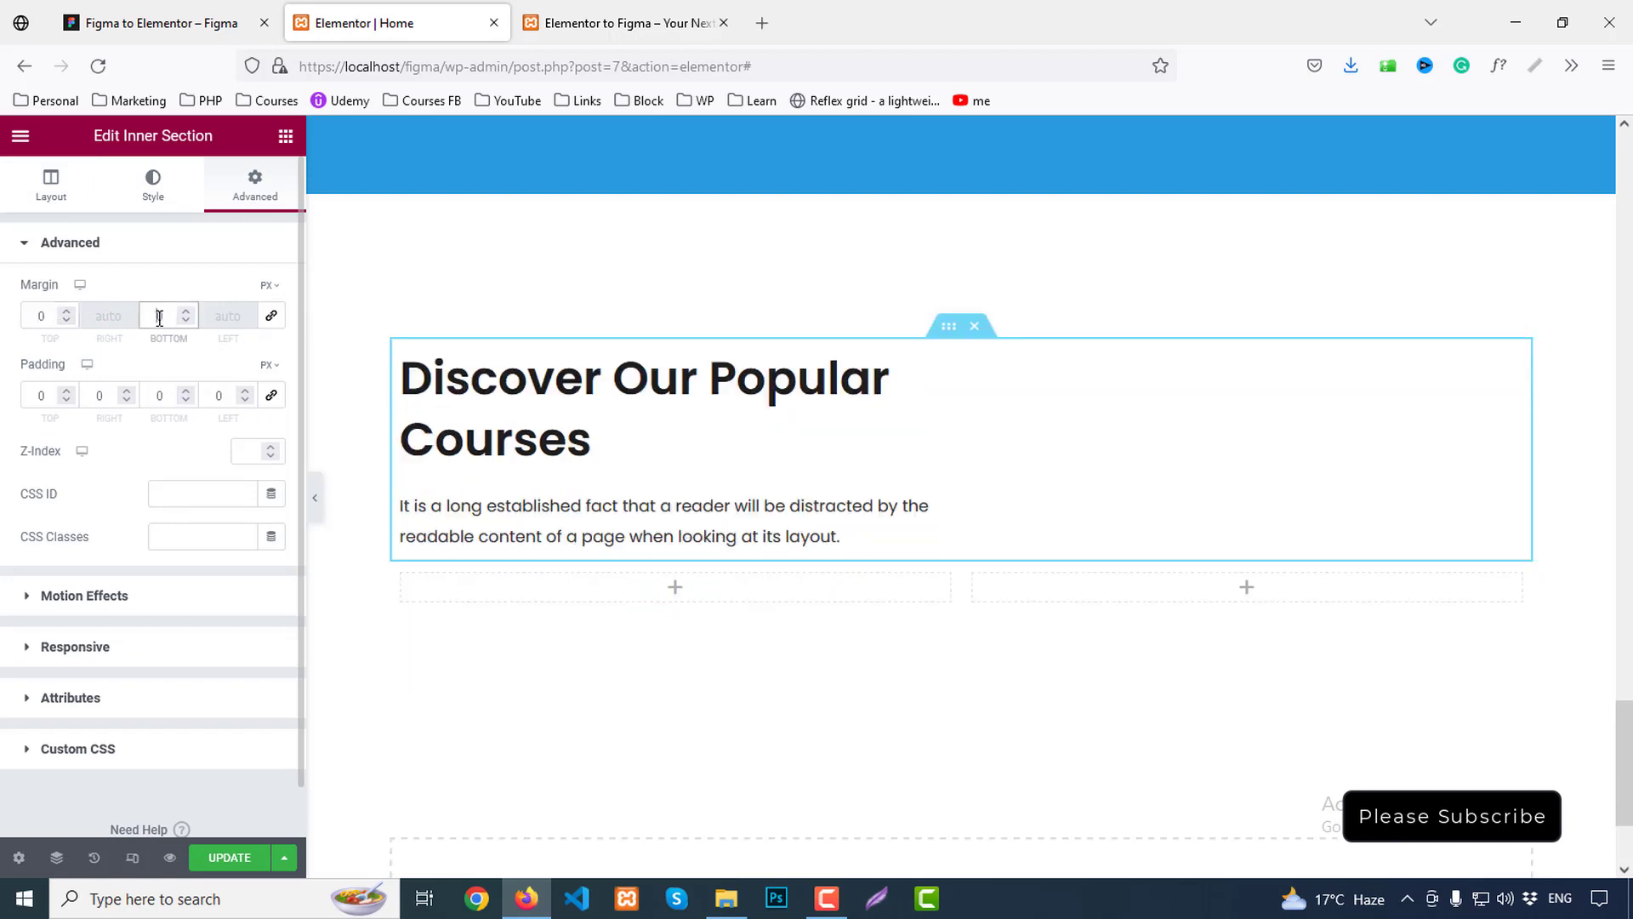
Replace the heading title with 'Meet Our Successful Students' from Figma, breaking the line after 'Successful'
click(112, 15)
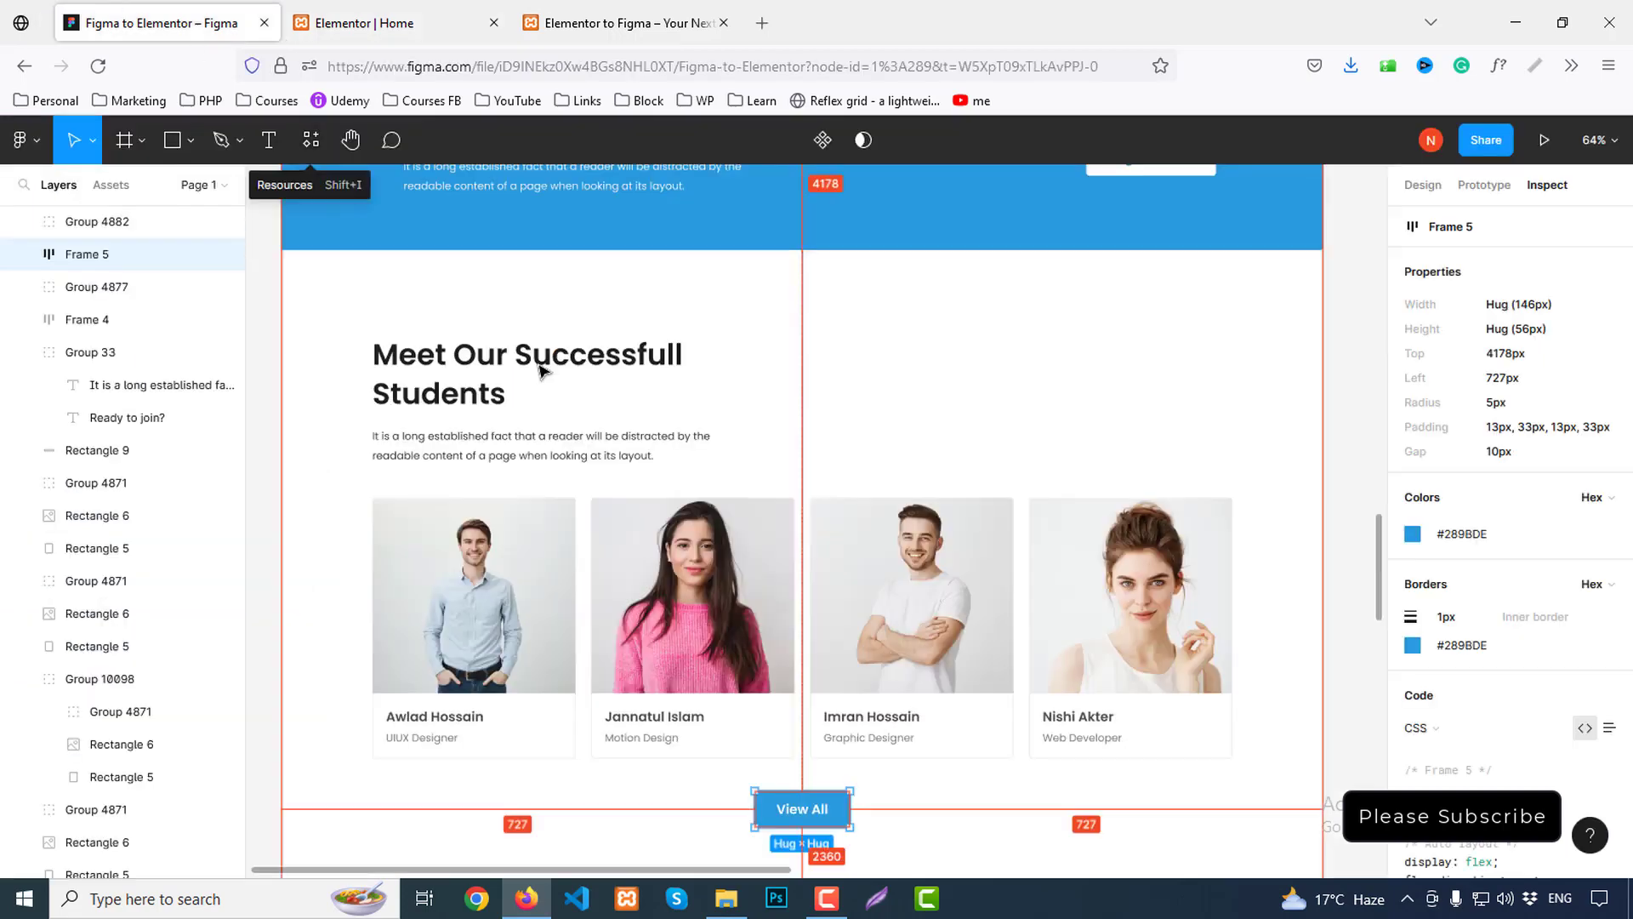
click(539, 366)
click(1599, 455)
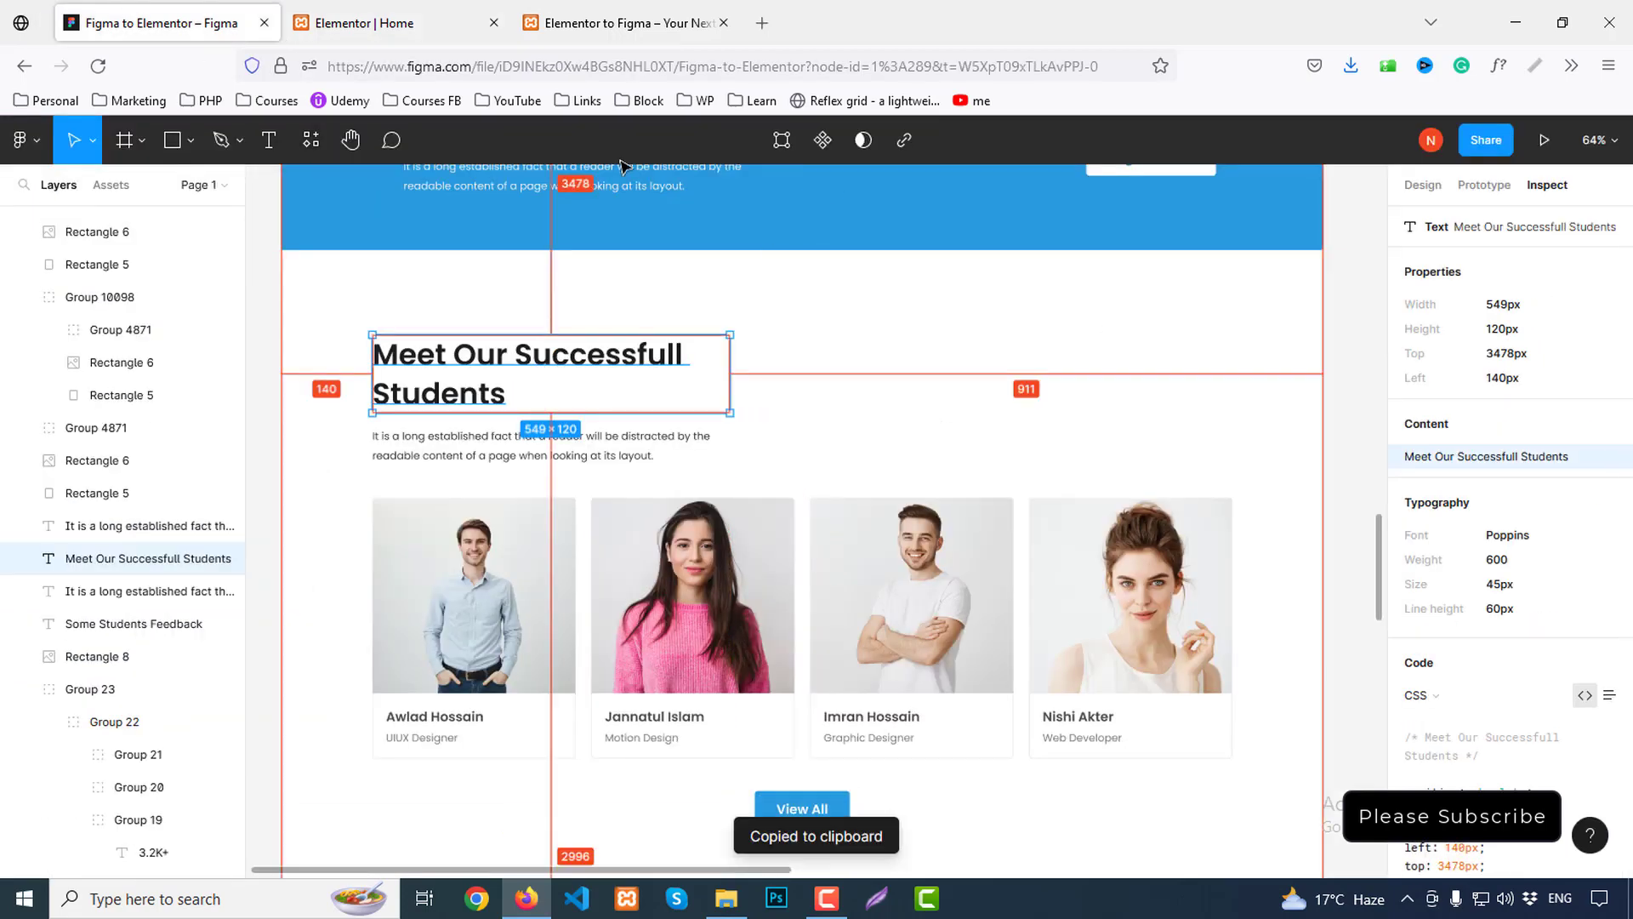
click(448, 23)
click(600, 440)
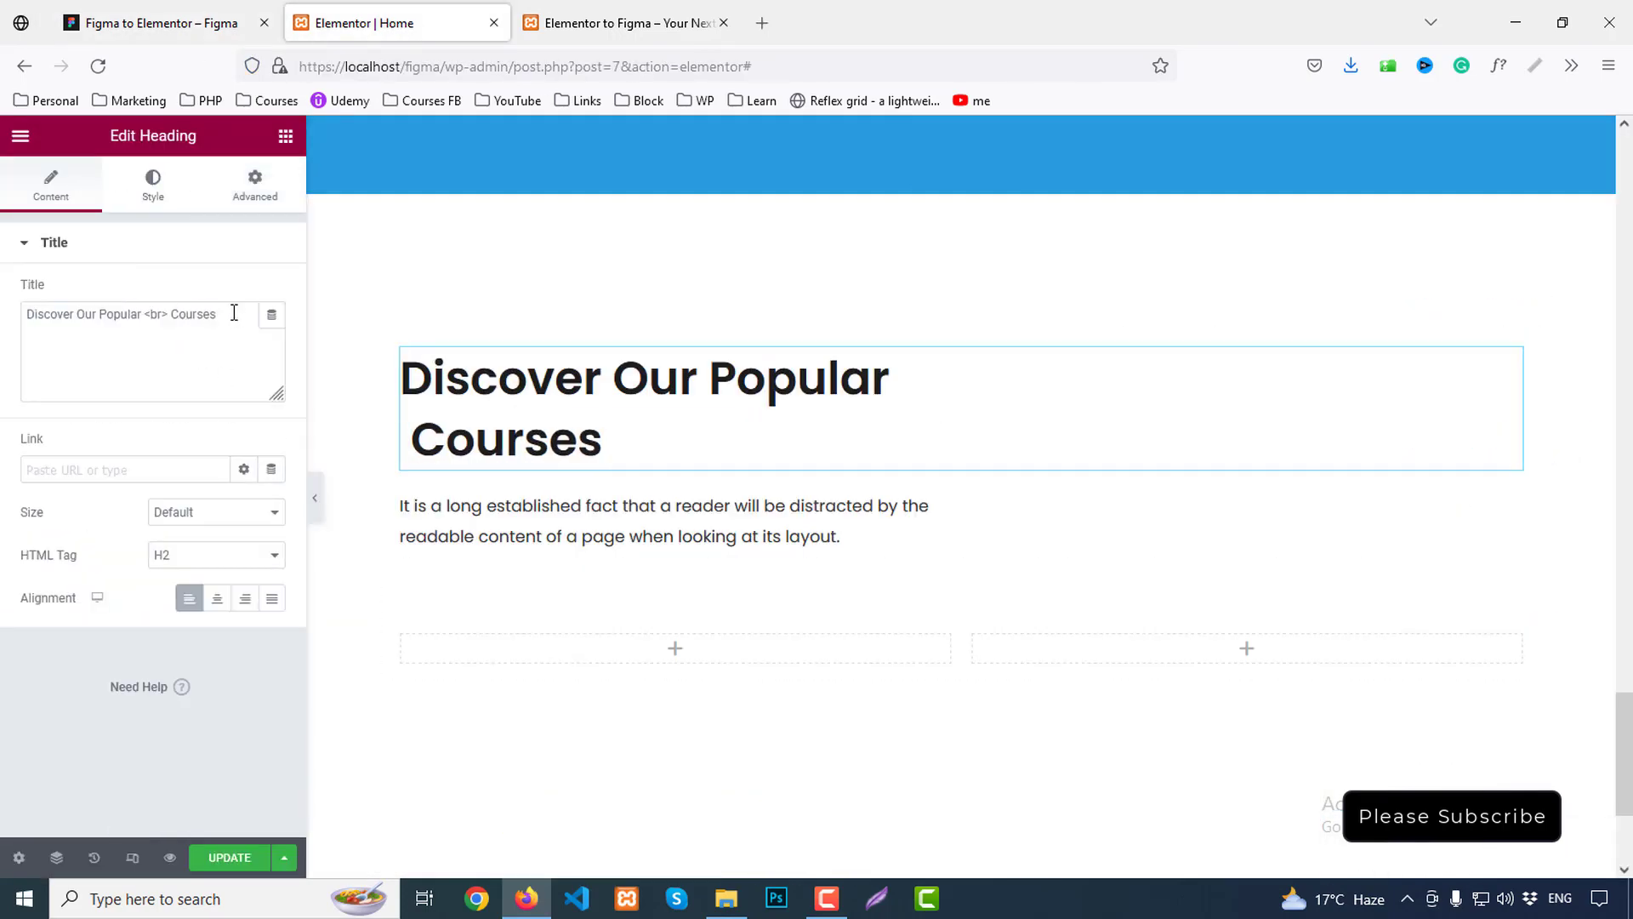
drag(234, 313, 1, 294)
key(ctrl+v)
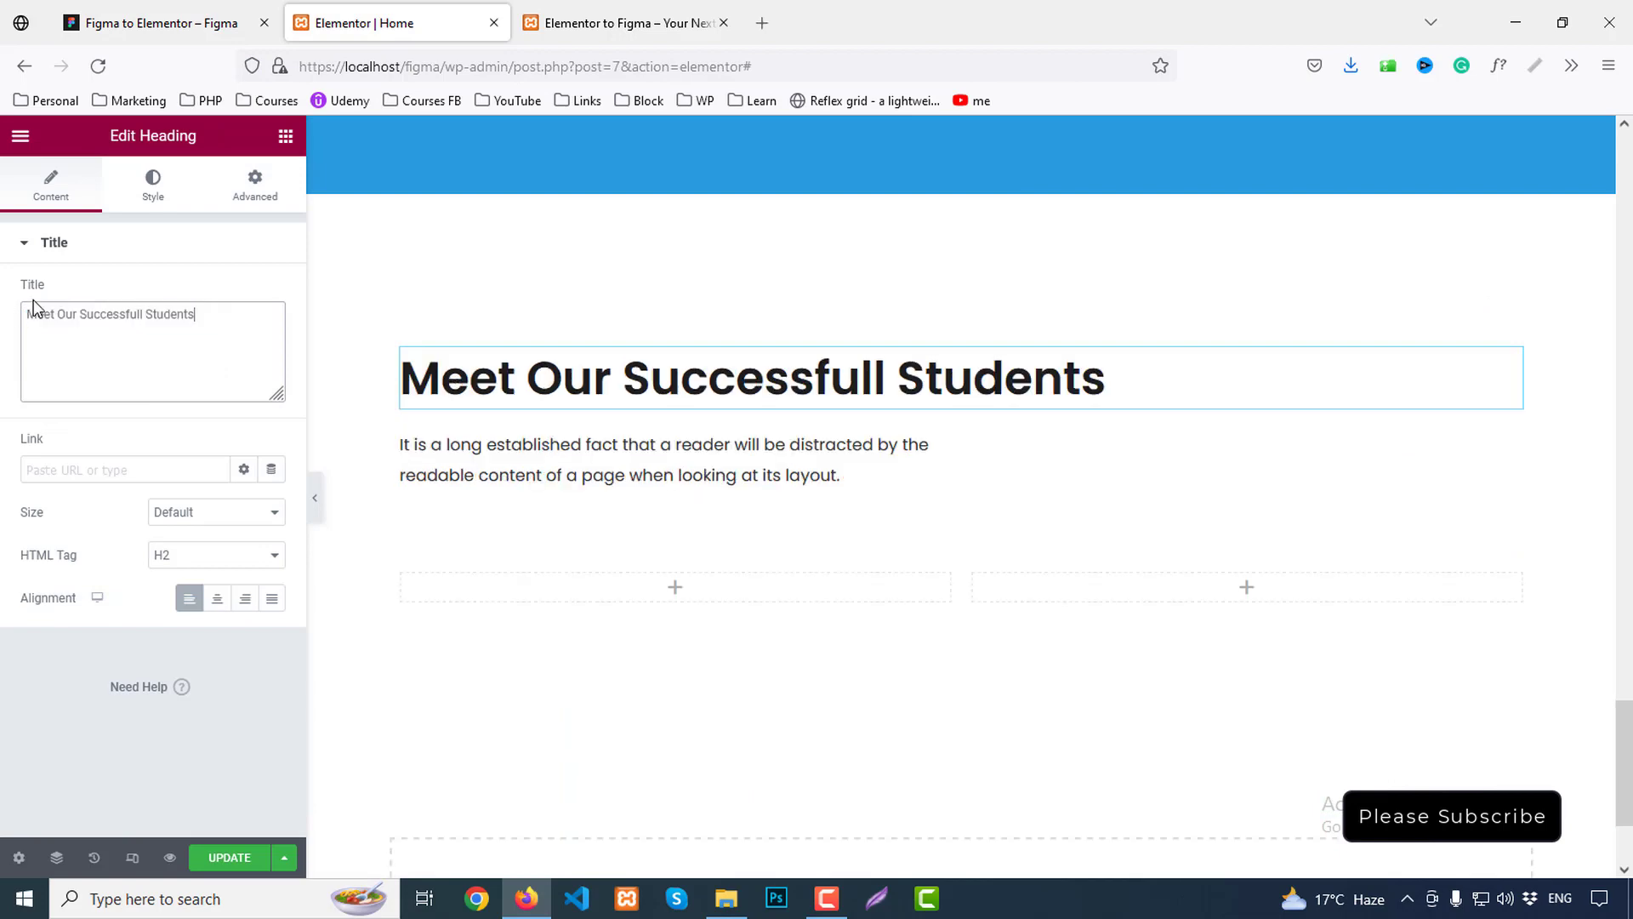
click(153, 19)
click(406, 21)
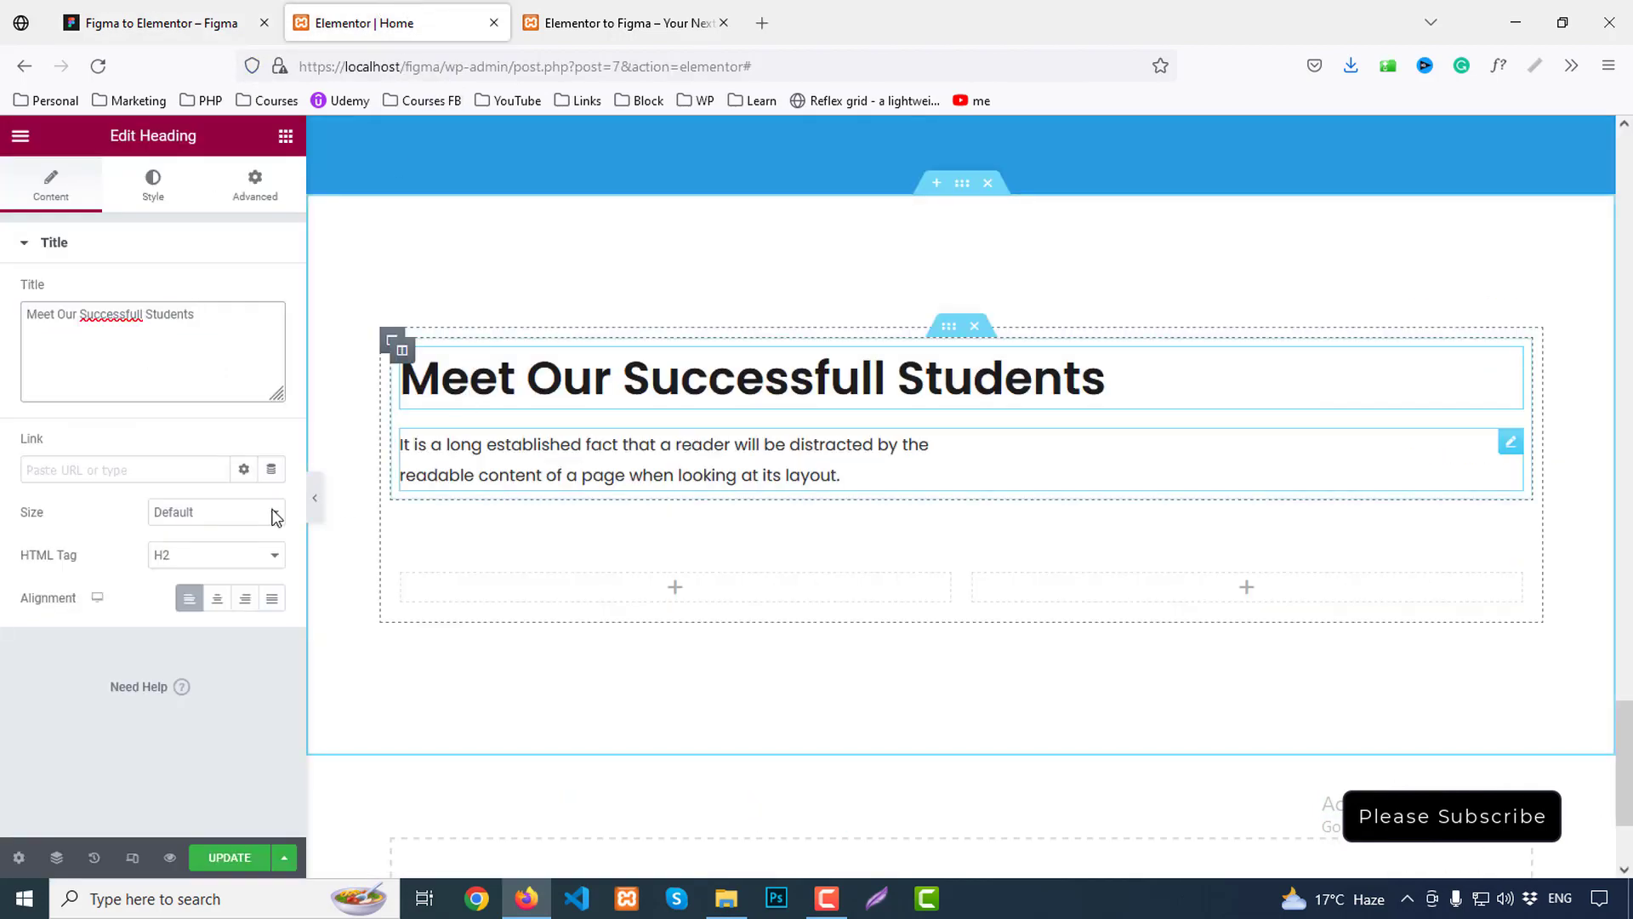
text(<>)
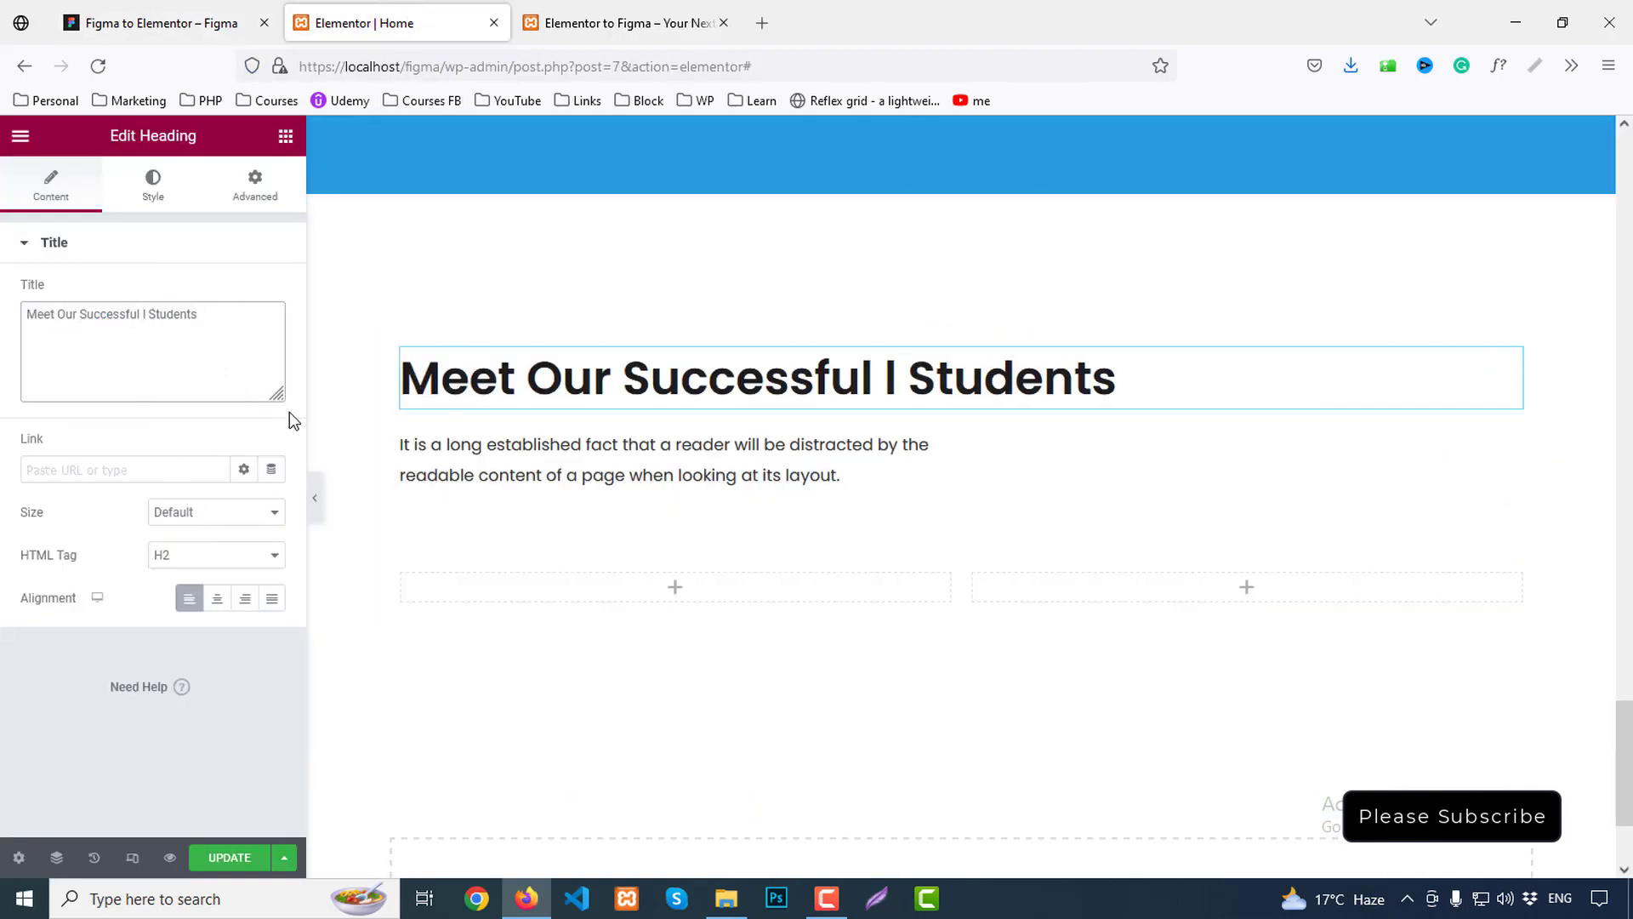
text(br>)
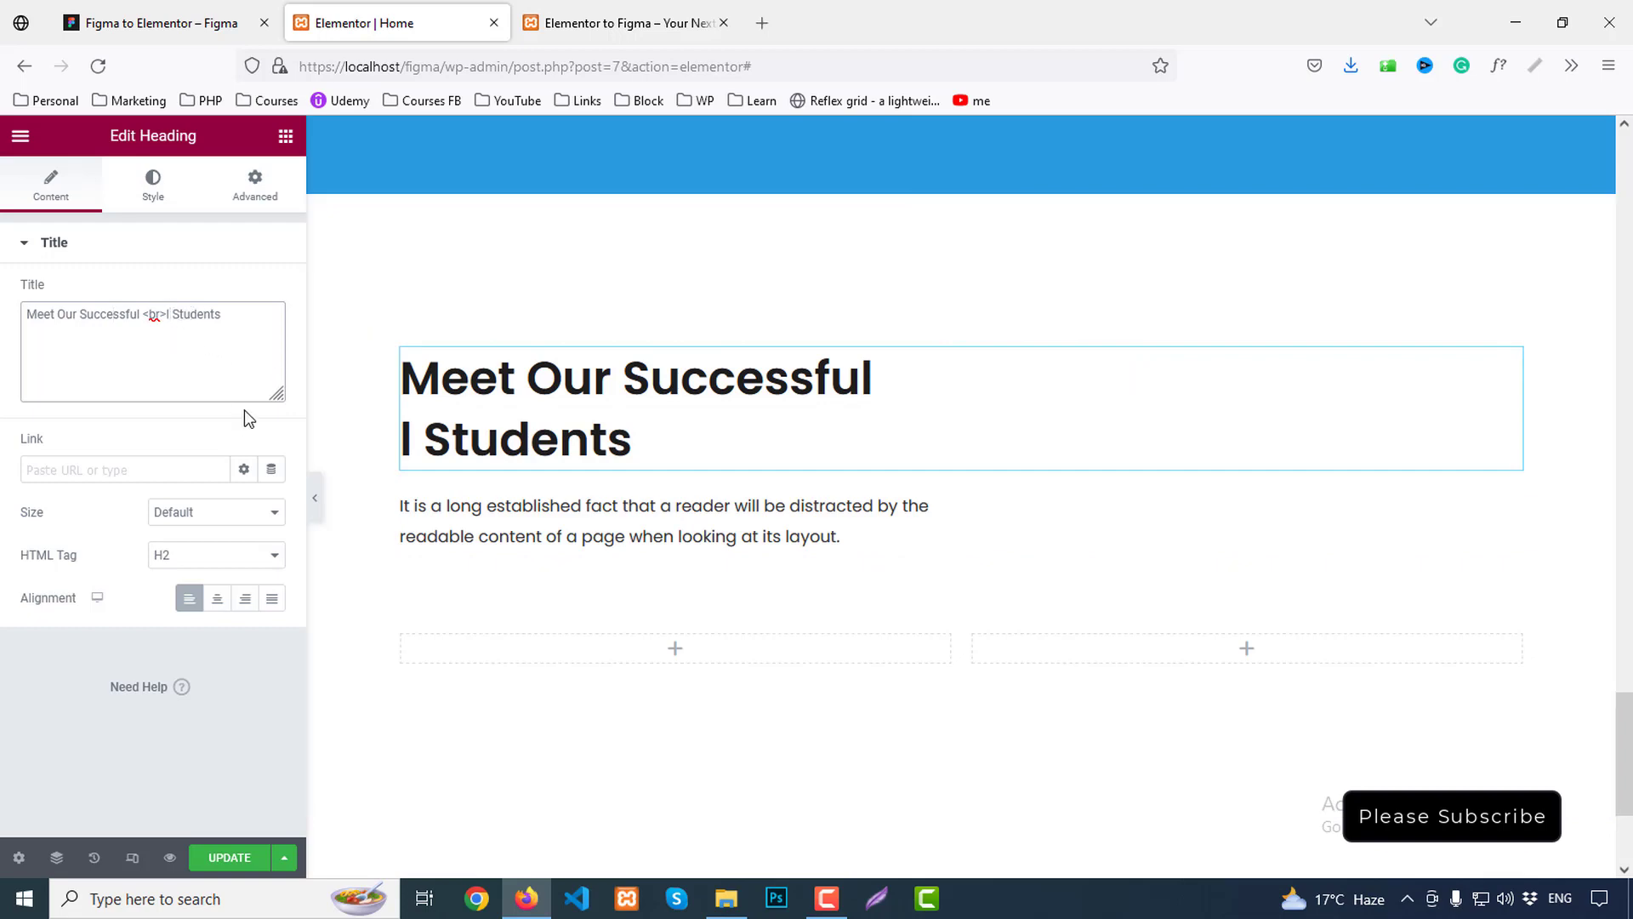
key(Delete)
Export the first two student photos from Figma as team1 and team2 PNGs
click(172, 10)
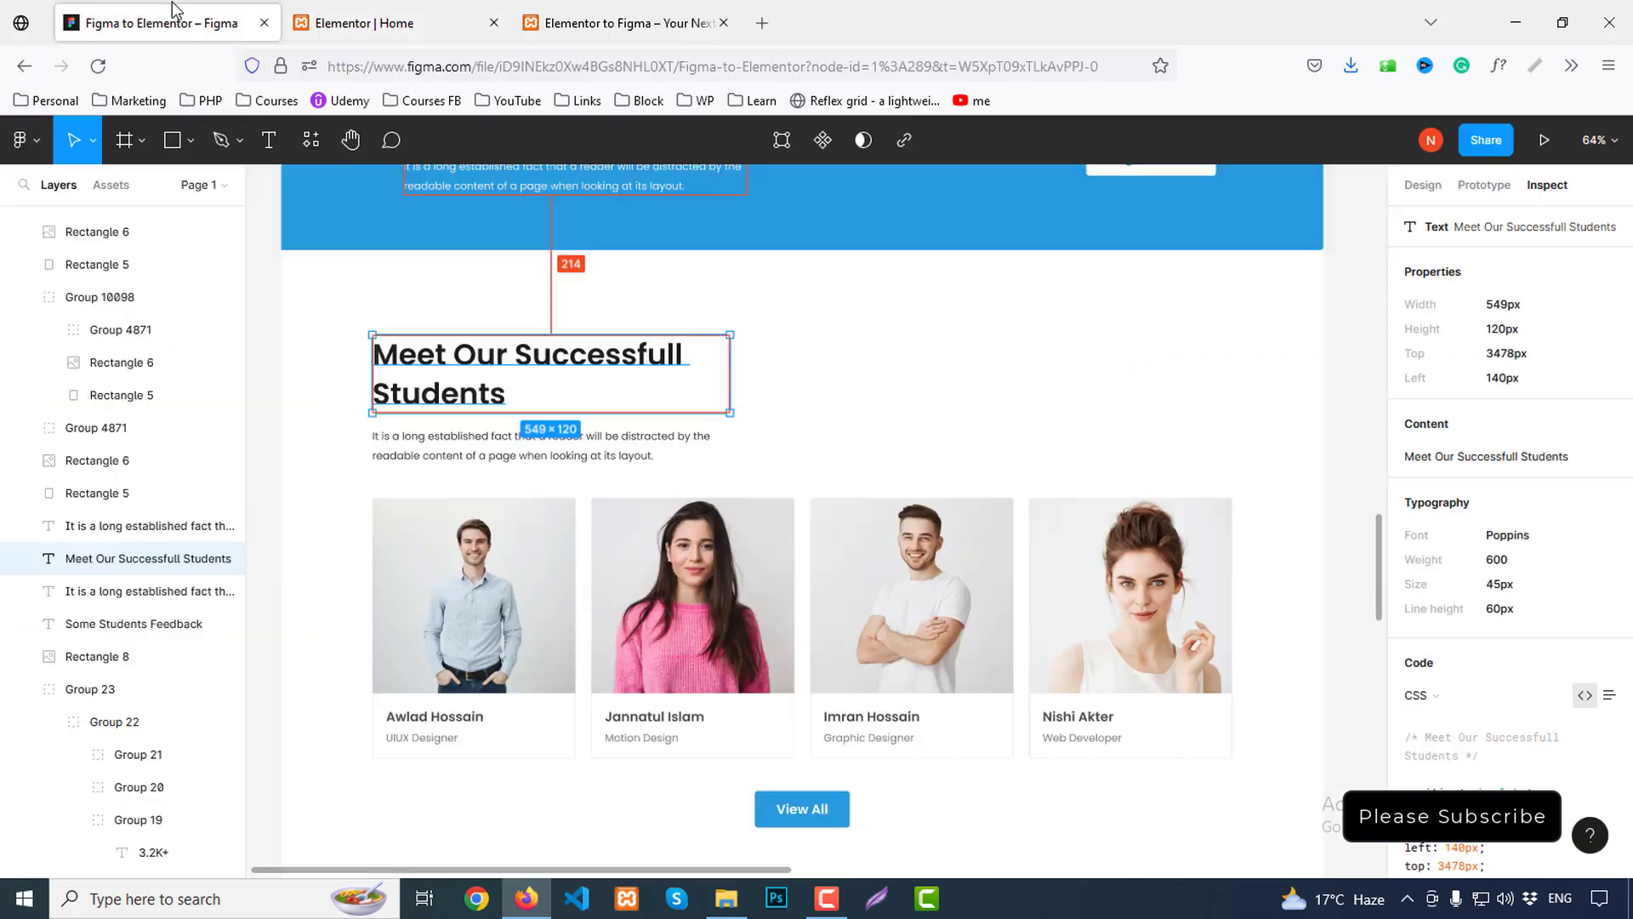
scroll(893, 416, down, 1)
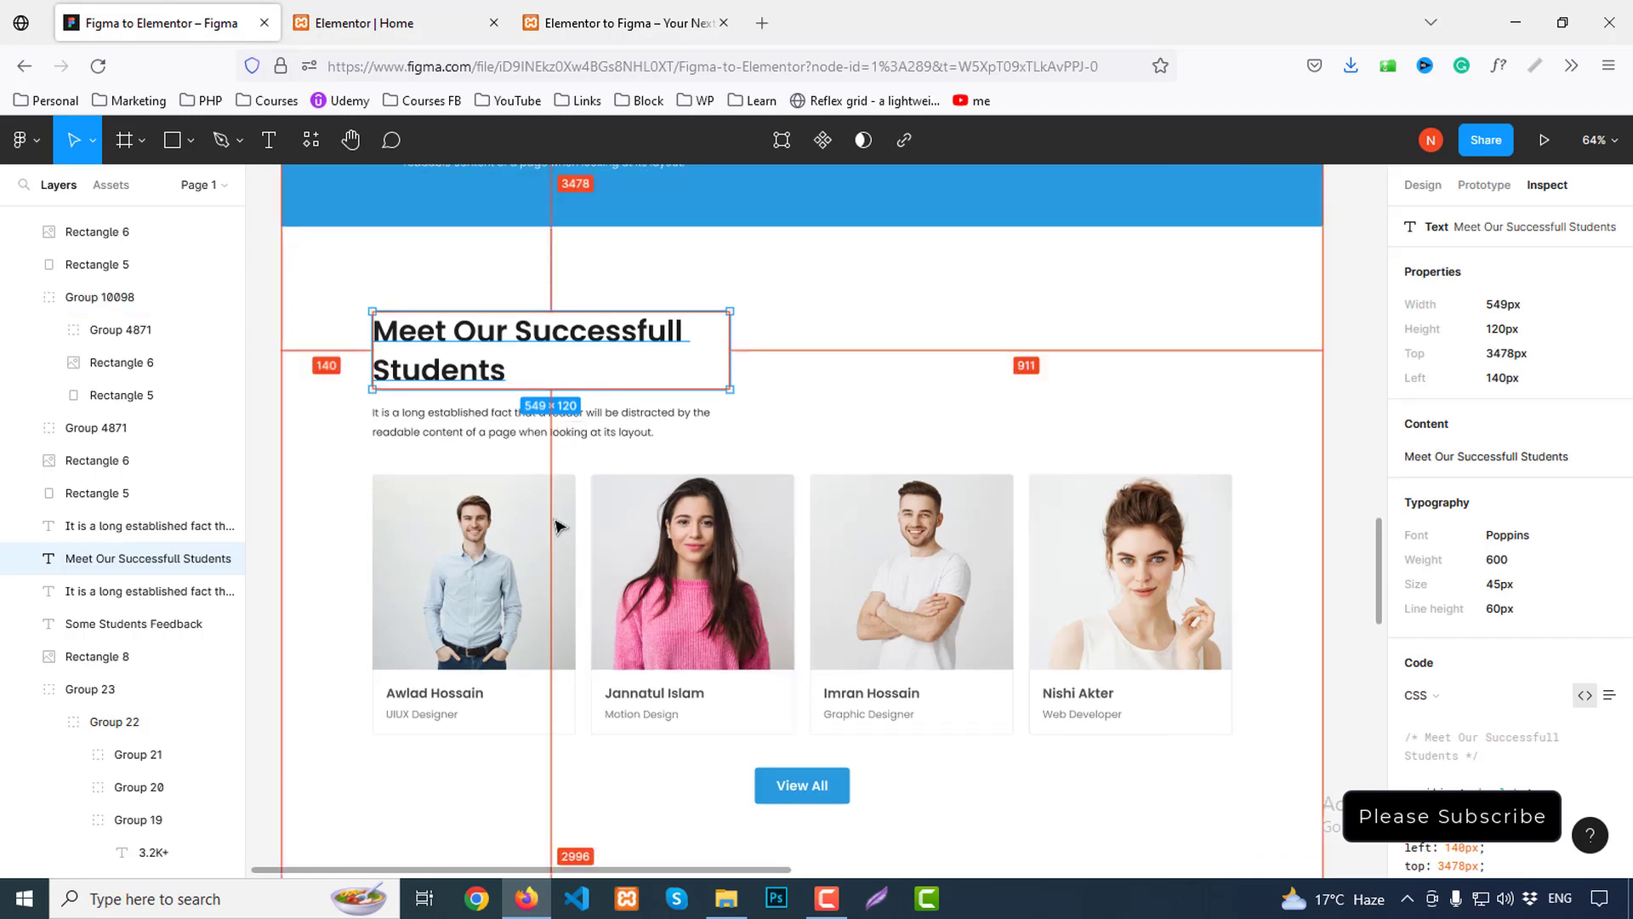
click(511, 527)
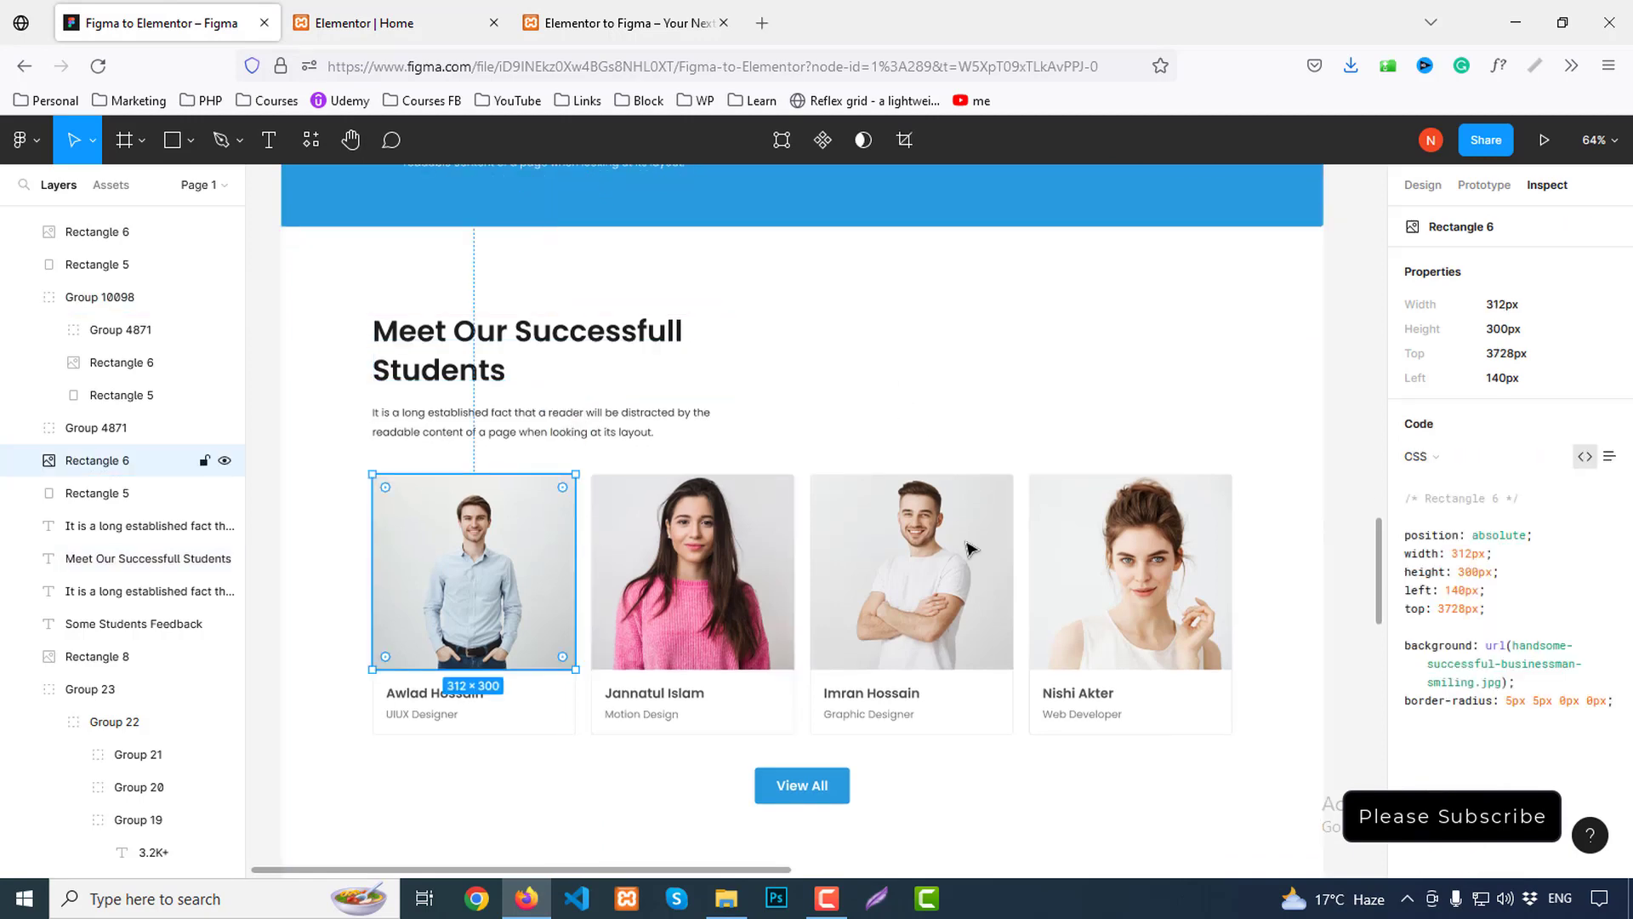
click(1428, 187)
scroll(1553, 707, down, 3)
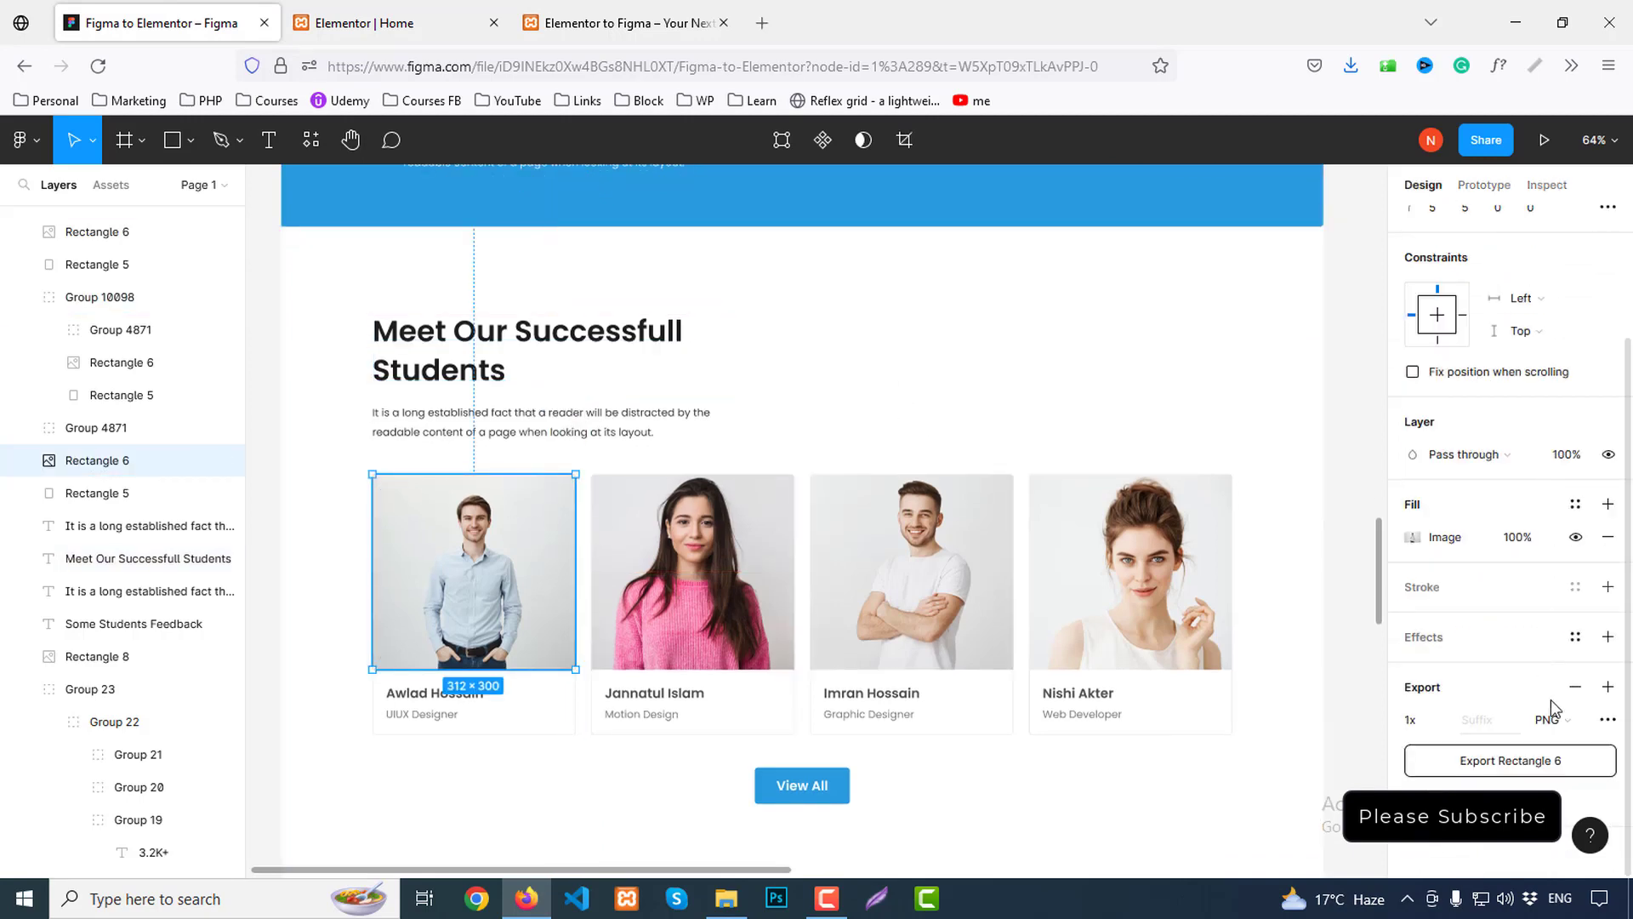
click(1538, 761)
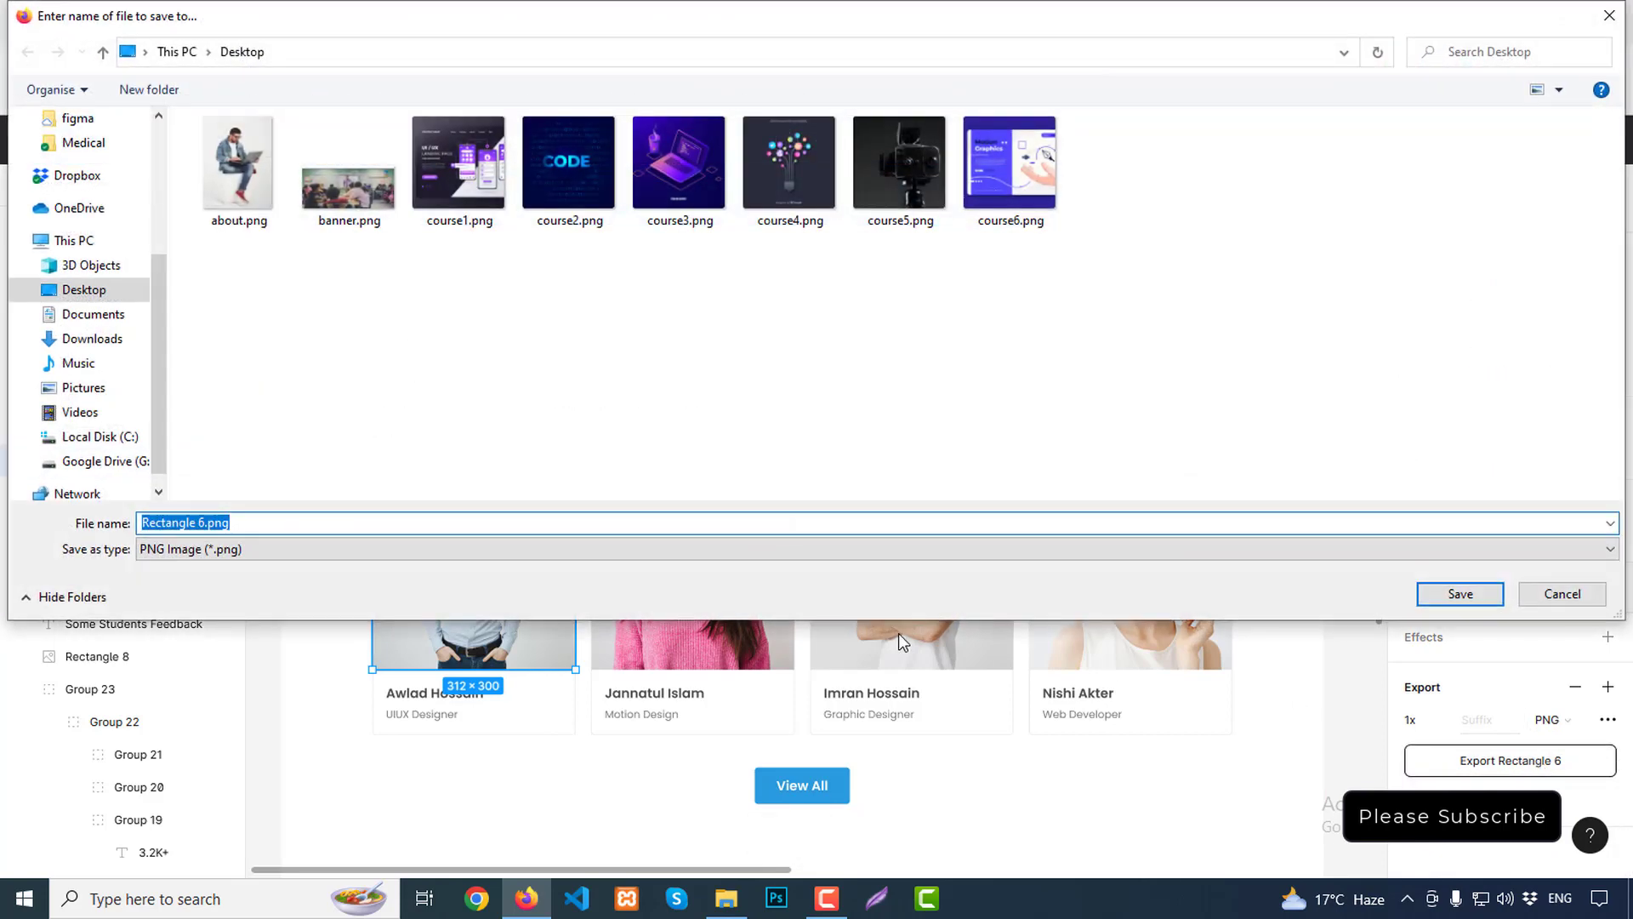
text(team1)
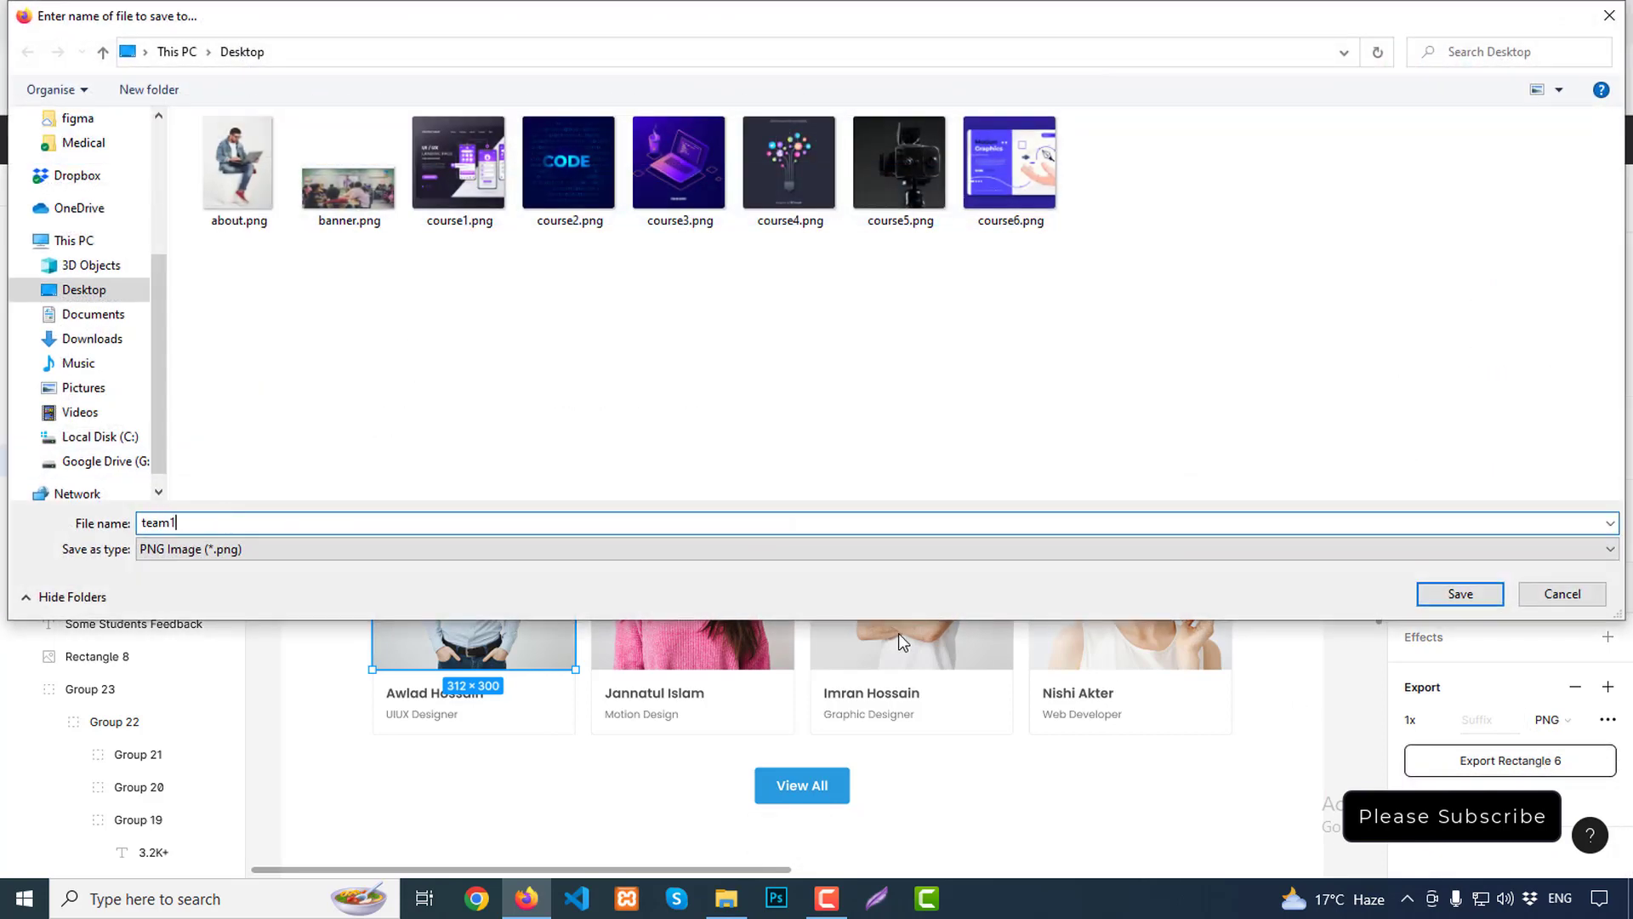
key(Return)
click(702, 583)
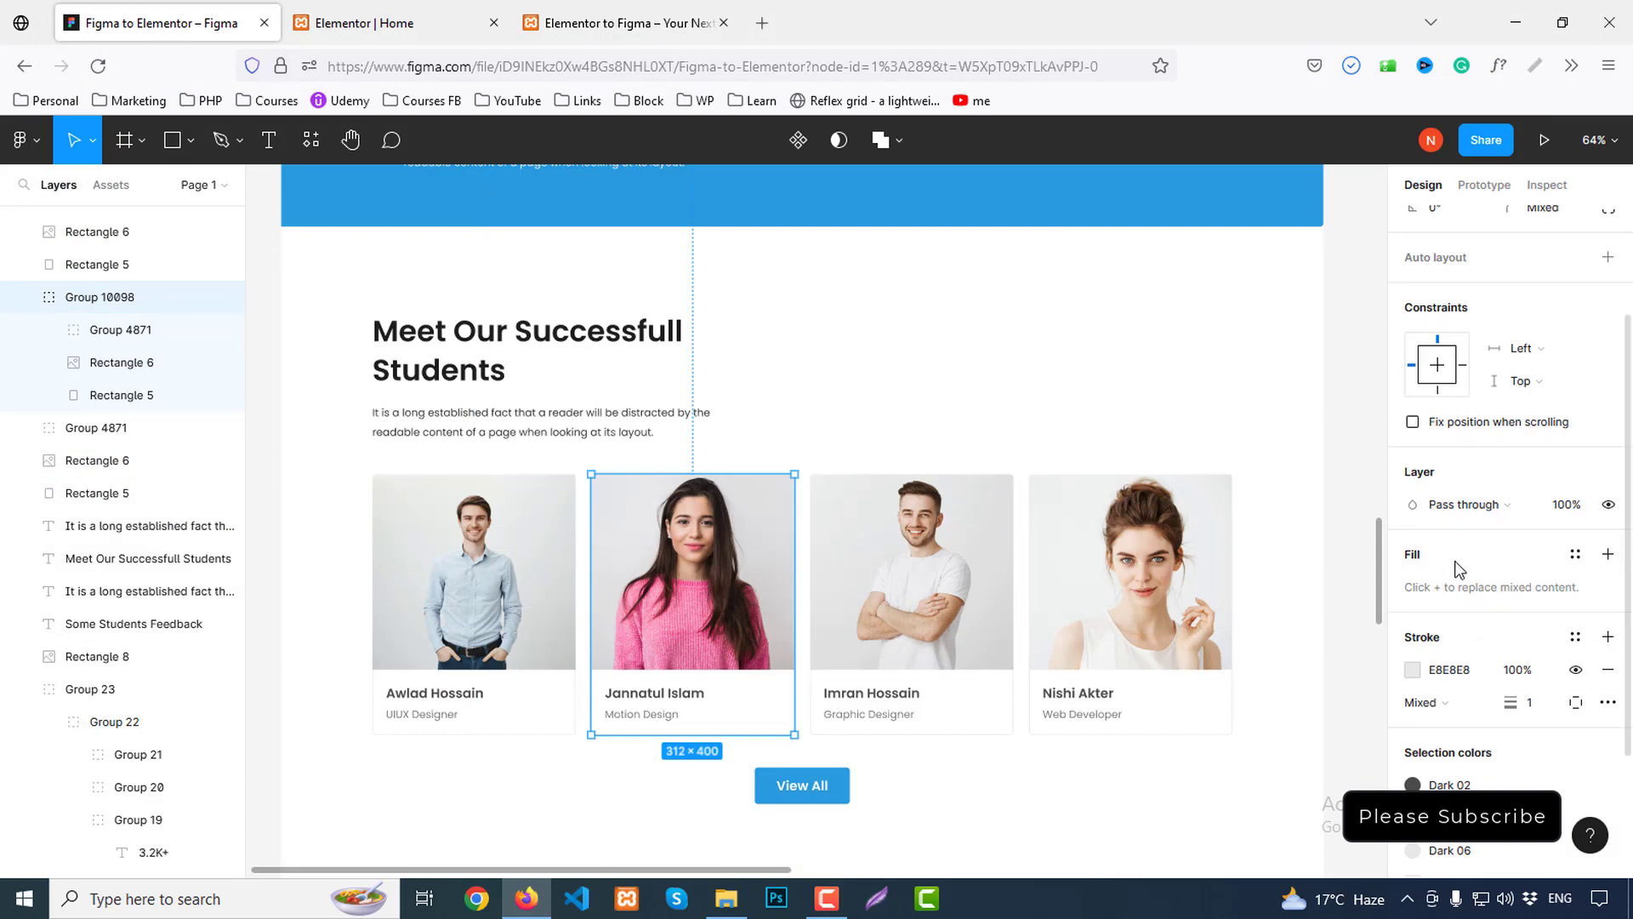
double_click(692, 544)
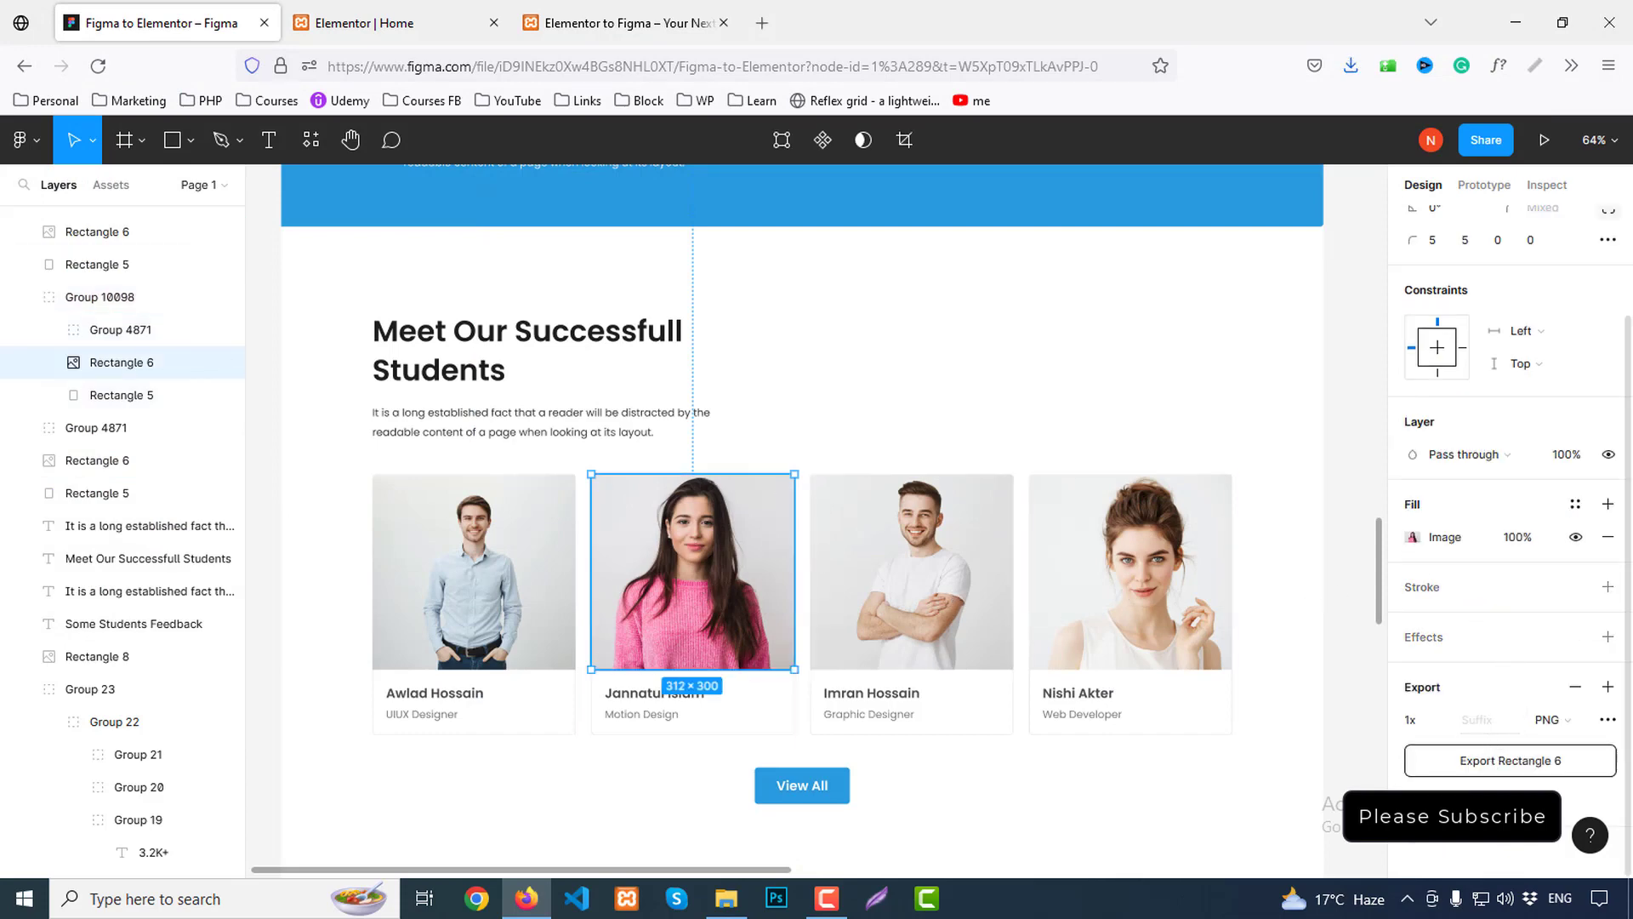
scroll(1515, 602, down, 3)
click(1499, 557)
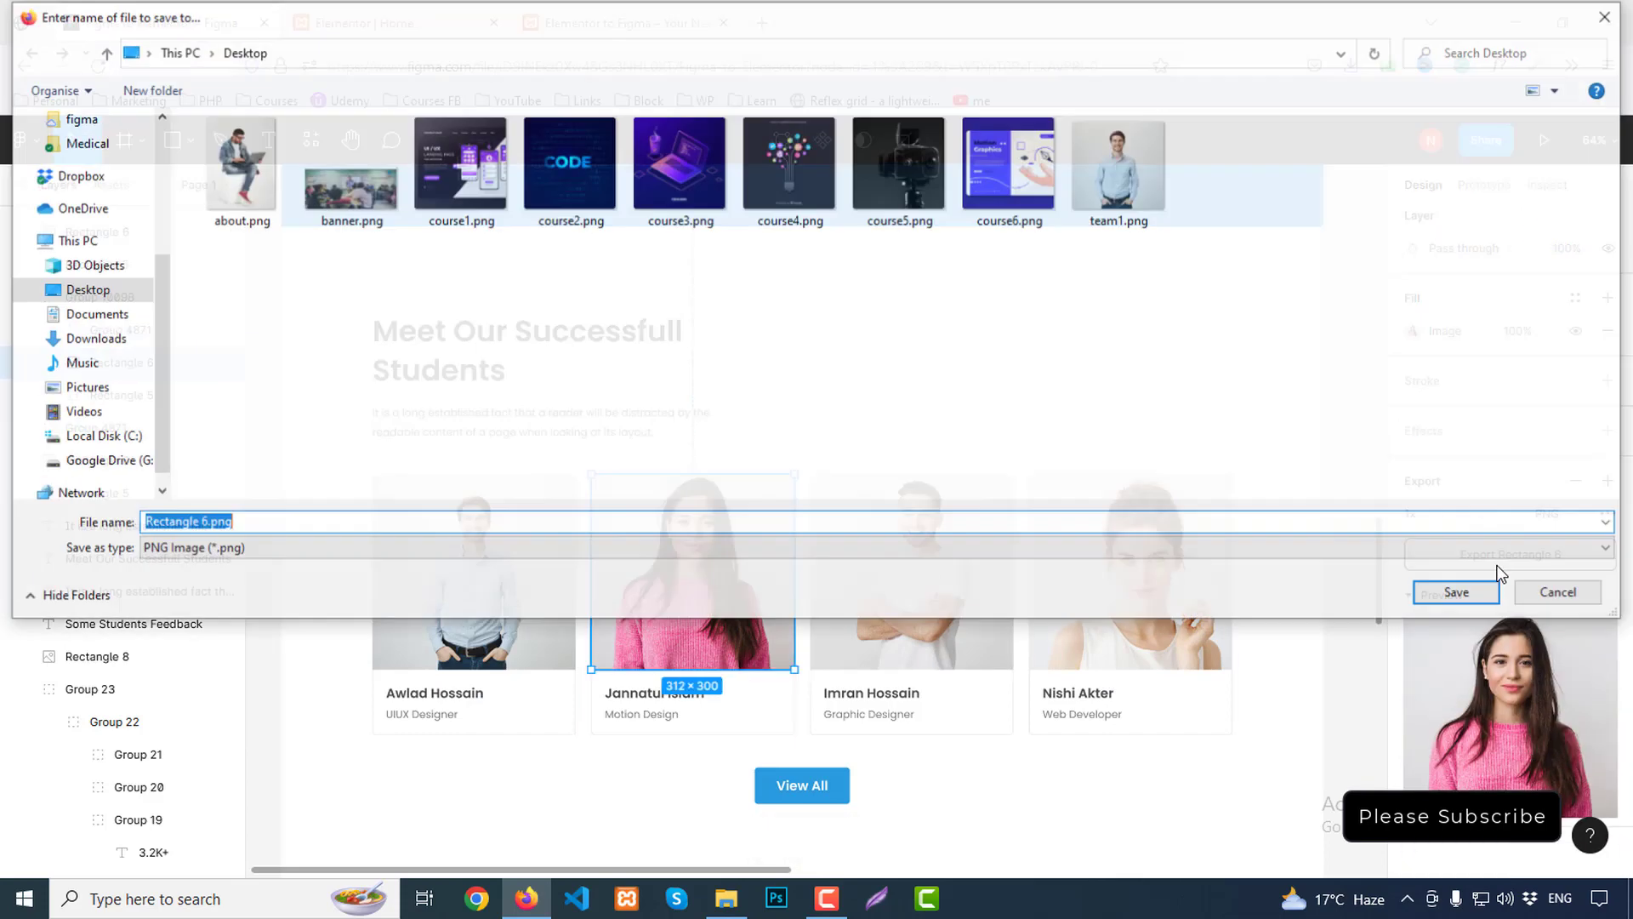
text(team)
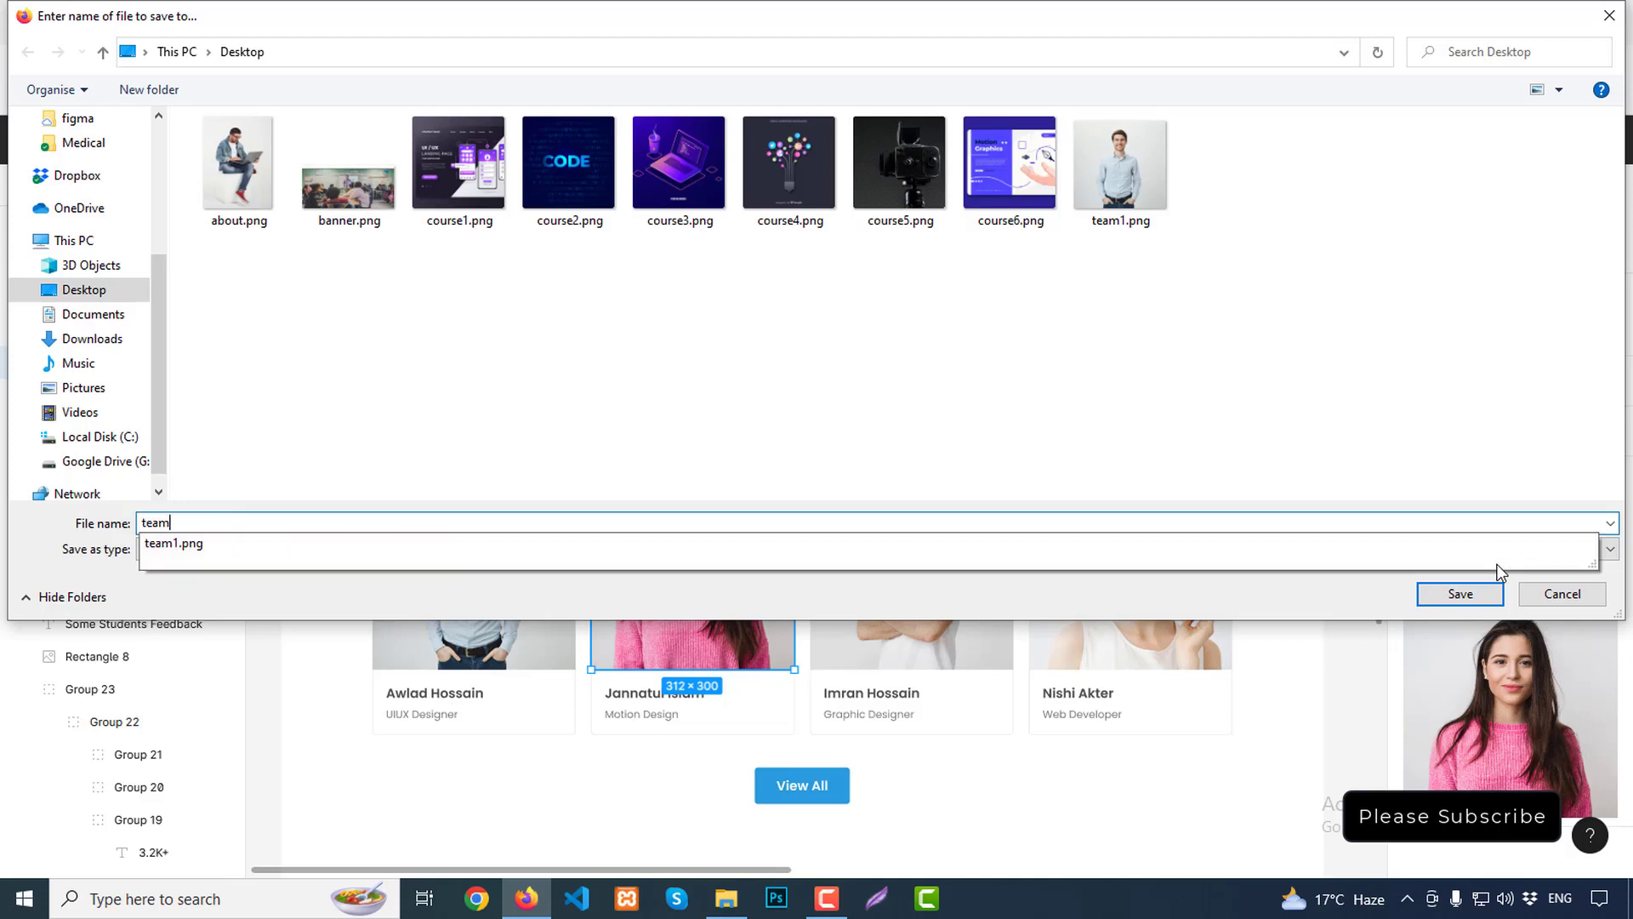
key(Return)
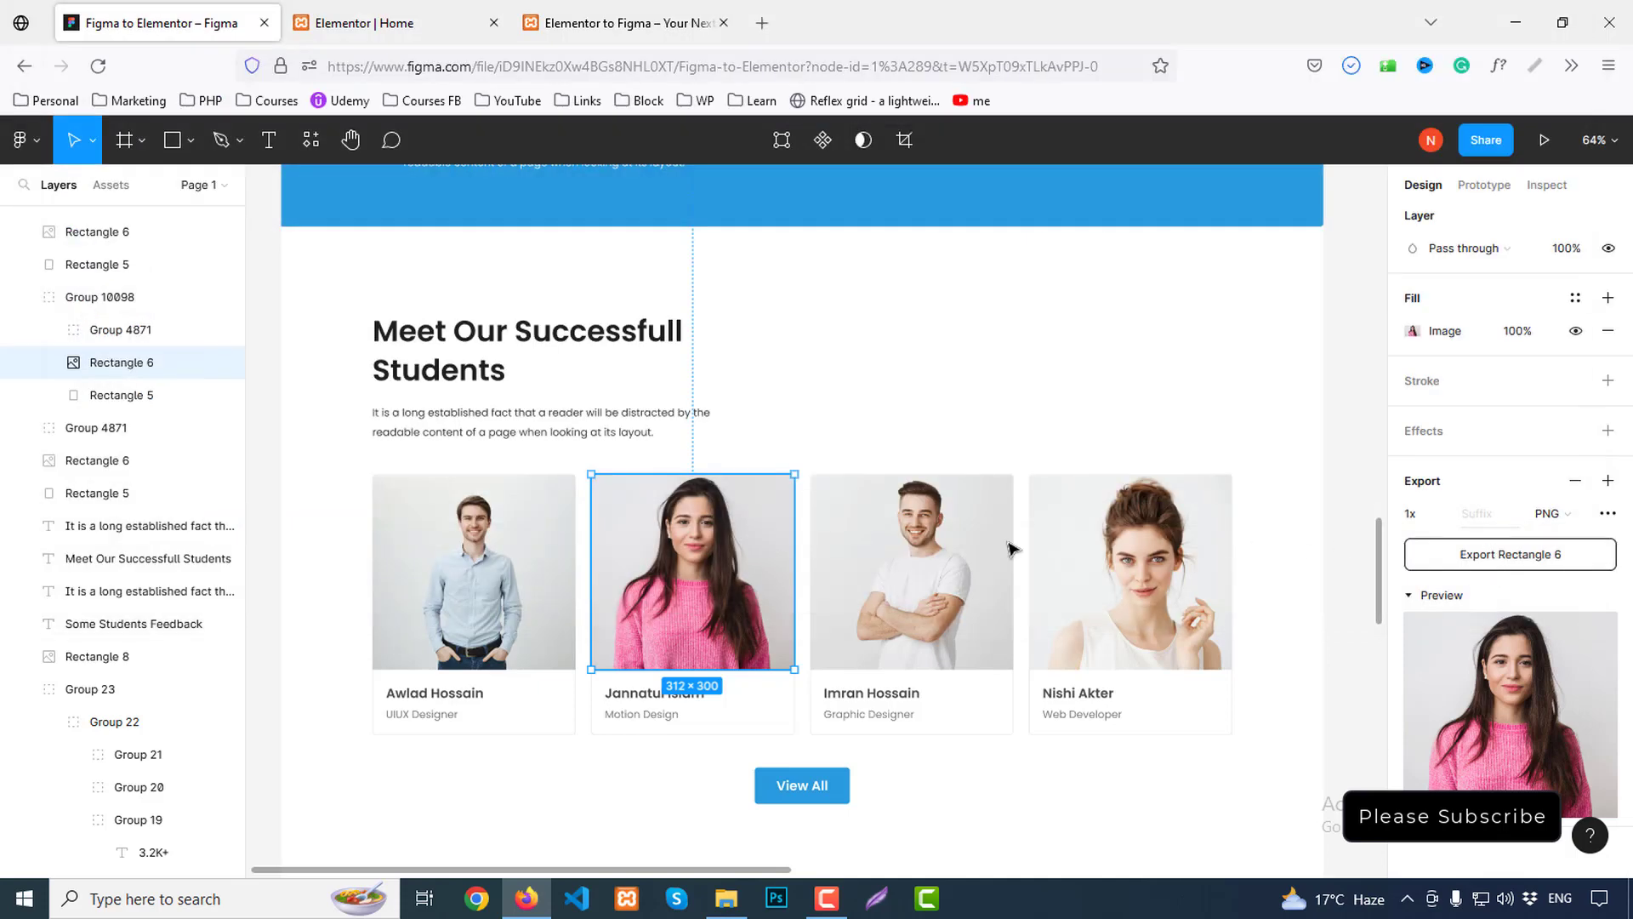
Export the third and fourth student photos as team3 and team4 PNGs
click(950, 554)
double_click(950, 554)
click(1499, 560)
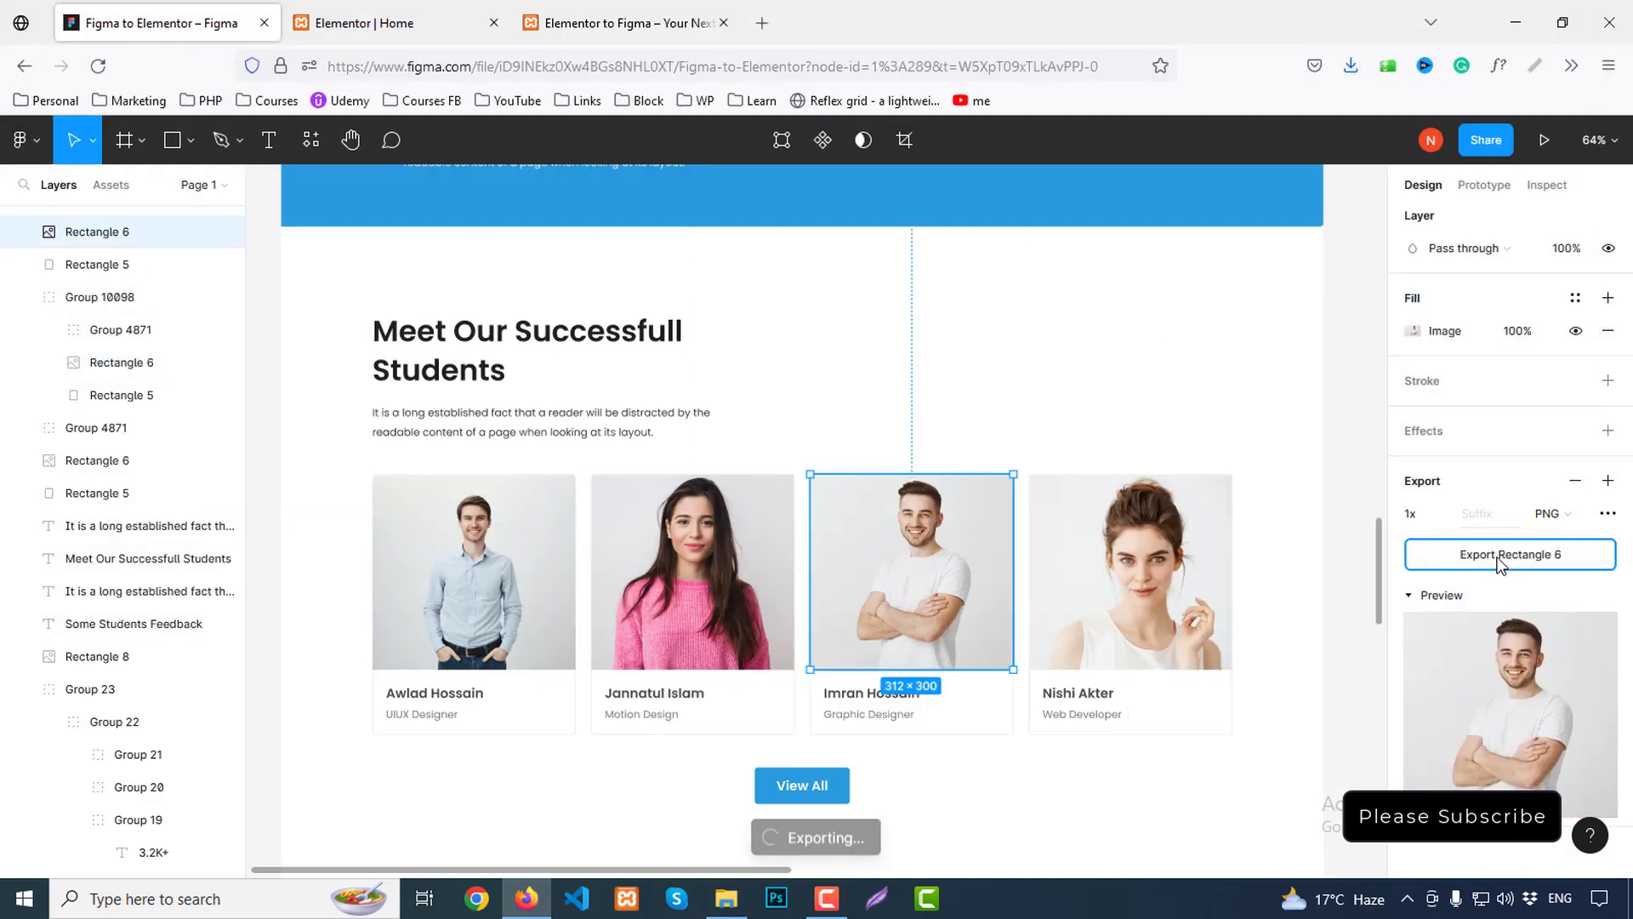
text(team3)
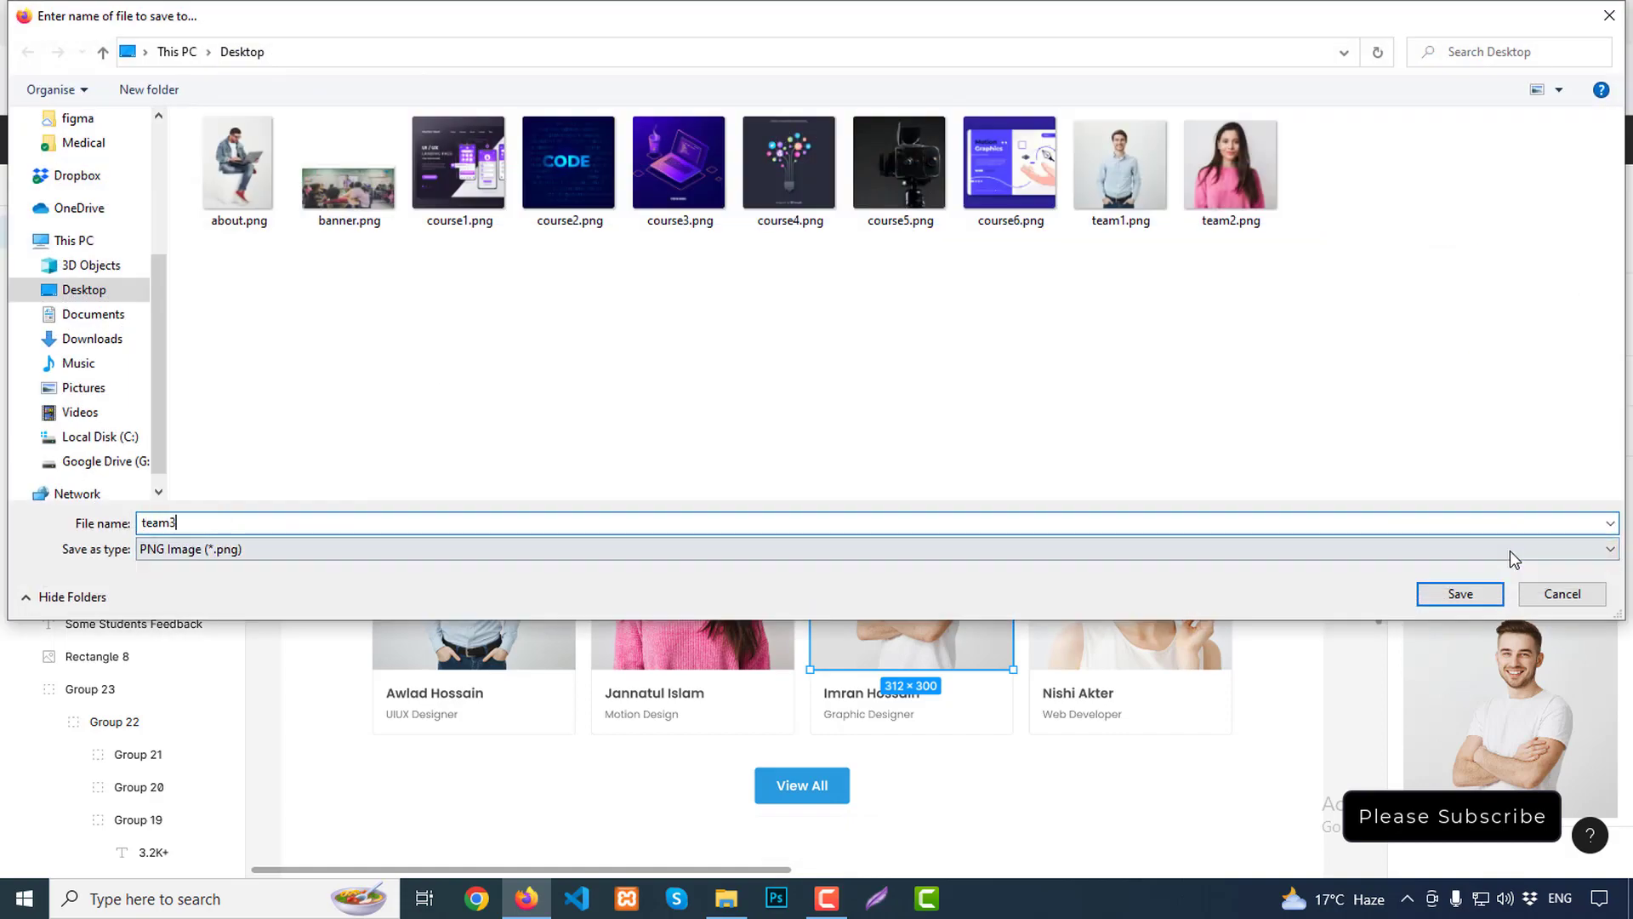
key(Return)
double_click(1175, 547)
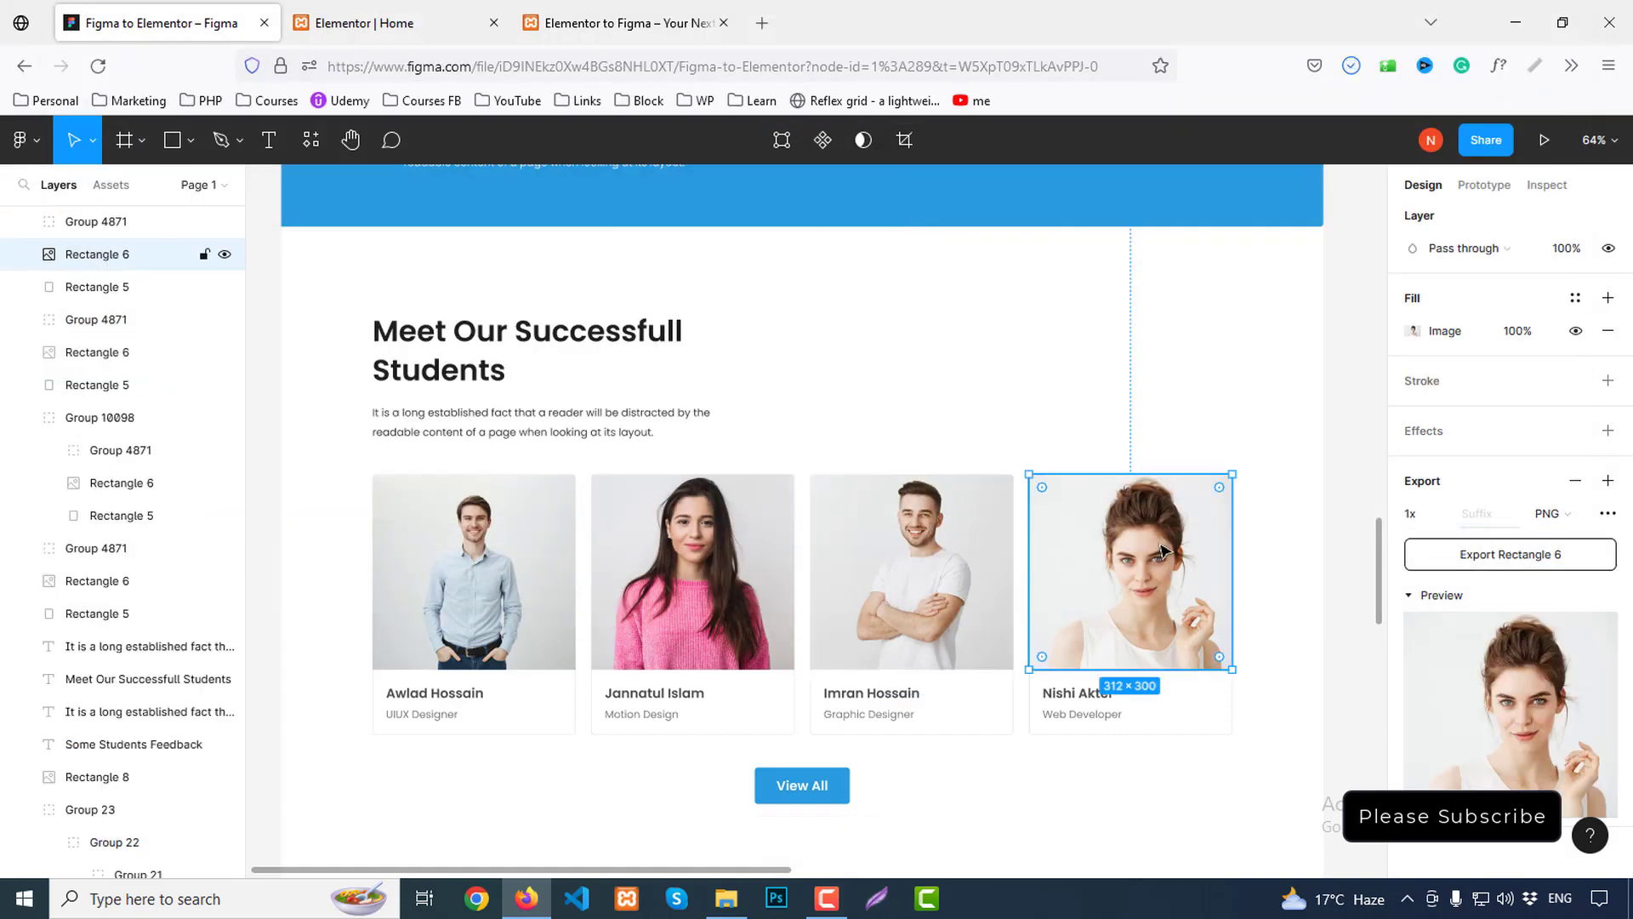
click(1480, 554)
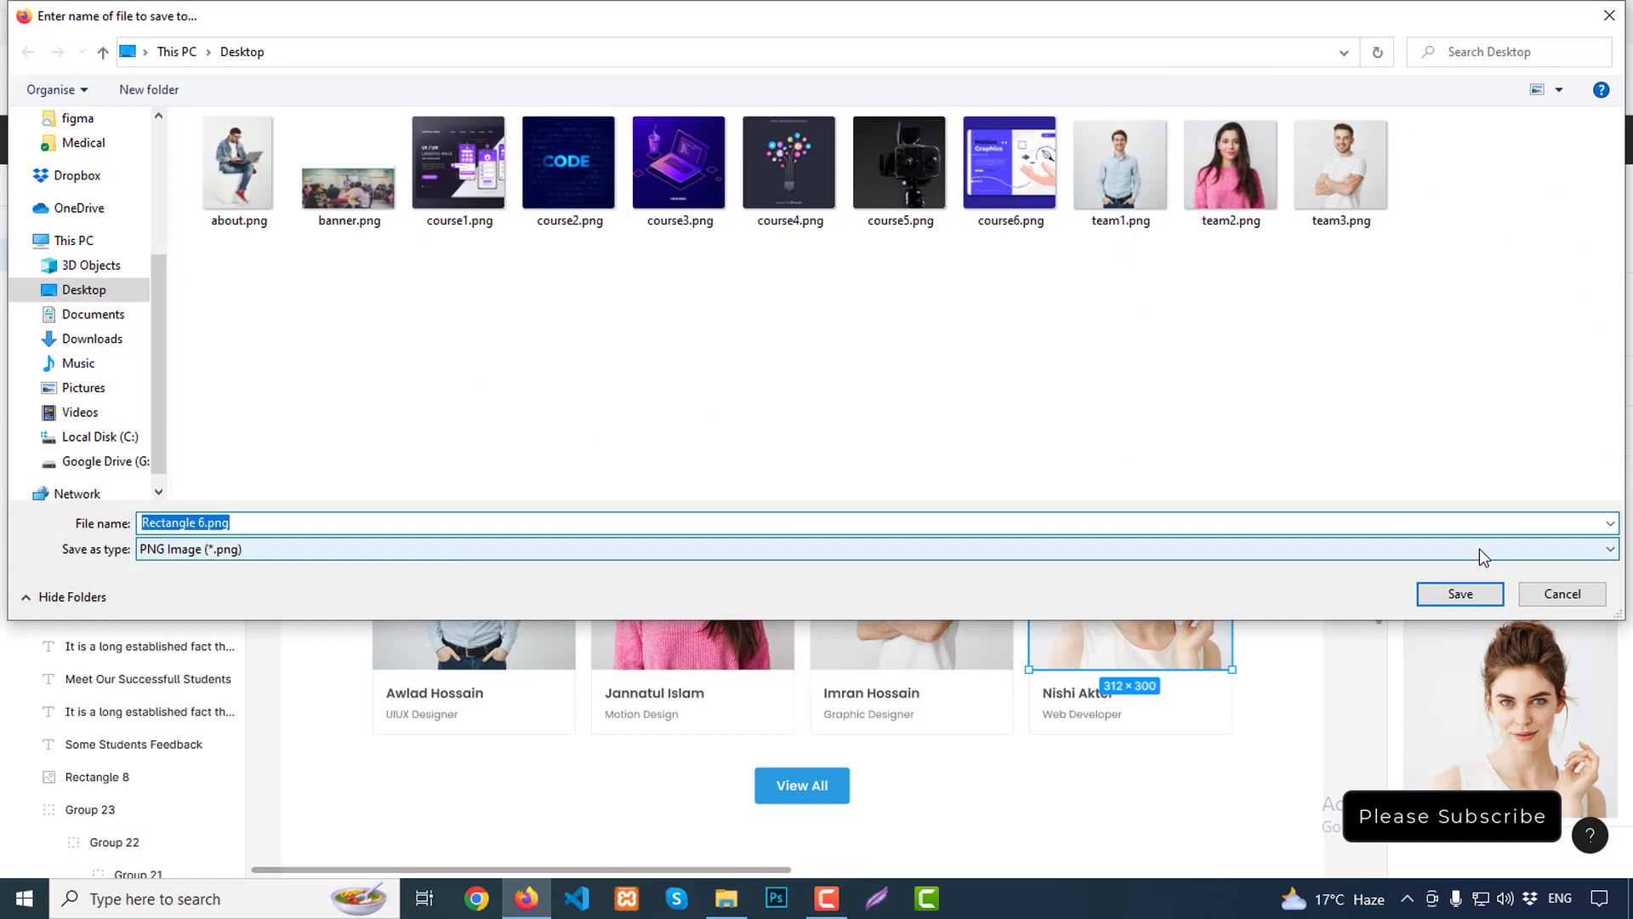
text(team4)
key(Return)
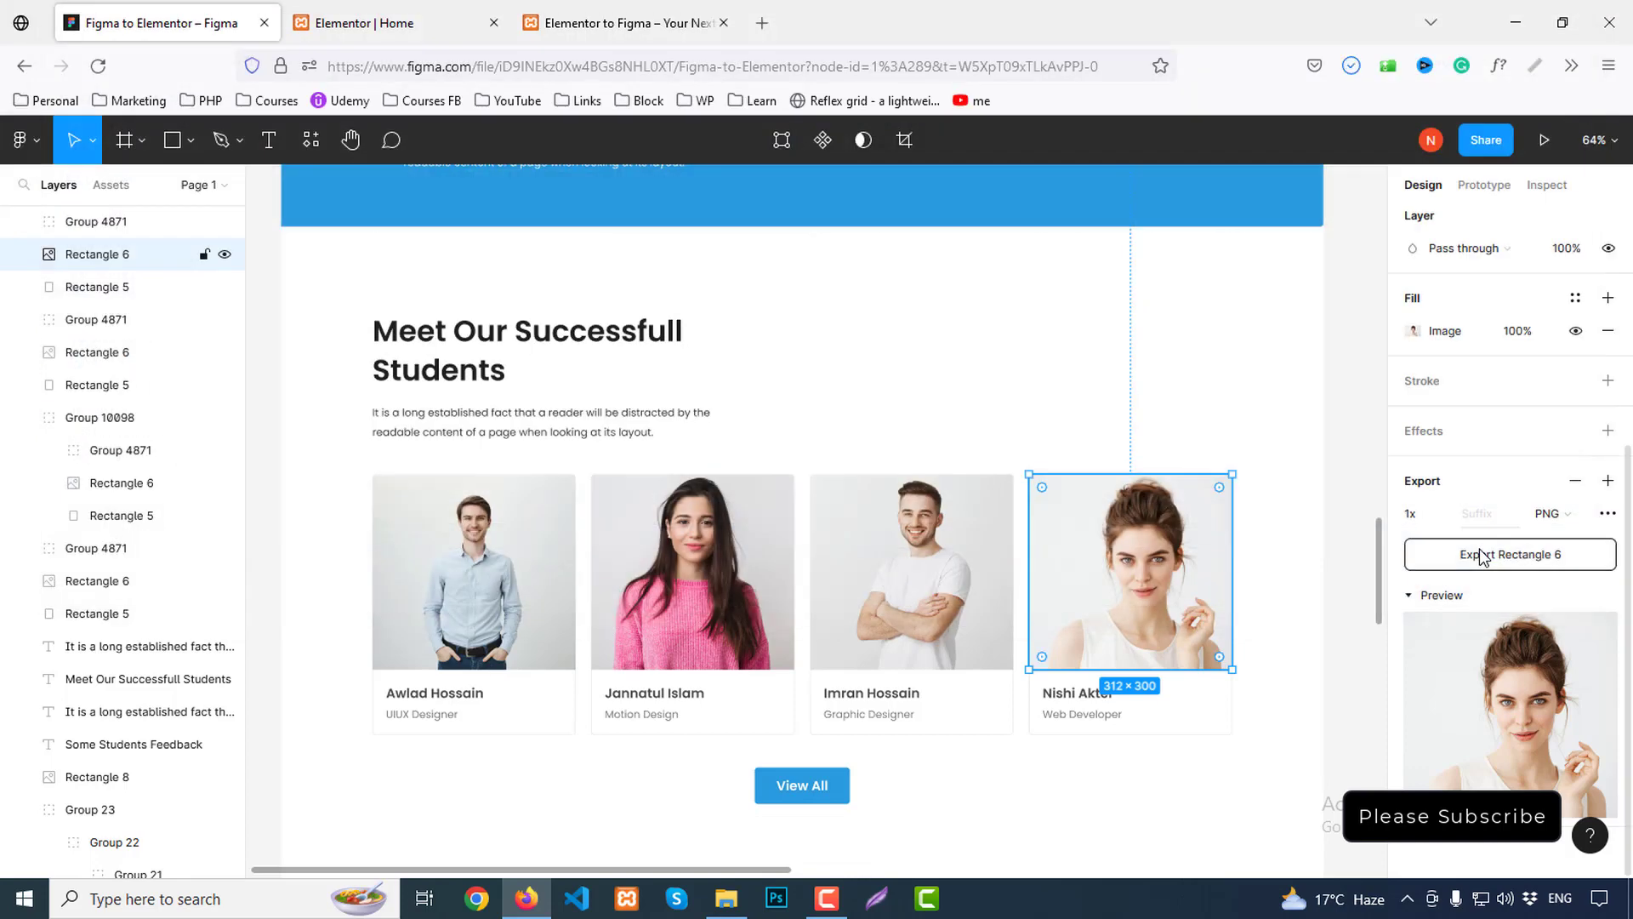
scroll(893, 511, down, 3)
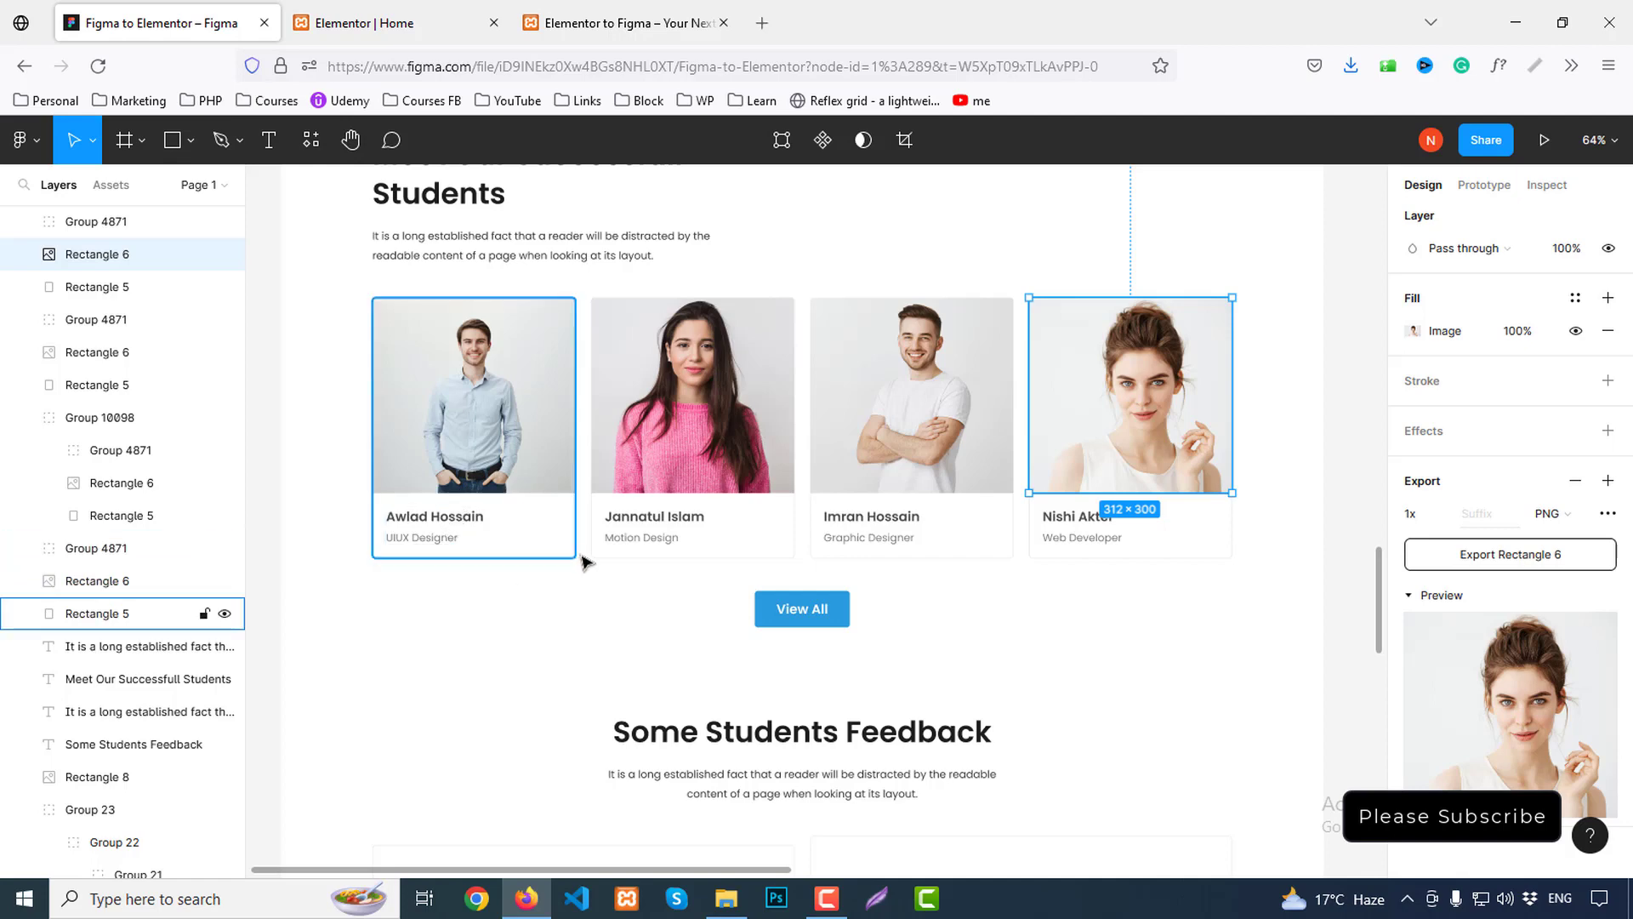
click(362, 23)
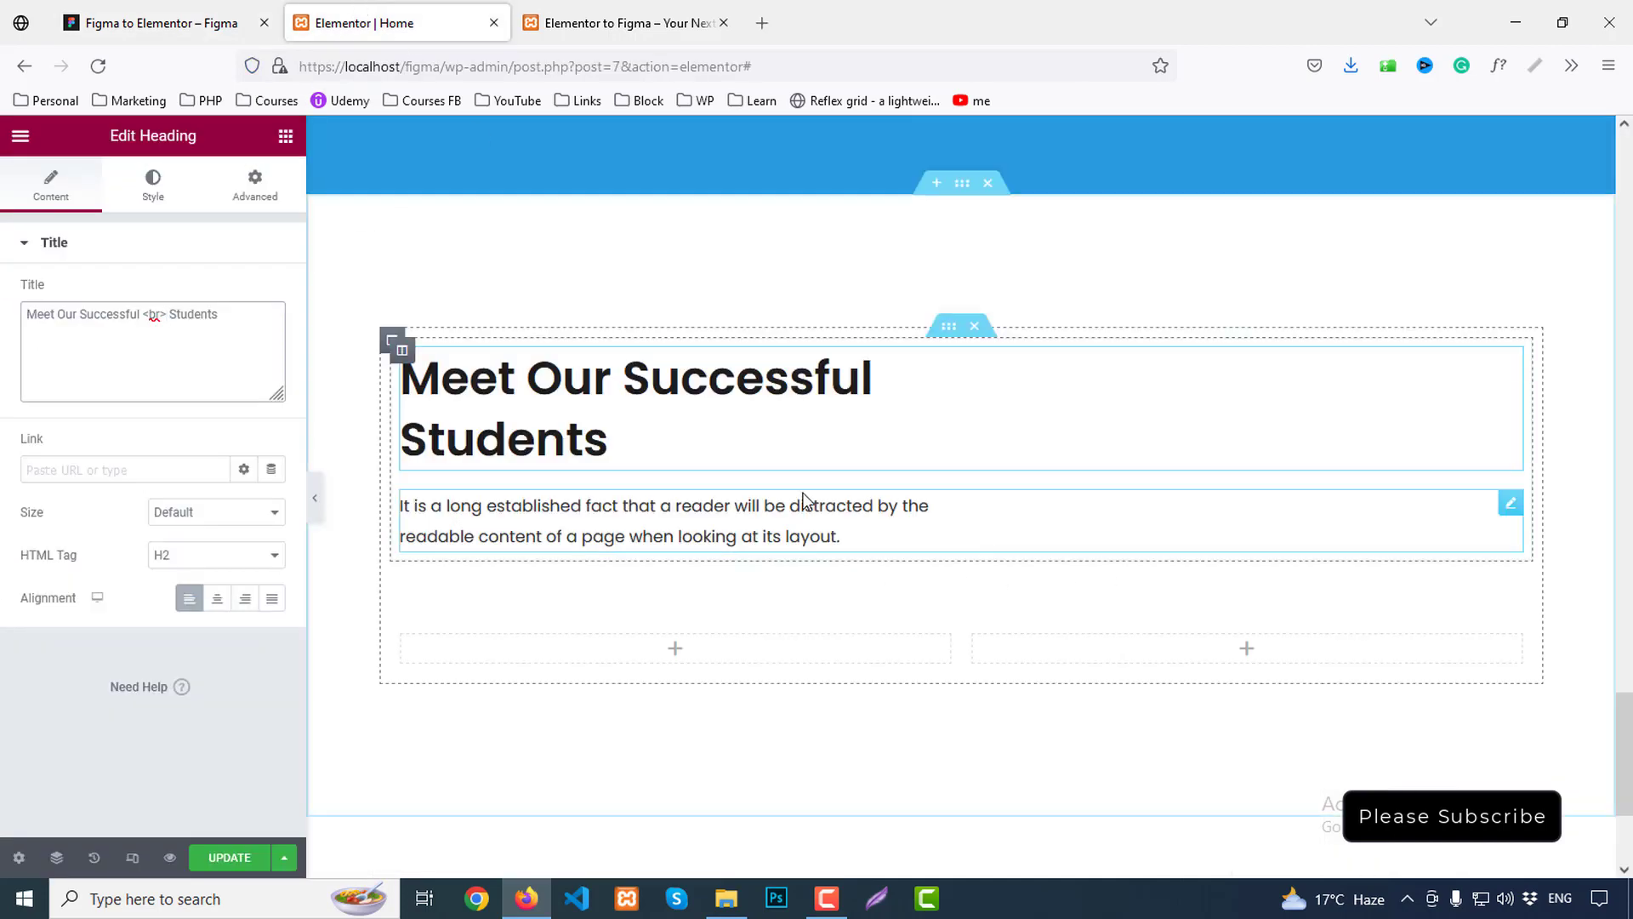
Duplicate the student row's column twice to make four columns
scroll(807, 501, down, 3)
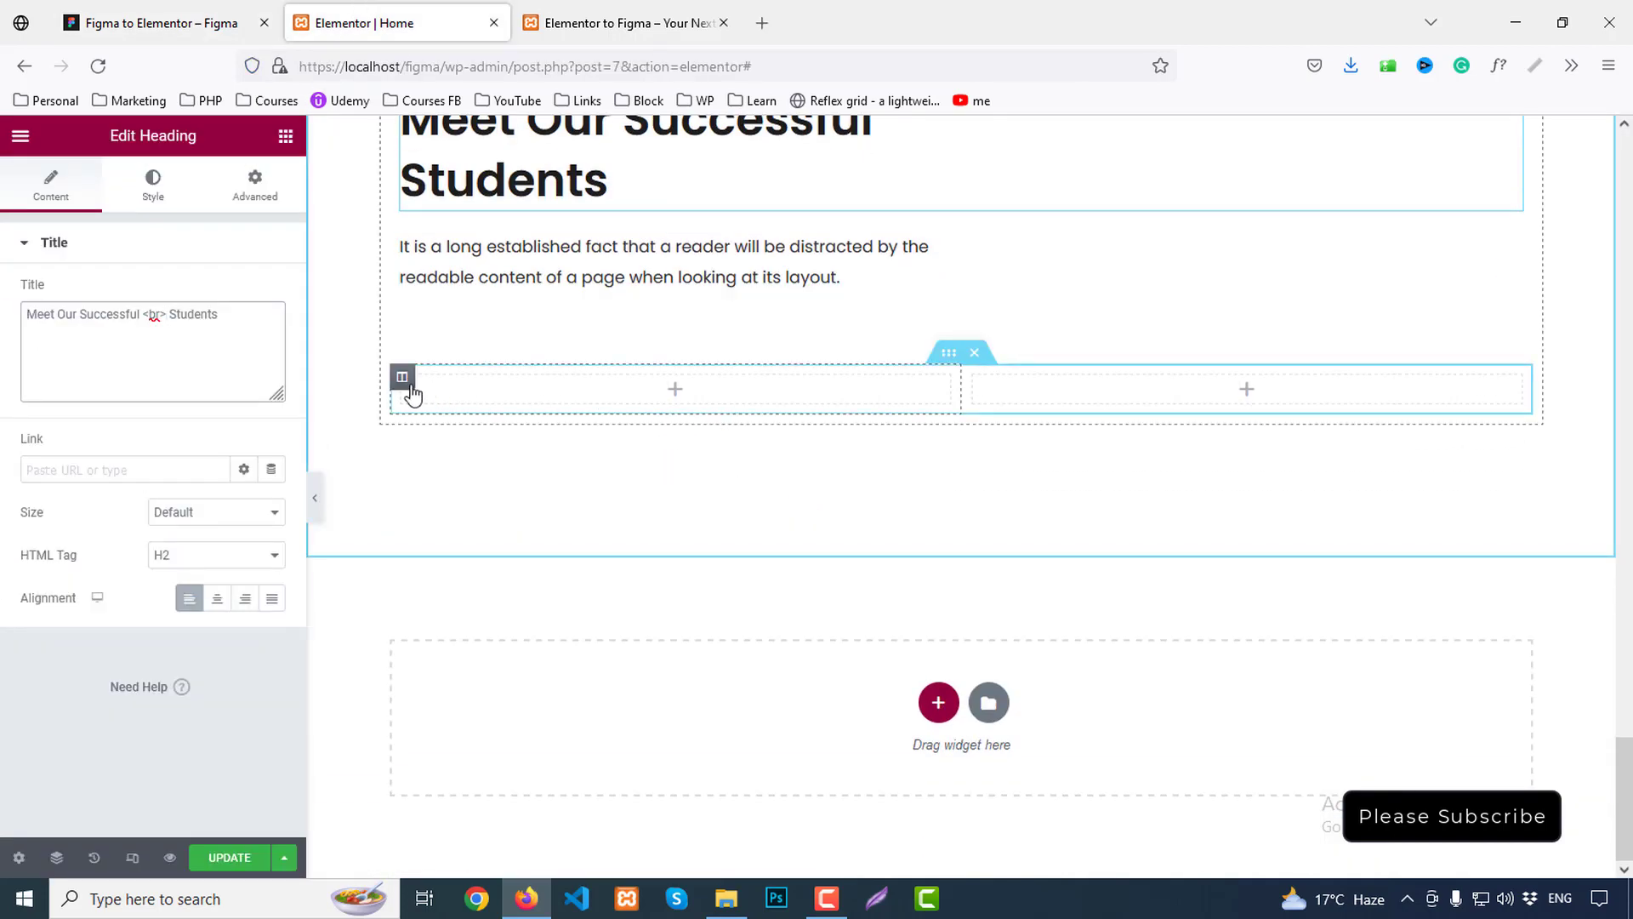
right_click(412, 393)
click(536, 425)
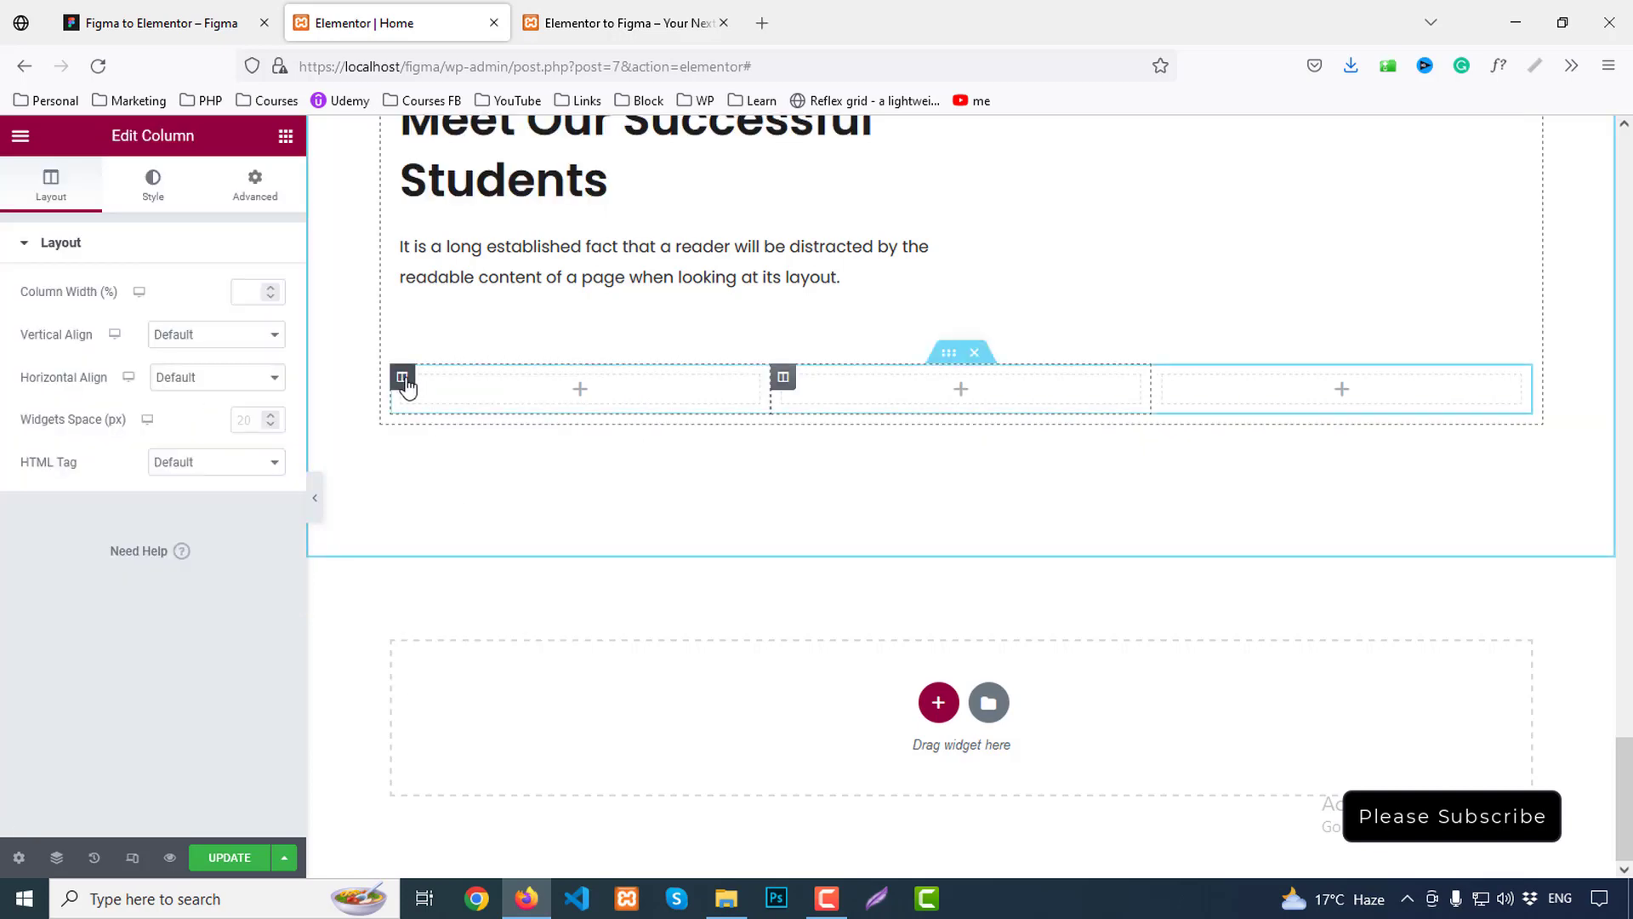
right_click(405, 384)
click(447, 425)
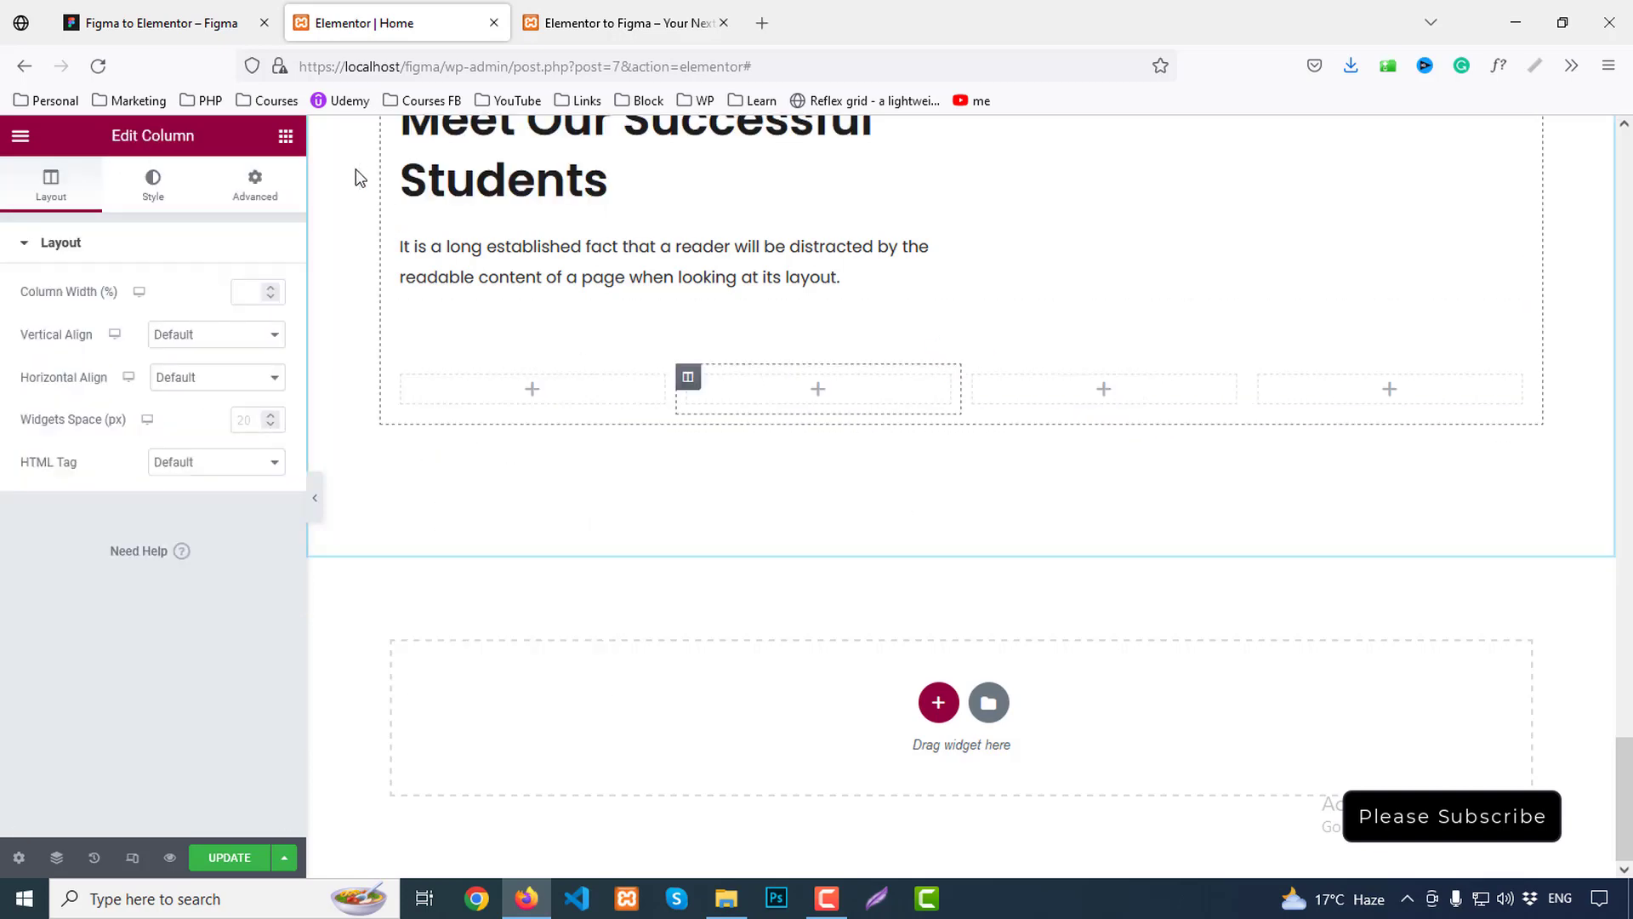
Place an Image Box in column one, upload team1–team4.png and insert team1
click(285, 136)
text(image)
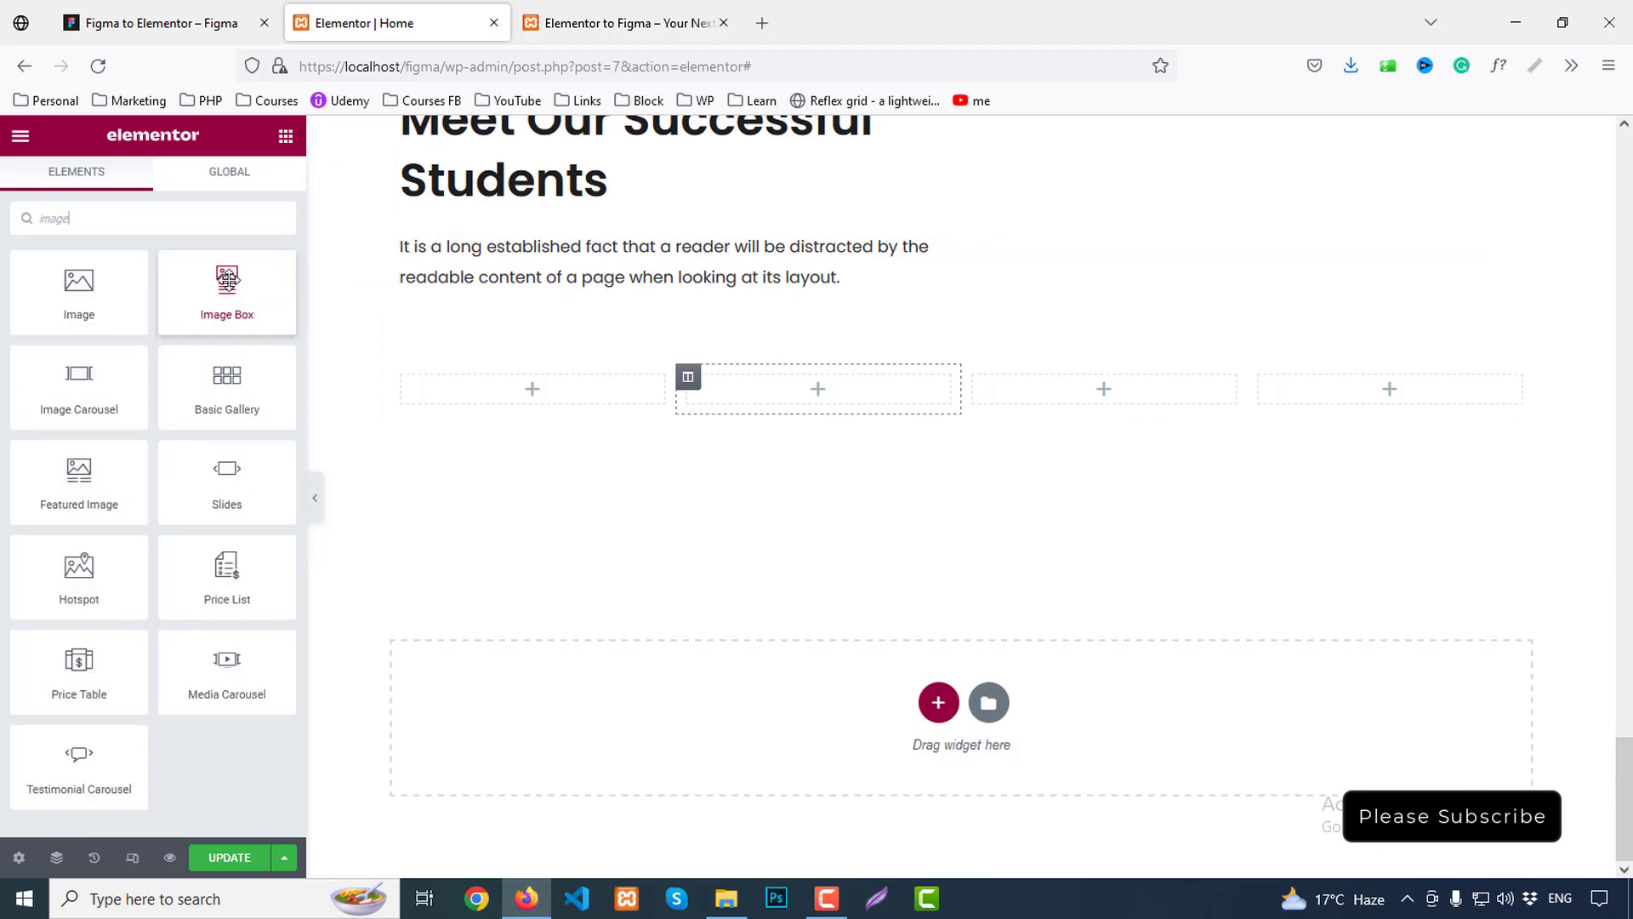
drag(227, 278, 618, 468)
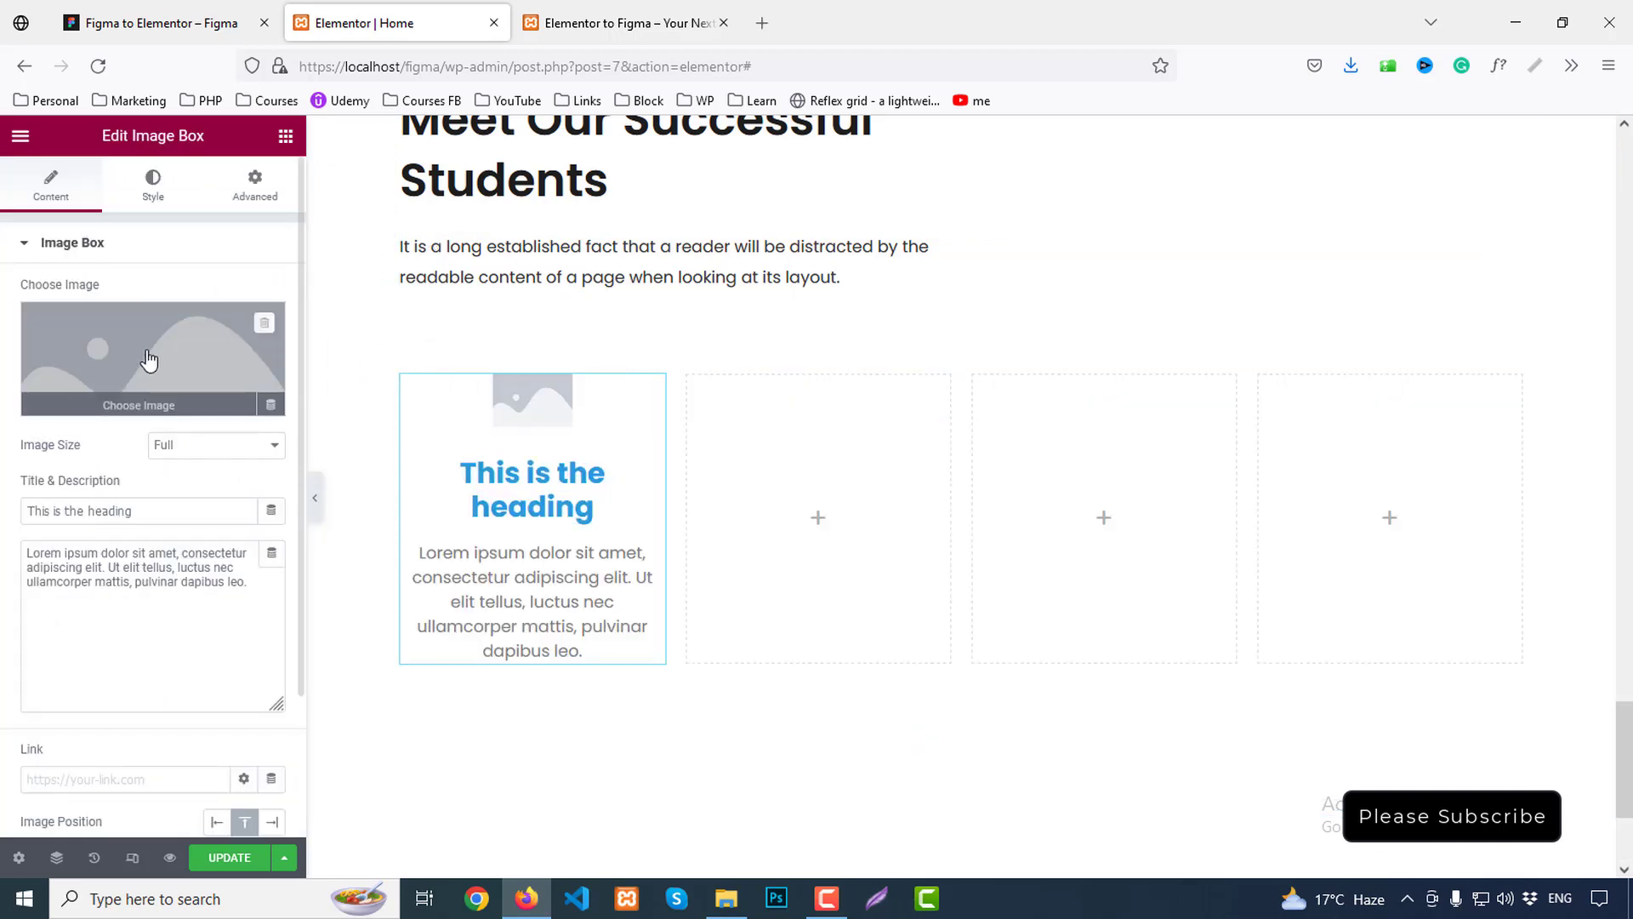
click(189, 317)
click(285, 216)
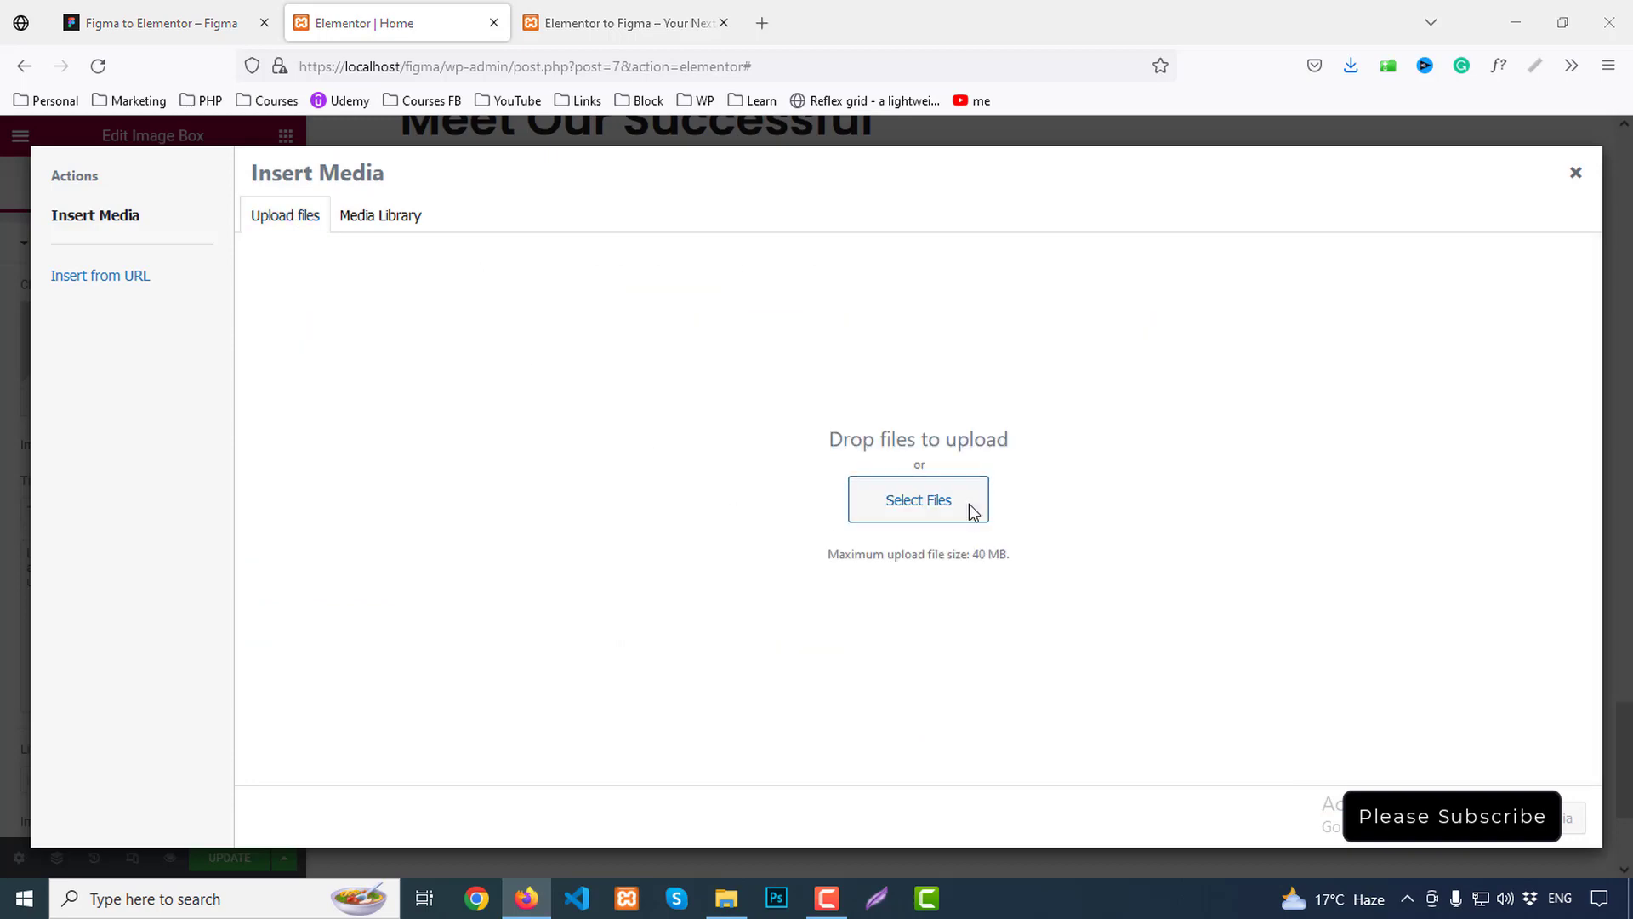
click(968, 503)
drag(1473, 262, 1111, 188)
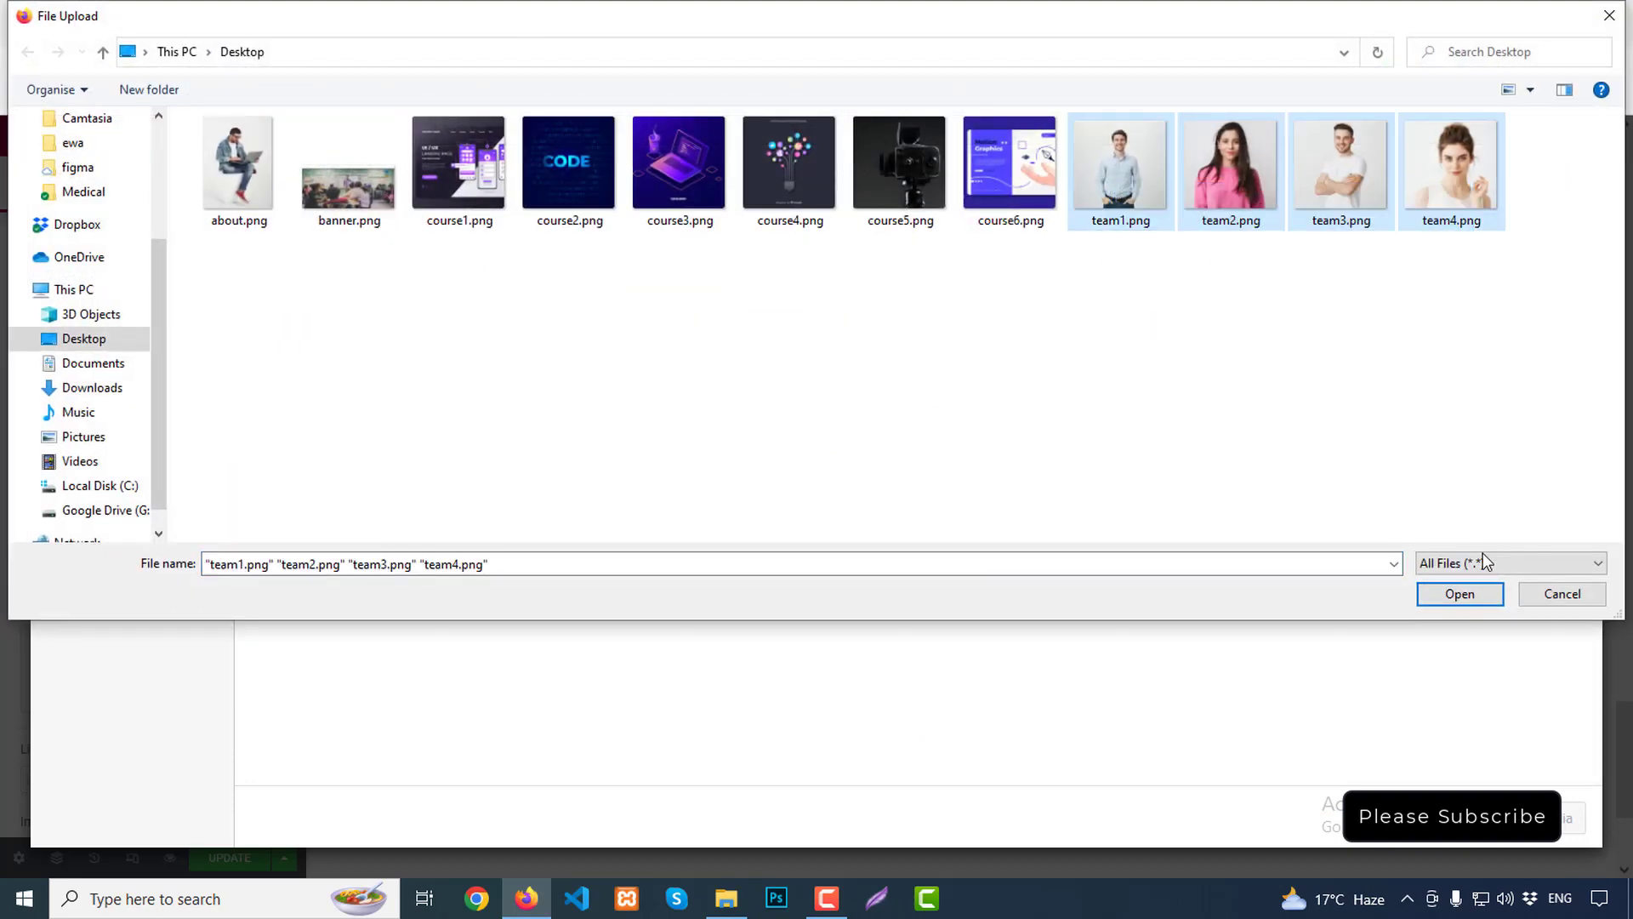
click(1459, 594)
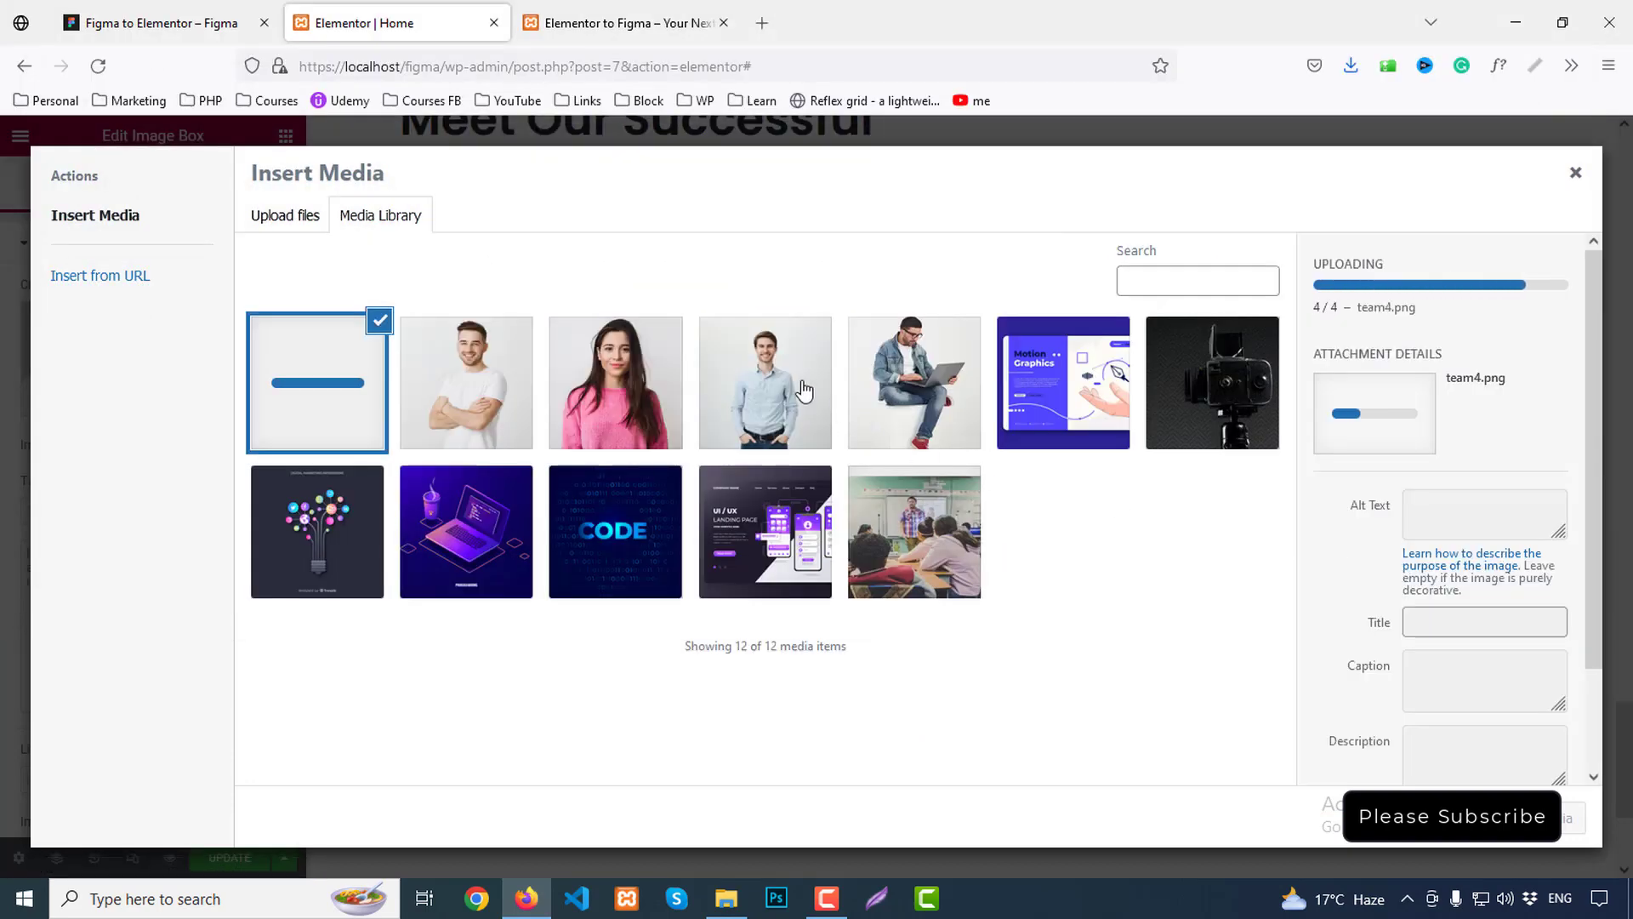
click(1573, 818)
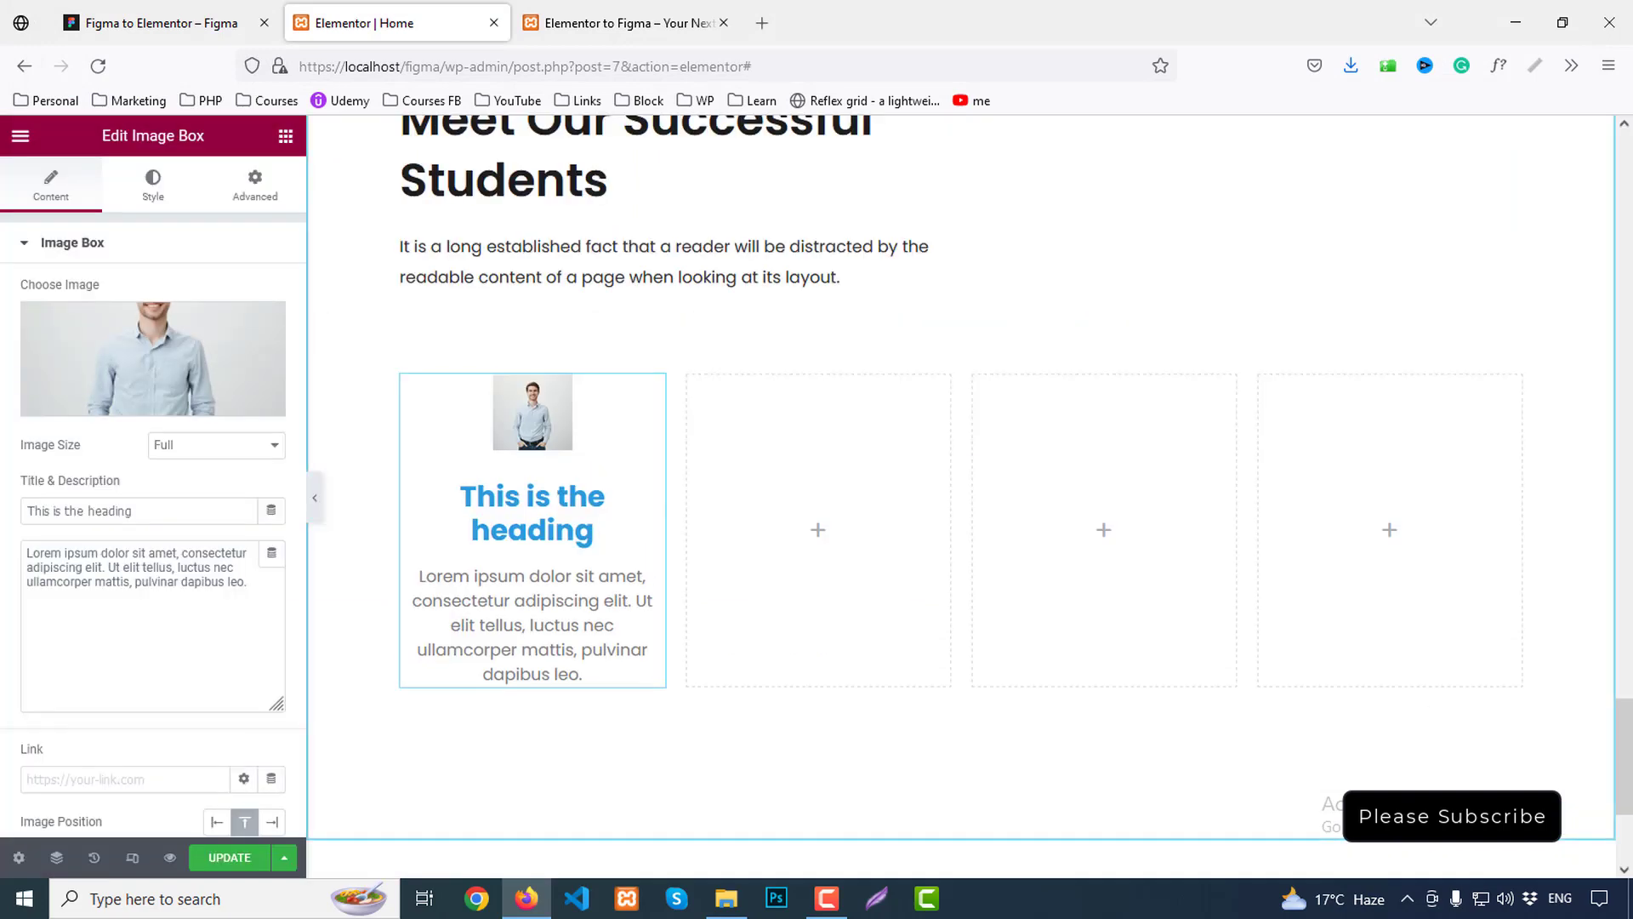
Copy the first student's name from Figma into the Image Box title
click(217, 23)
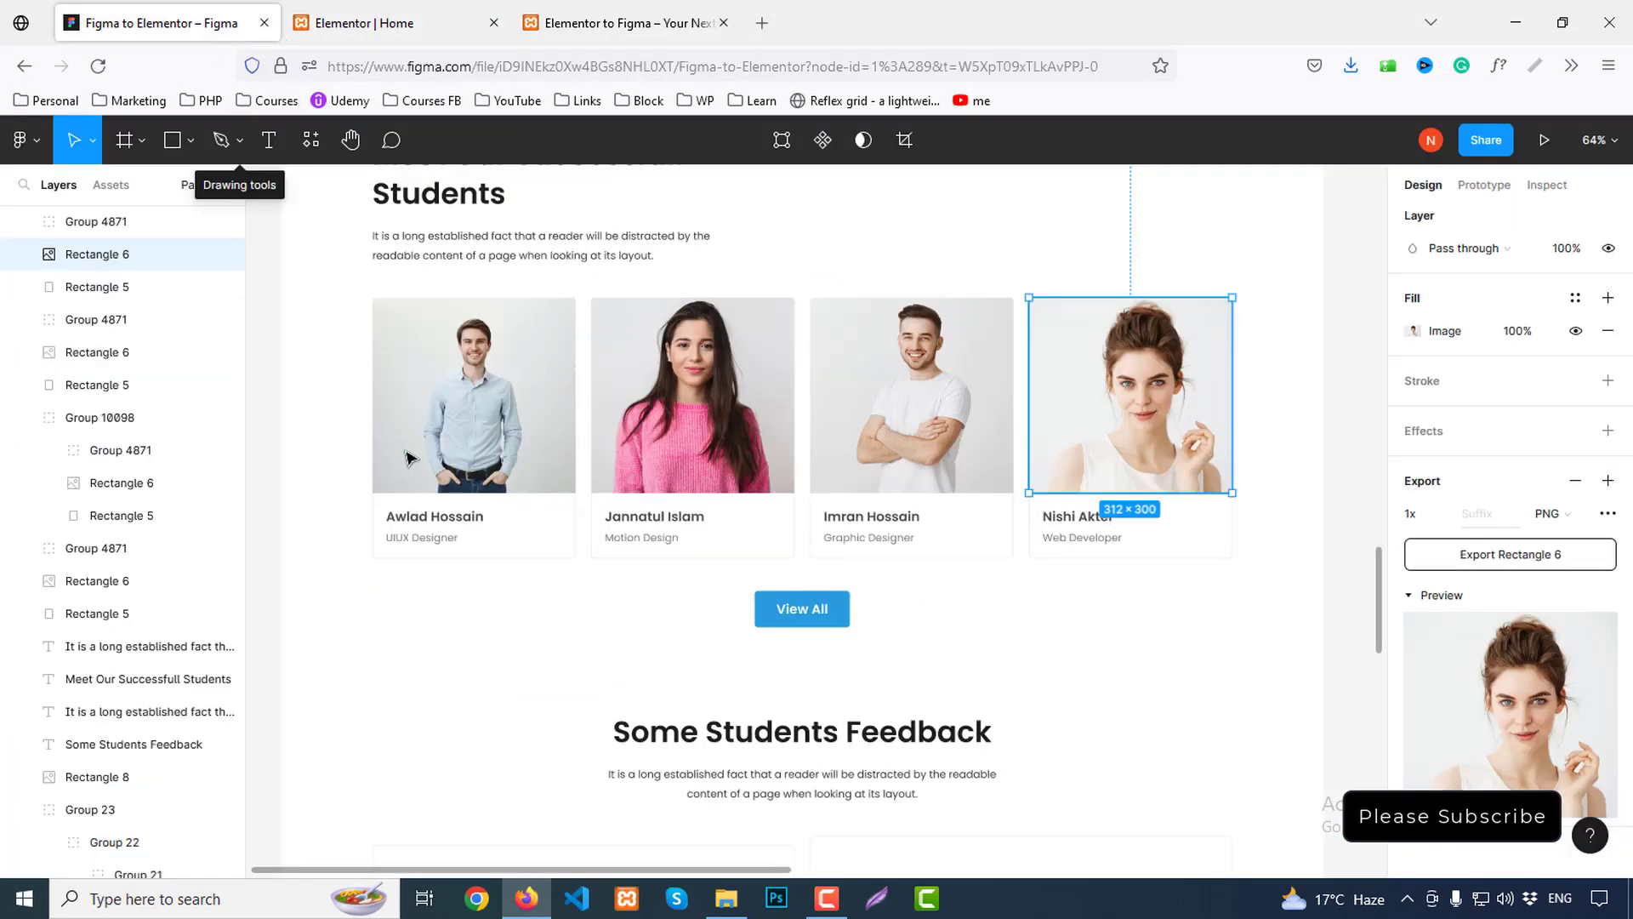
click(430, 519)
double_click(428, 519)
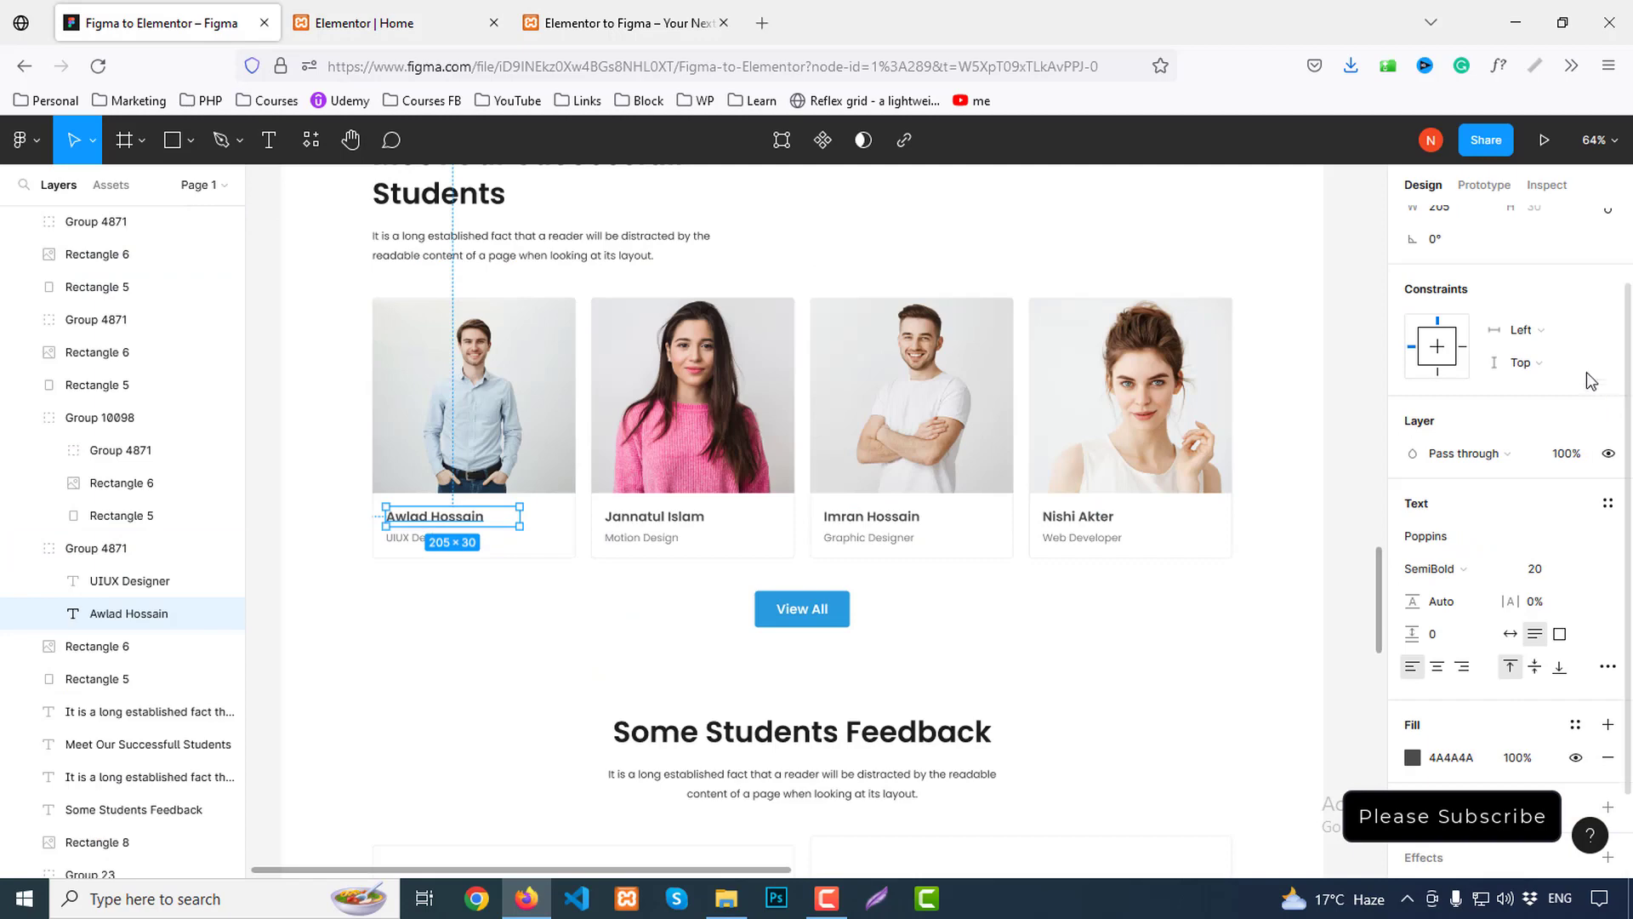
click(1547, 185)
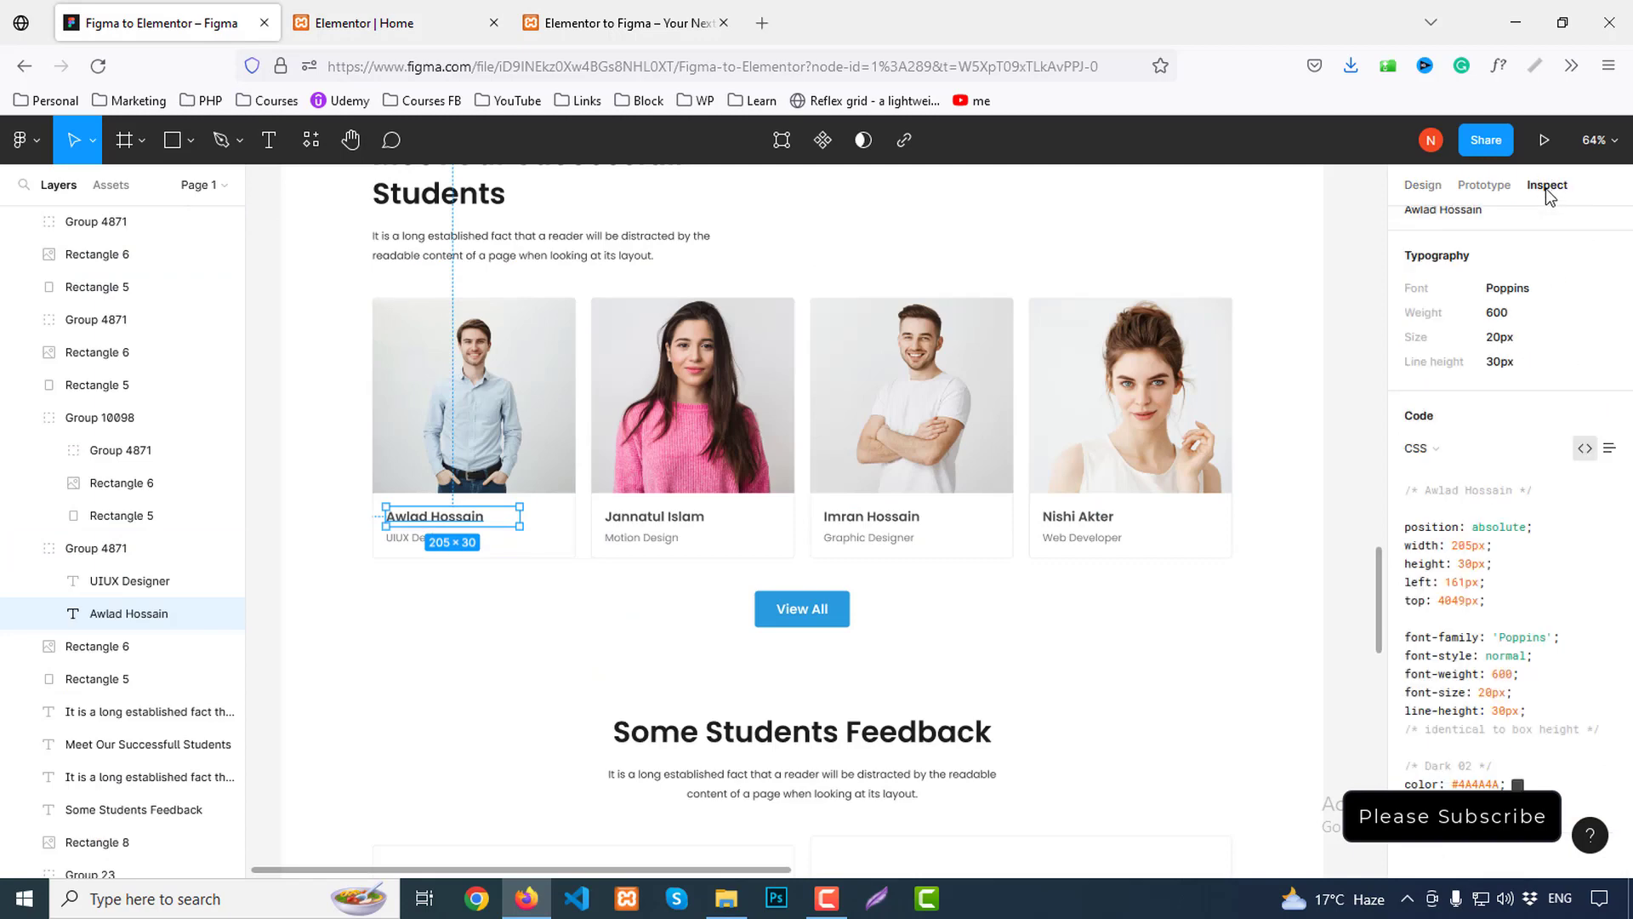
scroll(1612, 419, up, 2)
click(1609, 351)
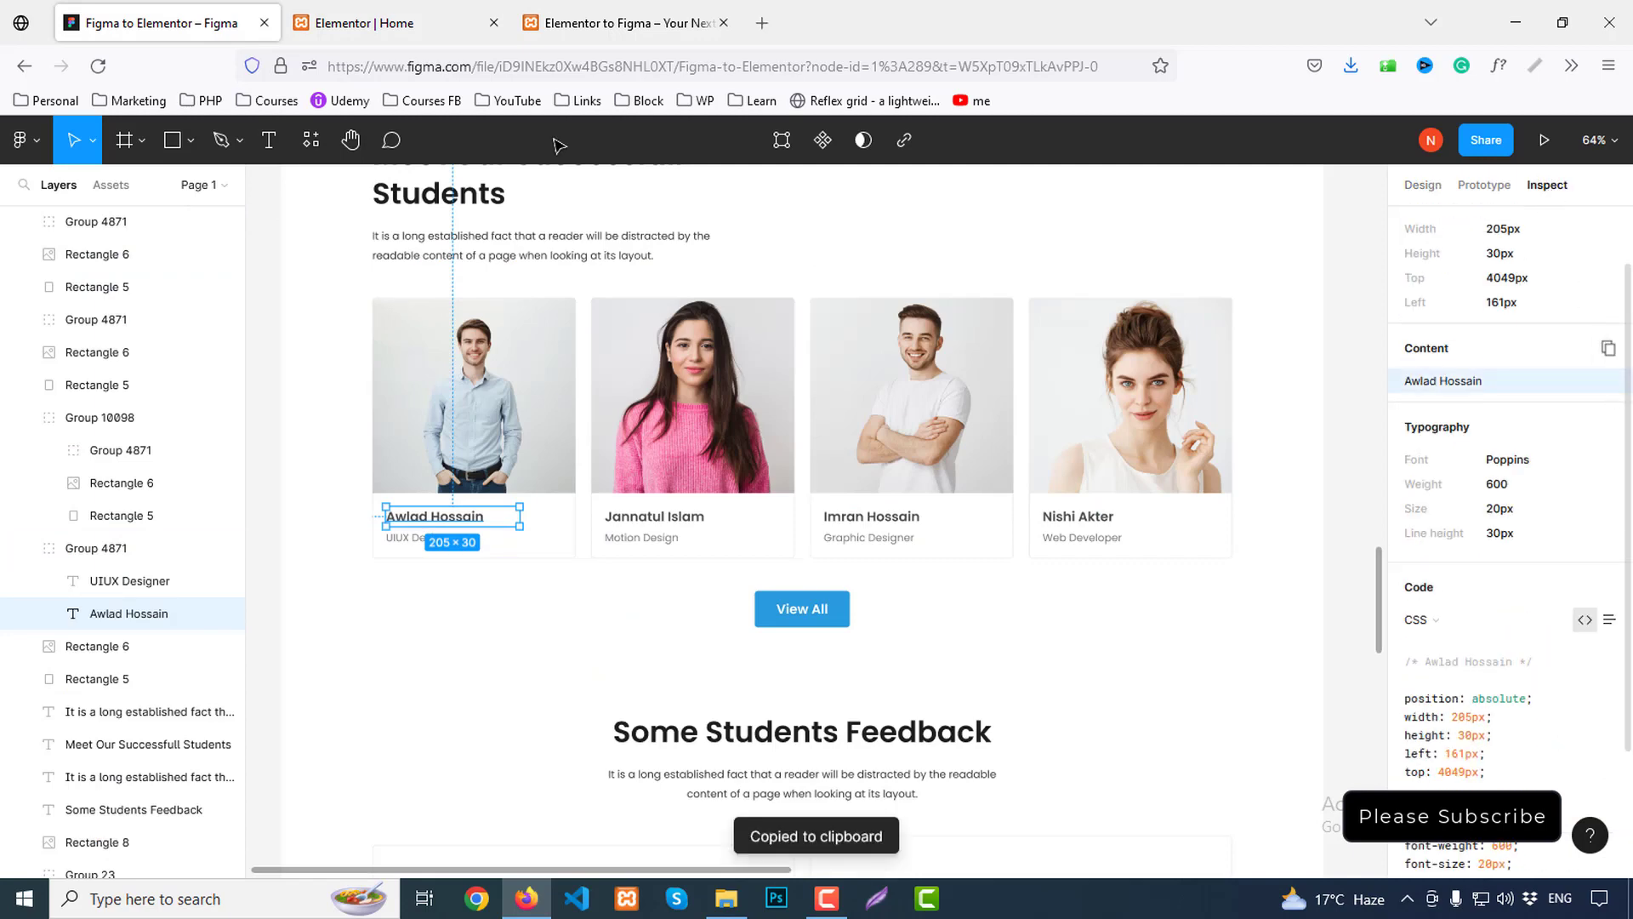
click(408, 19)
drag(156, 510, 8, 499)
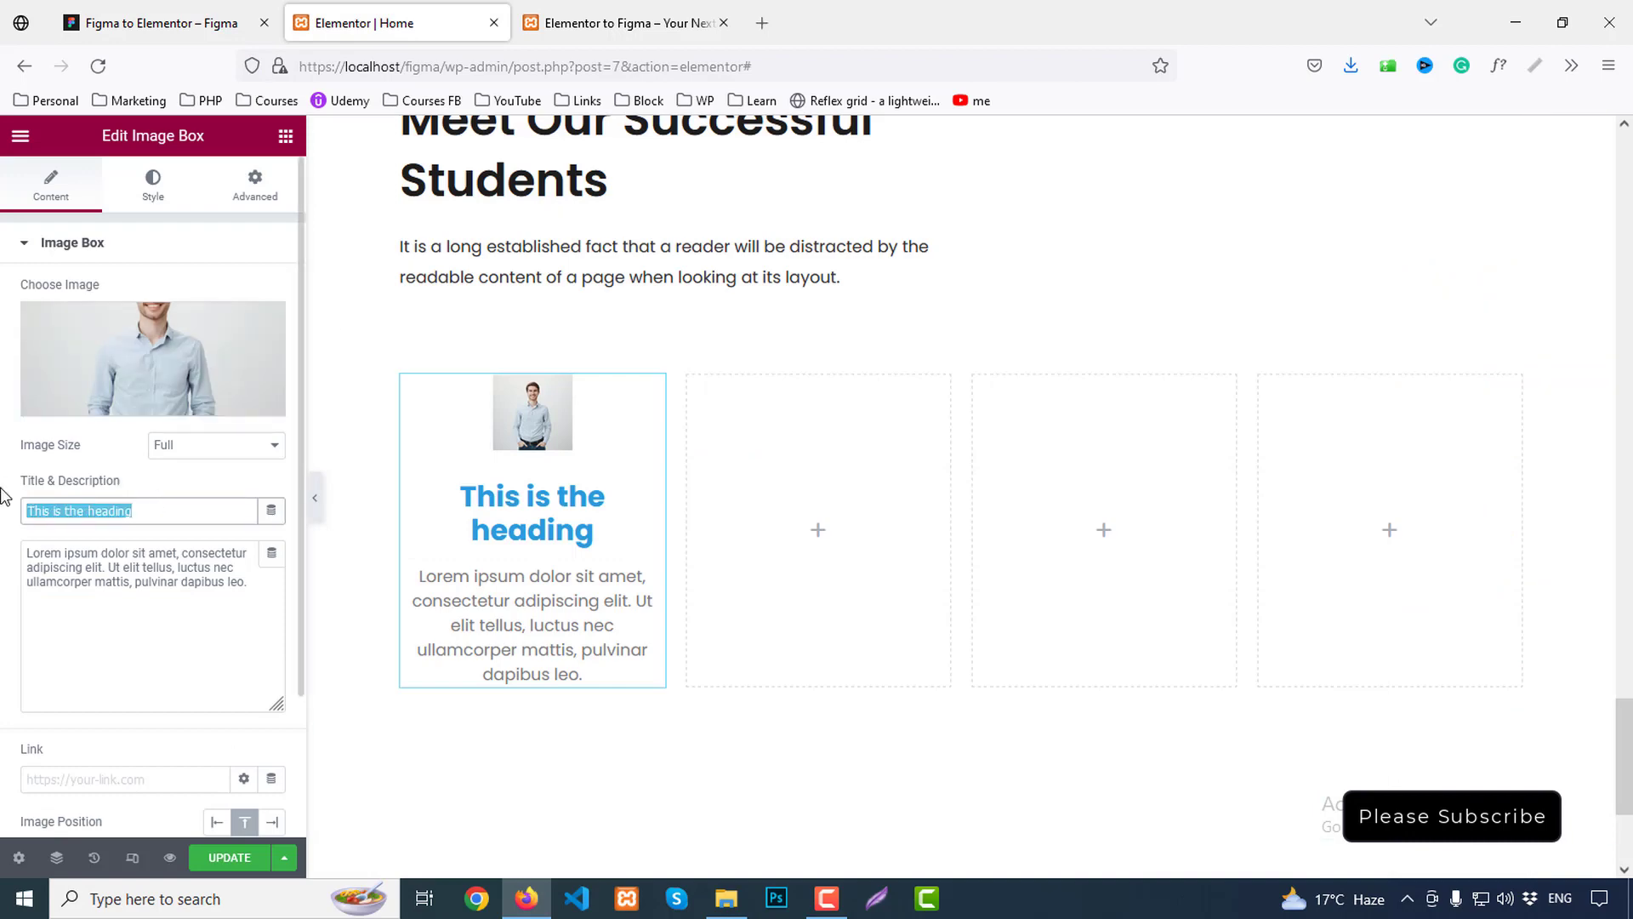
key(ctrl+v)
Paste 'UIUX Designer' from Figma as the card description, keeping the photo above the text
click(161, 23)
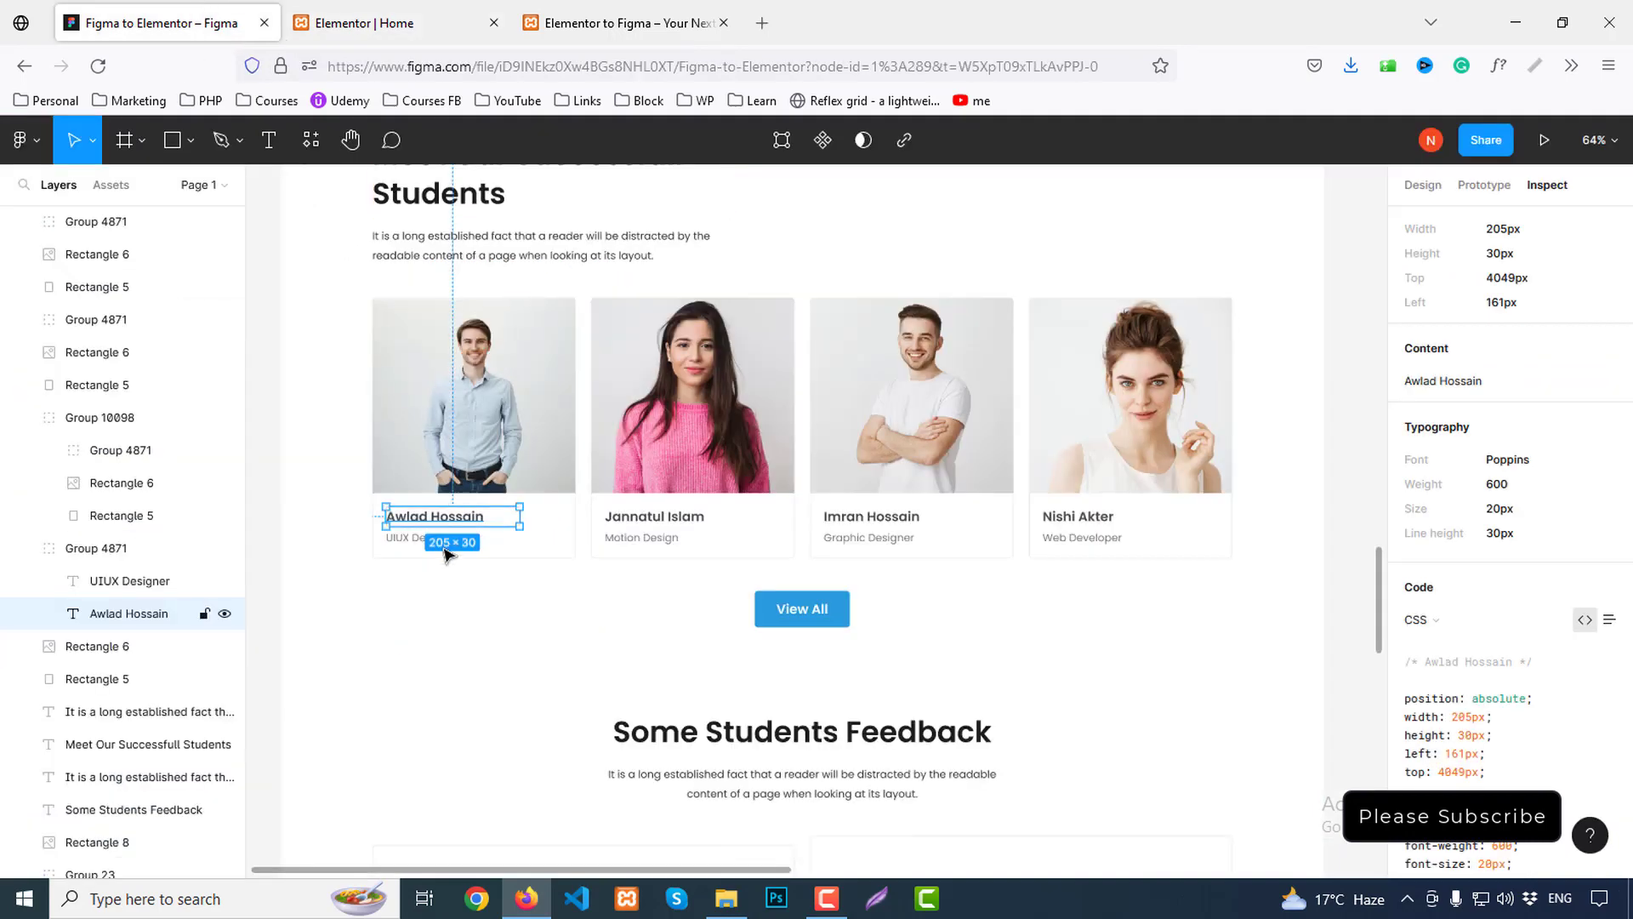
click(415, 540)
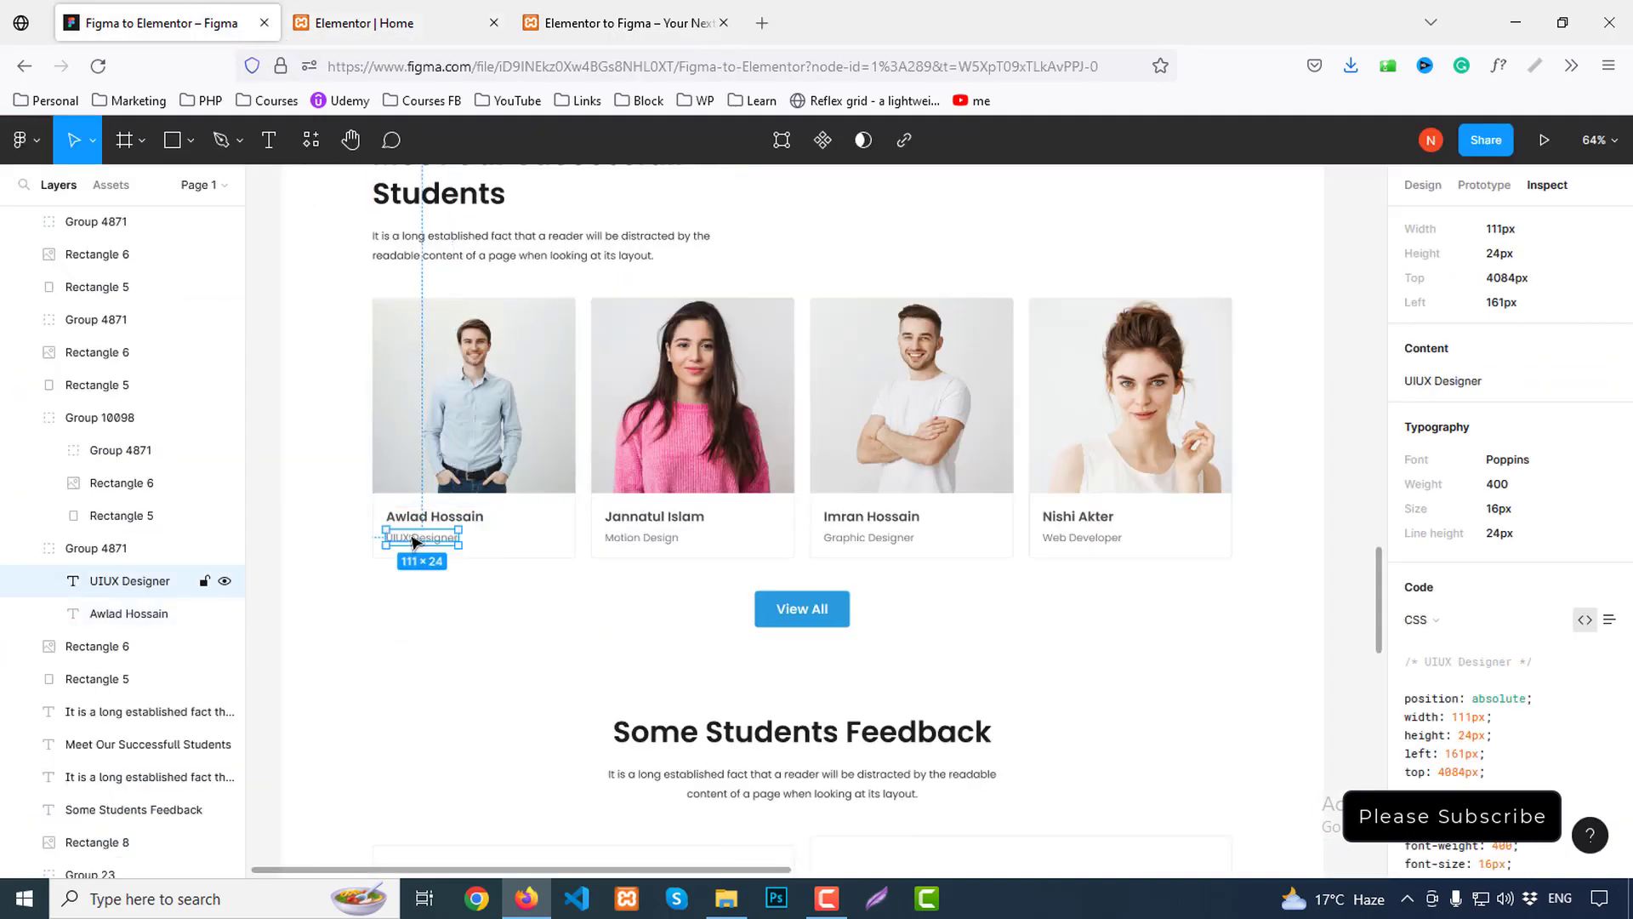
click(1607, 349)
click(393, 23)
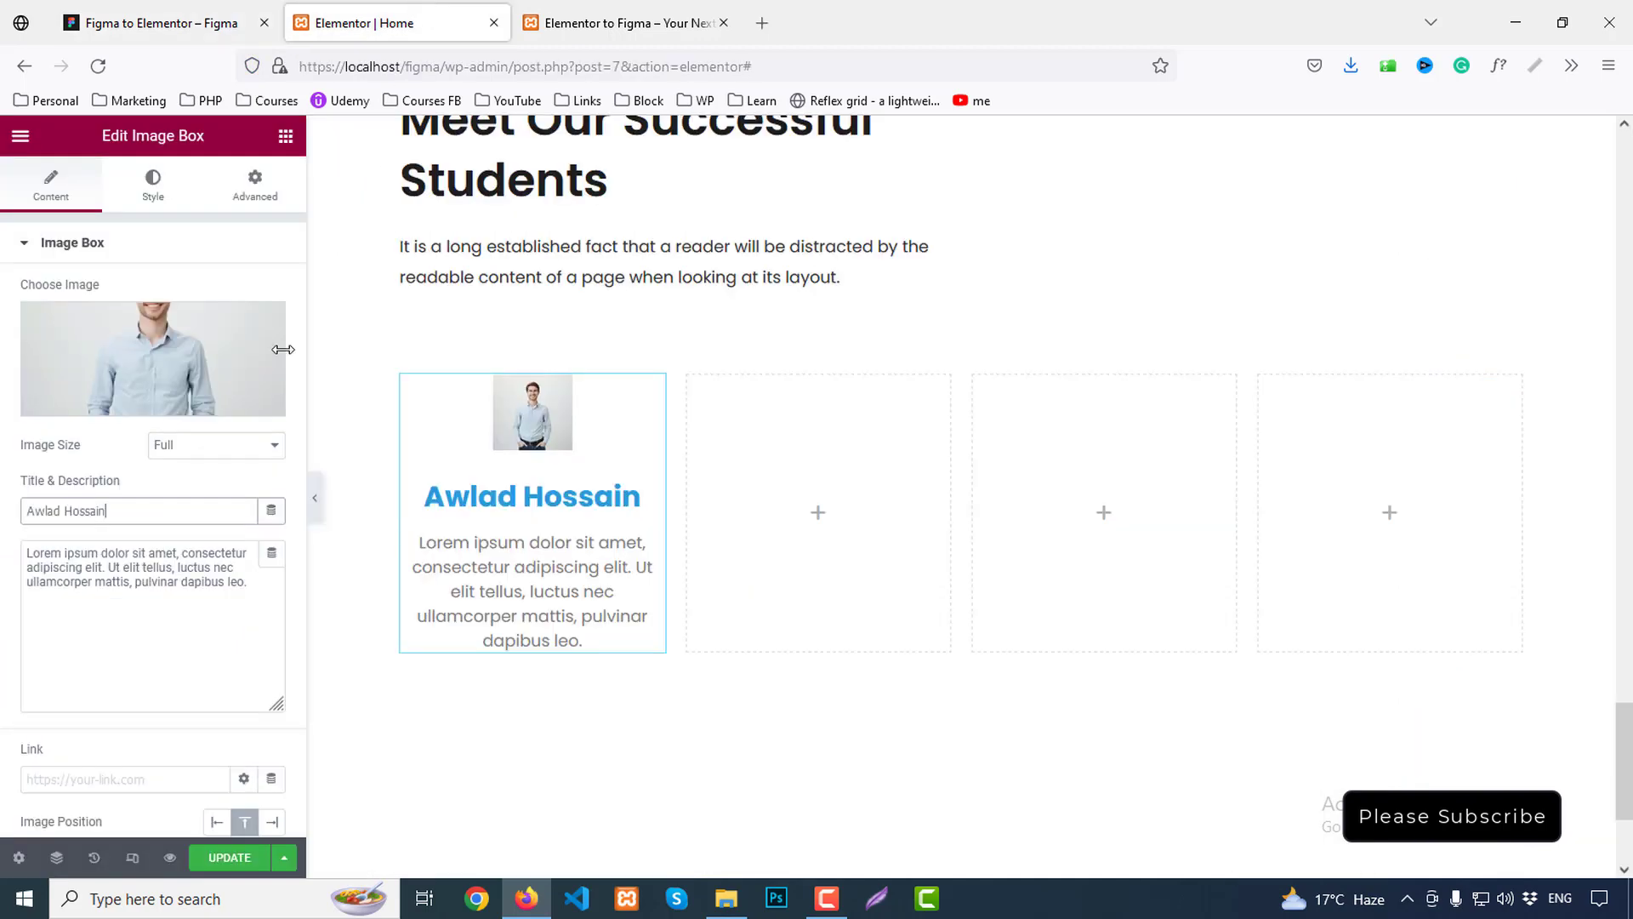
click(165, 607)
key(ctrl+a)
key(ctrl+v)
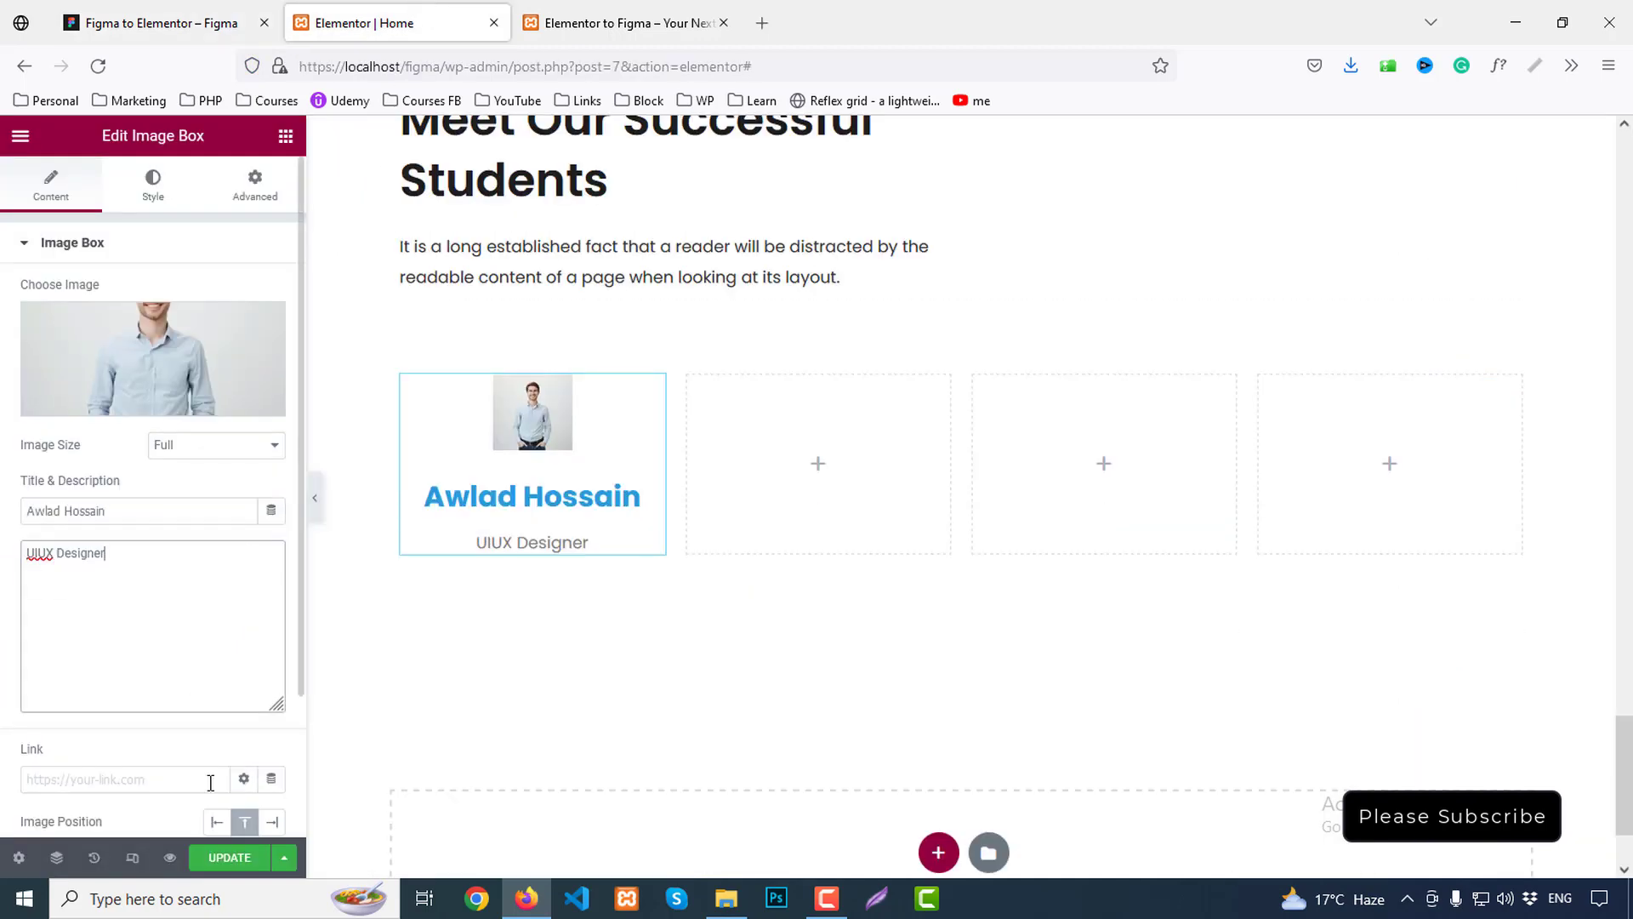
click(216, 821)
click(243, 821)
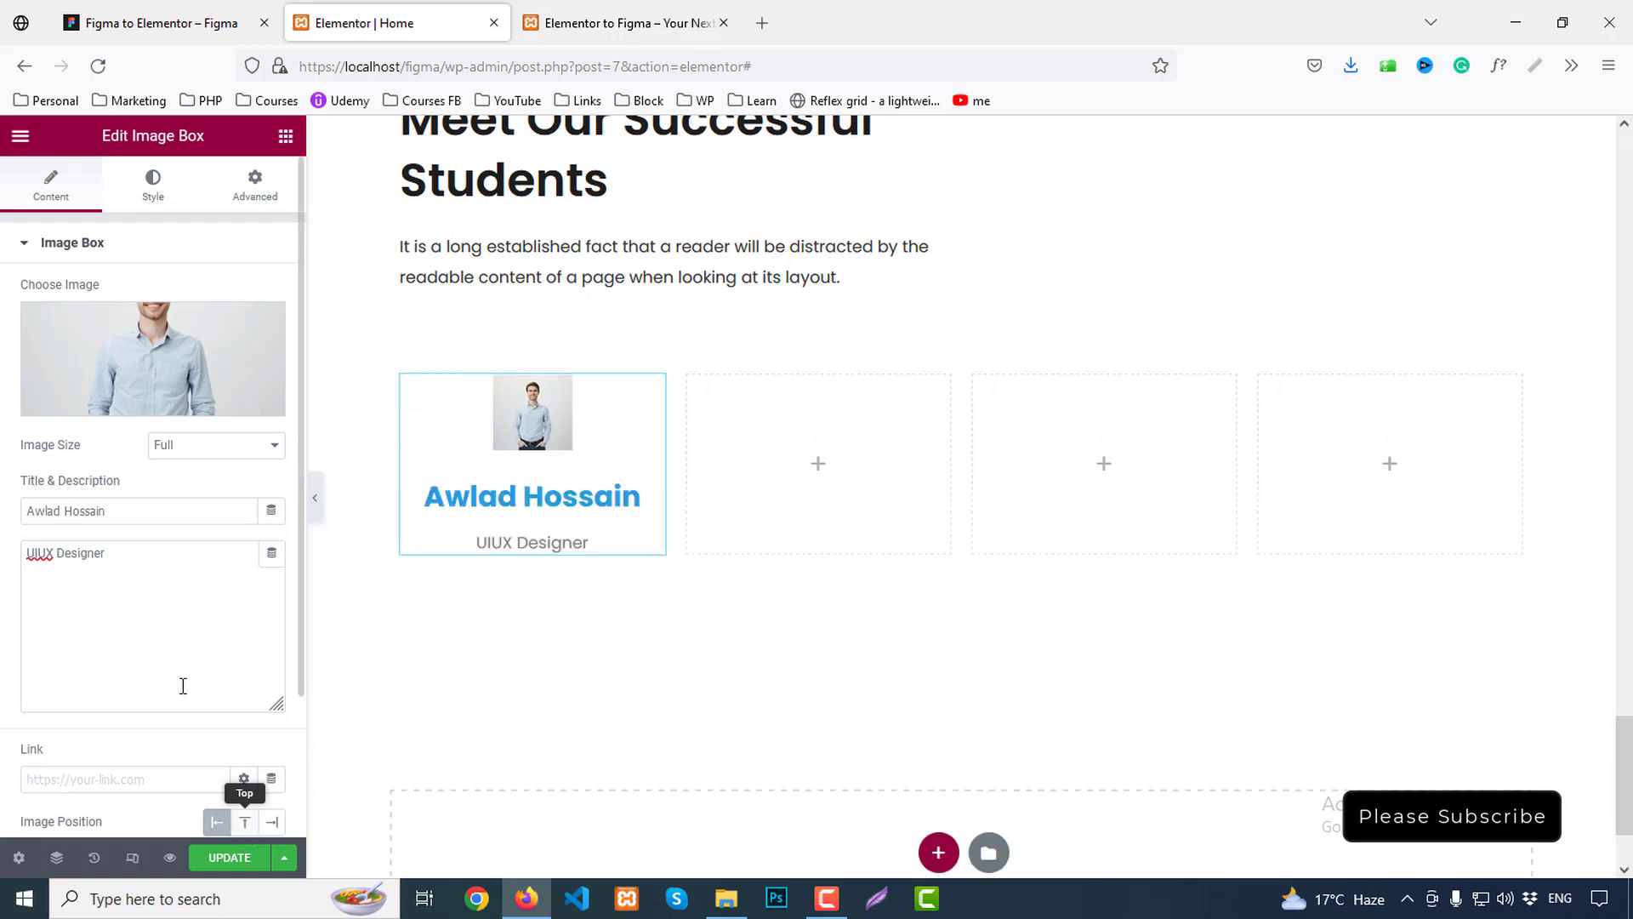
click(151, 182)
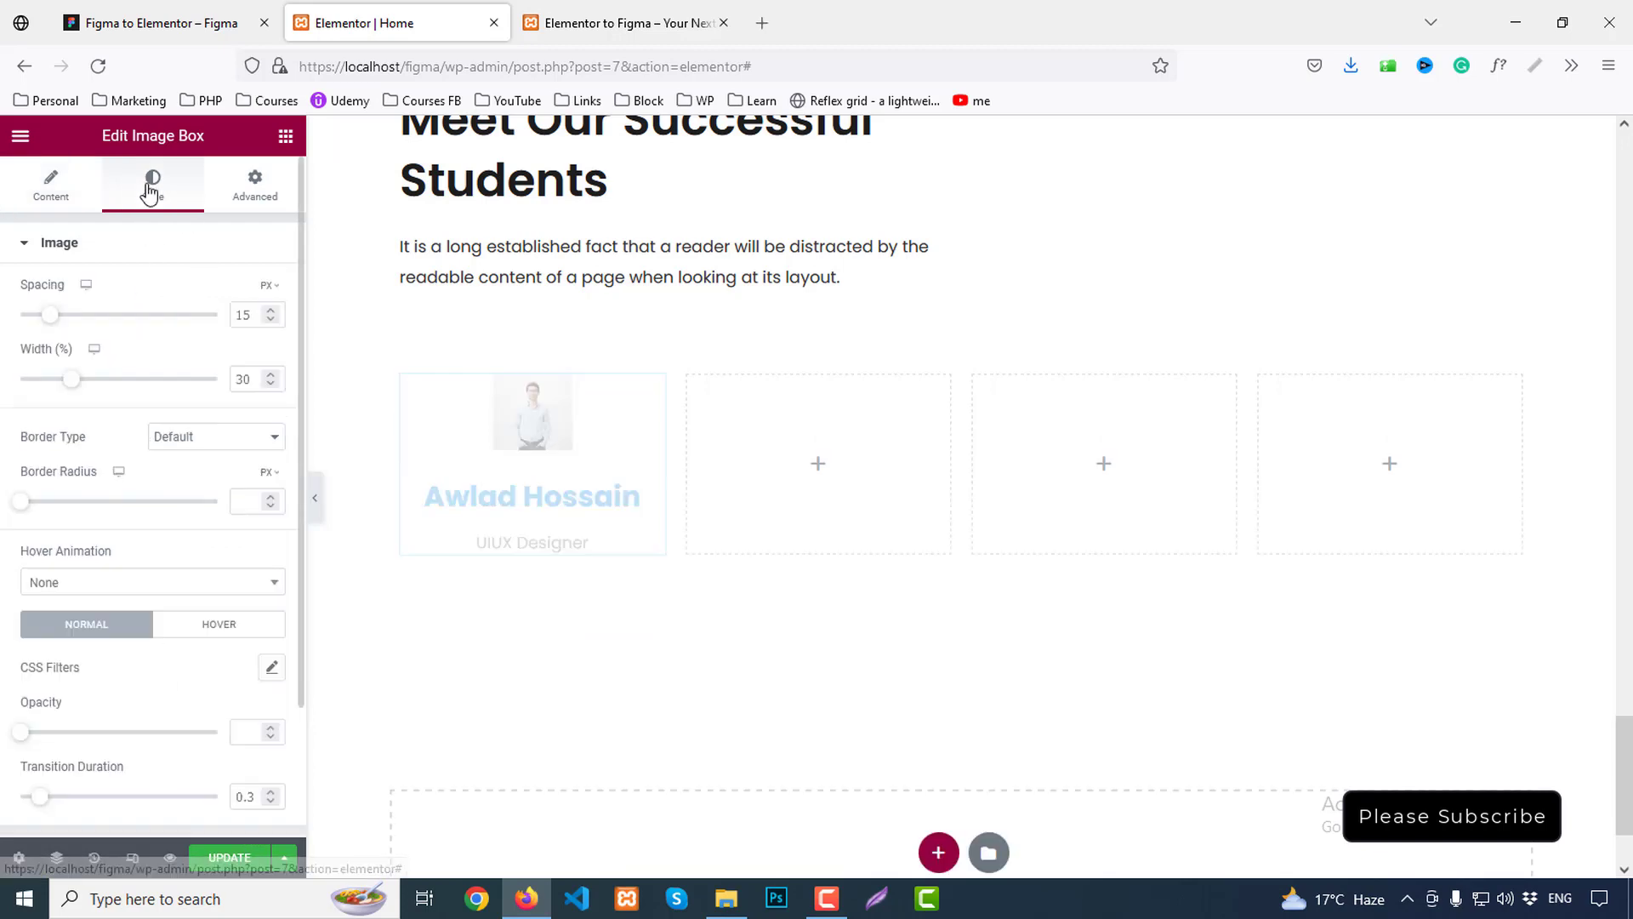
Set the card photo width to 100% and look up Figma's 1px #E8E8E8 card border
drag(75, 384, 257, 405)
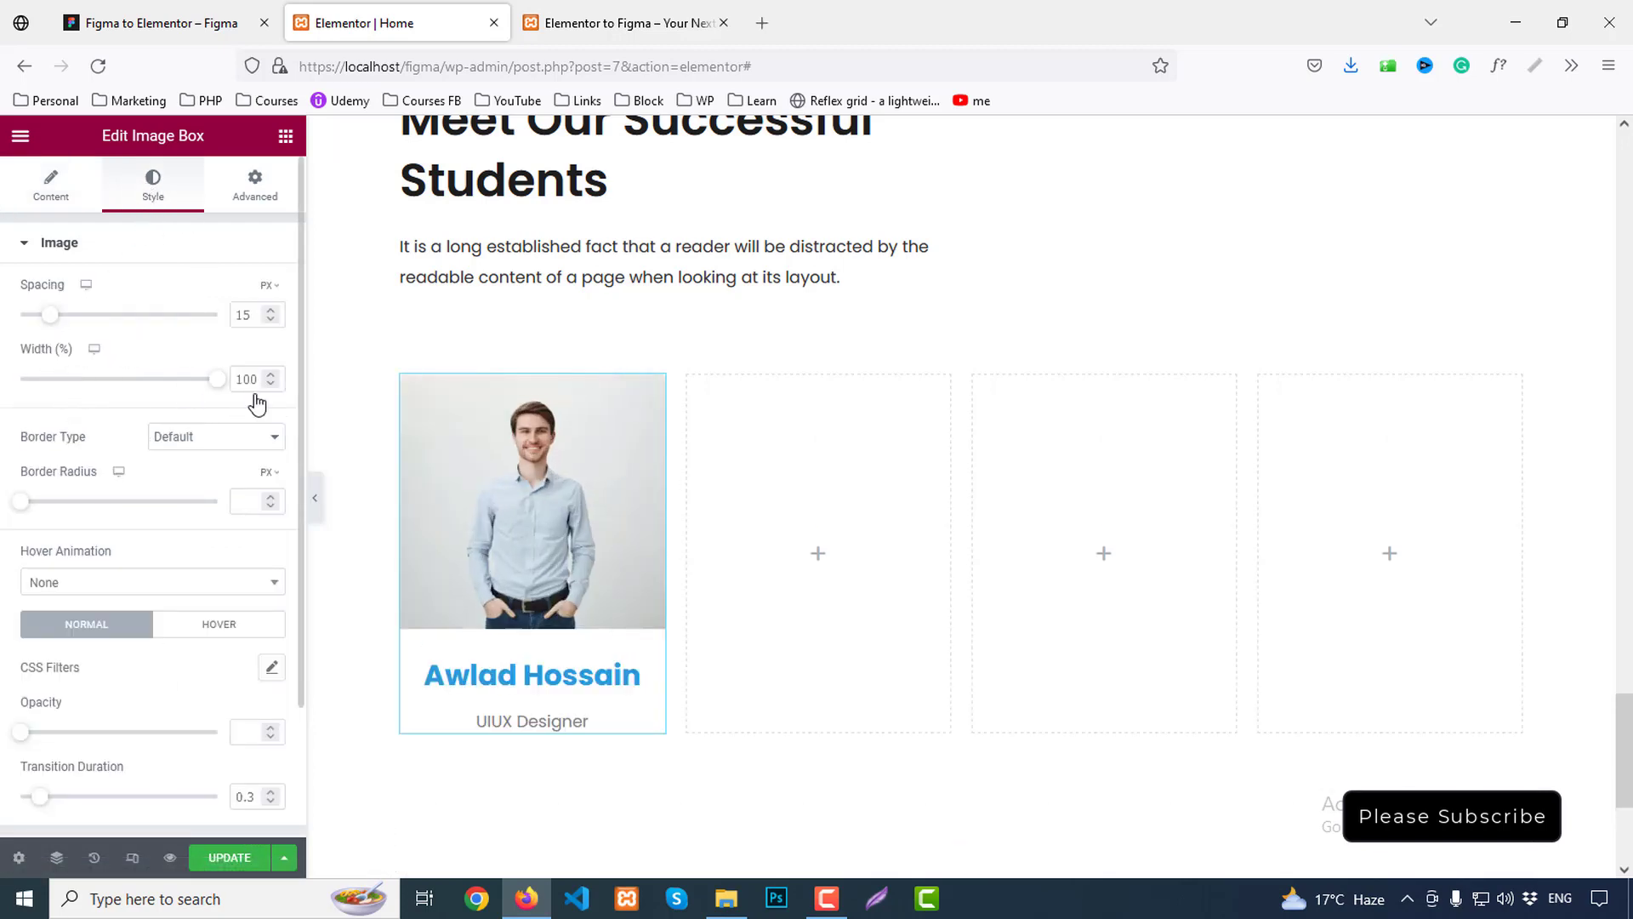
scroll(612, 507, down, 2)
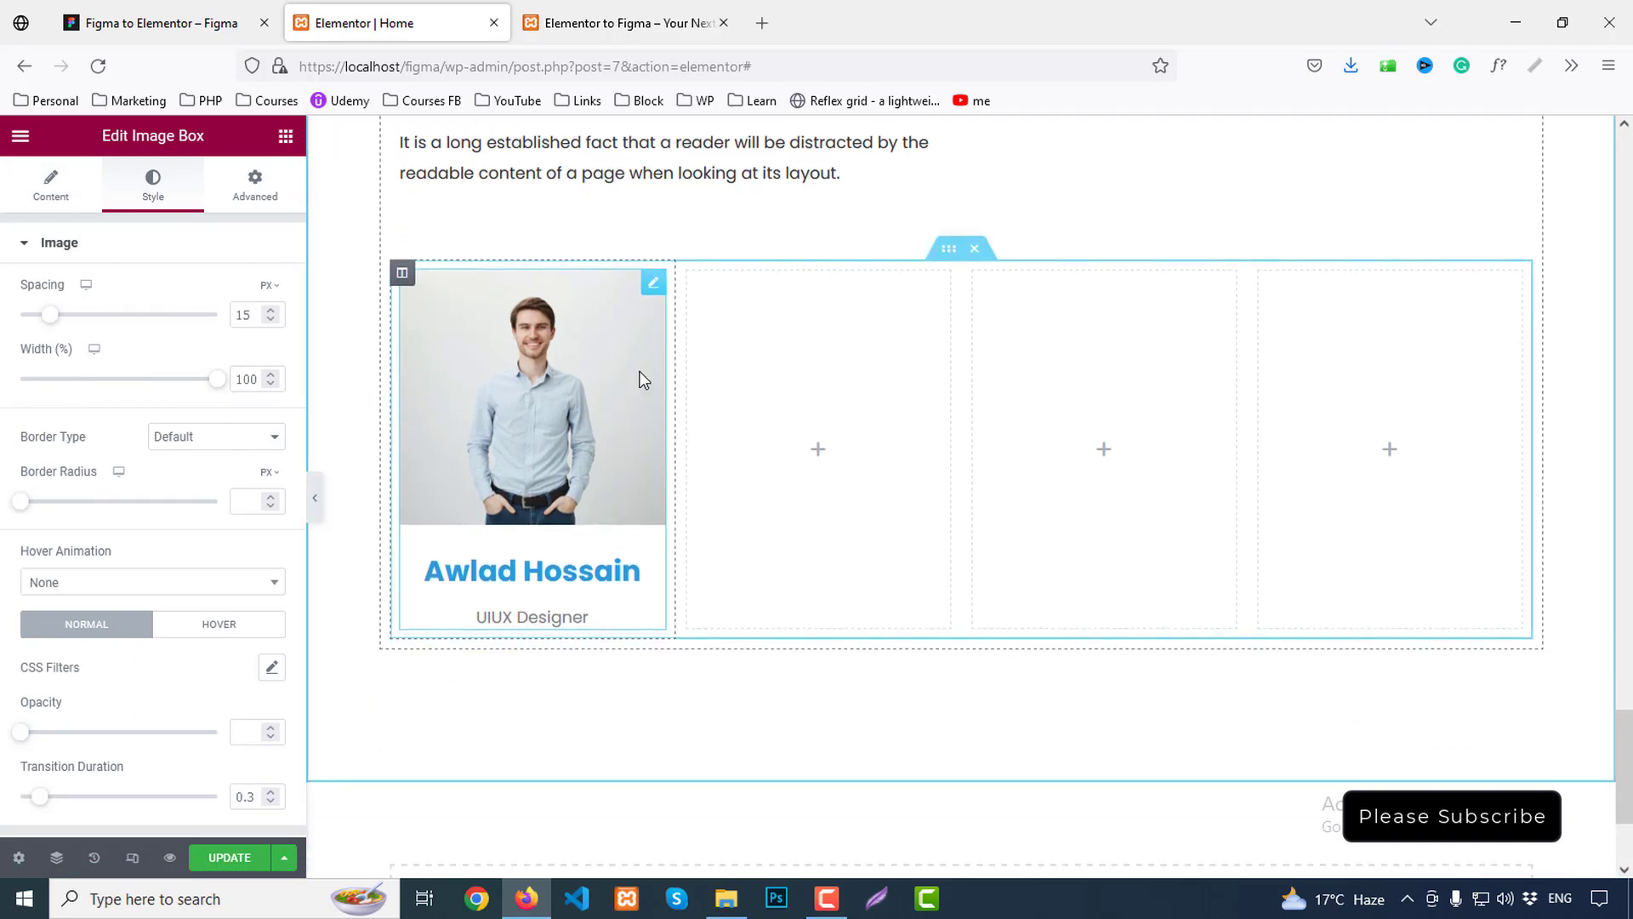
click(219, 18)
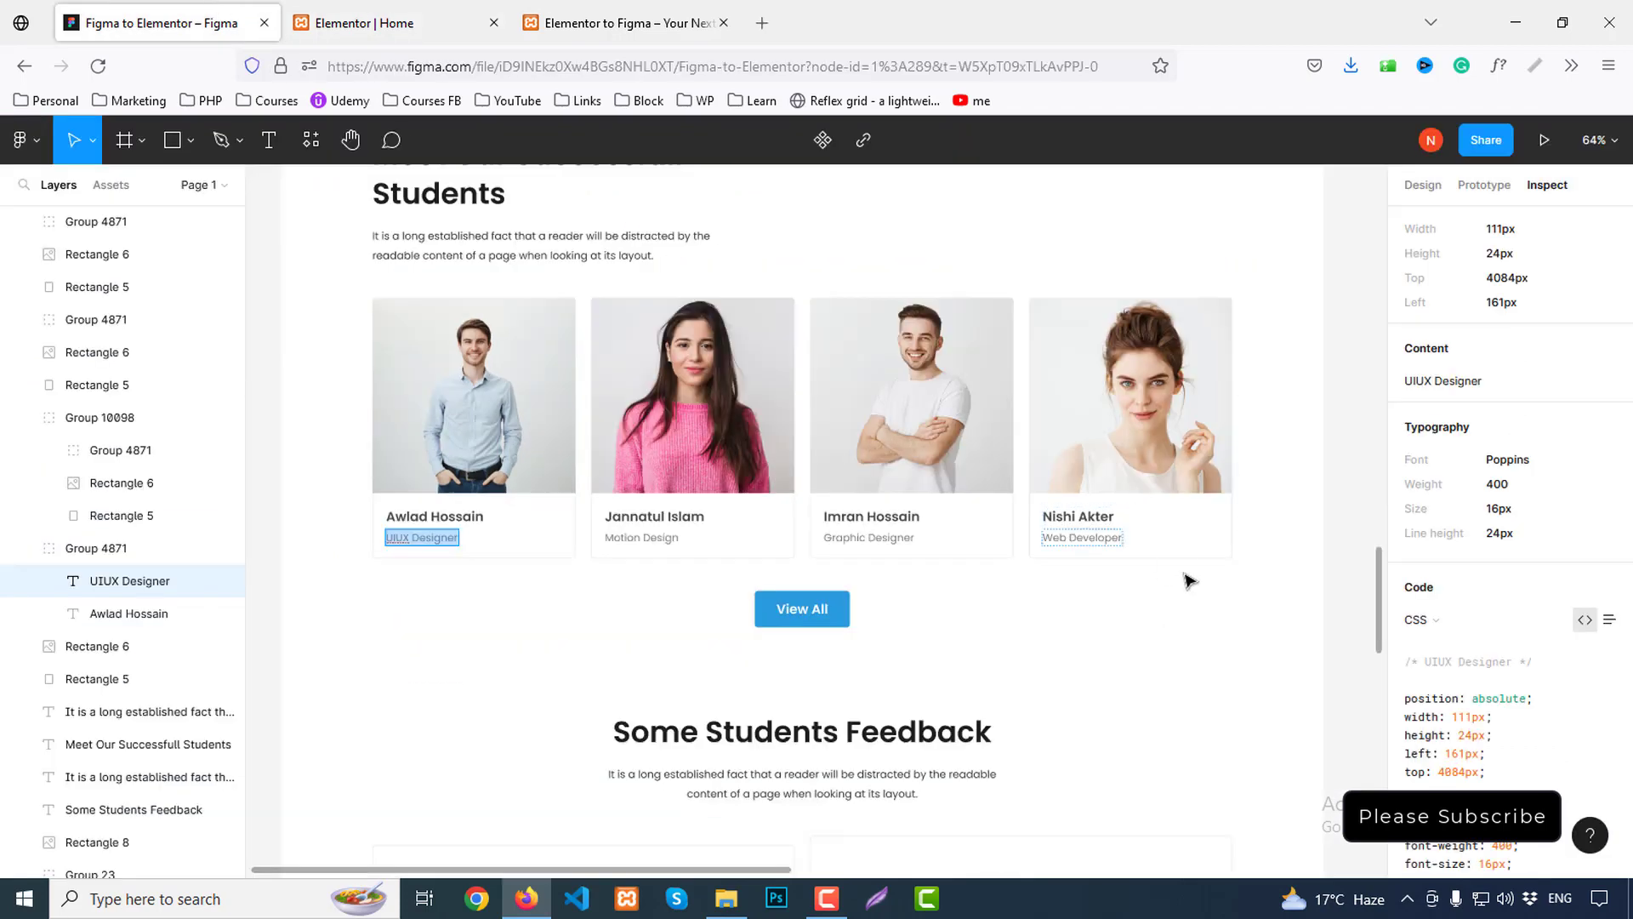
scroll(1531, 680, down, 2)
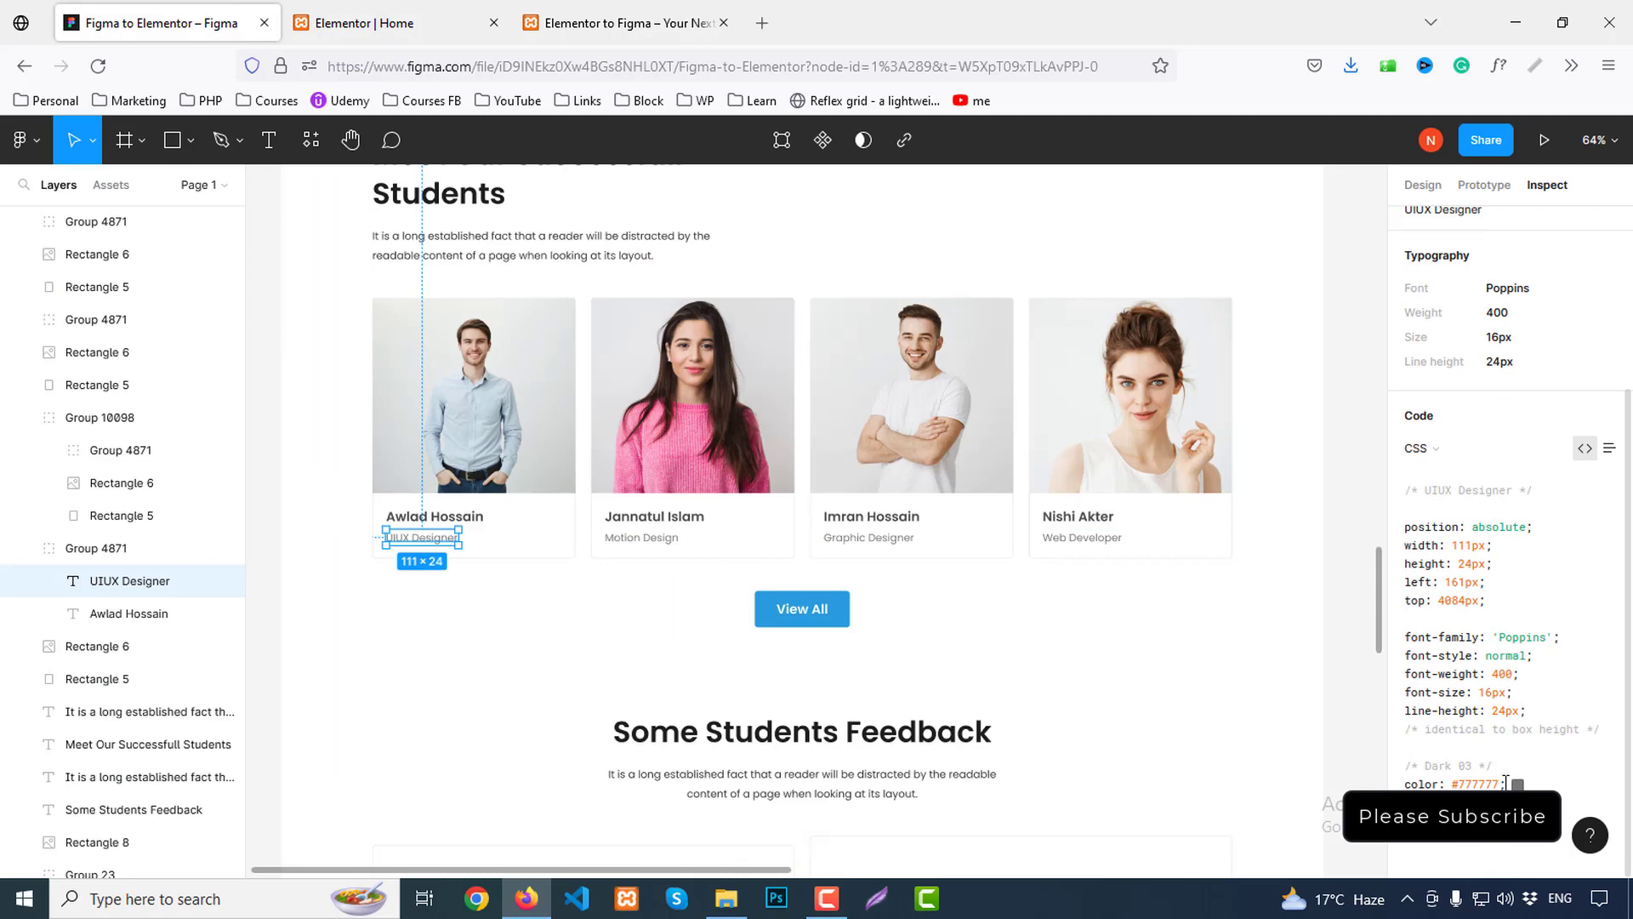
scroll(1579, 745, up, 3)
click(1106, 400)
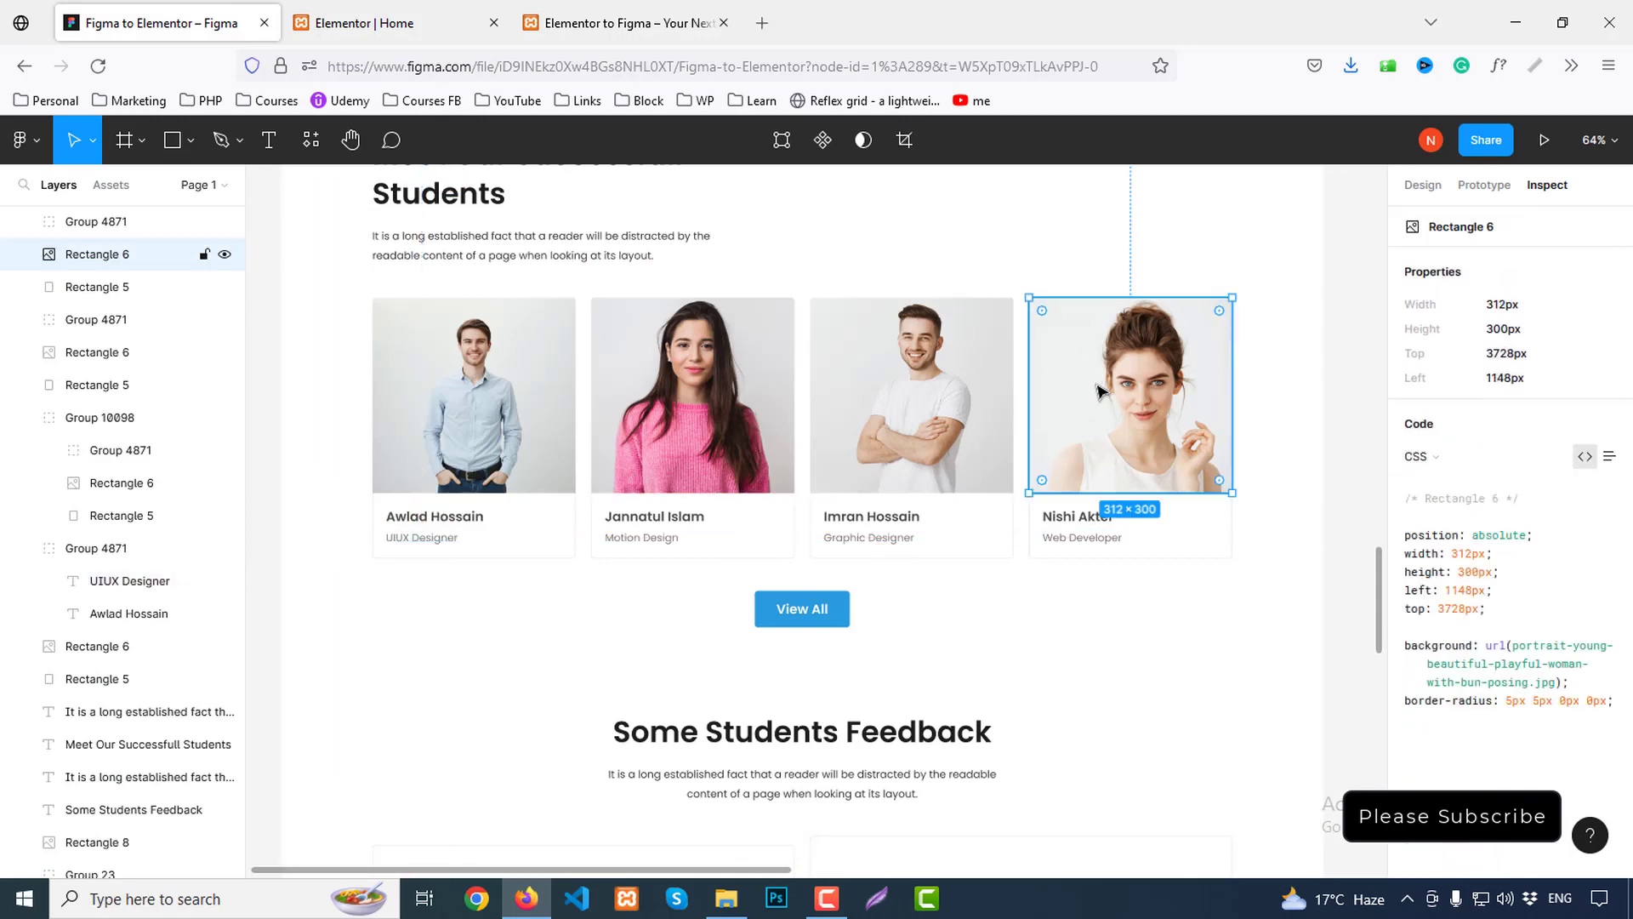
double_click(1225, 536)
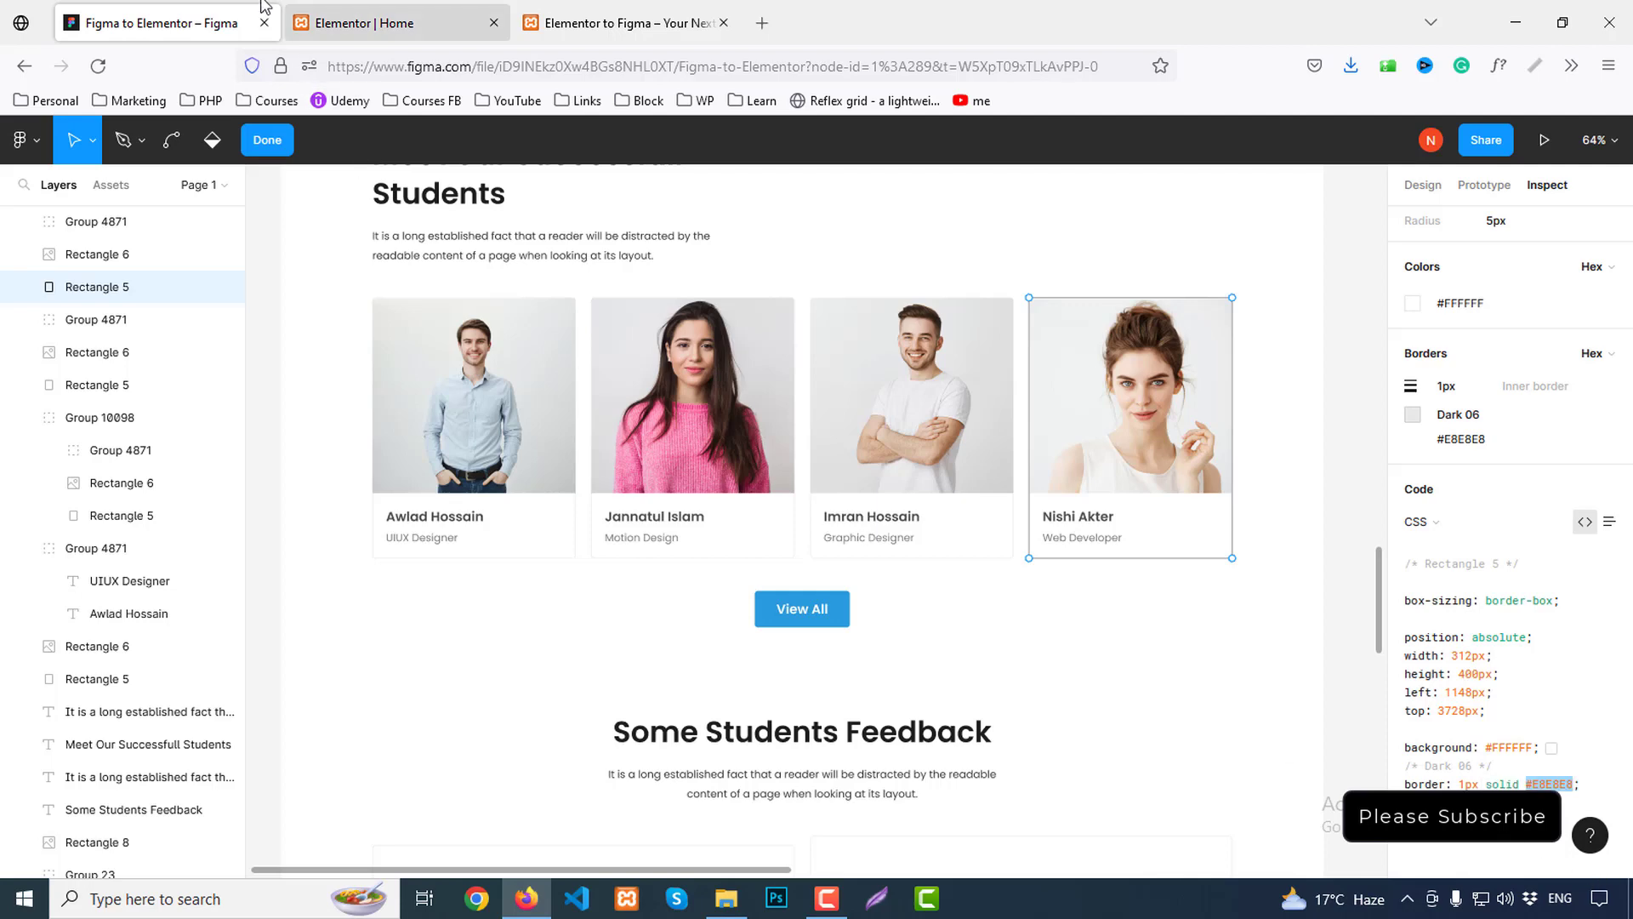
Bring up the first Image Box's Advanced settings in Elementor
click(335, 17)
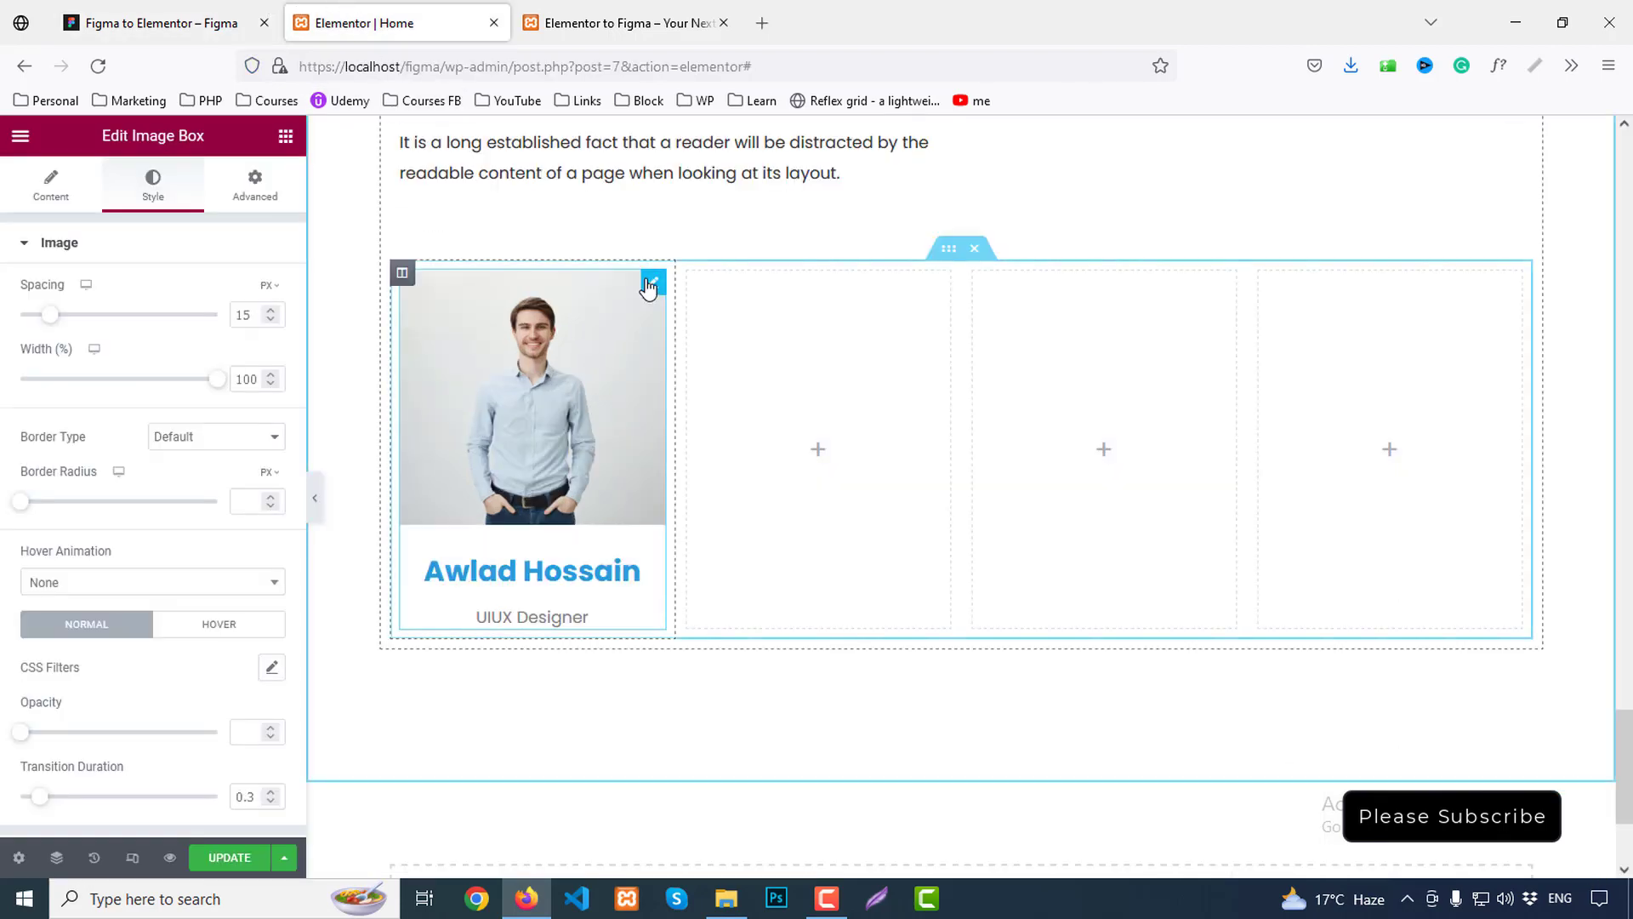
scroll(182, 585, down, 2)
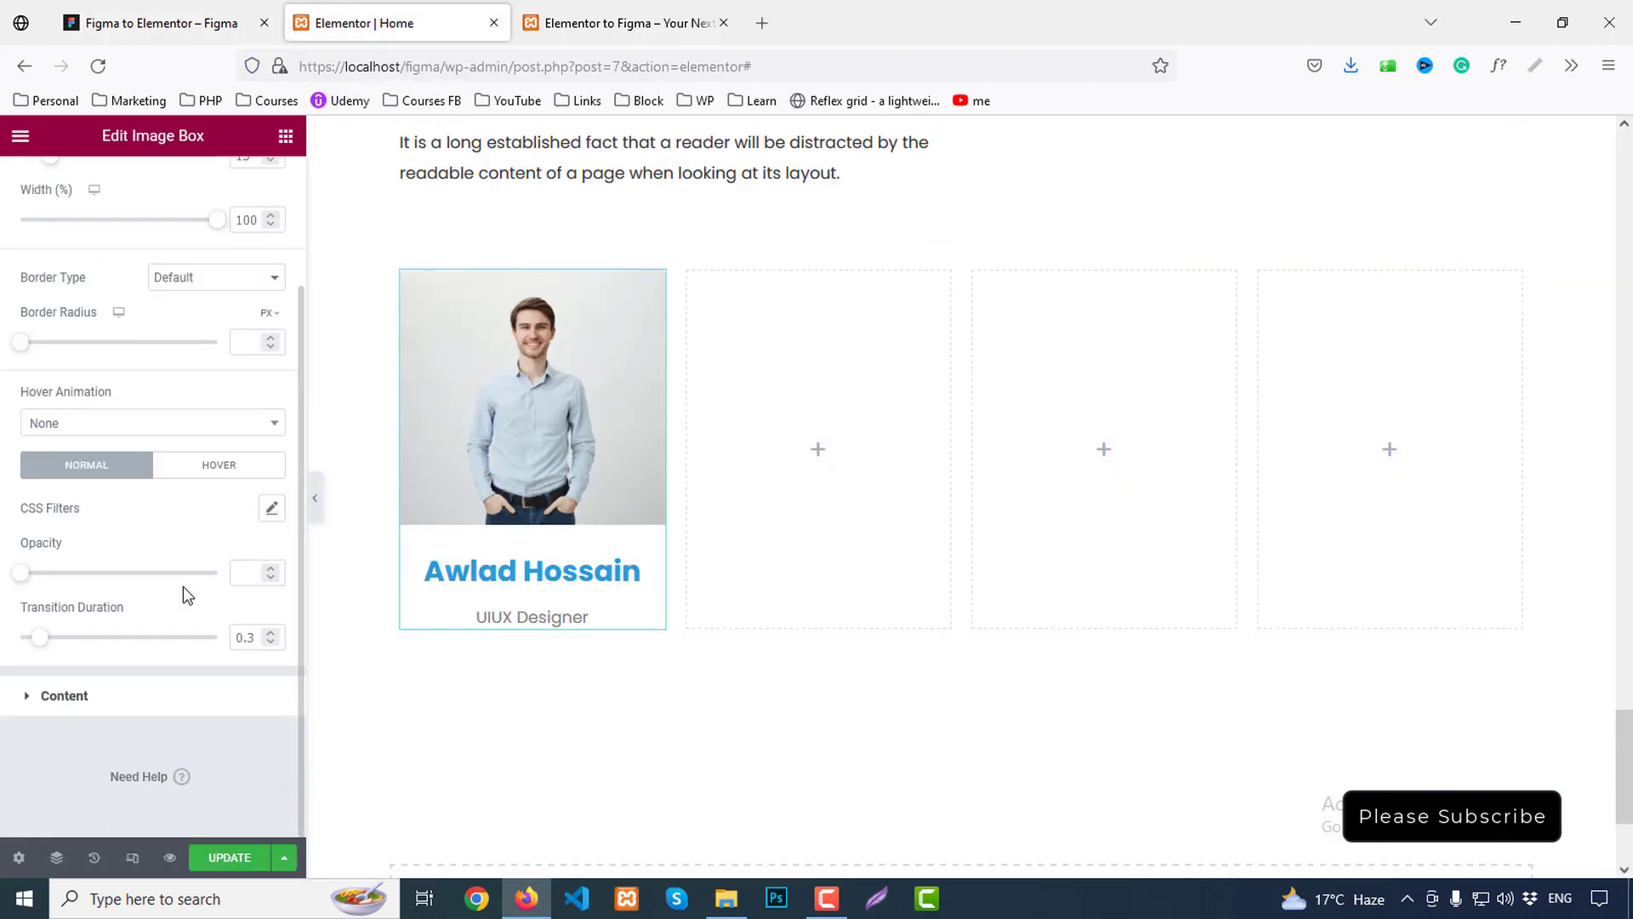
scroll(217, 487, up, 2)
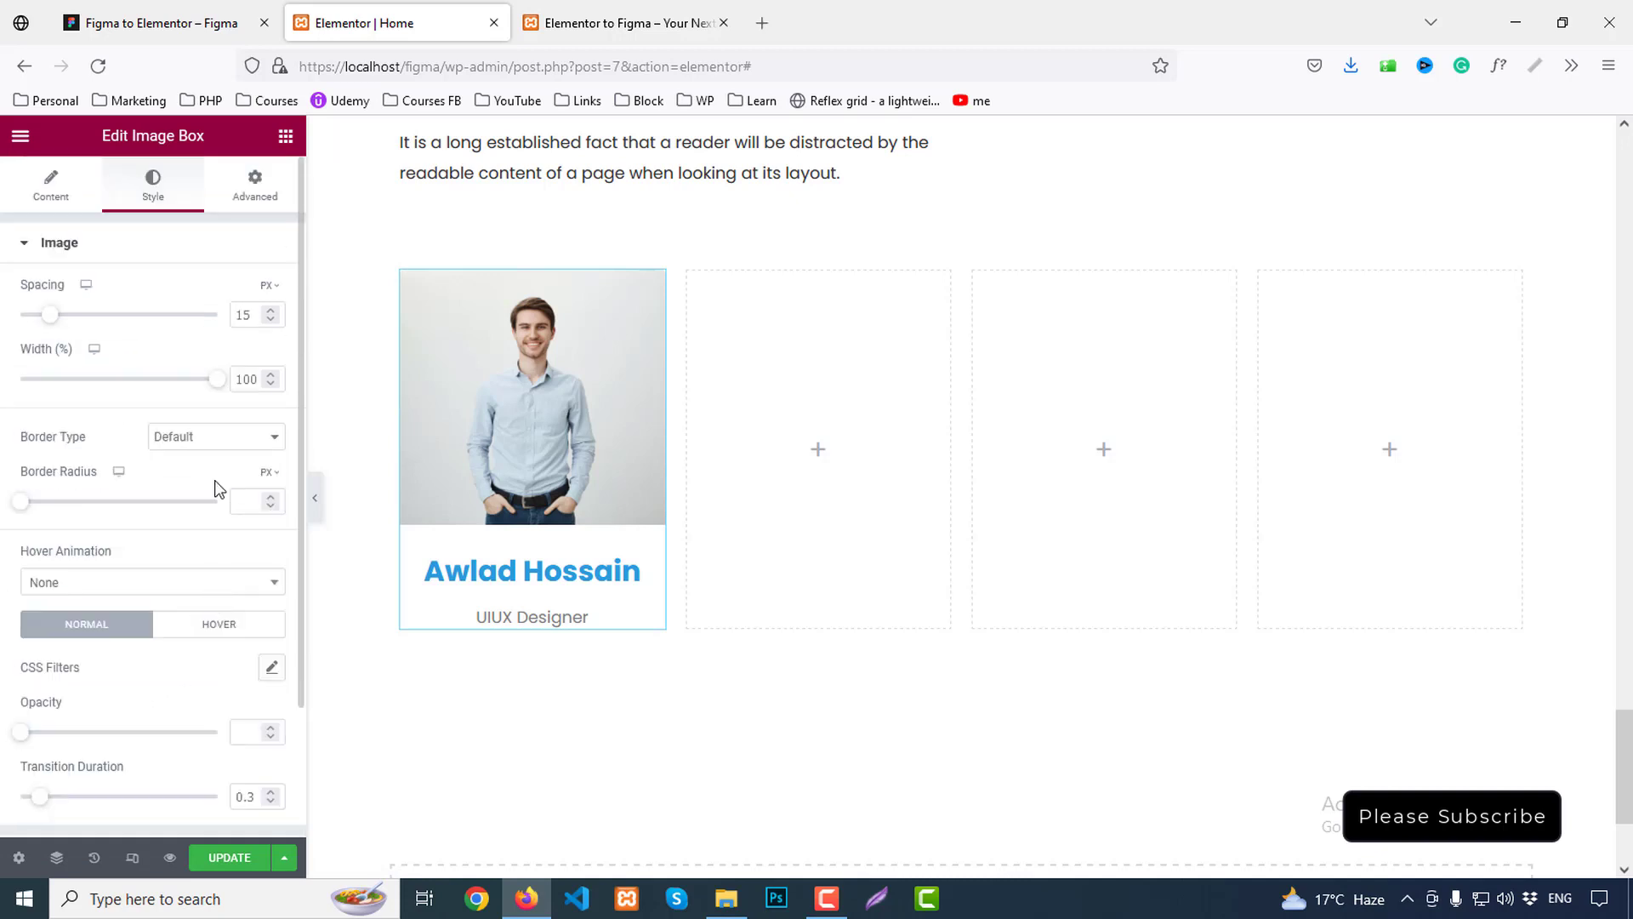
click(255, 185)
scroll(102, 790, down, 4)
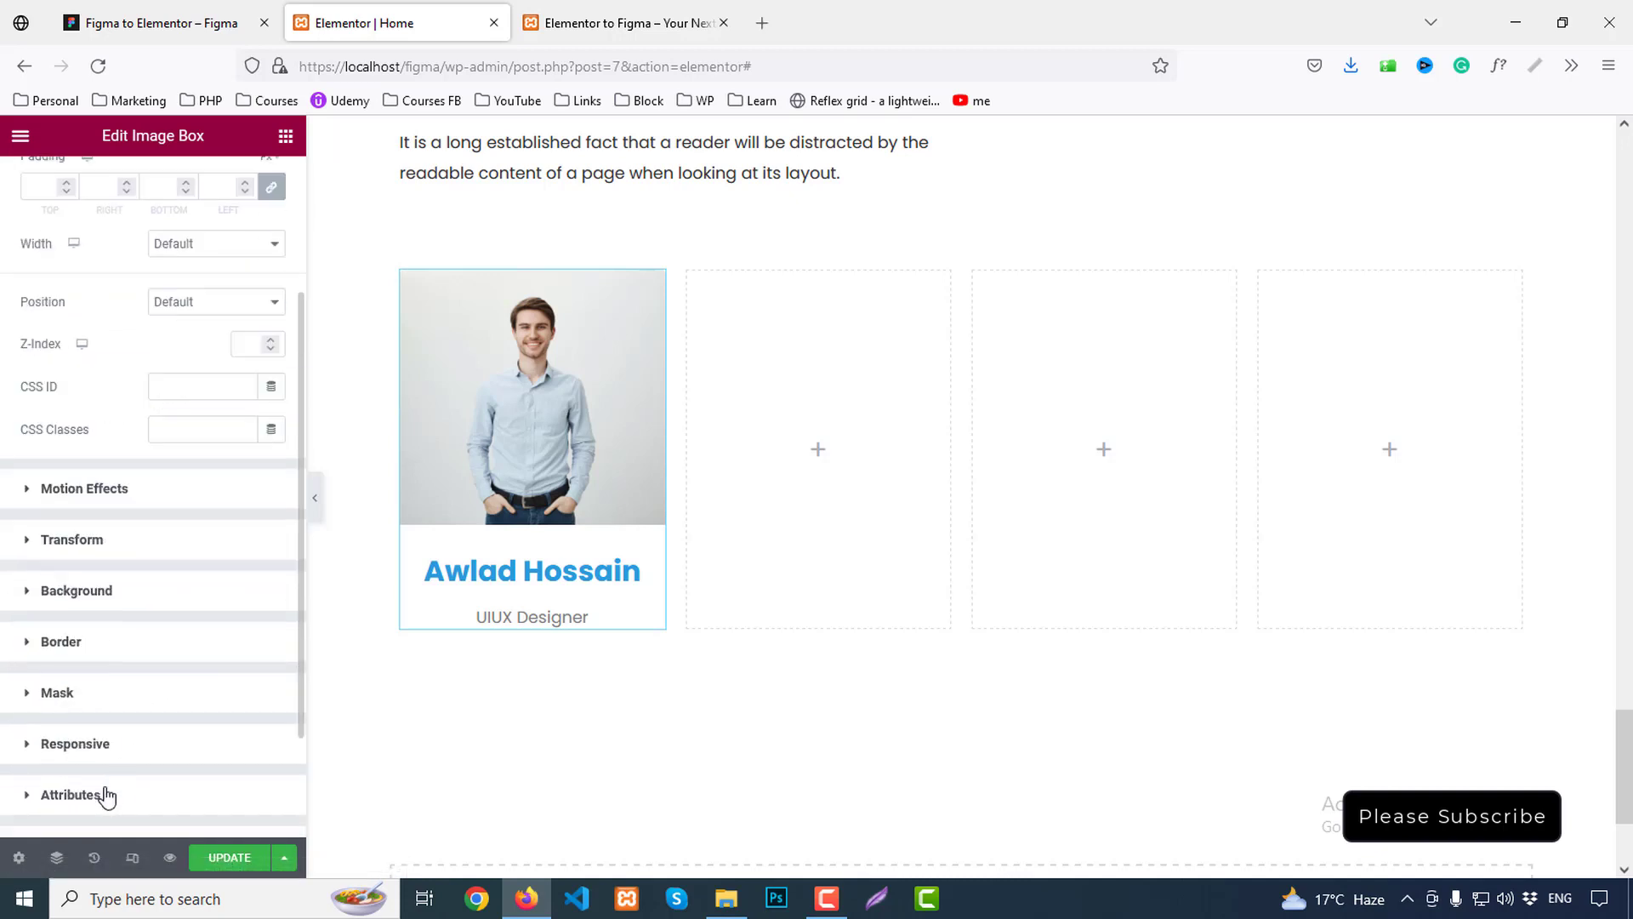
Give the image box a 1px solid #E8E8E8 border
click(74, 541)
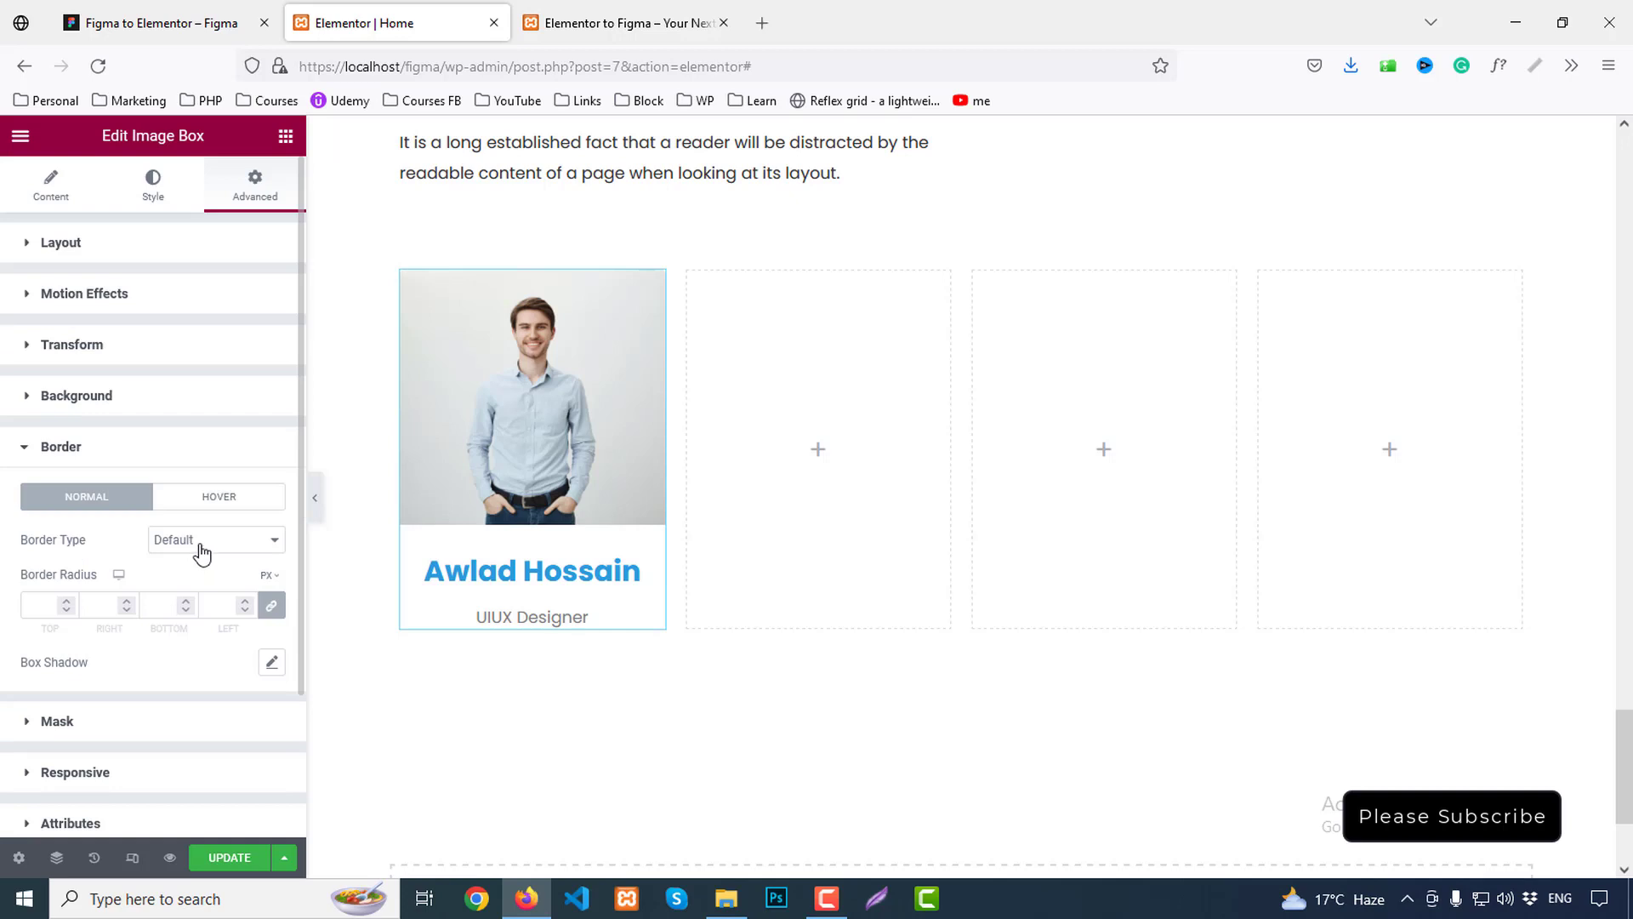
click(202, 553)
click(170, 612)
click(46, 602)
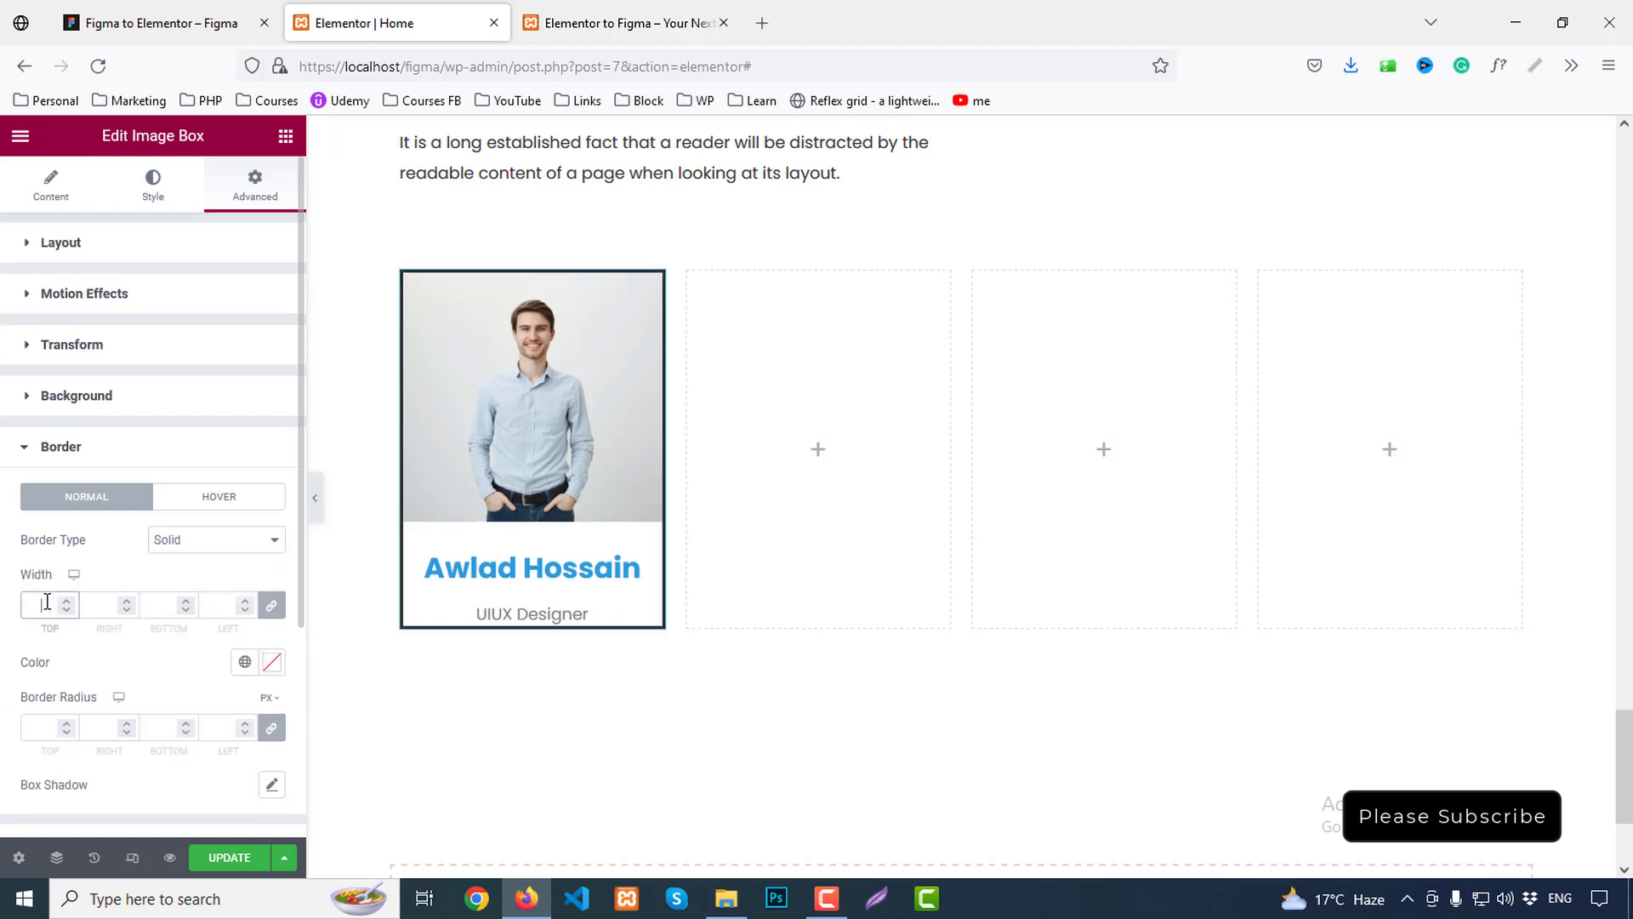
text(1)
click(271, 662)
text(#E8E8E8)
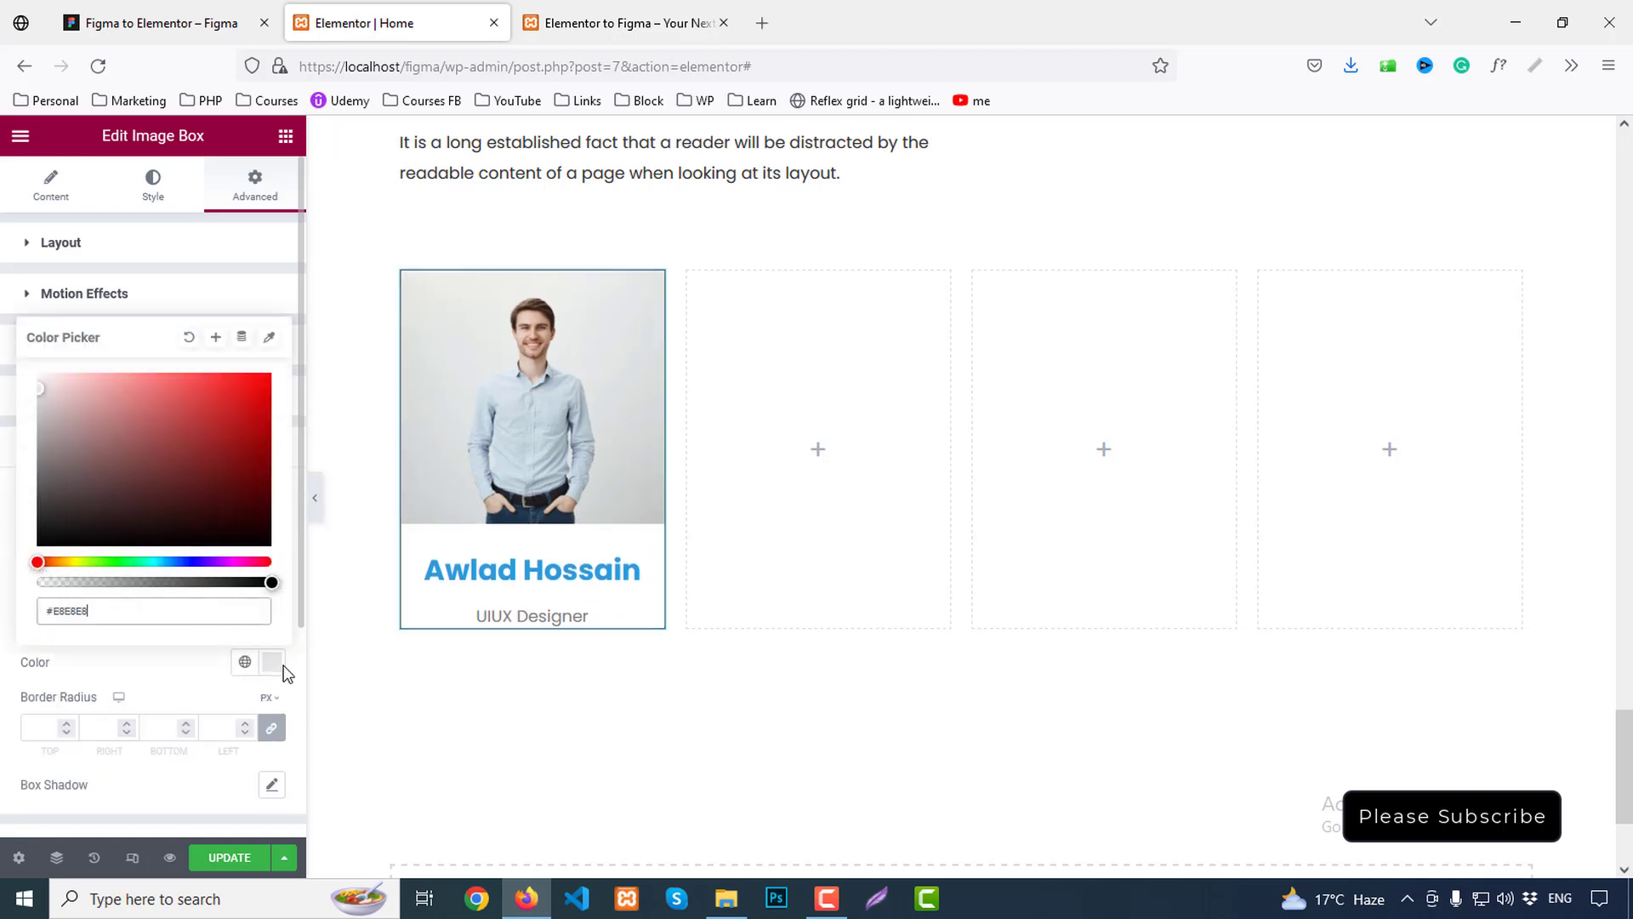
click(172, 665)
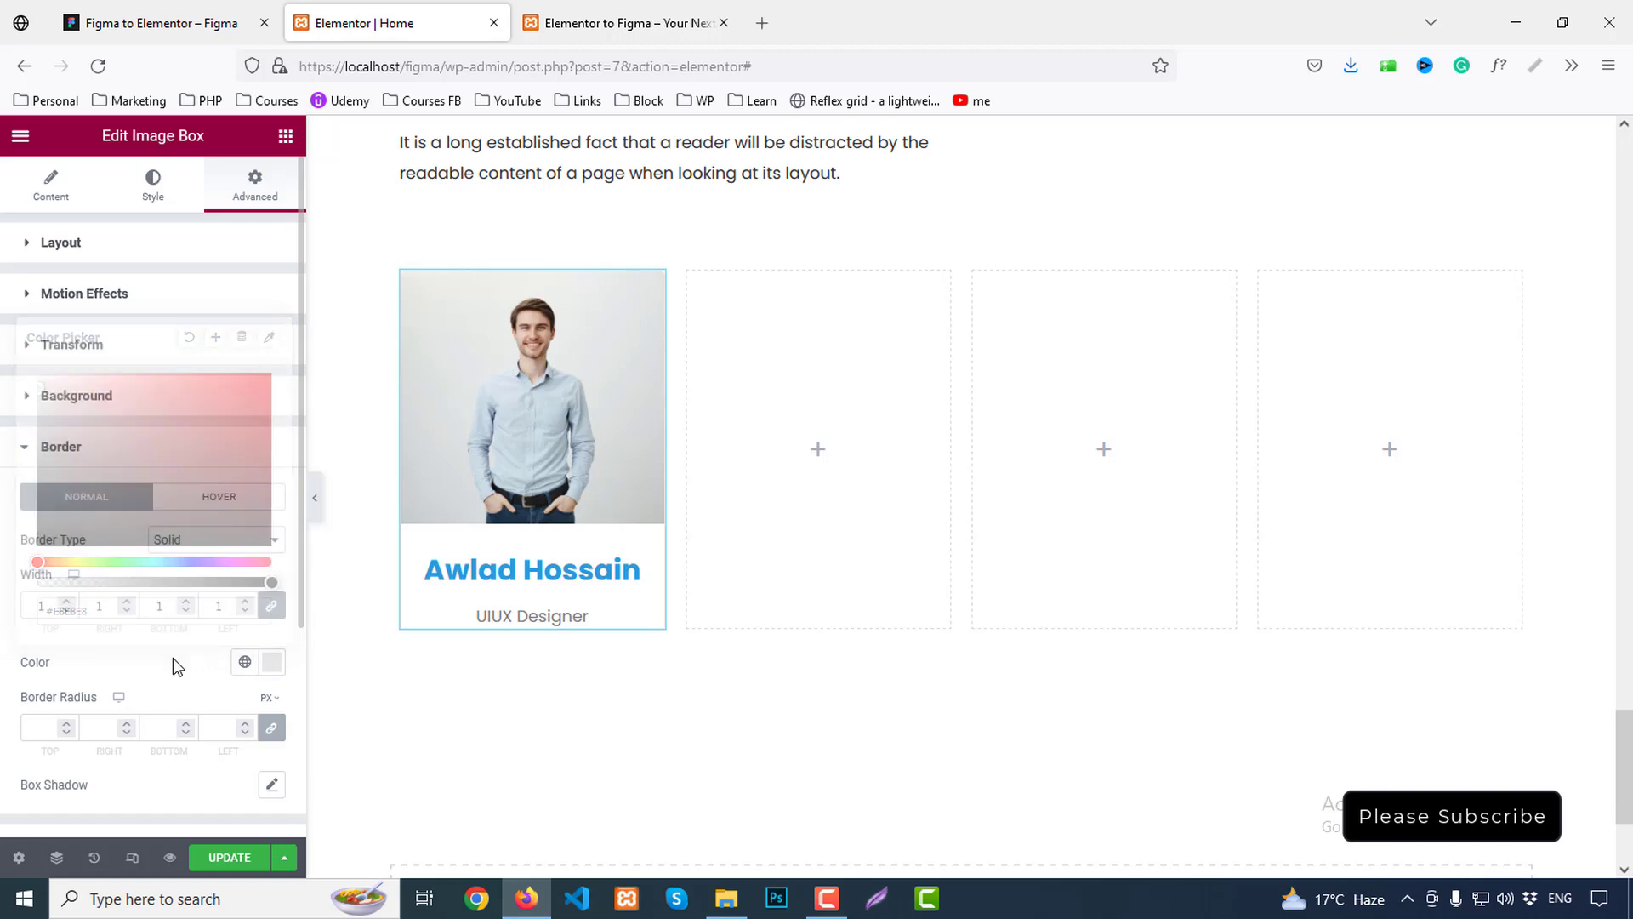
click(315, 498)
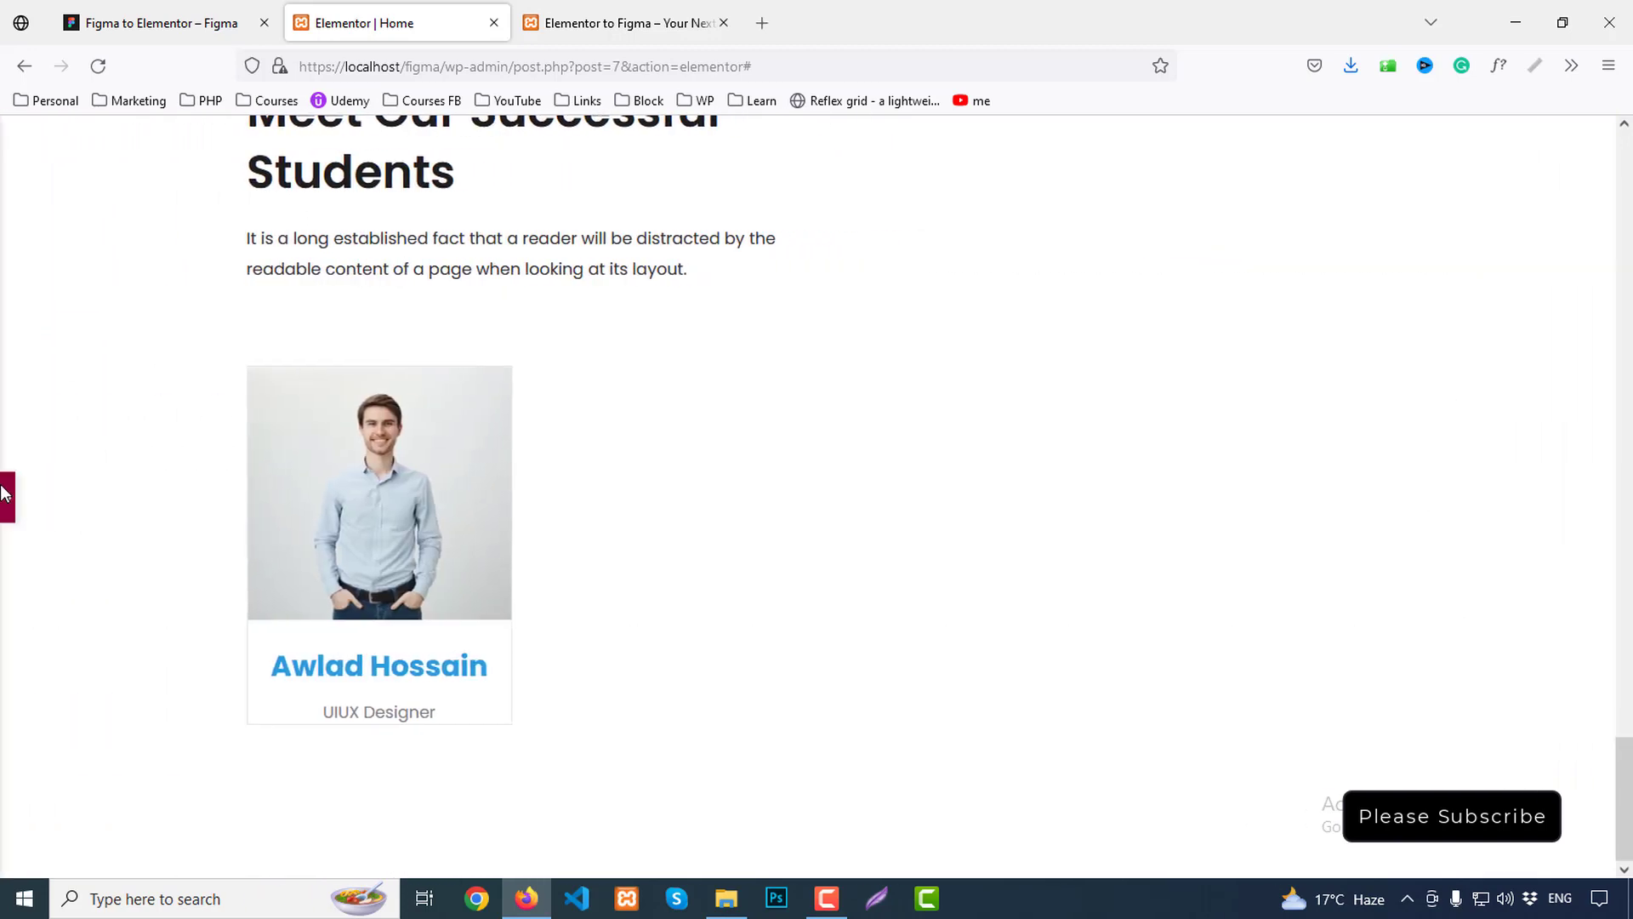
click(9, 502)
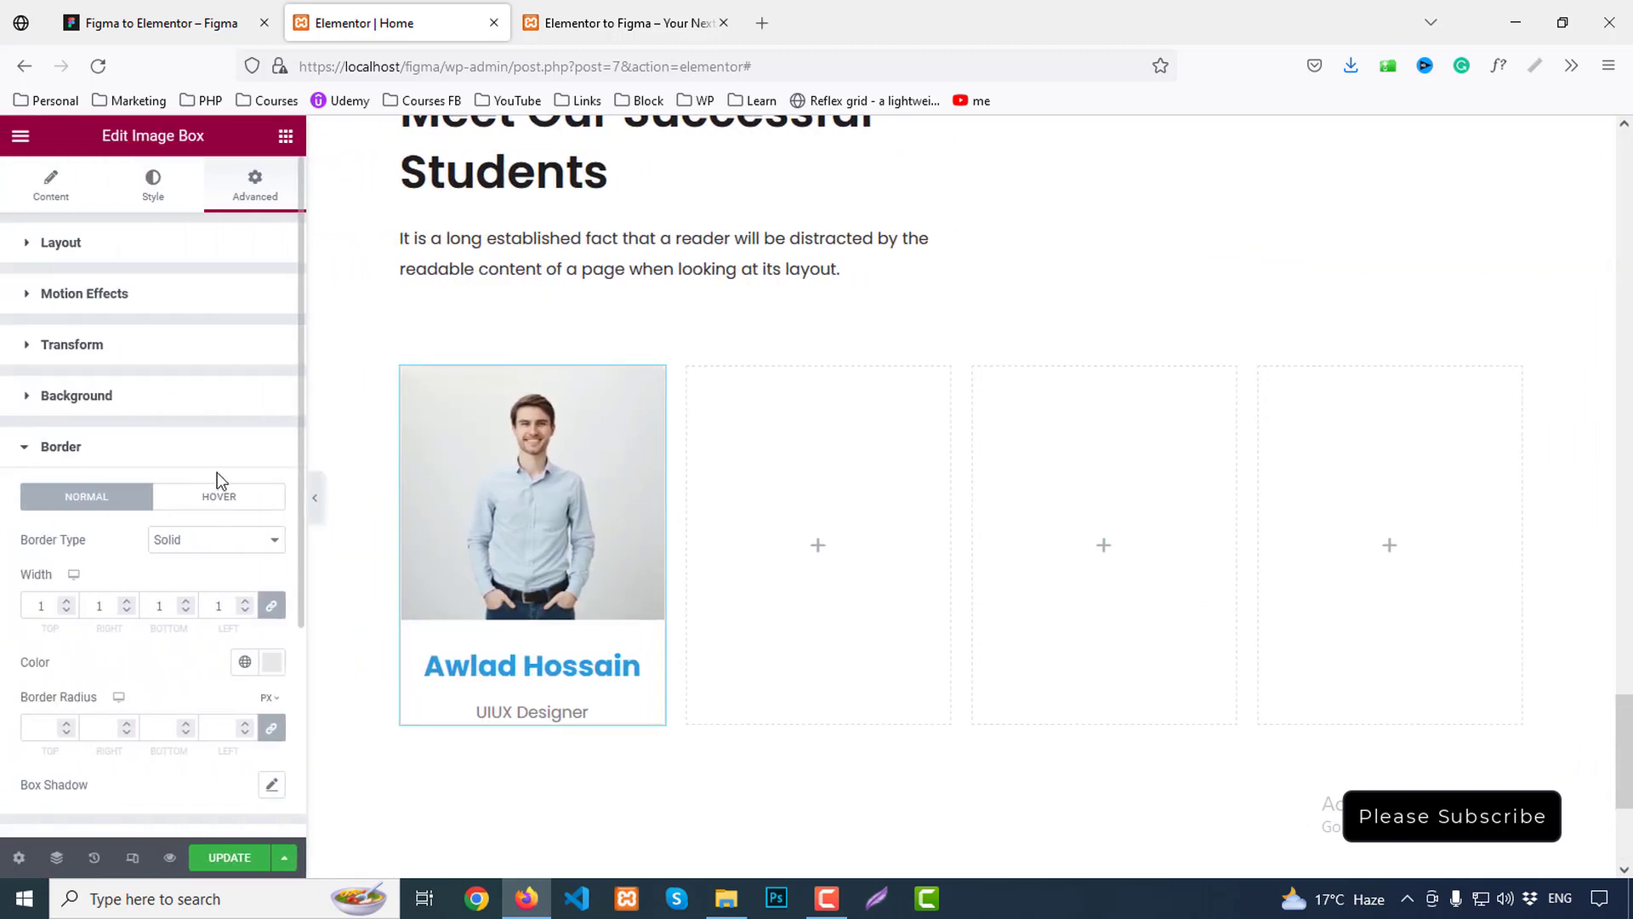
Unlink the padding sides and set the bottom padding to 30px
click(78, 244)
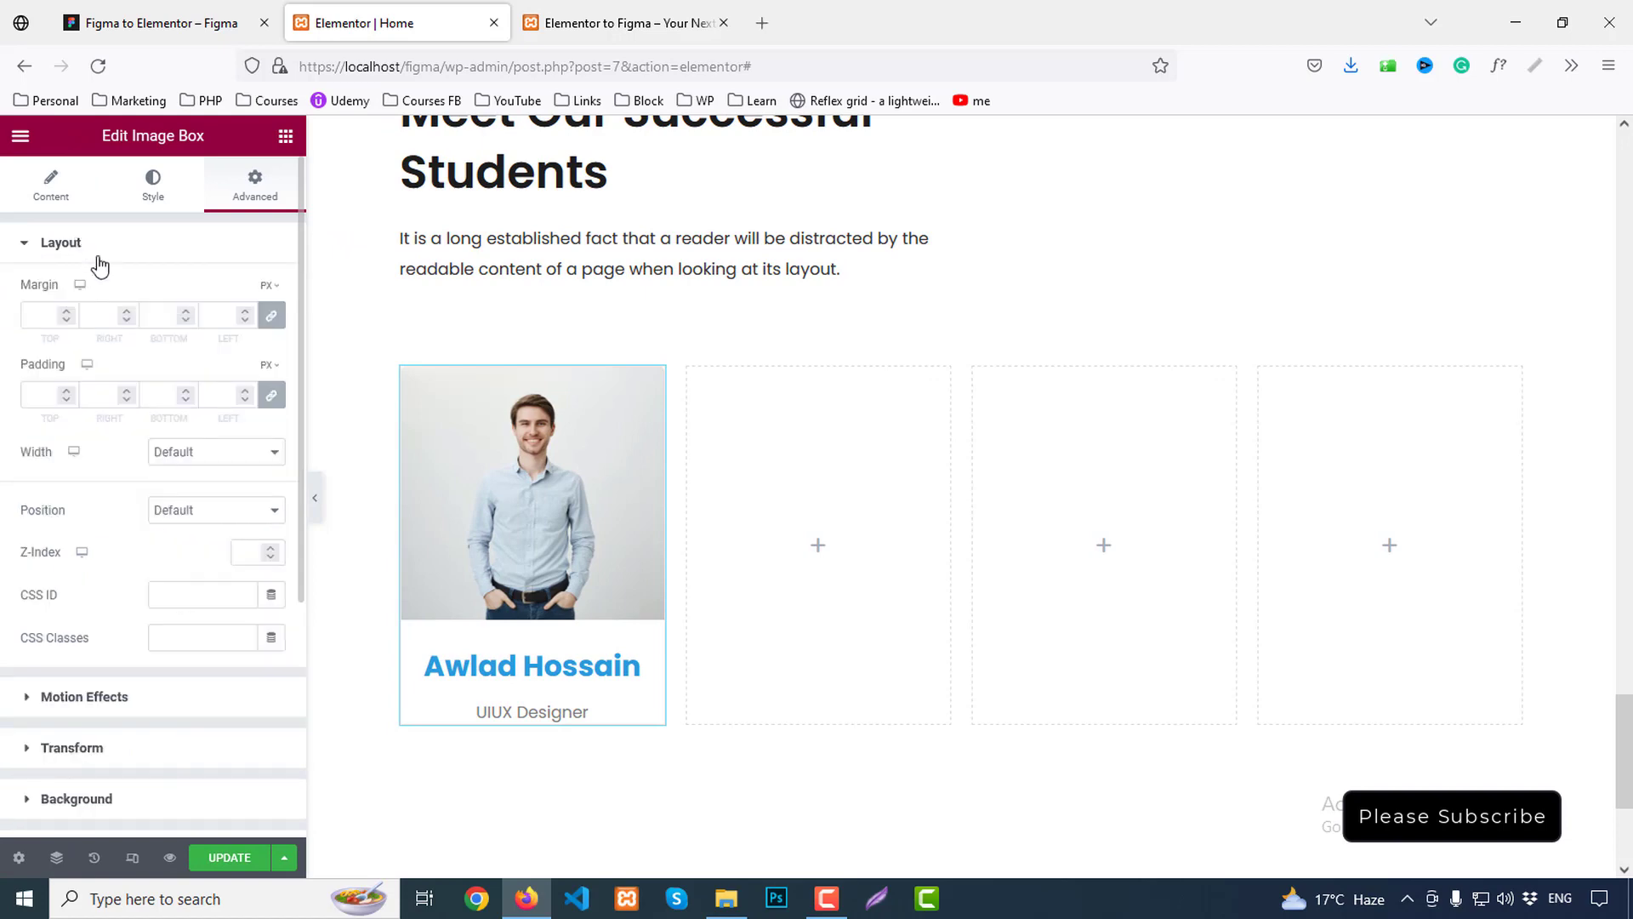
click(271, 396)
text(30)
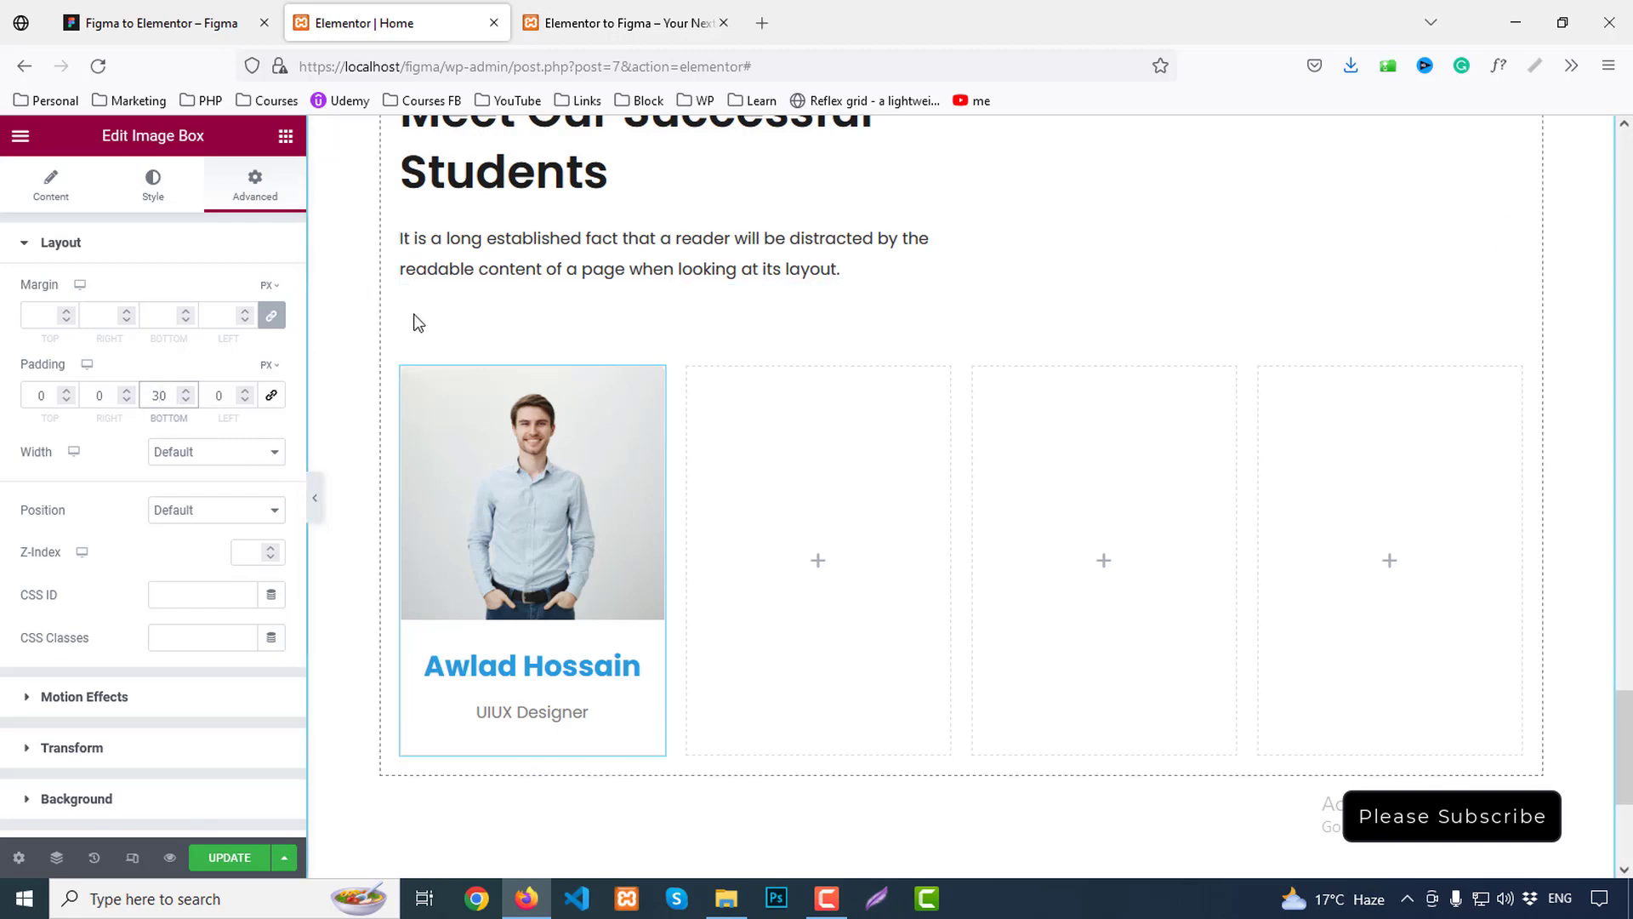
click(549, 664)
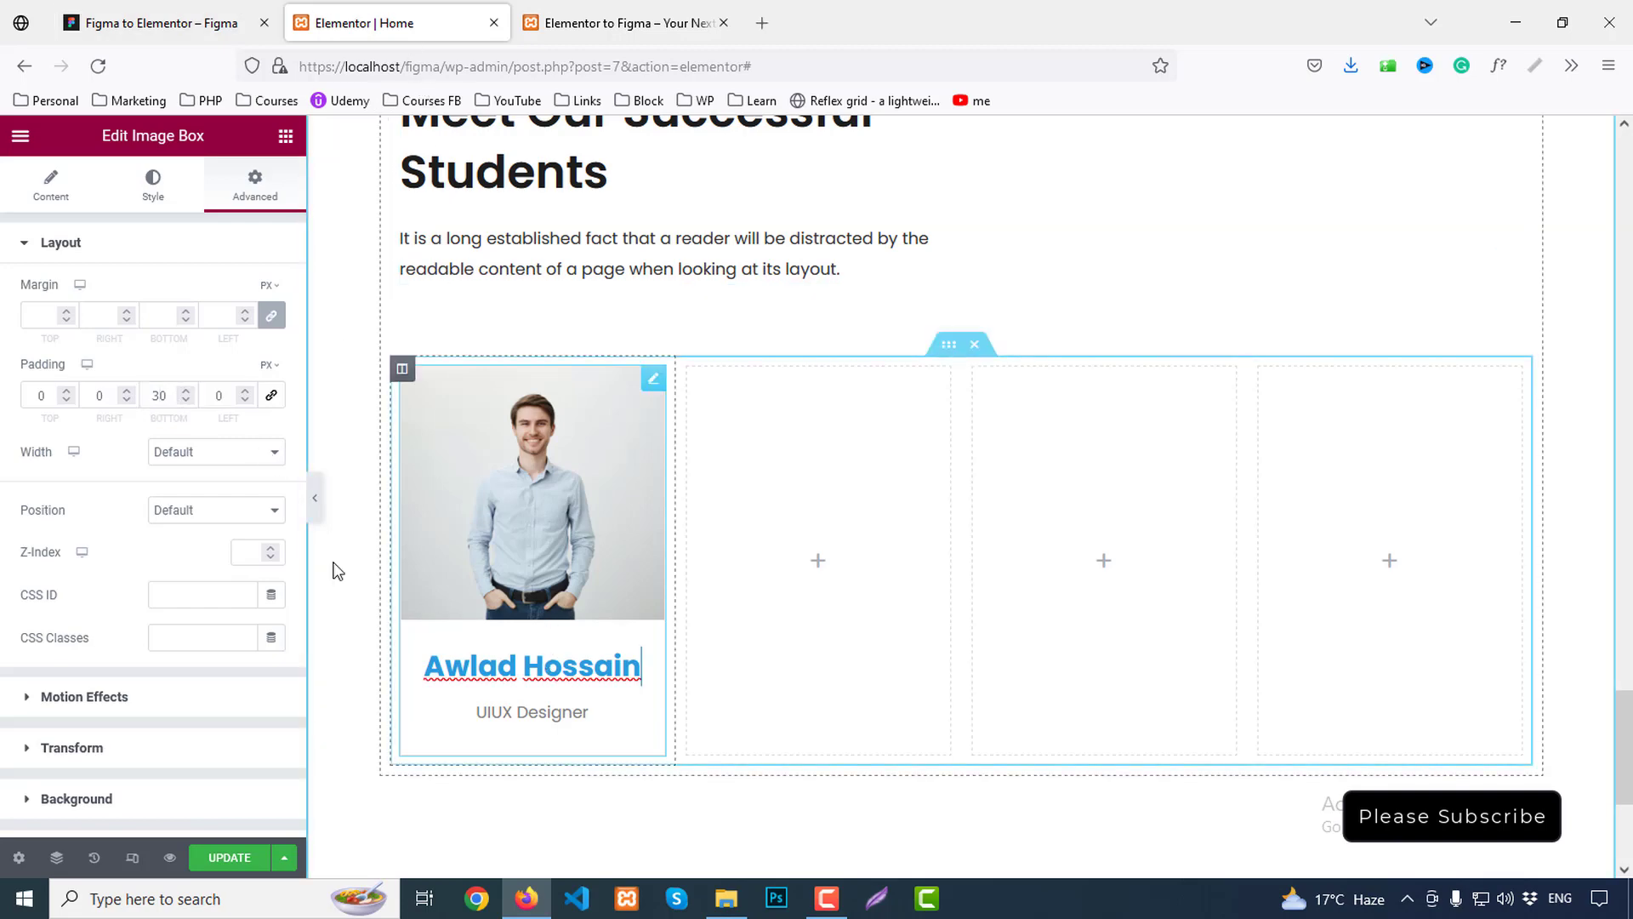
click(51, 187)
click(149, 189)
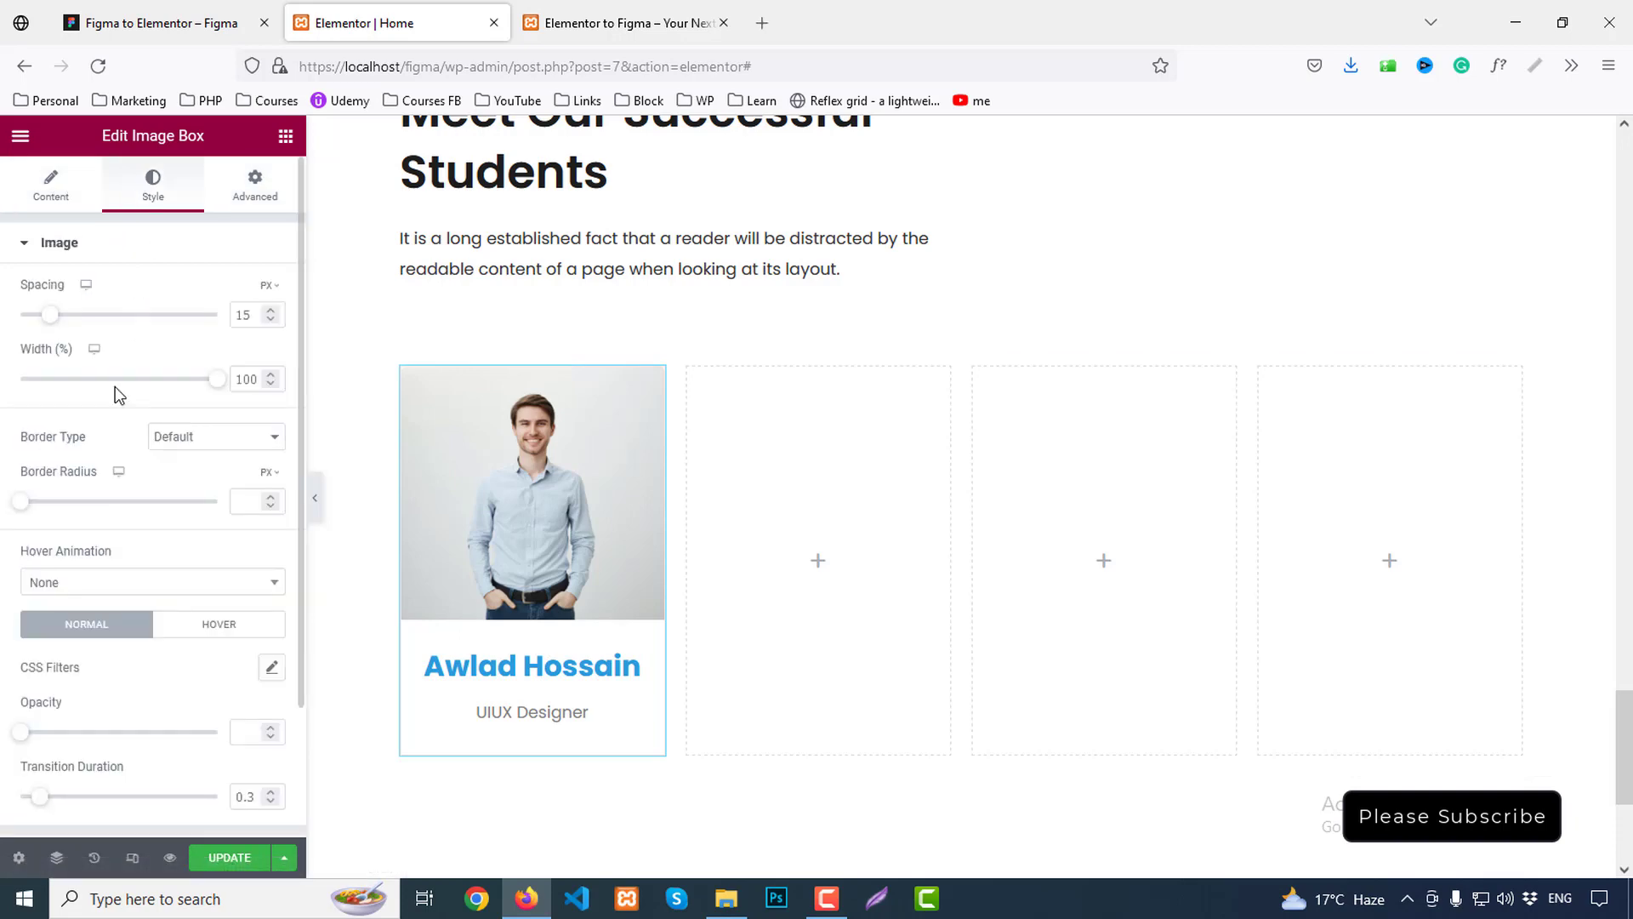
scroll(100, 651, down, 2)
click(64, 697)
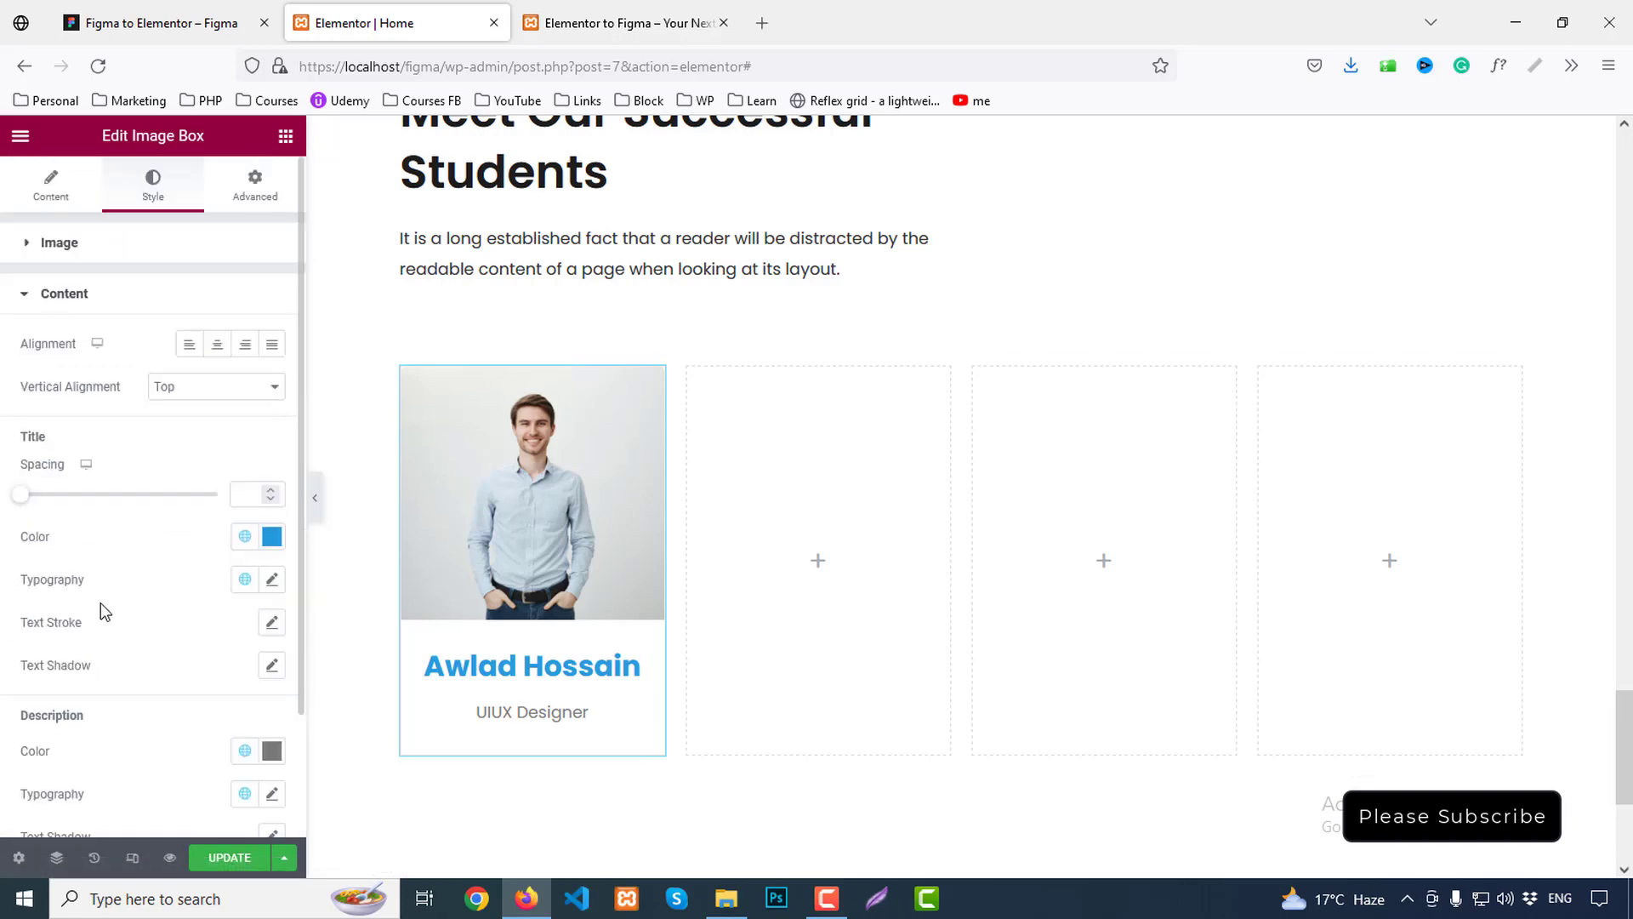
scroll(119, 587, down, 2)
scroll(139, 554, up, 2)
click(190, 347)
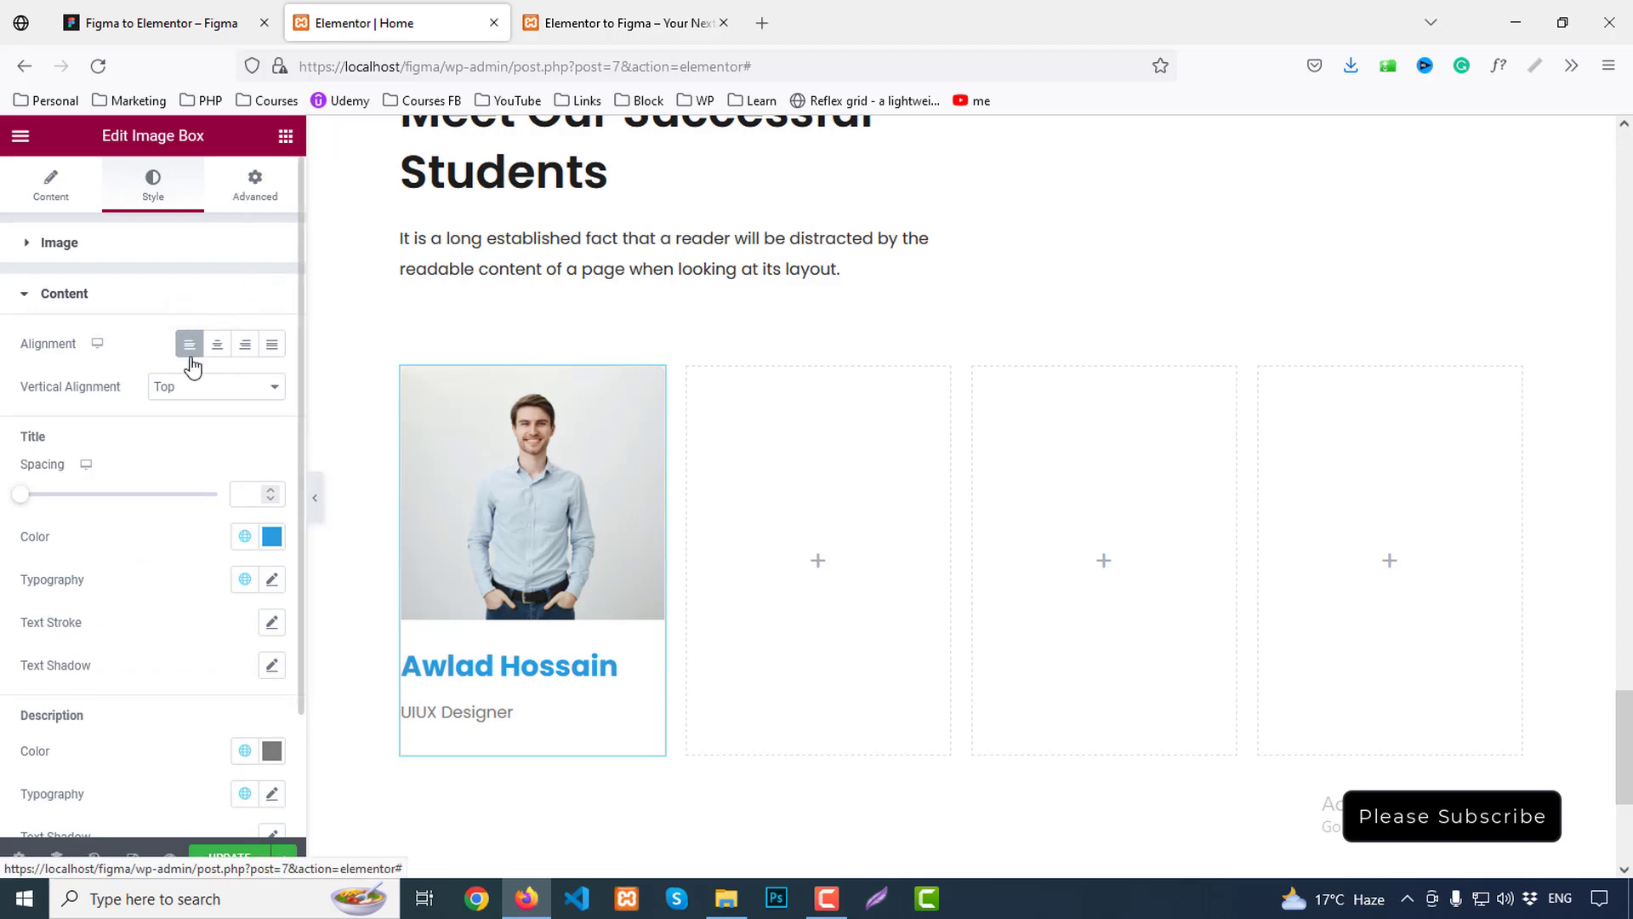
click(208, 23)
click(349, 30)
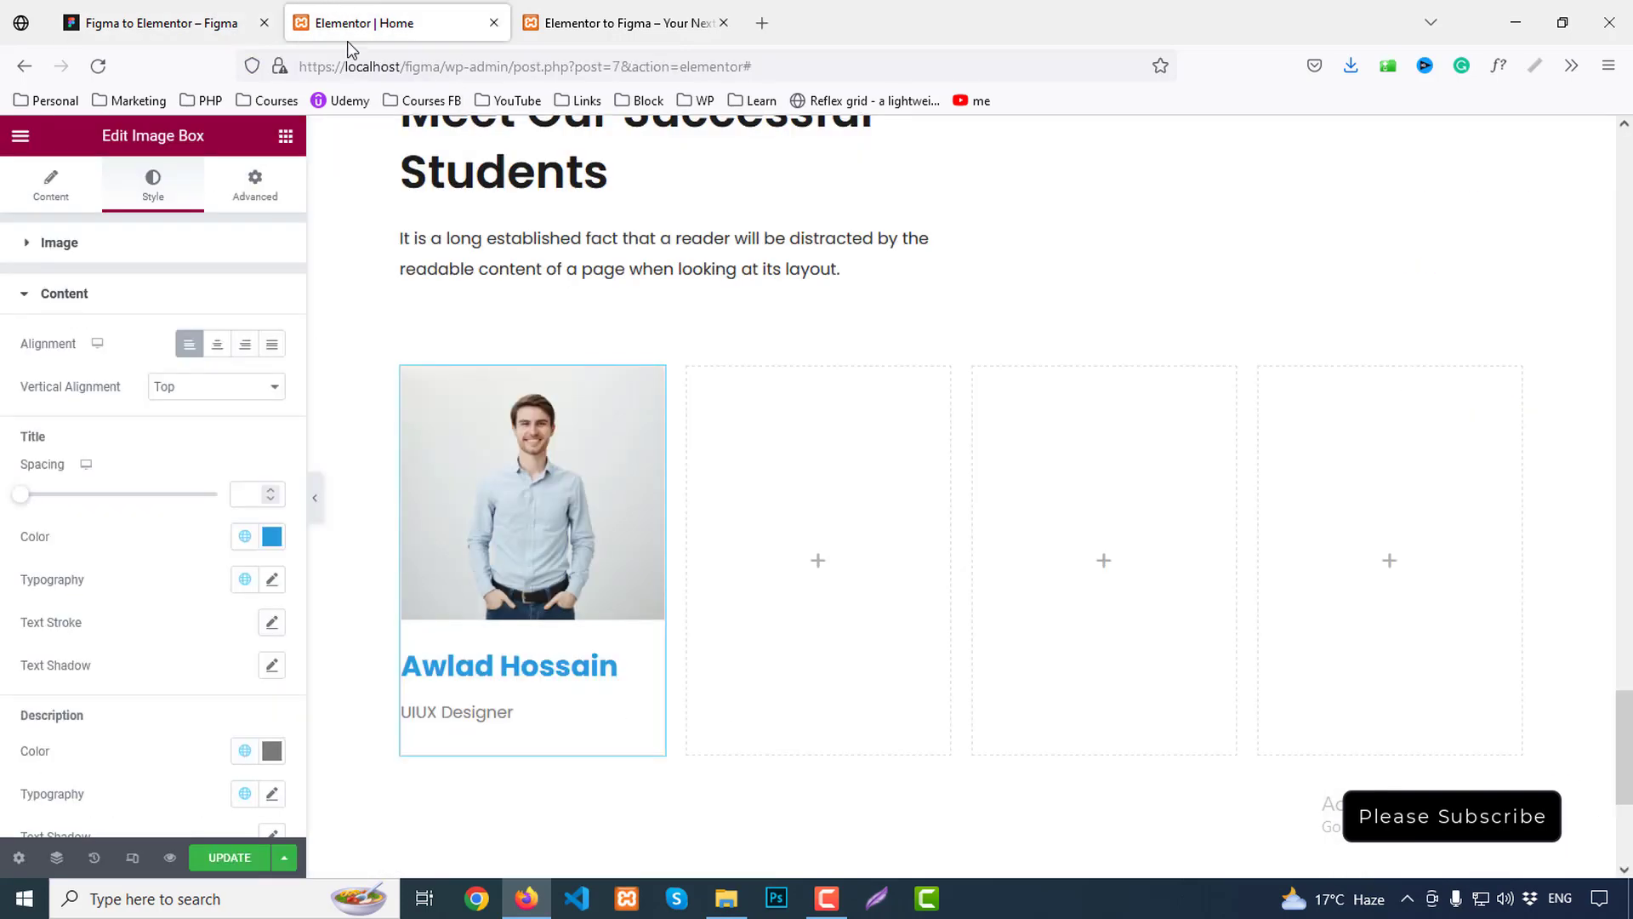
click(217, 343)
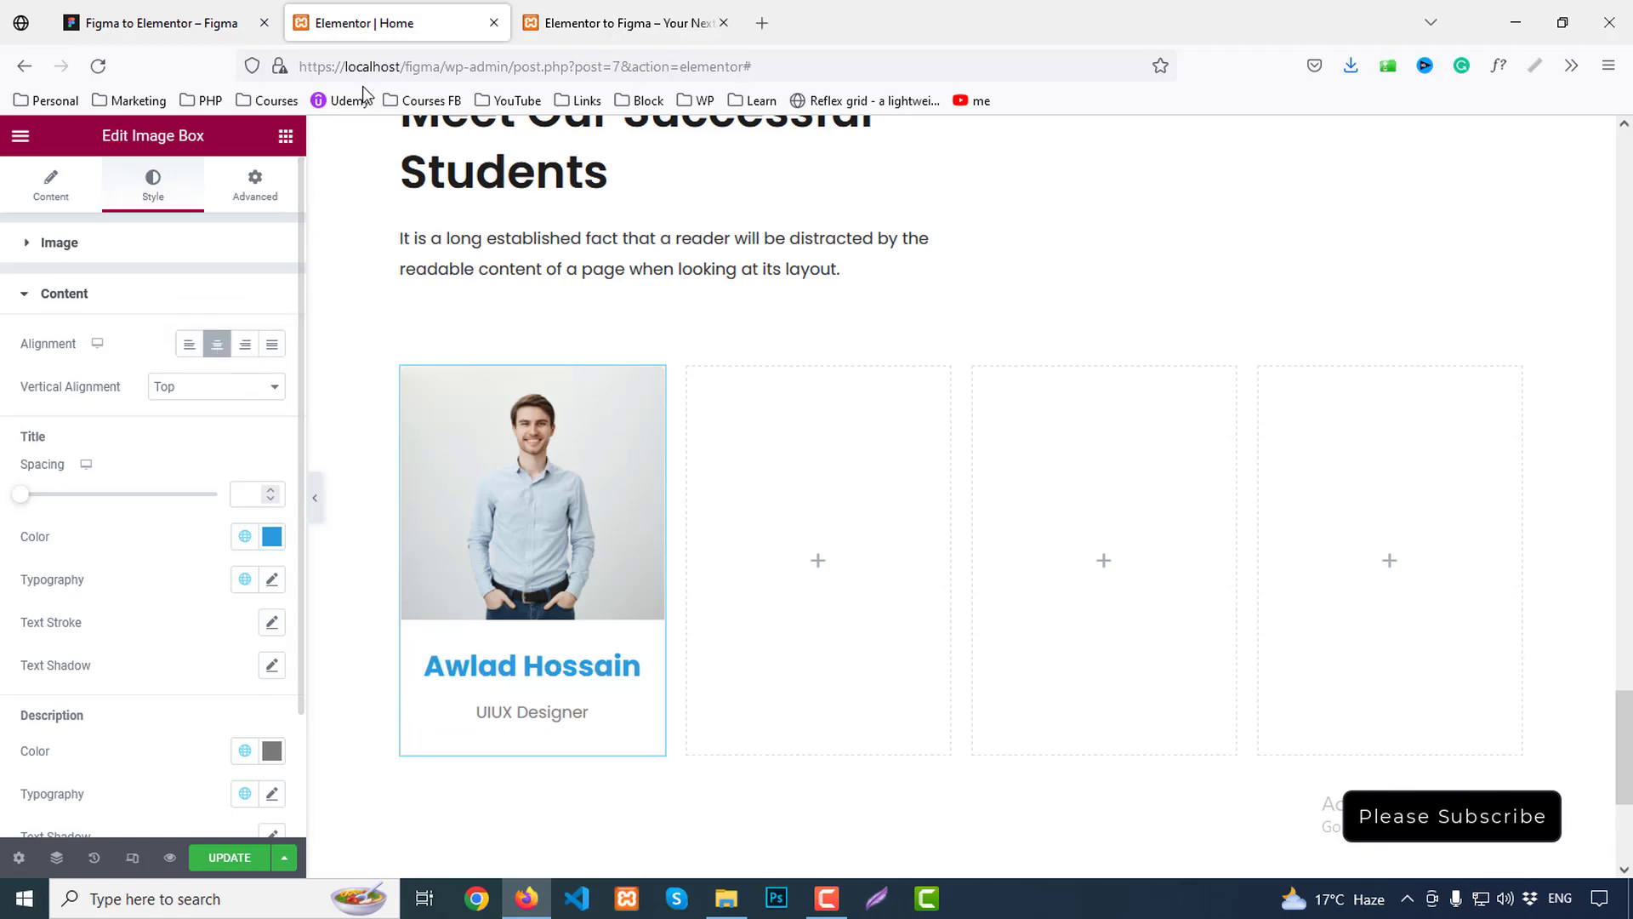
click(170, 26)
double_click(428, 522)
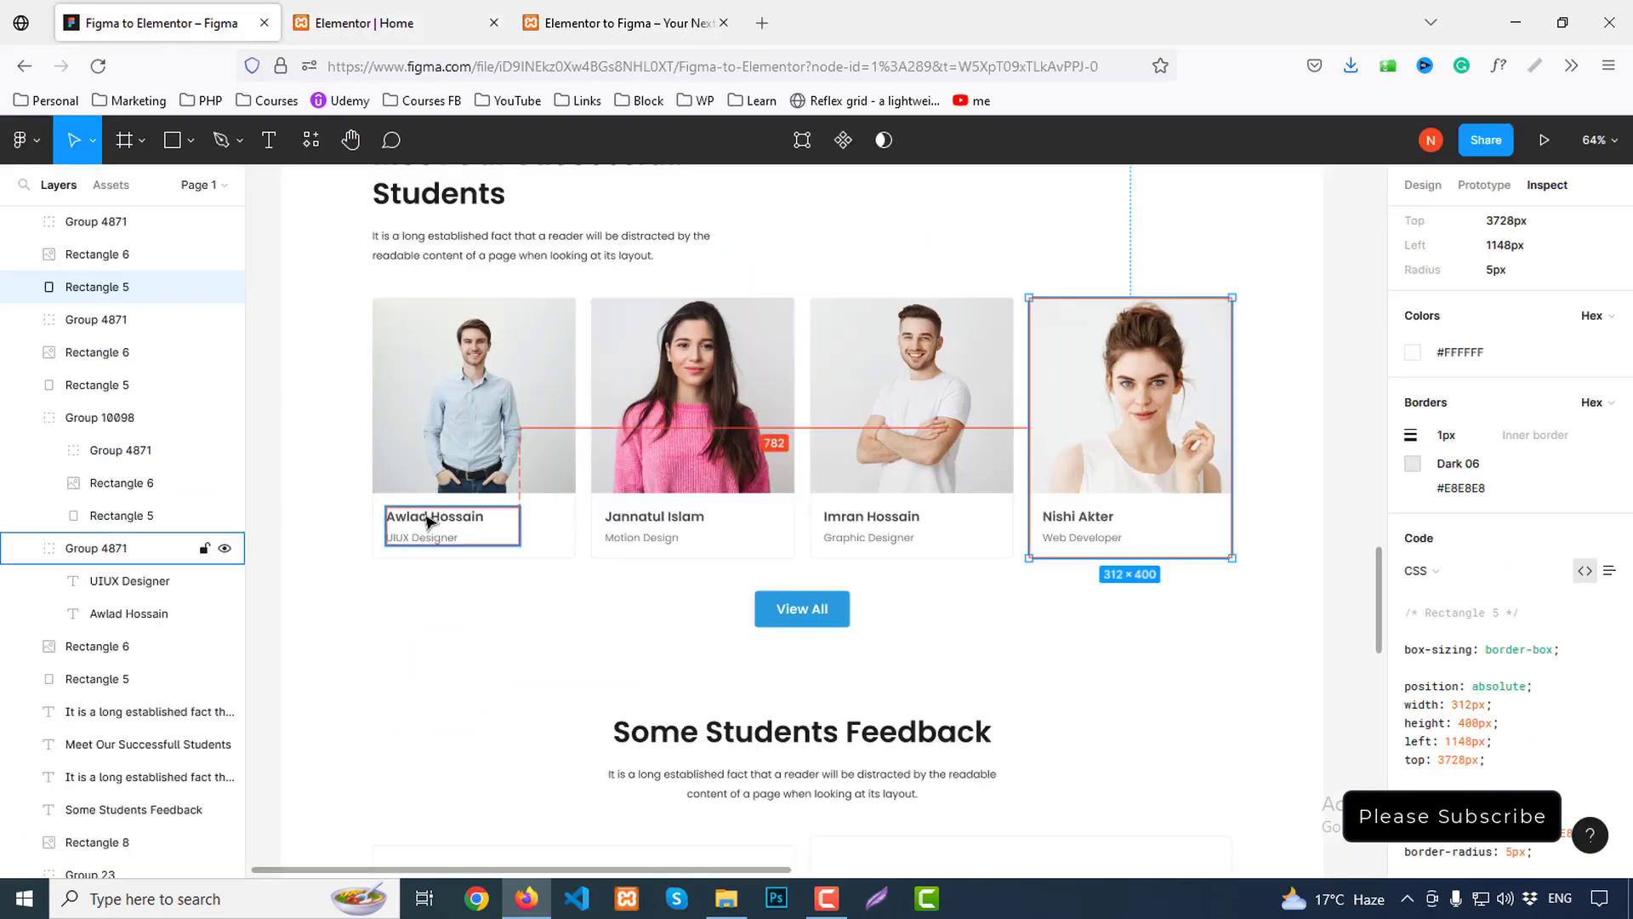
double_click(428, 522)
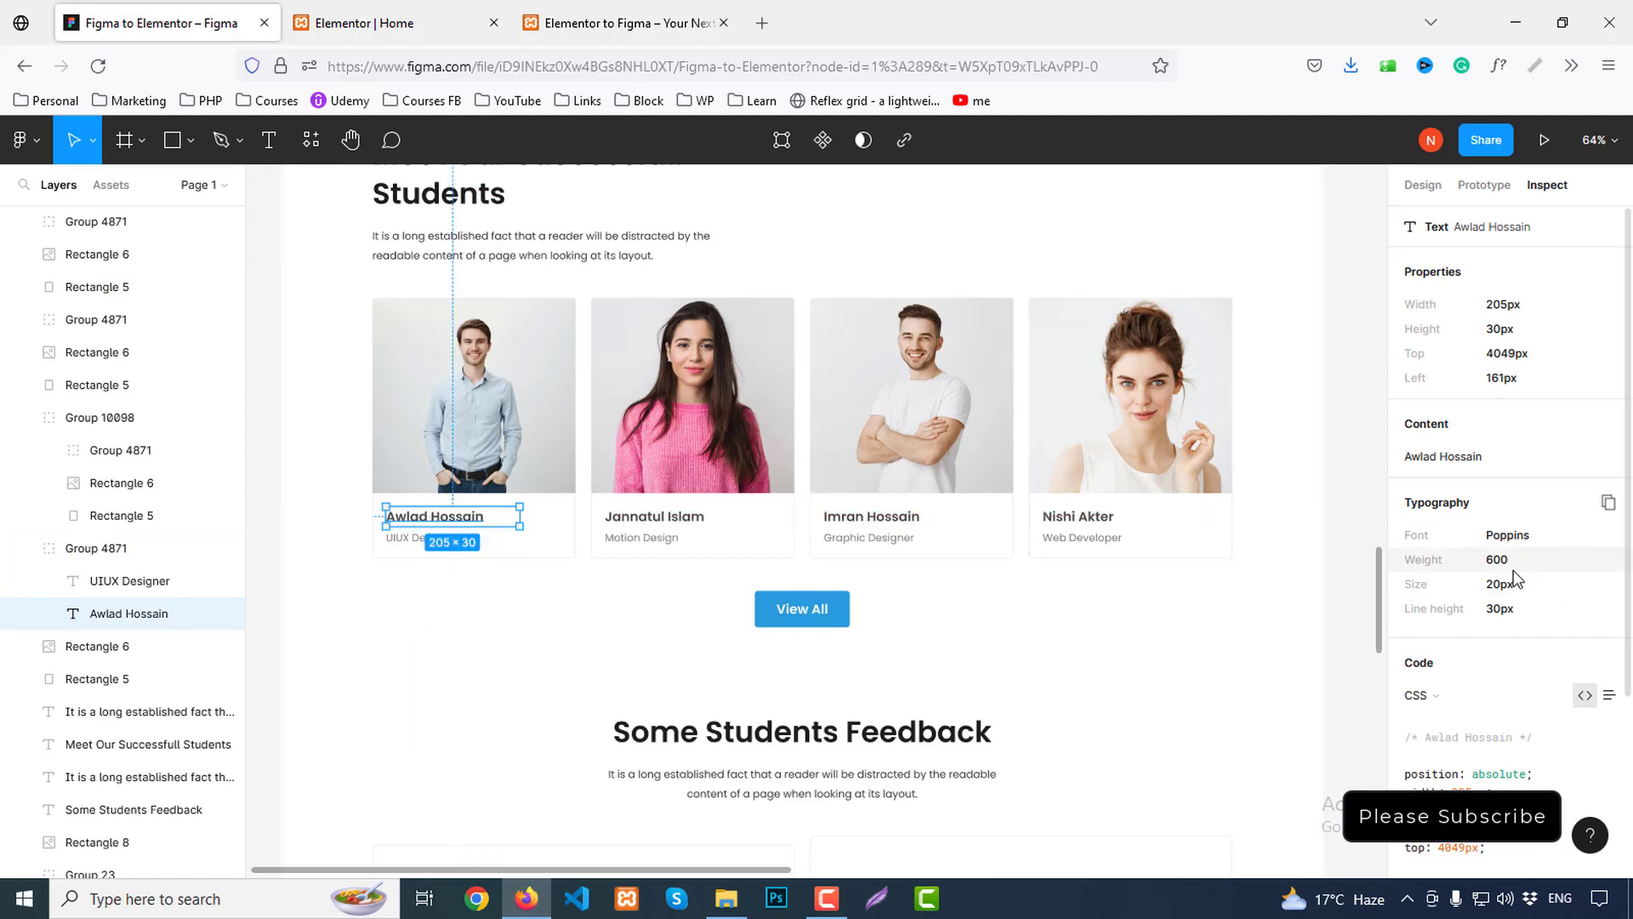
scroll(1552, 709, down, 3)
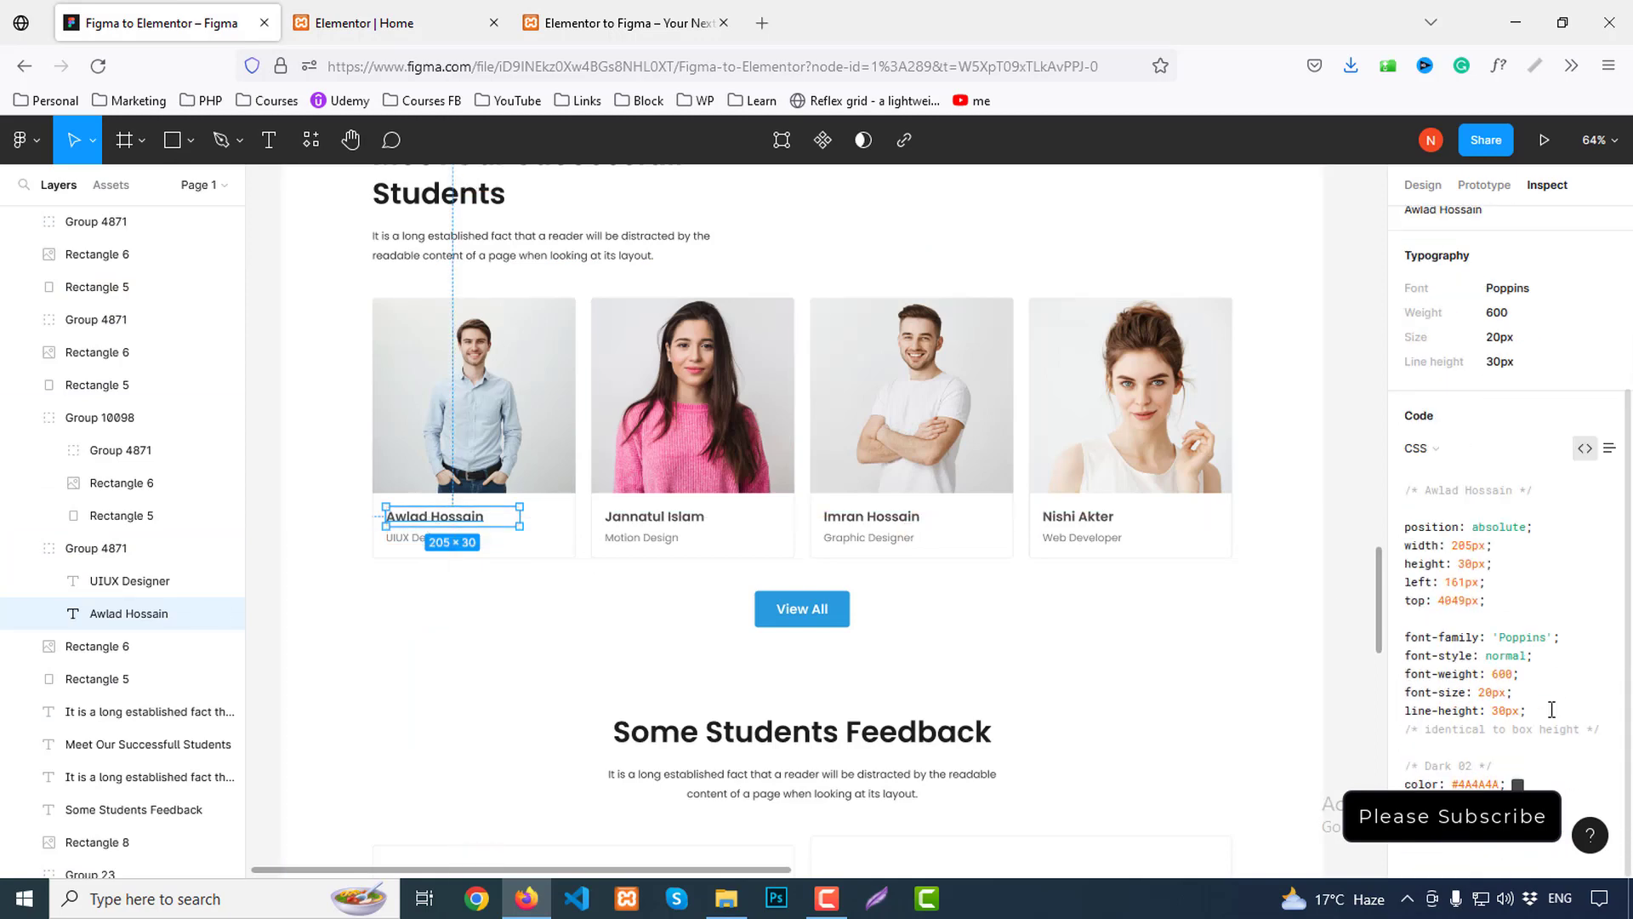
key(ctrl+Tab)
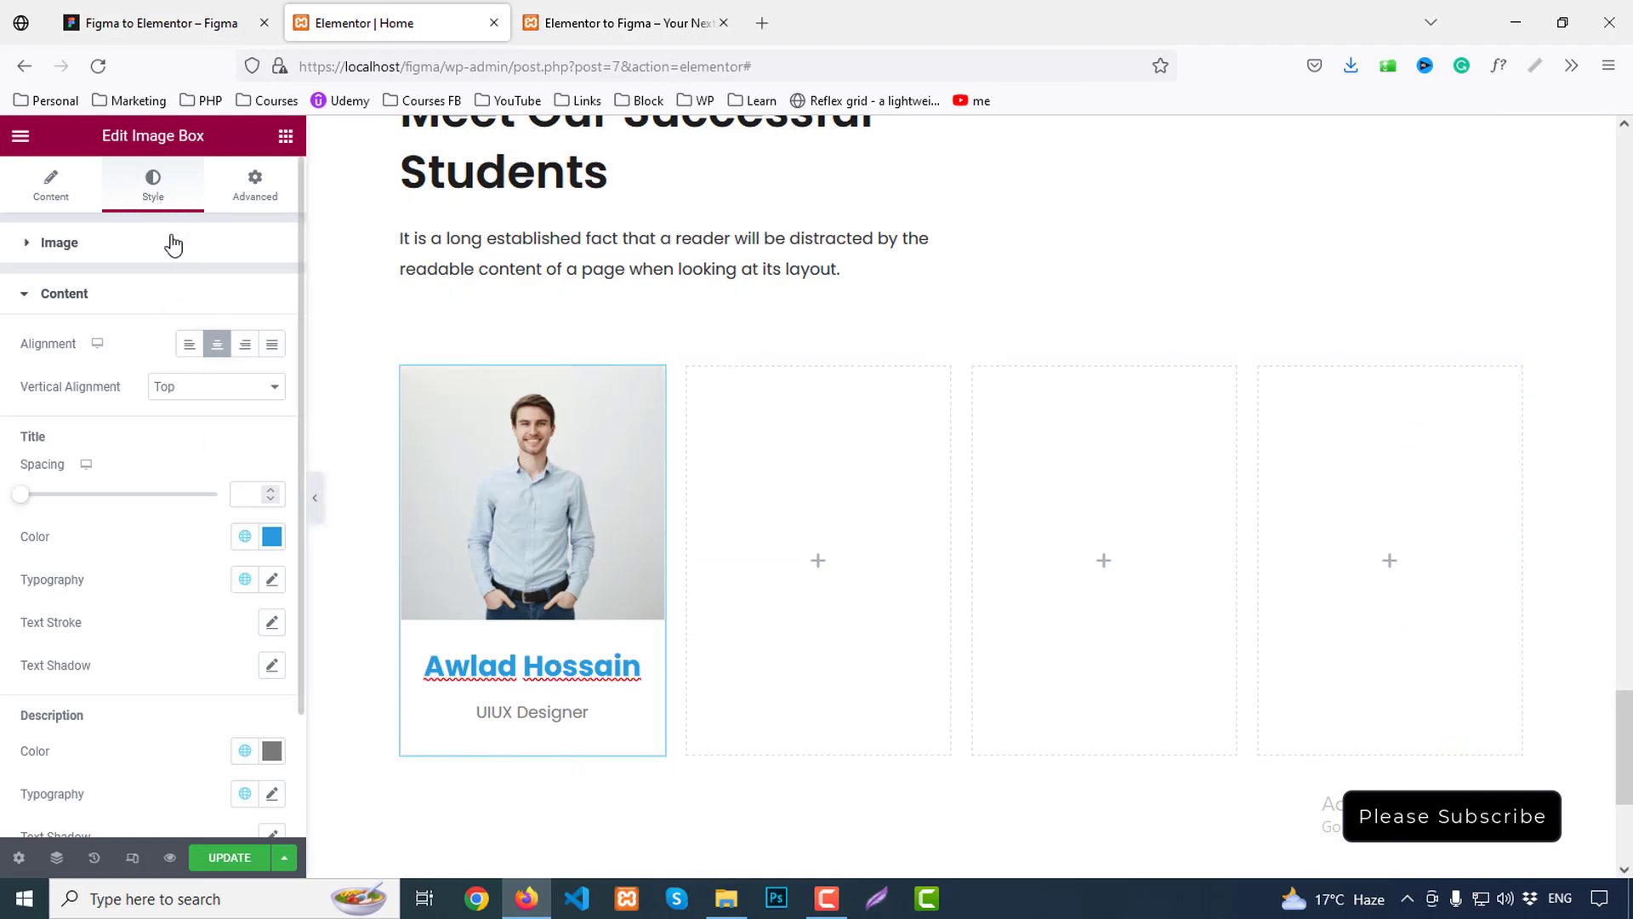
Style the card name #4a4a4a, size 20, line height 30, weight 600 Semi Bold
scroll(204, 510, down, 3)
click(269, 393)
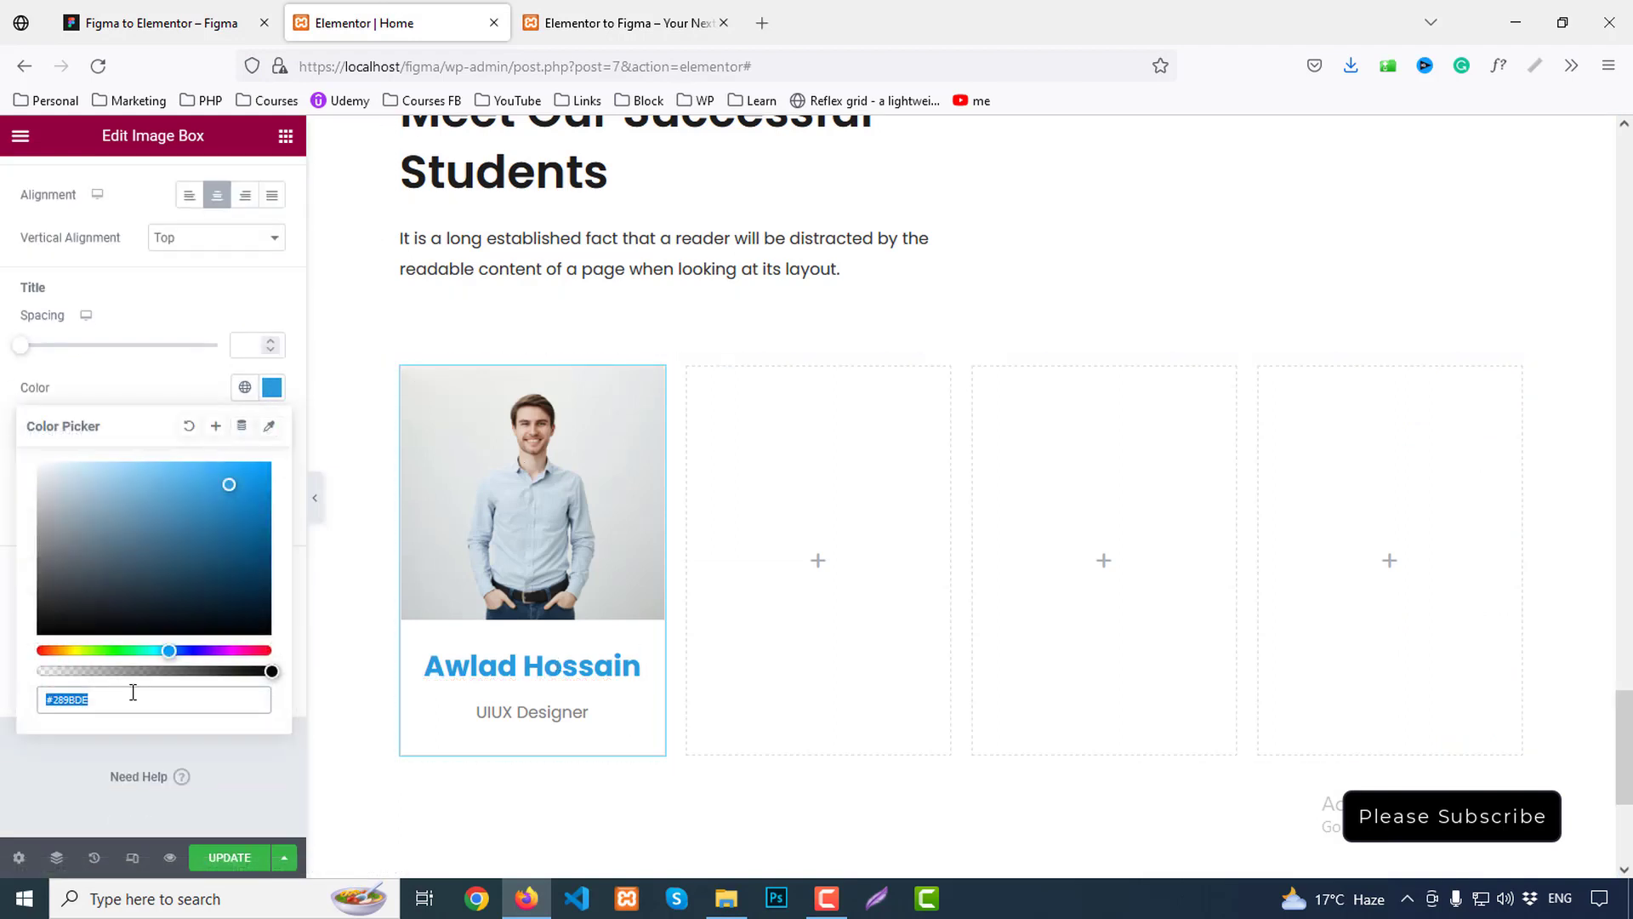
text(#4a4a4a)
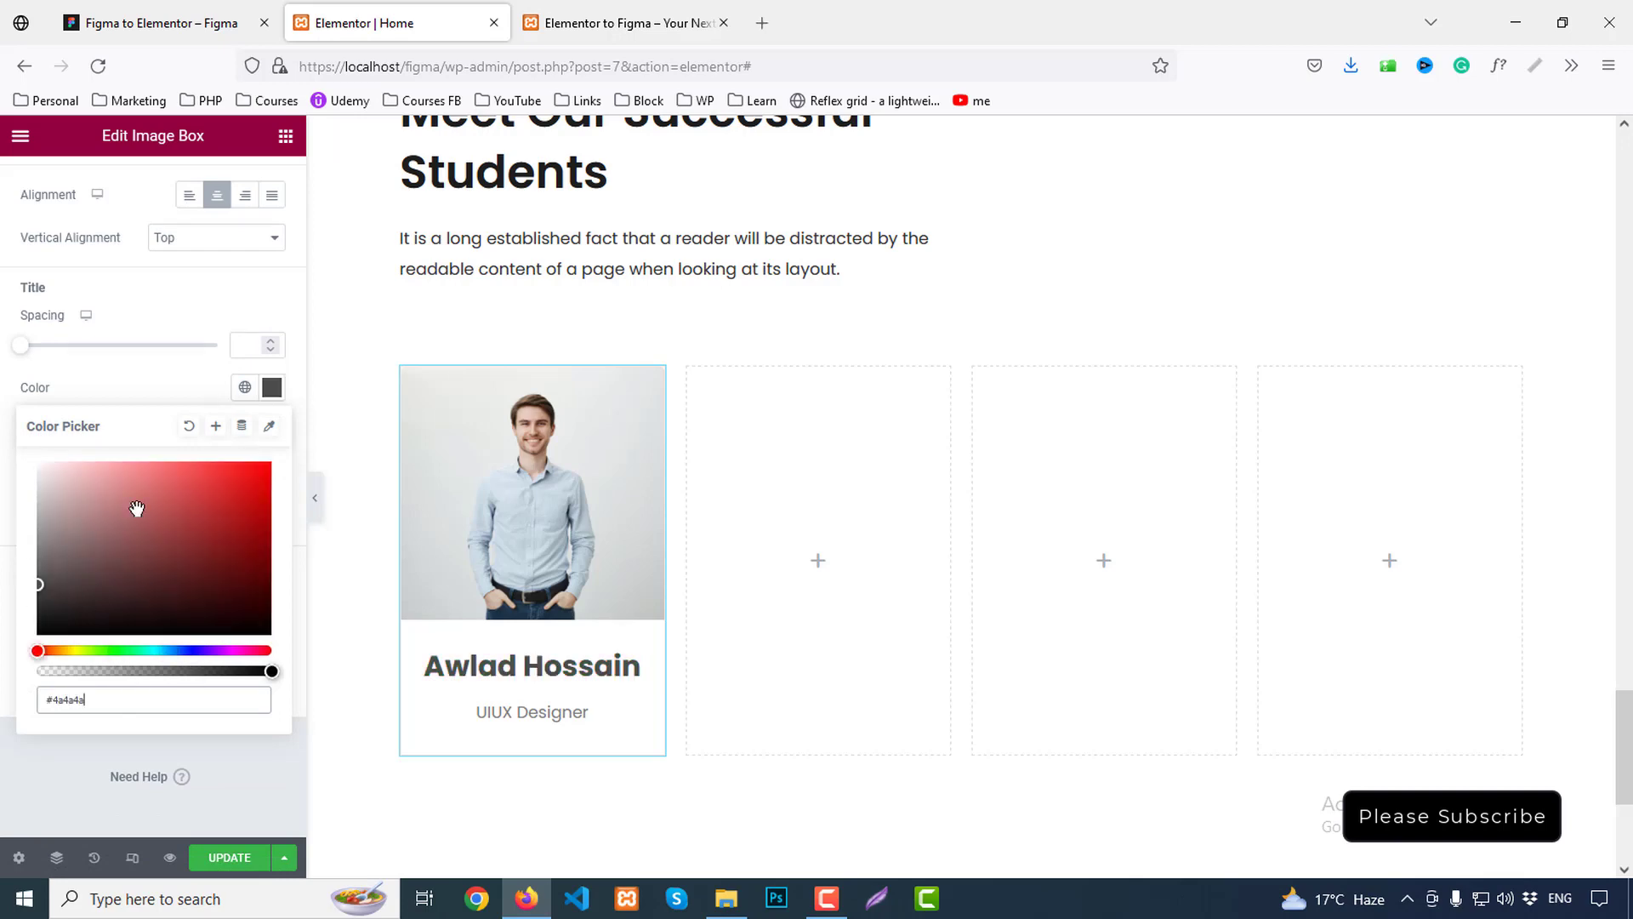
click(269, 406)
click(271, 430)
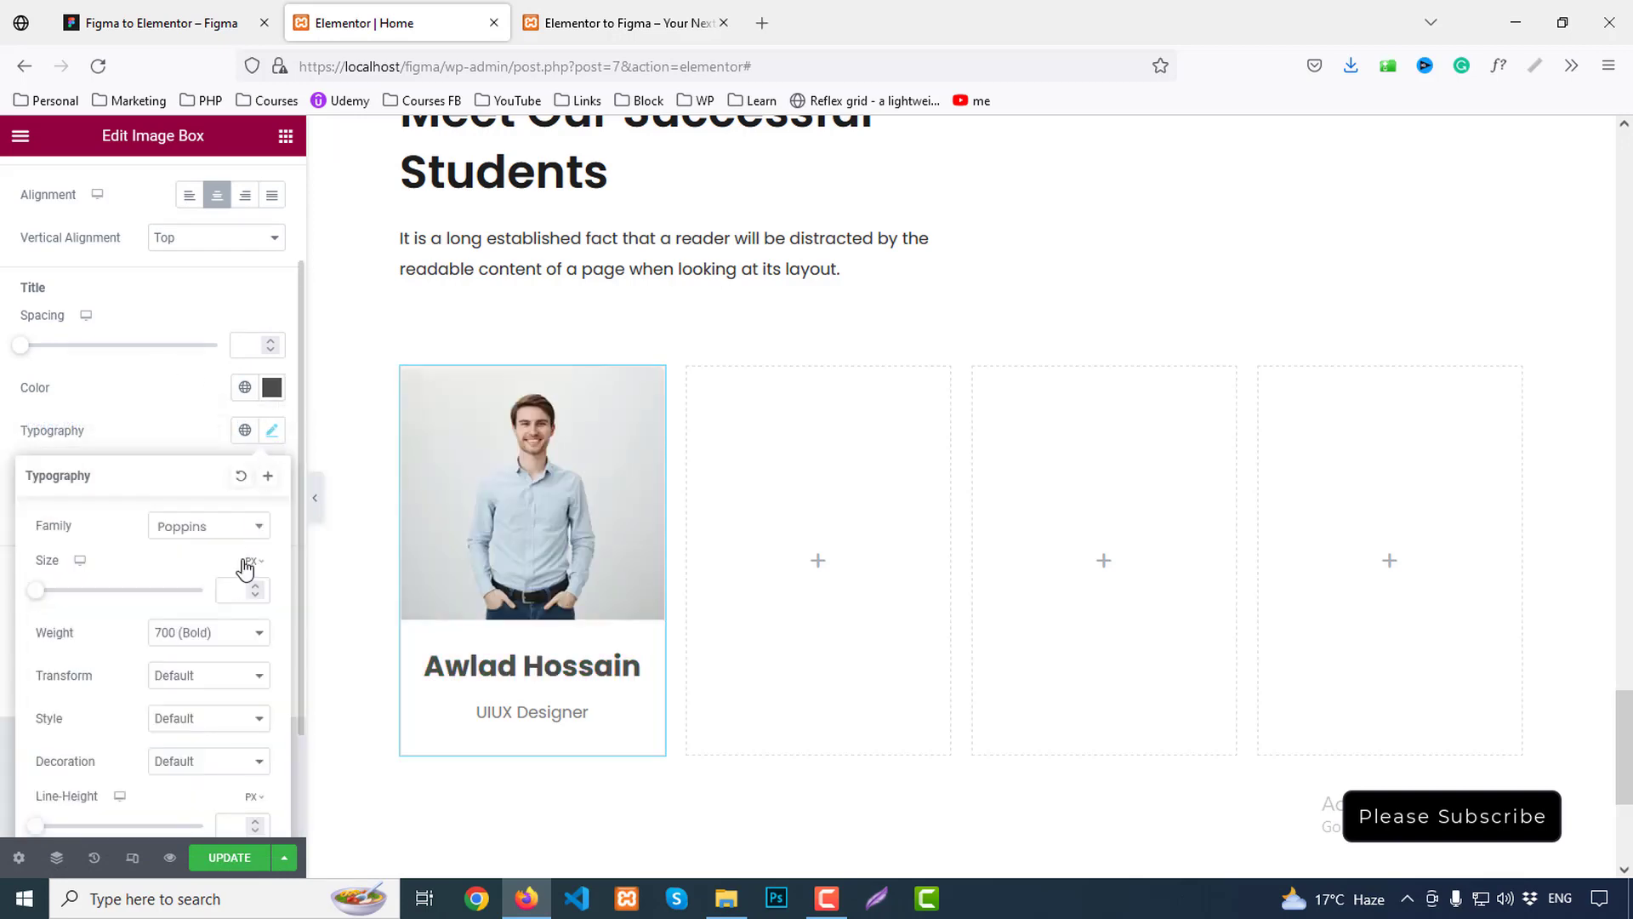
text(20)
scroll(221, 629, down, 2)
click(219, 678)
text(30)
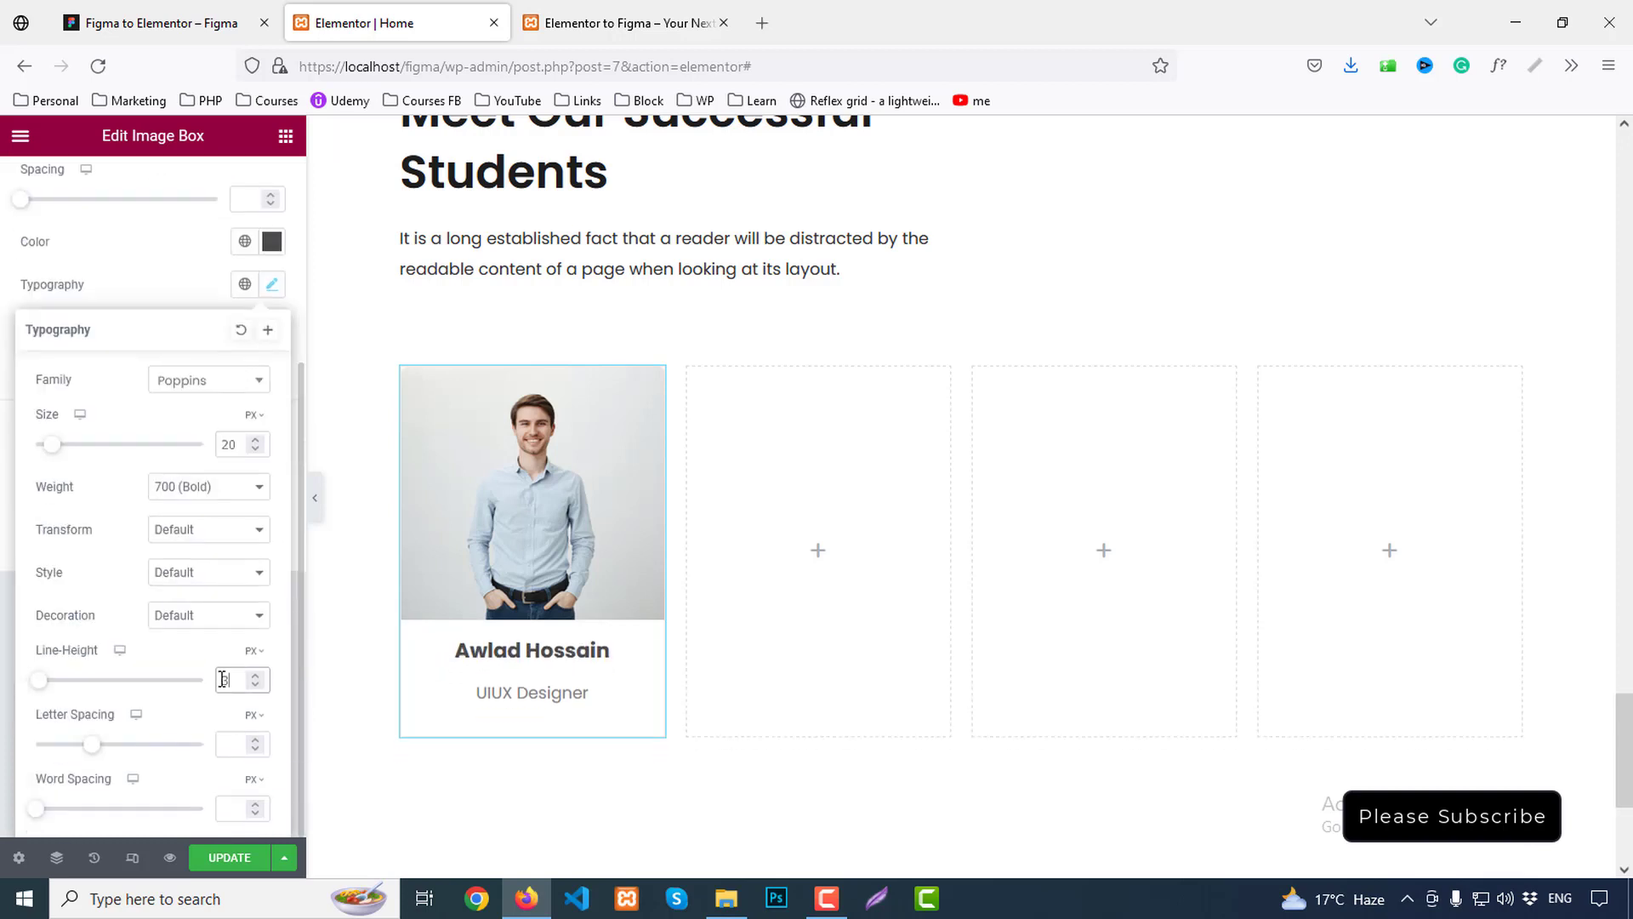
click(175, 493)
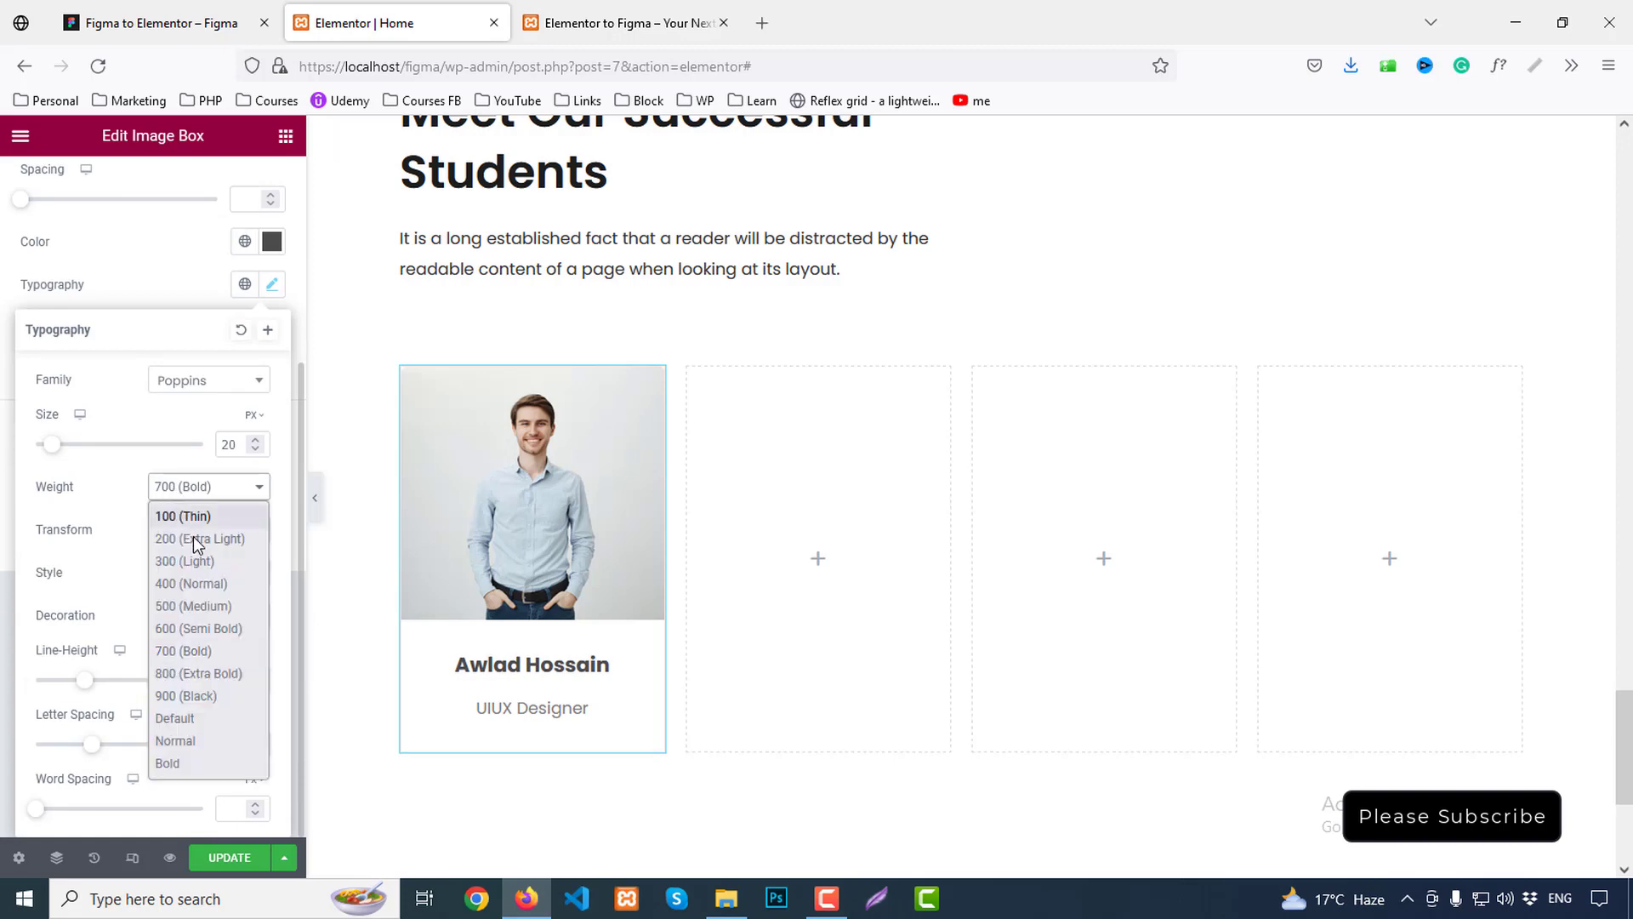
click(177, 630)
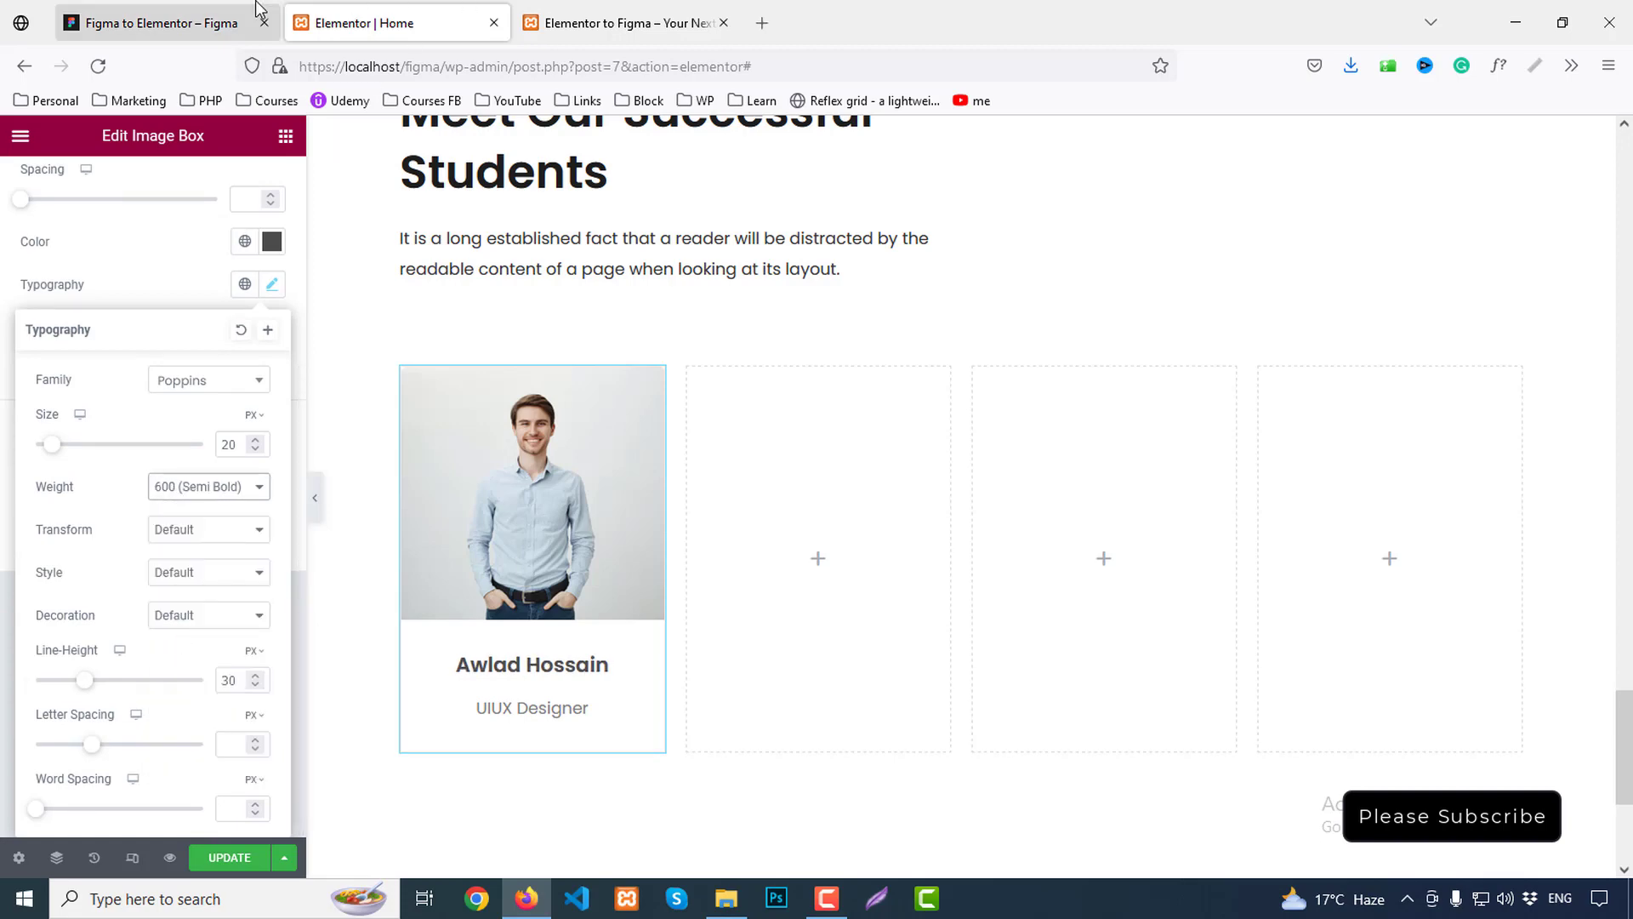
click(195, 23)
click(334, 20)
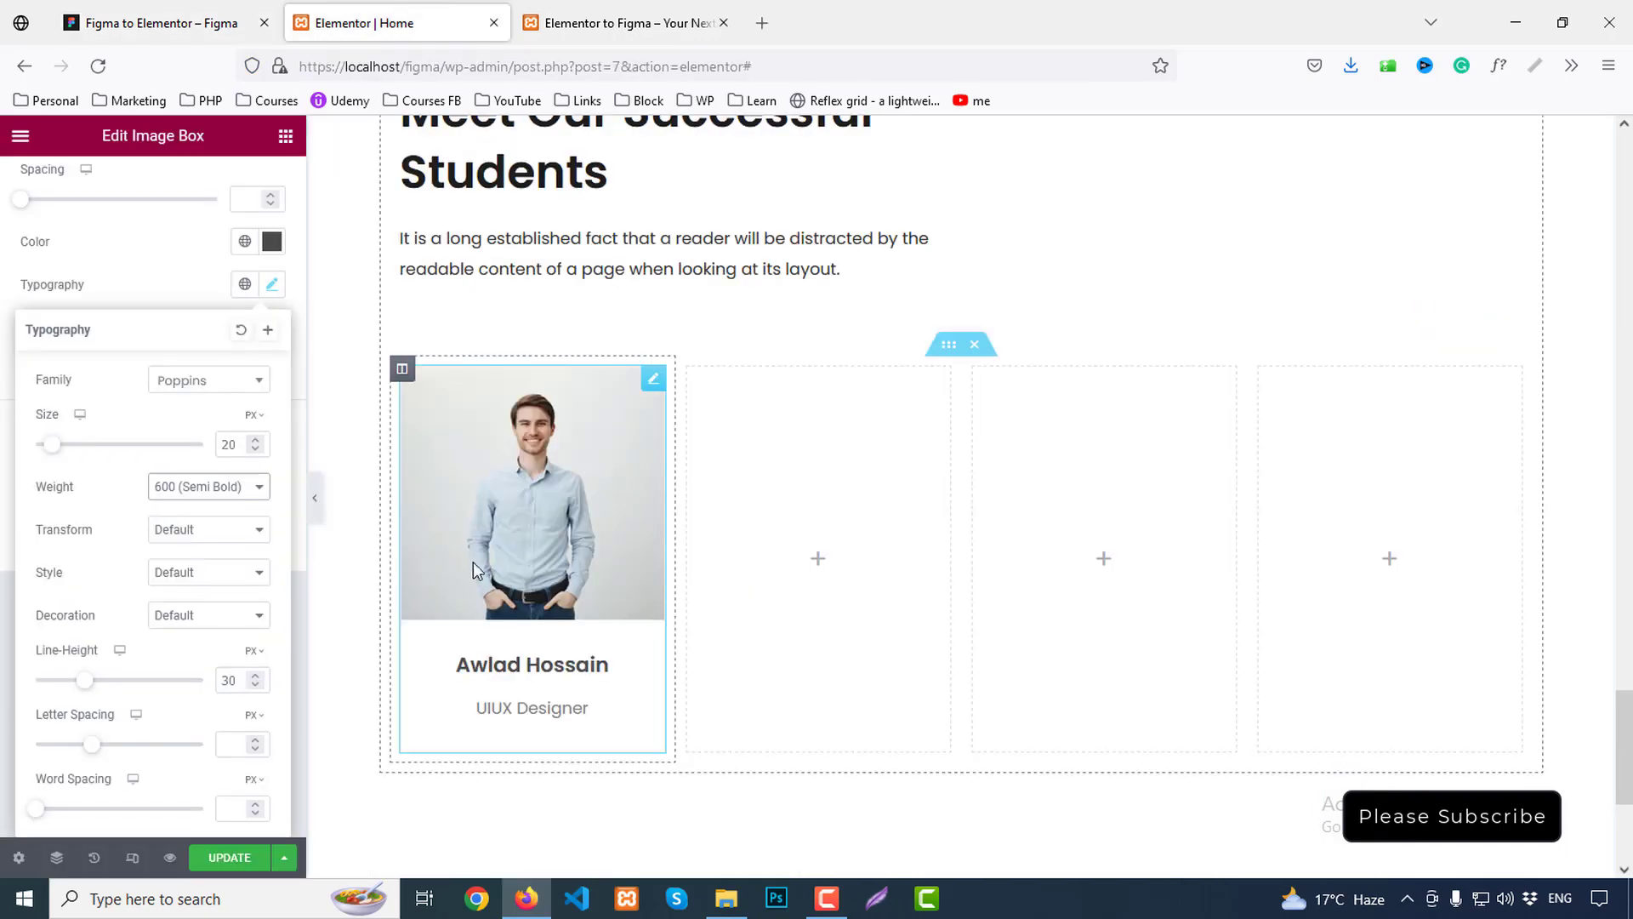
click(167, 273)
Set the Title Spacing to 0 so the name sits directly above the role
scroll(173, 398, up, 2)
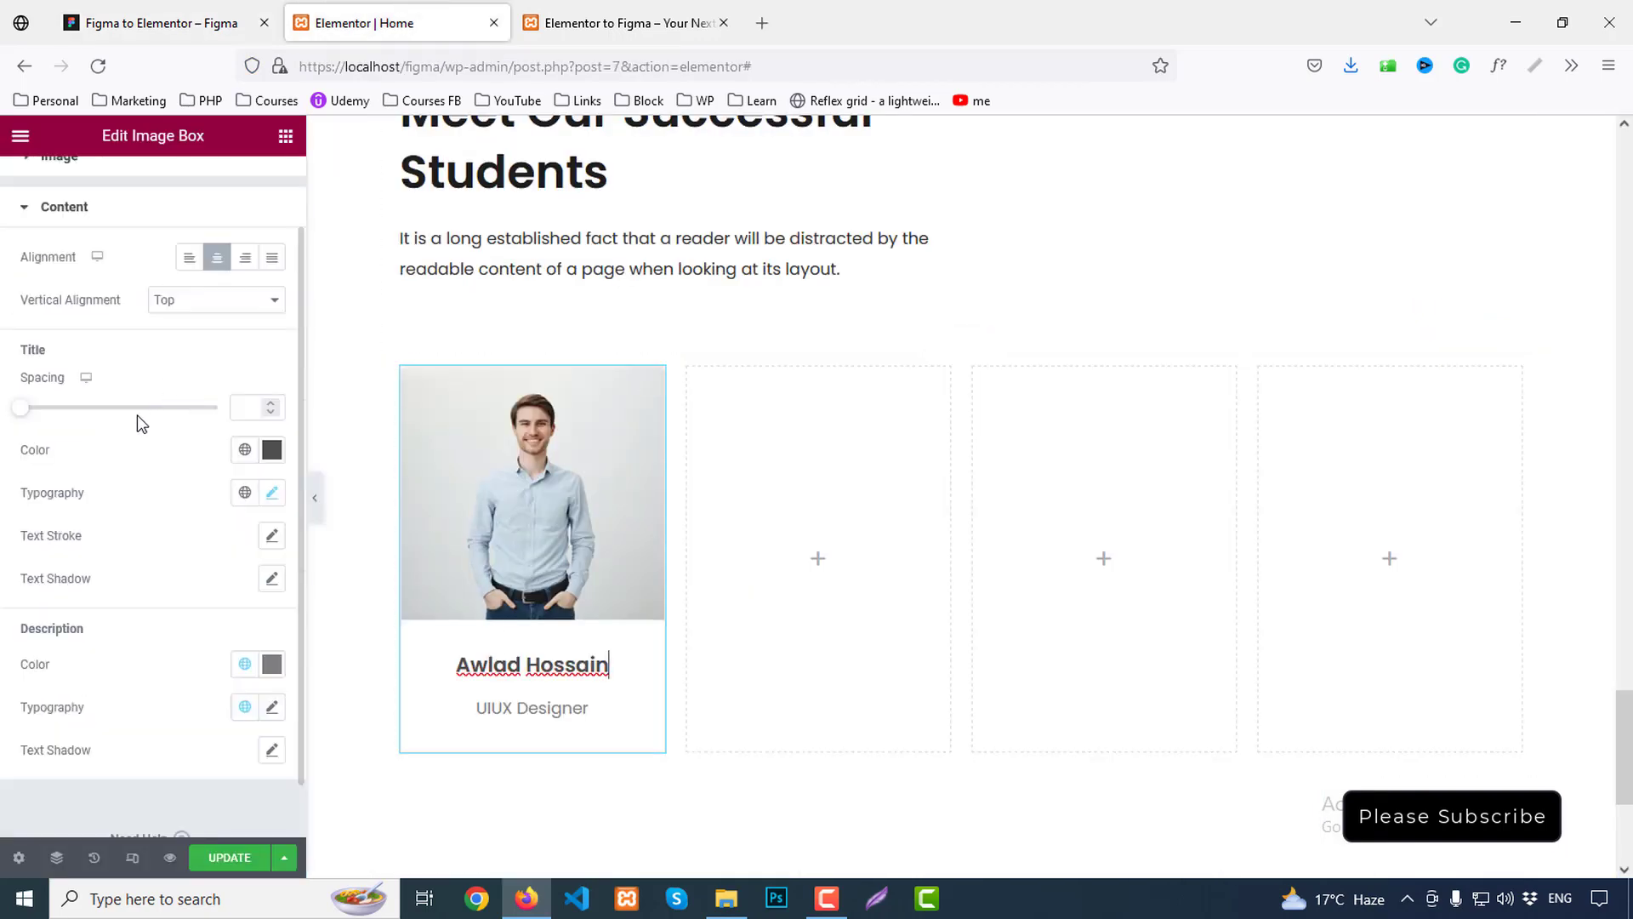
text(0)
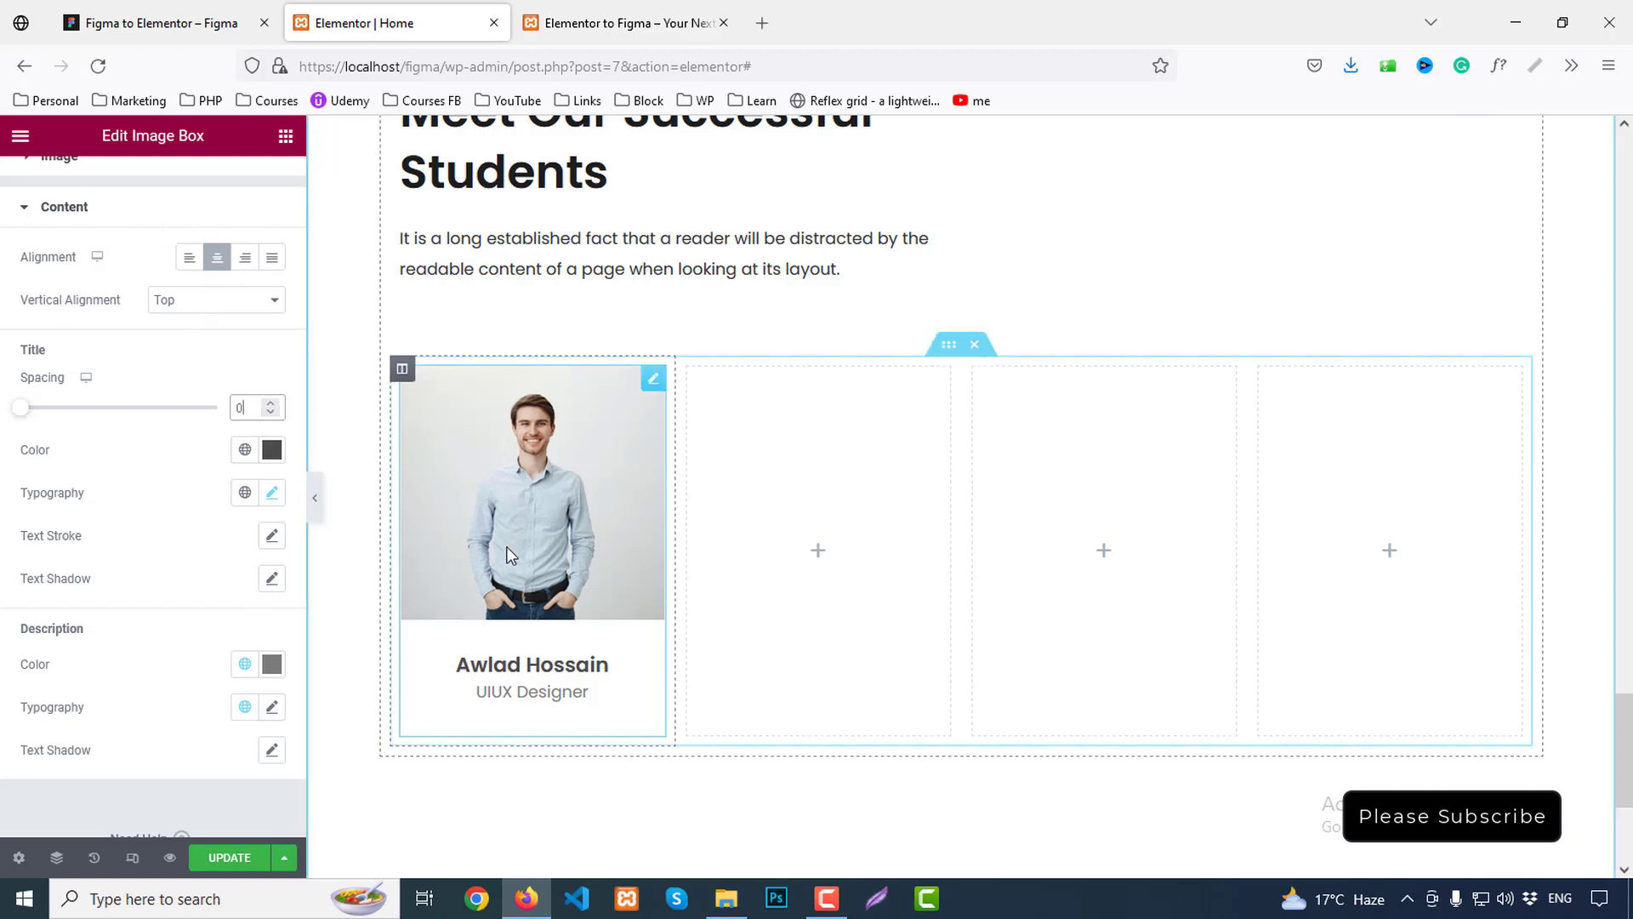
scroll(166, 682, down, 1)
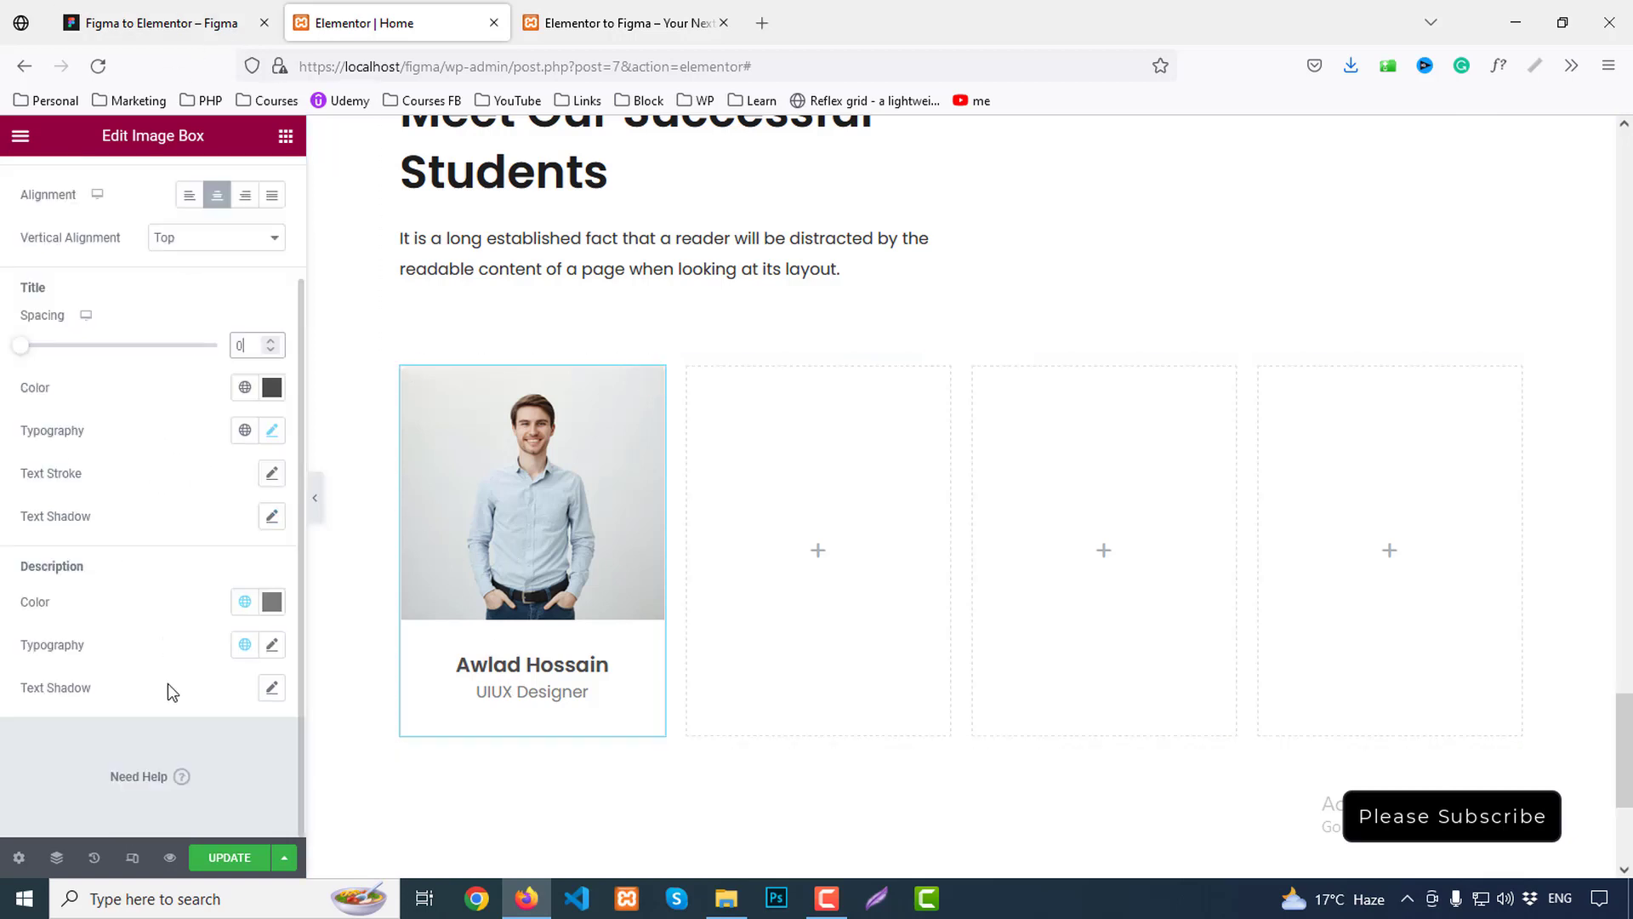
scroll(167, 682, up, 2)
Inspect the UIUX Designer text in Figma: Poppins 400, 16px/24px, #777777
click(213, 17)
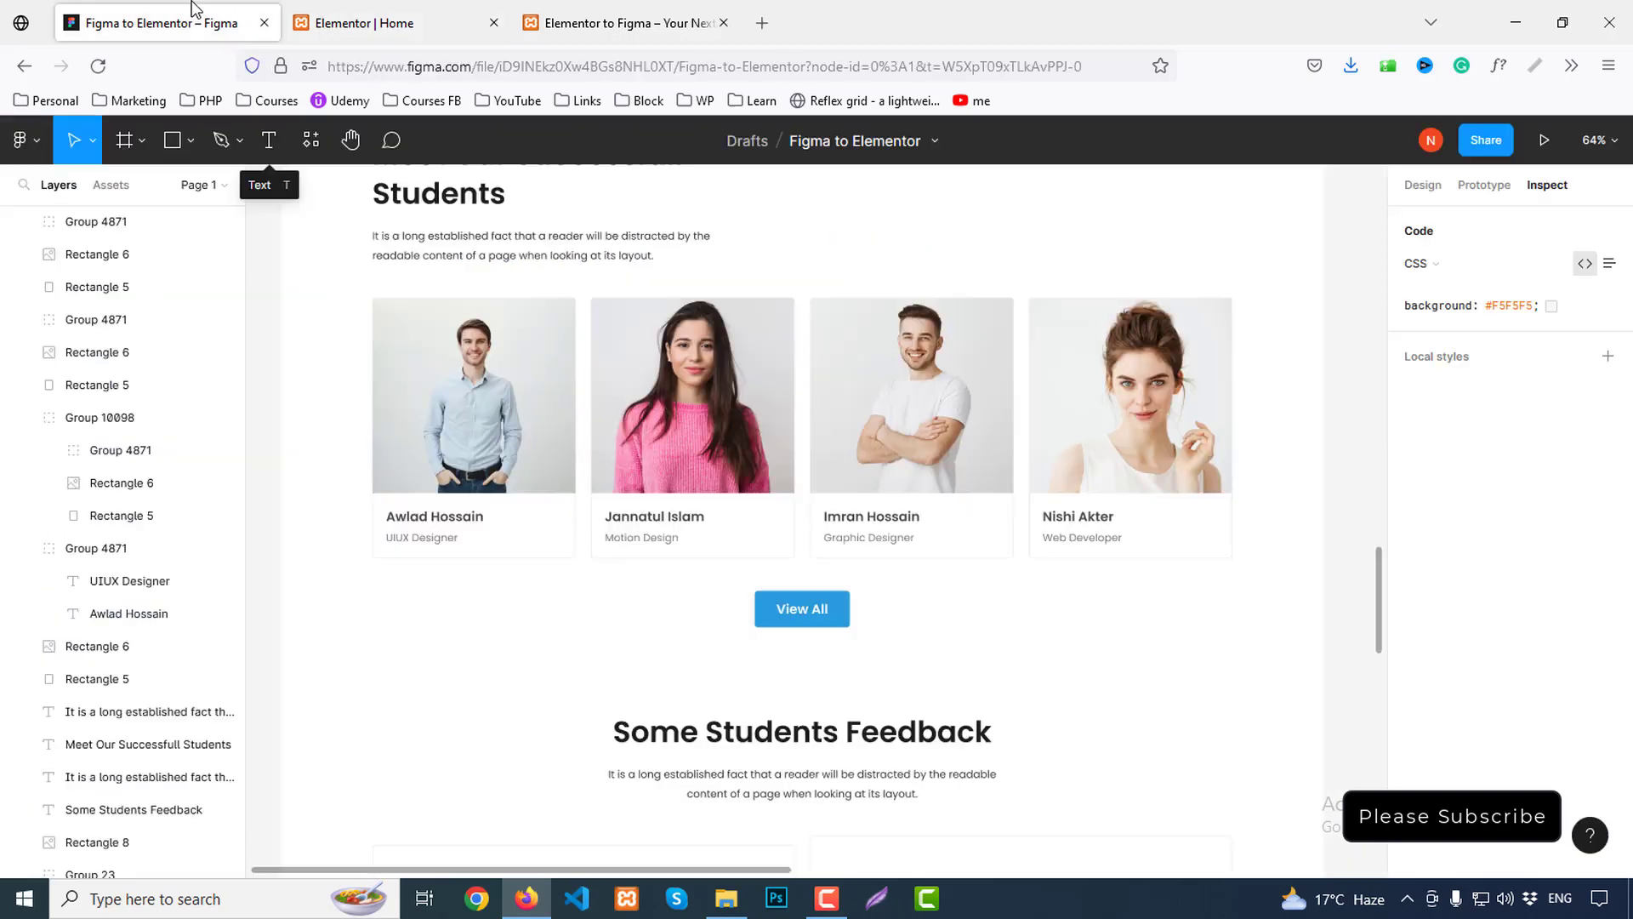
double_click(436, 540)
scroll(1626, 728, down, 3)
scroll(1612, 723, down, 1)
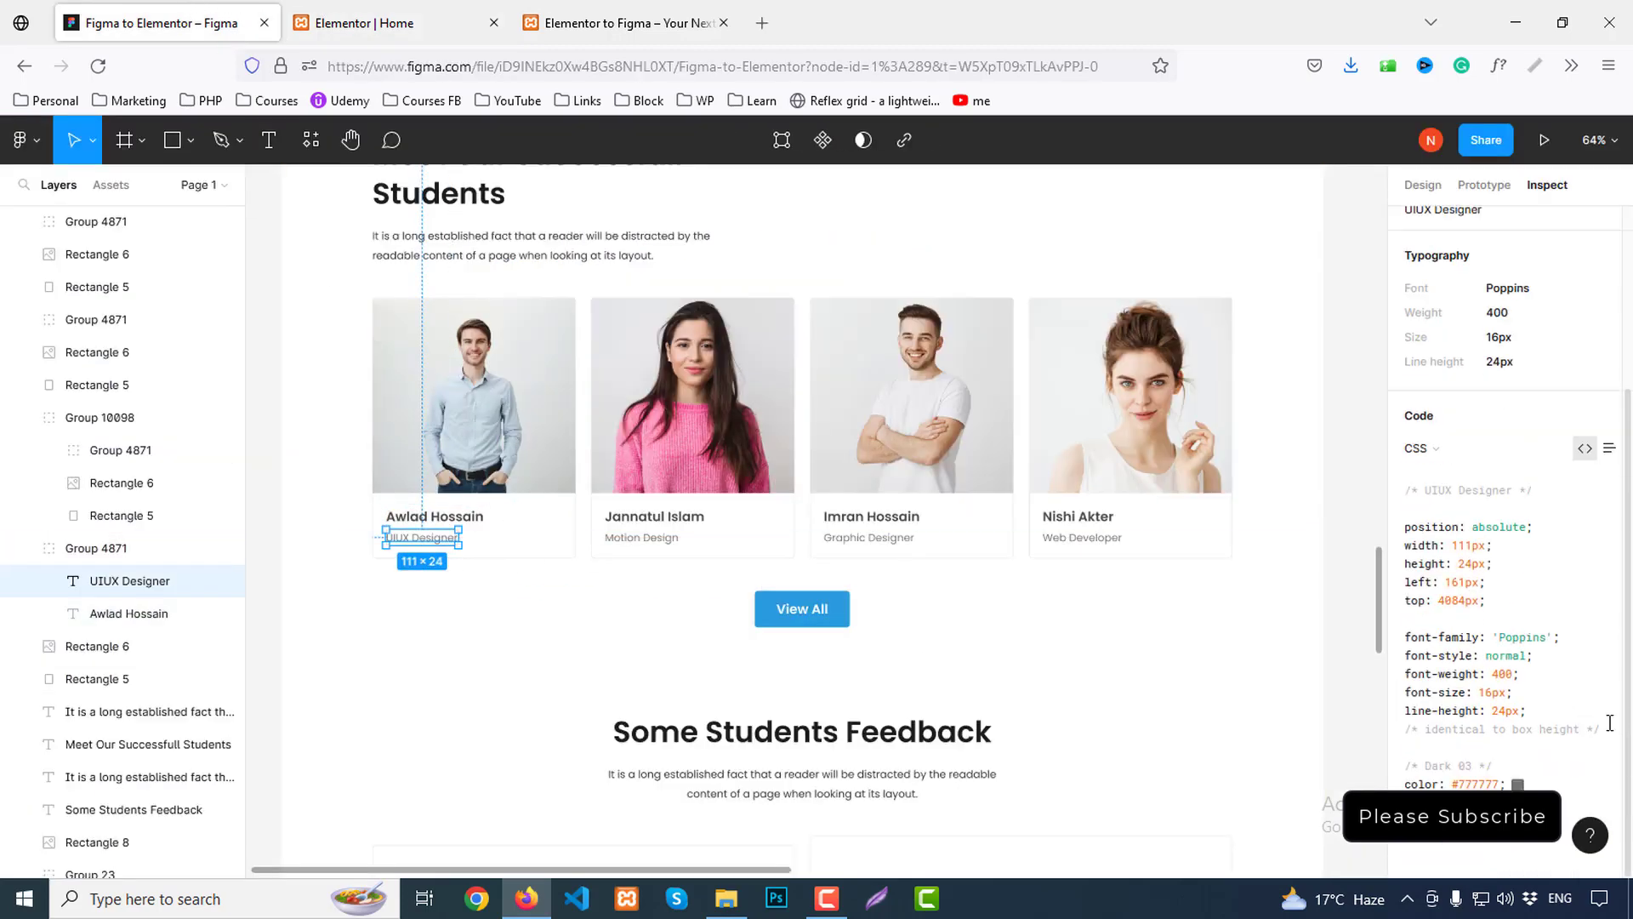
scroll(1584, 736, up, 3)
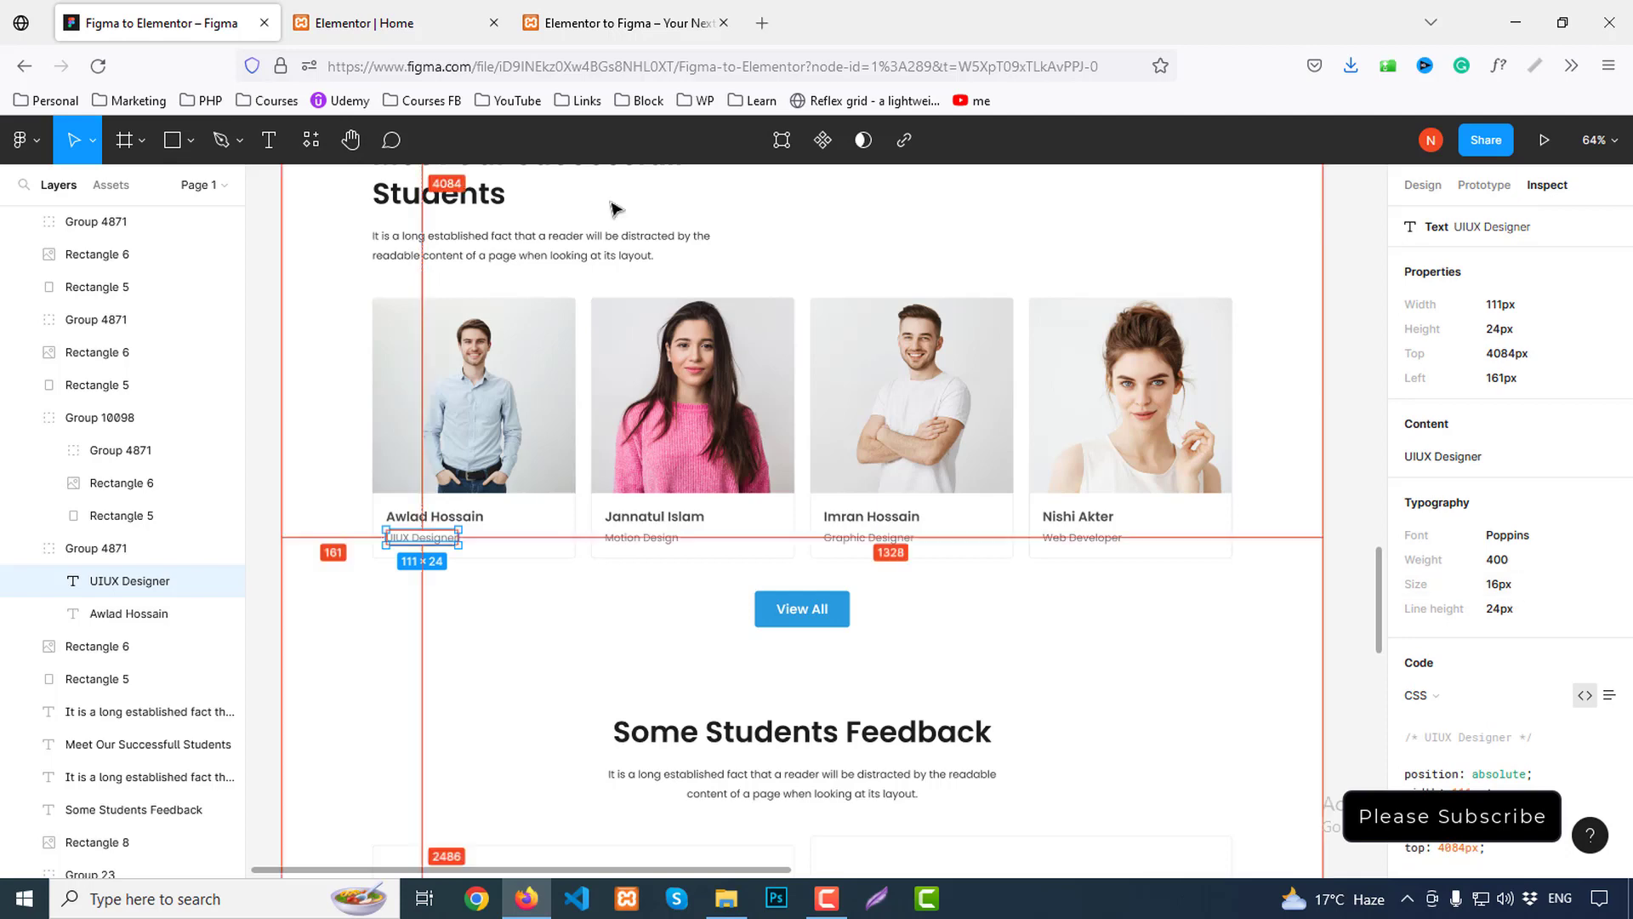
click(427, 9)
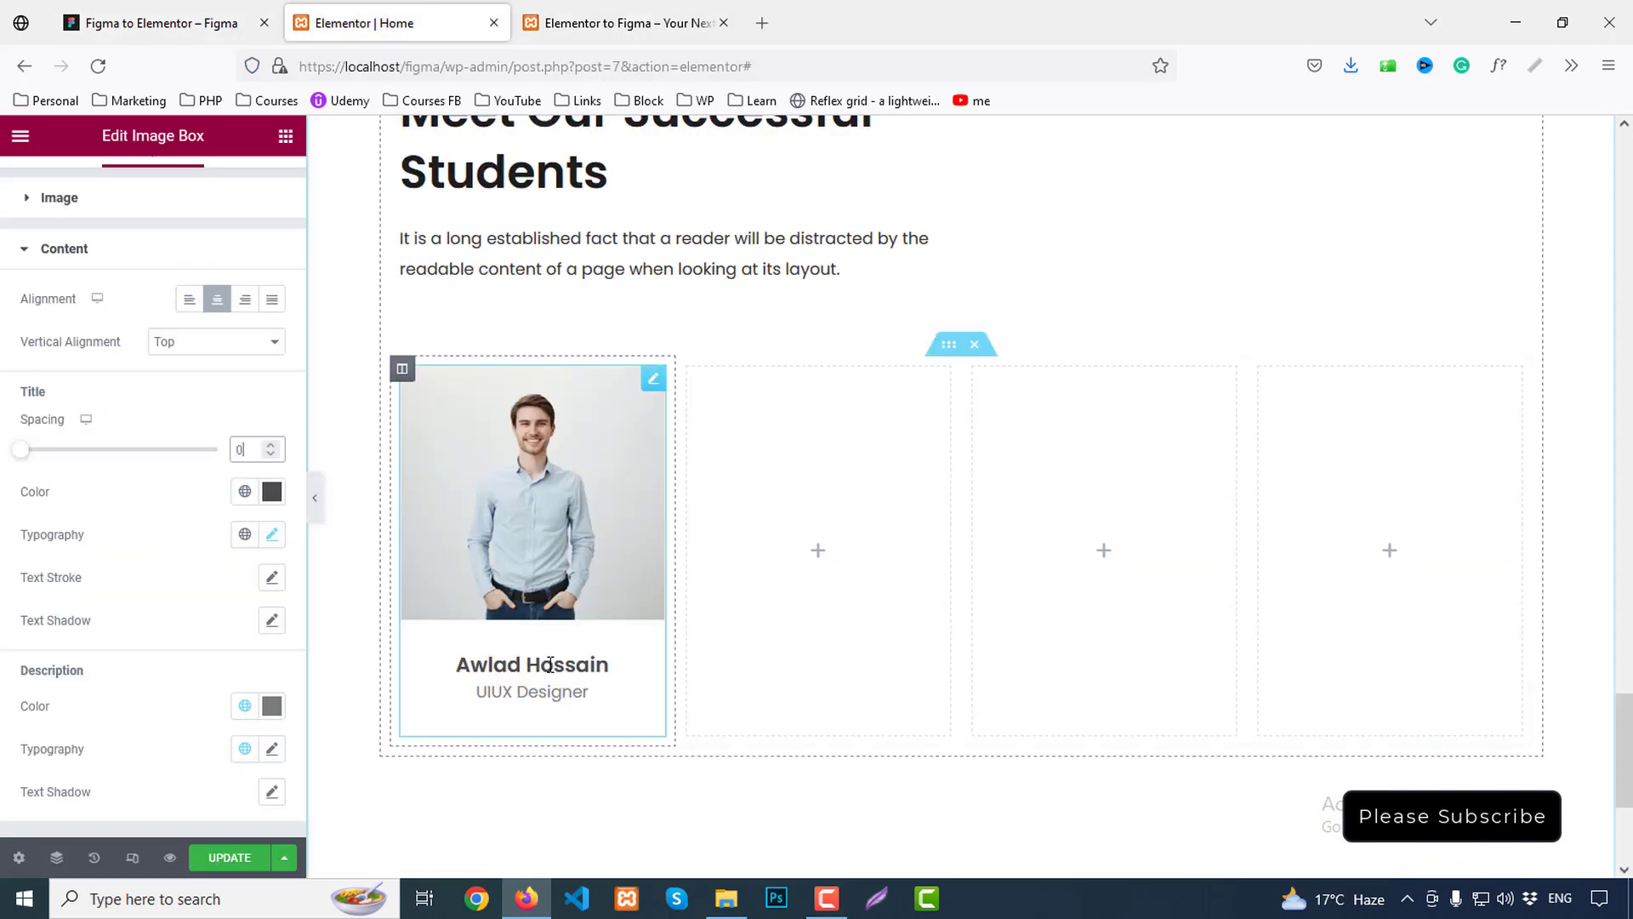
Set the title colour to #4a4a4a and the description colour to #777
click(270, 491)
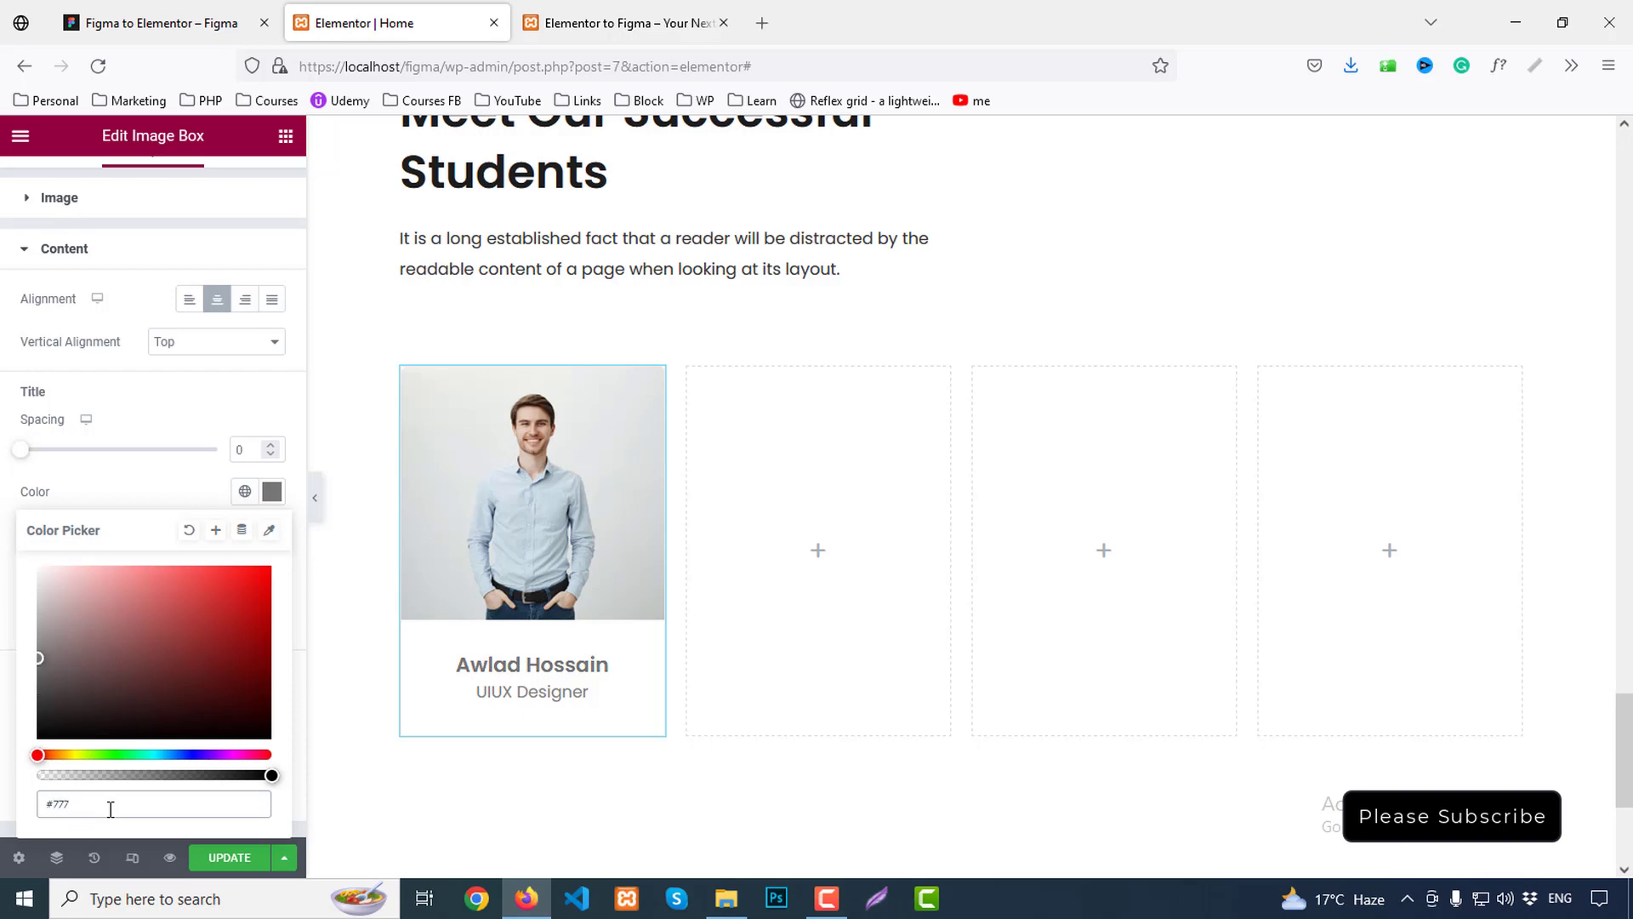
text(#4a4a4a)
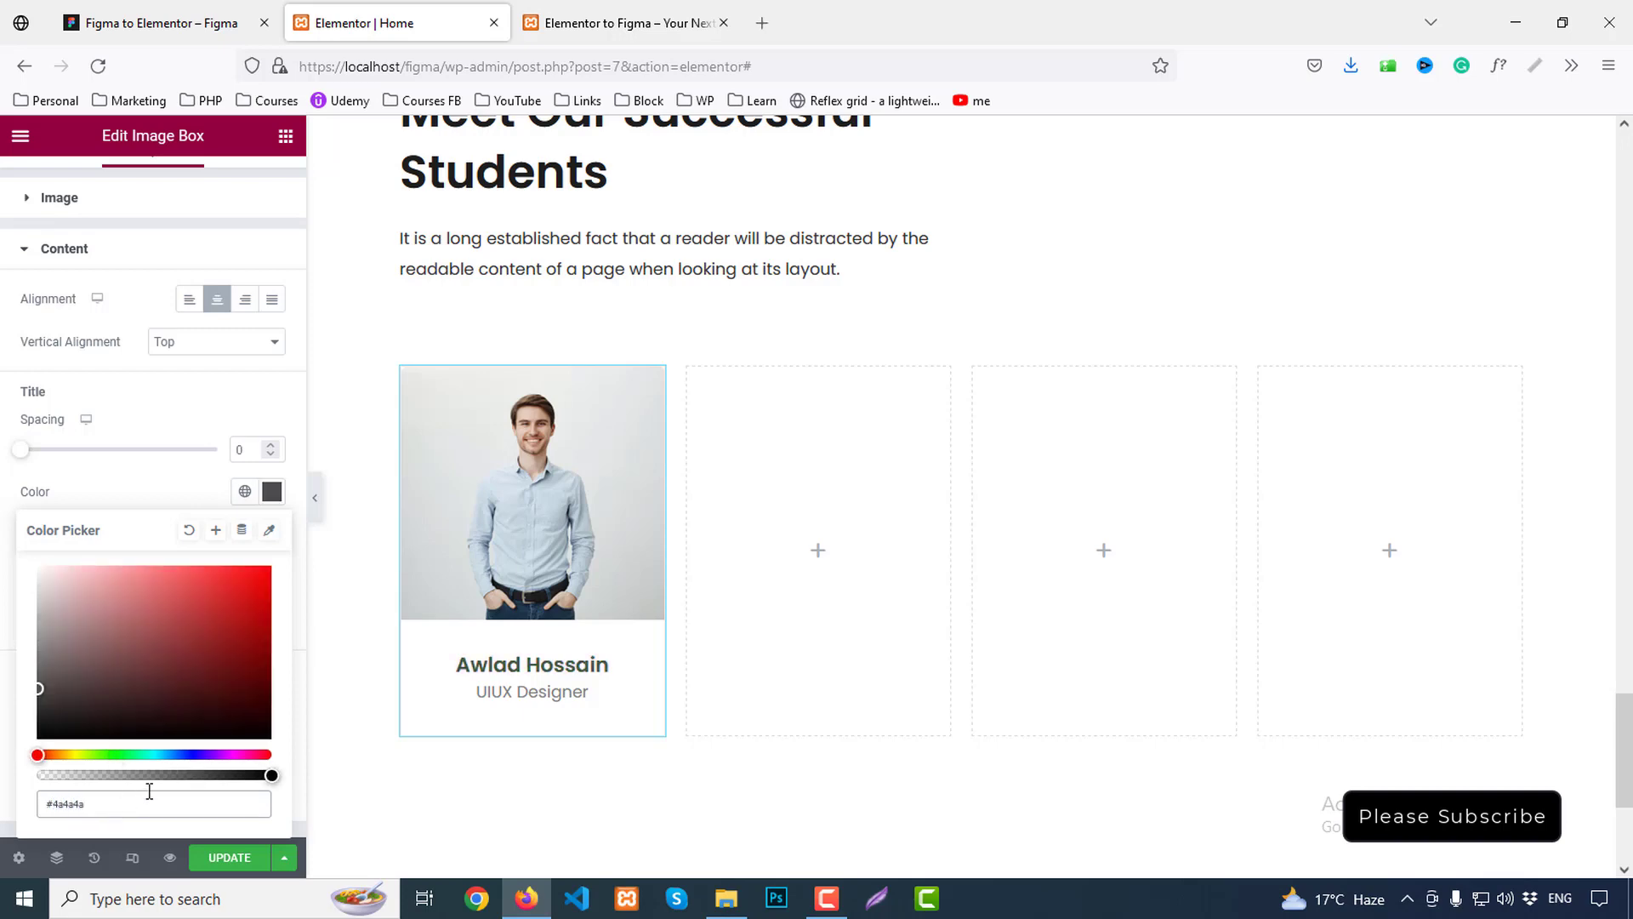
click(272, 491)
click(271, 711)
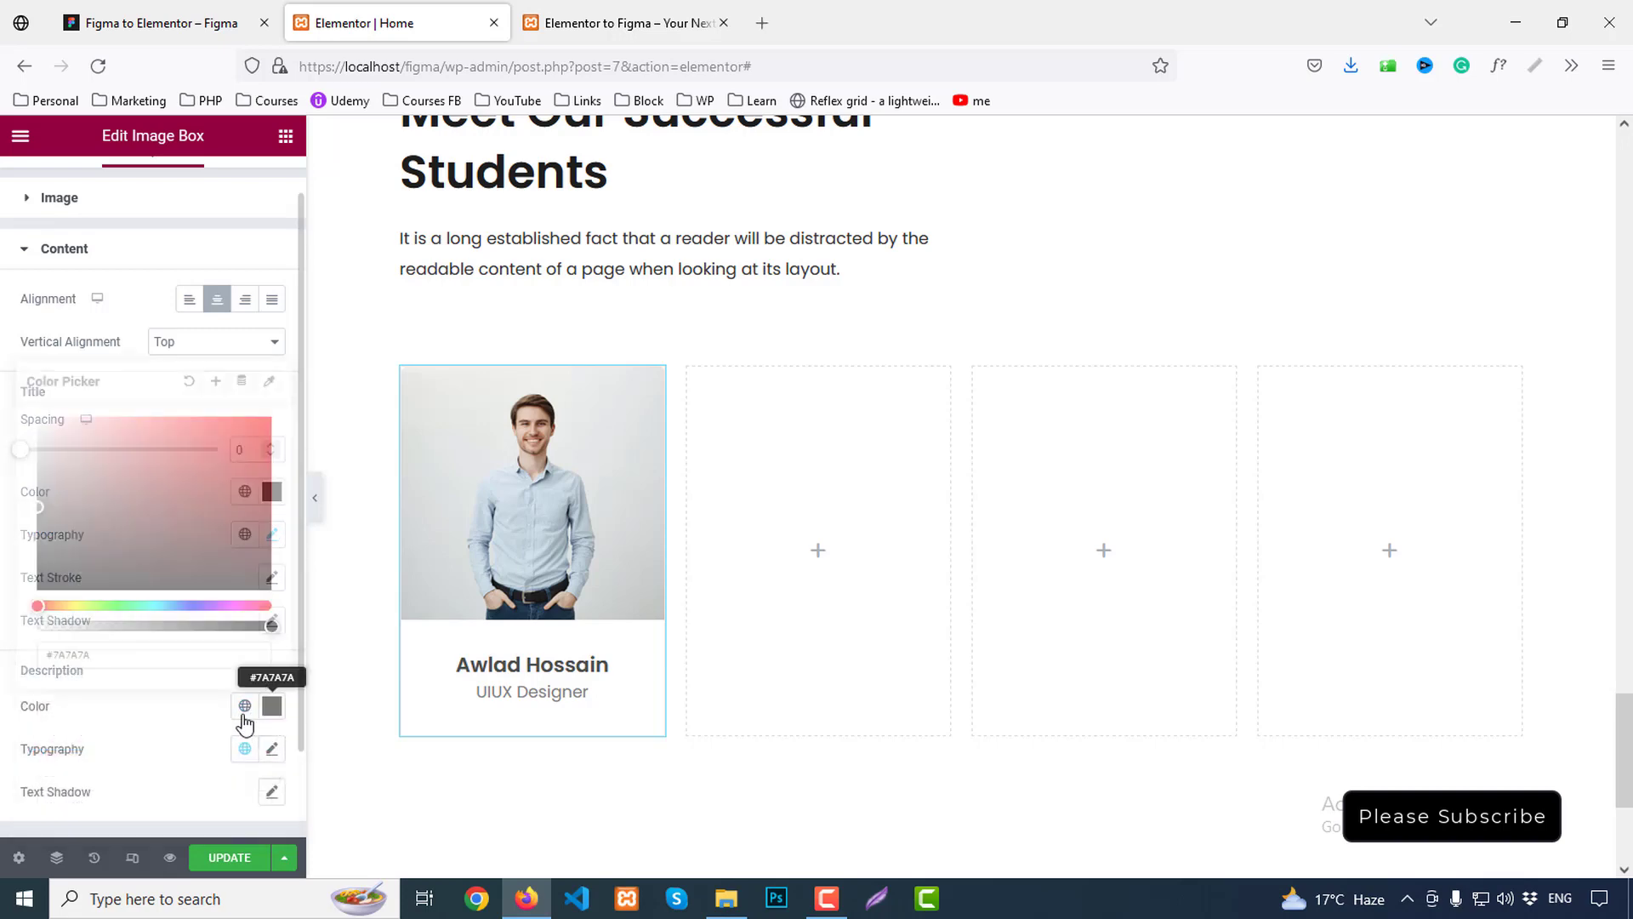
scroll(97, 671, down, 2)
double_click(105, 550)
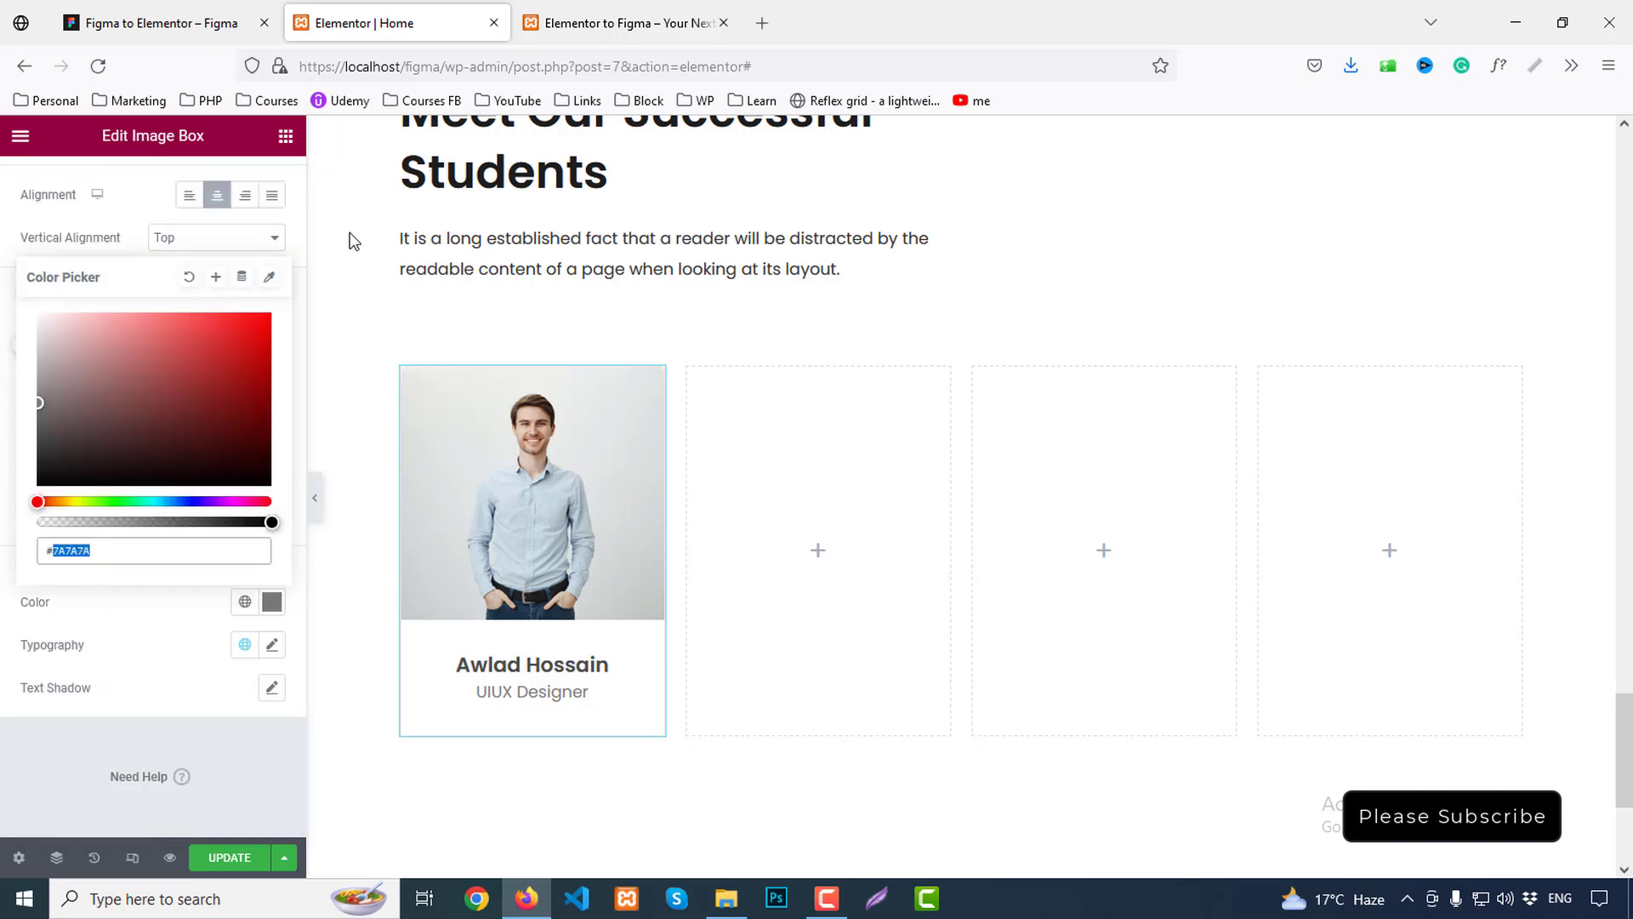
click(156, 26)
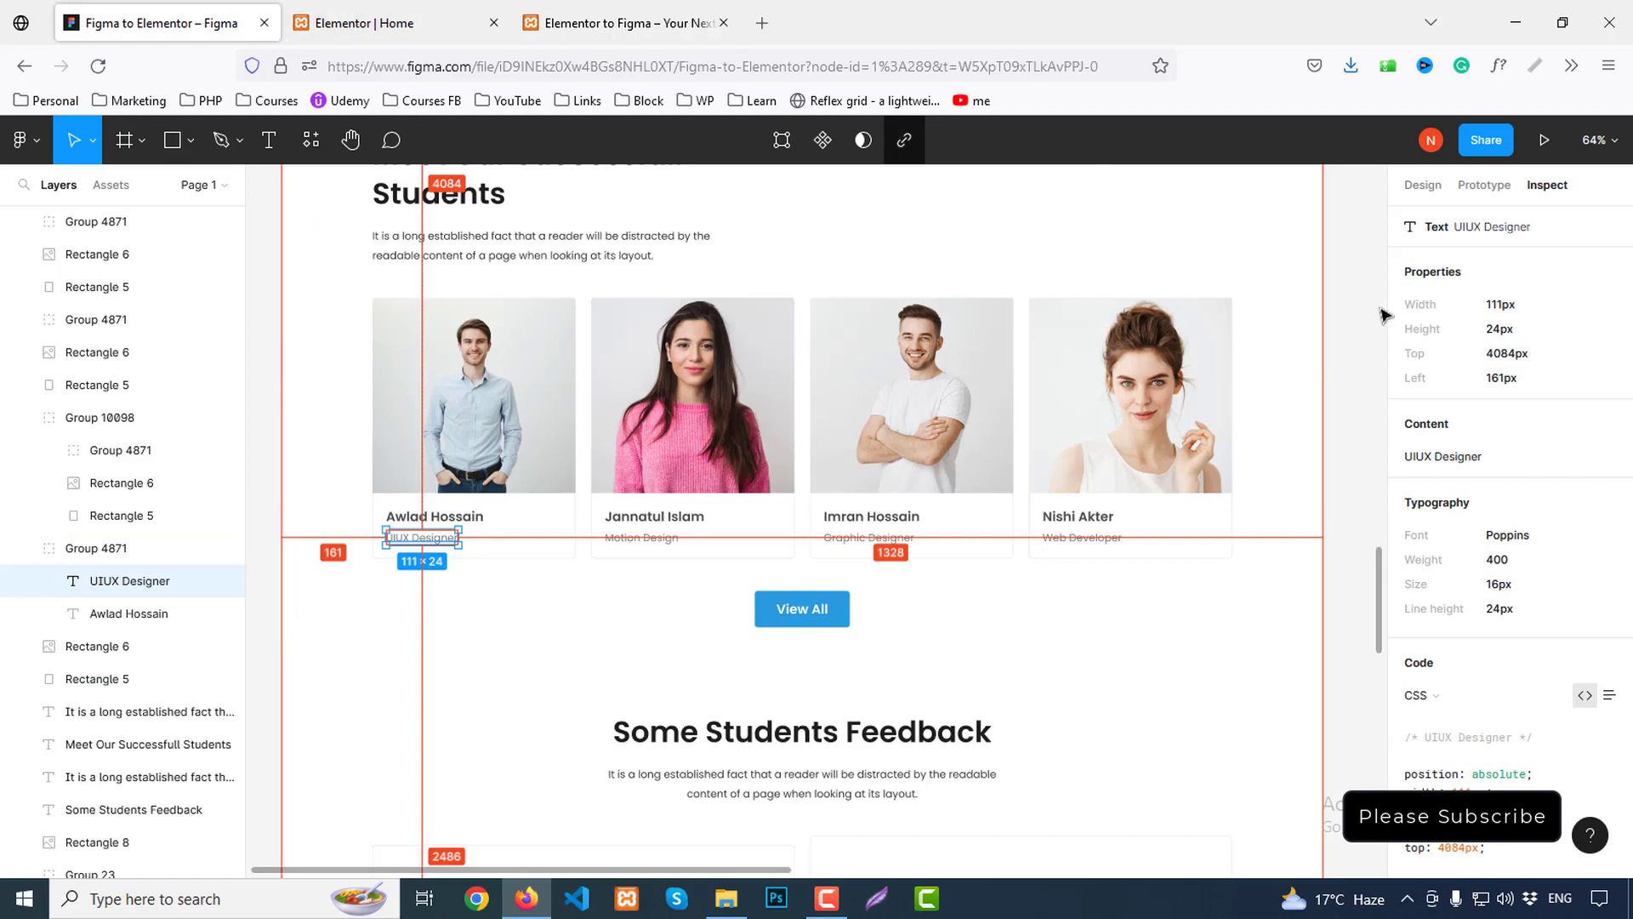
scroll(1582, 629, down, 3)
click(400, 23)
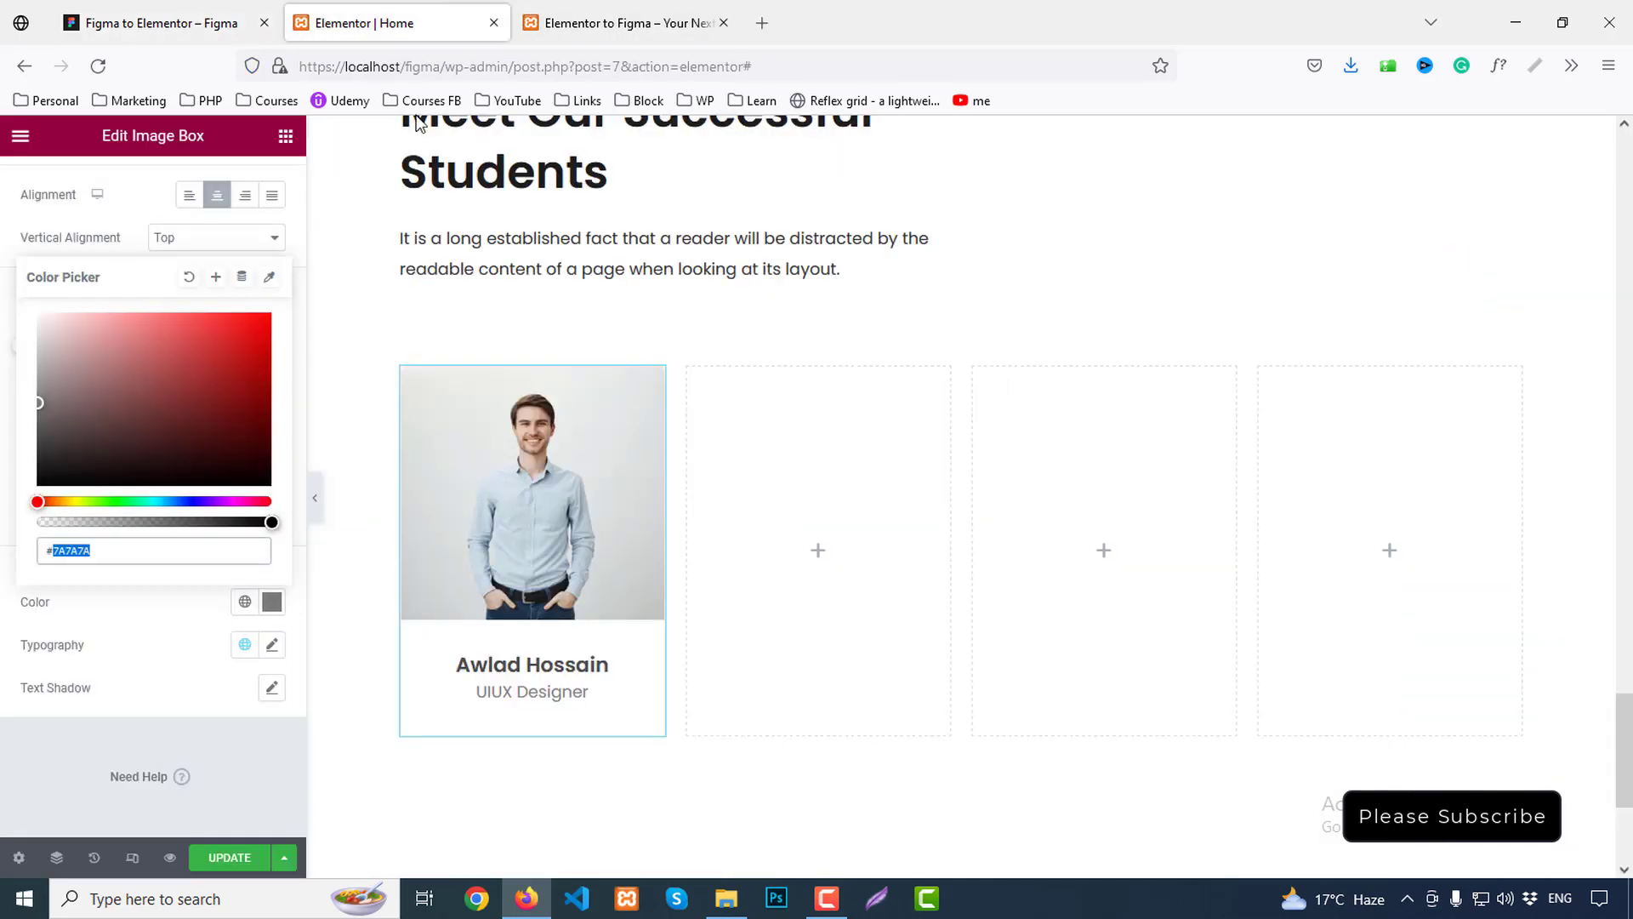
text(7777)
key(BackSpace)
click(157, 610)
Keep the title font weight at 600 Semi Bold after trying 500
click(270, 431)
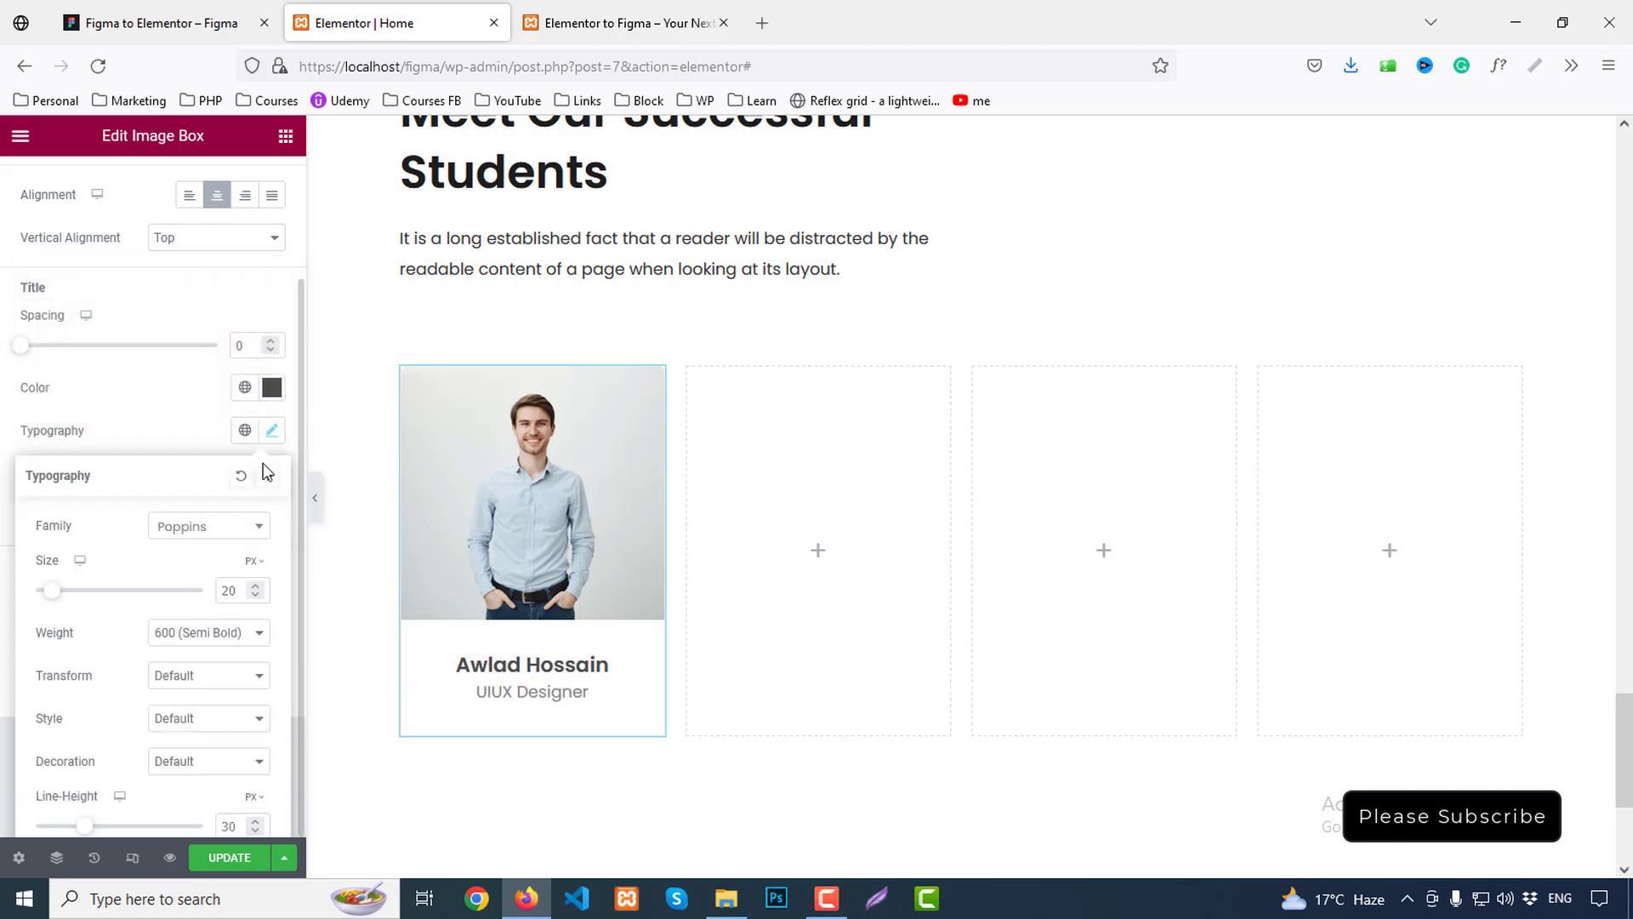
click(204, 635)
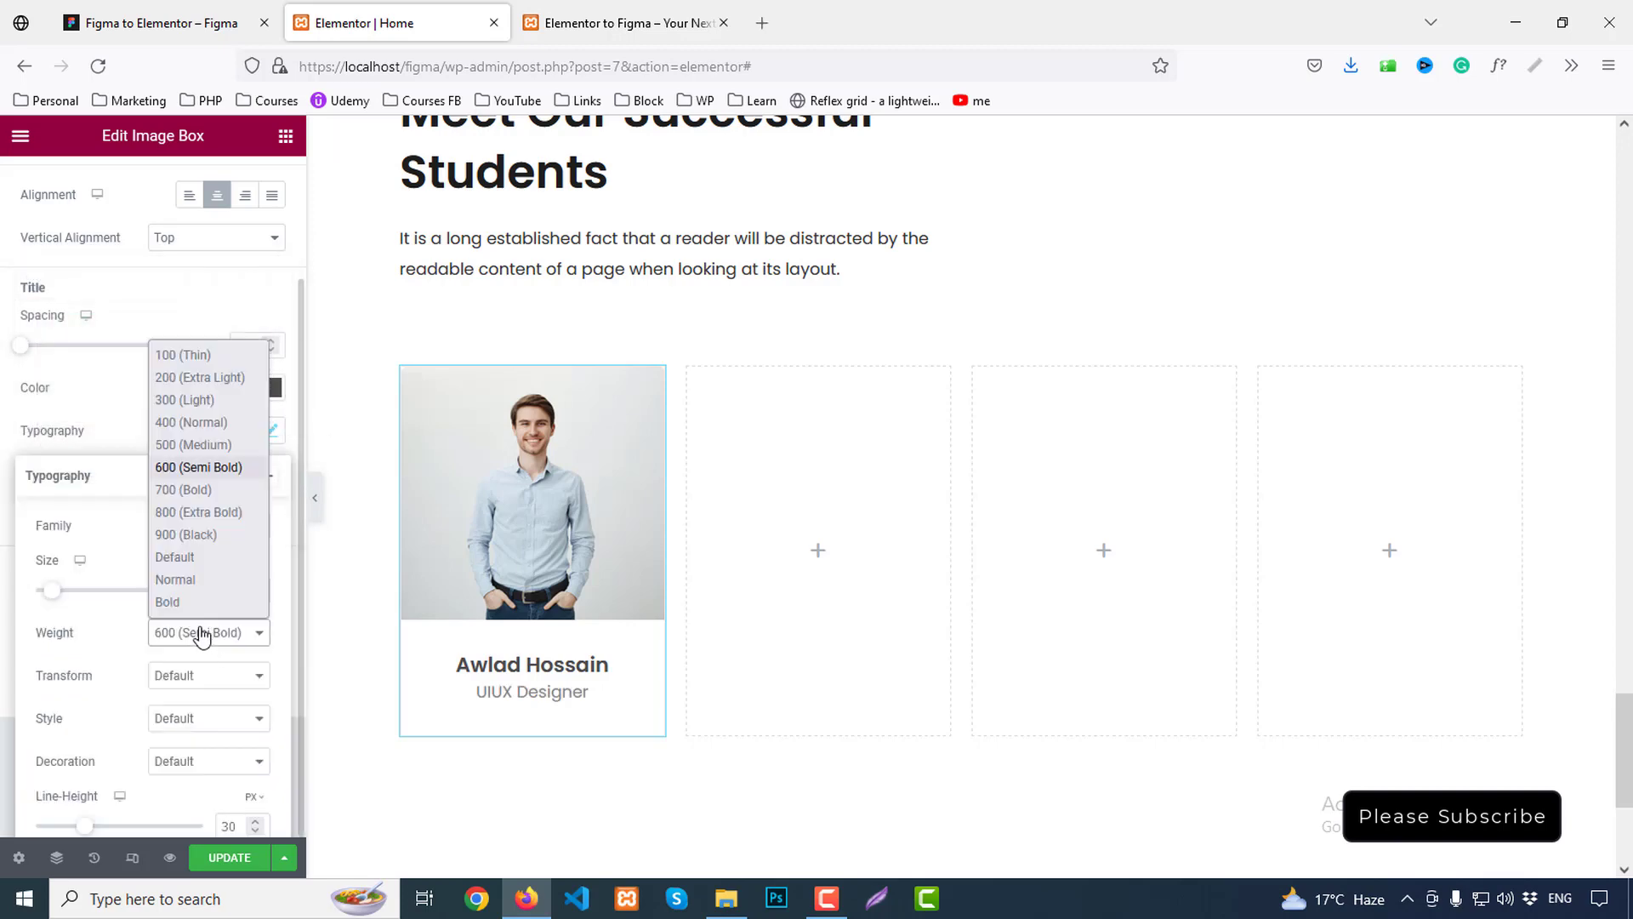
click(182, 444)
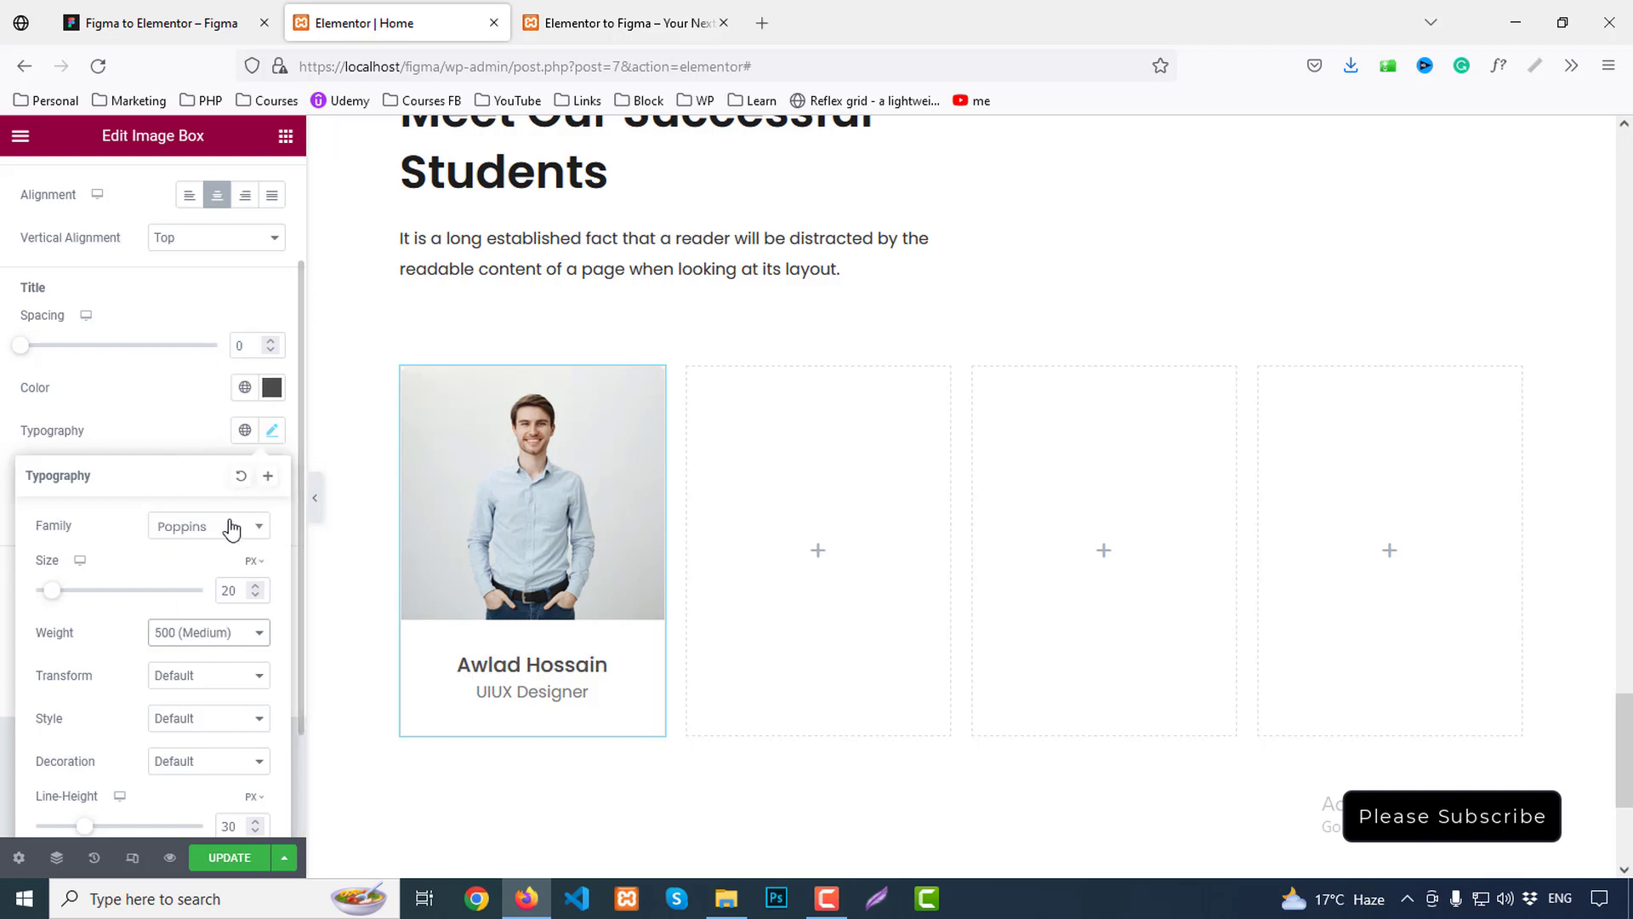
click(180, 638)
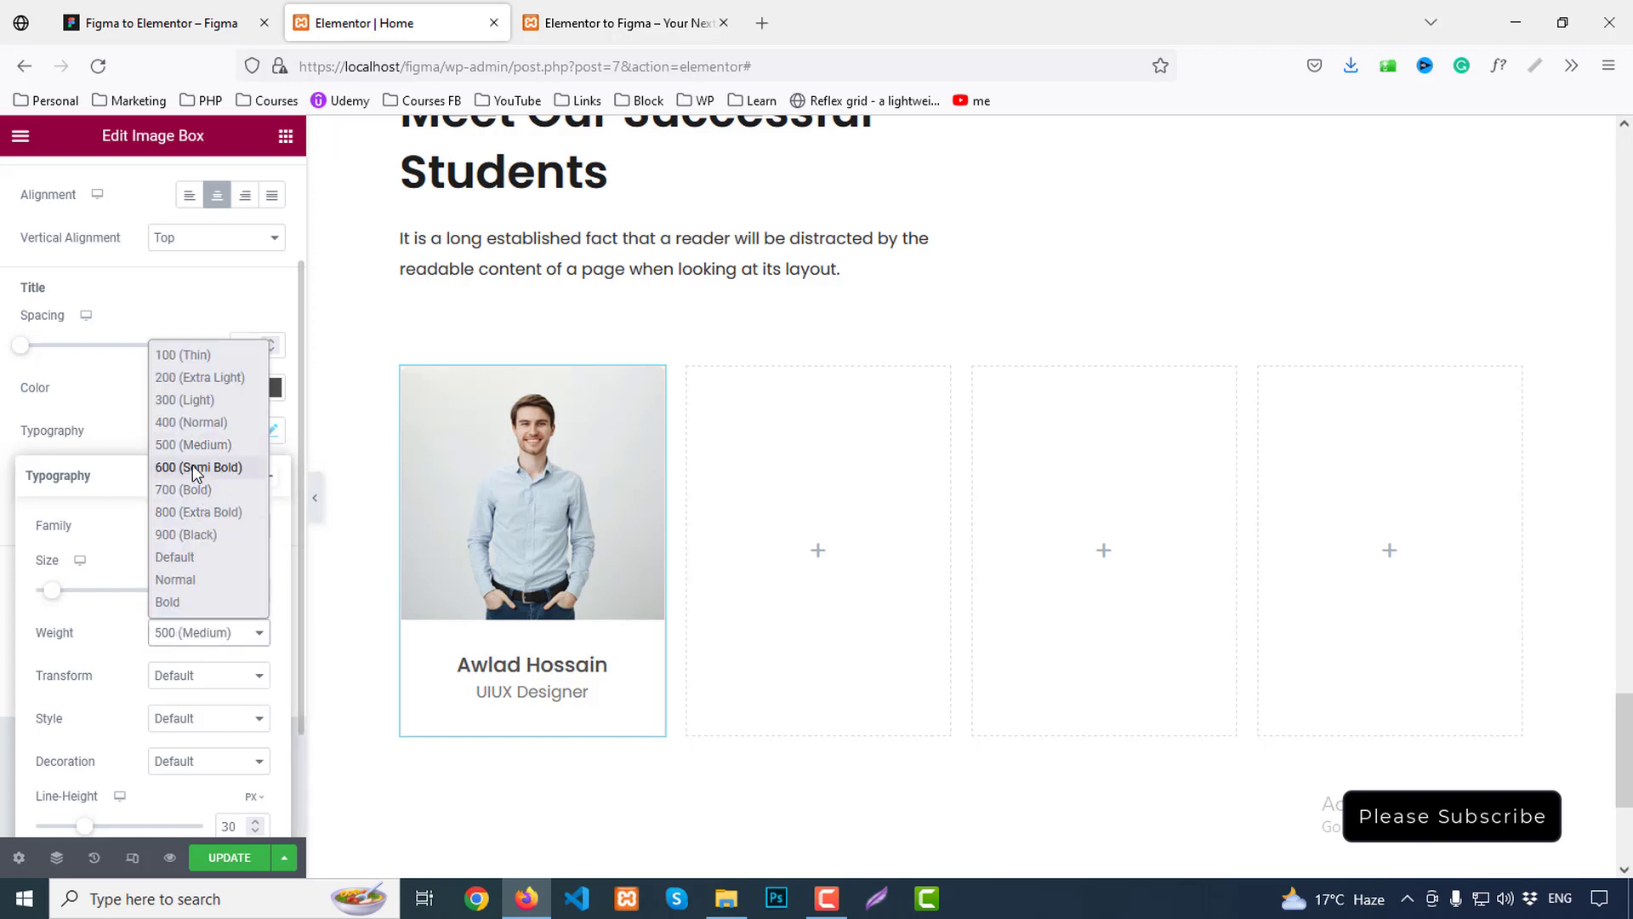
click(192, 466)
click(182, 328)
Set the UIUX Designer description font weight to 500 Medium
click(272, 645)
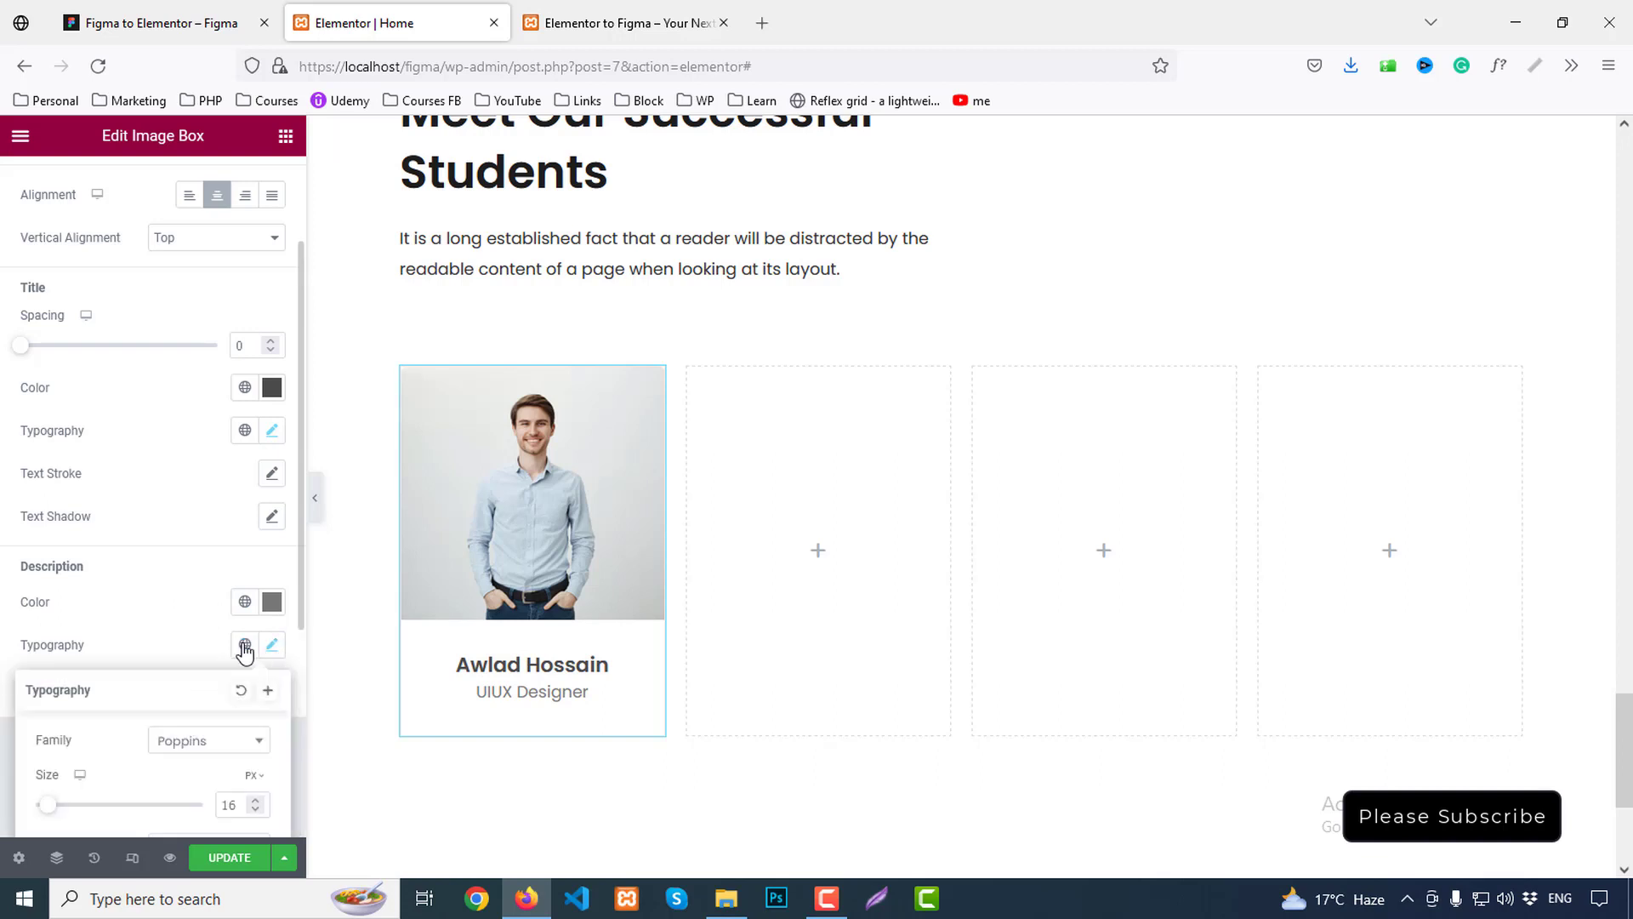
scroll(238, 655, down, 4)
click(191, 489)
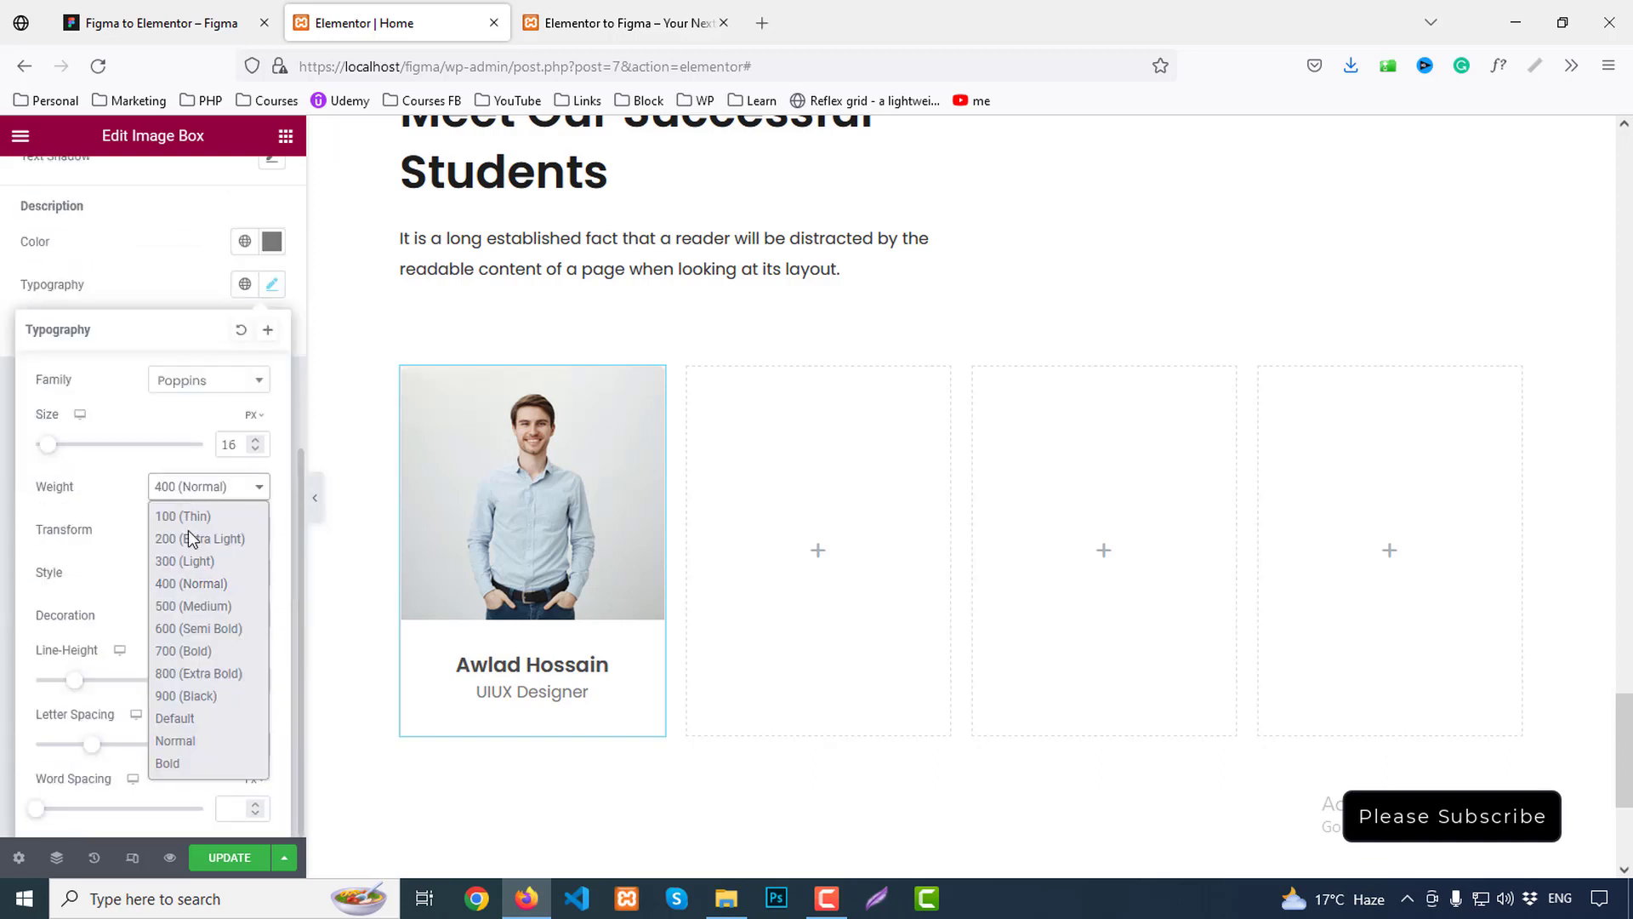
click(173, 606)
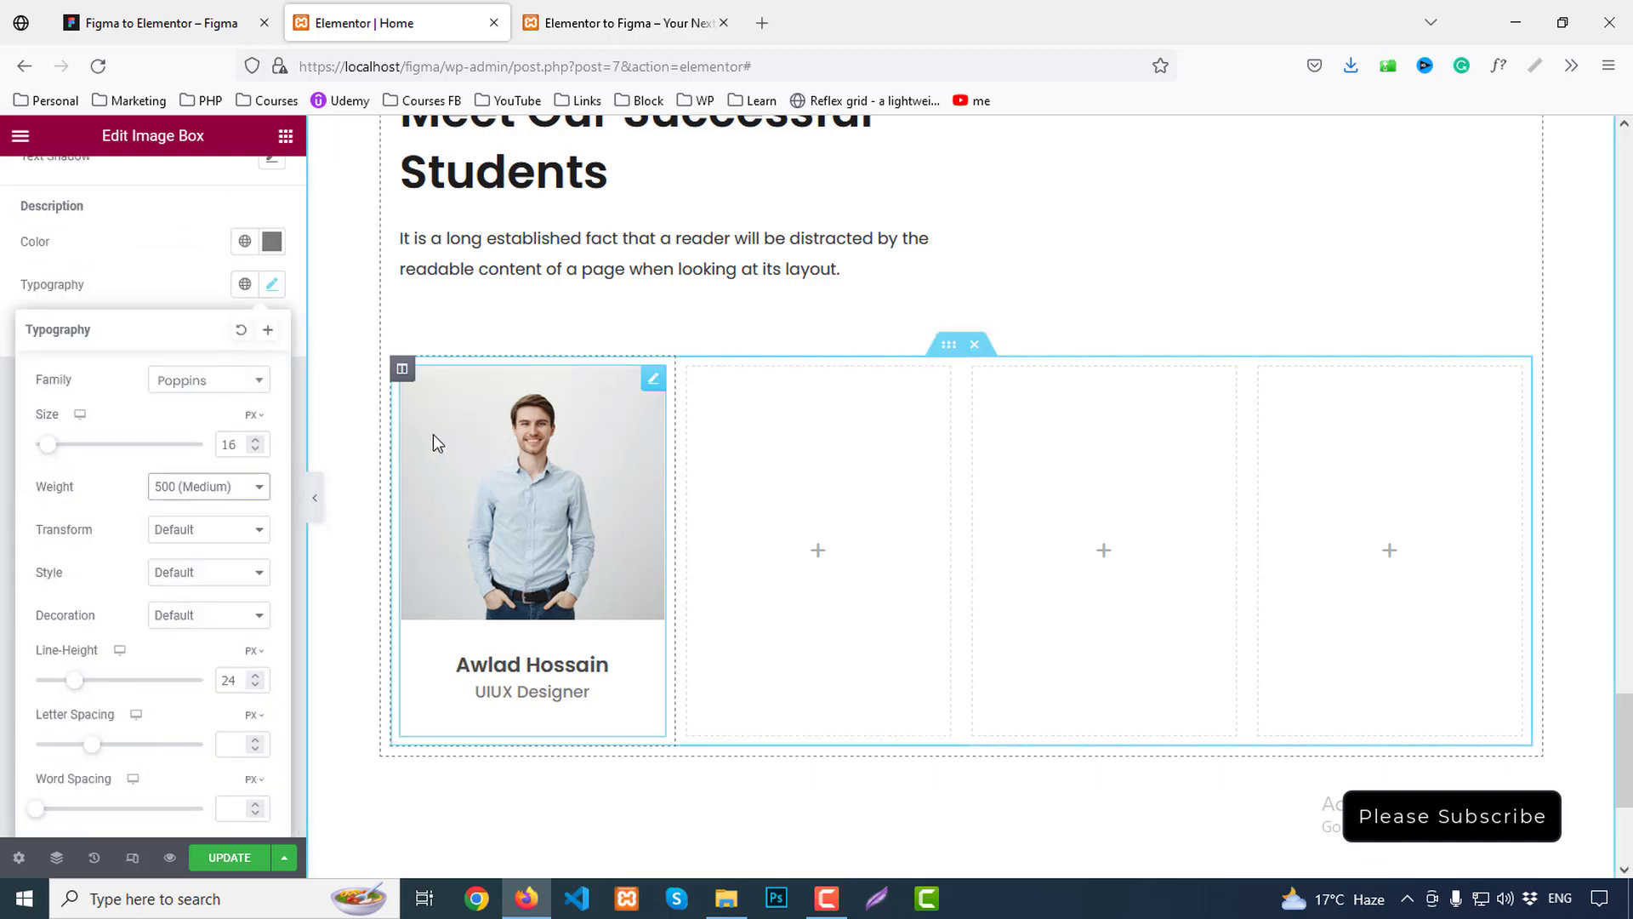
click(317, 500)
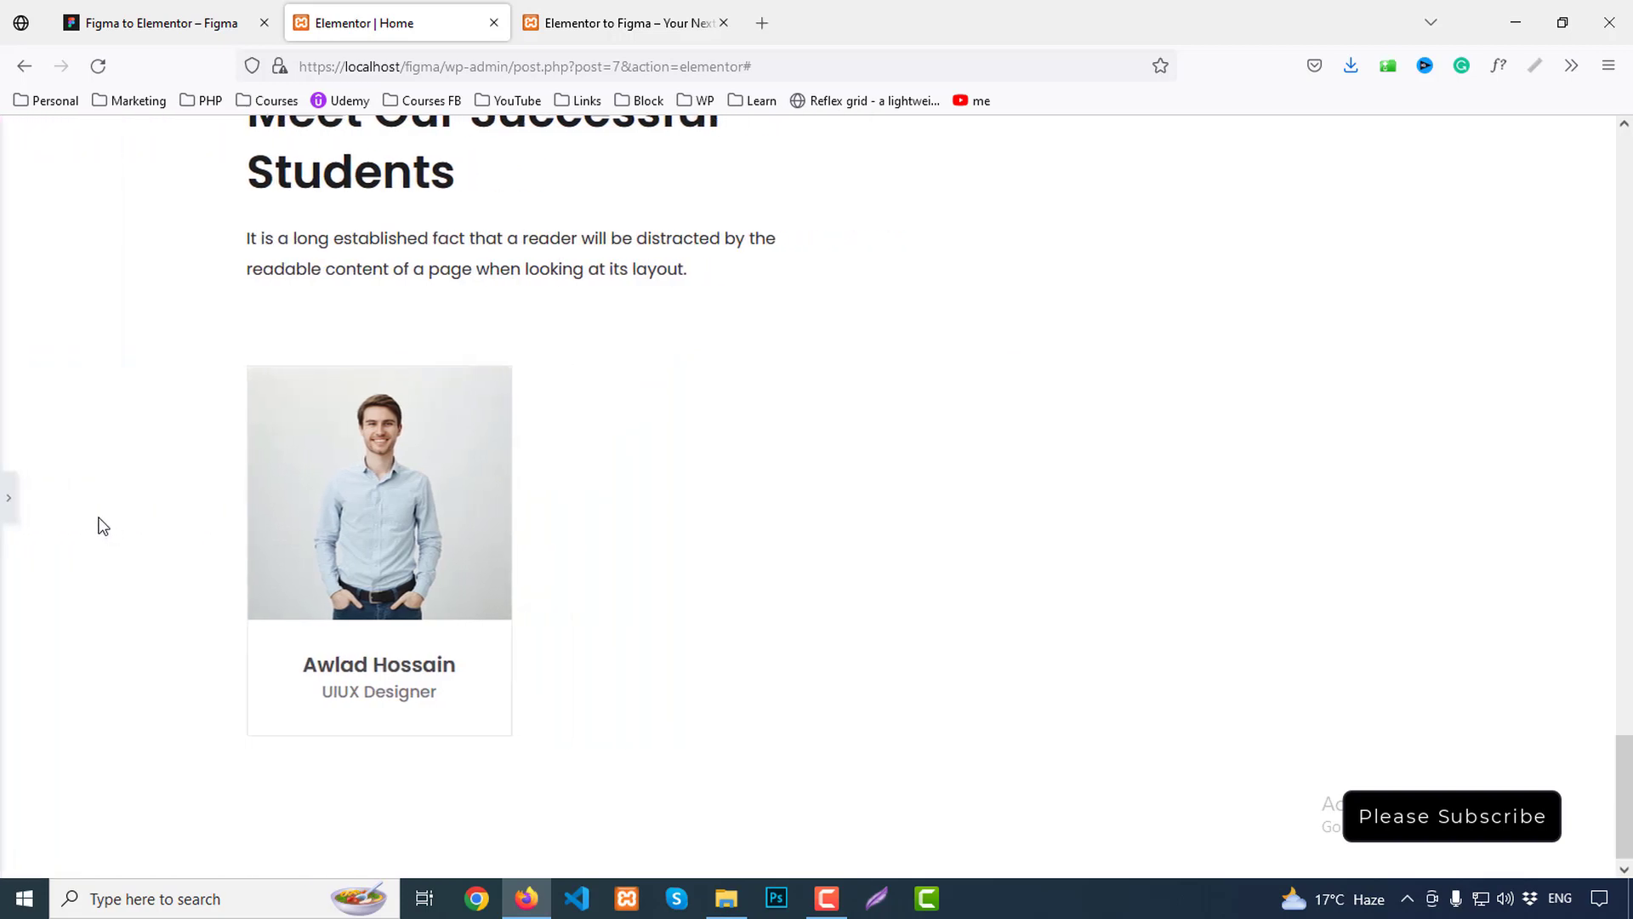
click(7, 502)
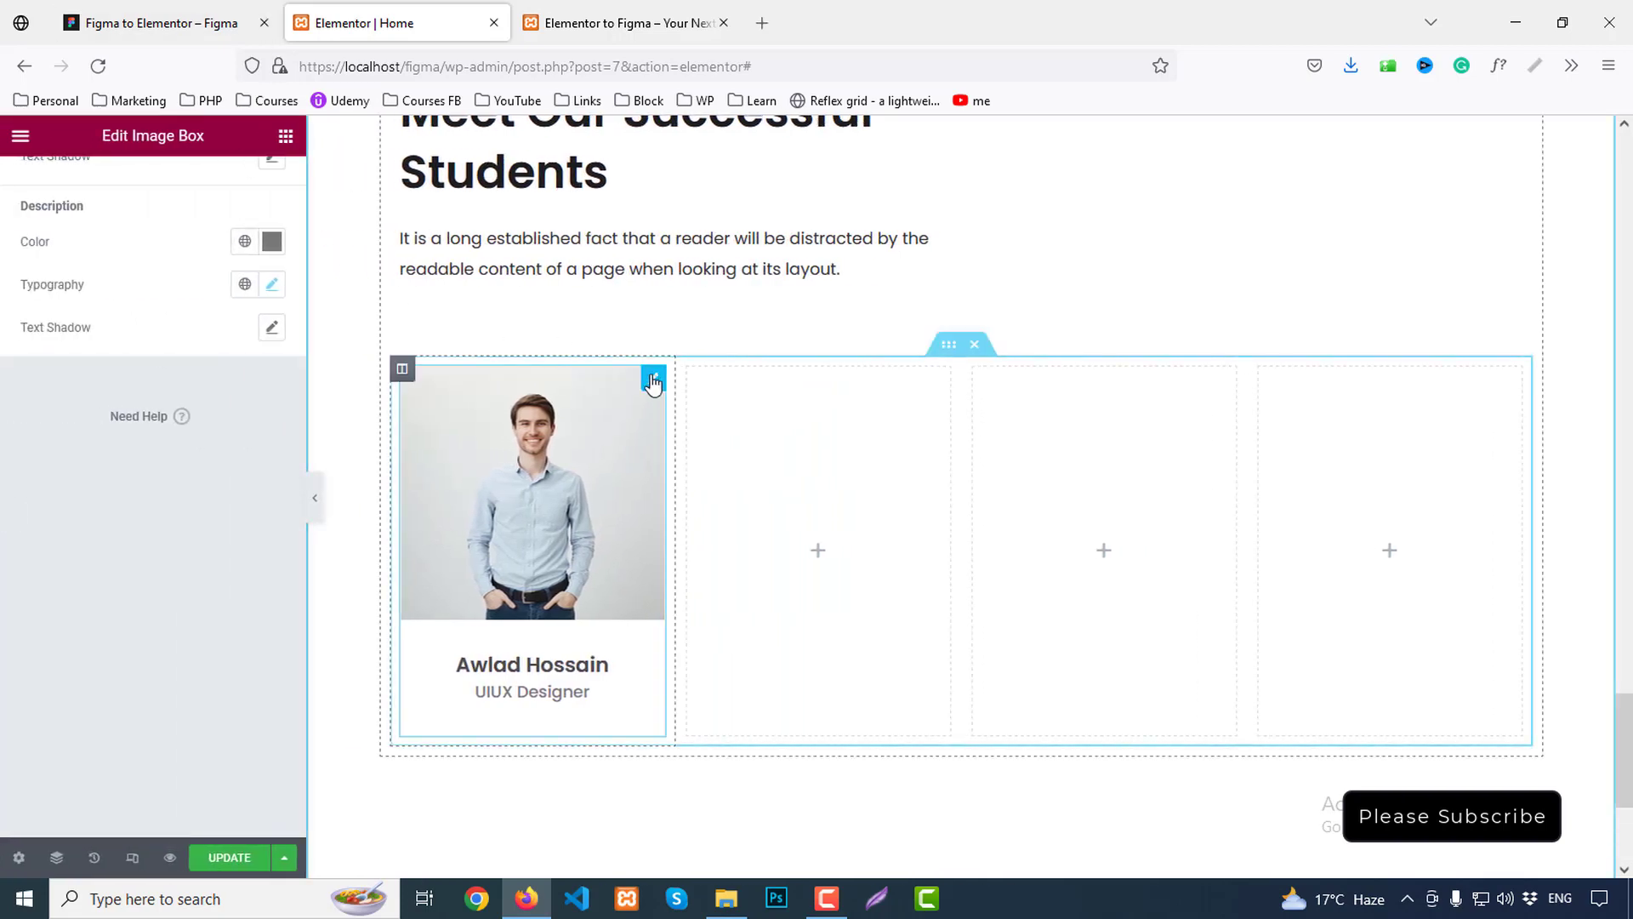
scroll(204, 317, up, 6)
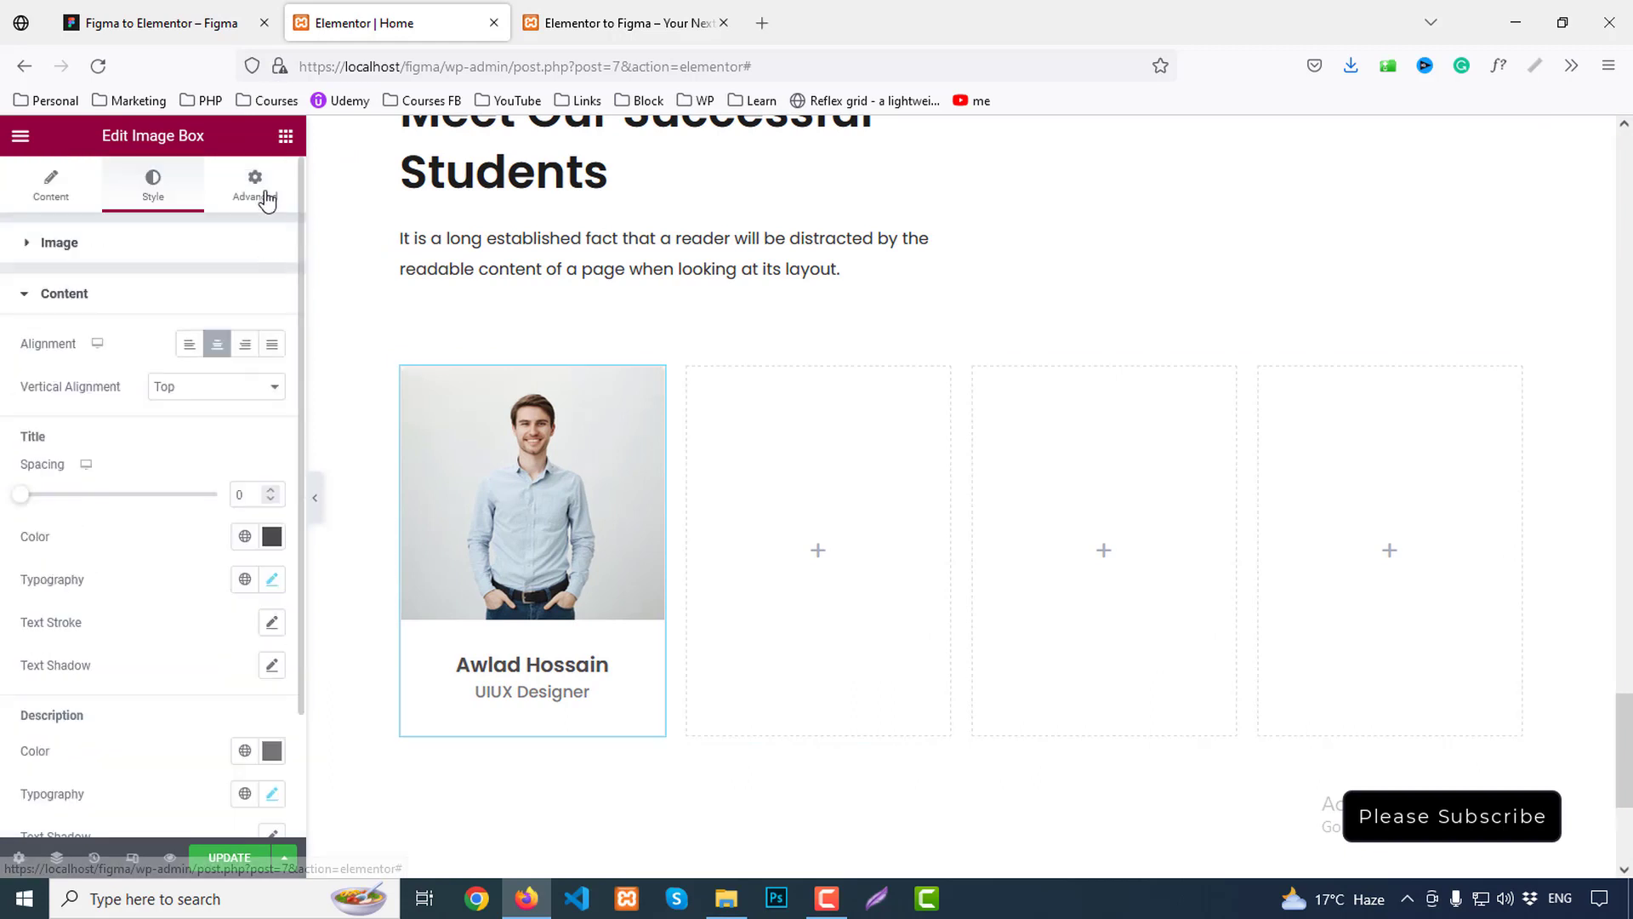
click(266, 200)
scroll(85, 627, down, 5)
Round the card's corners with a 5px border radius, matching Figma
click(61, 502)
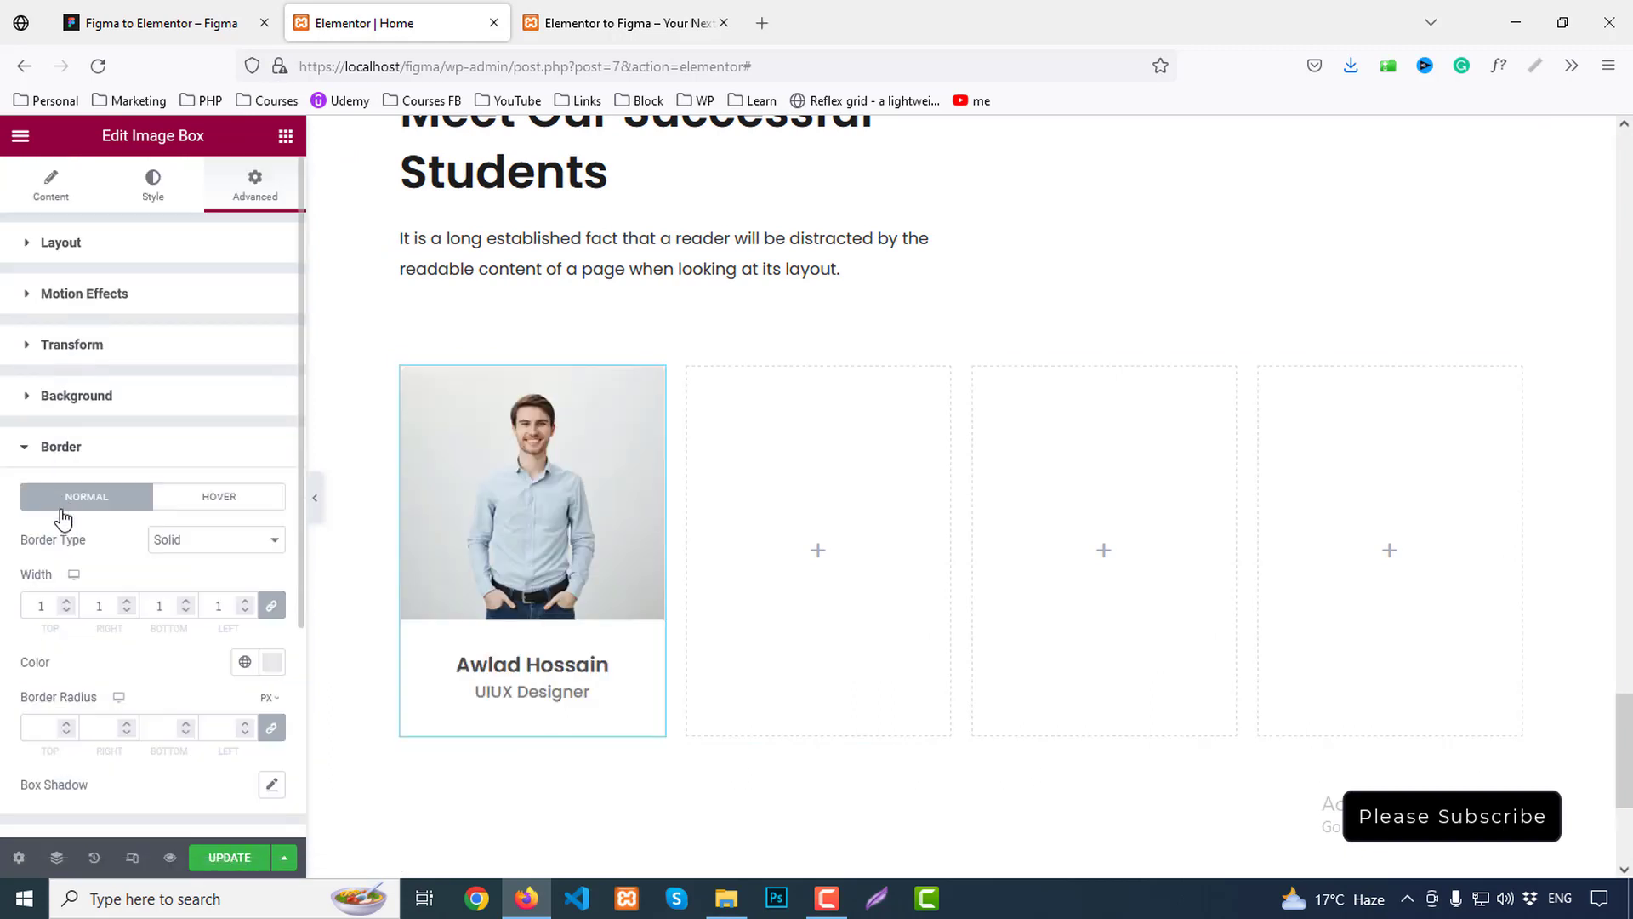
scroll(51, 528, down, 3)
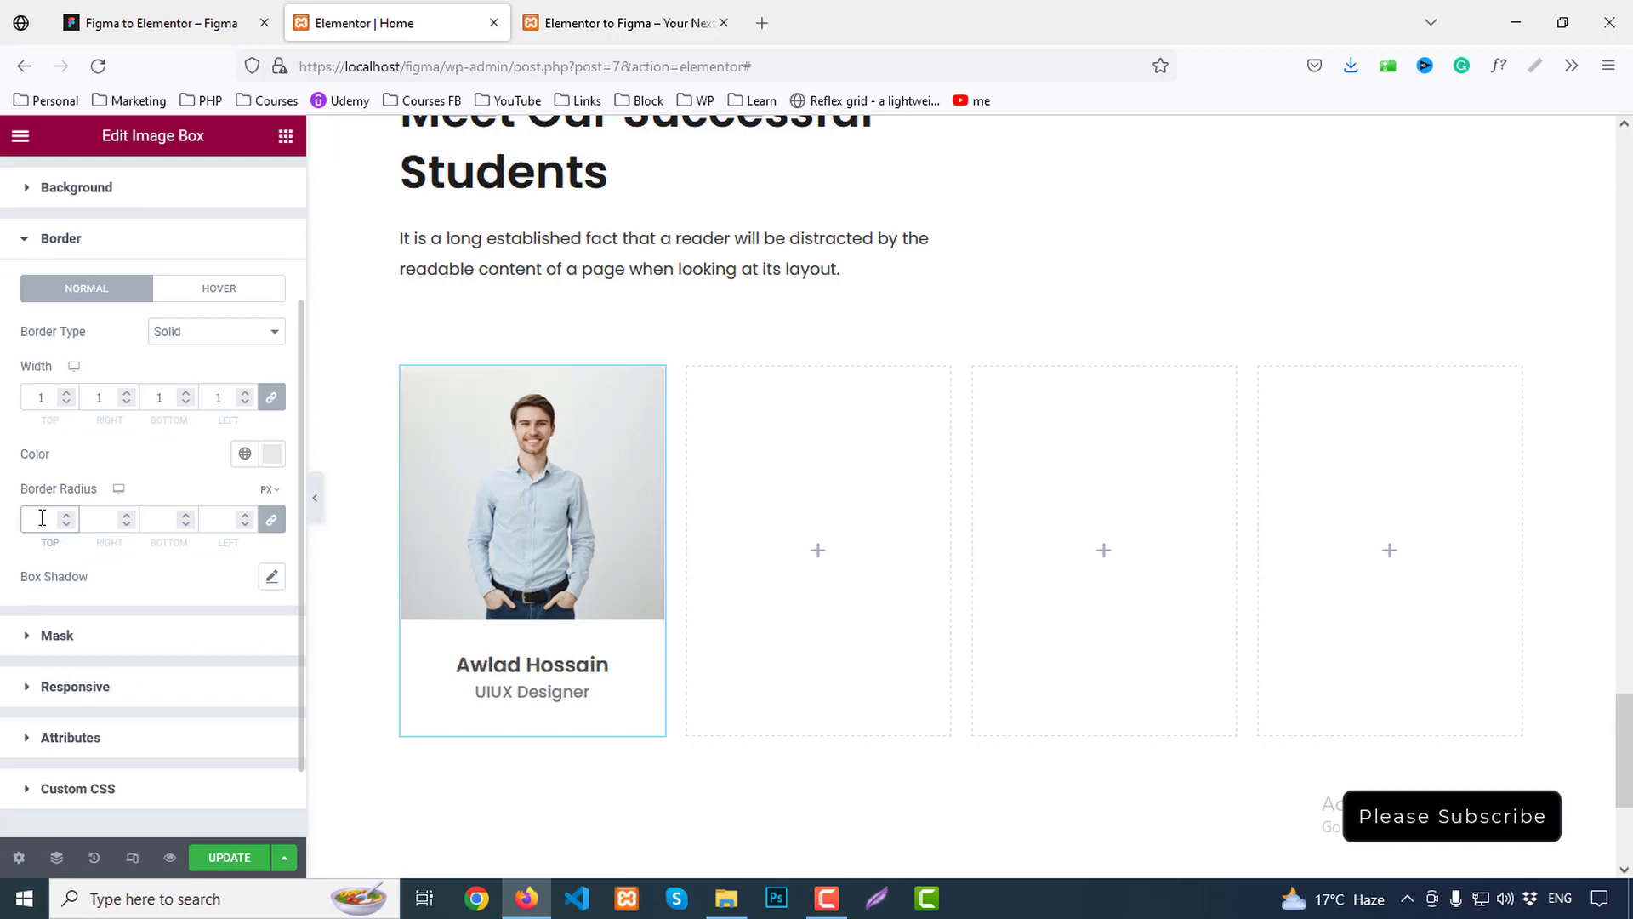
click(189, 12)
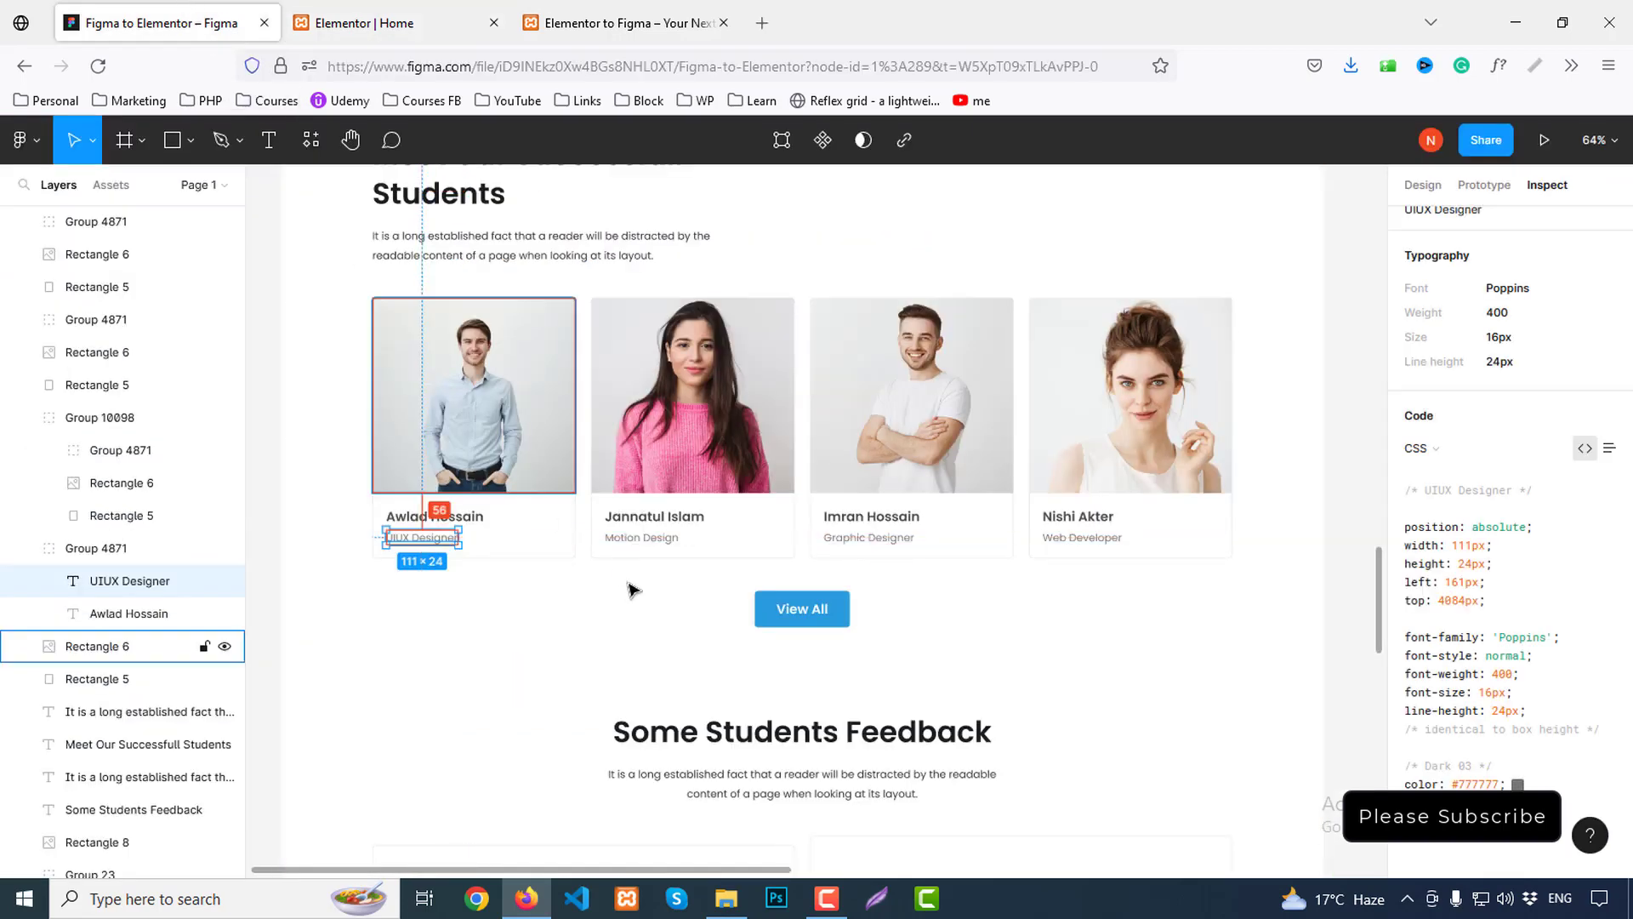
click(638, 639)
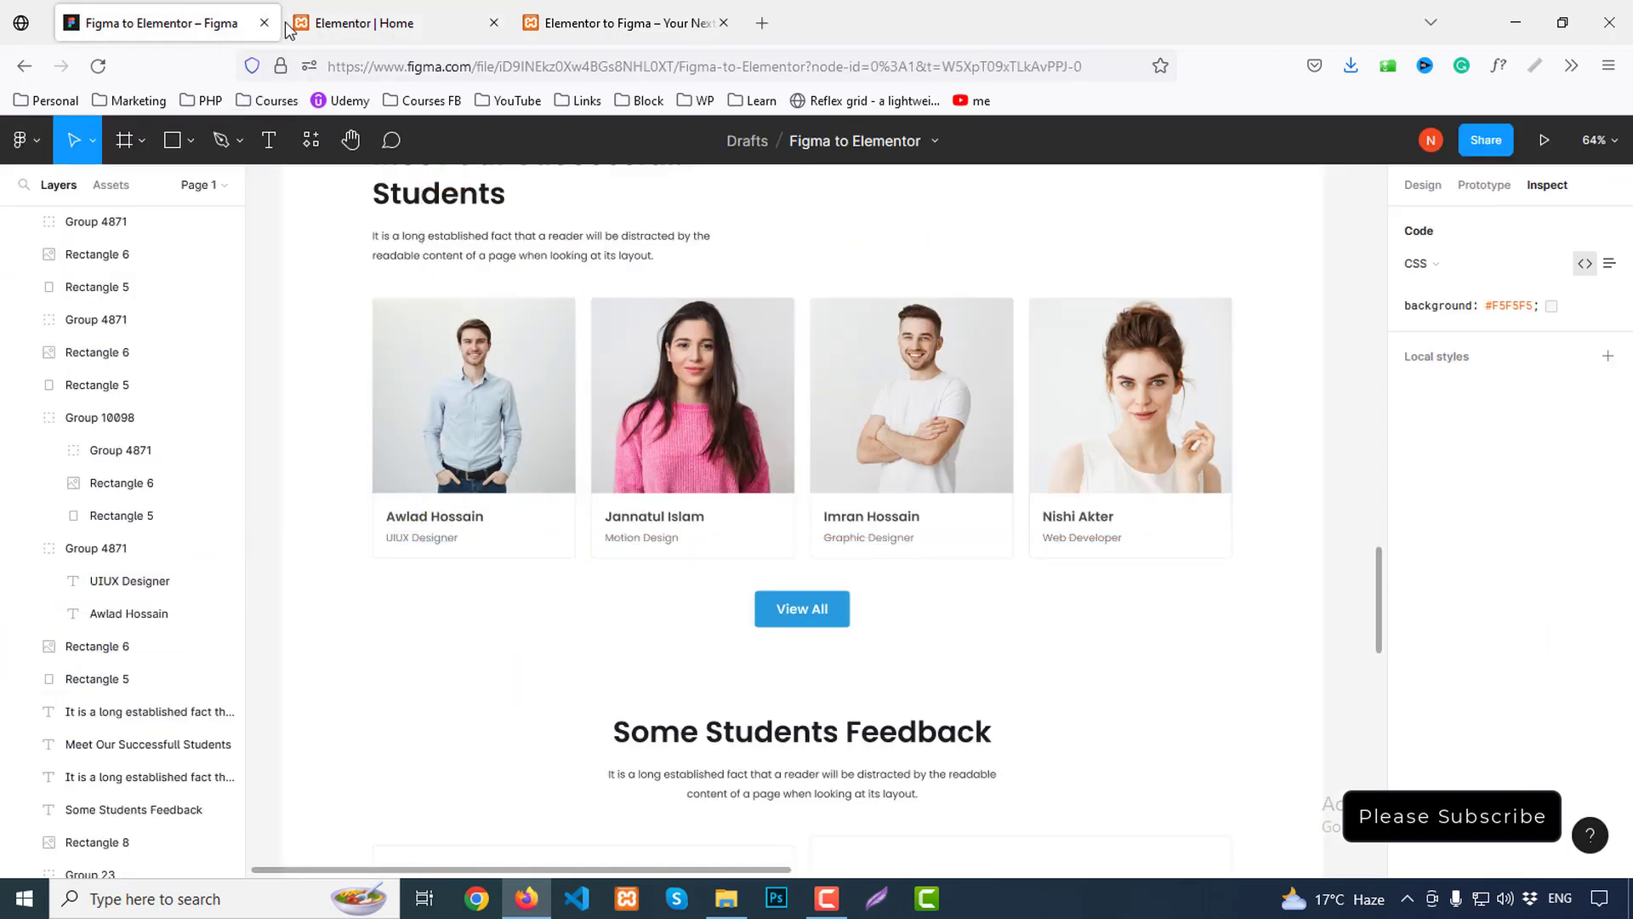
click(312, 19)
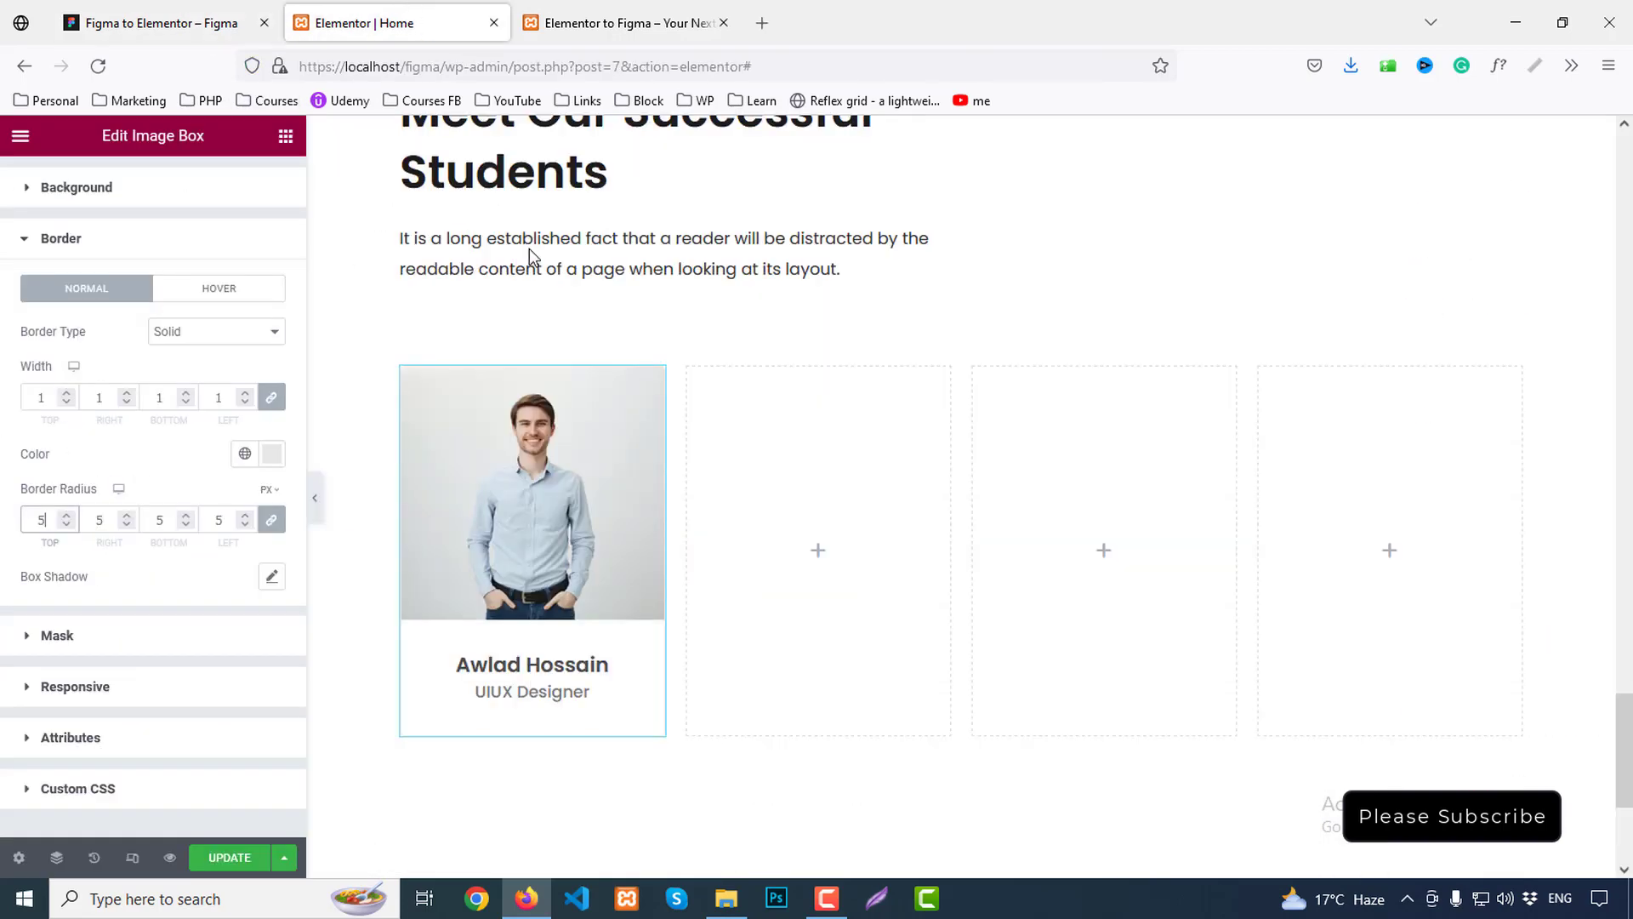
Copy the student card and paste it into the second, third and fourth columns
right_click(529, 392)
click(727, 480)
right_click(794, 448)
click(868, 605)
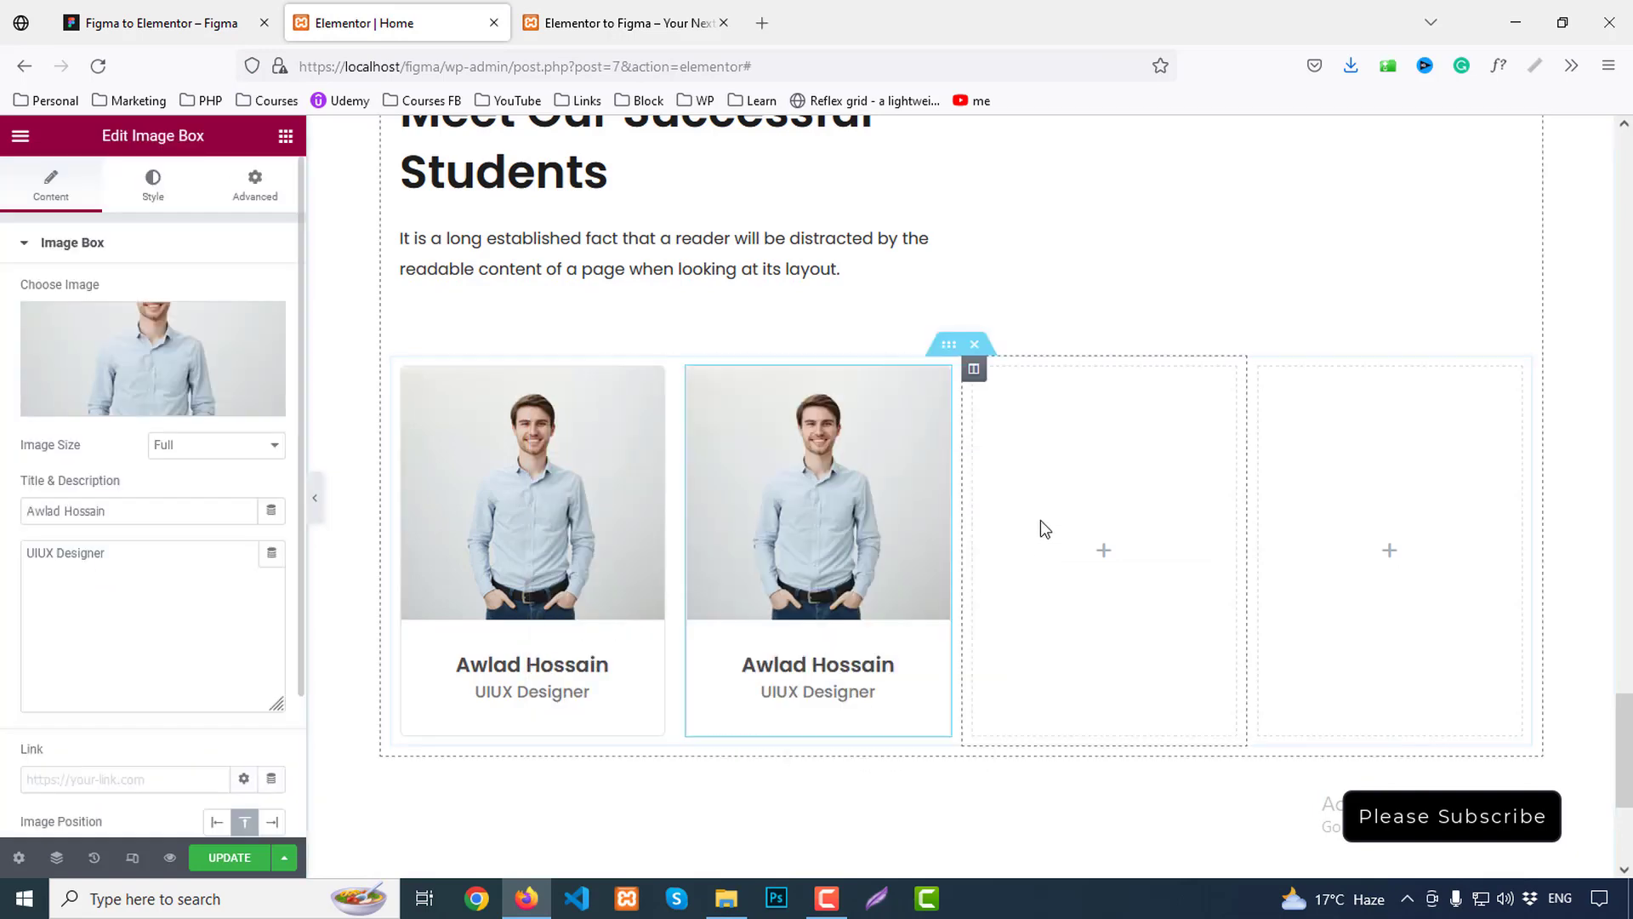
right_click(1046, 461)
click(1076, 605)
right_click(1352, 452)
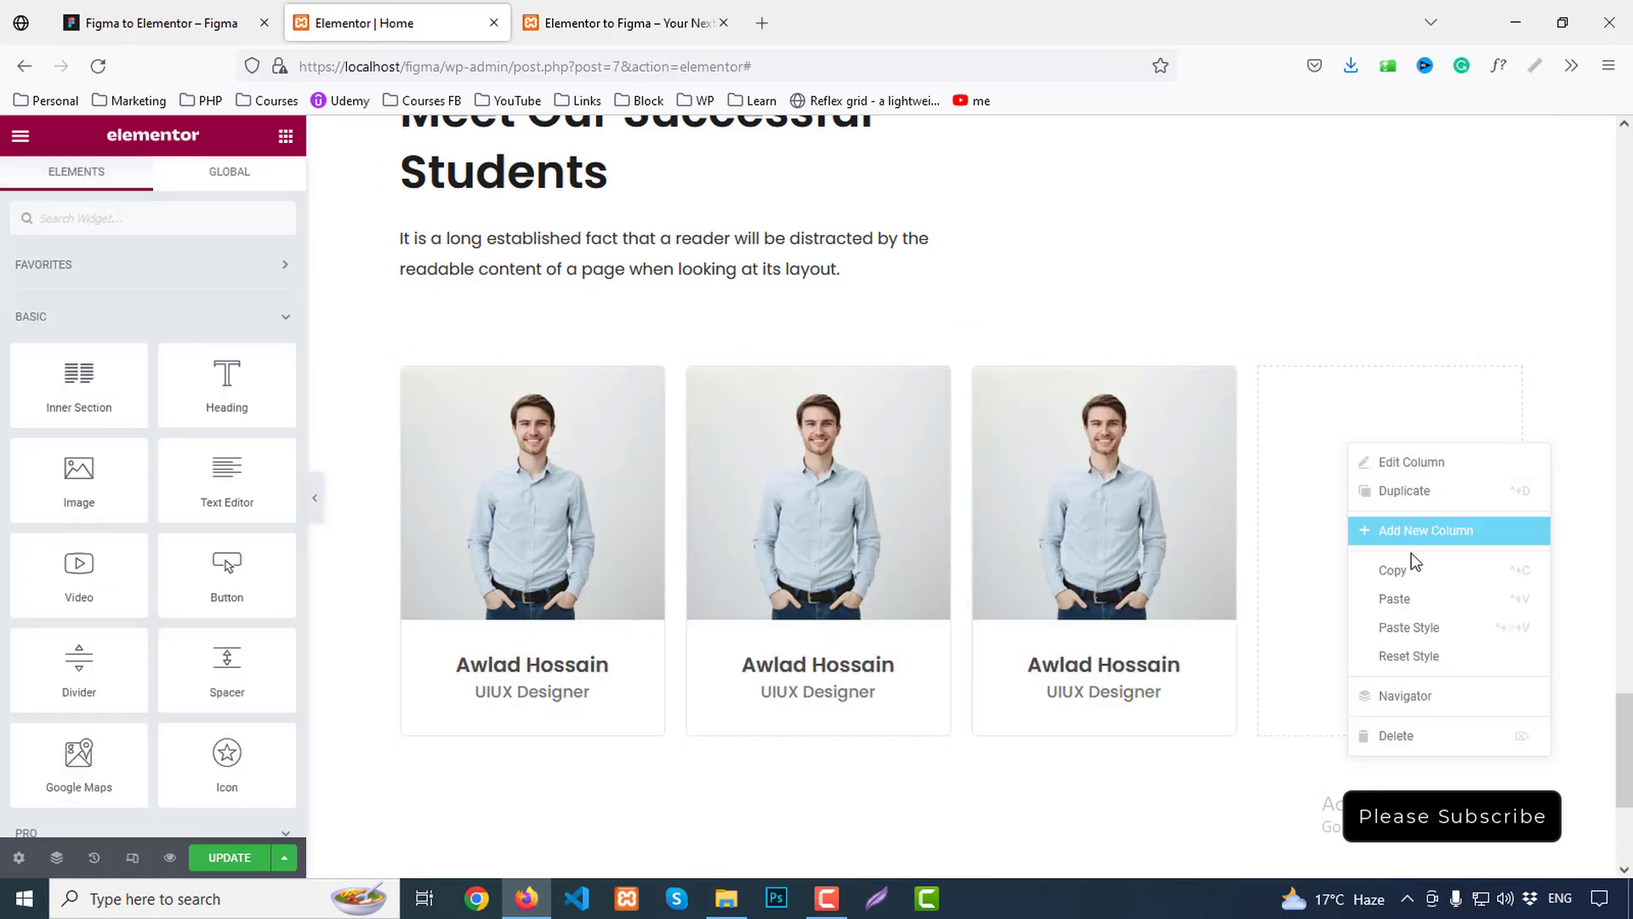
click(1407, 605)
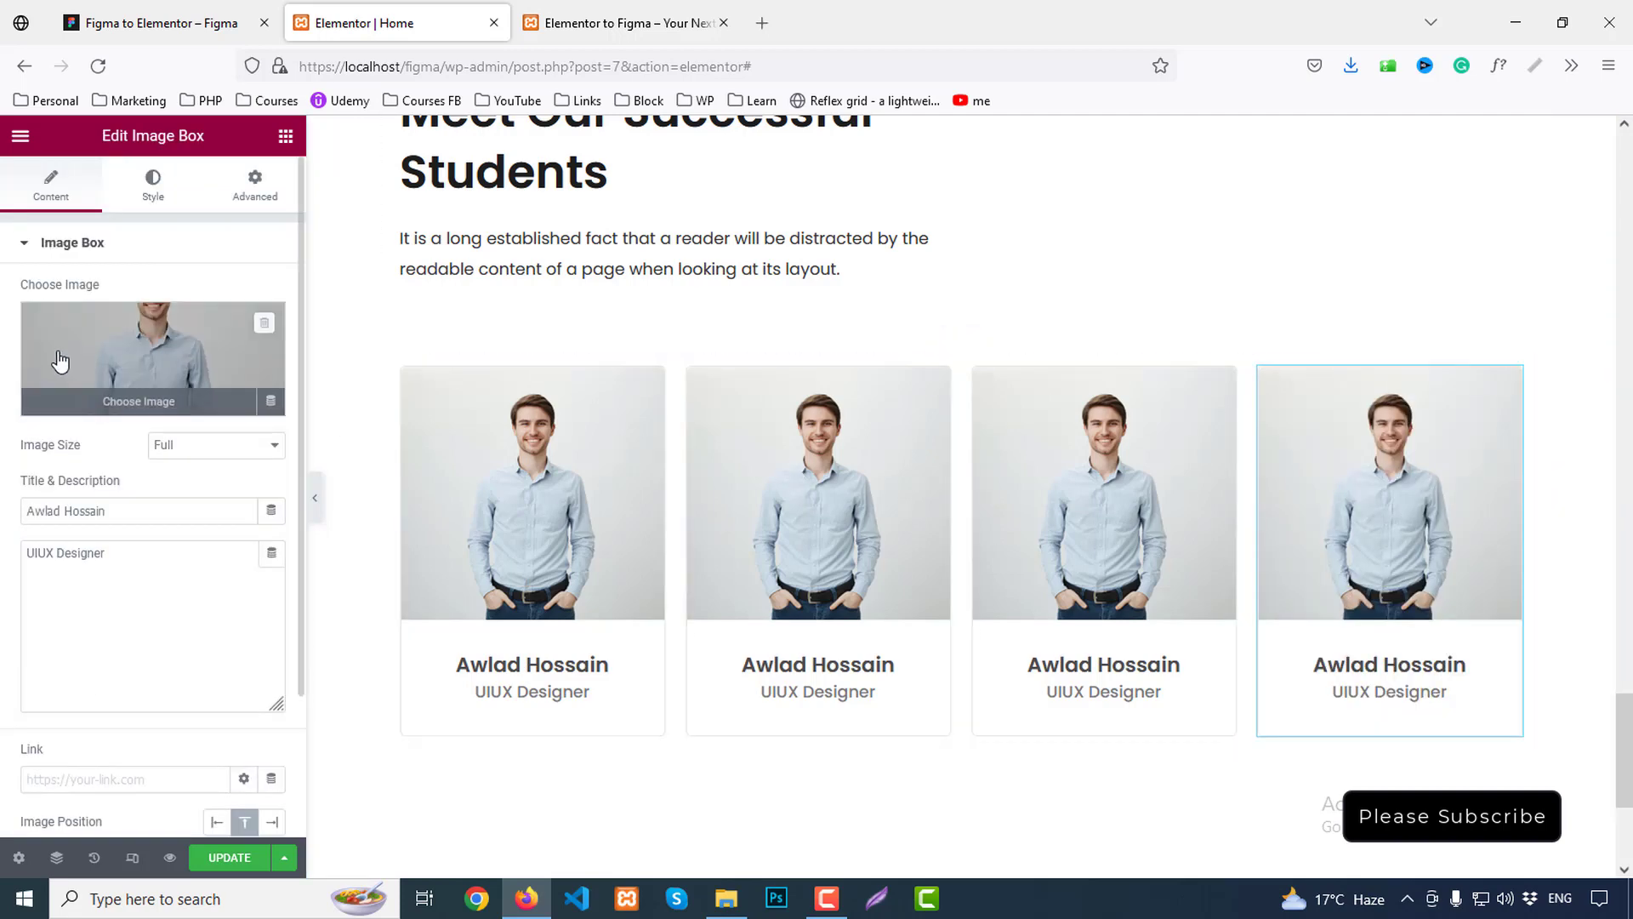
Swap the second card's photo for the pink-sweater woman image
click(153, 358)
click(615, 383)
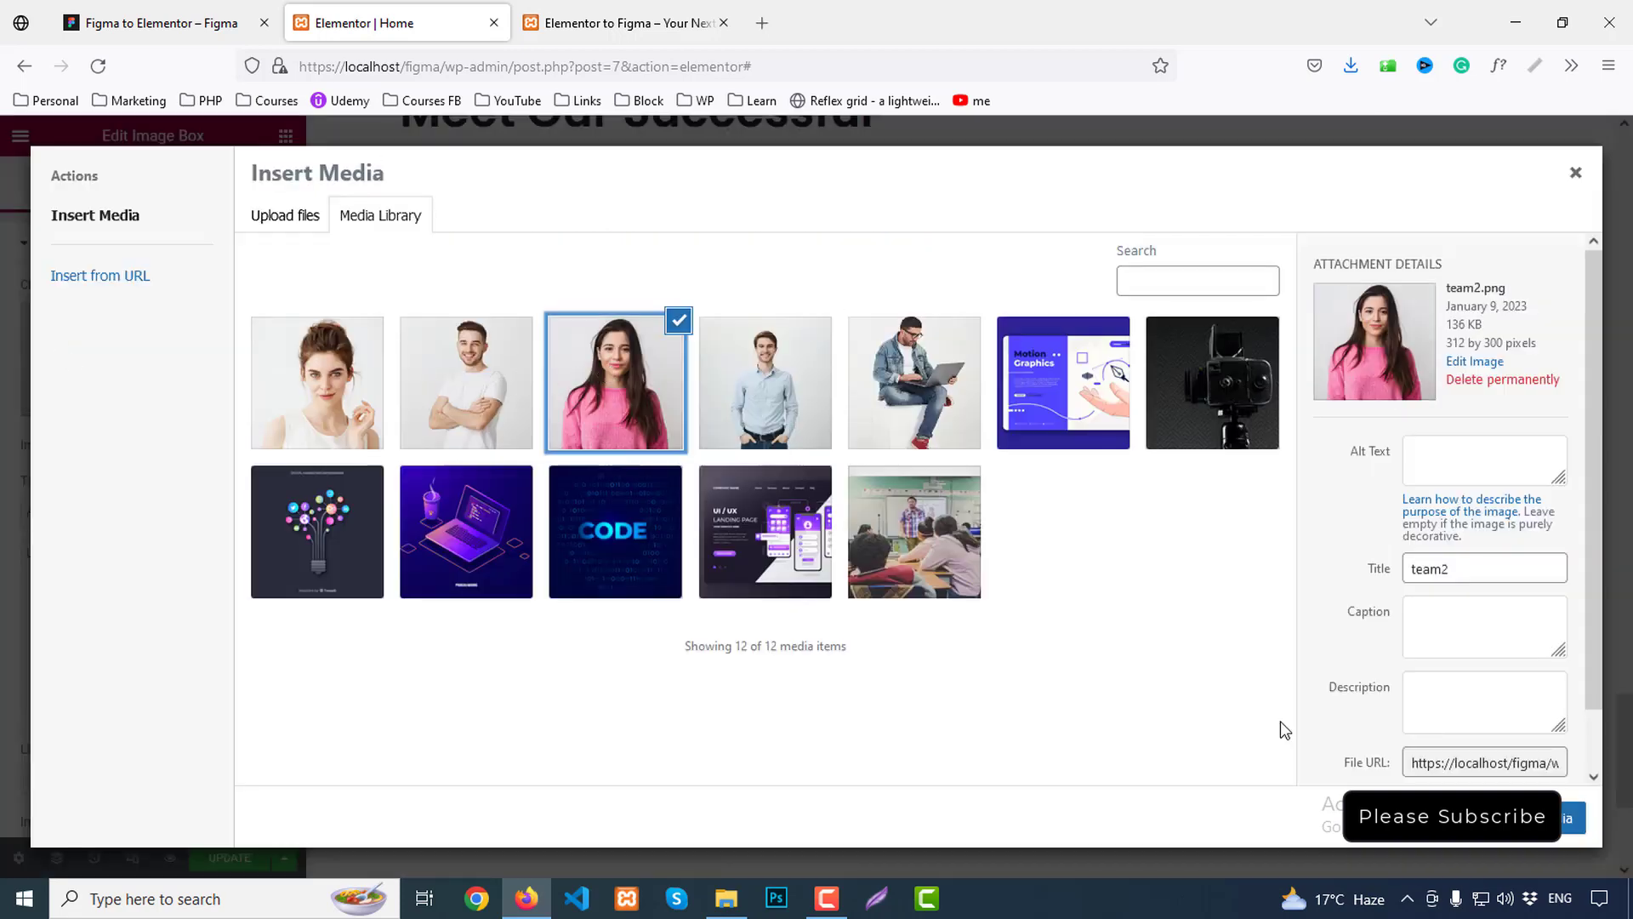
click(1529, 840)
click(830, 472)
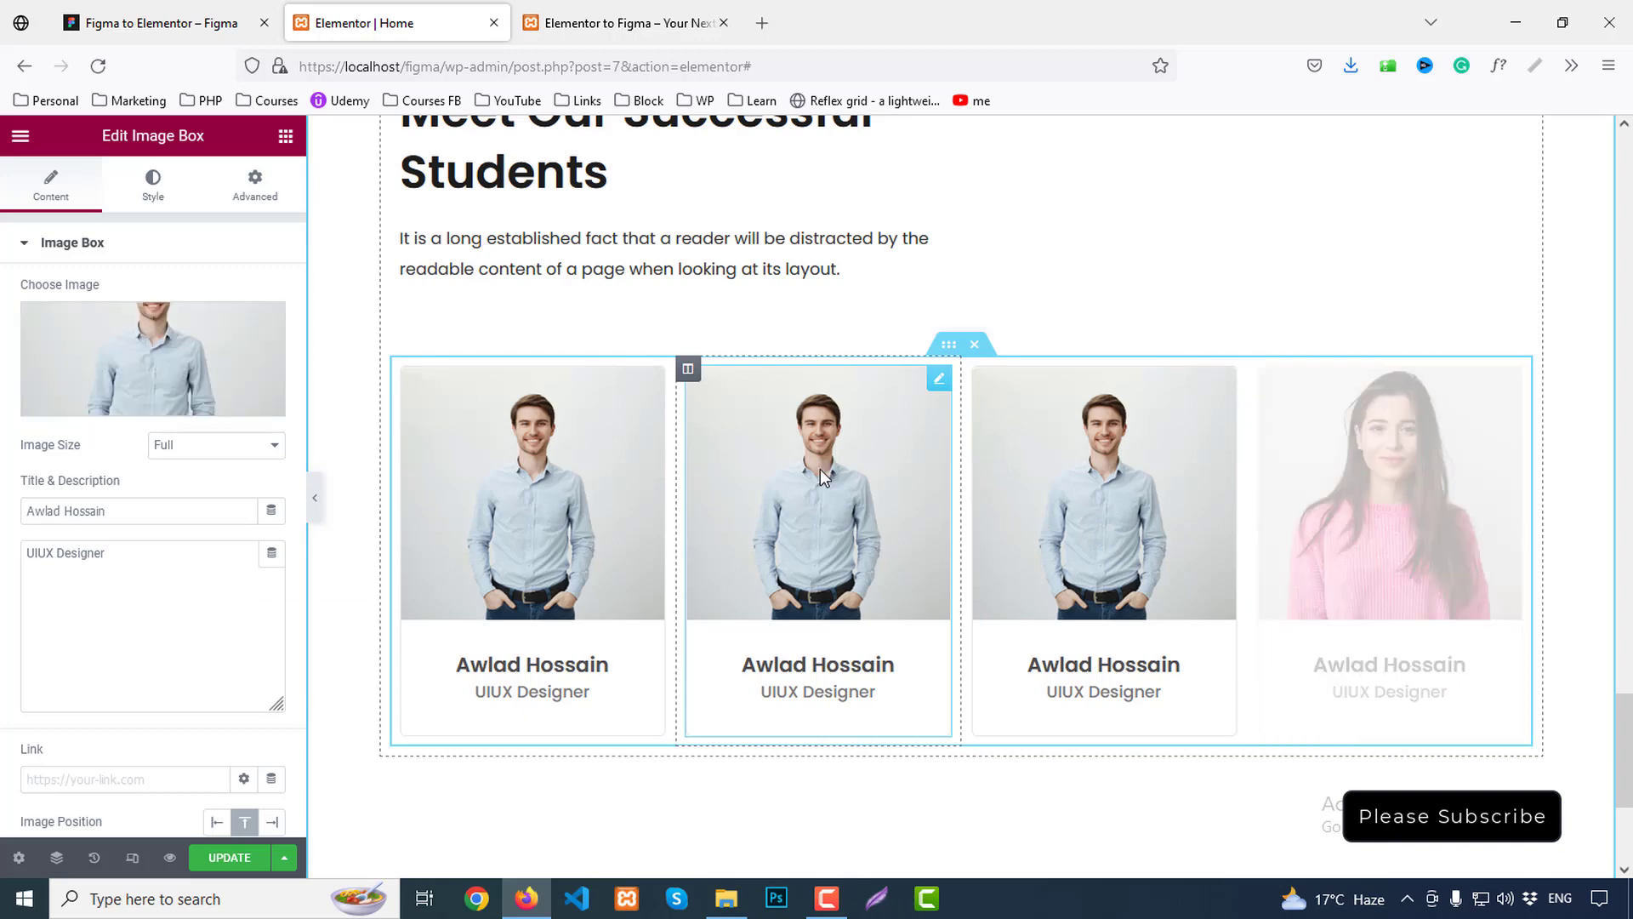
click(128, 340)
click(615, 383)
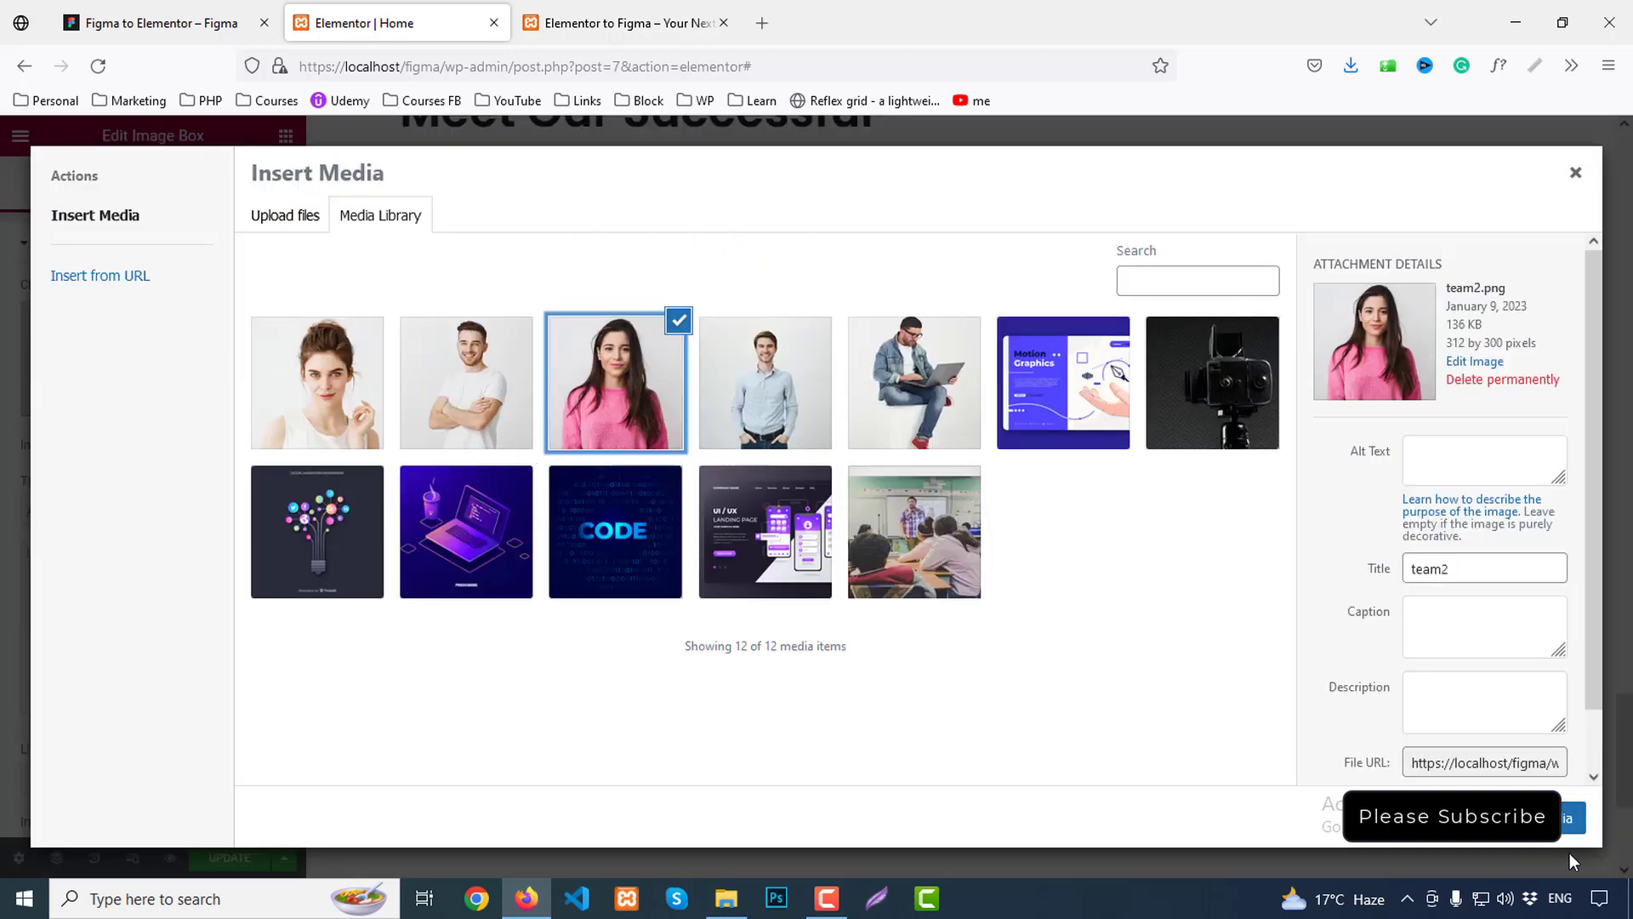
click(1572, 818)
Give the third card the white-shirt man photo and the fourth the team4 woman
click(1104, 510)
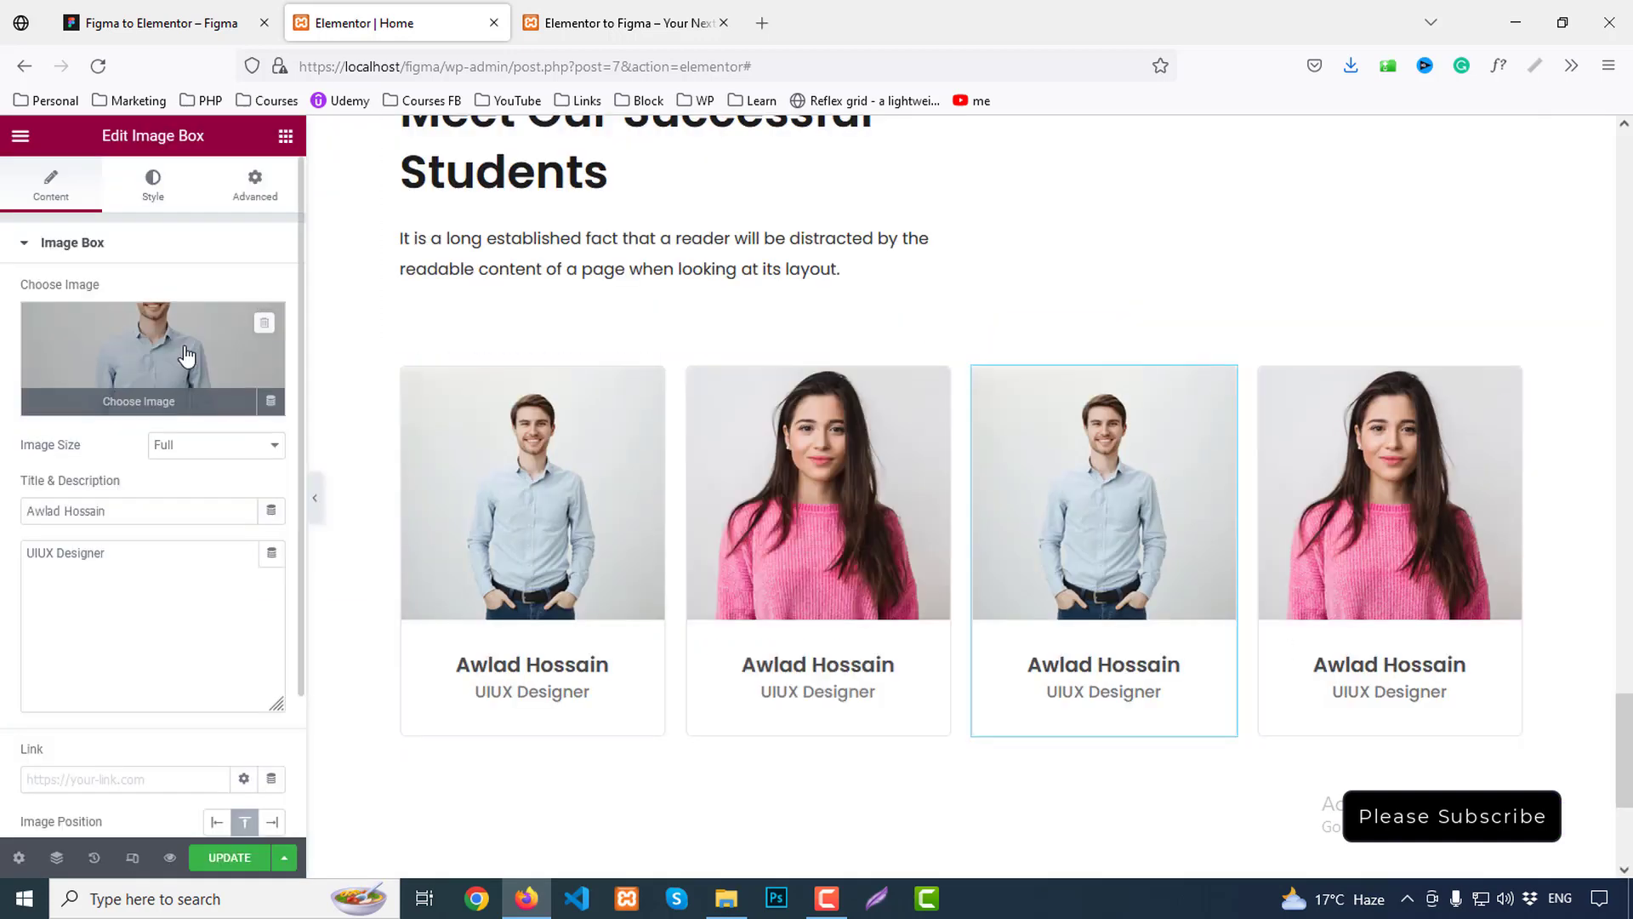
click(186, 355)
click(459, 408)
click(1533, 839)
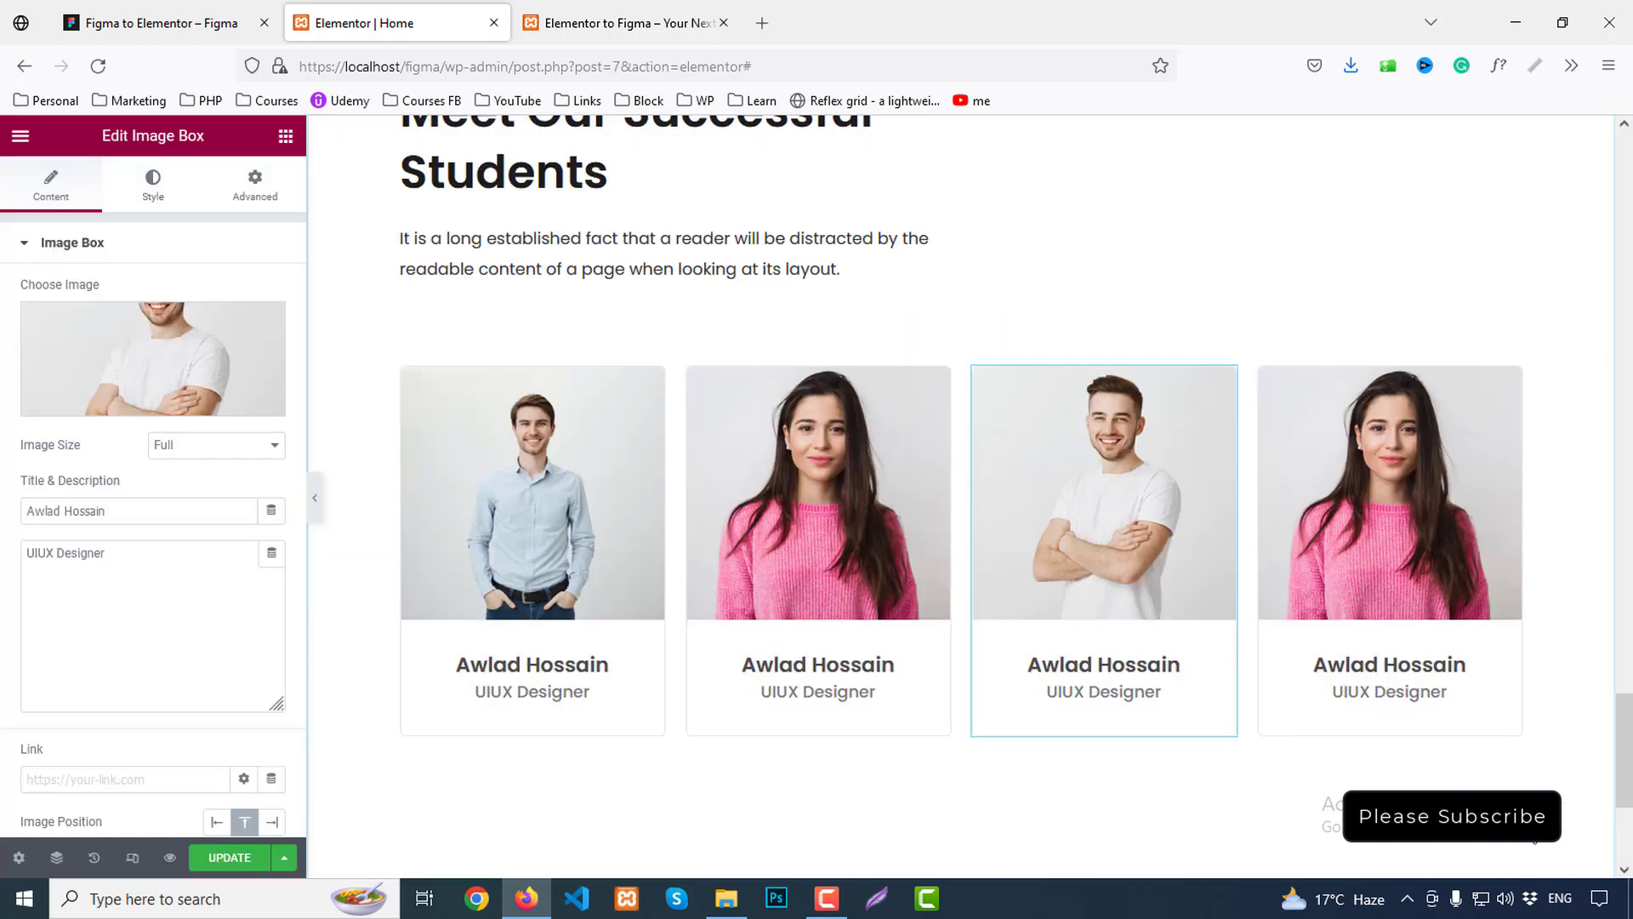
click(1365, 498)
click(178, 351)
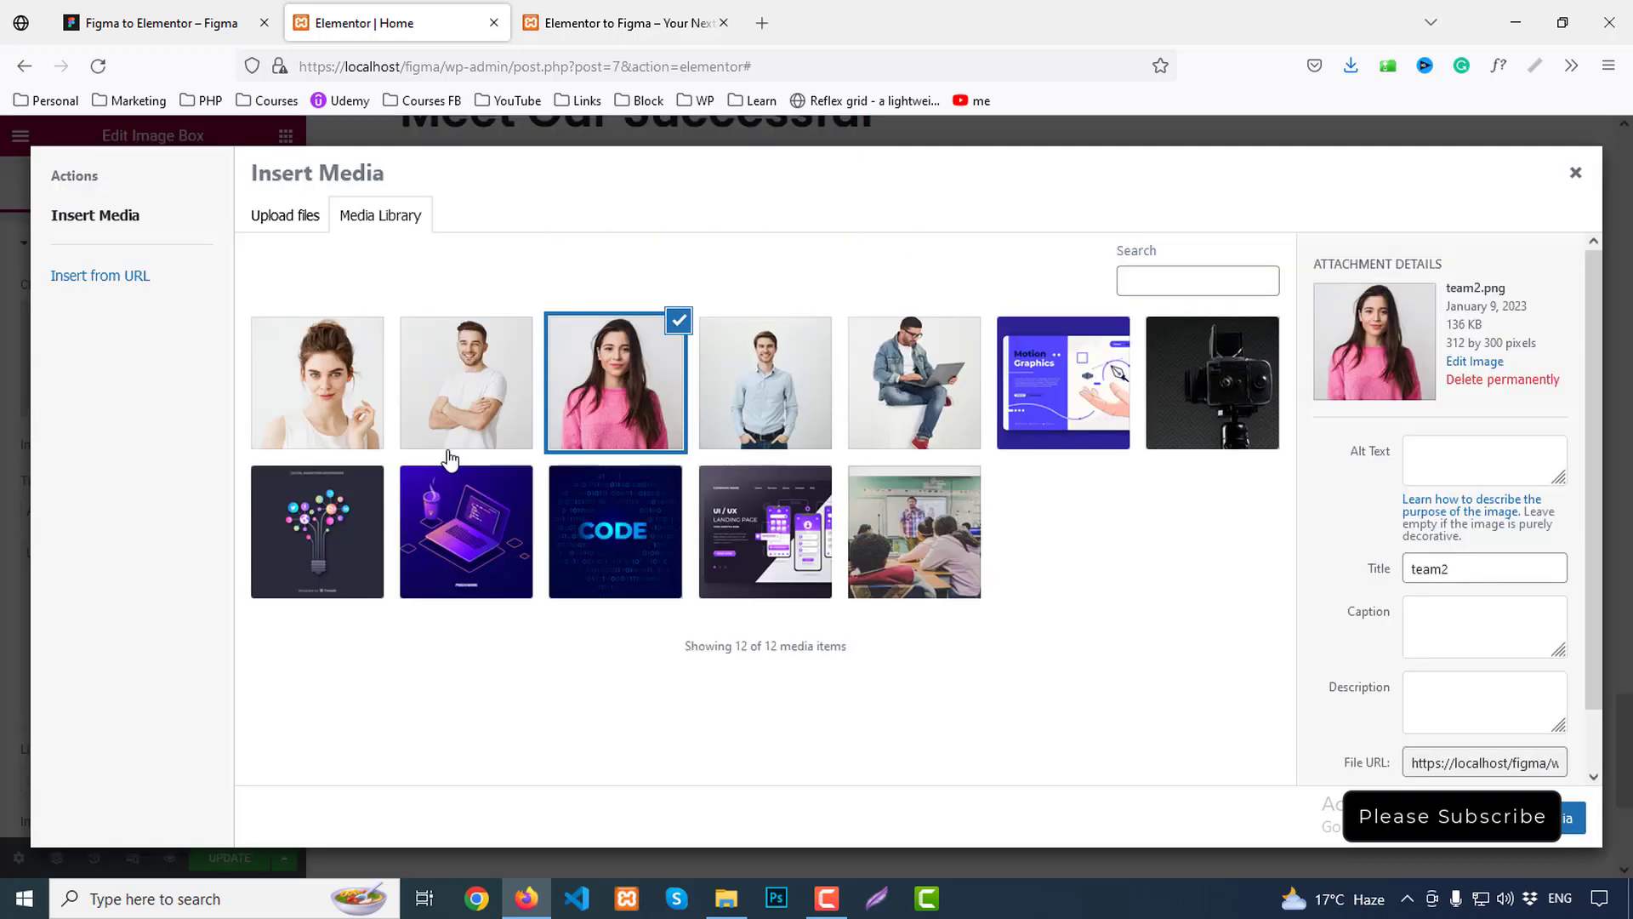
click(339, 409)
click(1560, 839)
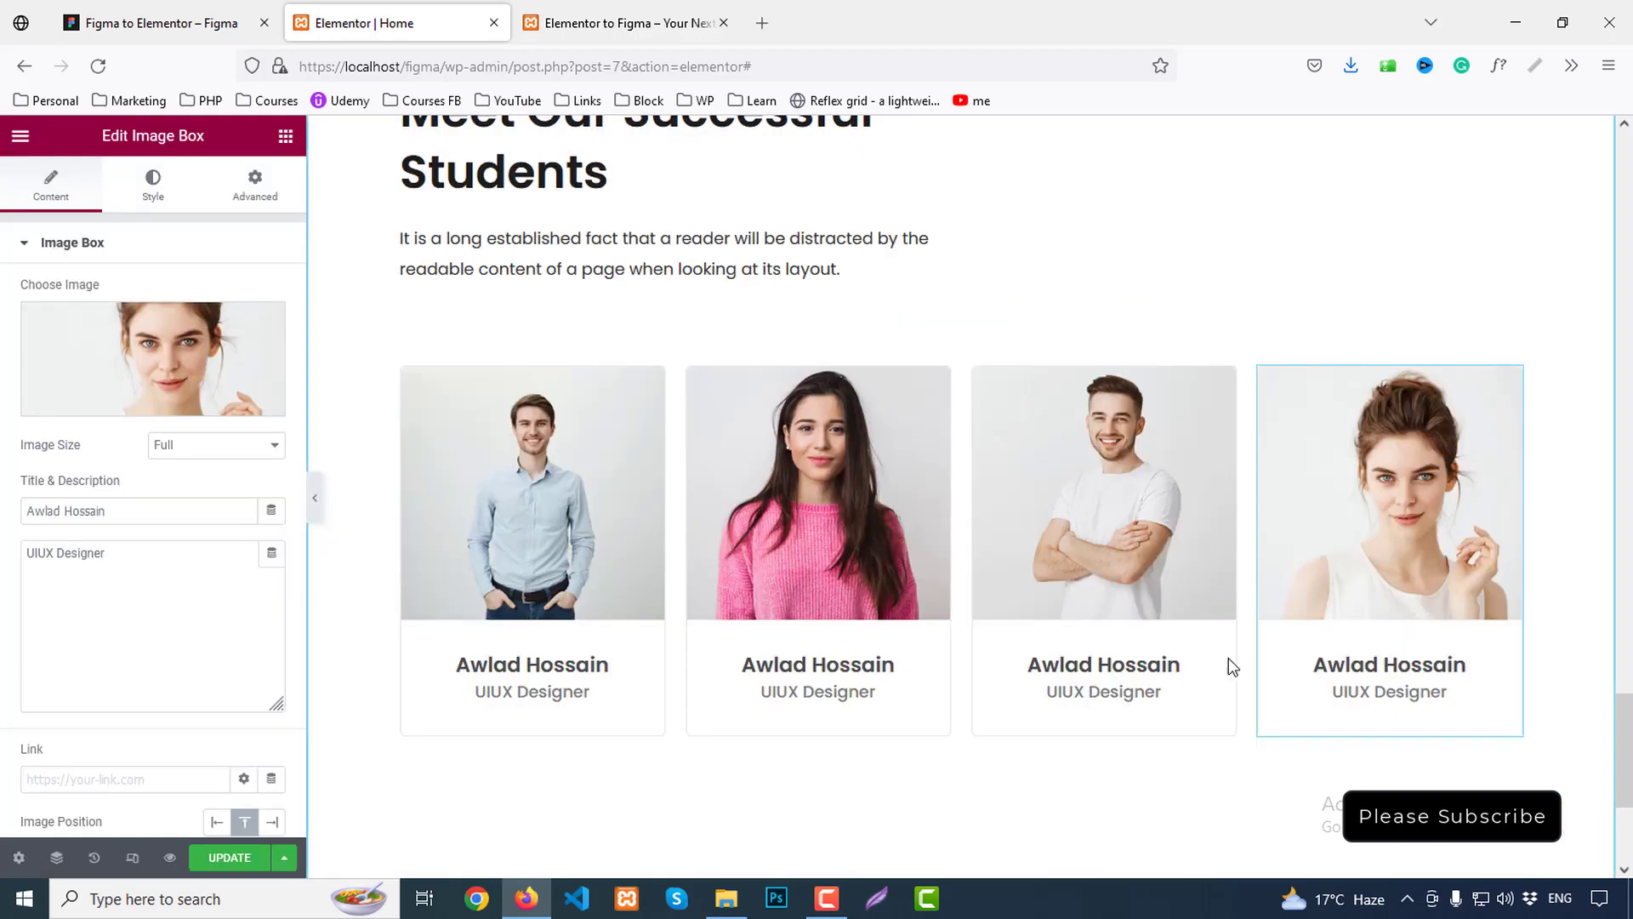
click(153, 23)
Copy the second student's name and the Motion Design role from Figma into card two
double_click(670, 522)
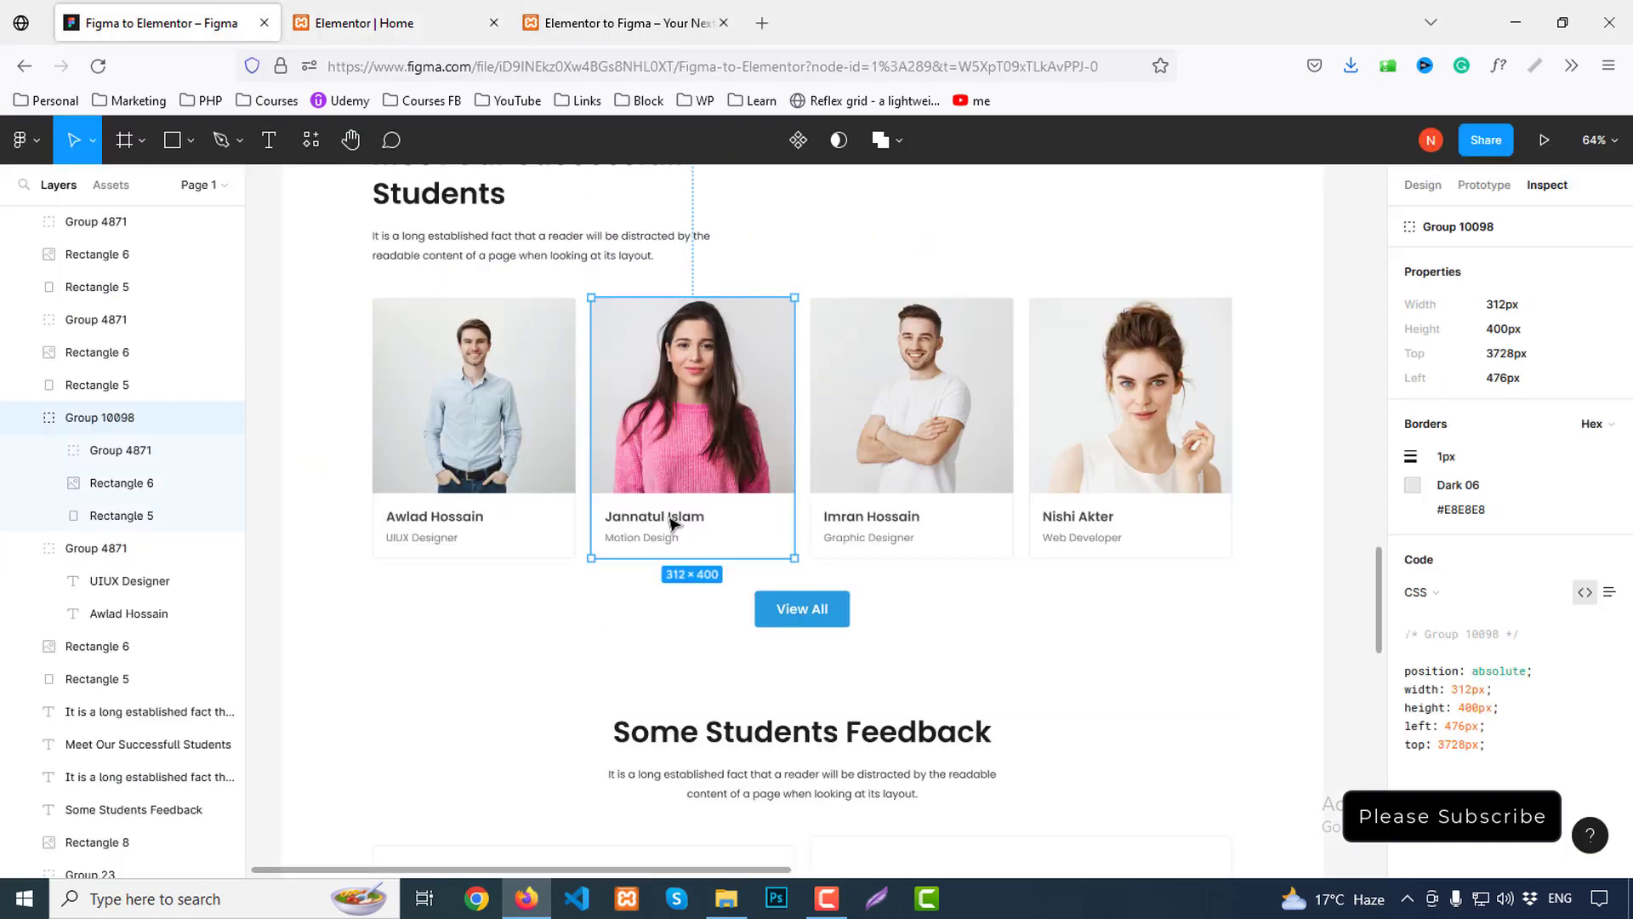
double_click(672, 522)
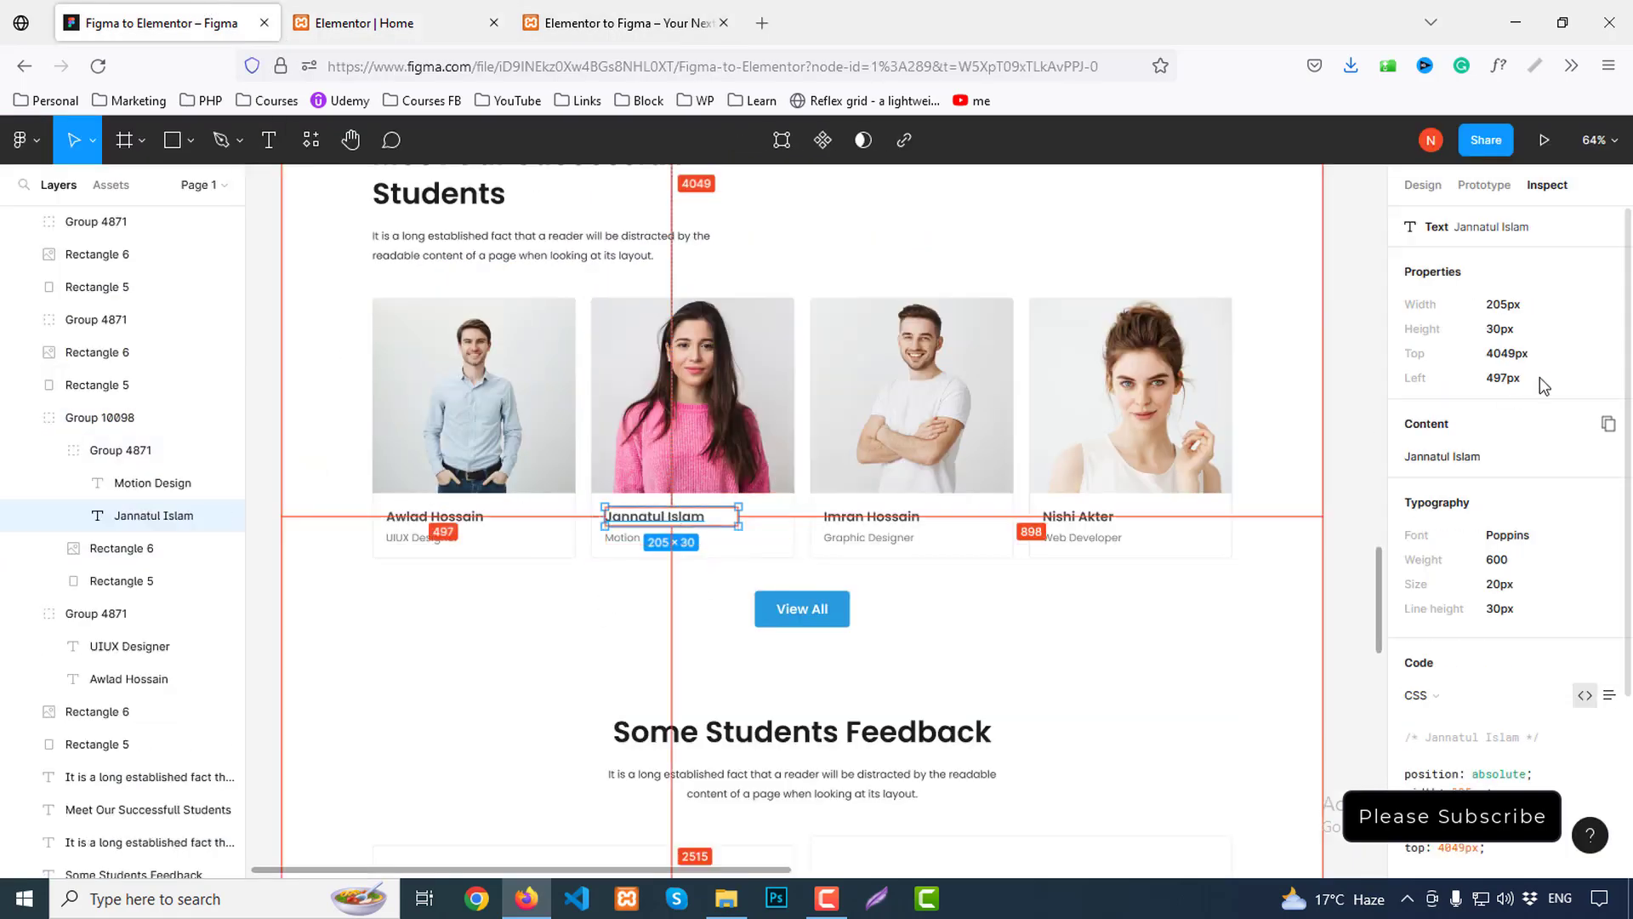
click(1603, 429)
click(466, 10)
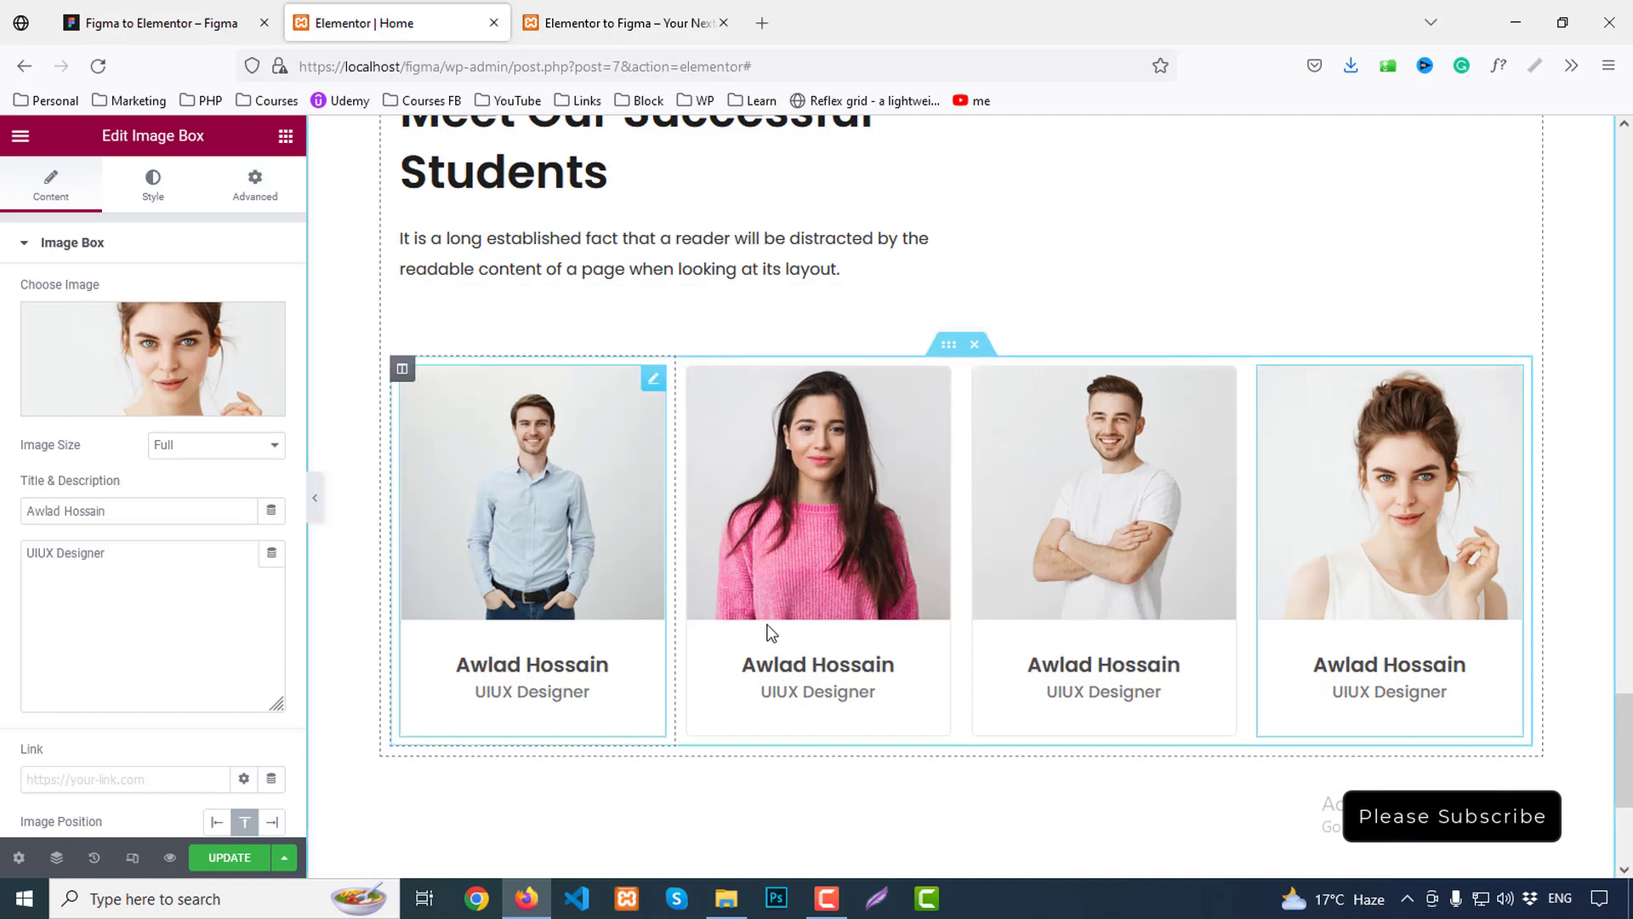
click(753, 660)
drag(112, 515, 3, 510)
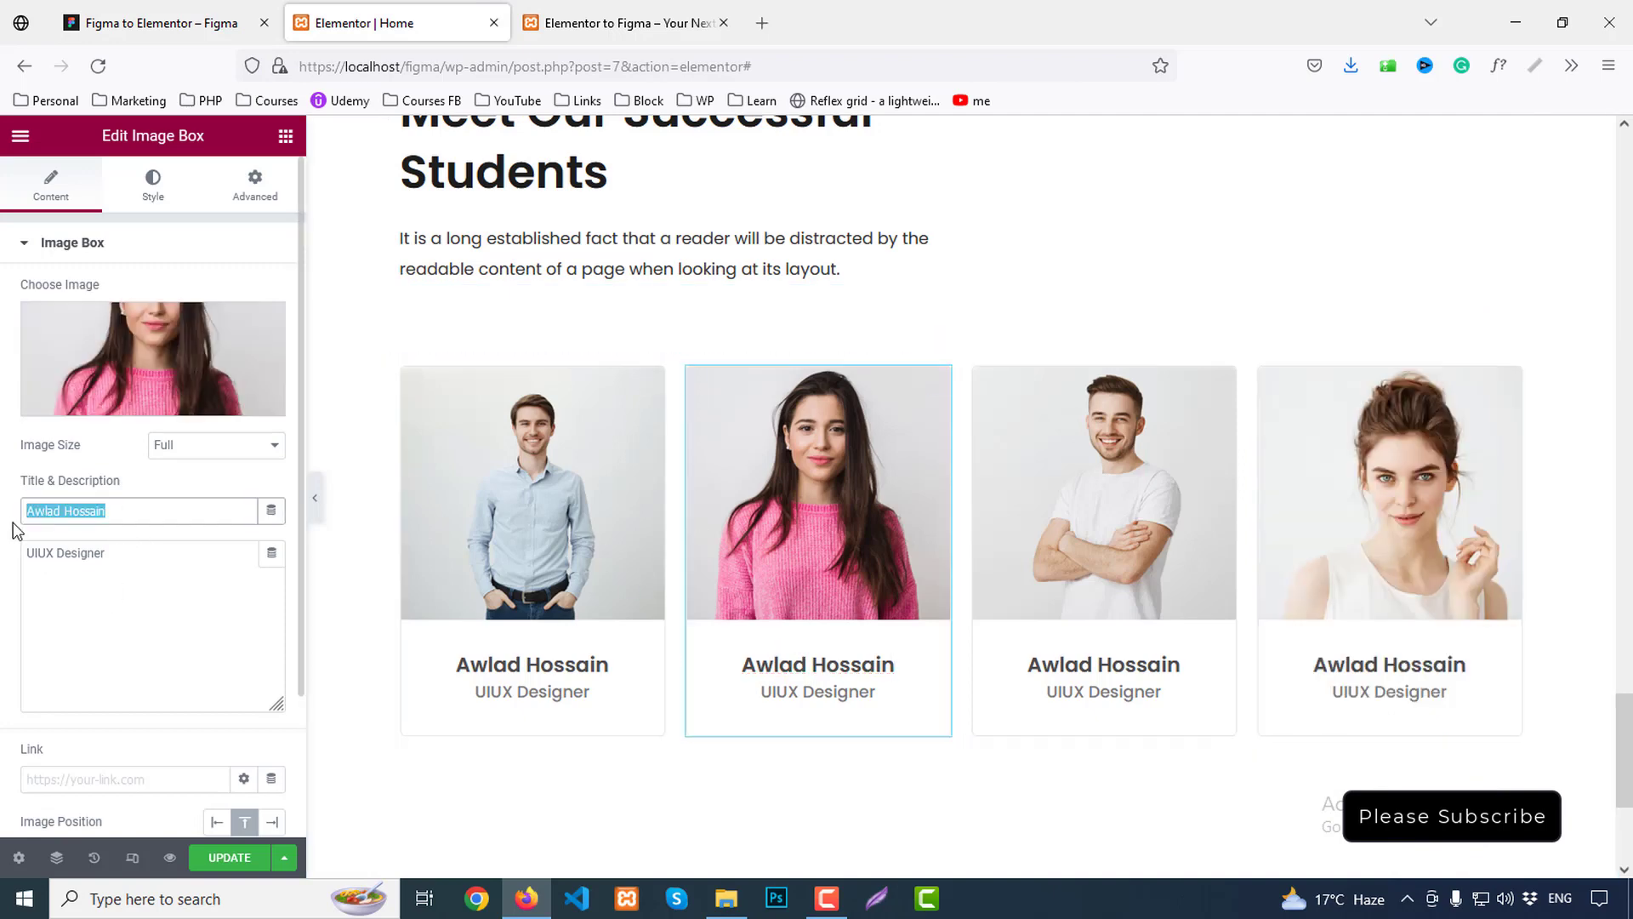
click(153, 23)
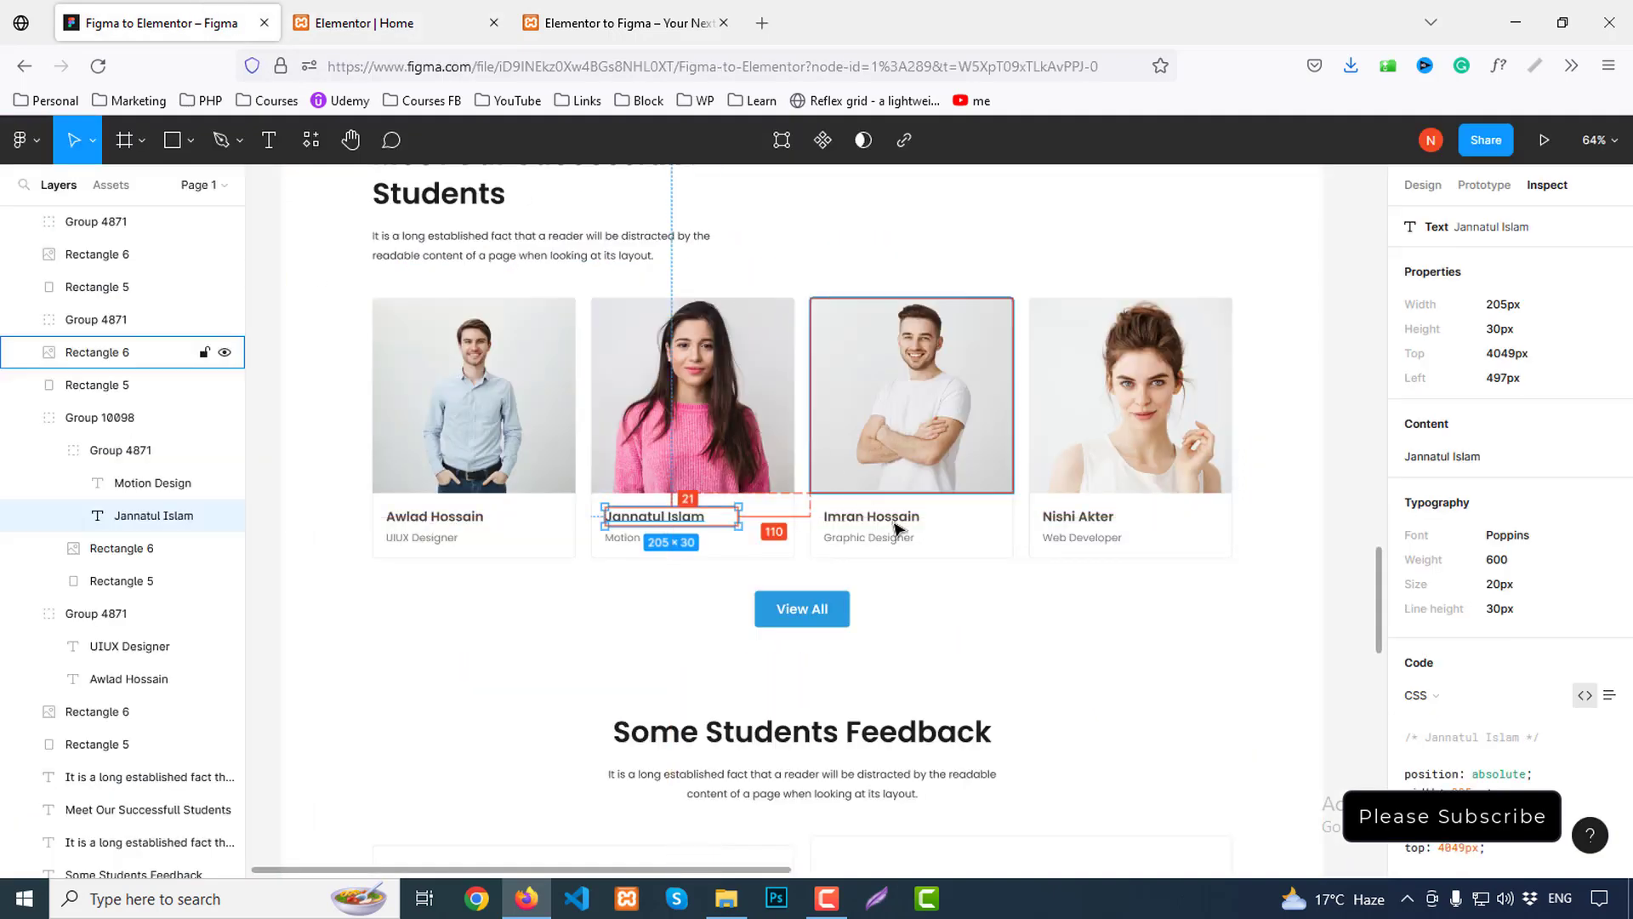
click(632, 545)
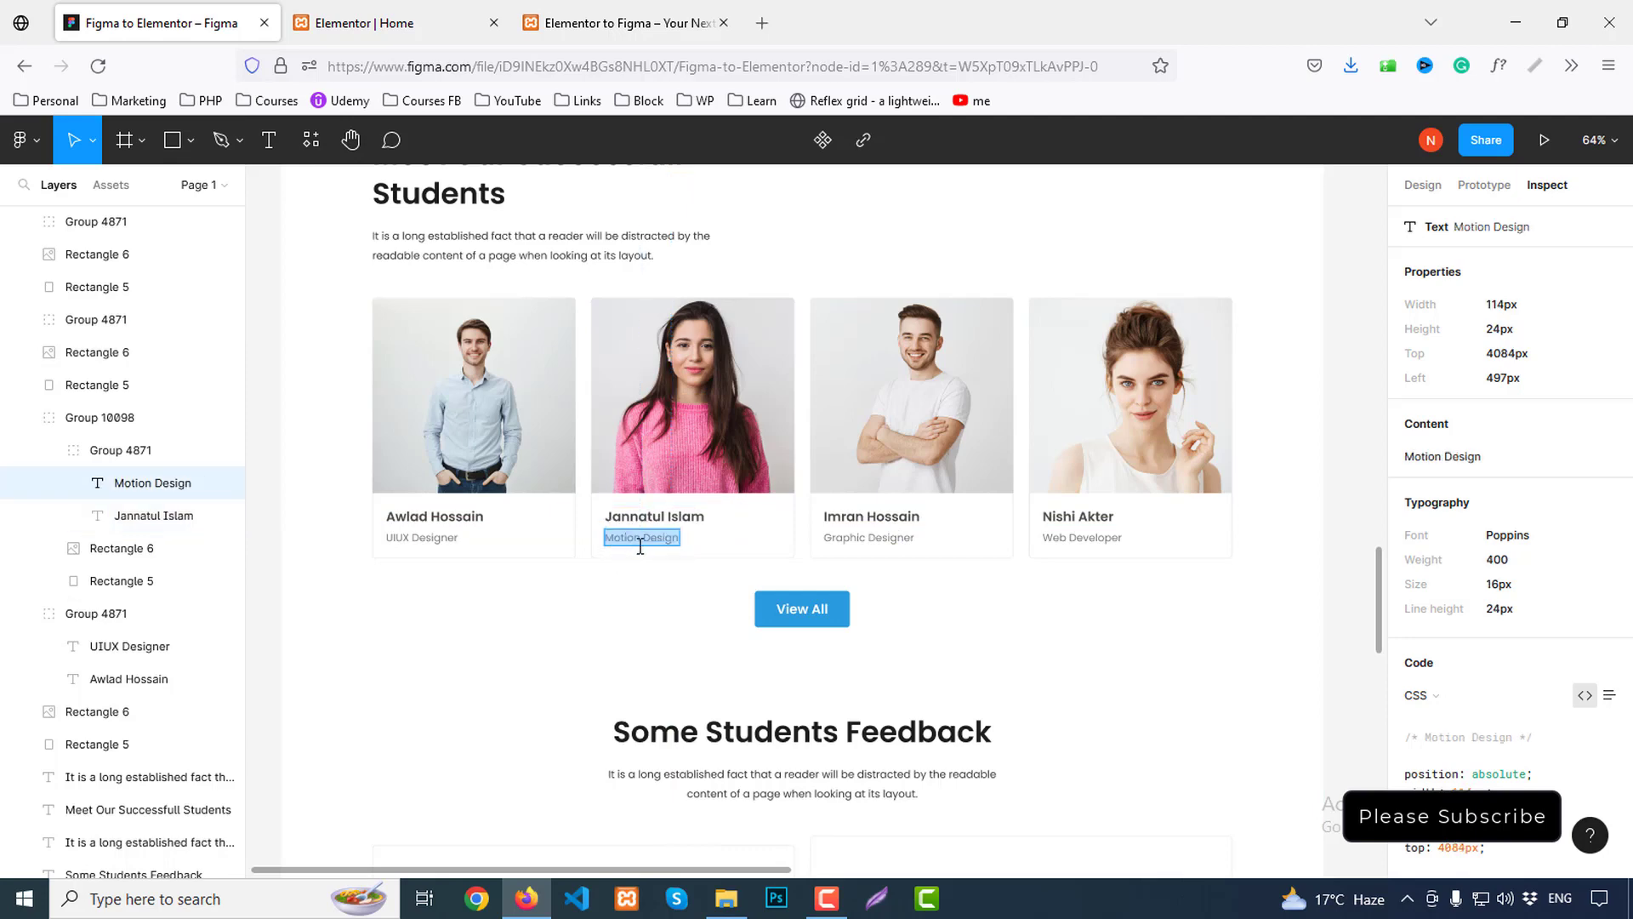
click(1607, 429)
click(323, 12)
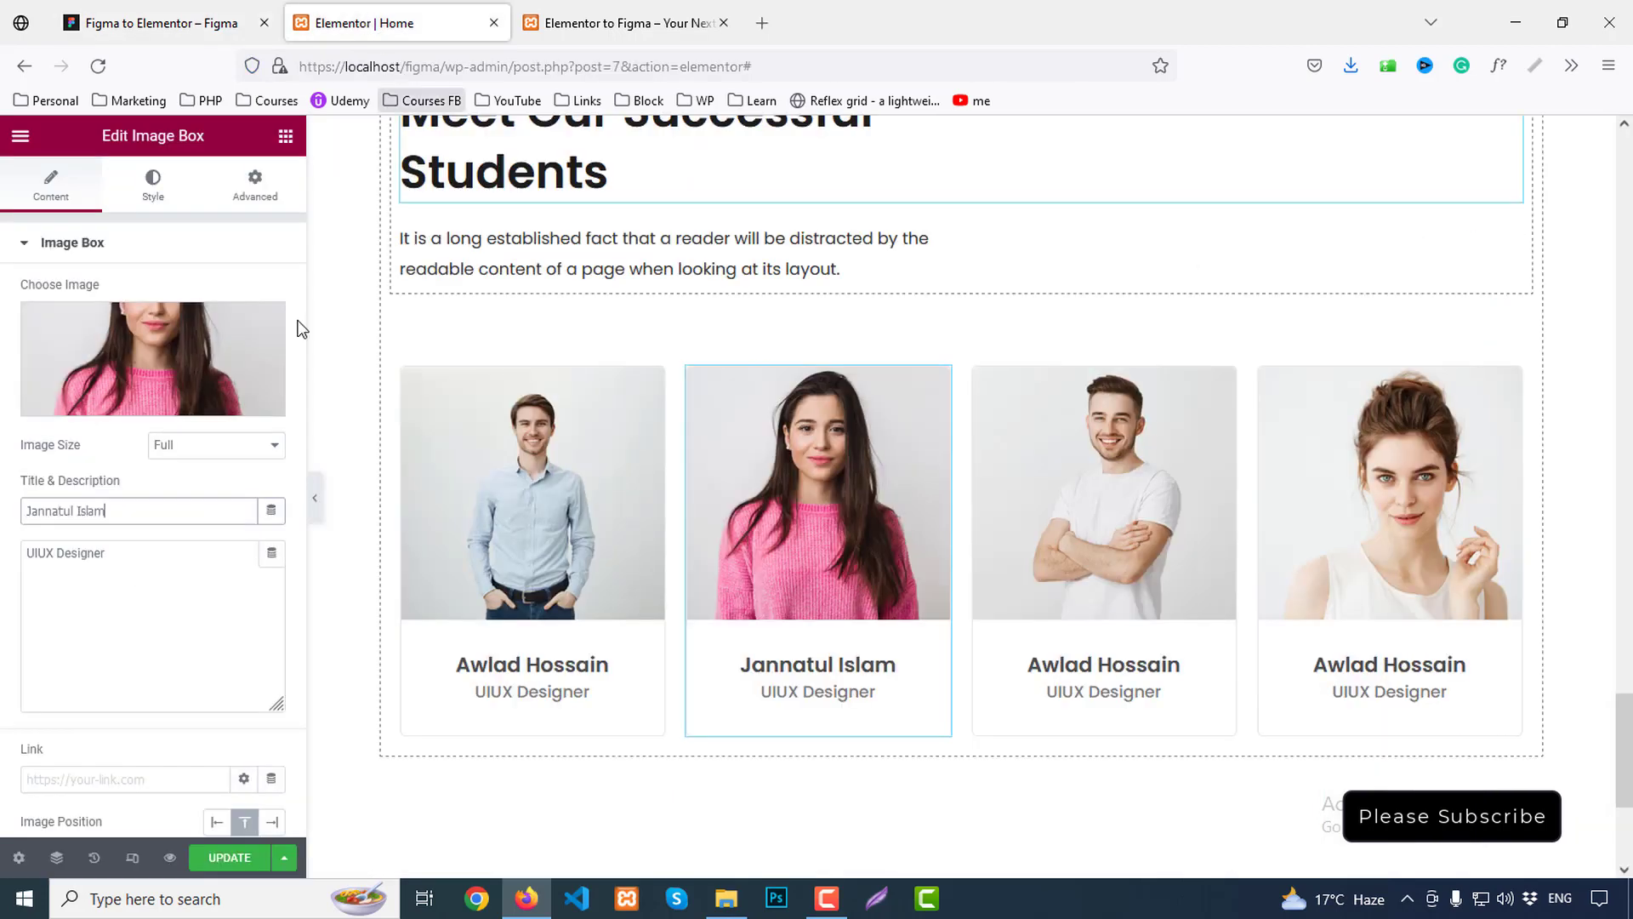
drag(120, 572, 3, 532)
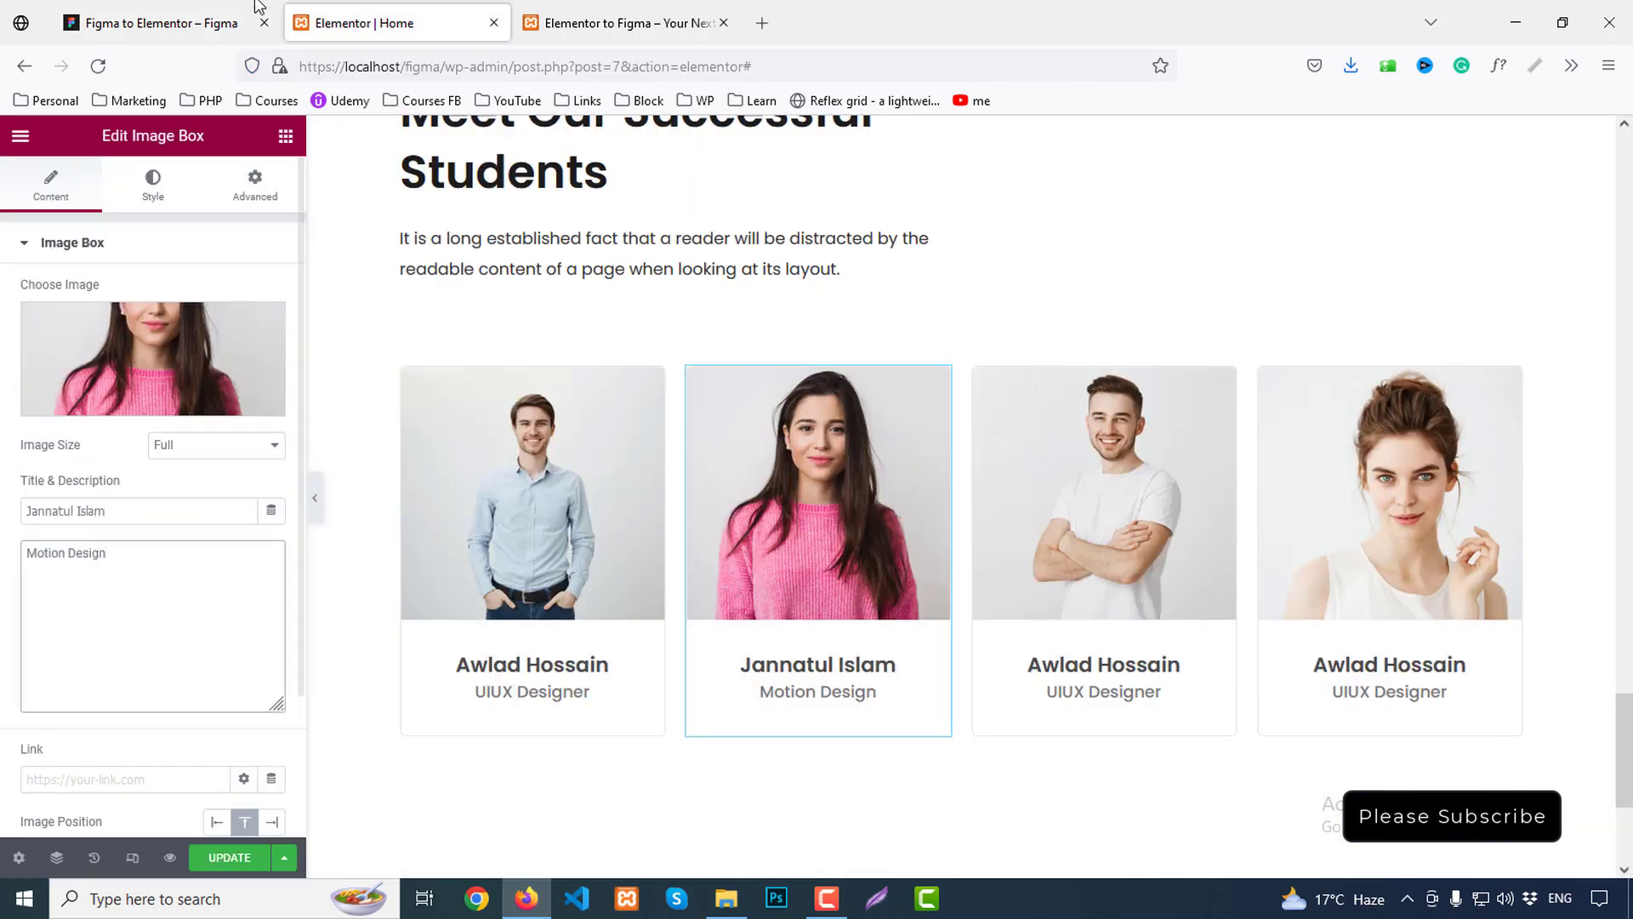
Copy the third student's name and the Graphic Designer role from Figma into card three
click(259, 6)
click(902, 517)
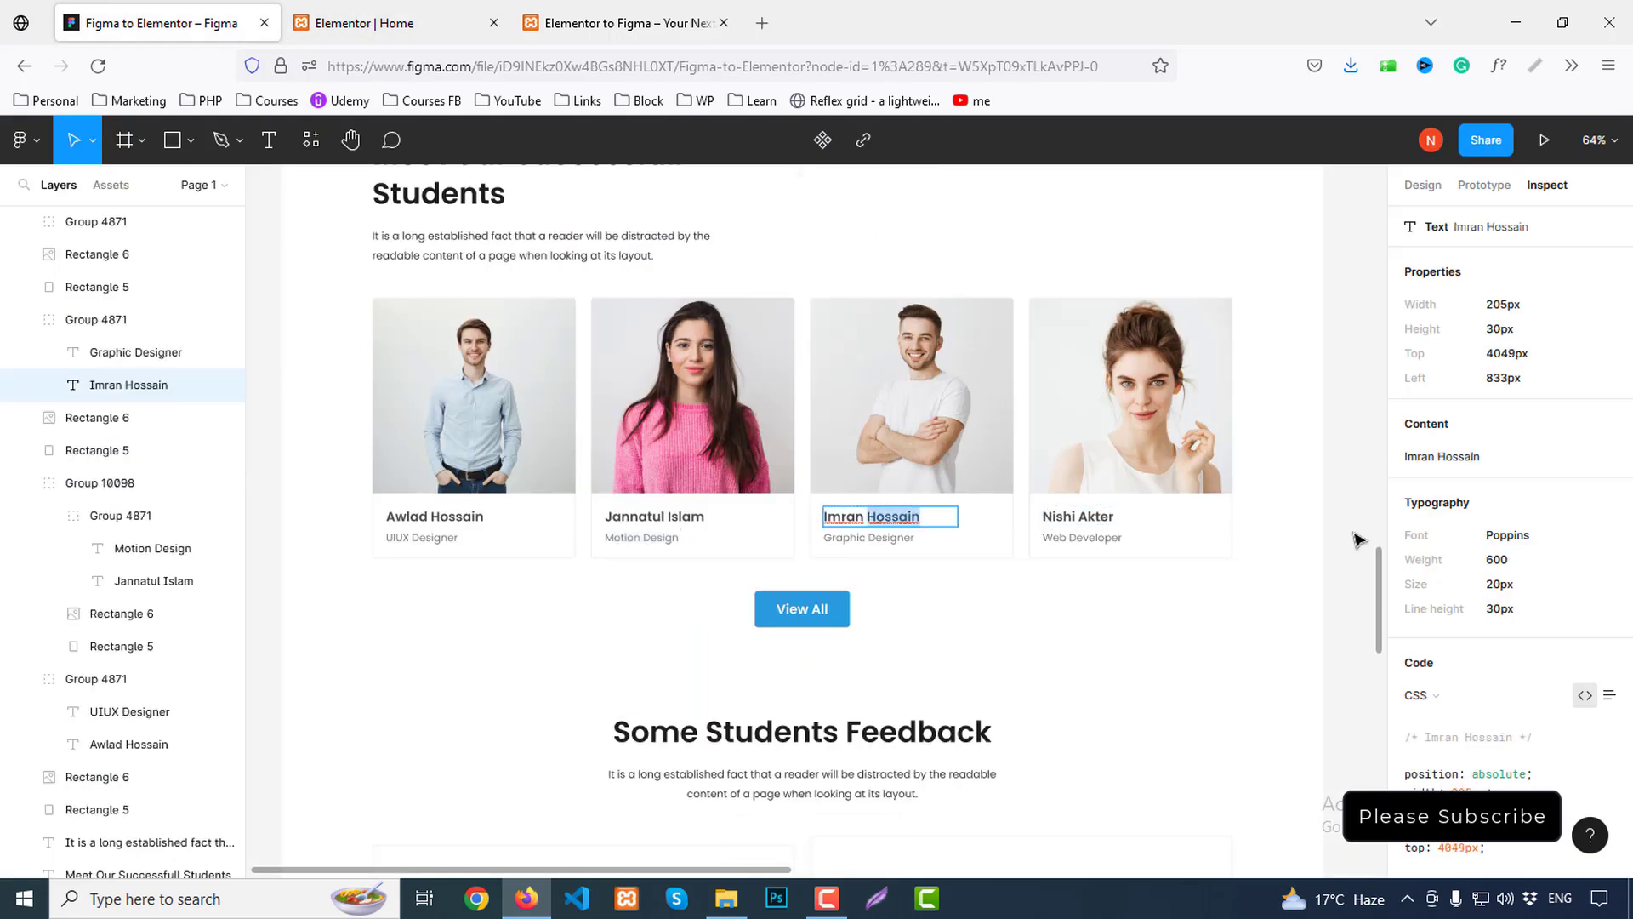
click(1608, 431)
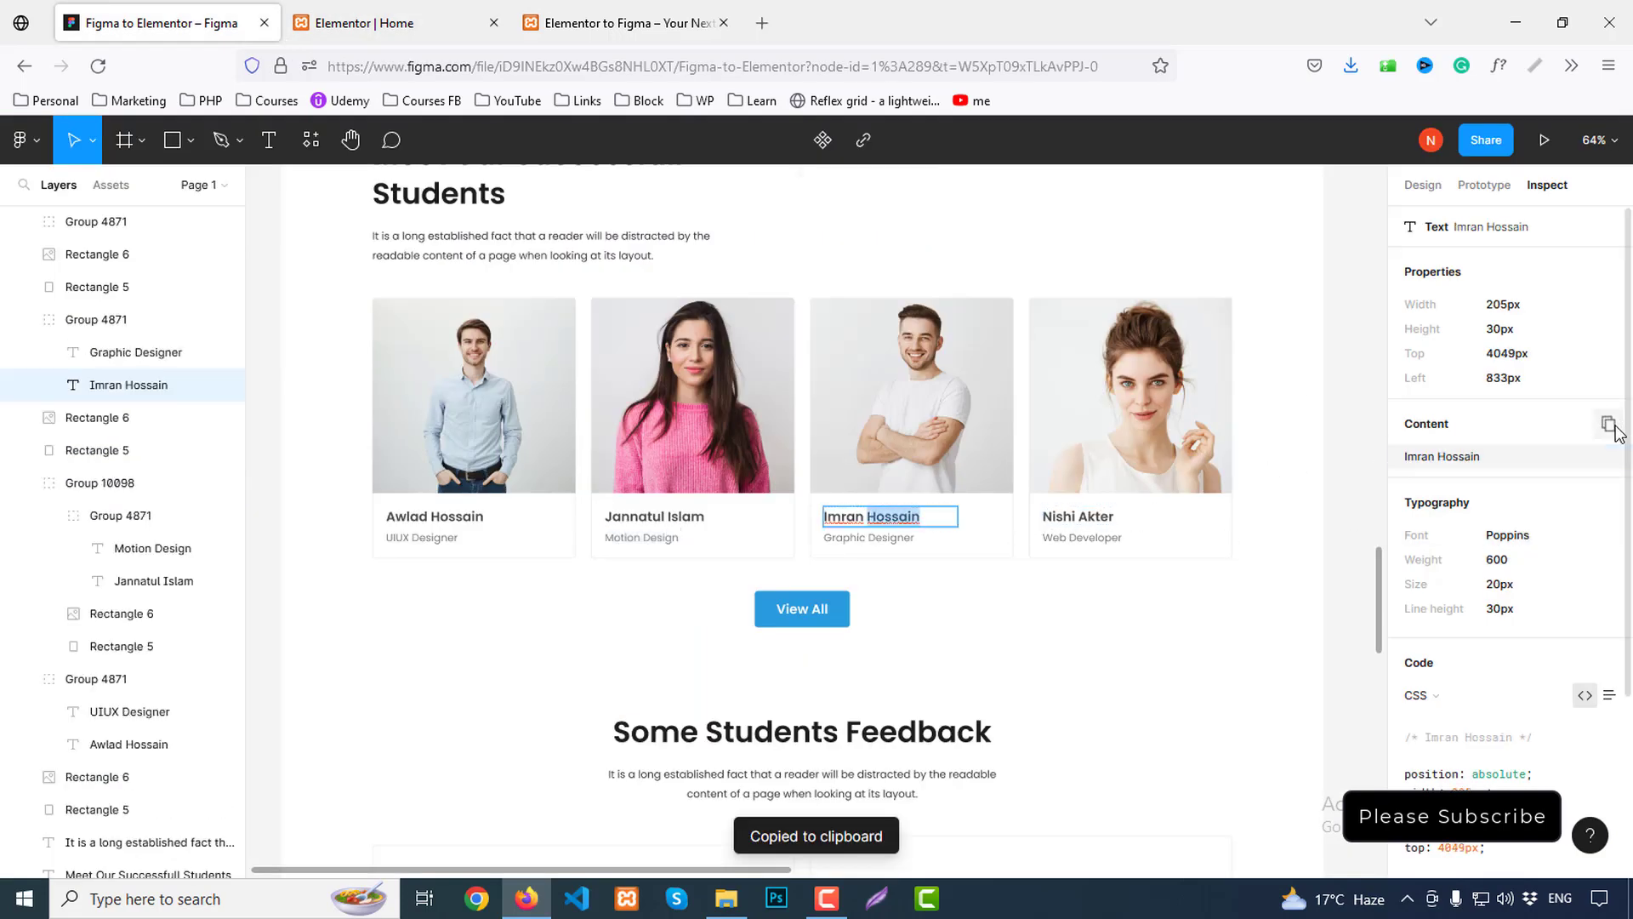
click(362, 7)
click(1128, 538)
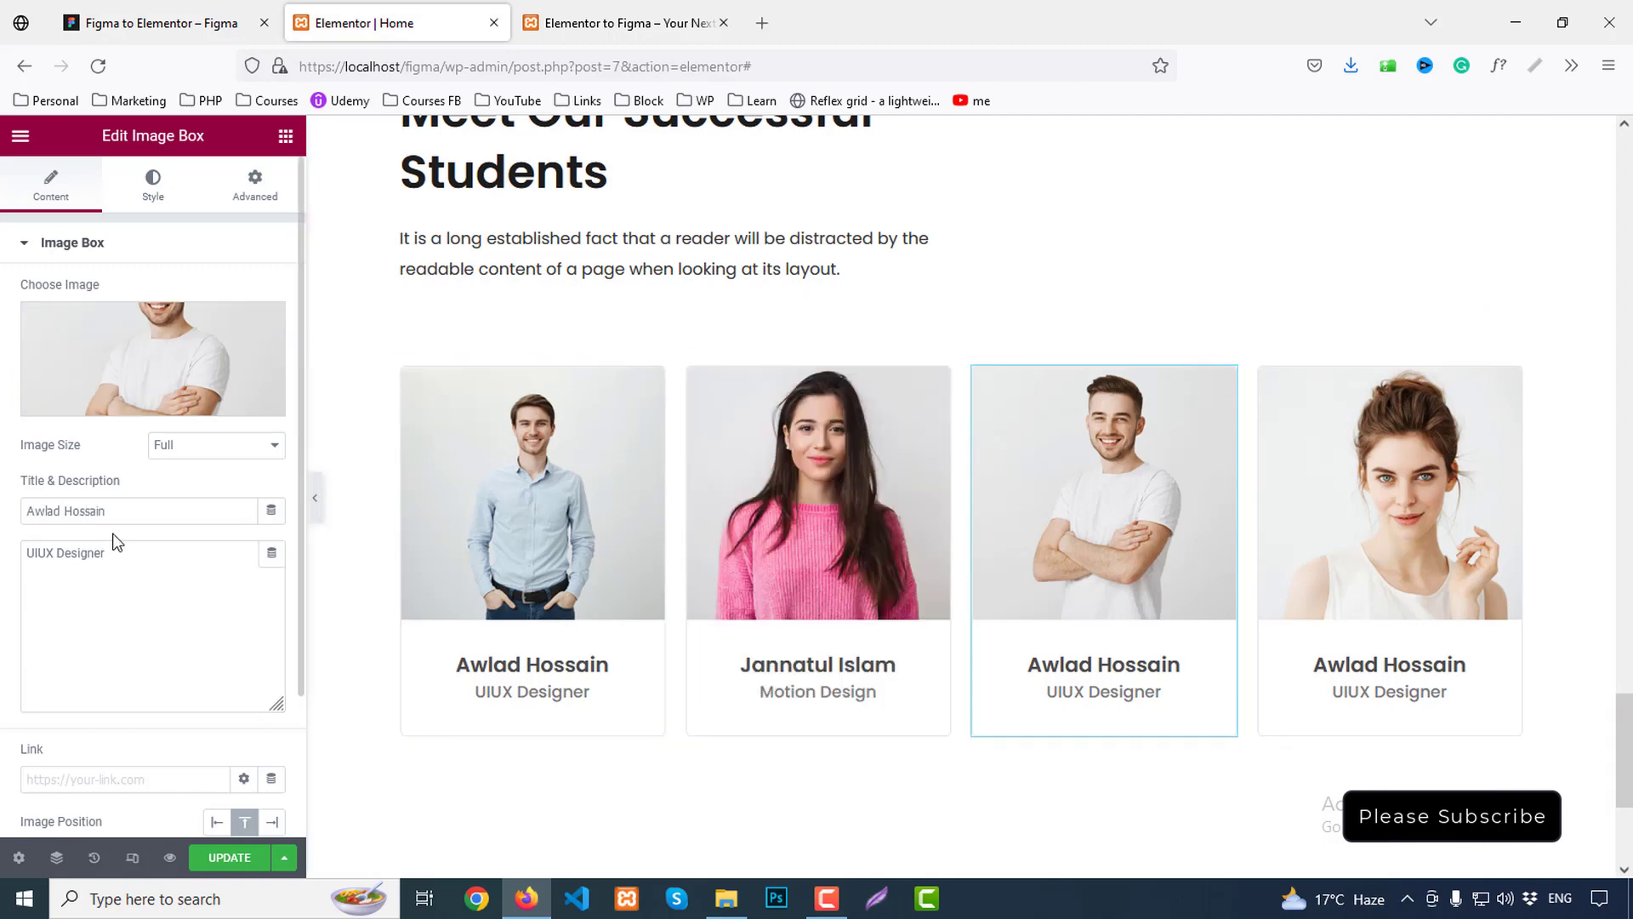
drag(124, 510, 5, 519)
click(246, 8)
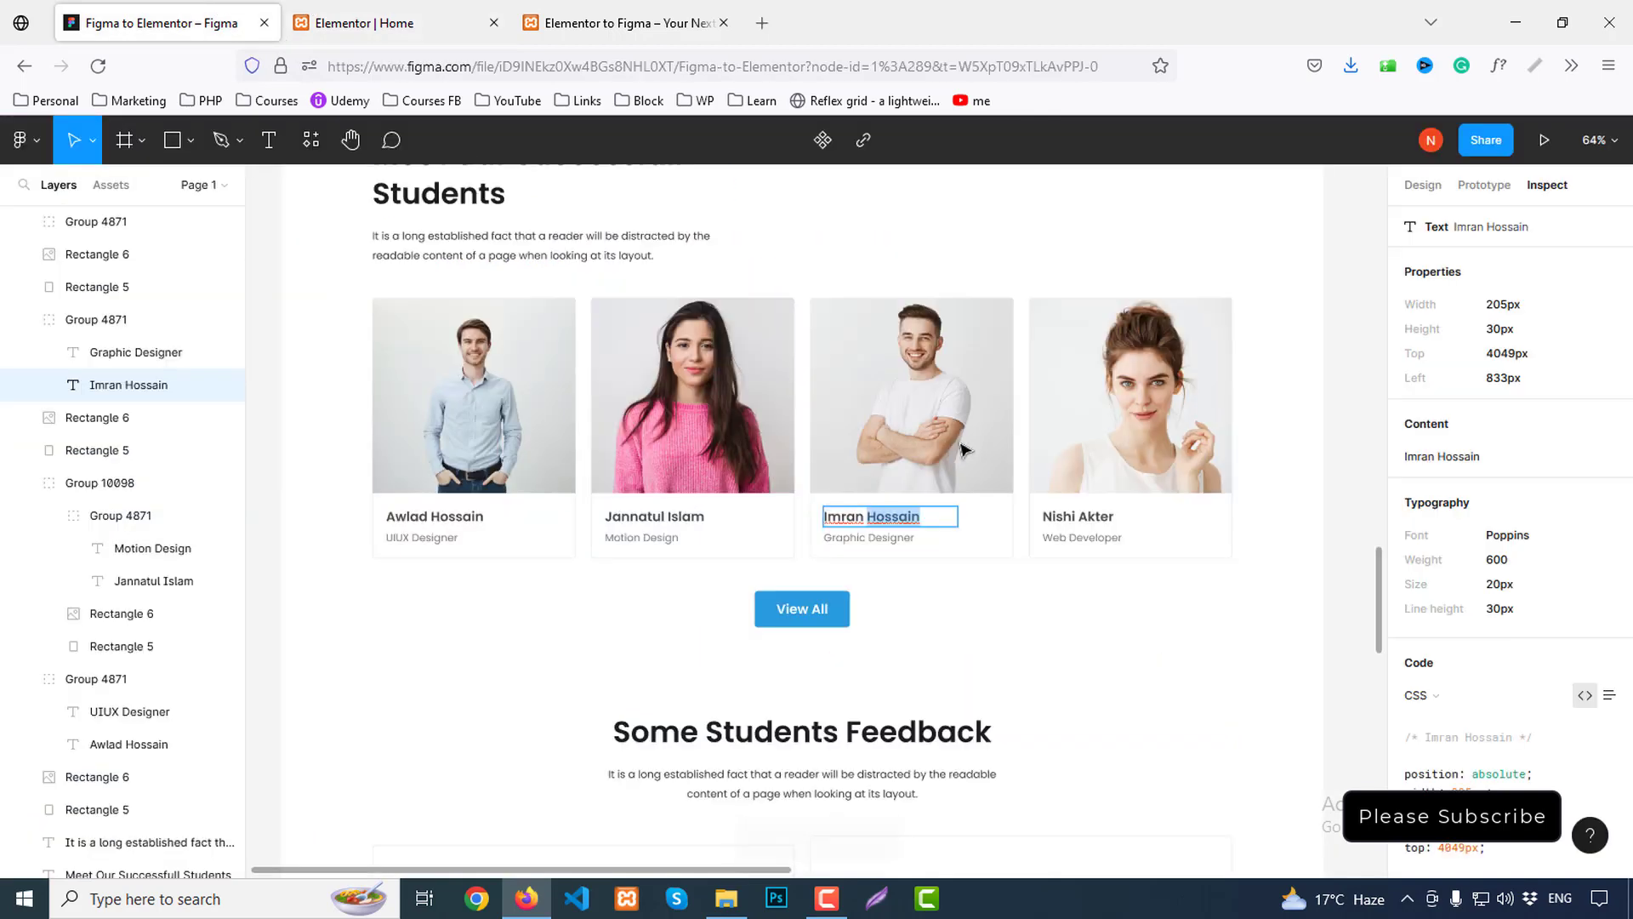
click(882, 538)
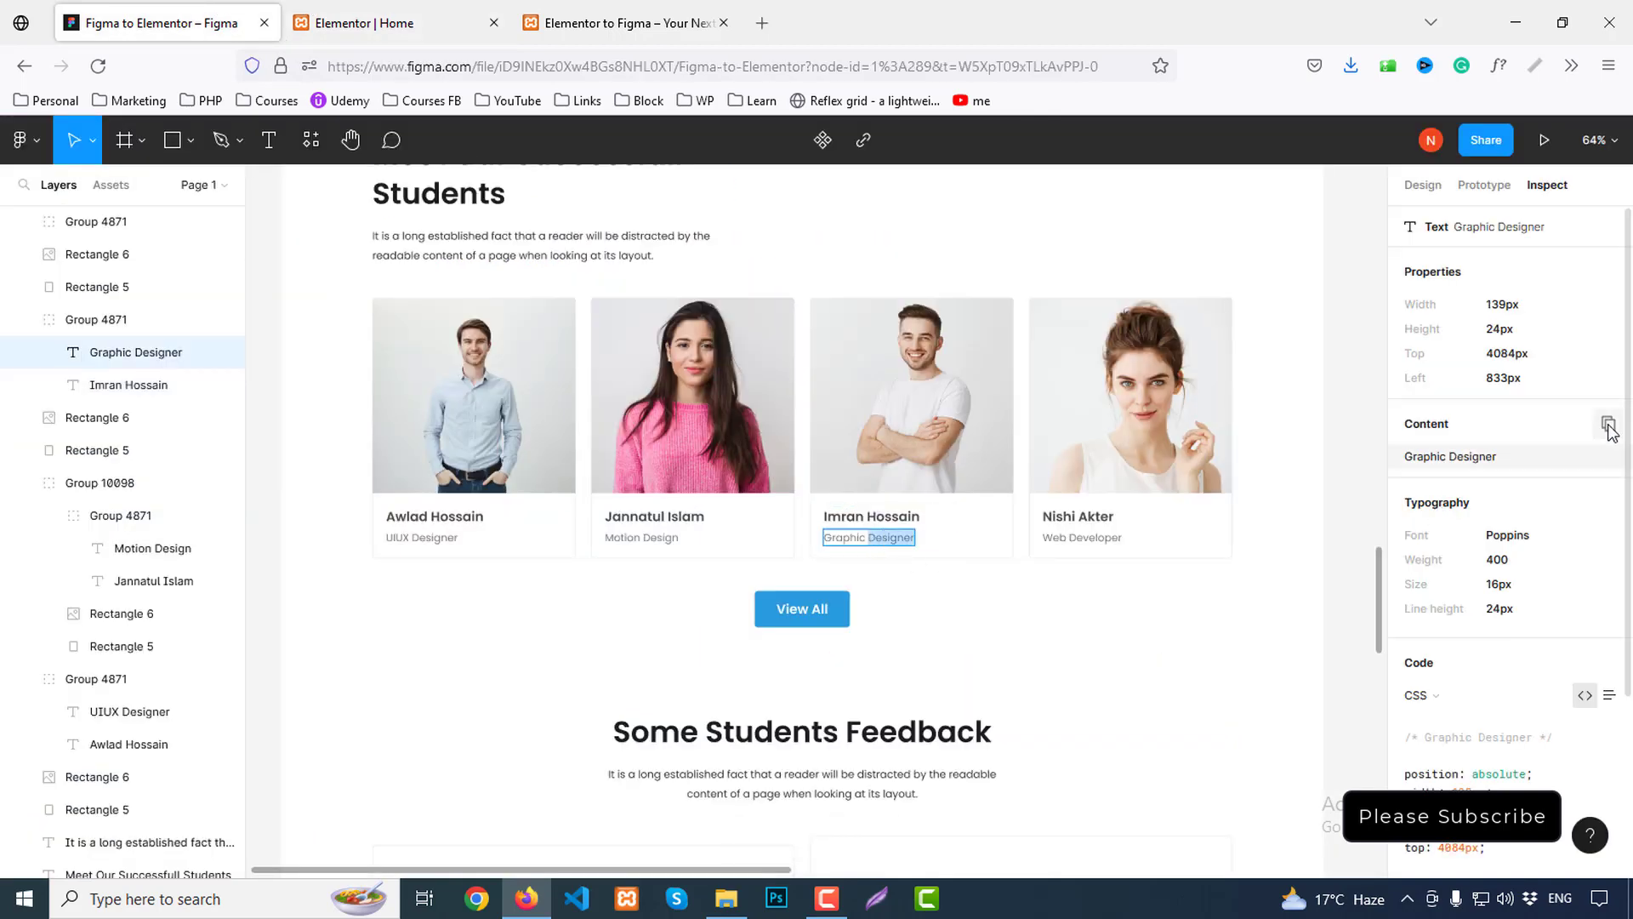
click(1608, 432)
click(377, 11)
drag(122, 562, 28, 553)
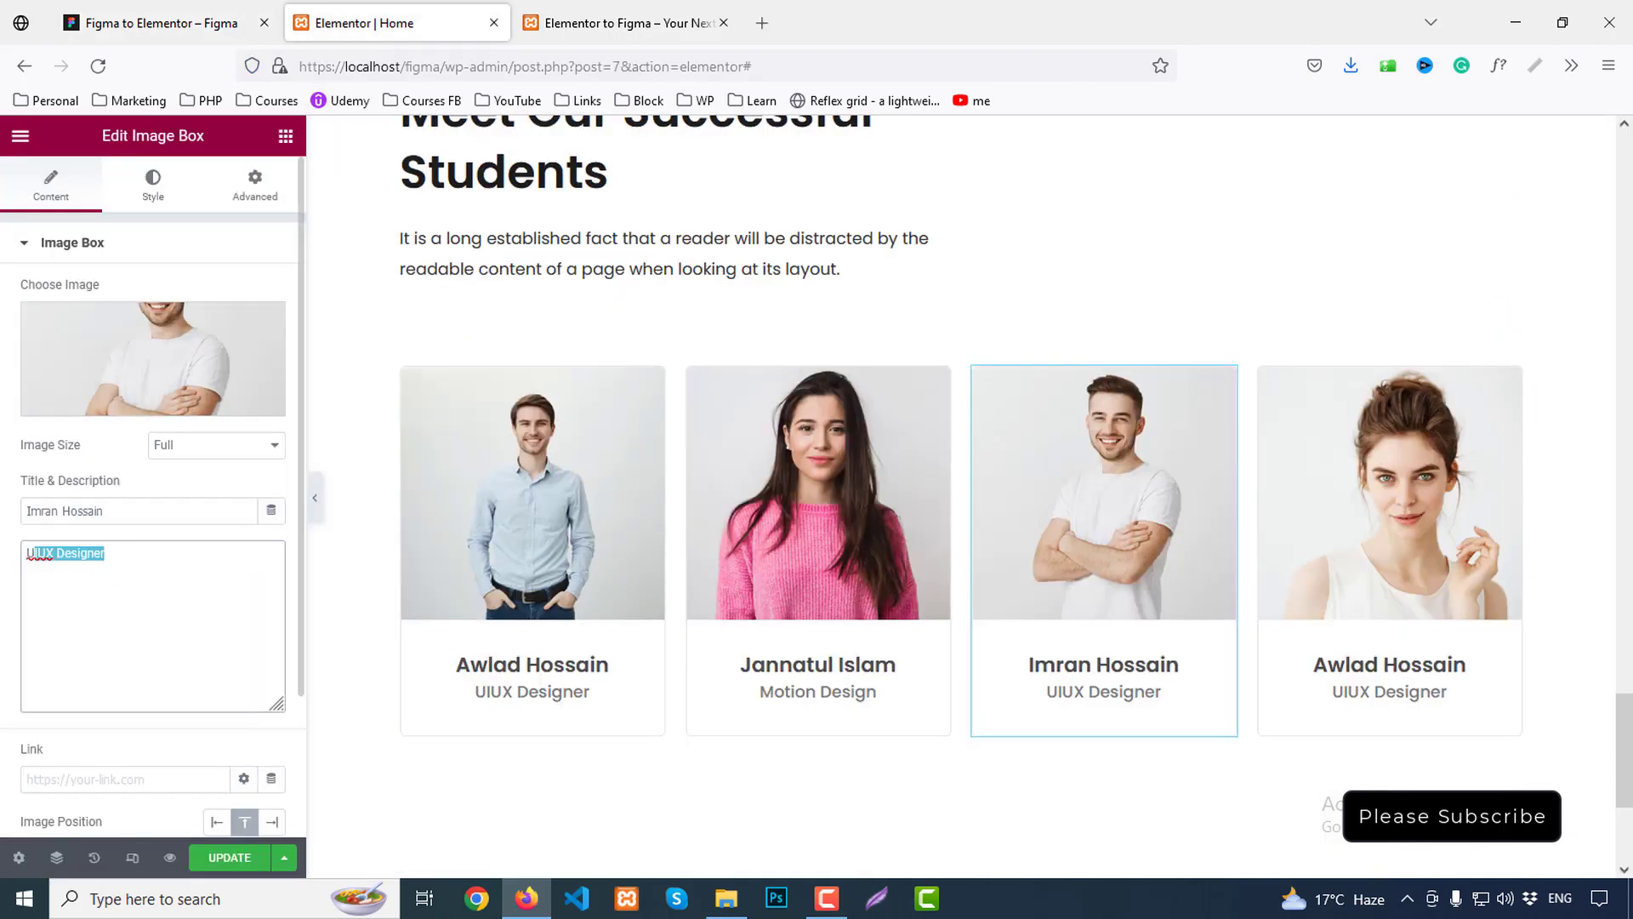
Copy the fourth student's name and the Web Developer role from Figma into card four
click(153, 23)
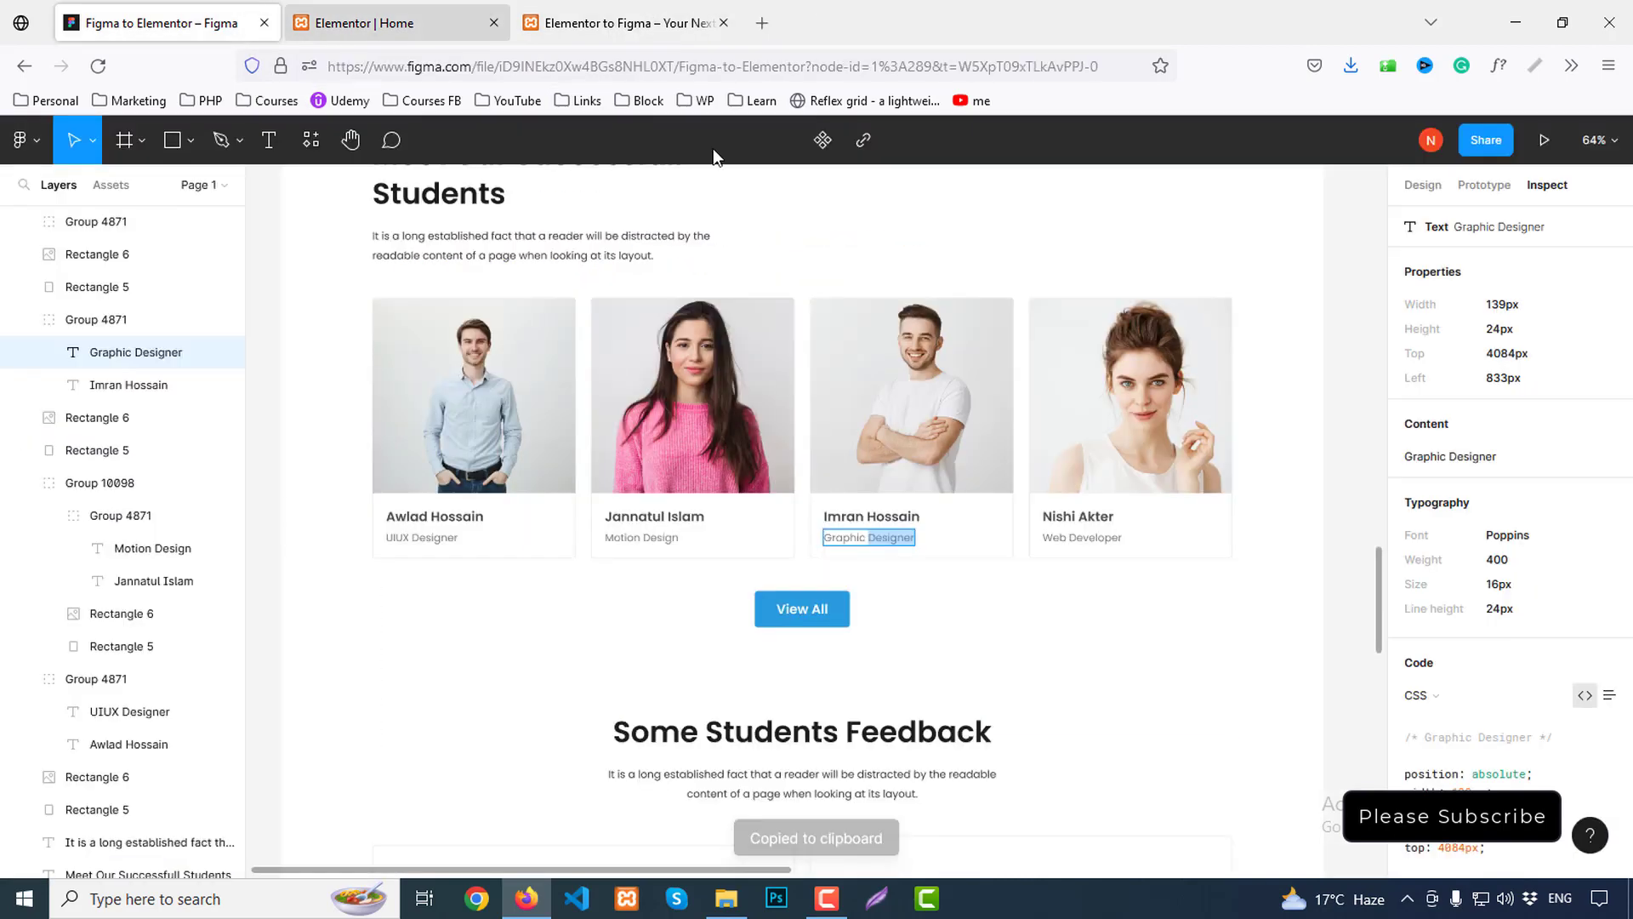
click(1084, 519)
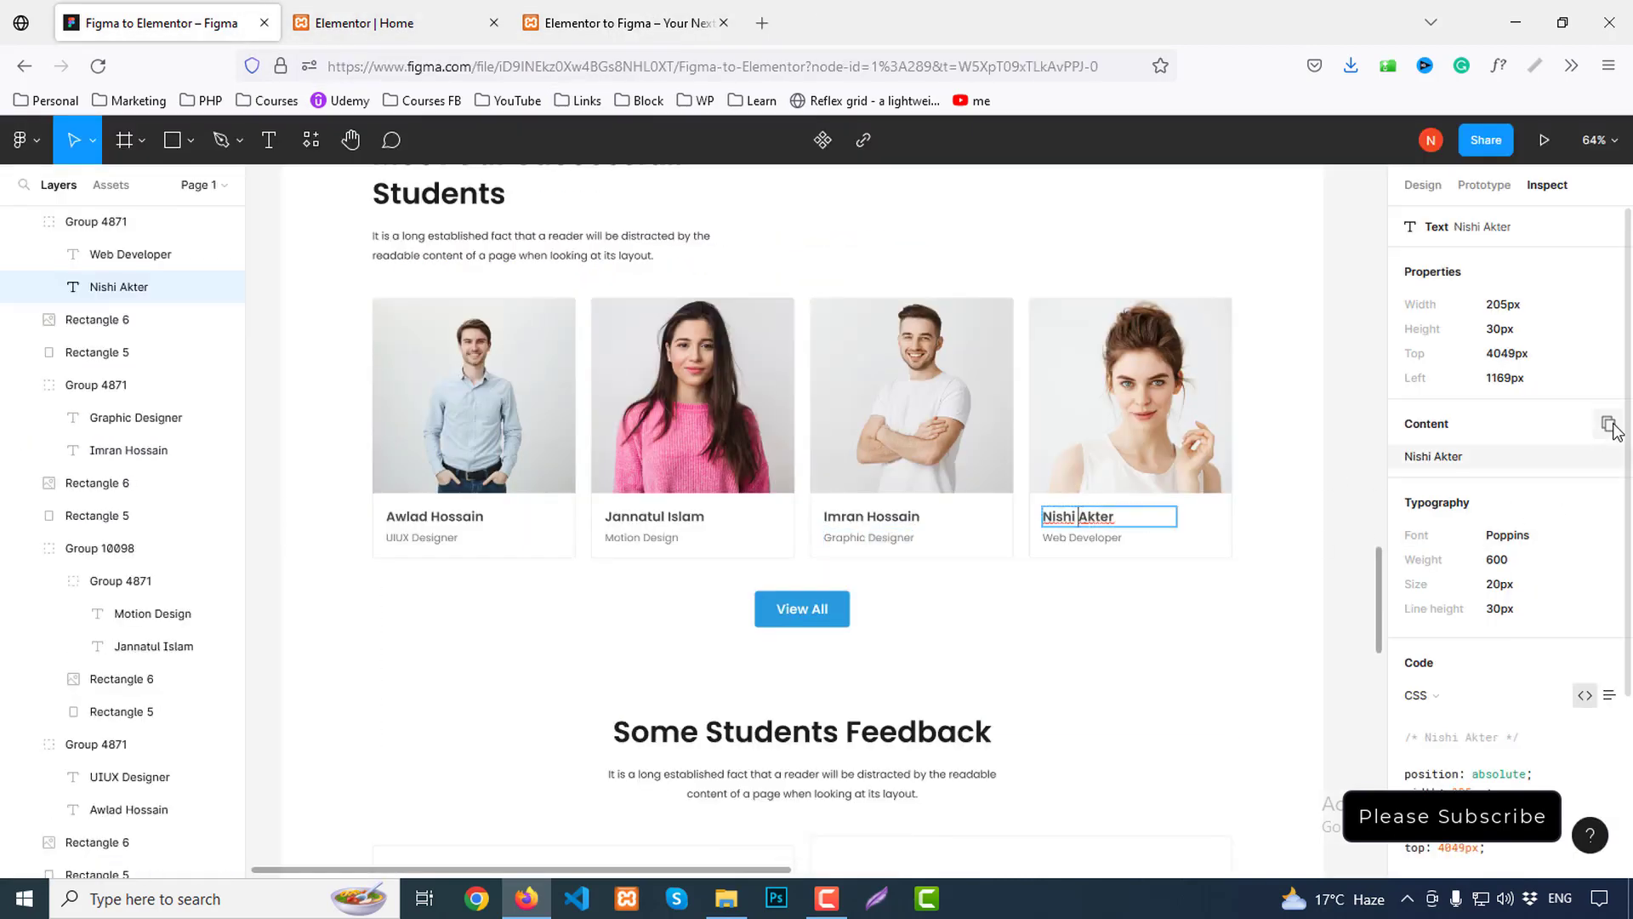
click(1609, 433)
click(377, 23)
click(1275, 513)
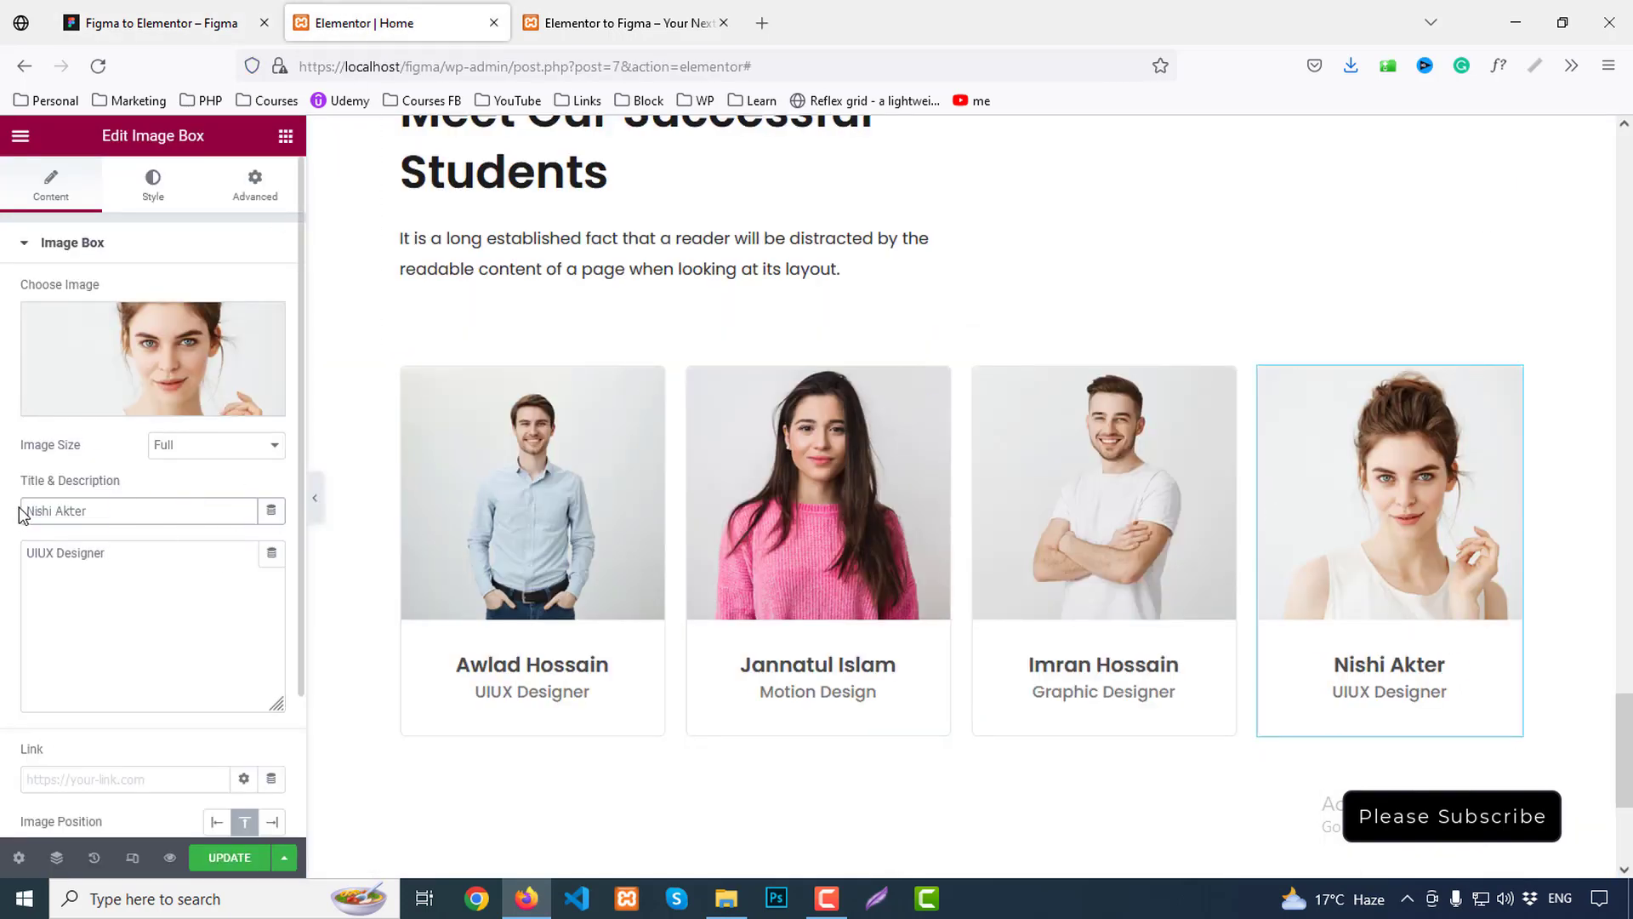
click(213, 23)
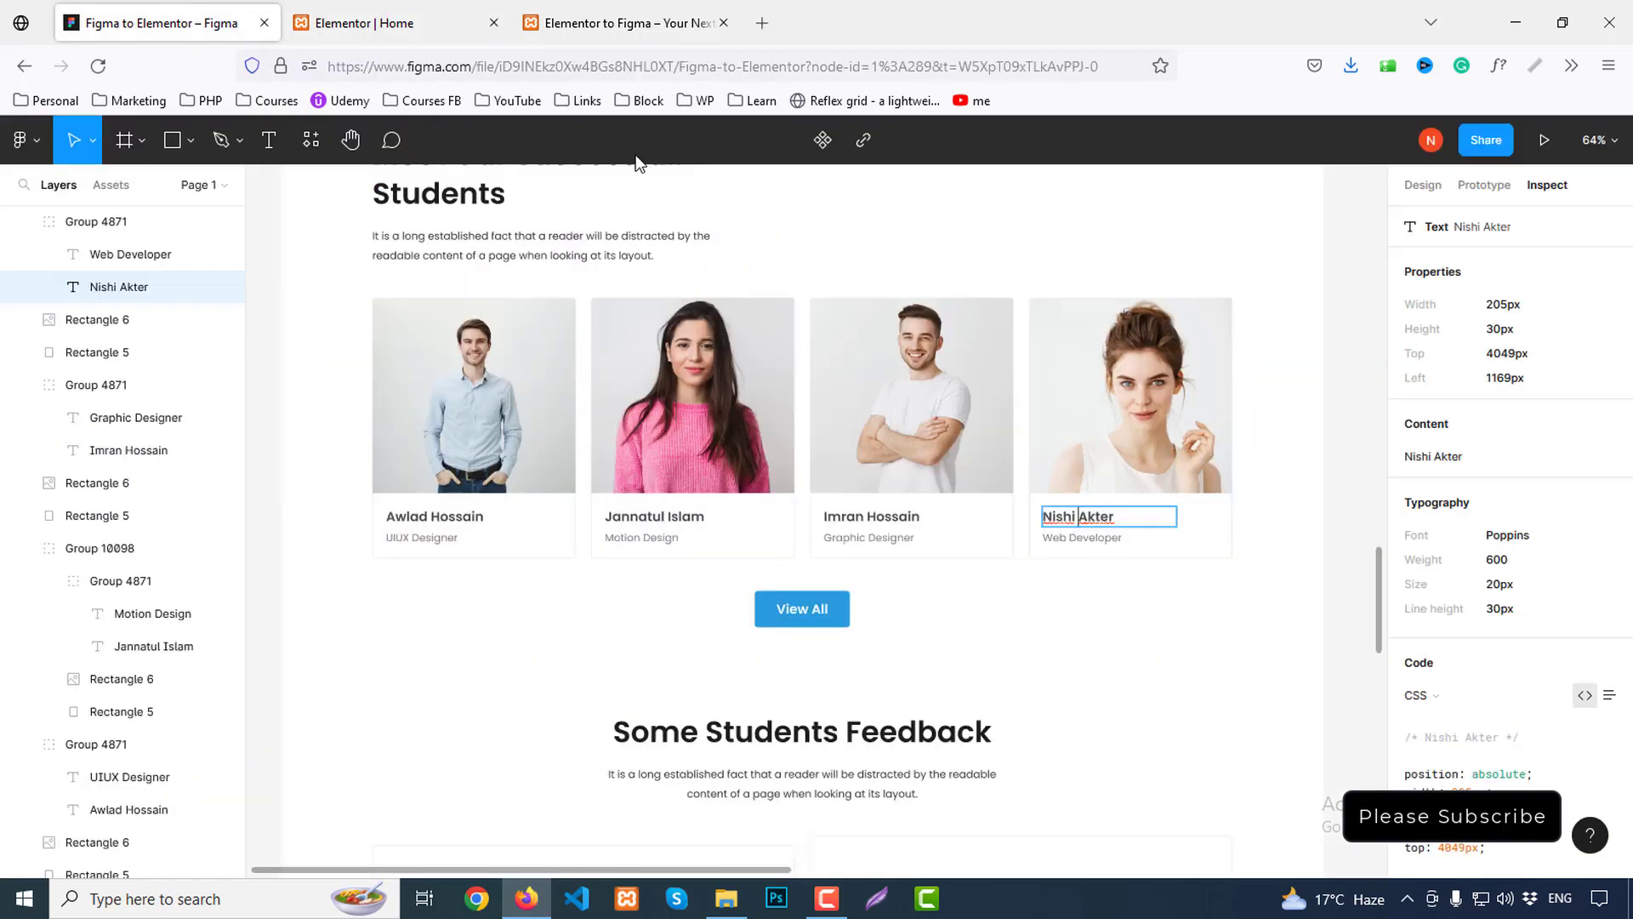
click(1092, 541)
click(1609, 430)
click(393, 23)
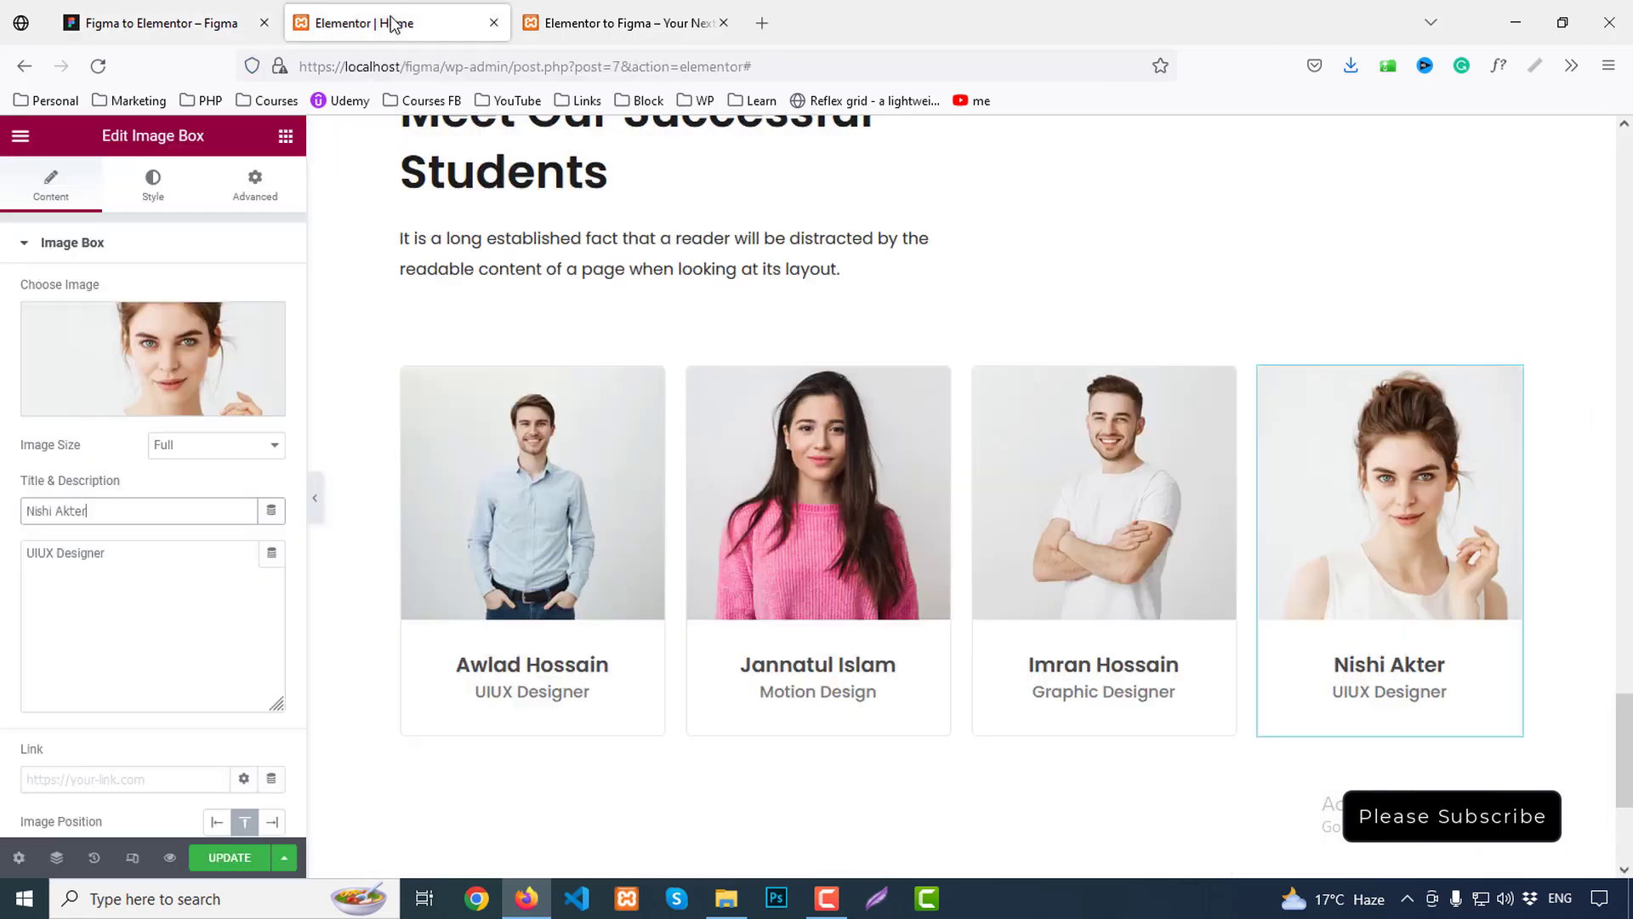
drag(121, 559, 3, 553)
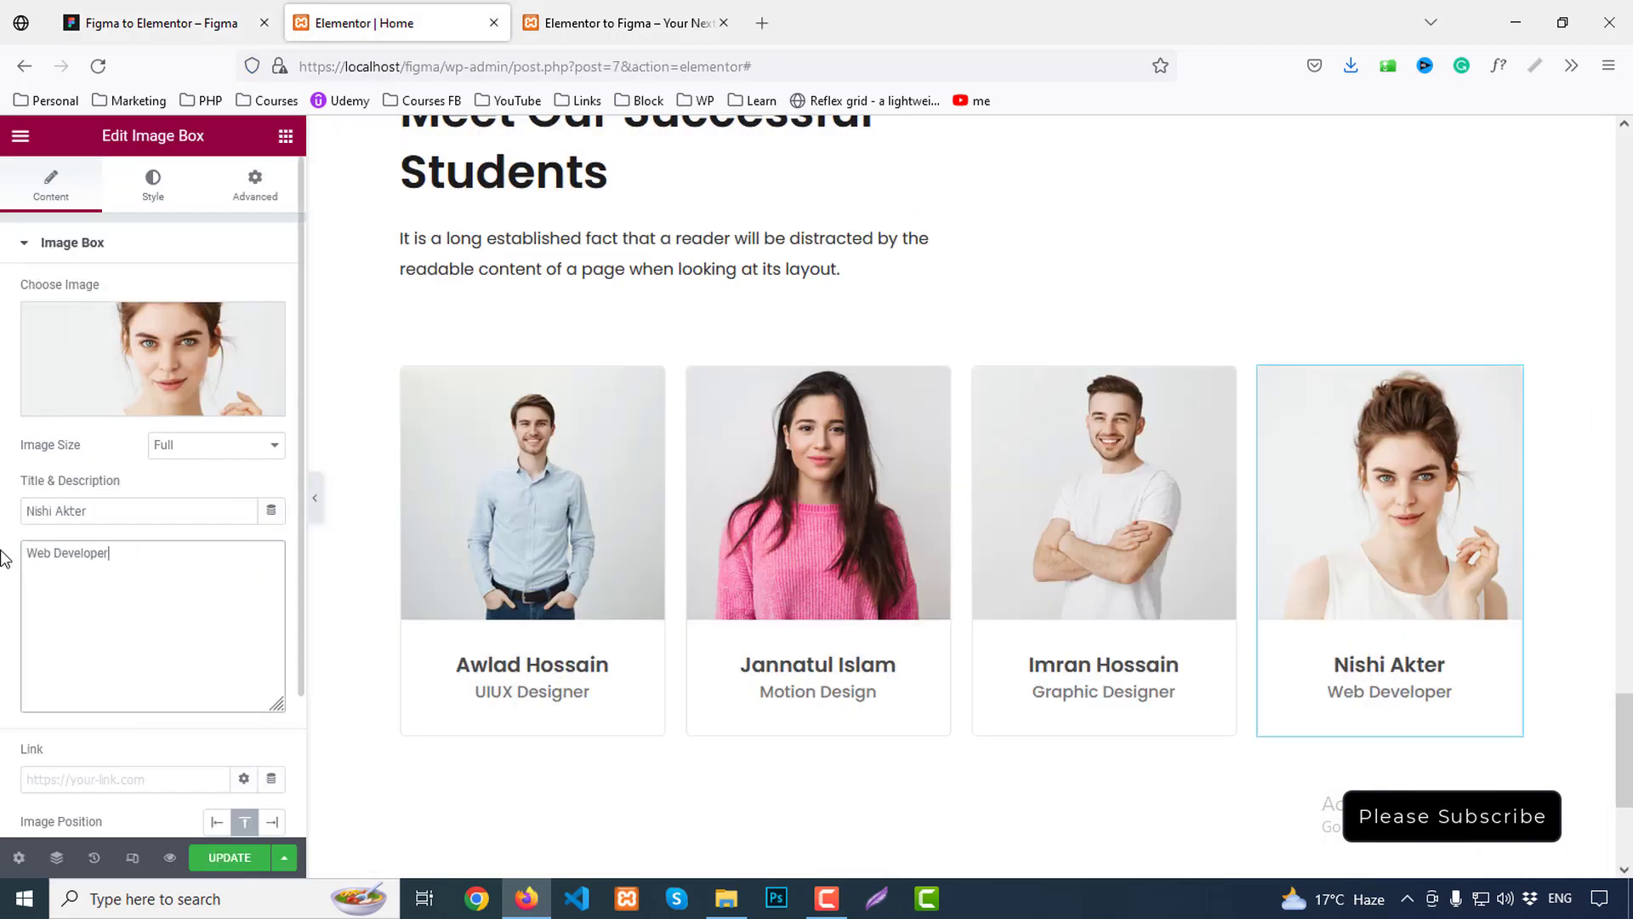
Duplicate the student card row so a copy sits below it
scroll(850, 748, down, 3)
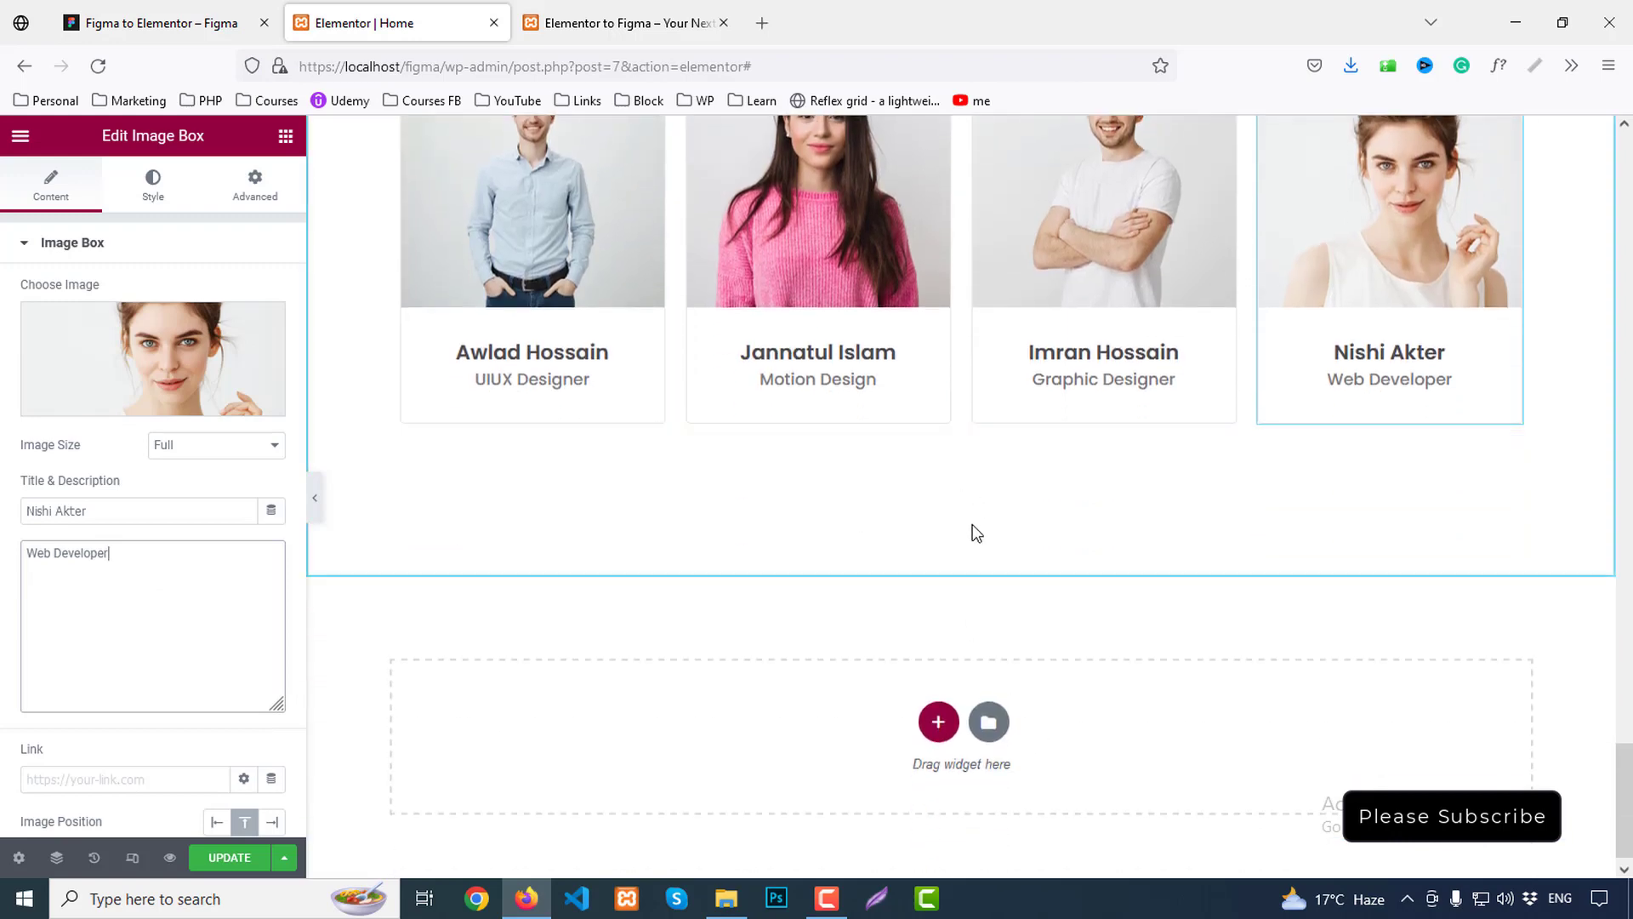
scroll(978, 536, up, 3)
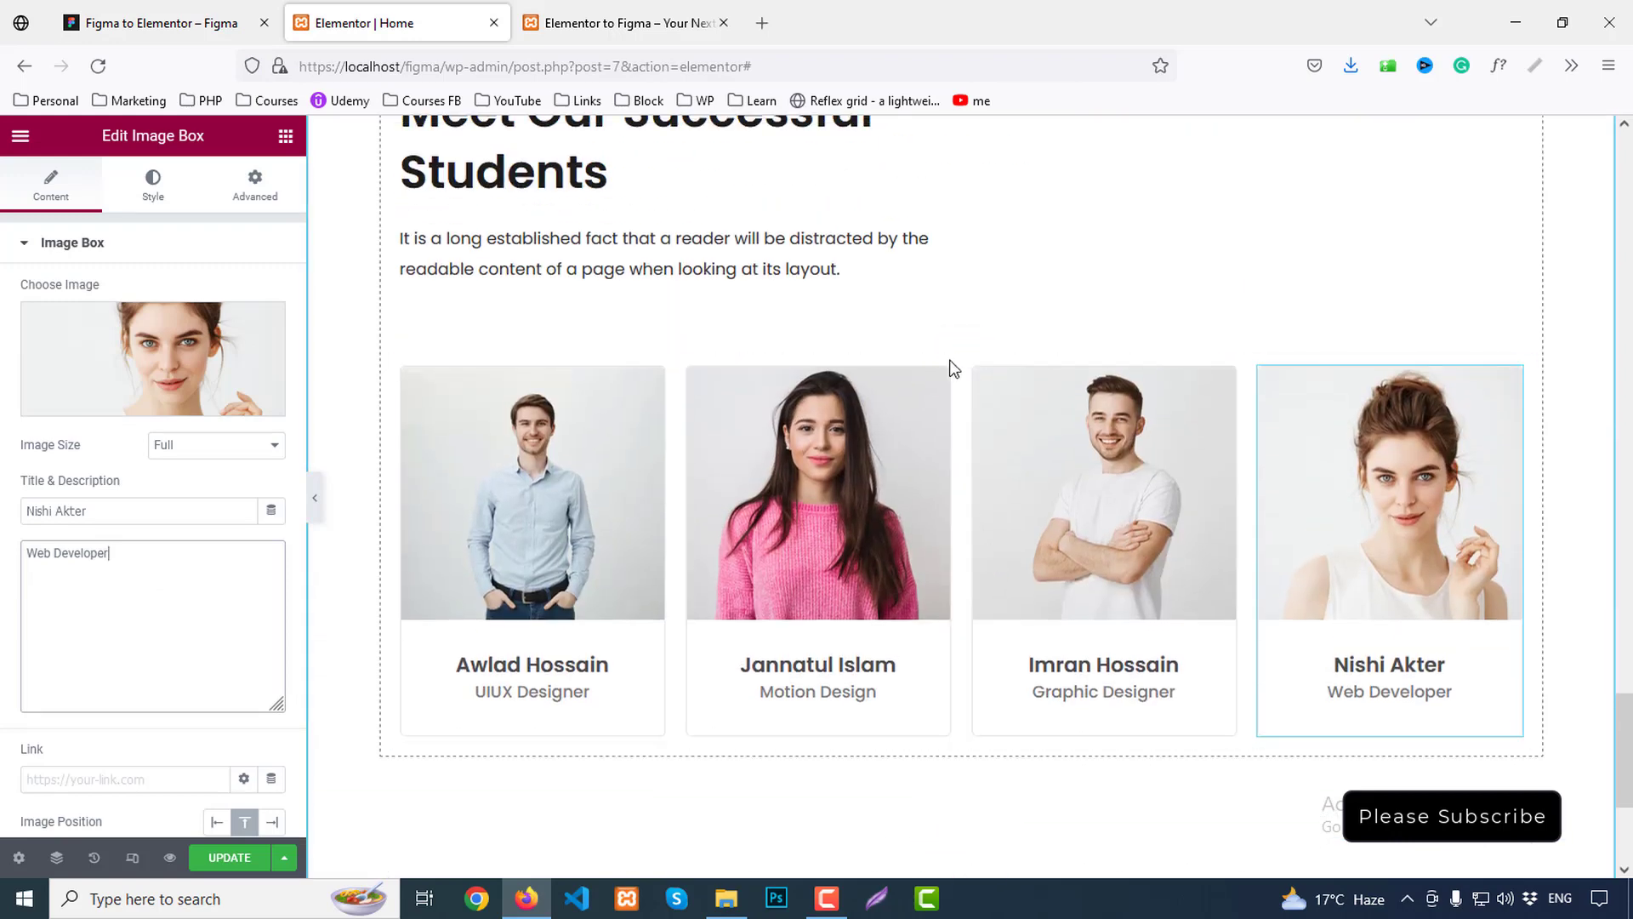
scroll(961, 511, down, 3)
scroll(946, 161, up, 1)
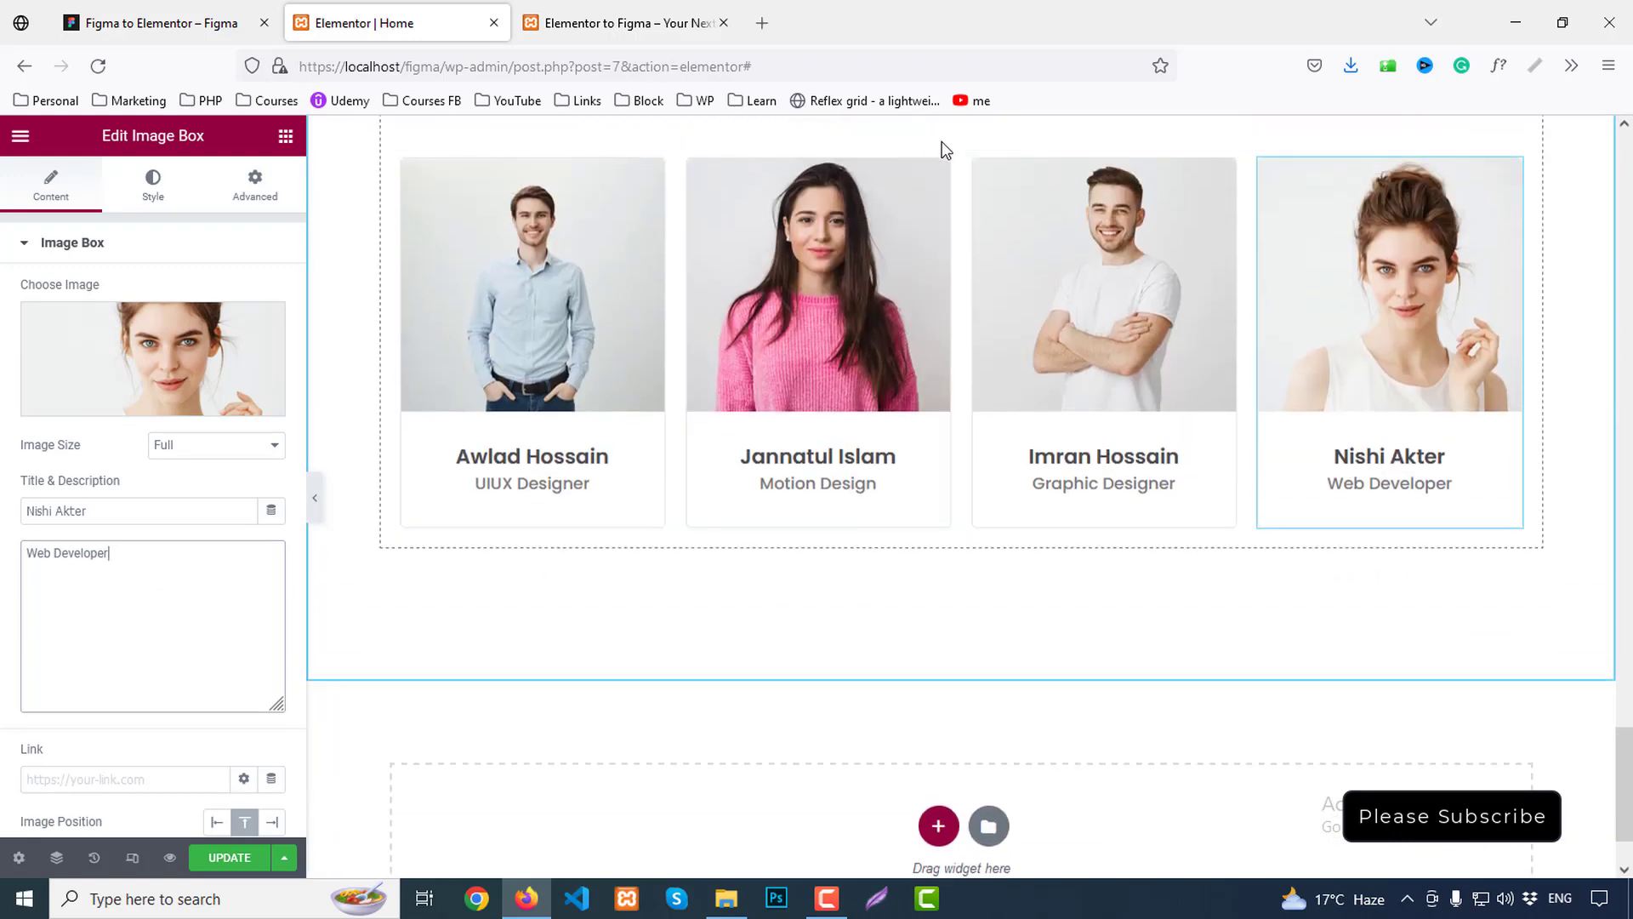
right_click(946, 142)
click(975, 194)
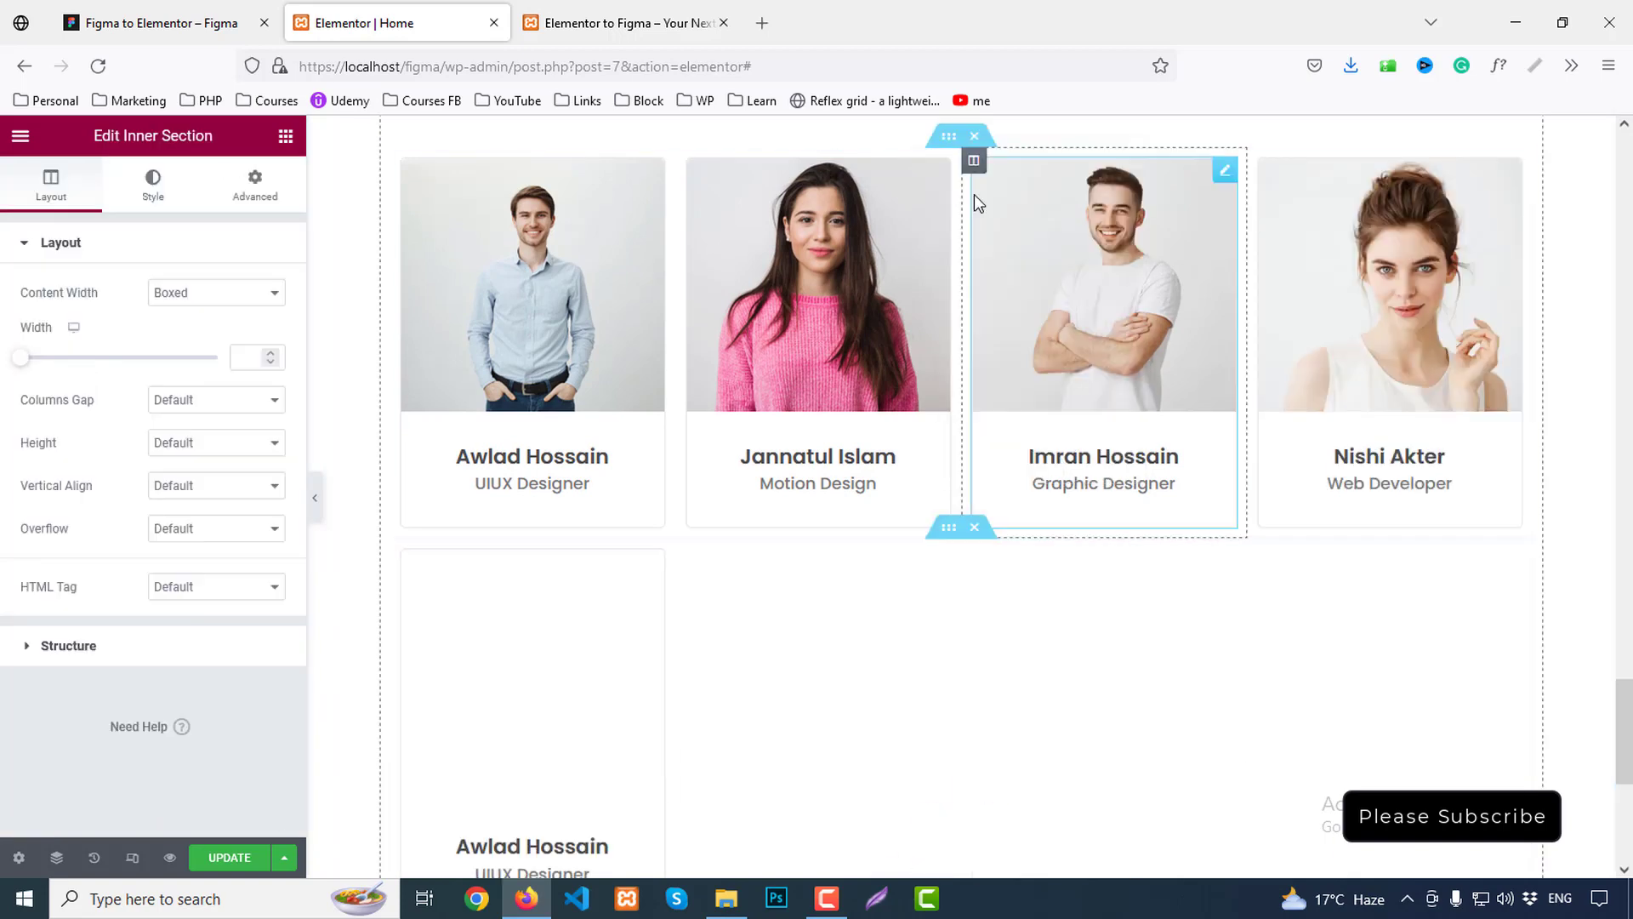
scroll(912, 414, down, 2)
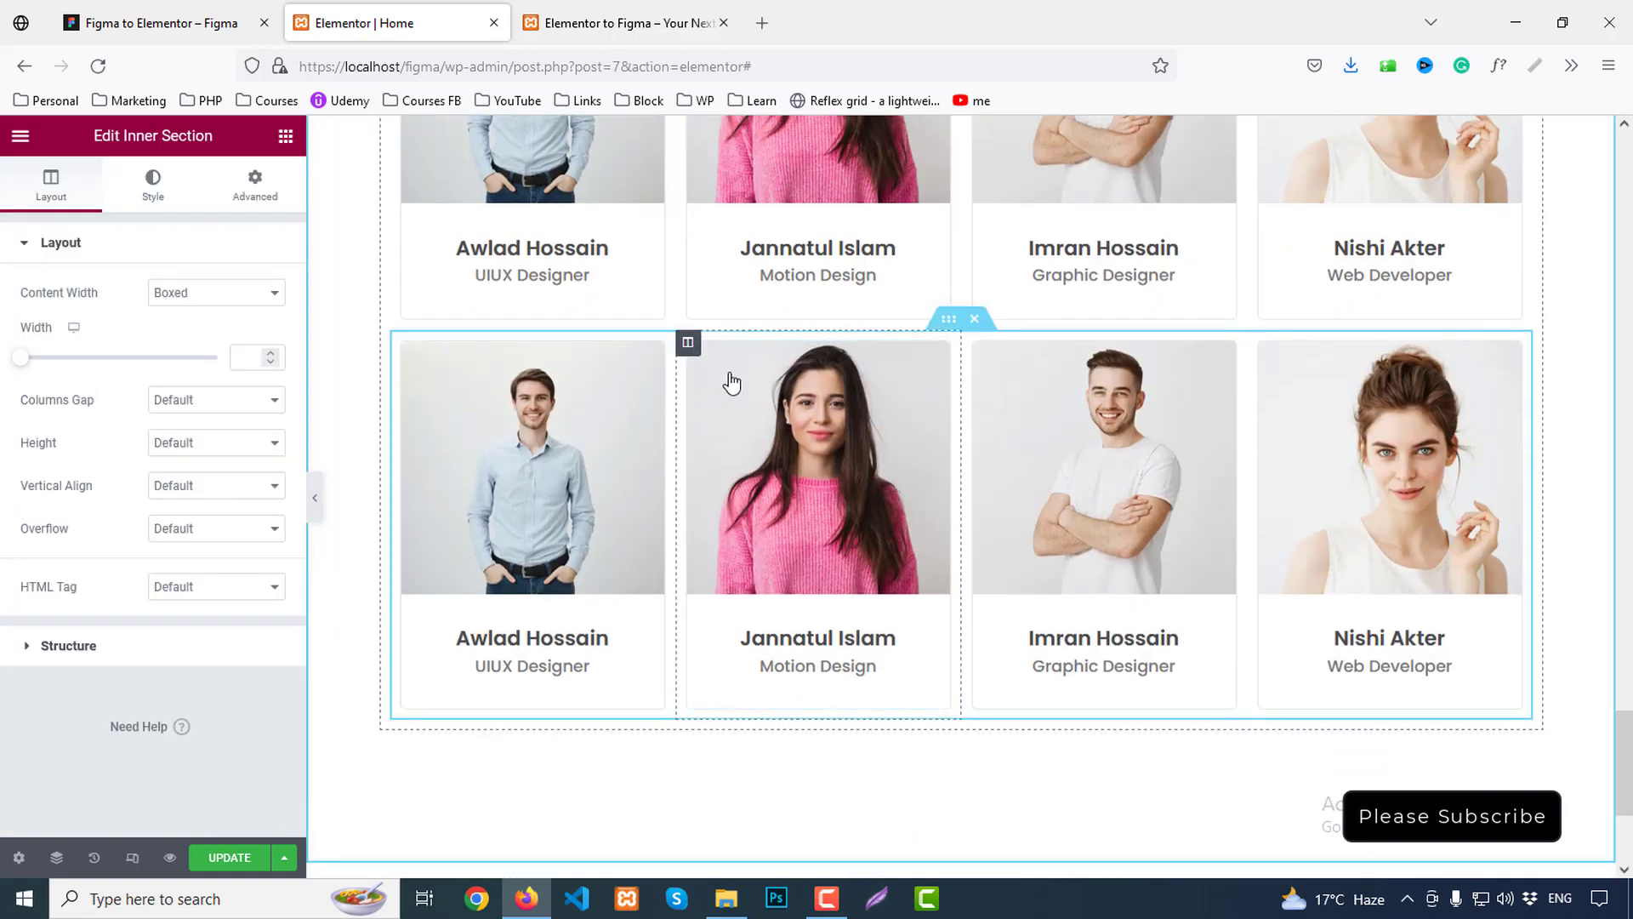
Delete three columns and the leftover card from the copy, leaving one empty column
right_click(732, 382)
click(772, 738)
right_click(825, 388)
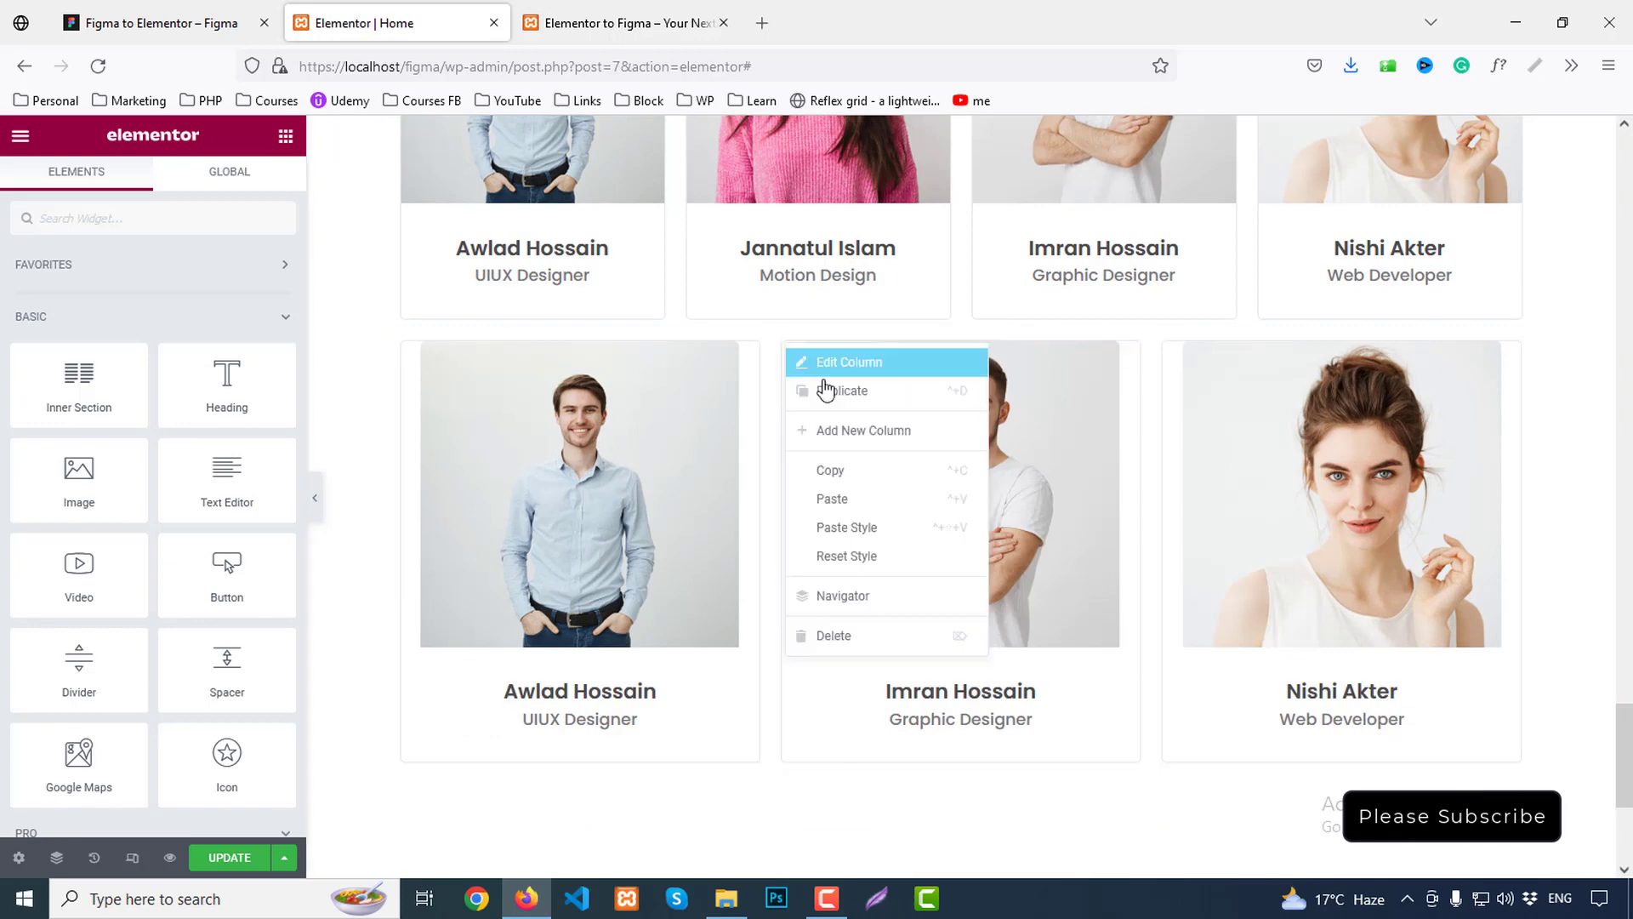
click(835, 635)
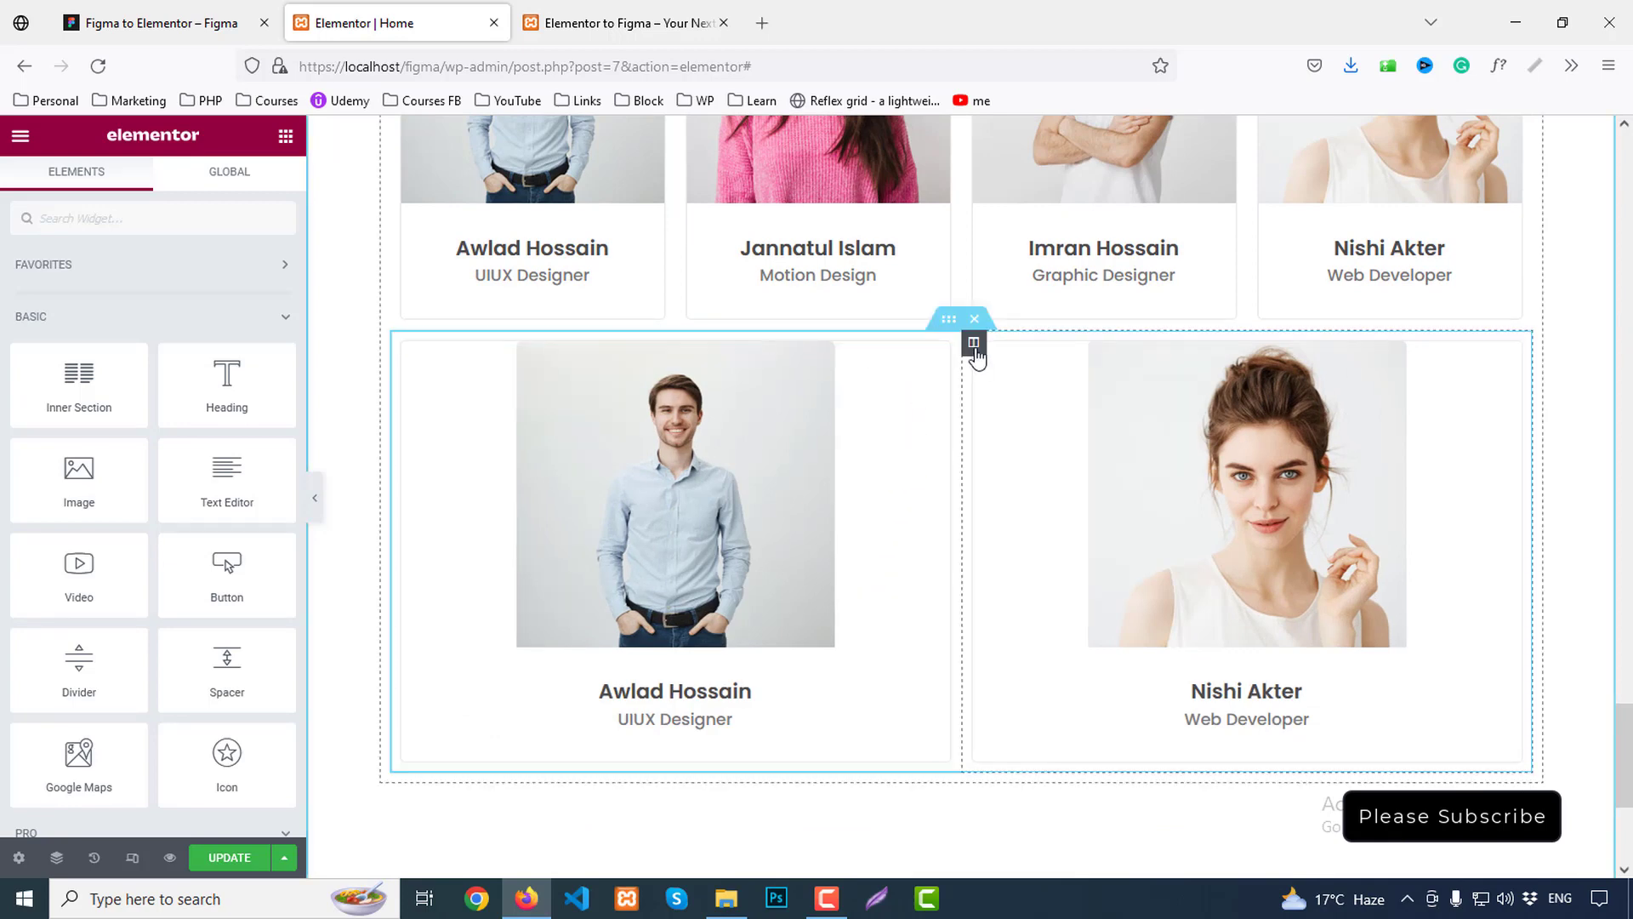
right_click(975, 349)
click(1049, 636)
right_click(827, 457)
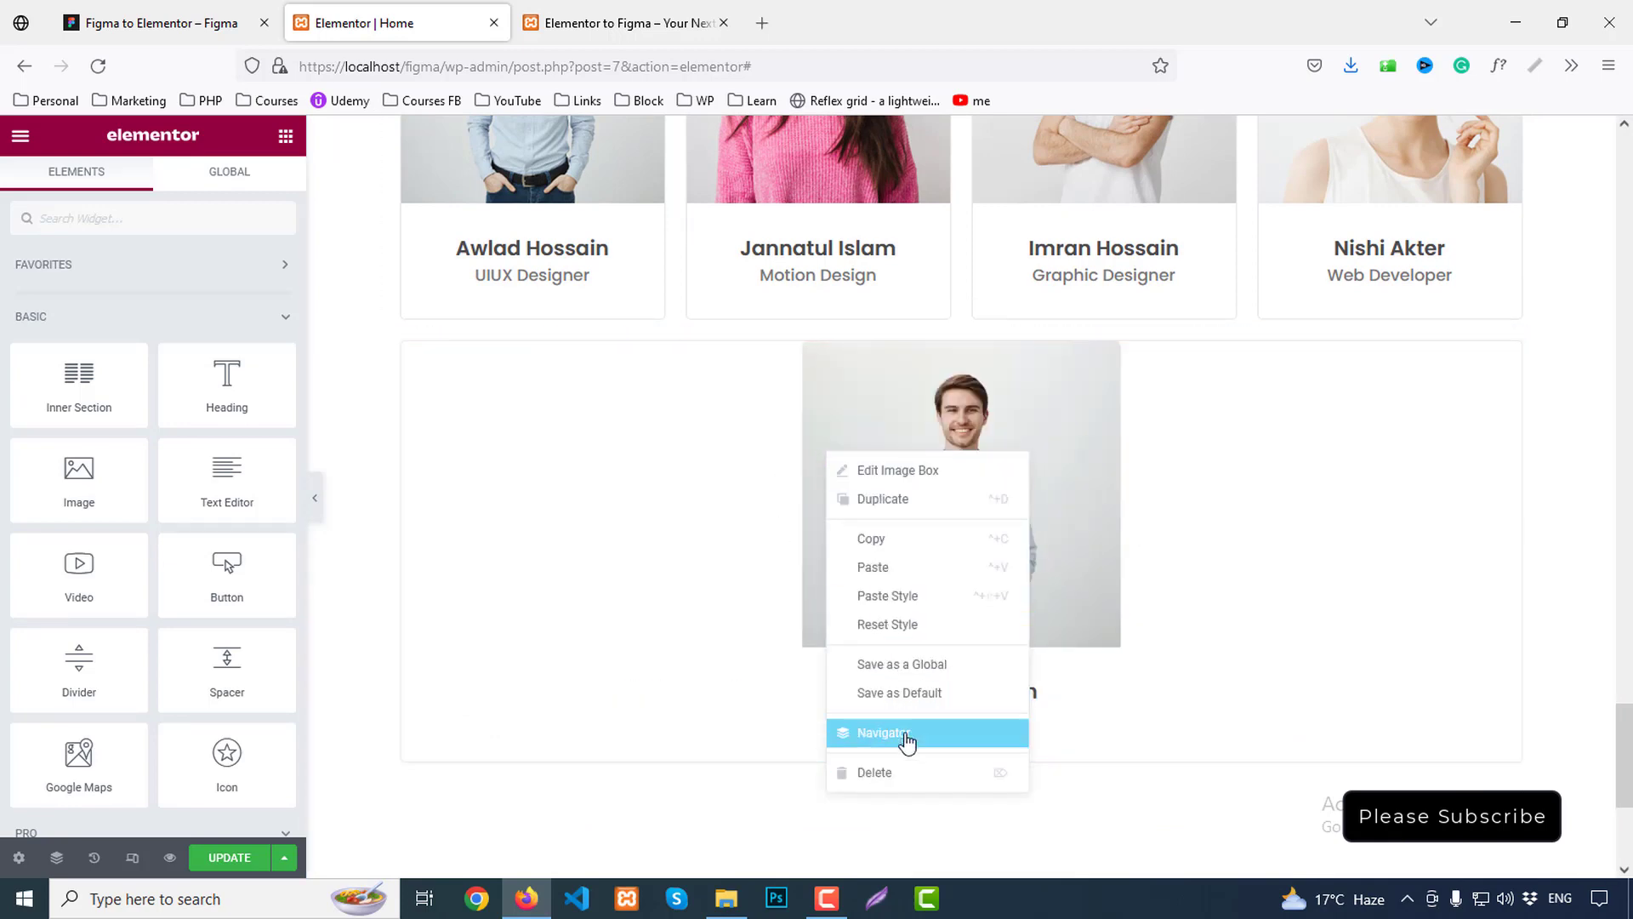
click(906, 770)
Paste the Read More button into the empty column, centre it, and begin retyping its text as view all
scroll(1010, 573, up, 10)
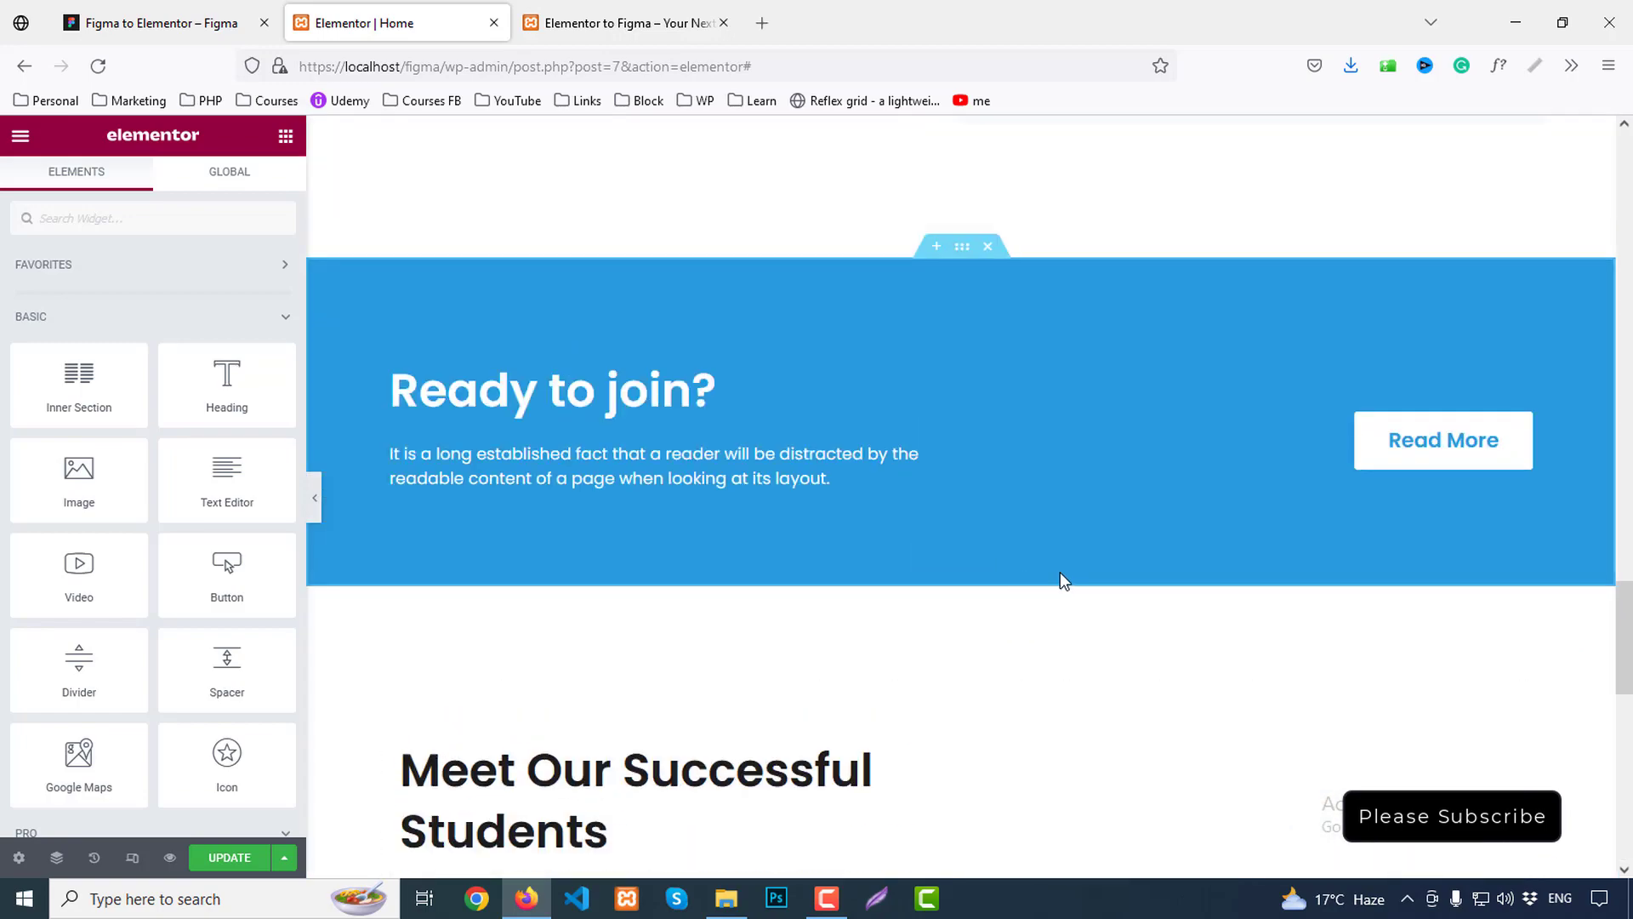
scroll(1060, 573, up, 5)
right_click(1064, 377)
click(1126, 462)
scroll(1034, 573, down, 5)
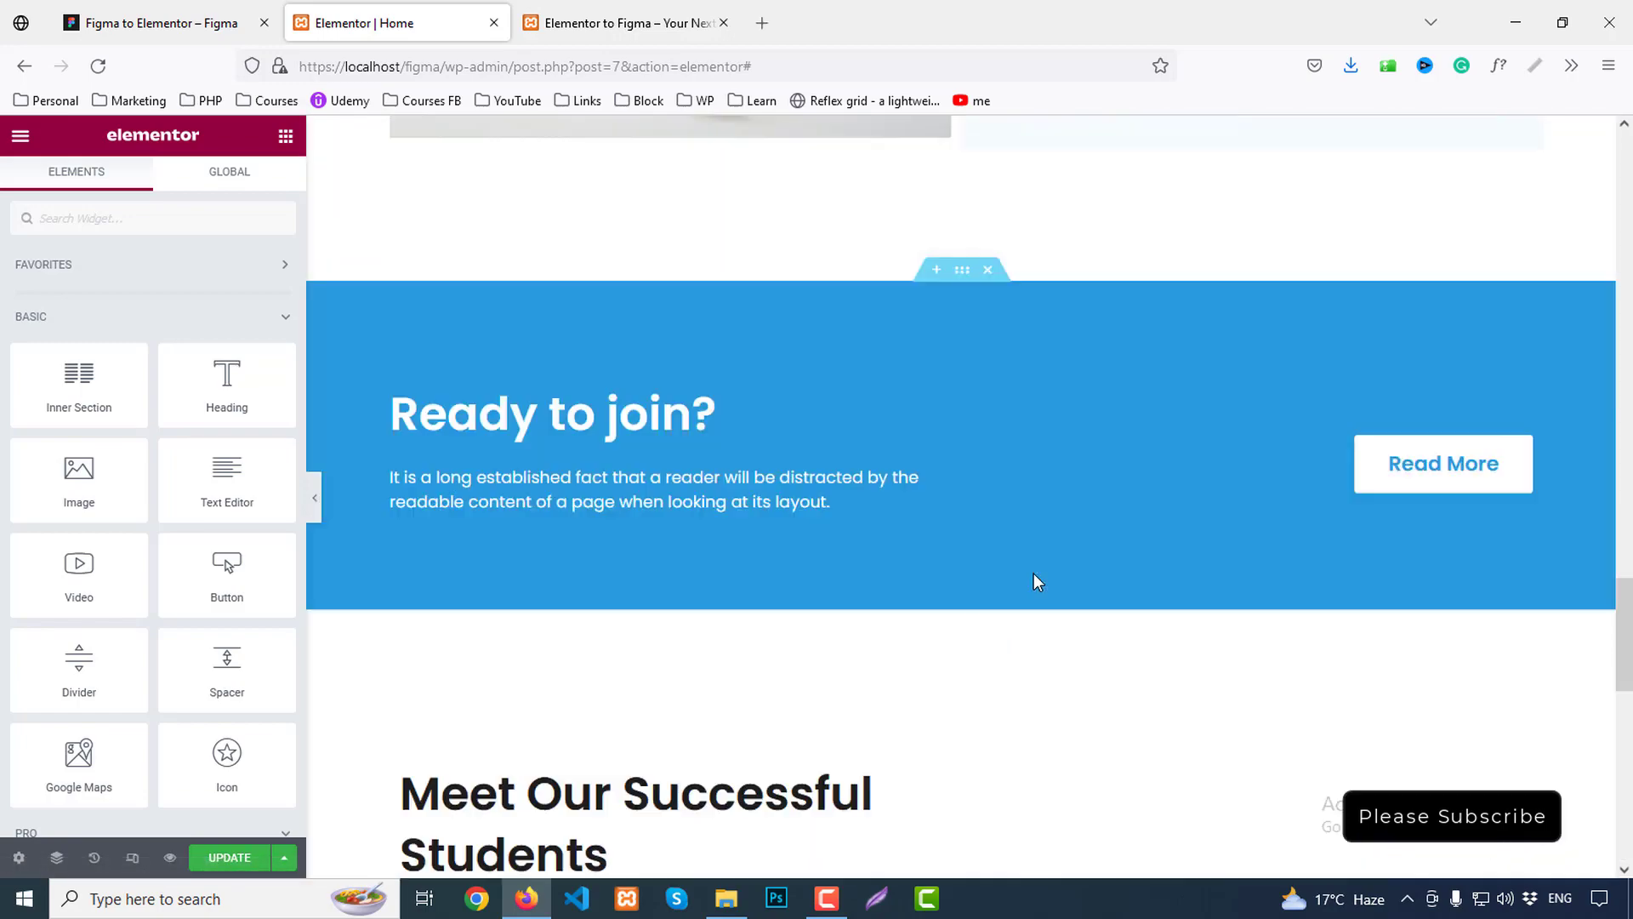
scroll(1033, 579, down, 8)
right_click(883, 497)
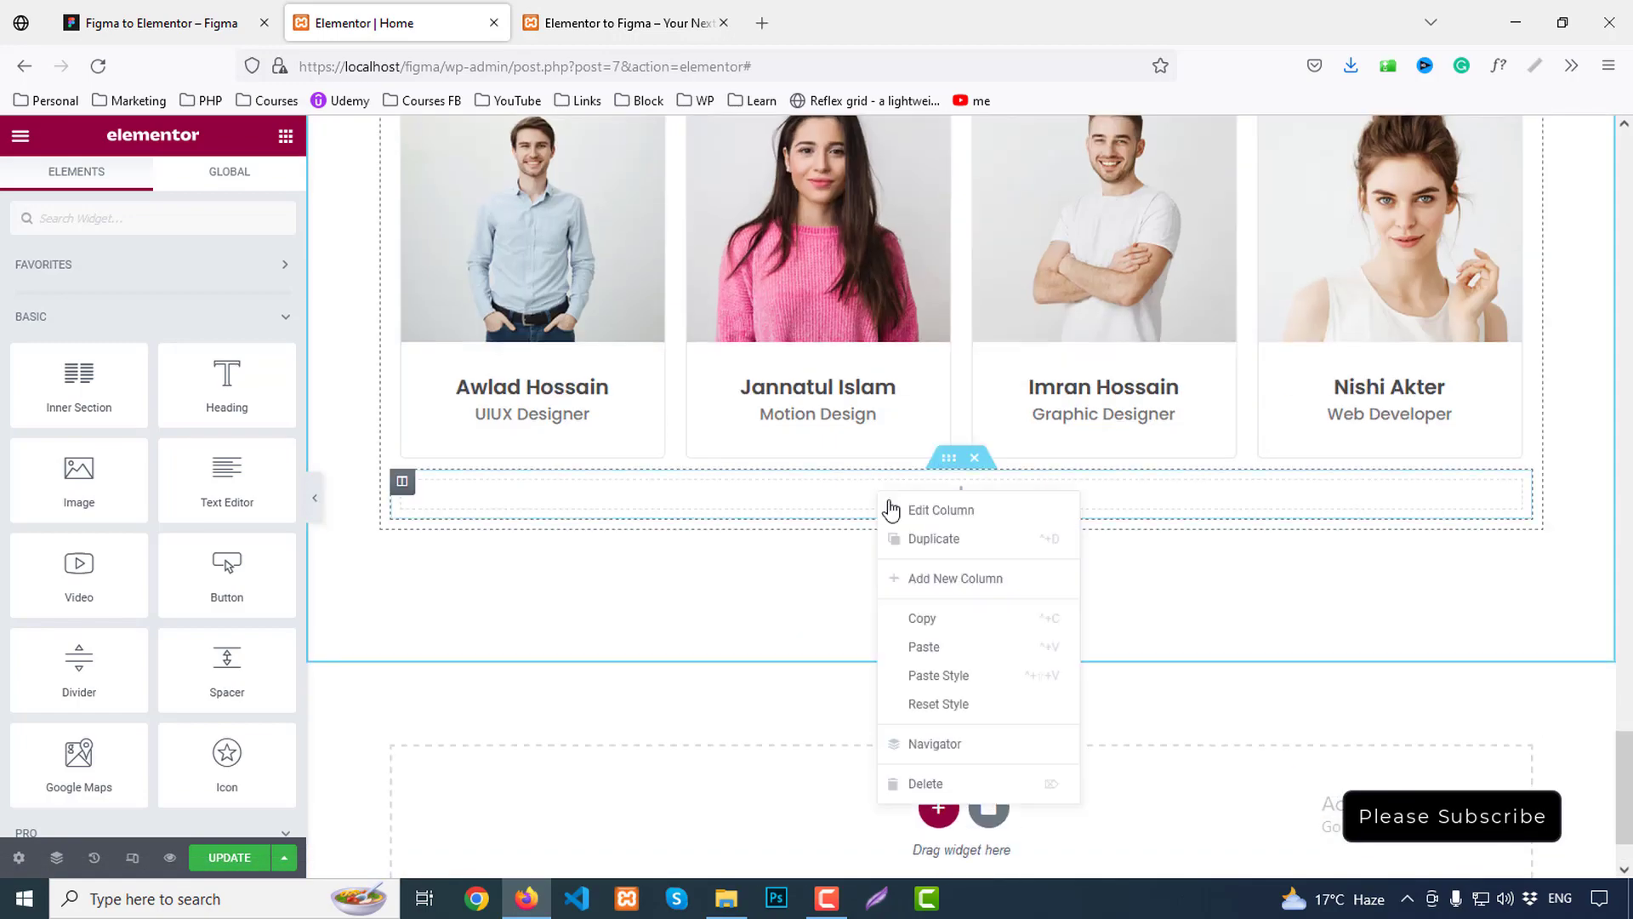
click(936, 646)
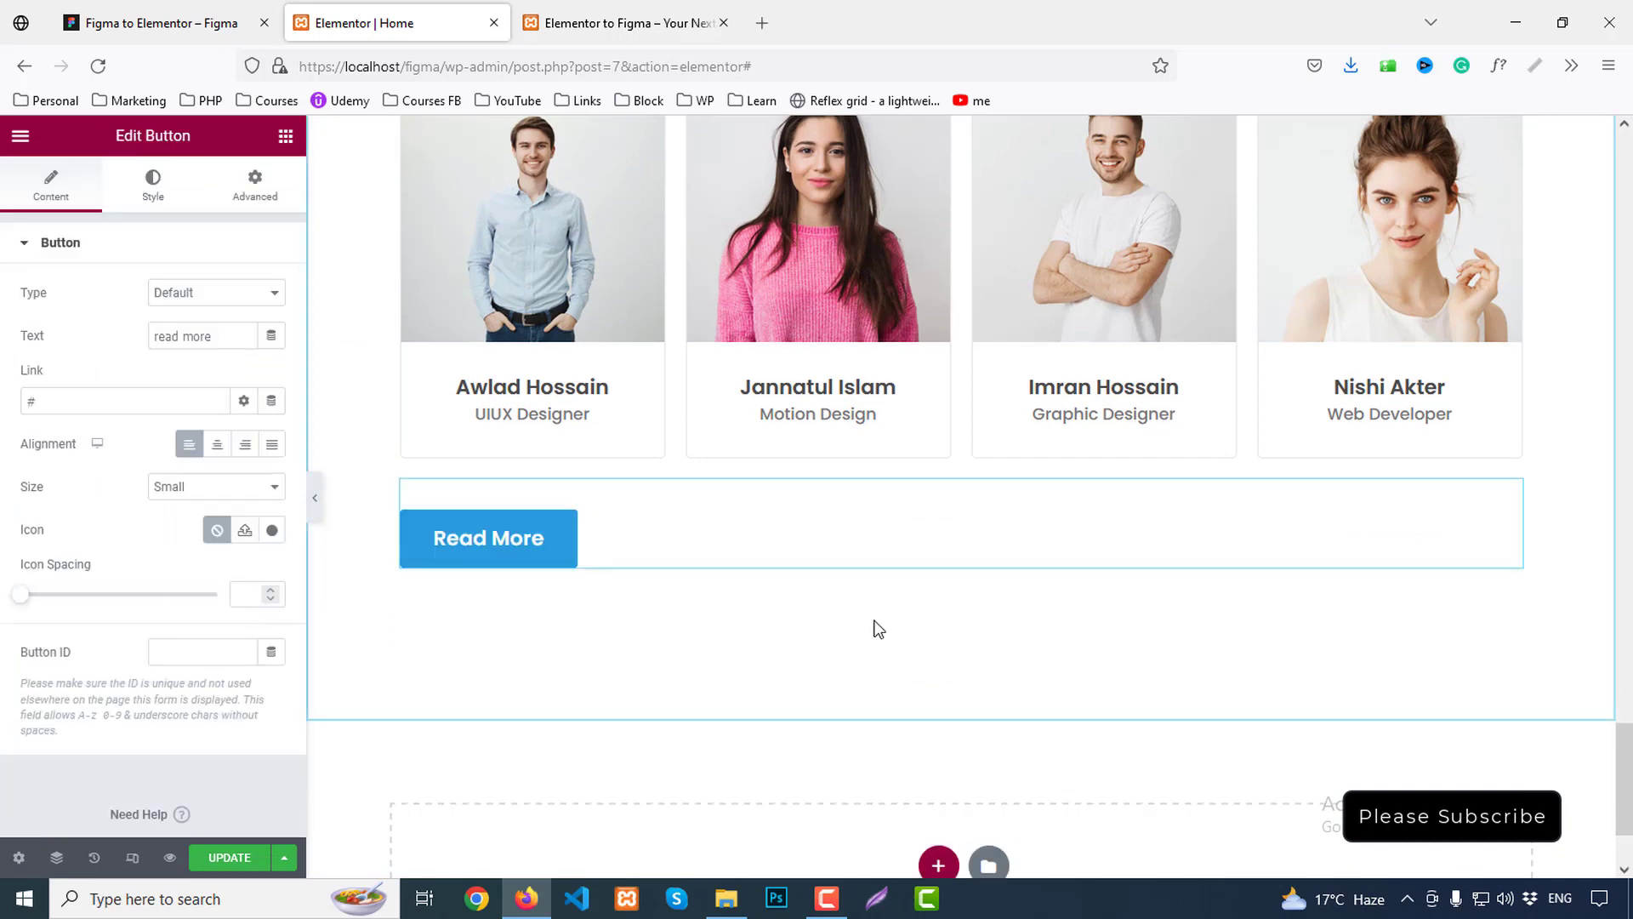
click(217, 445)
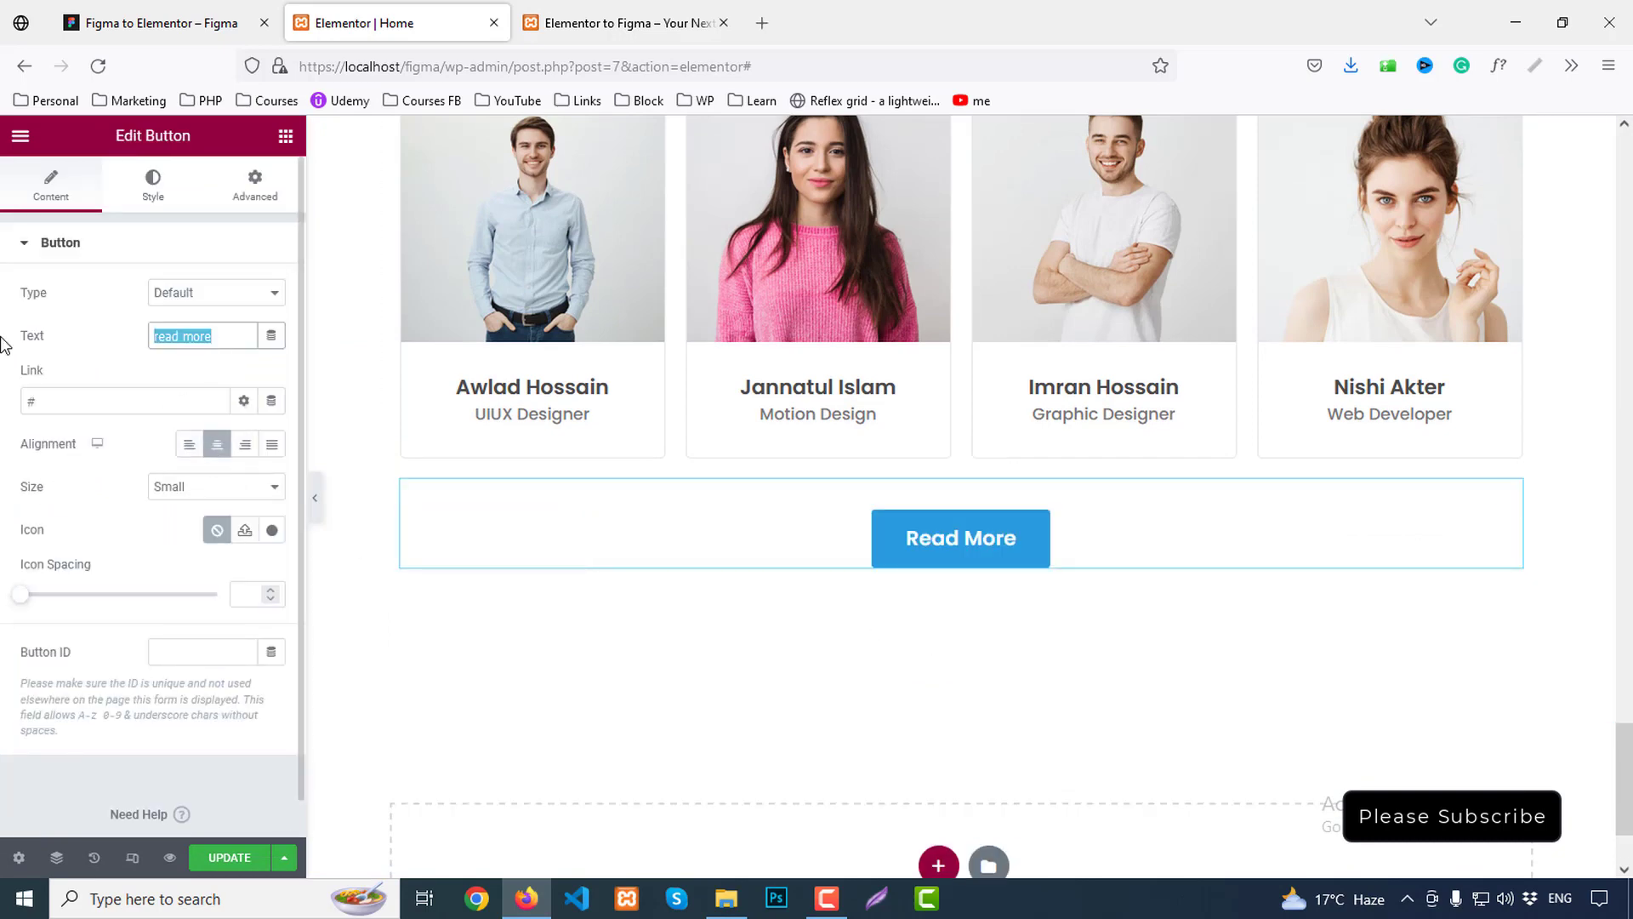
text(view all)
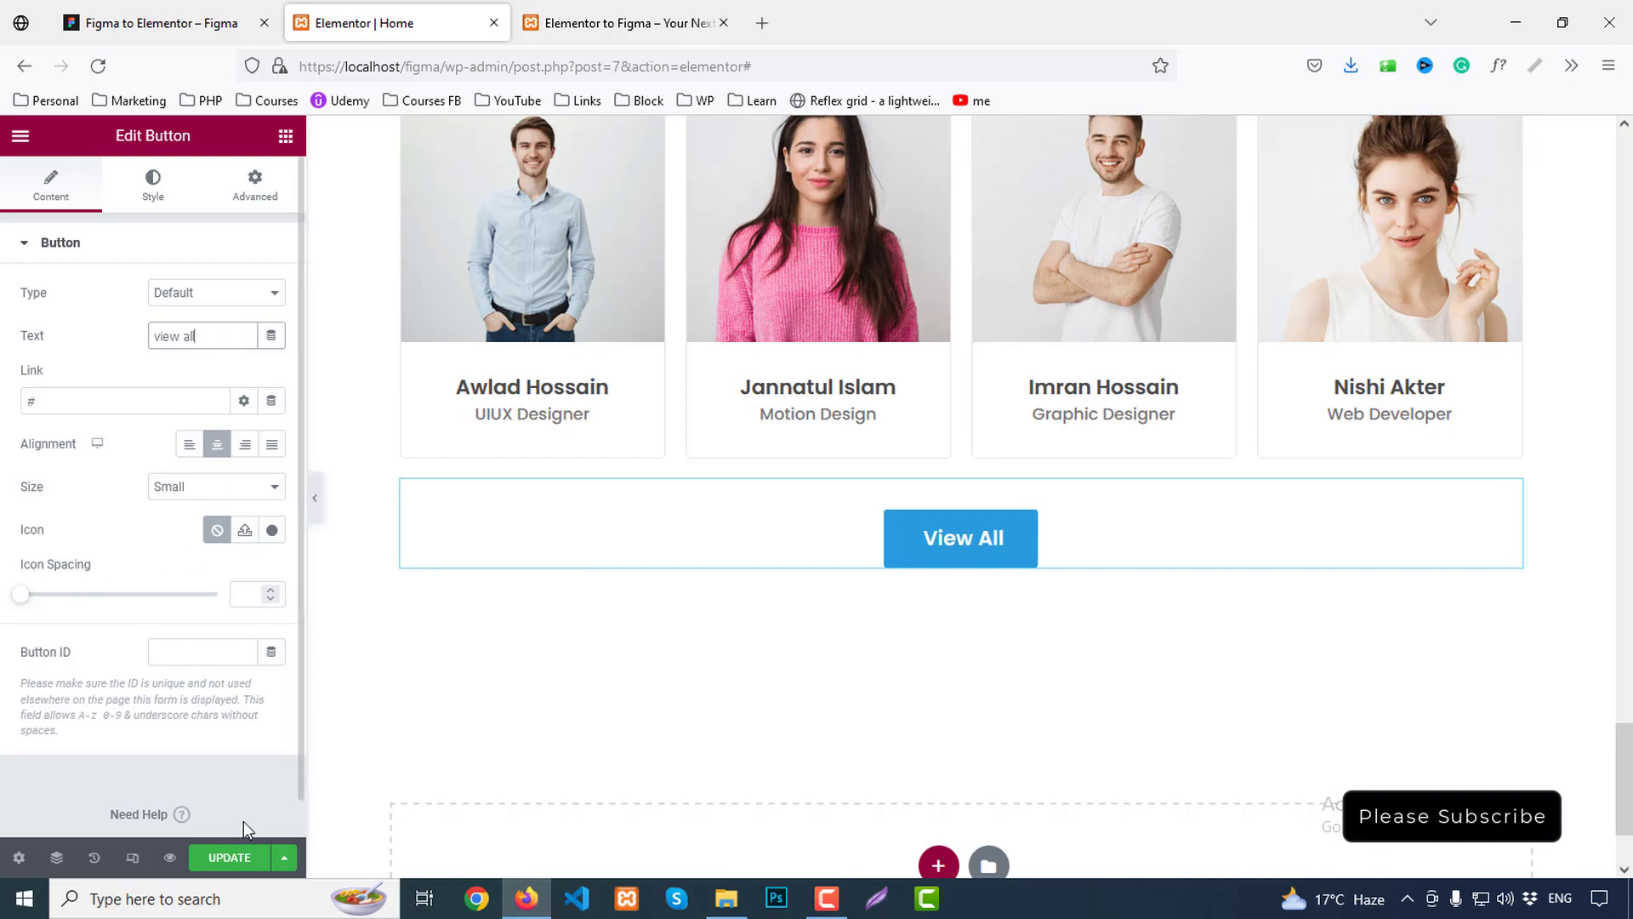
Save the page with UPDATE and reload the live preview
click(230, 859)
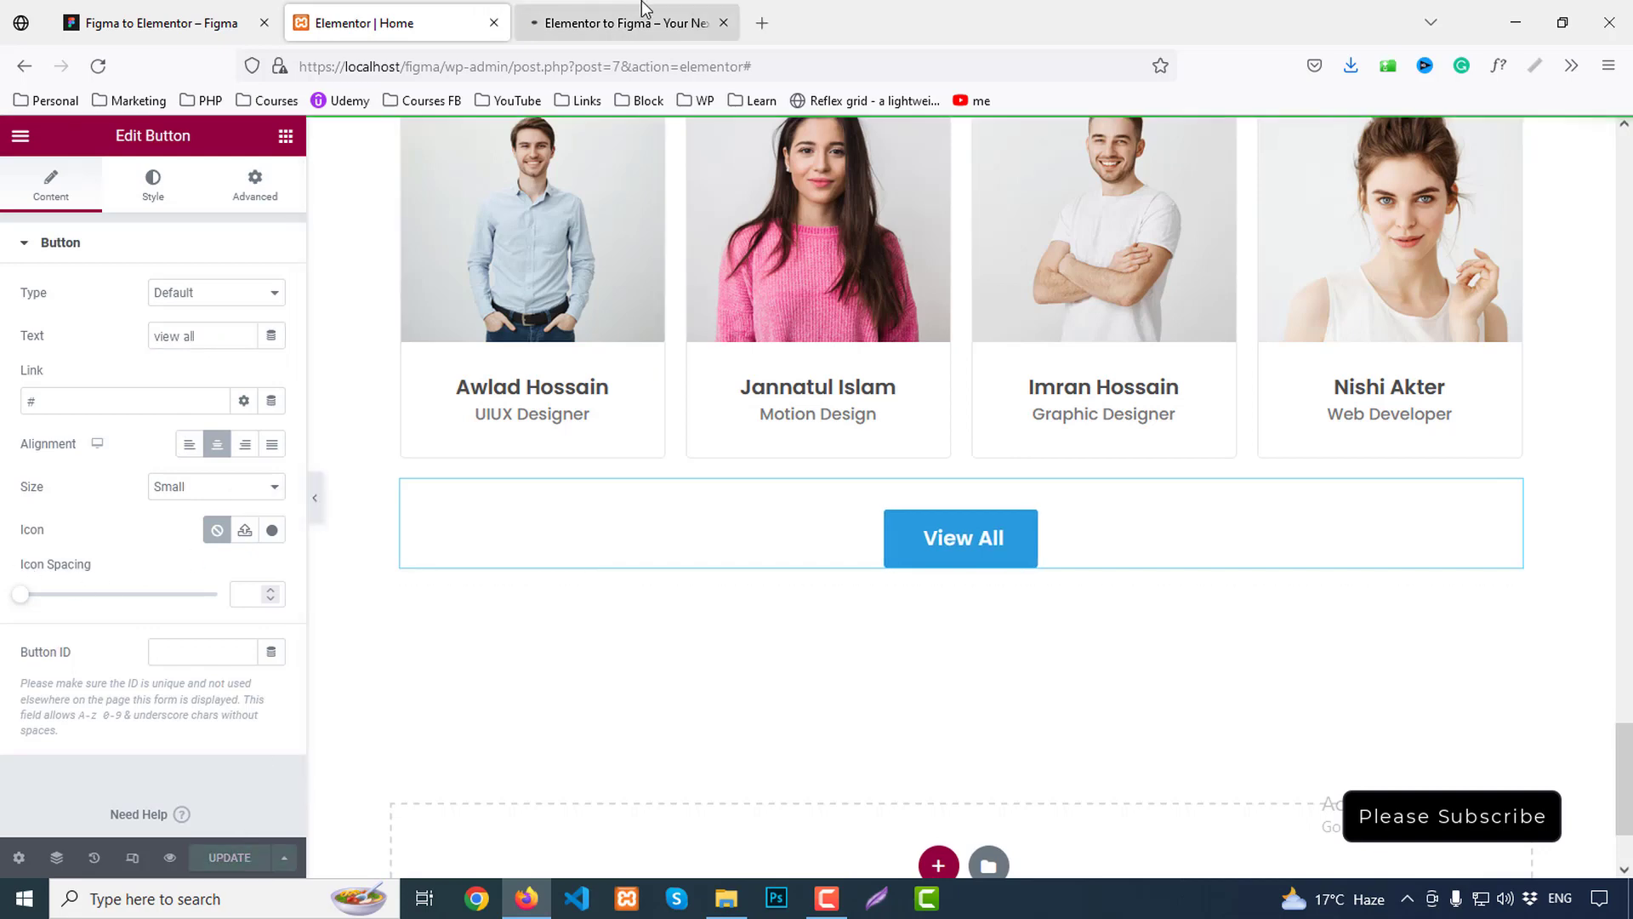
click(627, 23)
key(F5)
Check the centred View All button in the preview, then bring up Figma's feedback section
scroll(1527, 521, down, 20)
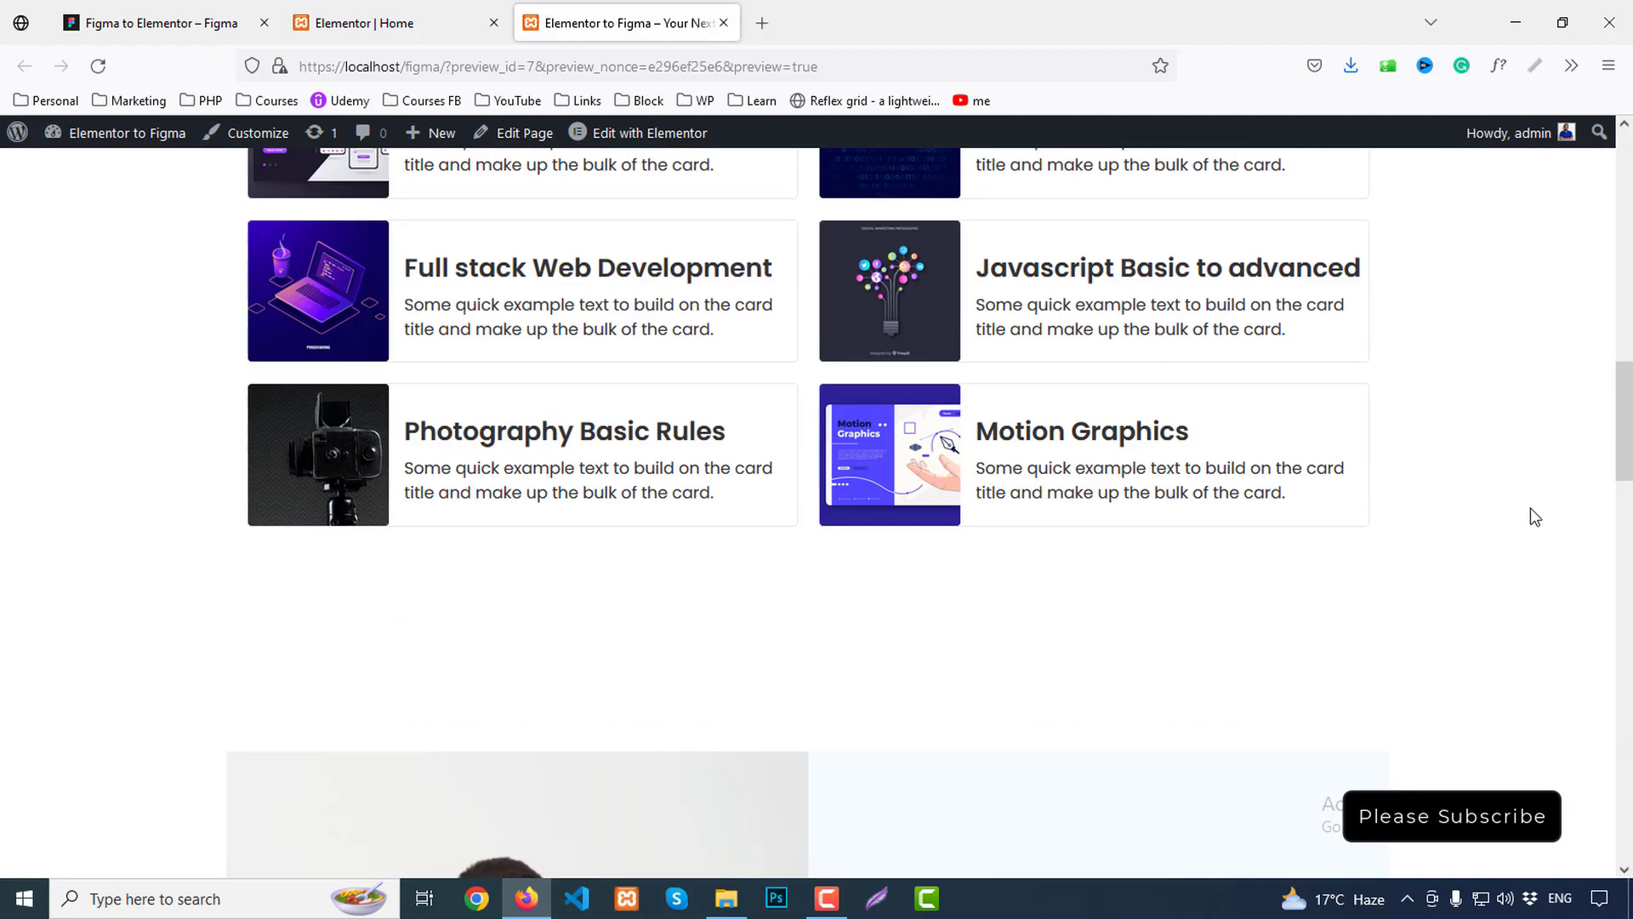
scroll(1534, 503, down, 10)
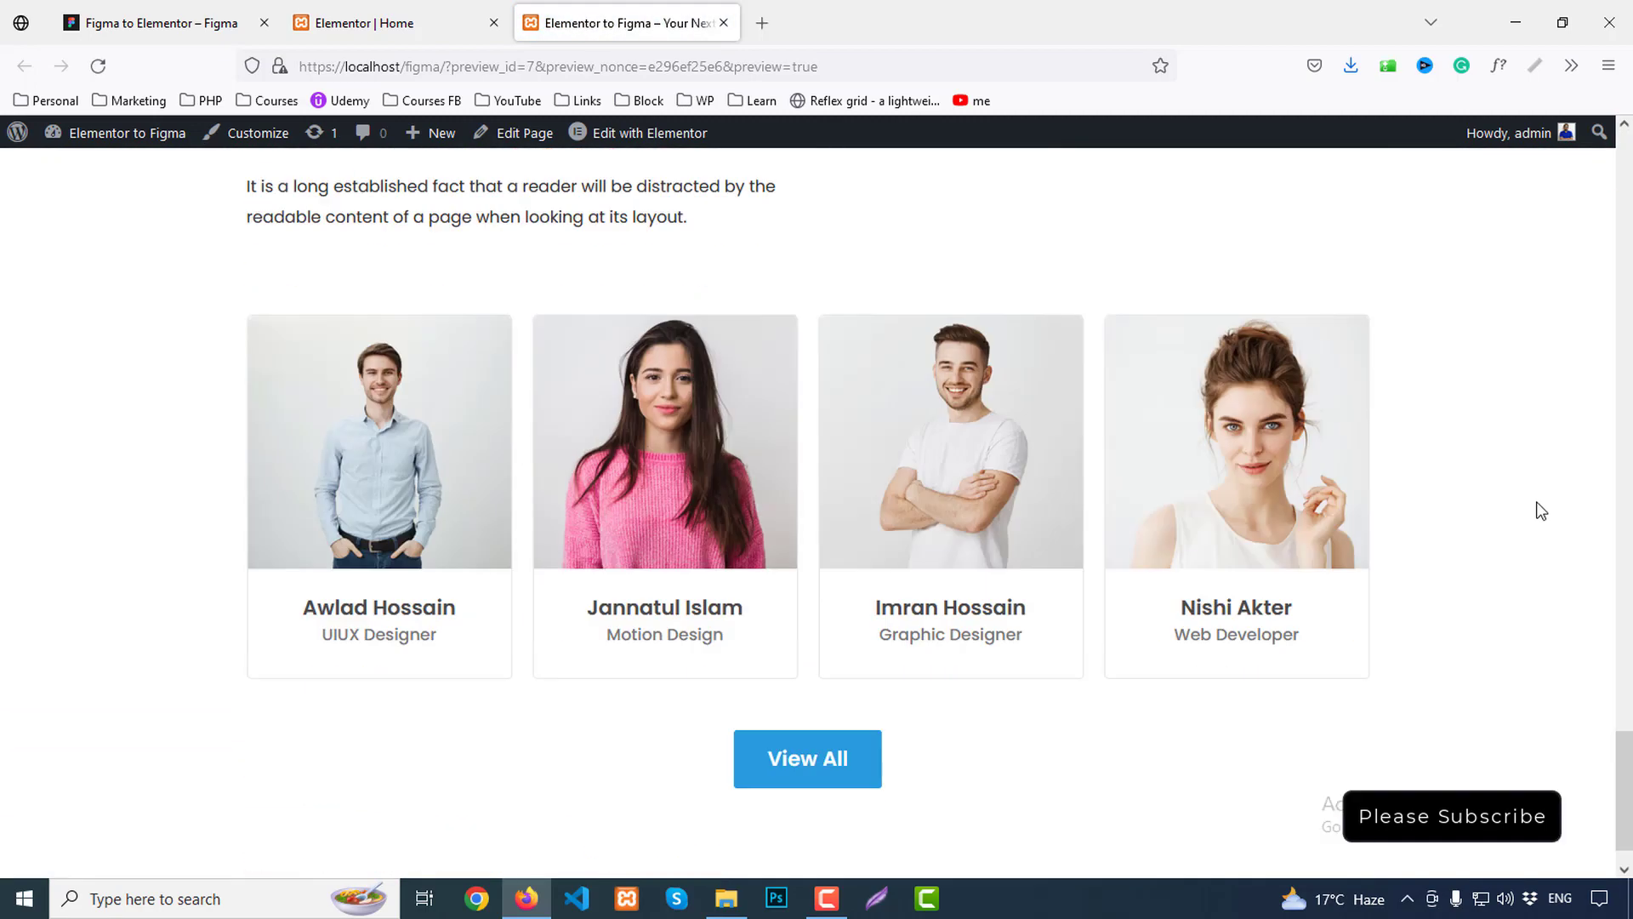
scroll(1536, 507, up, 5)
scroll(1543, 507, down, 5)
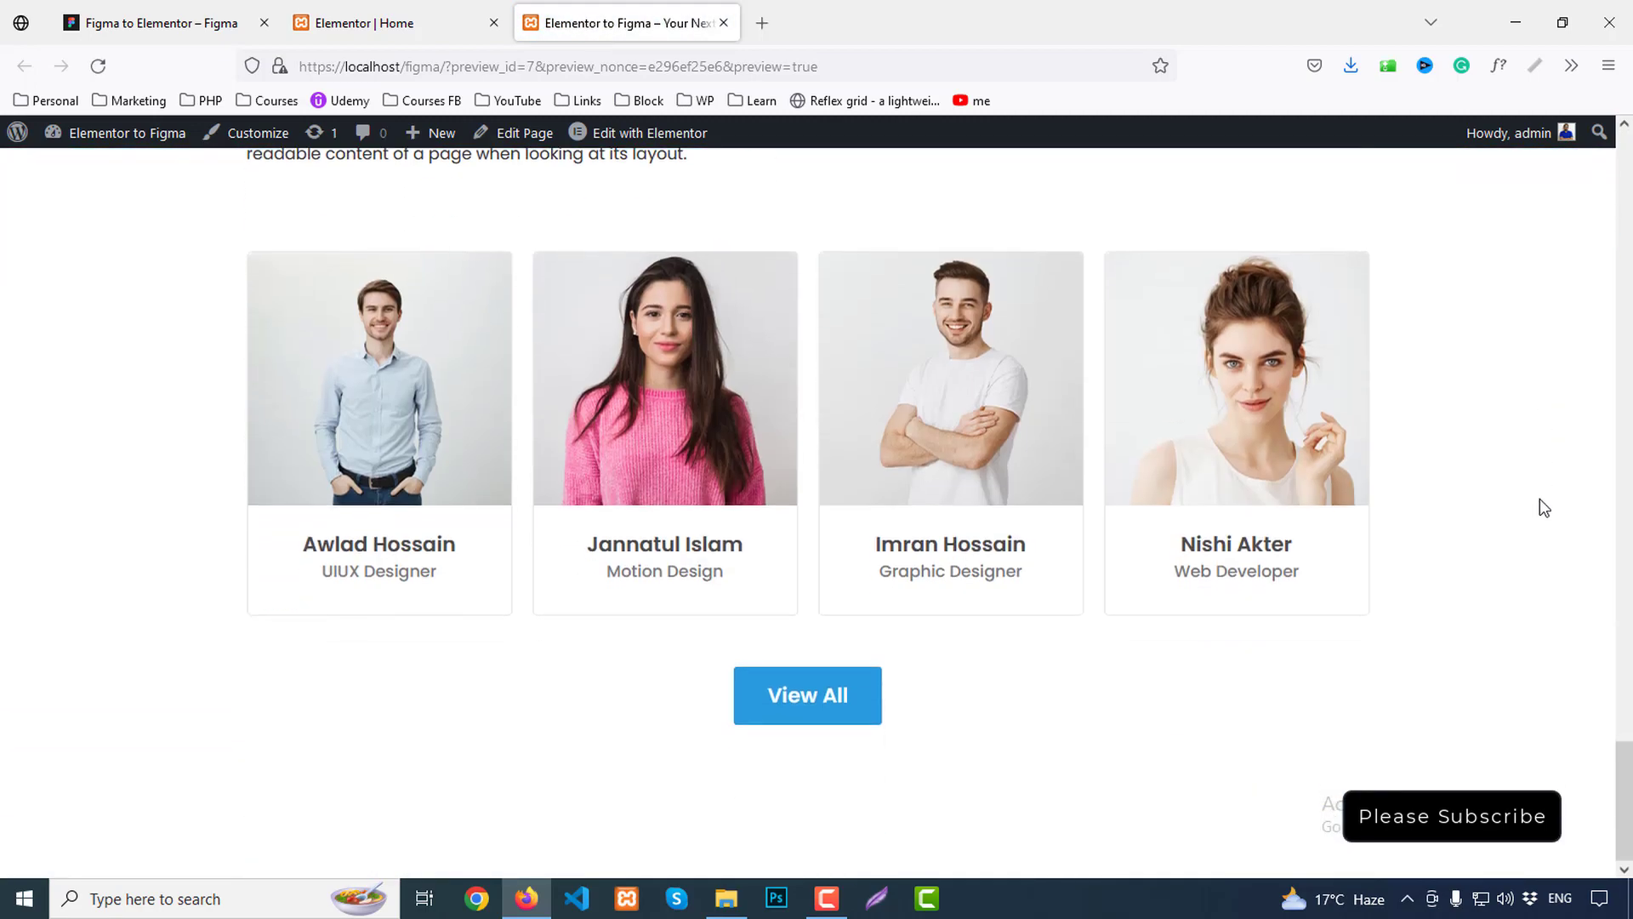
scroll(1544, 490, up, 5)
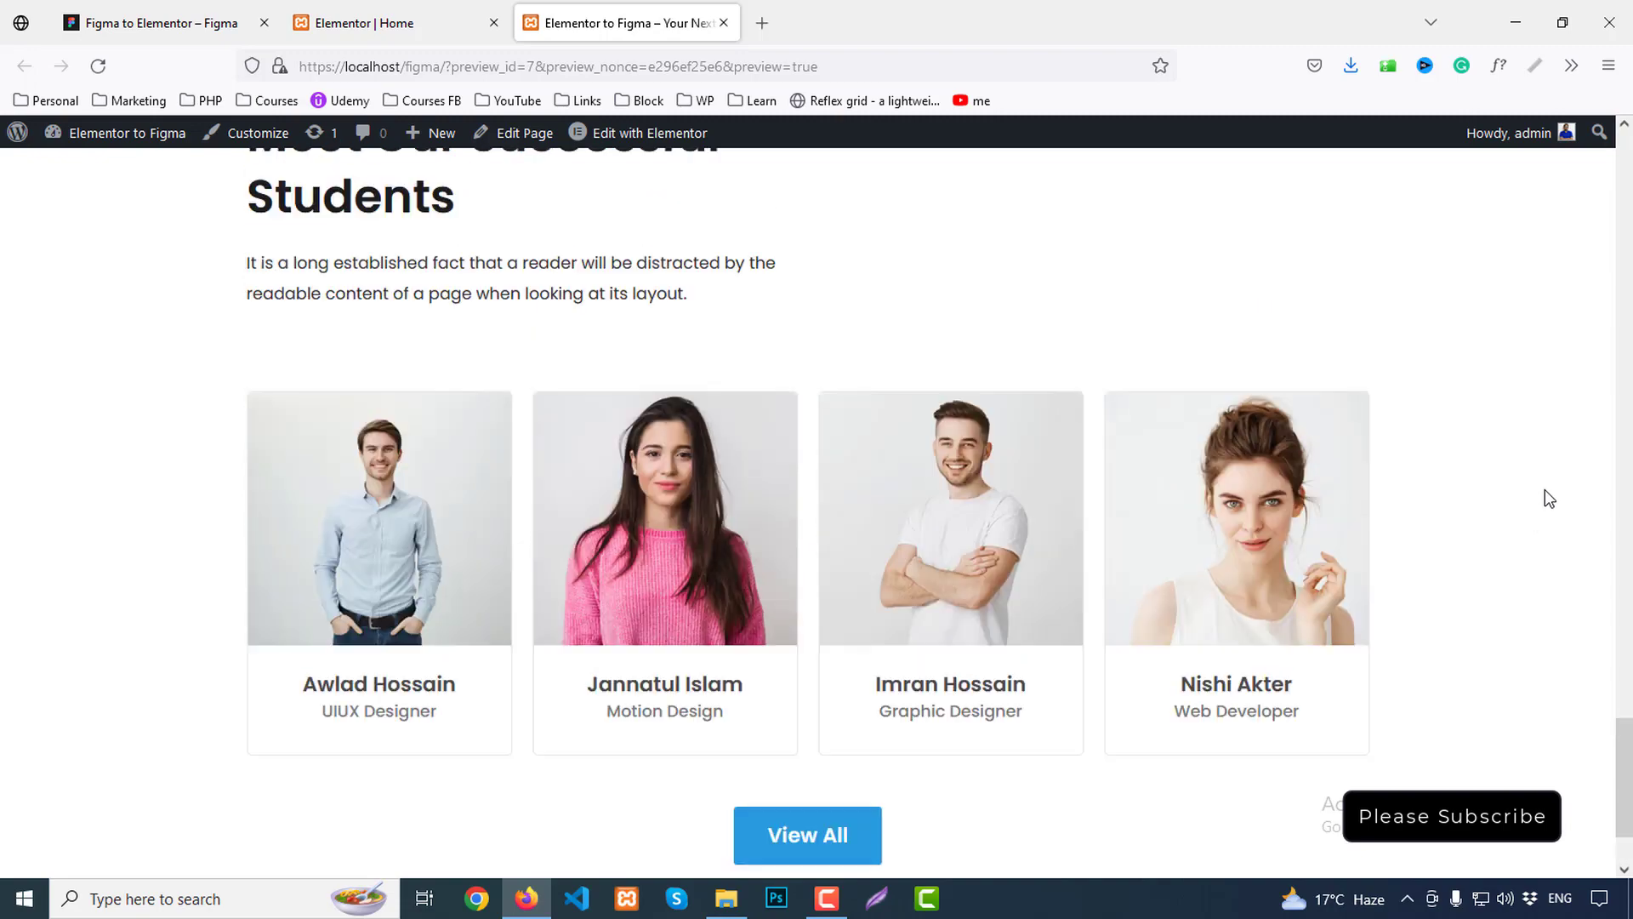
scroll(1544, 490, down, 5)
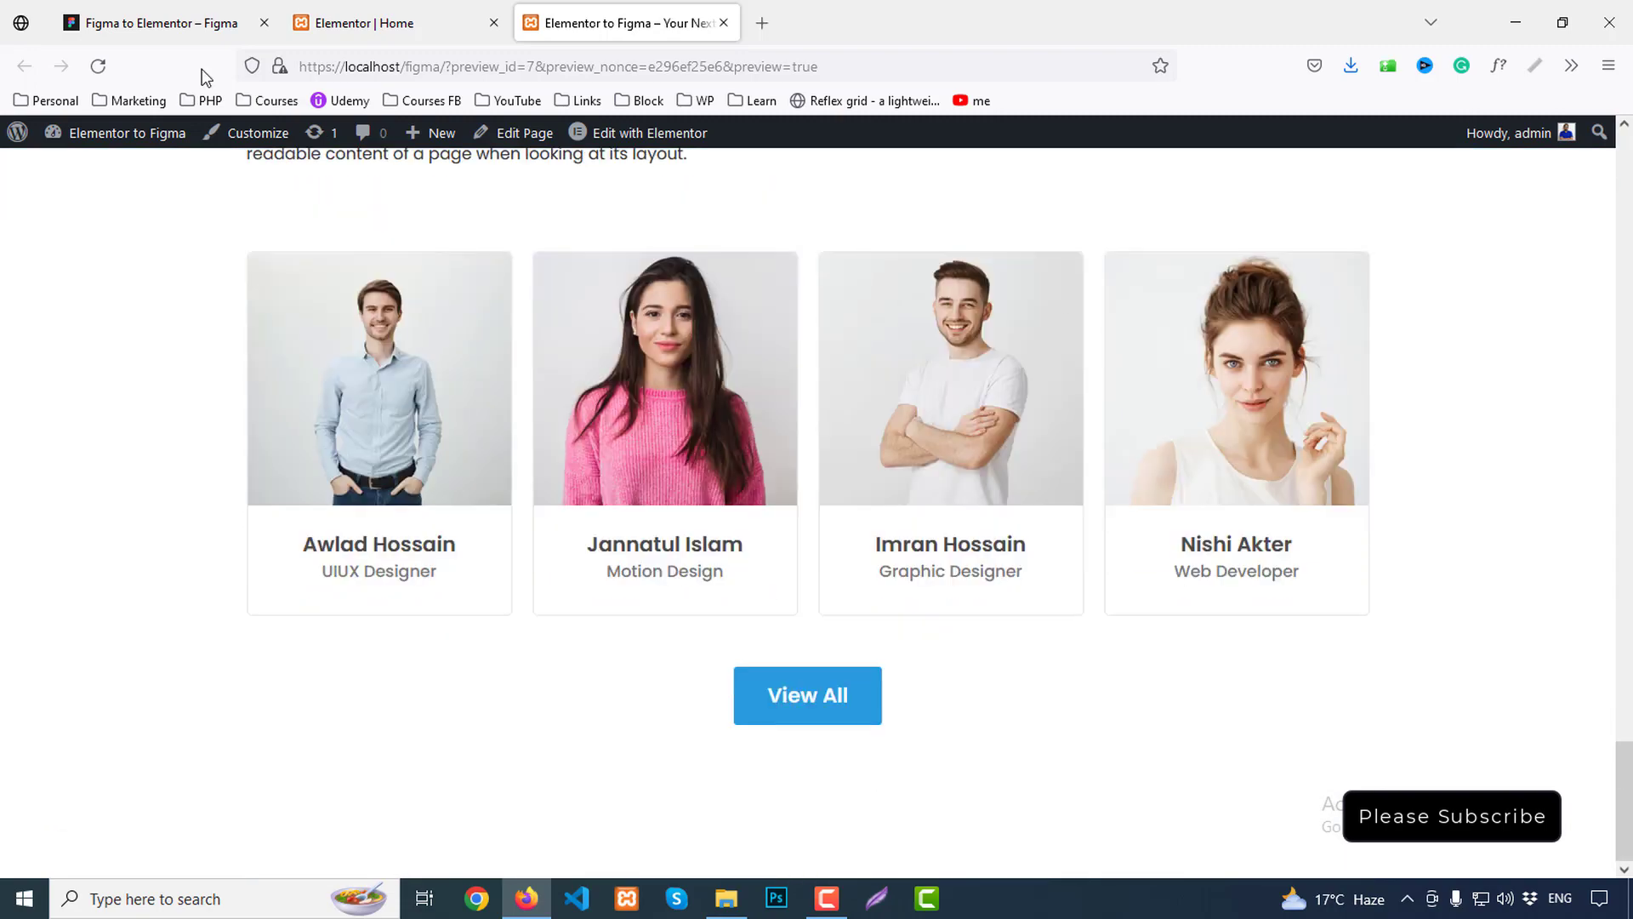
click(156, 11)
scroll(995, 492, down, 4)
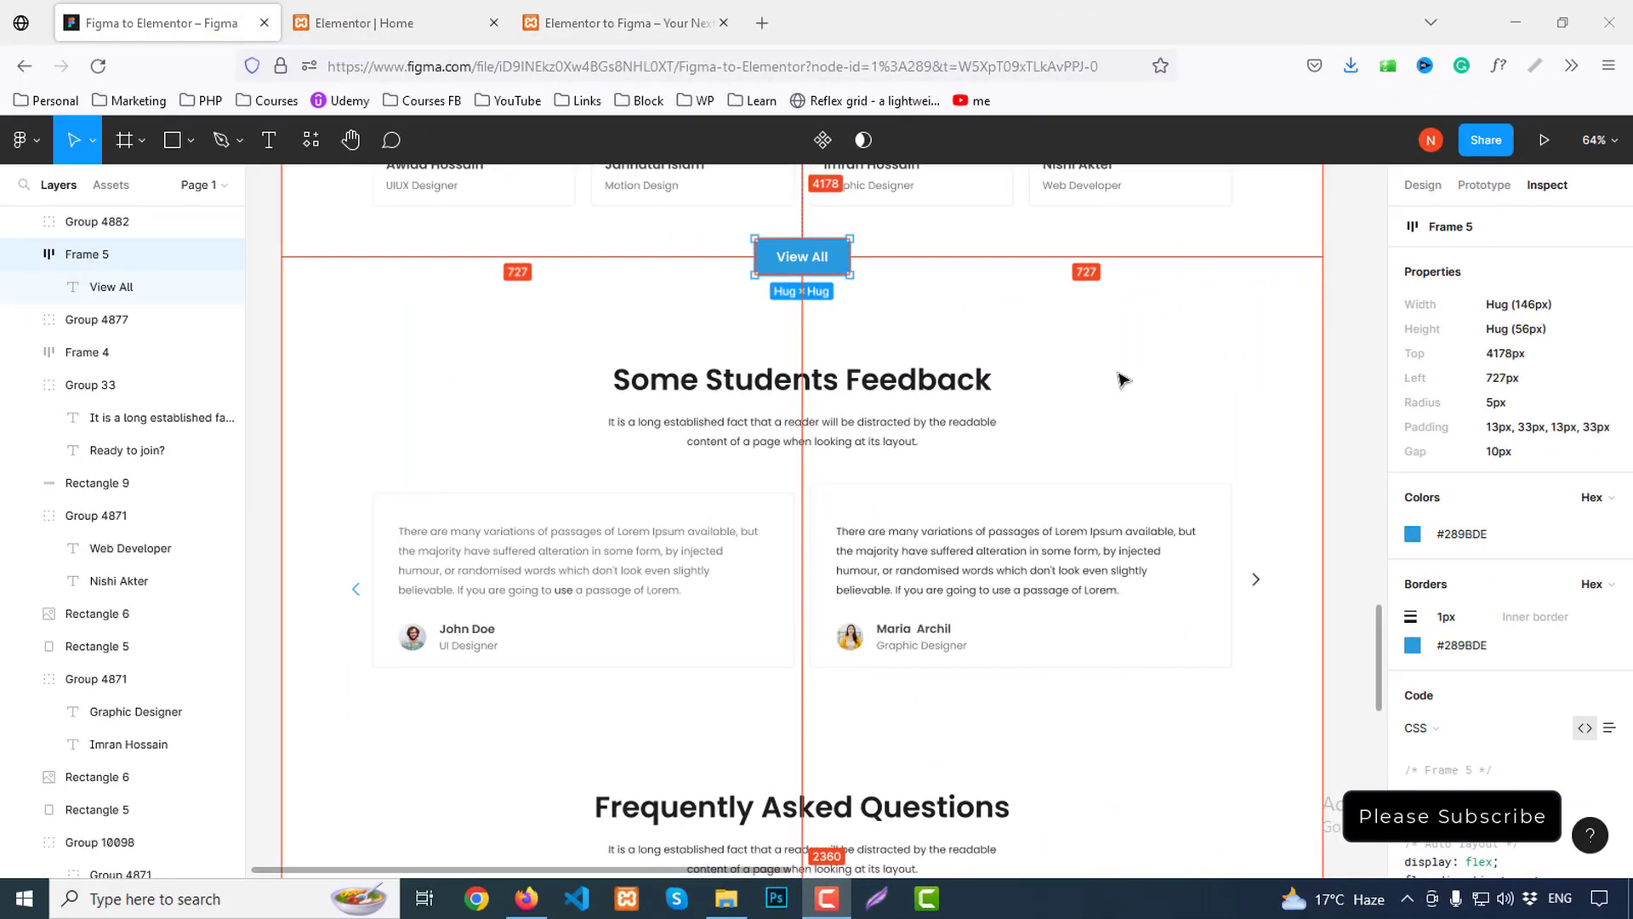
Export the first testimonial avatar from Figma as client1.png
click(1106, 430)
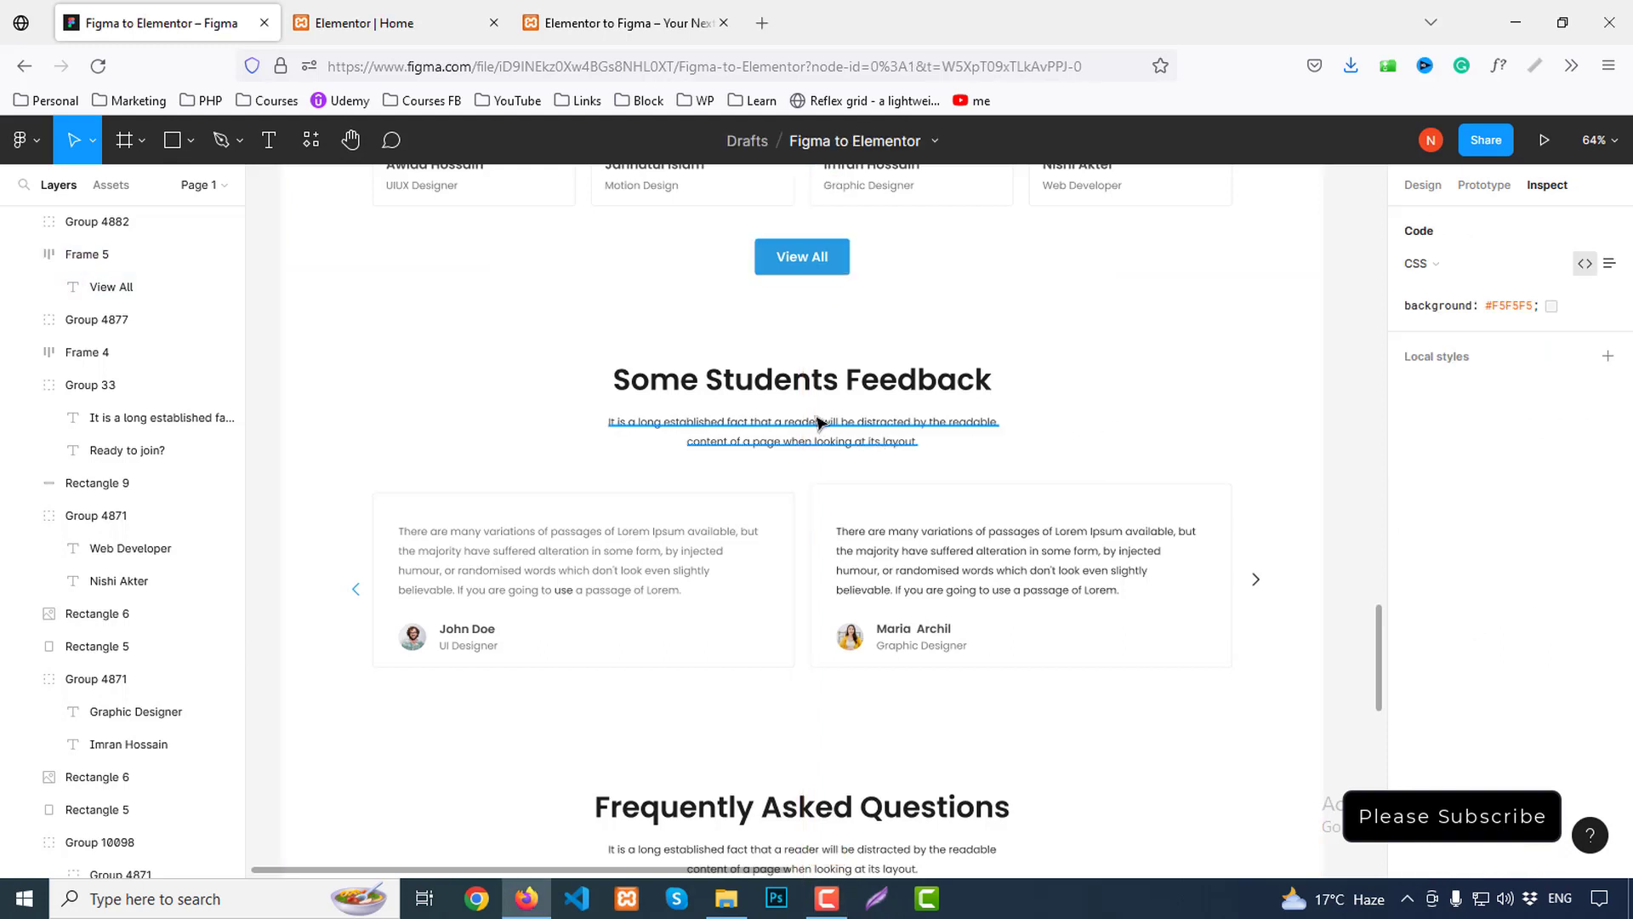
scroll(829, 413, down, 1)
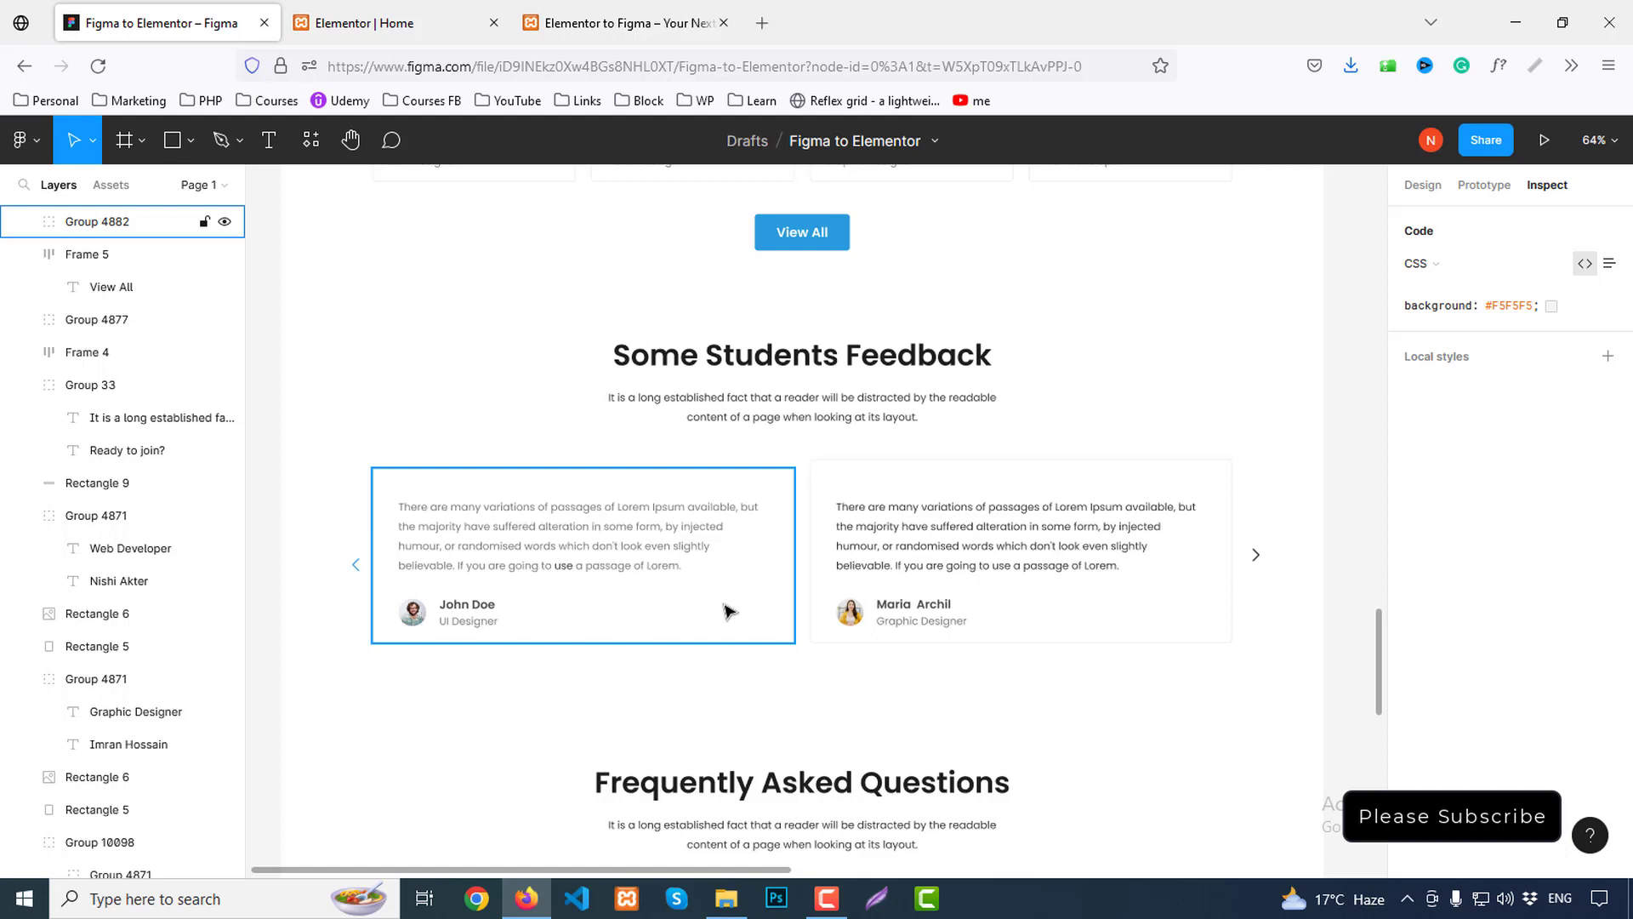
double_click(411, 622)
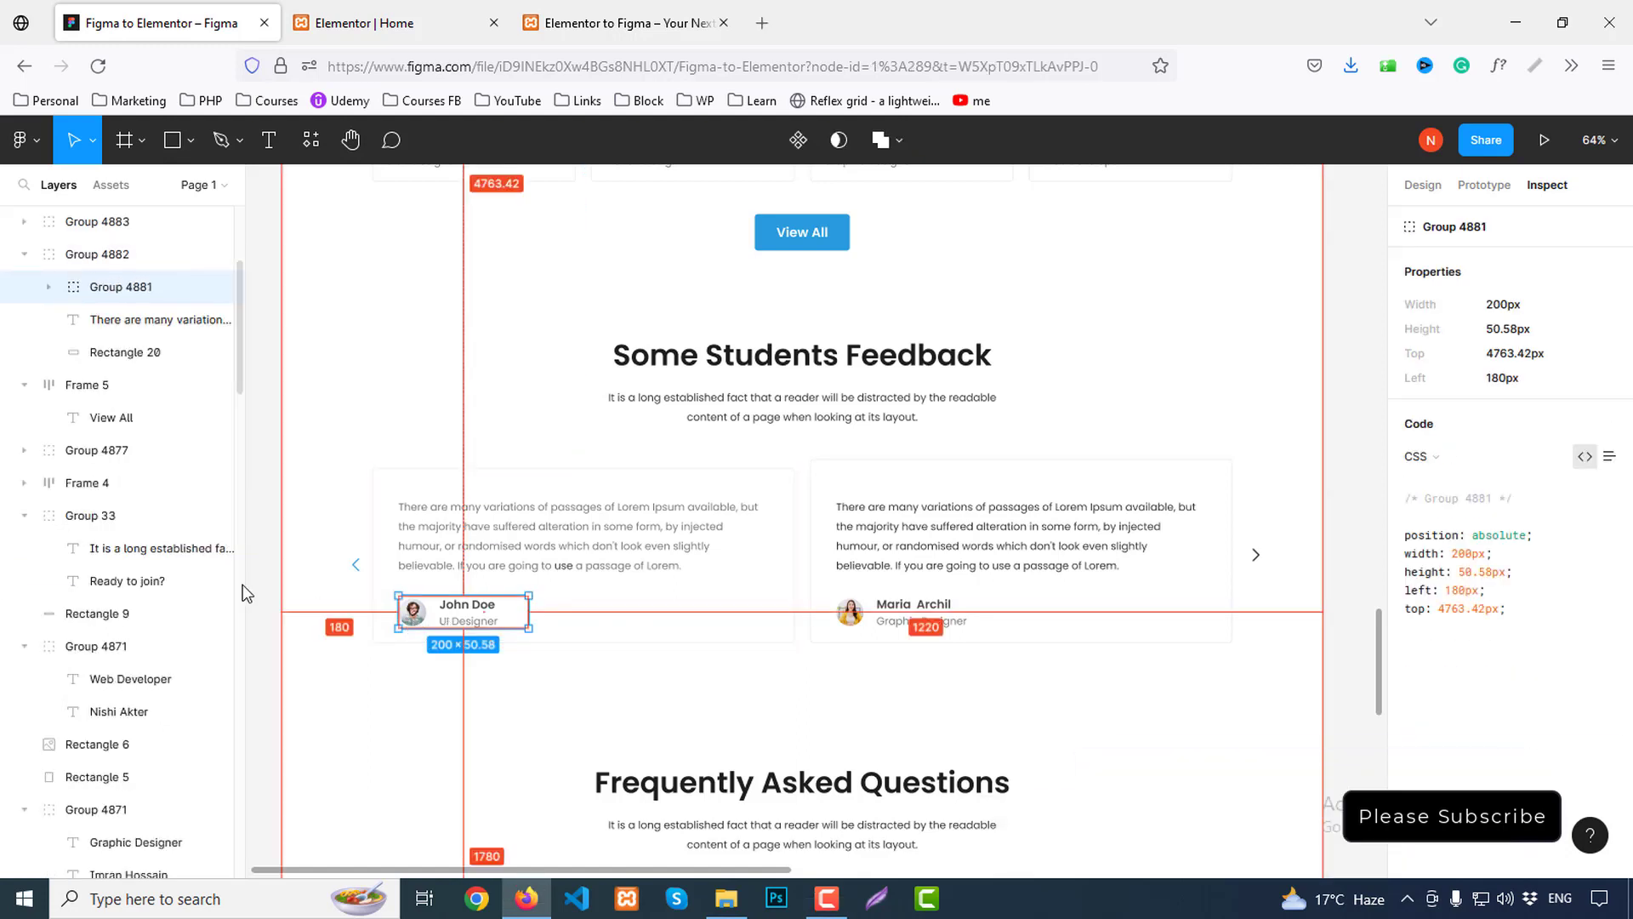
double_click(414, 616)
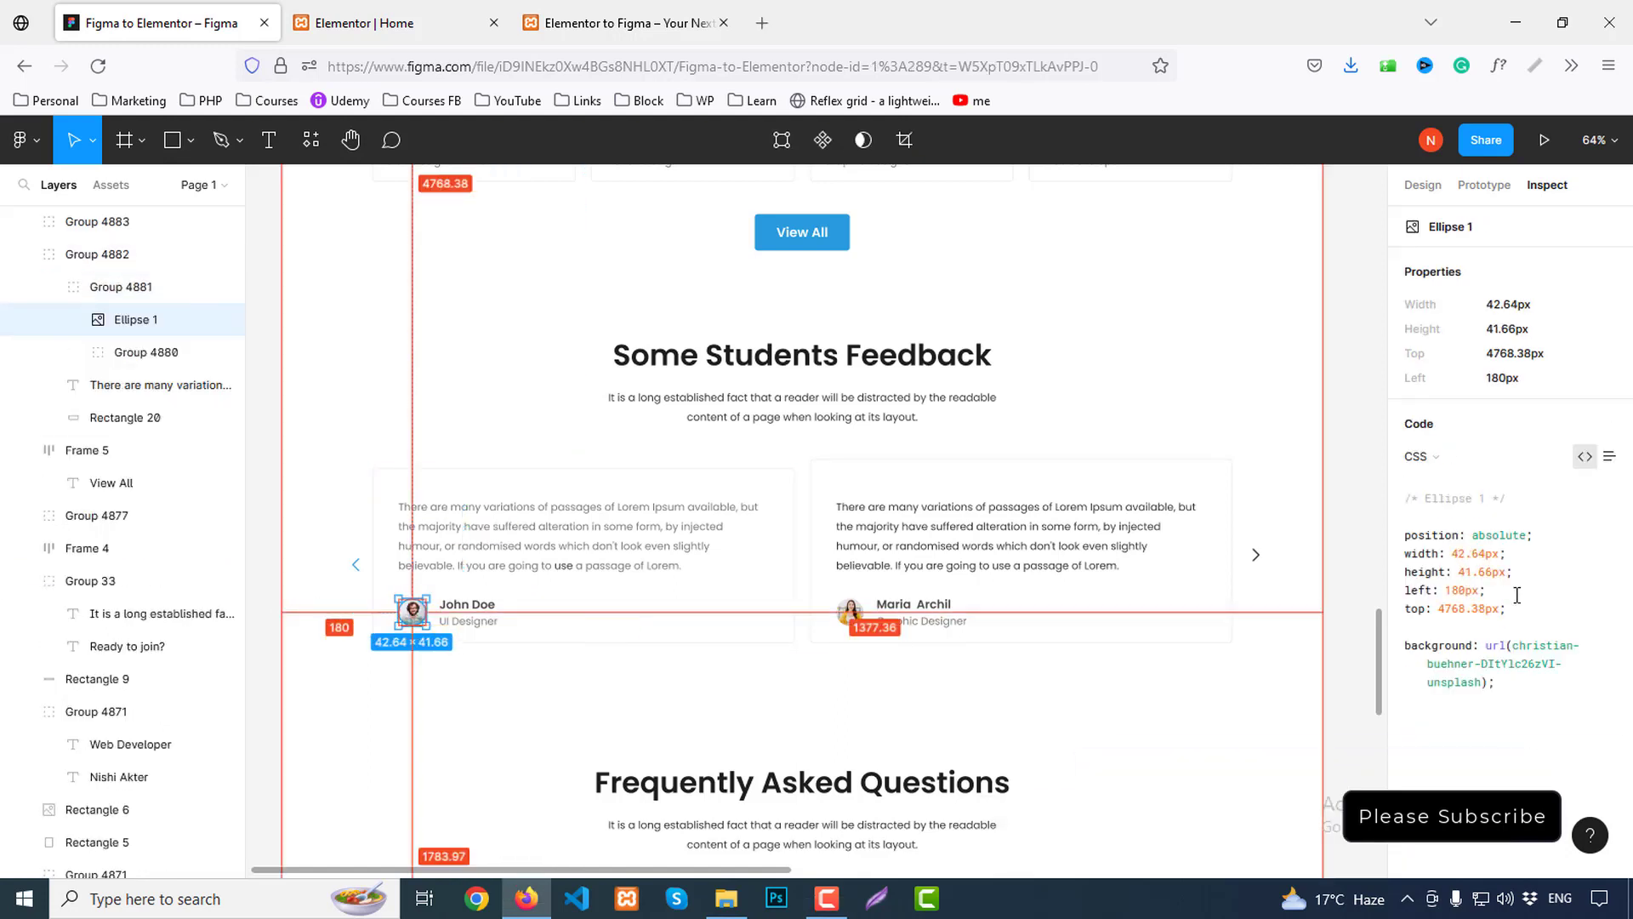
click(1423, 186)
scroll(1528, 731, down, 2)
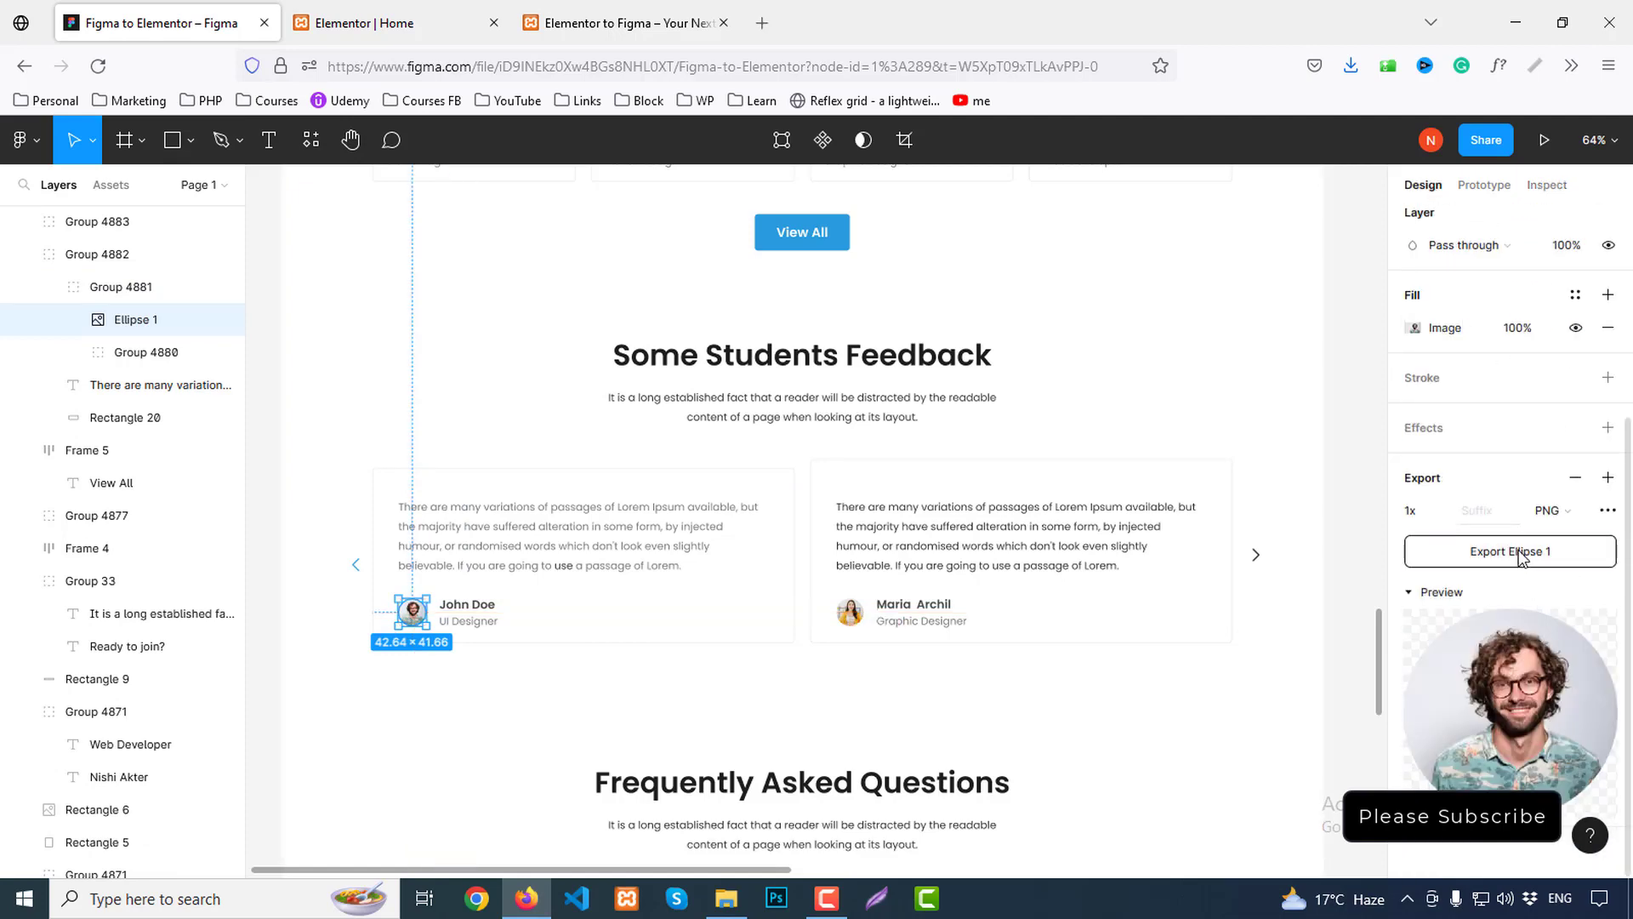
click(1520, 553)
text(client1)
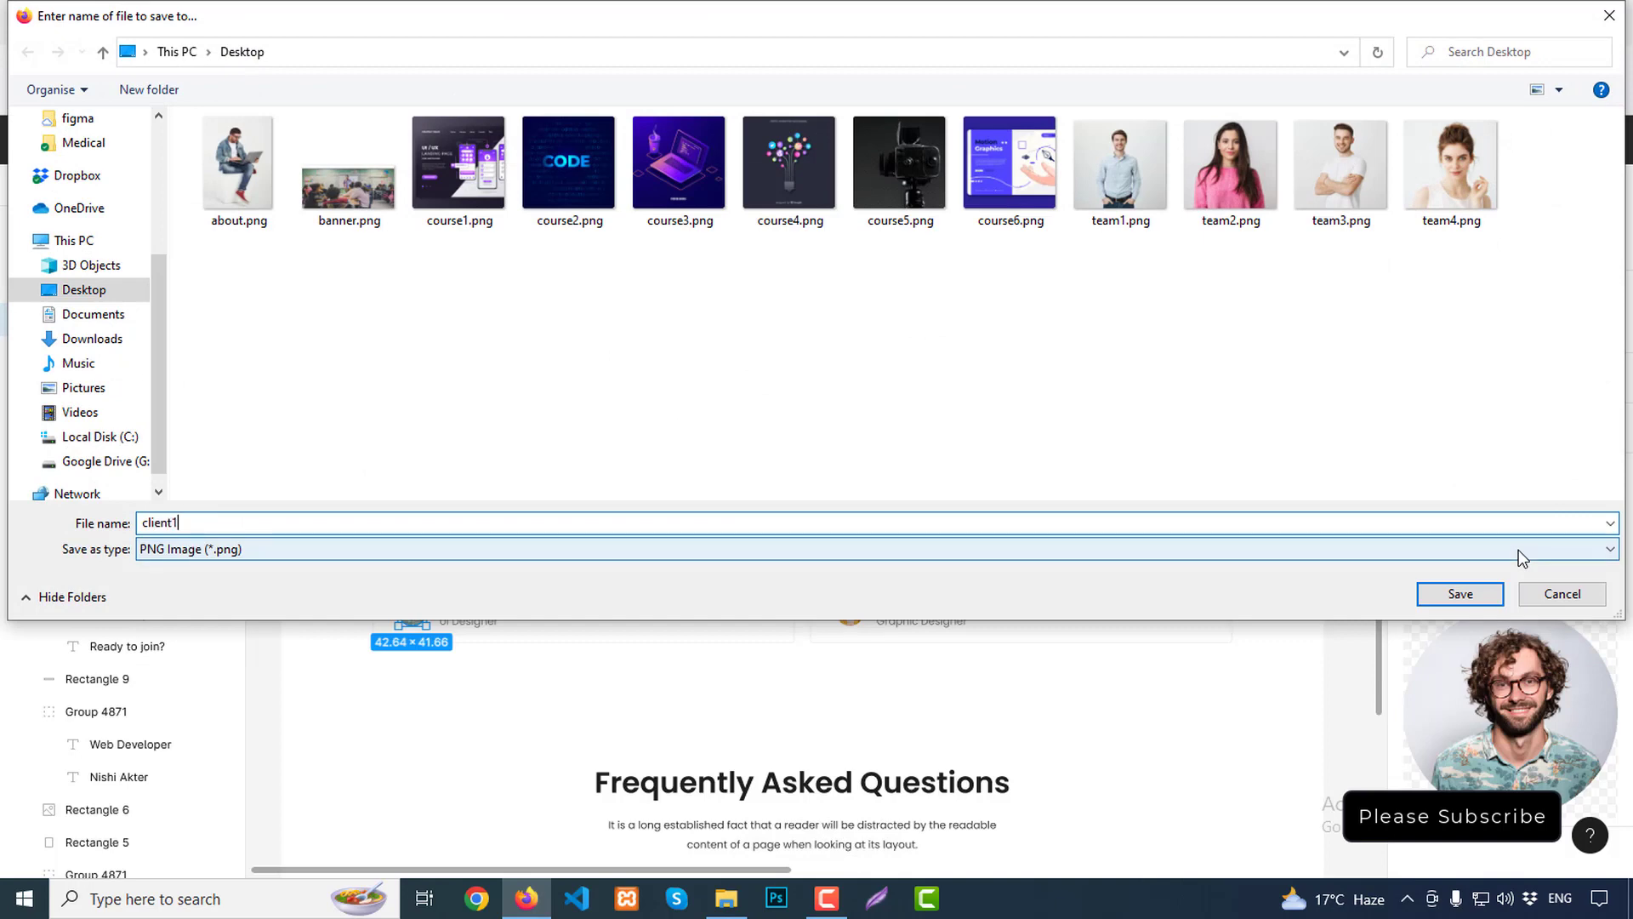
key(Return)
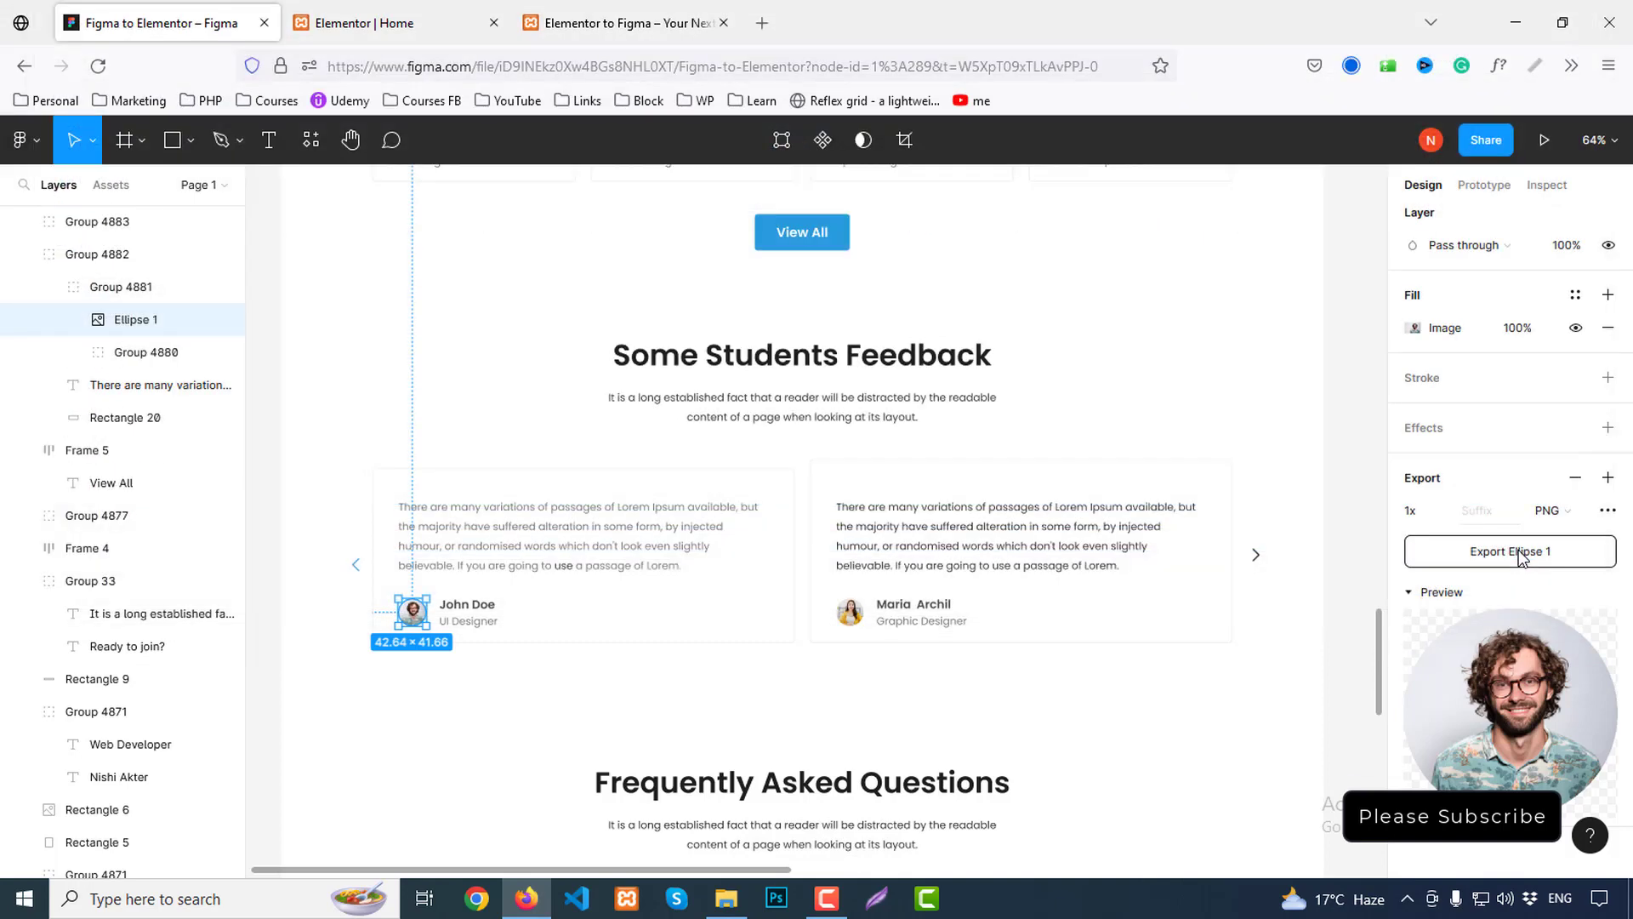
Export the second testimonial avatar from Figma as client2.png
click(925, 619)
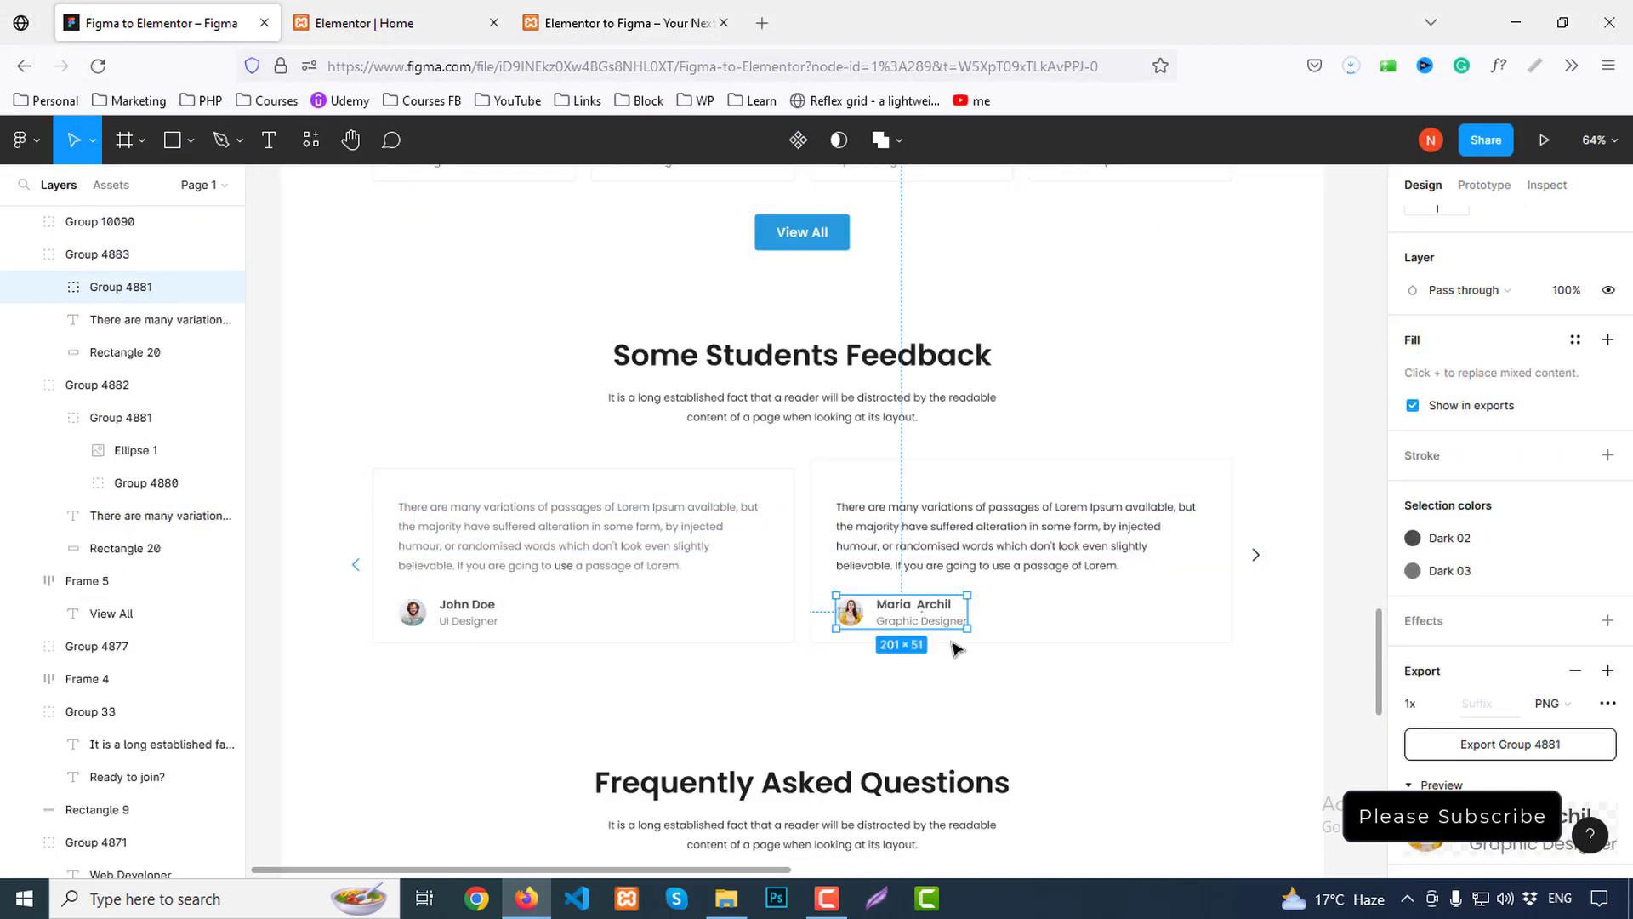
scroll(1533, 749, down, 1)
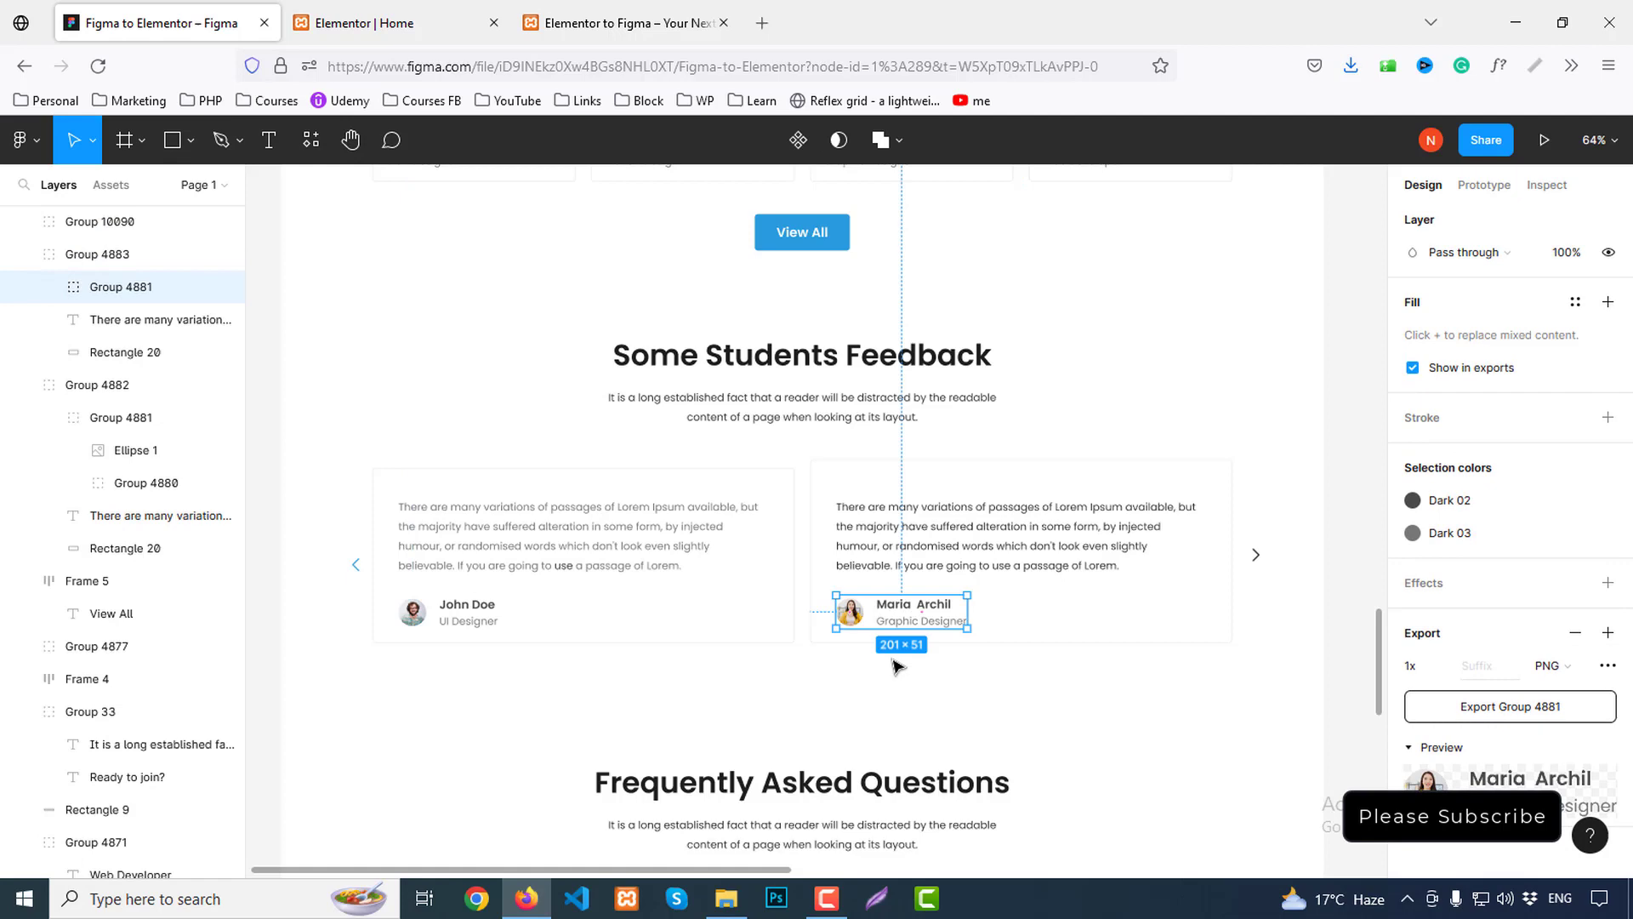
double_click(854, 620)
scroll(1522, 646, down, 2)
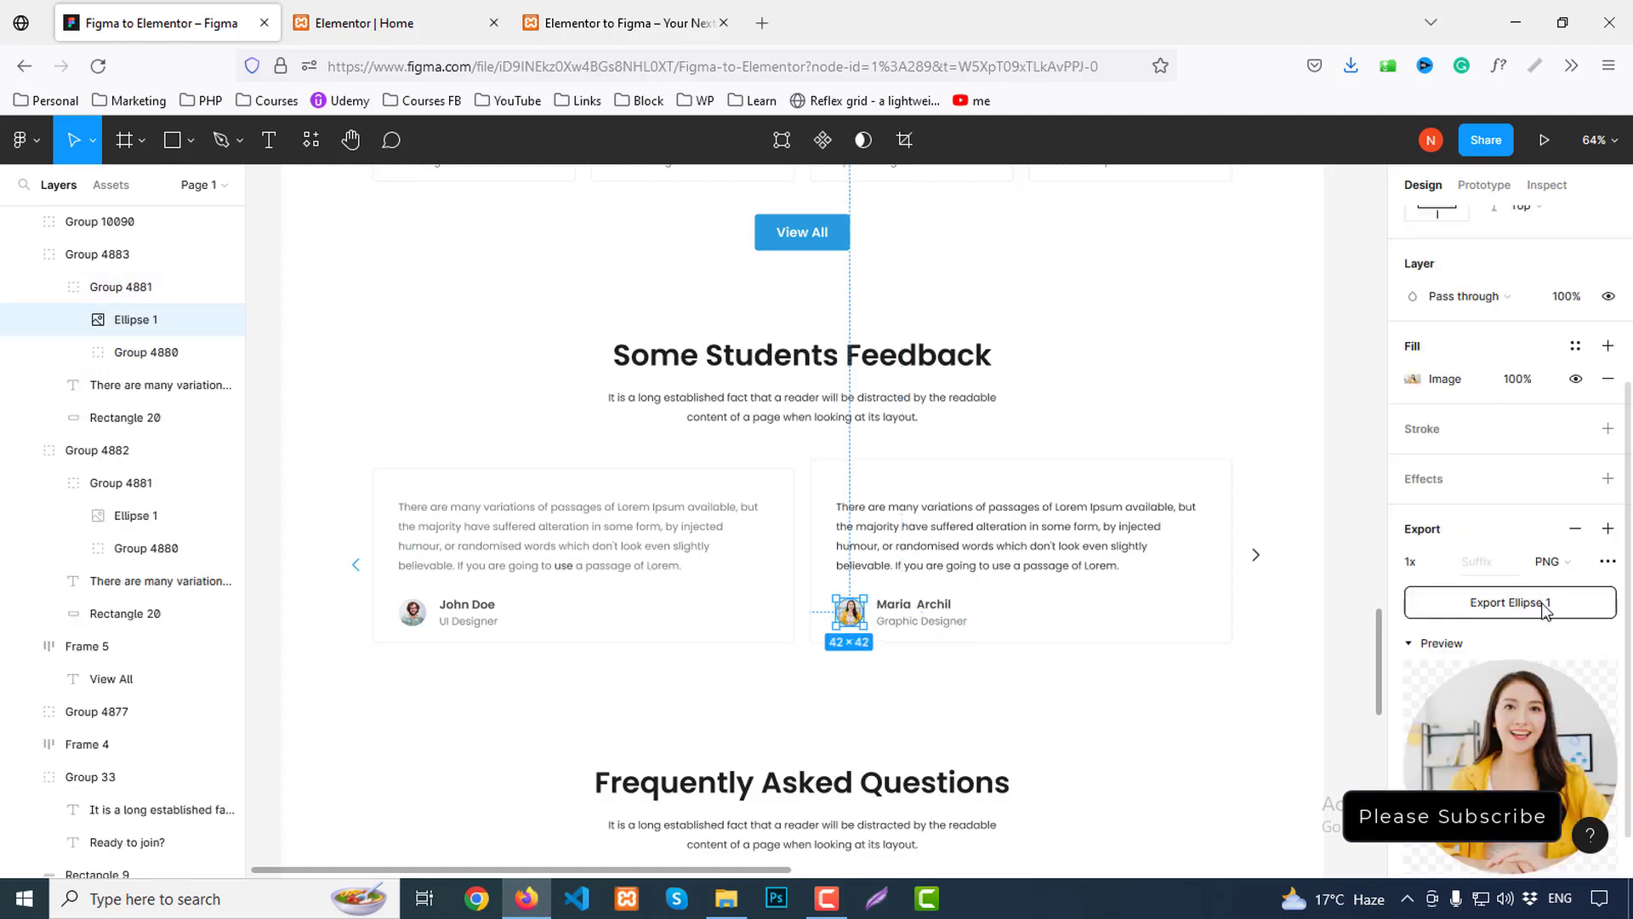
click(1533, 605)
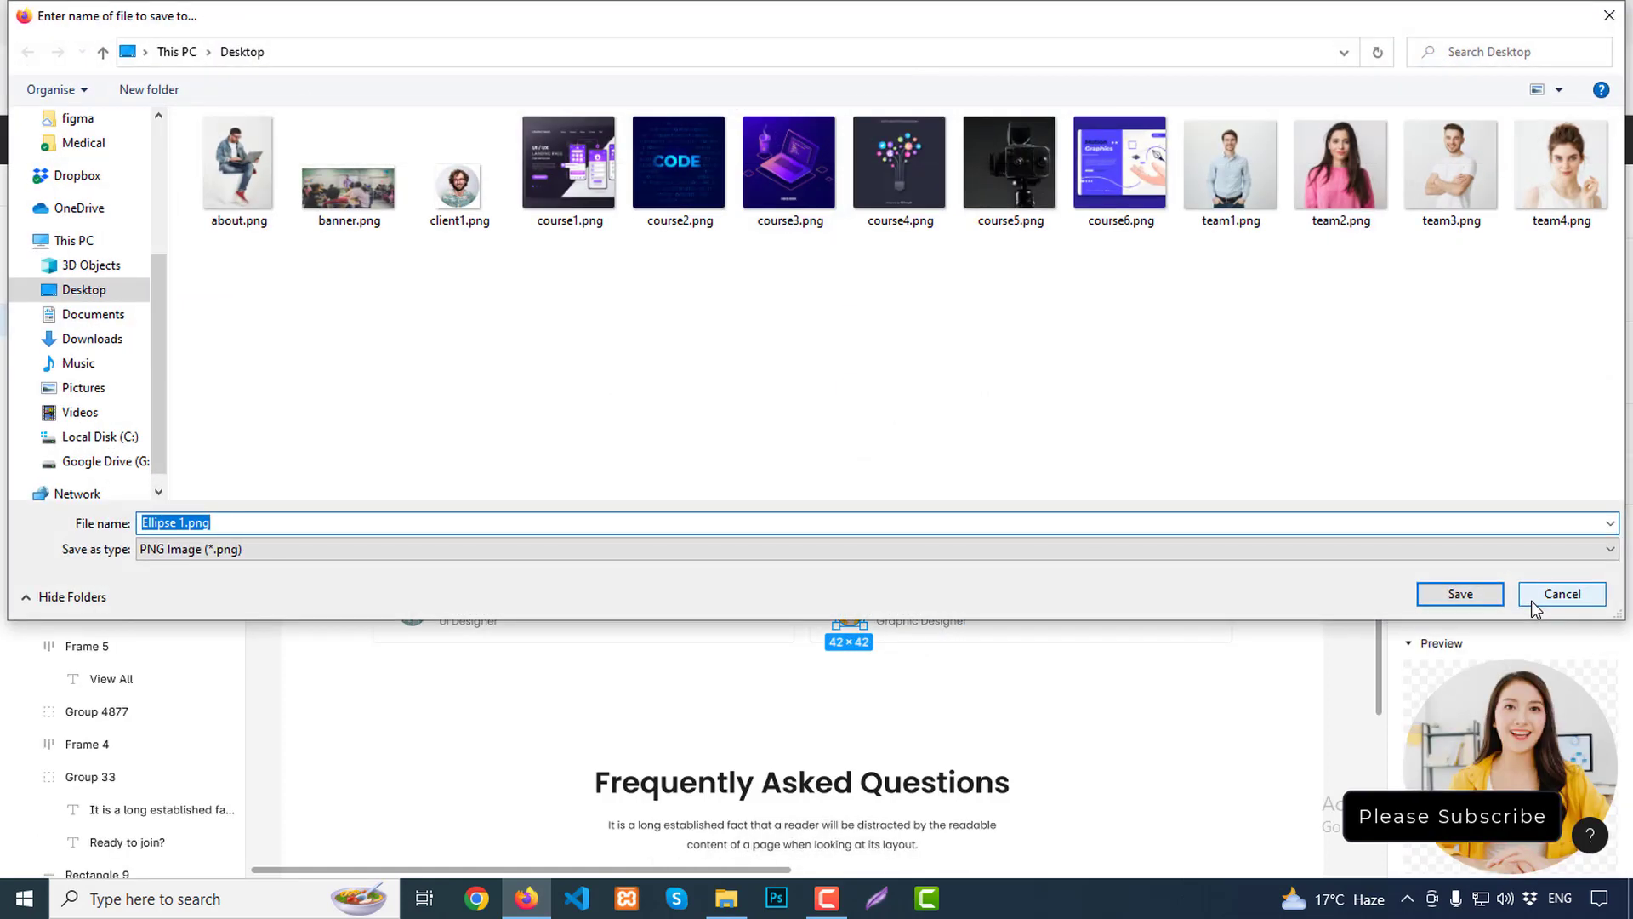
text(client2)
key(Return)
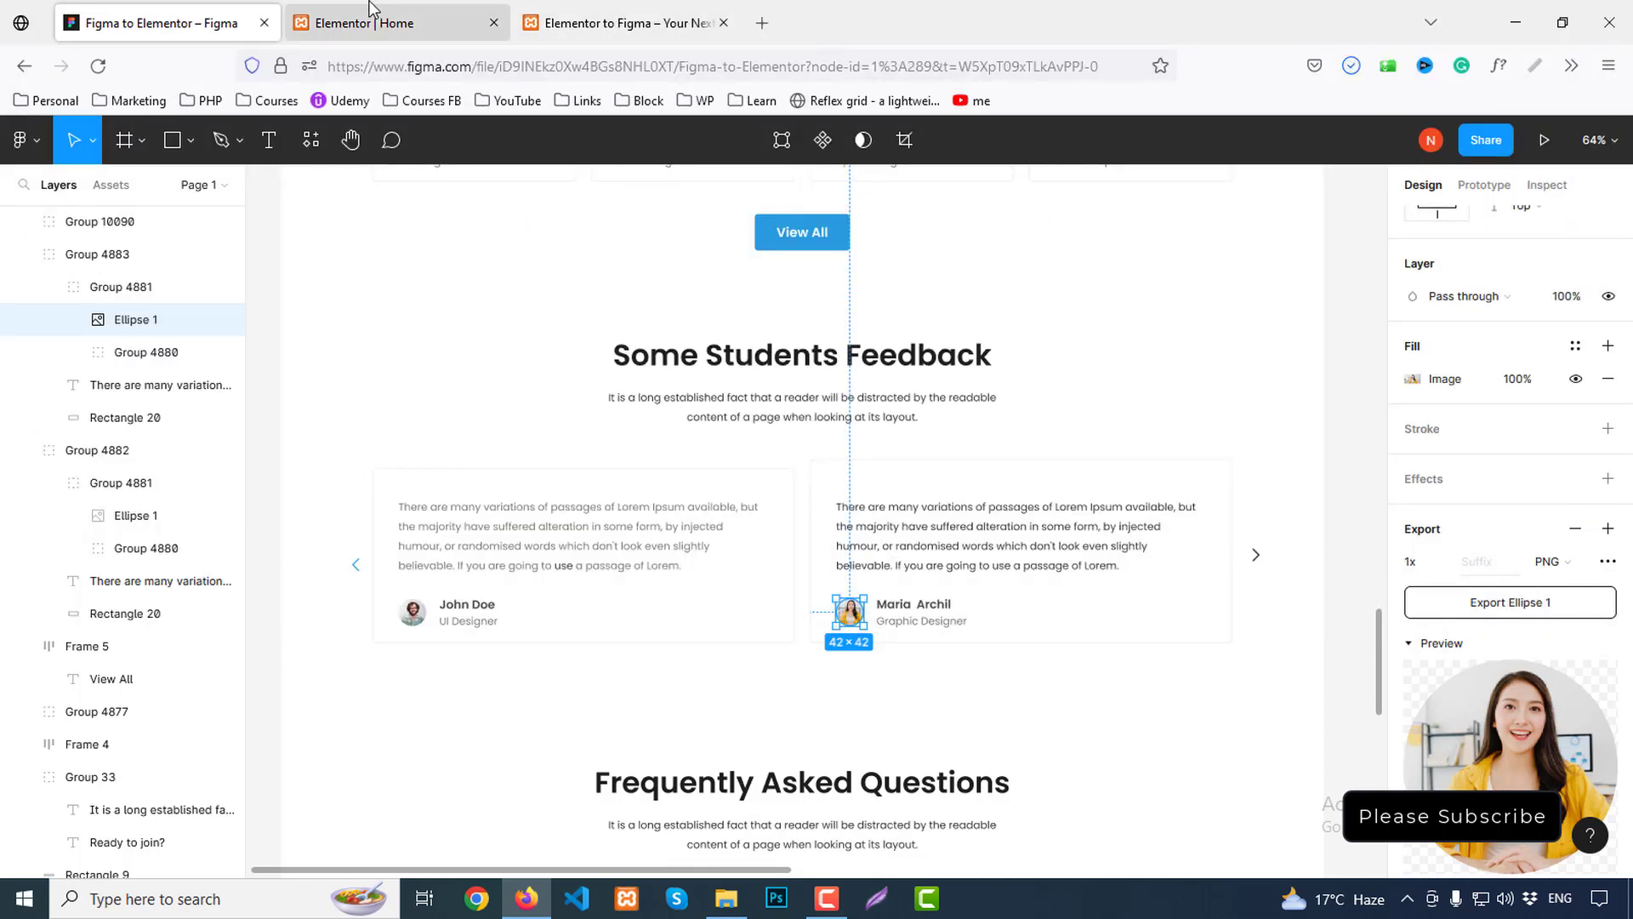
click(435, 28)
scroll(1015, 625, down, 2)
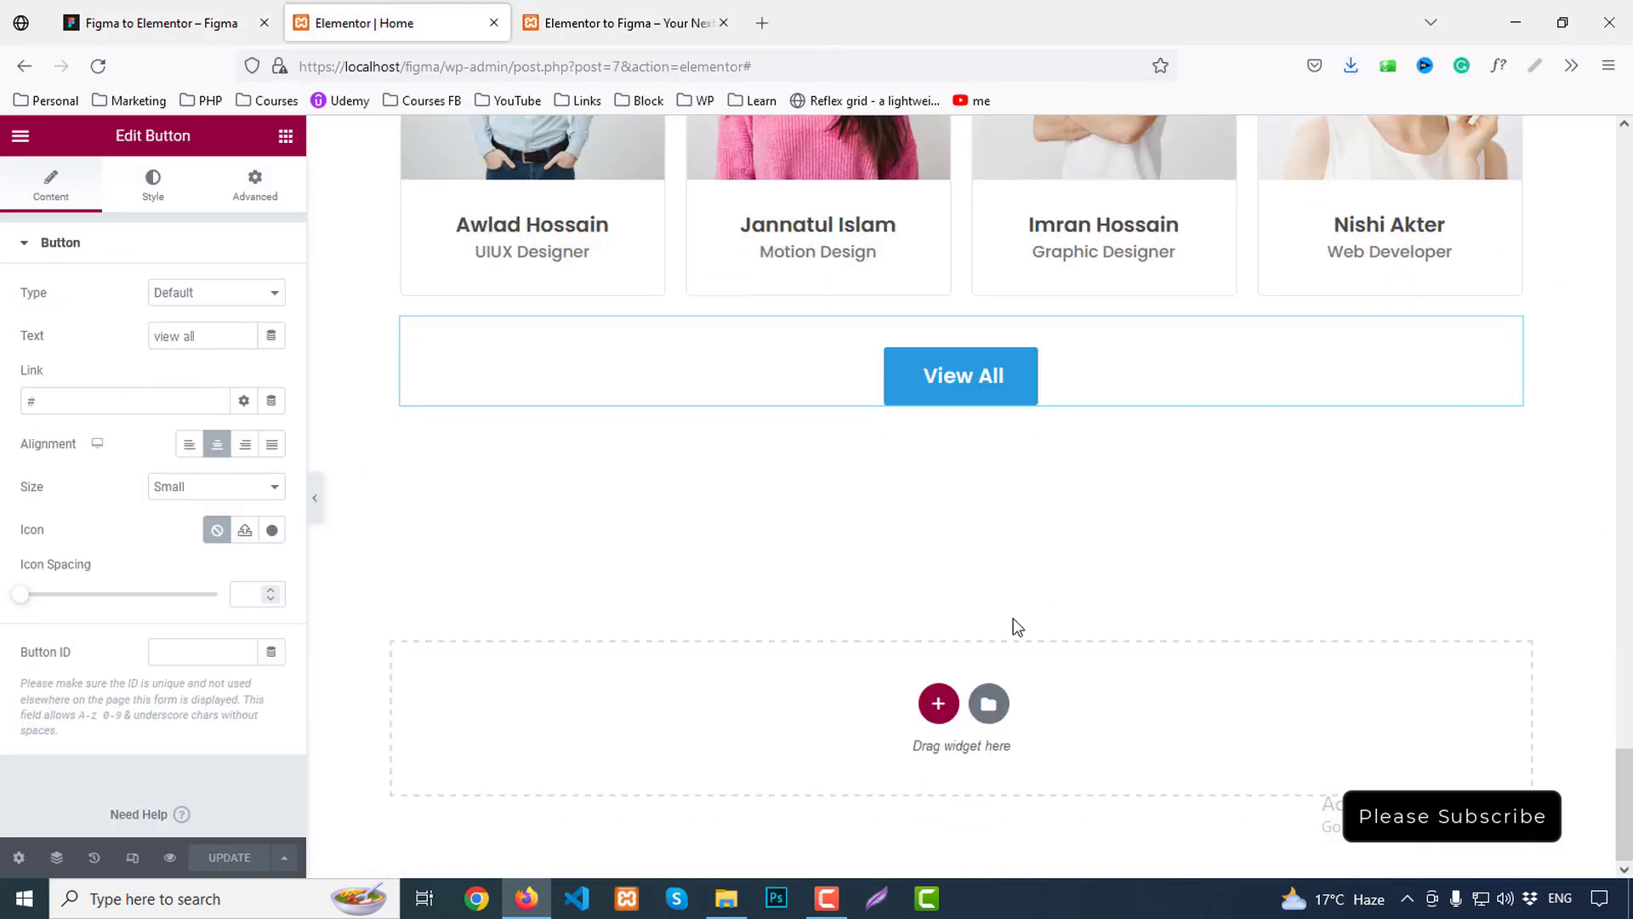
Add a new section below View All with a two-column inner section, duplicated
click(938, 704)
click(668, 652)
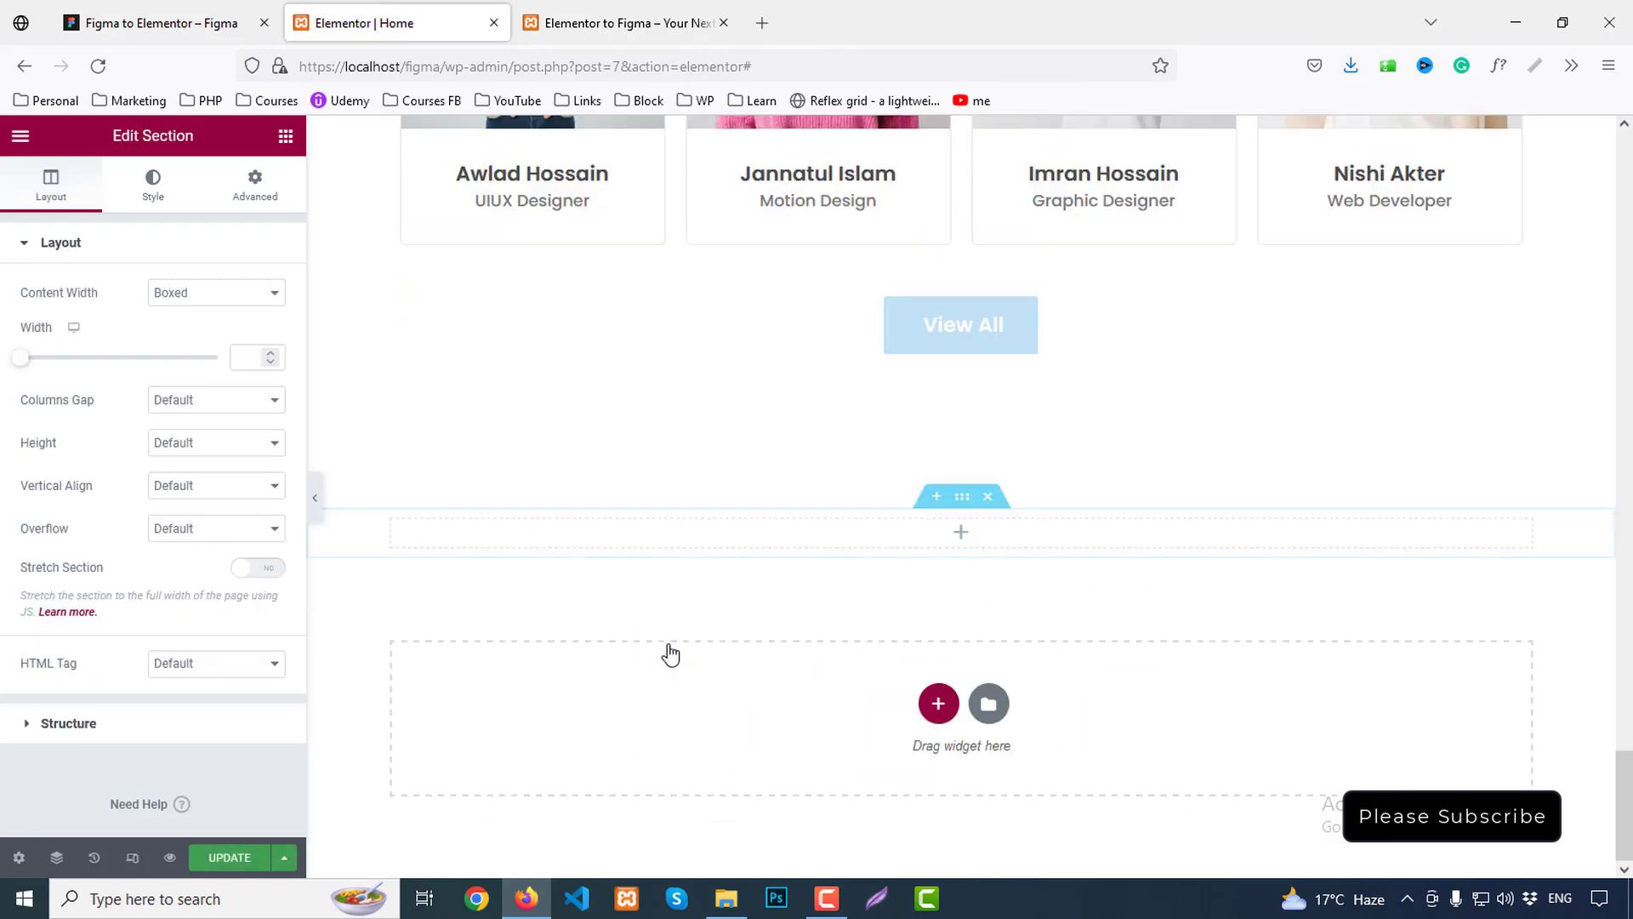
click(286, 136)
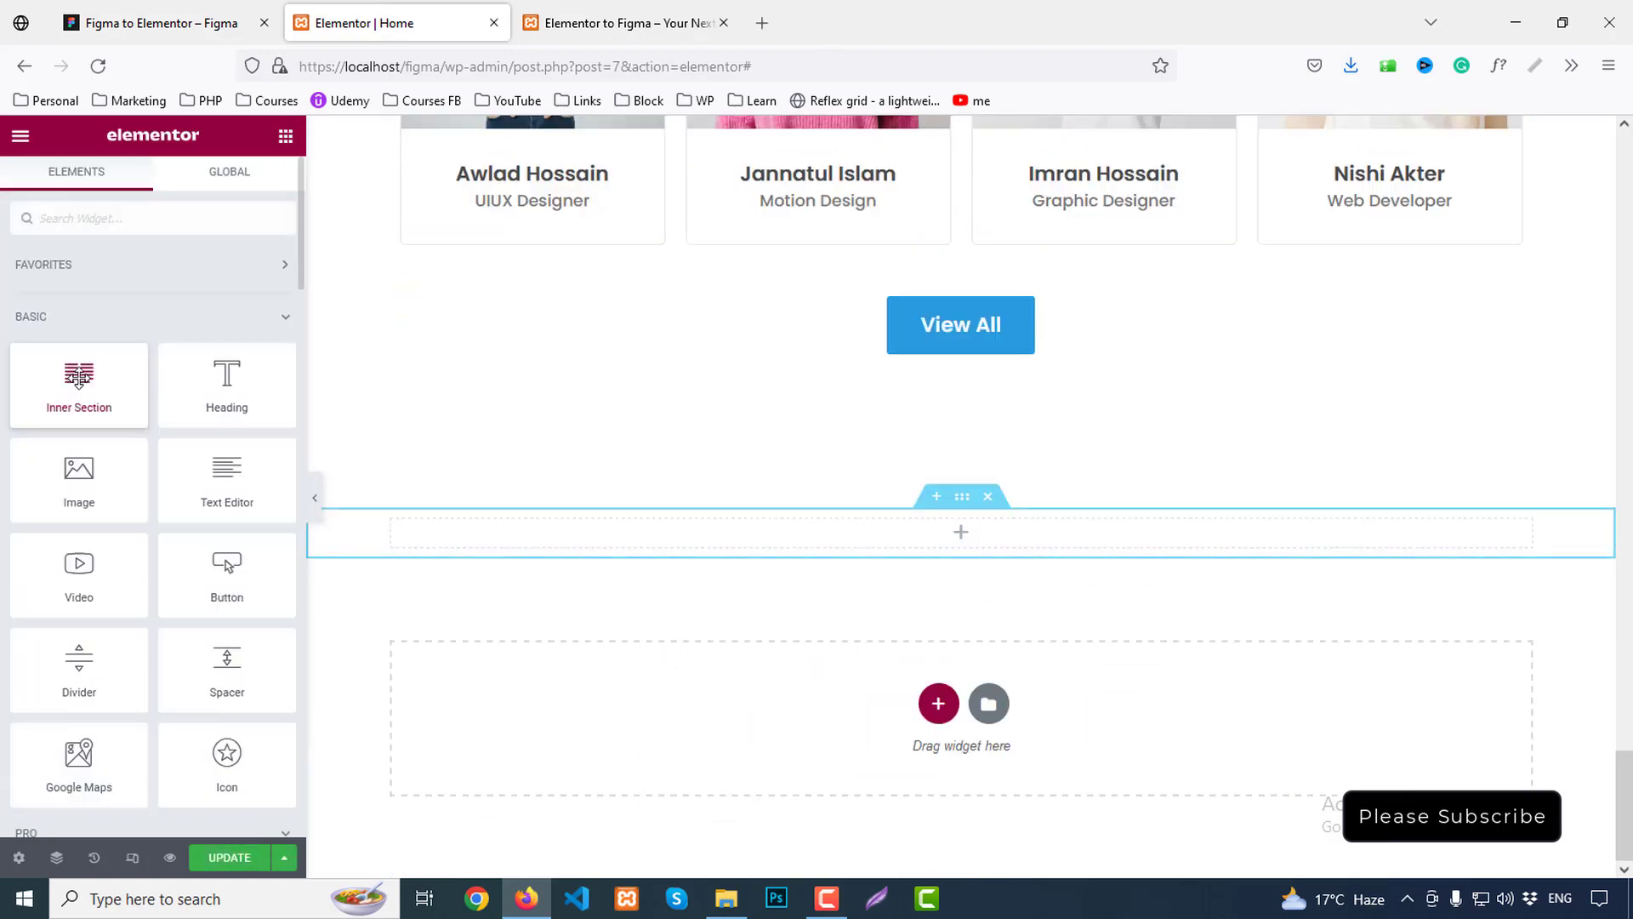
drag(78, 378, 851, 553)
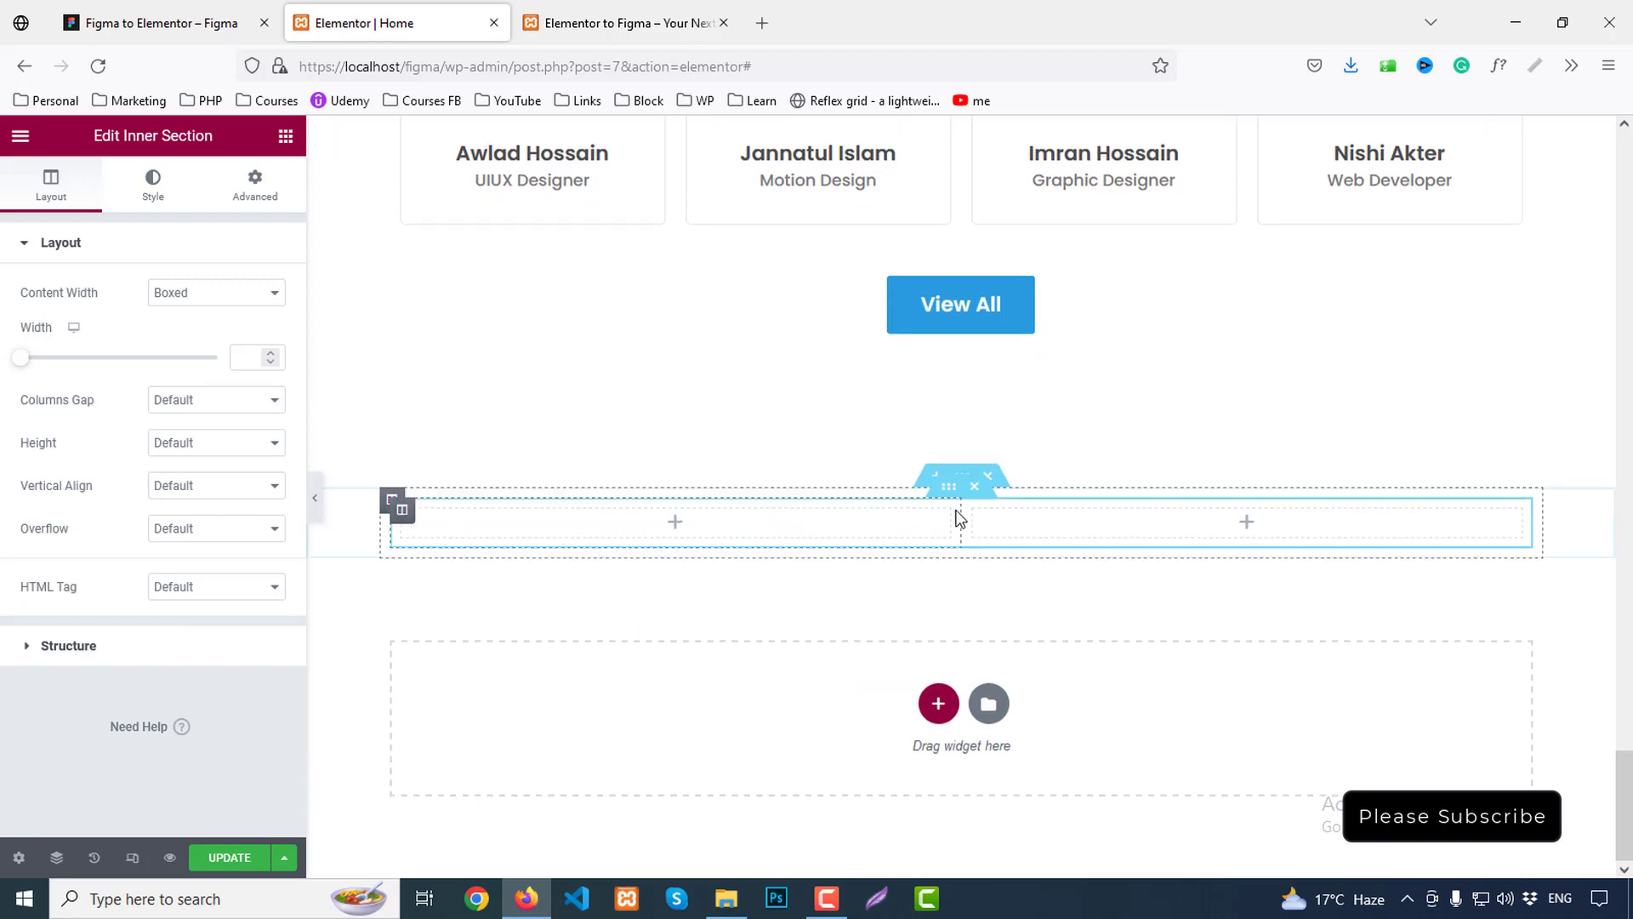
right_click(950, 491)
click(991, 537)
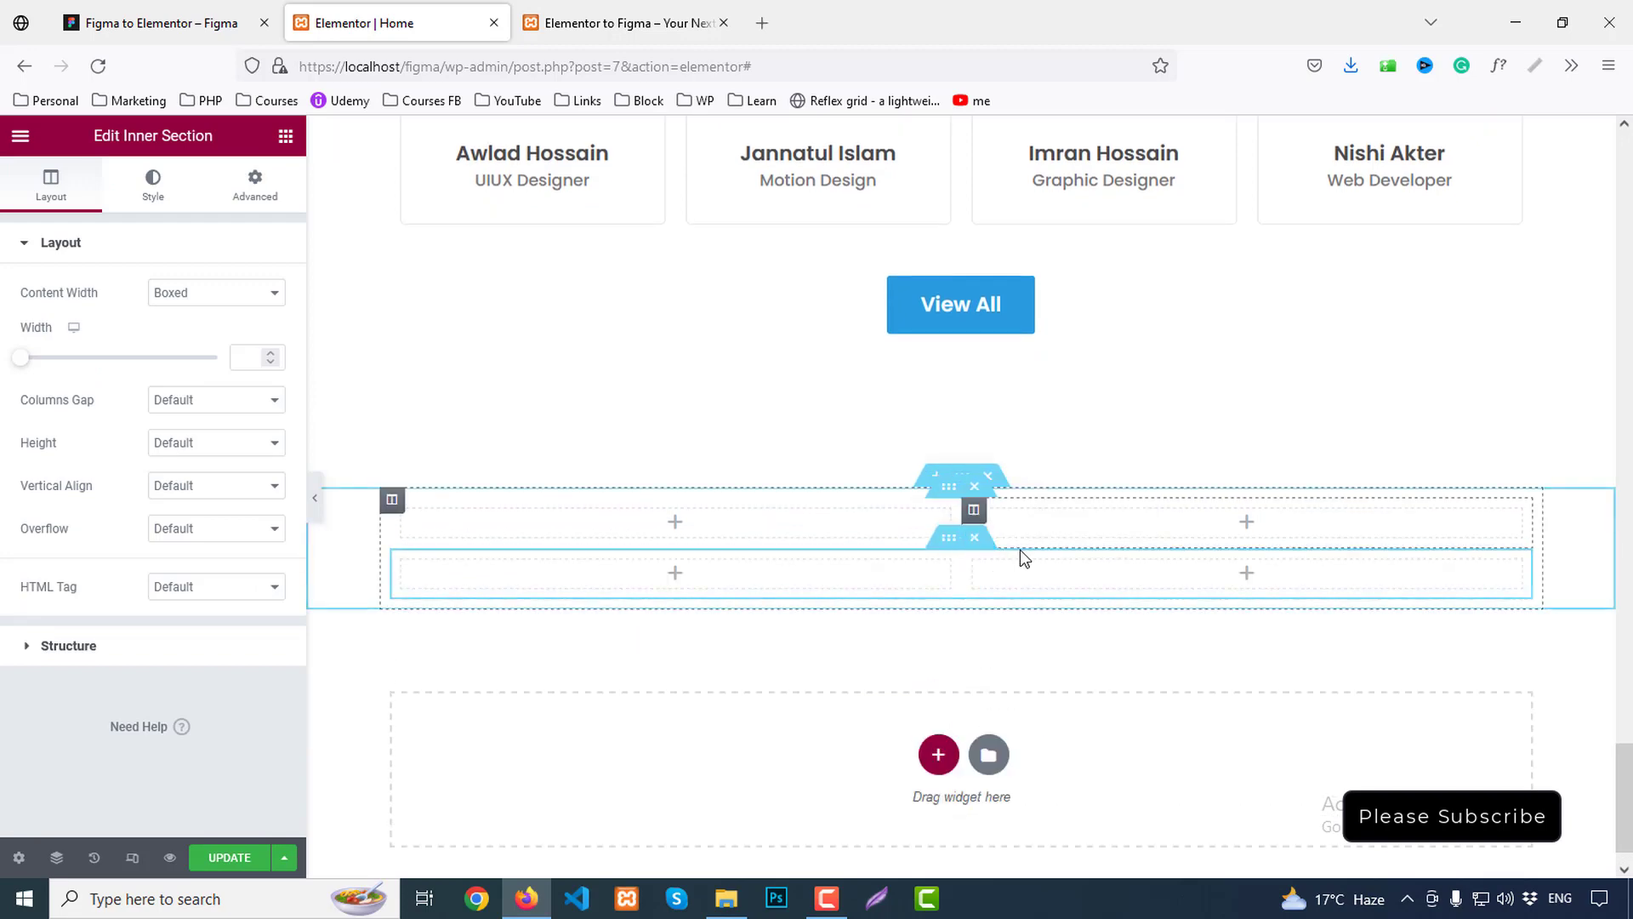
Paste a copy of the Meet Our Successful Students heading into the empty column
scroll(1023, 557, up, 10)
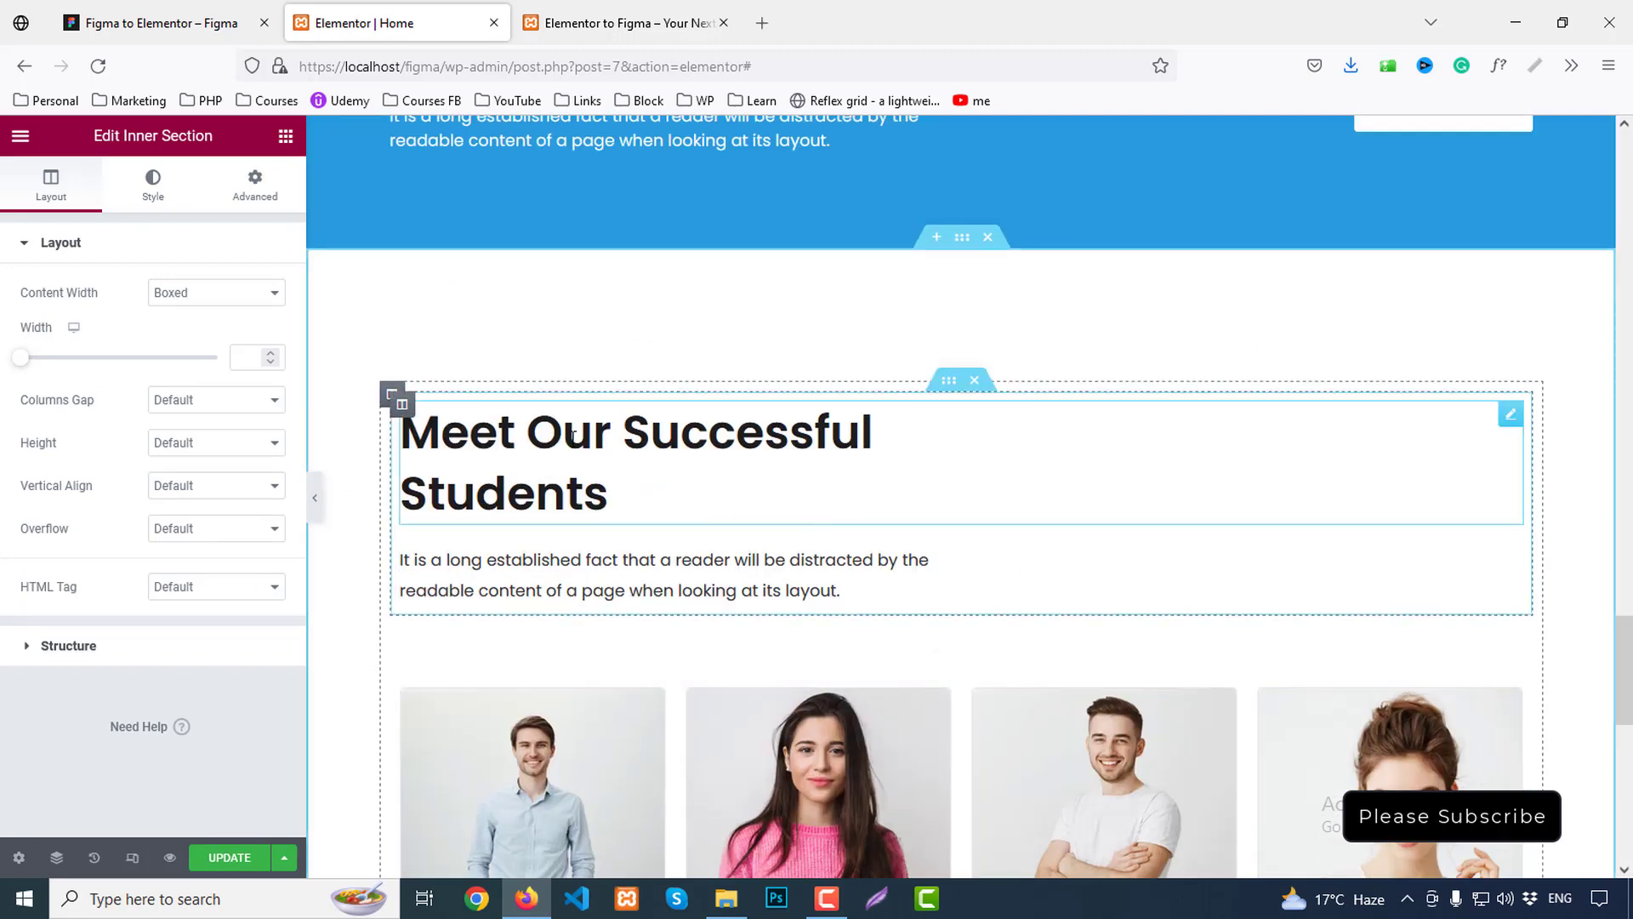
right_click(625, 450)
click(682, 538)
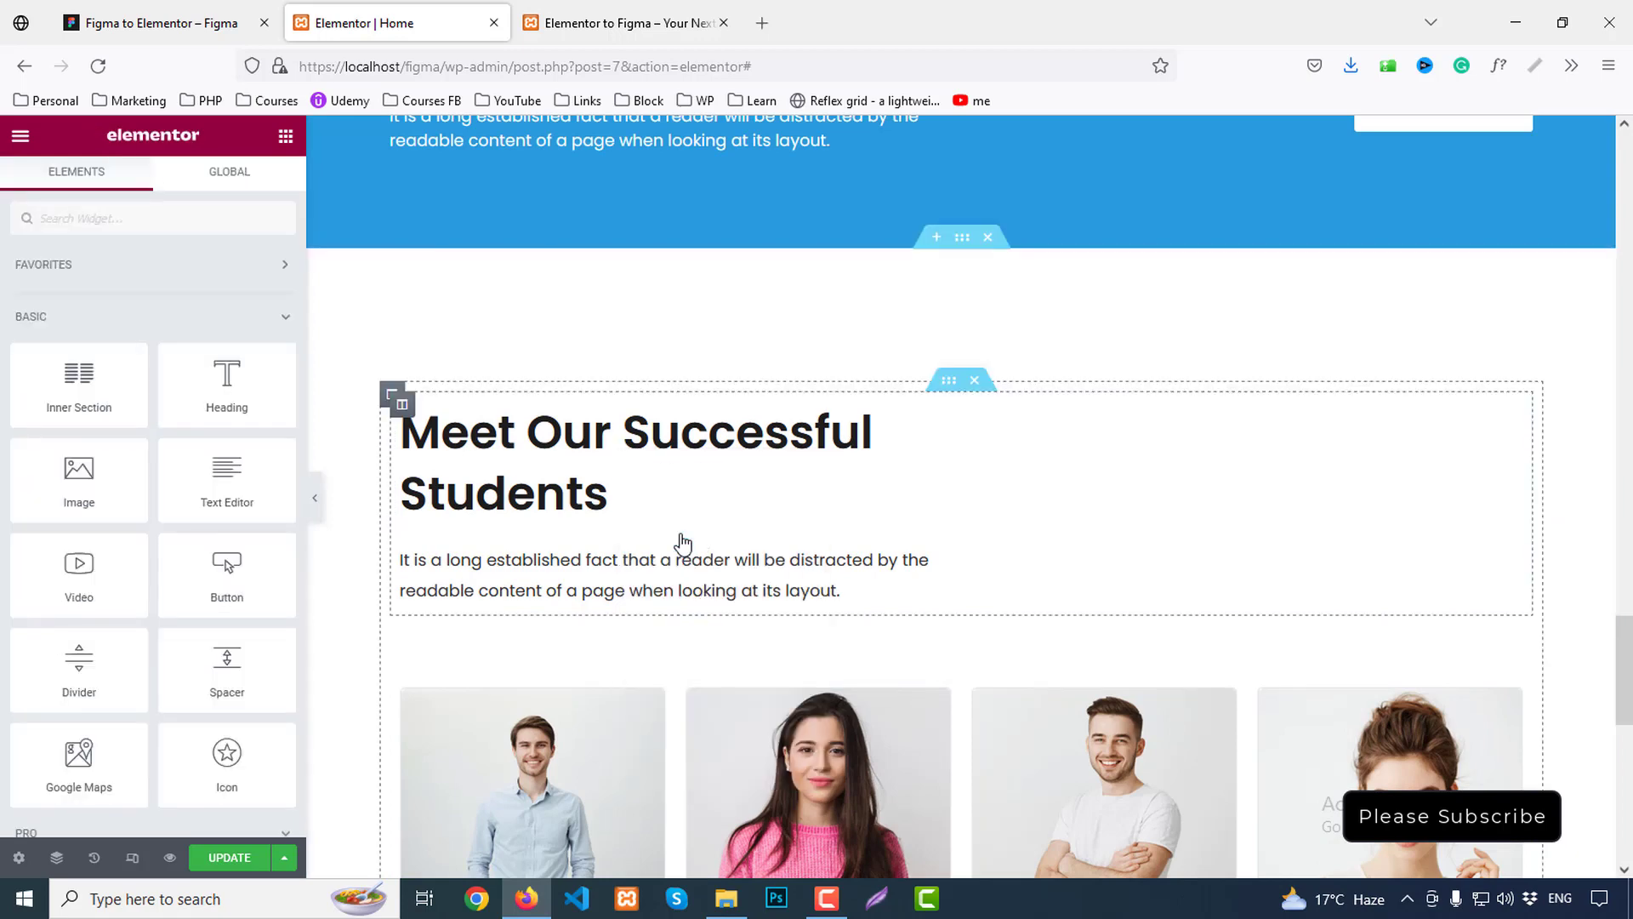
scroll(682, 542, down, 10)
right_click(600, 474)
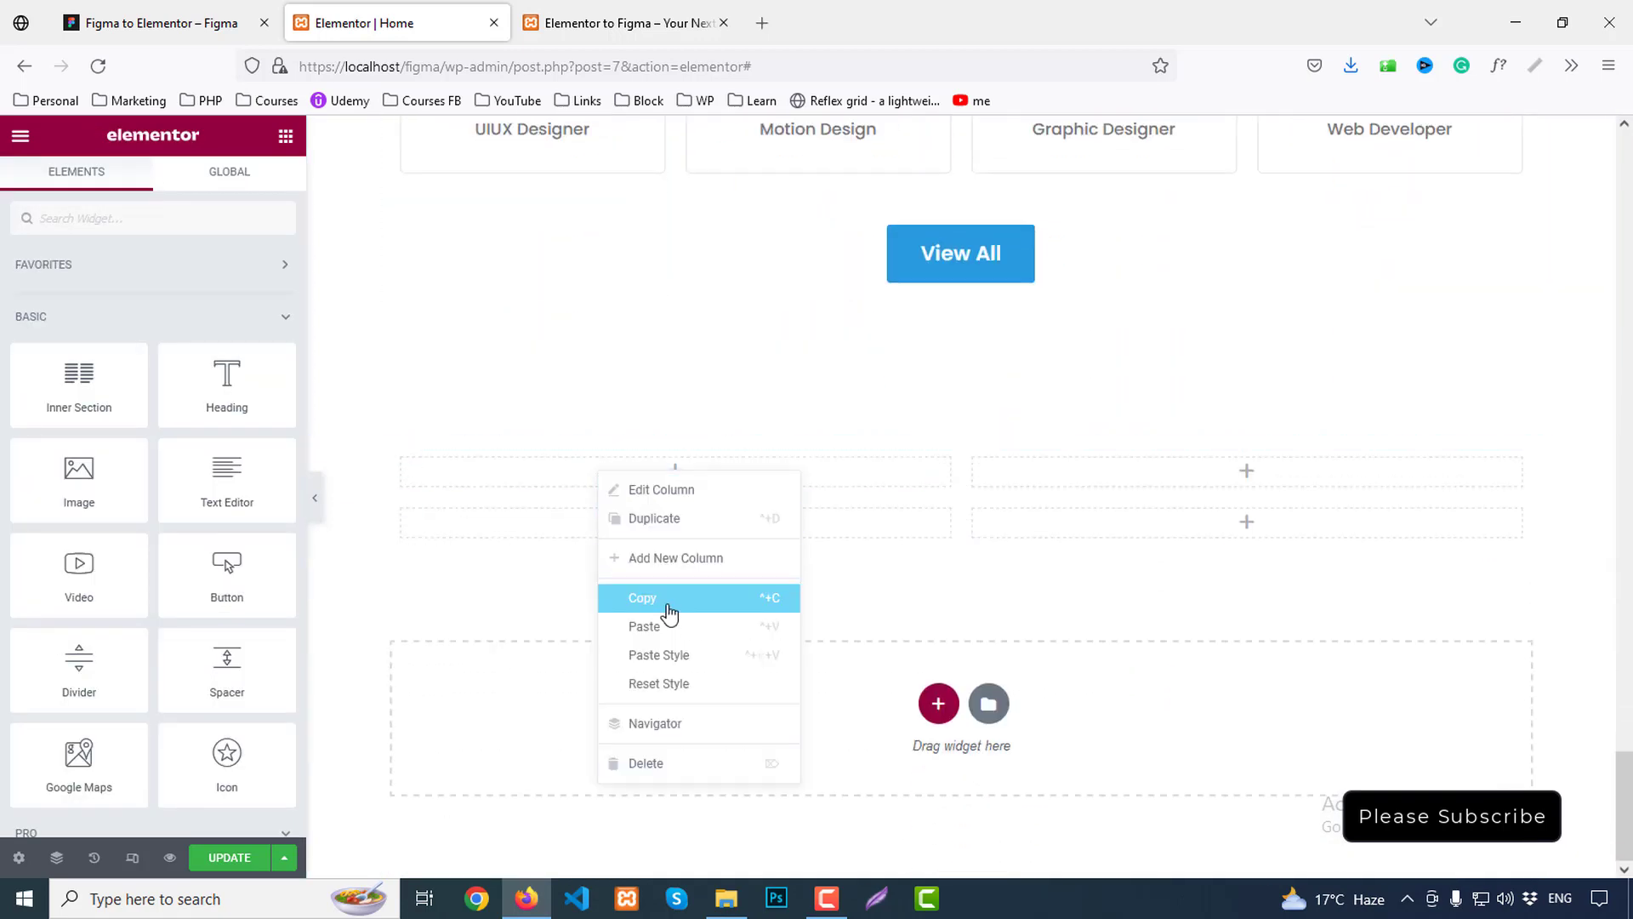
click(667, 627)
Paste a copy of the courses intro paragraph beneath the new heading
scroll(693, 596, up, 6)
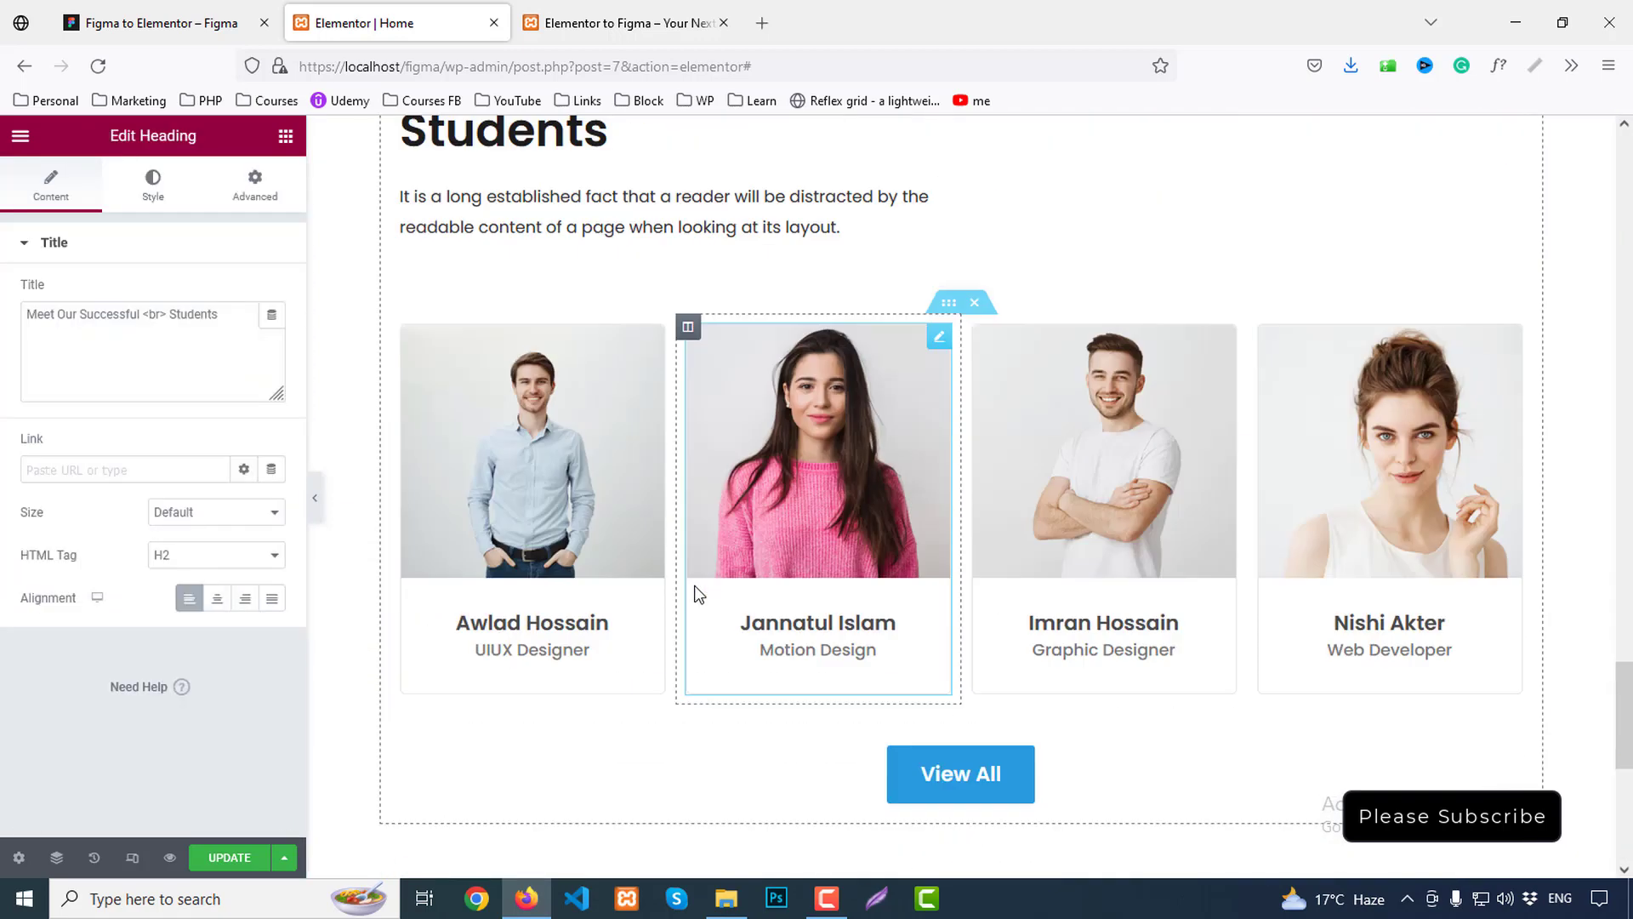
scroll(883, 541, up, 20)
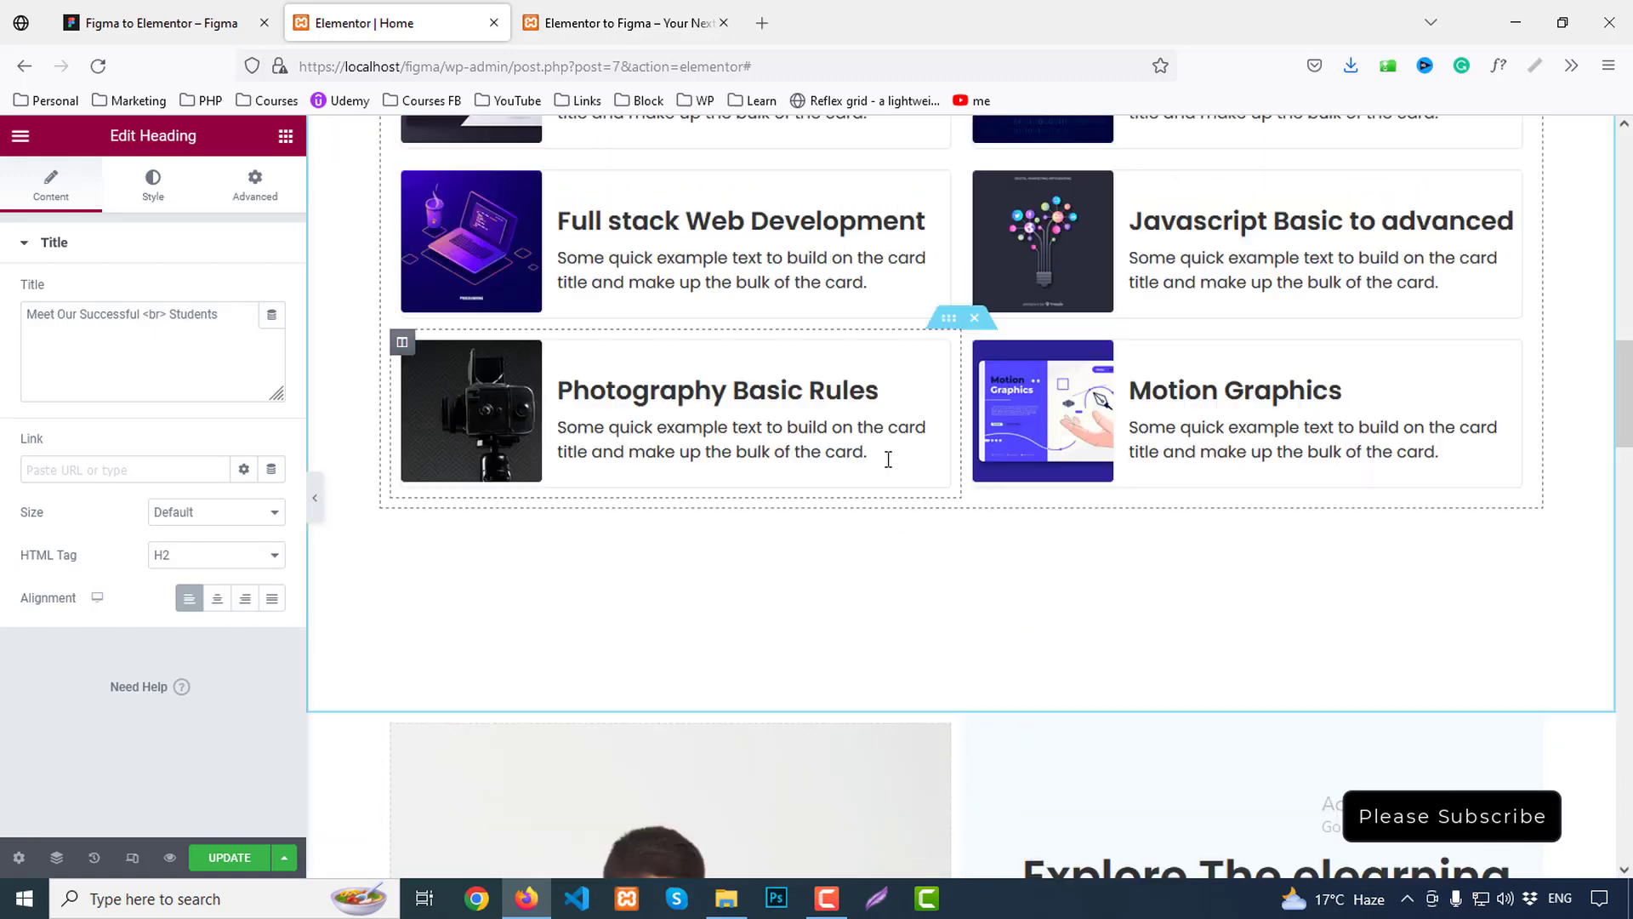
scroll(888, 459, up, 4)
right_click(901, 232)
click(911, 351)
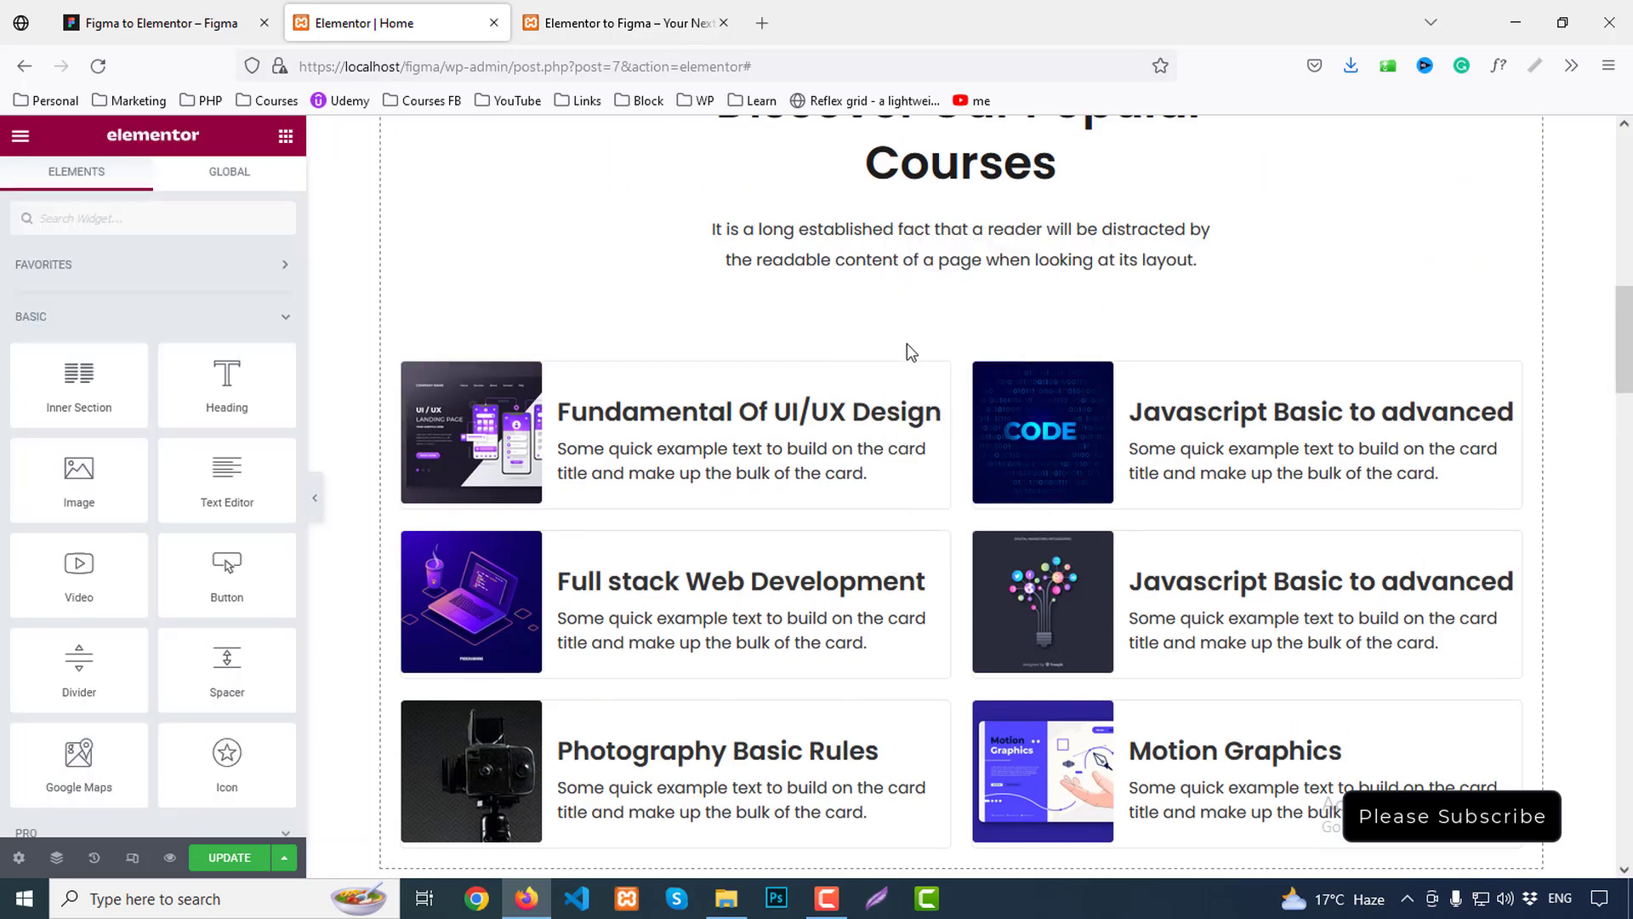
scroll(765, 580, down, 20)
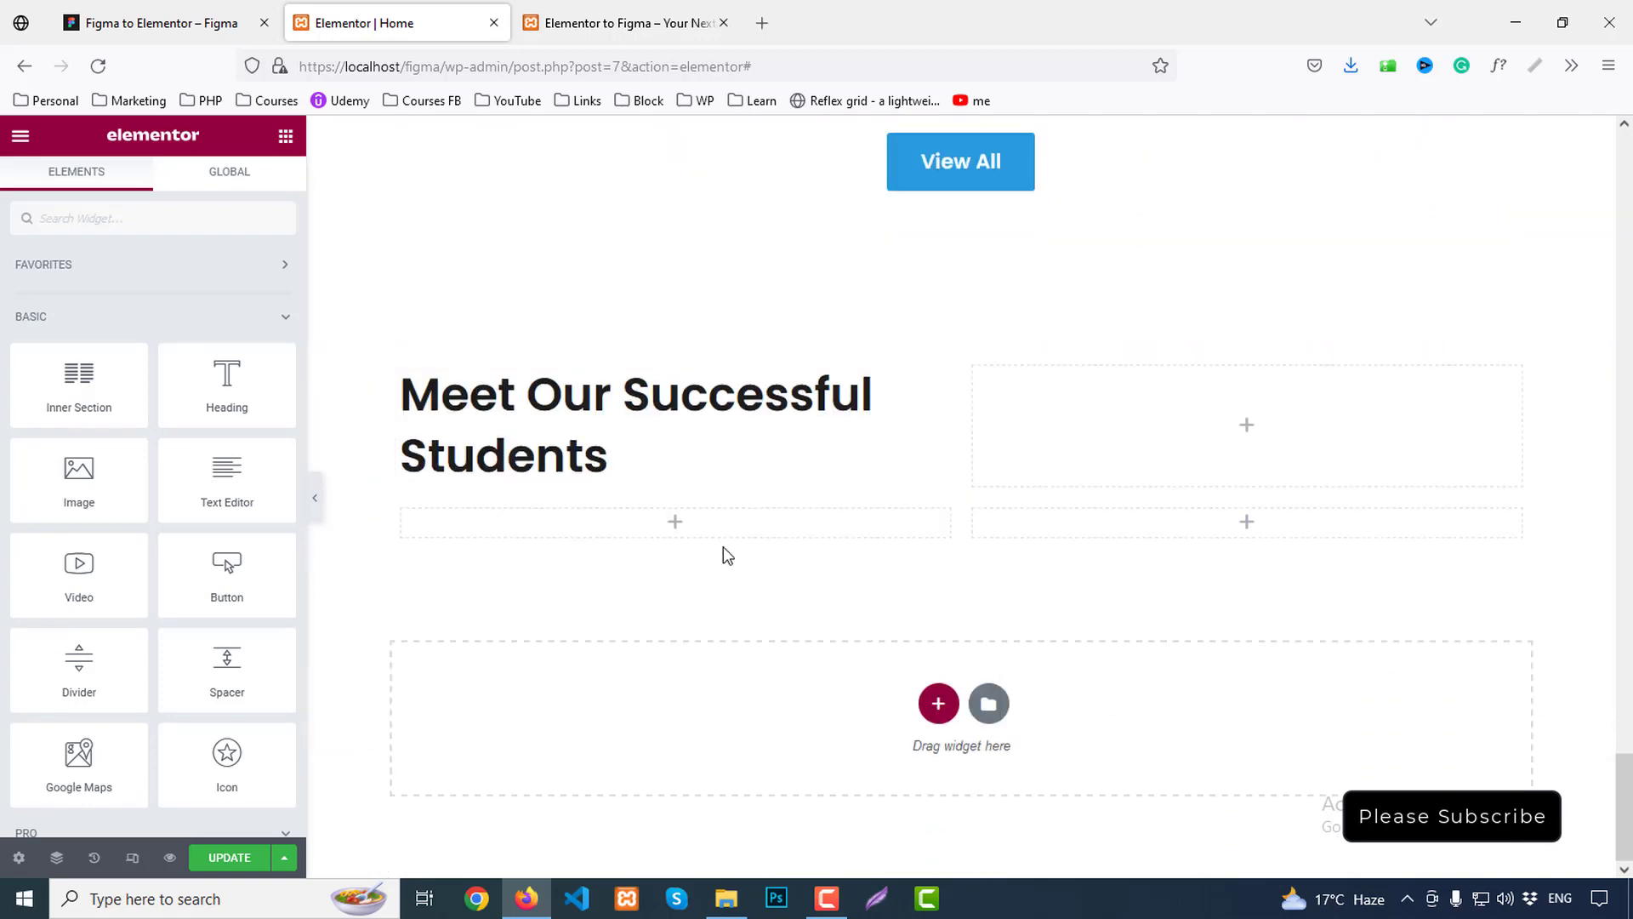
right_click(544, 407)
click(592, 514)
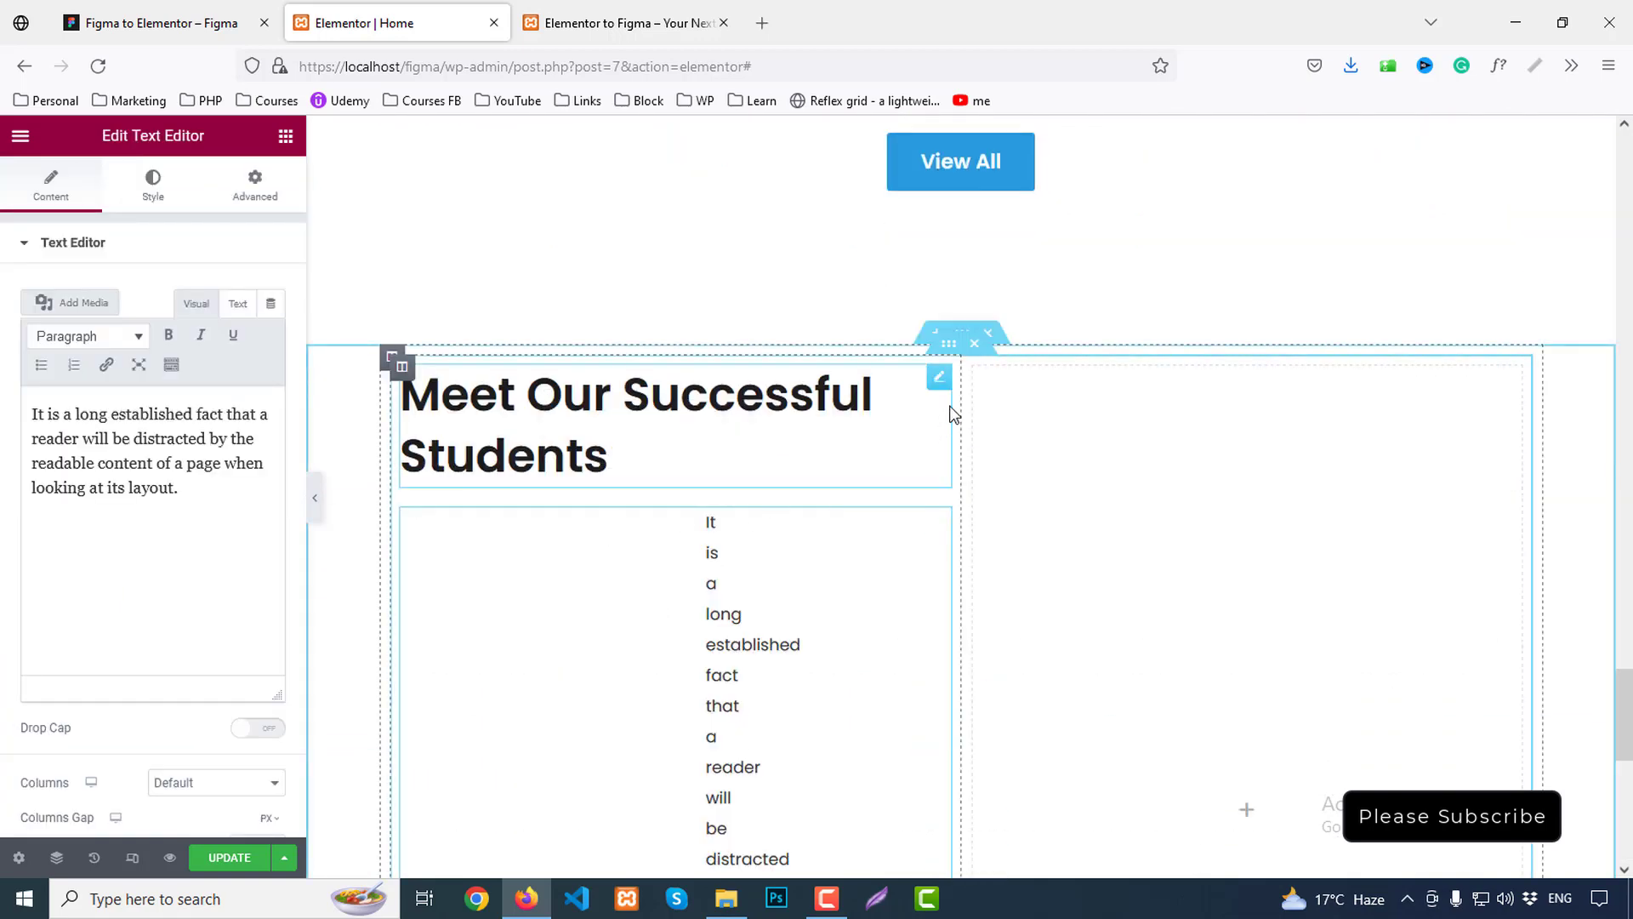
Delete the empty right column and centre-align the heading
right_click(977, 379)
click(1053, 668)
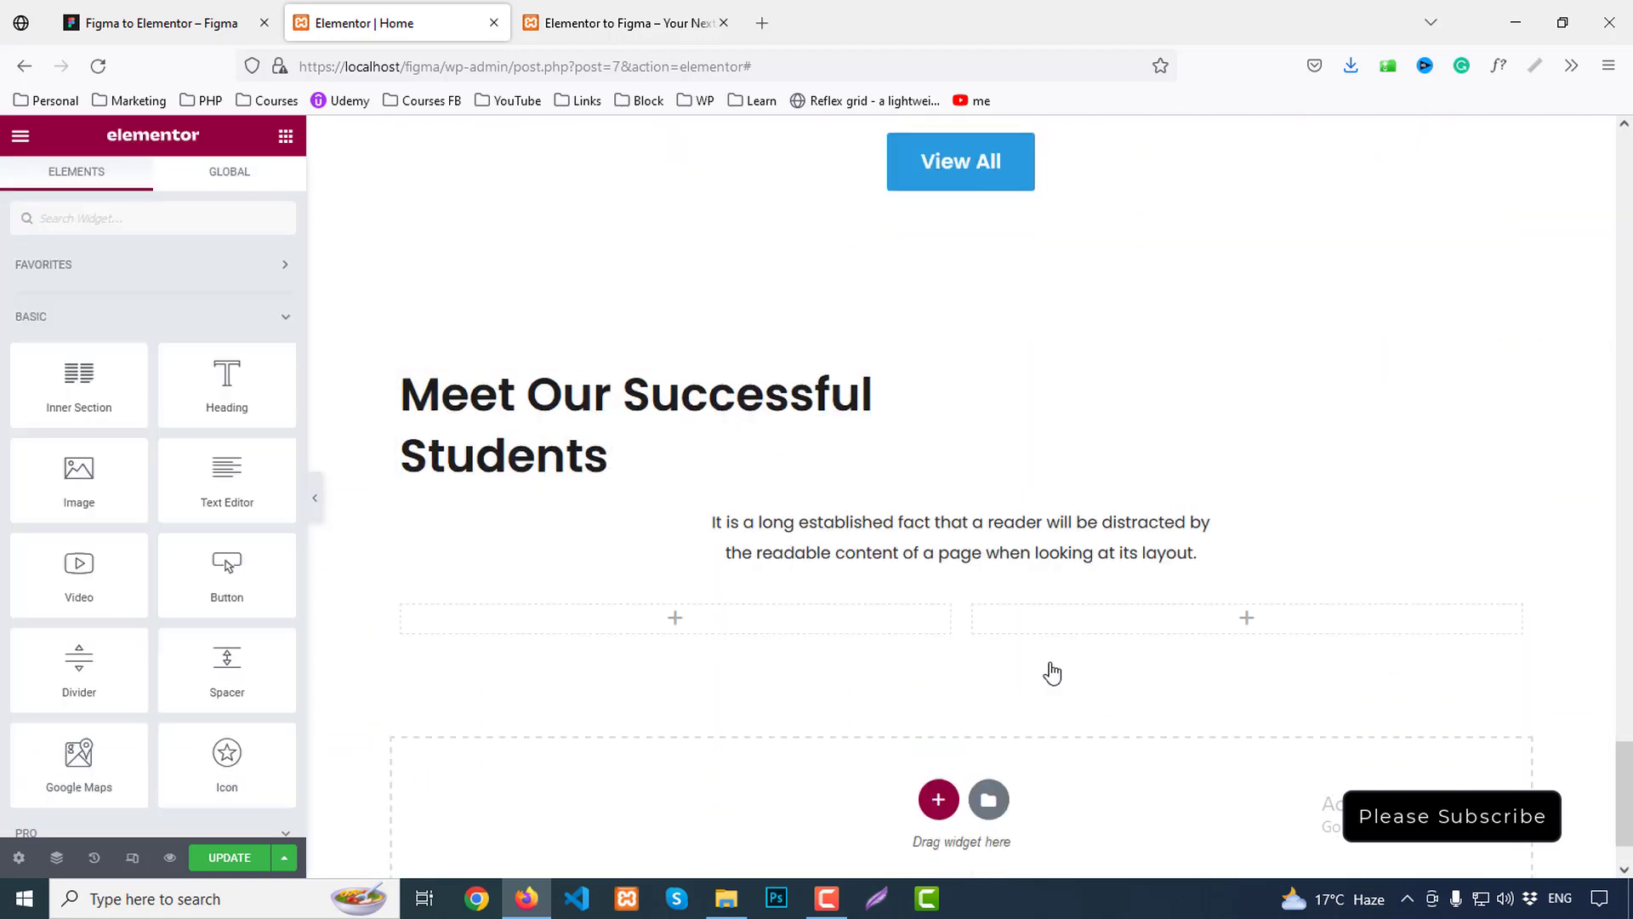
click(595, 455)
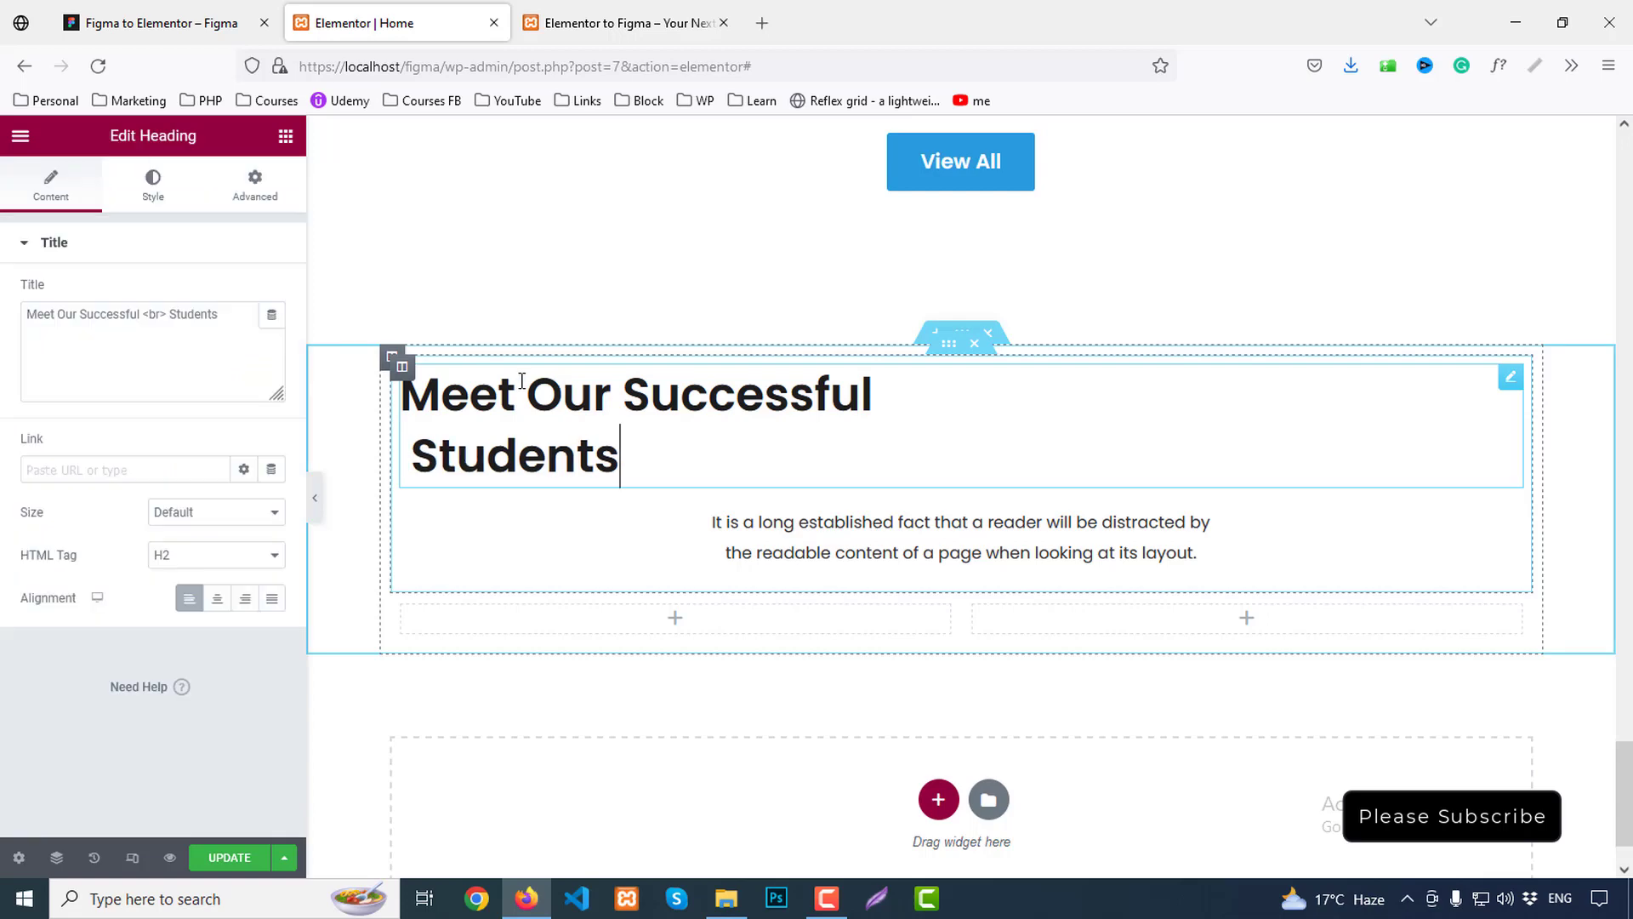
click(217, 598)
Copy the Some Students Feedback heading text from Figma's Inspect panel
click(161, 23)
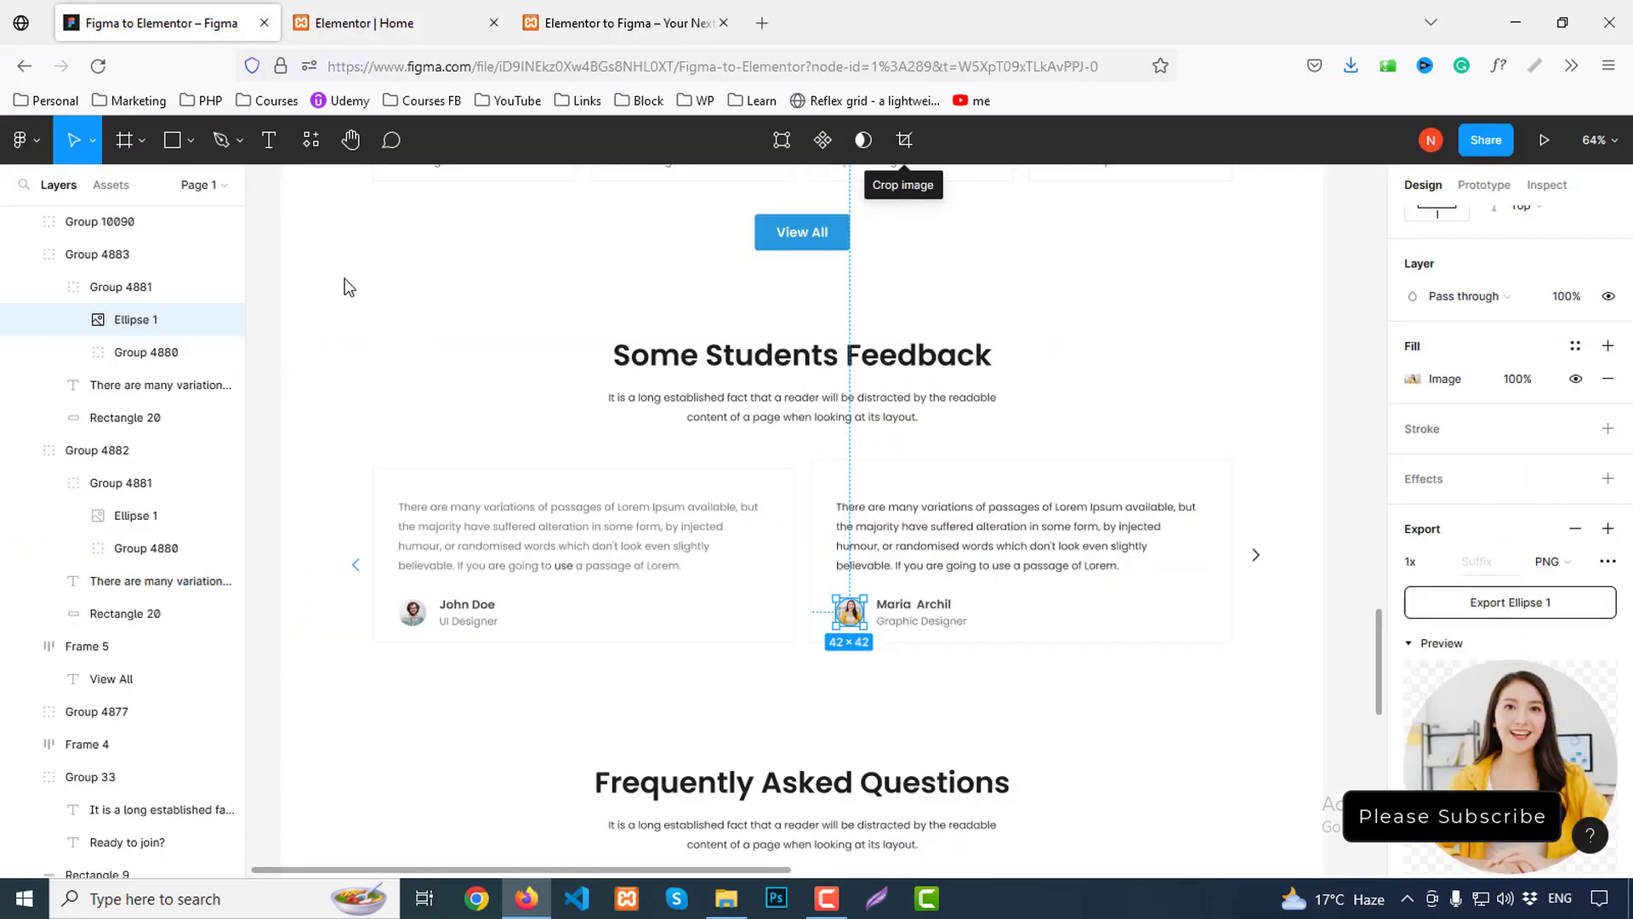
click(703, 364)
click(1546, 185)
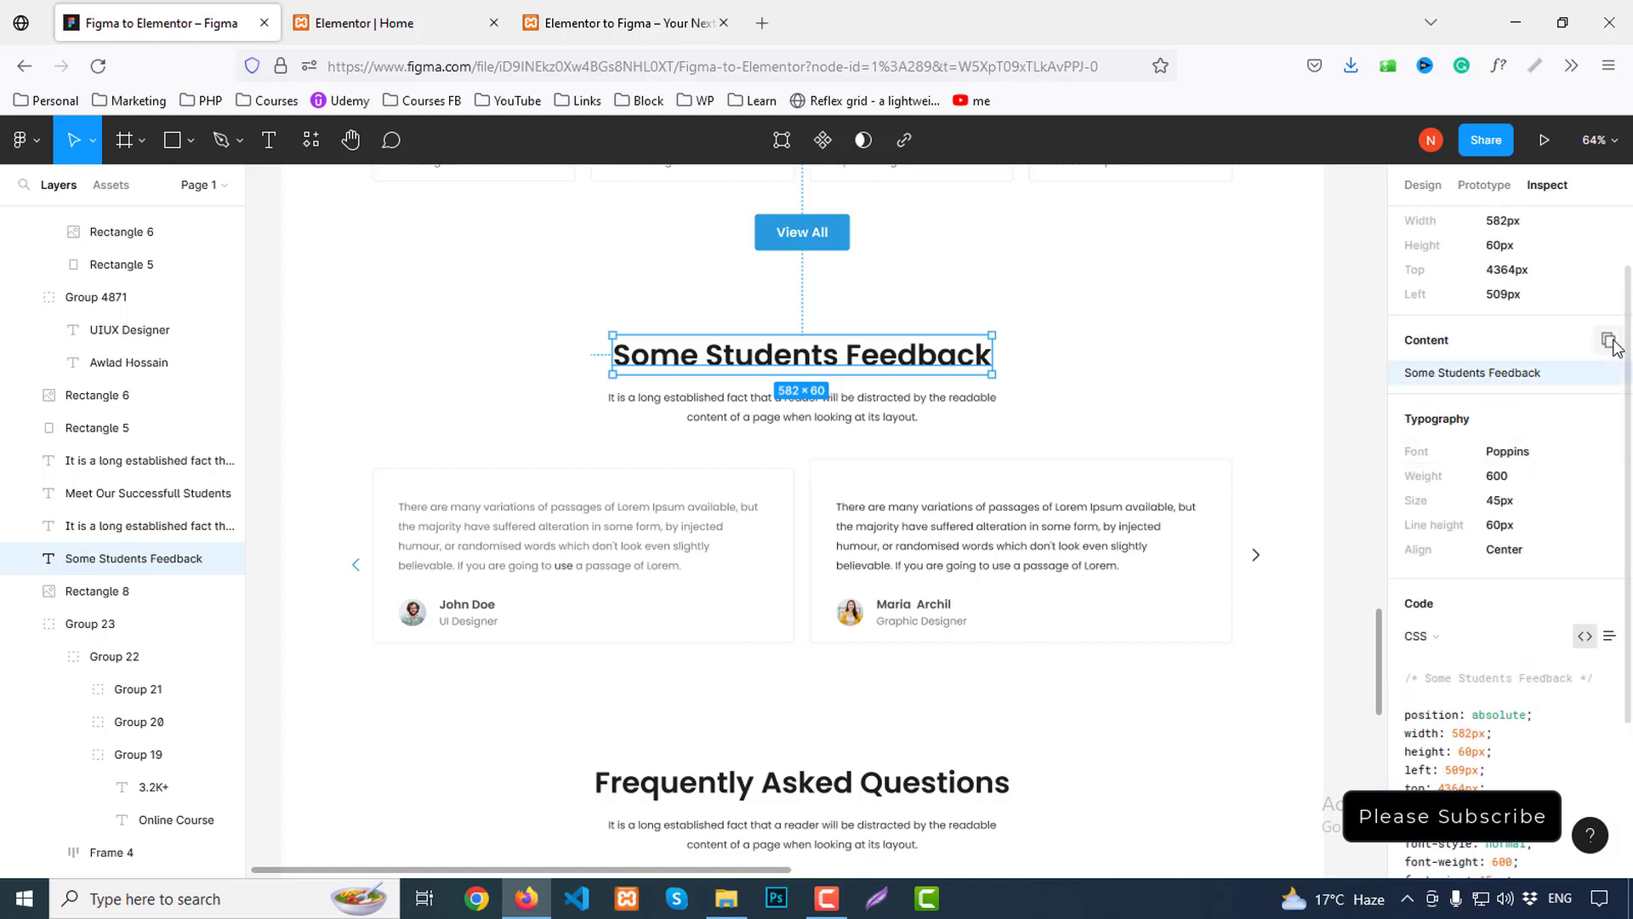
click(1608, 340)
click(395, 23)
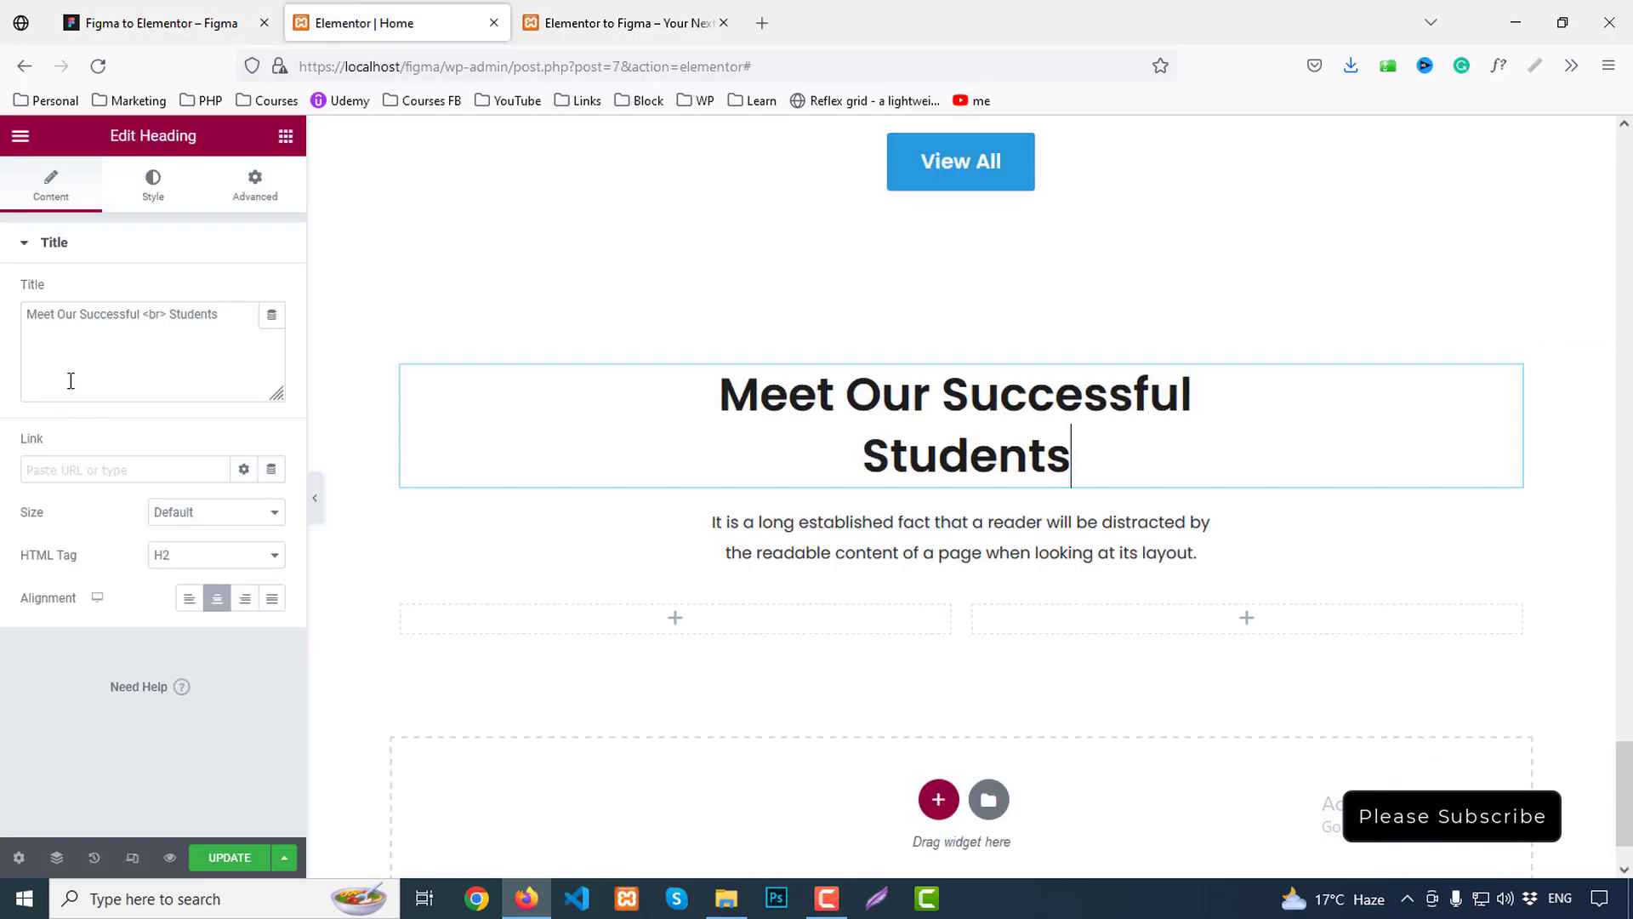
Retitle the heading 'Some Students Feedback' and drop a Testimonial Carousel into the left column
drag(230, 318, 2, 304)
key(ctrl+v)
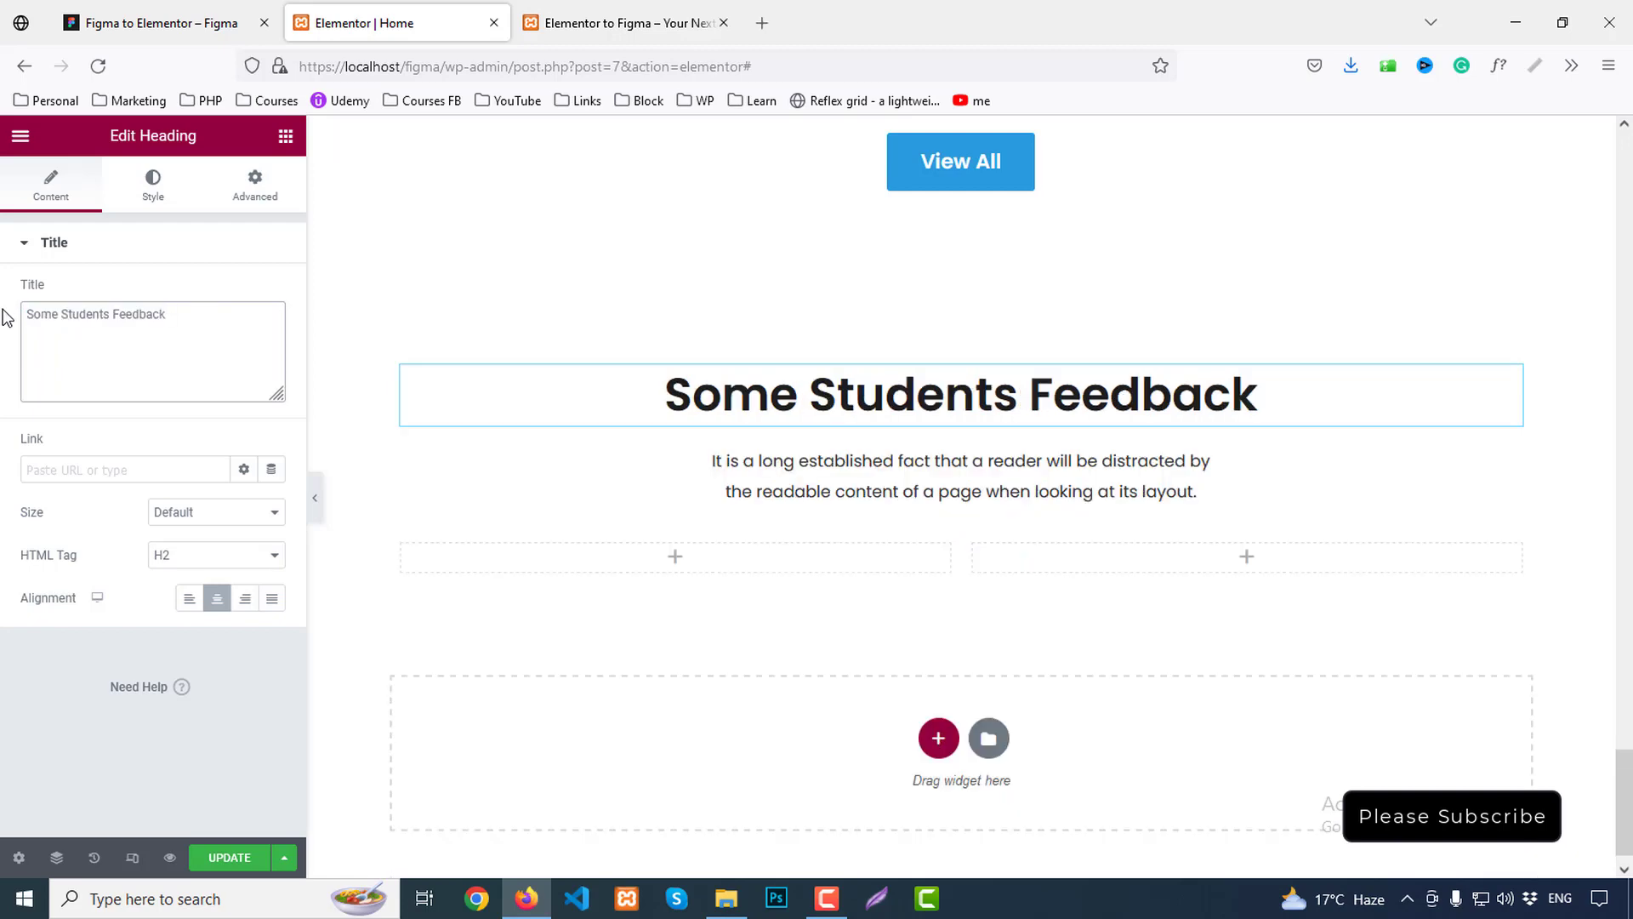
scroll(647, 574, down, 1)
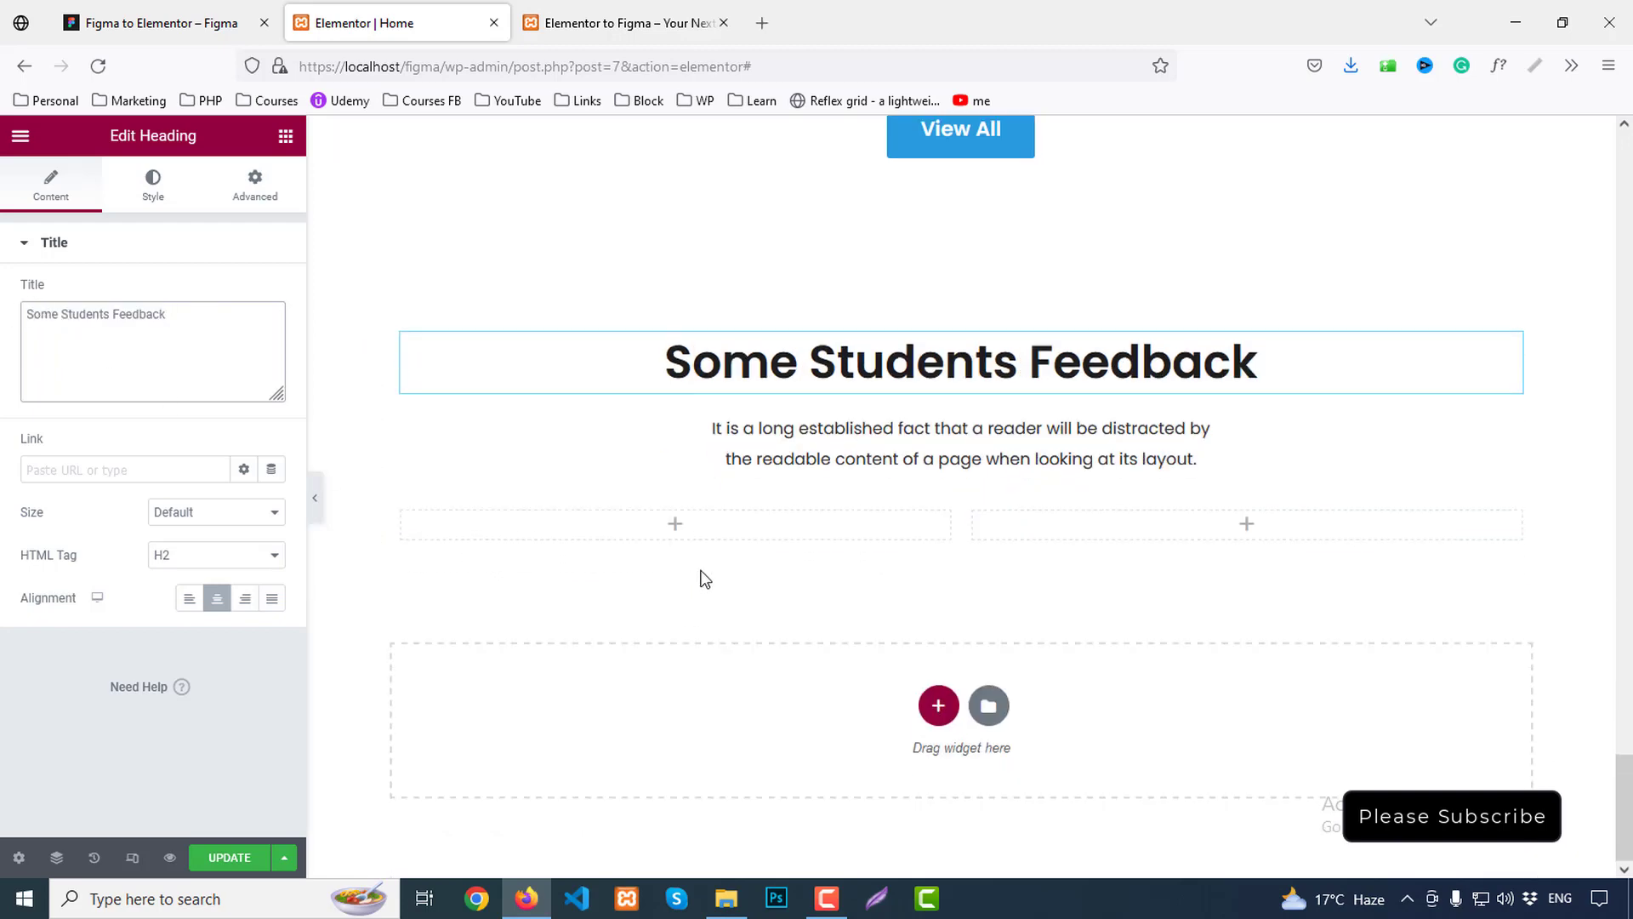
click(285, 136)
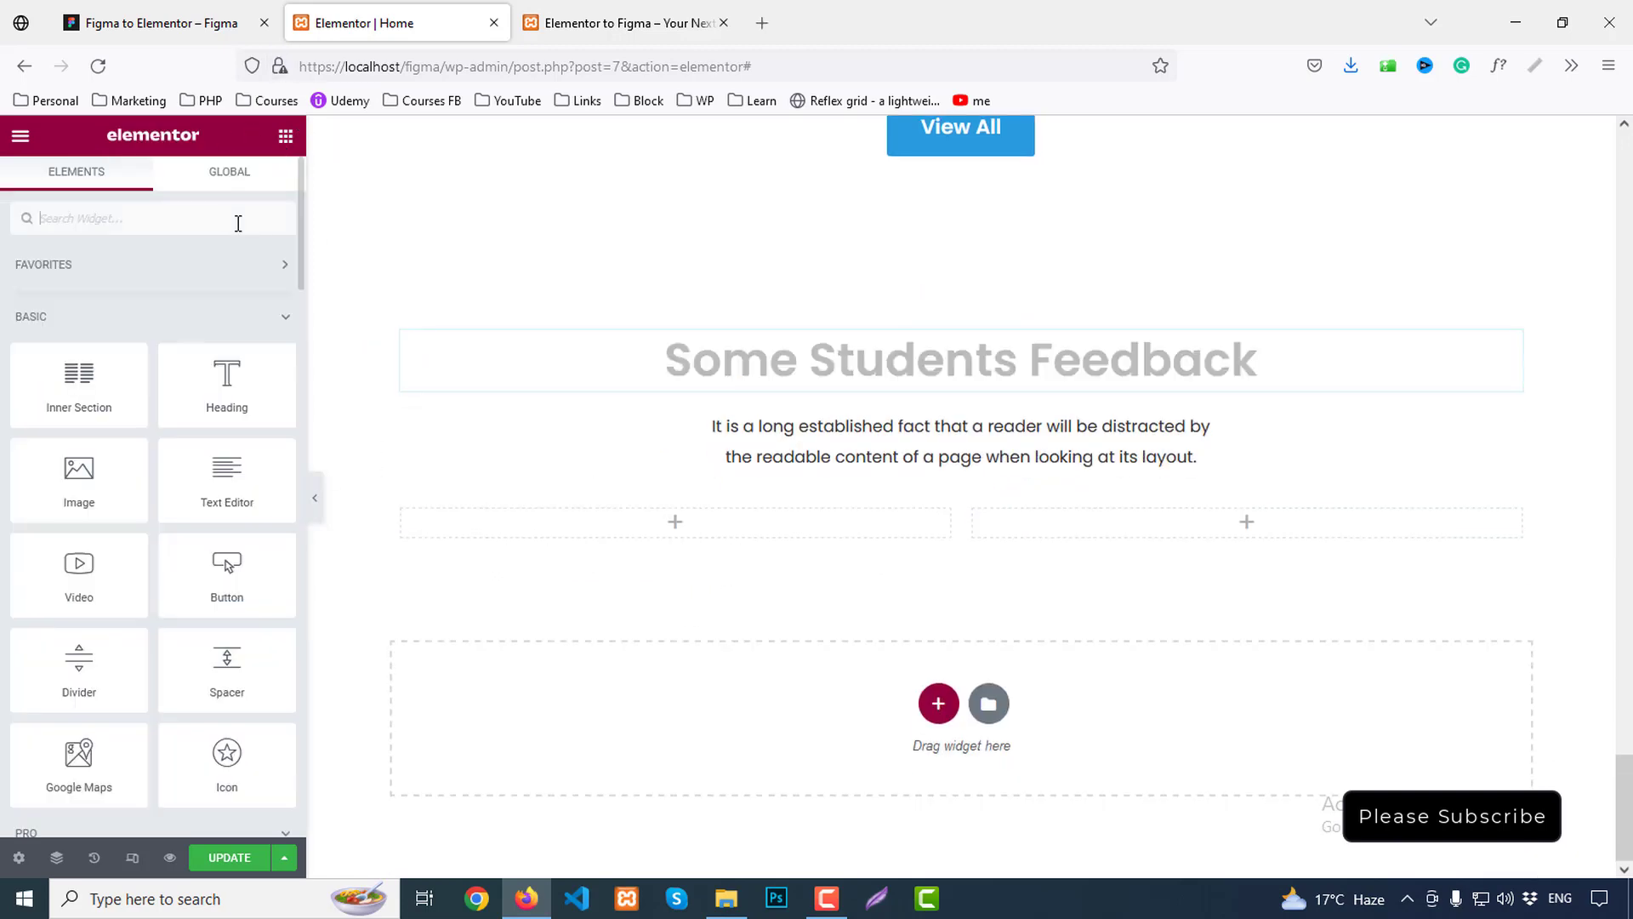
text(t)
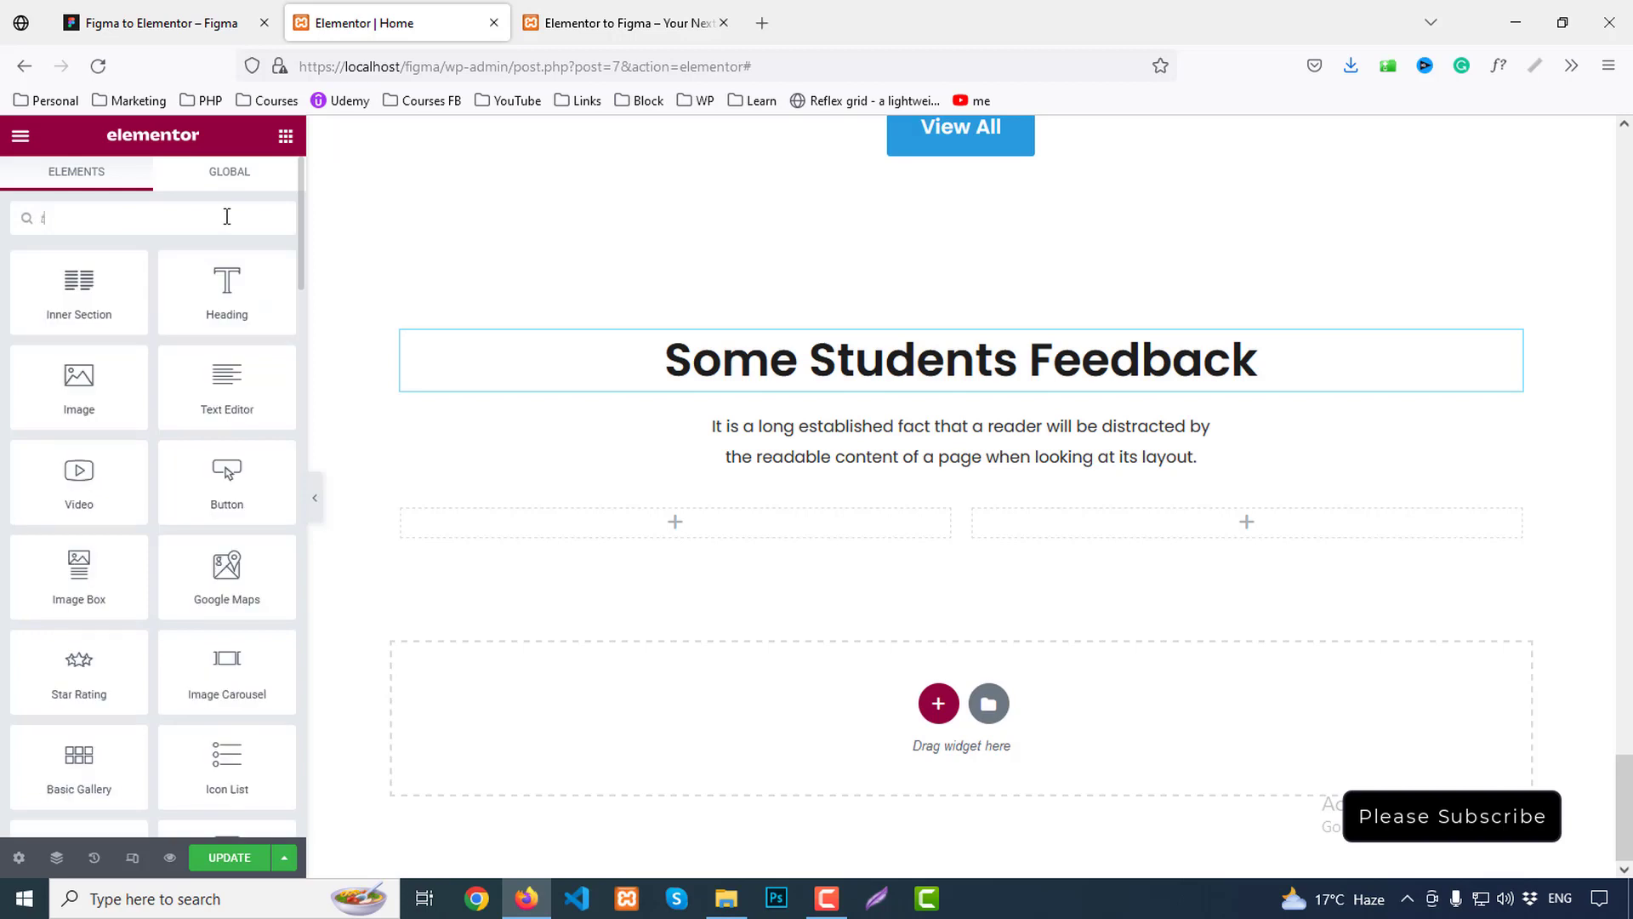
text(esti)
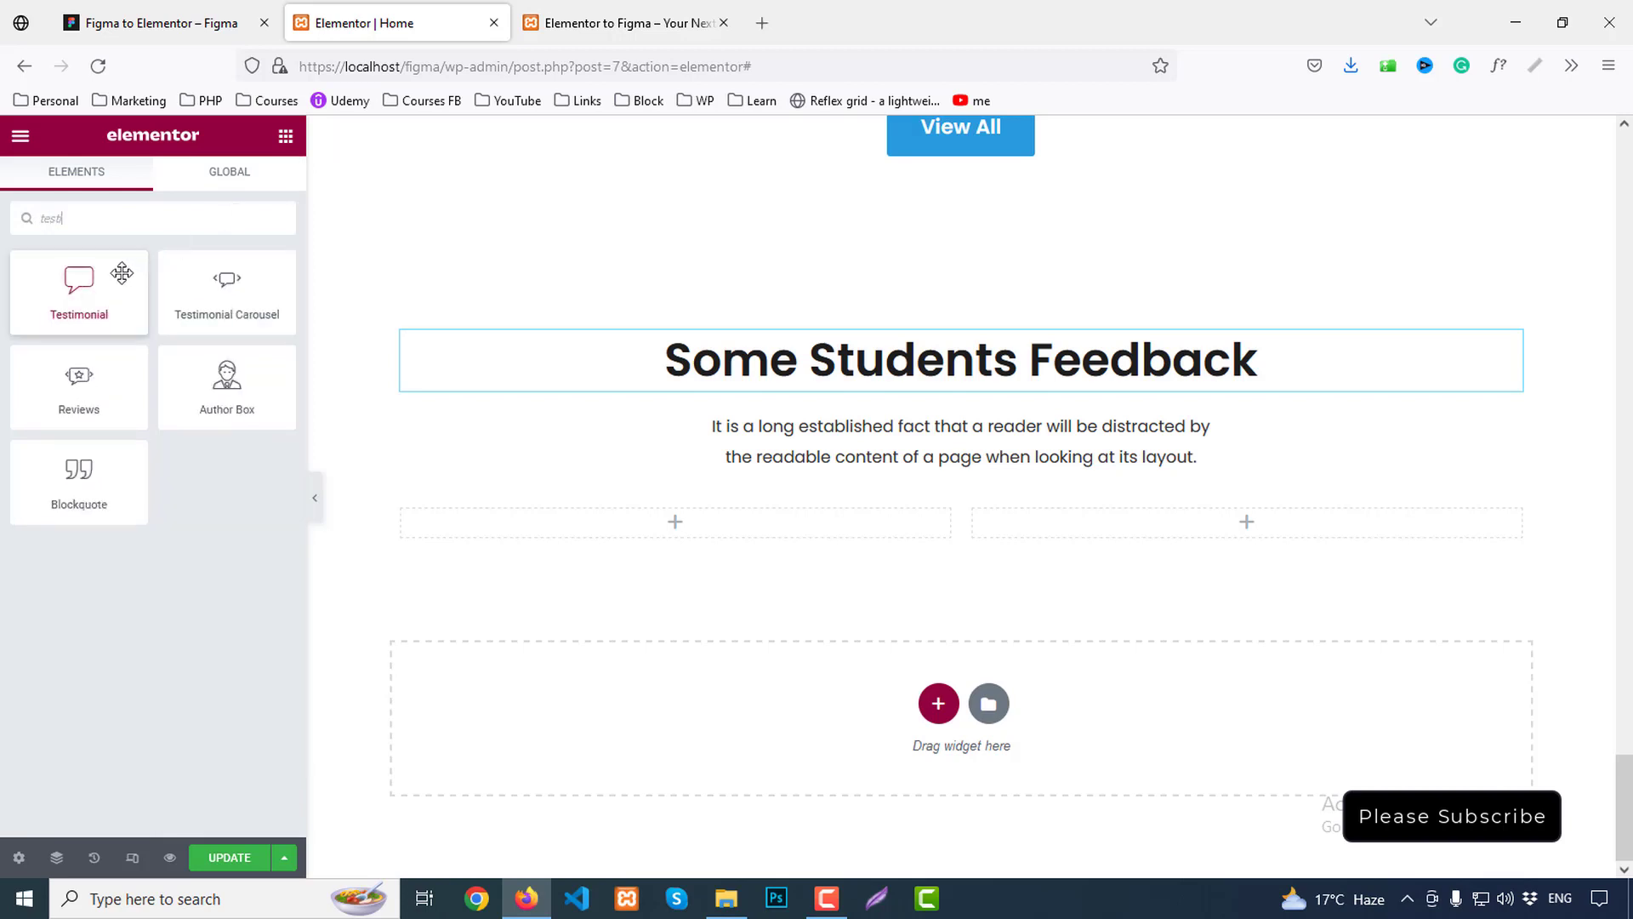
drag(218, 284, 723, 536)
Delete the empty right column so the carousel spans the full width
scroll(1126, 638, down, 2)
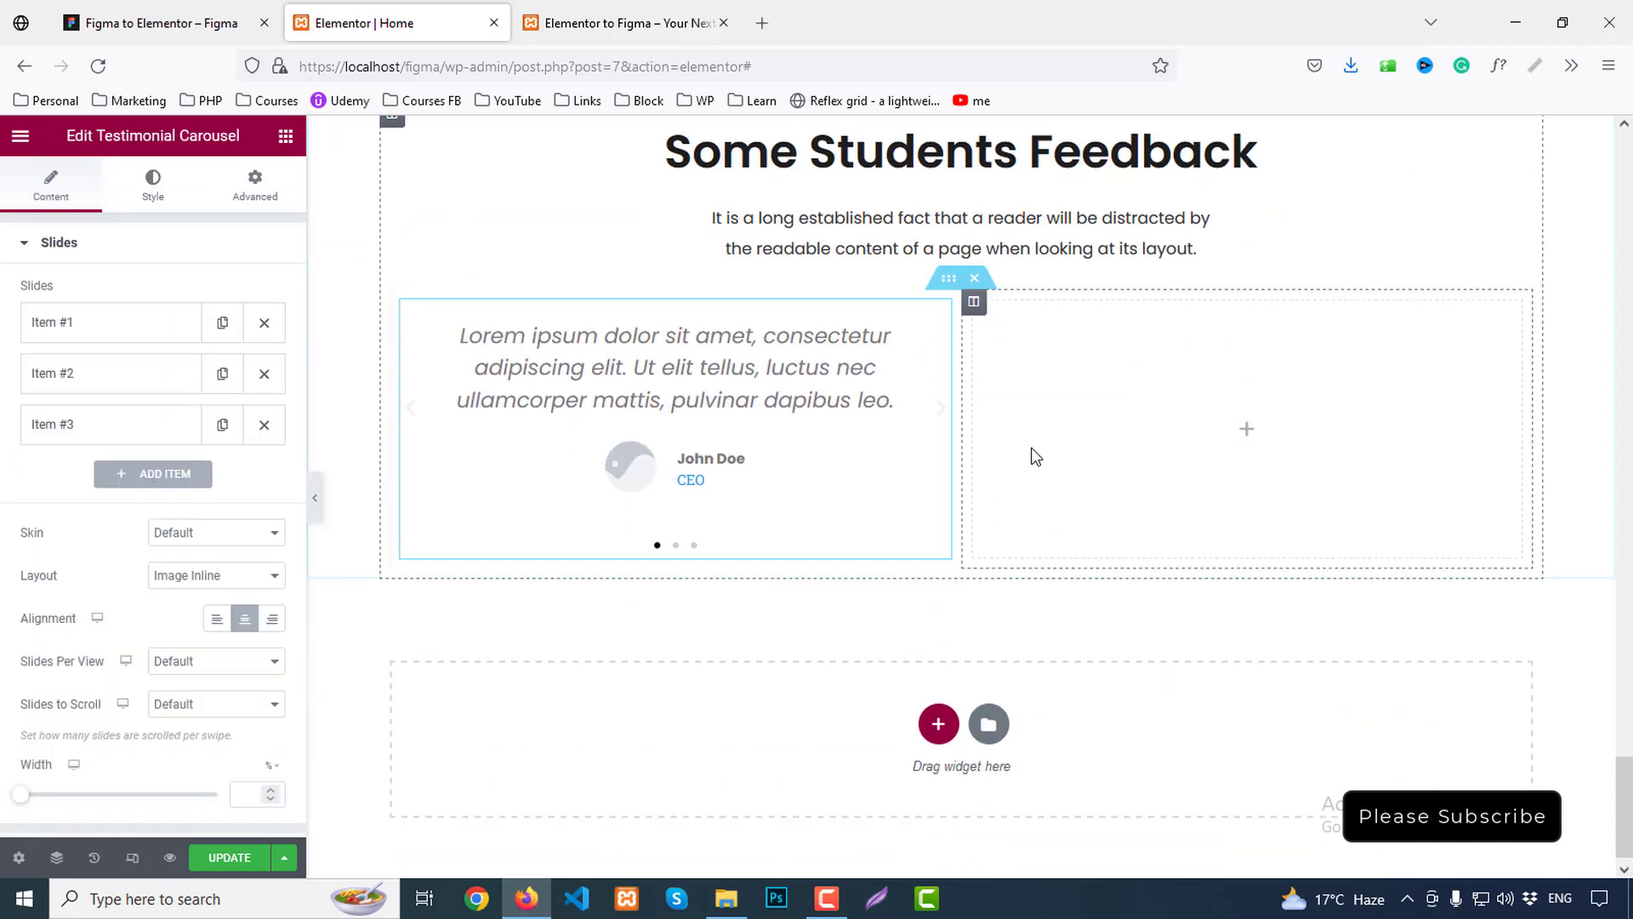
right_click(976, 308)
click(1035, 603)
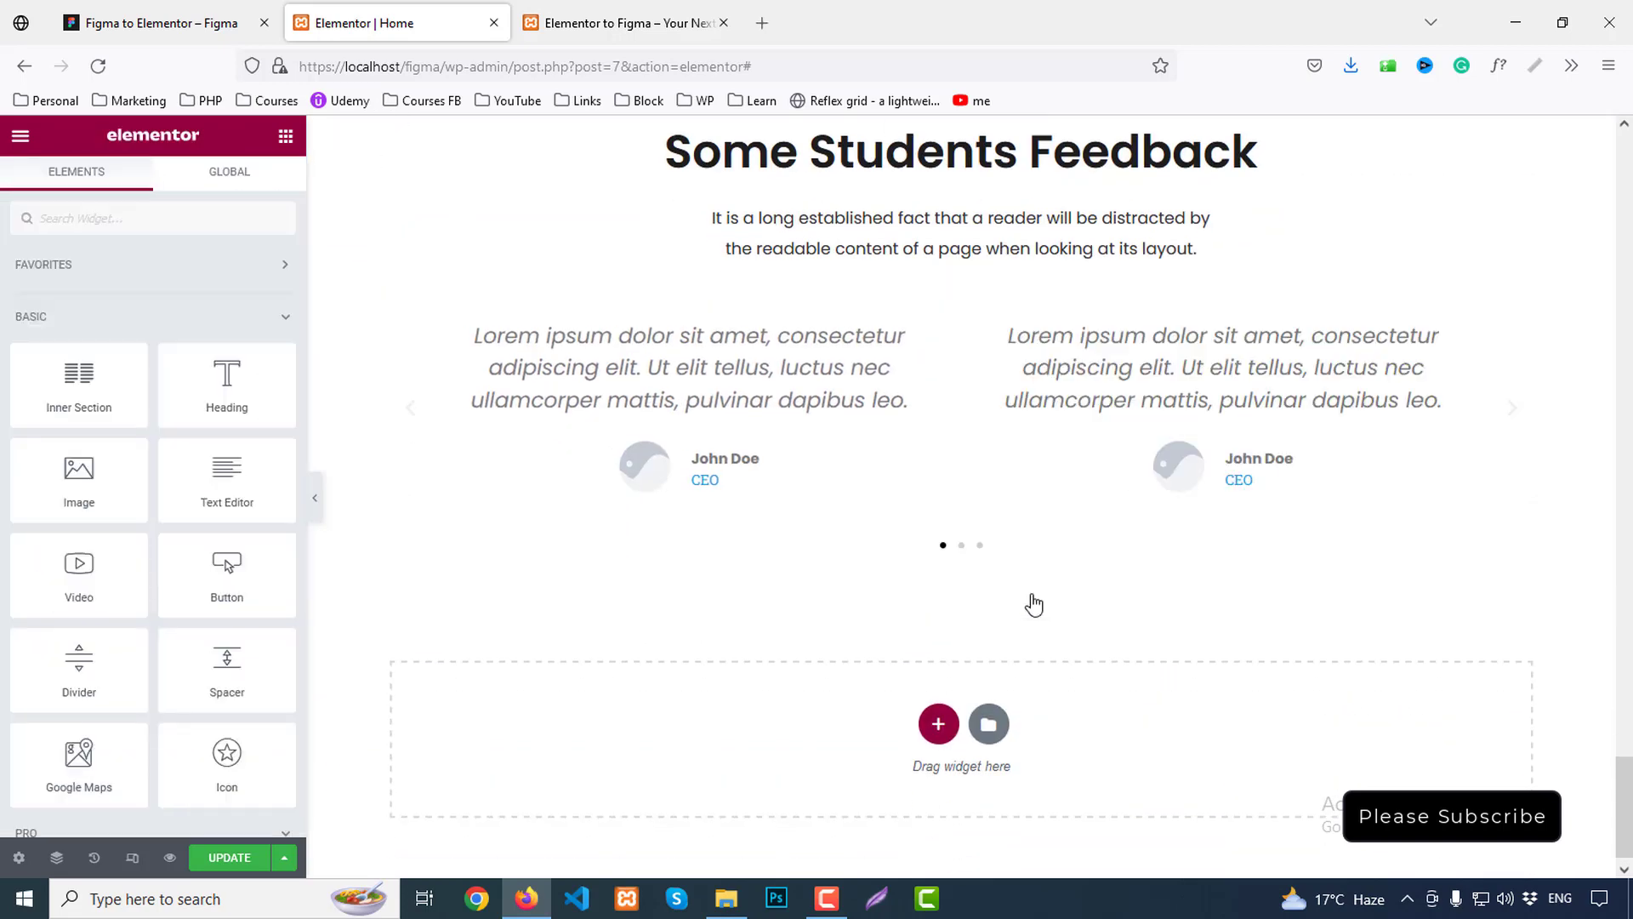
Copy the first card's testimonial paragraph from Figma for the carousel
click(153, 23)
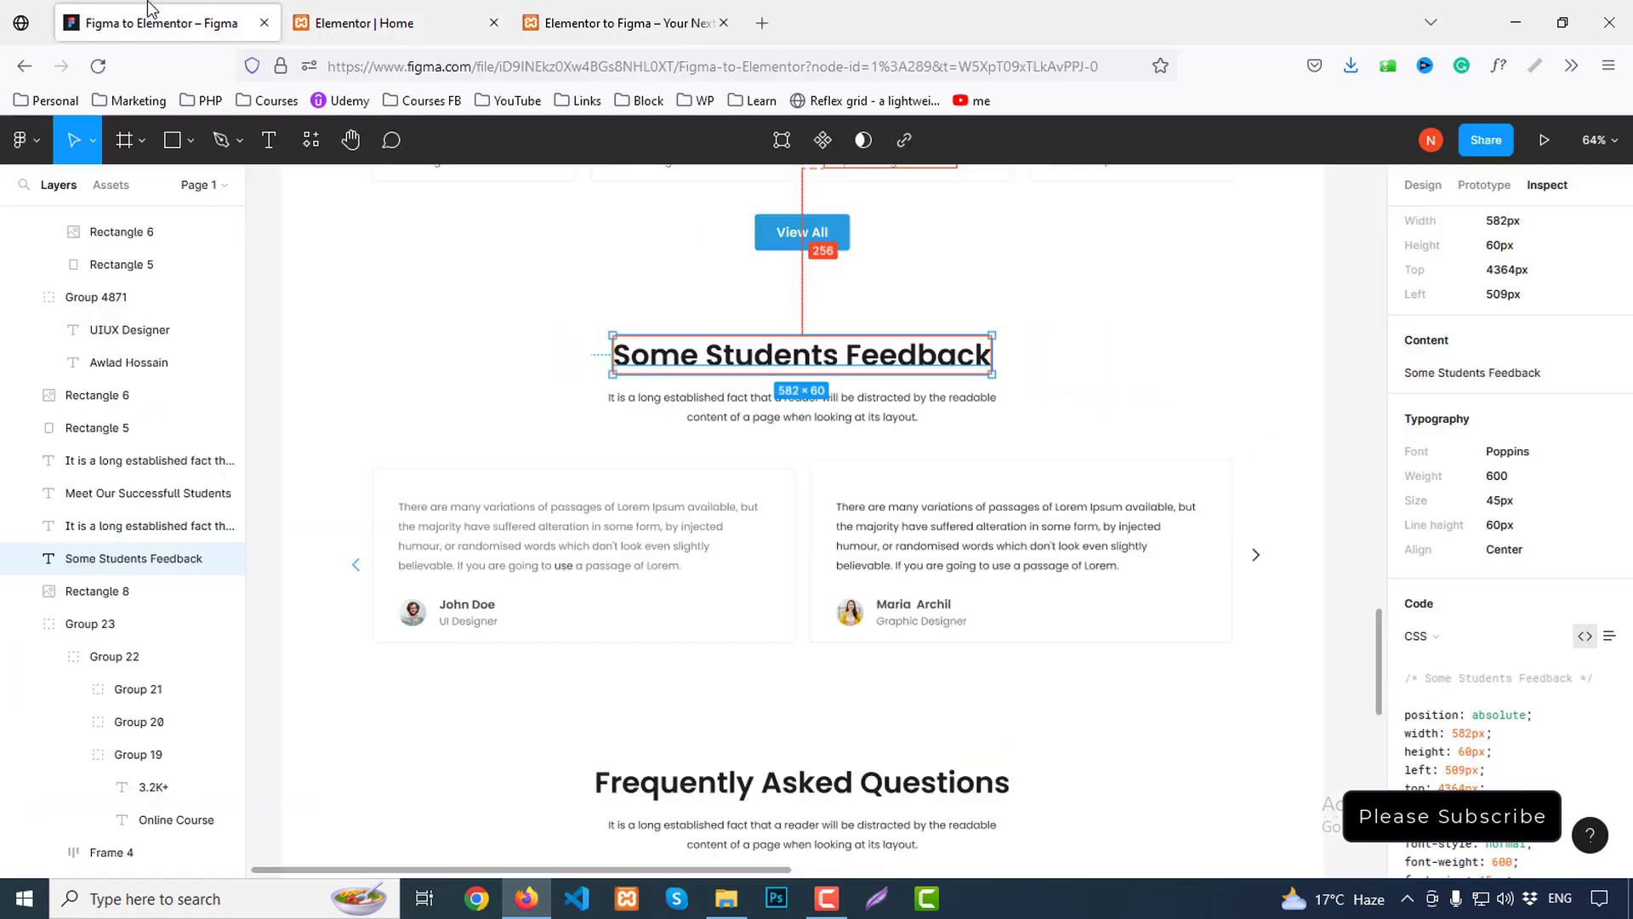
click(489, 509)
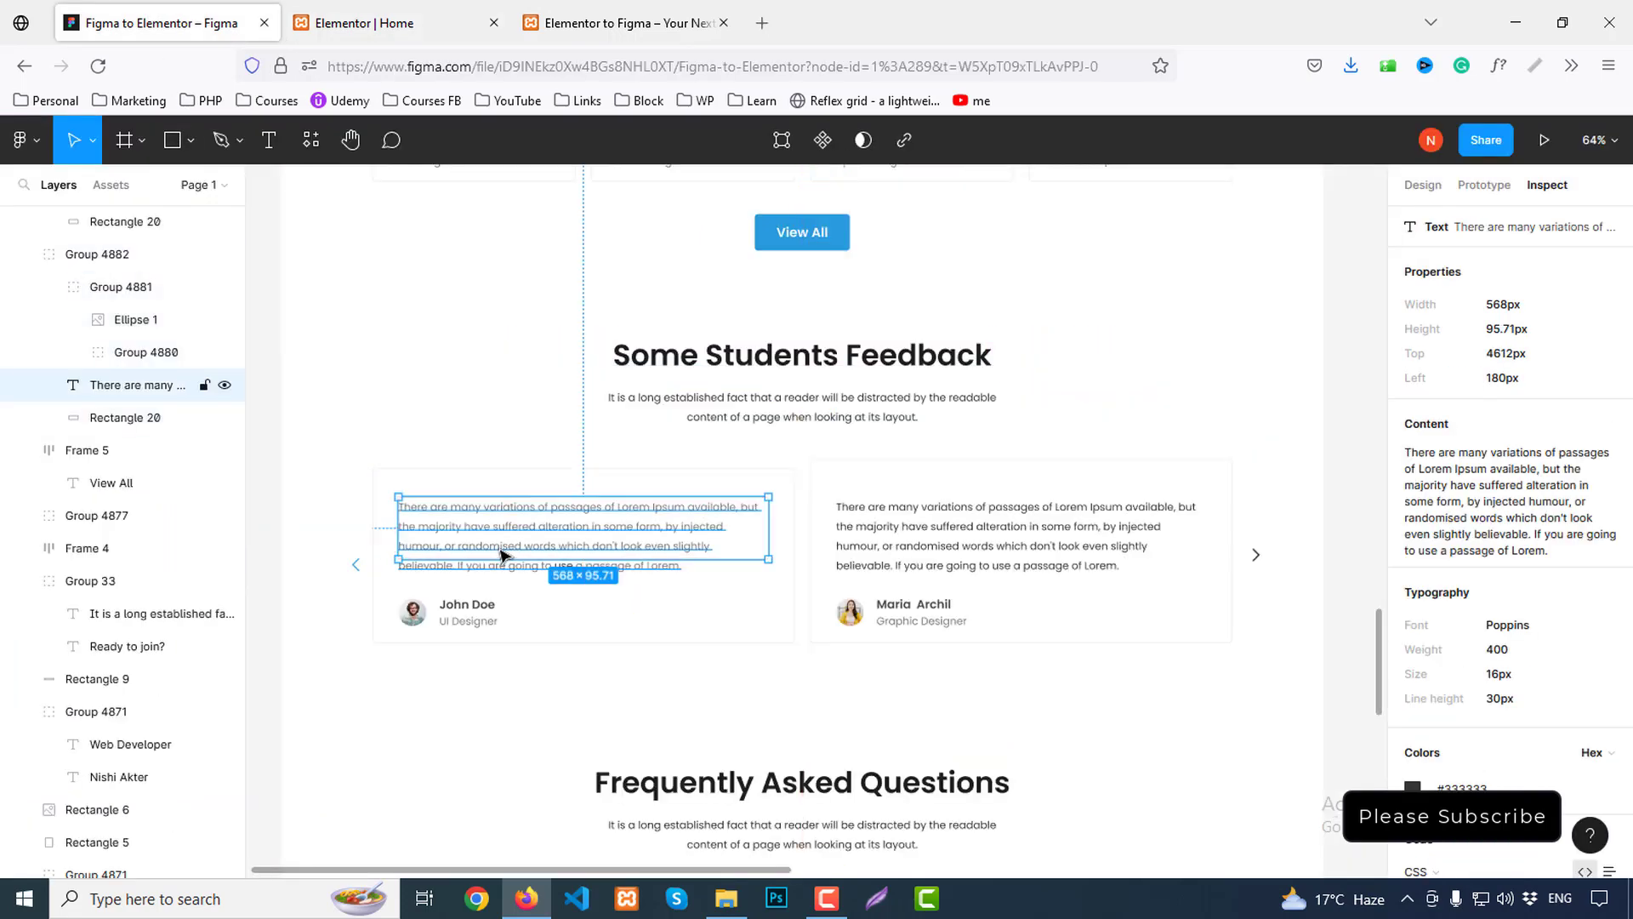
click(1608, 426)
click(366, 23)
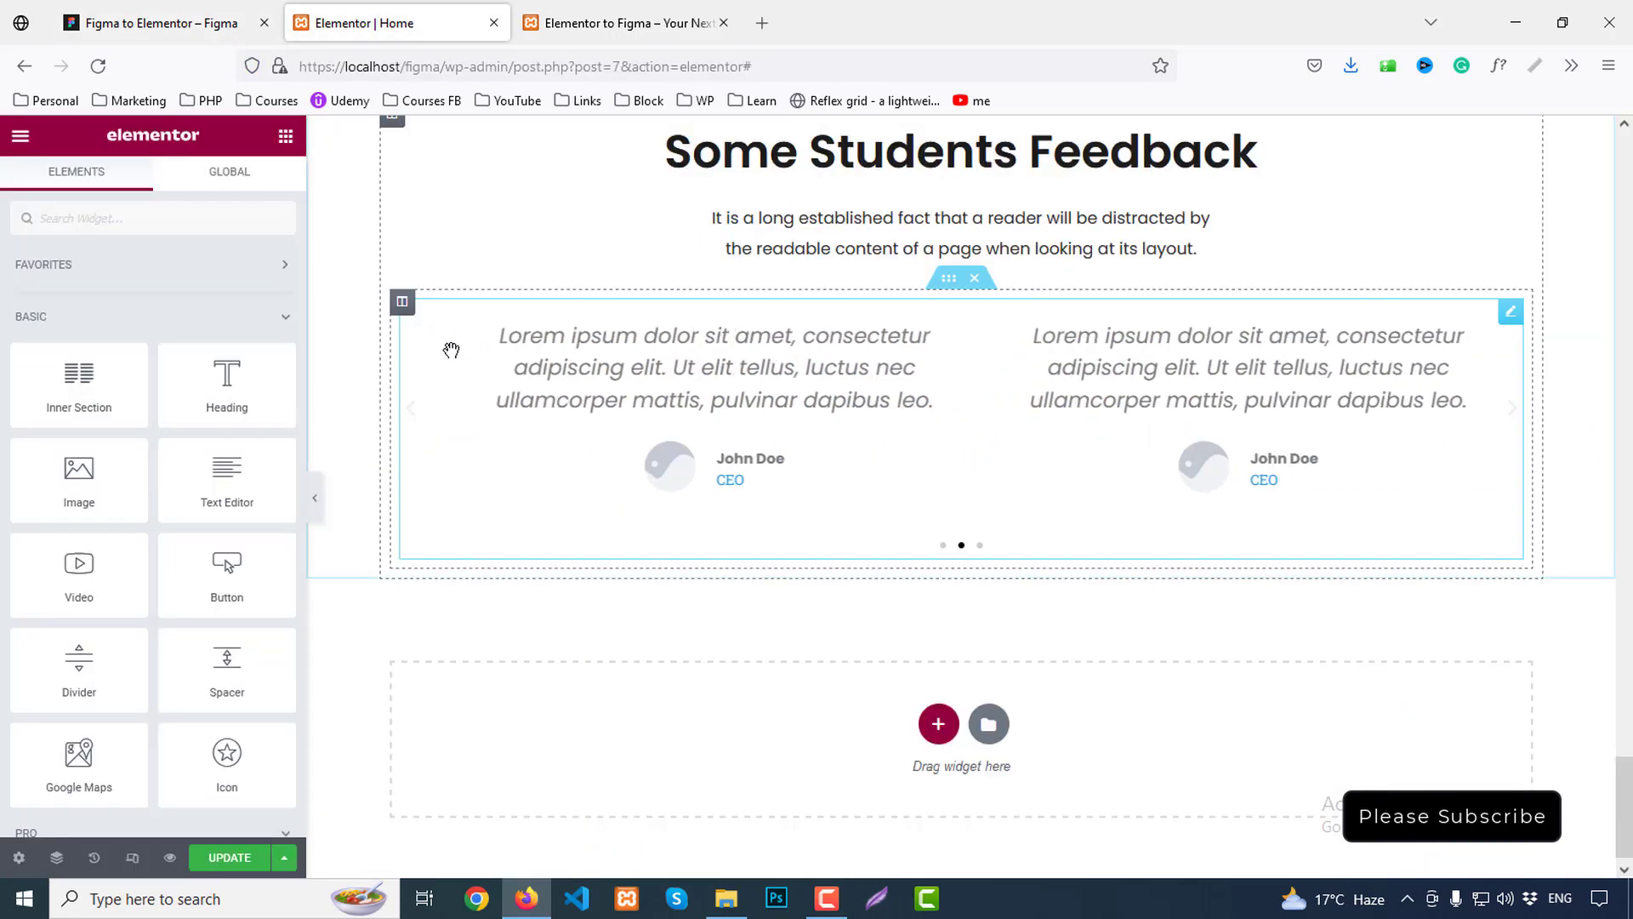
click(676, 391)
Paste the copied Figma Lorem Ipsum paragraph as the content of all three slides
click(77, 332)
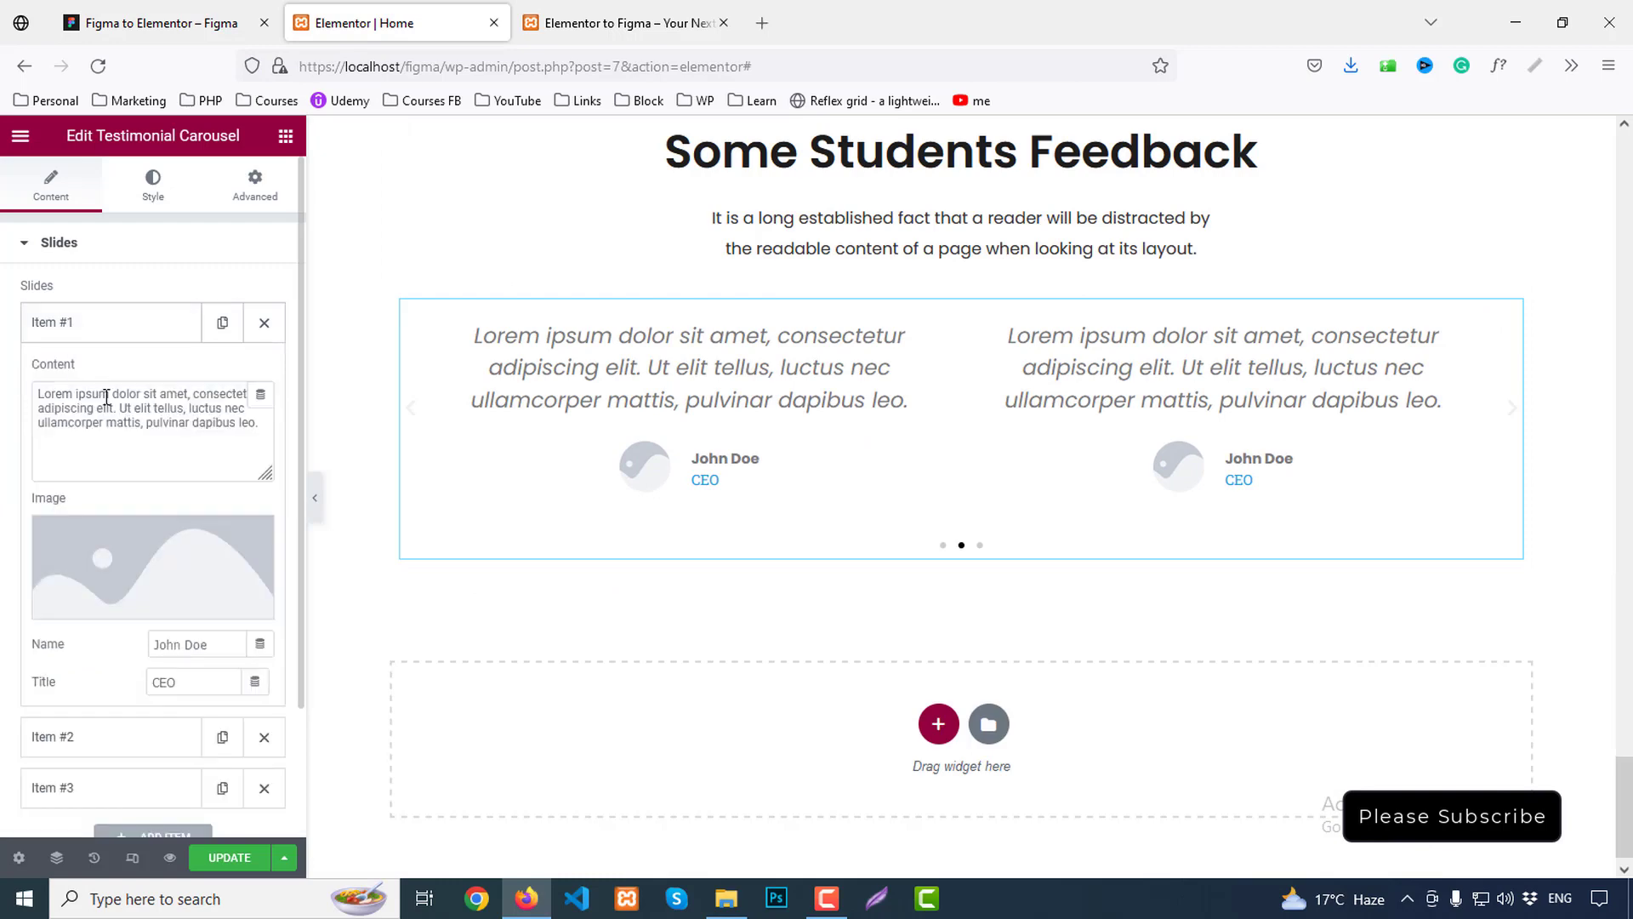
click(151, 427)
key(ctrl+a)
key(ctrl+v)
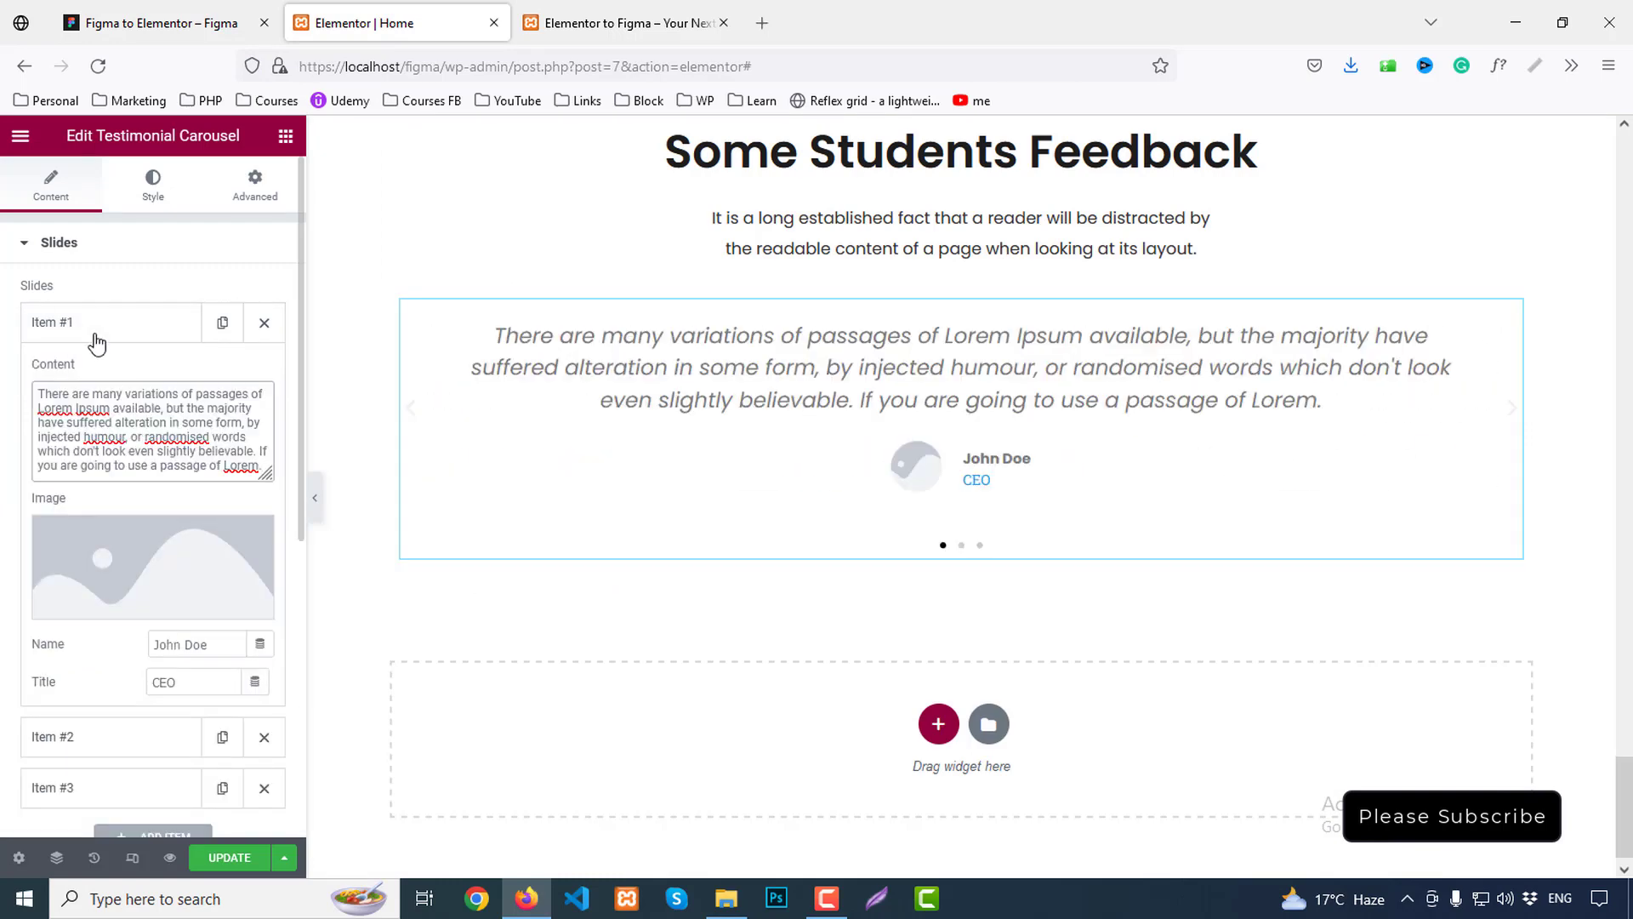
click(72, 326)
click(73, 372)
click(146, 476)
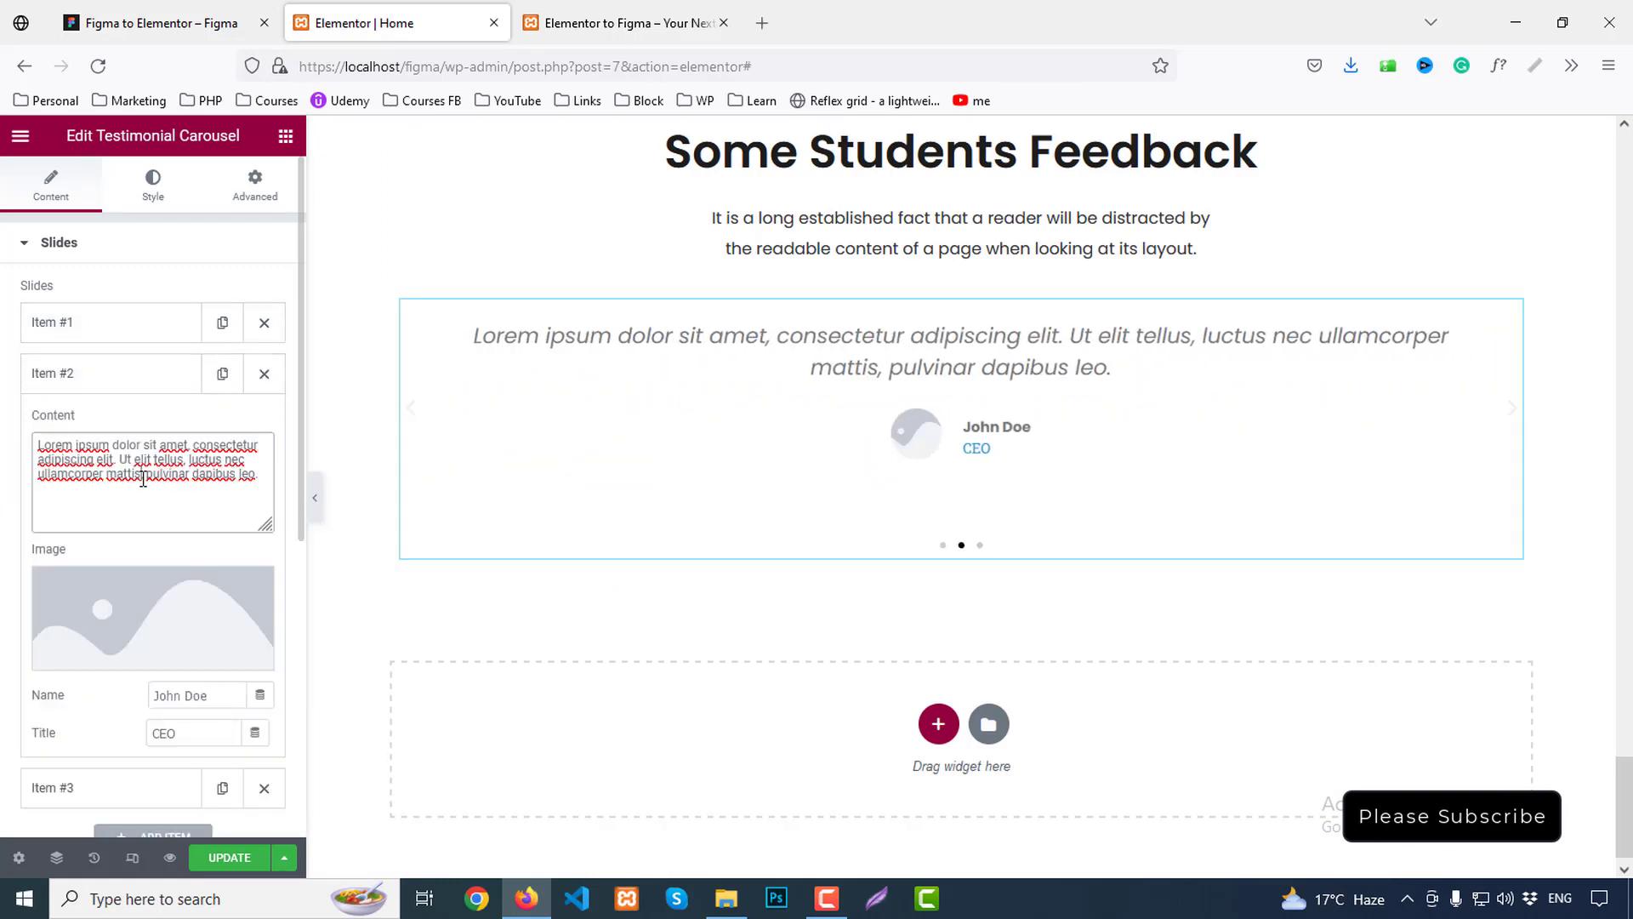
key(ctrl+a)
key(ctrl+v)
click(73, 375)
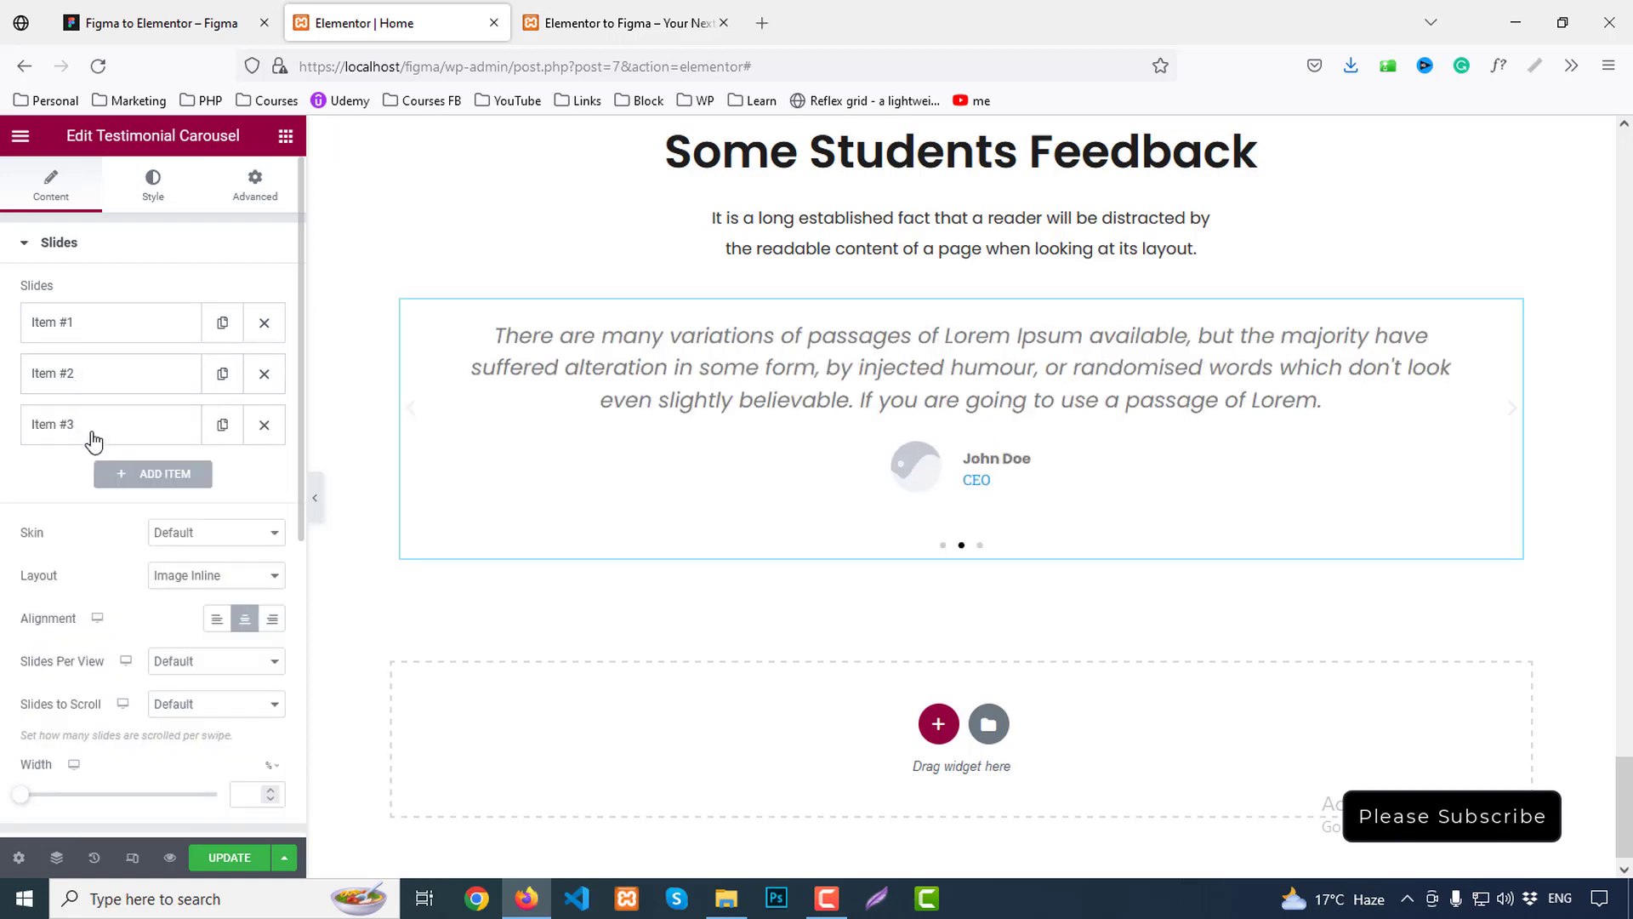
click(89, 425)
click(120, 518)
key(ctrl+a)
key(ctrl+v)
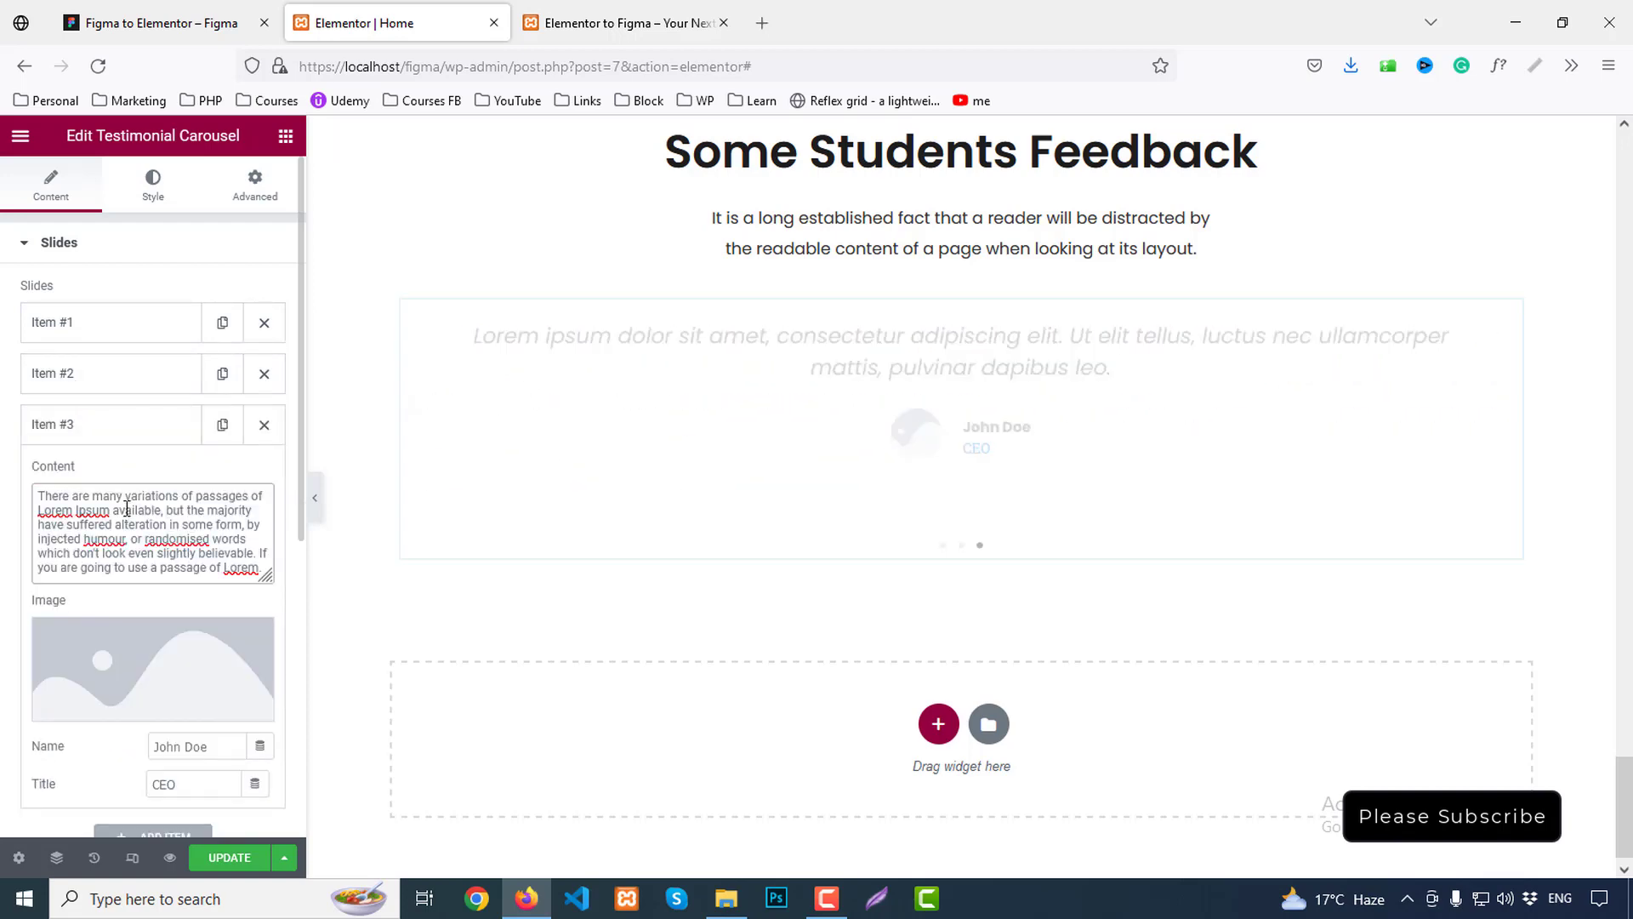
Copy the first testimonial's author name from the Figma design
click(69, 326)
click(153, 23)
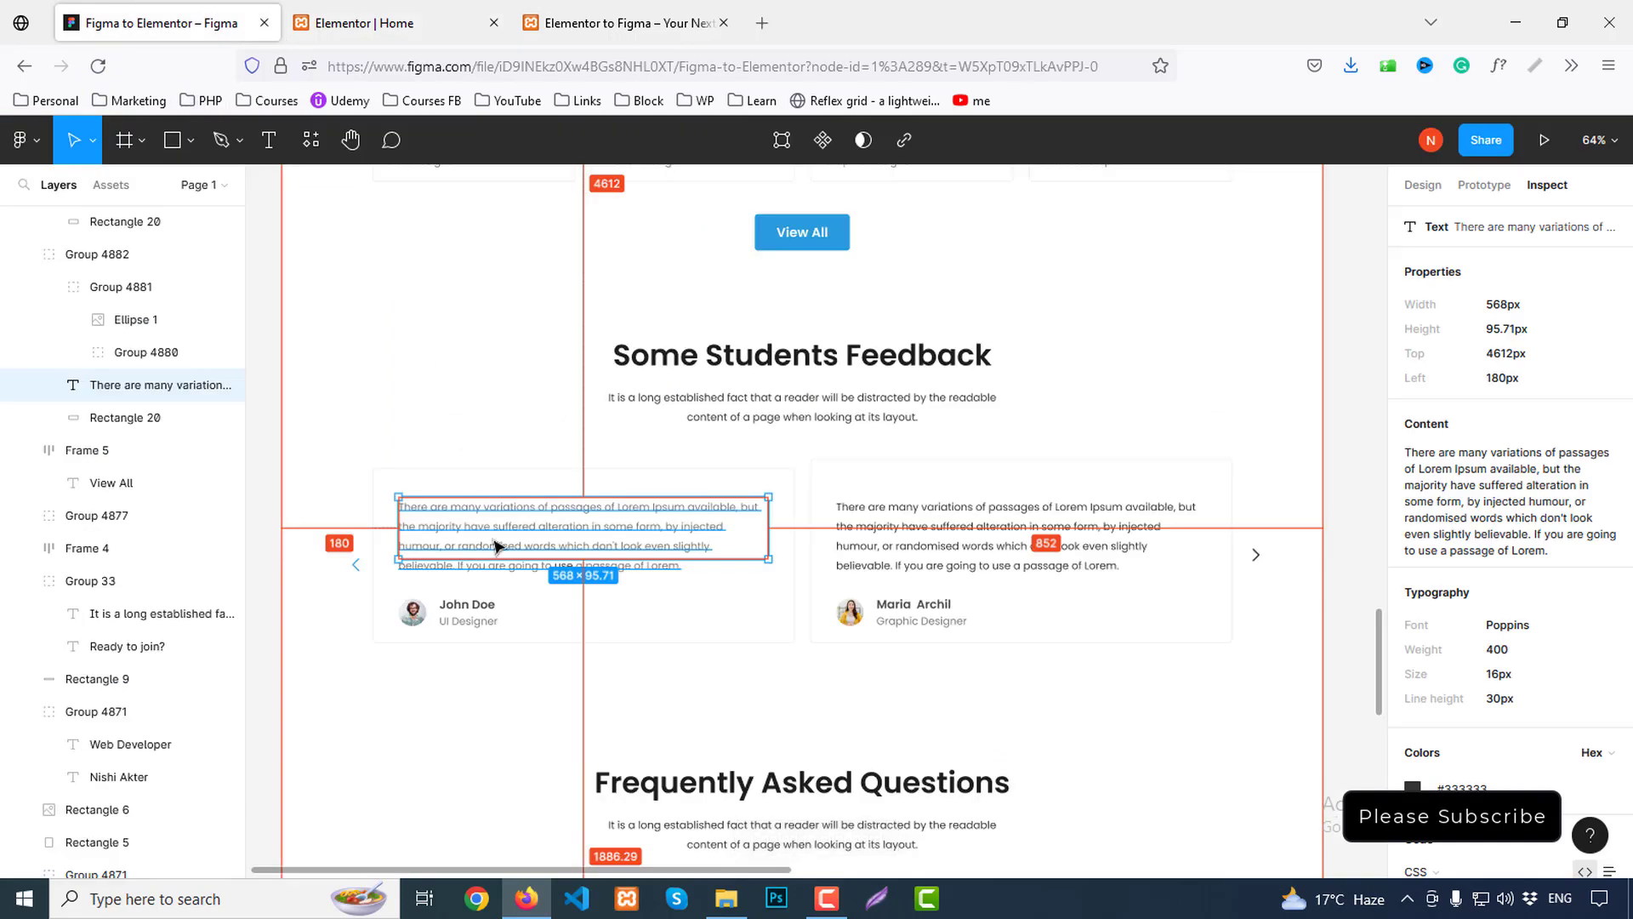
click(473, 608)
click(473, 610)
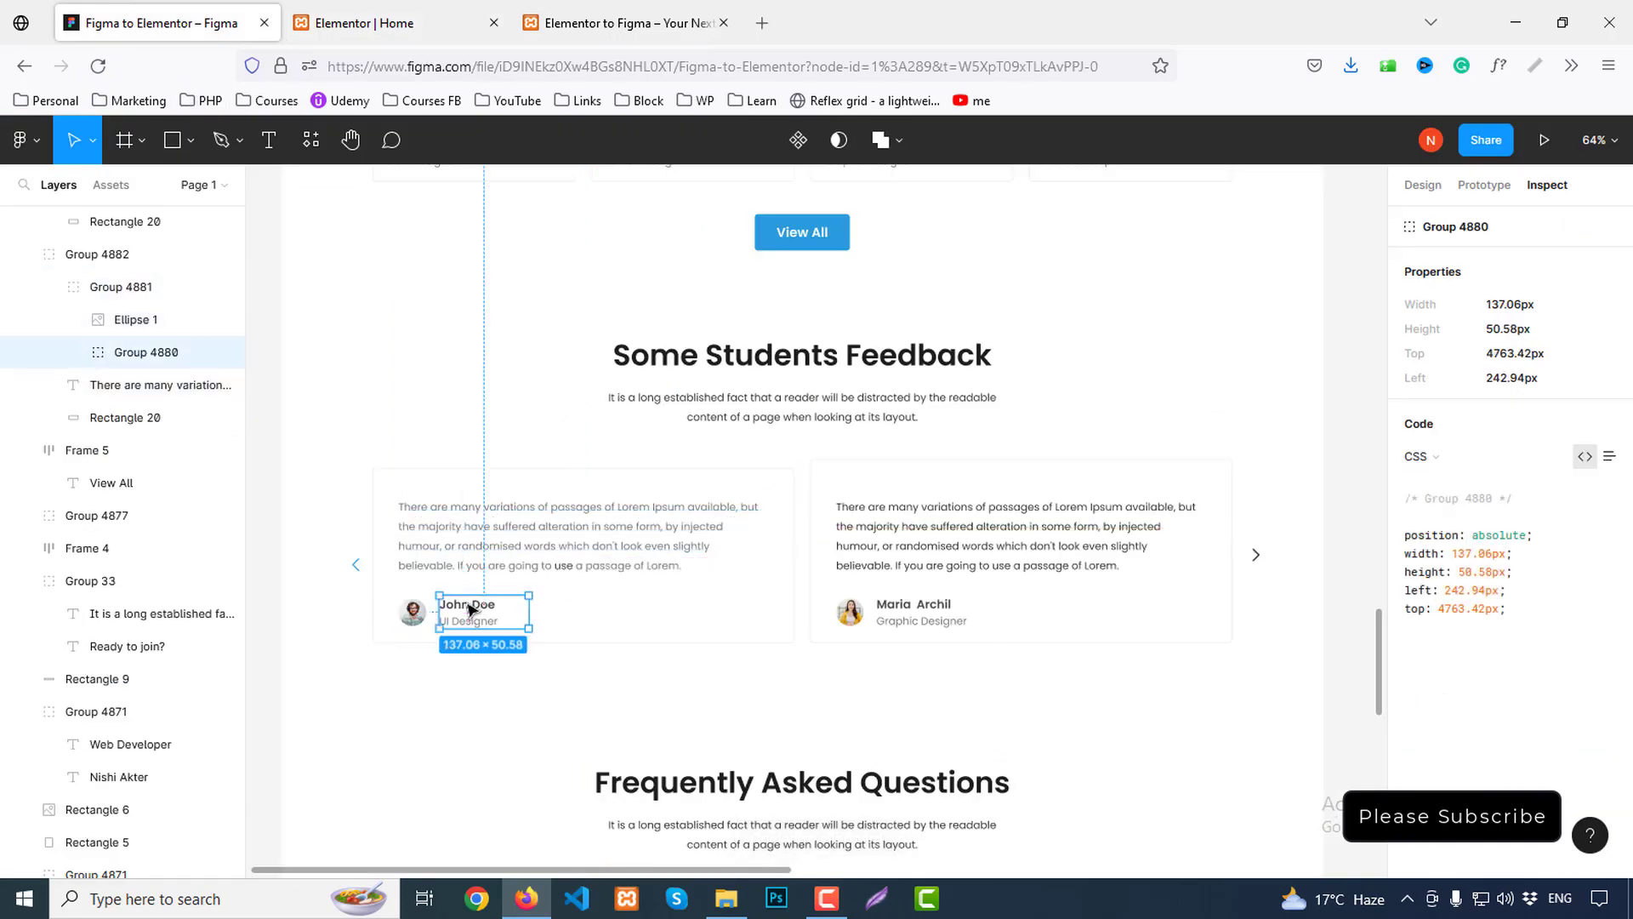
click(473, 608)
click(1608, 423)
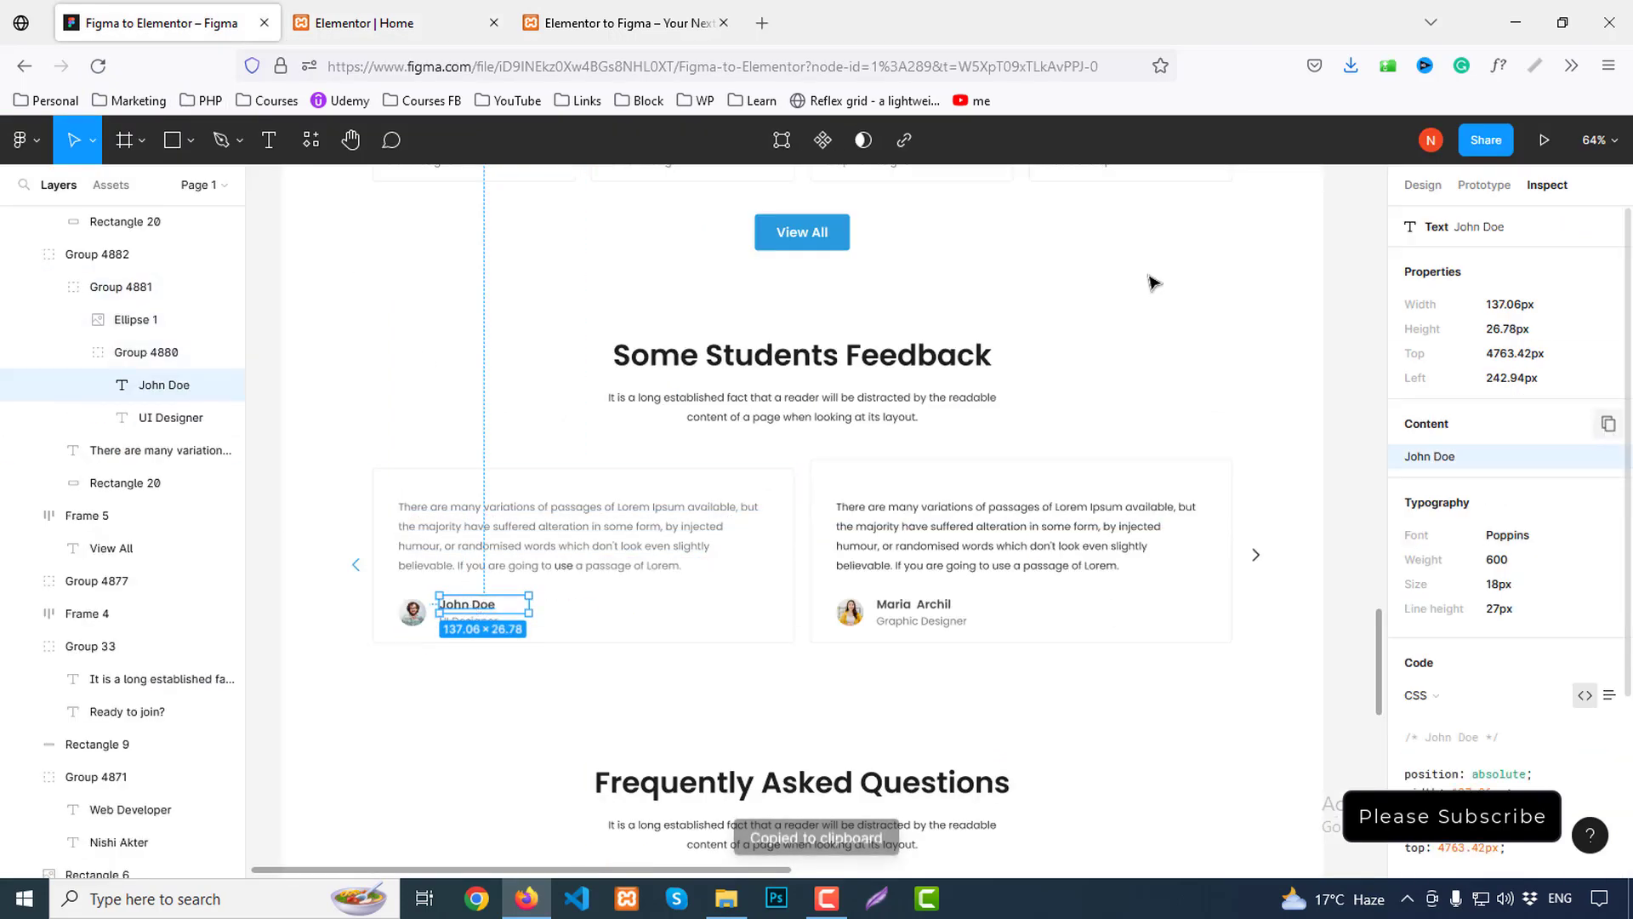
Upload client1.png and client2.png and insert client1 as the first slide's image
click(392, 22)
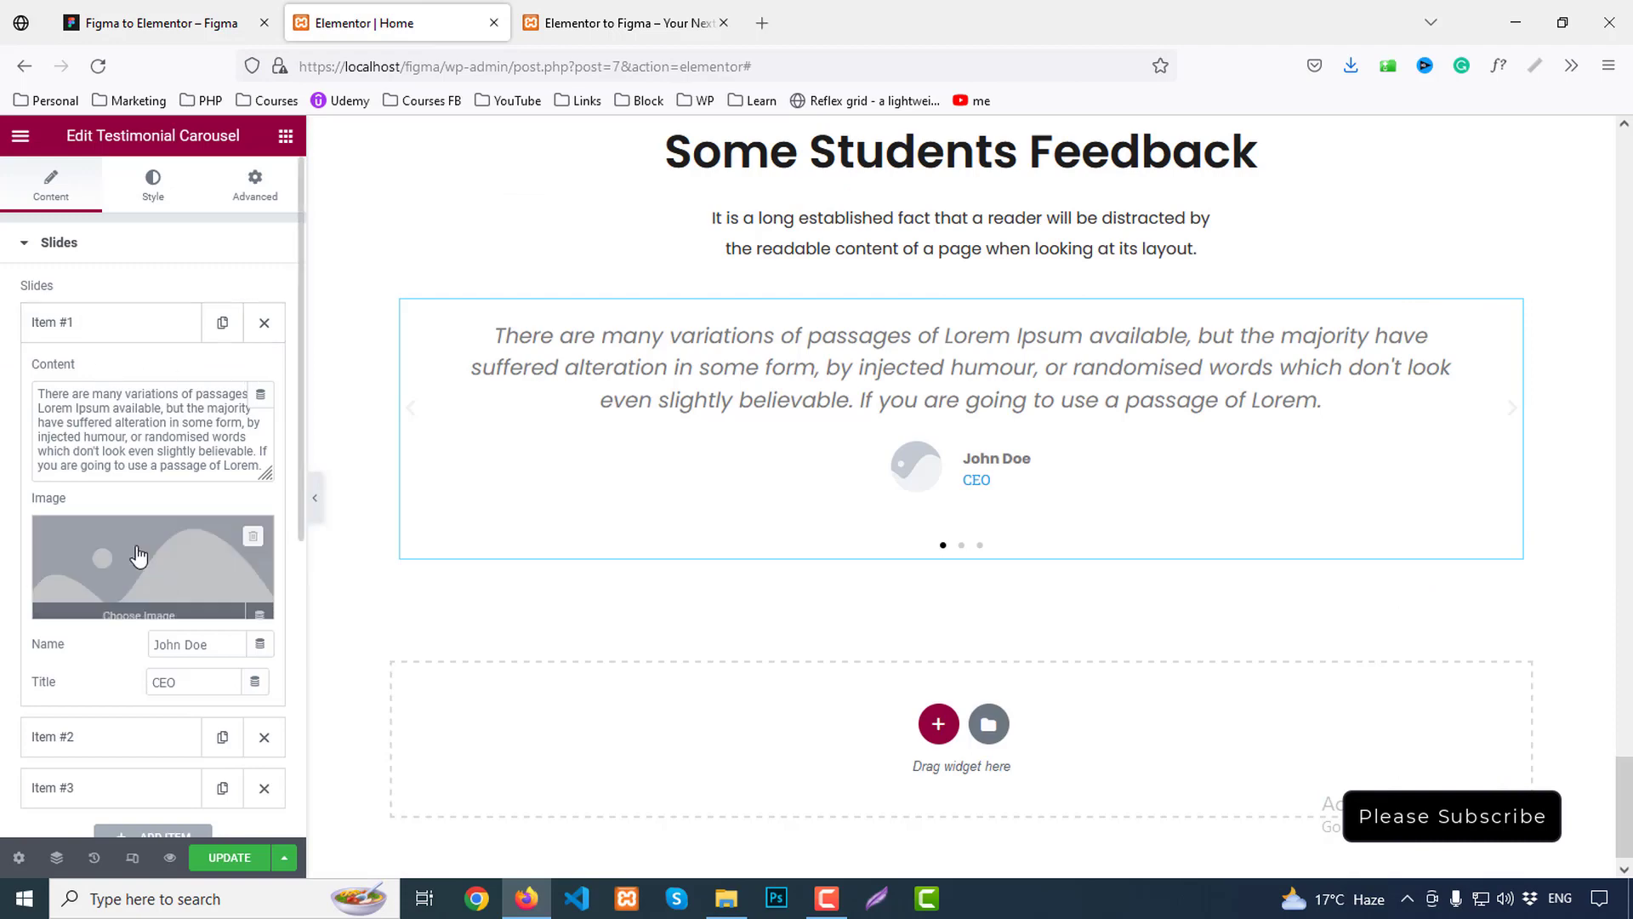
scroll(168, 612, down, 1)
click(143, 462)
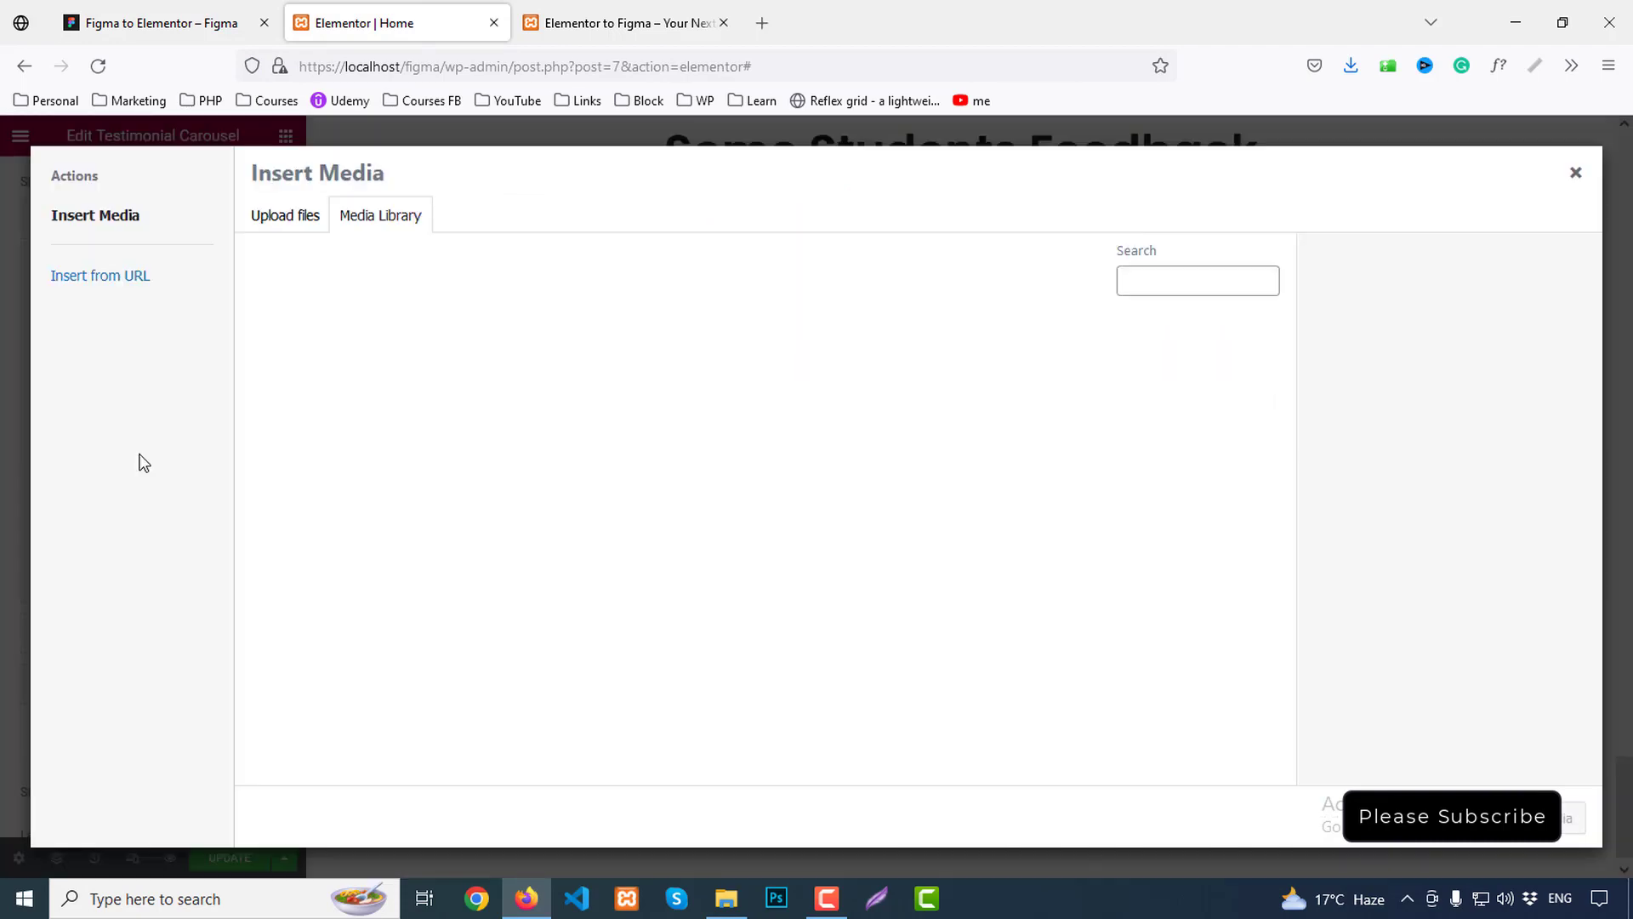
click(295, 228)
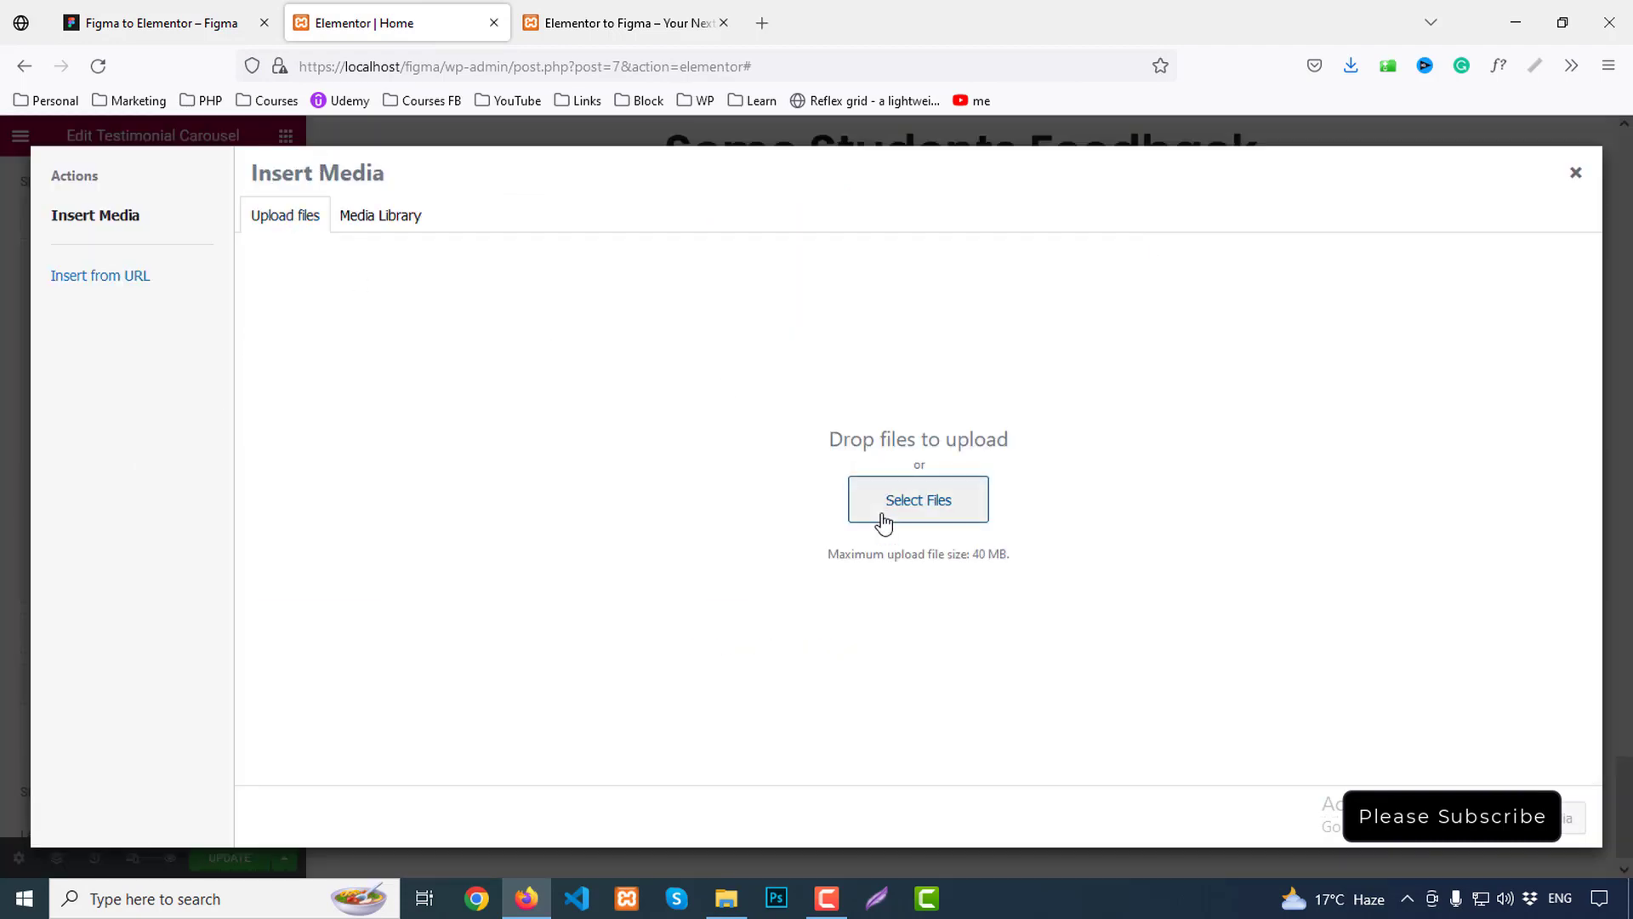
click(880, 515)
drag(571, 262, 441, 173)
click(1459, 595)
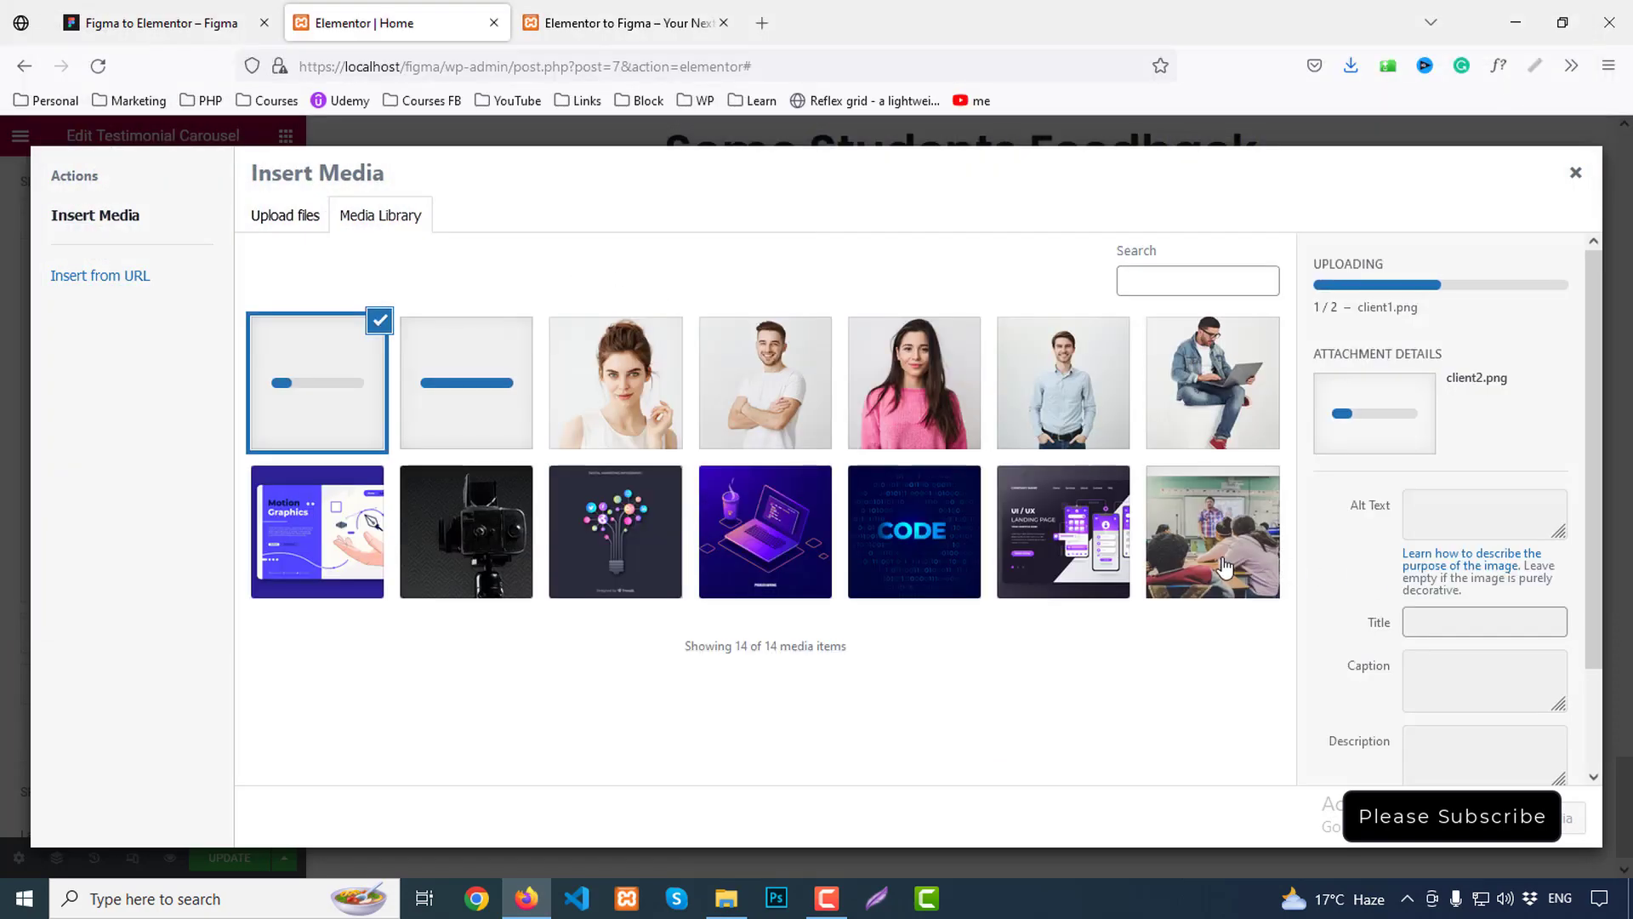
click(485, 380)
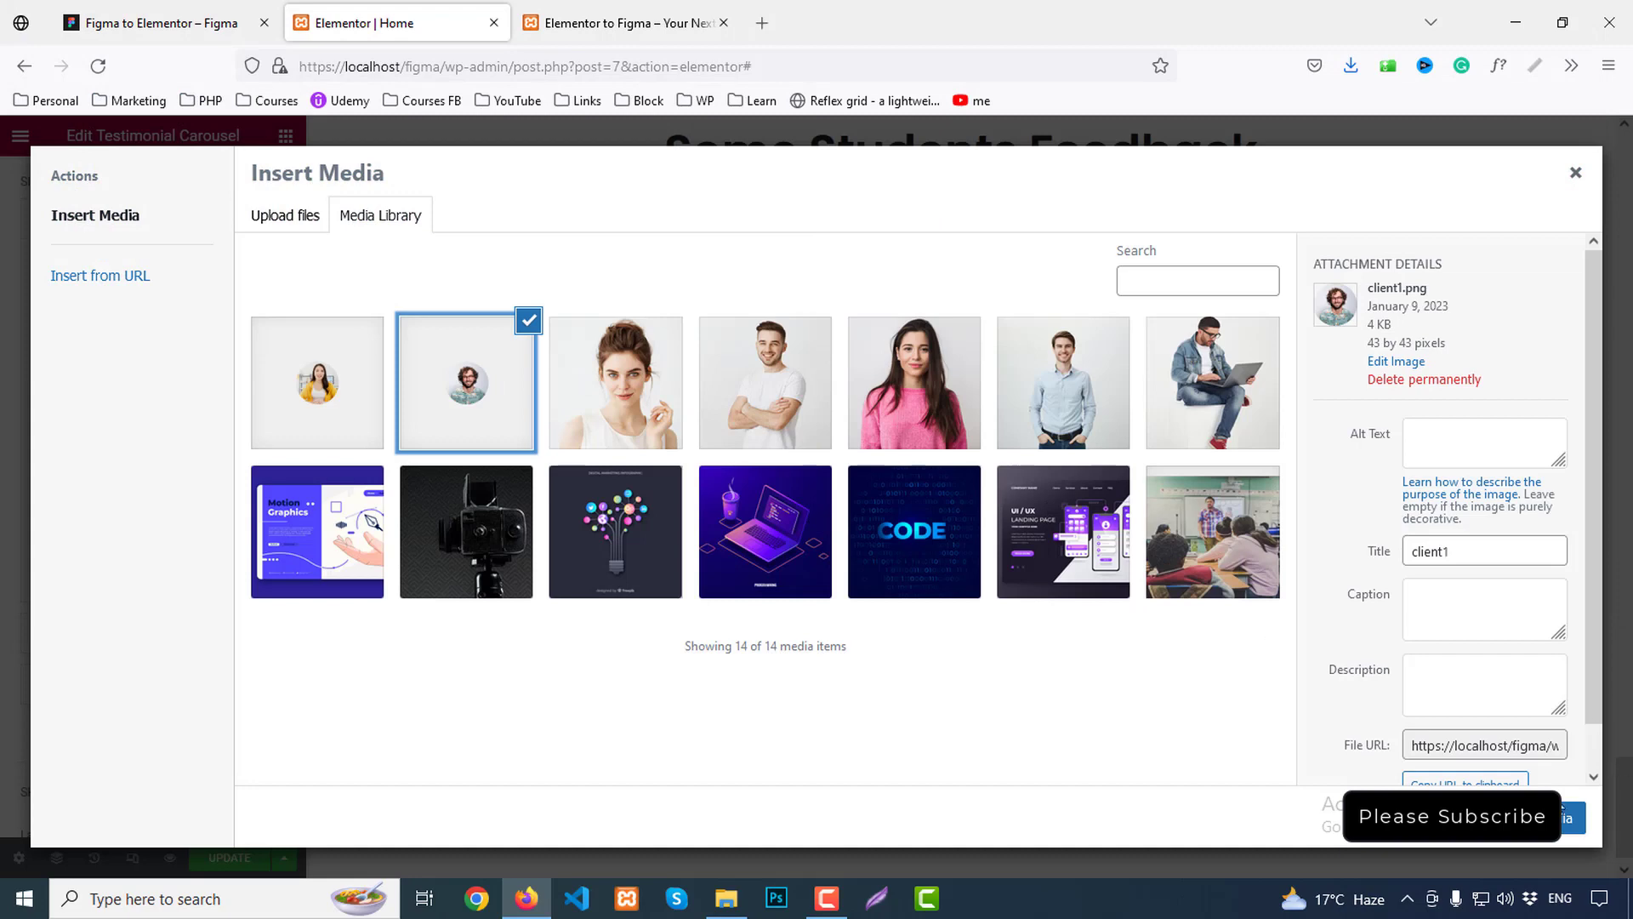
click(1574, 817)
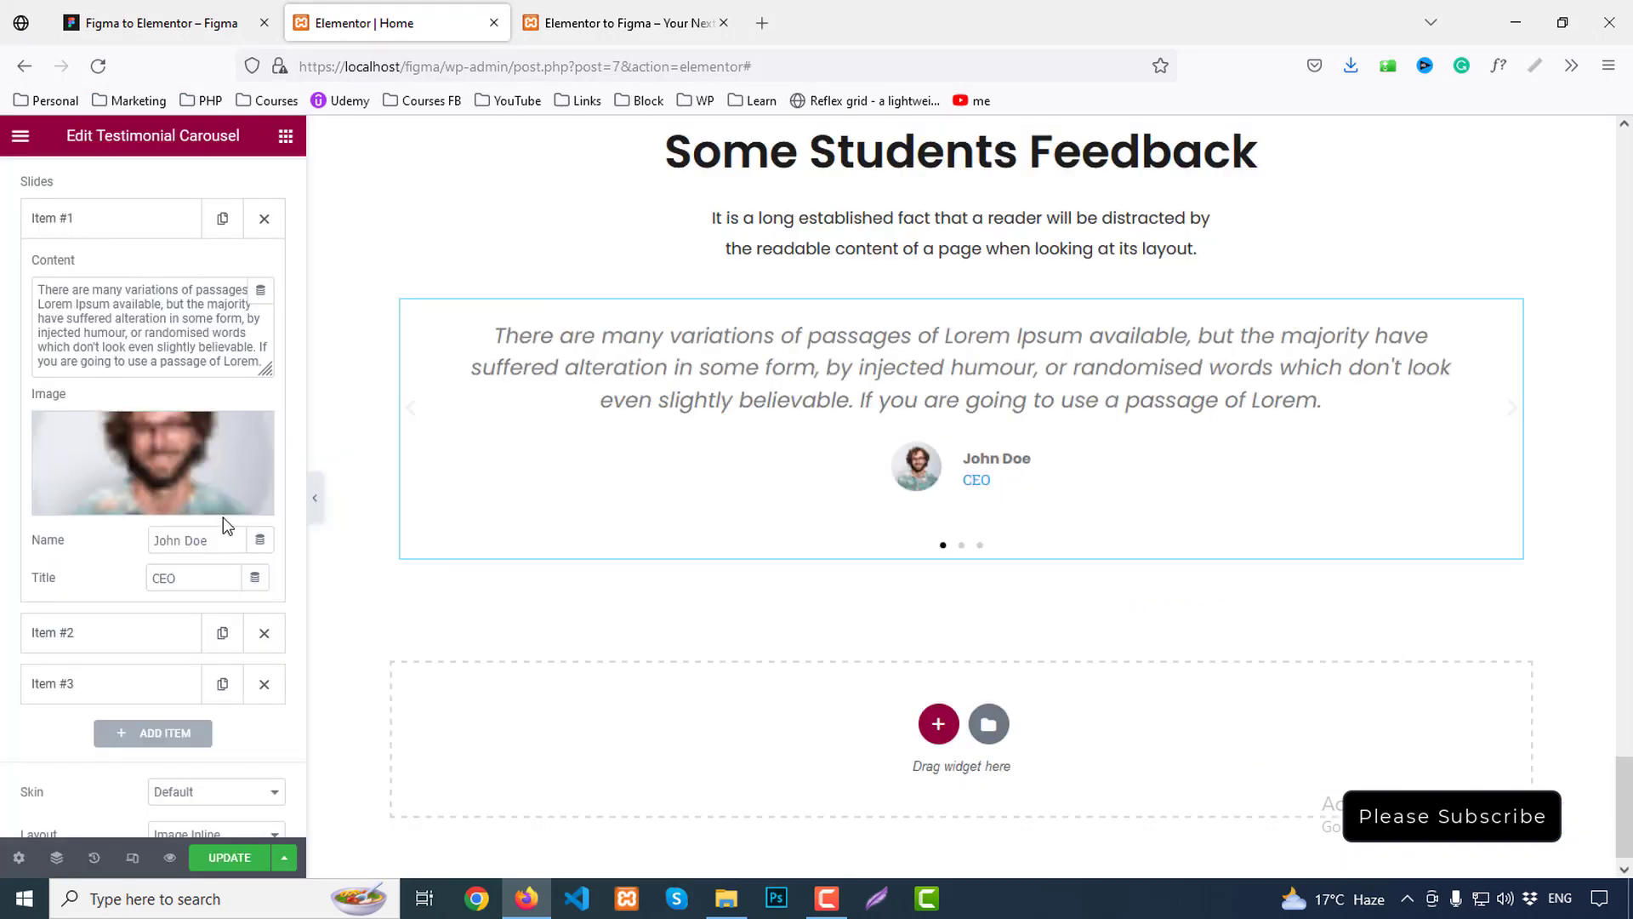
click(69, 223)
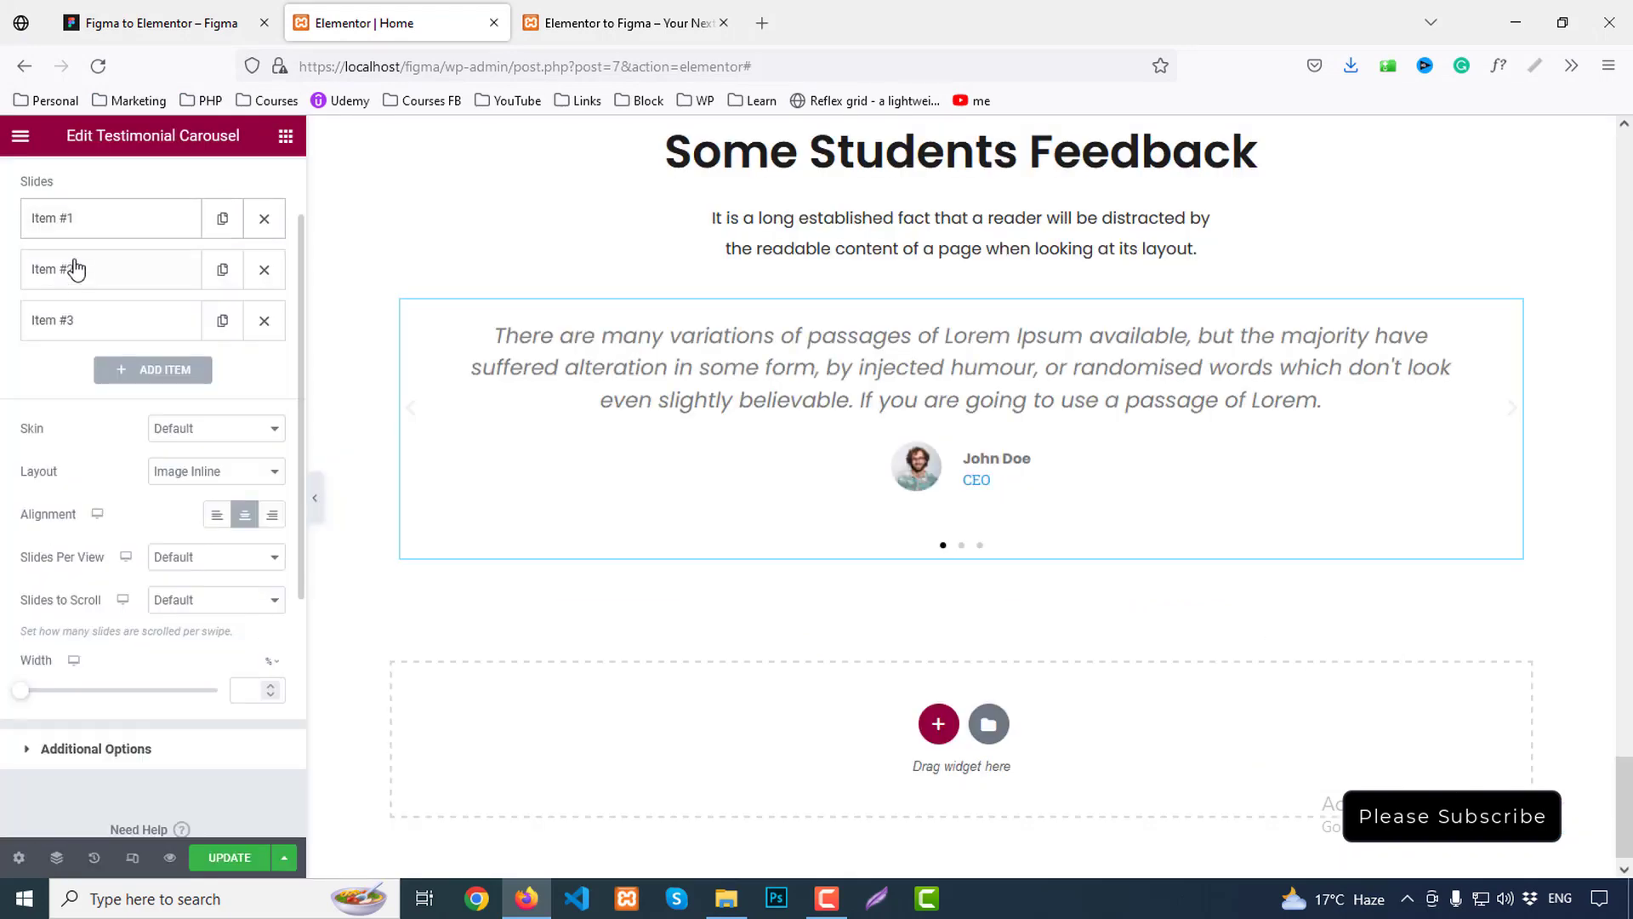
click(75, 269)
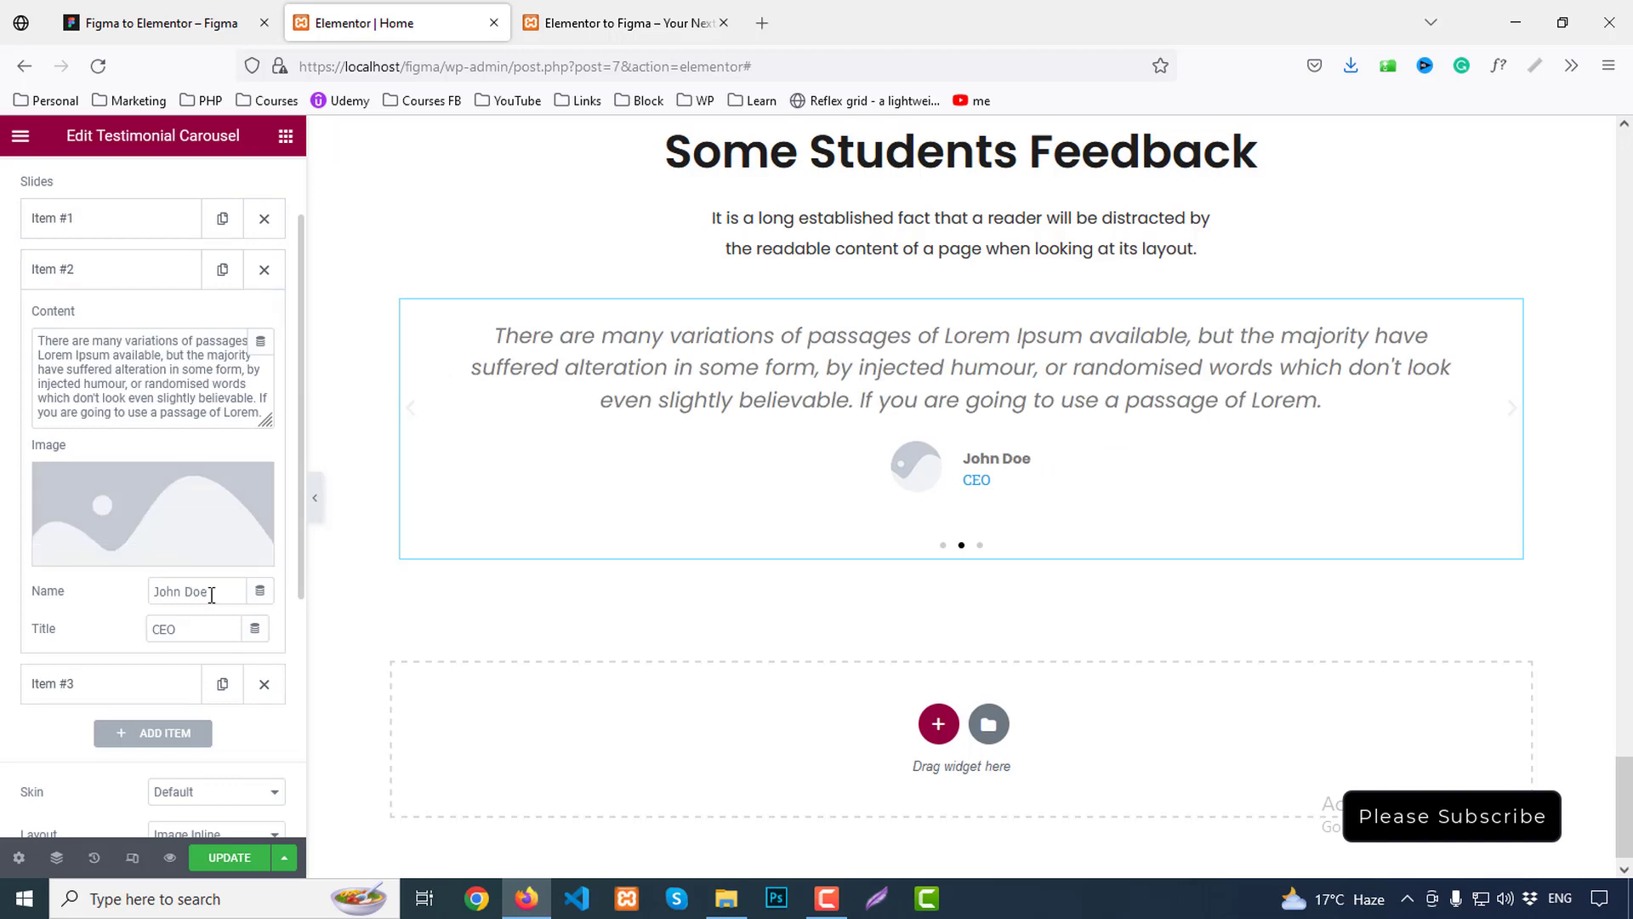
click(153, 23)
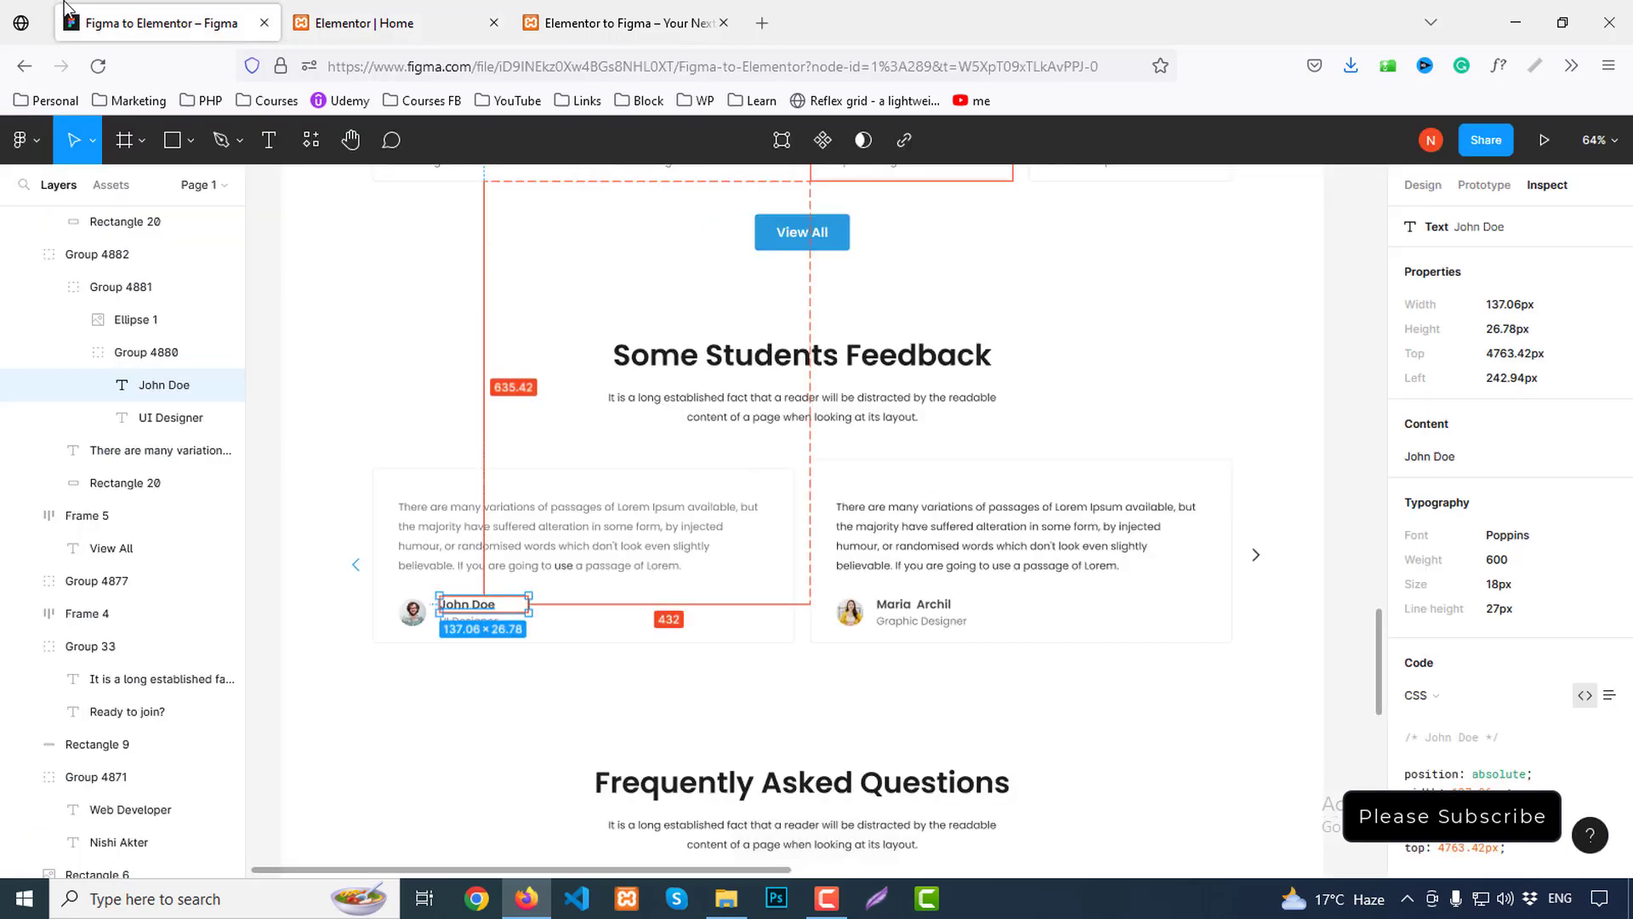
click(910, 609)
double_click(910, 609)
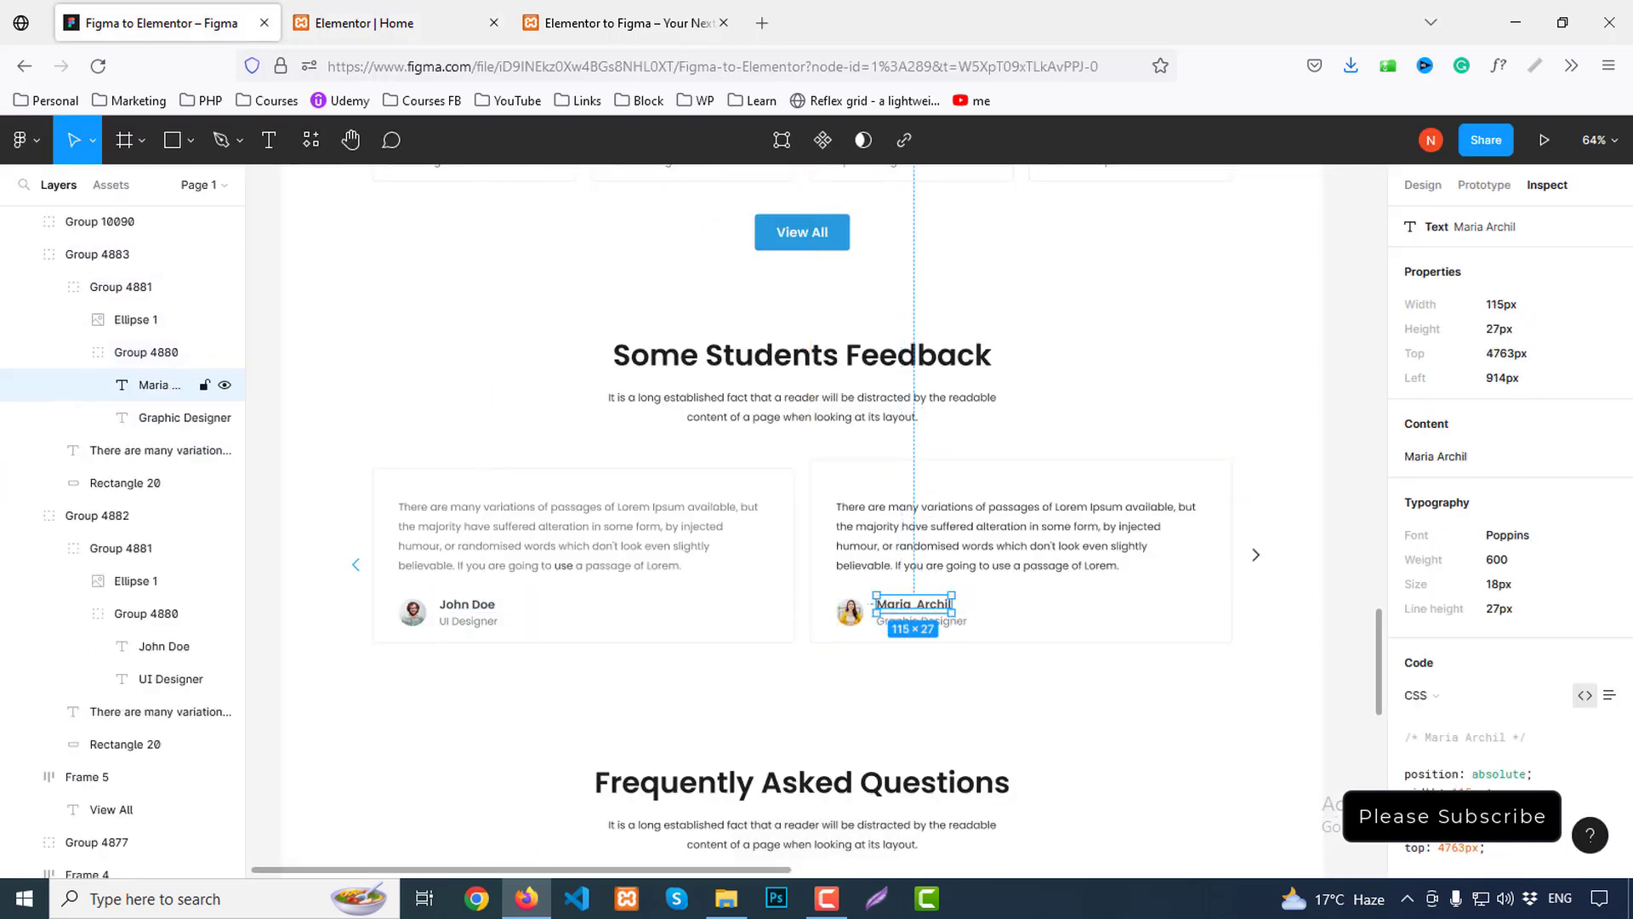
click(1606, 432)
click(442, 10)
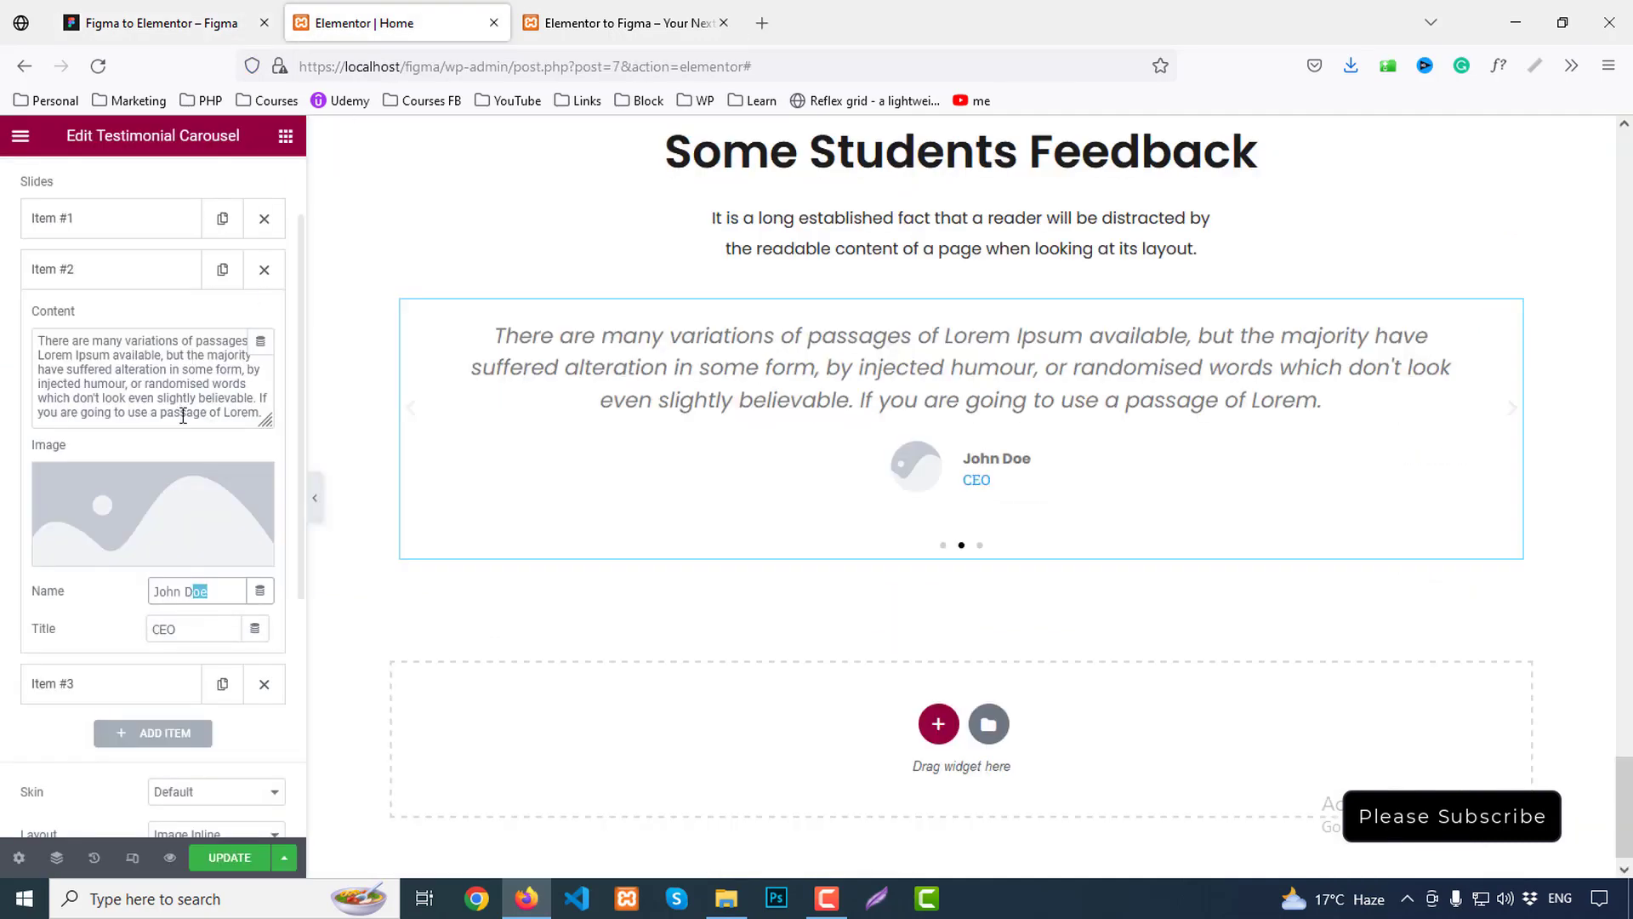
key(ctrl+v)
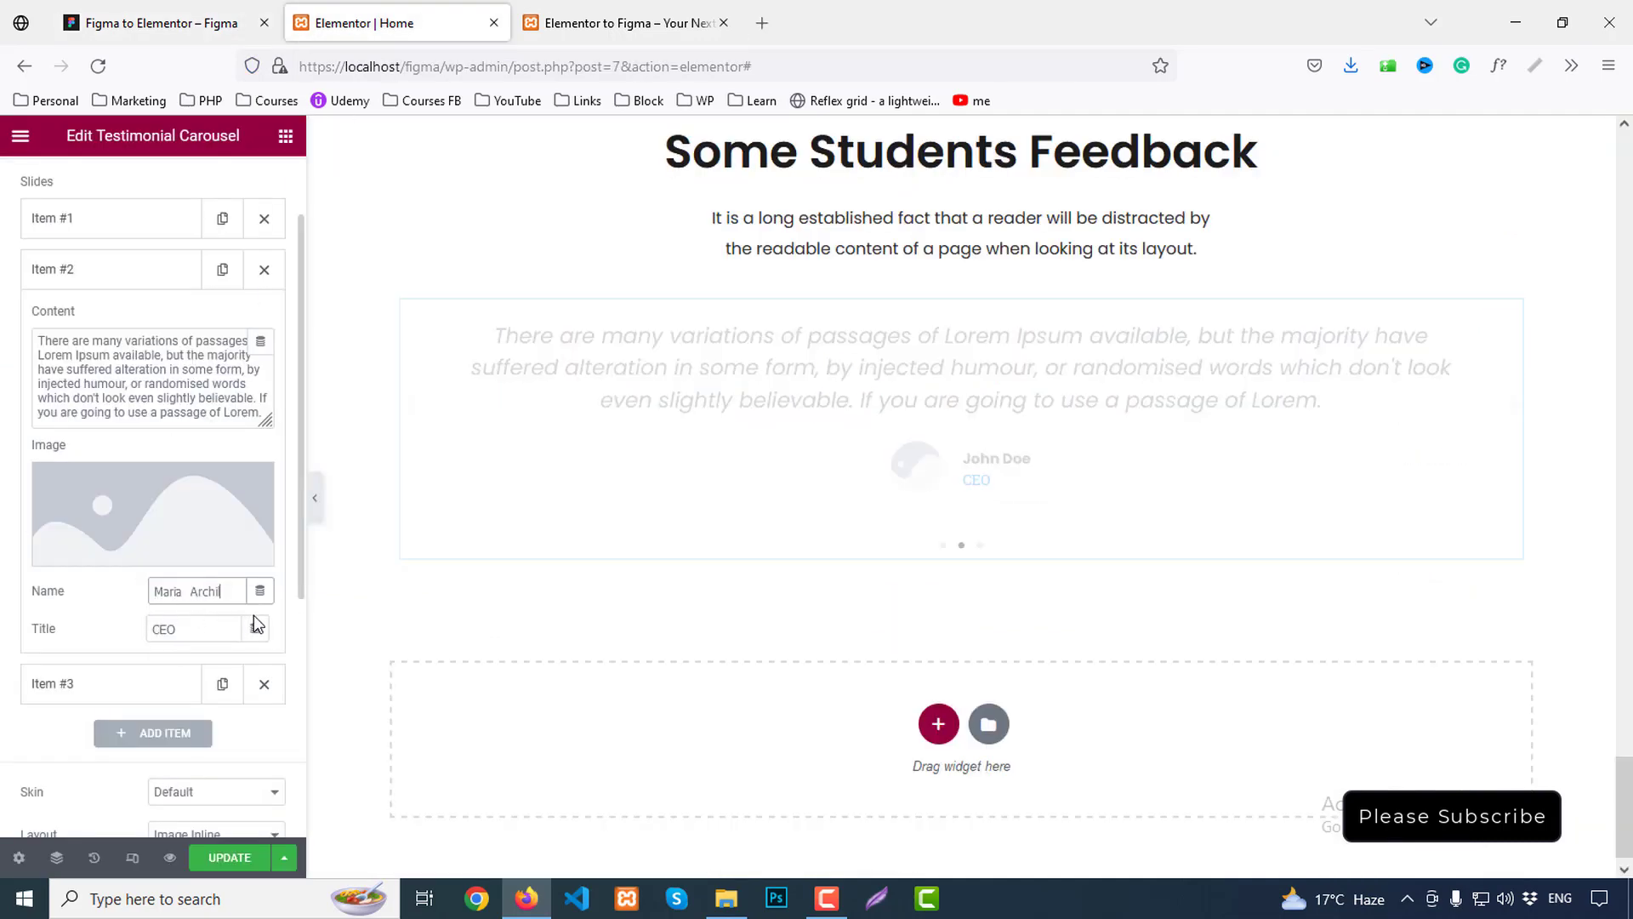
text(Developer)
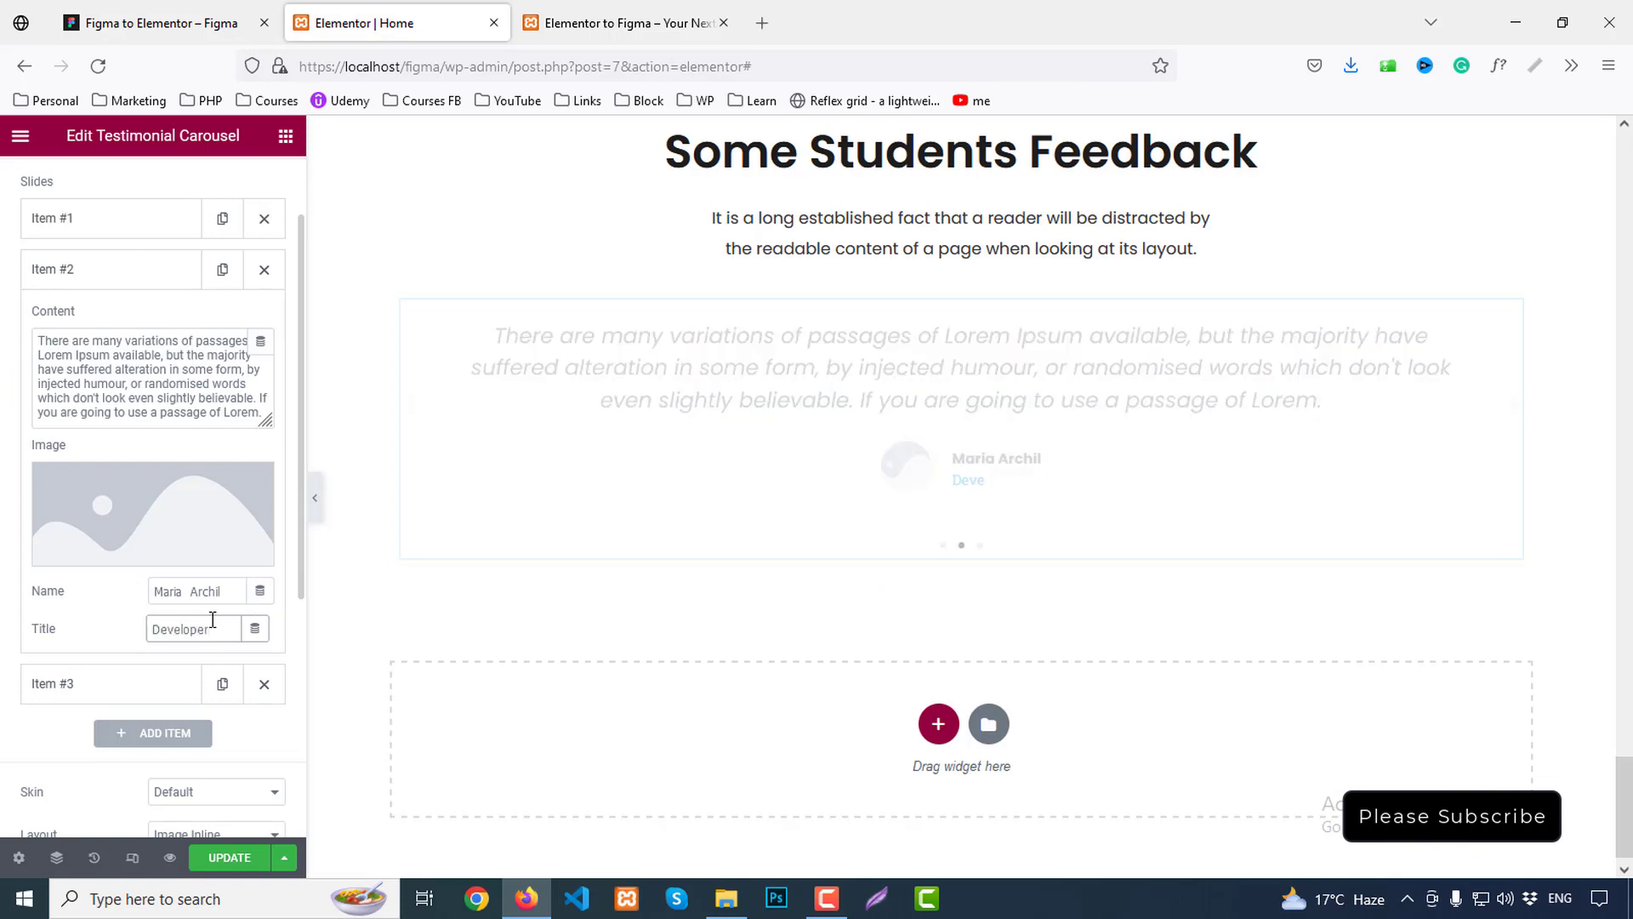
Insert Maria's photo from the media library into the second slide
click(70, 683)
click(112, 571)
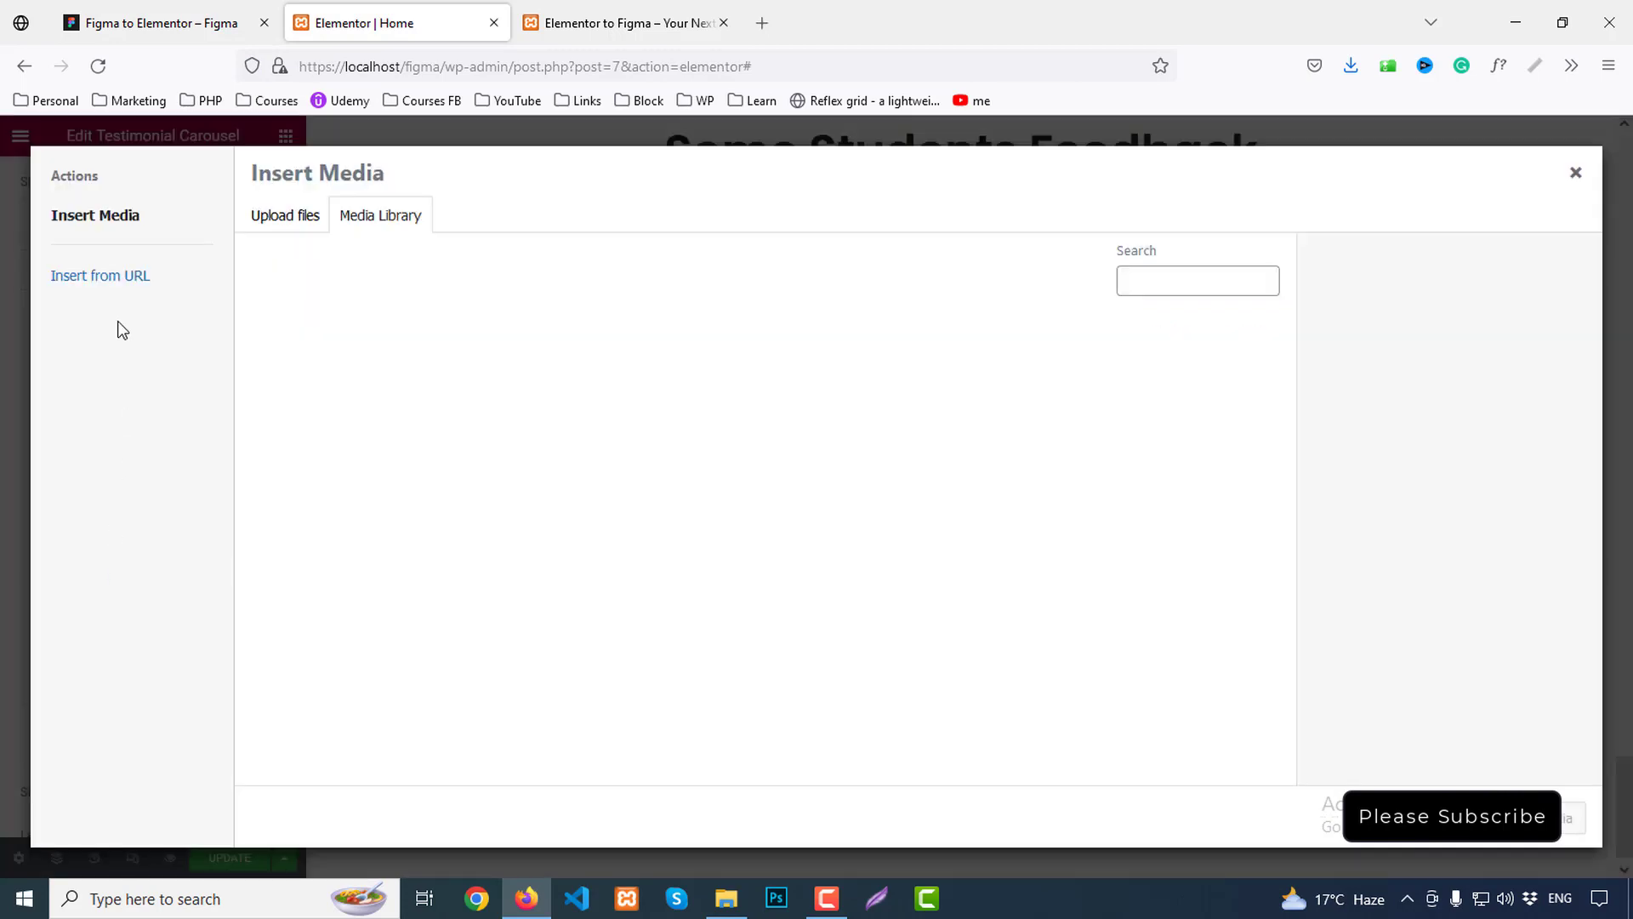
click(1576, 174)
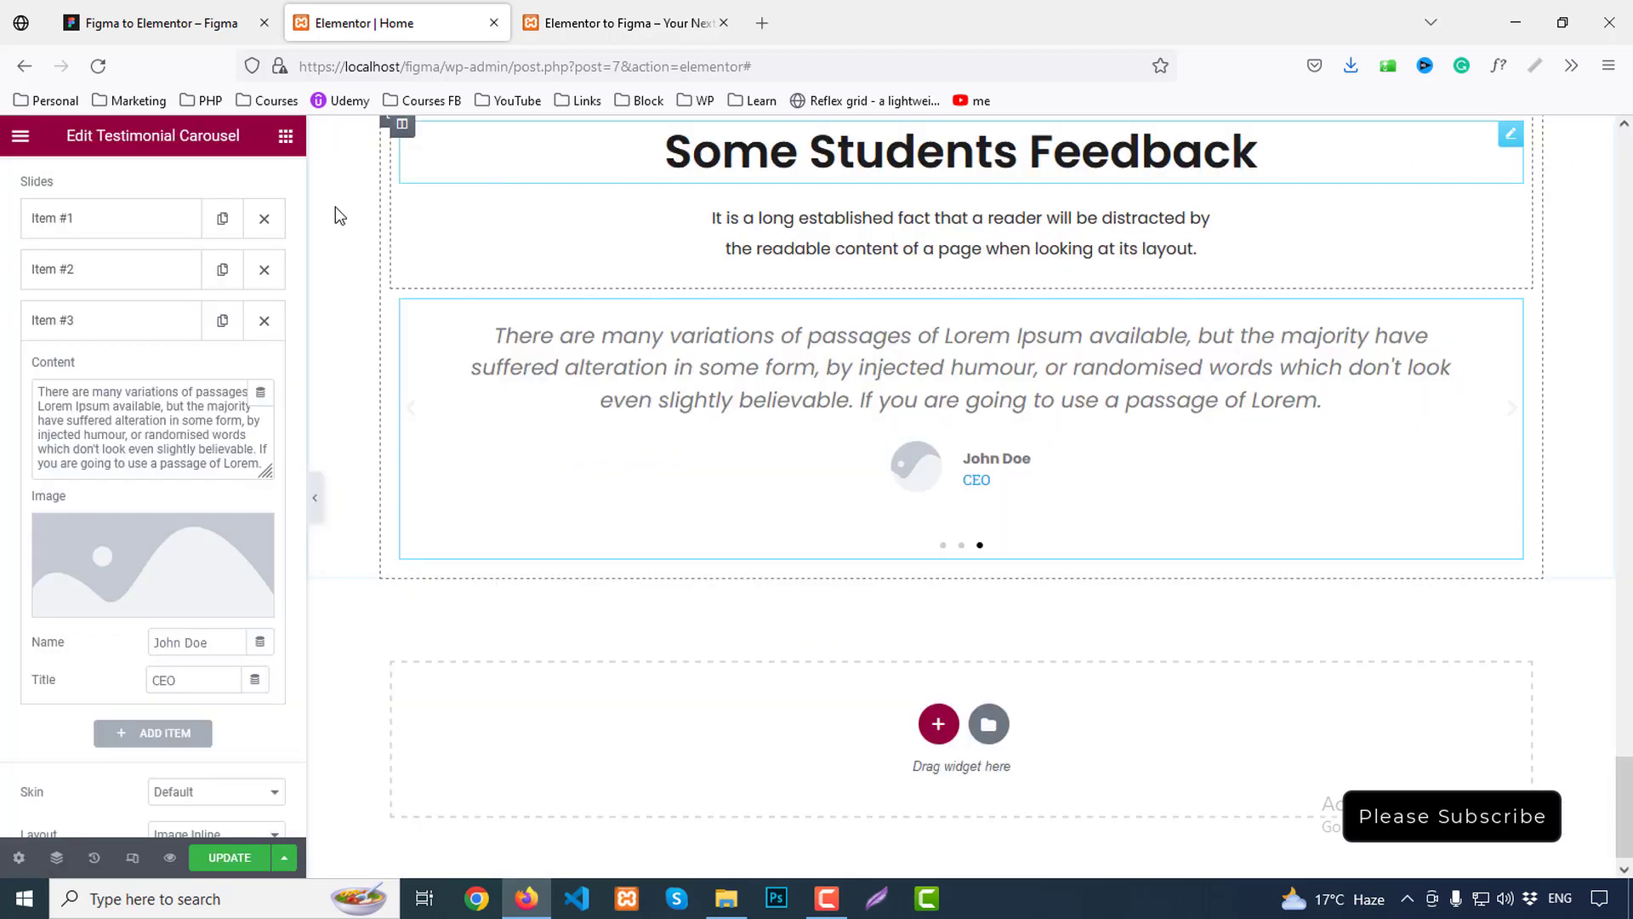
click(65, 266)
click(141, 489)
click(317, 383)
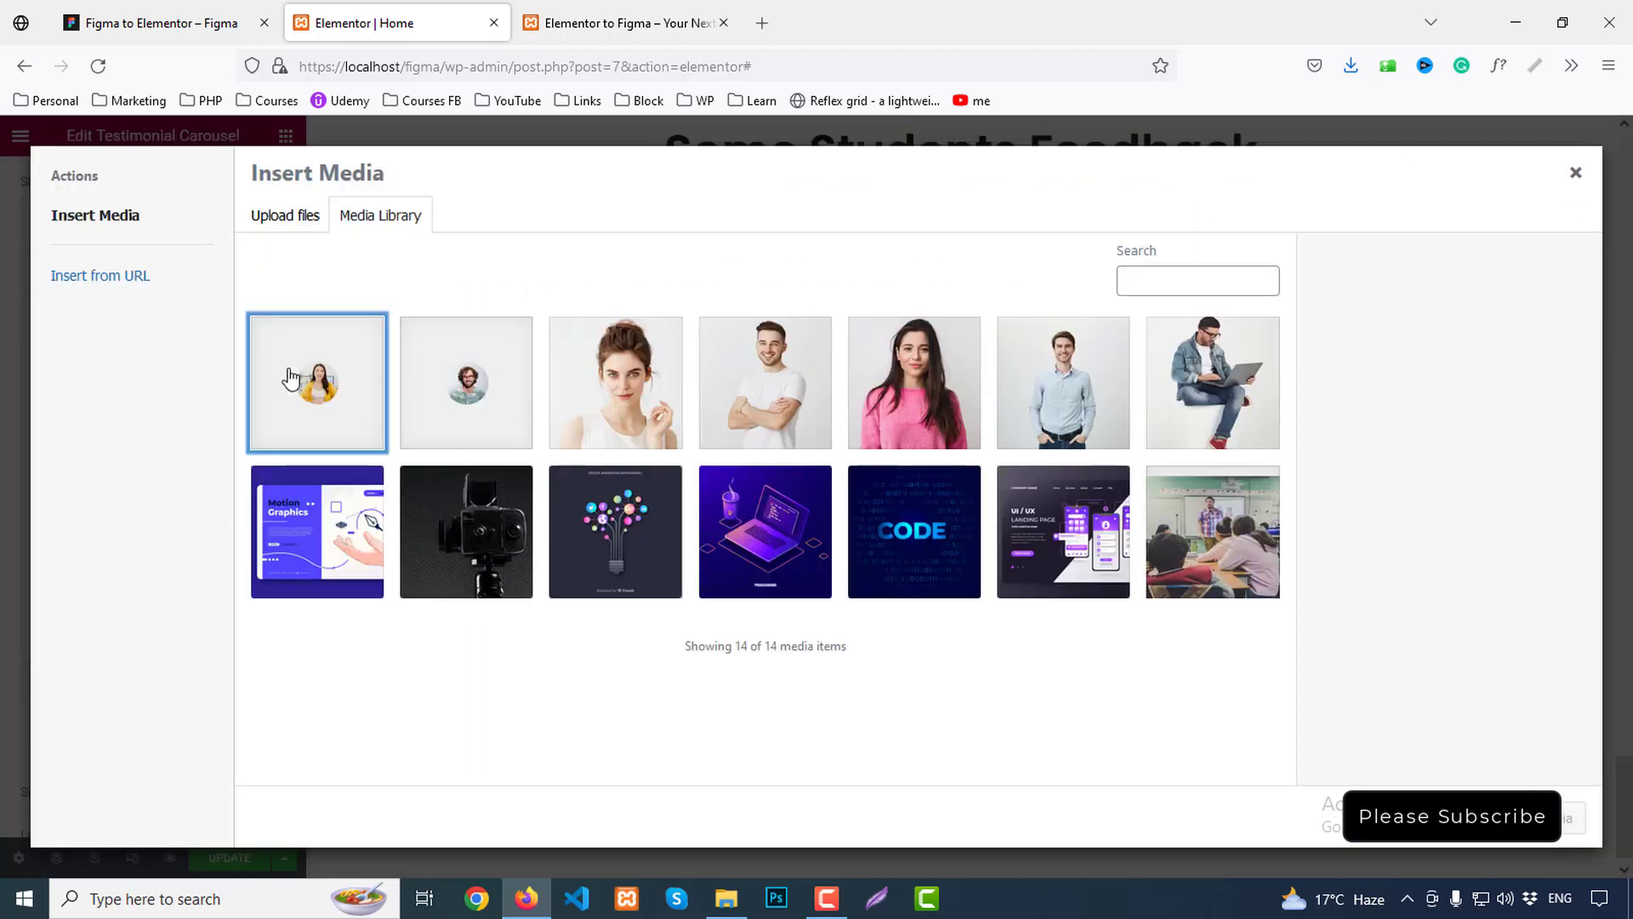
click(1573, 817)
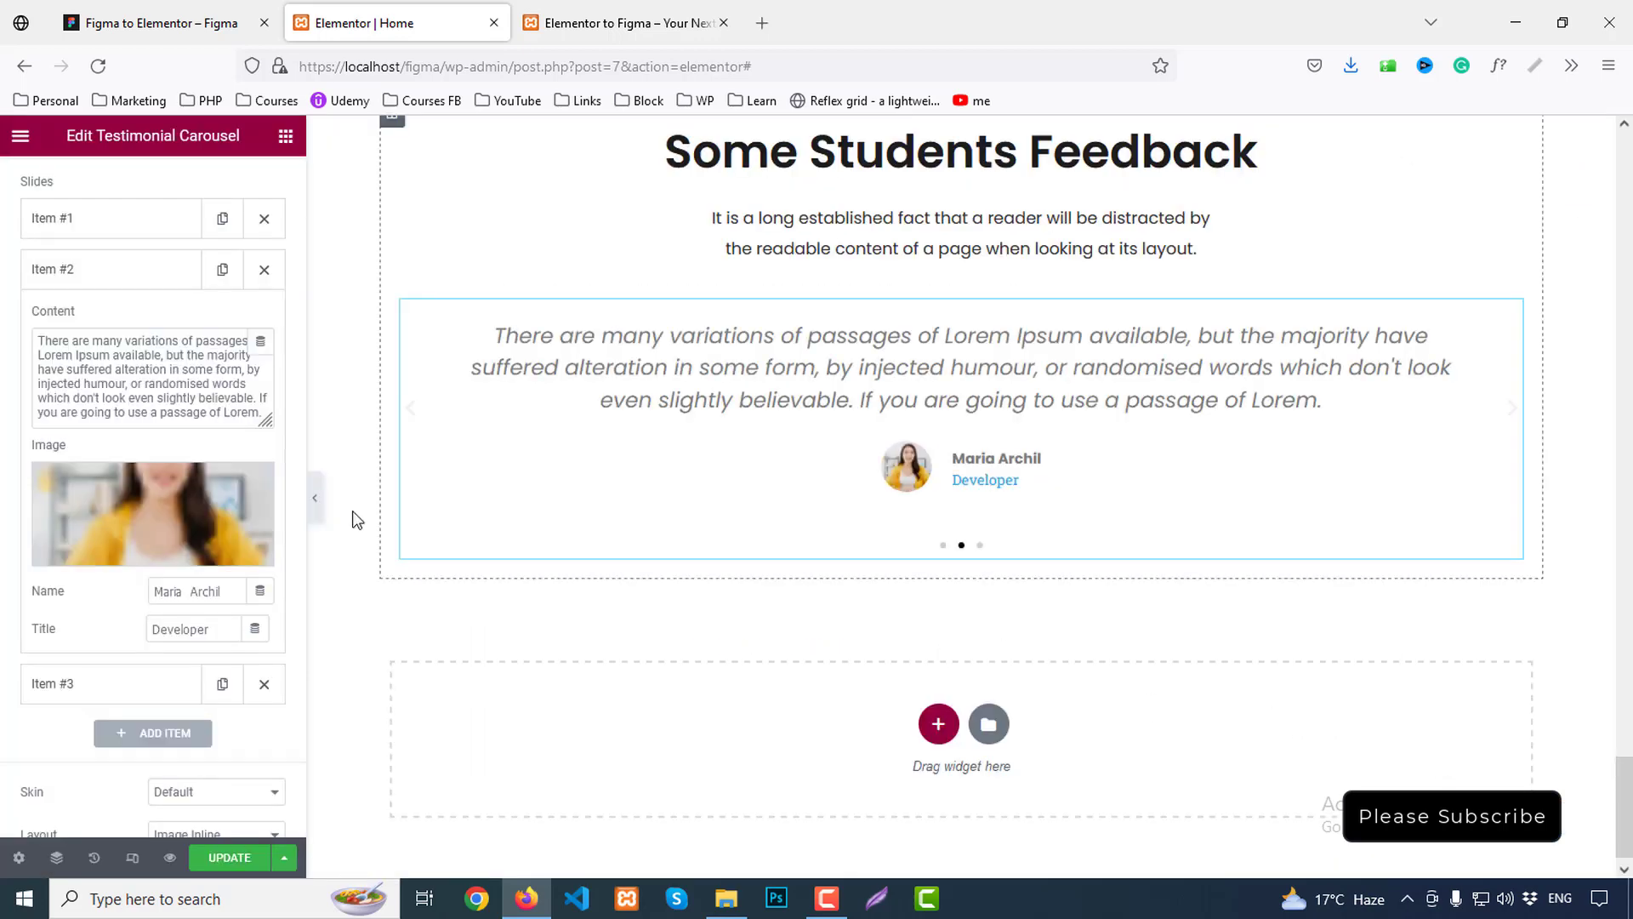
click(57, 271)
click(62, 319)
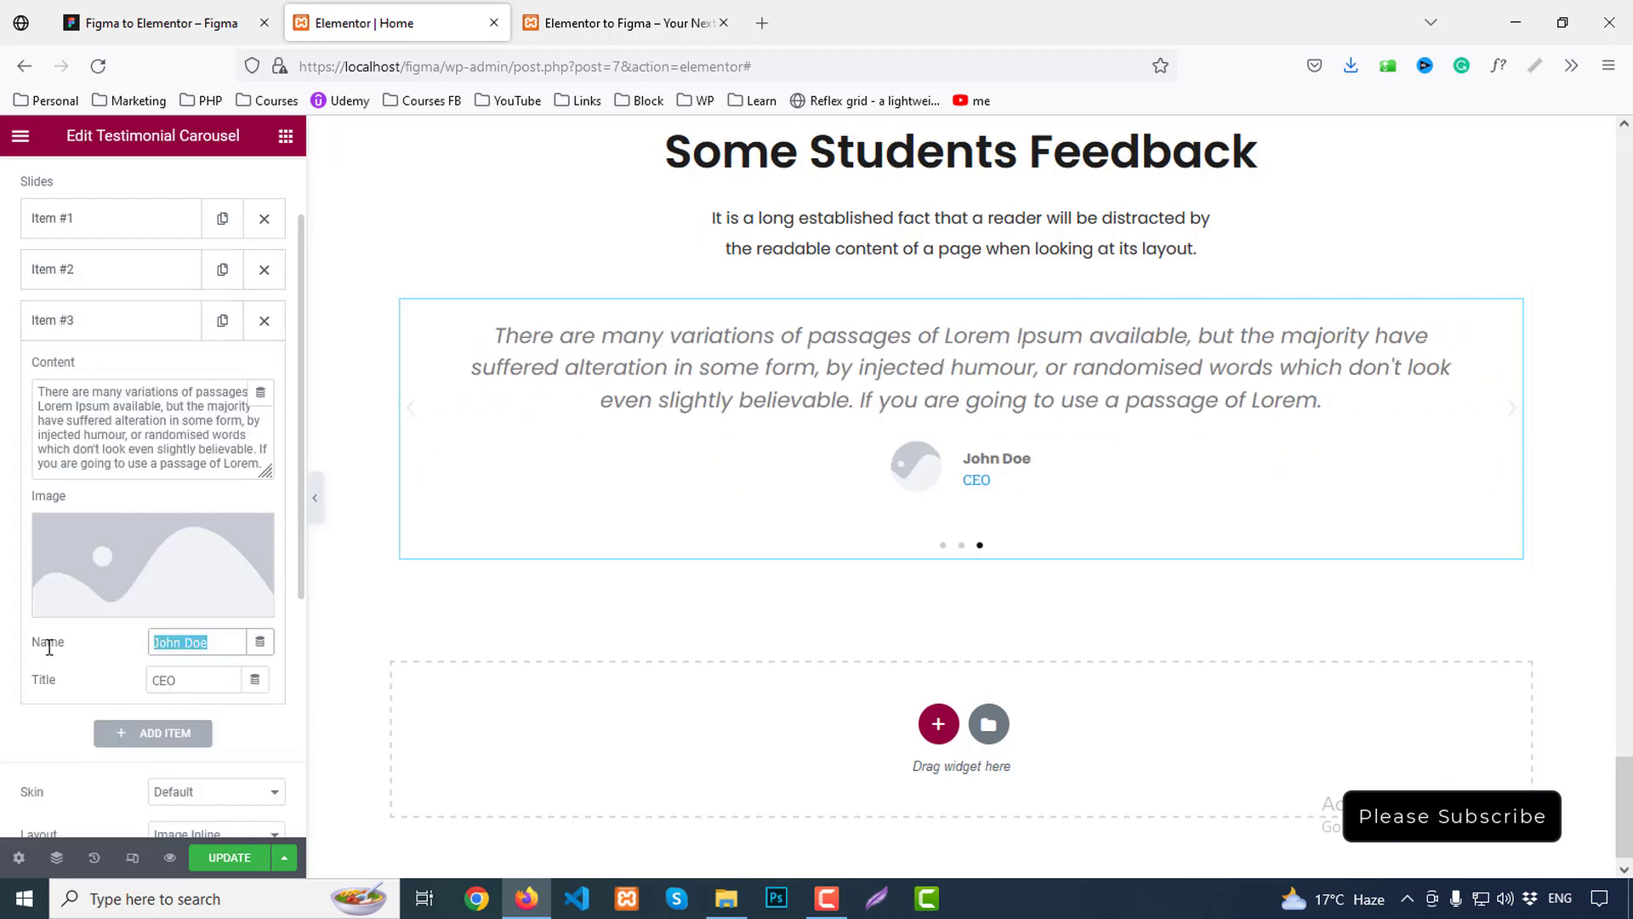
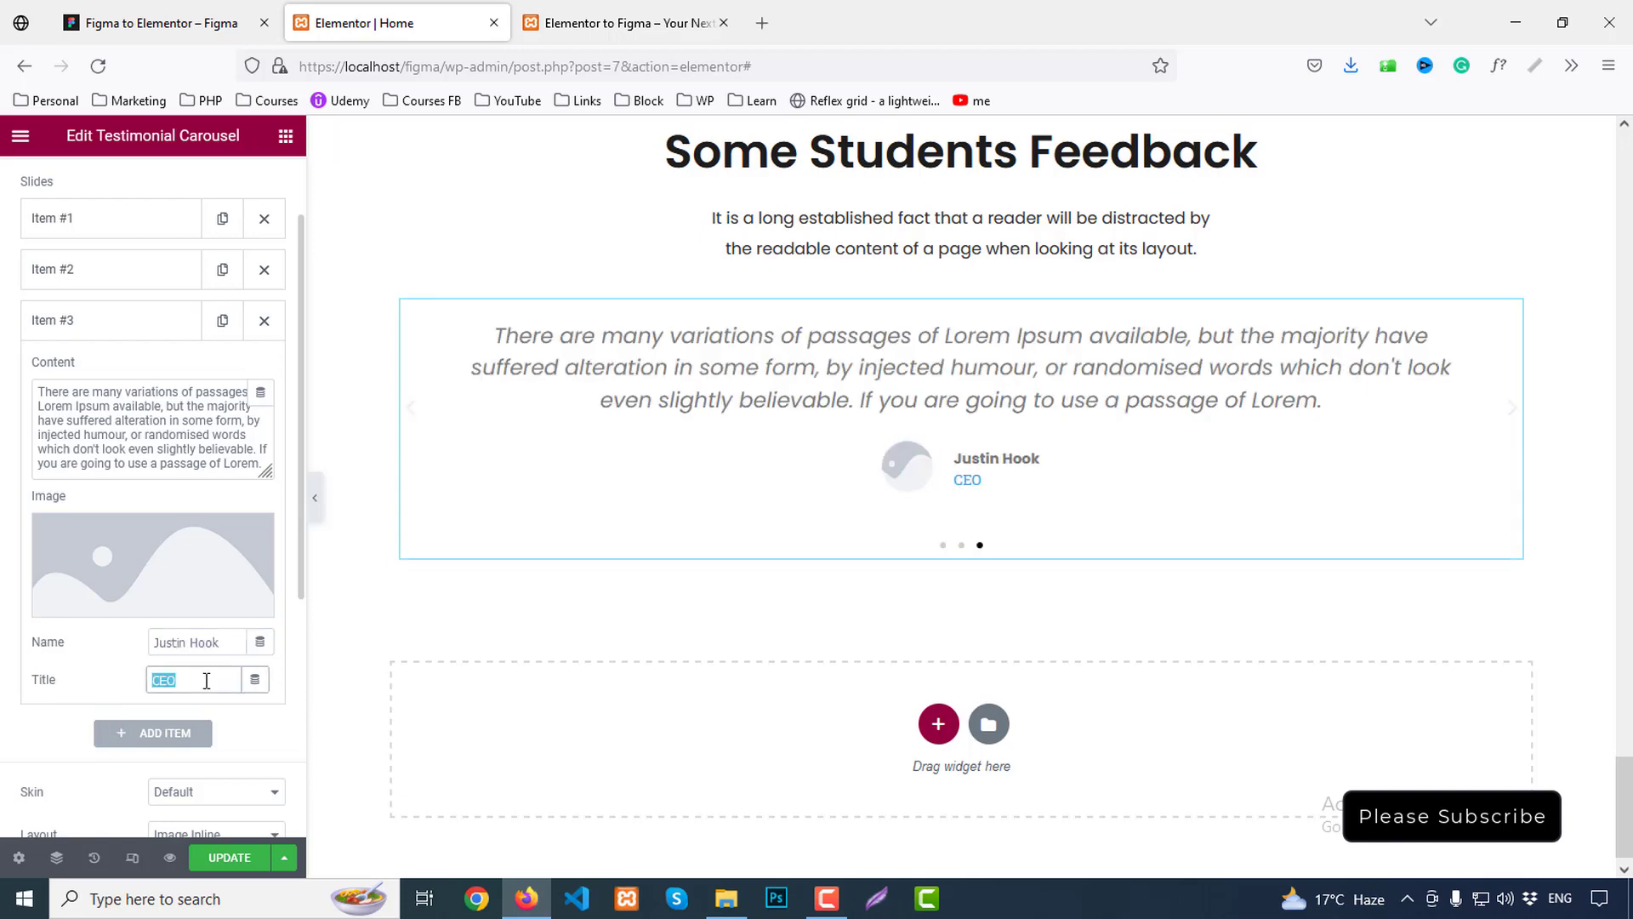
text(CTo)
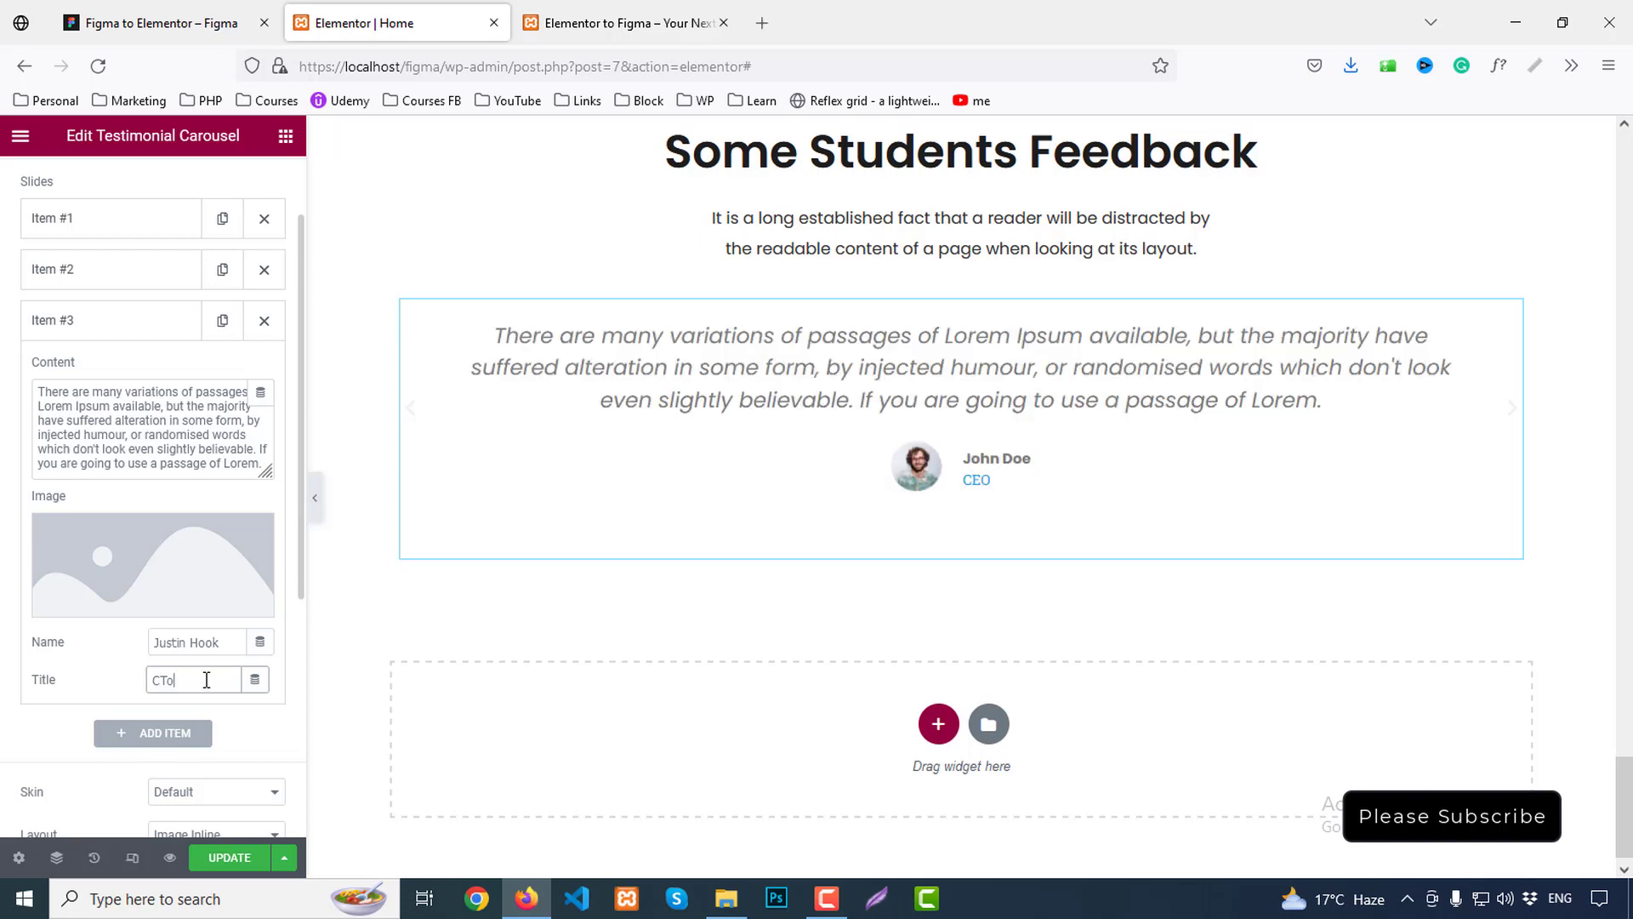
key(BackSpace)
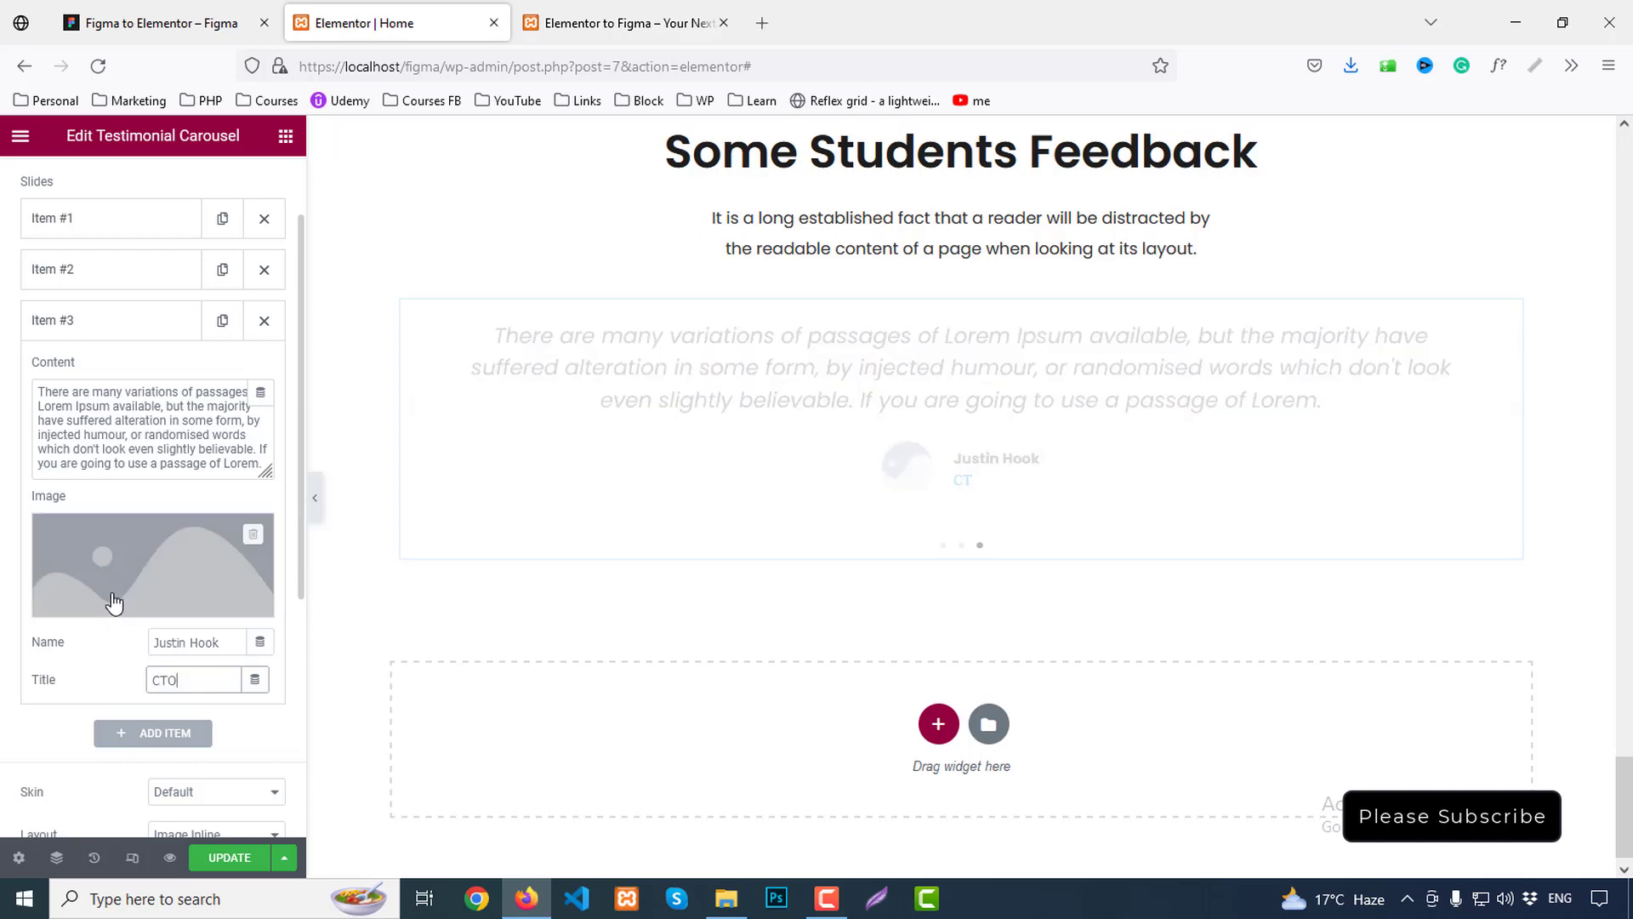
click(115, 600)
click(510, 346)
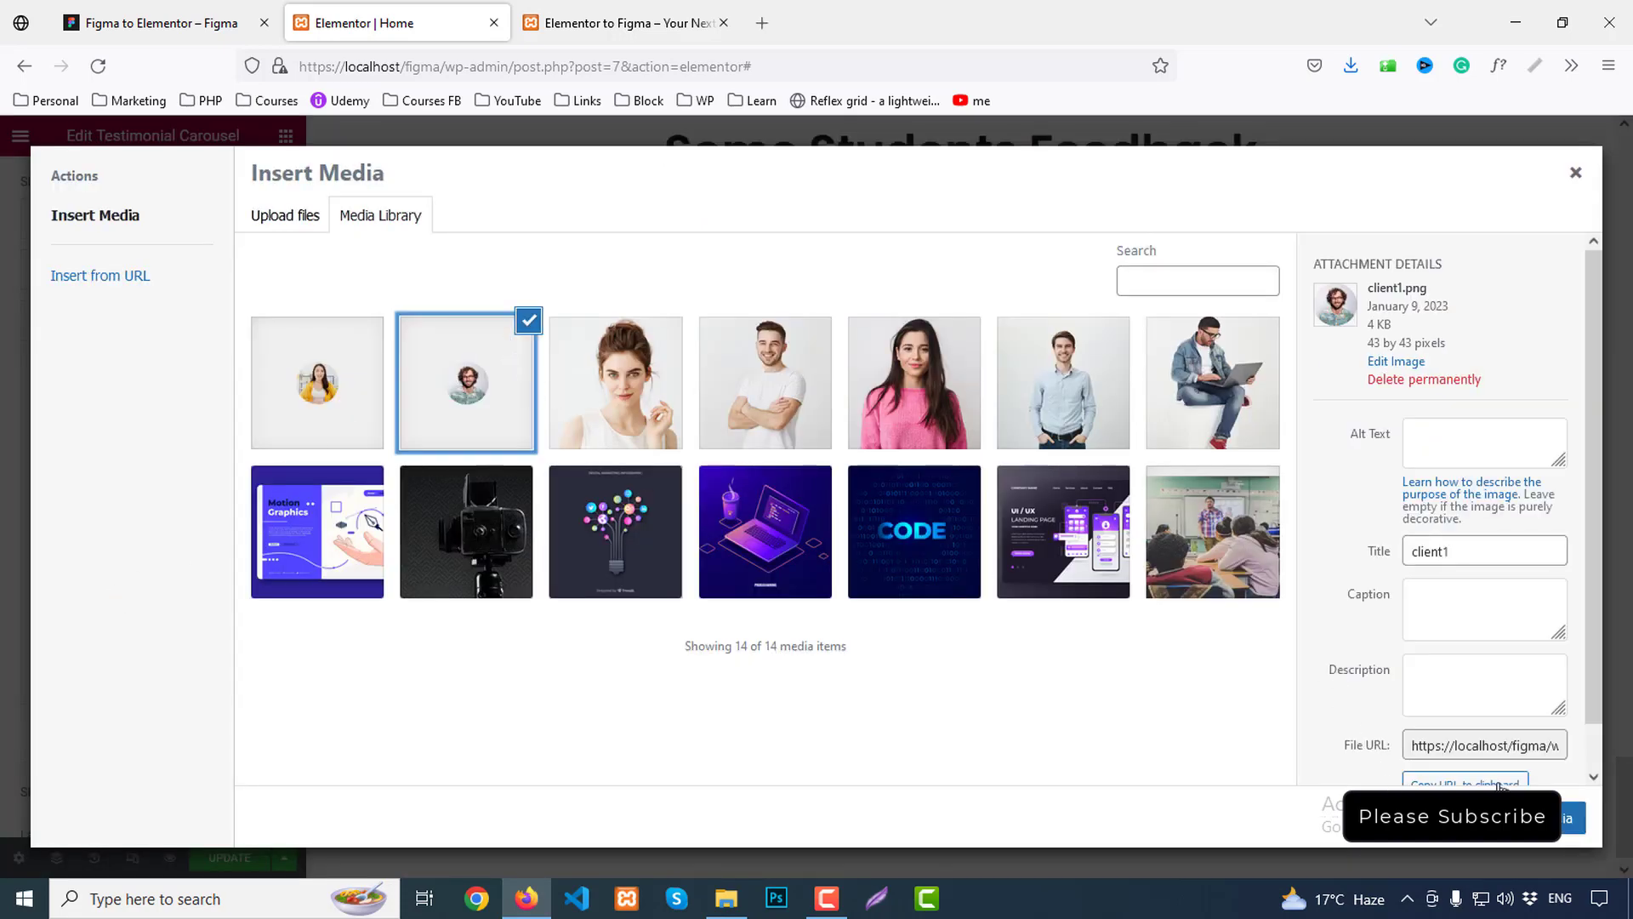
click(1574, 818)
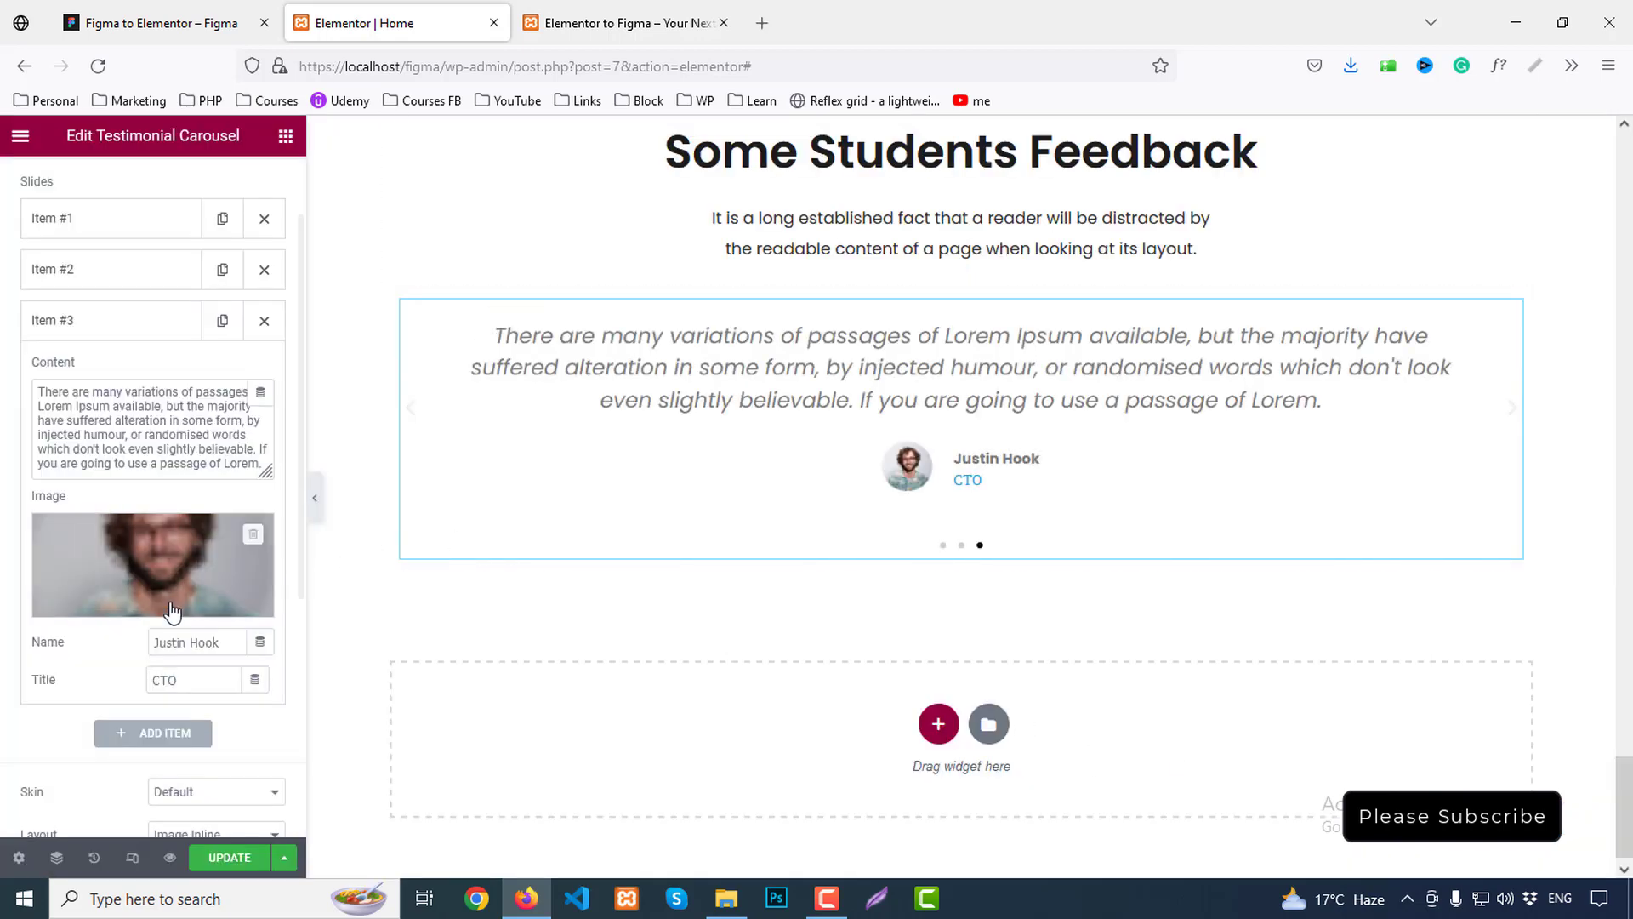
Left-align the carousel and set Slides Per View to 2
scroll(166, 602, down, 5)
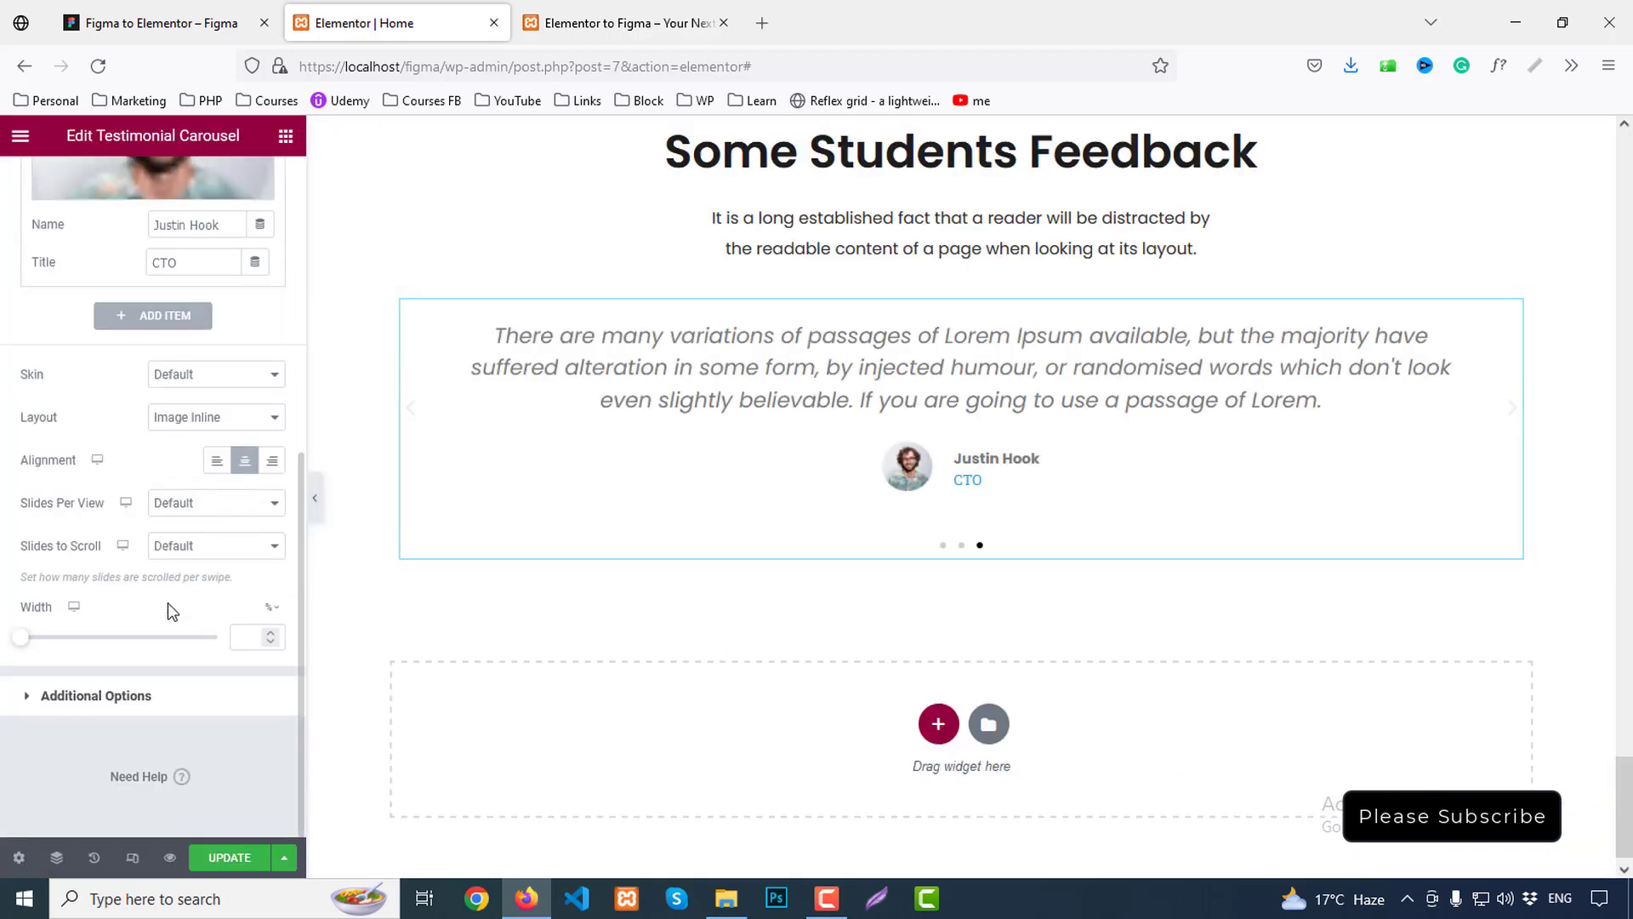
click(217, 461)
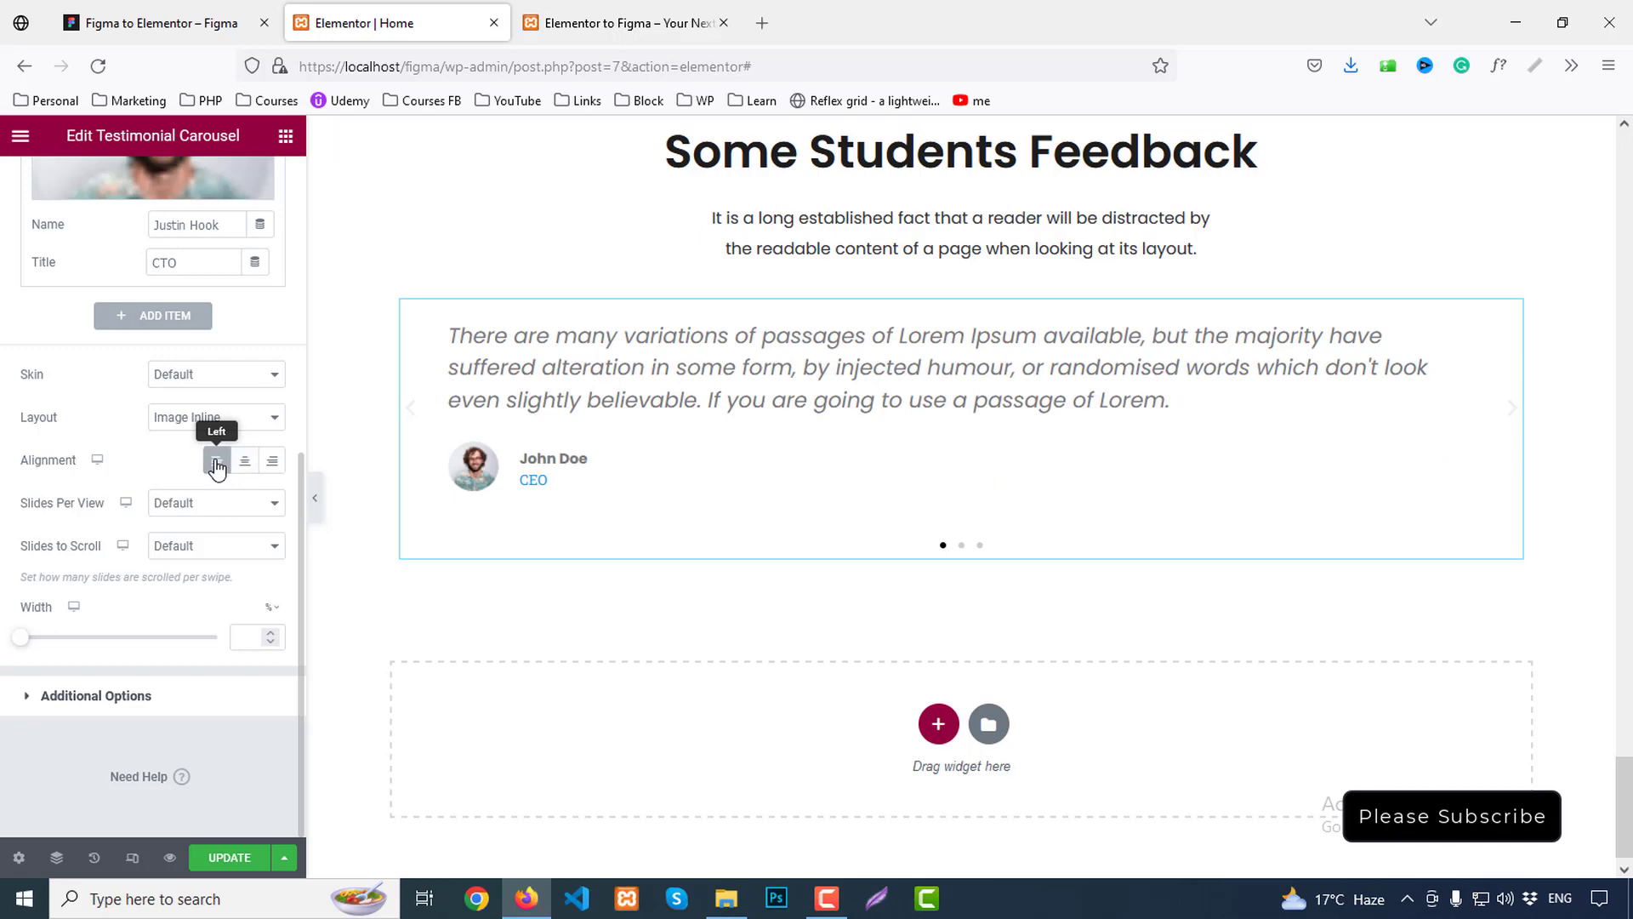
click(205, 511)
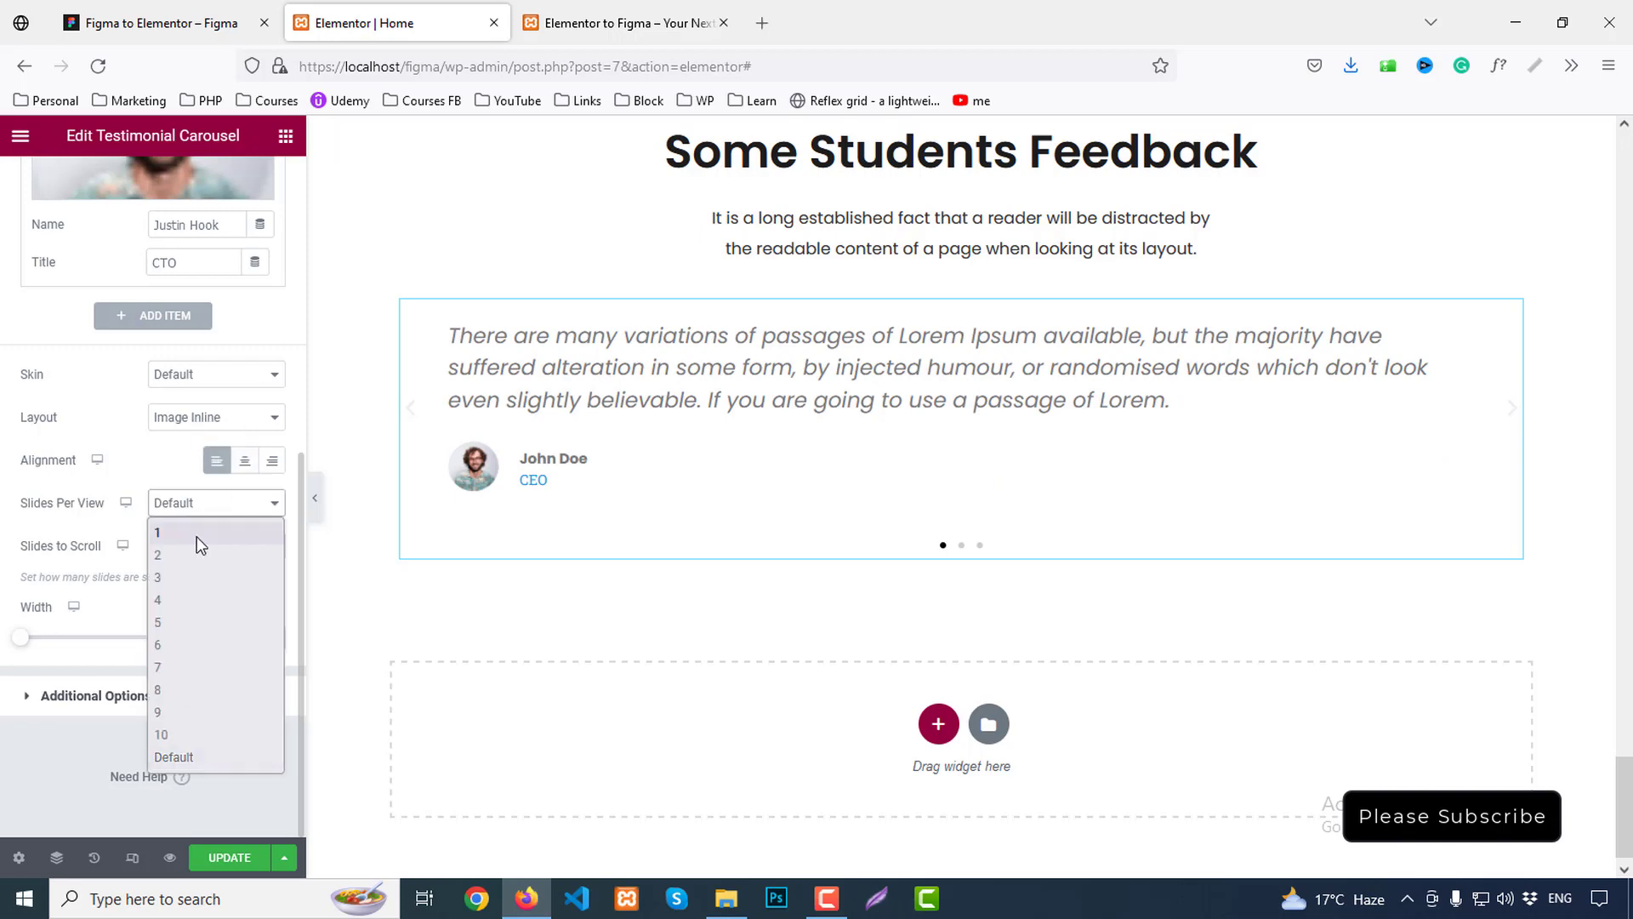
click(187, 555)
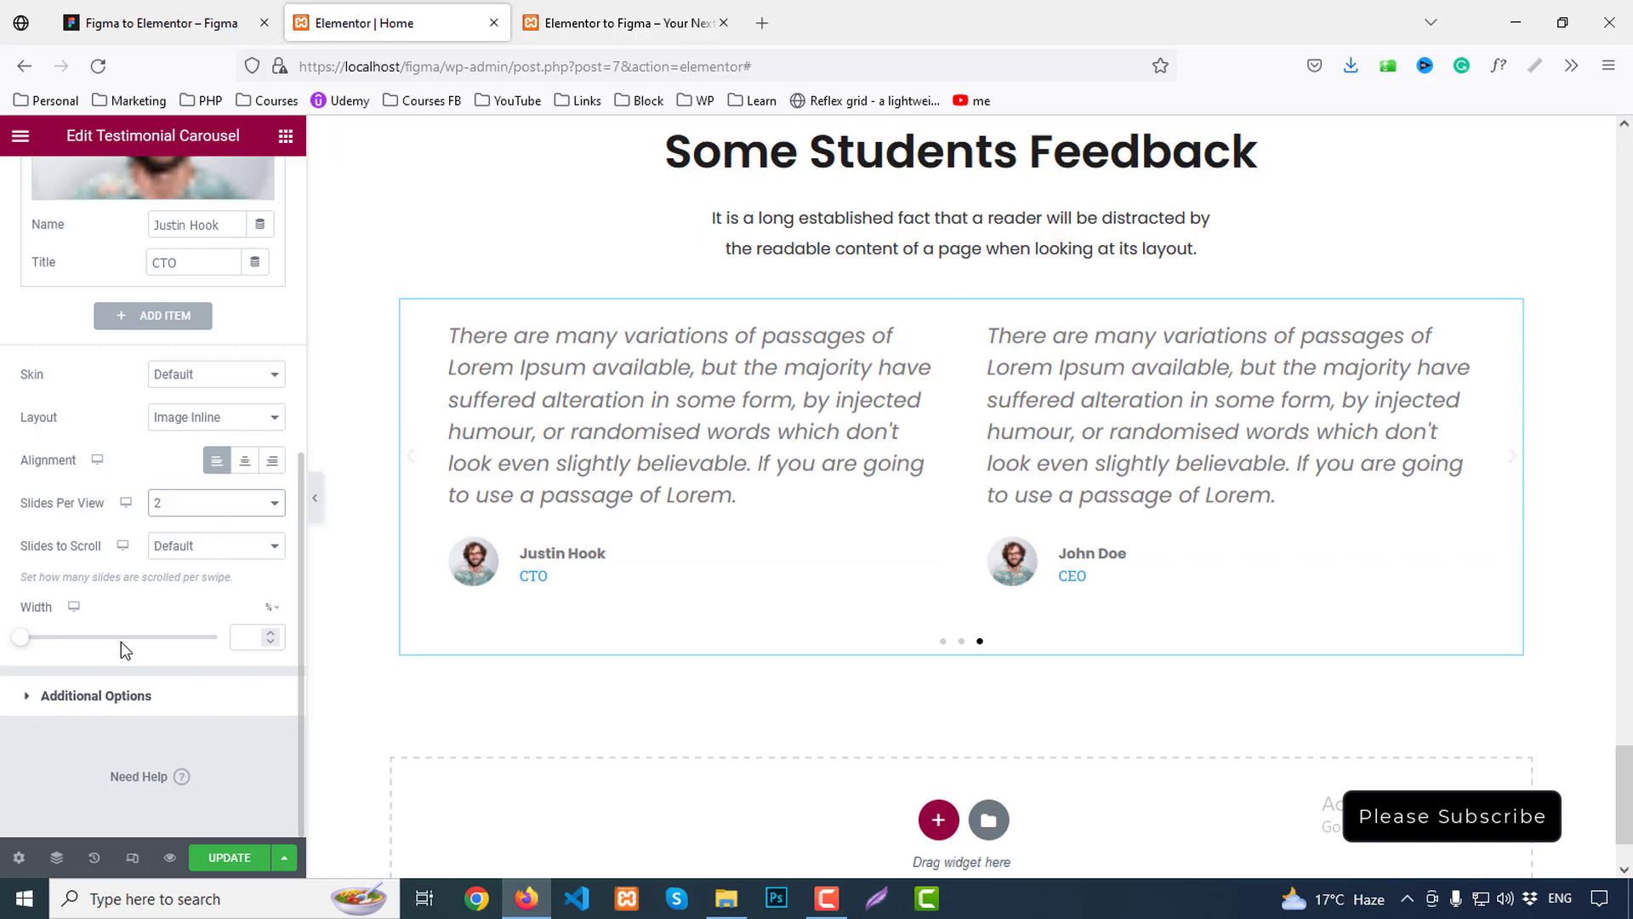
In Additional Options, set Pagination to None and enable Lazyload
click(112, 697)
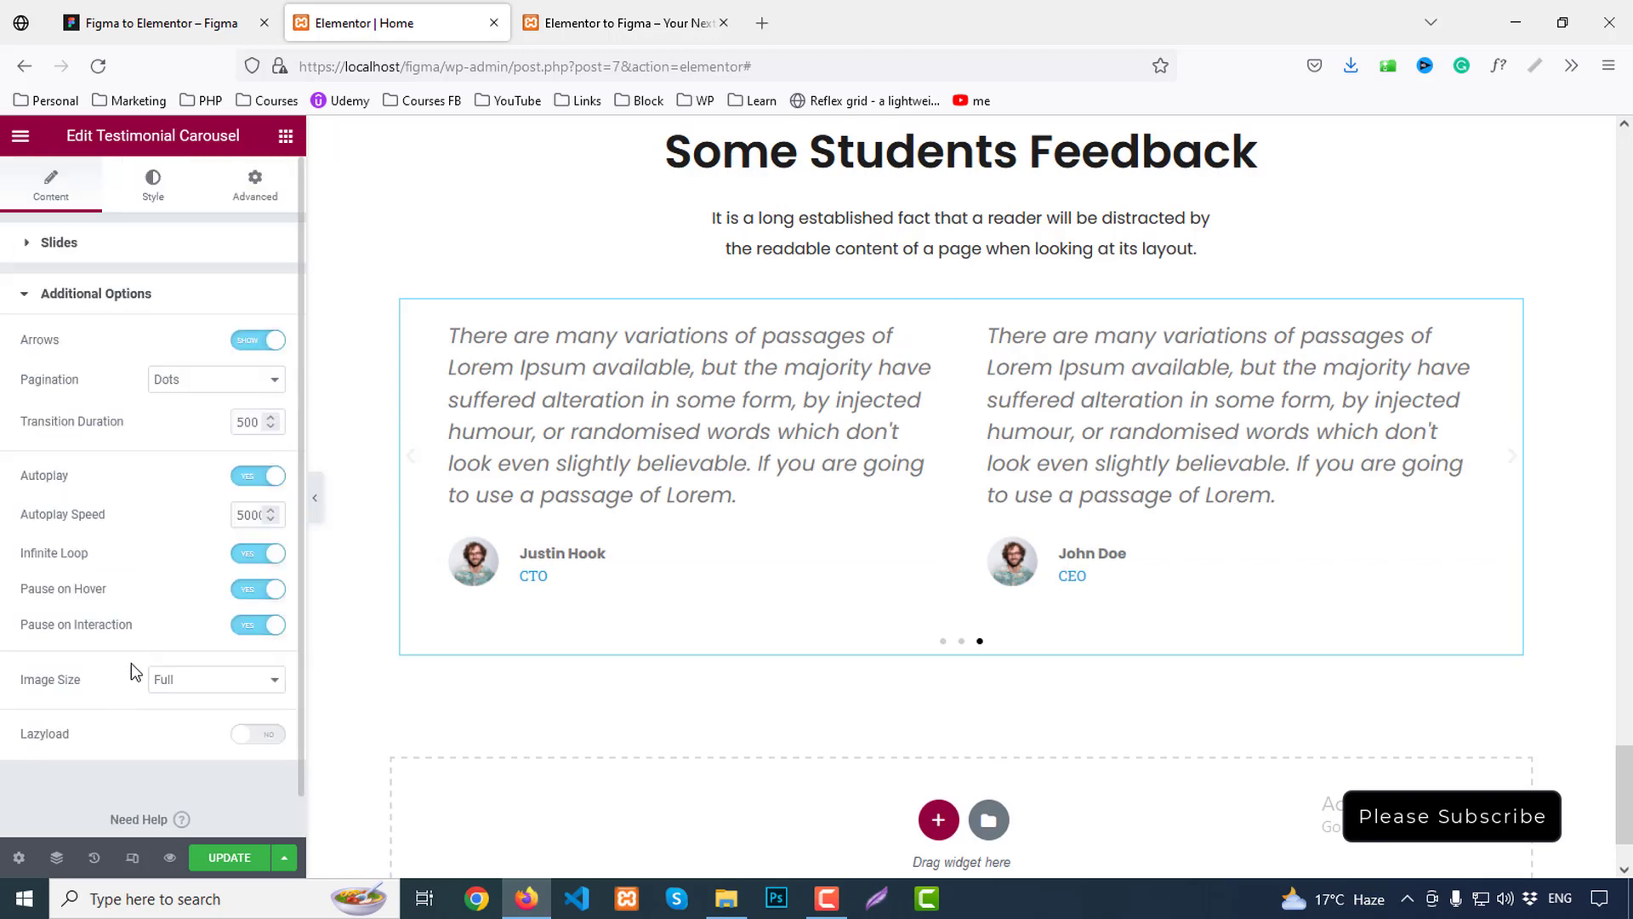
click(190, 388)
click(187, 407)
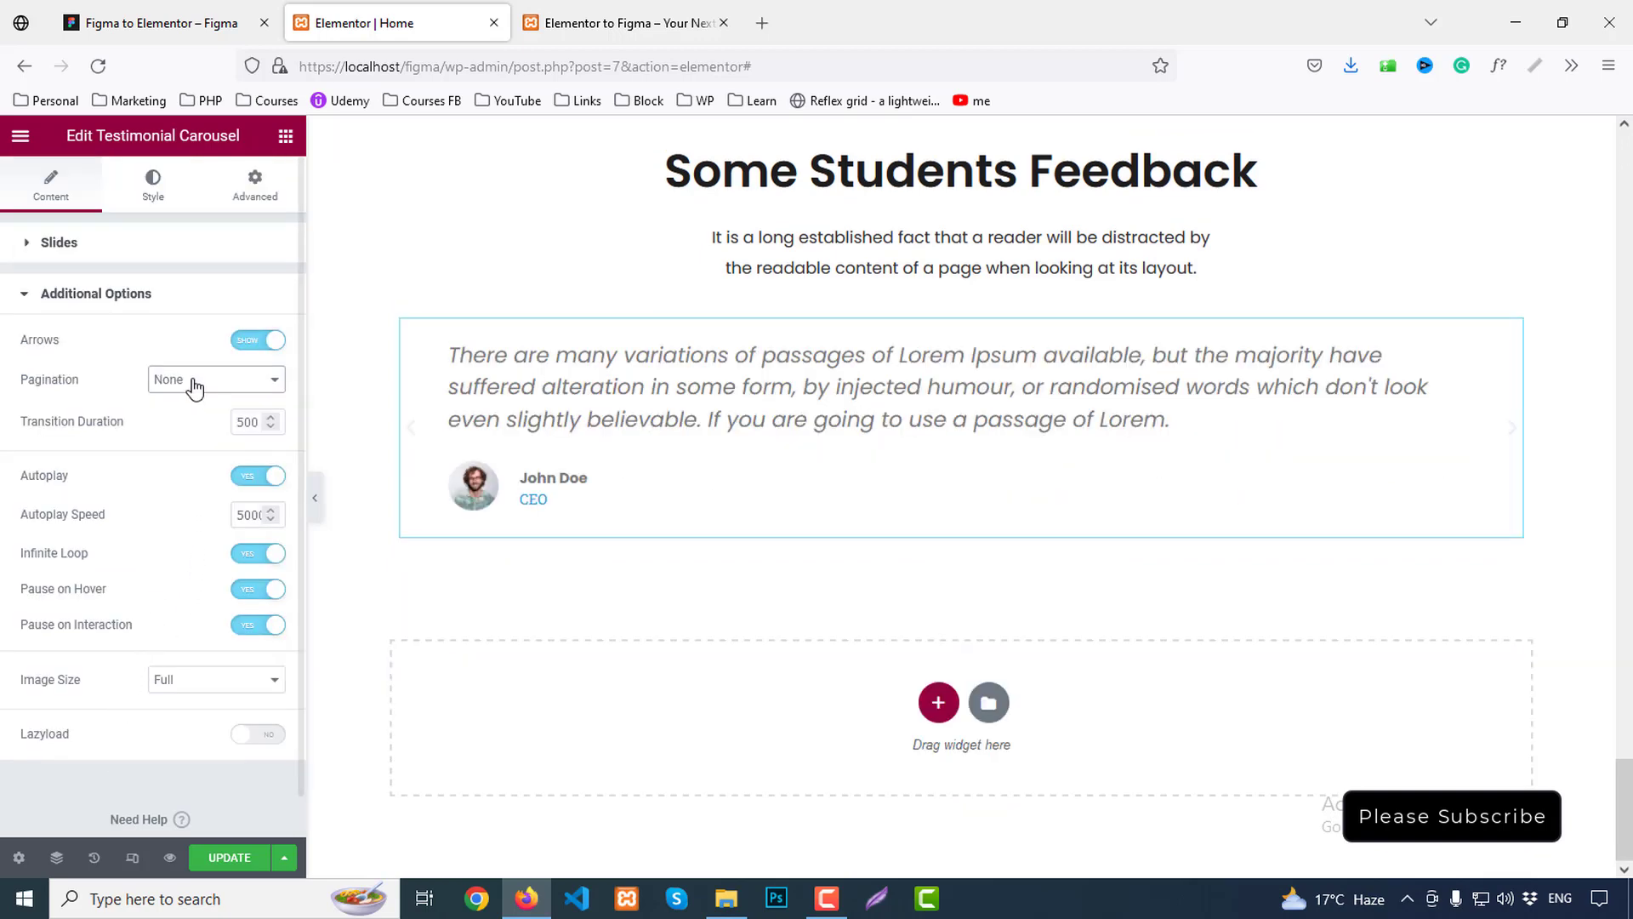
click(193, 383)
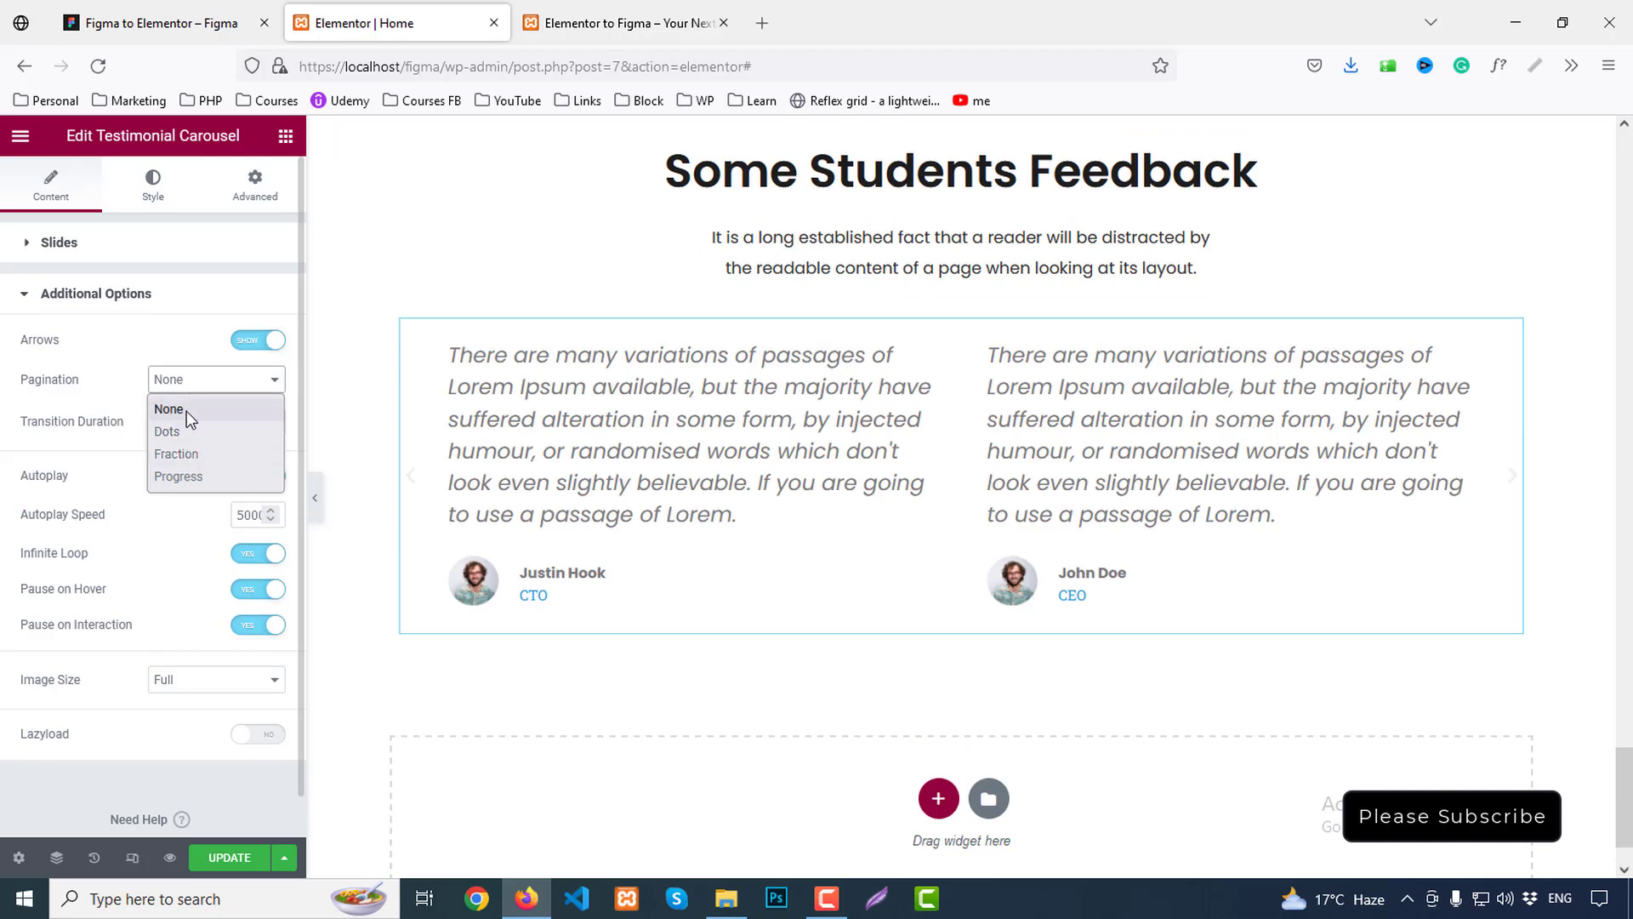
click(186, 409)
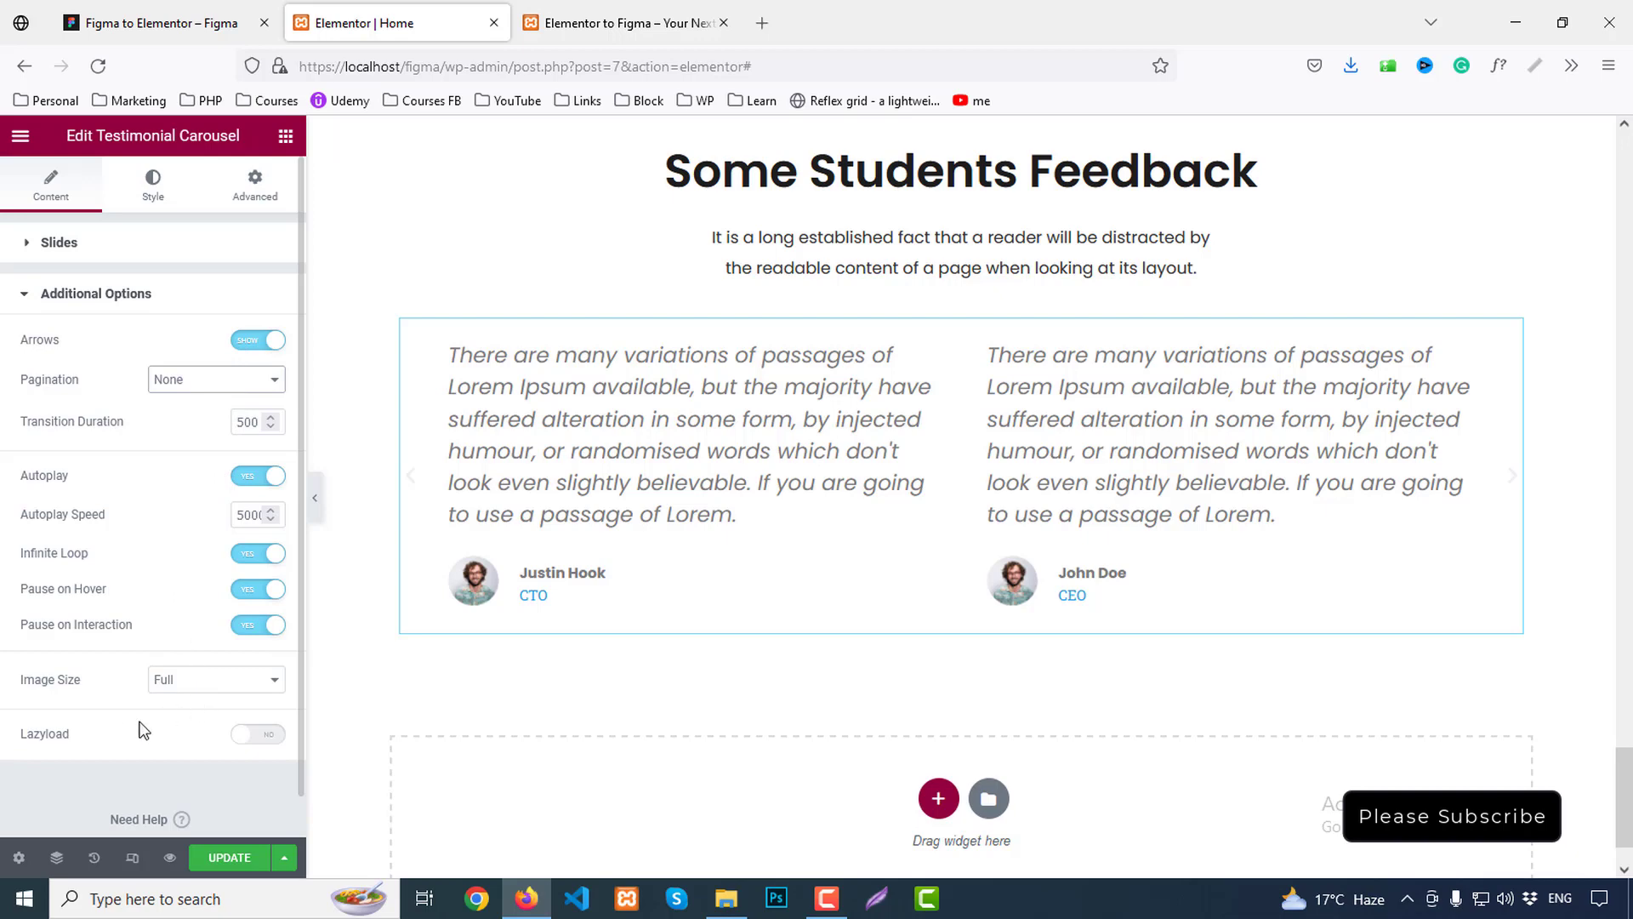
click(280, 736)
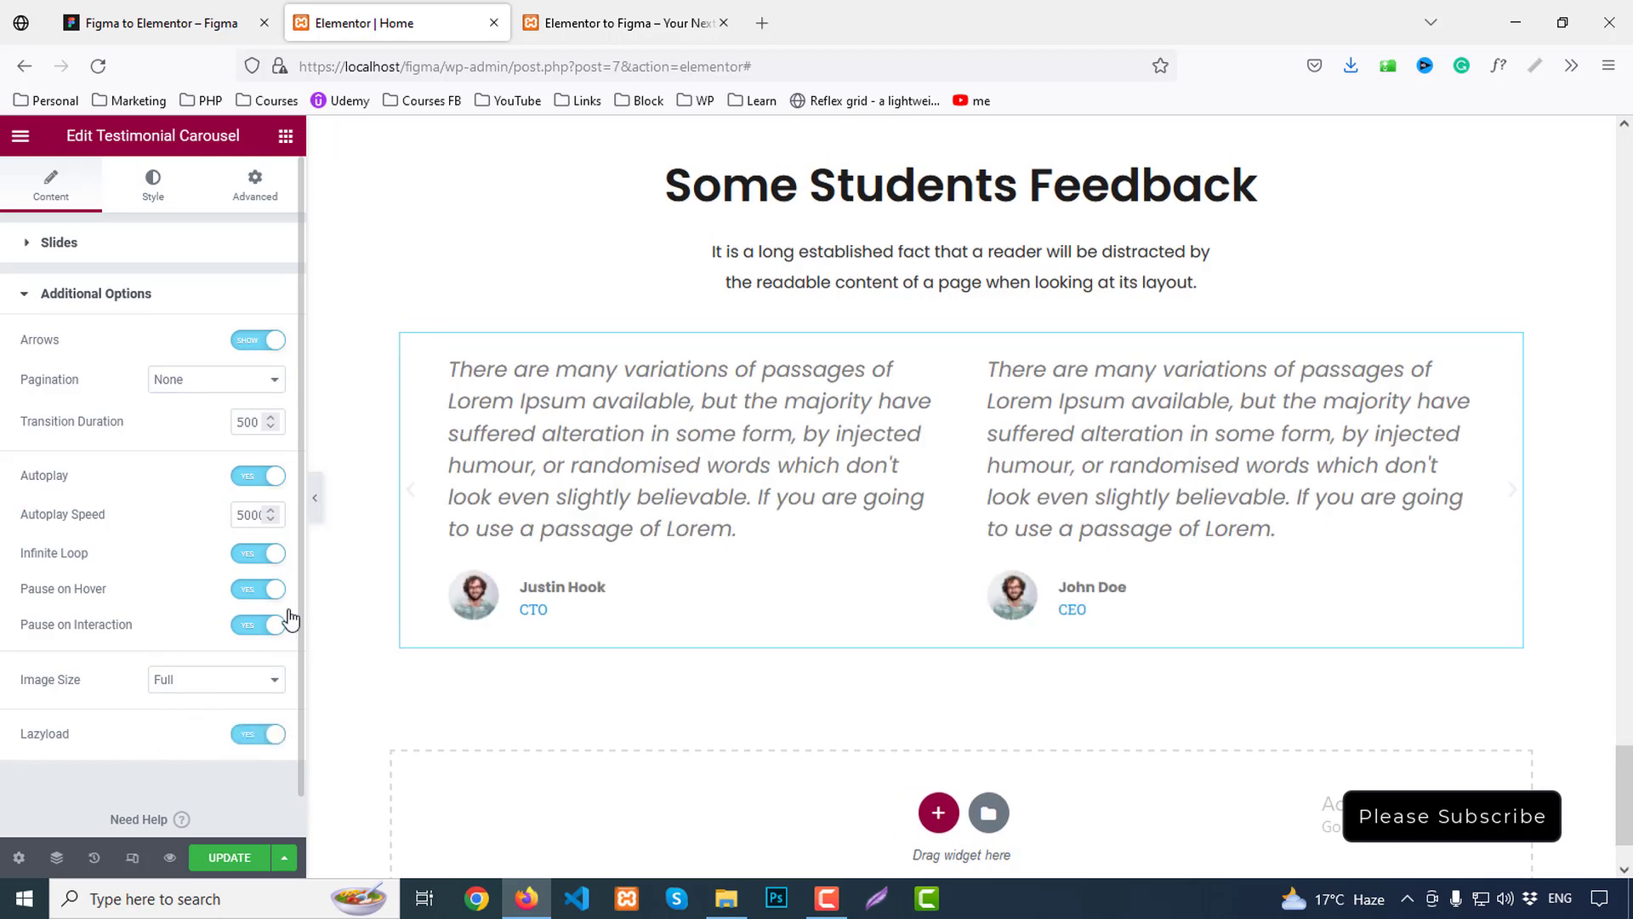
Switch to the carousel's Style settings
click(68, 244)
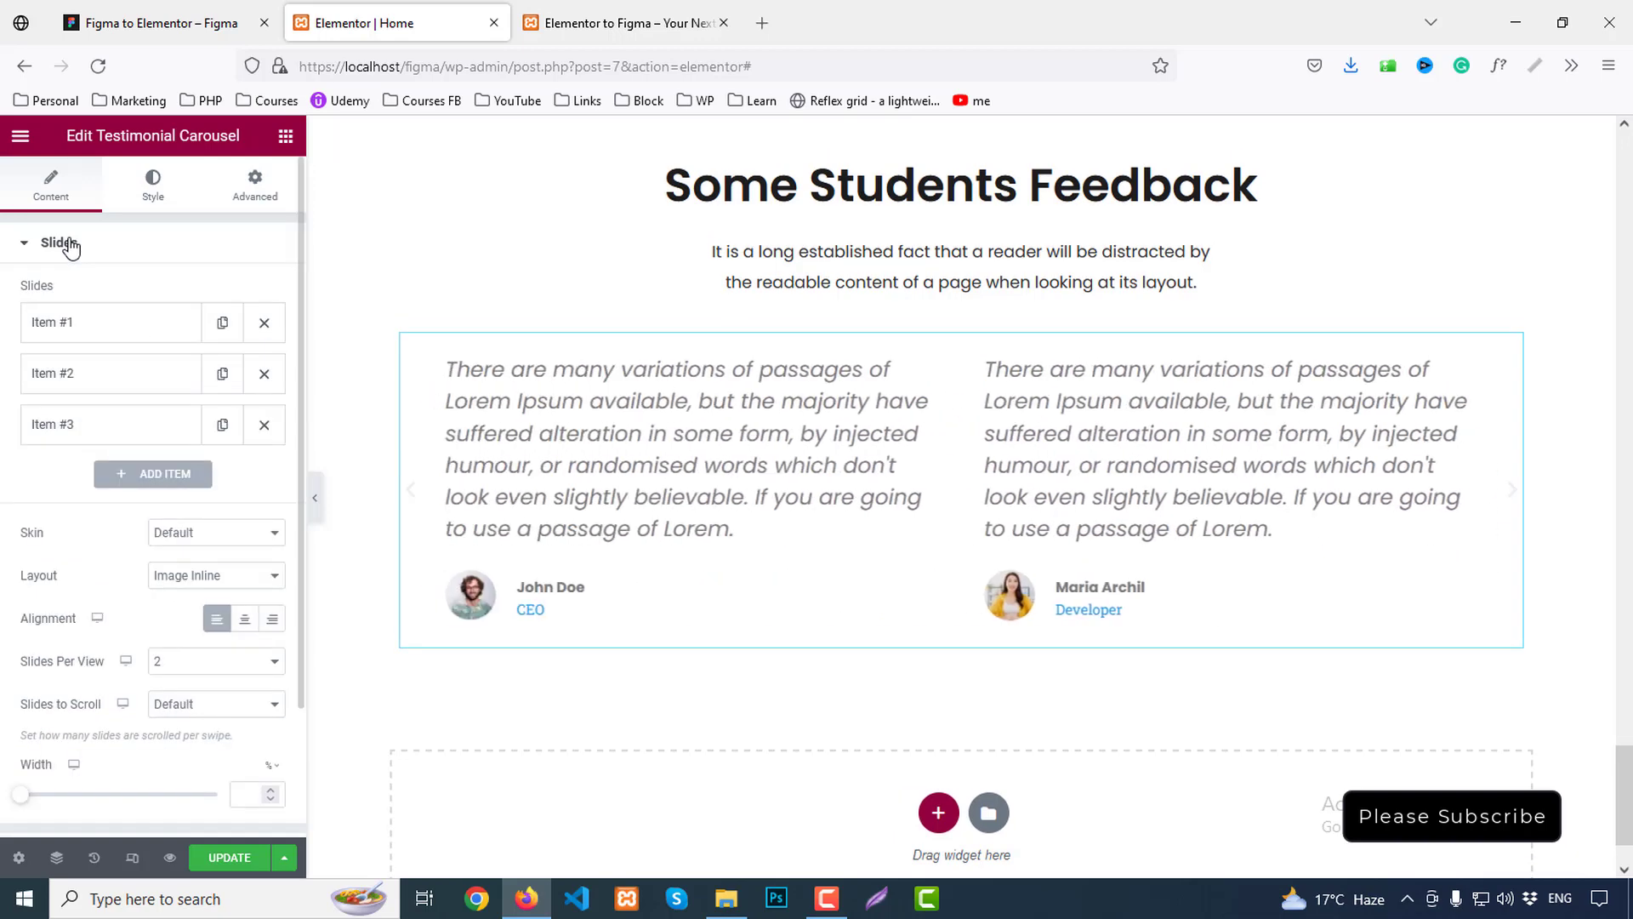
scroll(13, 559, down, 2)
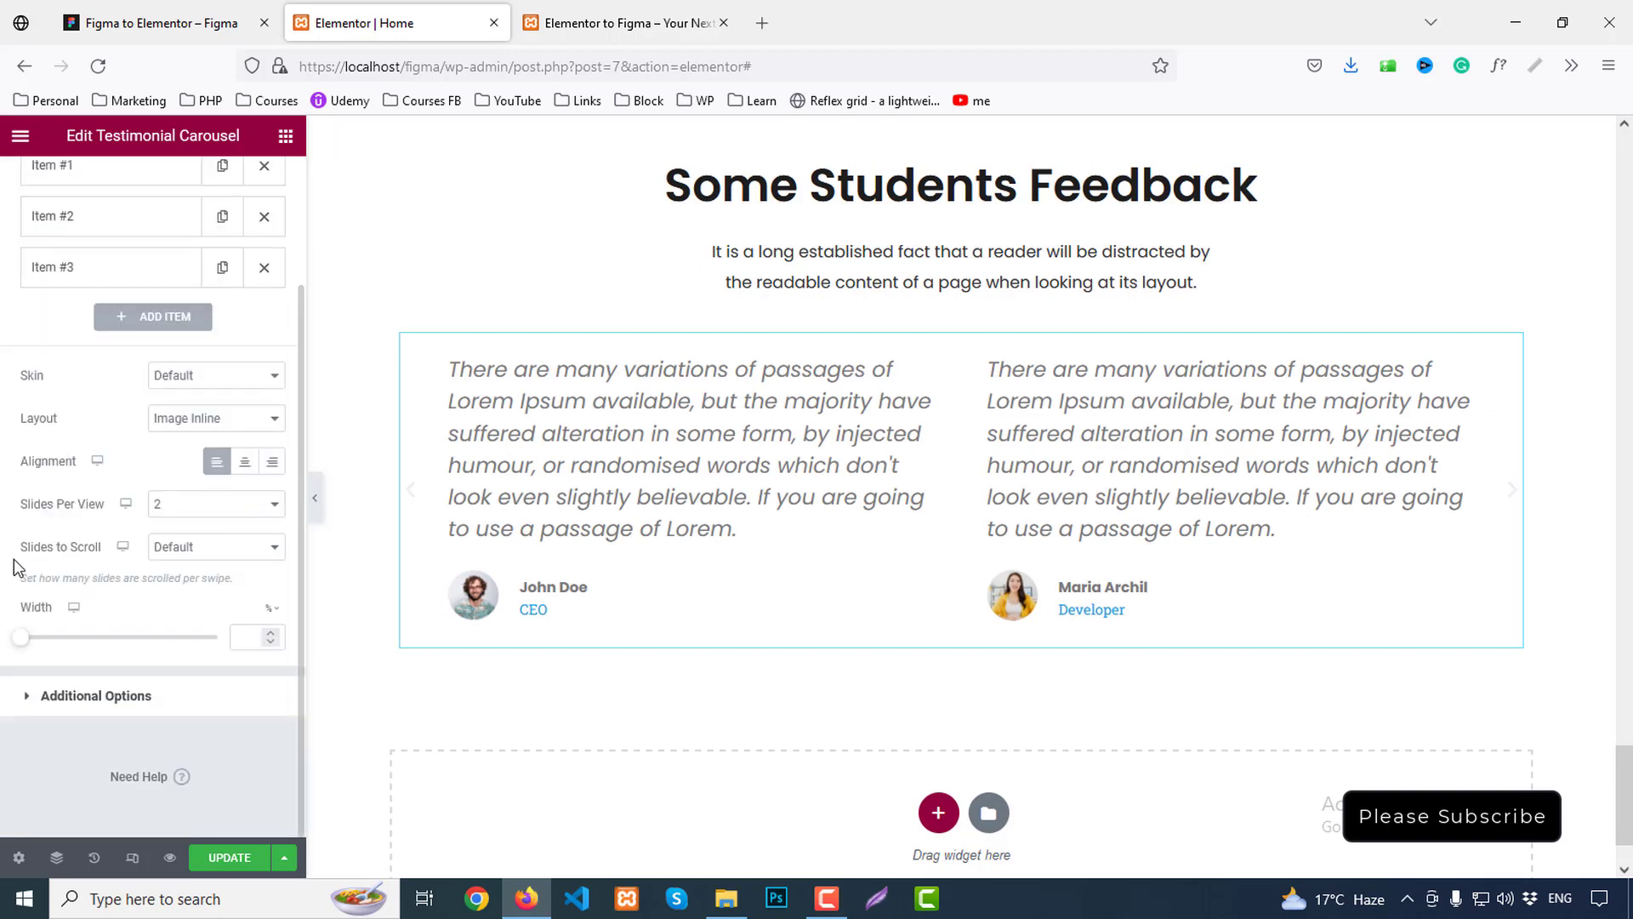
scroll(14, 559, up, 2)
click(155, 178)
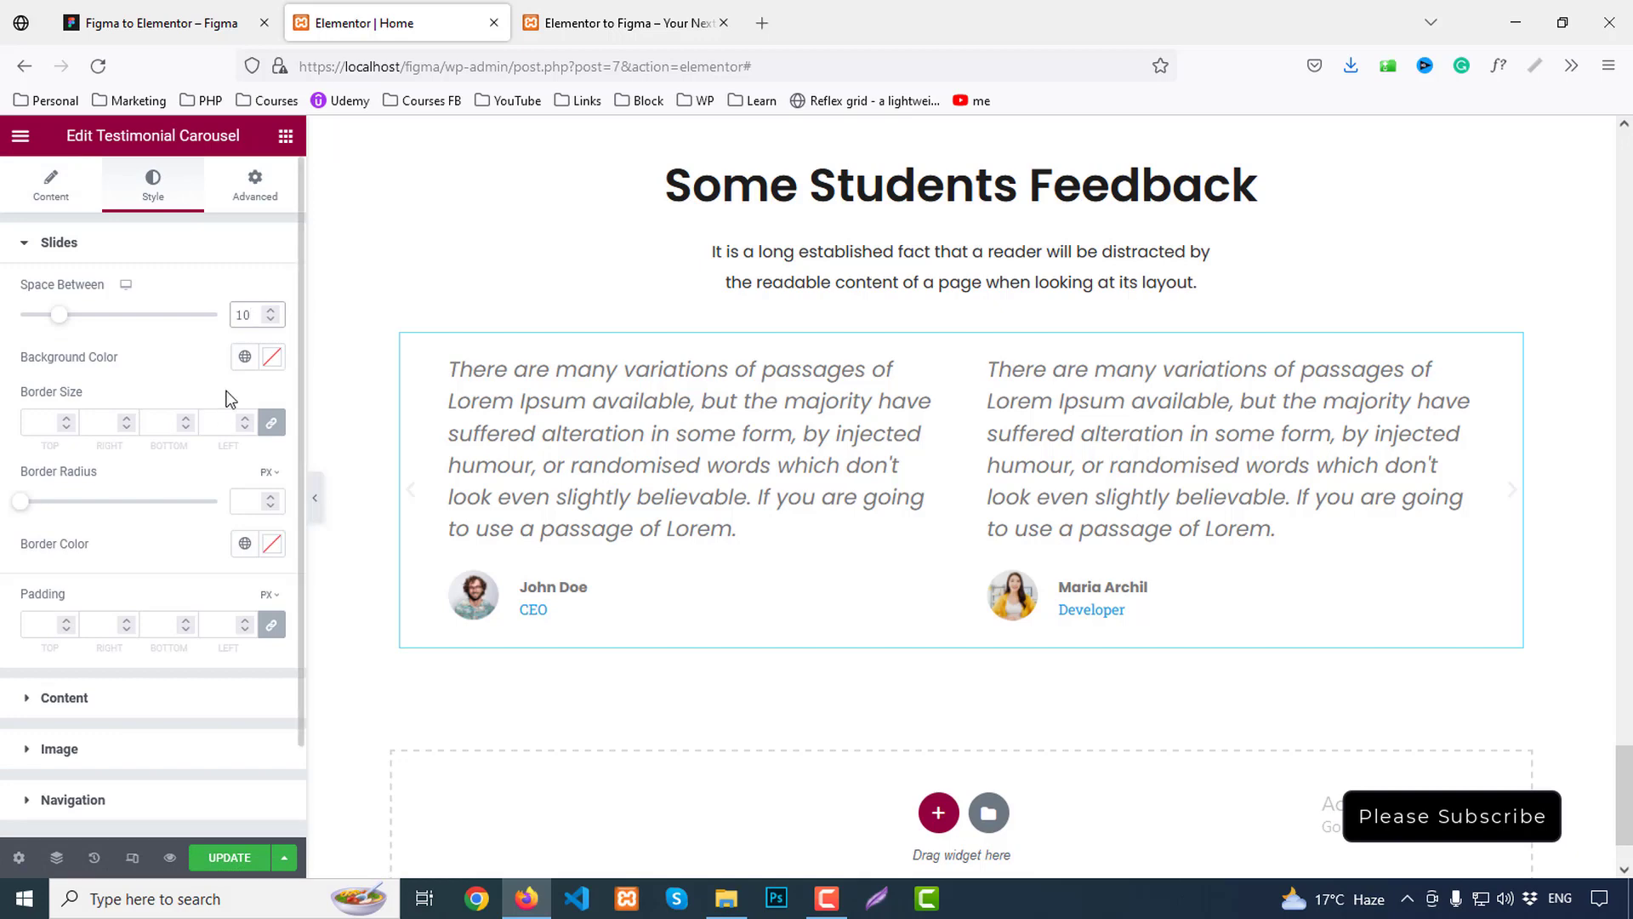
Give each testimonial slide a 1px border in light grey #E8E8E8, matching the Figma card
click(162, 23)
click(776, 534)
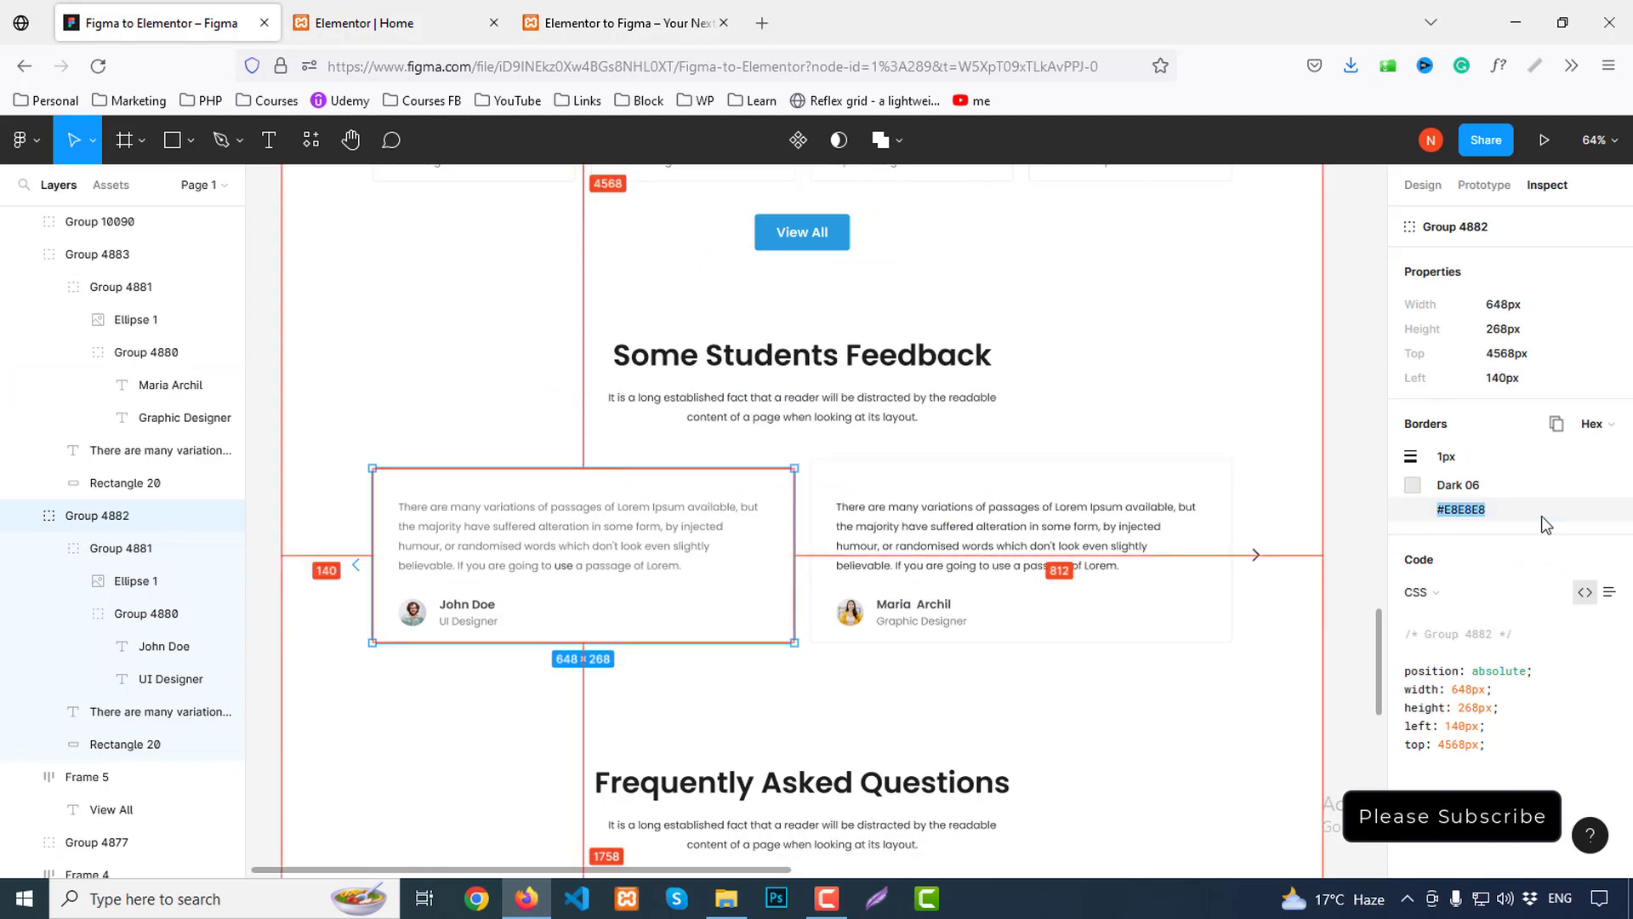
click(374, 23)
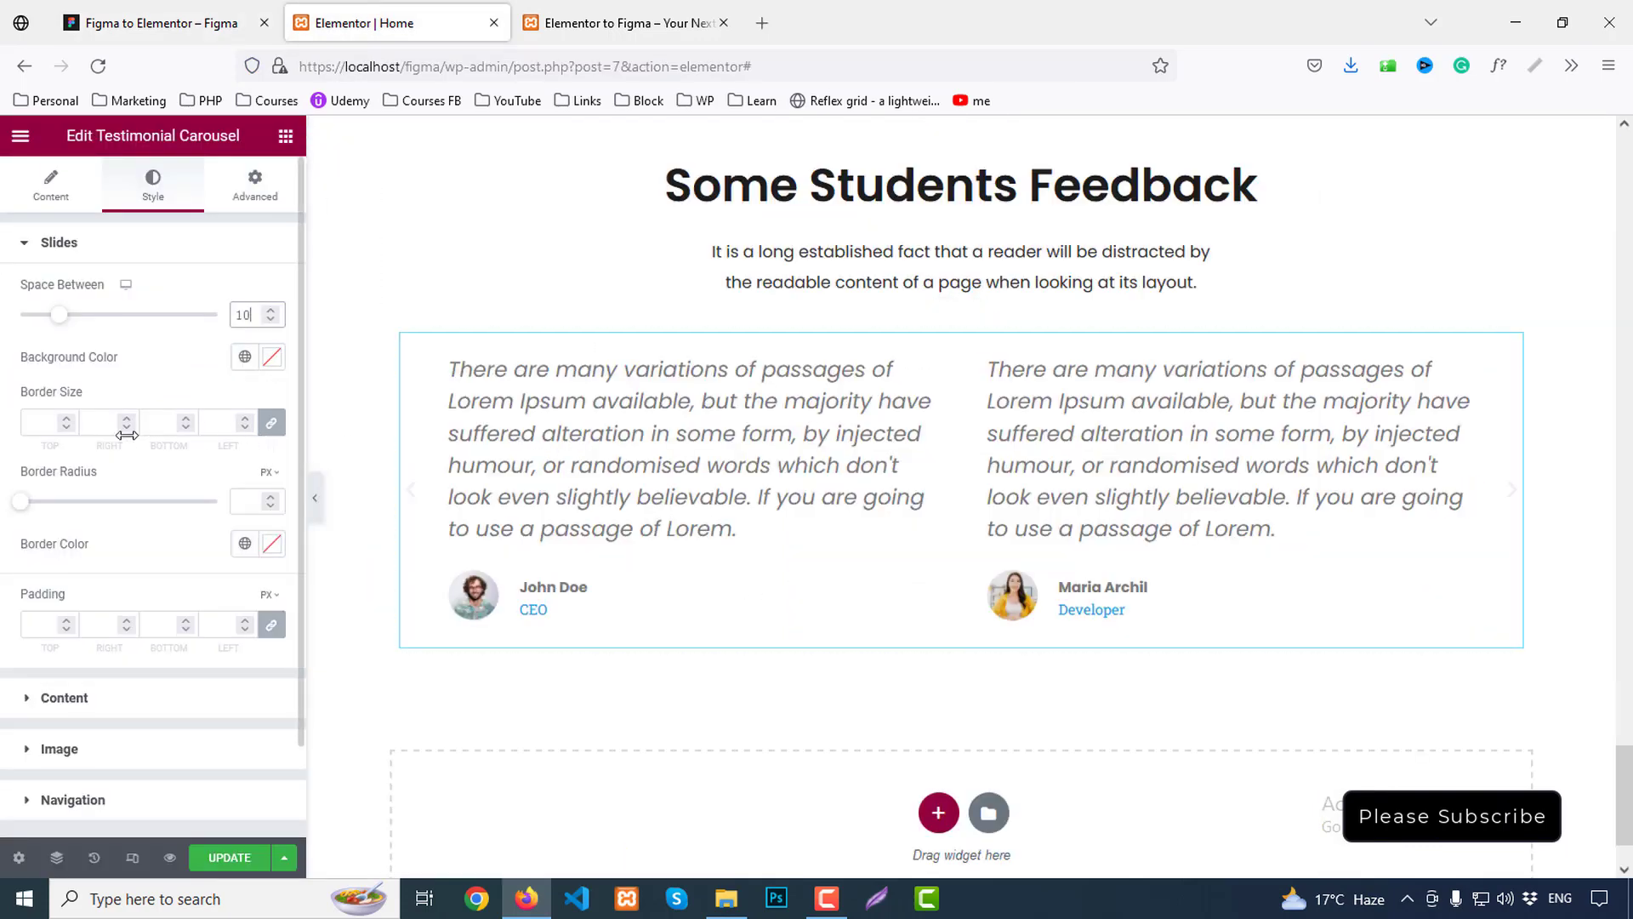
click(269, 364)
click(273, 364)
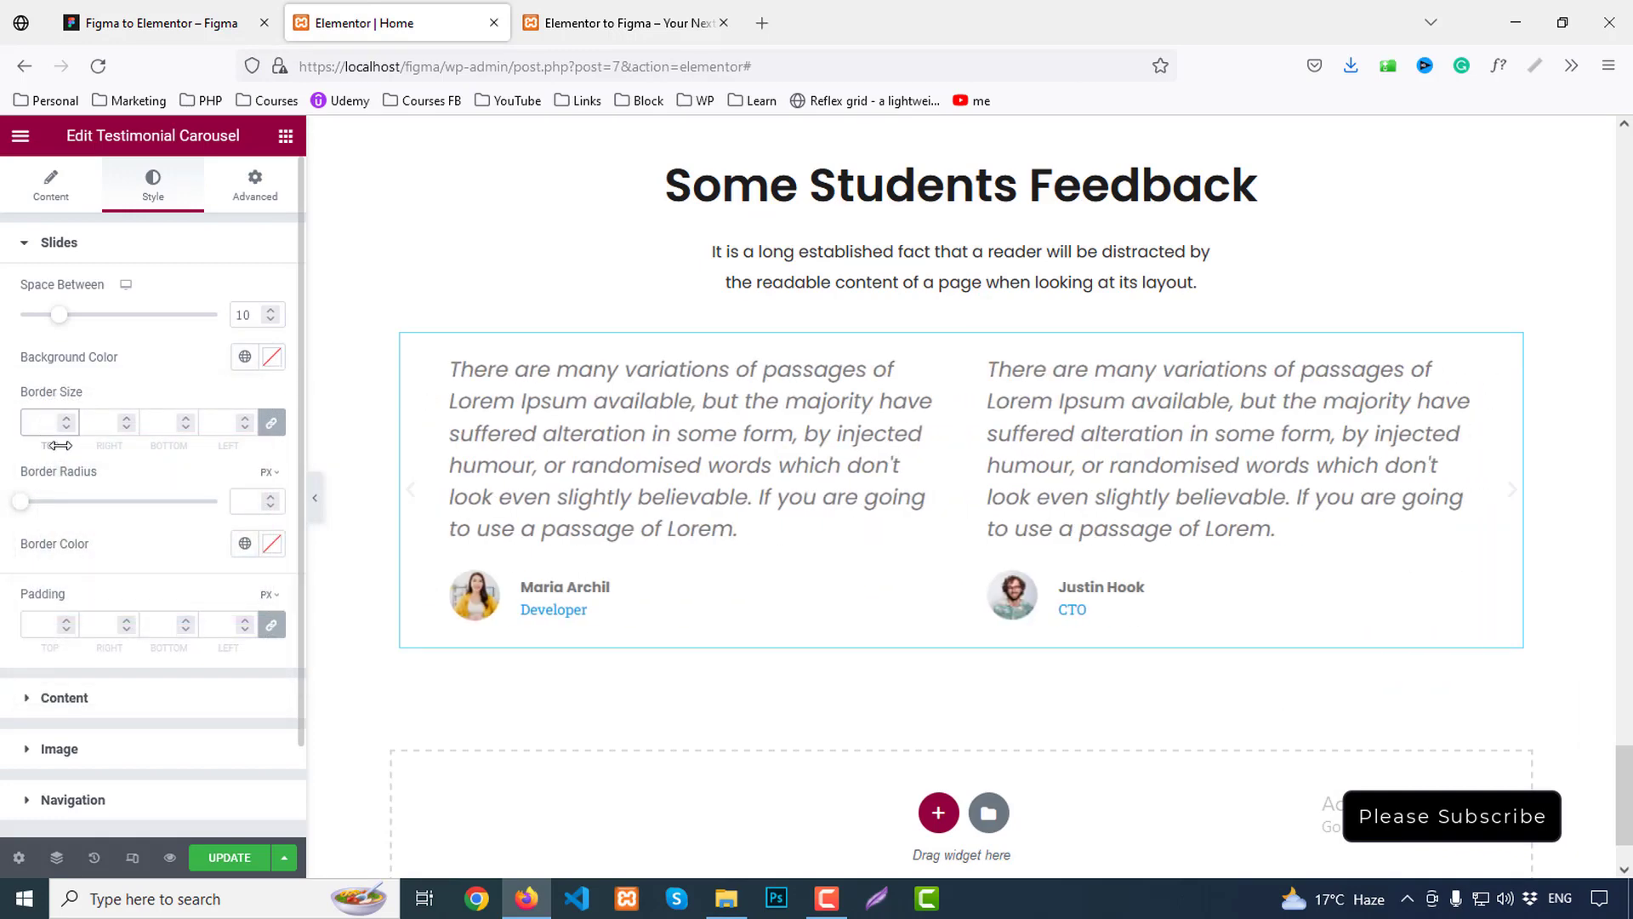
text(1)
scroll(255, 492, down, 2)
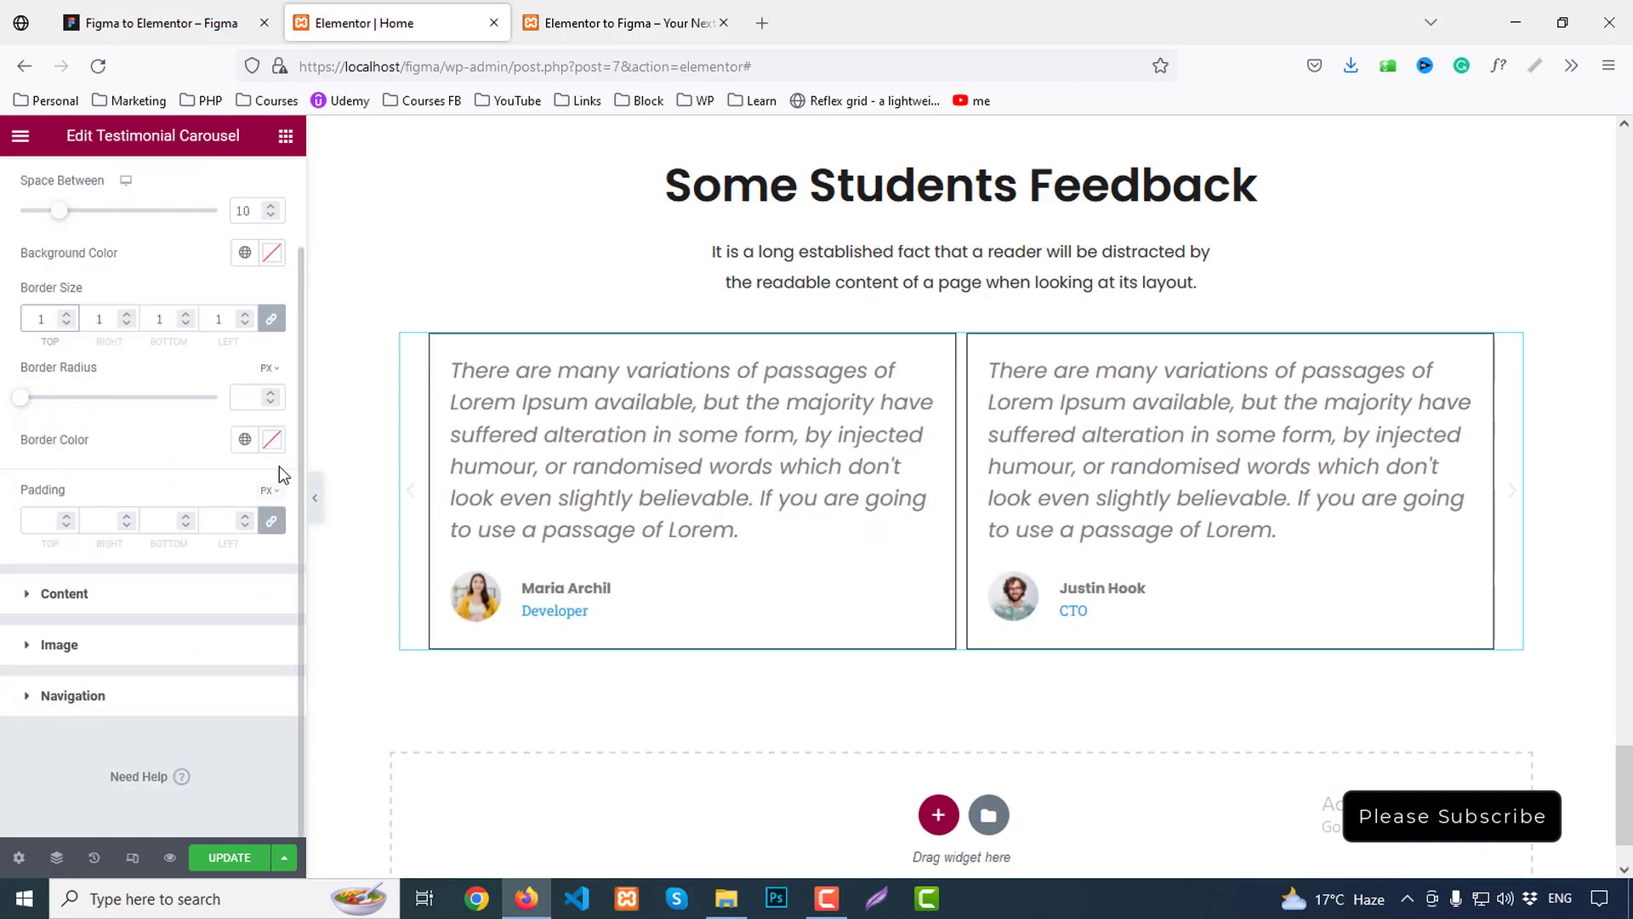
click(281, 459)
text(#E8E8E8)
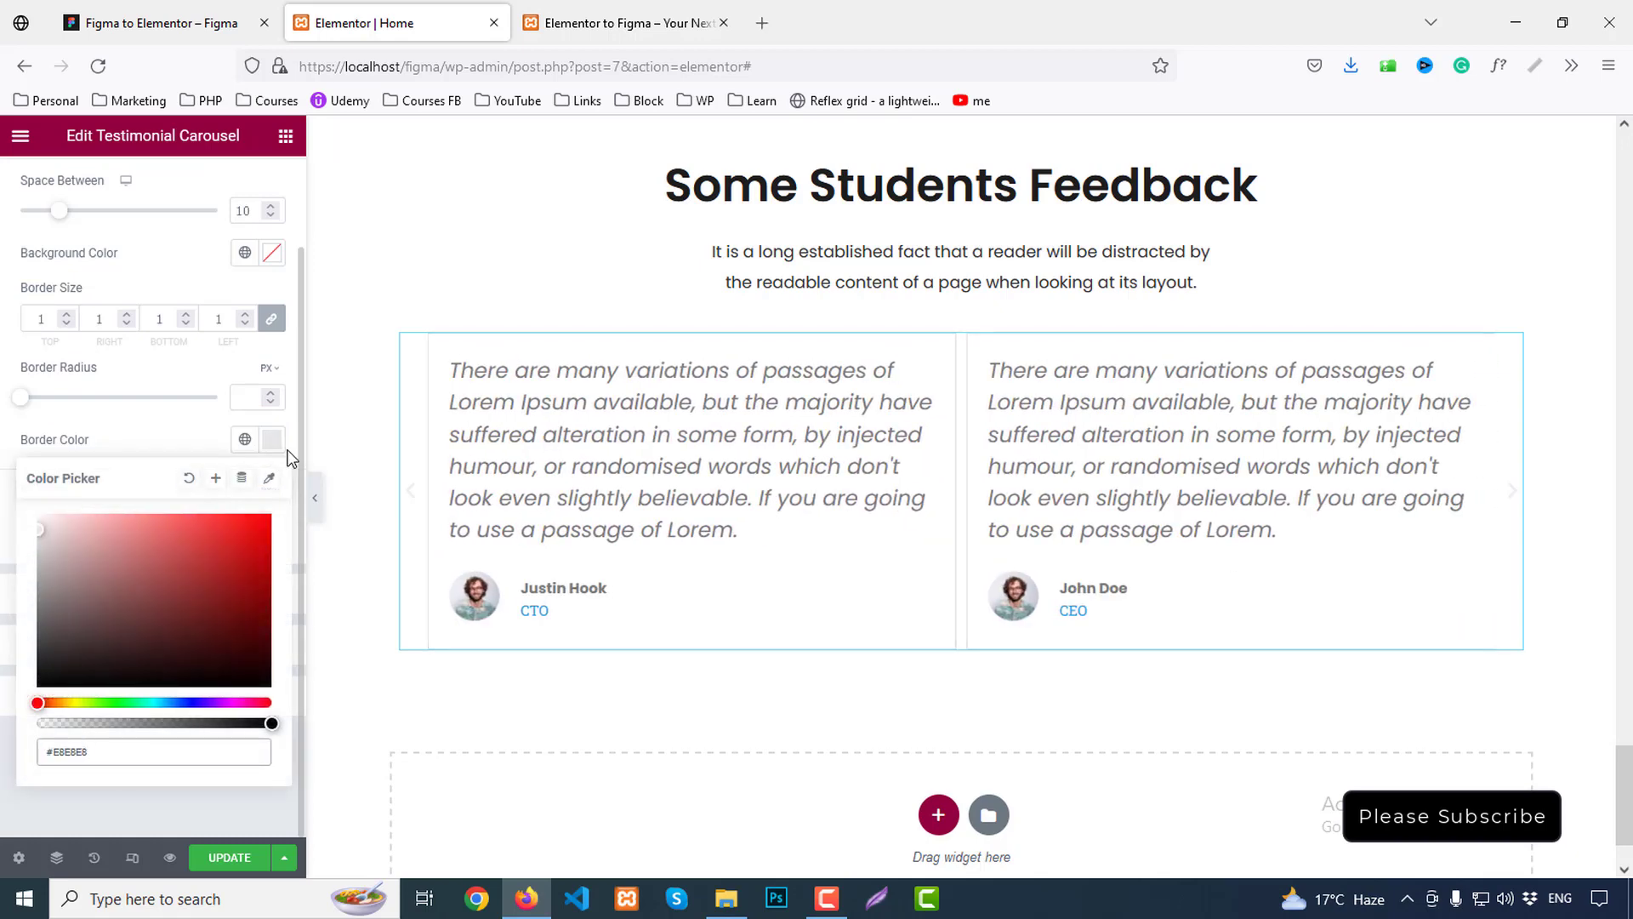
click(277, 444)
Check the card spacing in Figma and unlink the slide Padding fields
click(223, 24)
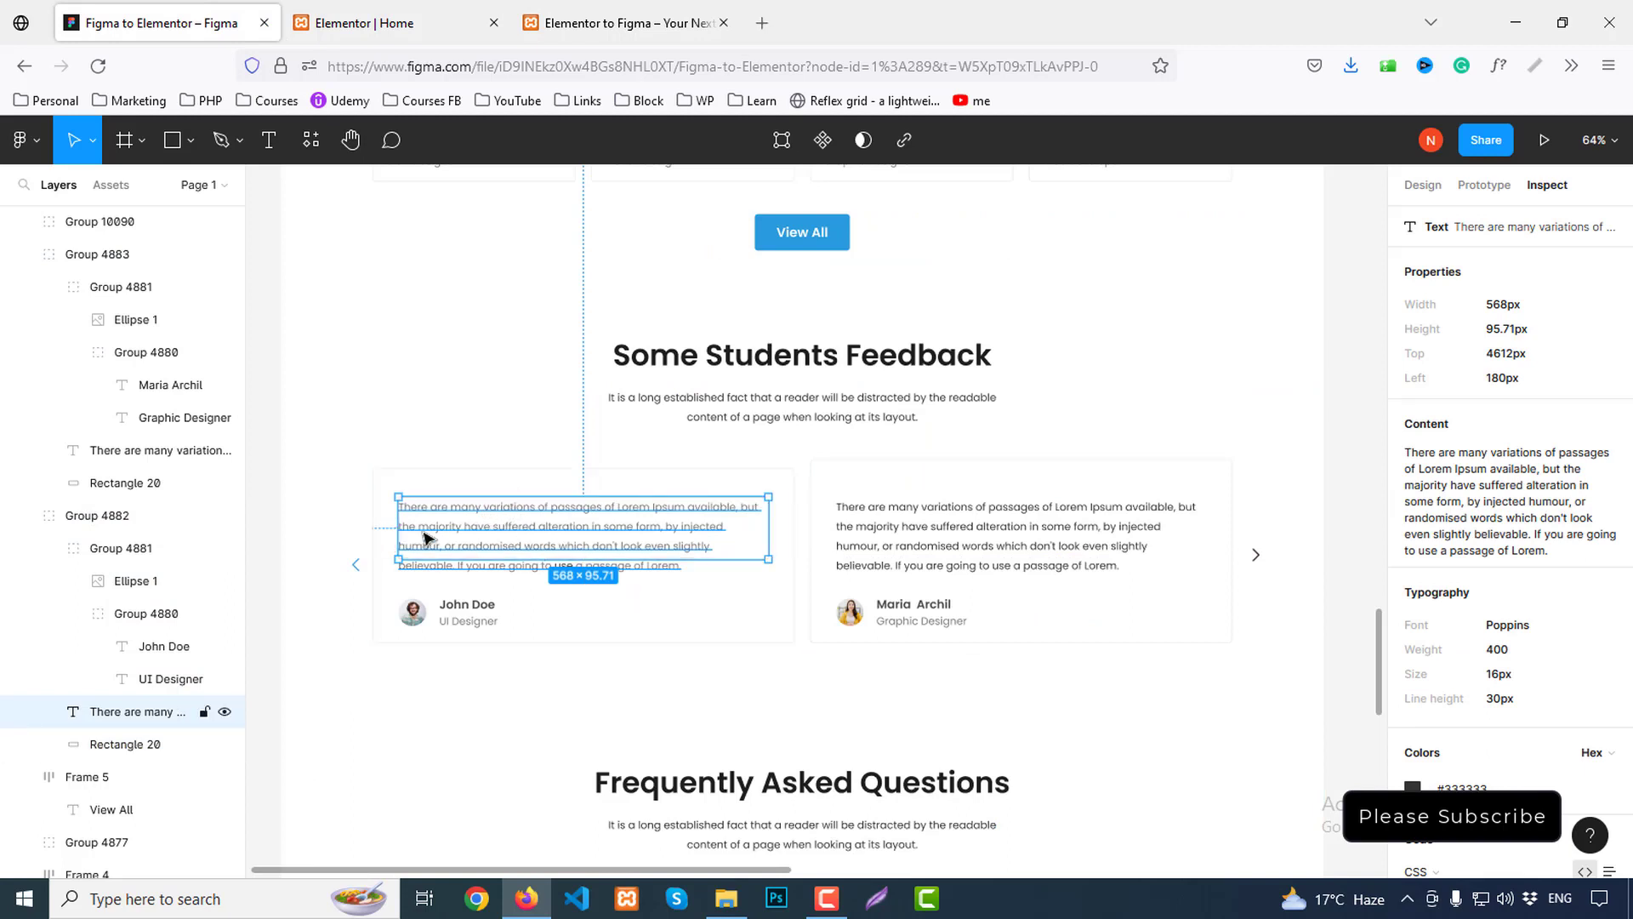
click(455, 616)
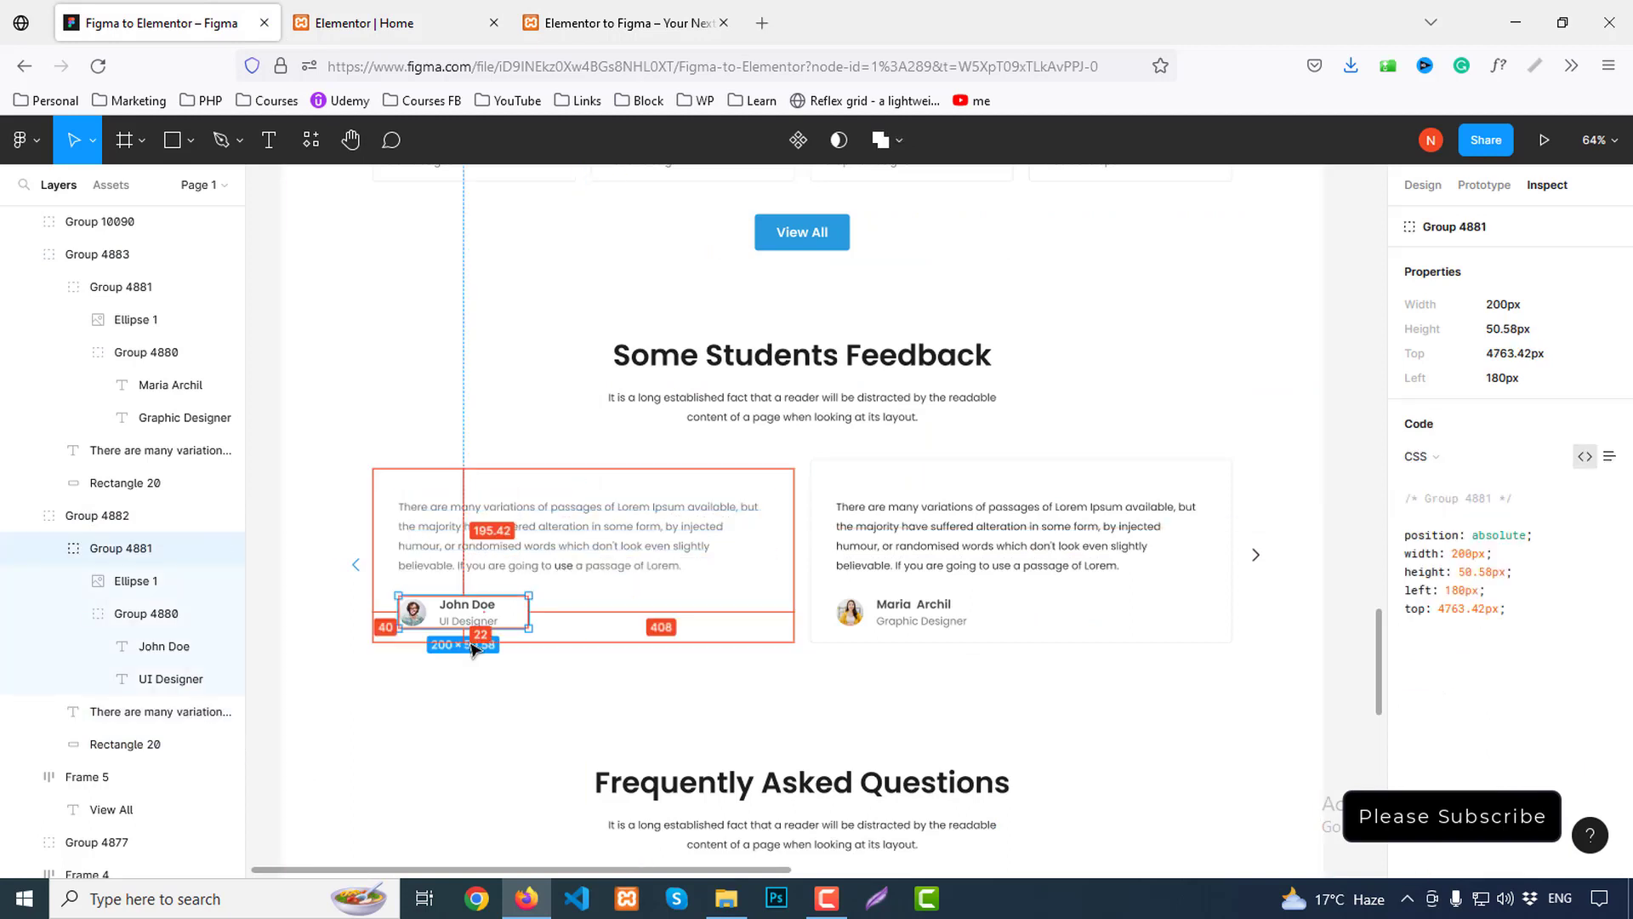
click(429, 544)
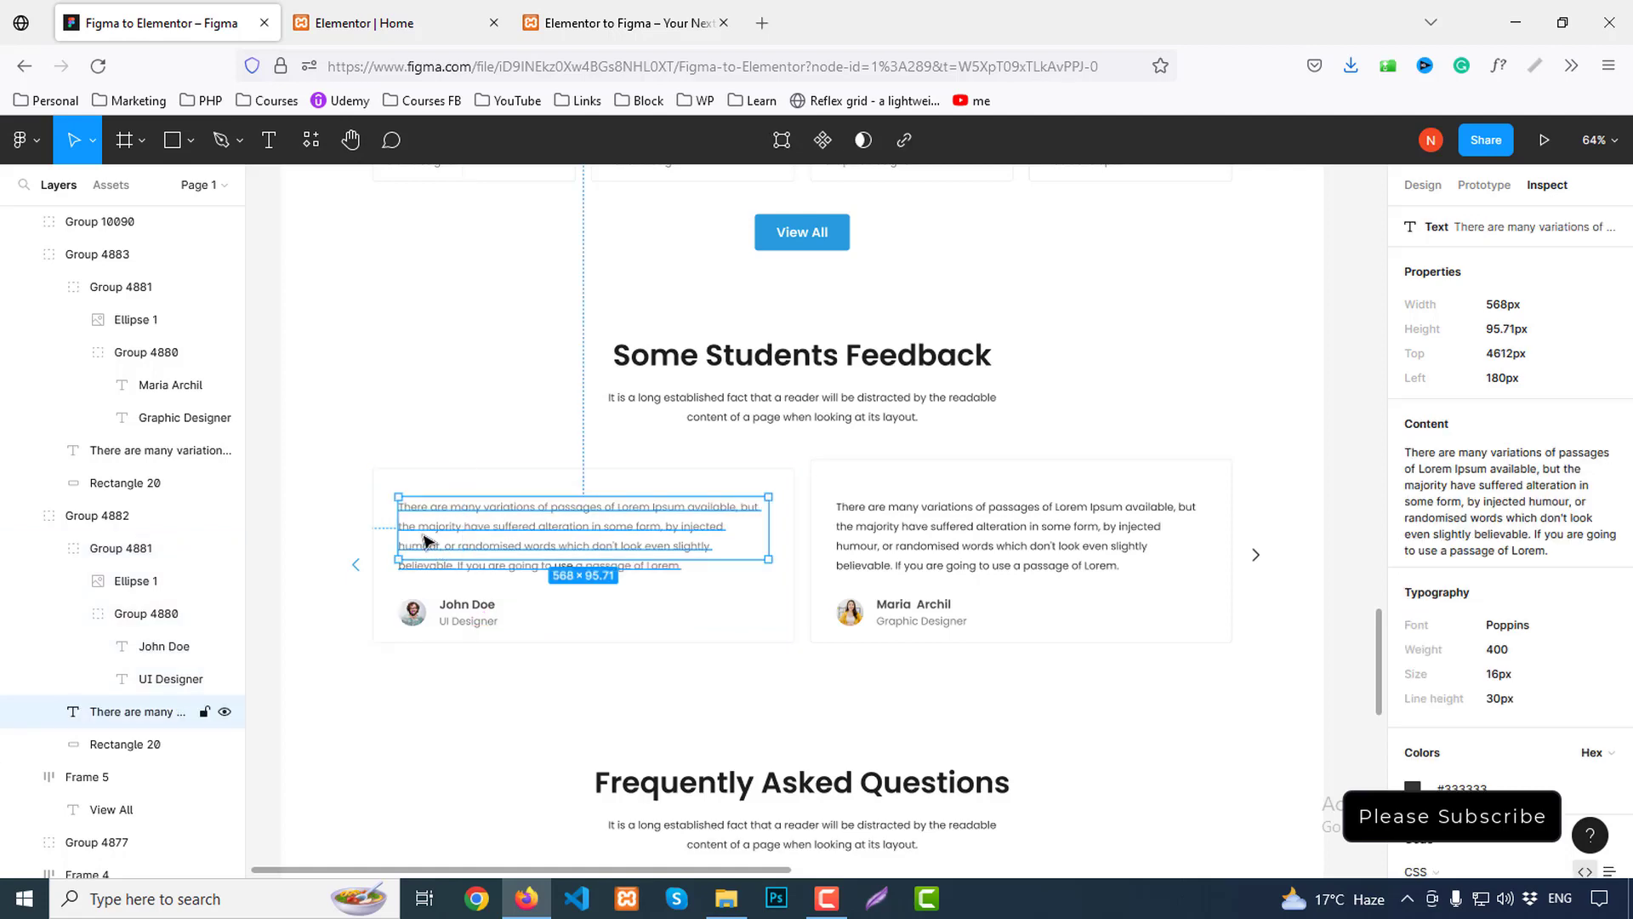
click(383, 23)
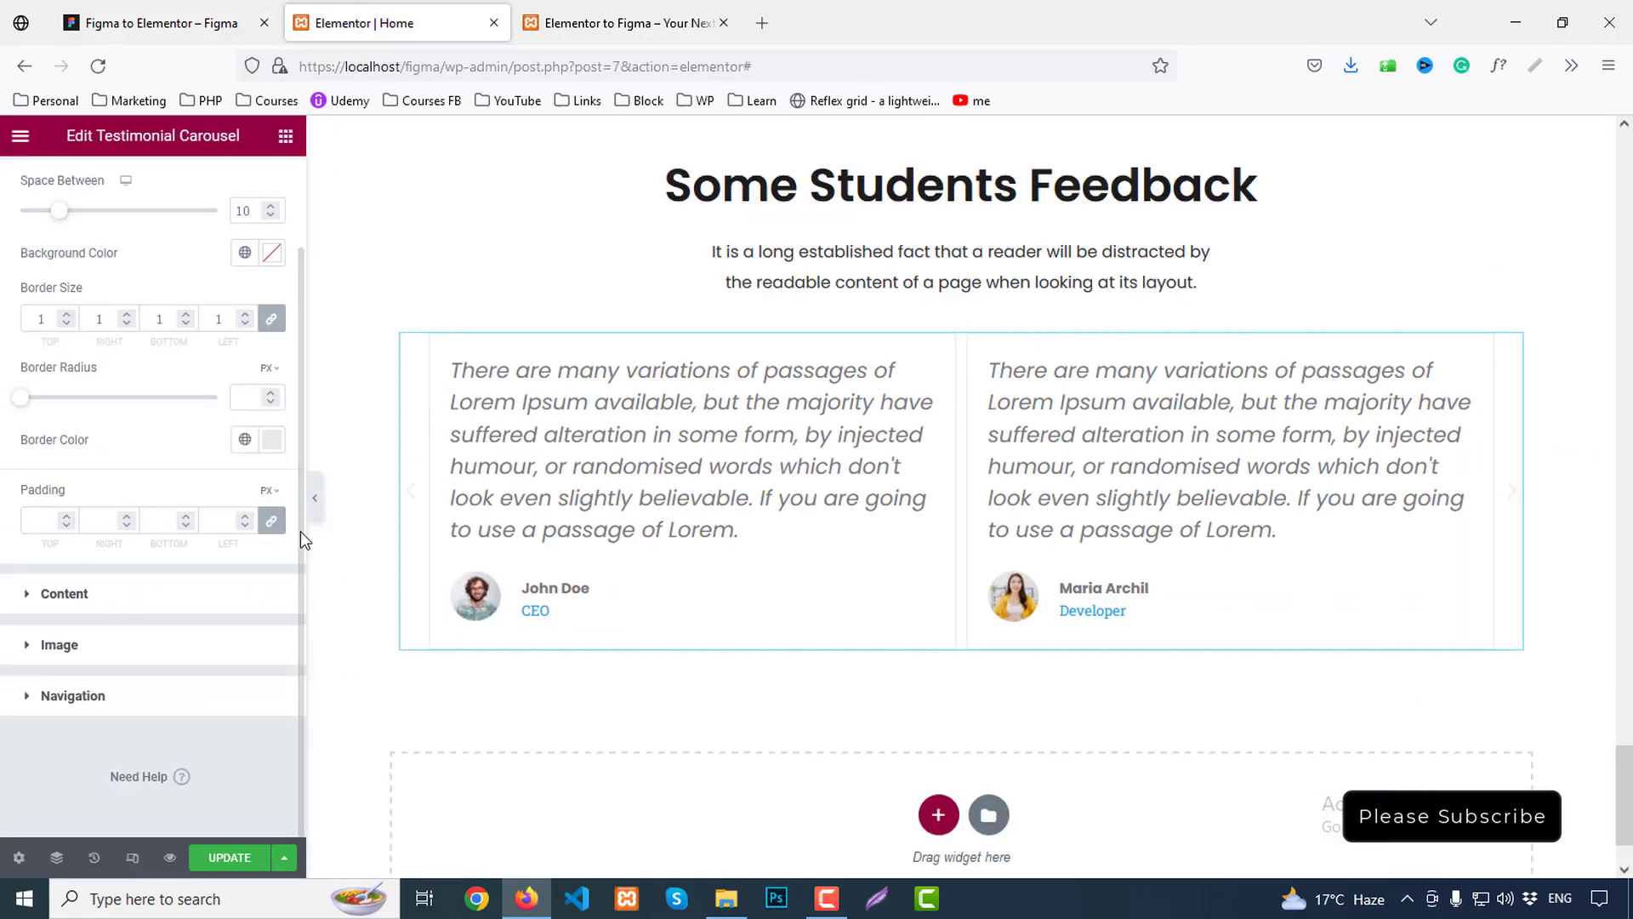
click(271, 520)
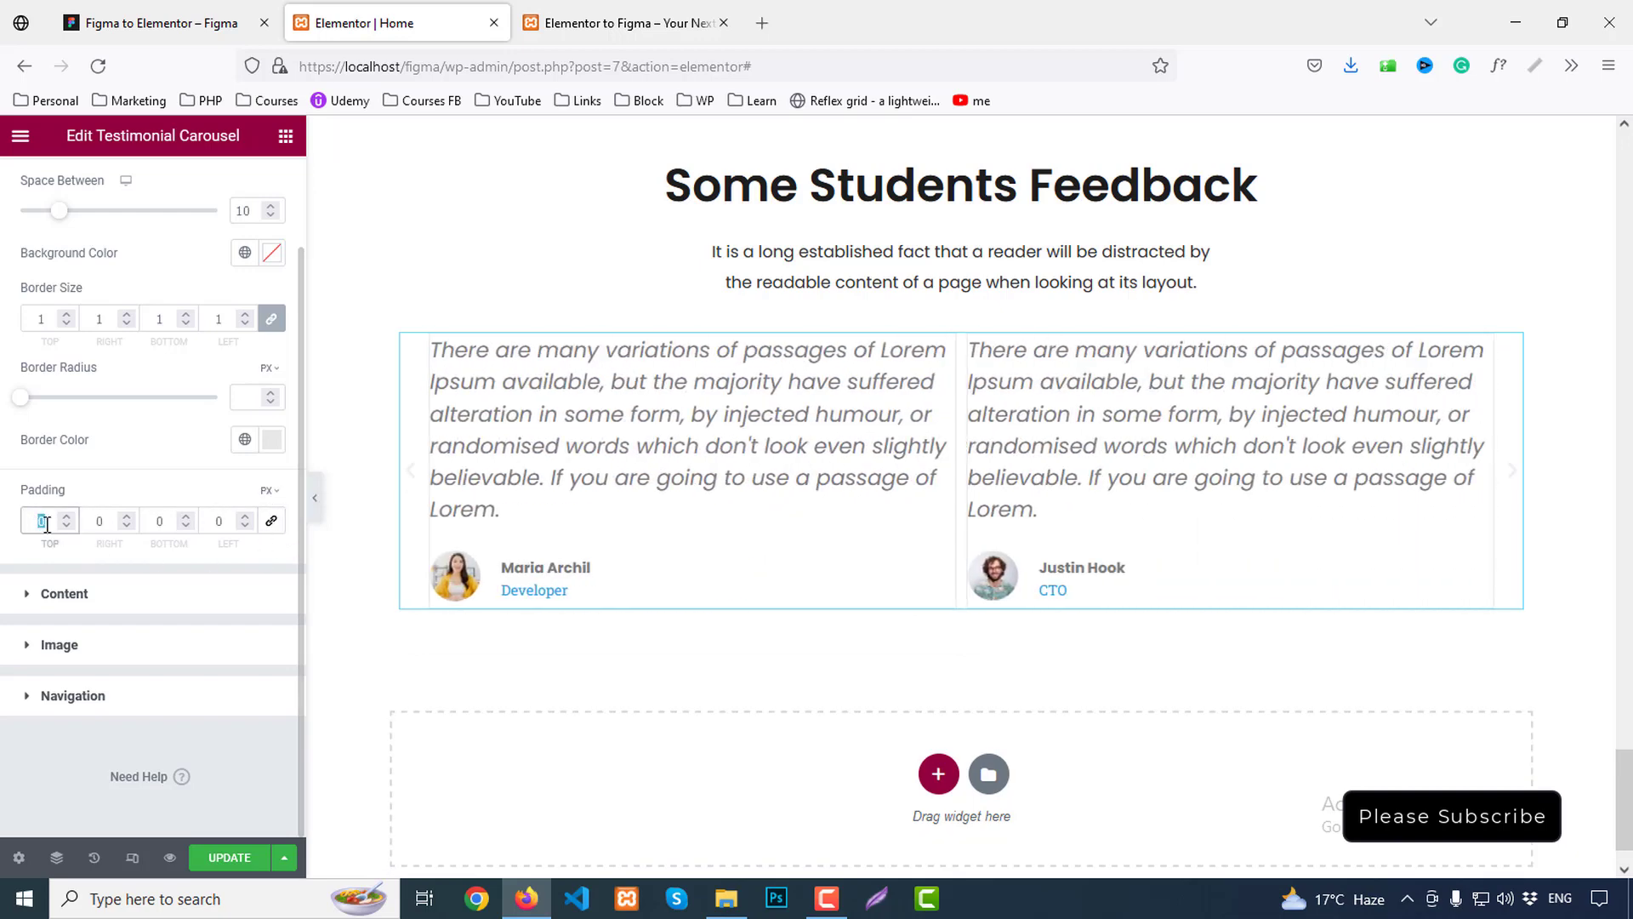
Set slide padding to 44 top, 40 right, 22 bottom and 40 left
text(44)
click(102, 521)
text(4)
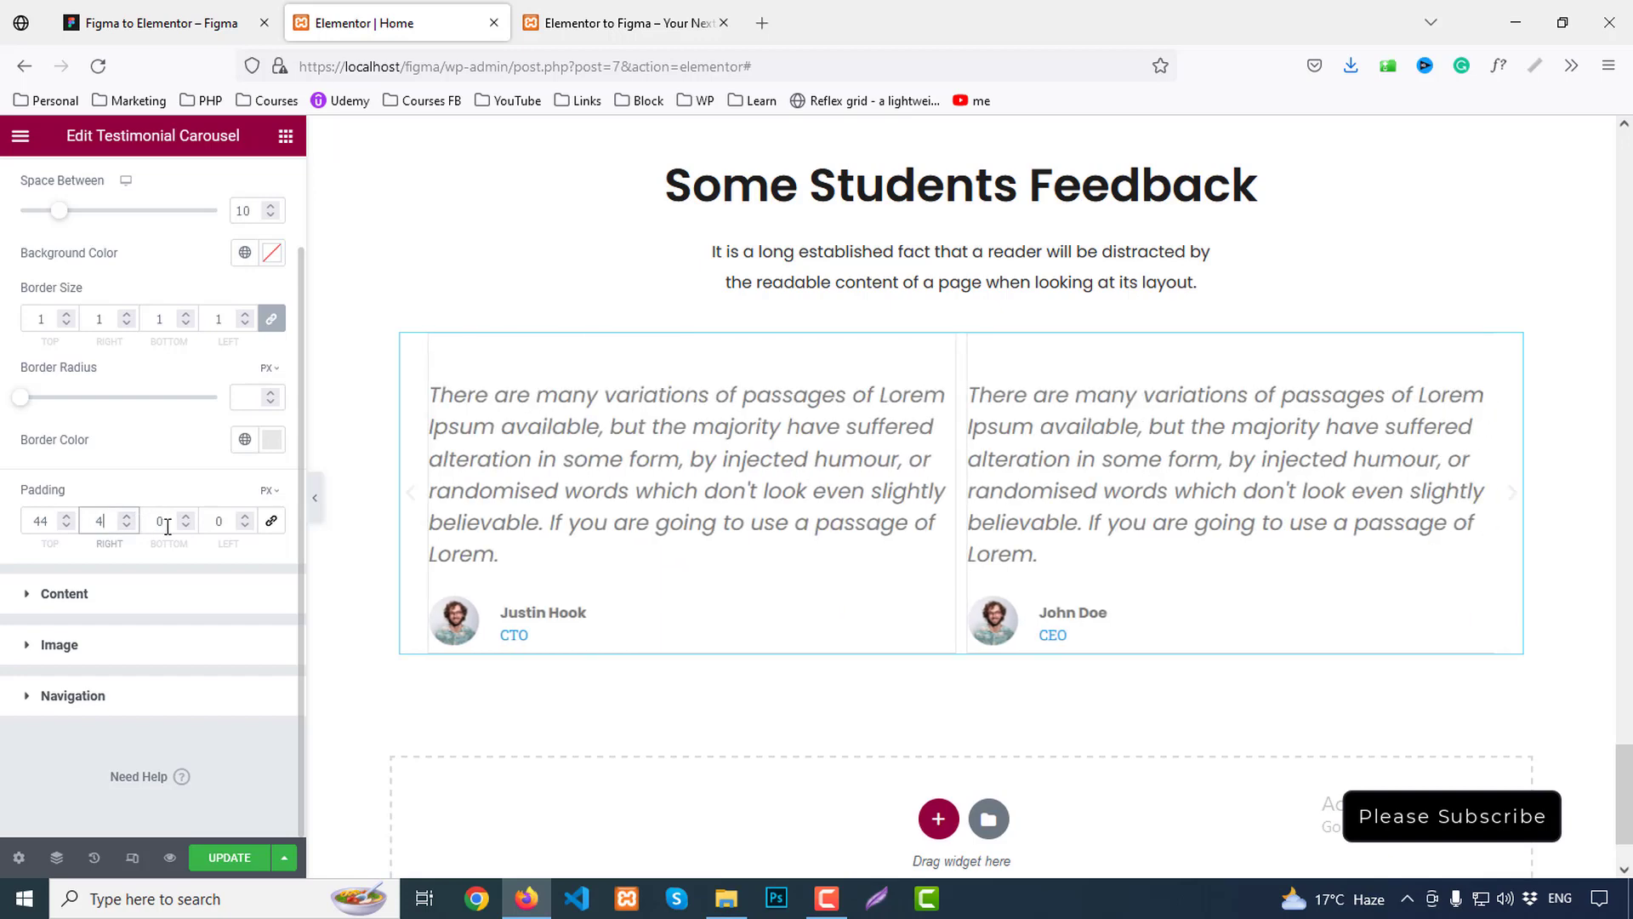
text(0)
double_click(166, 521)
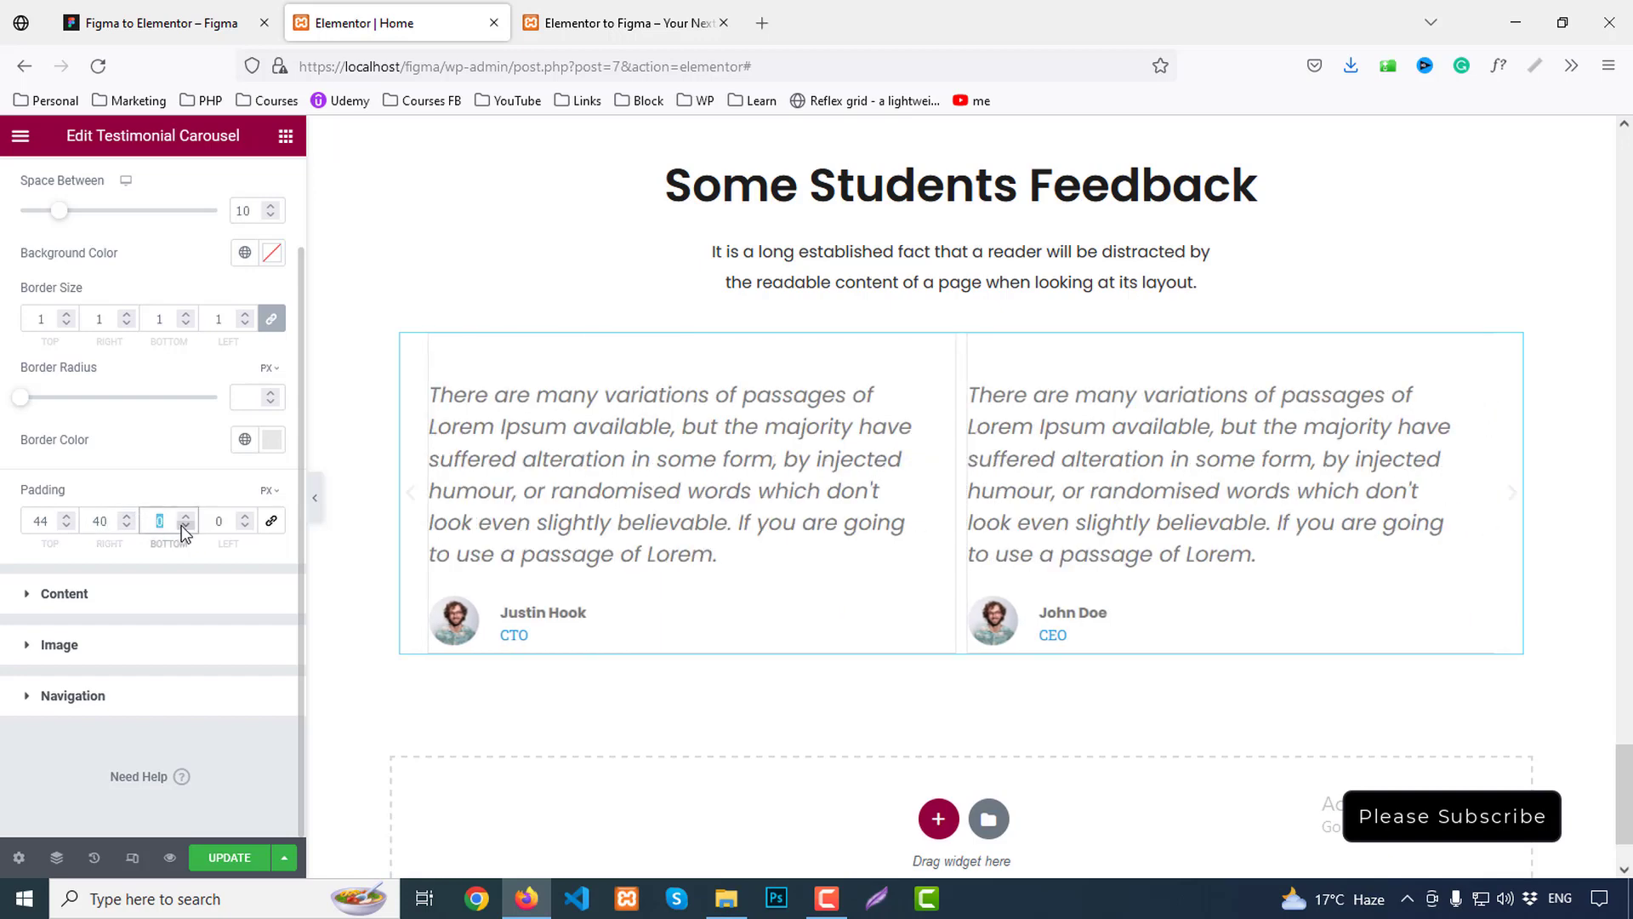
text(22)
double_click(231, 523)
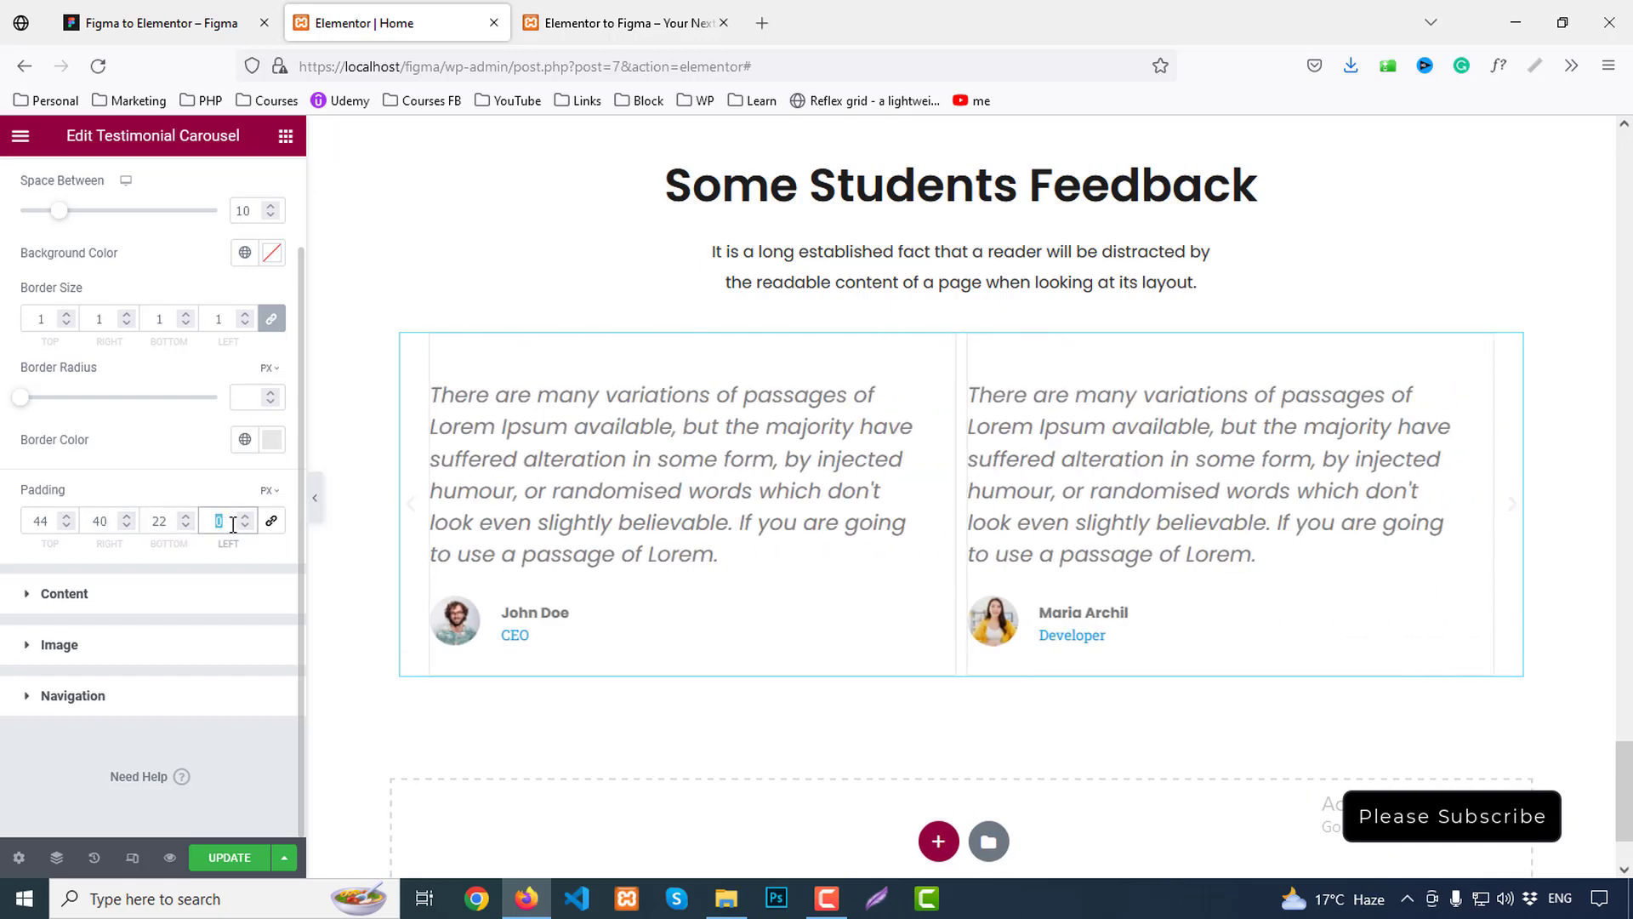
text(40)
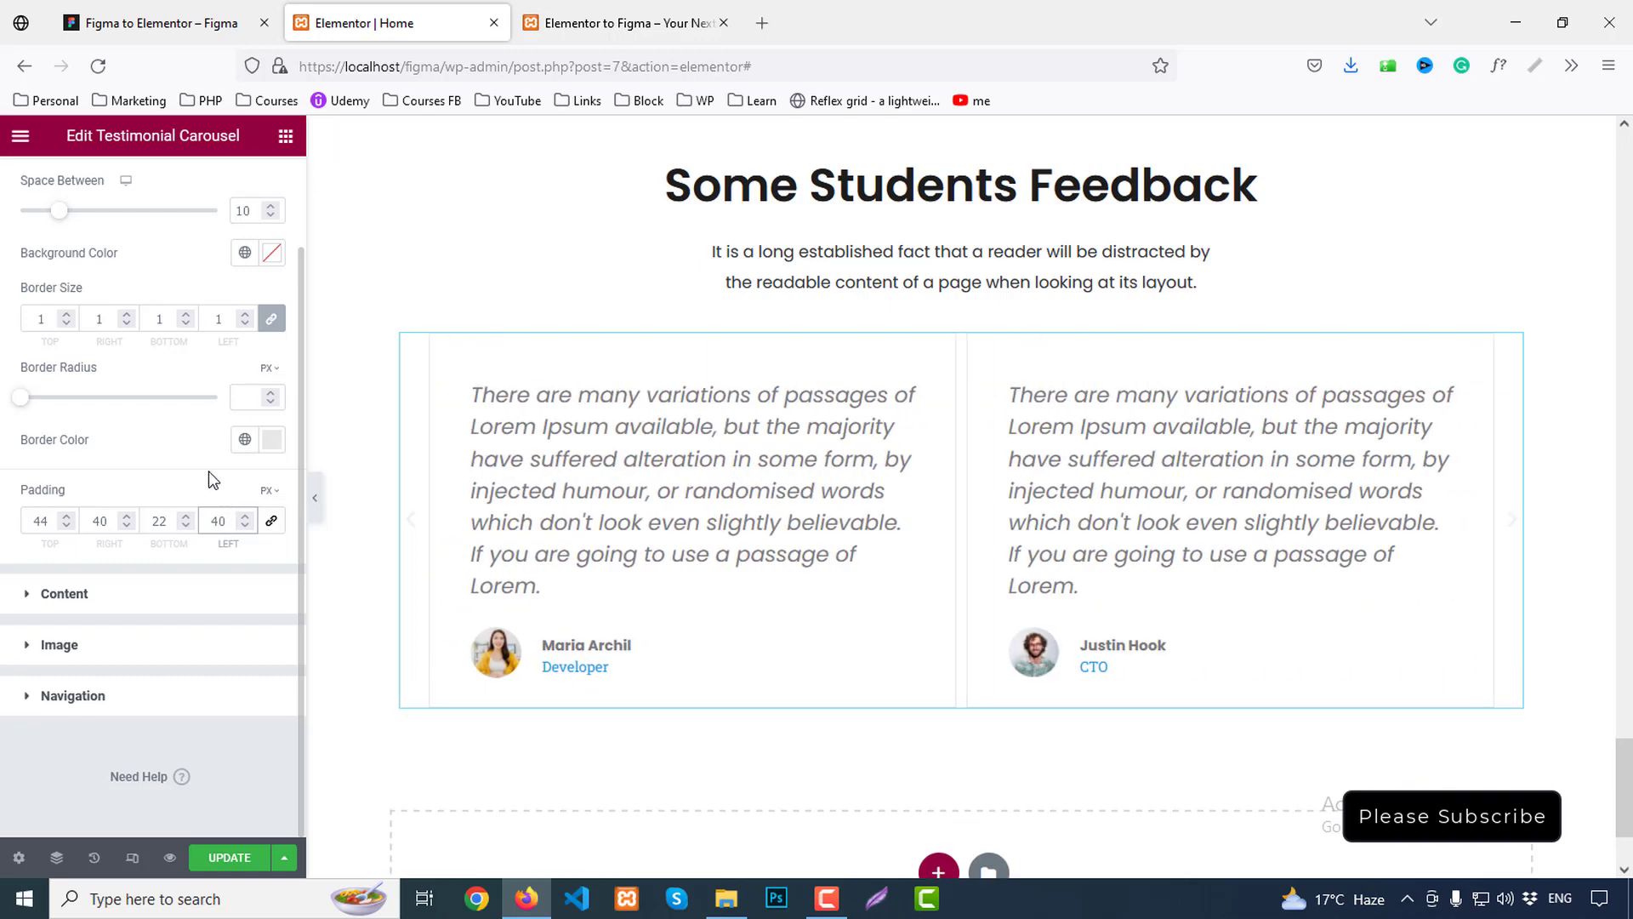
Measure the card gap in Figma and set Space Between slides to 24
click(162, 23)
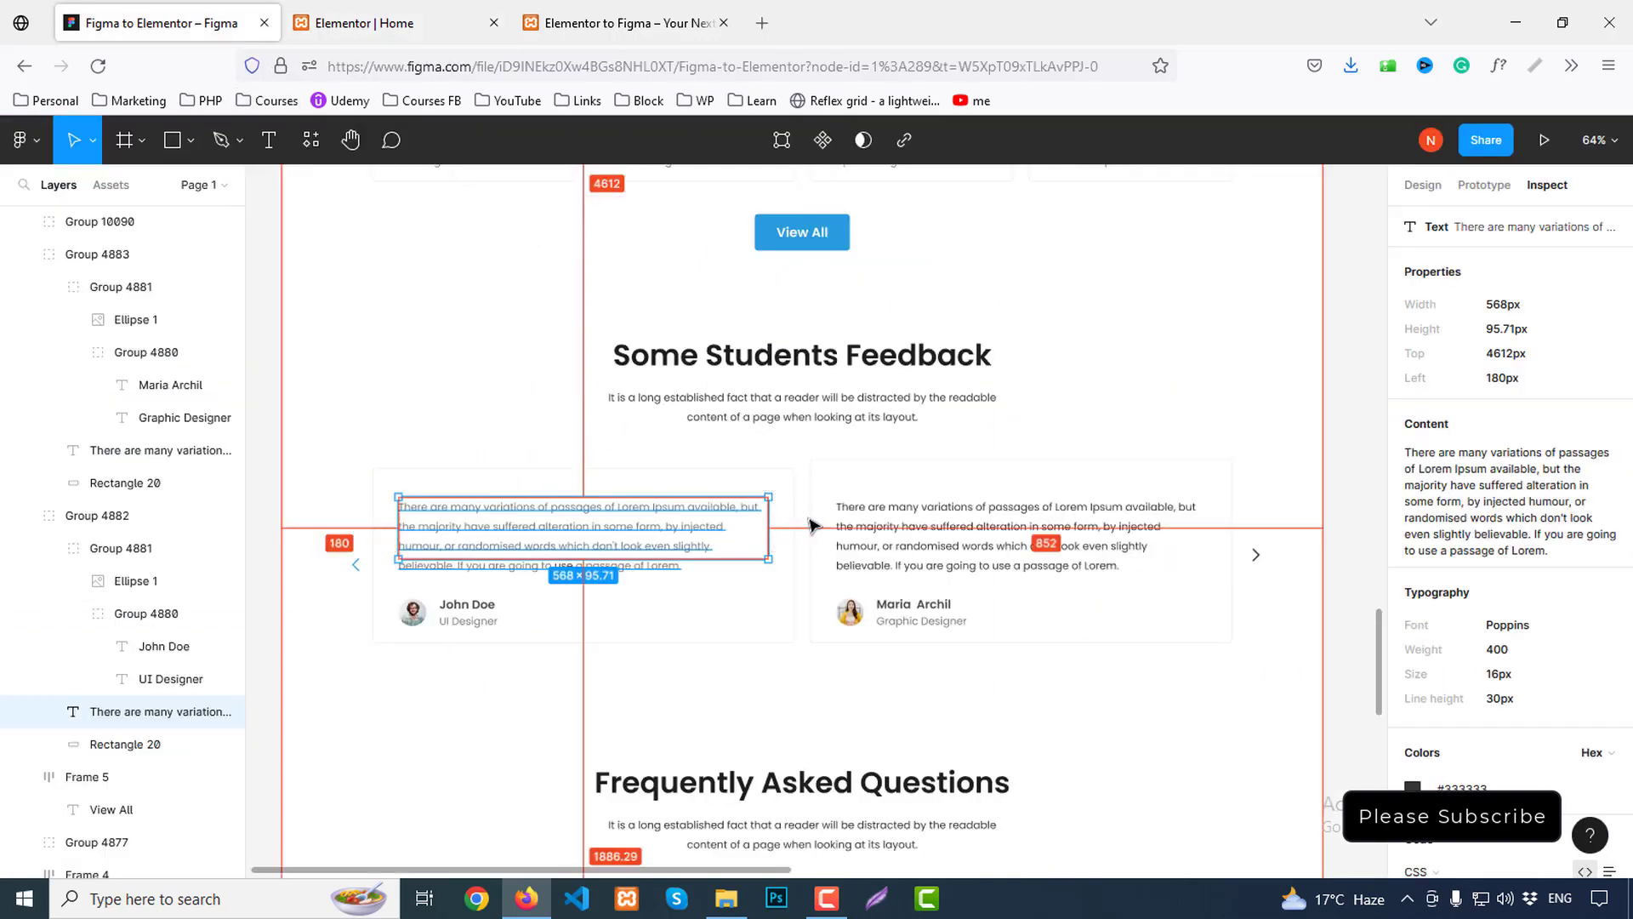
click(811, 525)
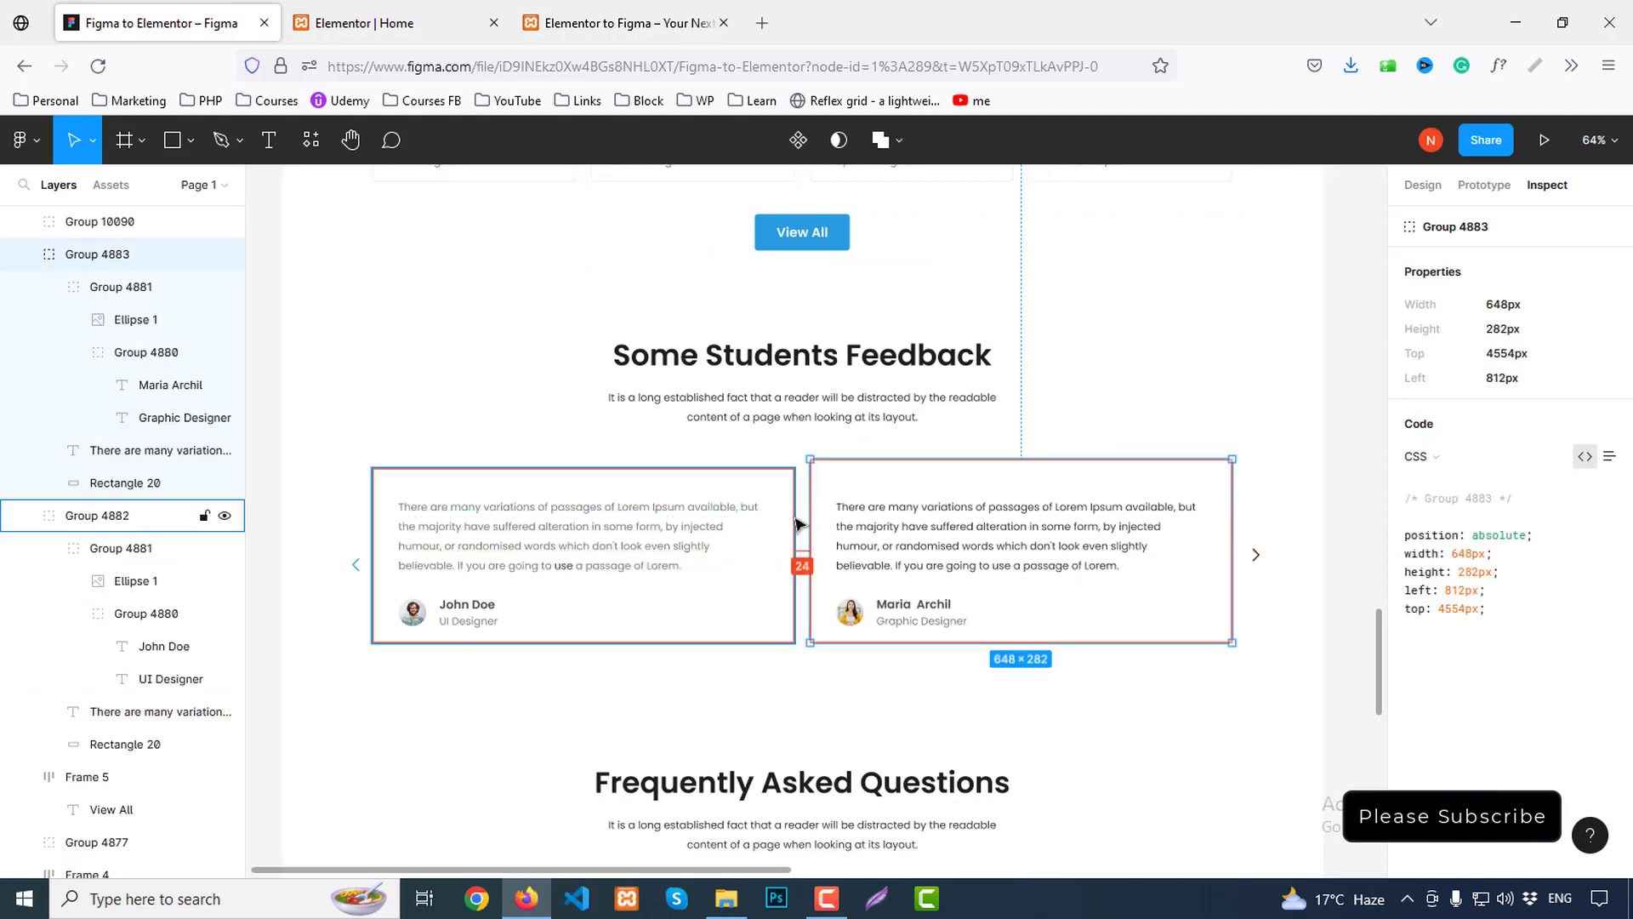
click(395, 23)
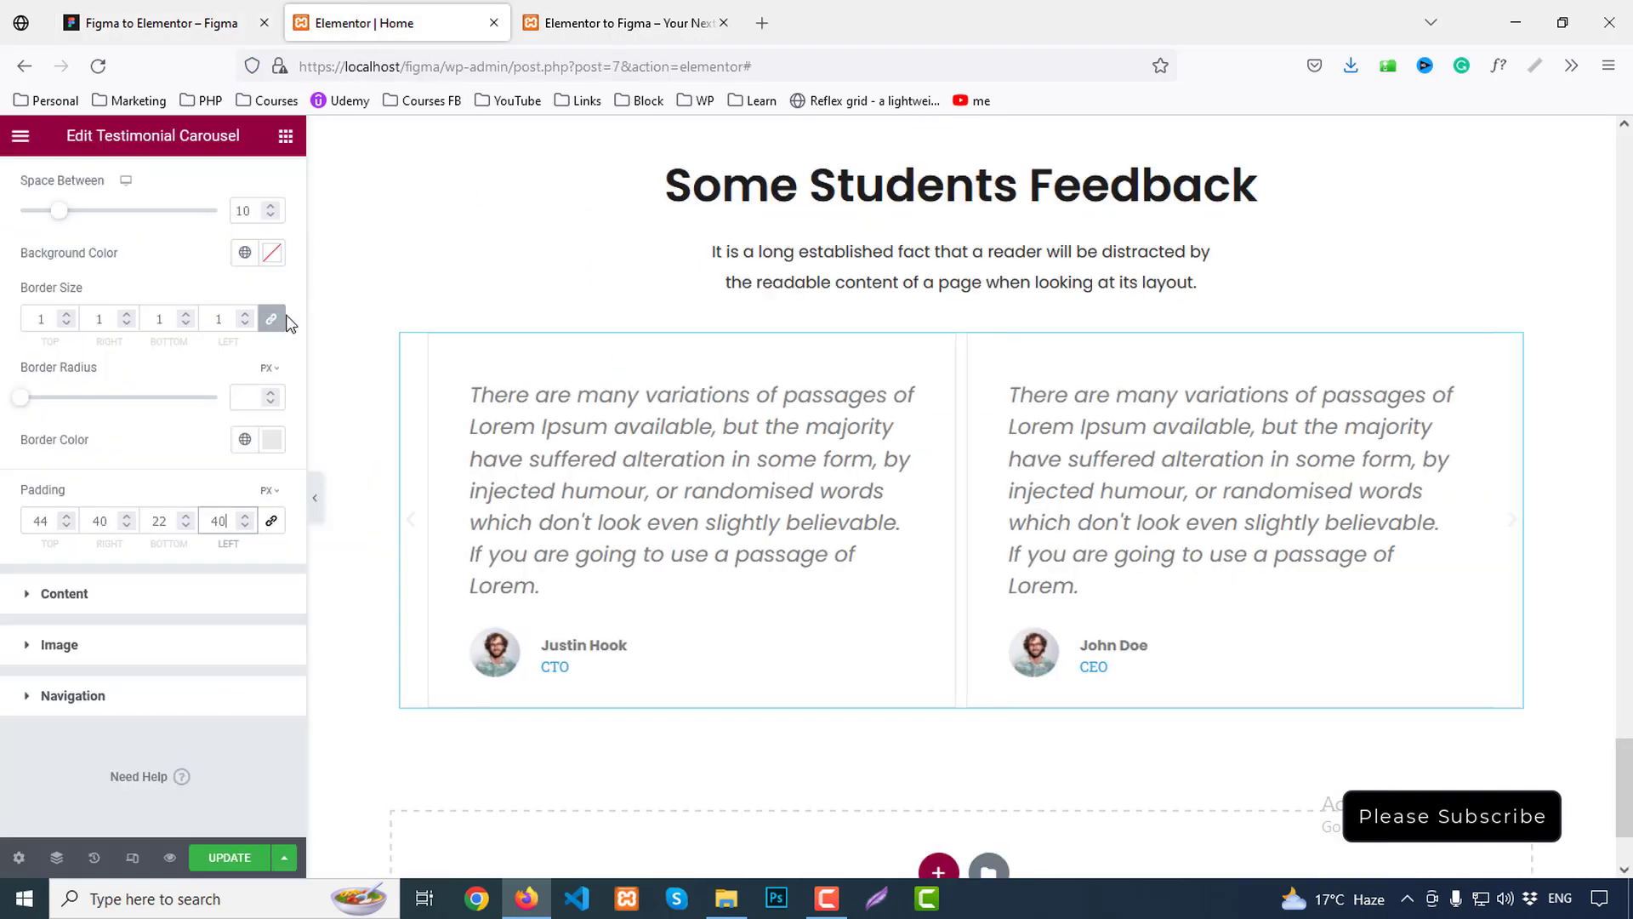
click(253, 214)
text(24)
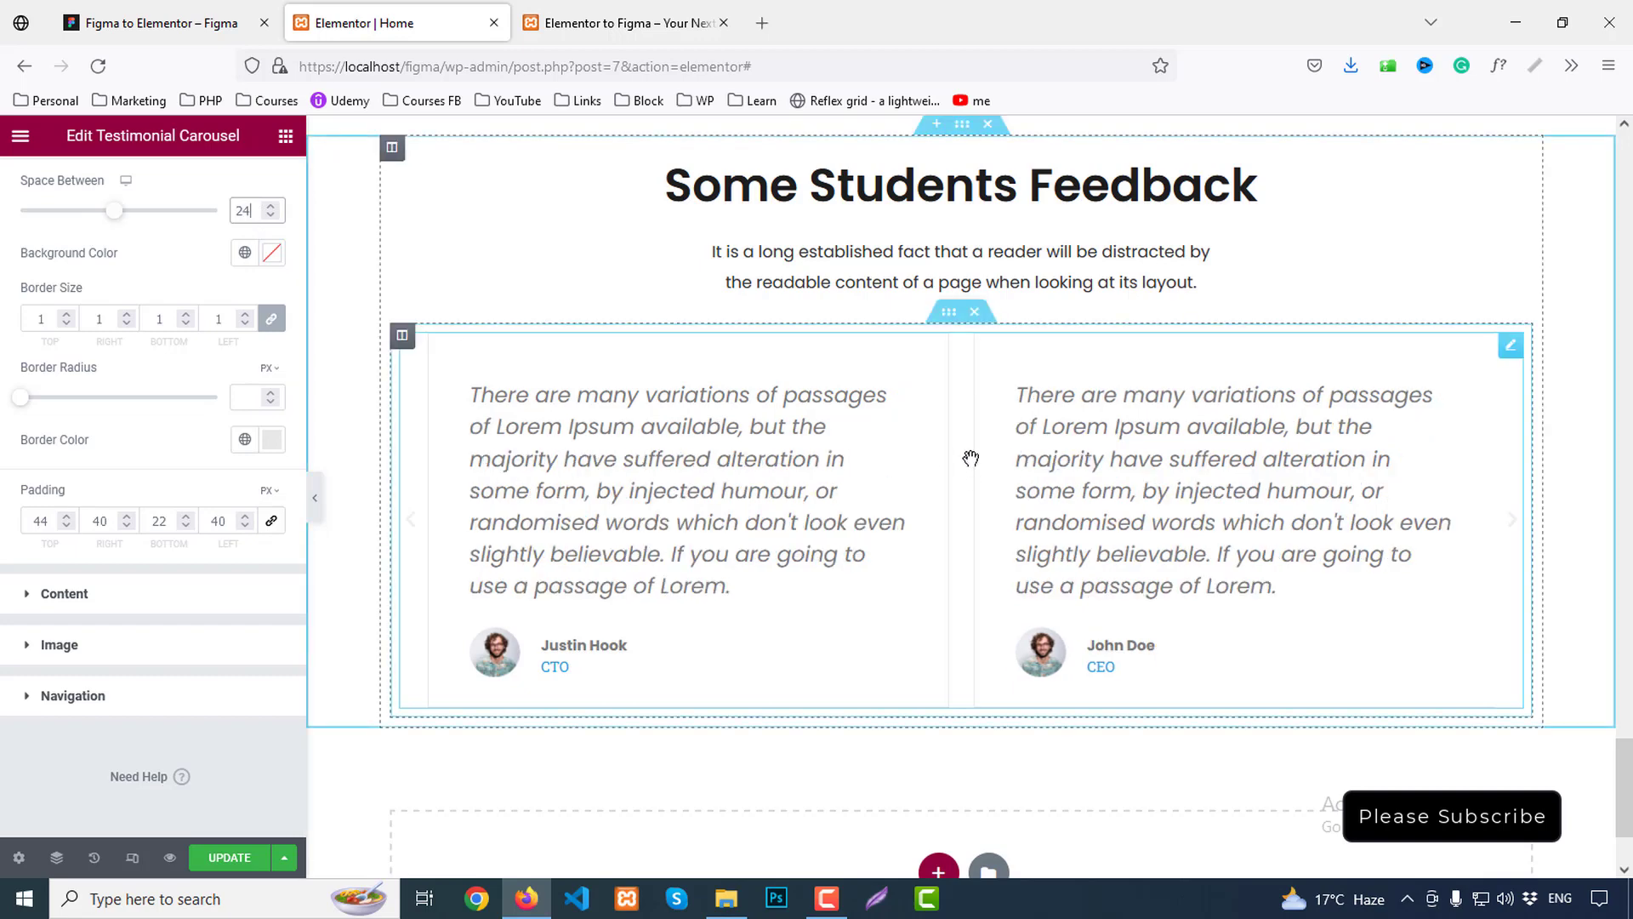
Inspect the testimonial paragraph's typography in the Figma design
click(212, 22)
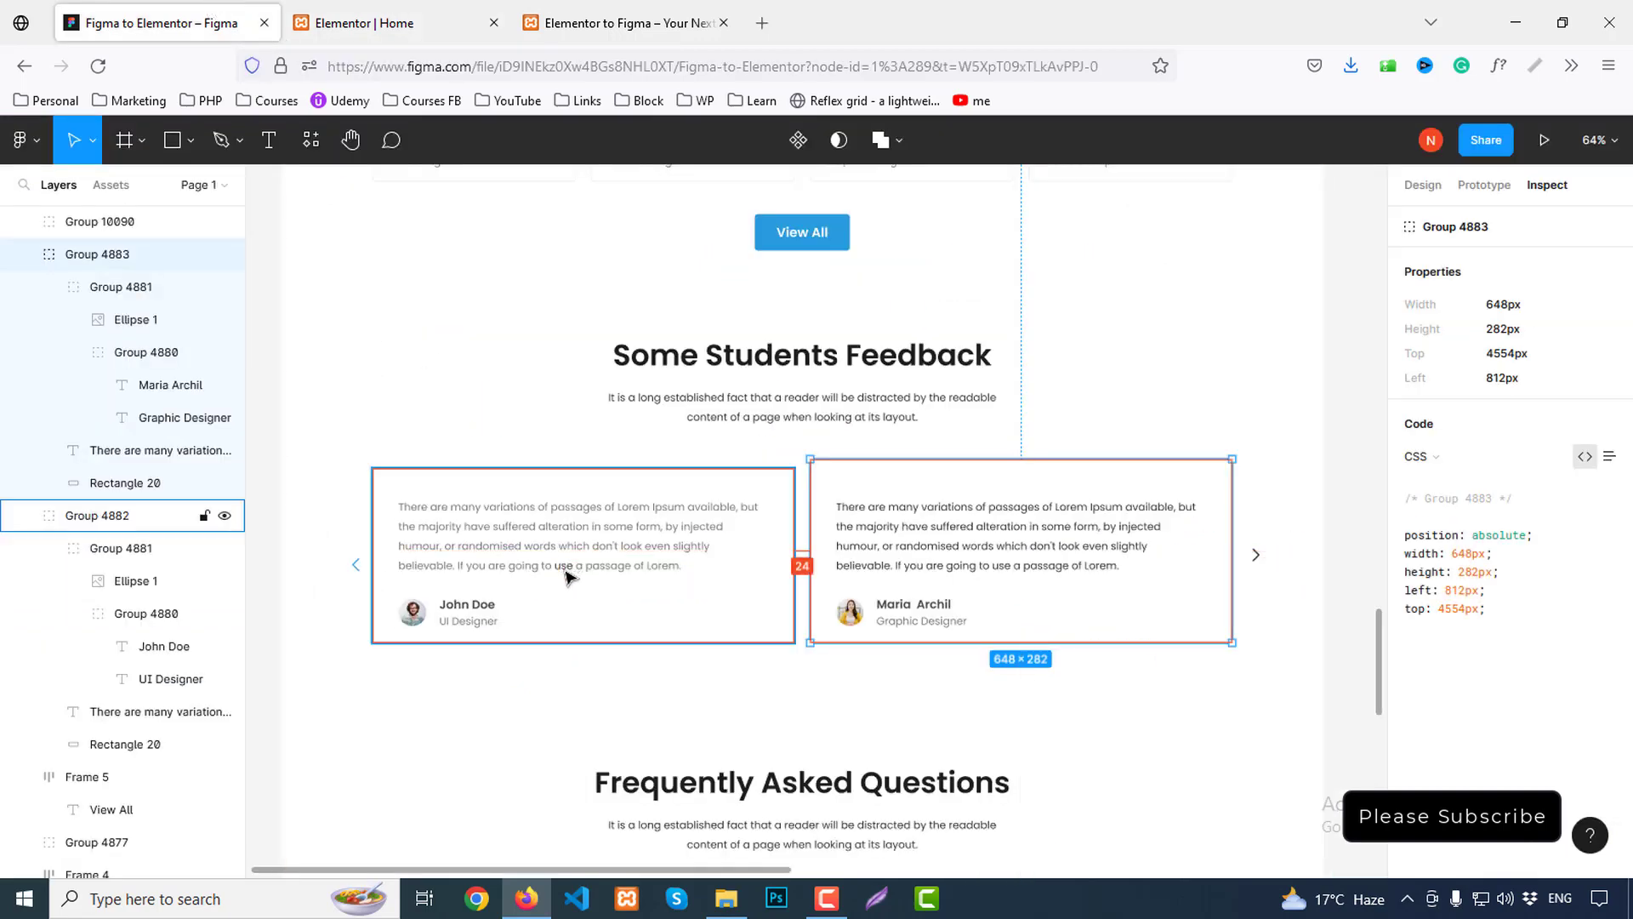
click(539, 546)
double_click(540, 546)
scroll(1539, 680, down, 2)
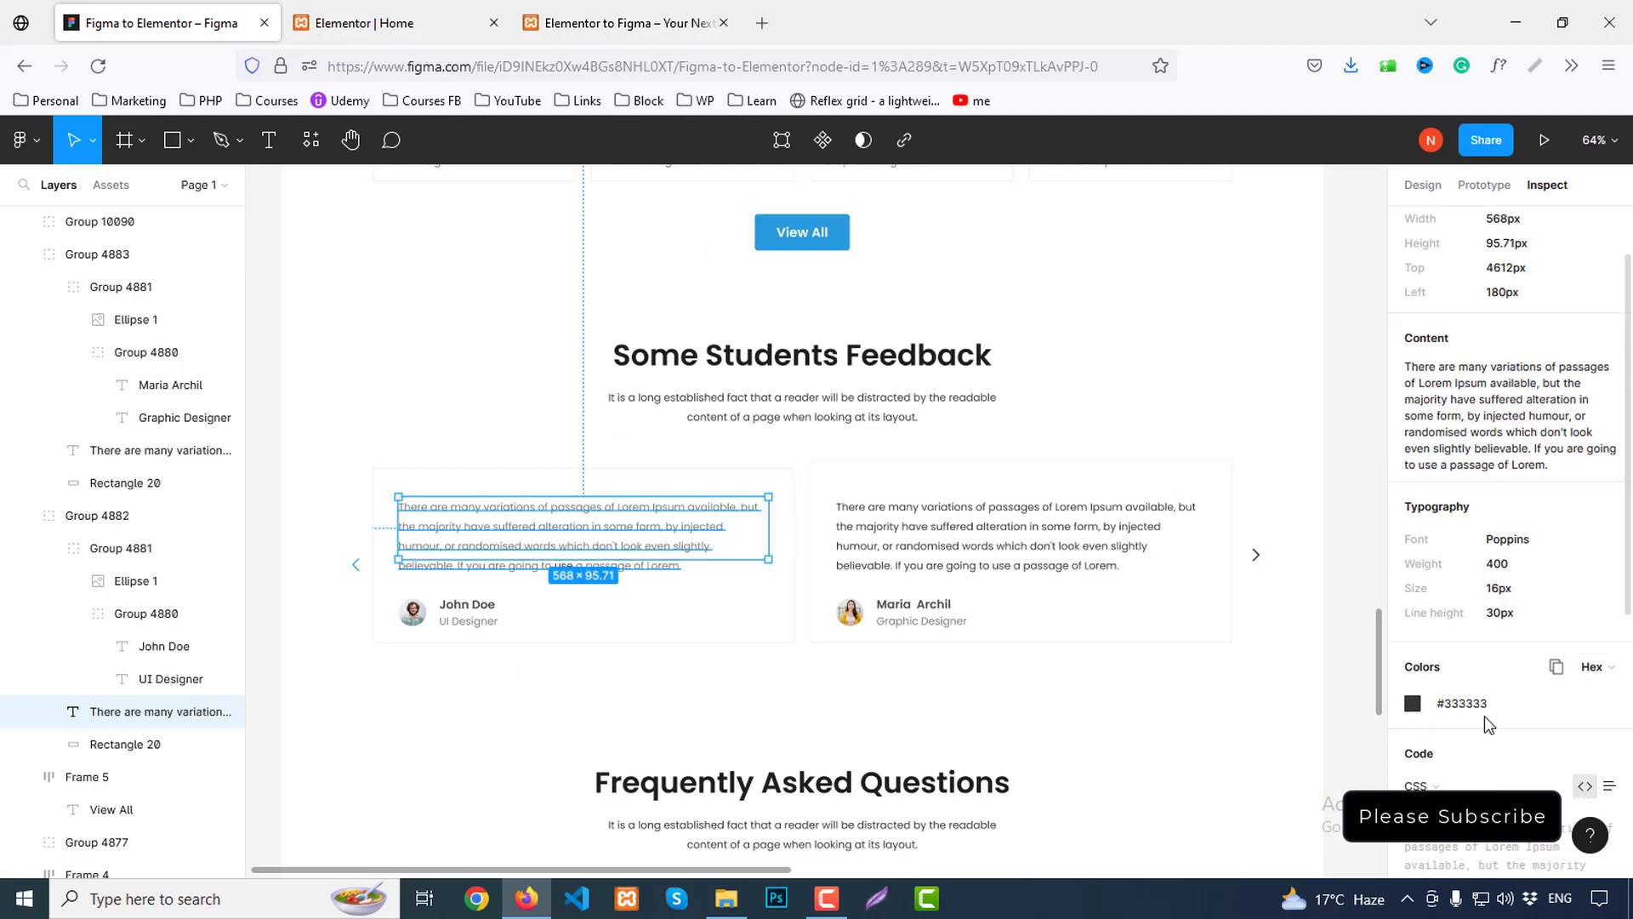
click(374, 23)
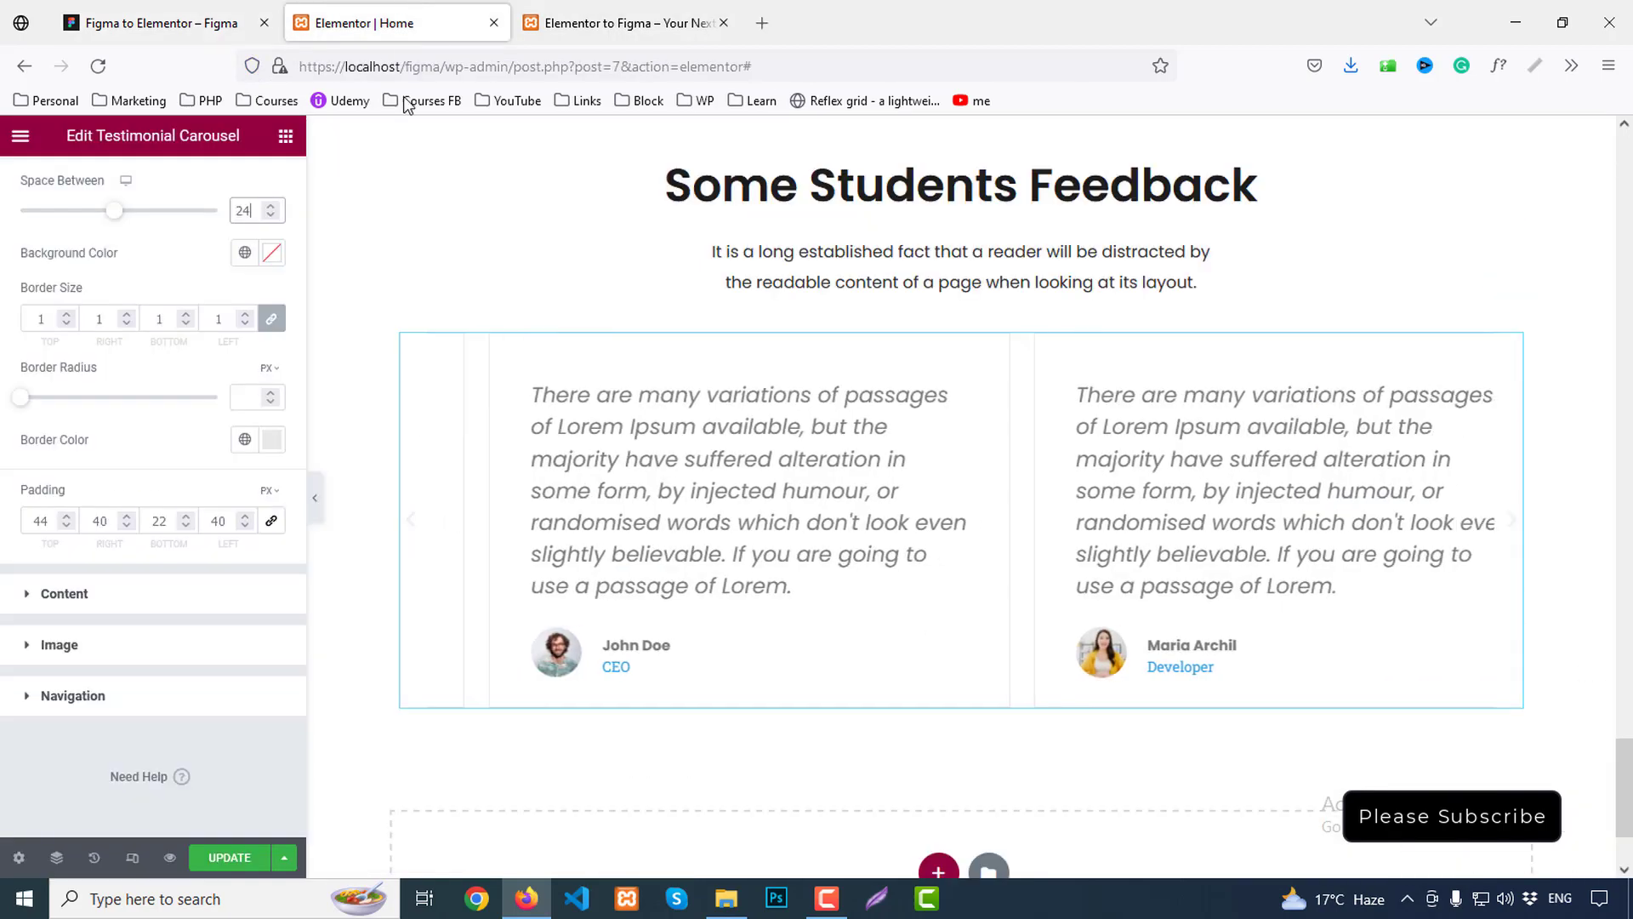
Colour the testimonial text with the Secondary global colour
click(65, 594)
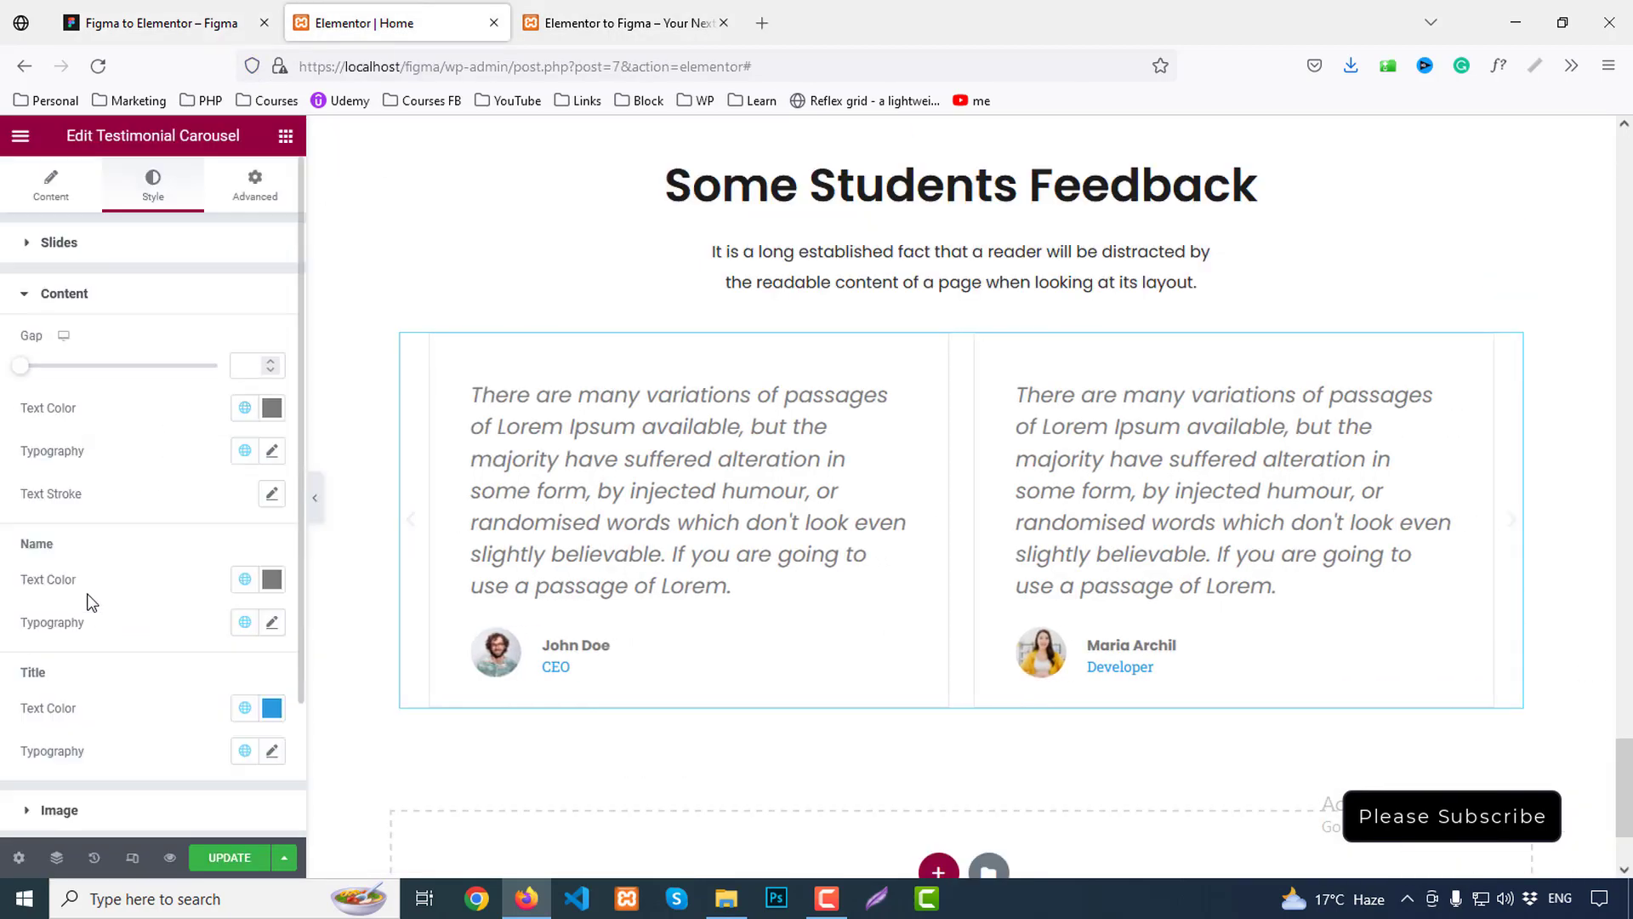
click(271, 410)
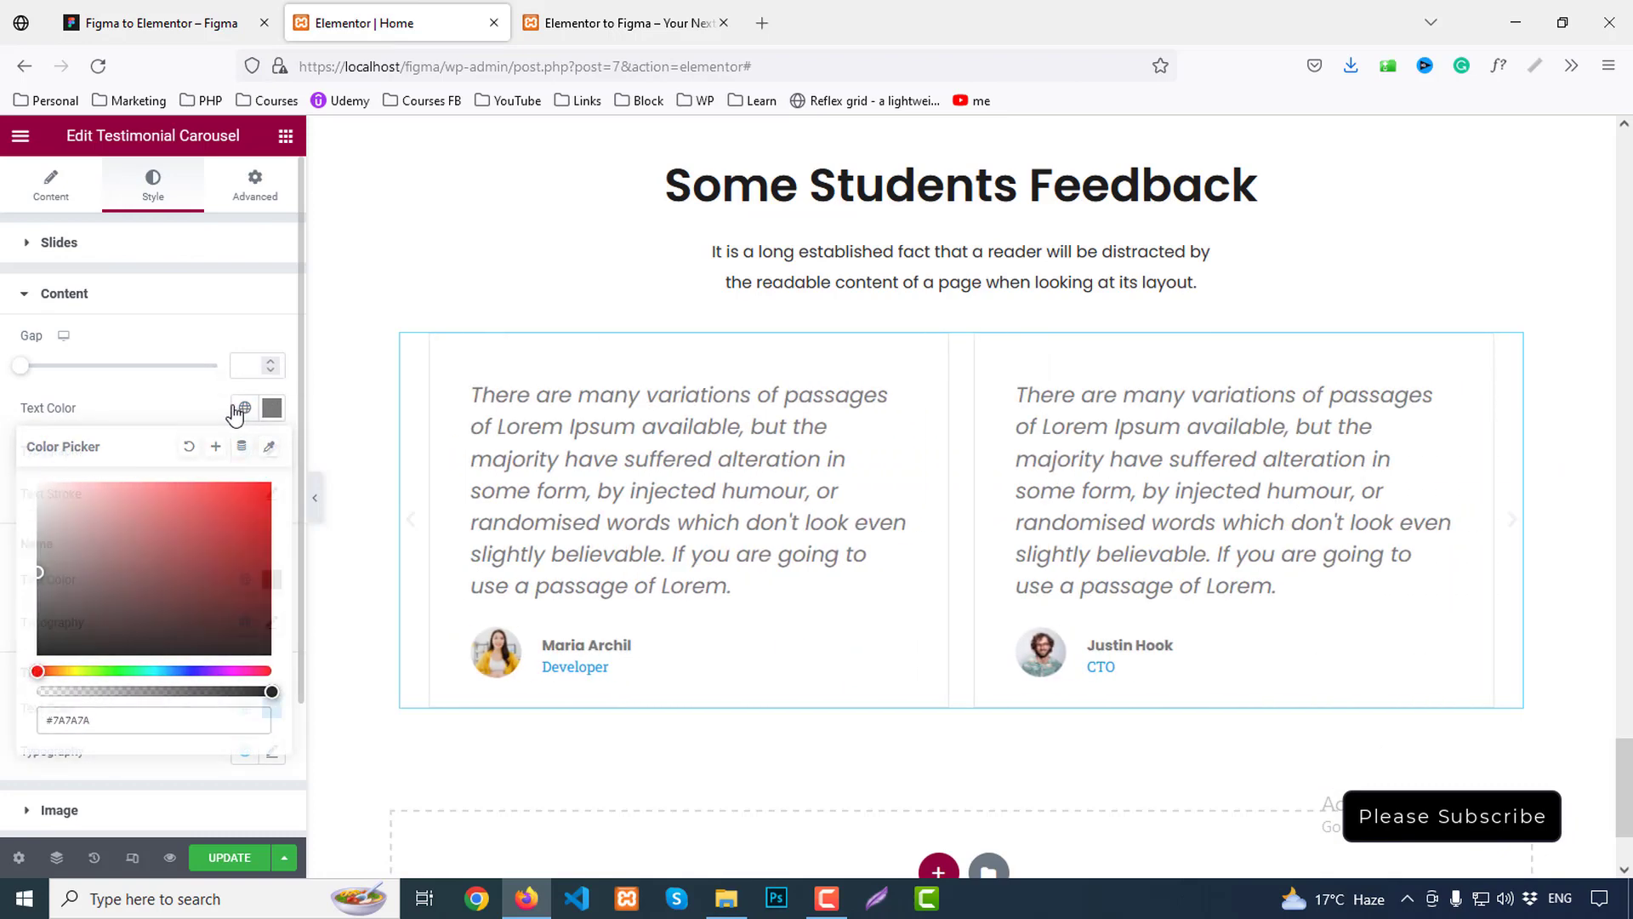
click(244, 407)
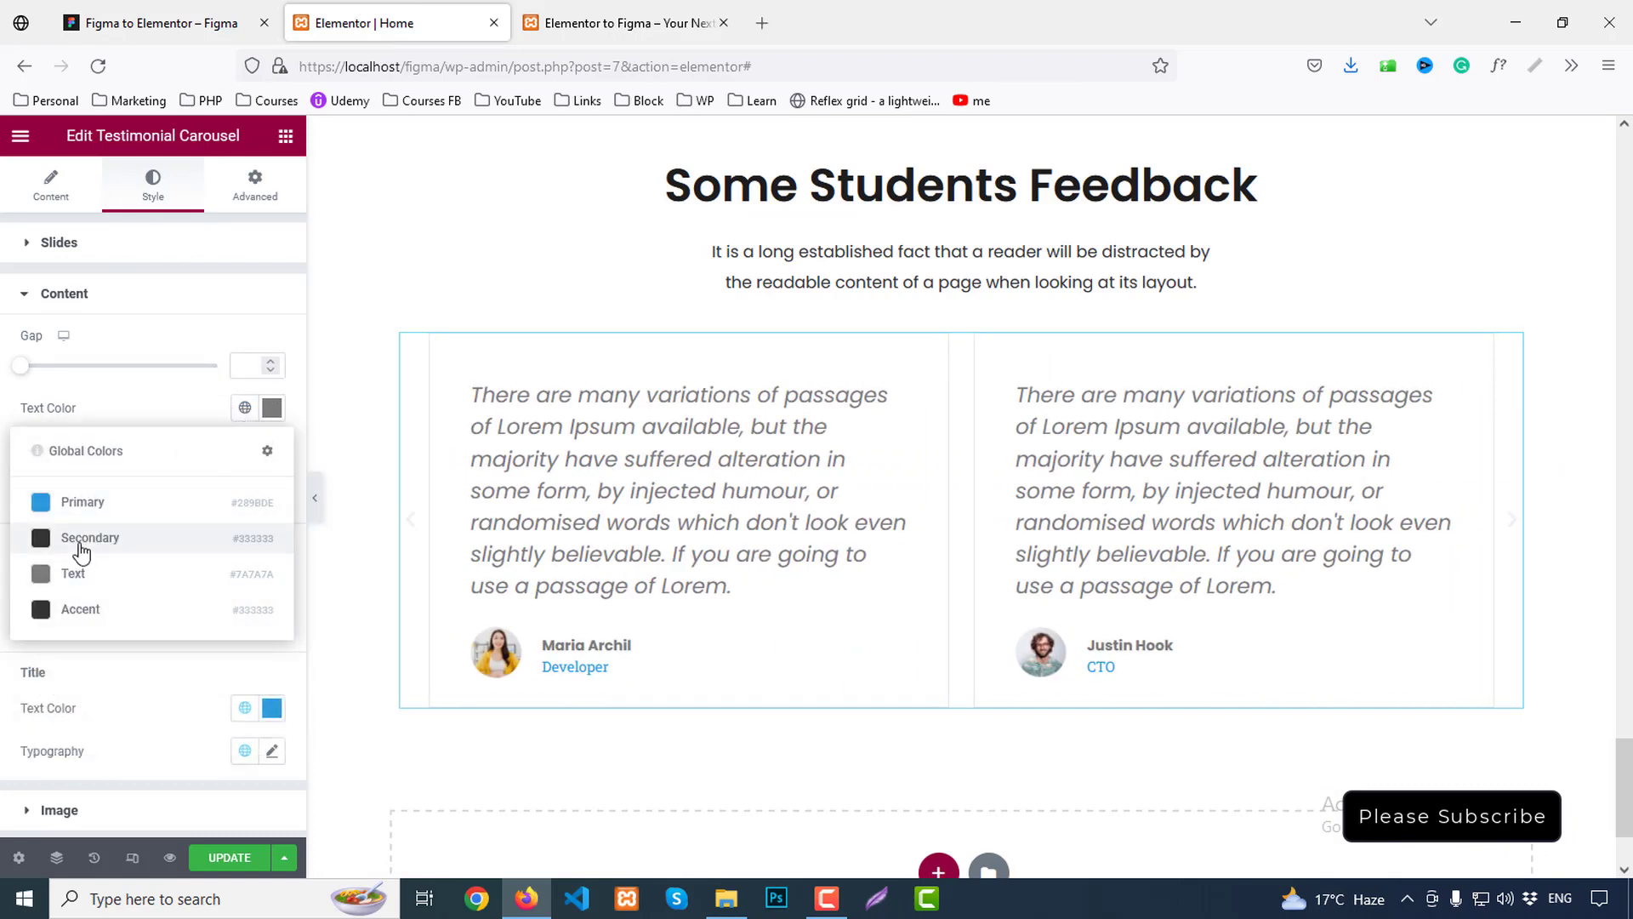
click(83, 544)
Set the testimonial text line height to 30, checked against the Figma typography
click(272, 450)
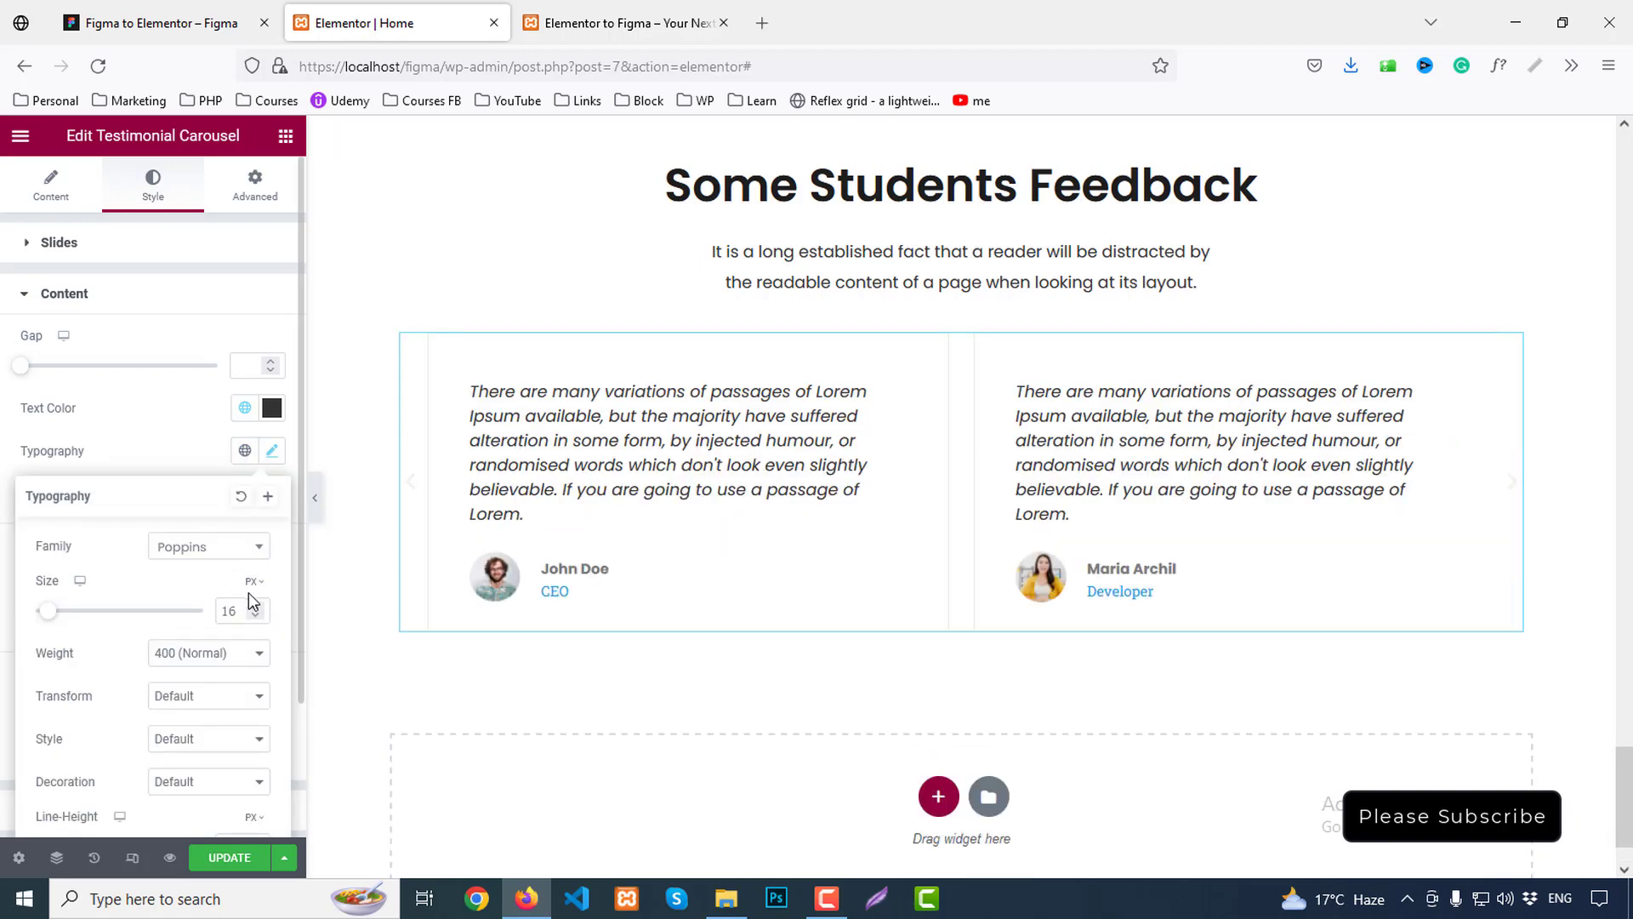
scroll(213, 655, down, 3)
double_click(234, 672)
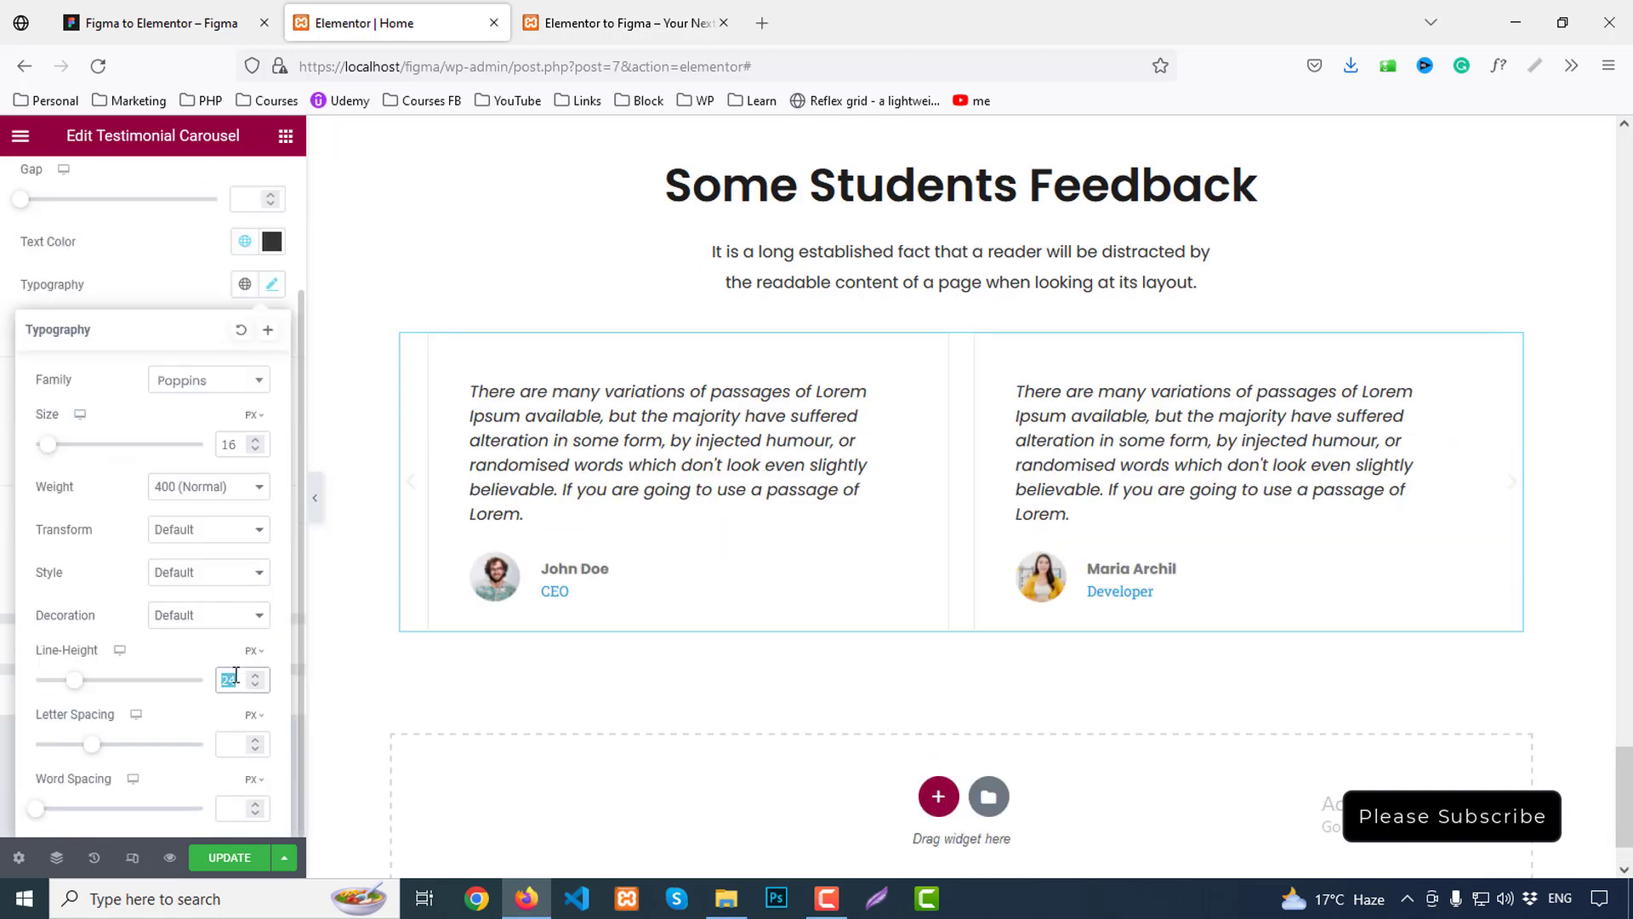
text(30)
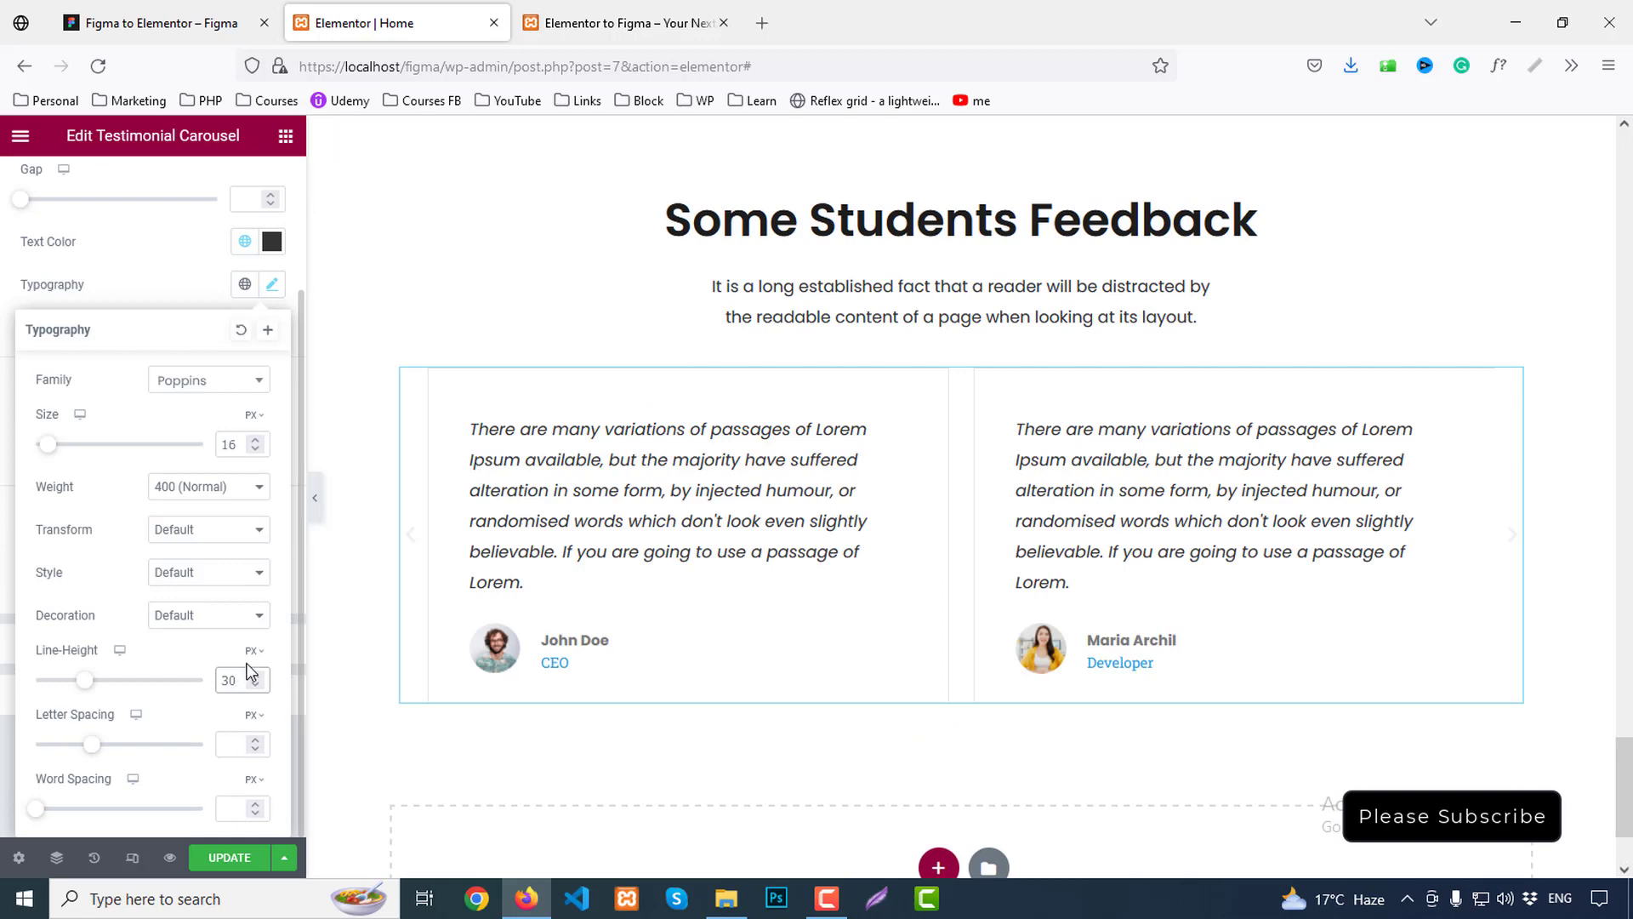
click(212, 21)
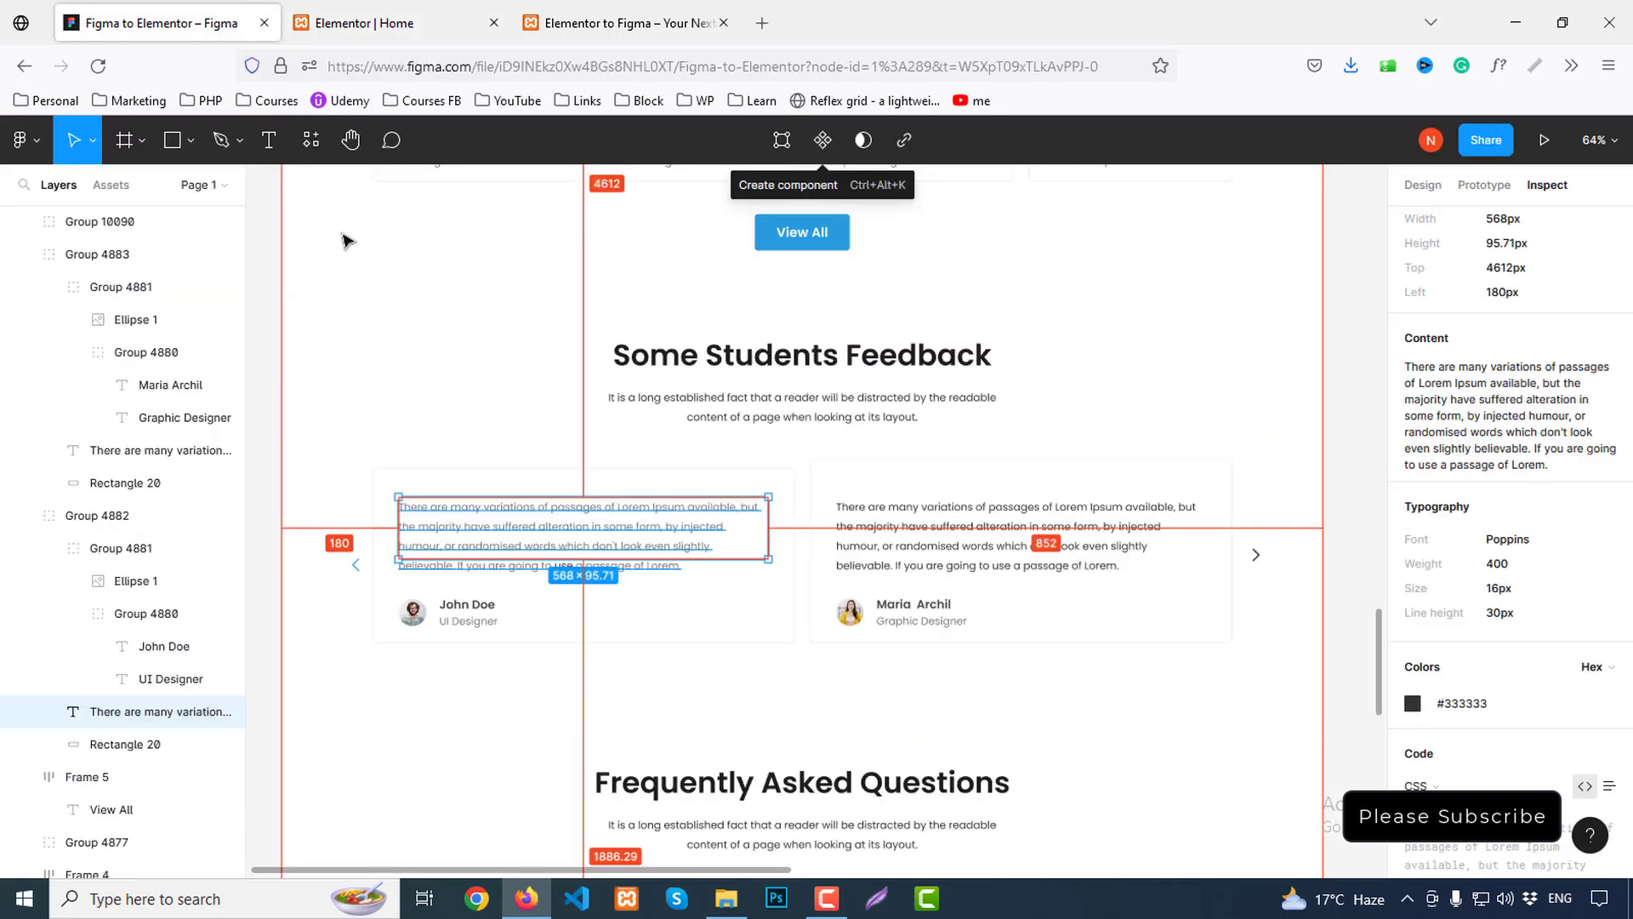
click(421, 9)
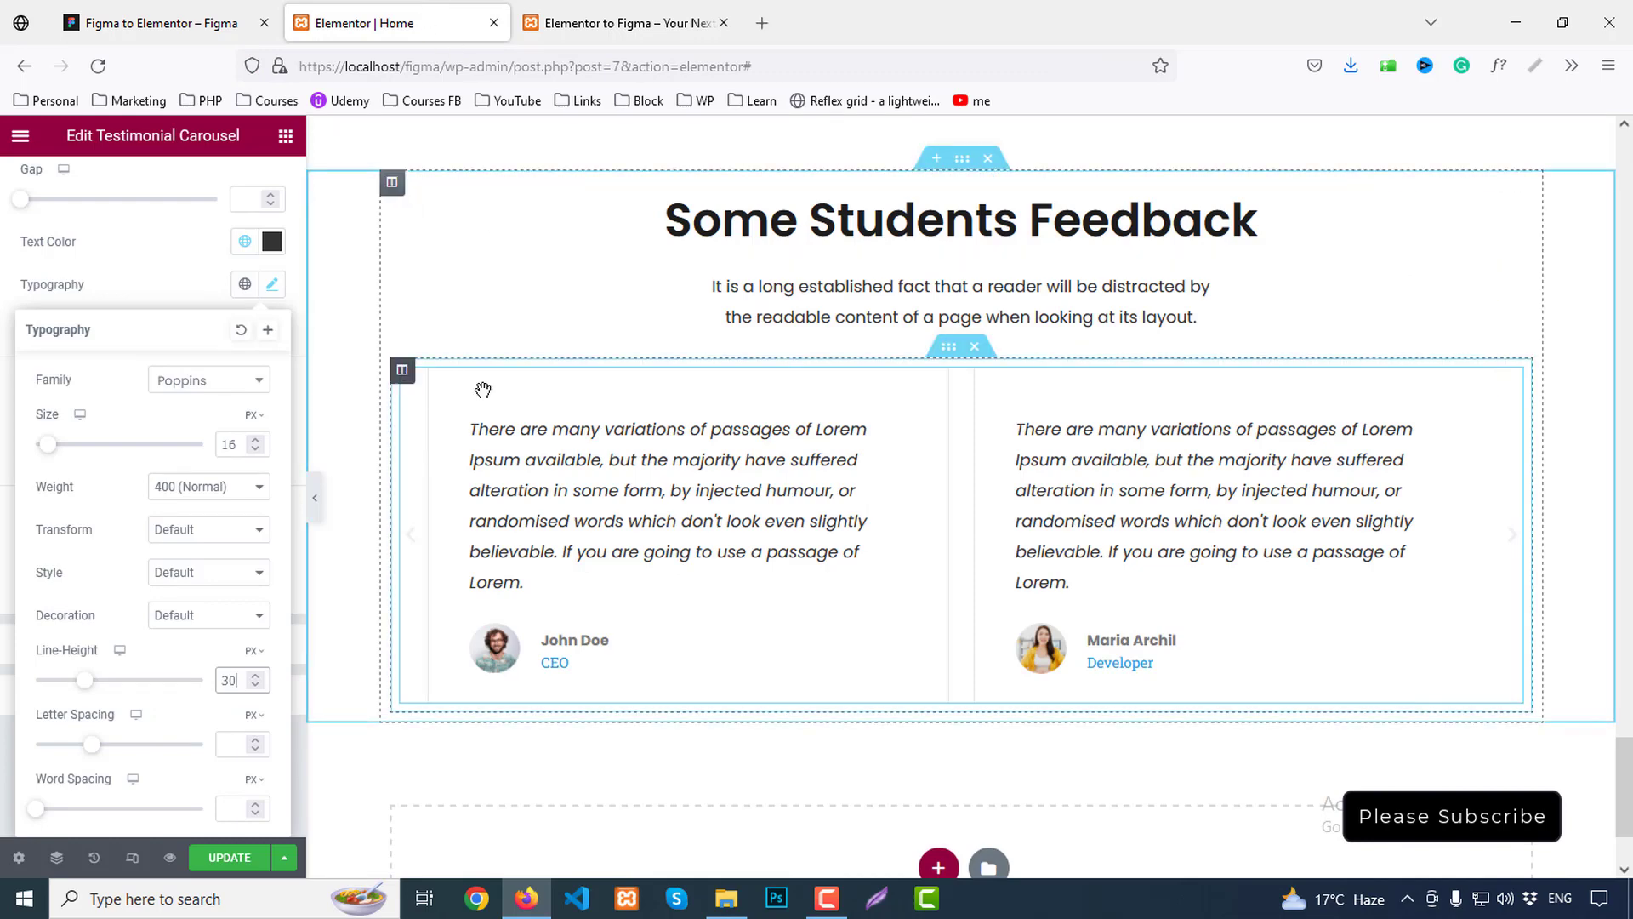
Set the carousel column's padding to 0 on all sides
click(403, 371)
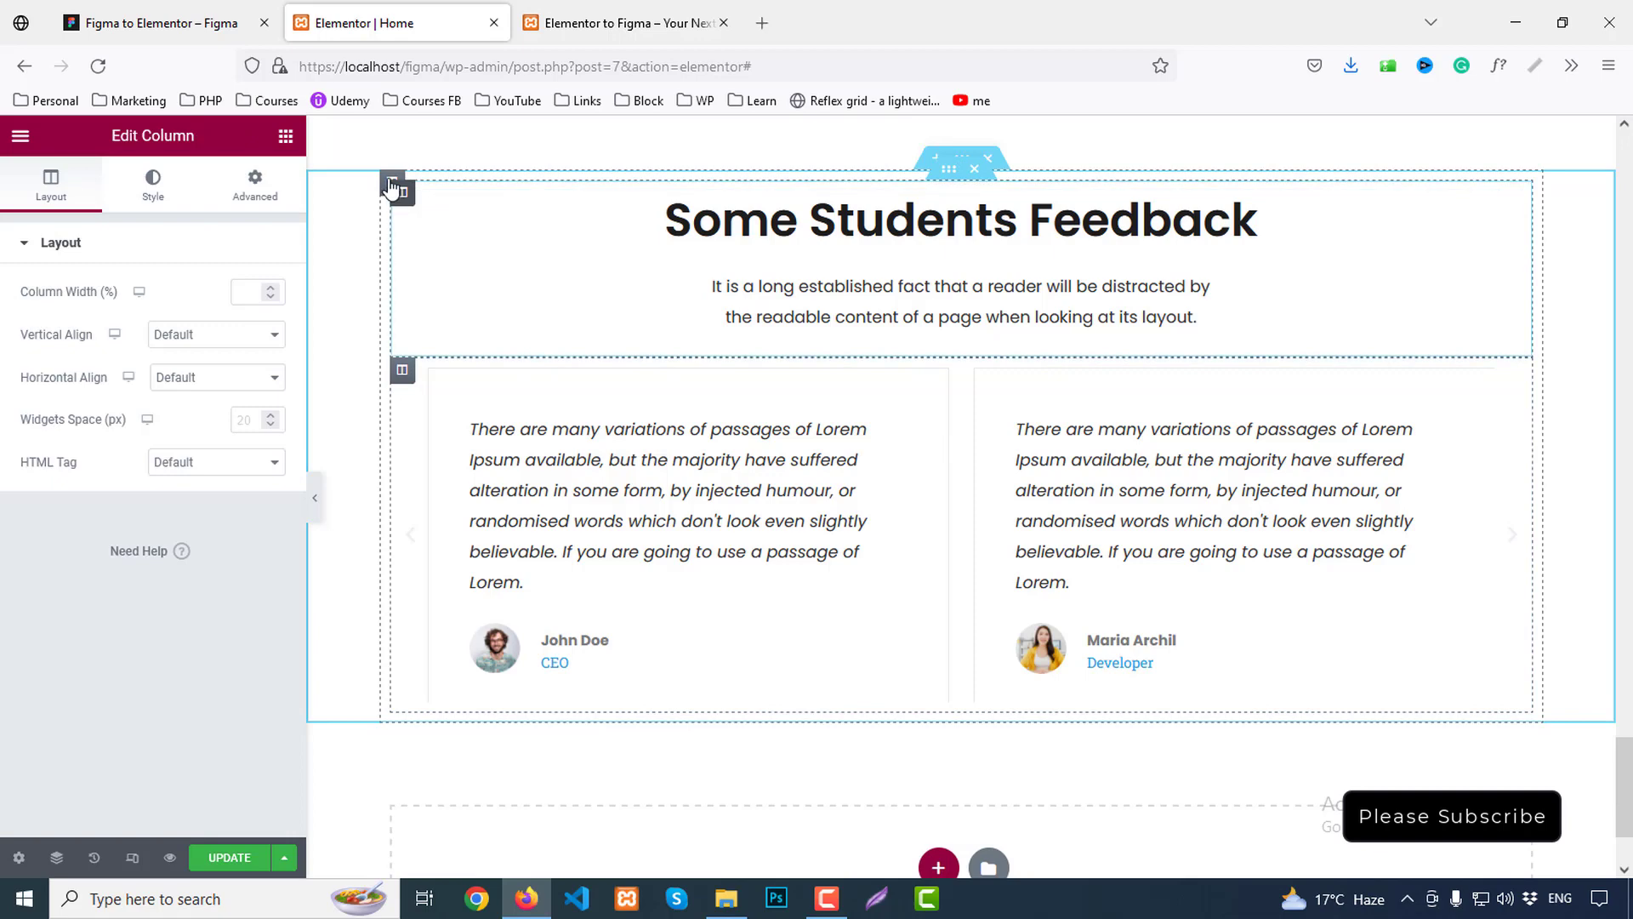
click(274, 180)
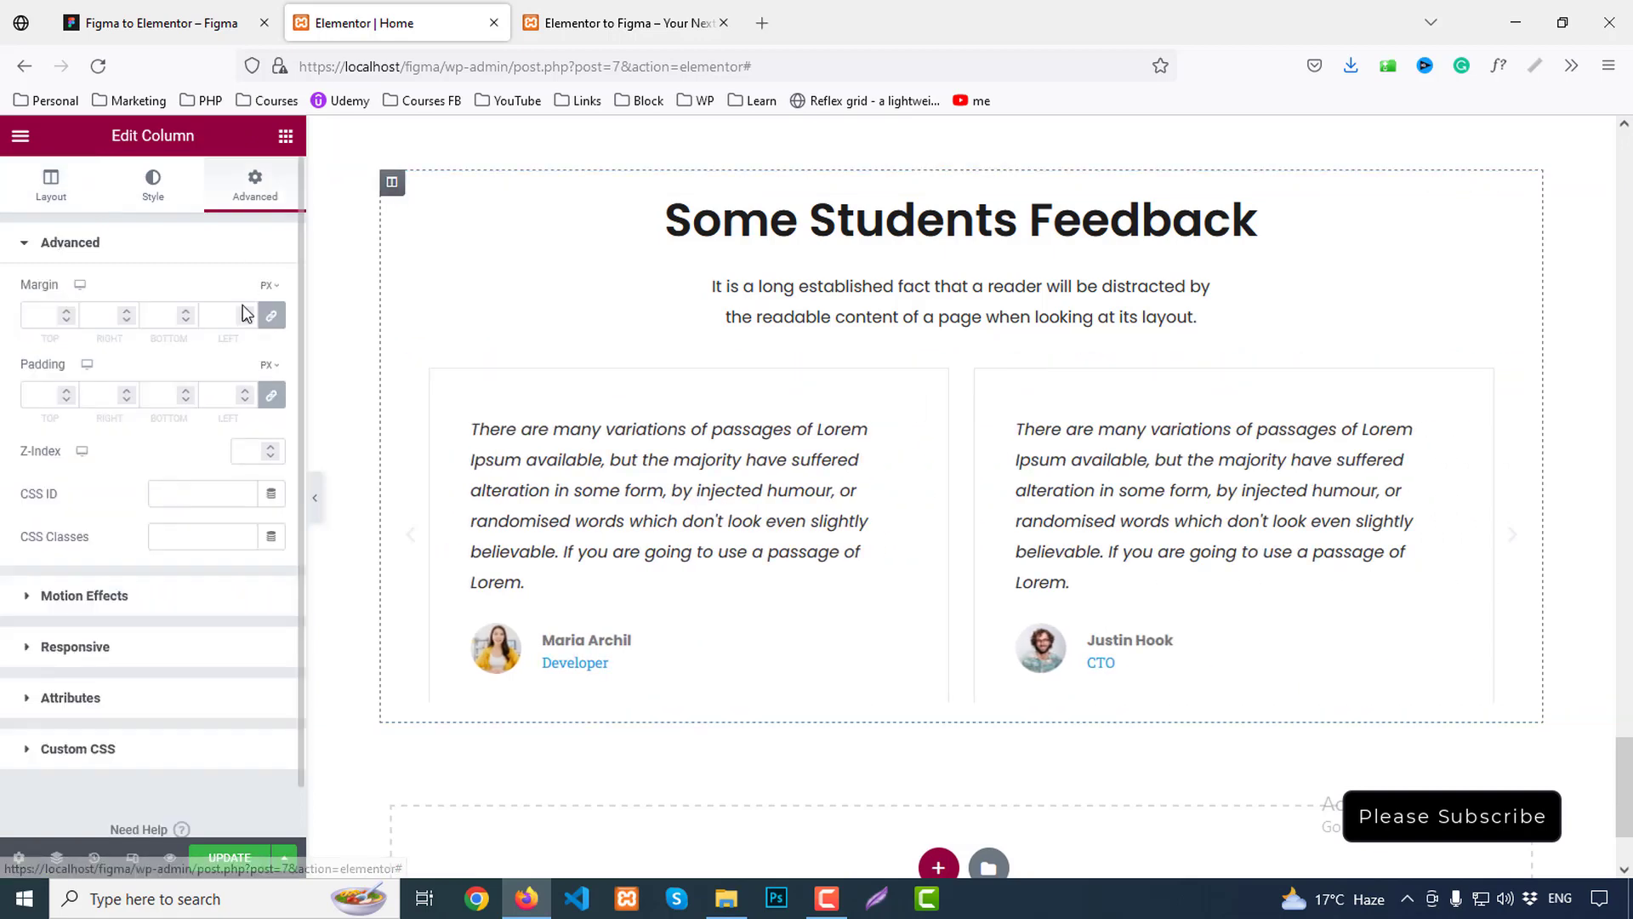
click(270, 395)
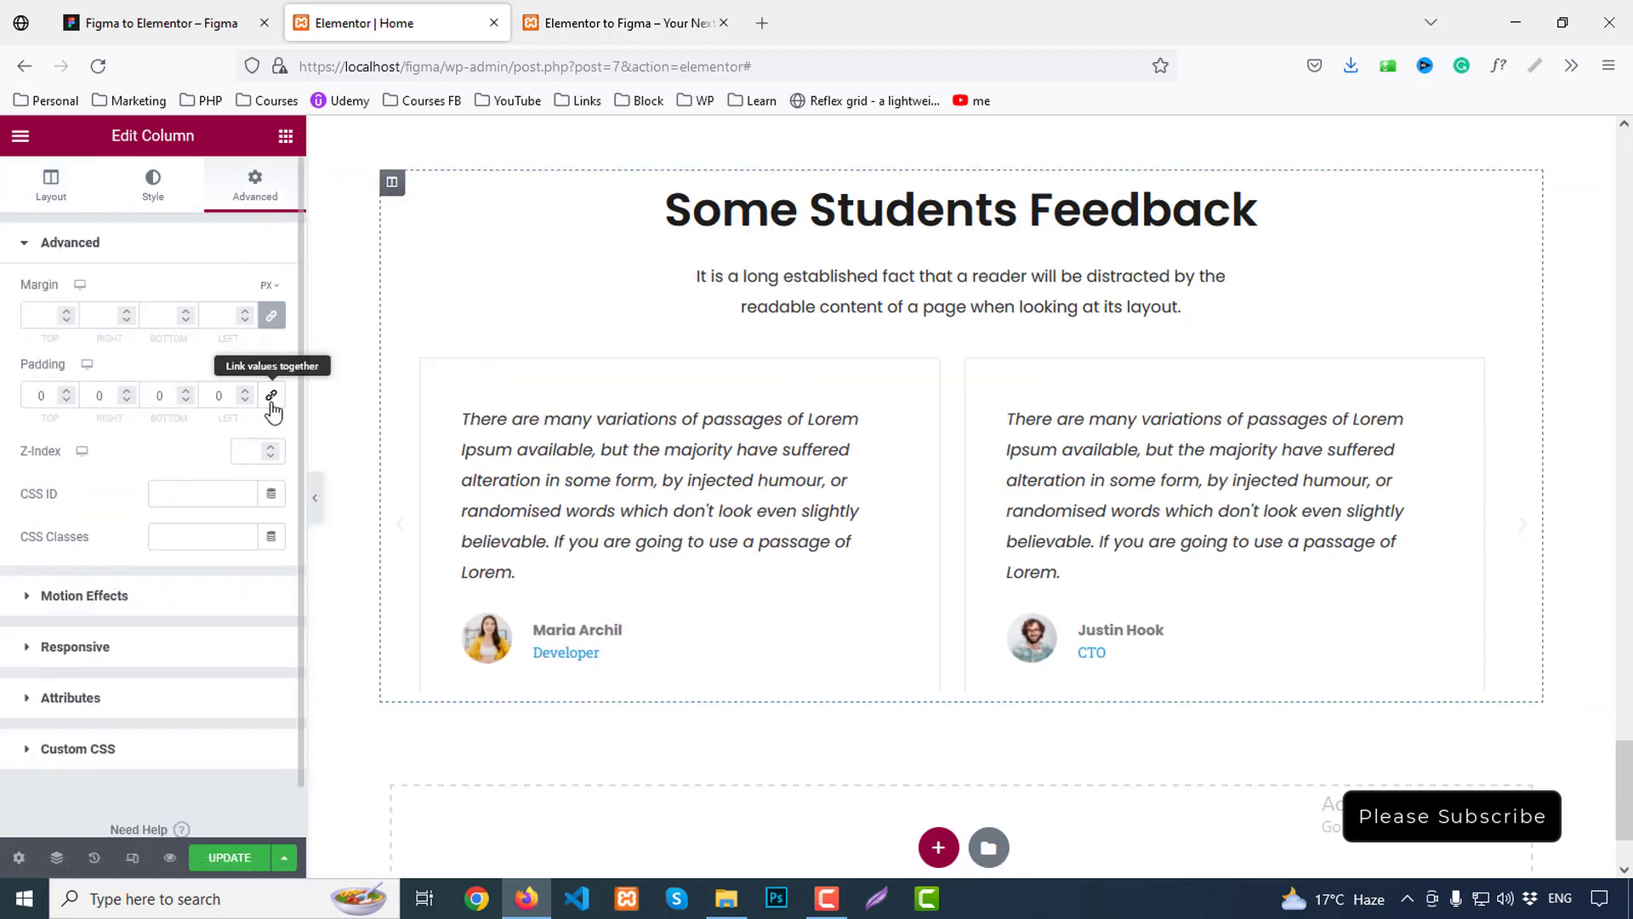
click(700, 412)
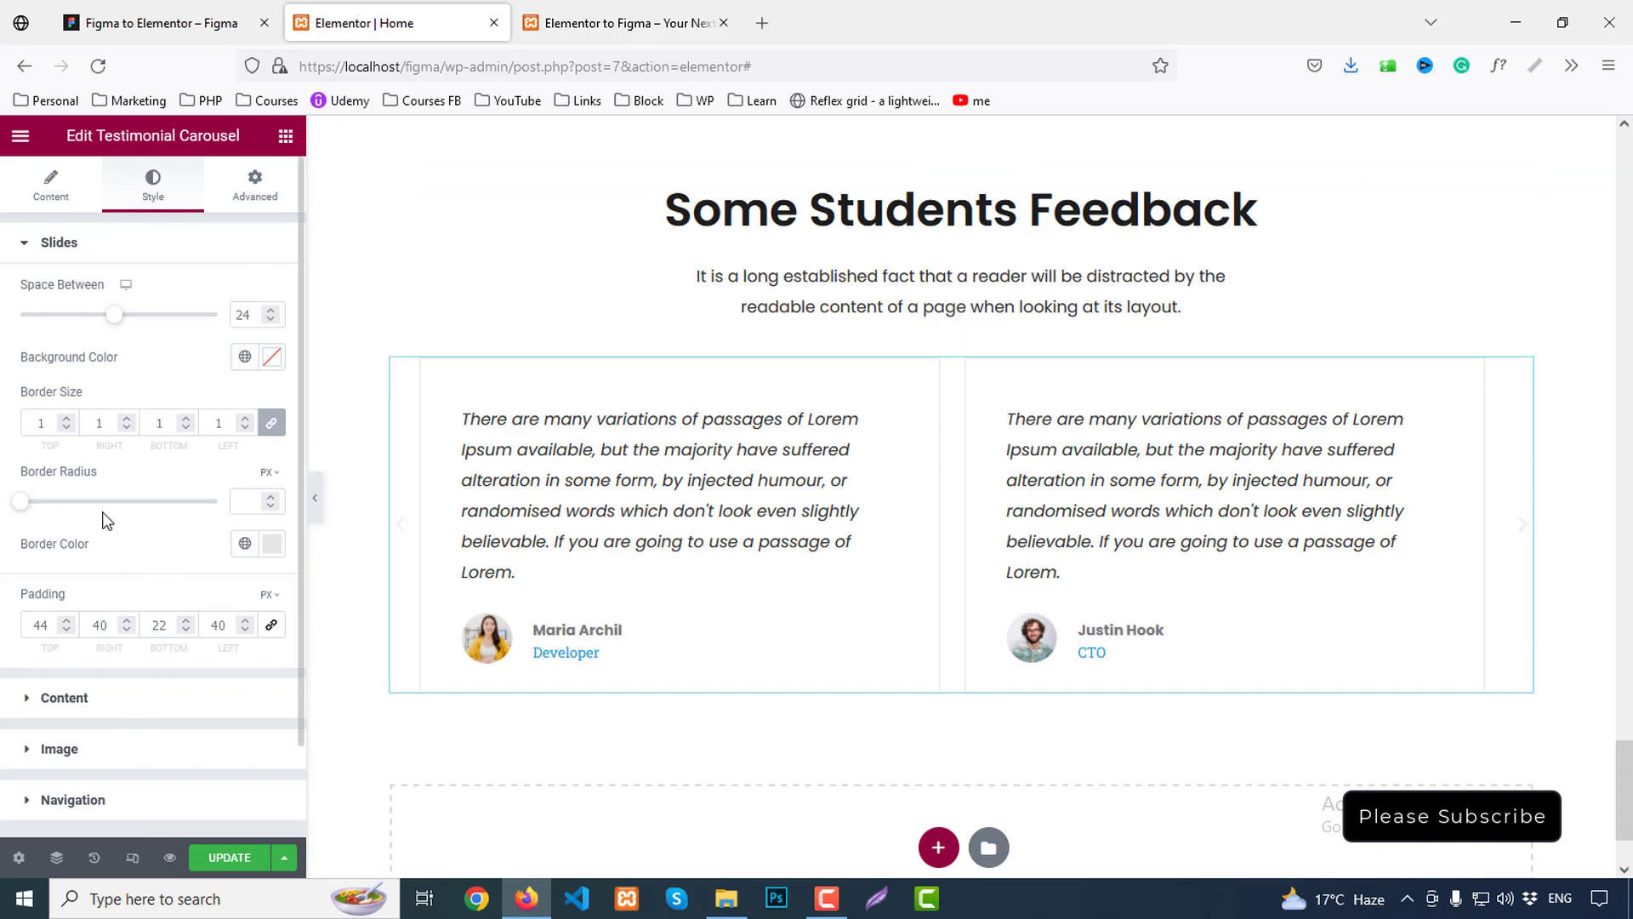
Set Slides to Scroll to 1 and the slide width to 100%
click(36, 200)
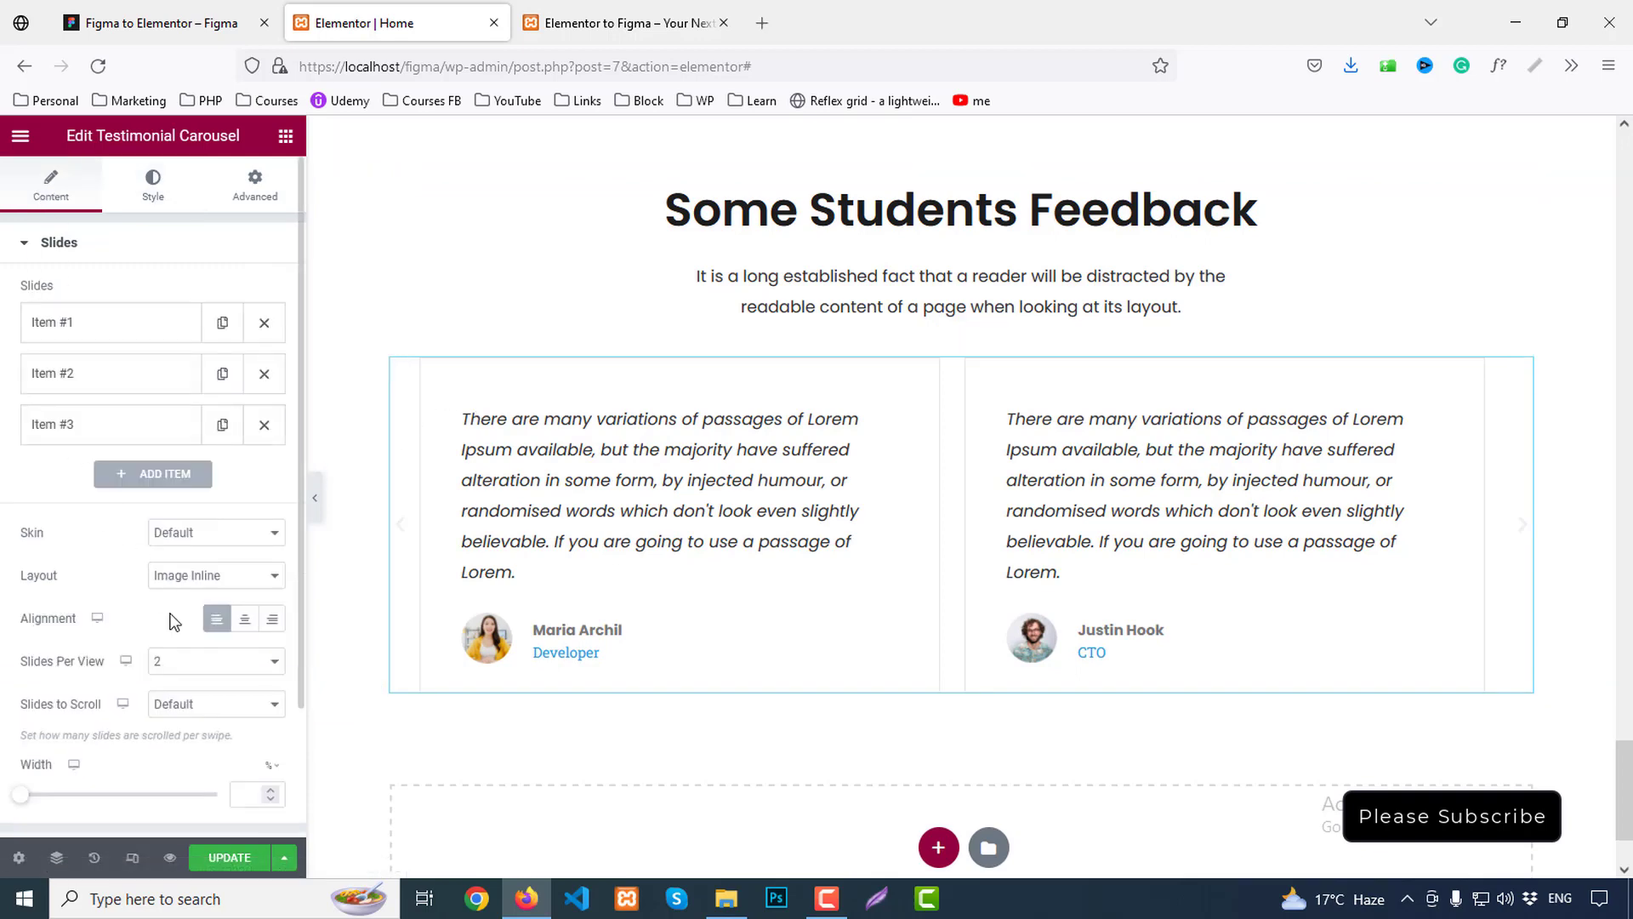
click(211, 706)
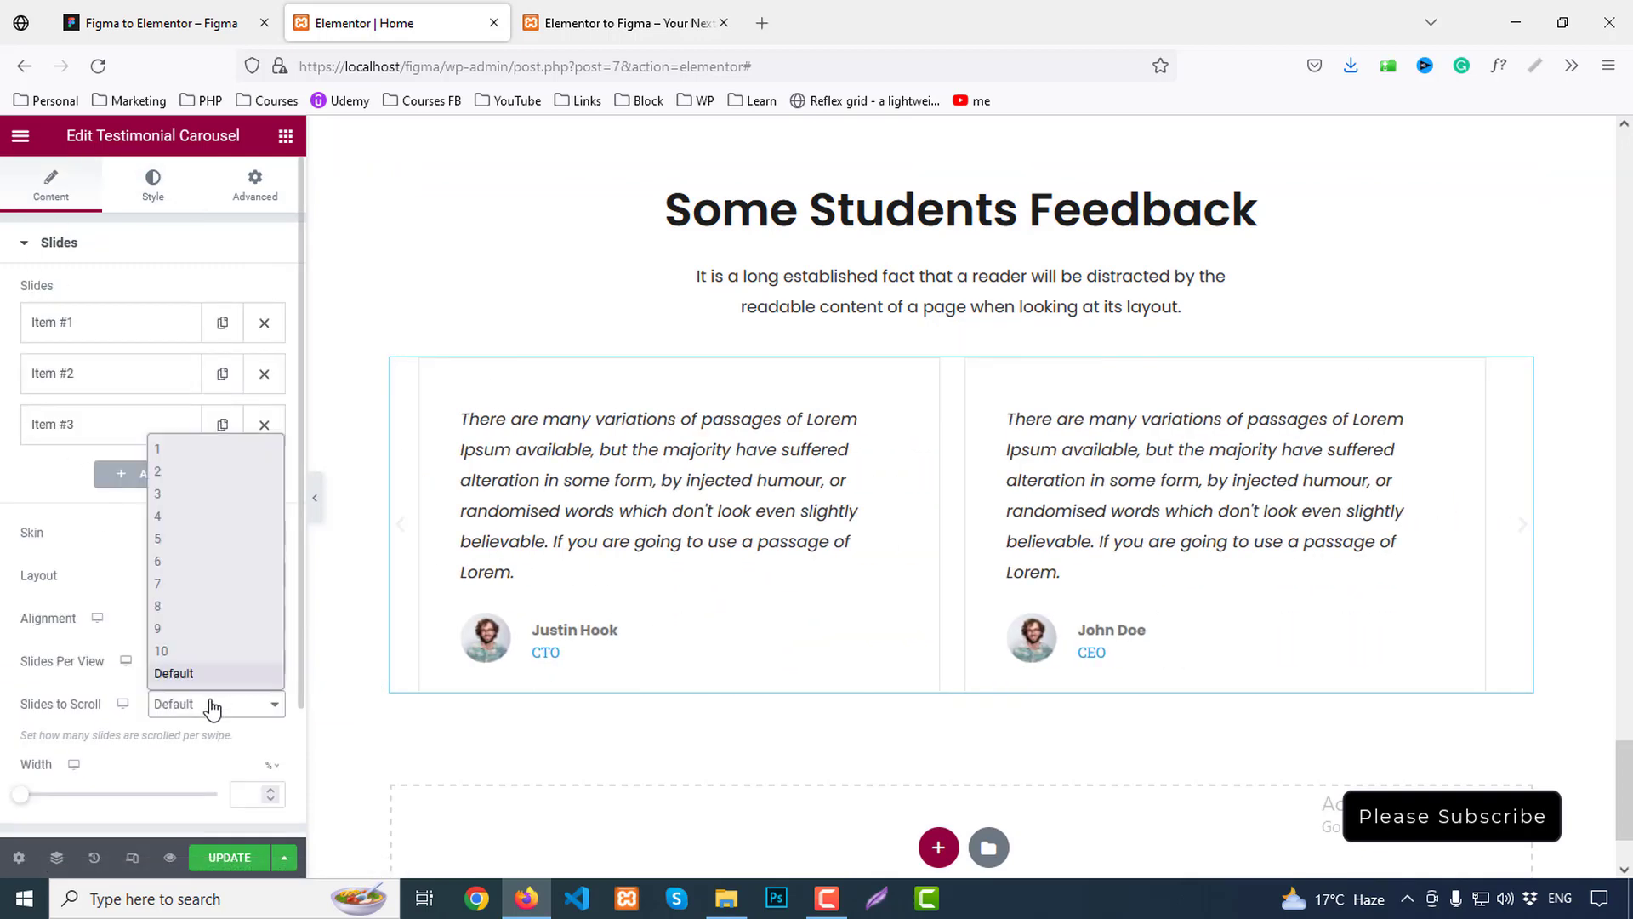
click(182, 456)
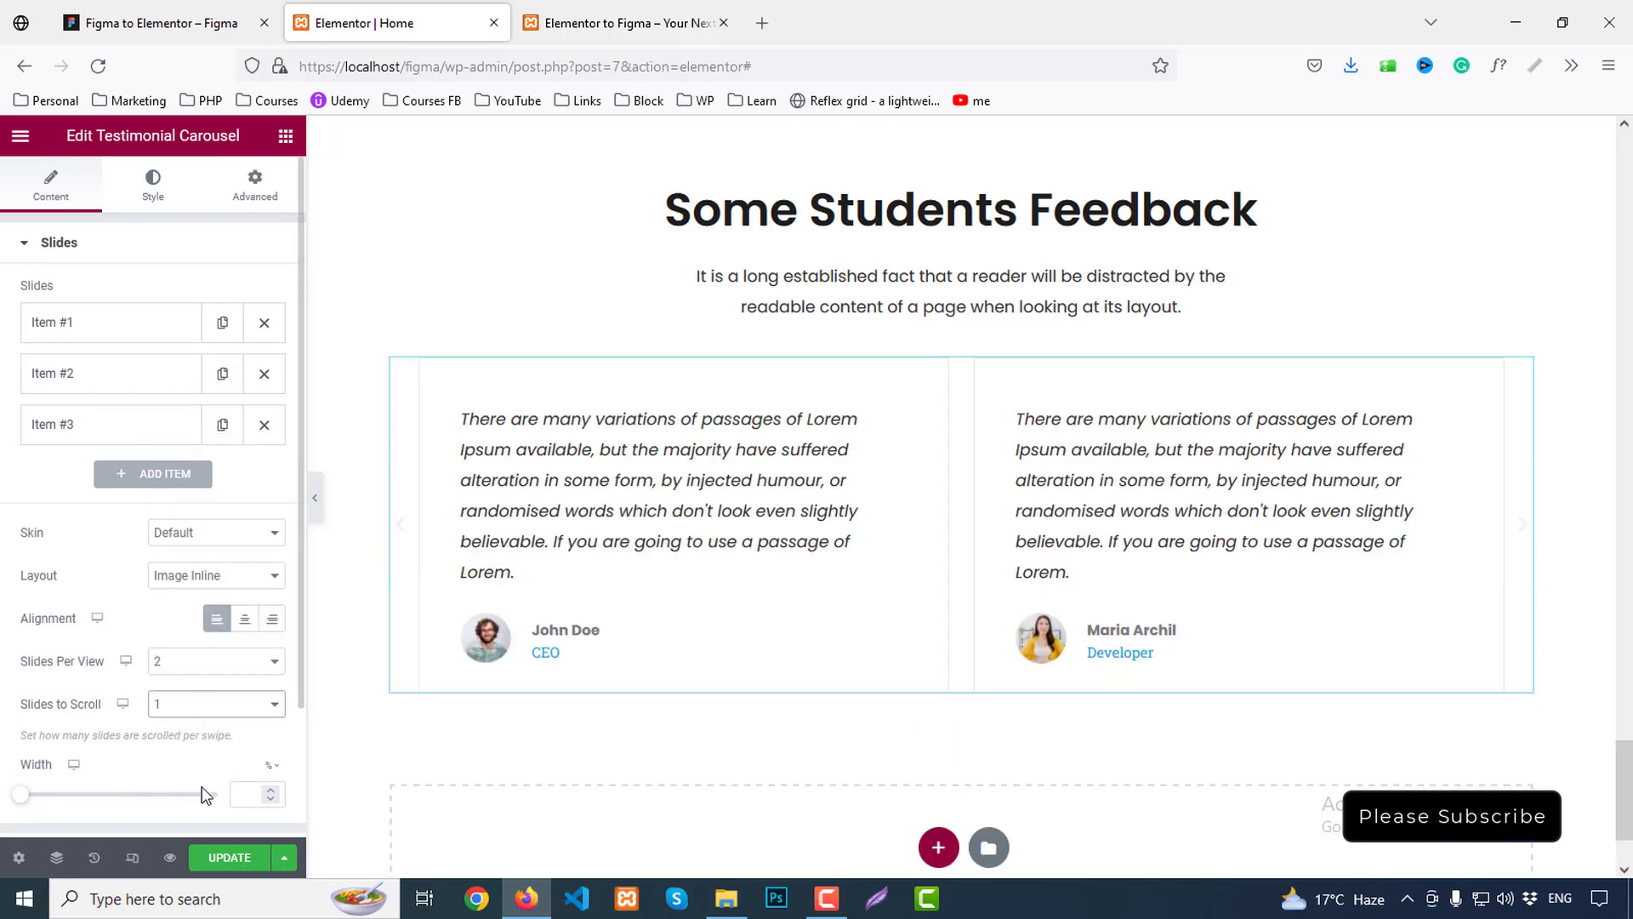
click(271, 767)
click(272, 788)
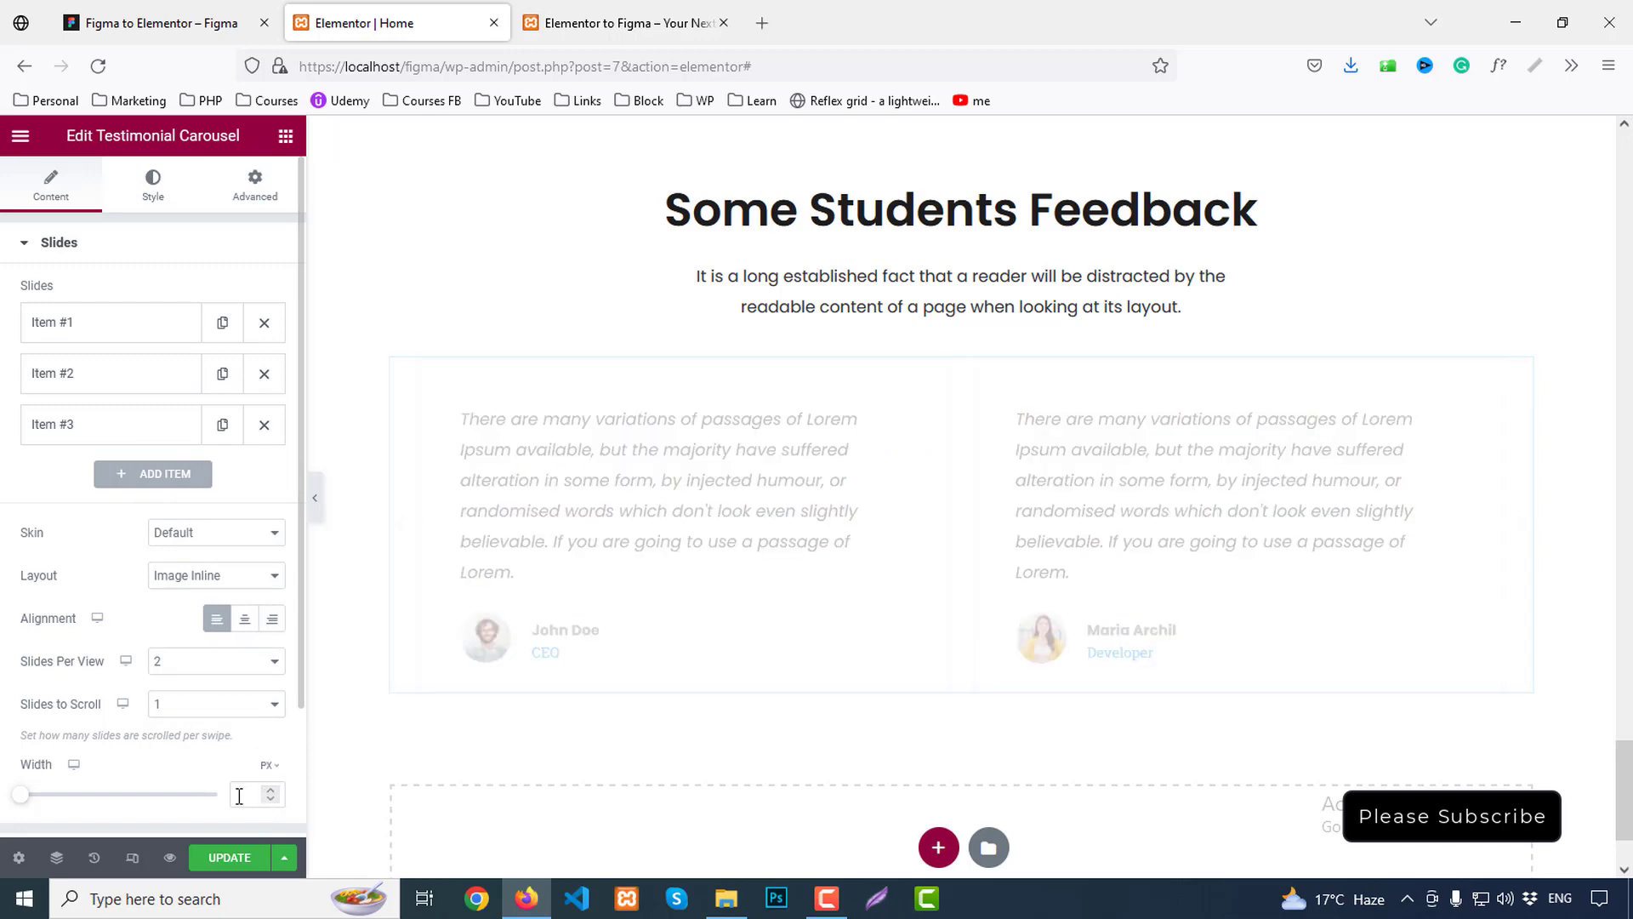
click(241, 795)
text(500)
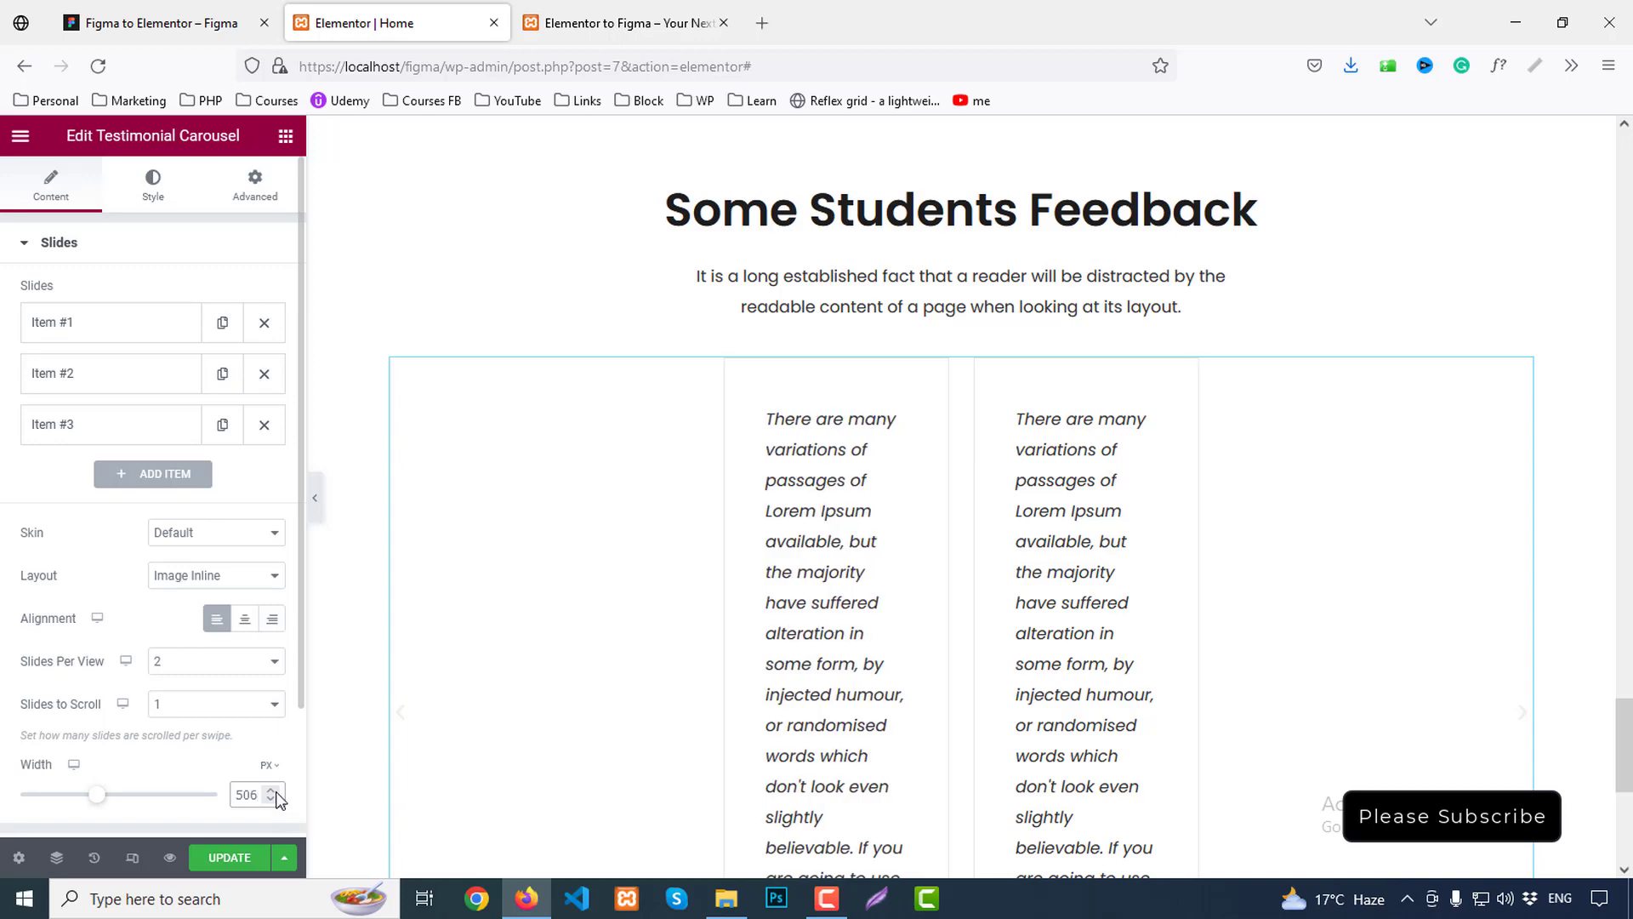
click(268, 766)
click(266, 766)
key(BackSpace)
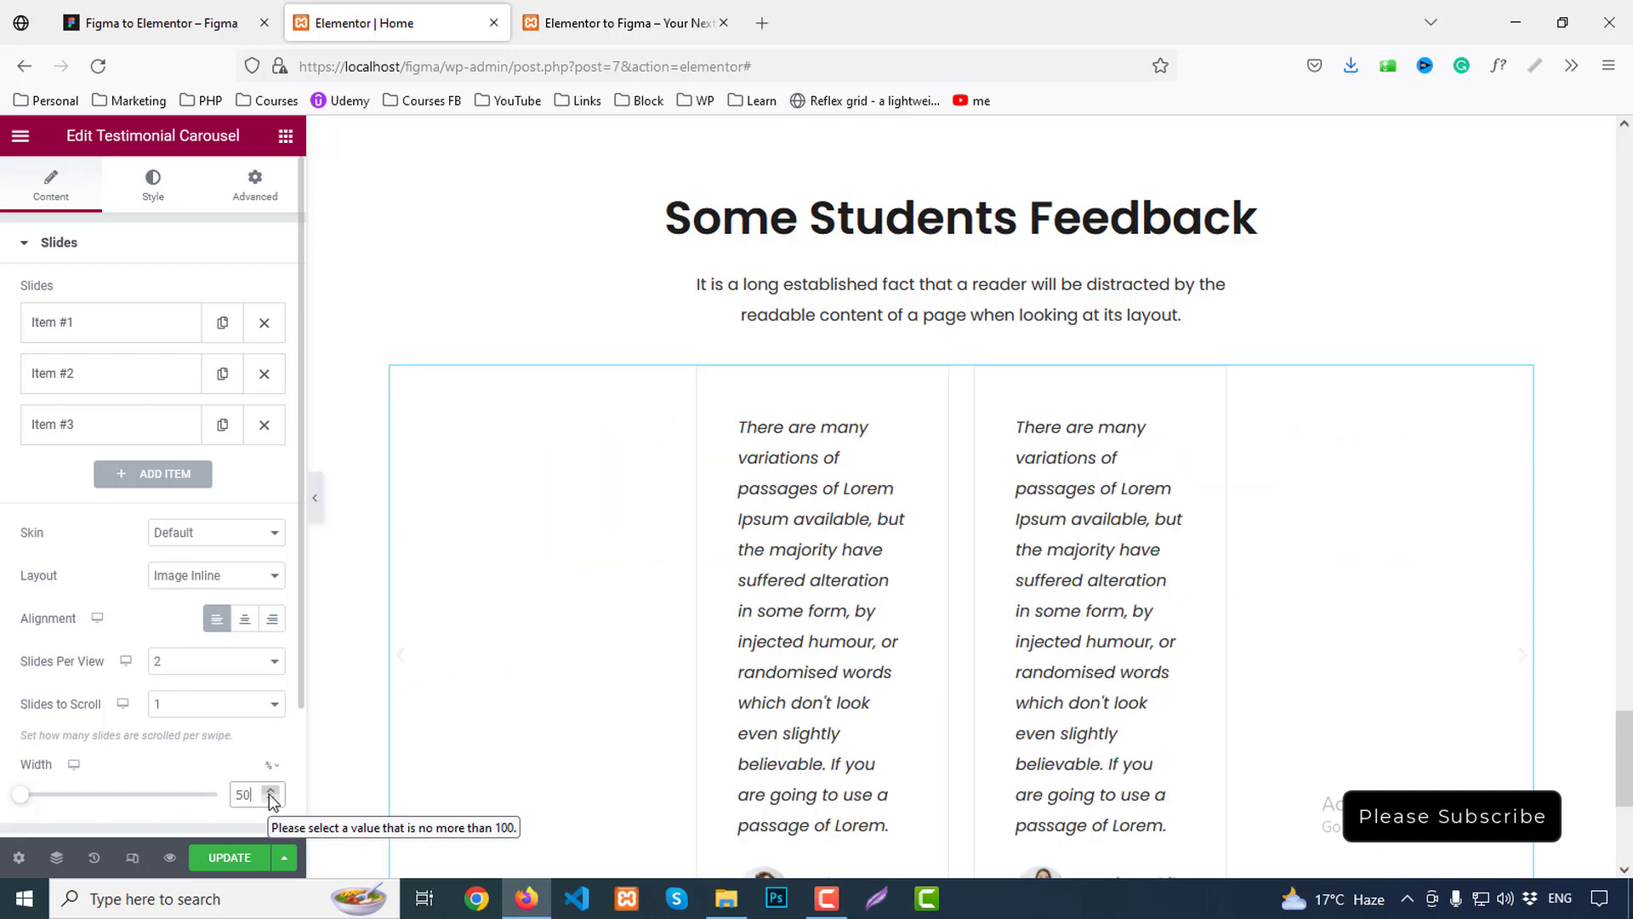
text(100)
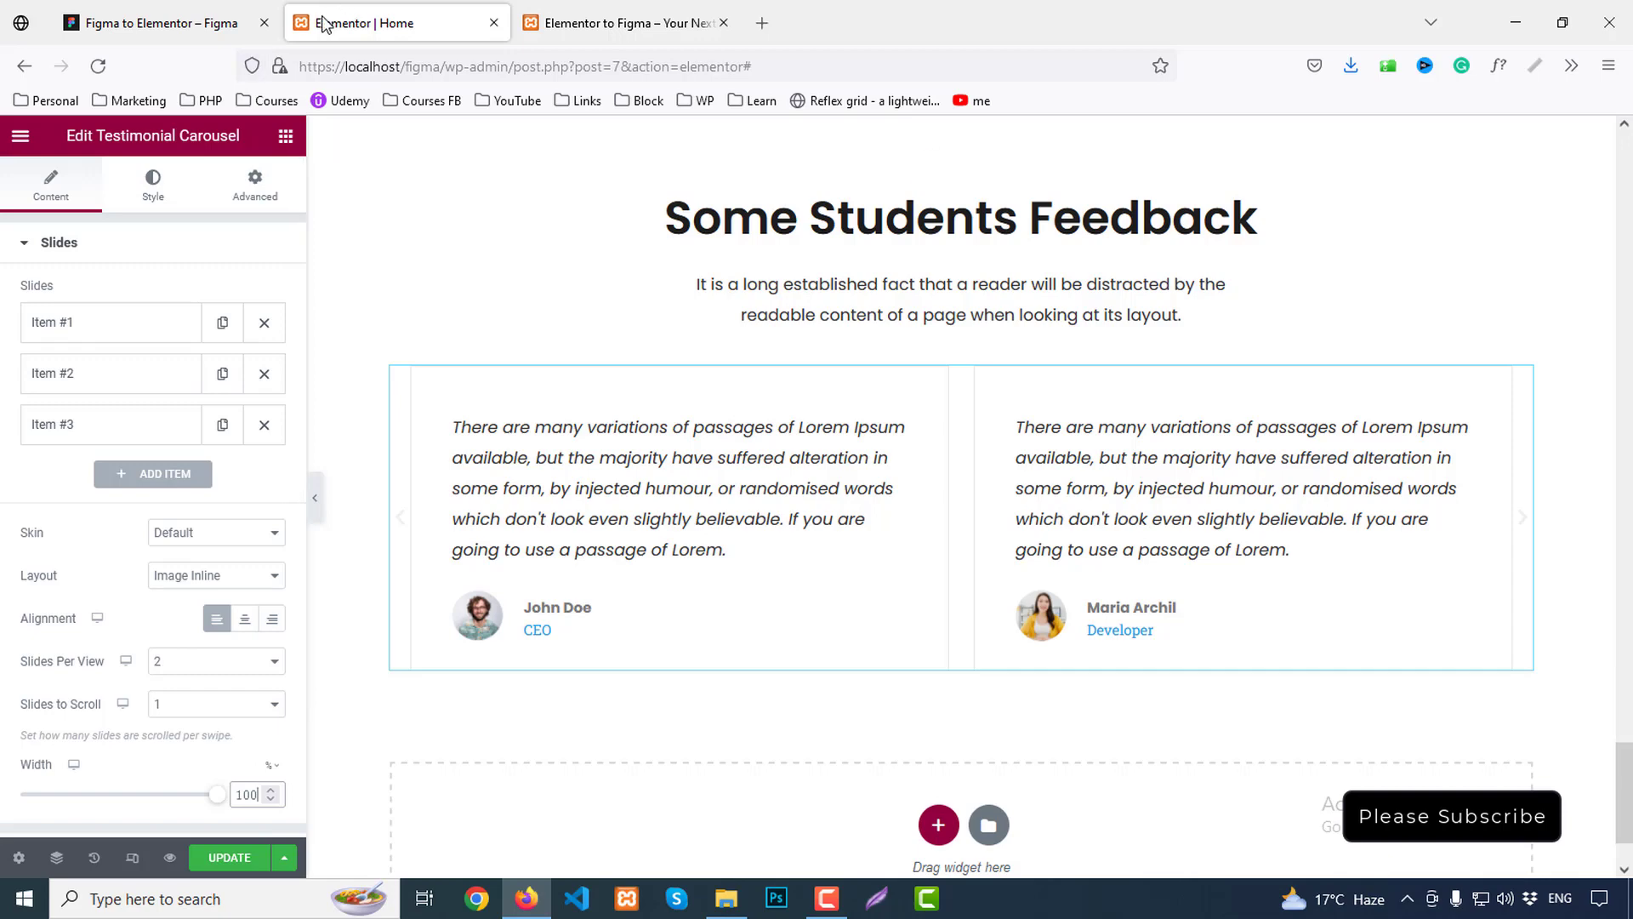
Inspect the reviewer name text layer in the first Figma testimonial card
click(213, 23)
click(464, 610)
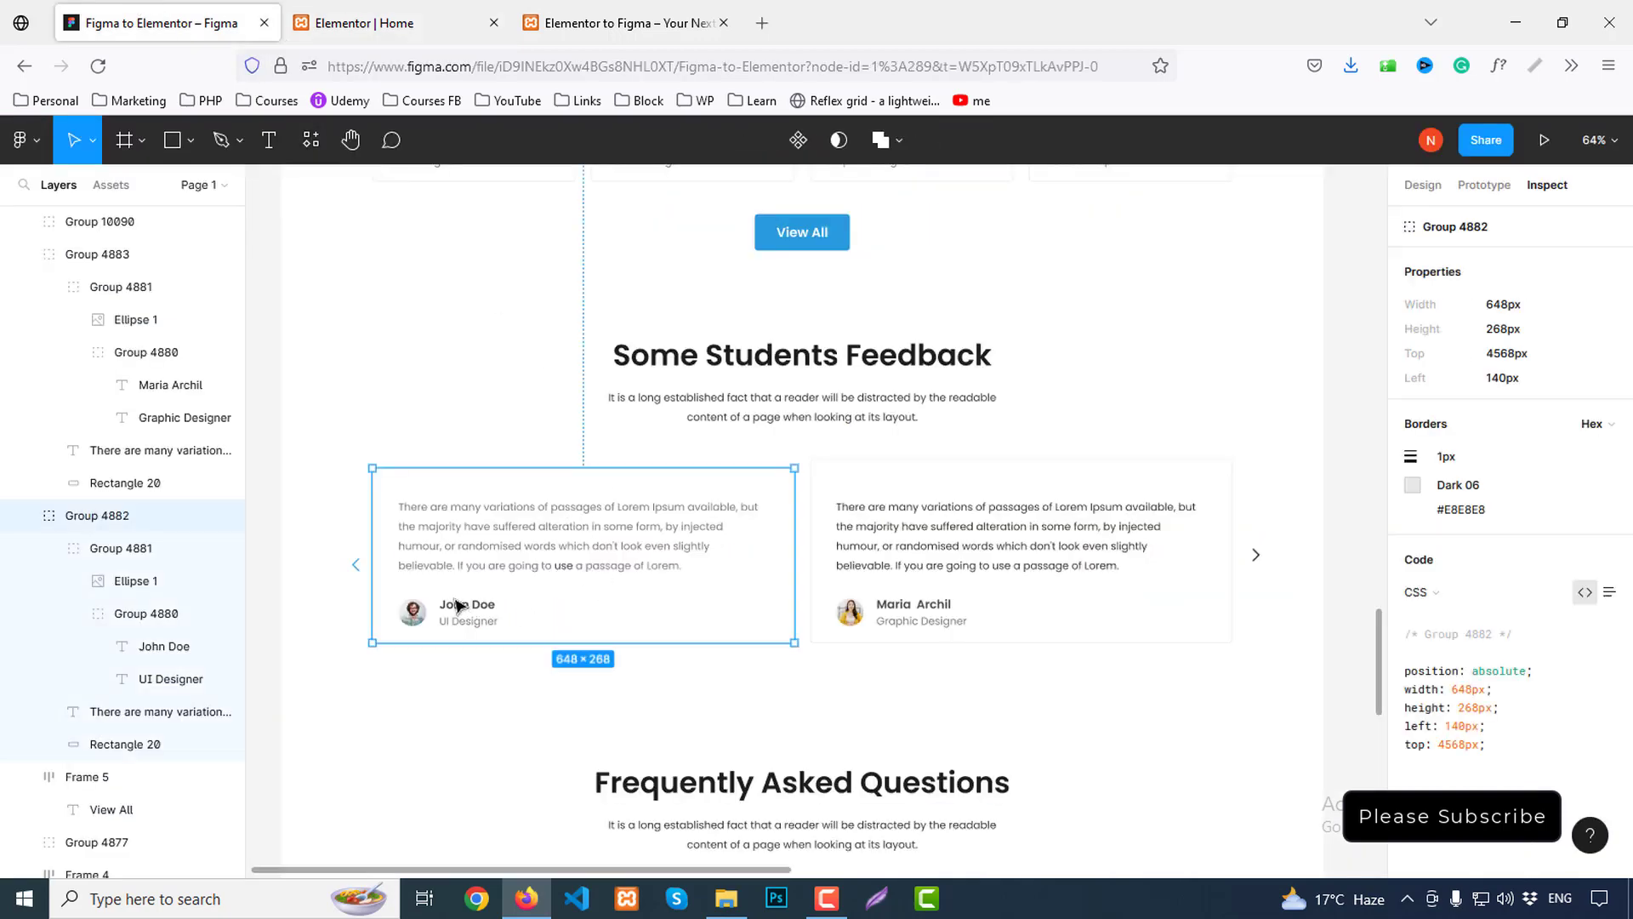
click(466, 609)
click(465, 610)
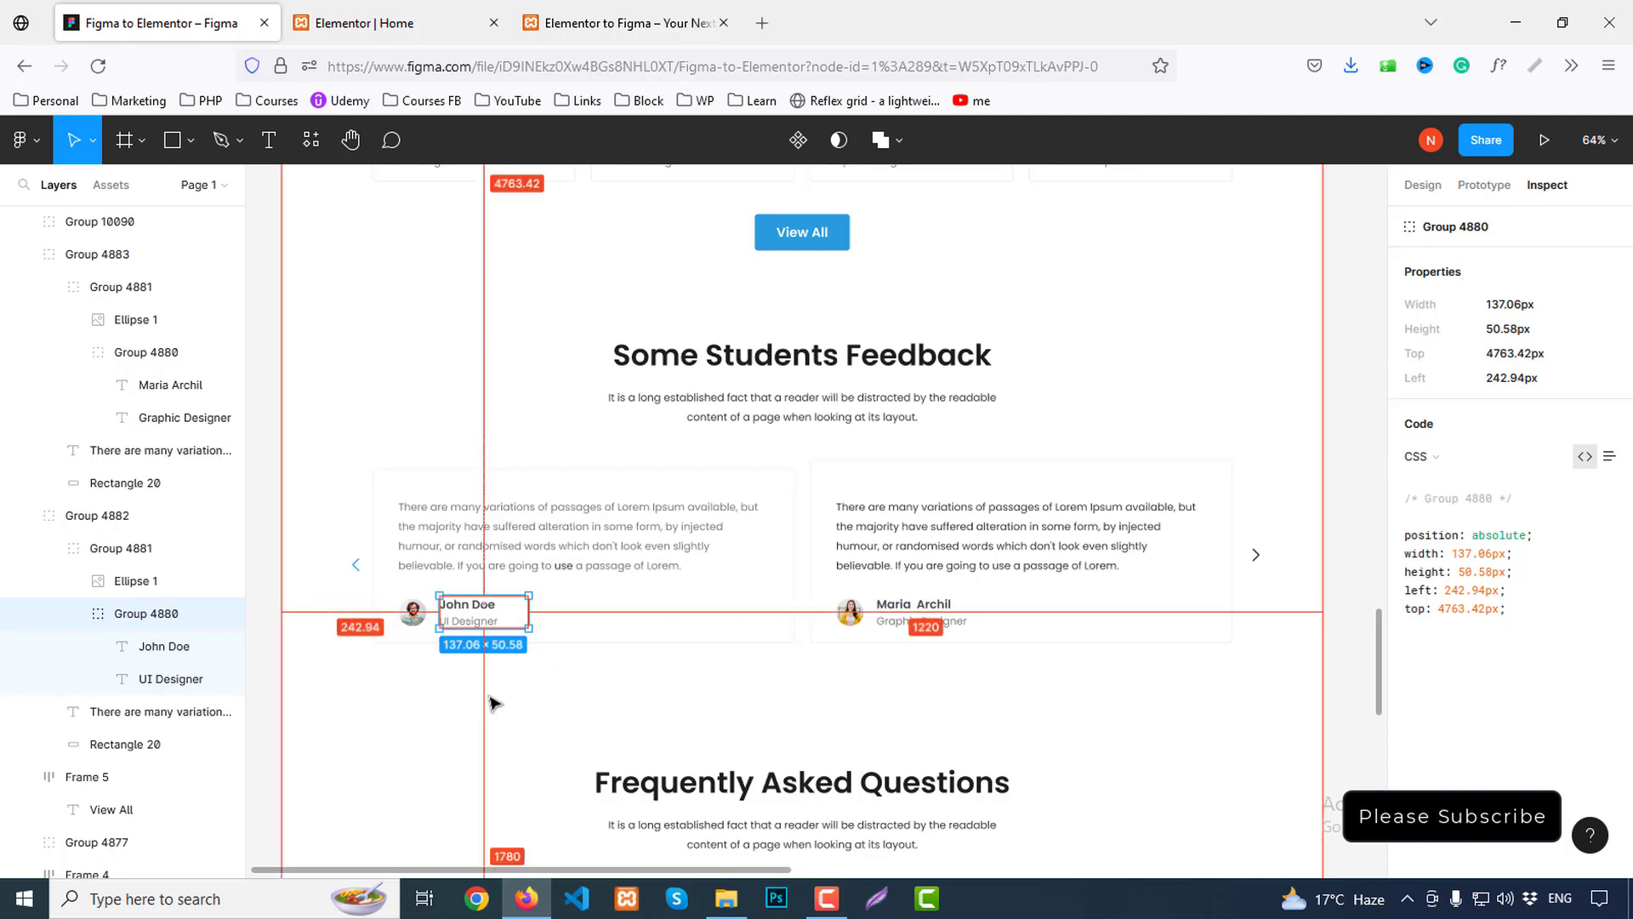
click(474, 608)
click(474, 607)
click(474, 608)
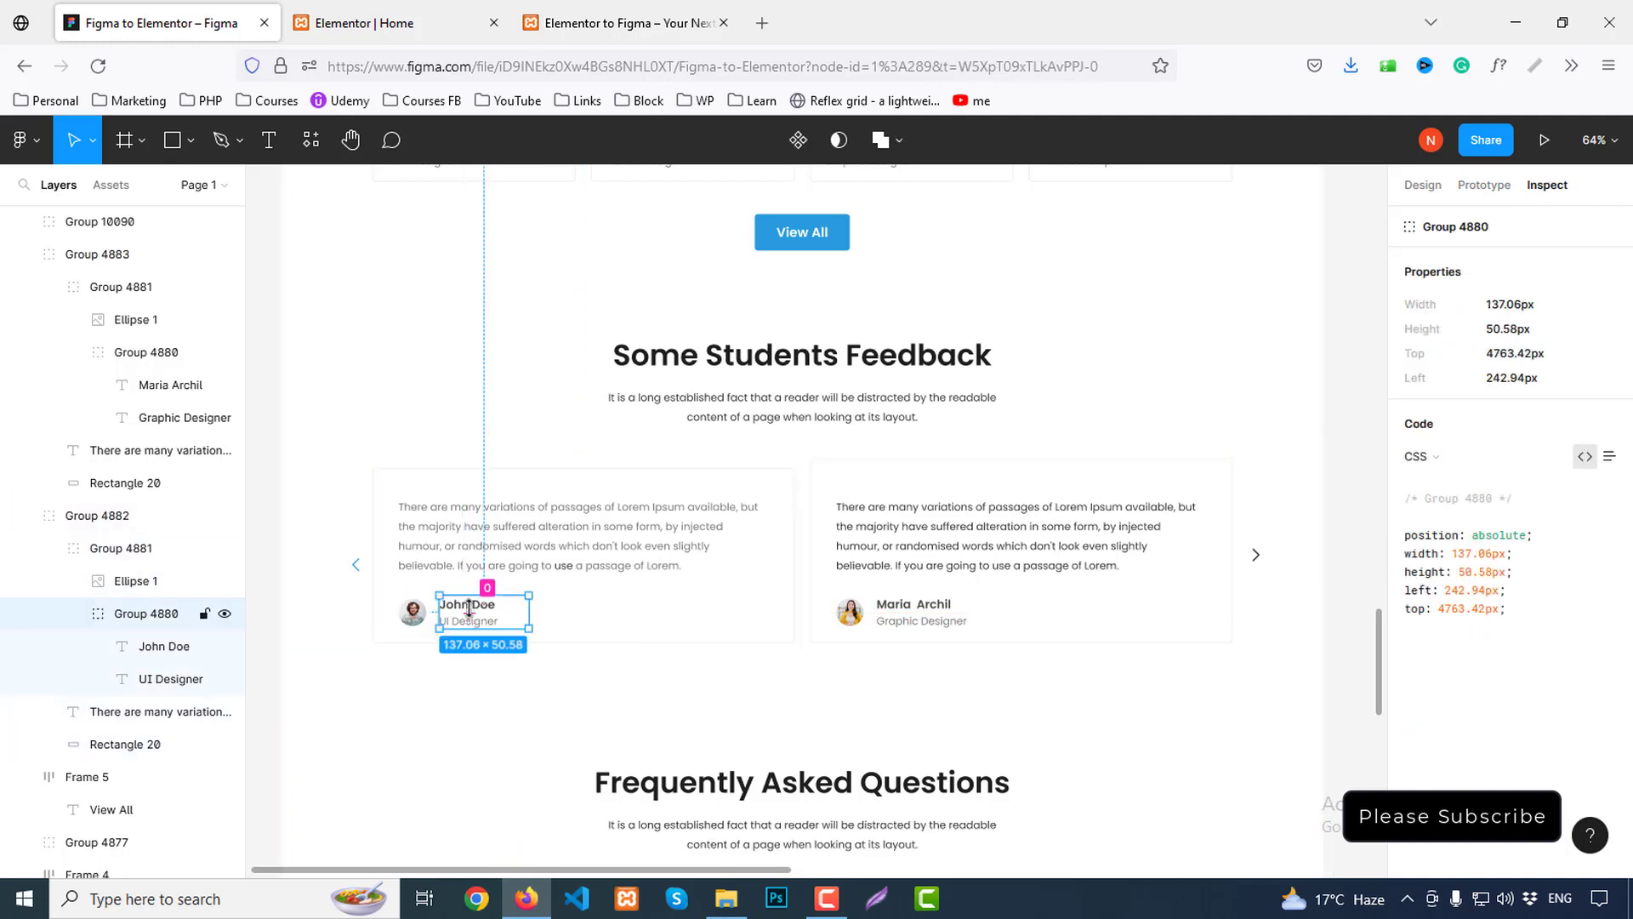
click(476, 609)
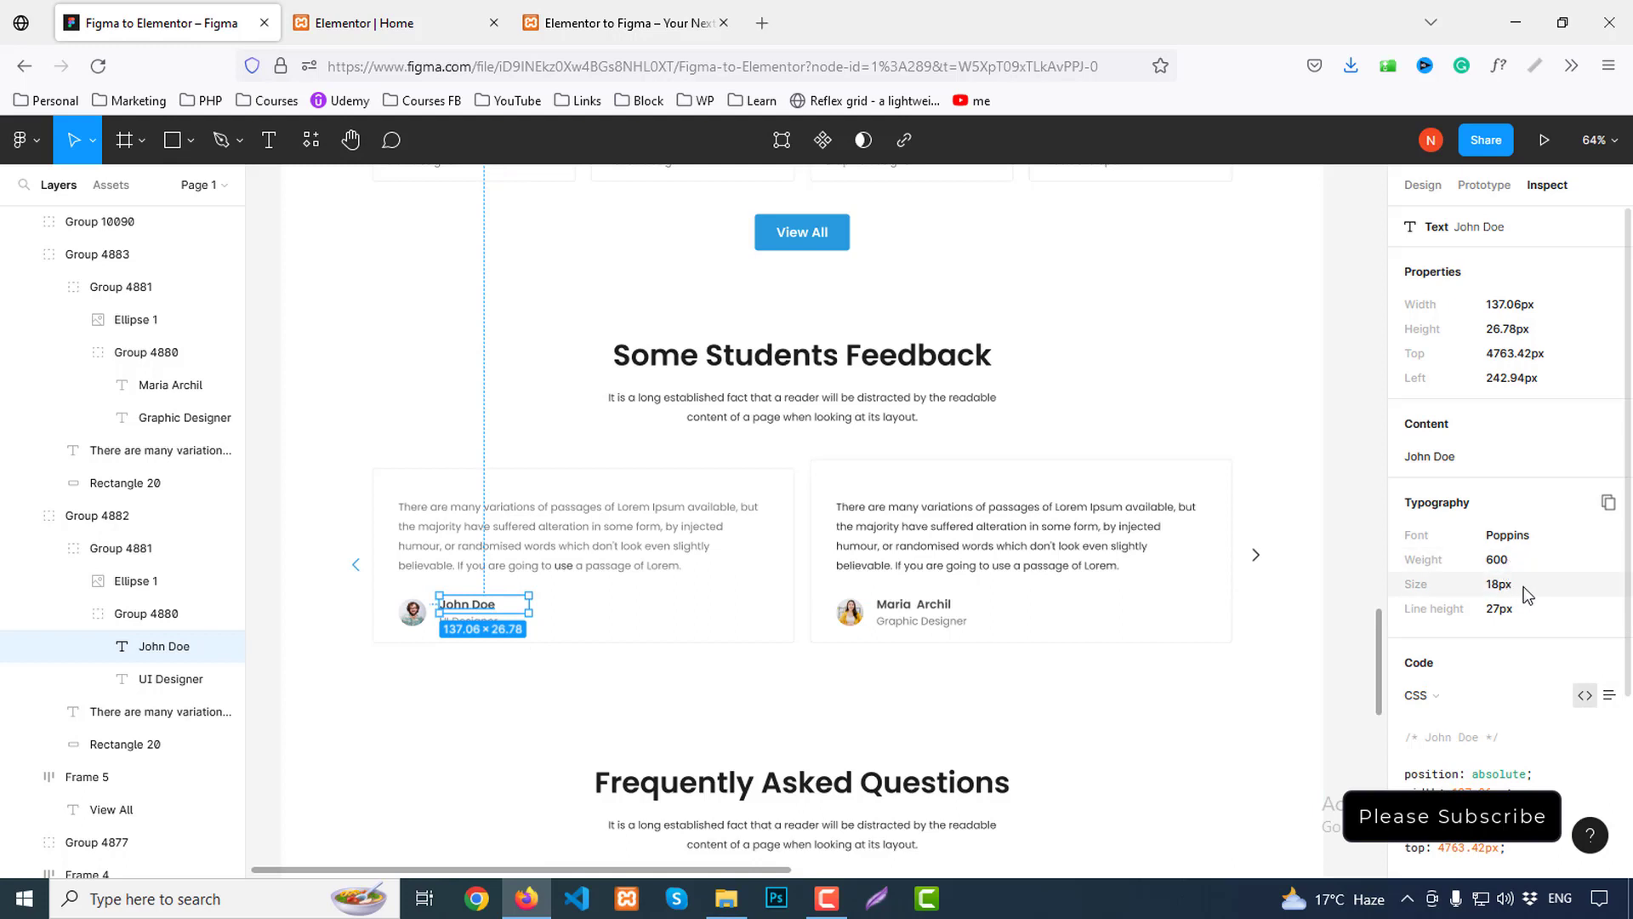
Give the testimonial avatar images a 2px border in the Primary global blue
scroll(1571, 624, down, 3)
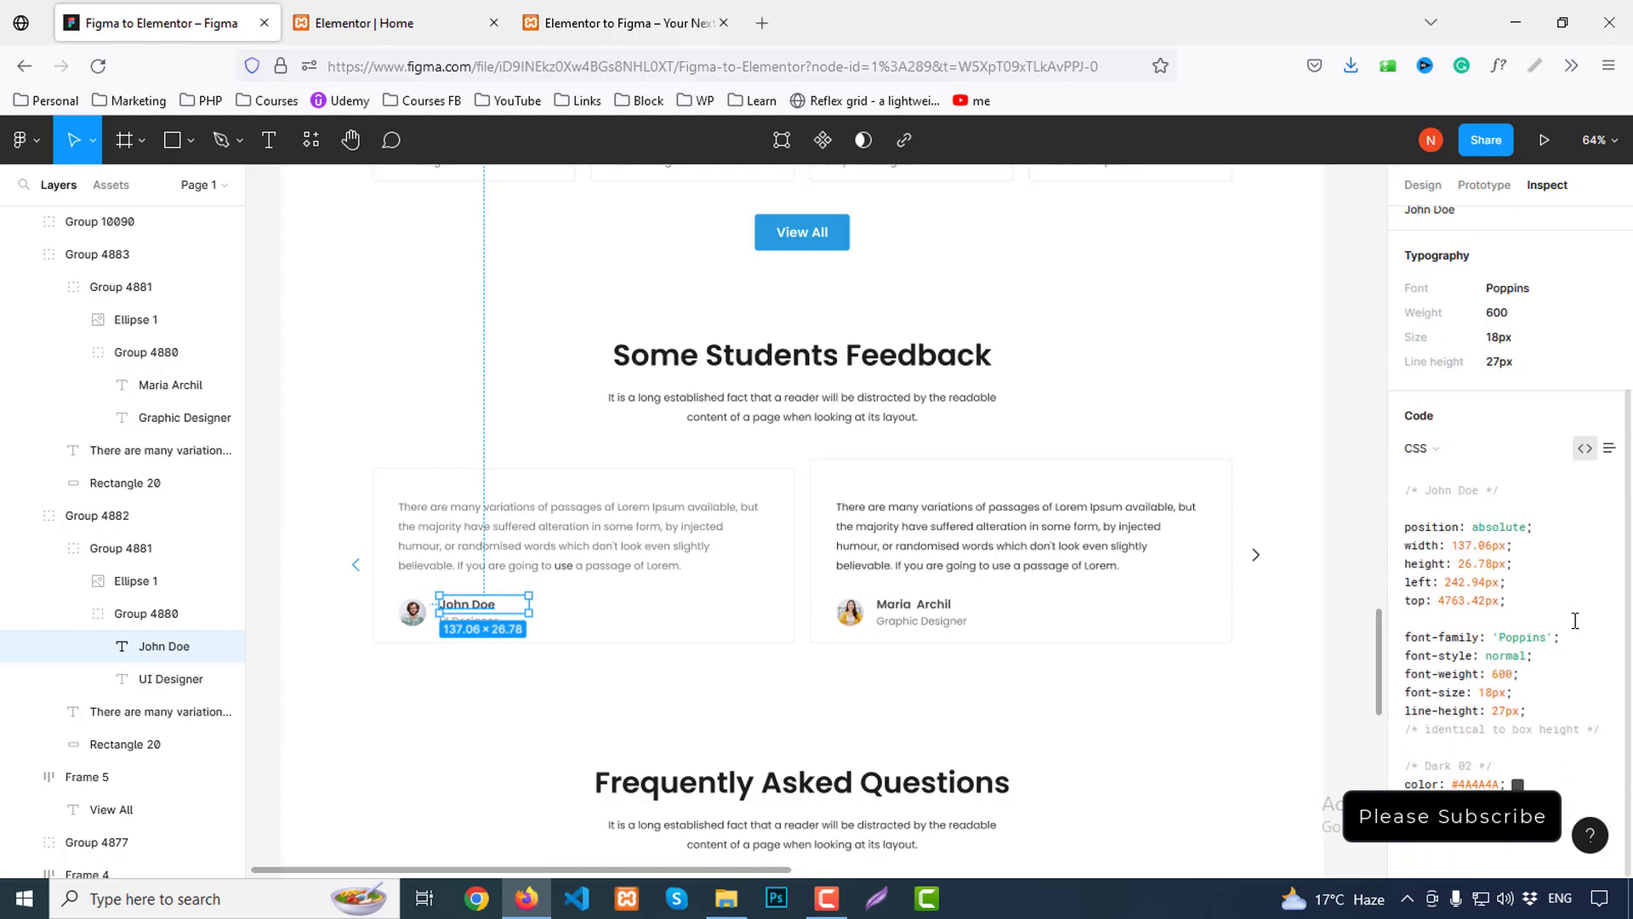
click(383, 23)
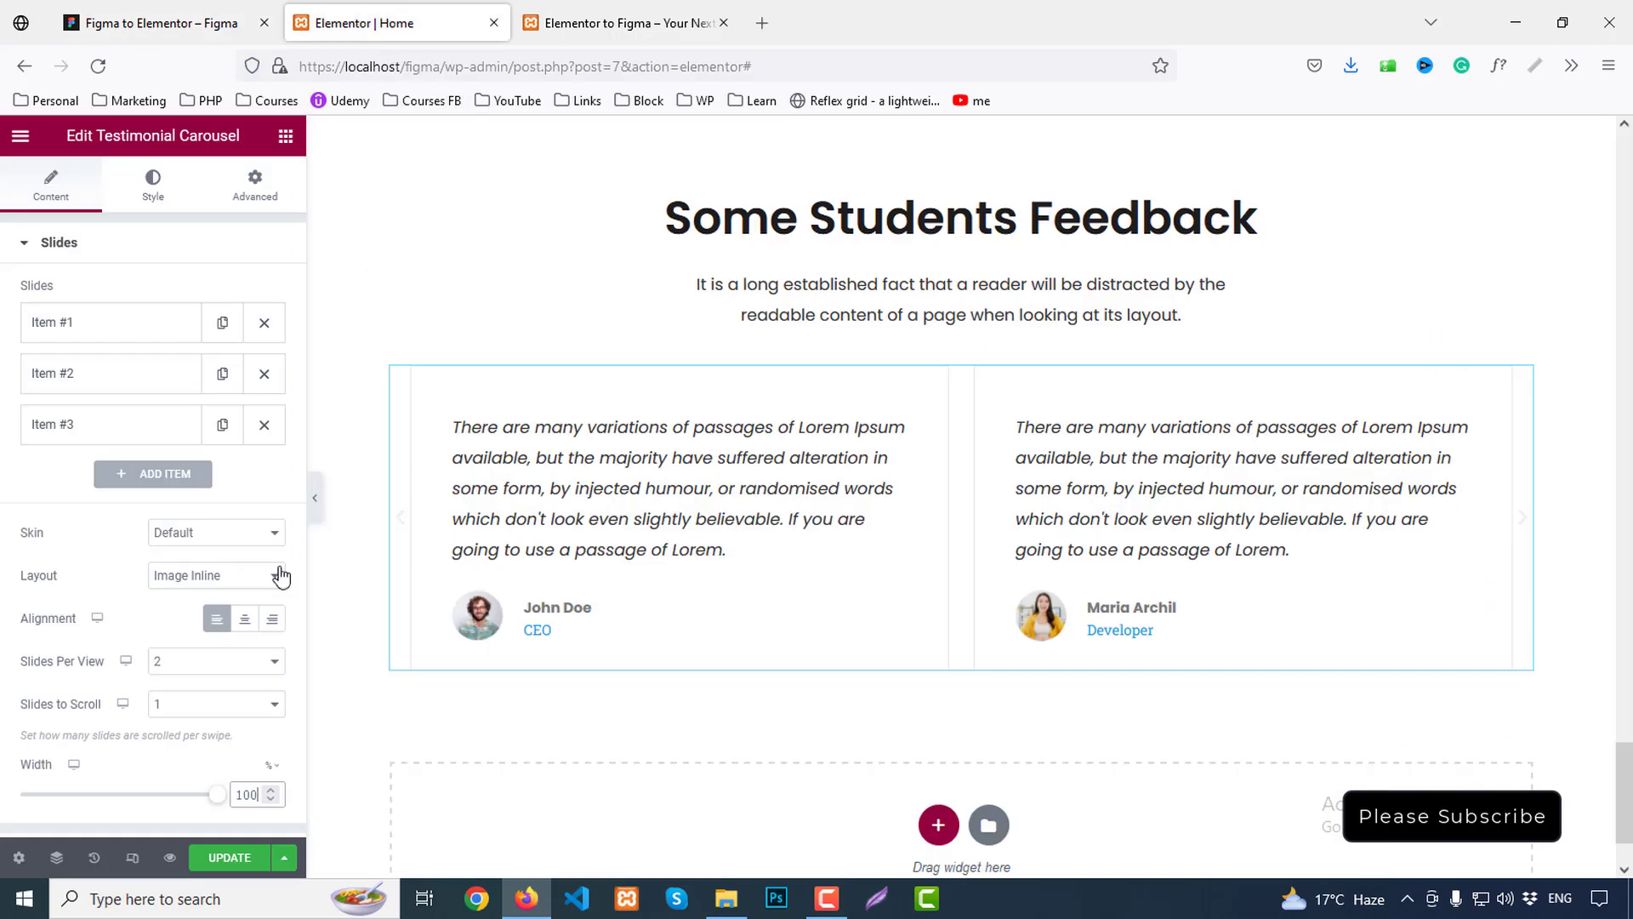
scroll(146, 697, up, 3)
click(154, 183)
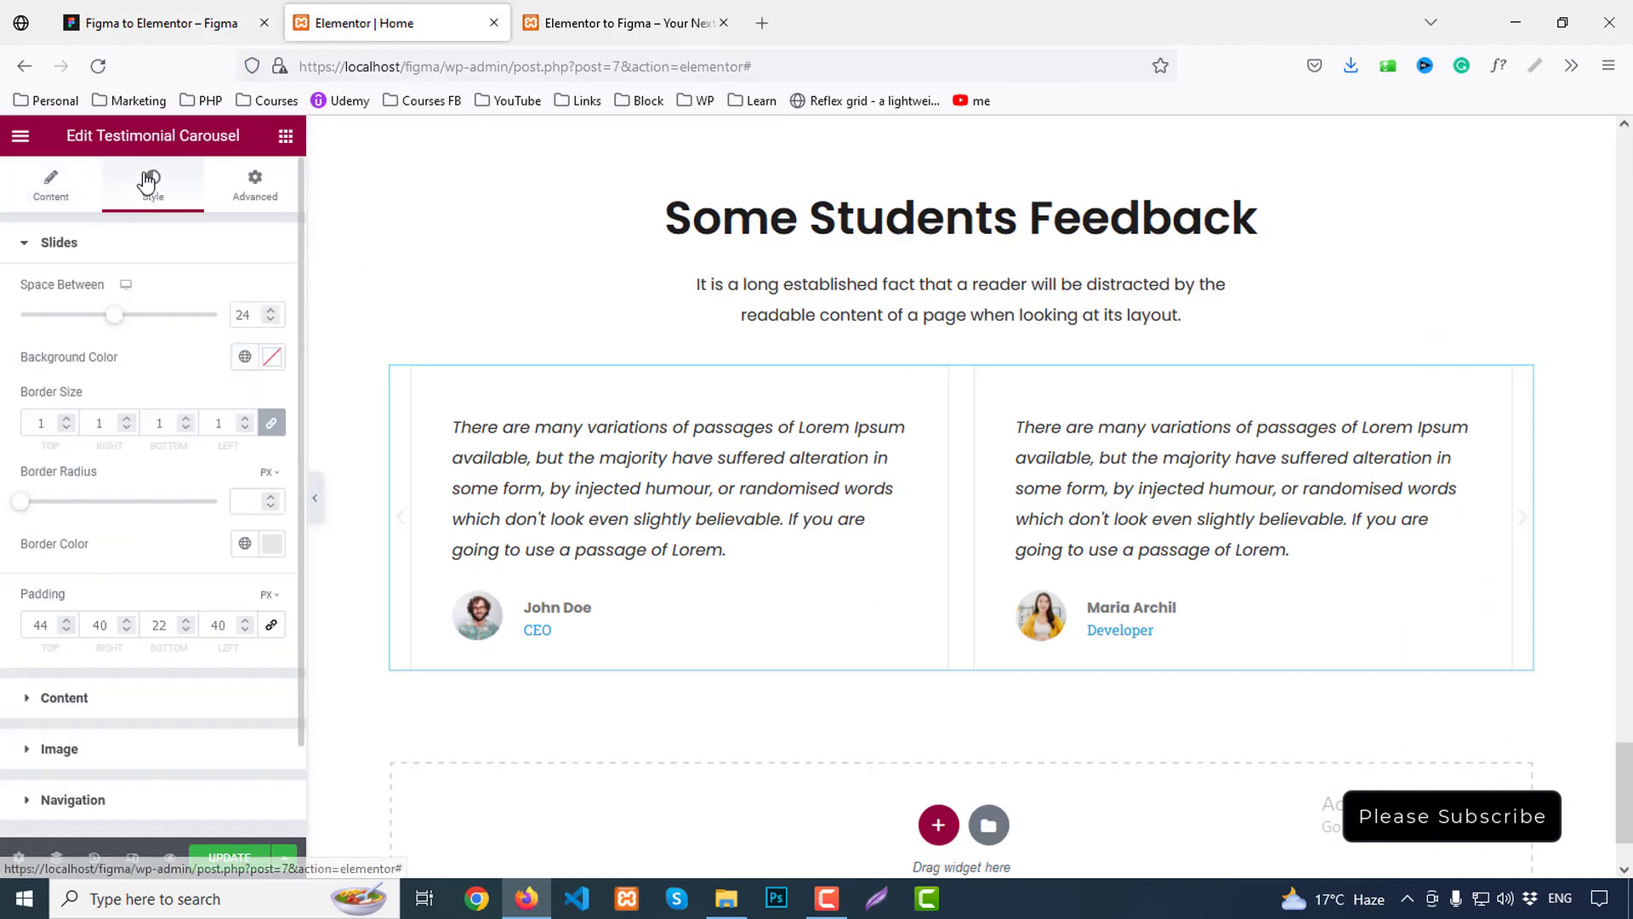
scroll(183, 545, down, 2)
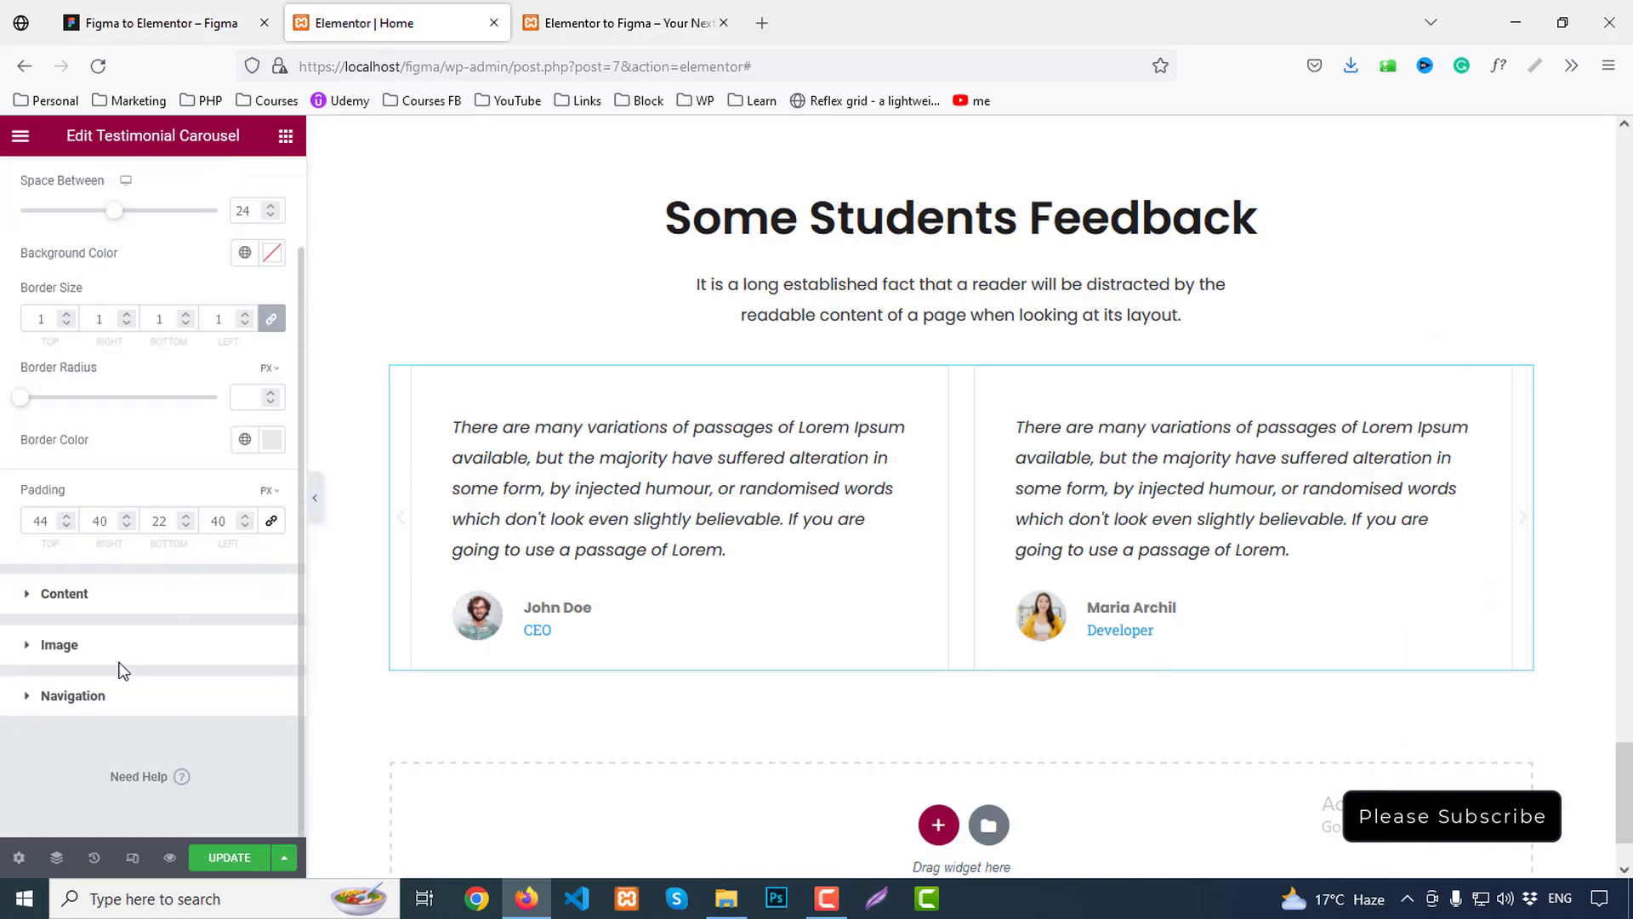
click(75, 645)
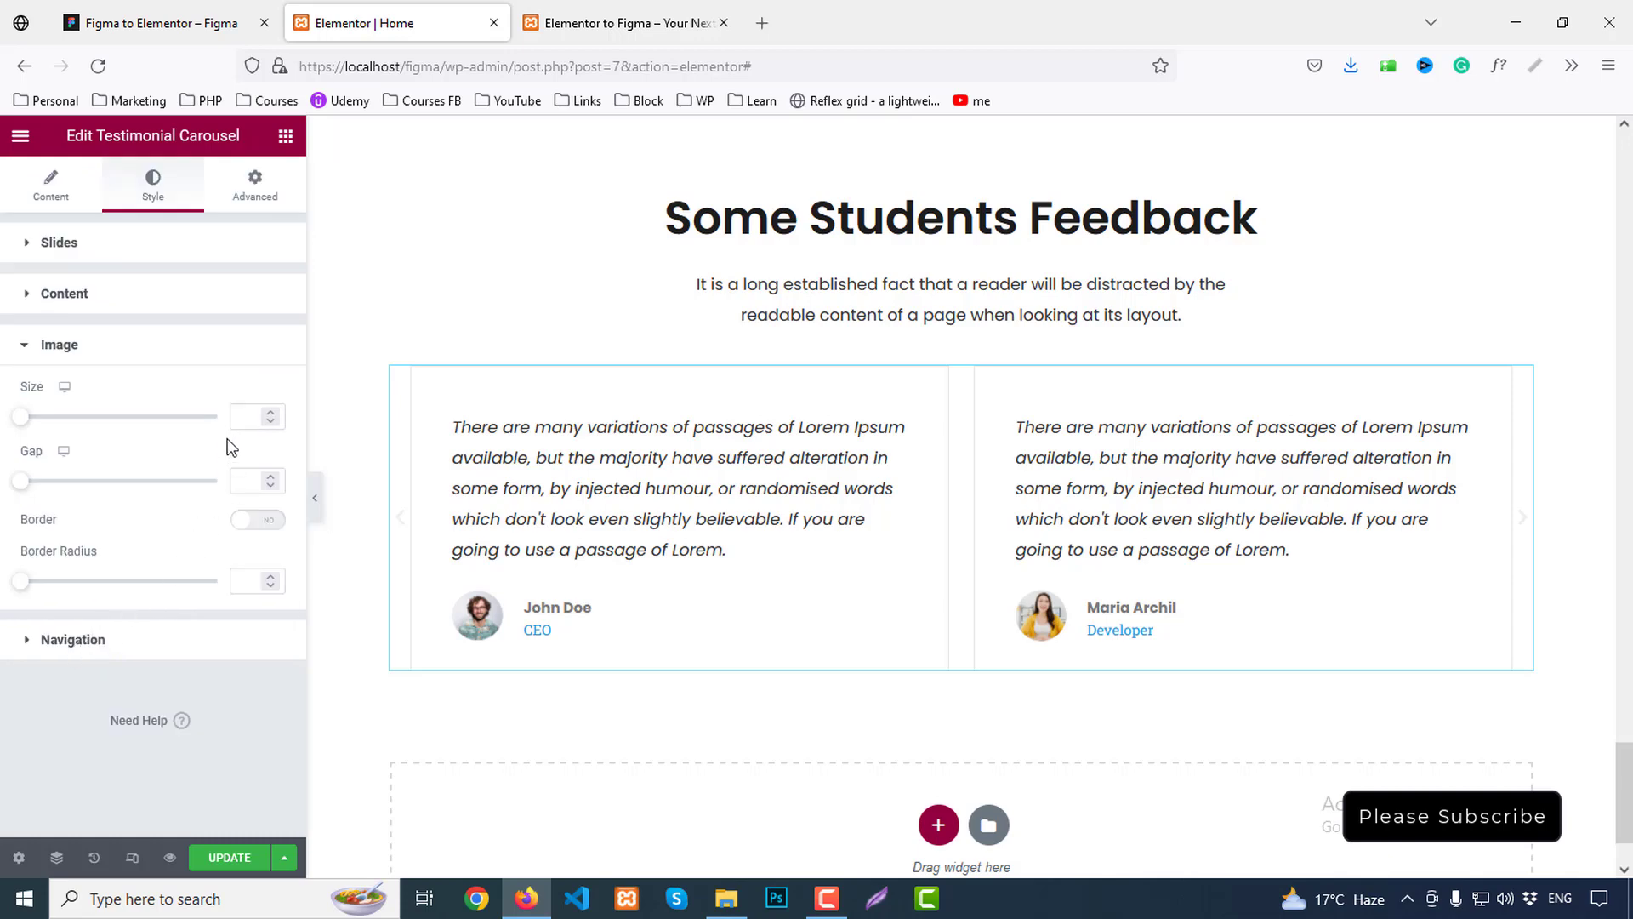
click(273, 528)
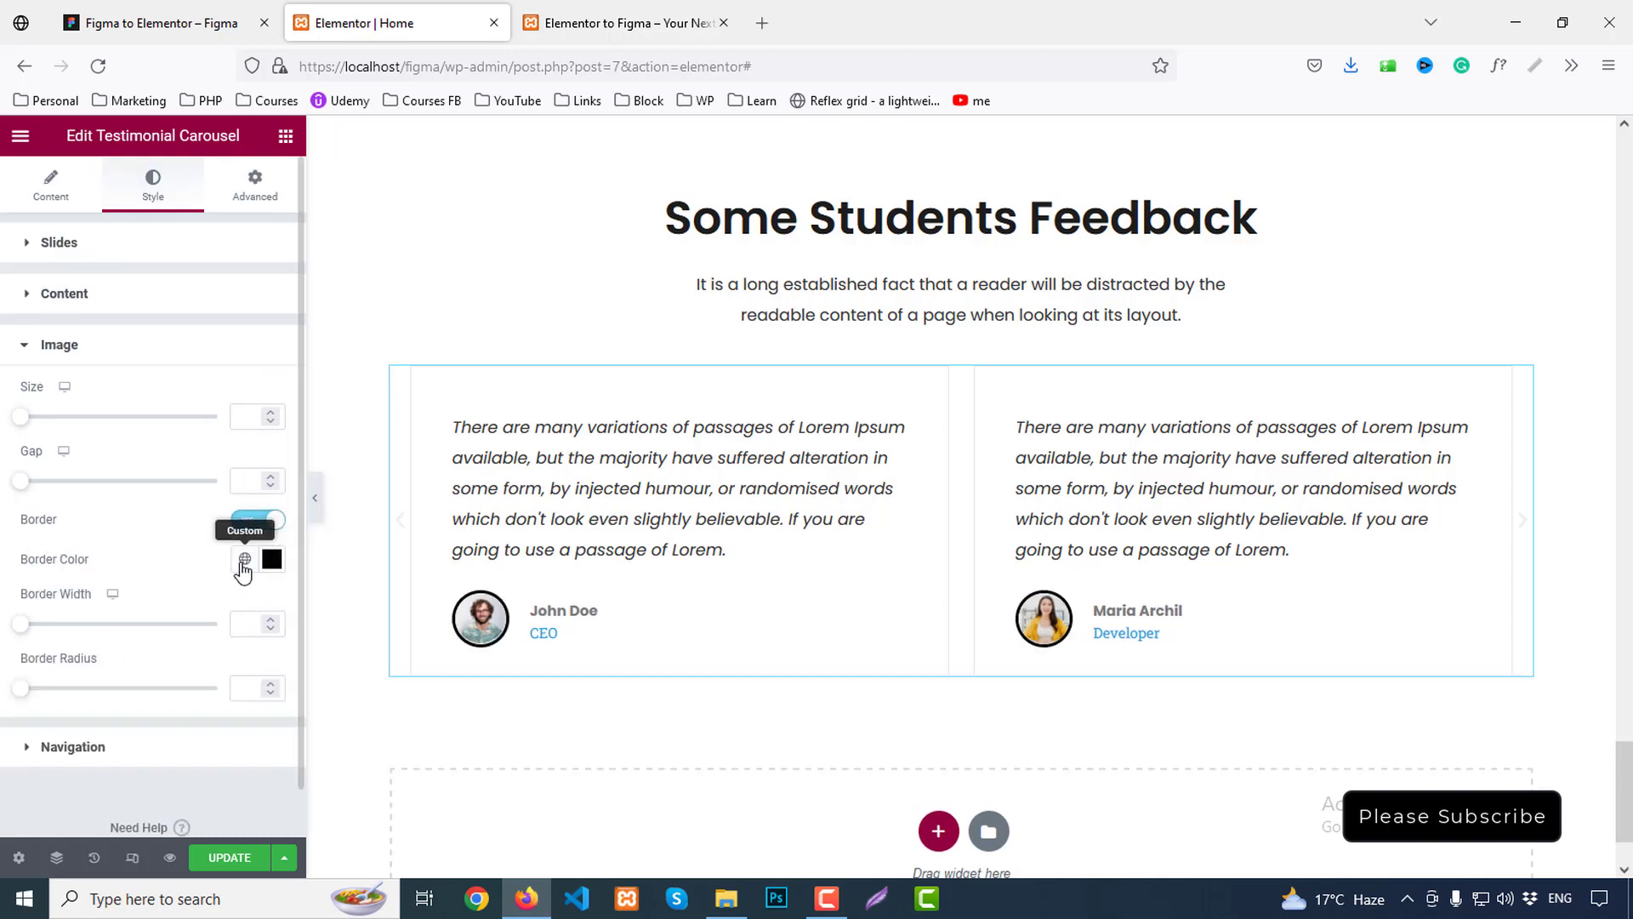
click(245, 561)
click(109, 660)
scroll(207, 557, down, 1)
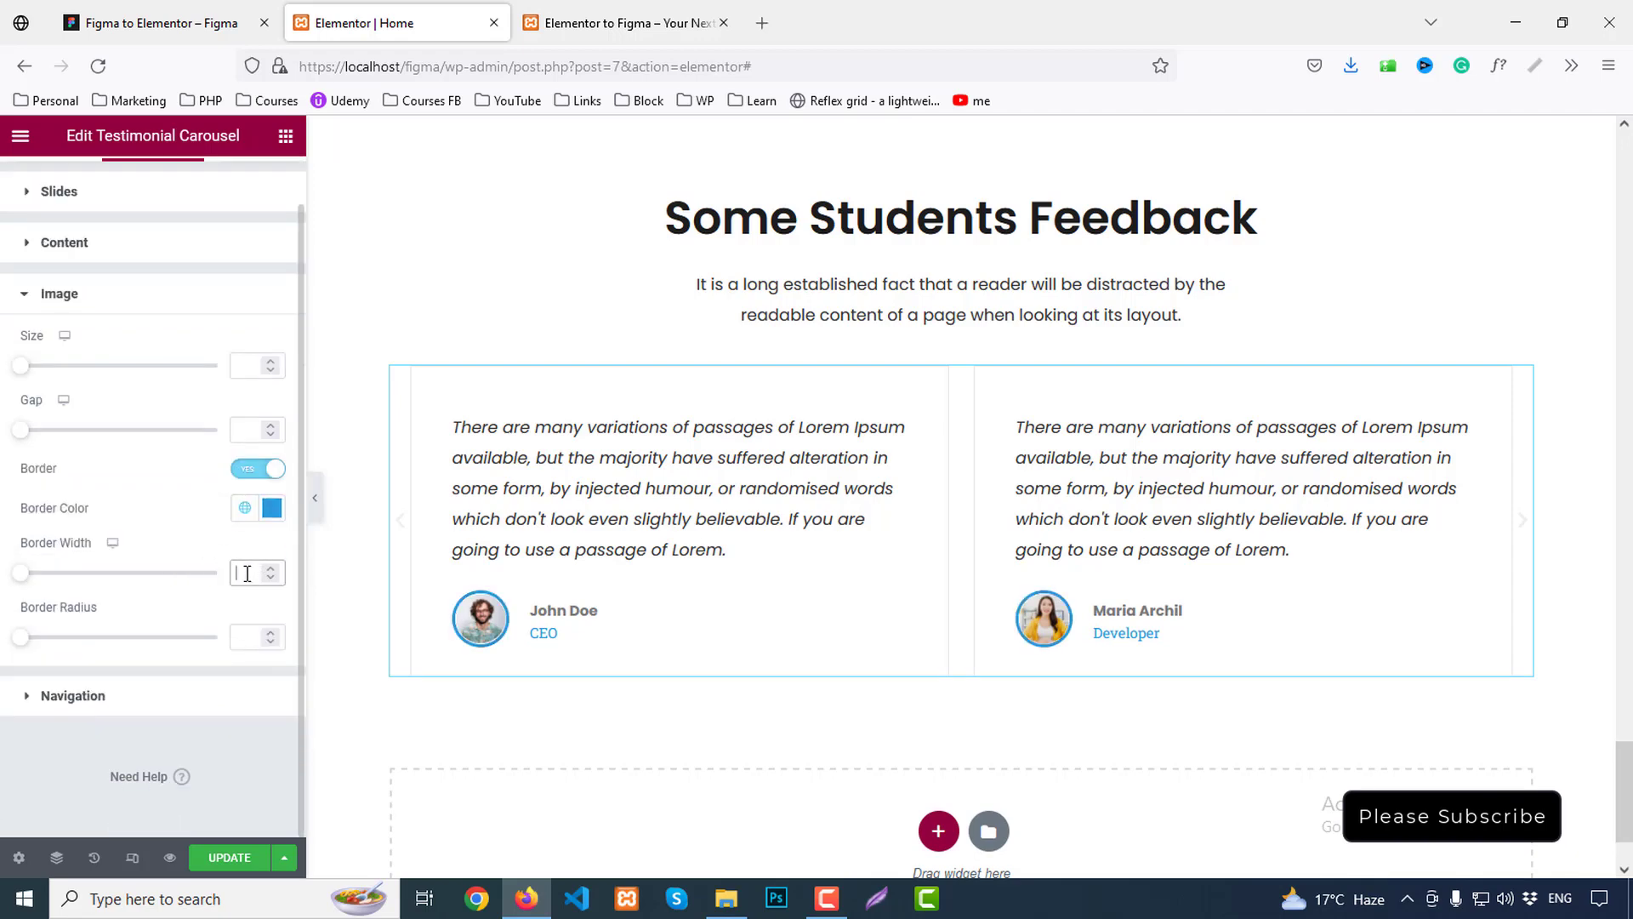
text(1)
key(Up)
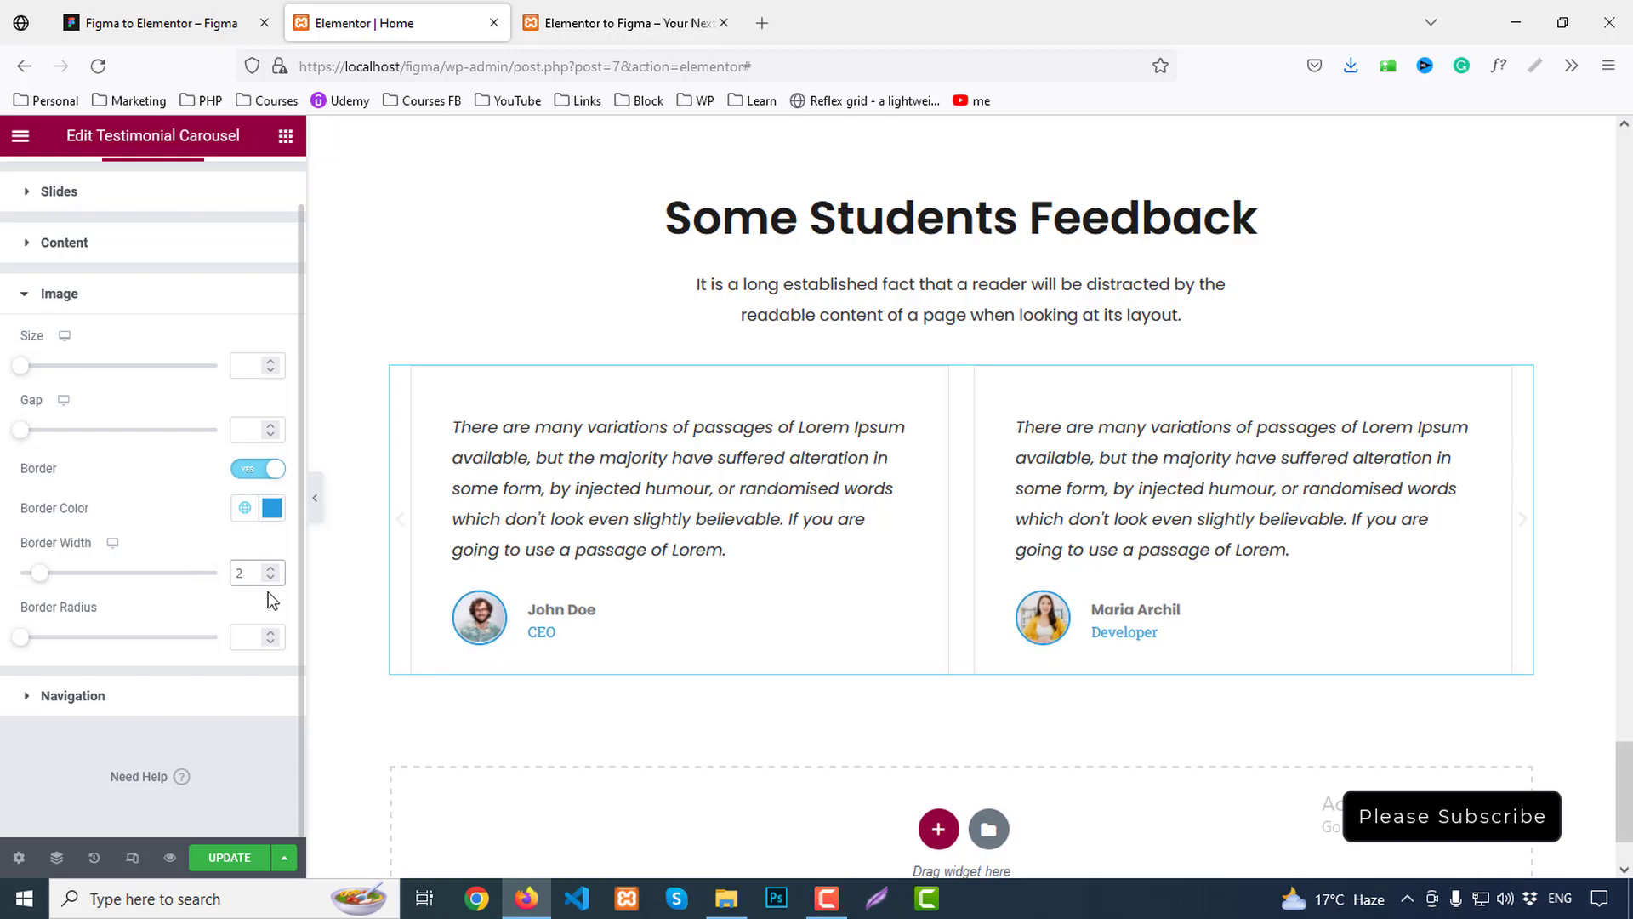
Set the reviewer name colour to dark grey #4a4a4a
click(56, 243)
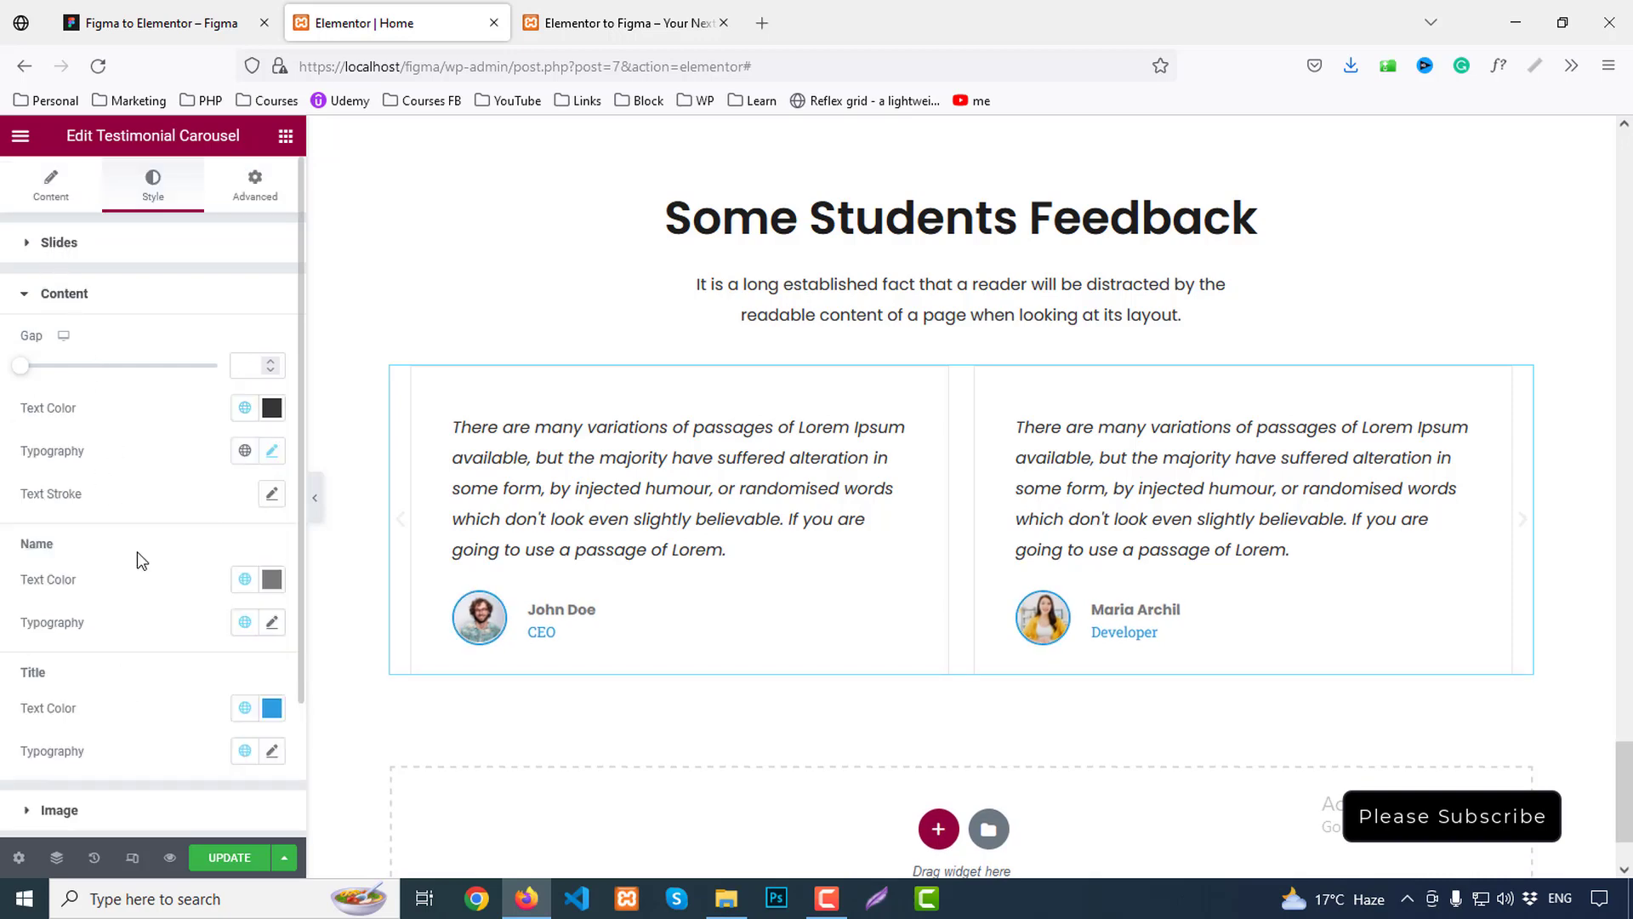
scroll(136, 553, down, 2)
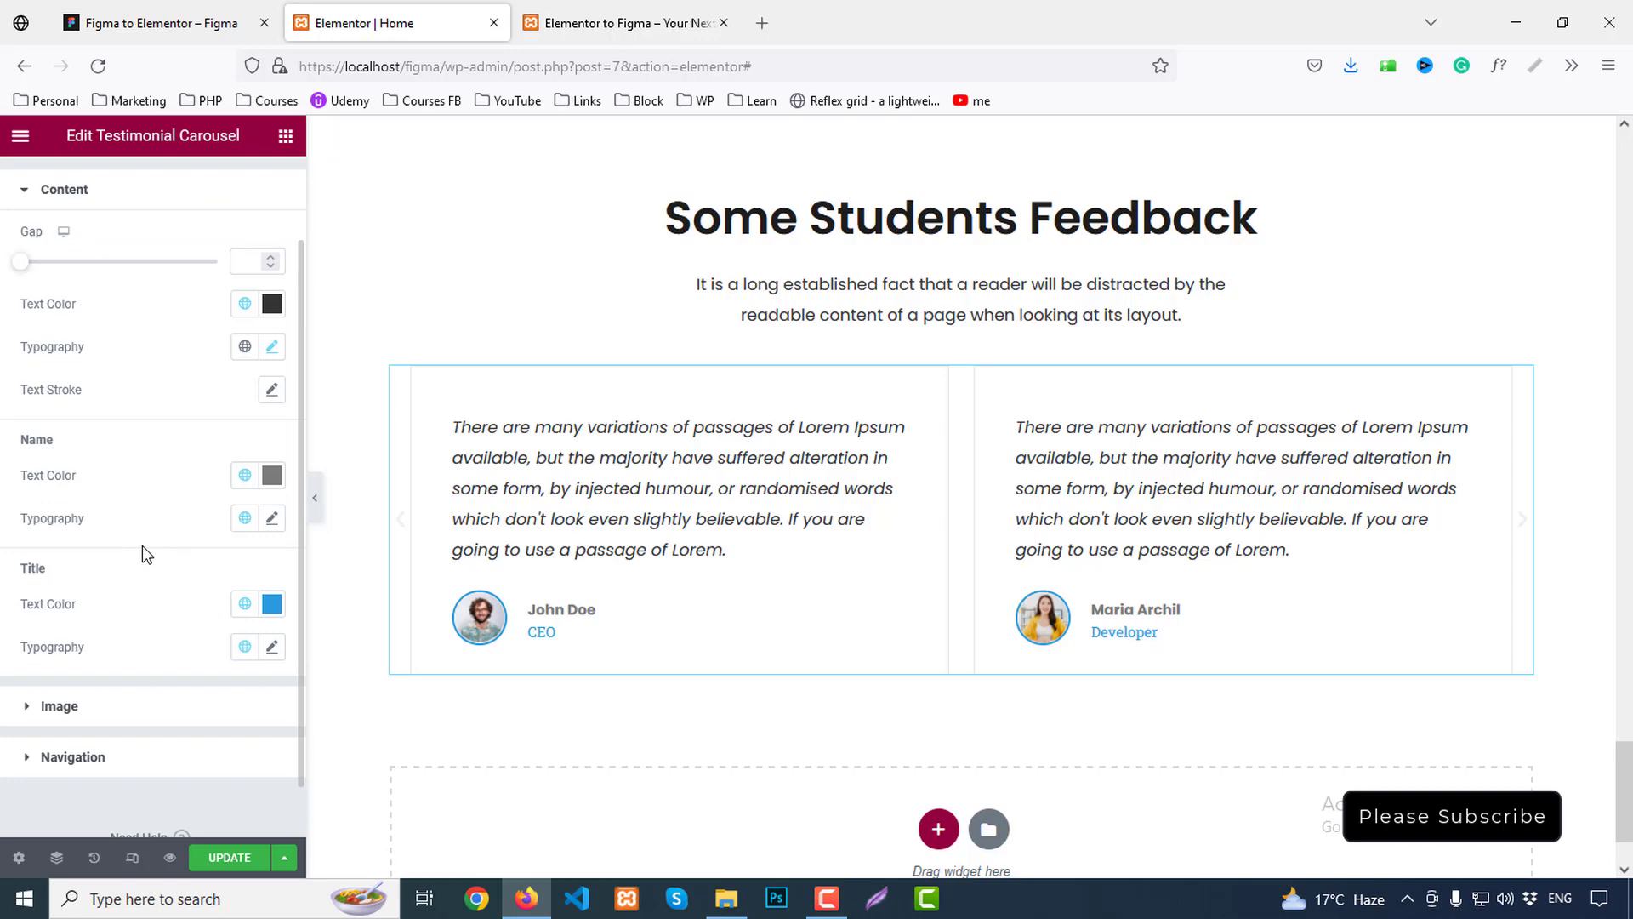
click(276, 478)
double_click(152, 776)
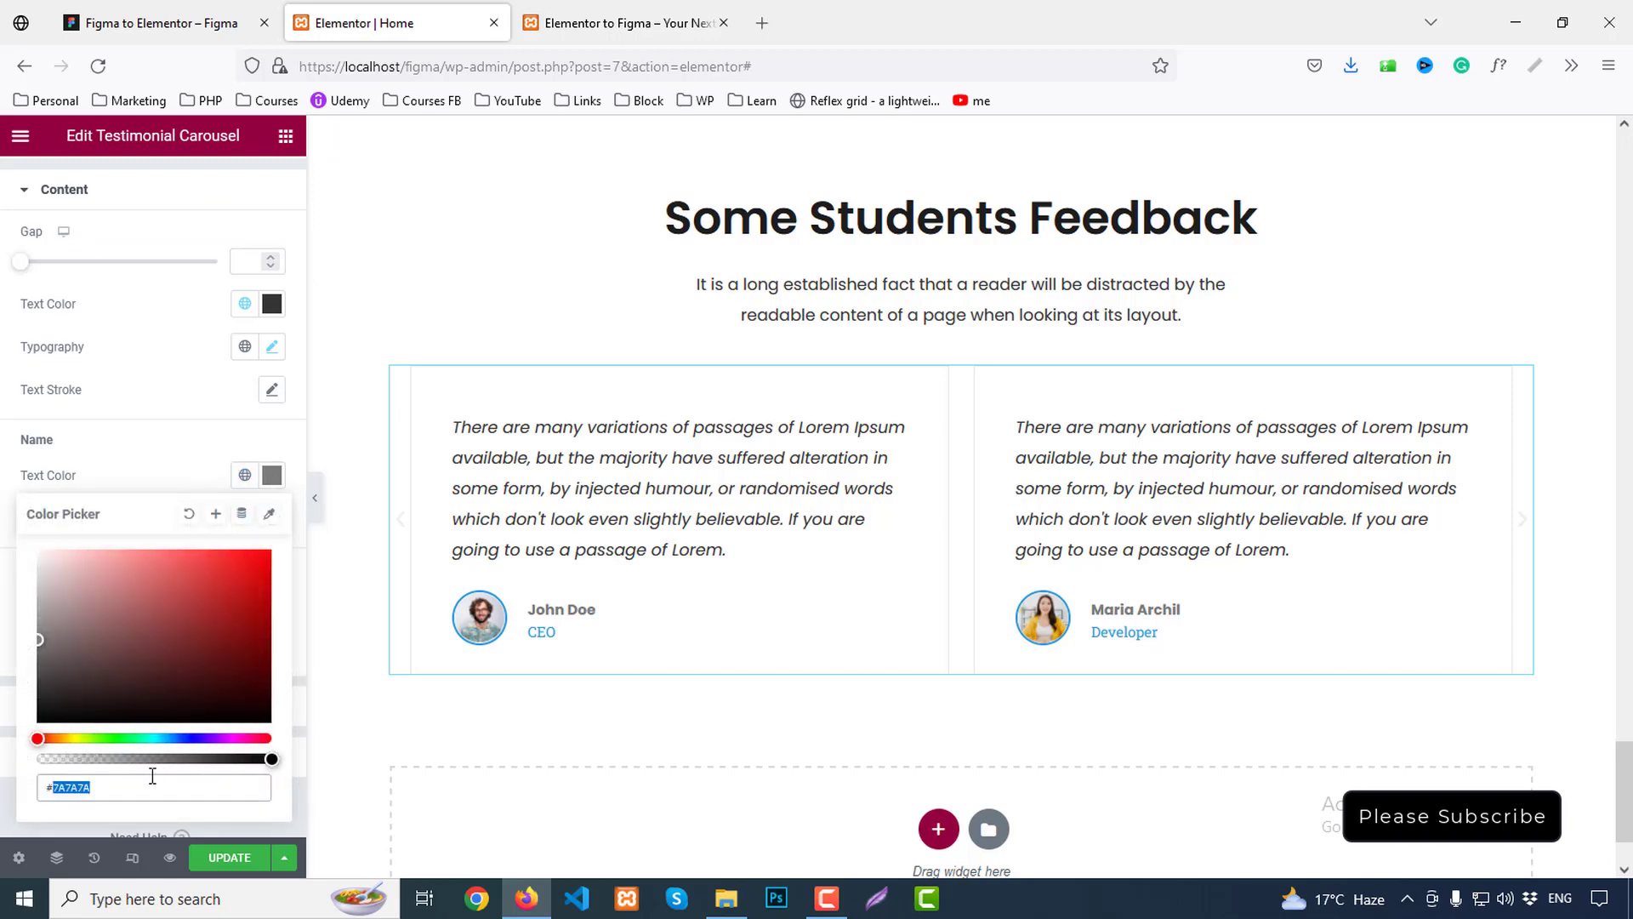
text(4a4a4a)
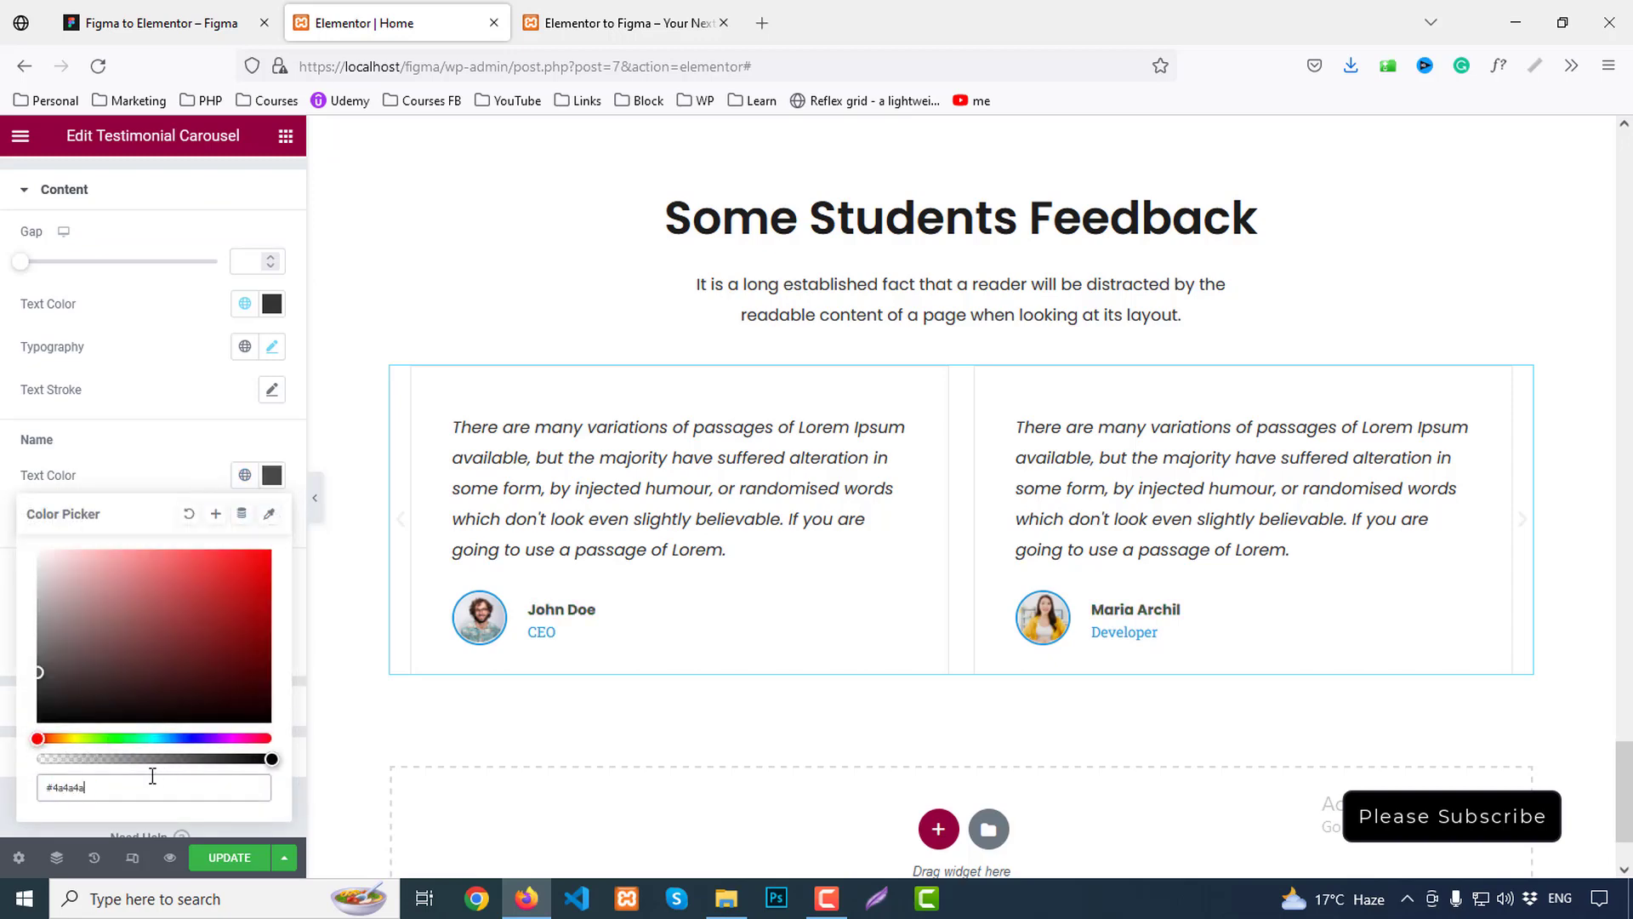
click(273, 474)
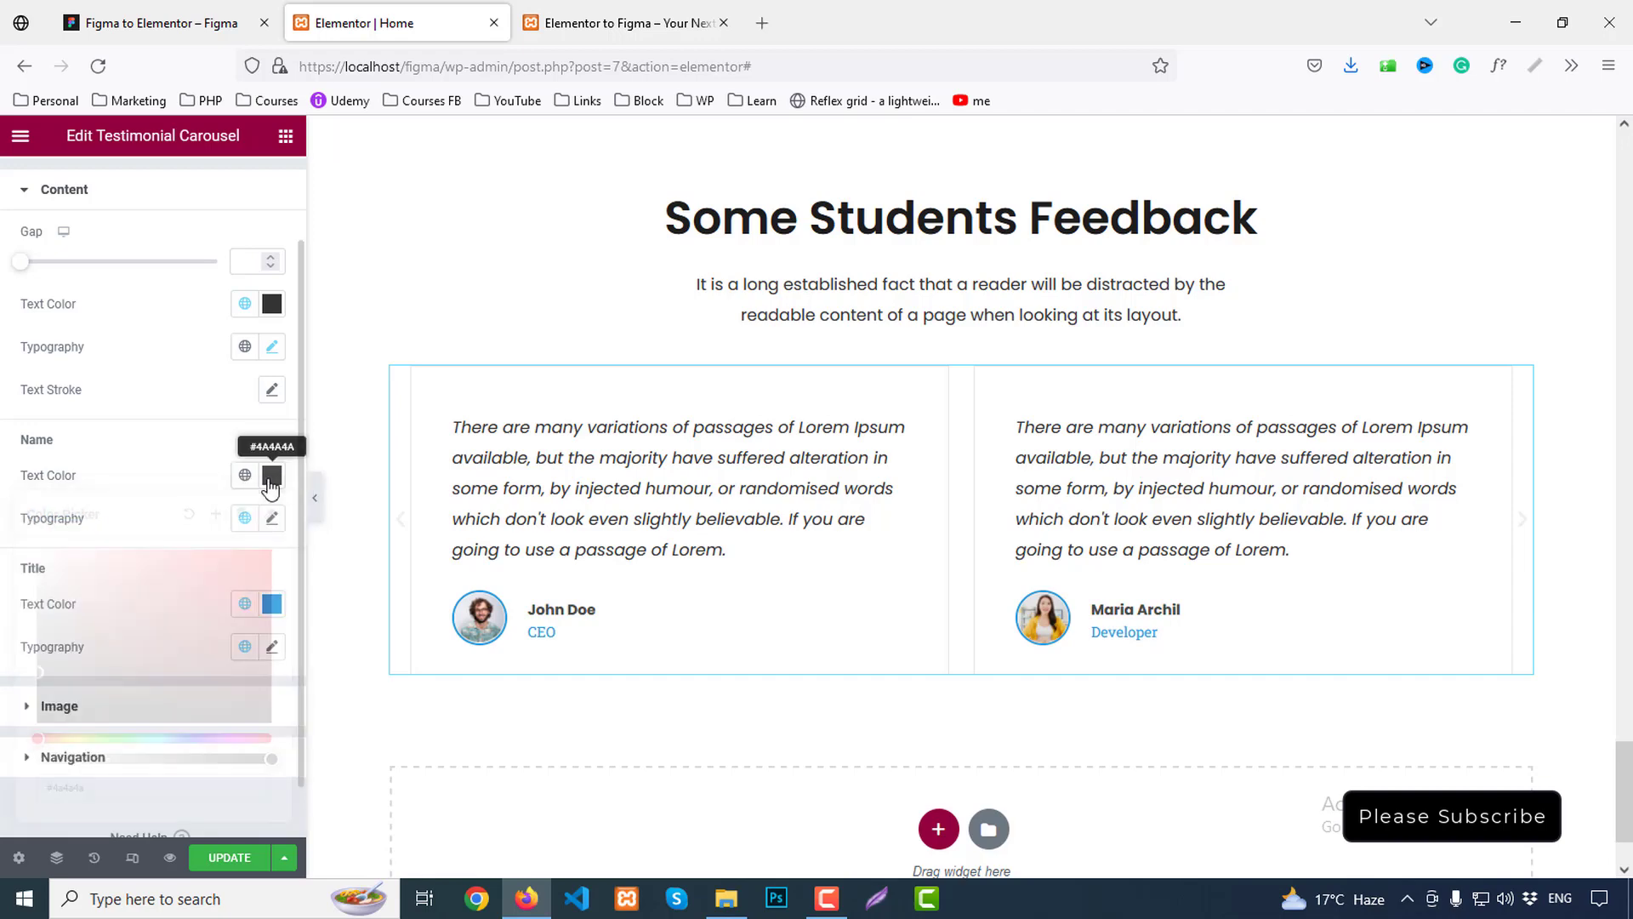
Set the reviewer name typography to 18px, weight 600, line height 27
scroll(264, 504, down, 1)
click(272, 464)
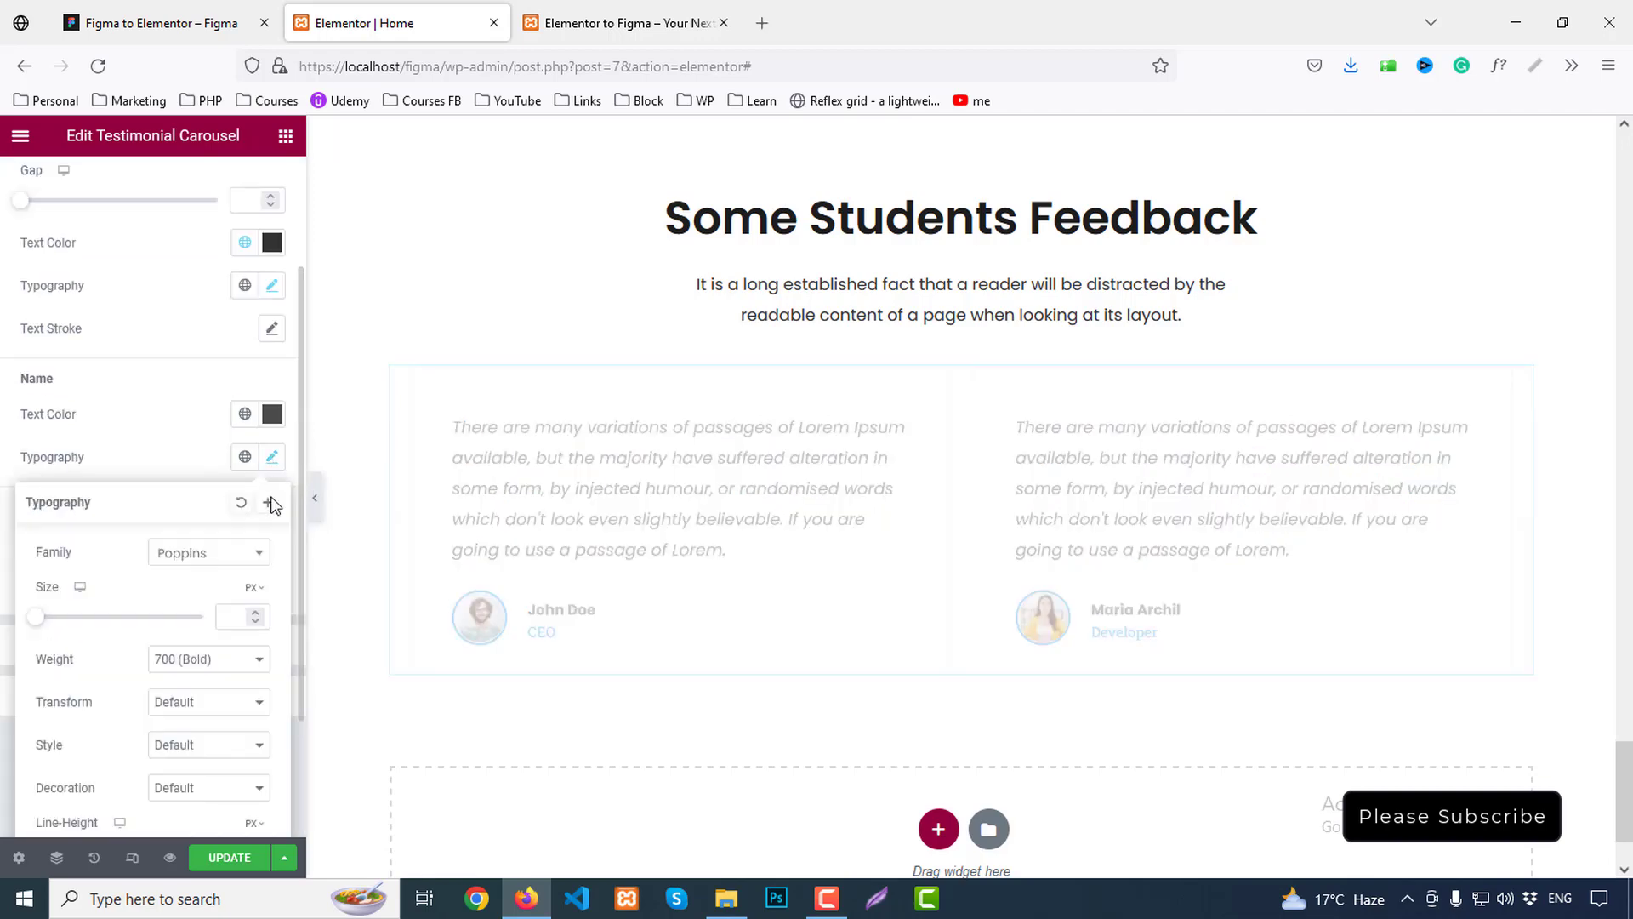
click(231, 617)
text(18)
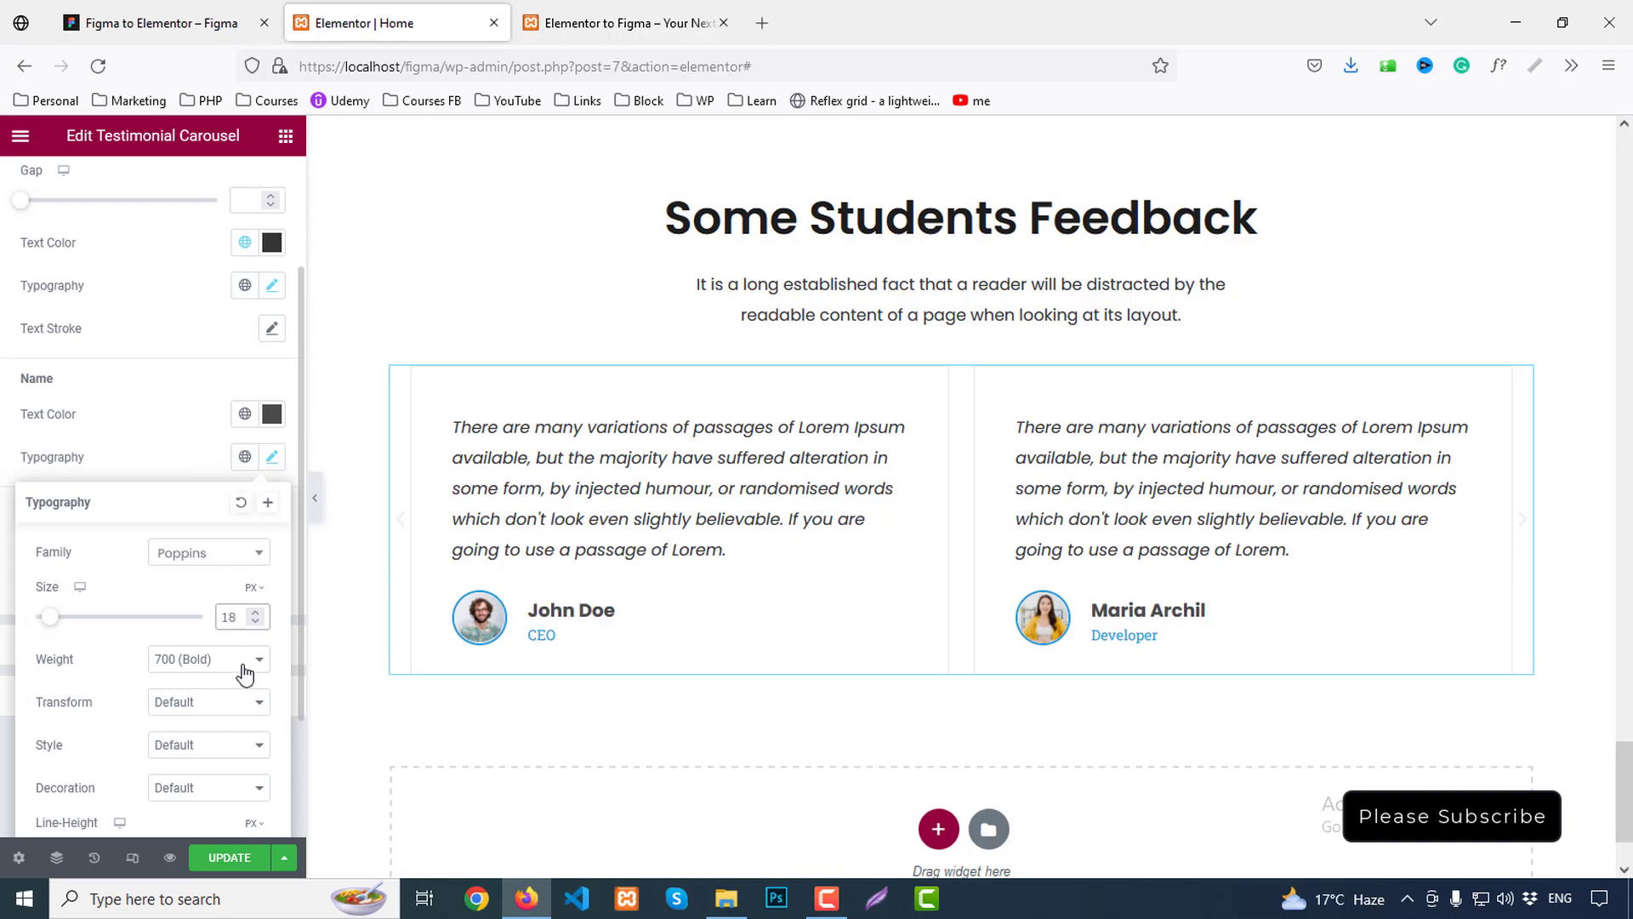
click(205, 669)
click(185, 498)
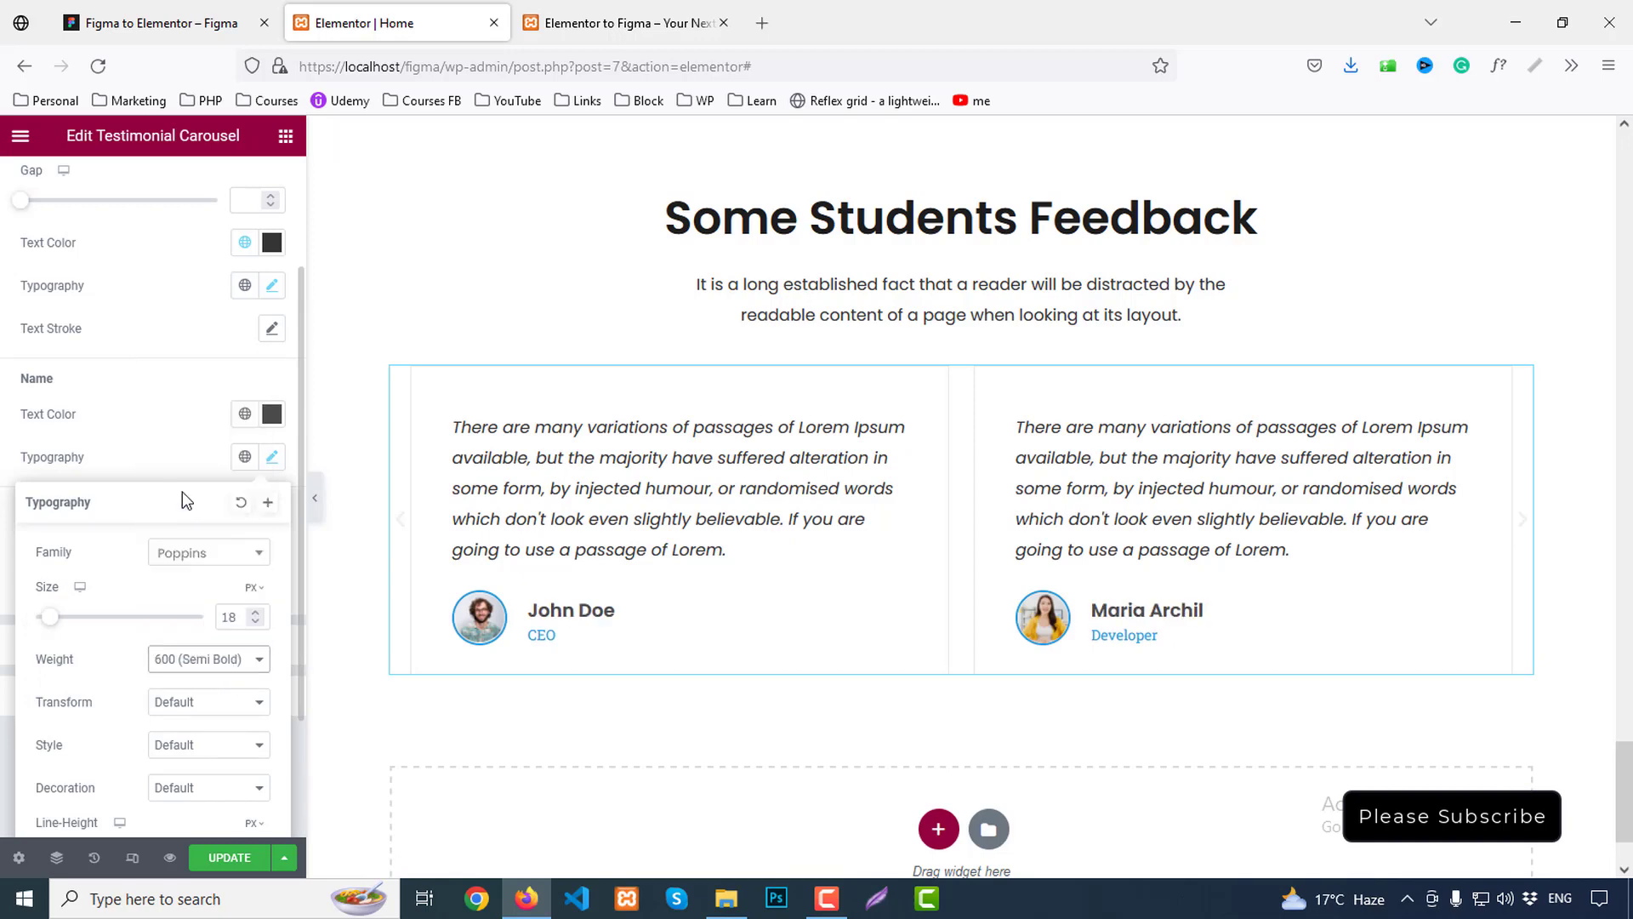
scroll(212, 710, down, 2)
click(243, 682)
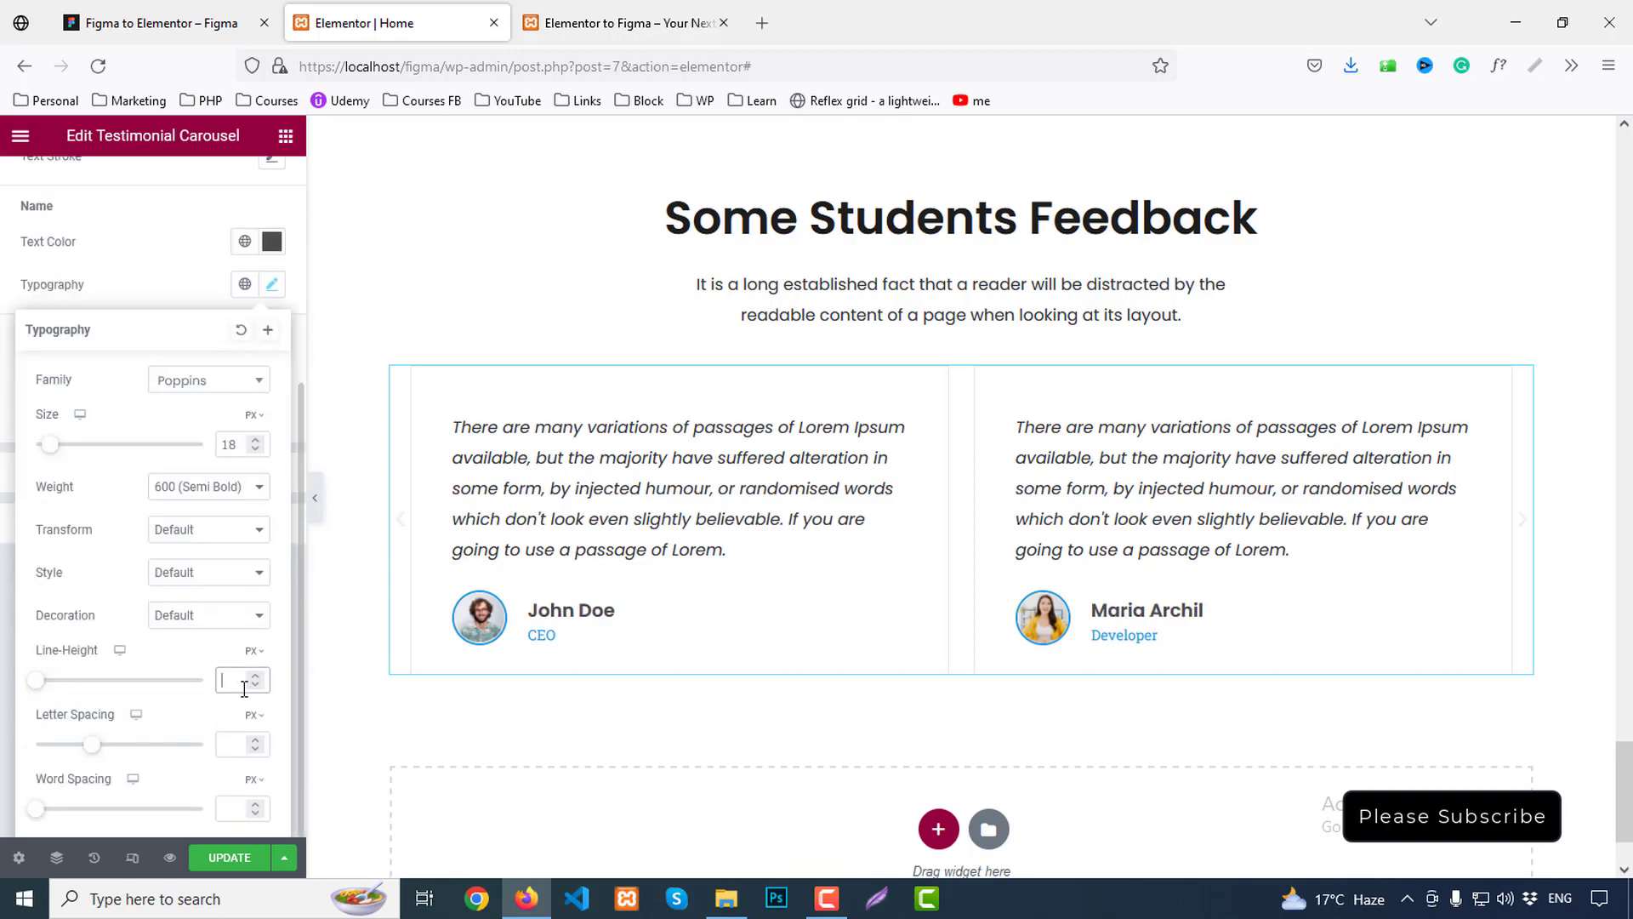
text(27)
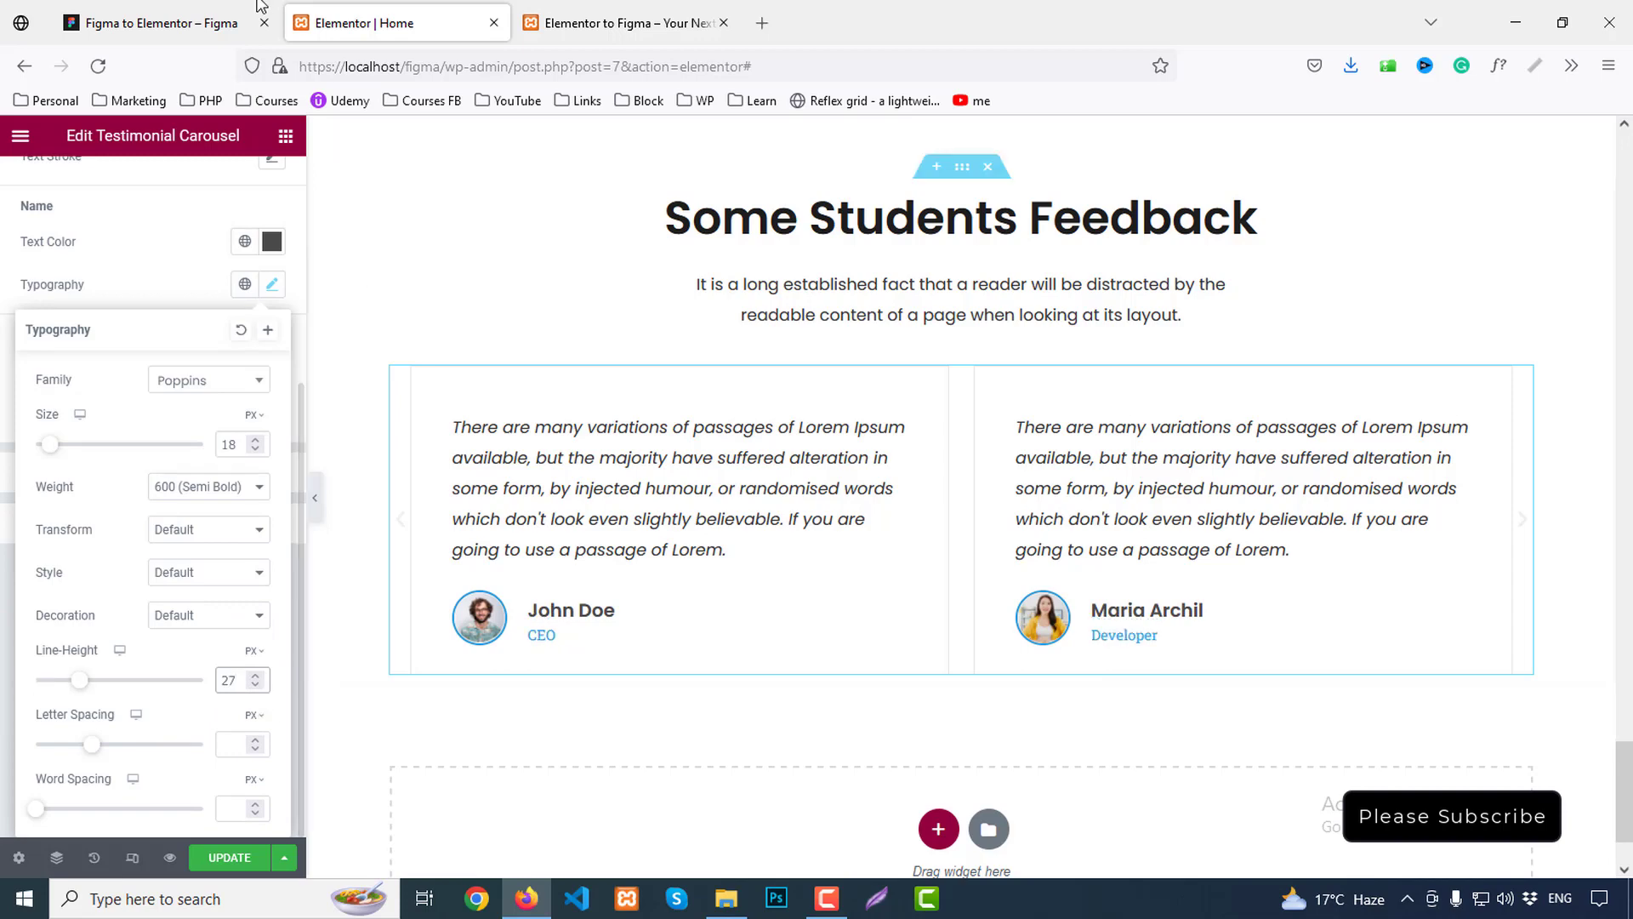
Inspect the UI Designer job title text in the Figma design
click(234, 29)
click(504, 661)
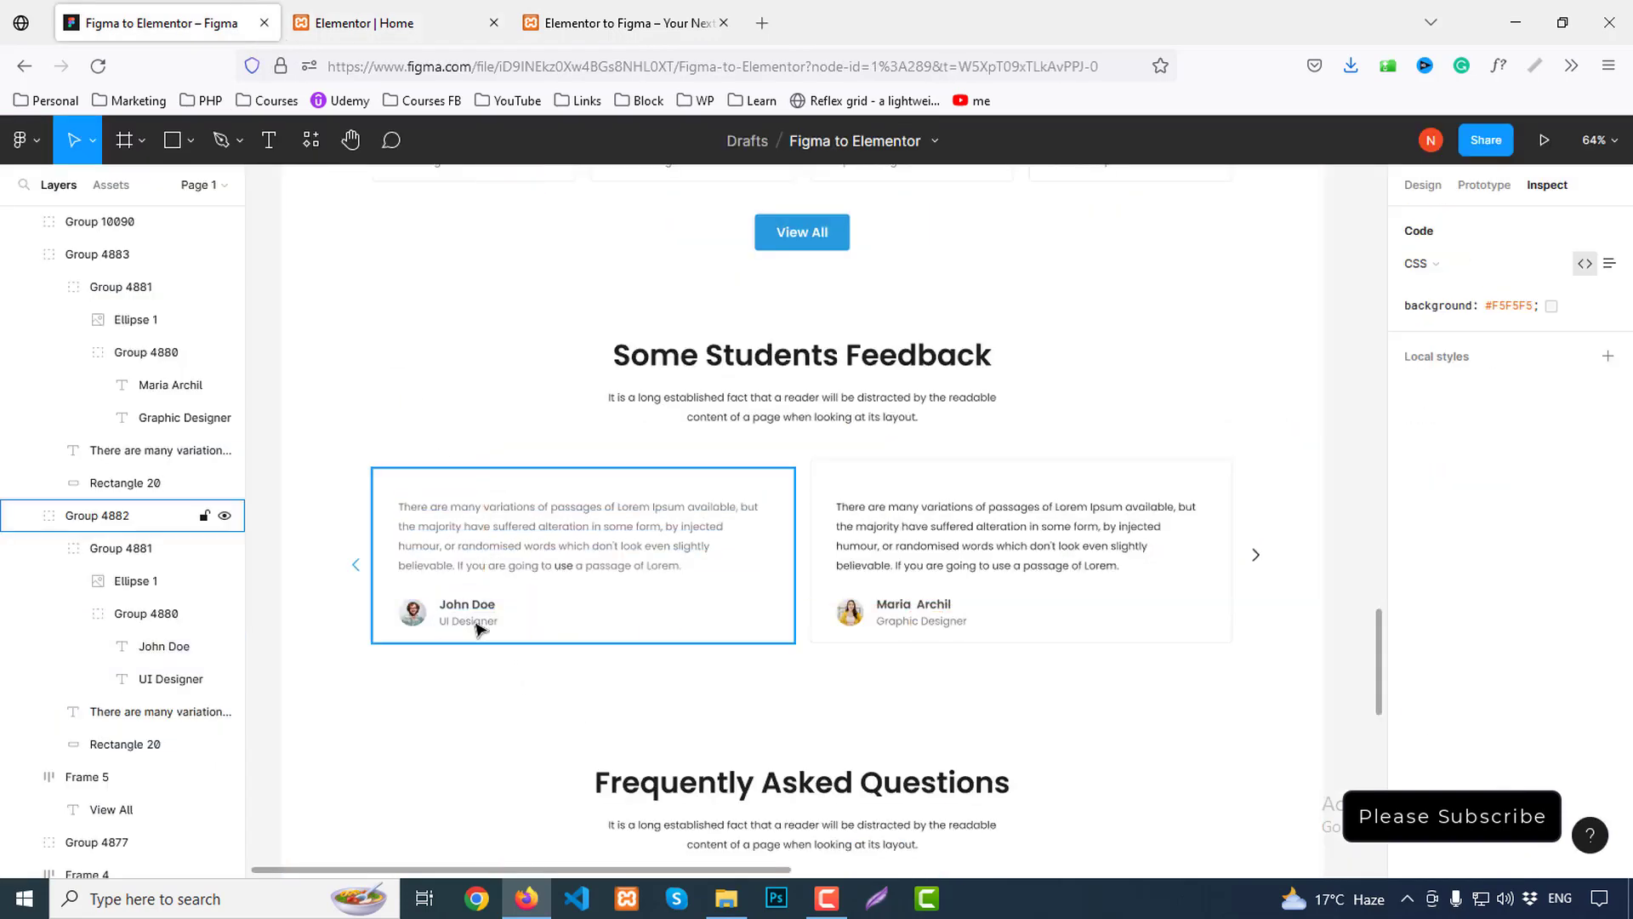
double_click(465, 629)
double_click(461, 626)
double_click(462, 623)
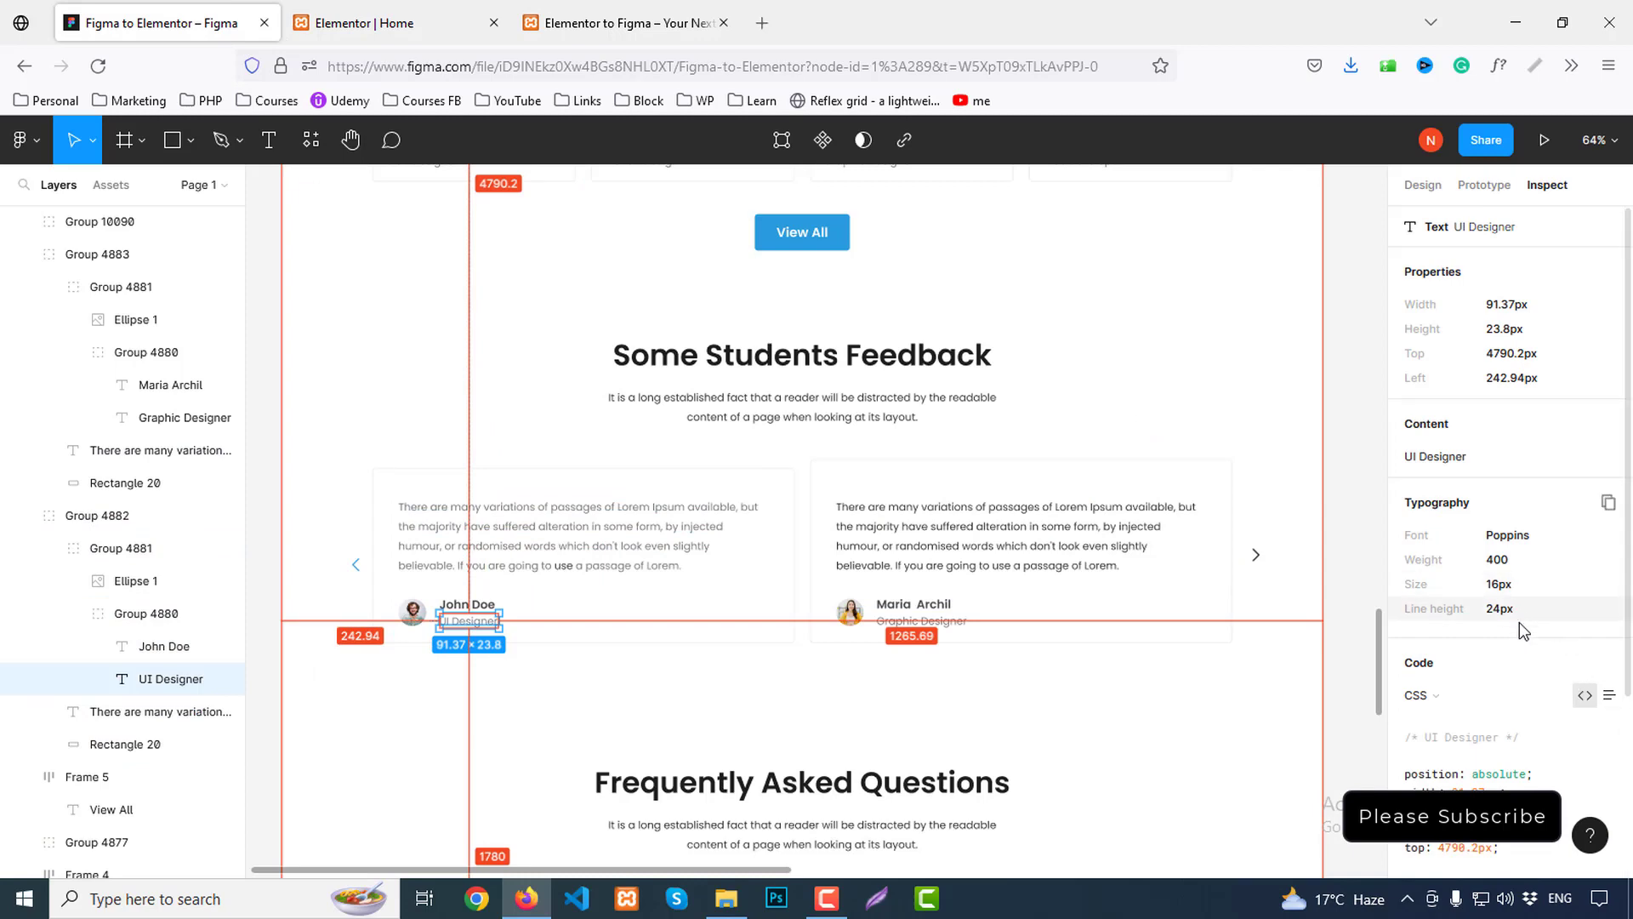
scroll(1562, 697, down, 3)
click(396, 23)
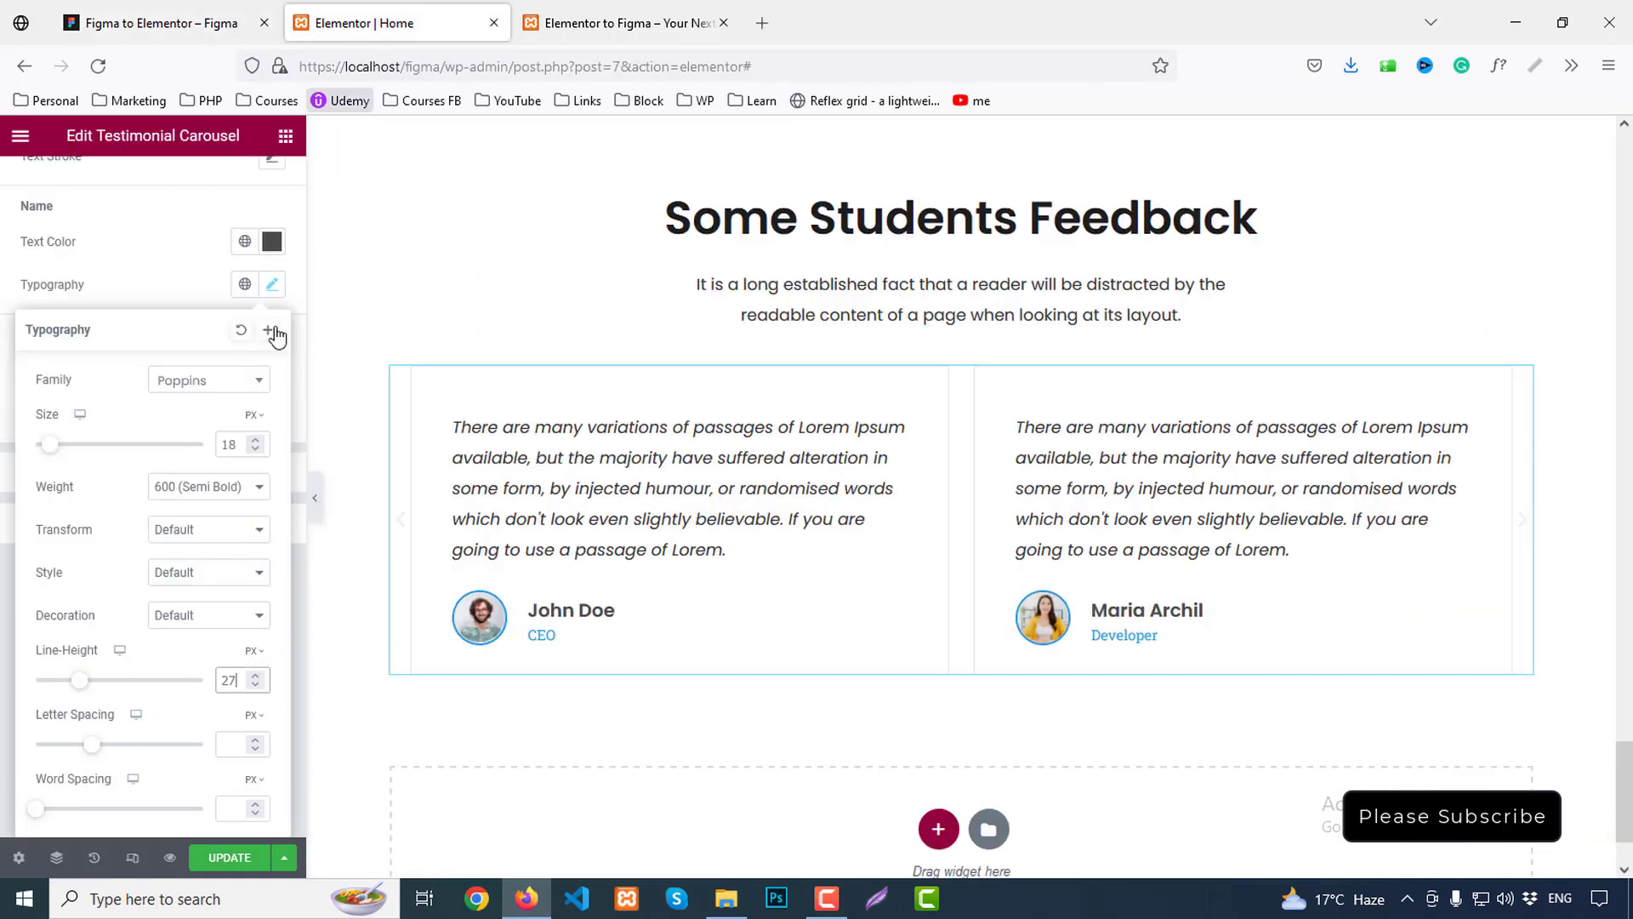
Set the job title text colour to custom grey #777
click(149, 299)
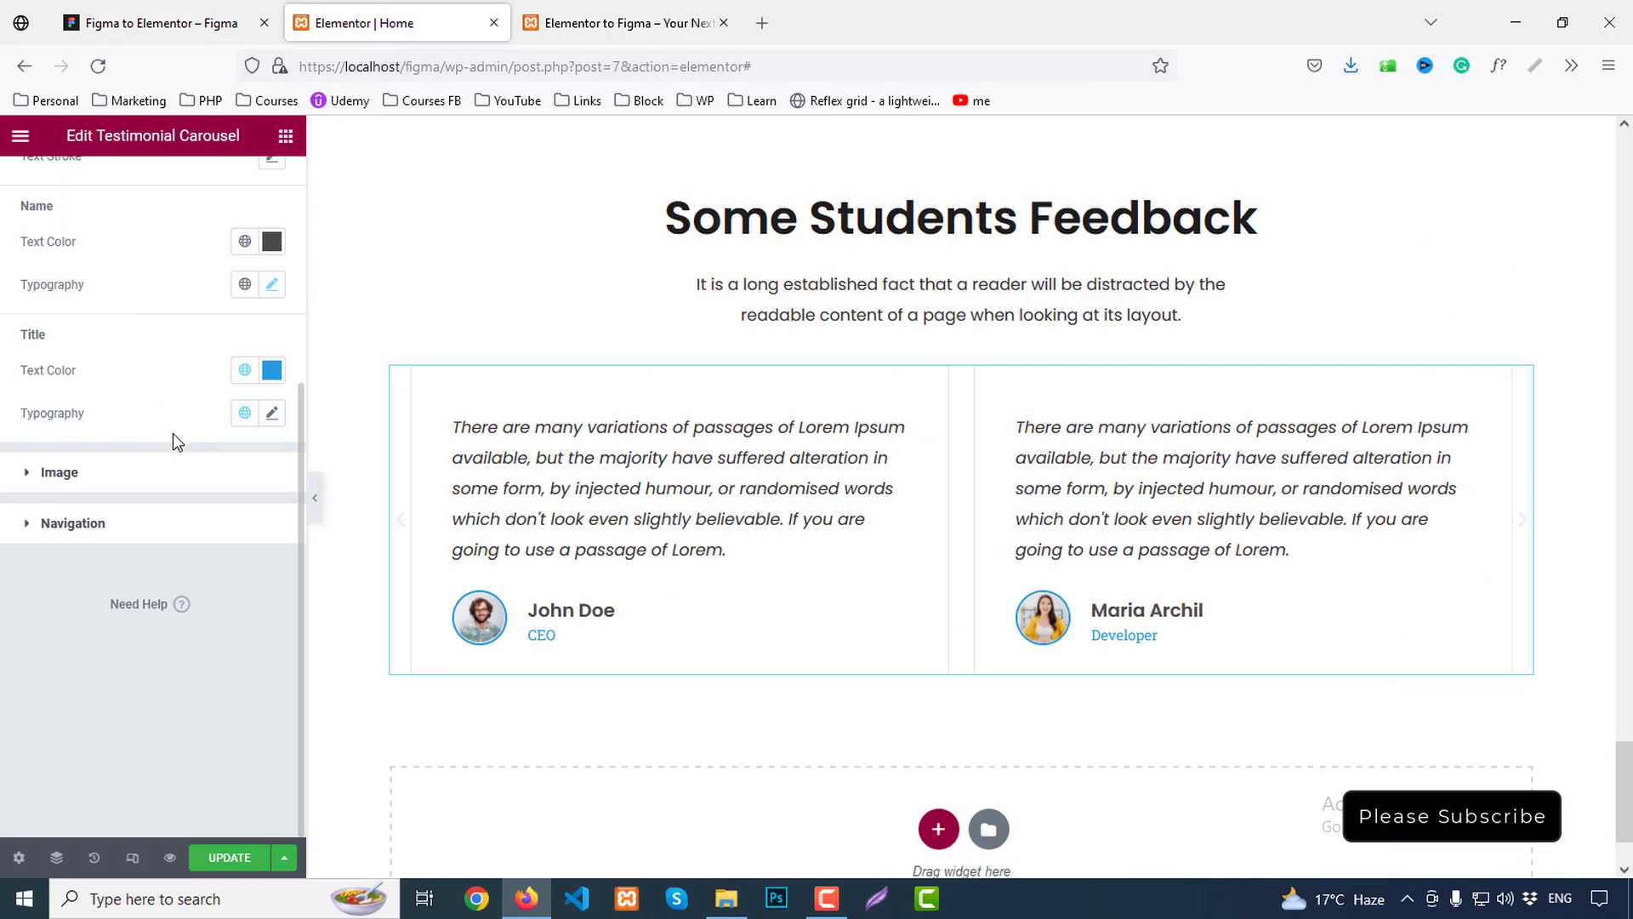
click(244, 369)
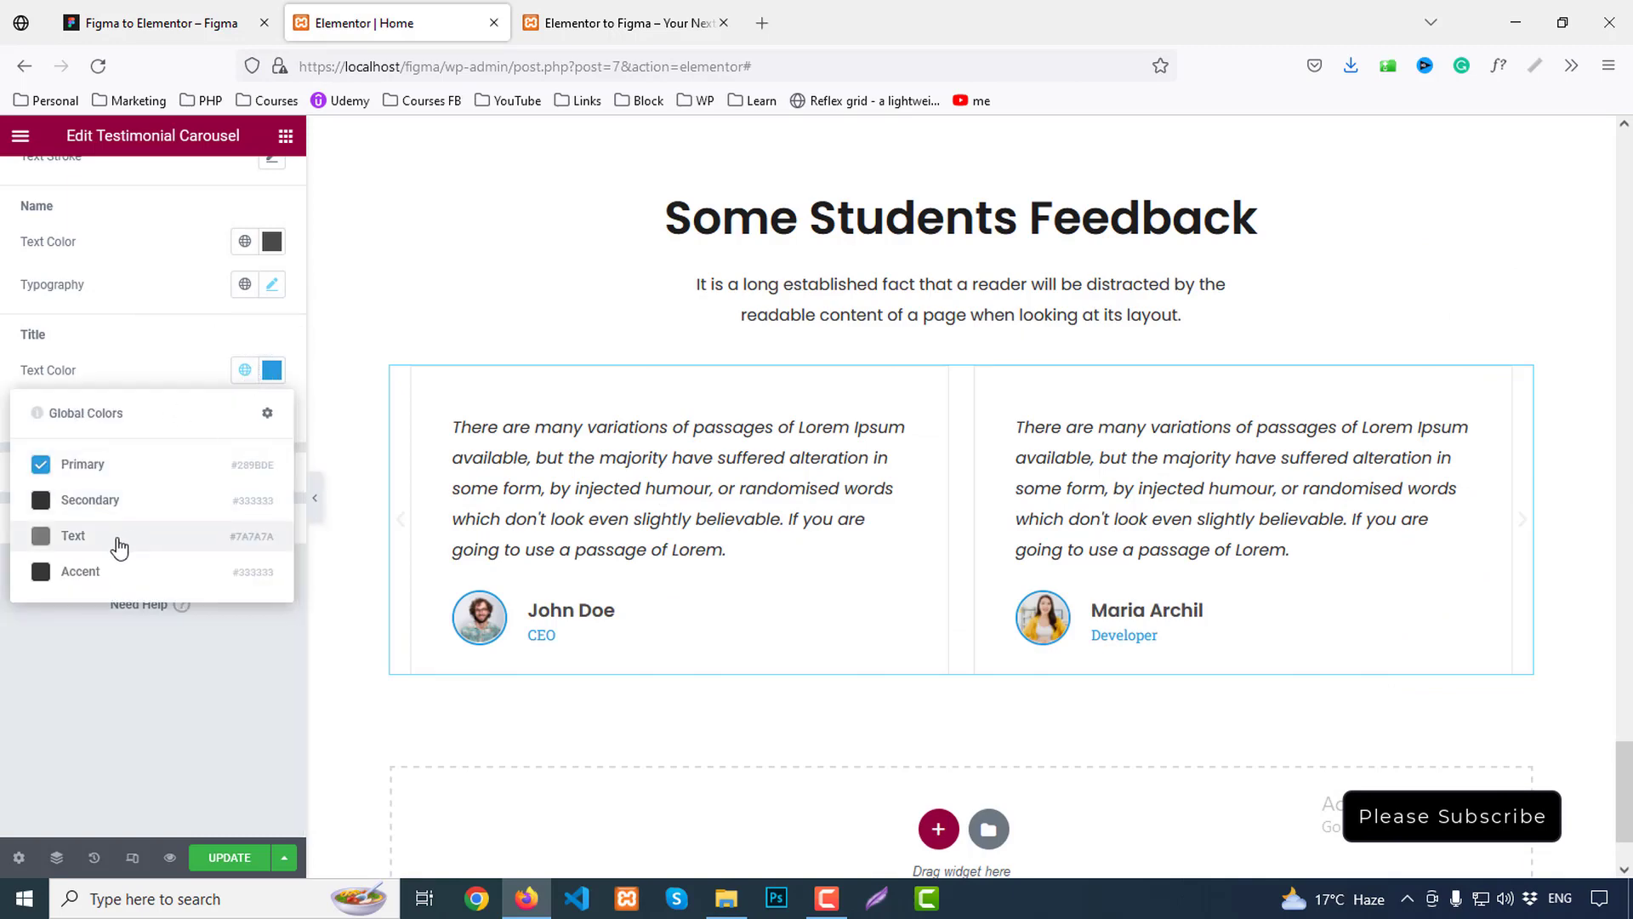
click(272, 370)
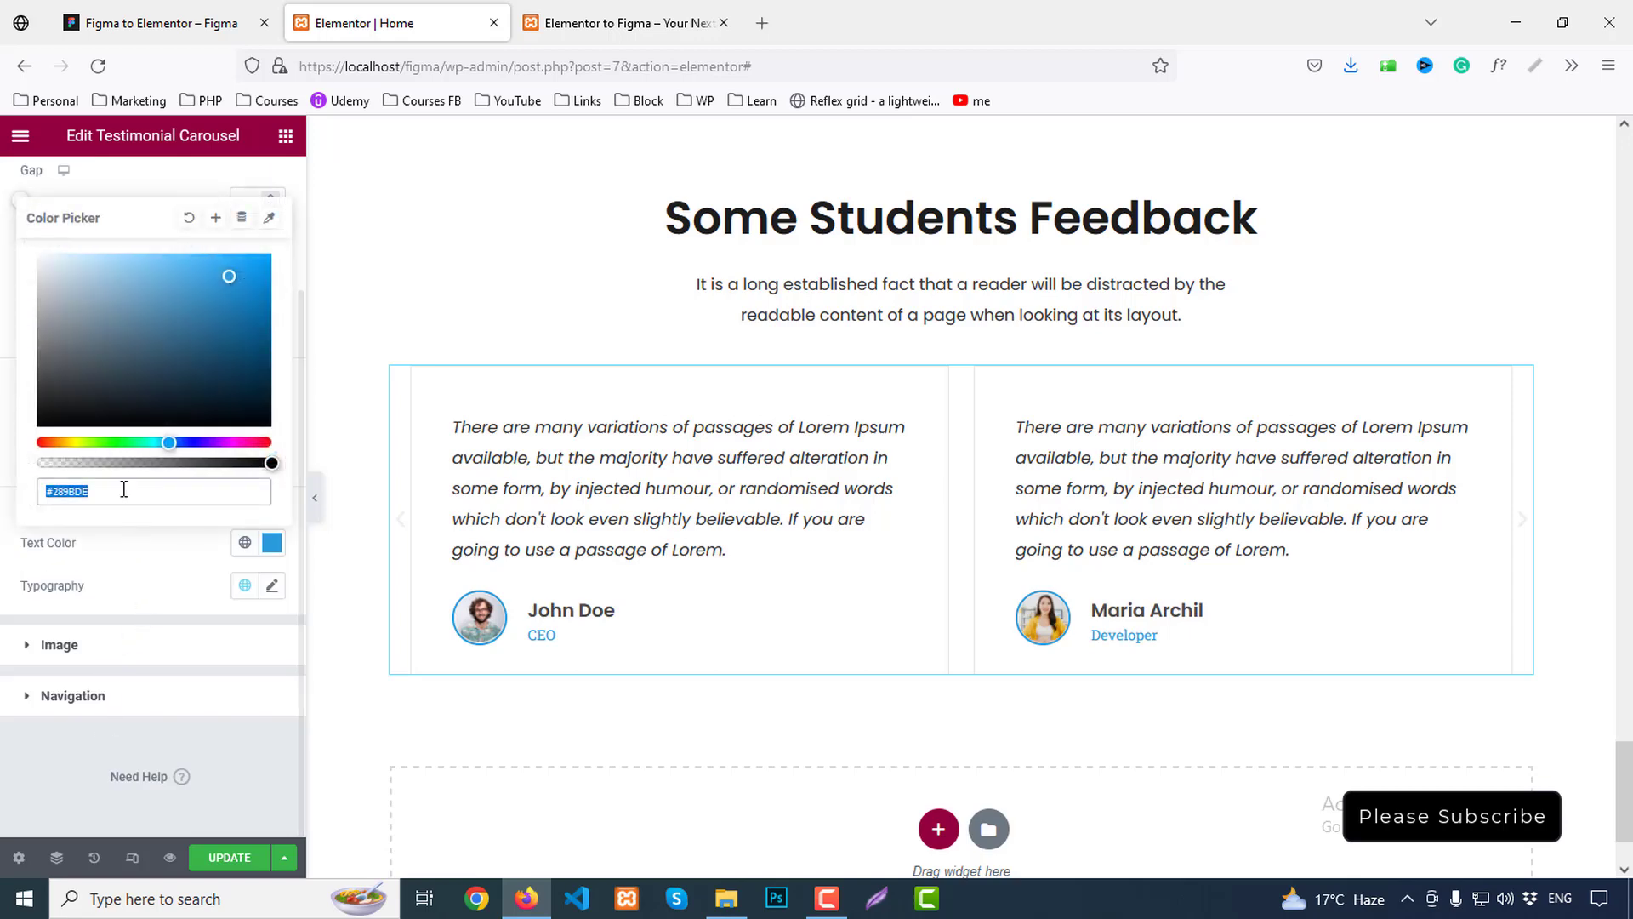
double_click(124, 489)
text(777)
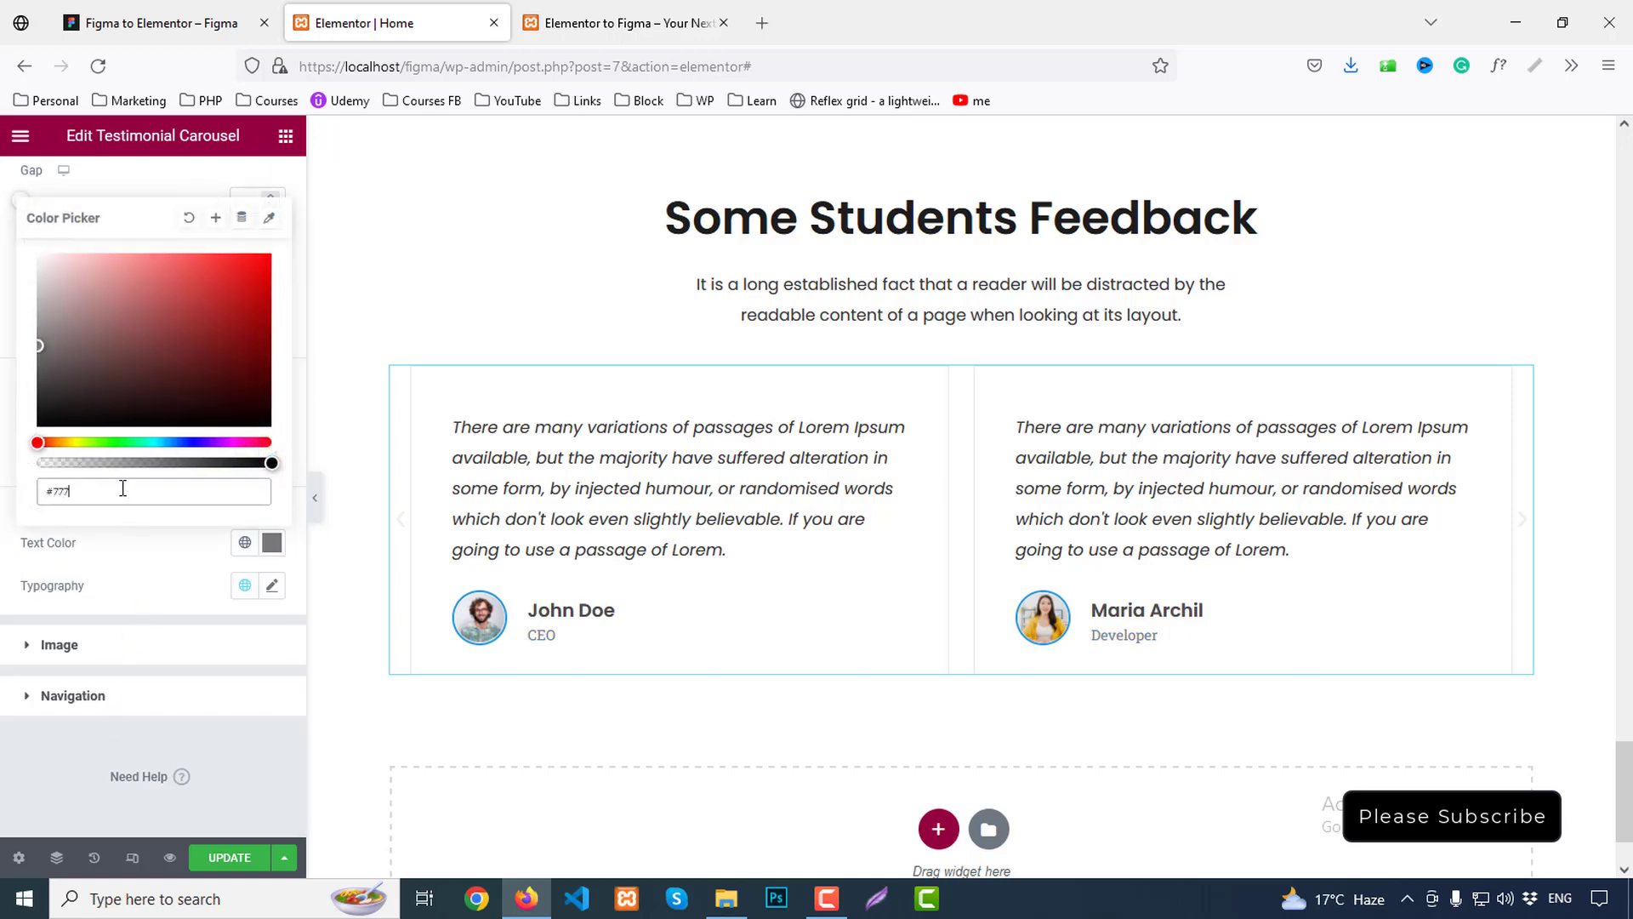
click(151, 555)
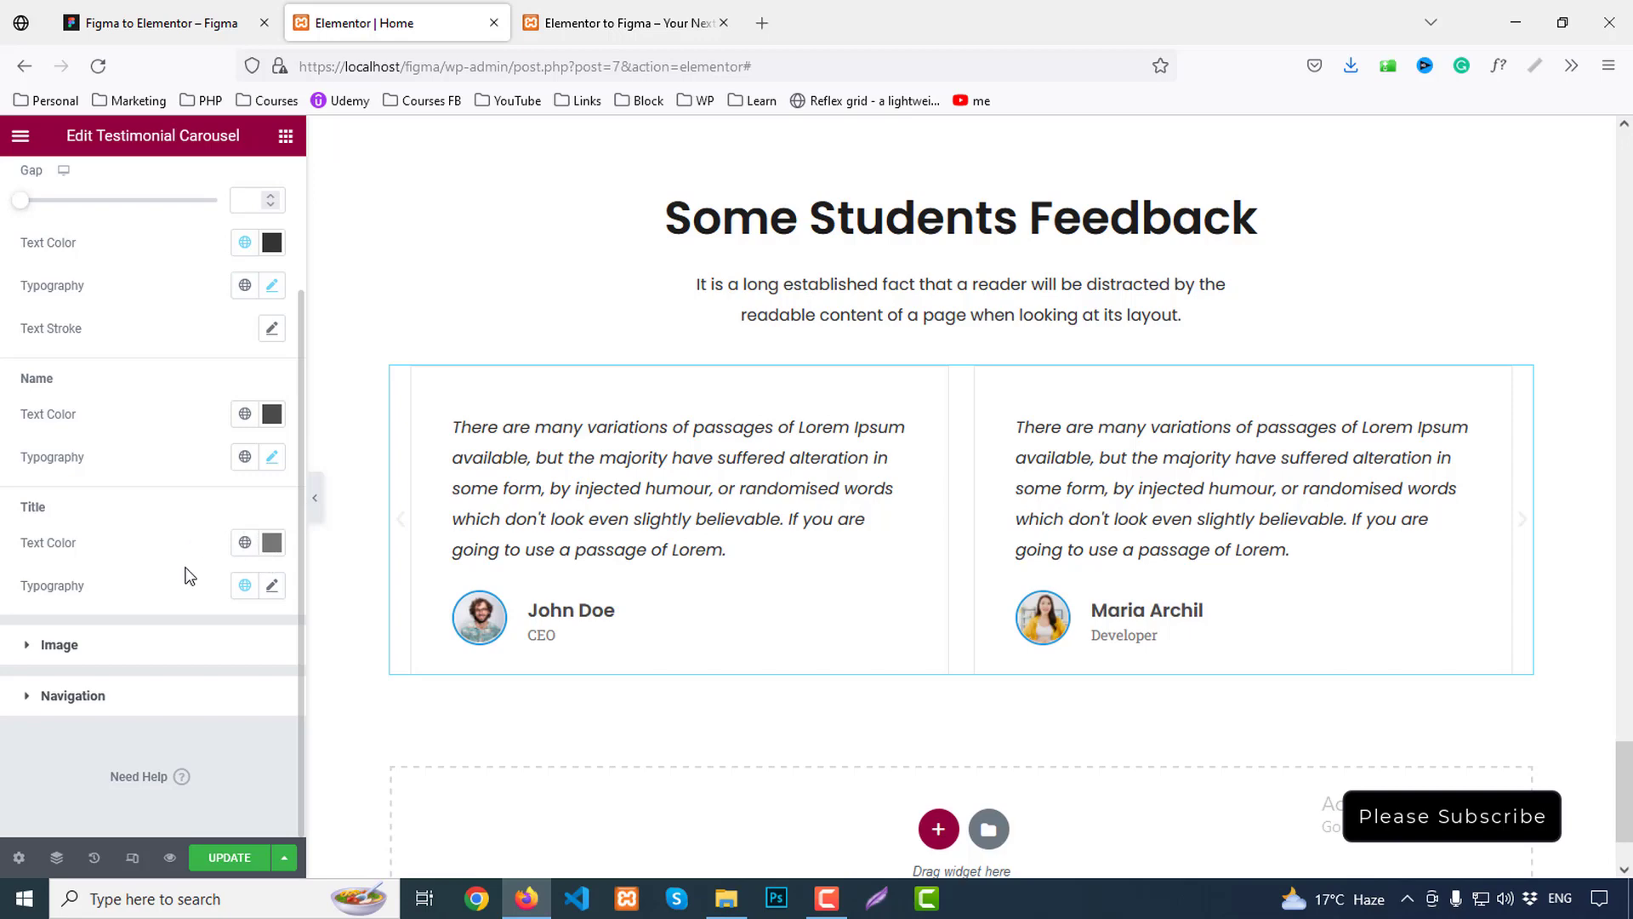
Give the job titles weight 500 and the global Text font
click(272, 585)
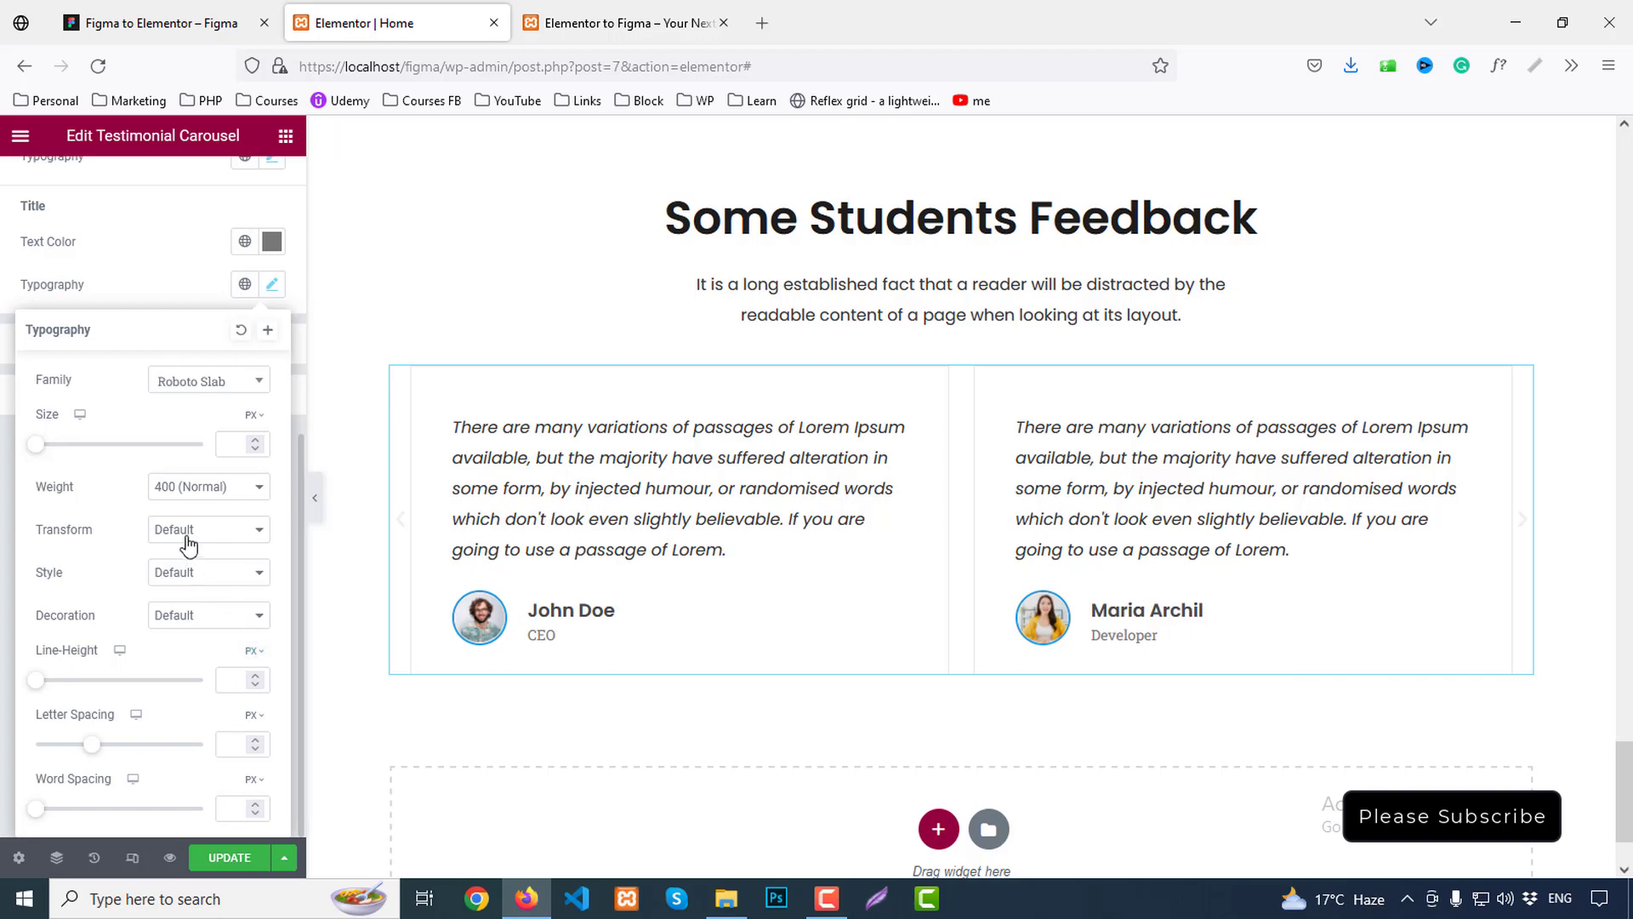
click(194, 489)
click(181, 606)
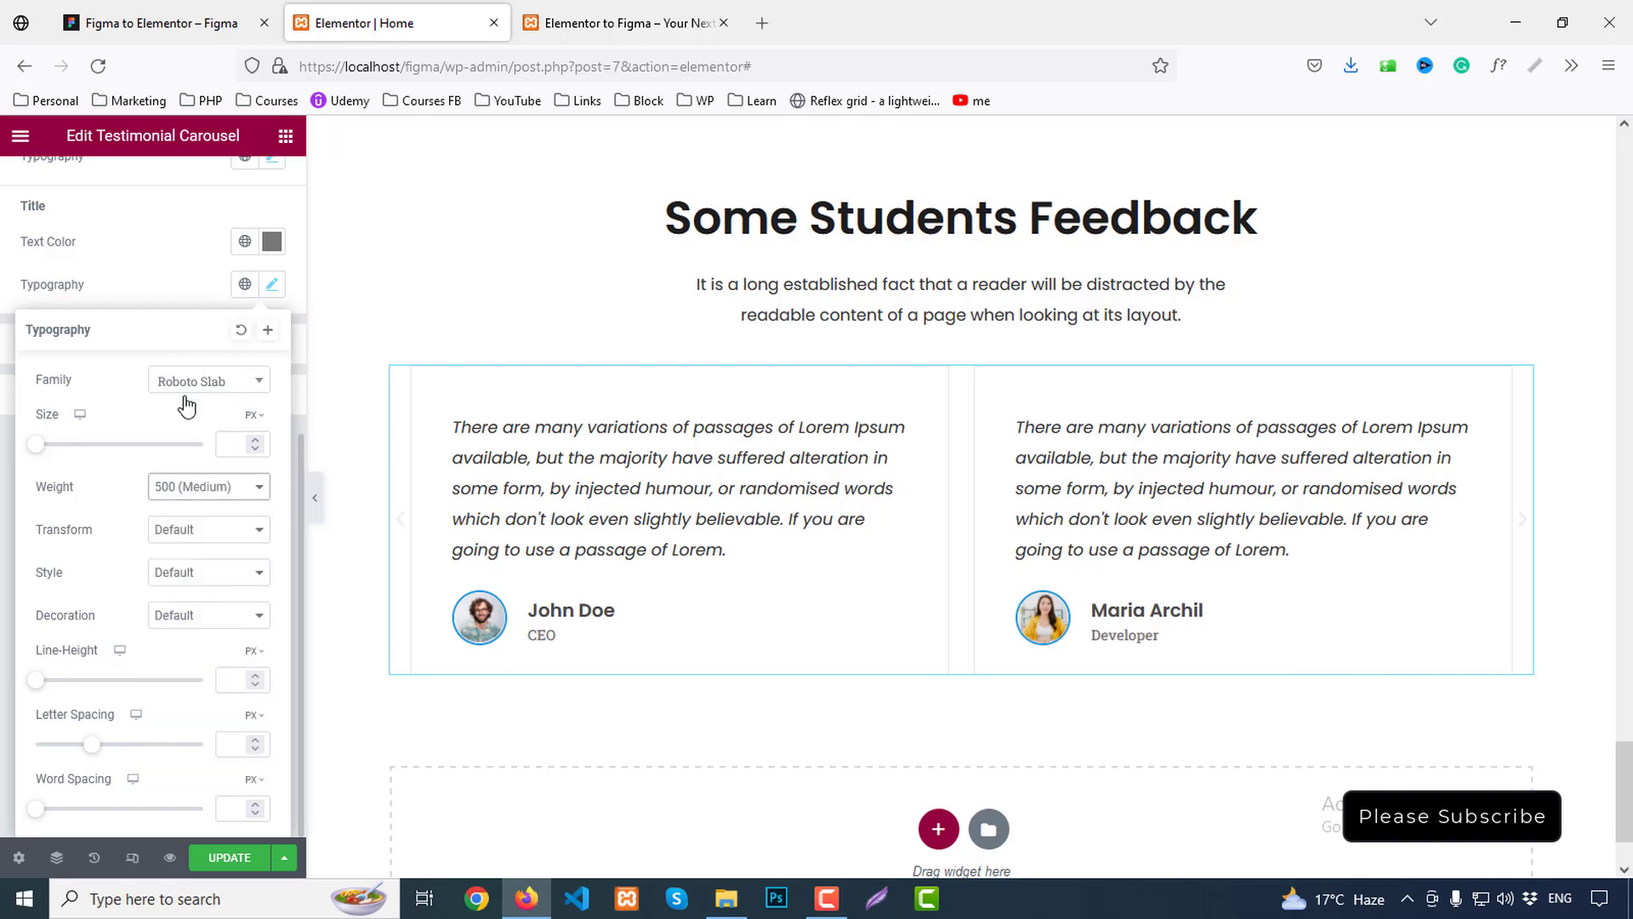
click(182, 287)
click(244, 287)
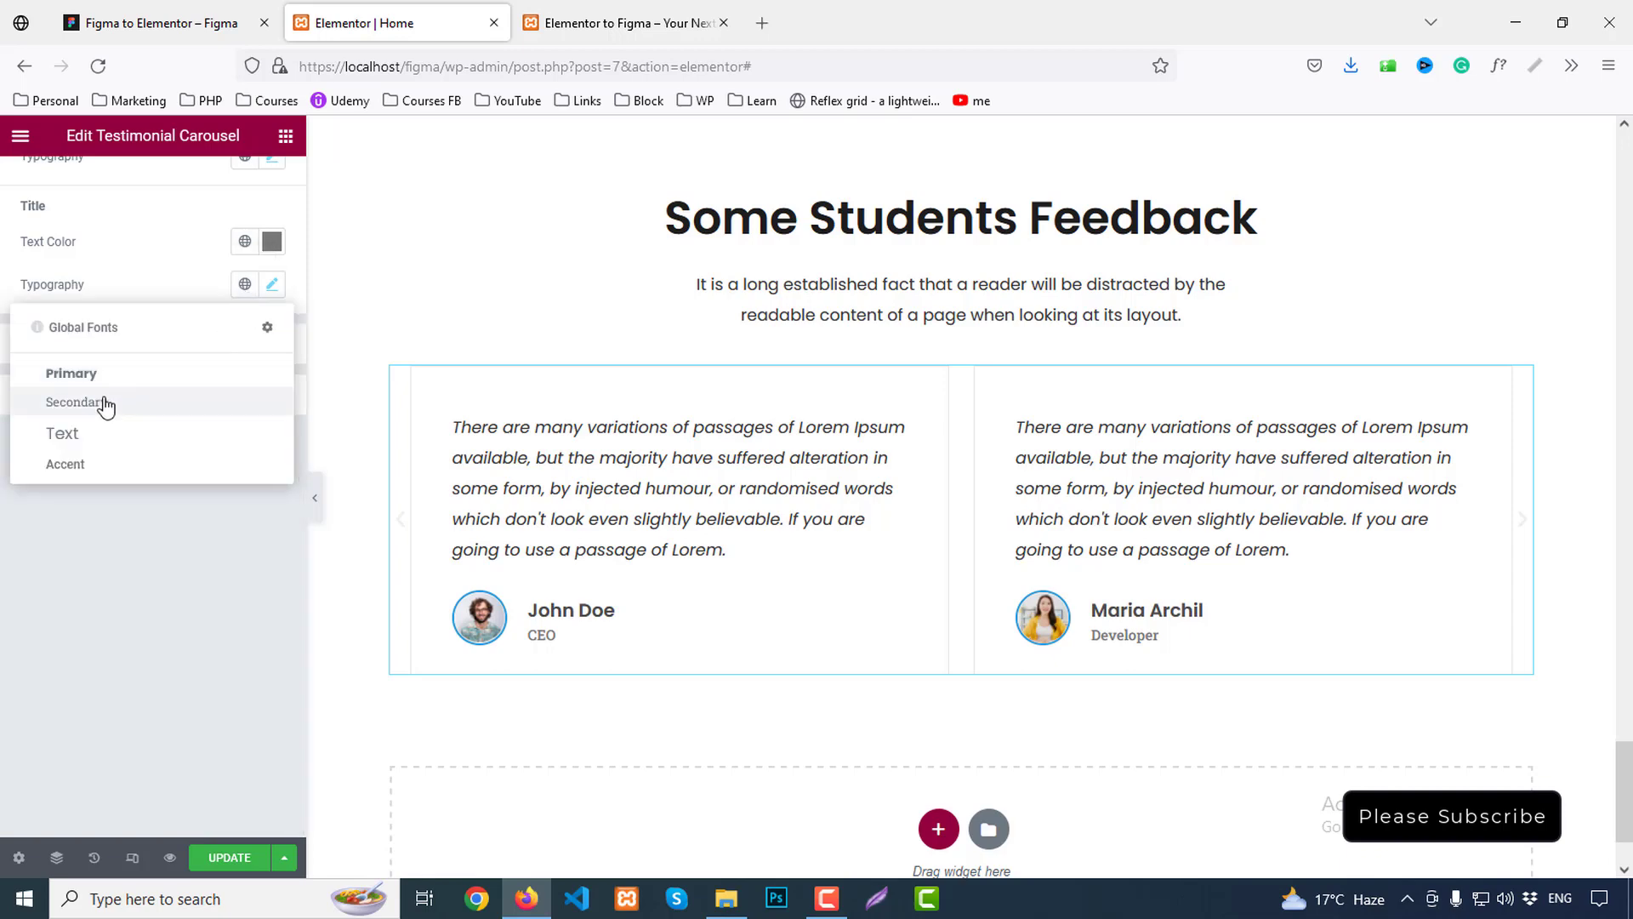
click(78, 438)
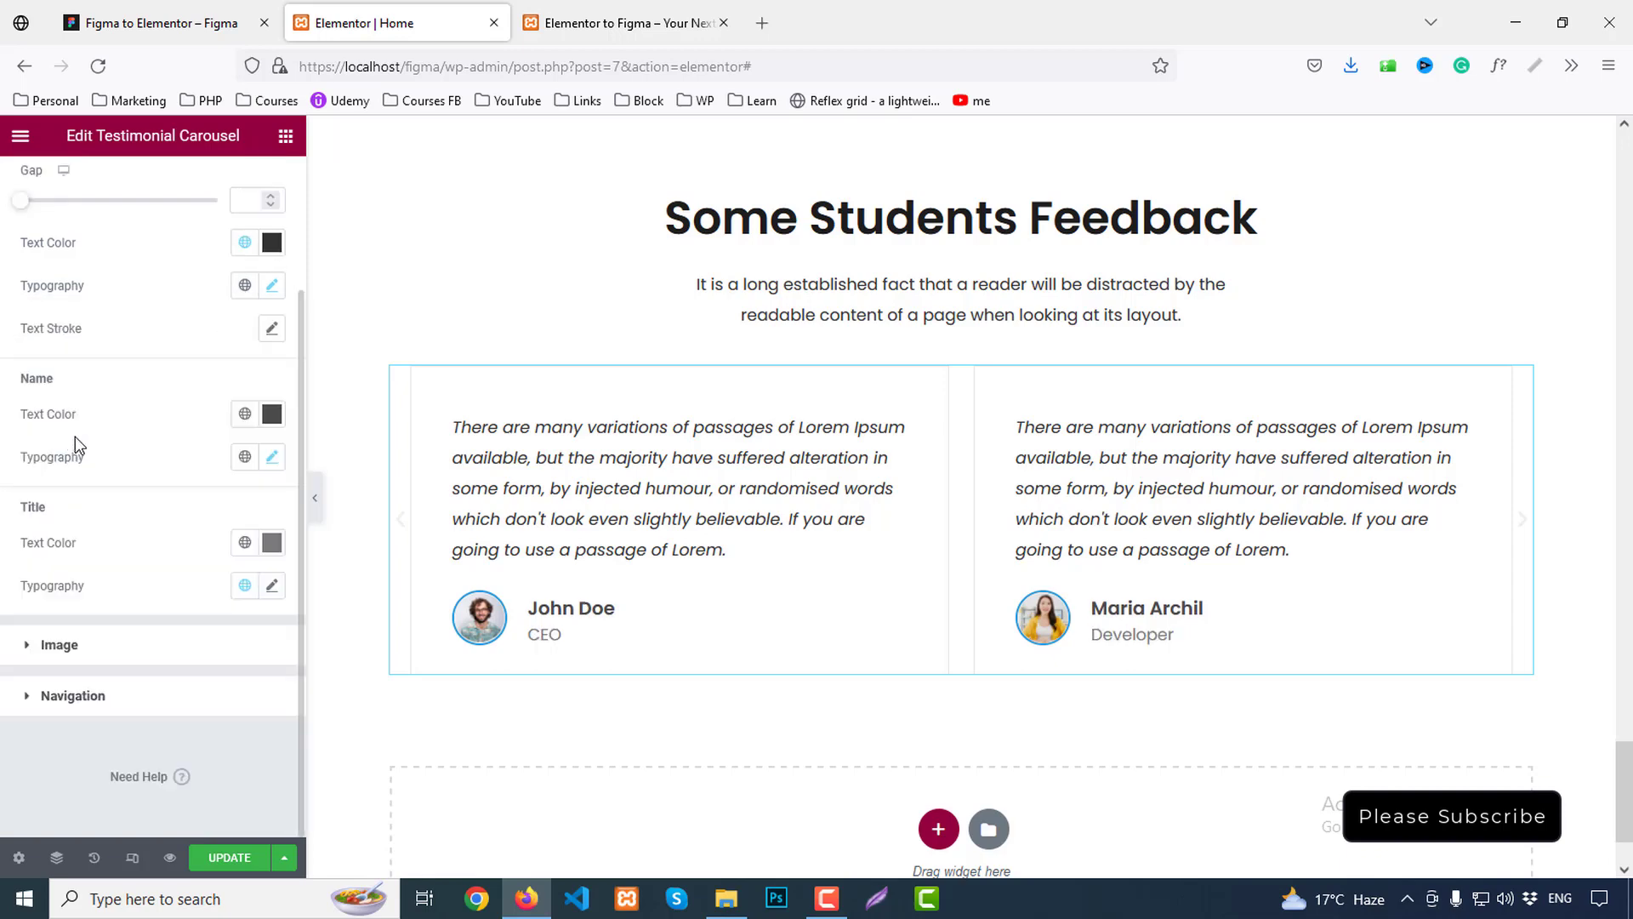
click(272, 287)
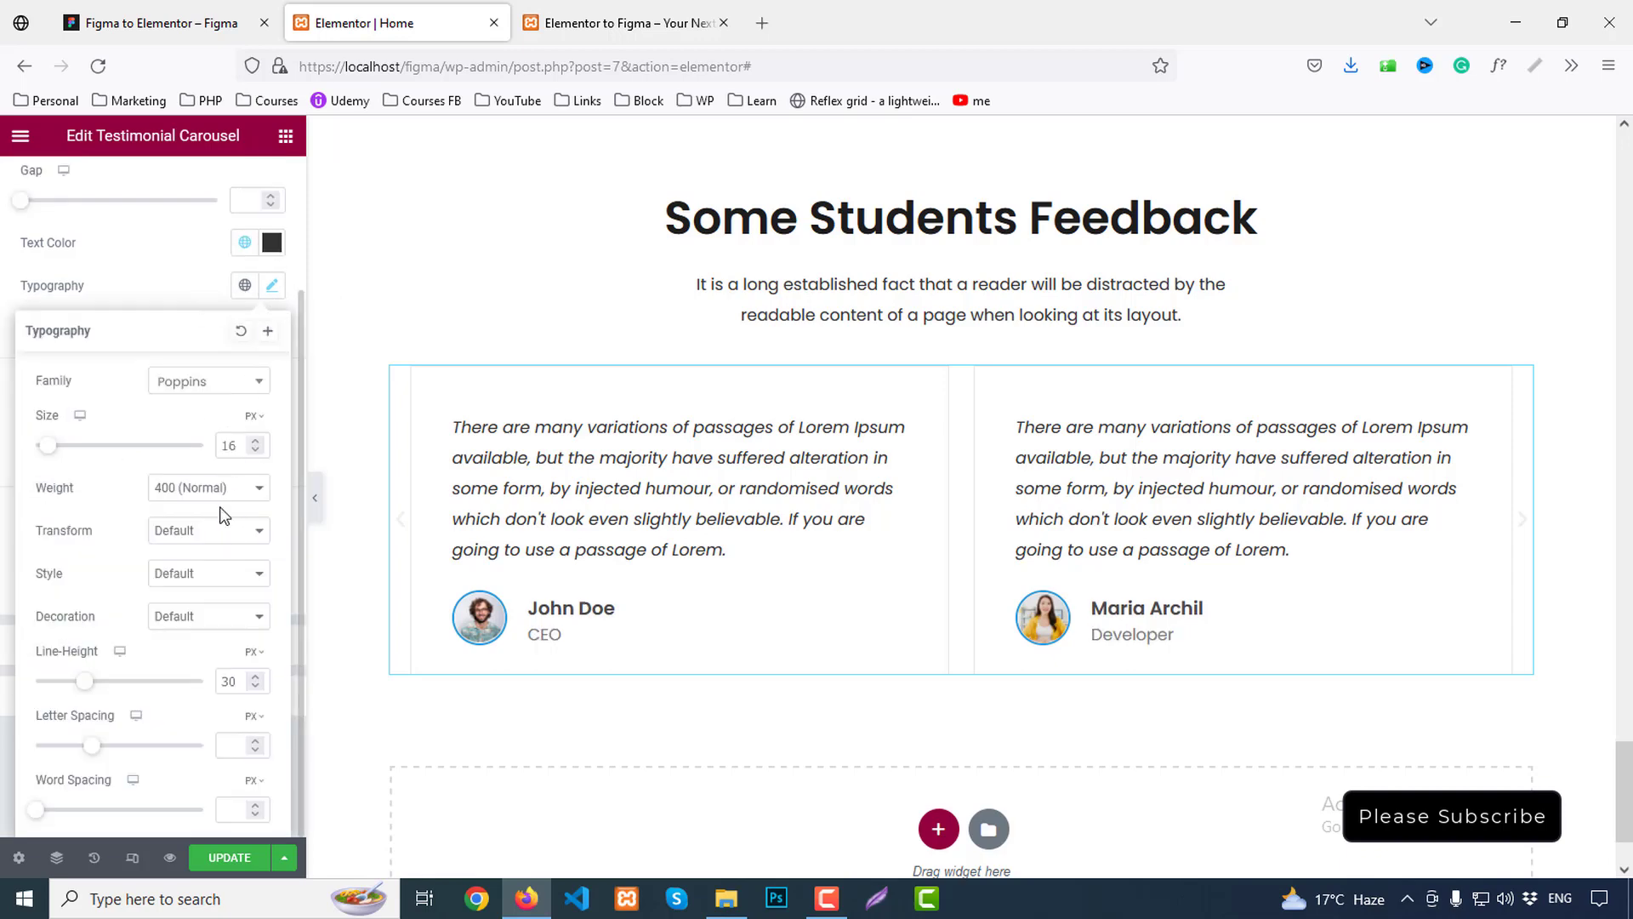
click(199, 306)
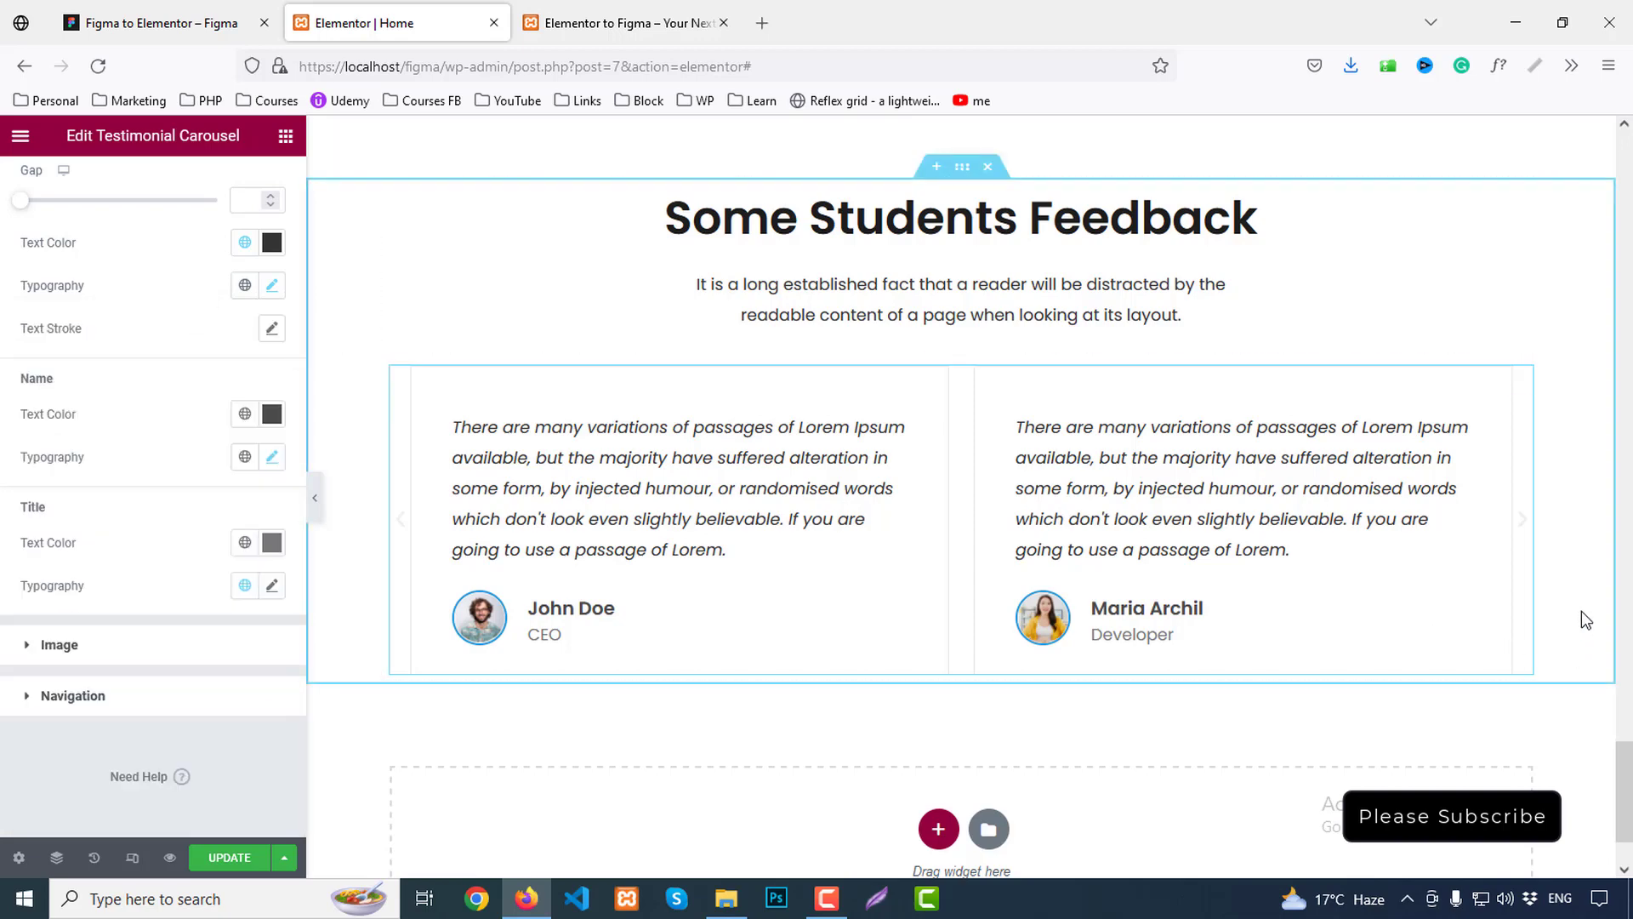
Colour the carousel navigation arrows Primary blue and save the page
click(74, 694)
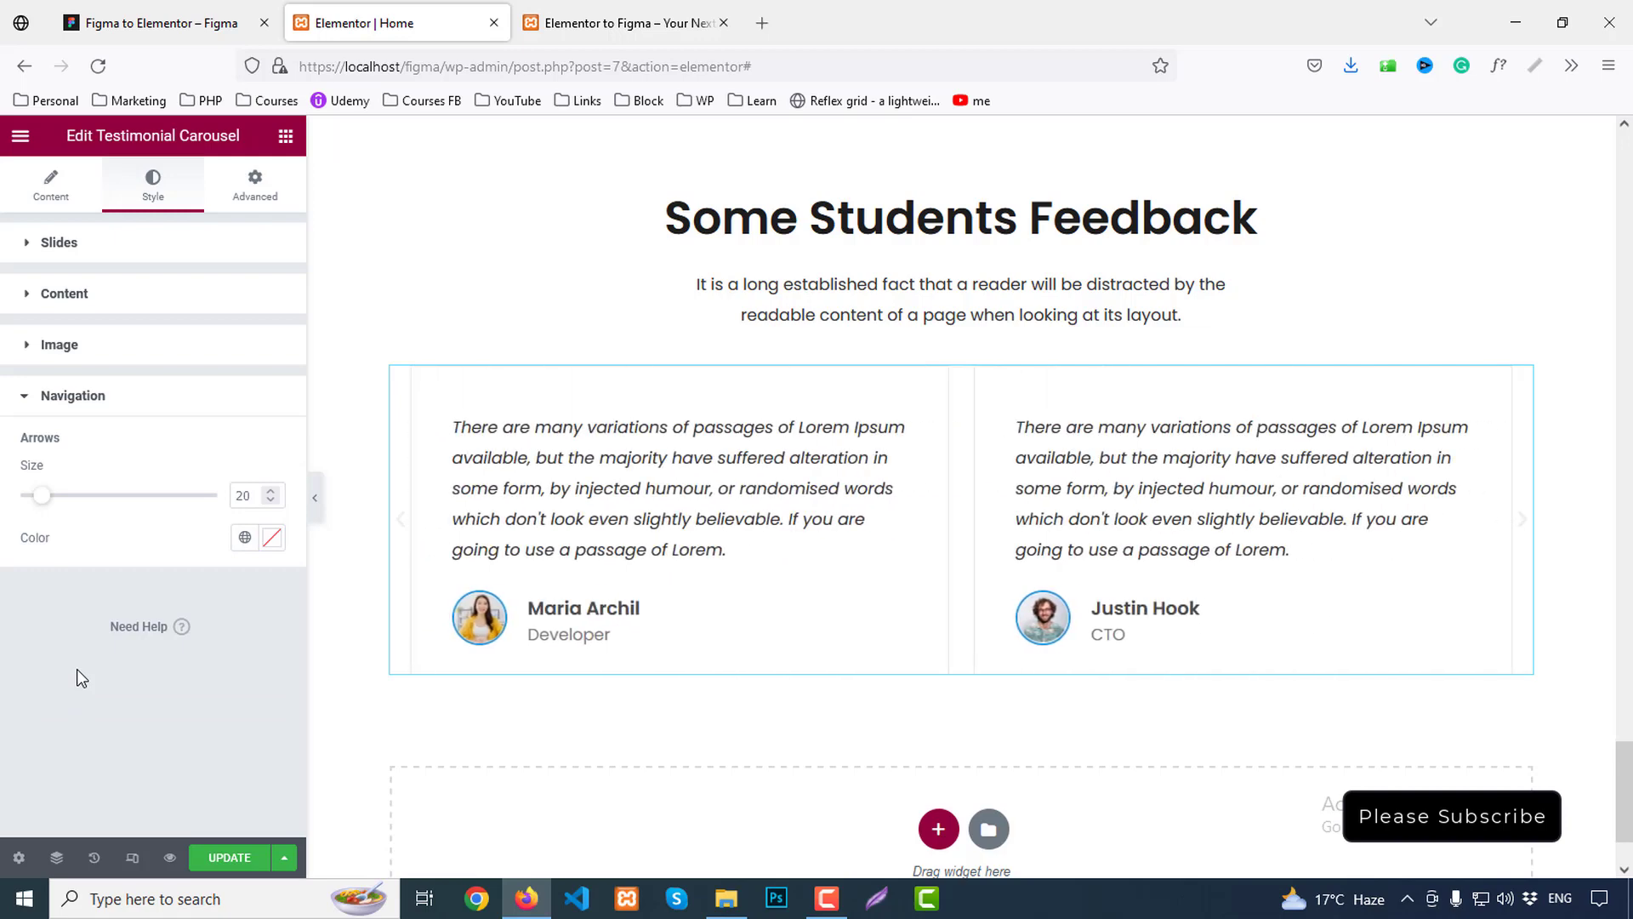
click(241, 538)
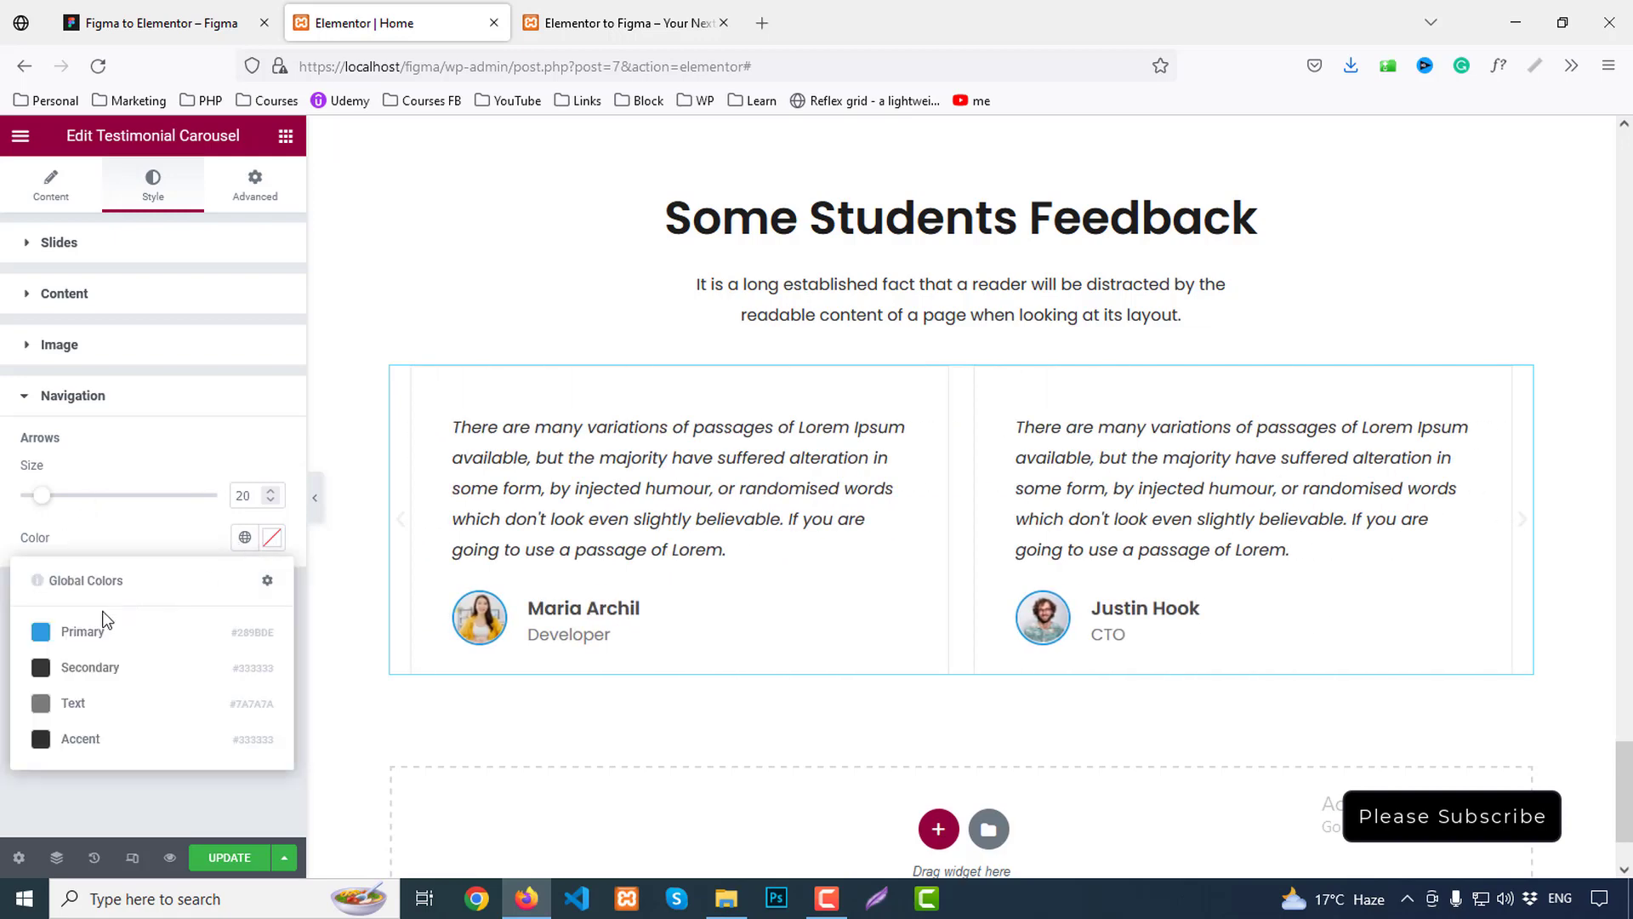
click(109, 627)
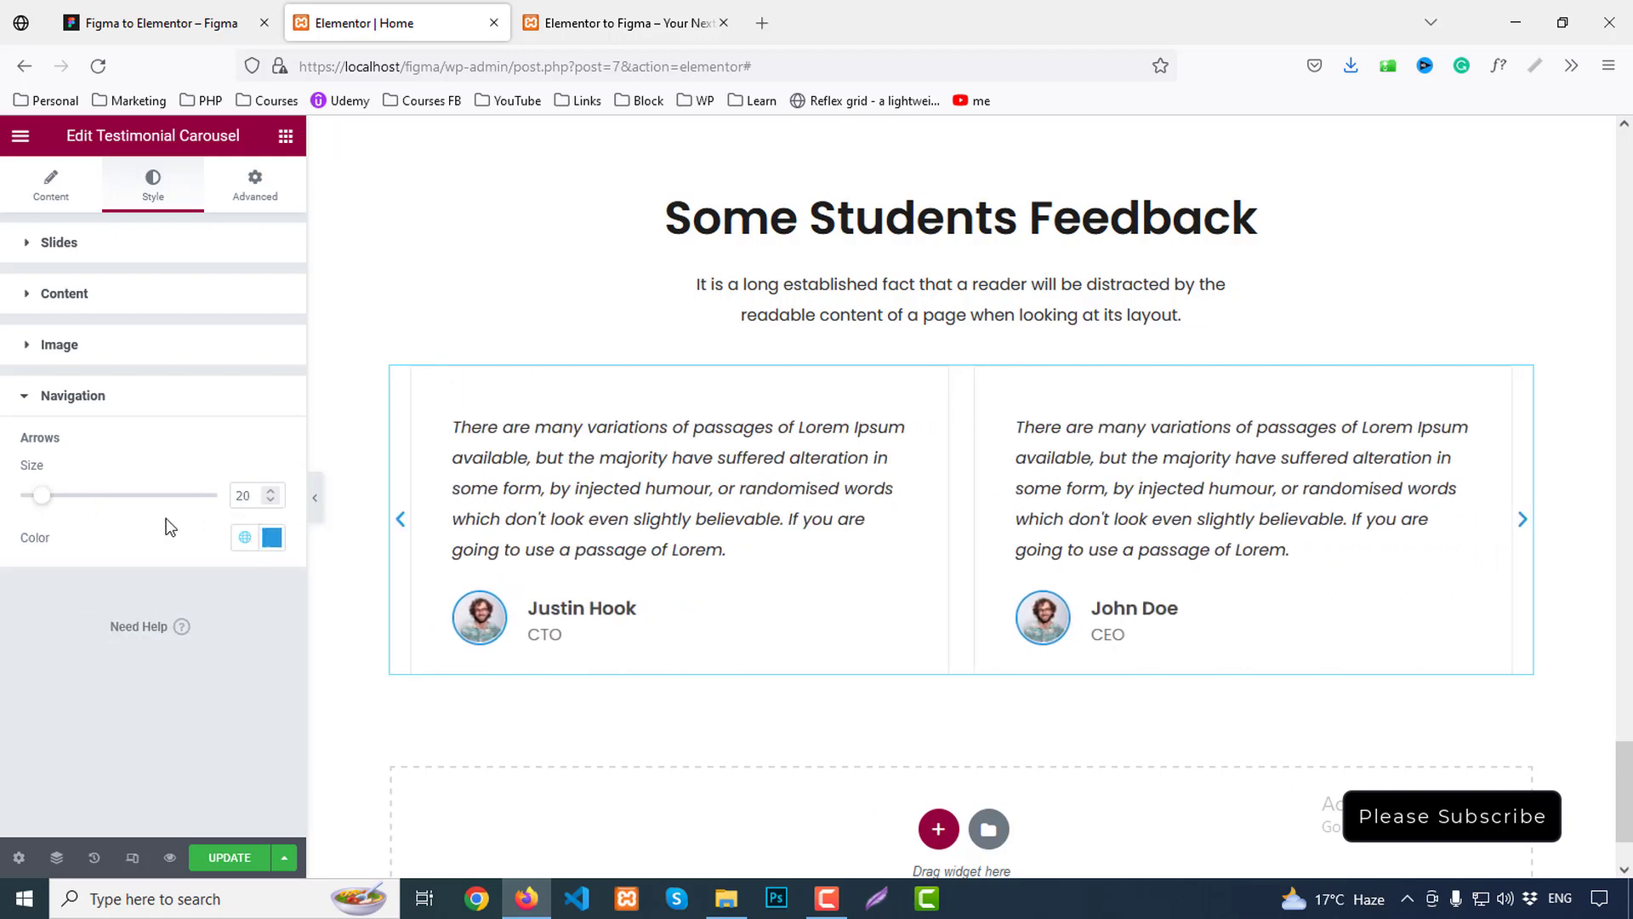
click(248, 861)
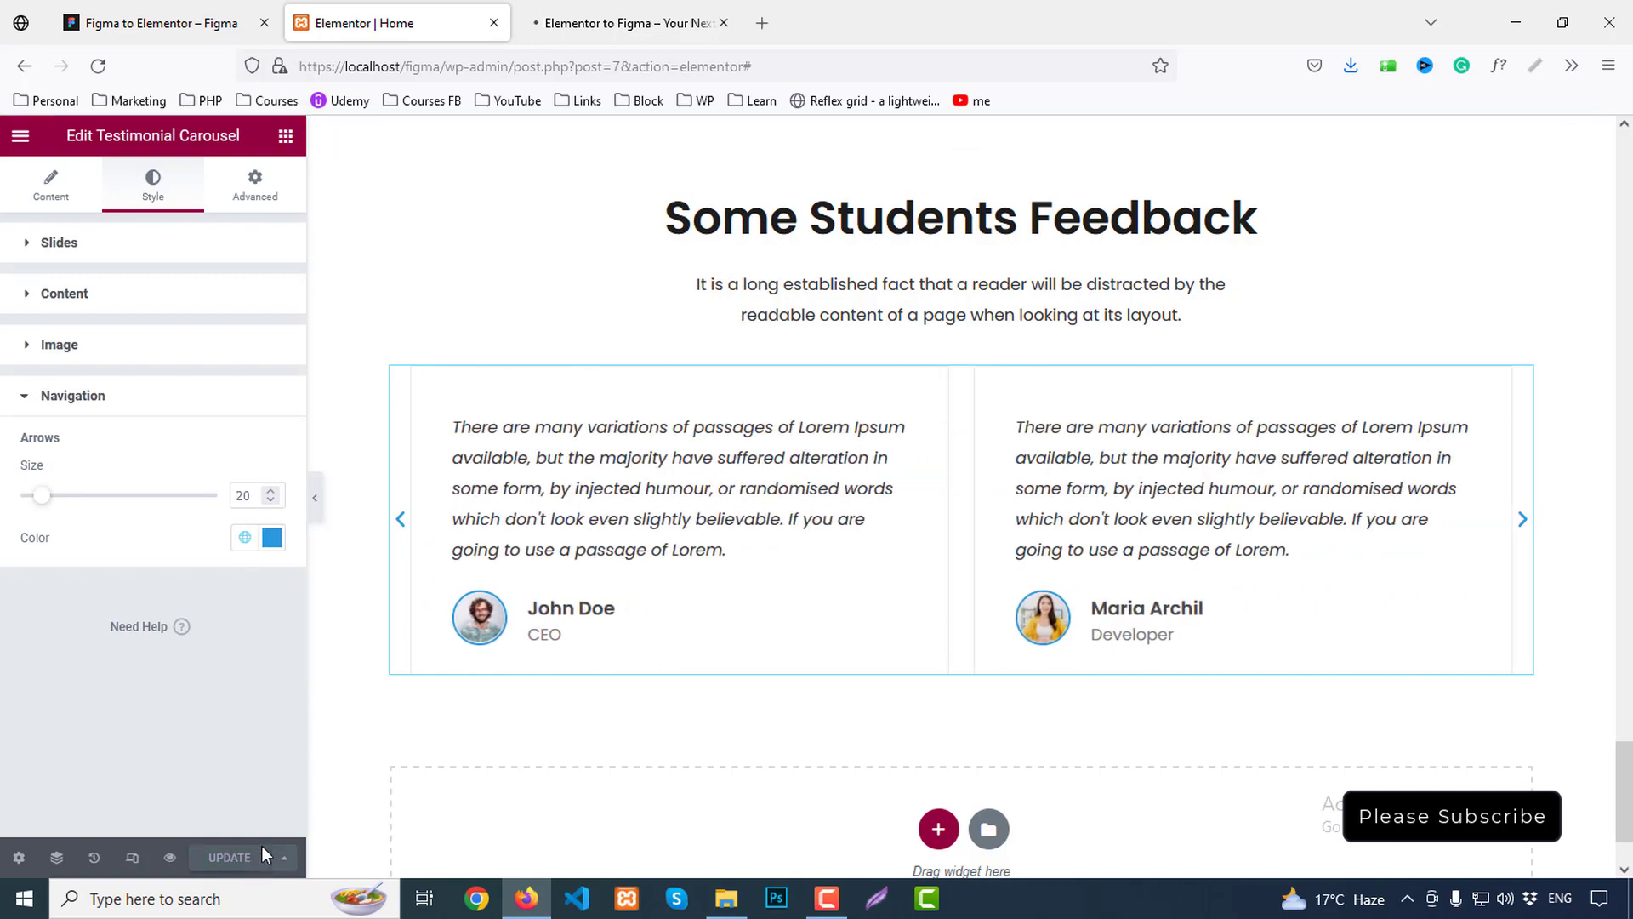
Preview the live page and test sliding through the testimonial carousel
click(589, 5)
scroll(1520, 596, down, 8)
scroll(1523, 603, down, 20)
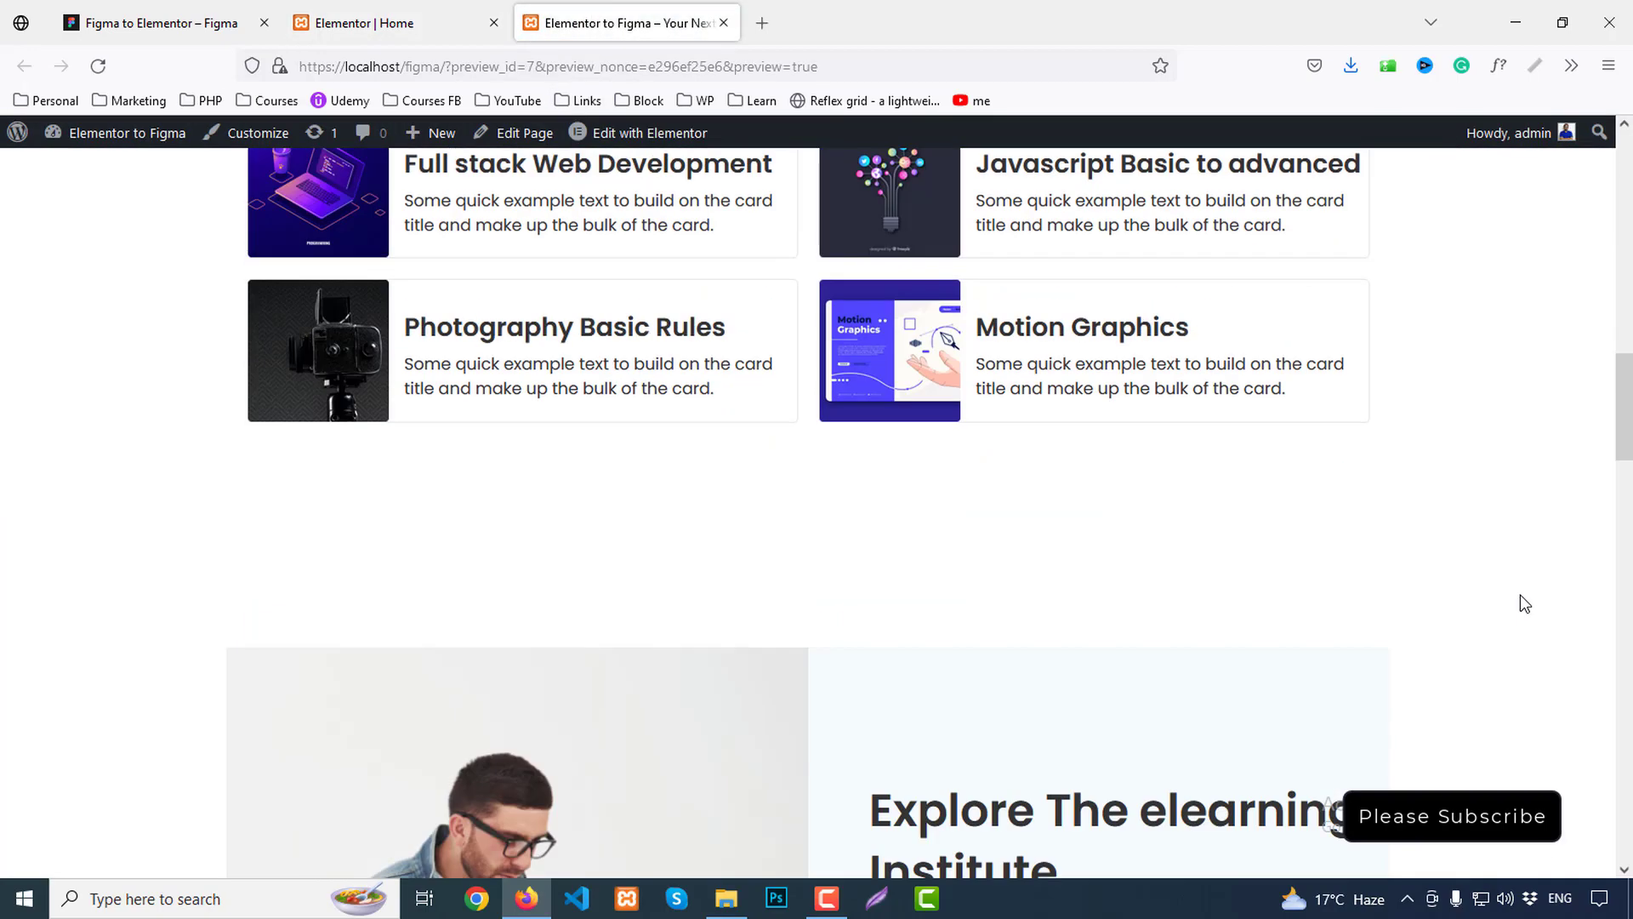
scroll(1531, 601, down, 4)
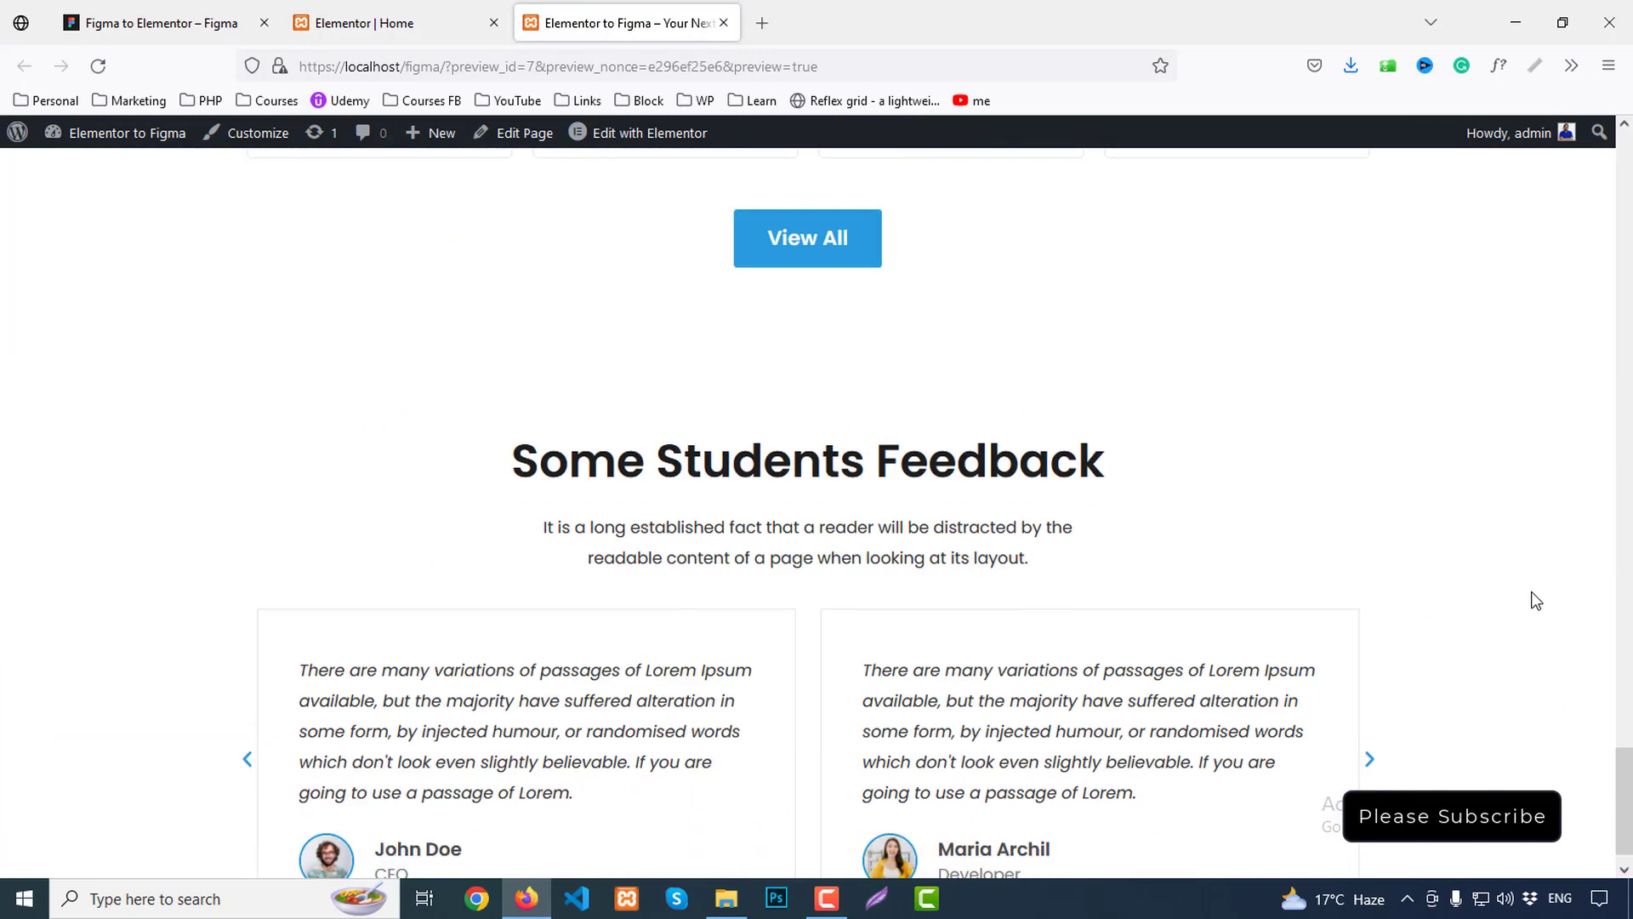
click(1371, 717)
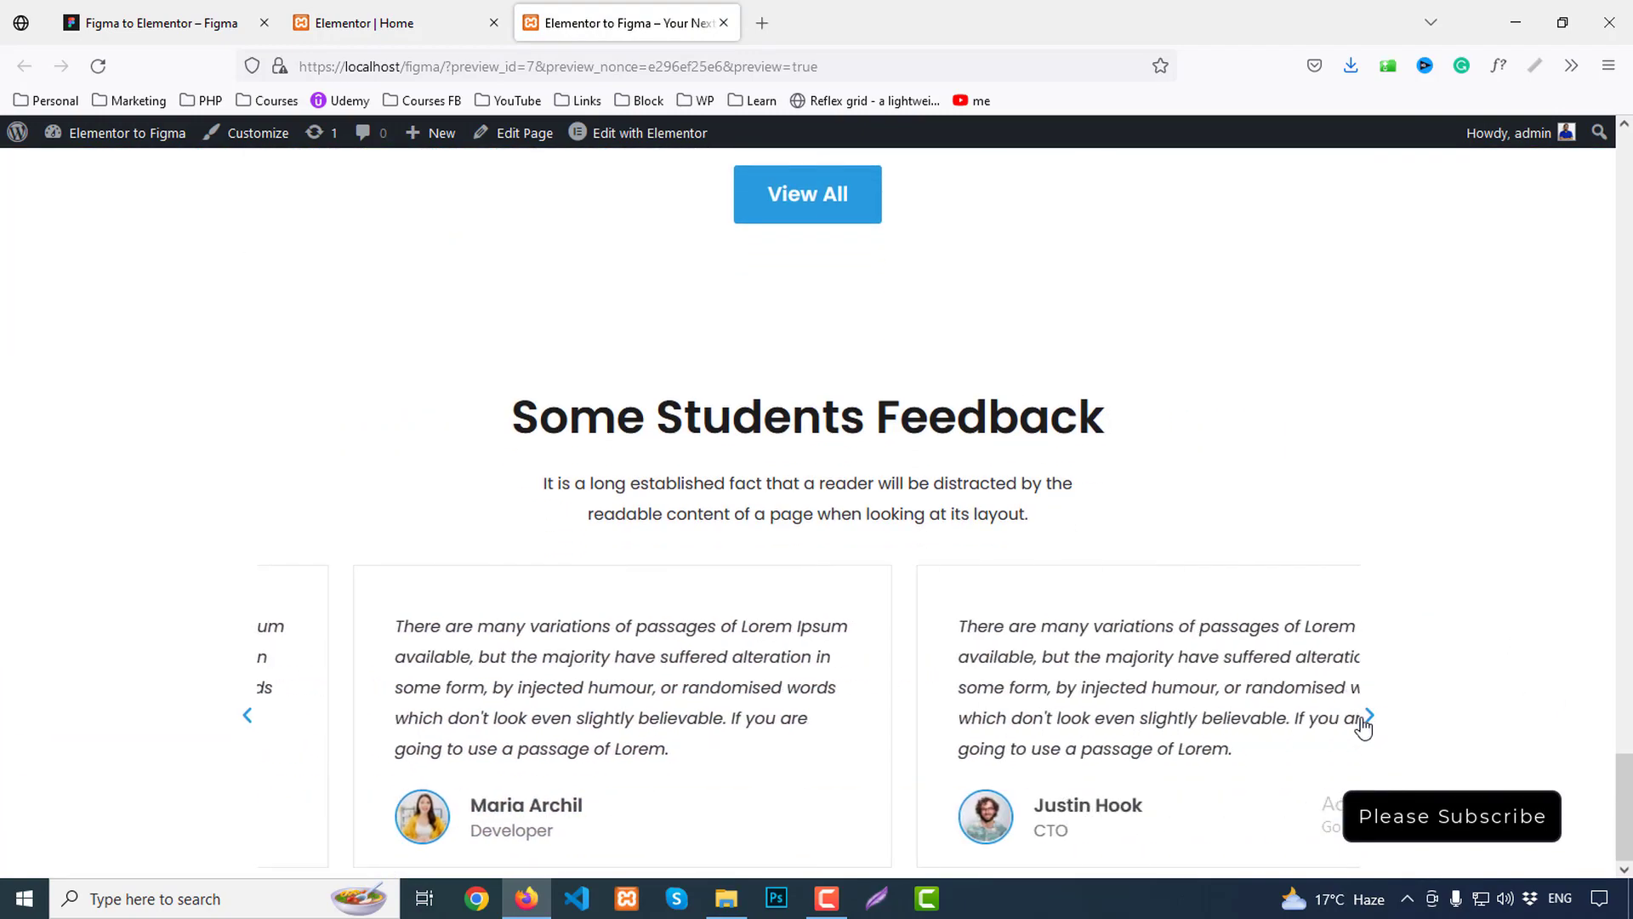
click(1371, 719)
drag(1254, 714, 1129, 730)
drag(999, 726, 558, 718)
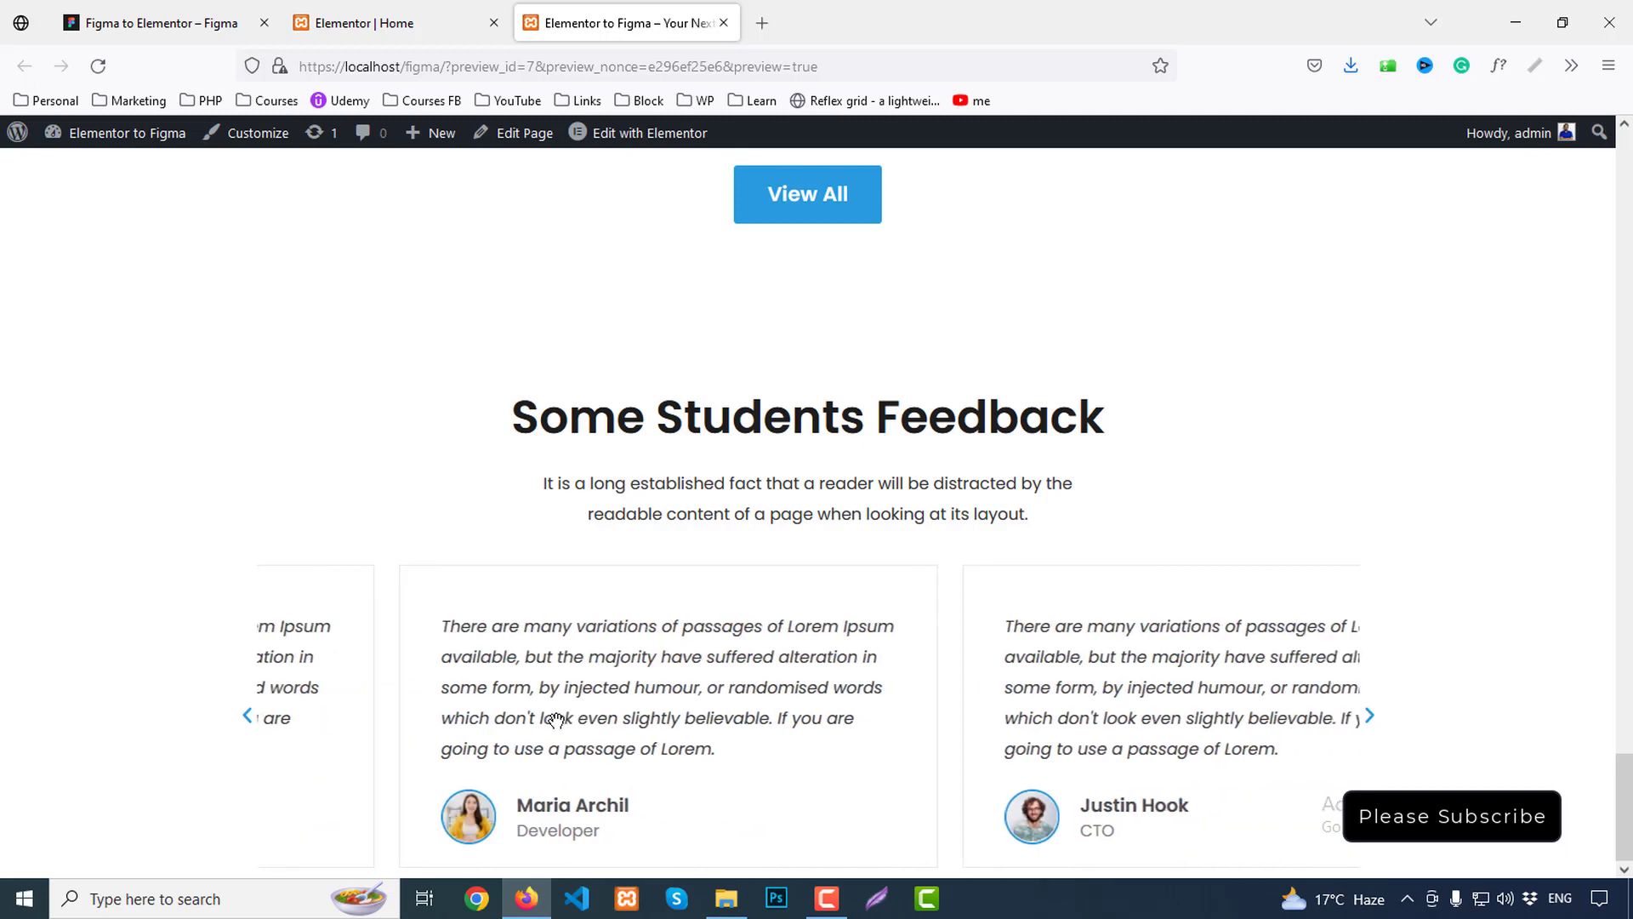
click(408, 20)
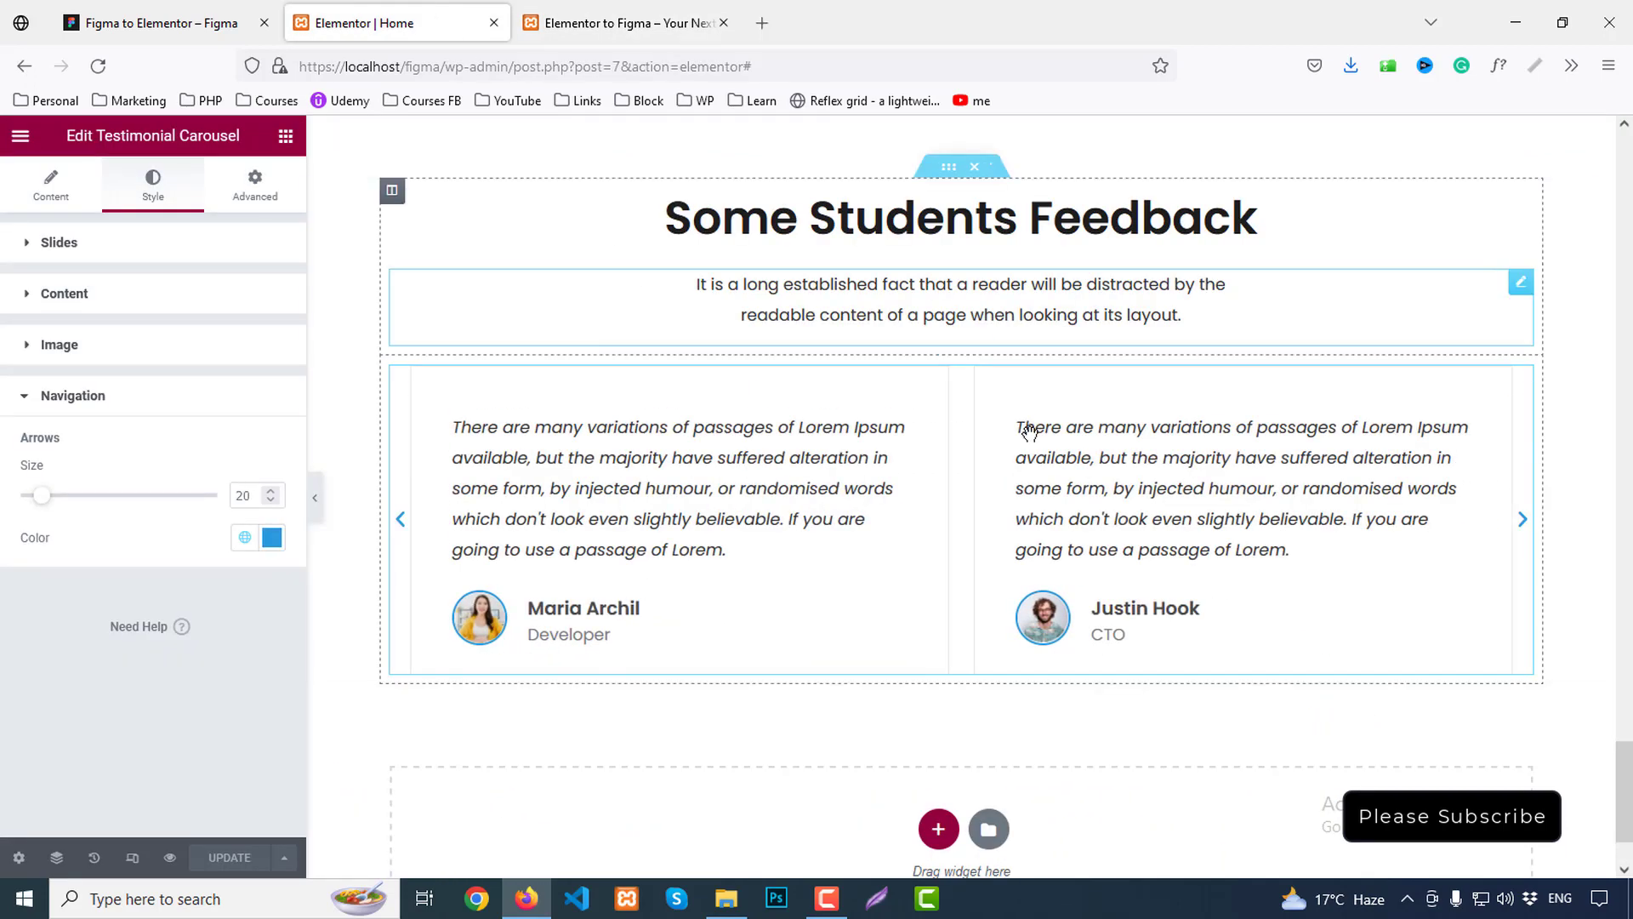
Review the carousel's slide style and additional options against Figma and the live preview
click(193, 23)
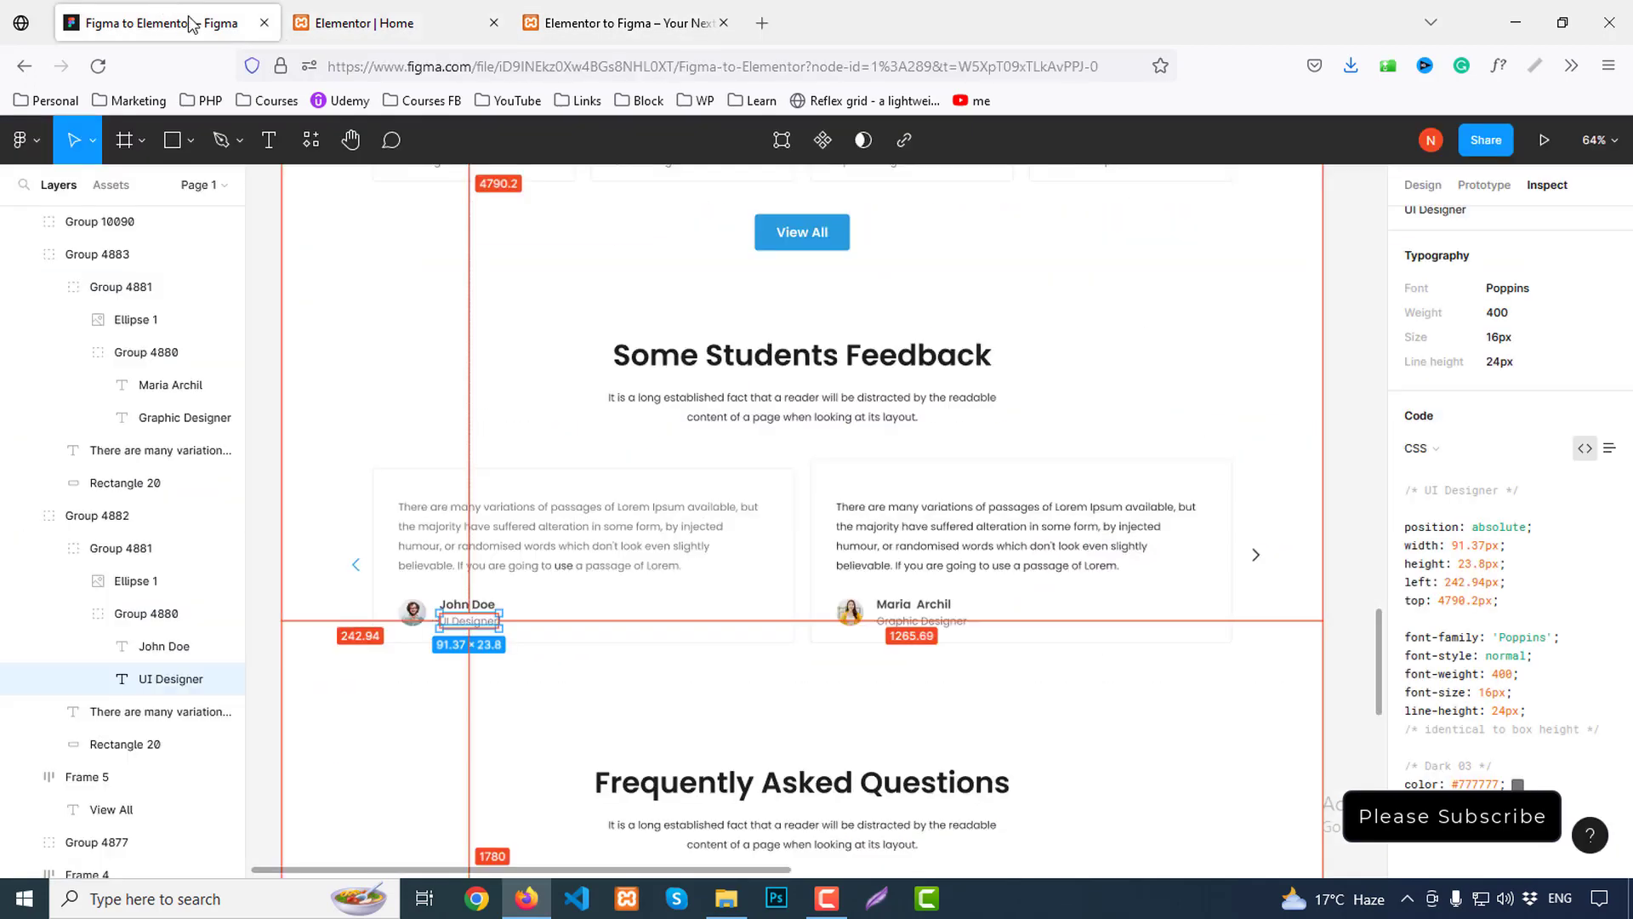
scroll(1020, 659, up, 3)
click(391, 23)
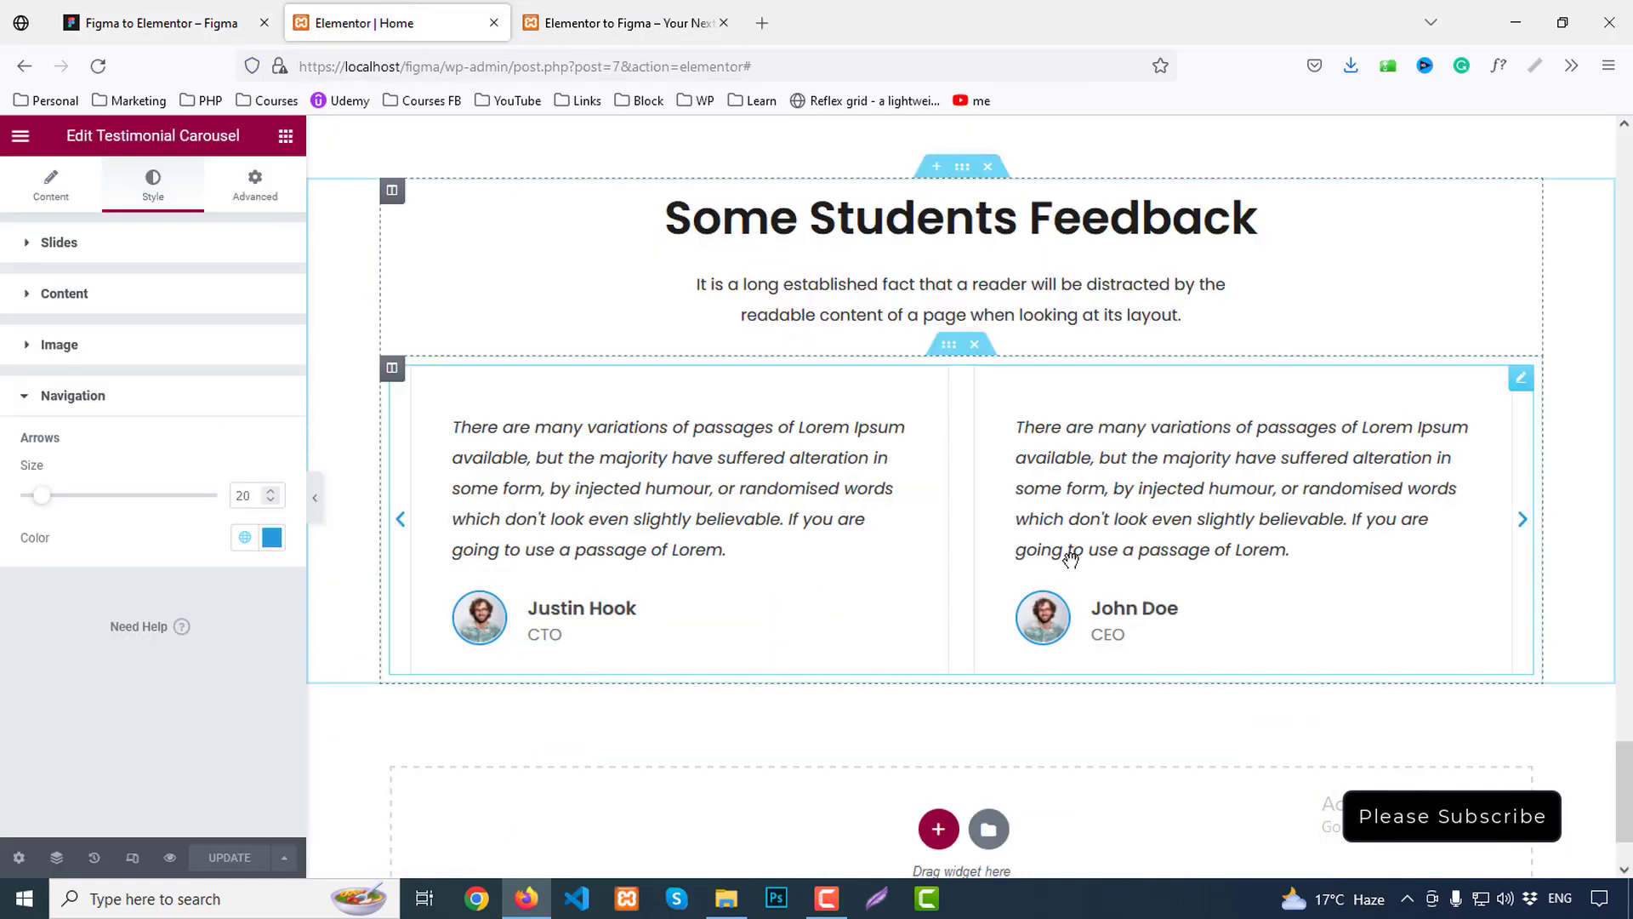
click(59, 245)
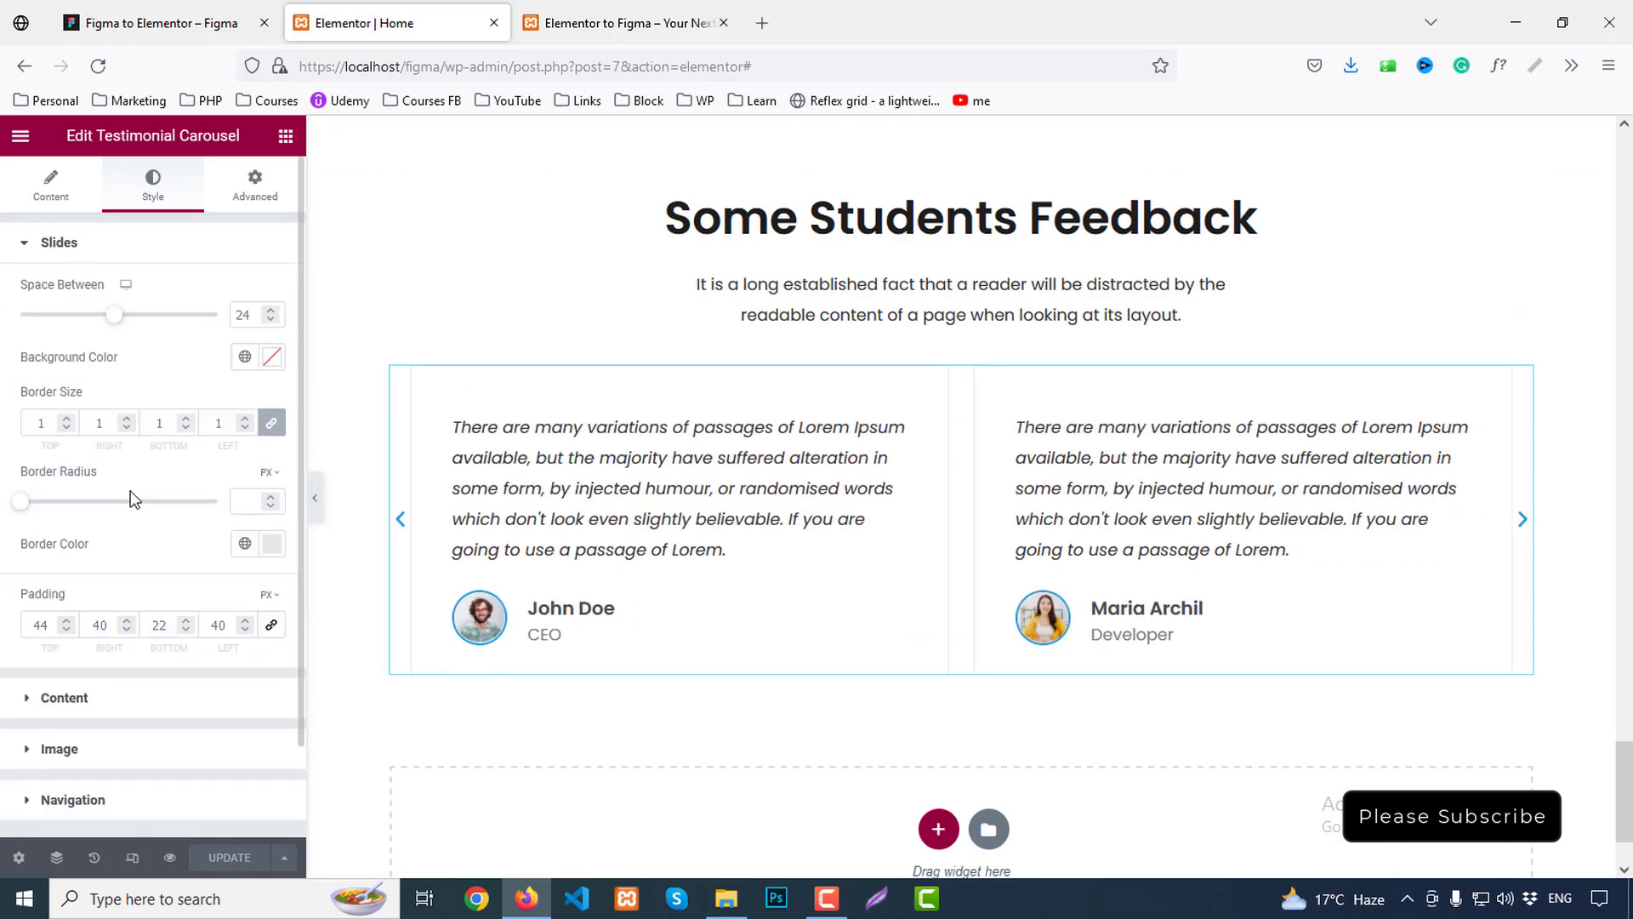
click(51, 185)
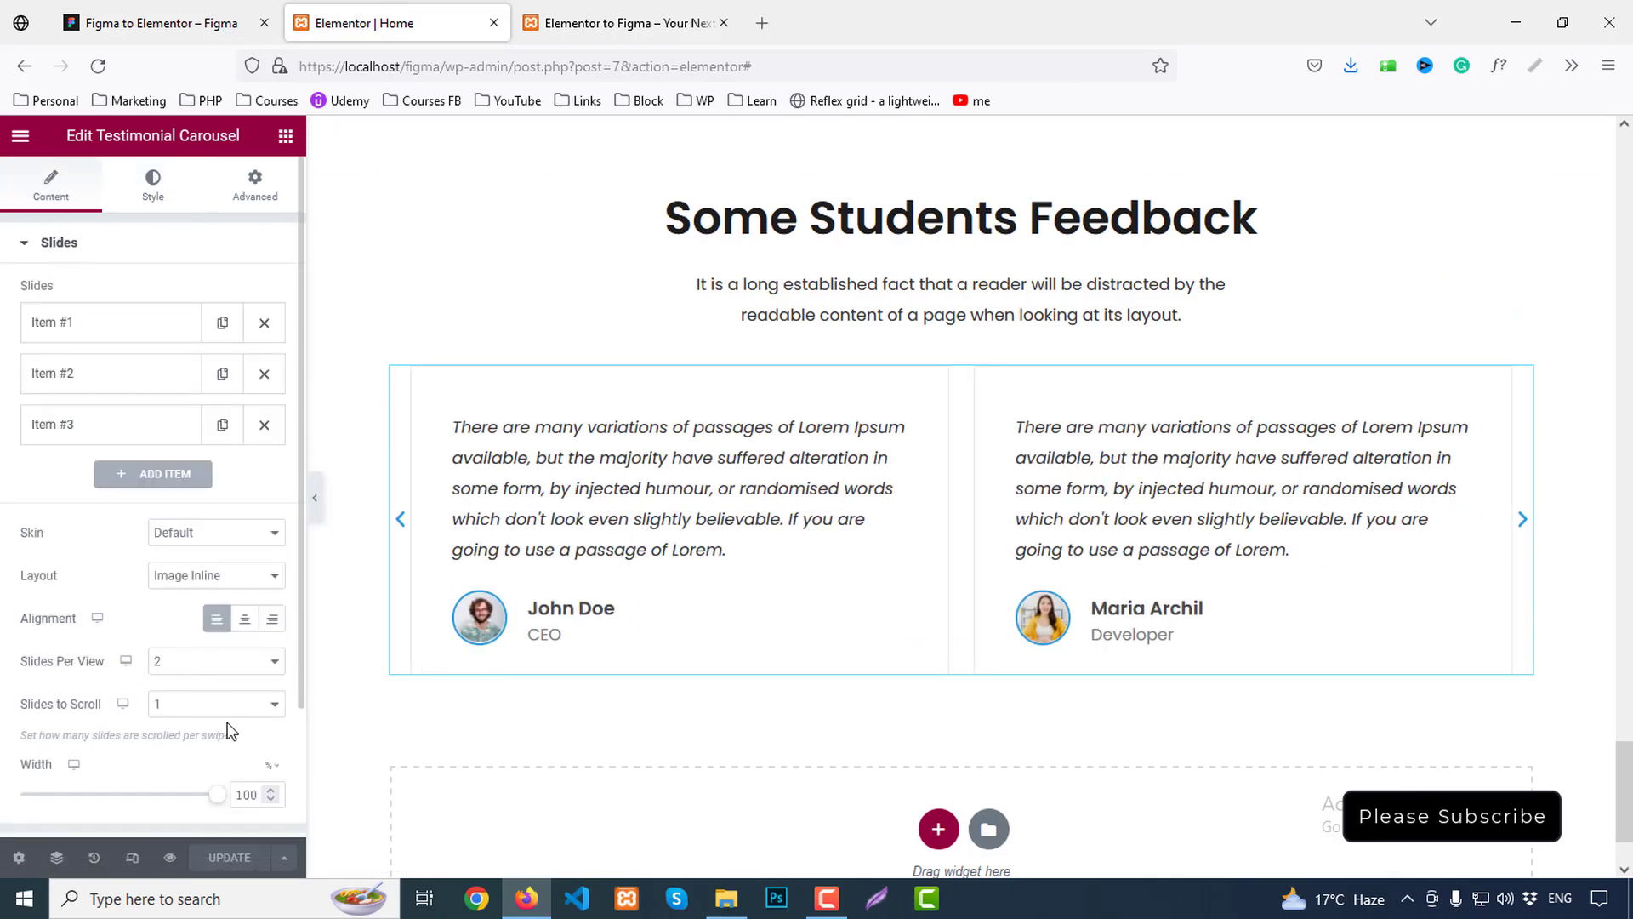
scroll(228, 730, down, 3)
click(136, 703)
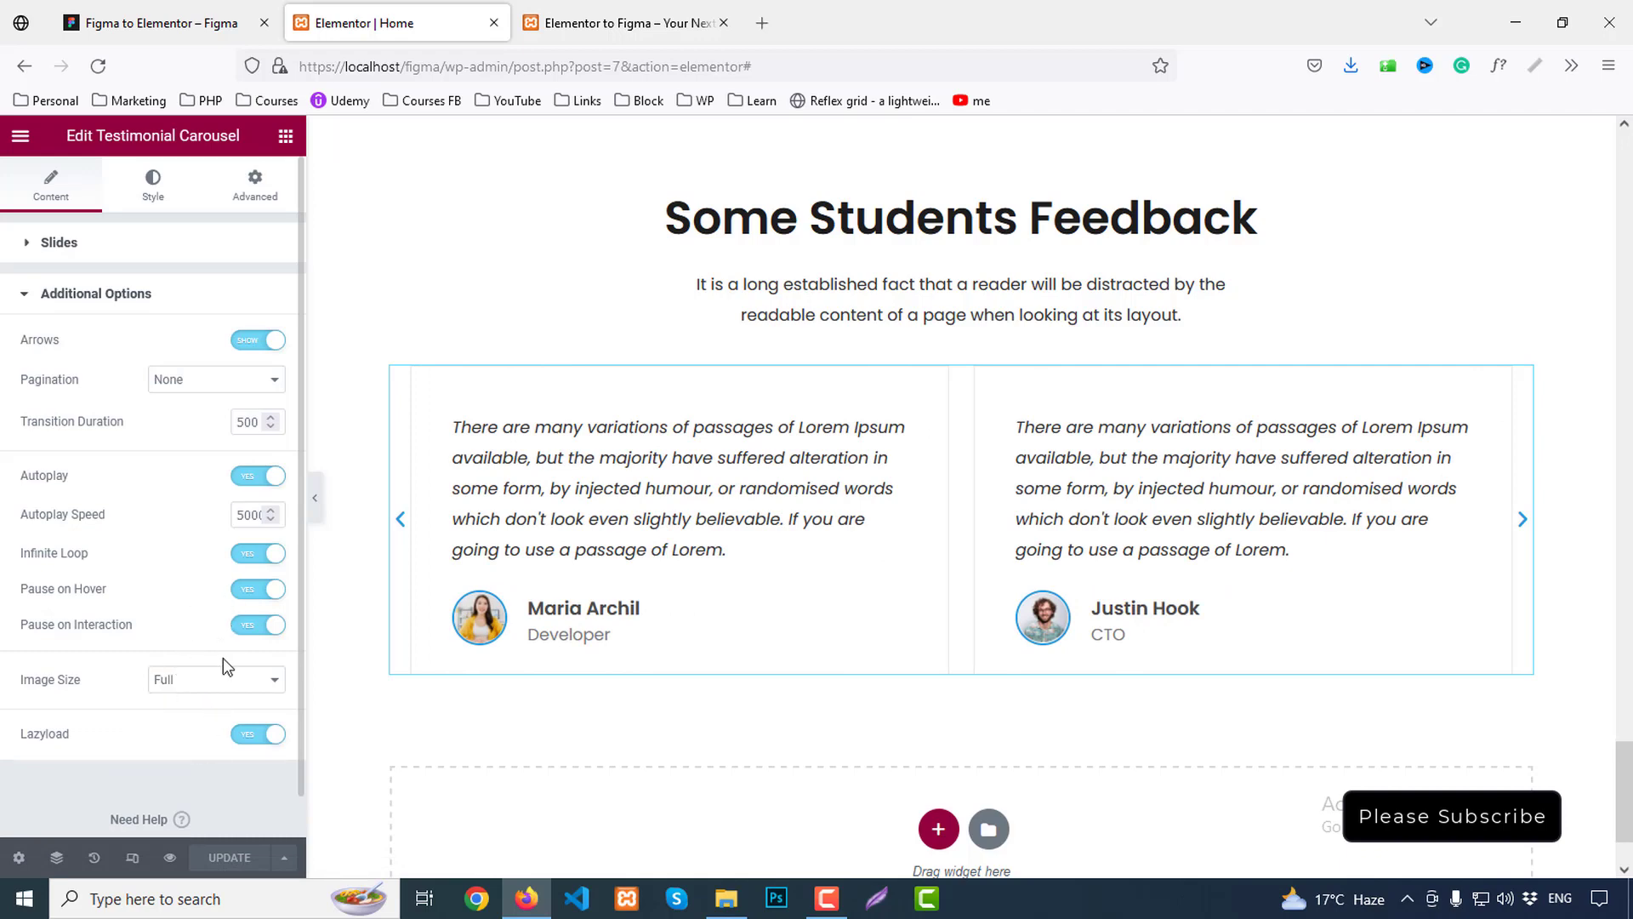
click(629, 23)
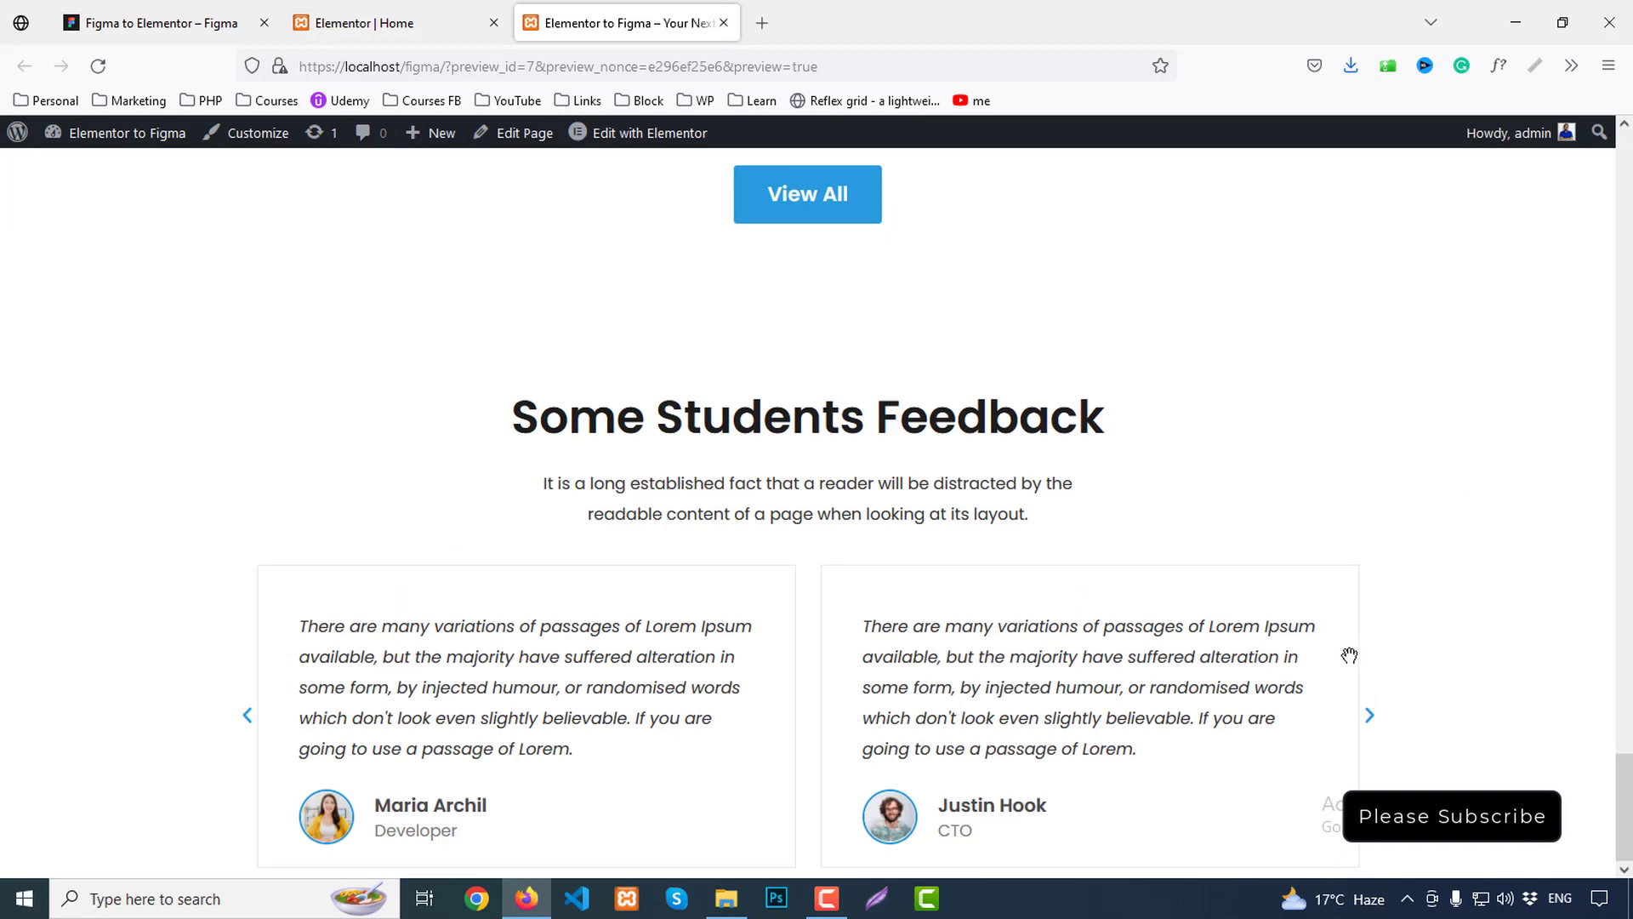
click(196, 20)
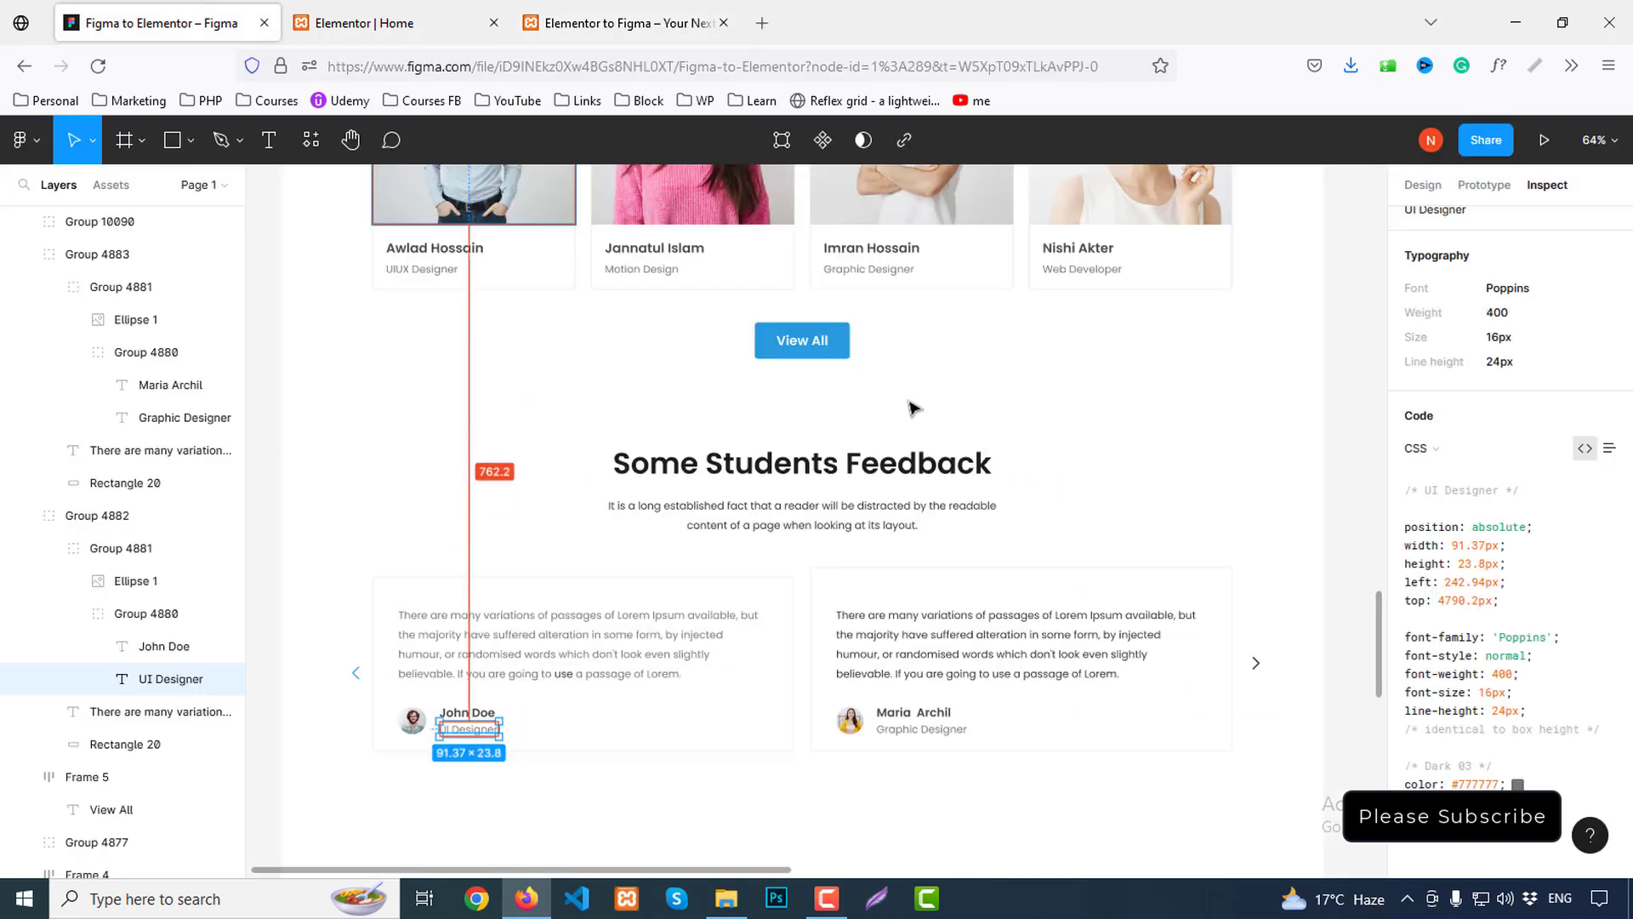
Measure Figma's Group 4877 FAQ block: 872×710 px with 364 px spacing on each side
scroll(935, 476, down, 5)
click(1165, 481)
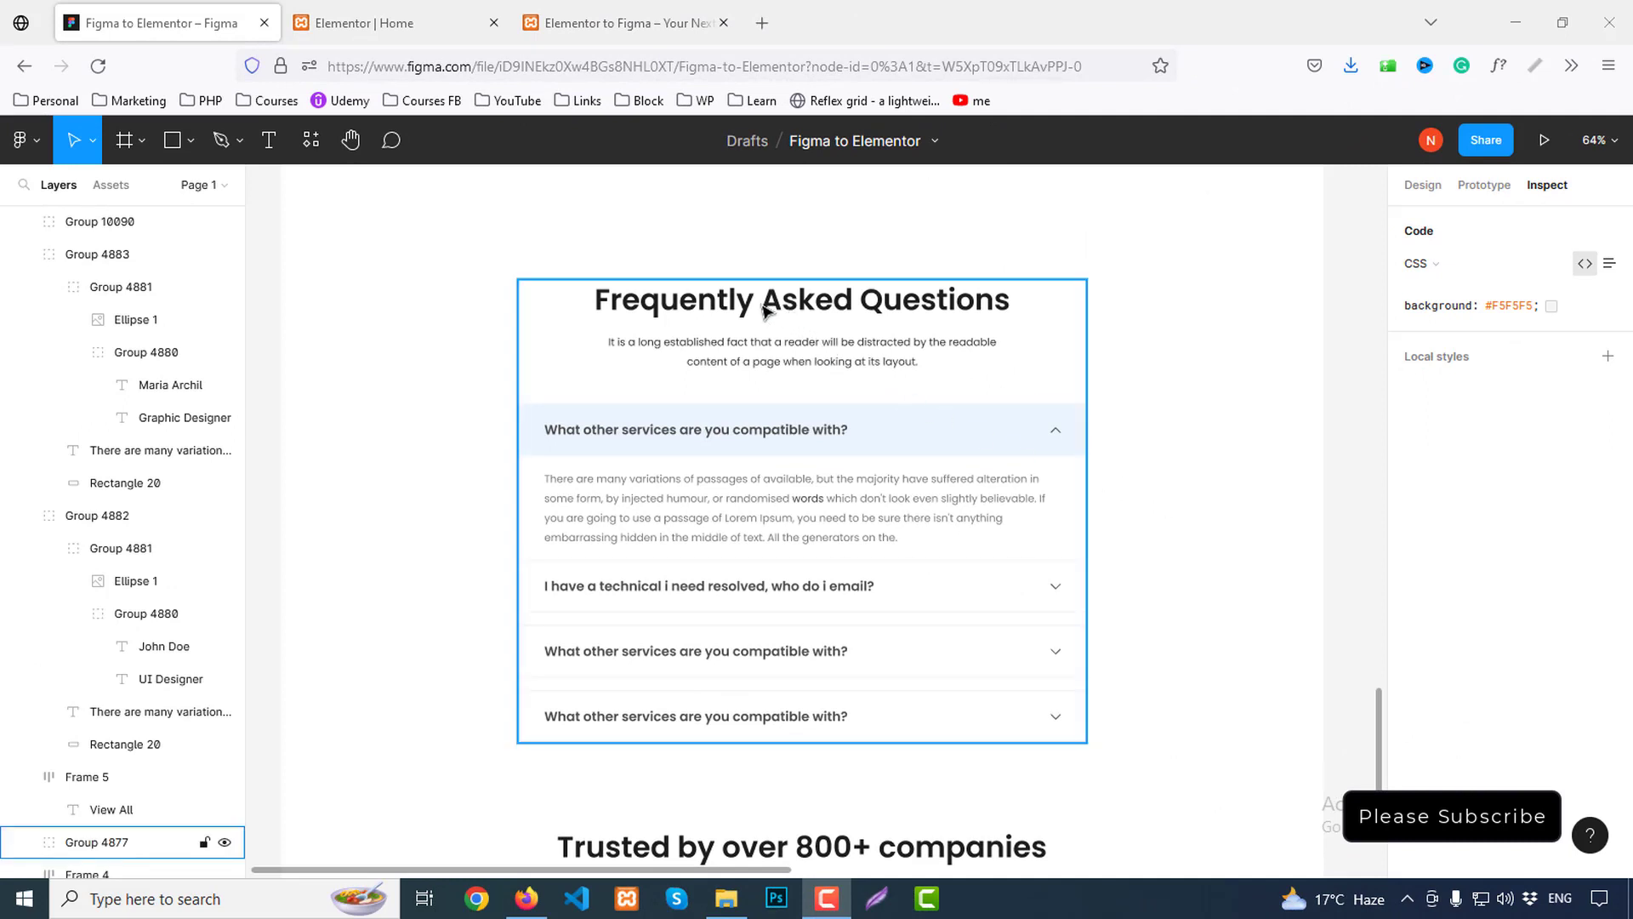
click(775, 441)
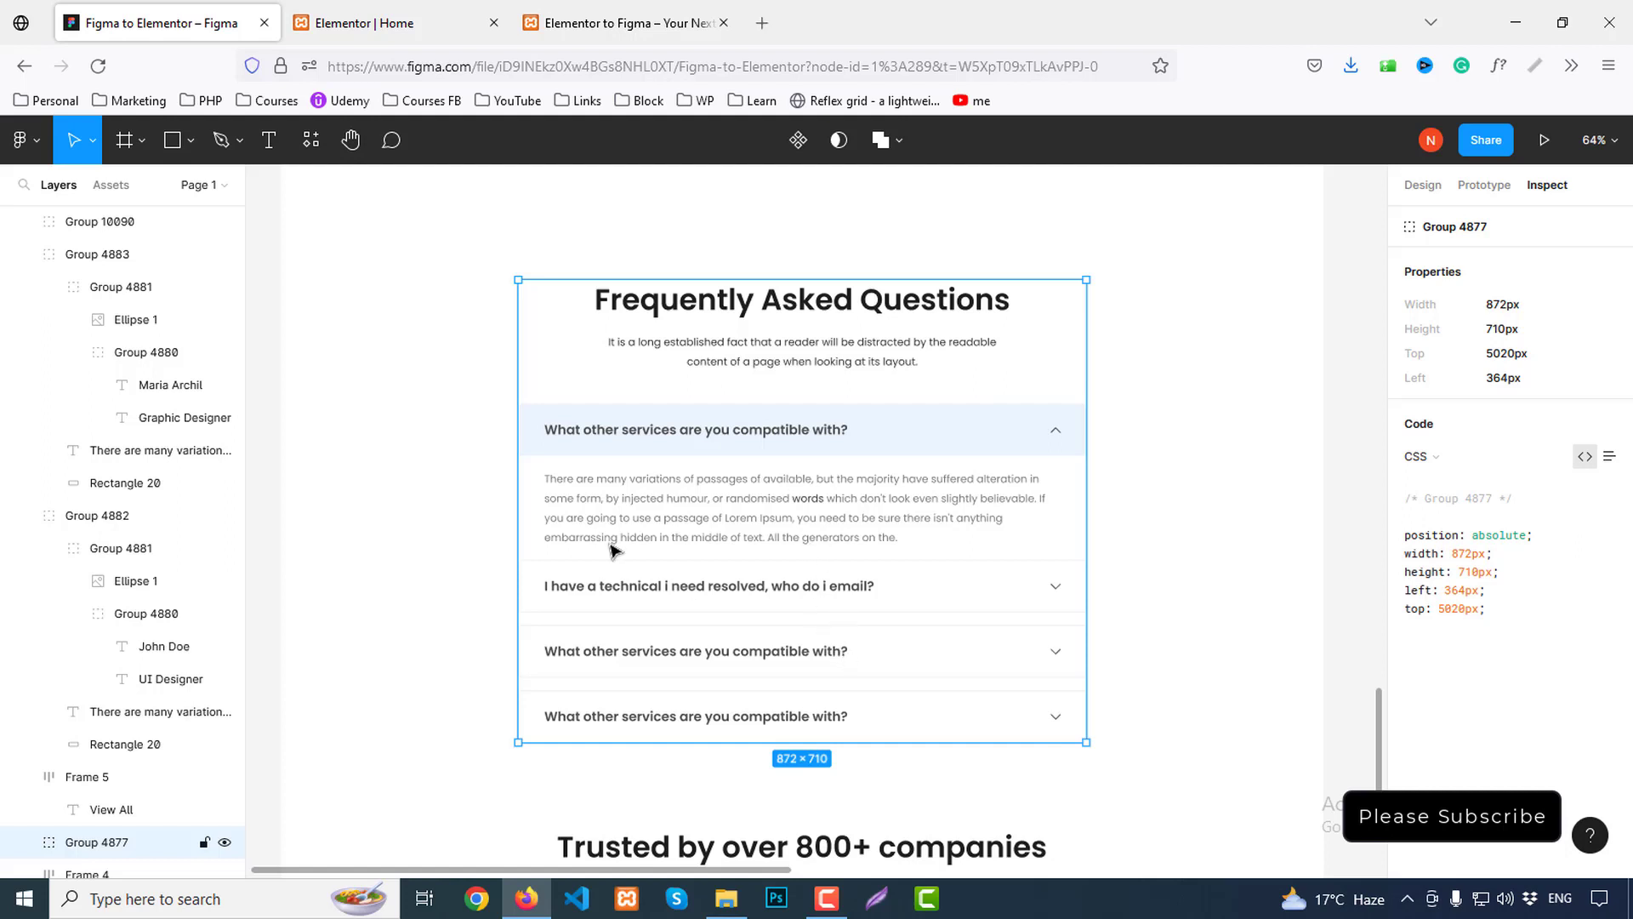
key(alt)
scroll(510, 464, up, 1)
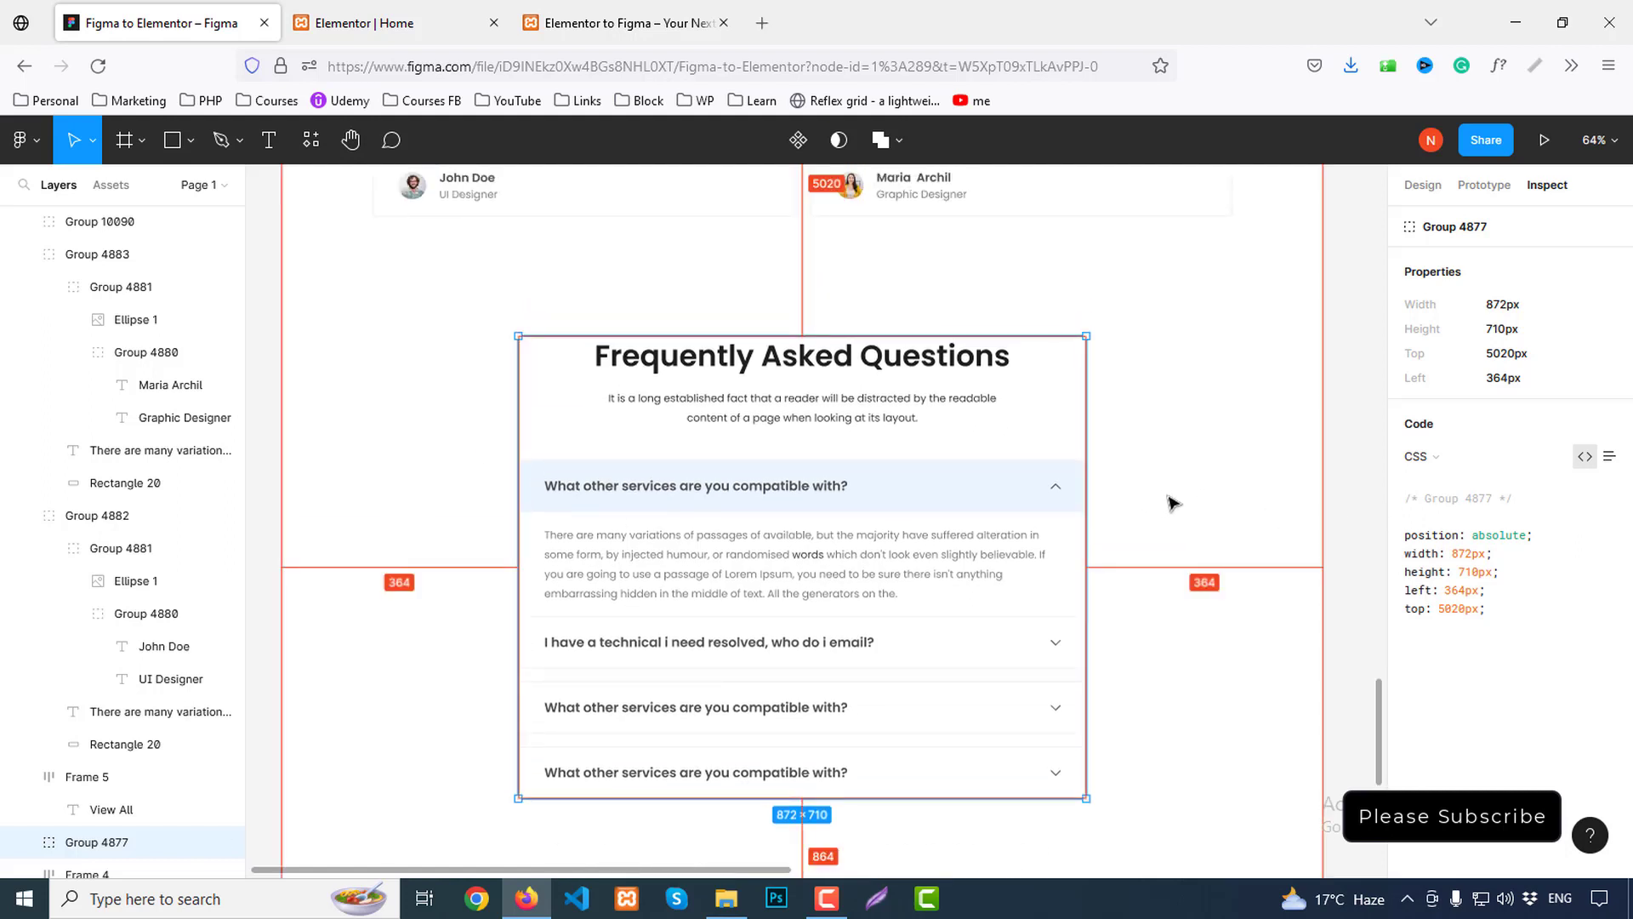
click(433, 17)
scroll(1049, 721, down, 2)
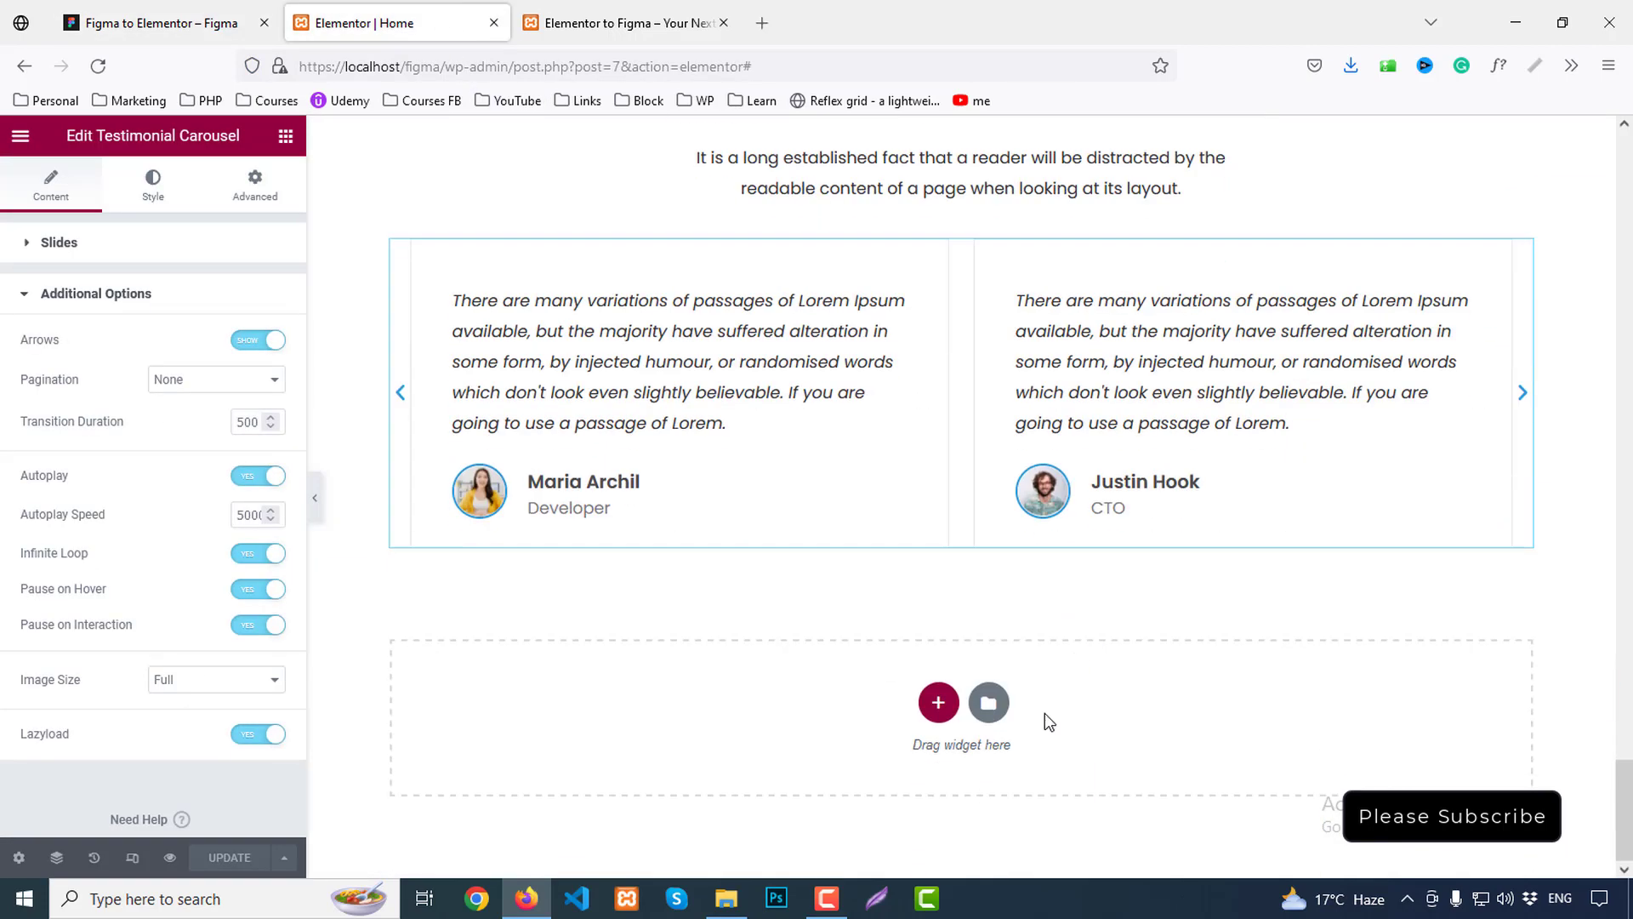
Start a section below the testimonials and measure the testimonial-to-FAQ gap in Figma
click(938, 703)
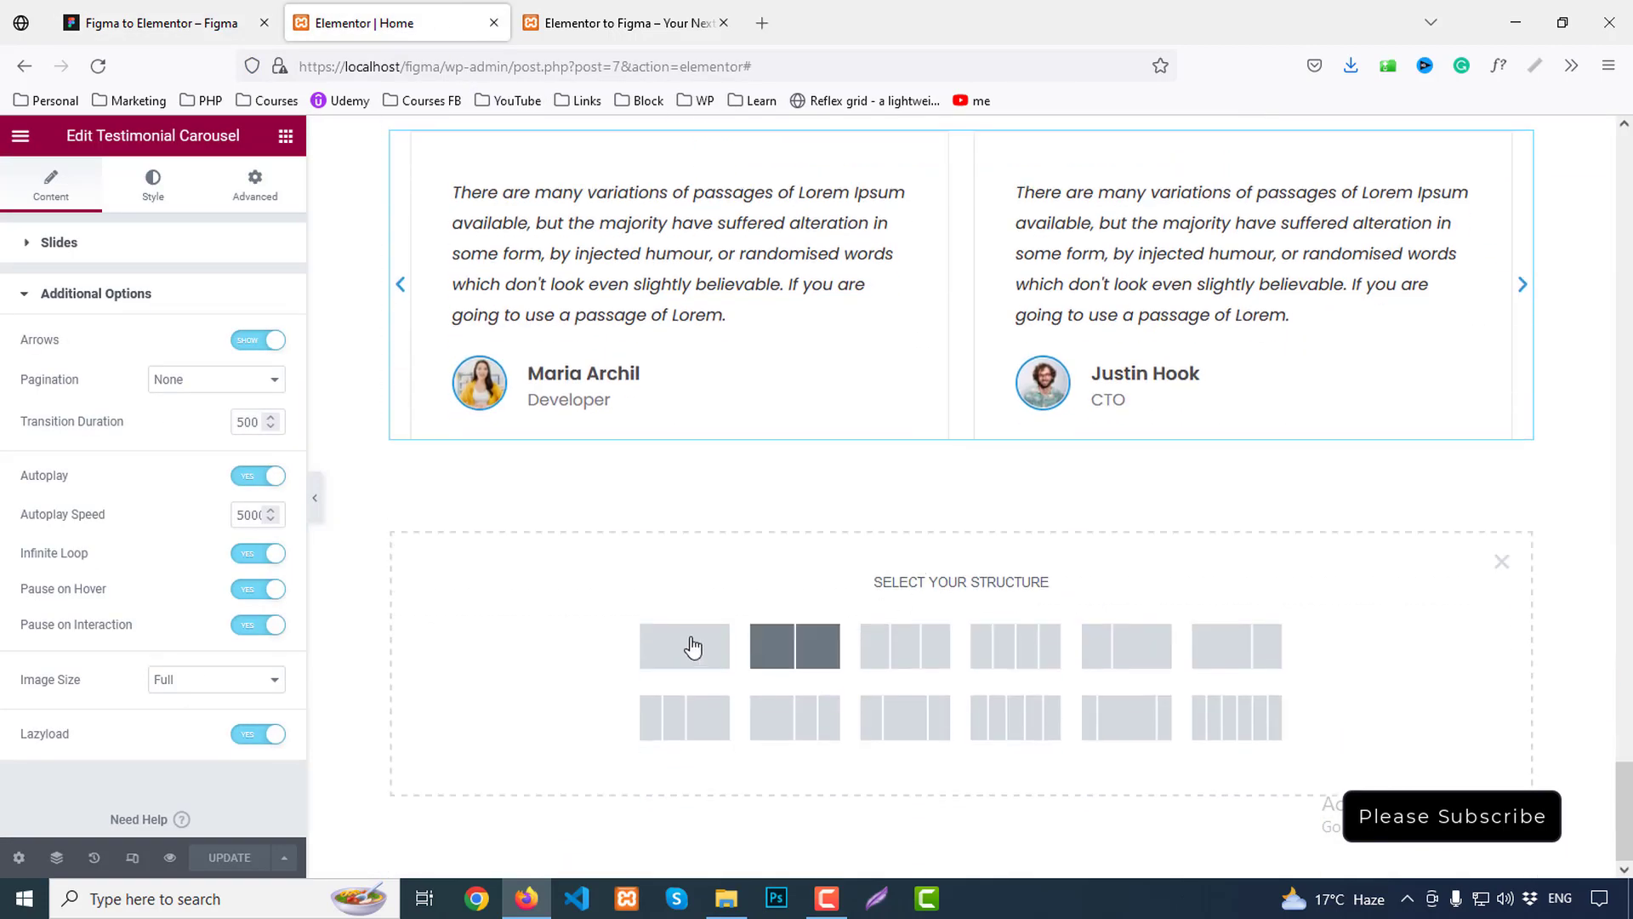
click(154, 23)
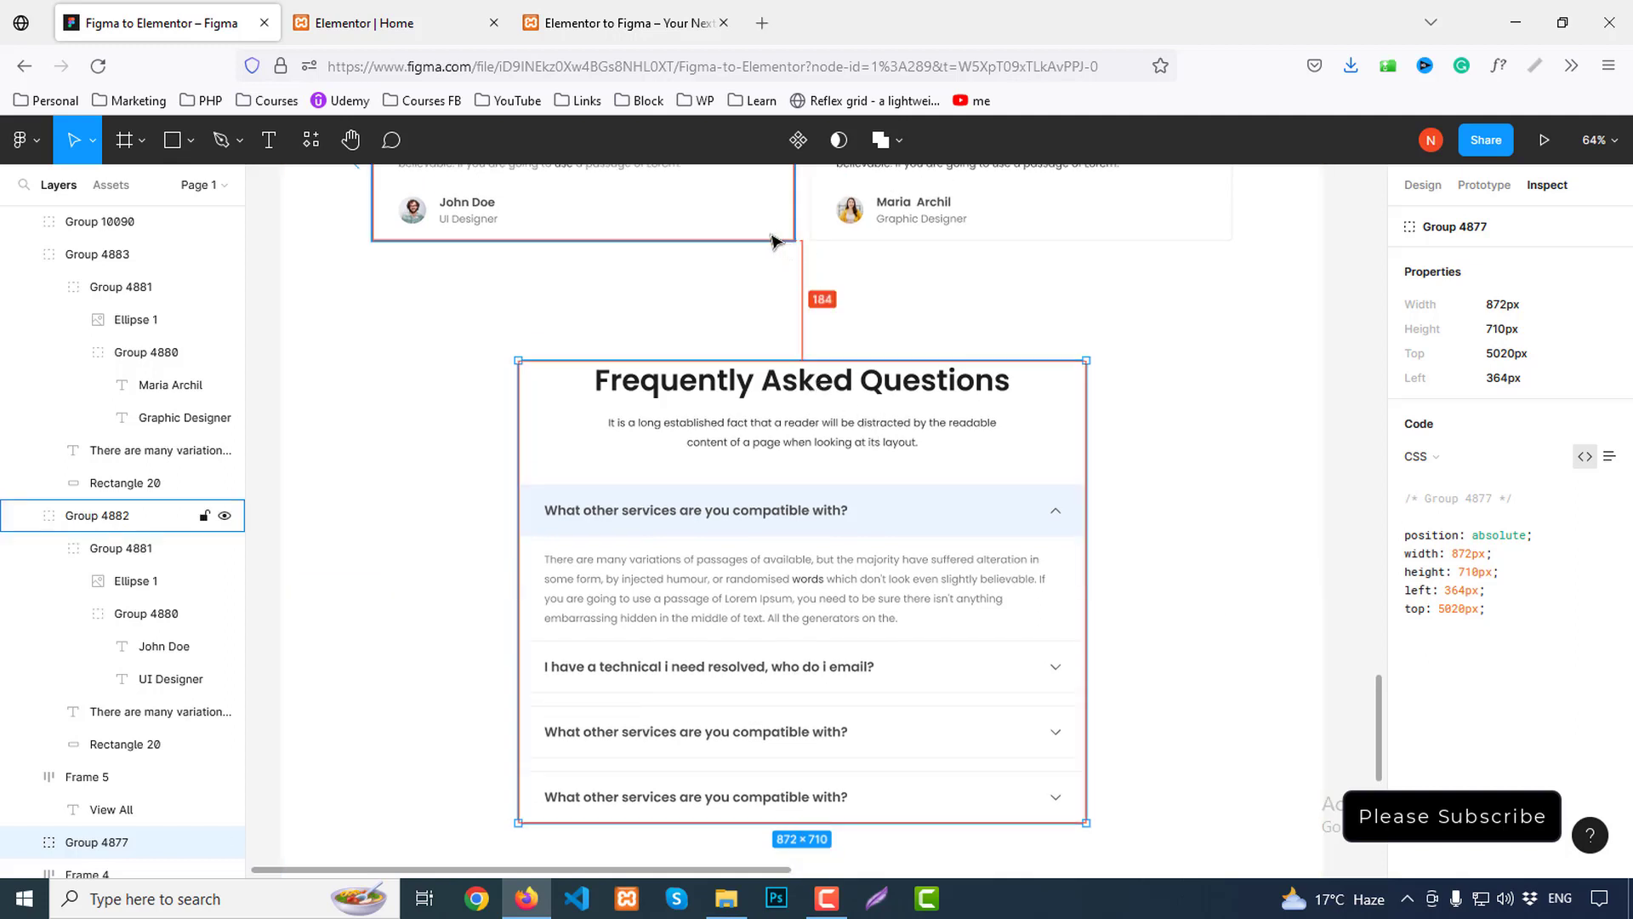
scroll(850, 500, down, 4)
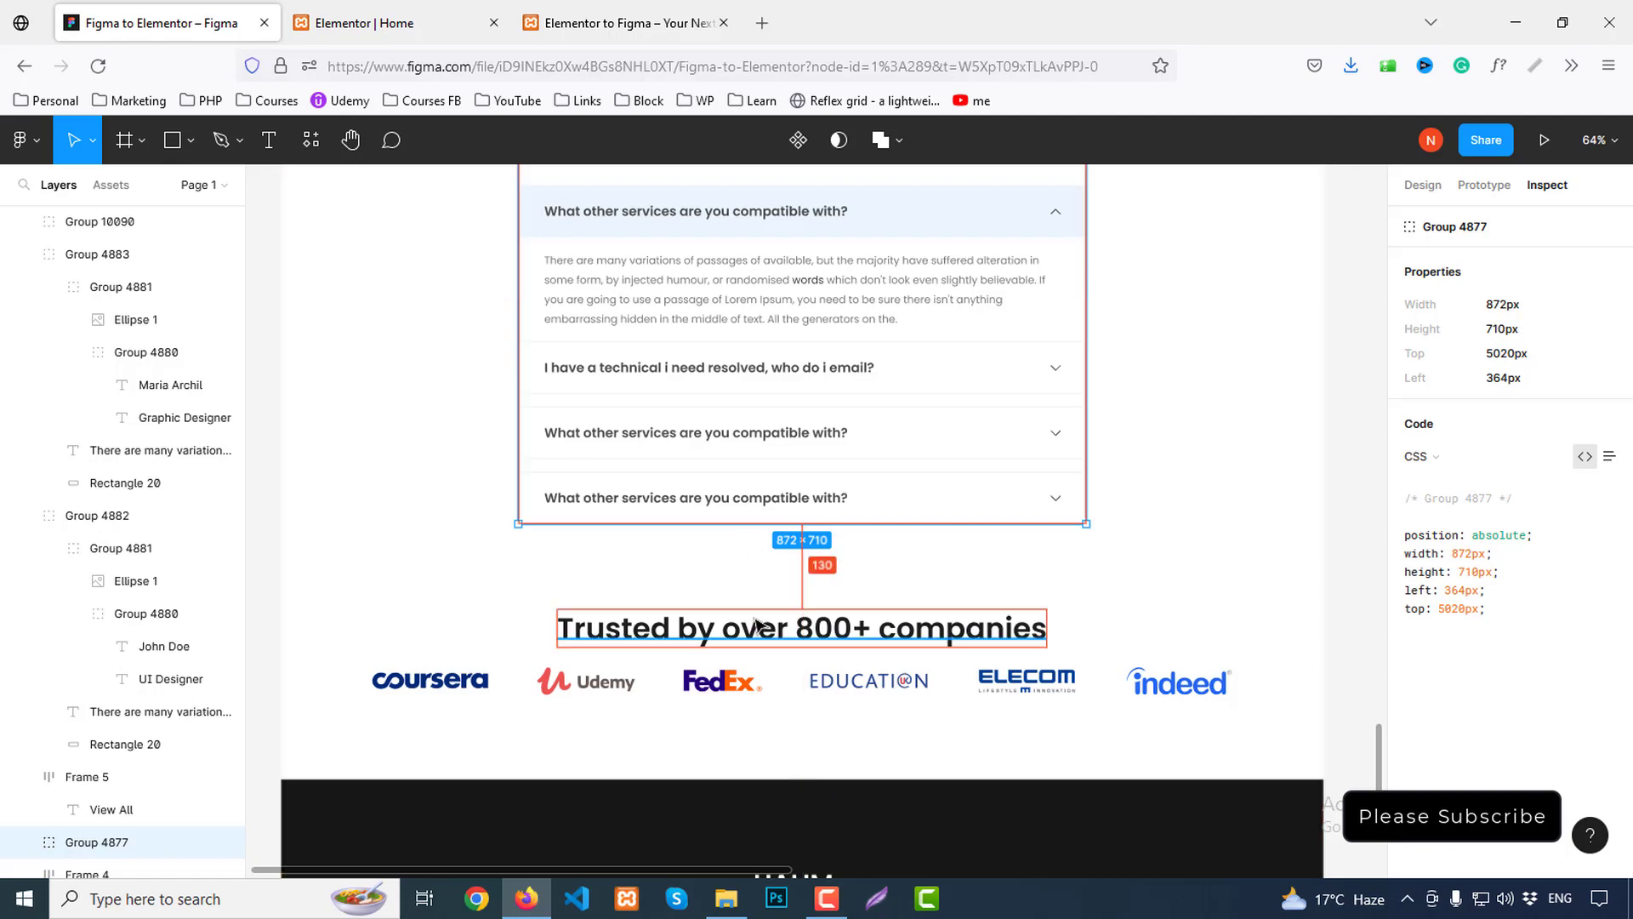
scroll(756, 625, up, 5)
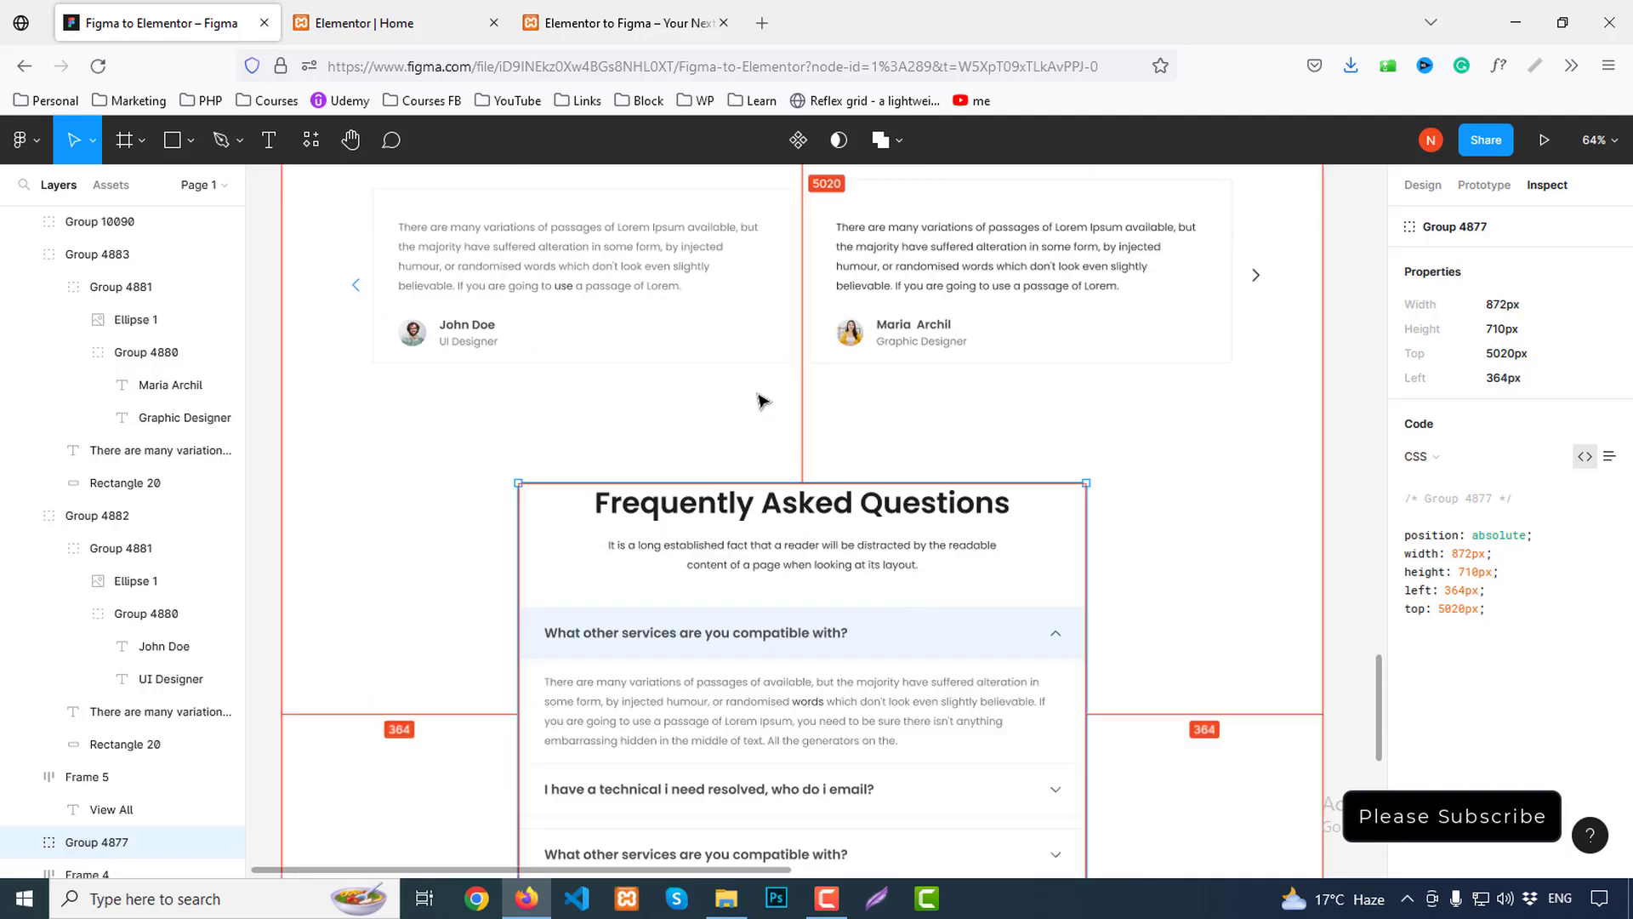
click(758, 362)
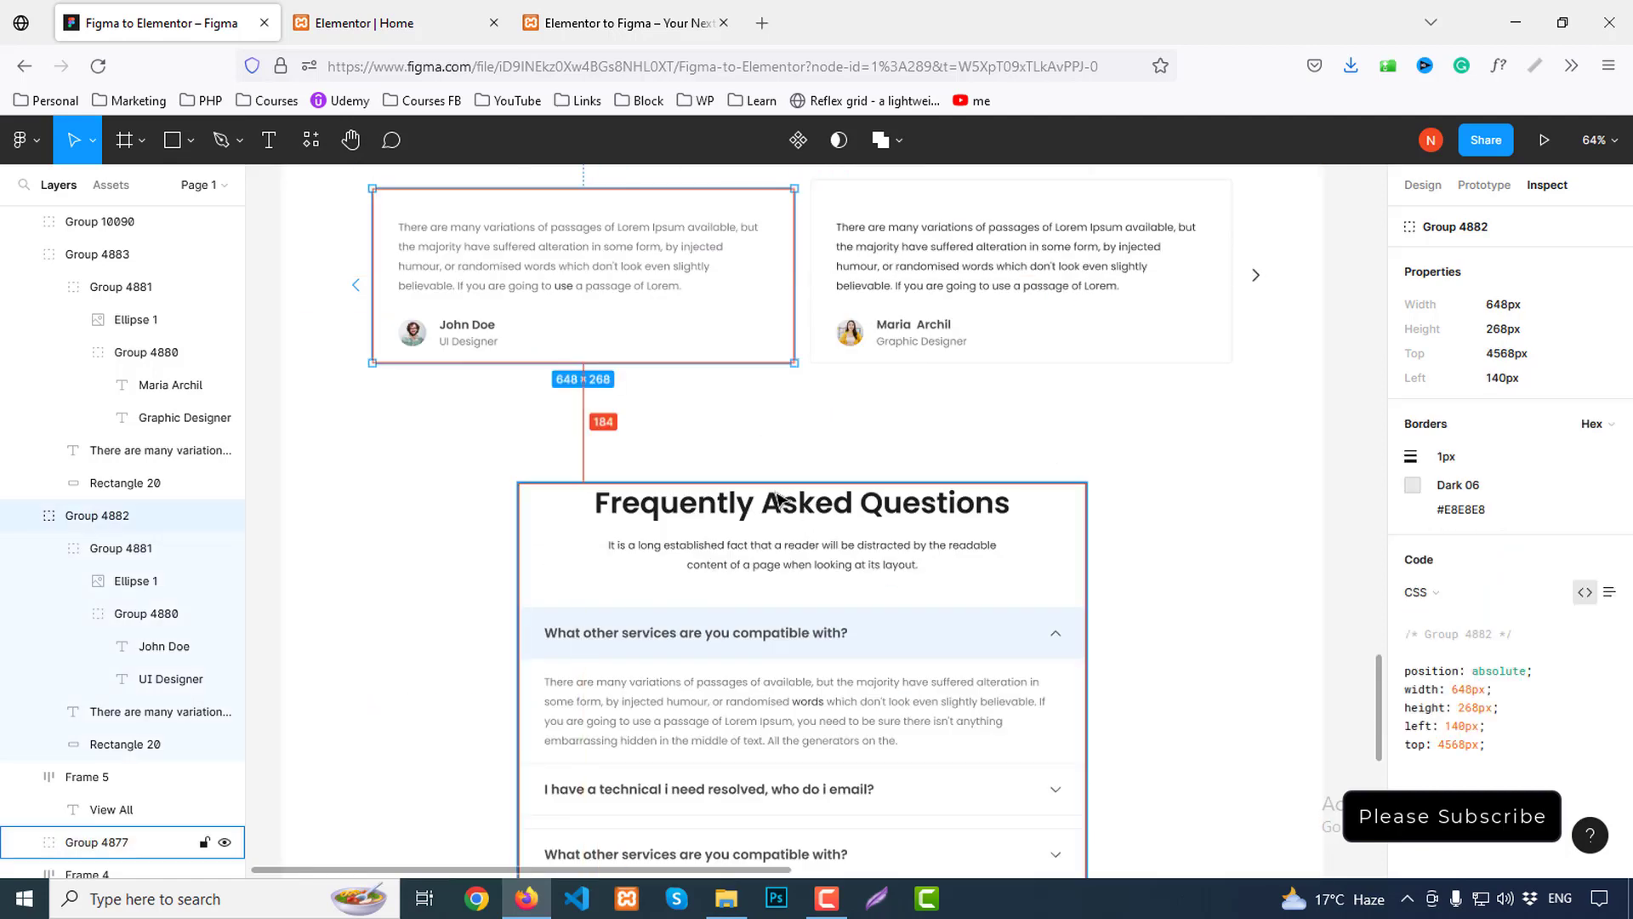
key(ctrl+Tab)
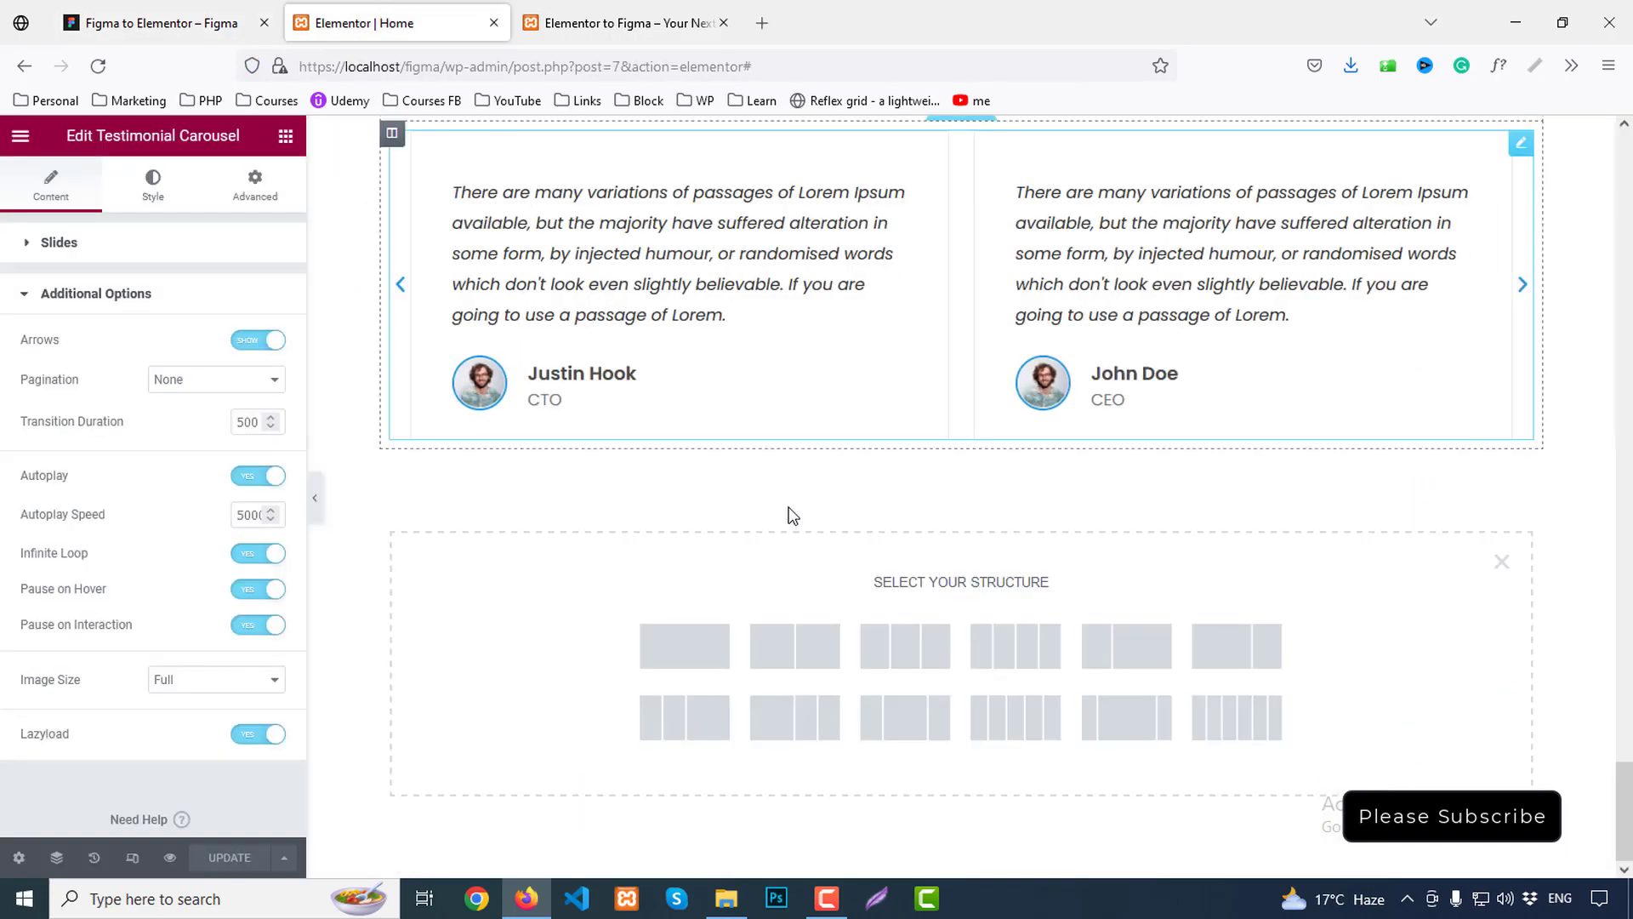
Add a single-column section with unlinked padding of 184 px top and 130 px bottom
click(676, 645)
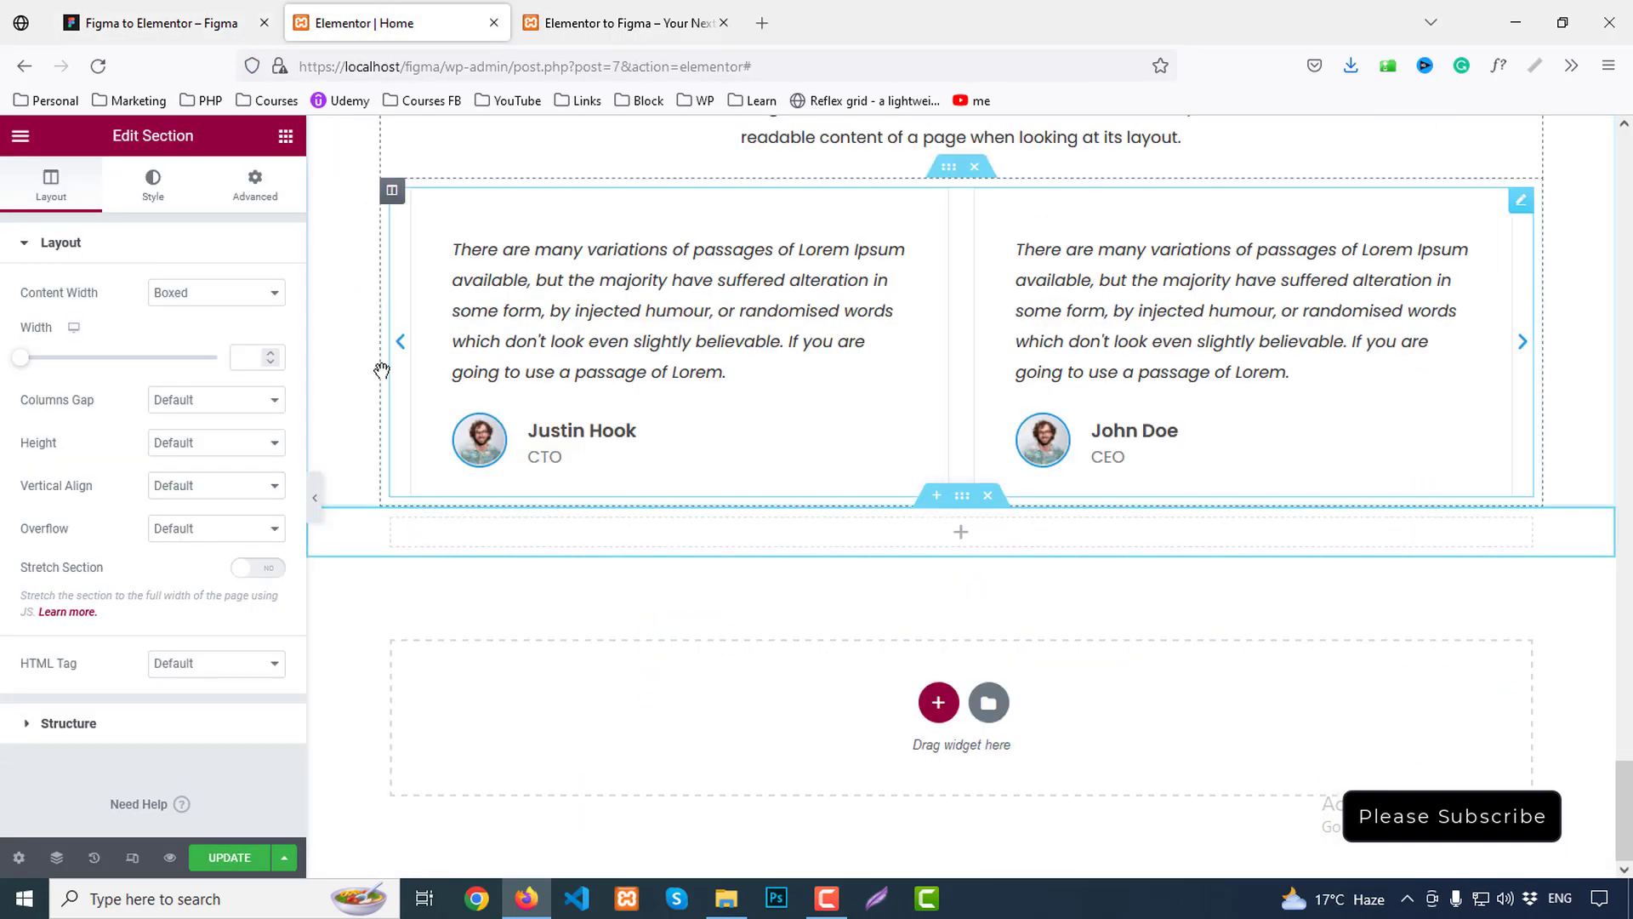
click(256, 182)
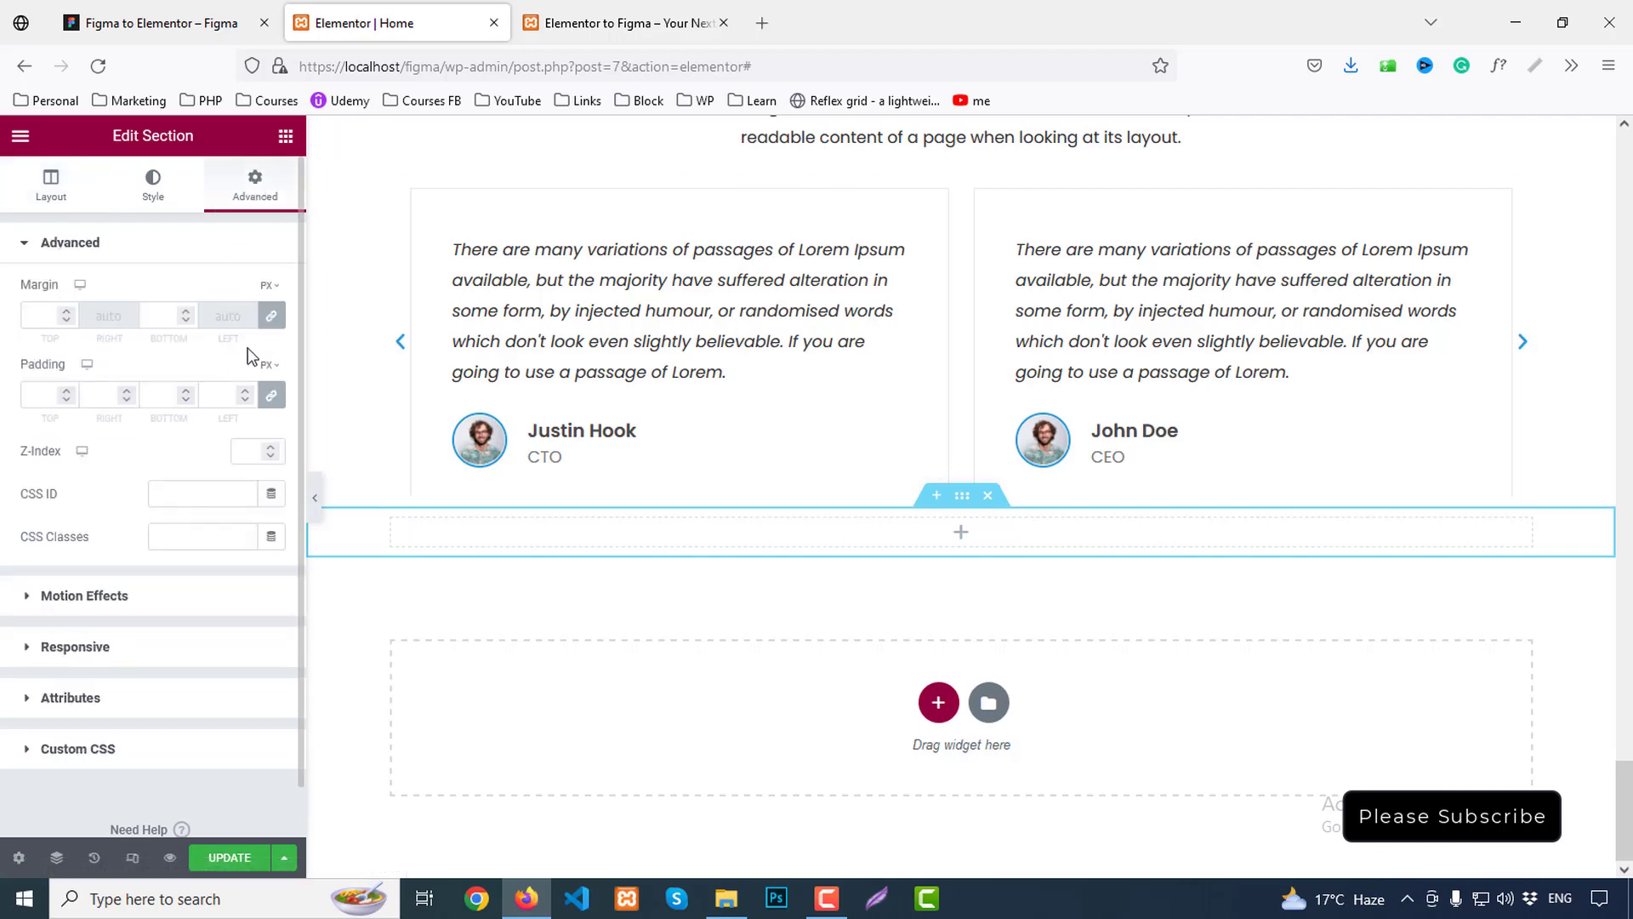
click(273, 393)
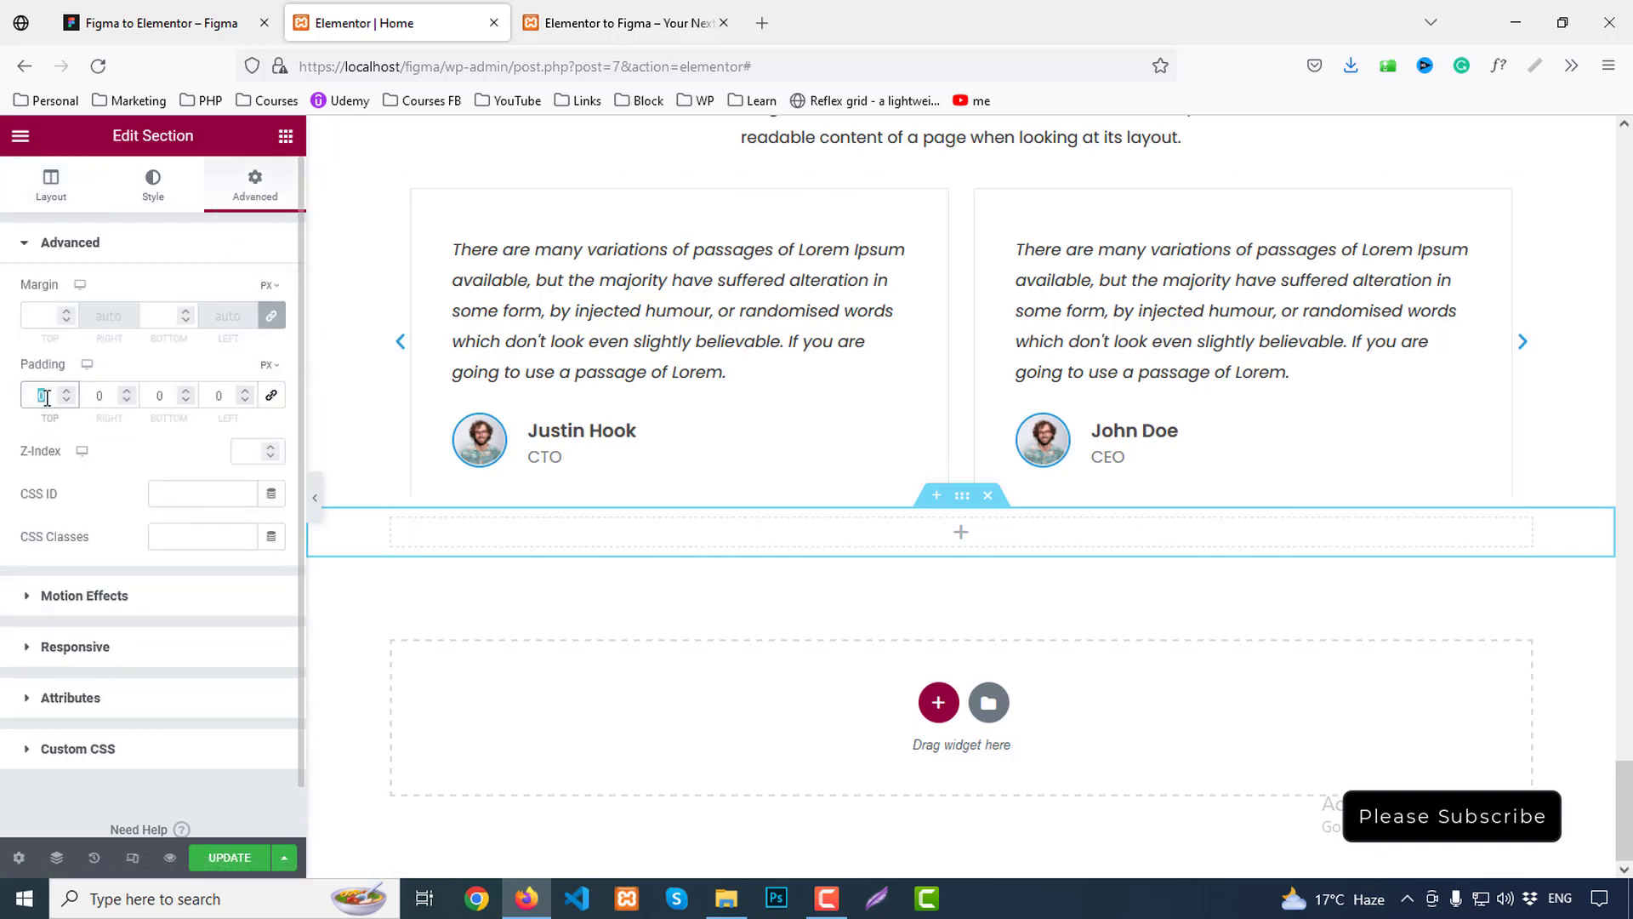
text(184)
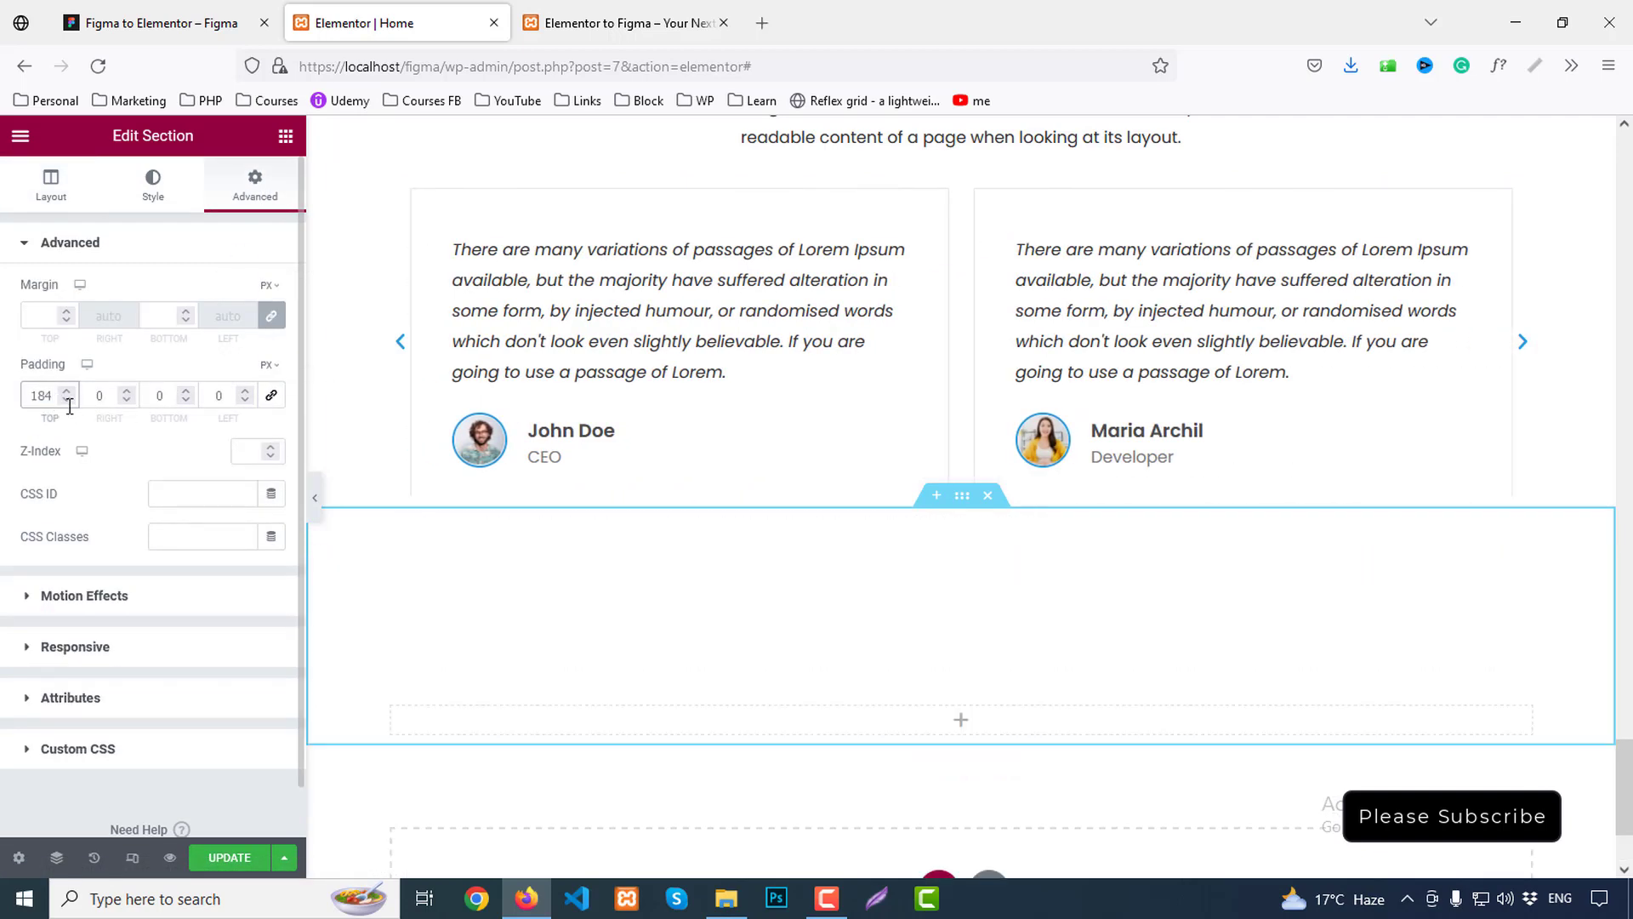
click(158, 394)
text(130)
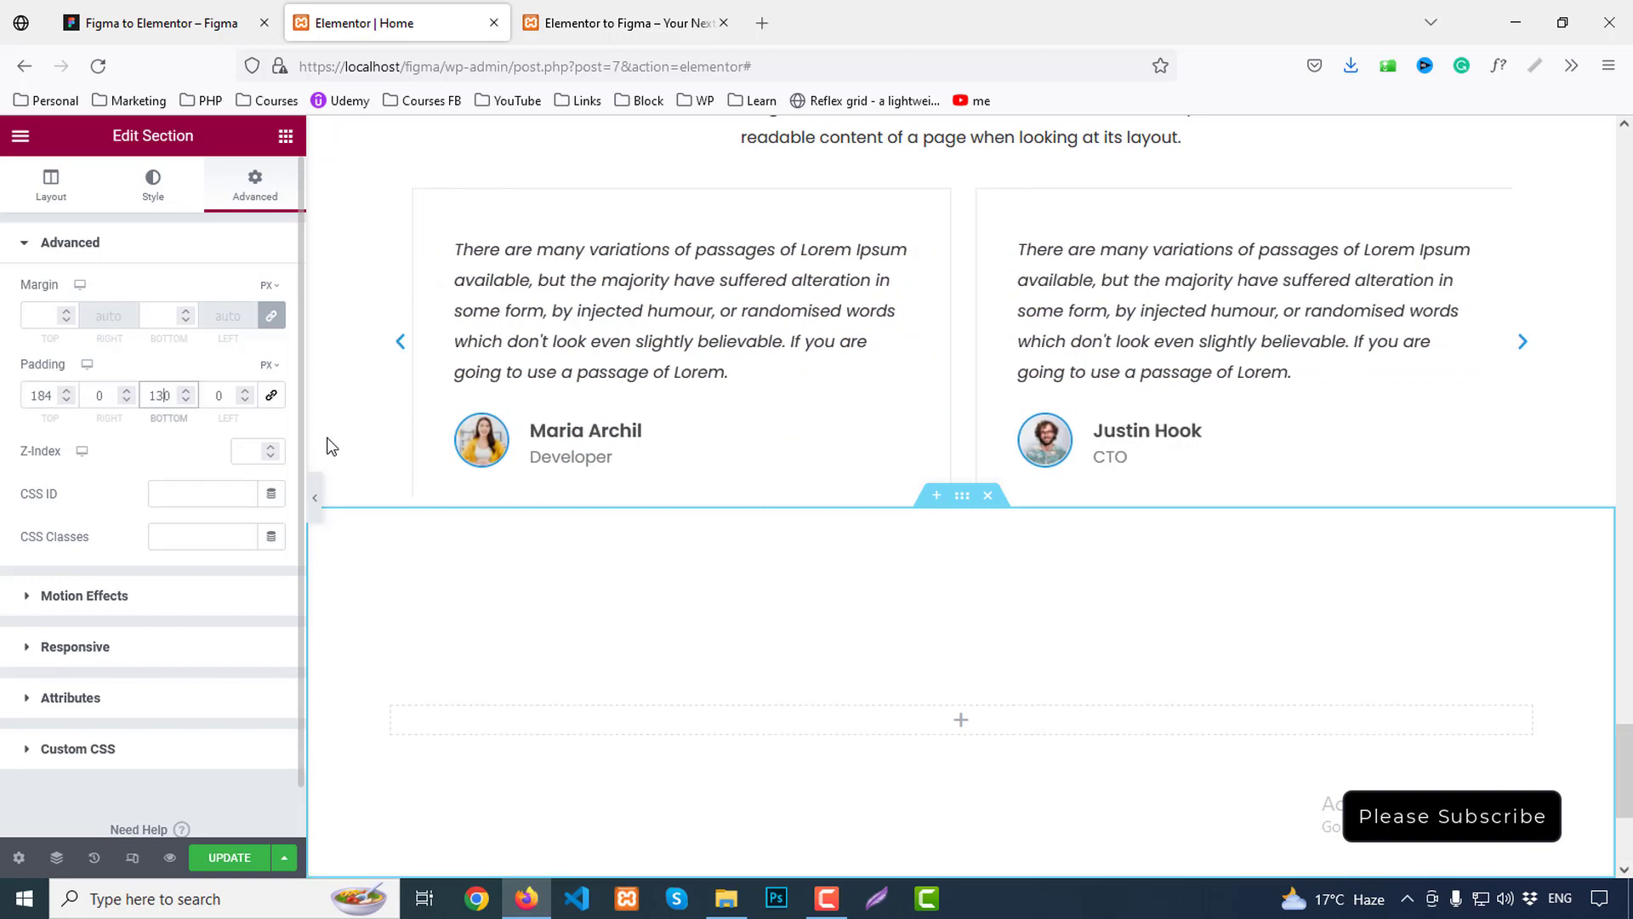
click(285, 136)
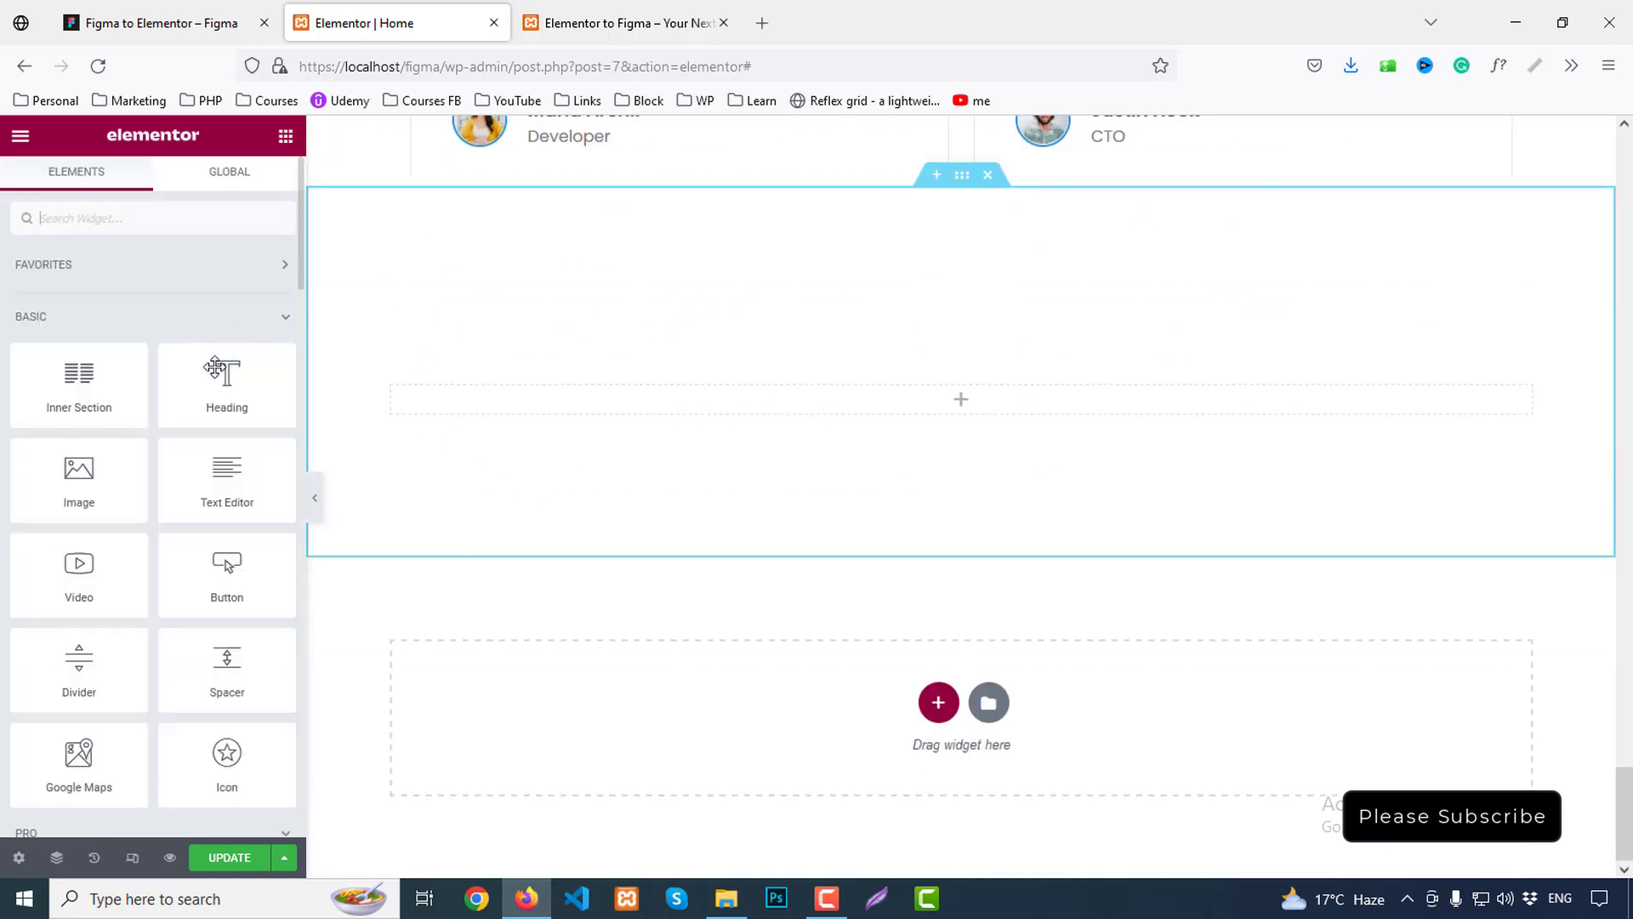
Drag an inner section into the empty section and duplicate it
drag(138, 380, 925, 413)
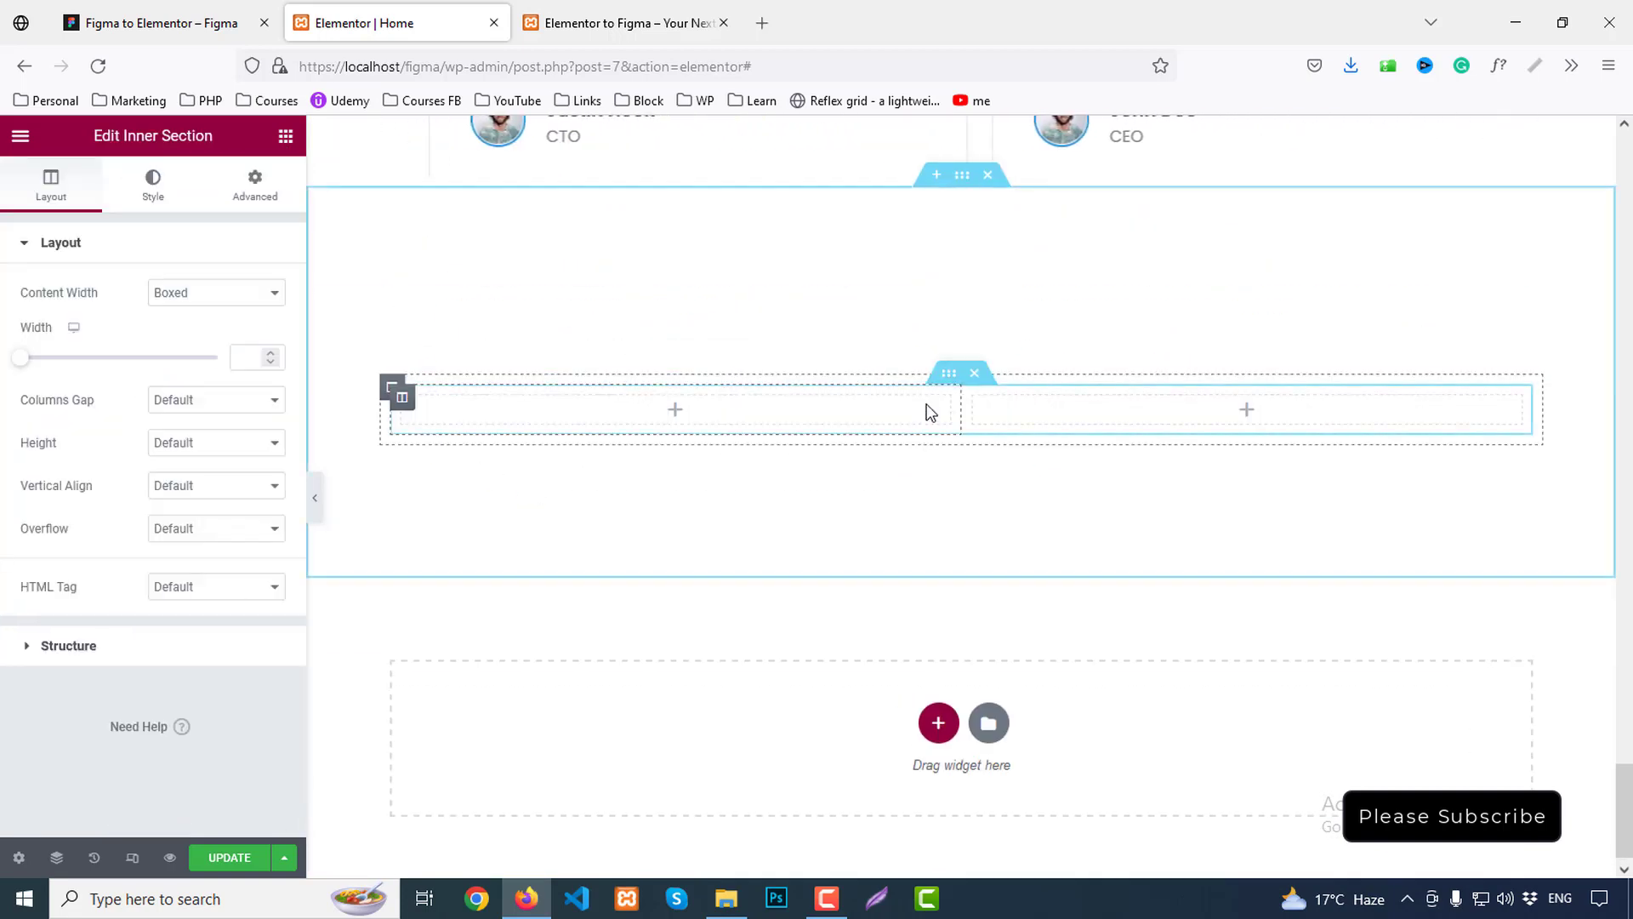
right_click(958, 378)
click(955, 418)
scroll(1165, 451, up, 10)
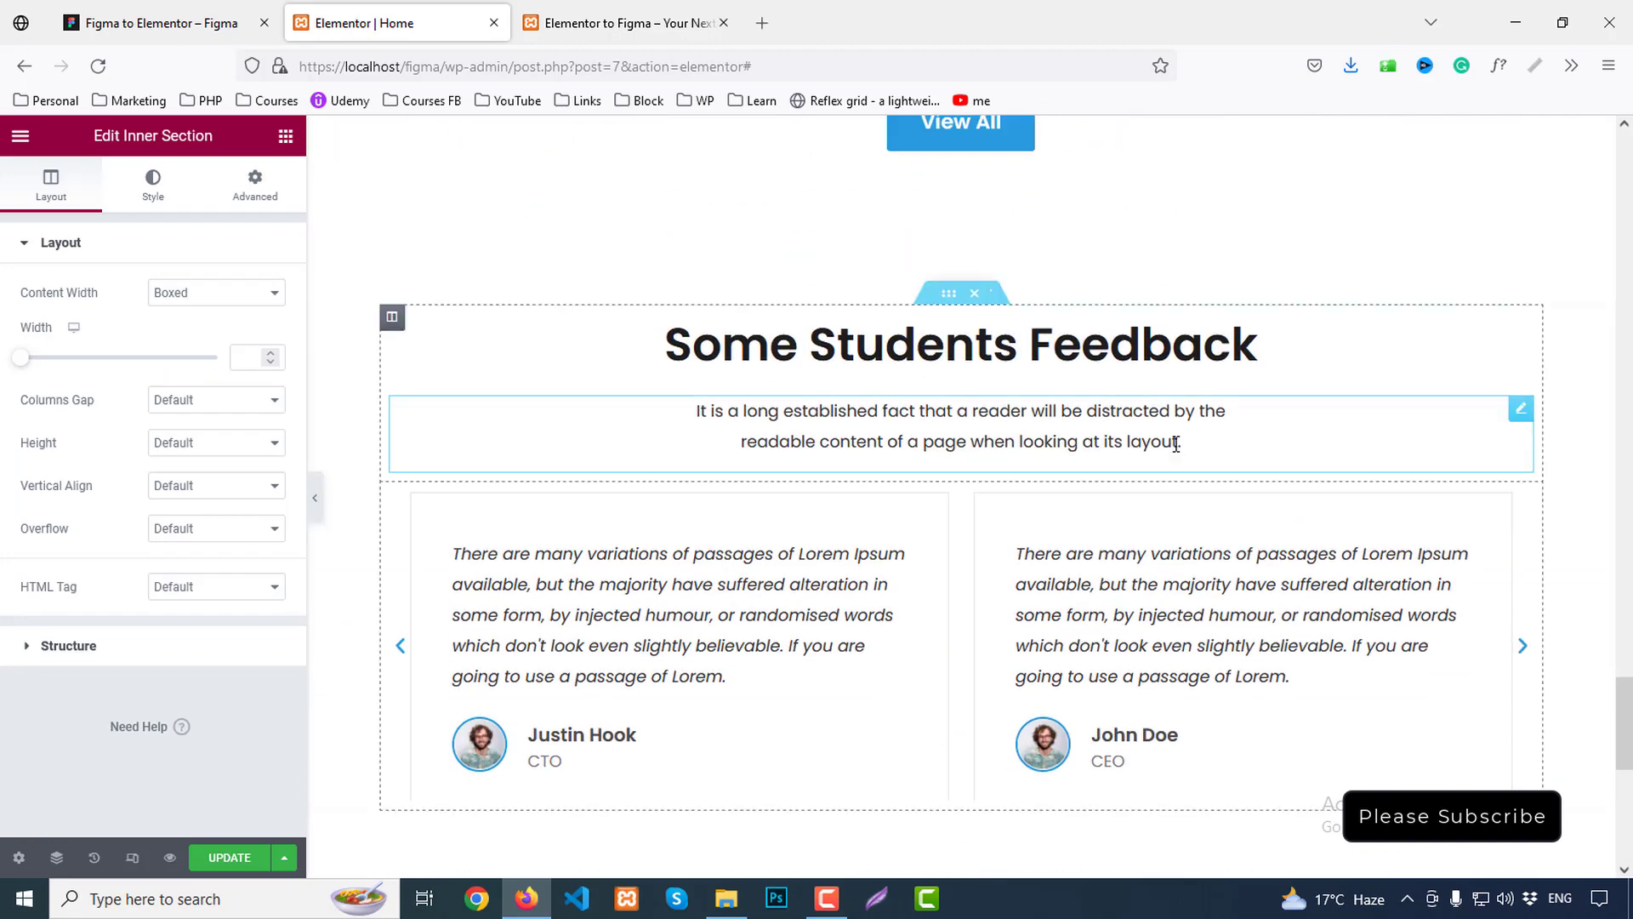
scroll(1178, 451, down, 4)
Copy the 'Some Students Feedback' heading and intro paragraph into the new left column
right_click(913, 345)
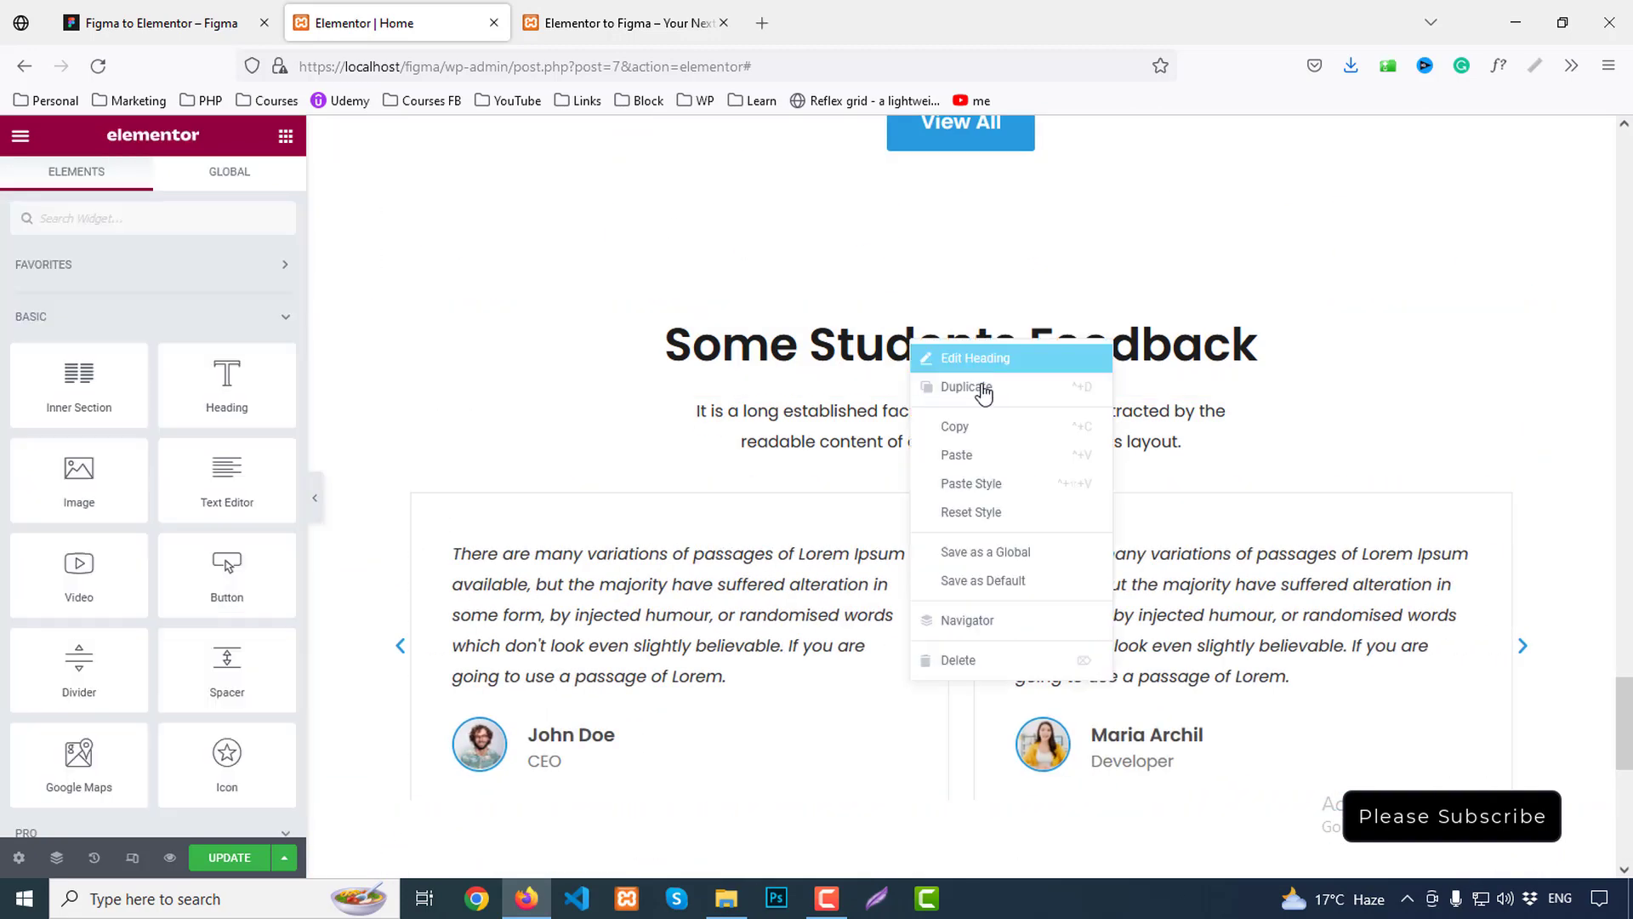
click(995, 432)
scroll(978, 451, down, 7)
right_click(796, 418)
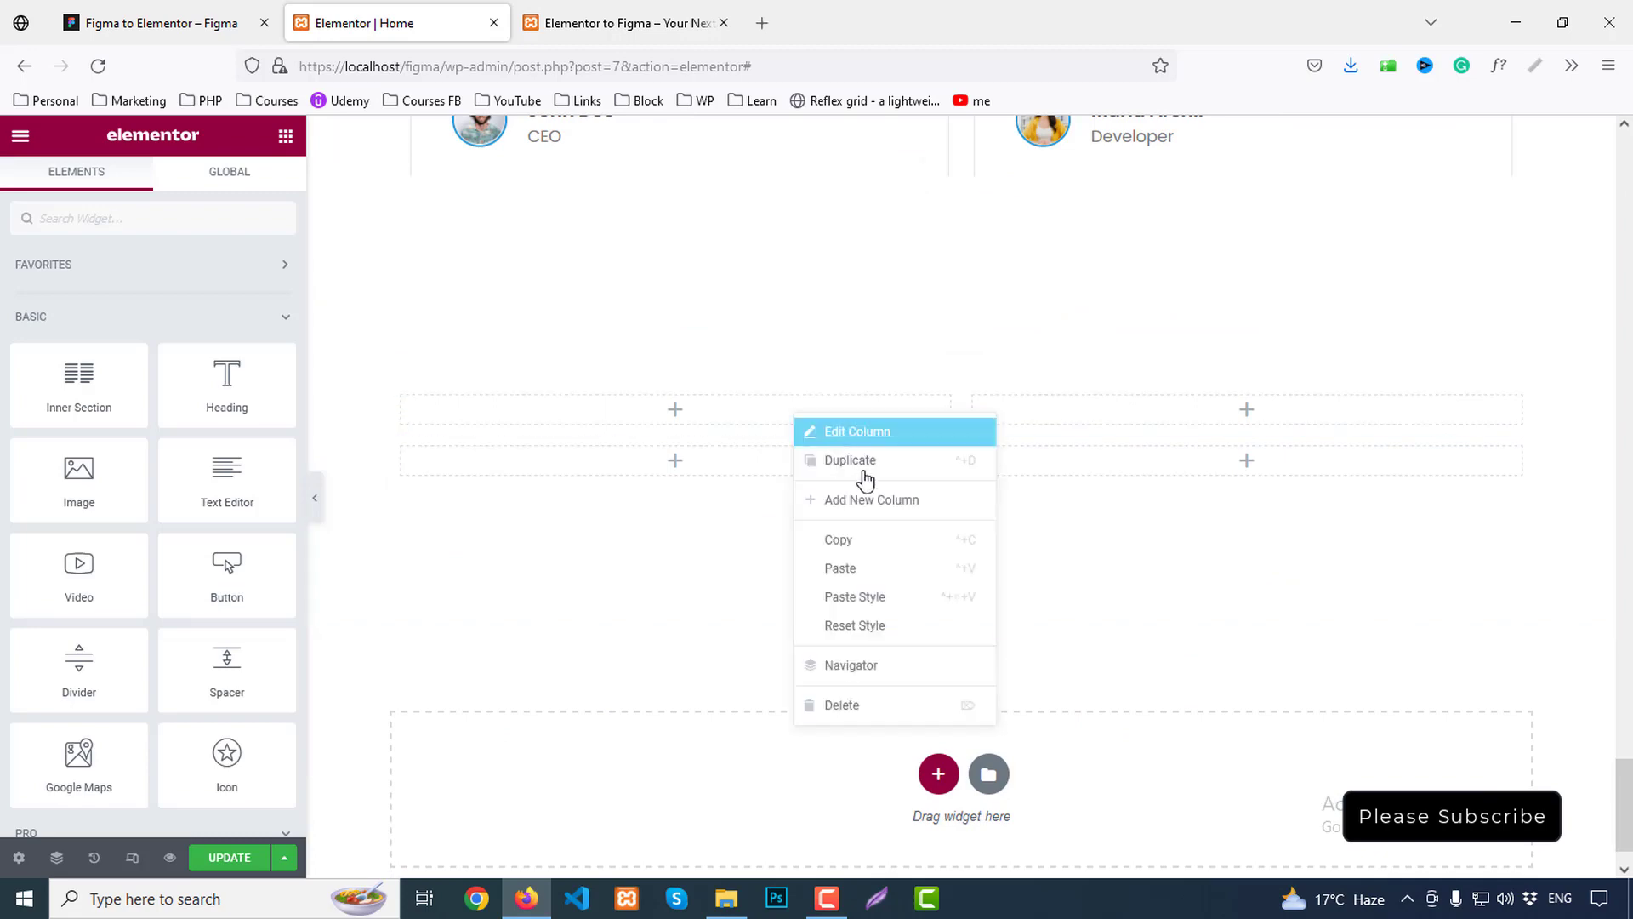
click(869, 570)
scroll(874, 550, up, 5)
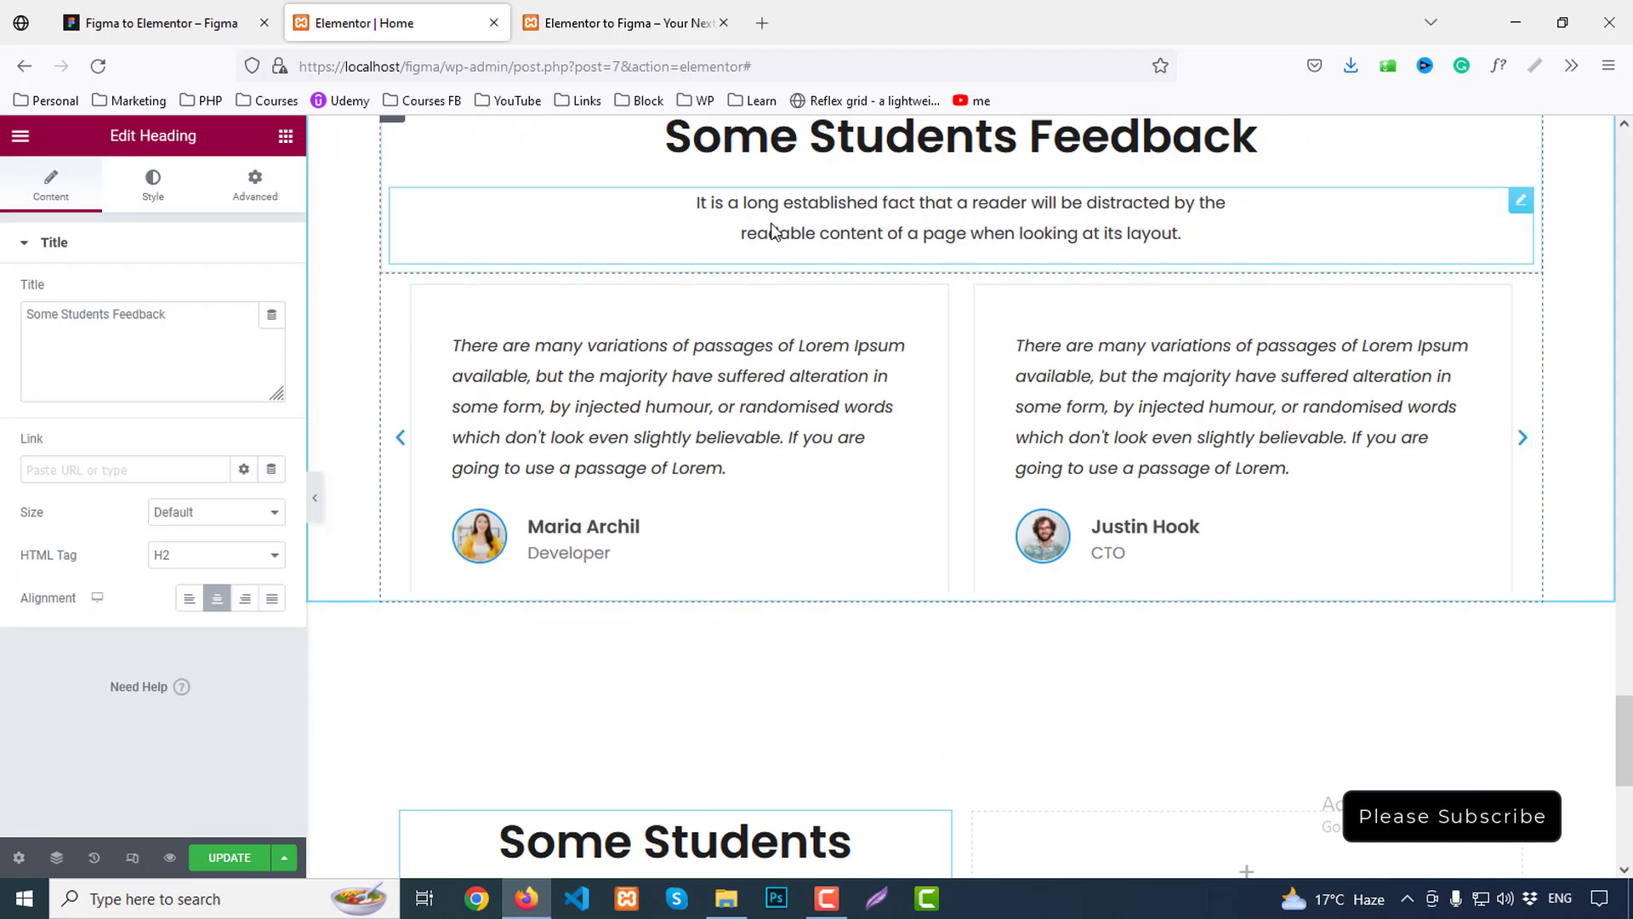
right_click(772, 228)
click(825, 319)
scroll(765, 340, down, 5)
right_click(656, 265)
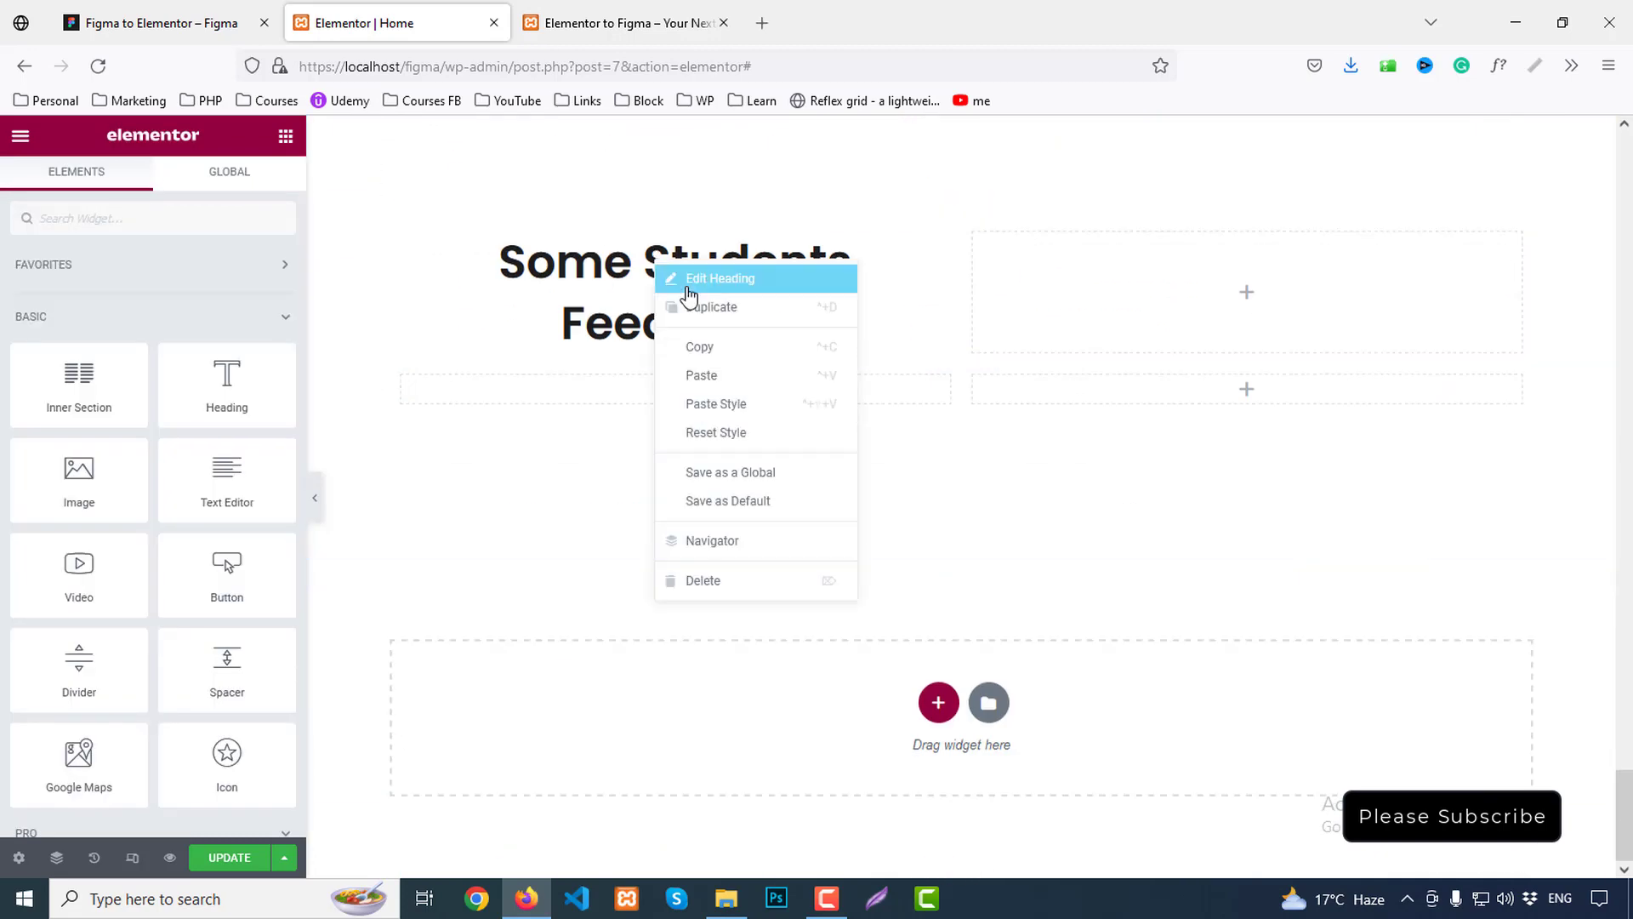
click(719, 384)
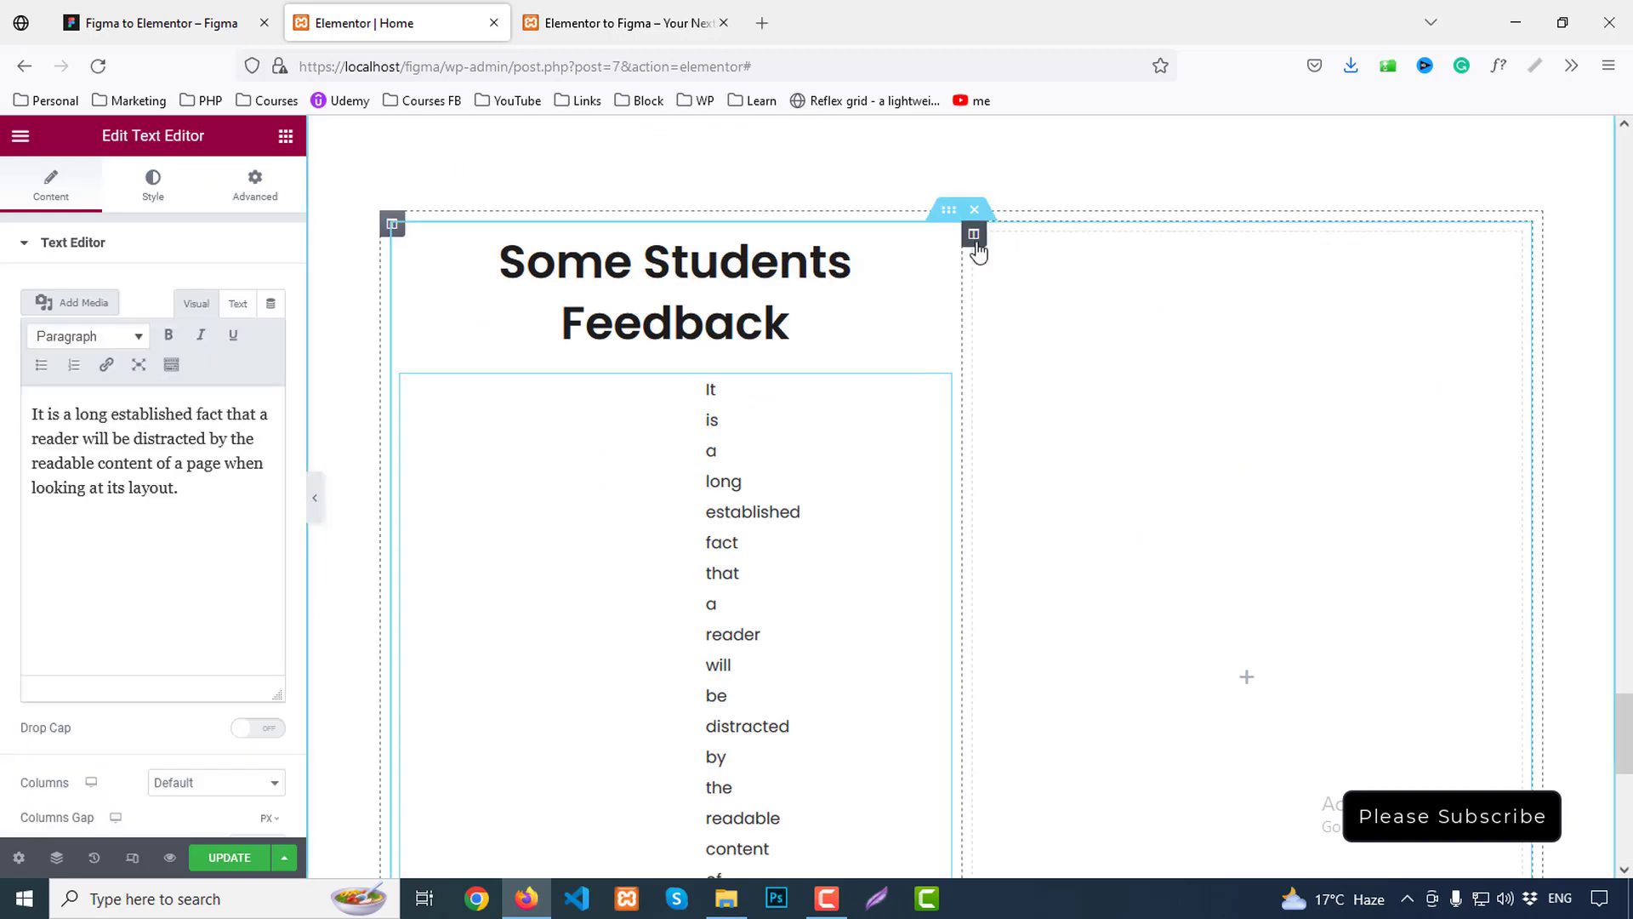
Delete the empty right column and give the inner section a 60 px bottom margin
right_click(975, 235)
click(1054, 535)
click(526, 221)
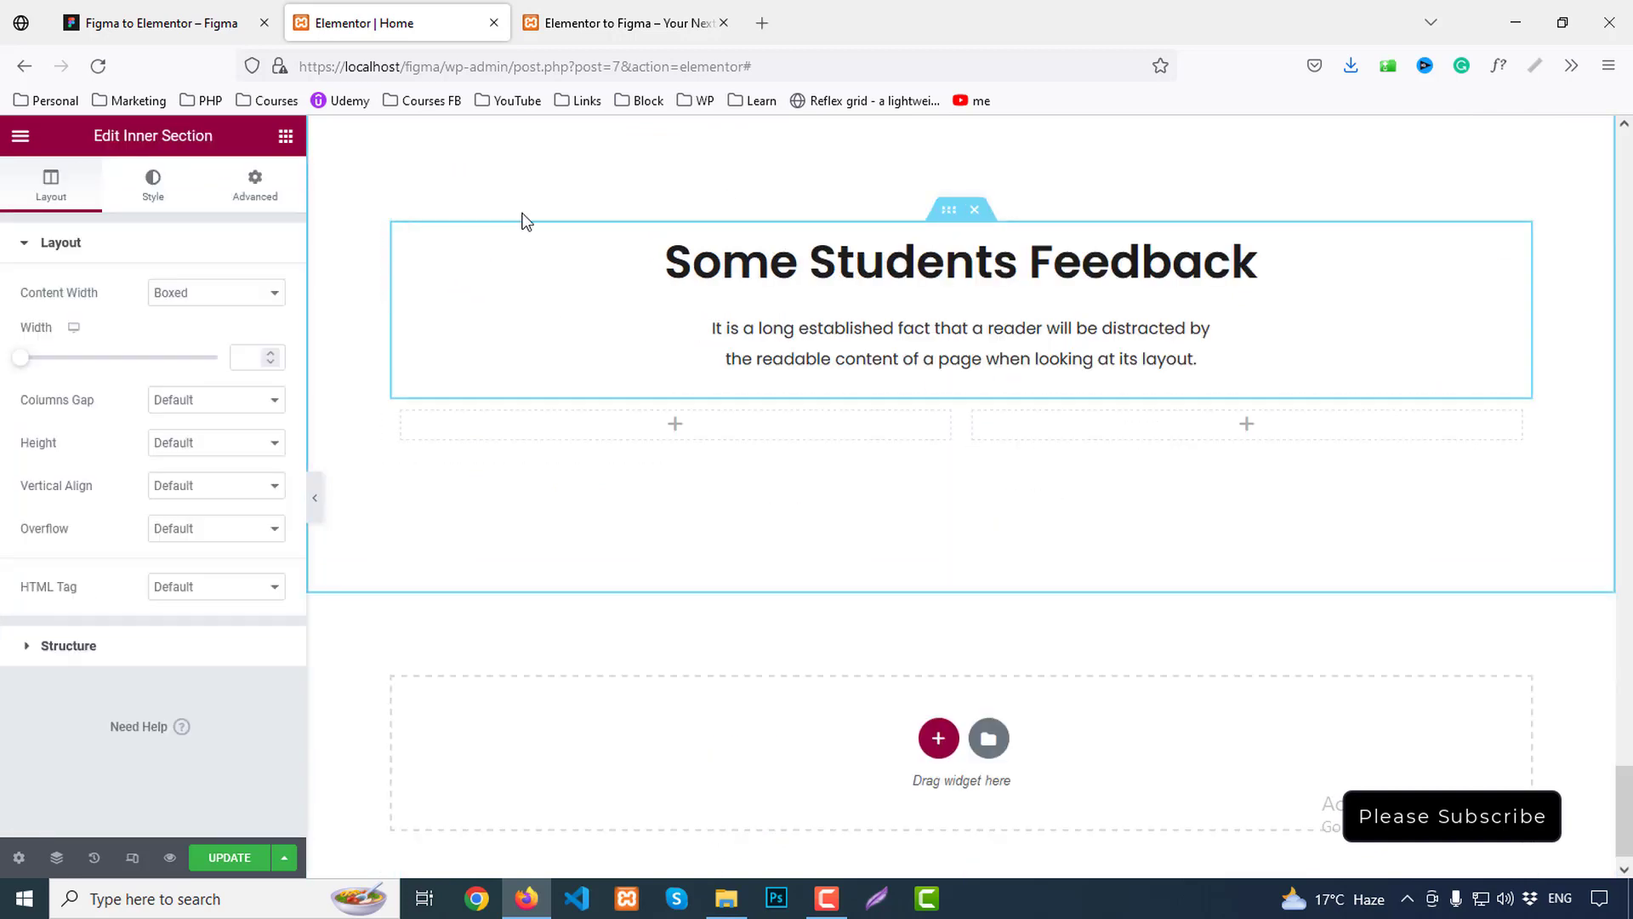
click(255, 185)
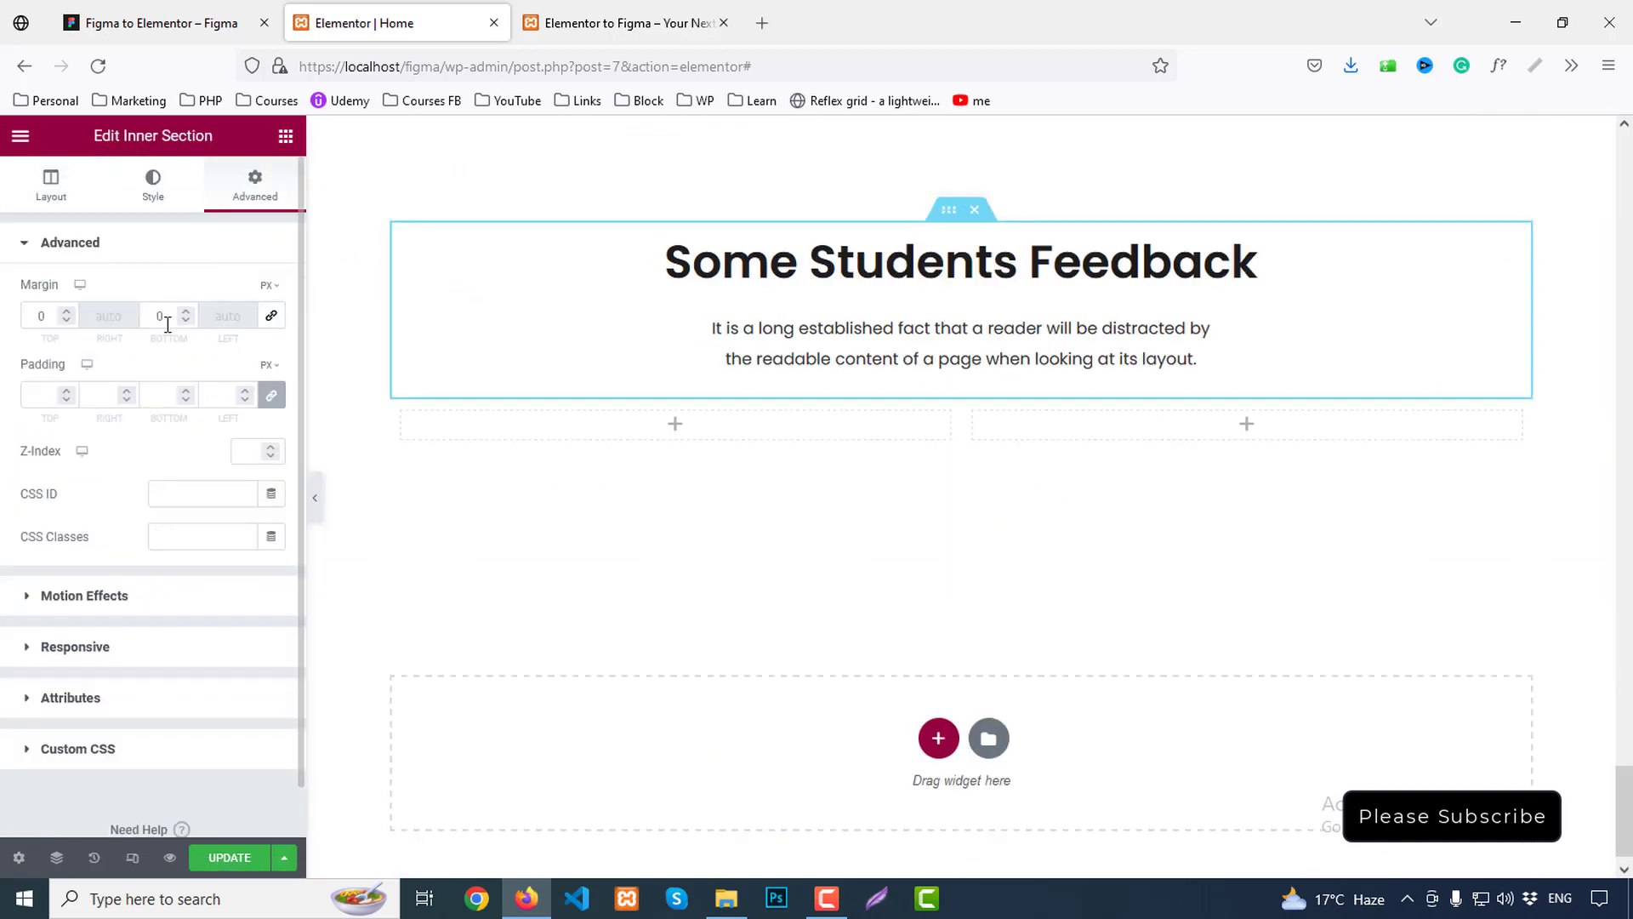
text(6)
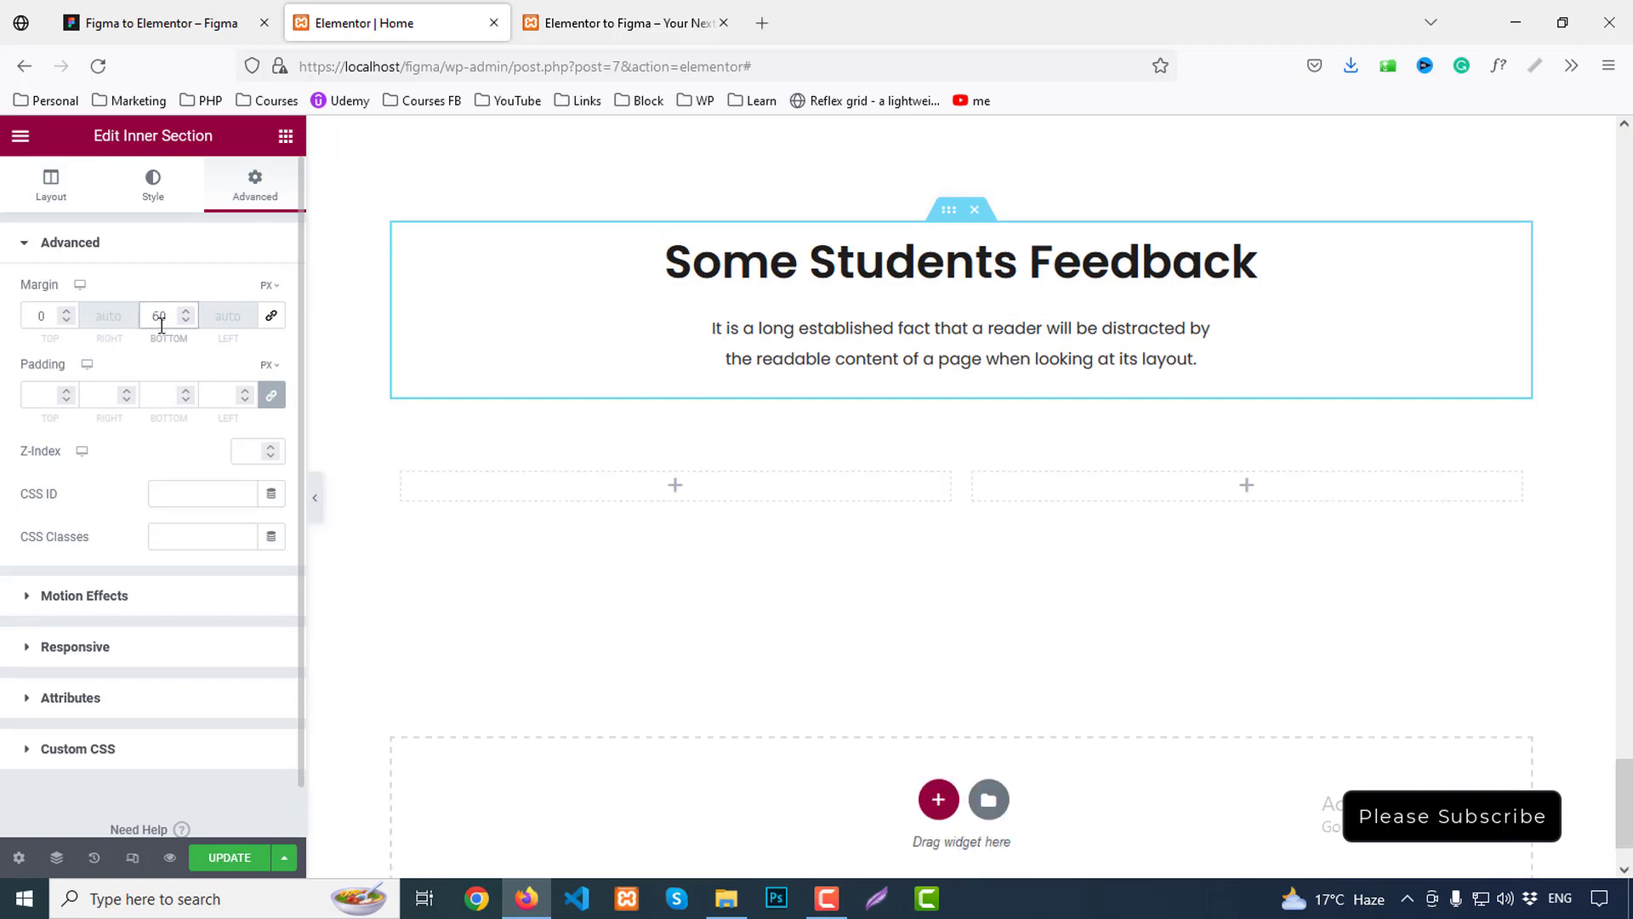
click(135, 30)
click(766, 449)
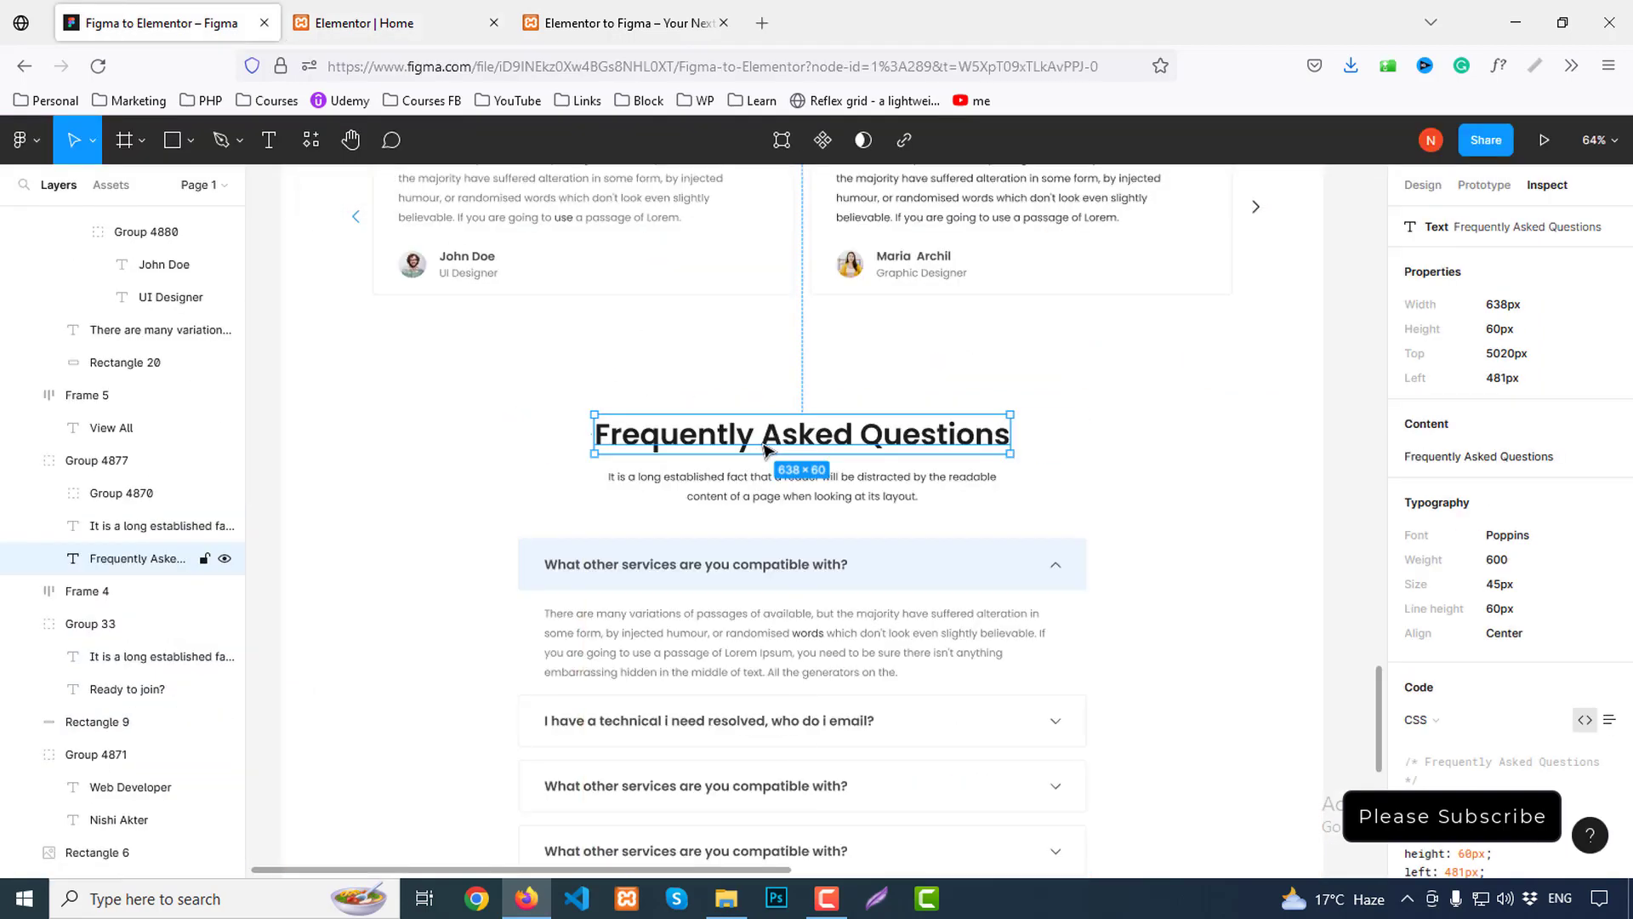
Retitle the copied heading 'Frequently Asked Questions' using Figma's text, and save the page
click(1604, 426)
click(396, 24)
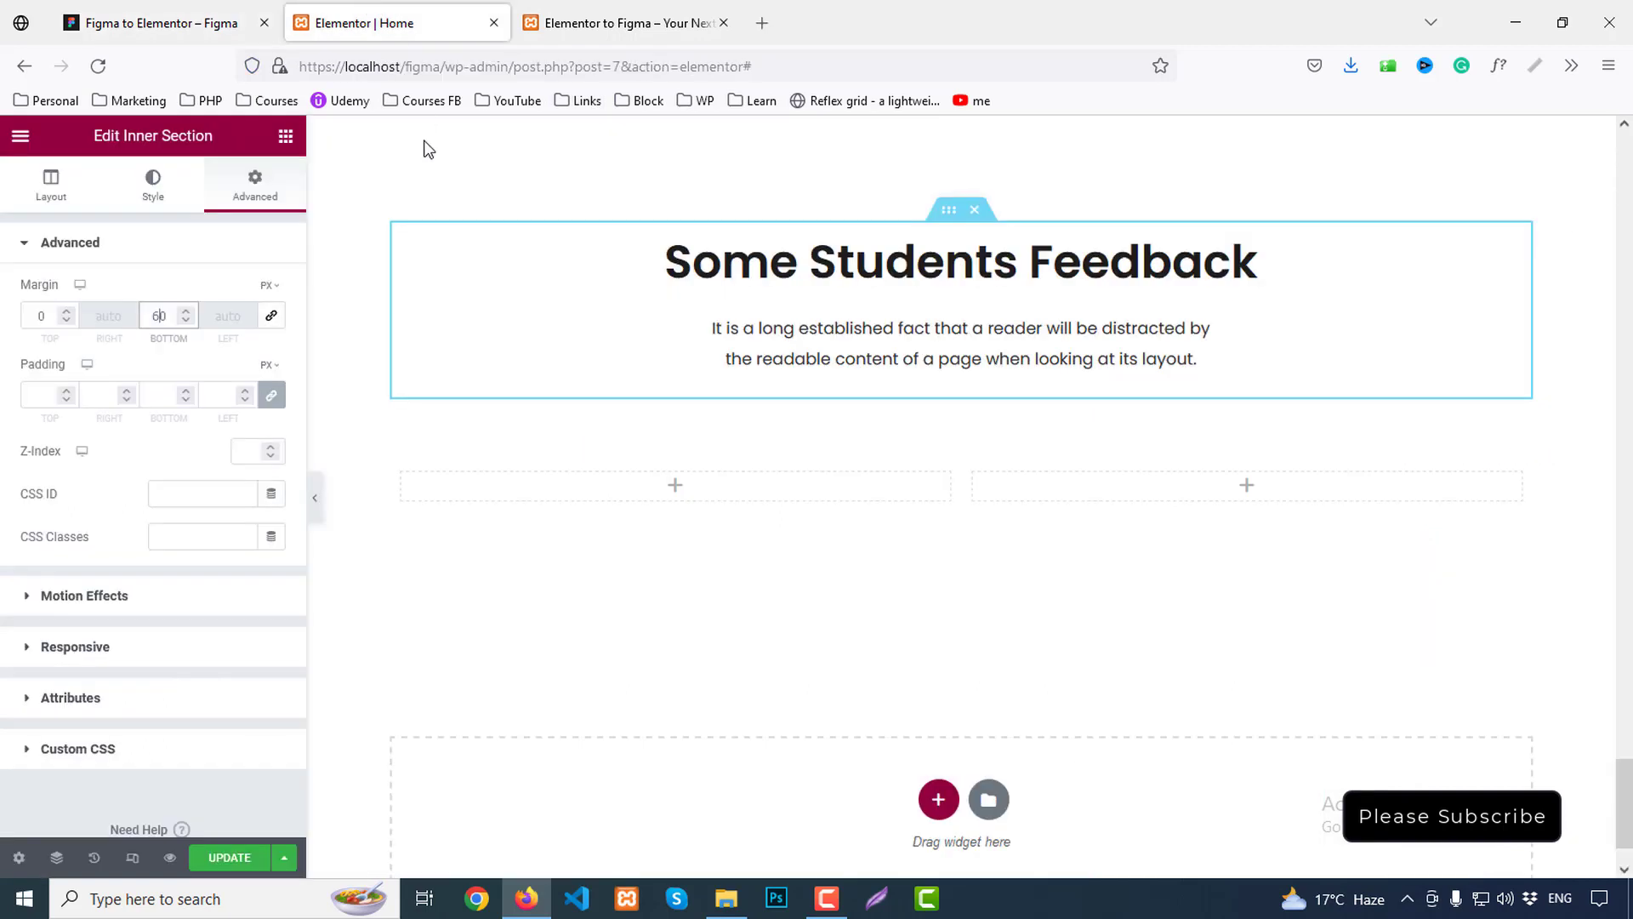
click(929, 287)
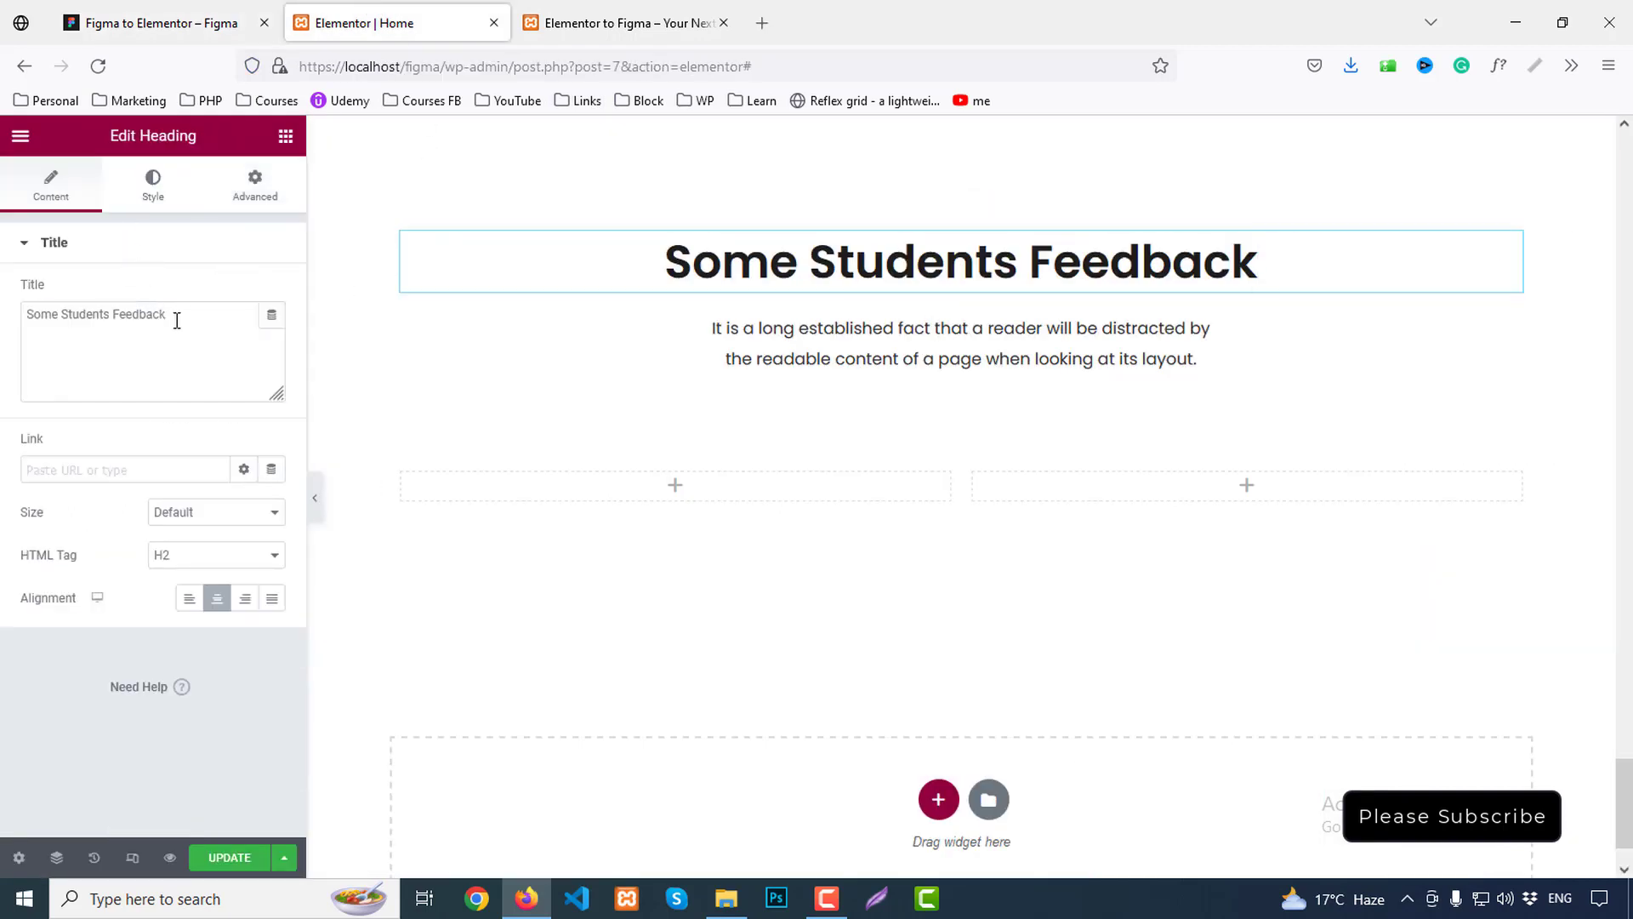
drag(177, 320, 19, 320)
key(ctrl+v)
click(238, 857)
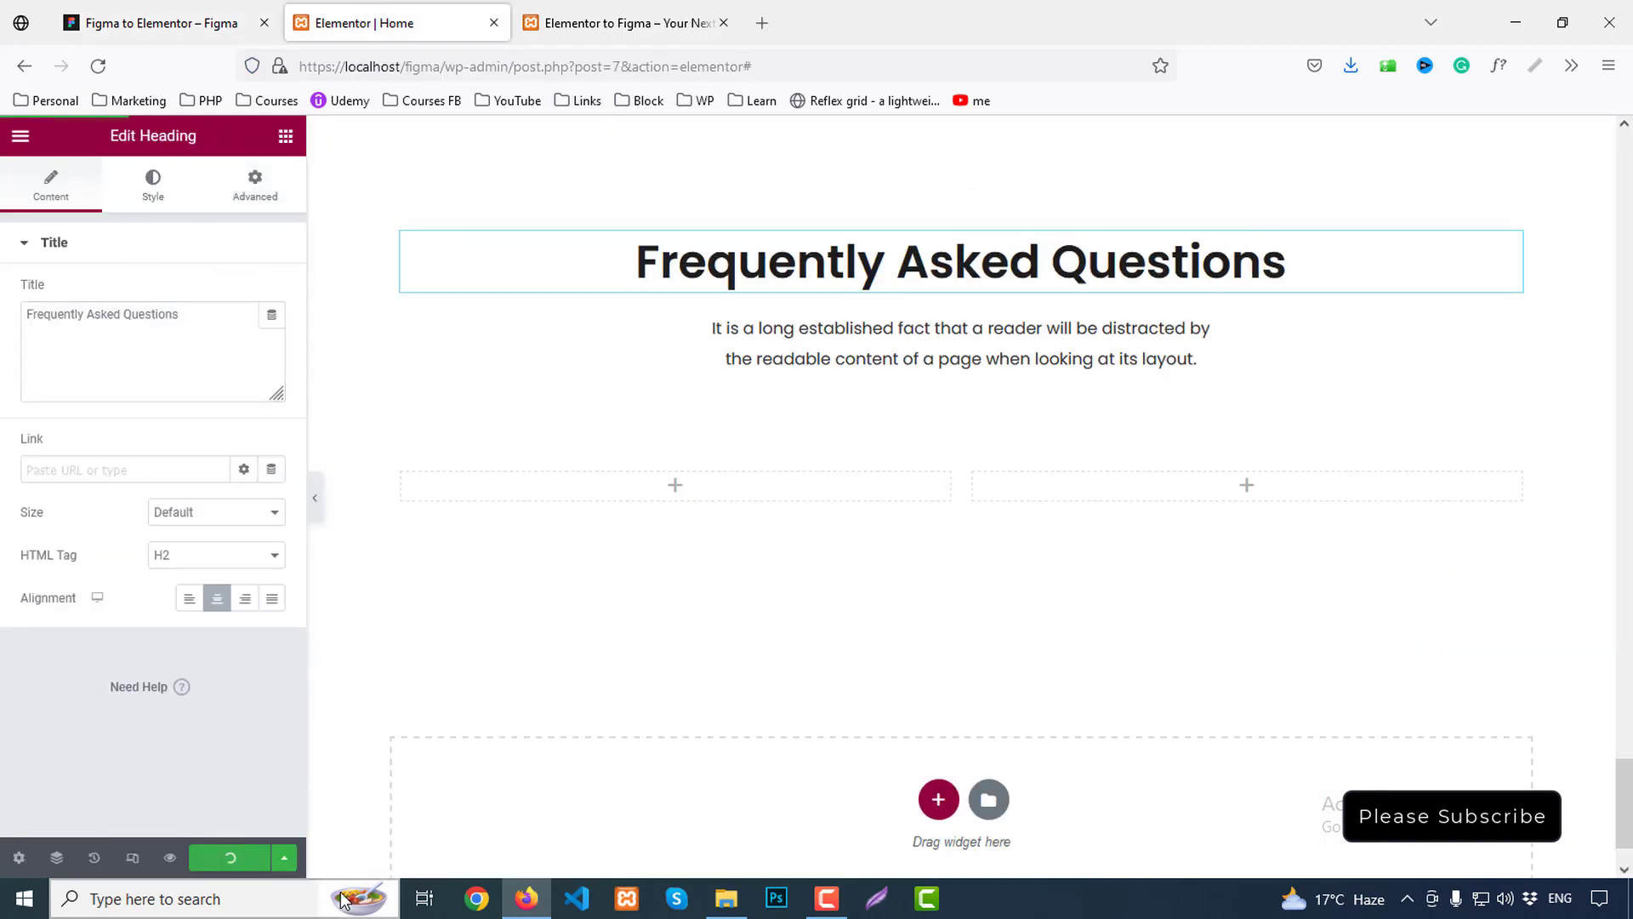
Preview the live page and compare the FAQ section against Figma
click(609, 23)
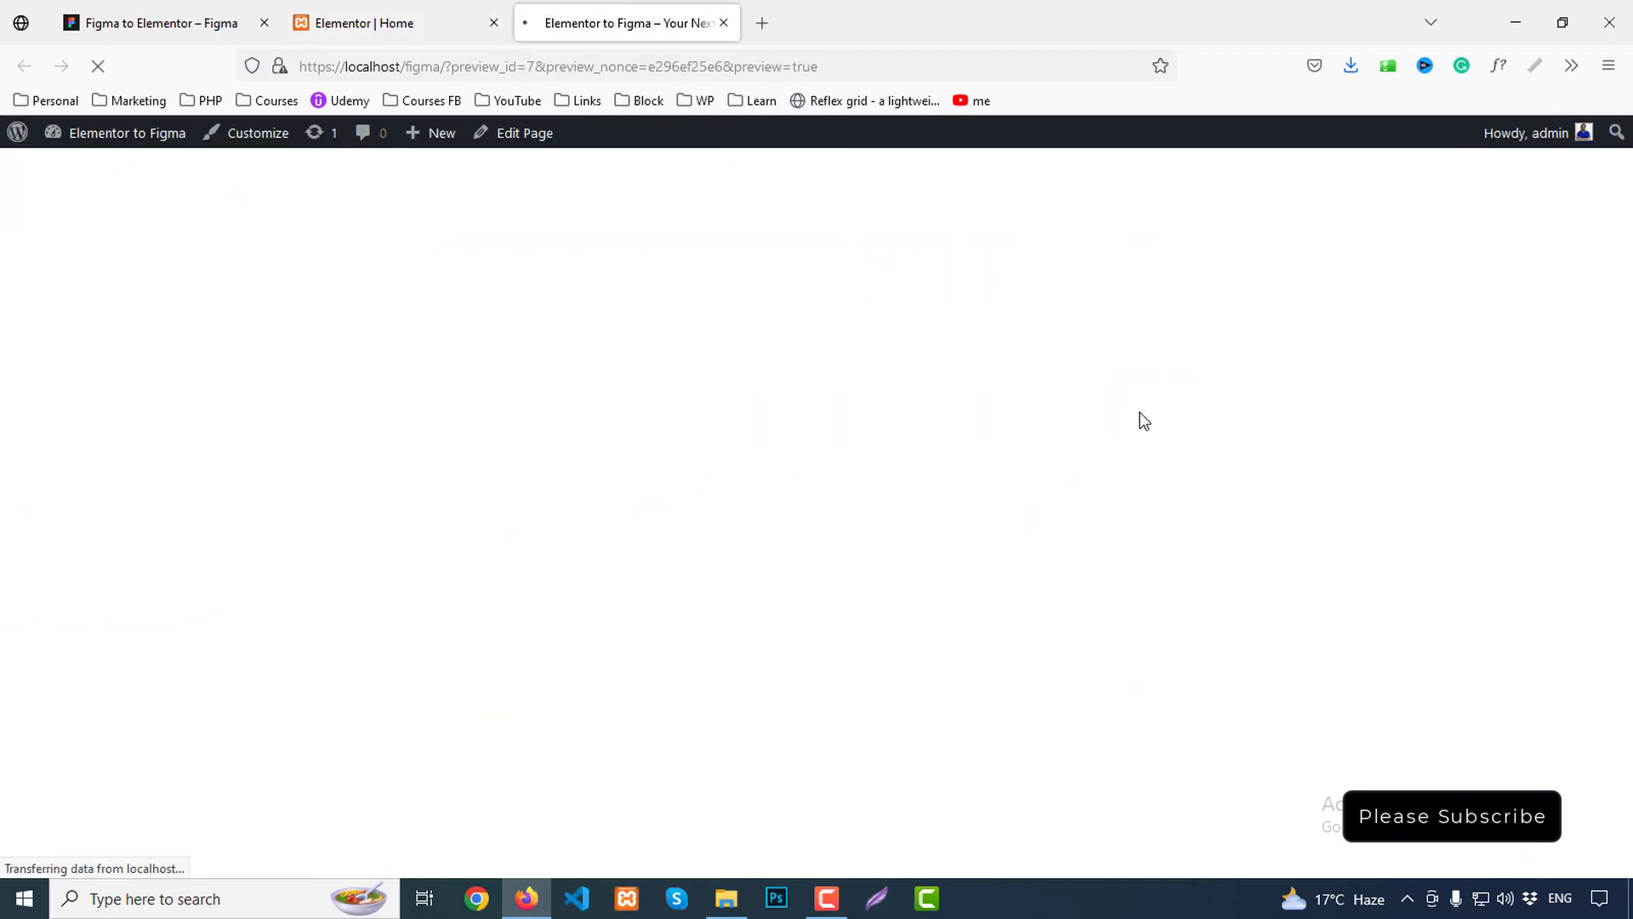
scroll(1248, 632, down, 15)
scroll(1262, 635, down, 10)
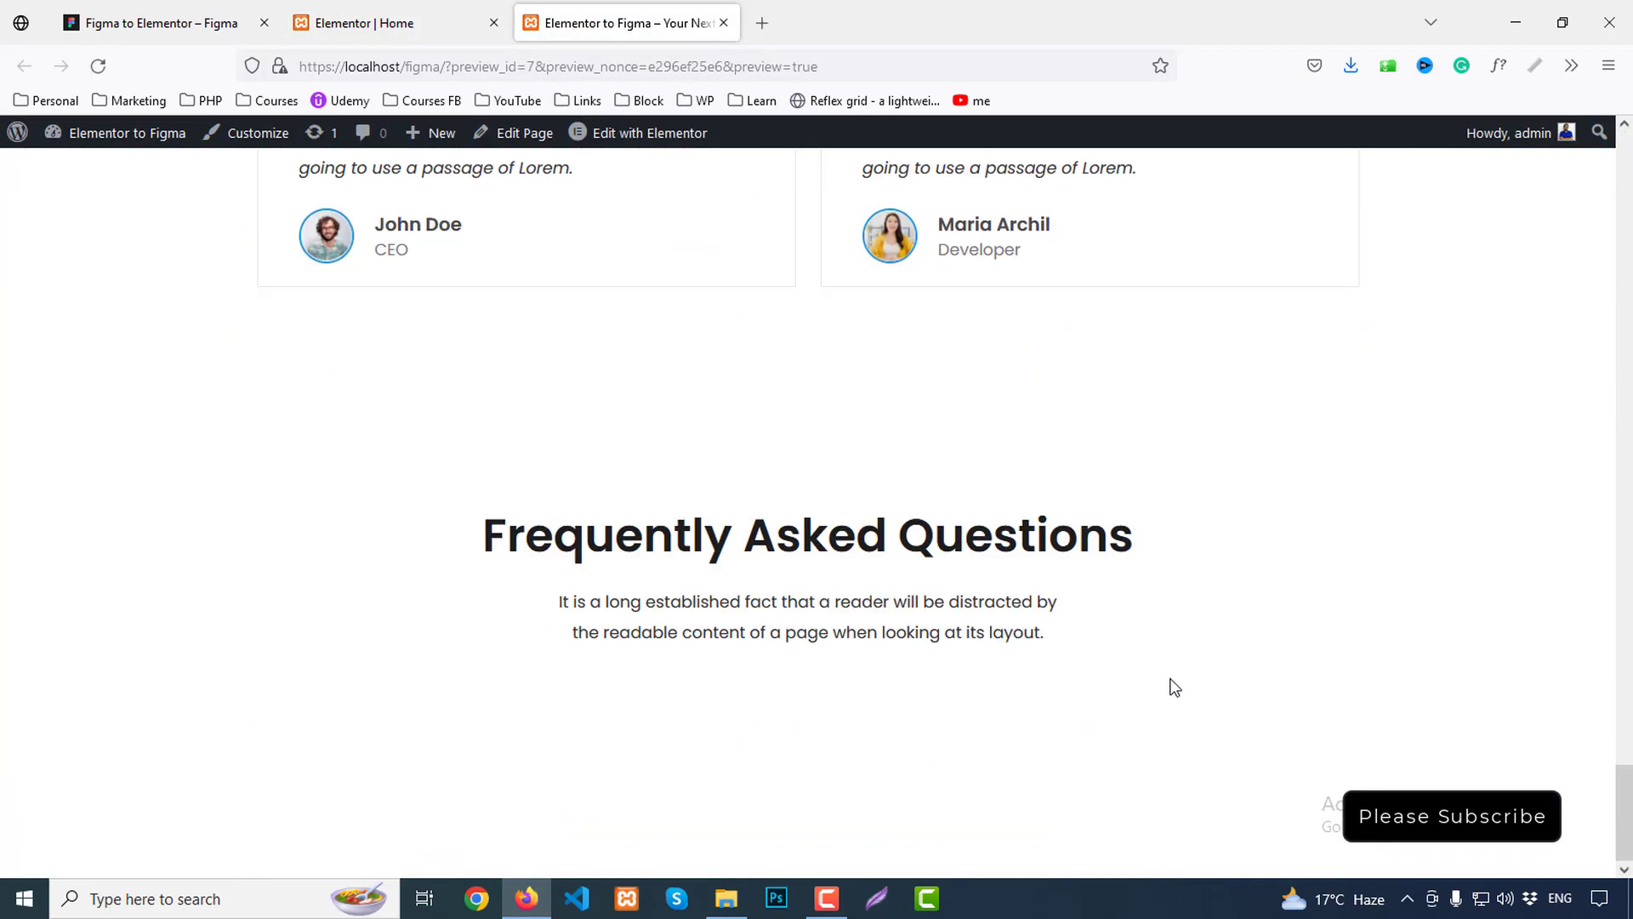
click(212, 23)
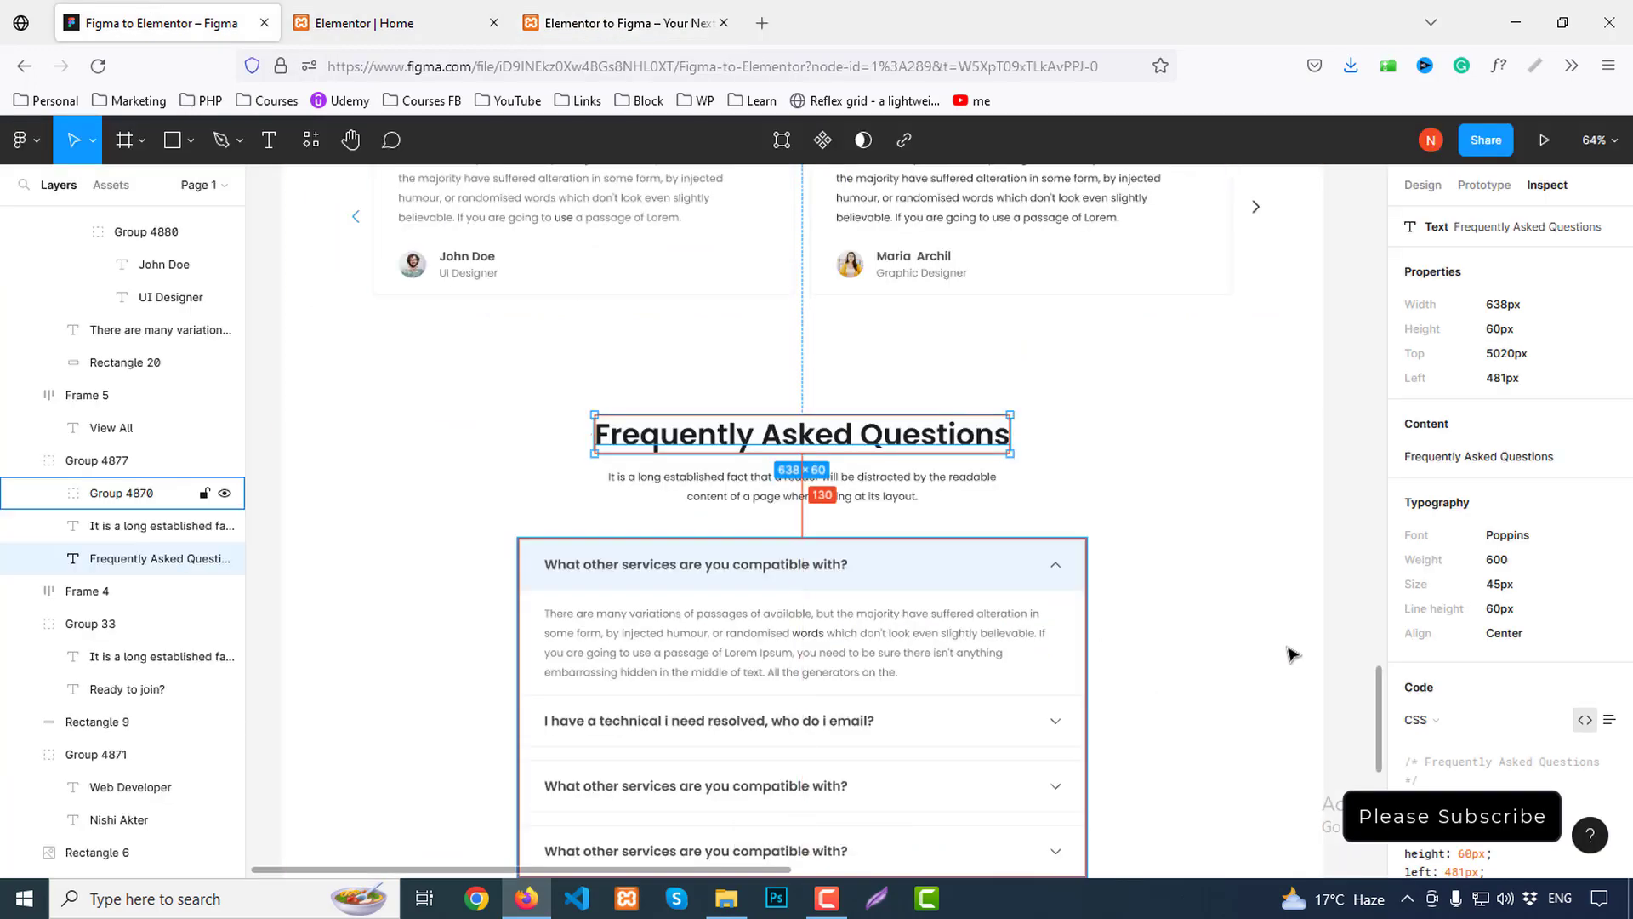
scroll(1292, 655, down, 1)
click(448, 27)
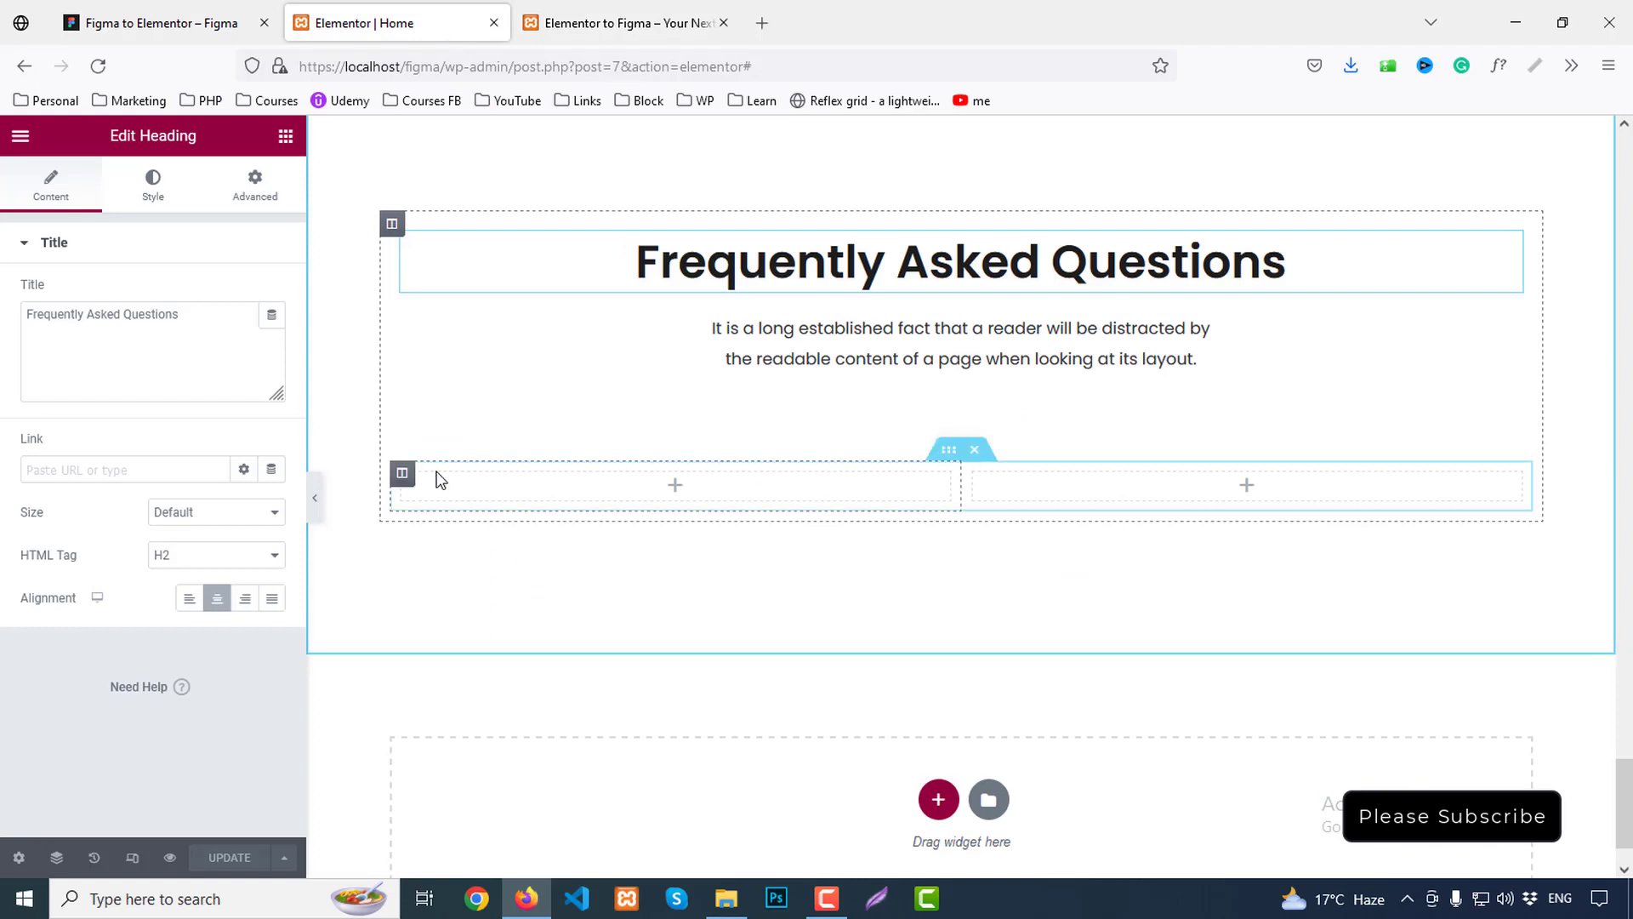
Duplicate the column into three, with 20%-wide narrow columns on both sides of the wide middle one
right_click(403, 476)
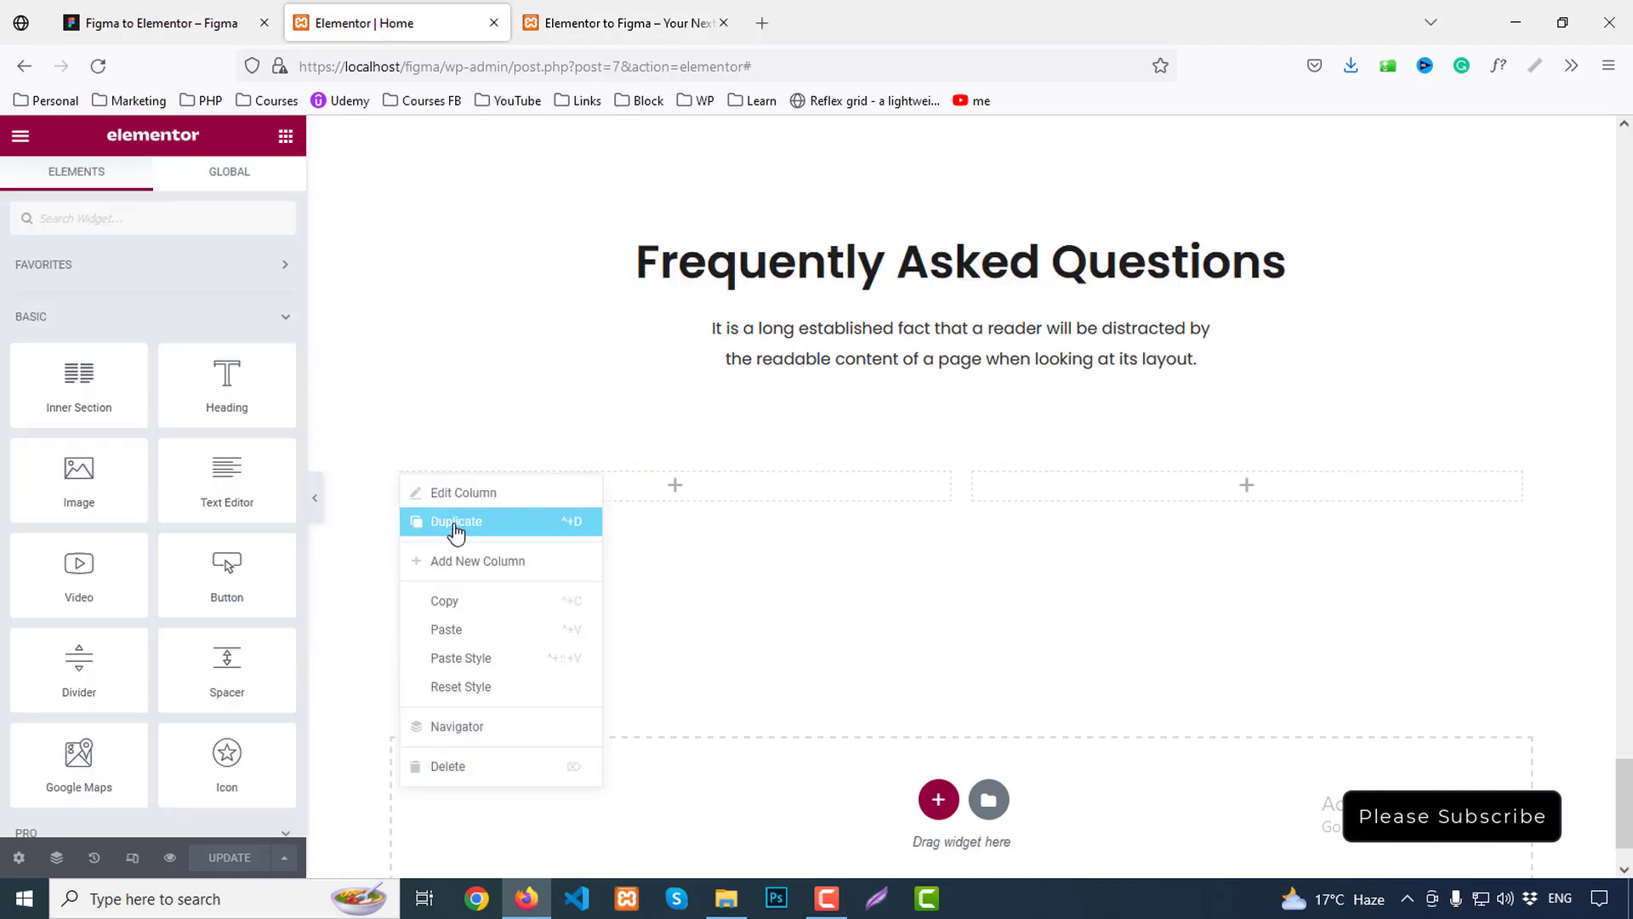
click(451, 526)
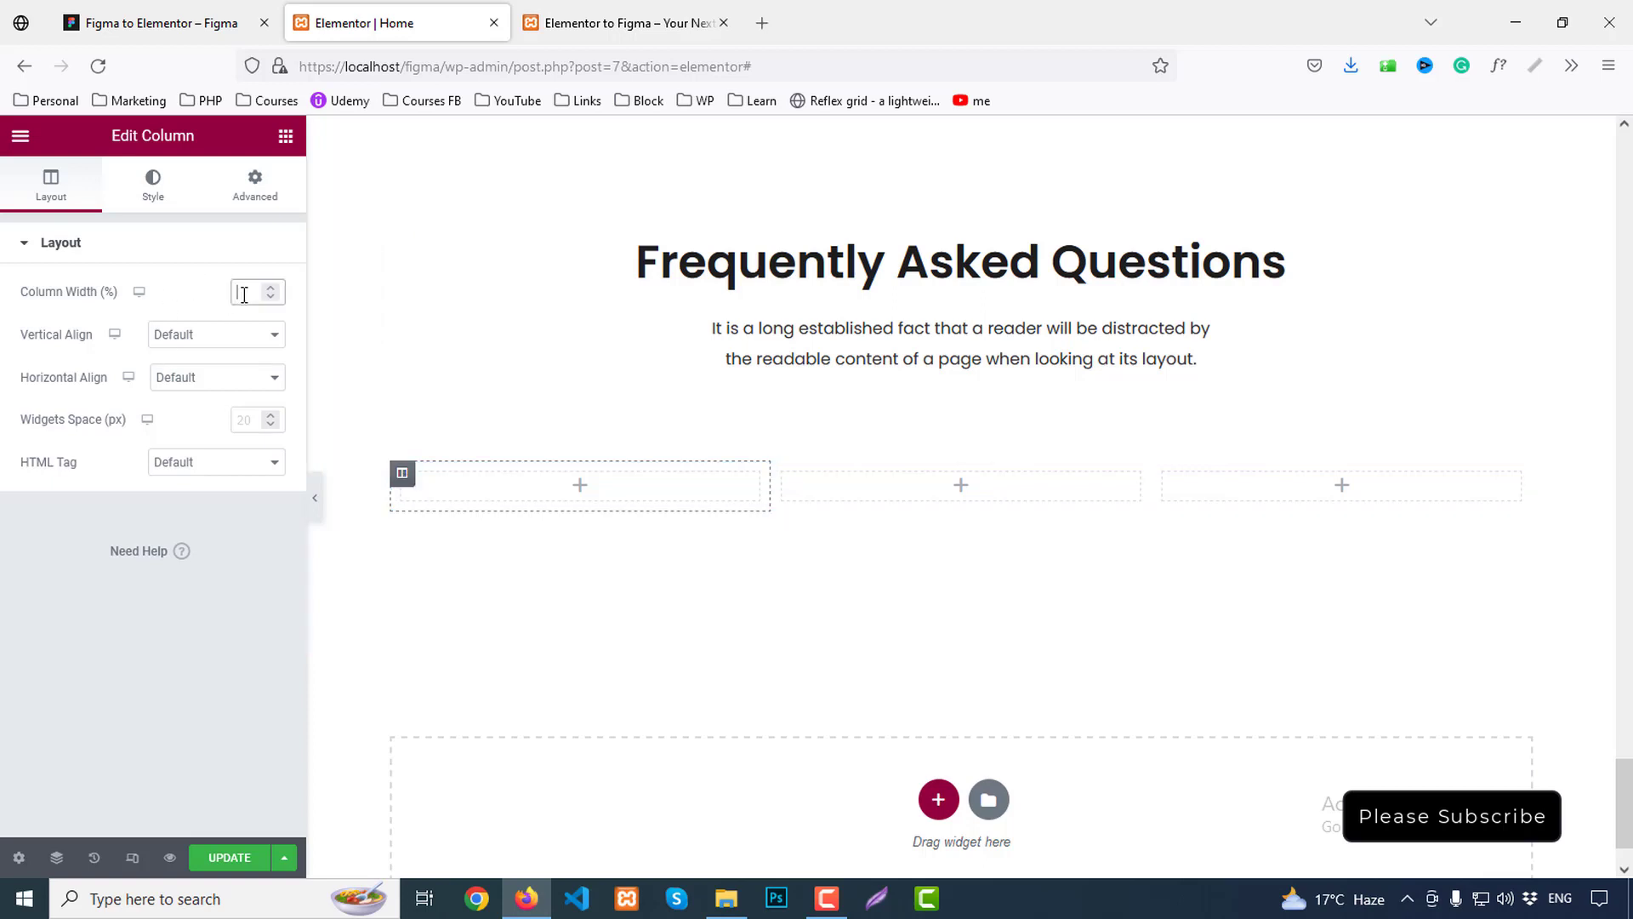
text(20)
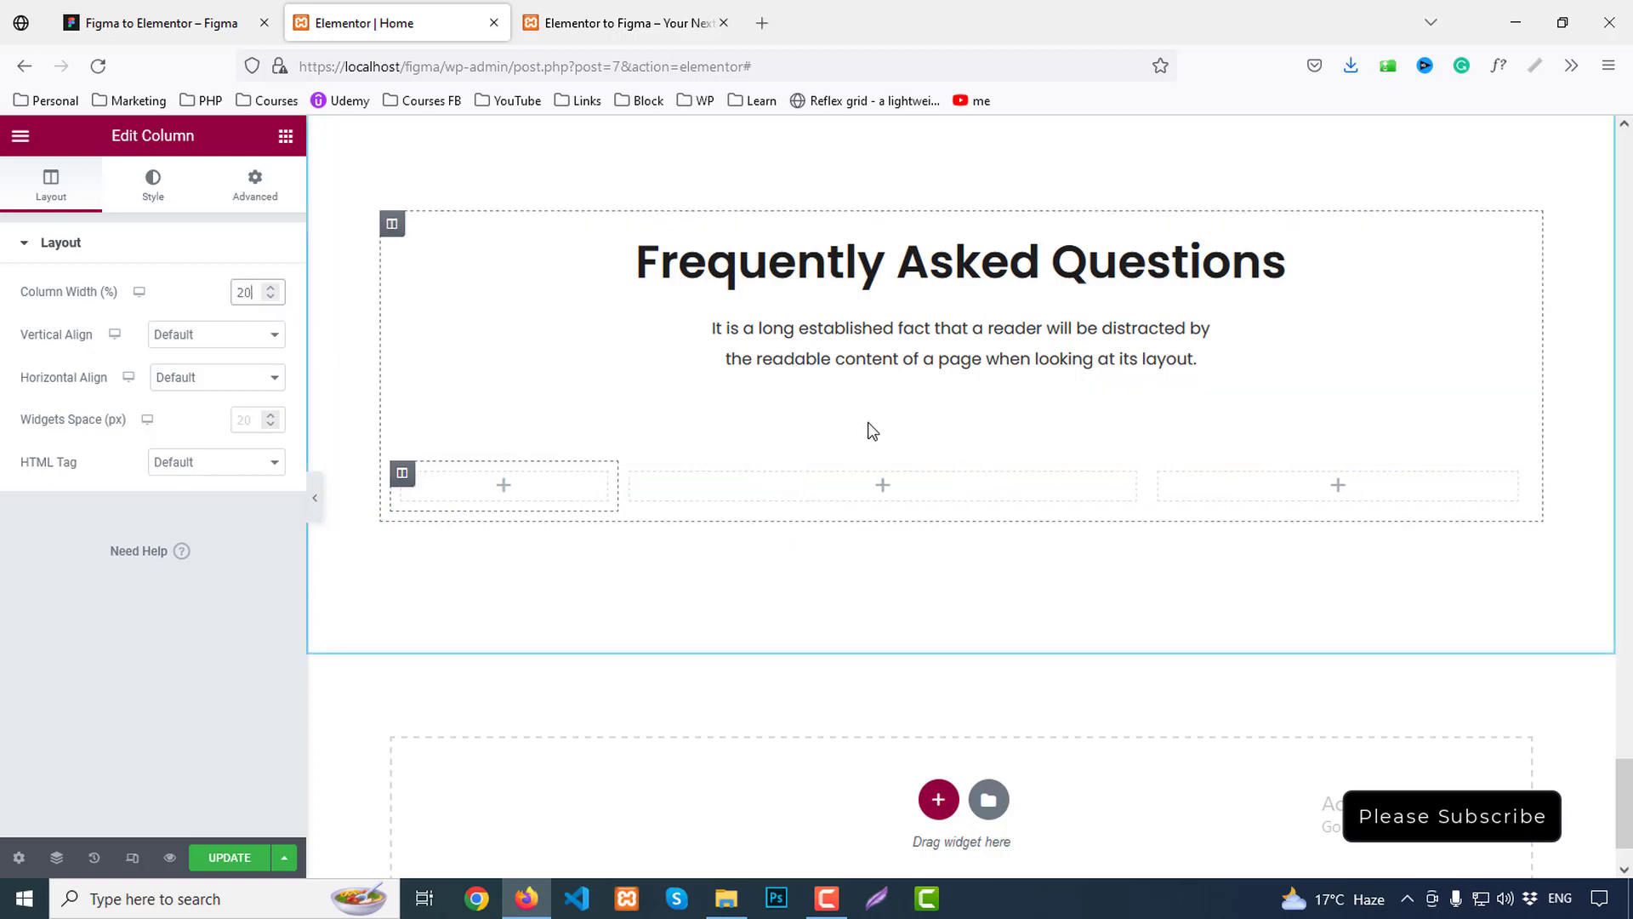
drag(1159, 474, 1164, 489)
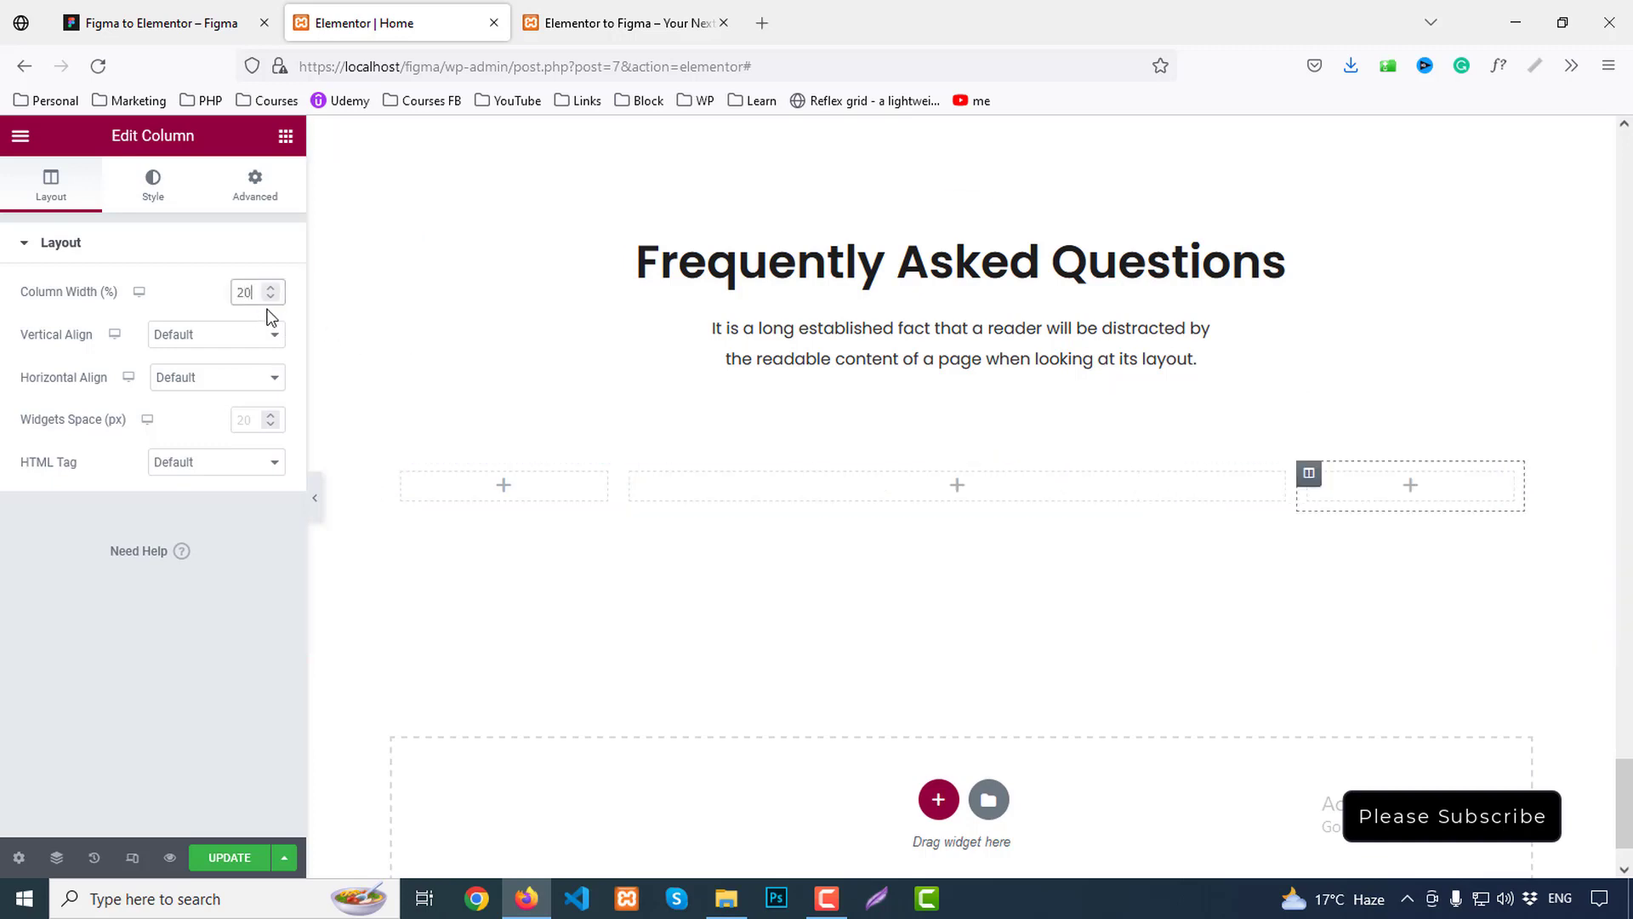
click(285, 137)
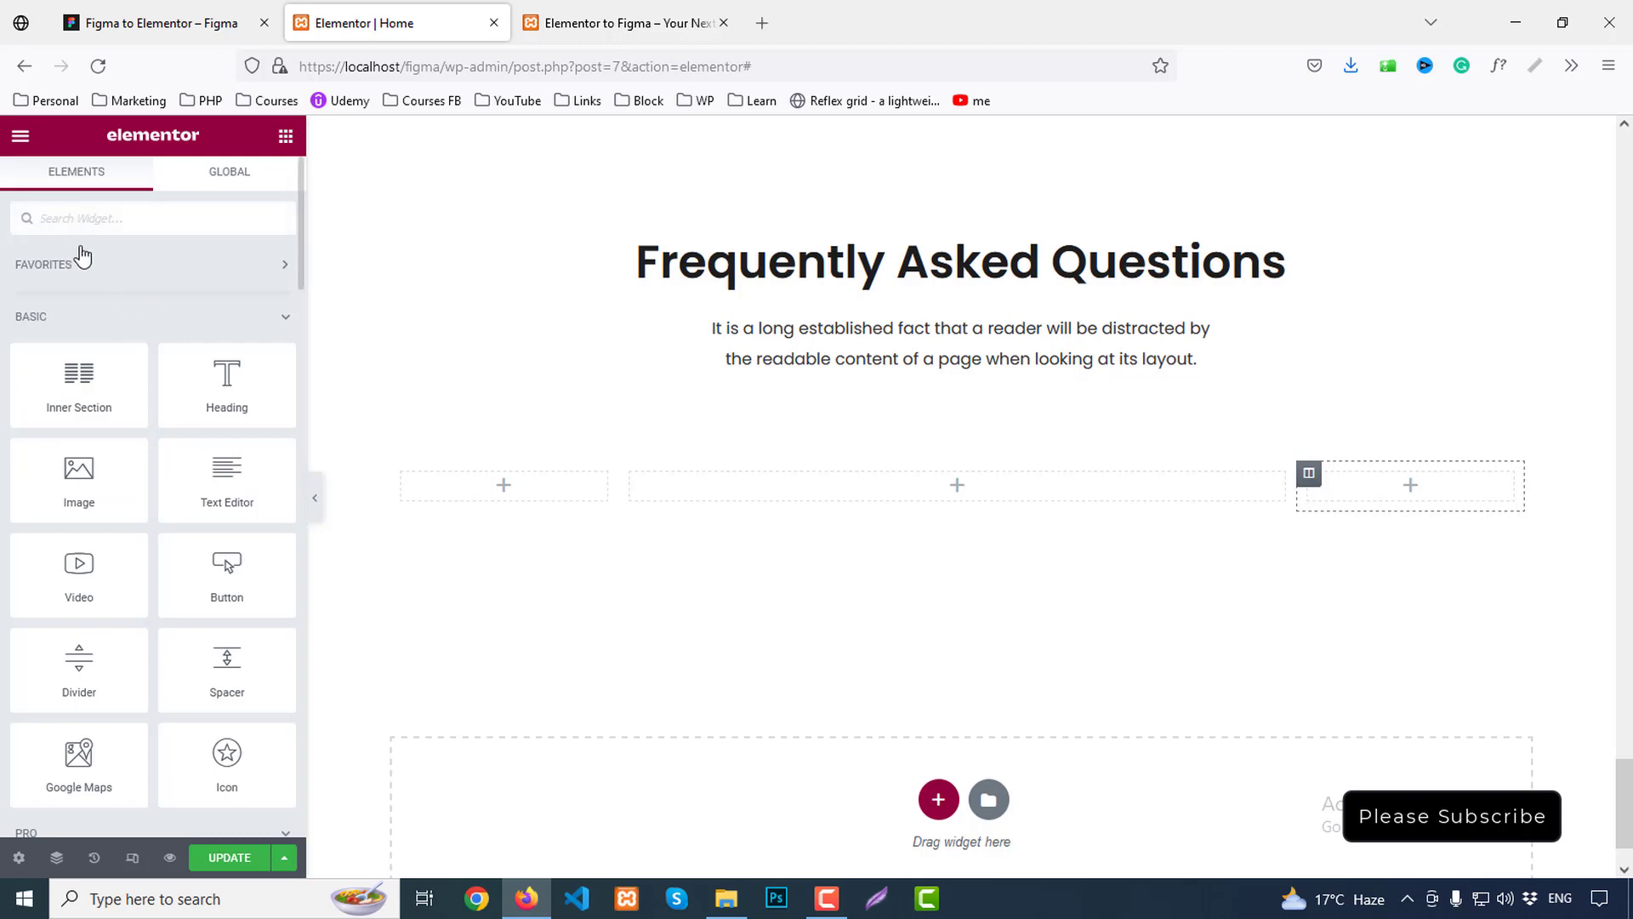
Search 'acc' and place an Accordion widget in the middle column
text(acc)
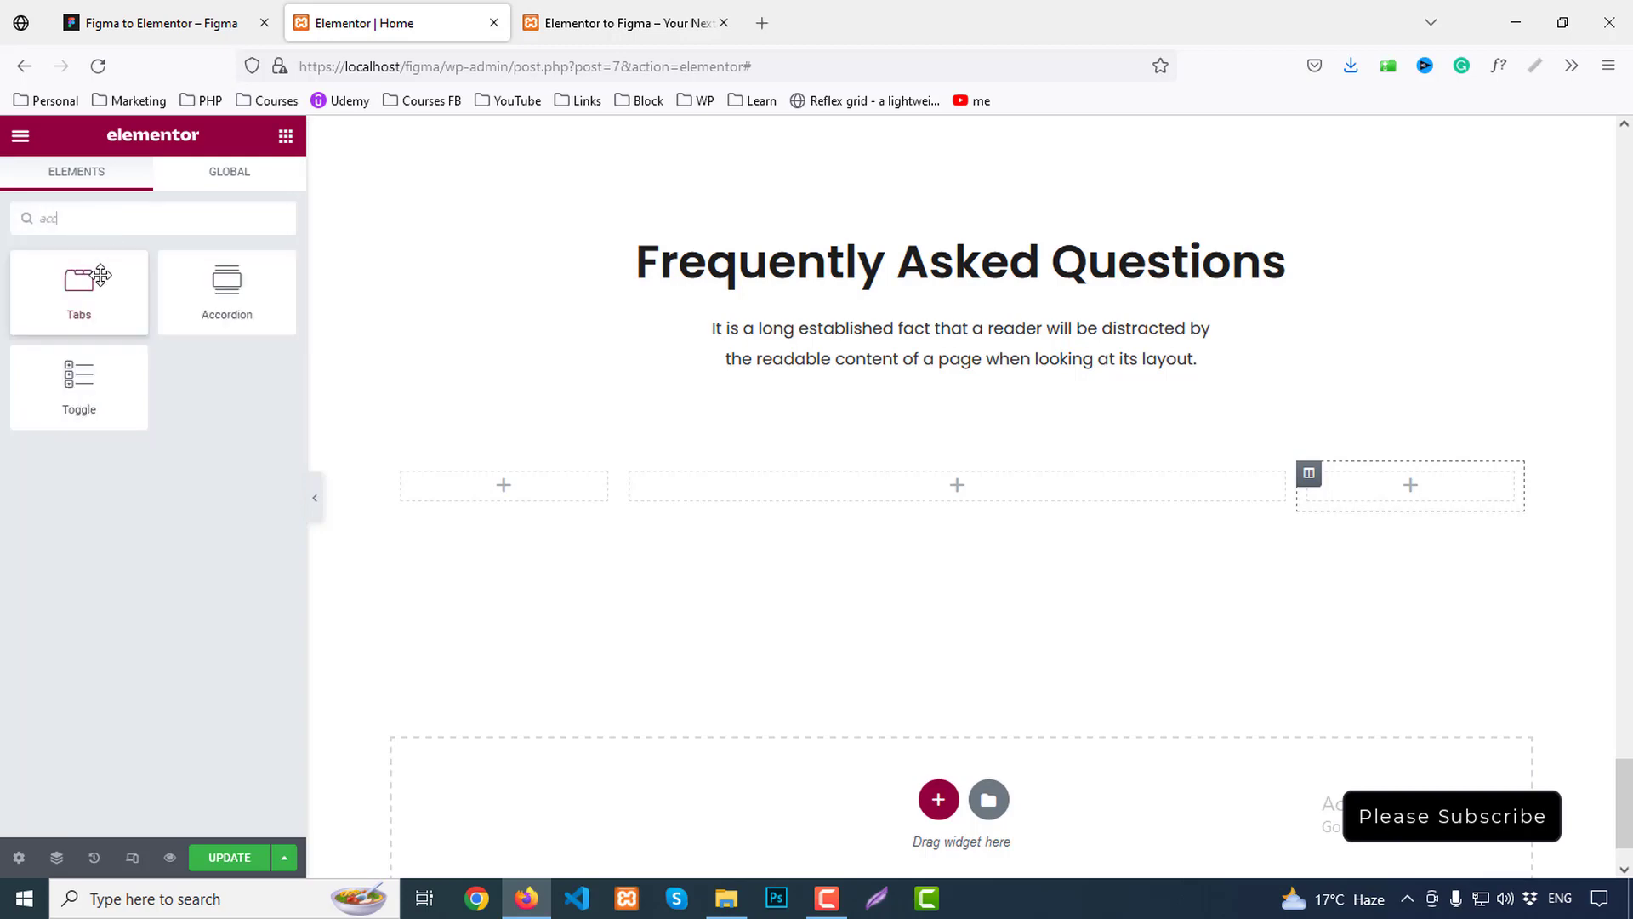
drag(226, 289, 887, 481)
scroll(1019, 535, down, 3)
scroll(1017, 539, up, 2)
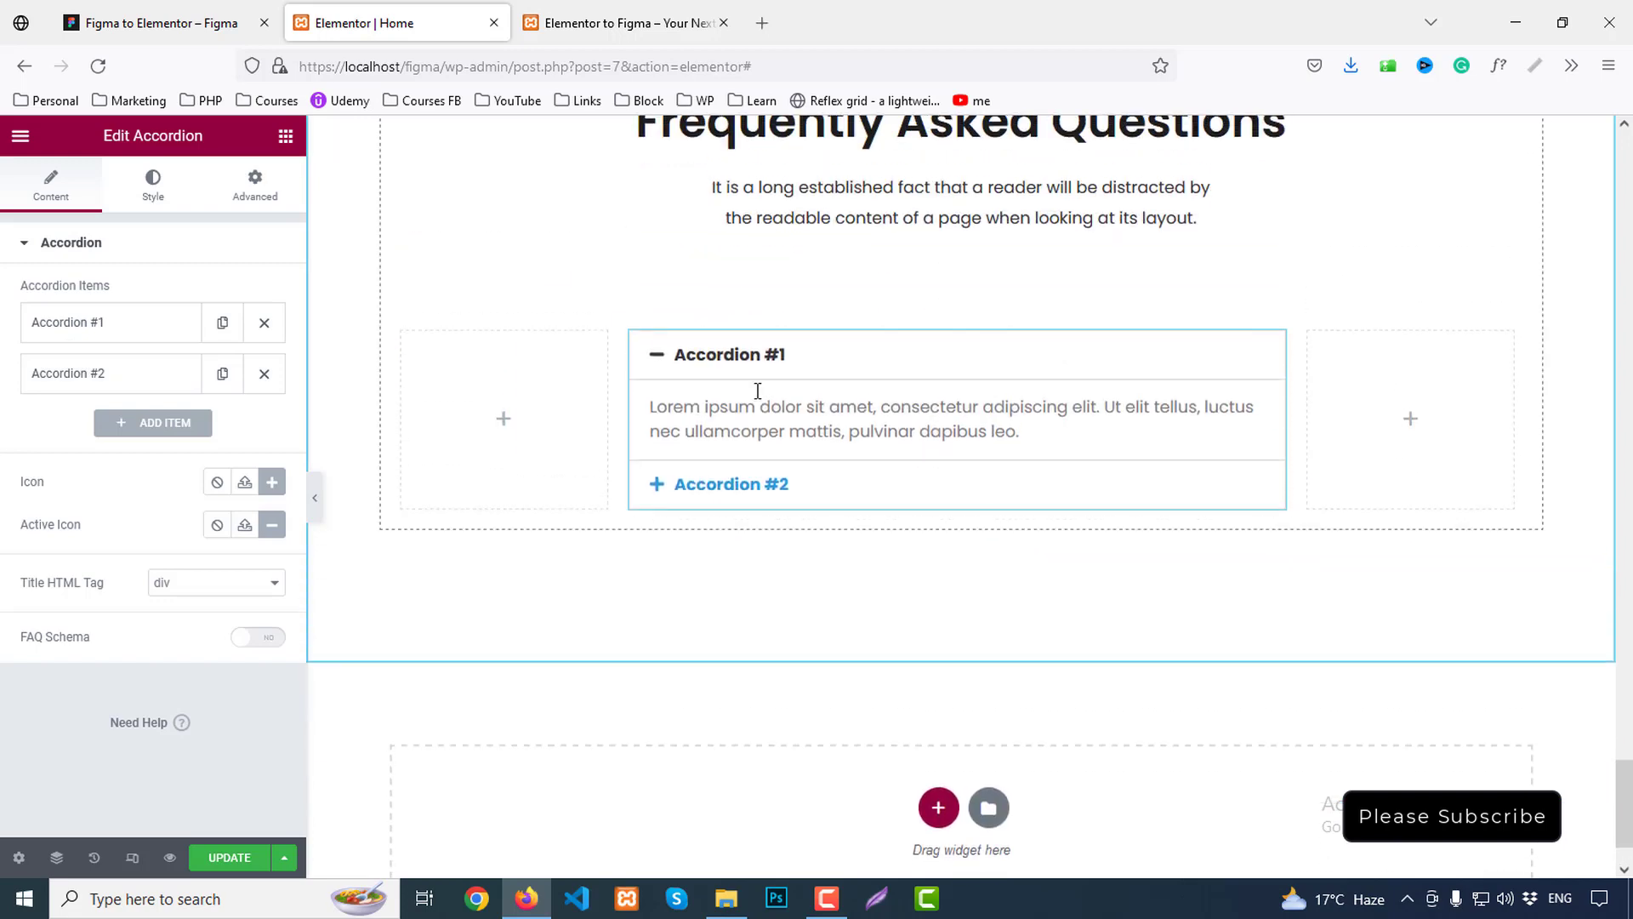
Title the first accordion item 'What other services are you compatible with?' from Figma
click(101, 17)
double_click(718, 545)
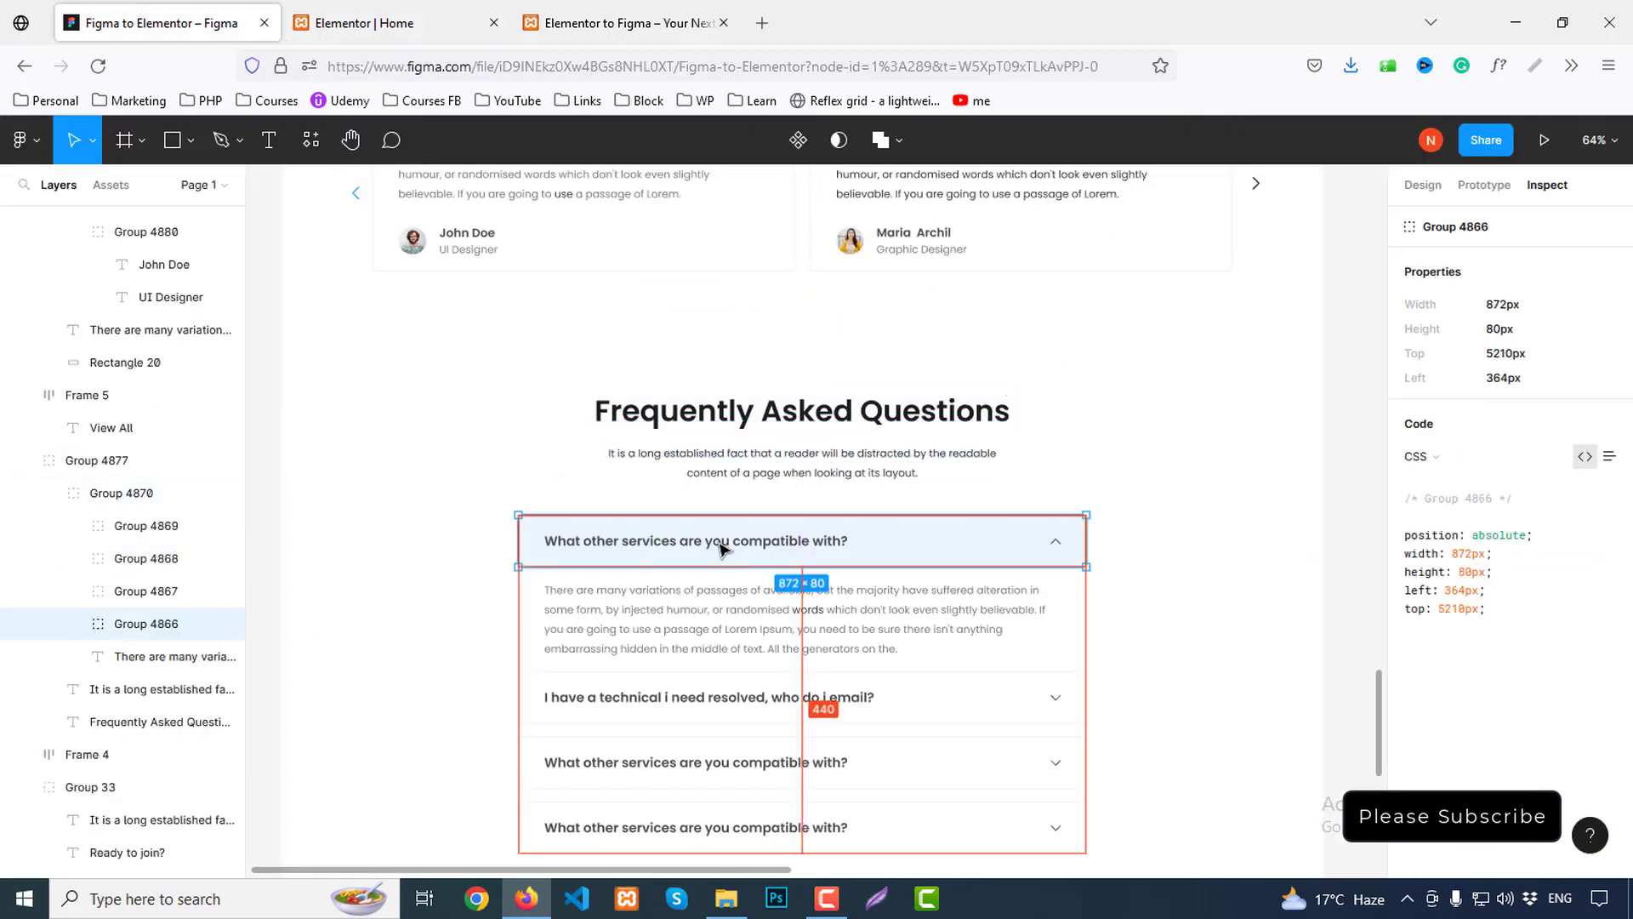
double_click(782, 549)
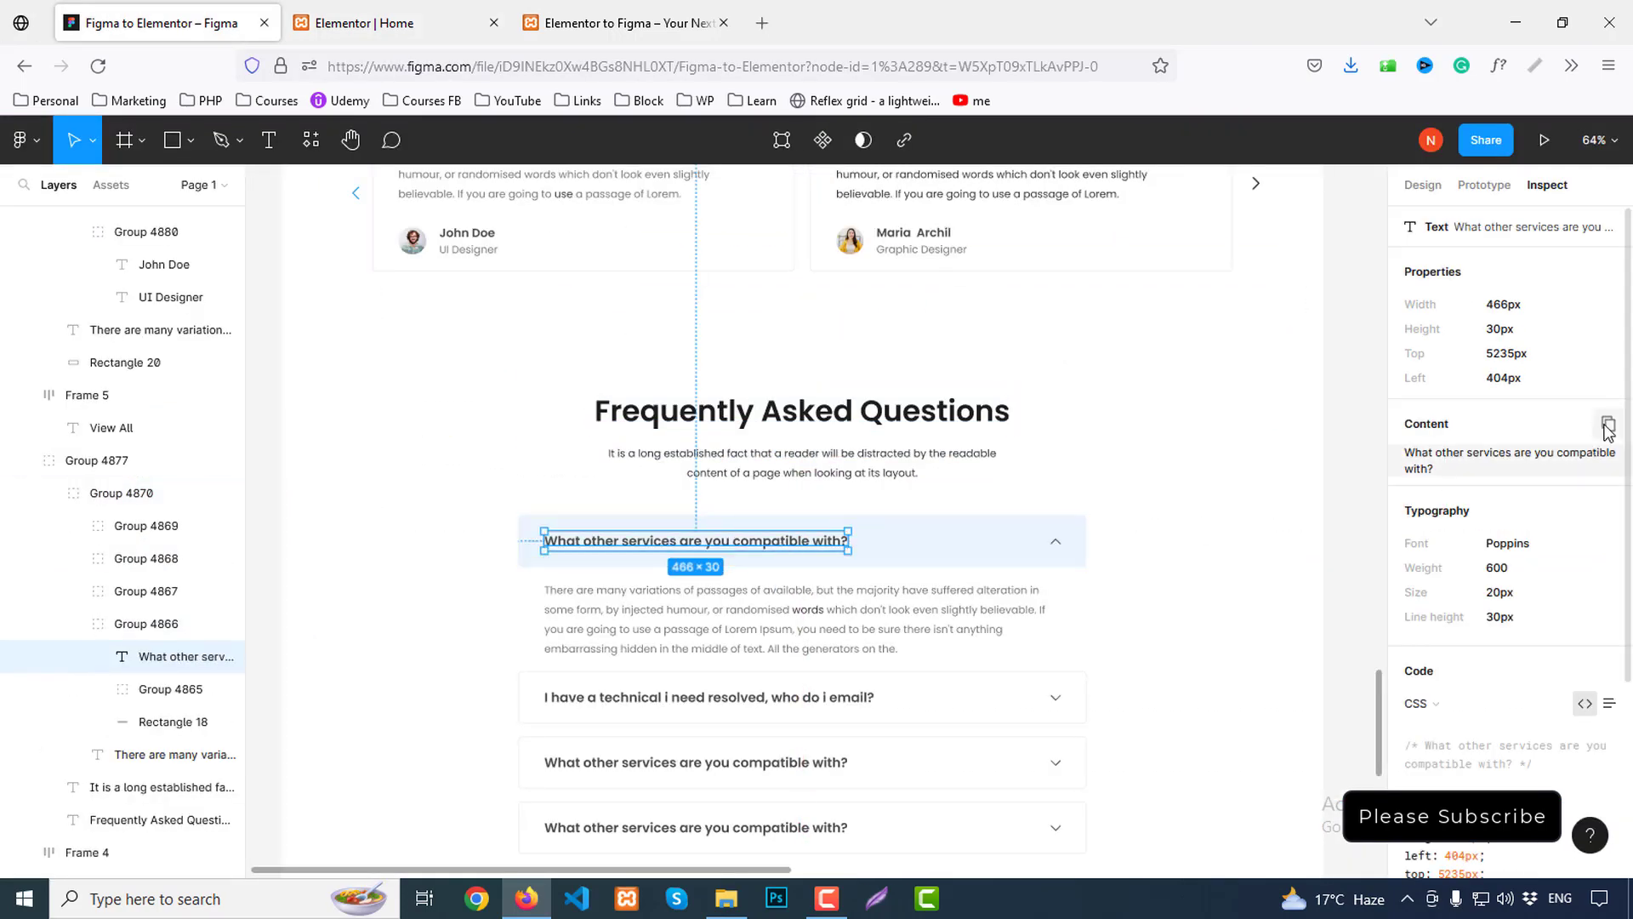
click(1605, 430)
click(366, 23)
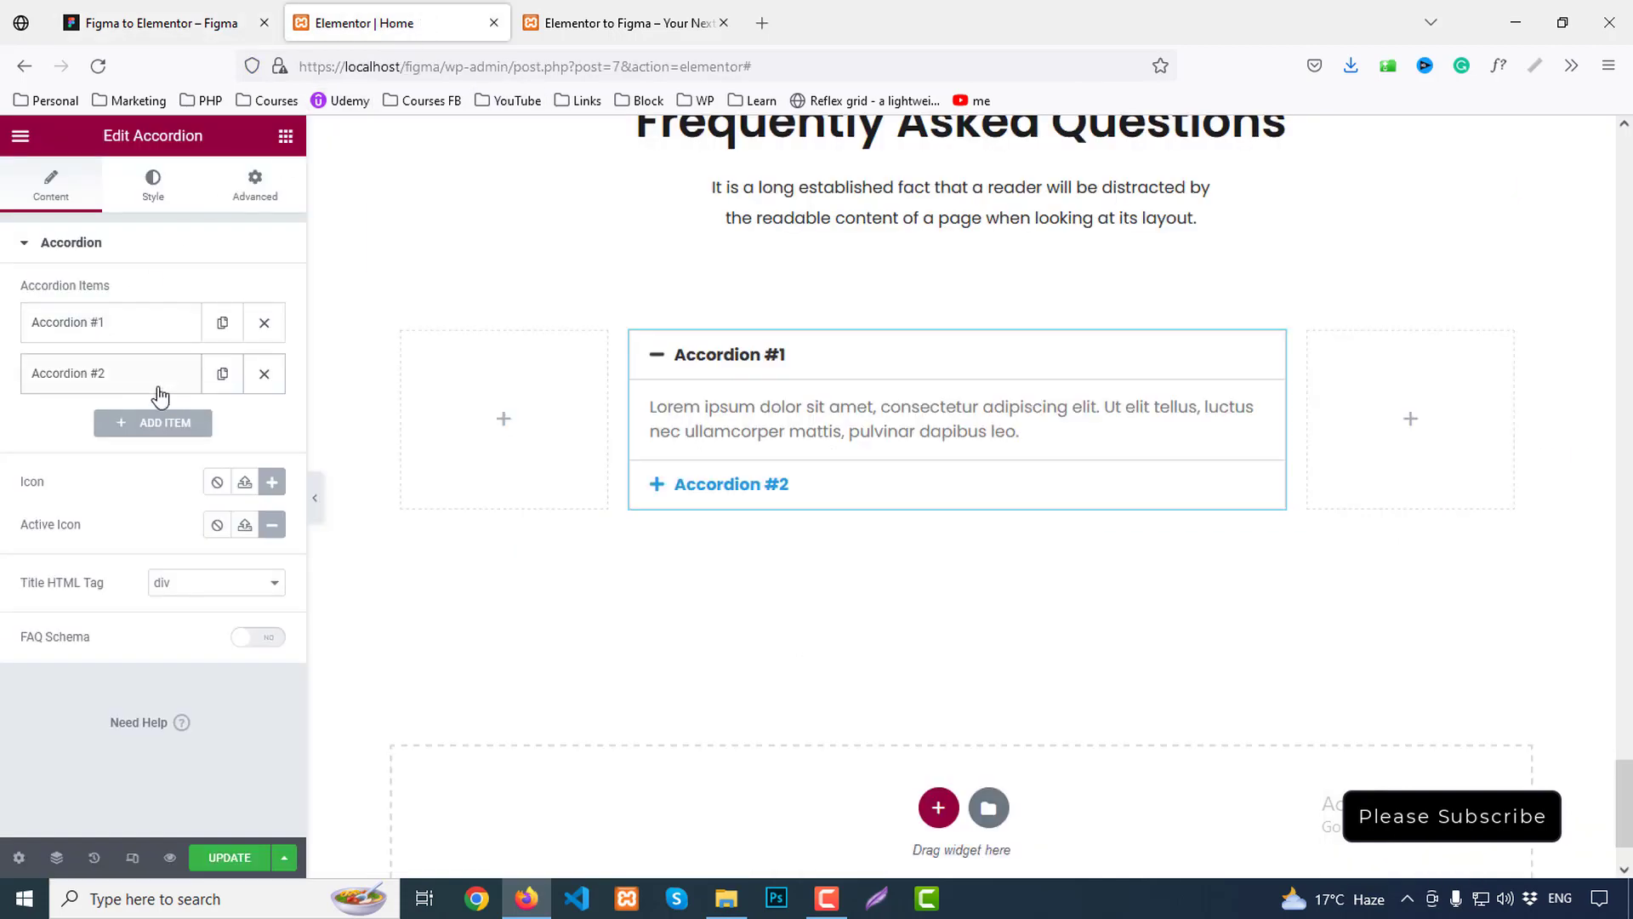
click(79, 328)
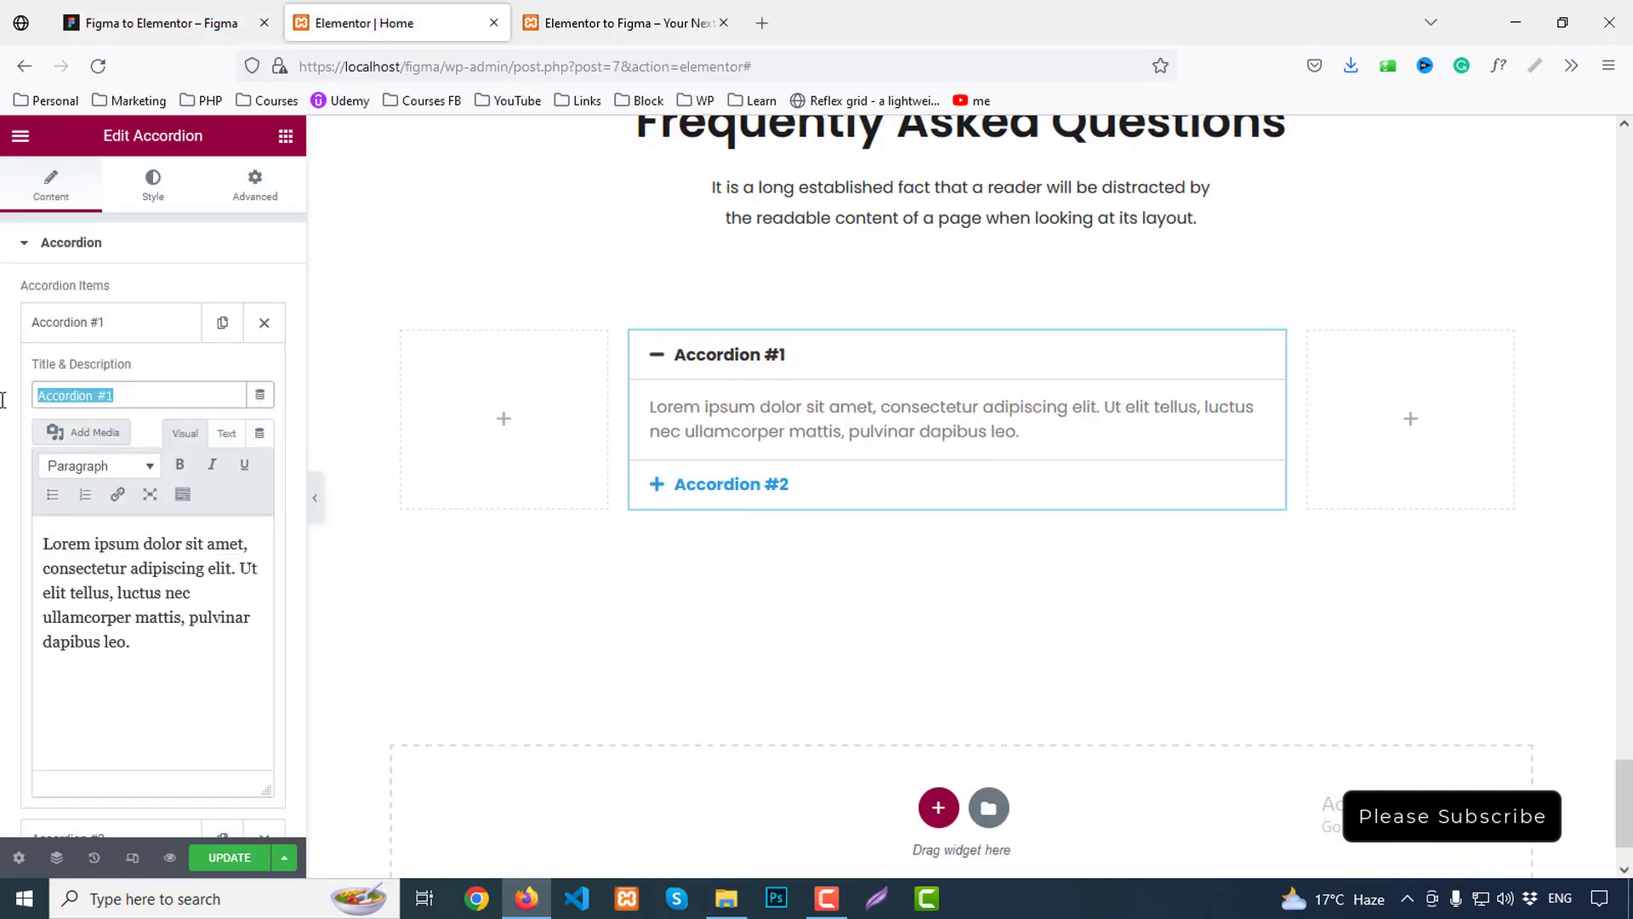
key(ctrl+v)
click(82, 332)
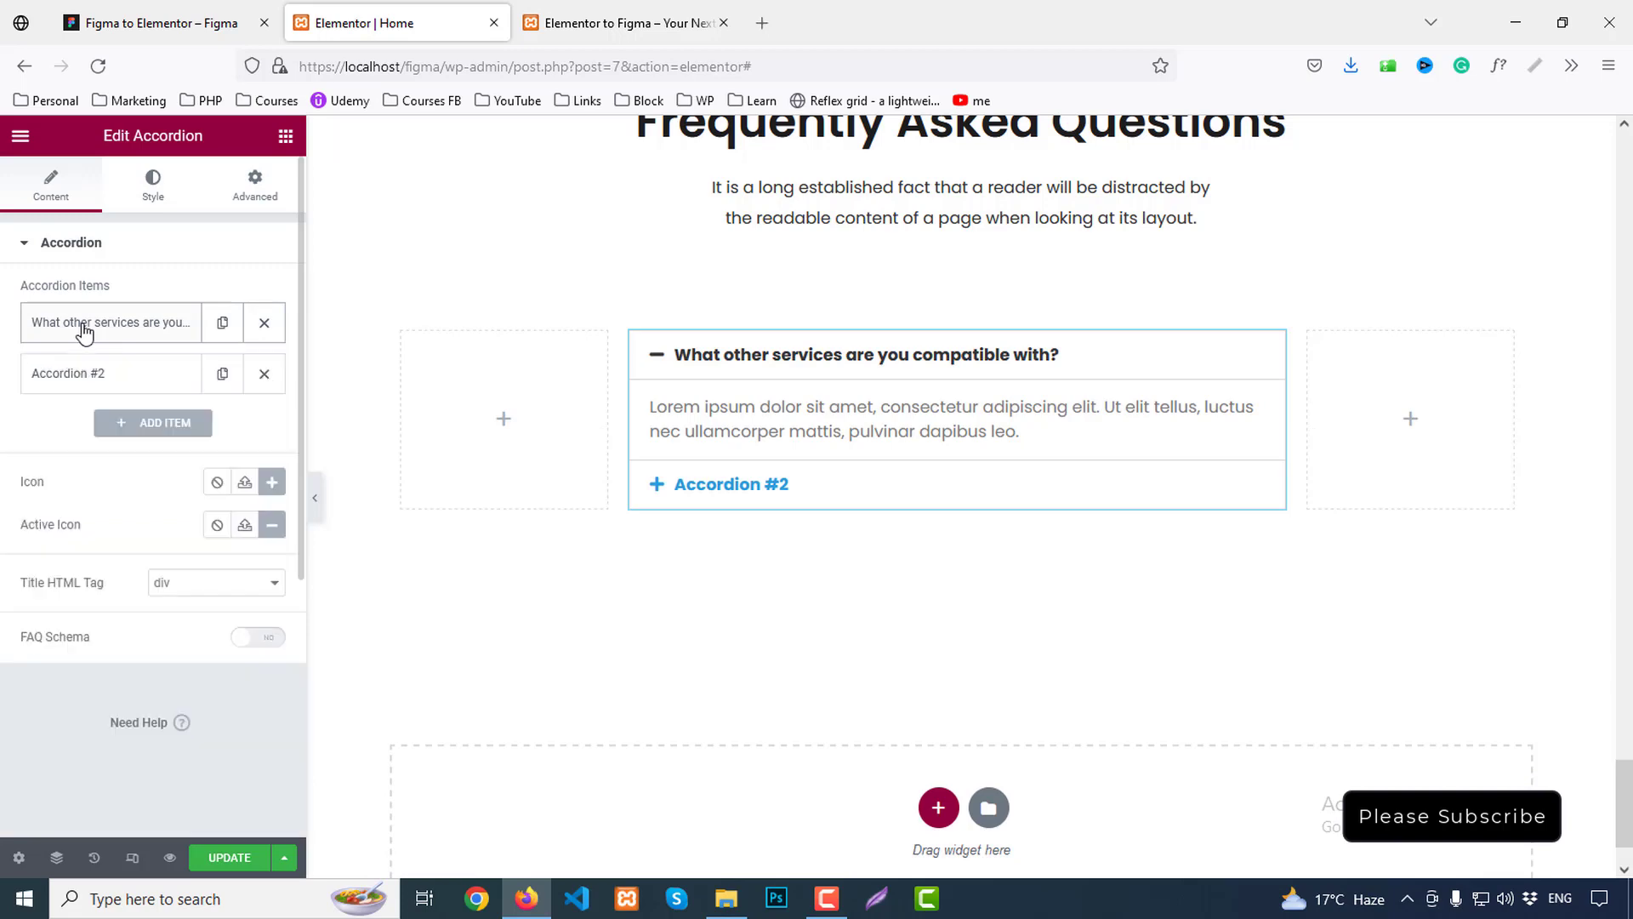
click(82, 331)
Replace the first item's placeholder description with Figma's answer paragraph
click(162, 23)
click(627, 625)
double_click(627, 626)
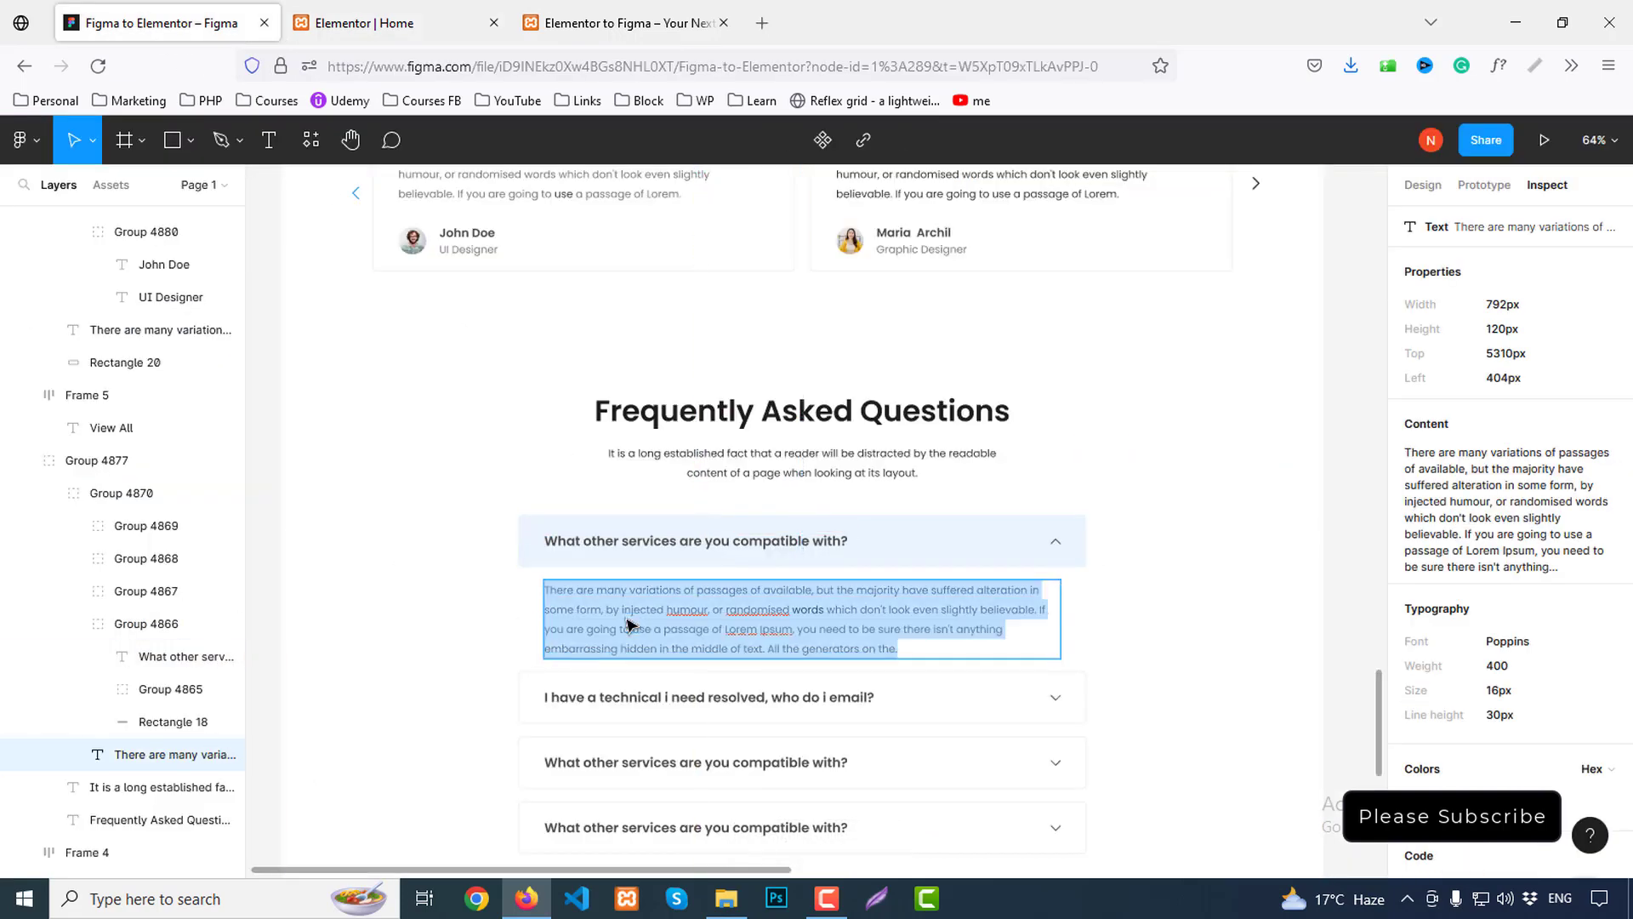
click(1608, 423)
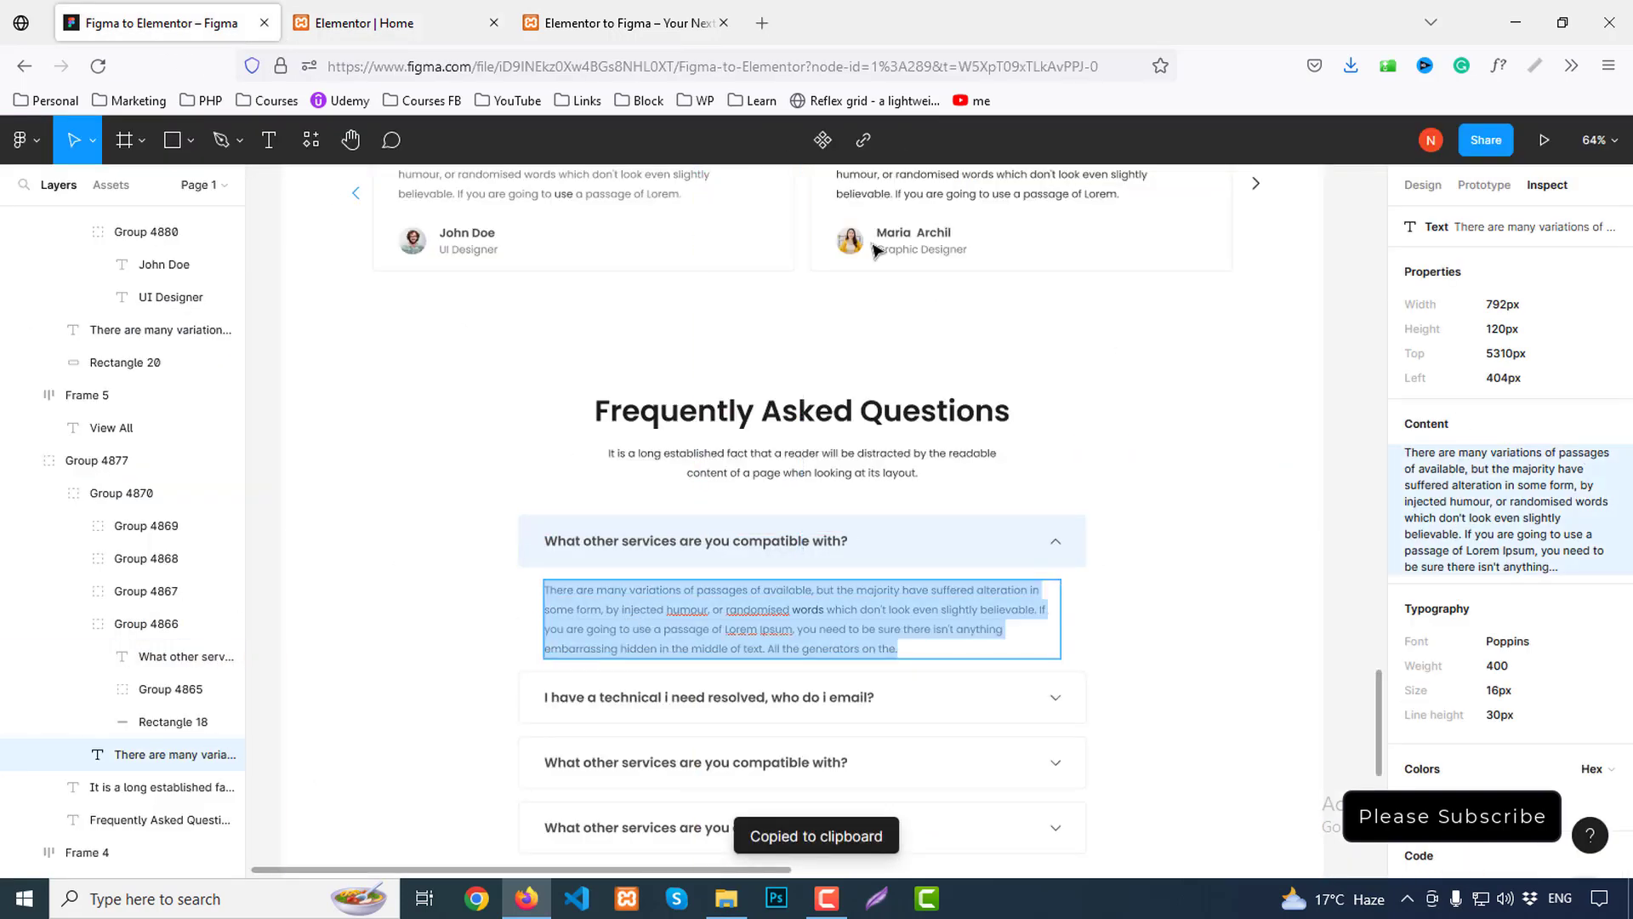
click(377, 22)
click(236, 435)
key(ctrl+a)
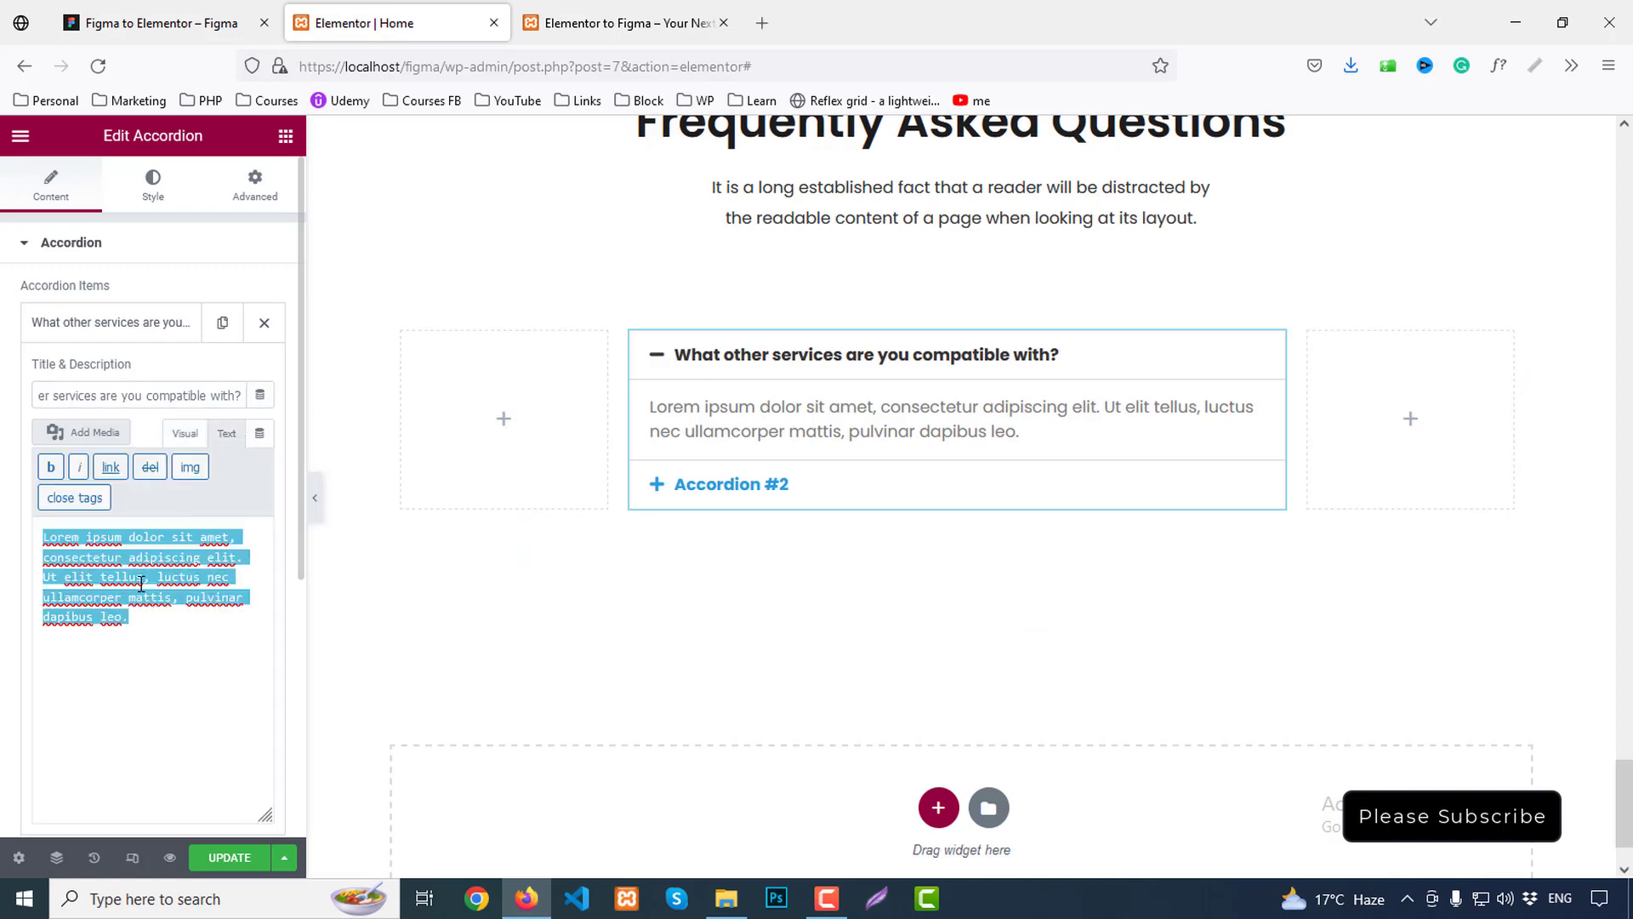
key(ctrl+v)
click(85, 328)
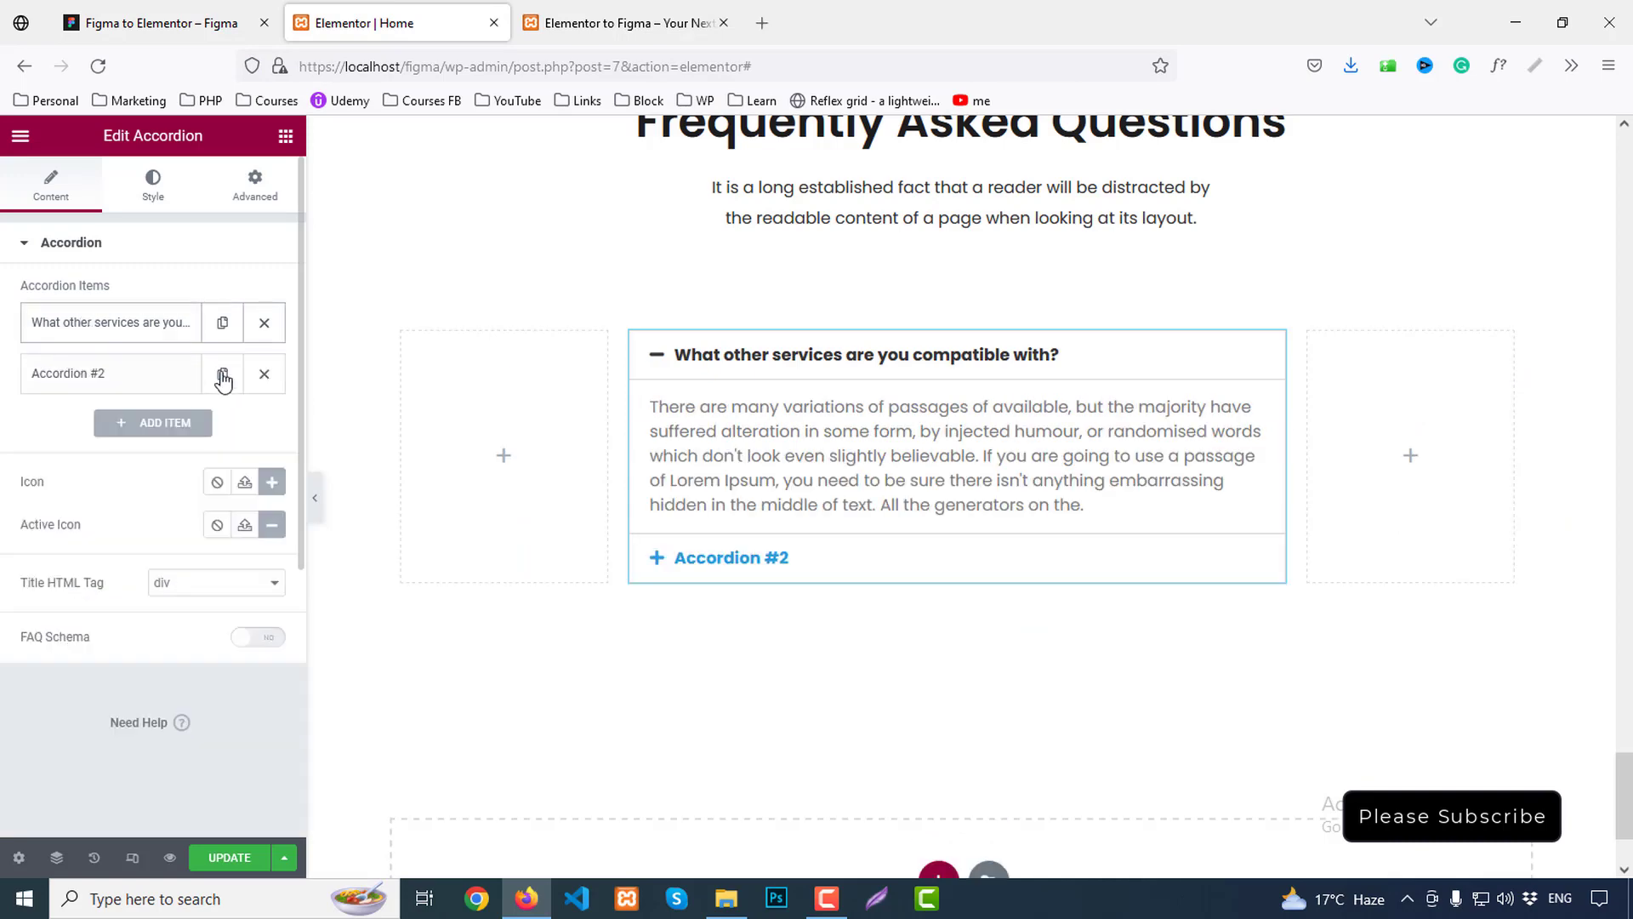
click(194, 26)
scroll(677, 448, down, 1)
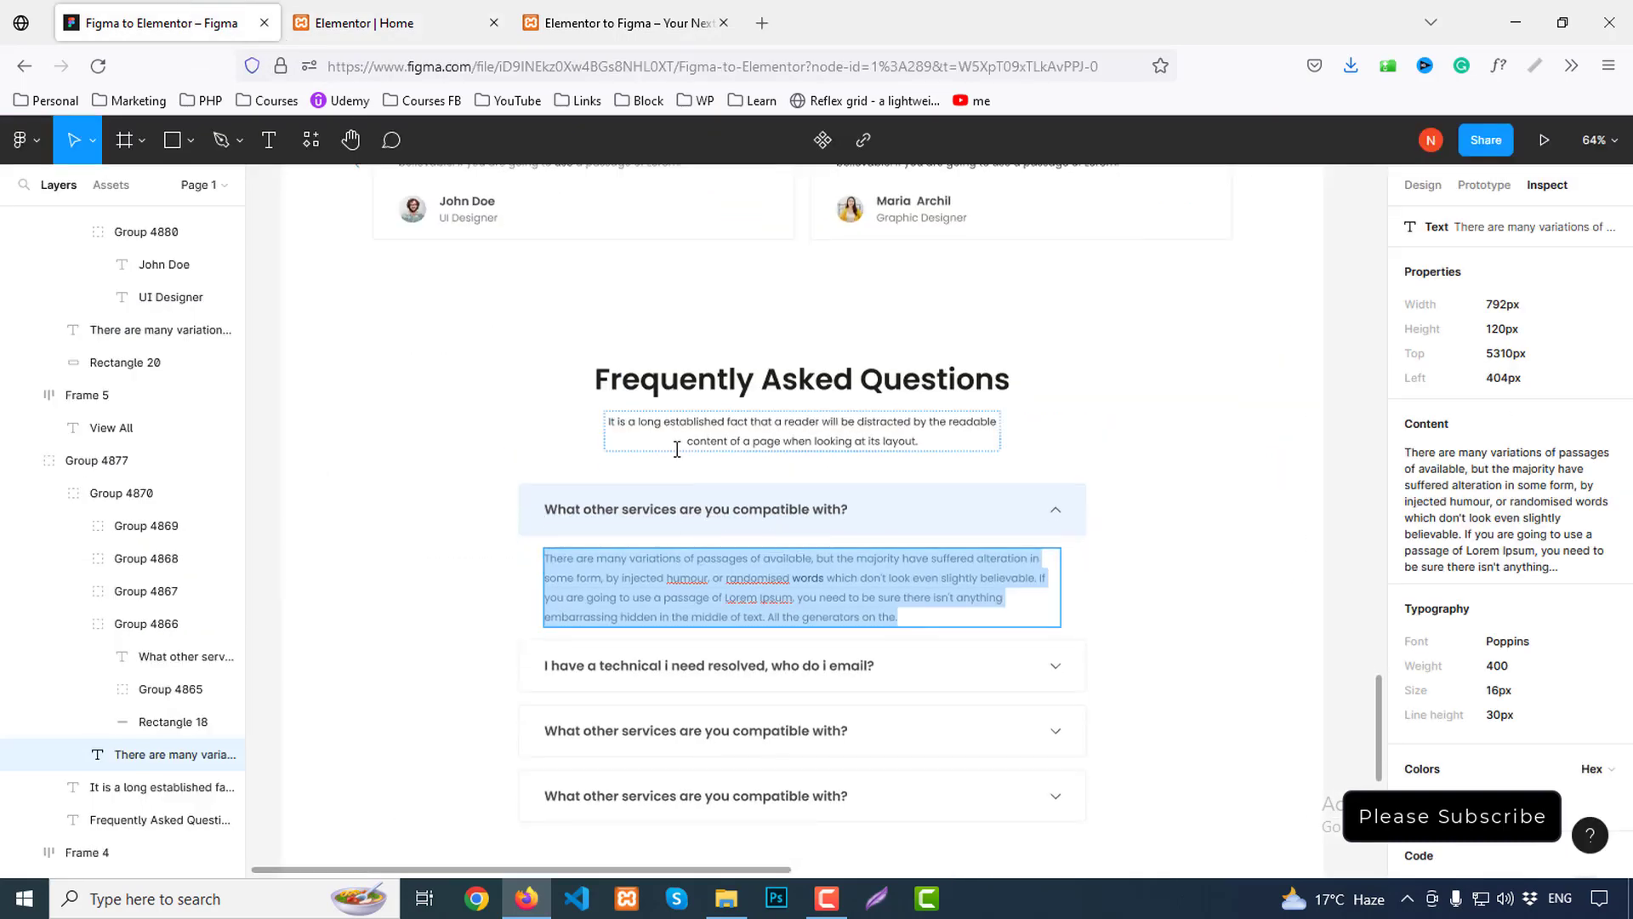
Add two accordion items by duplicating, and paste Figma's second question as the second title
click(365, 23)
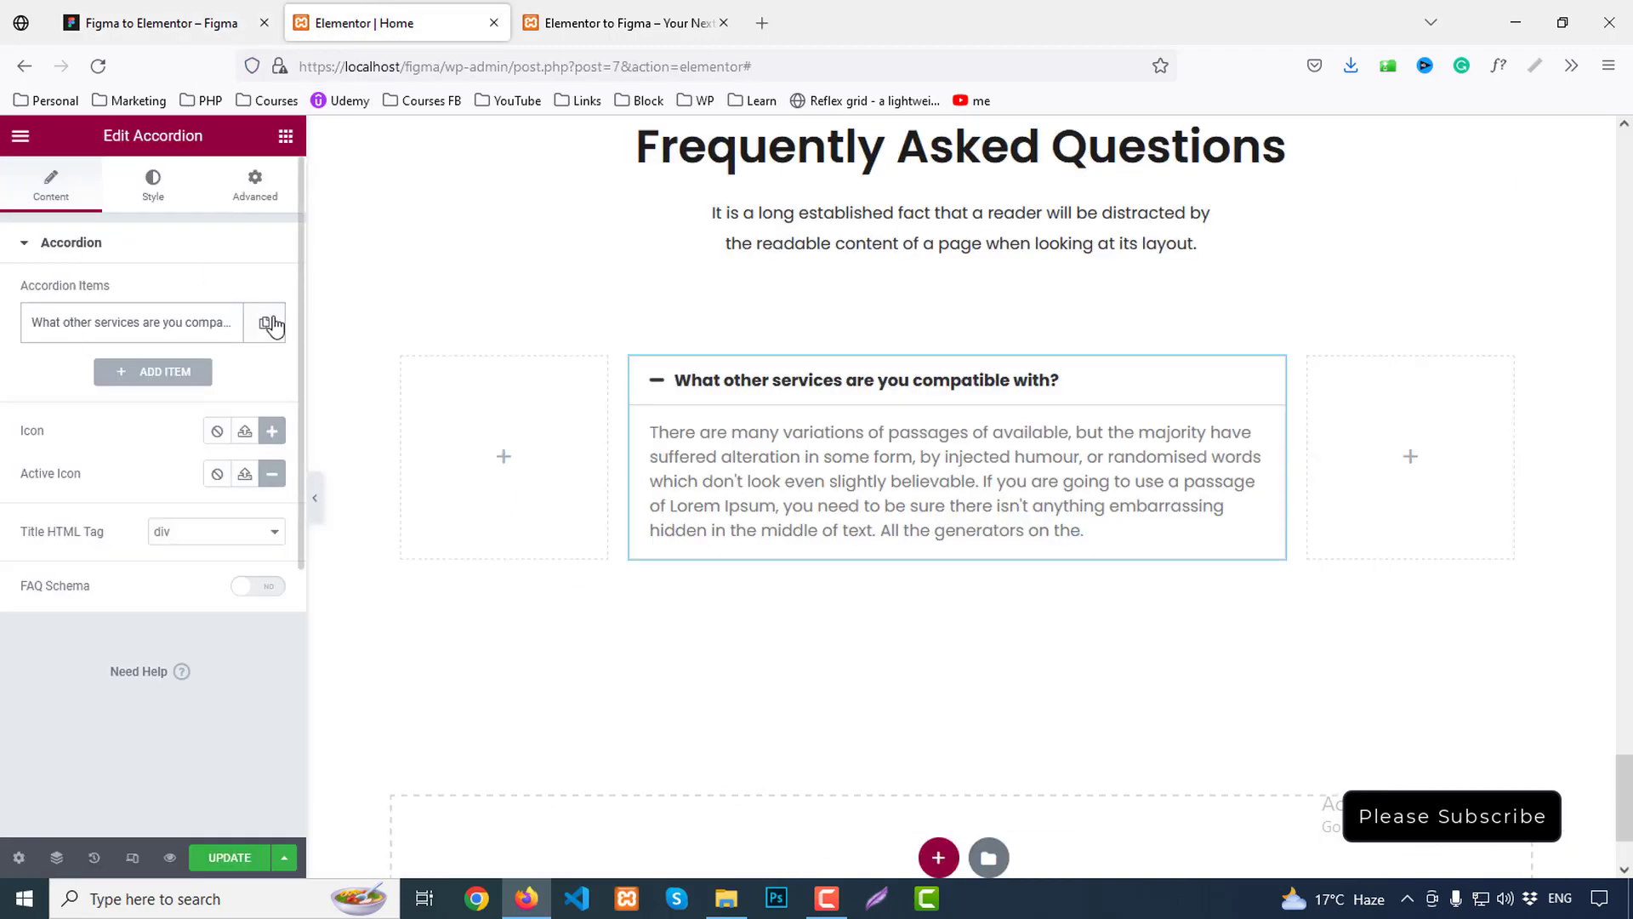
click(222, 373)
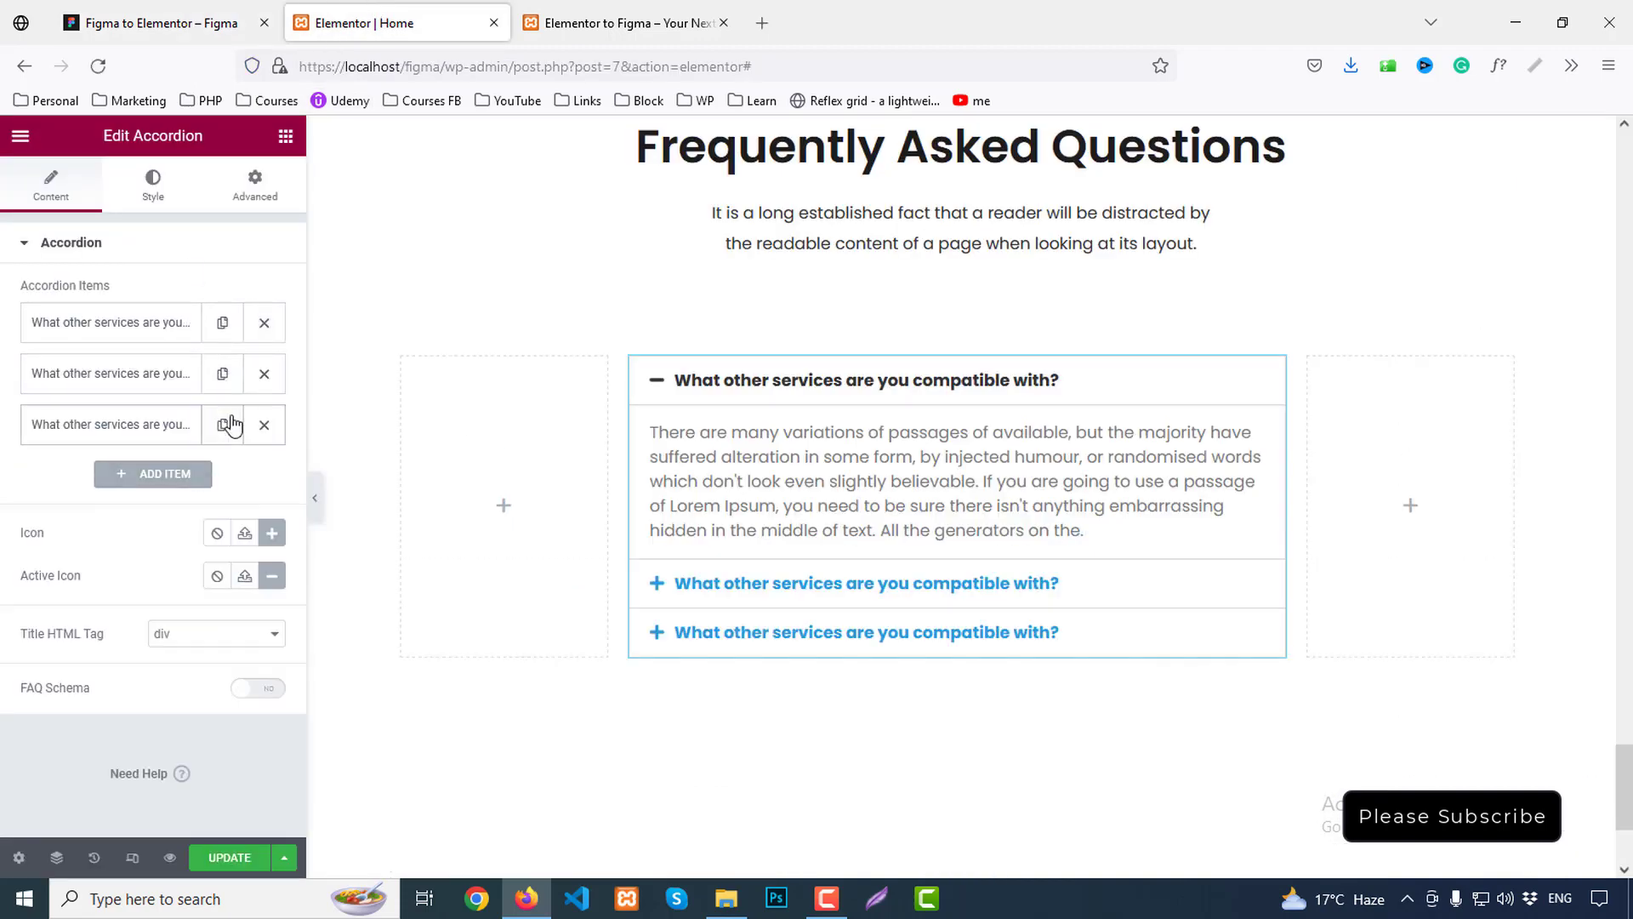
click(222, 424)
click(162, 23)
click(697, 665)
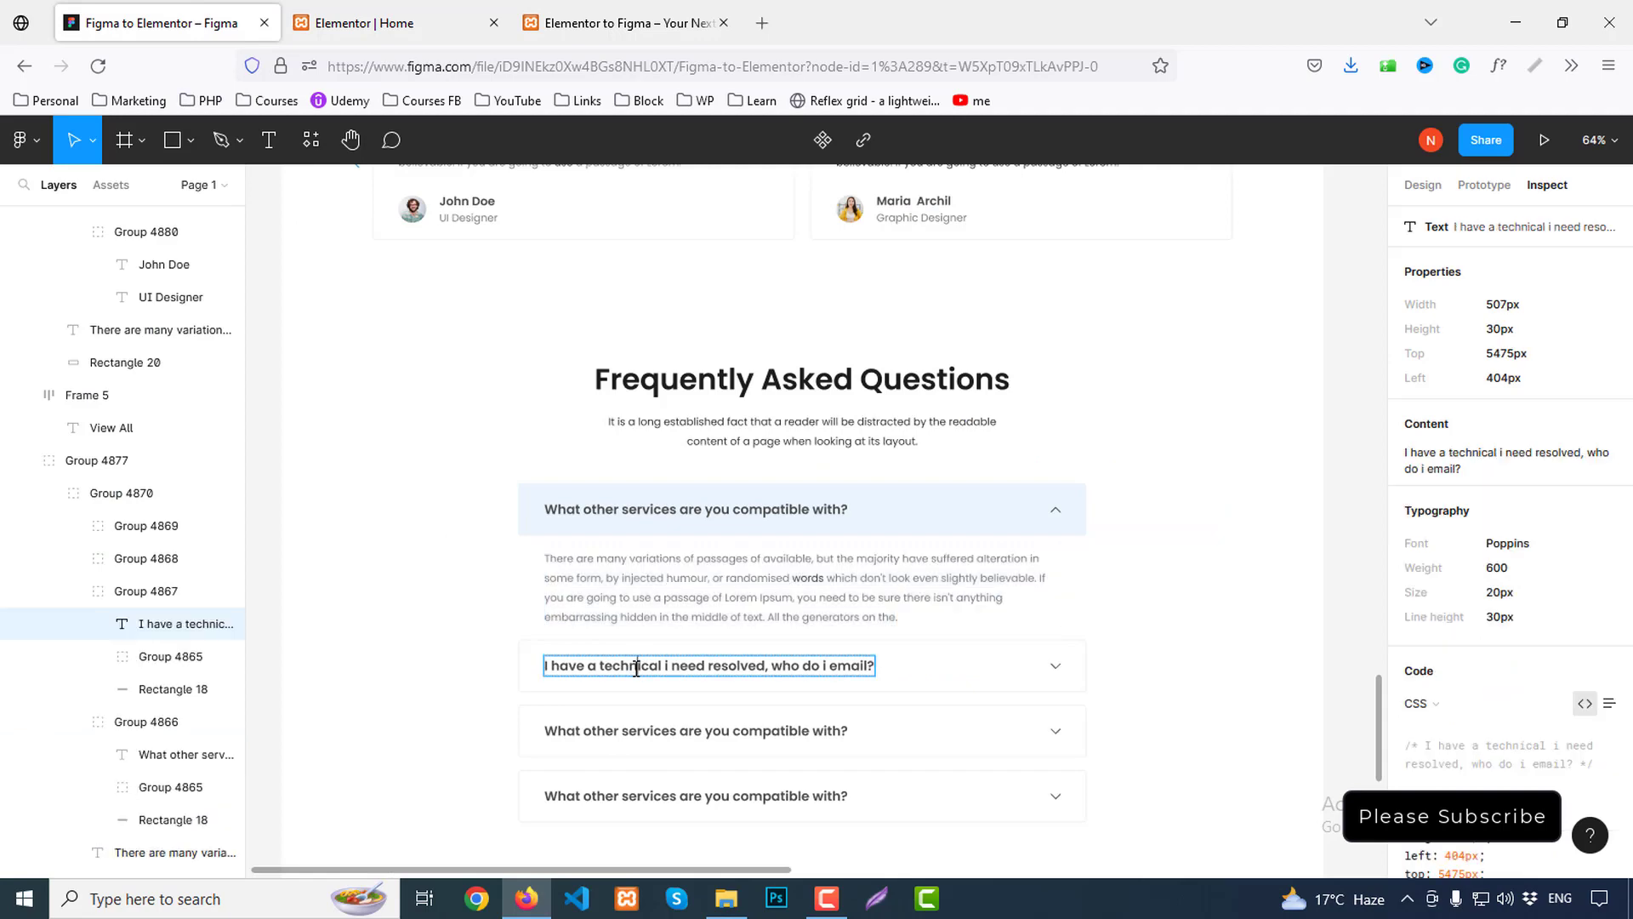
click(1608, 508)
click(366, 23)
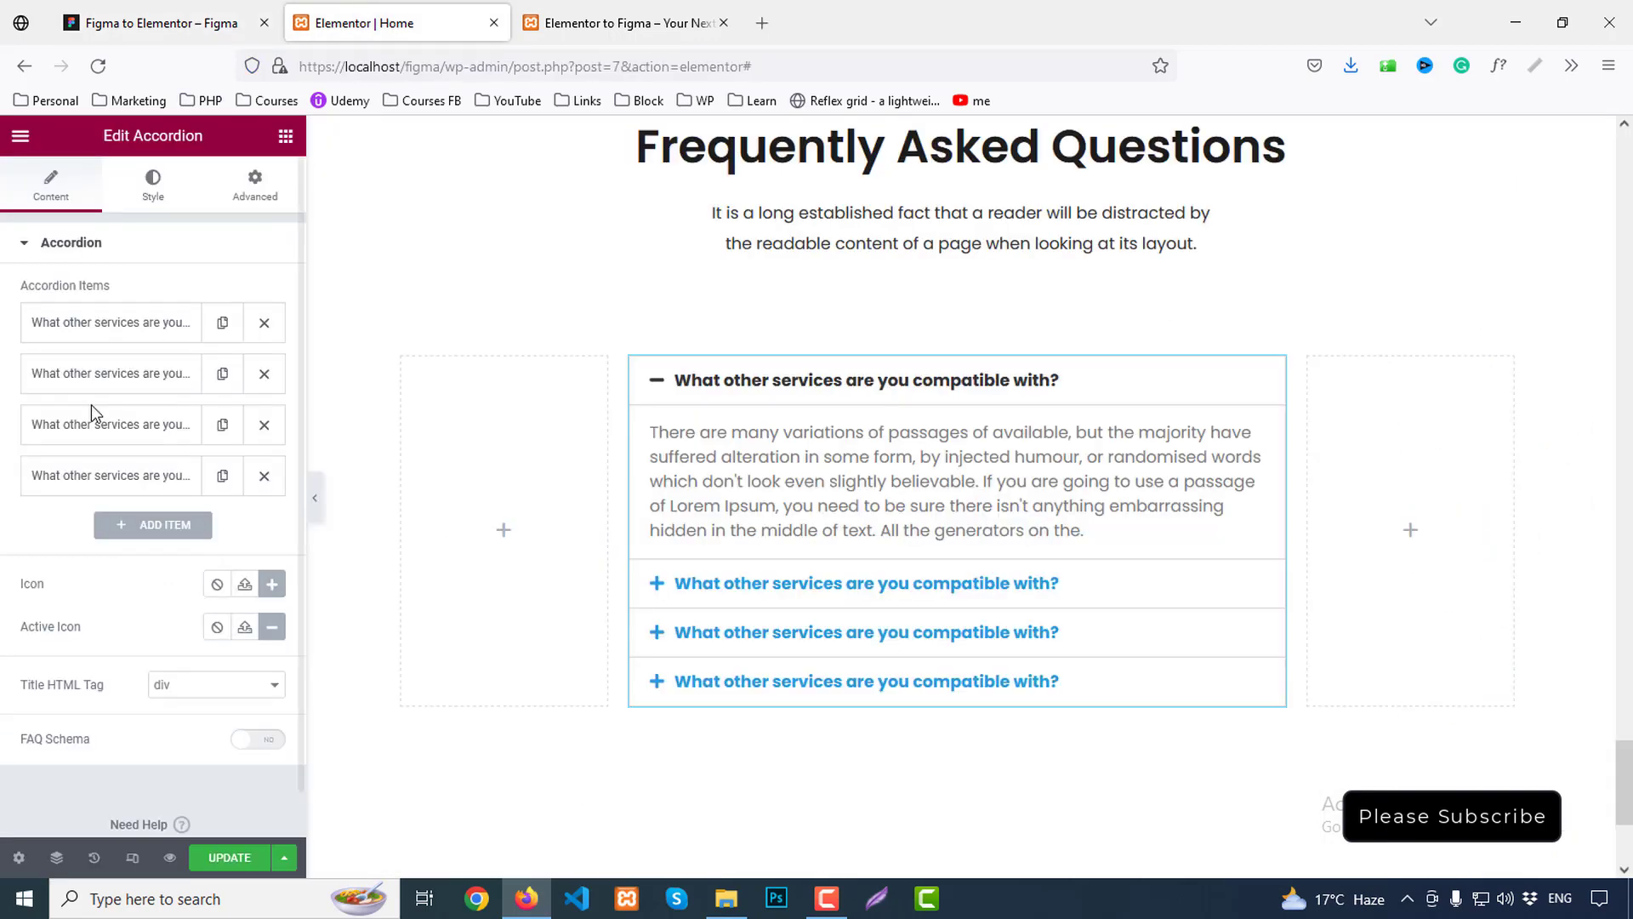
click(114, 376)
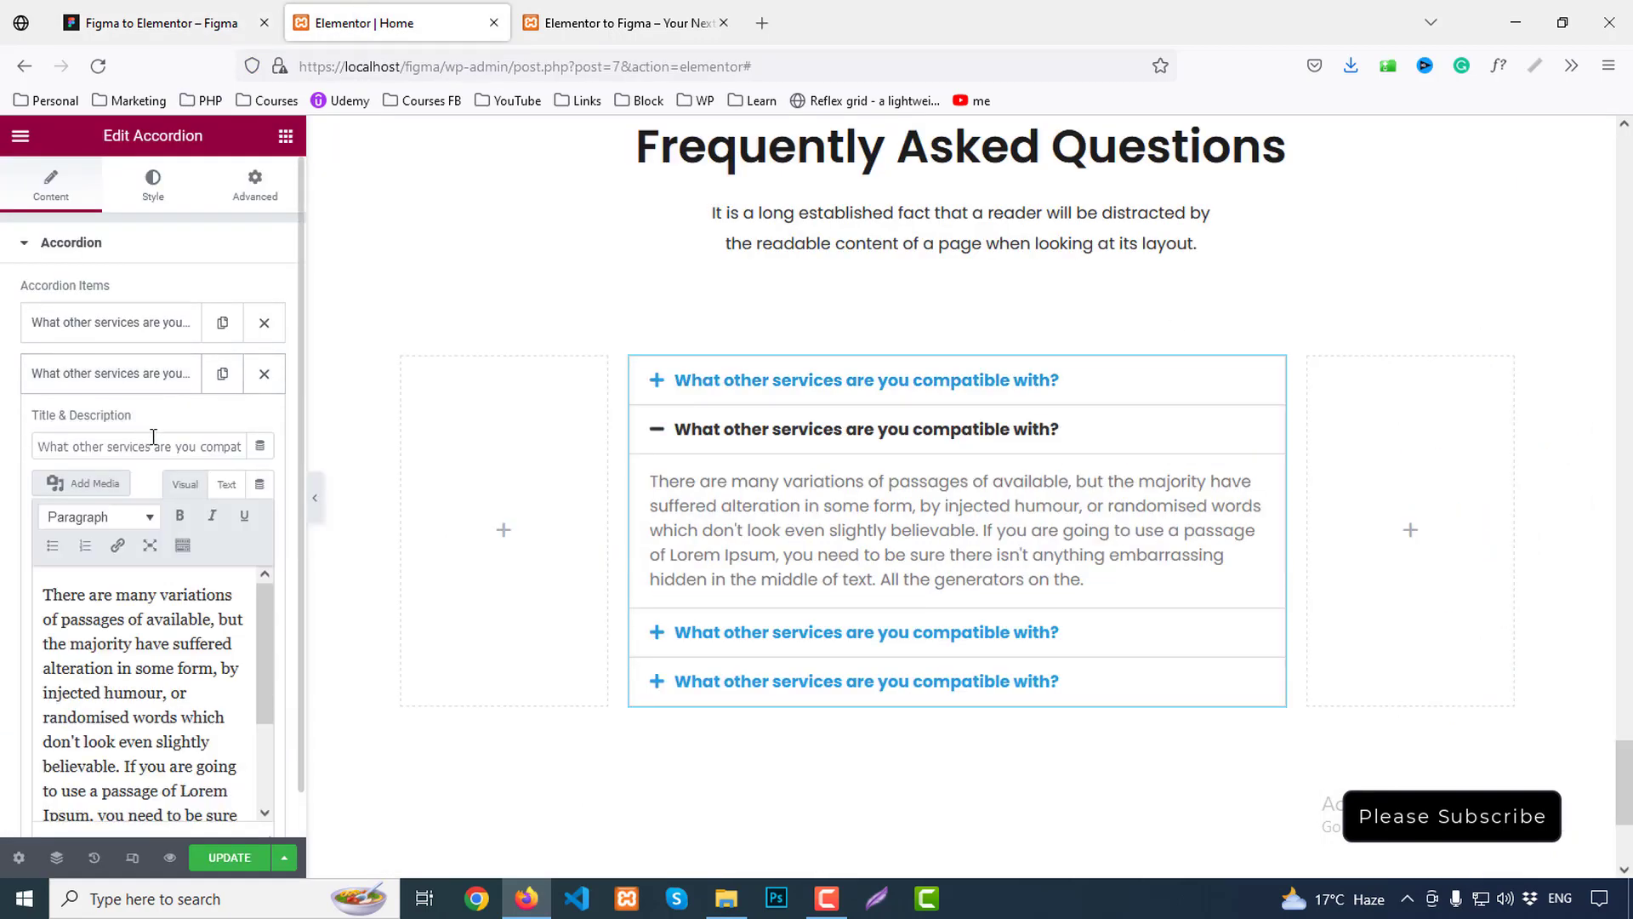
key(ctrl+v)
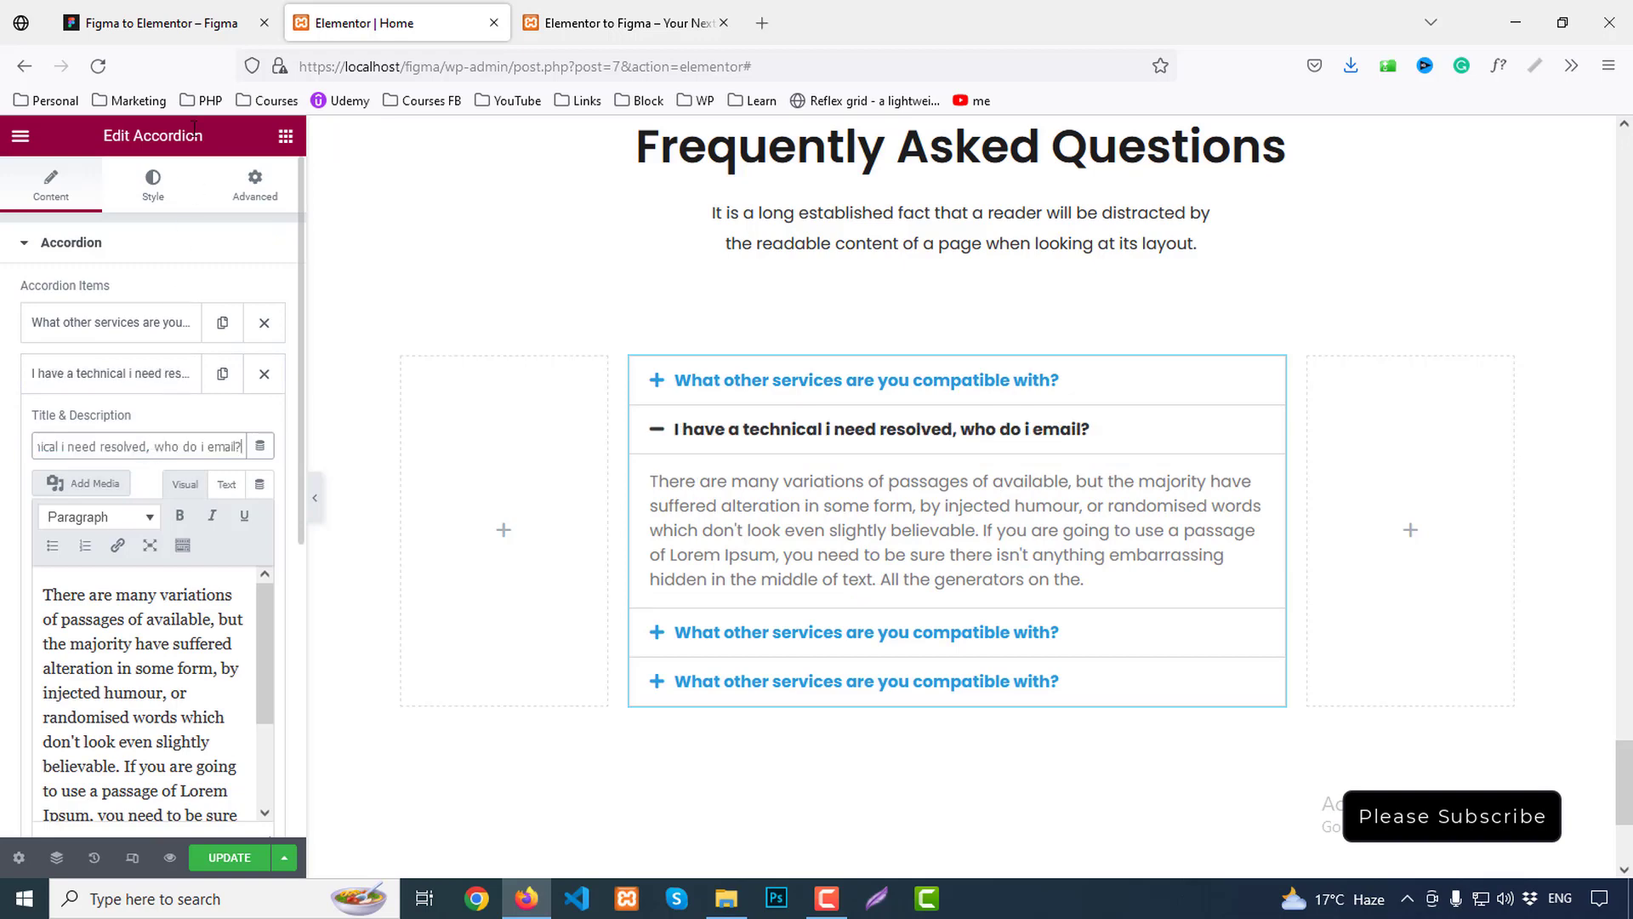
Copy the third FAQ title from Figma into the third accordion item
click(153, 34)
scroll(657, 595, down, 2)
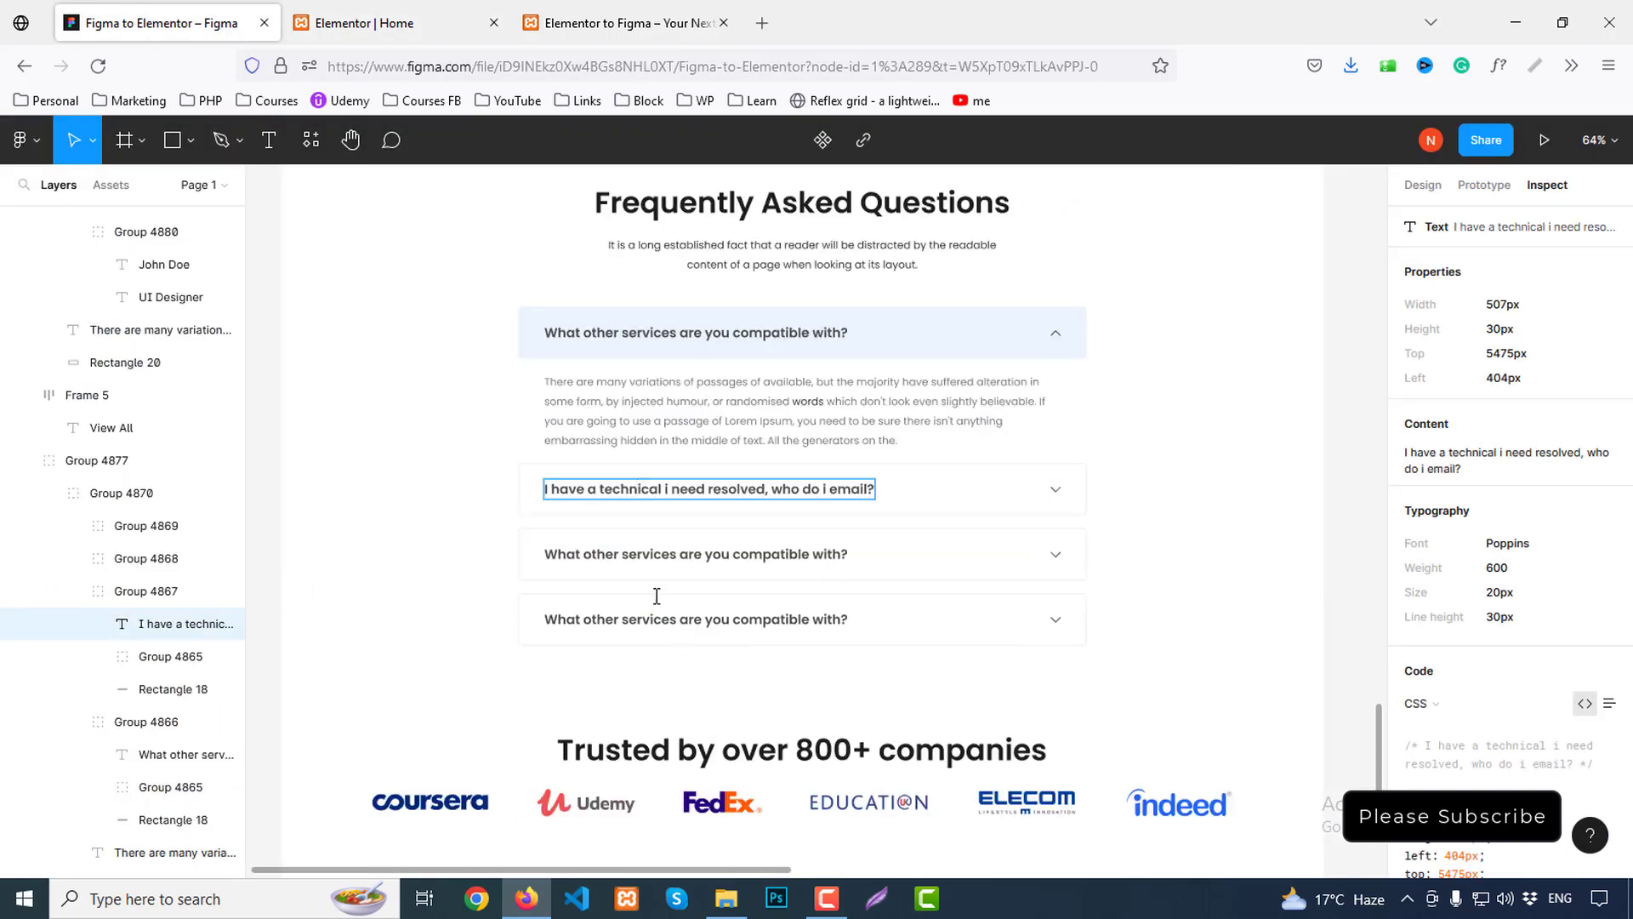
click(634, 559)
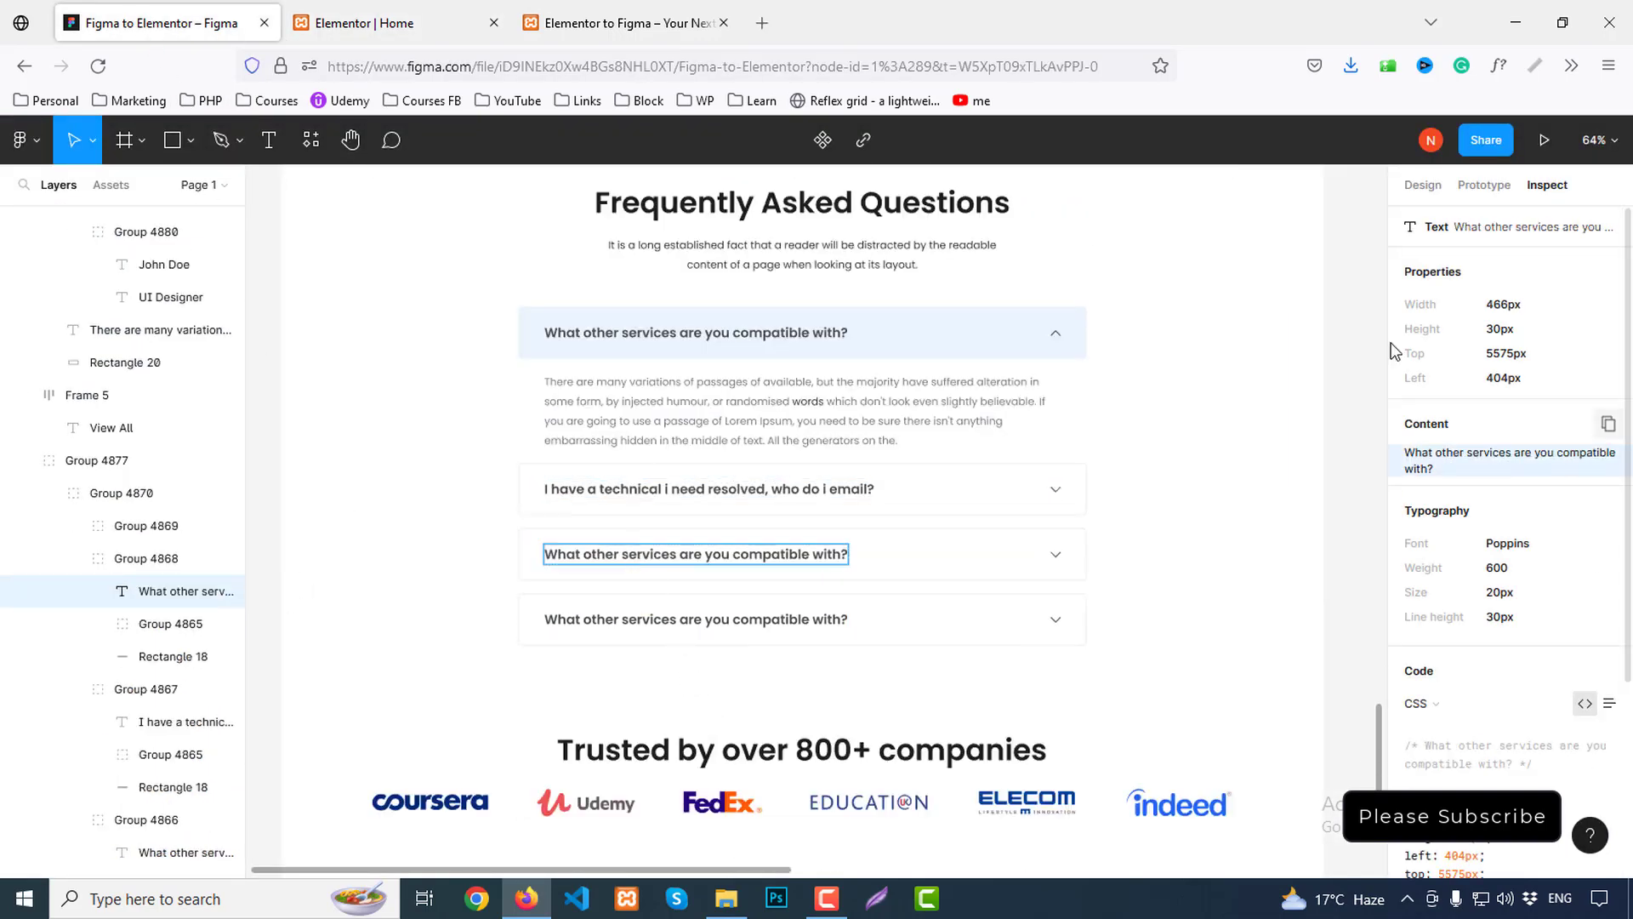
click(366, 23)
click(95, 374)
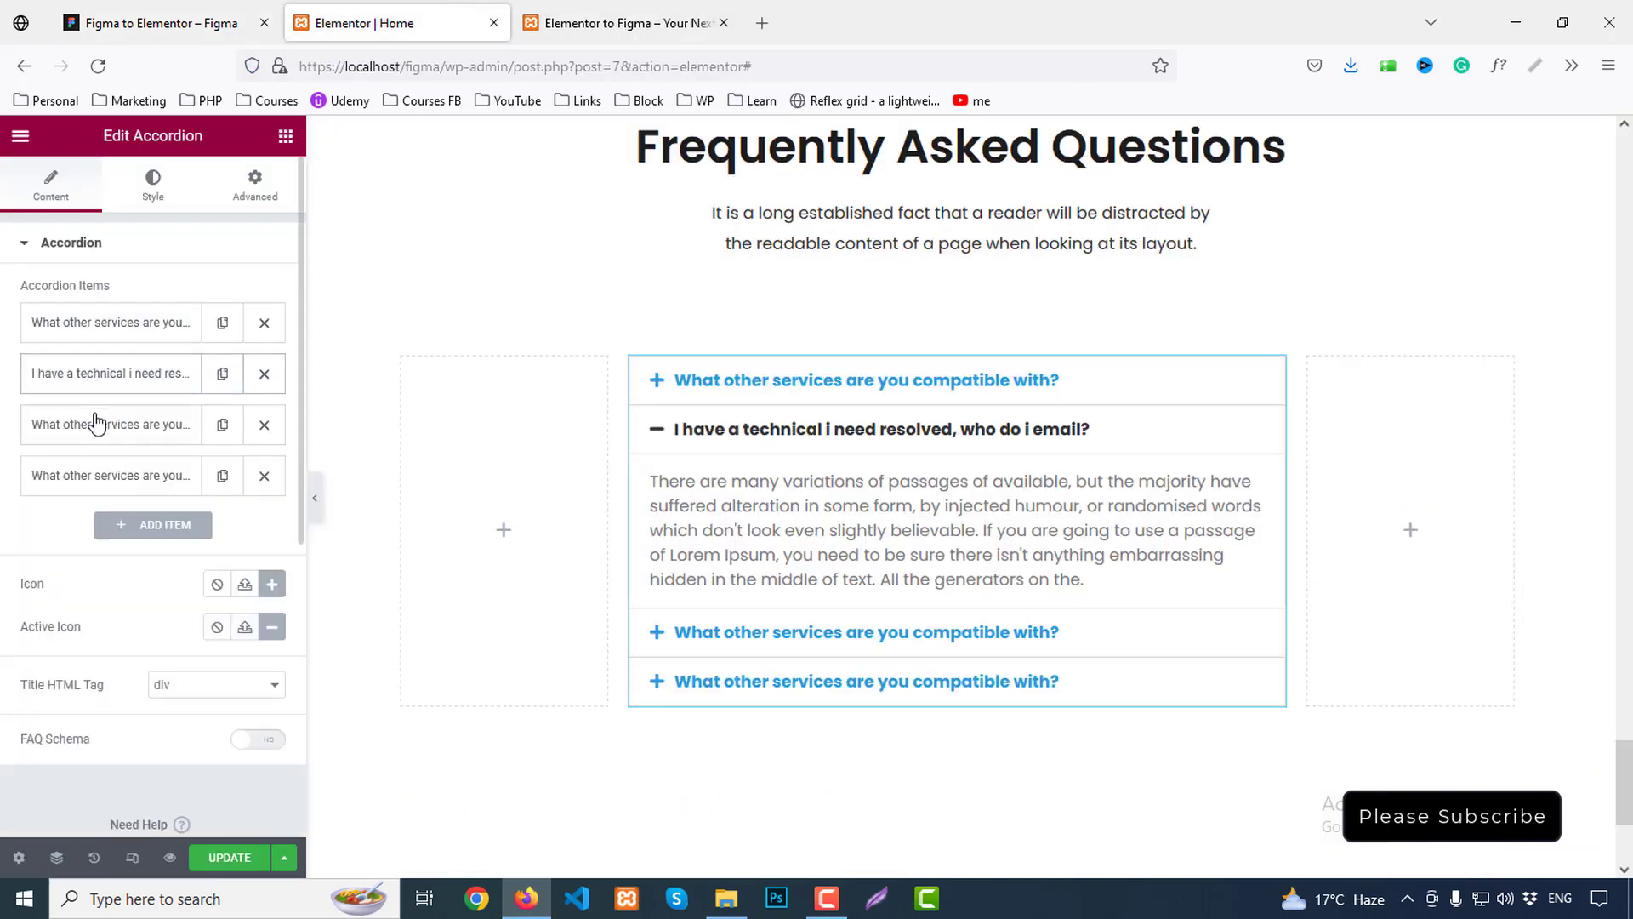
click(94, 423)
click(127, 495)
key(ctrl+a)
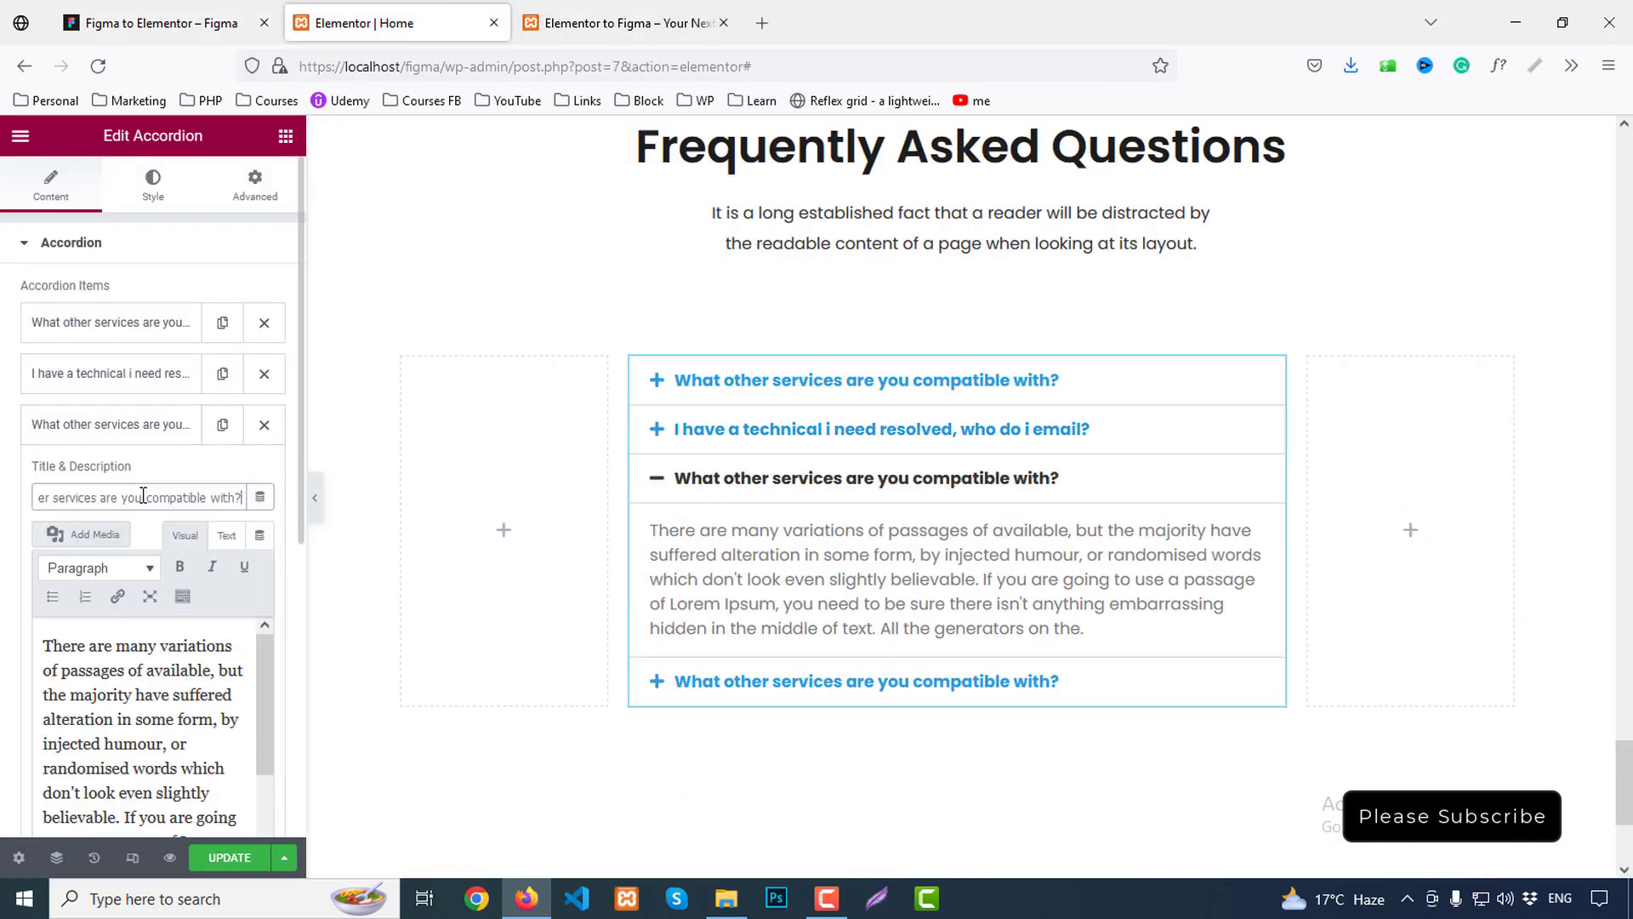
Copy the fourth FAQ title from Figma into the fourth accordion item
click(153, 23)
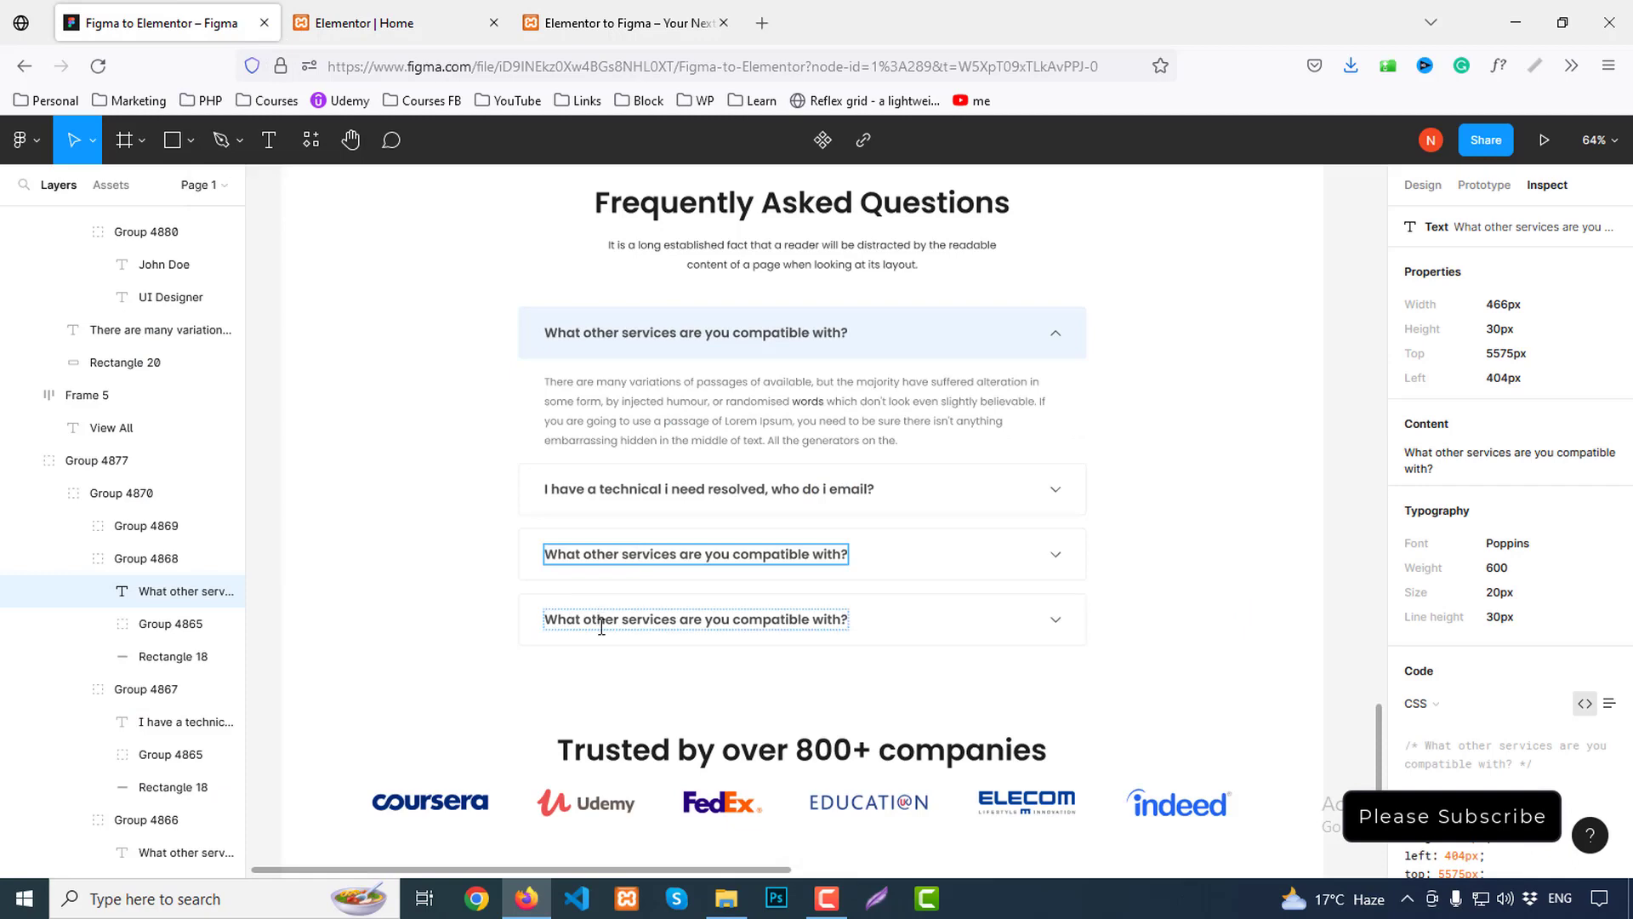
click(1607, 422)
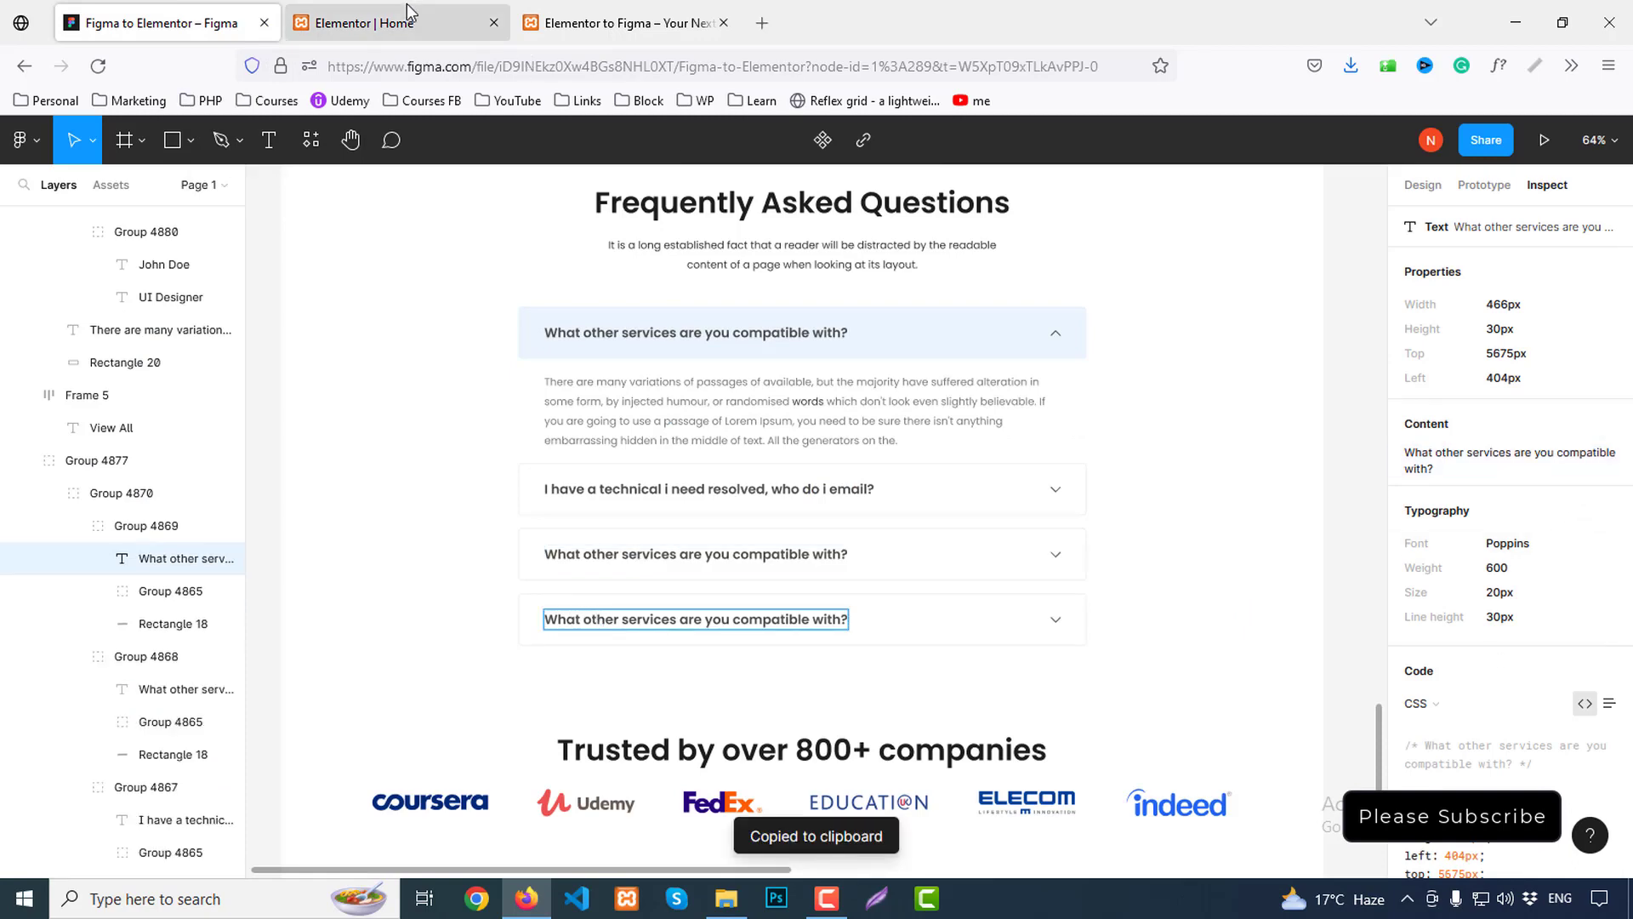
click(365, 23)
click(125, 476)
click(125, 477)
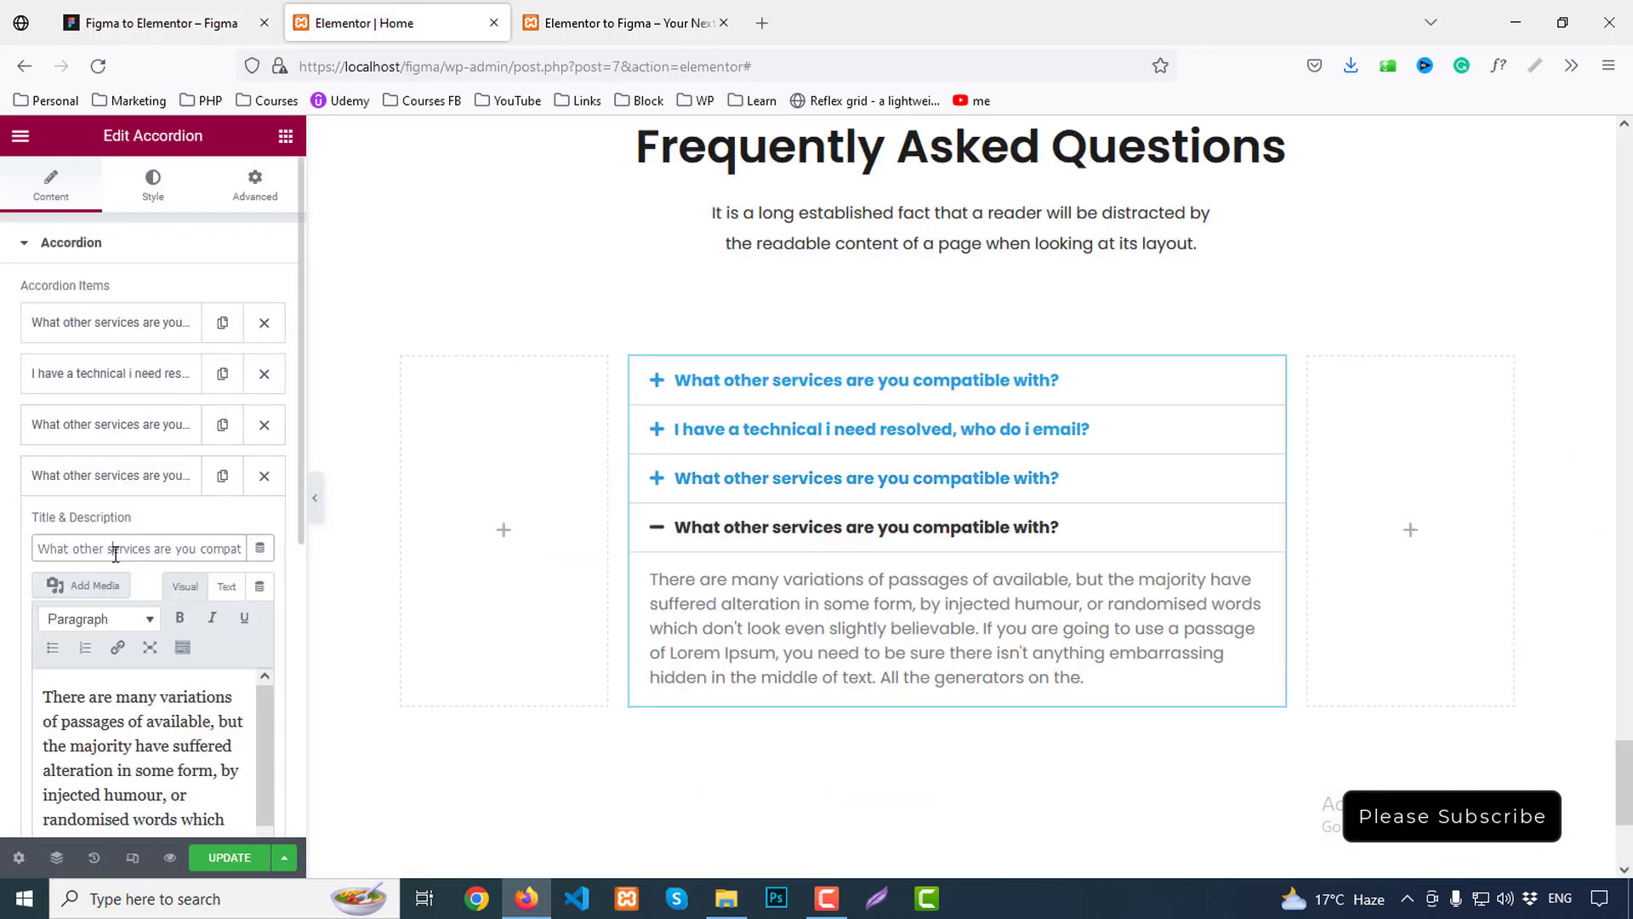
click(194, 33)
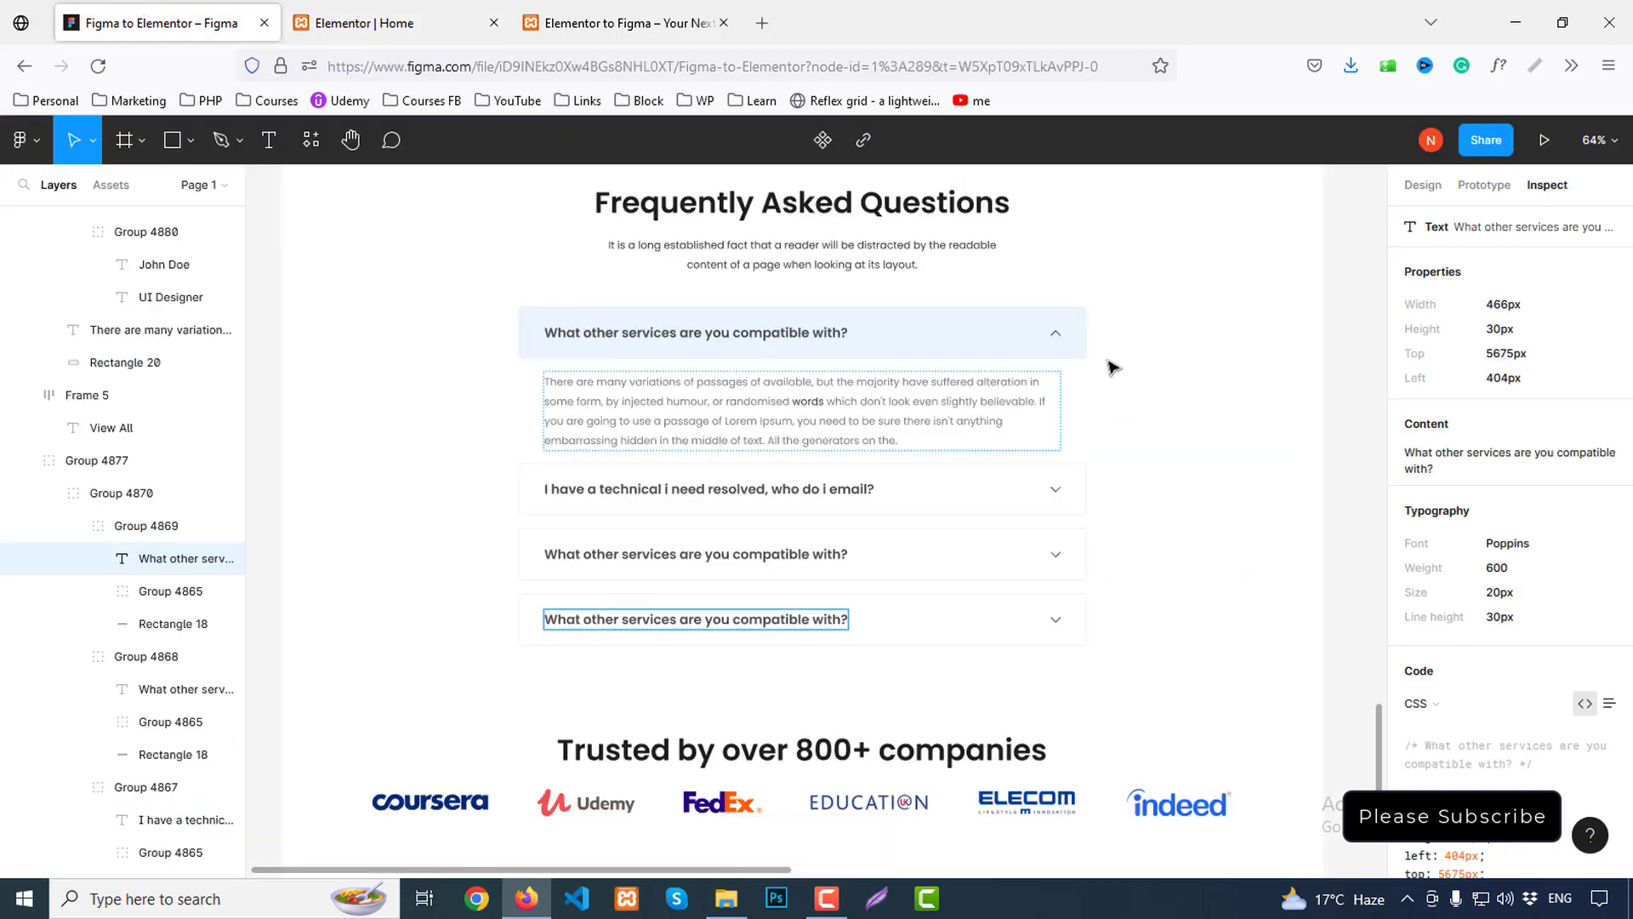
click(430, 10)
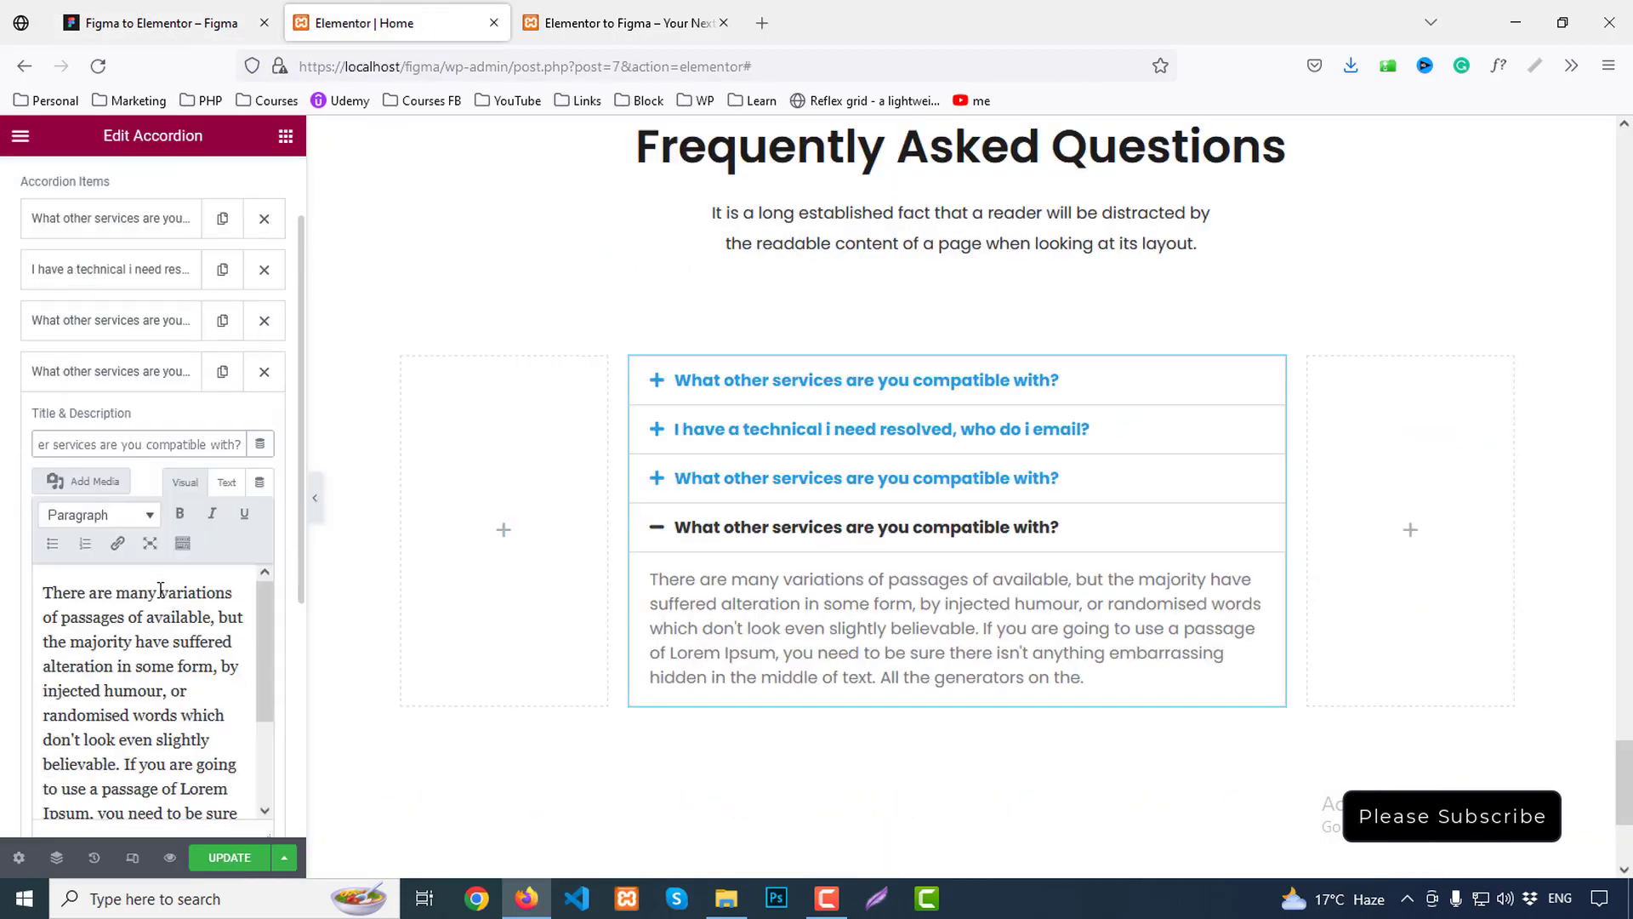
scroll(263, 586, down, 3)
Set the accordion Icon to chevron-down and the Active Icon to chevron-up from the Icon Library
scroll(280, 551, down, 5)
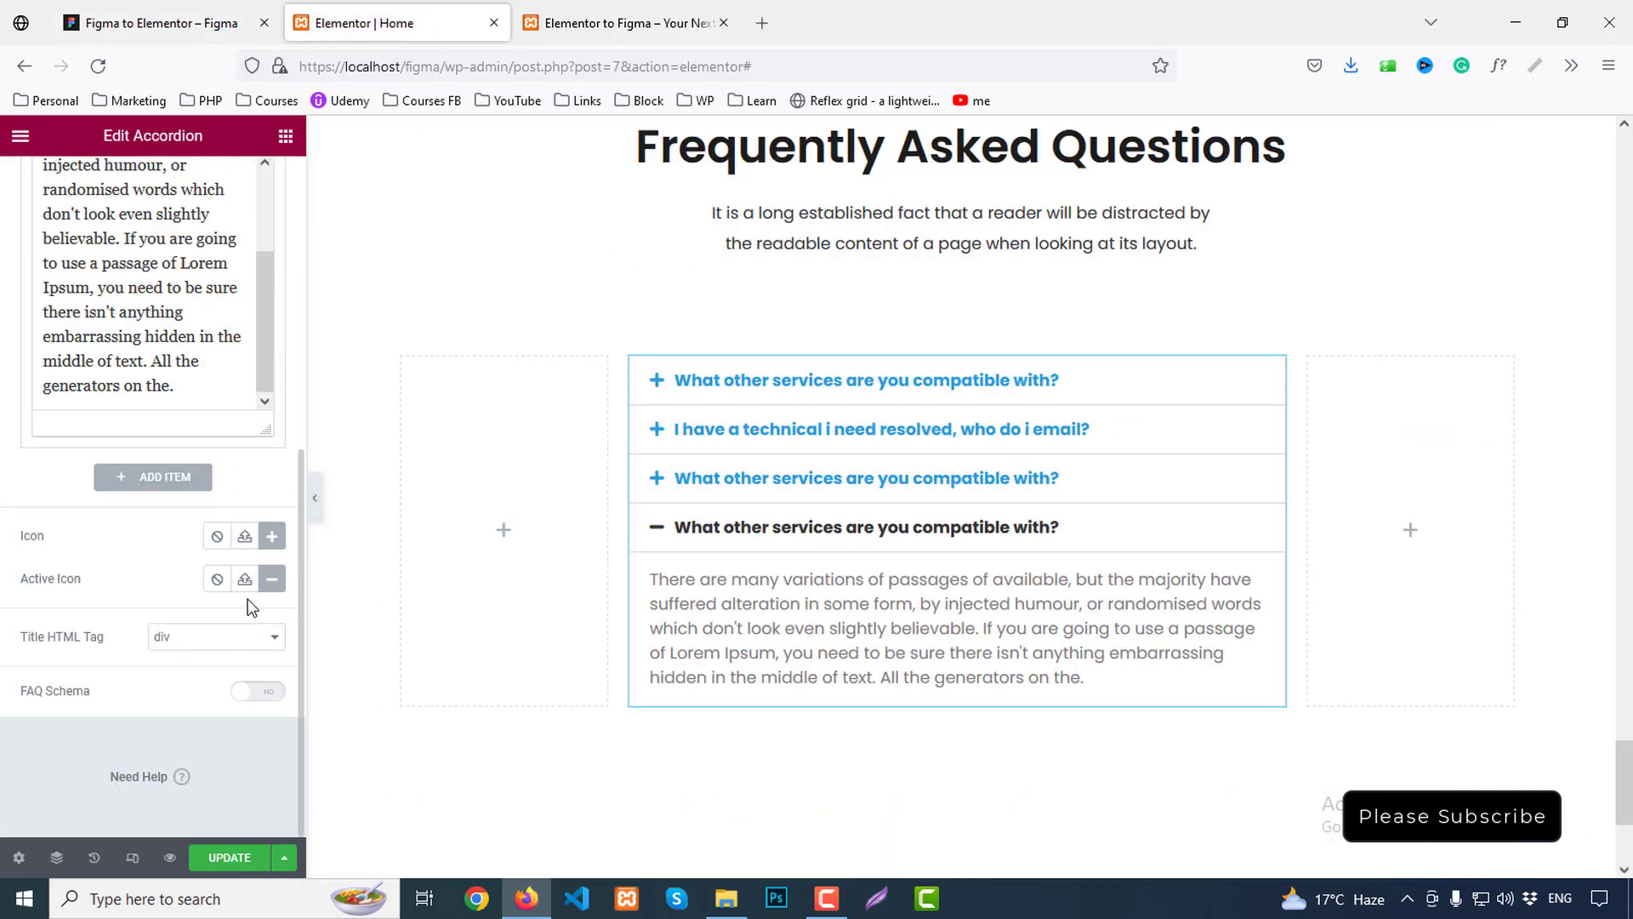
click(272, 536)
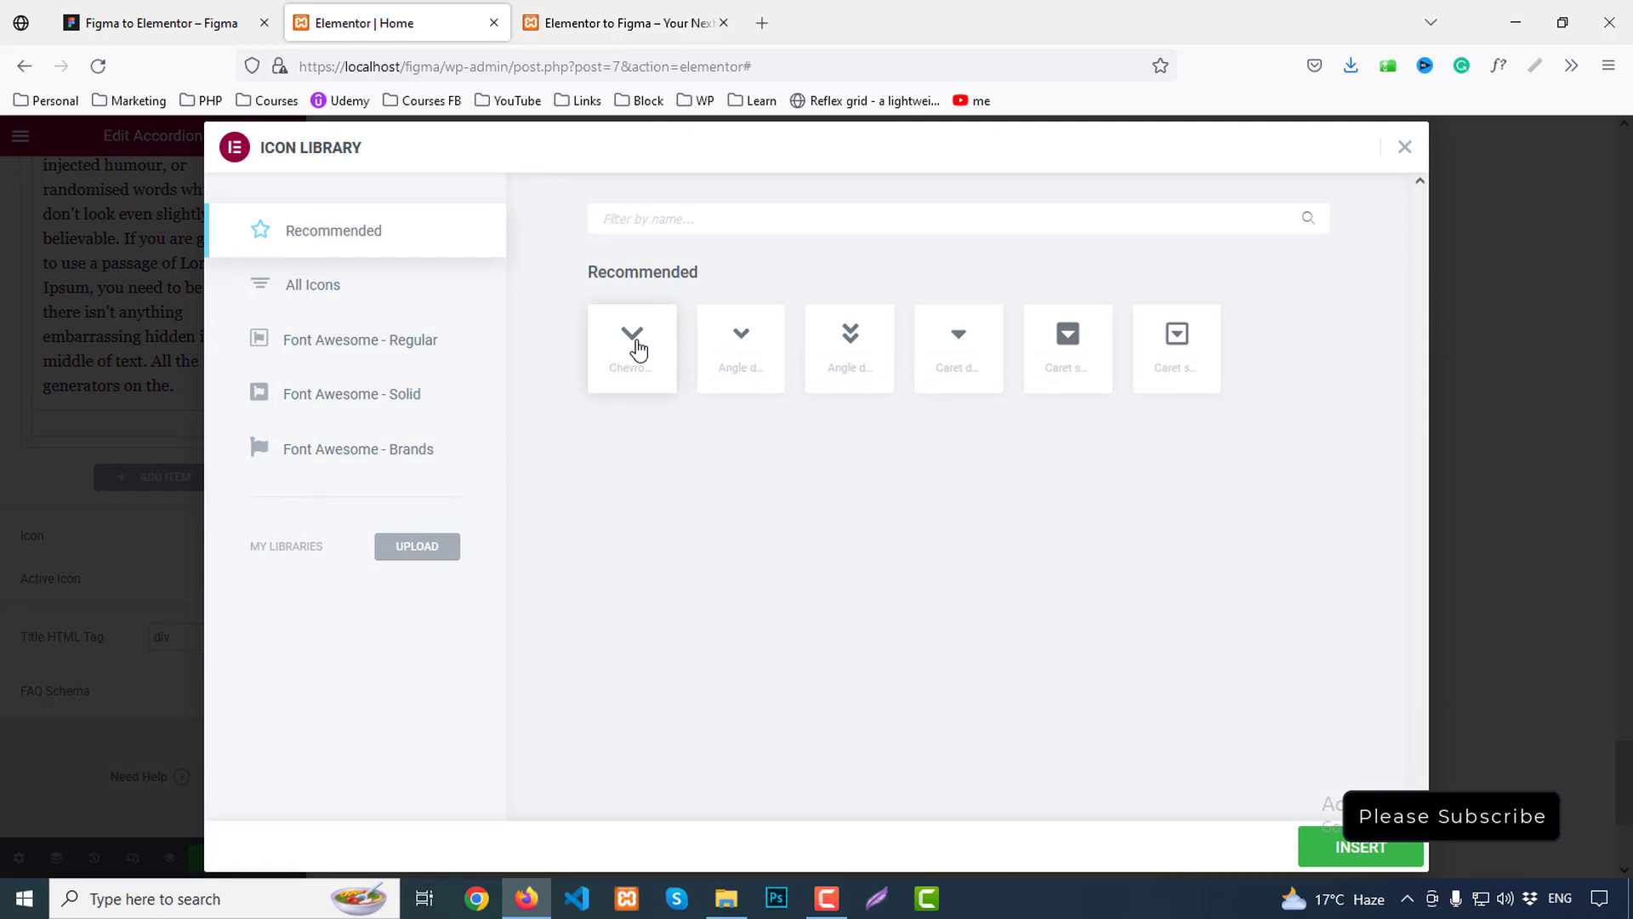
click(646, 379)
click(1363, 846)
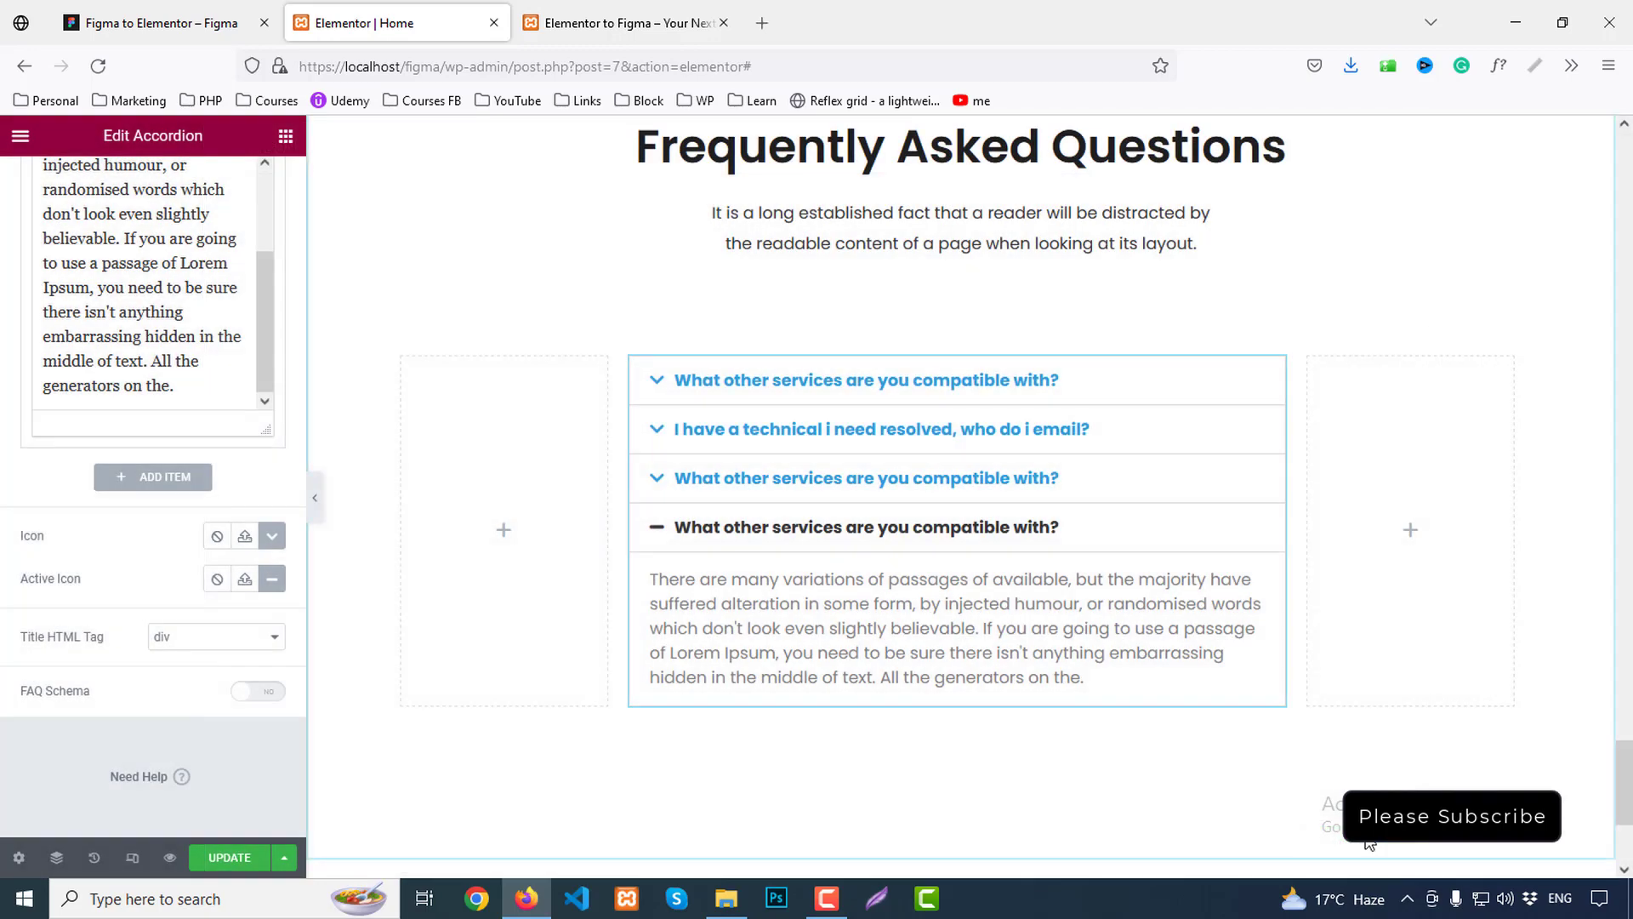
click(245, 579)
click(651, 341)
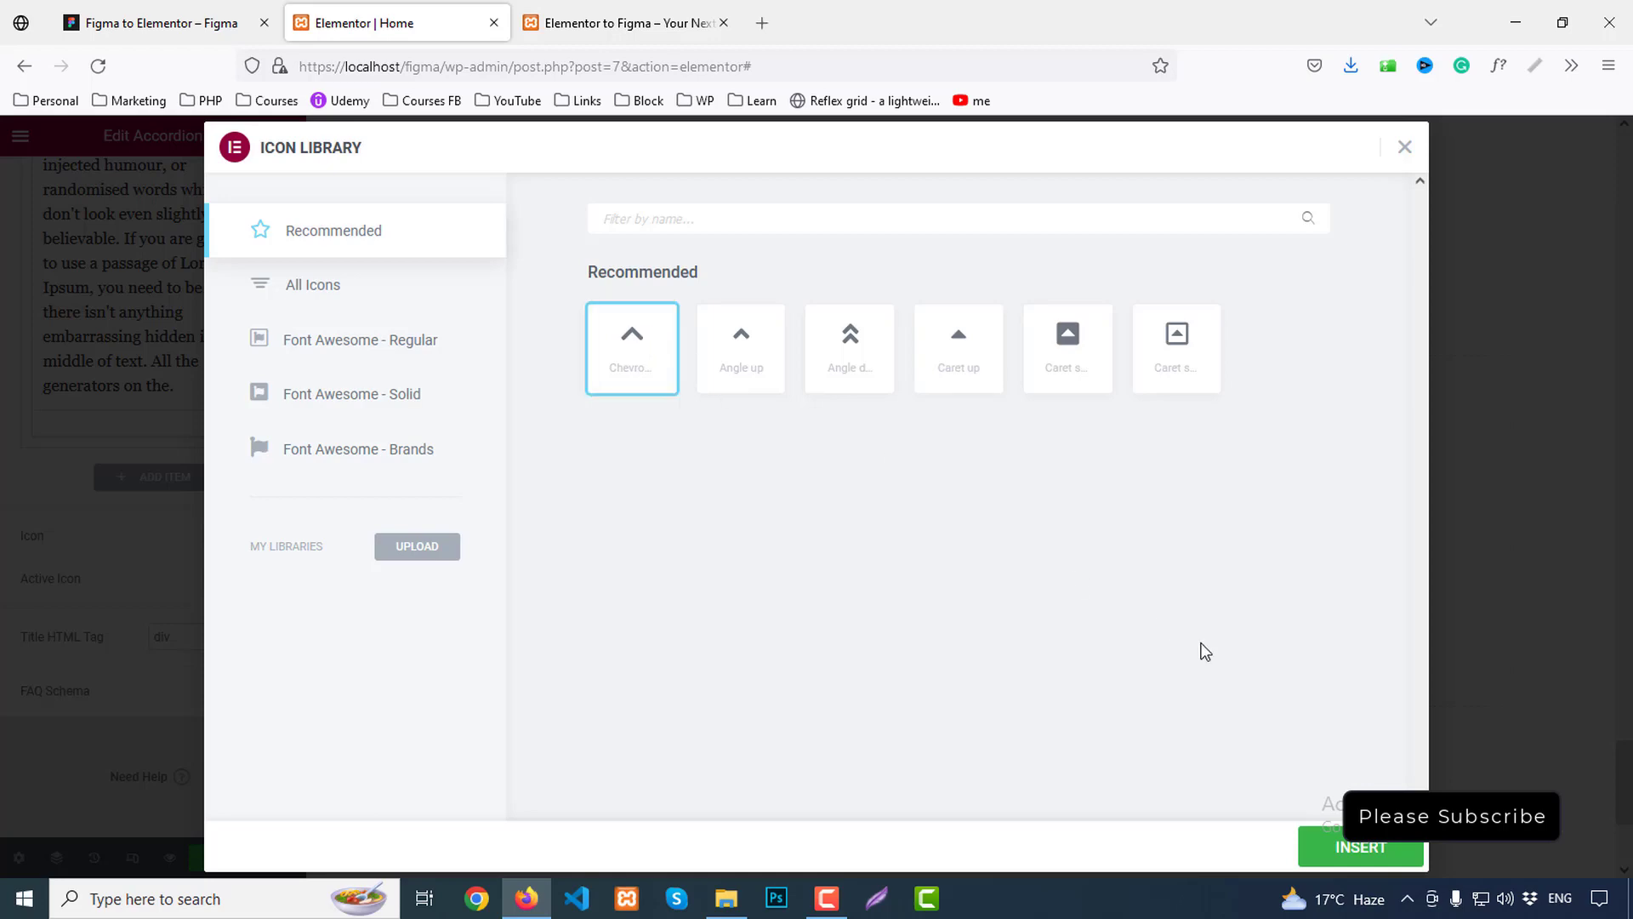
click(1359, 845)
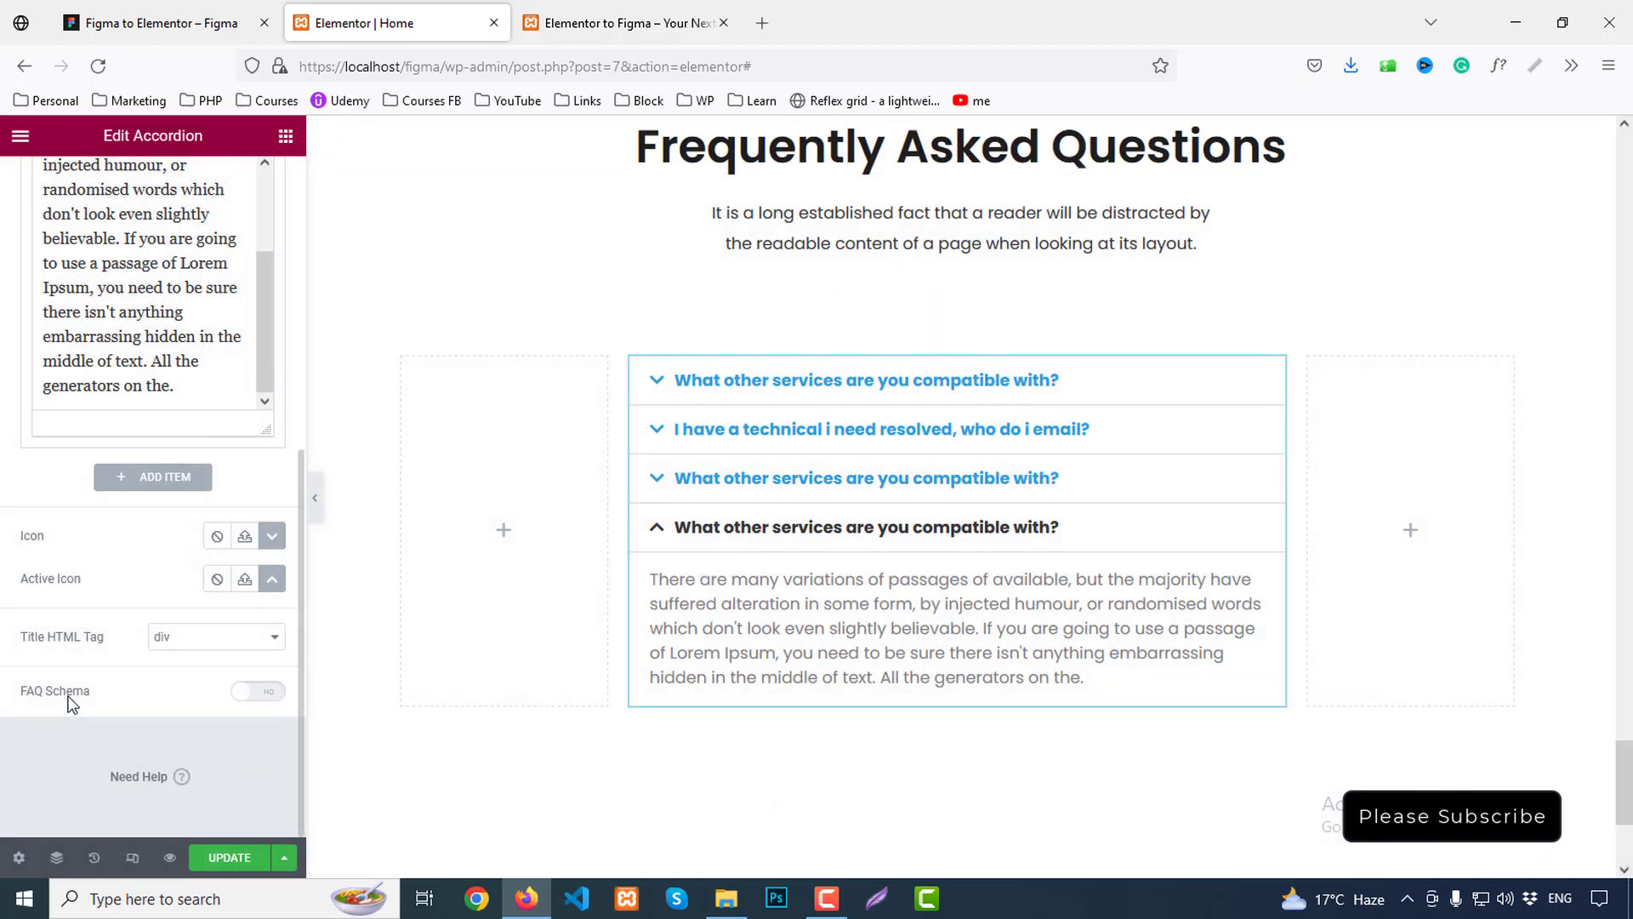
scroll(141, 697, up, 10)
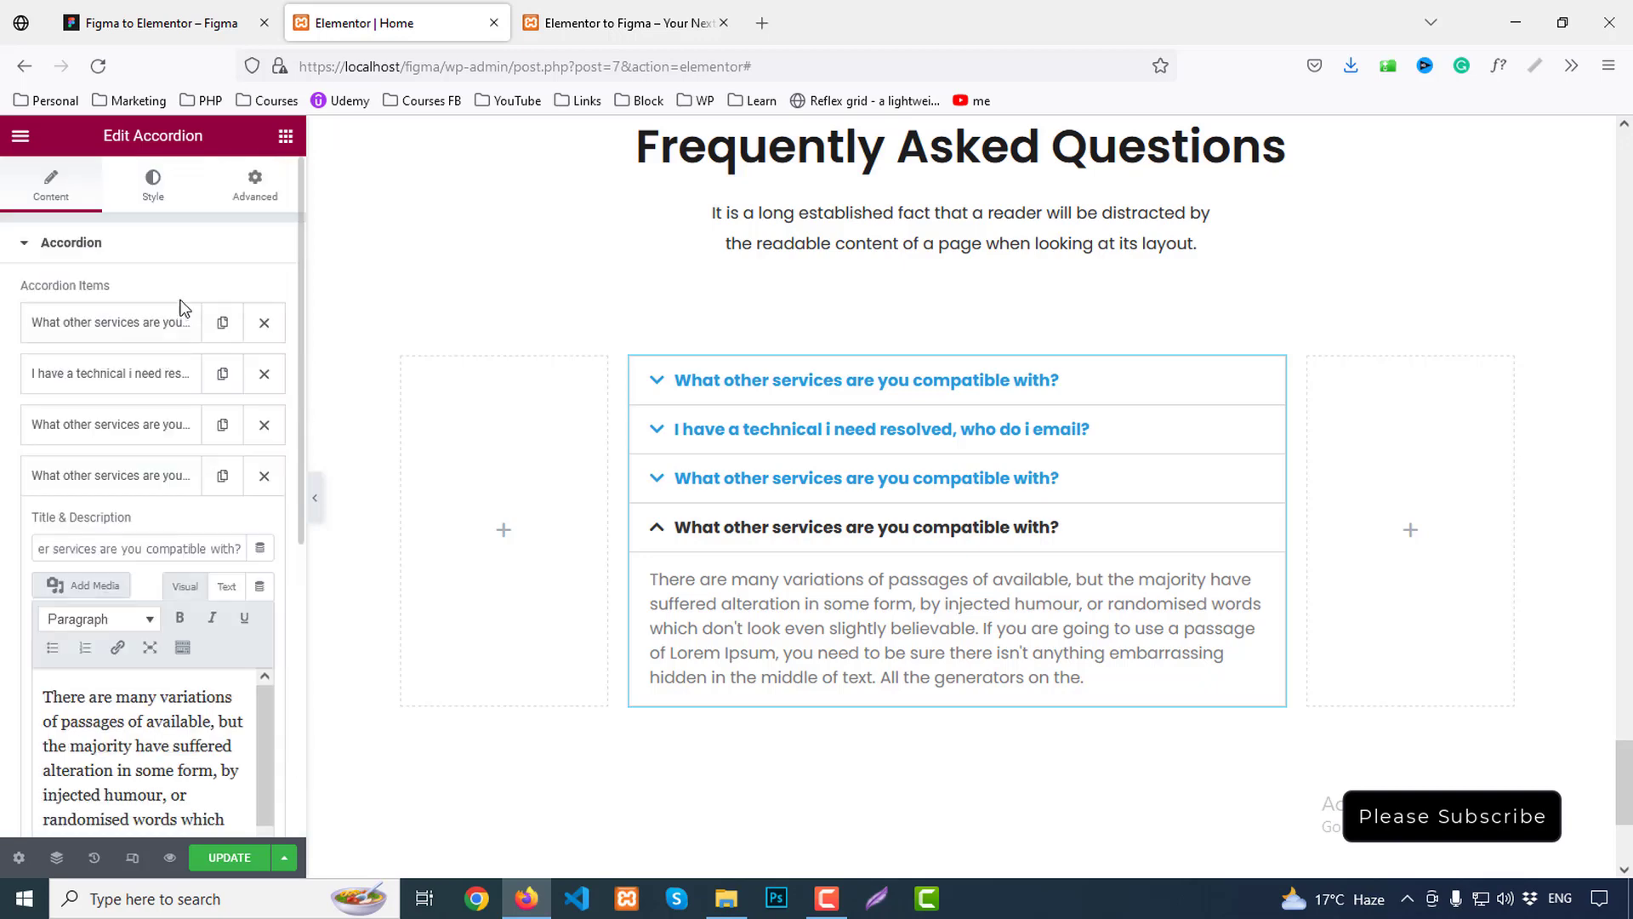
In the accordion Style settings, set the border colour to #4a4a4a after checking Figma's row spacing
click(154, 179)
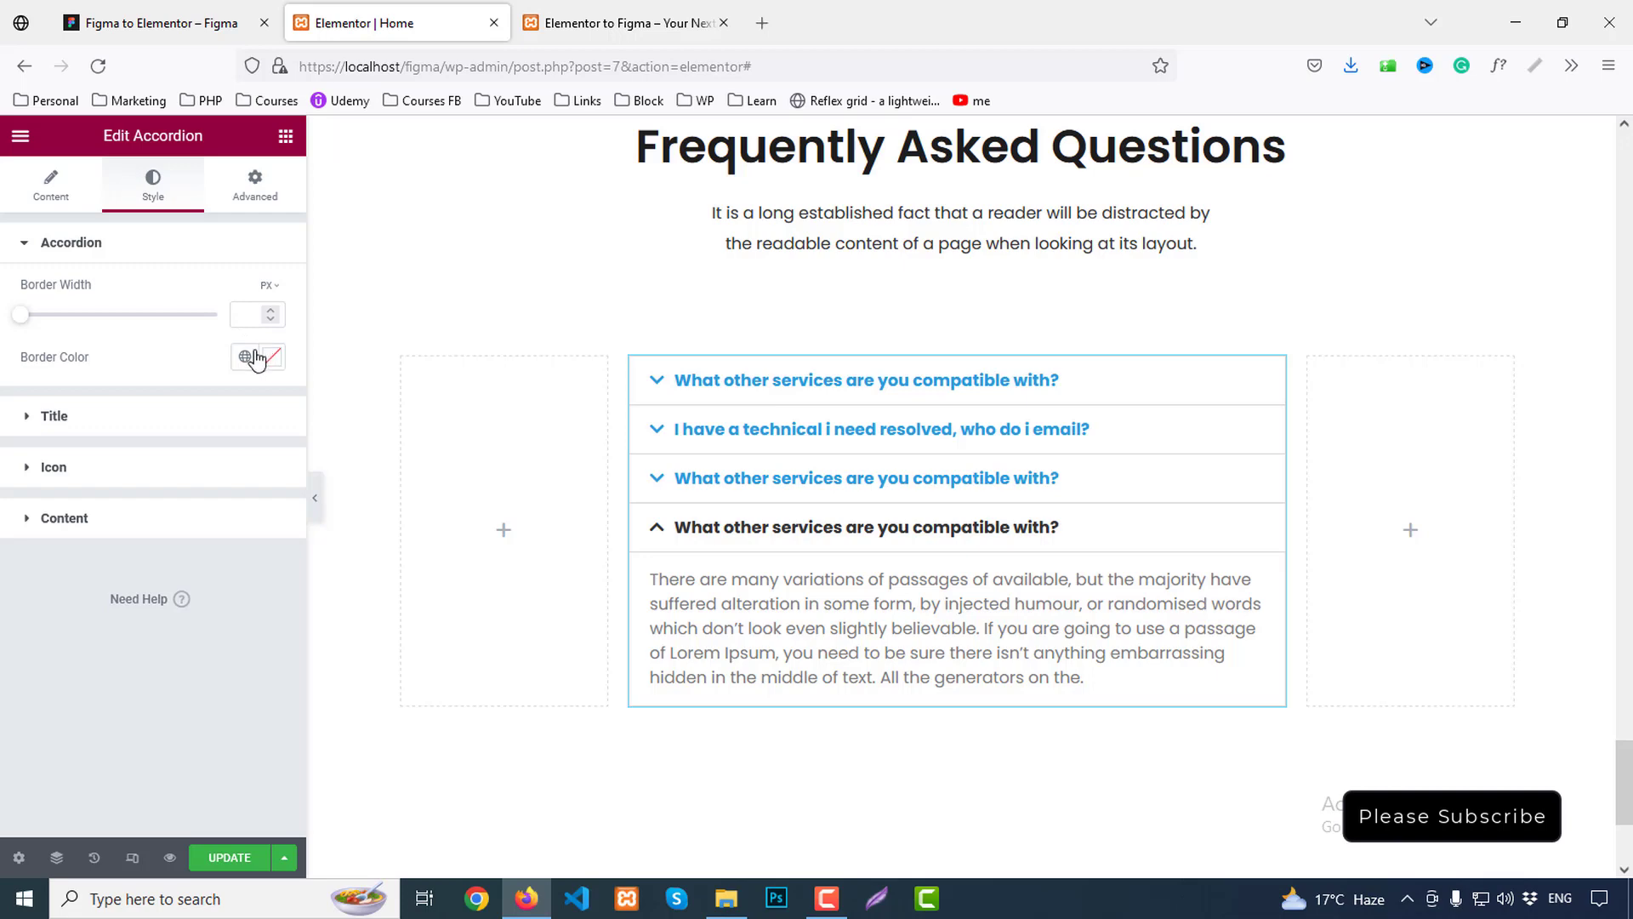
click(223, 22)
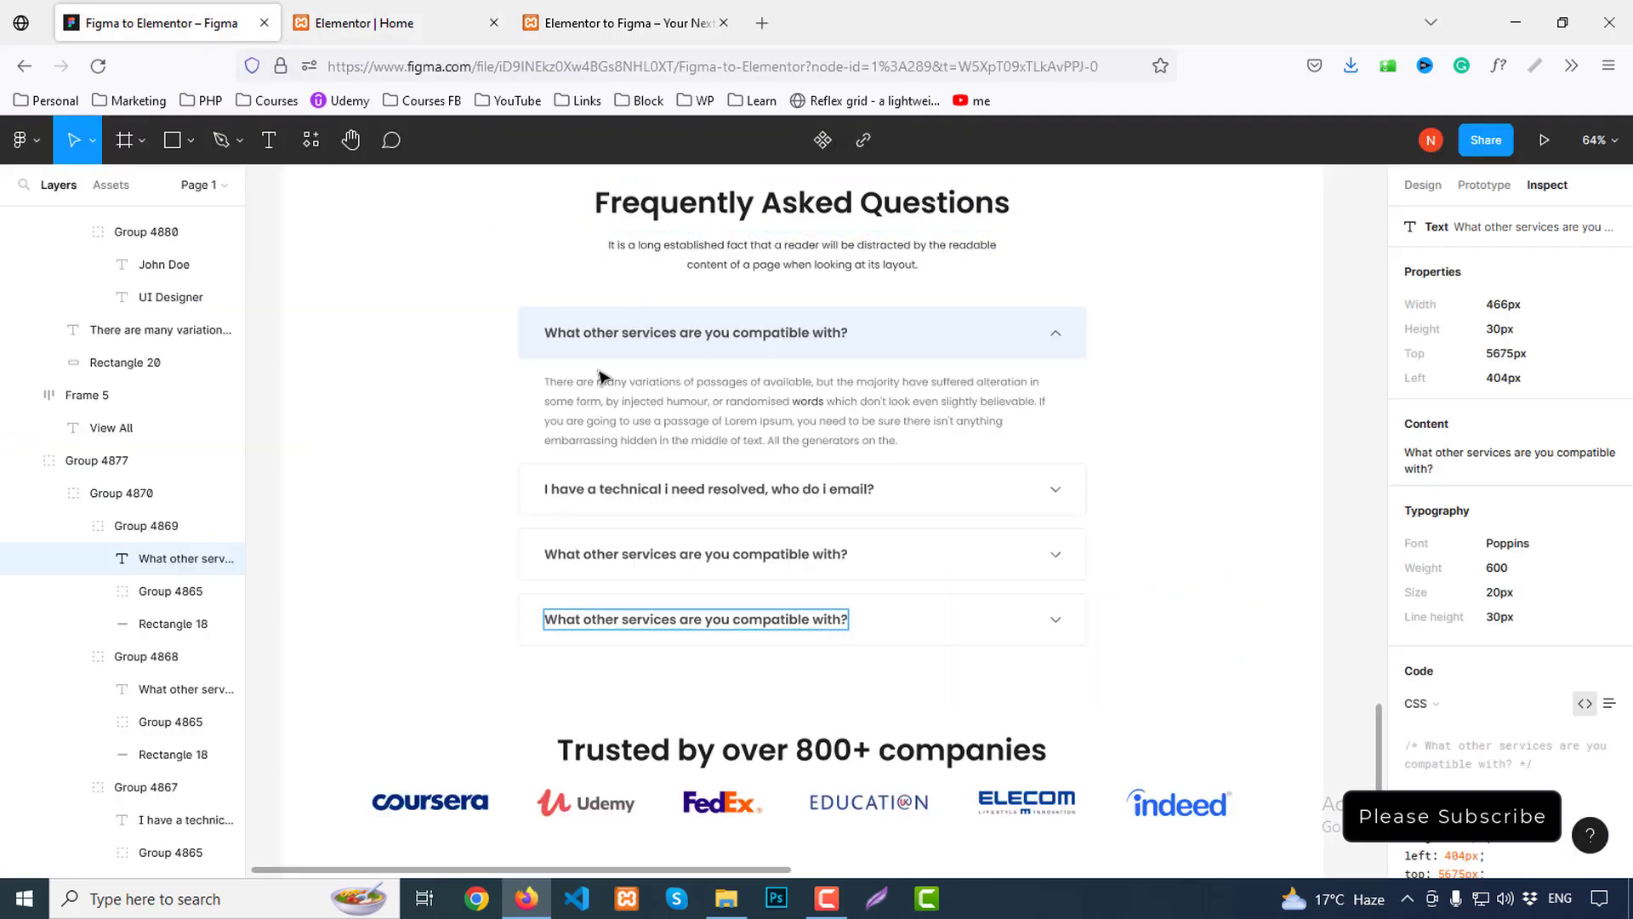
key(alt)
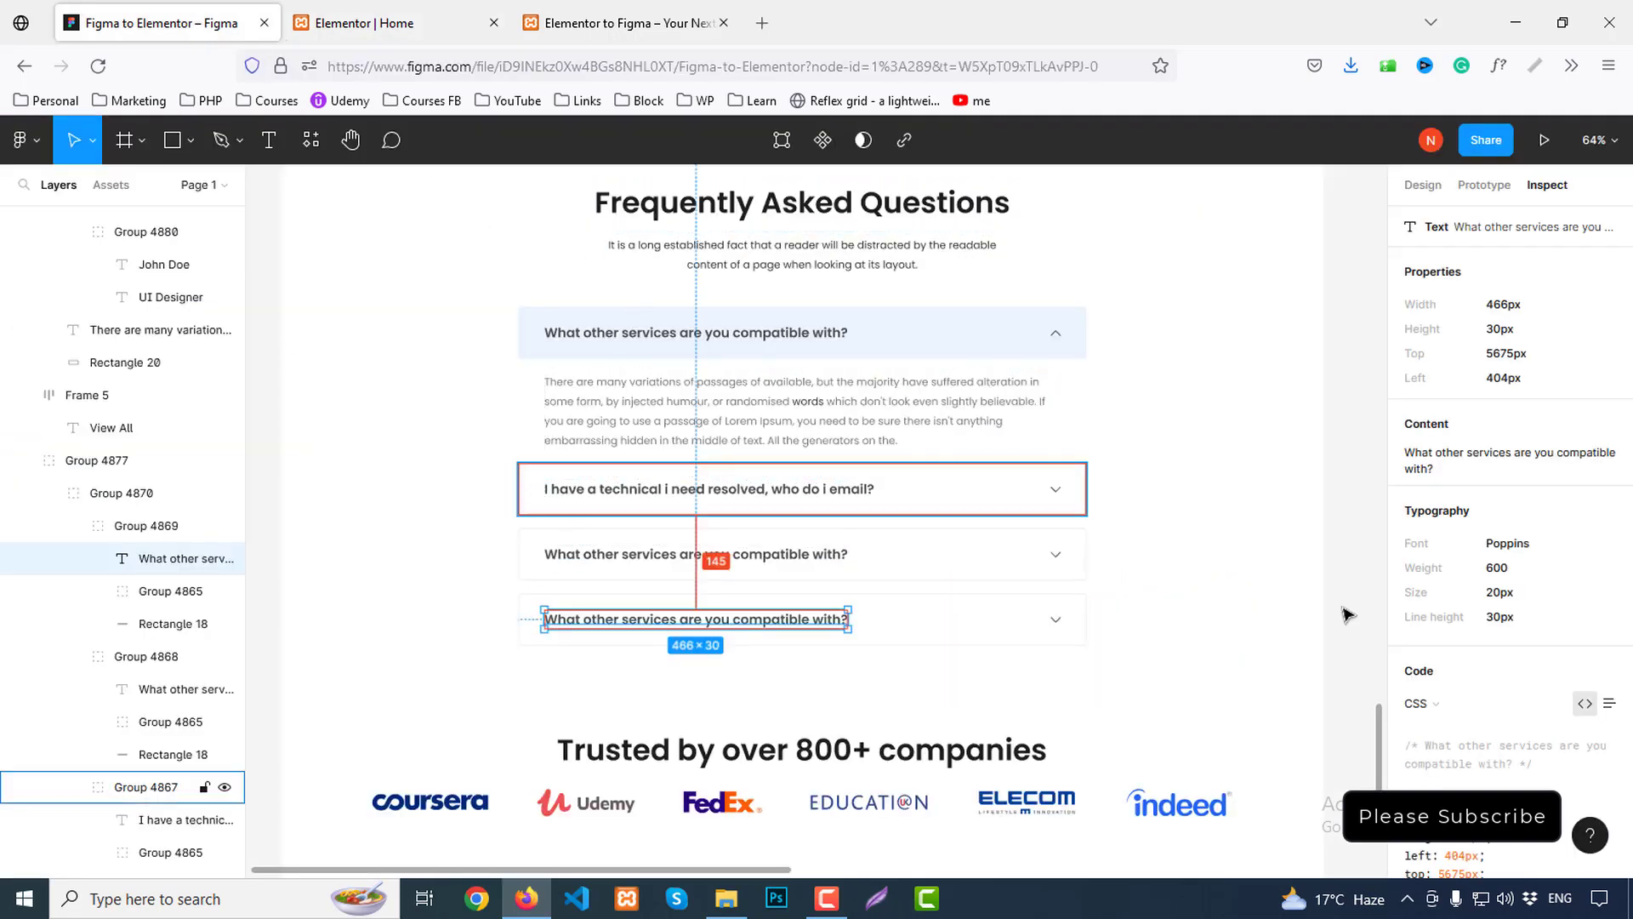
scroll(1598, 737, down, 3)
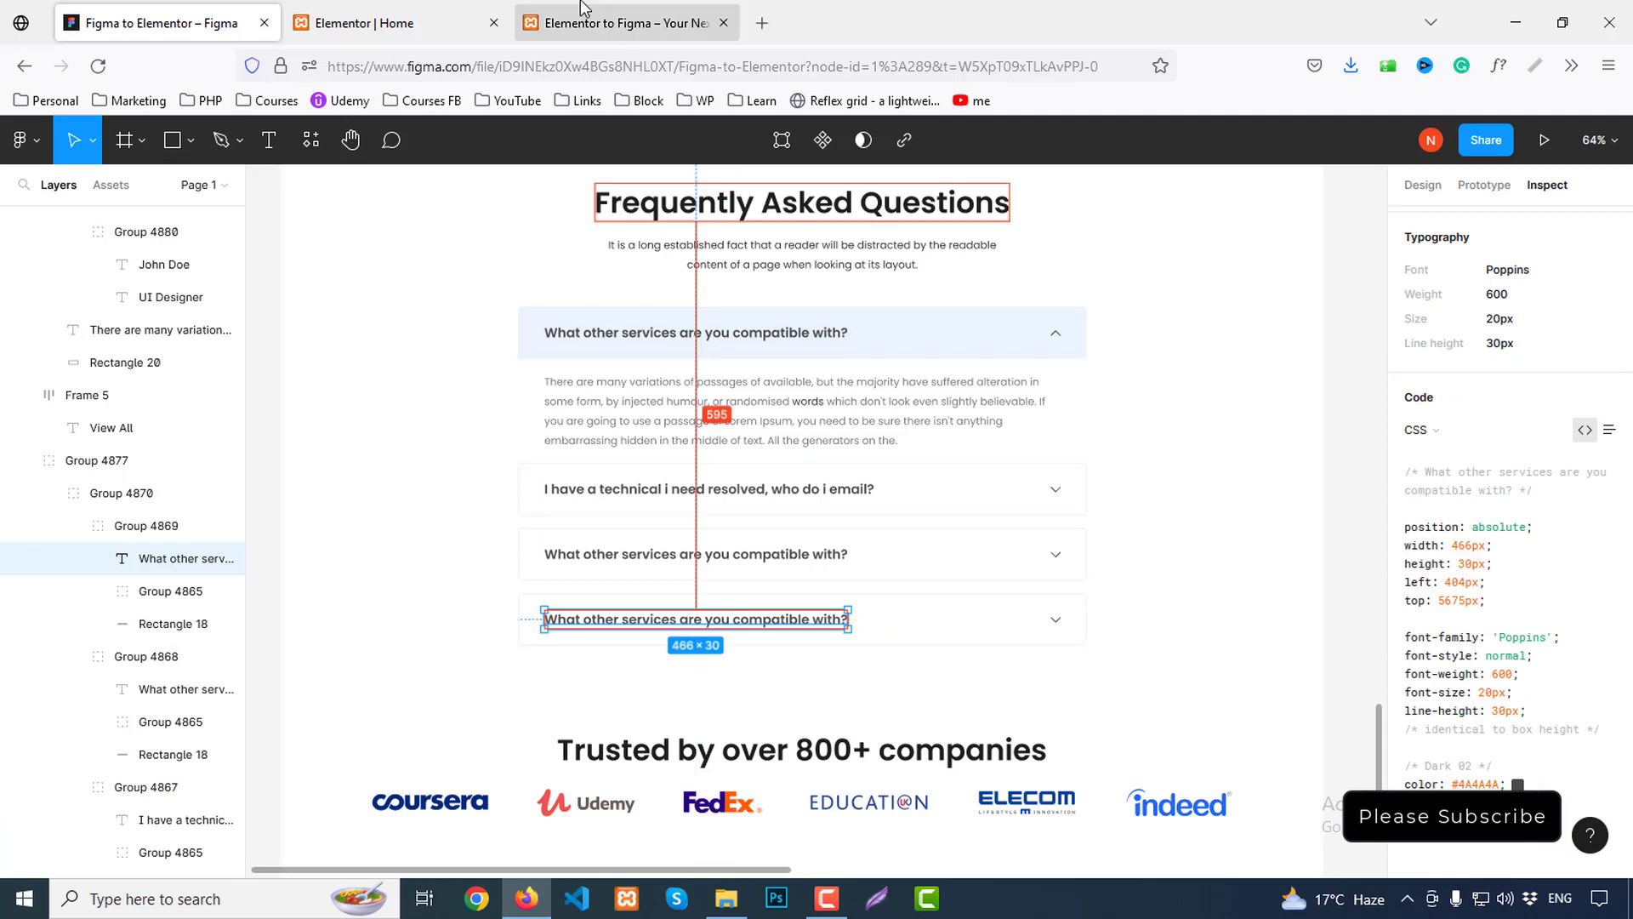
click(358, 24)
click(277, 361)
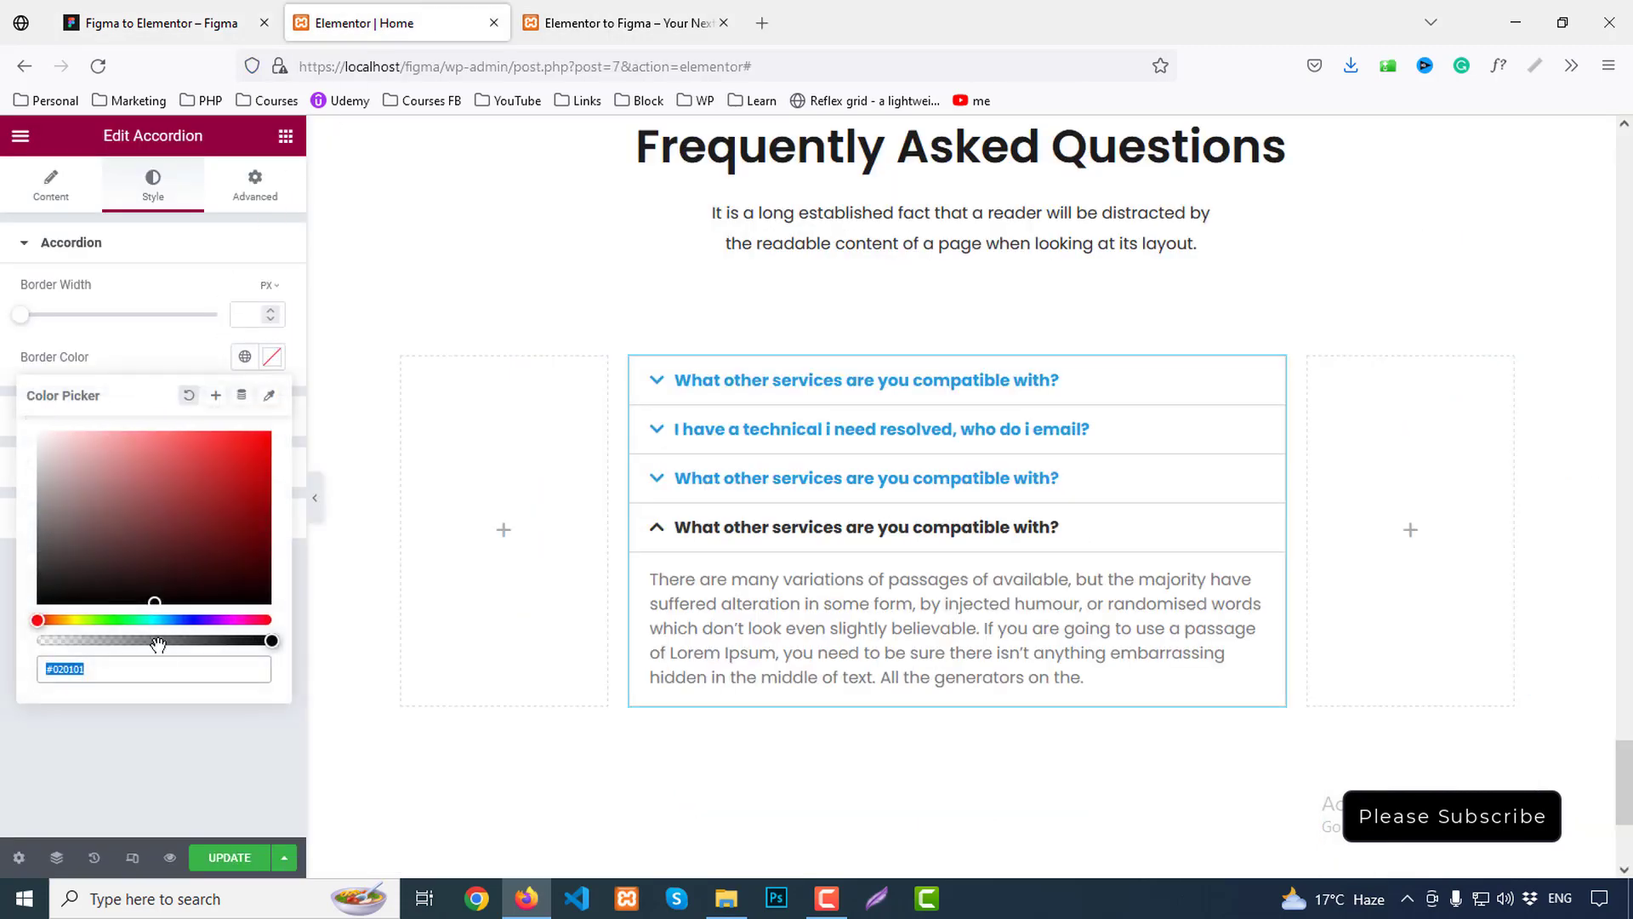
click(149, 663)
triple_click(150, 663)
text(#4a4)
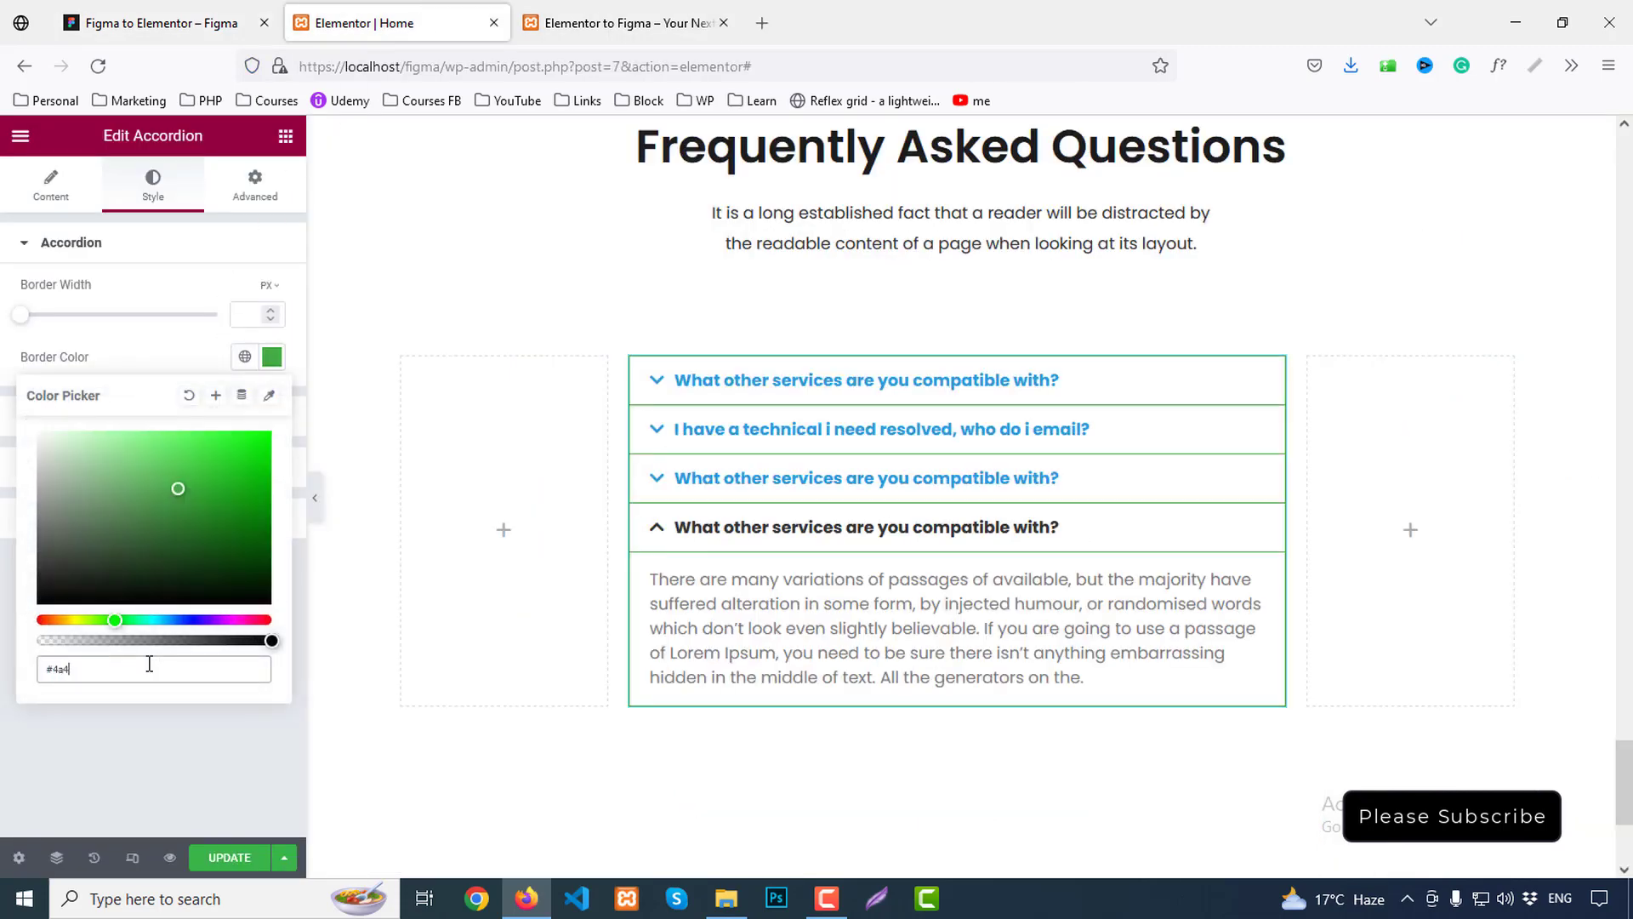
text(a4a)
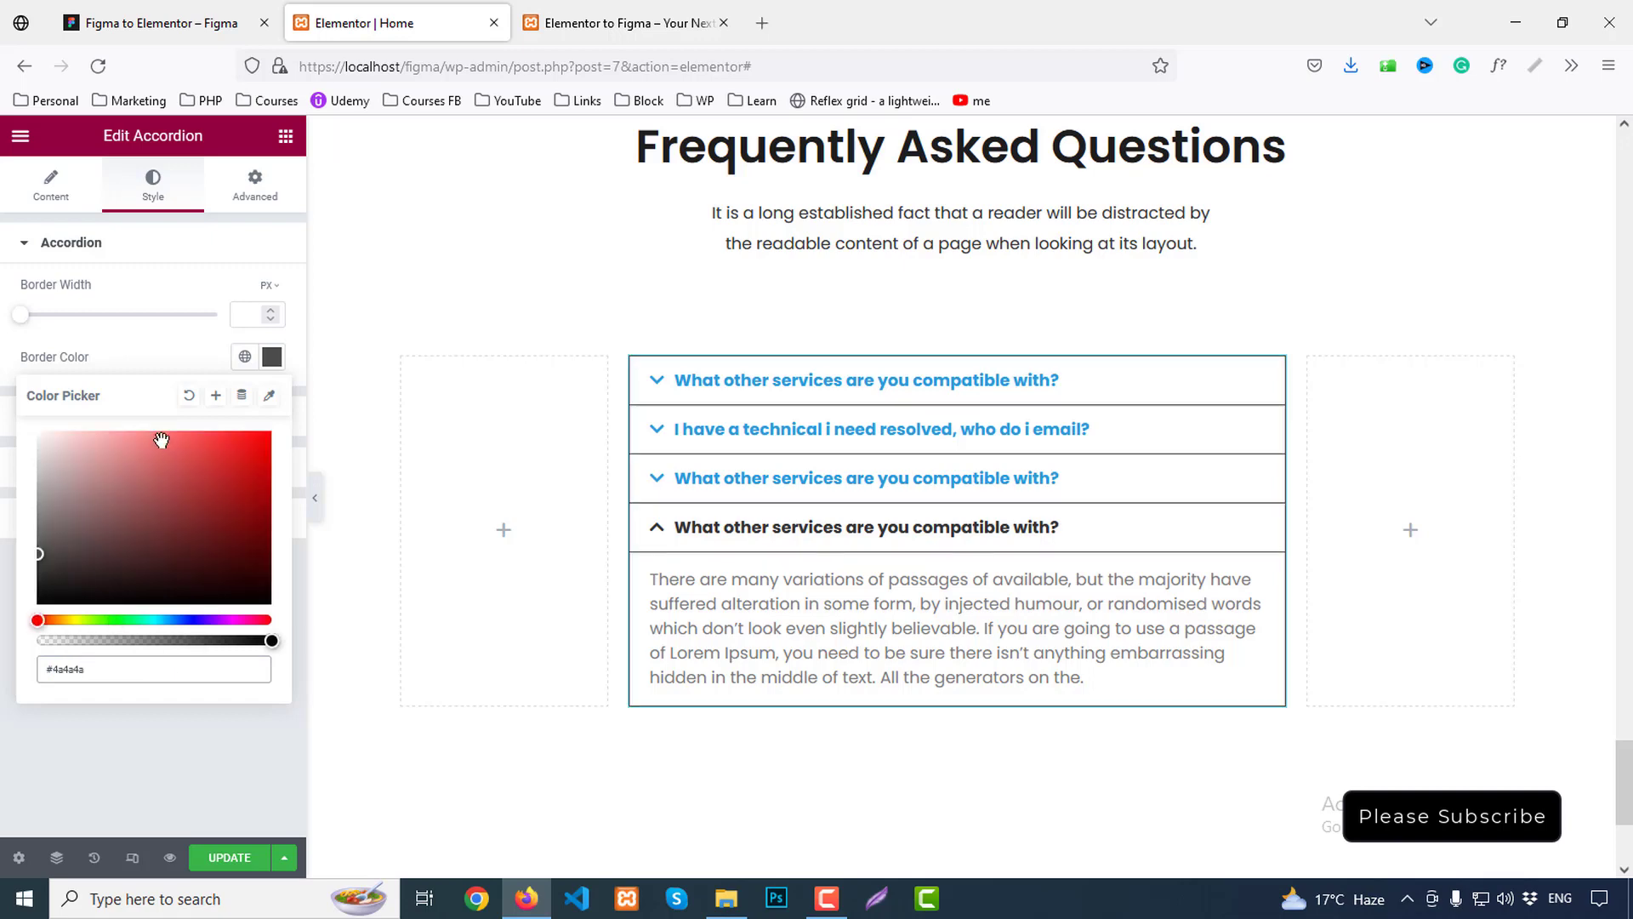
click(140, 372)
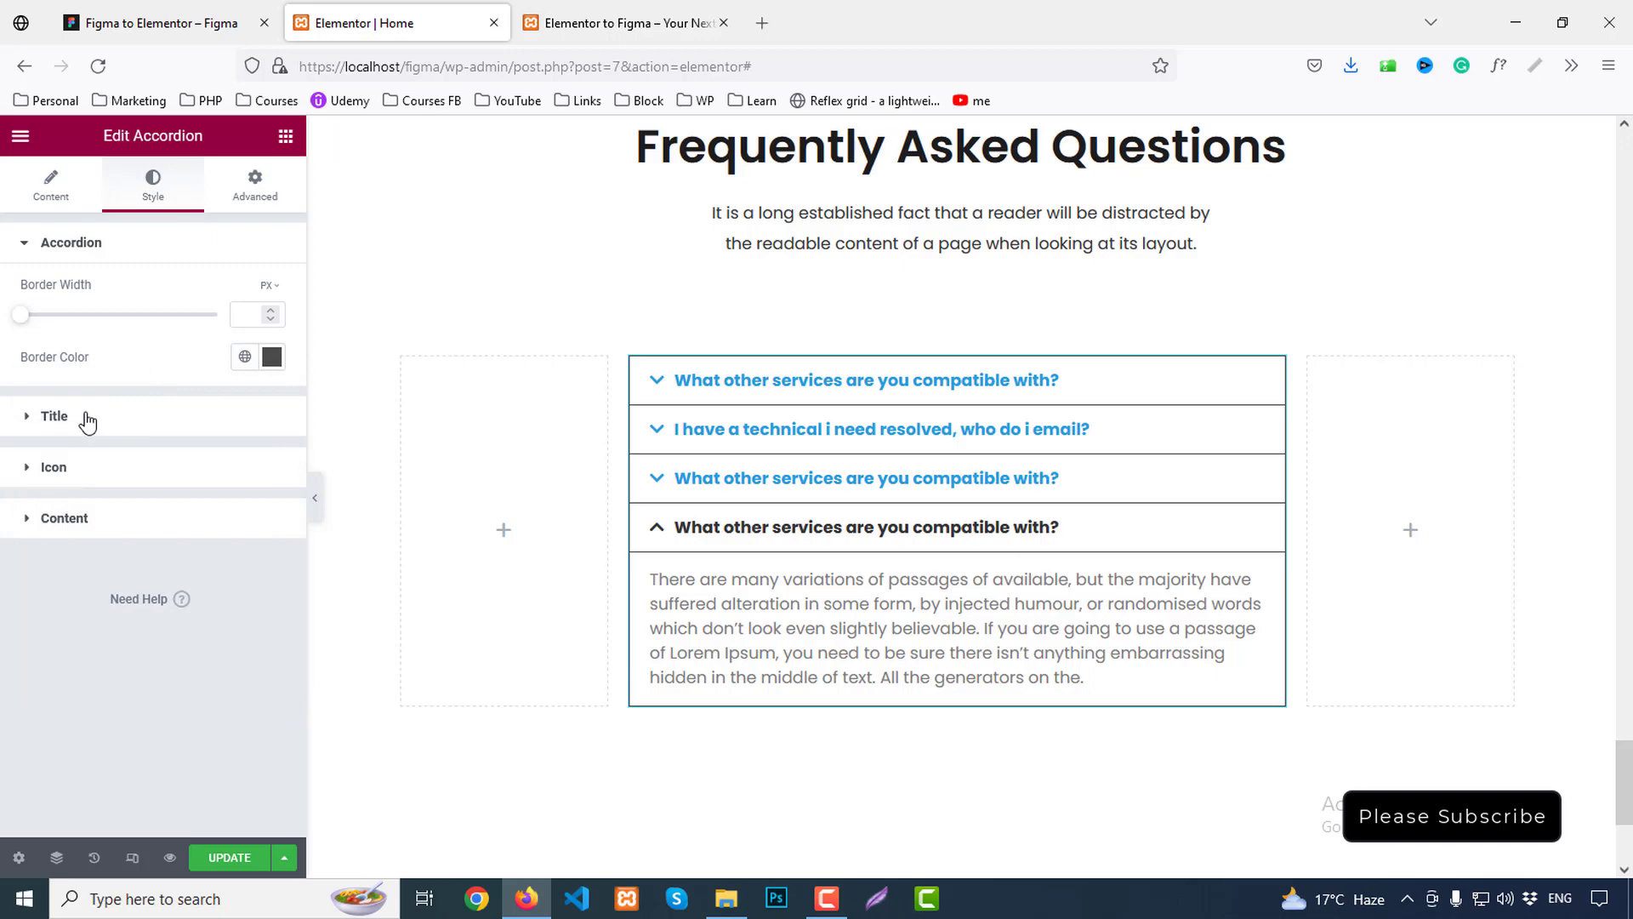
Align the chevron icons to the right and colour them #4a4a4a
click(53, 467)
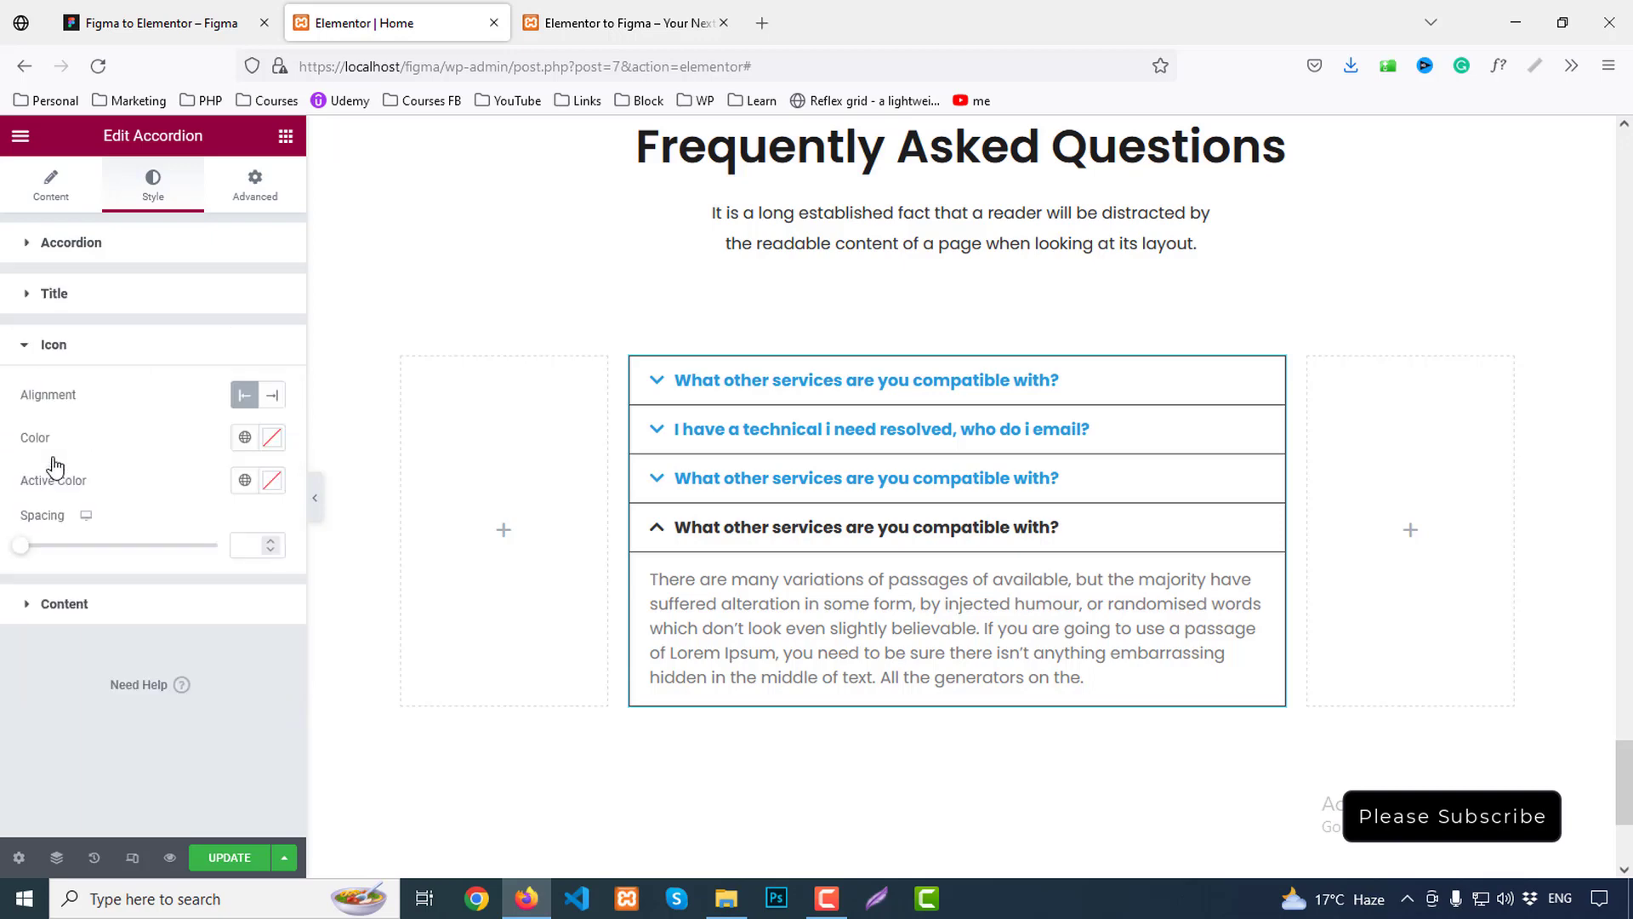
click(270, 398)
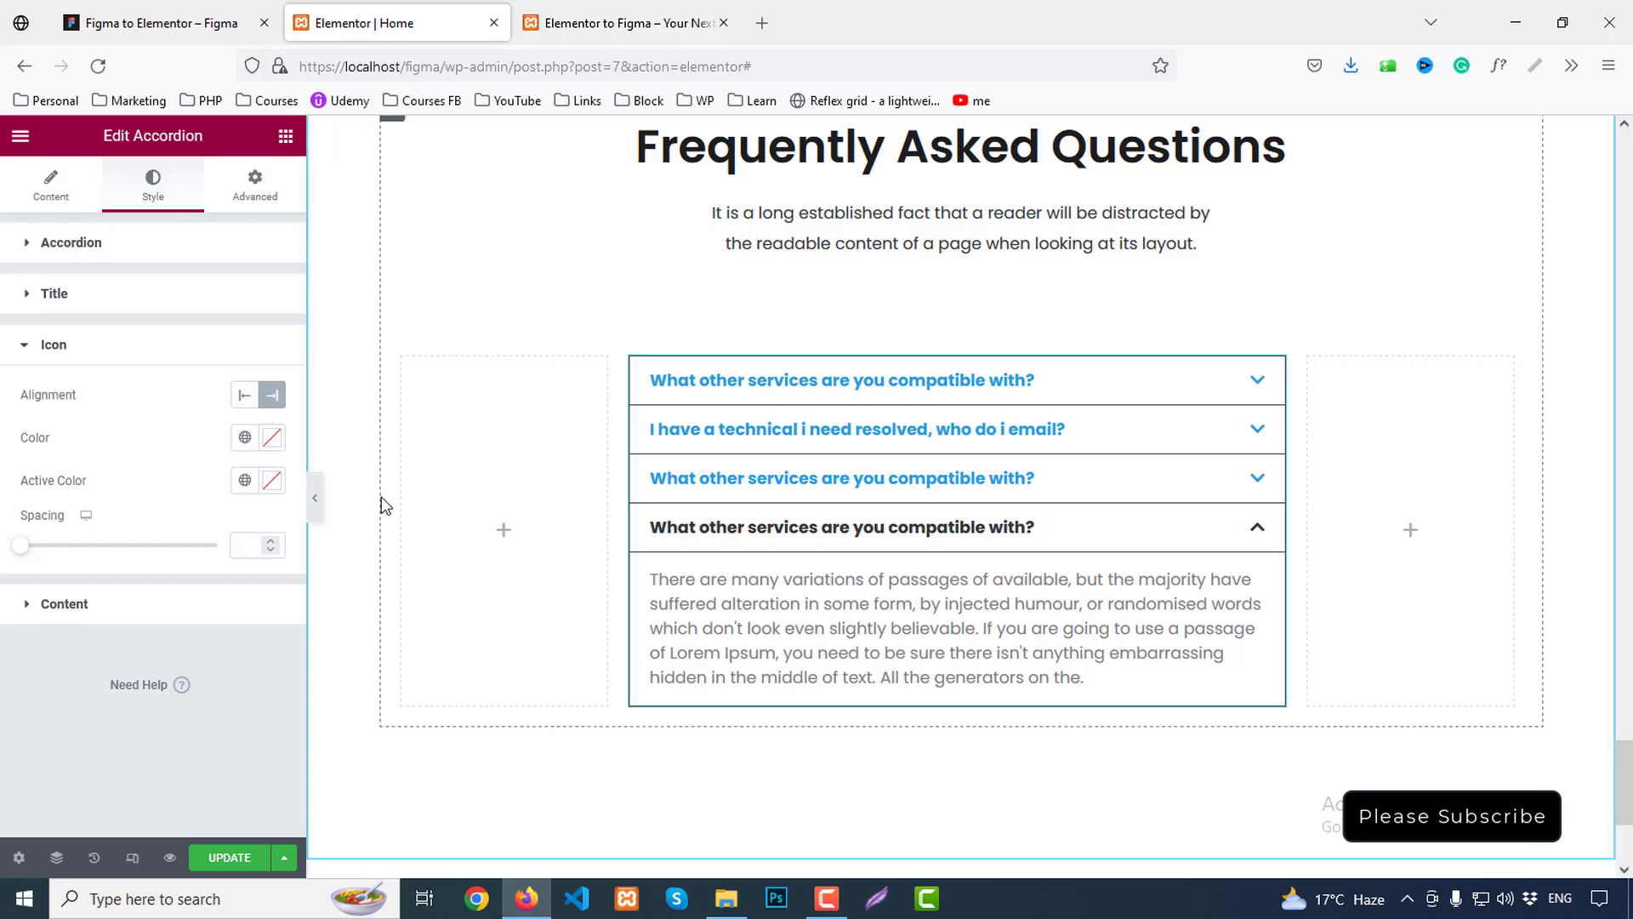
click(170, 19)
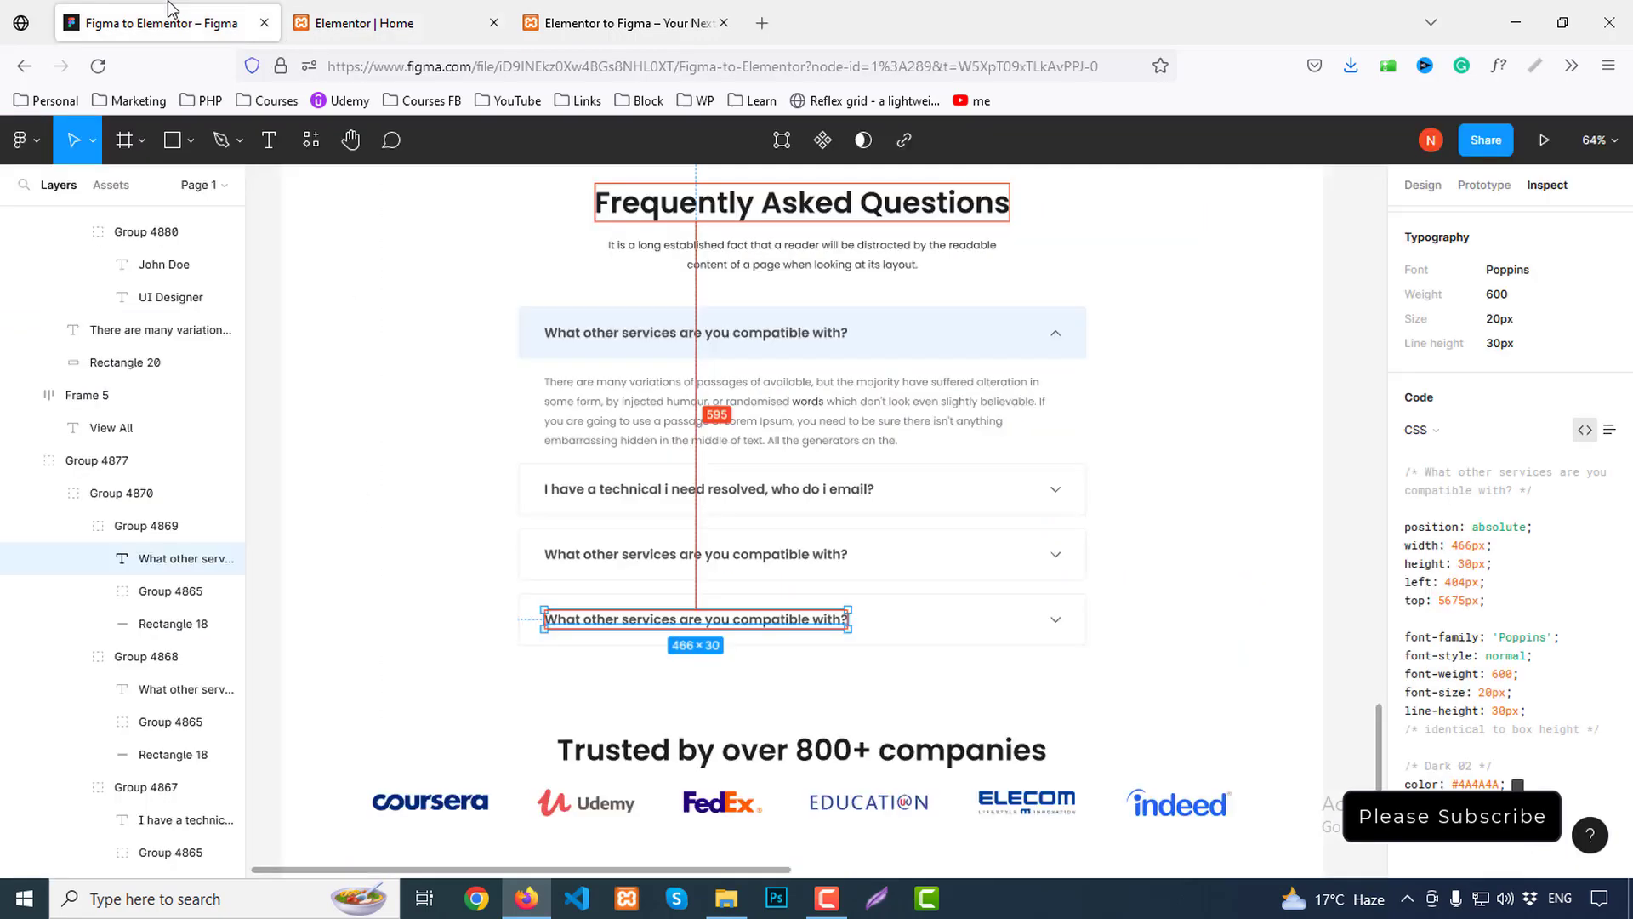
click(1055, 332)
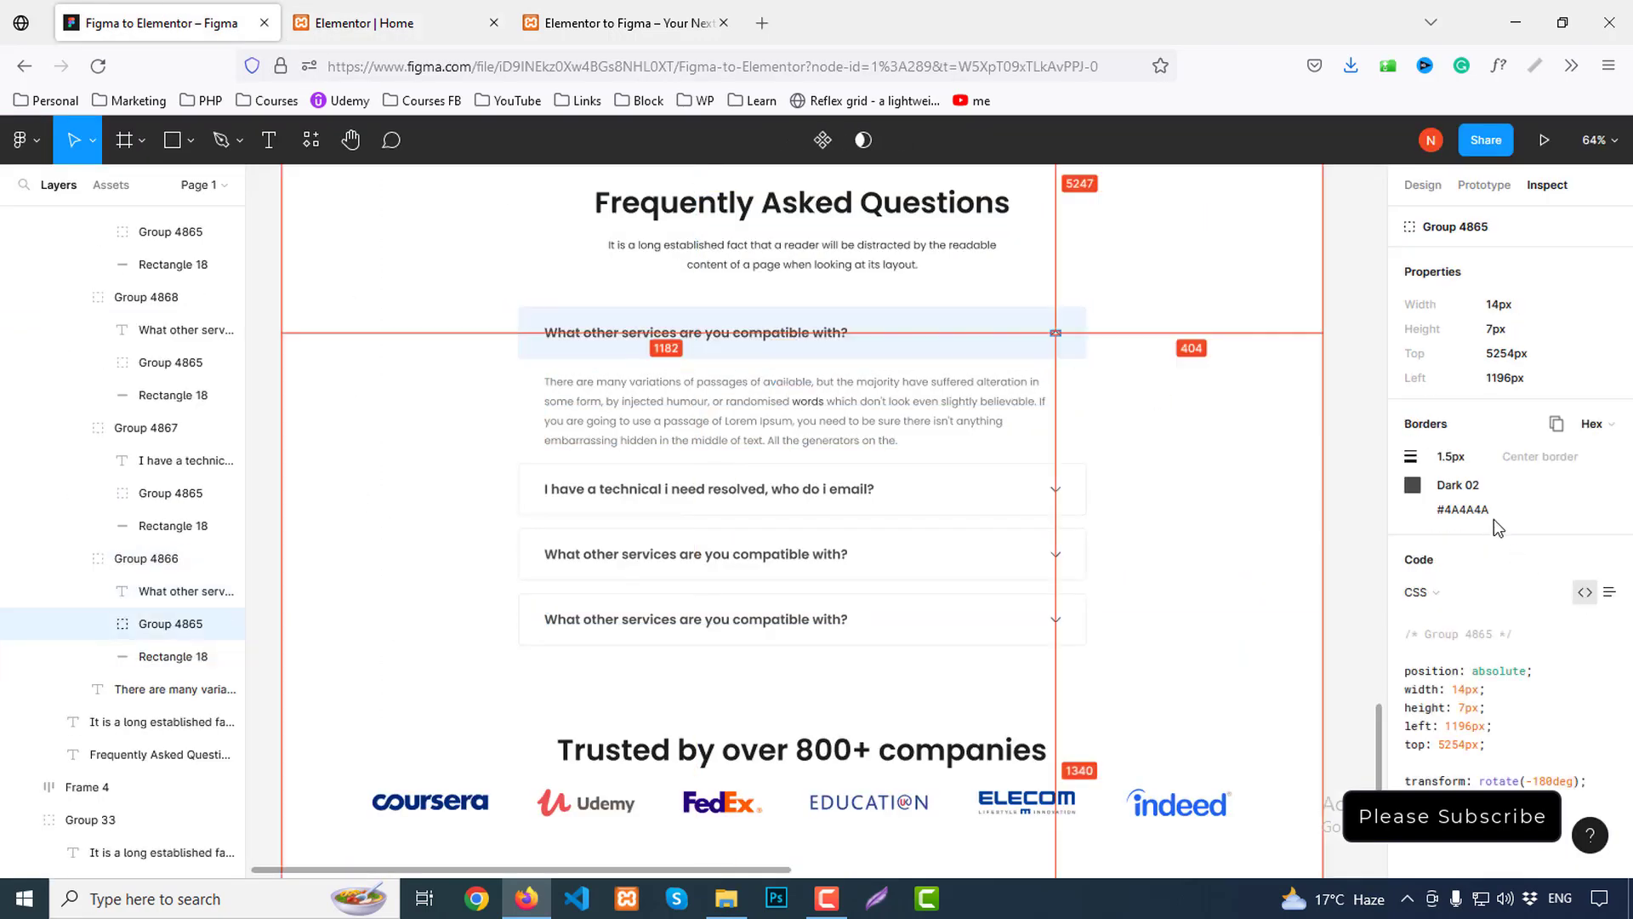
click(374, 23)
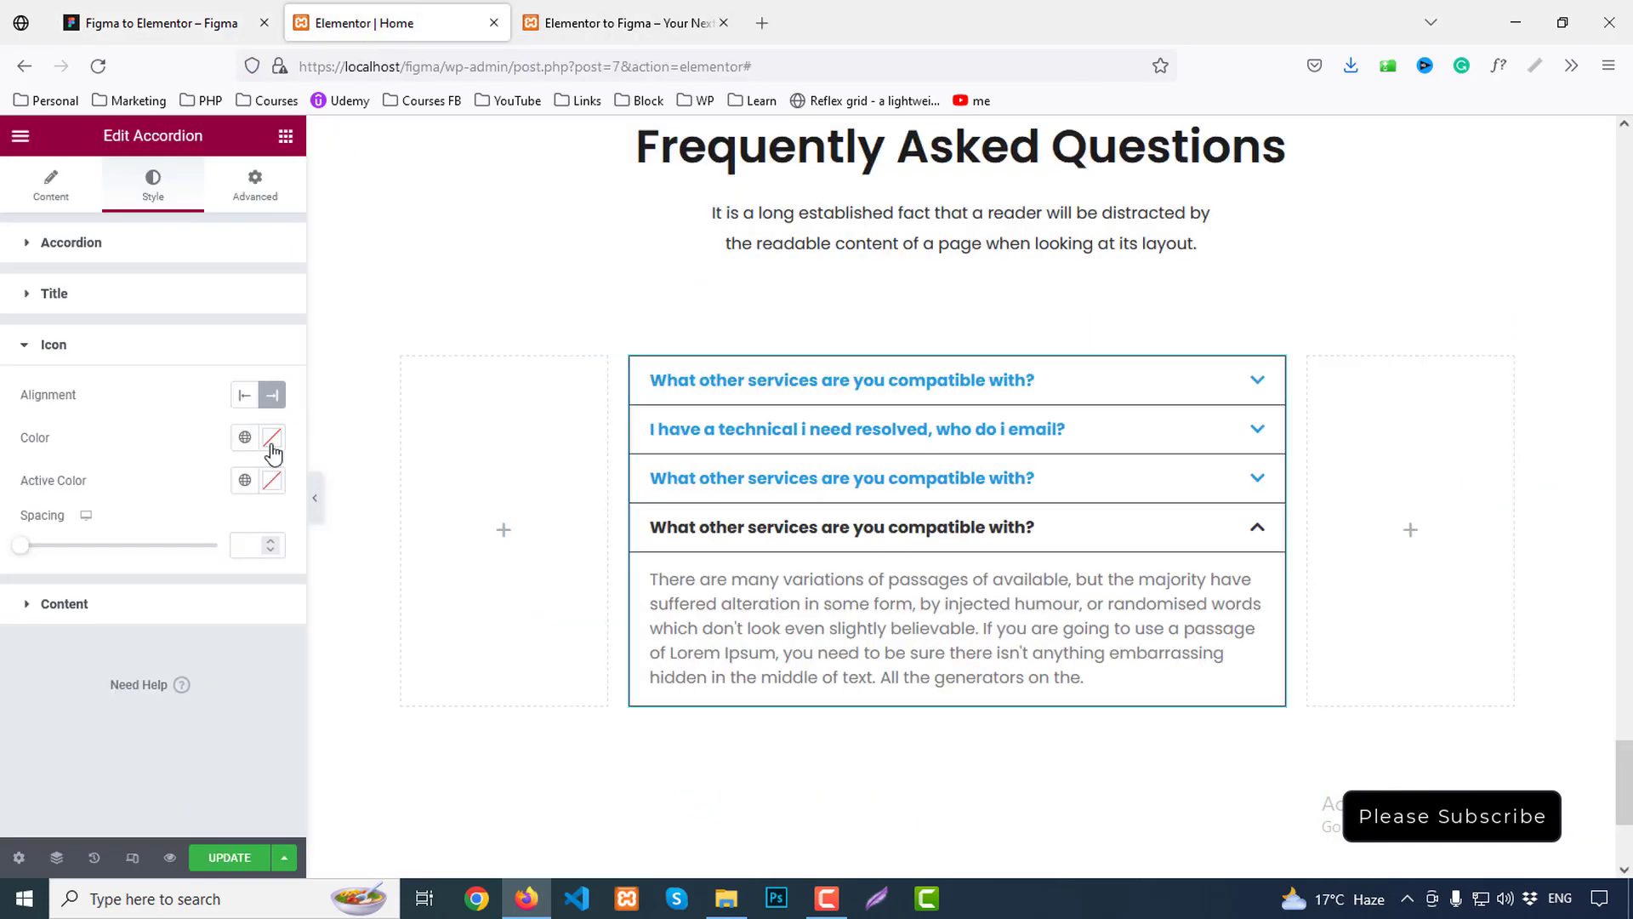
click(271, 437)
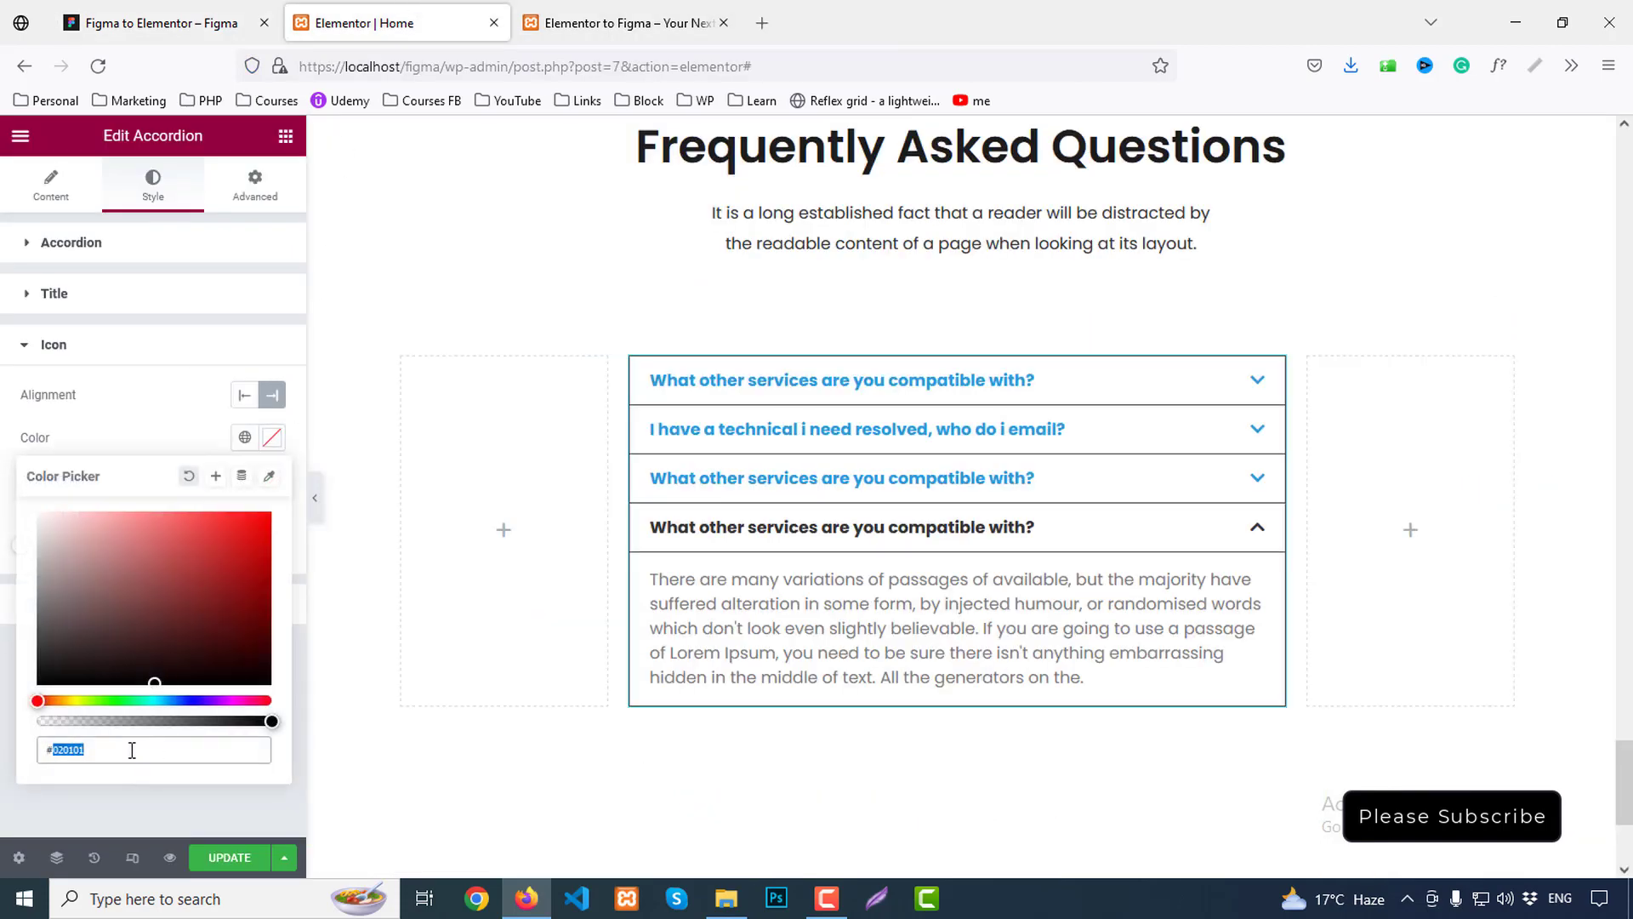
text(#4a4a4a)
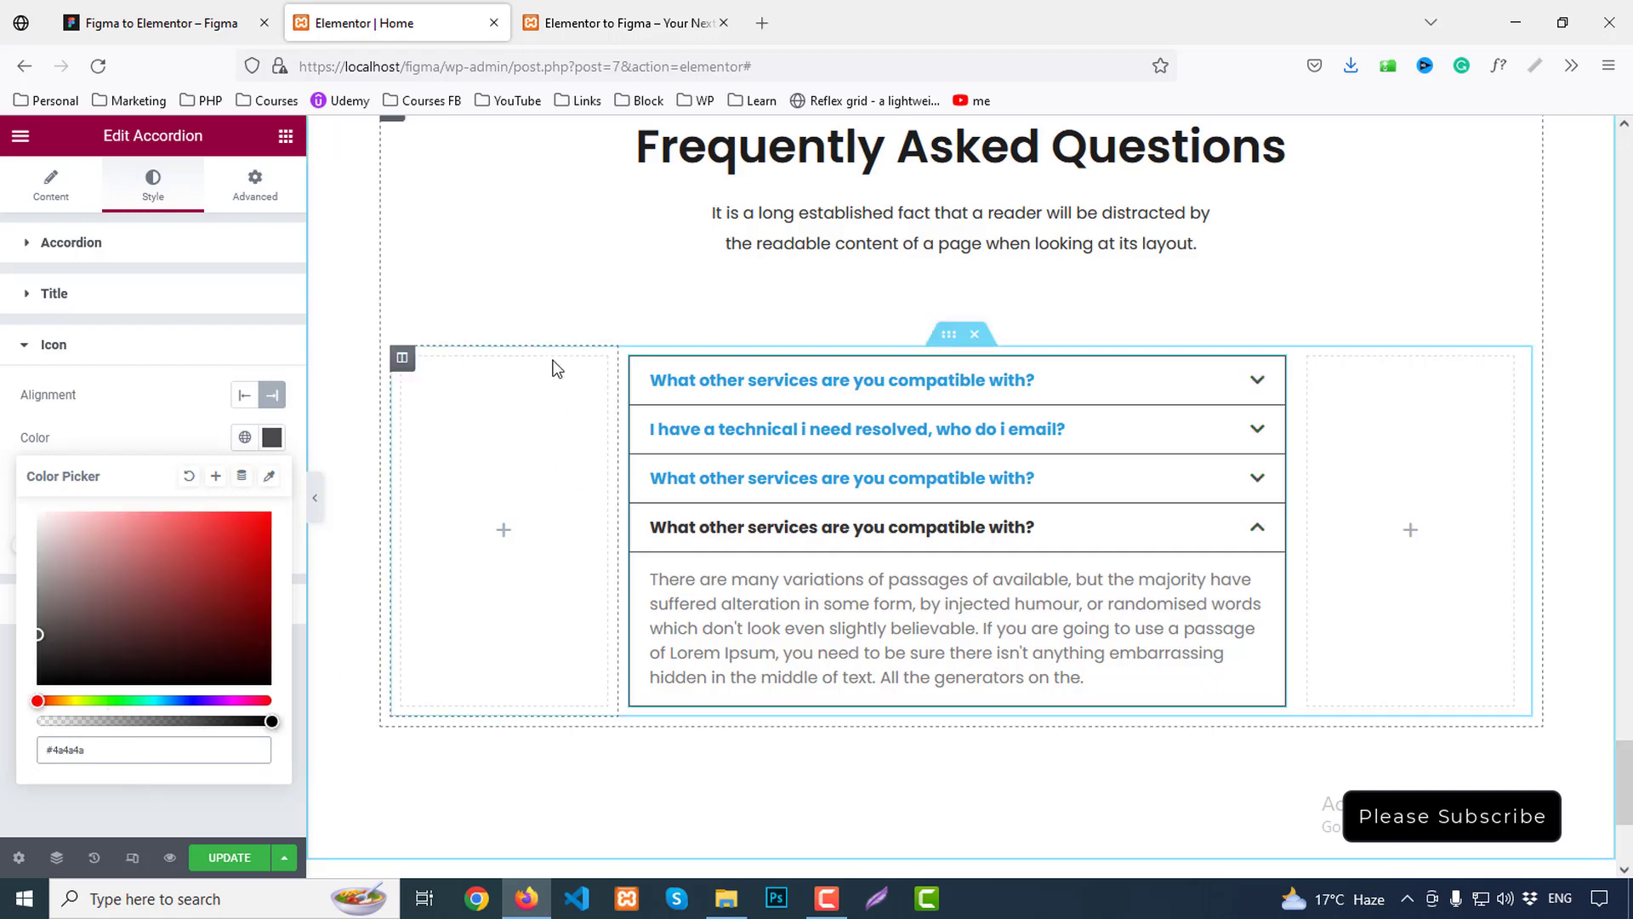
click(319, 502)
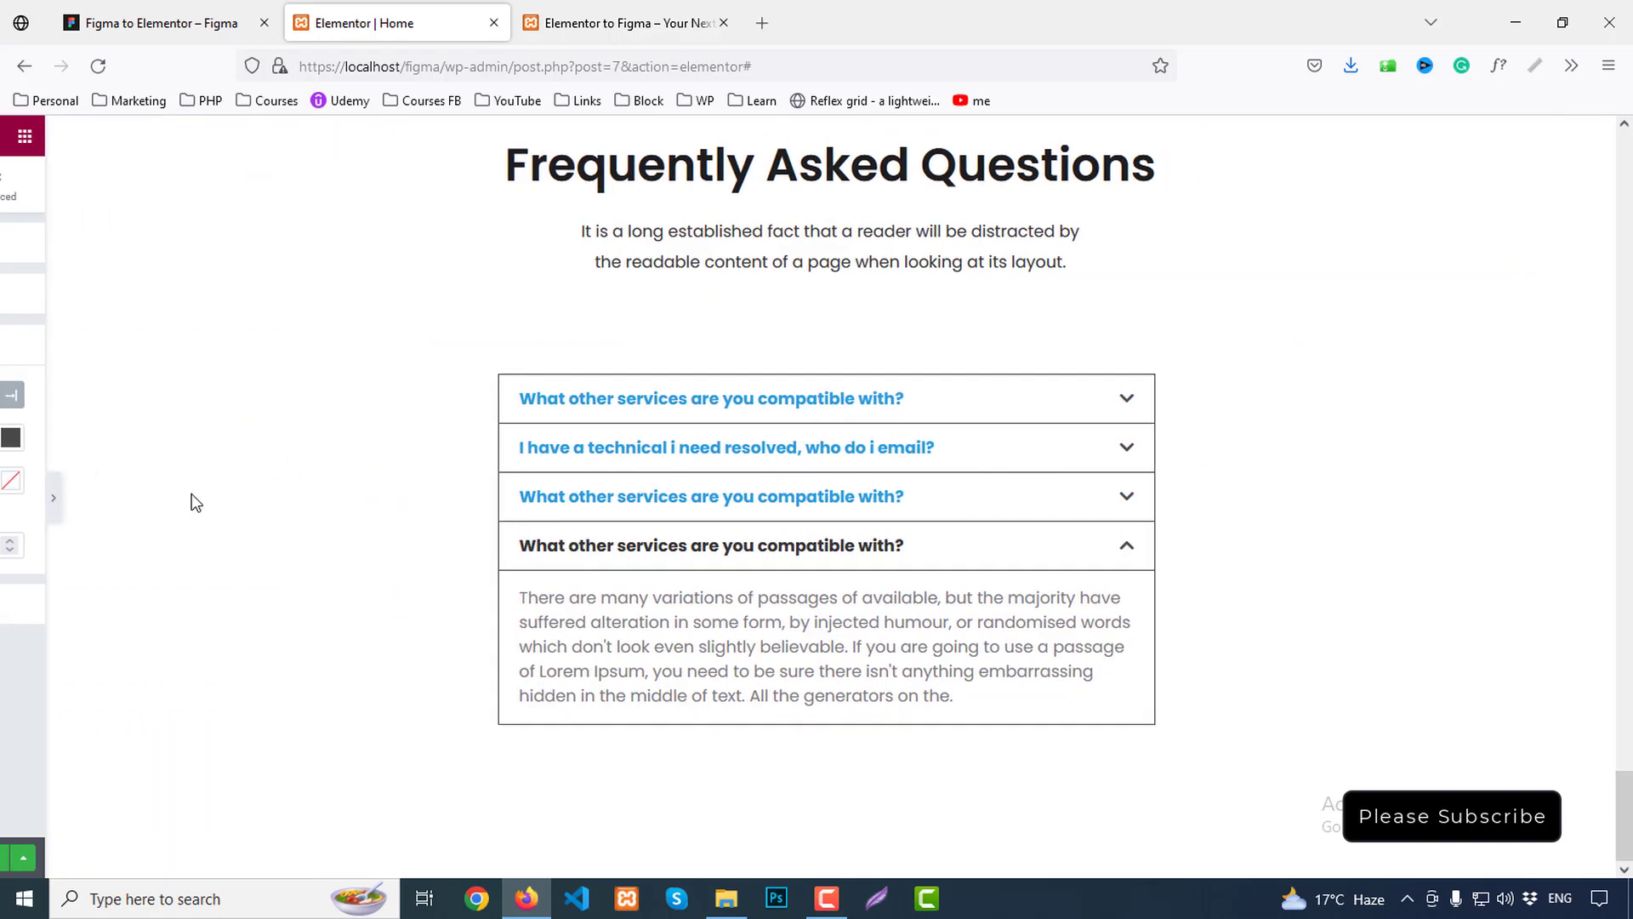
click(8, 496)
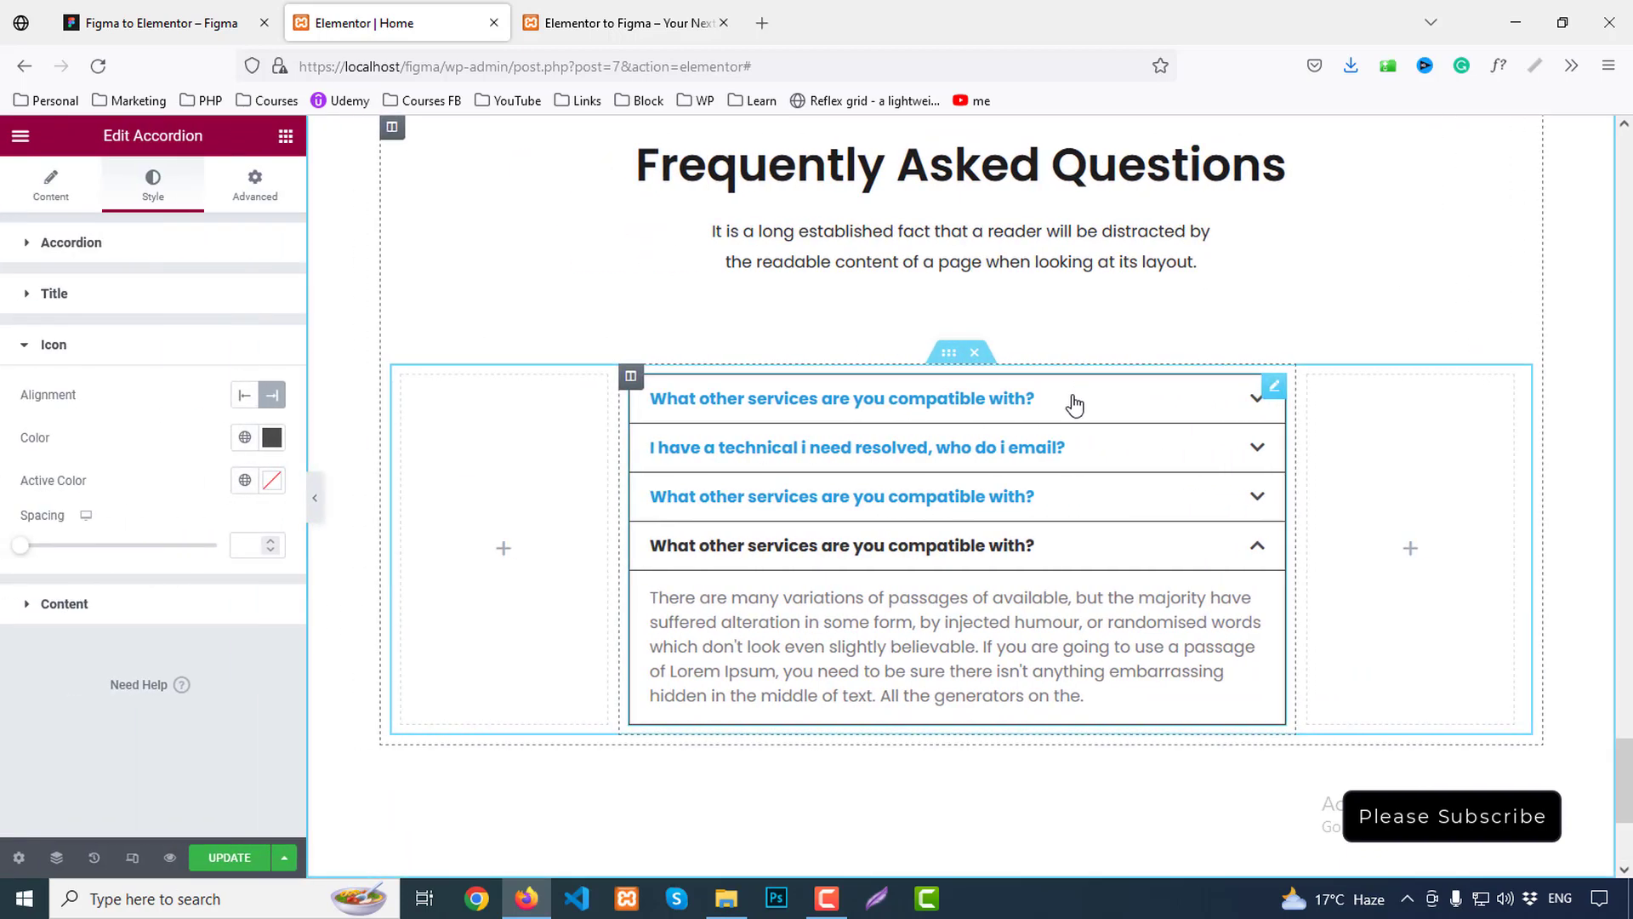
Match Figma's row border by setting the accordion border colour to #E8E8E8
click(62, 251)
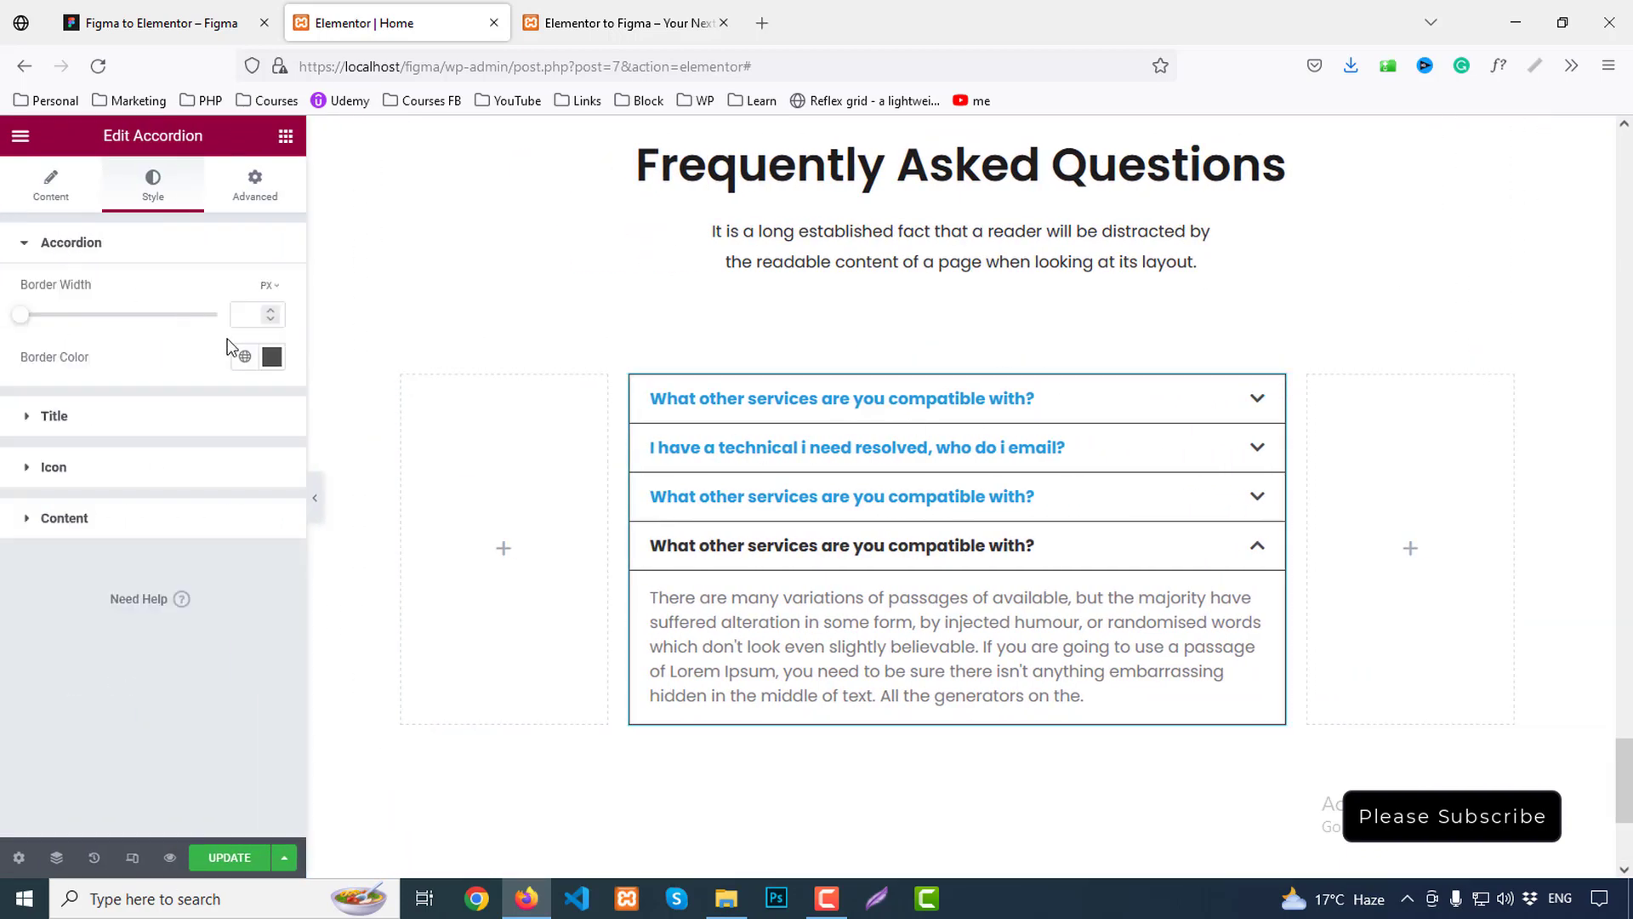
click(283, 11)
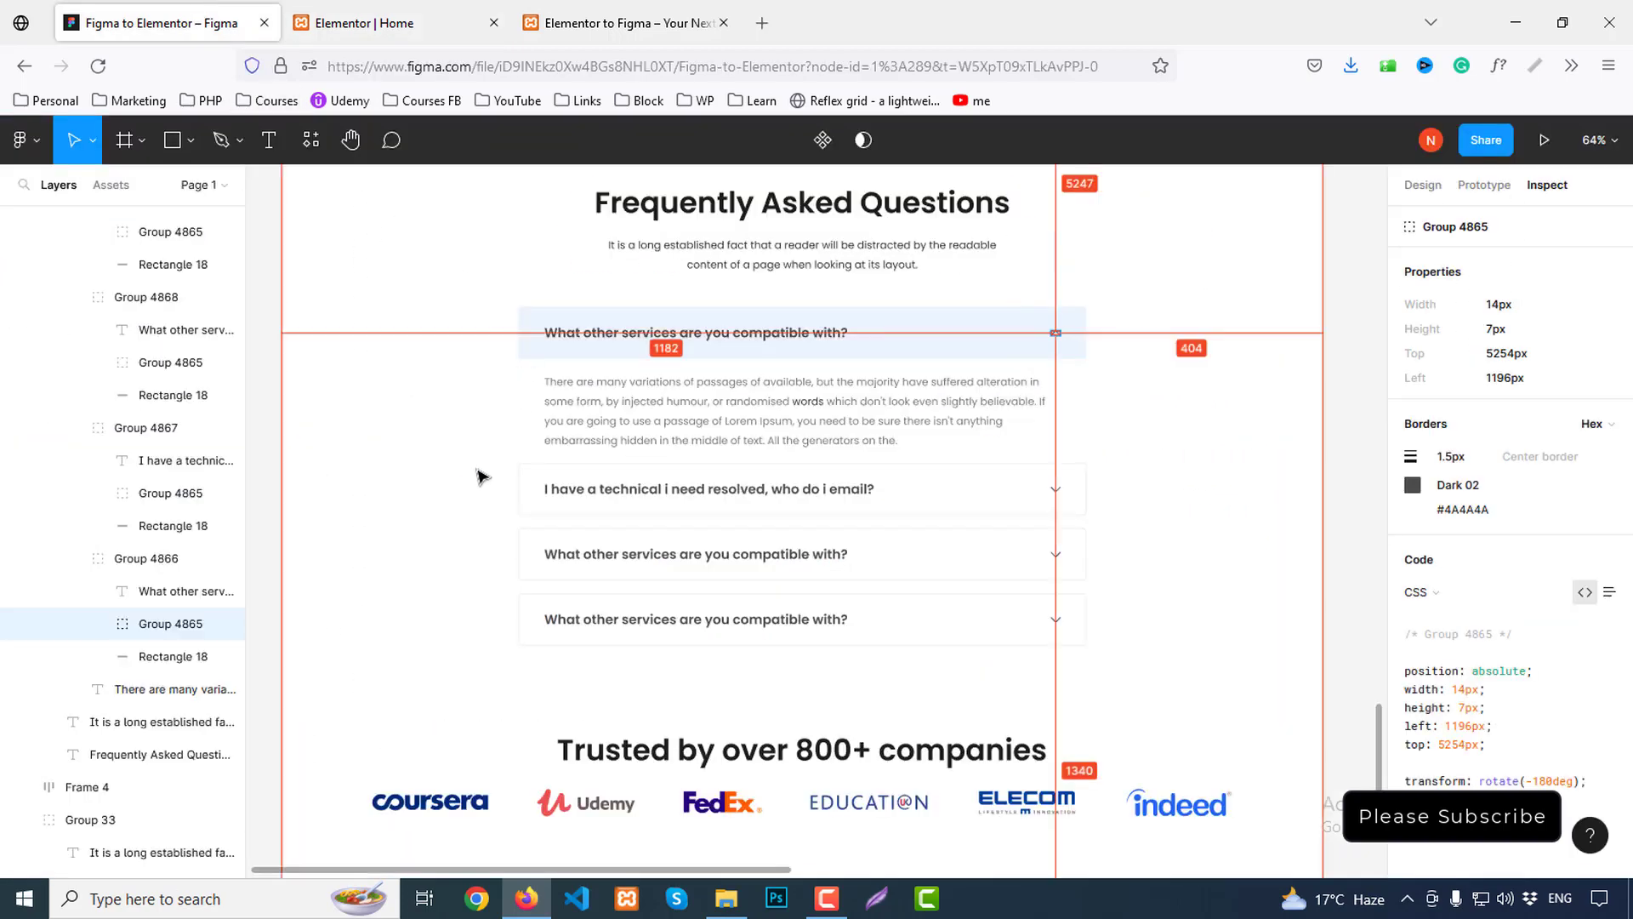
click(533, 491)
scroll(1583, 681, down, 2)
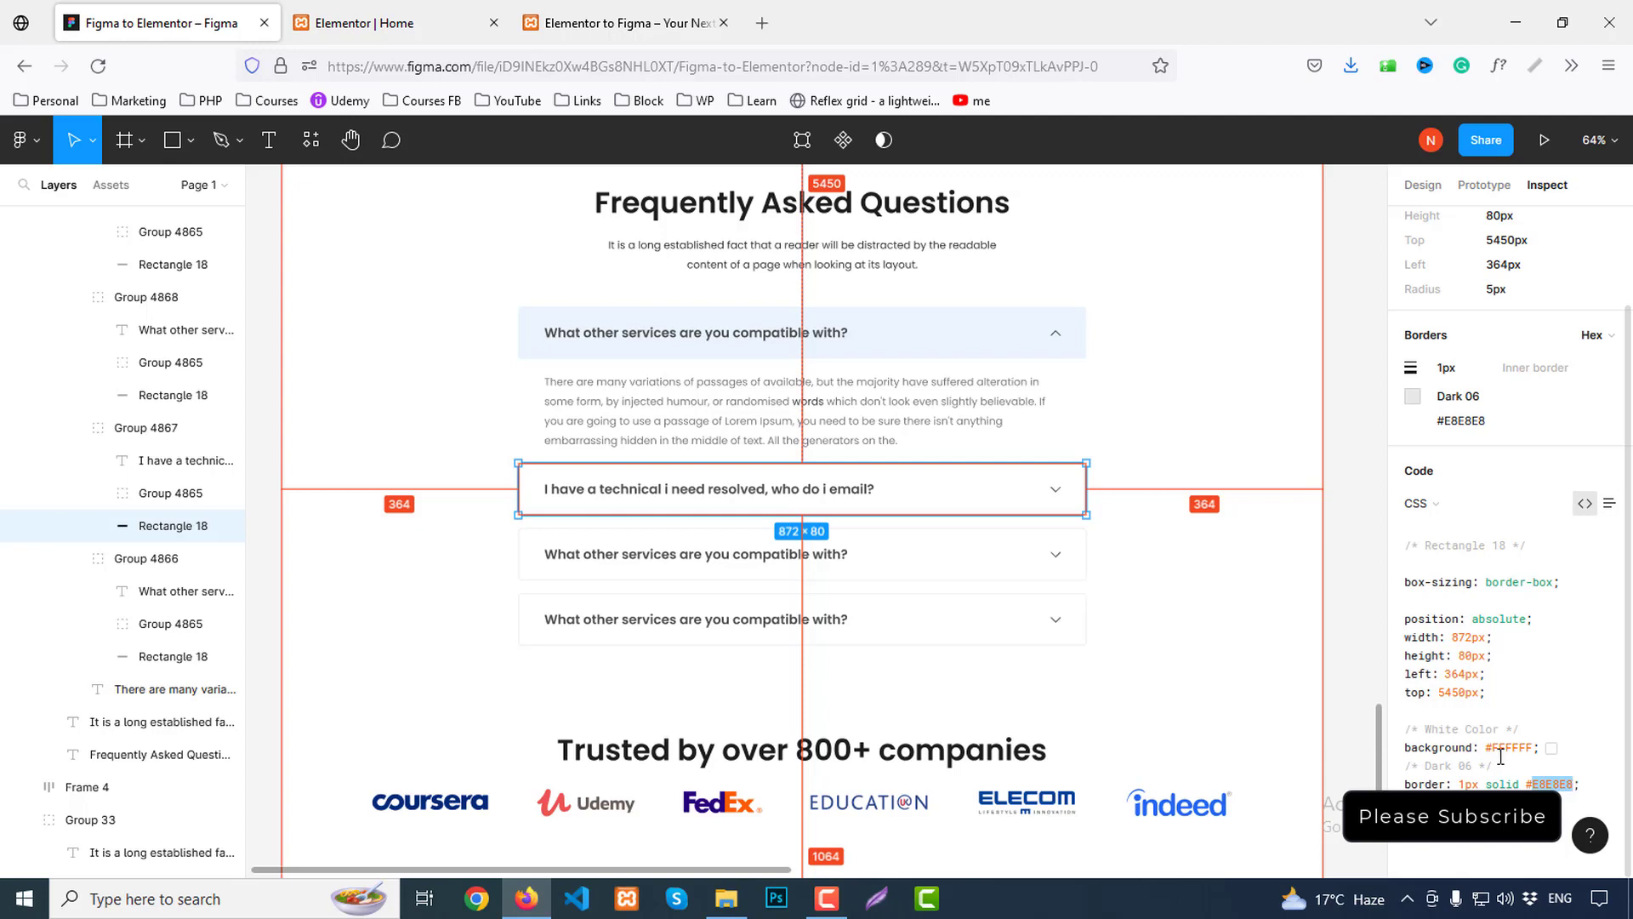
click(396, 23)
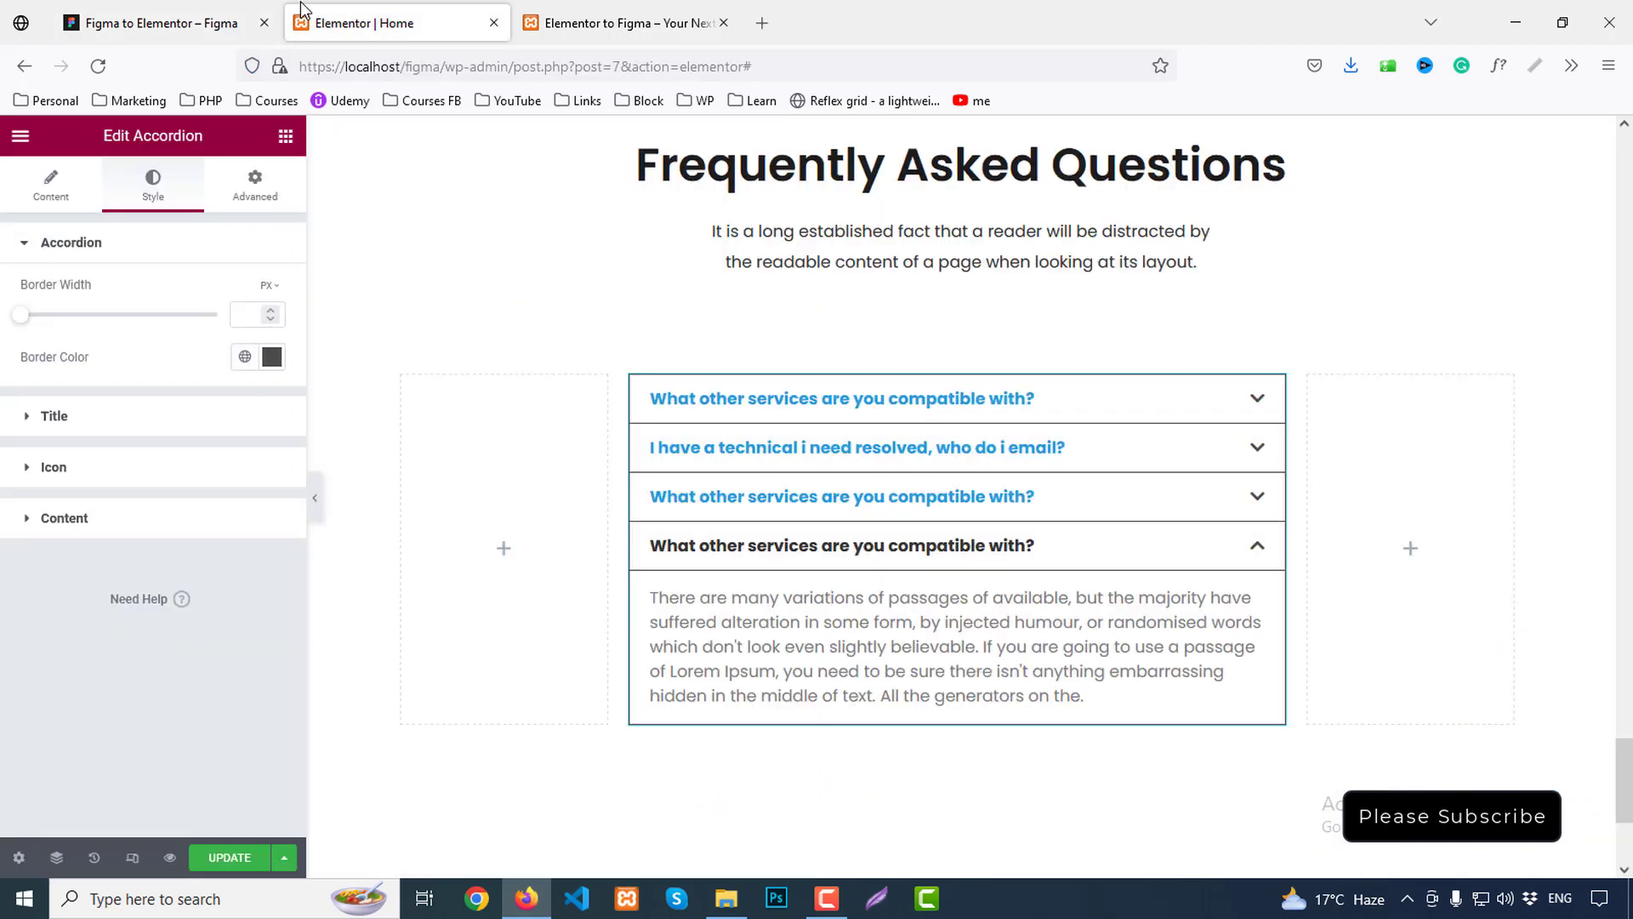
click(272, 357)
text(E8E8E8)
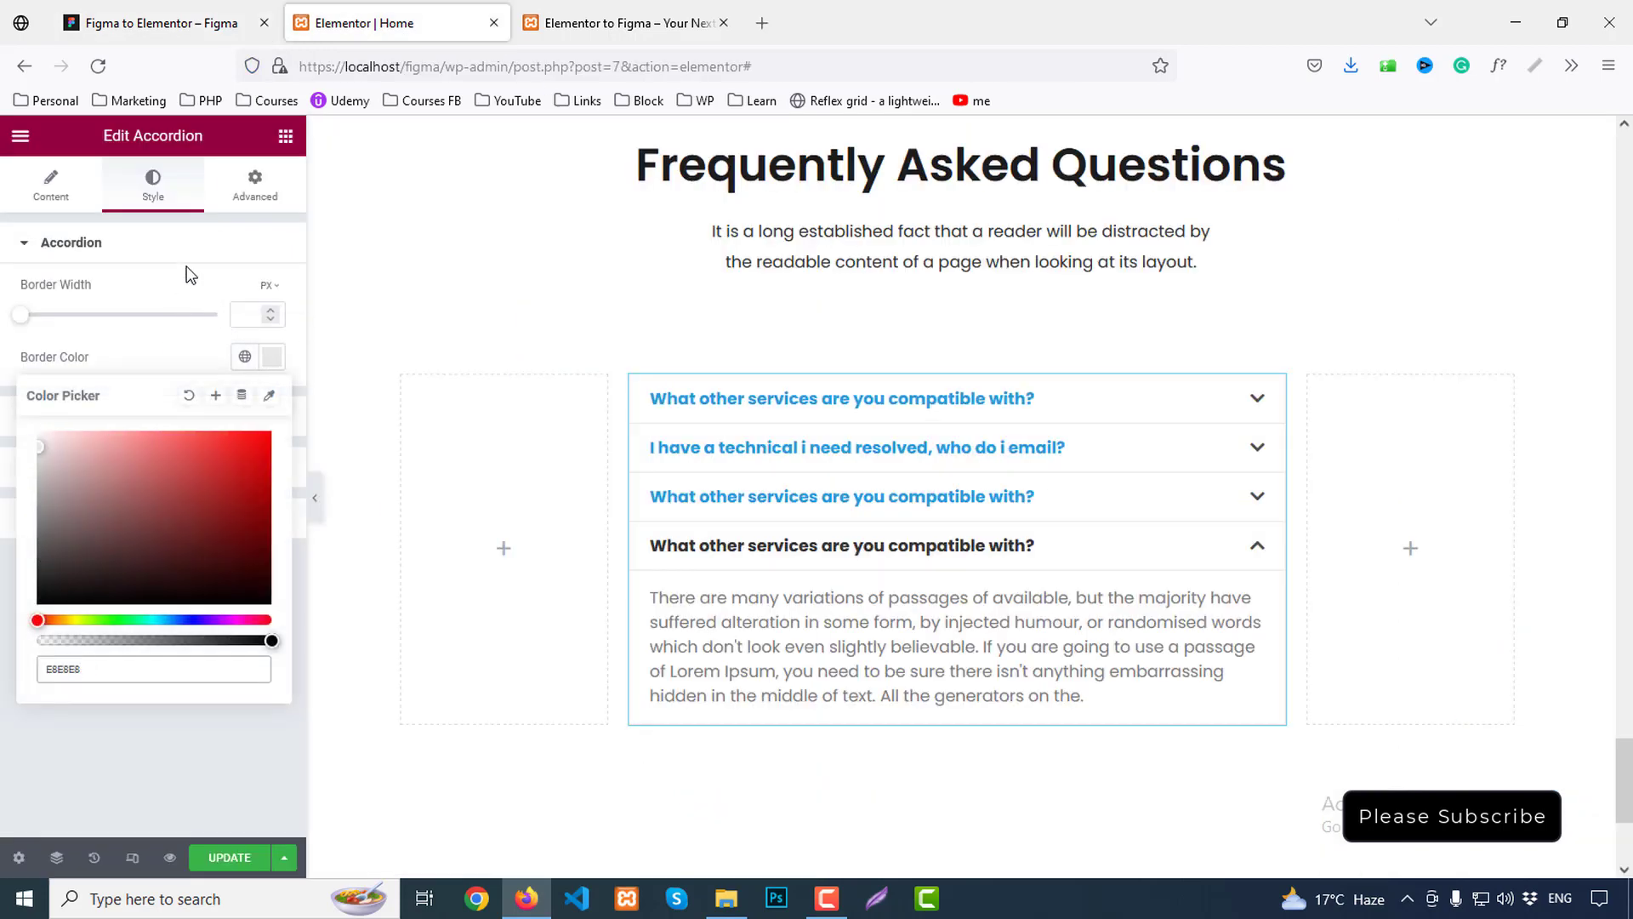
click(193, 245)
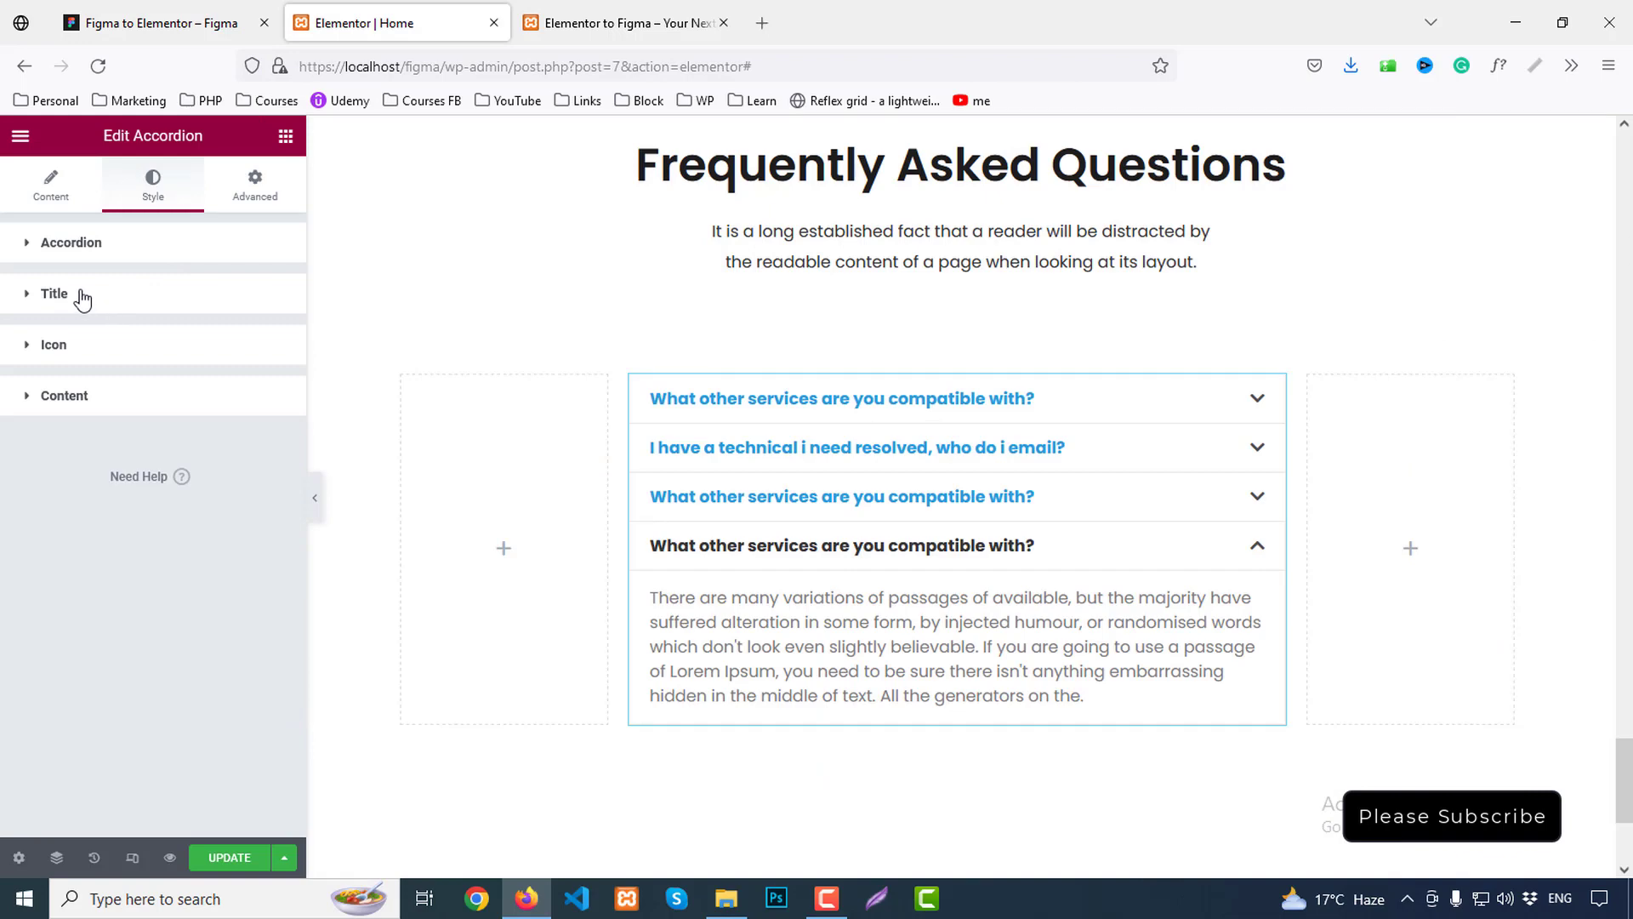
Inspect the first question's title typography in Figma: Poppins 600, 20px
click(152, 23)
click(583, 331)
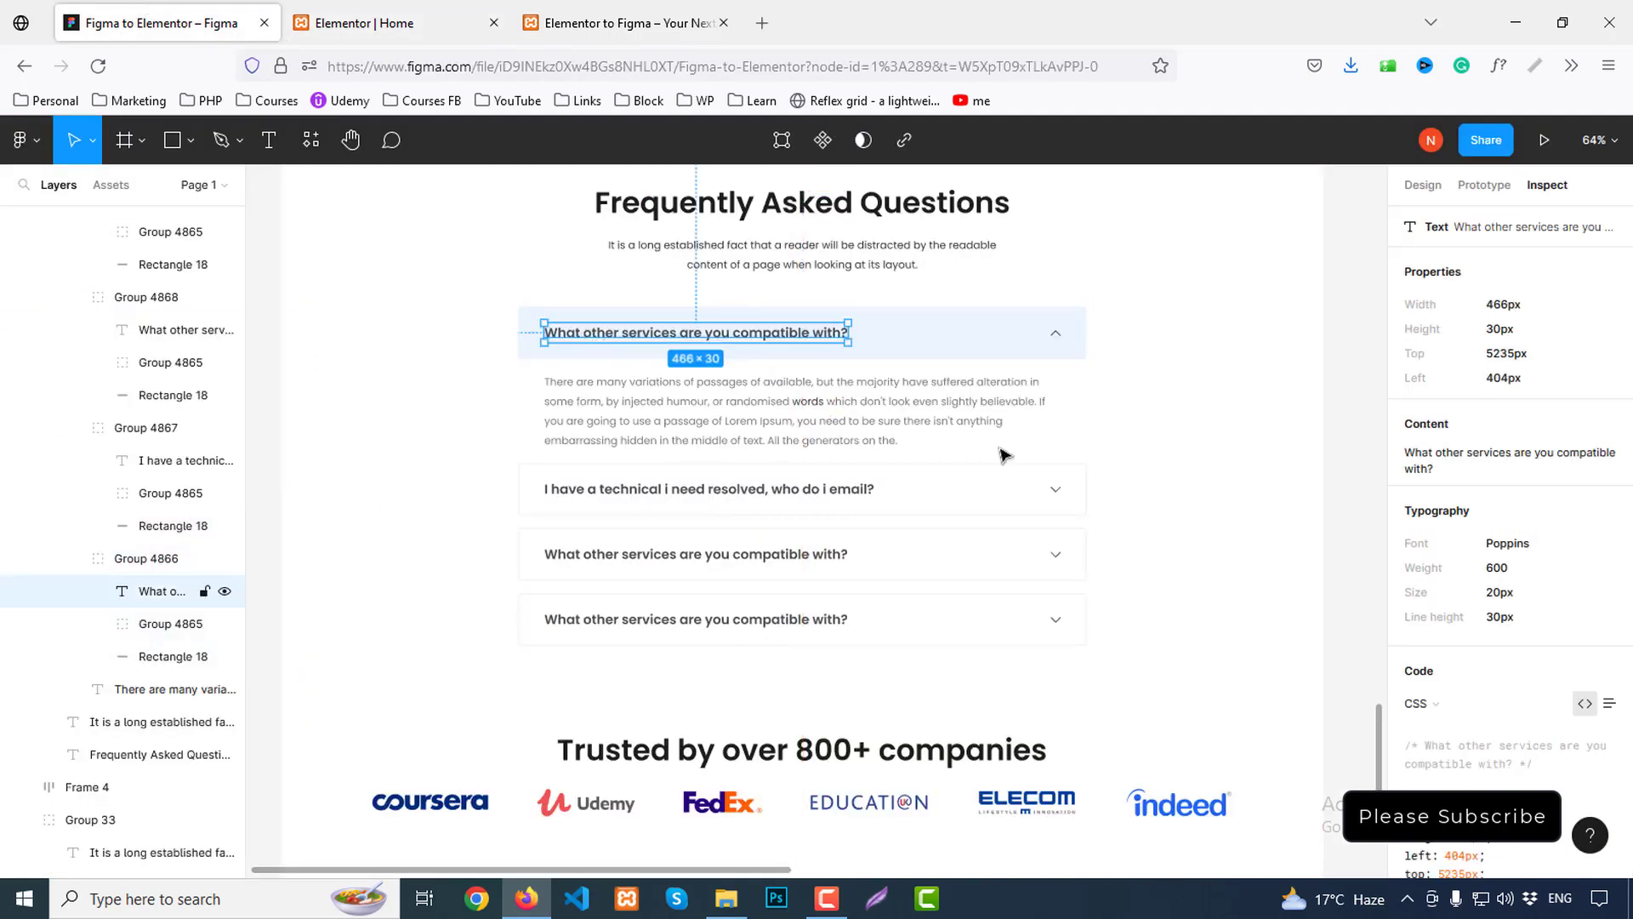
scroll(1548, 553, down, 2)
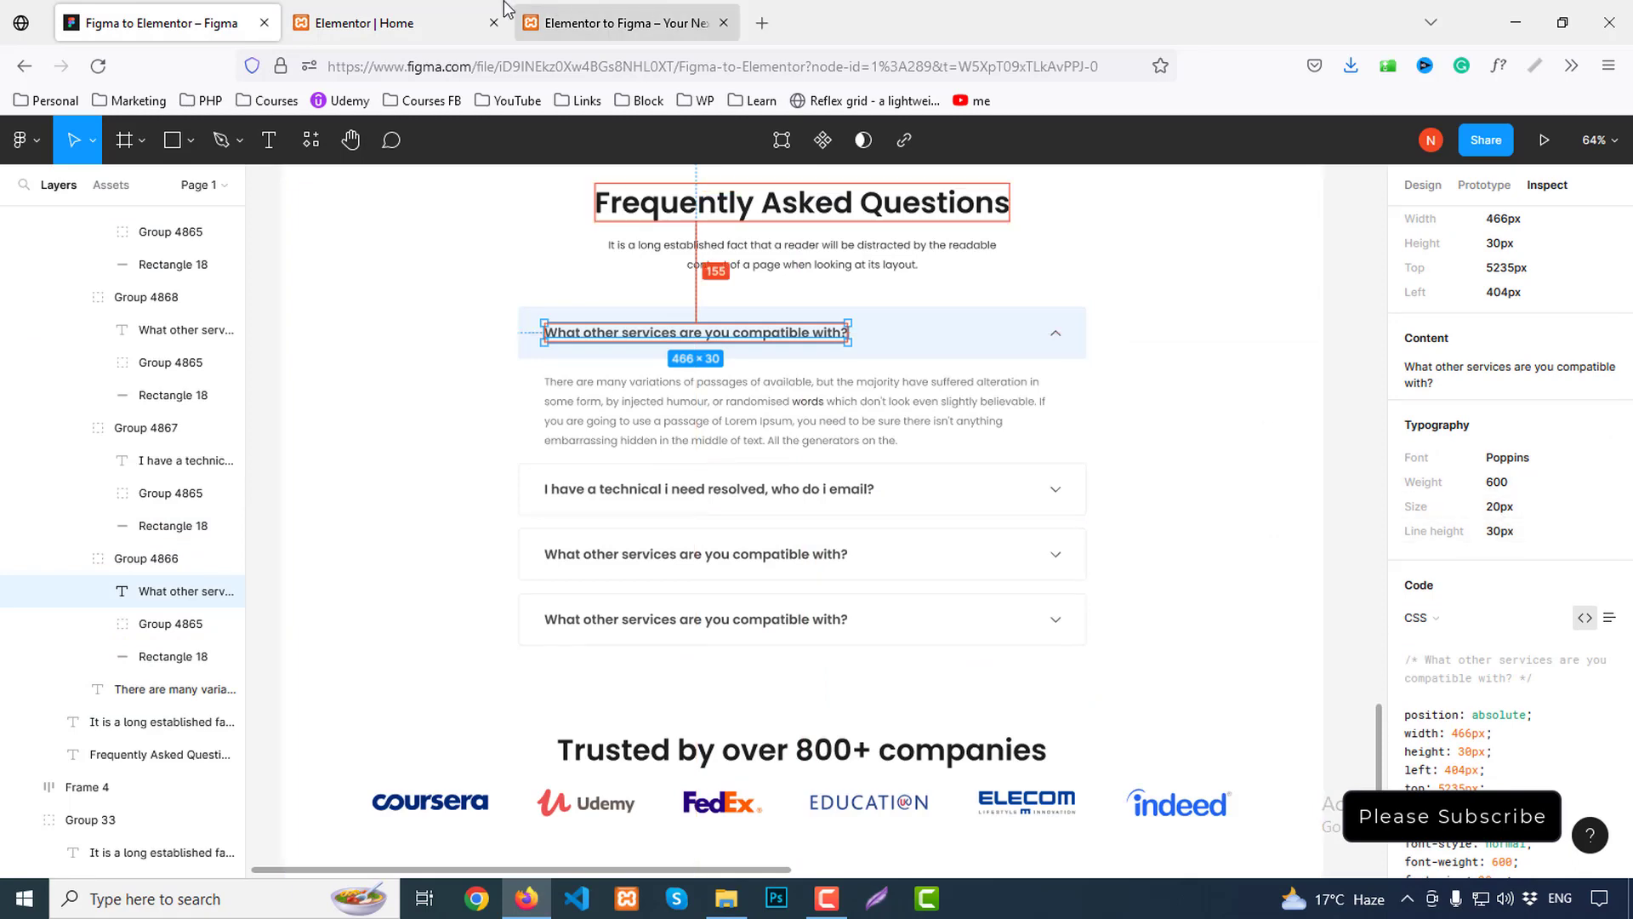
click(454, 32)
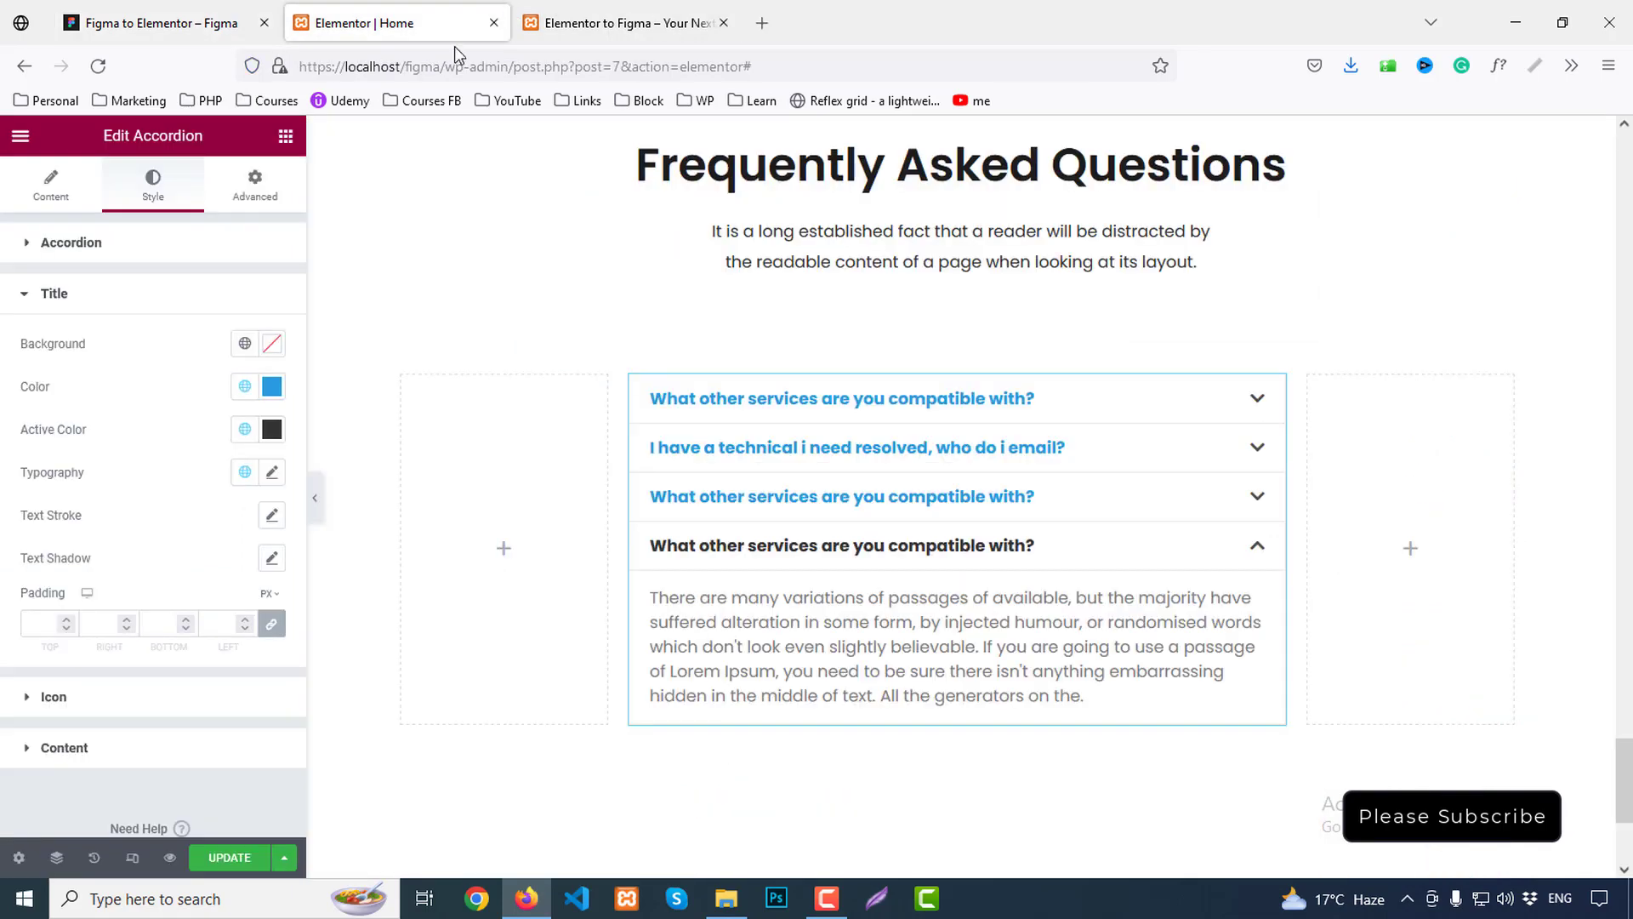
Give the titles global Secondary text colour on a nearly transparent #289BDE background copied from Figma
click(236, 388)
click(68, 523)
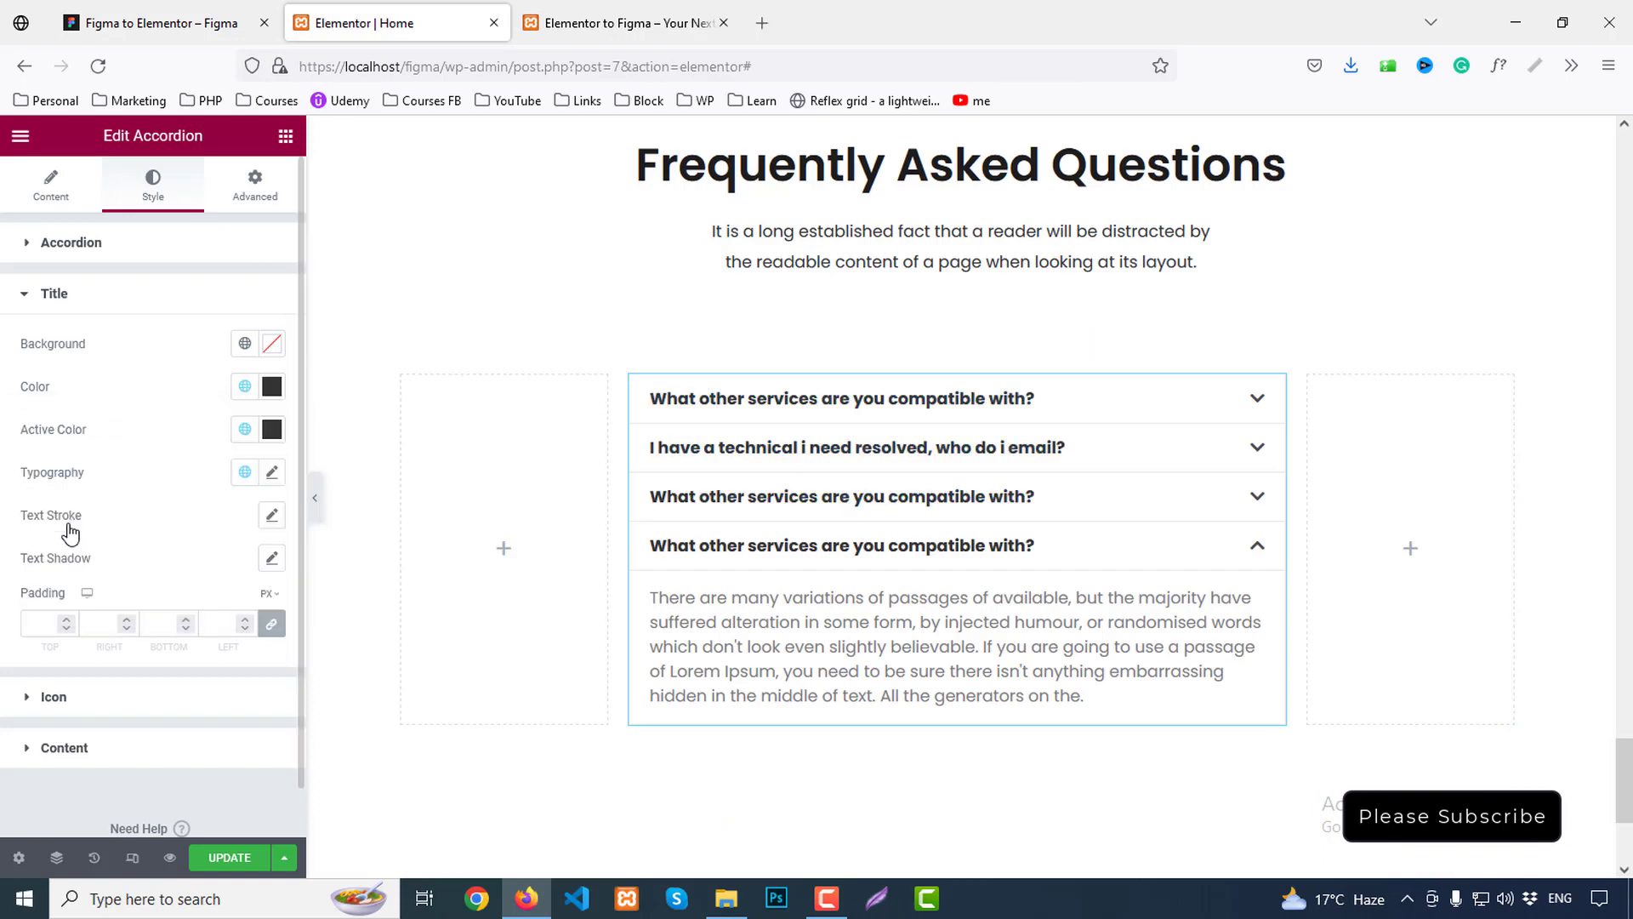
click(272, 342)
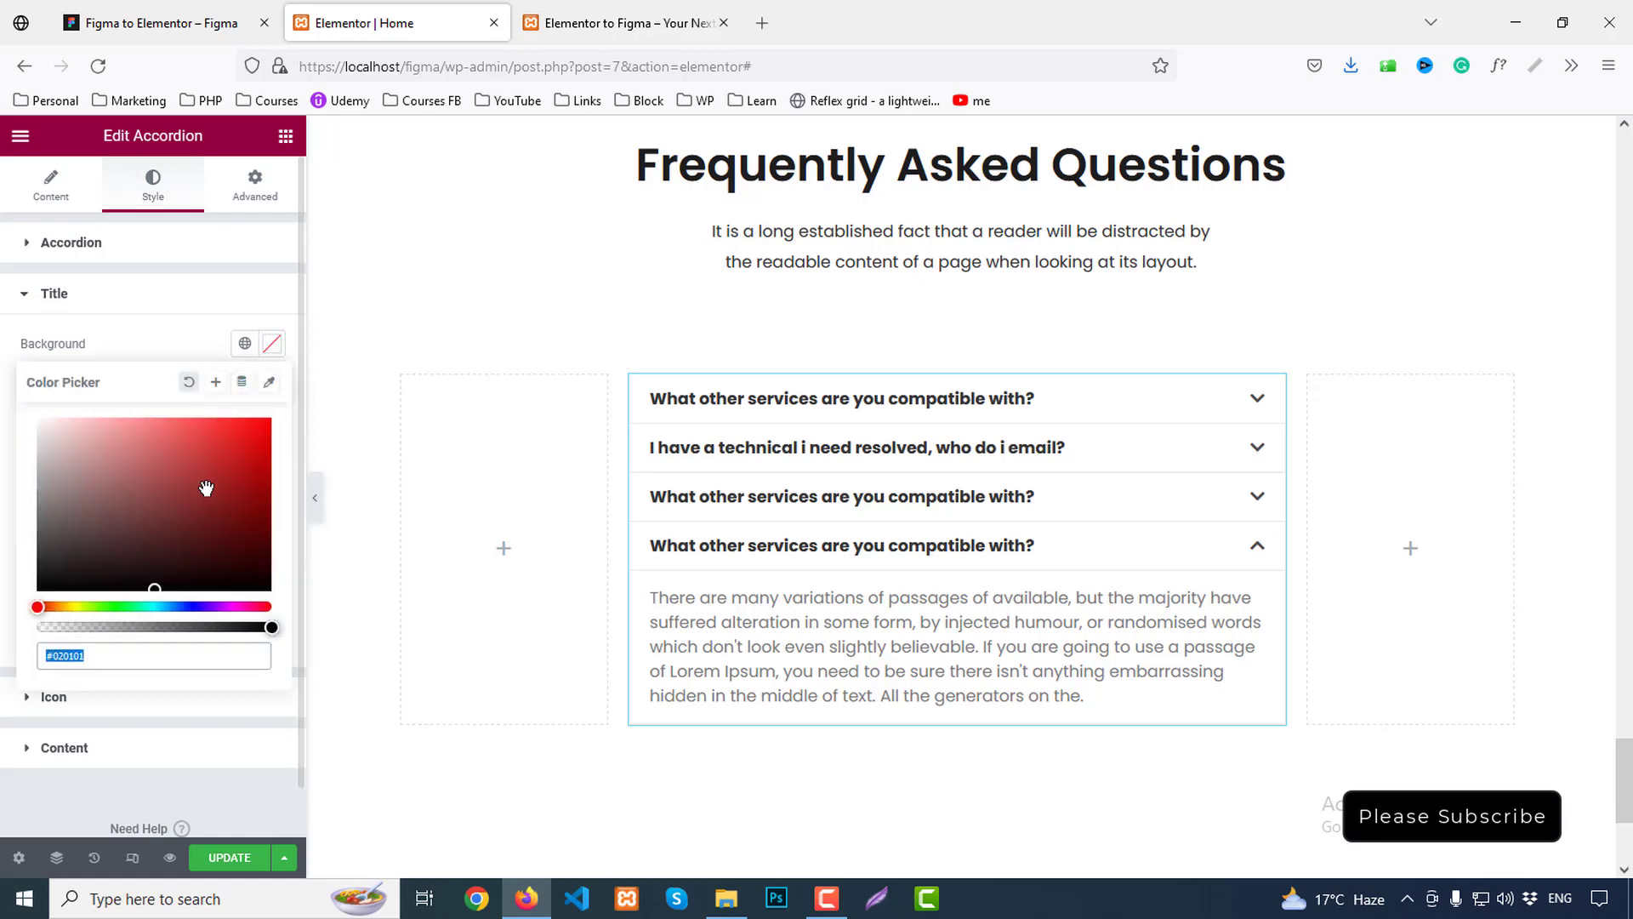
double_click(131, 652)
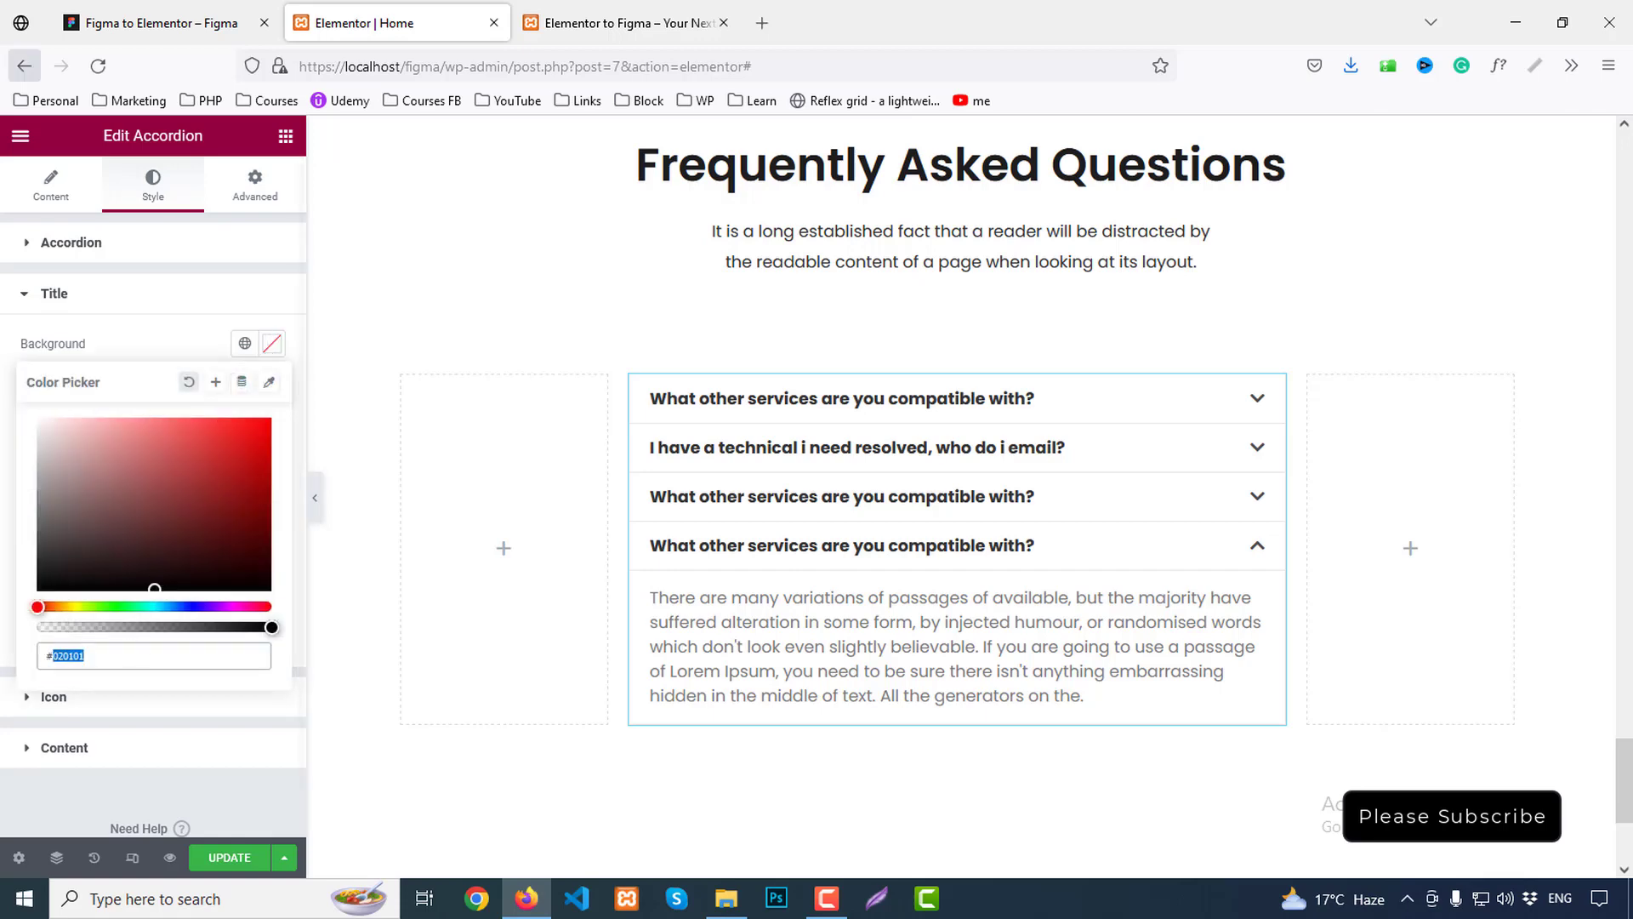
click(95, 16)
click(1072, 359)
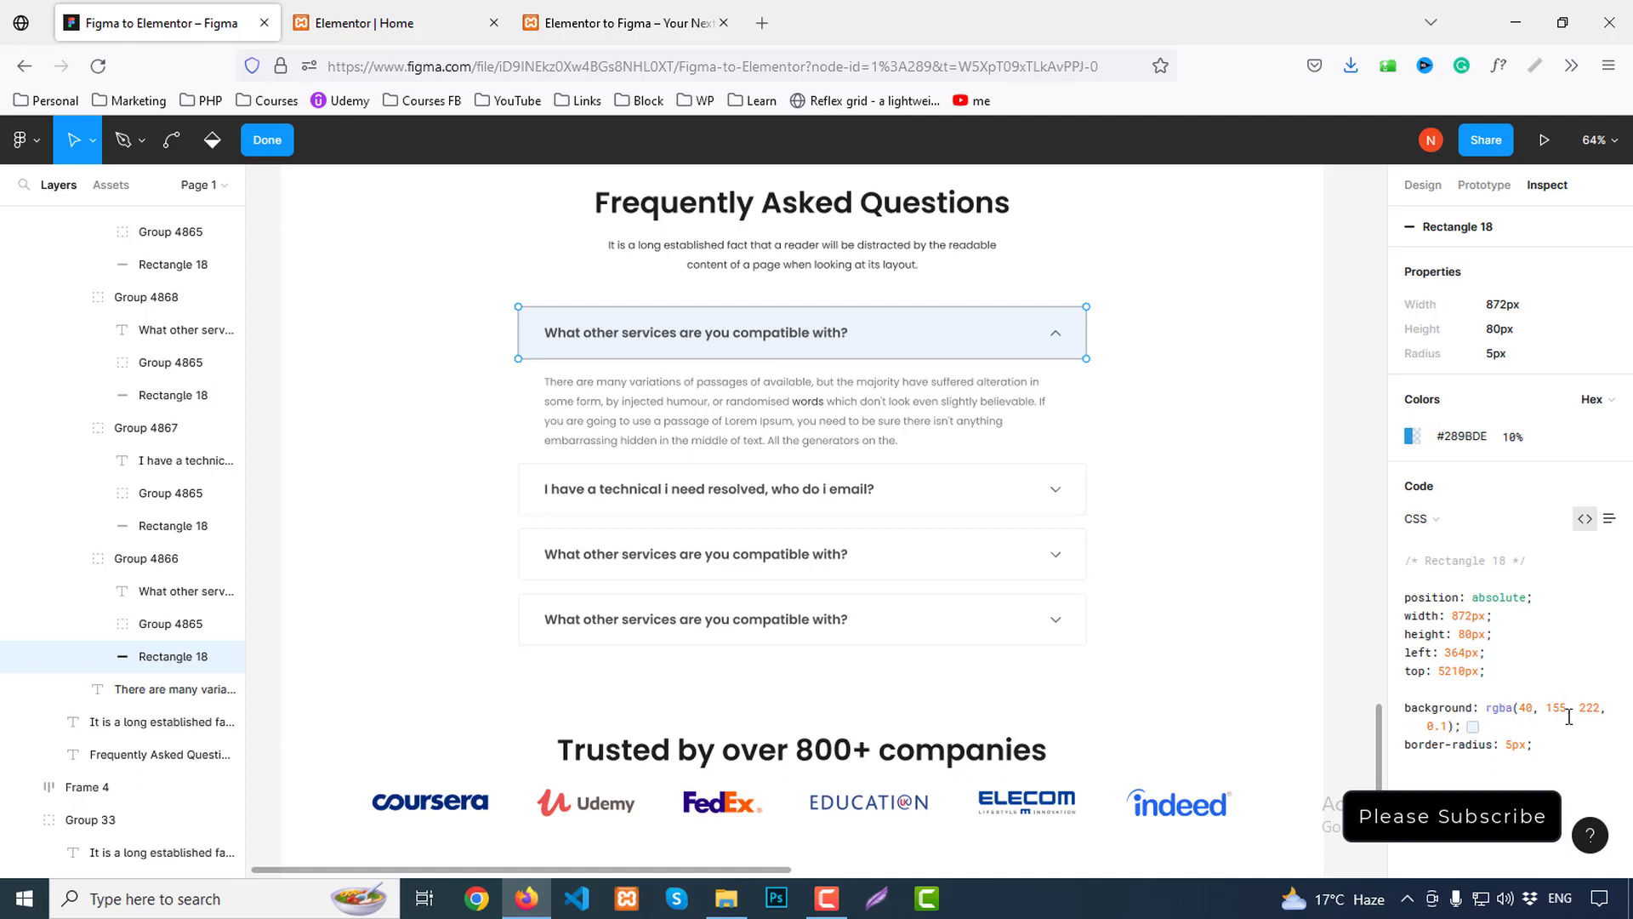
click(1461, 436)
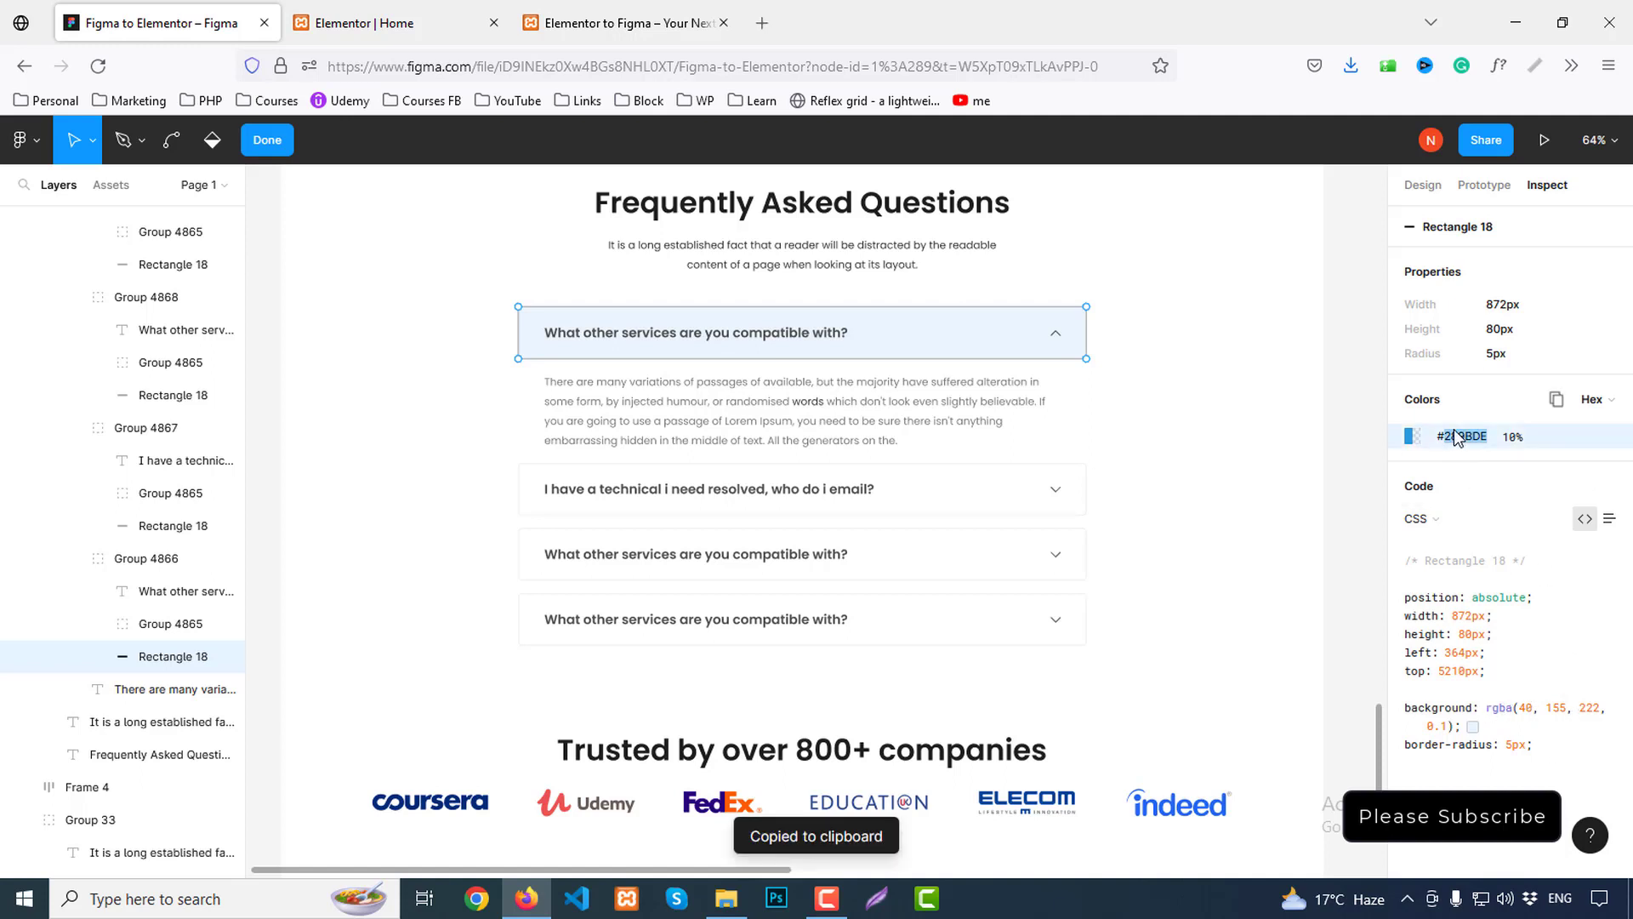
click(391, 23)
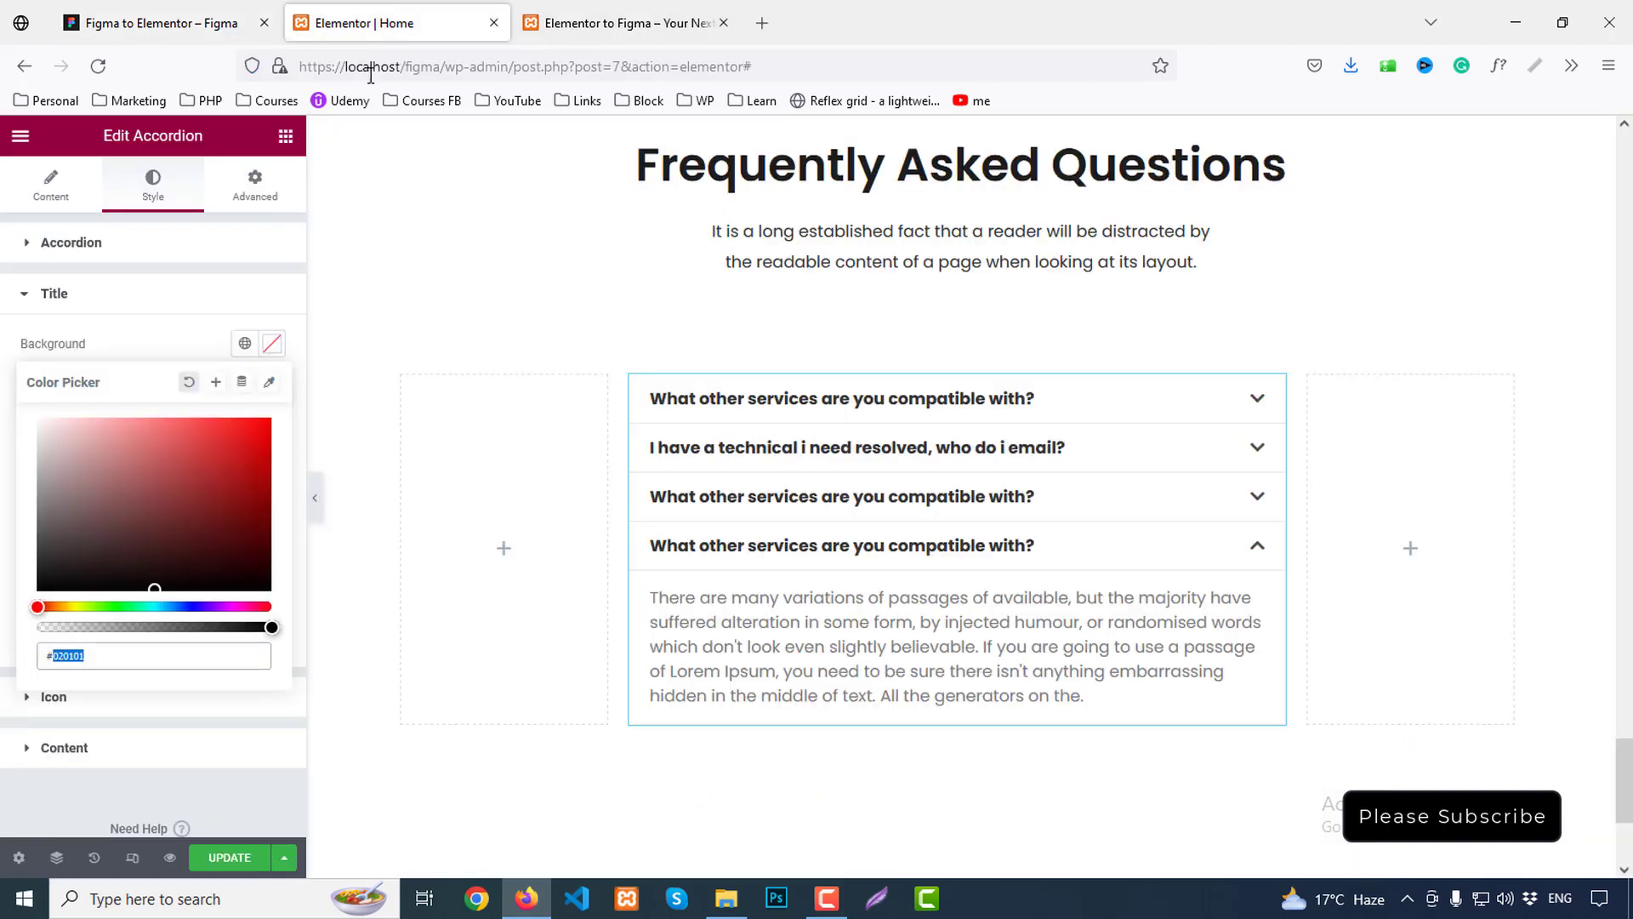
key(ctrl+v)
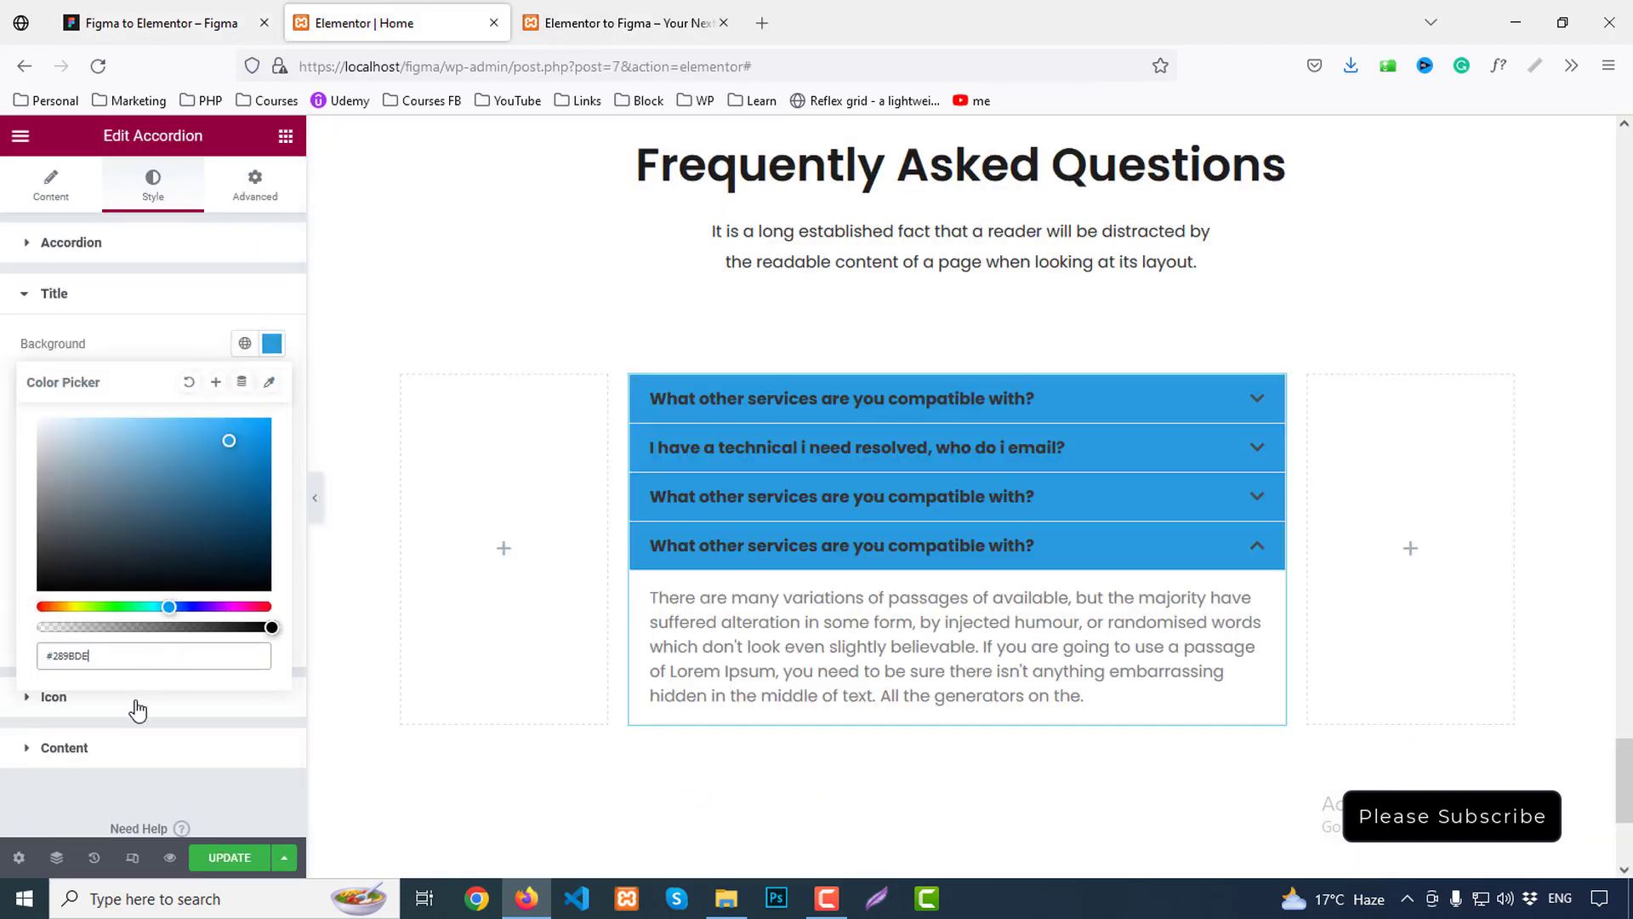
drag(271, 629, 52, 628)
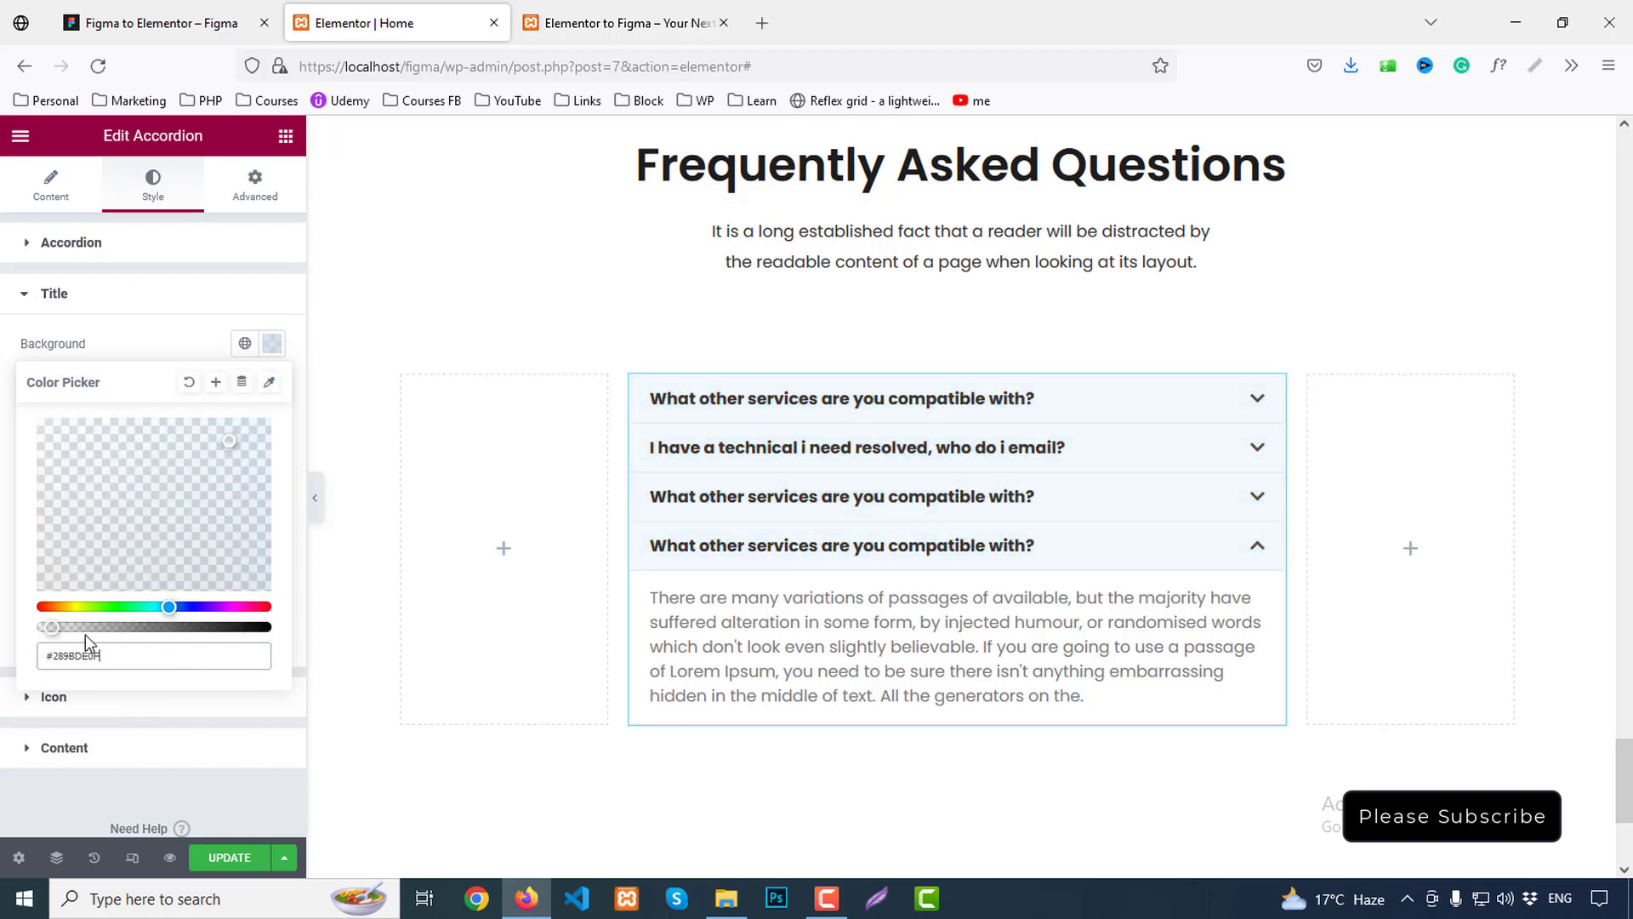
click(174, 330)
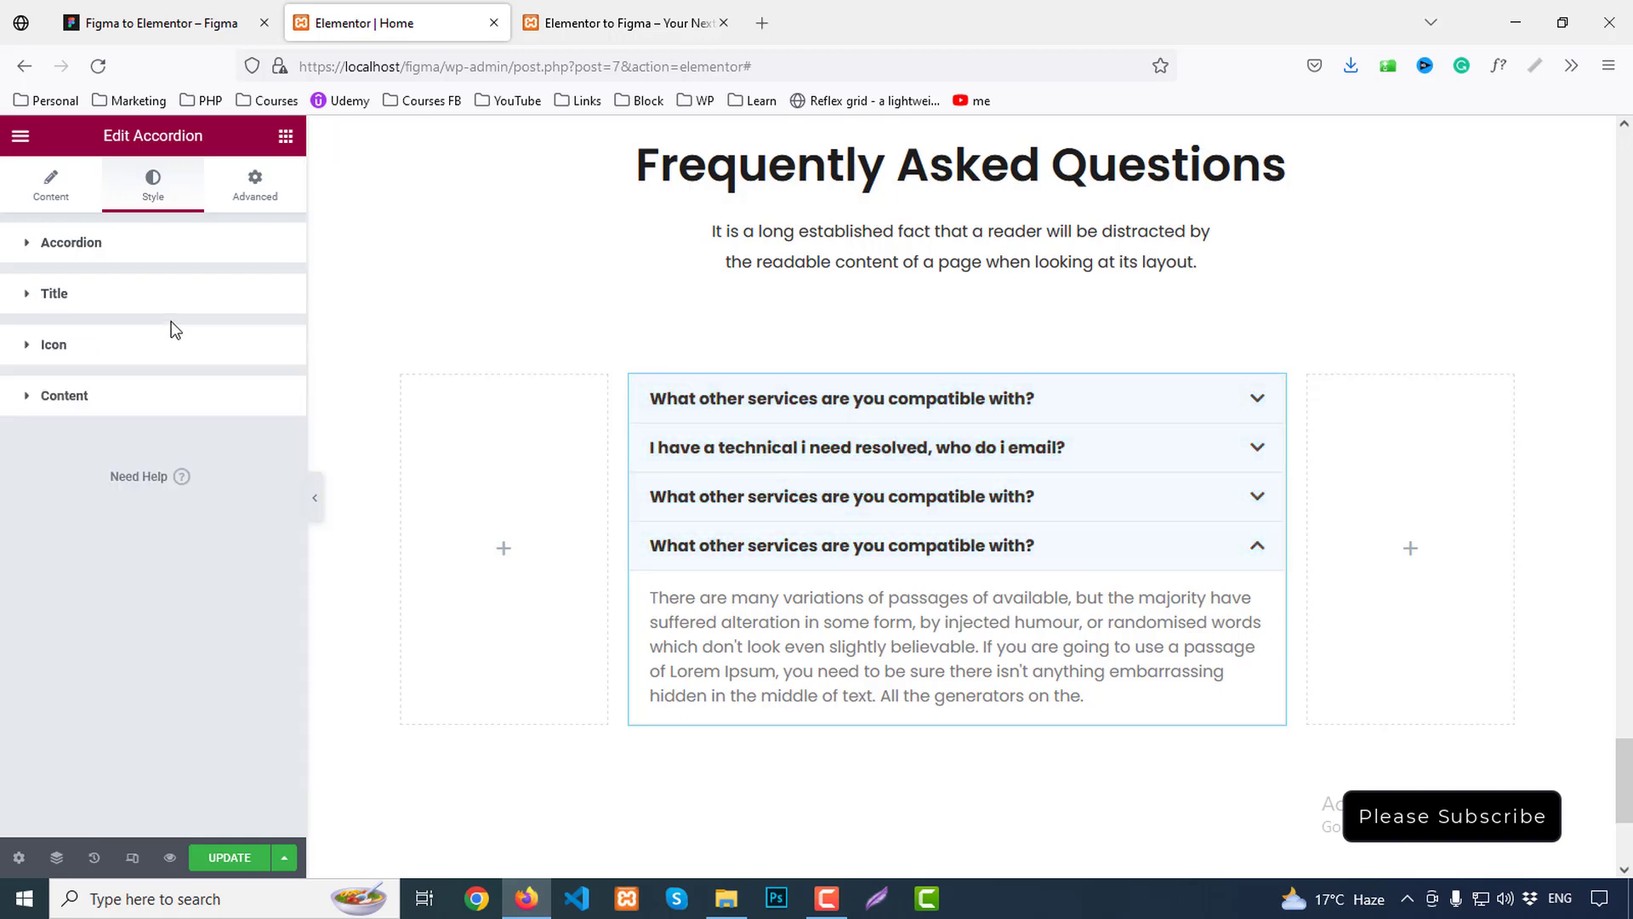
click(96, 299)
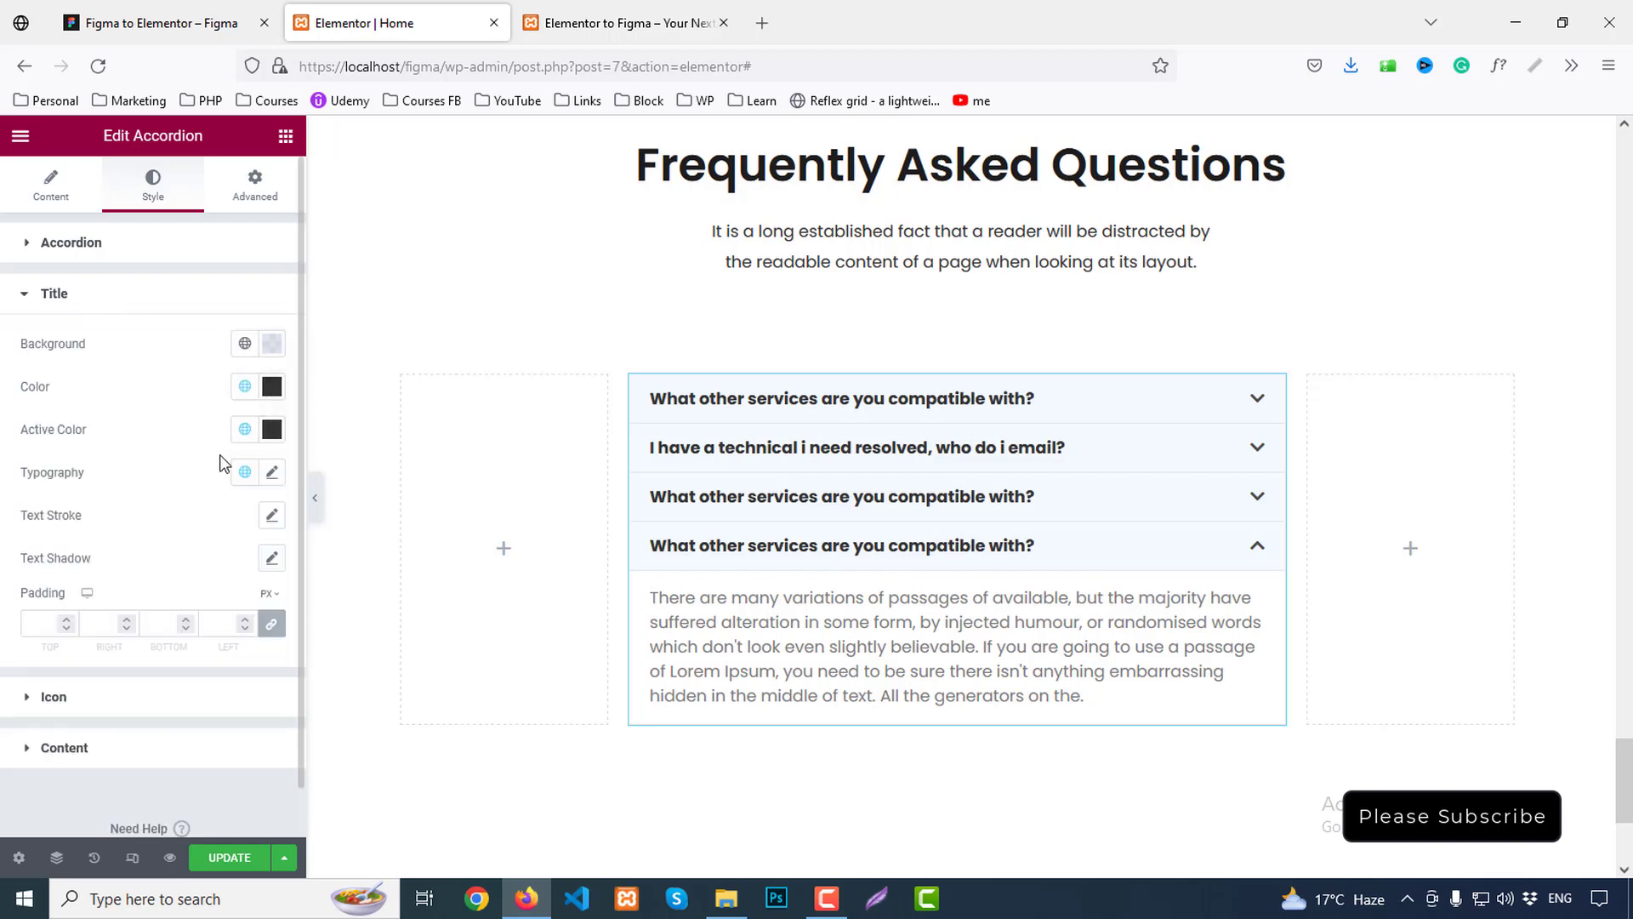
Set the title typography to 20px size, 600 Semi Bold weight and 30px line height
click(269, 473)
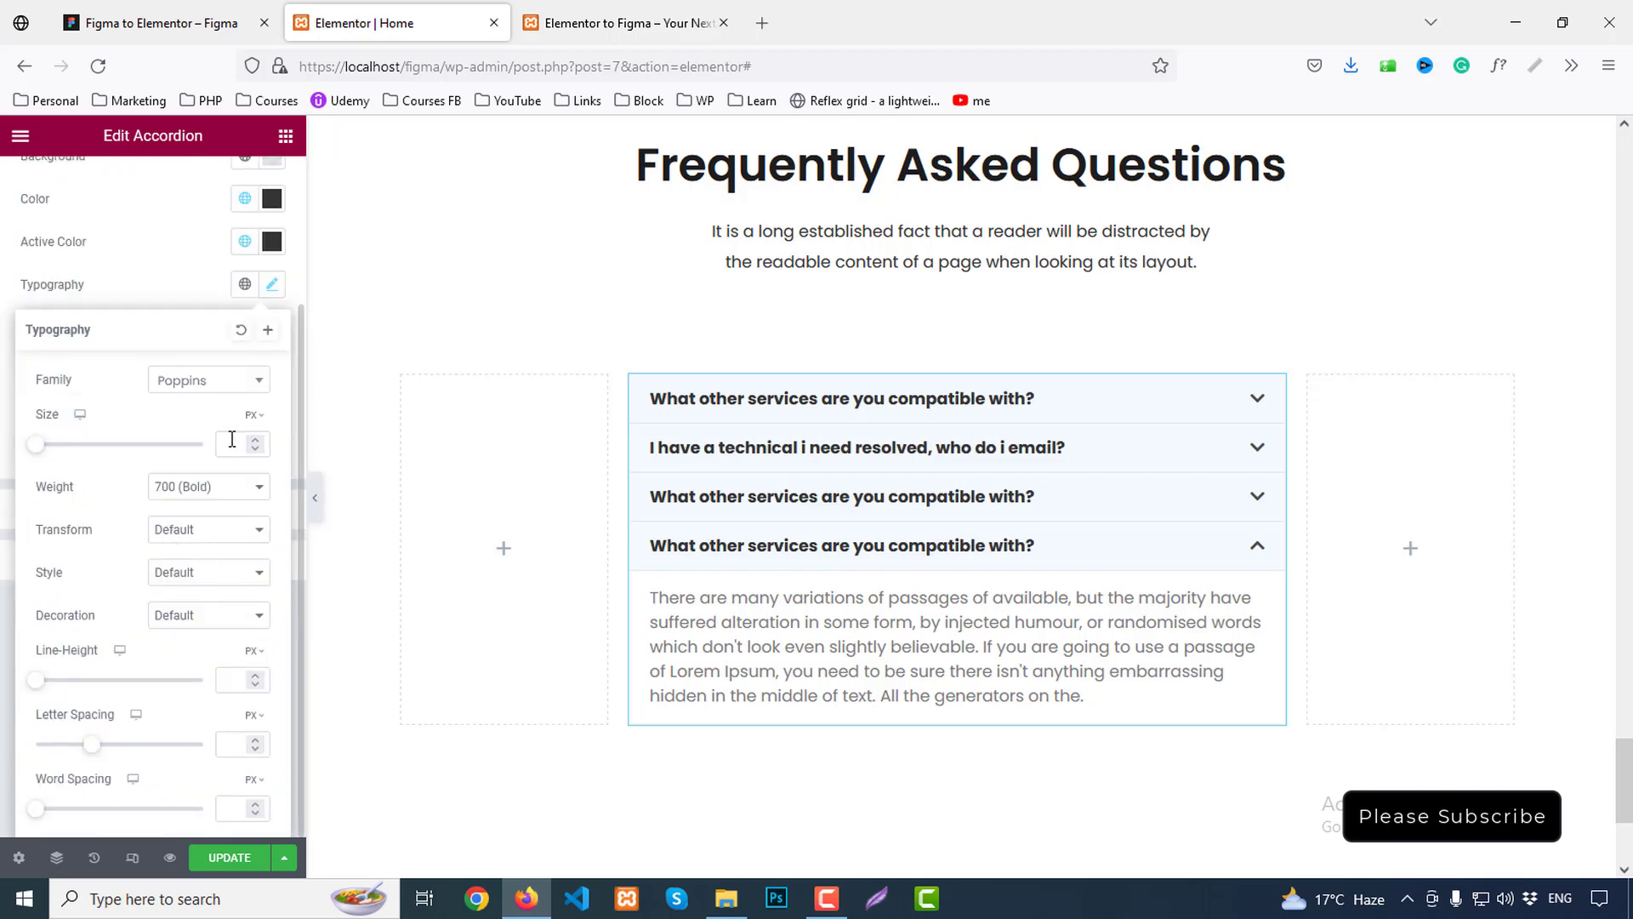
text(20)
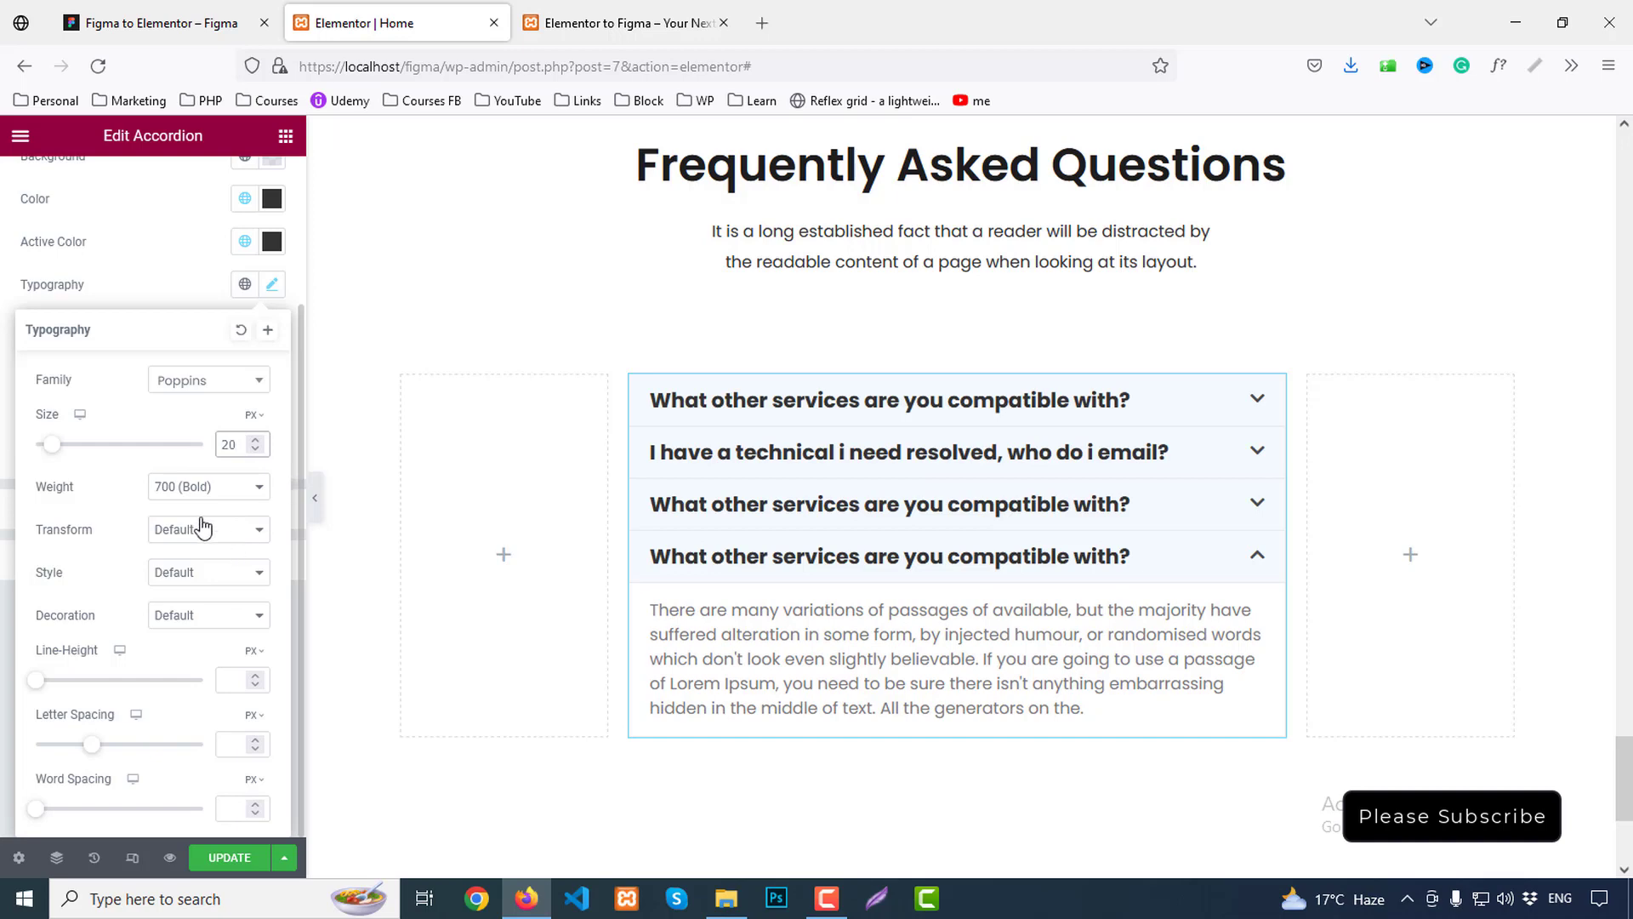
click(204, 486)
click(222, 628)
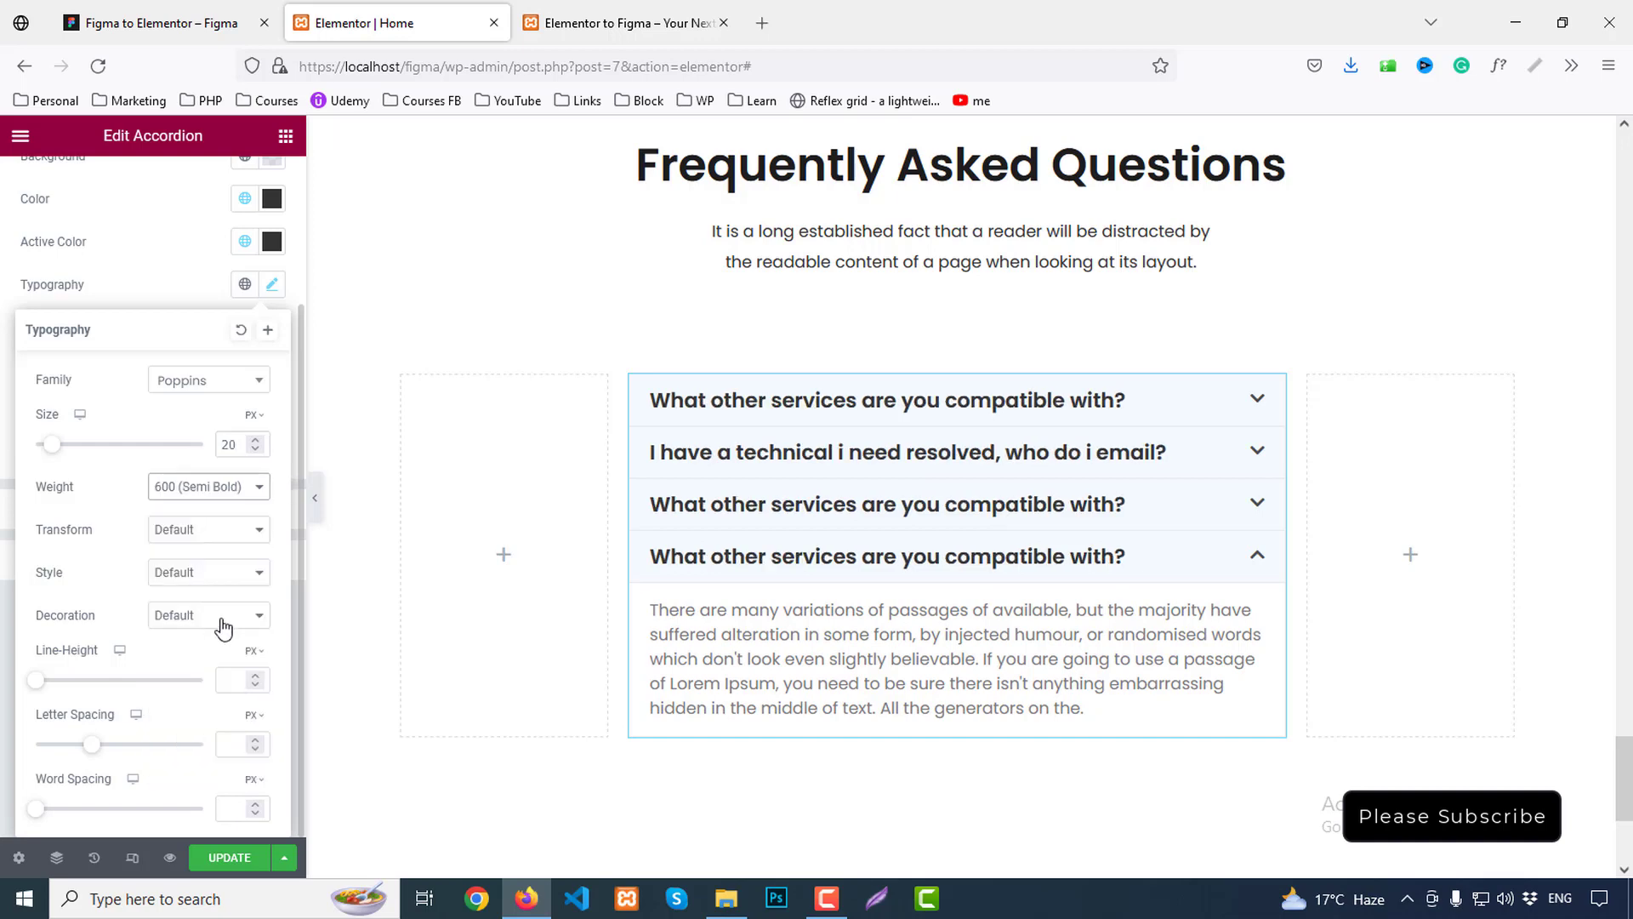
click(224, 681)
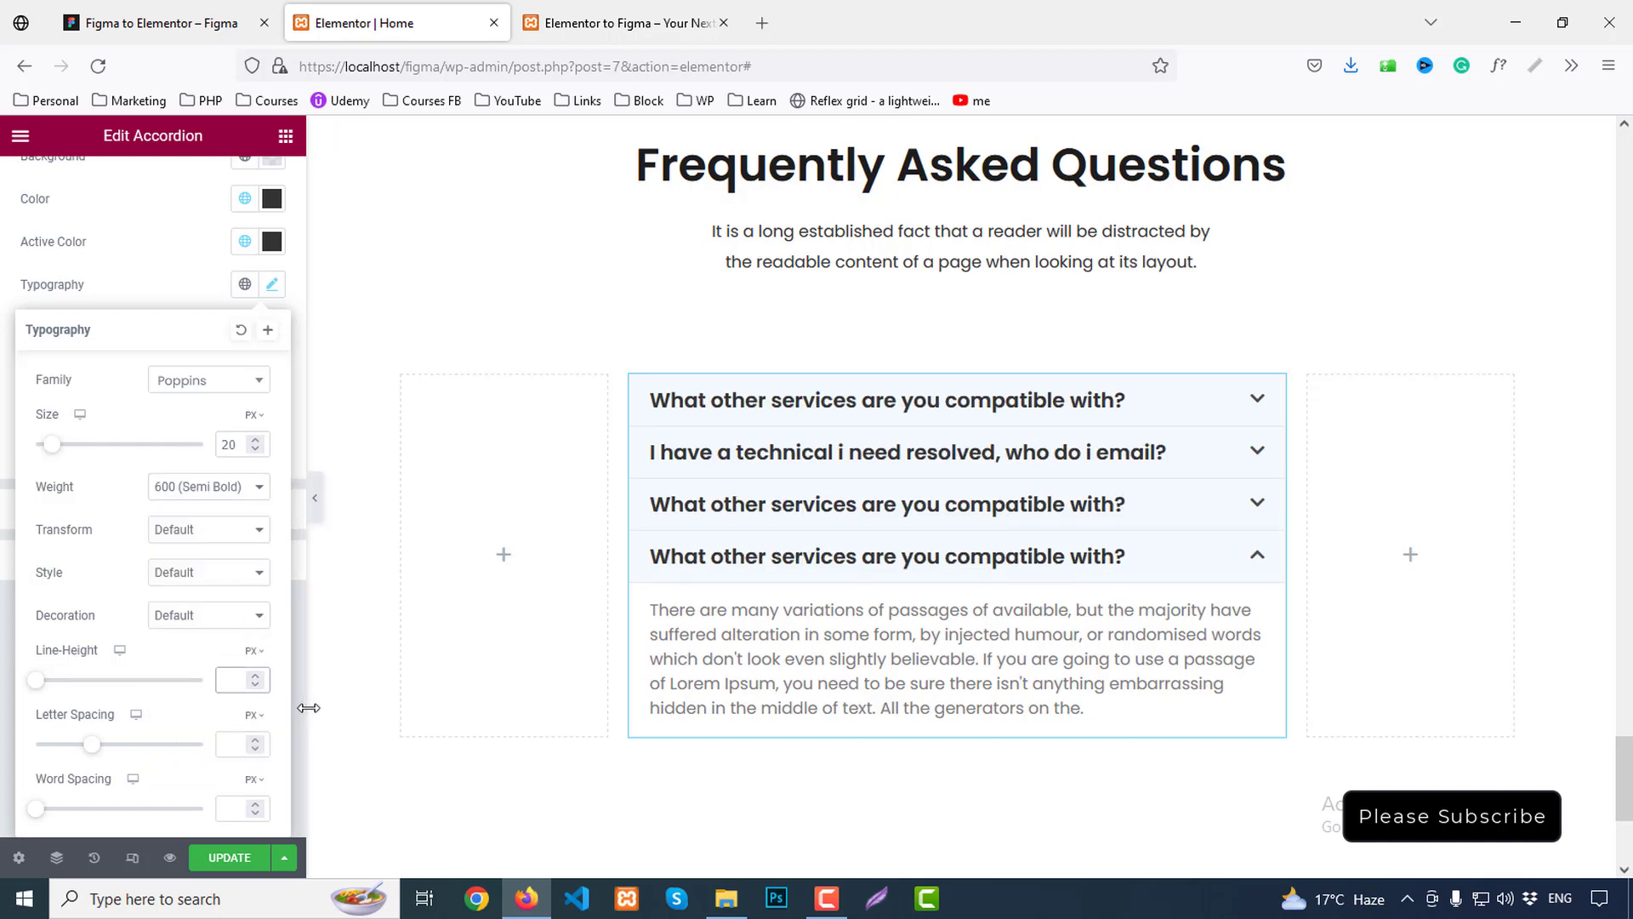
text(30)
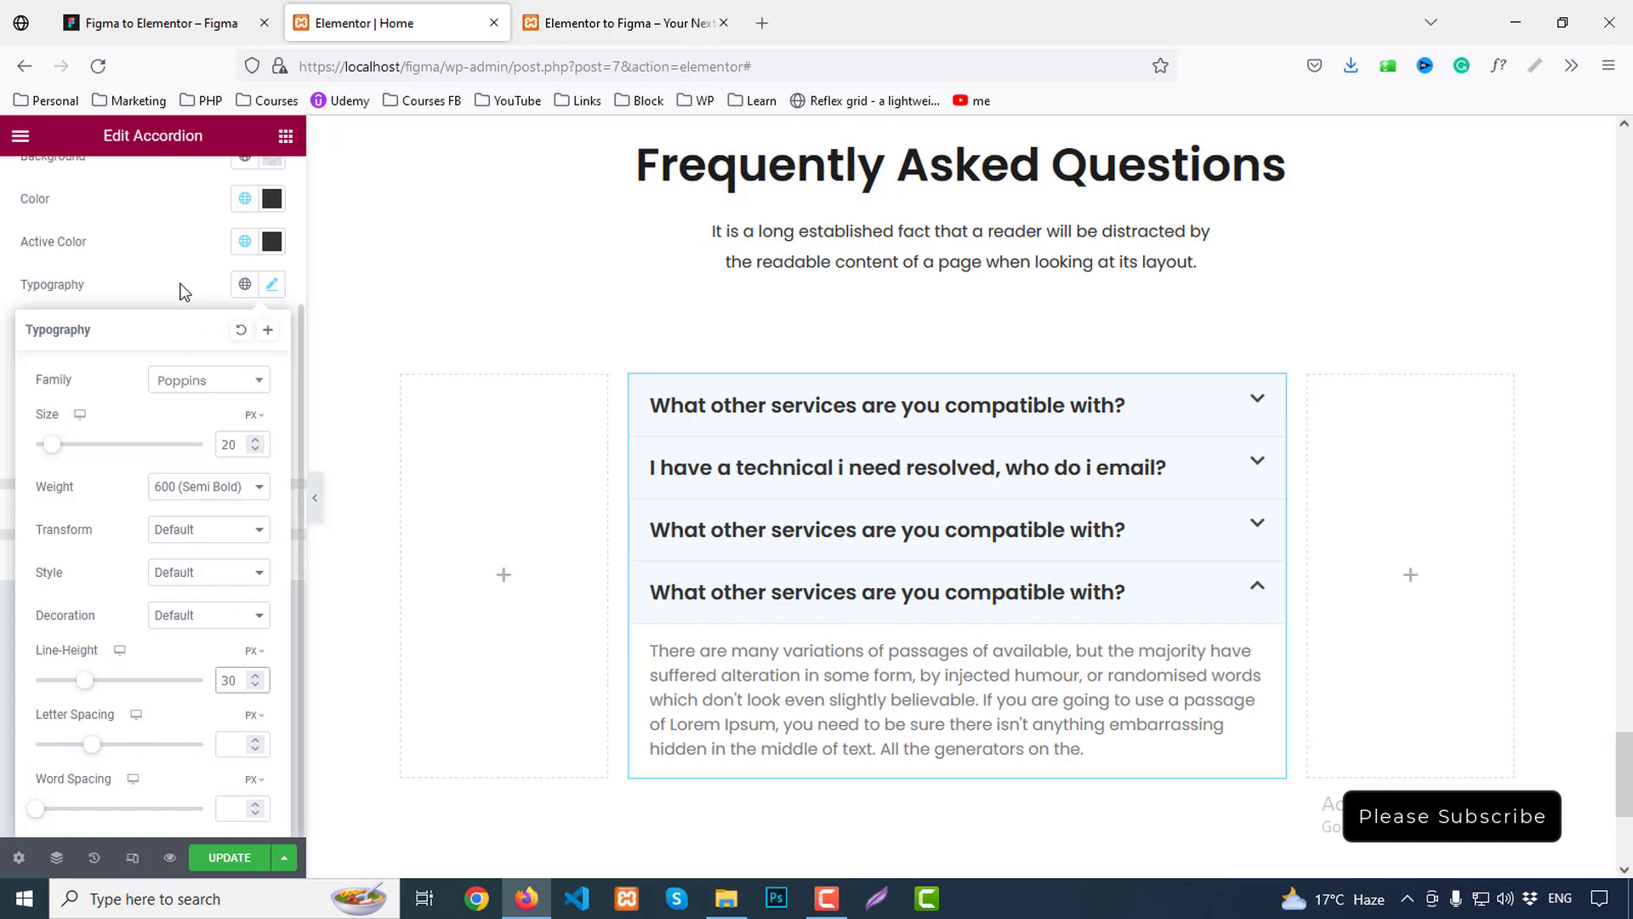
click(181, 289)
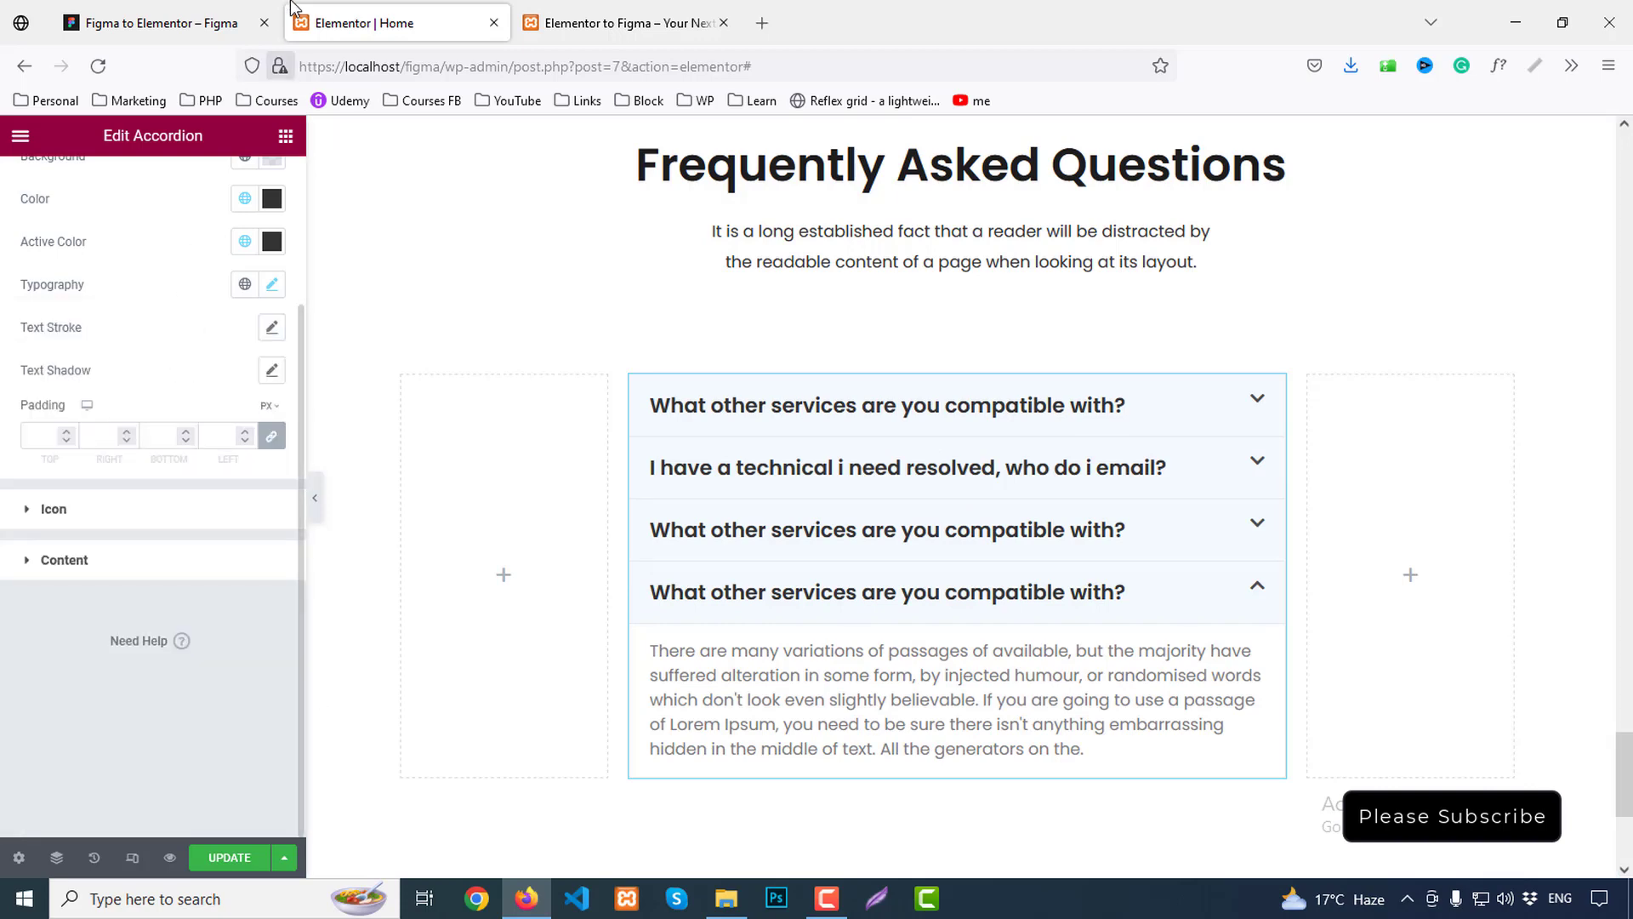
After checking Figma, set unlinked title padding to 25 top, 25 bottom and 40 left
click(161, 23)
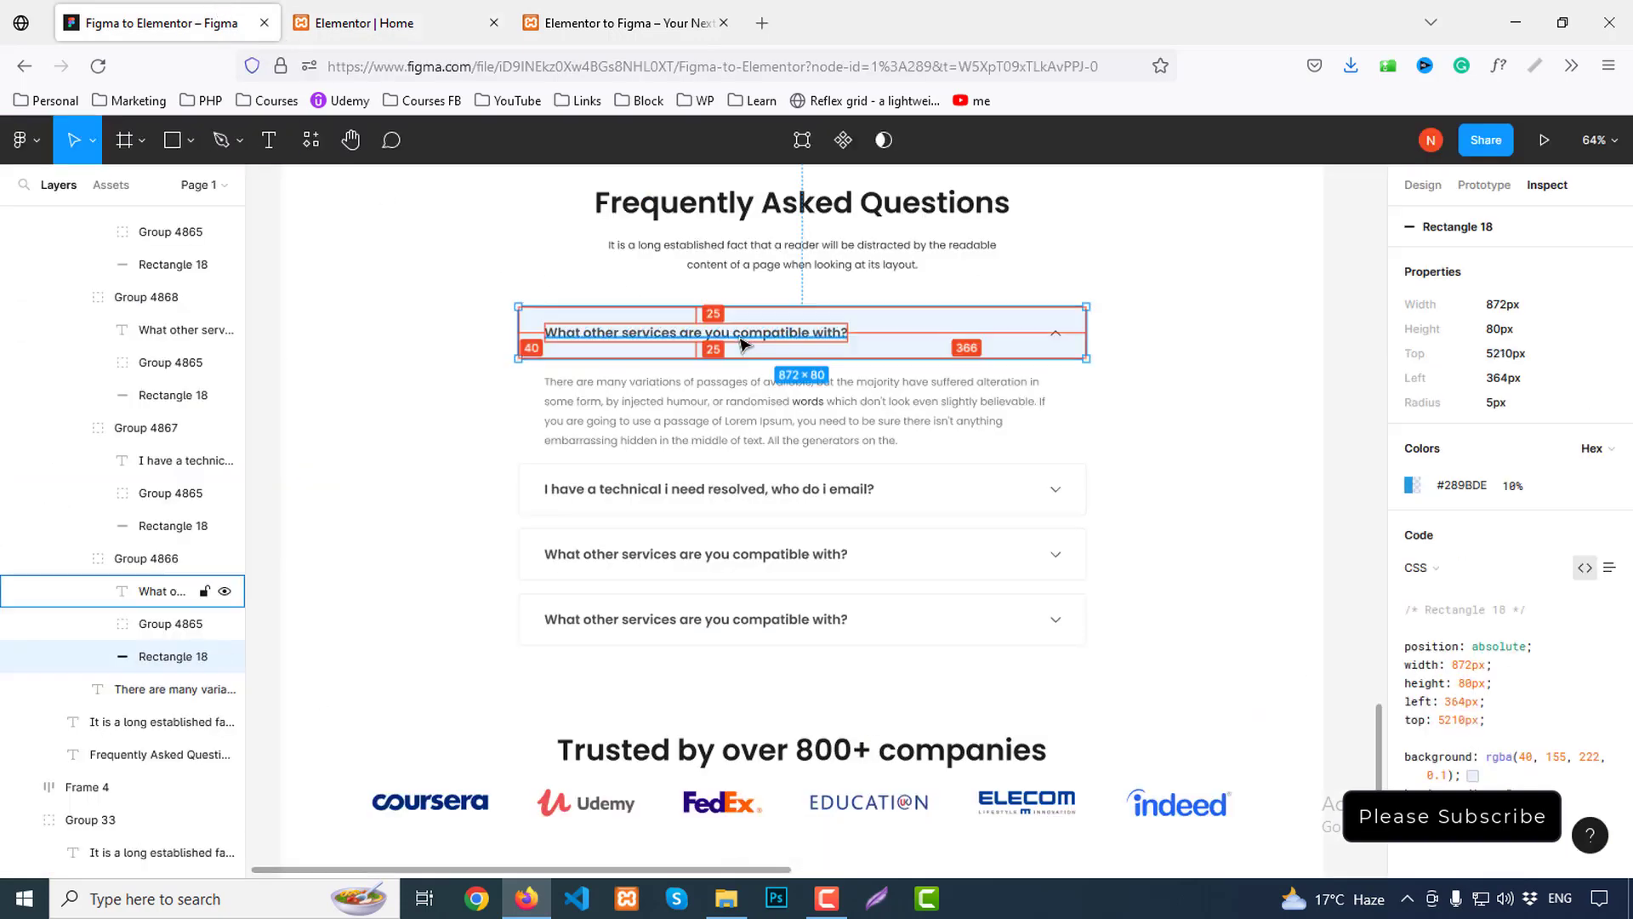
click(676, 331)
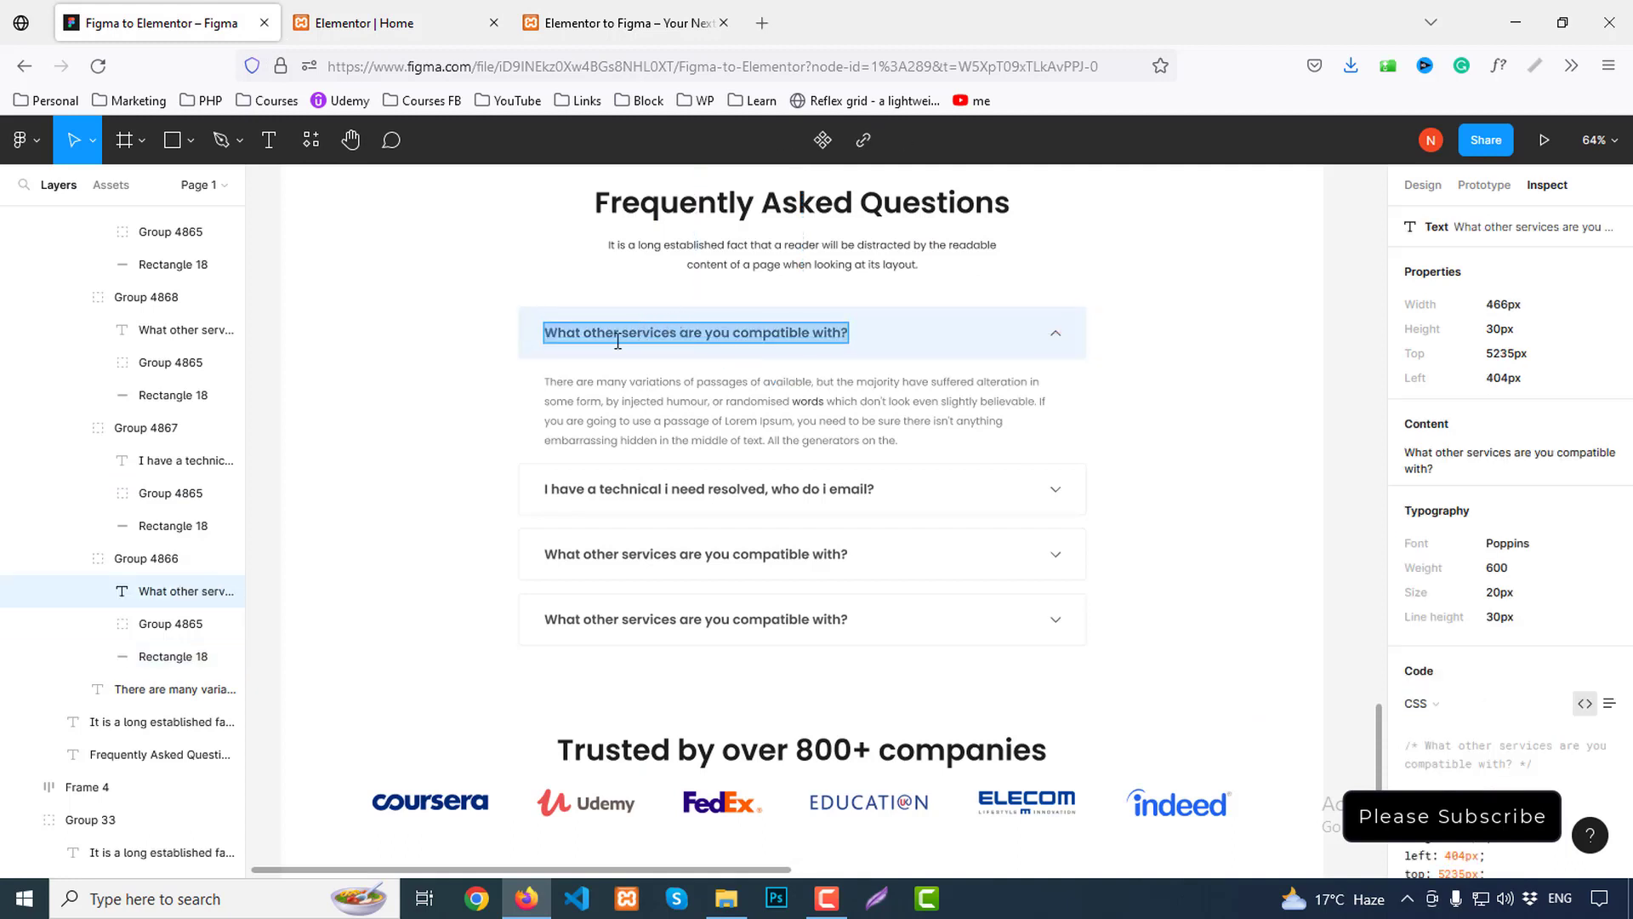
key(Escape)
mouse_move(672, 316)
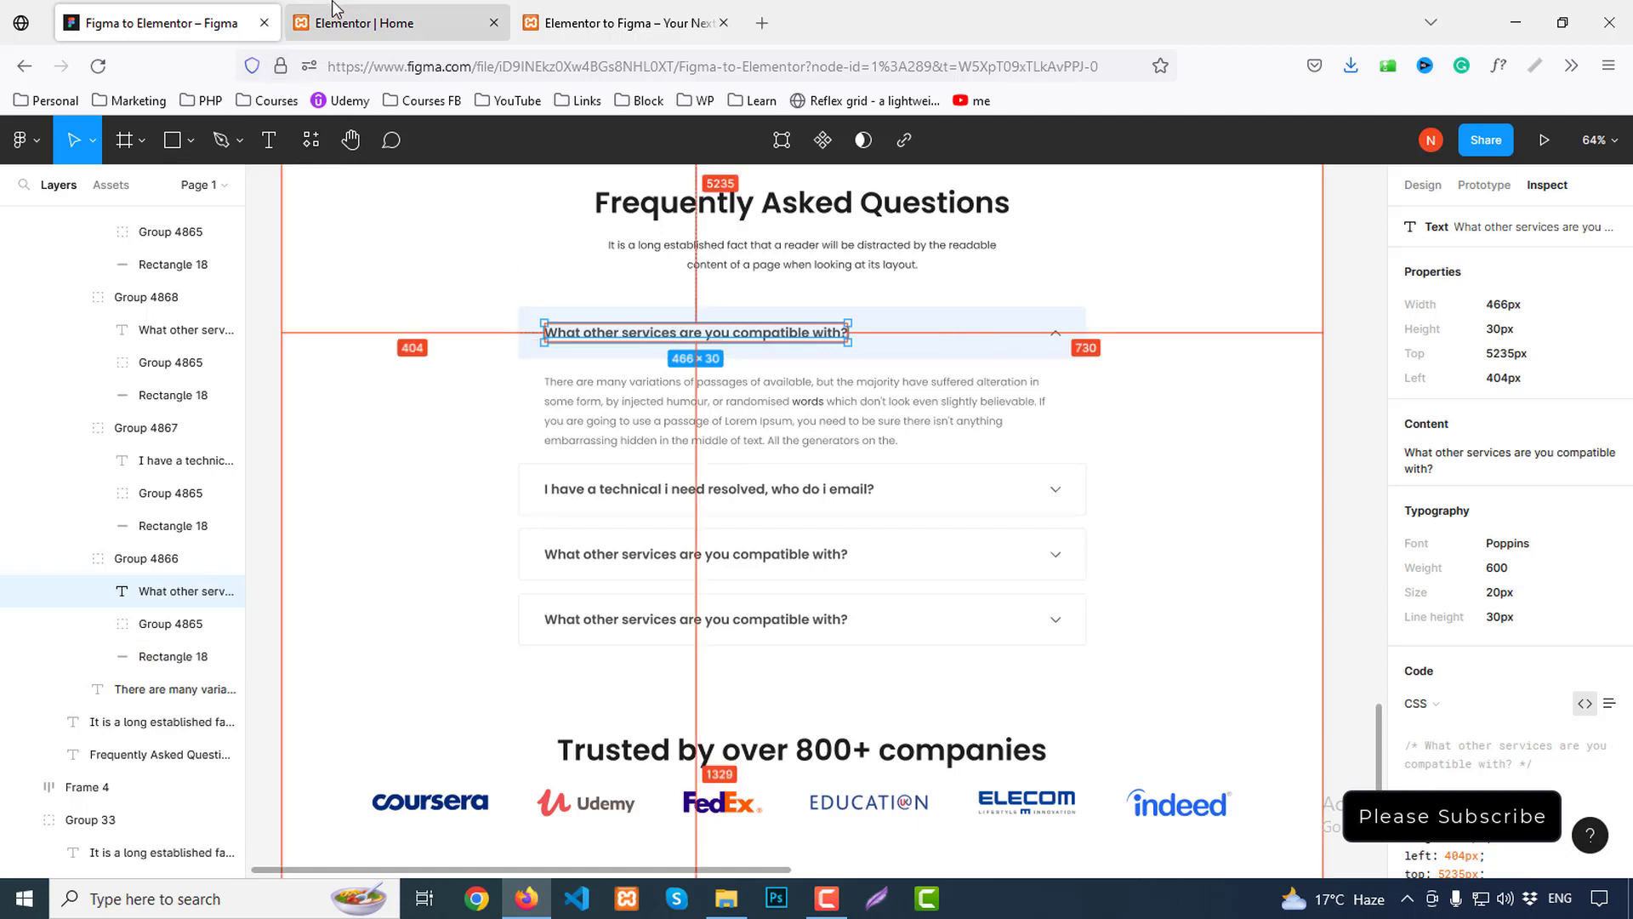
click(366, 23)
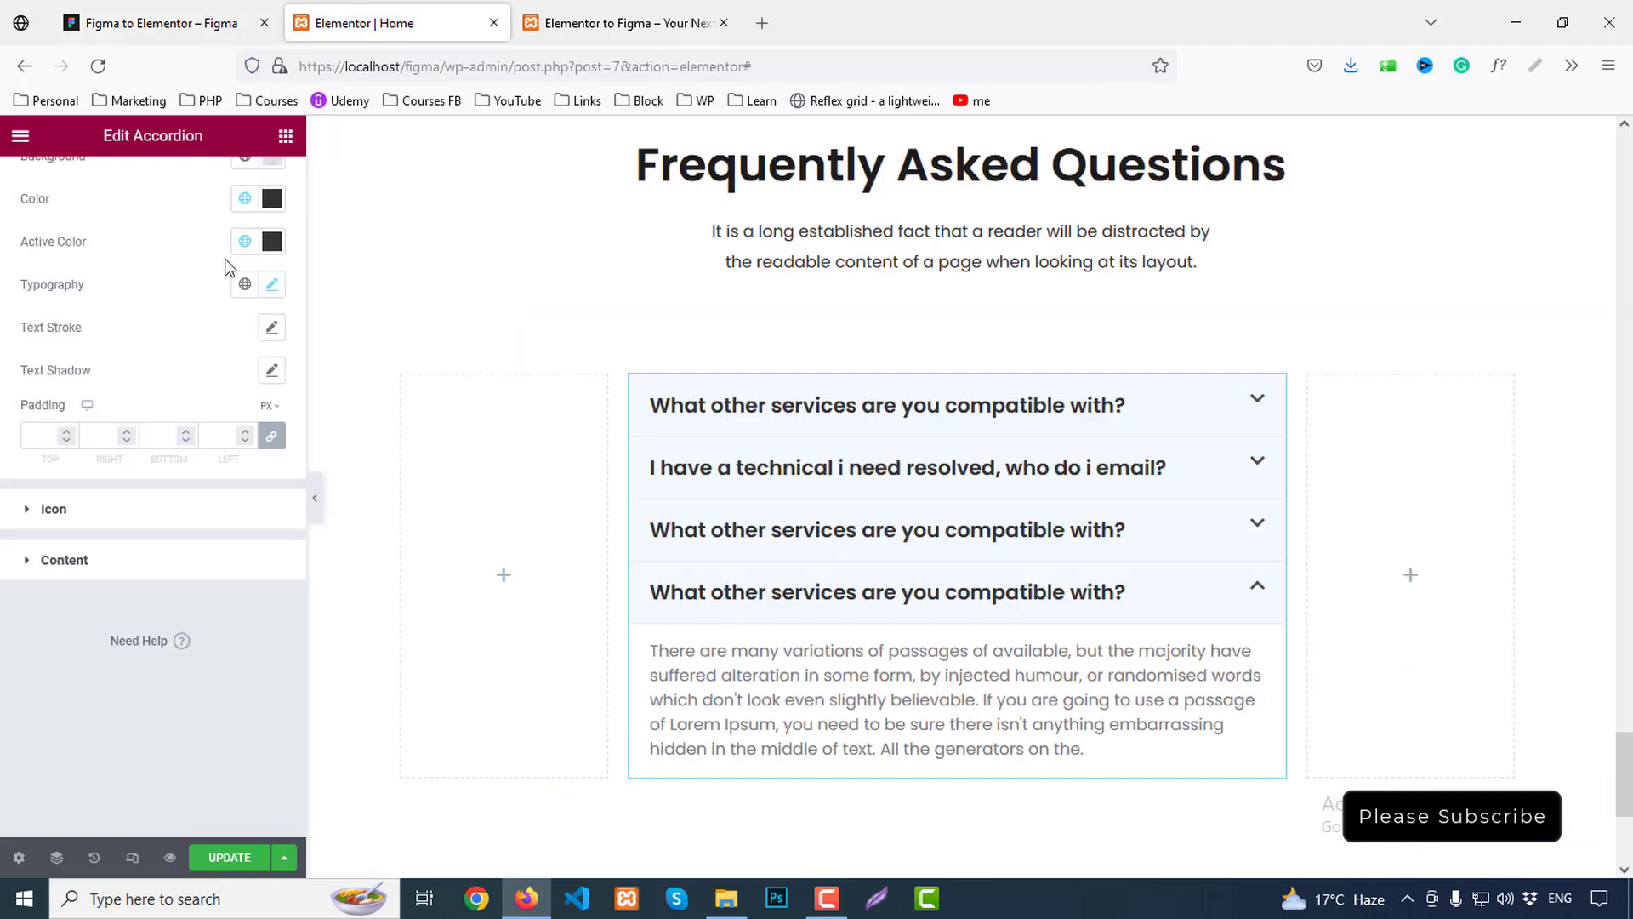
click(272, 437)
double_click(56, 577)
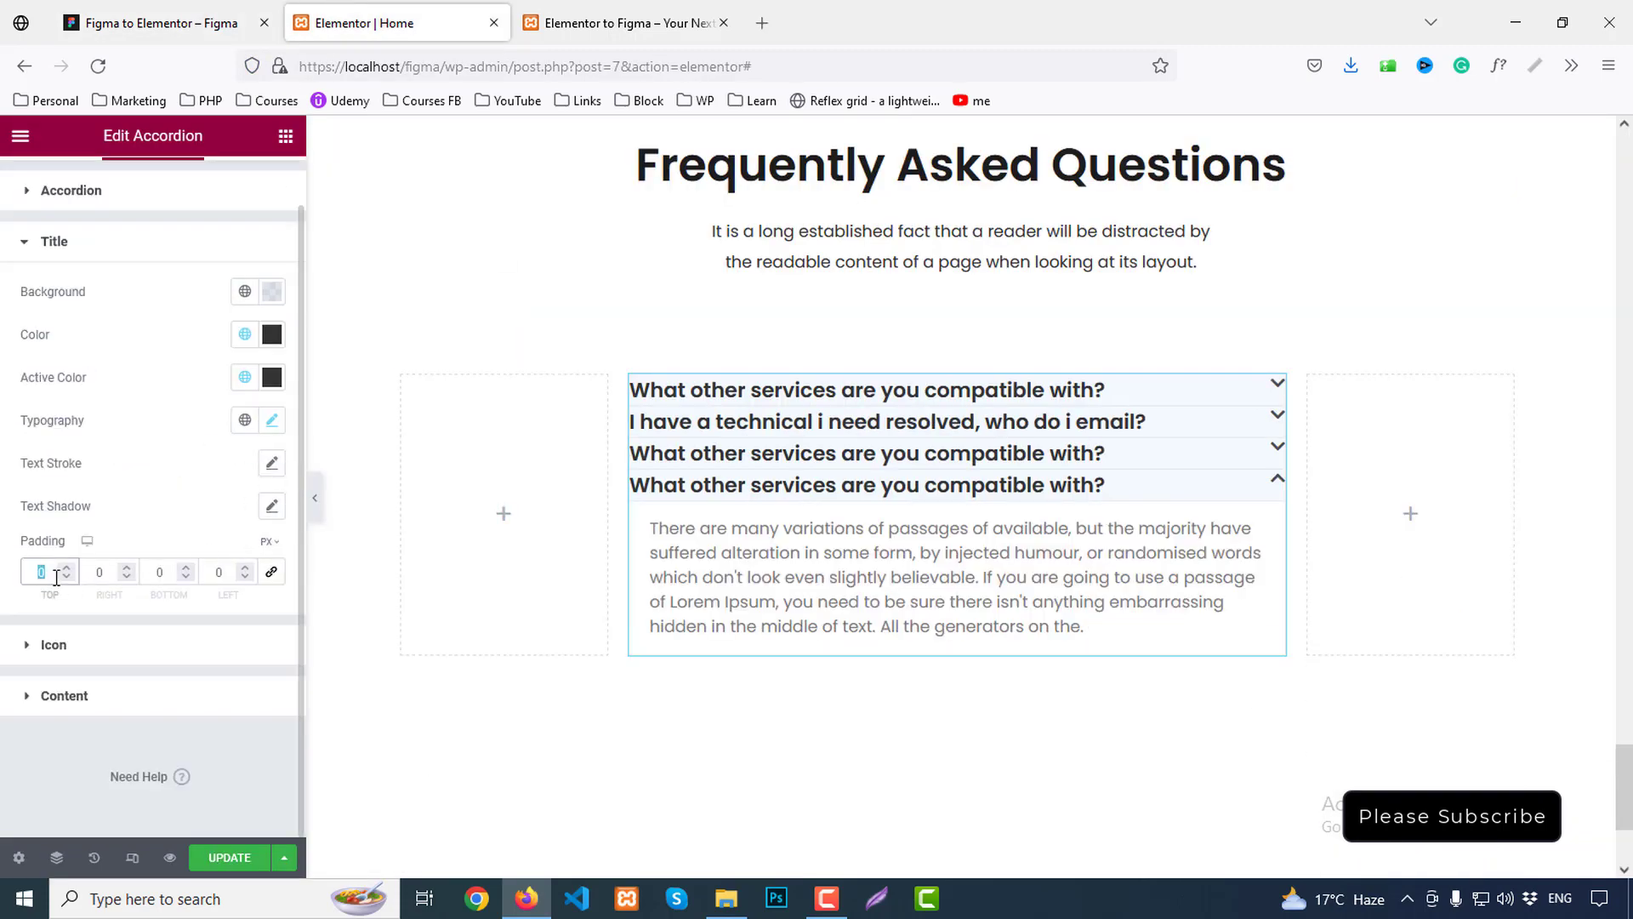
text(25)
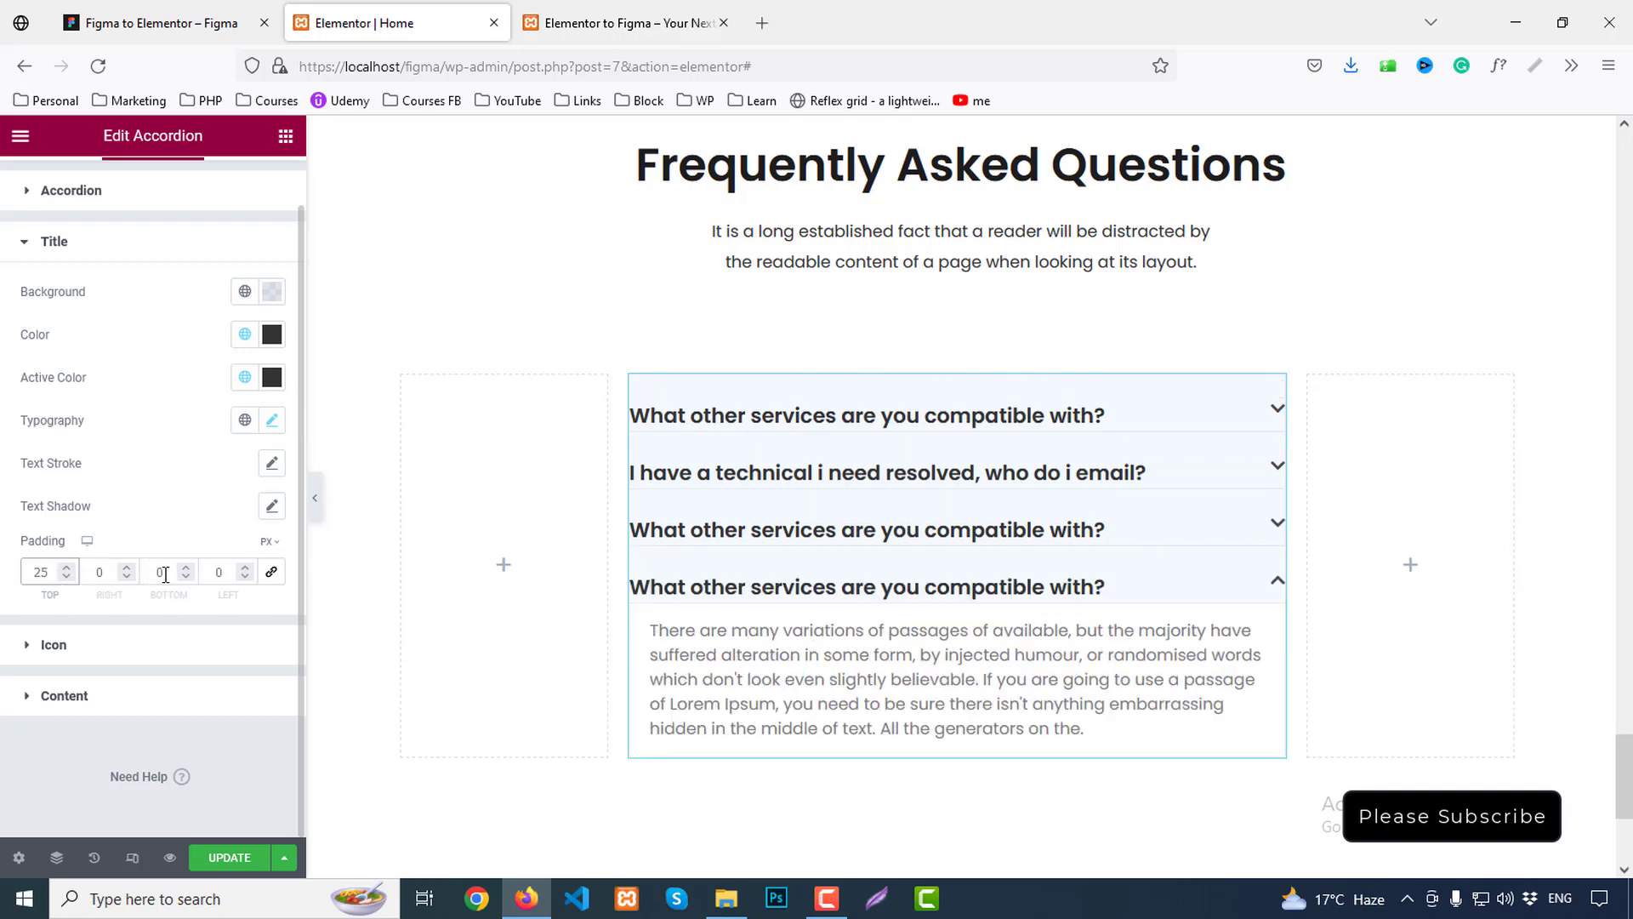
double_click(165, 575)
text(25)
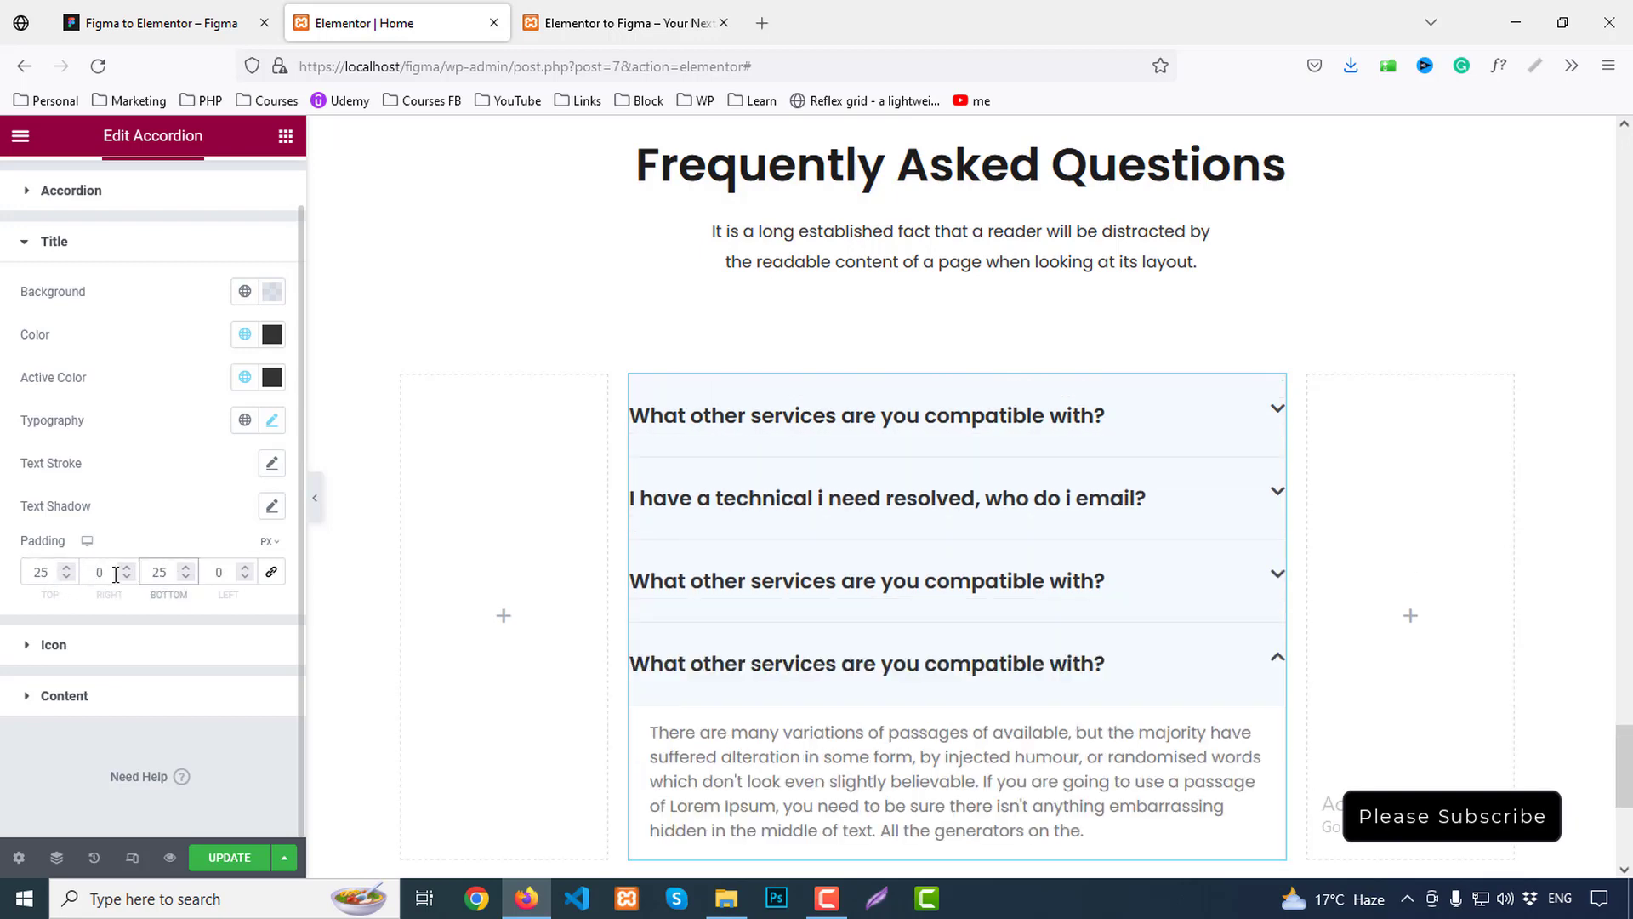
double_click(218, 572)
text(40)
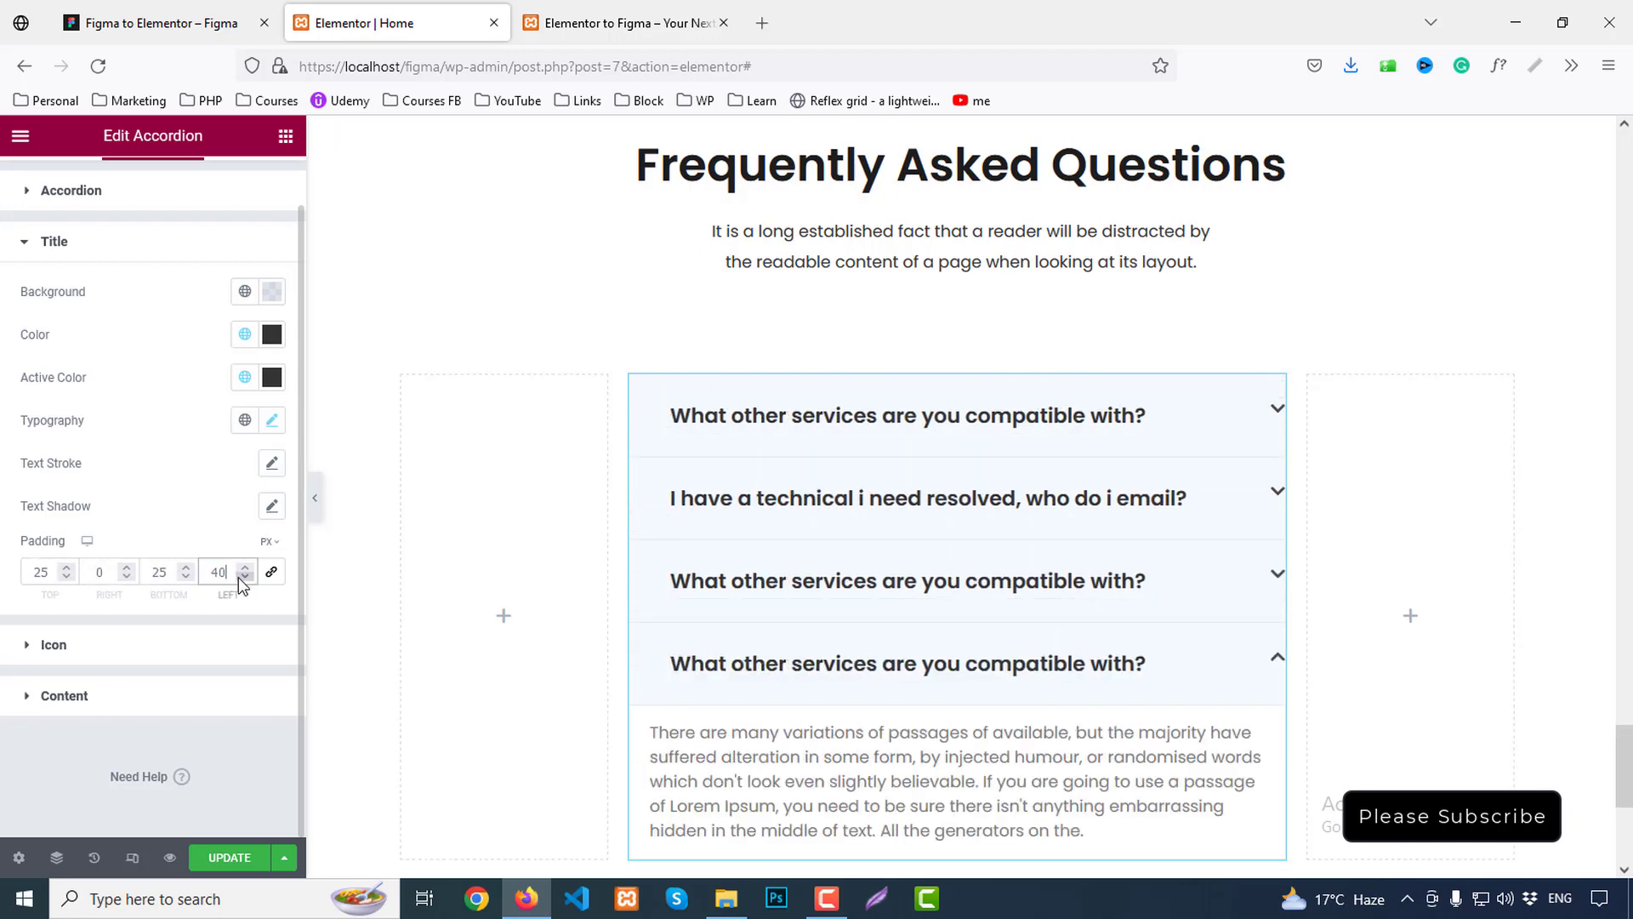
scroll(794, 506, down, 4)
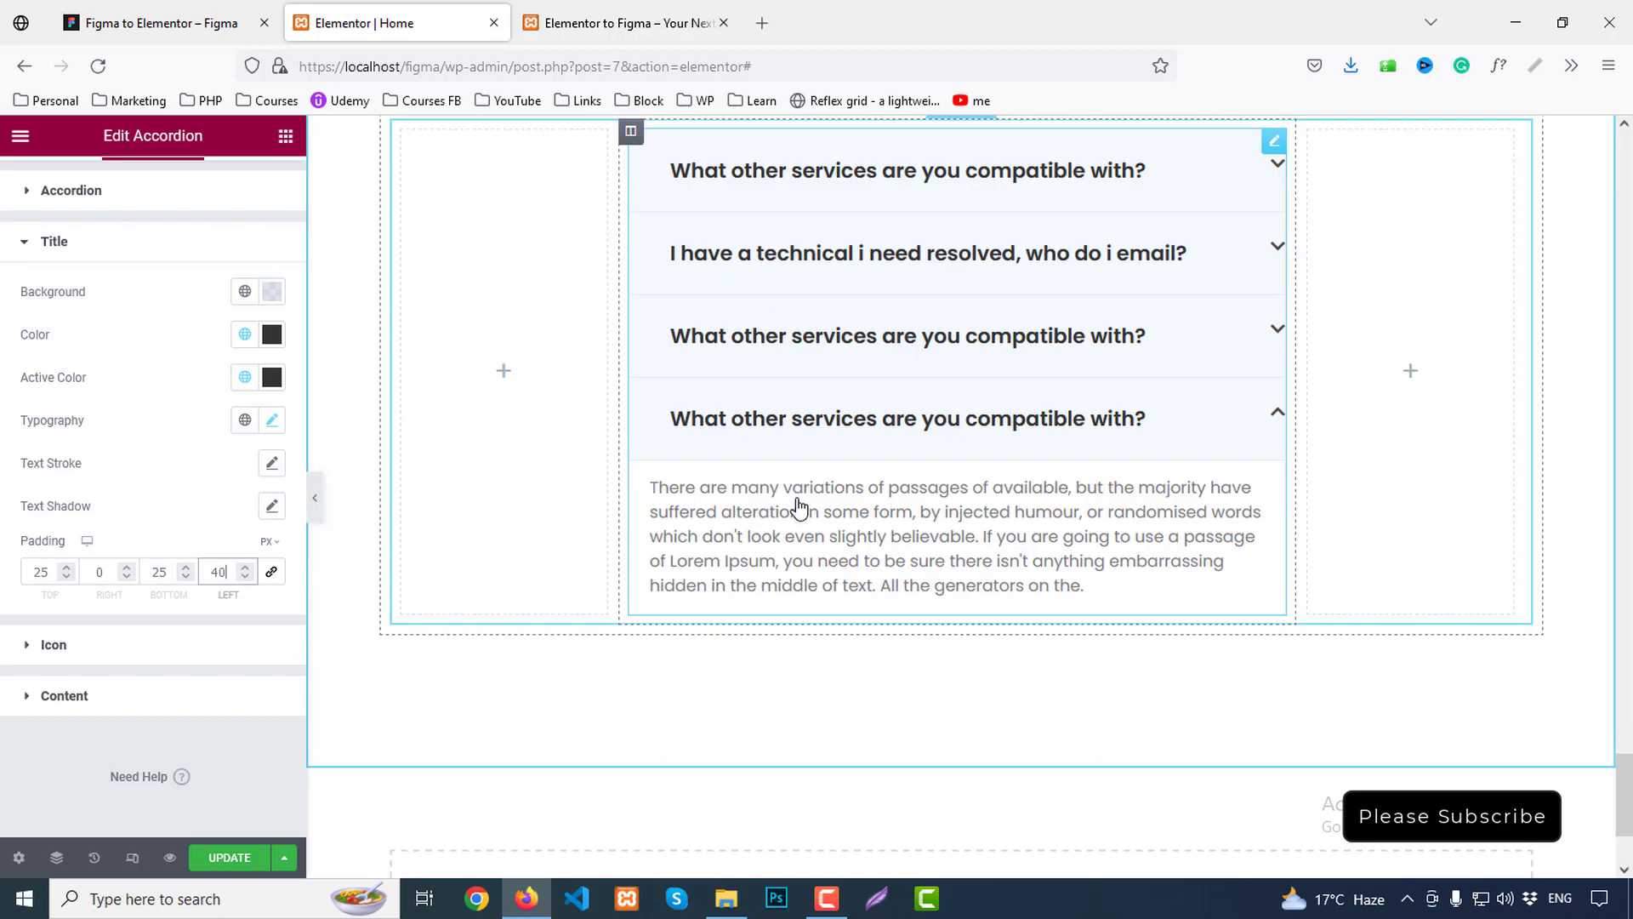
Inspect Figma's answer paragraph specs: Poppins 400, 16px, 30px line height, #333333
click(181, 9)
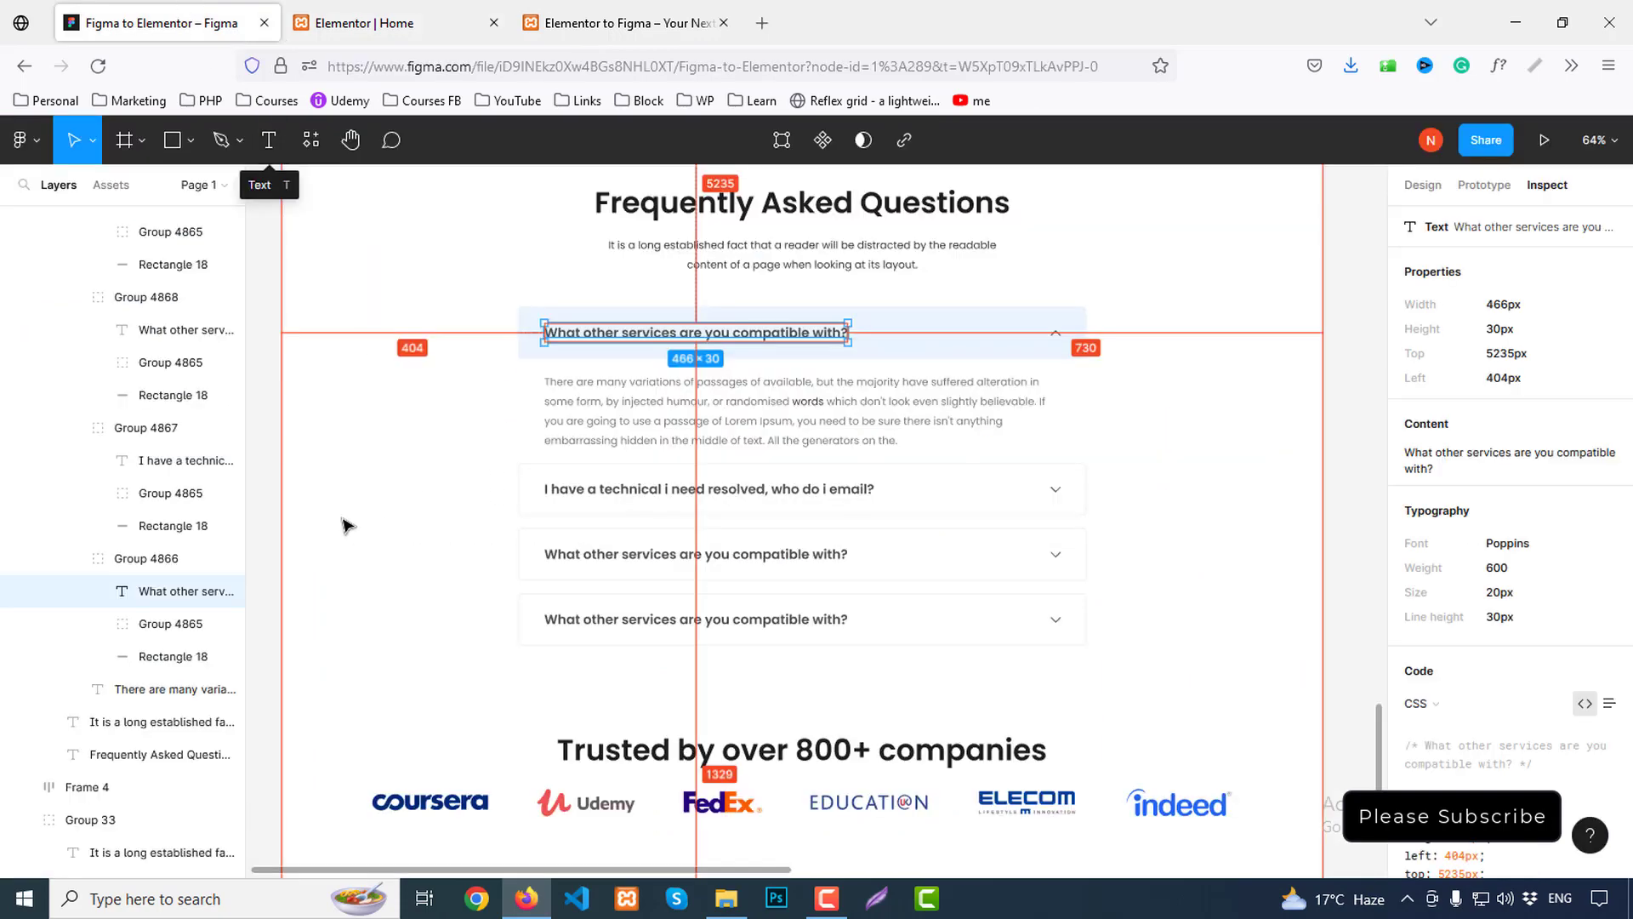
click(601, 427)
double_click(601, 385)
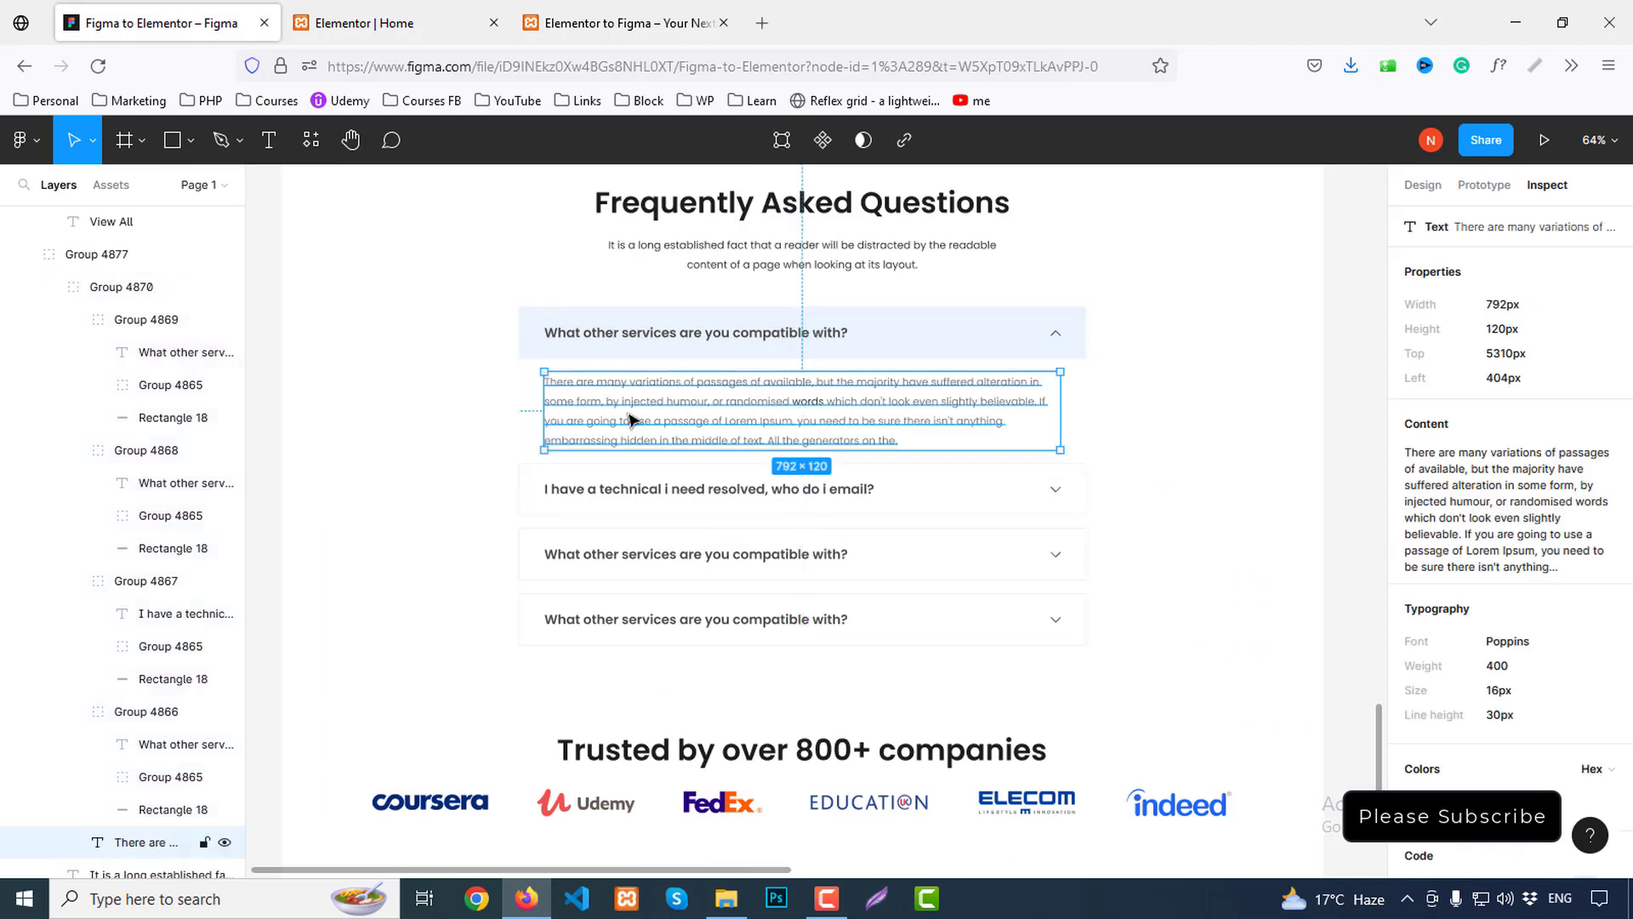
scroll(1514, 442, down, 3)
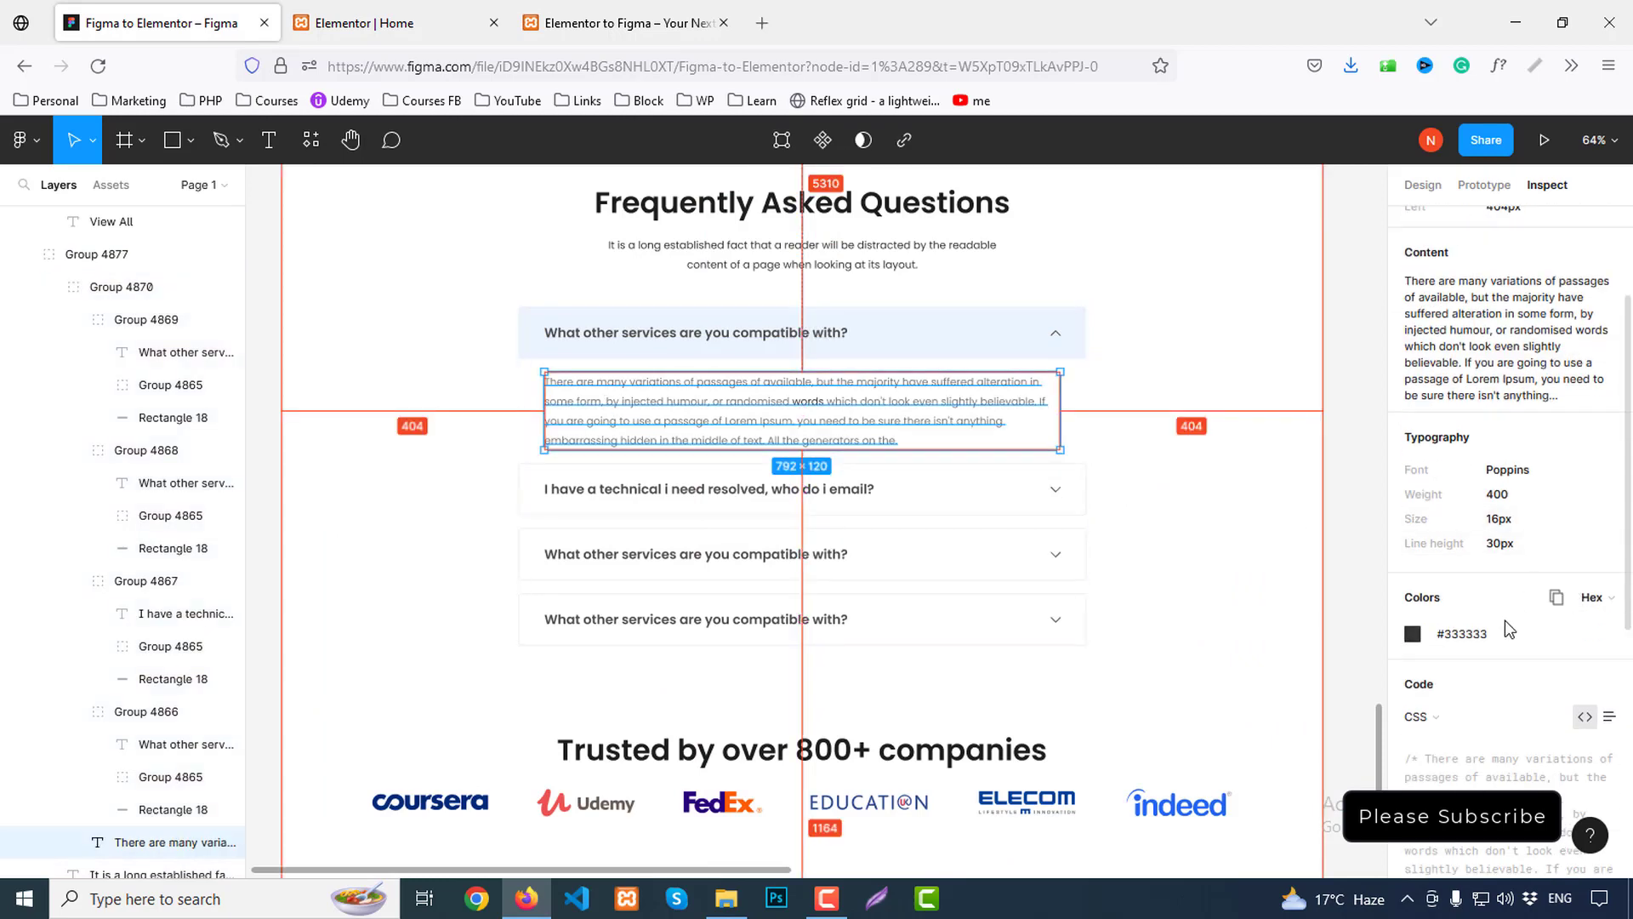
click(382, 23)
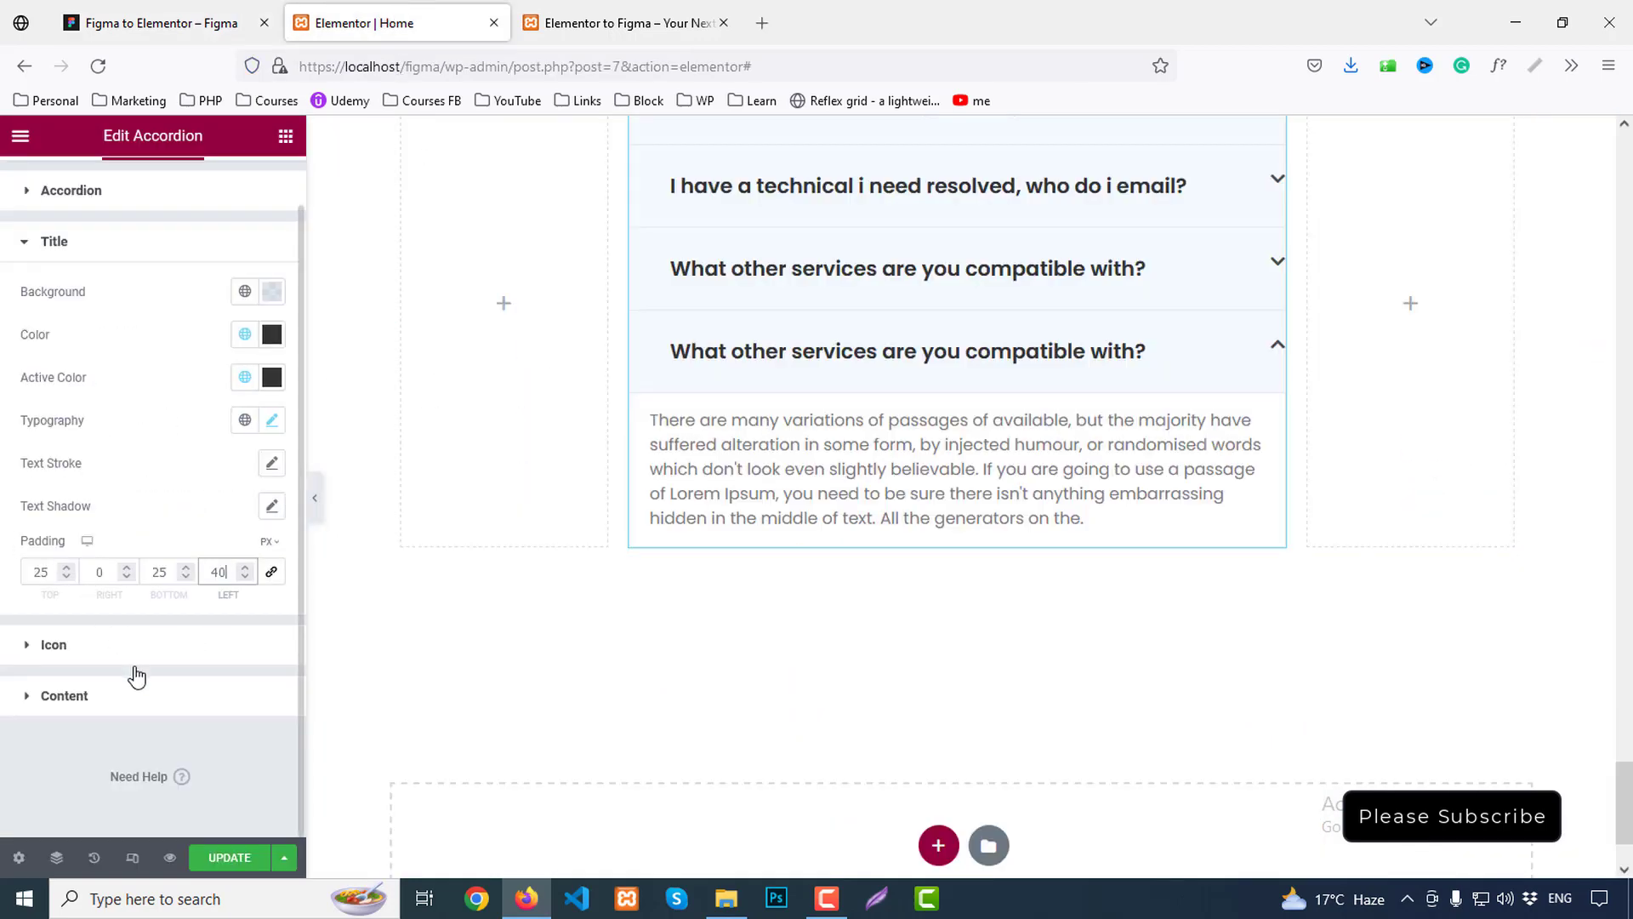
Set the answer content text colour to #777
click(104, 690)
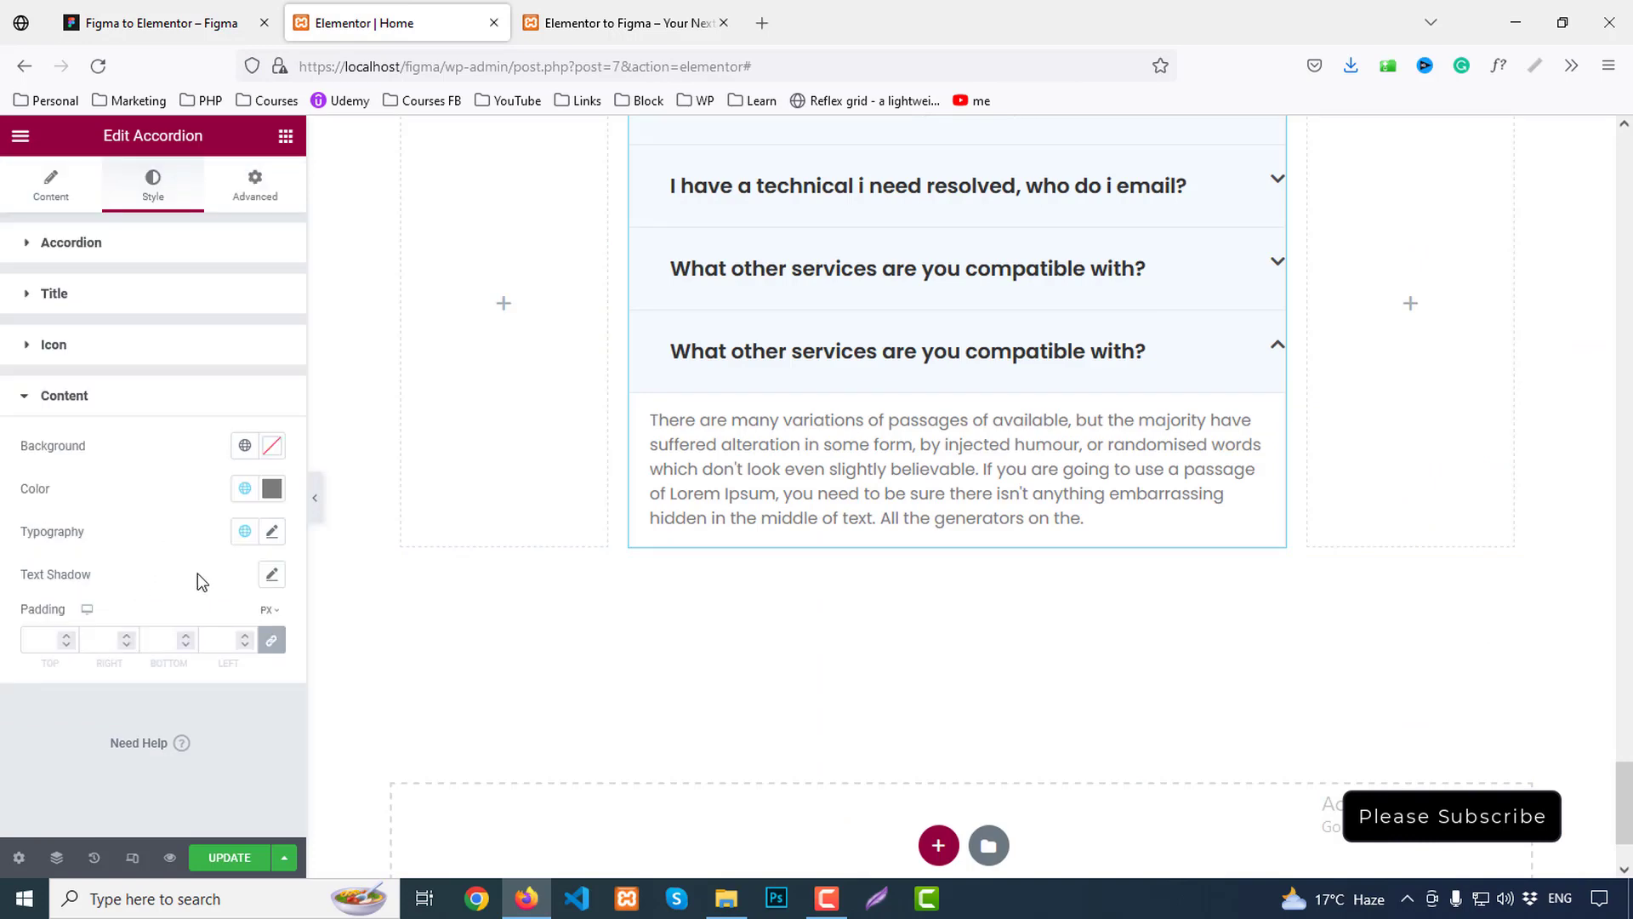
click(194, 12)
click(314, 10)
click(270, 492)
double_click(146, 805)
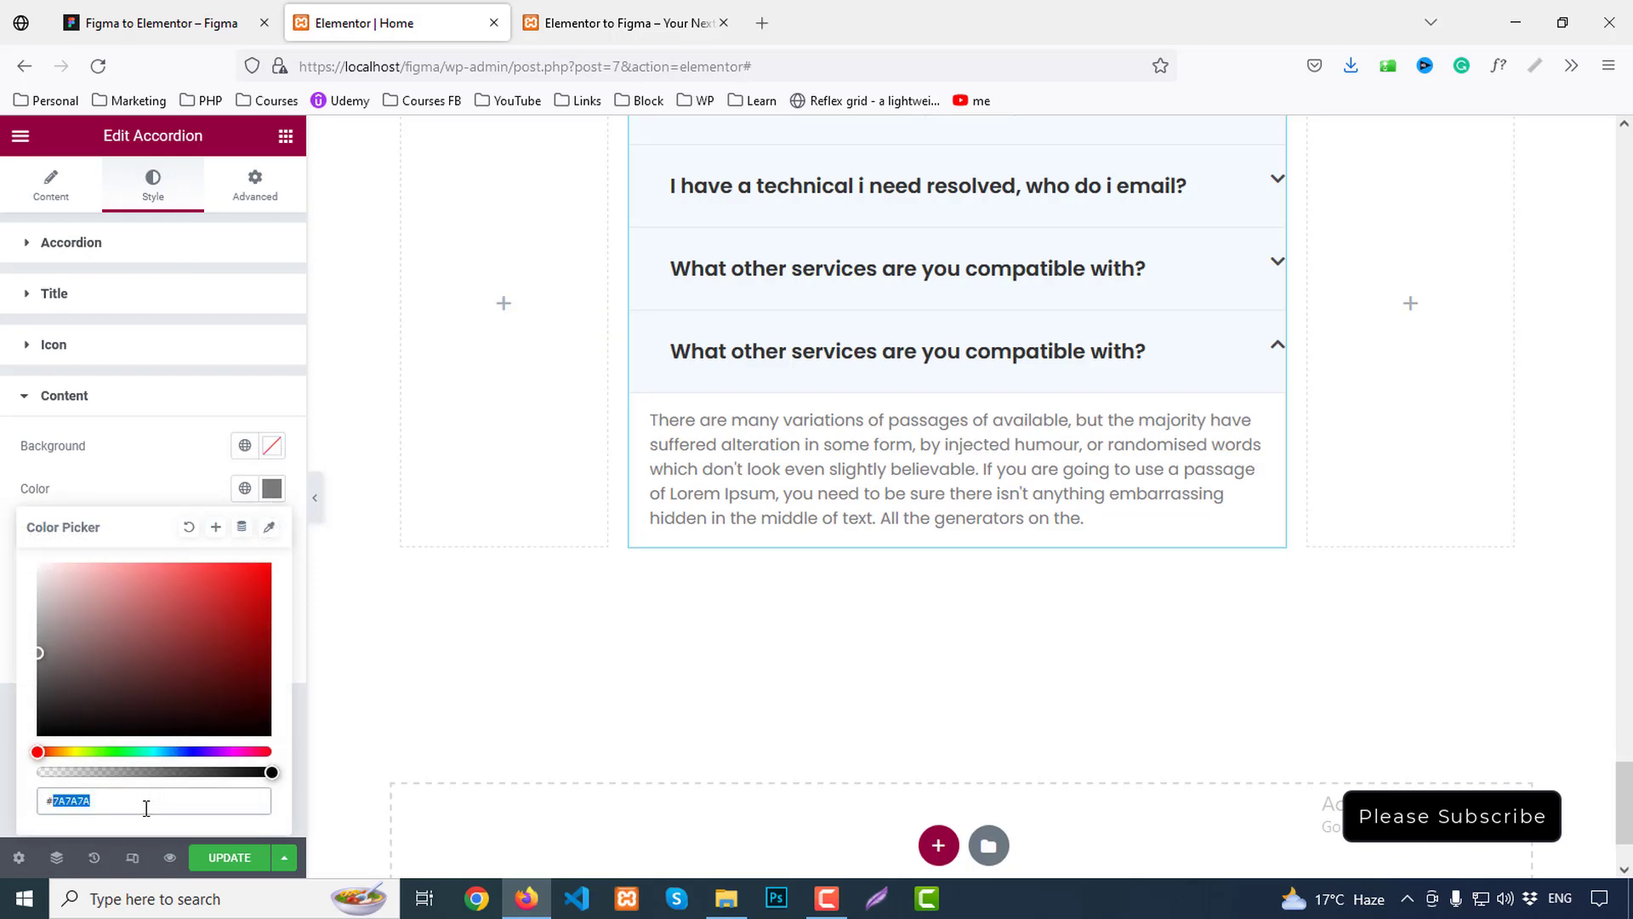
text(777)
click(270, 489)
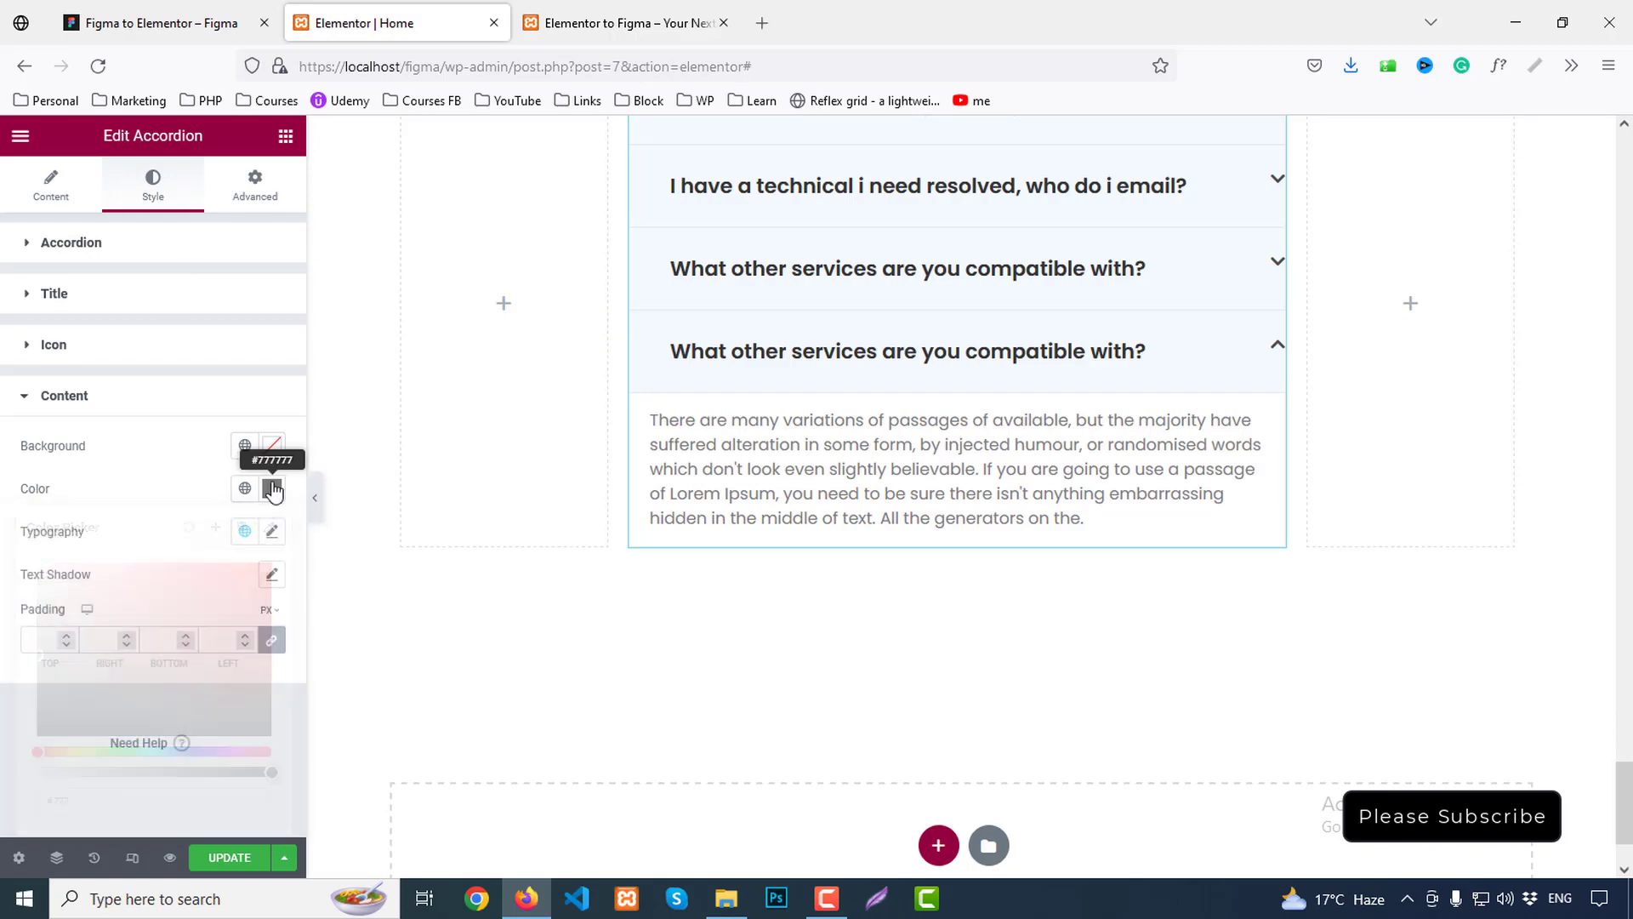
Give the answer content unlinked 25px top and bottom padding plus a left indent
click(272, 642)
drag(35, 643, 55, 642)
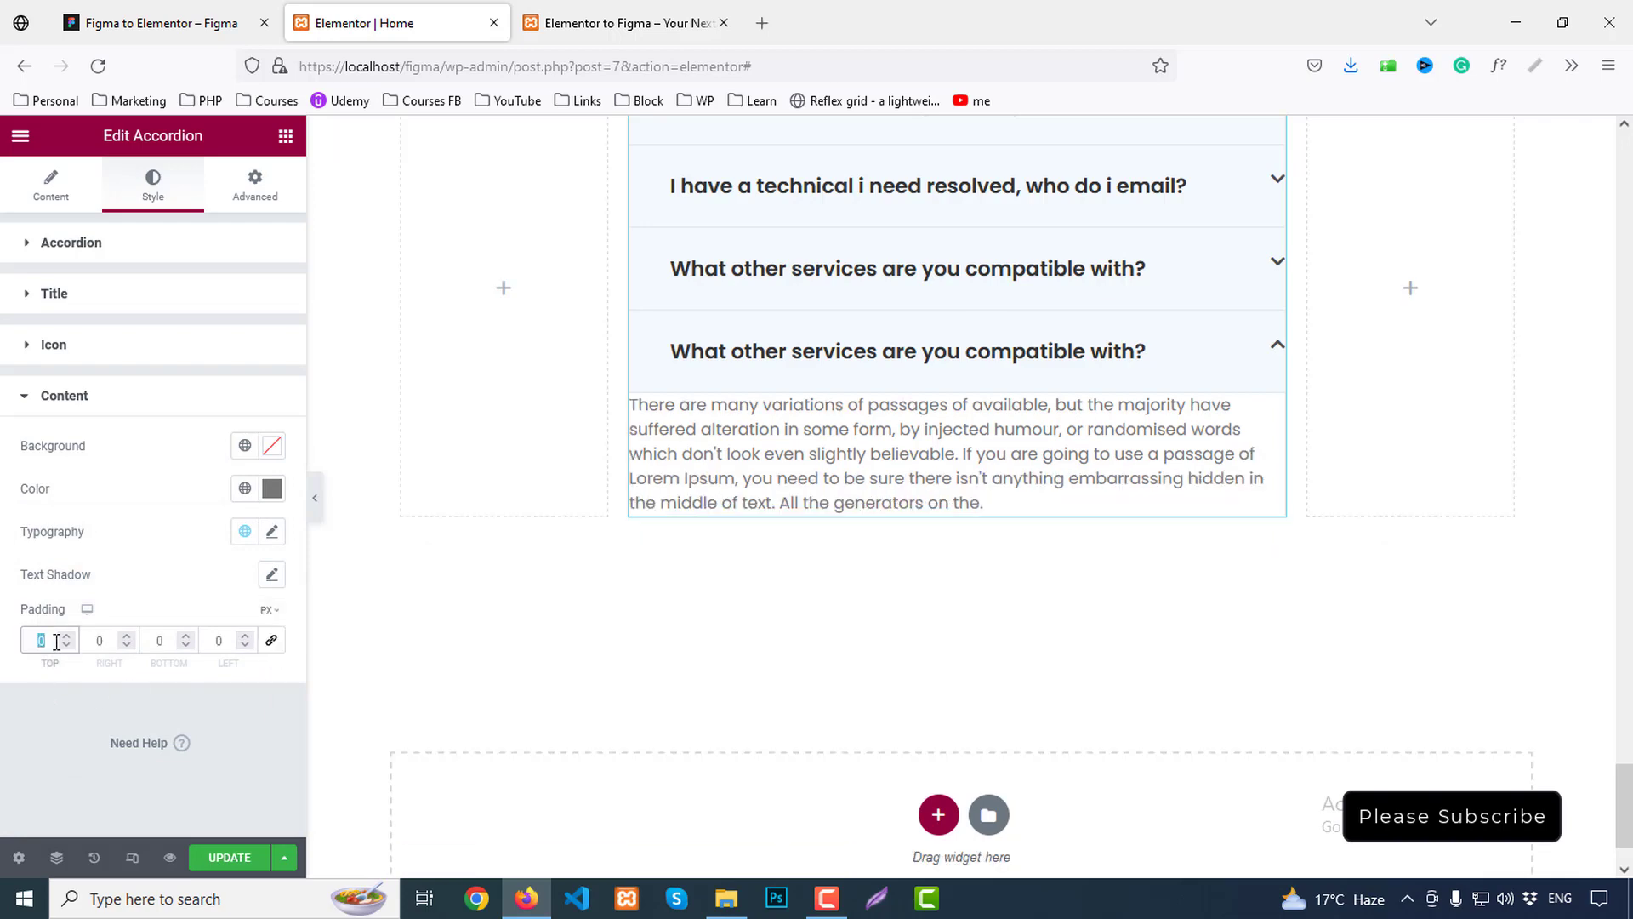
text(25)
double_click(160, 641)
text(2)
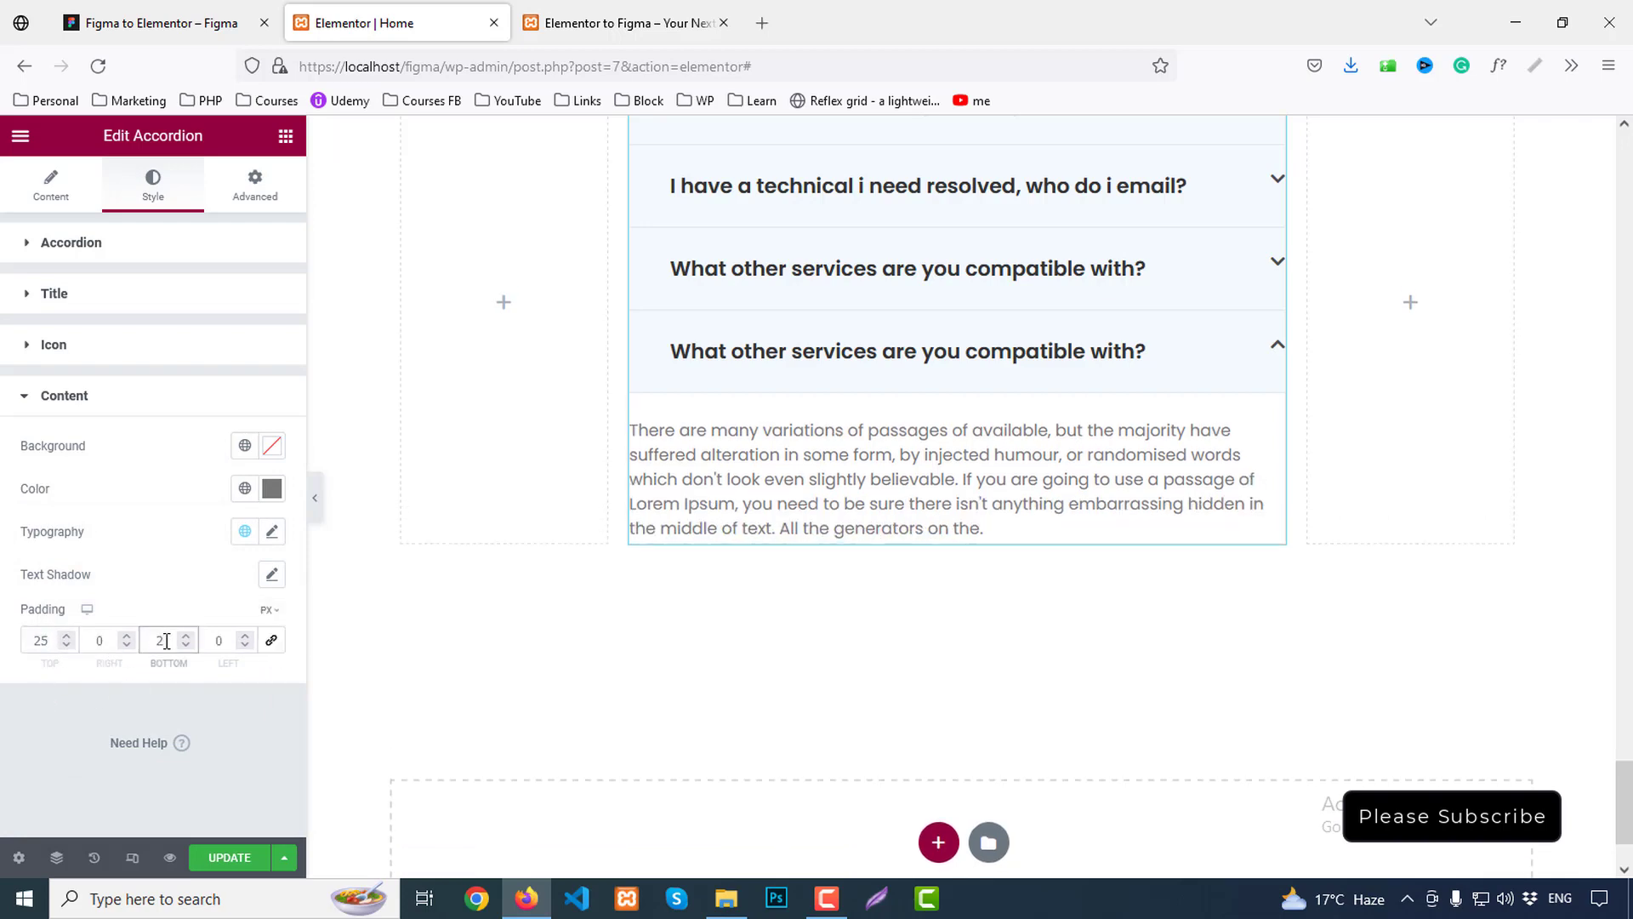
text(5)
double_click(215, 642)
text(50)
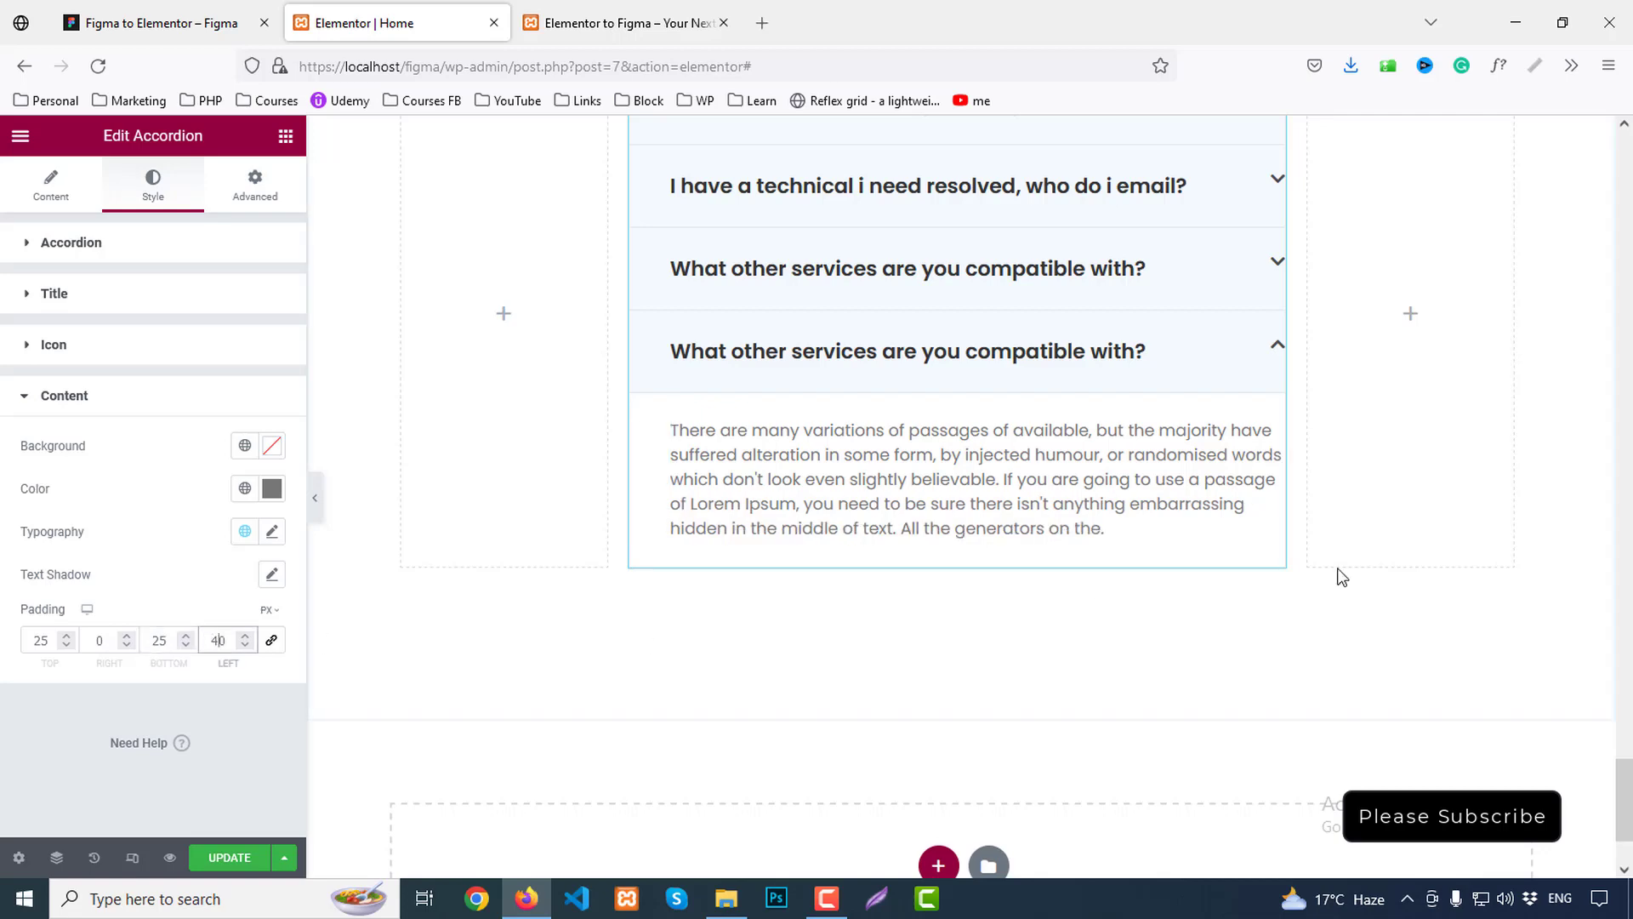
scroll(1427, 482, up, 3)
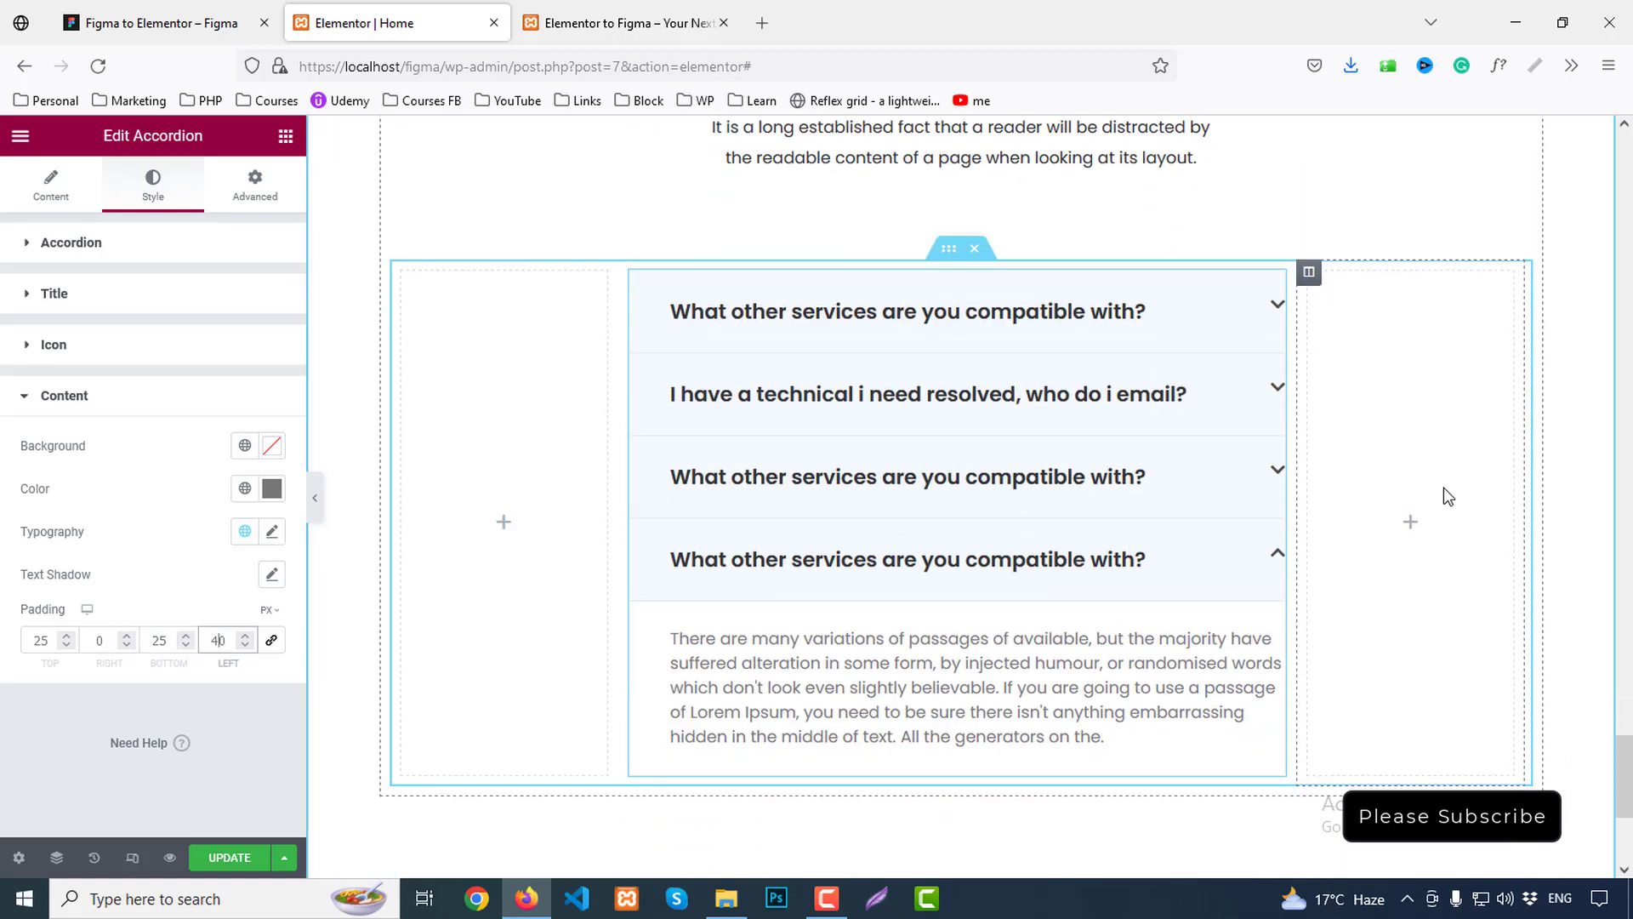
scroll(980, 423, up, 3)
Set the FAQ heading block's bottom margin to 30 and save the page
click(948, 217)
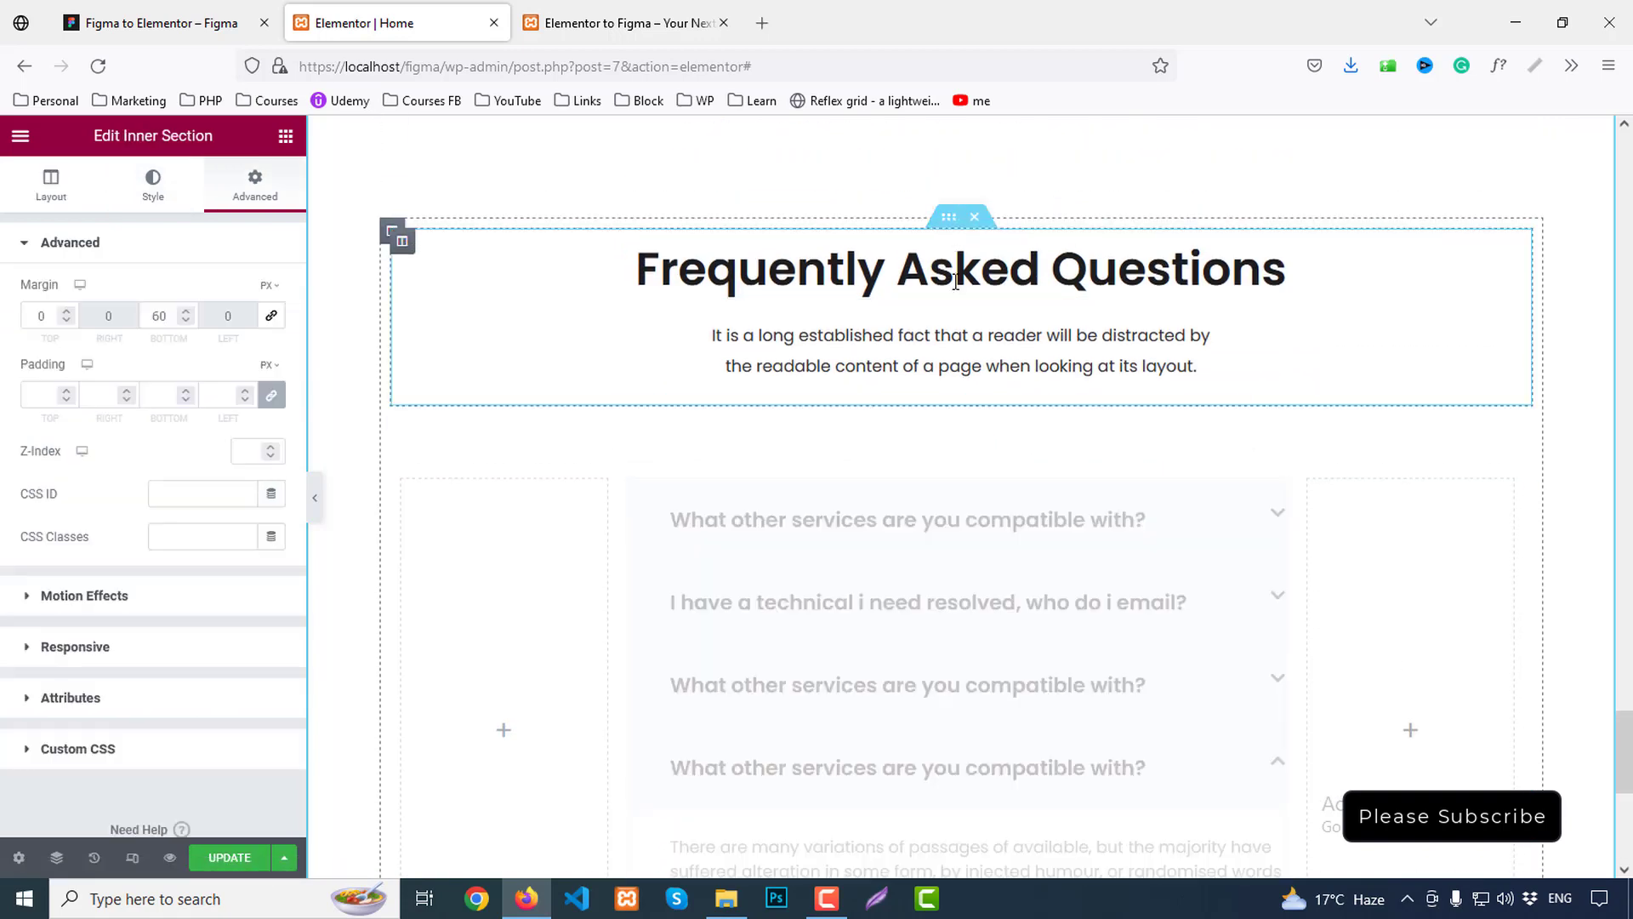
double_click(160, 318)
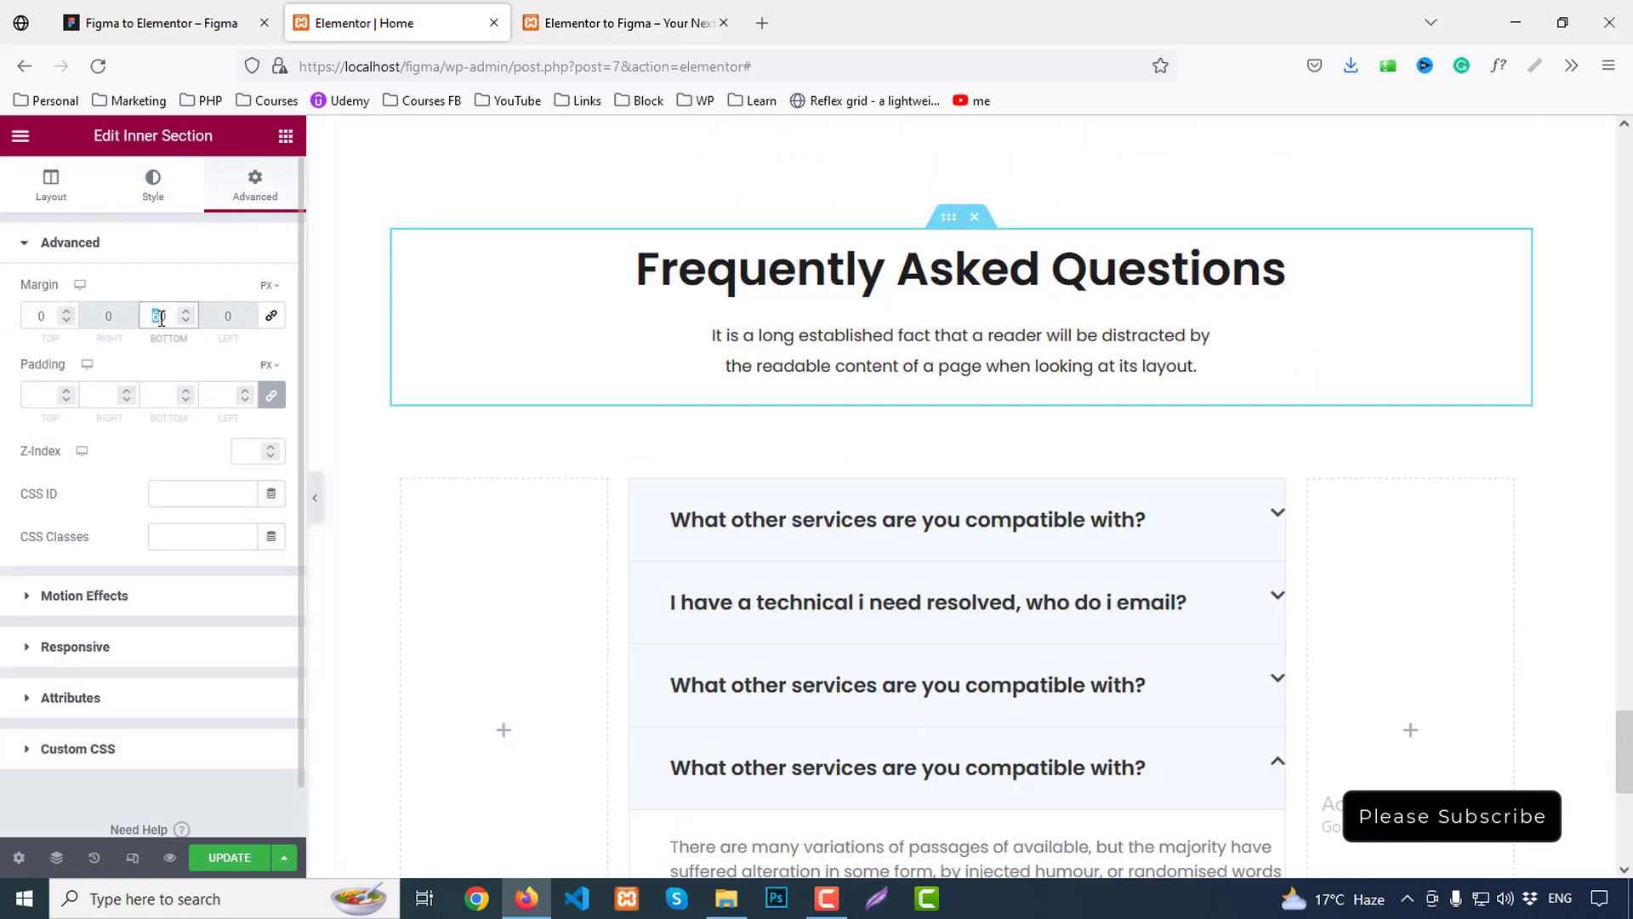
text(30)
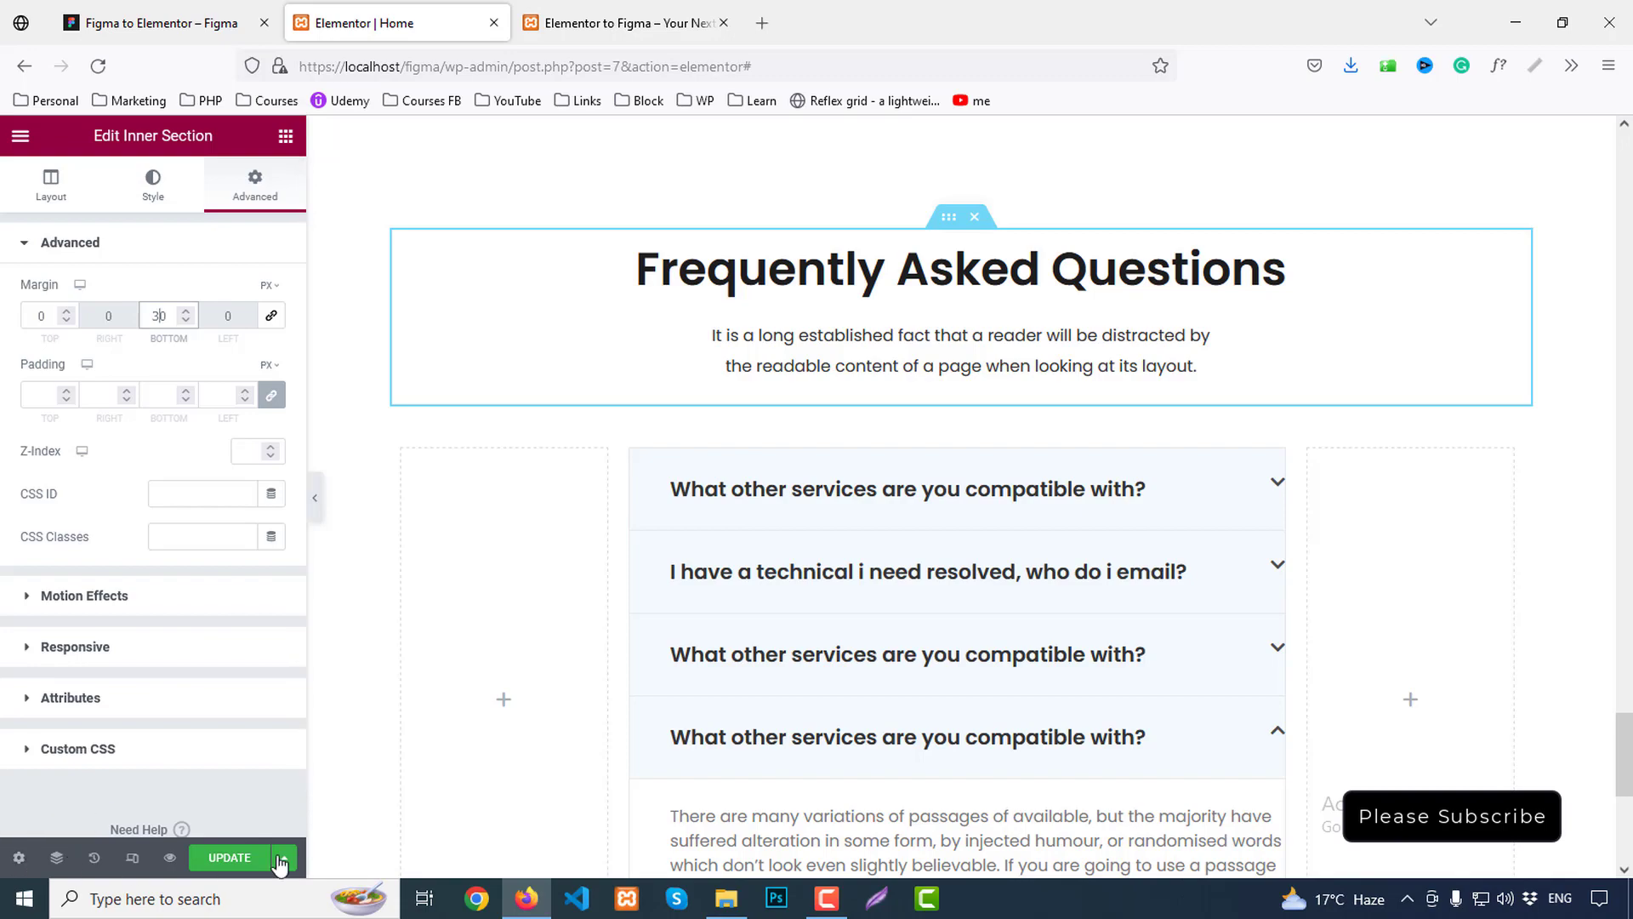
click(230, 858)
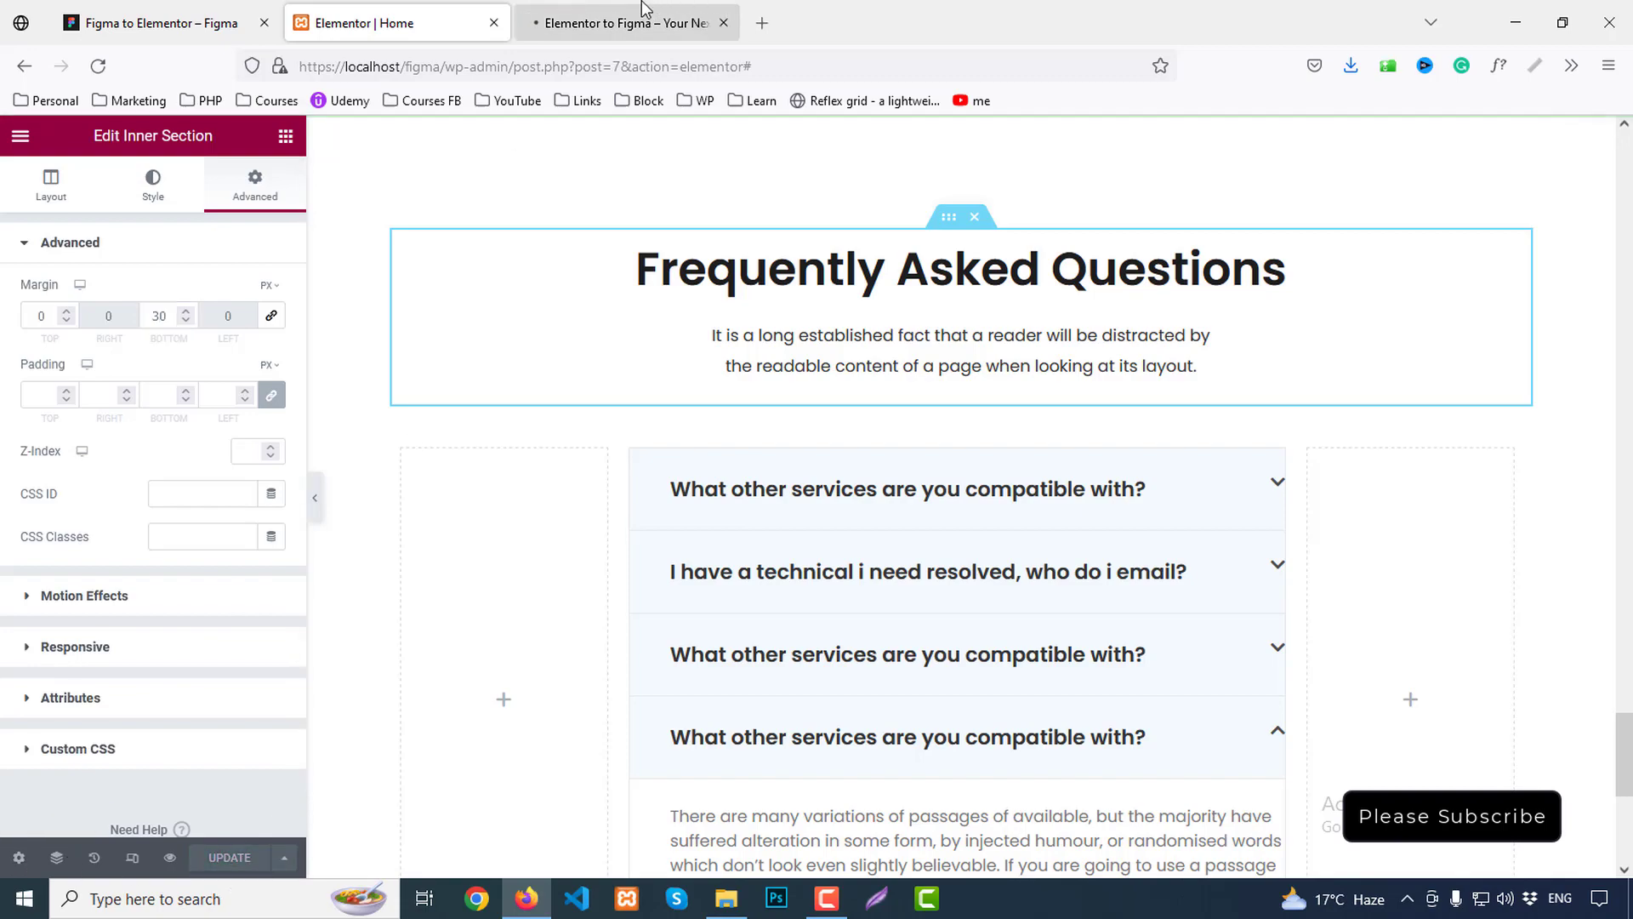
In the live preview, collapse the first FAQ answer and expand the second and third questions
click(671, 8)
scroll(1332, 520, down, 20)
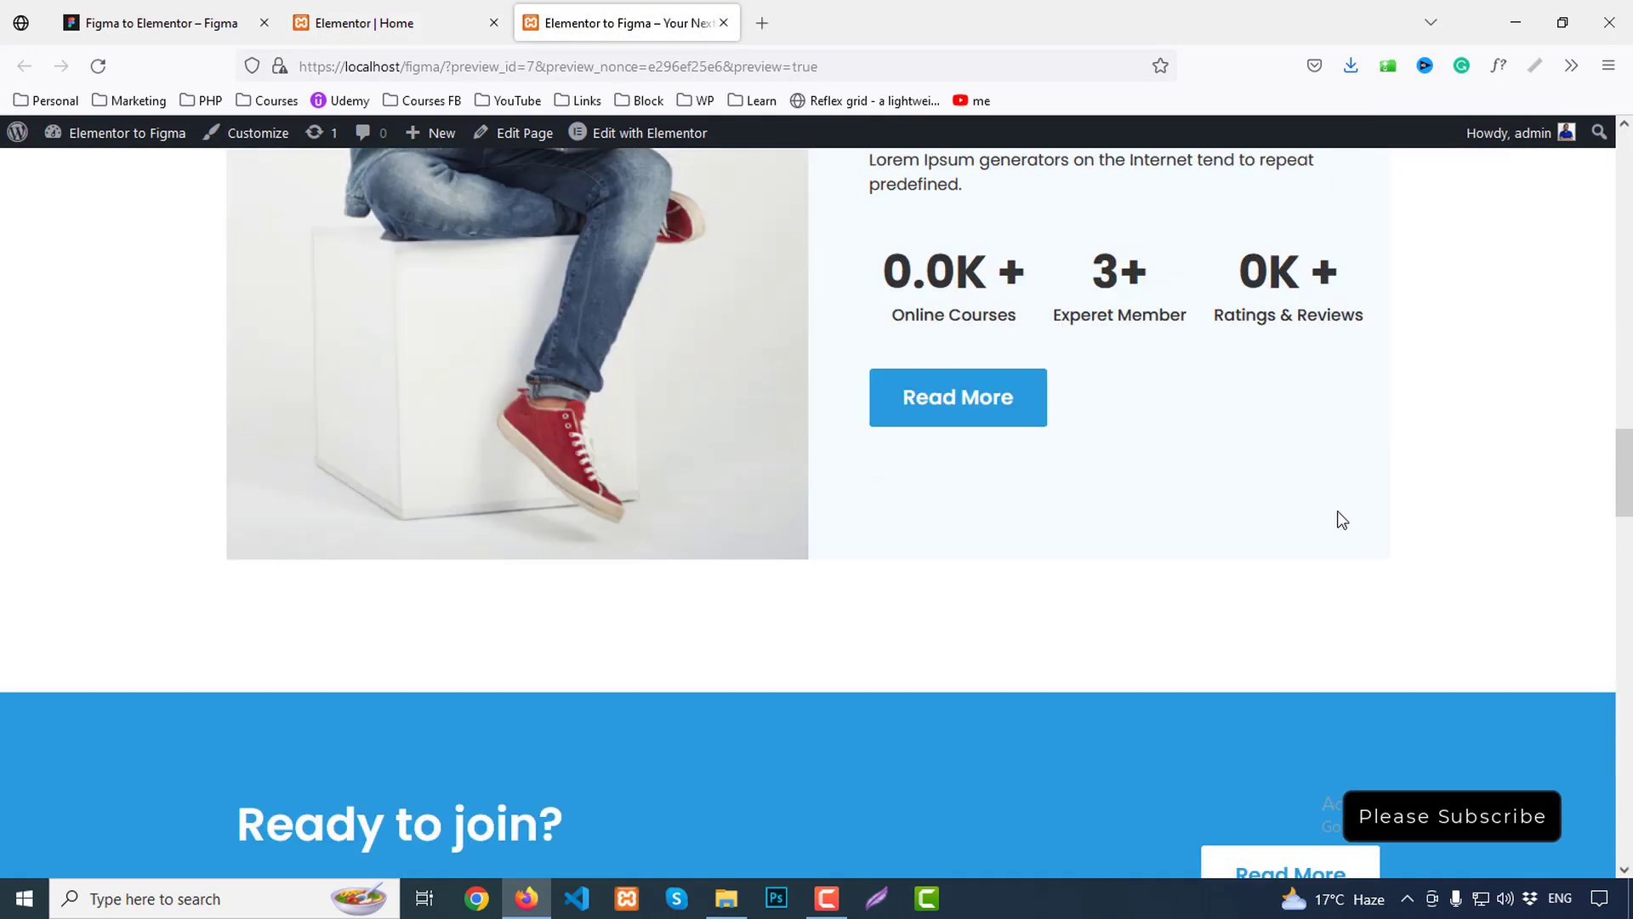
scroll(1338, 510, down, 8)
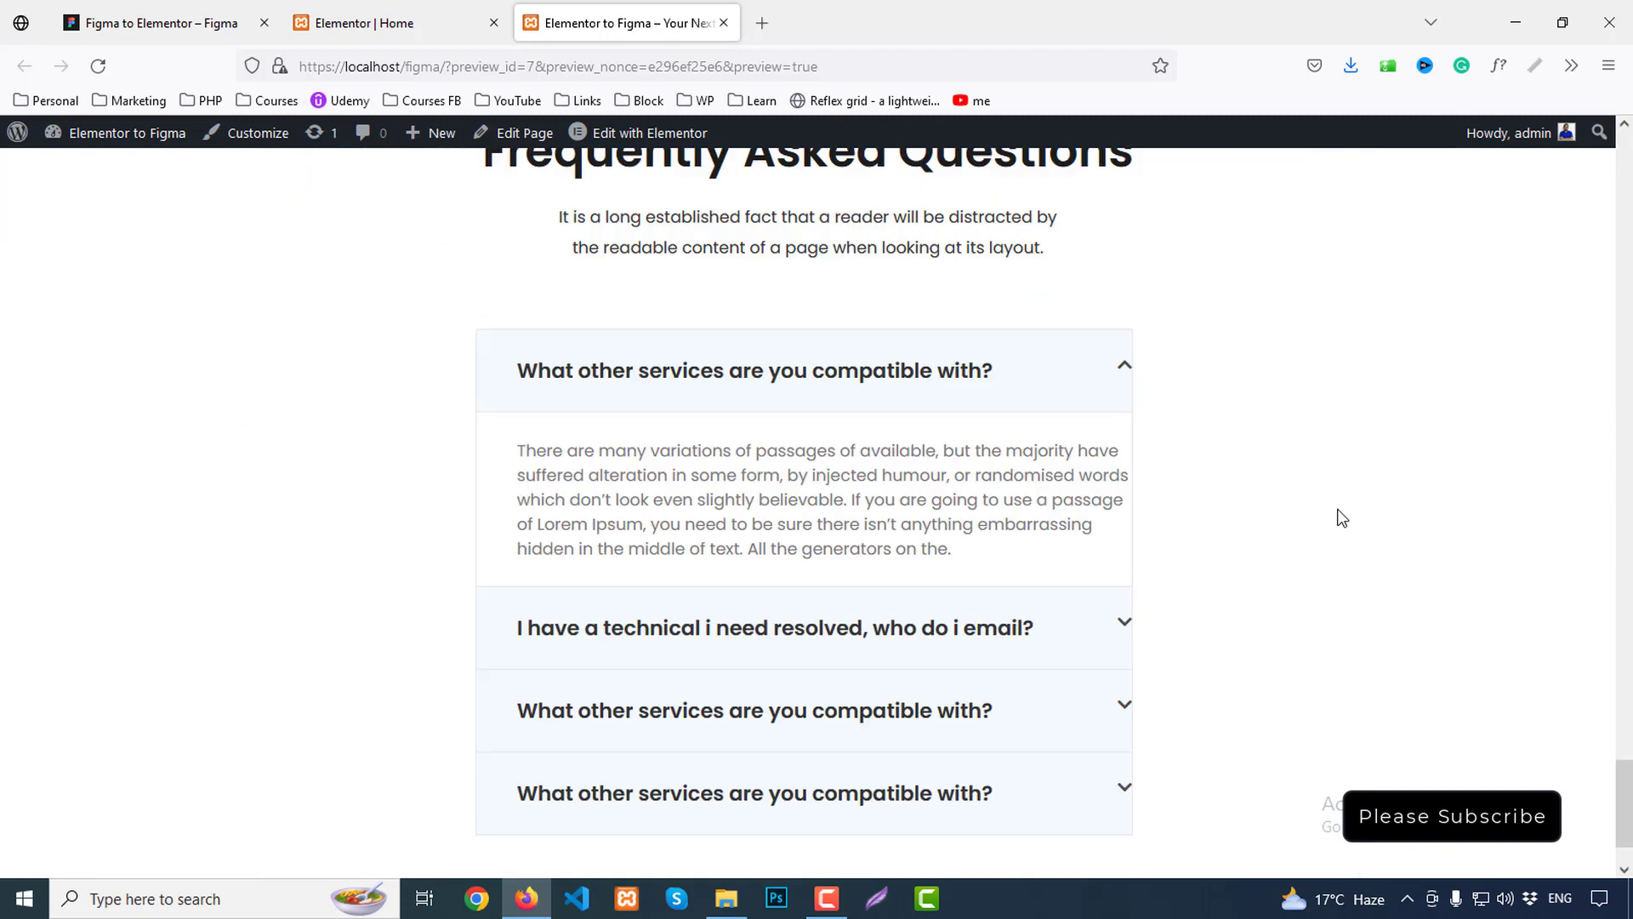
click(834, 279)
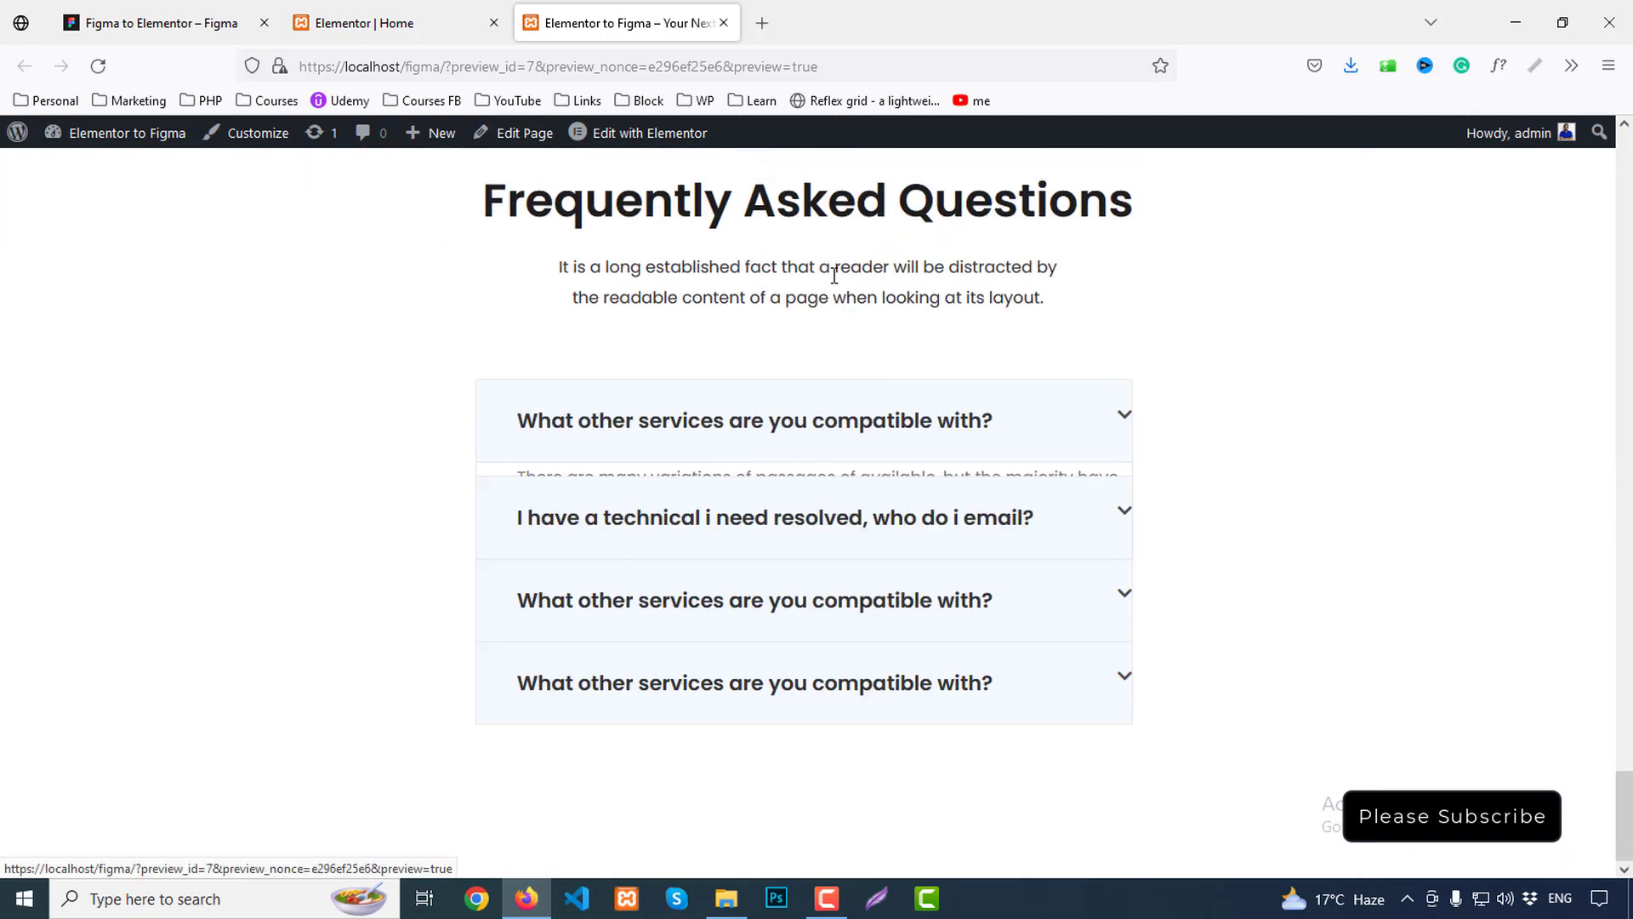
click(754, 518)
click(693, 772)
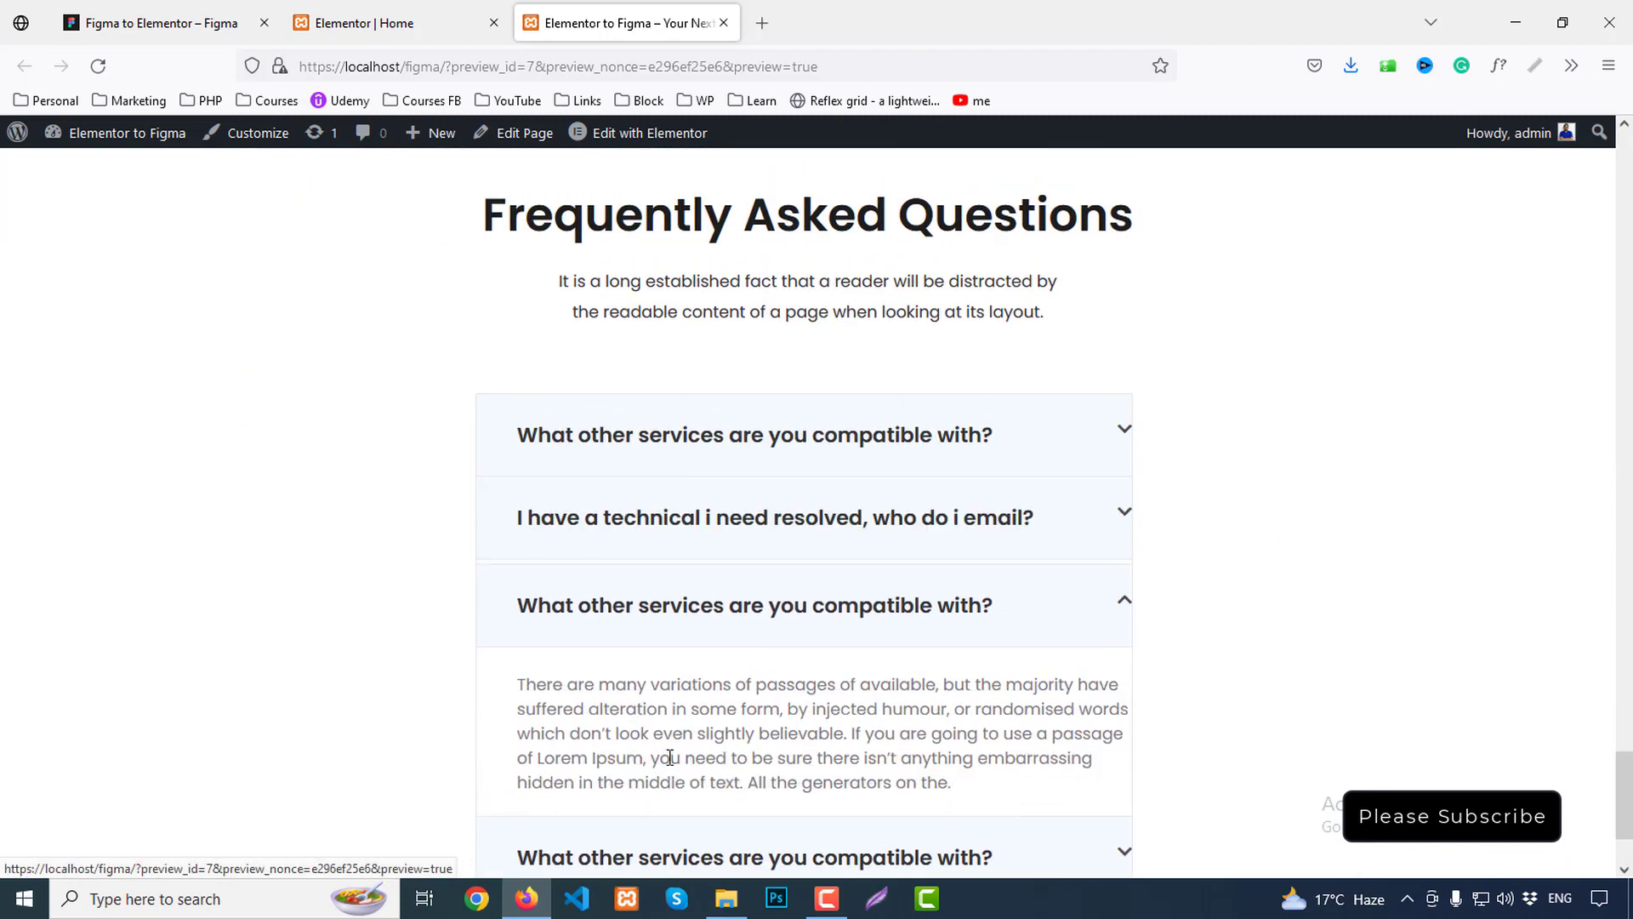
click(350, 24)
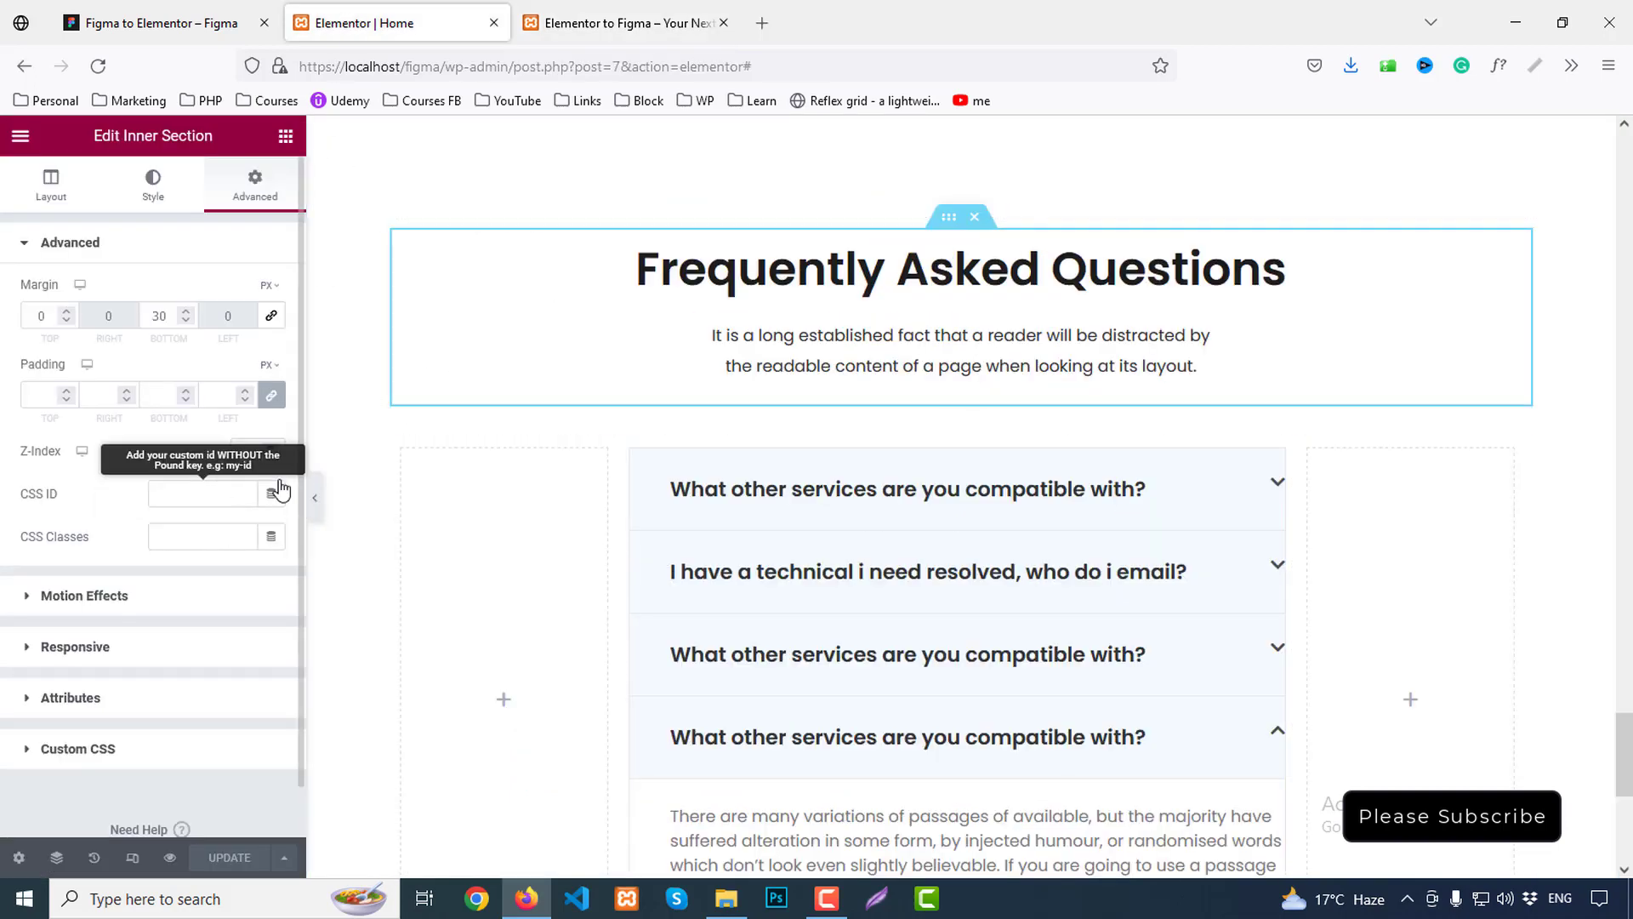
Give the accordion titles 40px right padding
click(865, 497)
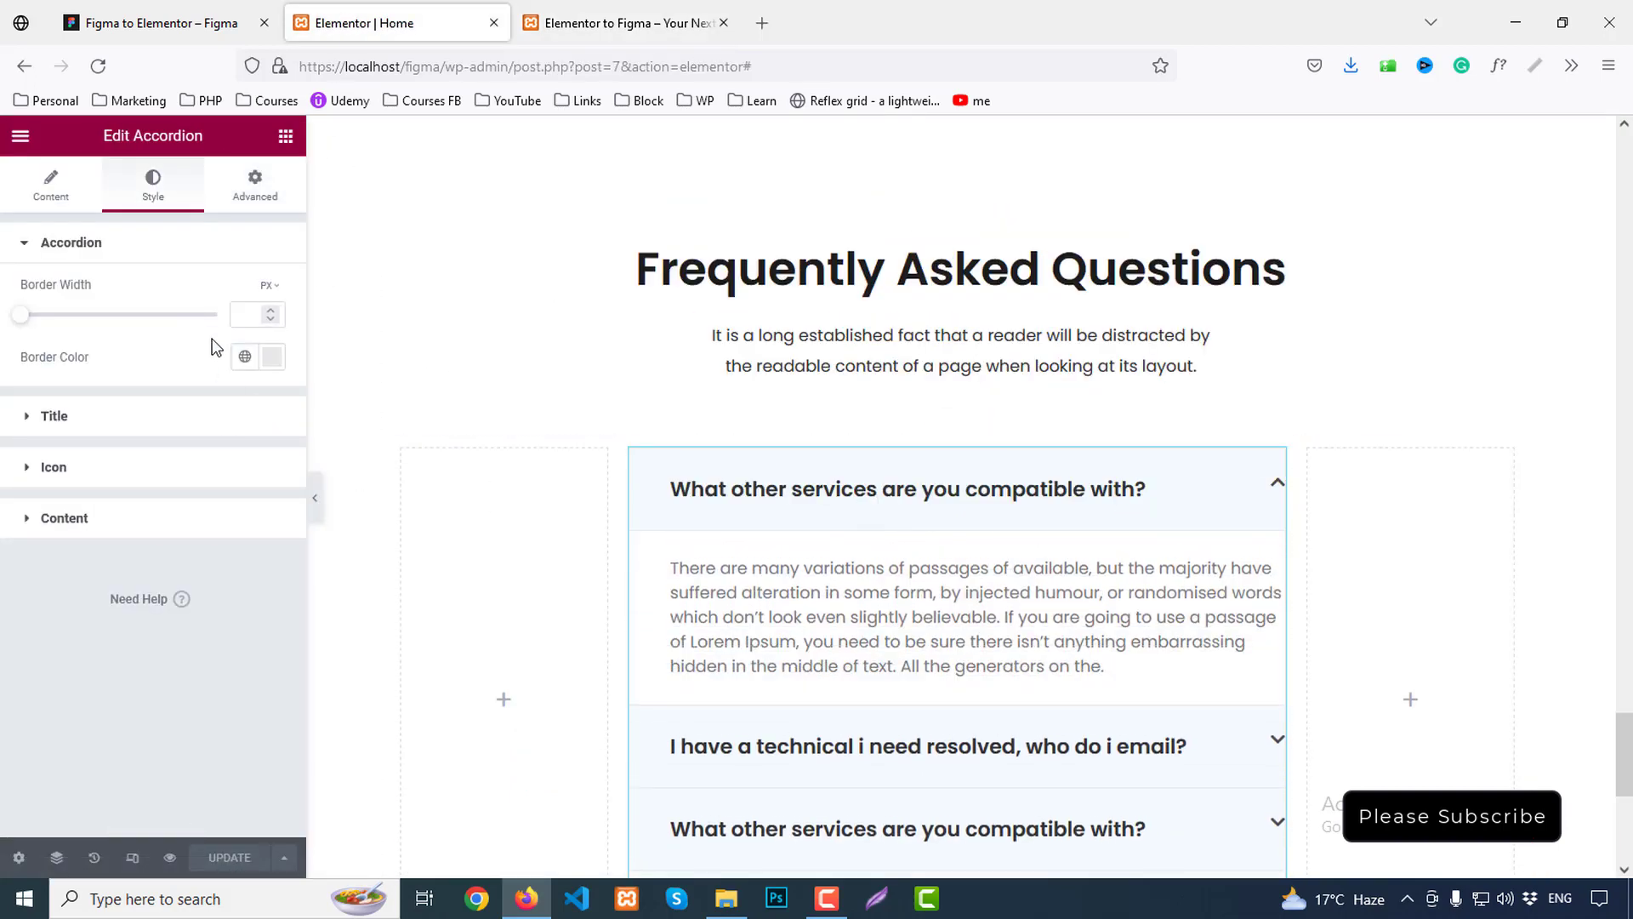
click(63, 421)
scroll(219, 611, down, 1)
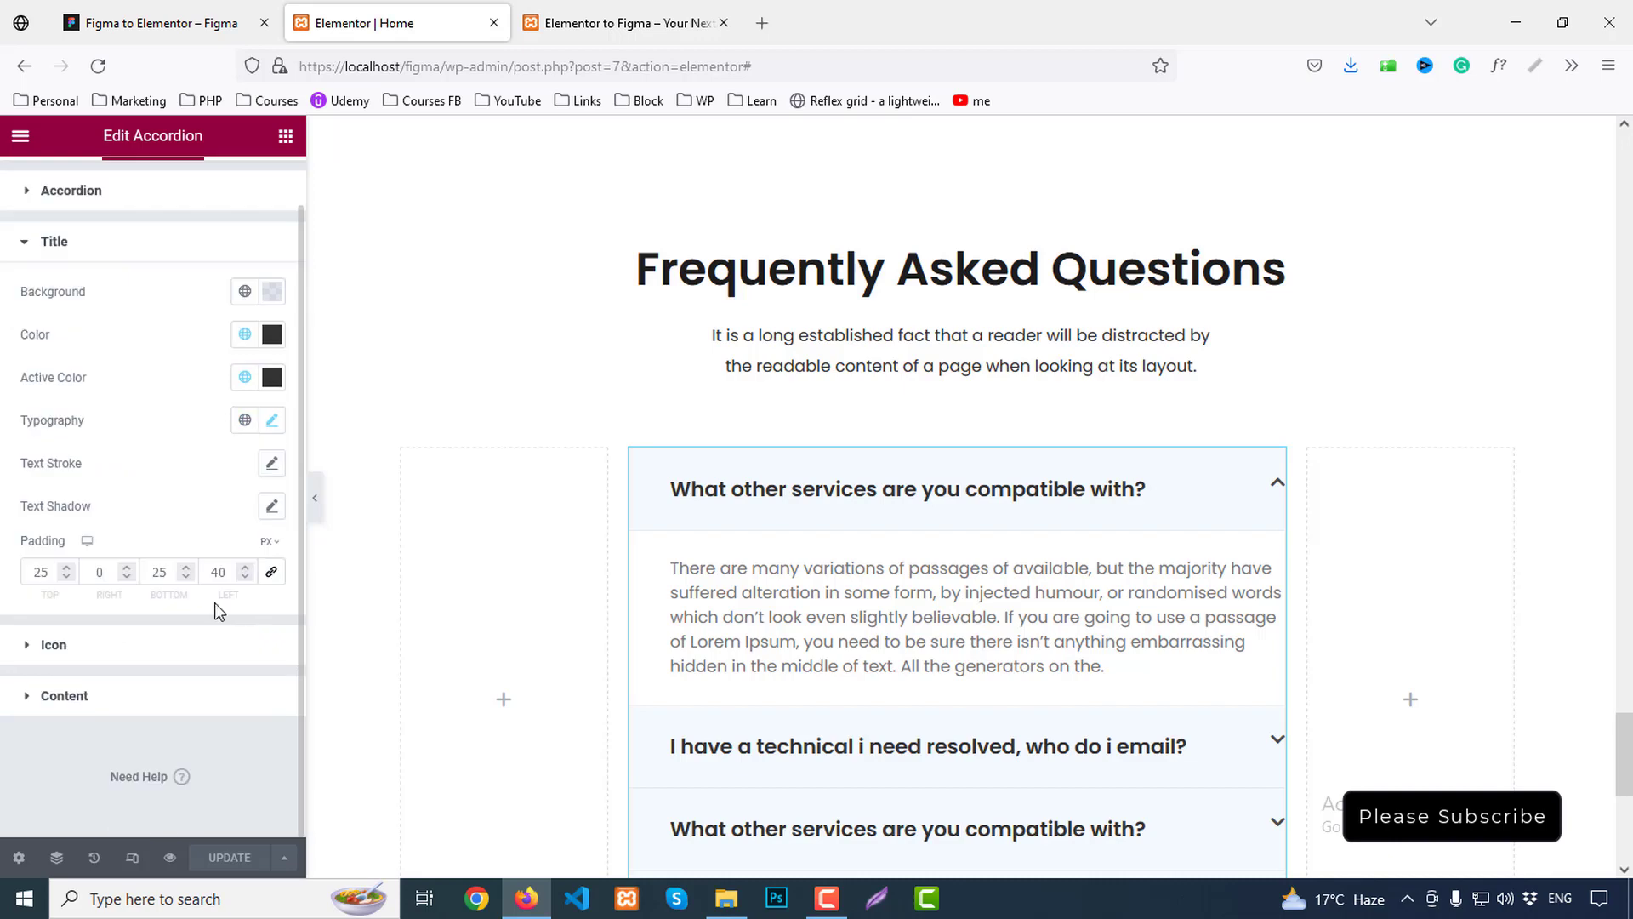
click(107, 575)
click(126, 578)
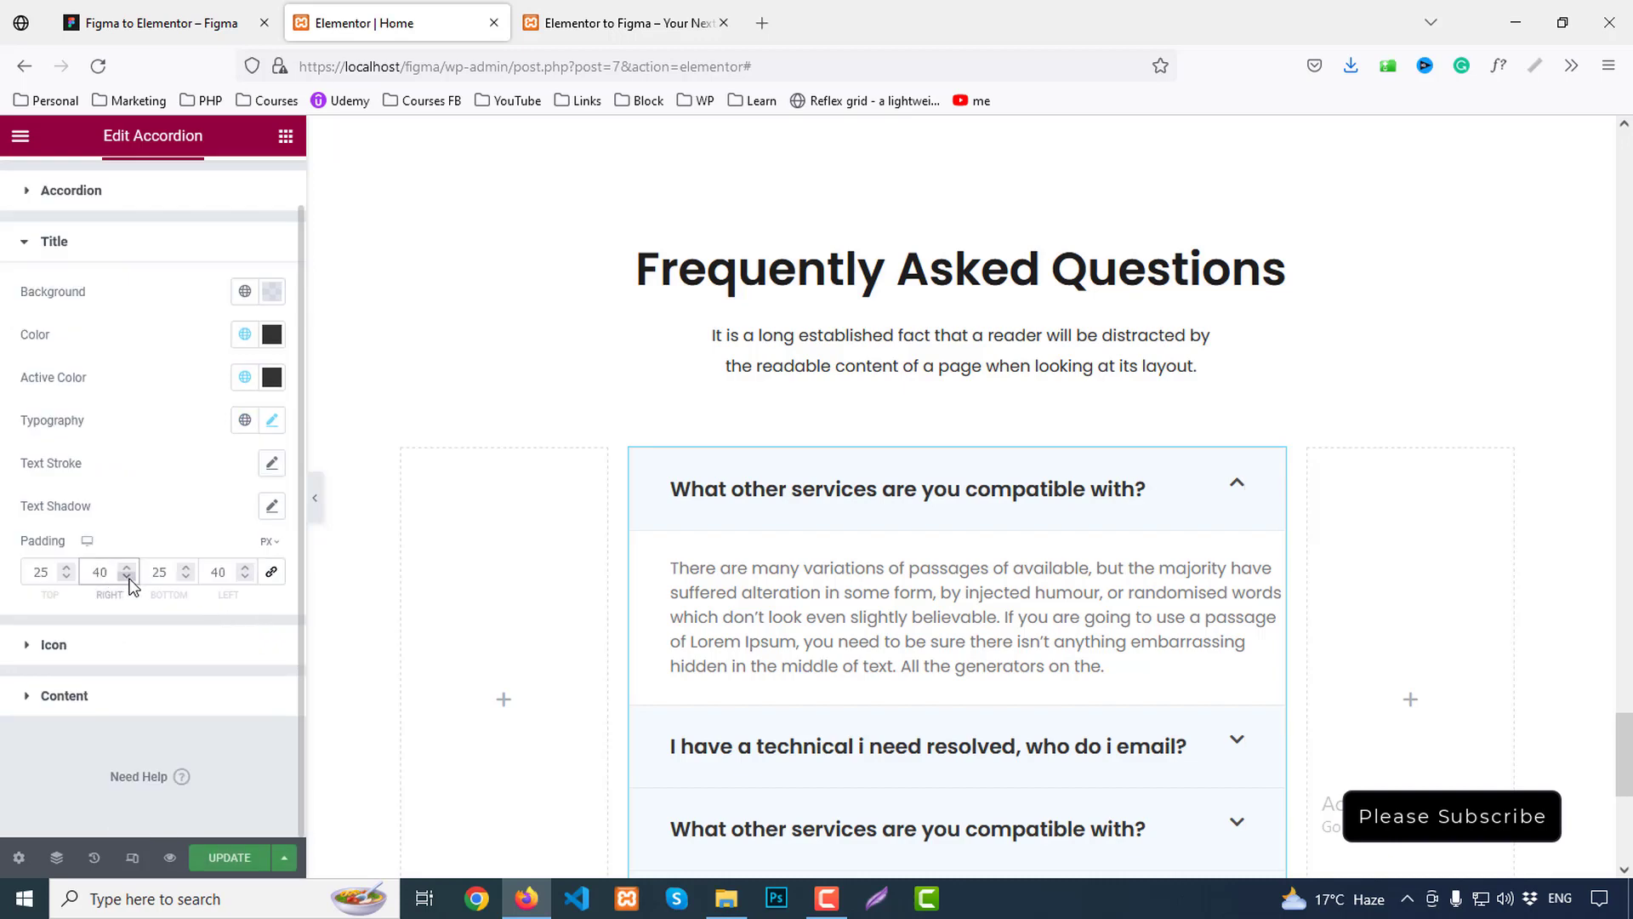
After checking Figma's open FAQ header, give the answer content 40px right padding
click(94, 697)
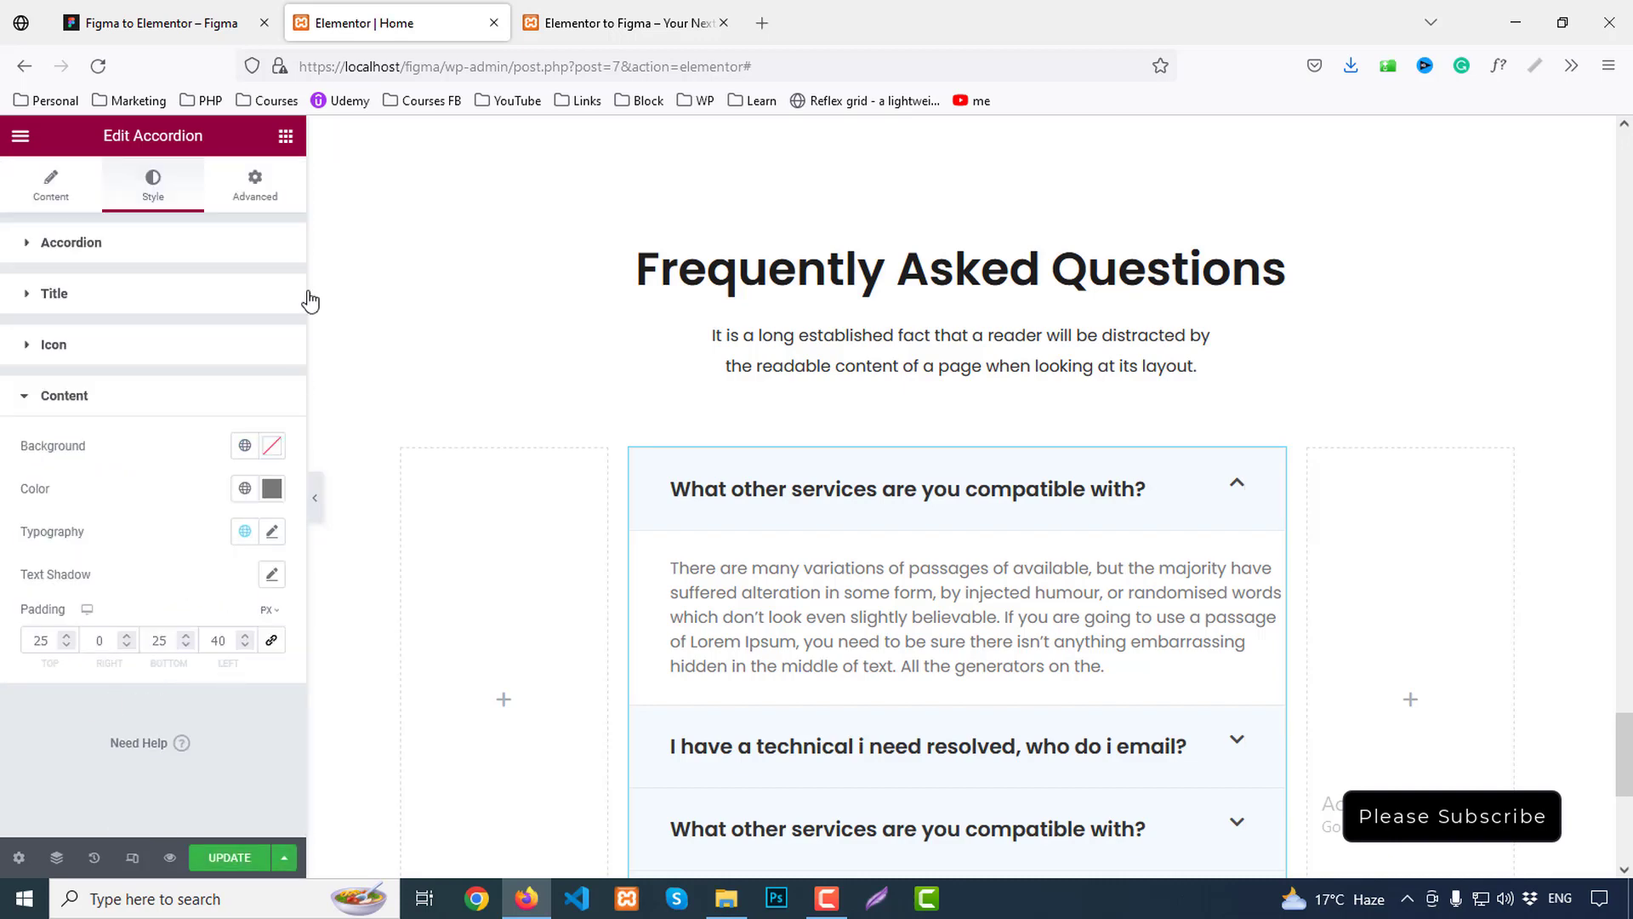
click(157, 23)
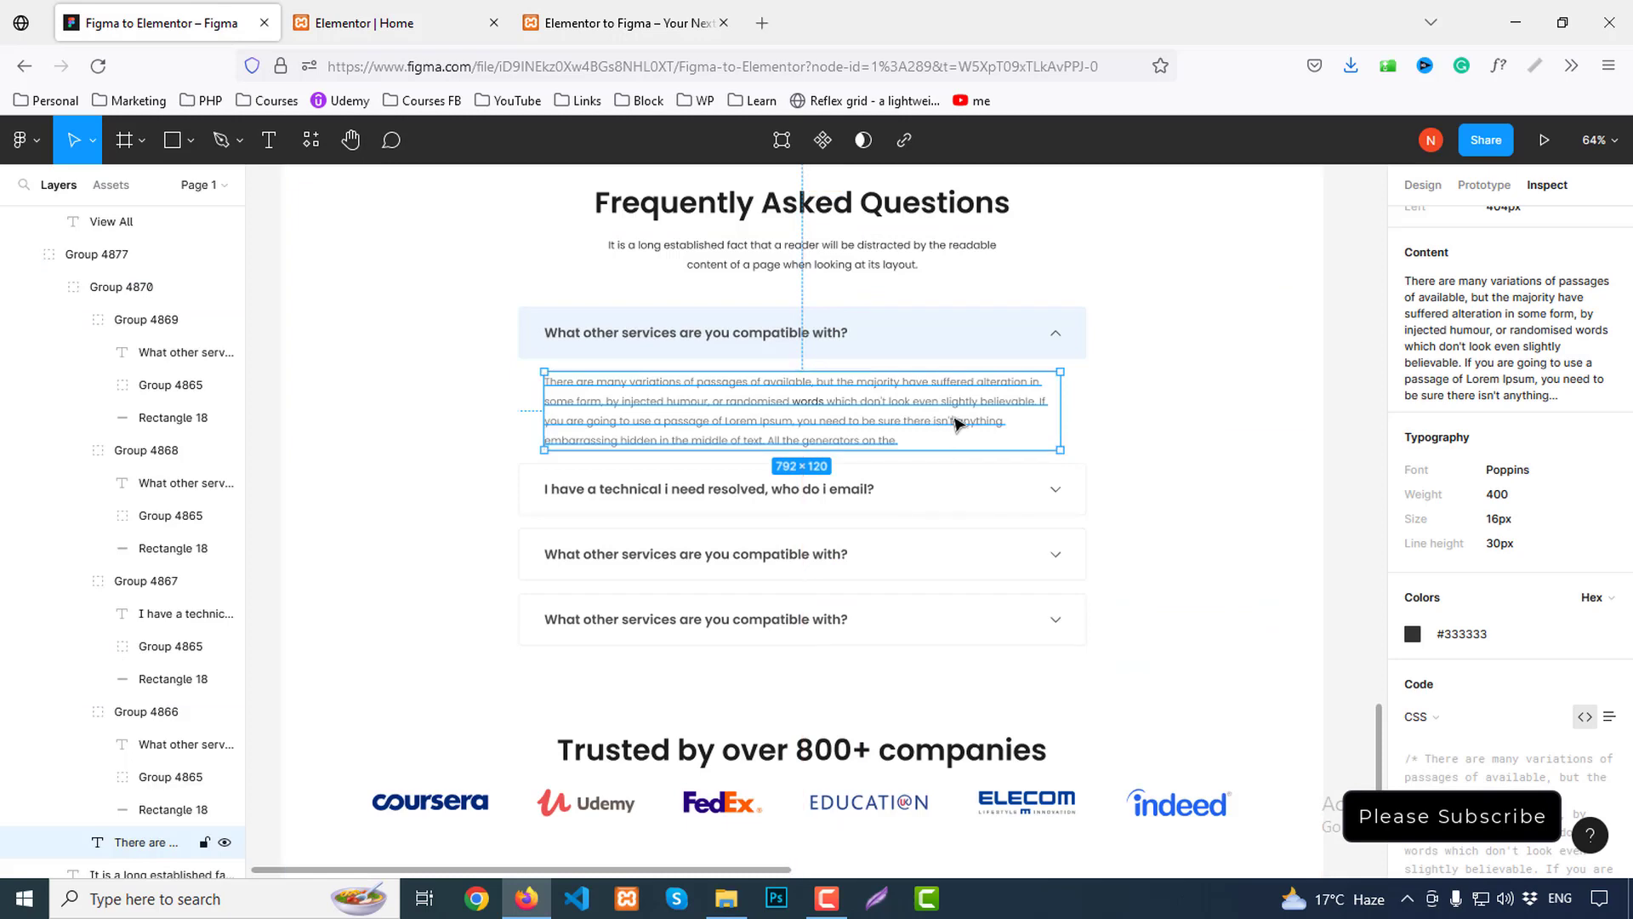
click(1059, 339)
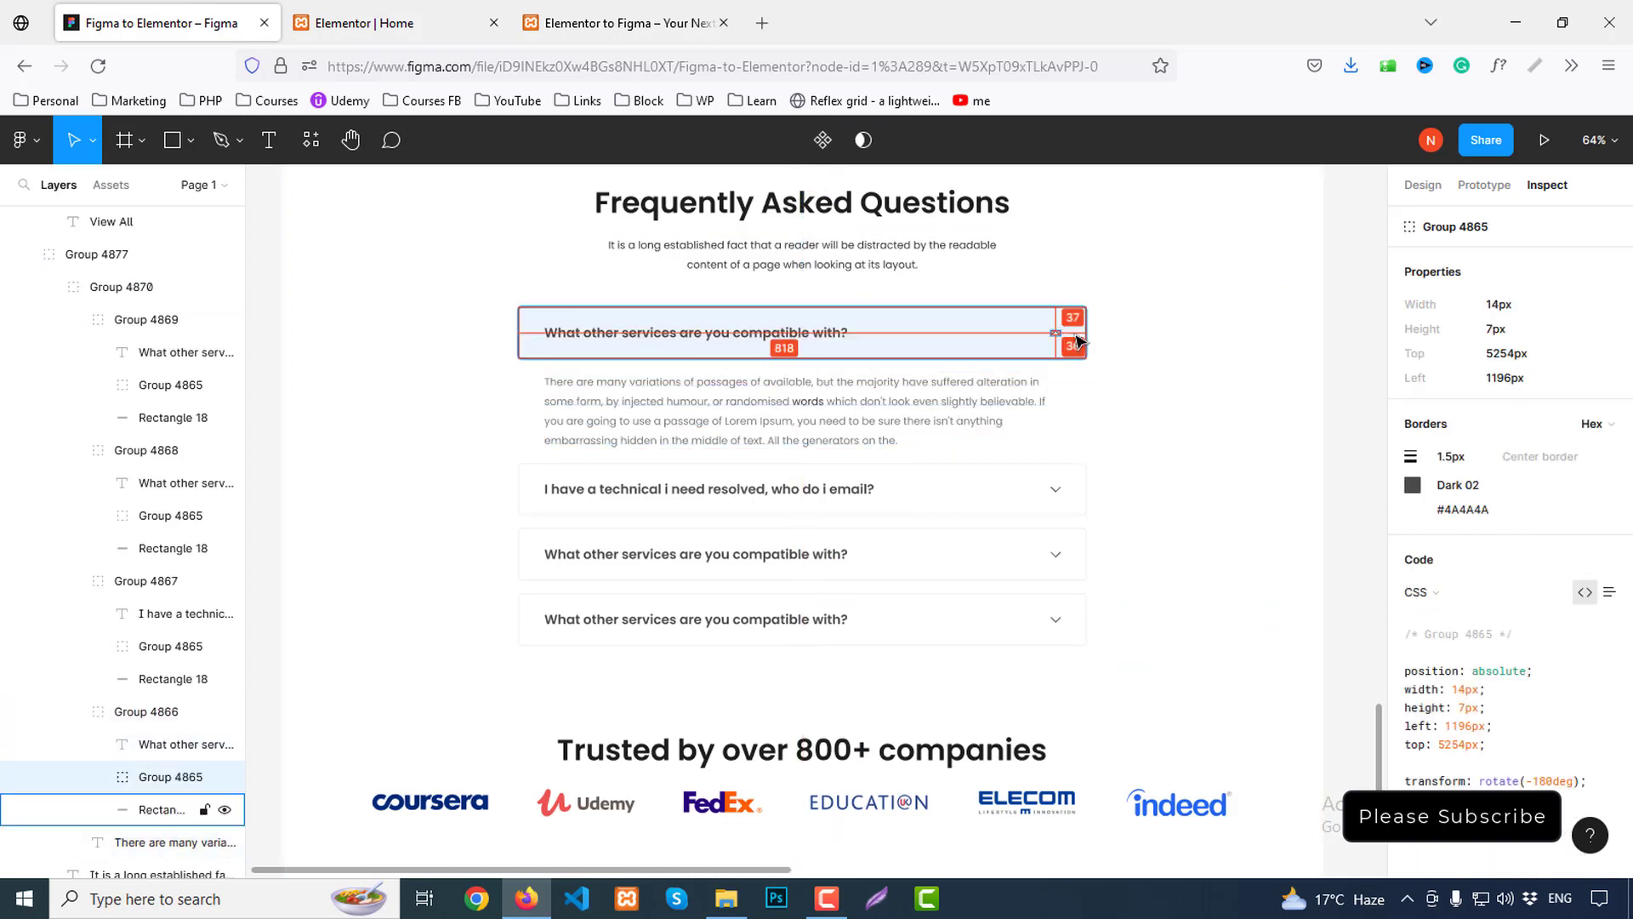
click(1055, 337)
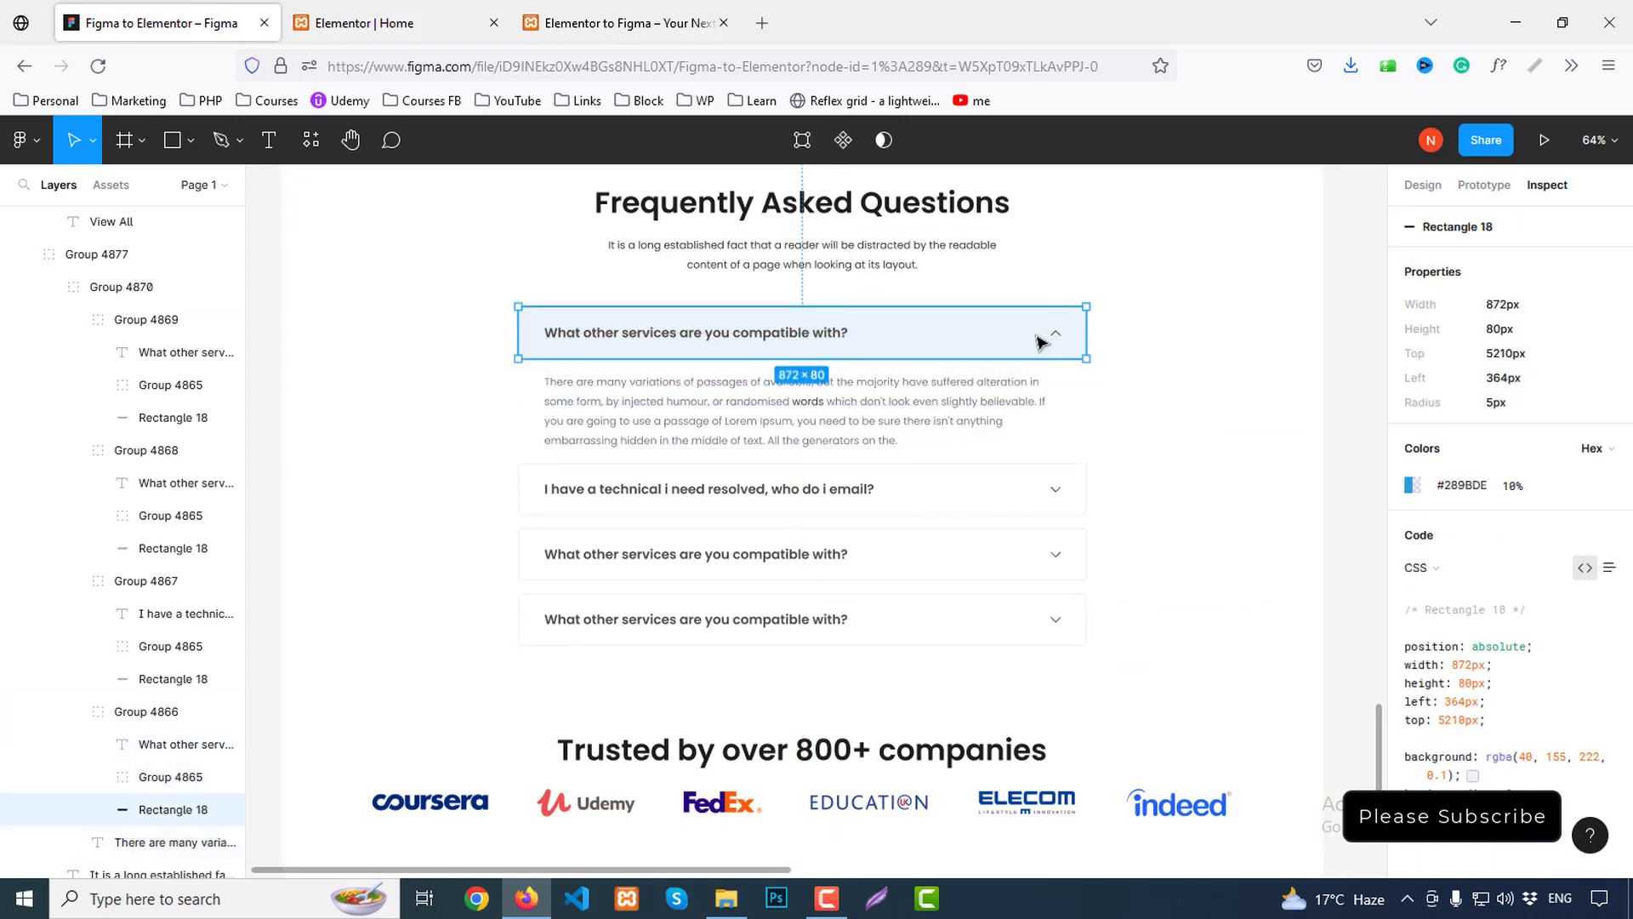
click(1063, 330)
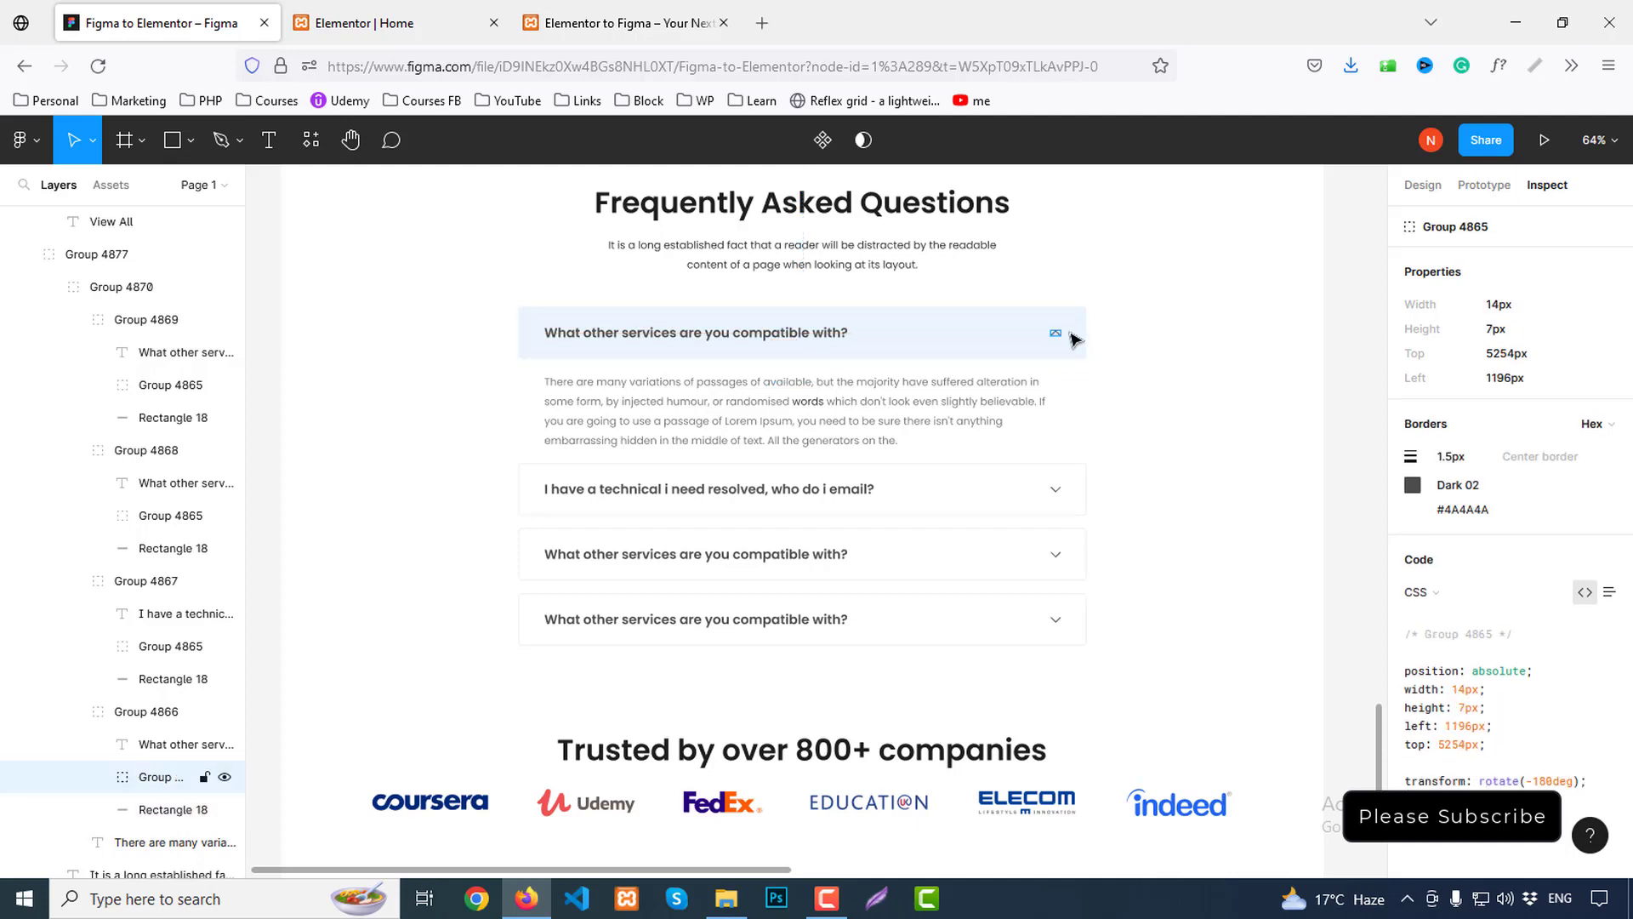
click(395, 23)
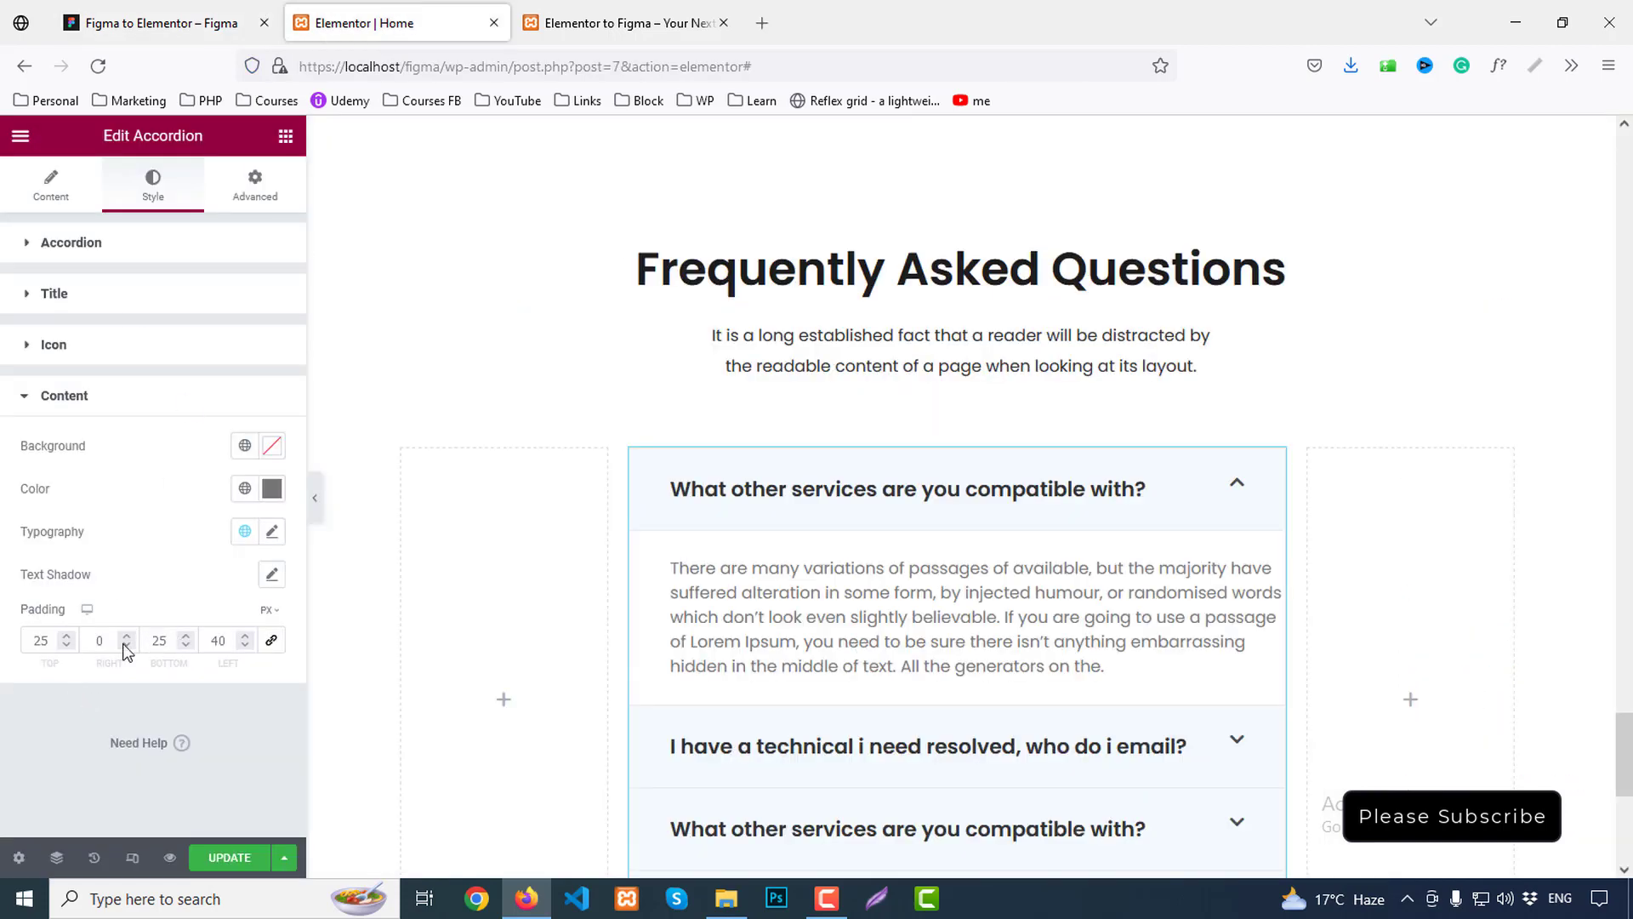
click(96, 639)
text(40)
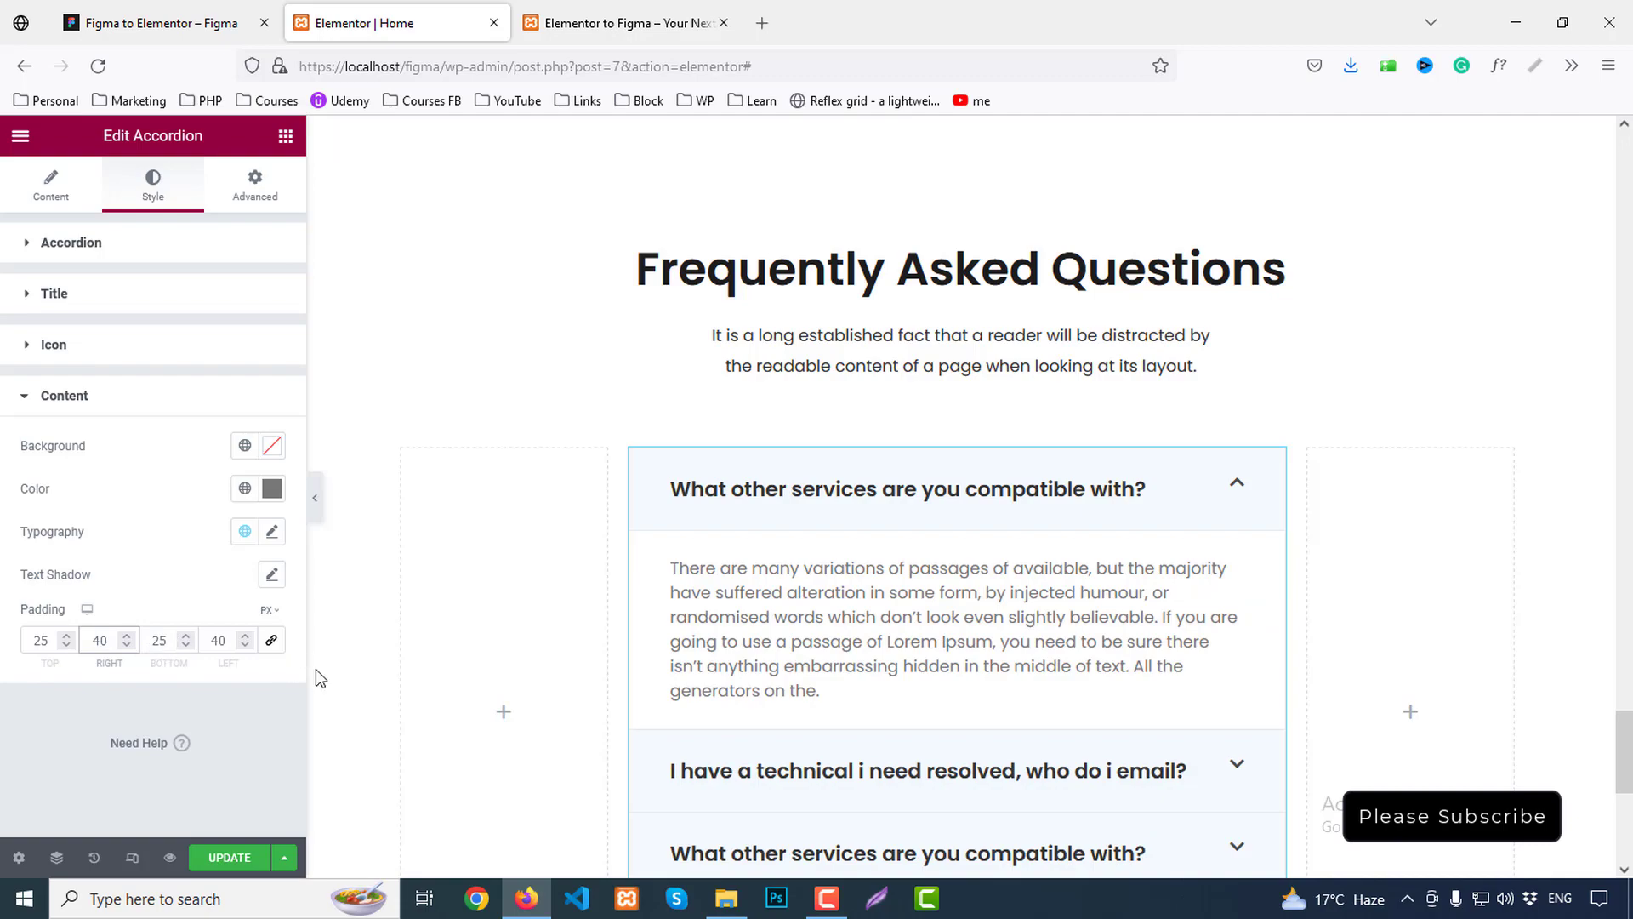
Save the page and reload the live preview
click(237, 864)
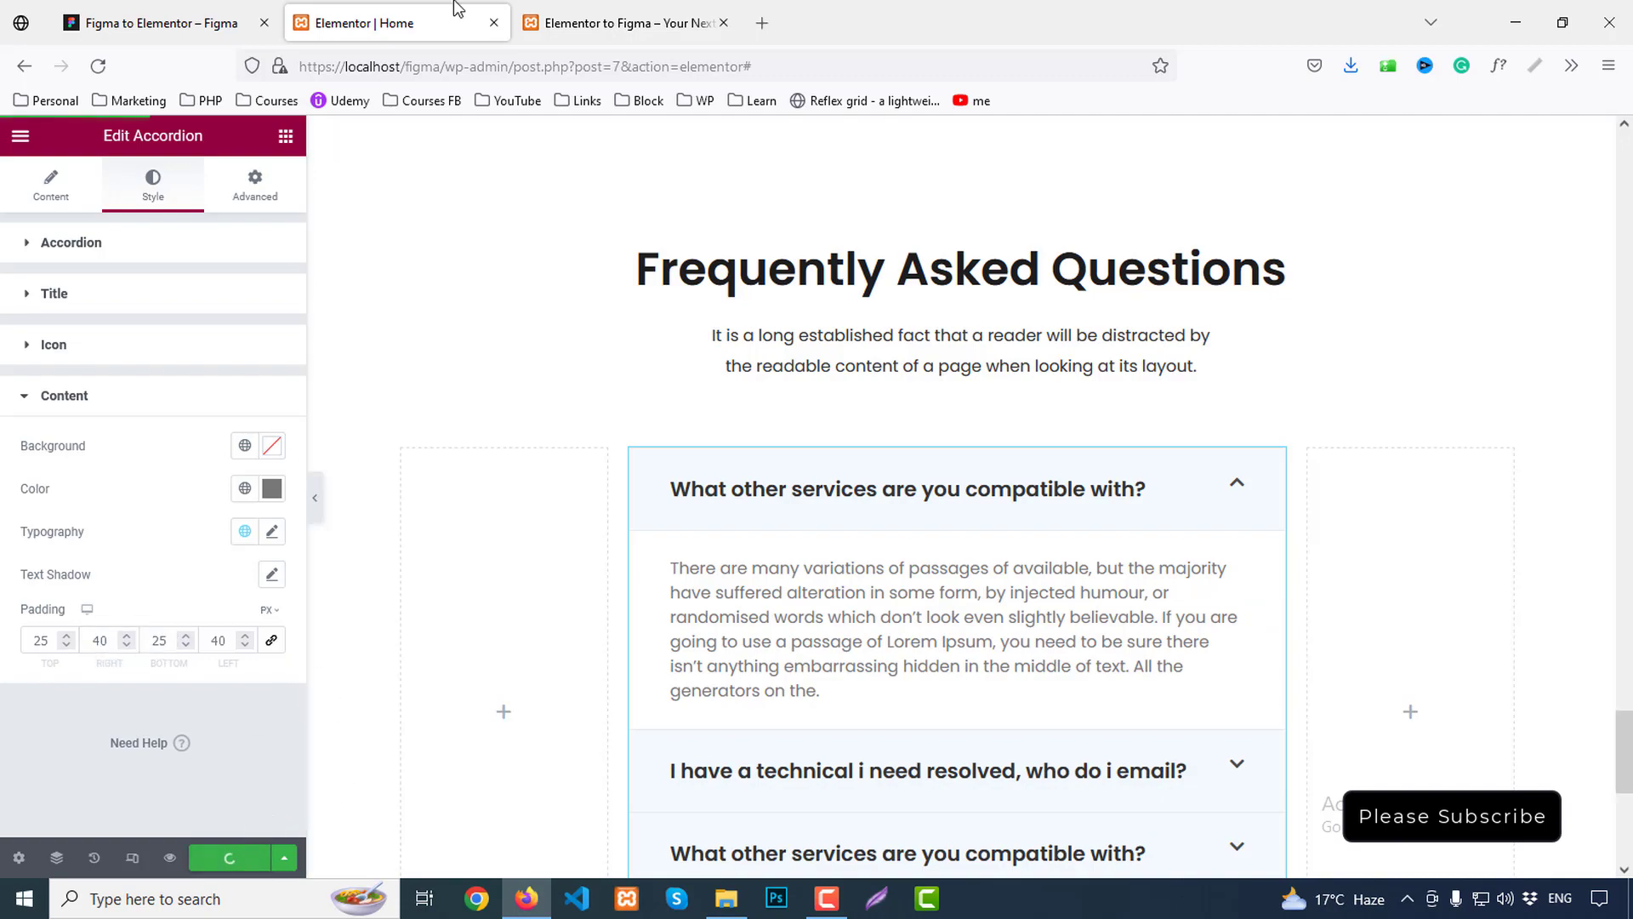
click(596, 23)
key(F5)
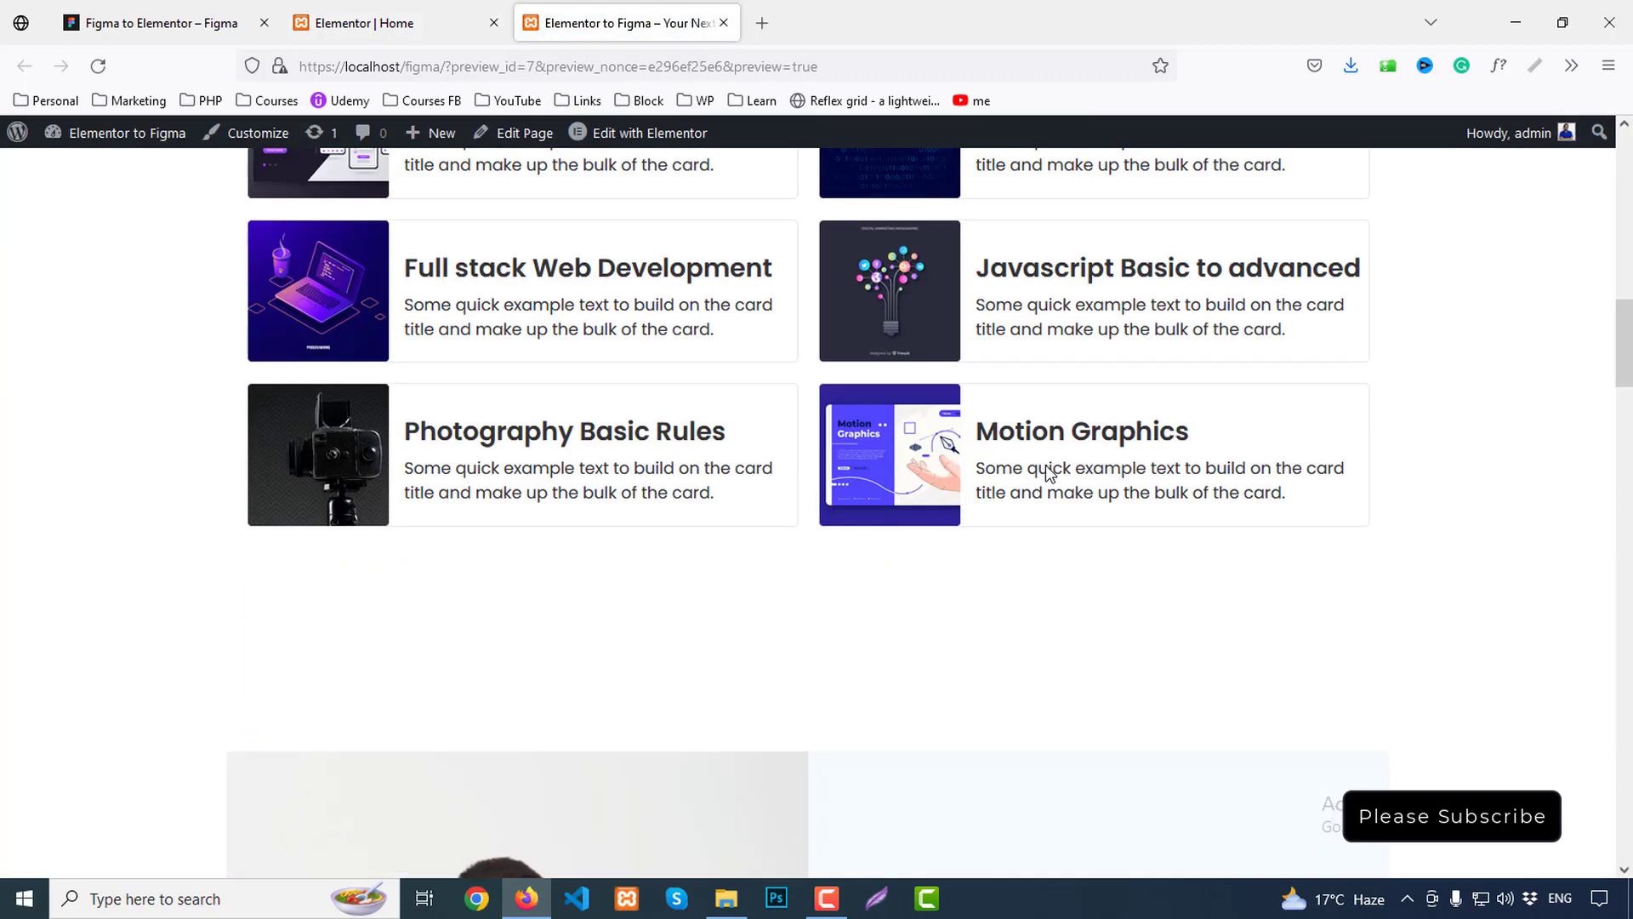
Test the preview accordion by collapsing and expanding each of the four FAQ items
scroll(1051, 473, down, 20)
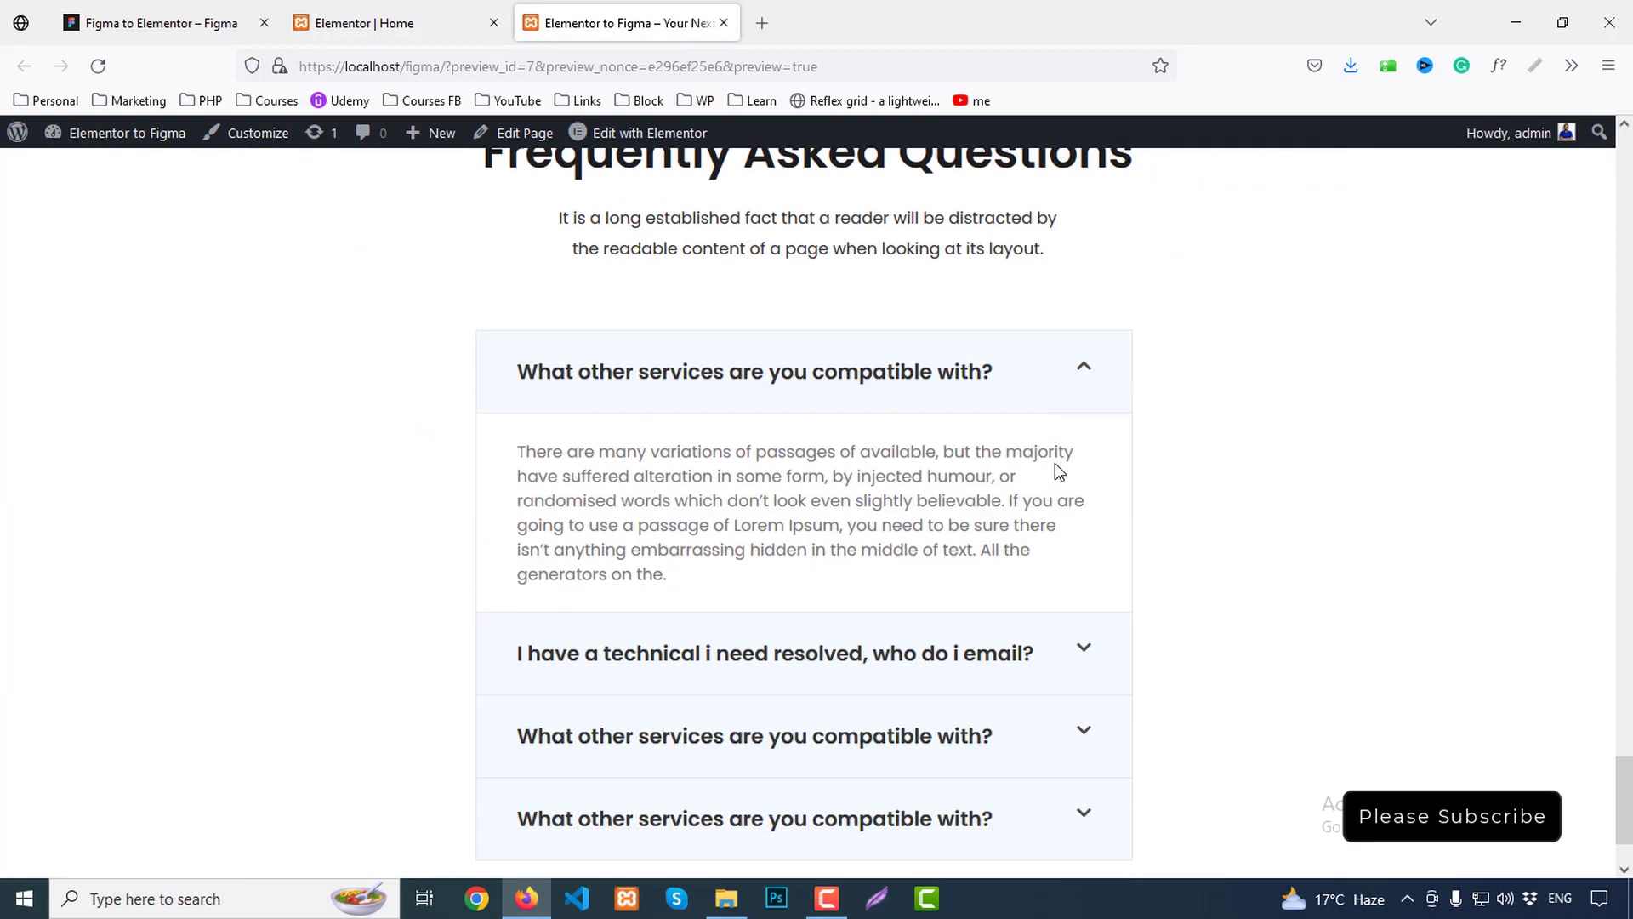
click(900, 362)
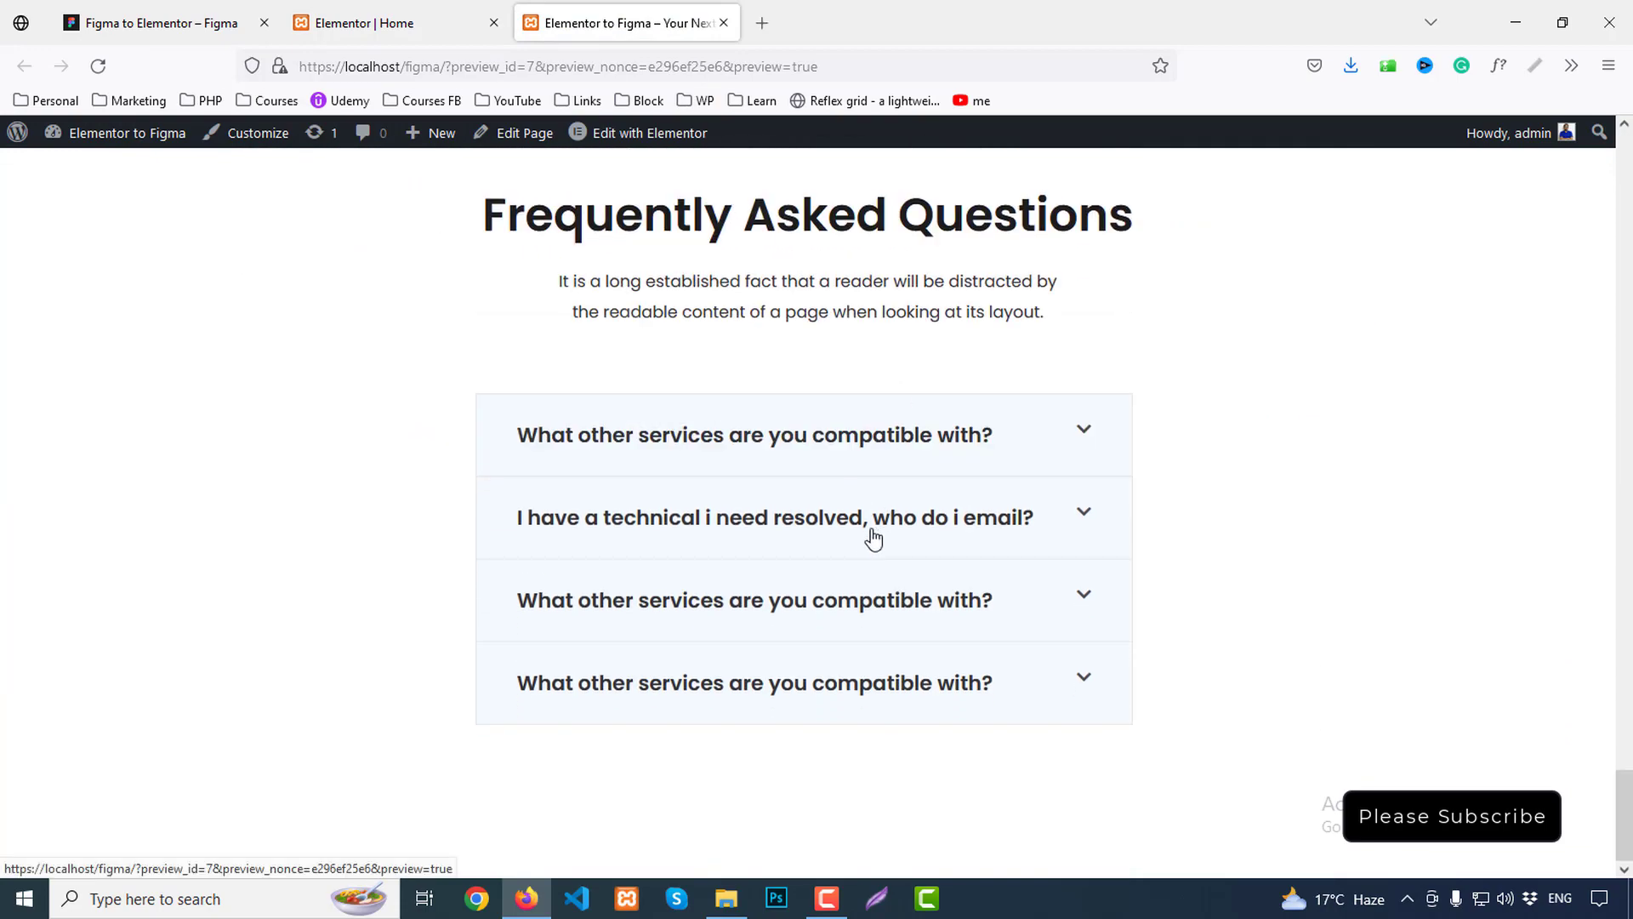
click(860, 529)
scroll(842, 553, down, 3)
click(824, 589)
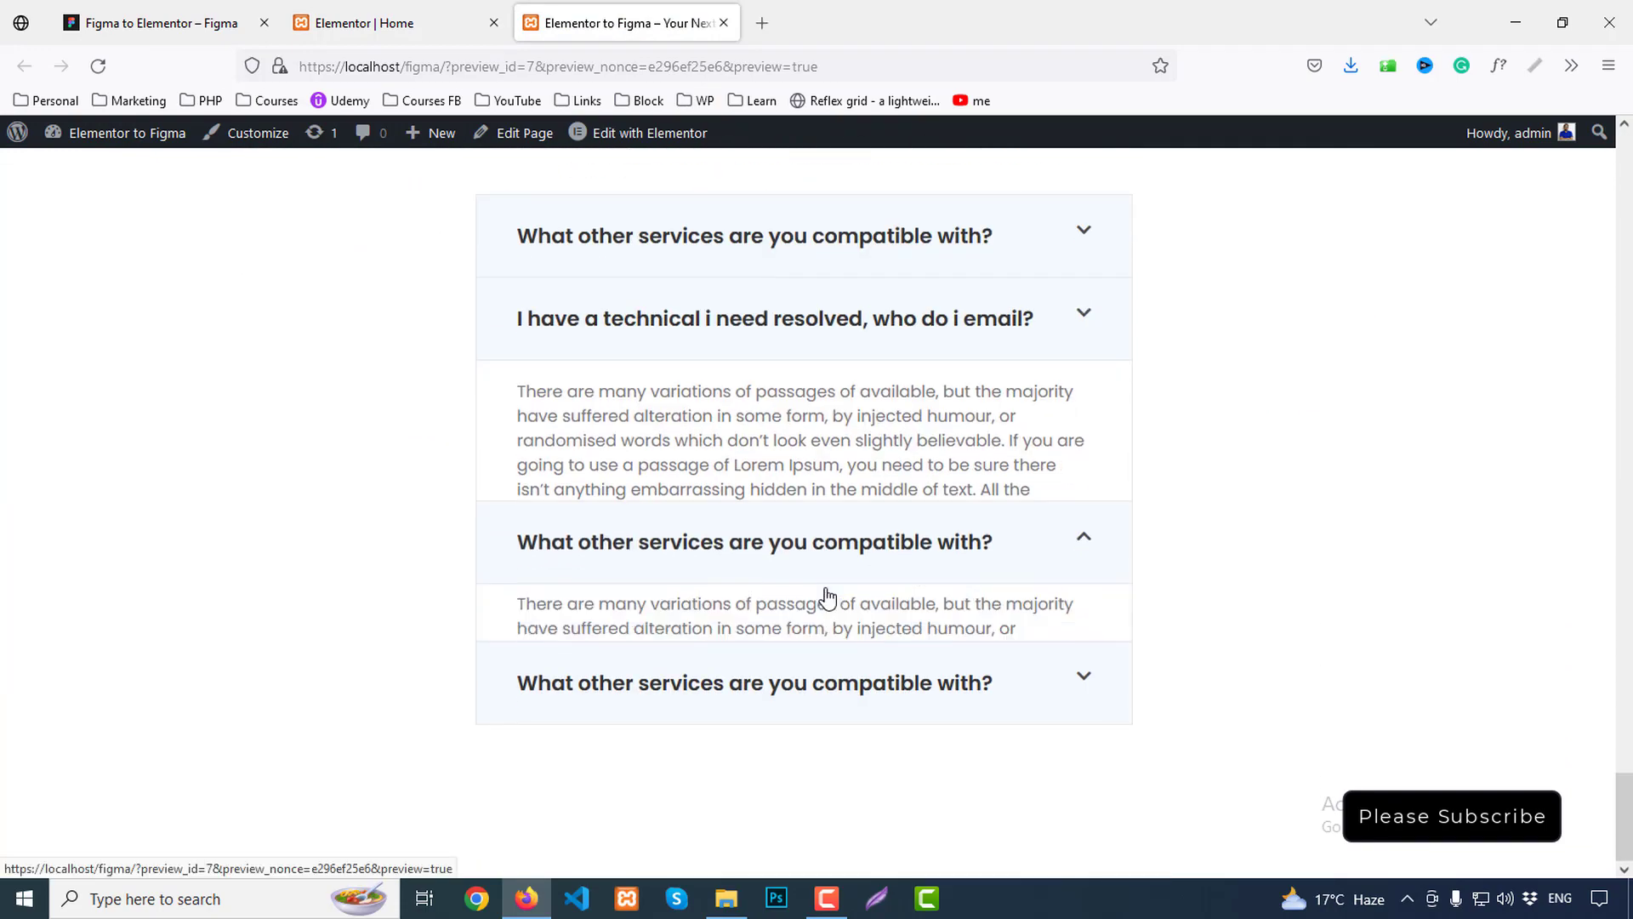
click(791, 708)
scroll(878, 452, up, 3)
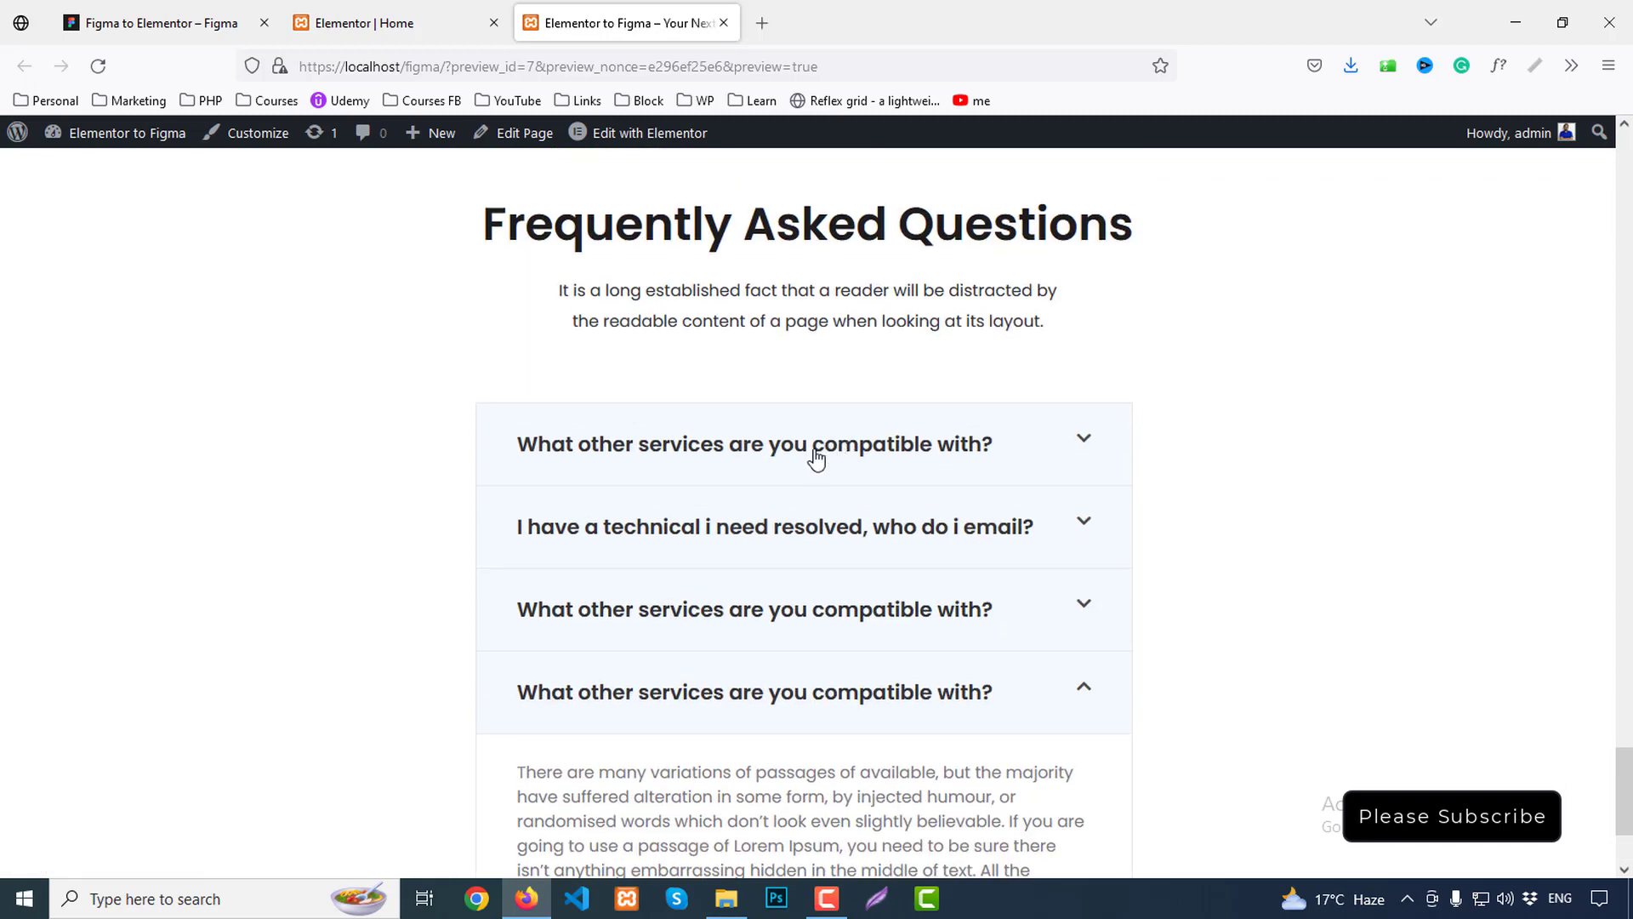
click(816, 444)
scroll(856, 466, down, 2)
scroll(855, 466, up, 3)
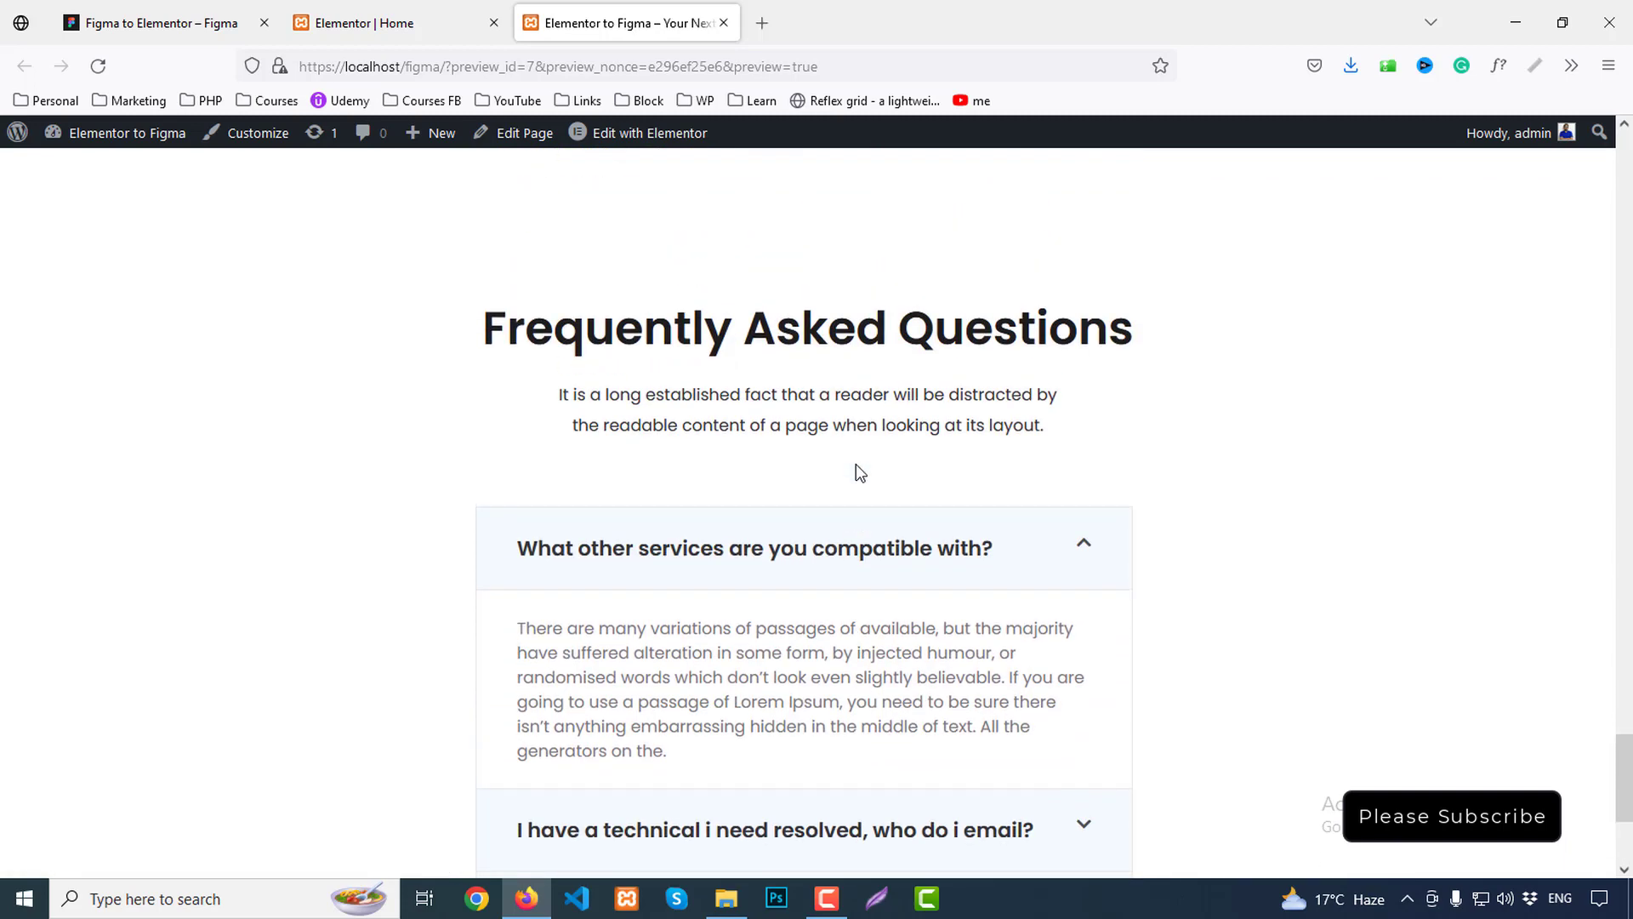
scroll(855, 466, up, 4)
Compare spacing in Figma, then set the heading section's bottom margin to 10 and save
click(170, 23)
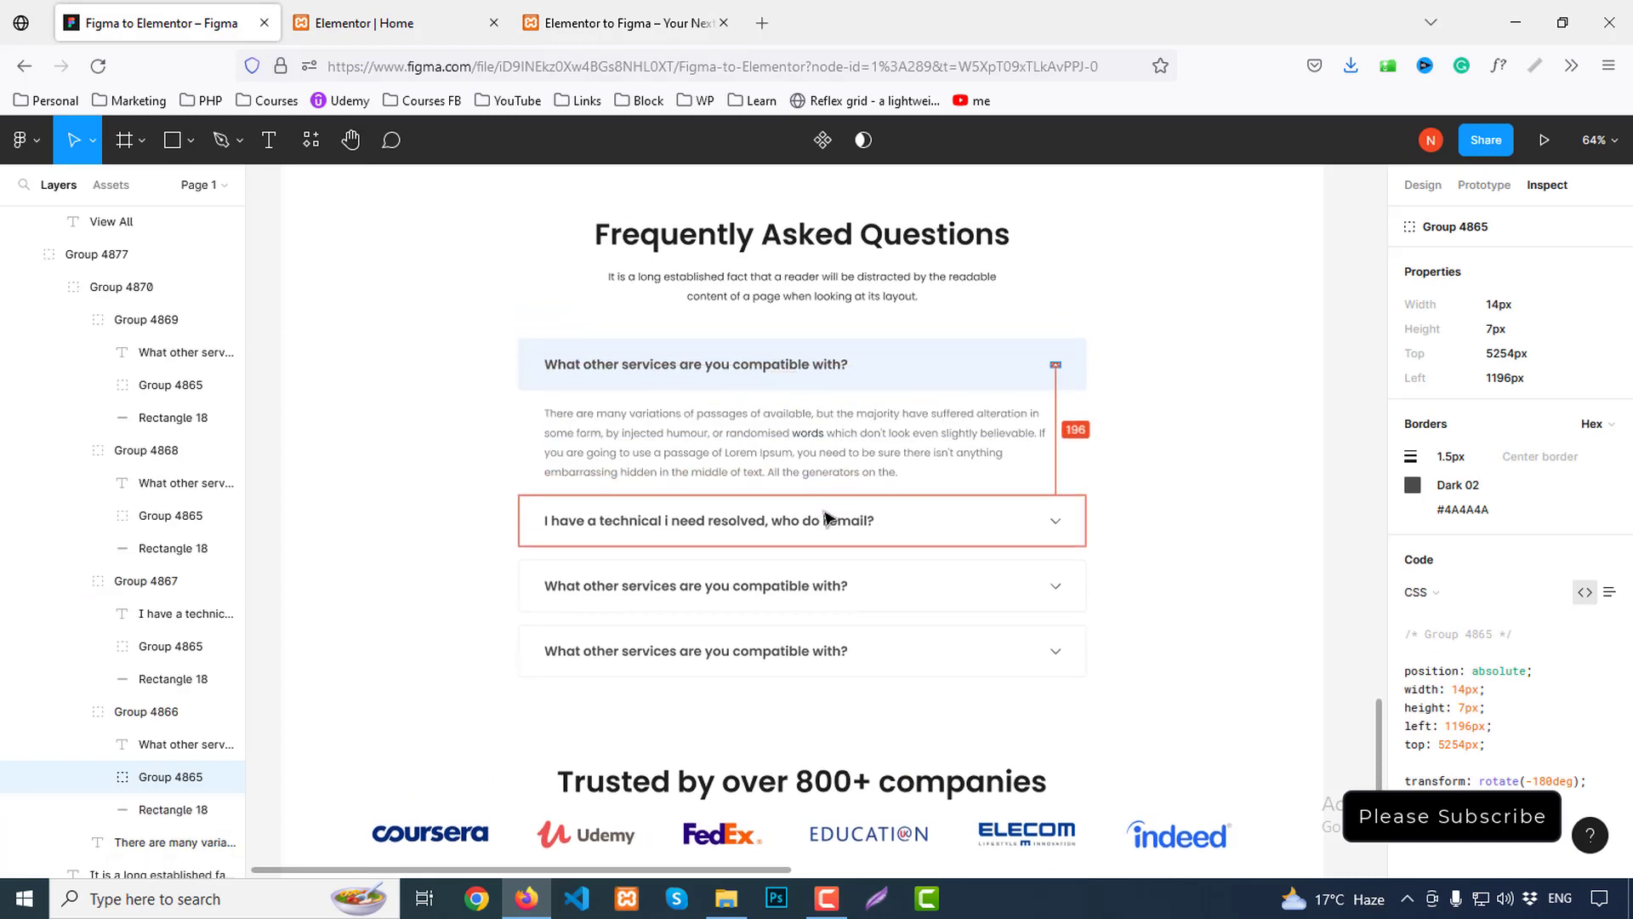
click(829, 364)
click(396, 23)
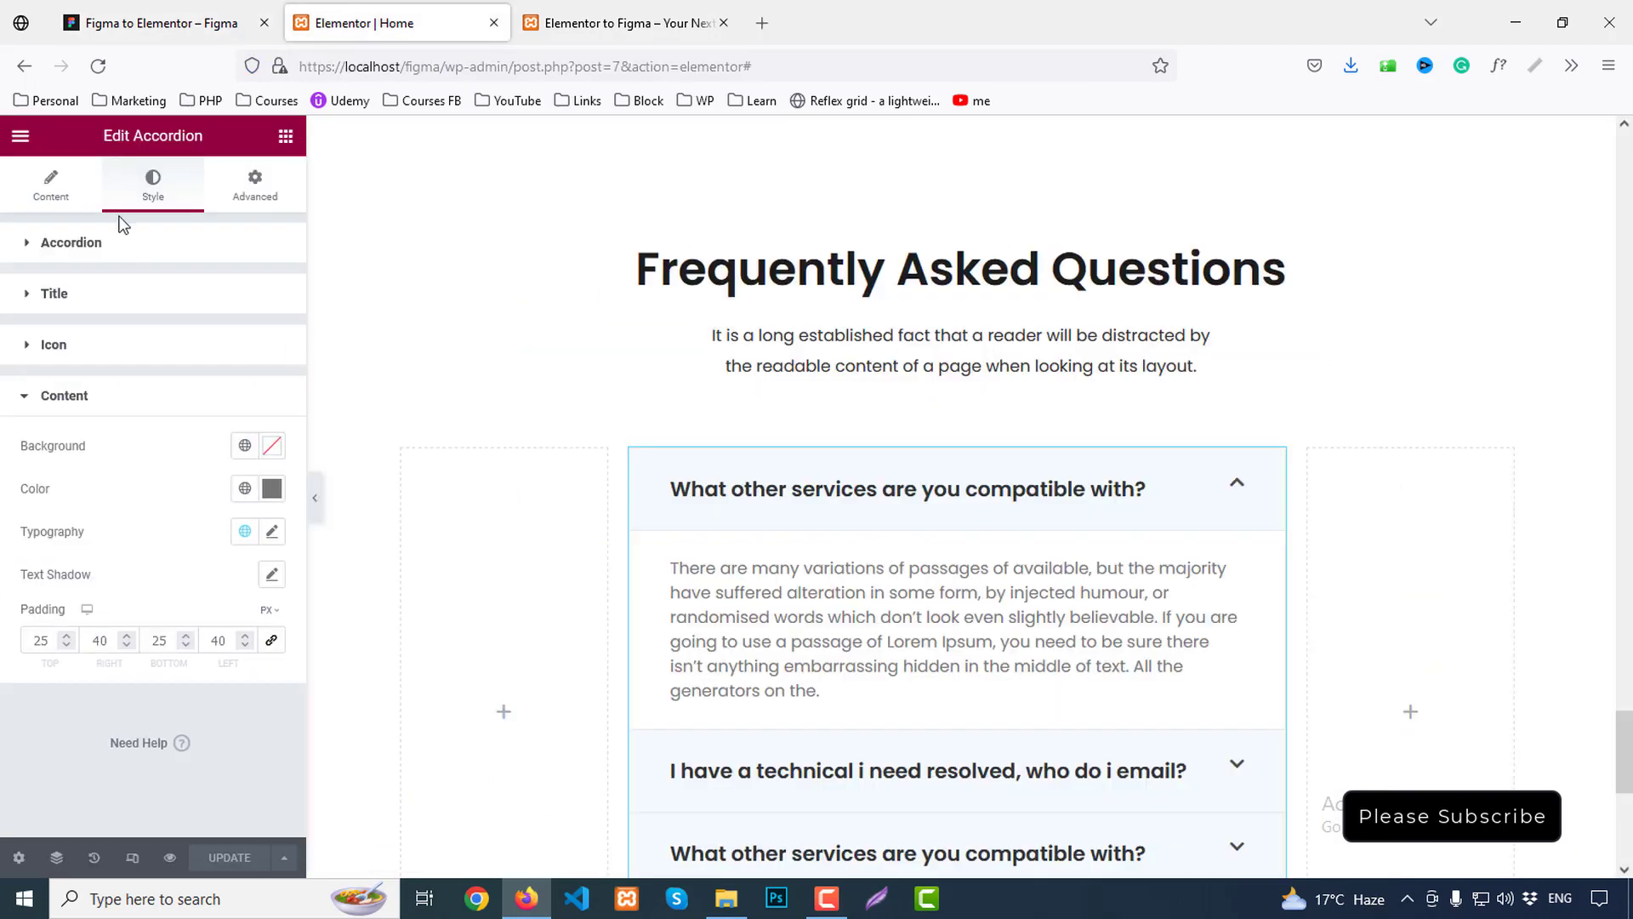
click(98, 242)
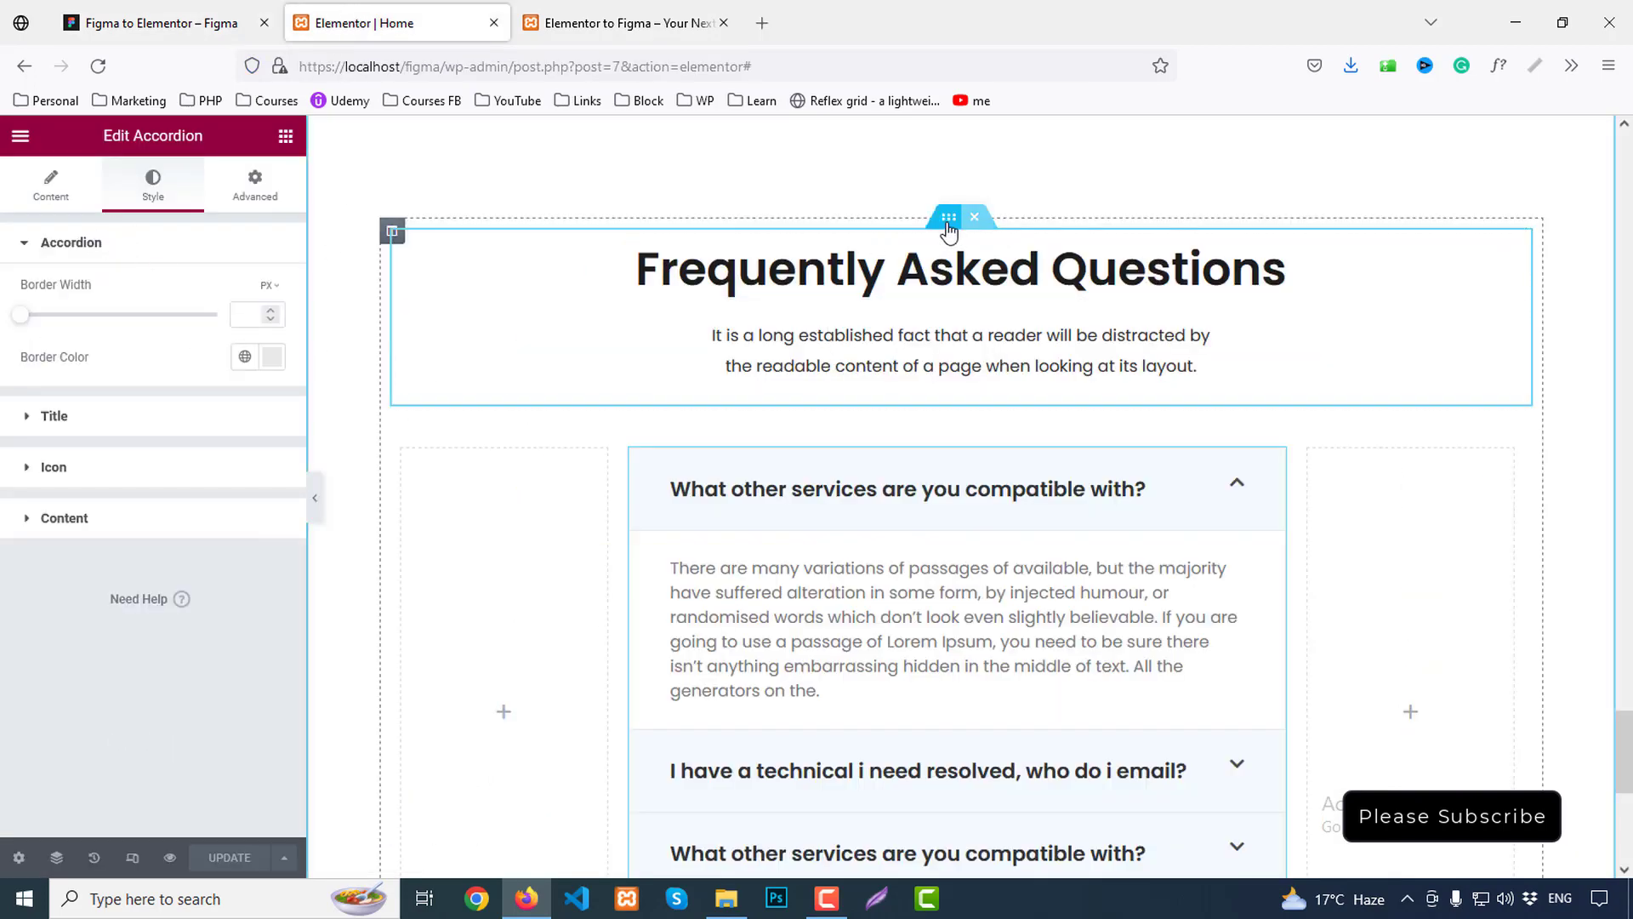
click(950, 217)
double_click(159, 316)
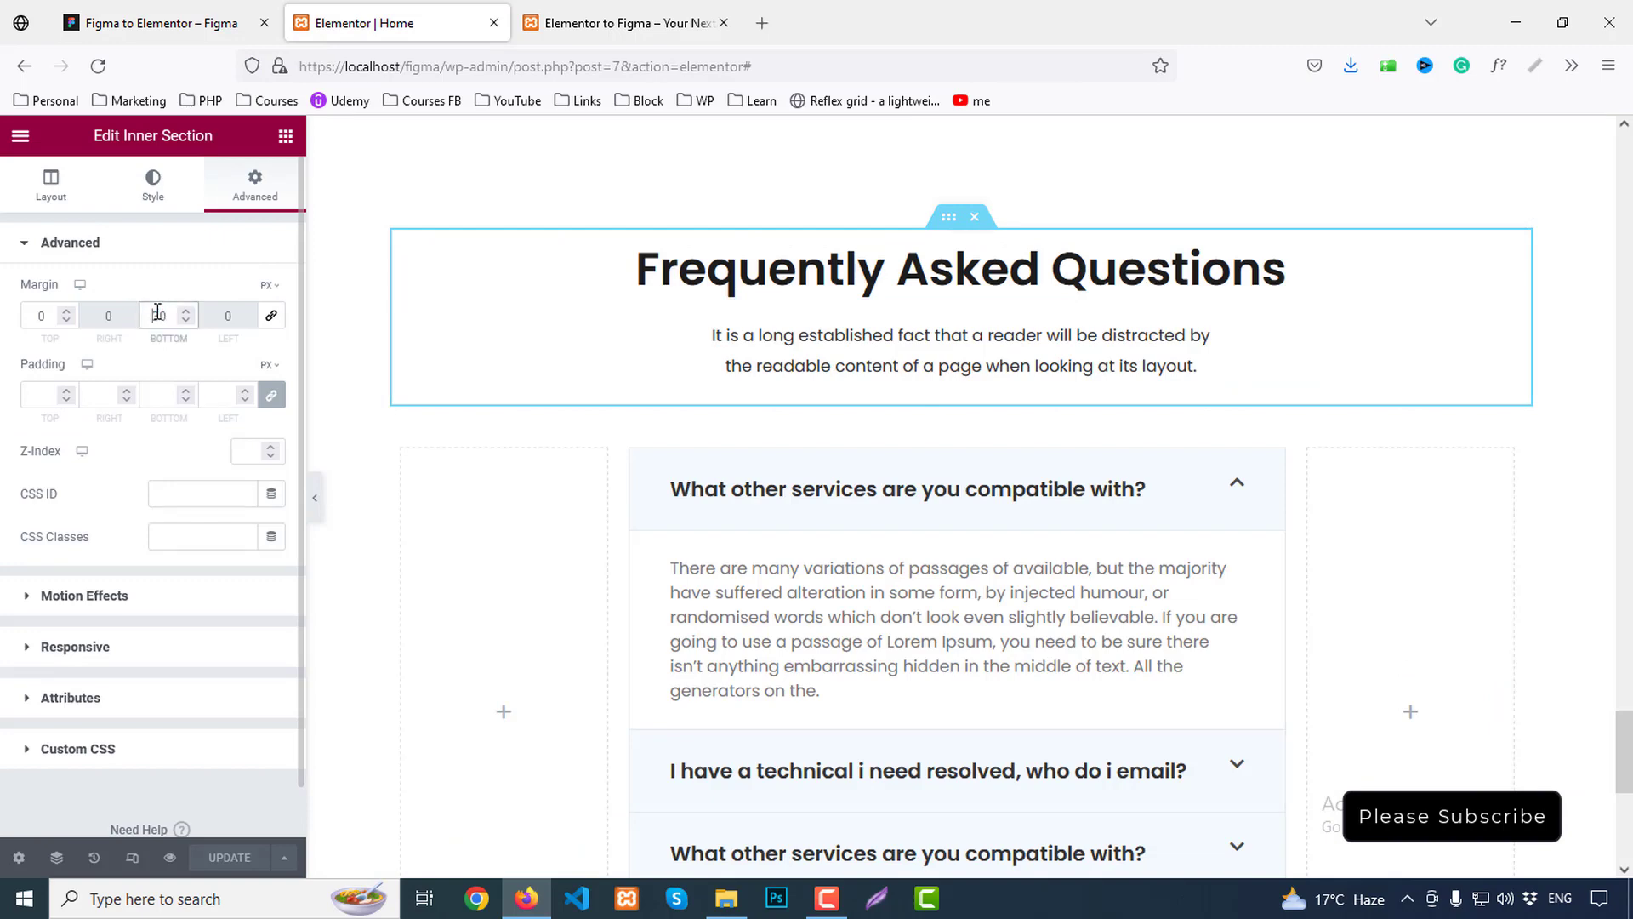
drag(158, 312, 159, 311)
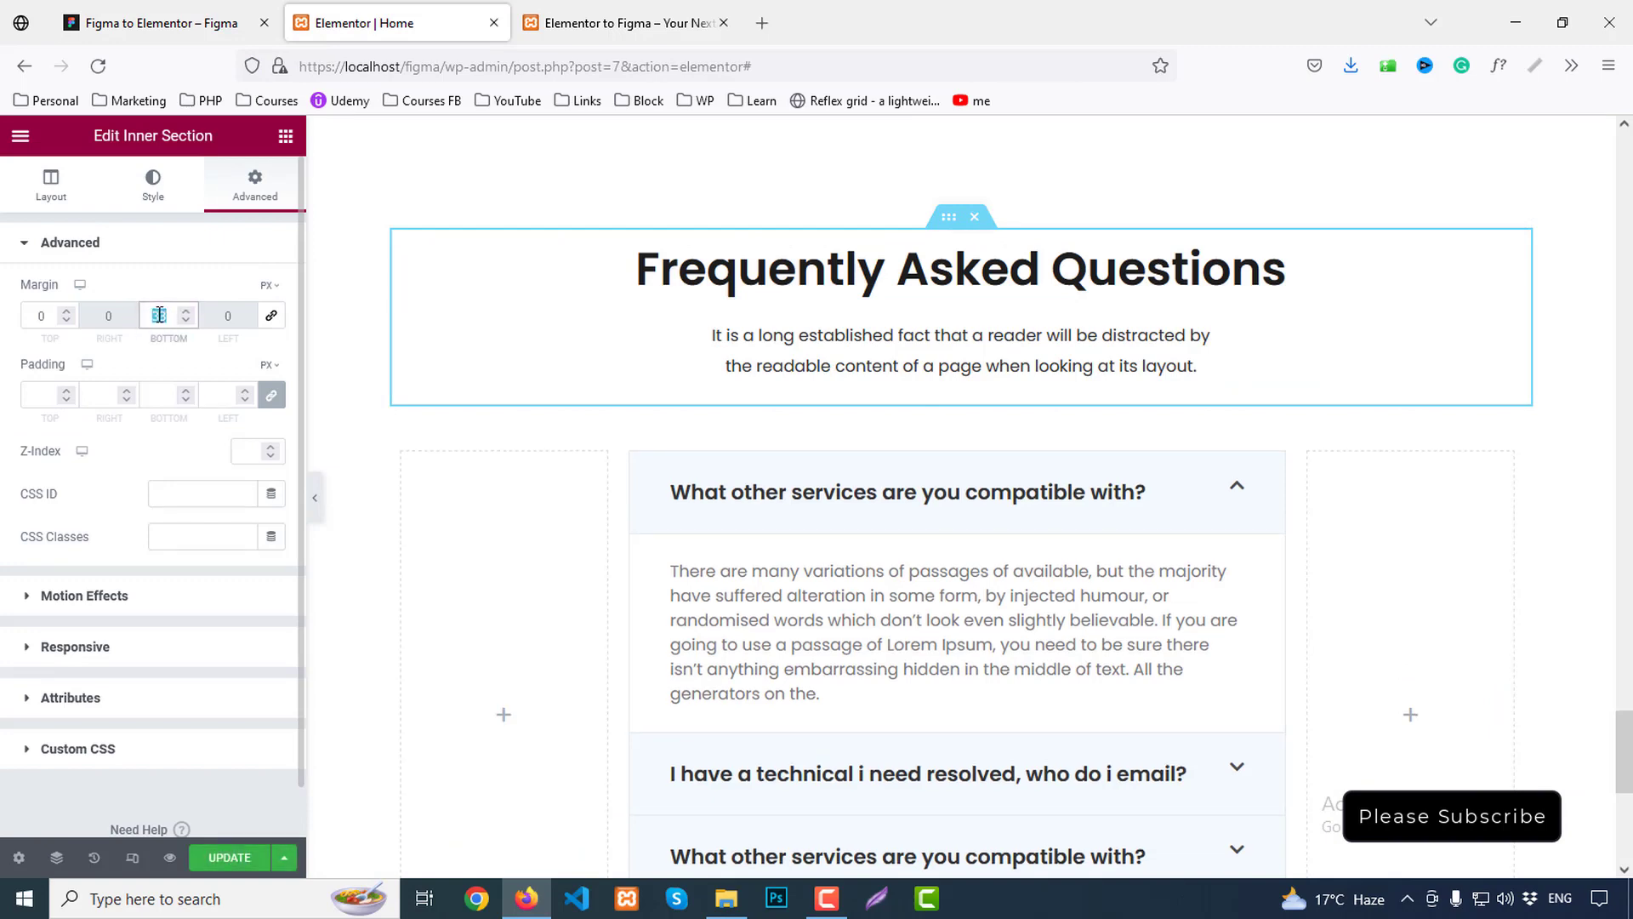
text(10)
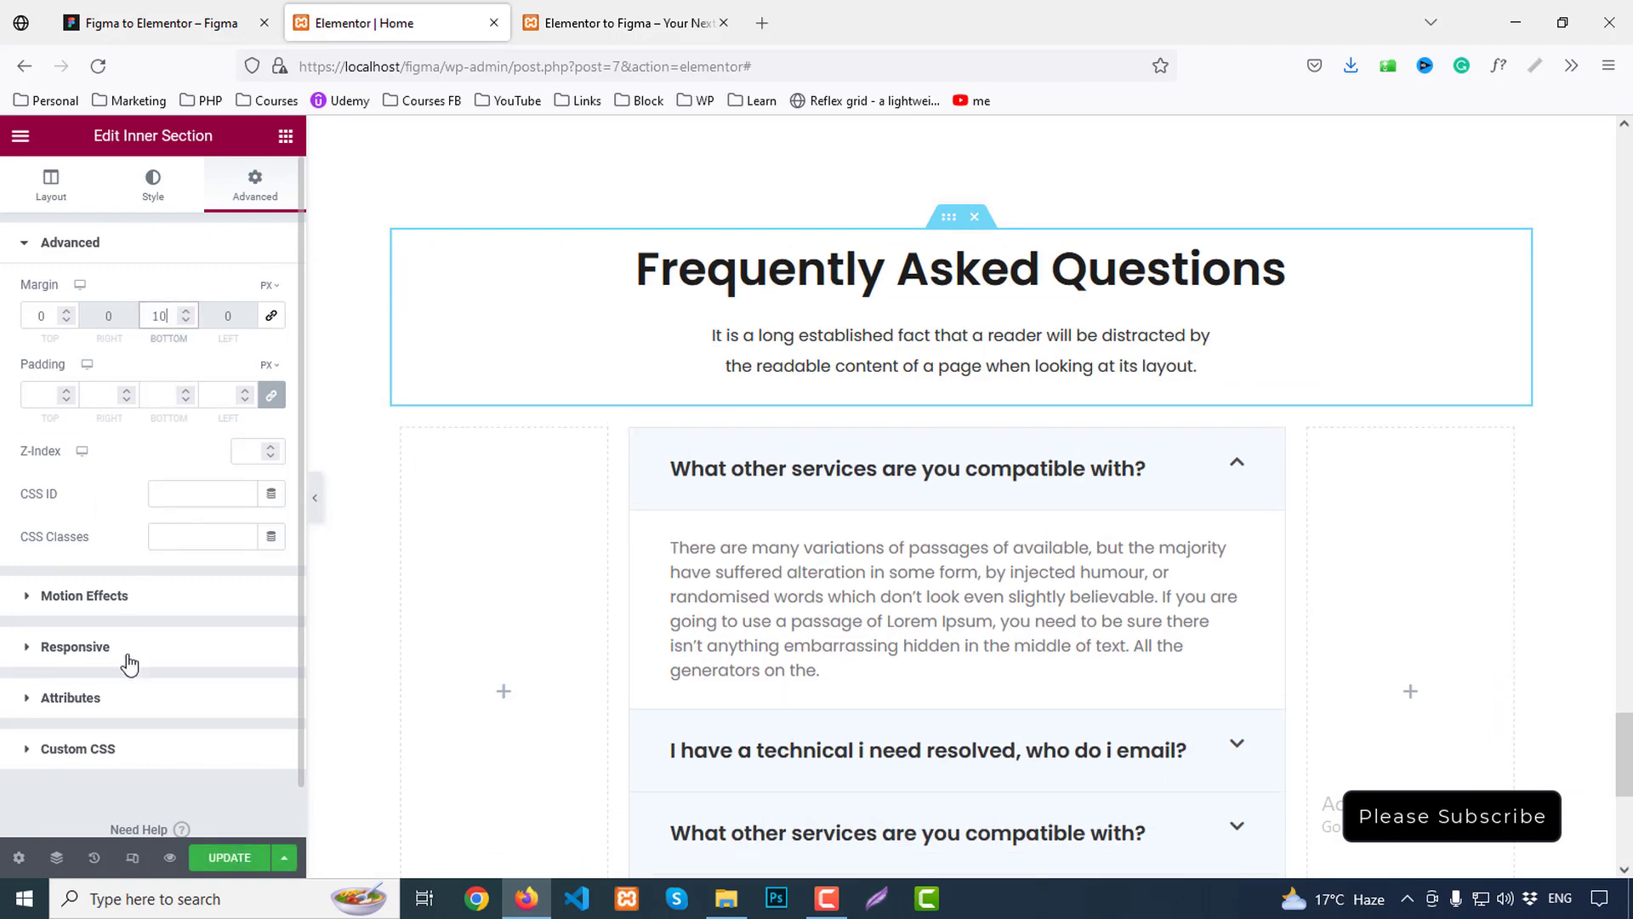
click(230, 857)
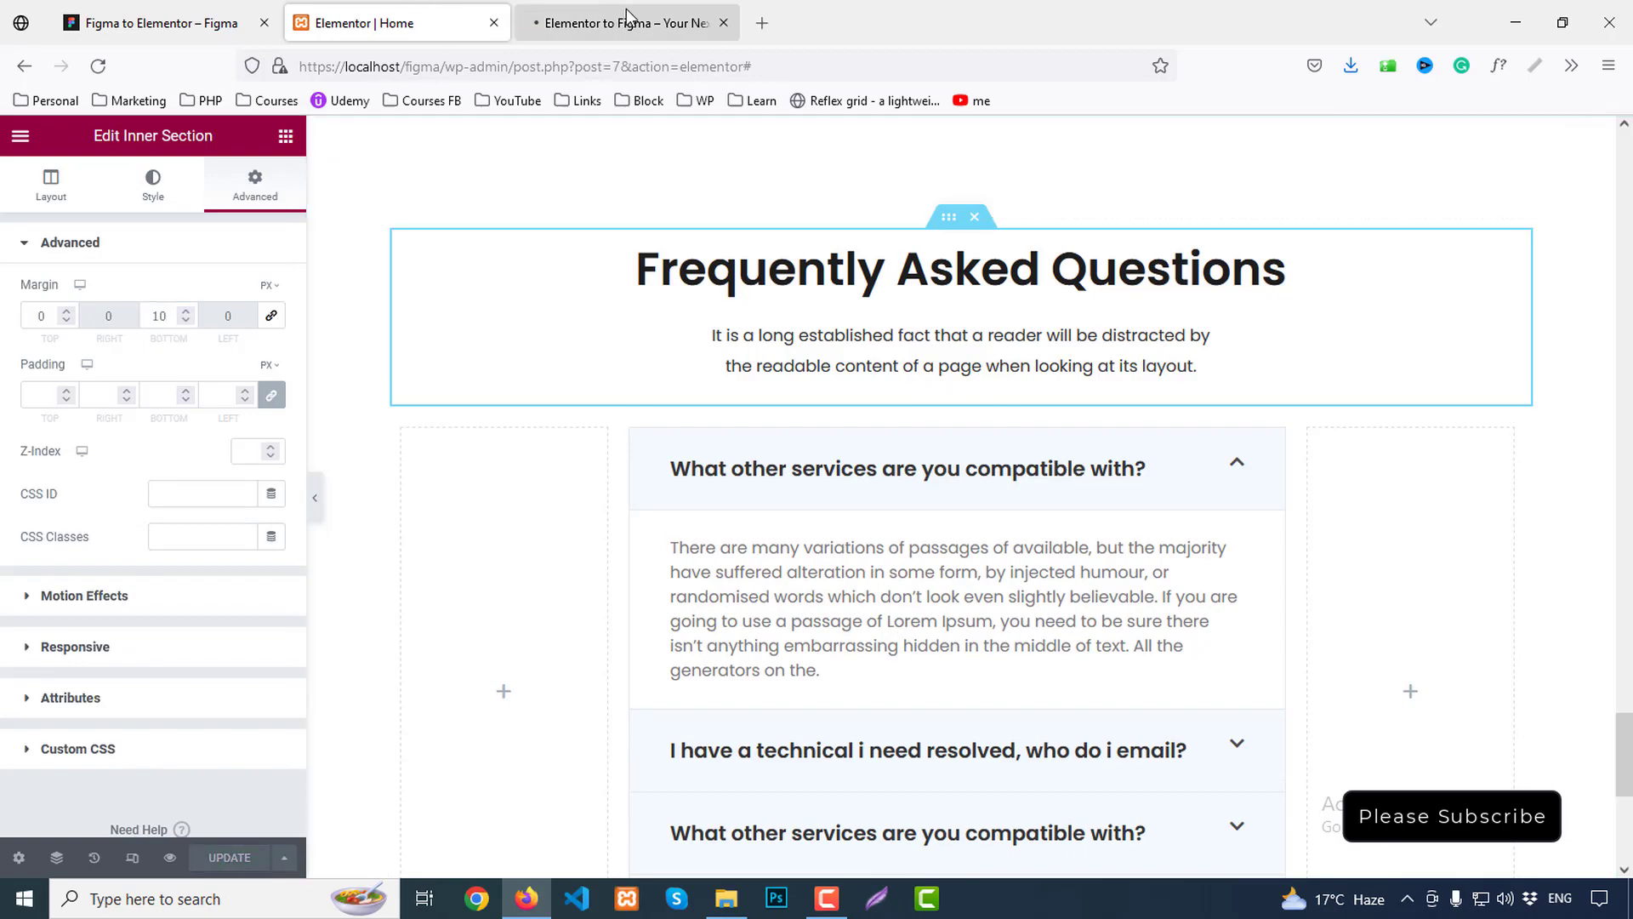
click(631, 23)
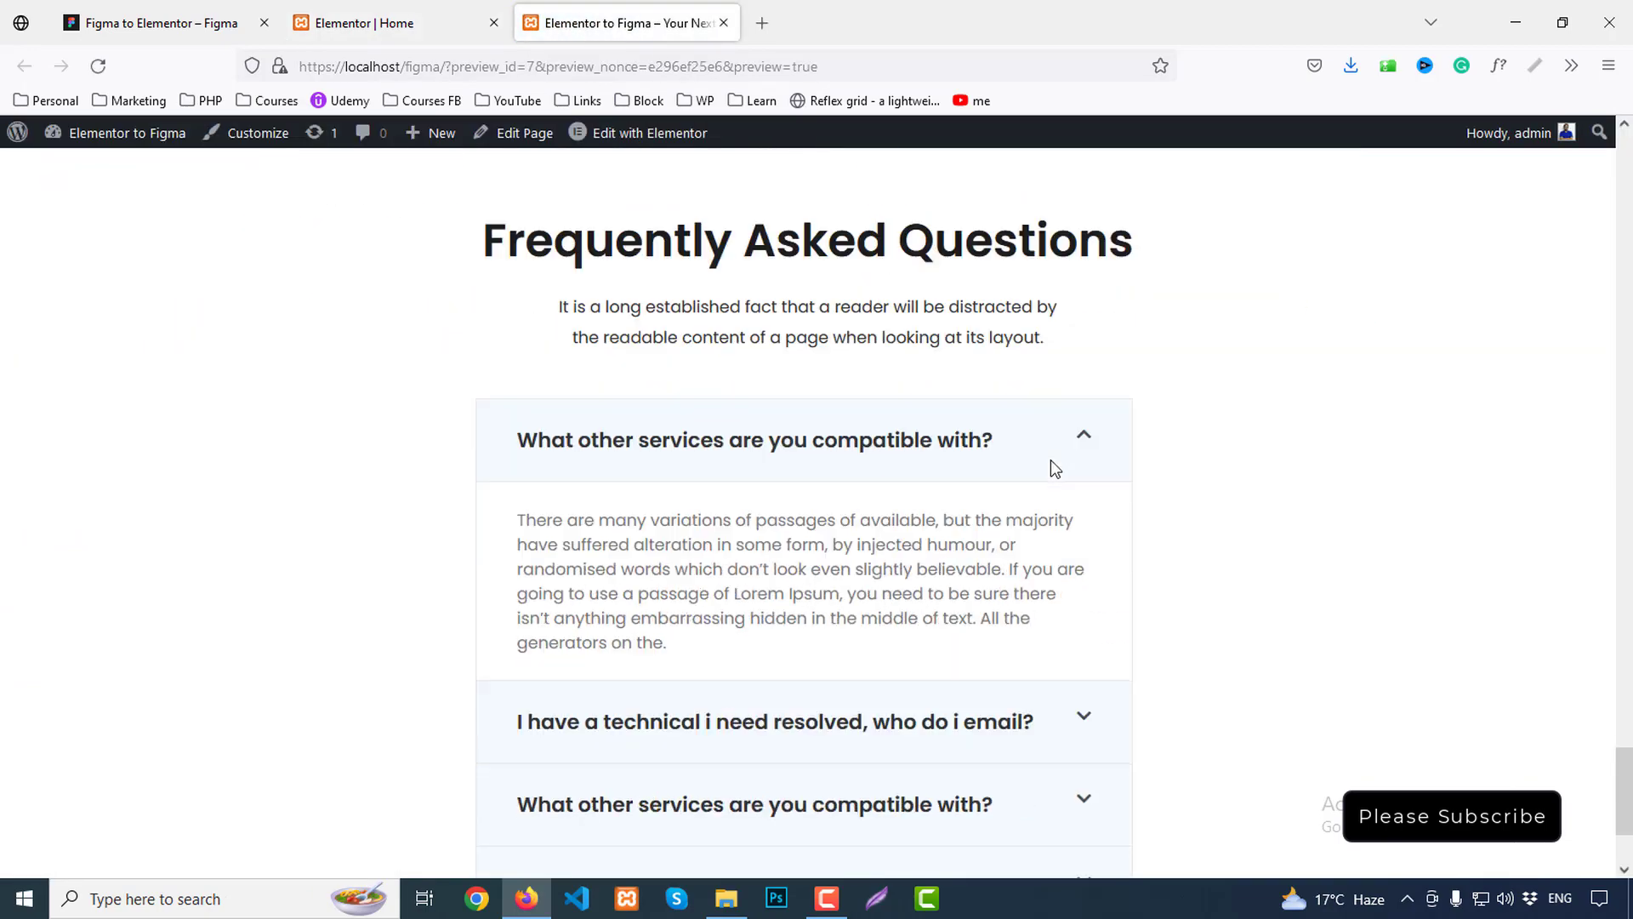
Scroll Figma down to the 'Trusted by over 800+ companies' logo strip and footer
scroll(1055, 467, down, 4)
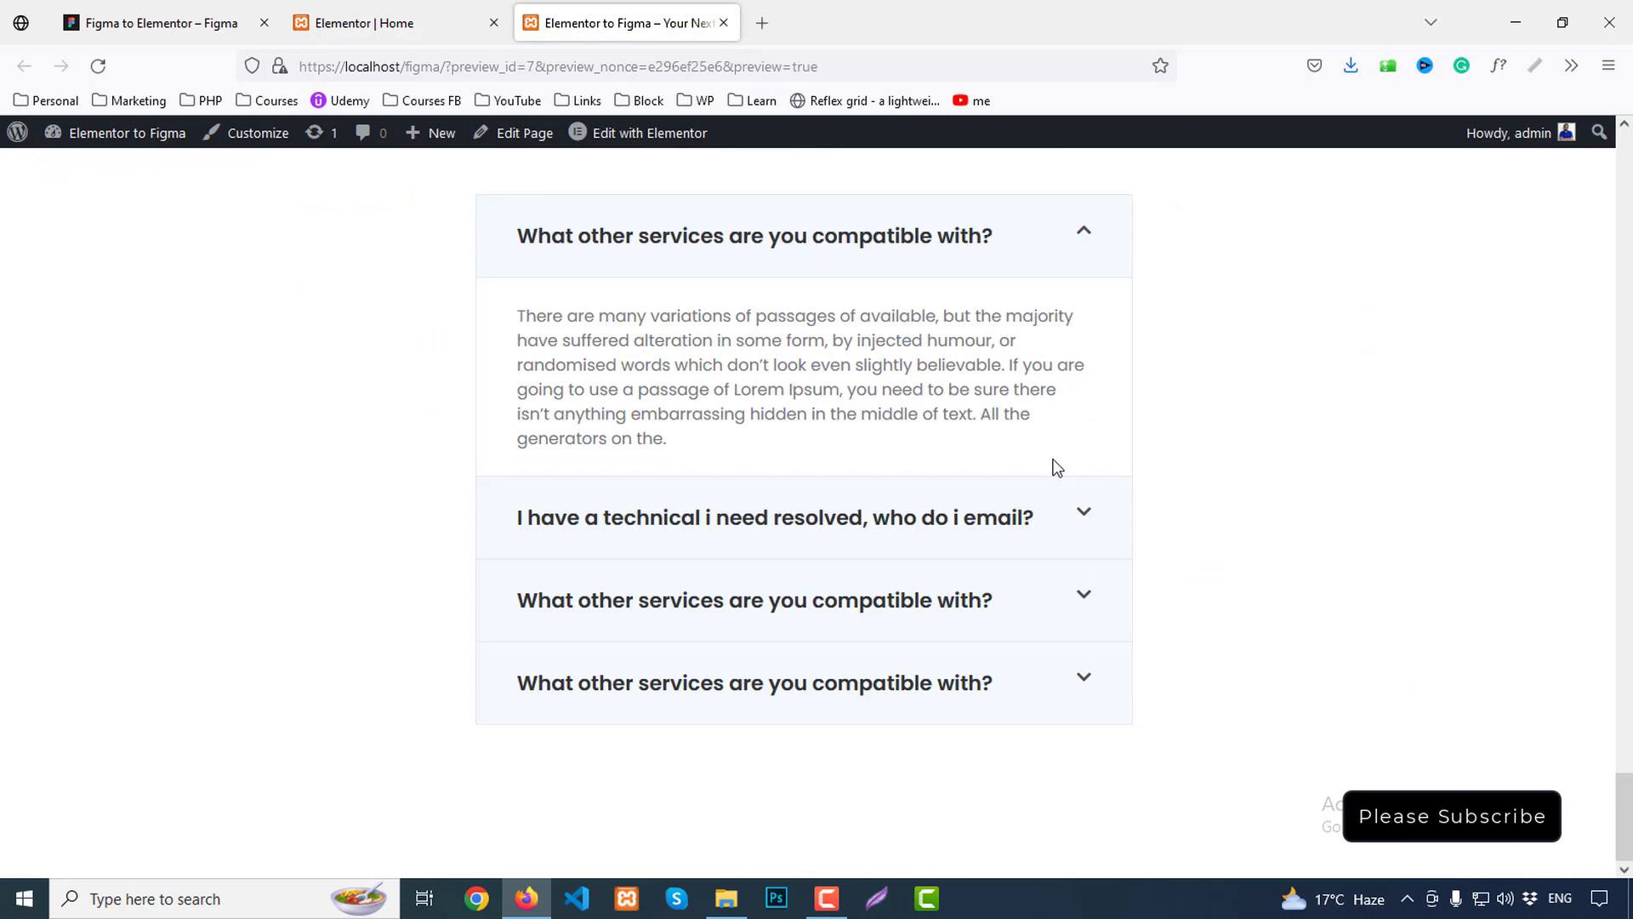
click(175, 17)
scroll(970, 412, down, 5)
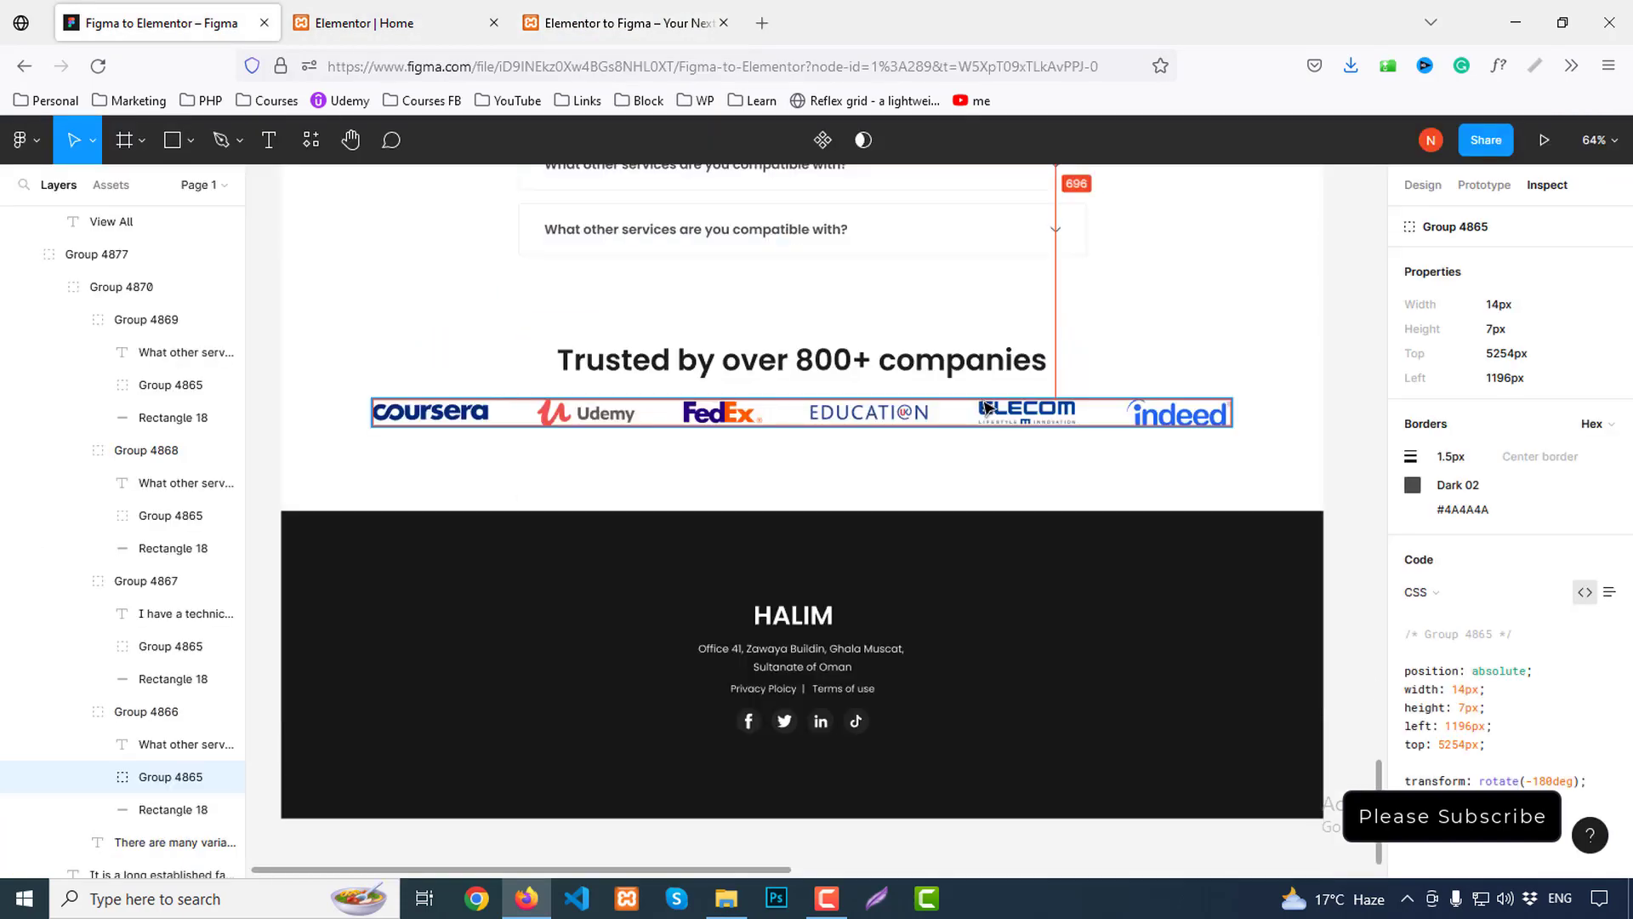
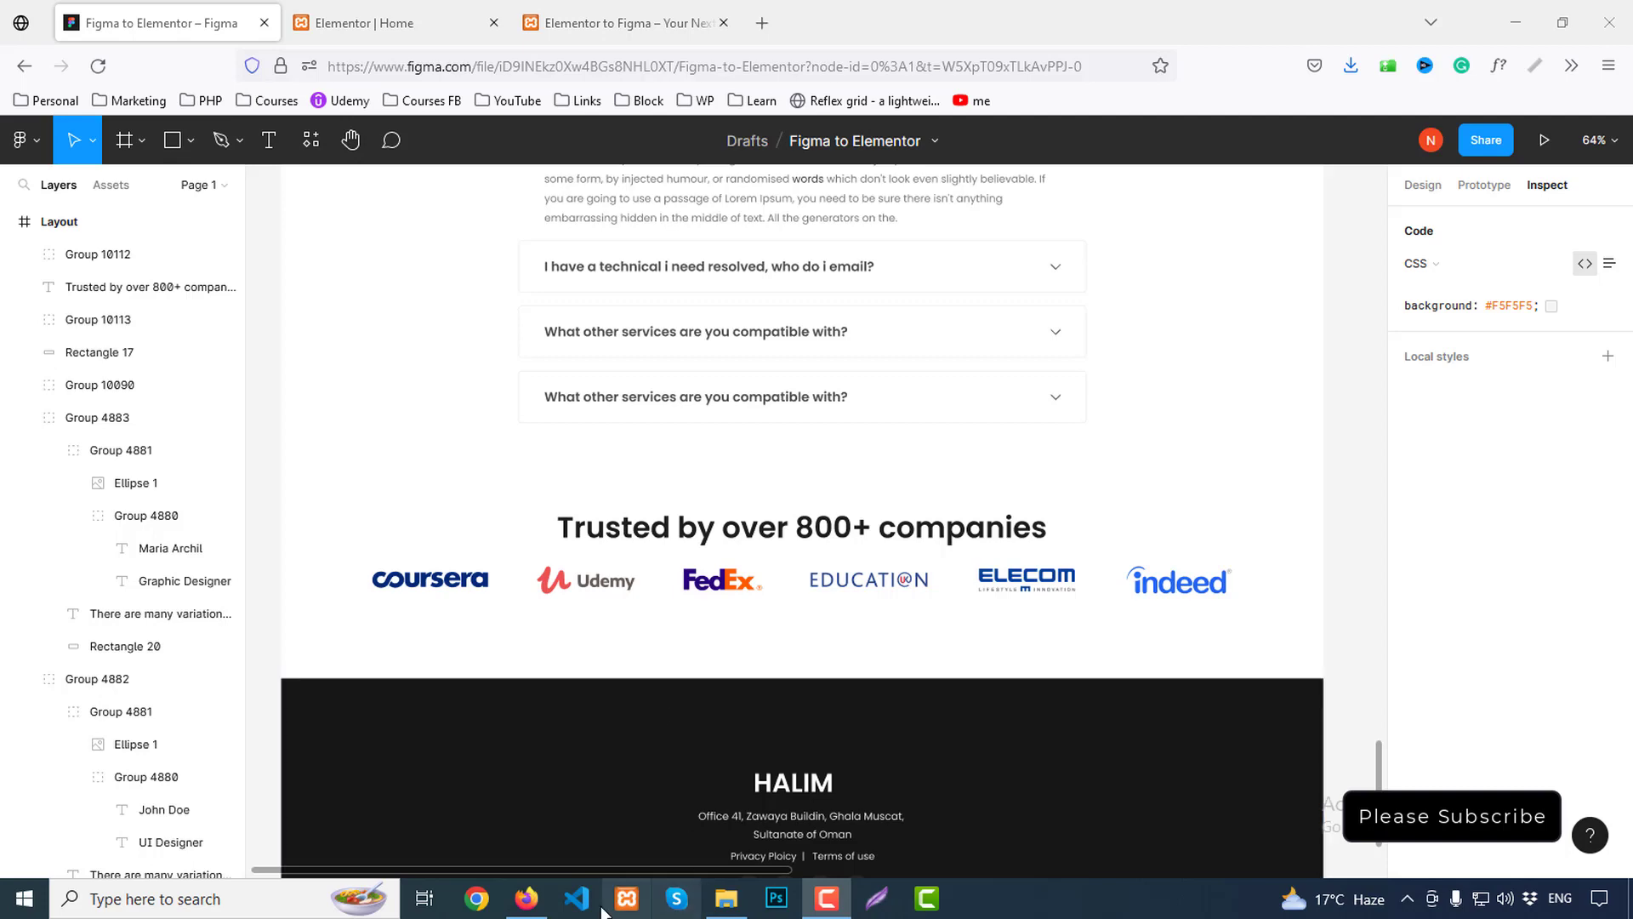
Add a single-column section below the FAQ and place a Heading widget in it
click(366, 22)
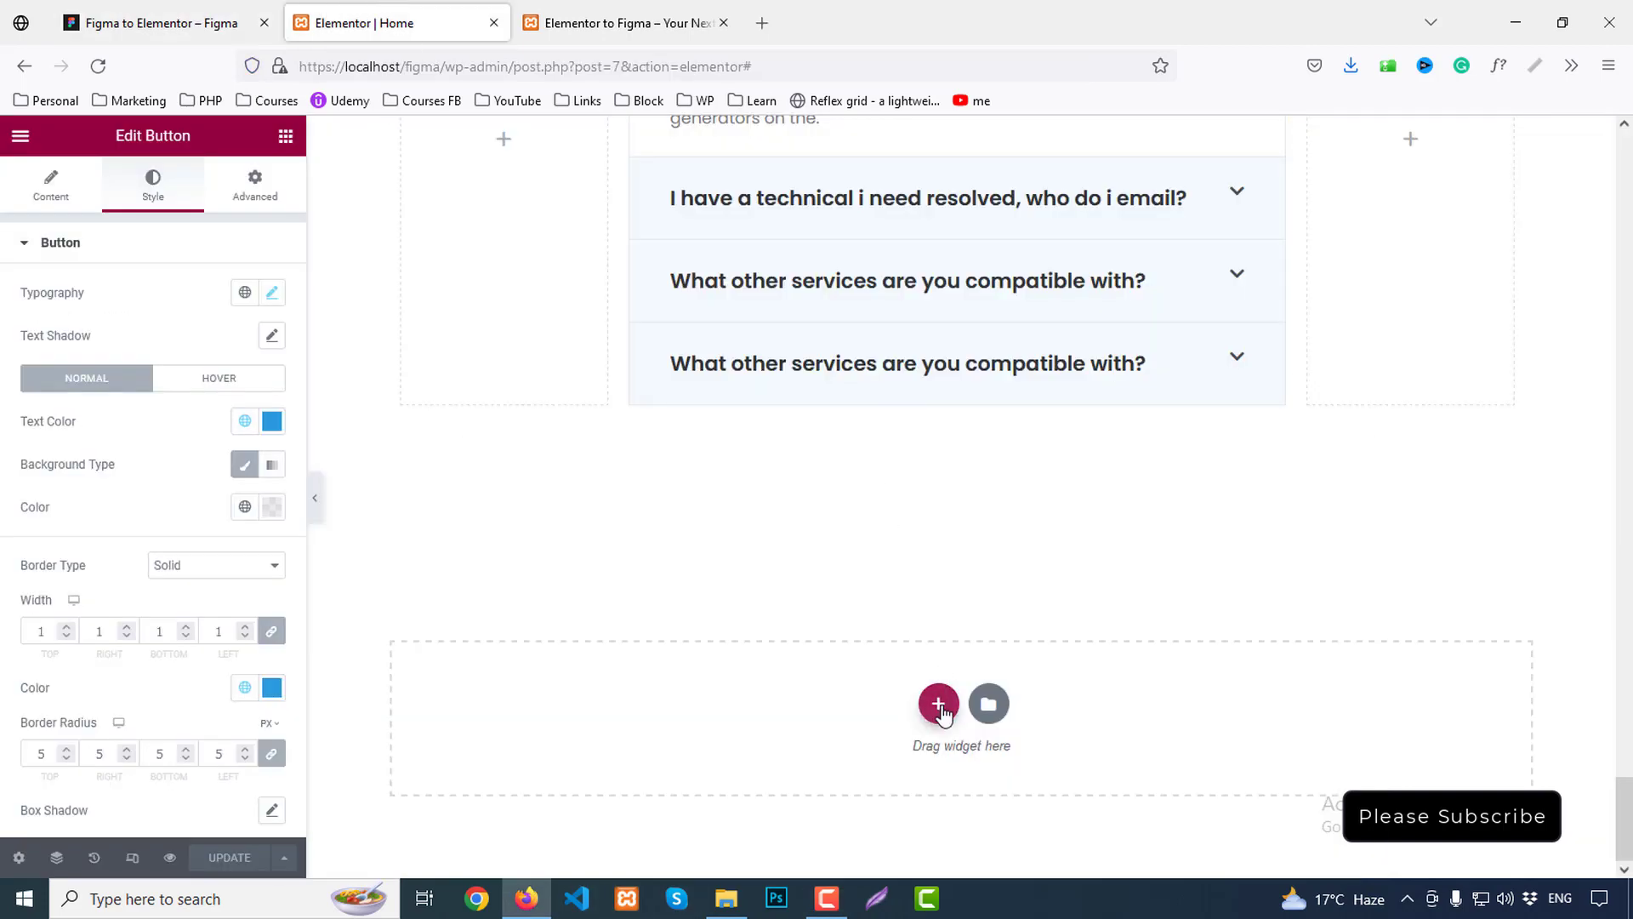
click(938, 704)
click(682, 772)
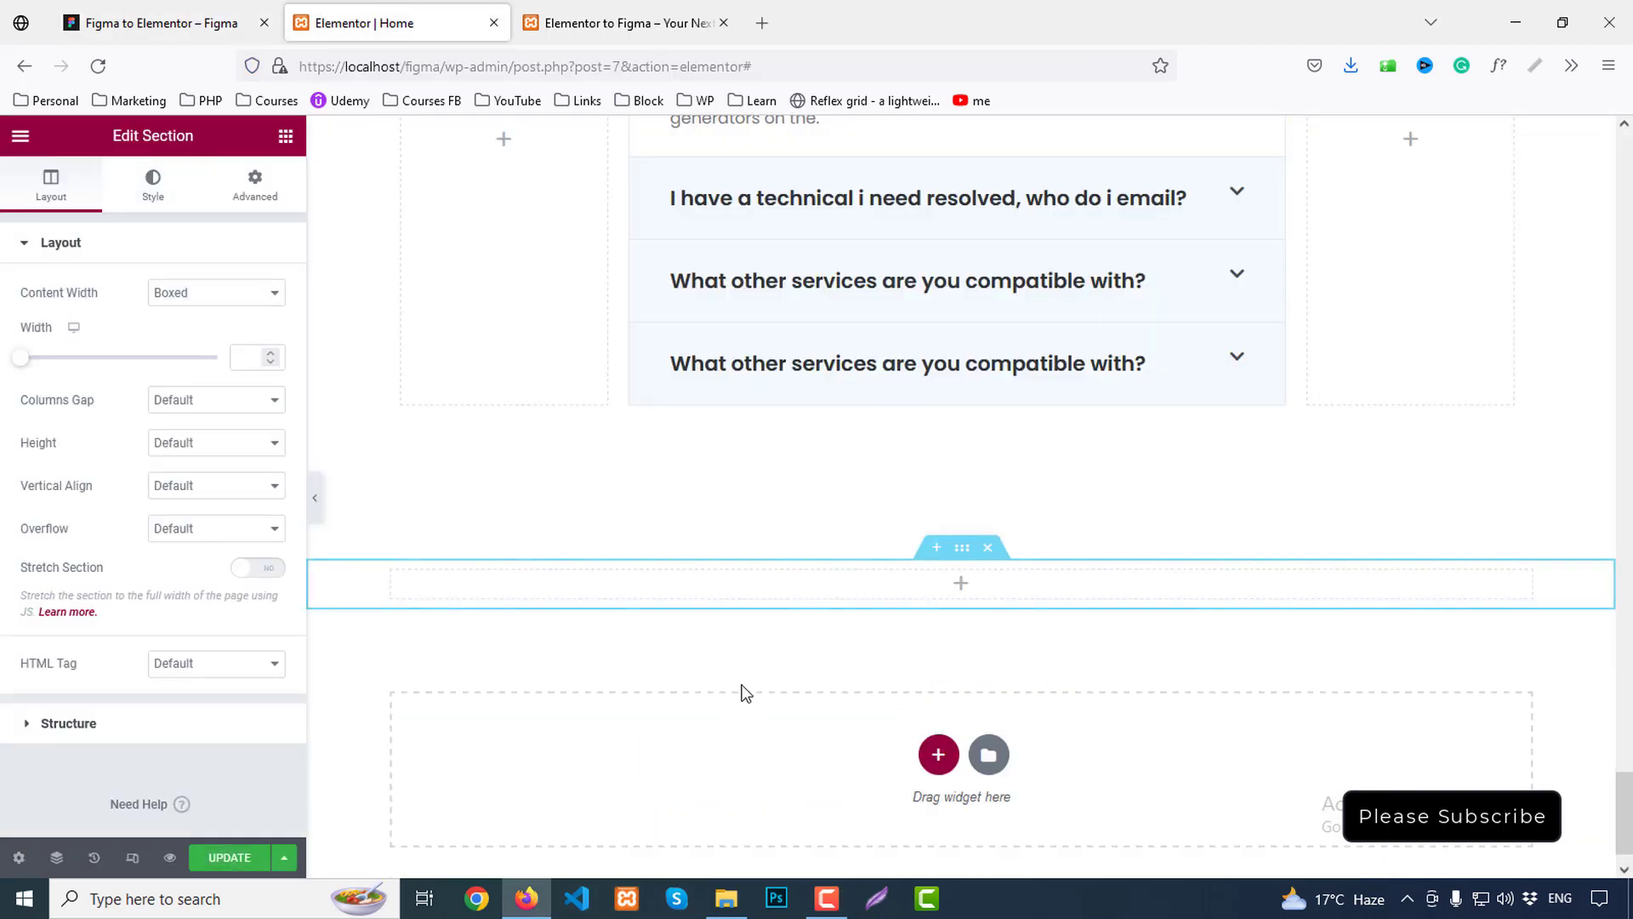
click(286, 136)
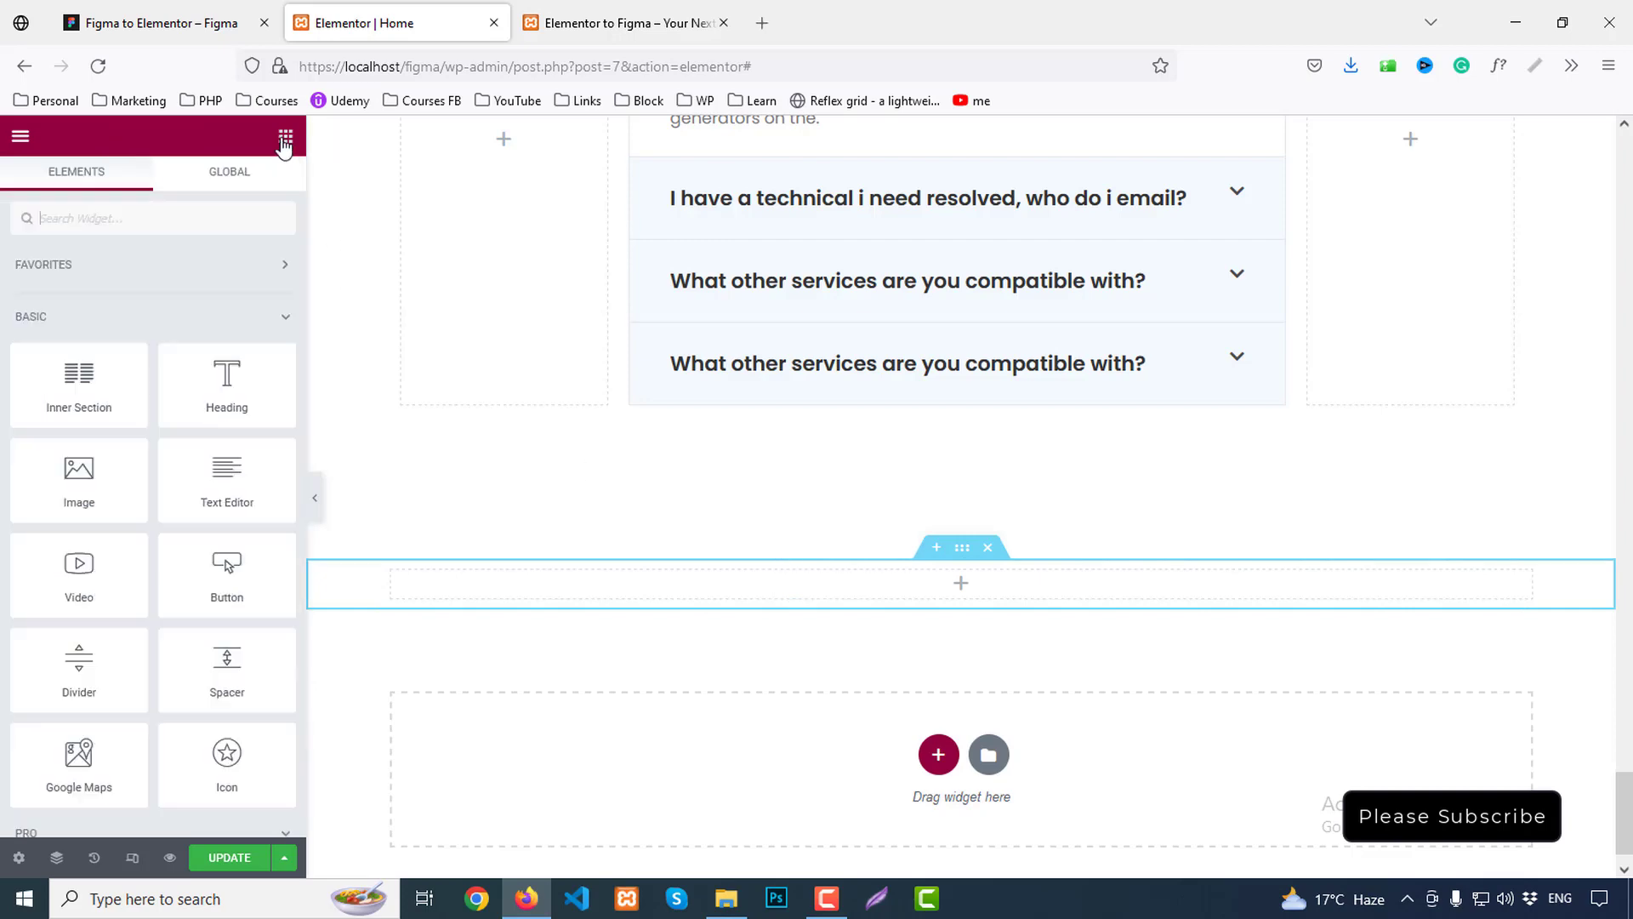
drag(224, 387, 973, 585)
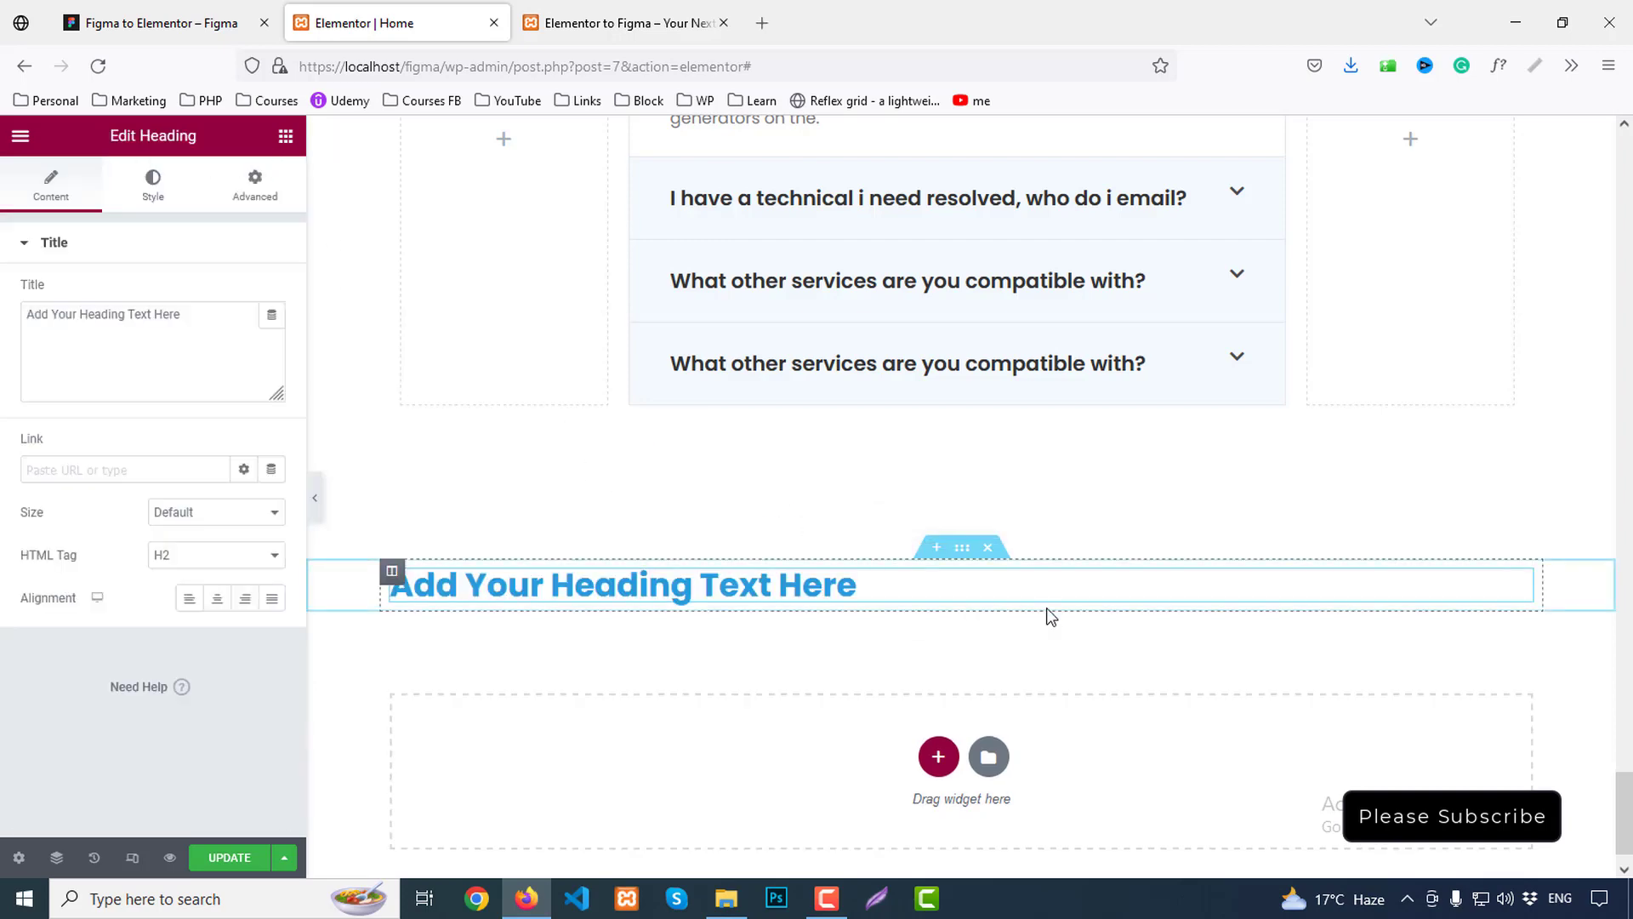
Copy 'Trusted by over 800+ companies' from Figma into the new heading's title
click(247, 23)
click(651, 536)
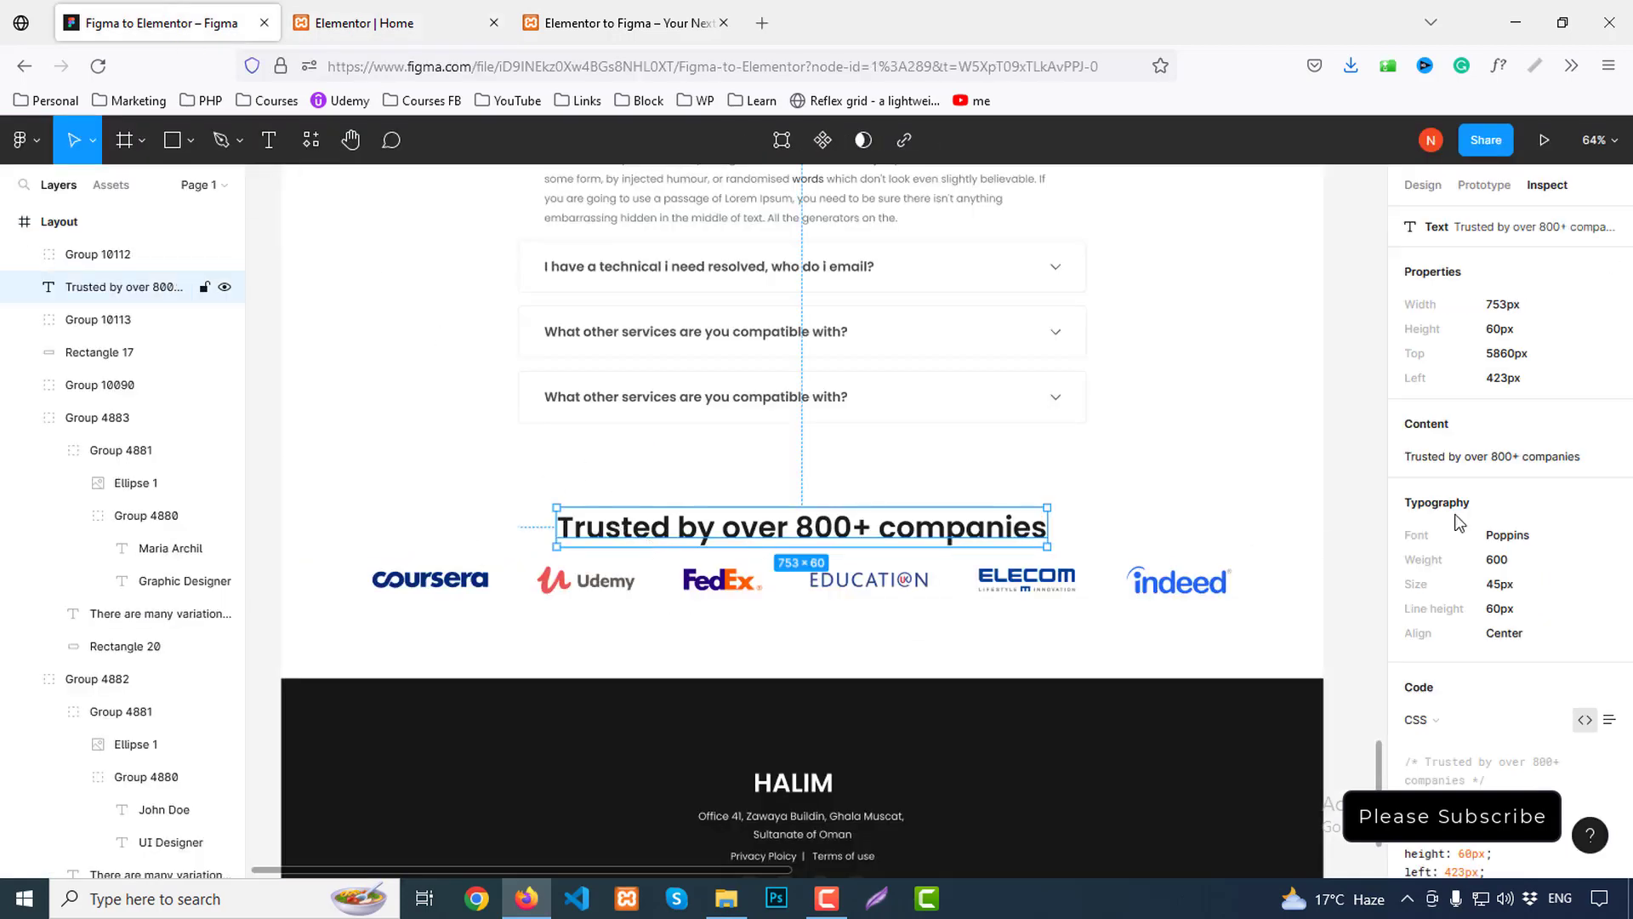
click(1608, 422)
click(396, 23)
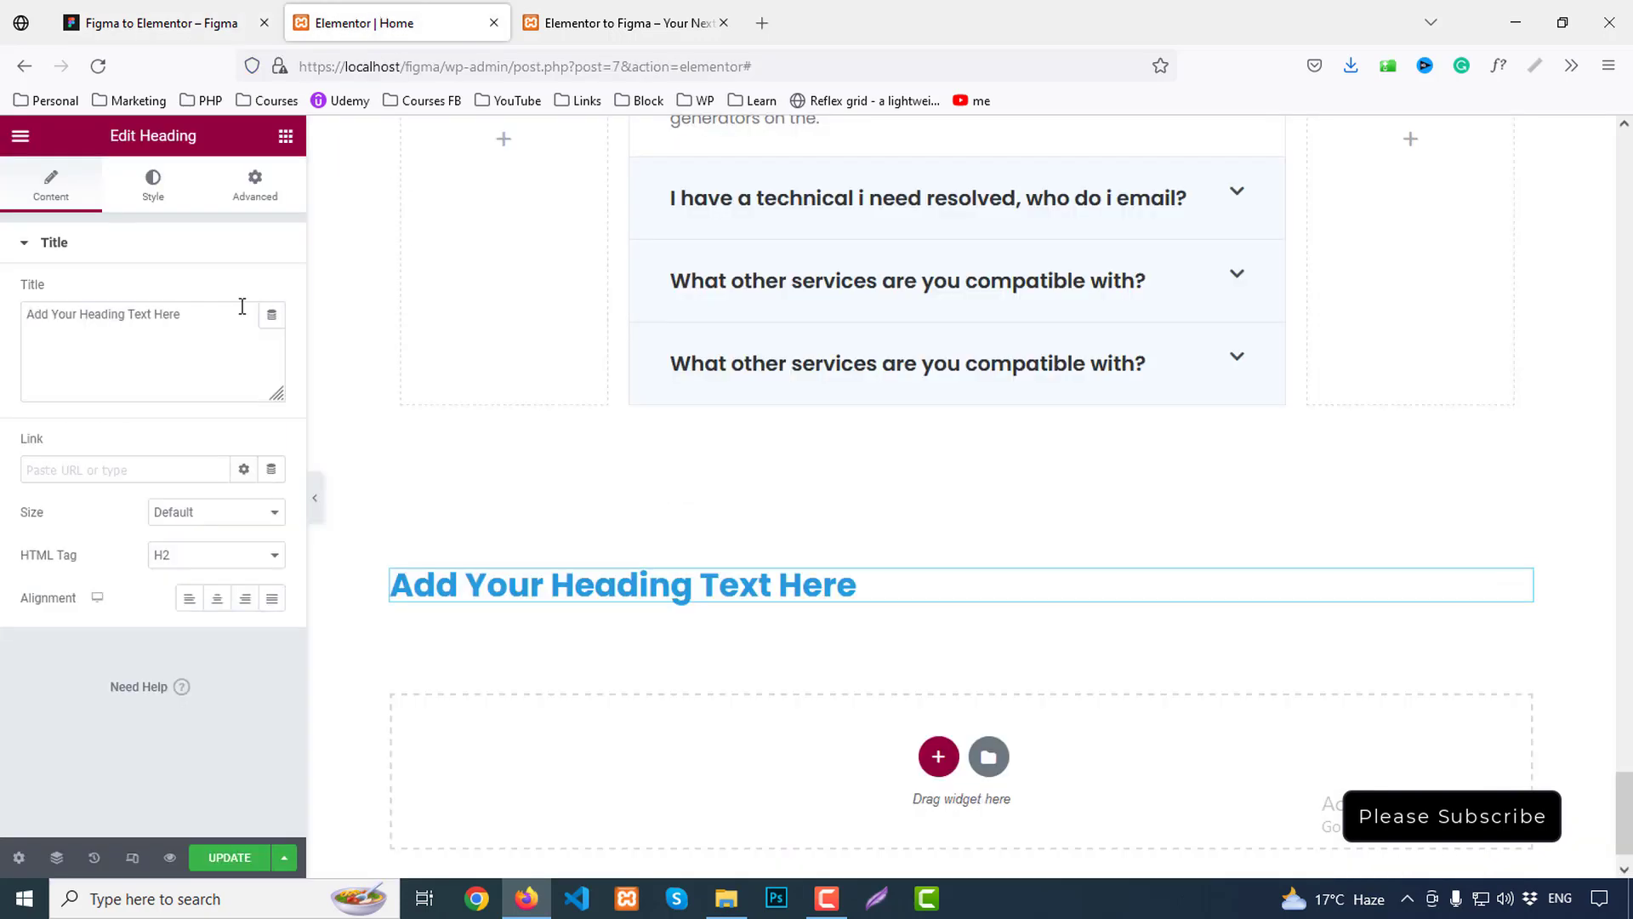
drag(240, 307, 9, 314)
key(ctrl+v)
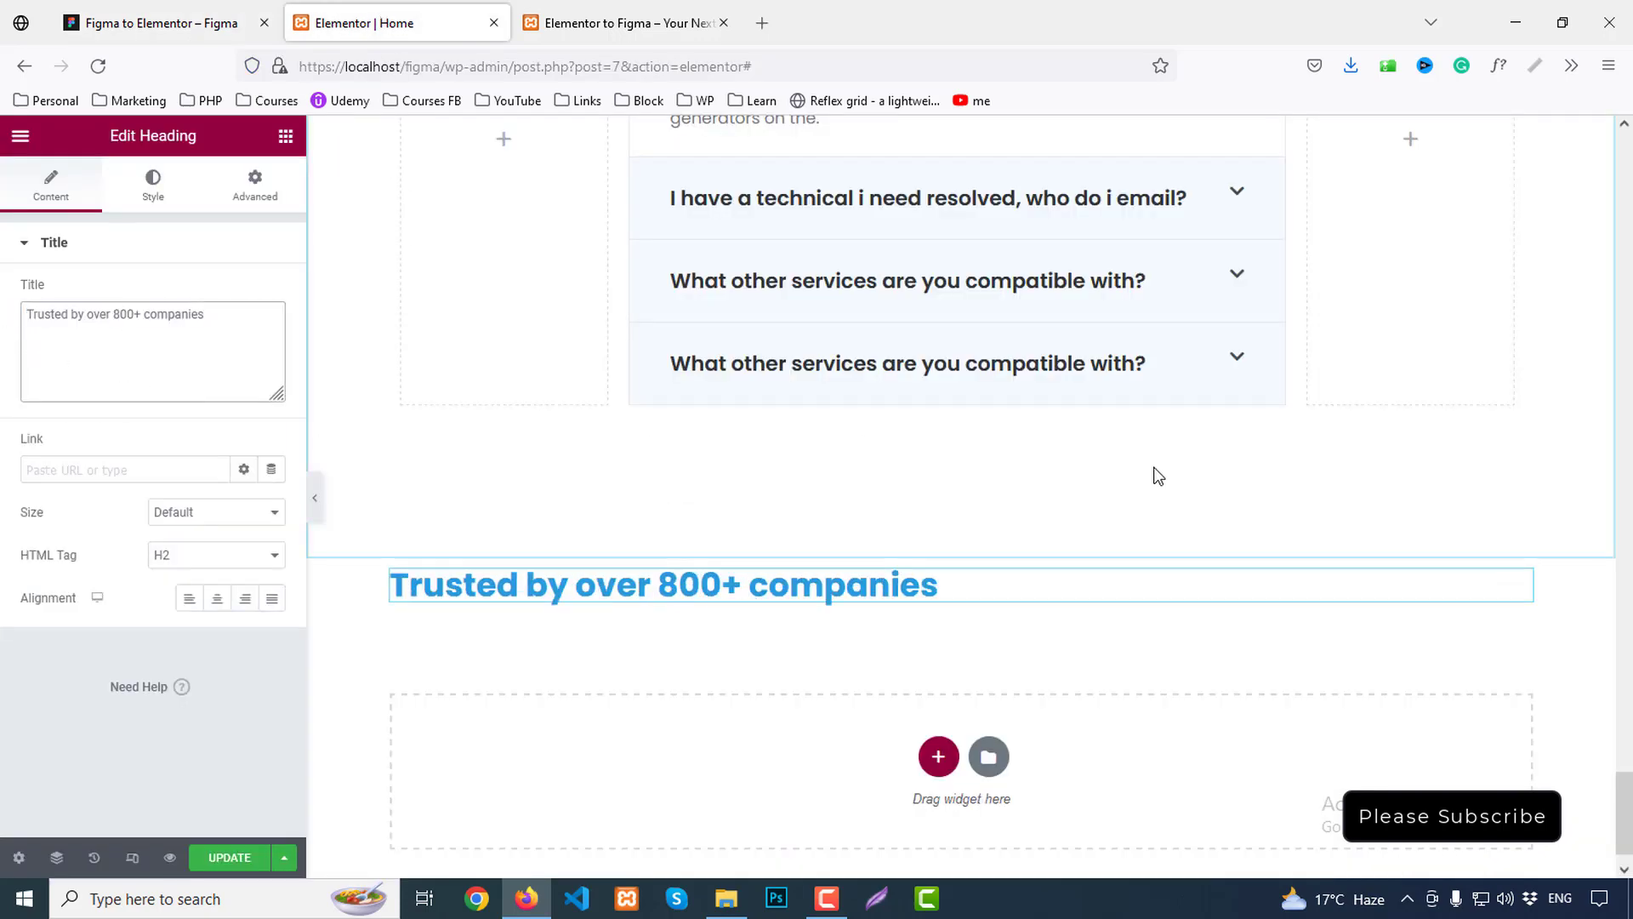
Copy the FAQ heading's style and paste it onto the new heading
scroll(1153, 470, up, 6)
right_click(935, 248)
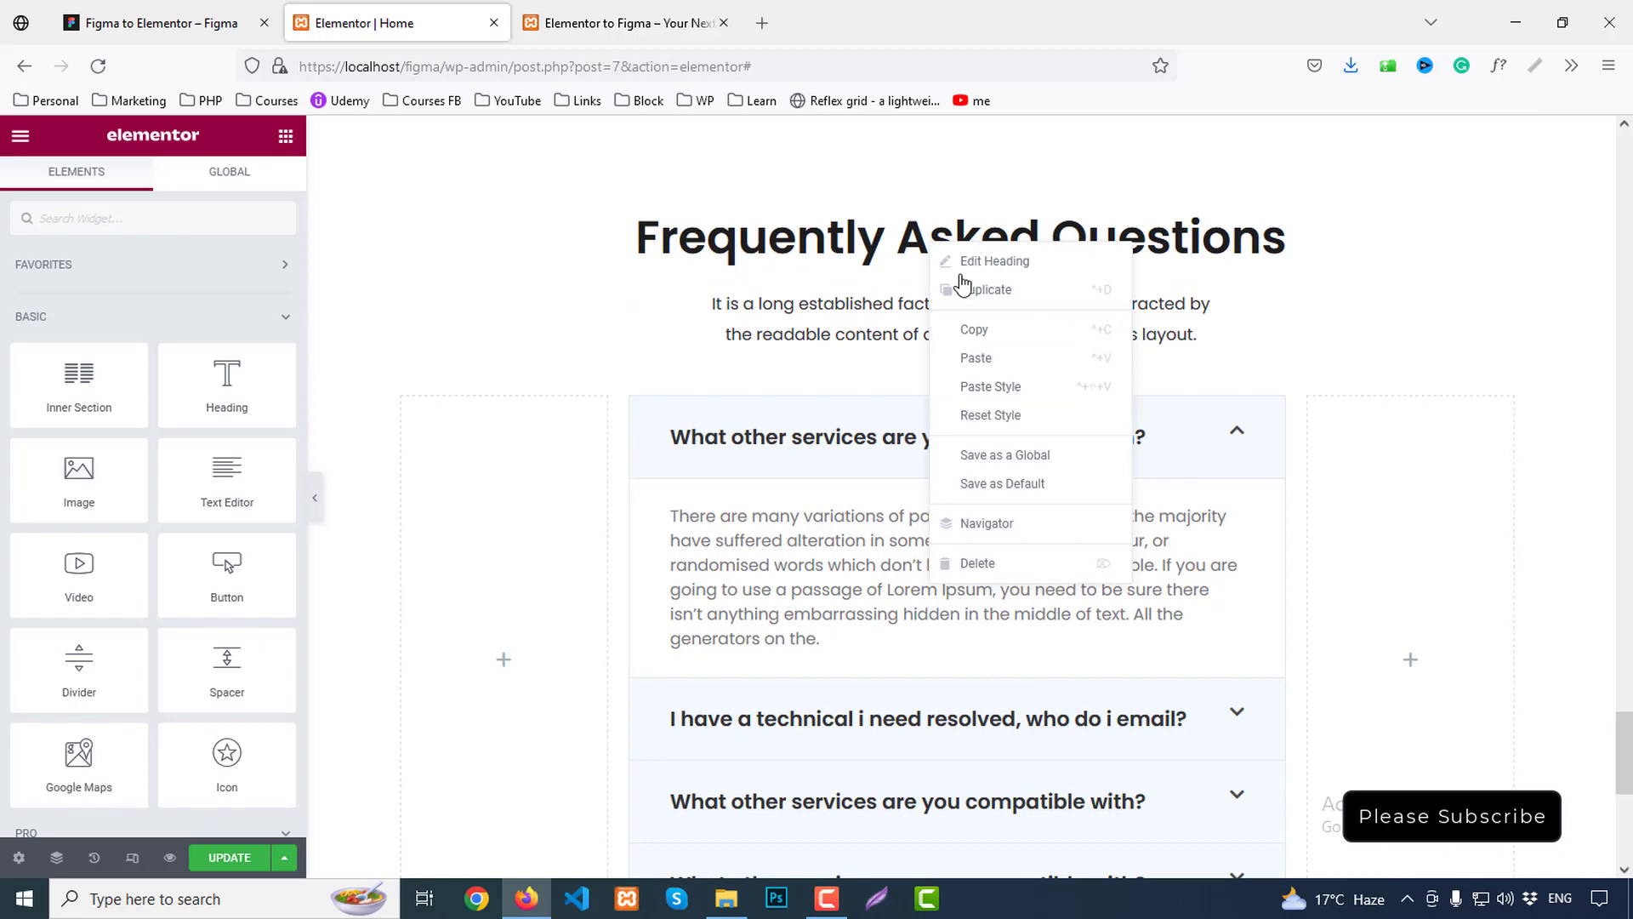
click(969, 328)
scroll(578, 519, down, 6)
right_click(618, 524)
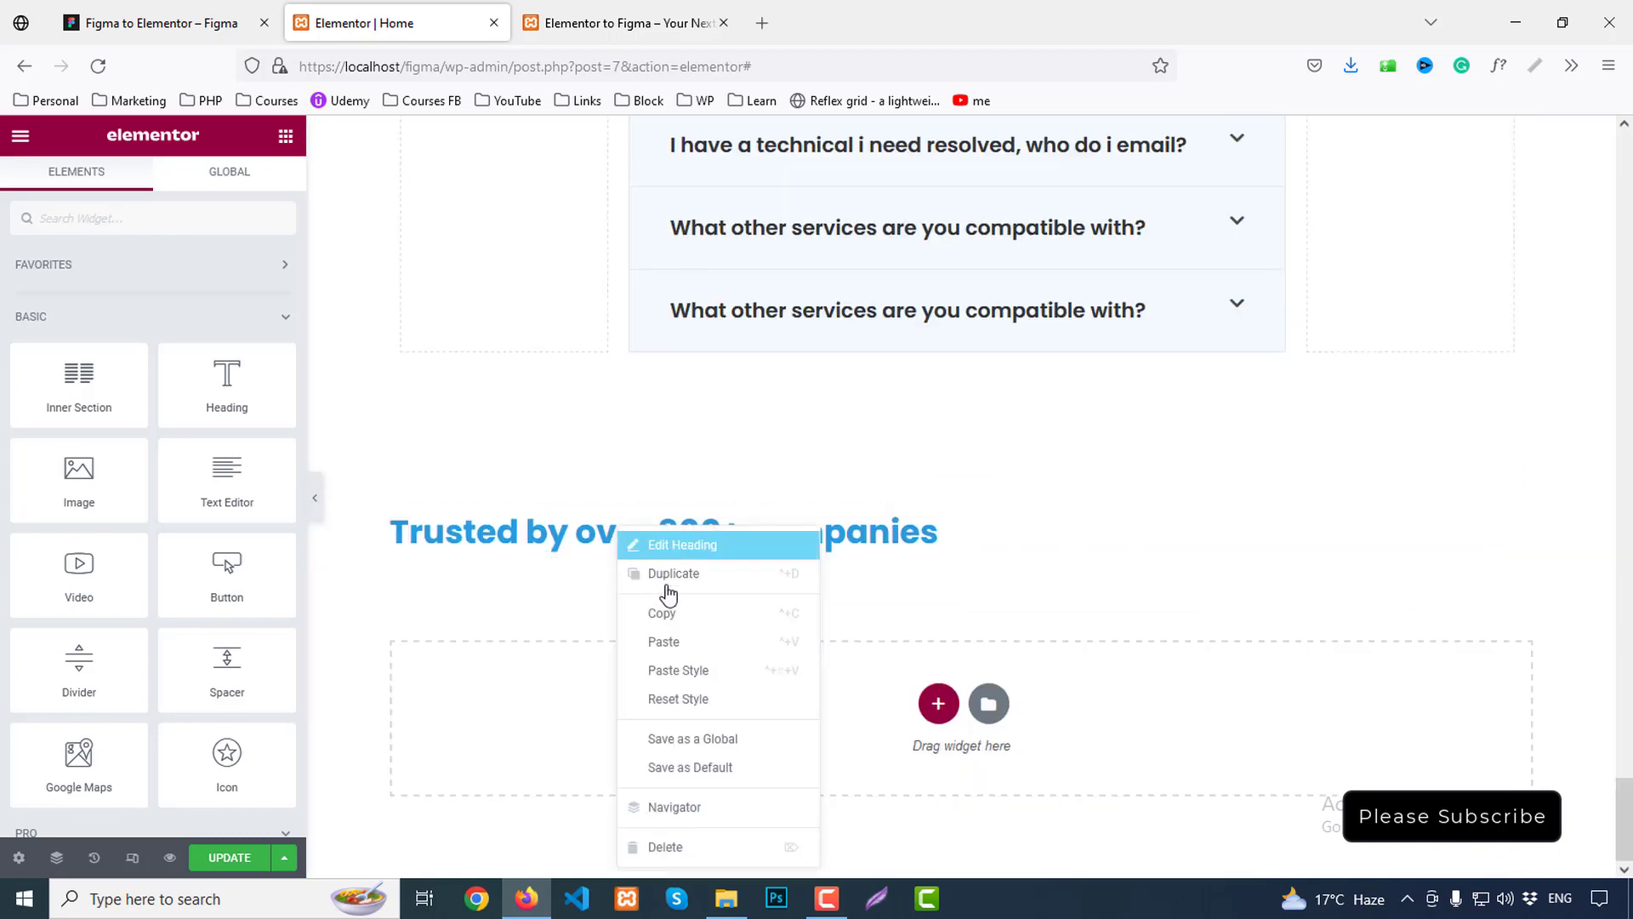
click(681, 669)
scroll(860, 533, down, 1)
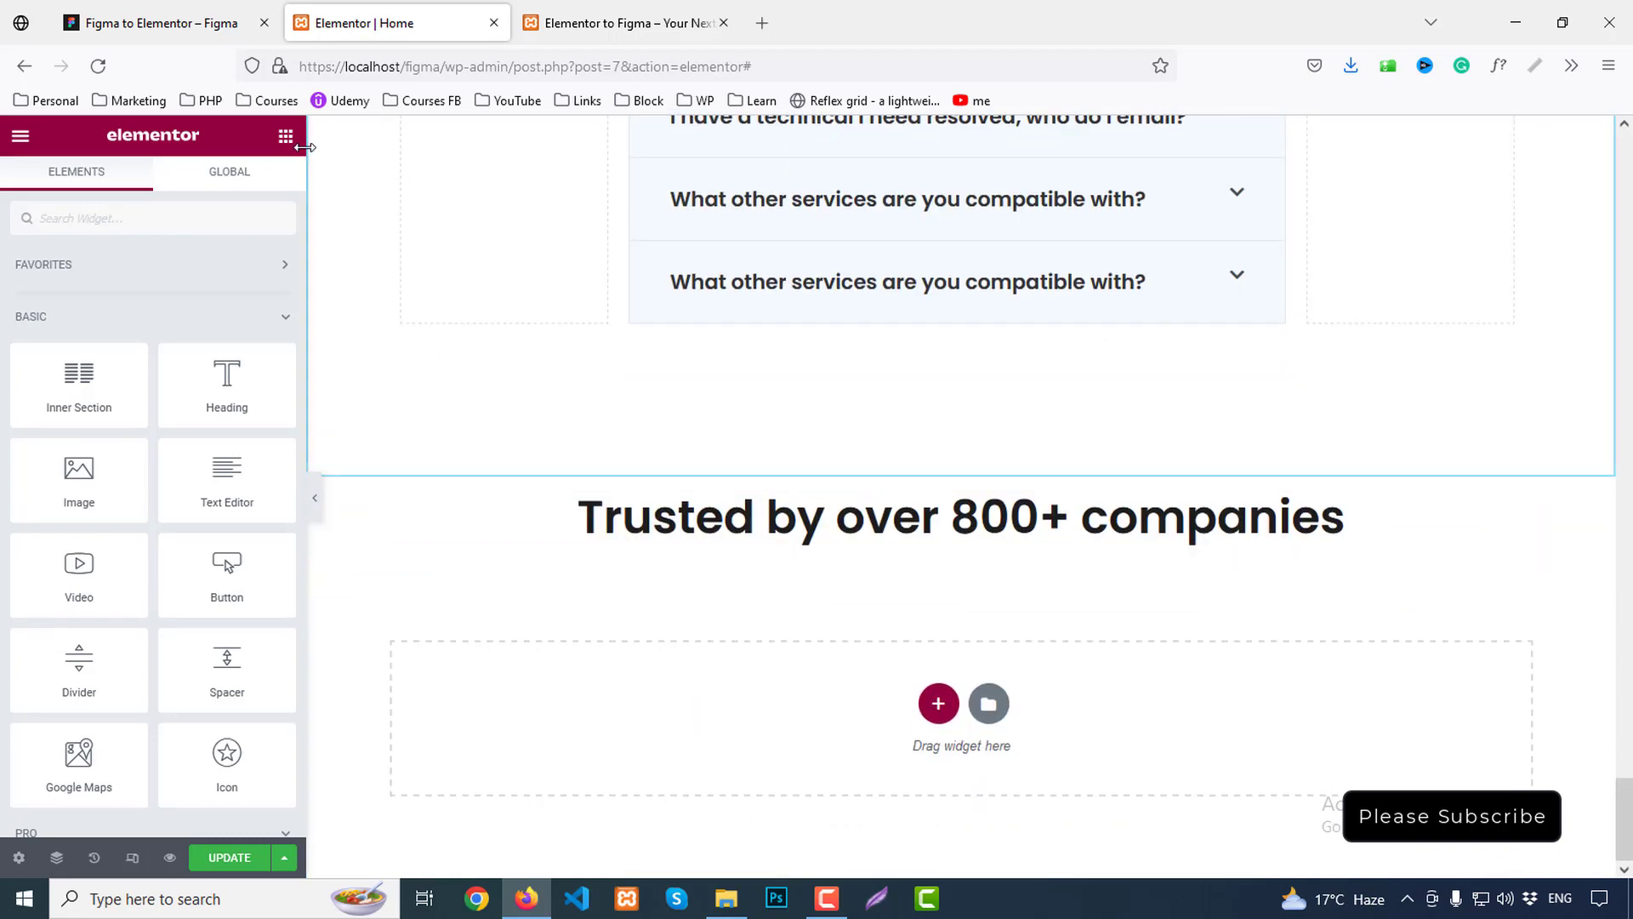
Add an Image Carousel below the 'Trusted by' heading, then select Figma's company logo row
text(image)
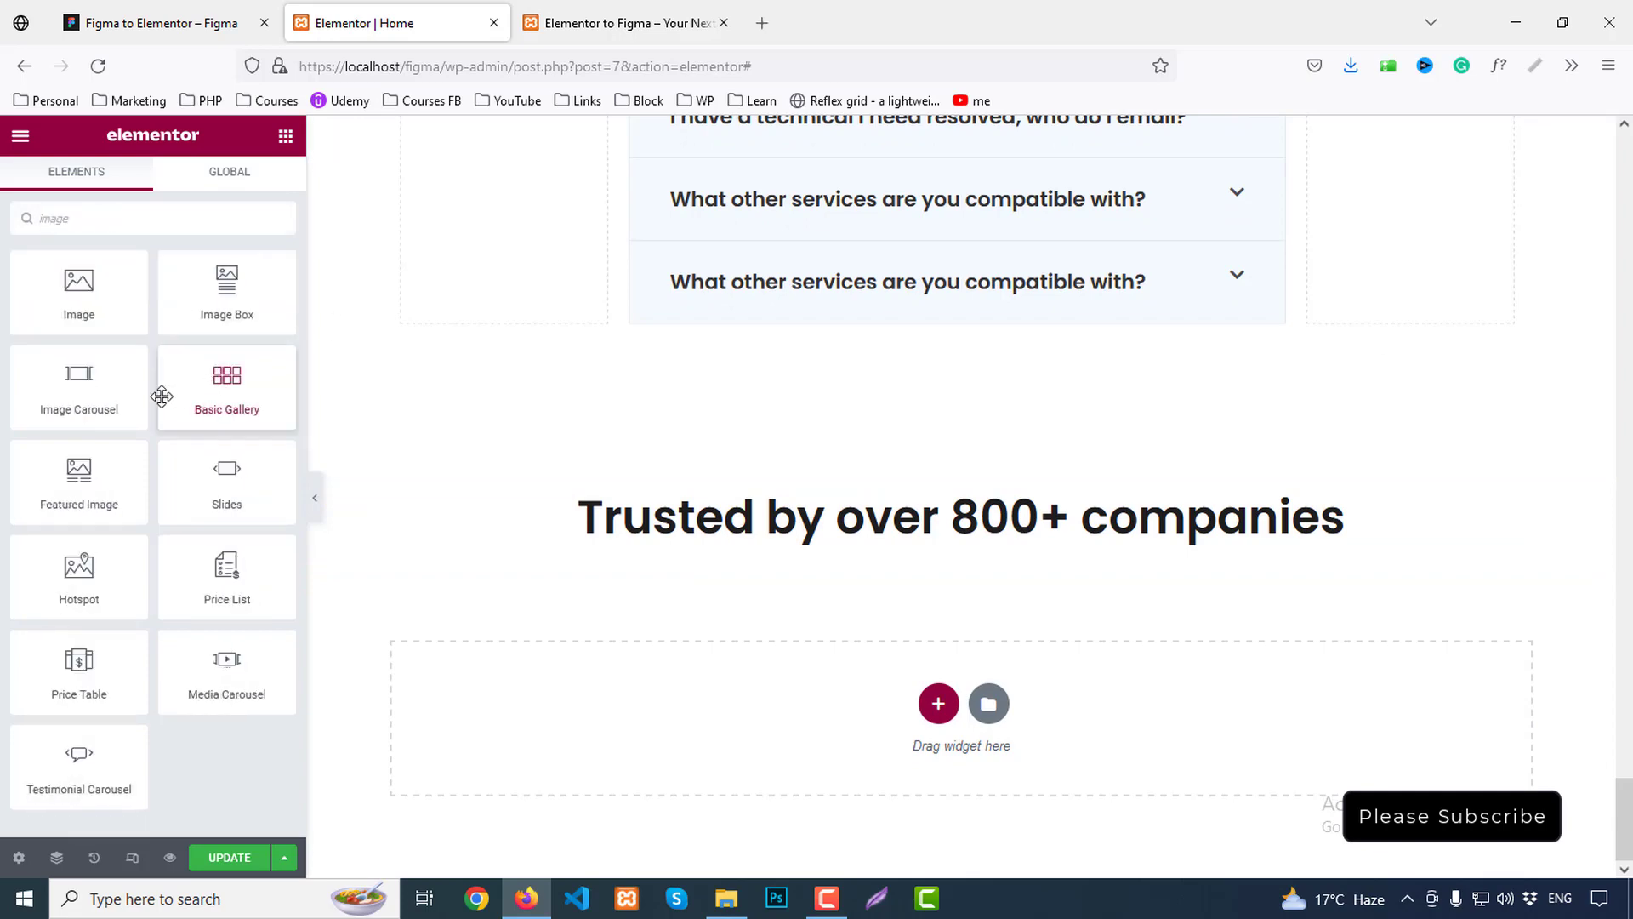
drag(136, 393, 1000, 544)
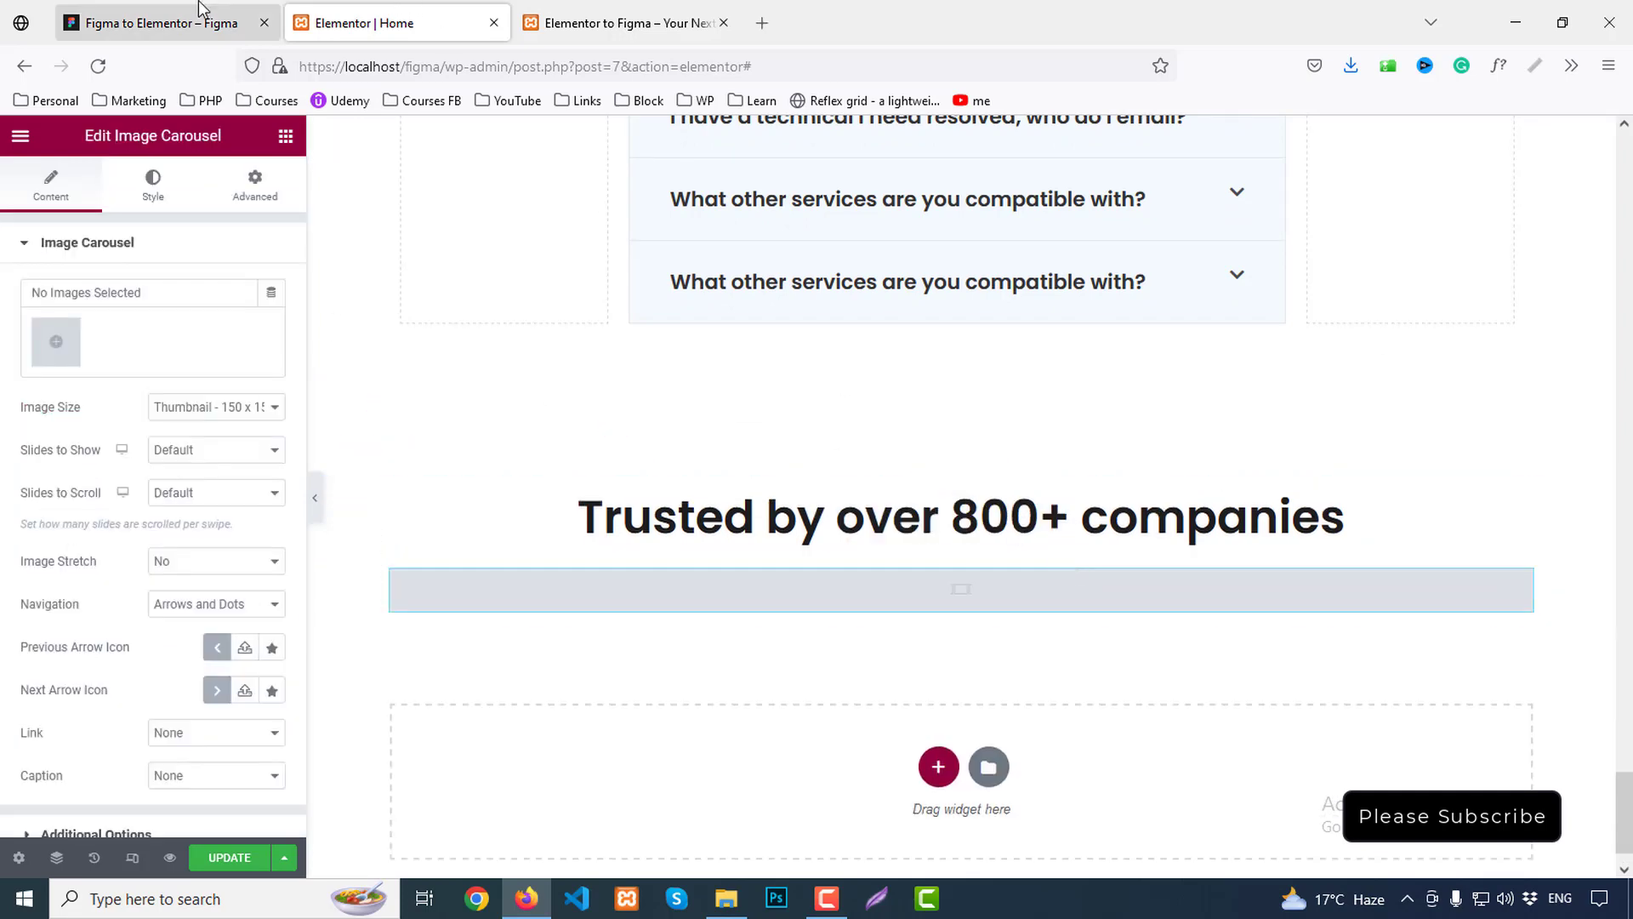
click(162, 22)
click(428, 602)
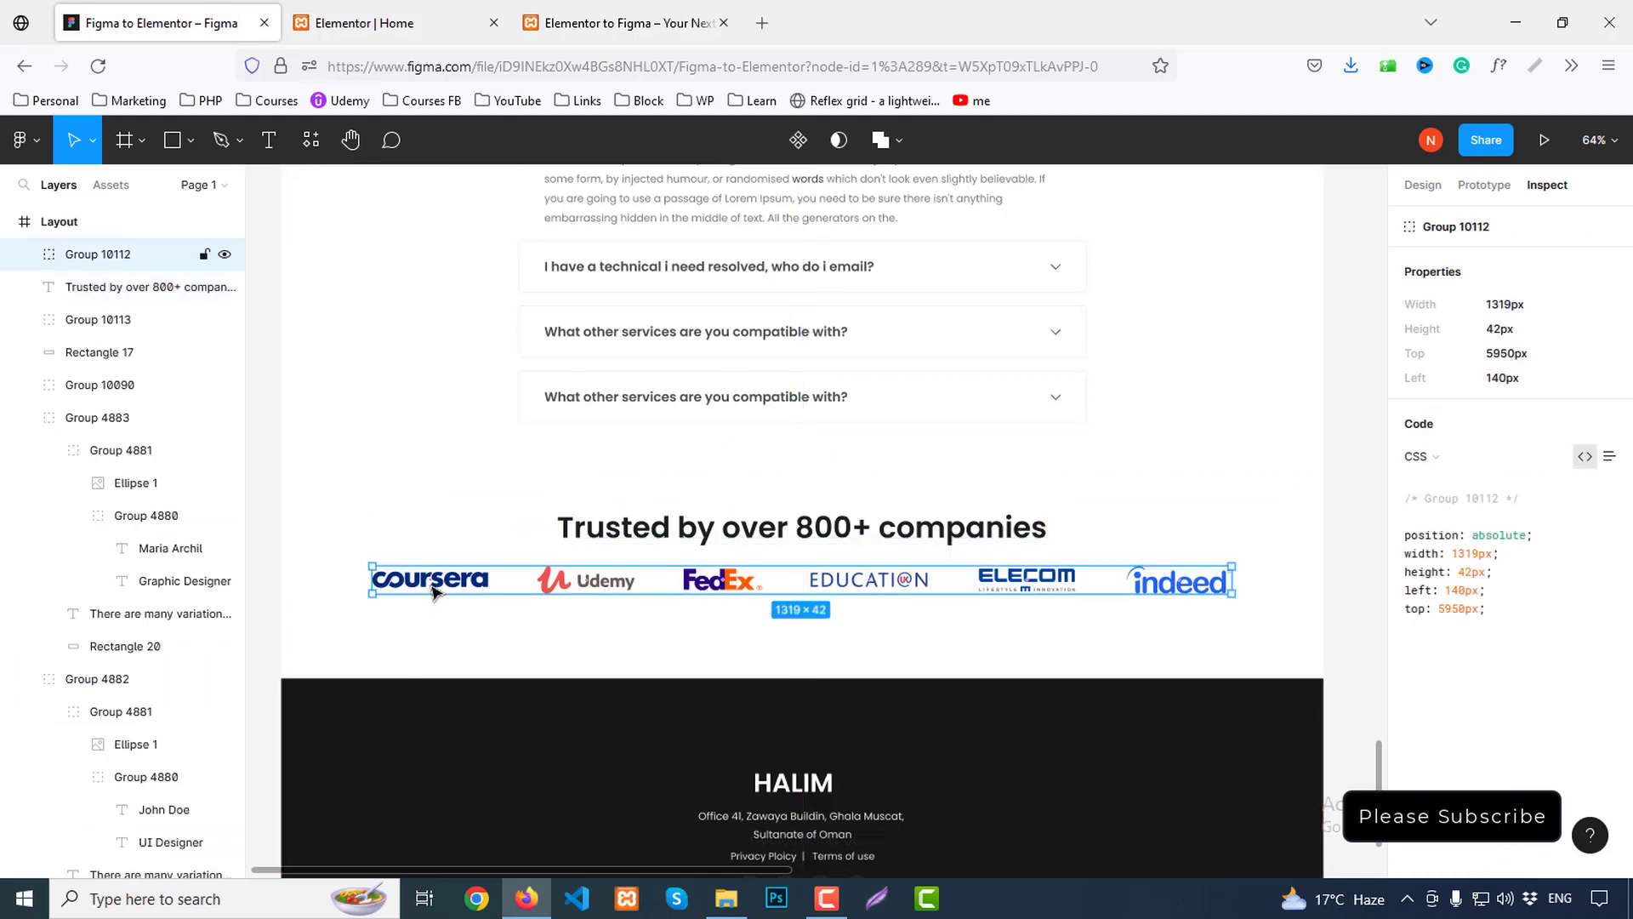
Export the Coursera logo from Figma as logo1.png
double_click(467, 588)
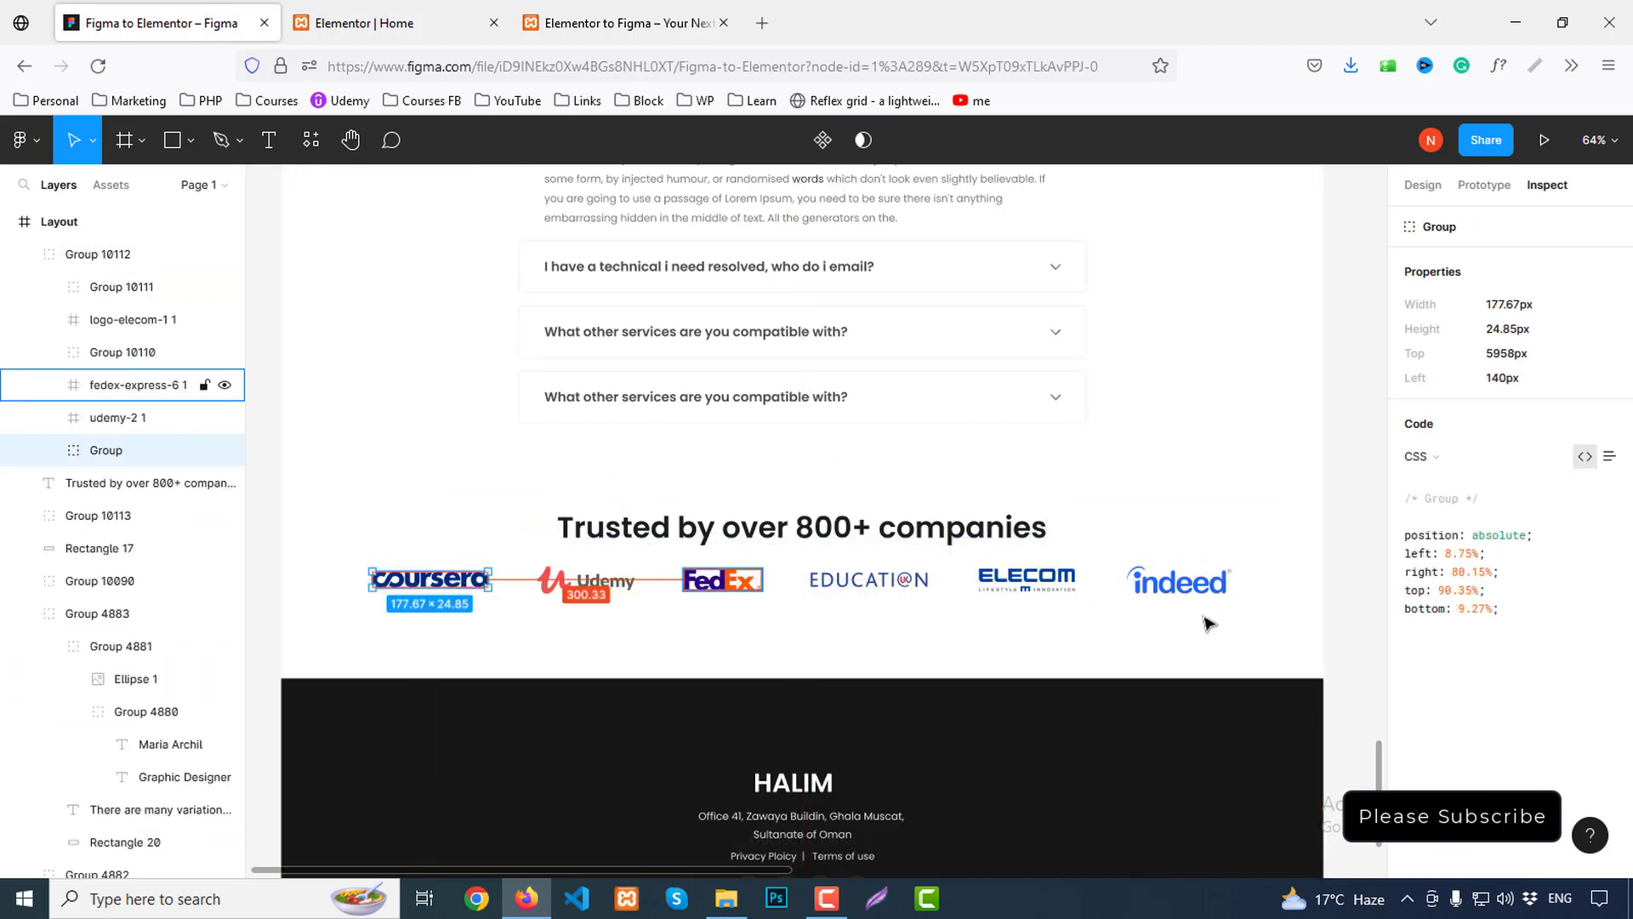
click(1422, 184)
scroll(1523, 580, down, 3)
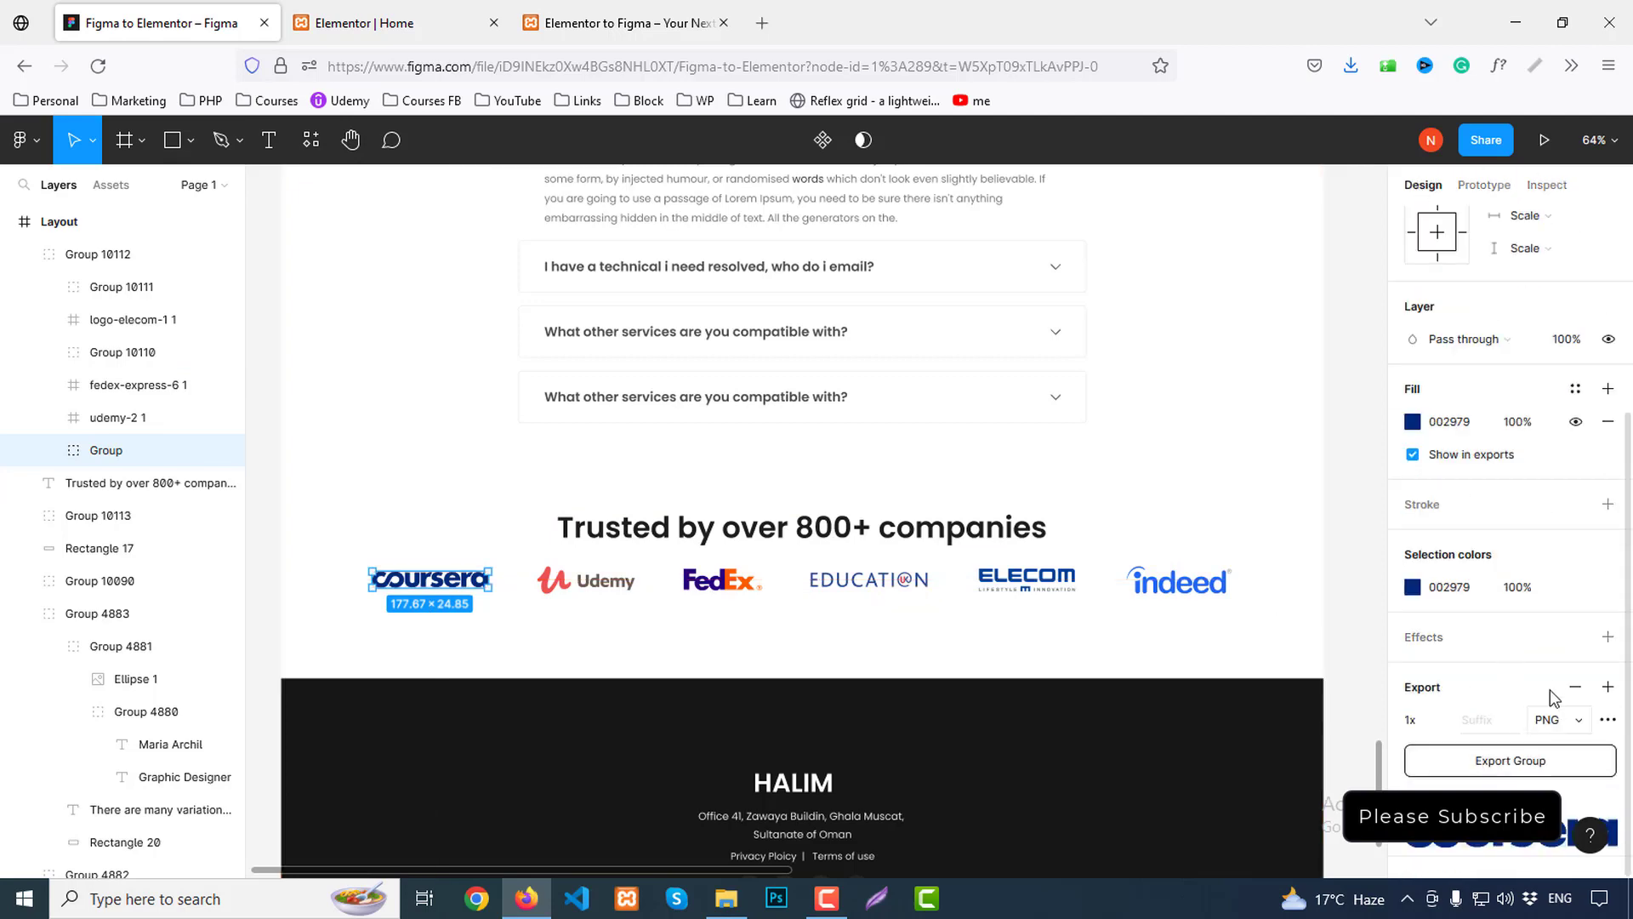
scroll(1545, 706, down, 1)
click(1544, 730)
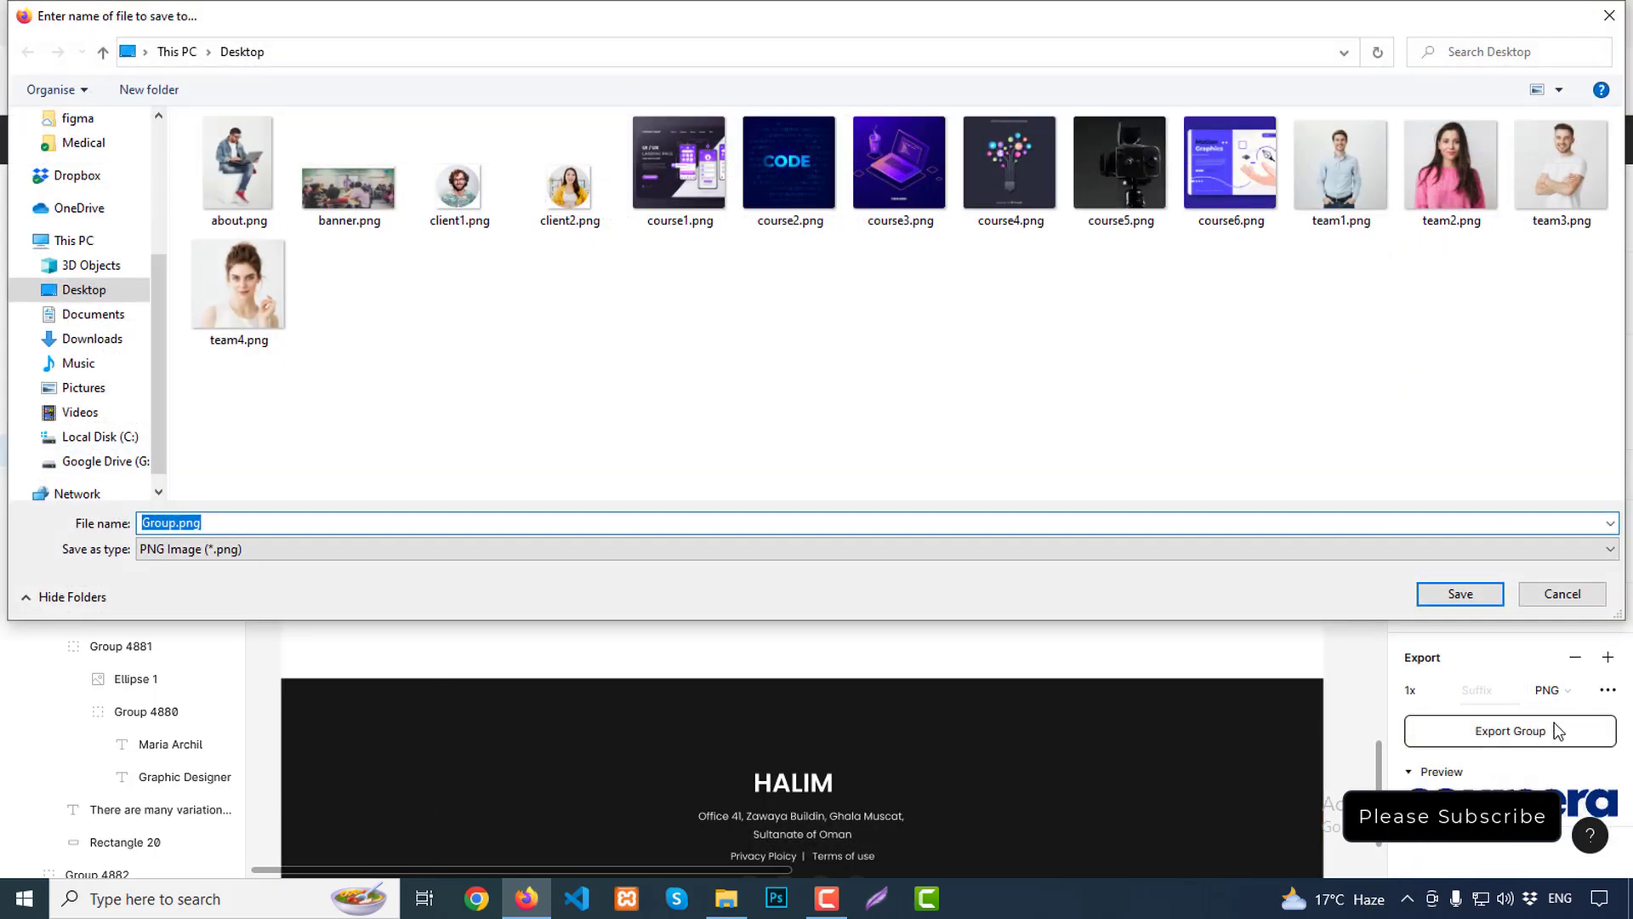
text(lo)
text(client)
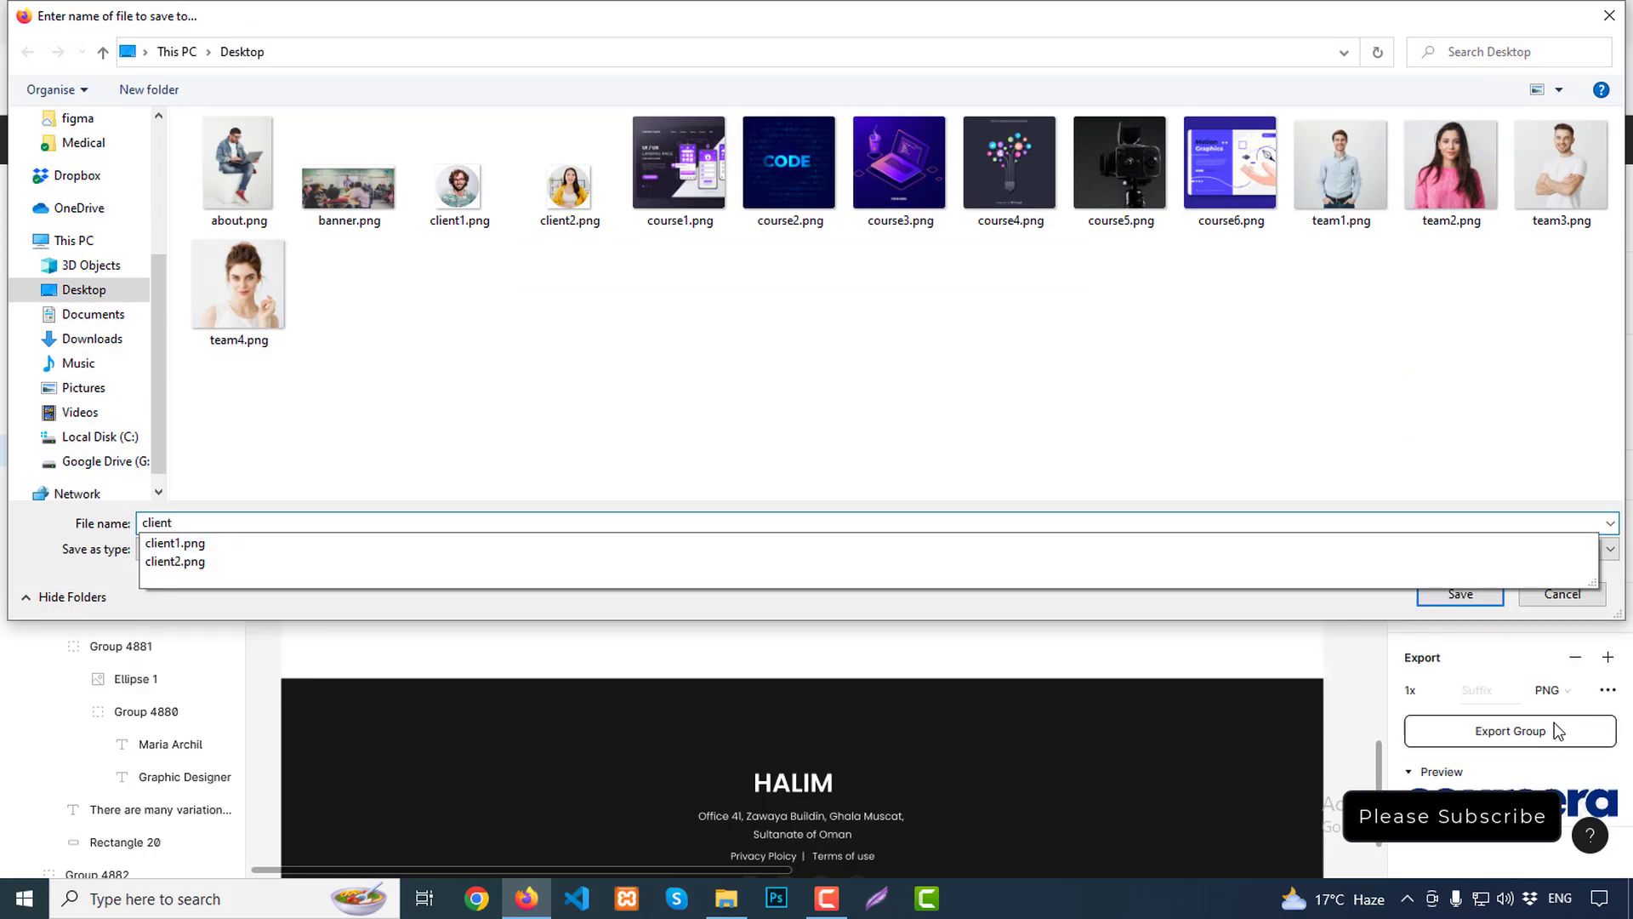
key(BackSpace)
key(BackSpace)
key(BackSpace)
key(BackSpace)
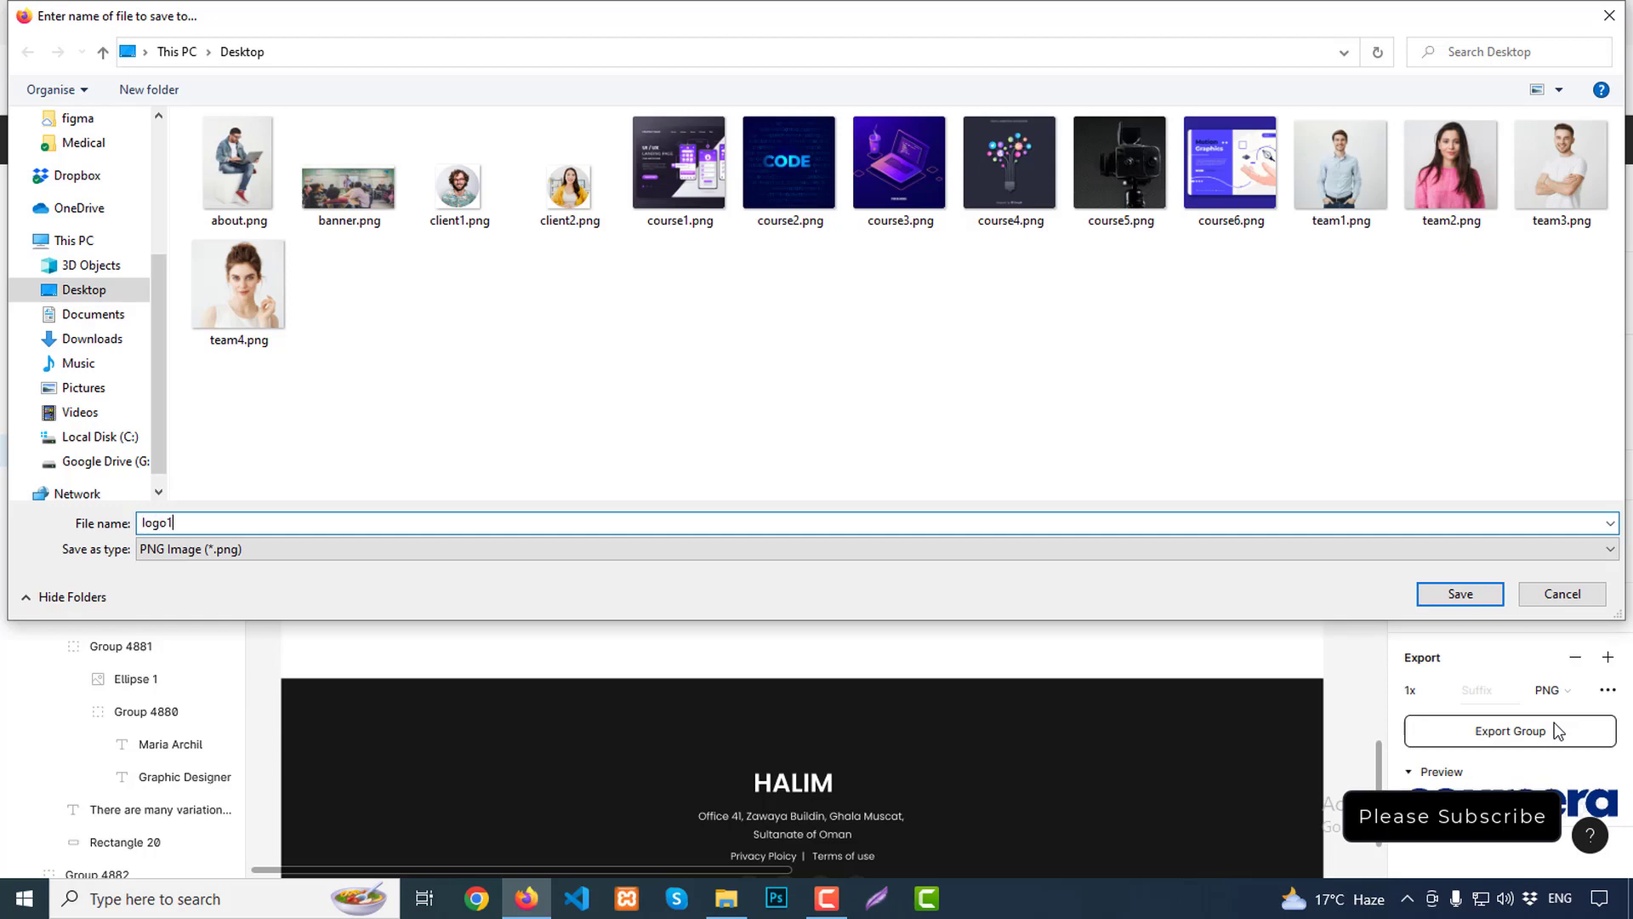
key(Return)
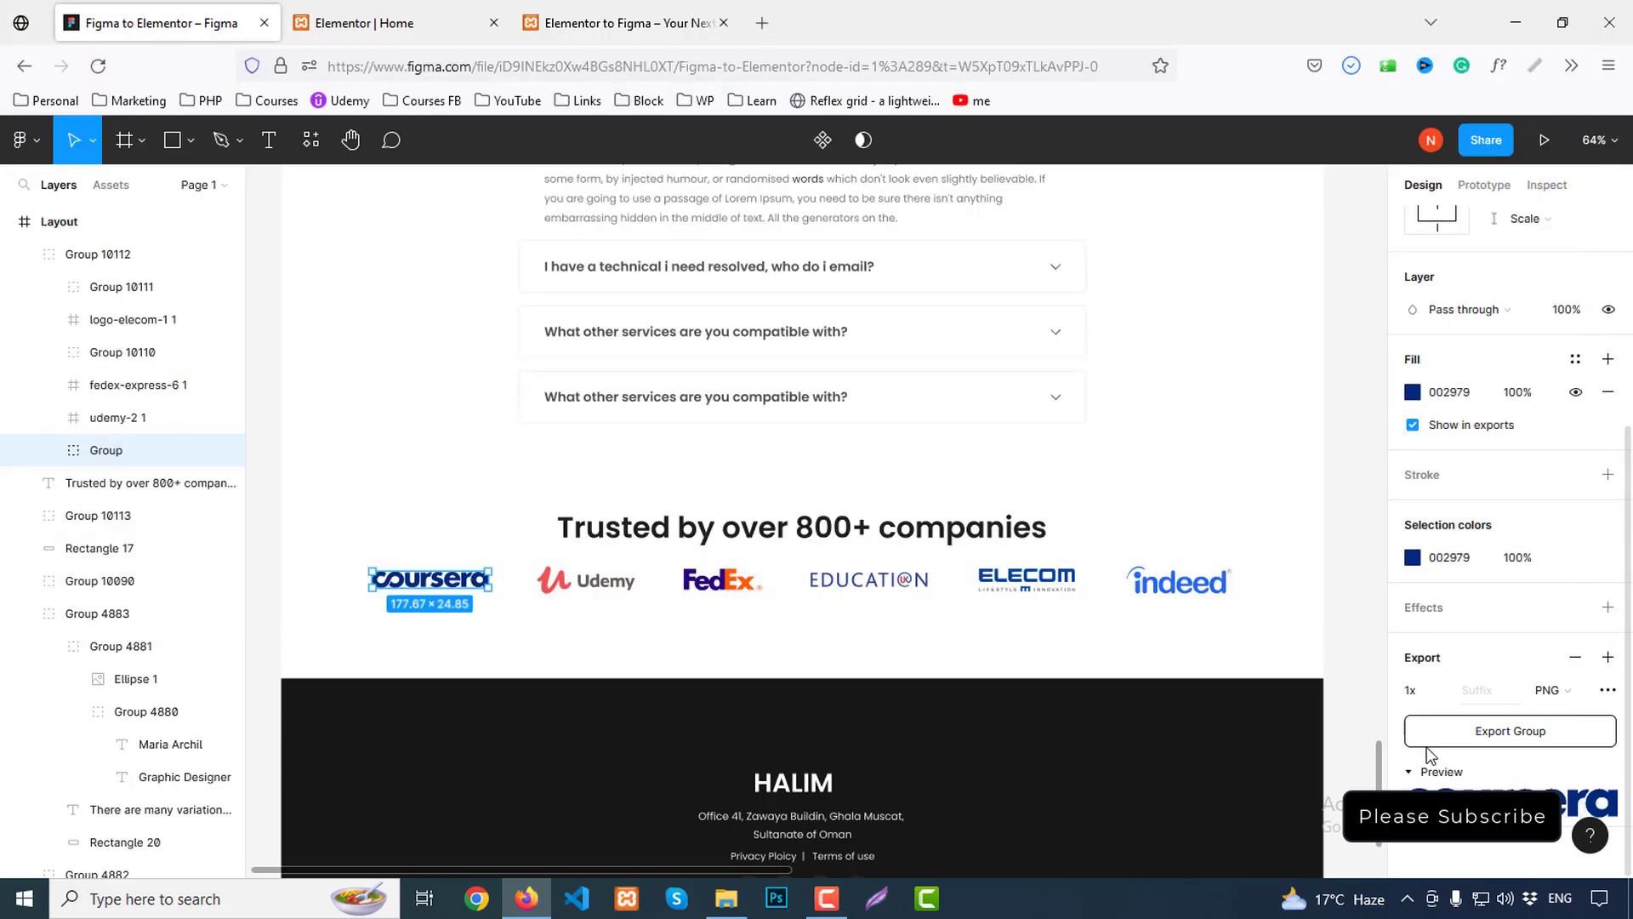
Export the Udemy and FedEx logos as logo2.png and logo3.png
click(631, 594)
scroll(1502, 702, down, 3)
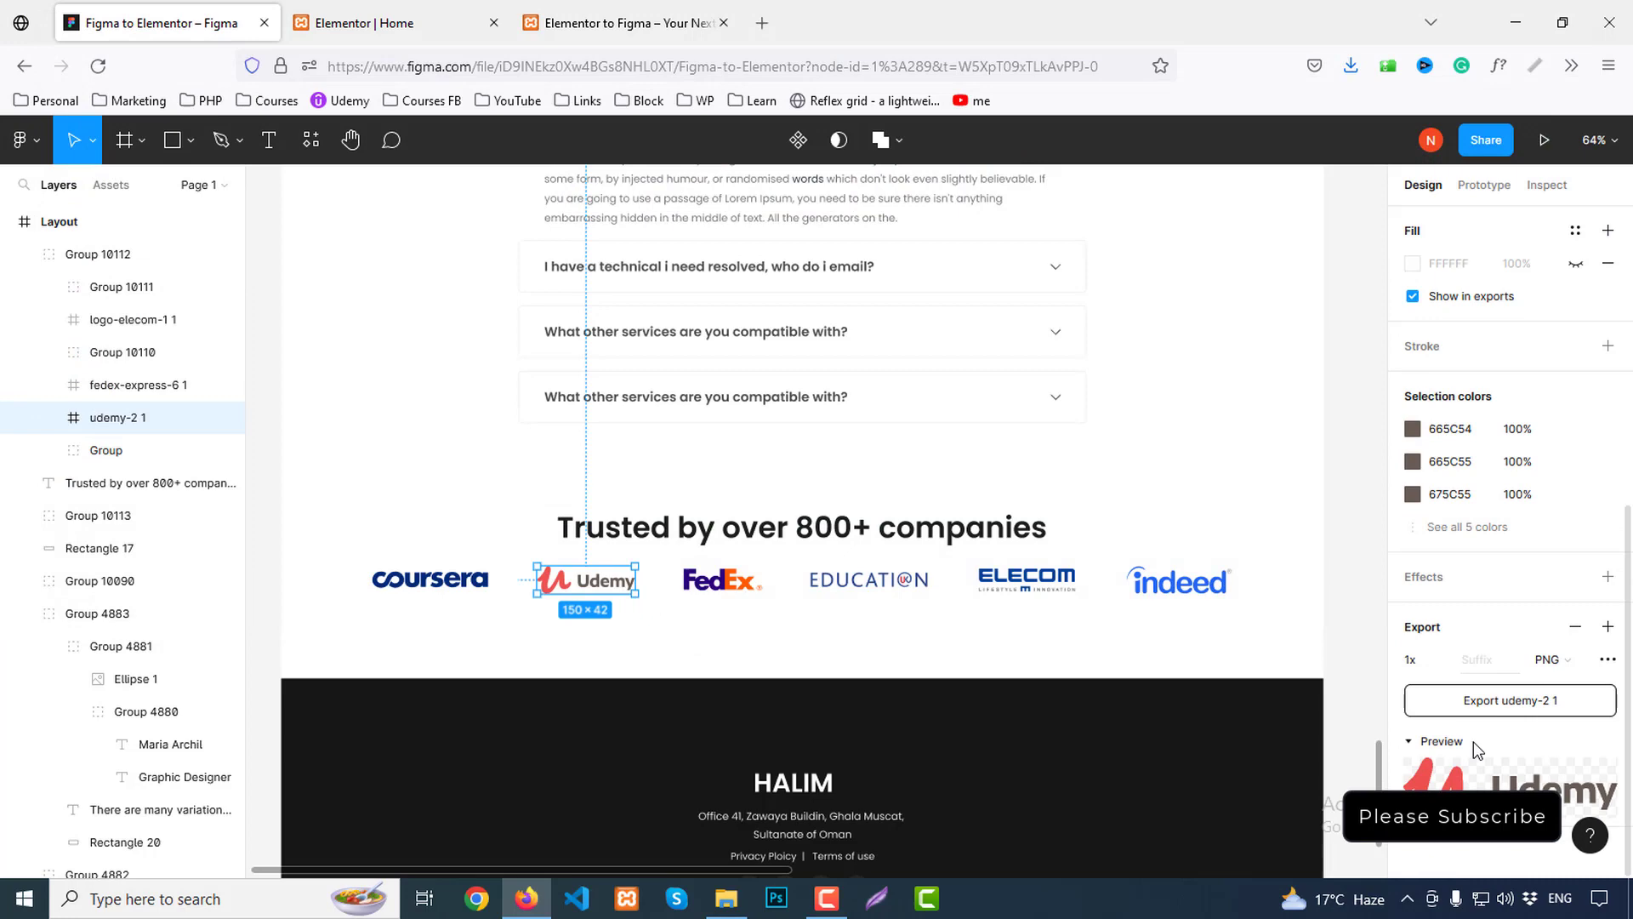
click(1519, 697)
text(logo)
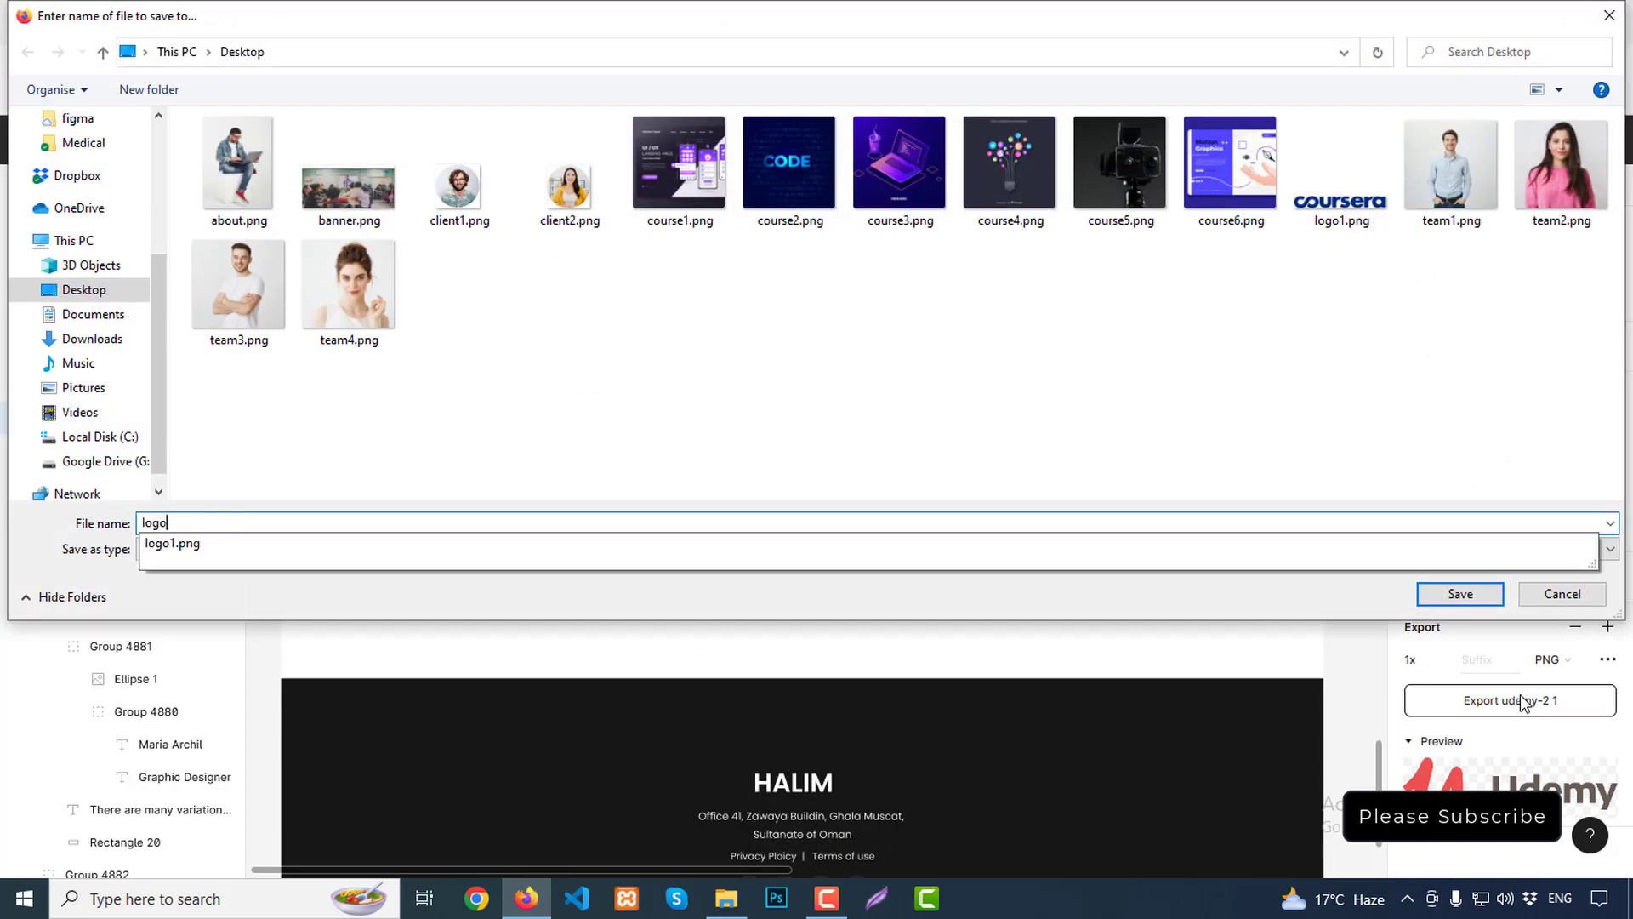
key(Return)
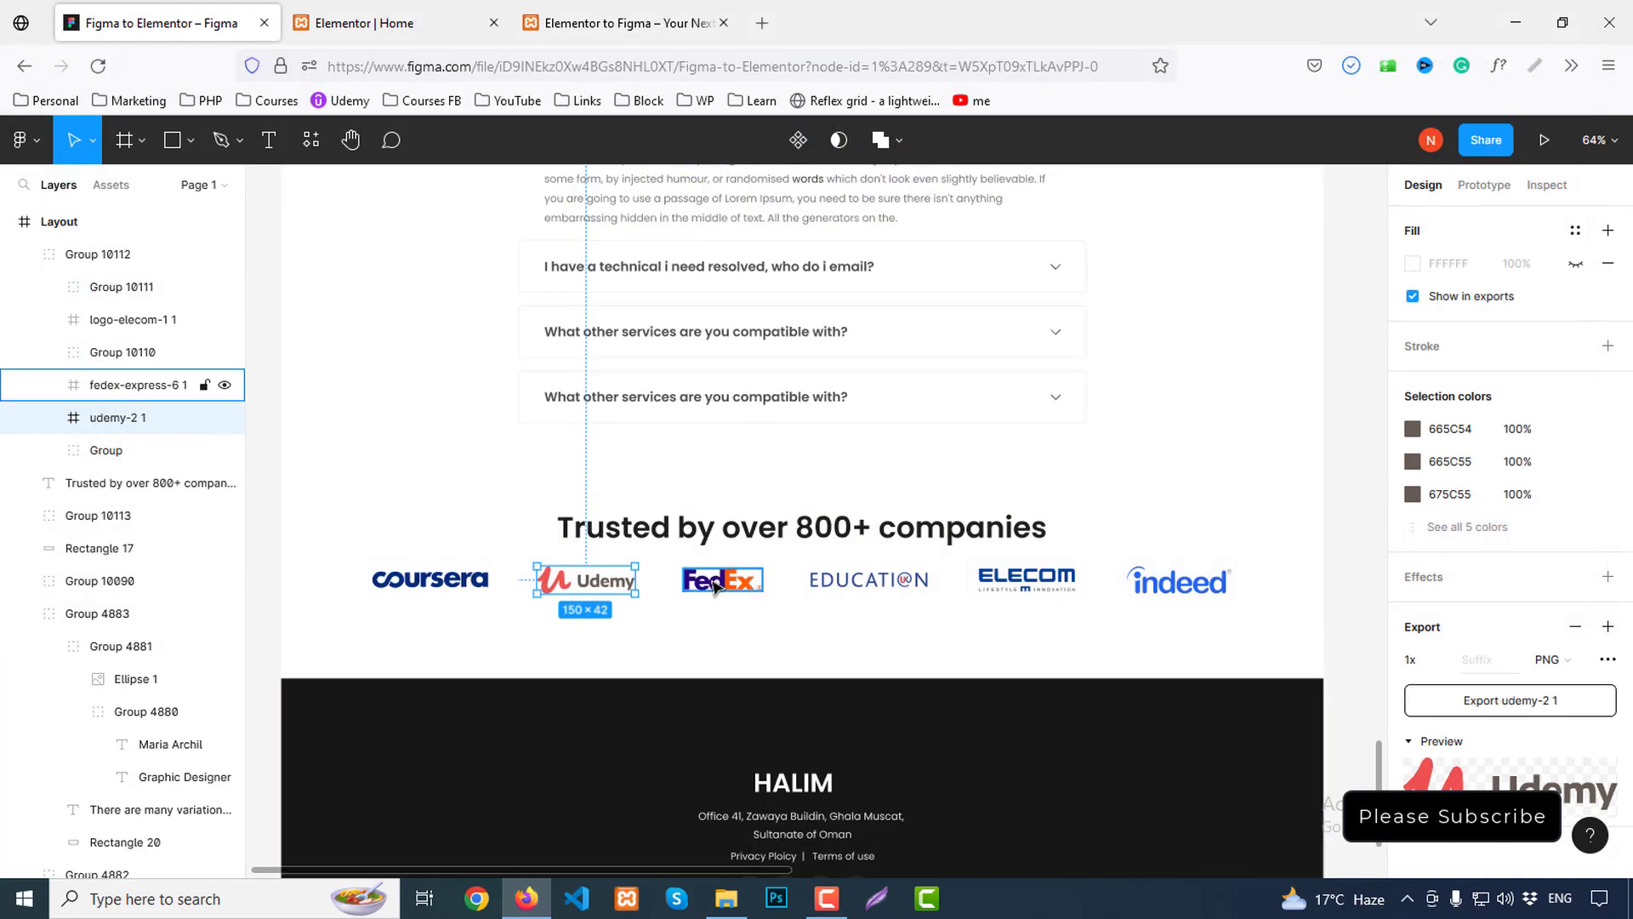
click(136, 384)
click(1489, 711)
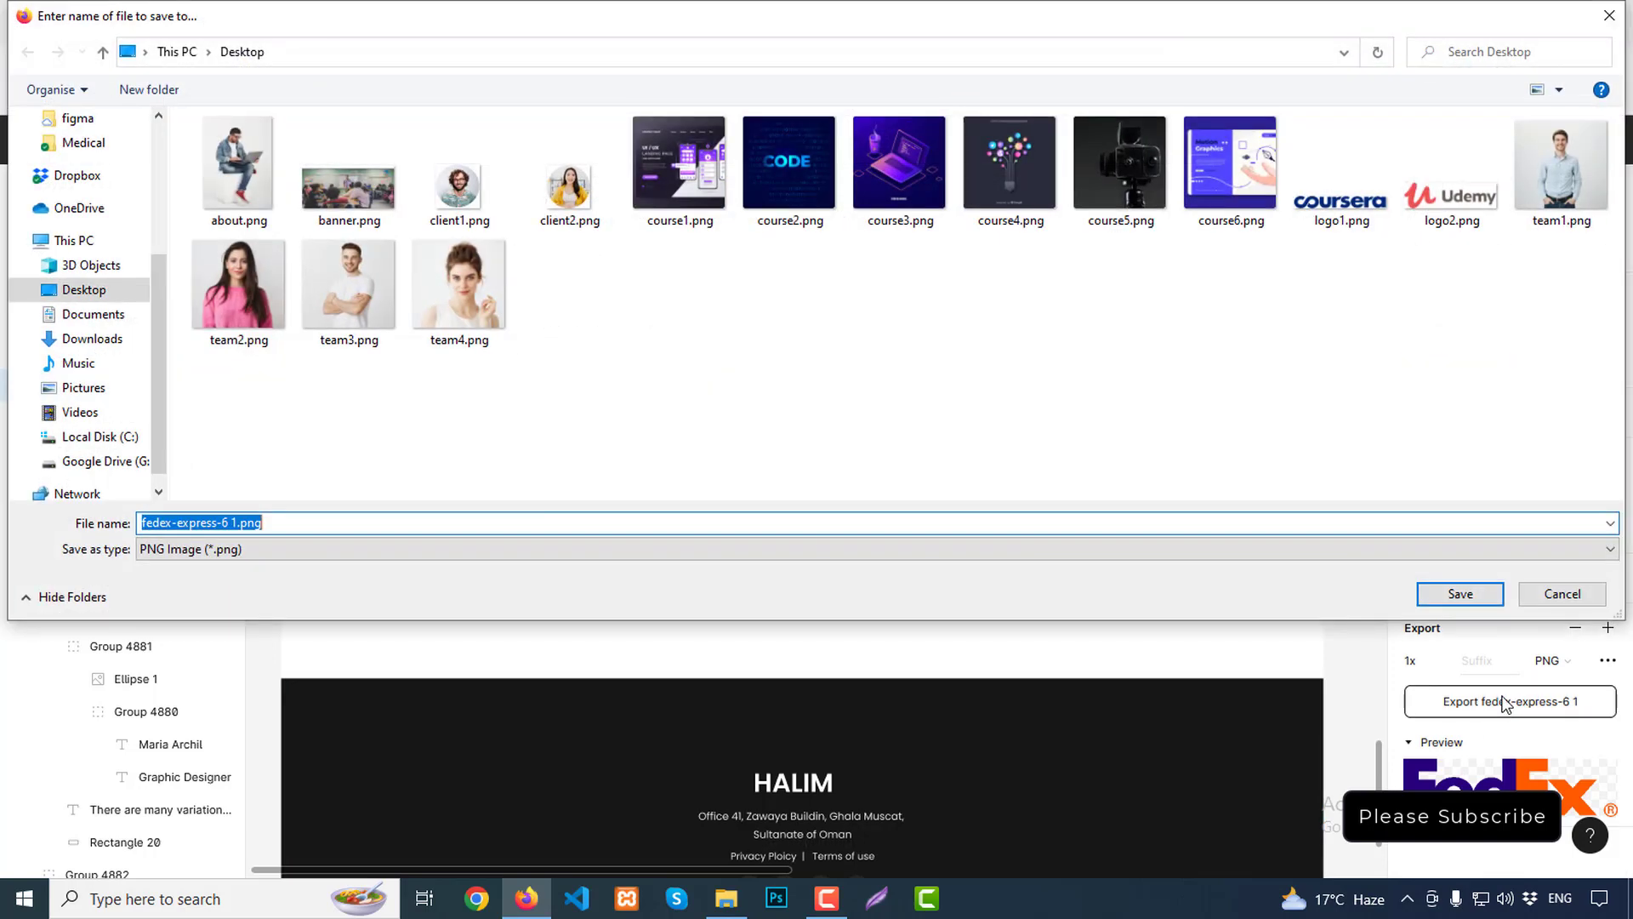
text(logo3)
key(Return)
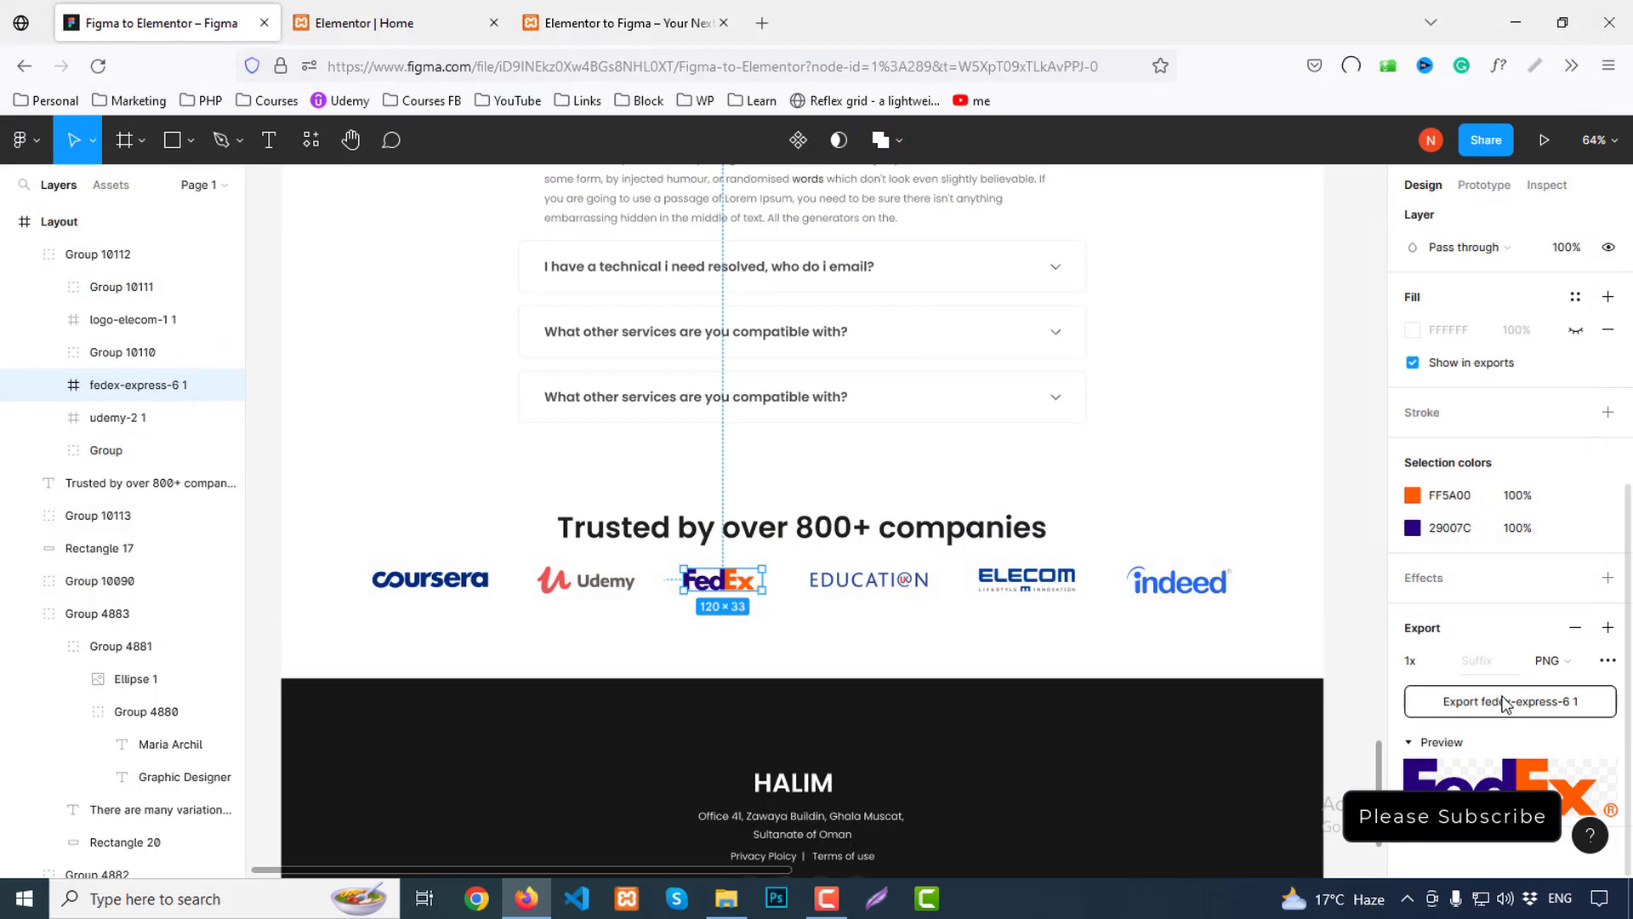
Export the EDUCATION and ELECOM logos as logo4.png and logo5.png
click(910, 591)
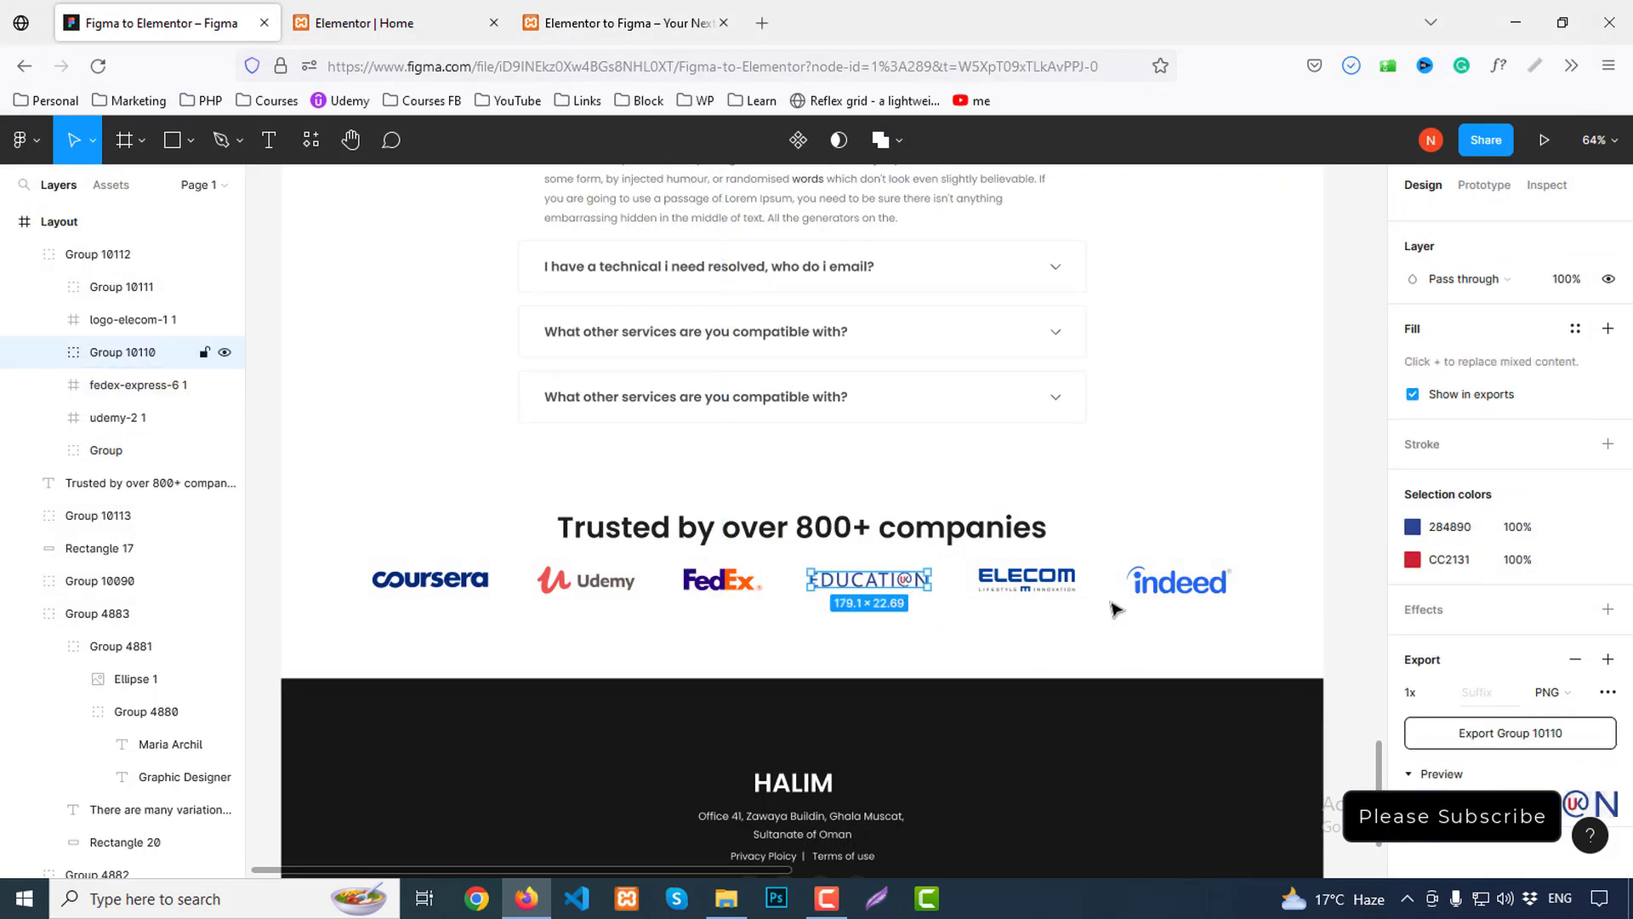
click(1496, 754)
text(l)
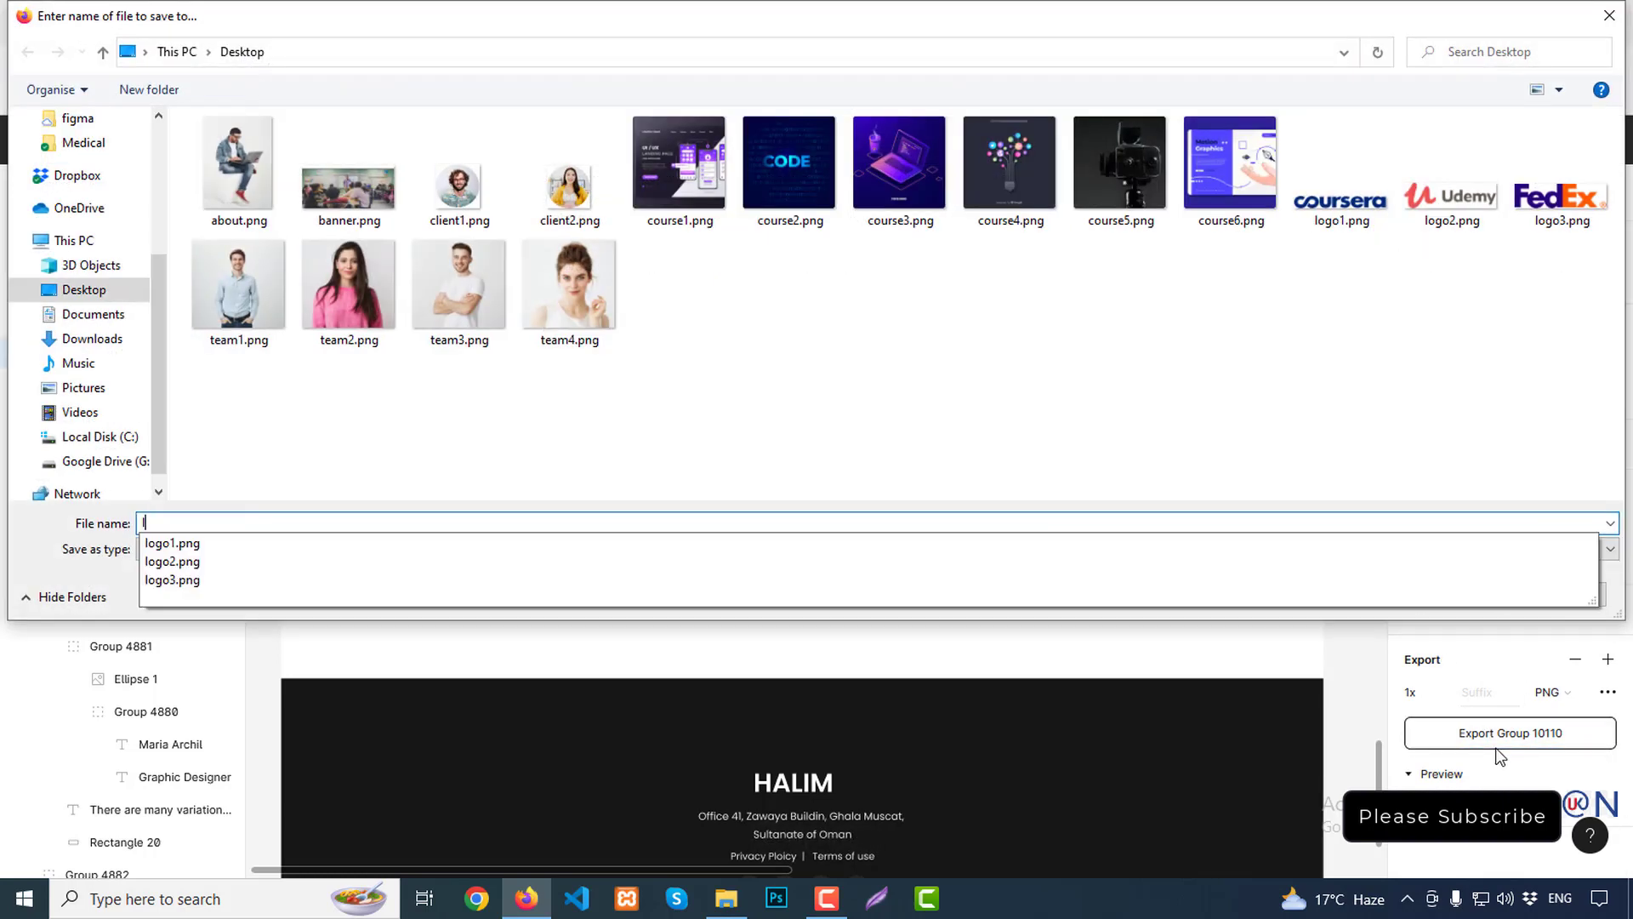
text(ogo4)
key(Return)
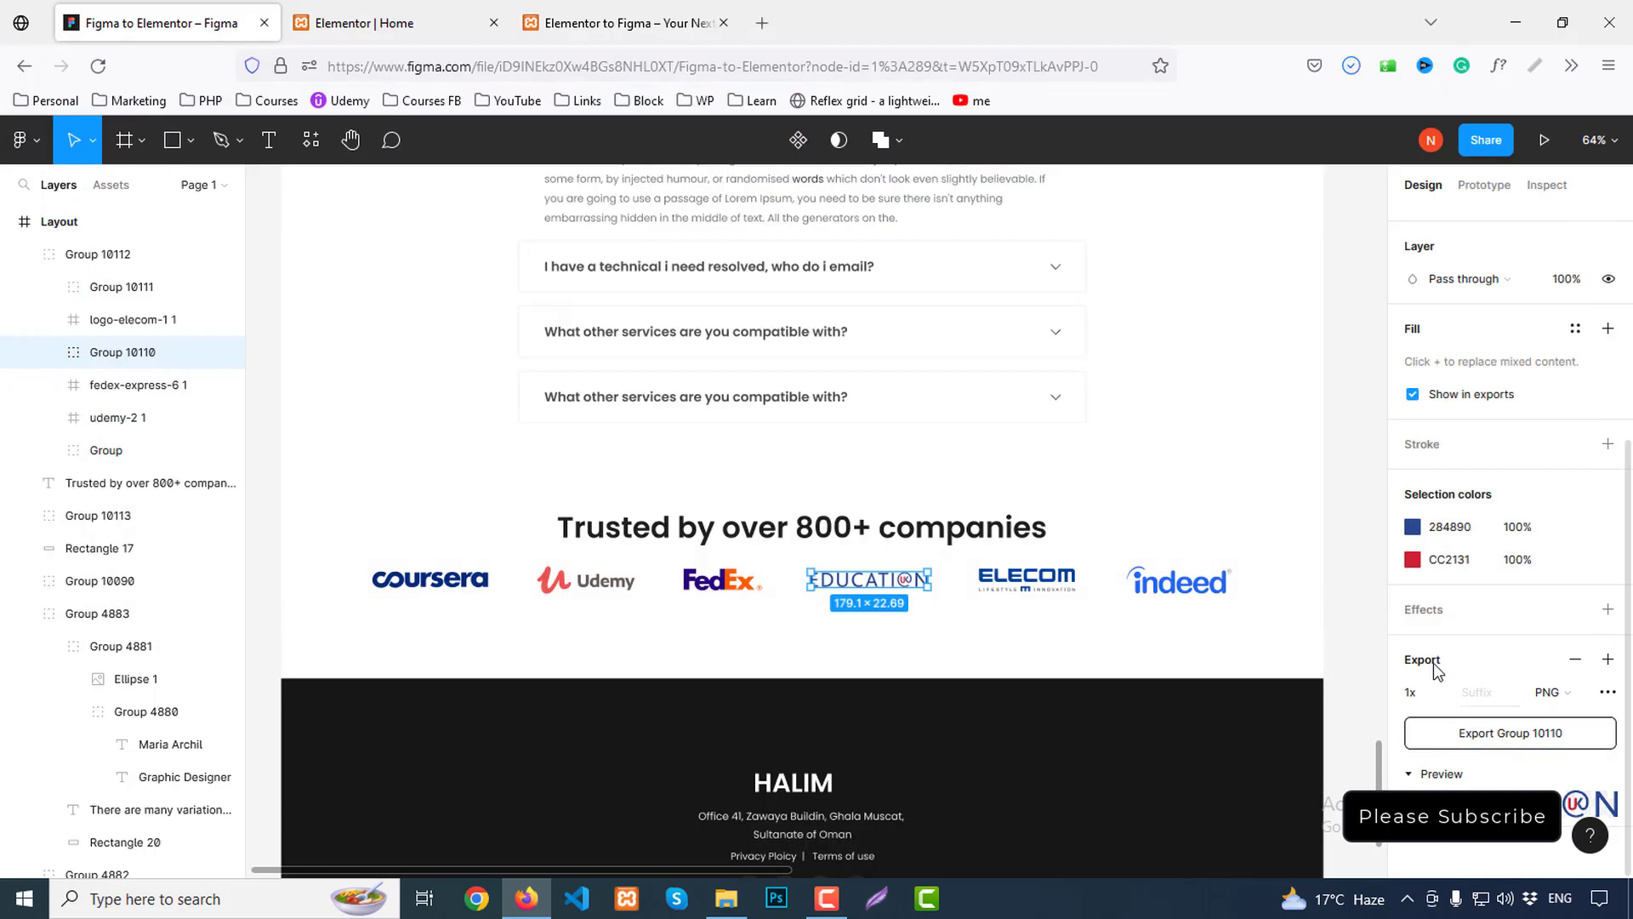
click(127, 319)
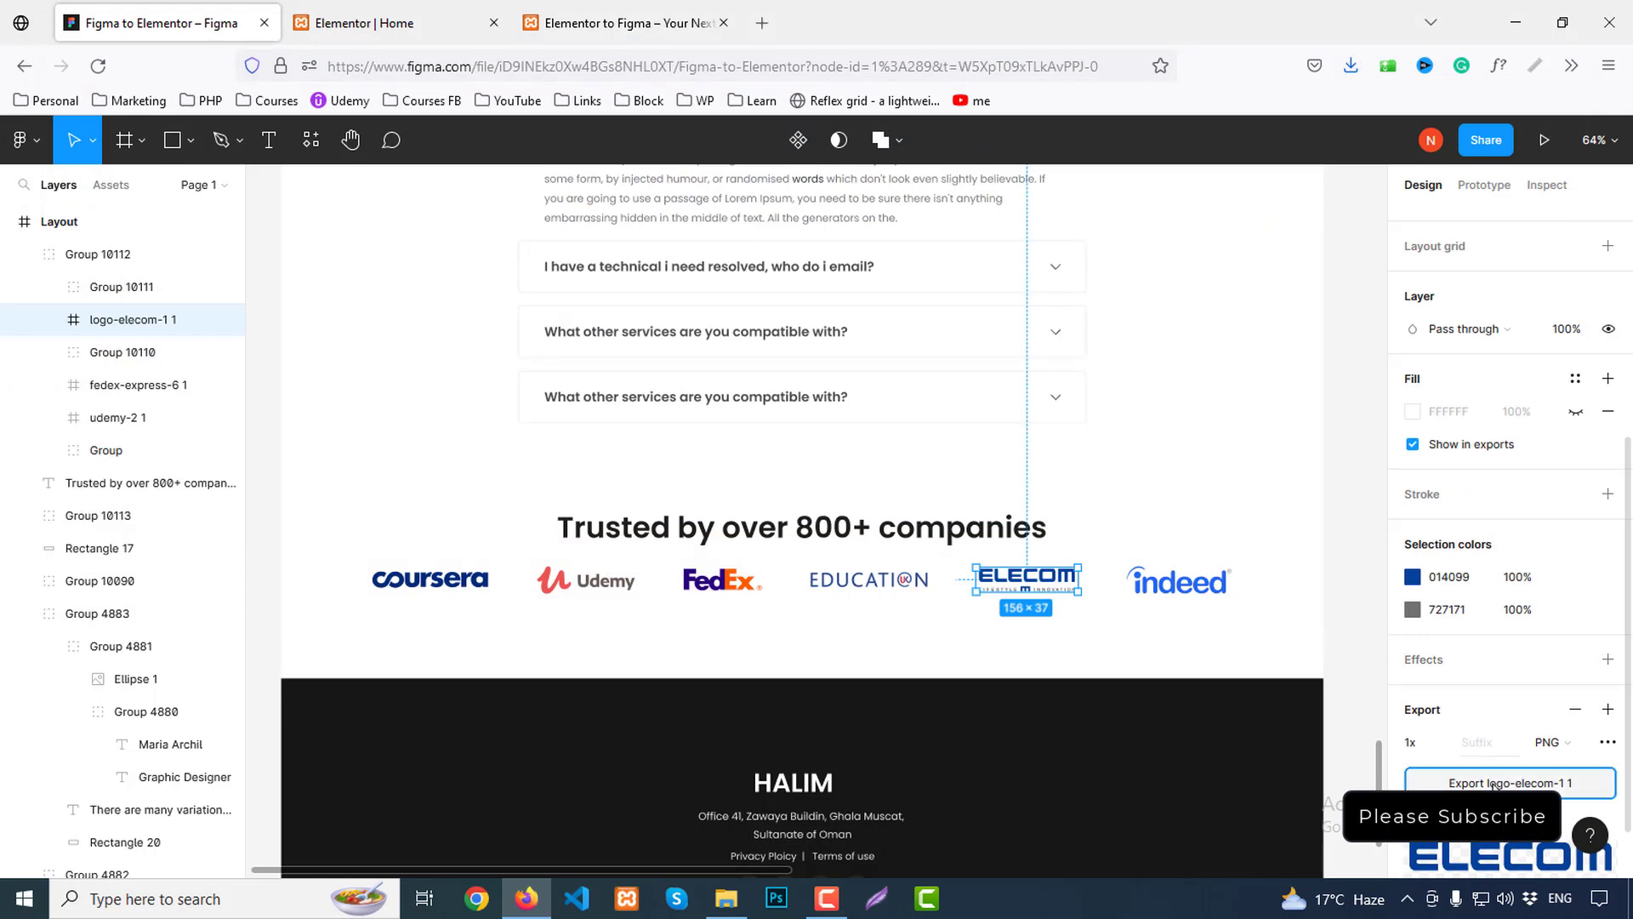
click(1494, 782)
text(logo)
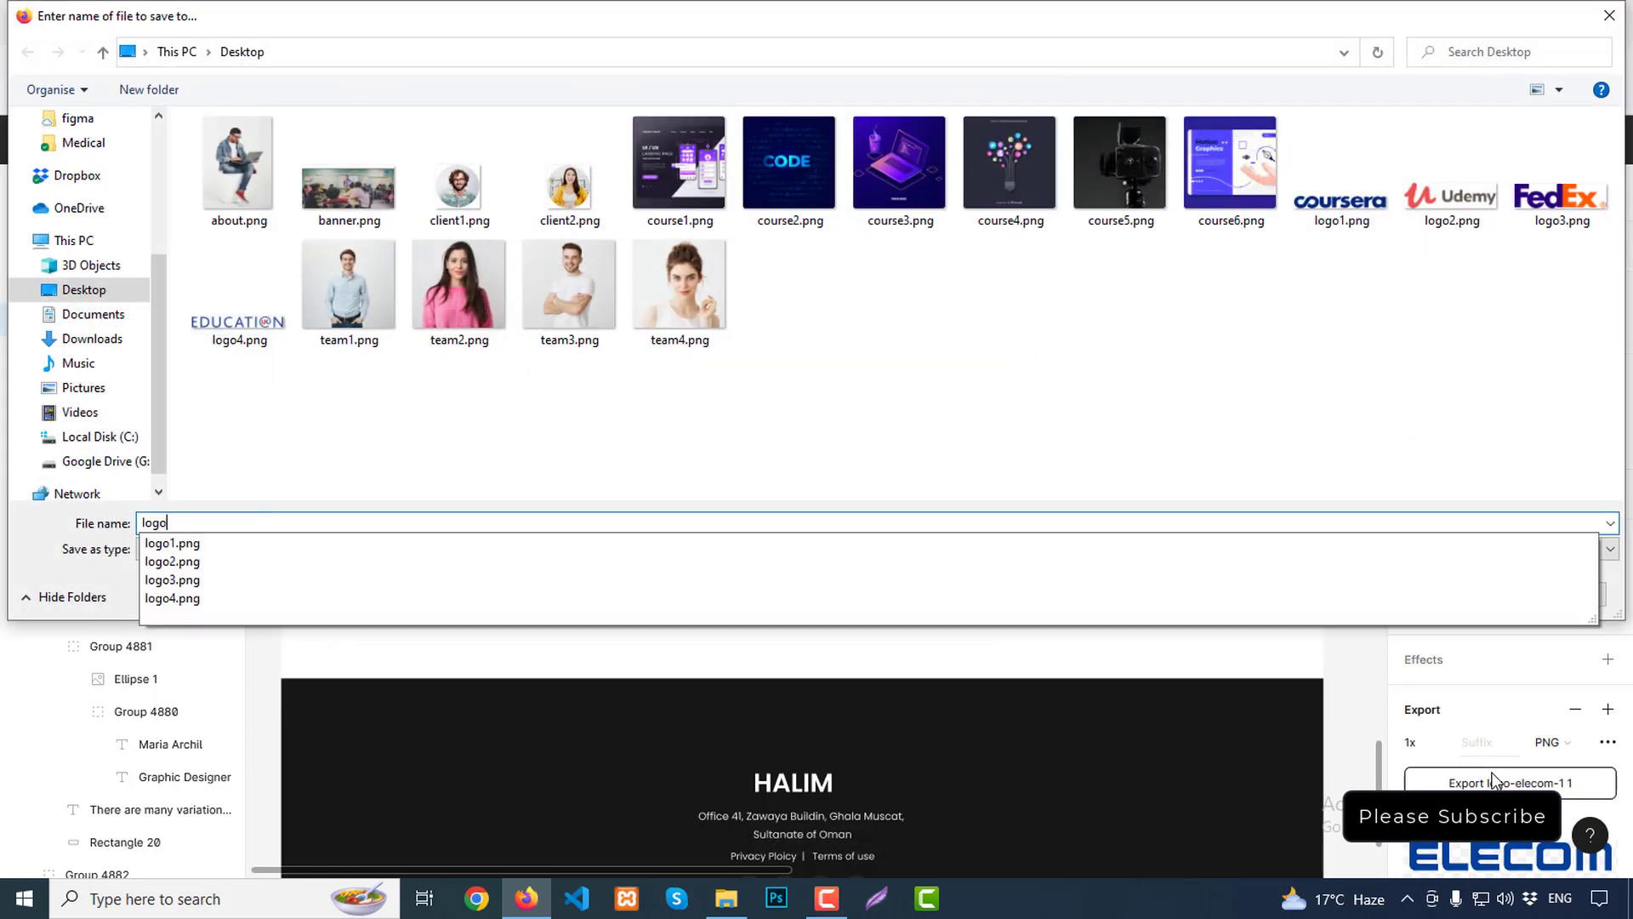
text(5)
key(Return)
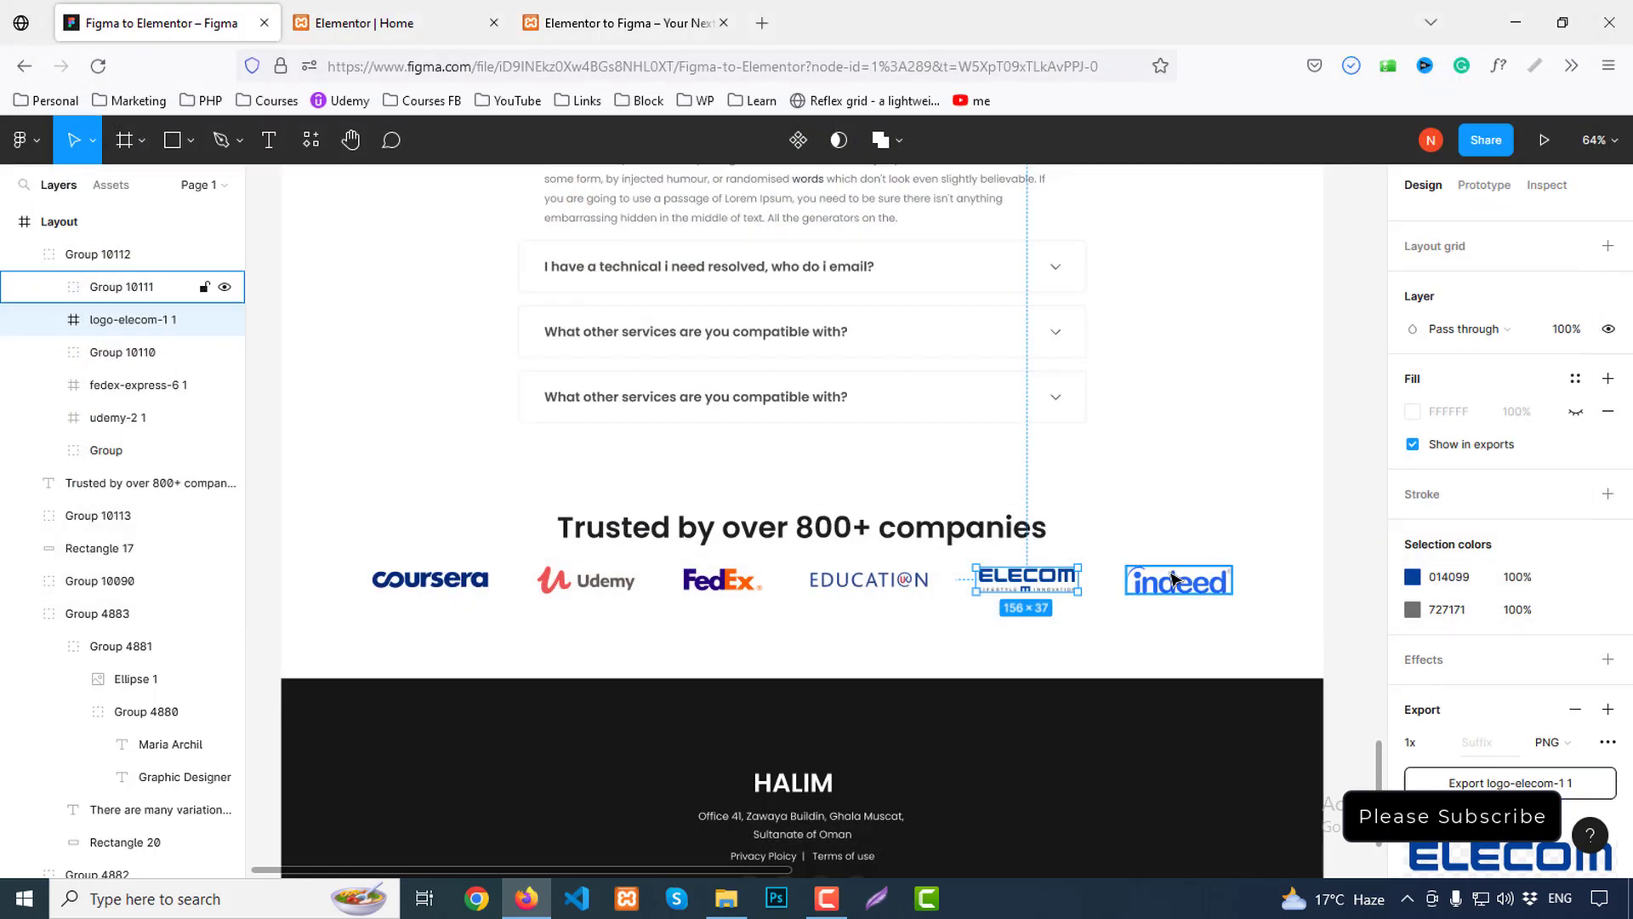
Export the indeed logo as logo6.png
click(121, 287)
click(1479, 745)
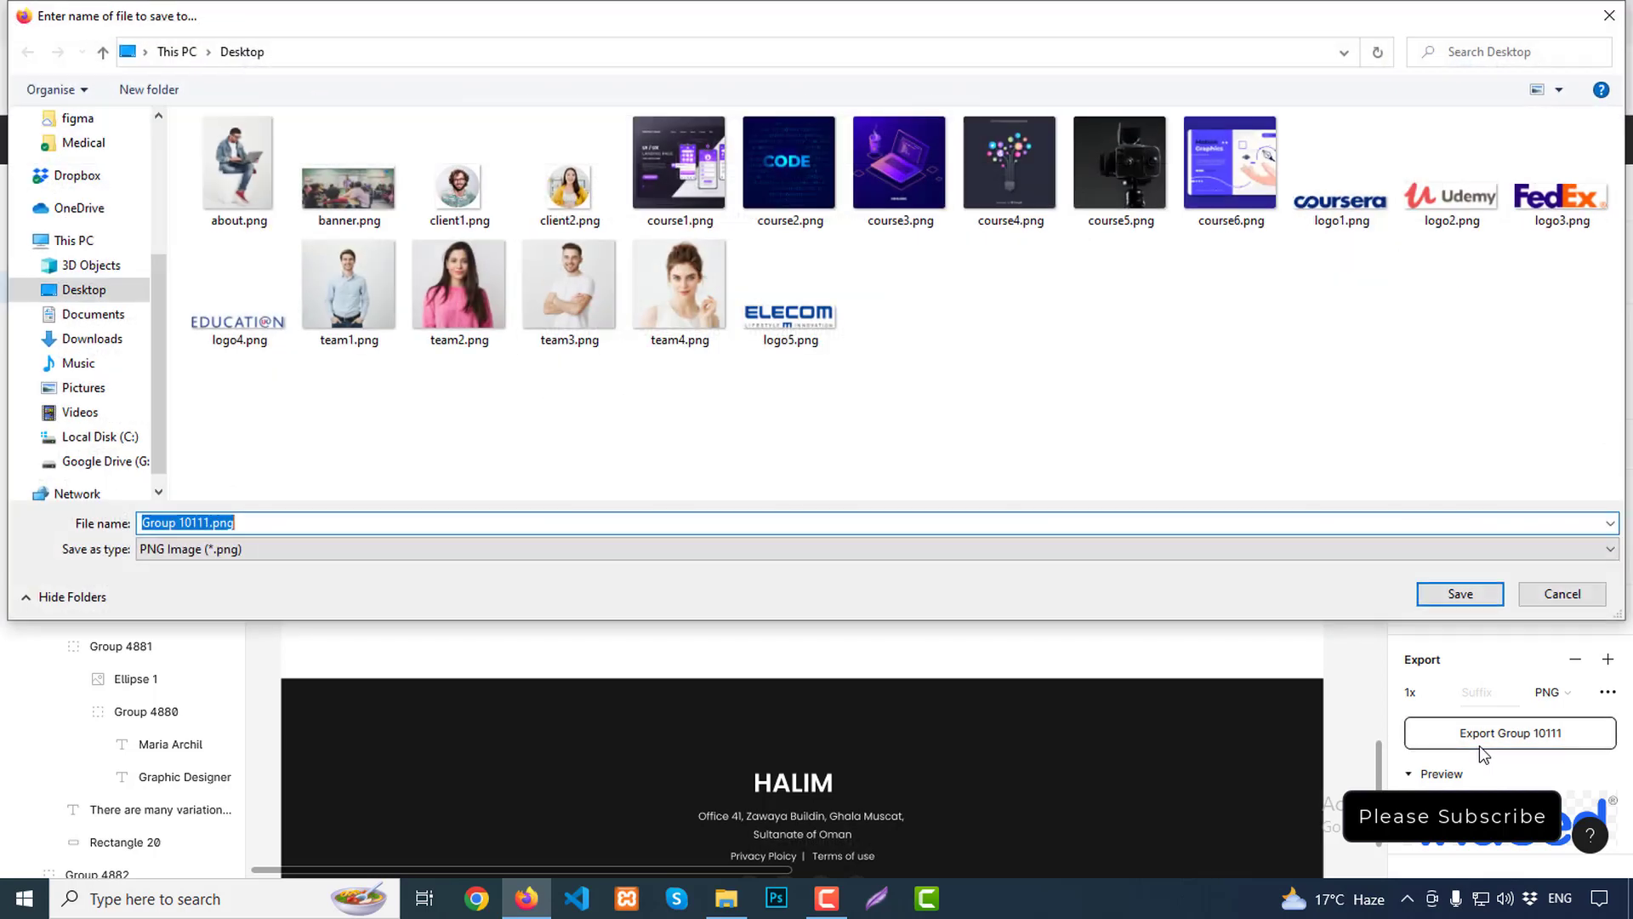
text(logo6)
key(Return)
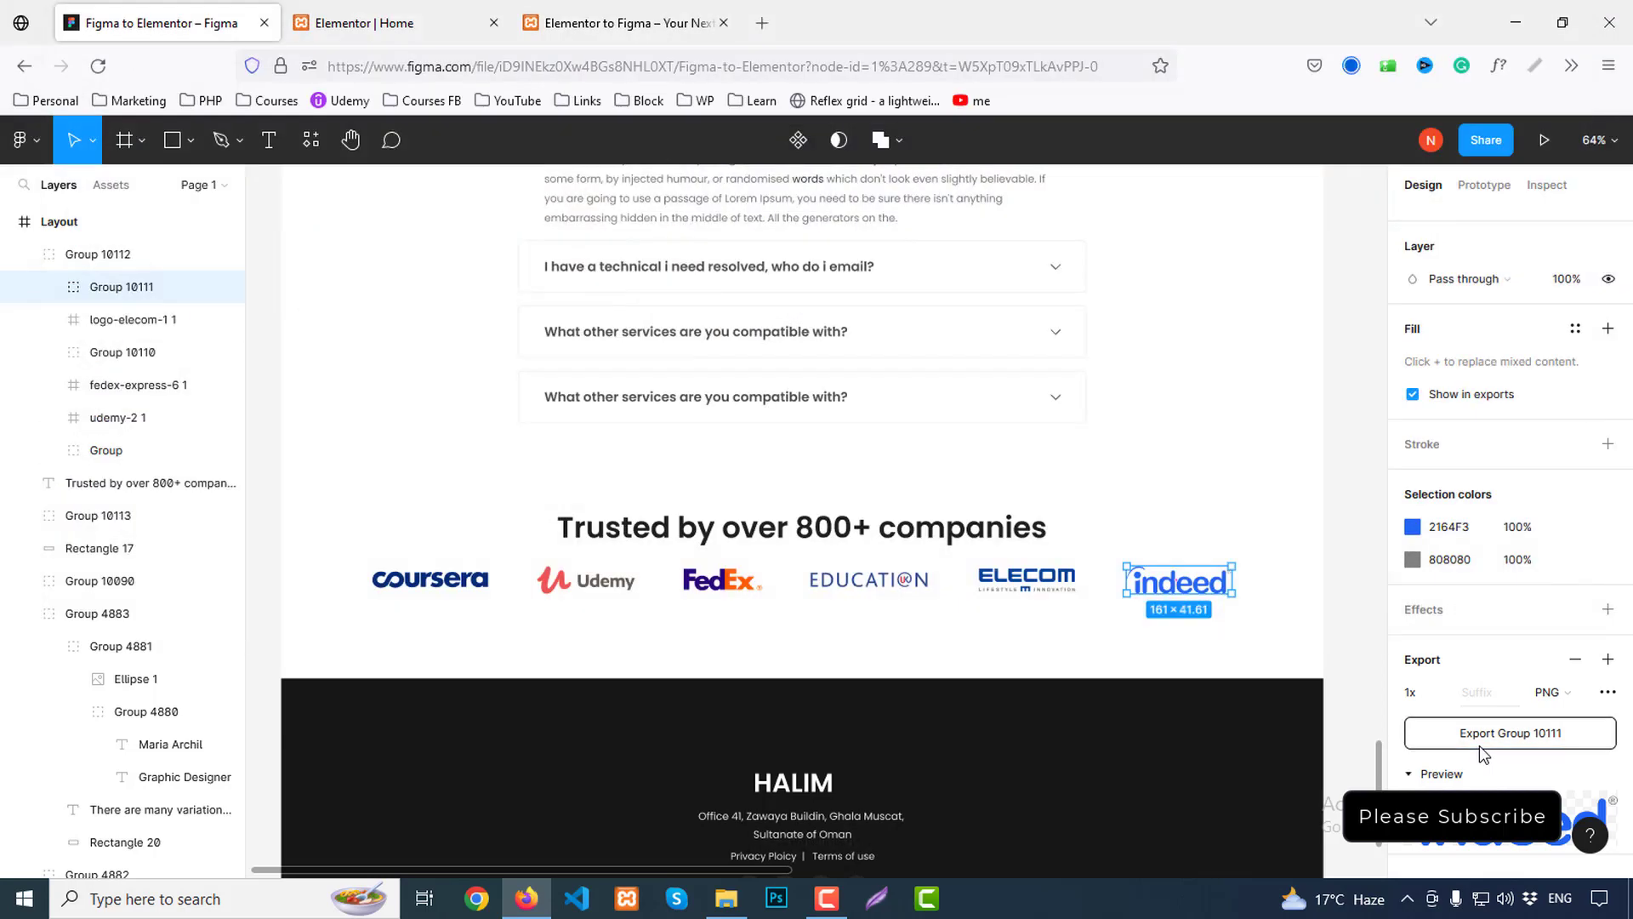
click(425, 17)
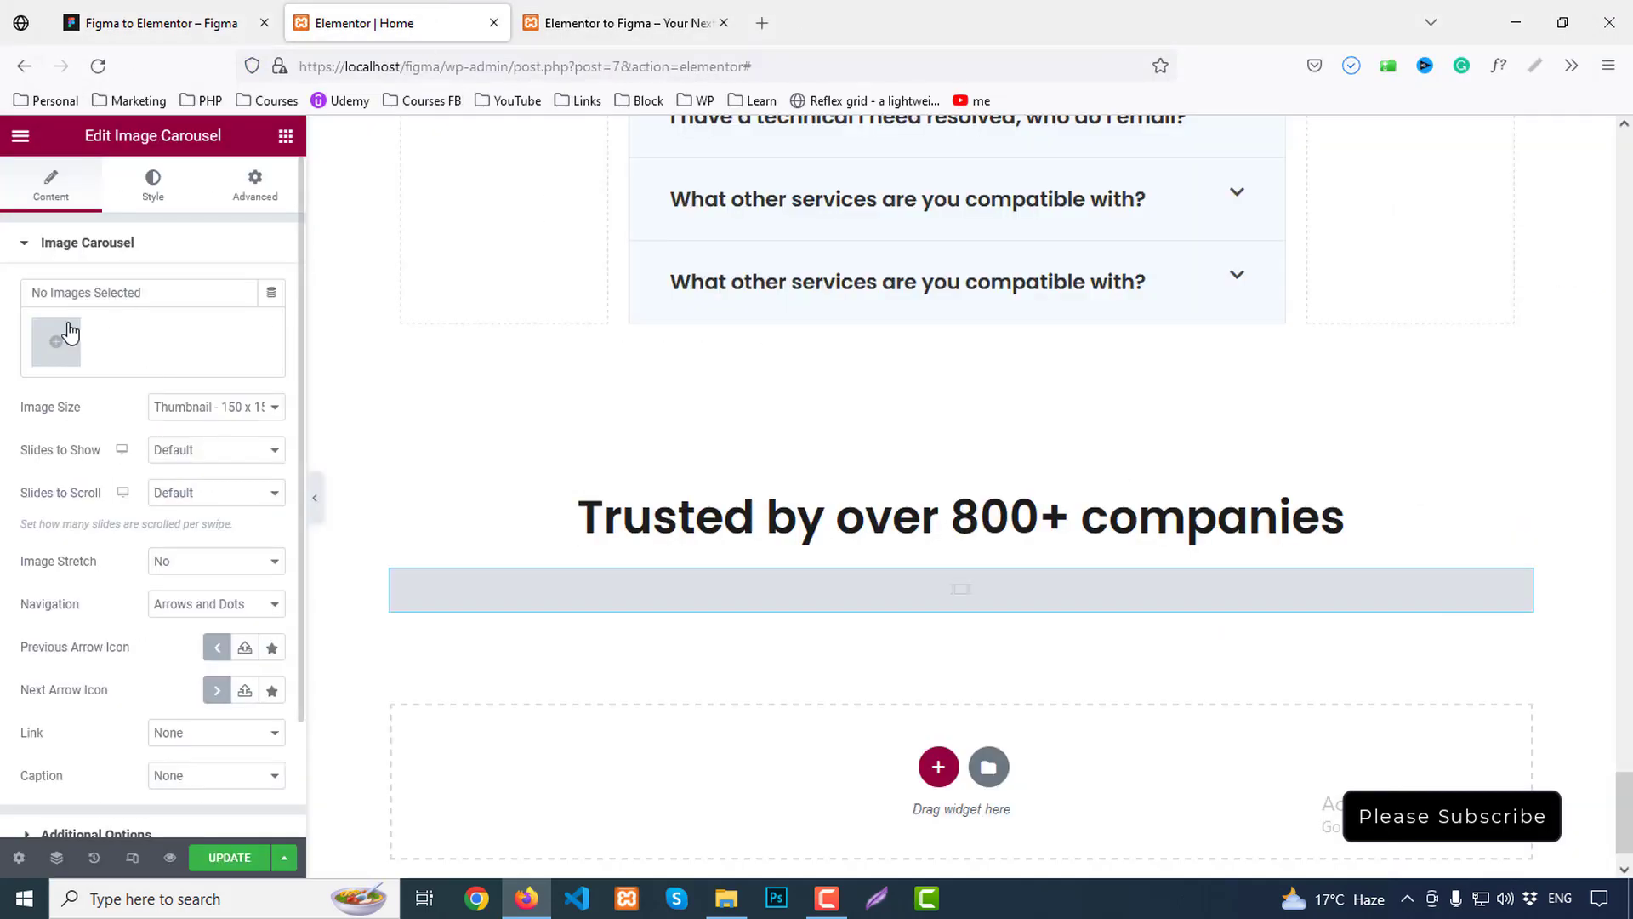
Upload logo1–logo6.png and insert them into the carousel as a new gallery
click(38, 347)
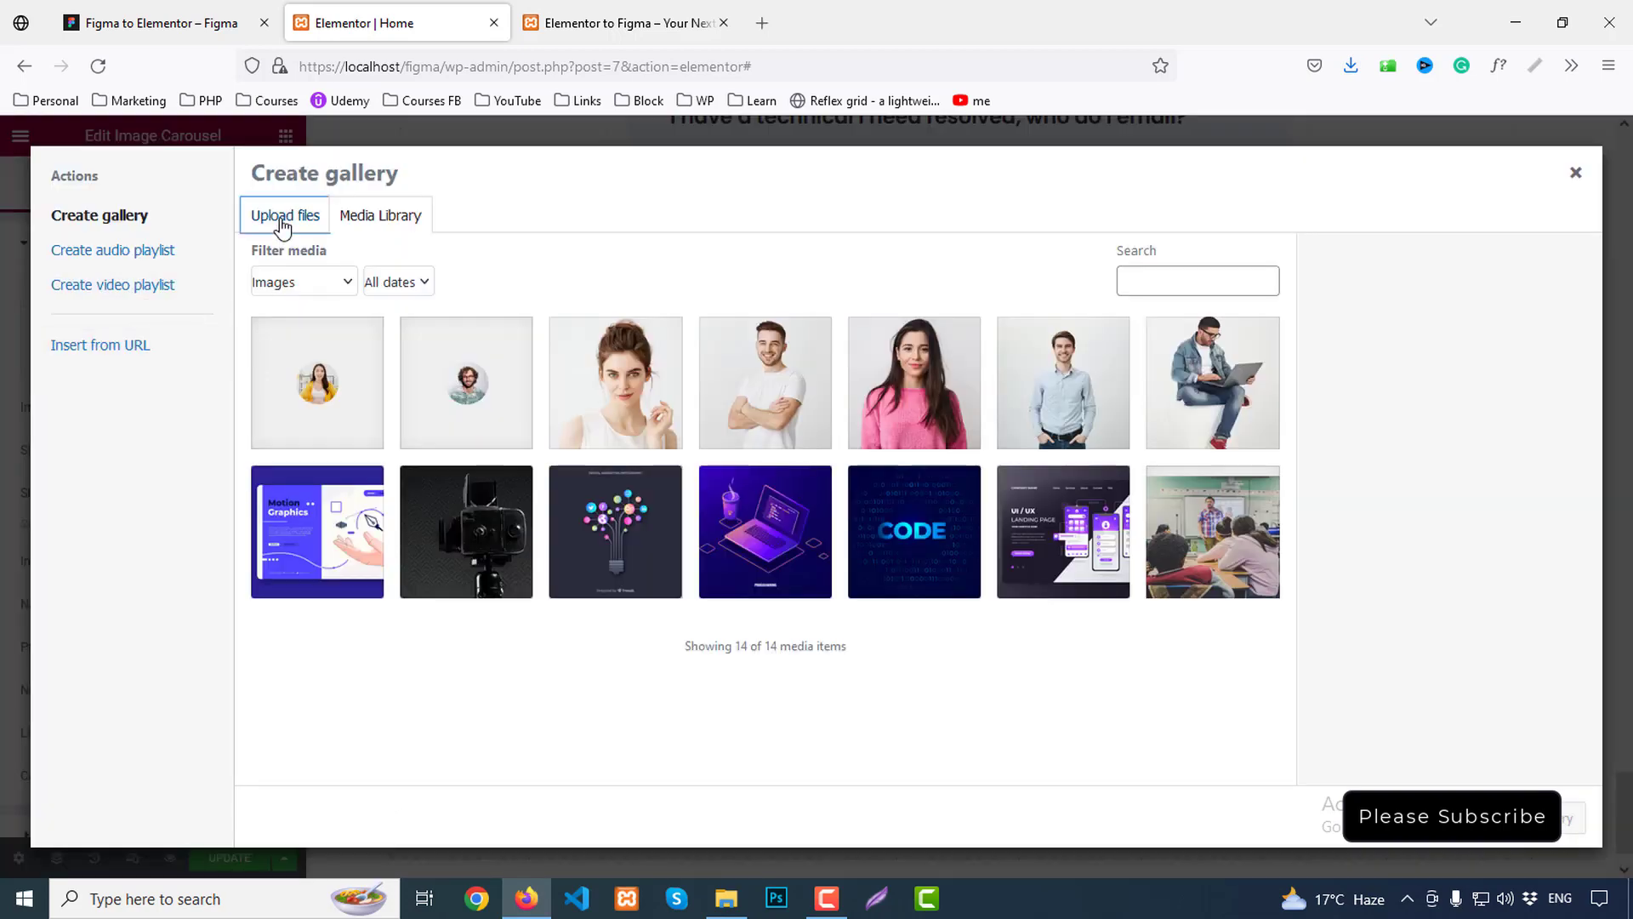
click(283, 217)
click(912, 510)
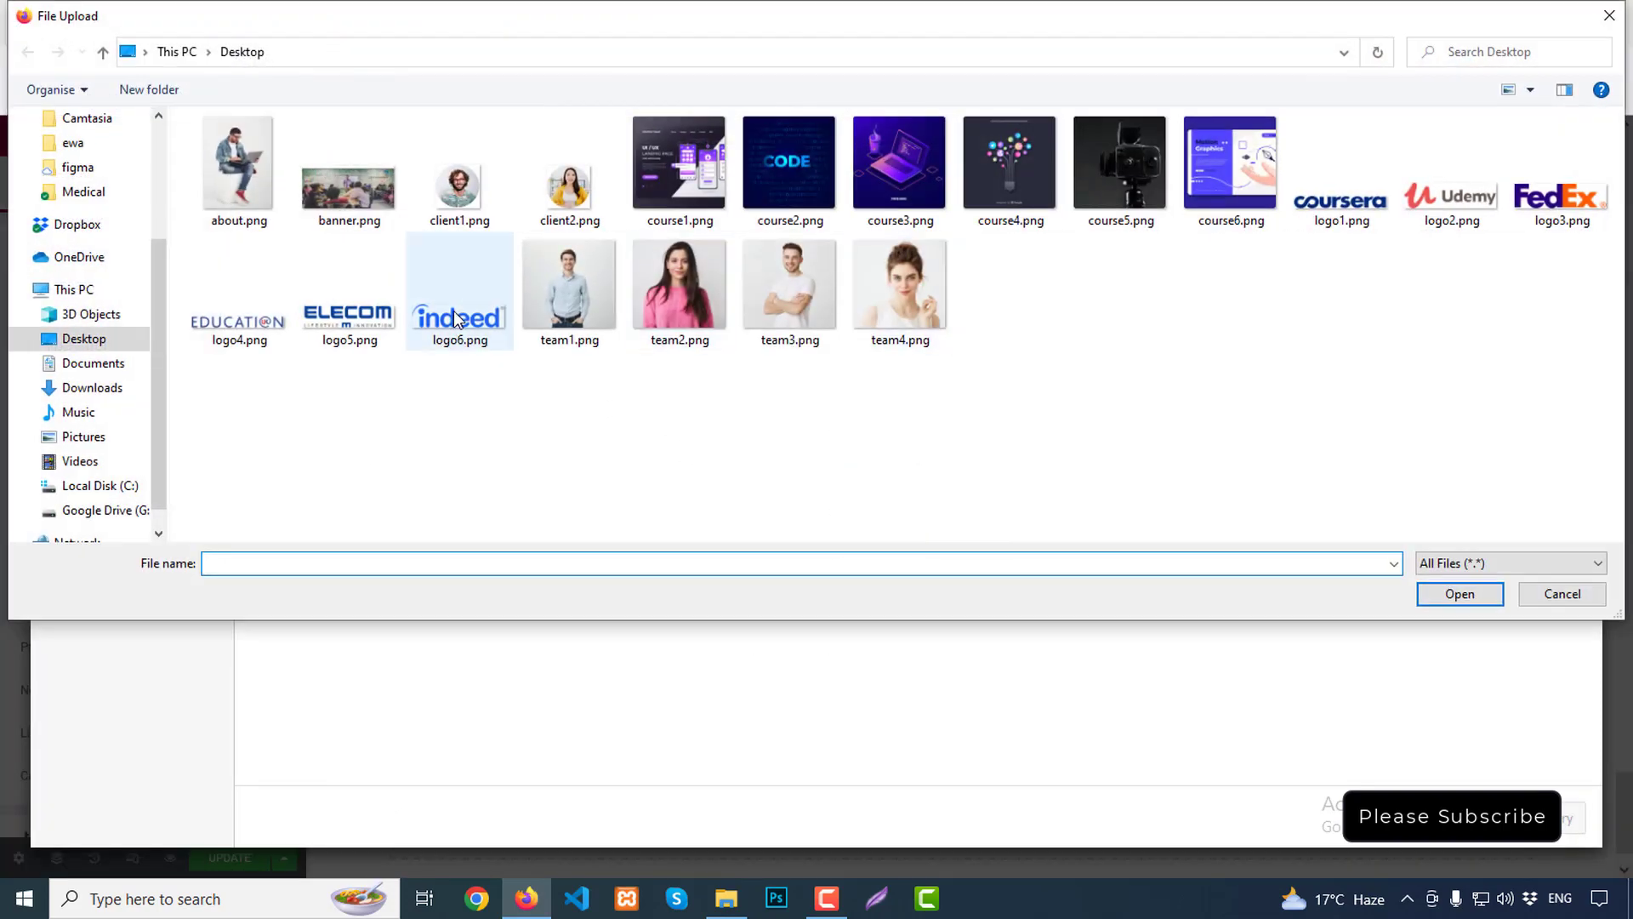
click(459, 298)
ctrl+click(347, 306)
ctrl+click(239, 298)
ctrl+click(1561, 178)
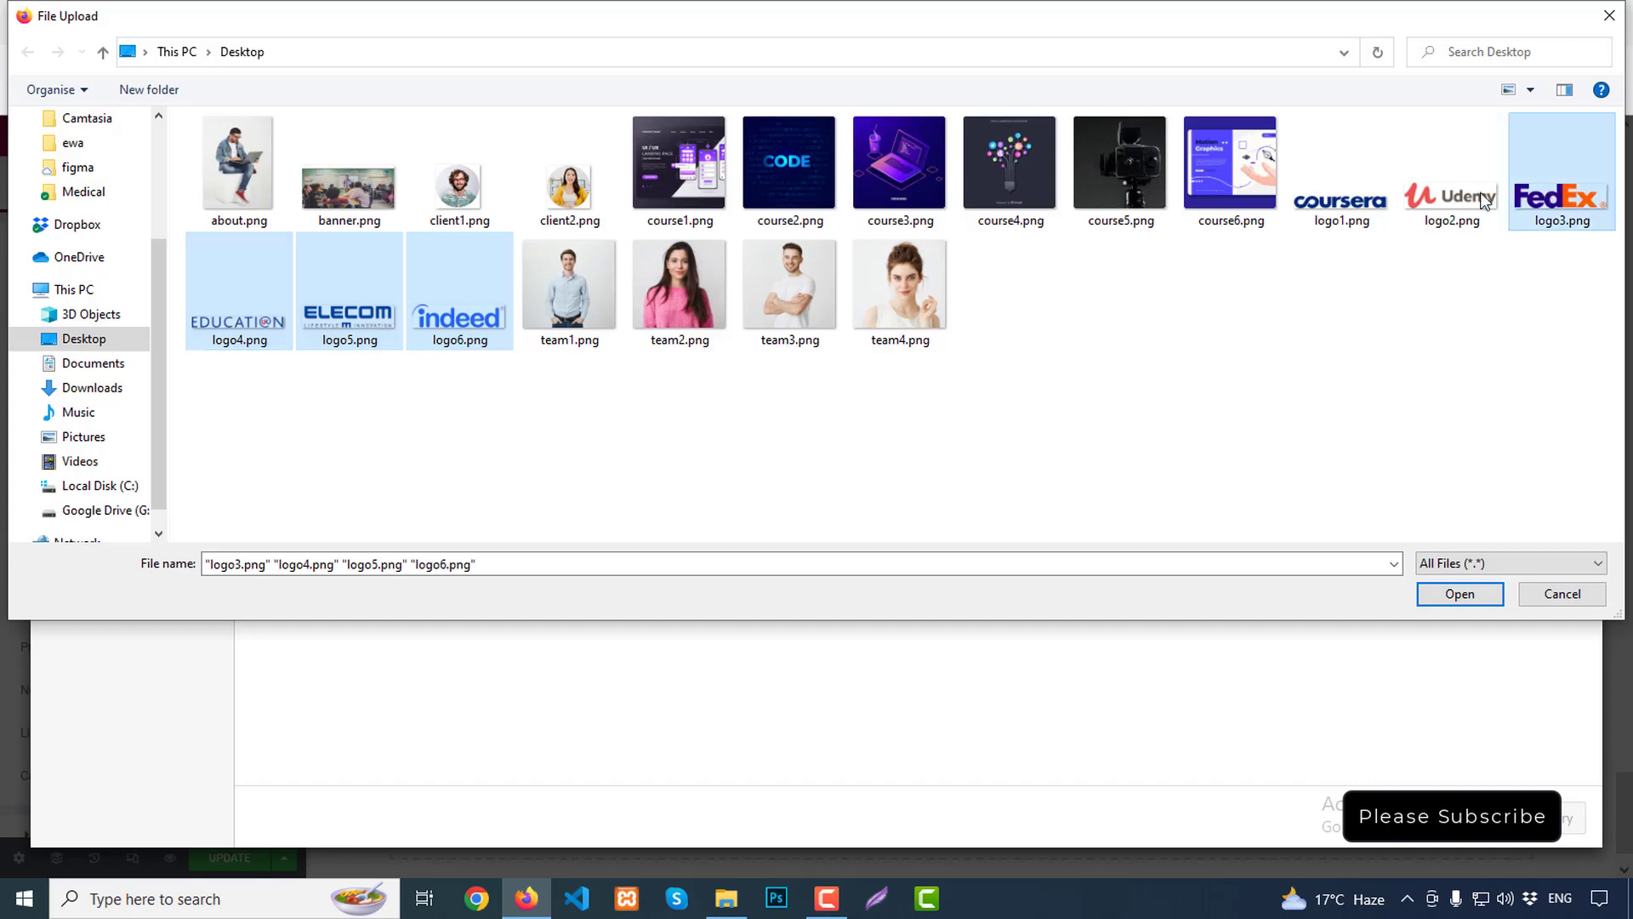
ctrl+click(1452, 179)
click(1459, 593)
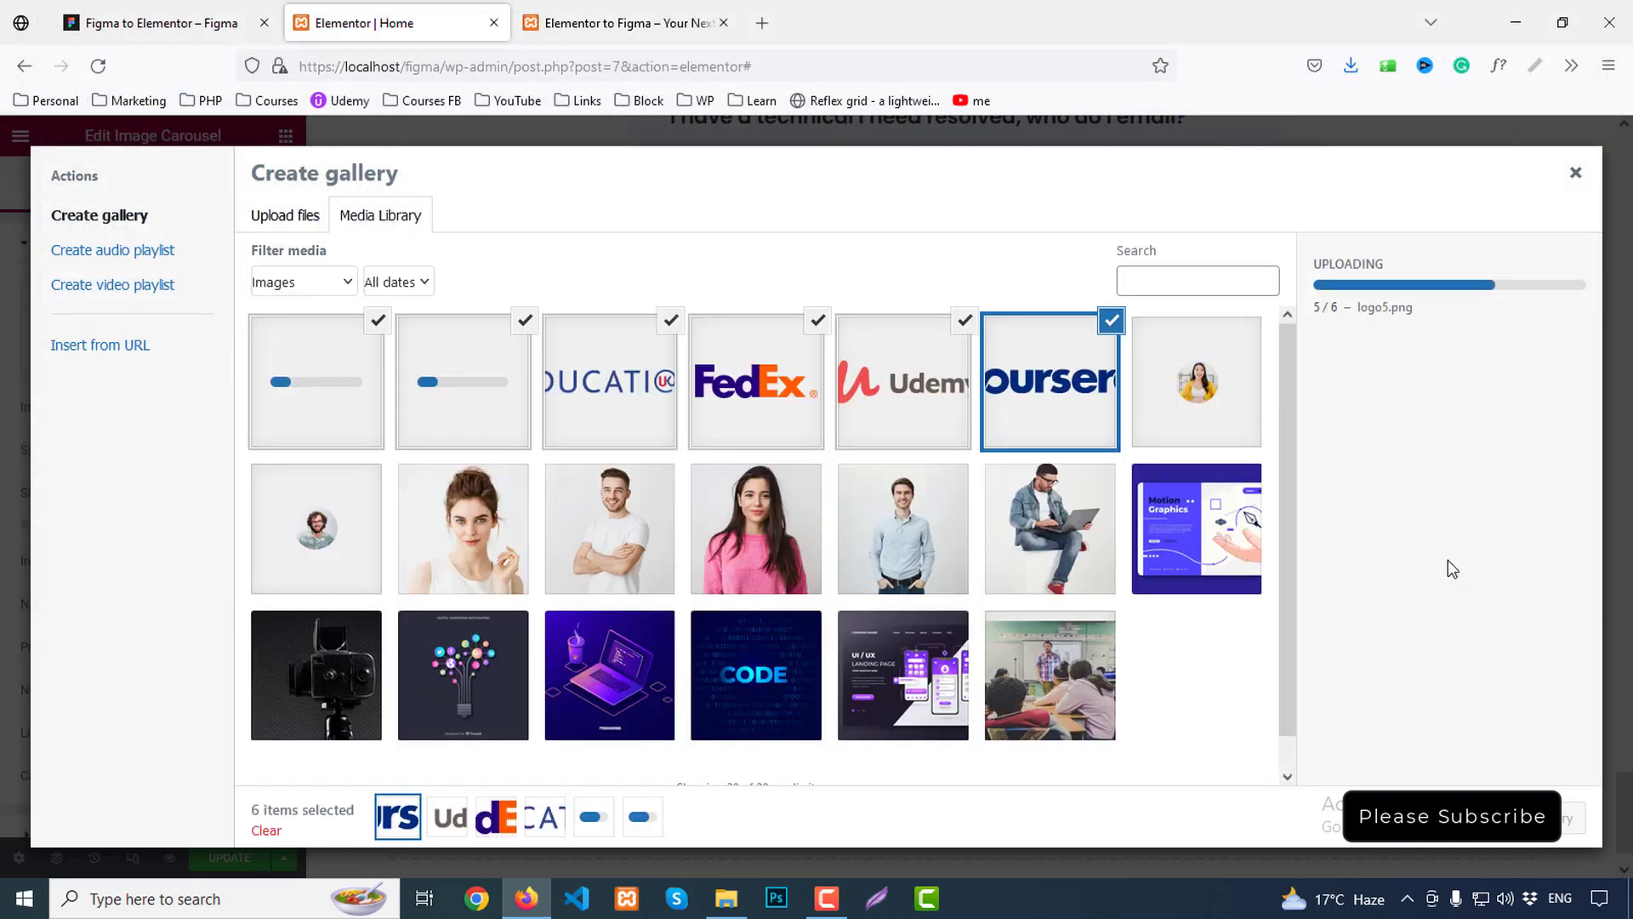
click(1573, 818)
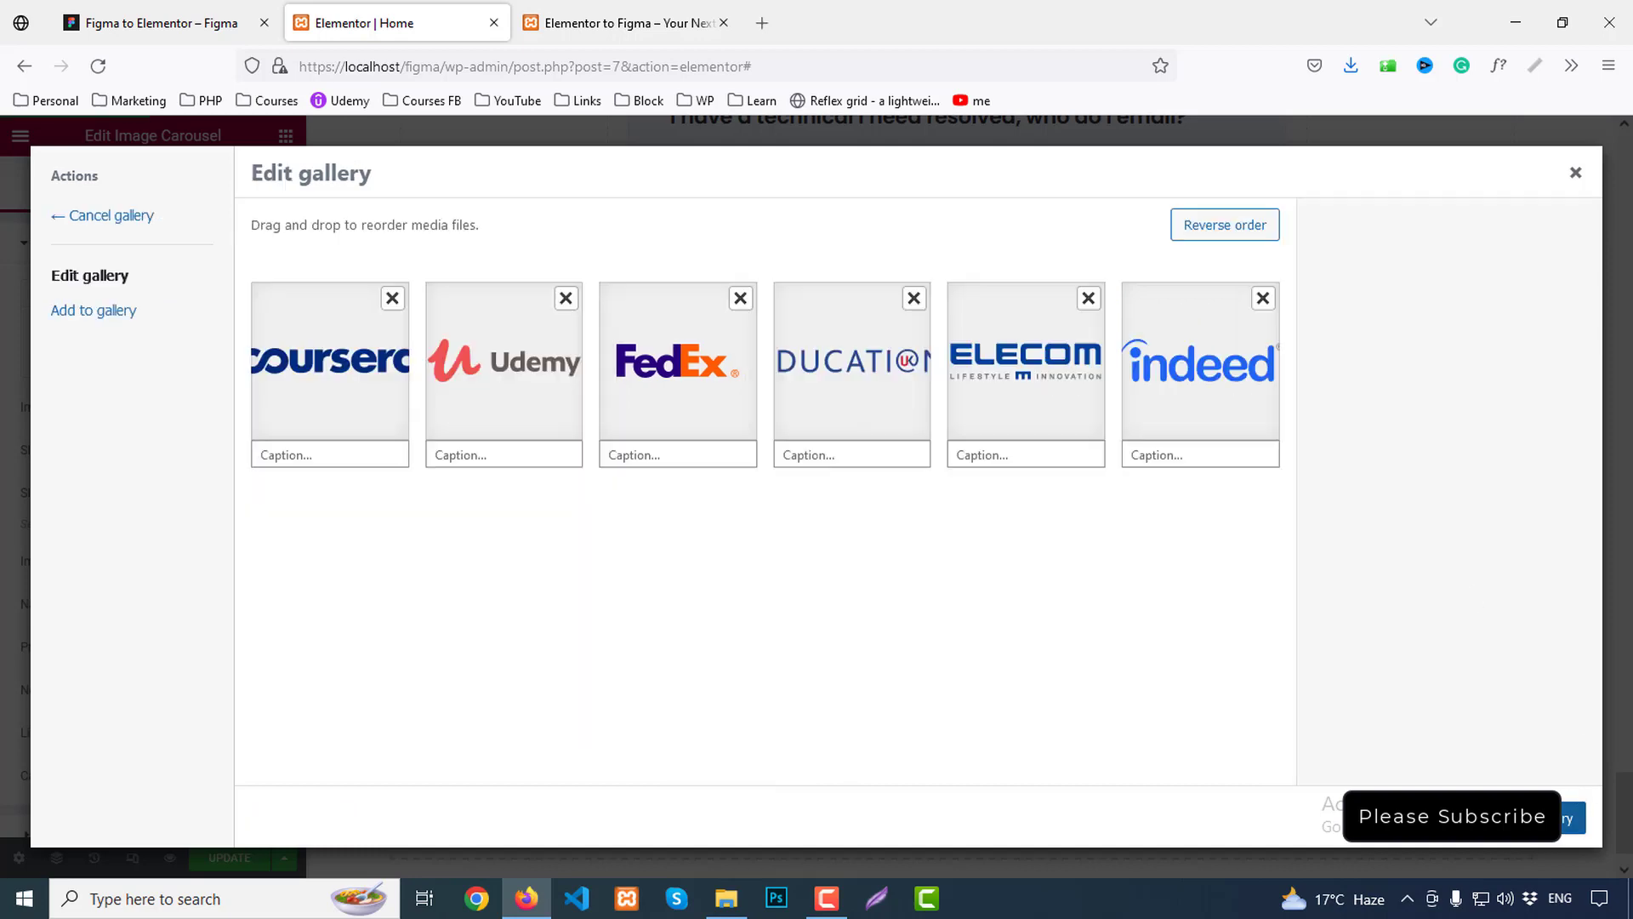
click(1573, 818)
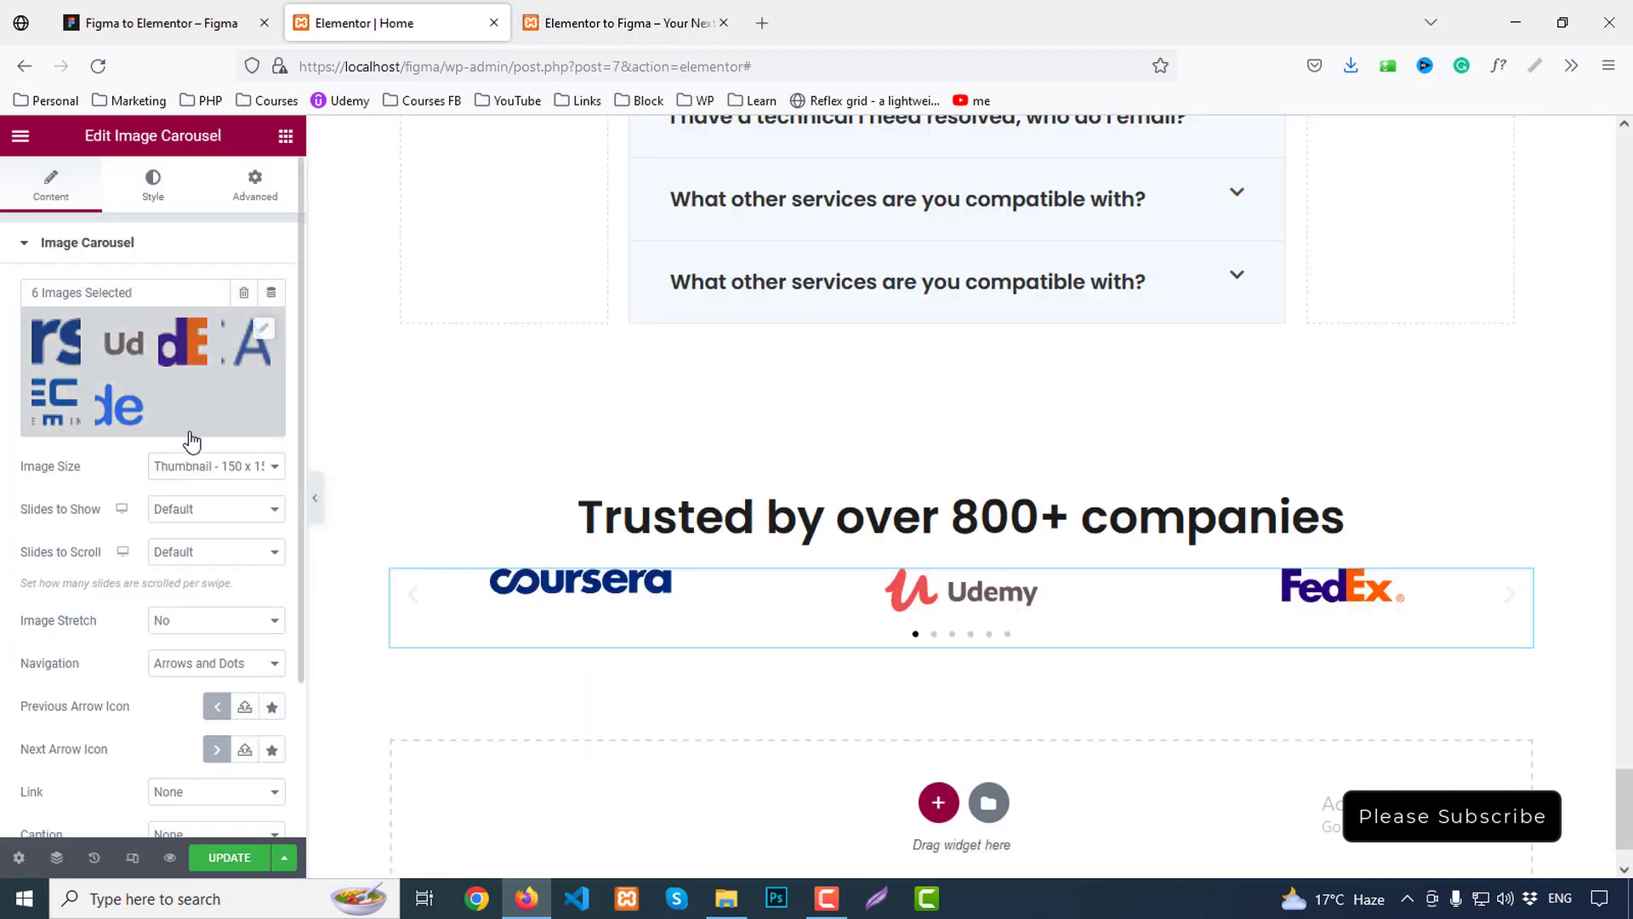
Set carousel Navigation to None, Slides to Show 6, Slides to Scroll 1, and enable Lazyload
click(225, 674)
click(174, 761)
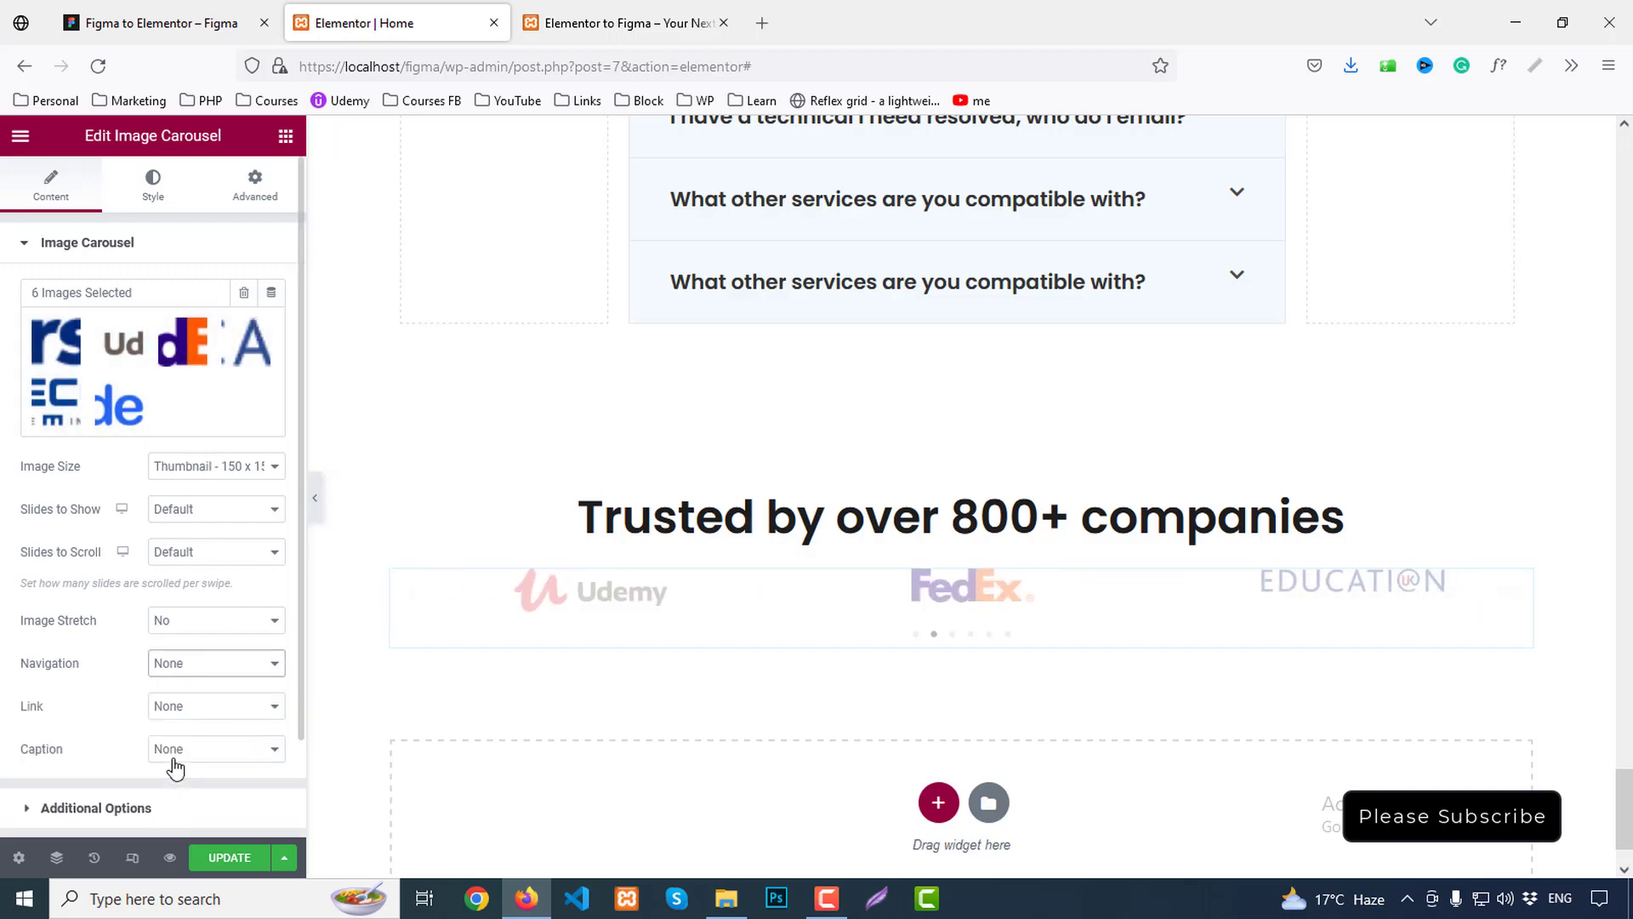
click(211, 507)
click(182, 651)
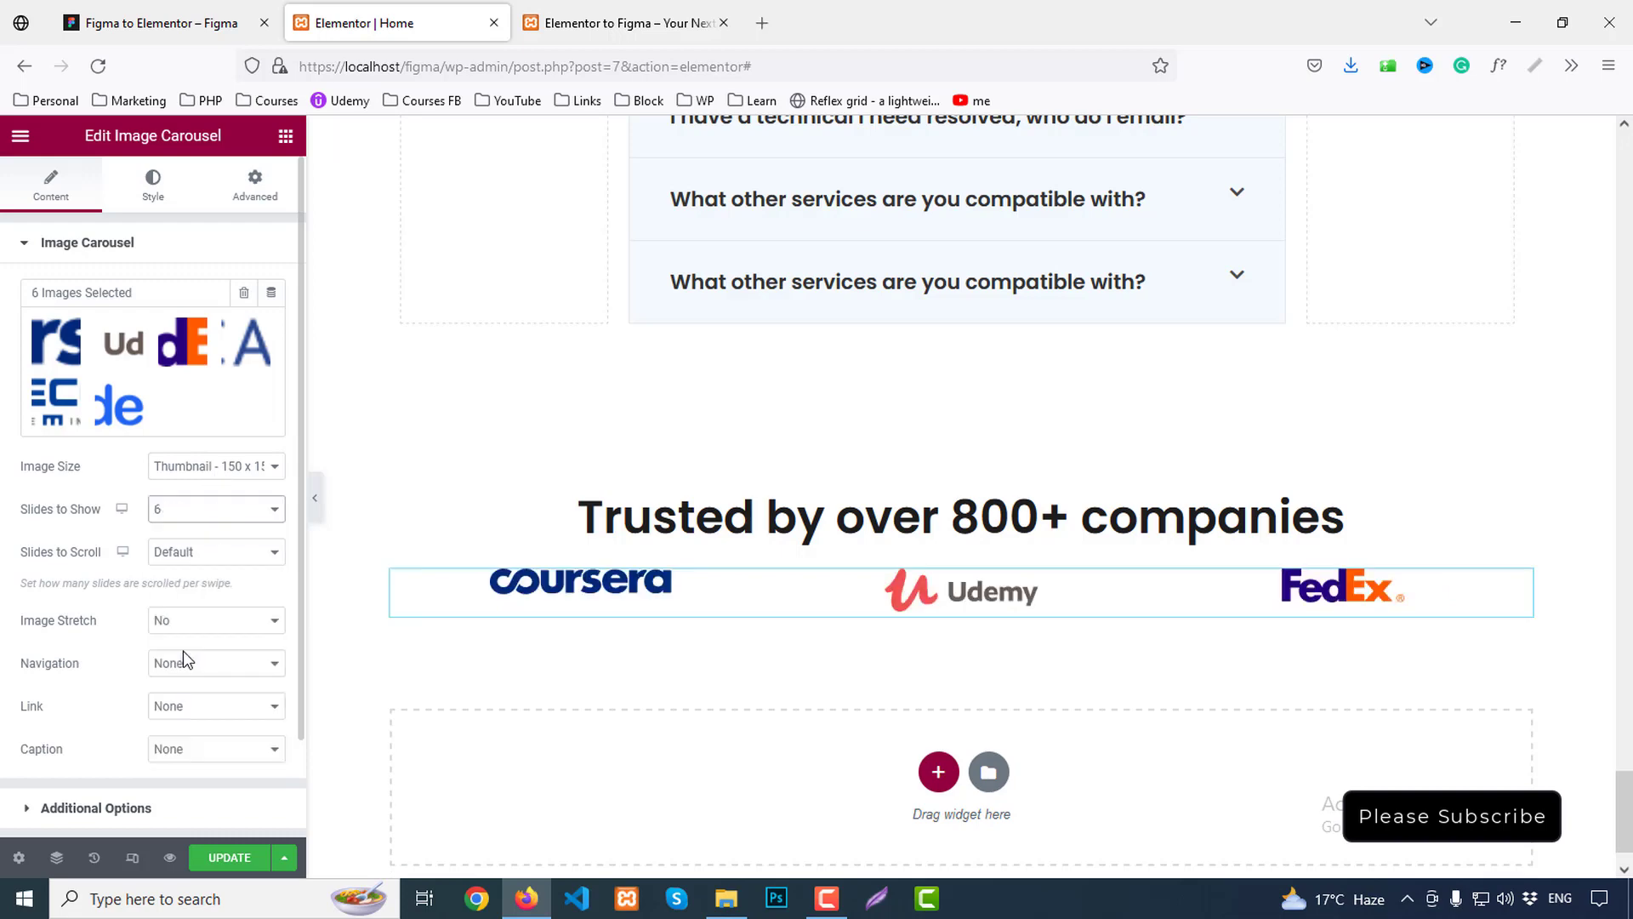
click(189, 555)
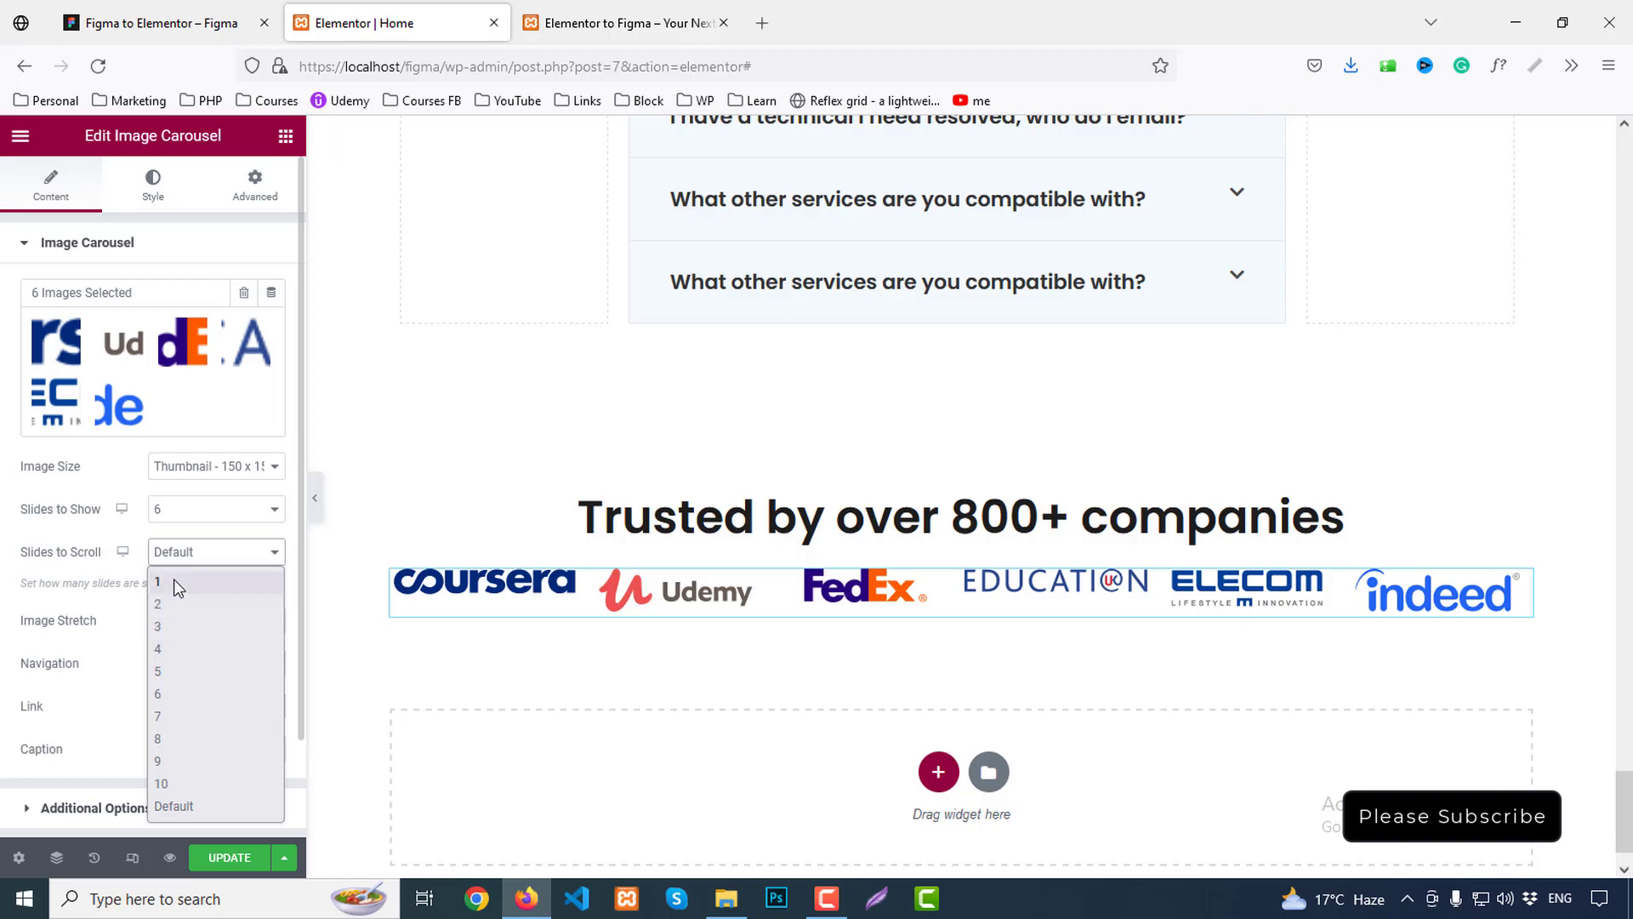
click(174, 583)
scroll(221, 603, down, 2)
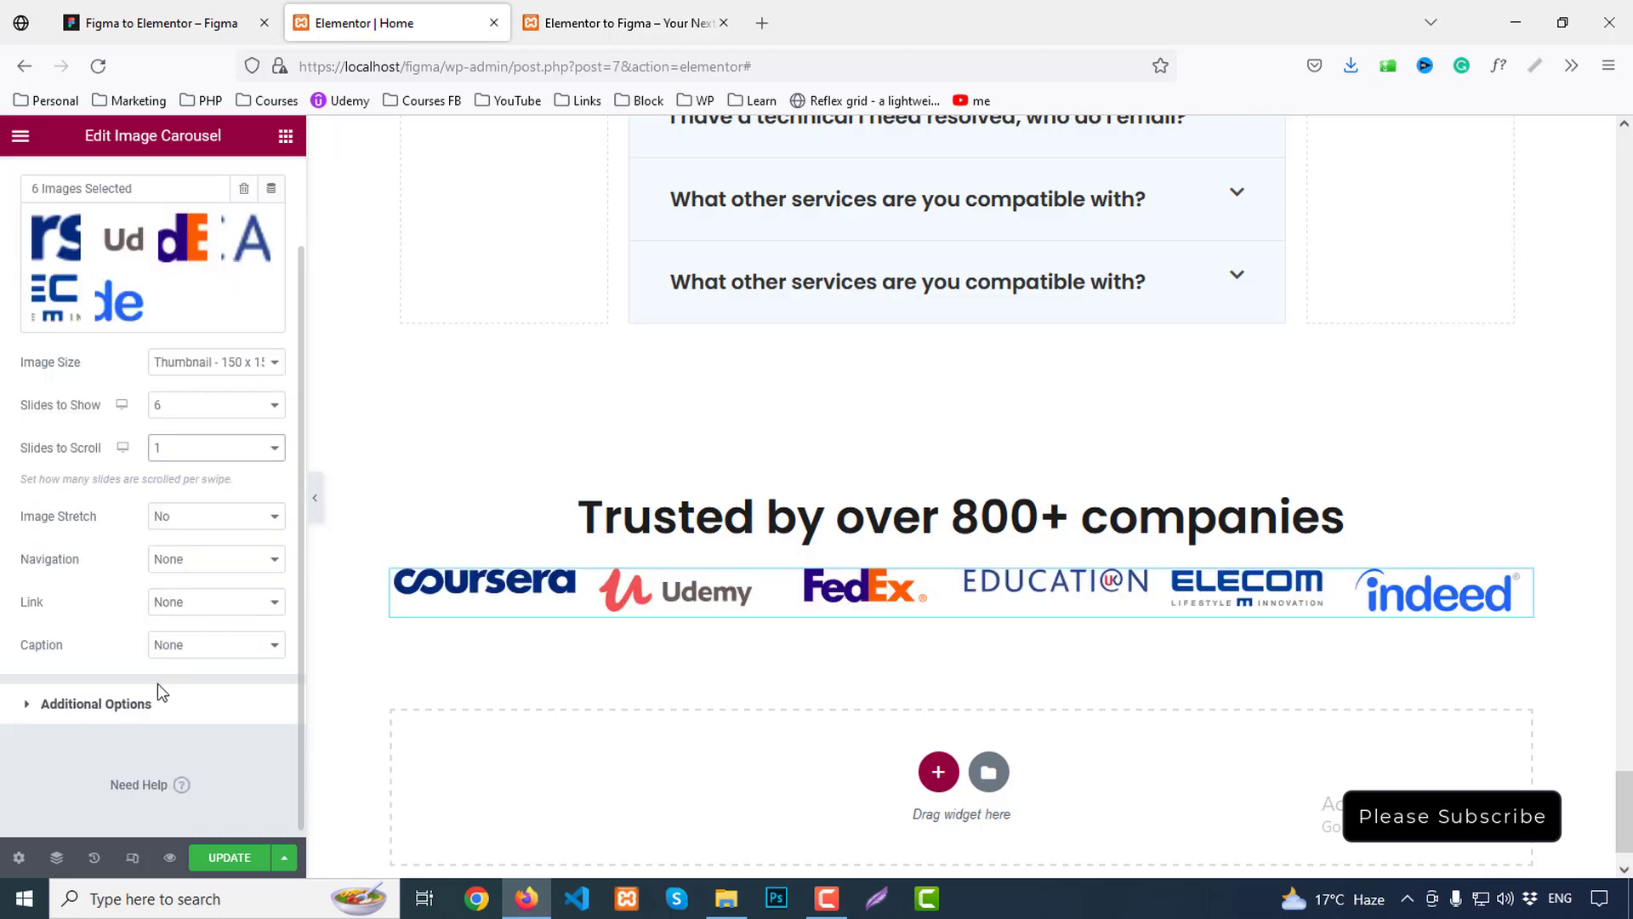
click(151, 706)
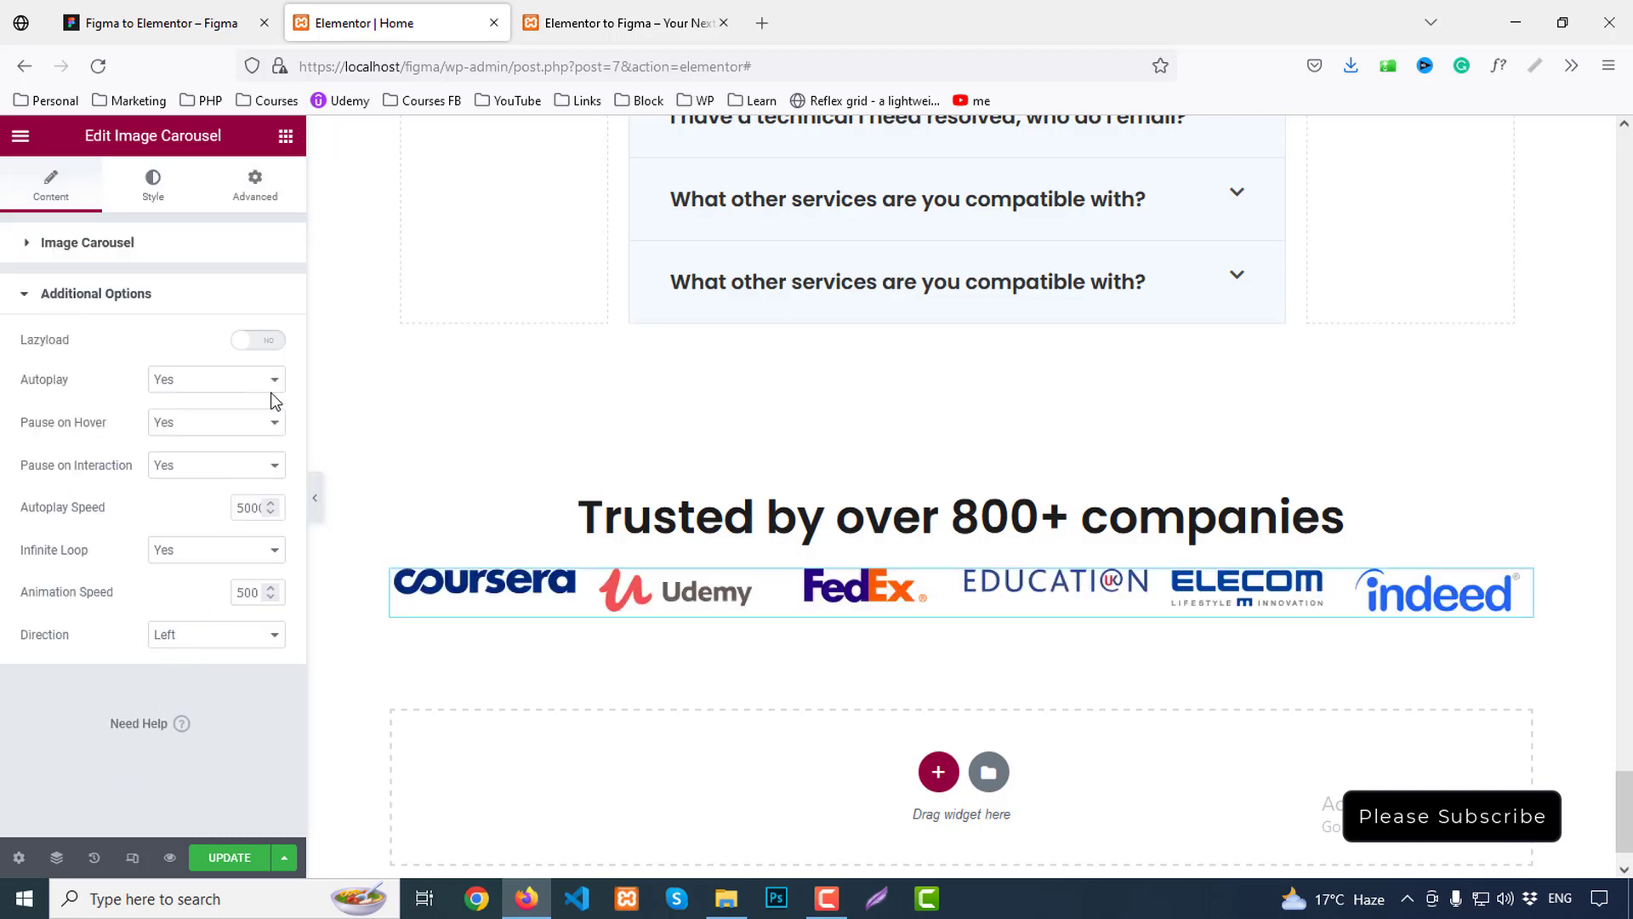
click(270, 341)
Set Vertical Align to Center, compare with Figma, and leave the image size unchanged
click(156, 179)
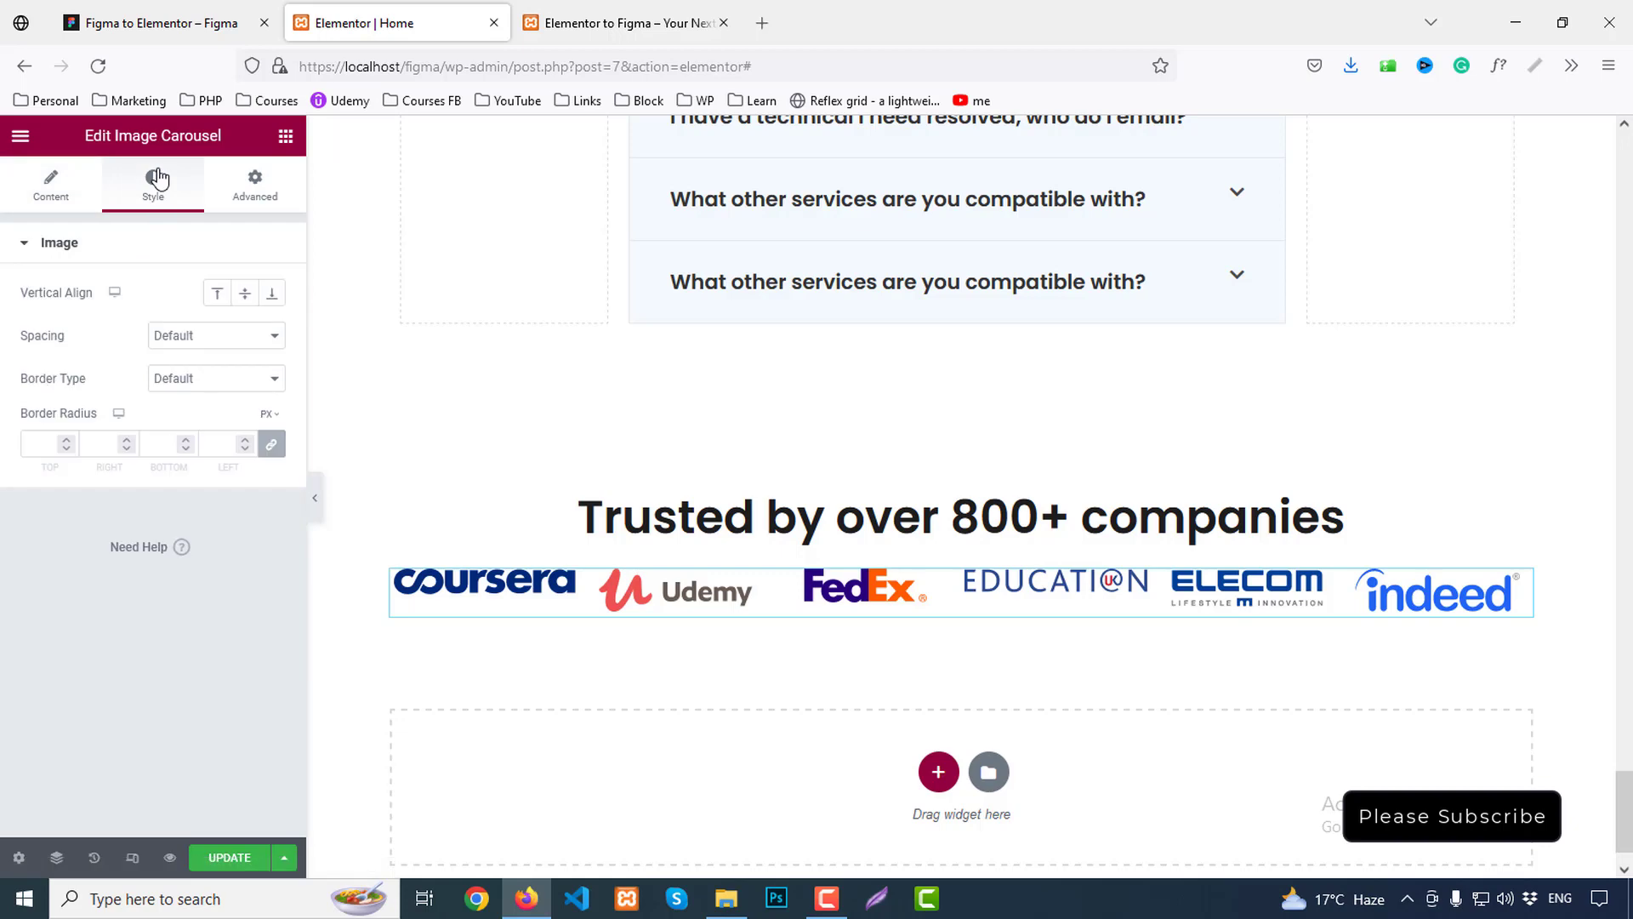
click(245, 297)
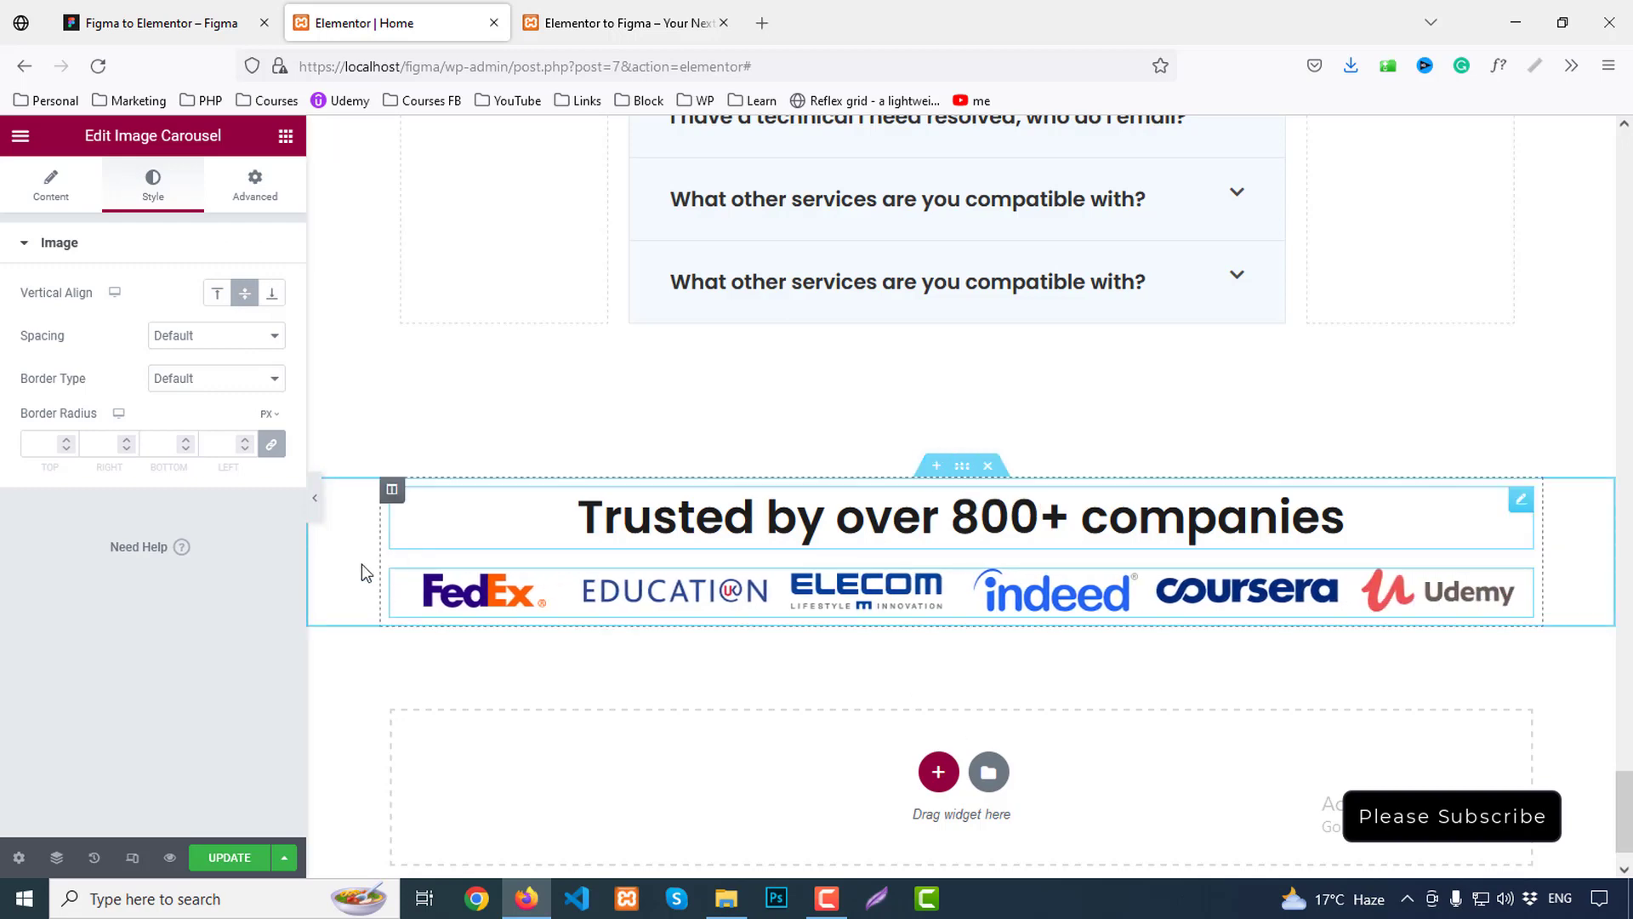
click(152, 12)
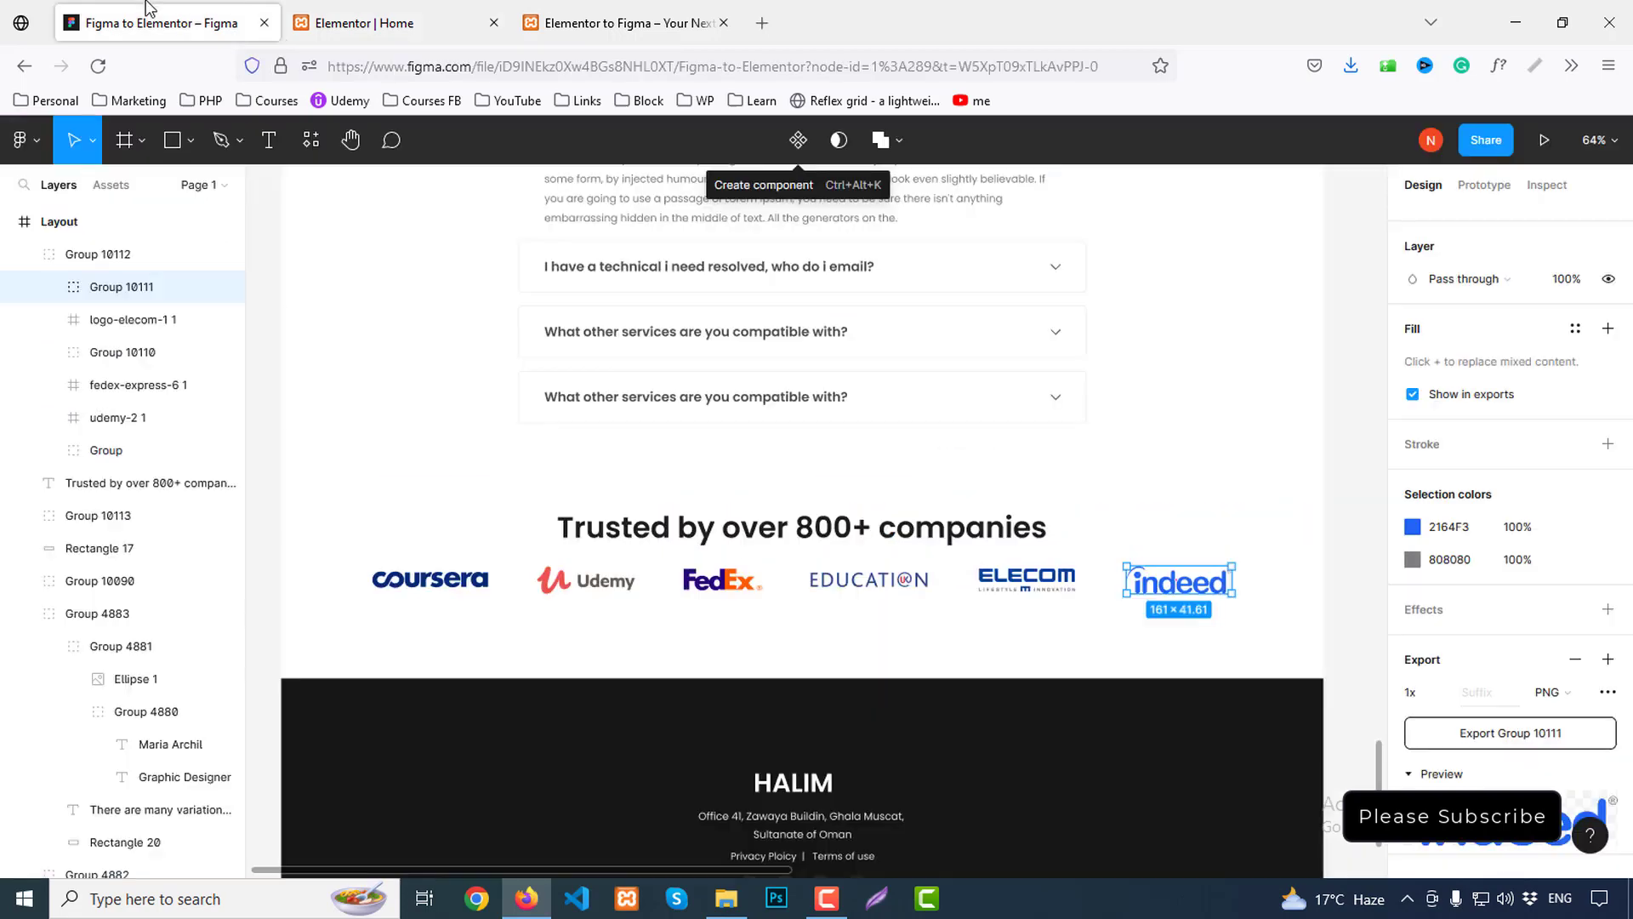
click(370, 20)
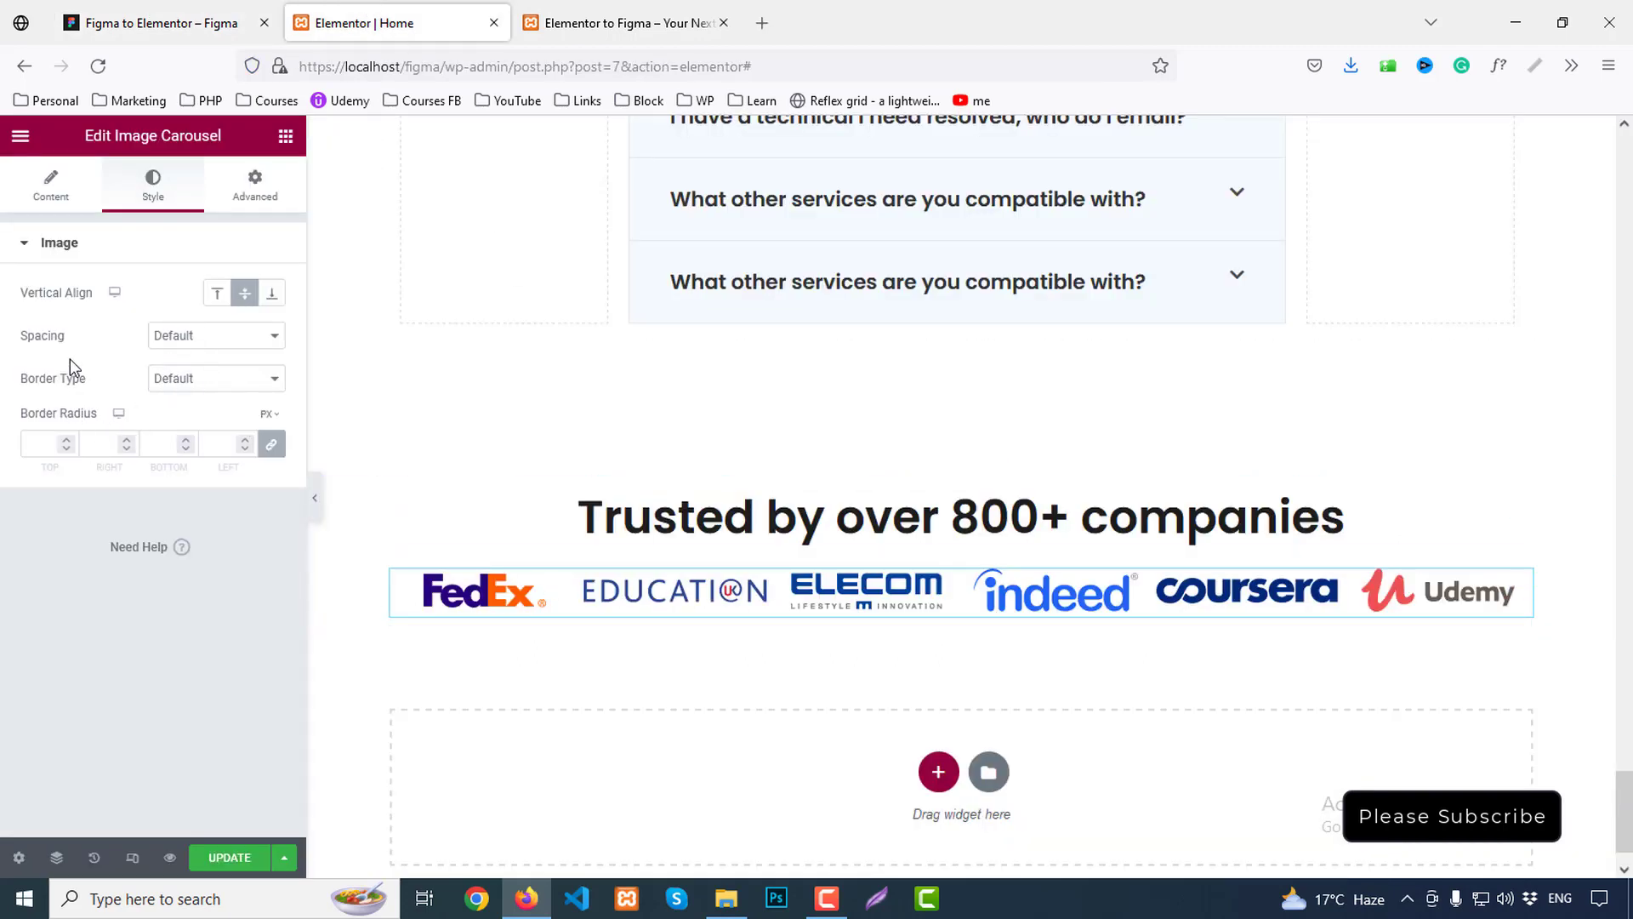
click(51, 187)
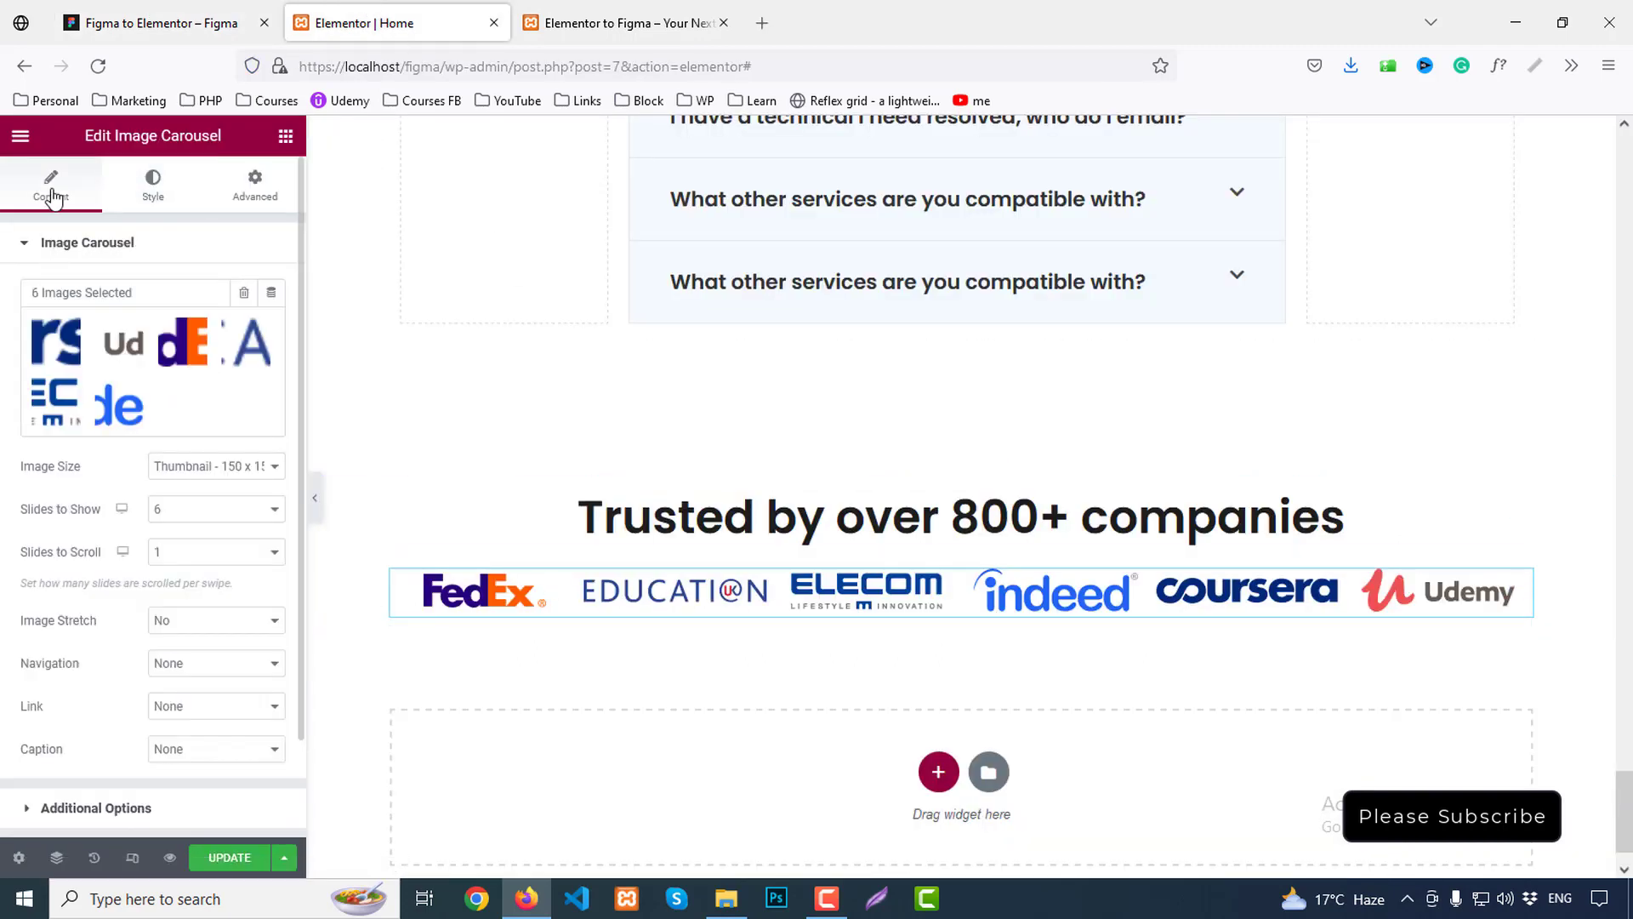
click(198, 484)
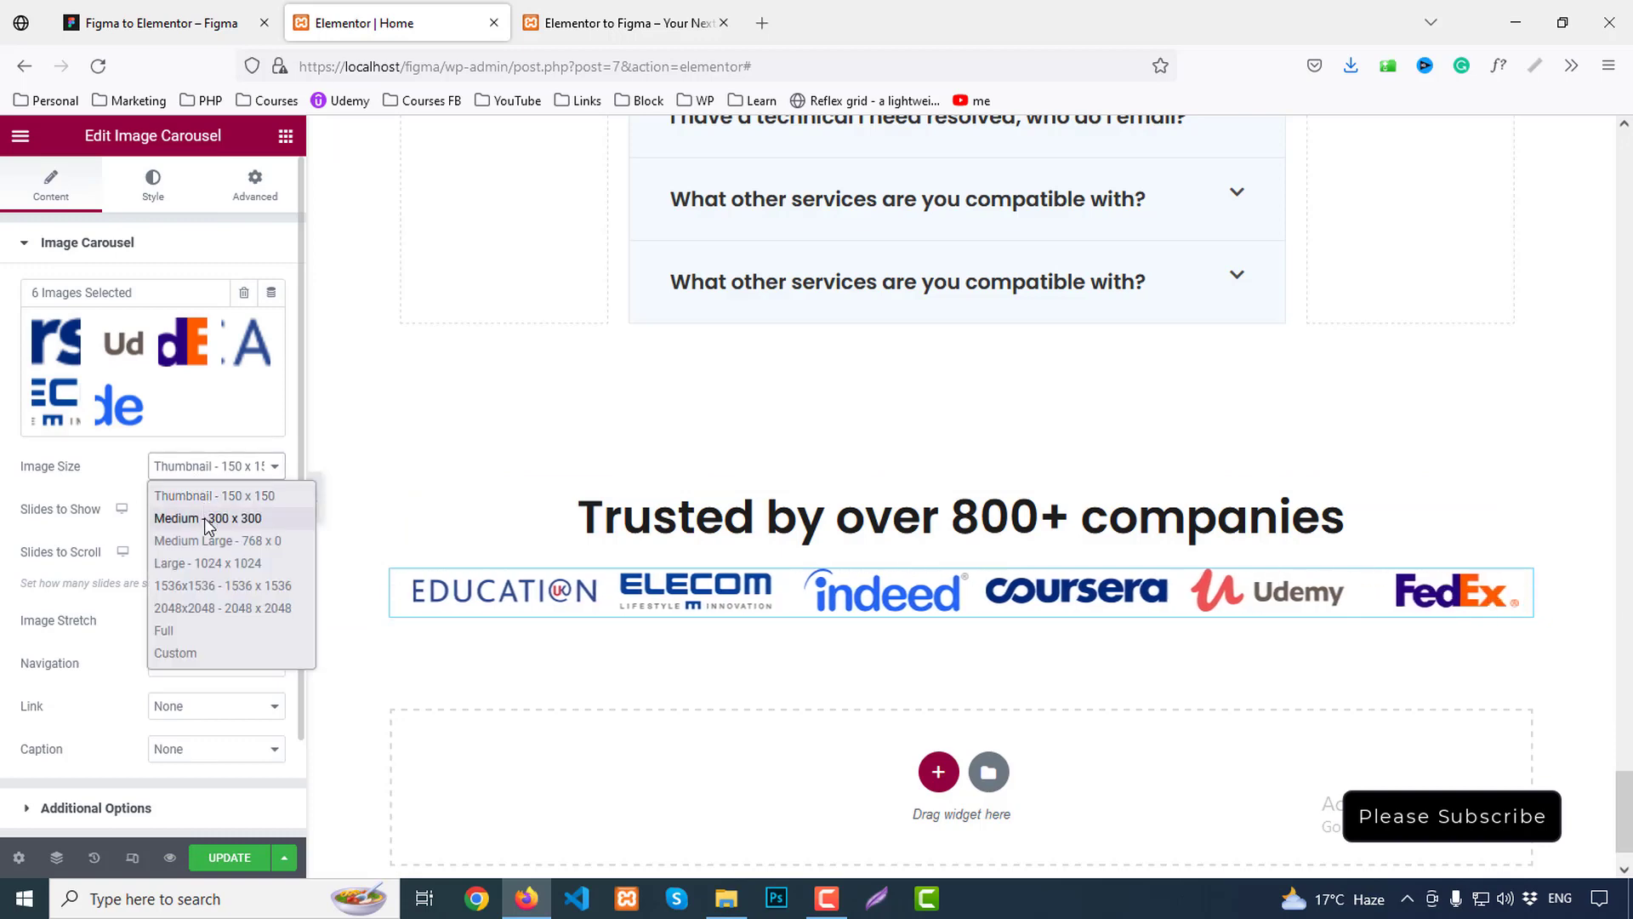
click(113, 697)
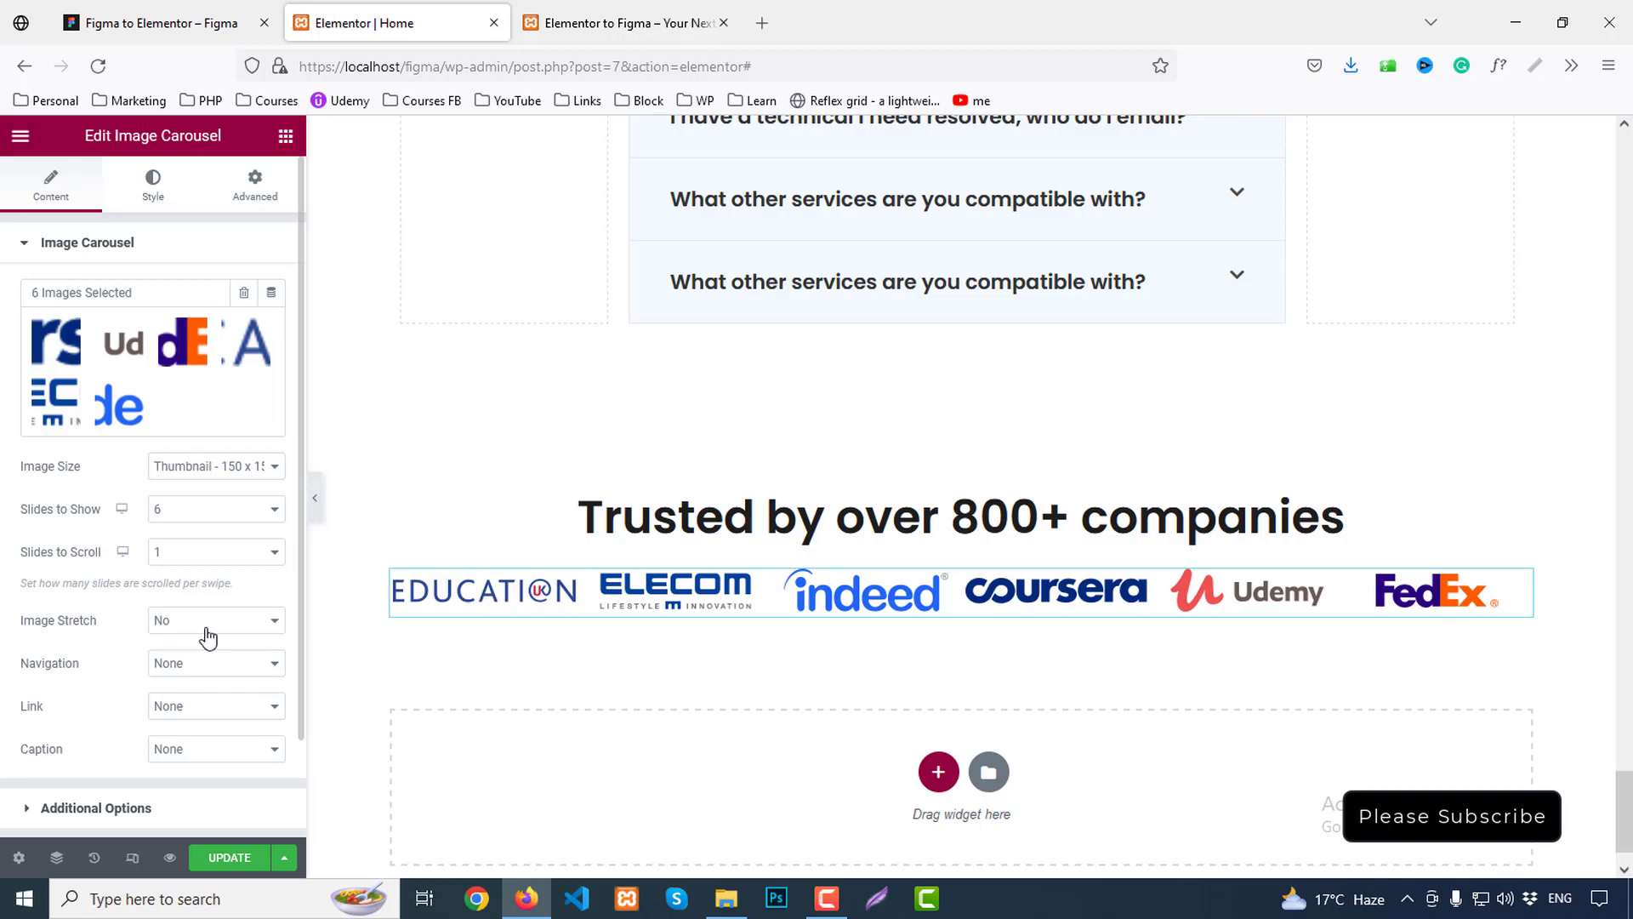
scroll(200, 668, down, 2)
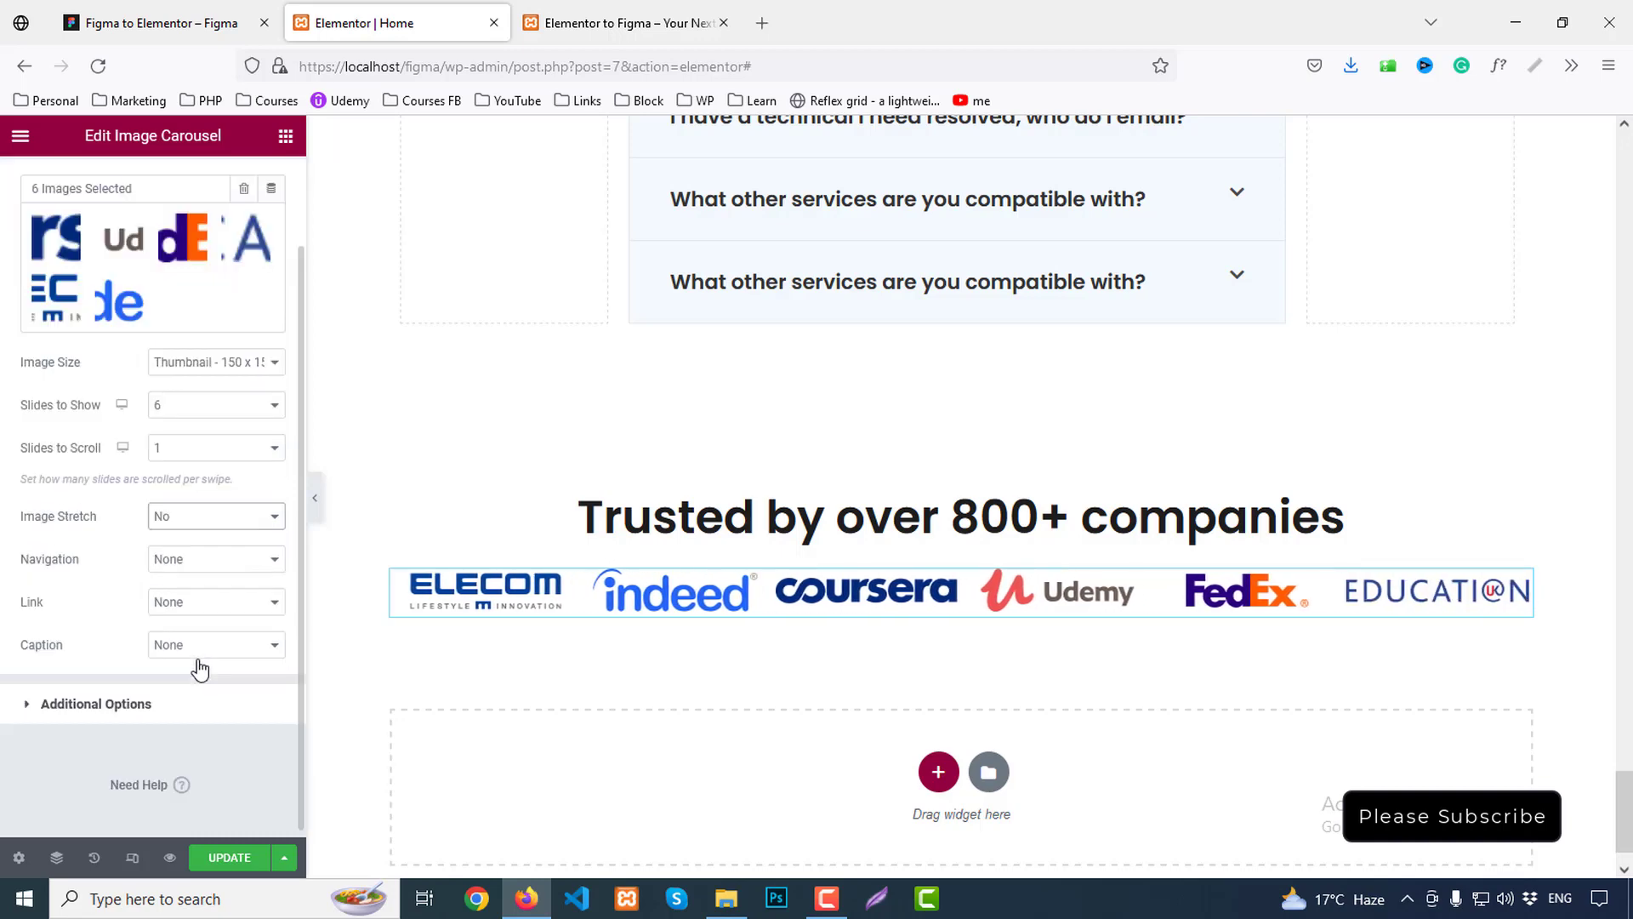
click(128, 705)
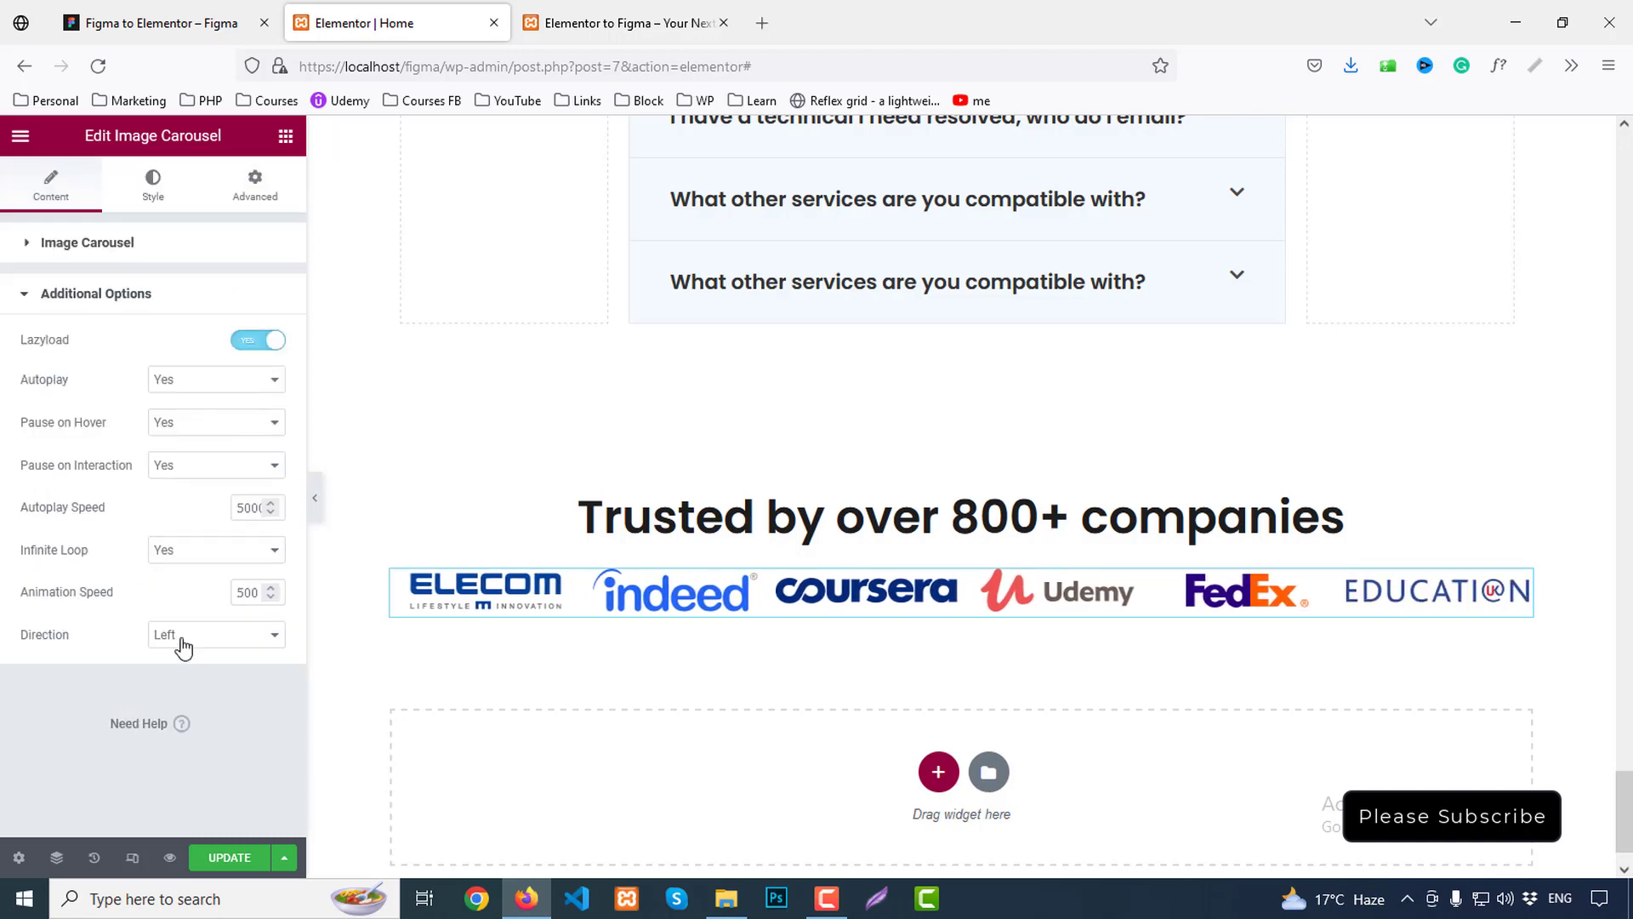
click(174, 190)
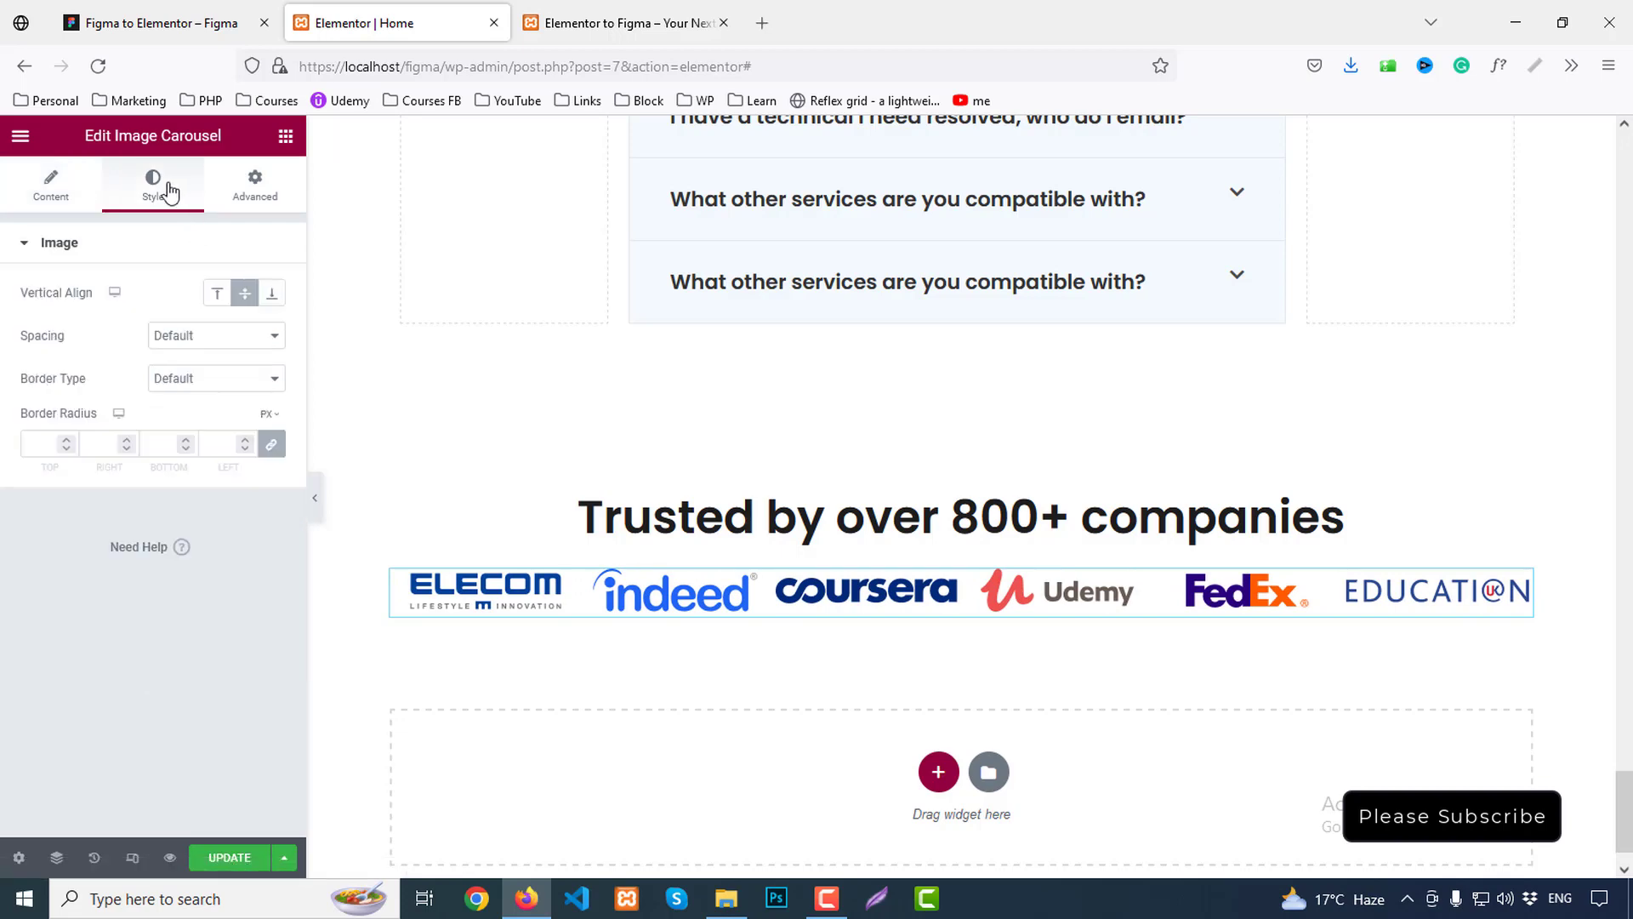
Set the carousel's image spacing to Custom 30 and check the logo row in the live preview
click(212, 335)
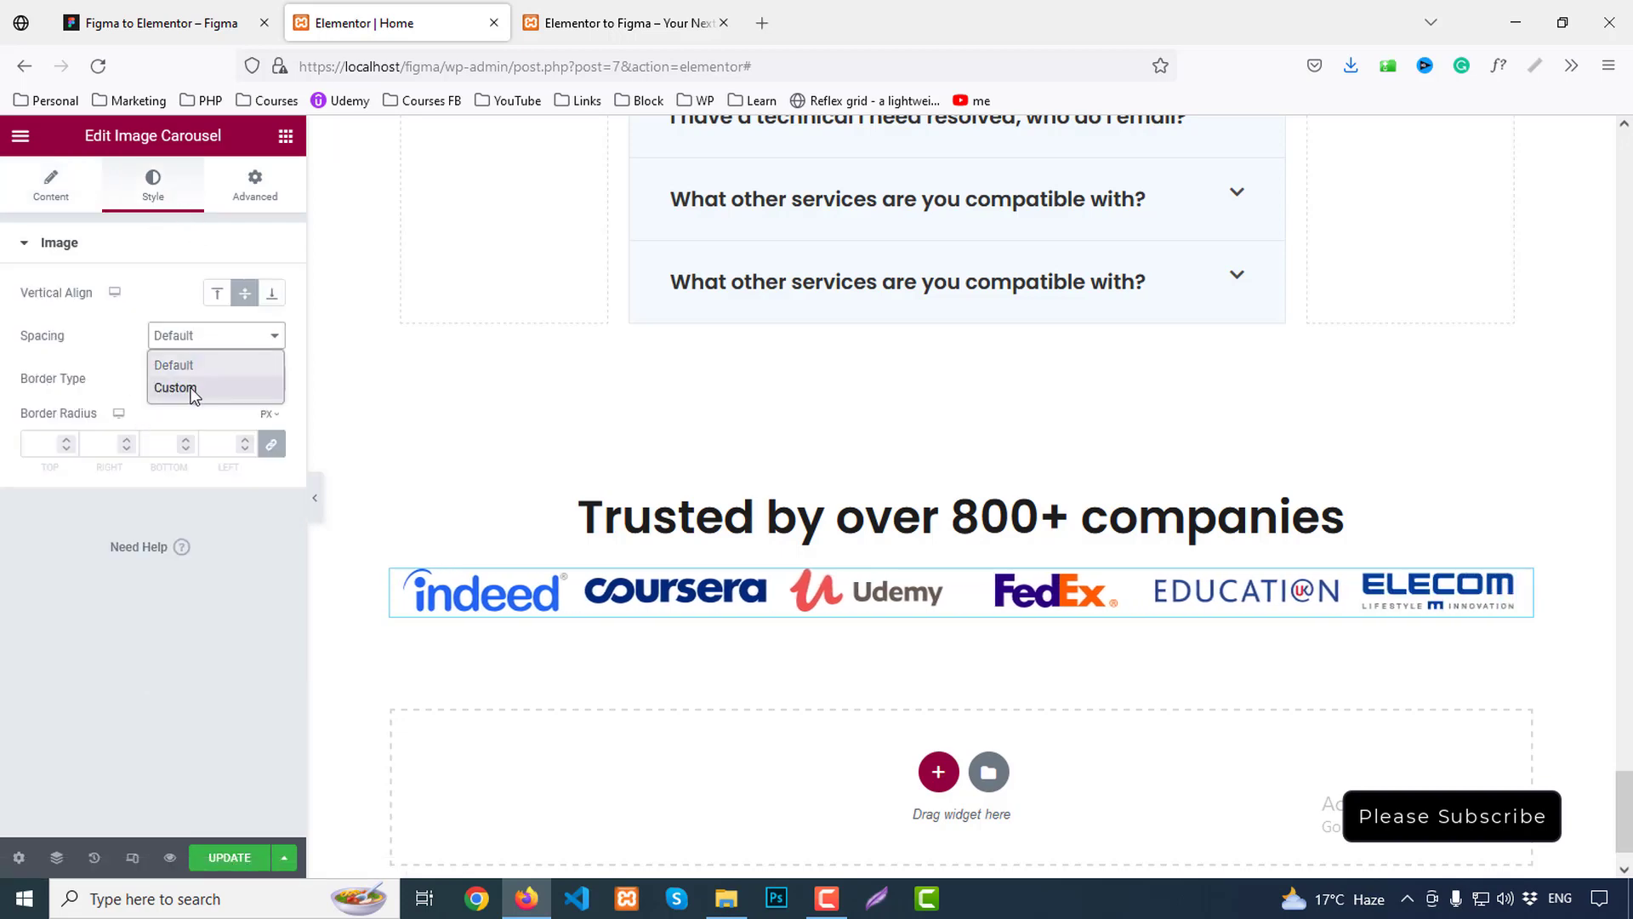
click(198, 380)
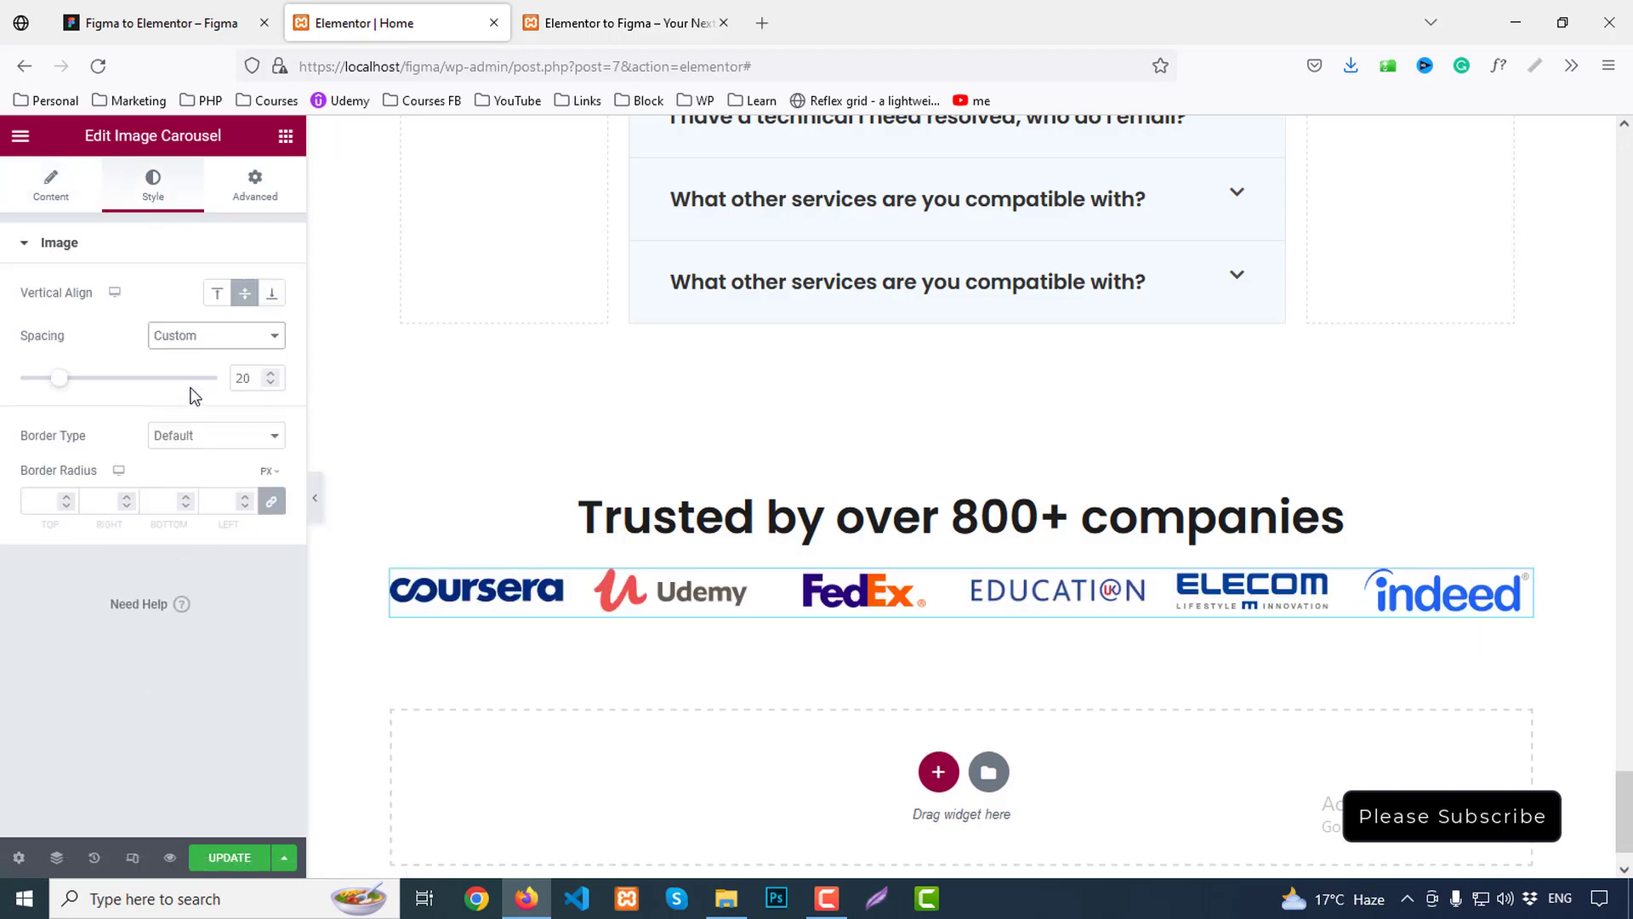
click(270, 376)
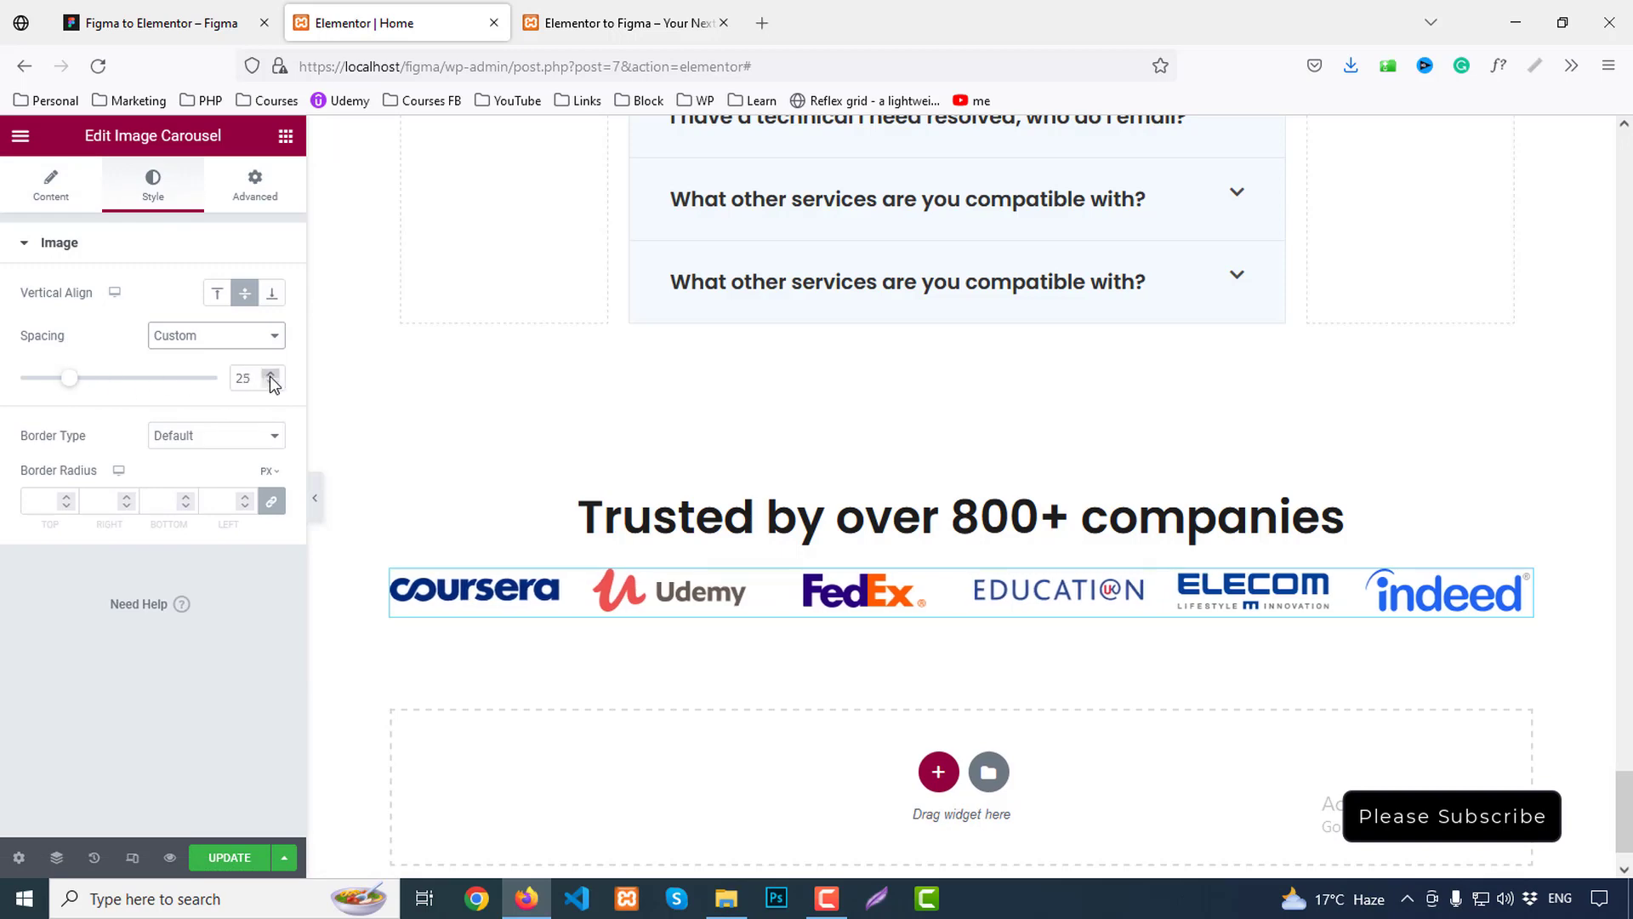
click(272, 382)
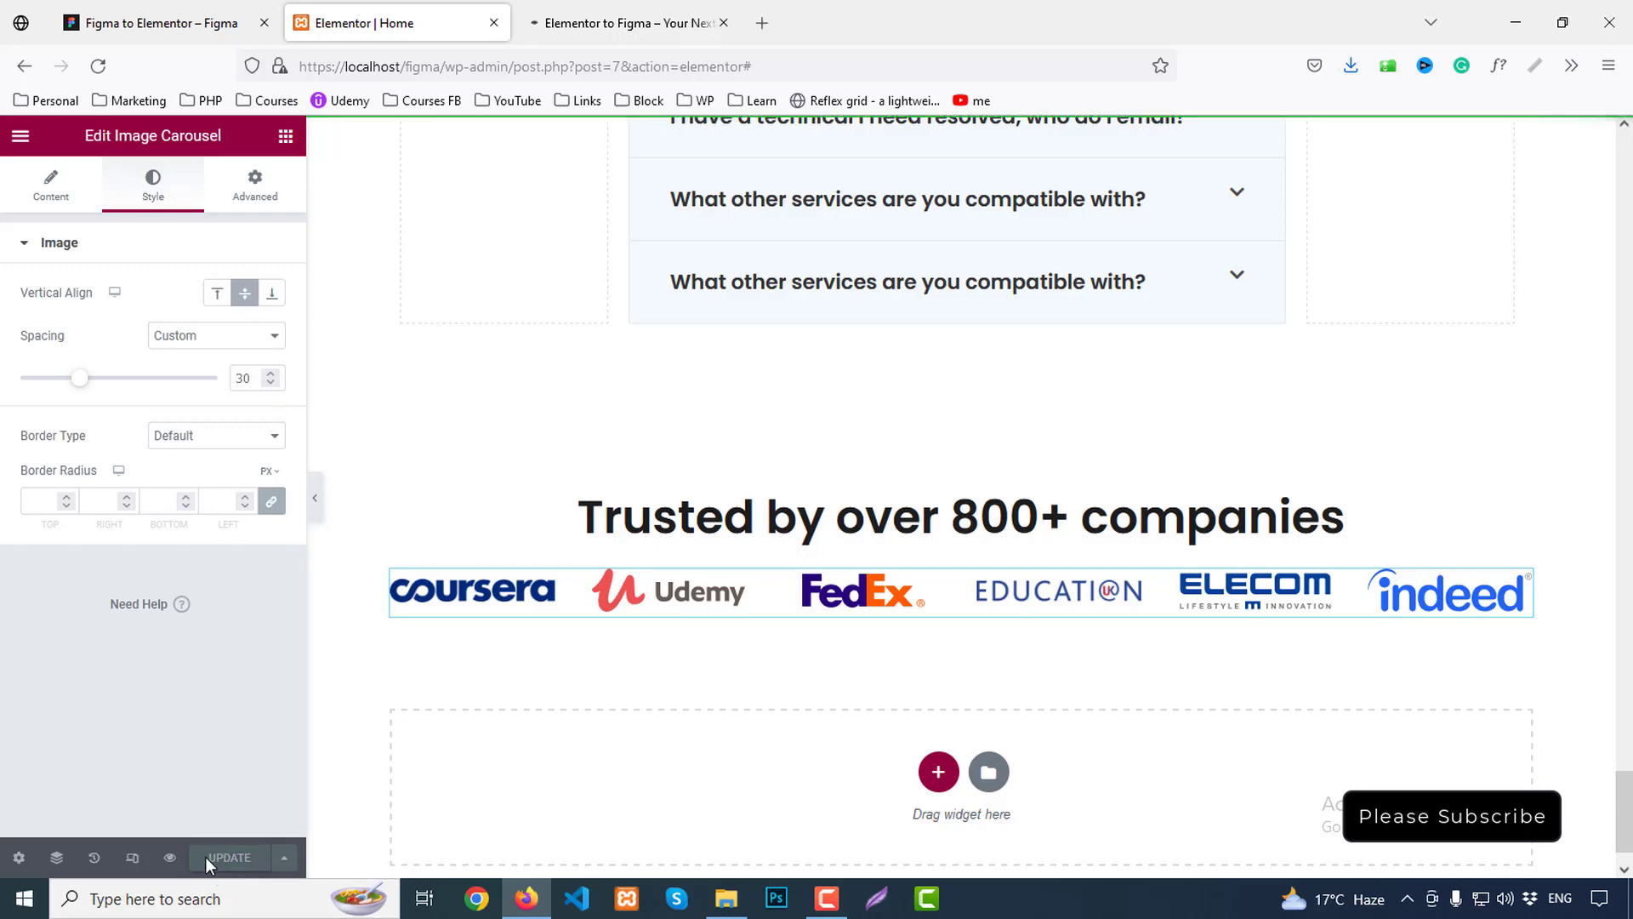
click(629, 23)
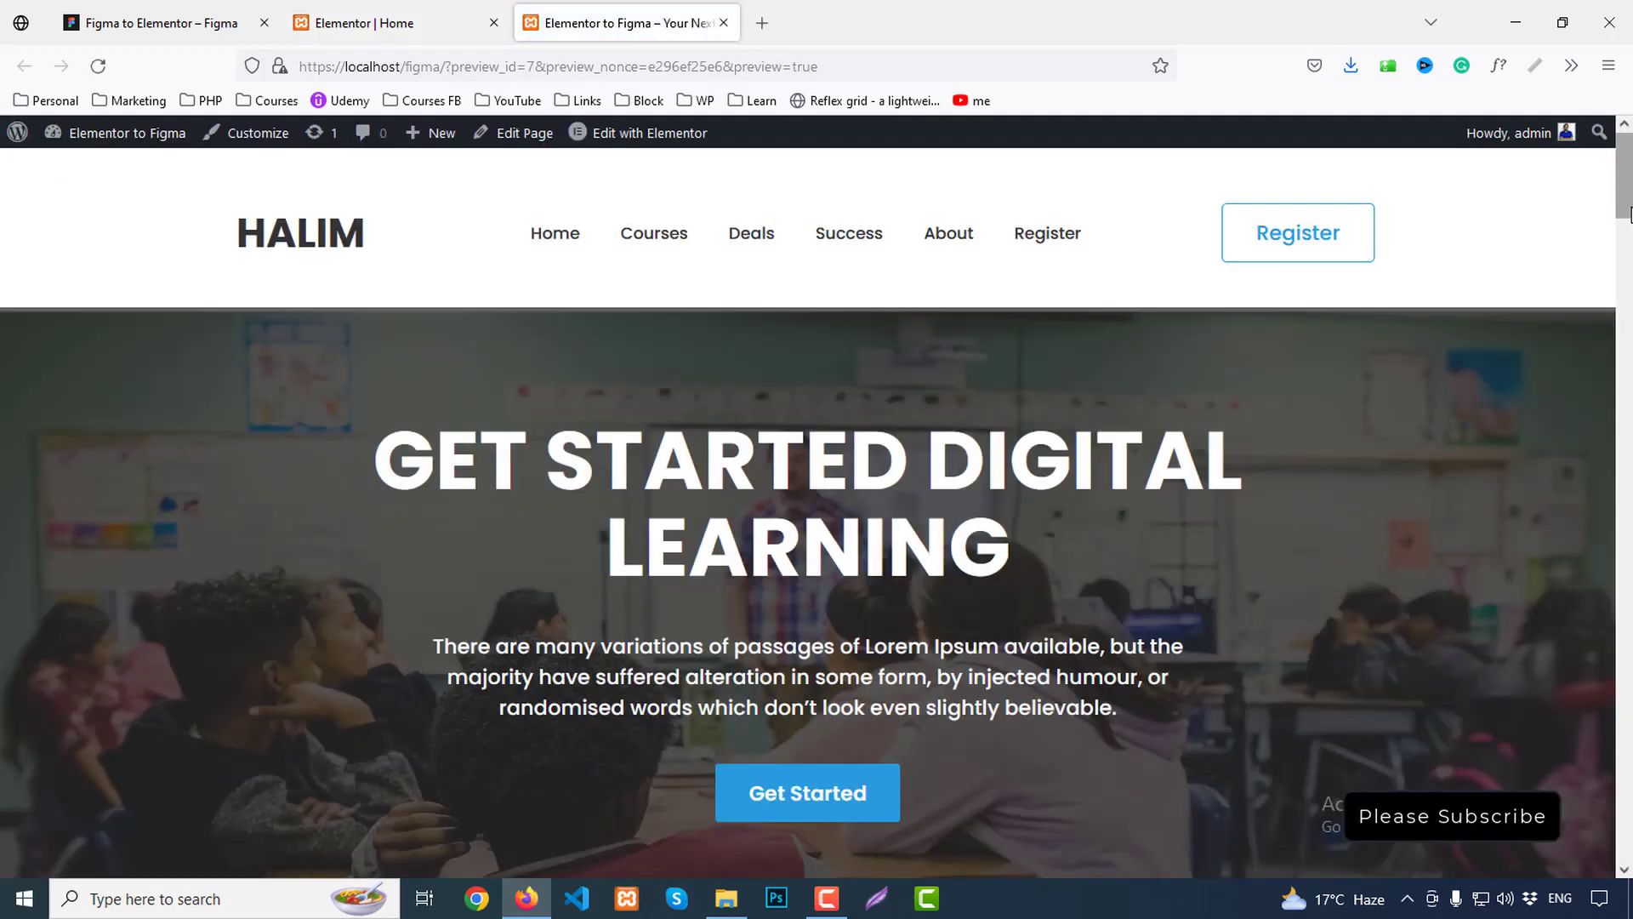
drag(1625, 193, 1623, 834)
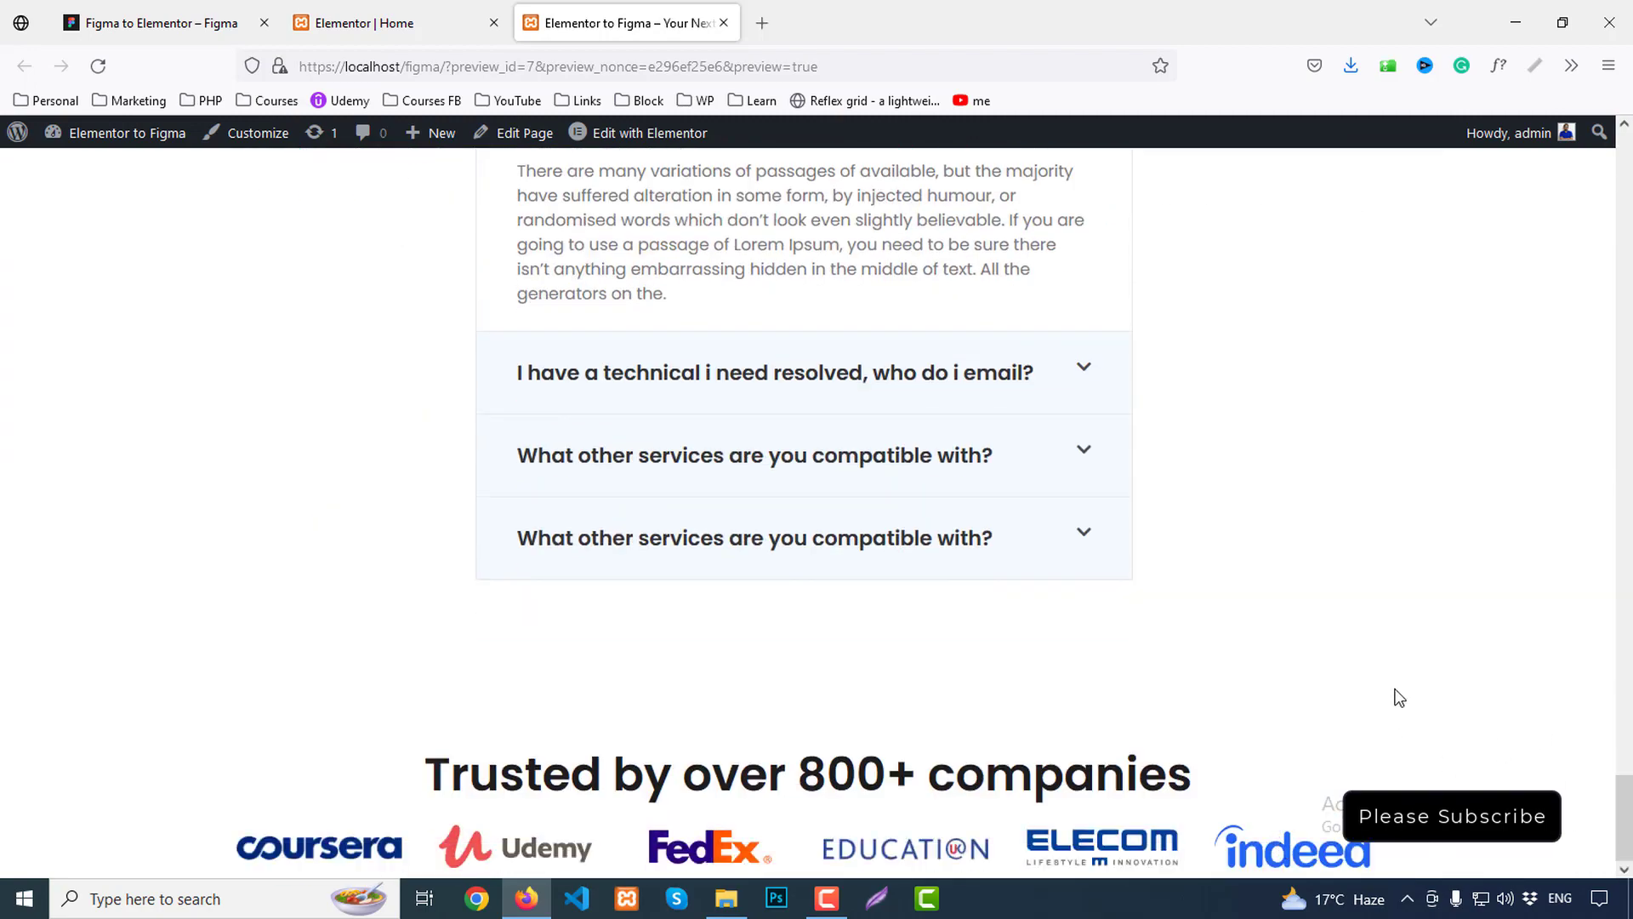
In Figma, deselect the logos and examine the dark footer rectangle and its text block
click(392, 23)
click(161, 23)
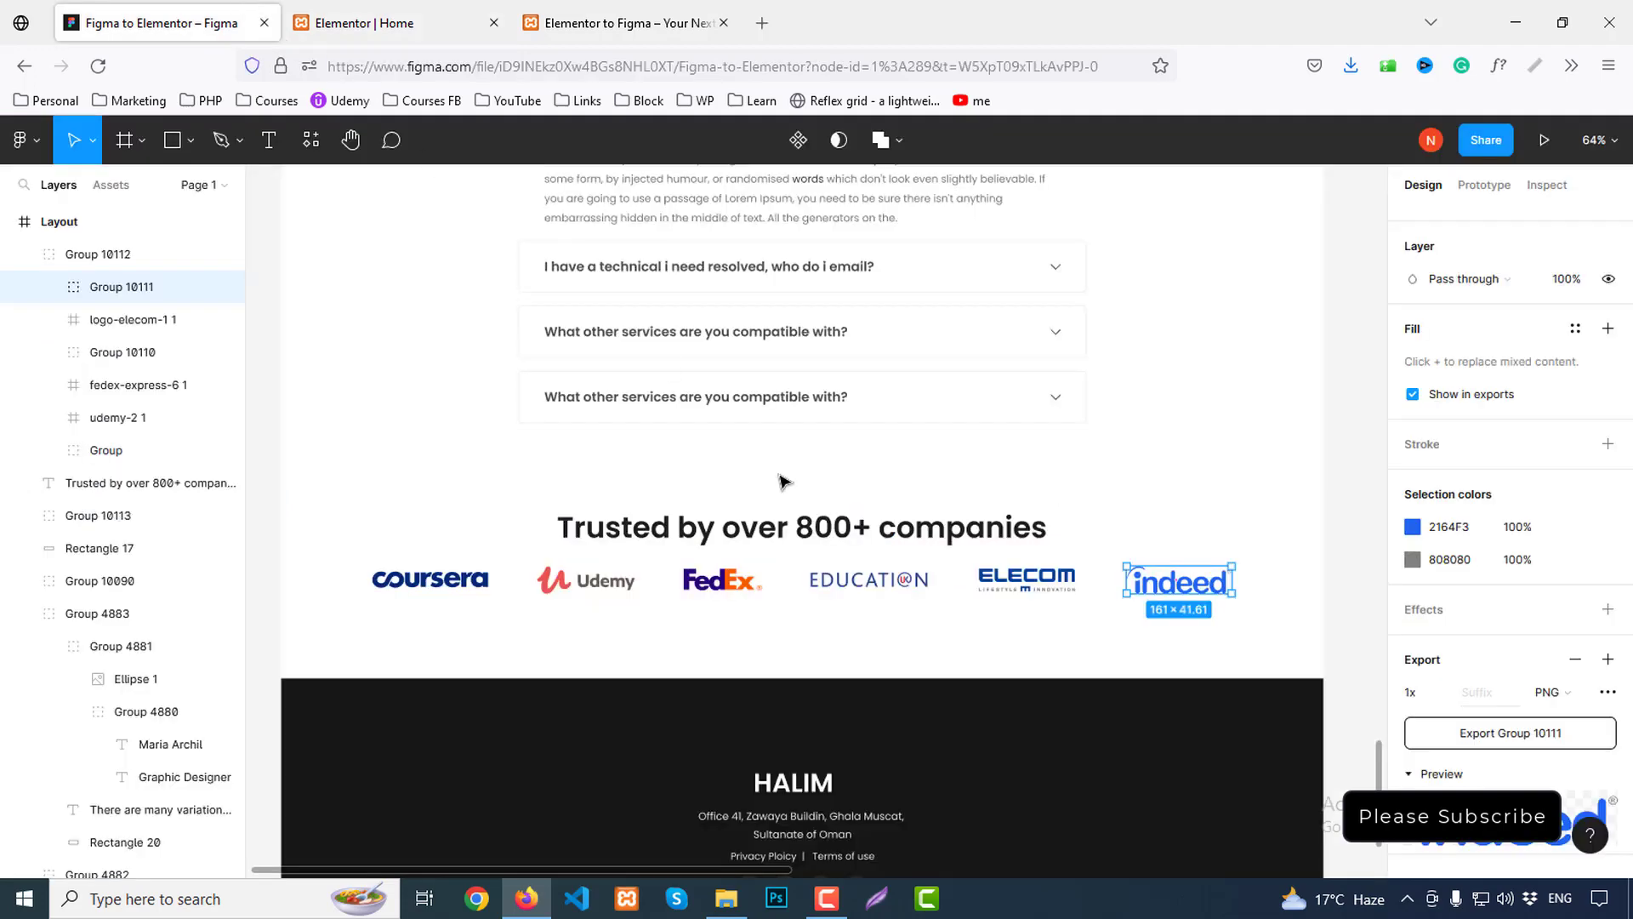
scroll(1029, 688, down, 5)
scroll(1050, 667, up, 1)
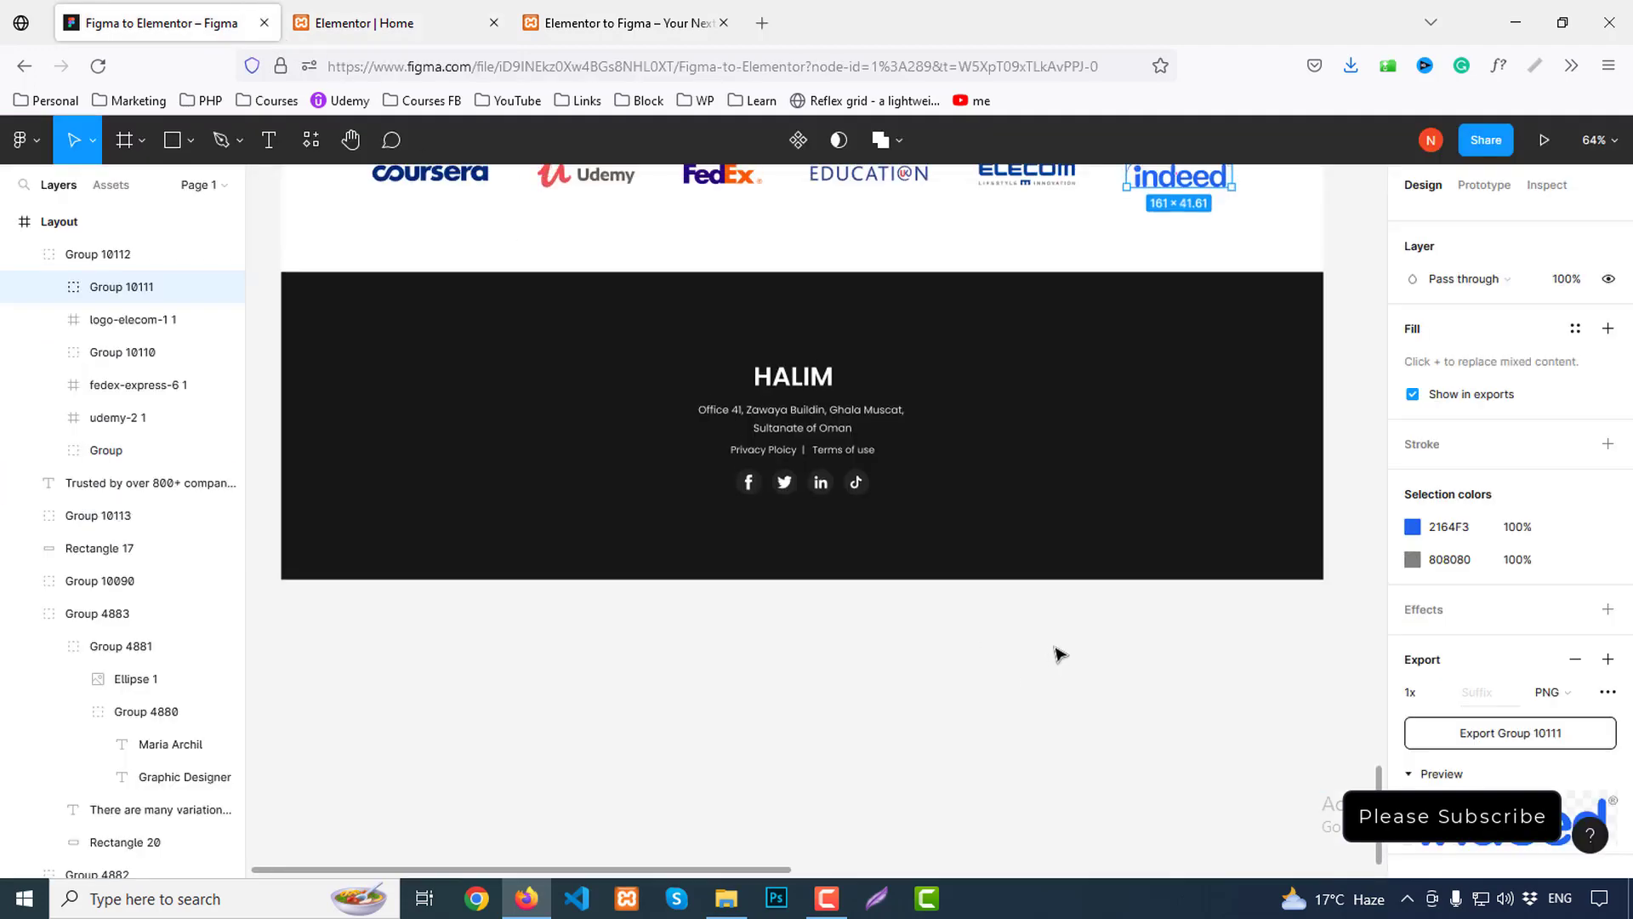
click(1059, 653)
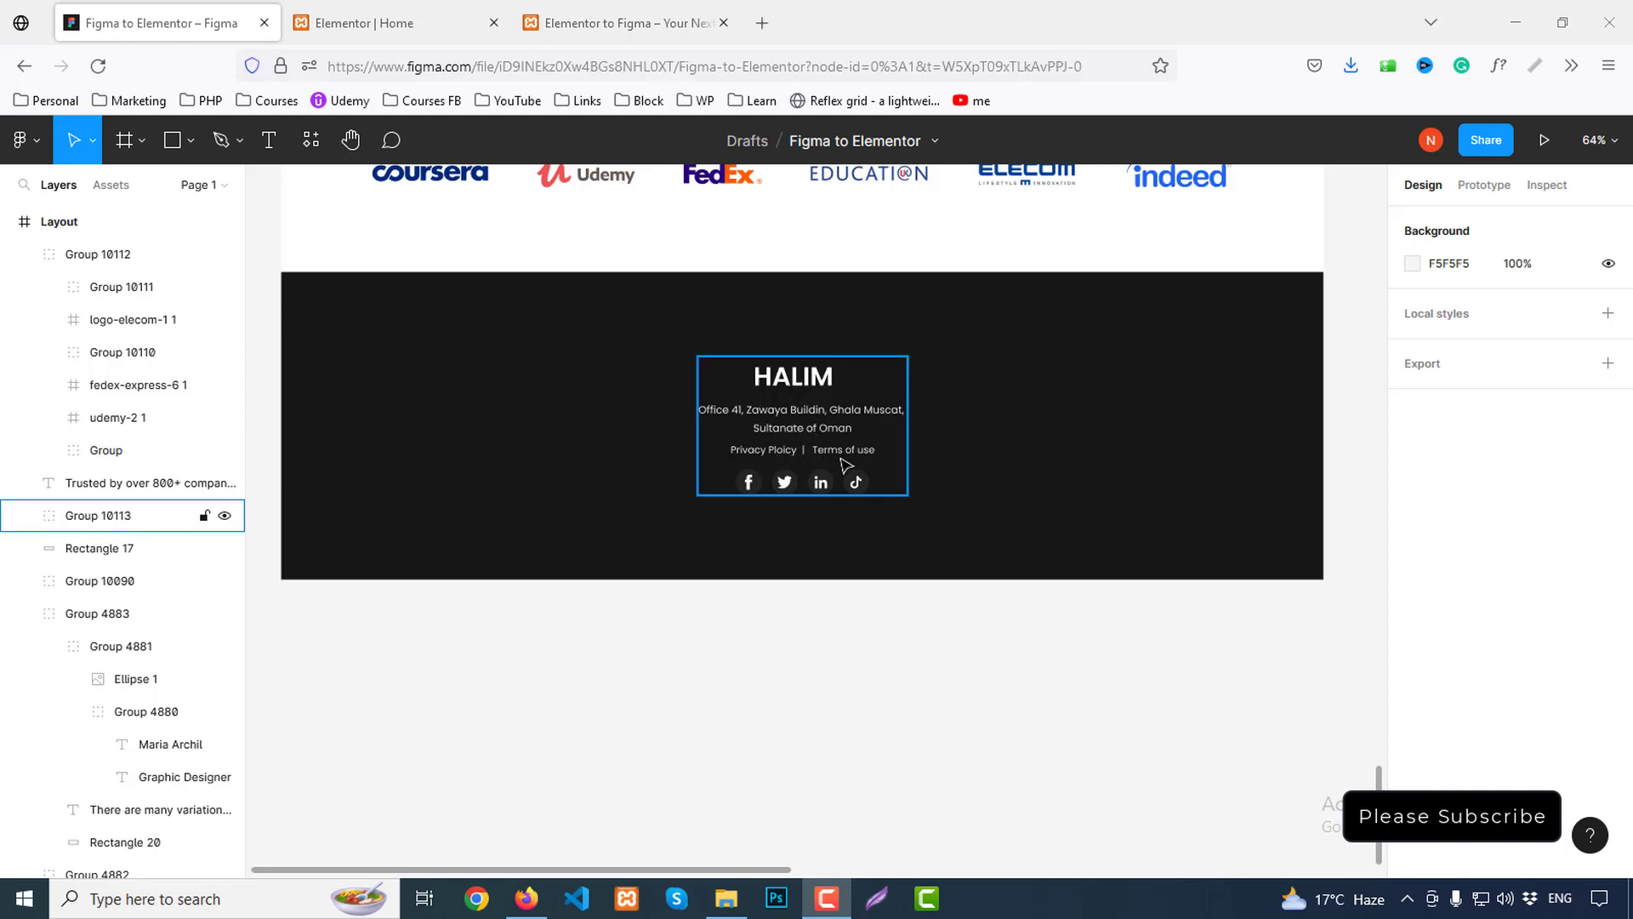
click(804, 385)
double_click(813, 311)
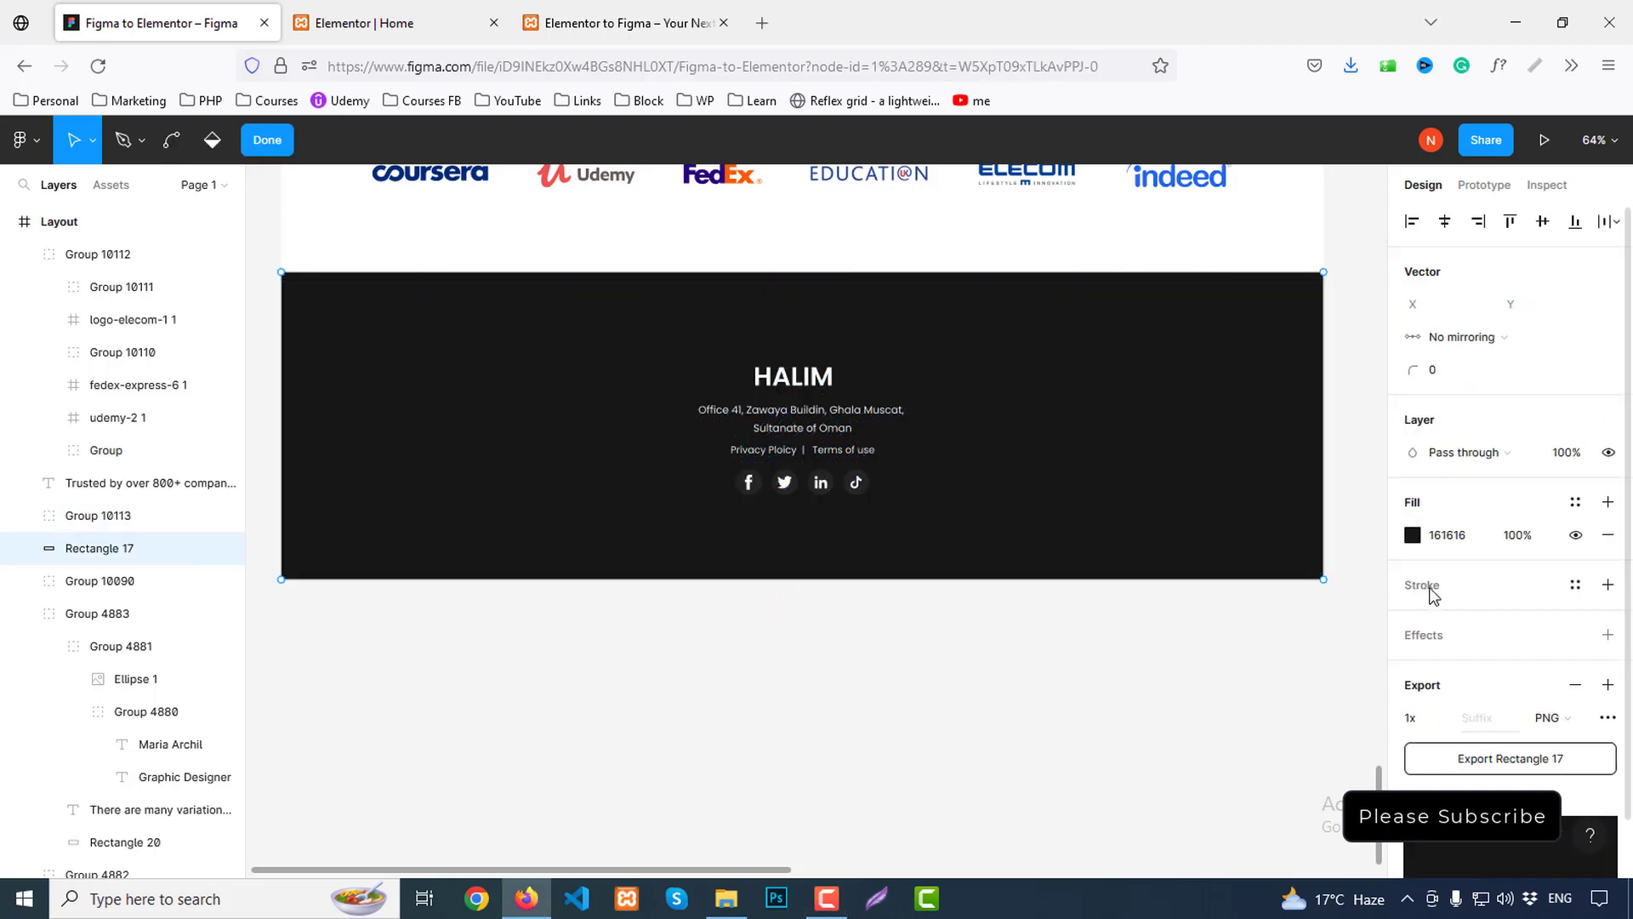
scroll(1531, 638, down, 1)
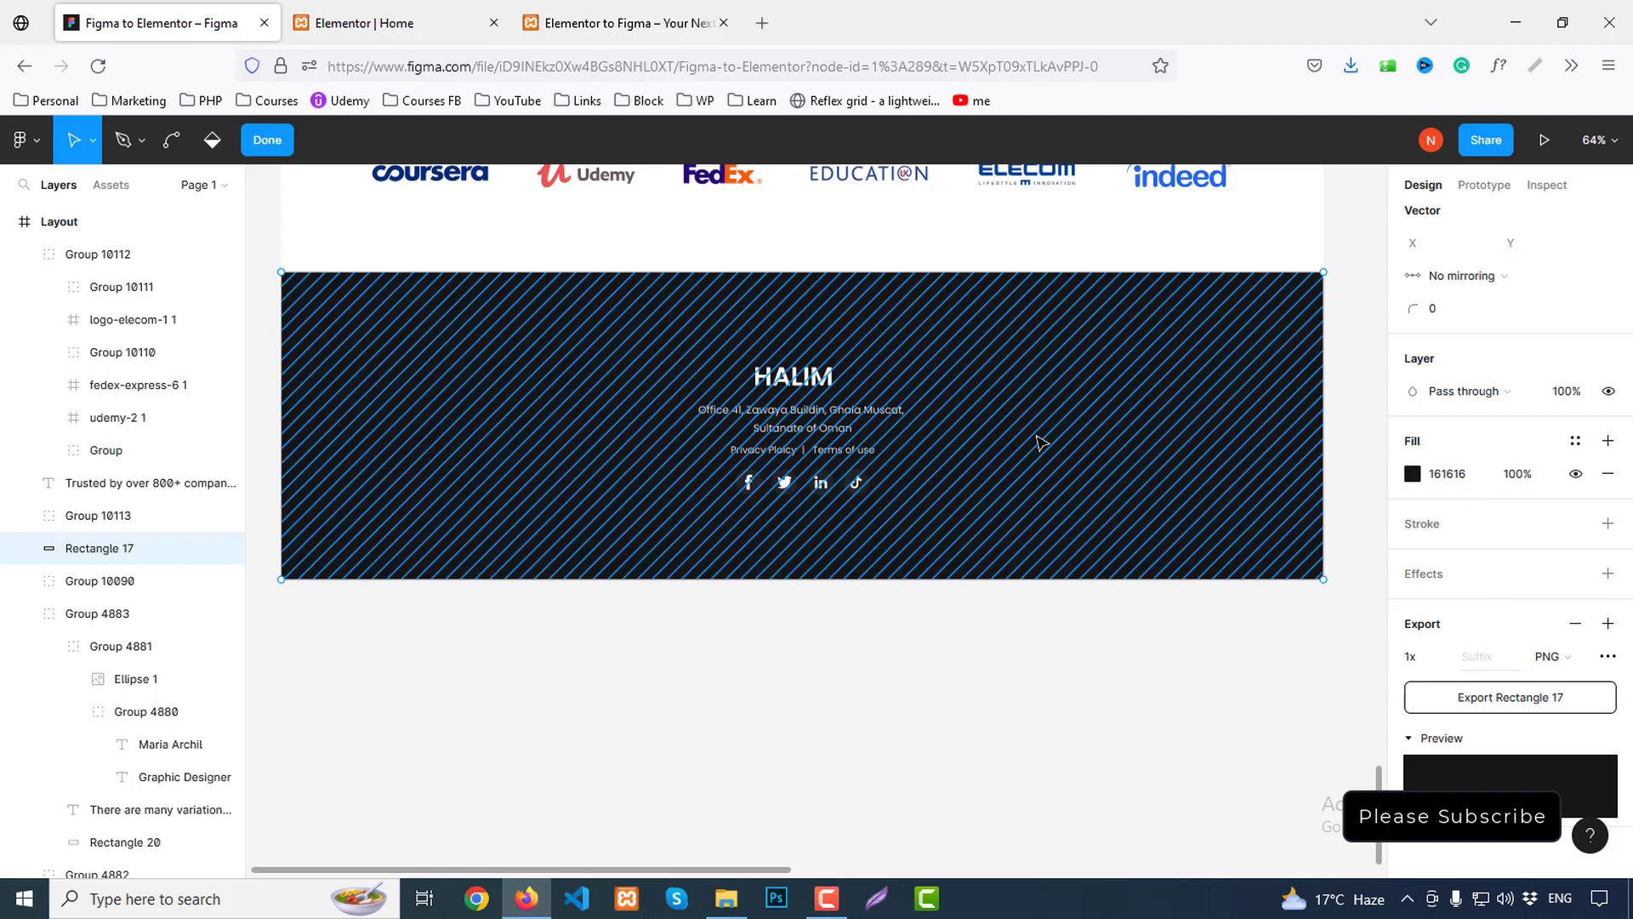
key(Escape)
Inspect the footer's centred HALIM text group: 321×212 px size, CSS and surrounding spacing
click(818, 391)
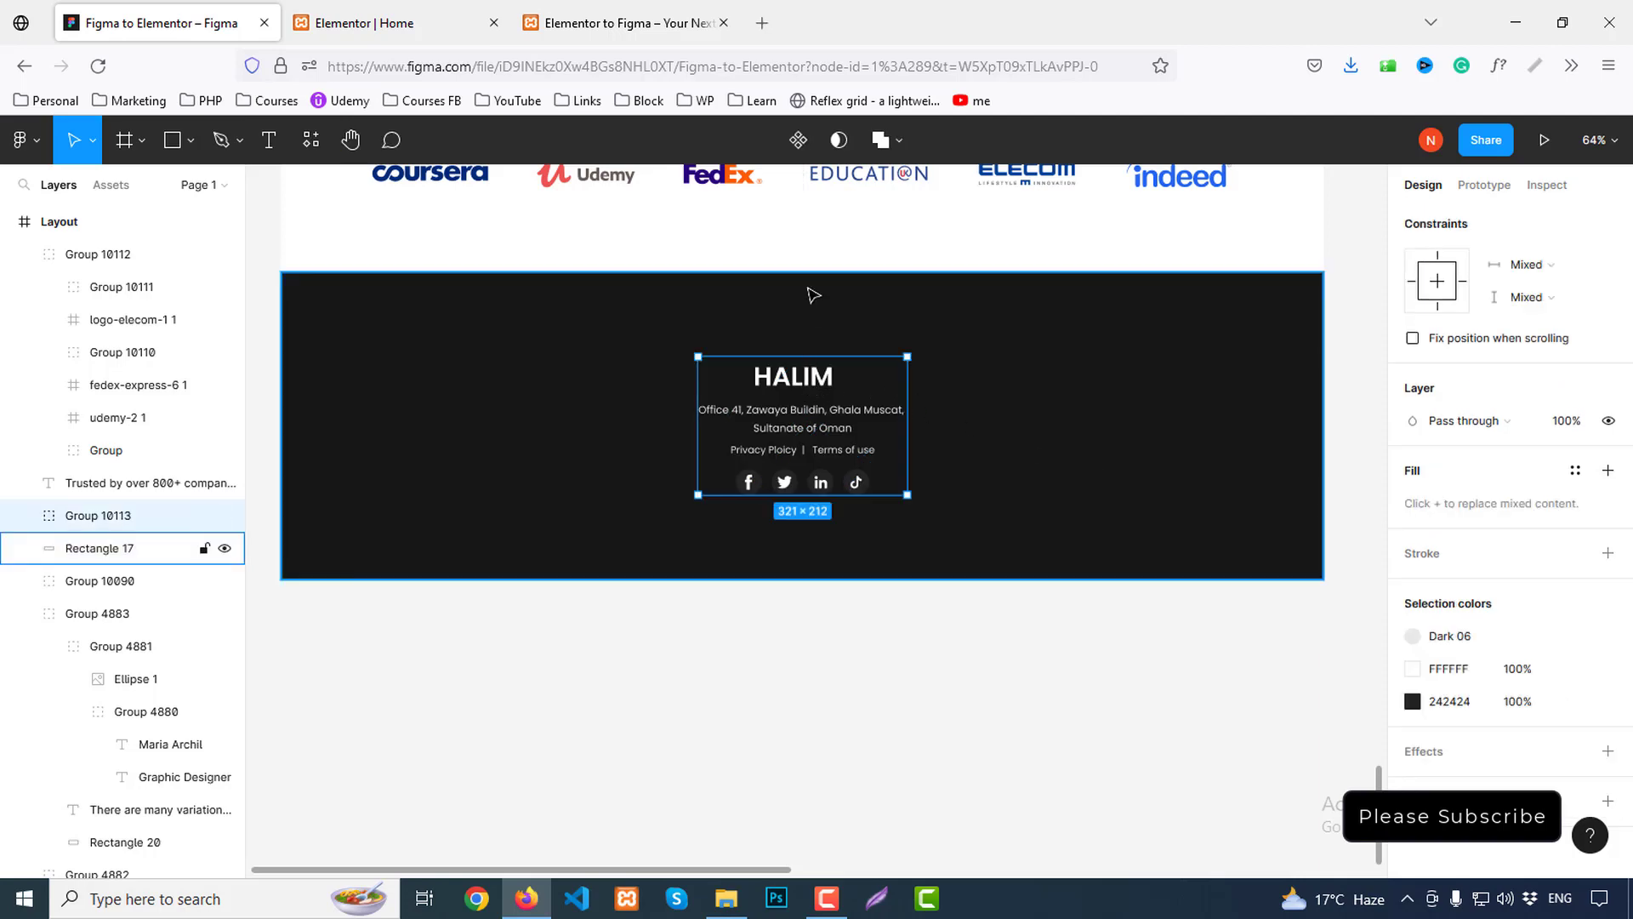
click(1544, 187)
key(alt)
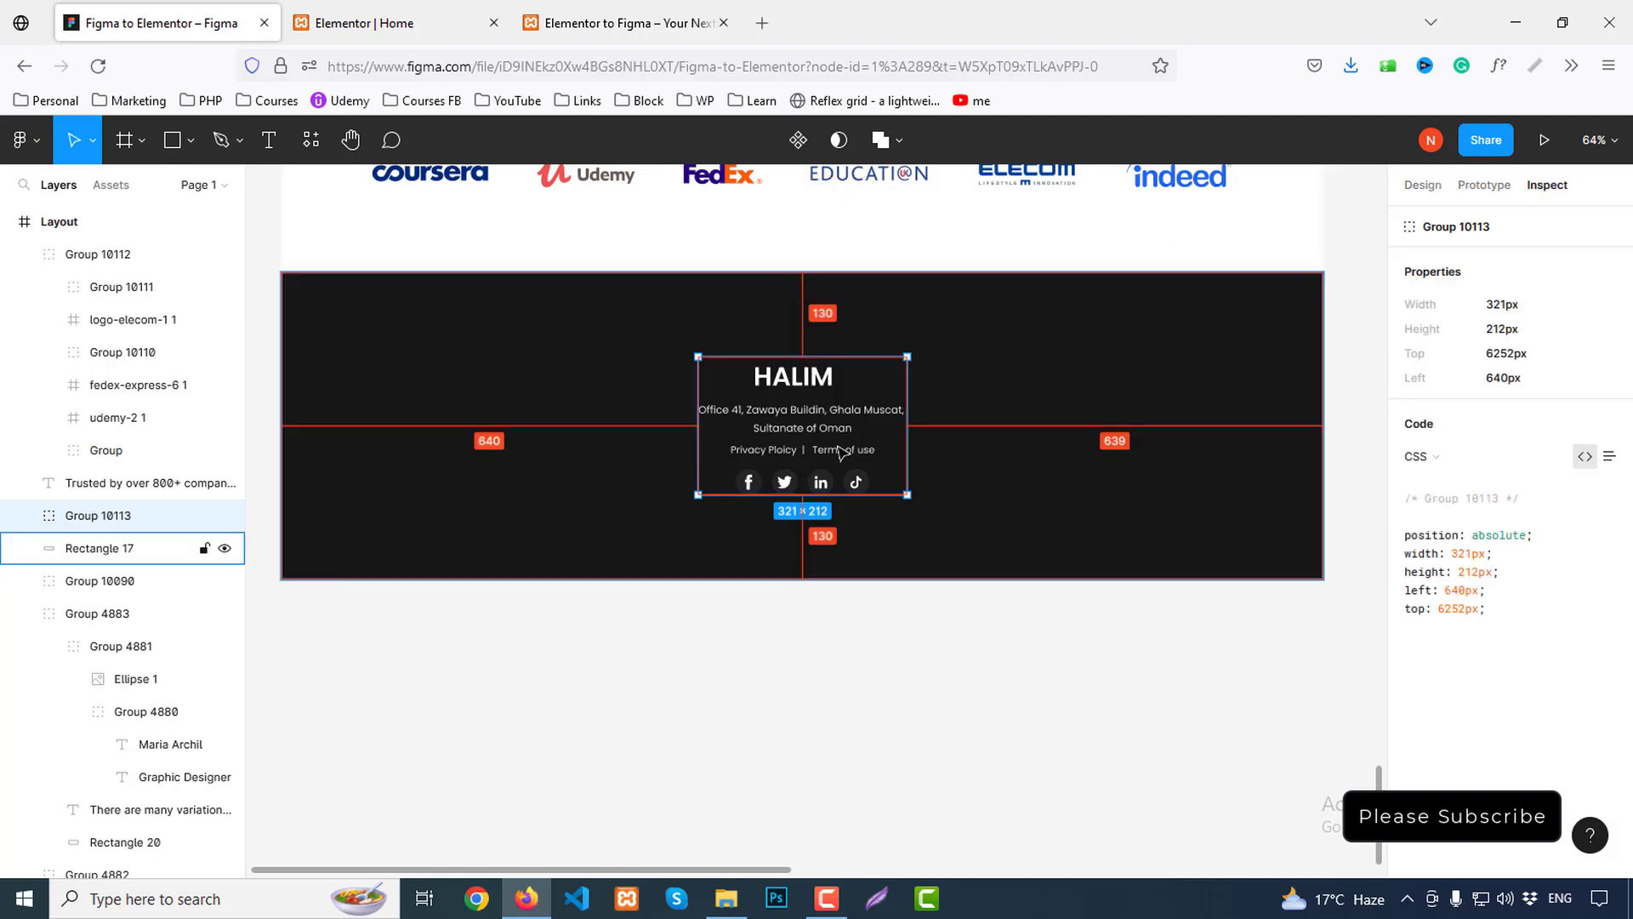
click(400, 23)
scroll(973, 728, down, 1)
Add a single-column section with #161616 background, 130 top margin and 130 top/bottom padding
click(939, 703)
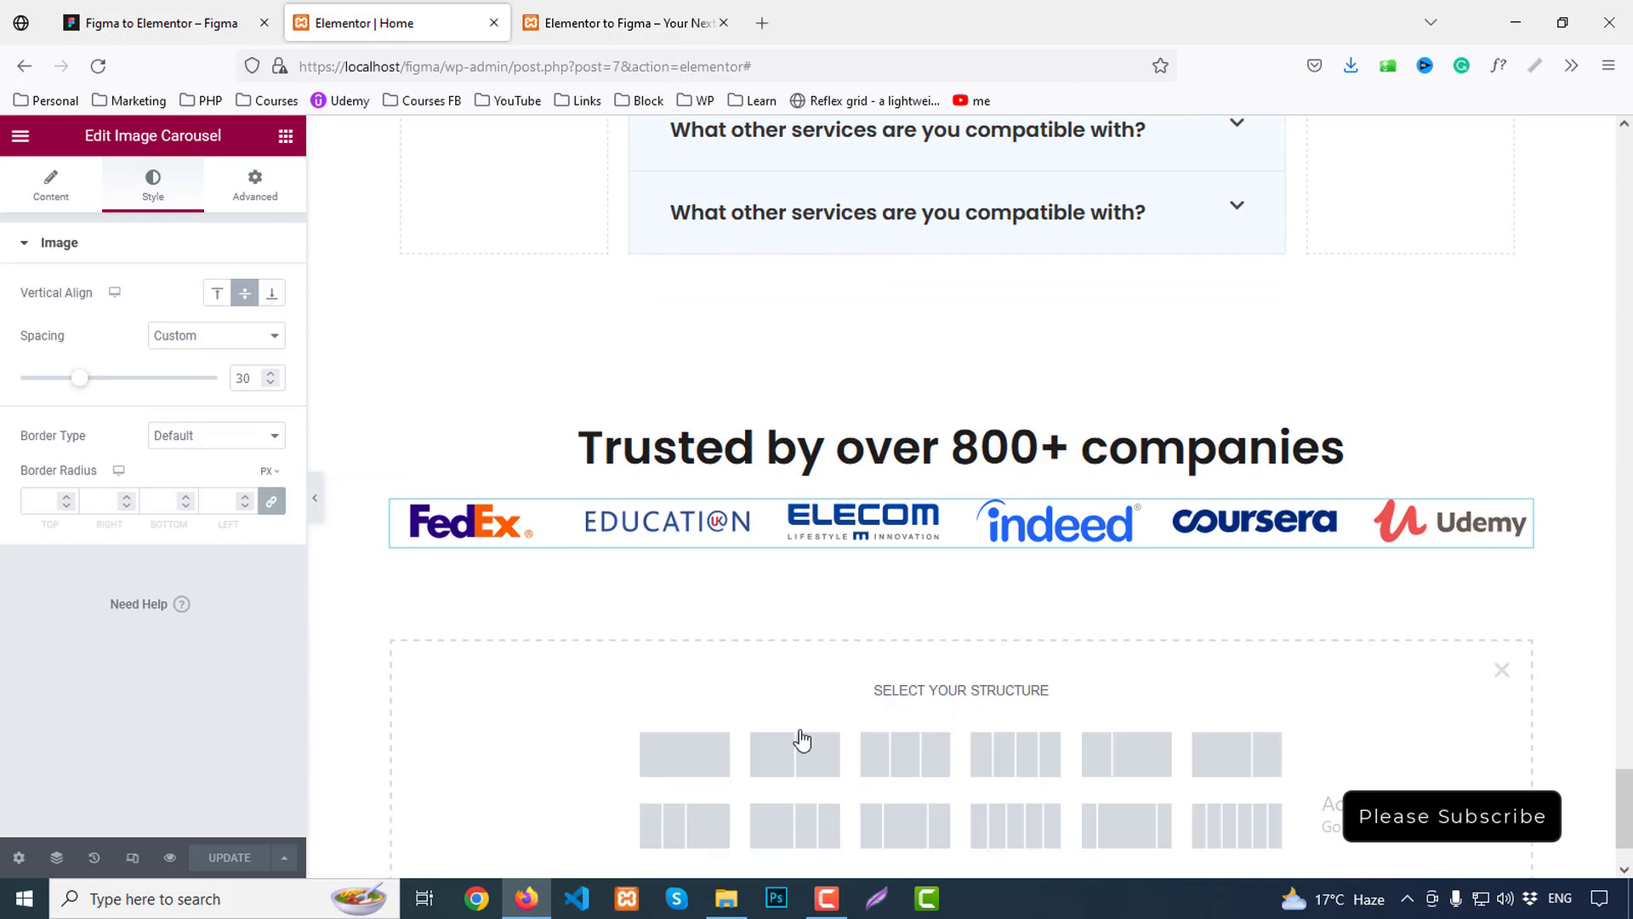
click(678, 754)
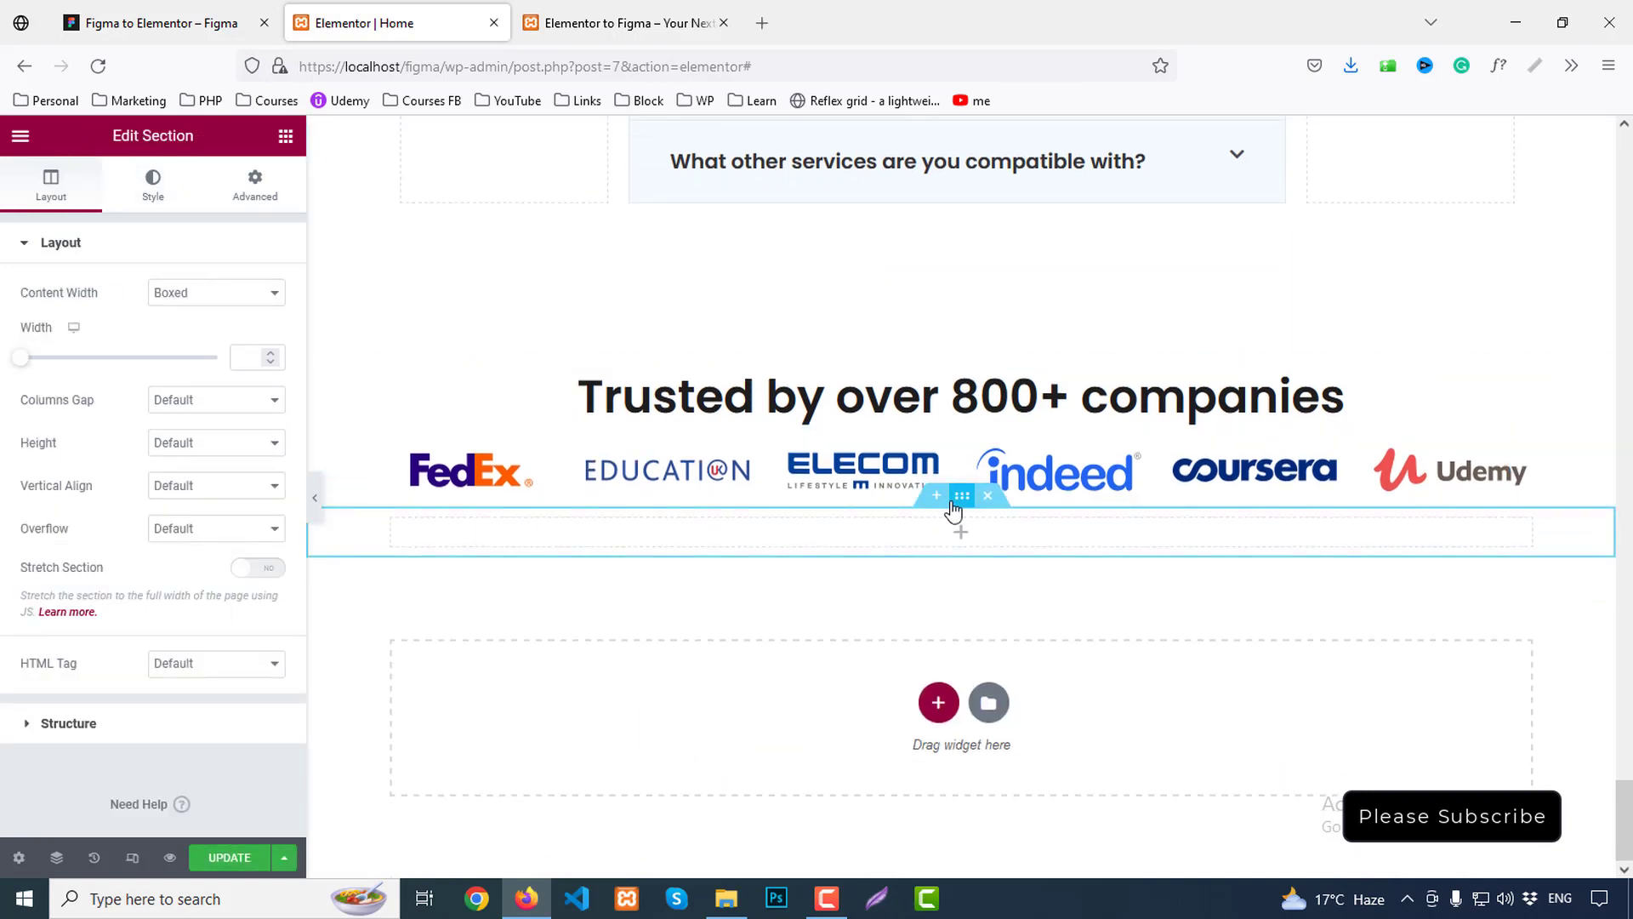
click(148, 187)
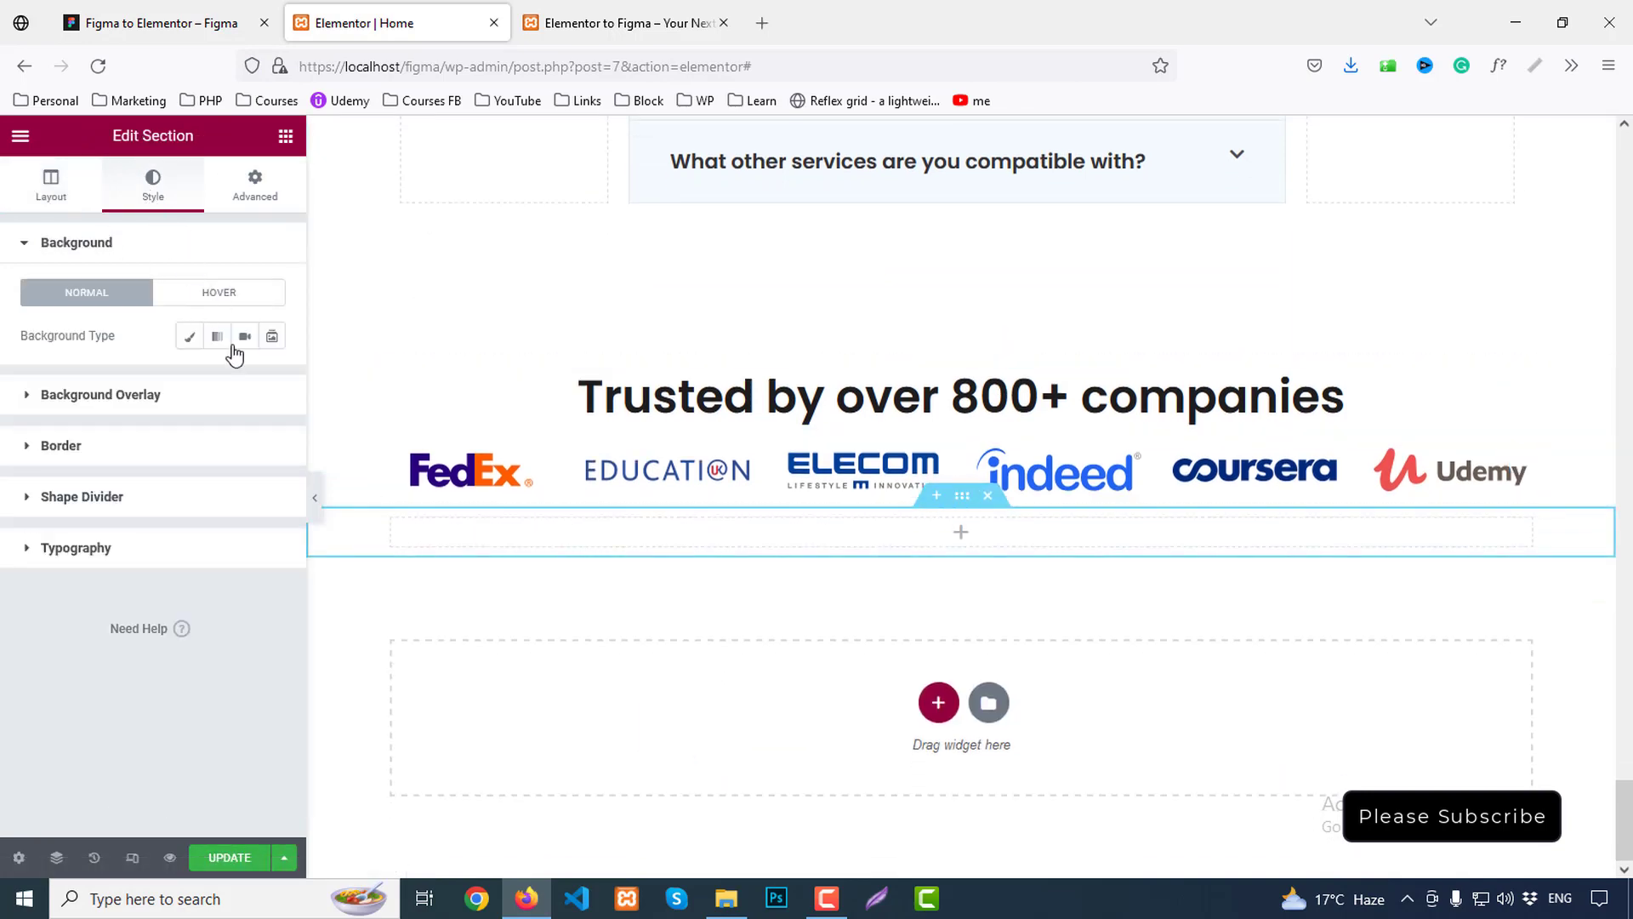
click(190, 336)
click(272, 378)
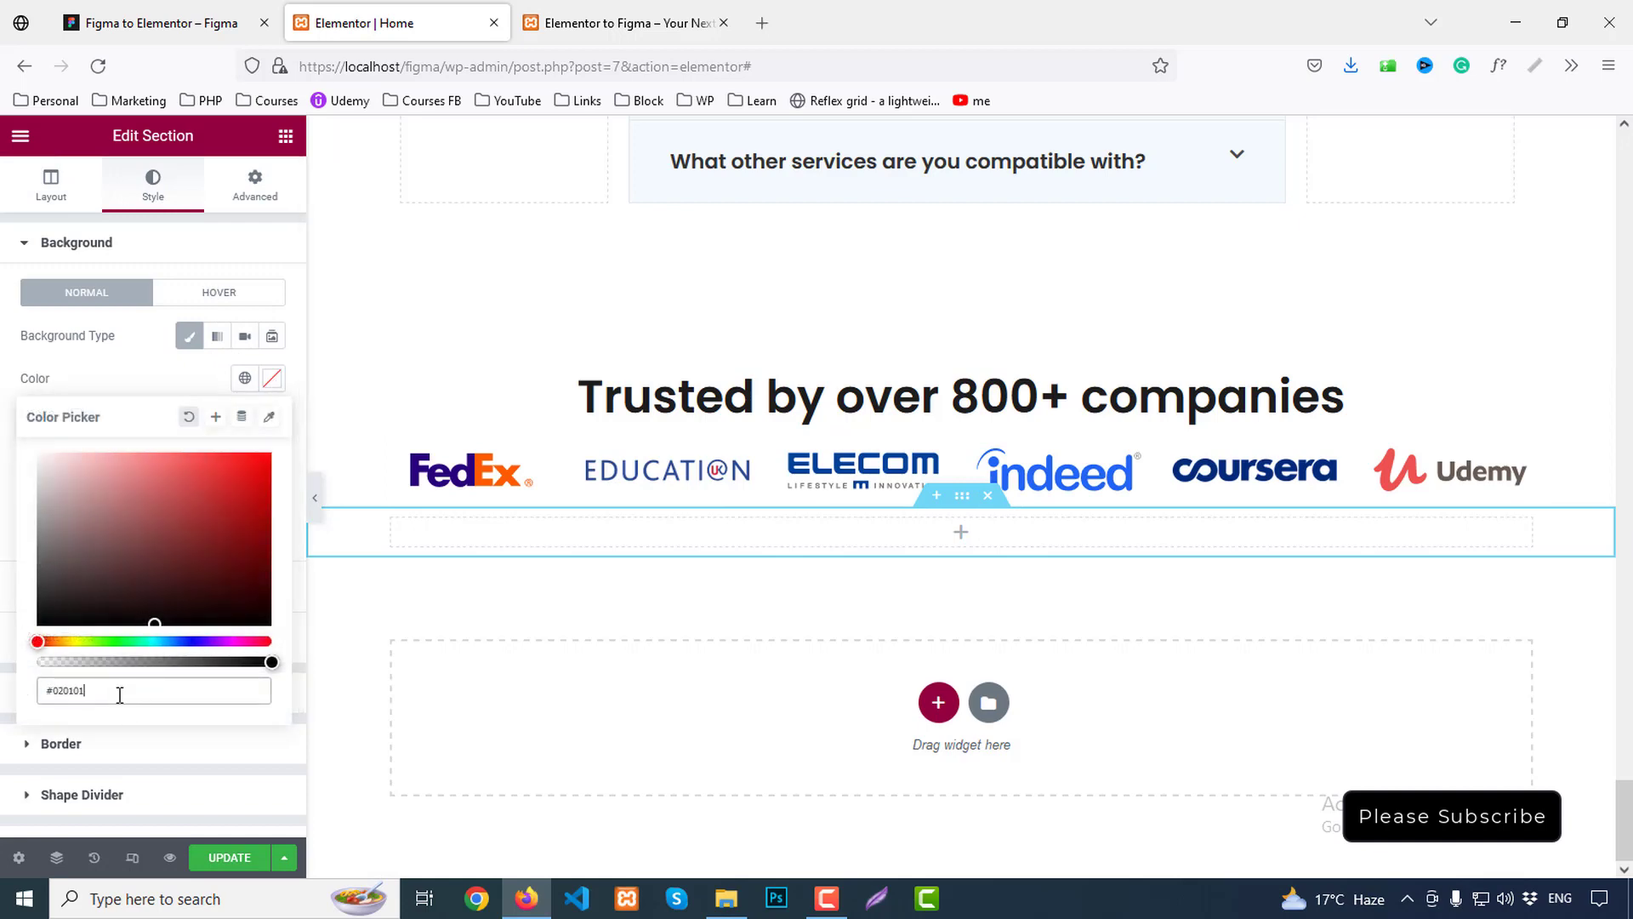
text(#161616)
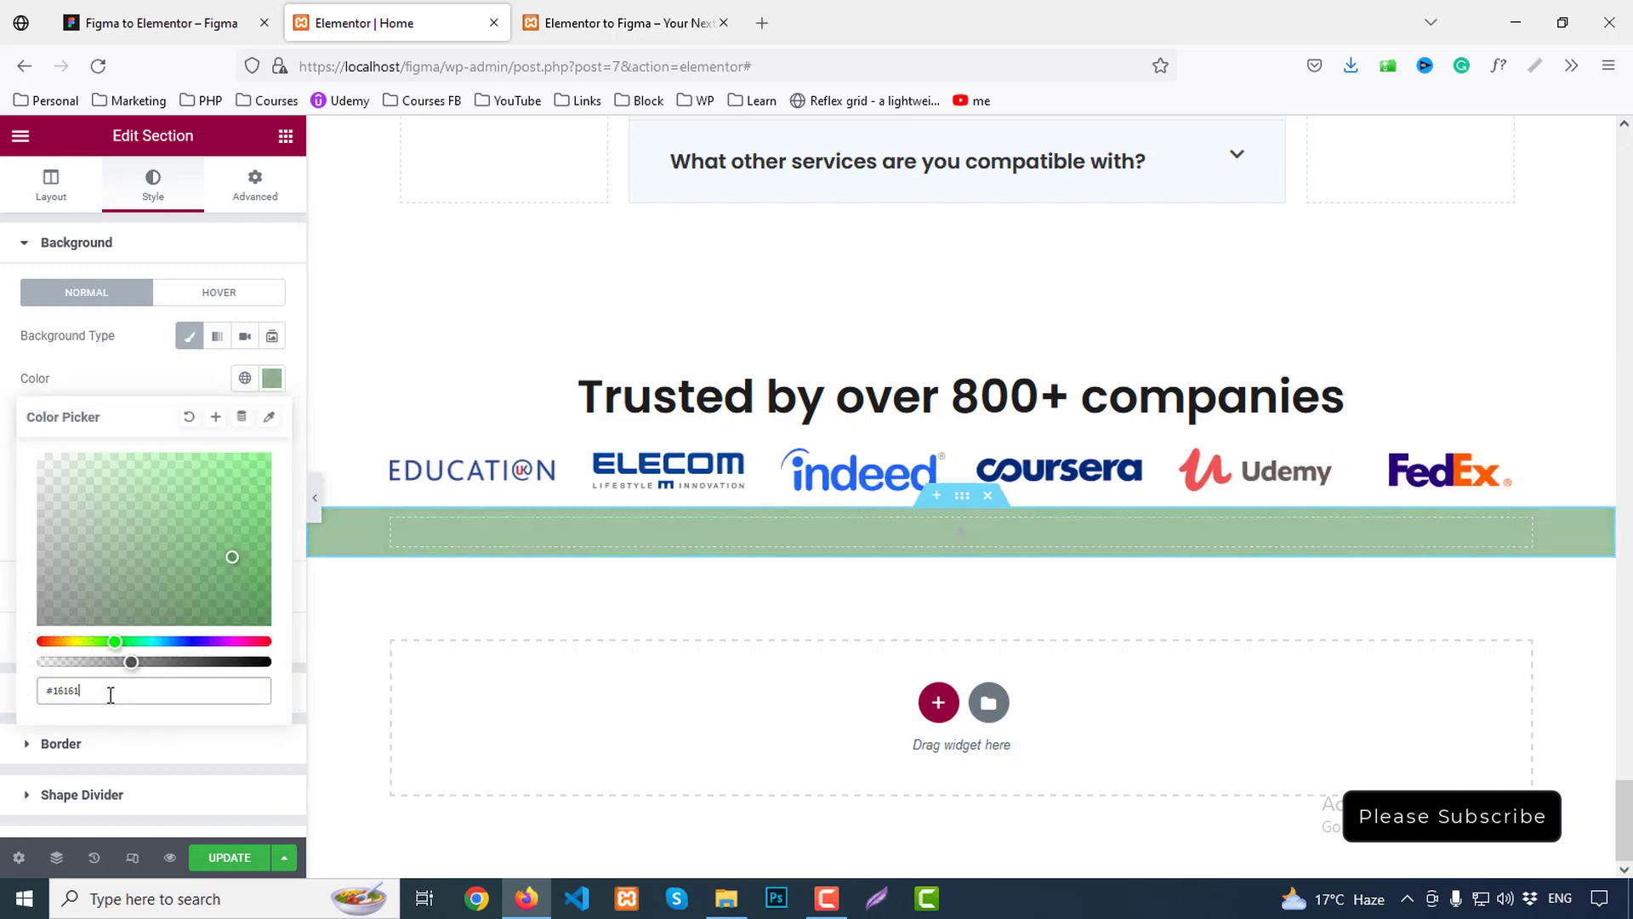
click(255, 180)
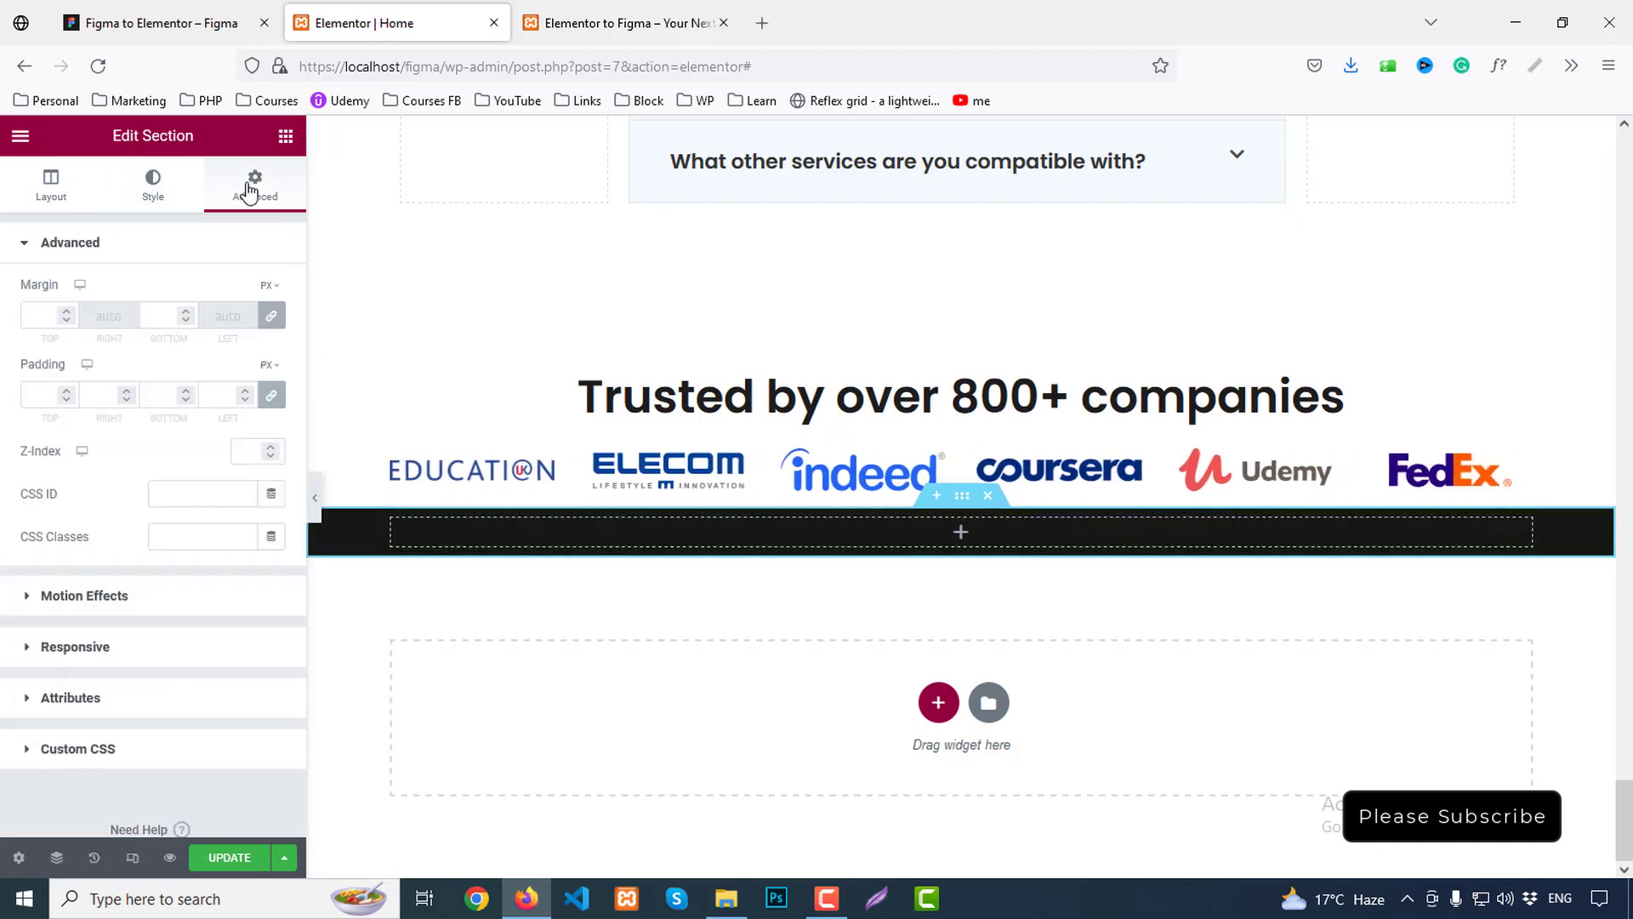
text(1)
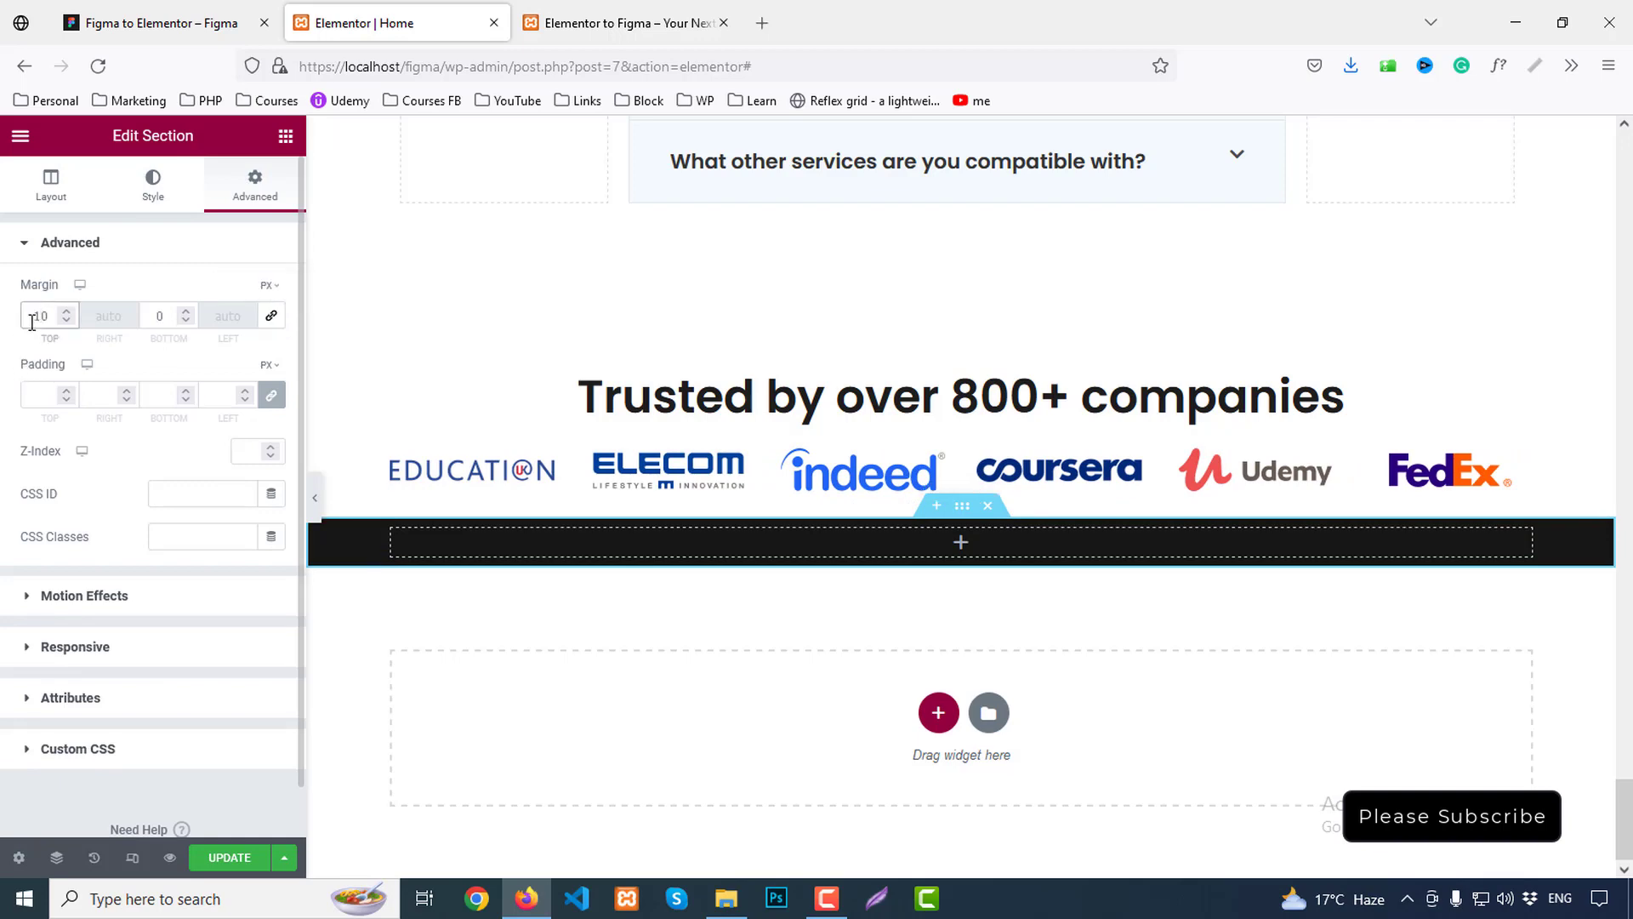
text(3)
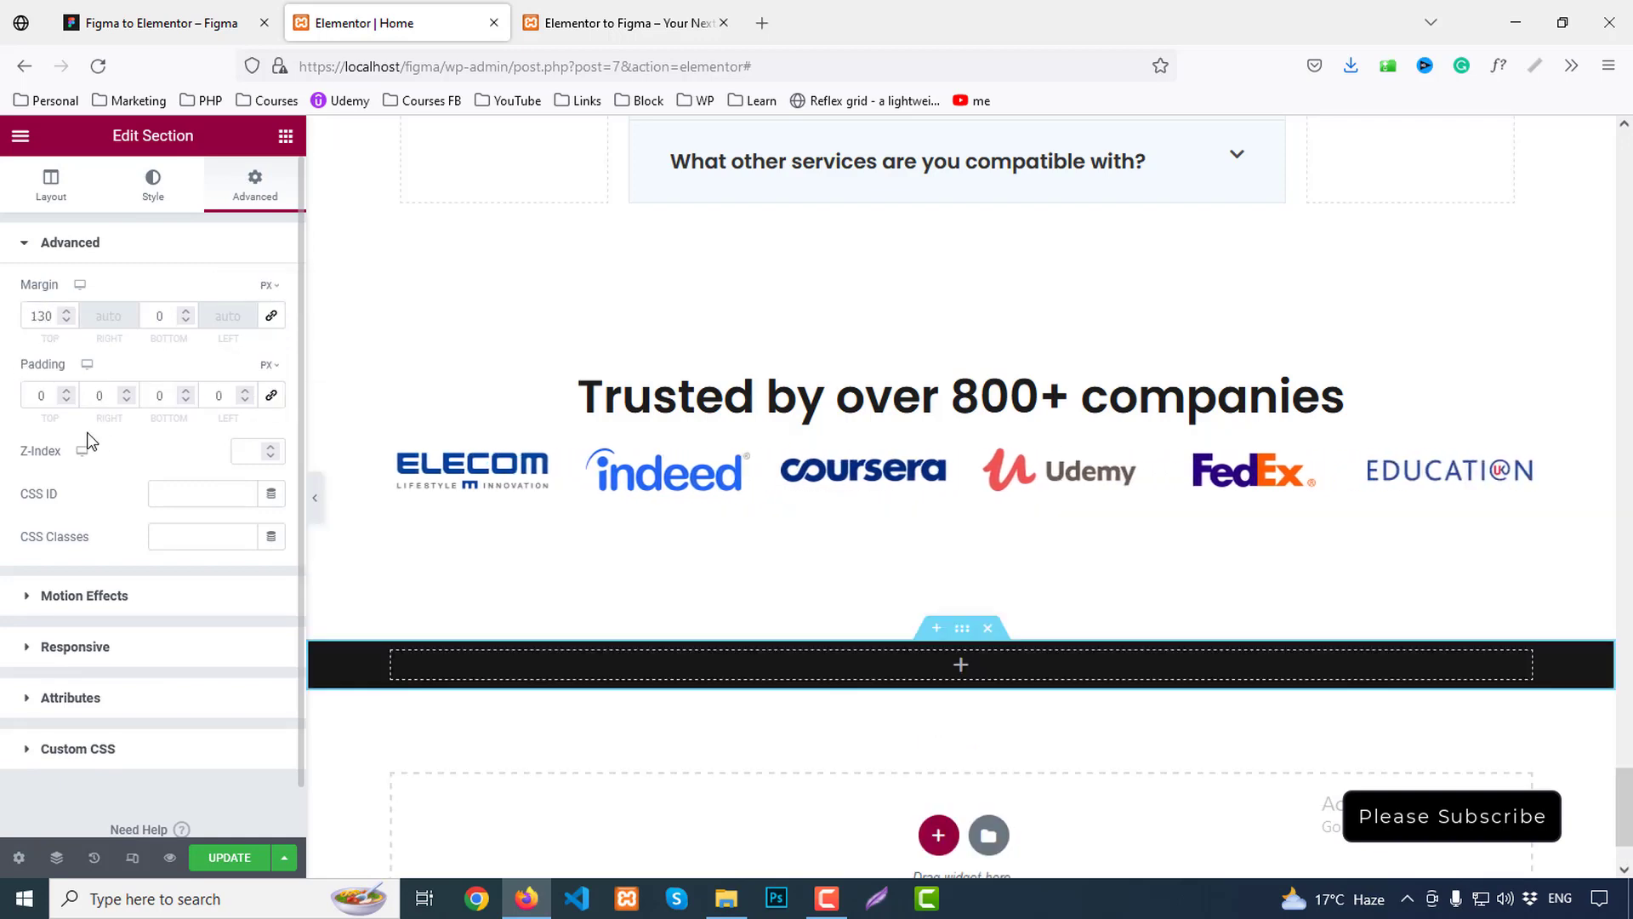
text(13)
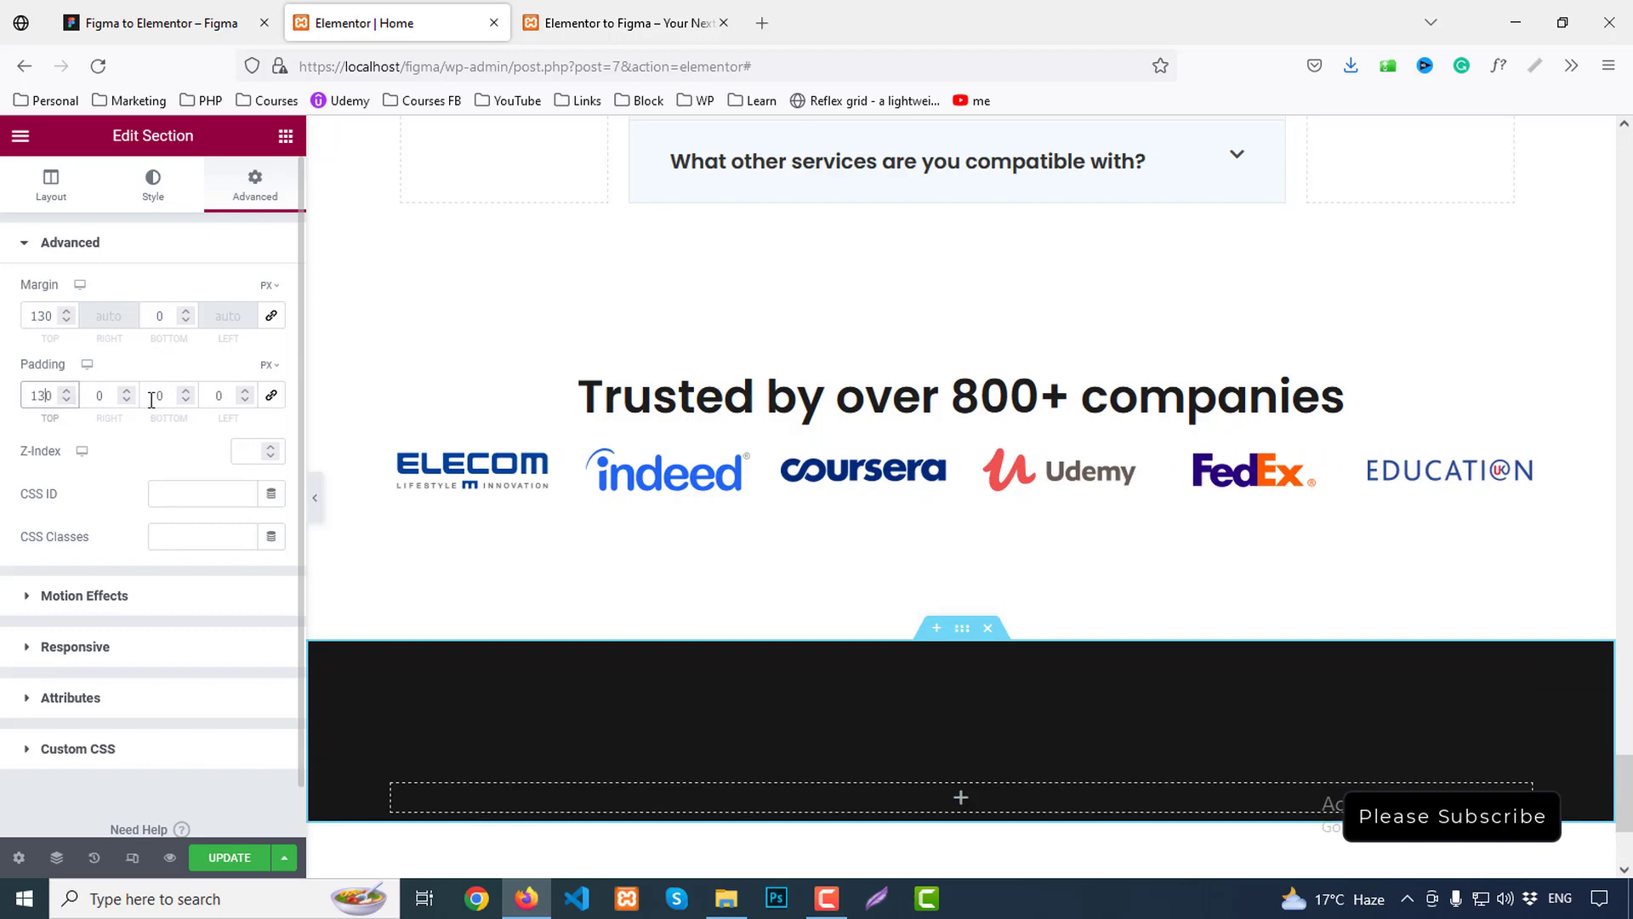
click(152, 396)
text(13)
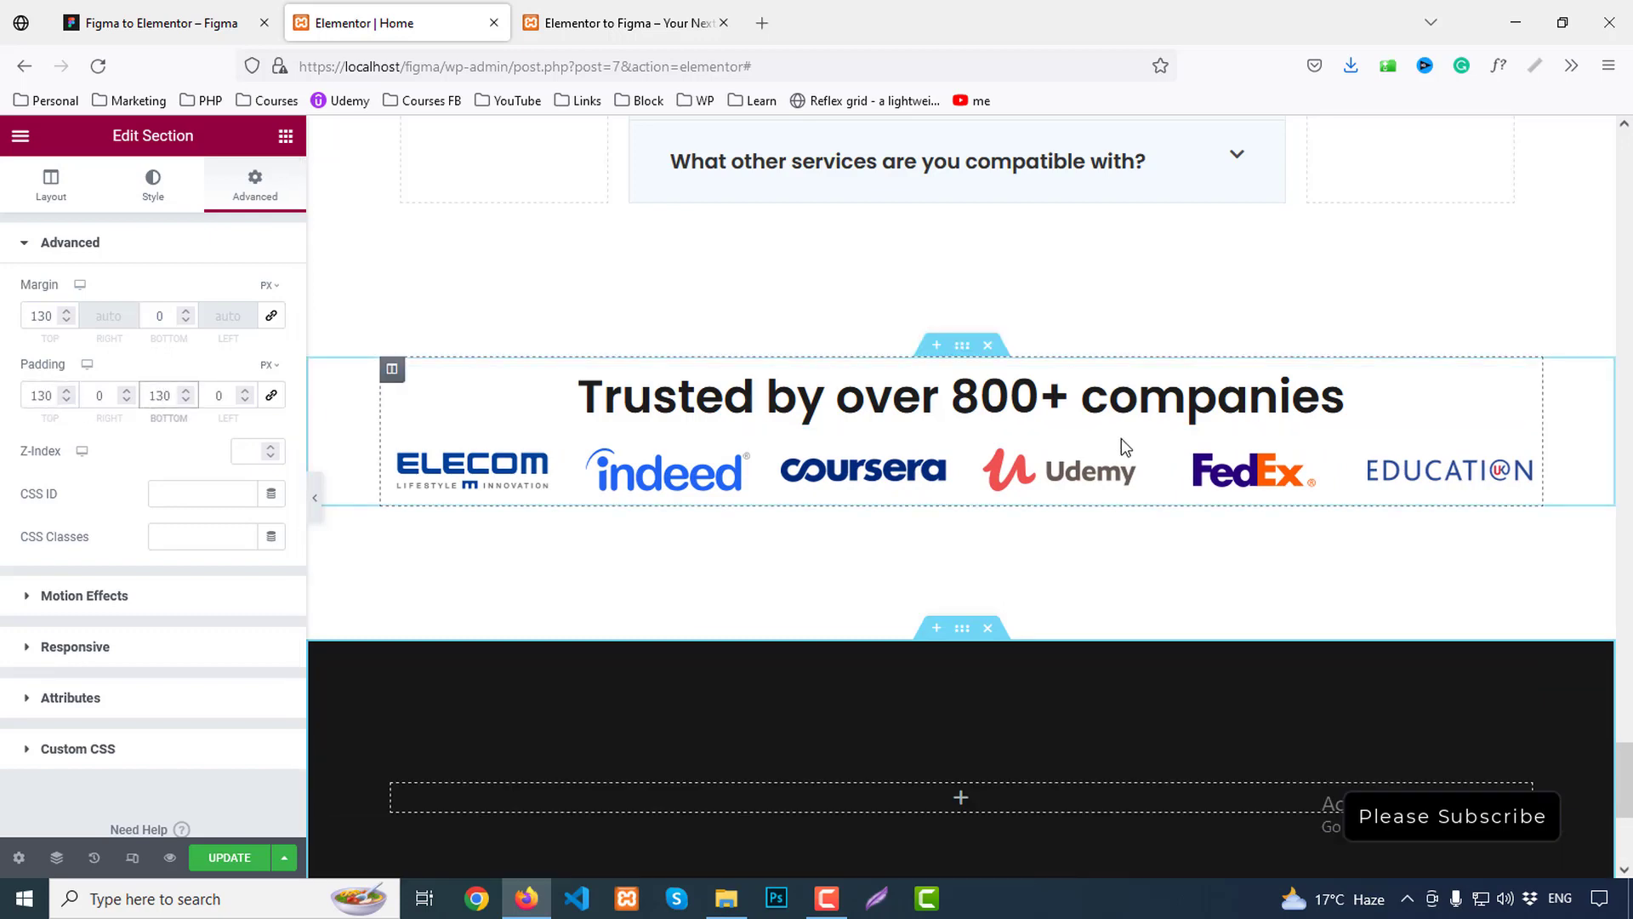
scroll(1121, 437, down, 3)
Place a heading reading 'halim' in the dark section, then check the HALIM title in Figma
click(286, 136)
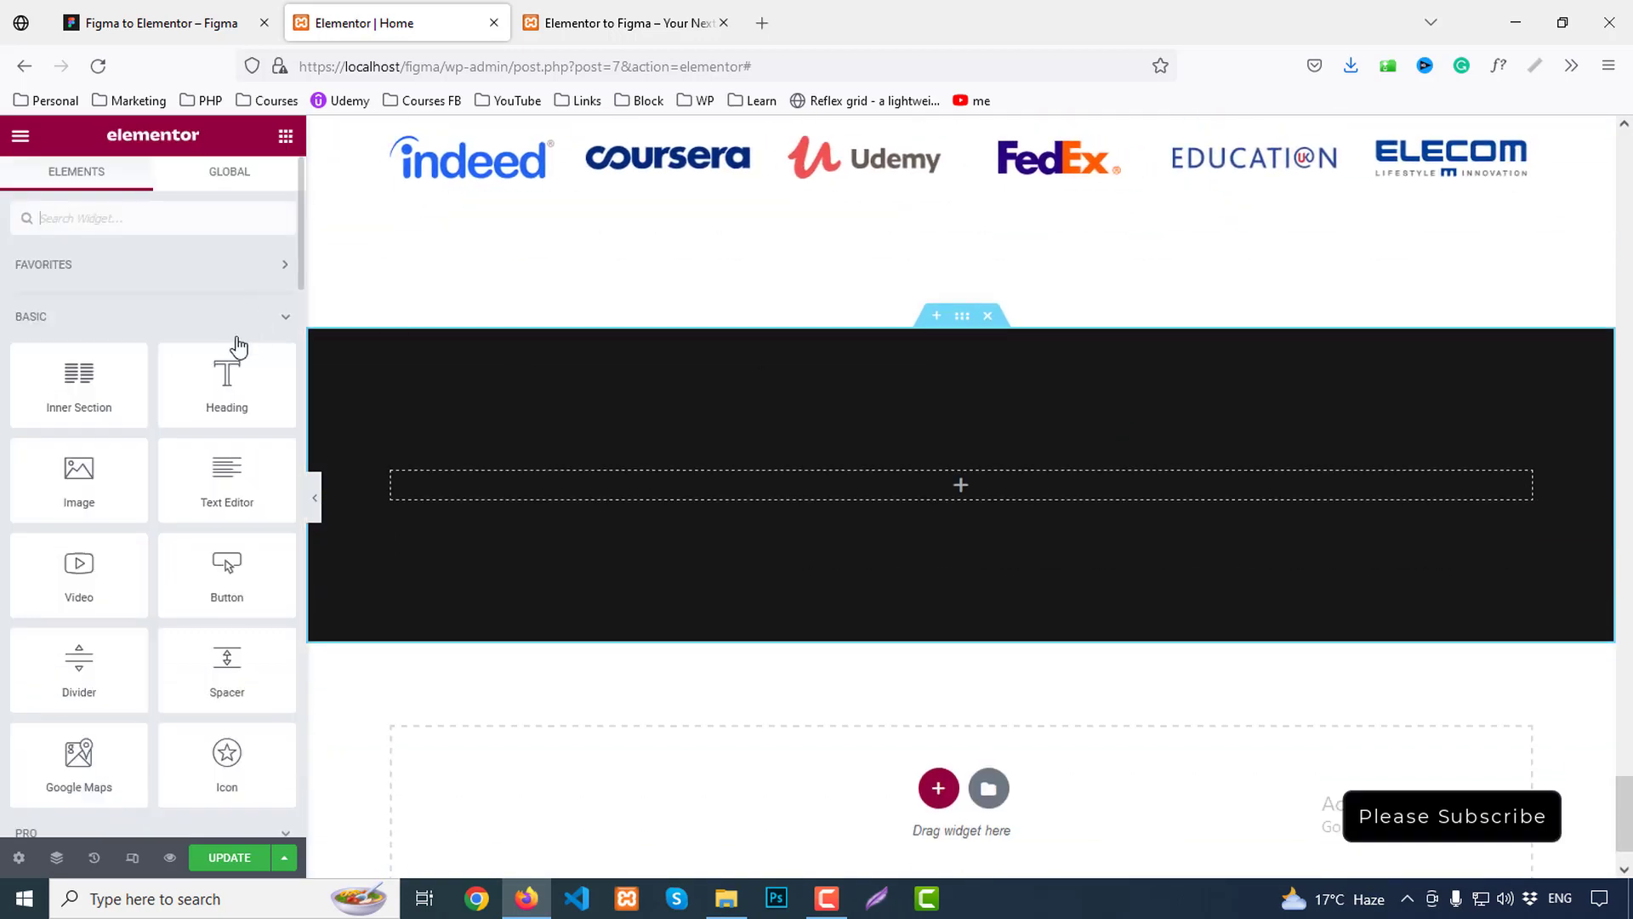
drag(230, 379, 896, 477)
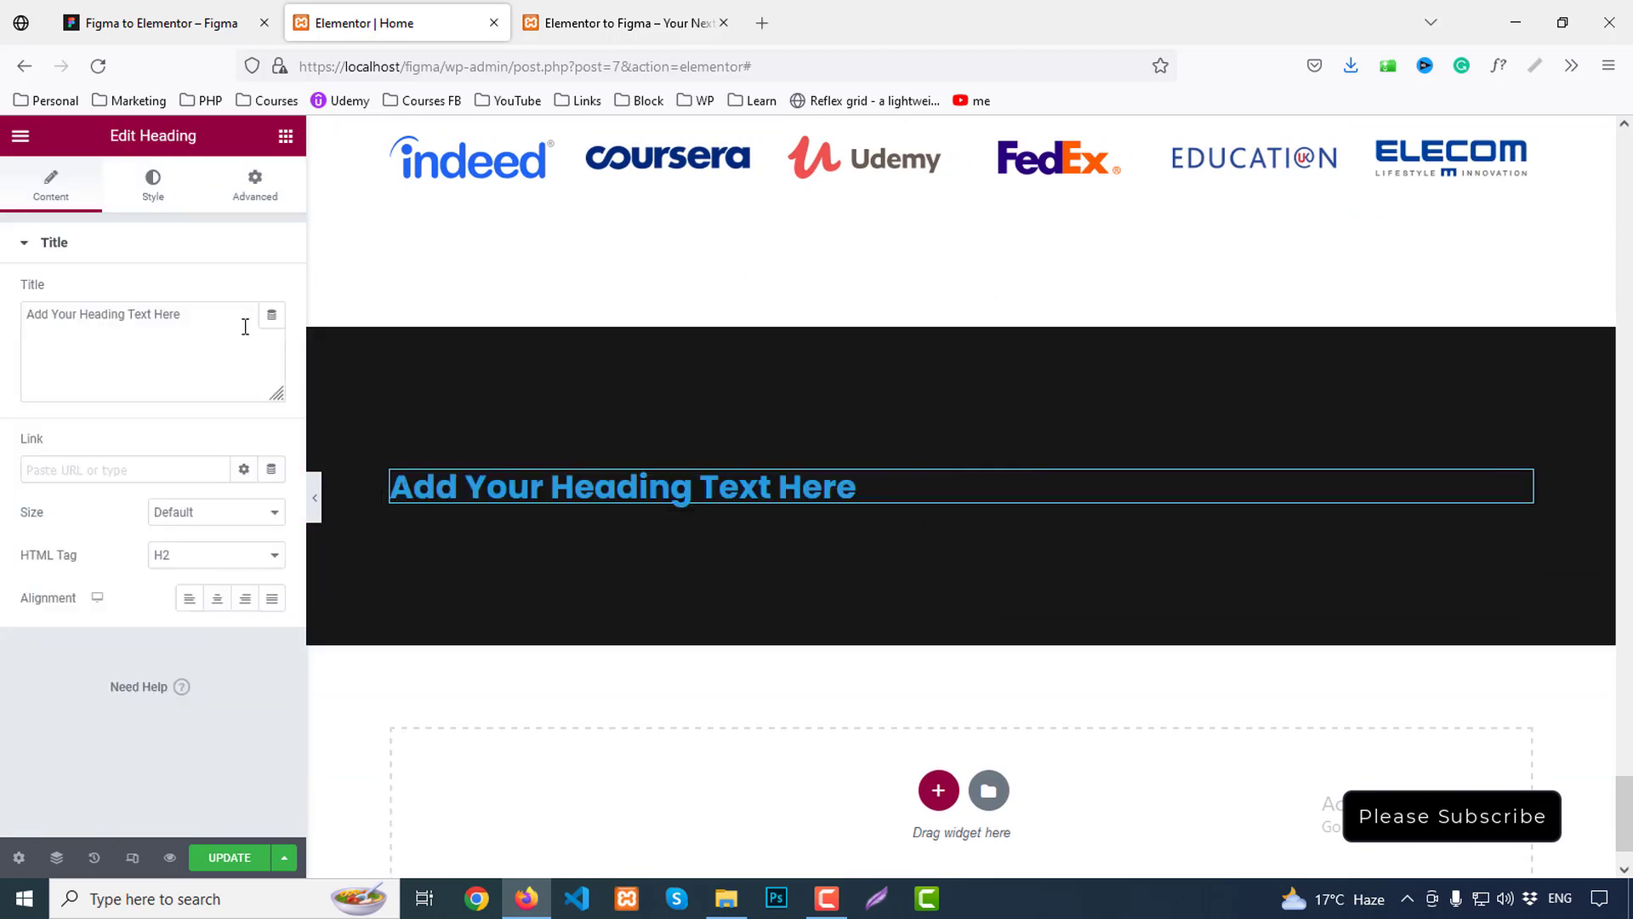
drag(244, 324, 2, 314)
text(halim)
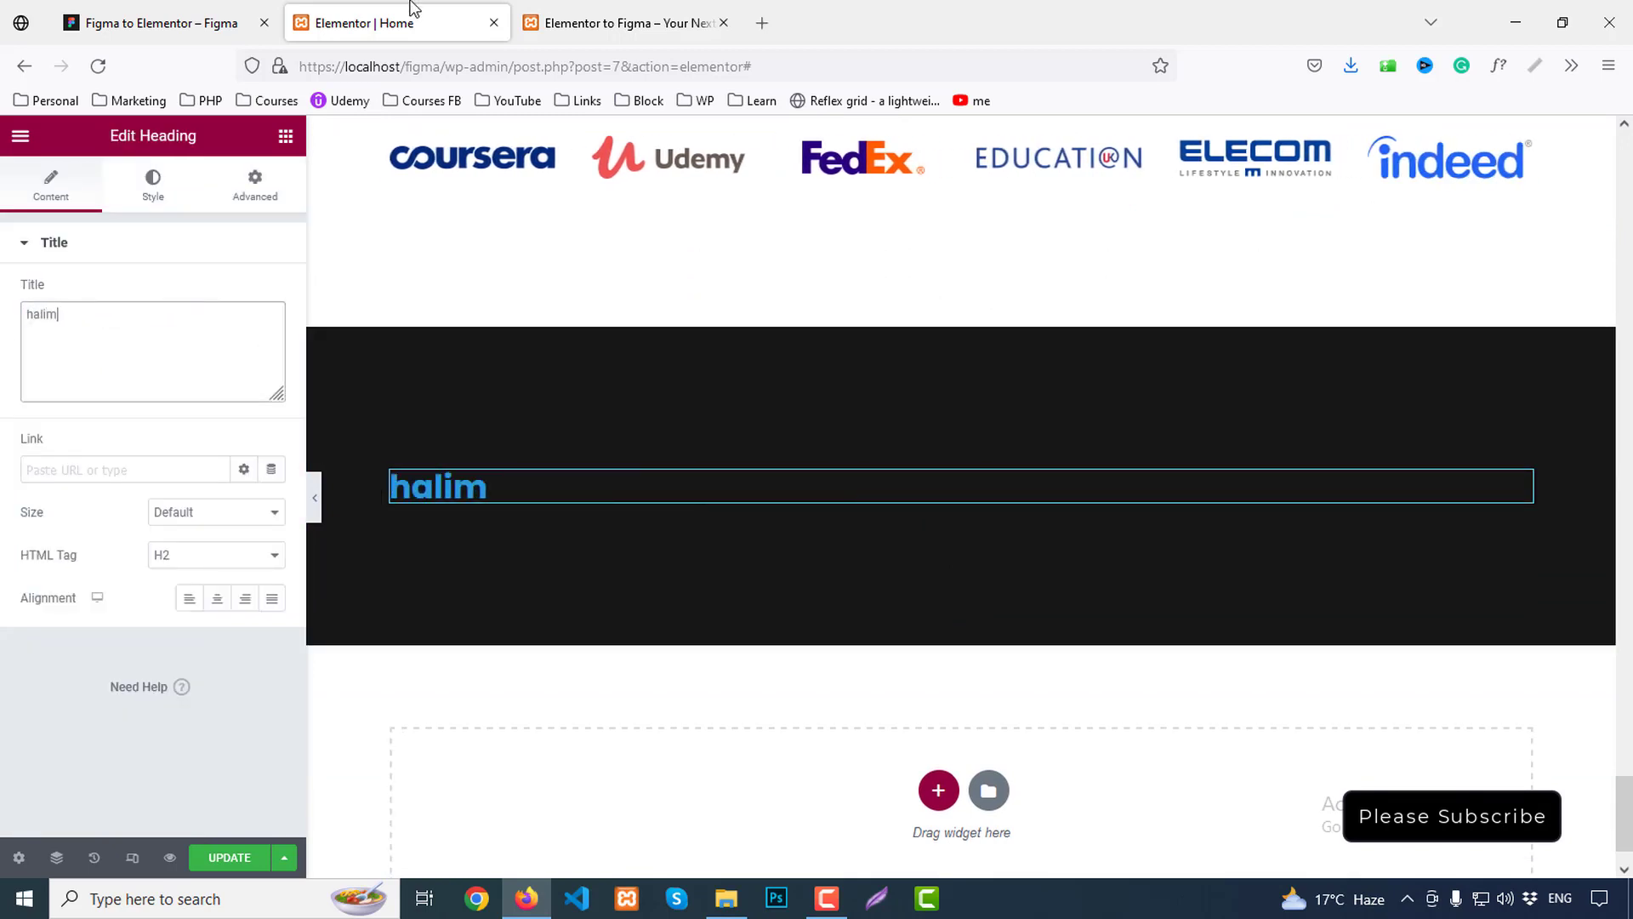
click(162, 23)
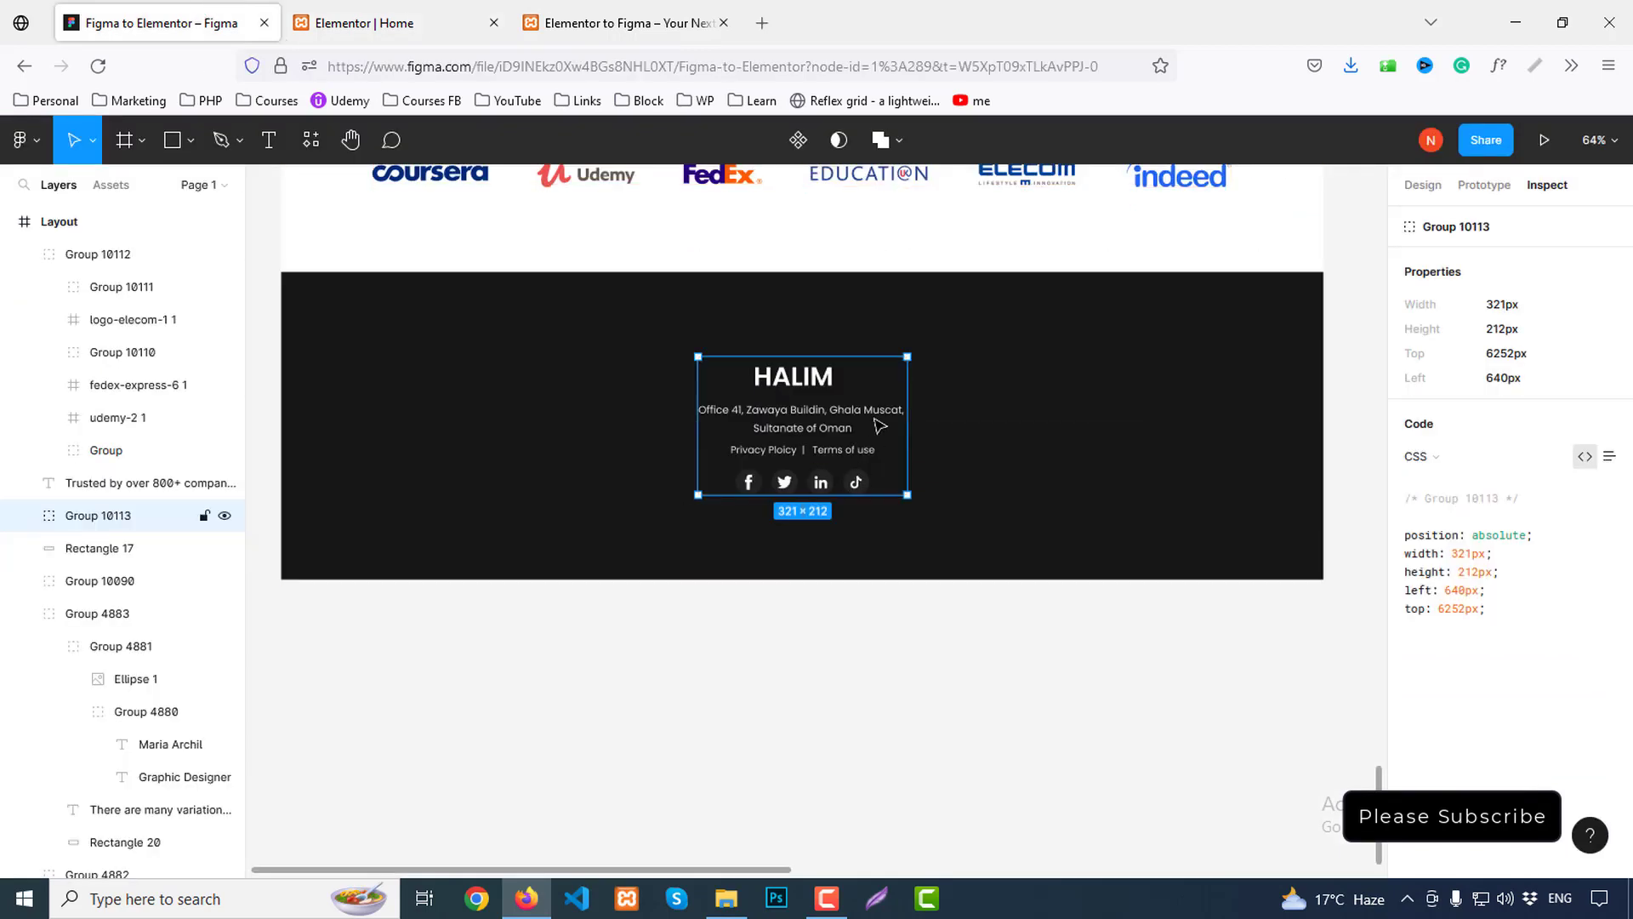
double_click(804, 389)
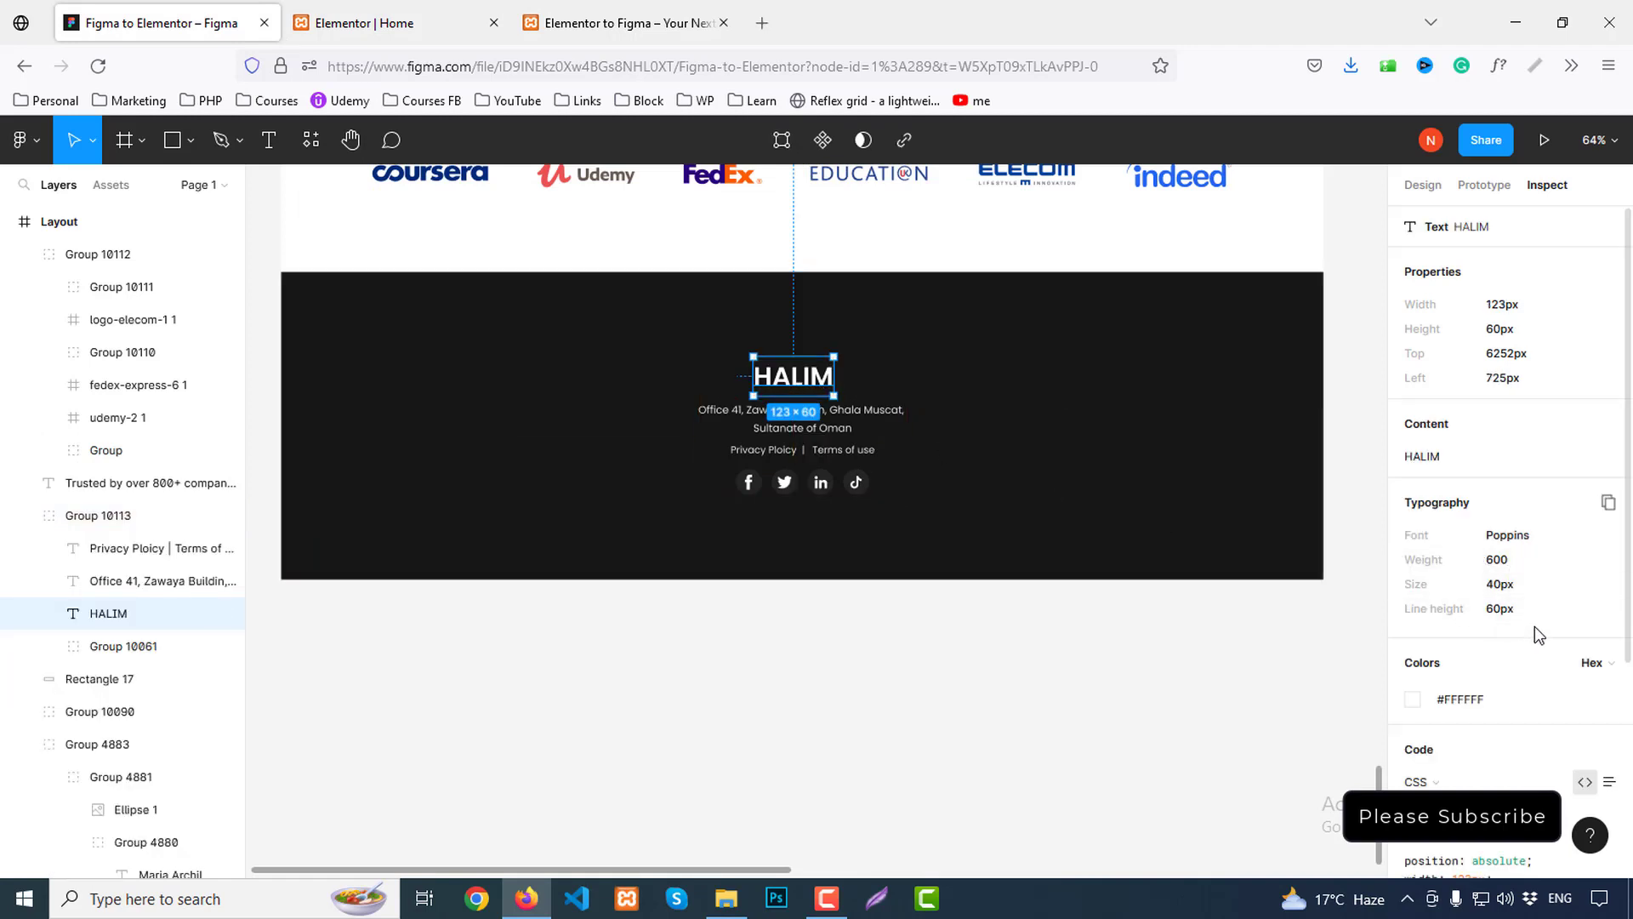
scroll(1446, 680, down, 4)
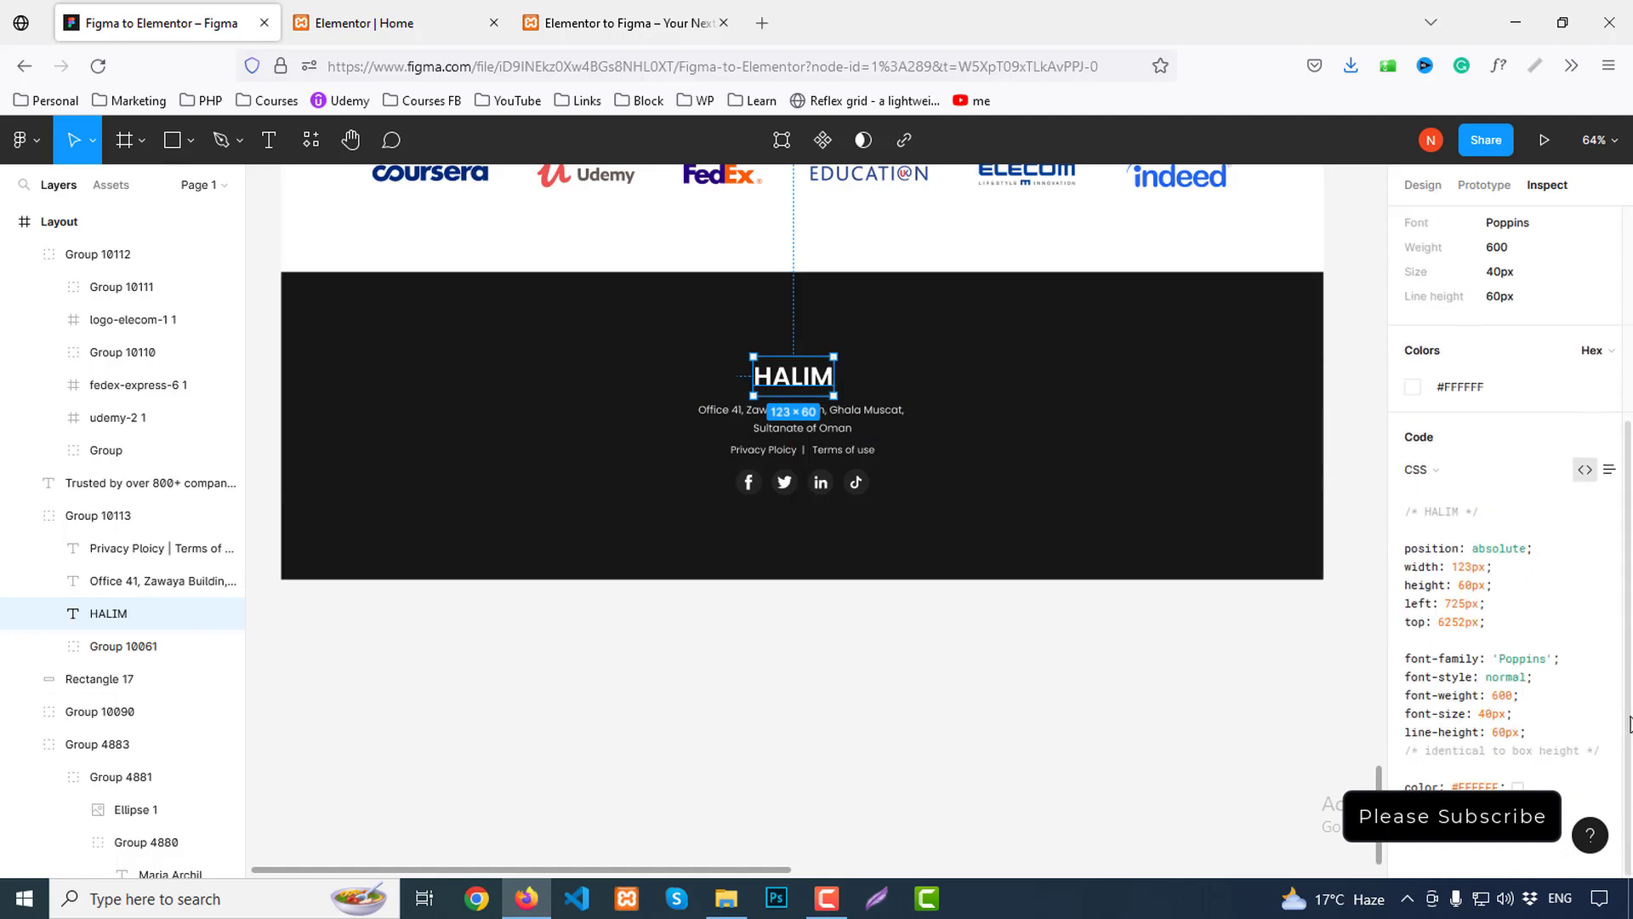
scroll(1446, 618, up, 1)
Centre the footer HALIM heading and make its text white
click(364, 23)
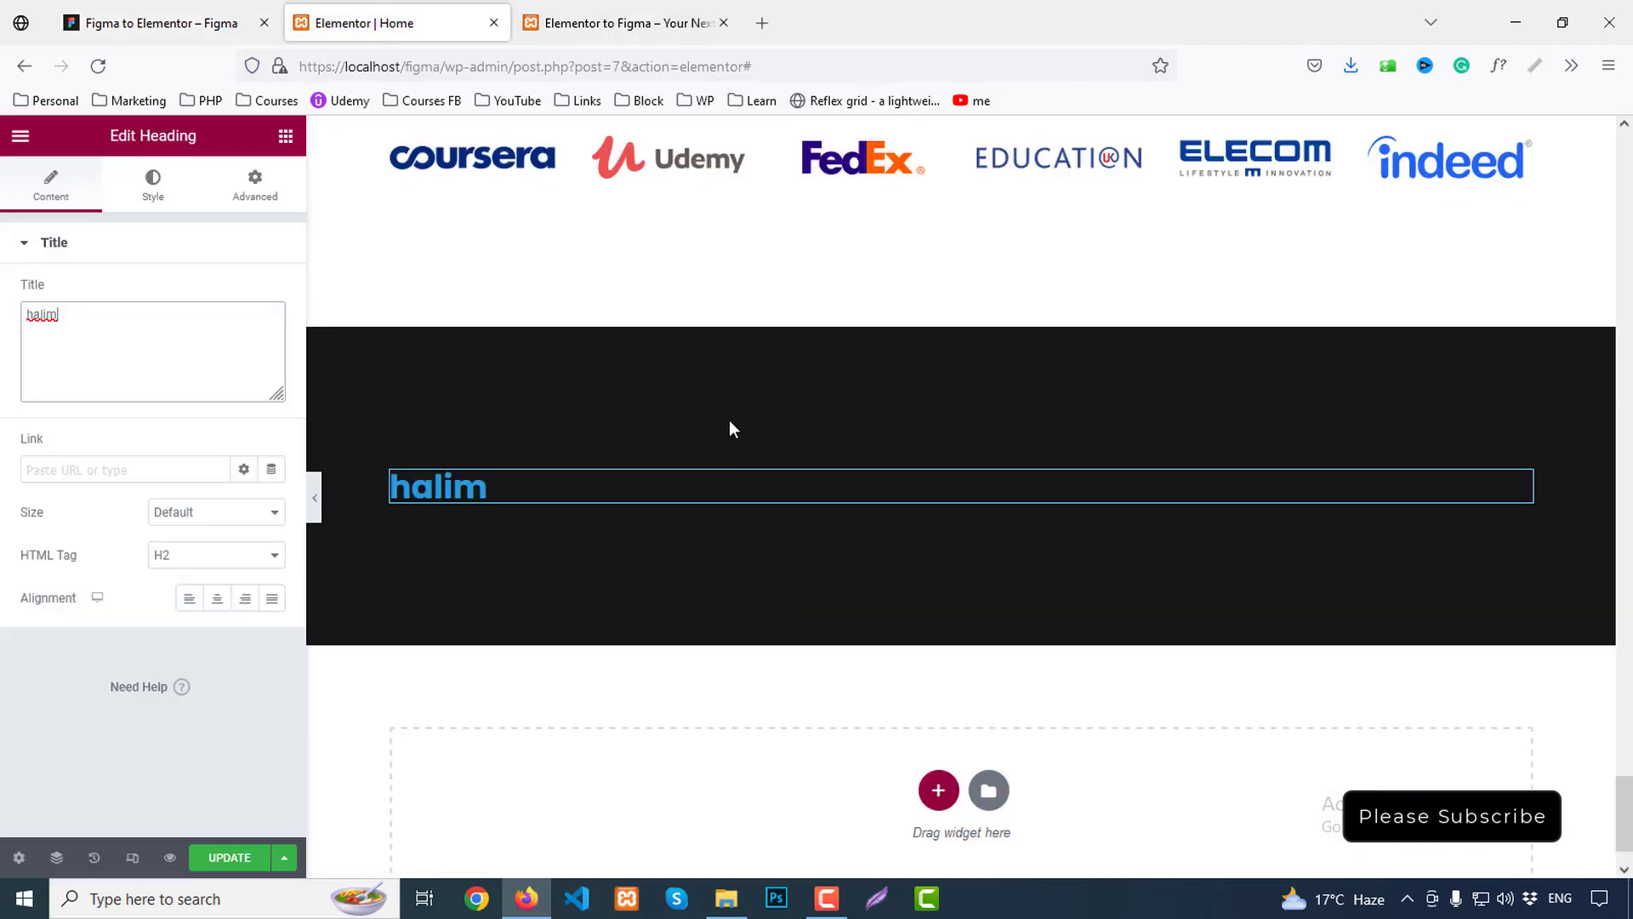
click(228, 20)
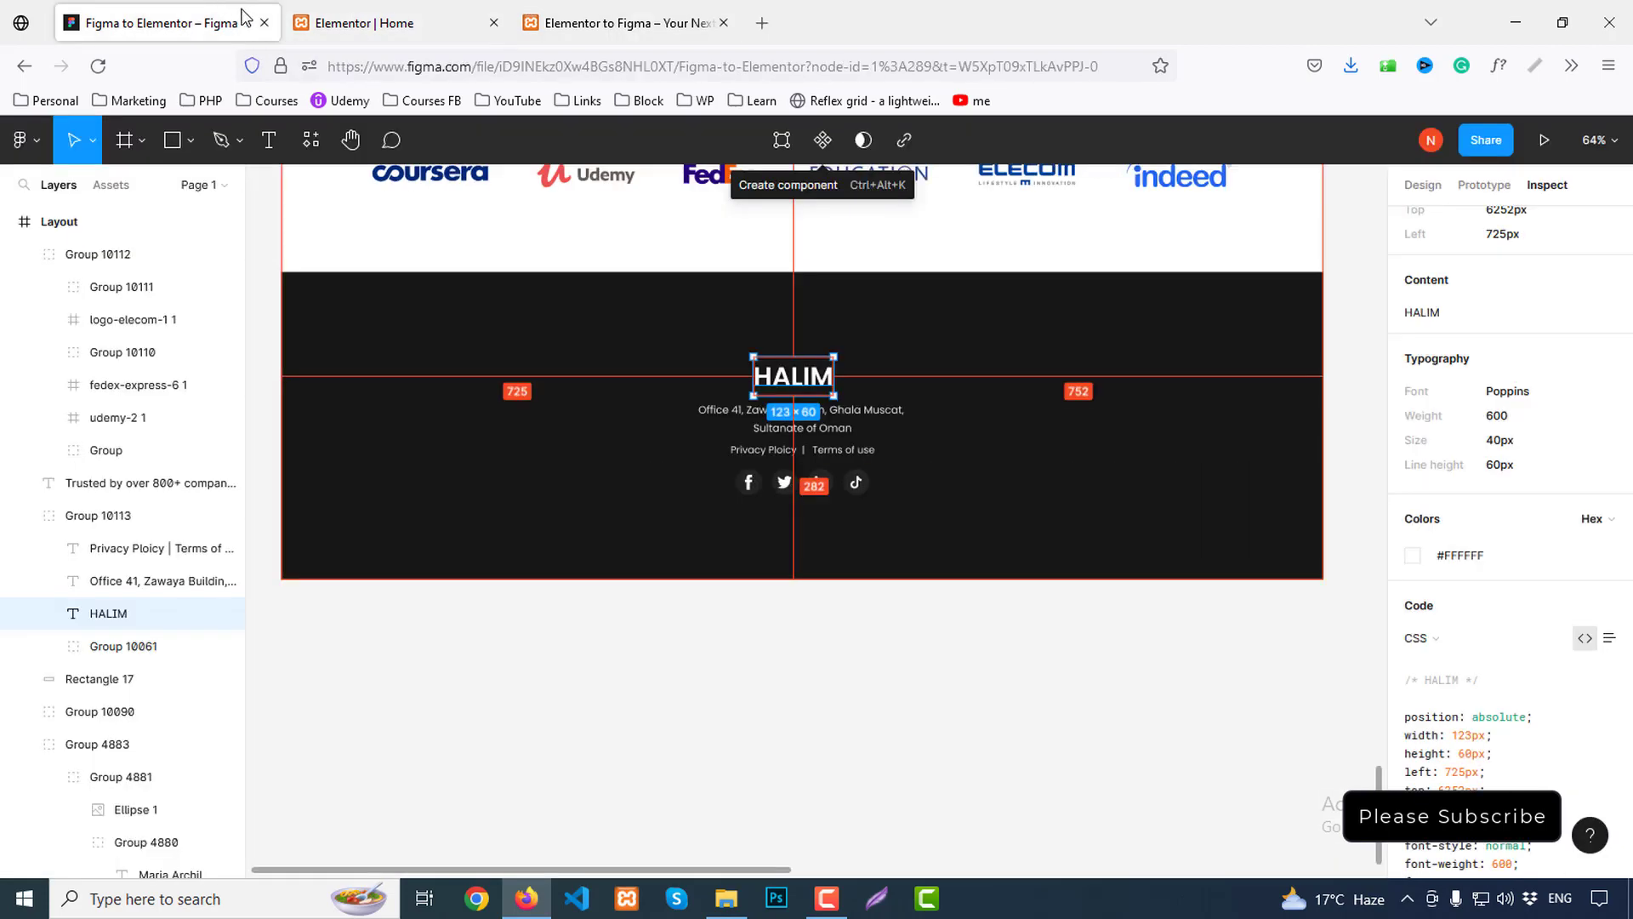
click(421, 33)
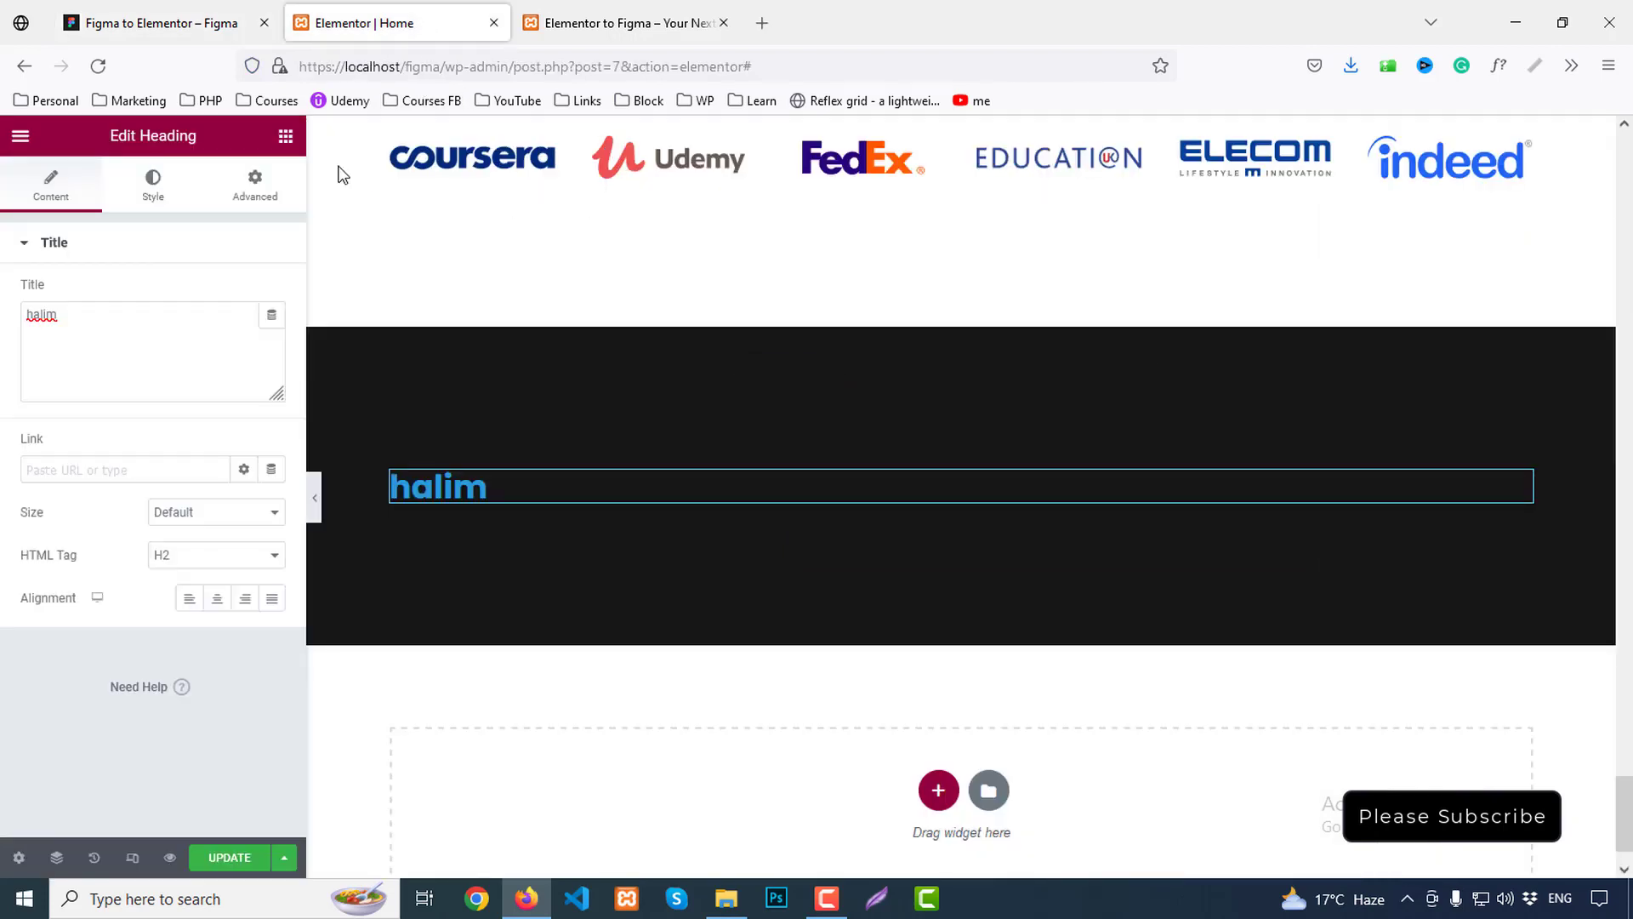
click(217, 597)
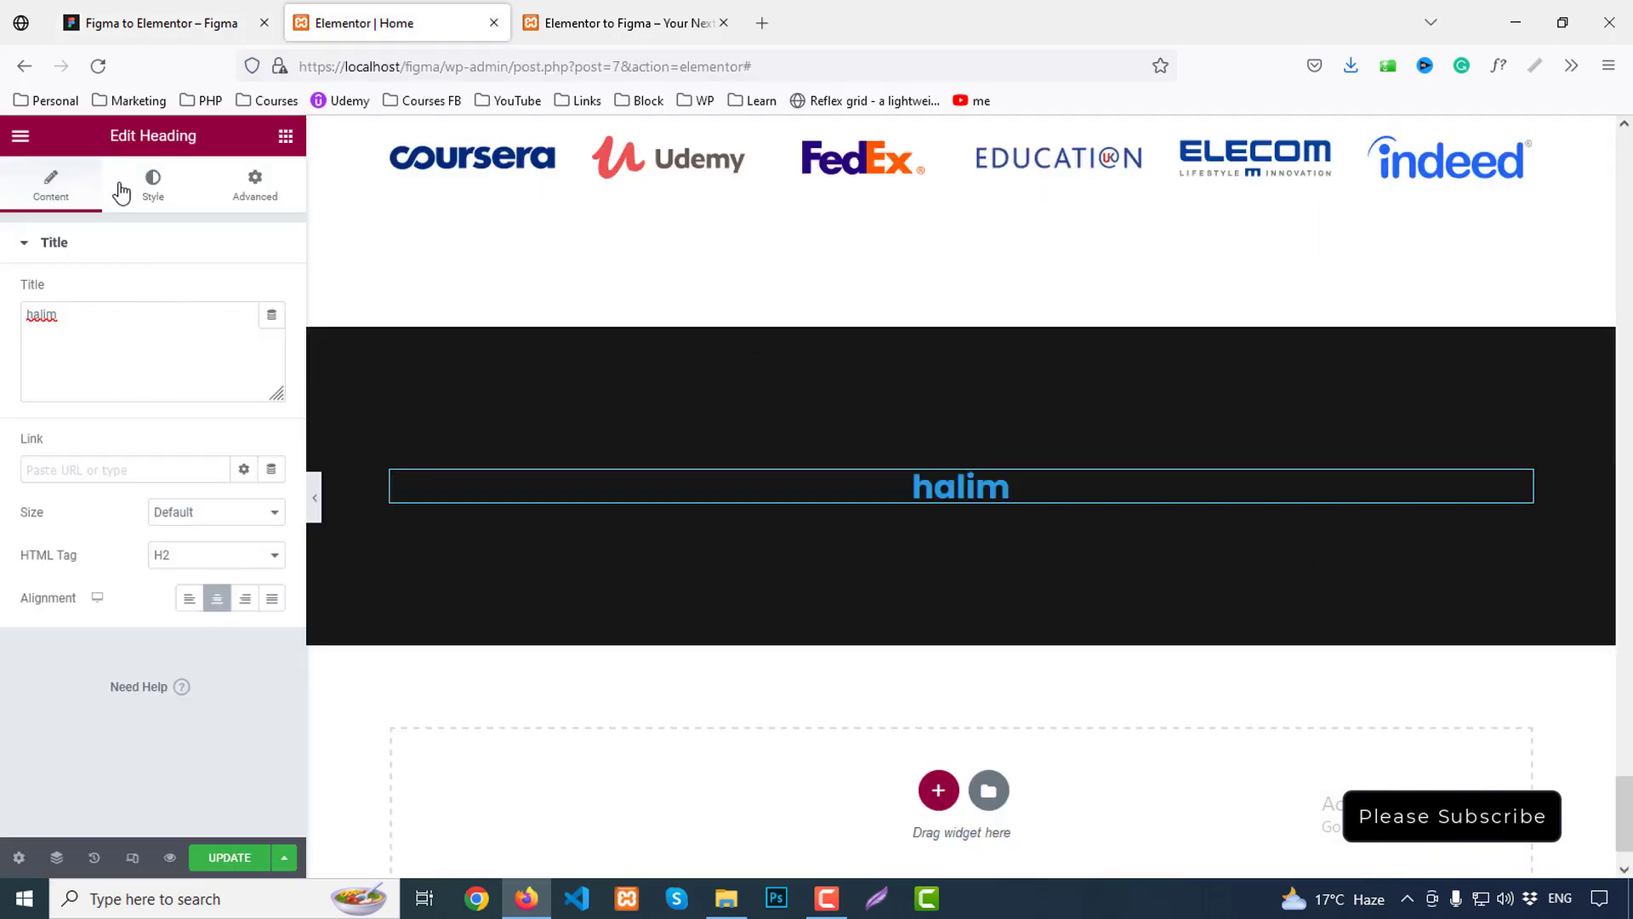
click(155, 182)
click(274, 295)
drag(197, 445, 8, 353)
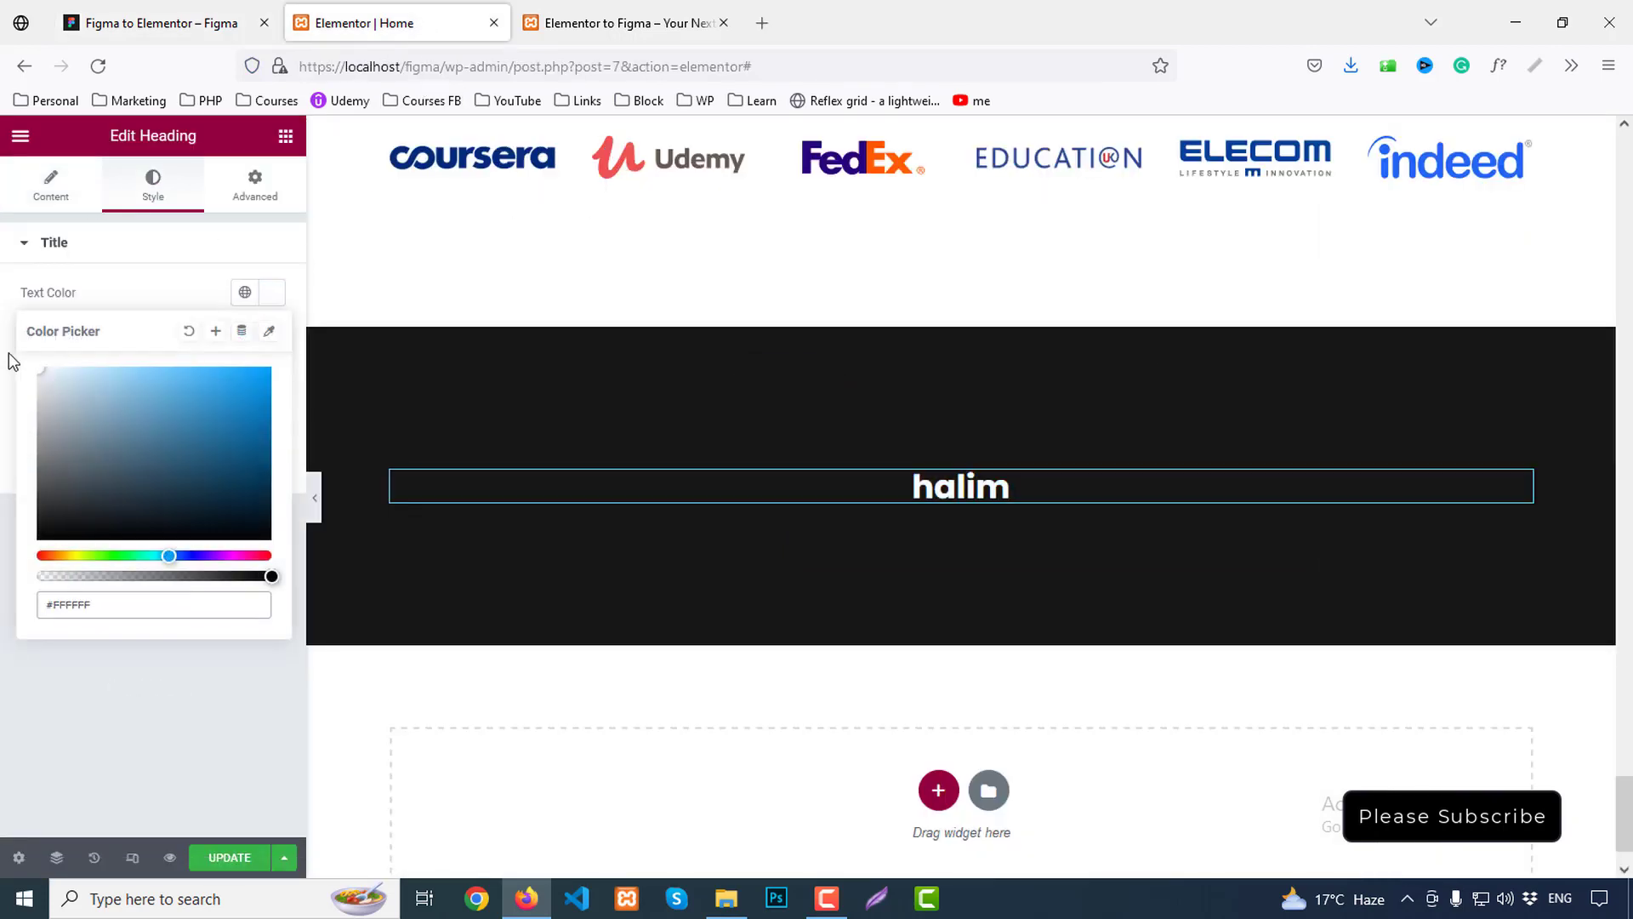
click(273, 295)
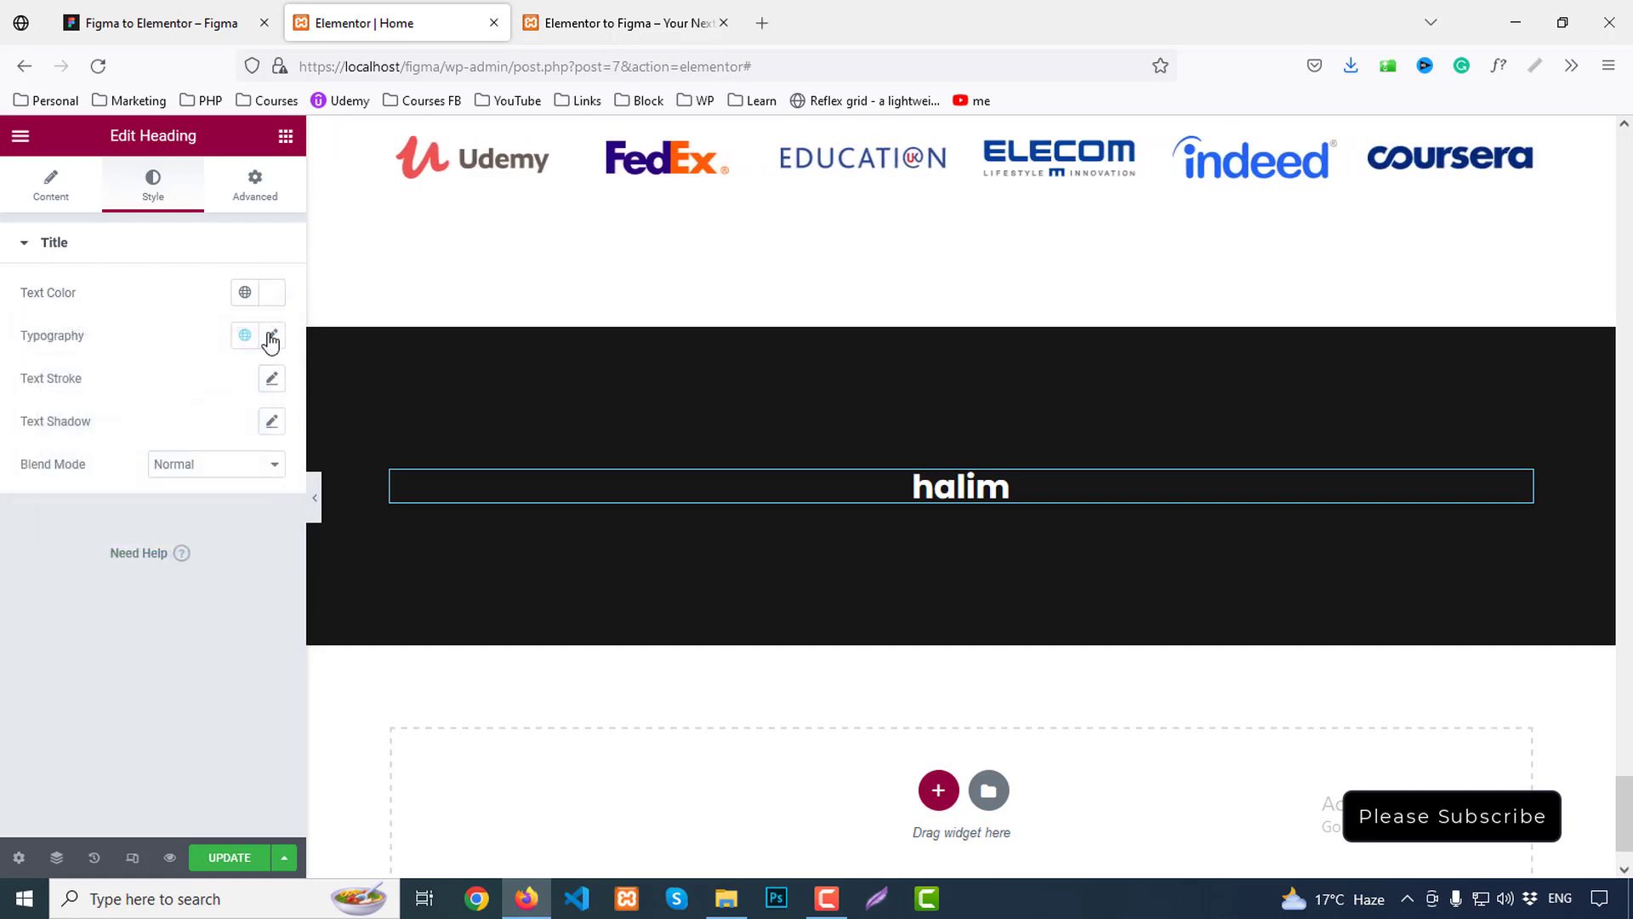
Set the heading typography to 40 px, weight 600 Semi Bold, line height 60, uppercase
click(271, 337)
click(242, 499)
text(40)
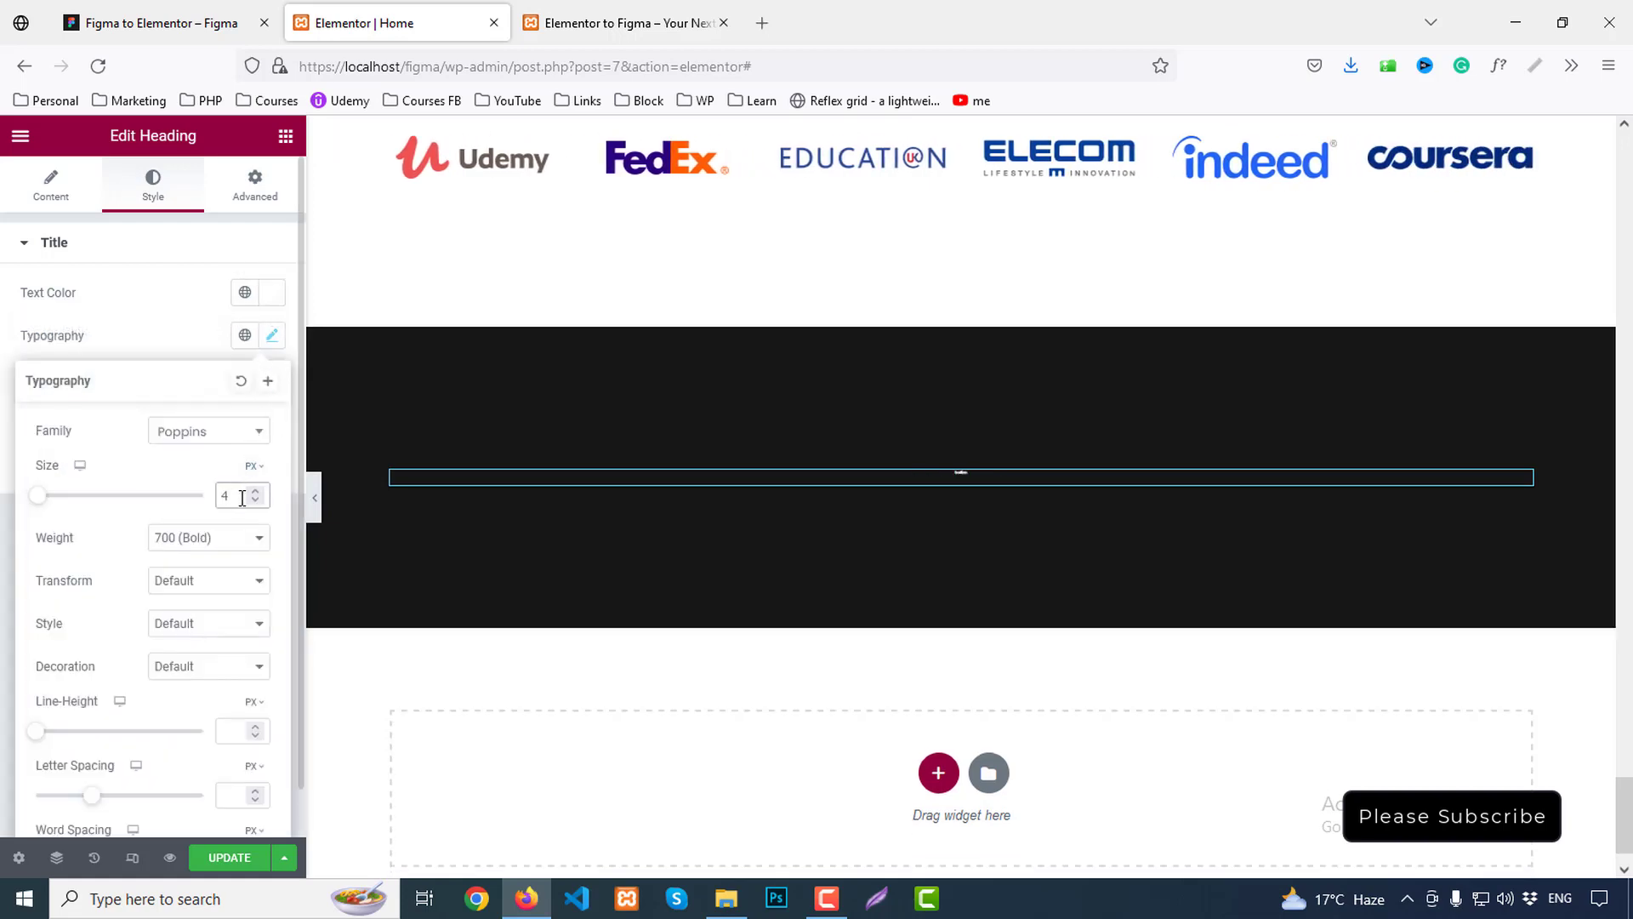
click(225, 544)
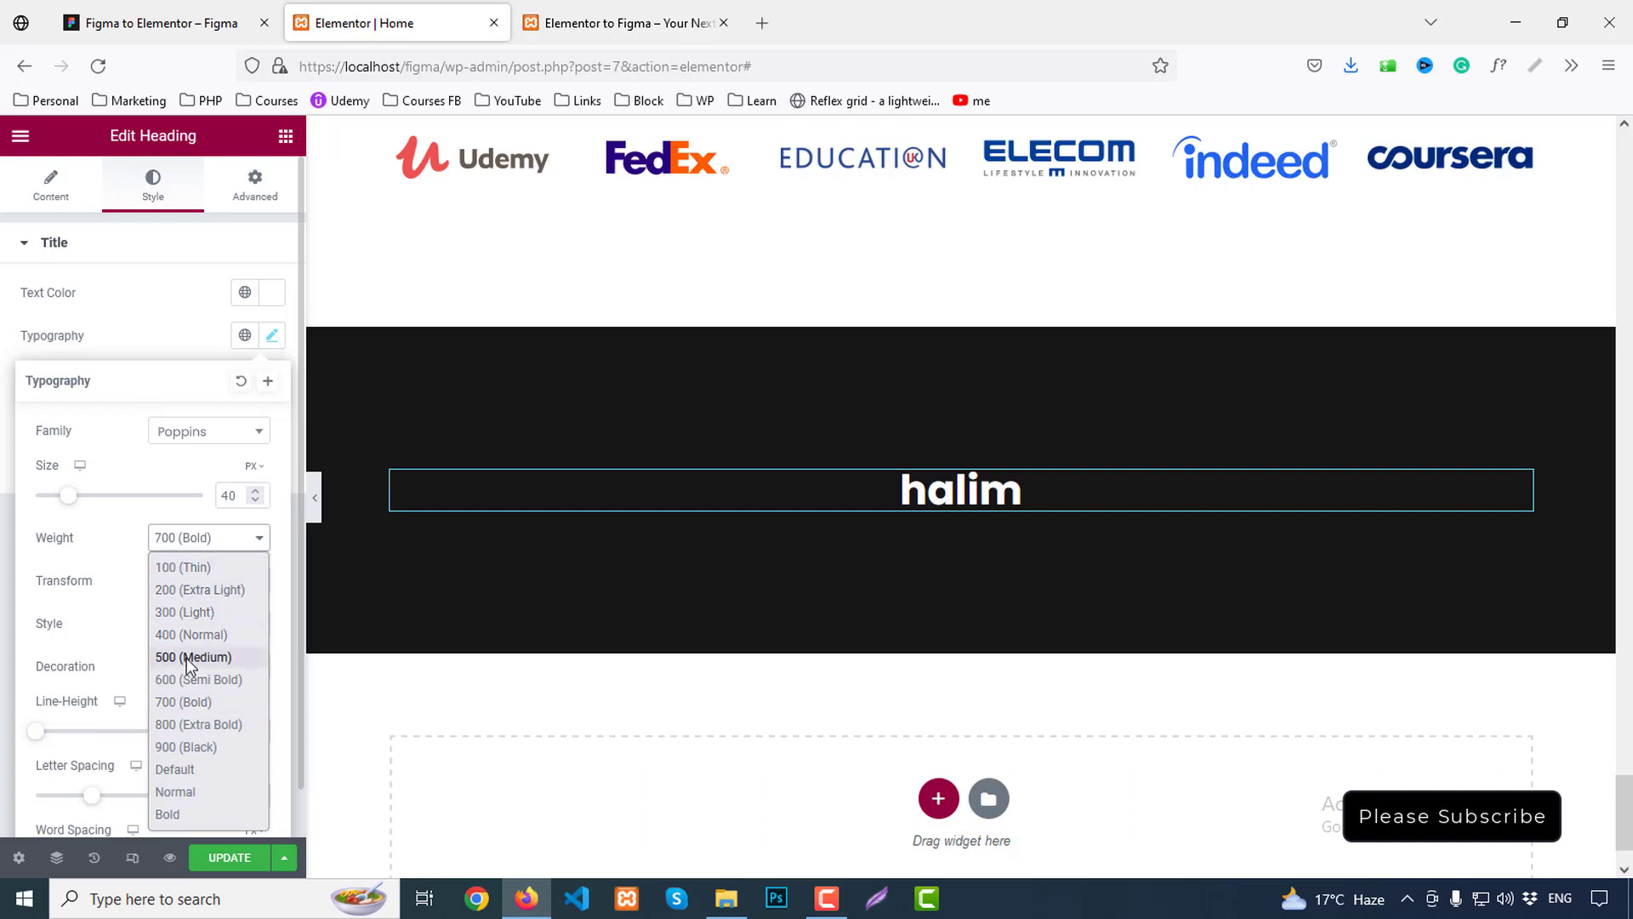
click(181, 680)
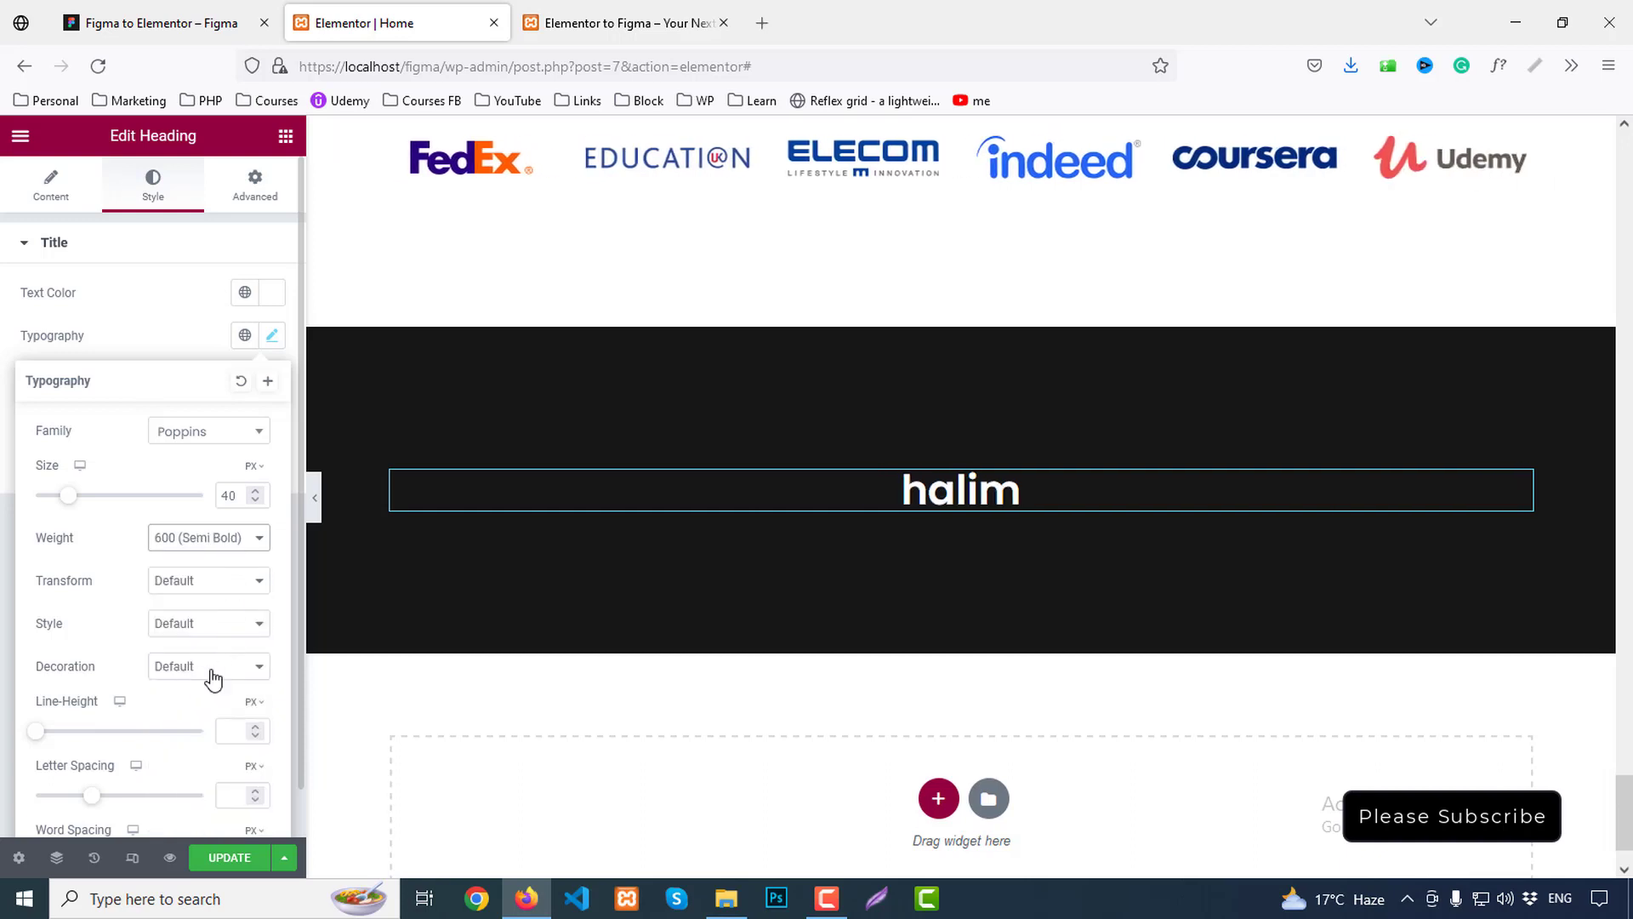
click(231, 730)
text(60)
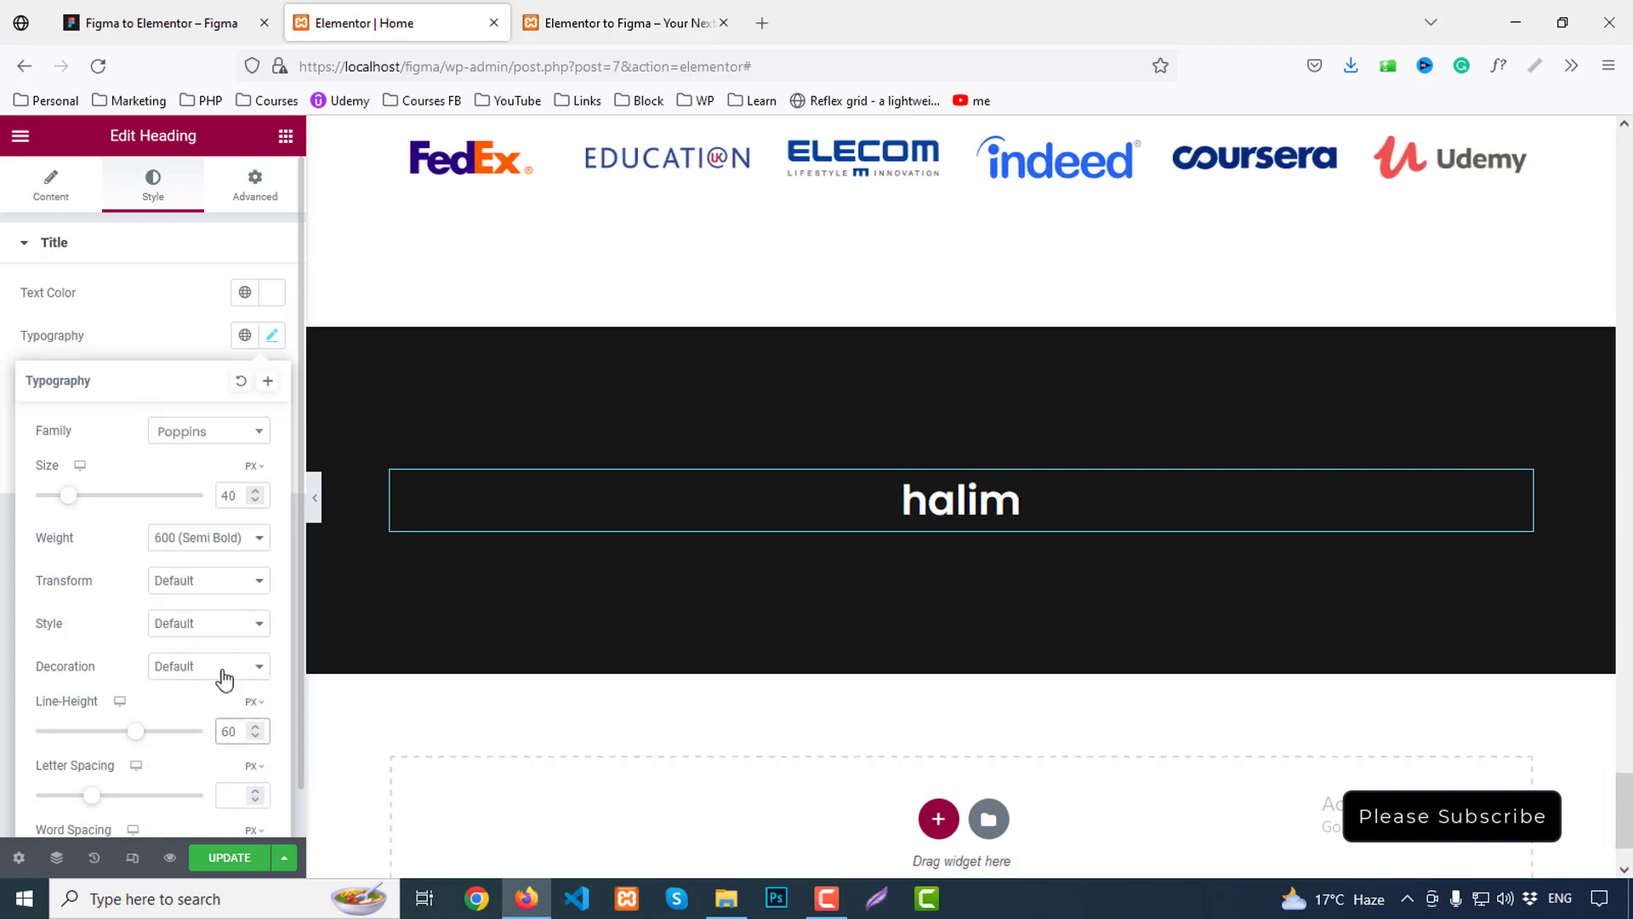
click(195, 587)
click(184, 632)
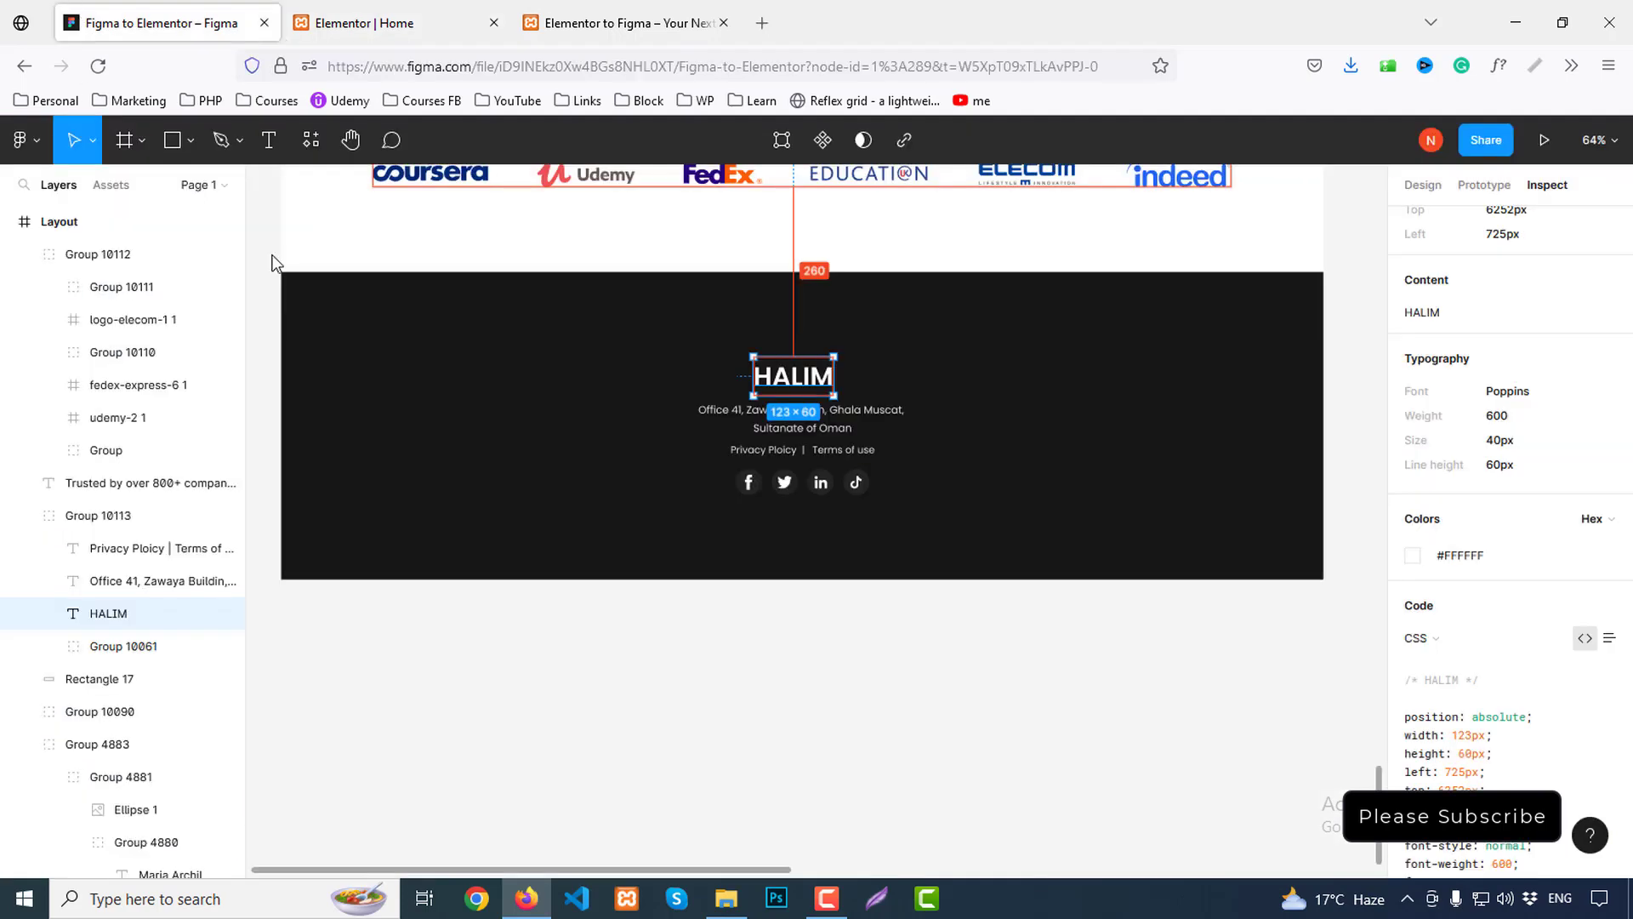
Copy the footer address text's typography CSS from Figma's Inspect panel
click(153, 23)
click(862, 430)
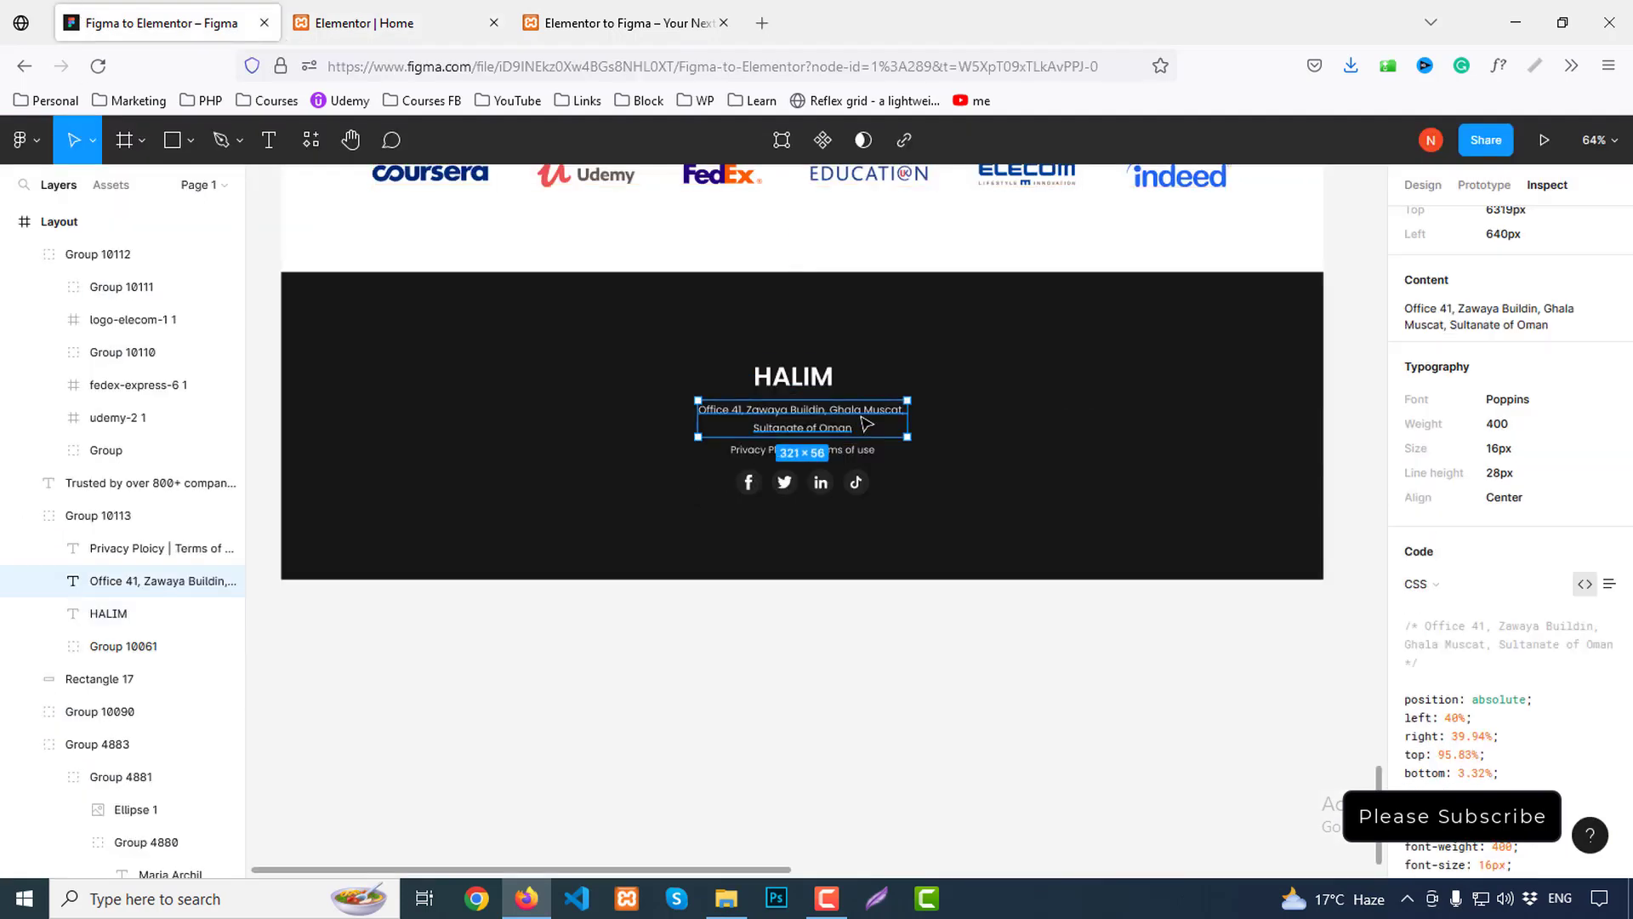
click(1608, 369)
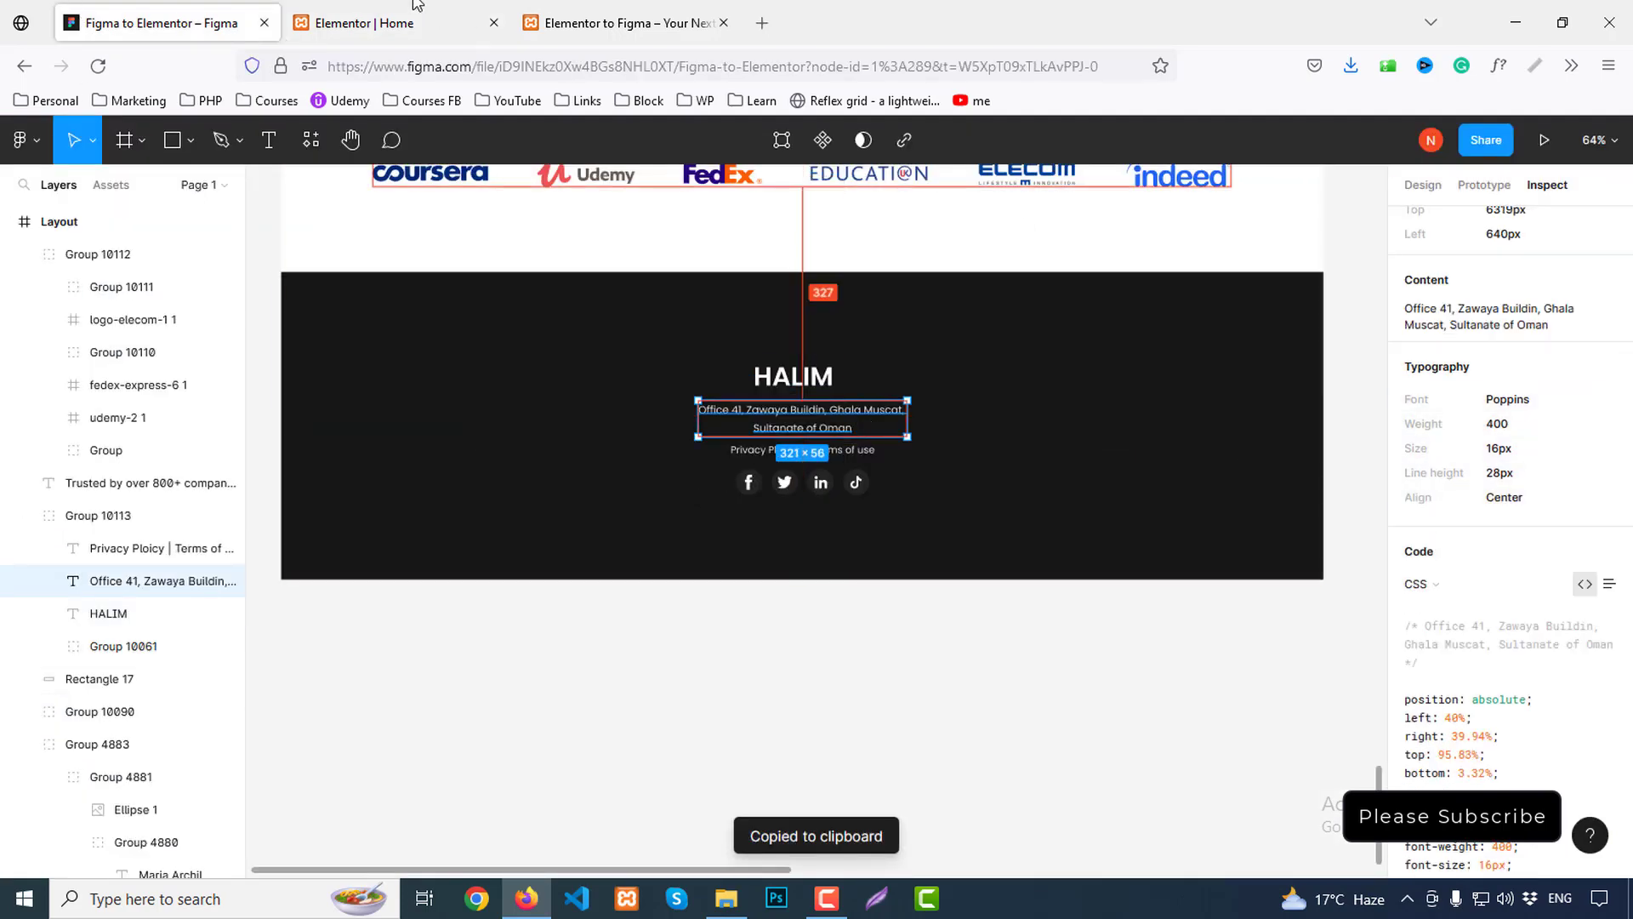
click(397, 23)
Add a Heading below HALIM holding the Figma address text, split with a <br>
click(286, 136)
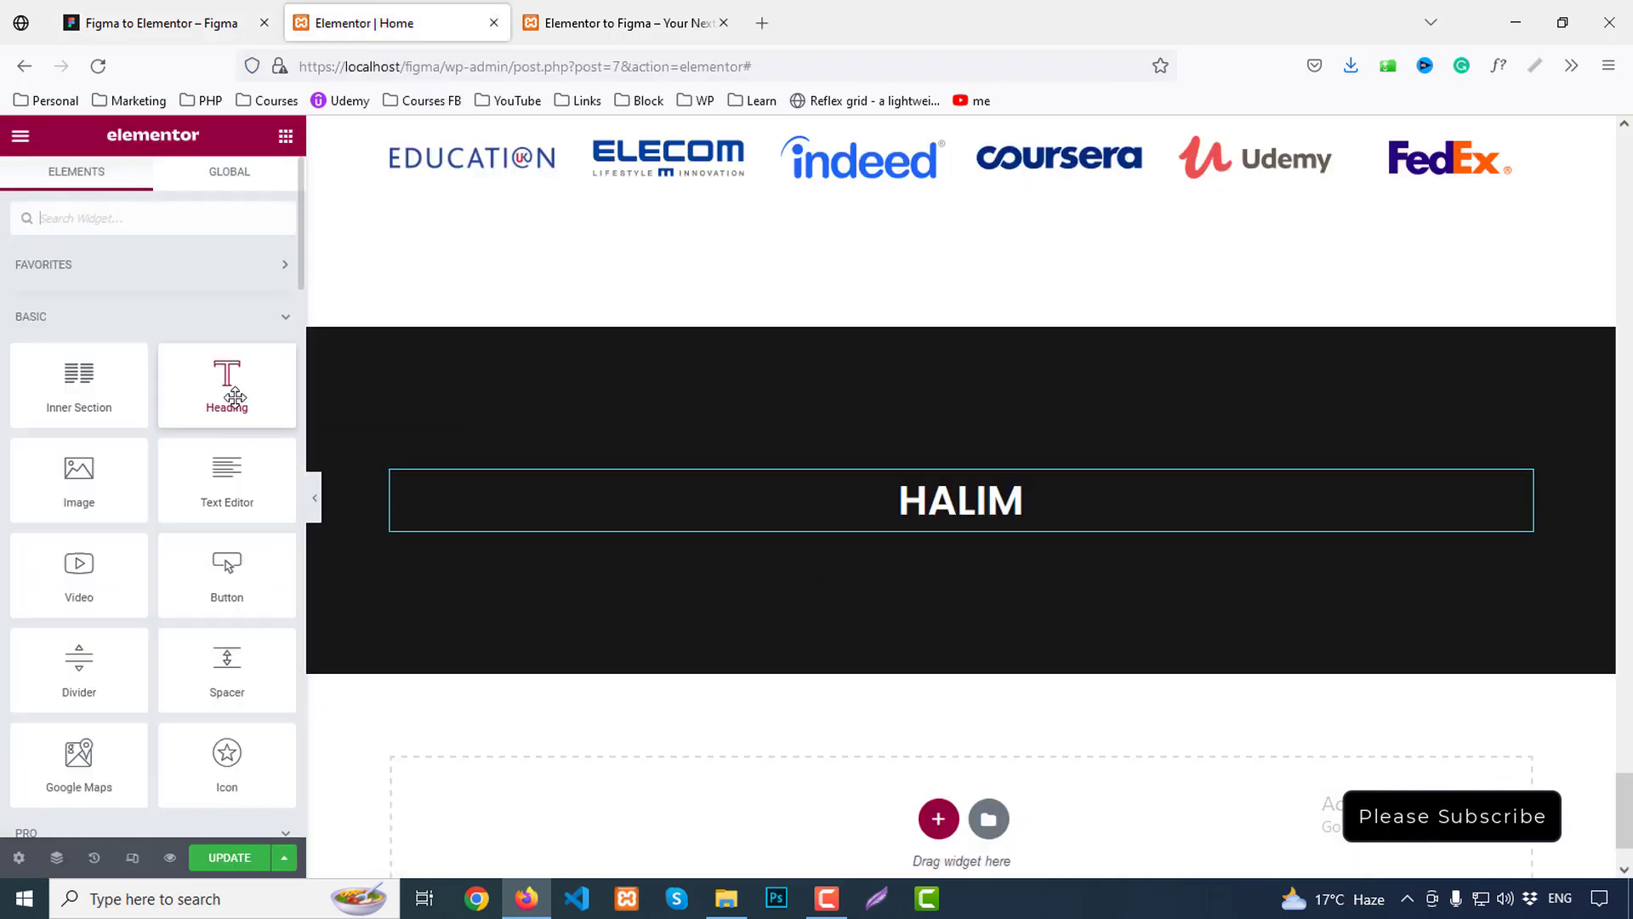
drag(226, 387, 1049, 544)
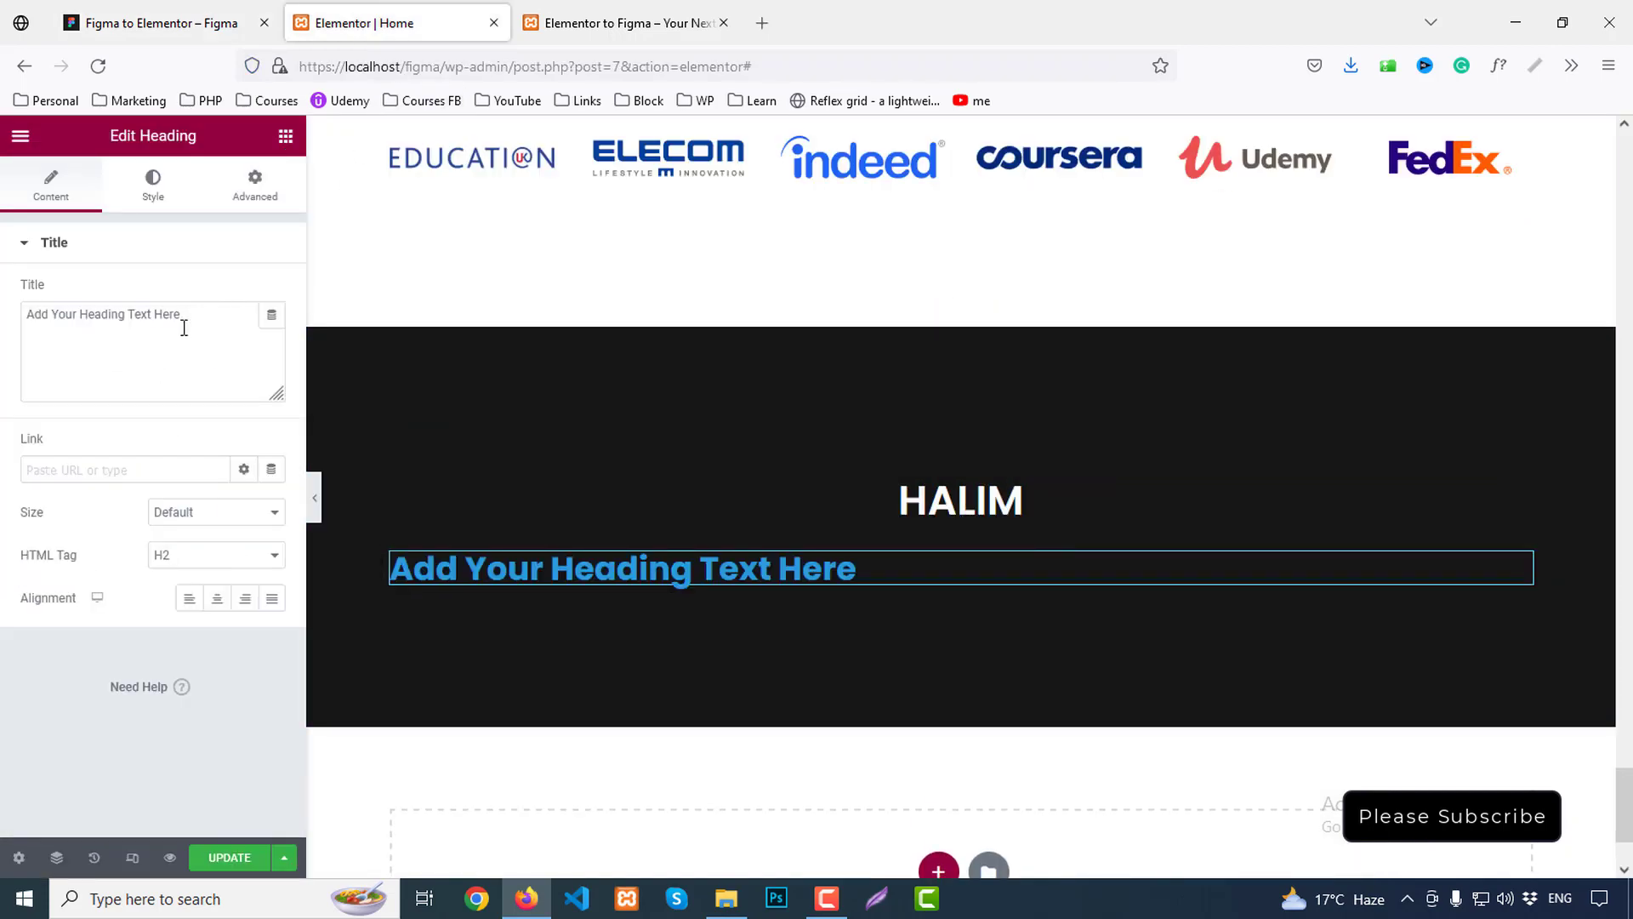
drag(184, 327, 19, 310)
key(ctrl+v)
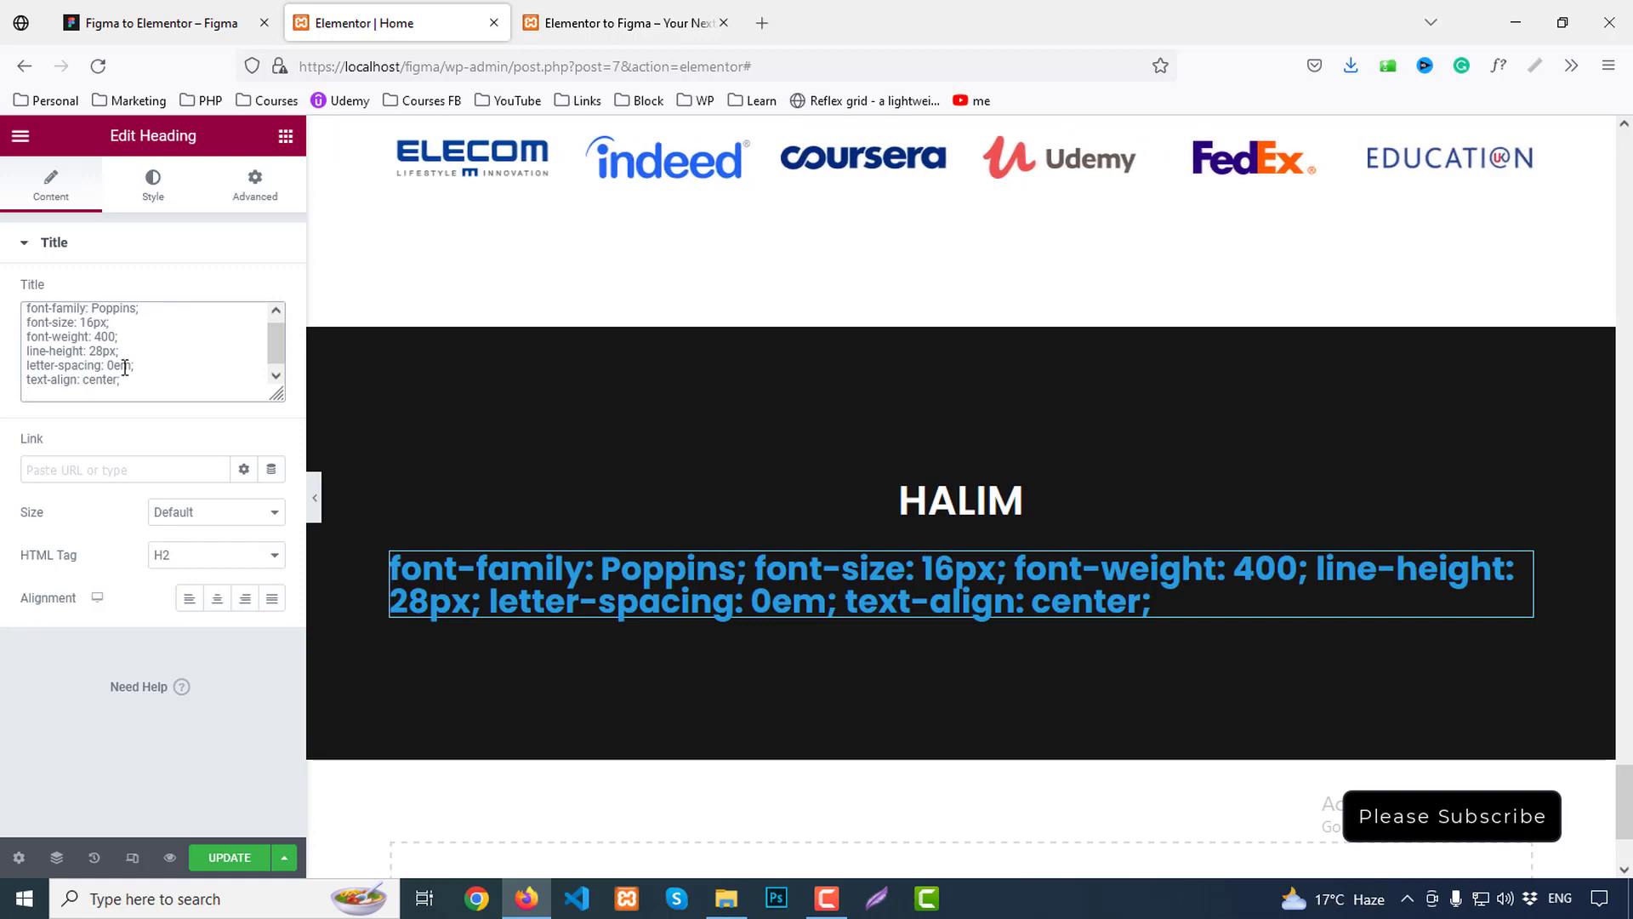
click(153, 23)
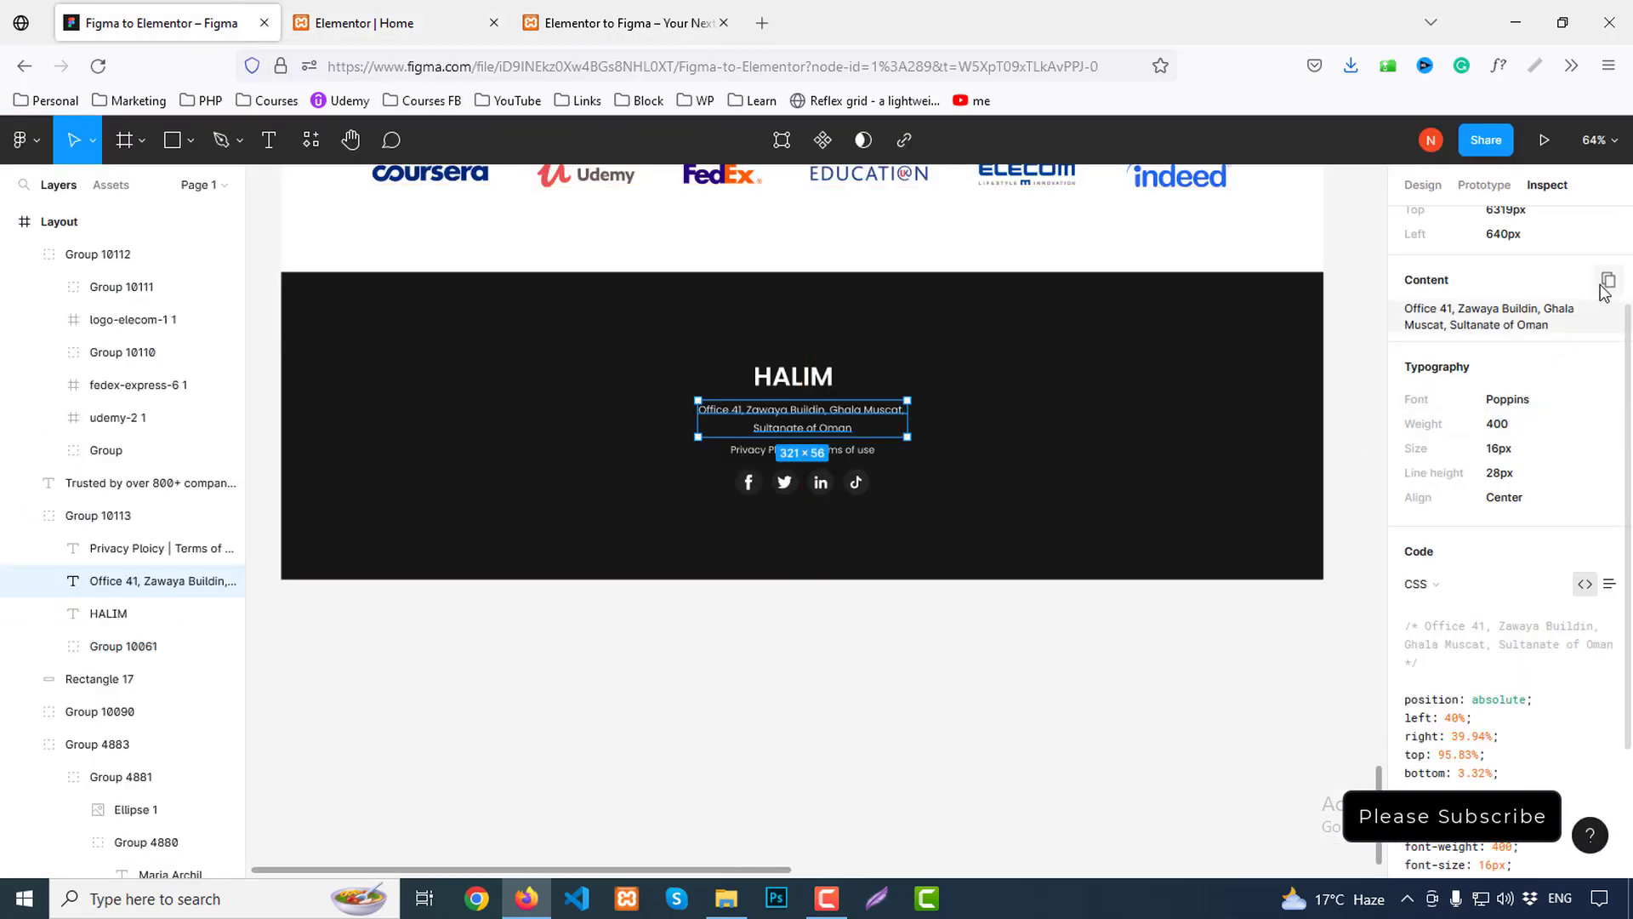
click(1606, 284)
click(408, 12)
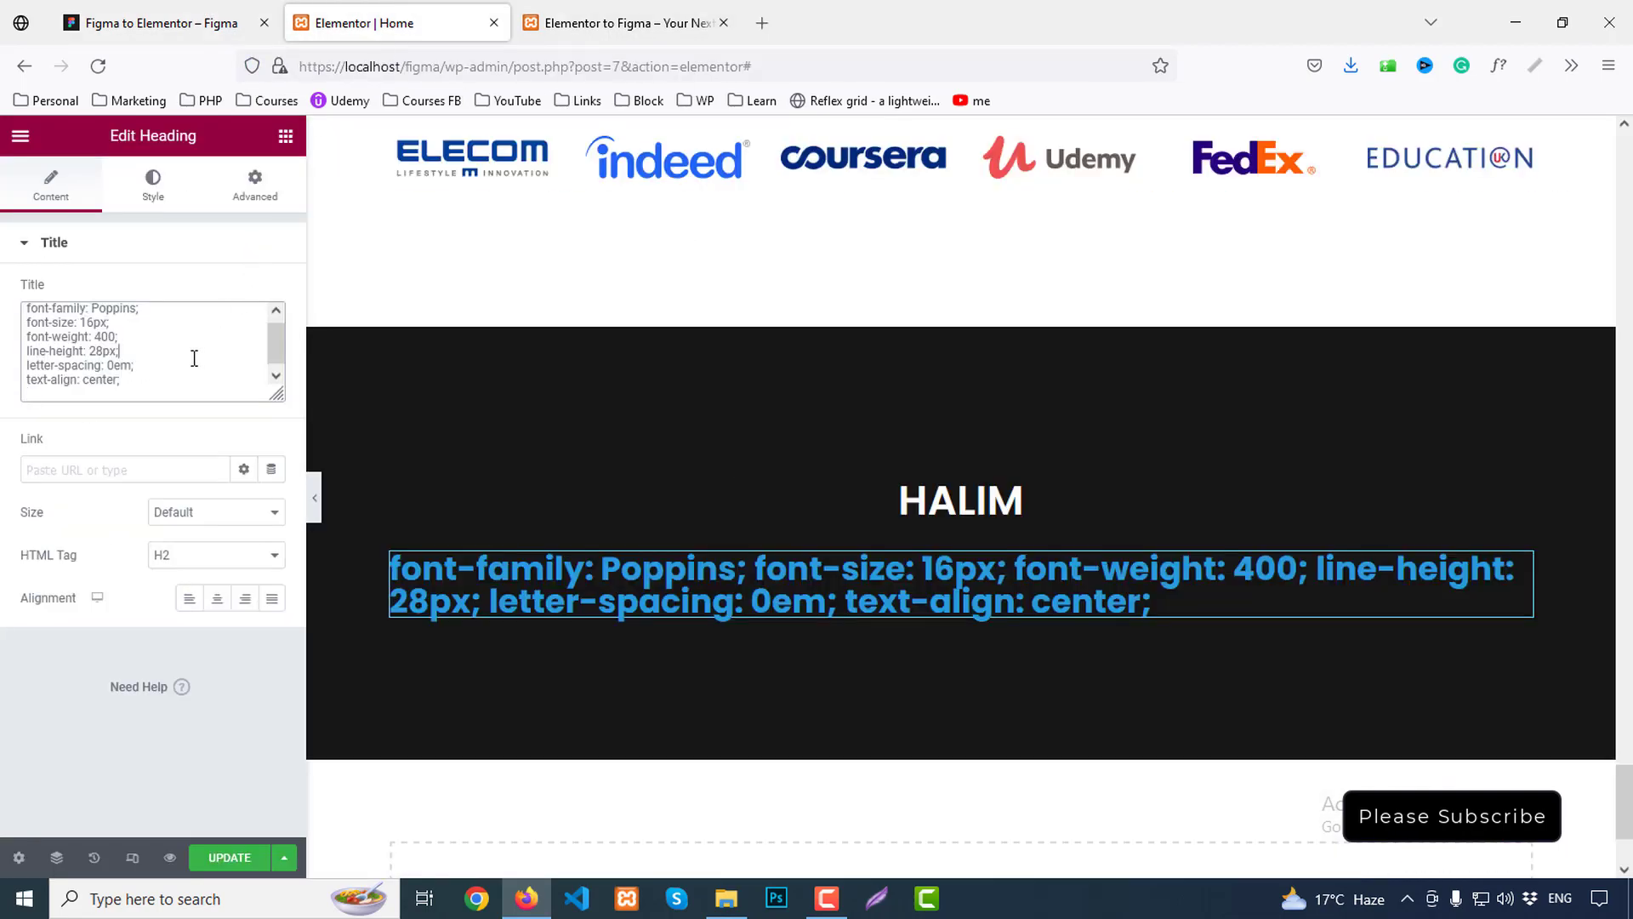
key(ctrl+a)
key(ctrl+v)
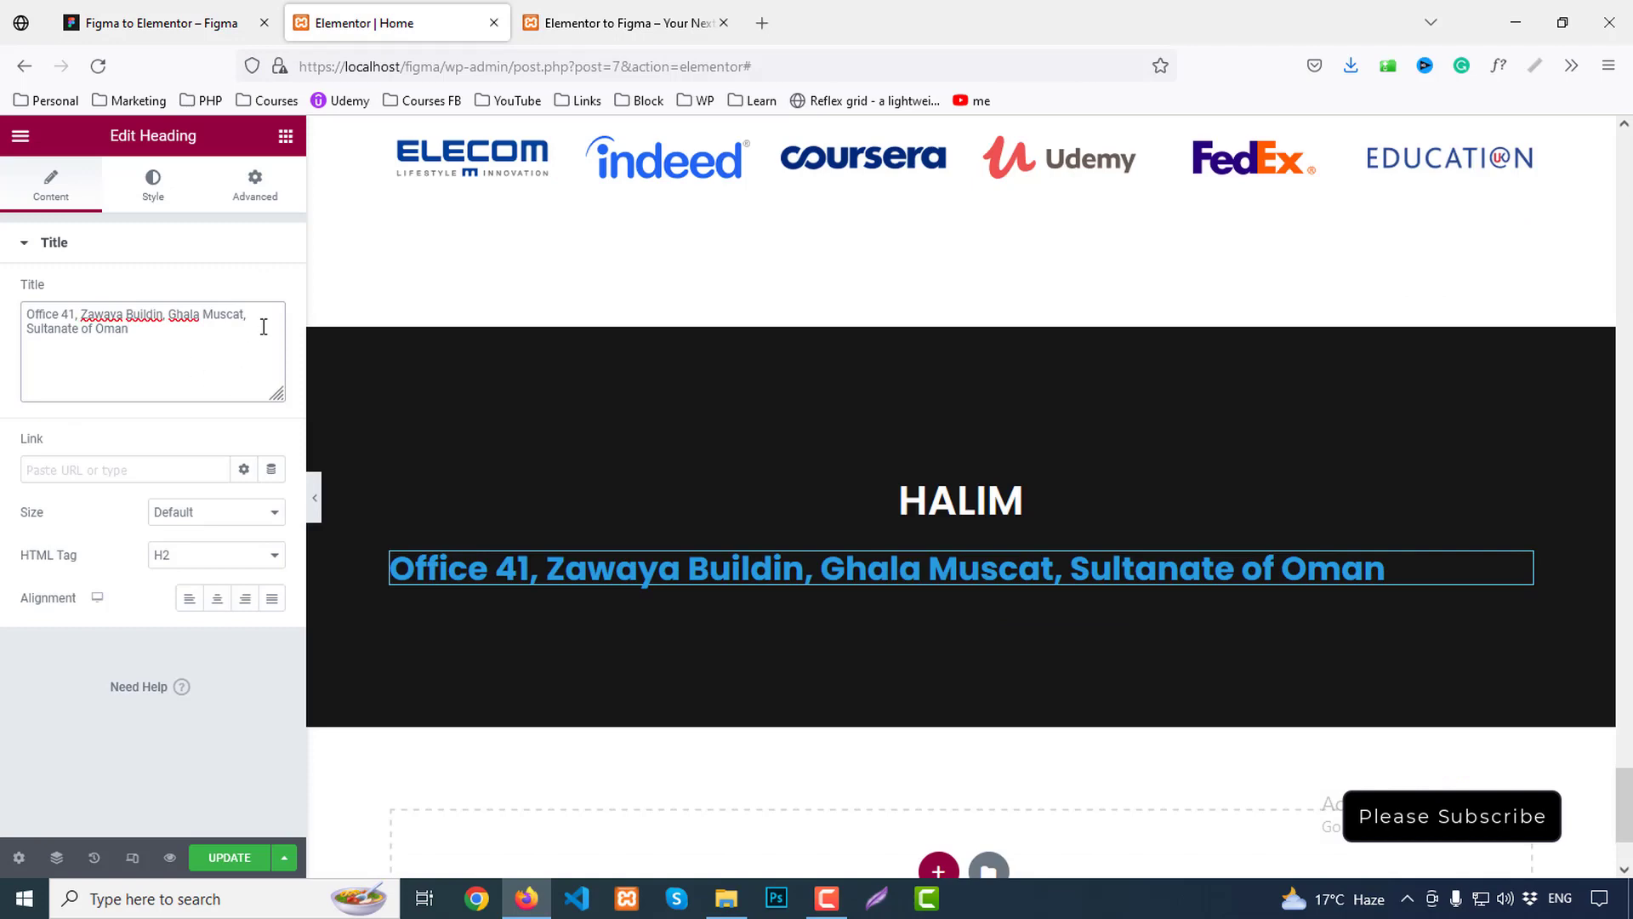
text(<br>)
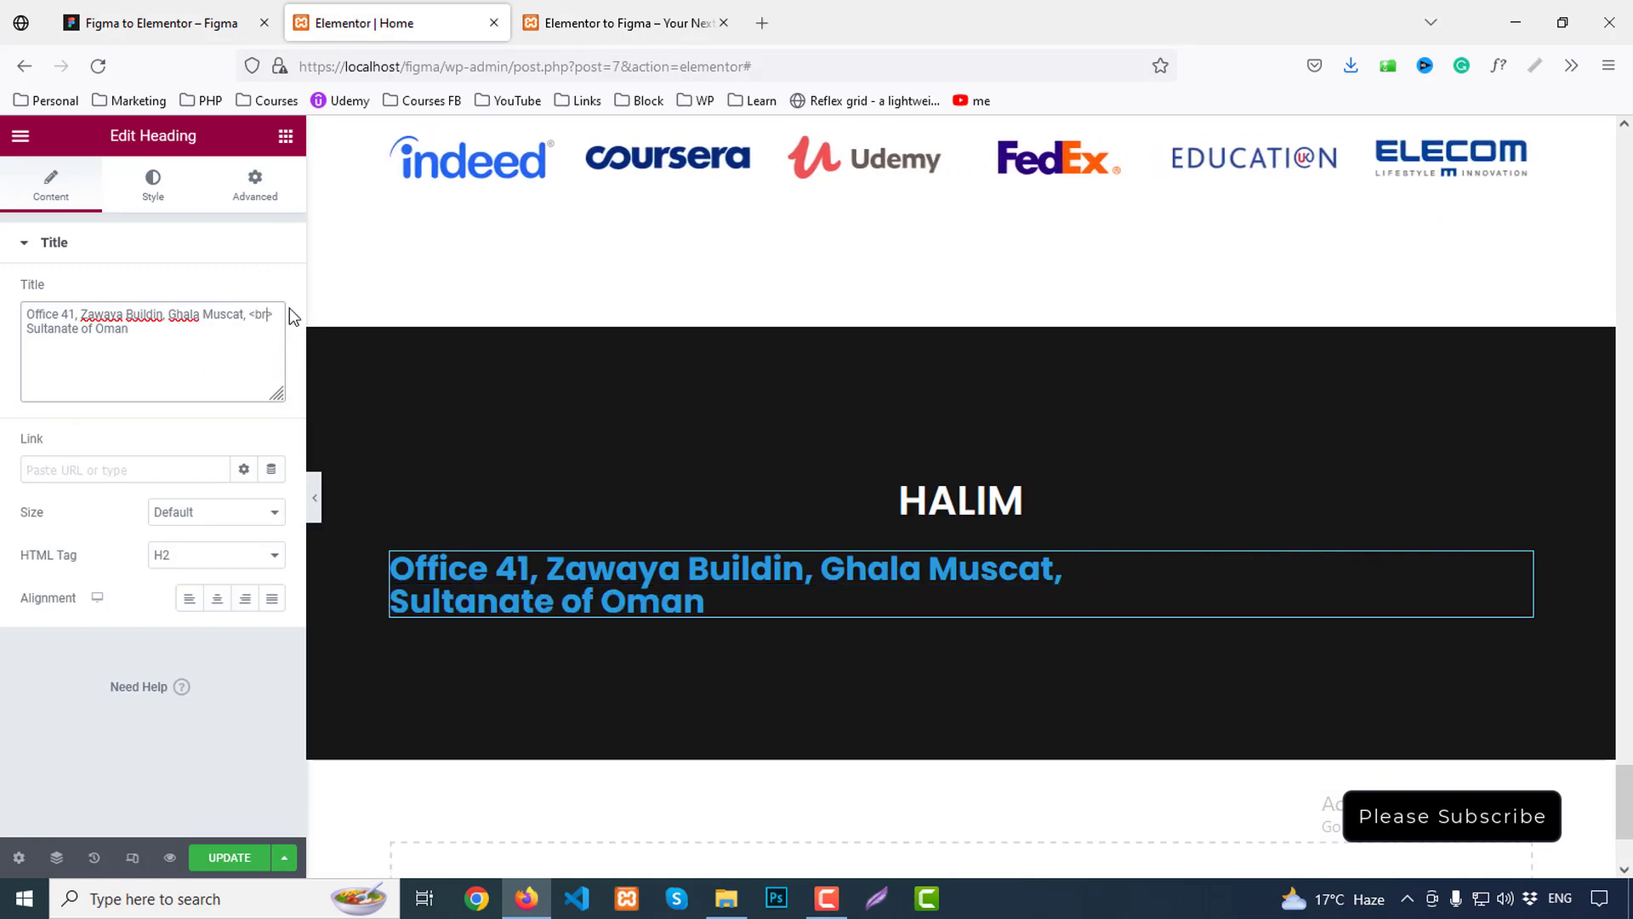
Make the address a centred p (paragraph) element
click(202, 555)
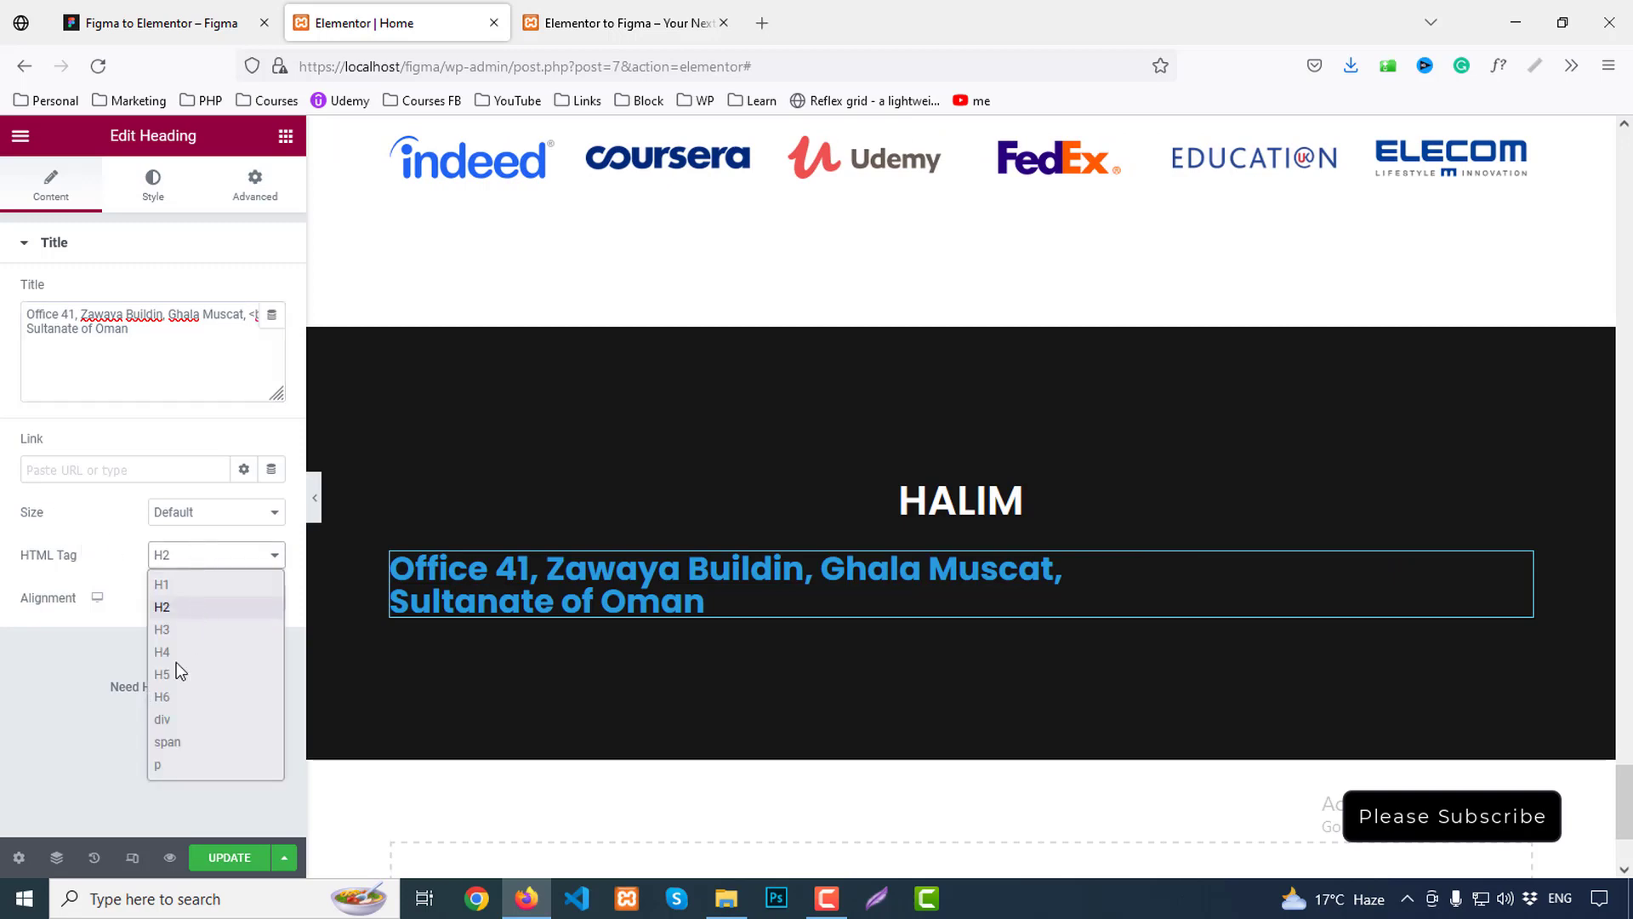
click(169, 765)
click(217, 598)
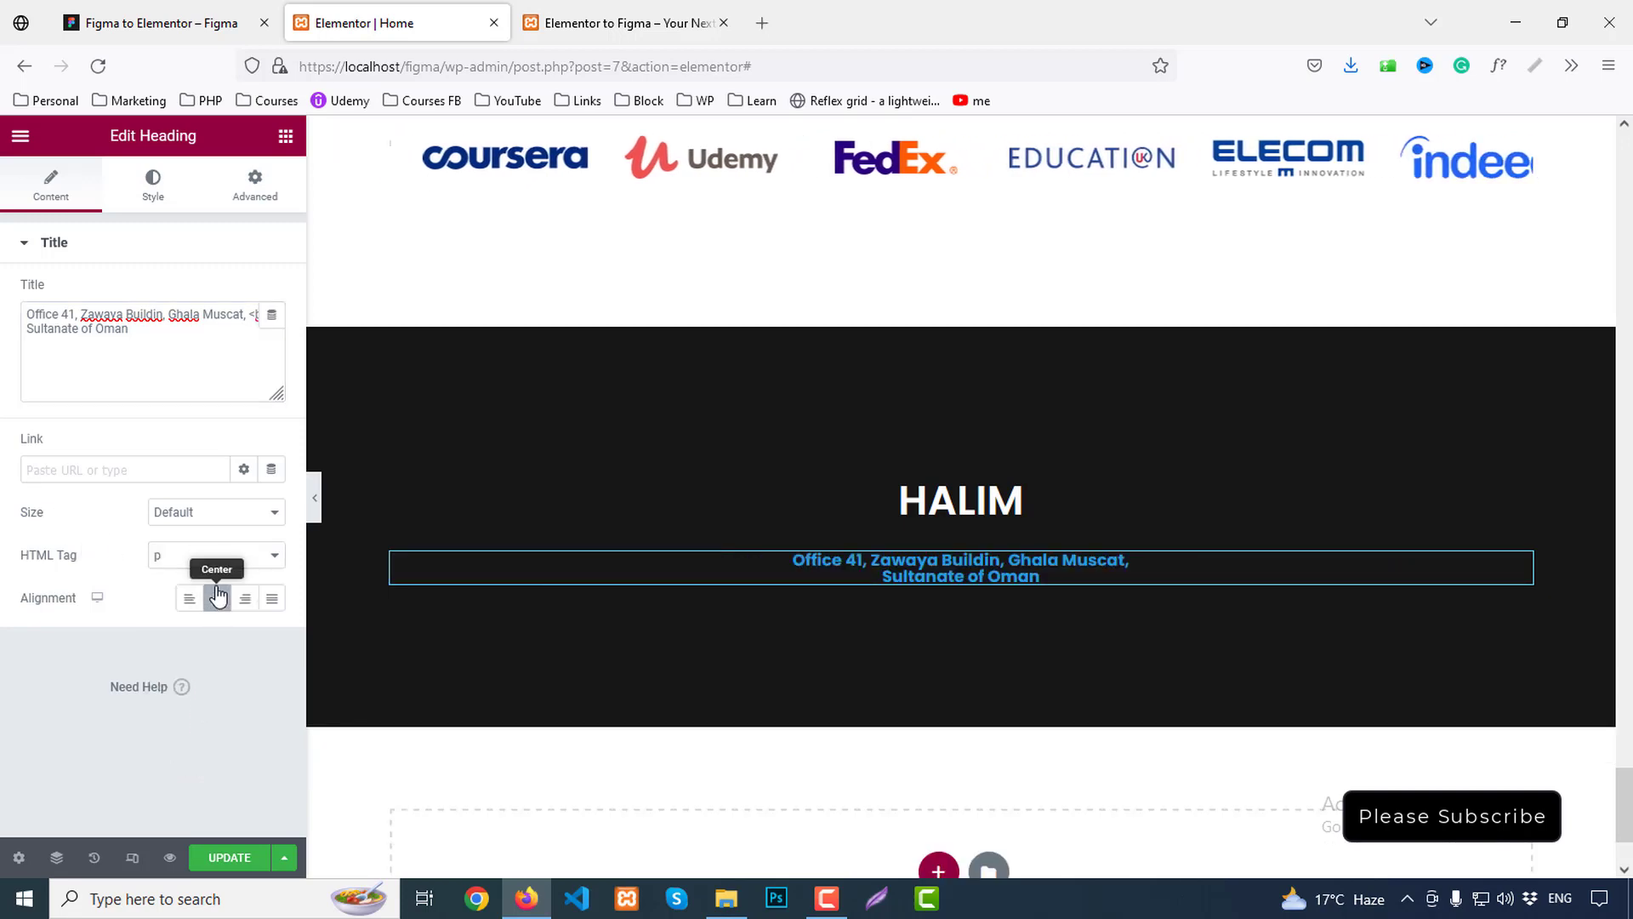
key(ctrl+shift+Tab)
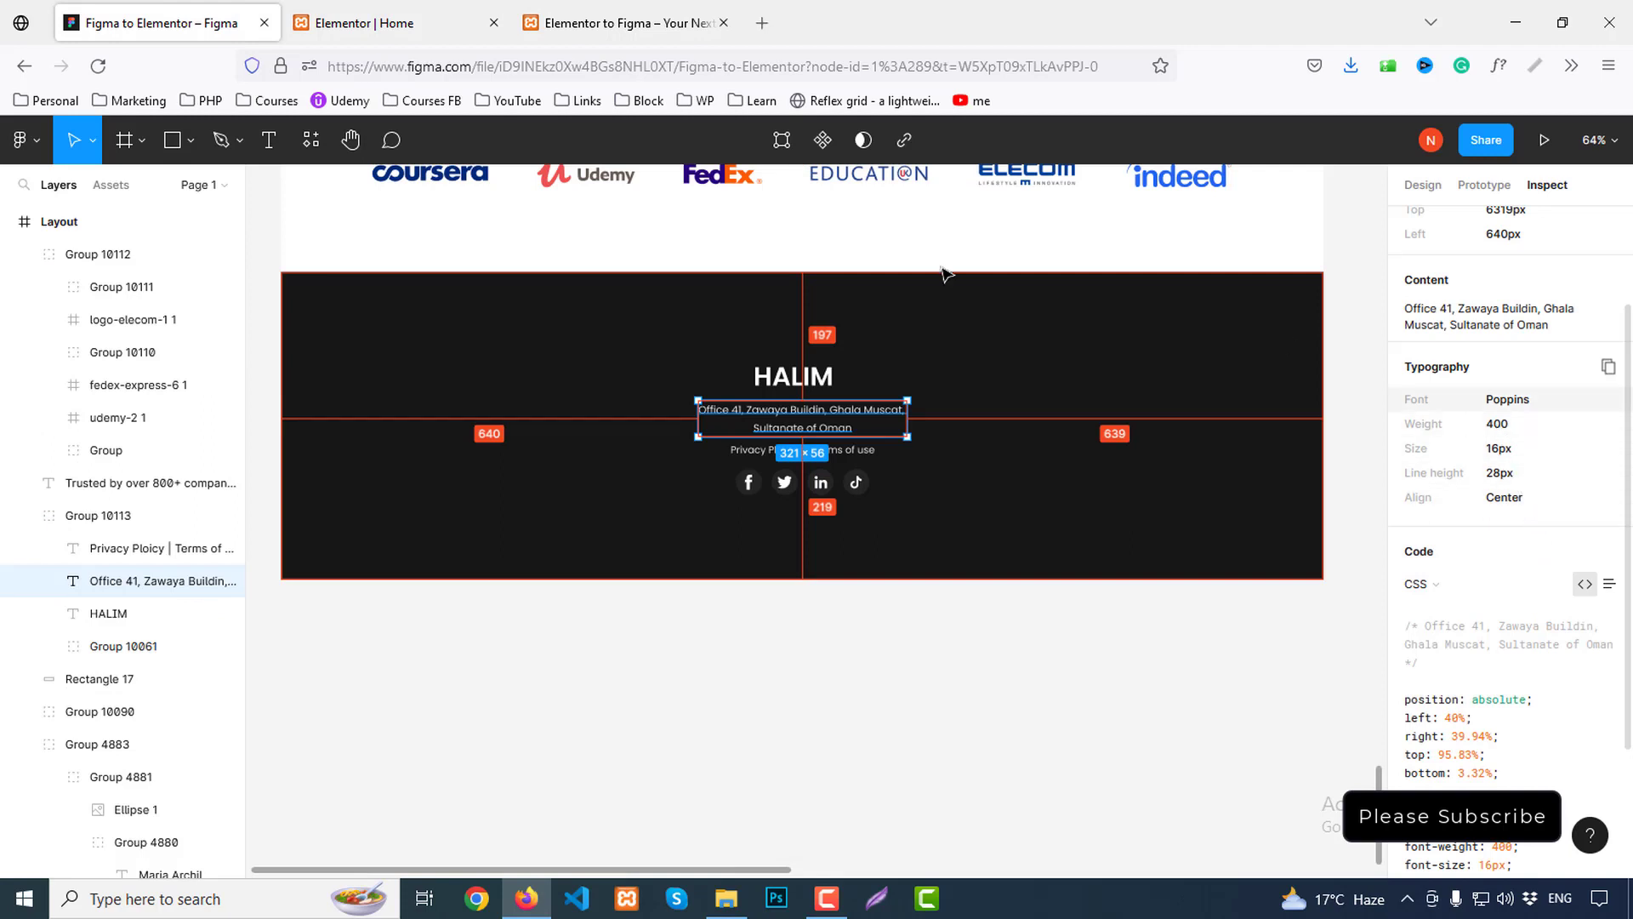
click(365, 23)
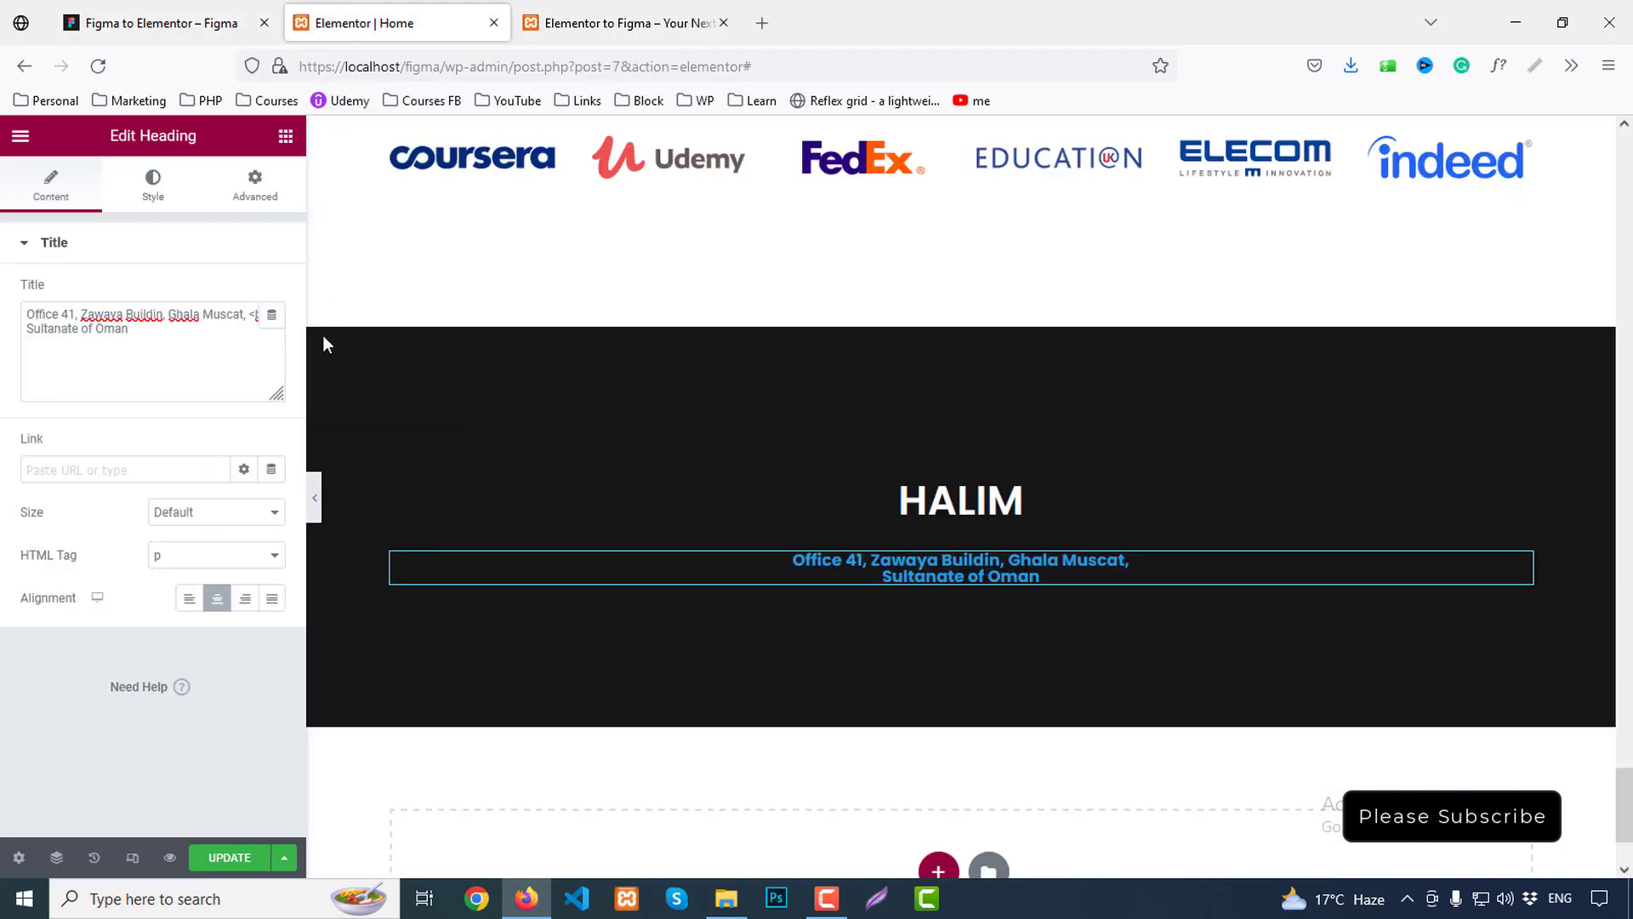
Style the address white at 16 px, line height 28, weight 400 Normal
click(153, 183)
click(272, 293)
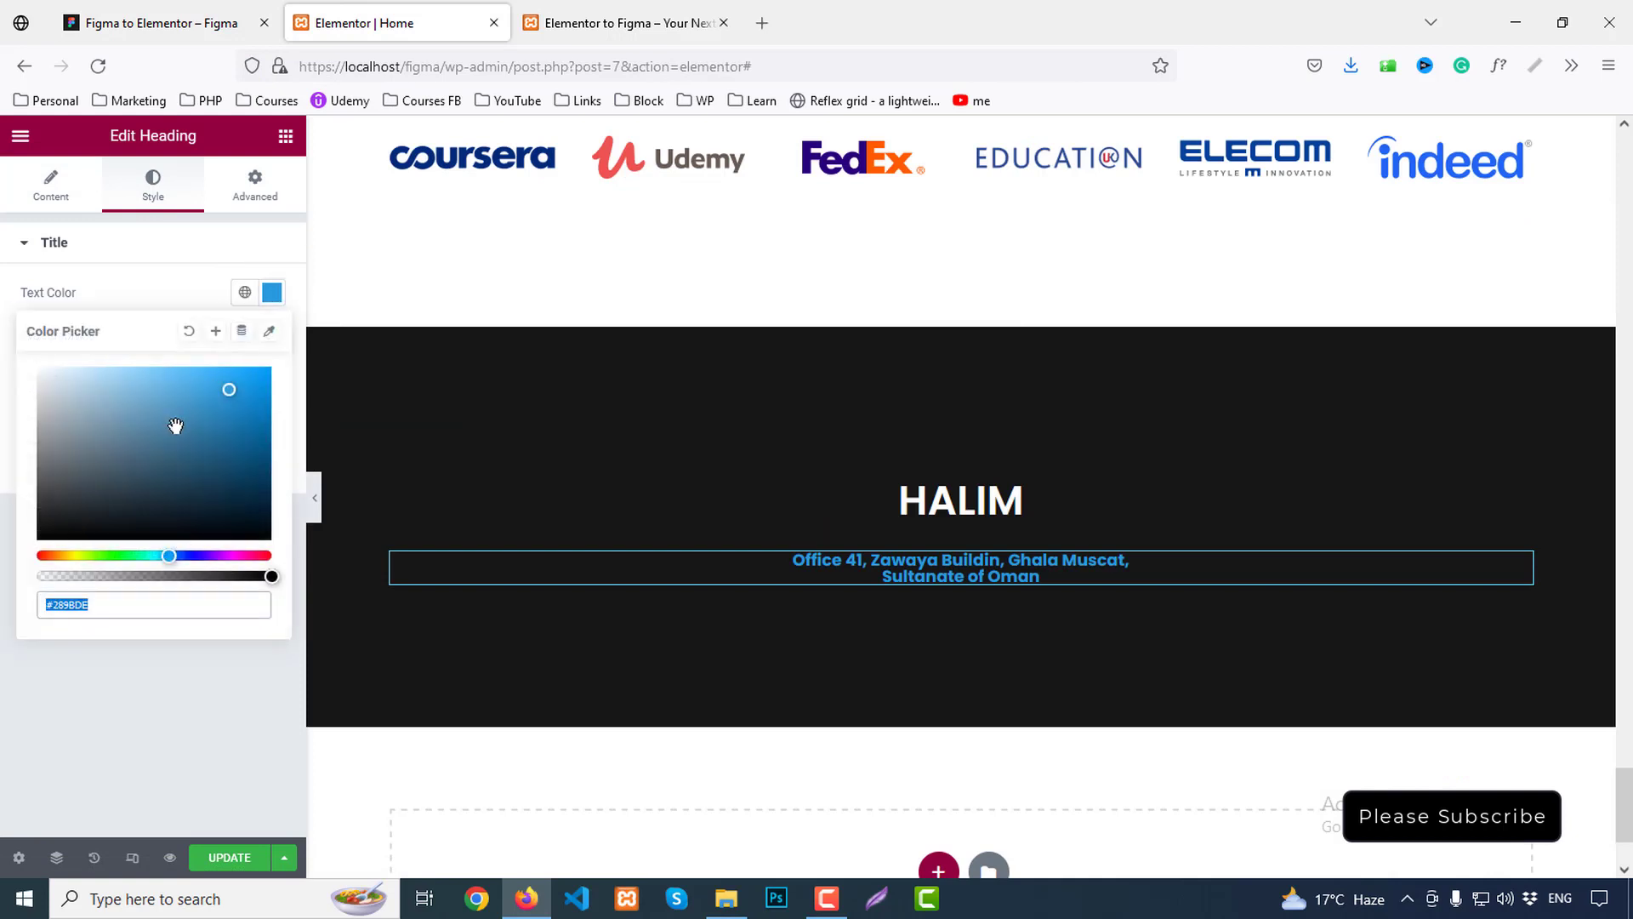
text(#FFFFFF)
click(272, 293)
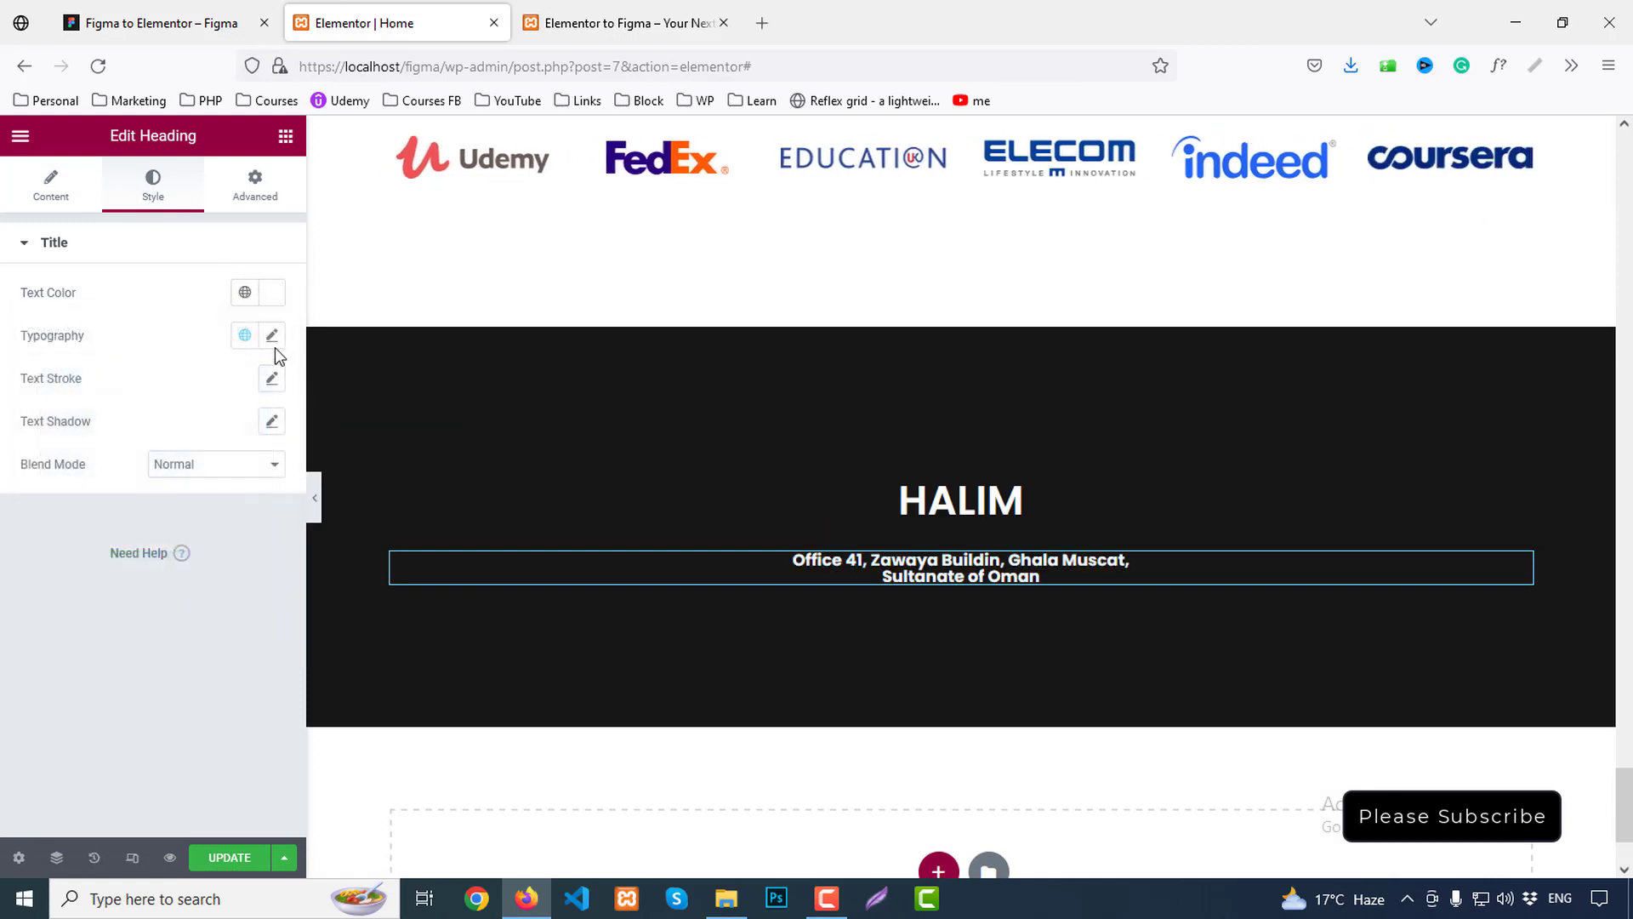
click(272, 336)
click(254, 500)
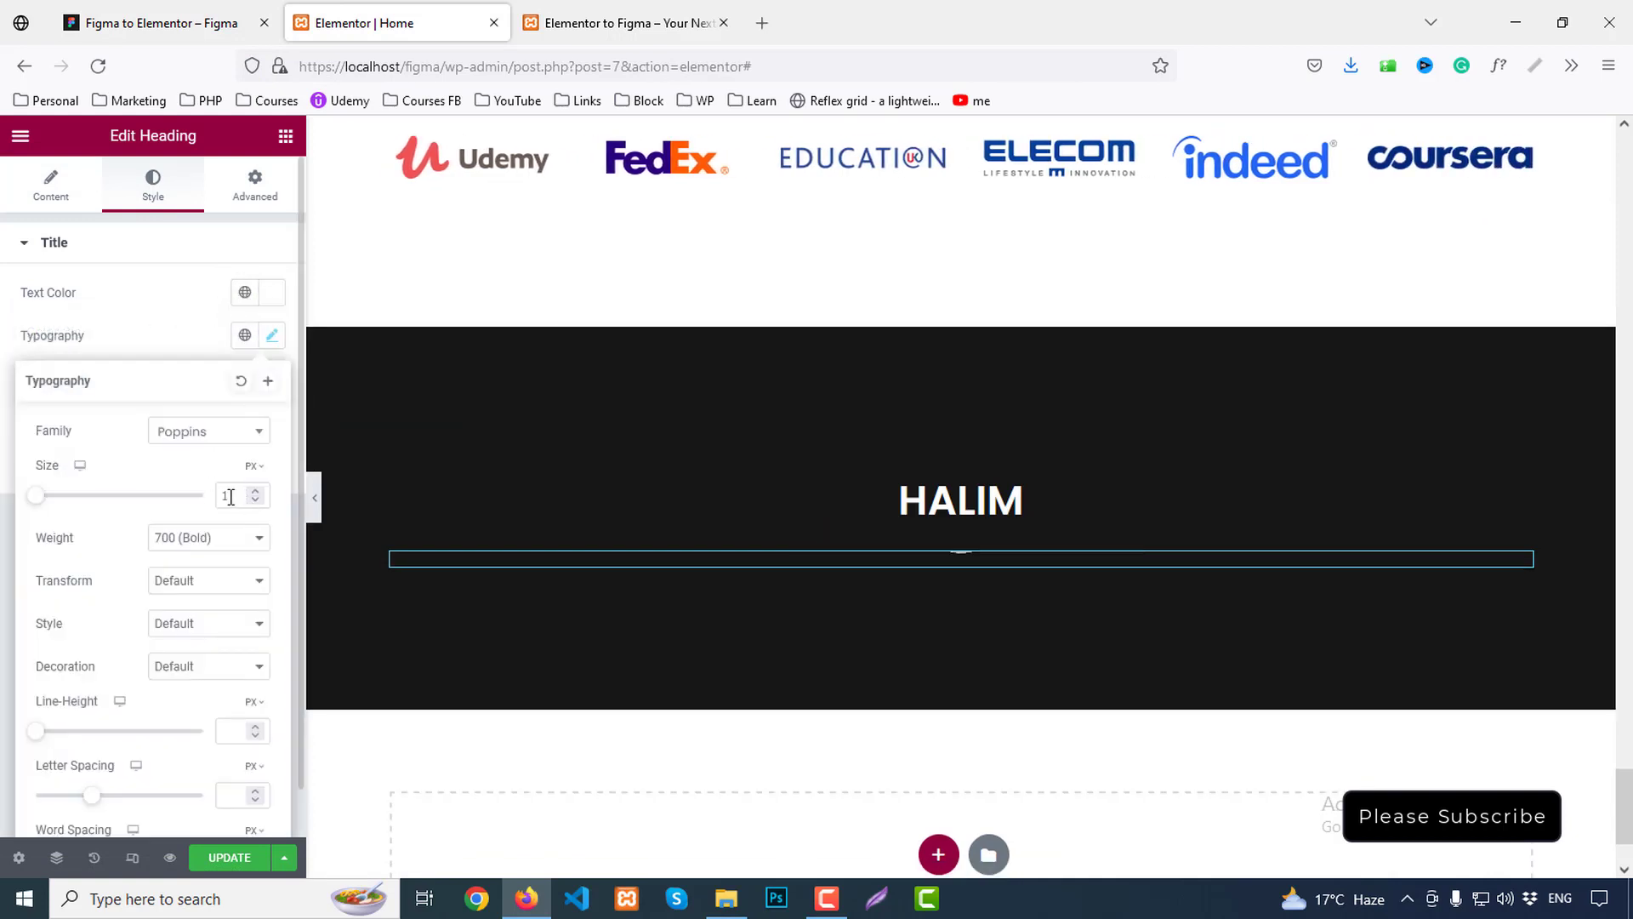
text(6)
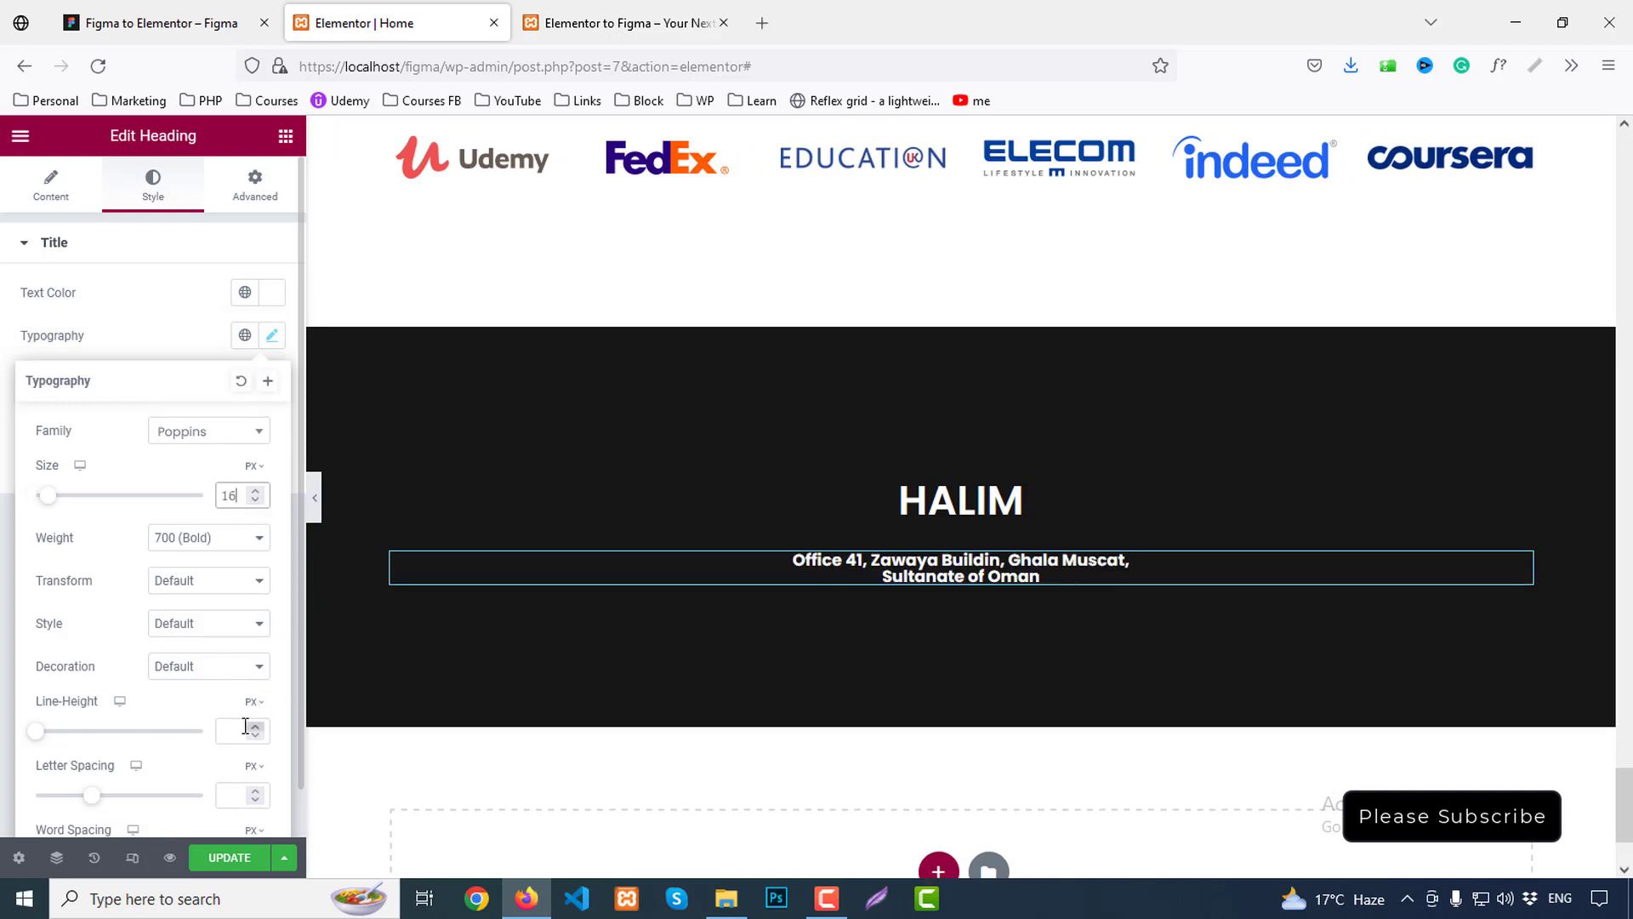
click(245, 726)
text(28)
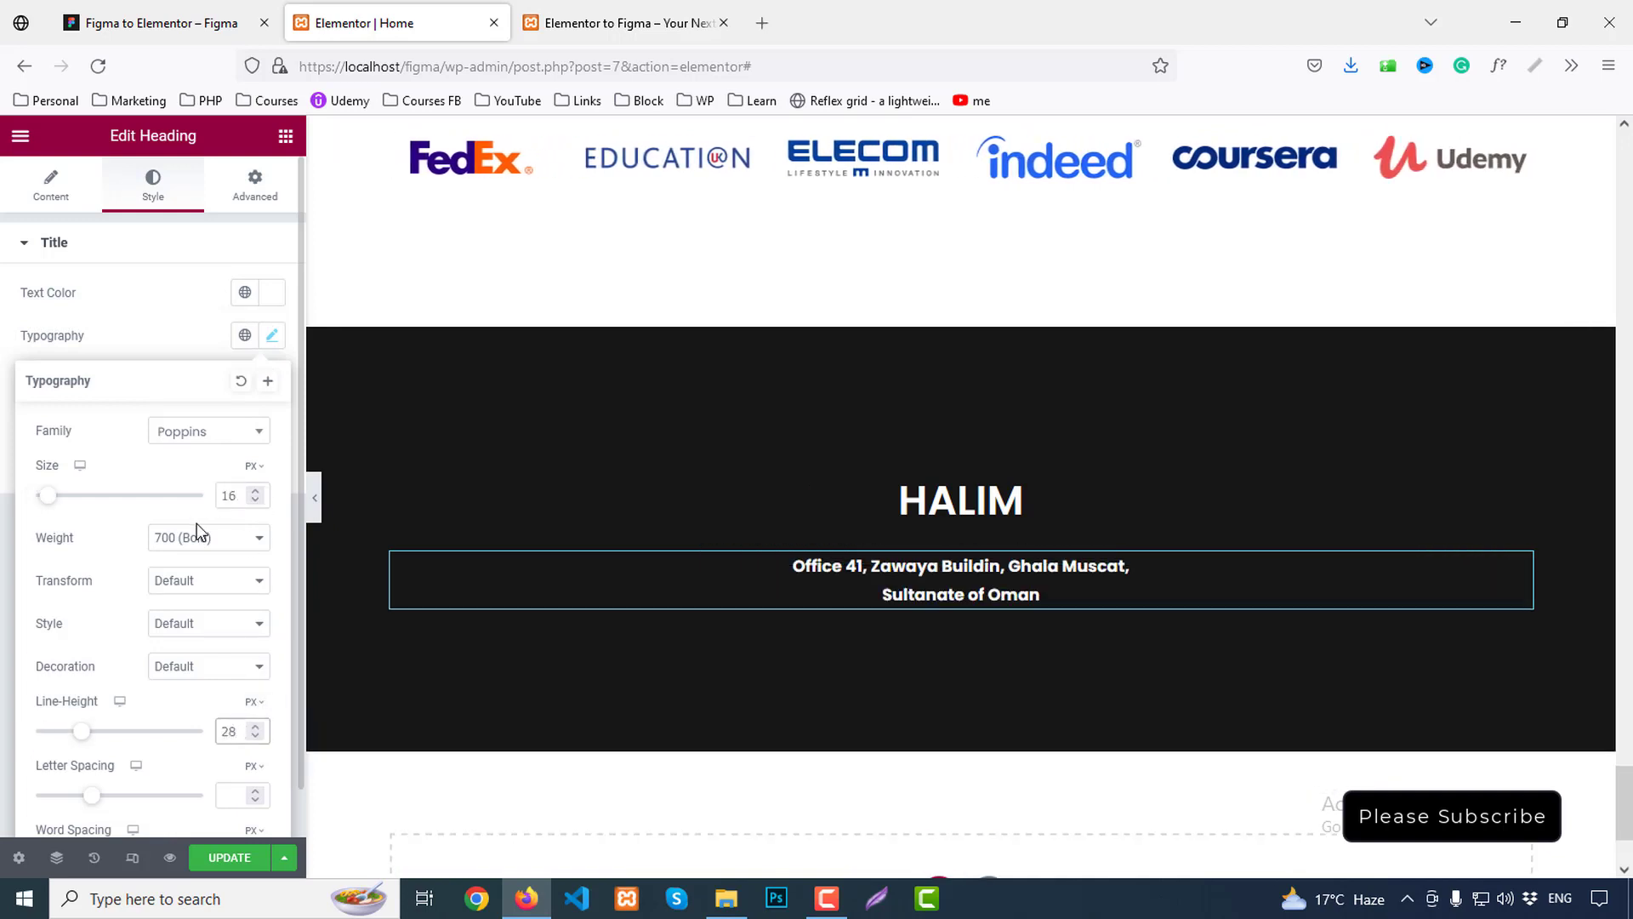
click(197, 534)
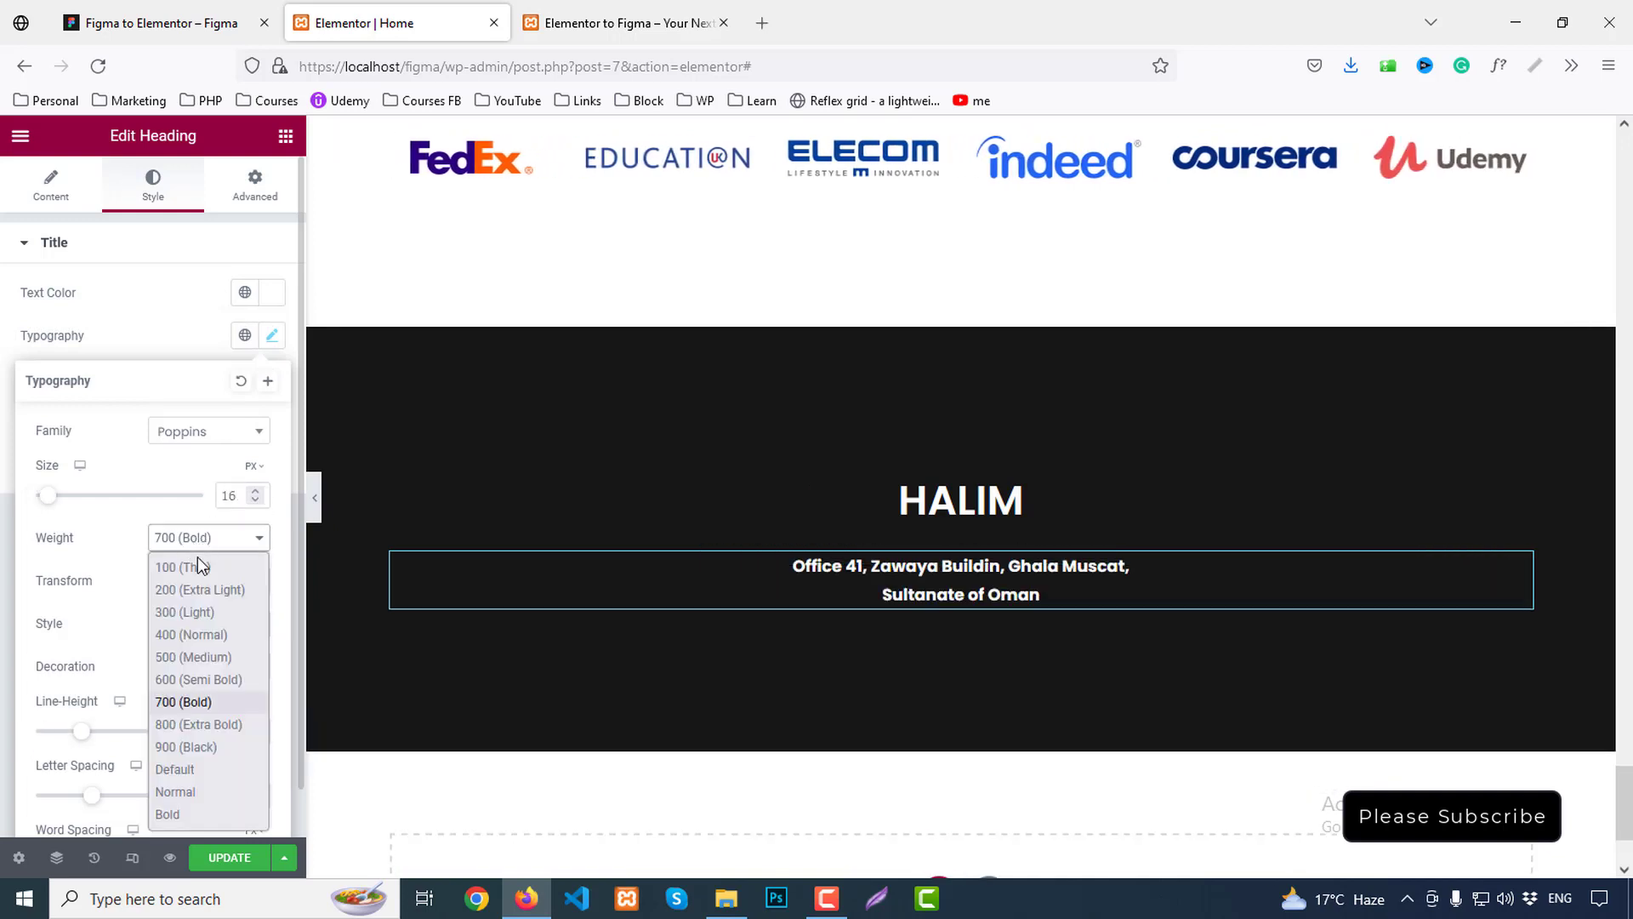
click(186, 635)
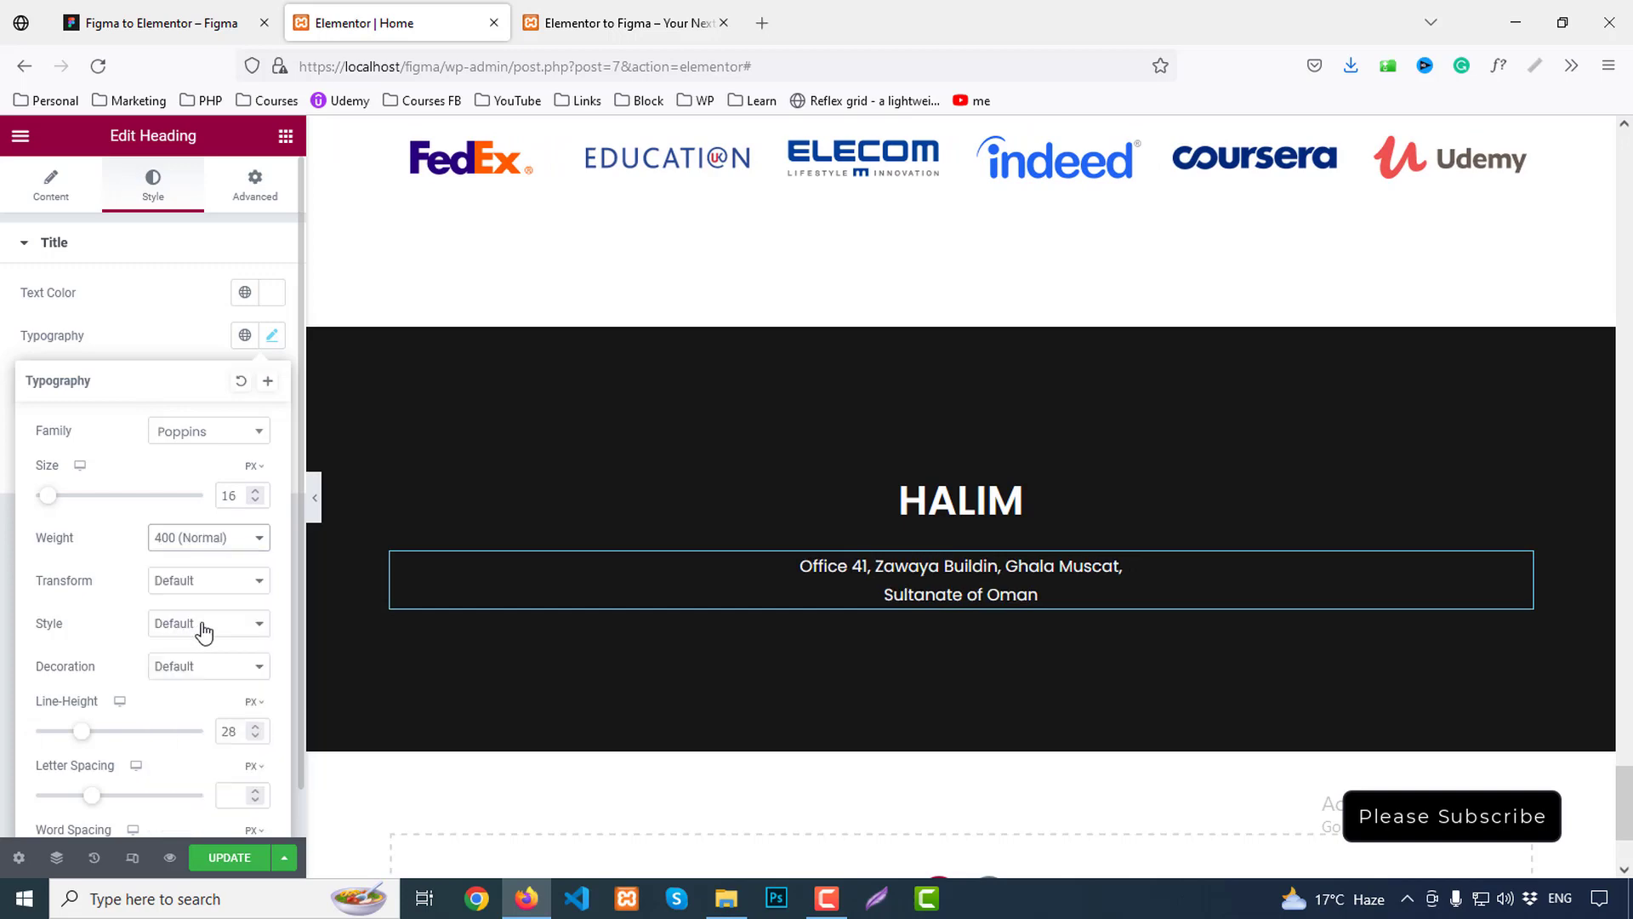
click(1085, 411)
scroll(1094, 401, down, 2)
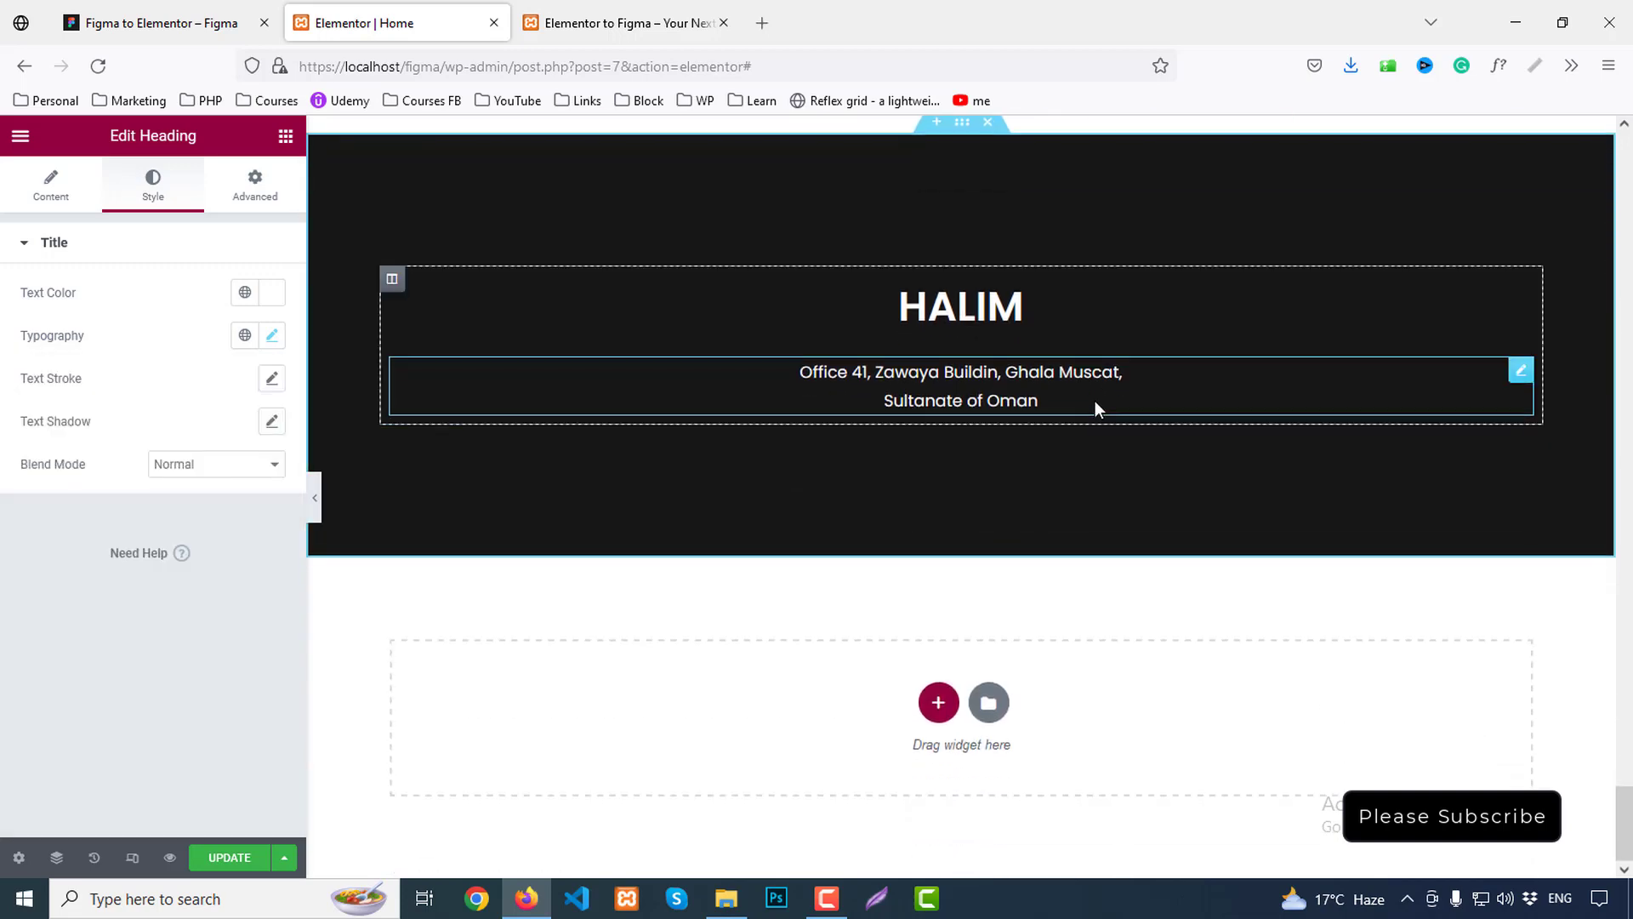
Preview the footer full width and compare it with the Figma footer background
click(315, 500)
click(6, 502)
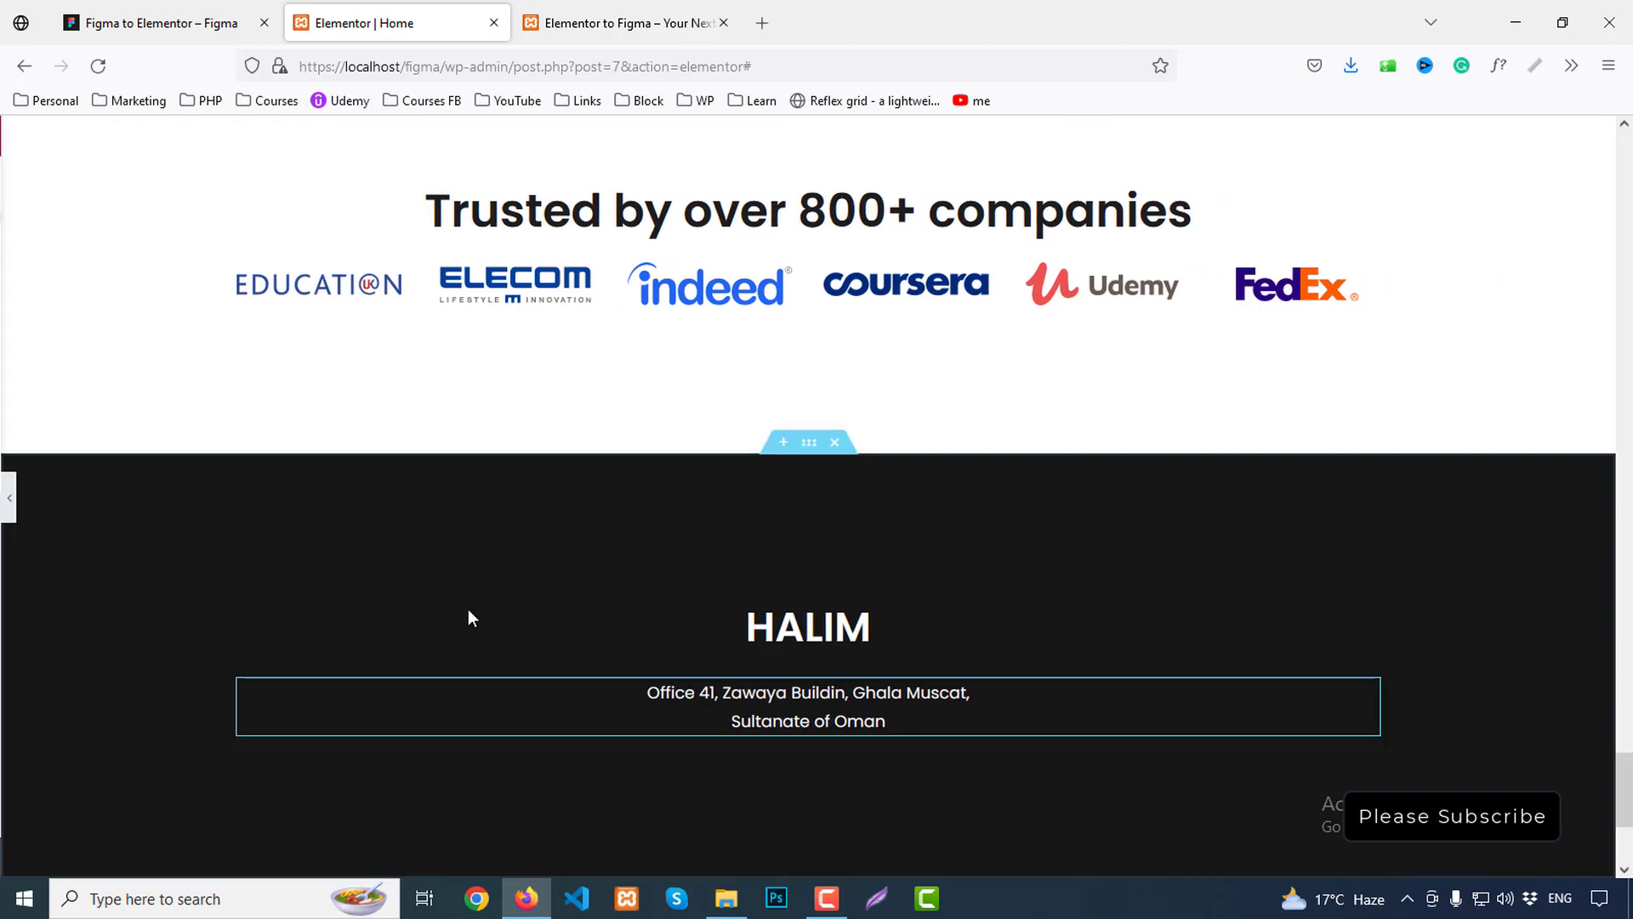
click(162, 23)
click(610, 498)
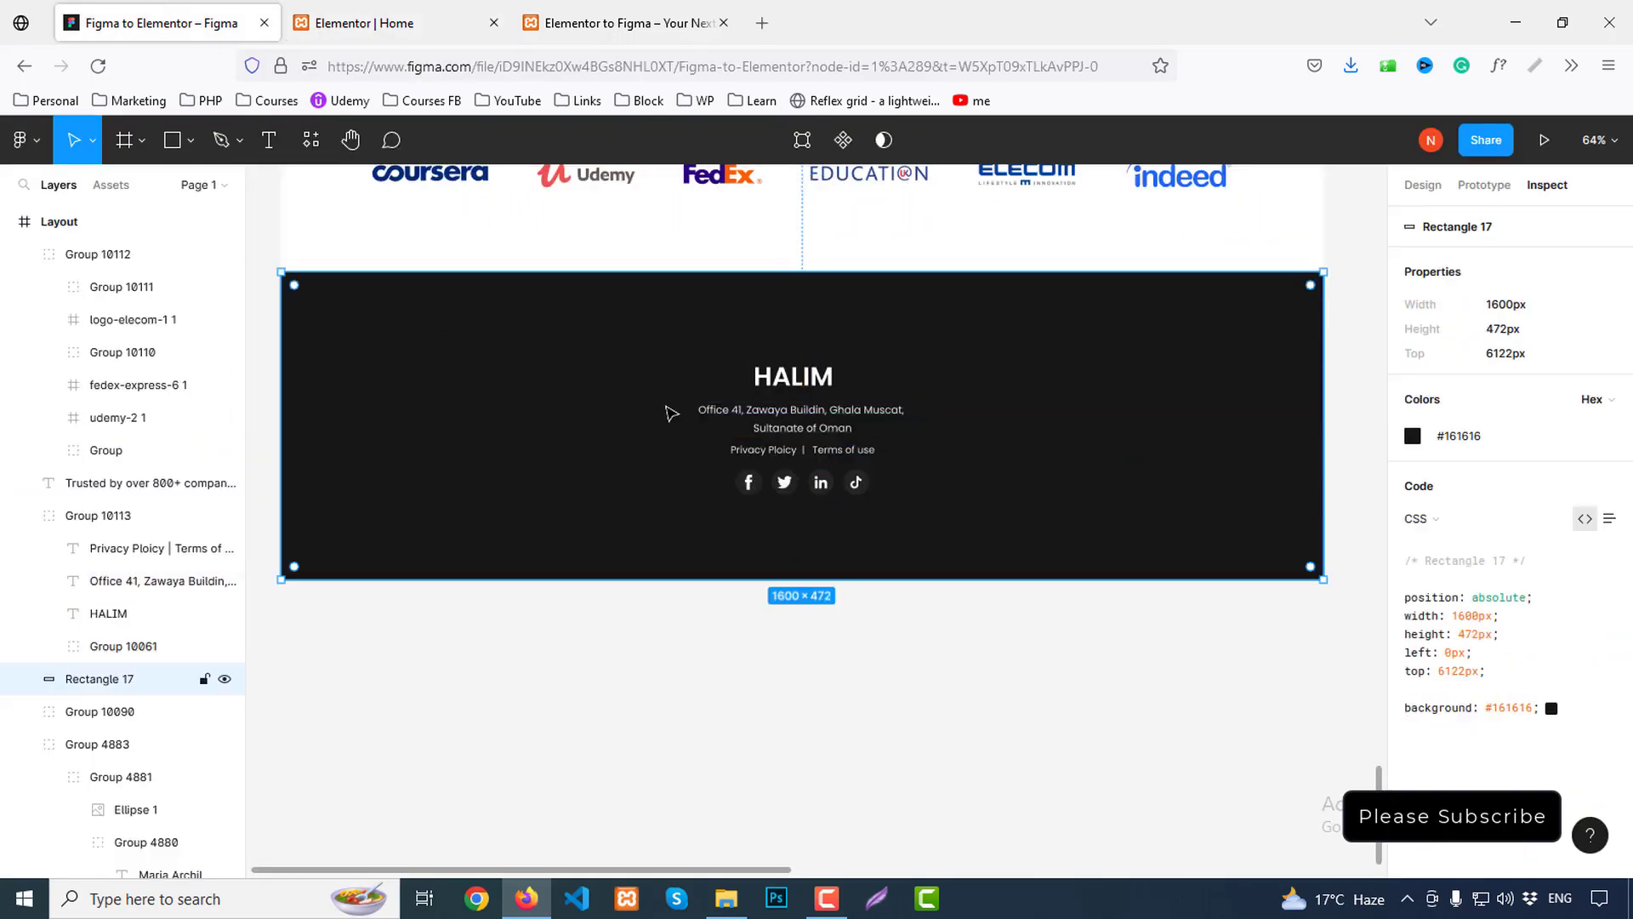
click(366, 23)
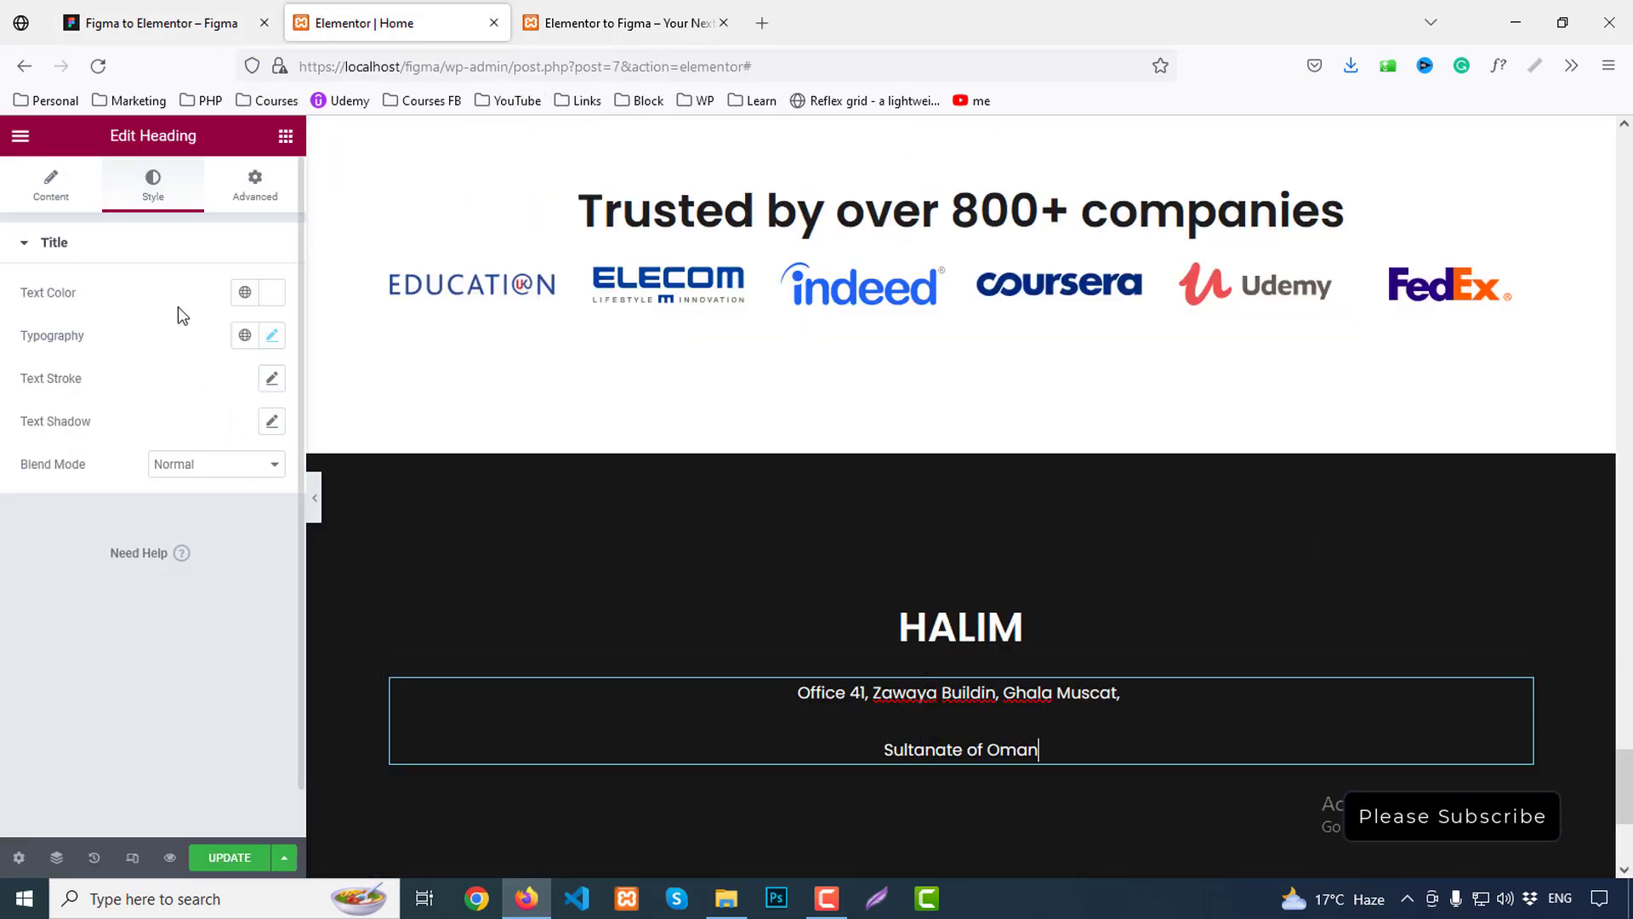
Try span and H4 tags for the address, then set it back to p
click(50, 183)
click(185, 556)
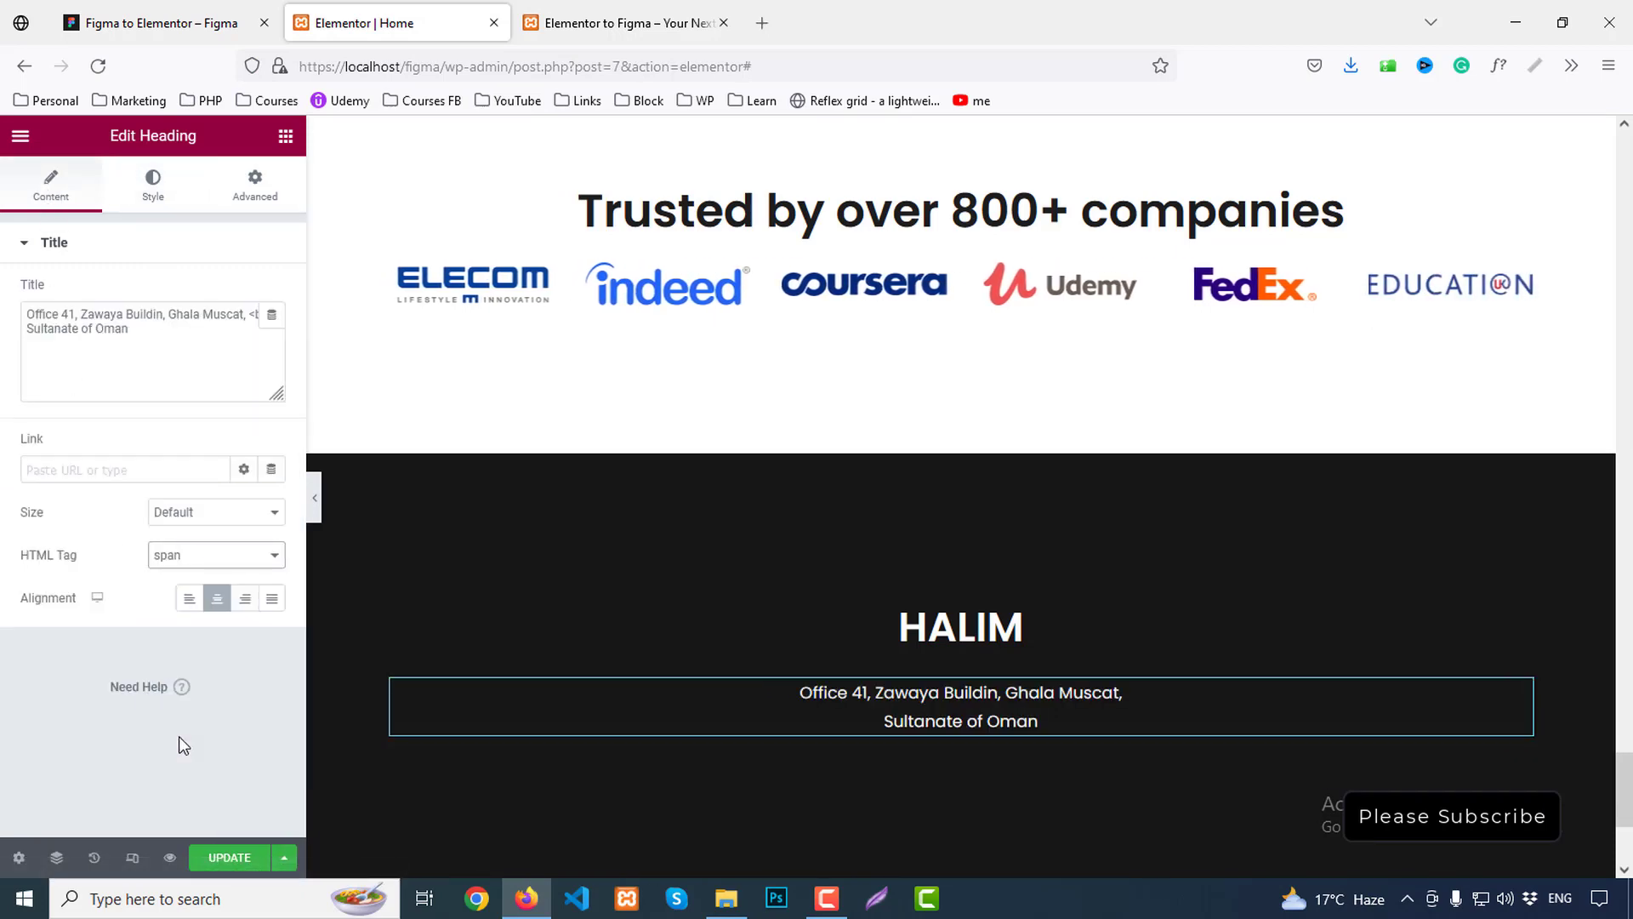
click(167, 742)
click(179, 557)
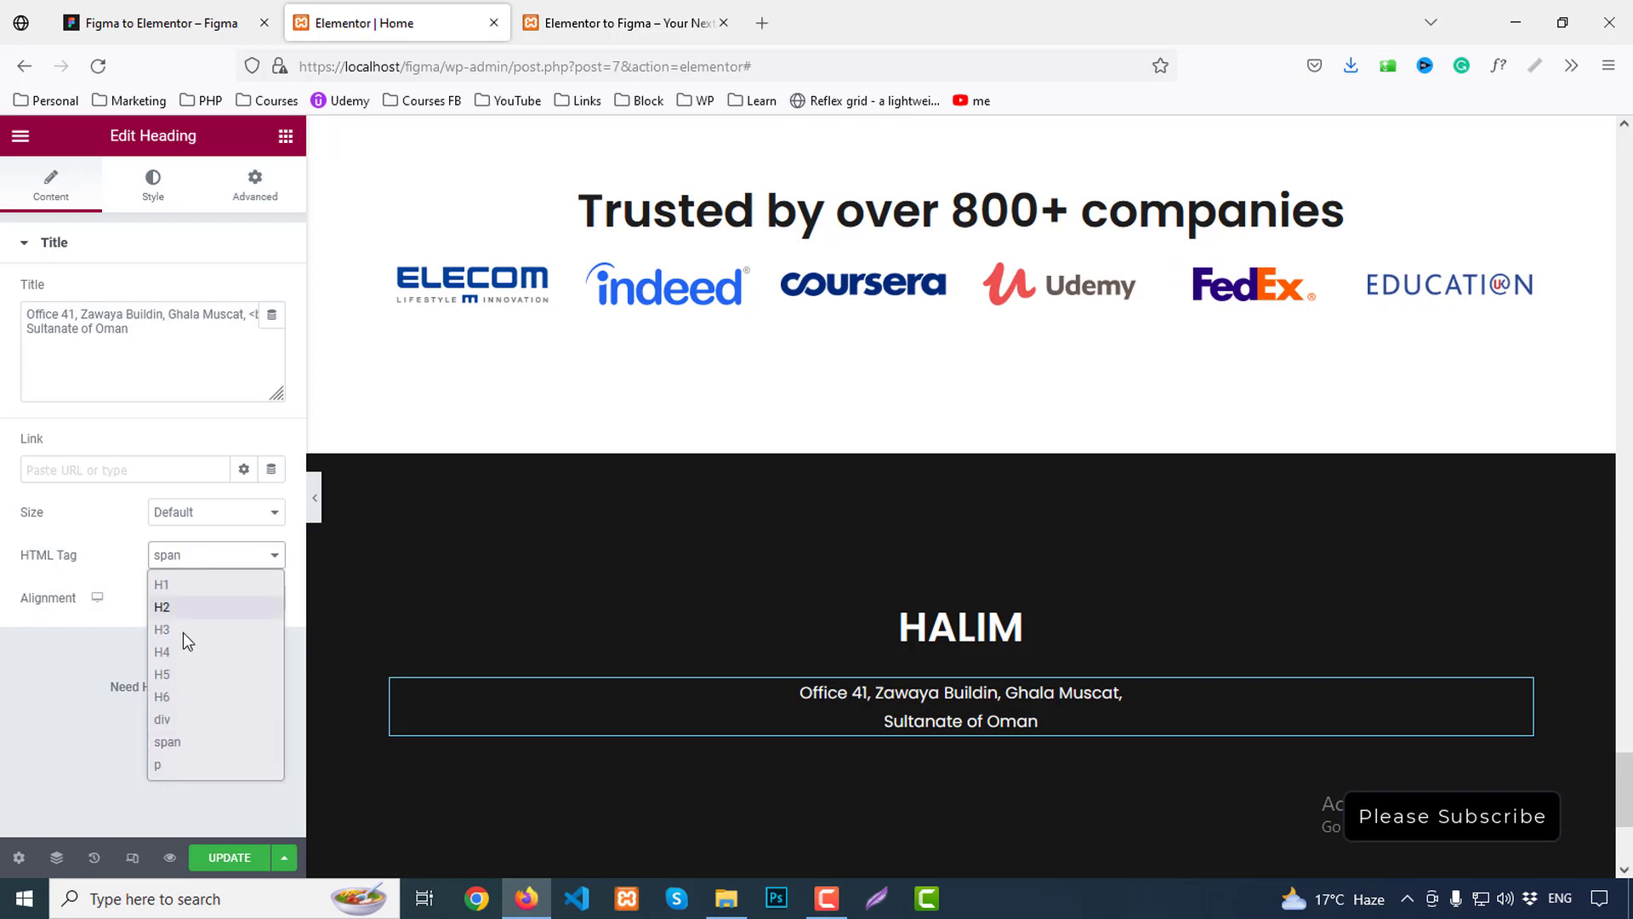
click(176, 648)
click(178, 563)
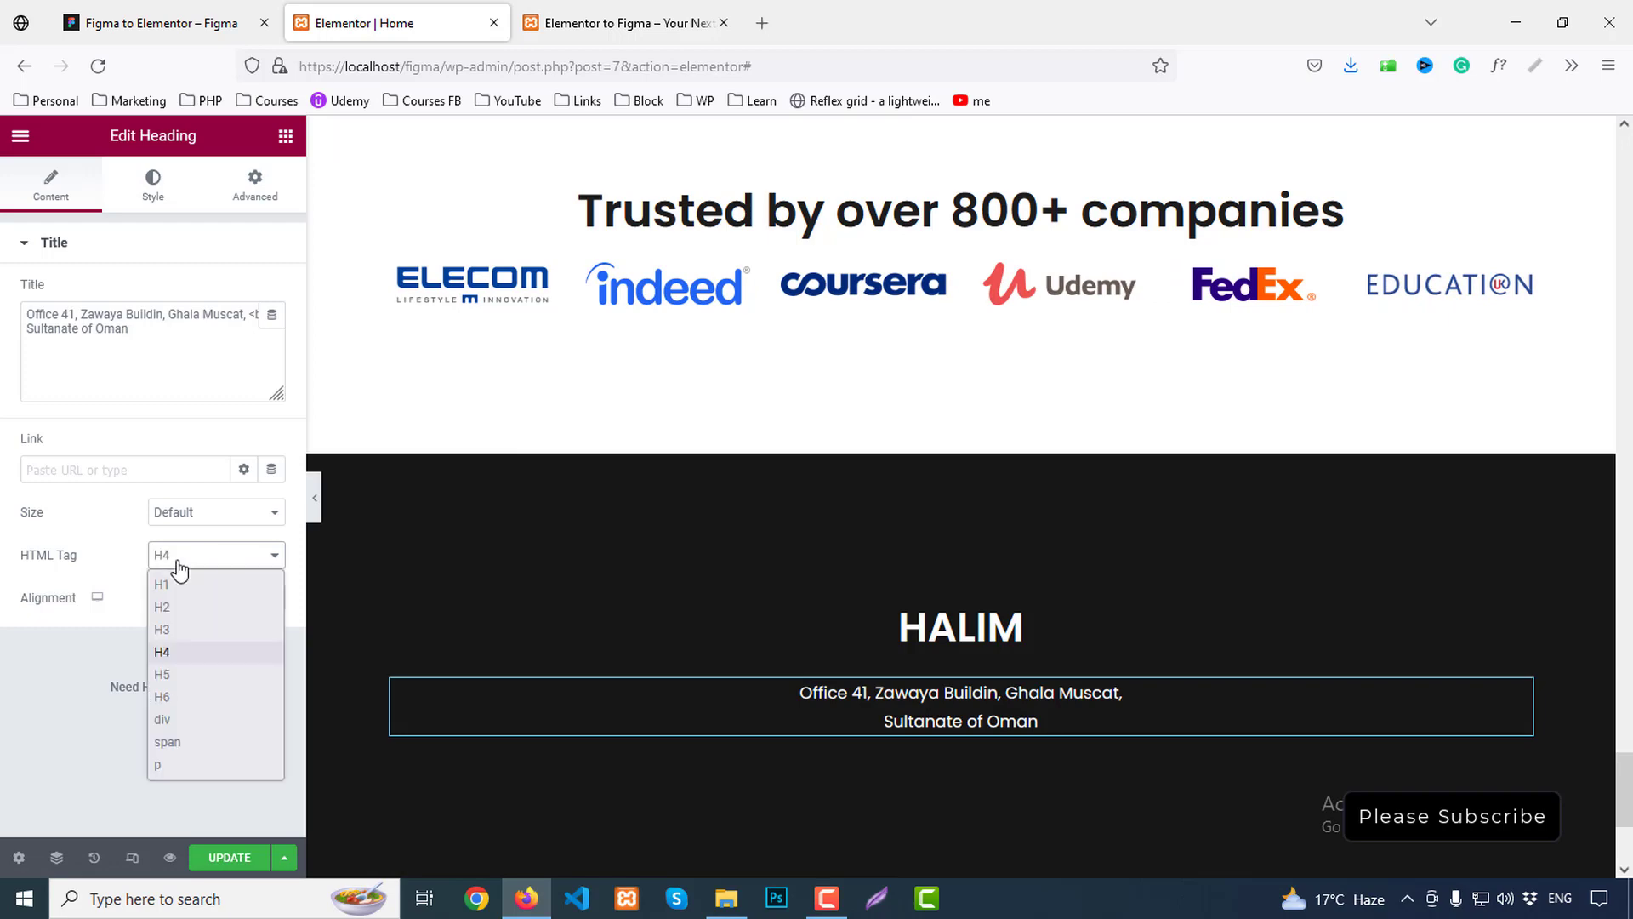
click(168, 759)
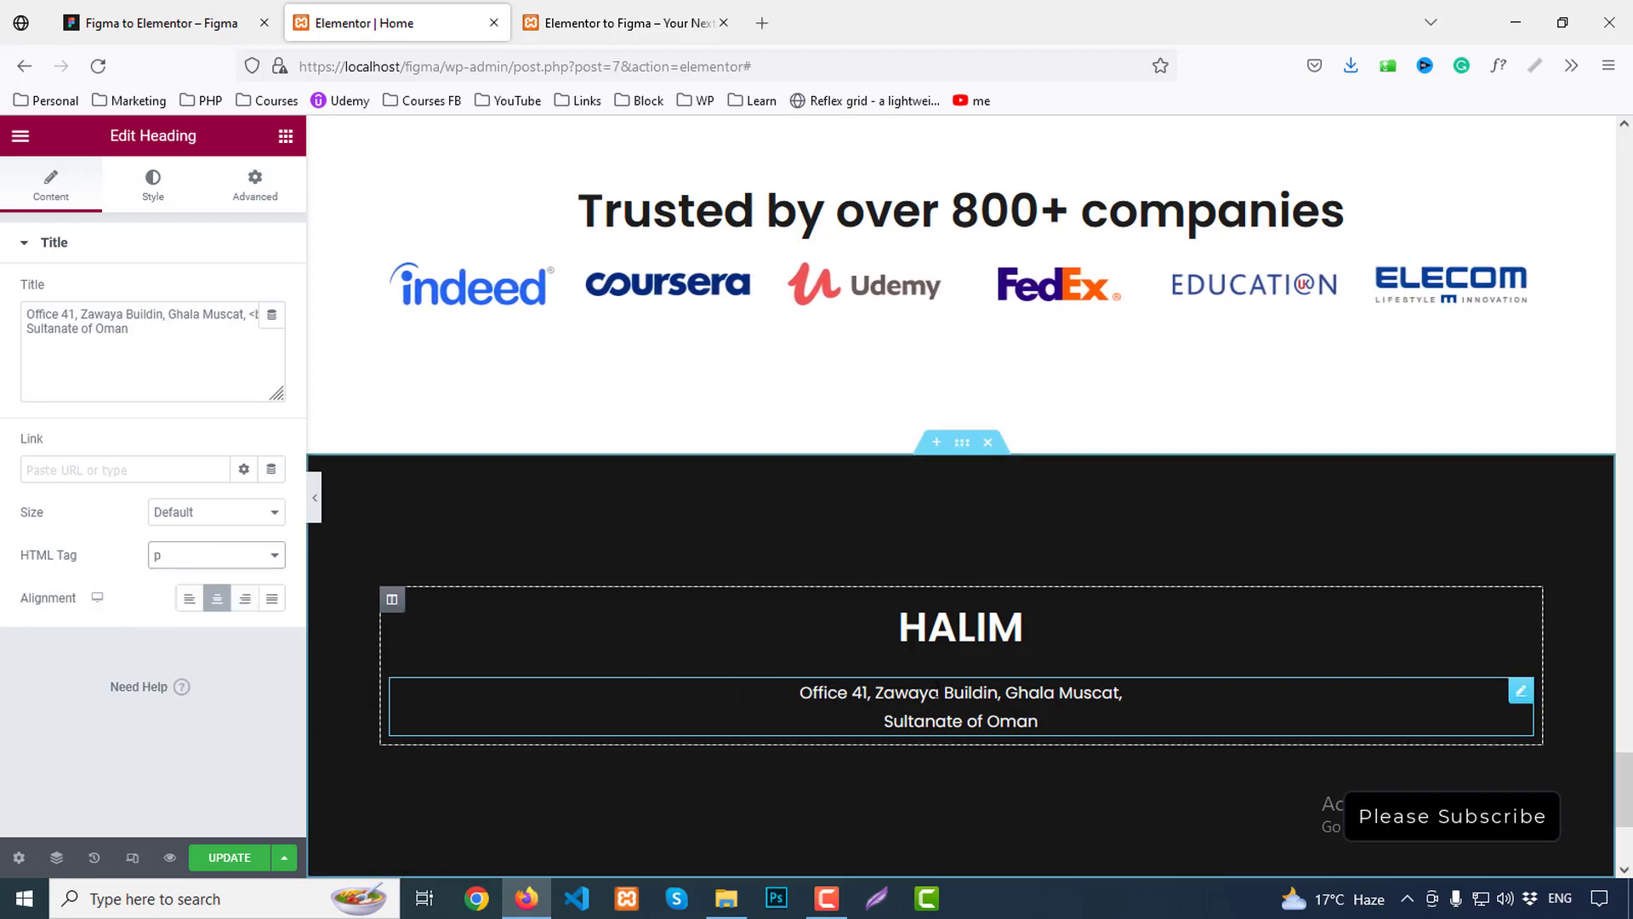
Search the widgets for 'list' and drag an Icon List below the address
click(195, 23)
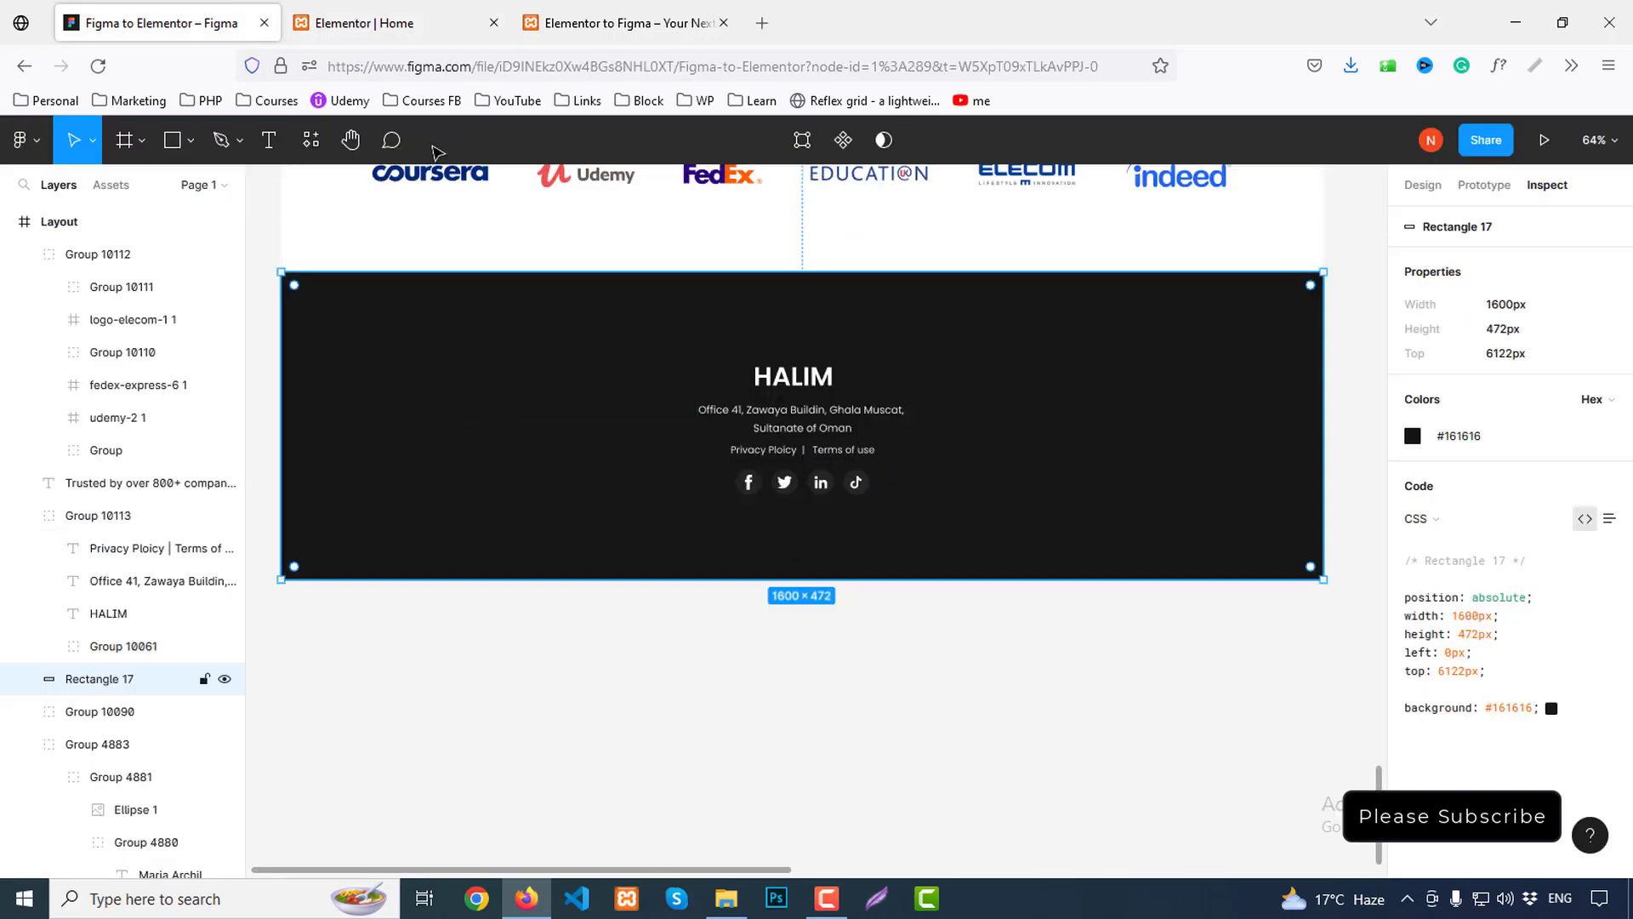
click(394, 19)
click(288, 138)
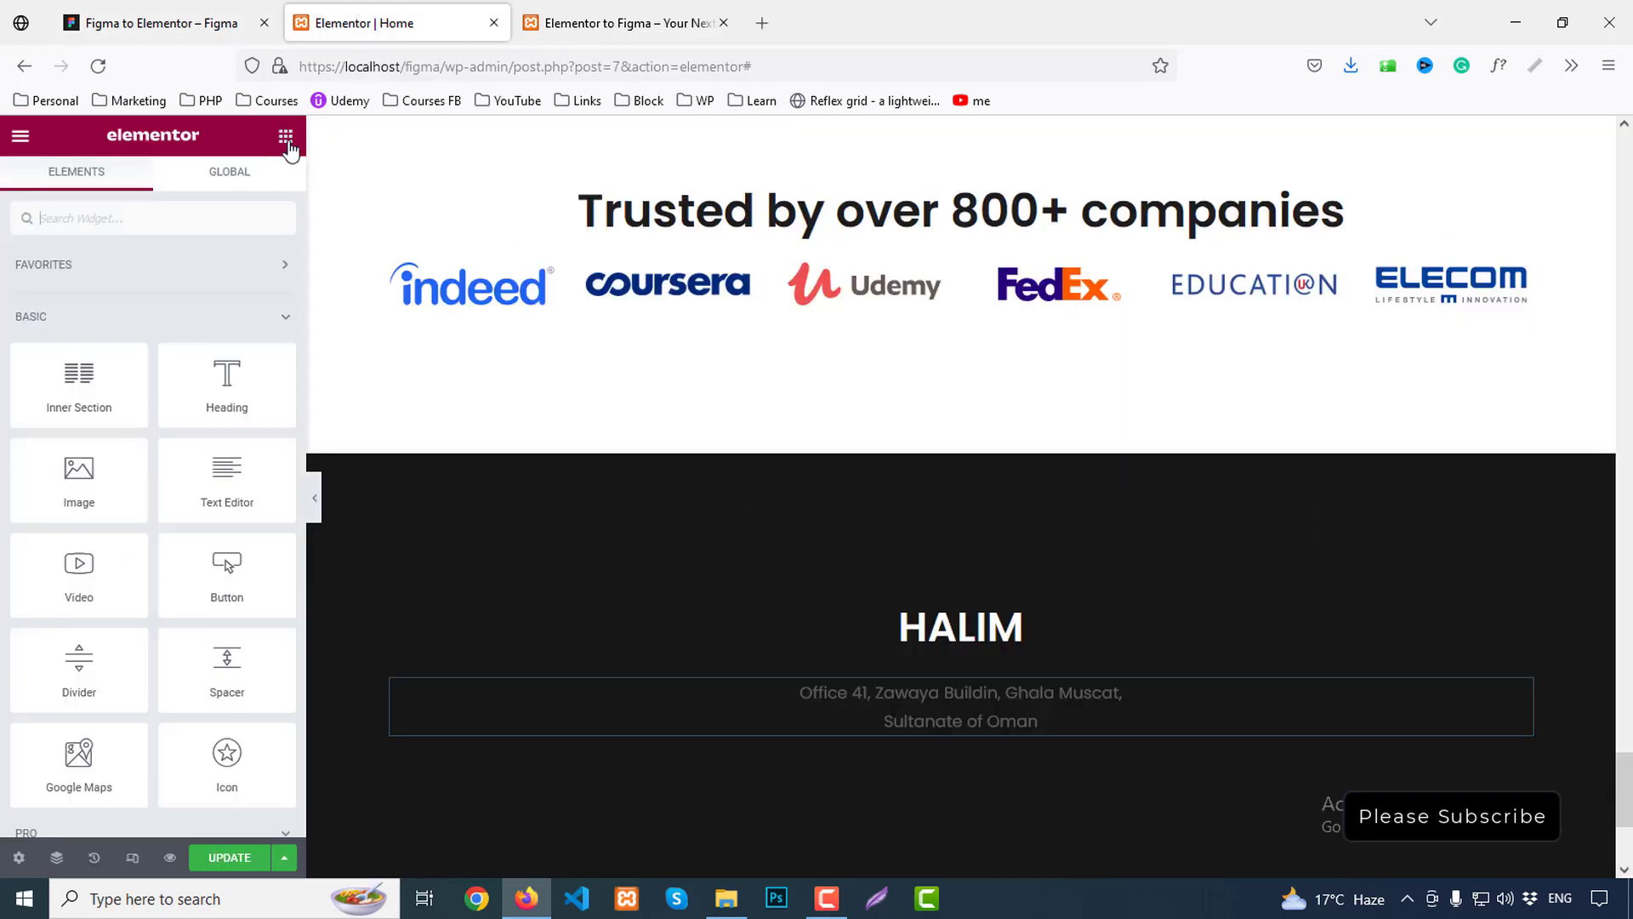
text(list)
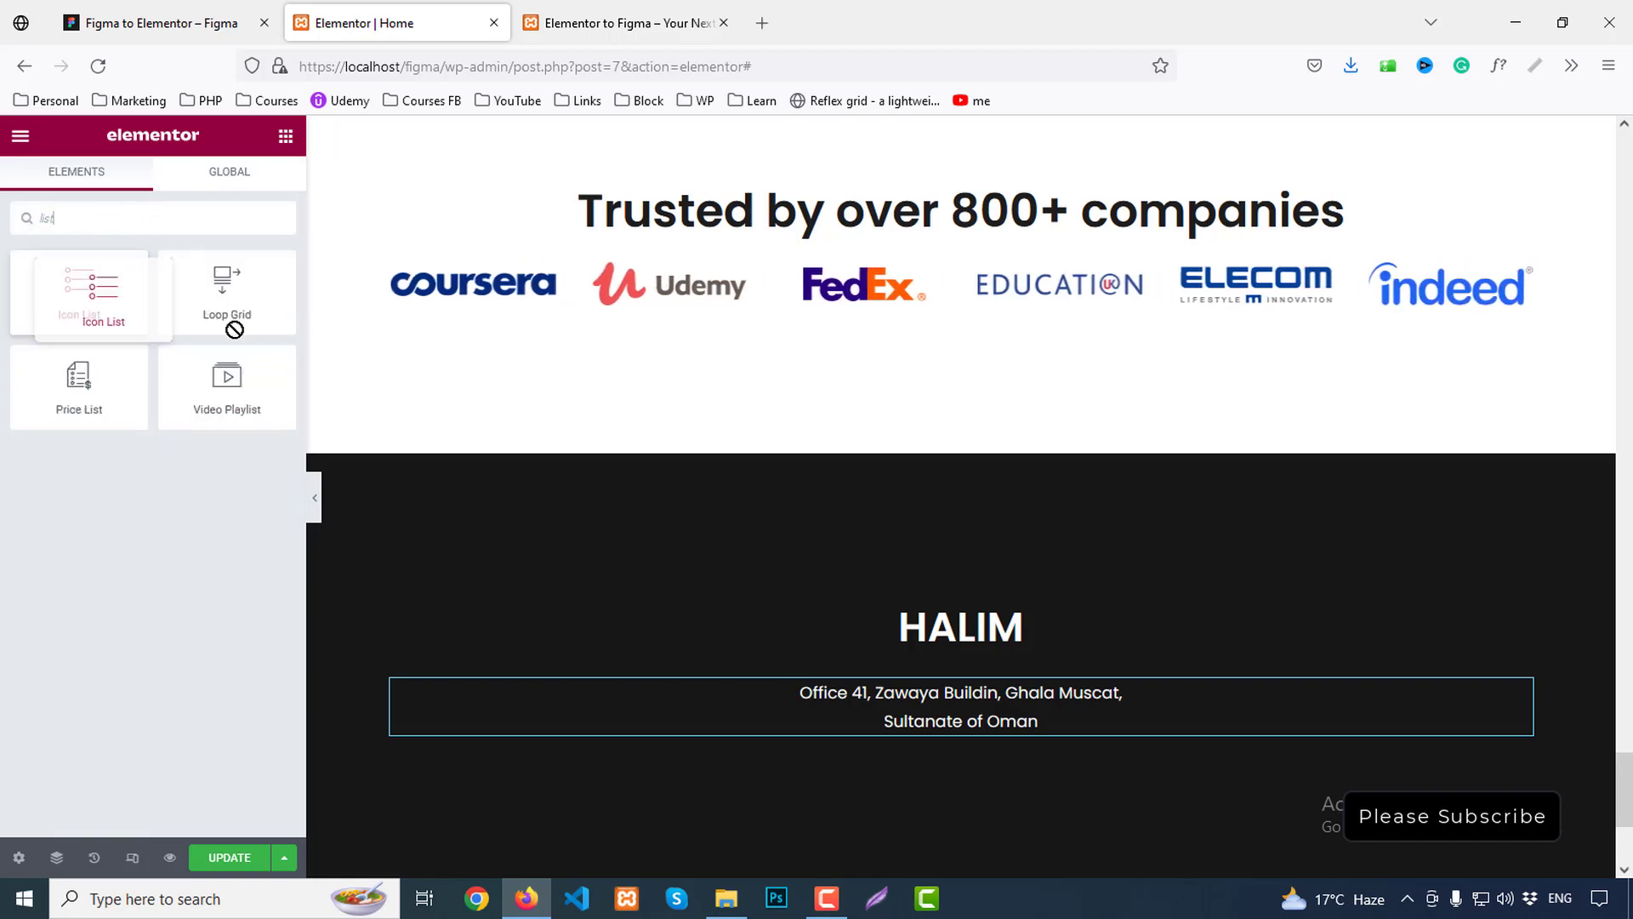
drag(79, 289, 1021, 739)
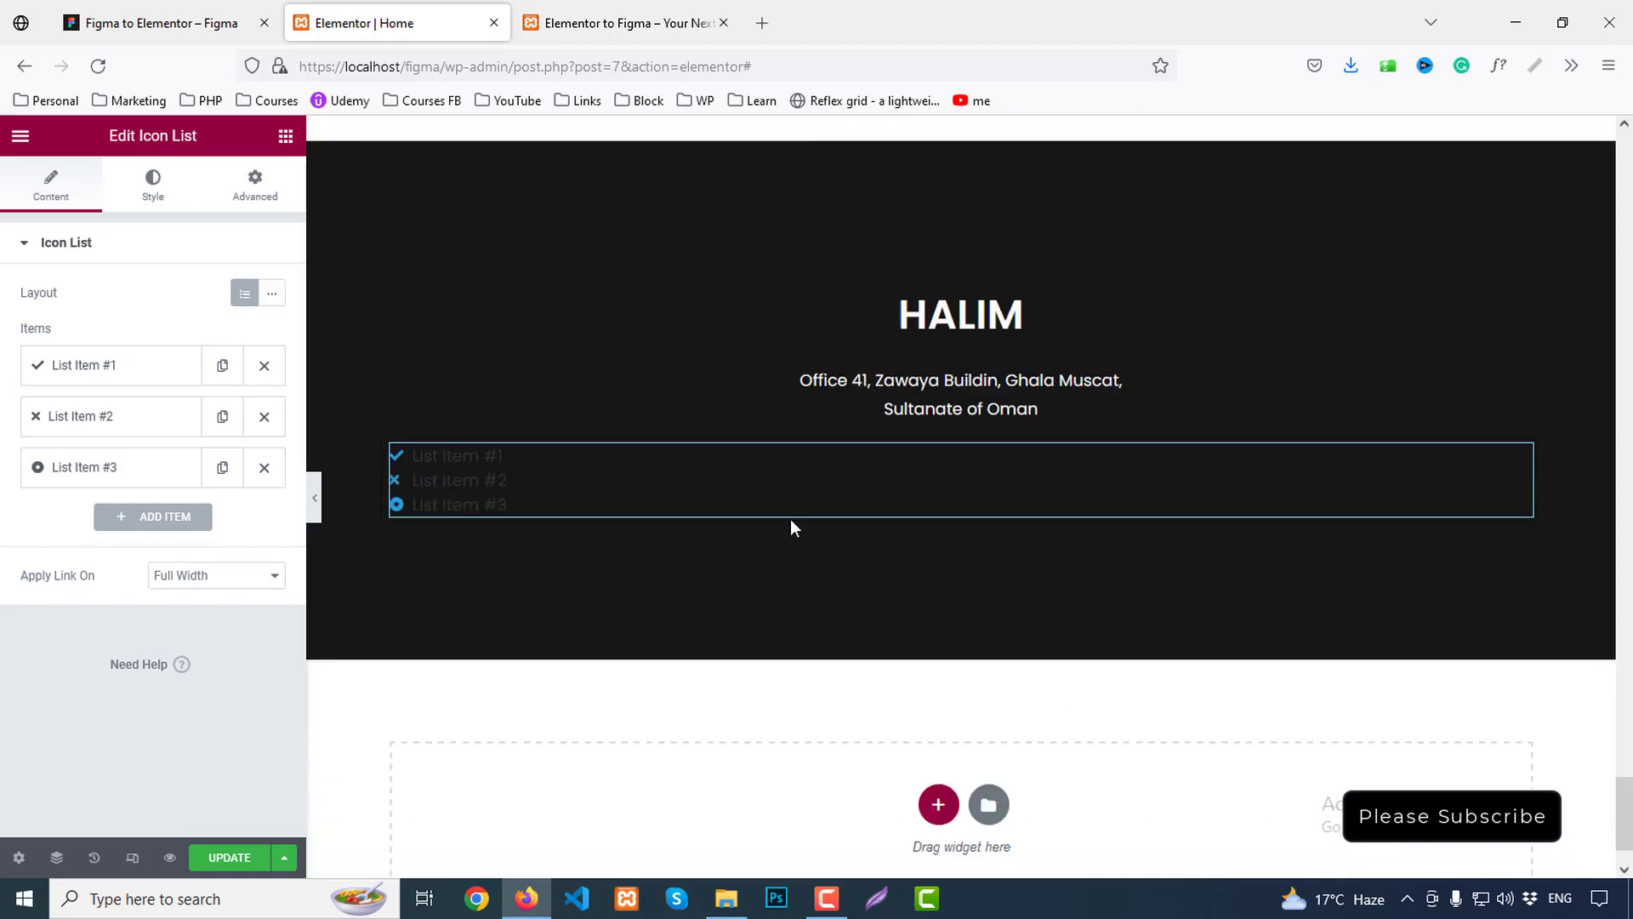
Duplicate the icon list and set the copy's layout to Inline
right_click(677, 466)
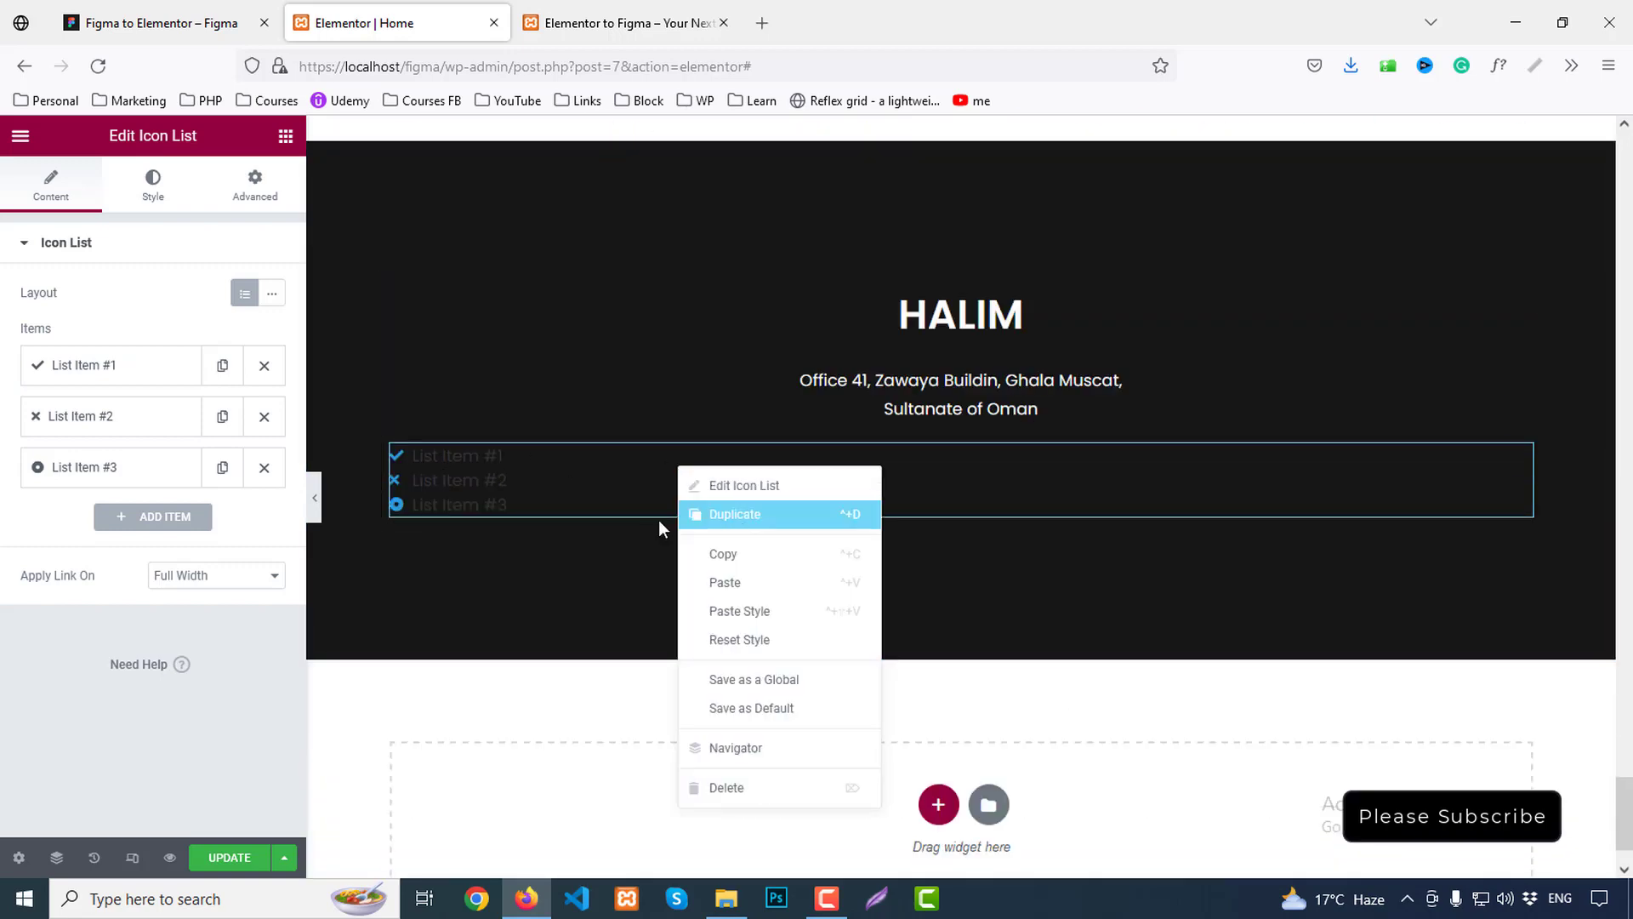
click(698, 513)
click(272, 294)
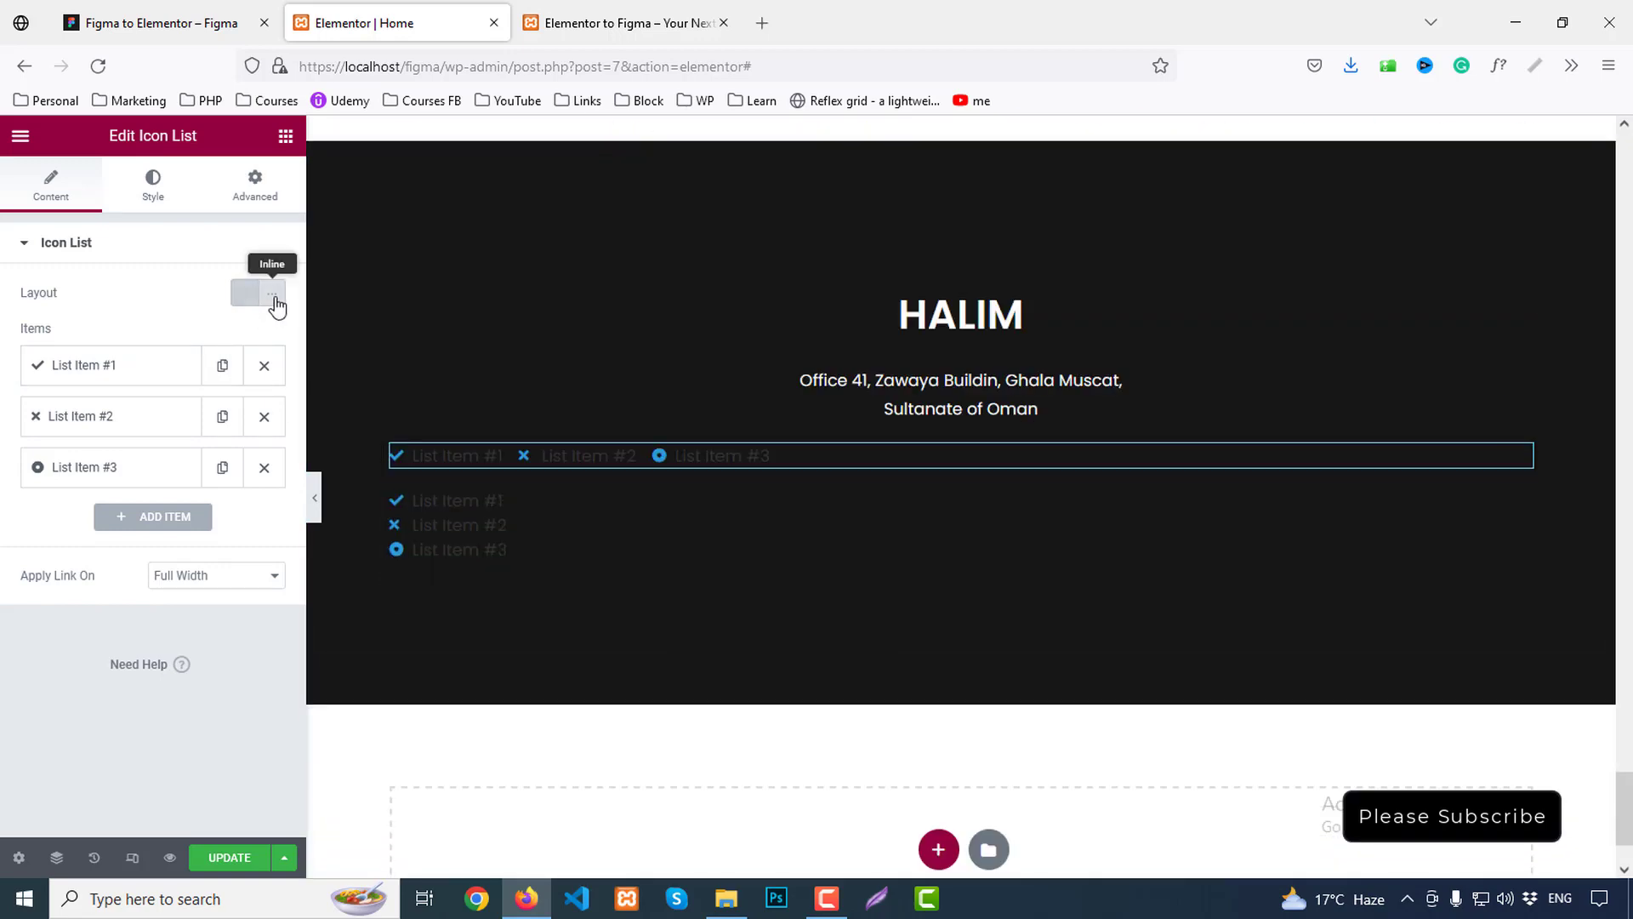
Rename the first item to 'privacy policy', remove its icon and delete List Item #3
click(103, 365)
drag(156, 422, 52, 426)
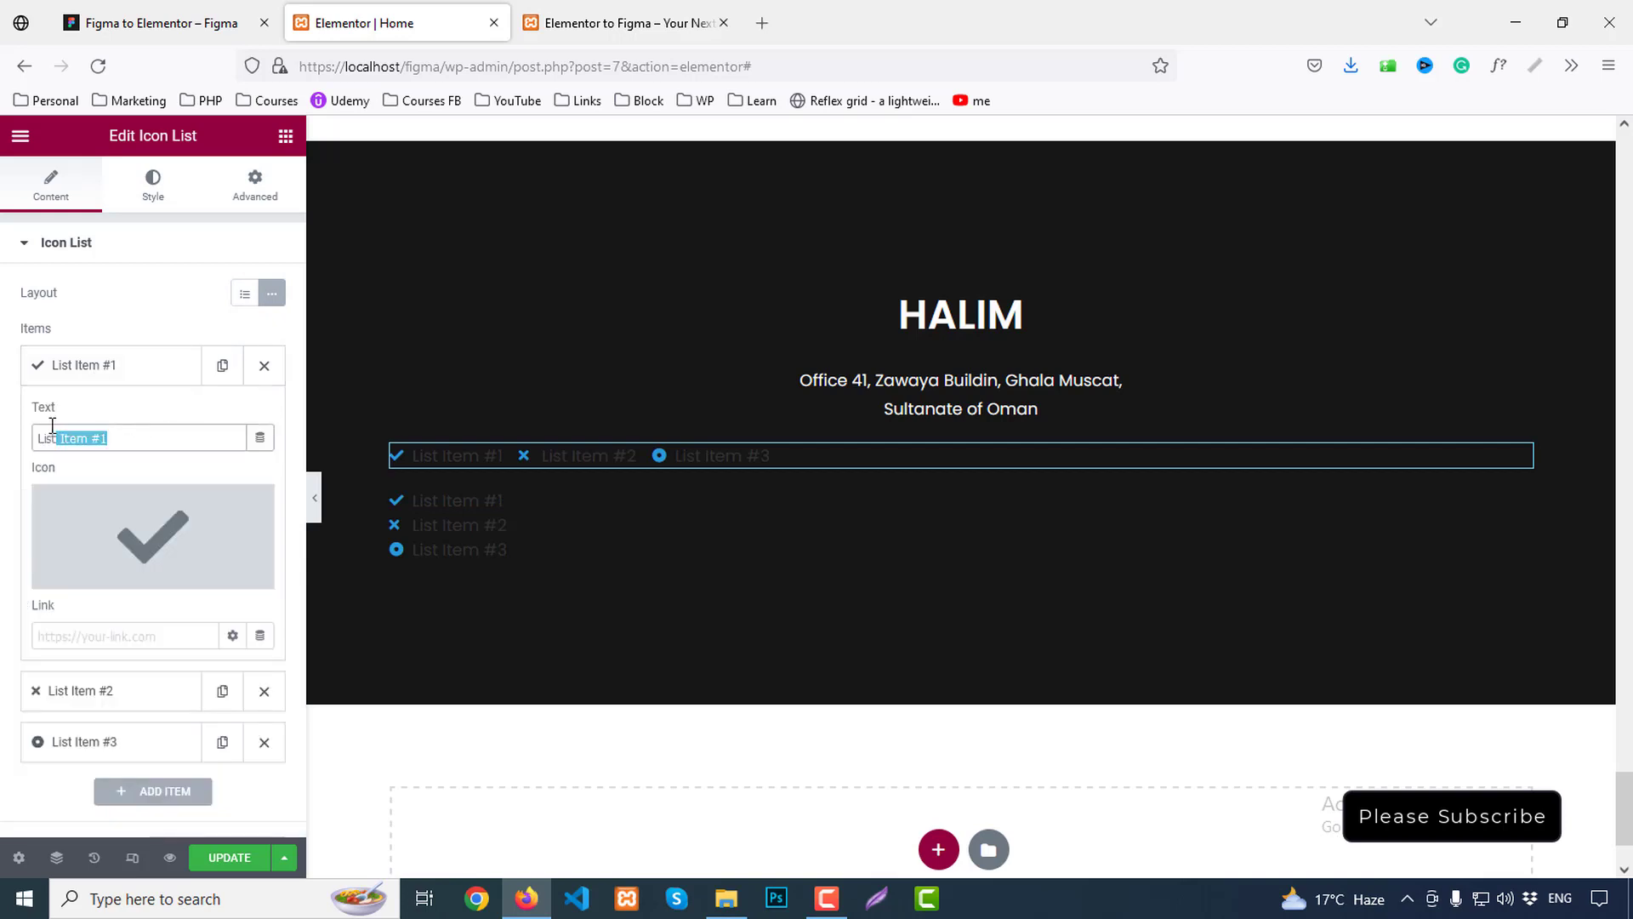
text(privaacy)
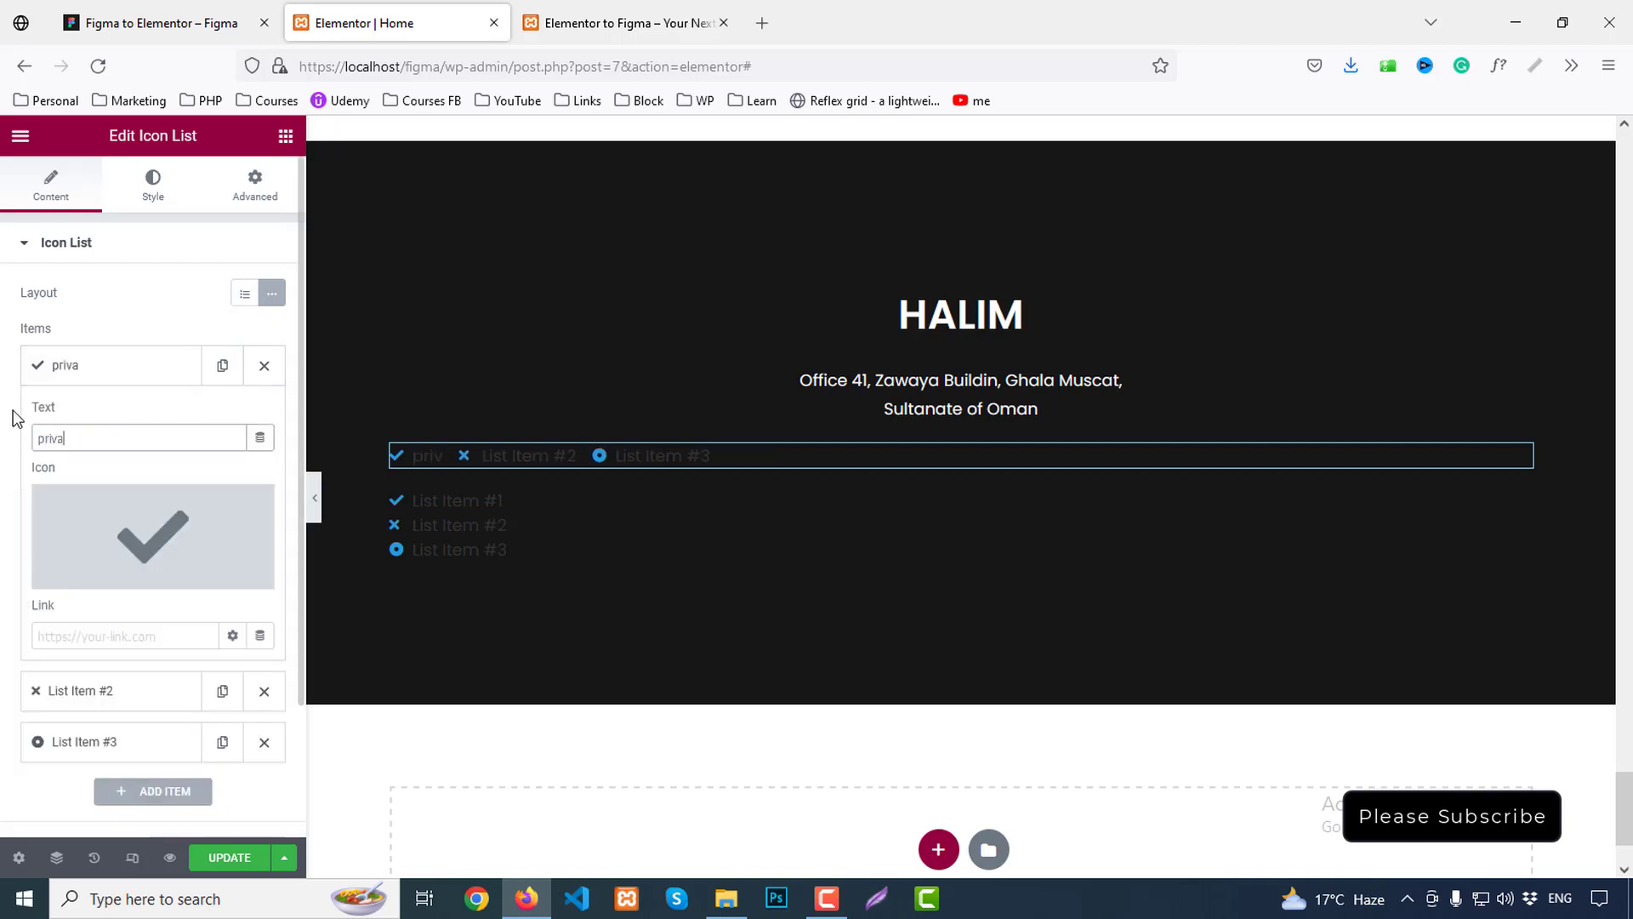
key(BackSpace)
key(BackSpace)
key(BackSpace)
text(cy polic)
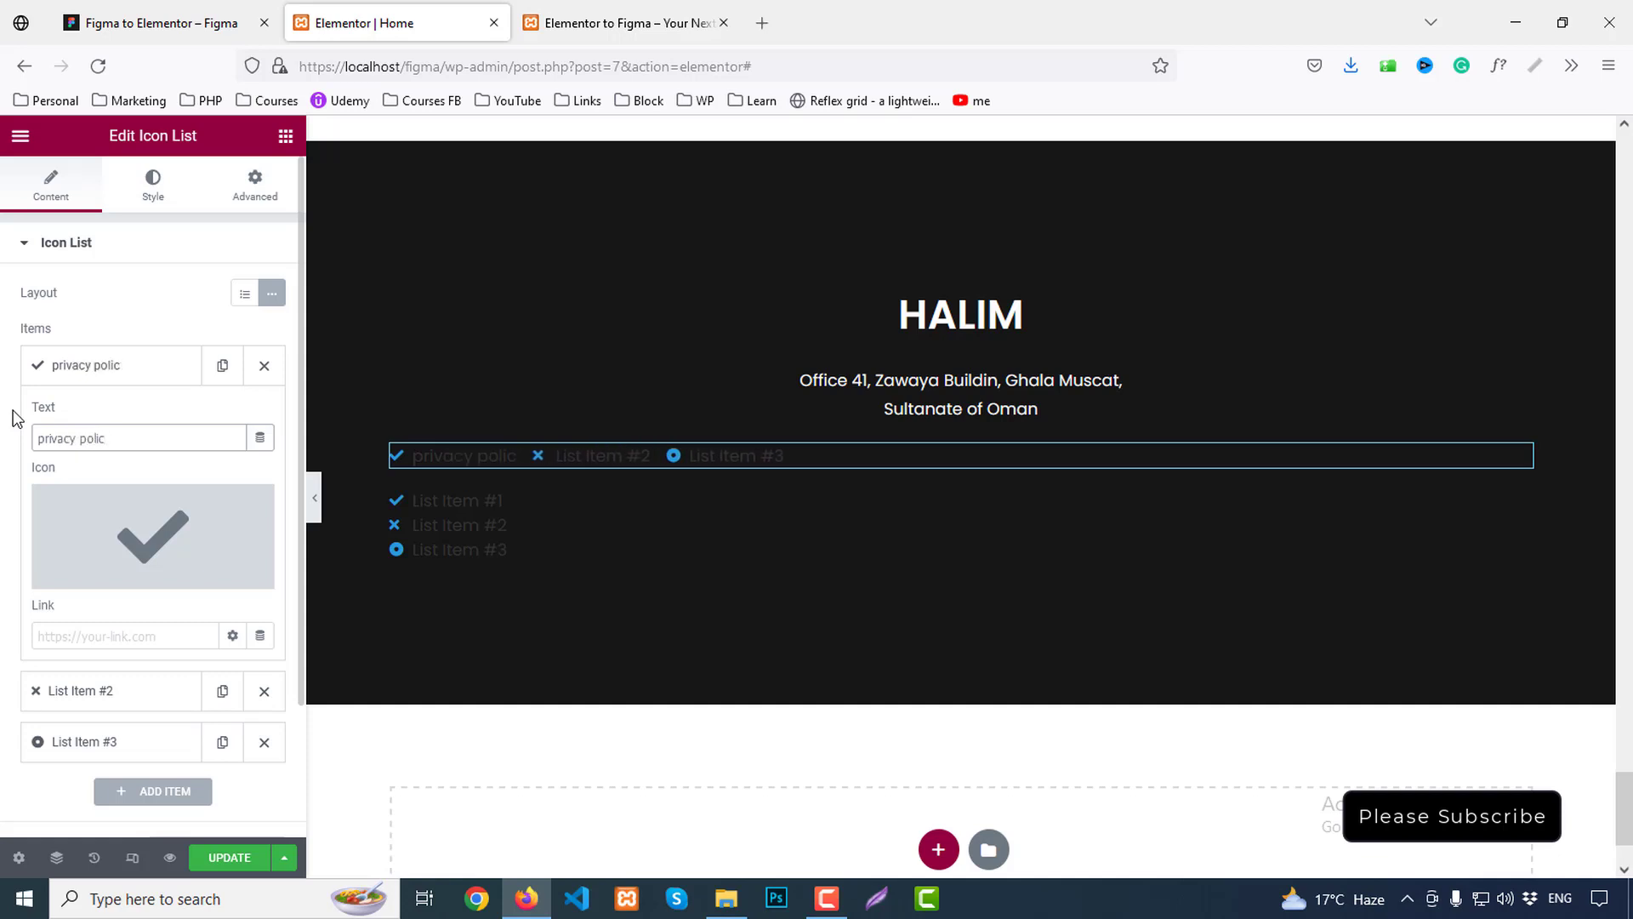
text(ty)
click(255, 511)
drag(120, 437, 67, 420)
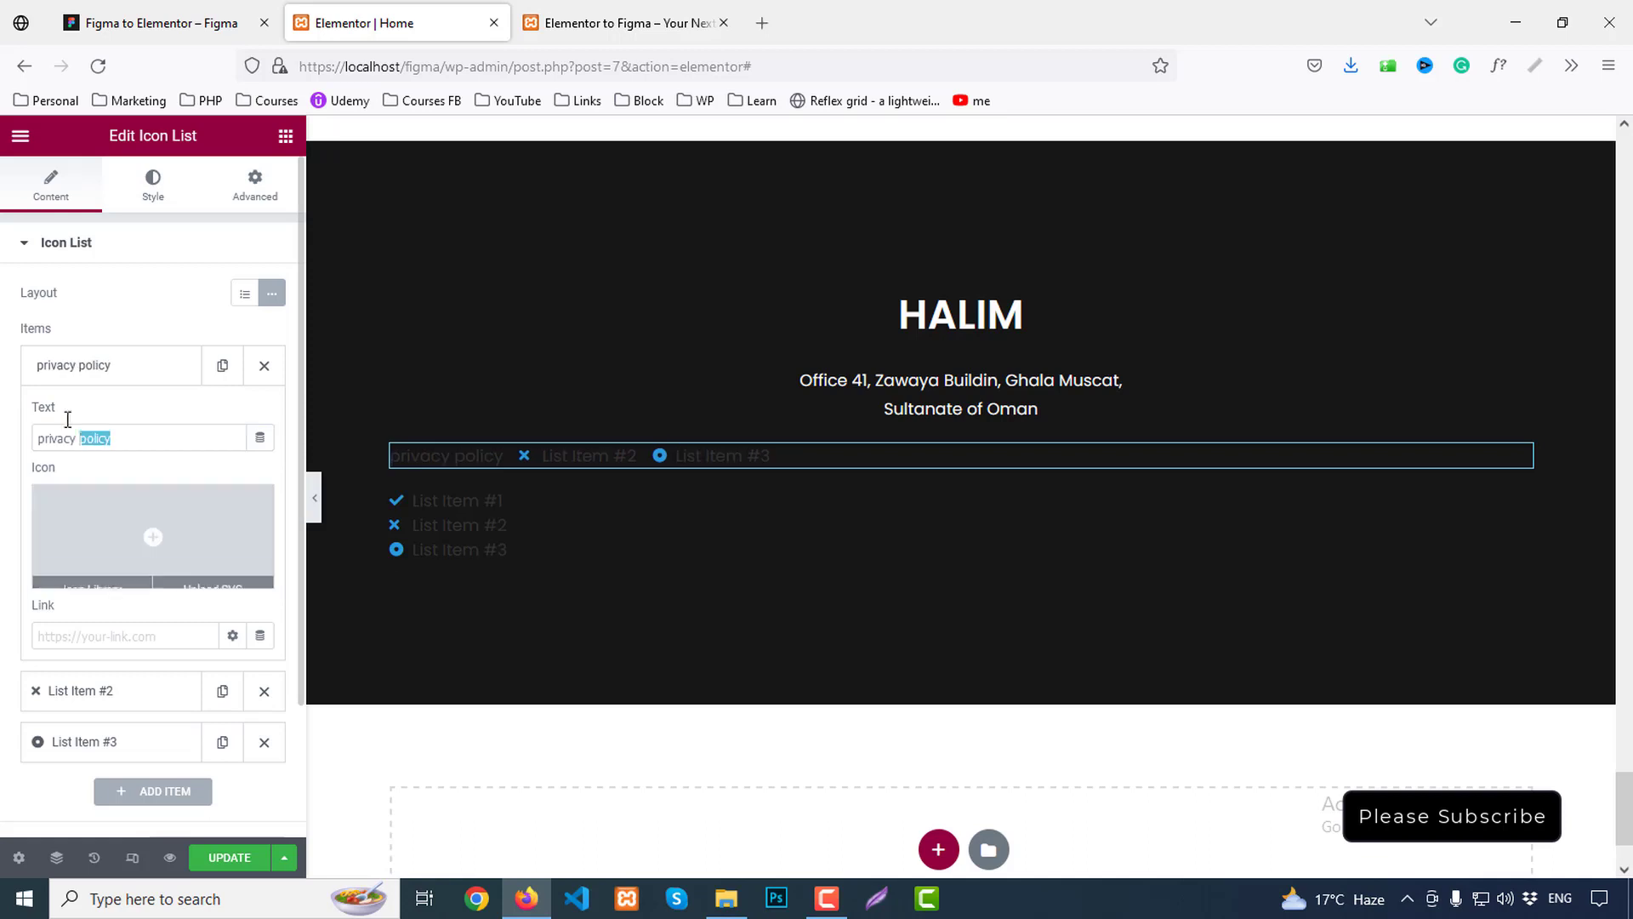
click(56, 374)
click(263, 467)
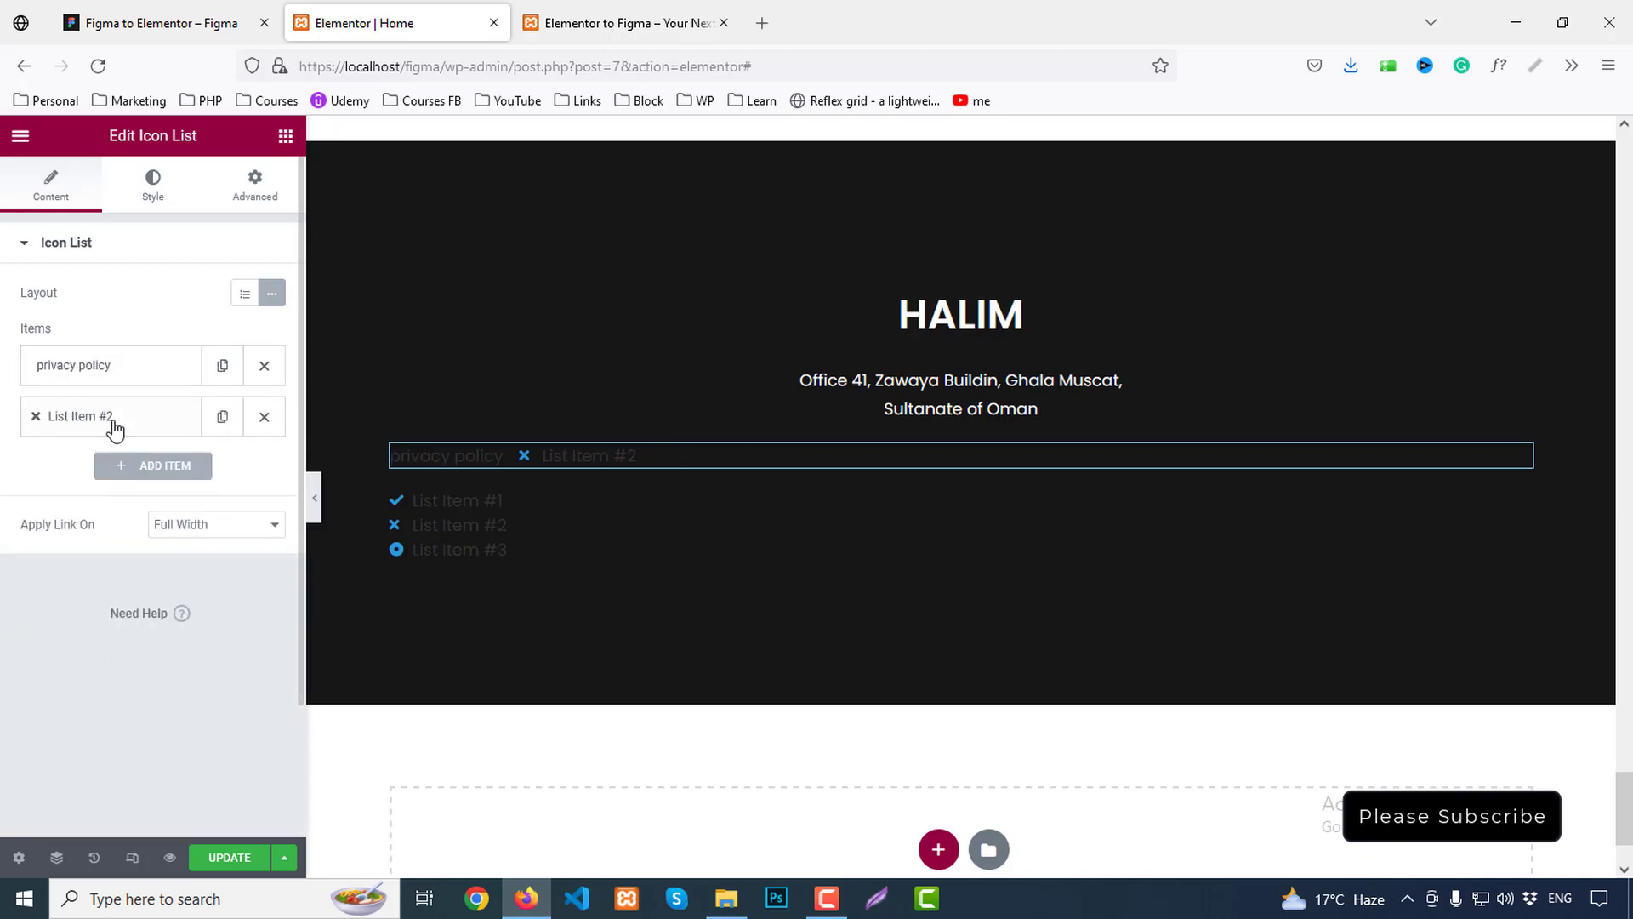
Rename the second item to 'terms of use' and remove its icon
click(109, 421)
drag(153, 488, 21, 489)
text(terms of use)
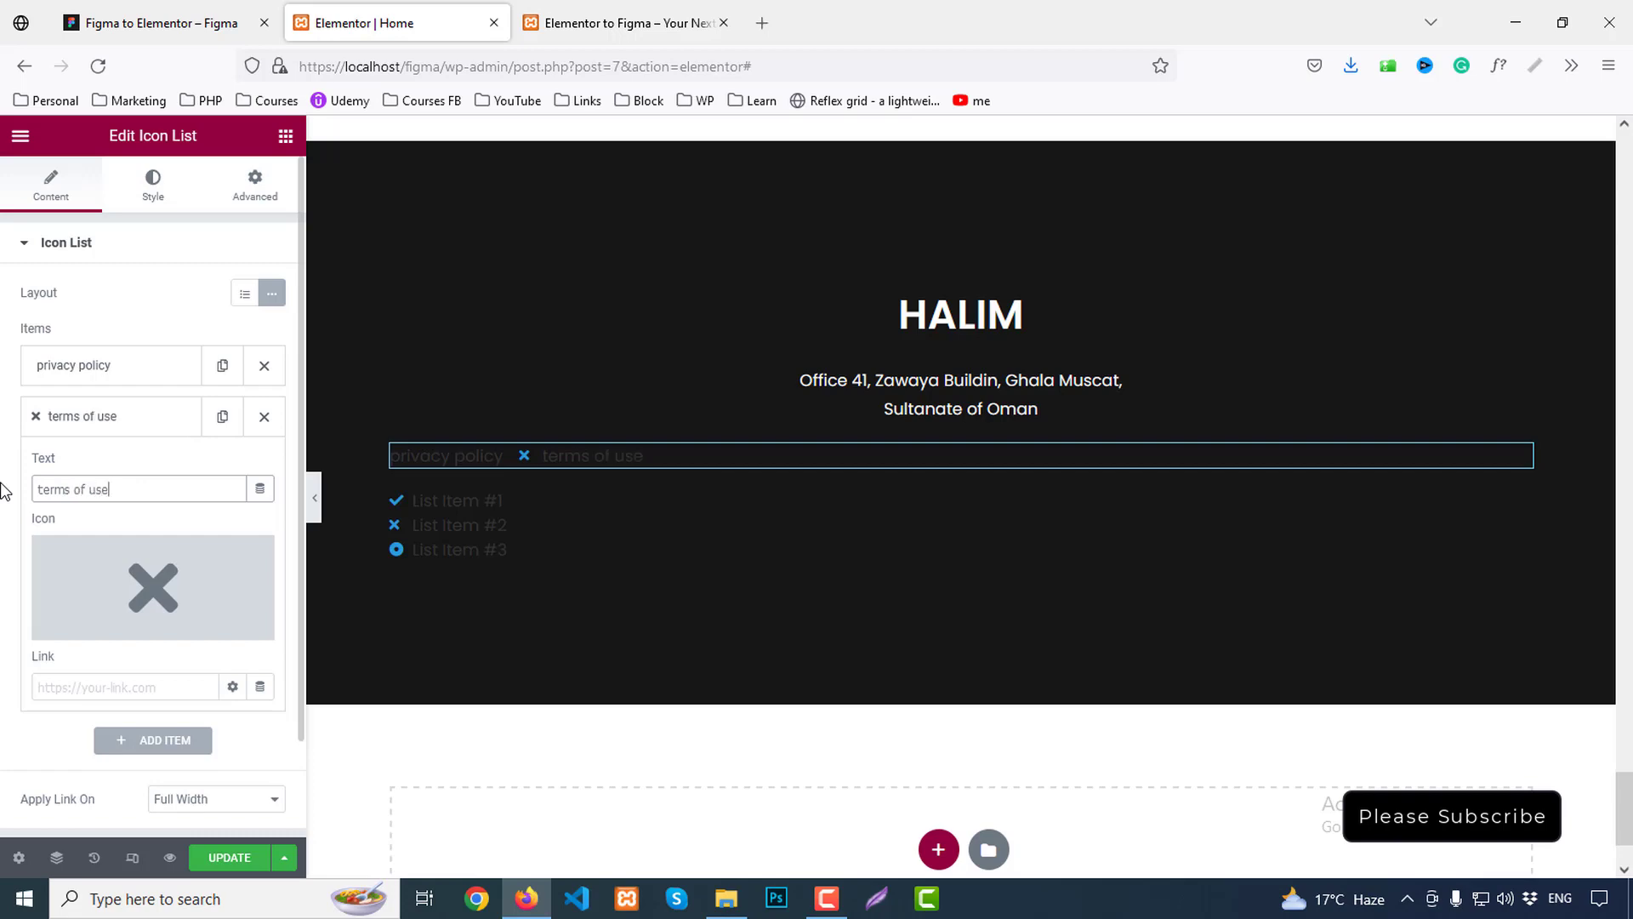
mouse_move(249, 584)
click(262, 556)
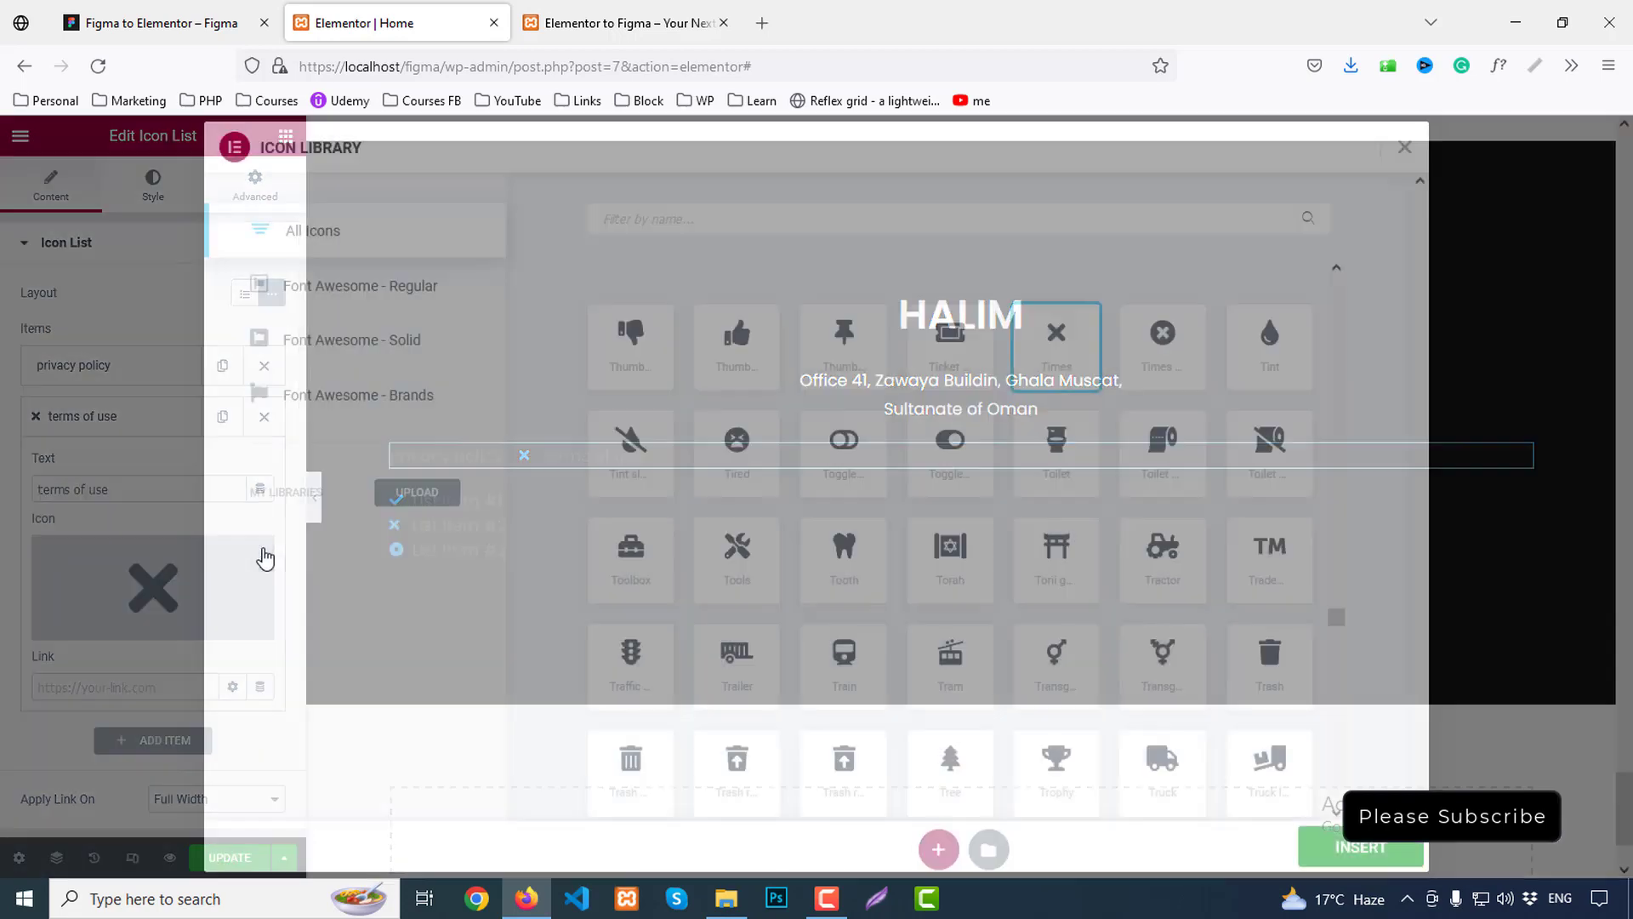
click(1409, 148)
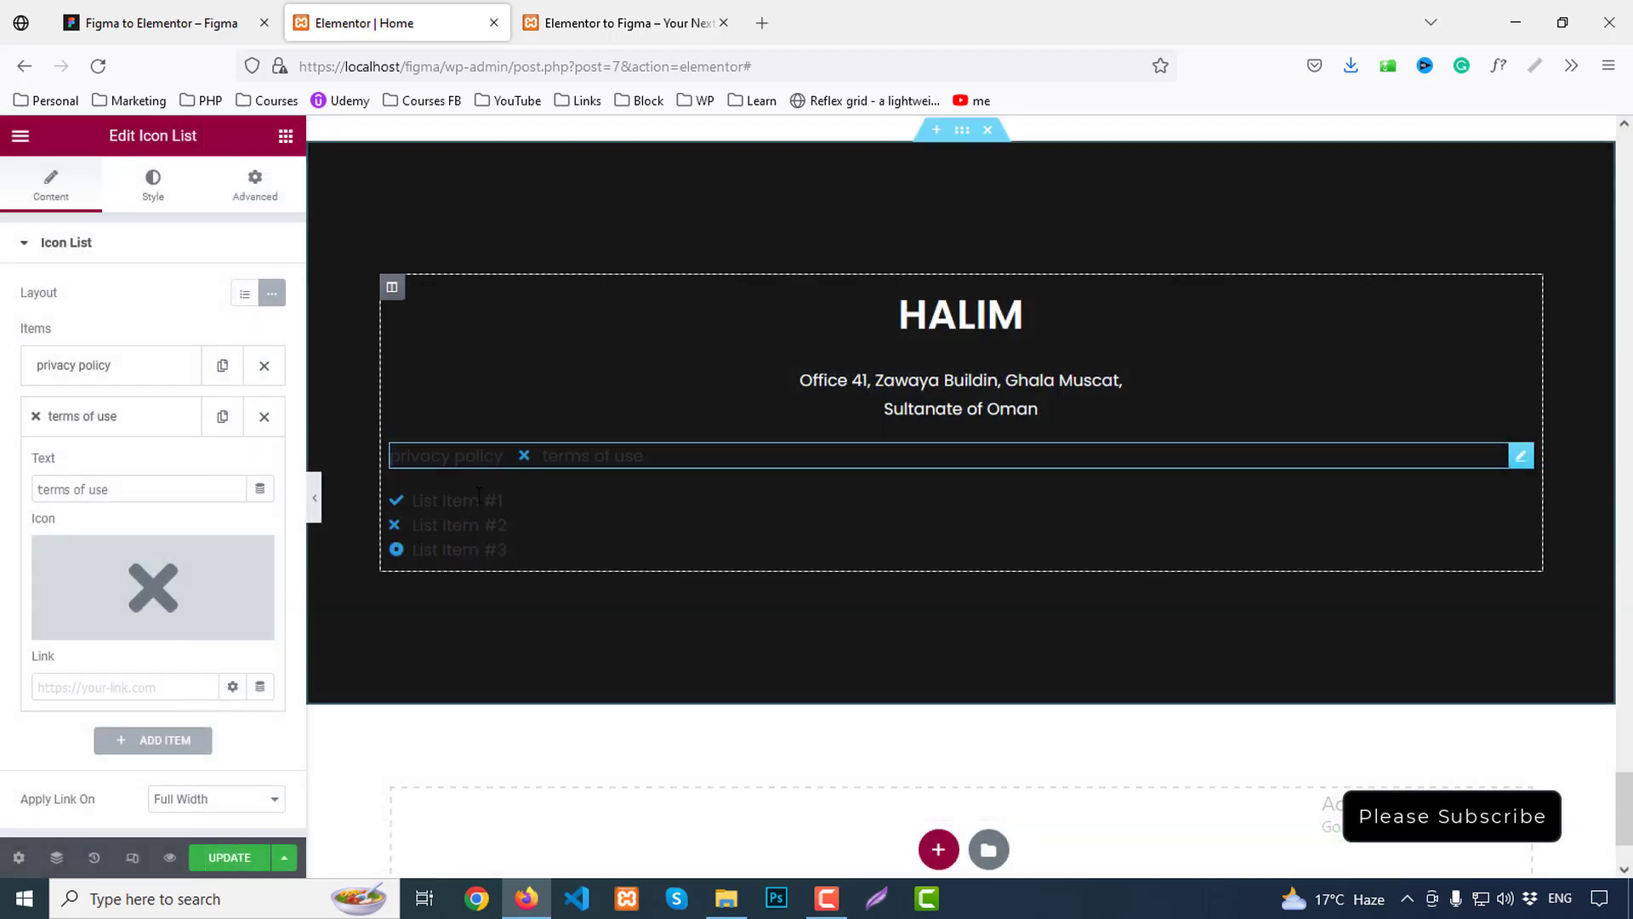
click(254, 558)
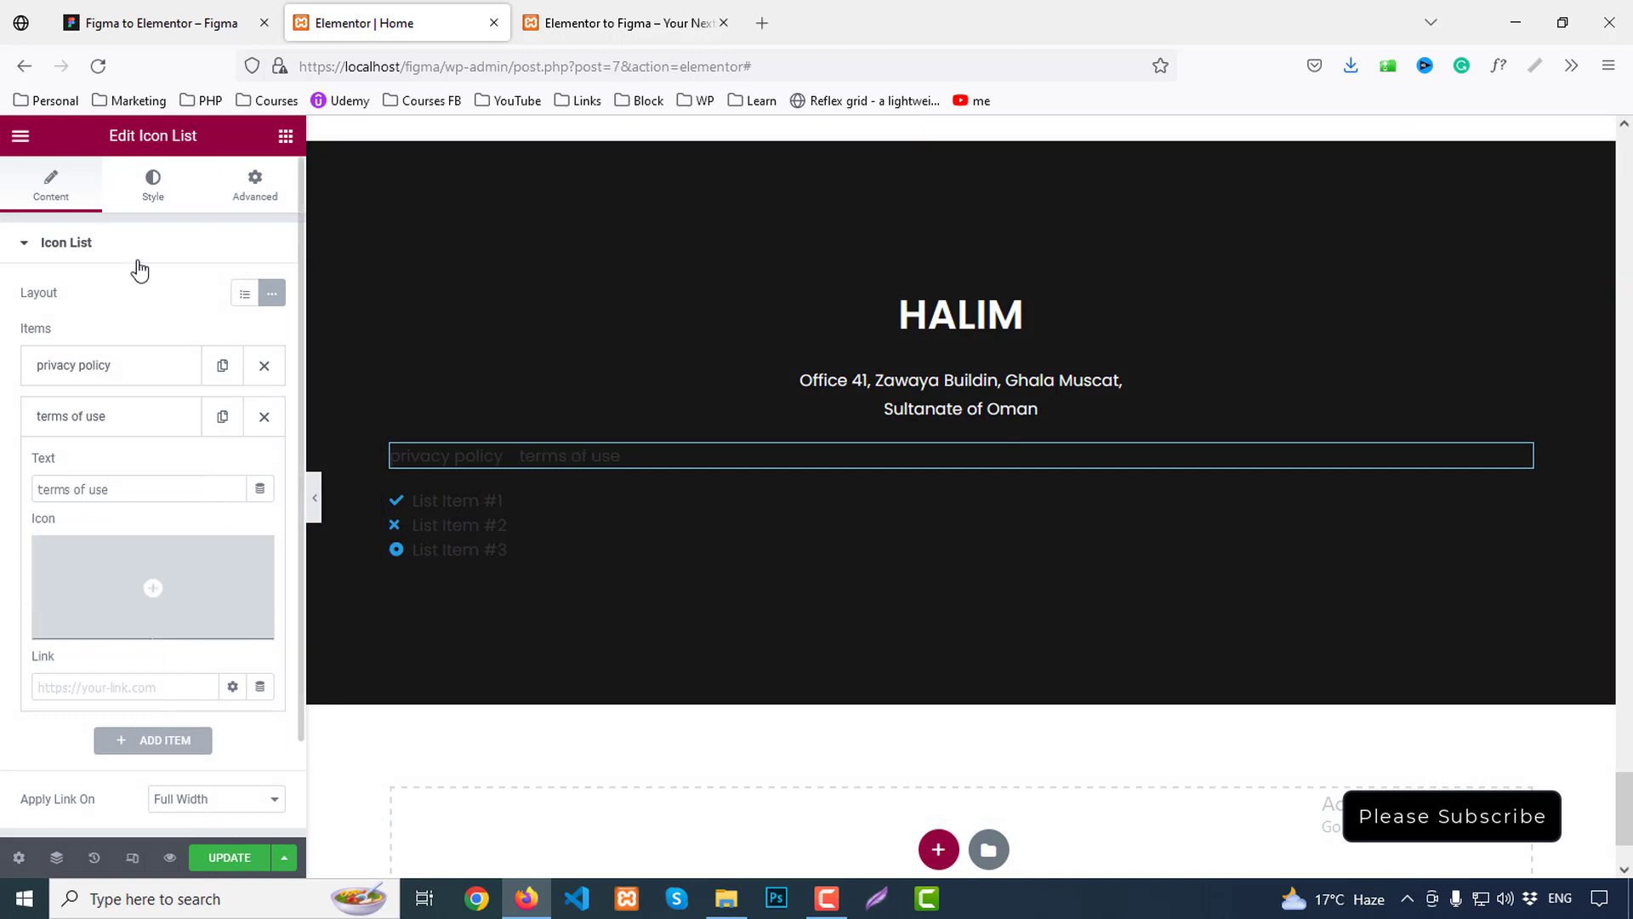
Centre the links, add a divider between them and make the text white
click(154, 180)
click(243, 359)
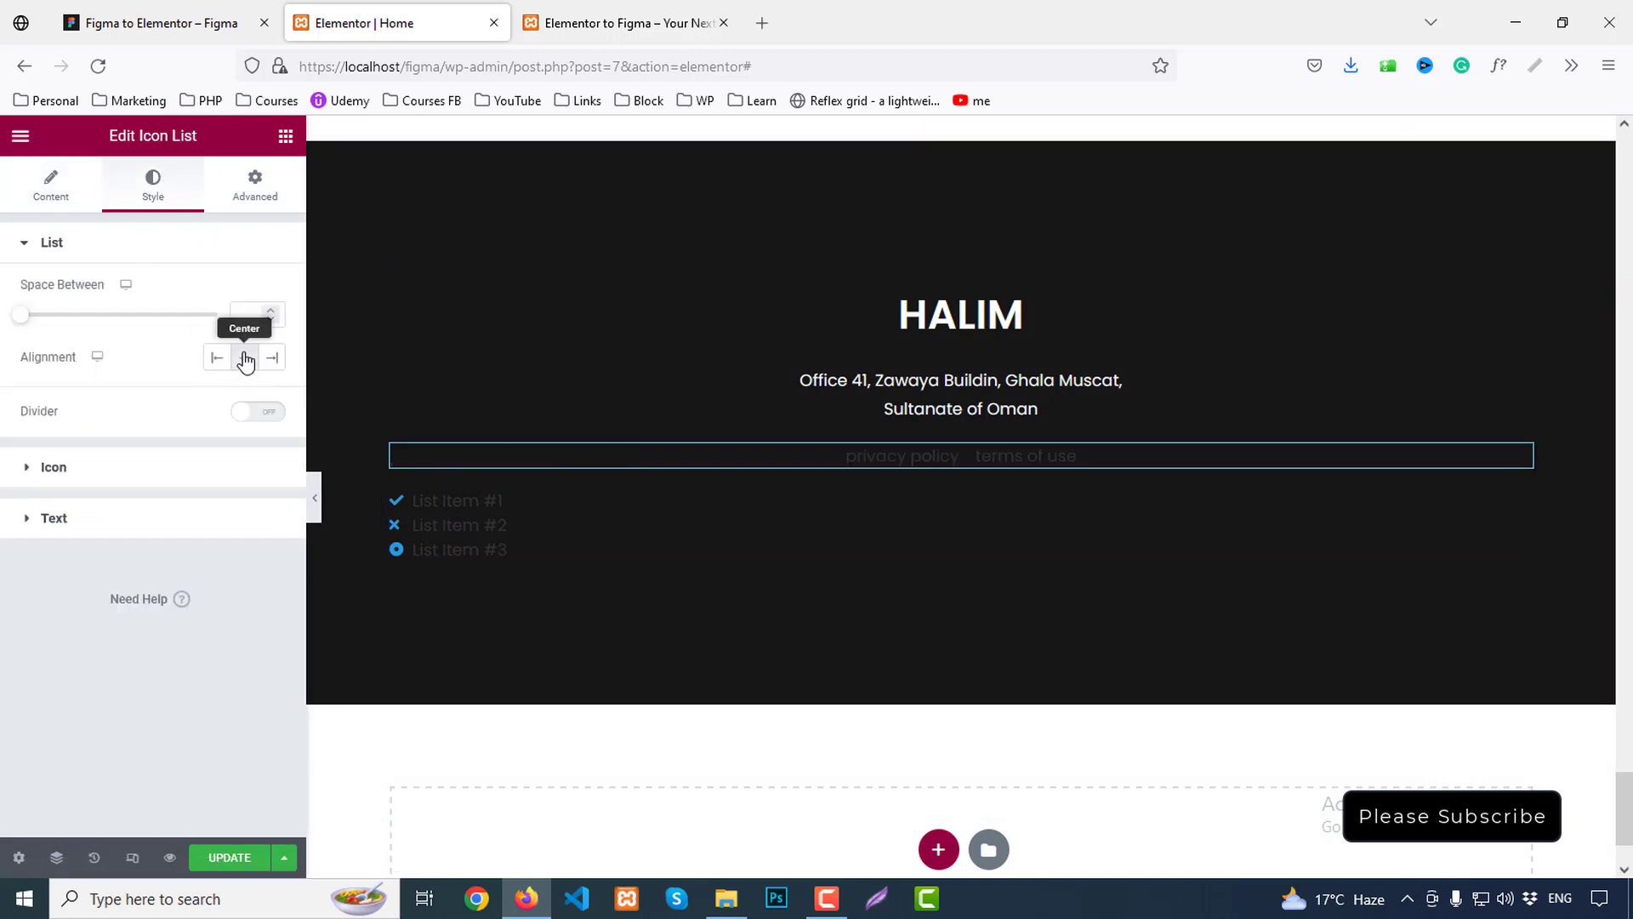
click(270, 417)
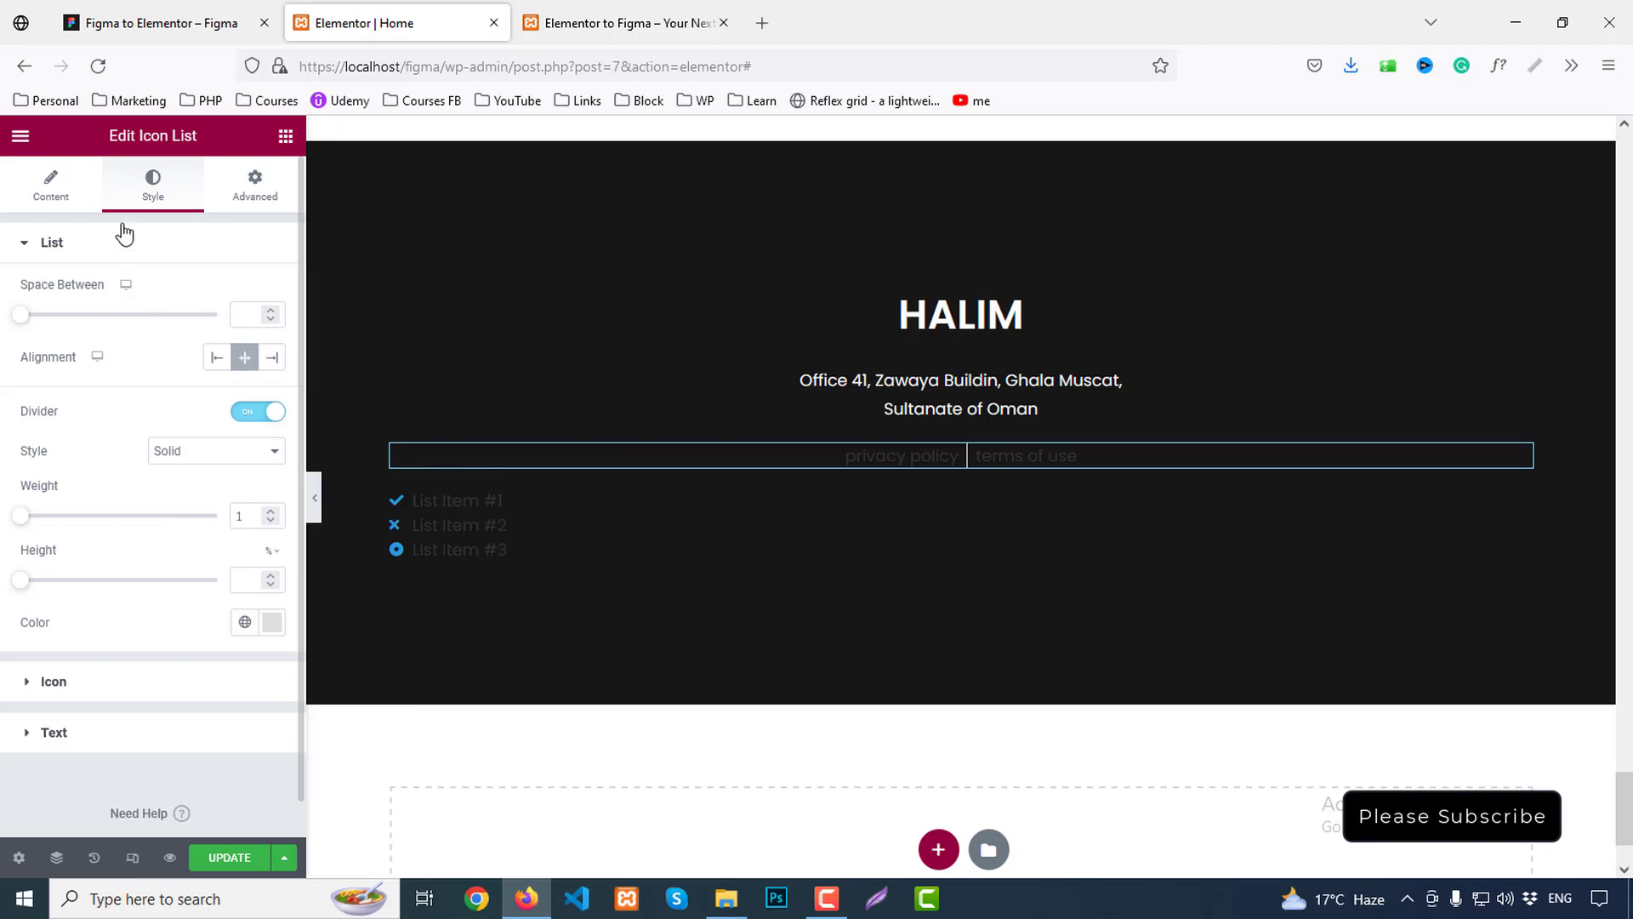
scroll(135, 642, down, 1)
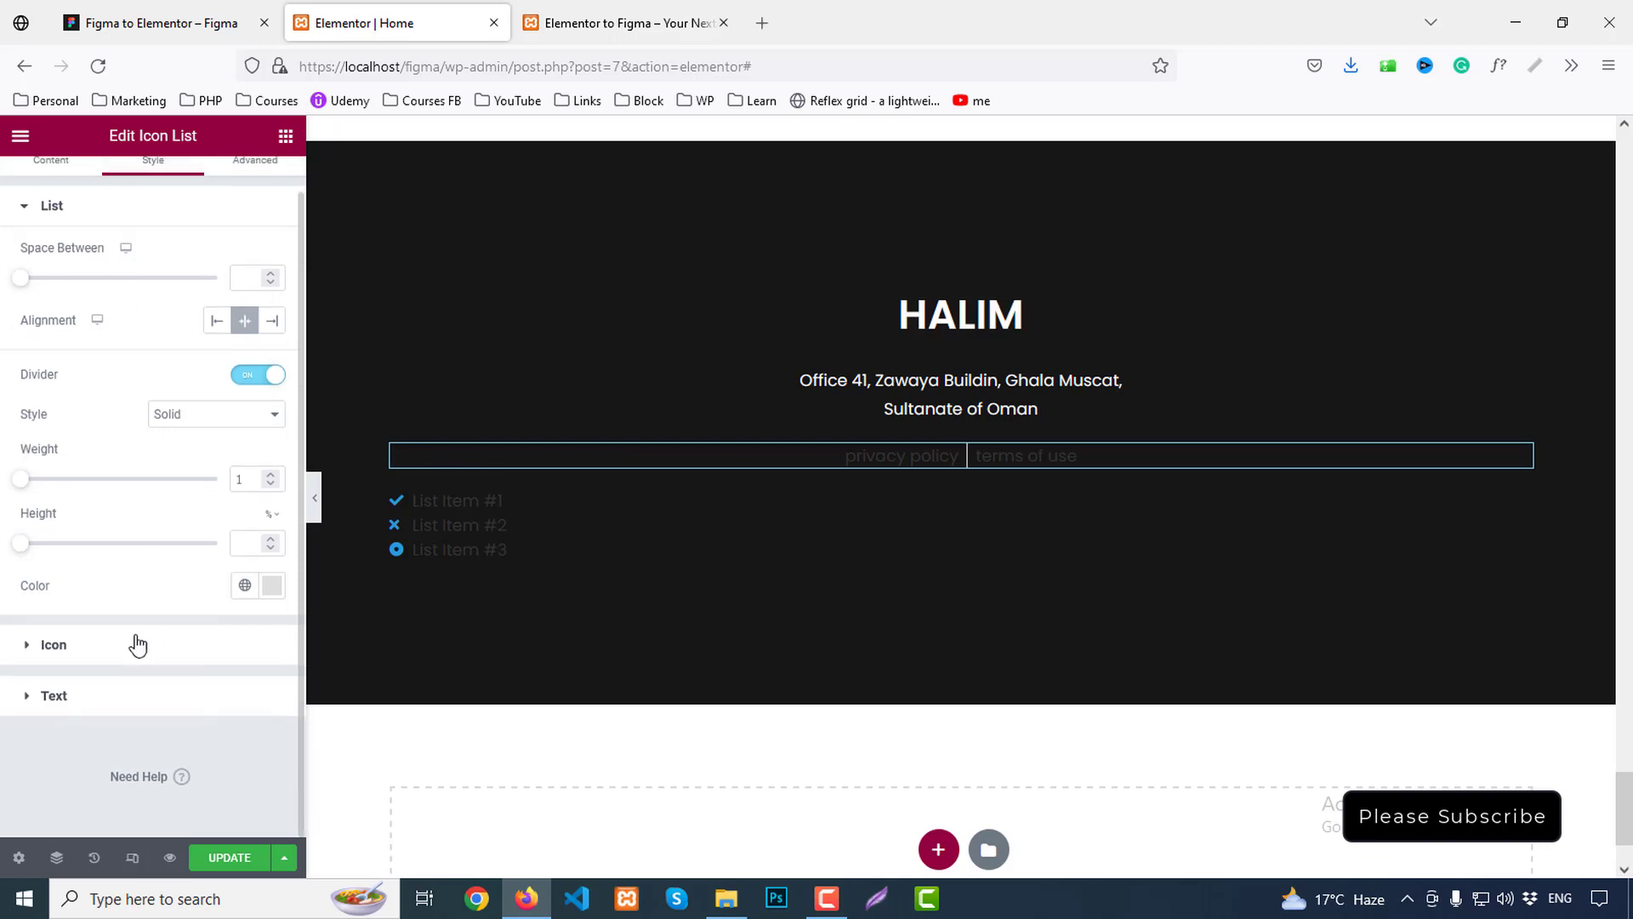
click(54, 696)
click(272, 393)
click(33, 470)
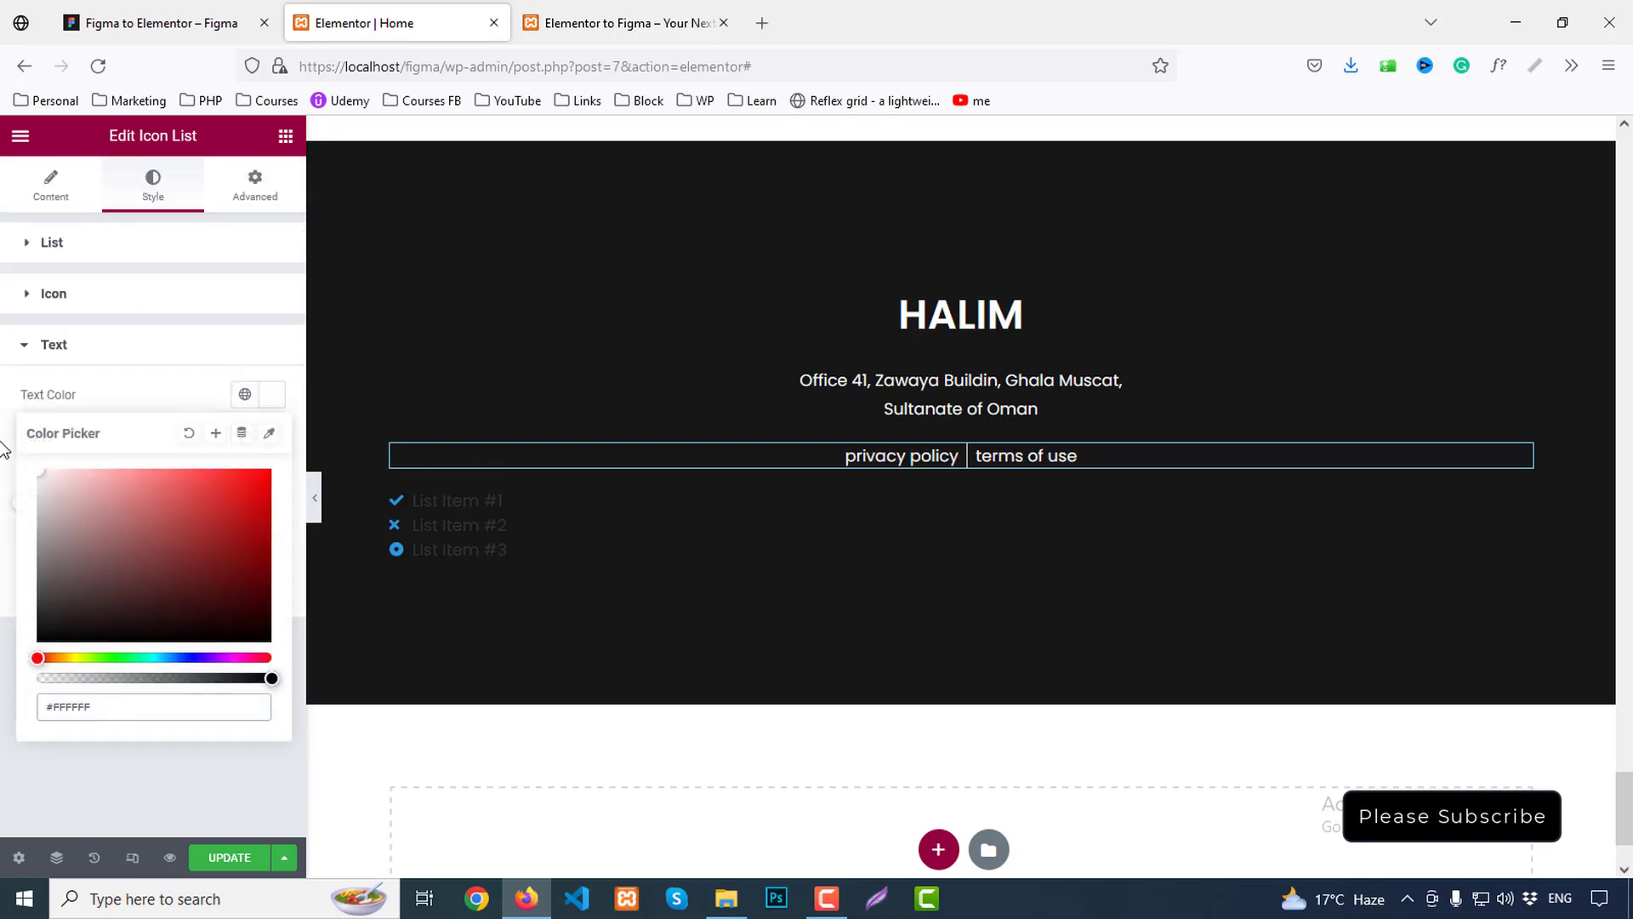
click(127, 23)
click(765, 449)
click(765, 449)
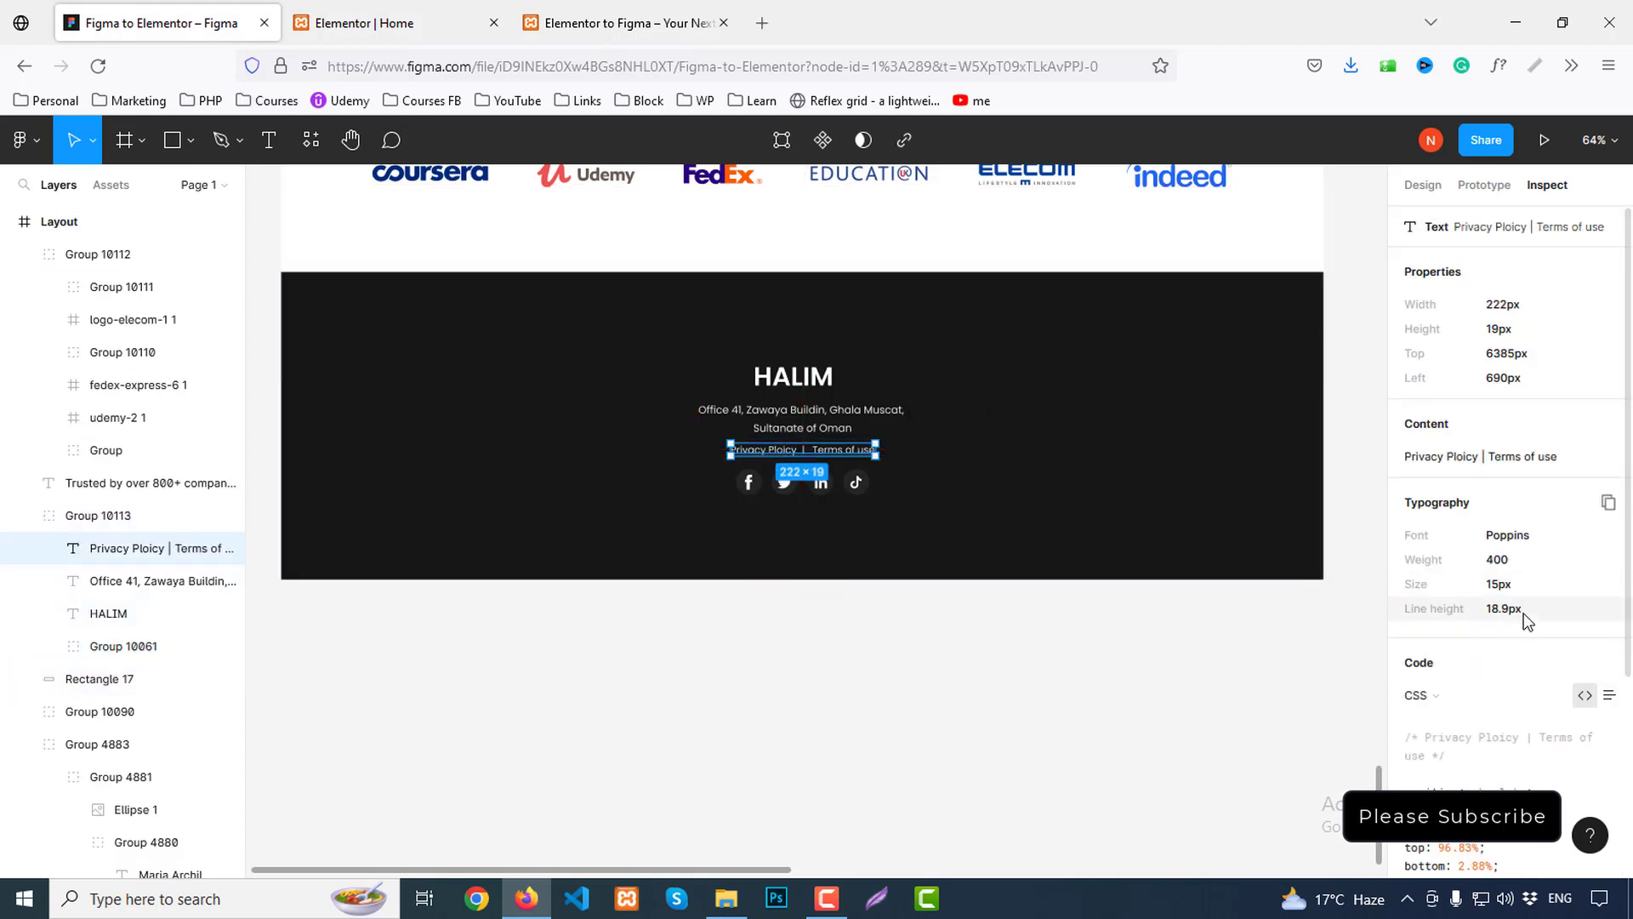
click(356, 10)
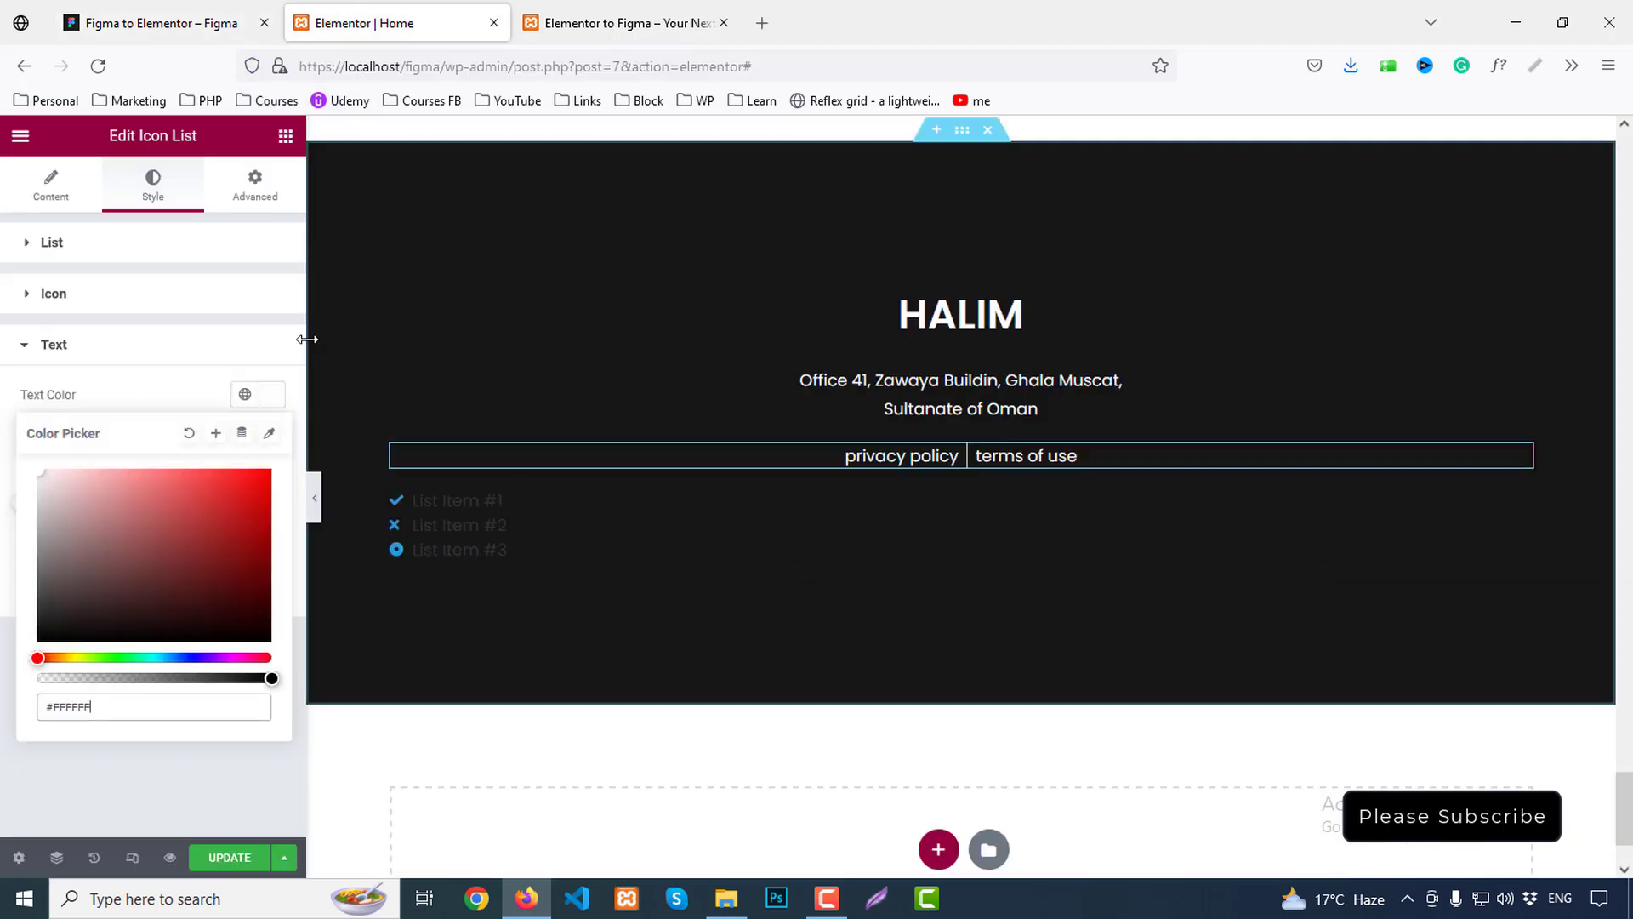
click(110, 352)
click(111, 352)
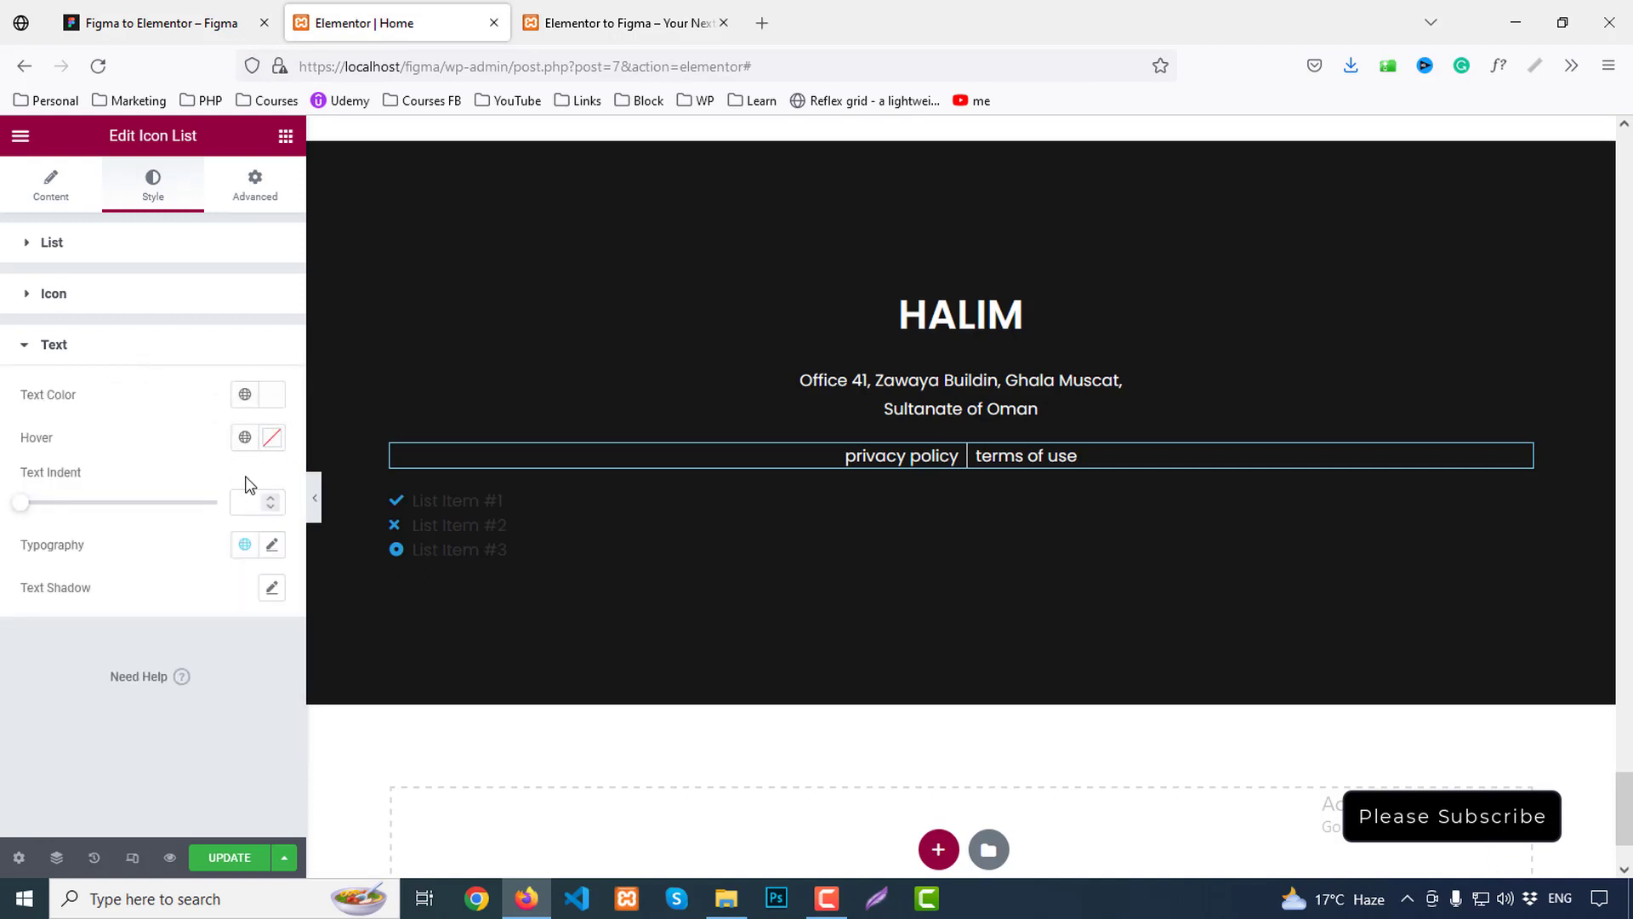
Set the link typography to 15 px, Capitalize, line height 18.9
click(271, 548)
scroll(230, 536, down, 3)
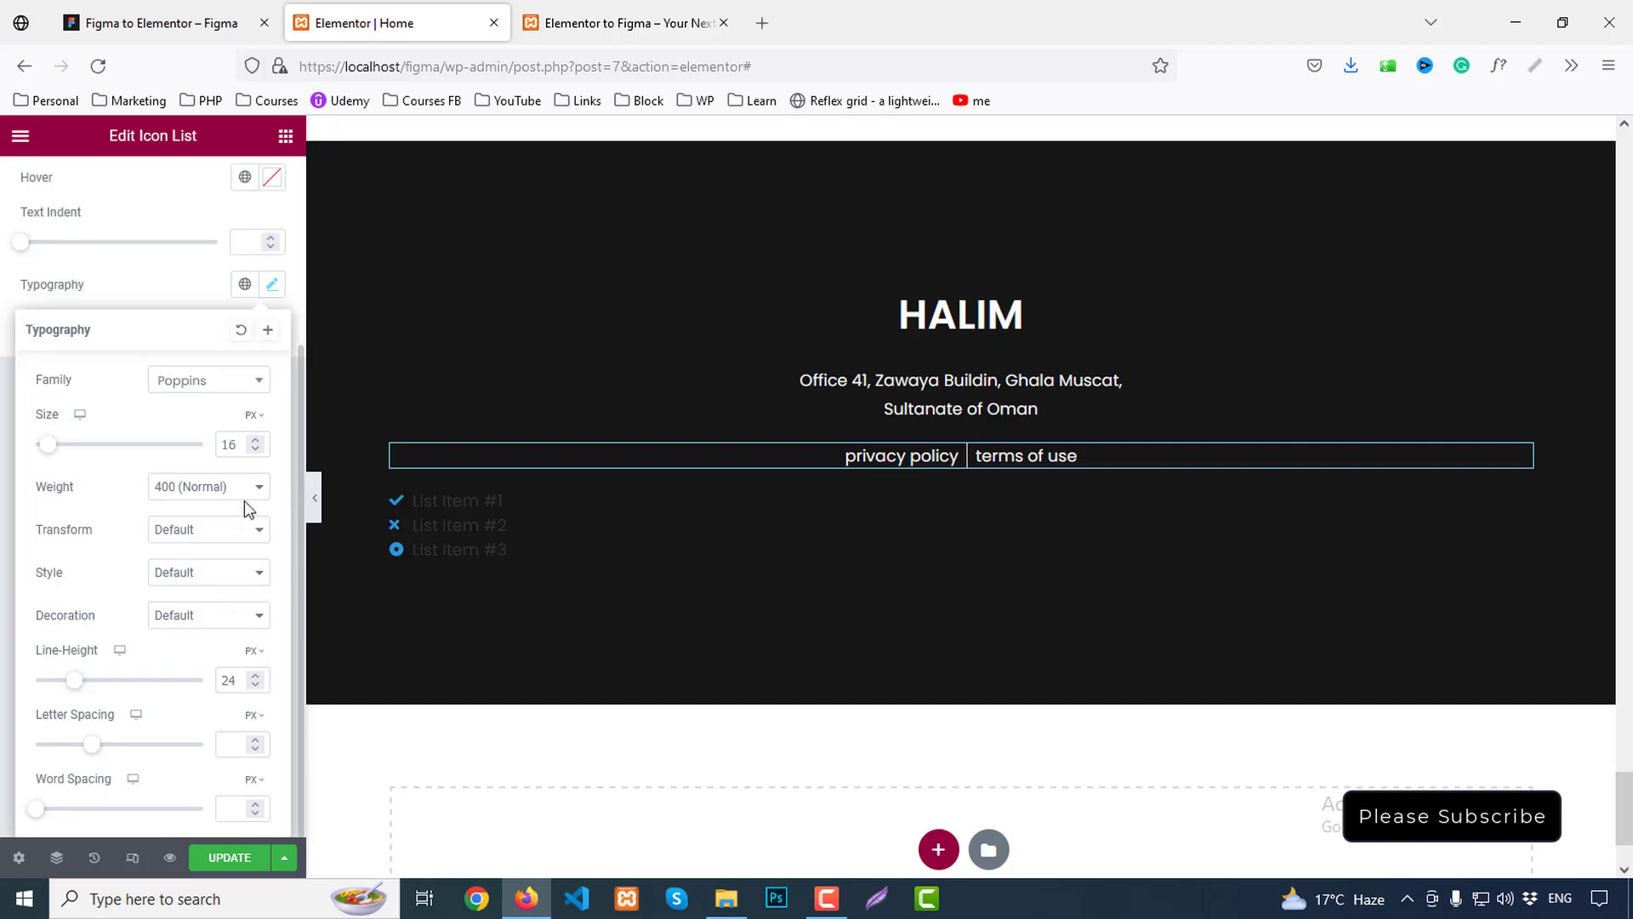
key(Down)
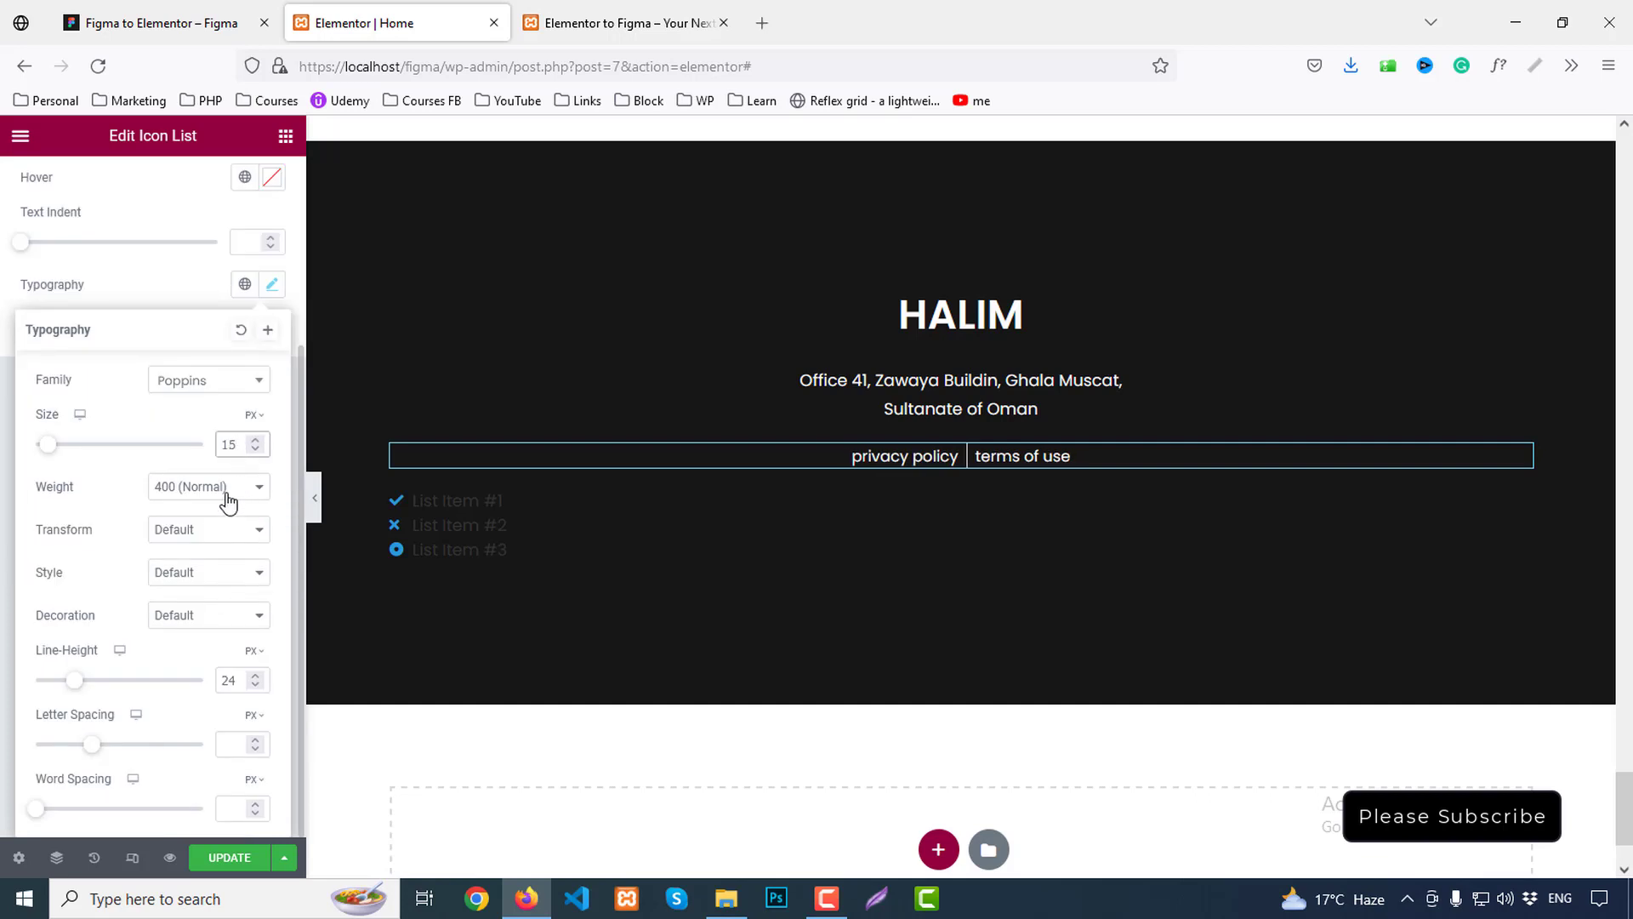
click(184, 531)
click(184, 627)
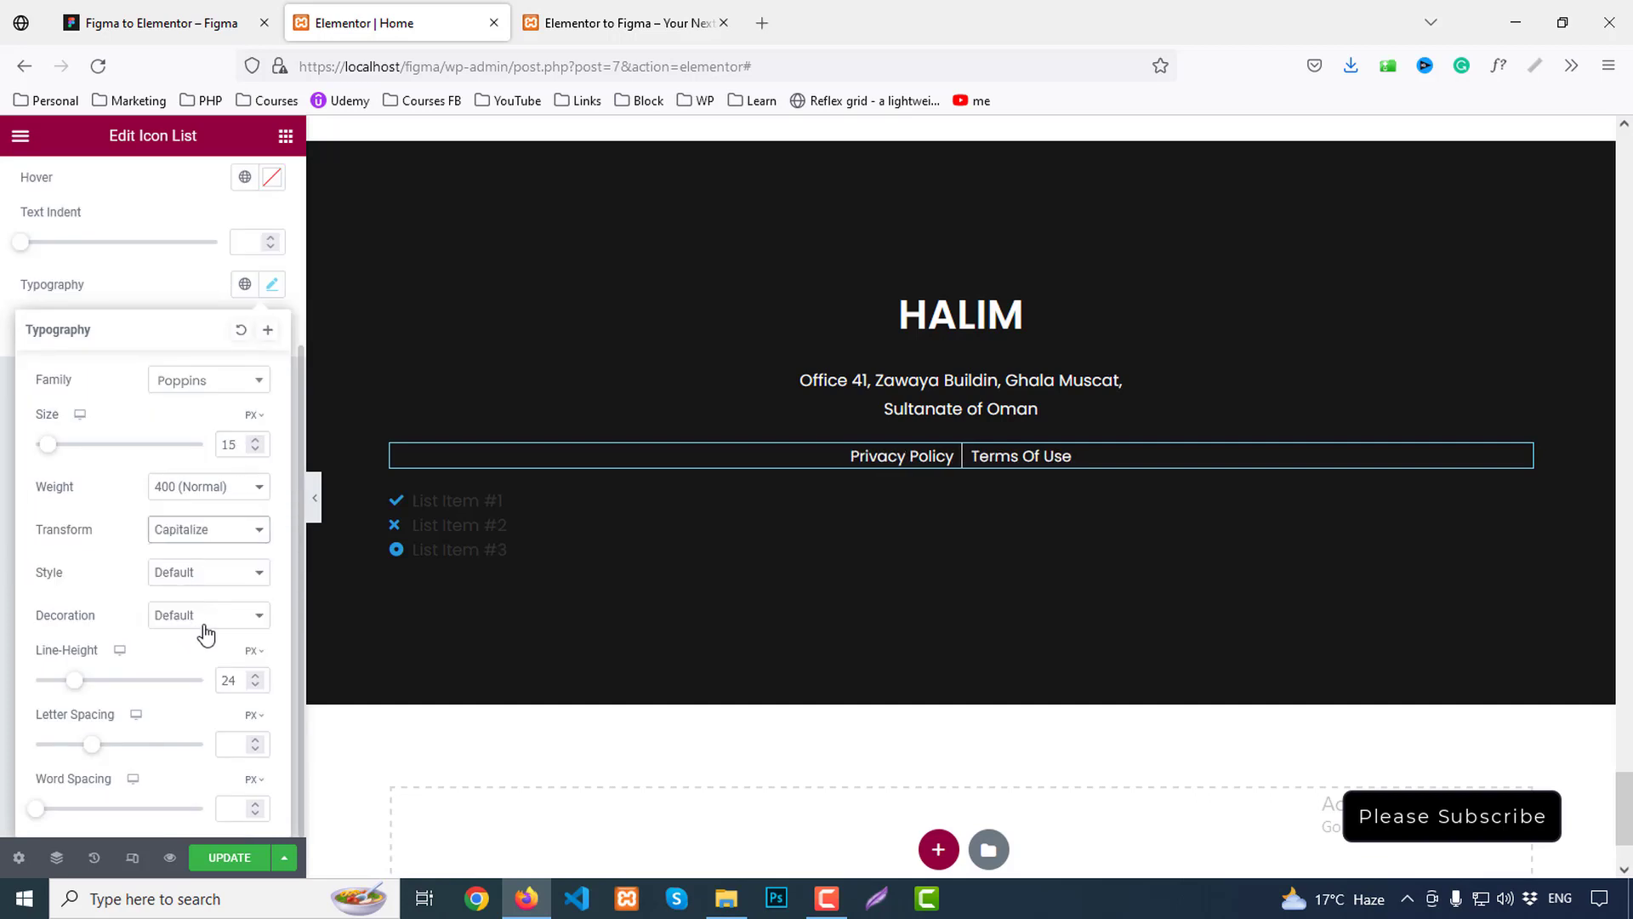
click(254, 676)
double_click(244, 678)
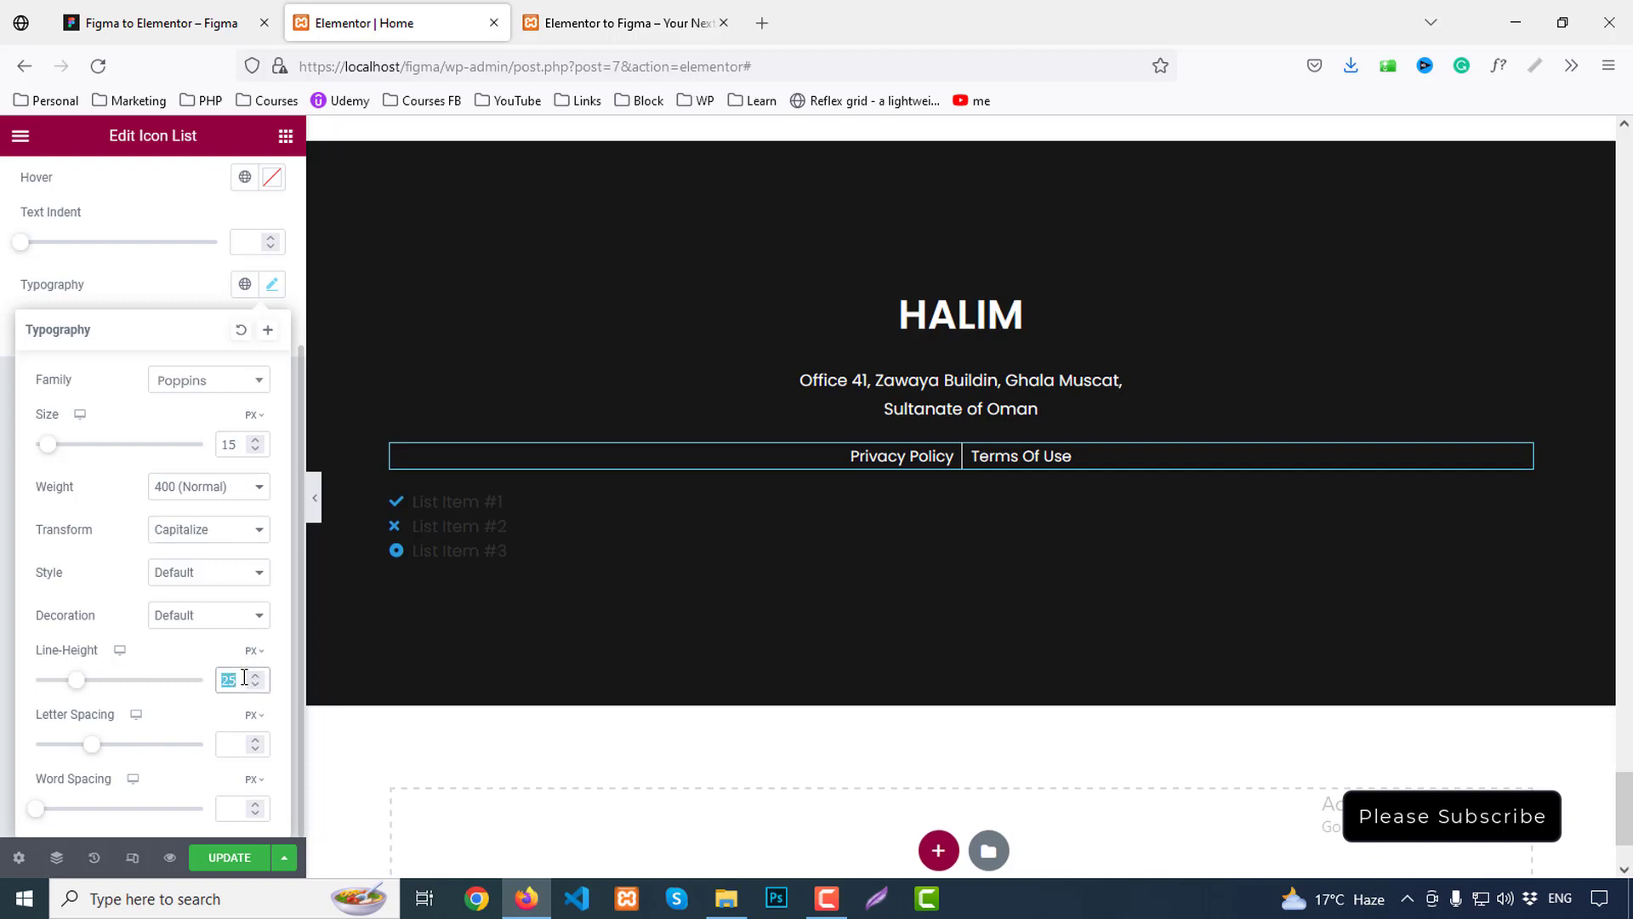
text(18.)
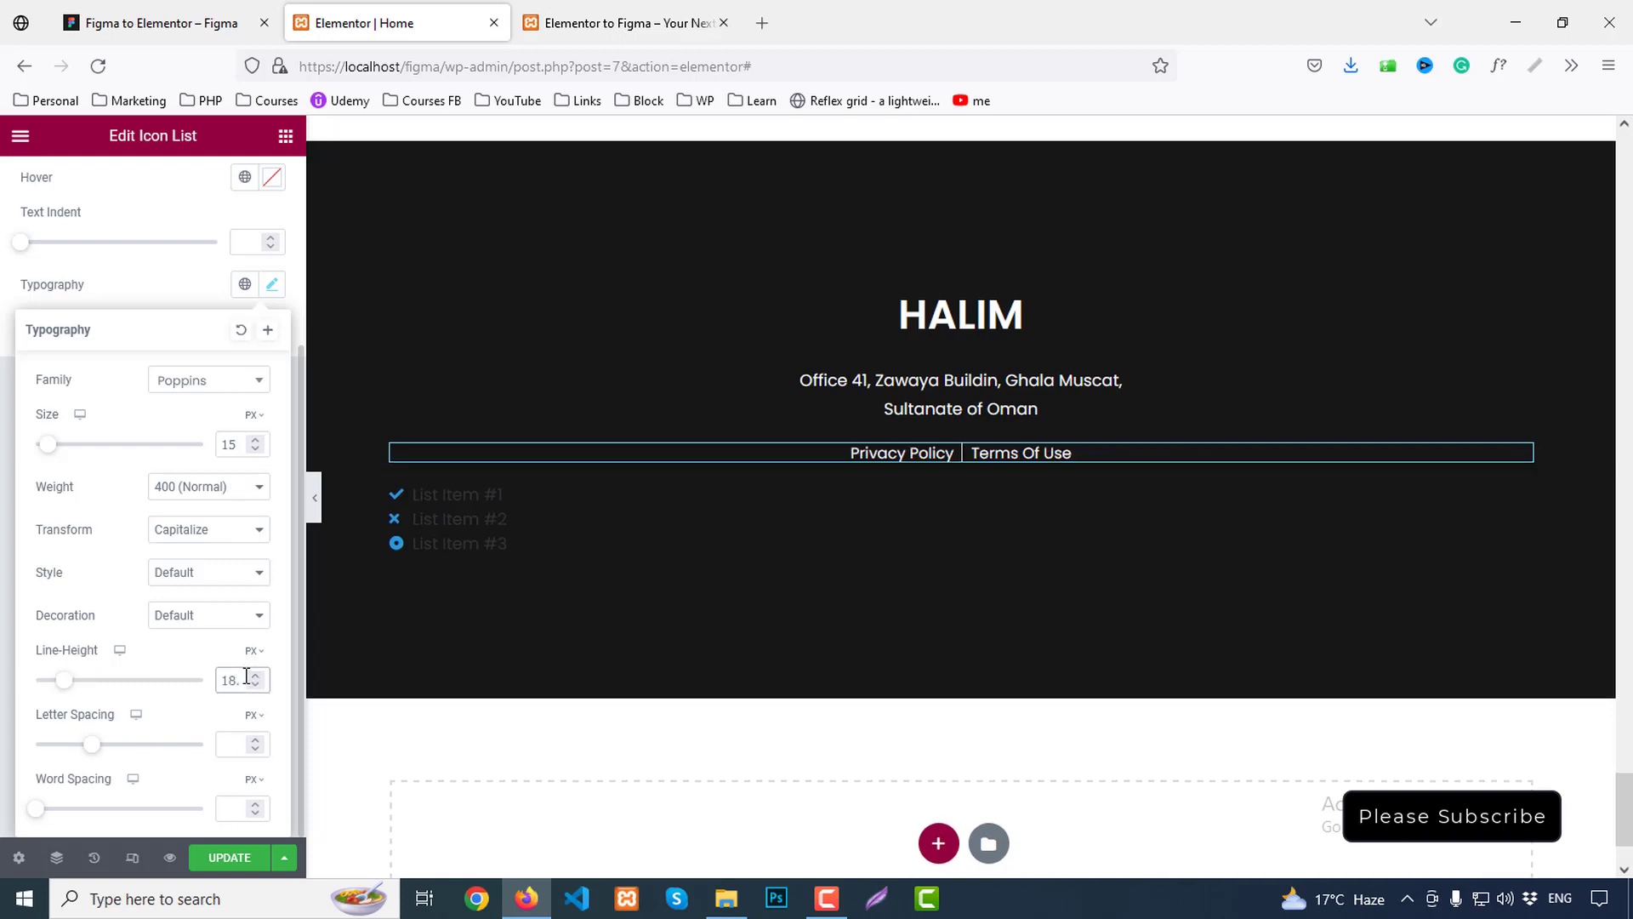
text(9)
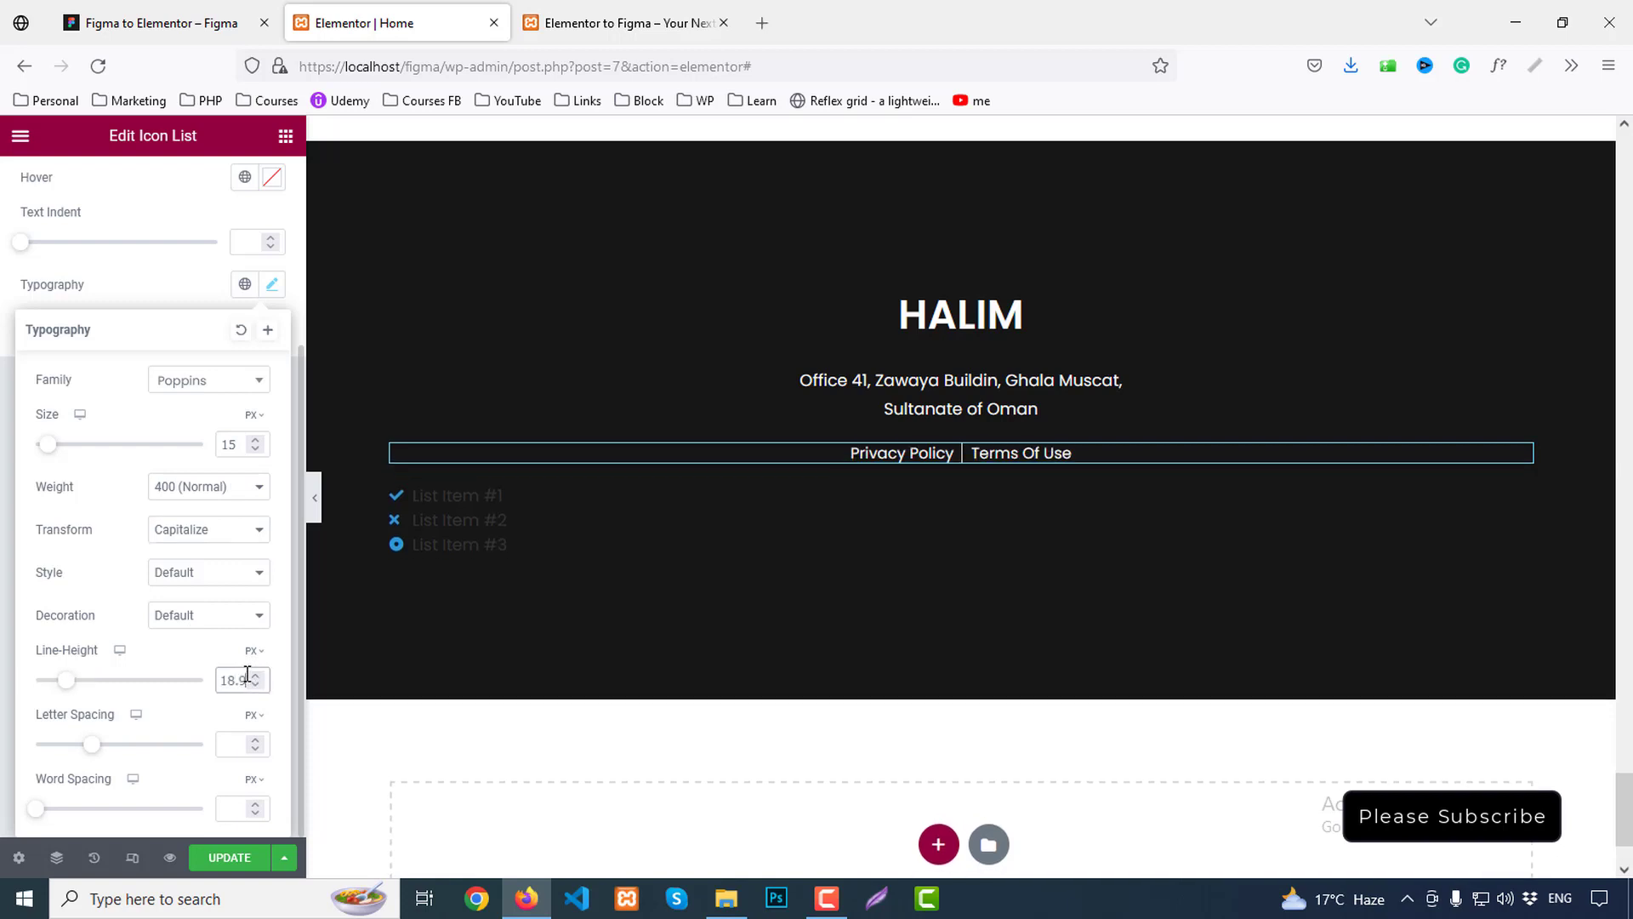
Select the leftover second icon list and check the footer background in Figma
click(478, 520)
click(164, 18)
click(810, 545)
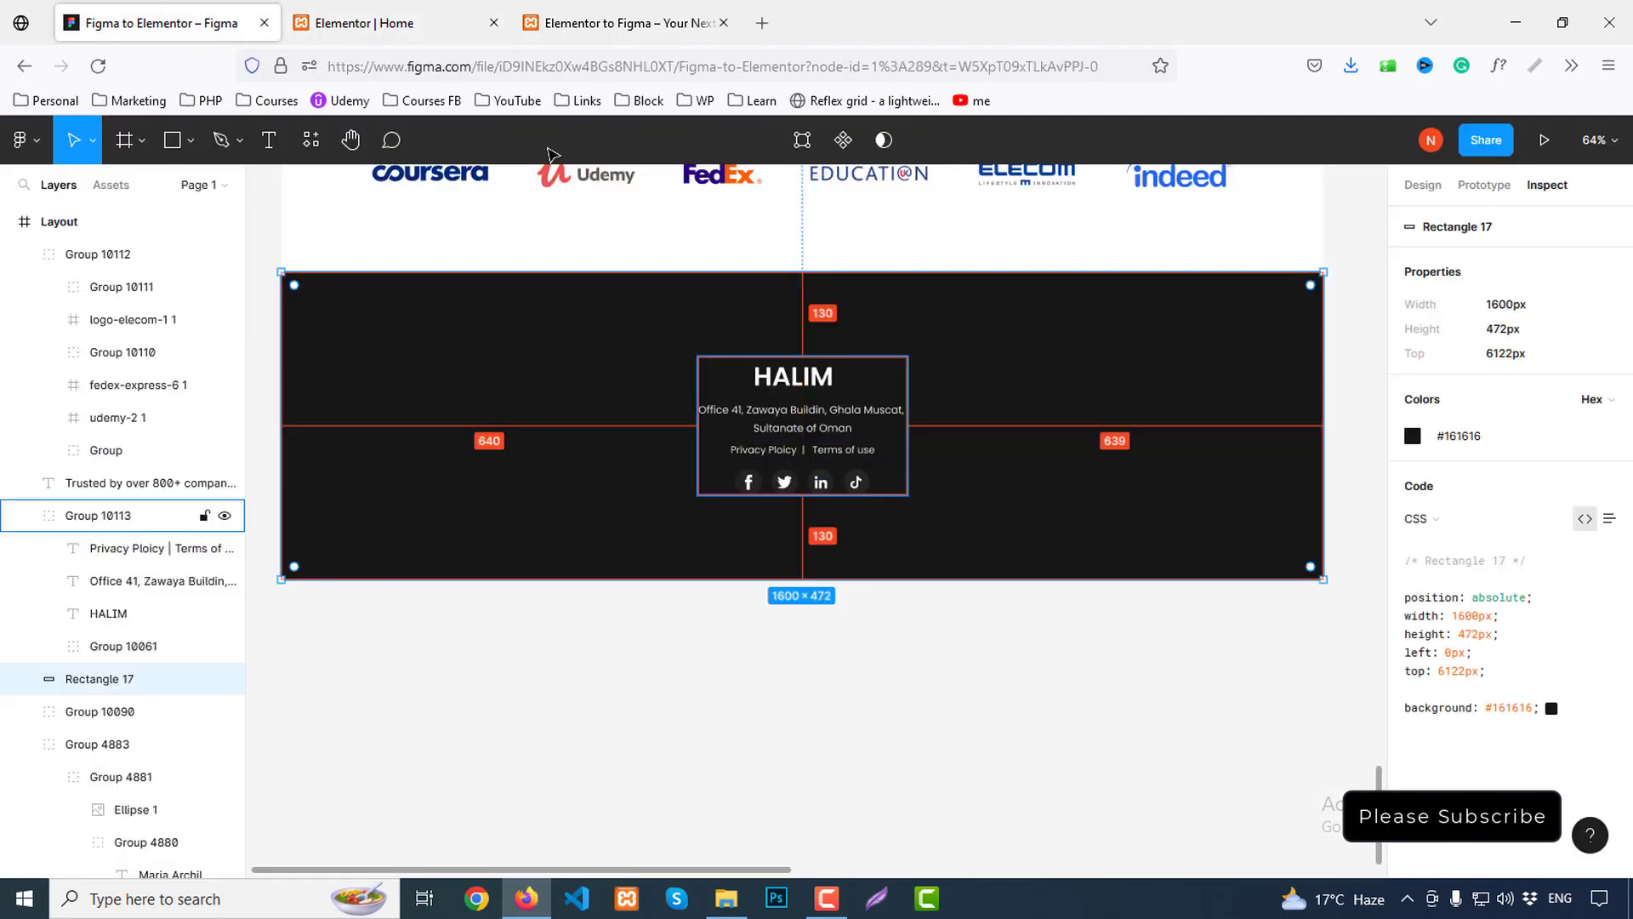
click(403, 17)
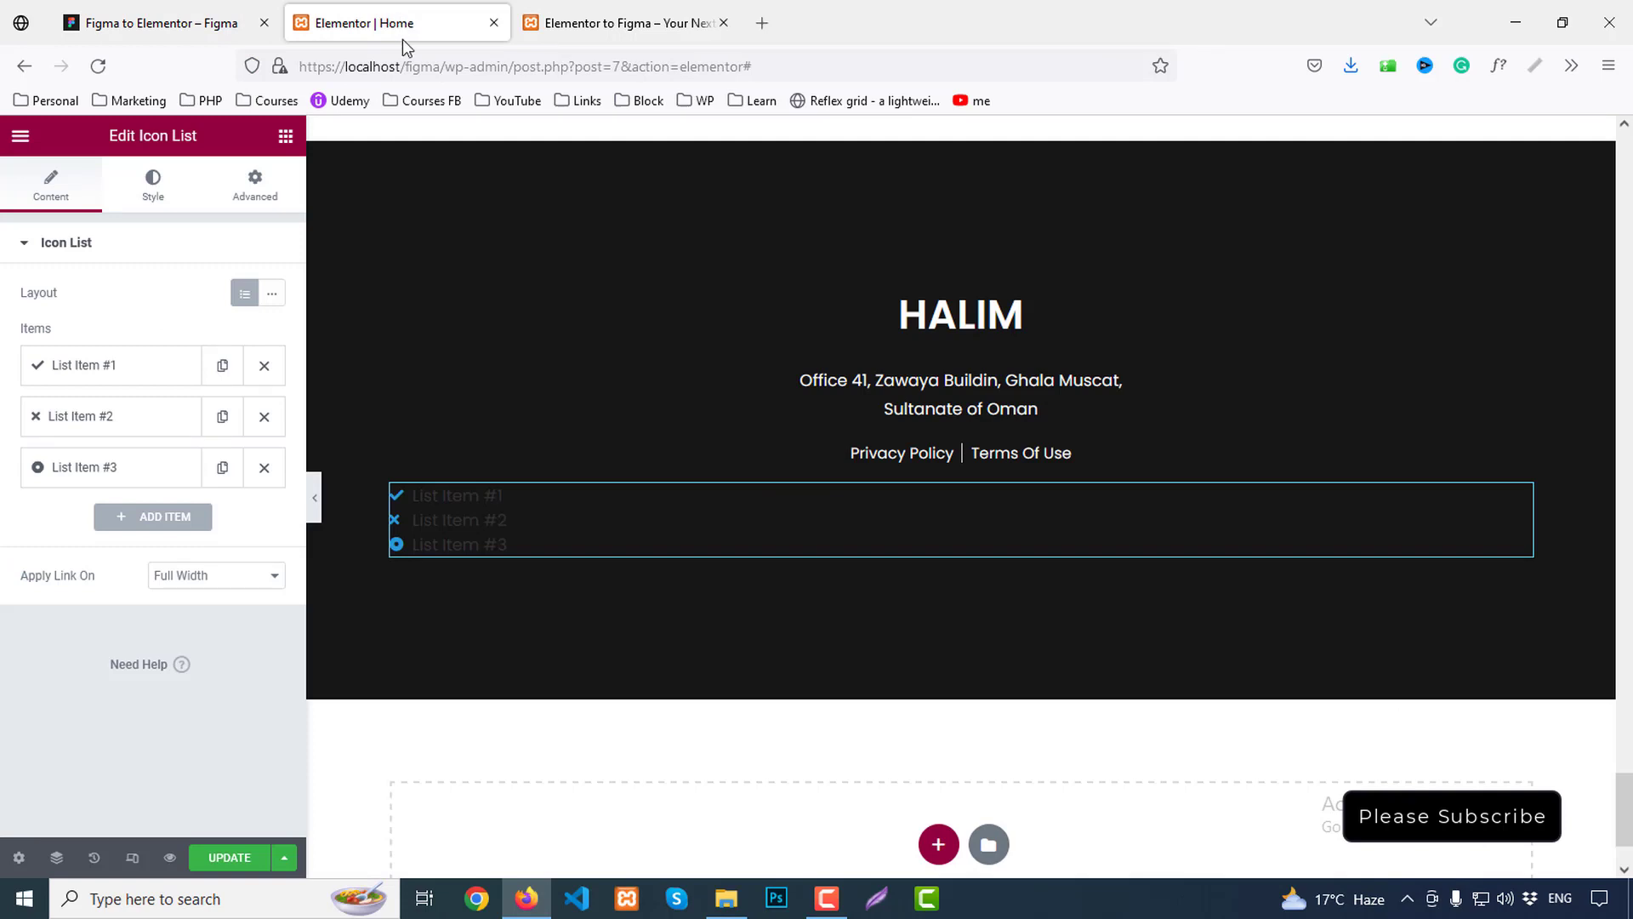
Delete the leftover icon list and add a Social Icons widget below the footer links
right_click(451, 515)
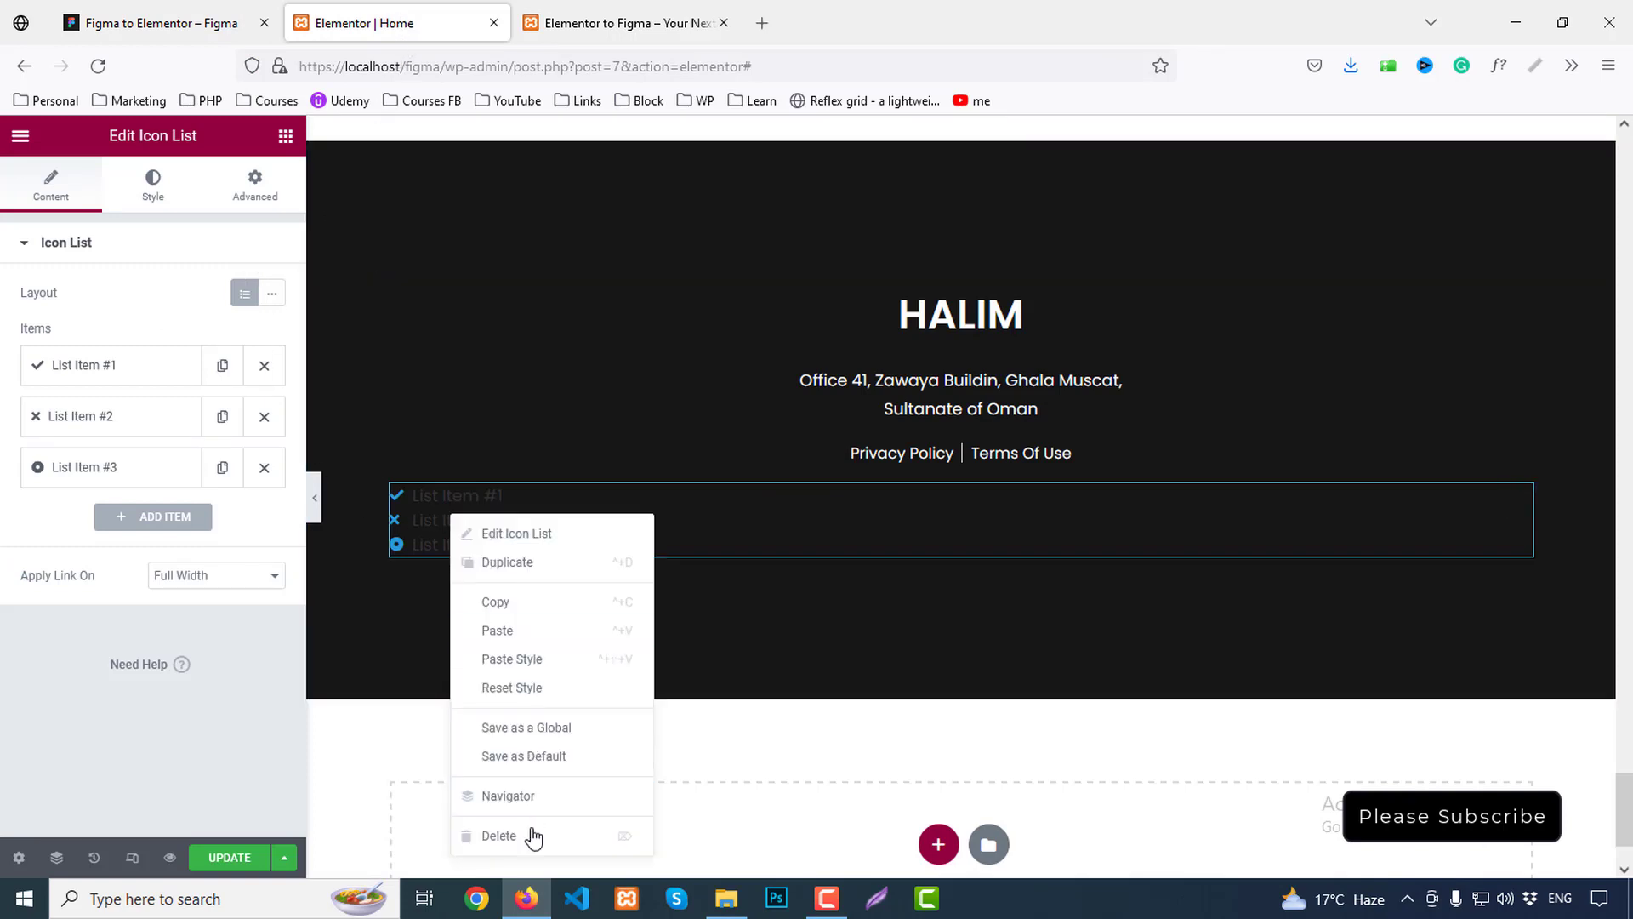
click(498, 836)
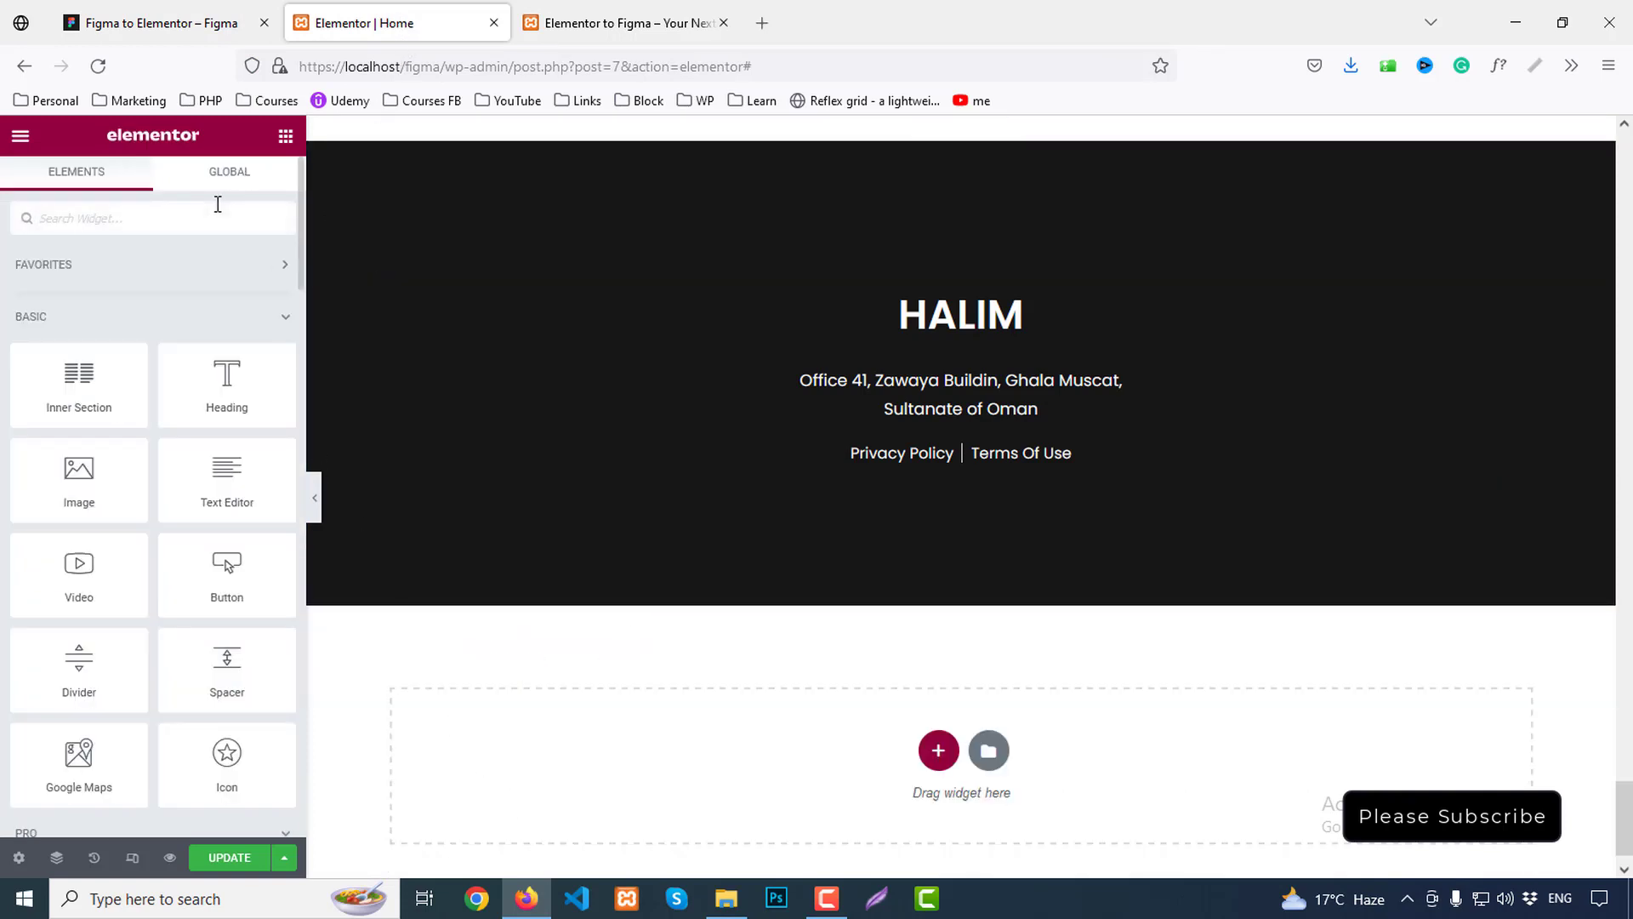
text(socia)
drag(111, 289, 1039, 459)
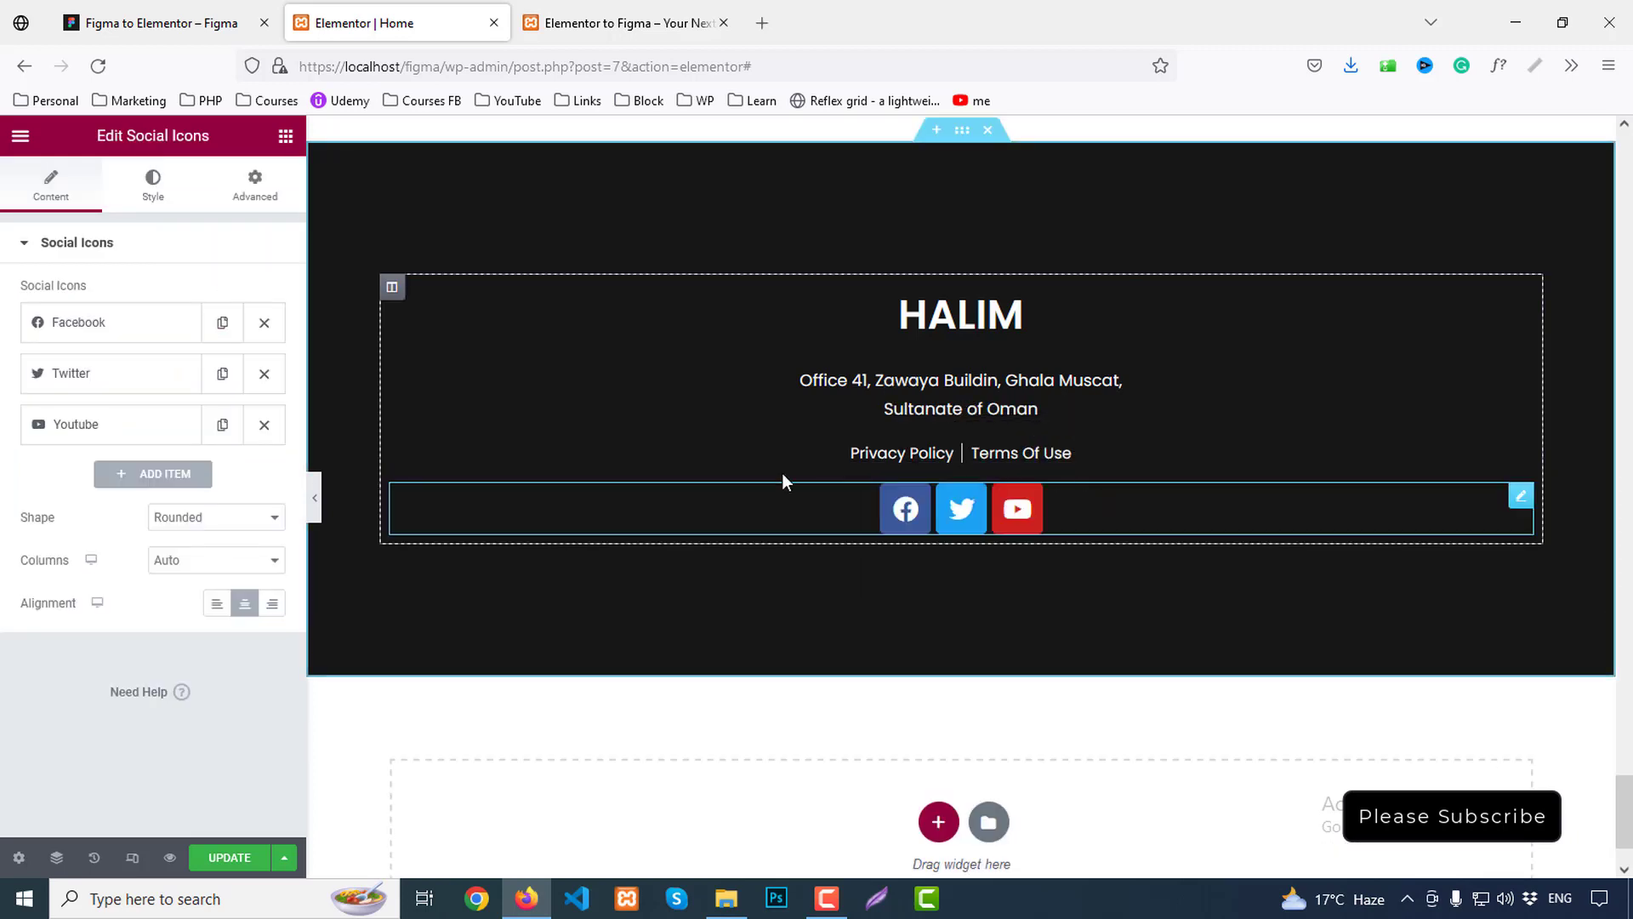
Change the third social item's icon from YouTube to LinkedIn
click(148, 10)
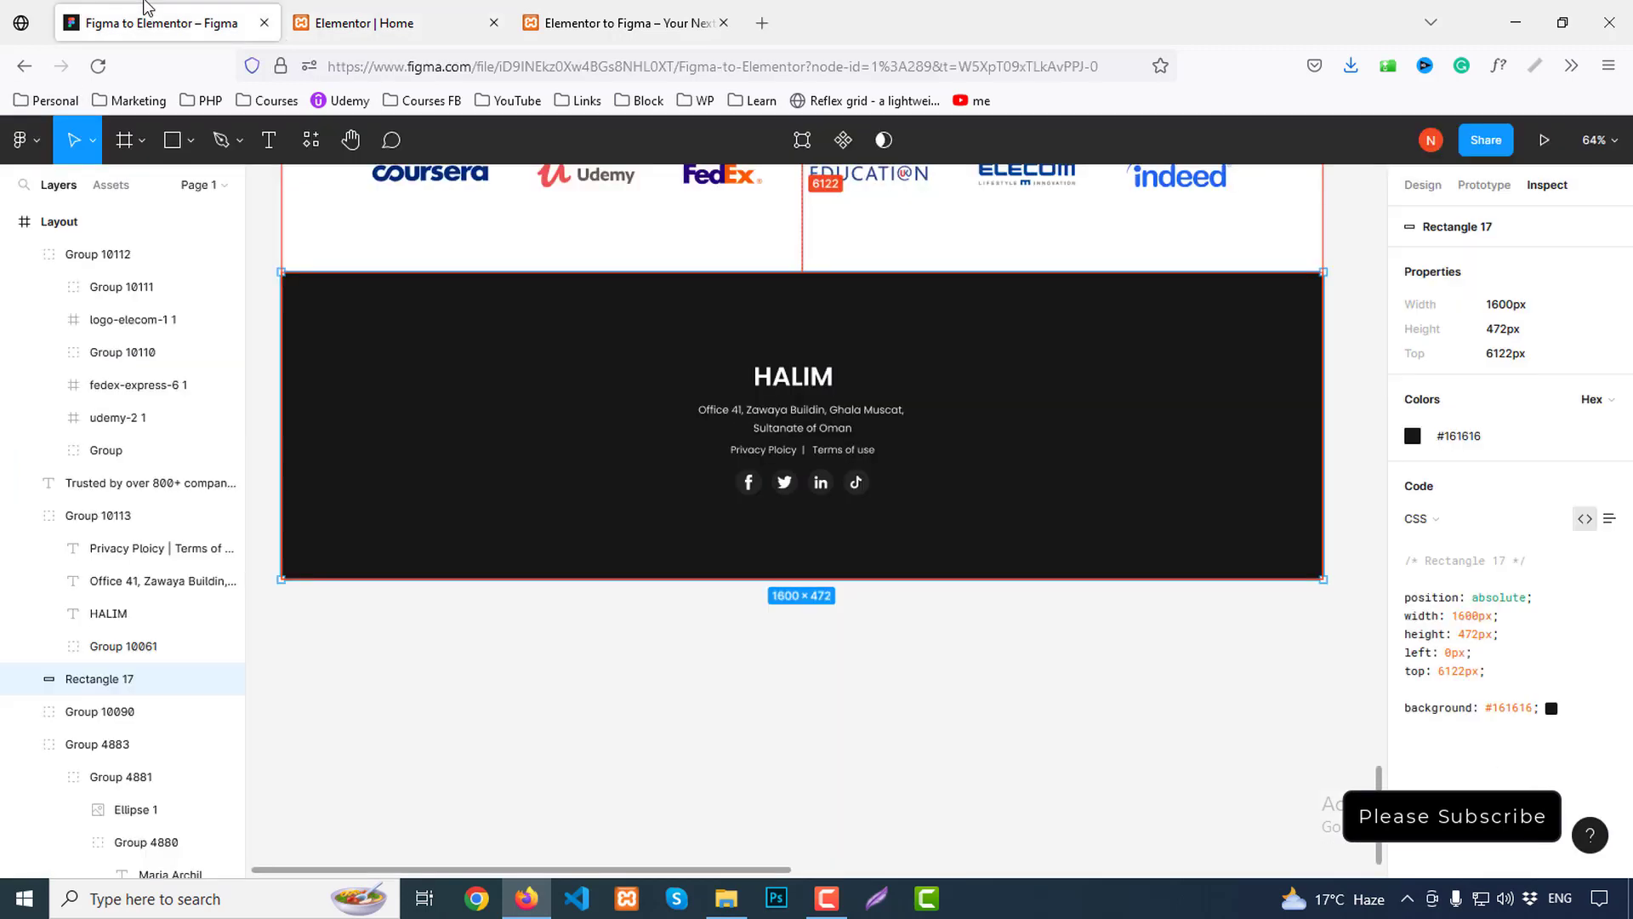
click(353, 8)
click(102, 429)
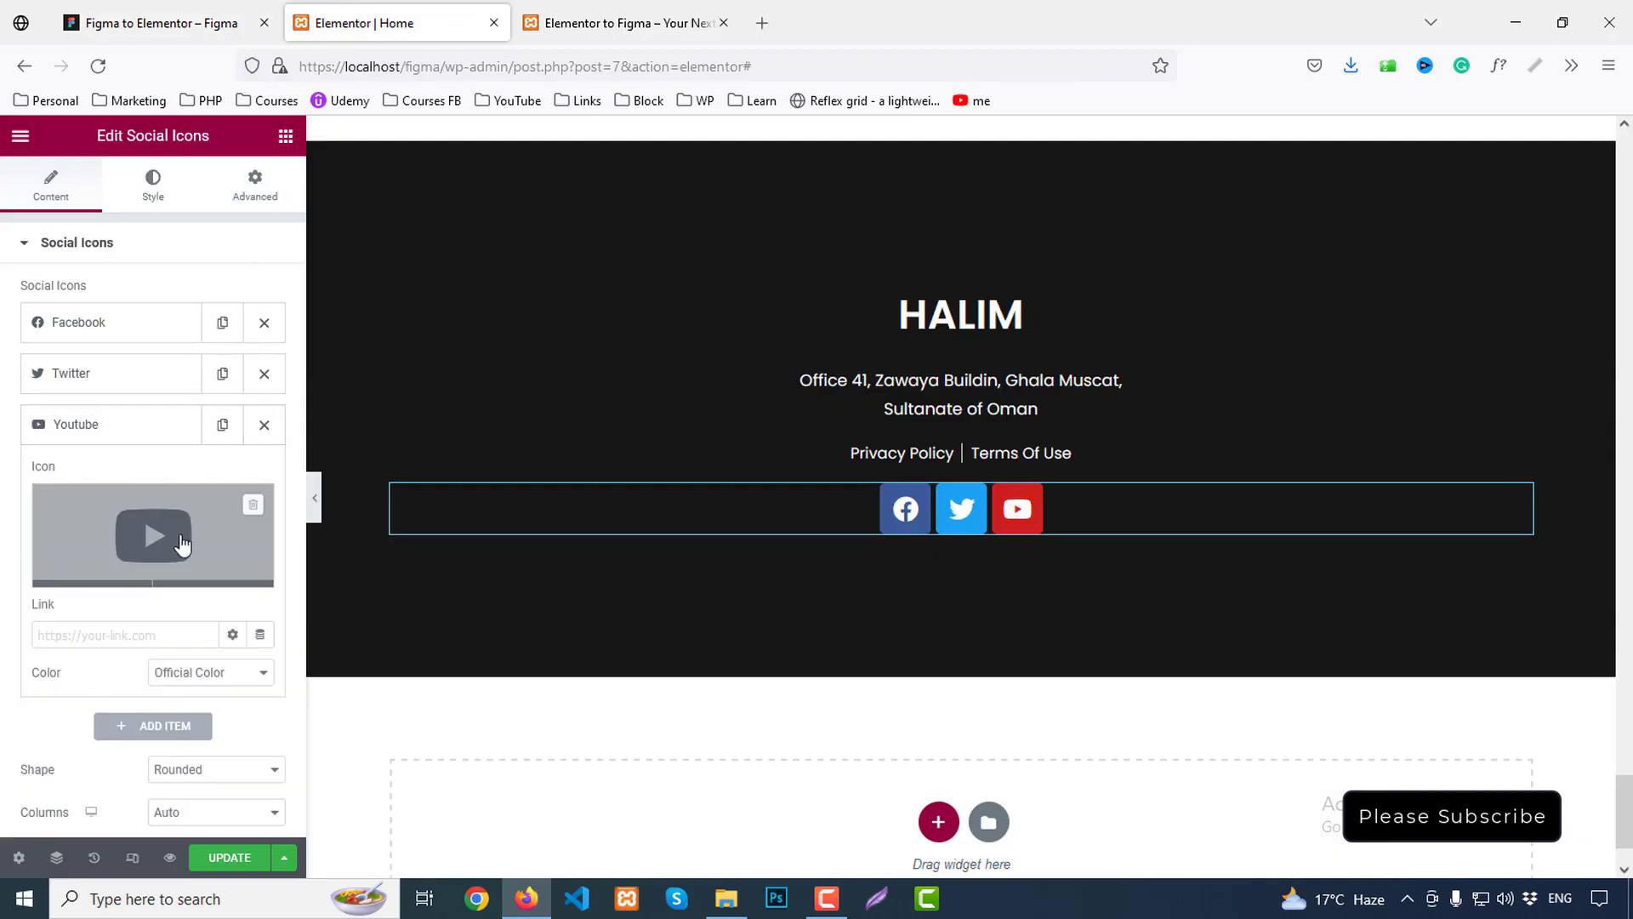
click(154, 535)
text(lin)
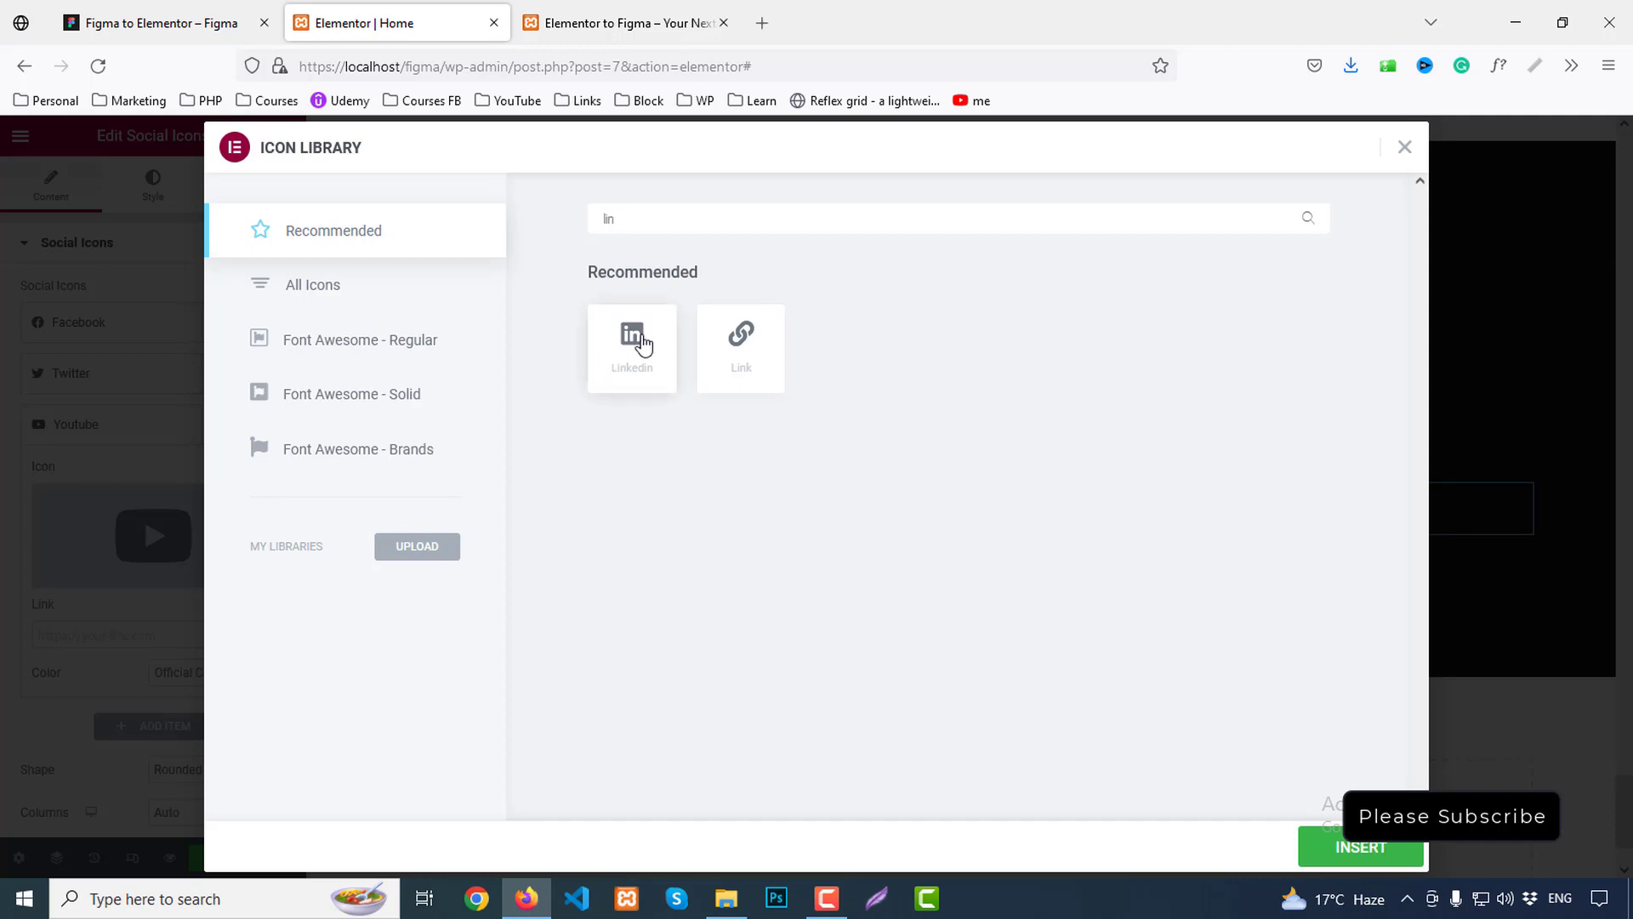
click(640, 341)
click(1356, 846)
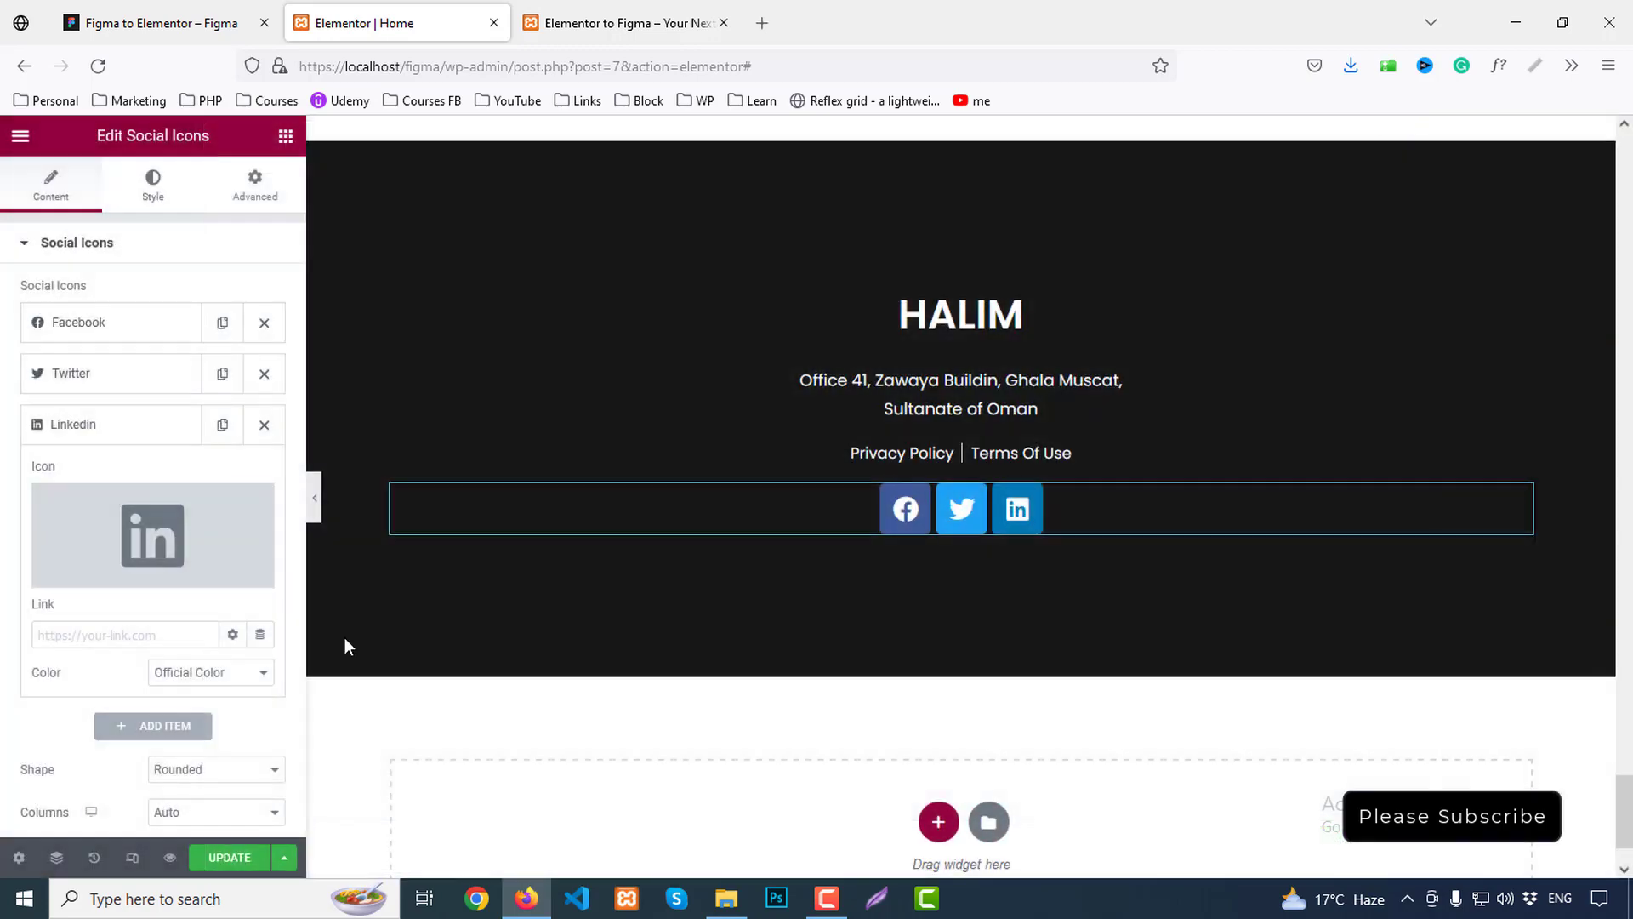
Add a fourth social item and insert the YouTube icon, found by searching 'you'
click(102, 429)
click(187, 472)
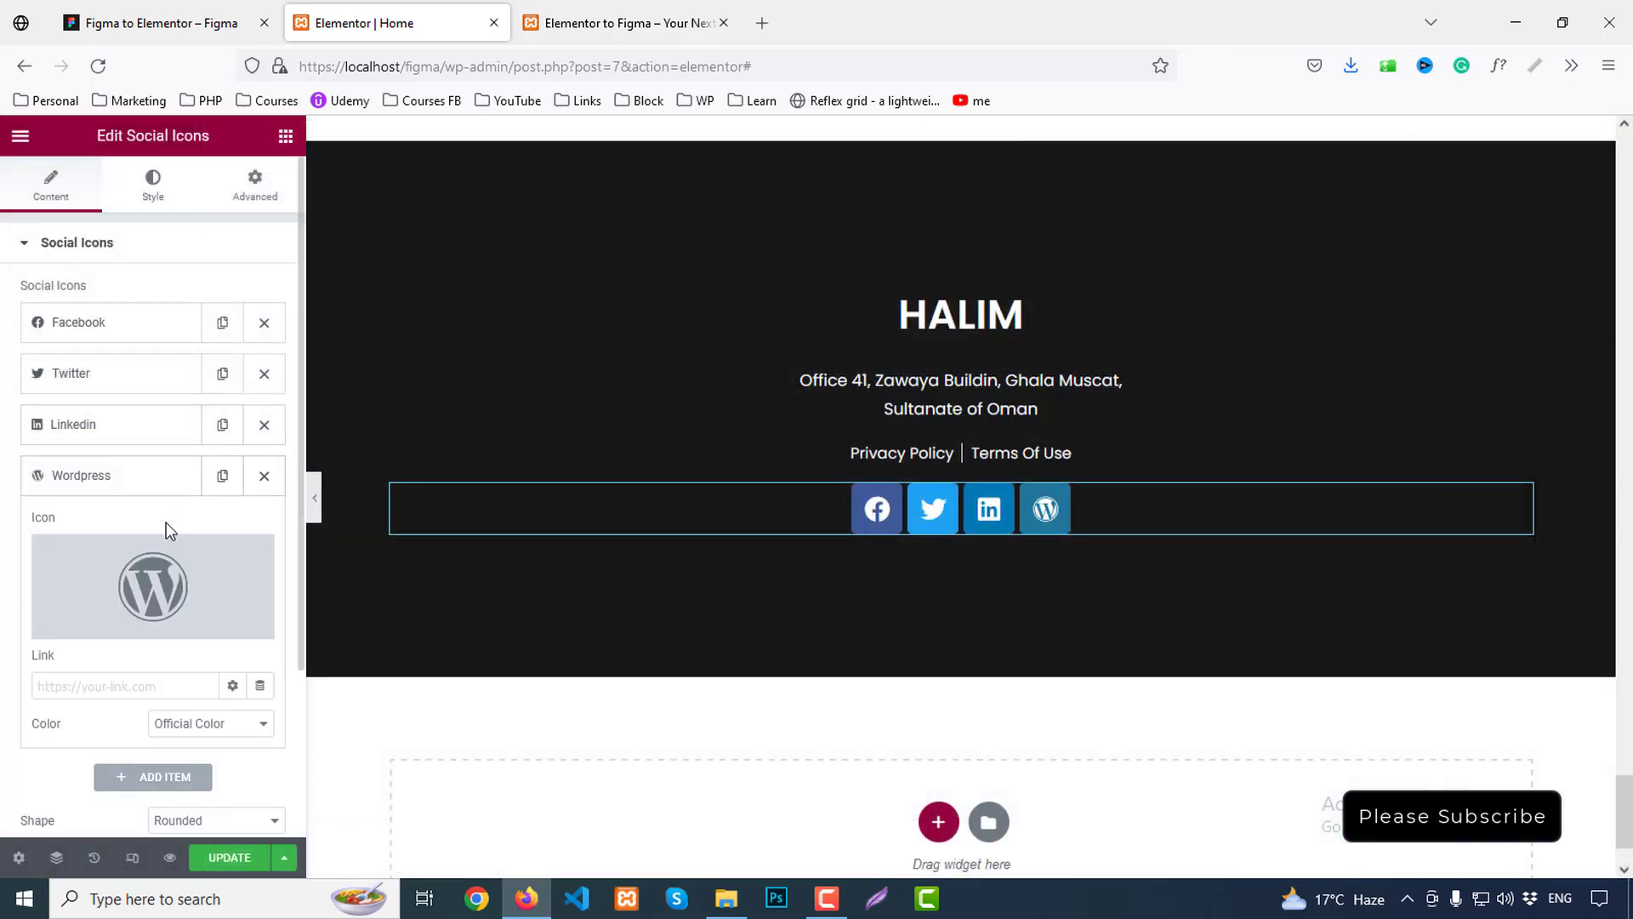
click(254, 560)
text(tik)
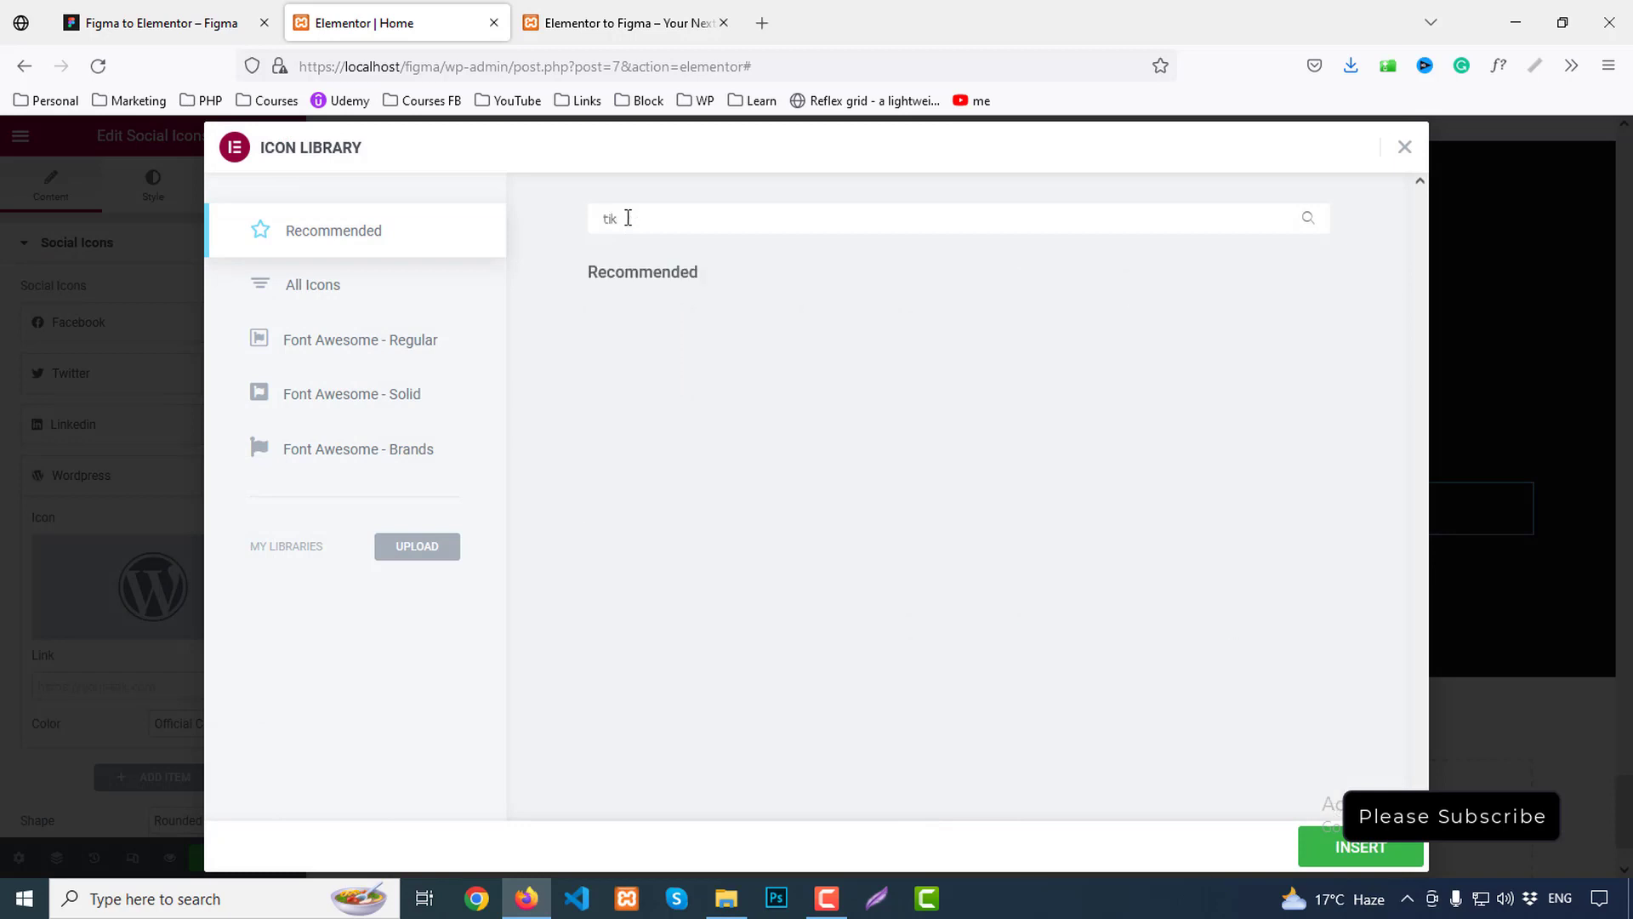
text(tok)
key(BackSpace)
key(BackSpace)
key(BackSpace)
key(BackSpace)
key(BackSpace)
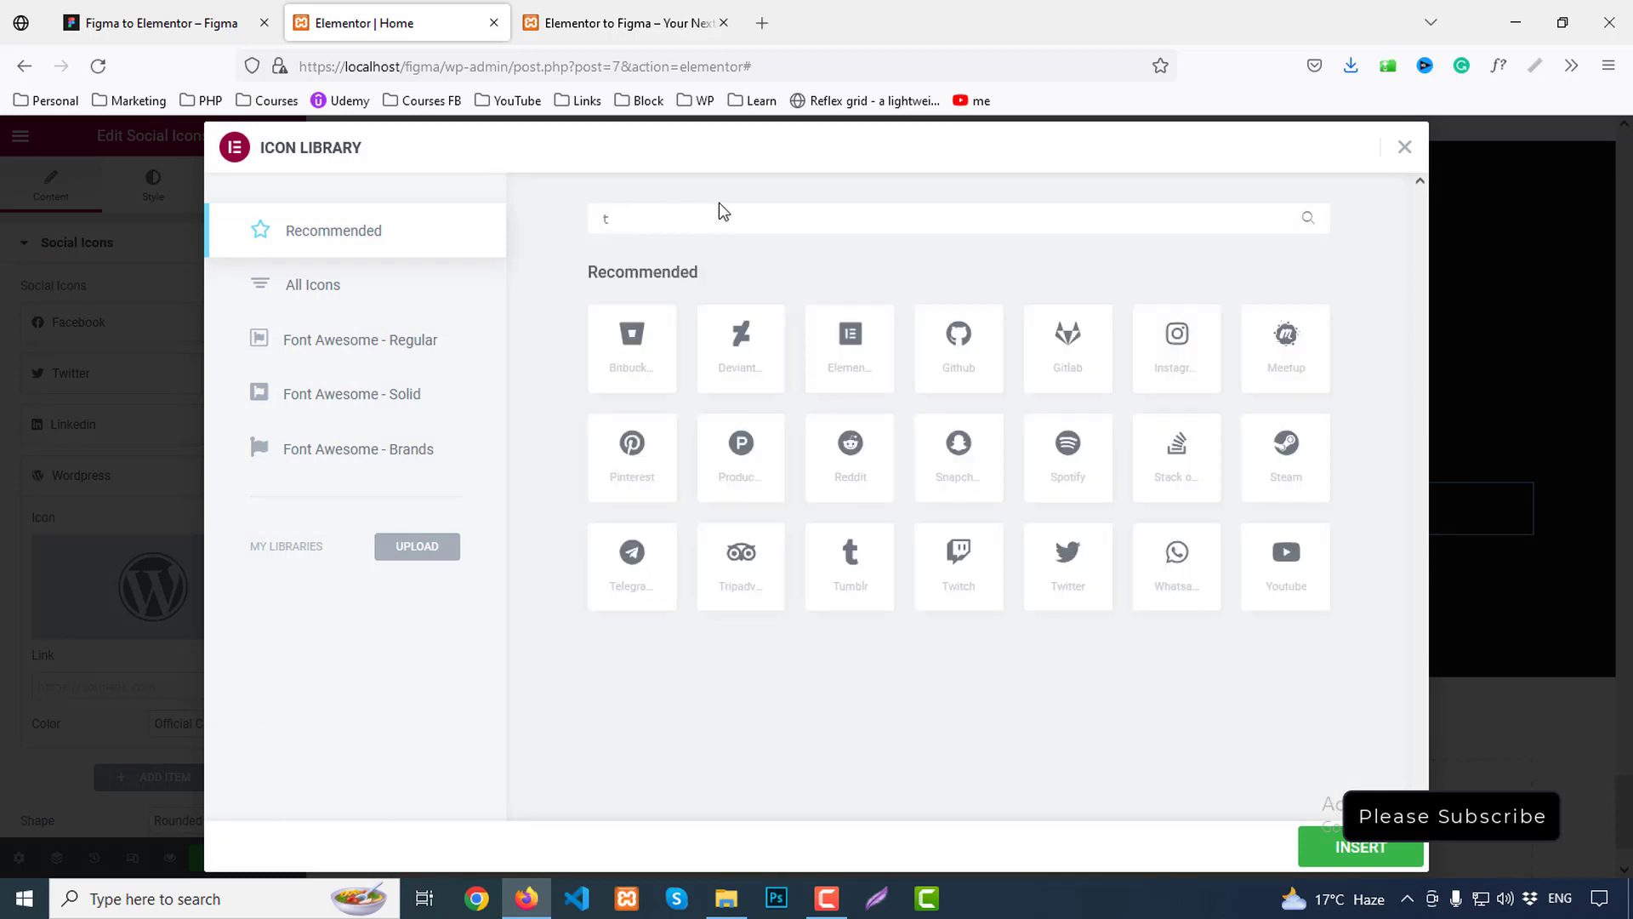
text(ik)
key(BackSpace)
key(BackSpace)
key(BackSpace)
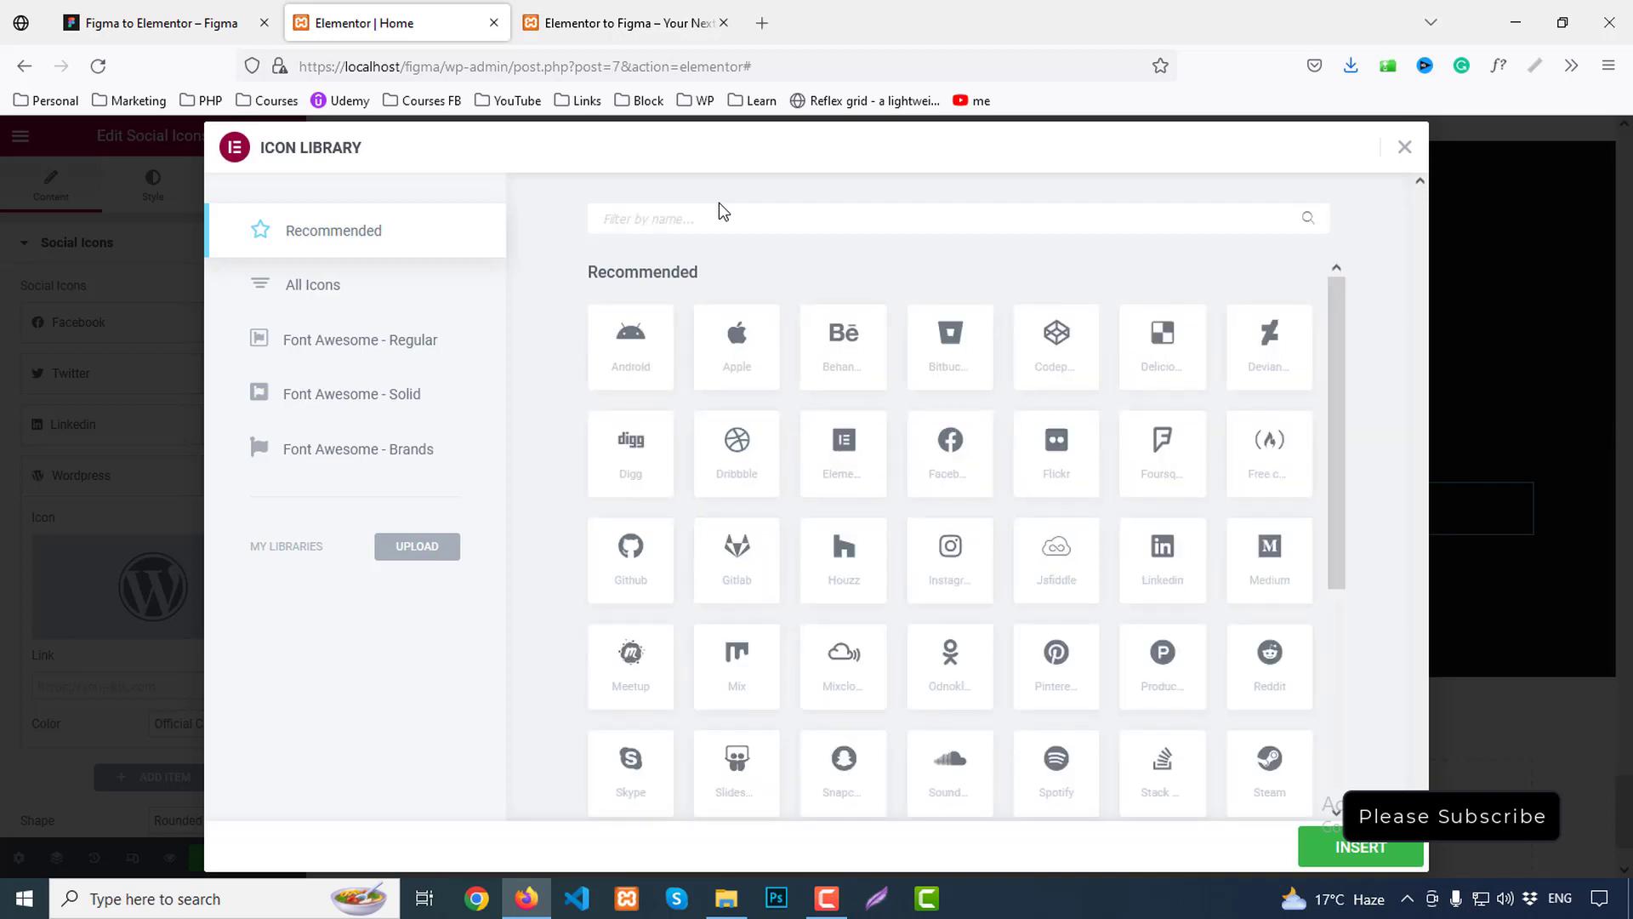
text(you)
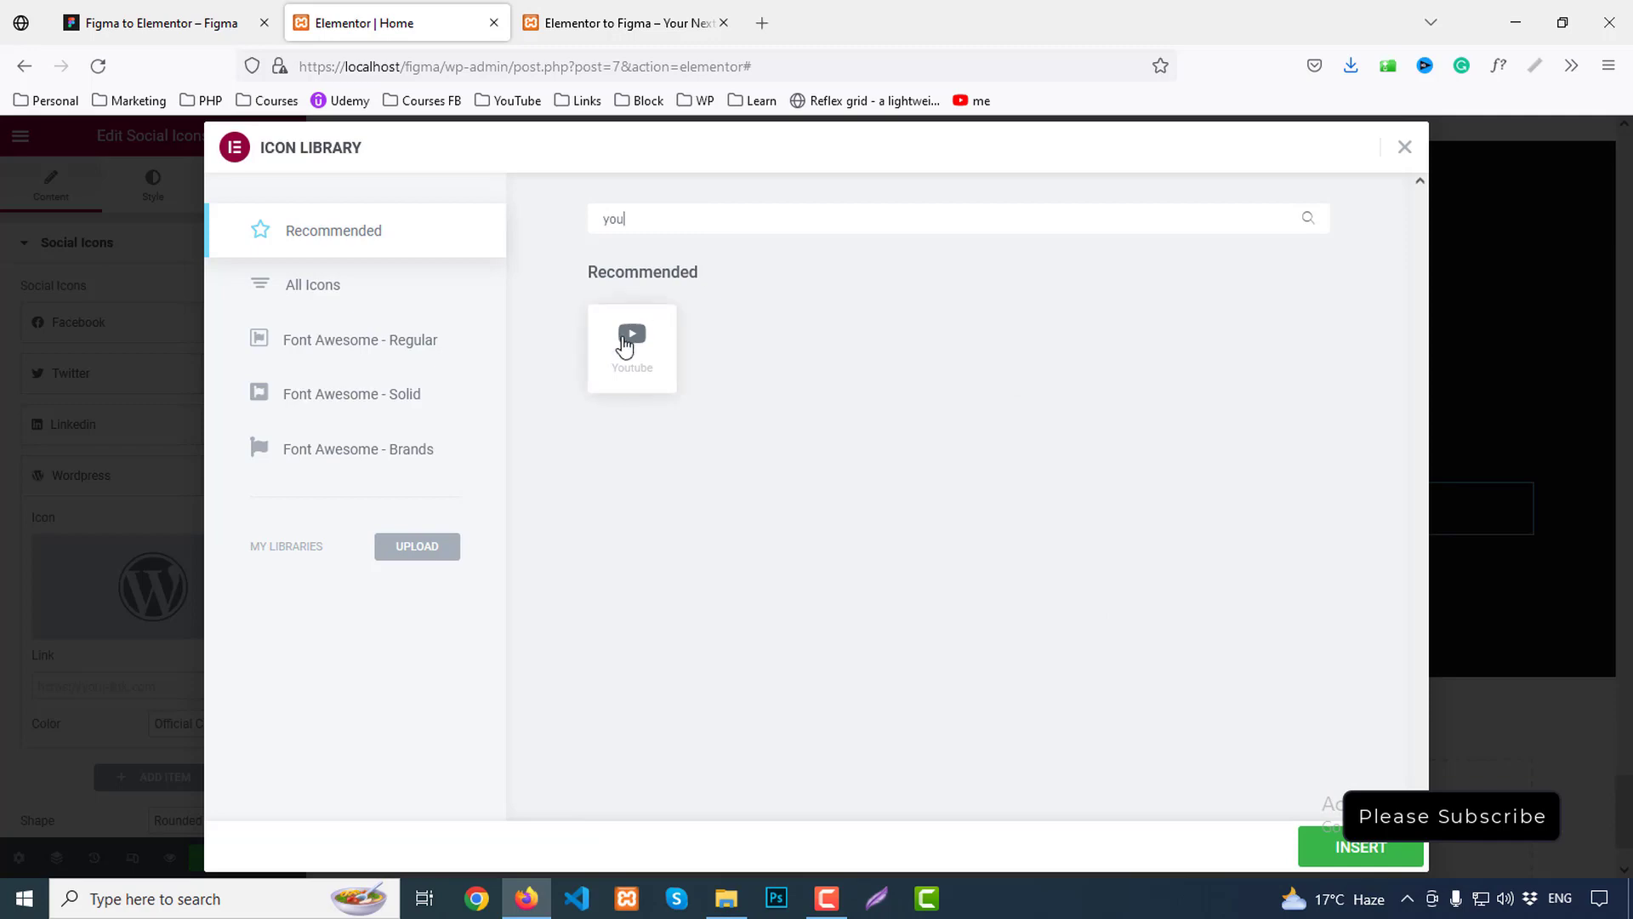
click(629, 341)
click(1353, 855)
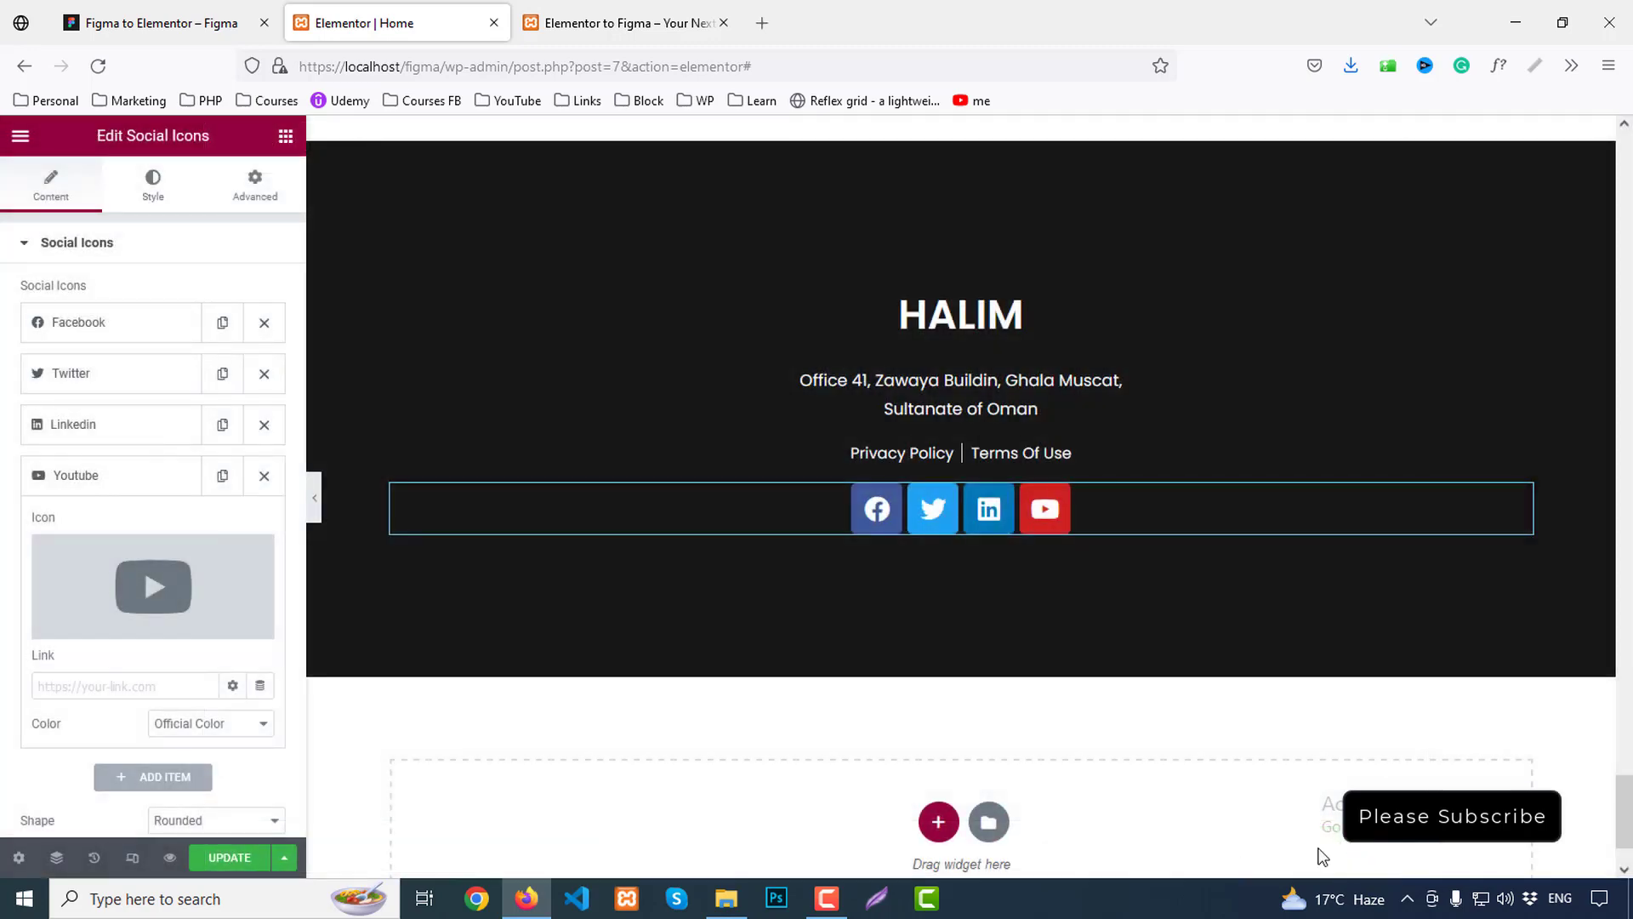
click(149, 23)
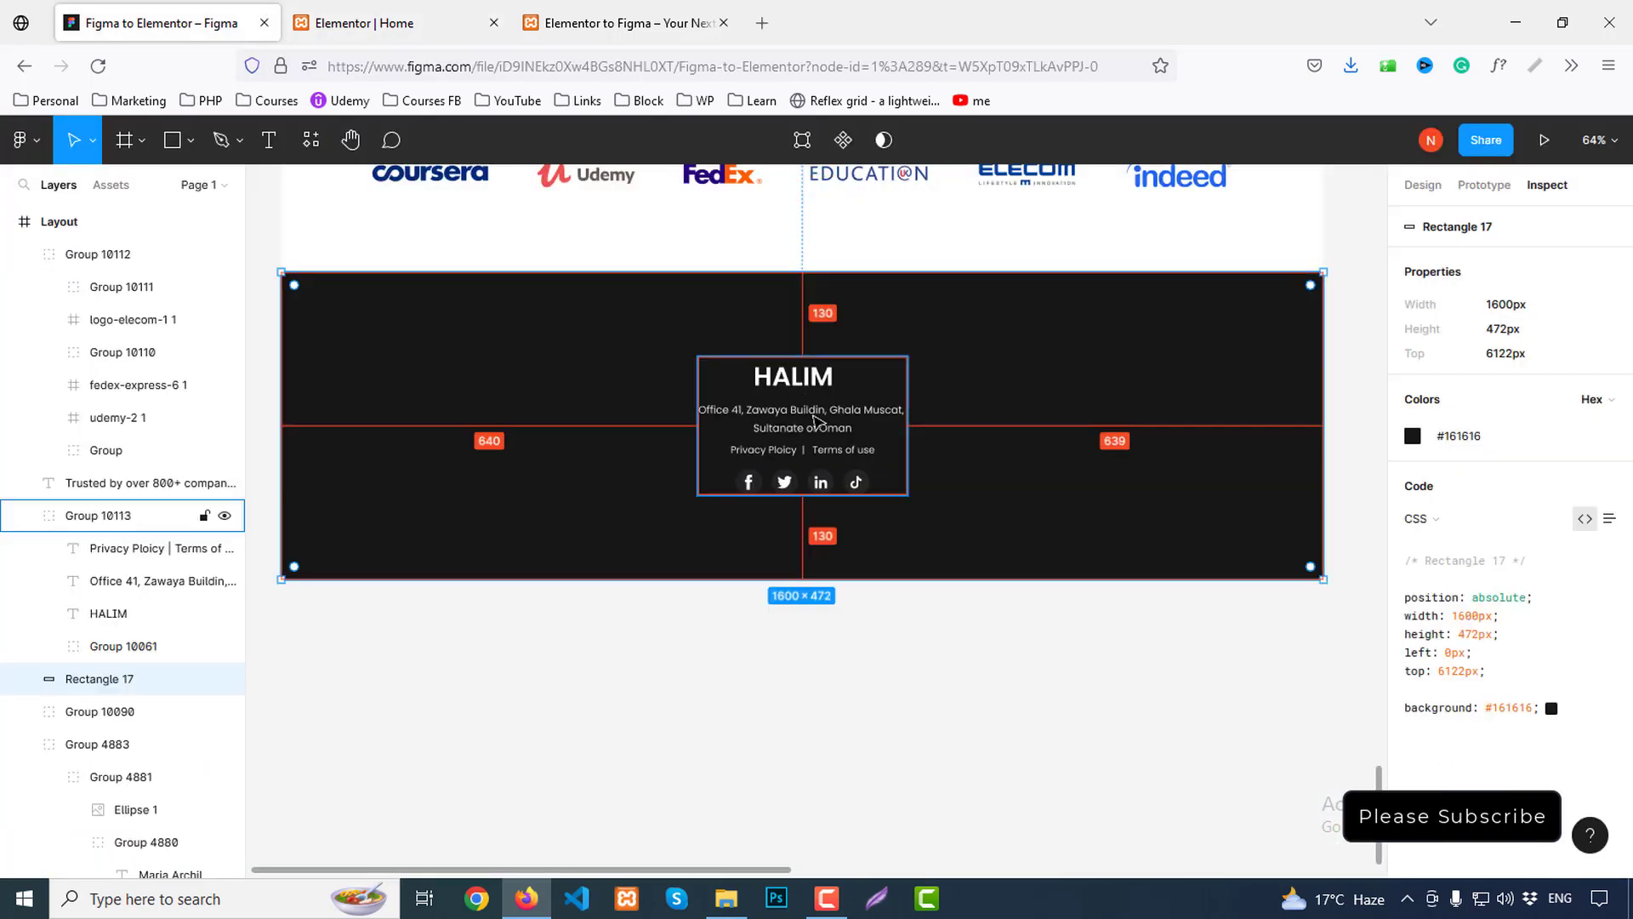
click(759, 493)
double_click(757, 492)
double_click(754, 490)
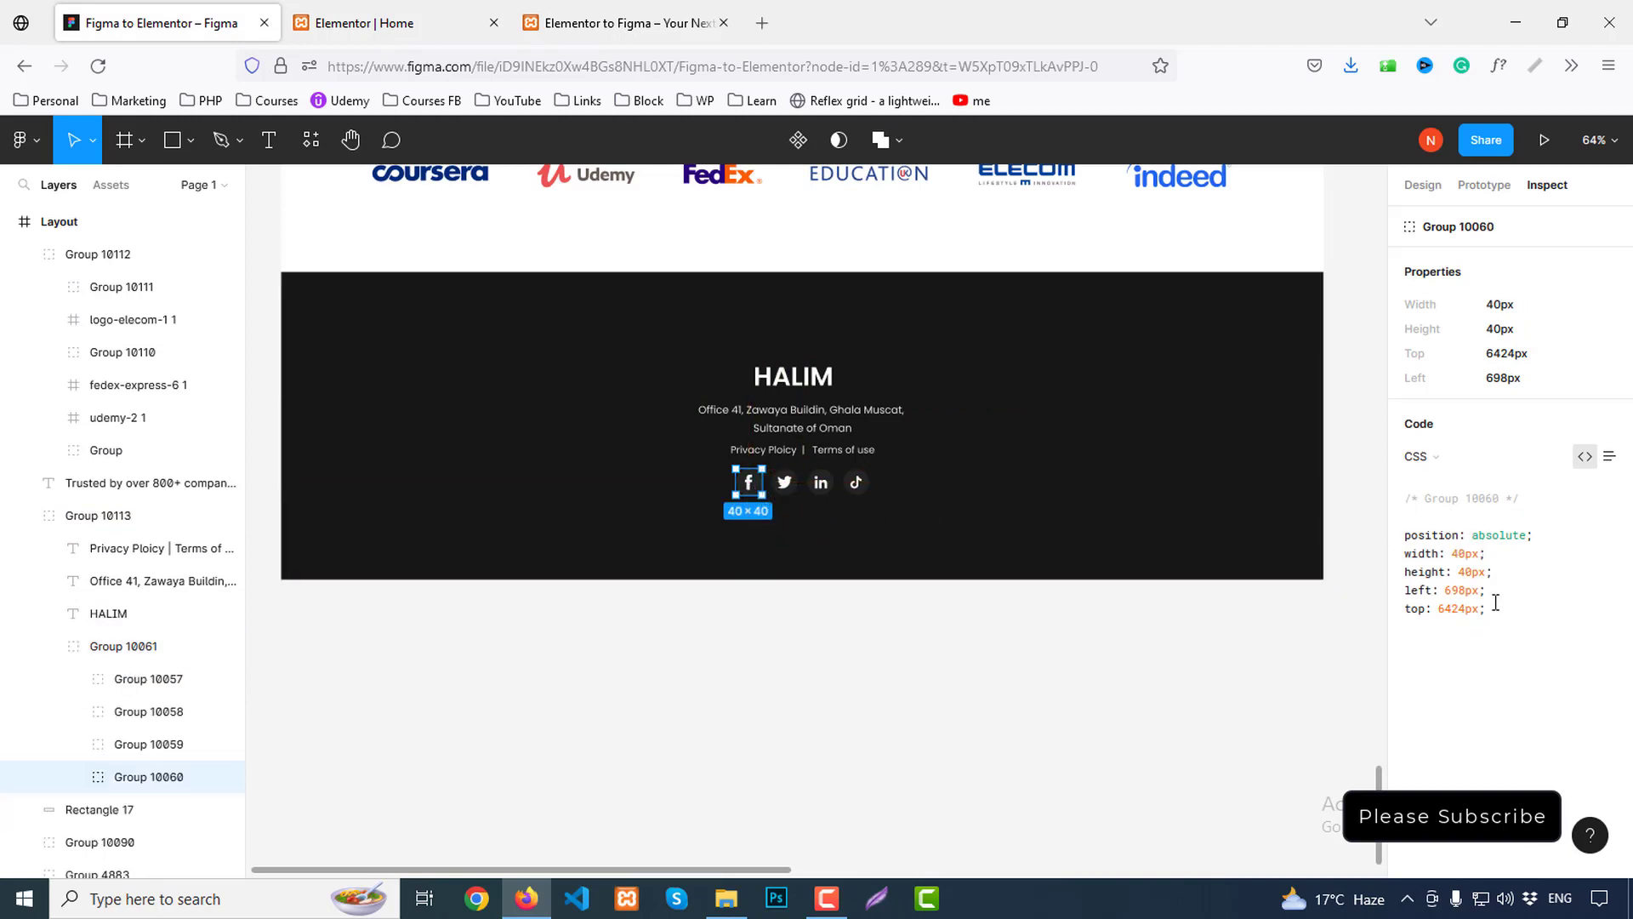
double_click(857, 480)
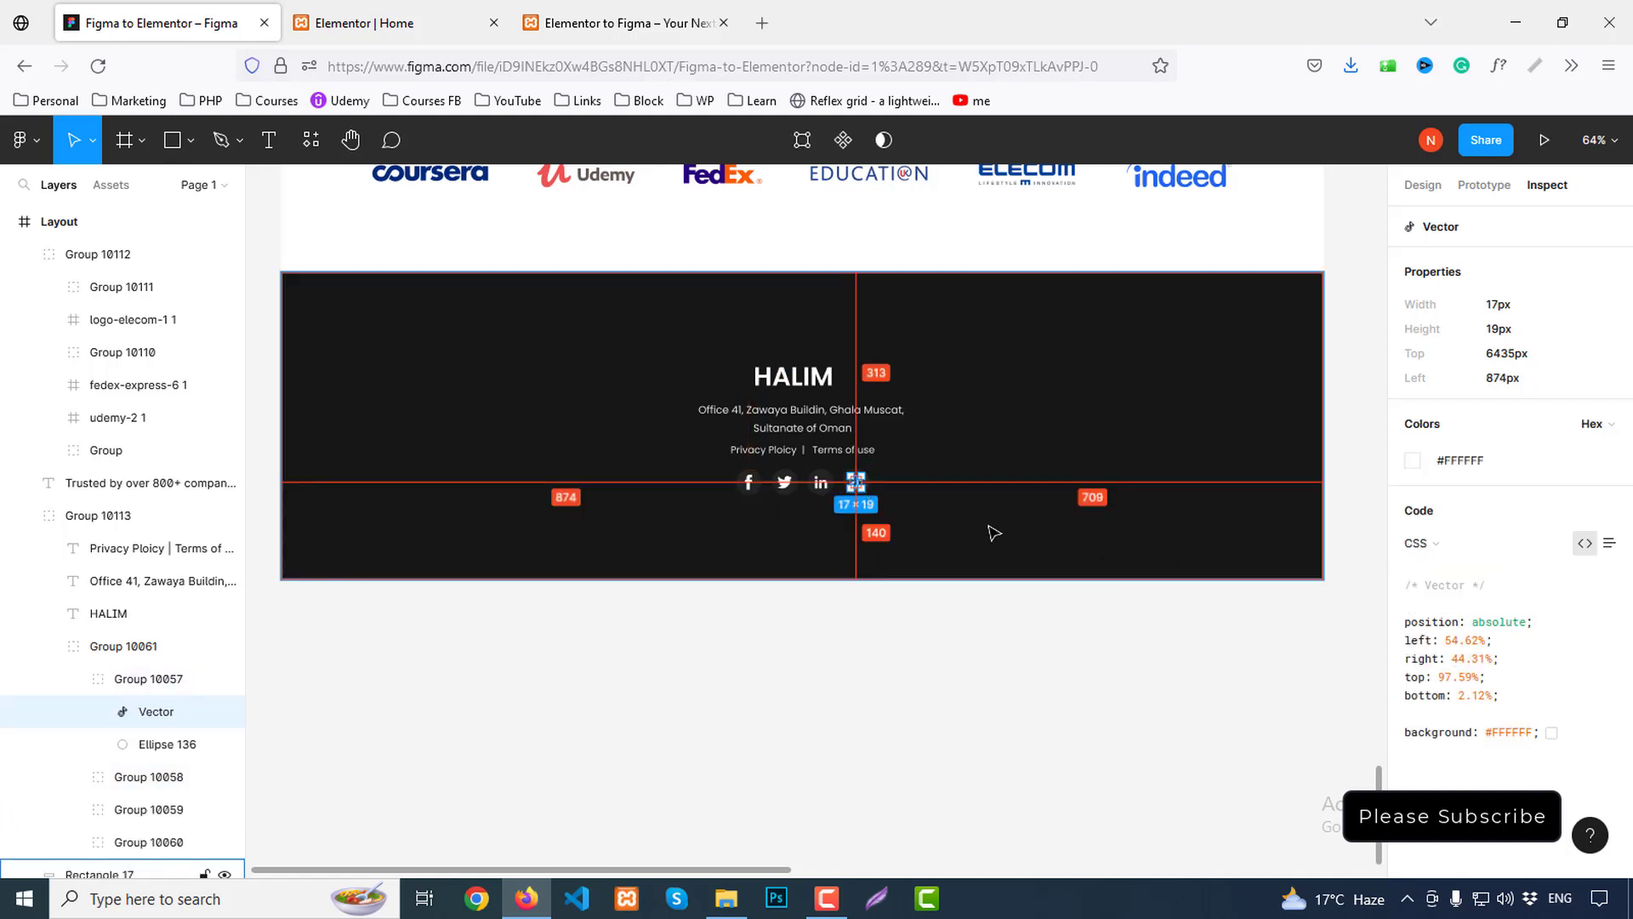
click(883, 537)
double_click(864, 485)
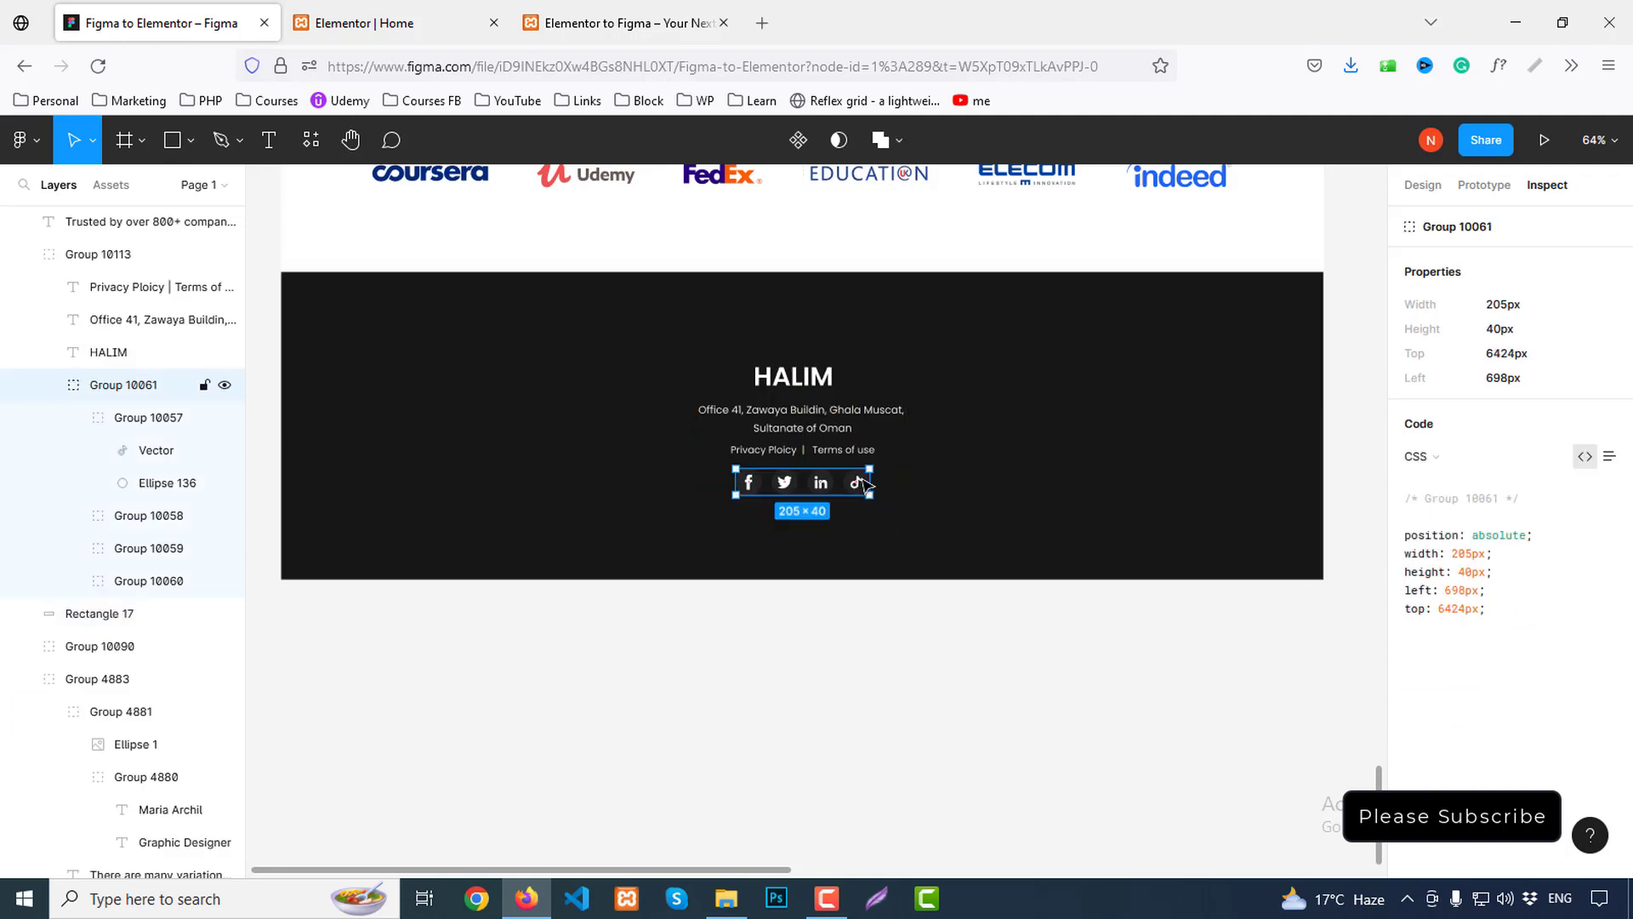
click(857, 481)
click(857, 482)
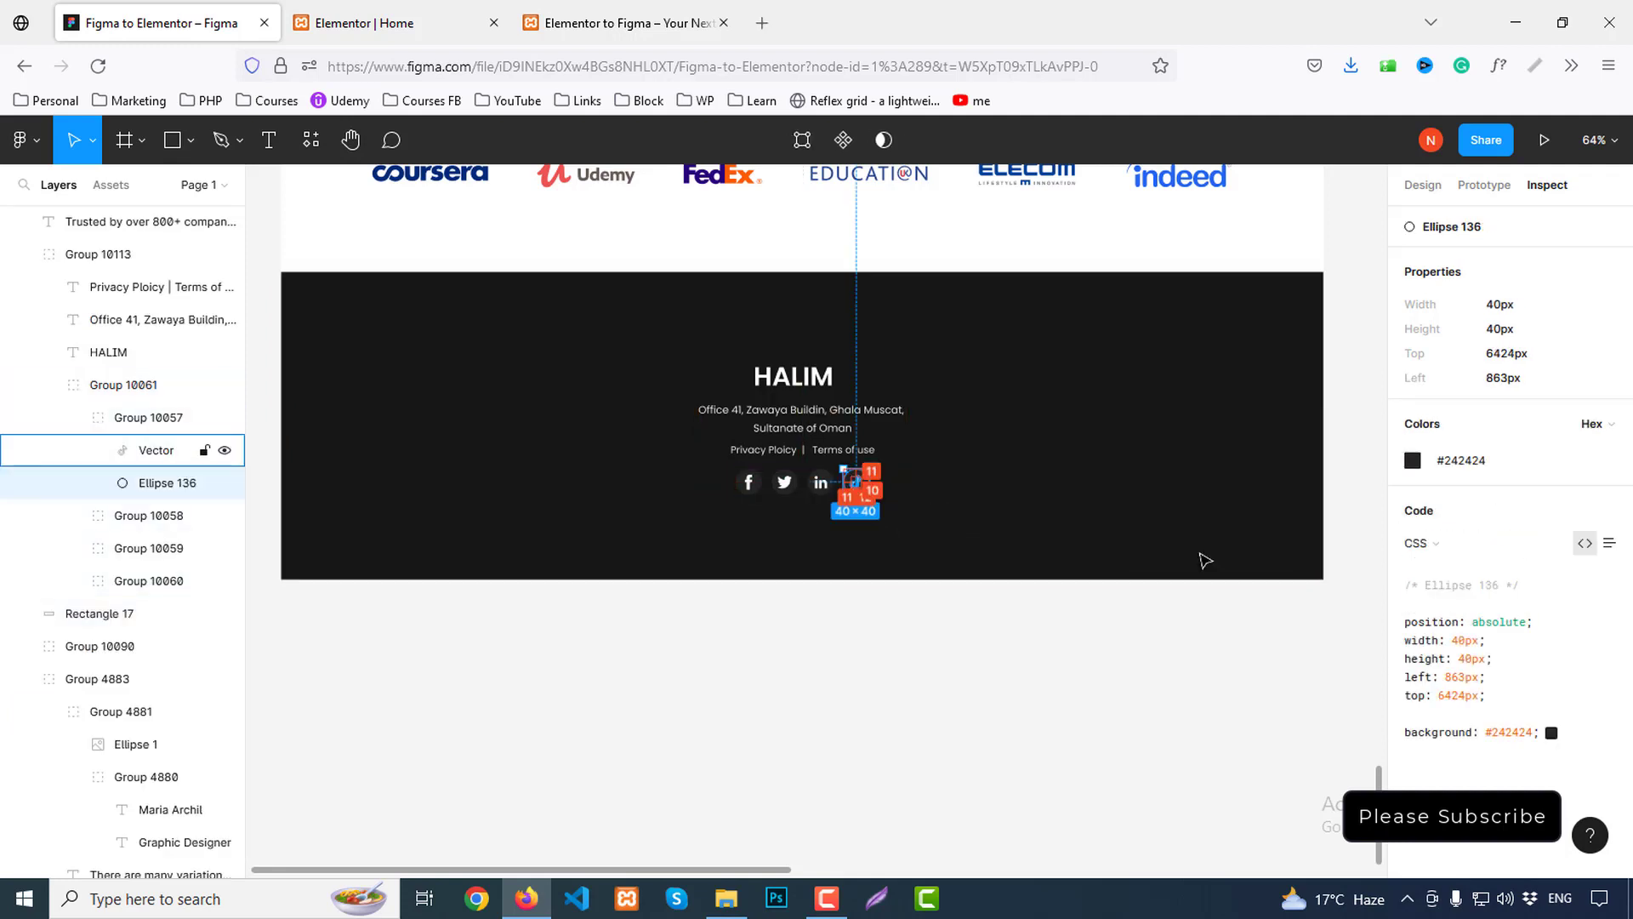
click(374, 23)
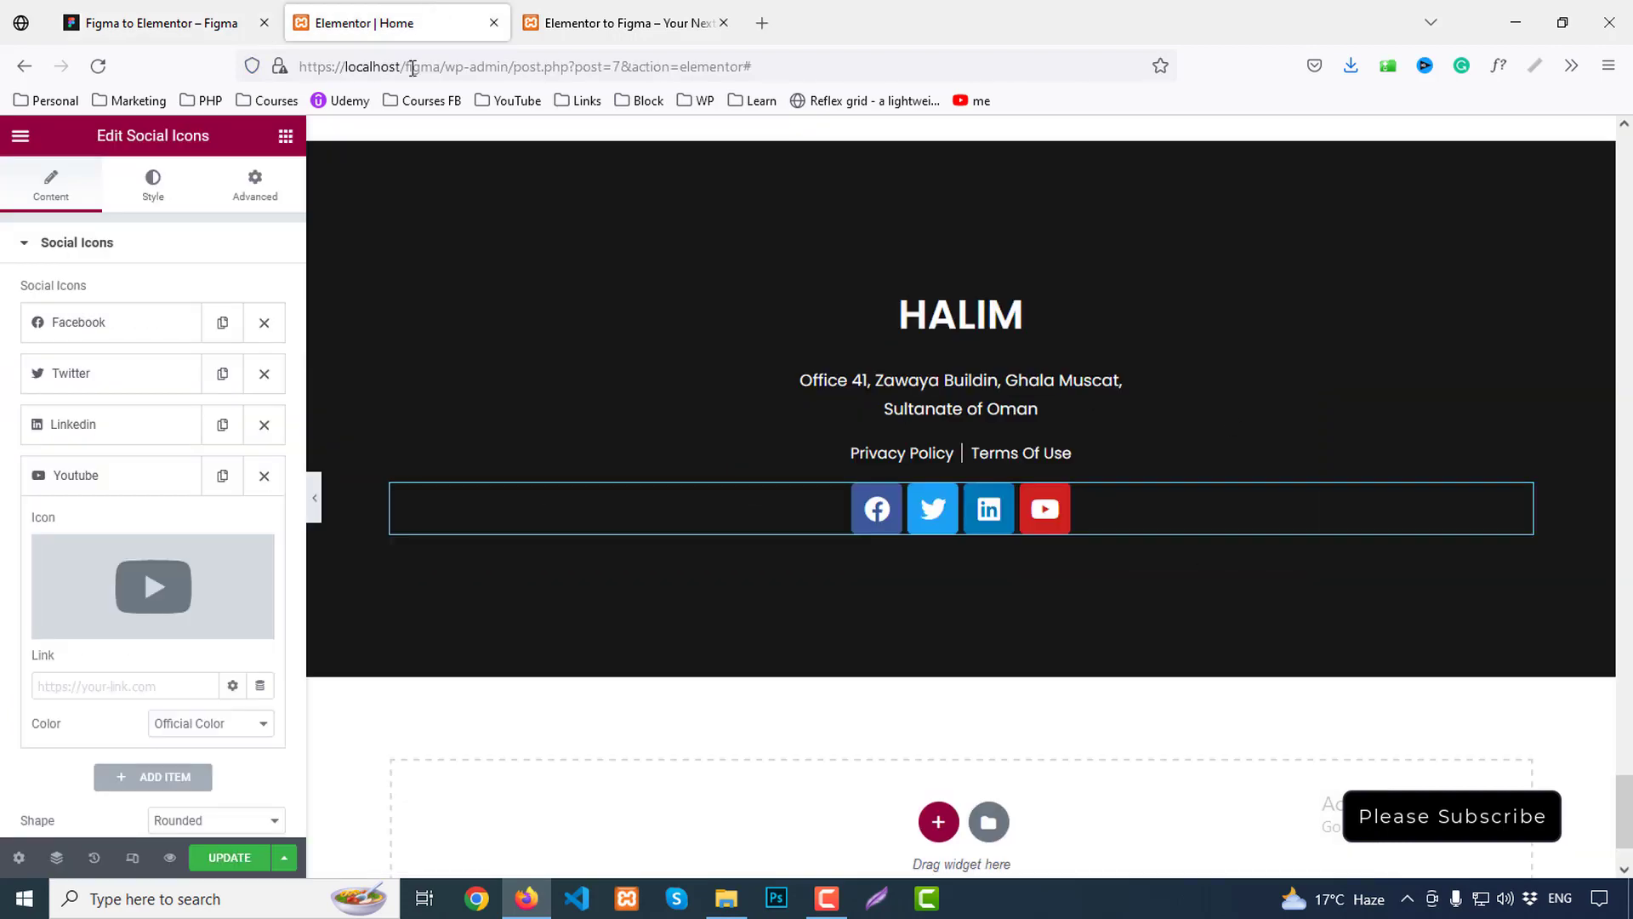
Give the footer social icons a custom primary colour of #242424, matching the Figma design
scroll(192, 500, down, 3)
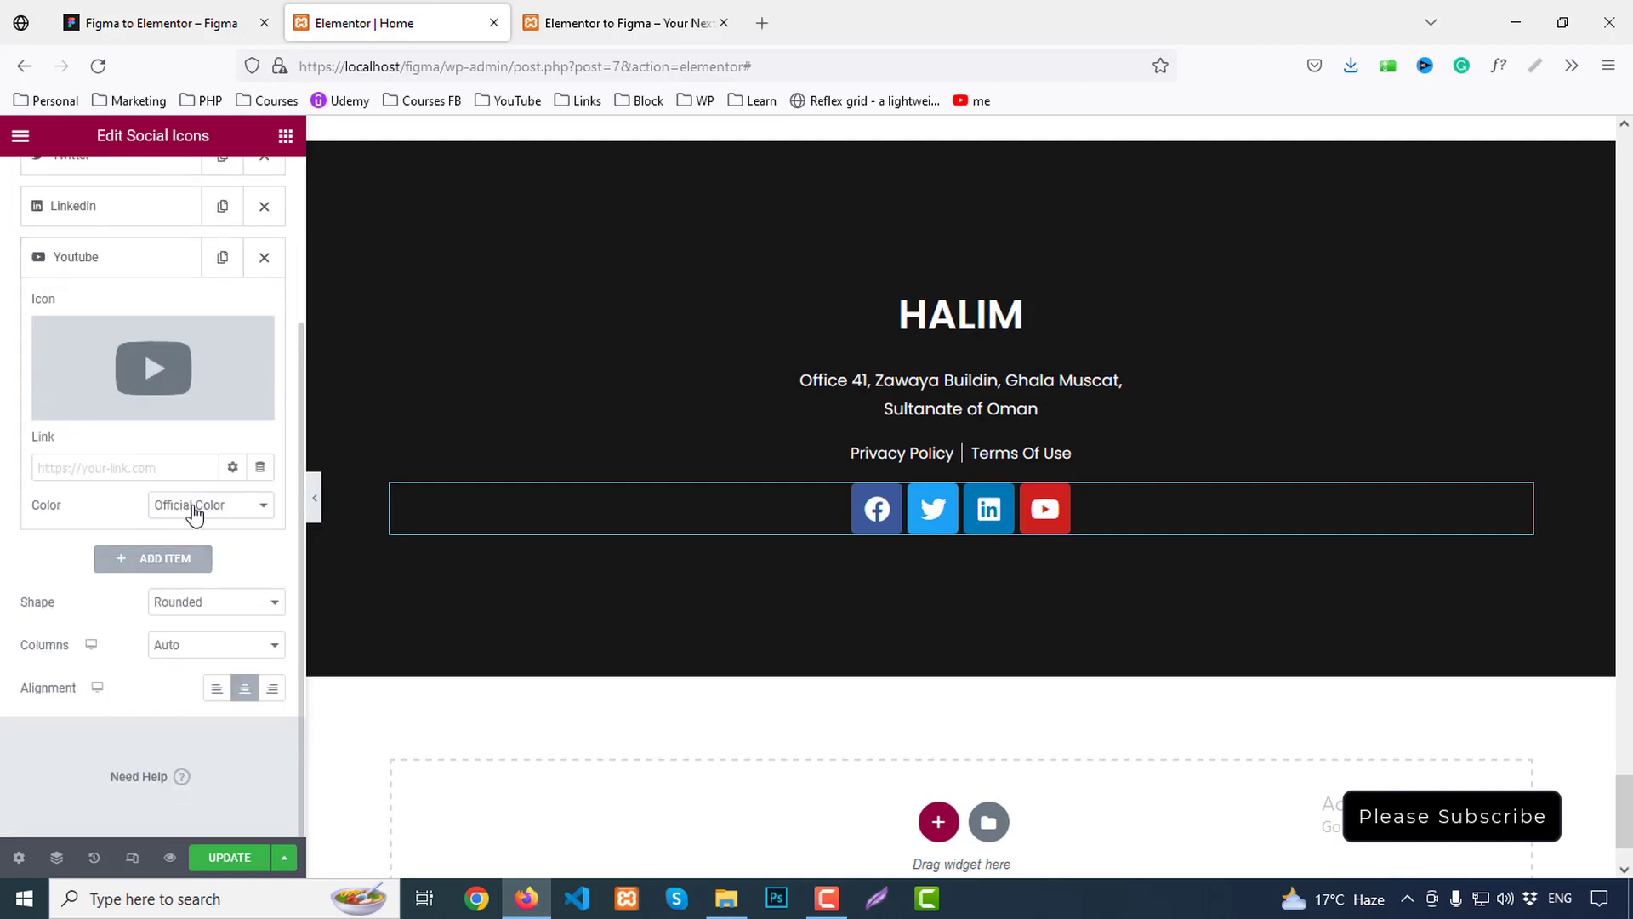
click(191, 507)
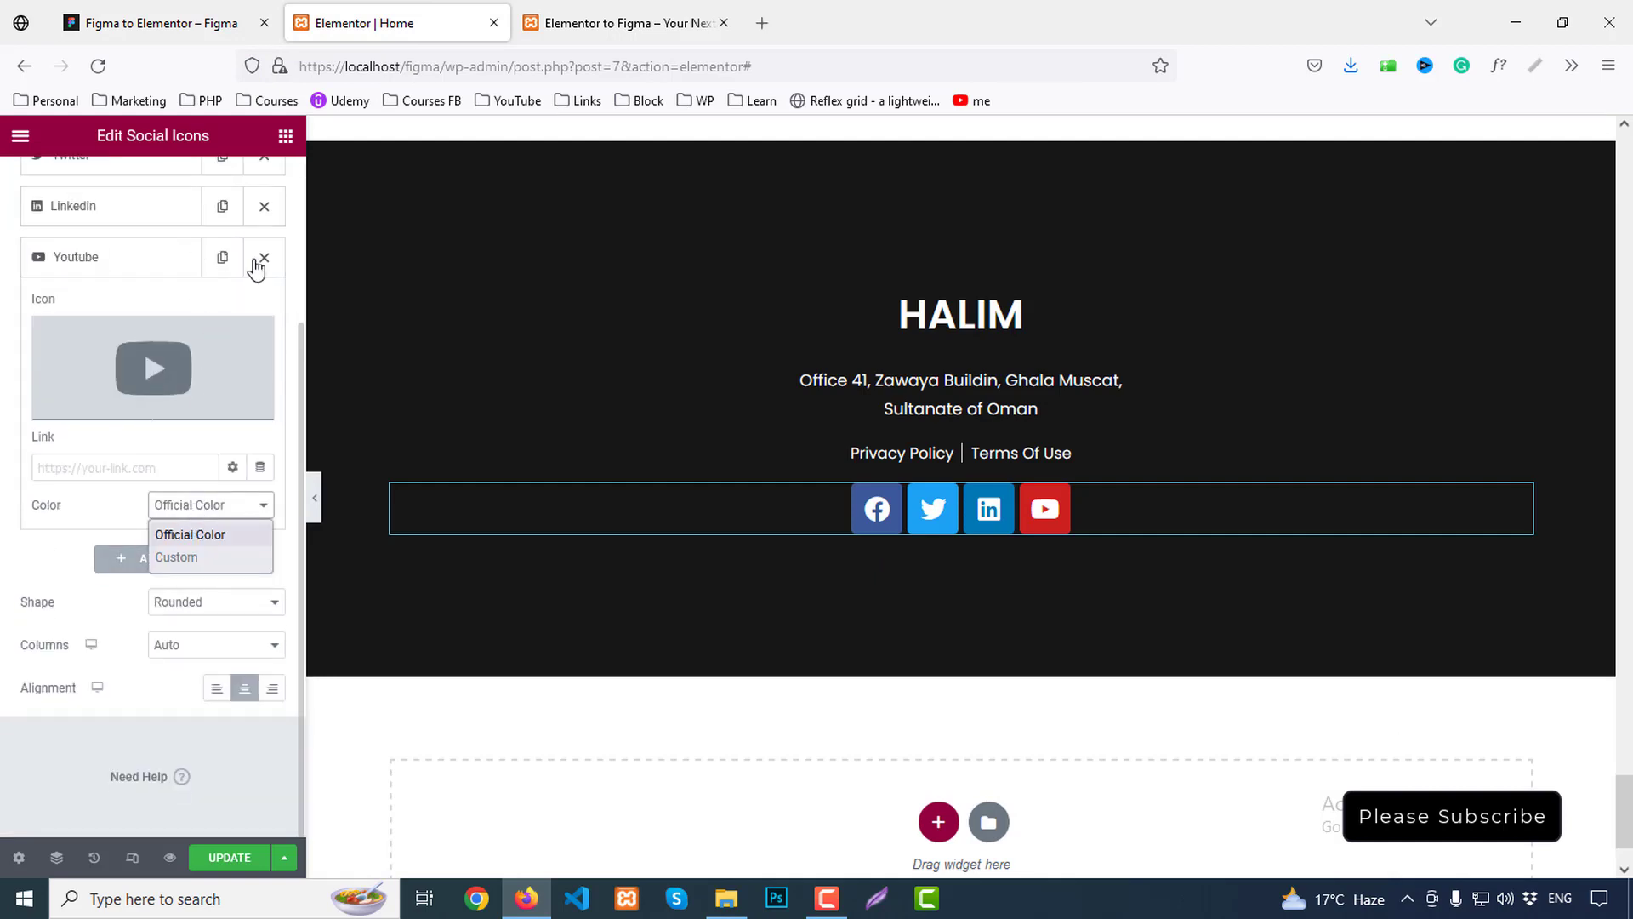
scroll(293, 258, up, 5)
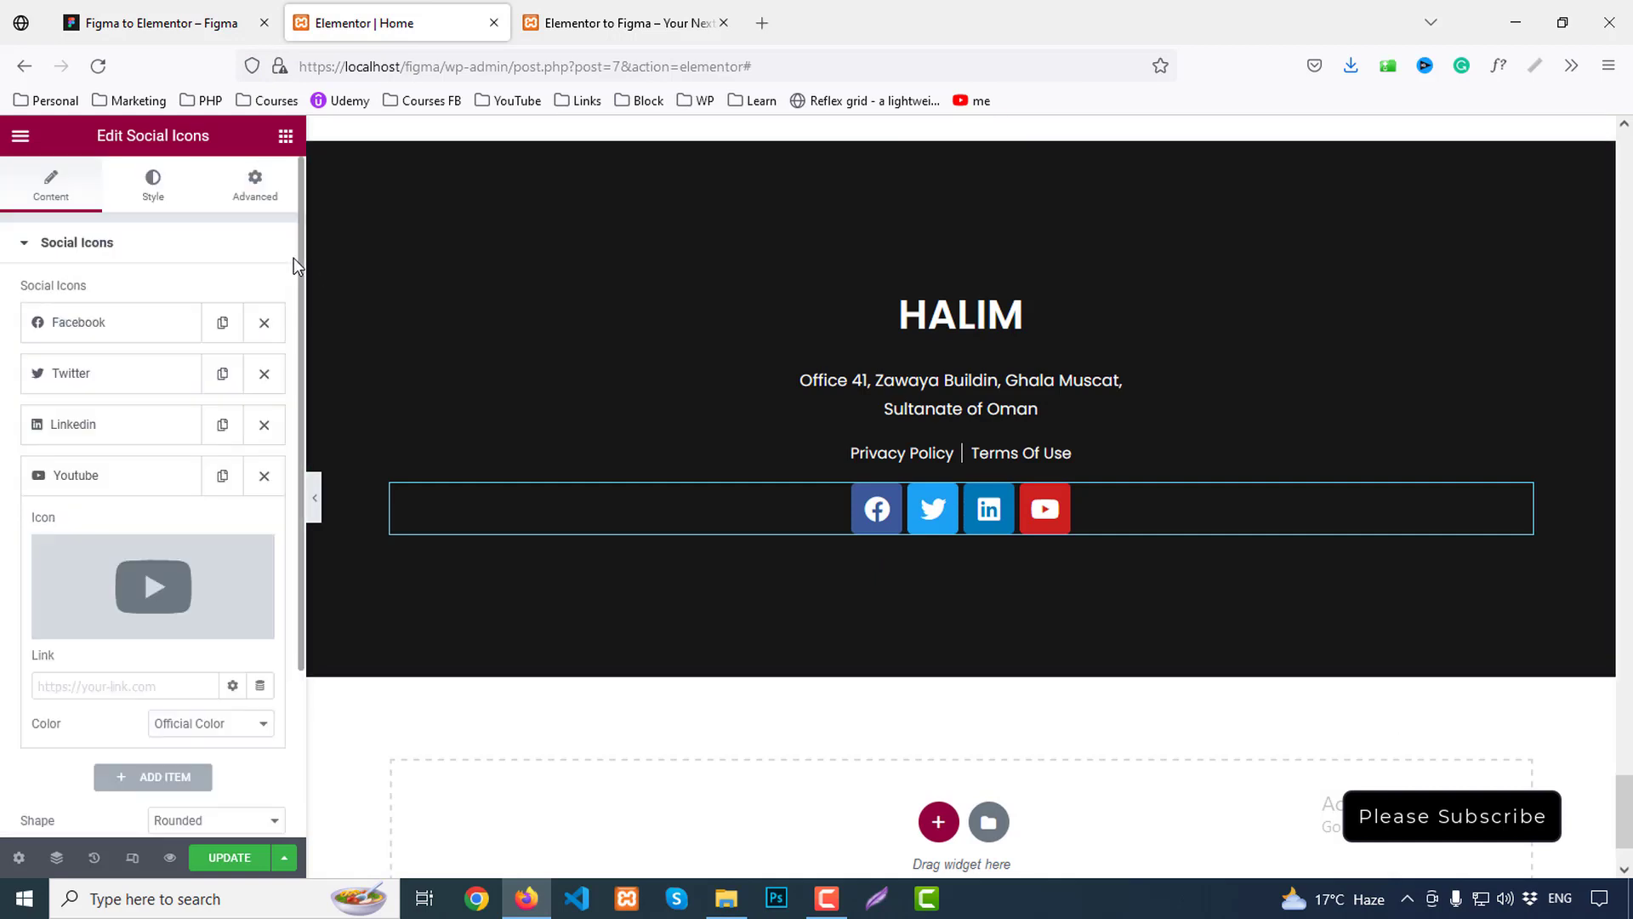
click(151, 183)
click(204, 299)
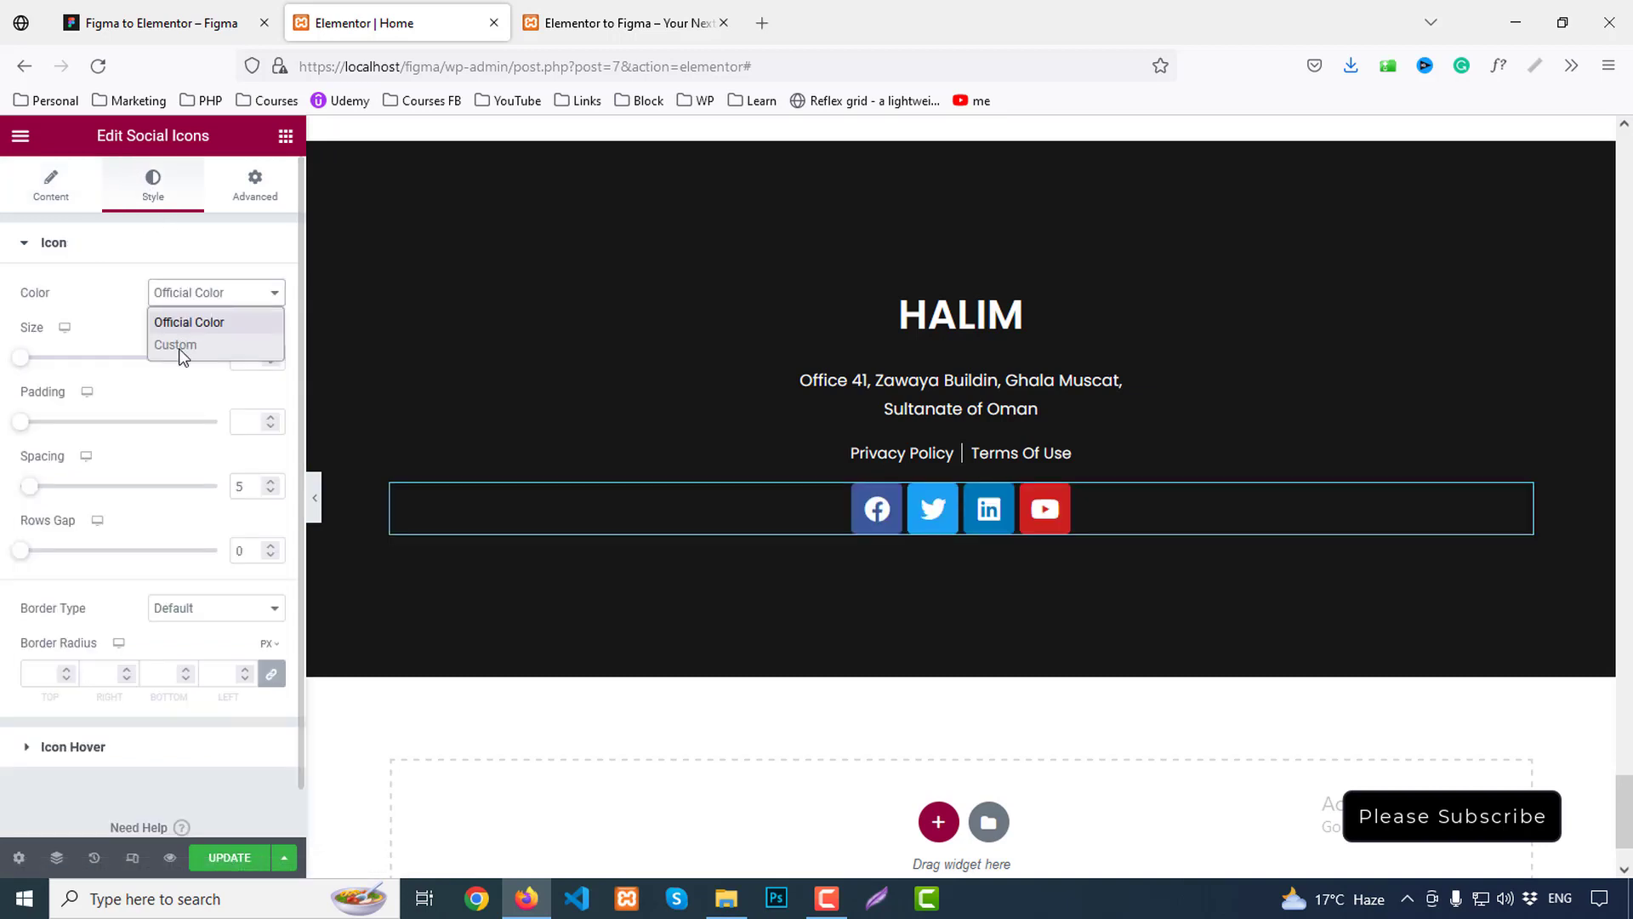
click(177, 350)
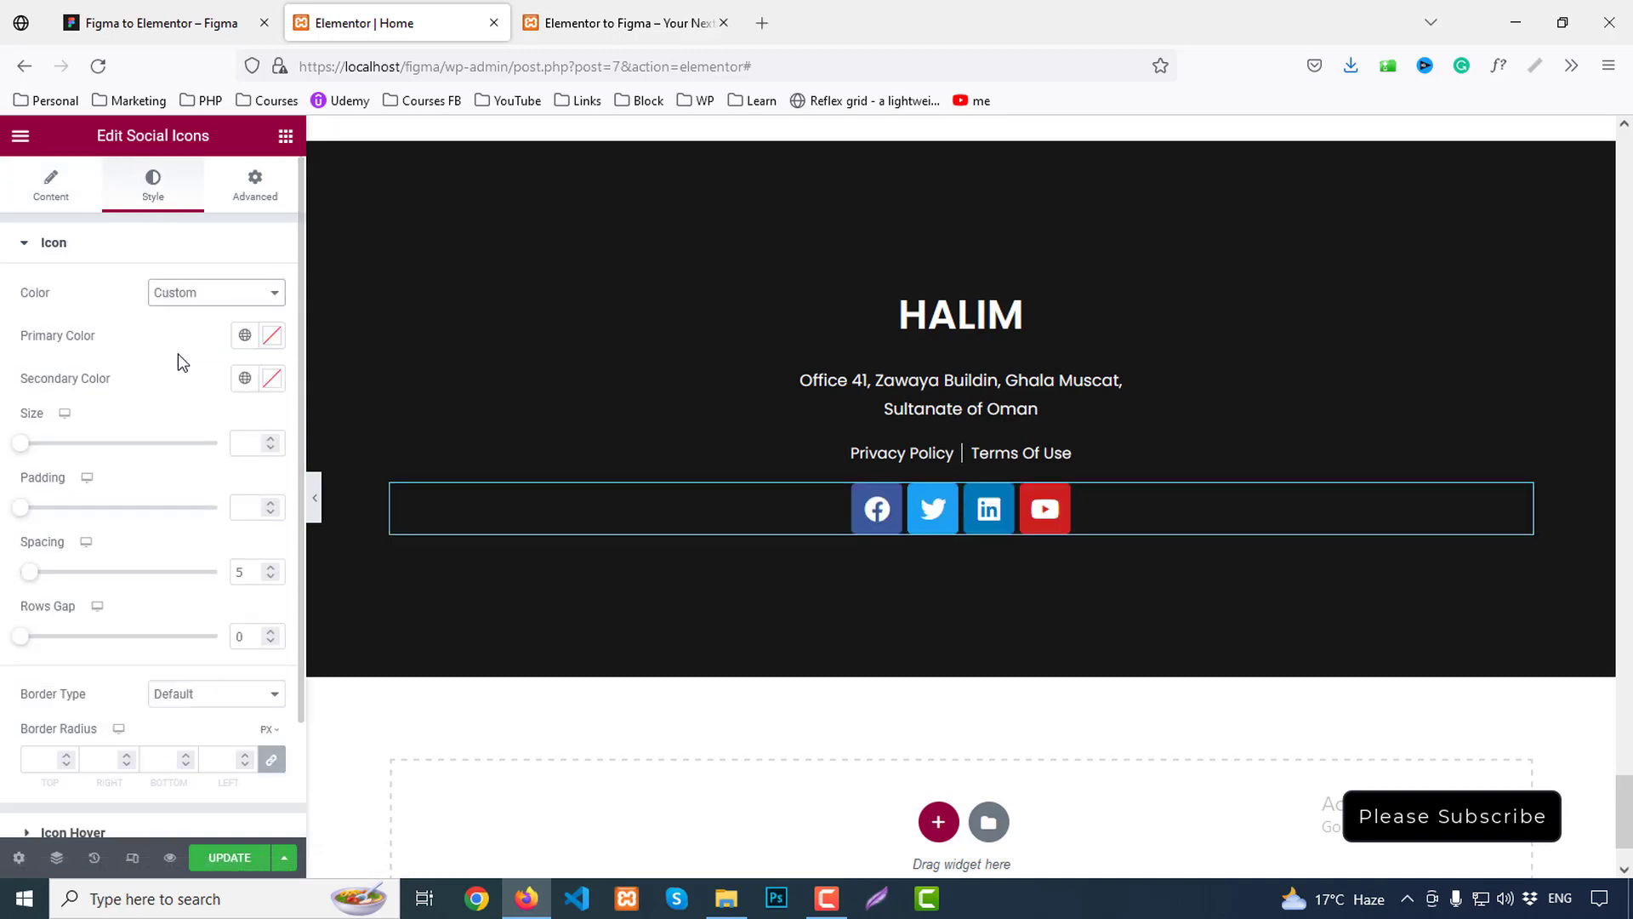
click(272, 337)
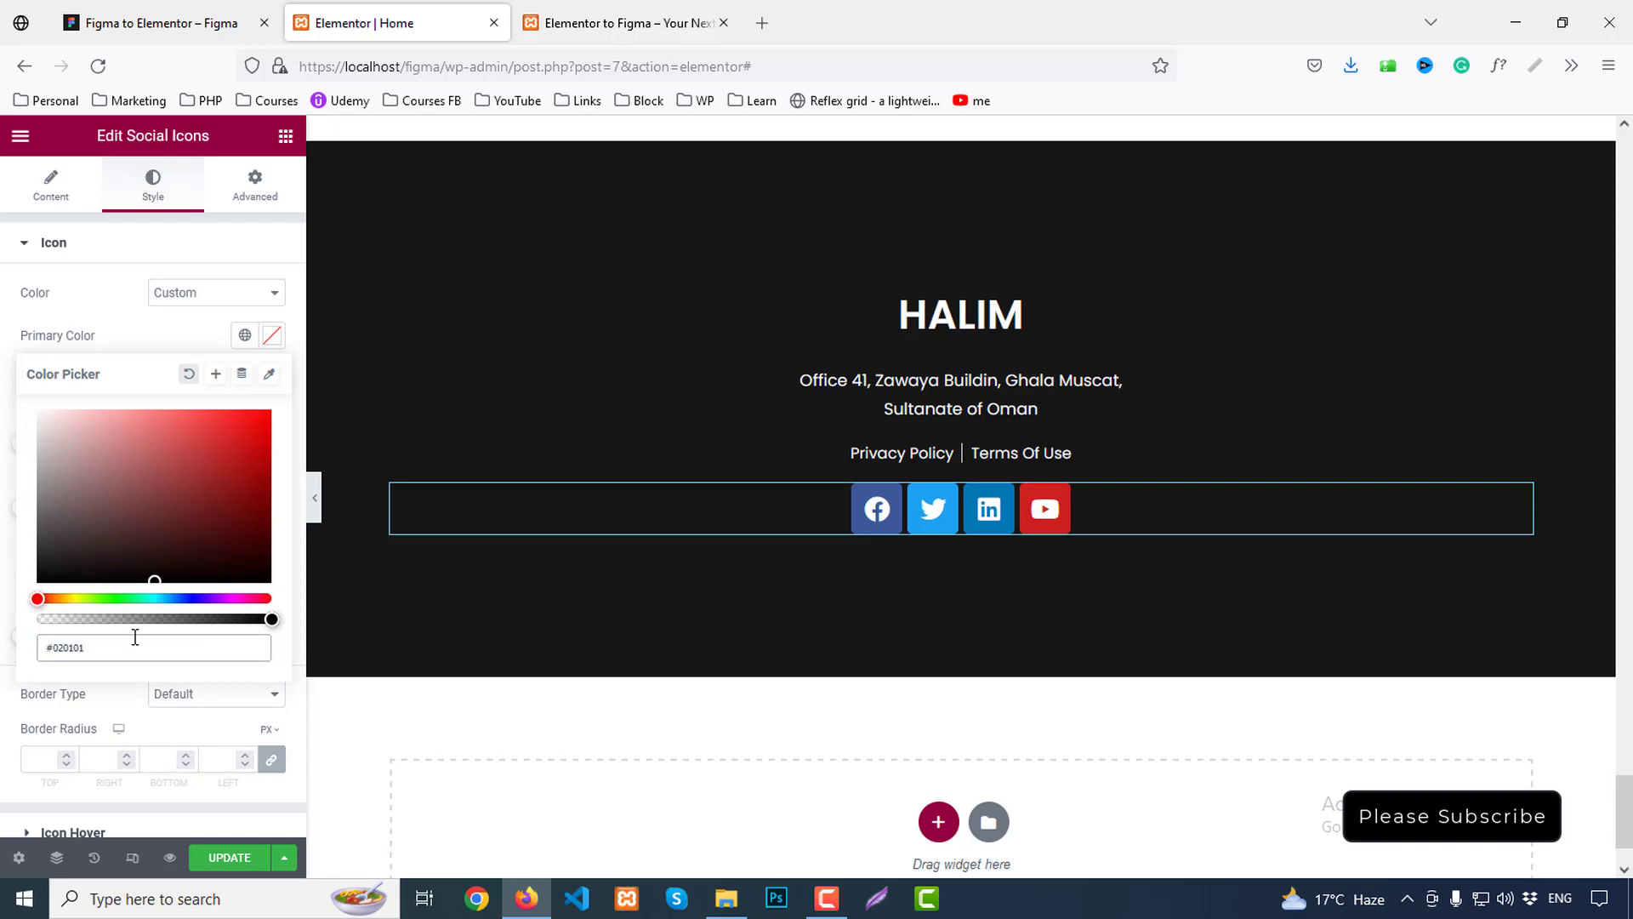
click(212, 17)
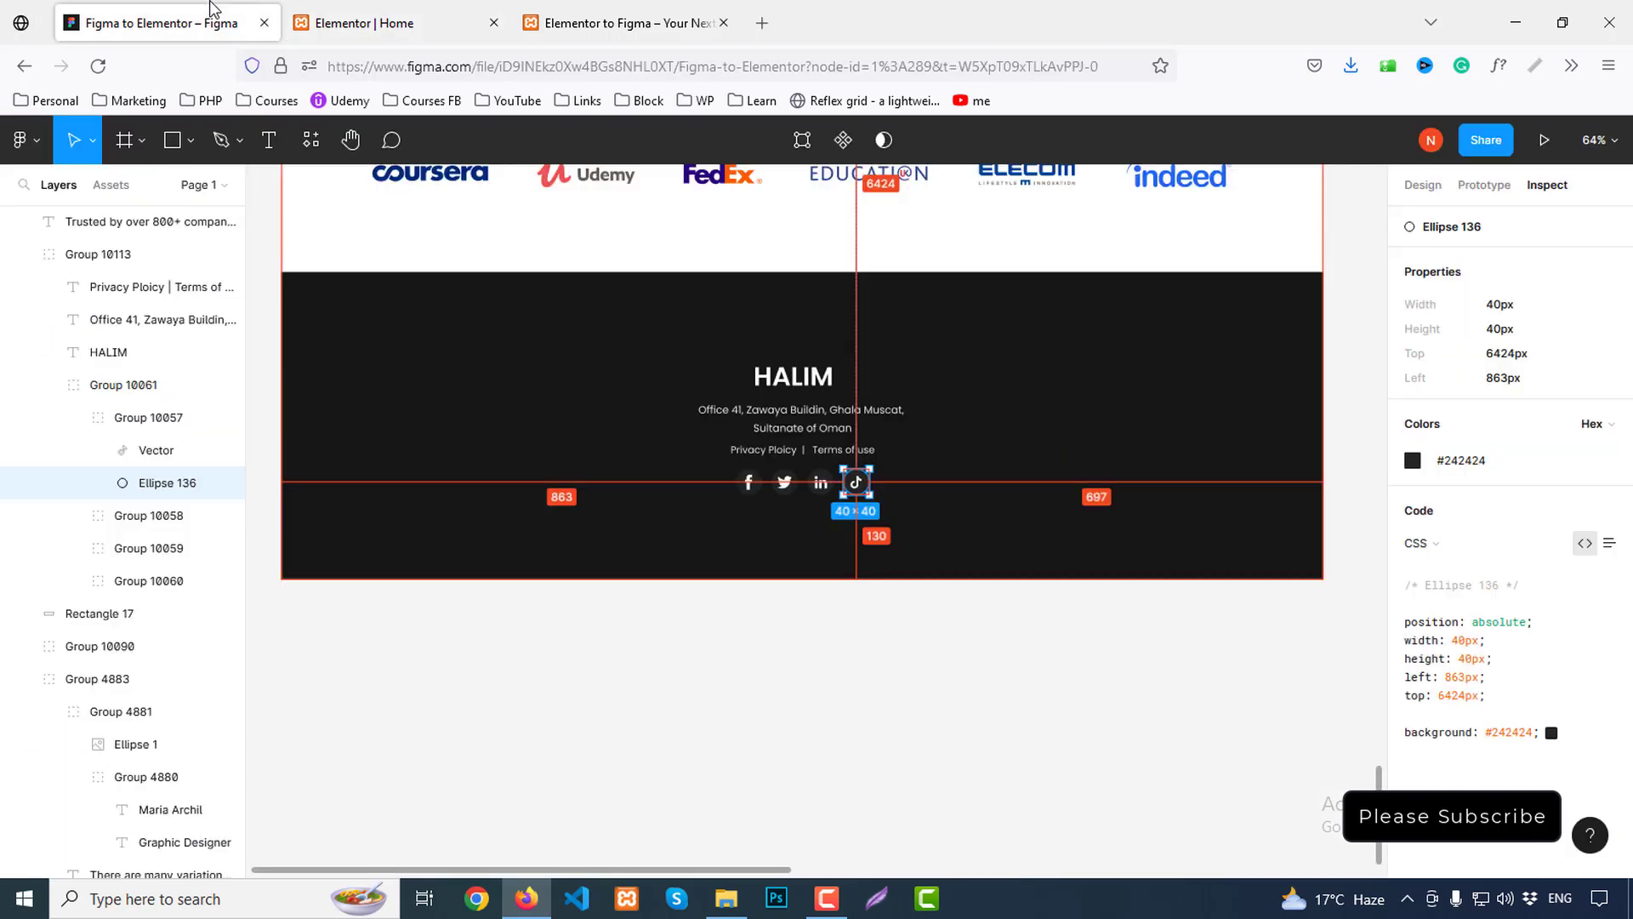
click(371, 15)
text(#24)
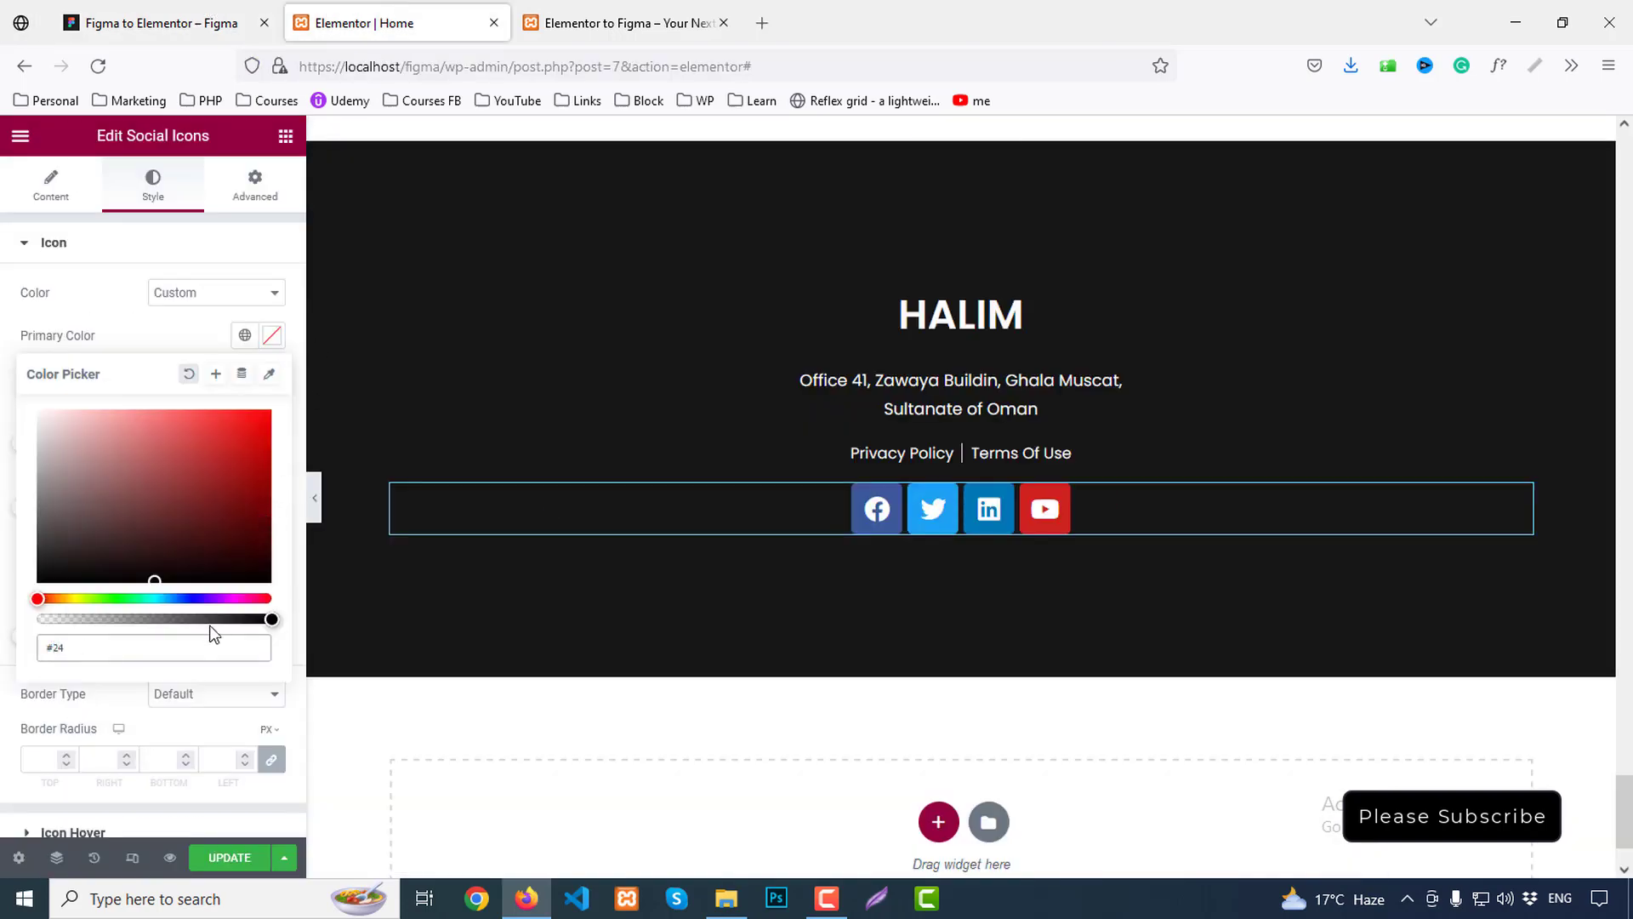
text(2424)
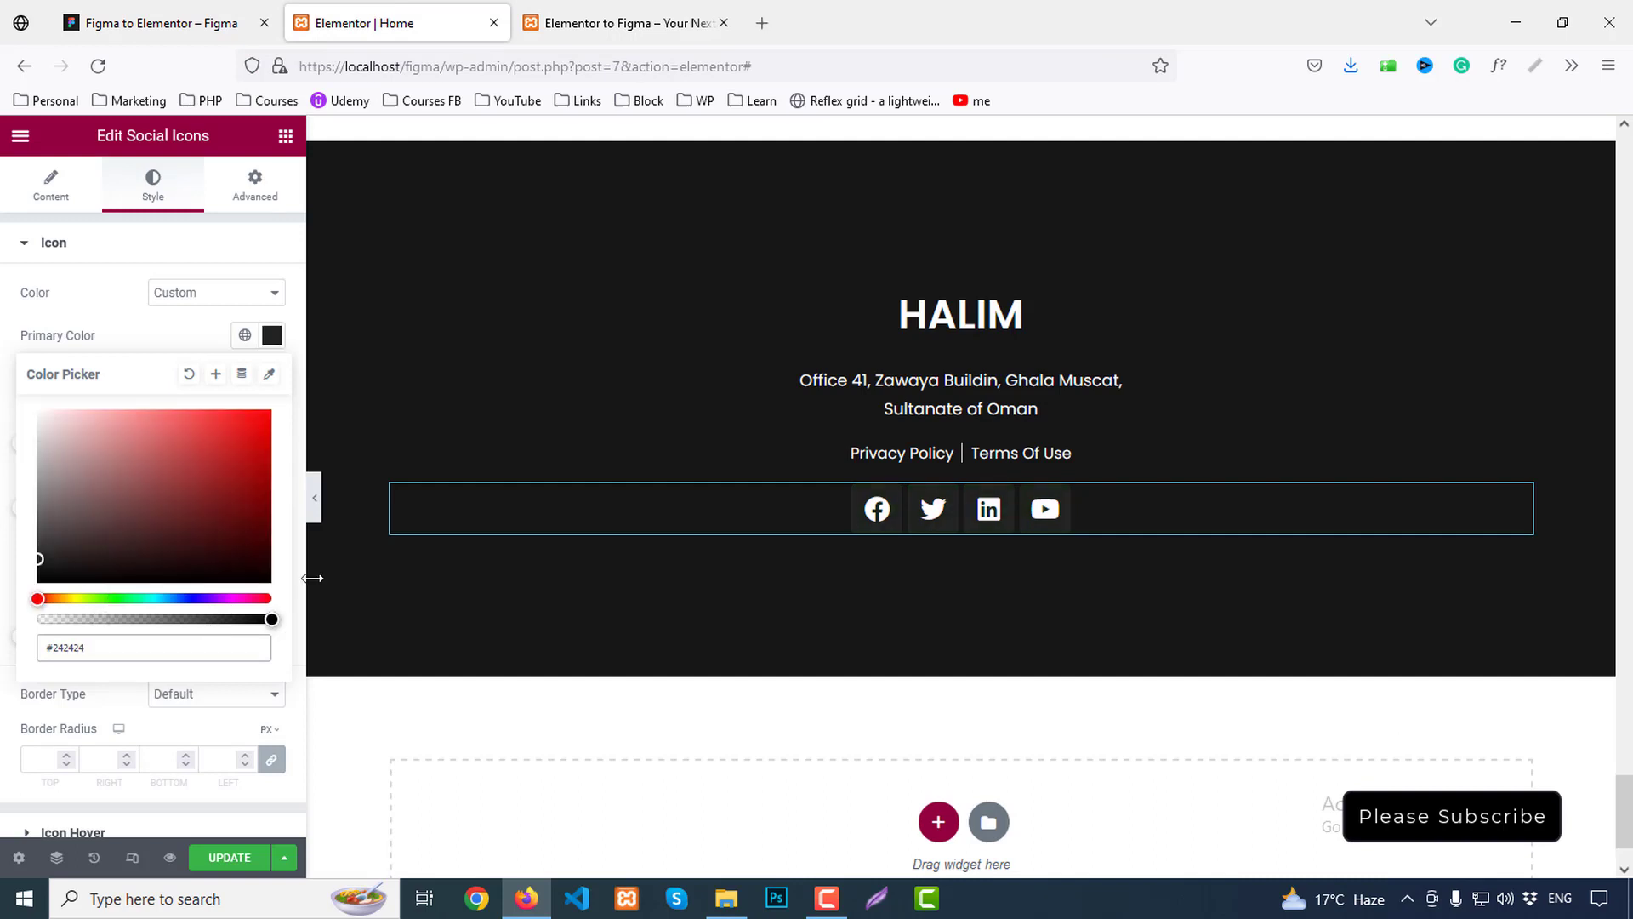
click(161, 321)
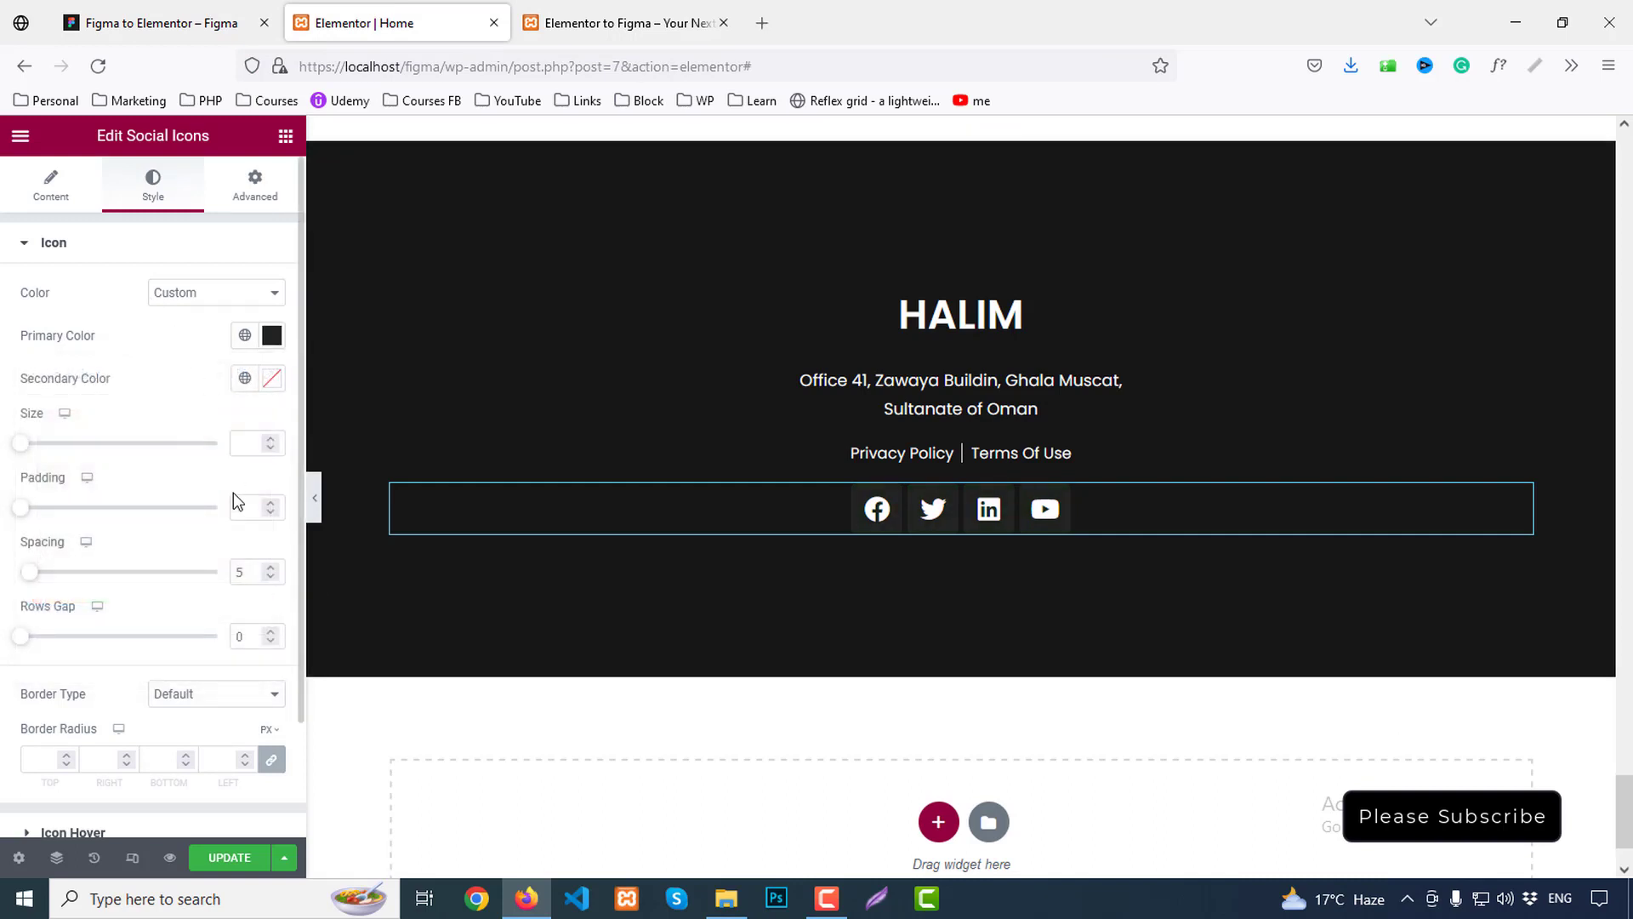
Set the social icon size to 18 and raise the spacing between icons to 10
click(246, 450)
text(36)
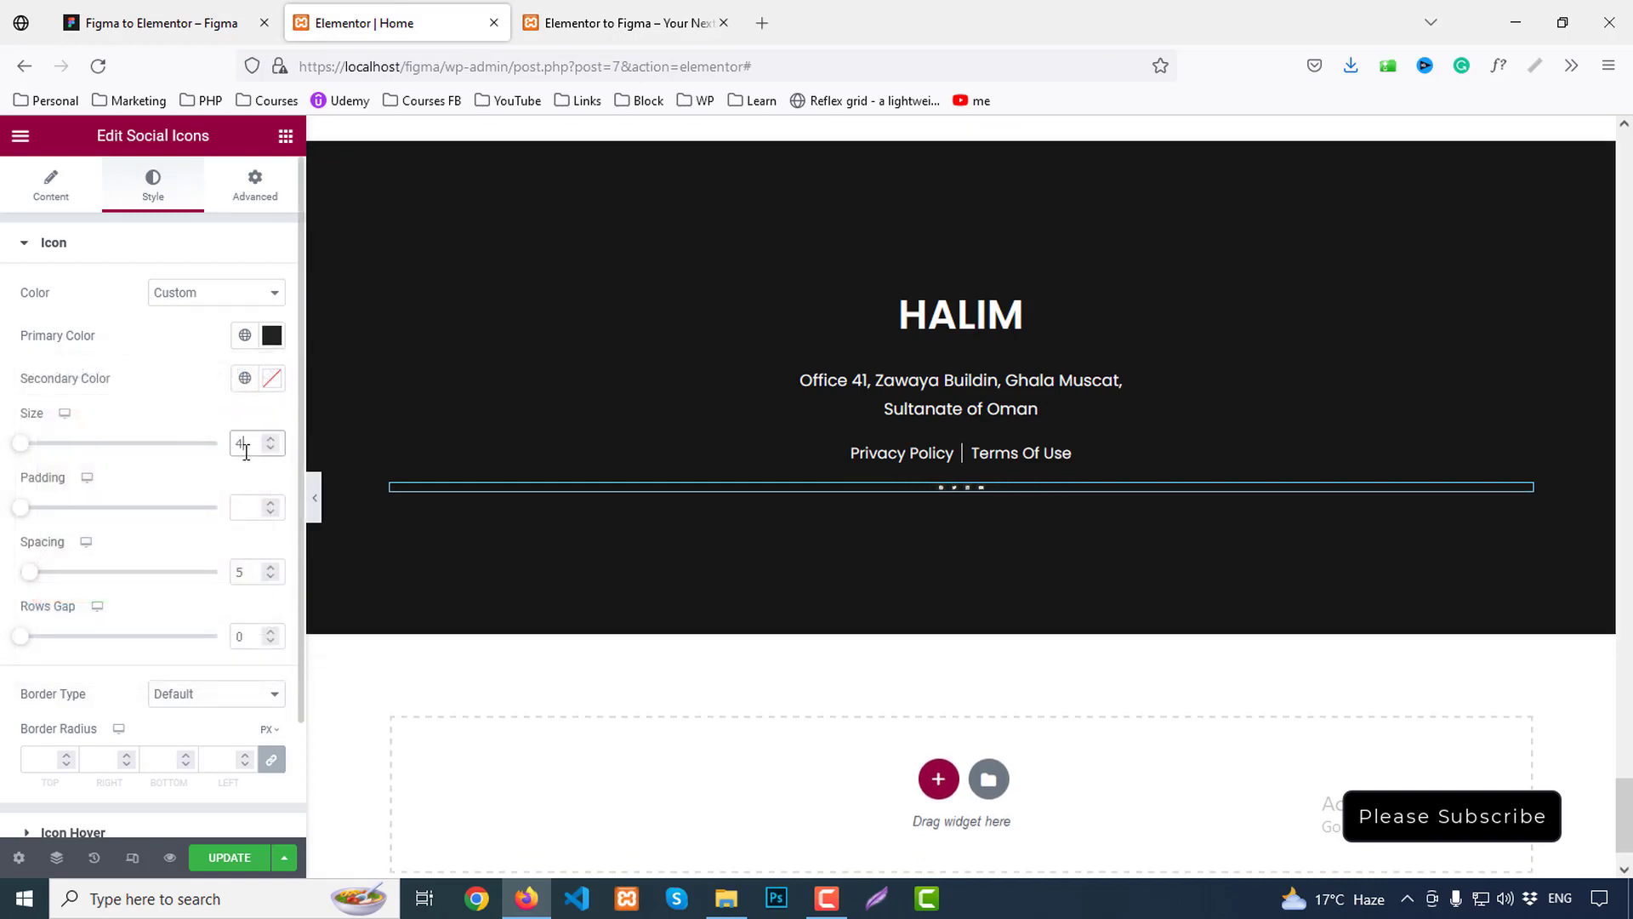
key(BackSpace)
key(BackSpace)
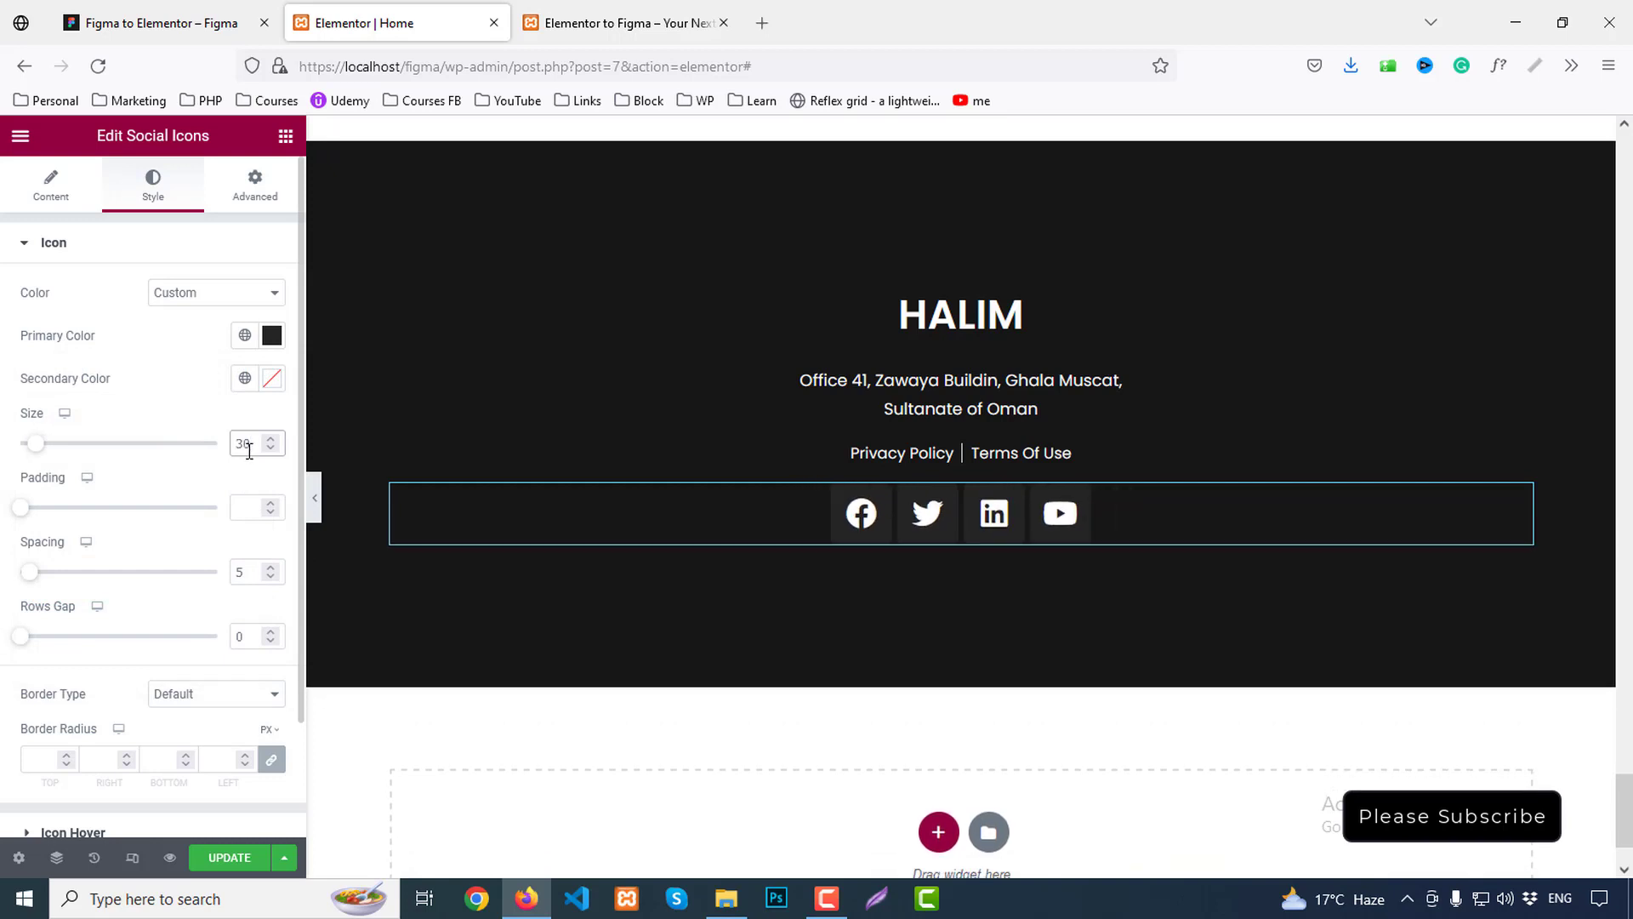
text(18)
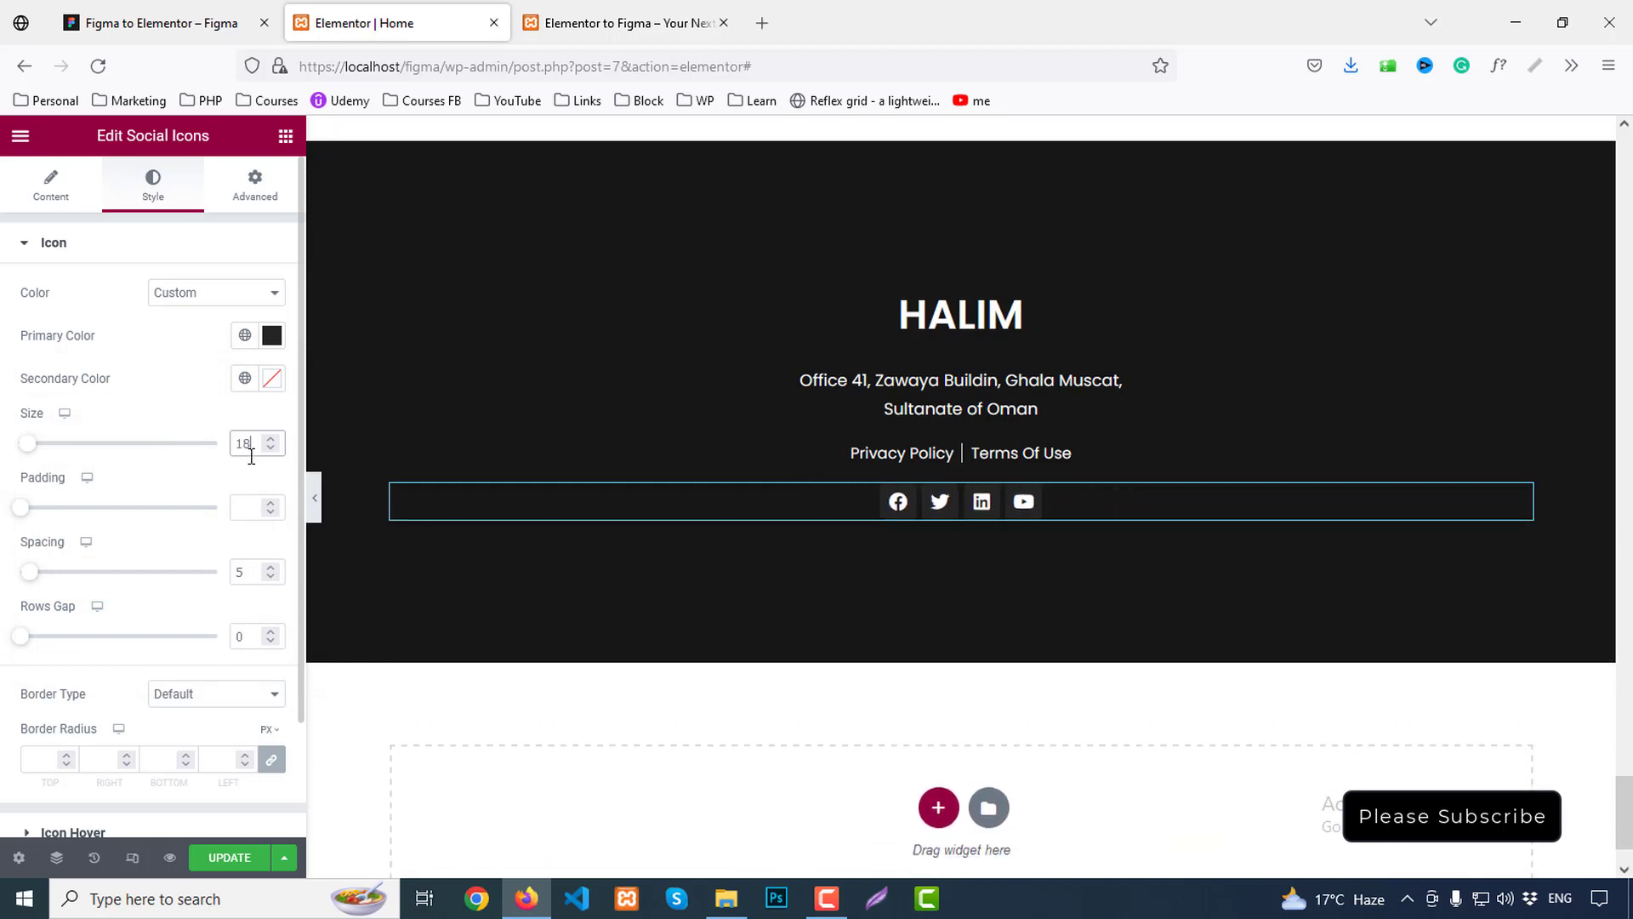
click(247, 580)
key(Up)
key(Up)
key(Up)
key(Up)
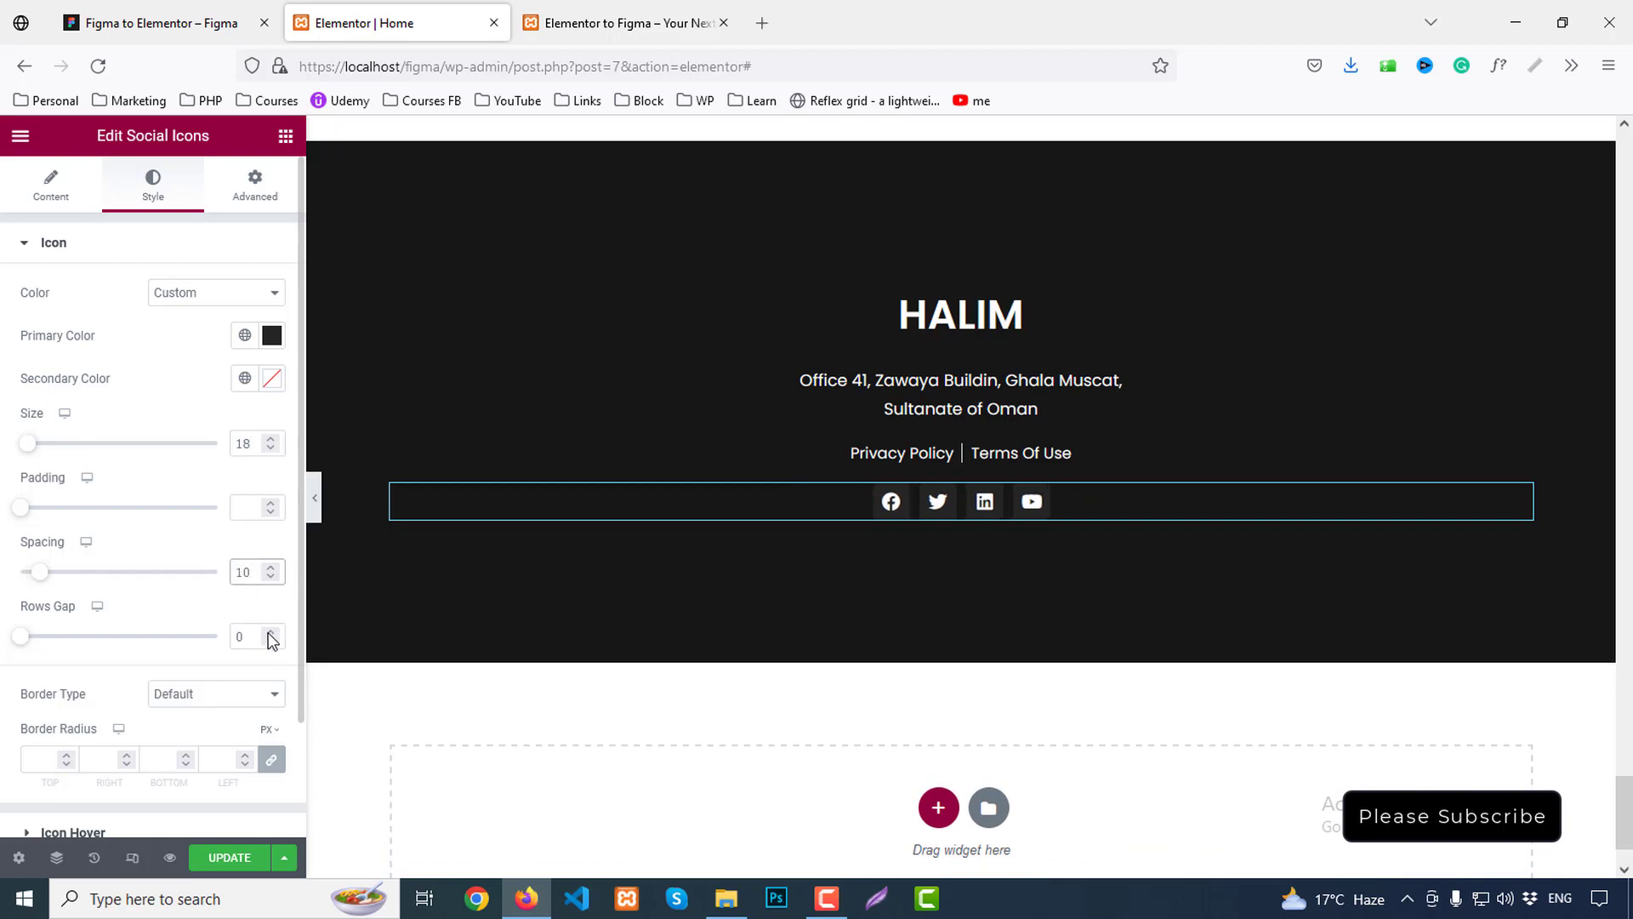
scroll(147, 722, down, 3)
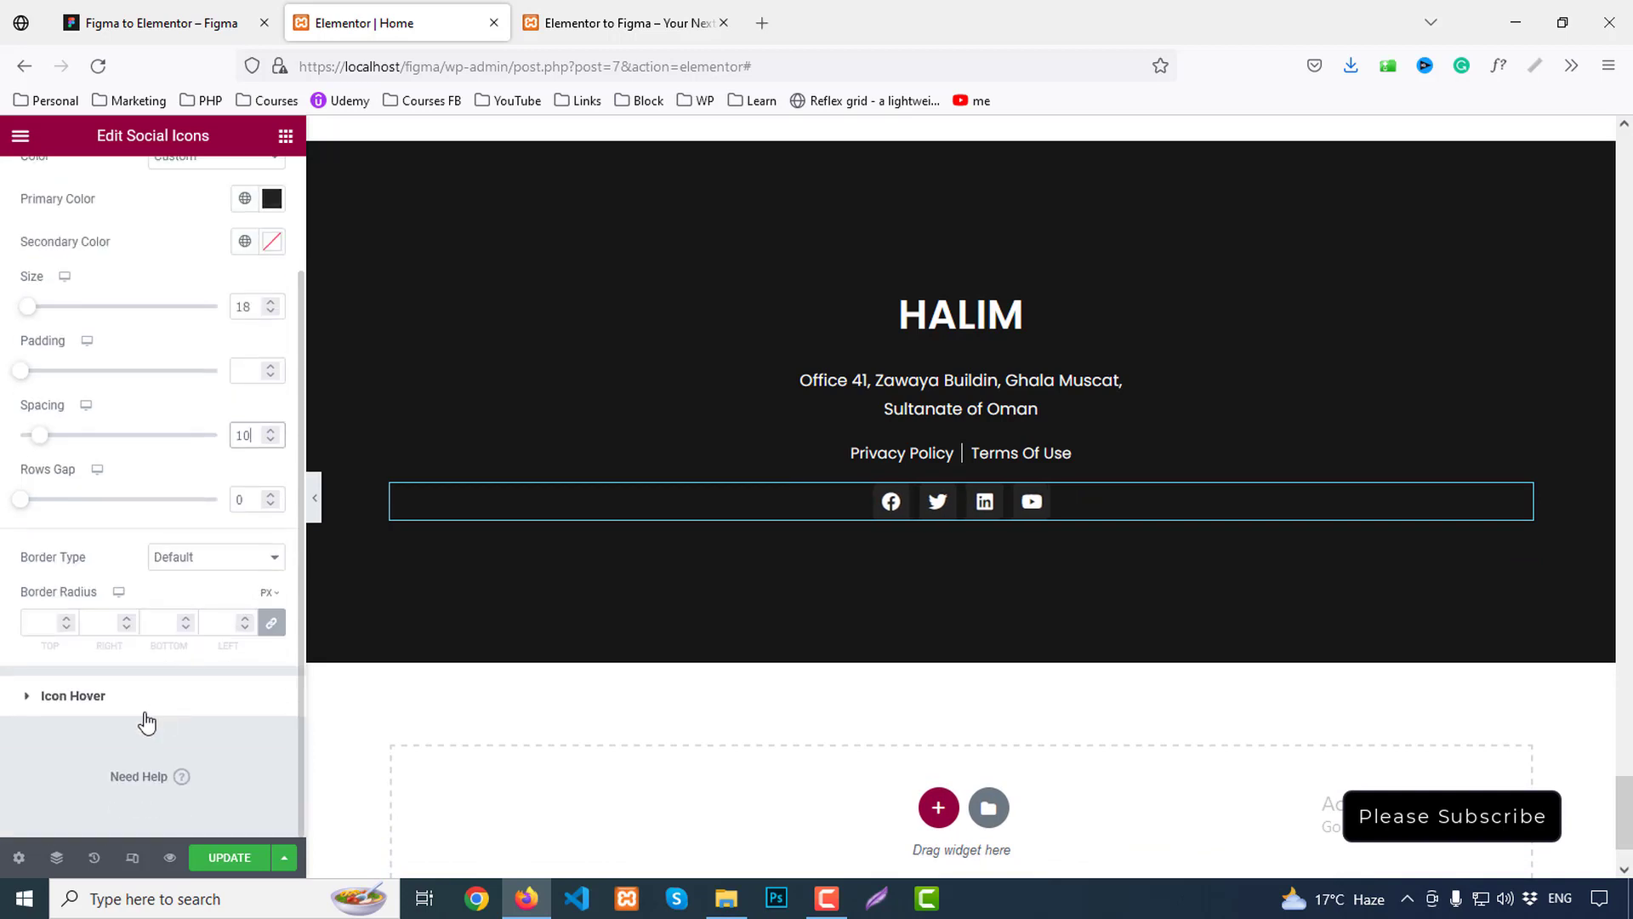
Make the icon circles round with a 50% border radius and update the page
click(59, 625)
click(274, 628)
click(268, 595)
click(273, 615)
click(51, 619)
text(0)
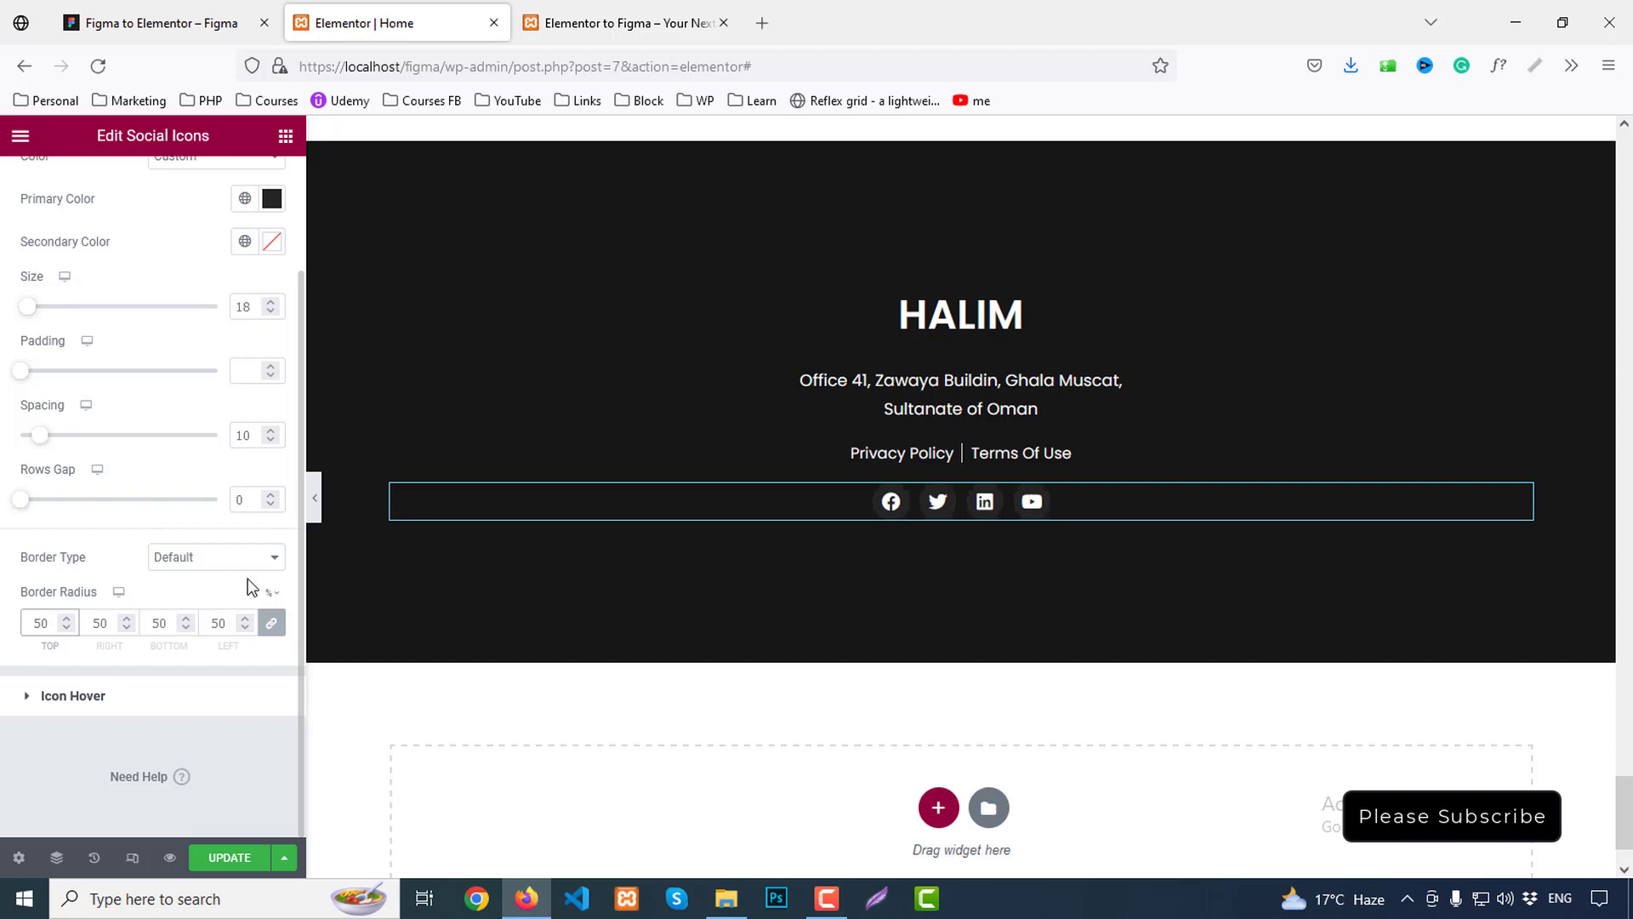
click(225, 859)
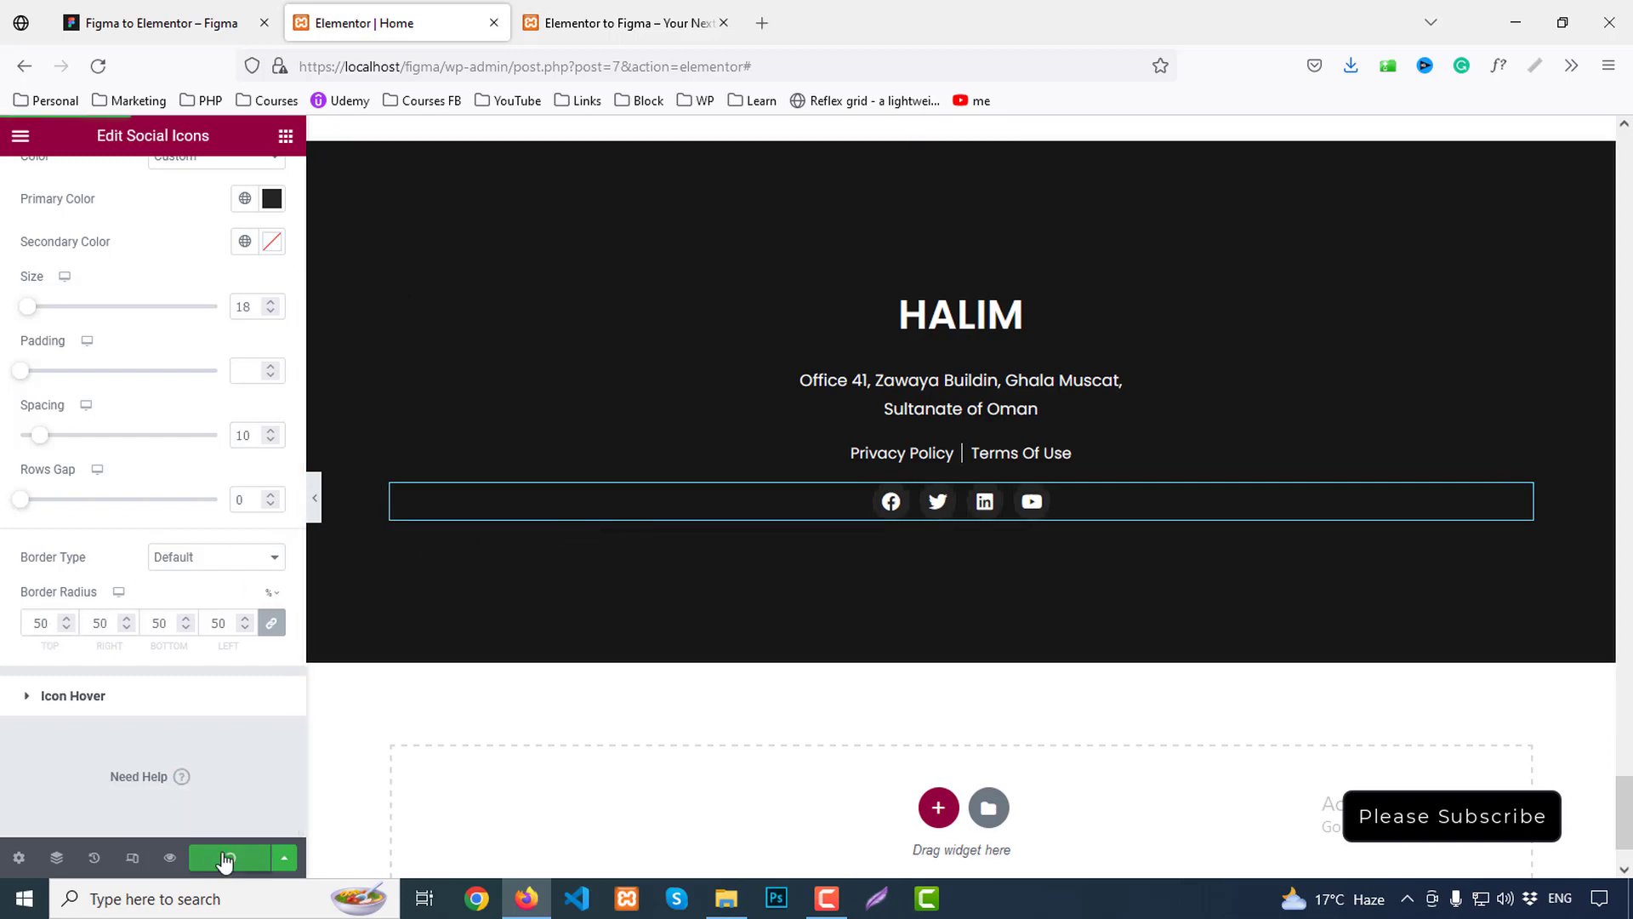
Check the saved homepage's footer and social icons in the live preview, then return to the editor
click(676, 15)
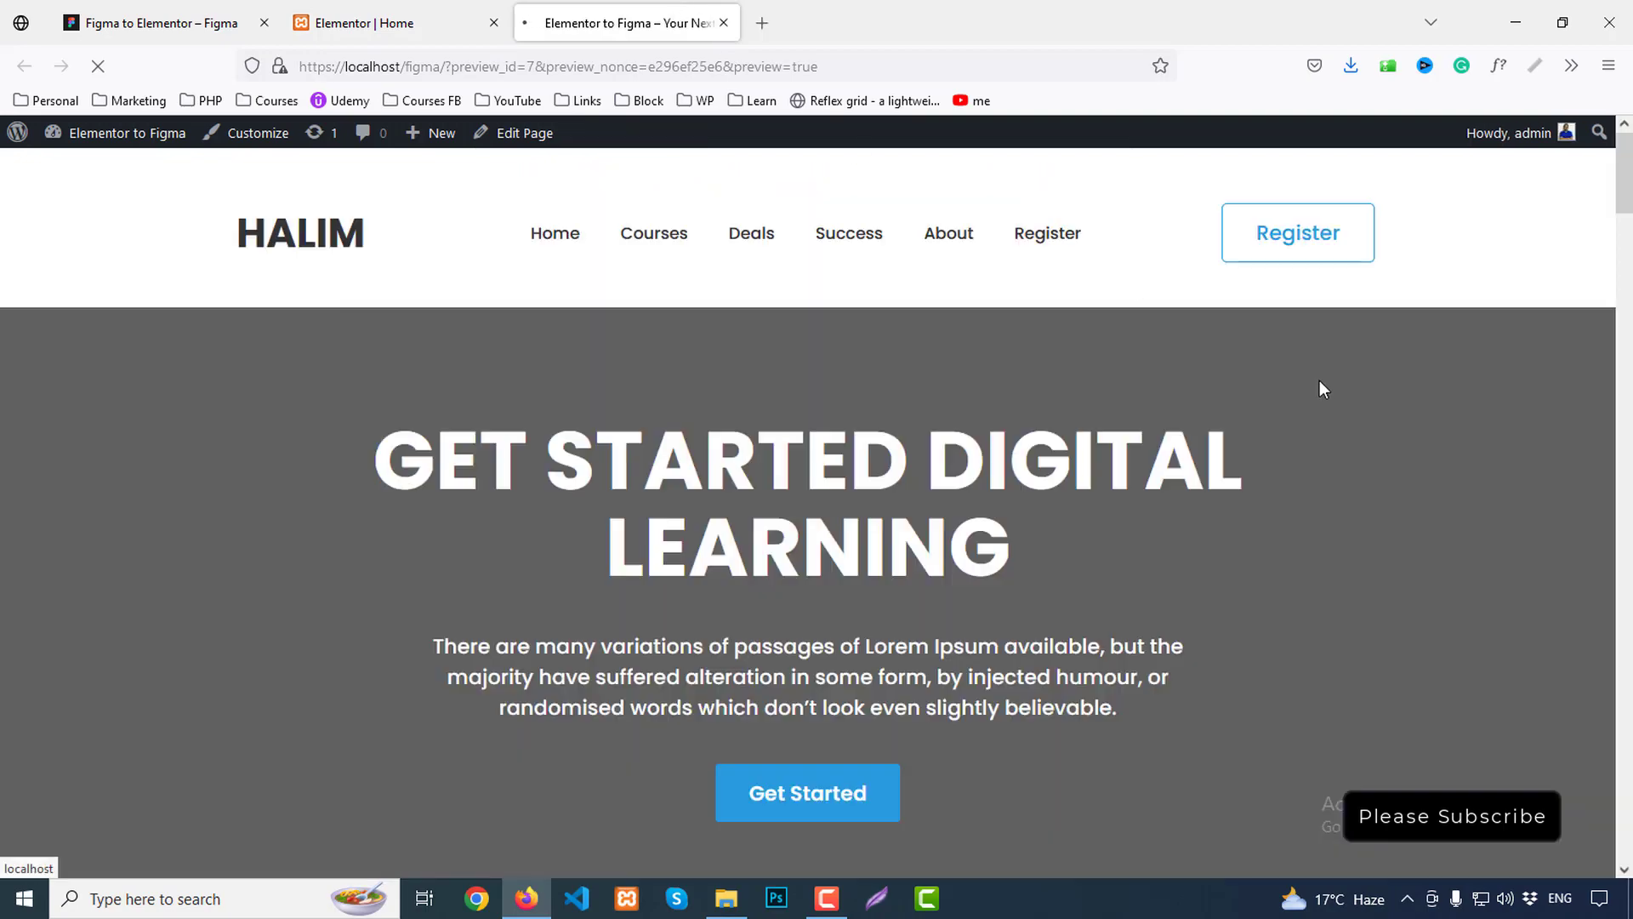
scroll(1322, 400, down, 20)
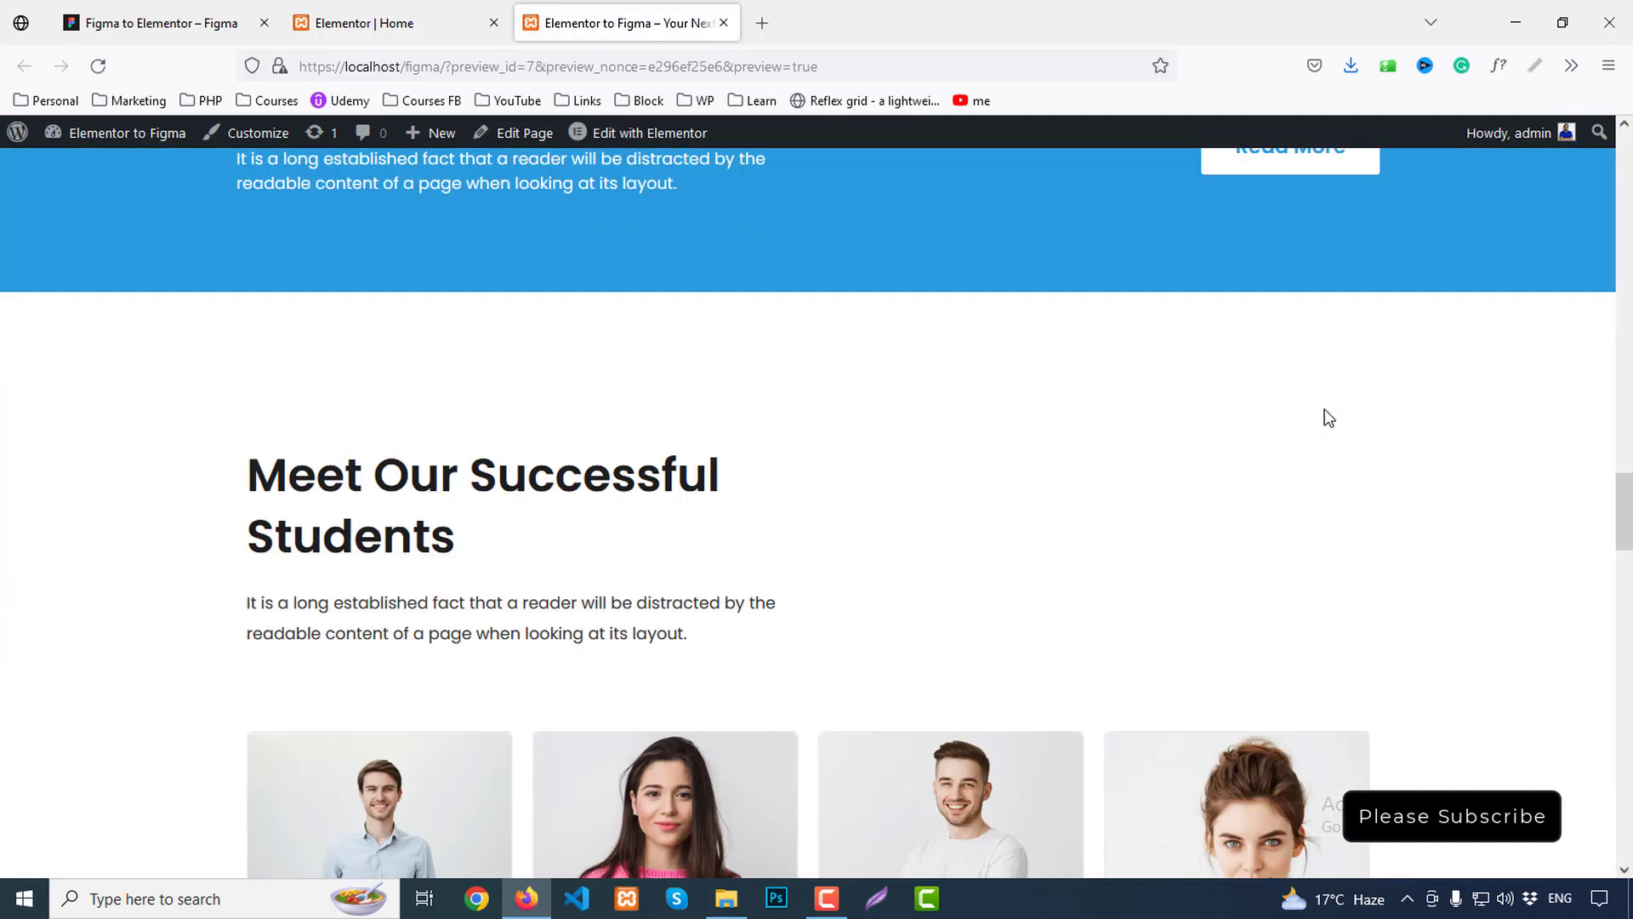
scroll(1328, 416, down, 15)
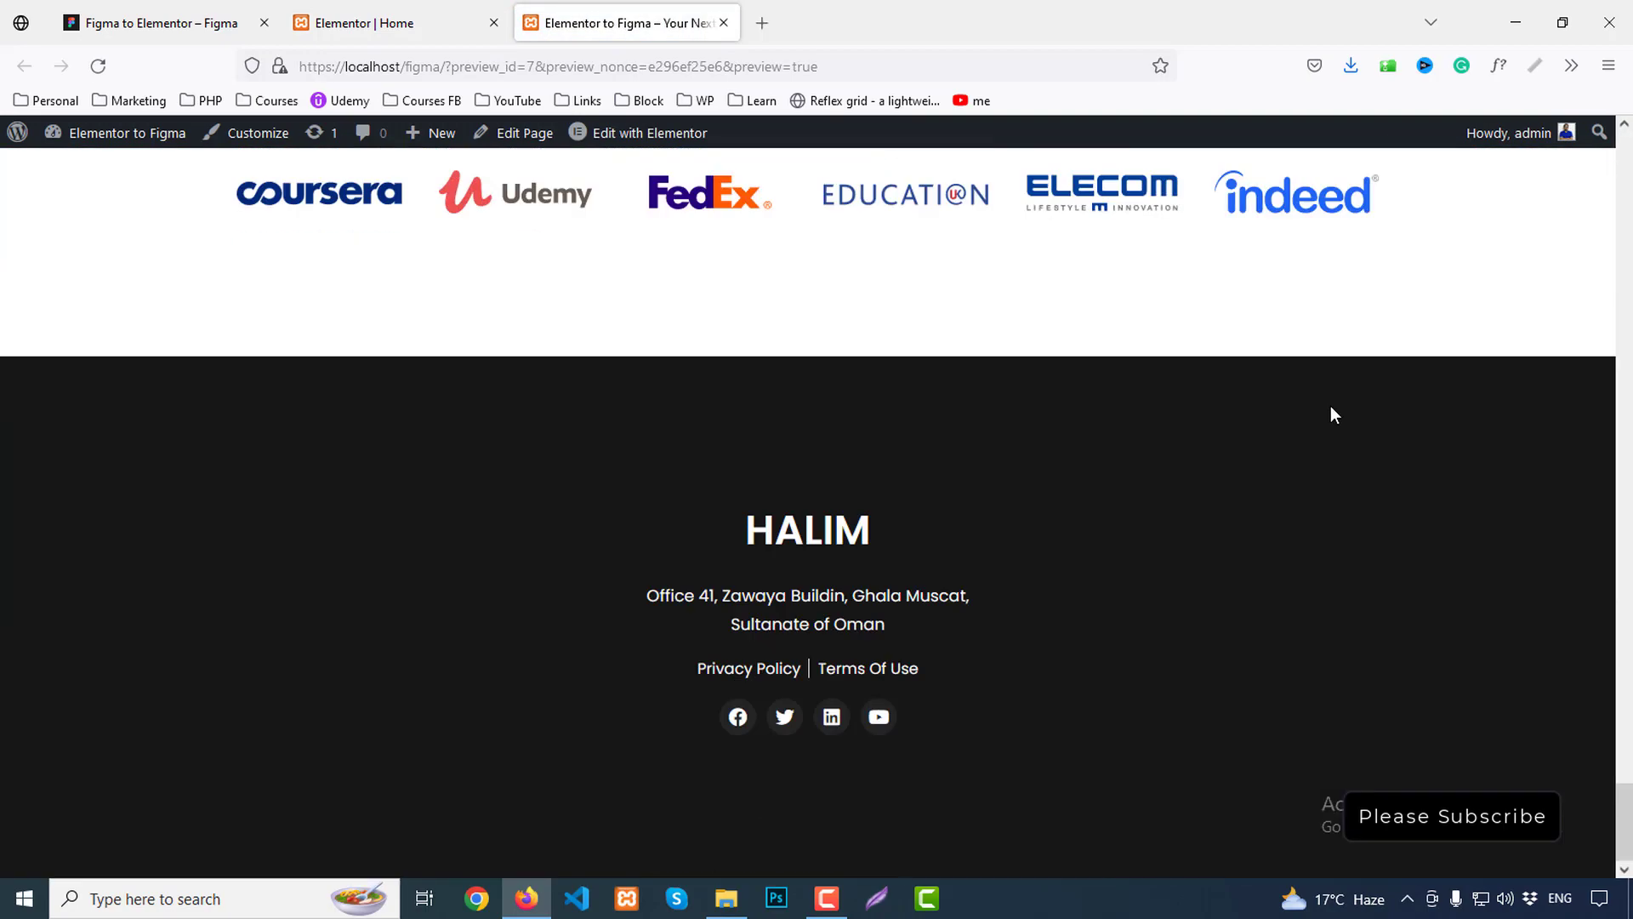
scroll(1331, 409, up, 5)
scroll(1331, 408, down, 5)
scroll(1331, 407, up, 20)
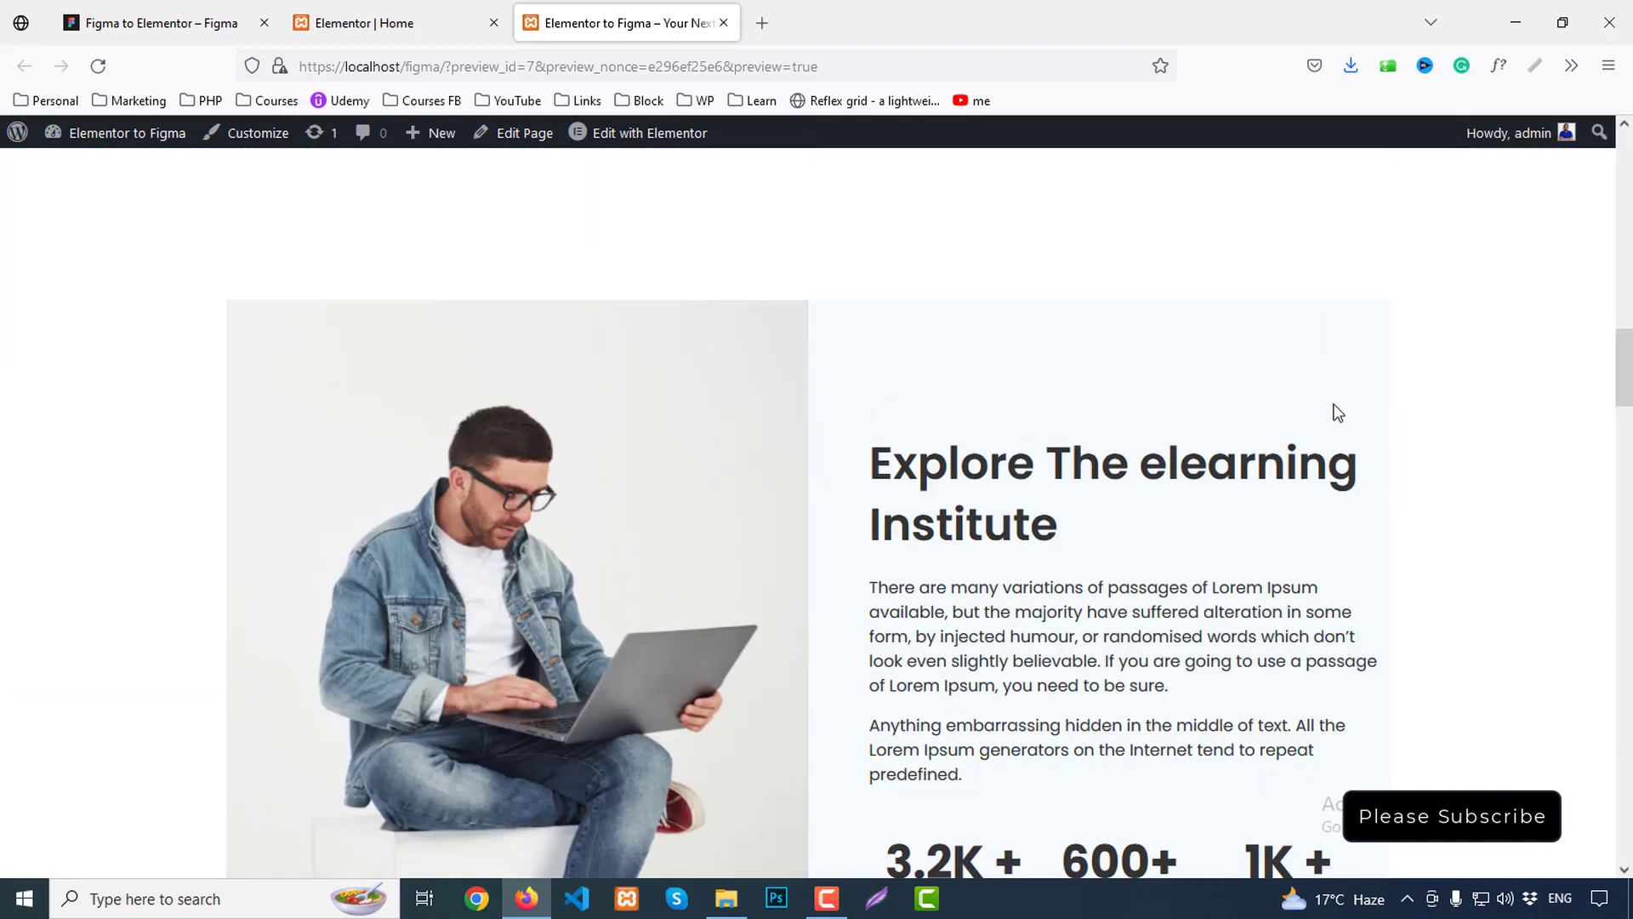
scroll(1338, 412, up, 10)
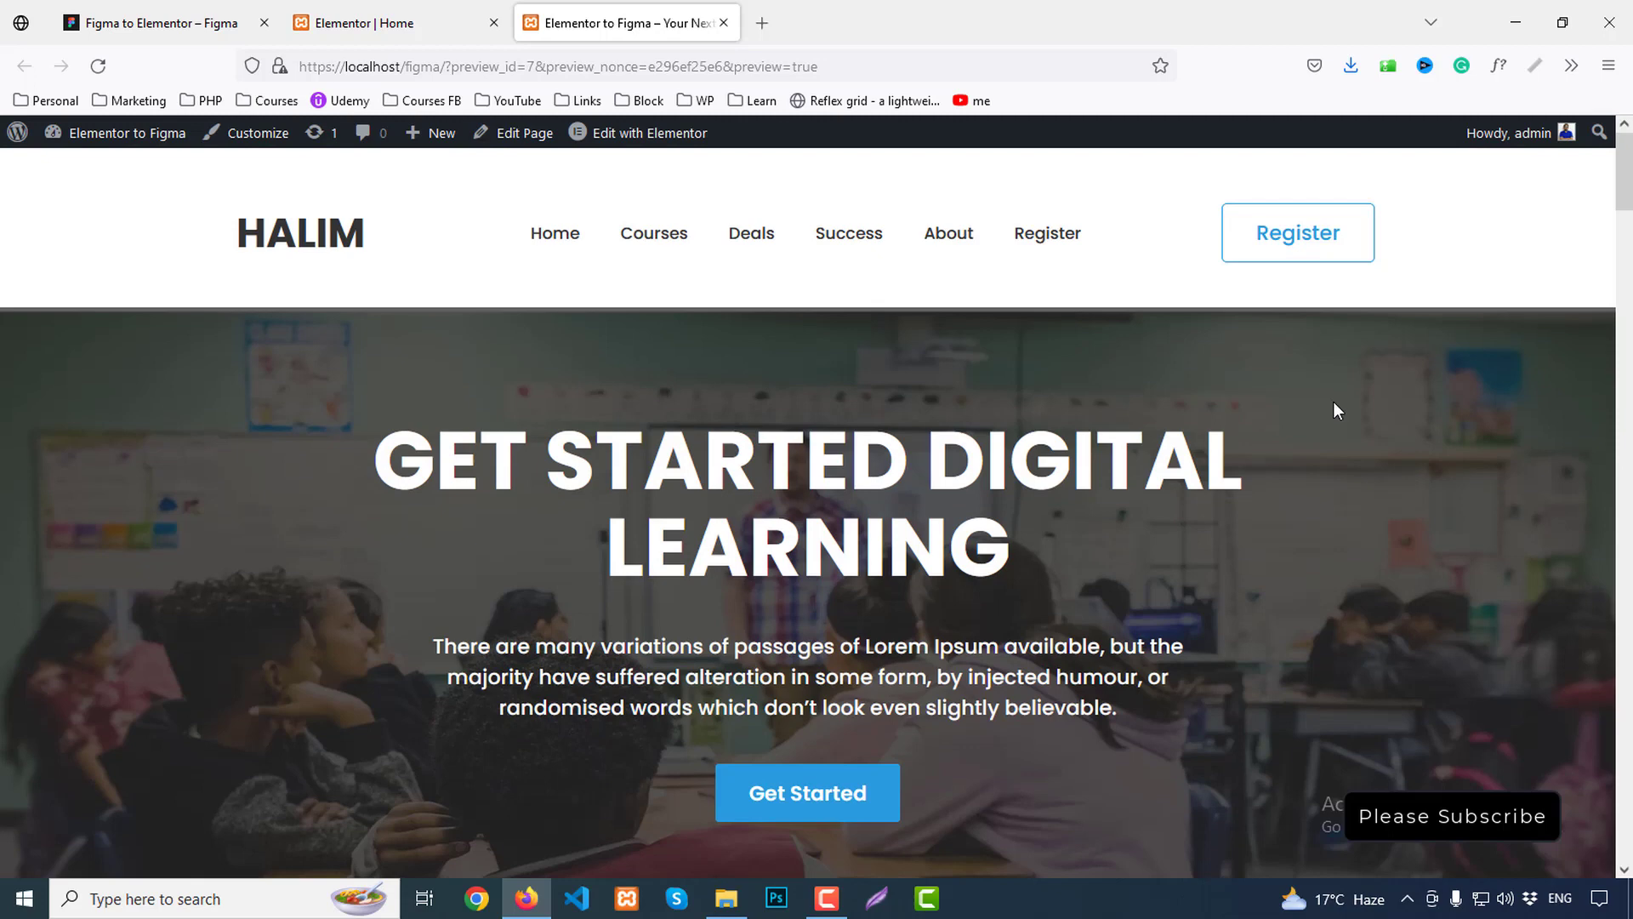
click(366, 23)
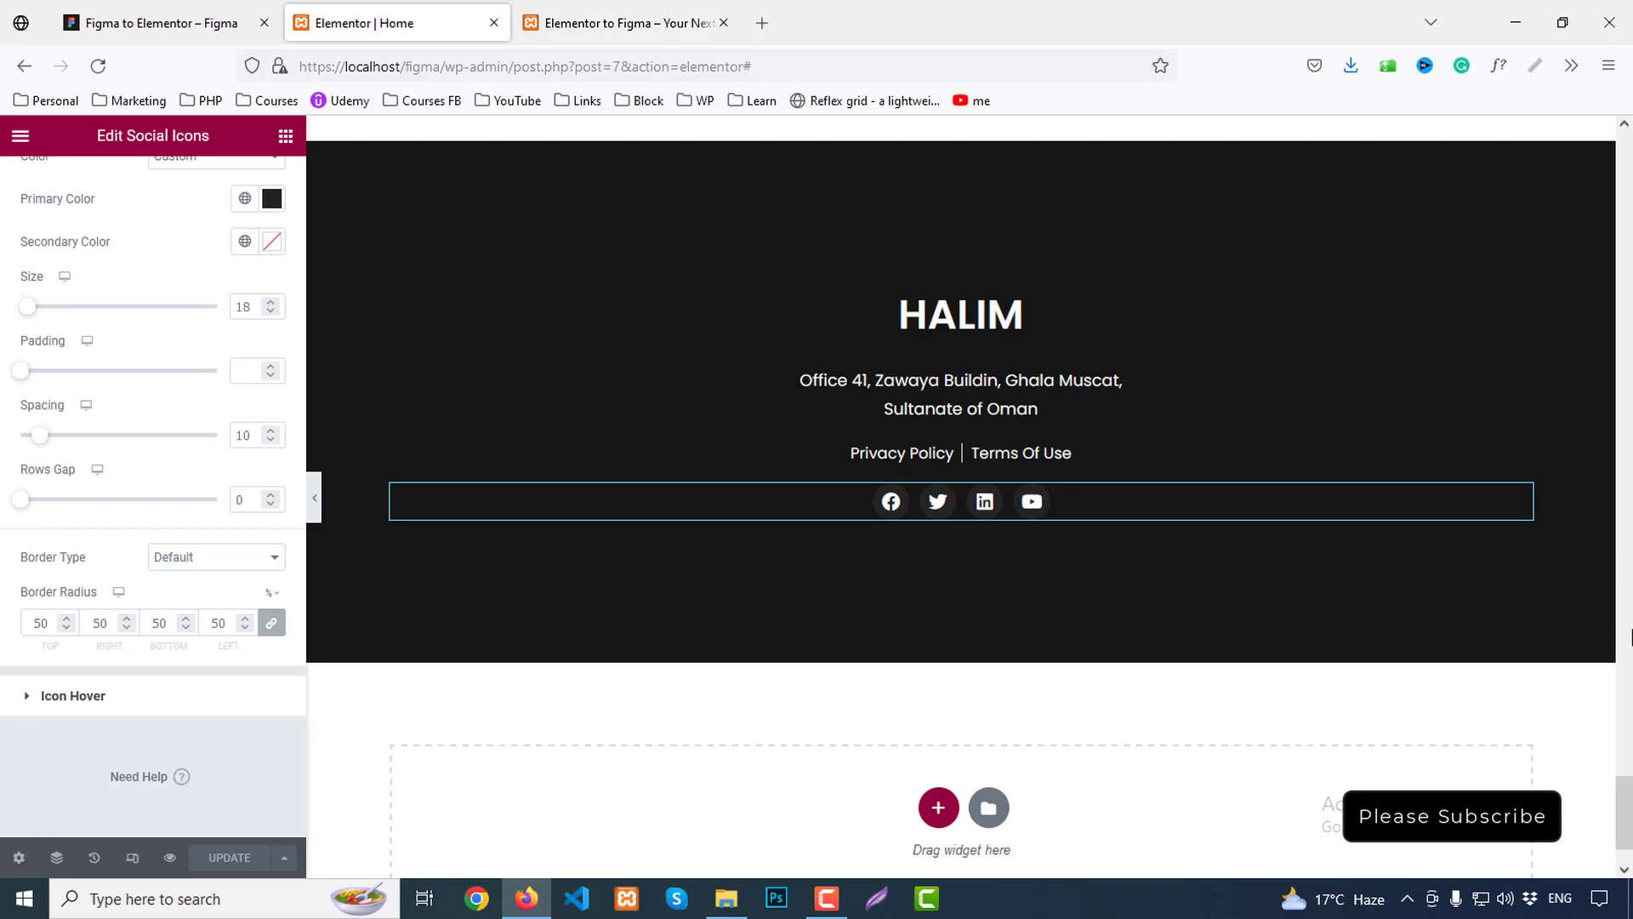
Change the header section's top padding from 43 to 33 and update the page
drag(1628, 800, 1599, 81)
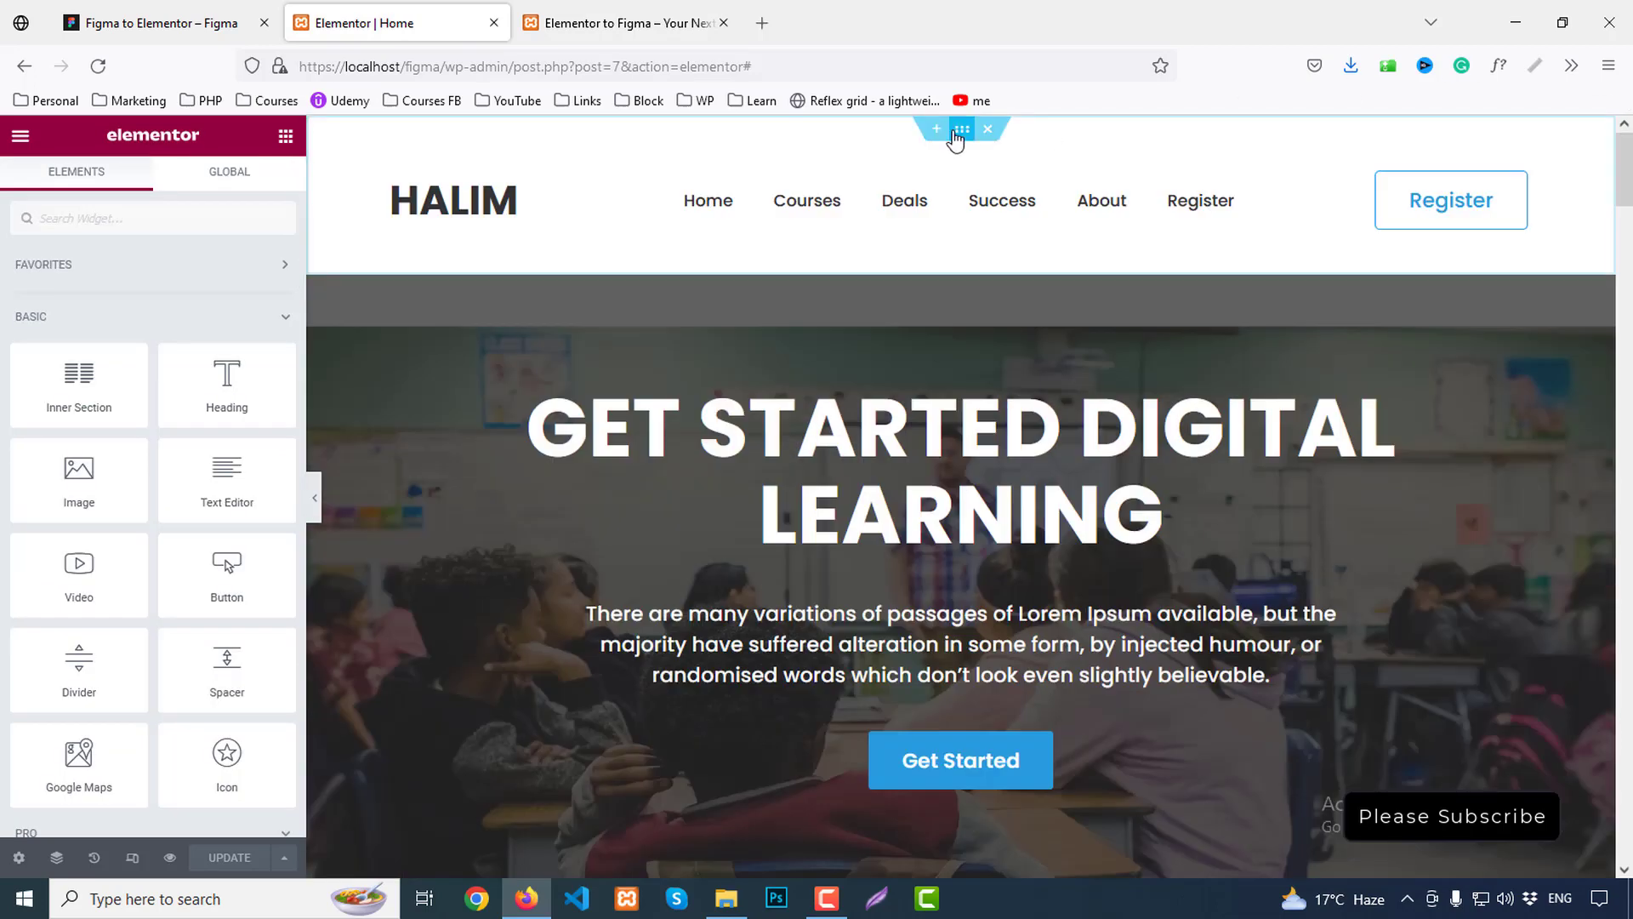
click(954, 132)
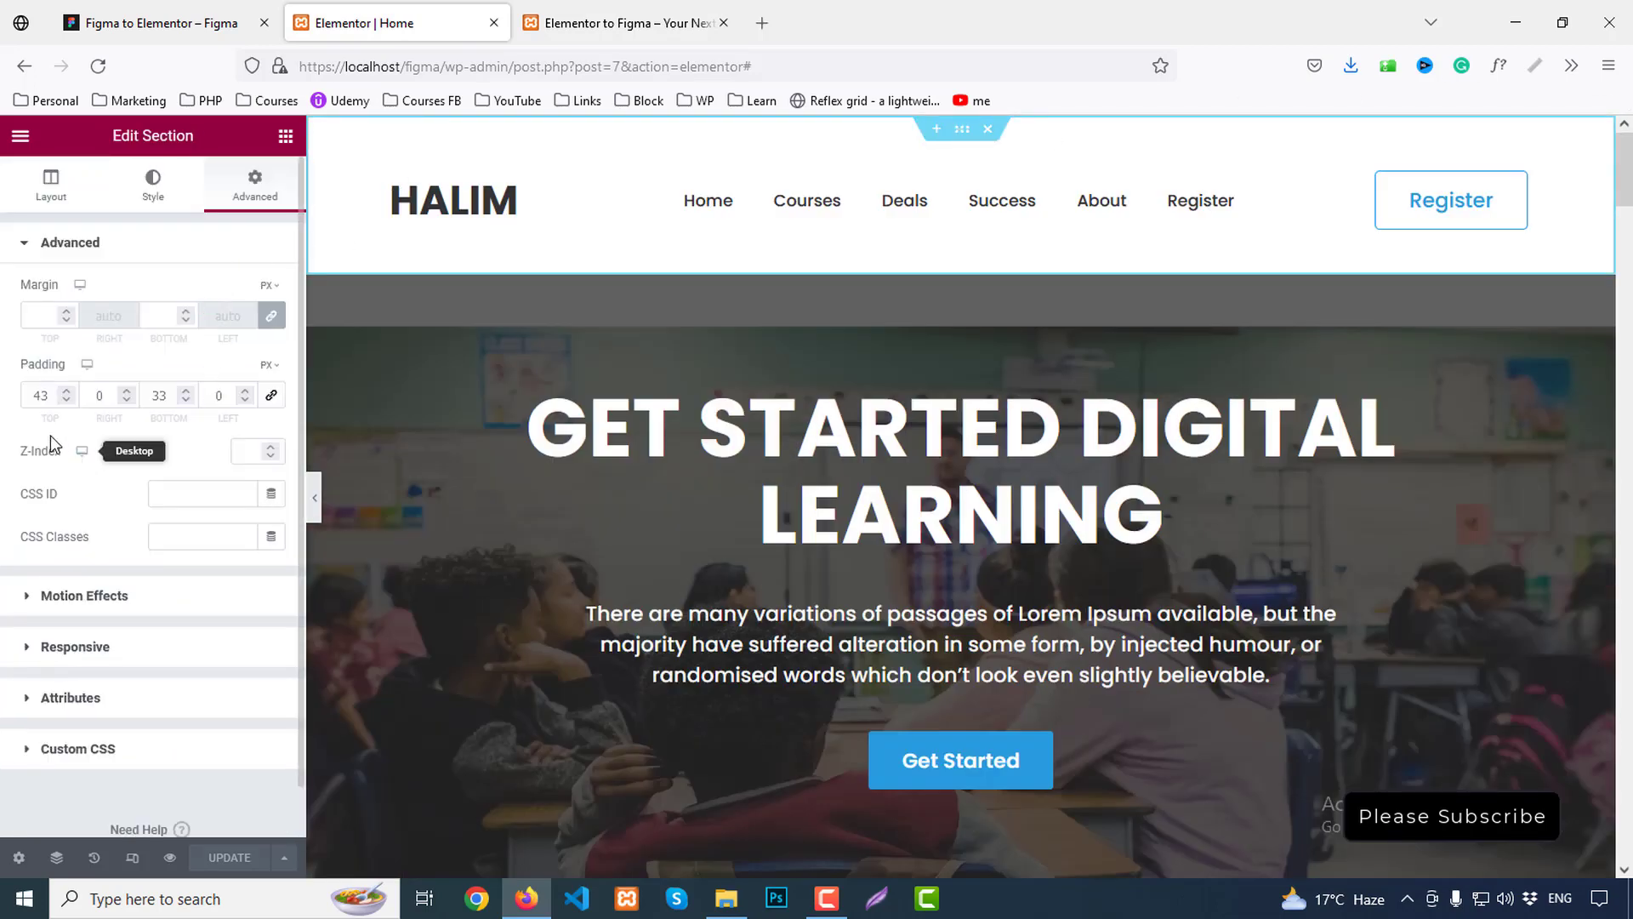
drag(41, 395, 22, 394)
text(3)
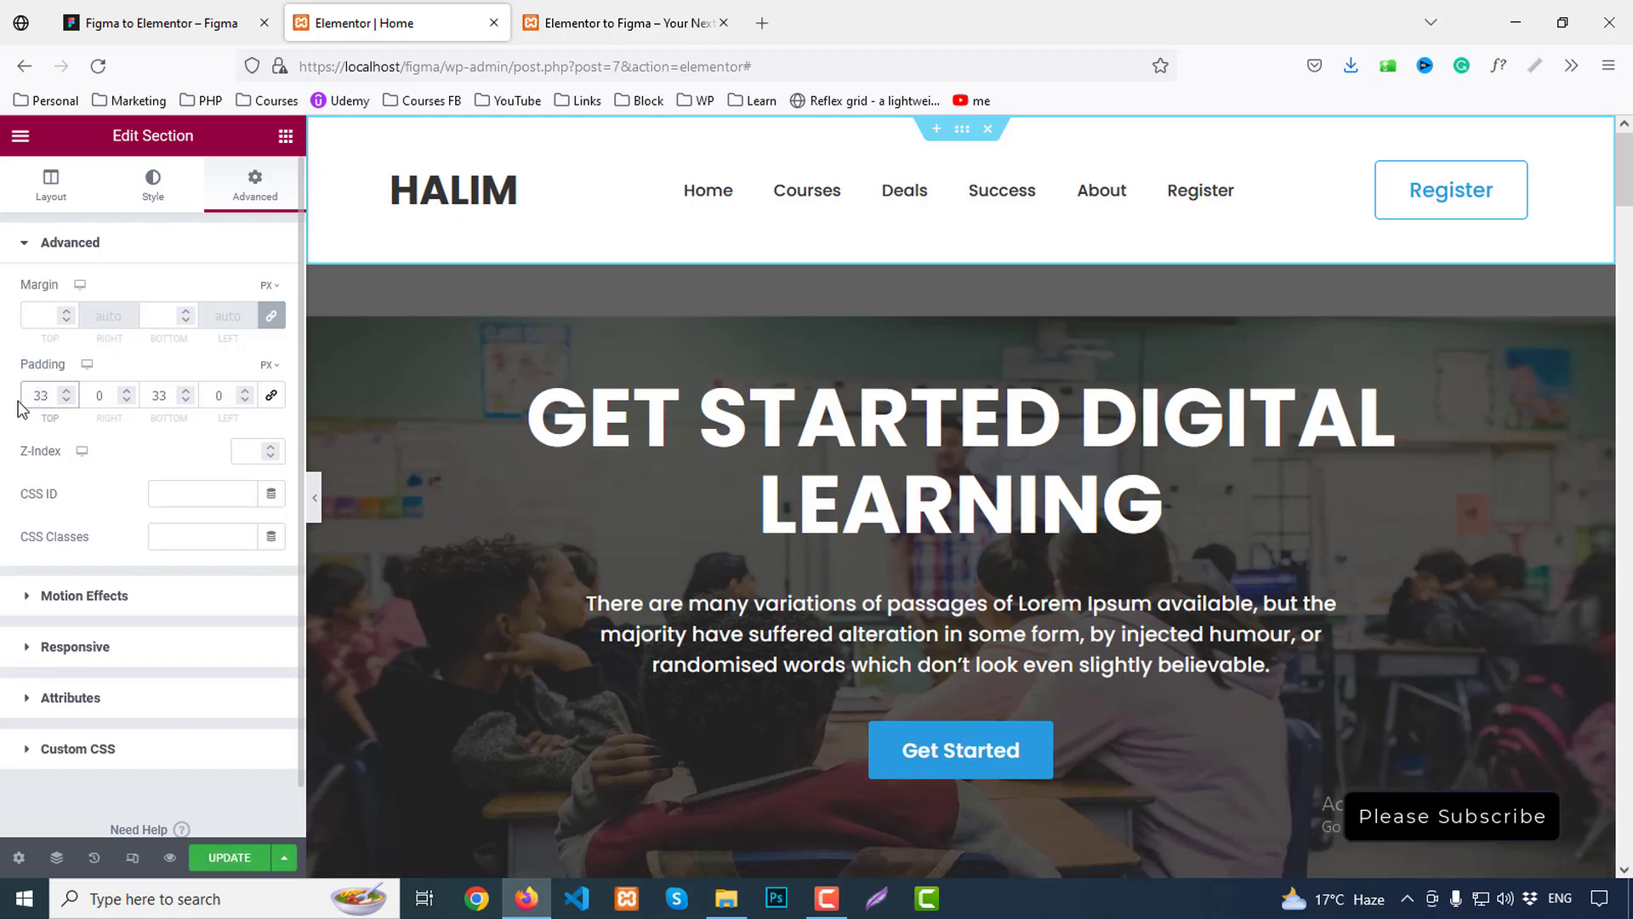
click(223, 856)
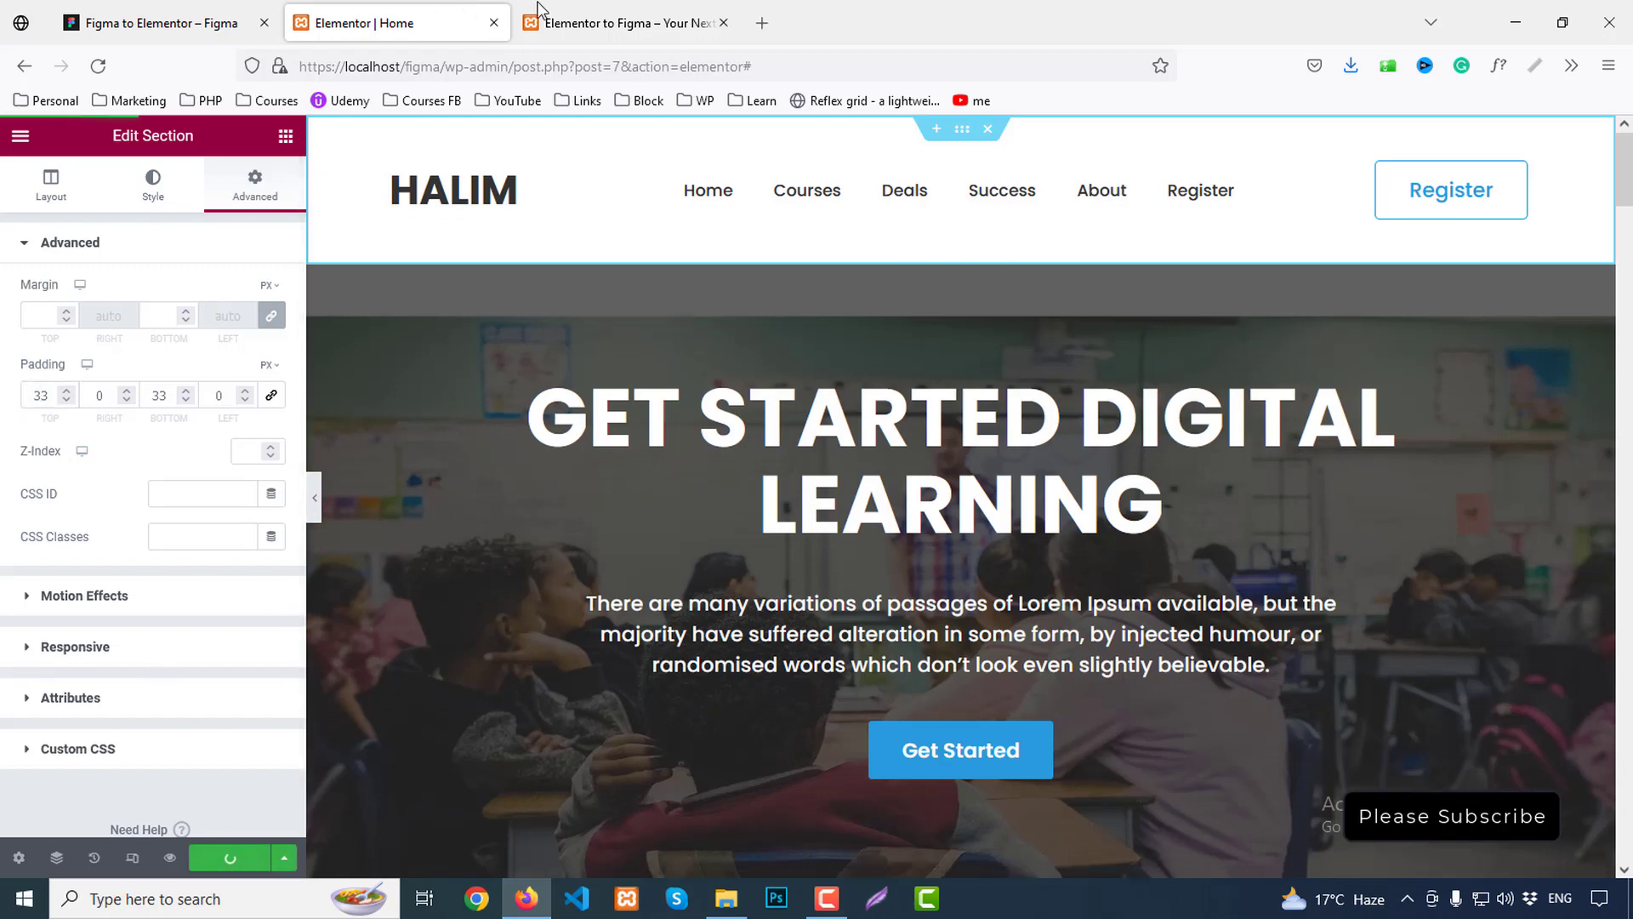
Scroll through the live preview to check the adjusted header spacing
click(617, 8)
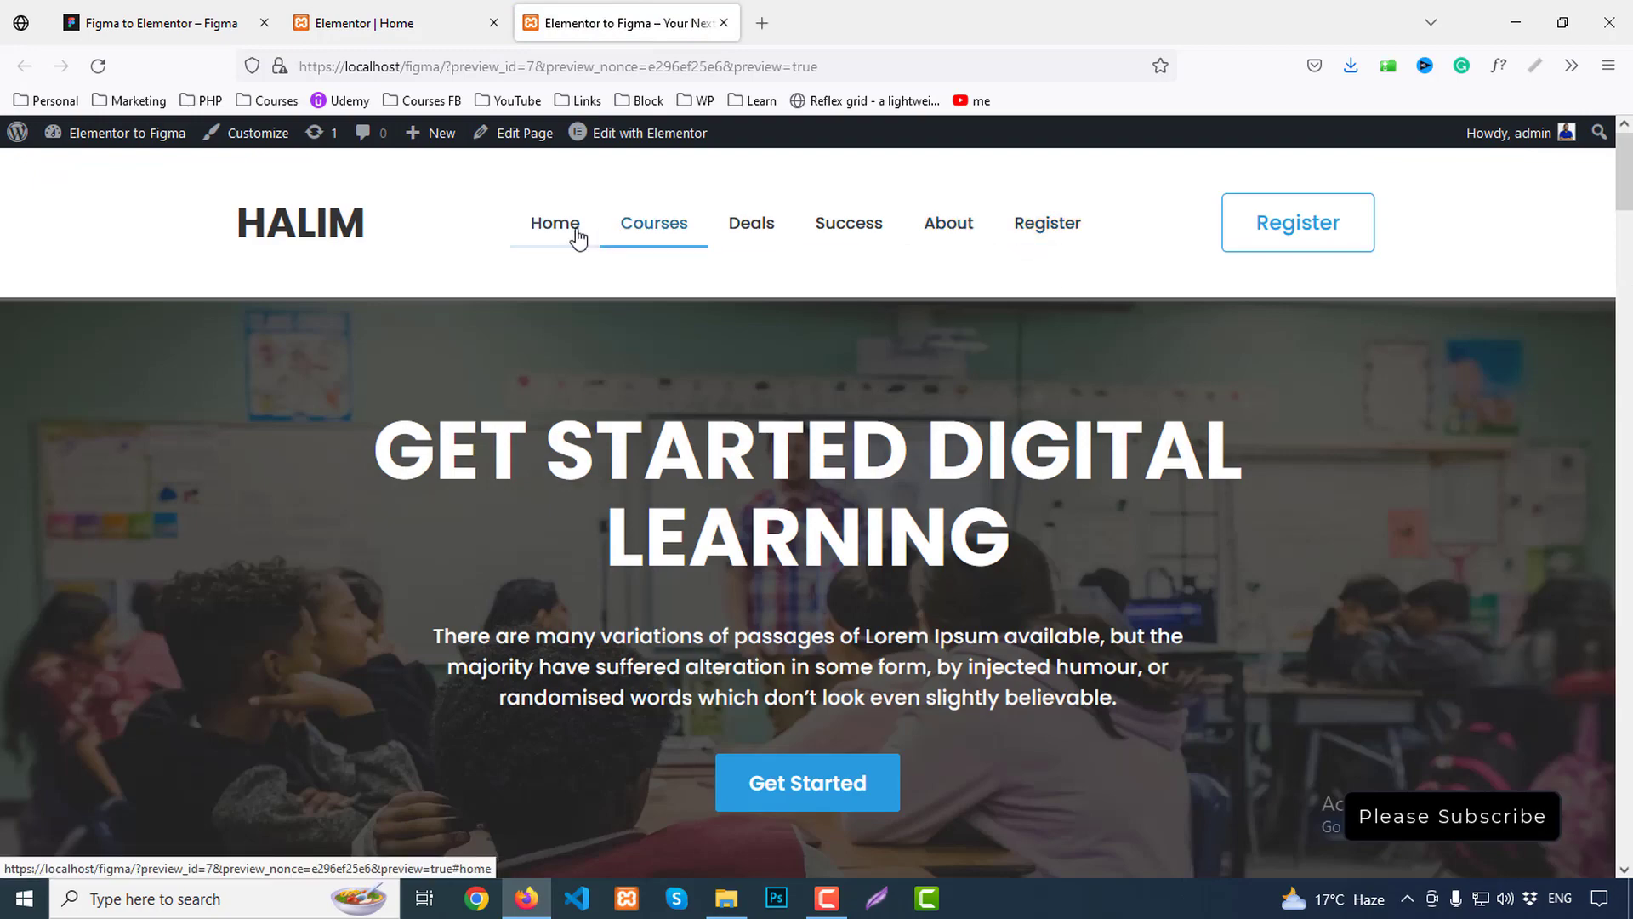
scroll(1563, 351, down, 20)
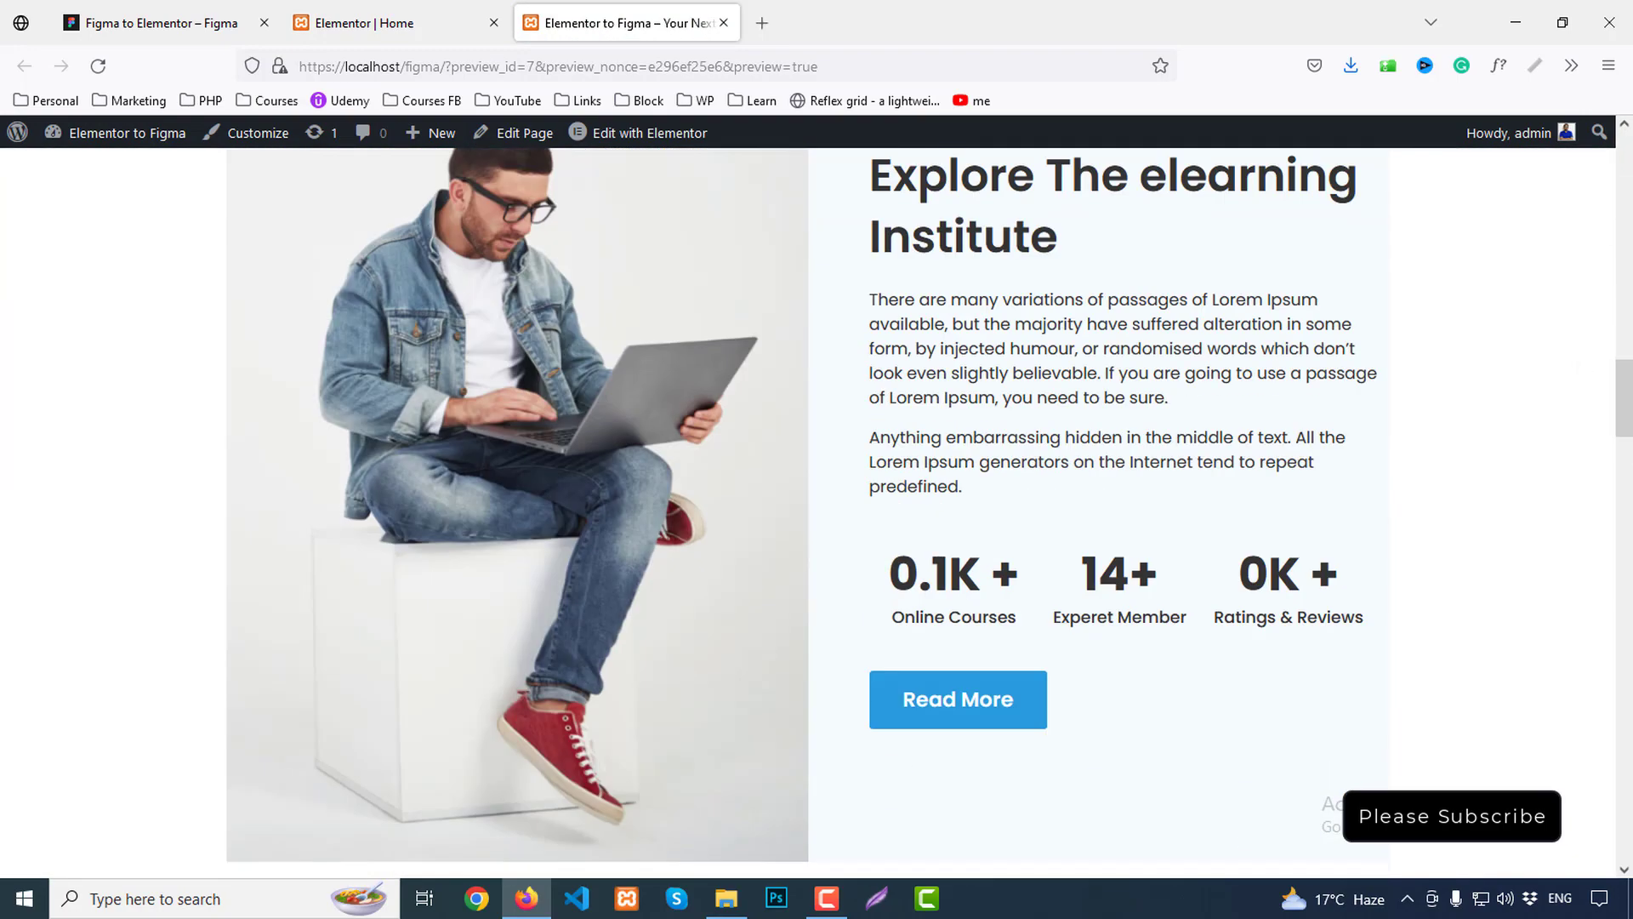
scroll(1573, 255, down, 10)
scroll(1573, 247, up, 20)
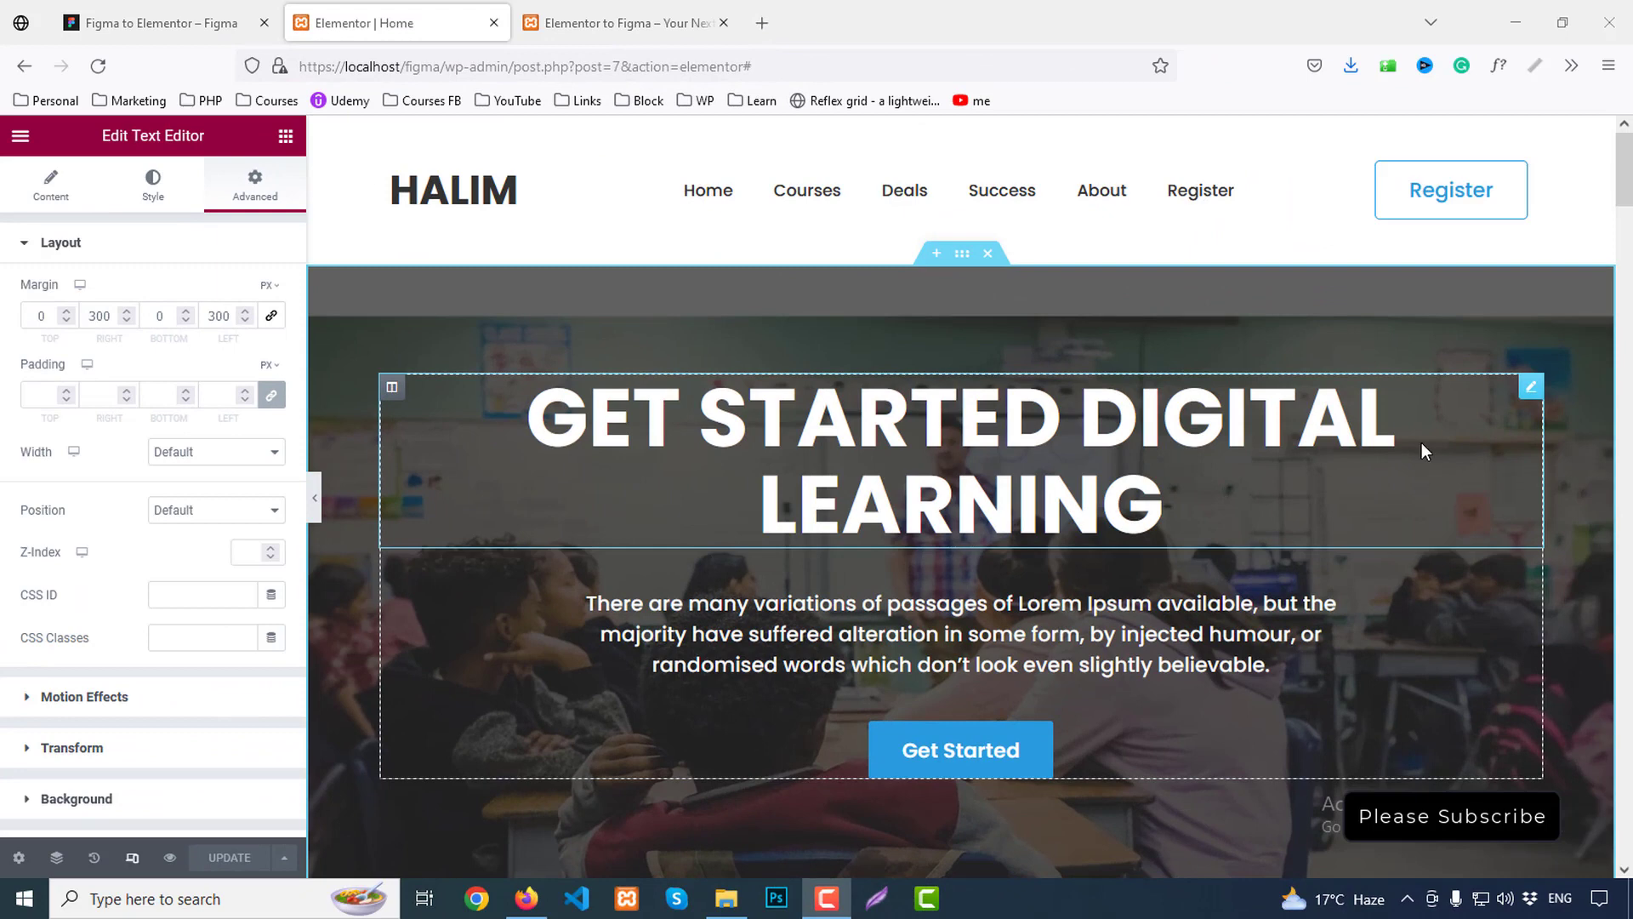
Switch the Elementor editor to the tablet responsive view
click(134, 862)
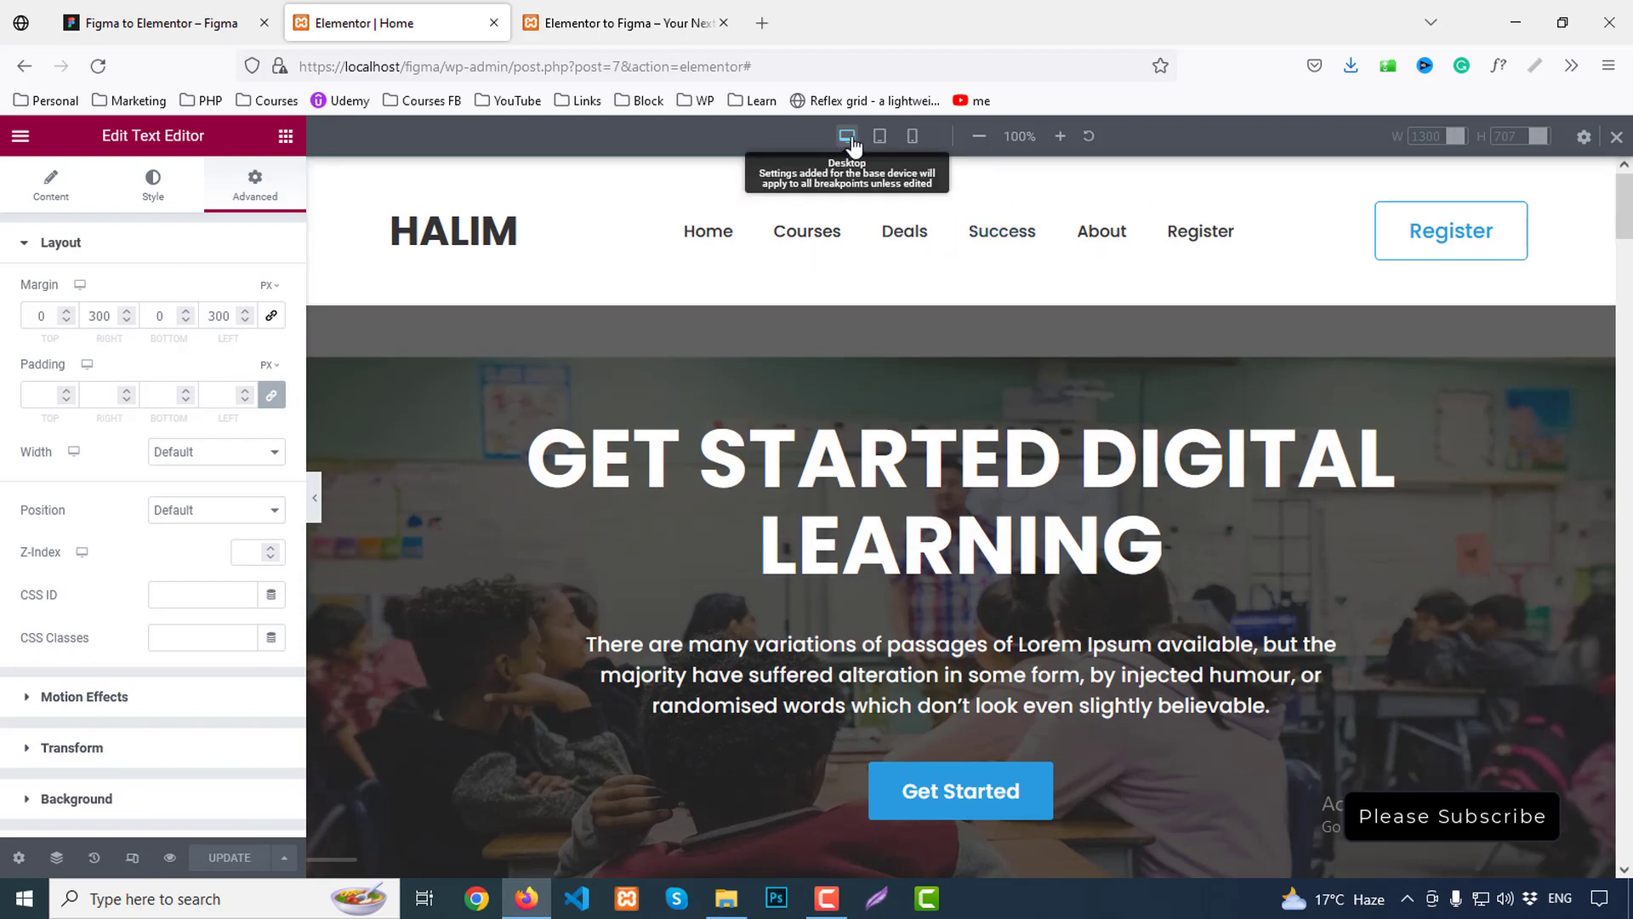
click(879, 145)
scroll(1180, 255, down, 10)
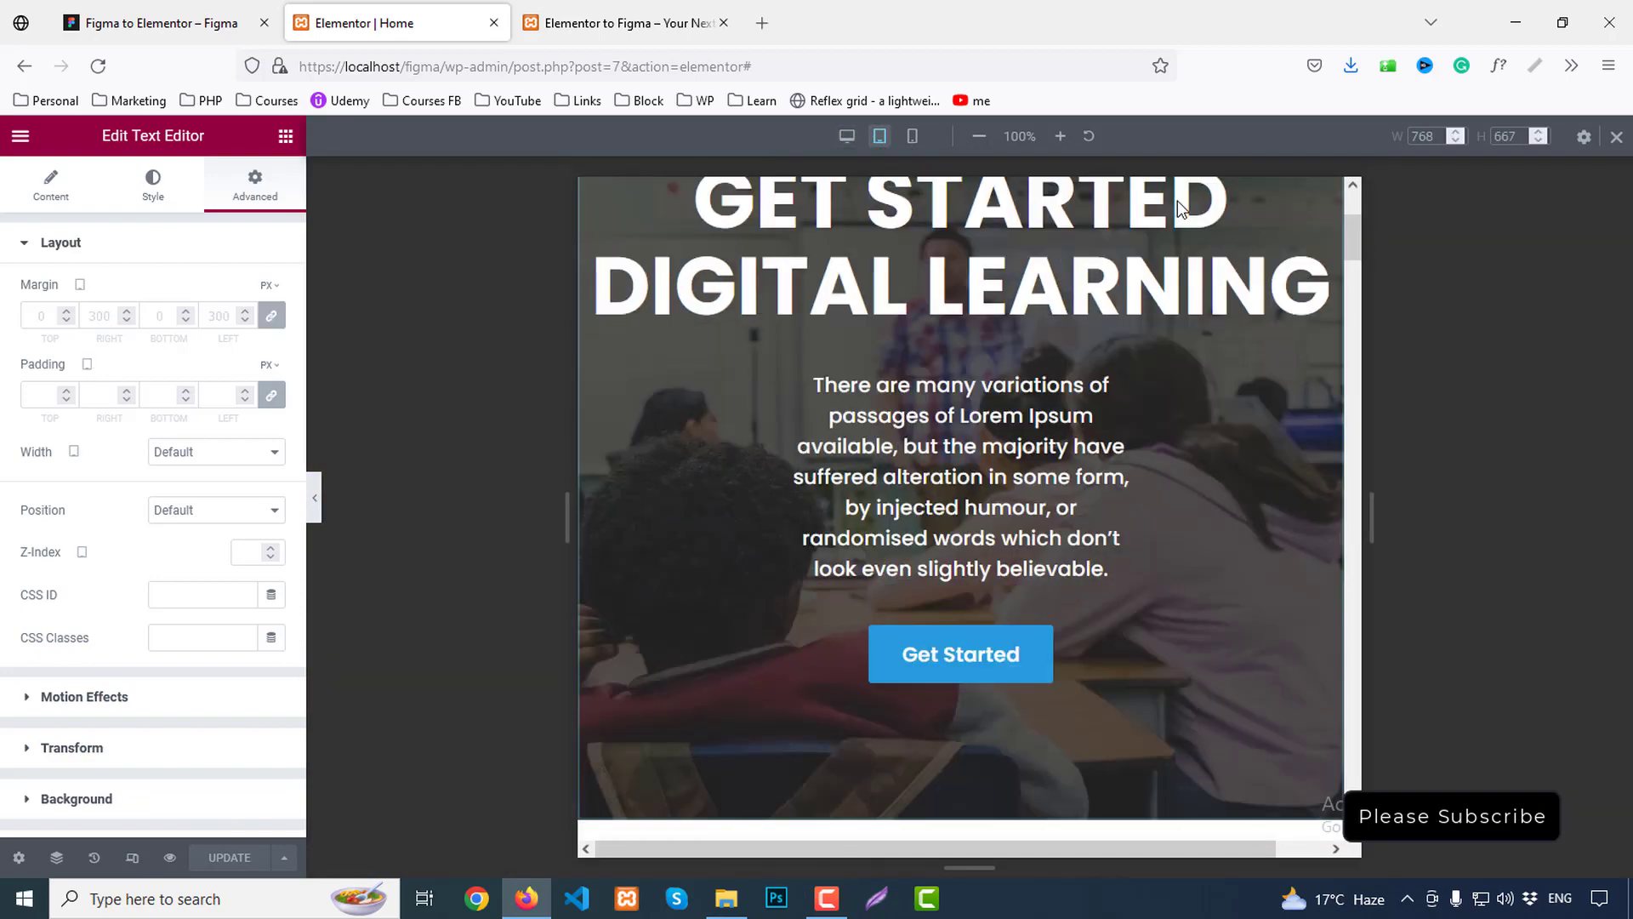
scroll(1184, 296, up, 9)
scroll(1184, 294, up, 1)
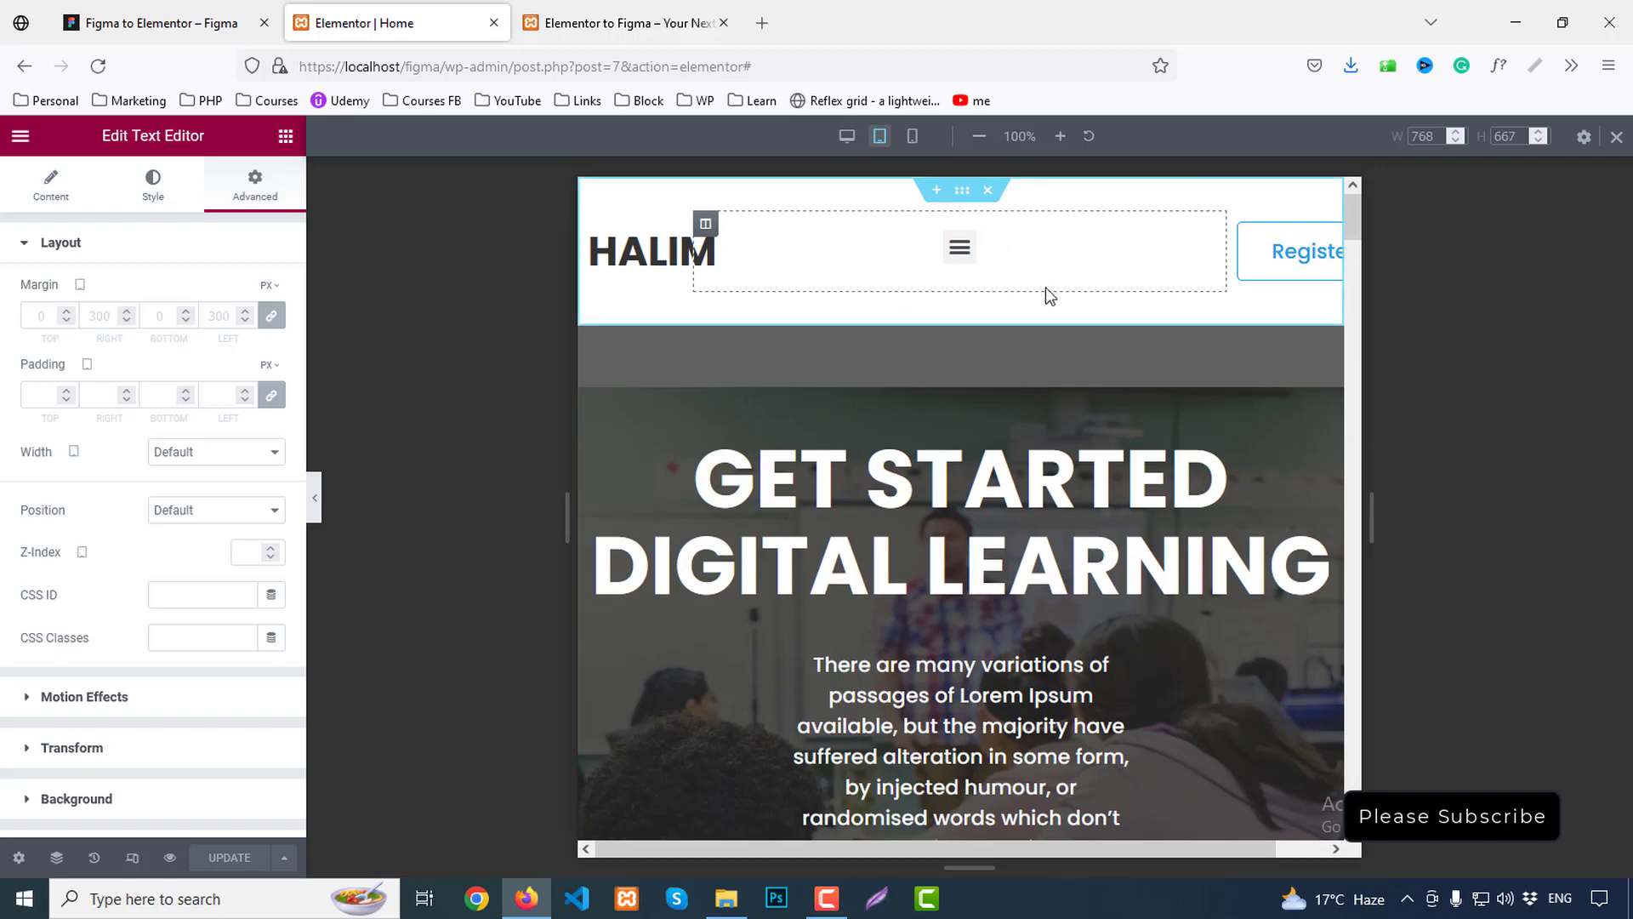
scroll(1004, 308, down, 3)
scroll(962, 368, up, 1)
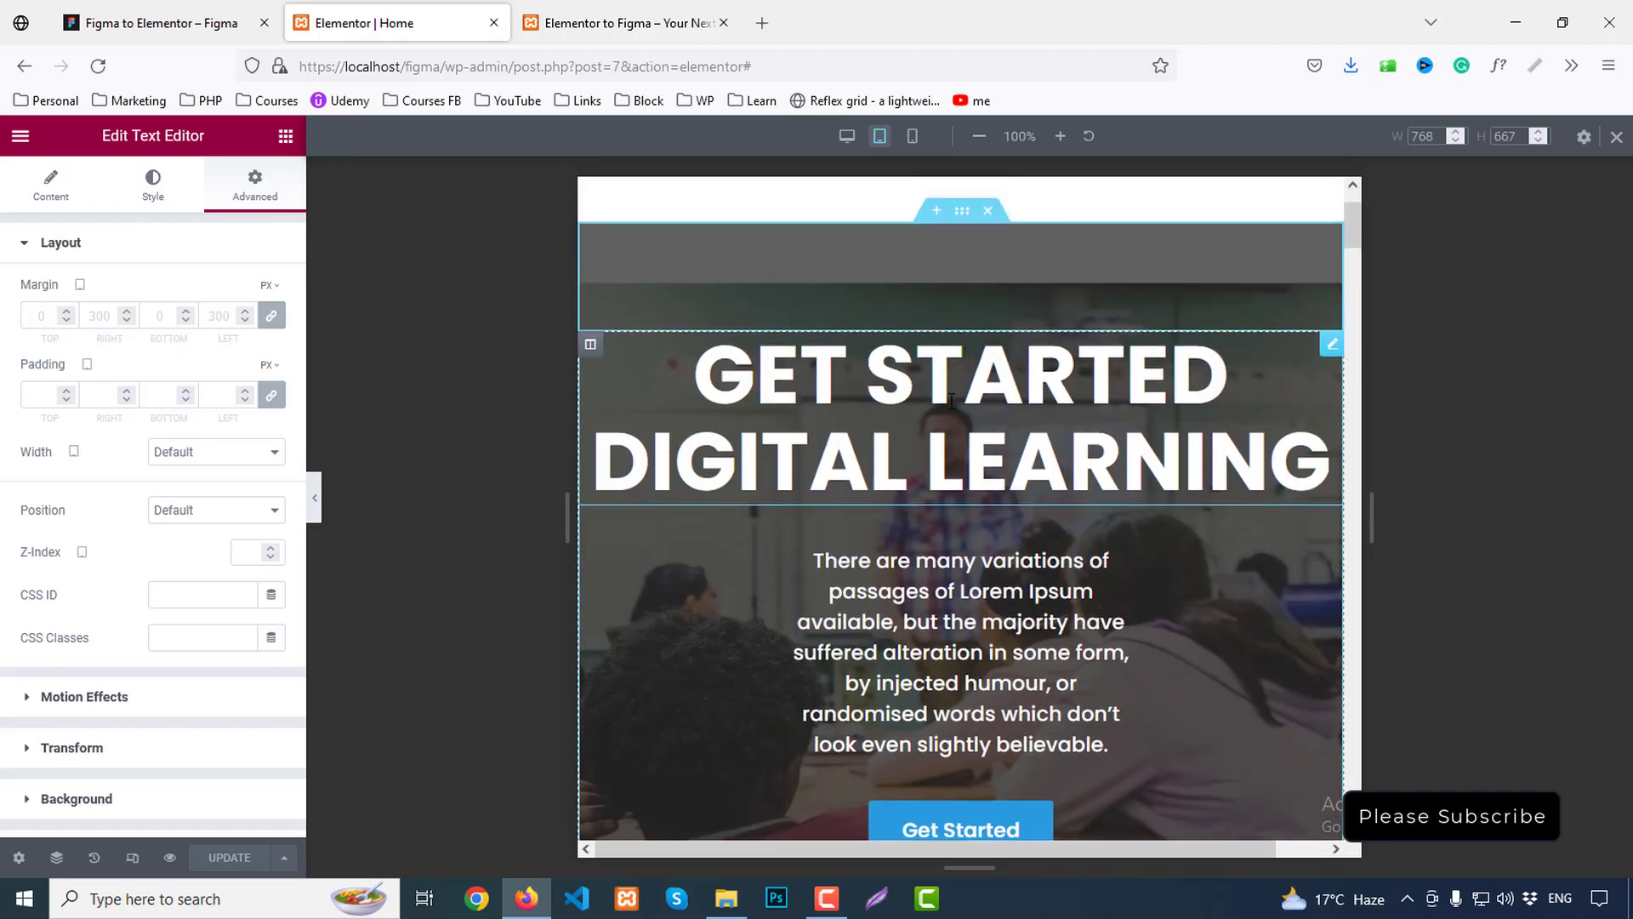
Set the hero heading's tablet font size to 40 with a 50 px line height
click(951, 399)
click(272, 334)
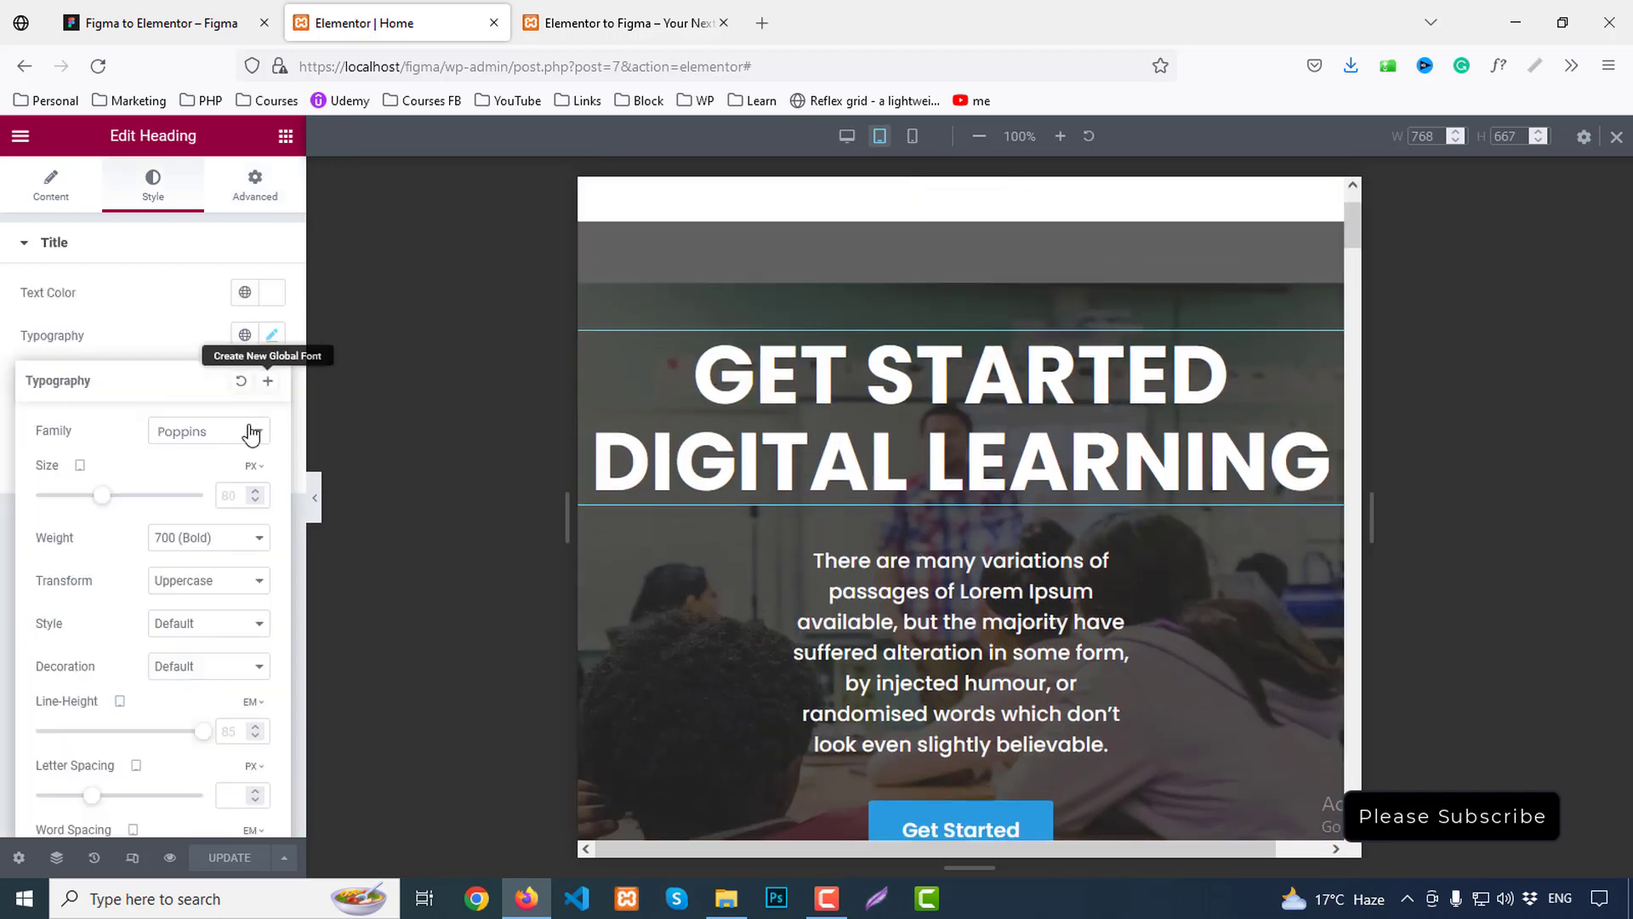
click(236, 496)
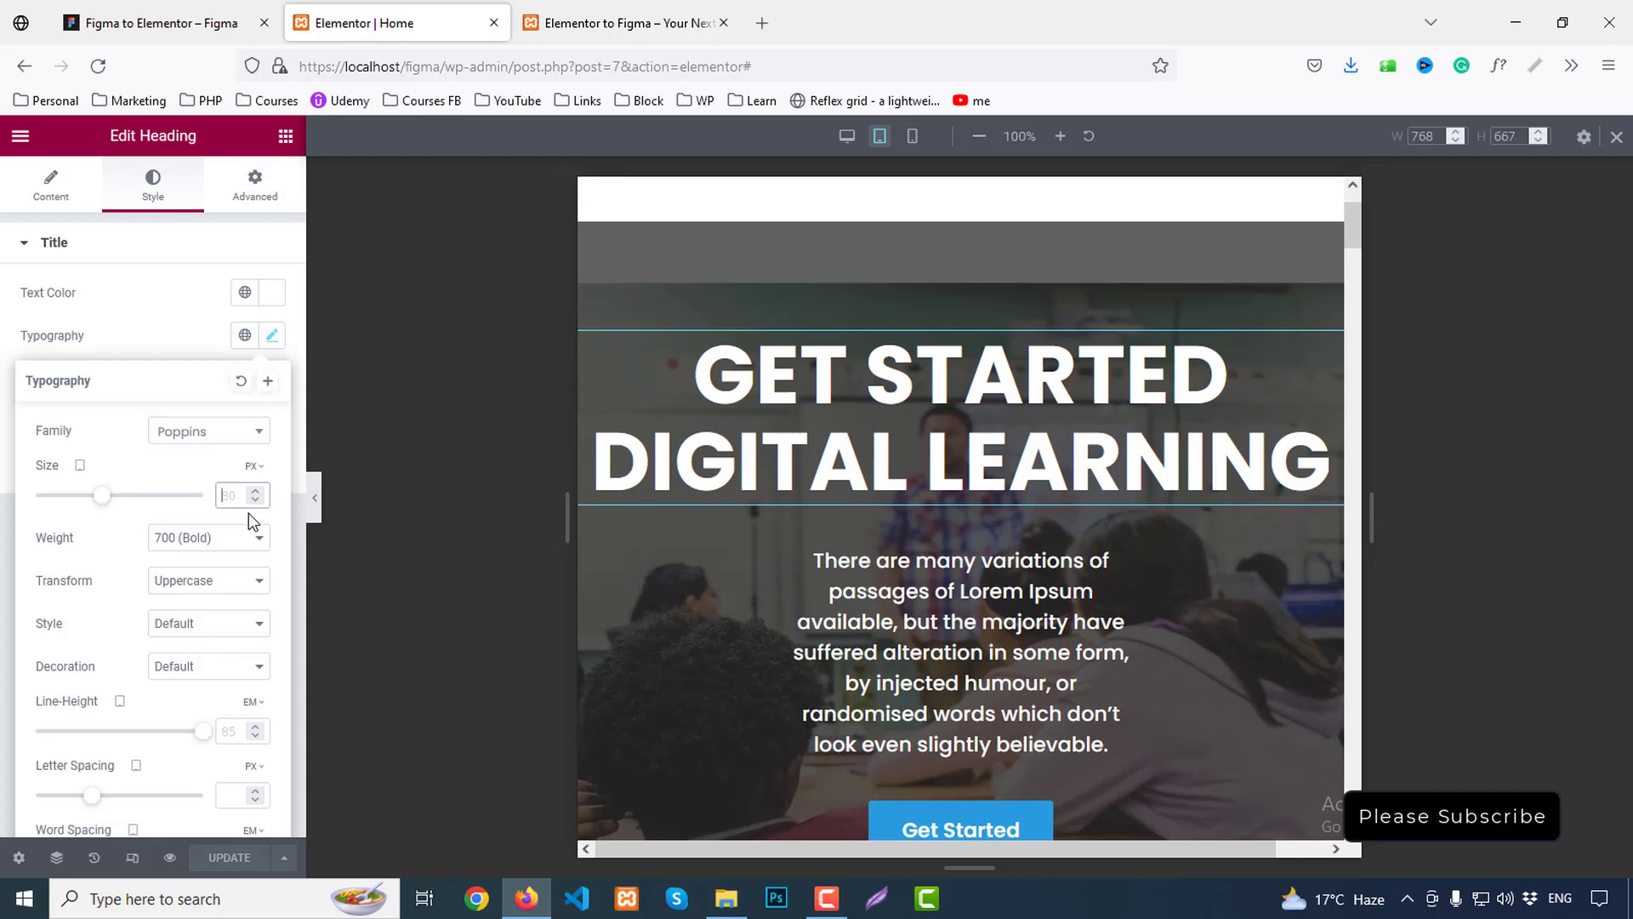
text(40)
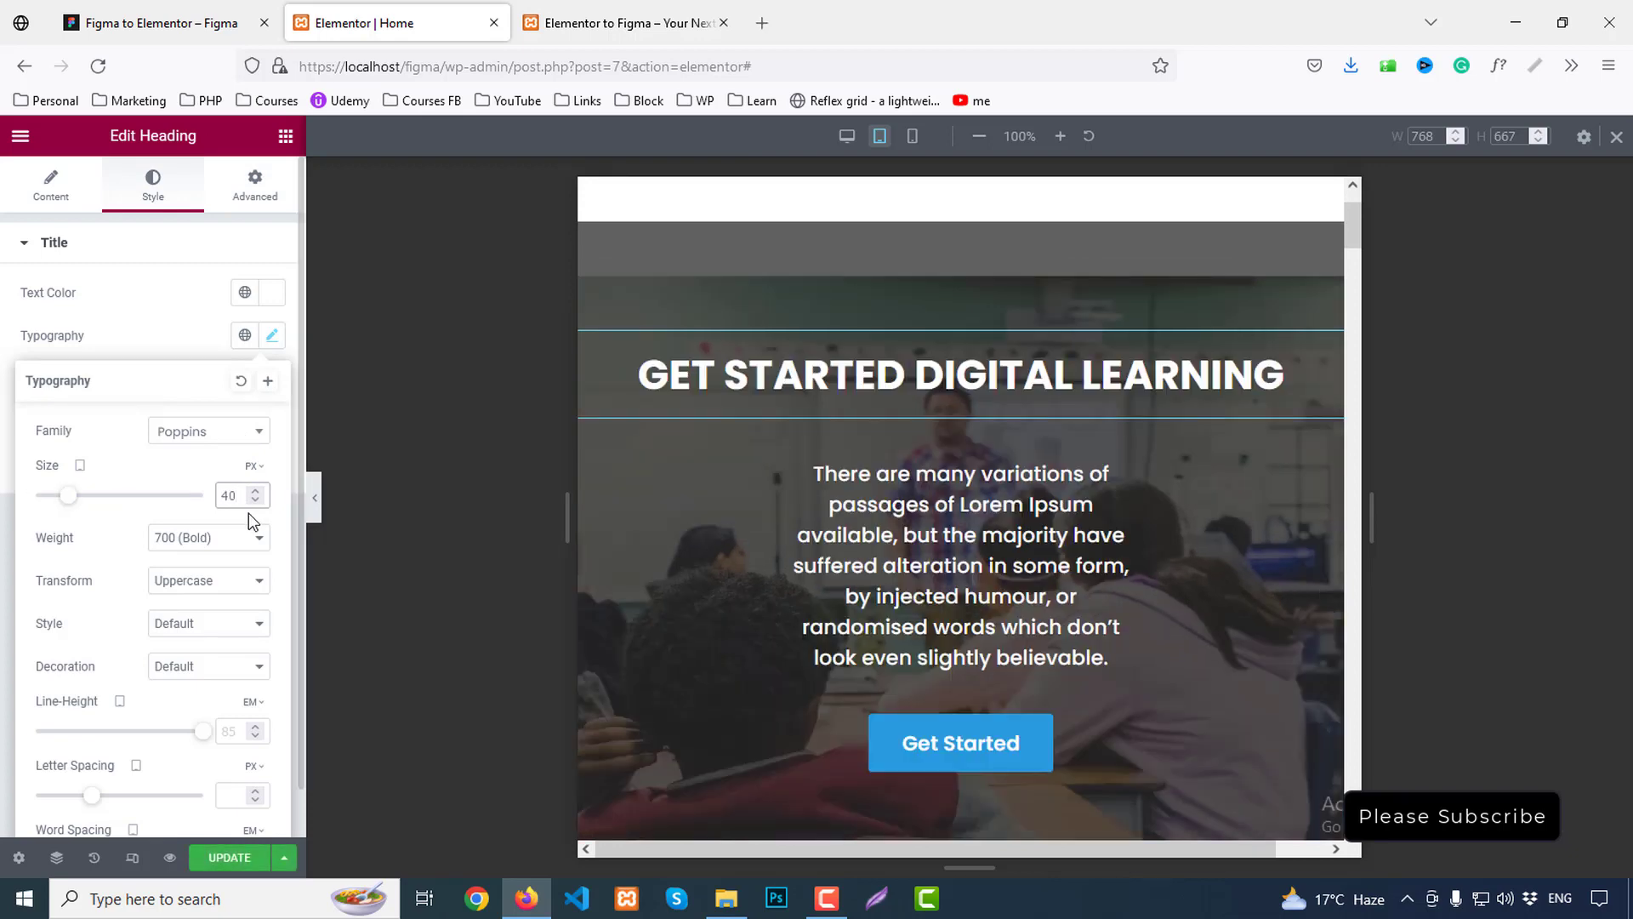
click(237, 731)
text(50)
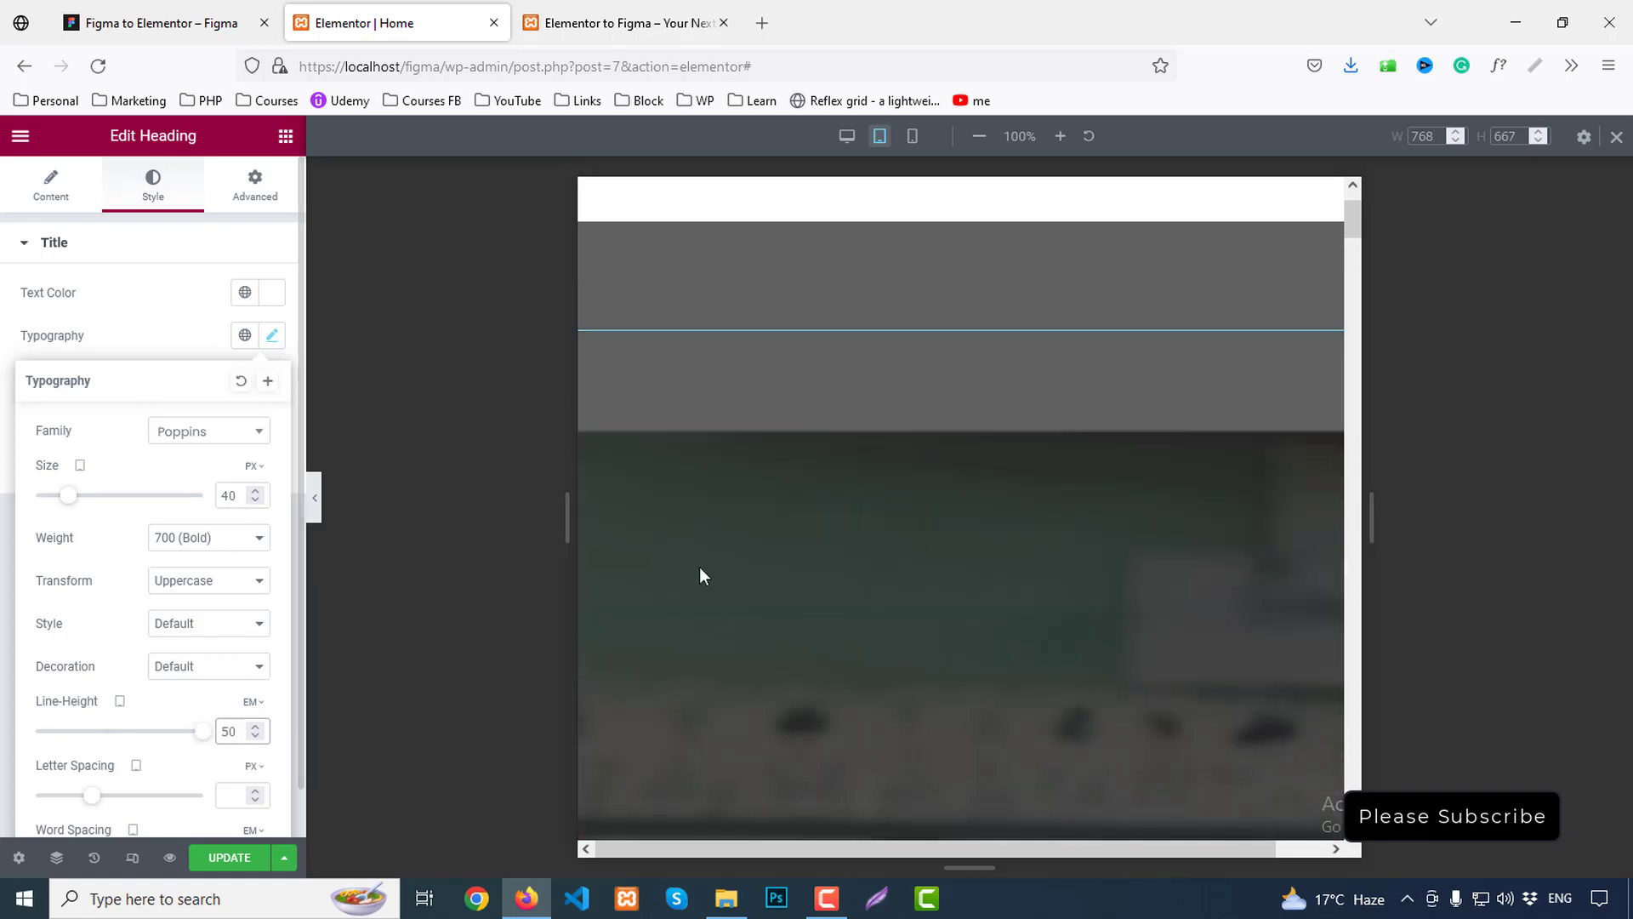
click(253, 702)
click(250, 705)
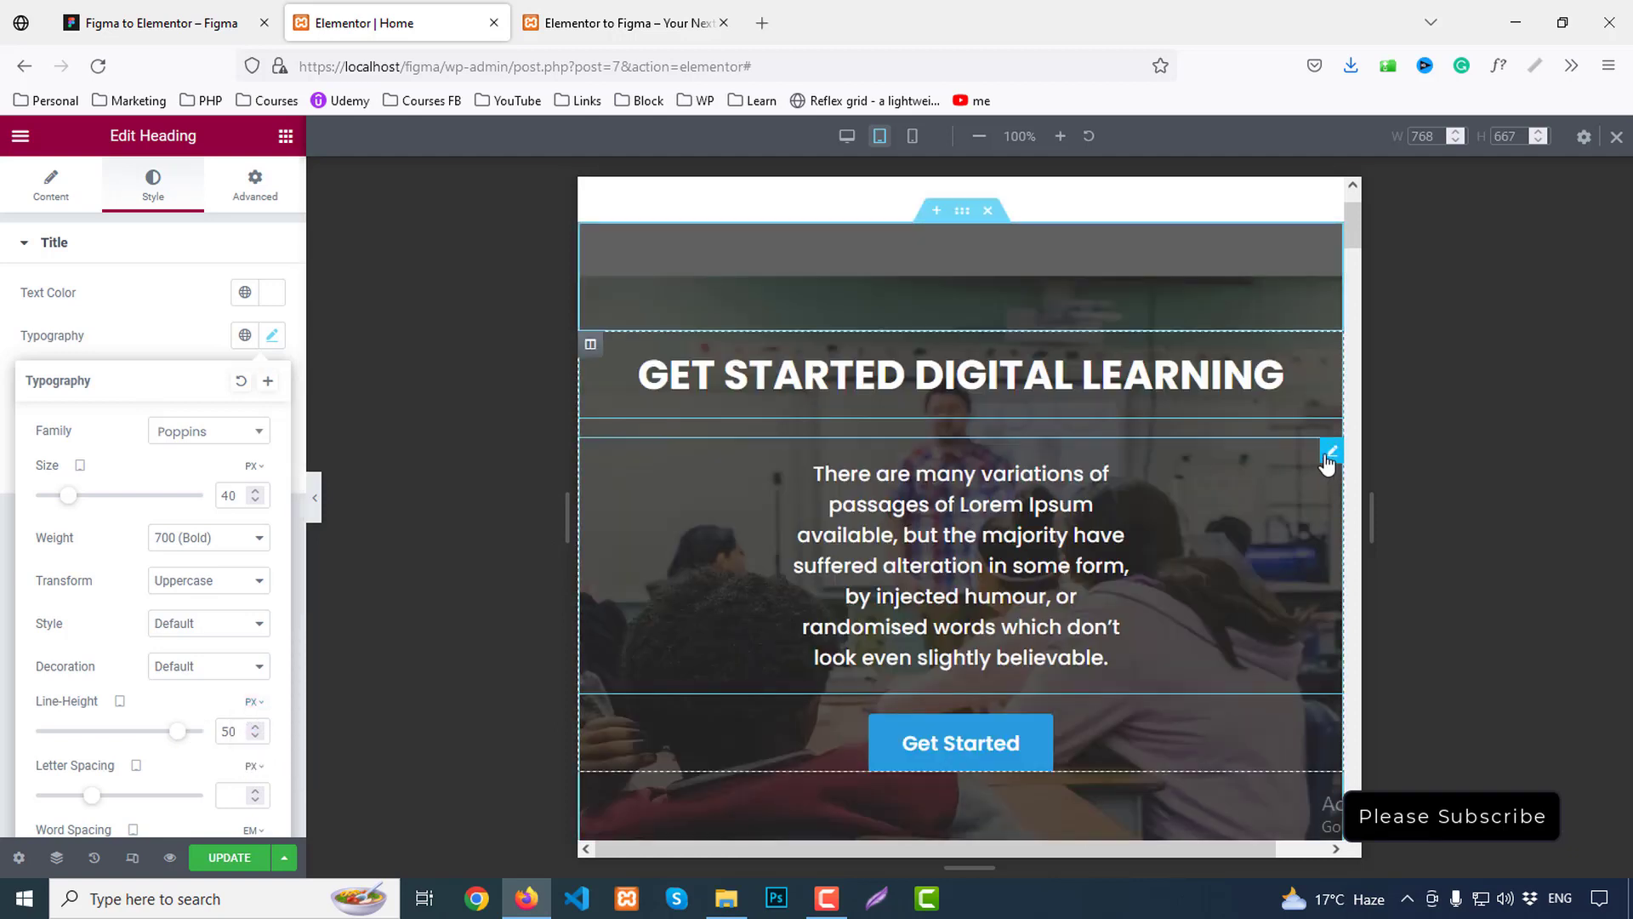
Set the hero paragraph's tablet margin to 0 and check the tablet navigation menu
click(1330, 452)
click(255, 184)
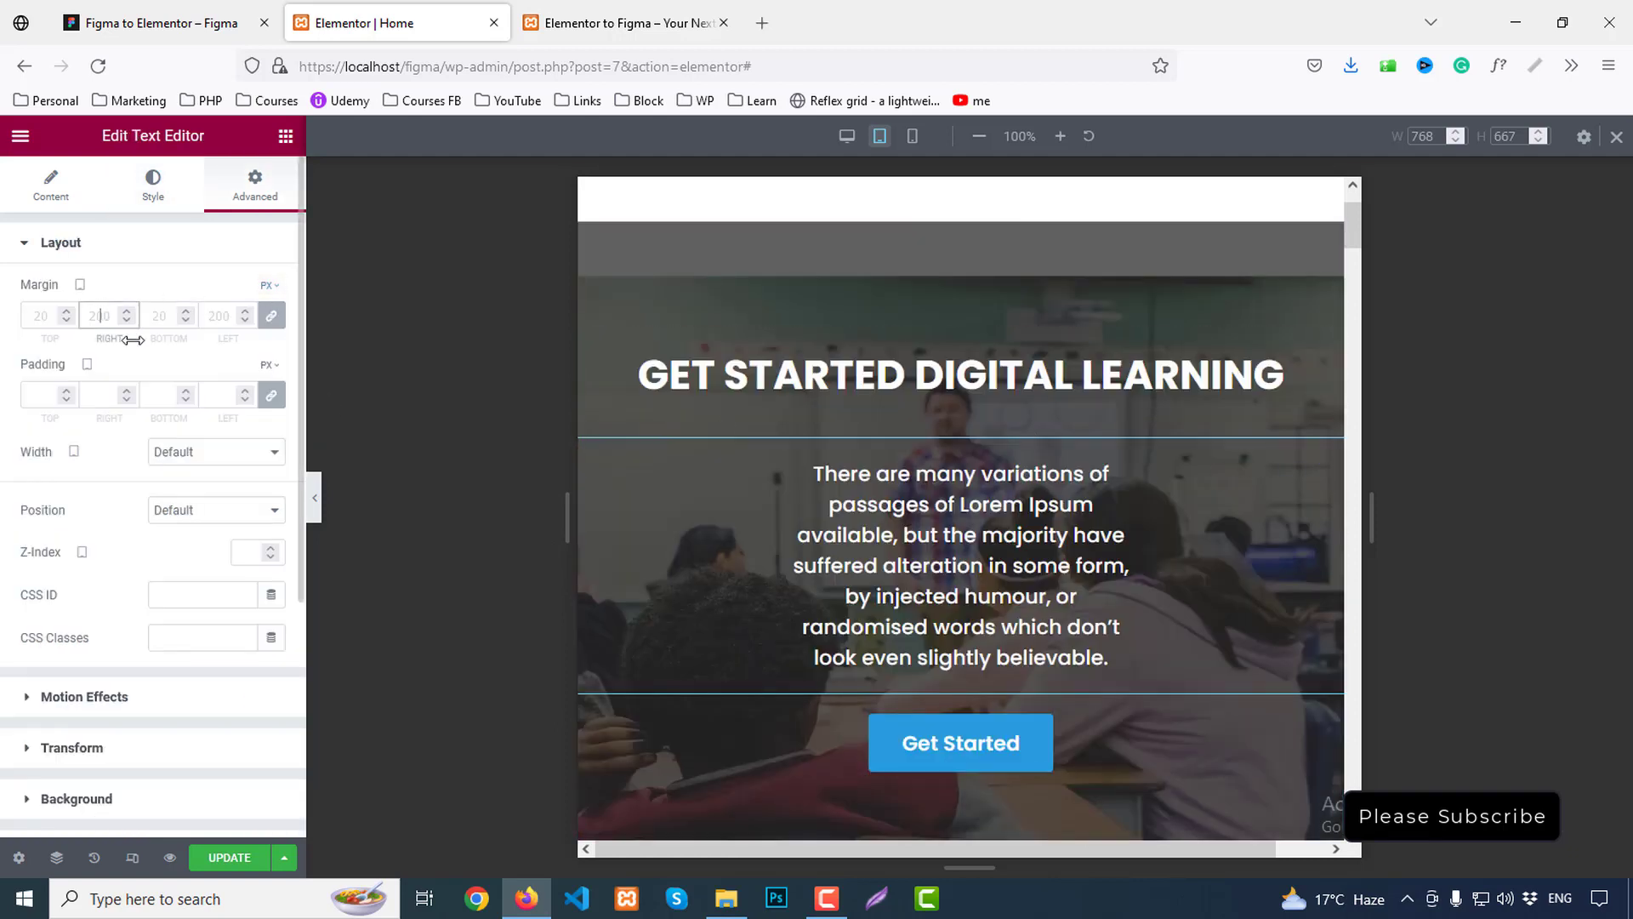
text(0)
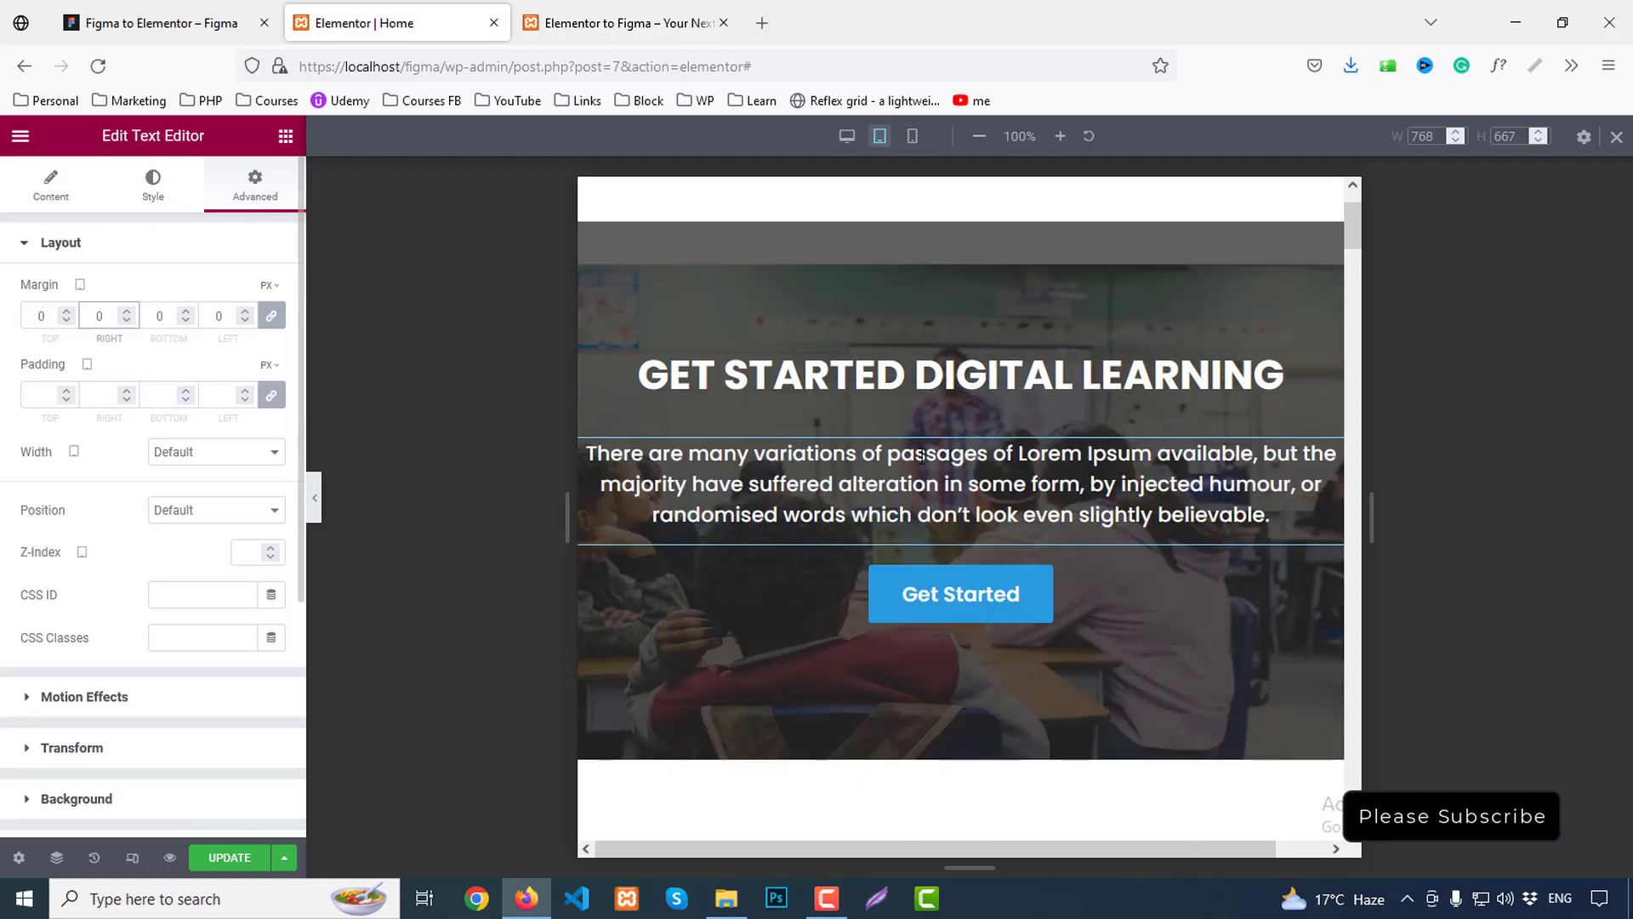
scroll(1155, 539, up, 2)
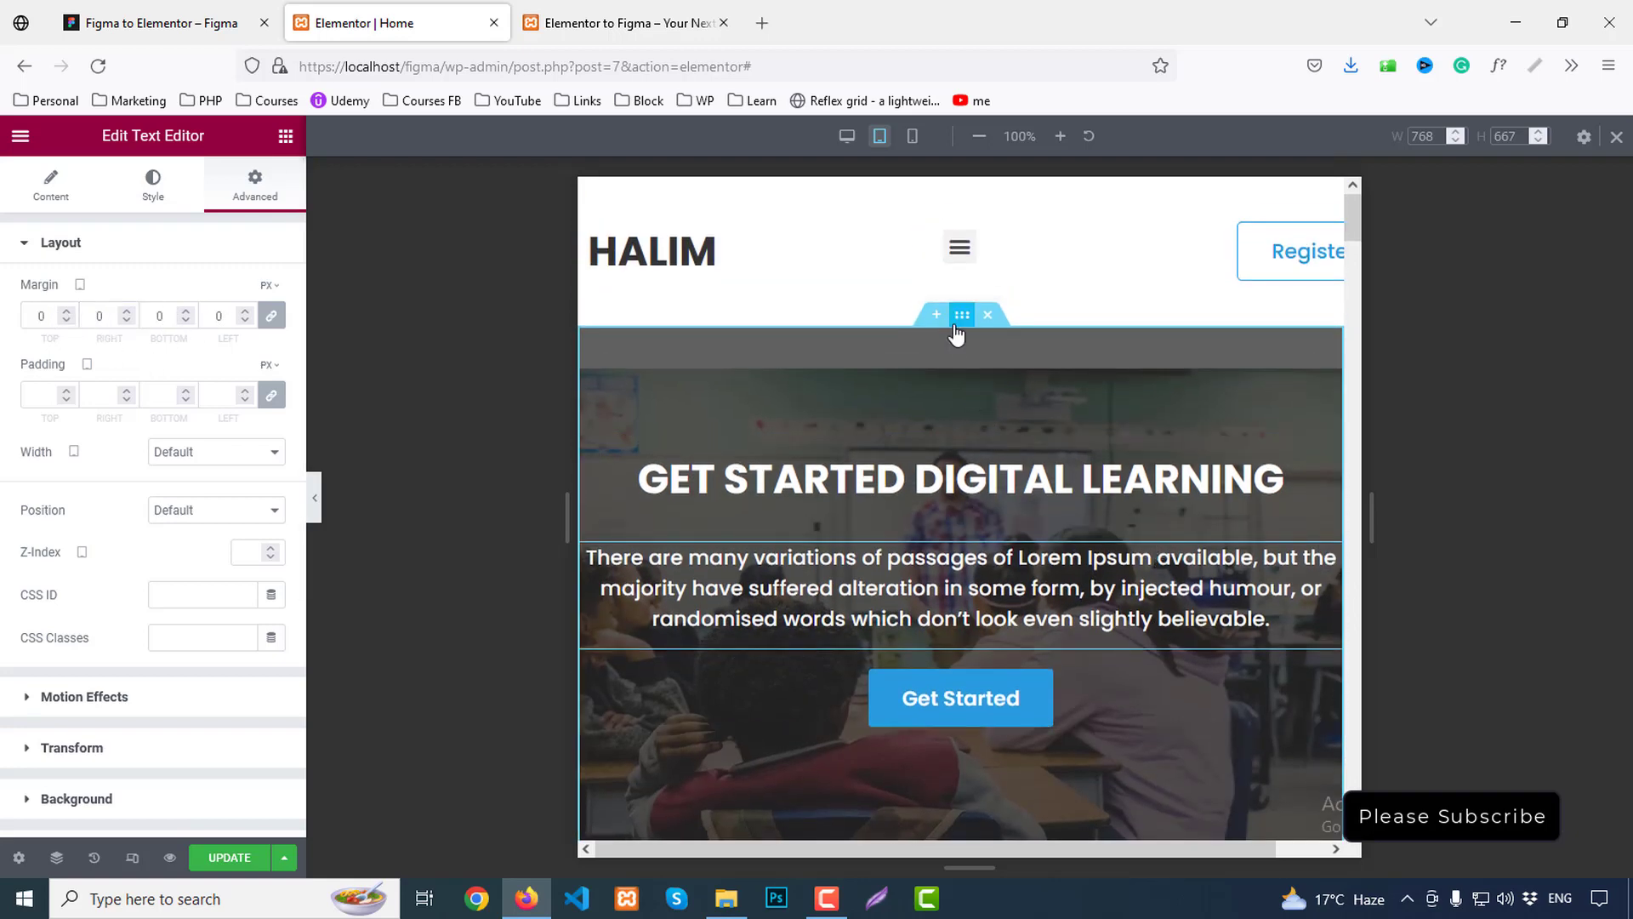
click(966, 252)
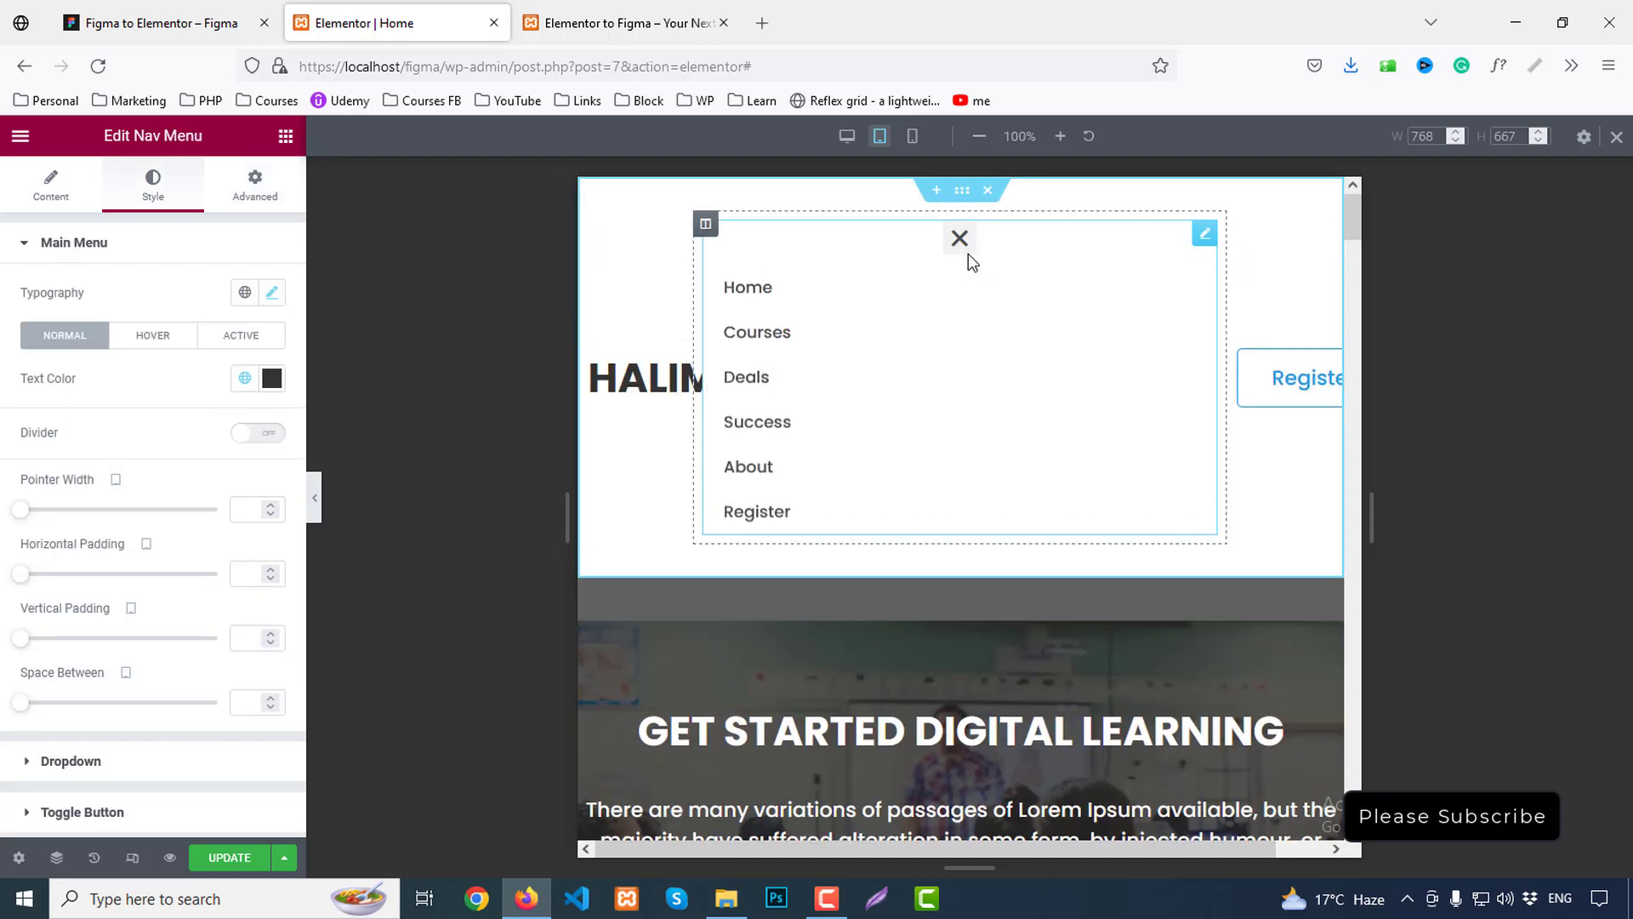
click(959, 242)
scroll(1106, 391, down, 10)
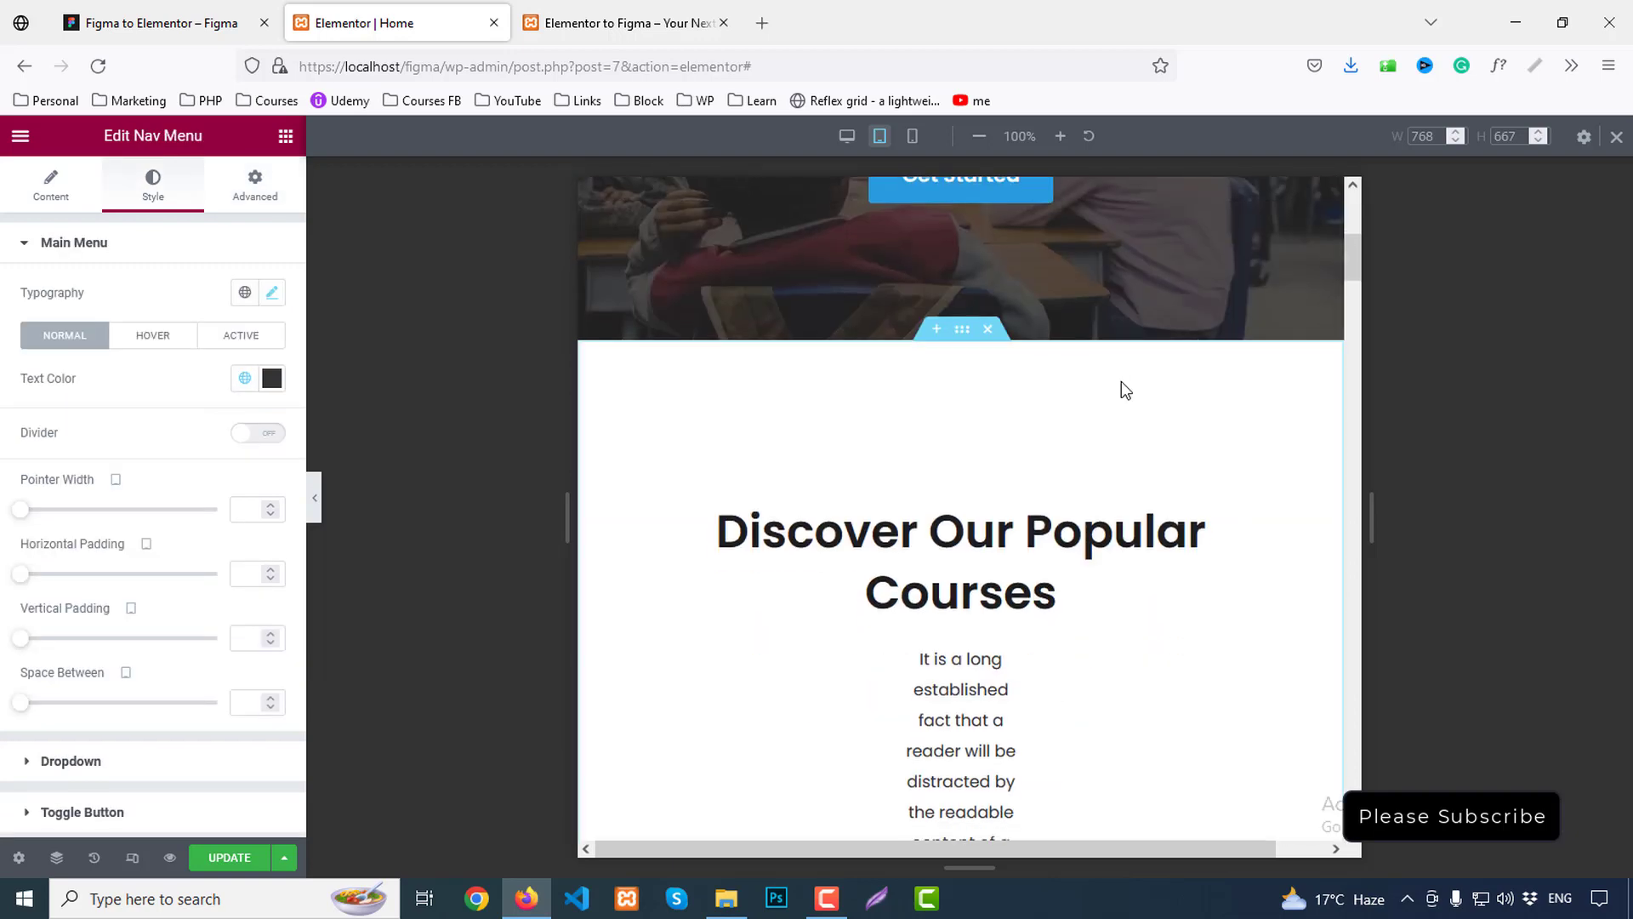
scroll(1069, 485, up, 2)
scroll(1068, 536, down, 2)
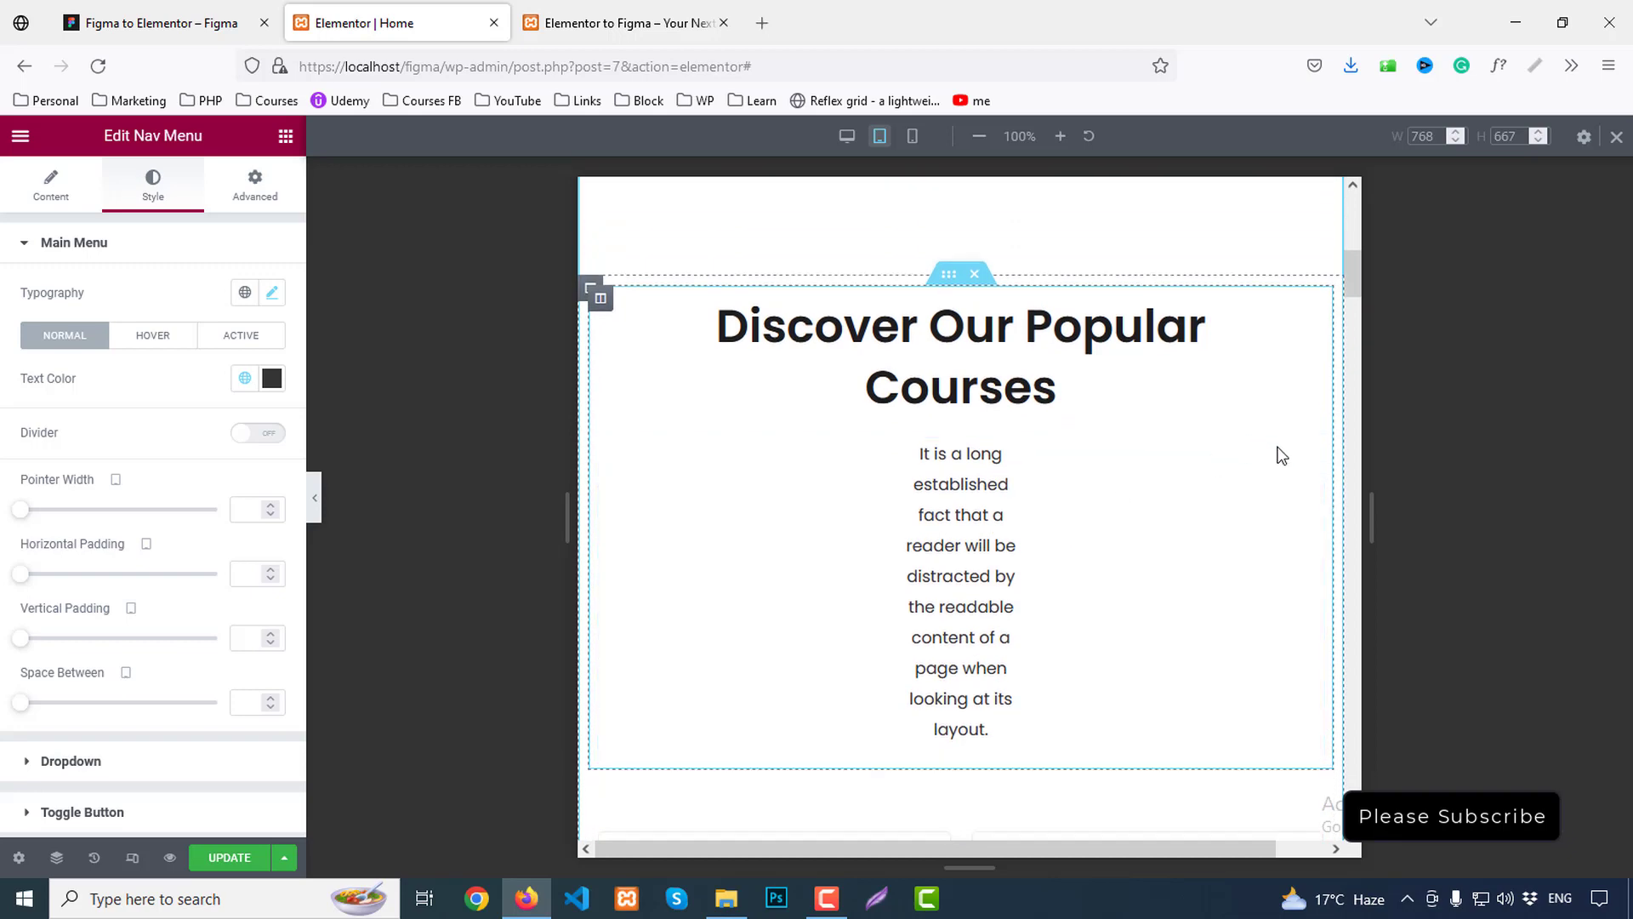
Set the courses intro paragraph's tablet margin to 0
click(1311, 458)
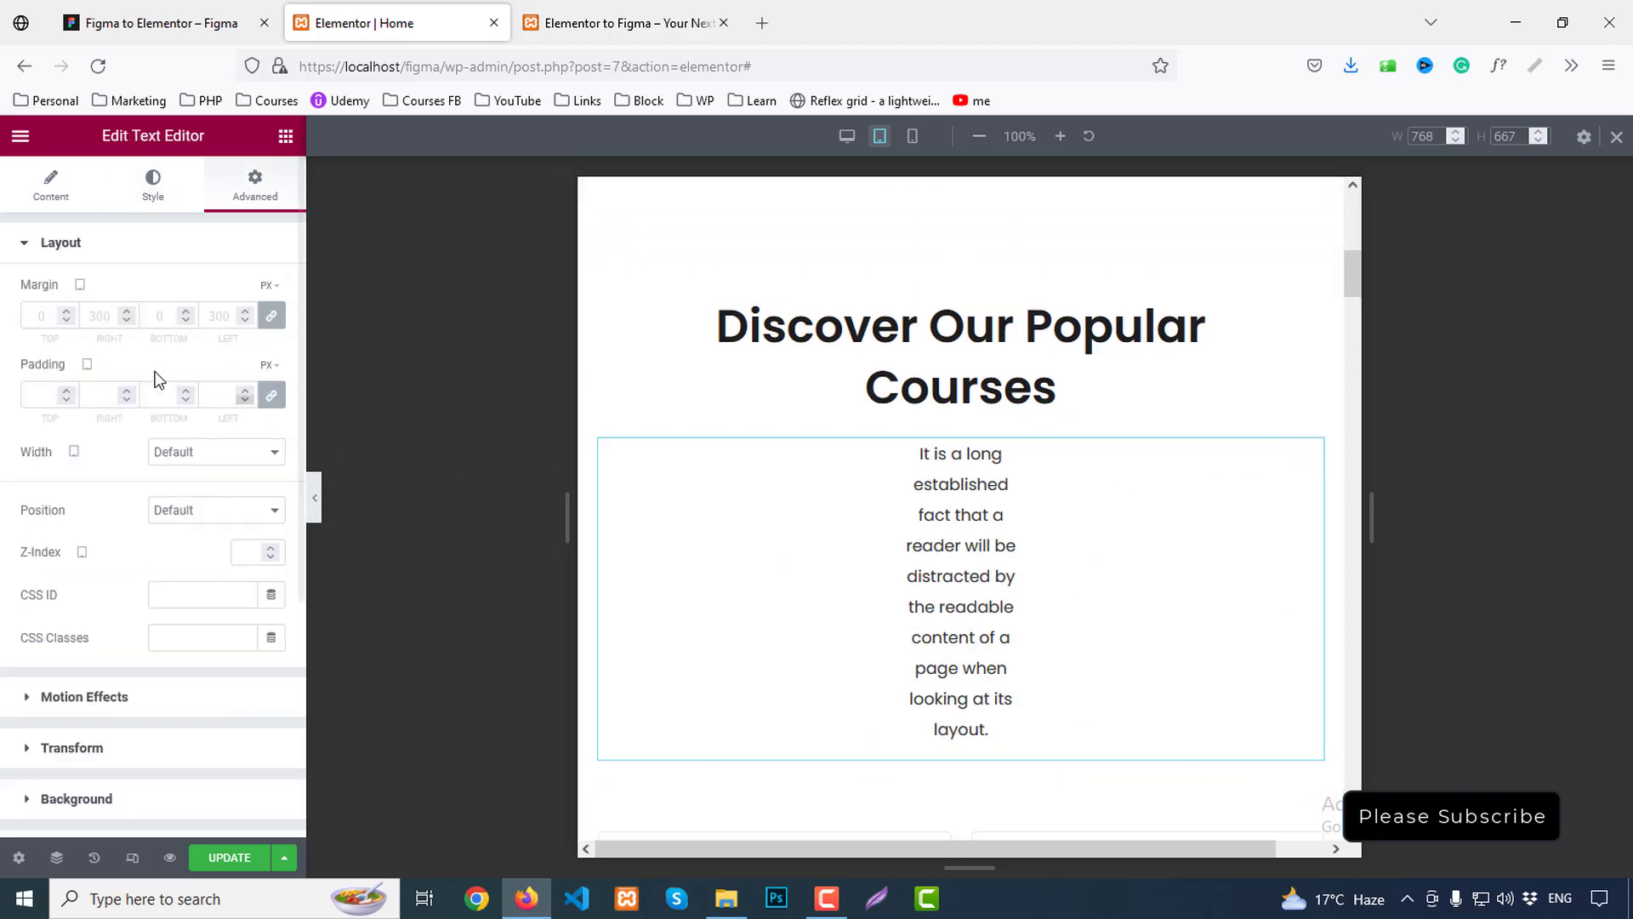
text(0)
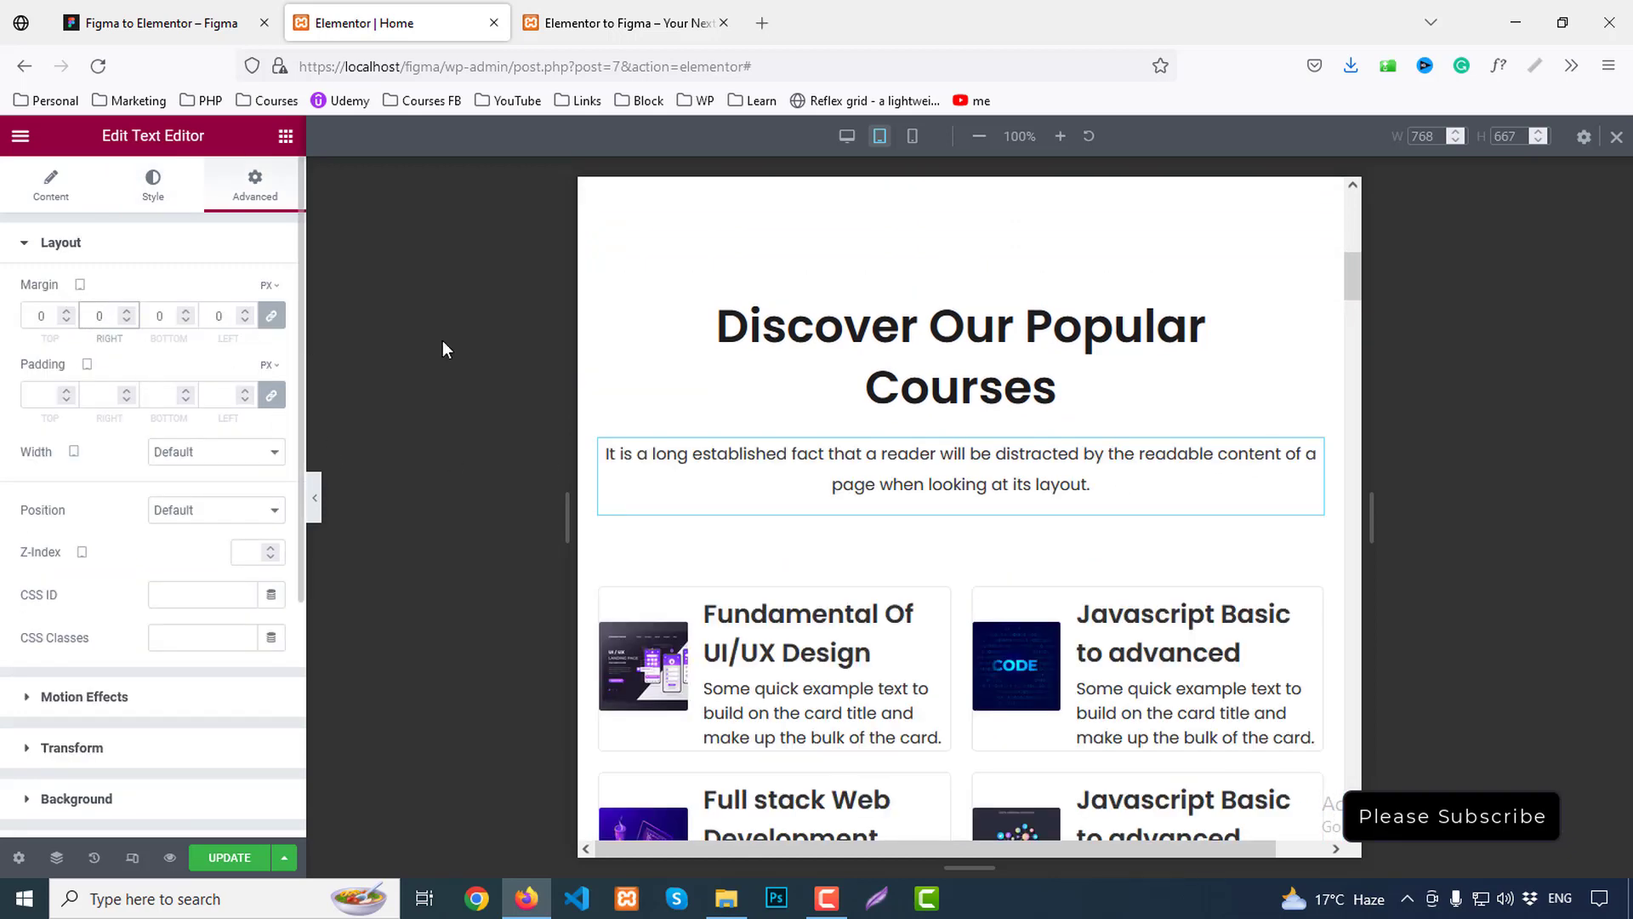
scroll(978, 378, up, 3)
Give the courses section tablet padding of 60 top and bottom, 0 left and right
click(962, 335)
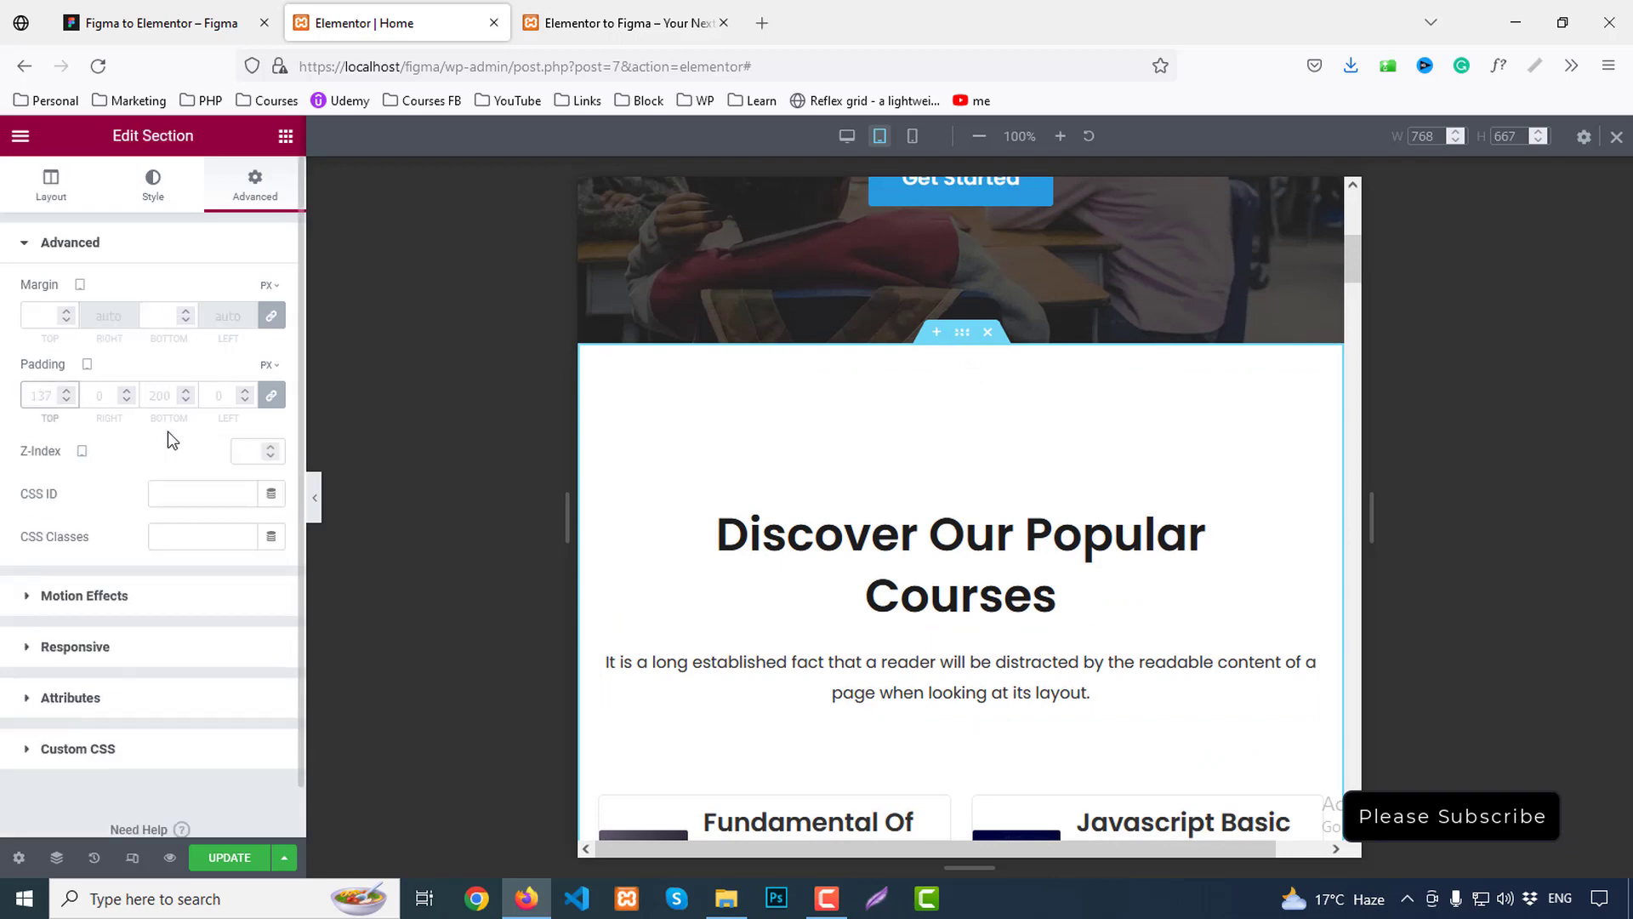
text(60)
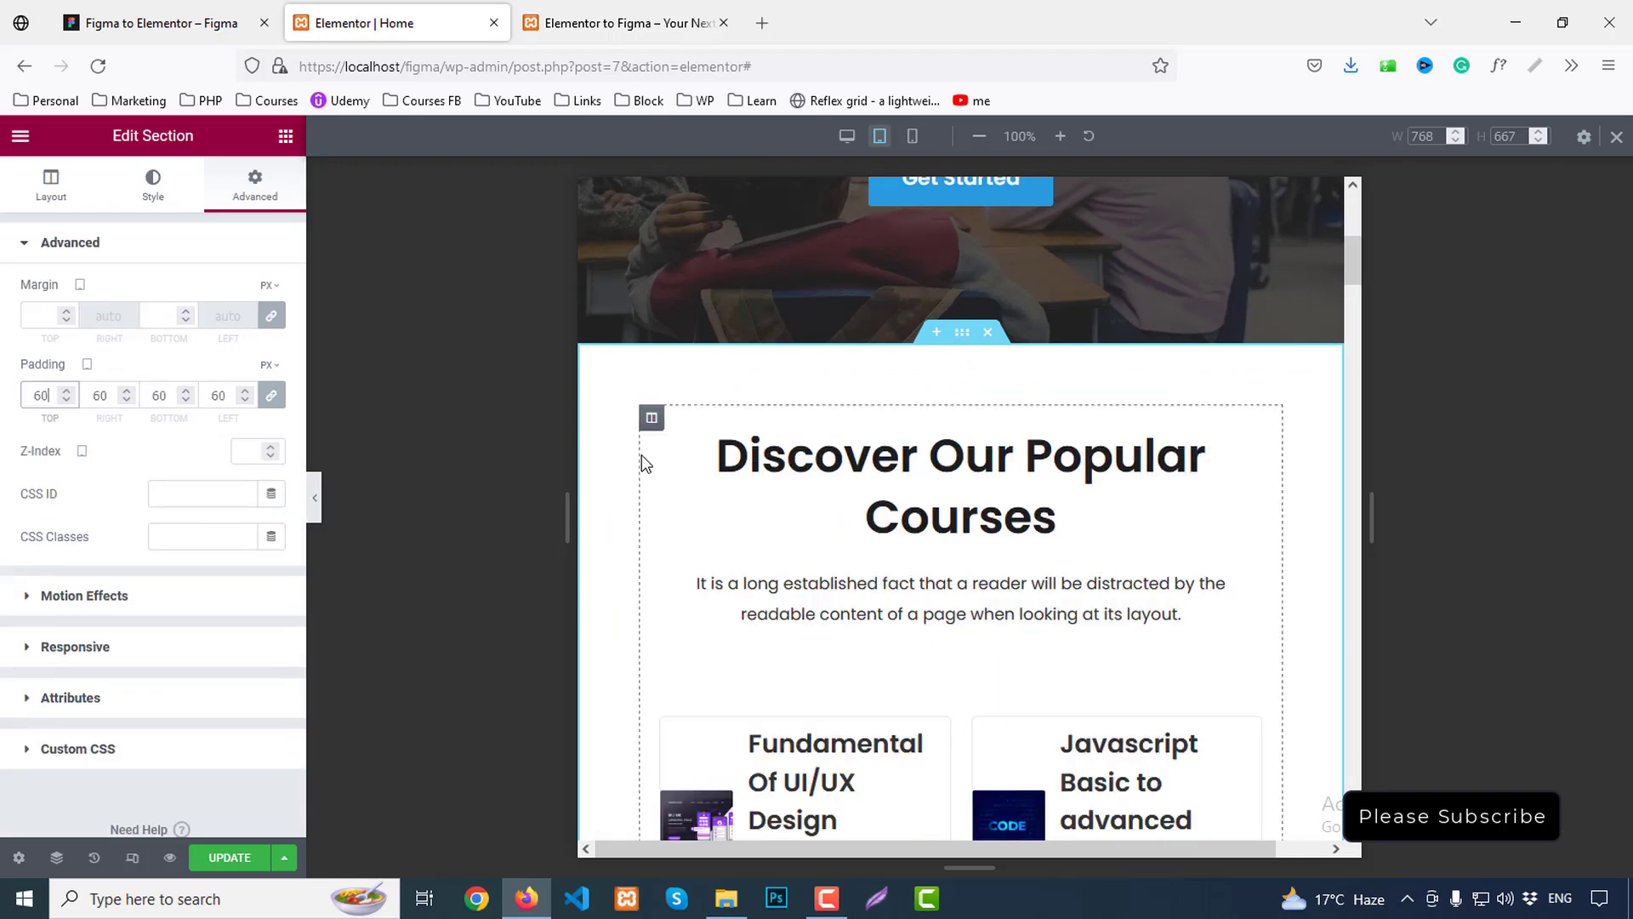
scroll(1078, 550, down, 3)
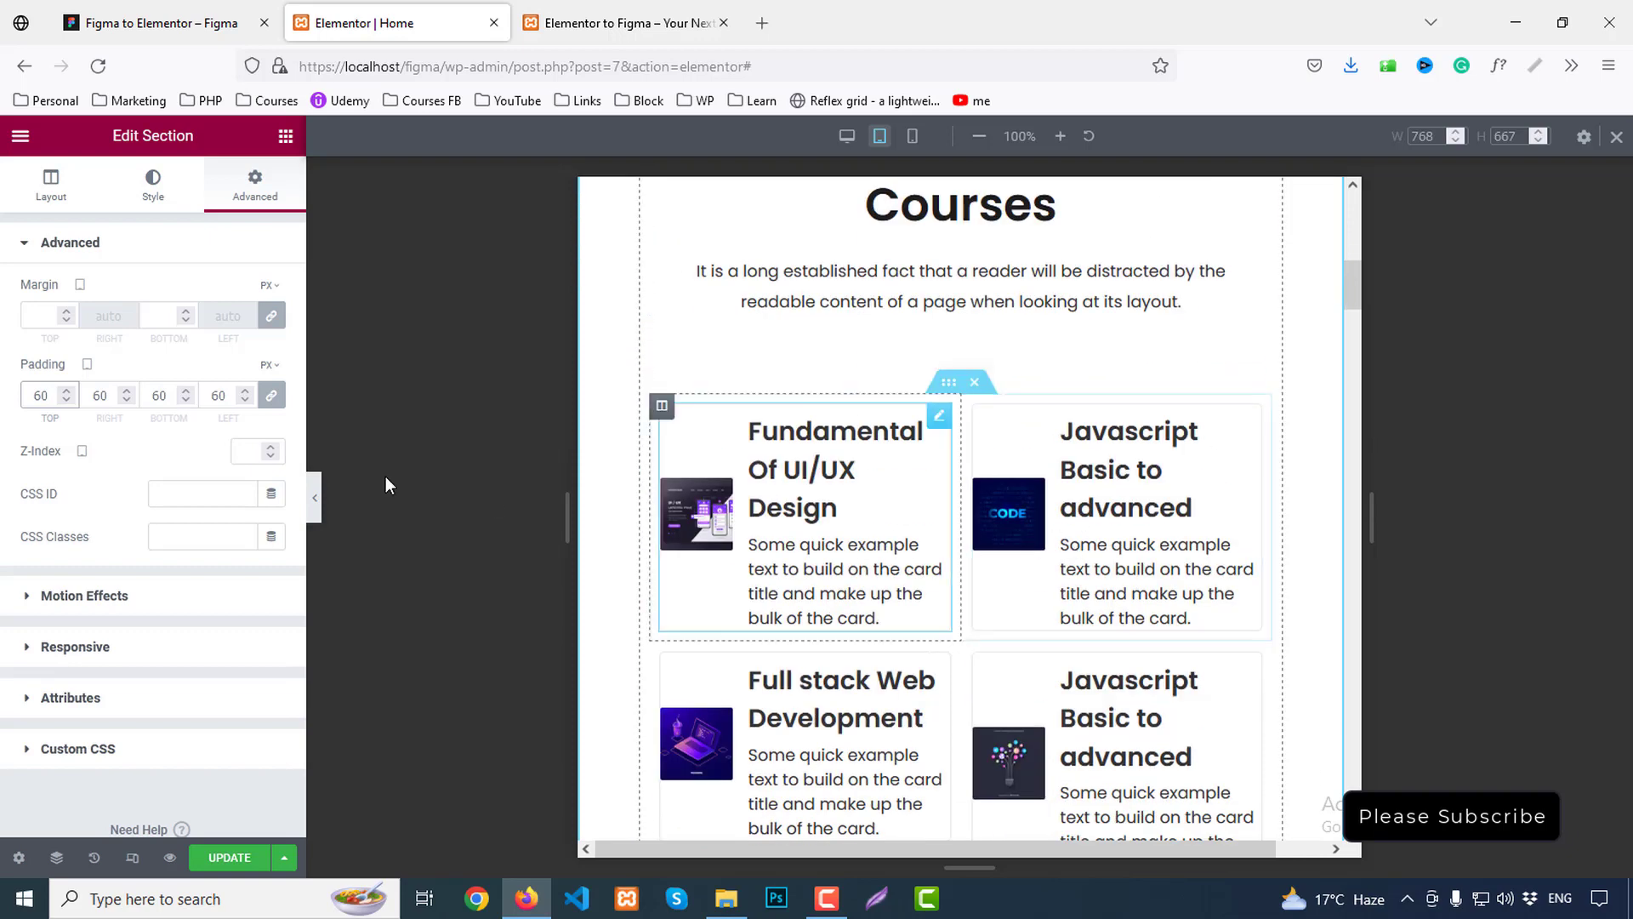
click(271, 396)
drag(90, 396, 138, 406)
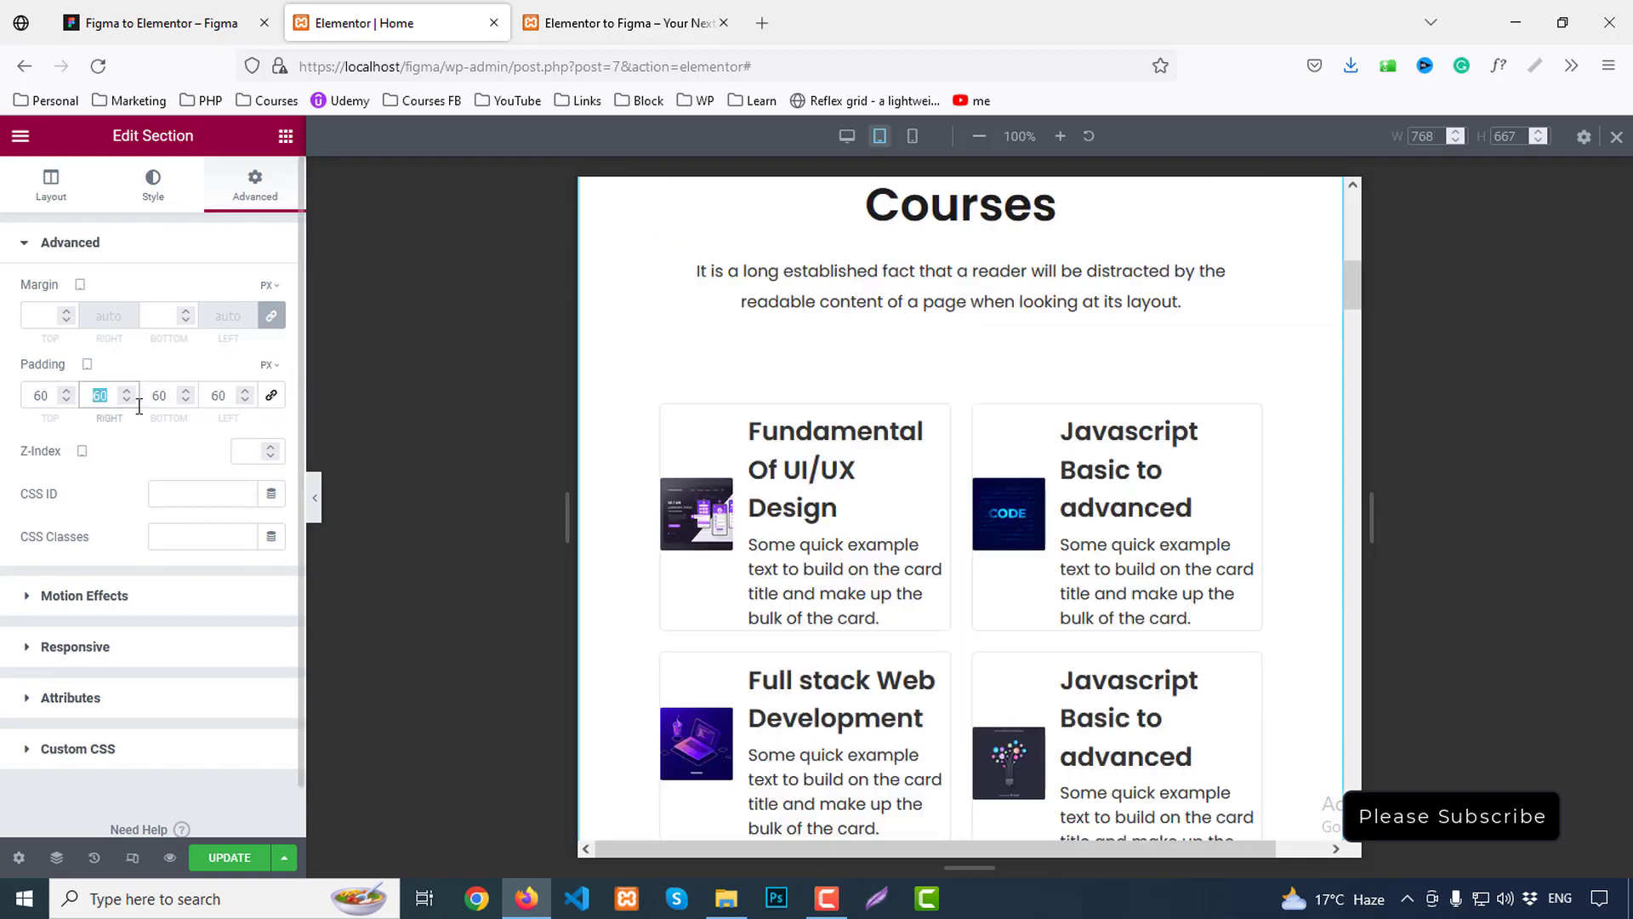
text(0)
double_click(214, 395)
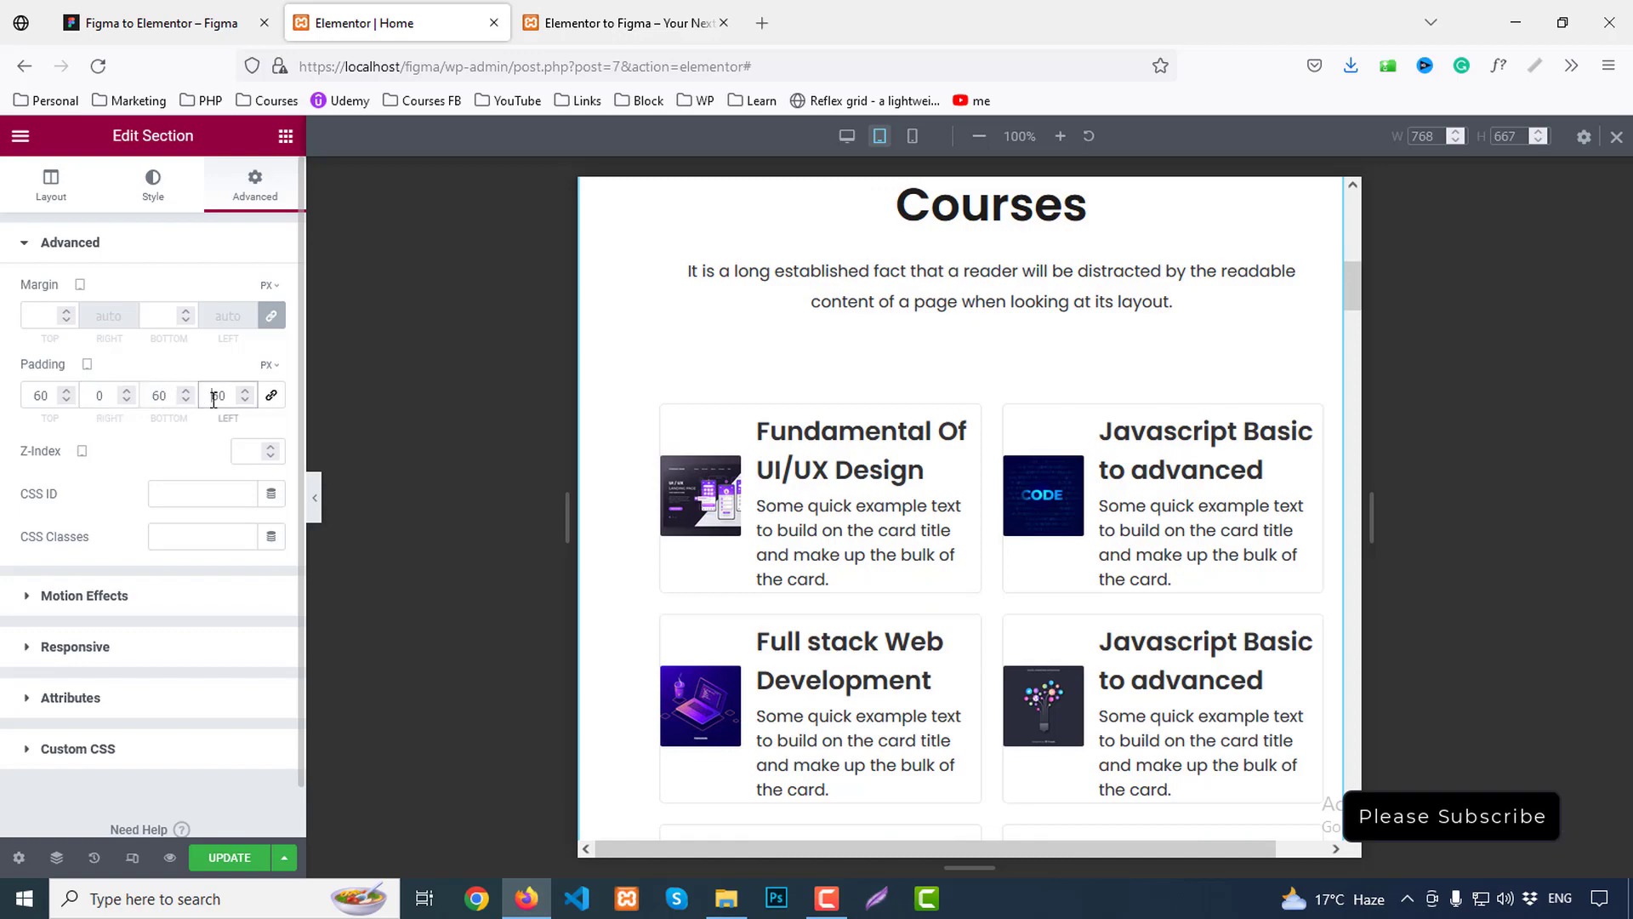
text(0)
scroll(1064, 451, down, 9)
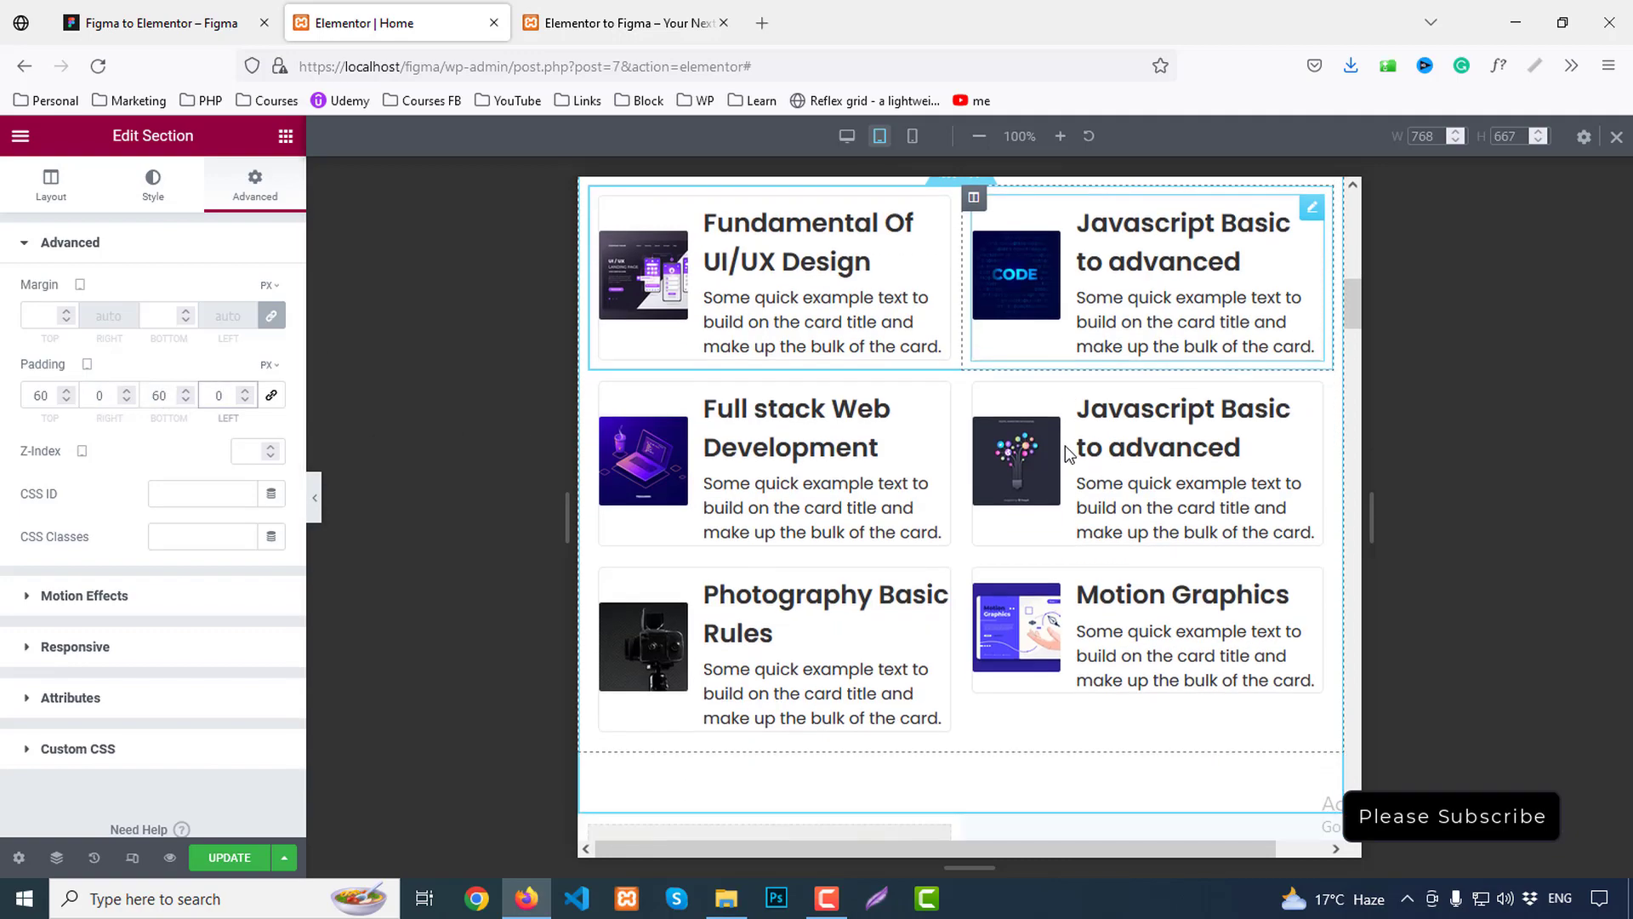
scroll(1053, 436, down, 10)
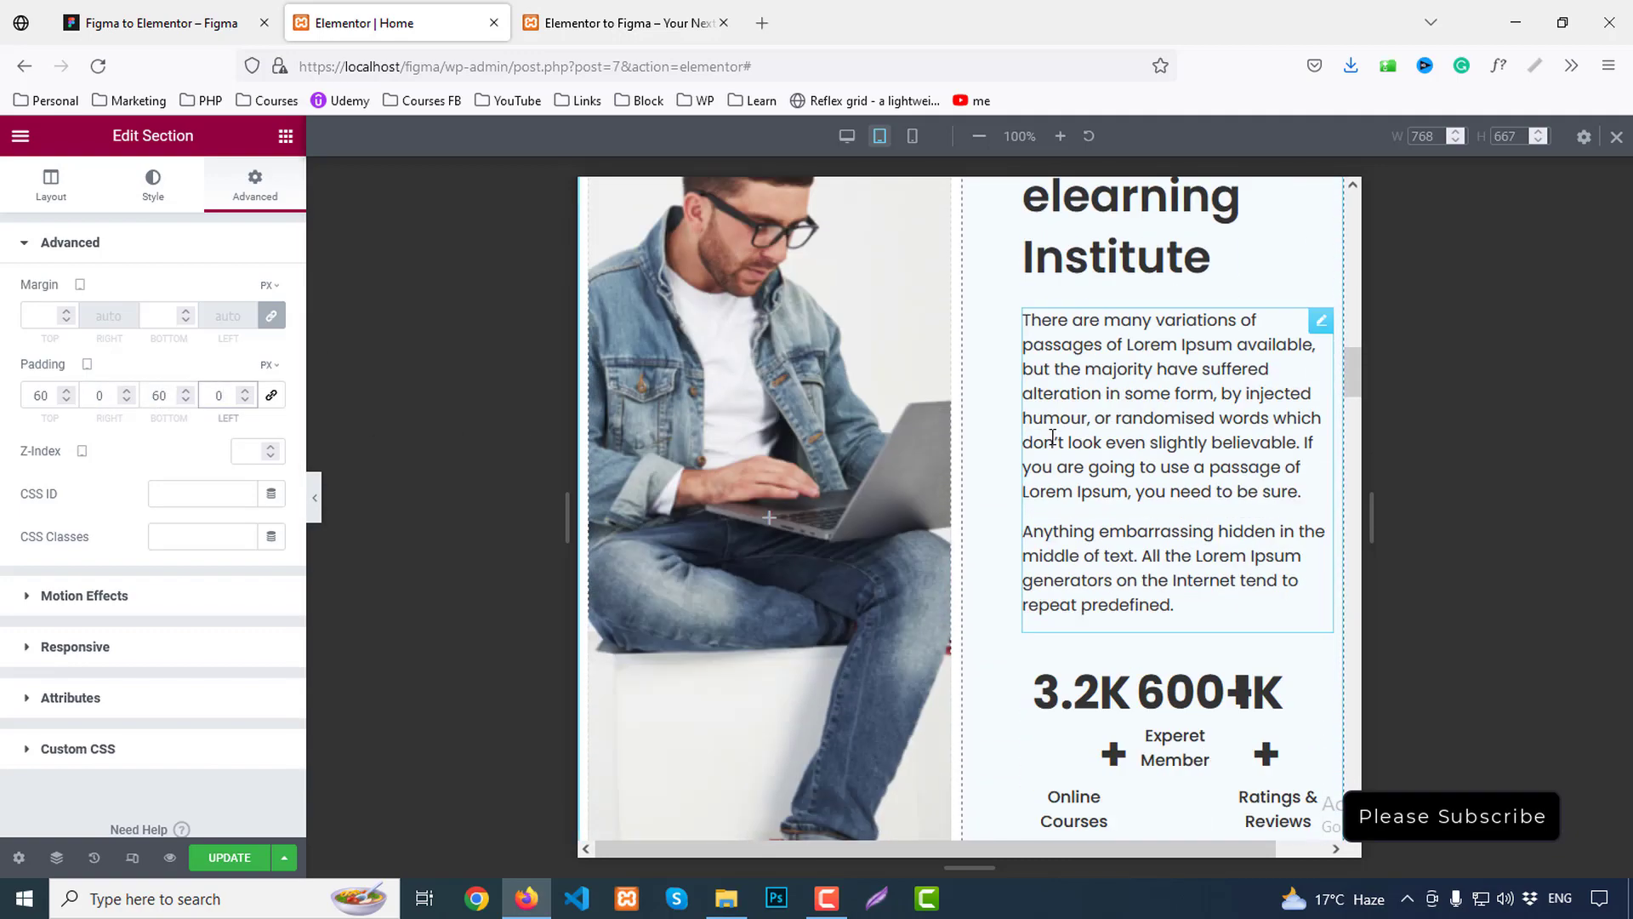
Set the 3.2K, 600+ and 1K stats columns each to 100% width
click(1035, 259)
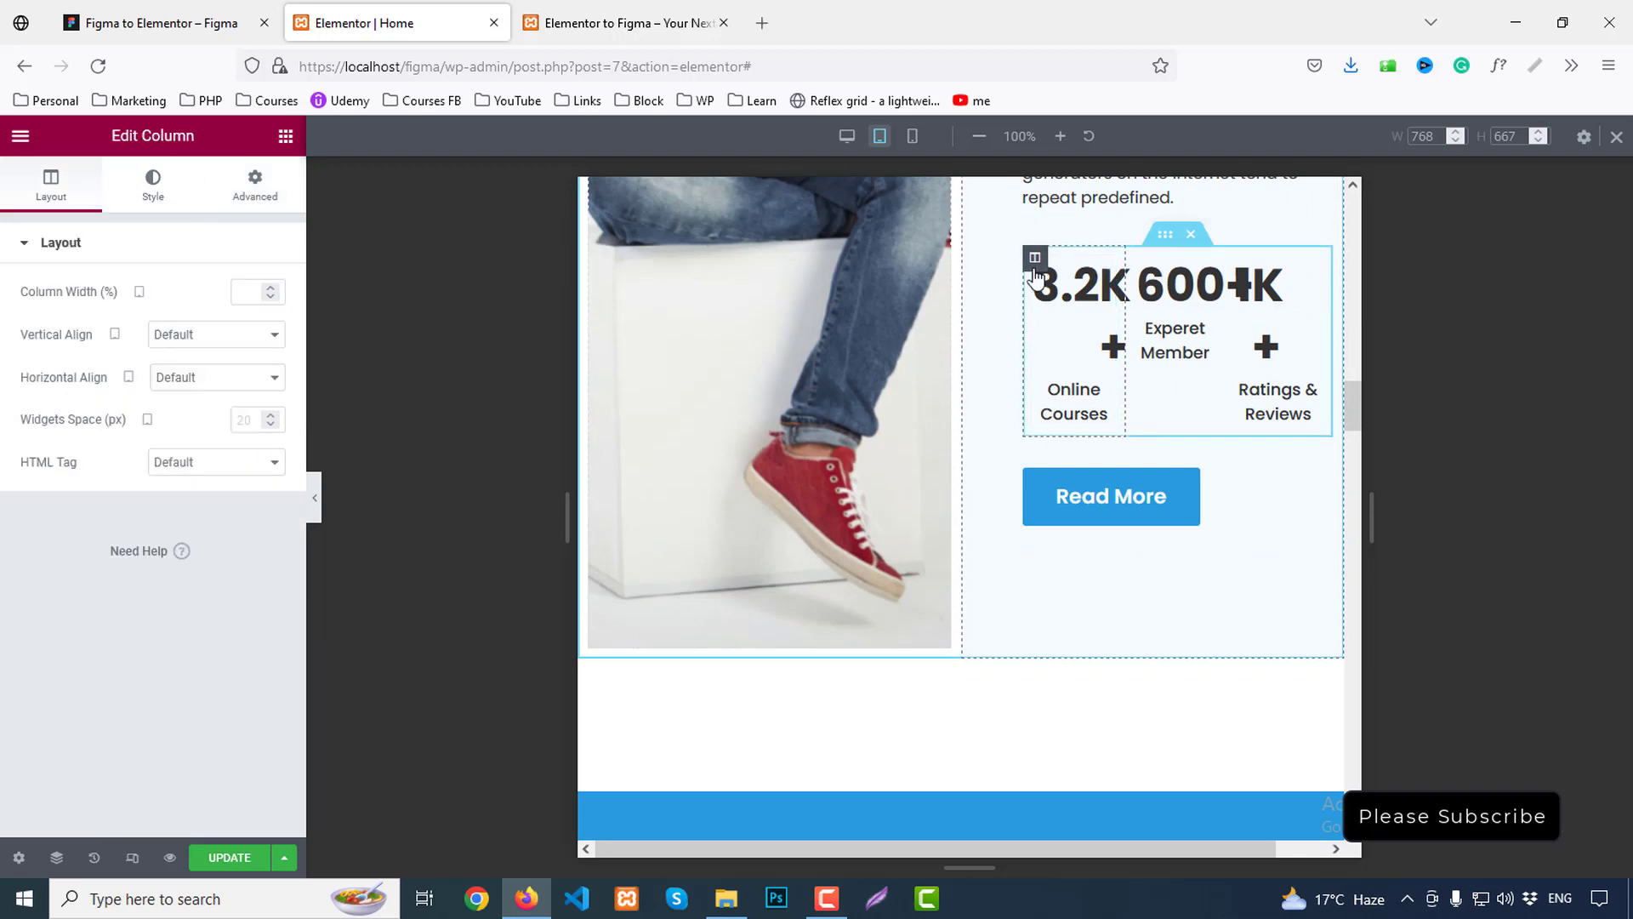
text(1)
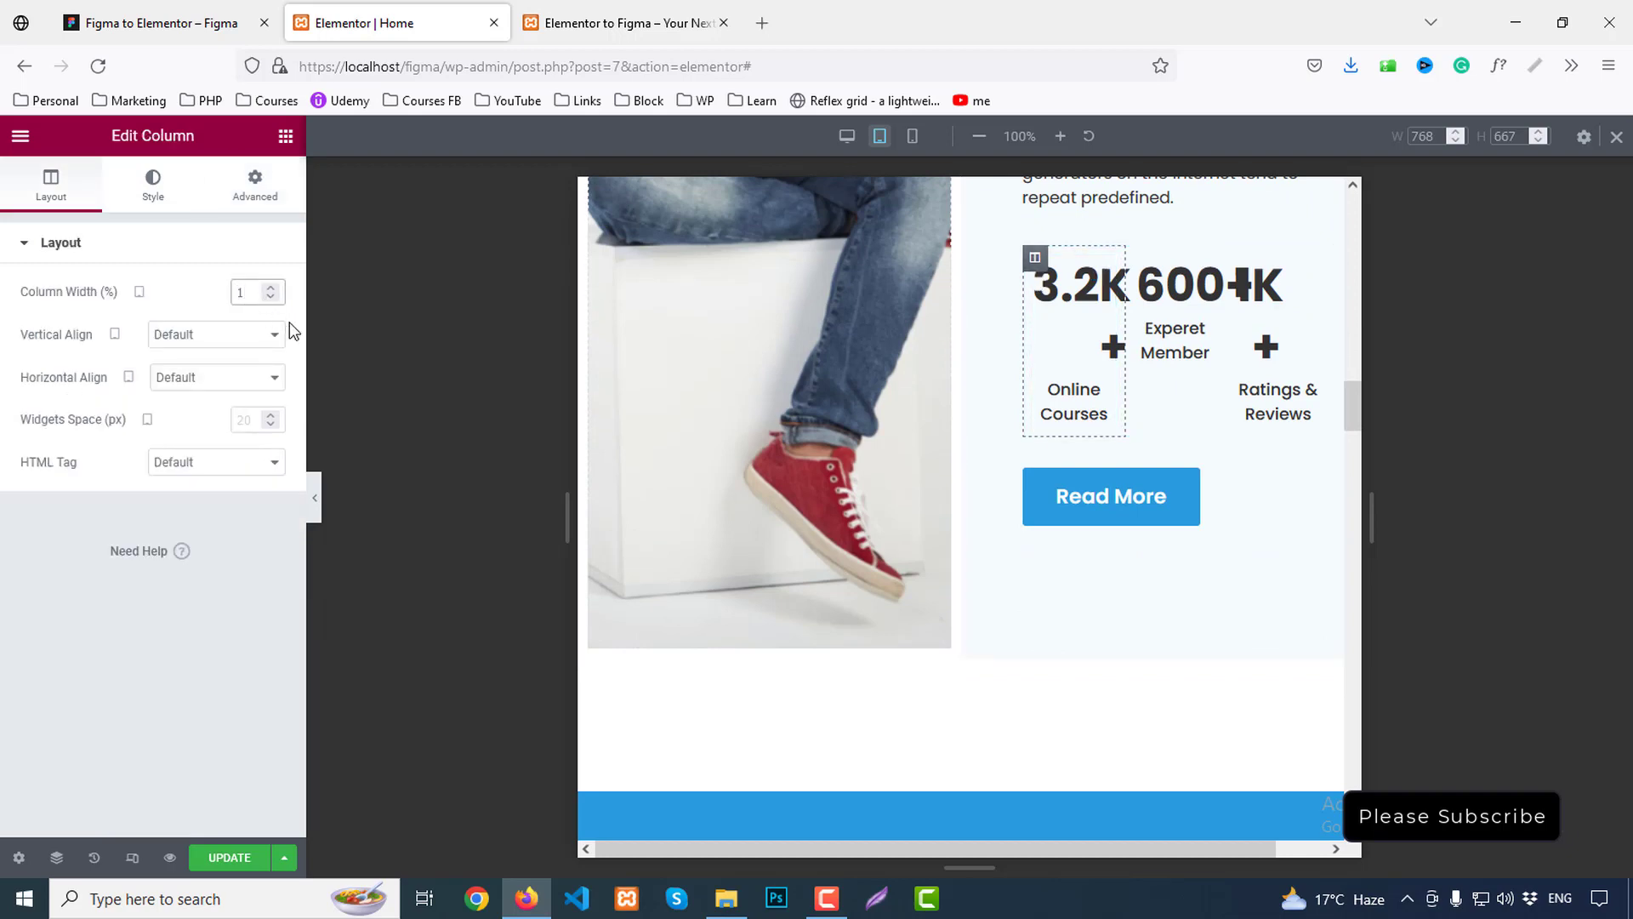
text(00)
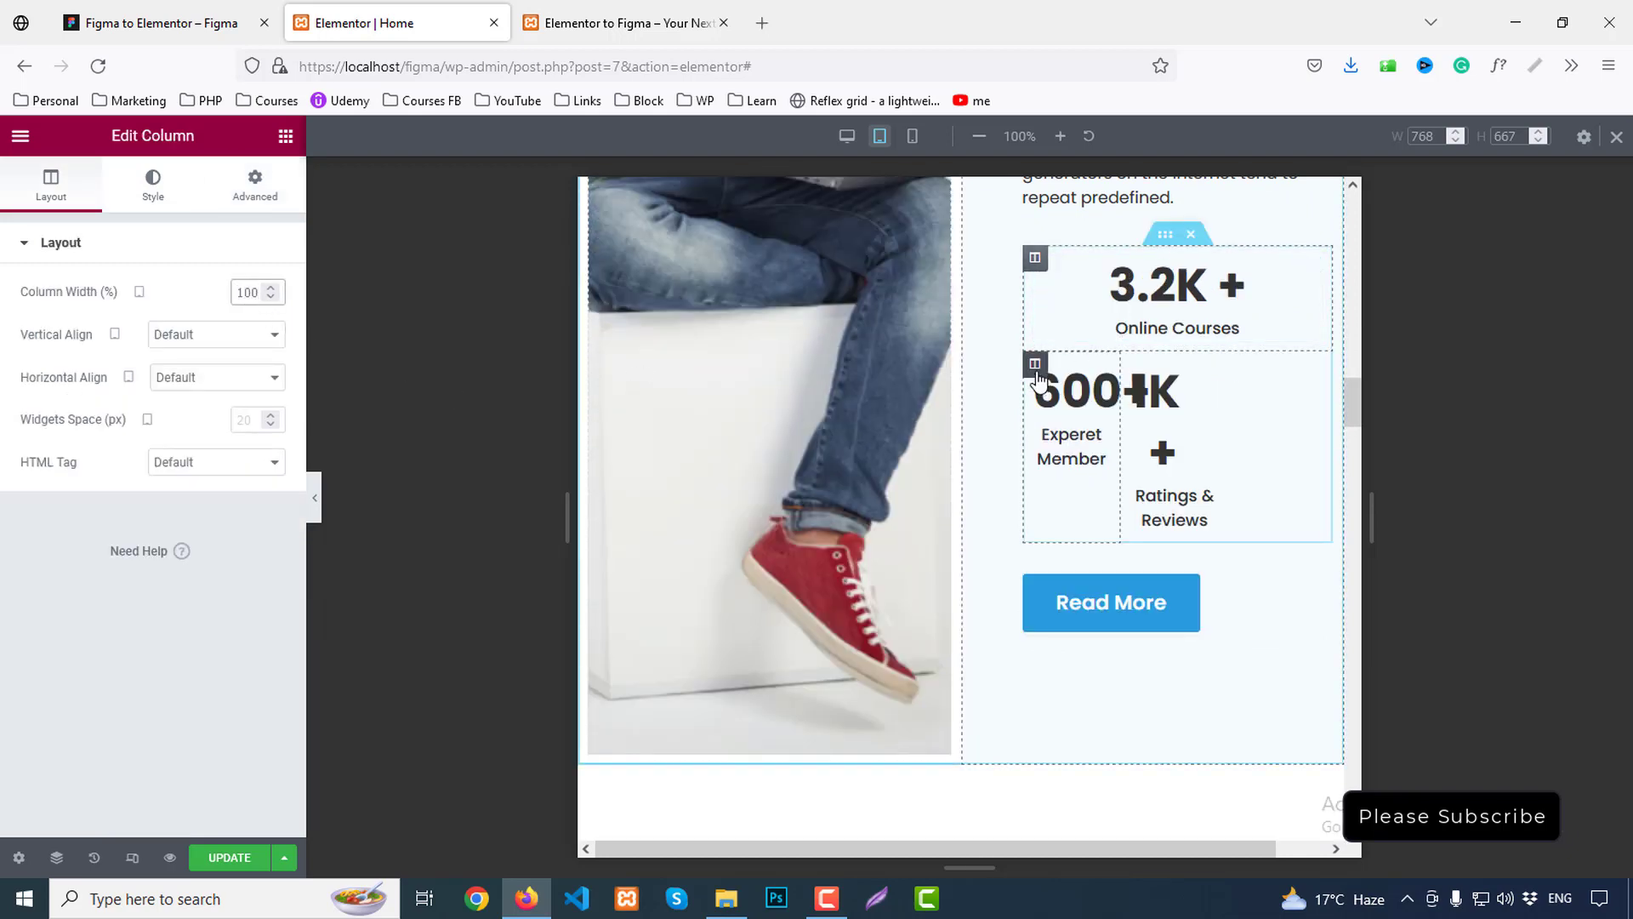
click(1035, 365)
text(1)
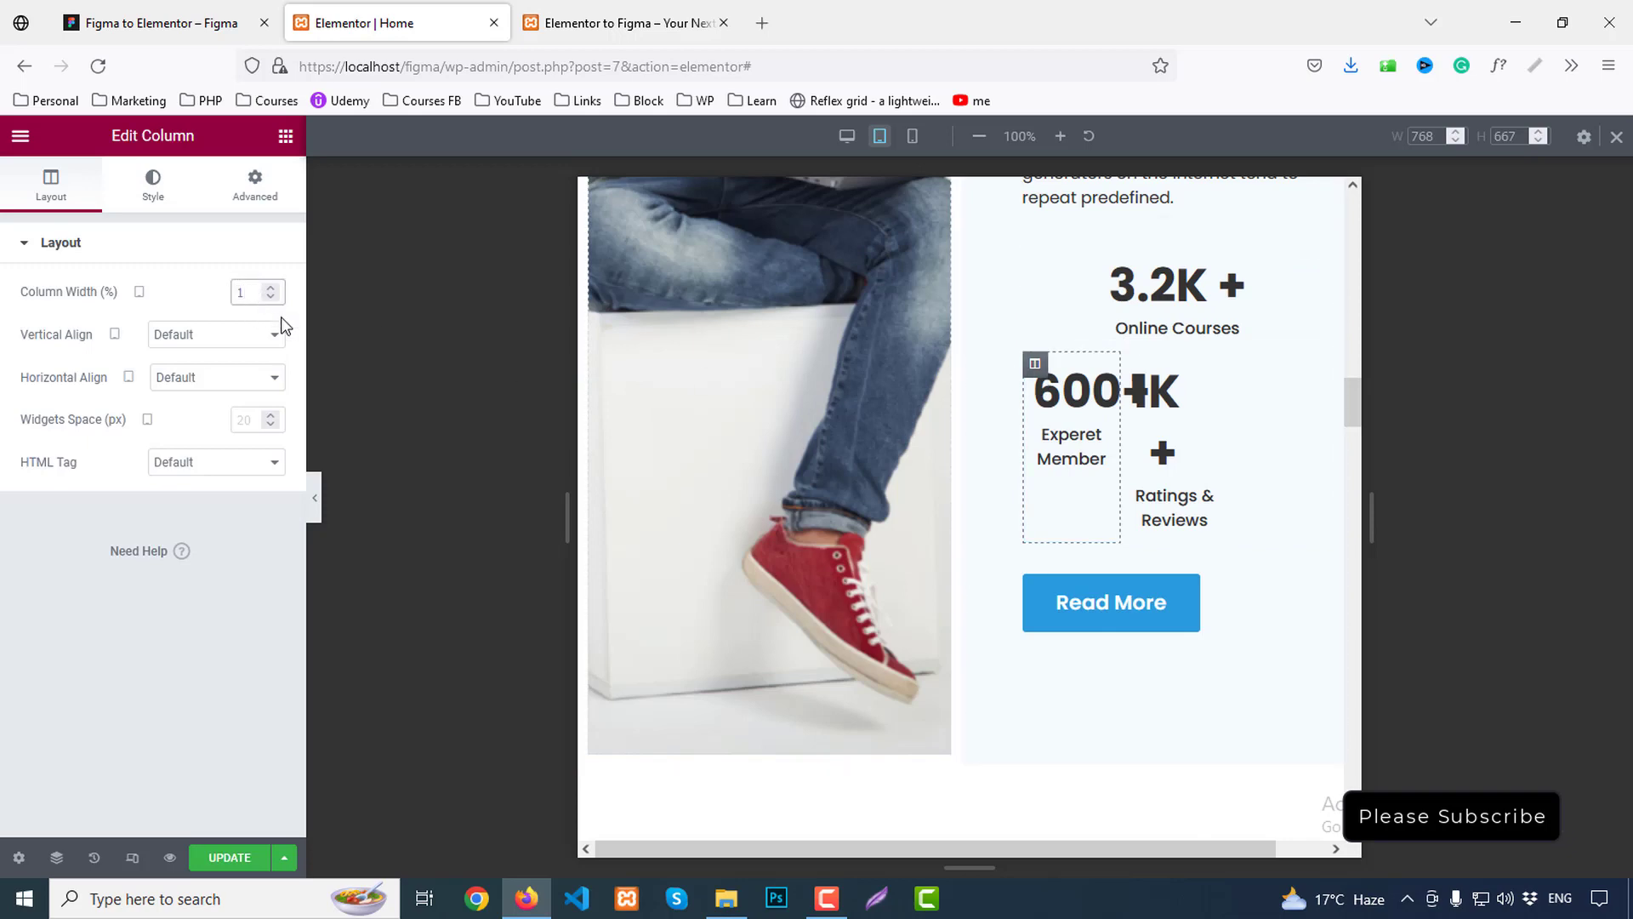
text(00)
click(1035, 470)
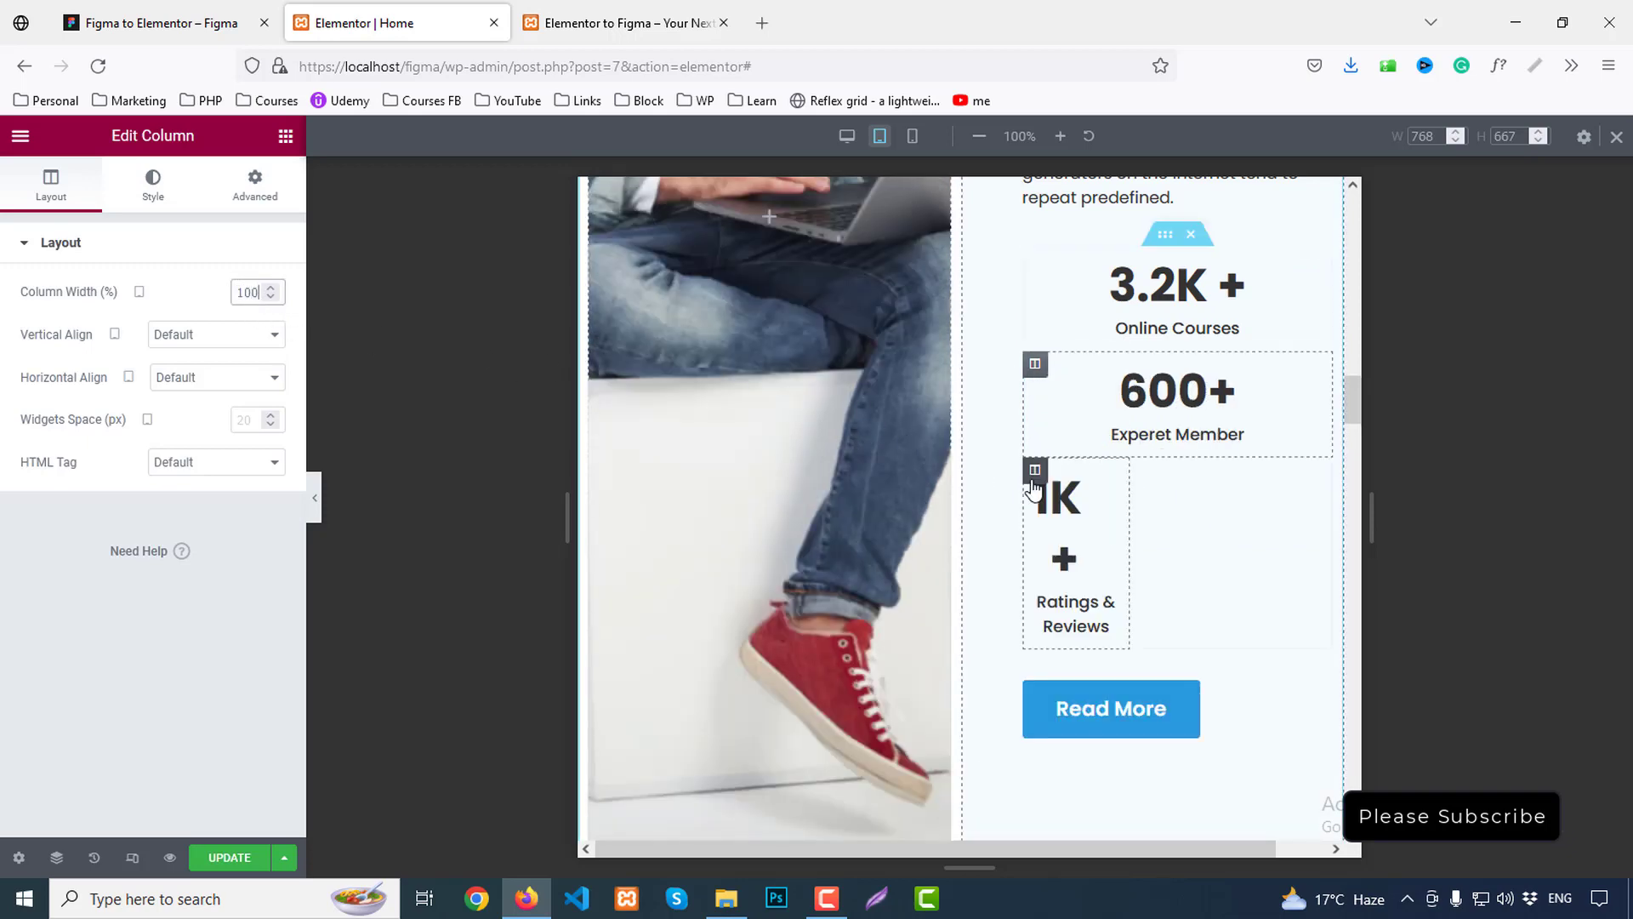
click(245, 294)
text(1)
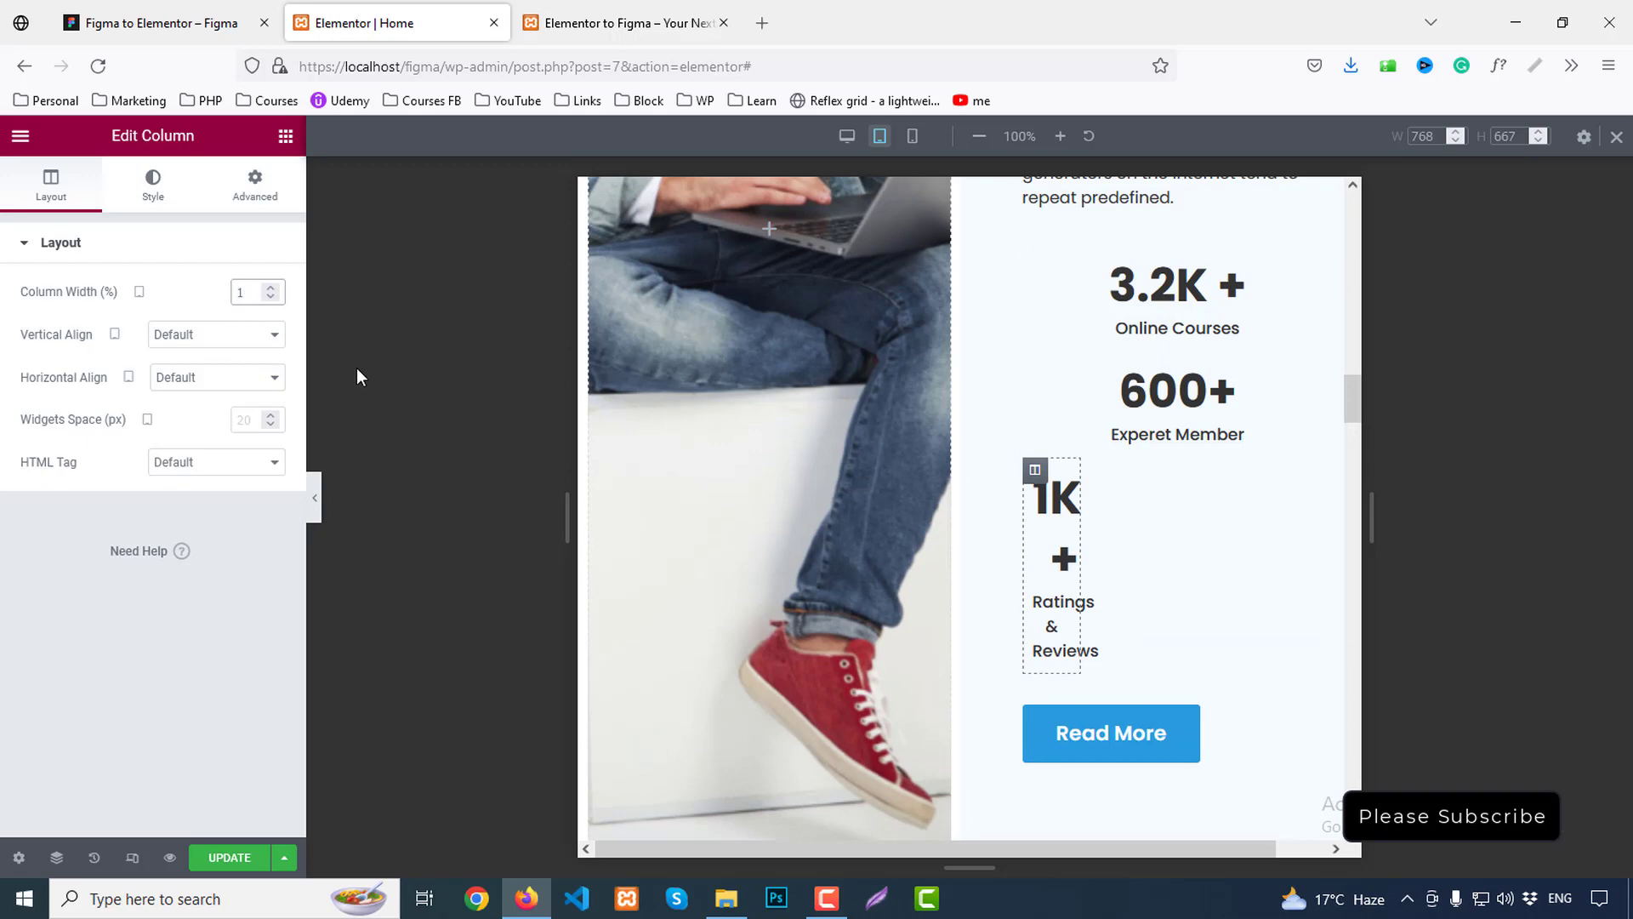
text(900)
key(BackSpace)
key(BackSpace)
key(BackSpace)
key(BackSpace)
key(BackSpace)
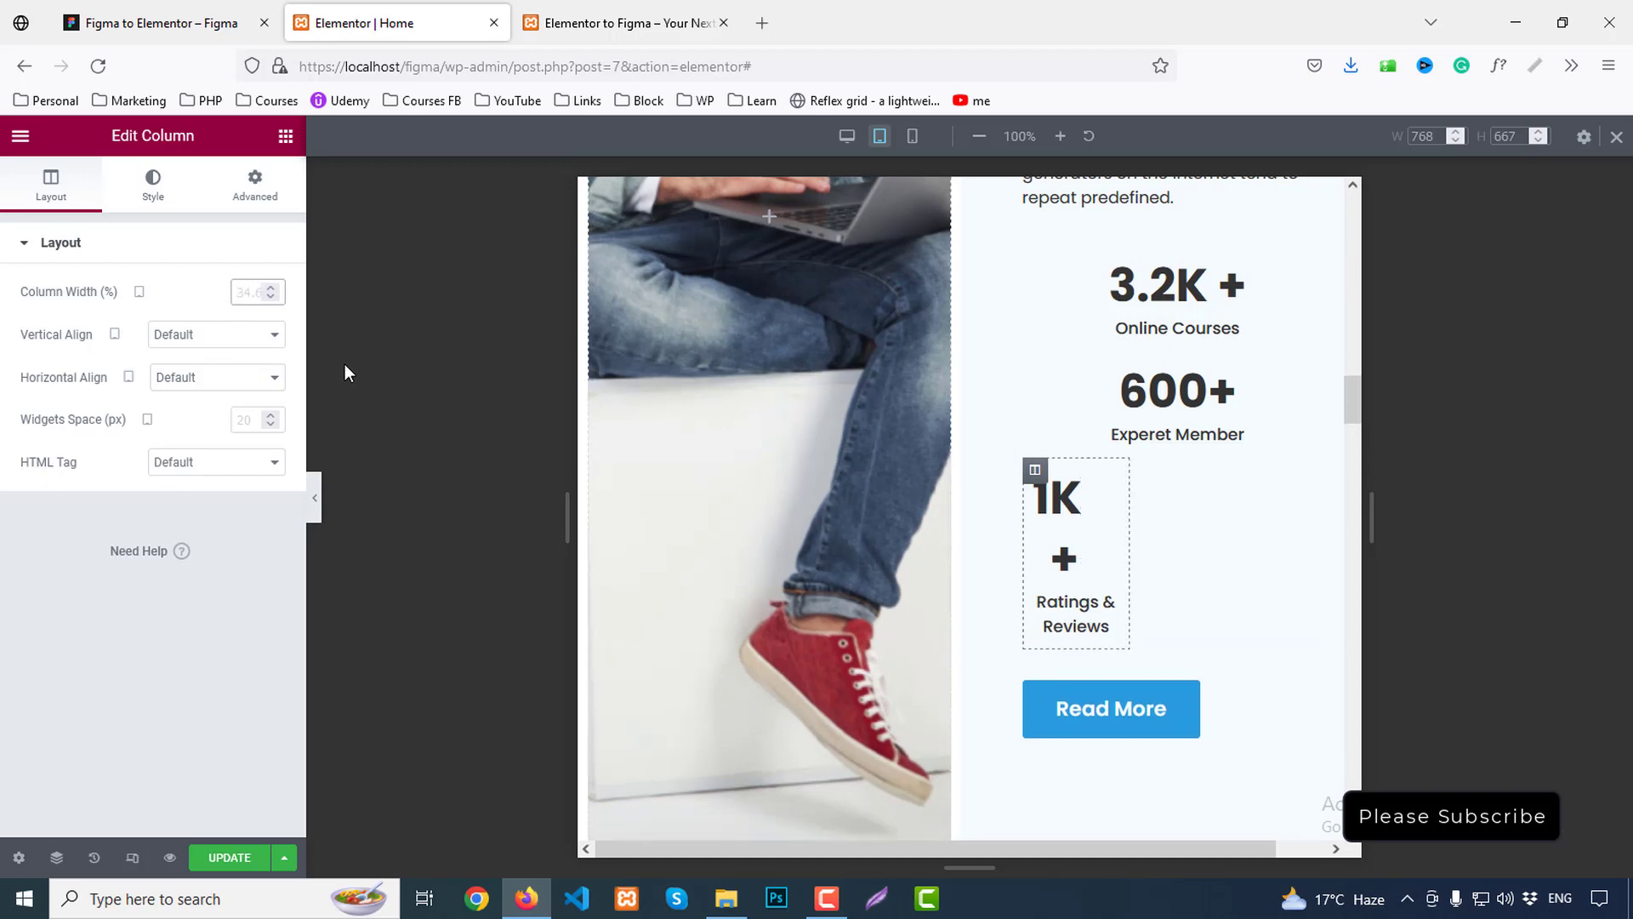
text(0000)
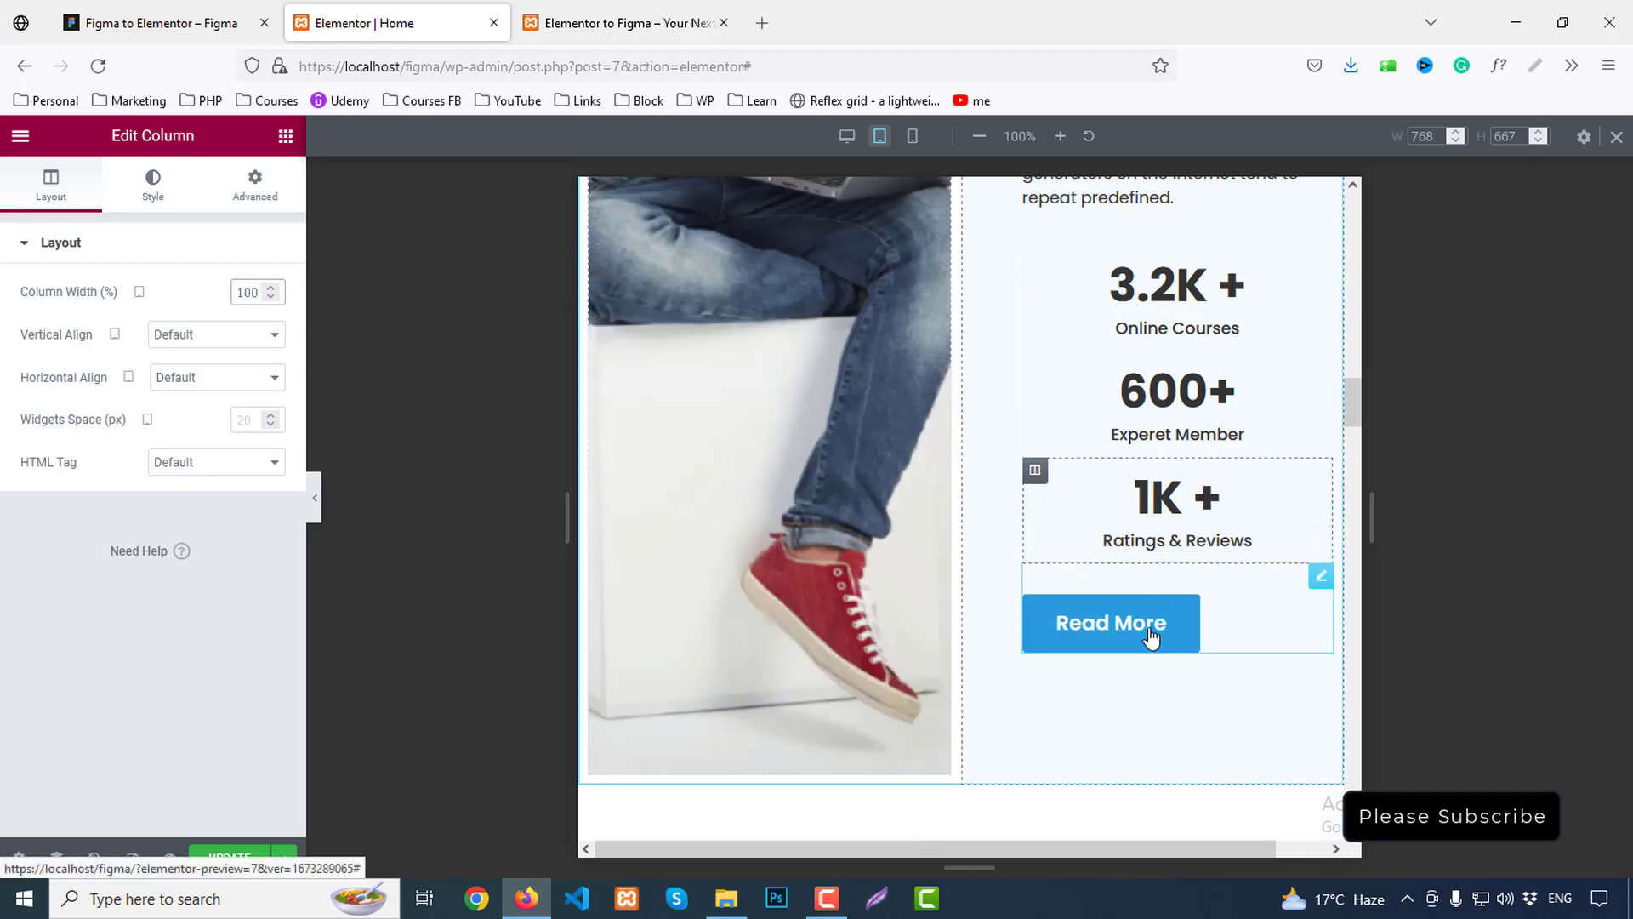
Centre-align the Read More button
click(1150, 636)
click(51, 192)
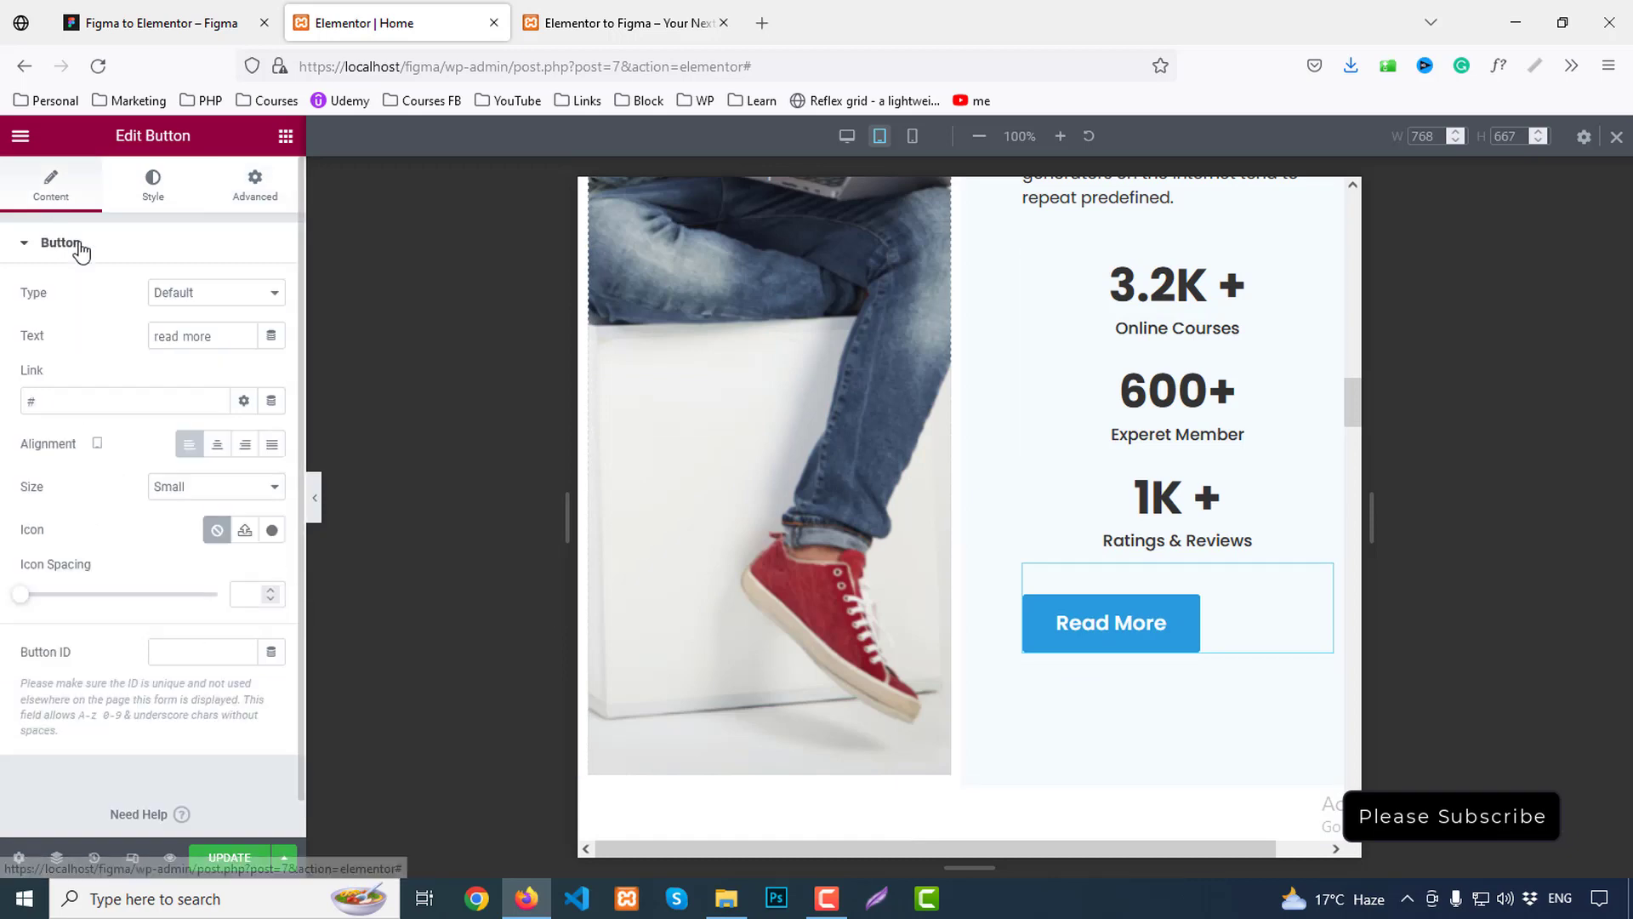
click(217, 443)
scroll(1258, 585, up, 4)
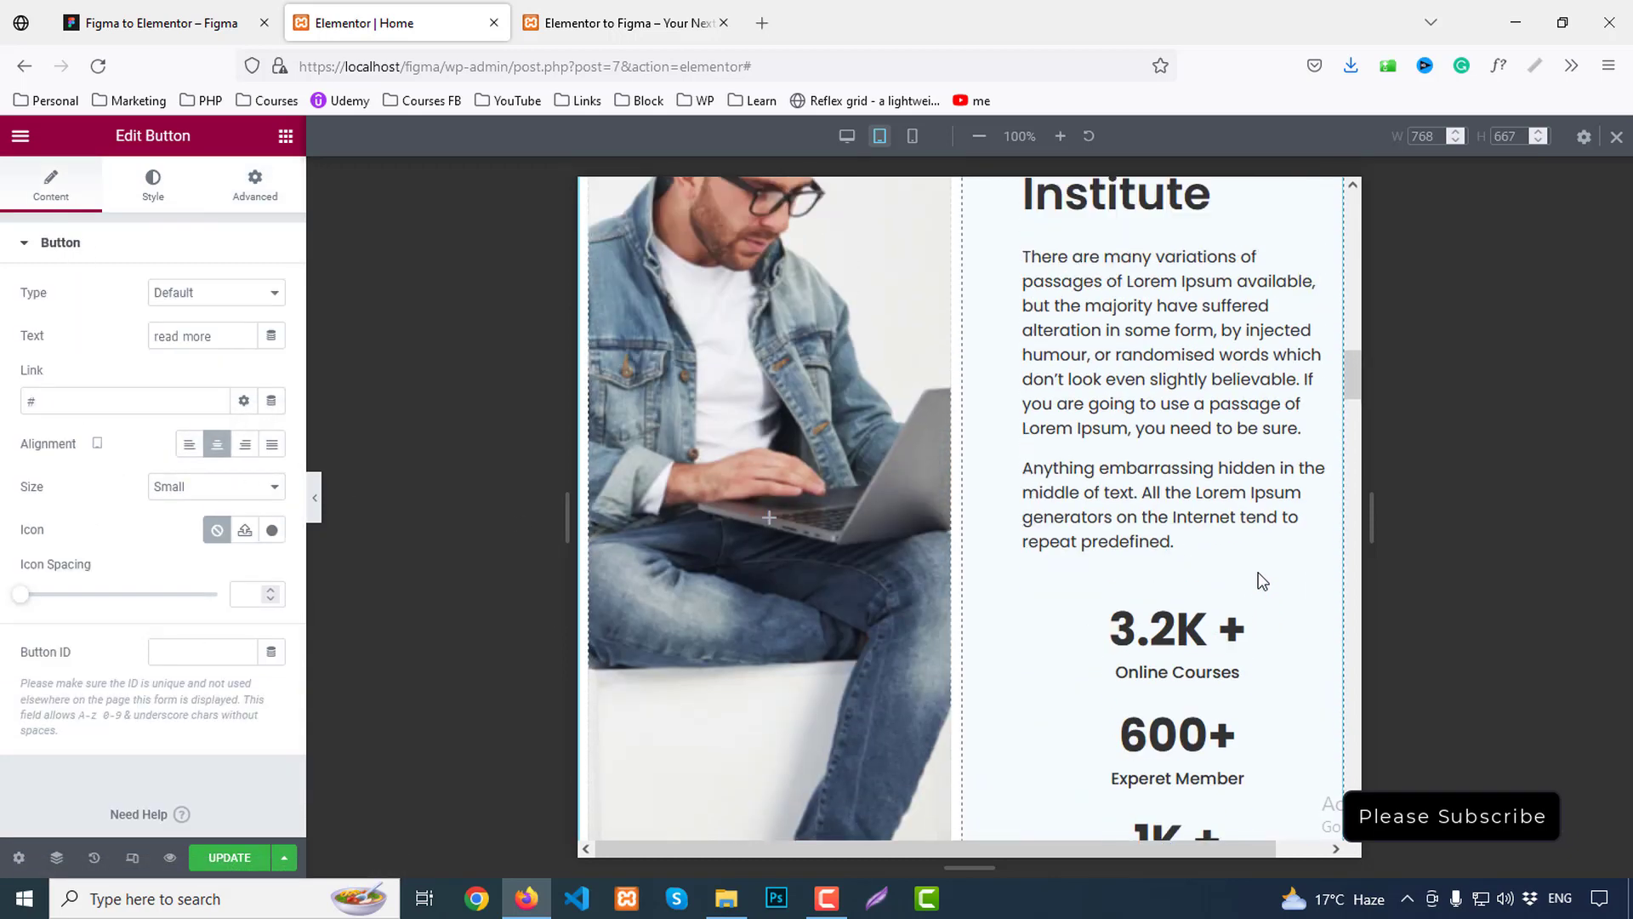
Set the Ready to join? column to 65% width and the Read More column to 35%
scroll(1262, 580, down, 8)
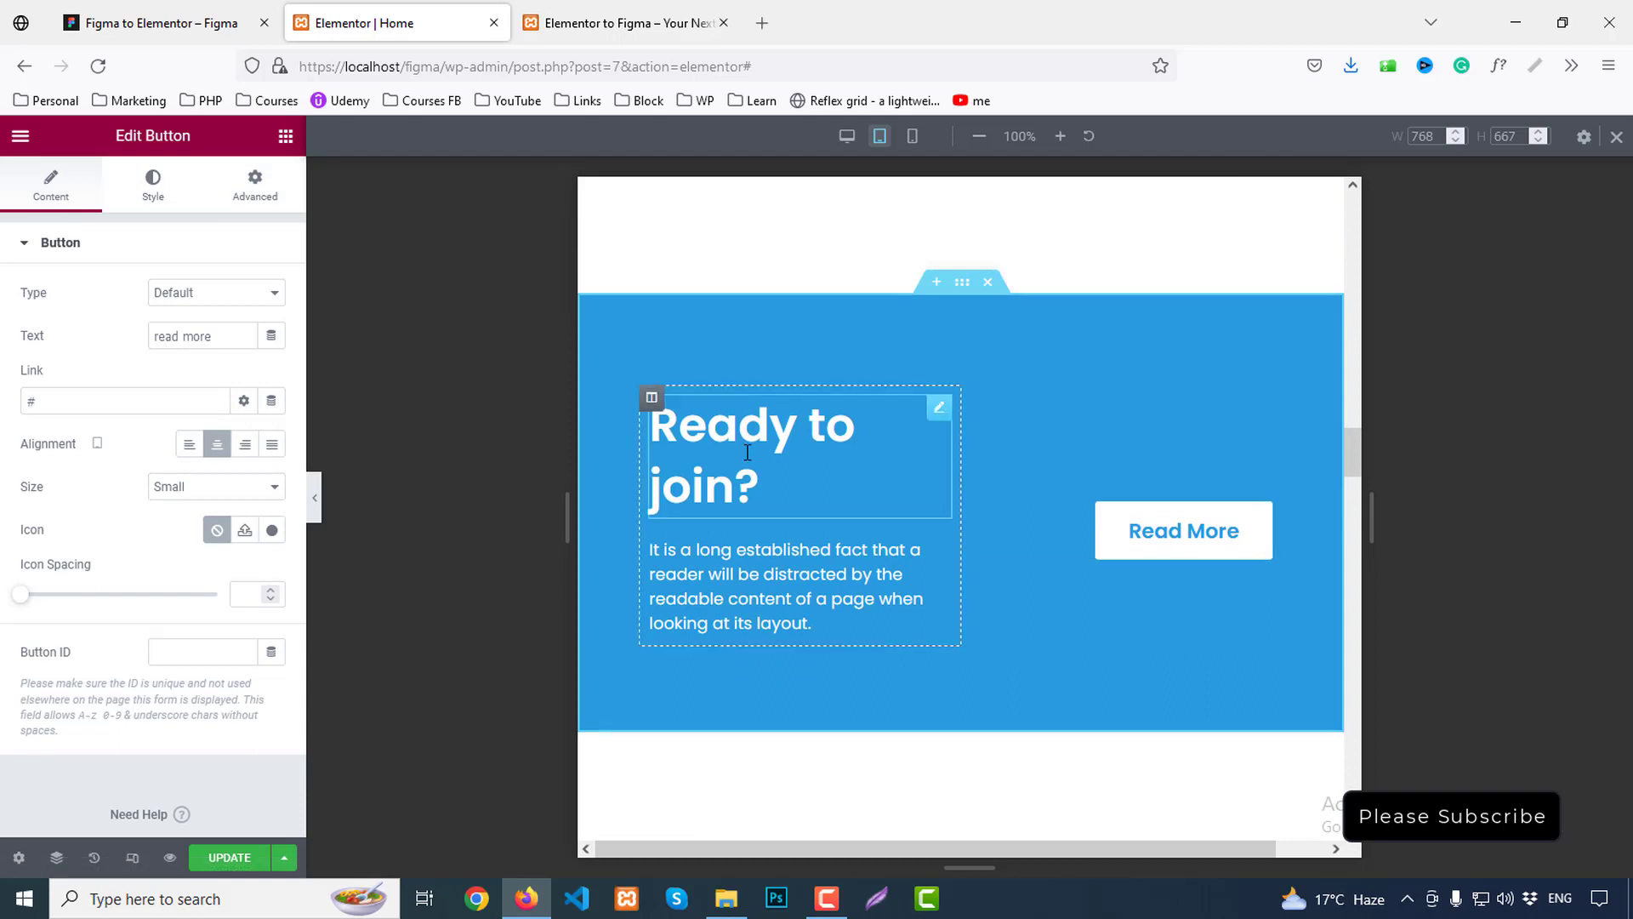
click(652, 398)
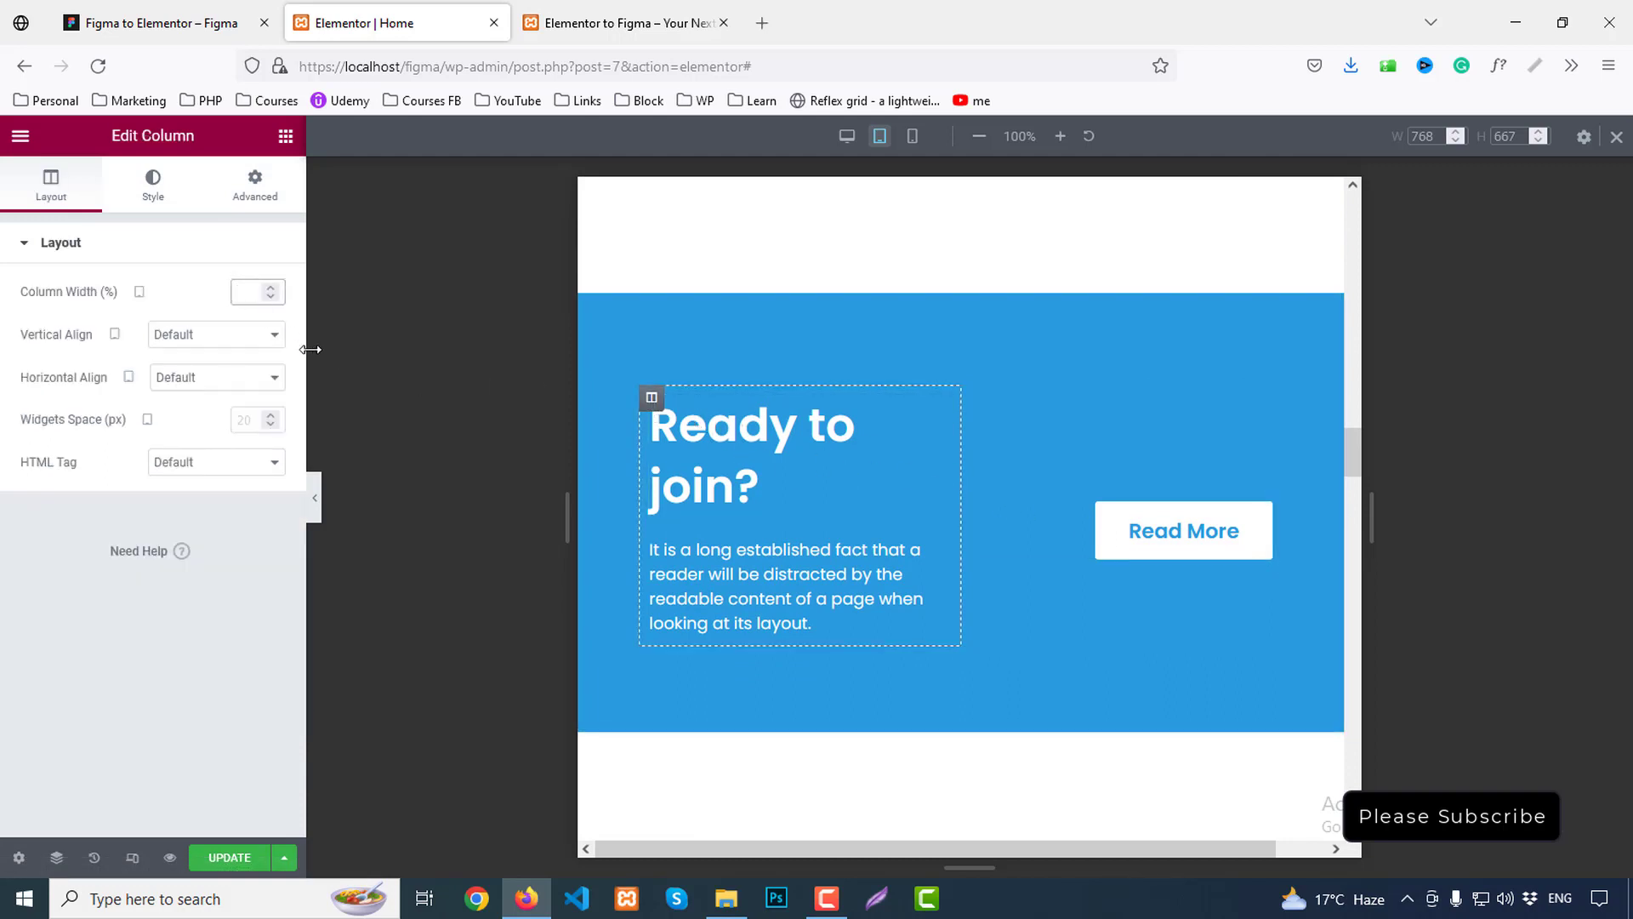
text(70)
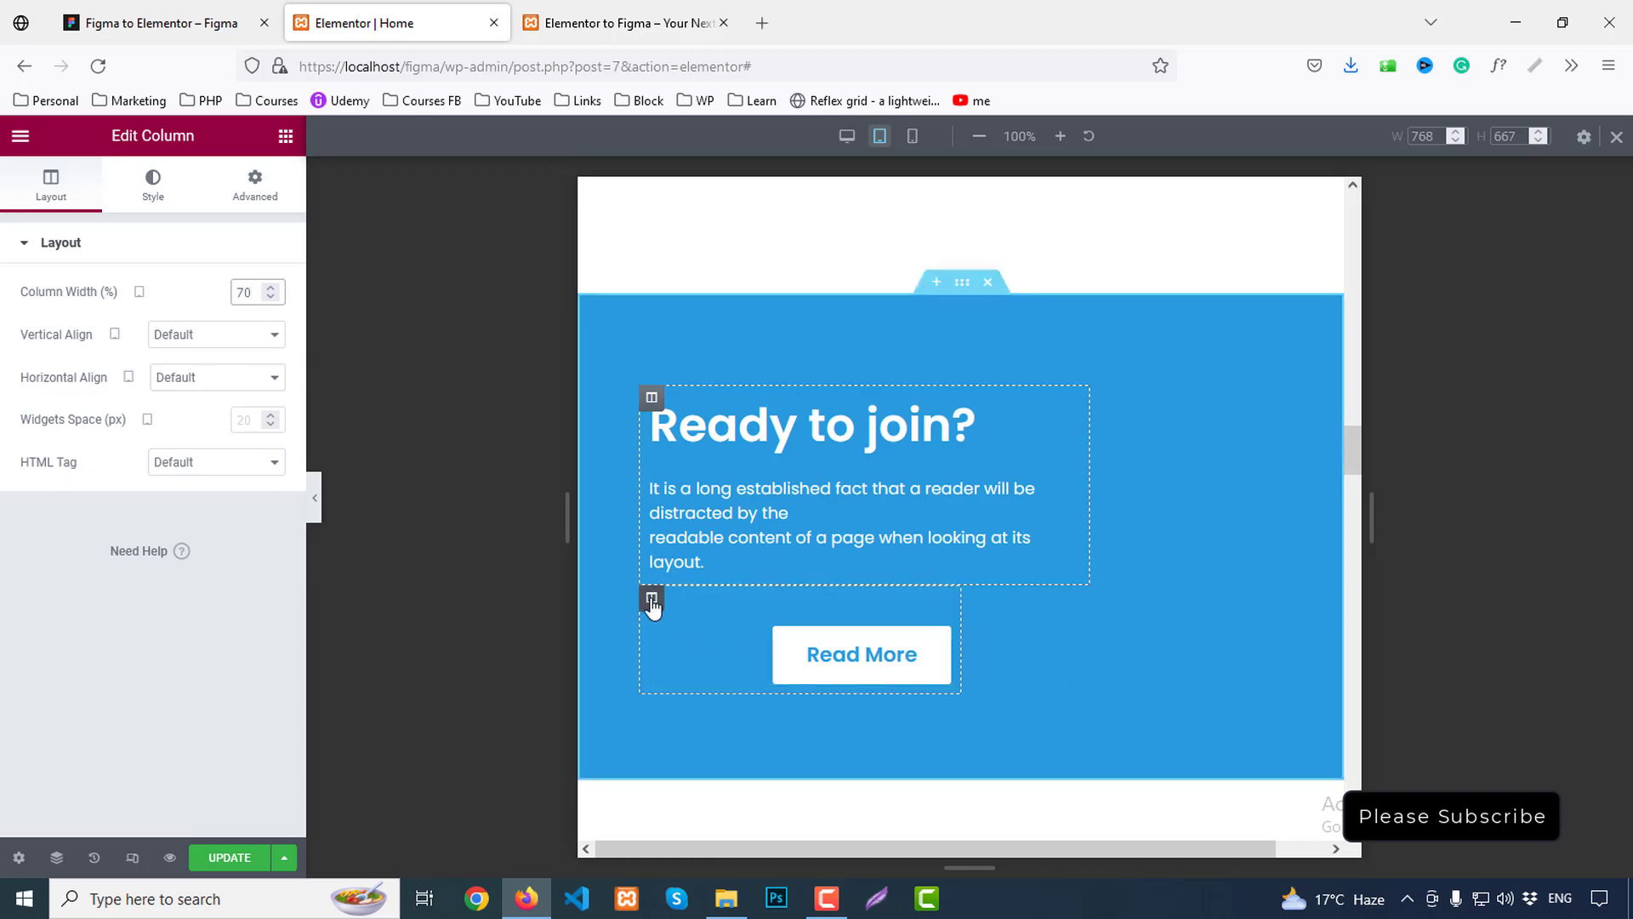
click(652, 598)
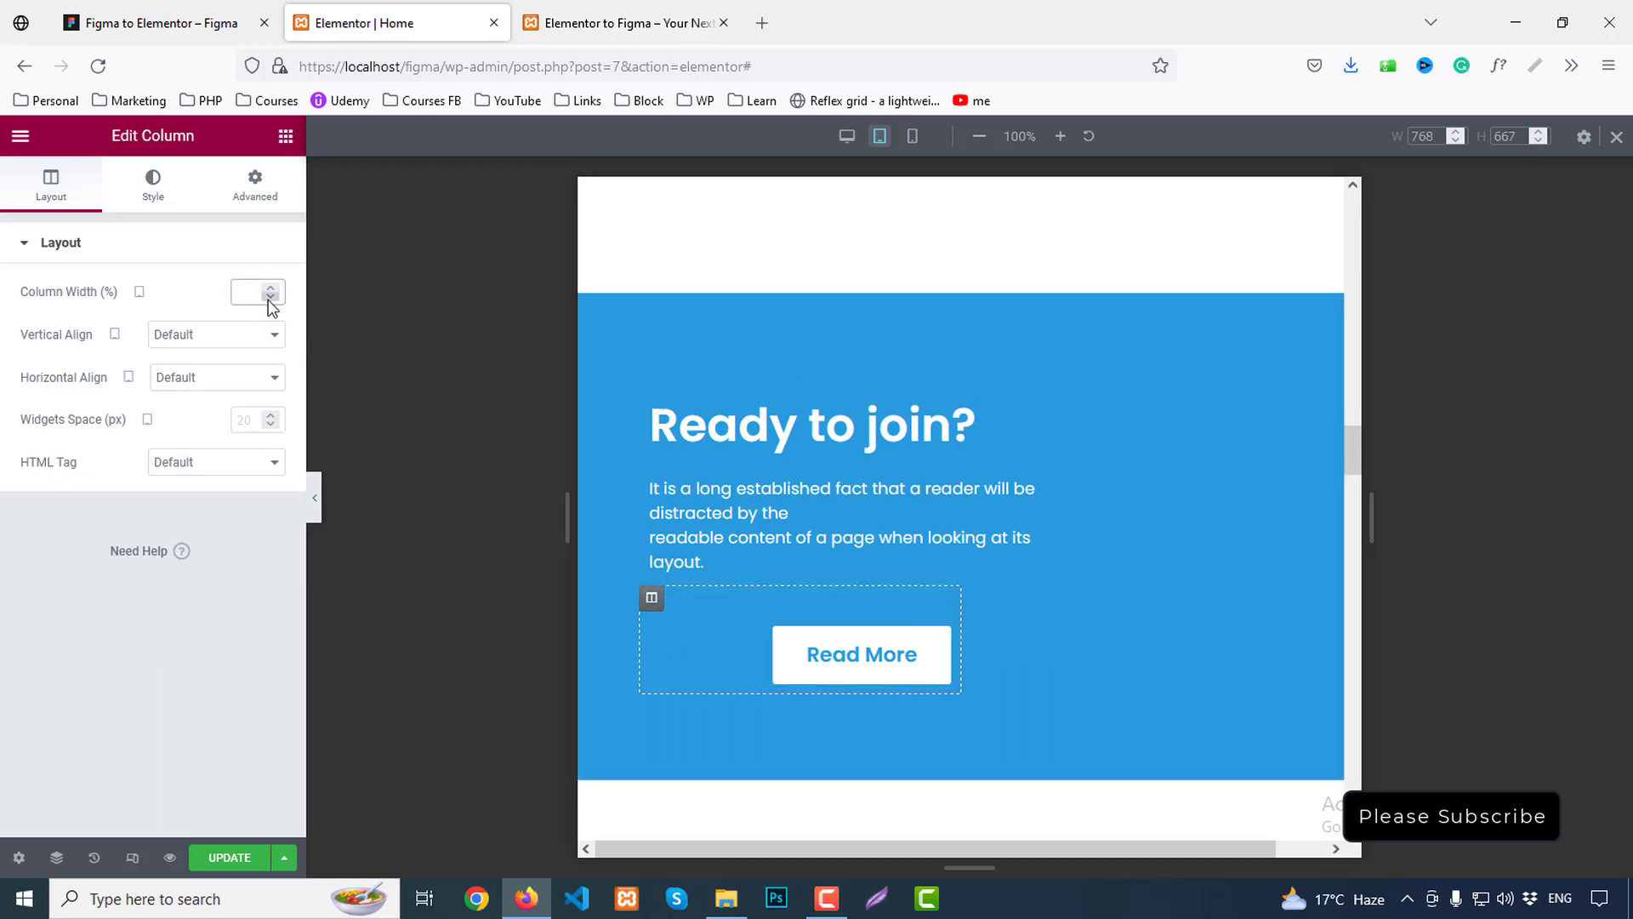
text(30)
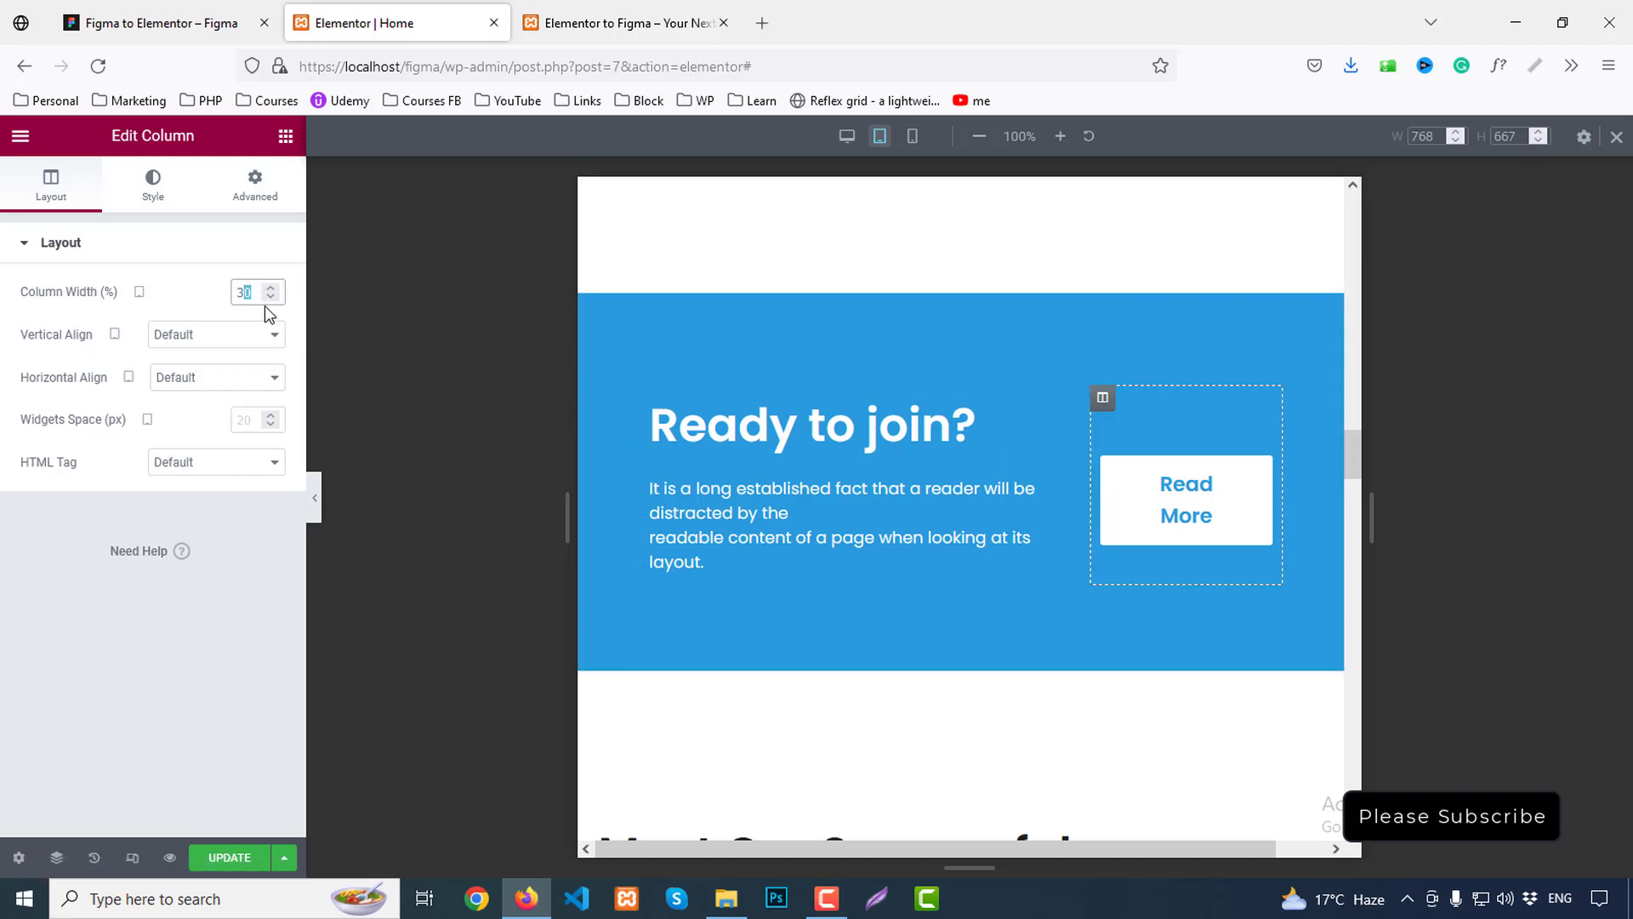
text(5)
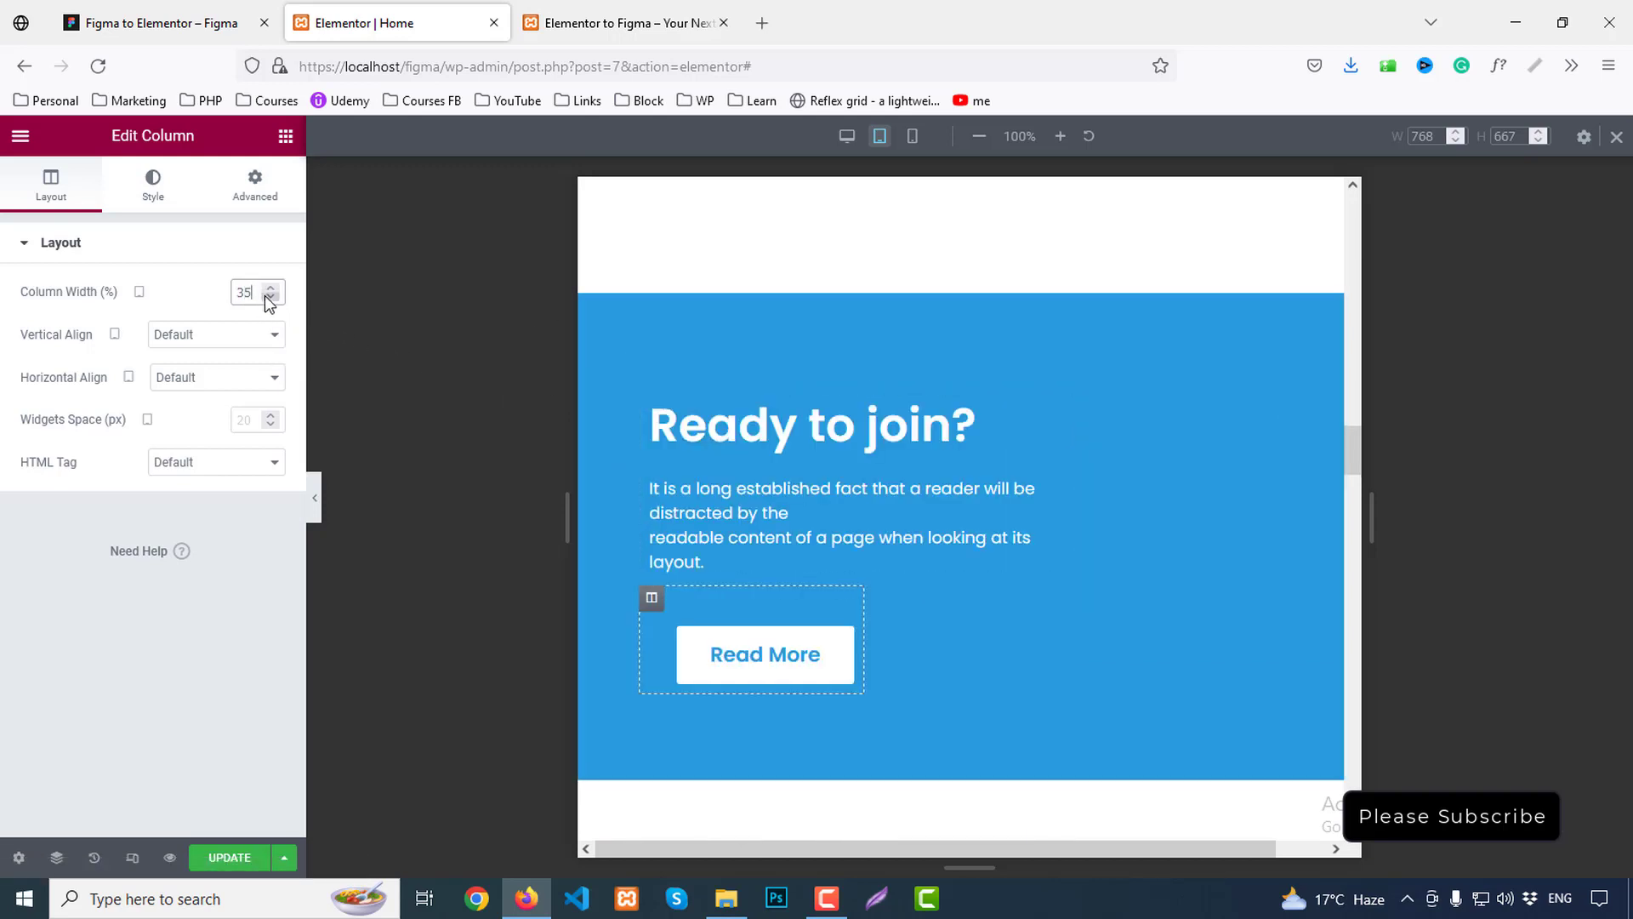
click(650, 399)
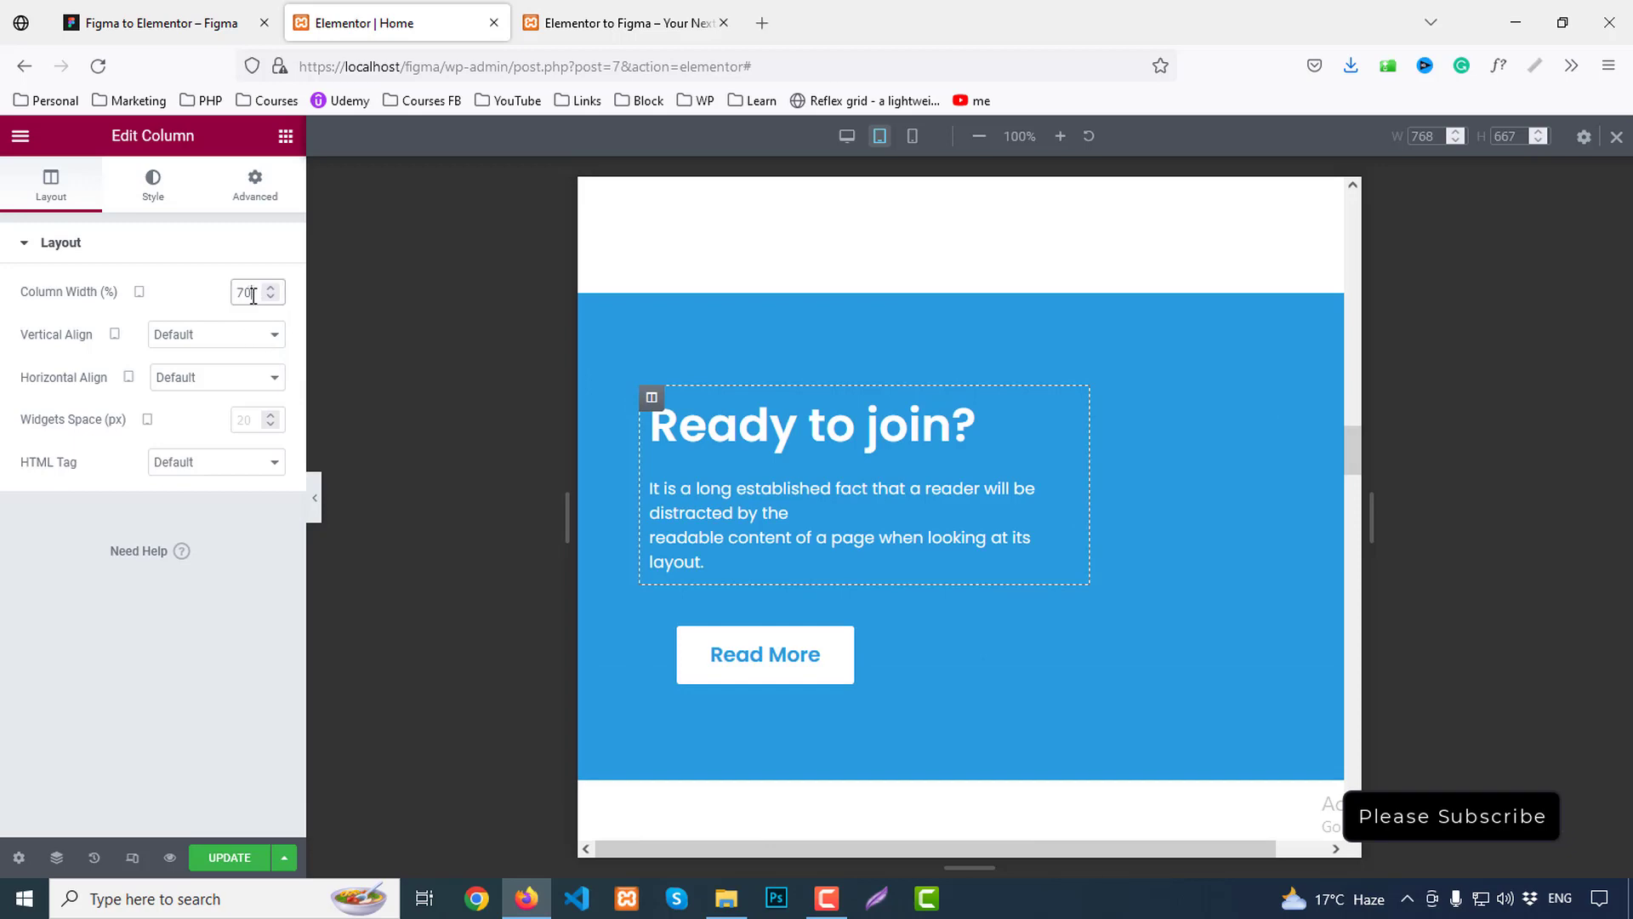
key(BackSpace)
text(5)
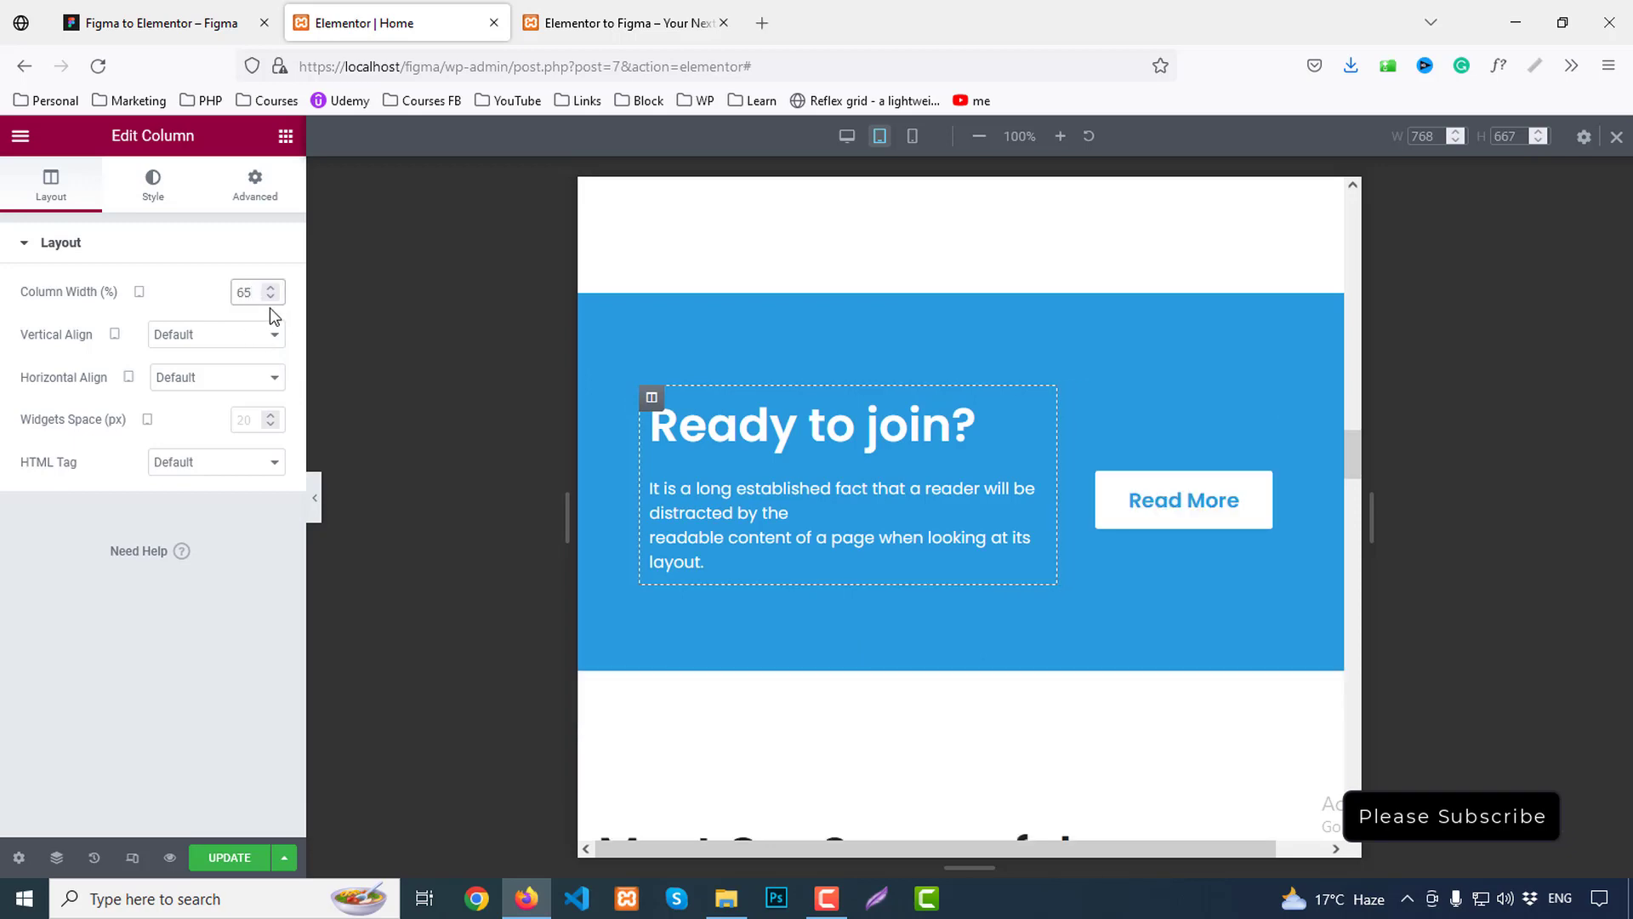
scroll(1106, 372, down, 6)
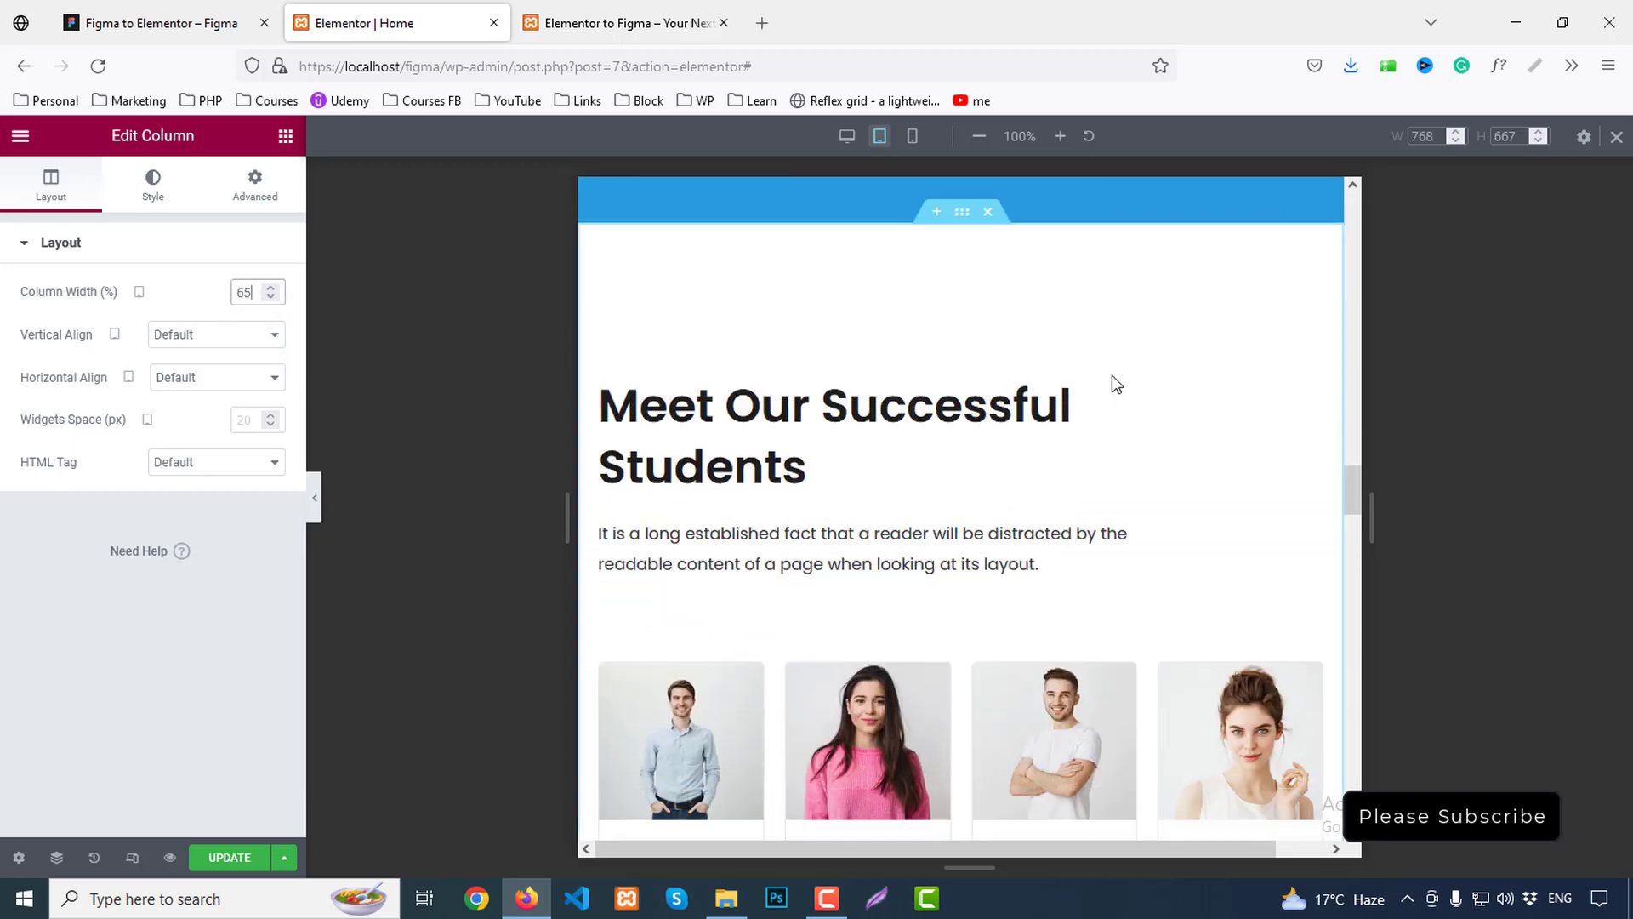
Give the students section tablet padding of 60 top and bottom, 0 left and right
click(808, 394)
scroll(957, 255, up, 2)
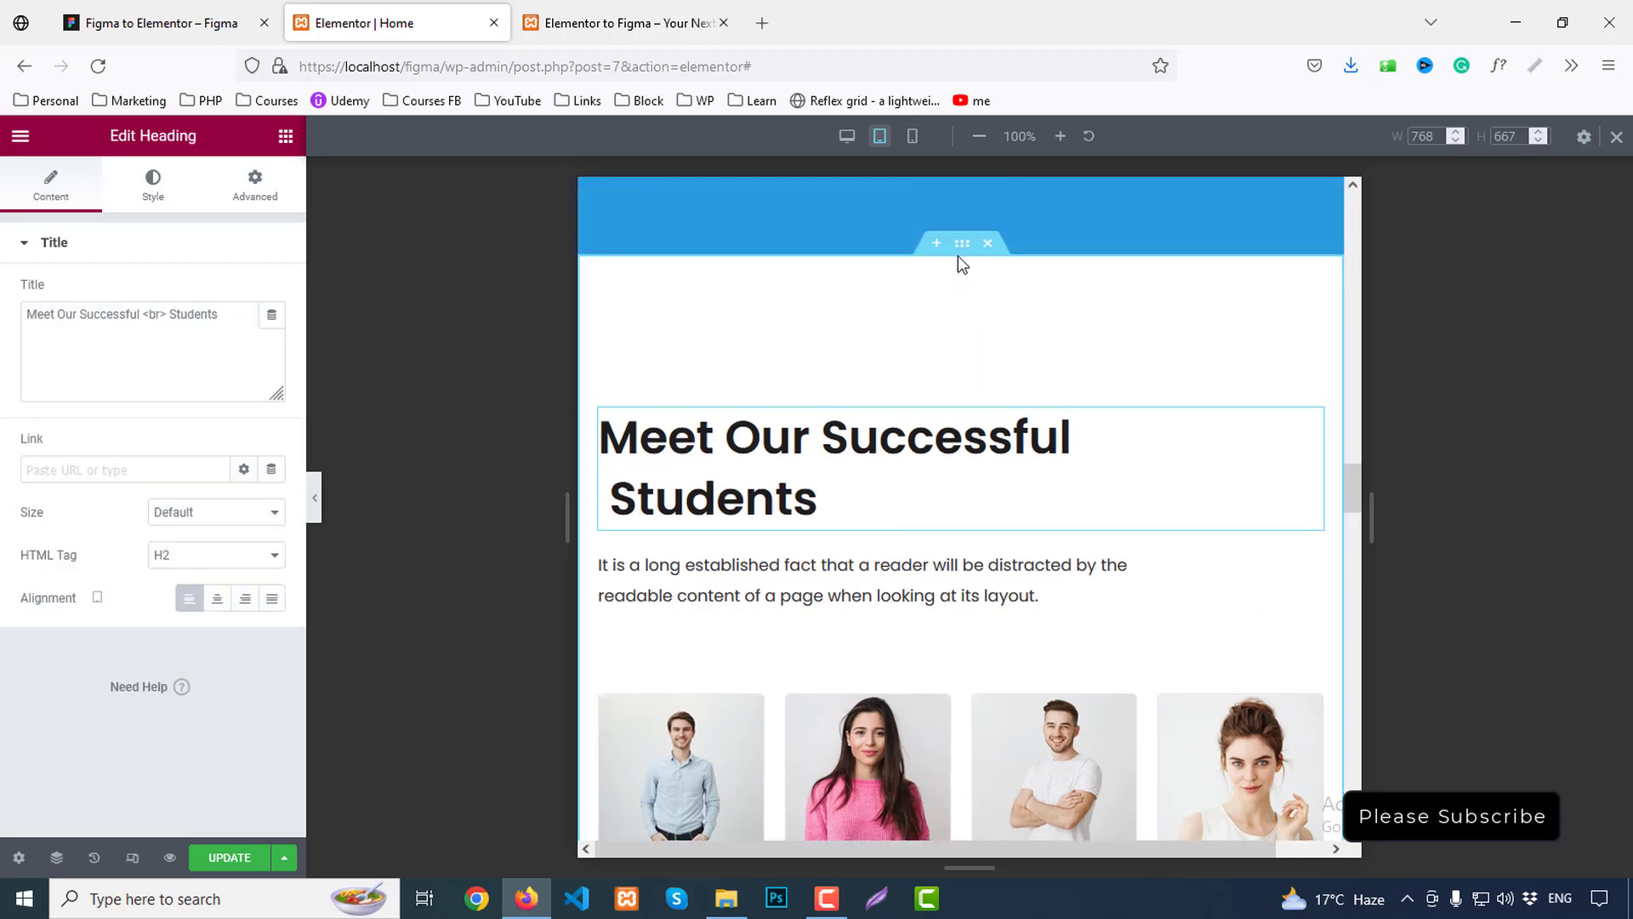
click(961, 245)
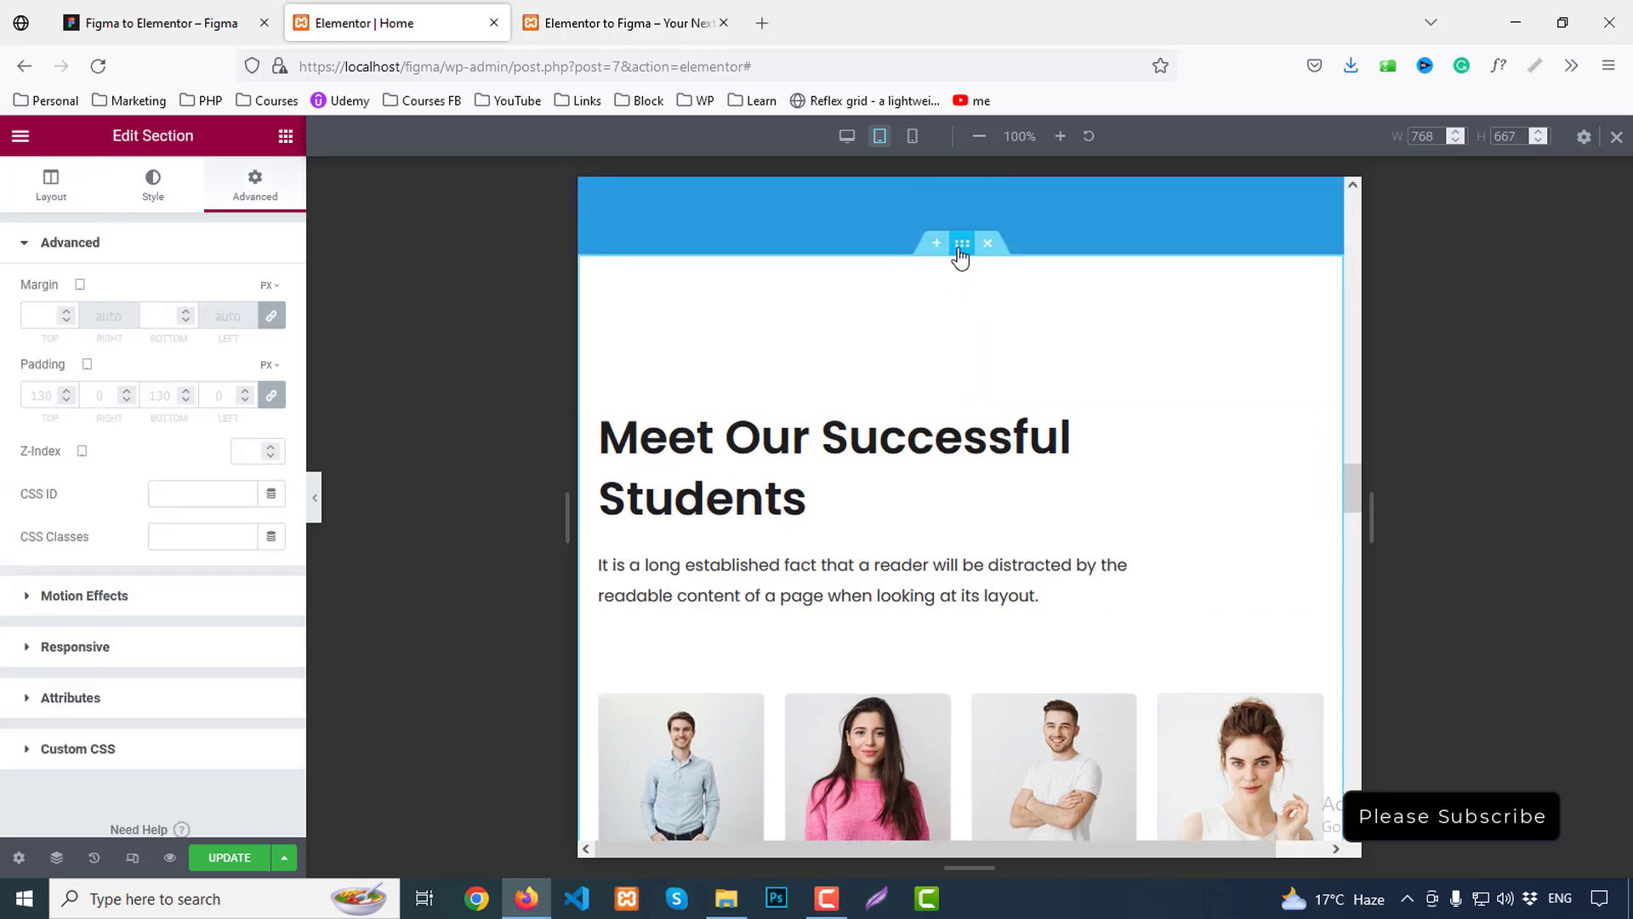
click(55, 397)
text(60)
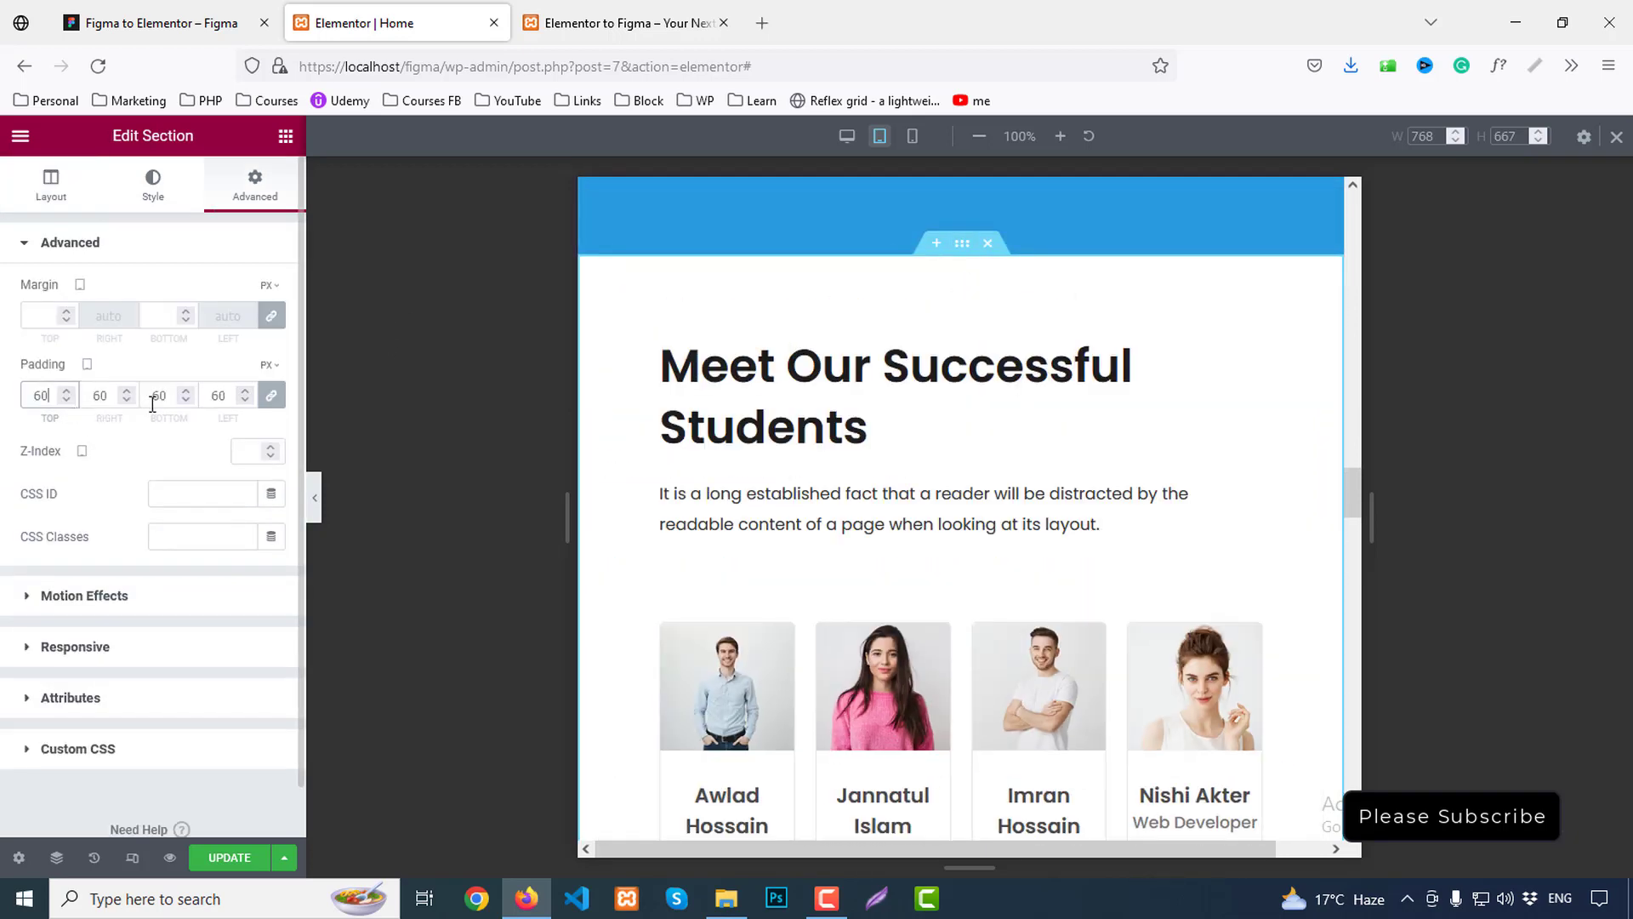
click(273, 403)
double_click(100, 396)
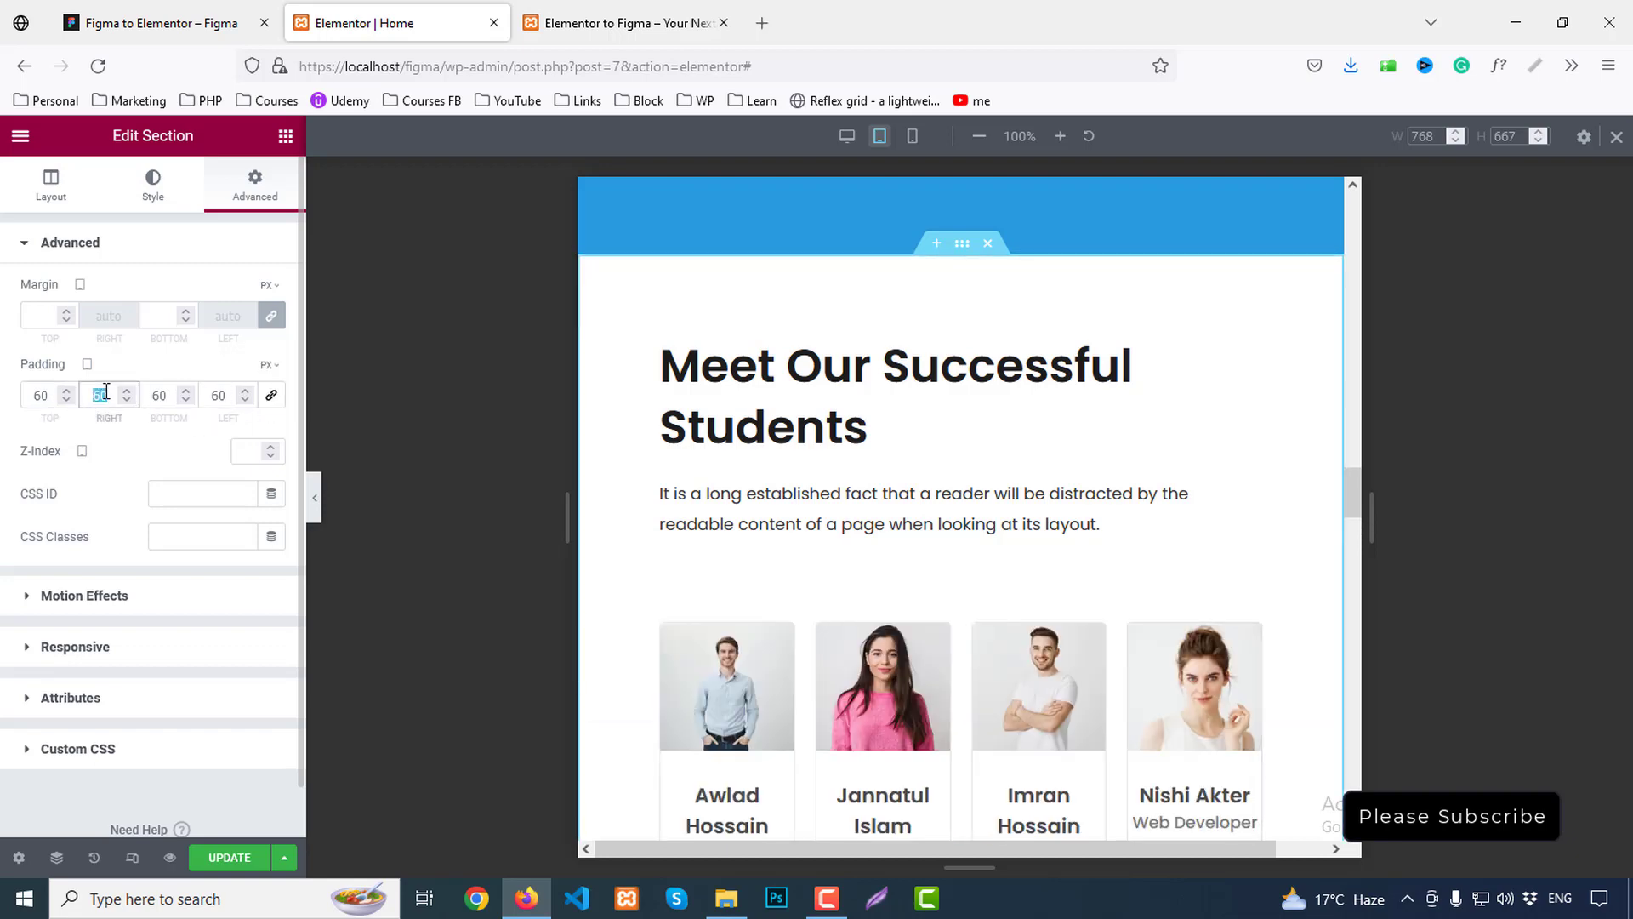
text(0)
double_click(216, 396)
text(0)
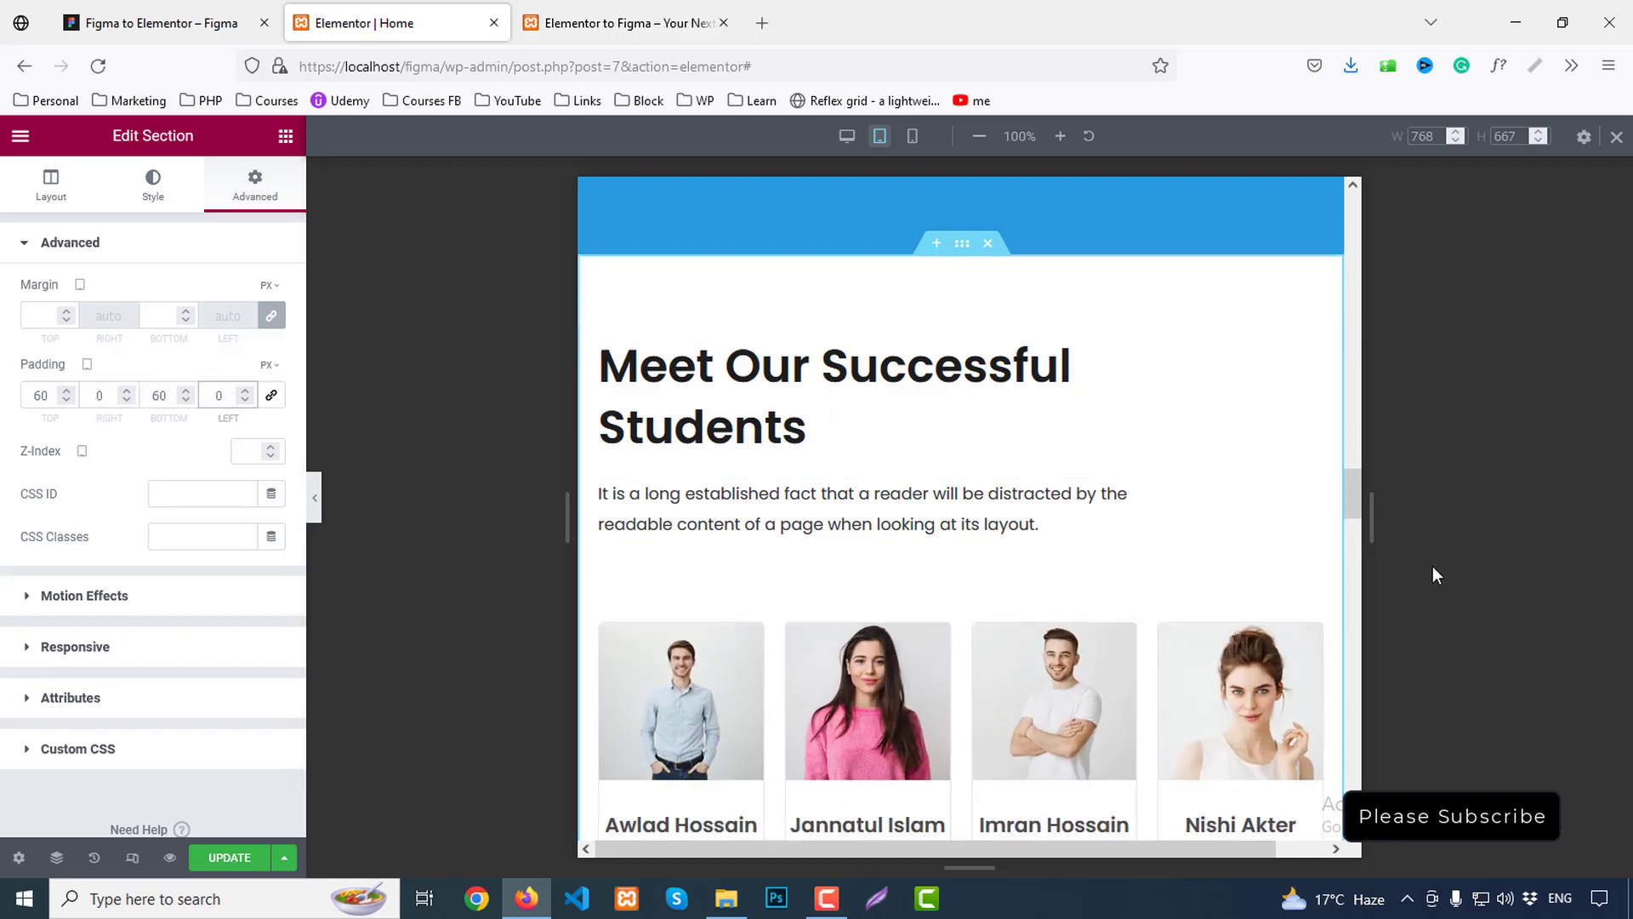
Centre the Meet Our Successful Students heading
click(740, 364)
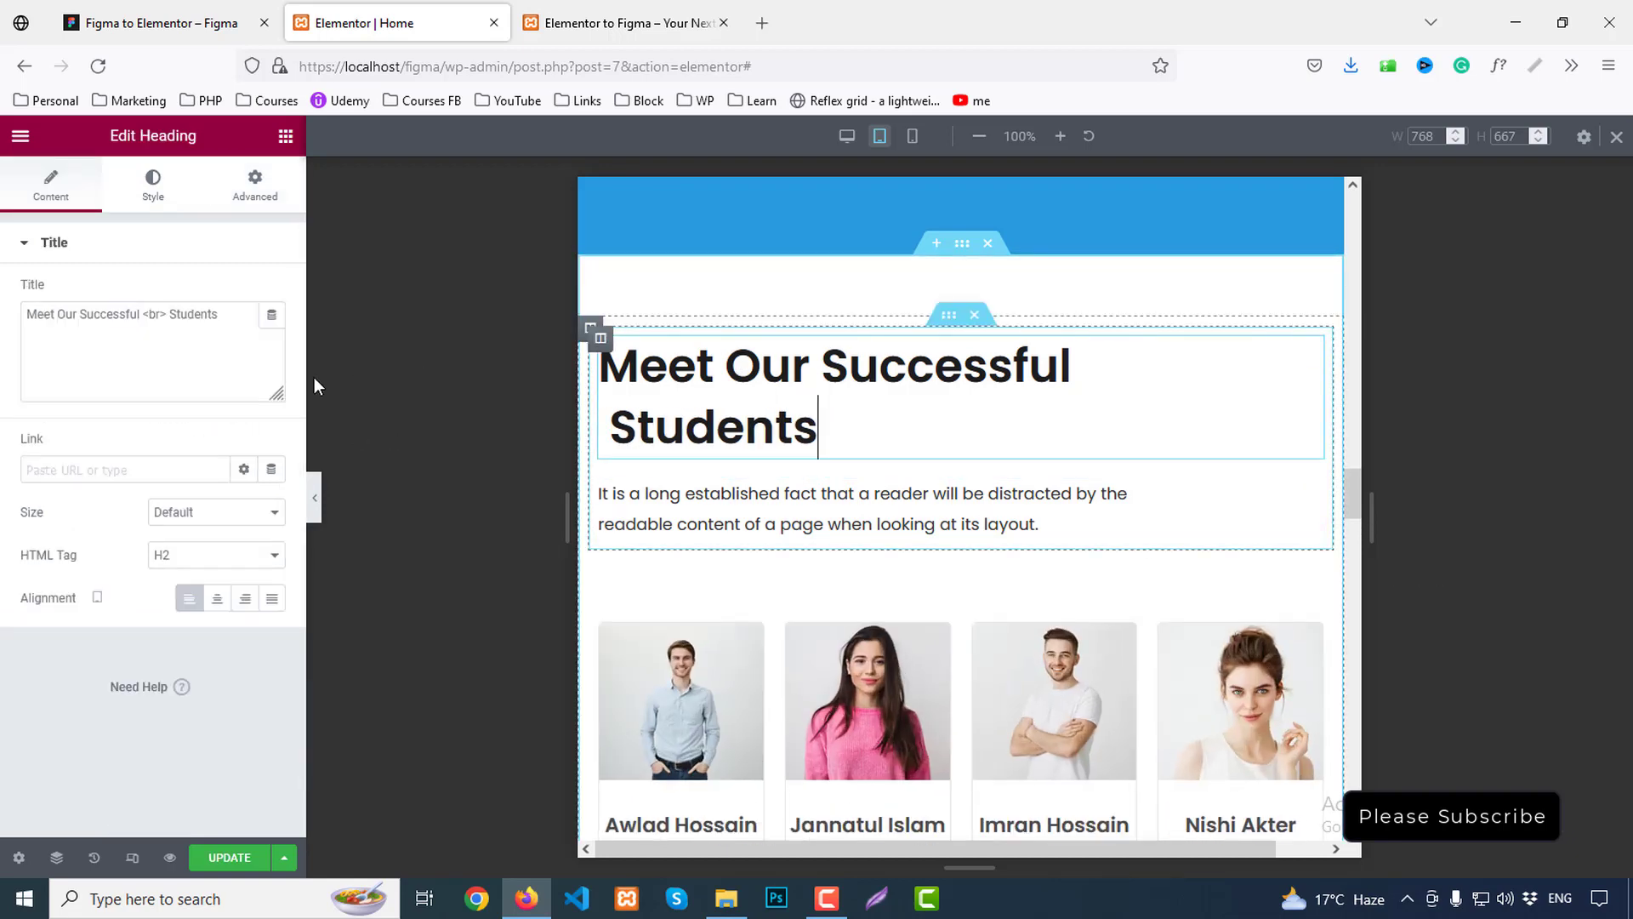
click(217, 598)
click(876, 514)
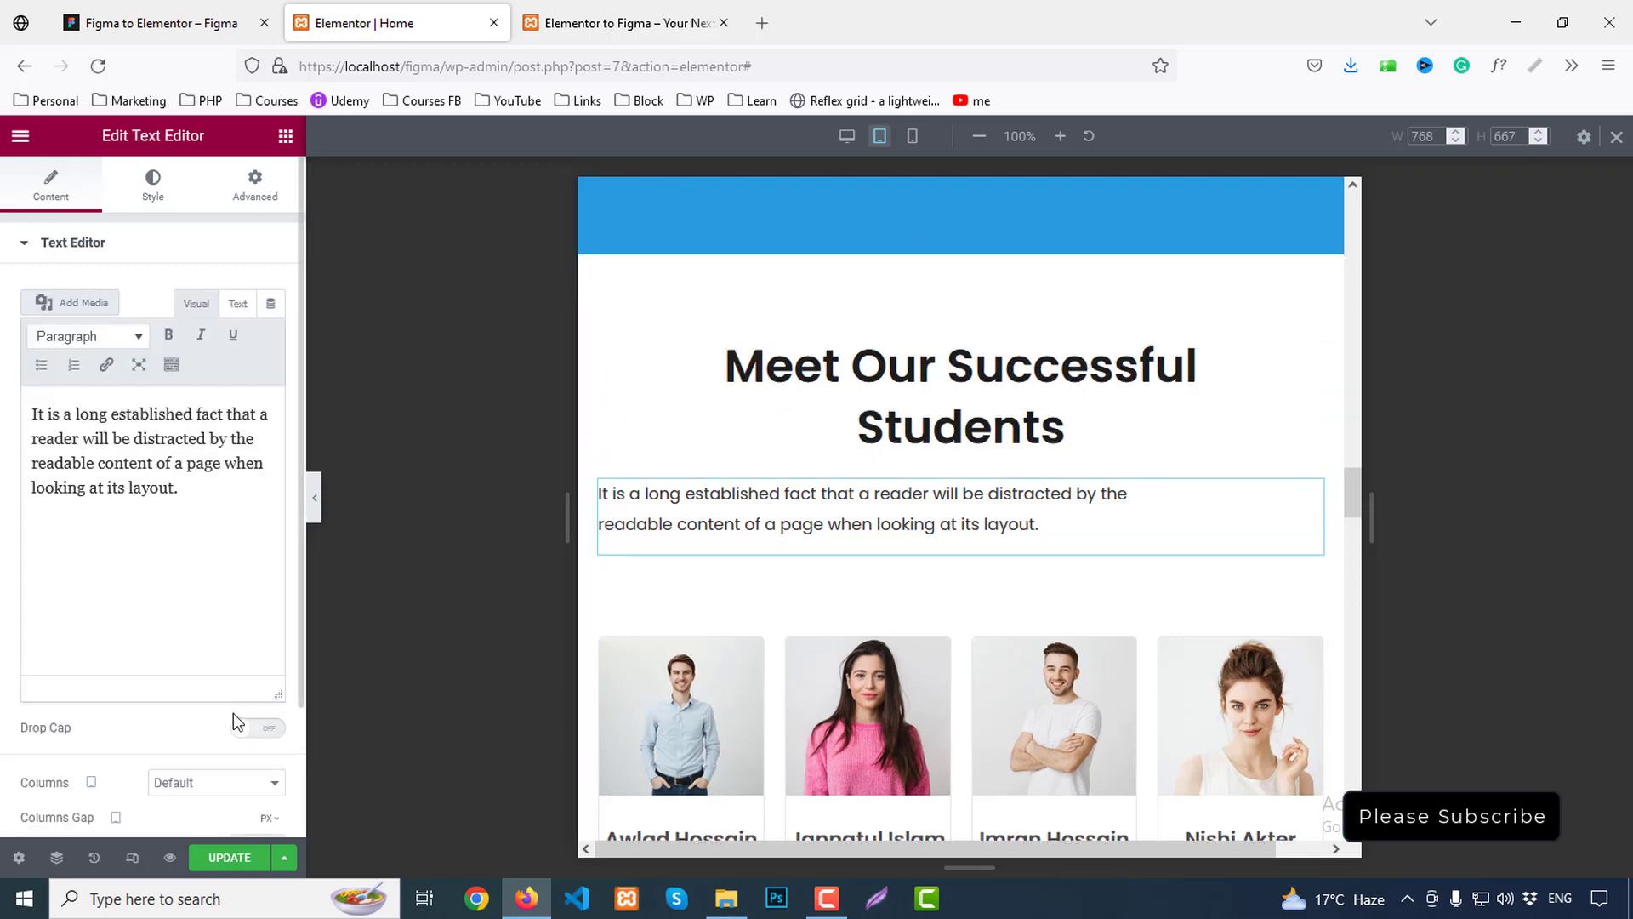
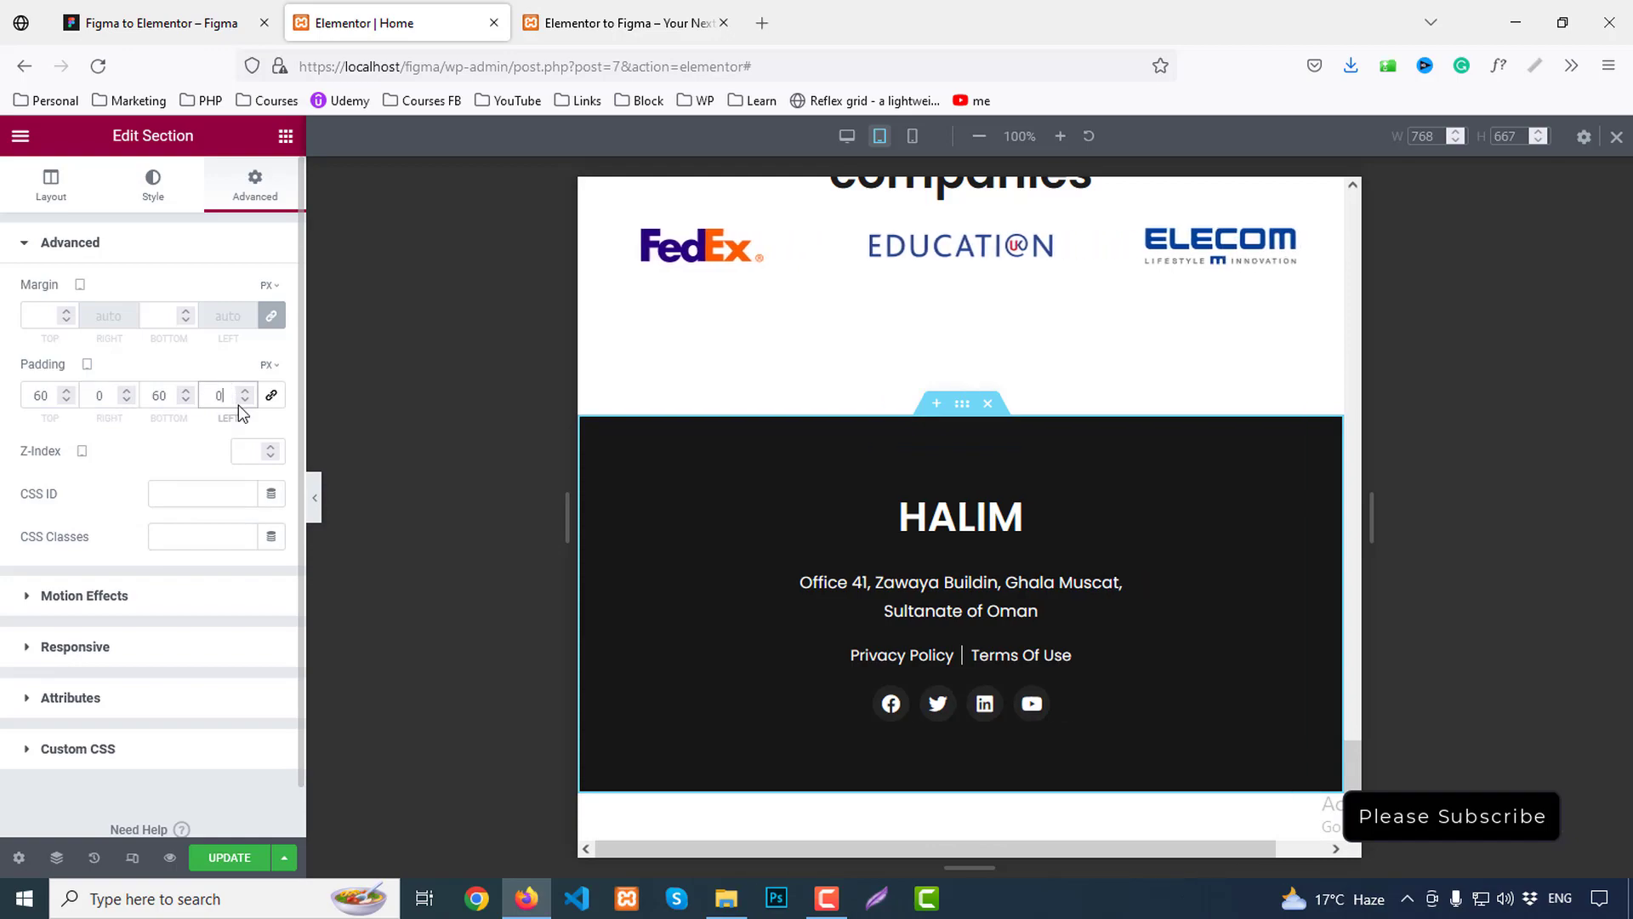
Scroll through the tablet preview to check the section's 60/0/60/0 padding and the sideways overflow
scroll(1138, 594, up, 6)
scroll(1139, 611, up, 15)
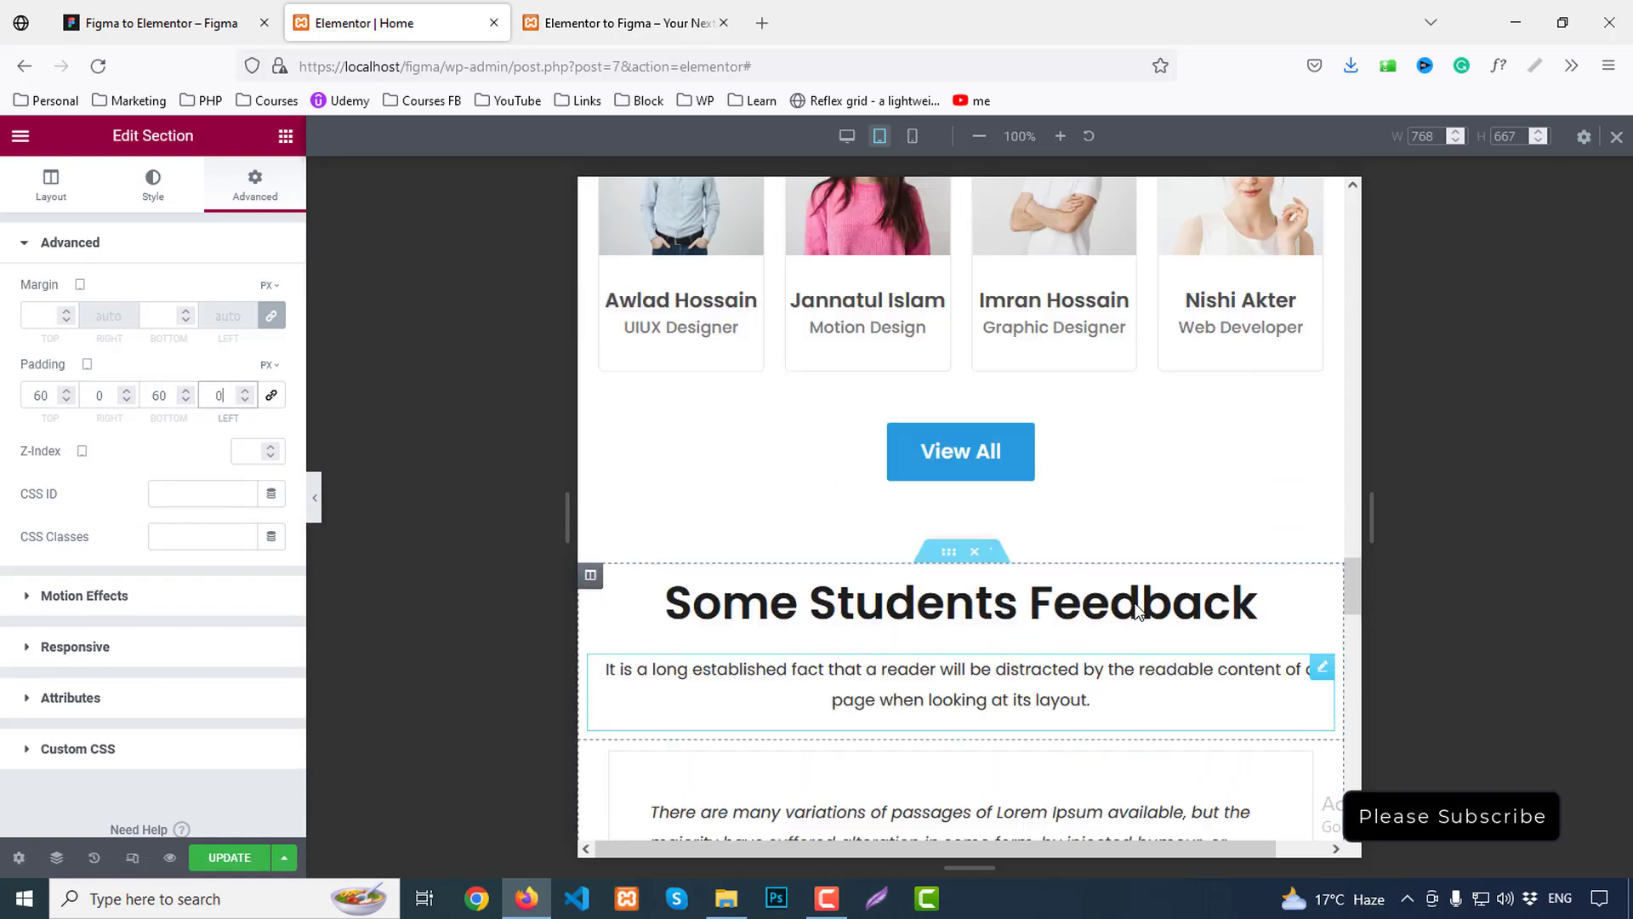
scroll(1136, 597, up, 6)
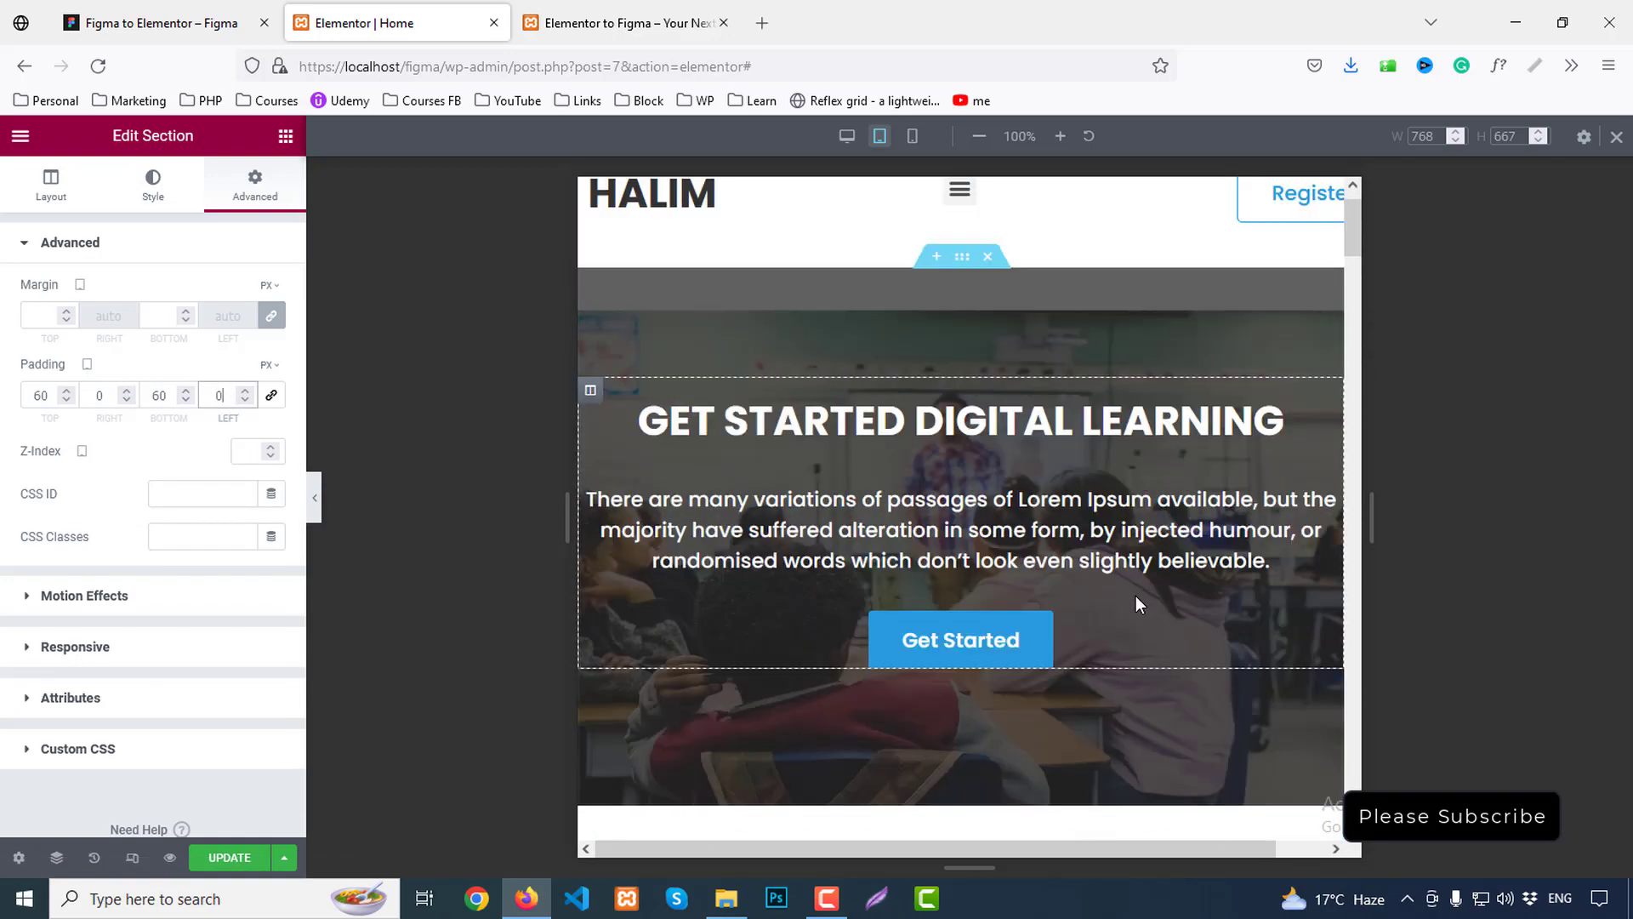
scroll(1109, 616, down, 2)
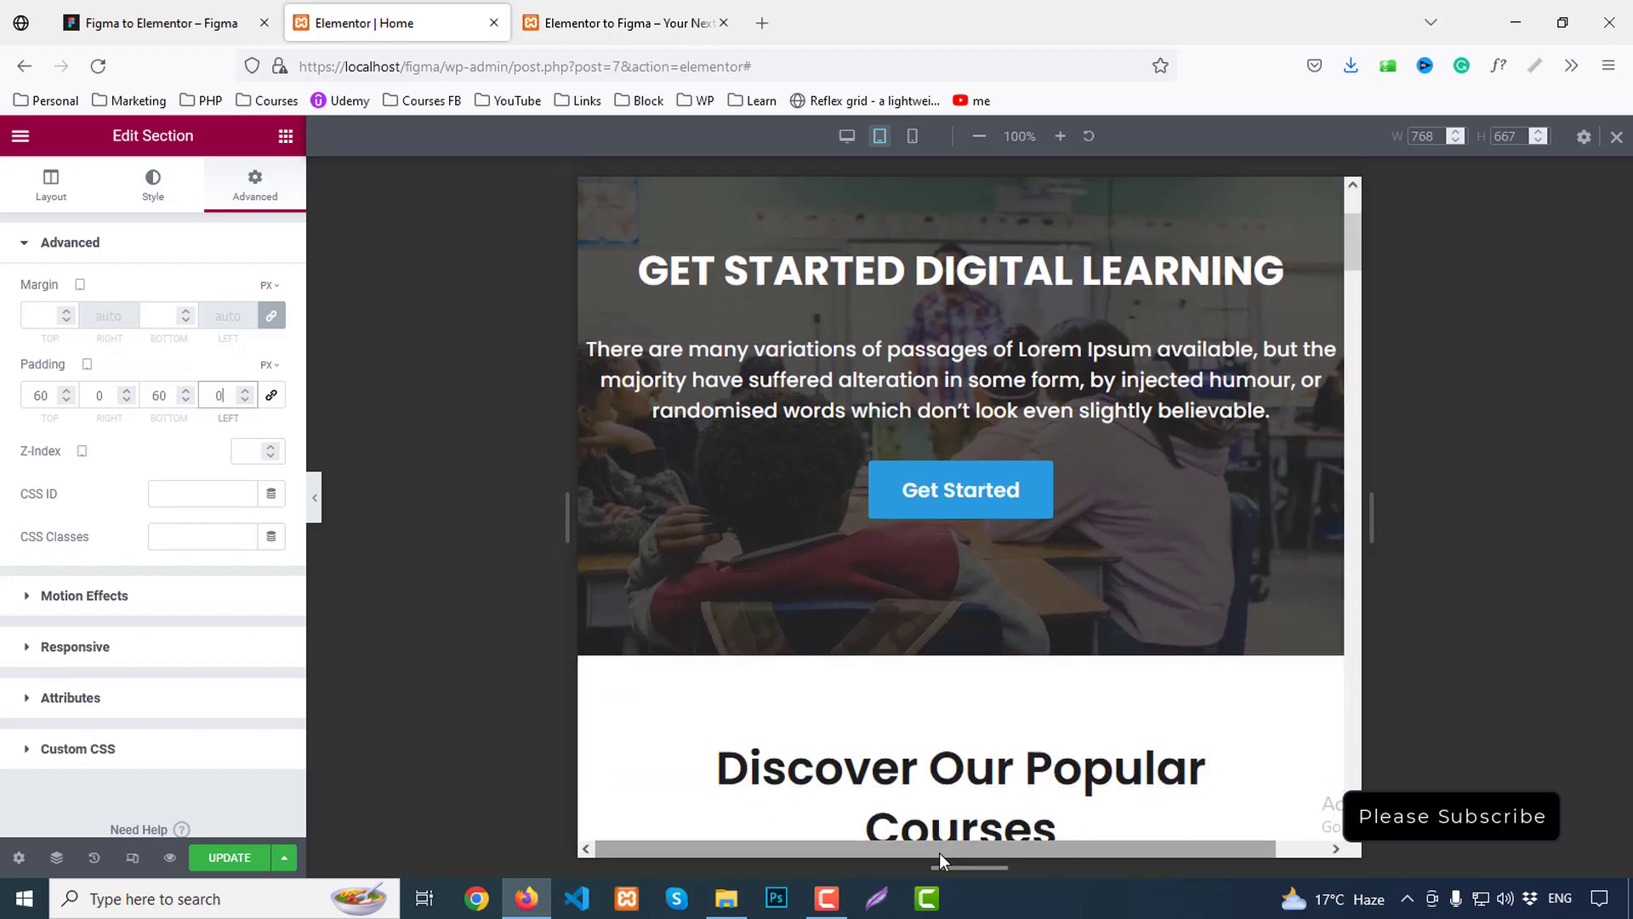
scroll(1115, 845, right, 1)
scroll(1110, 678, up, 2)
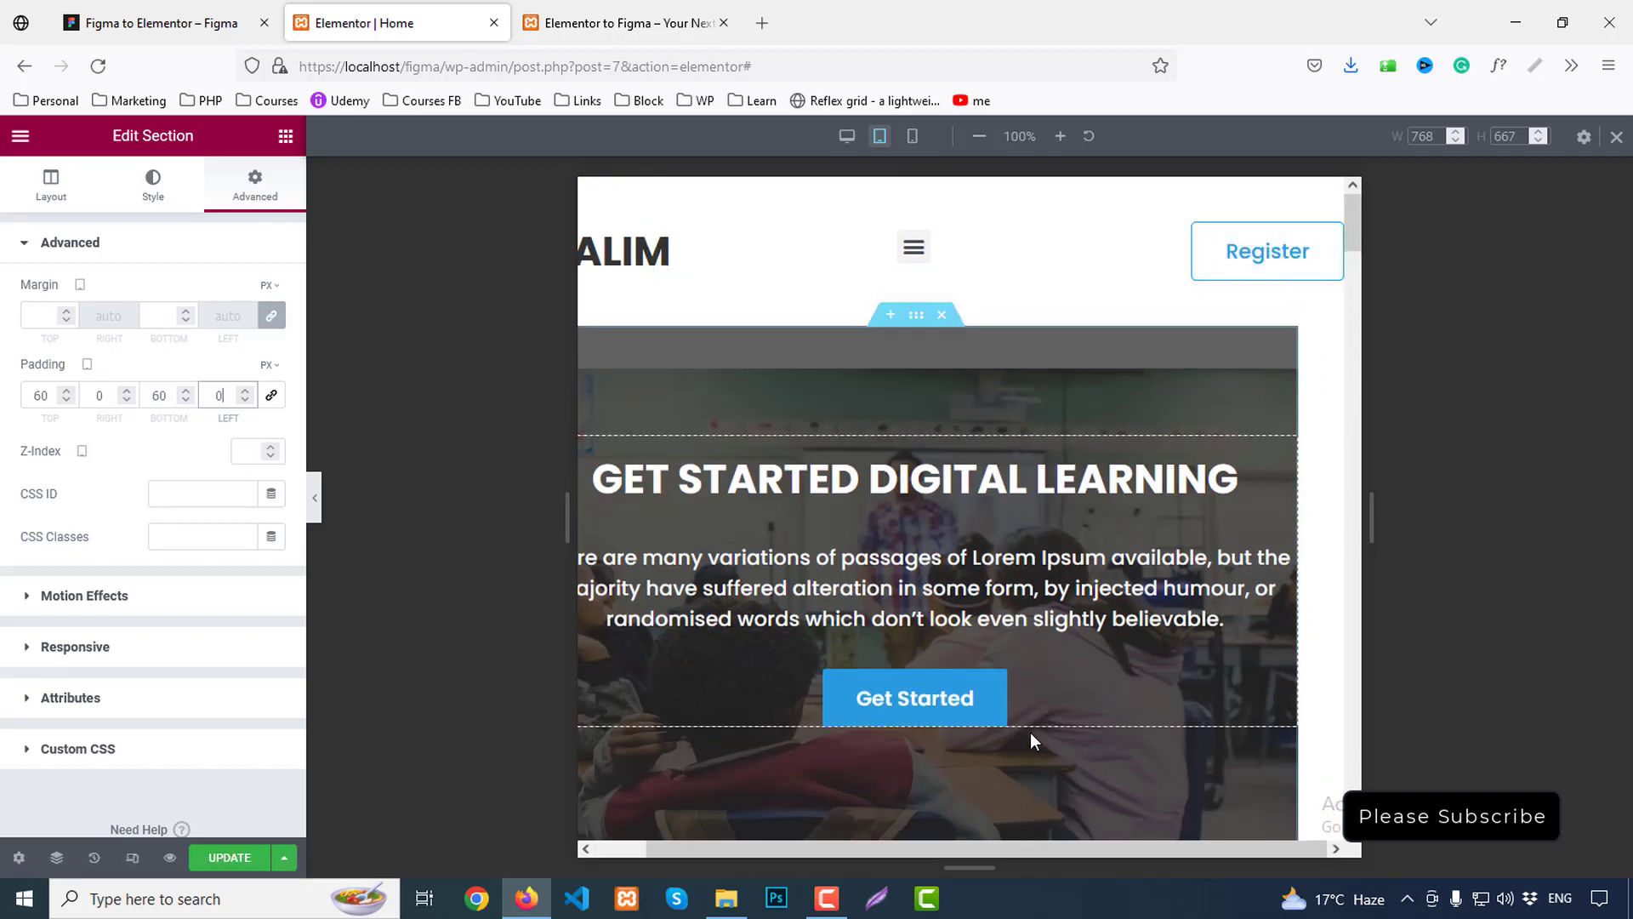
Inspect the Register button column's custom CSS and spacing settings
click(1193, 224)
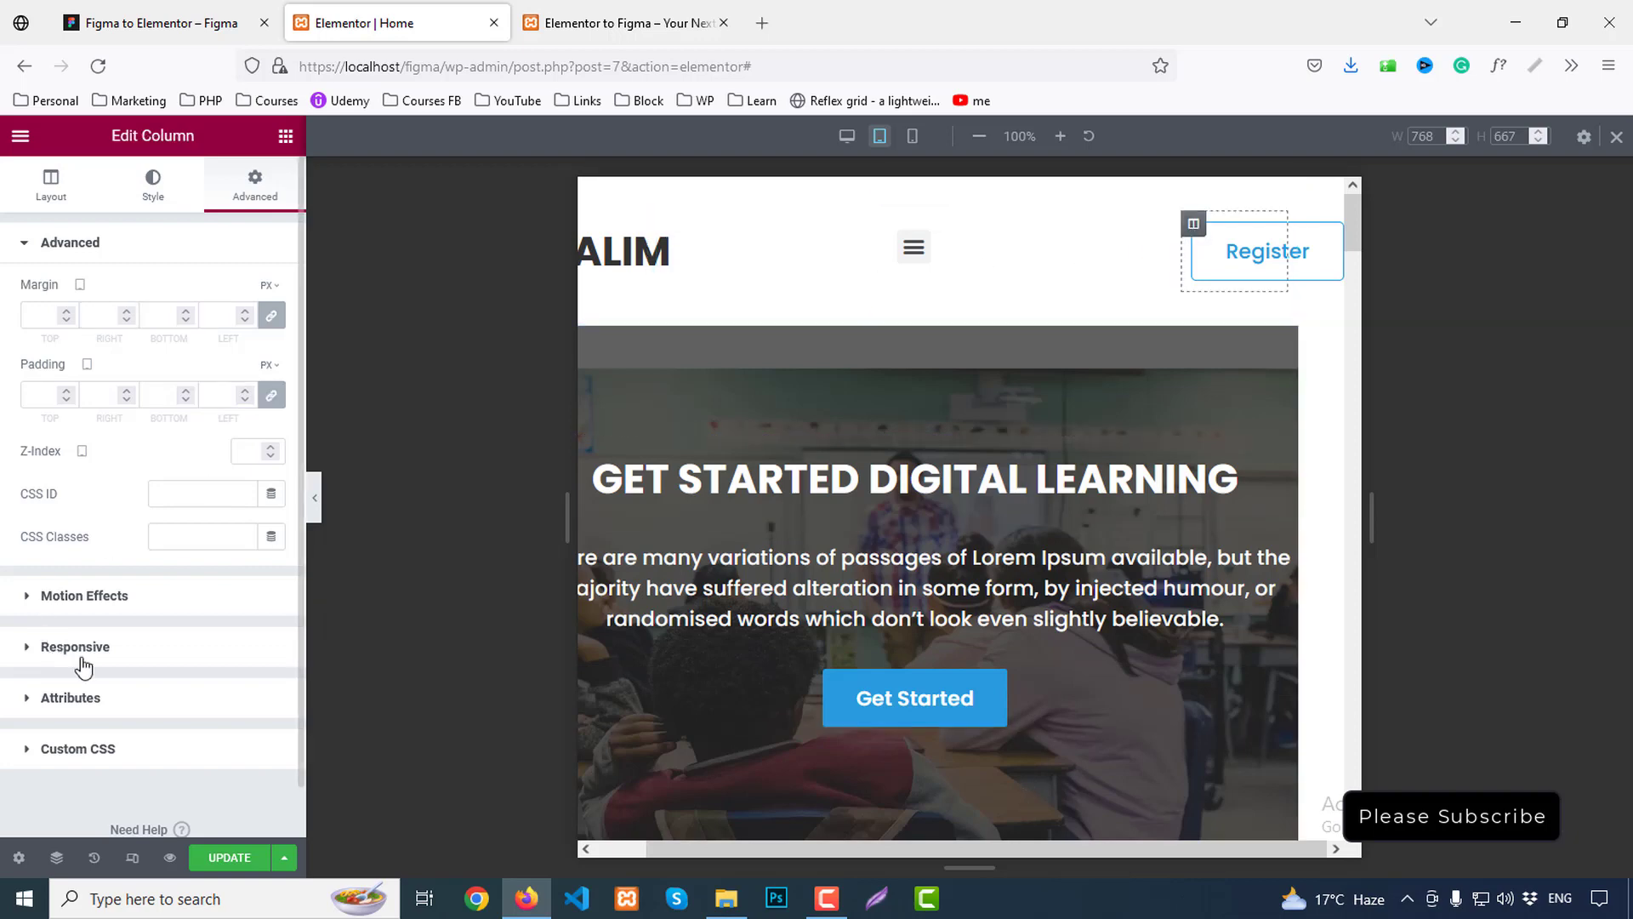
click(119, 750)
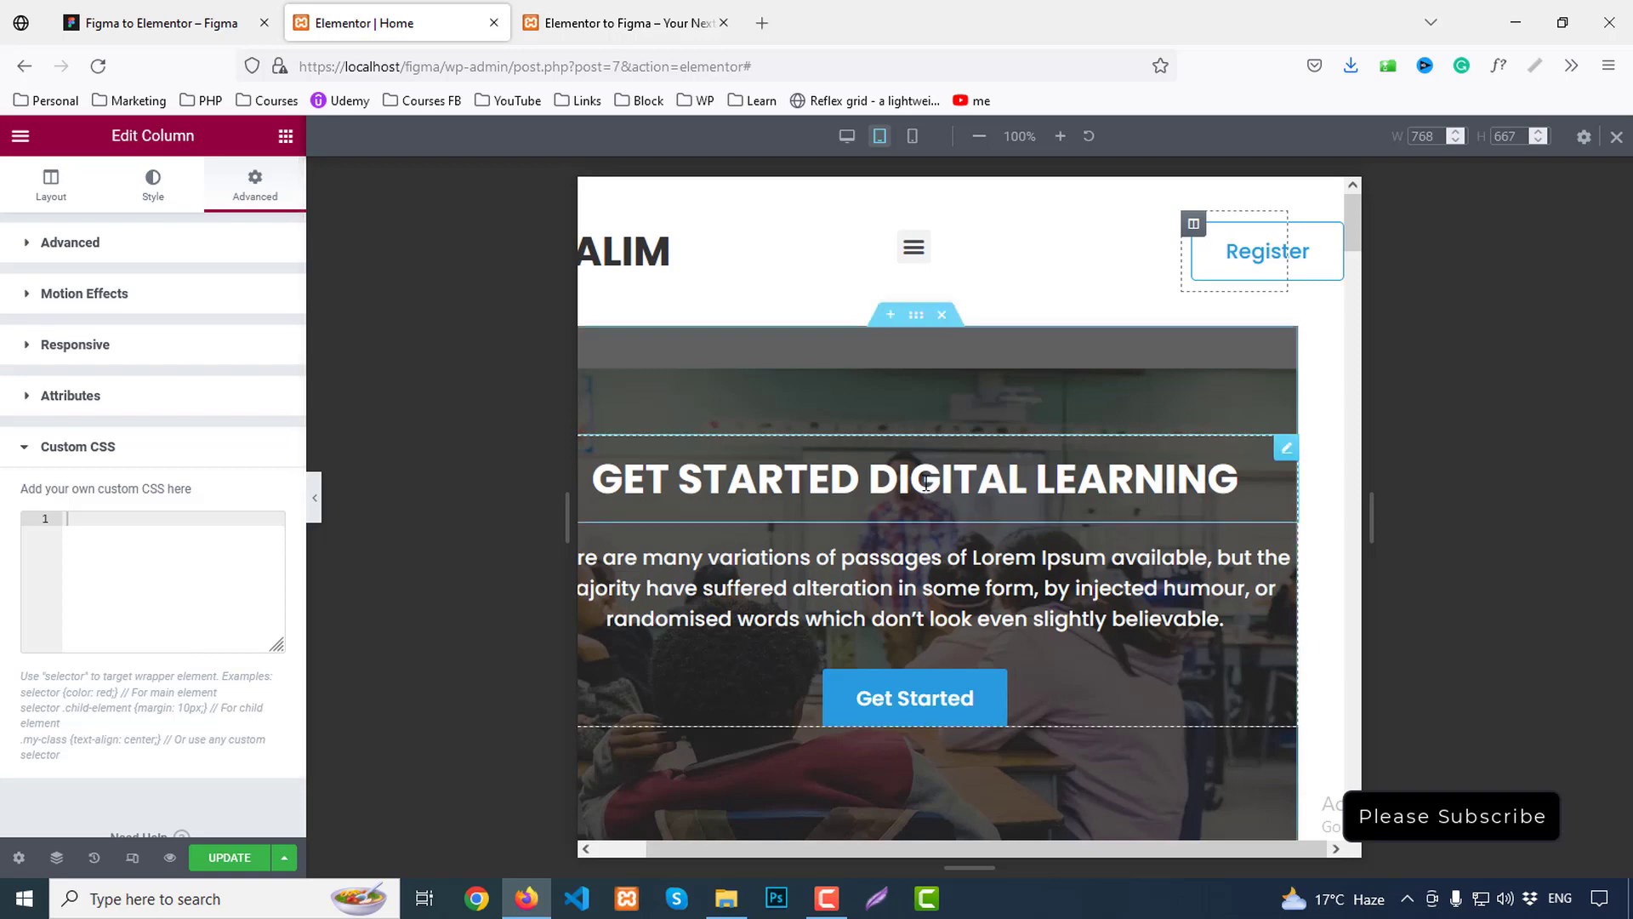
click(97, 246)
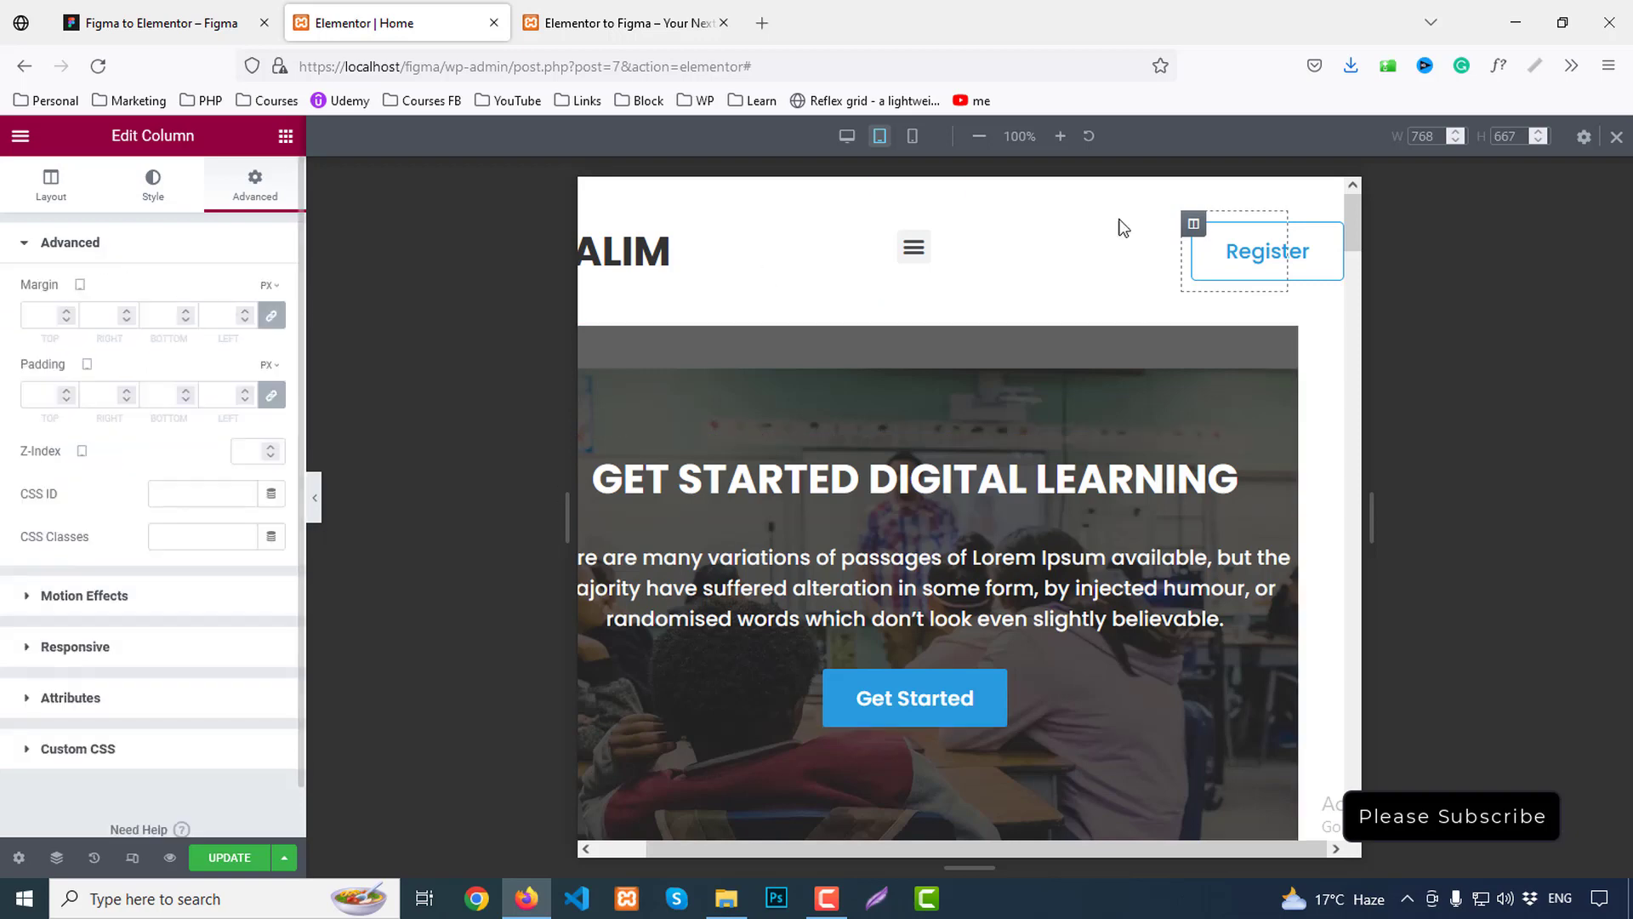
Turn on Hide On Tablet for the header's Register button and switch the preview to mobile width
click(1267, 235)
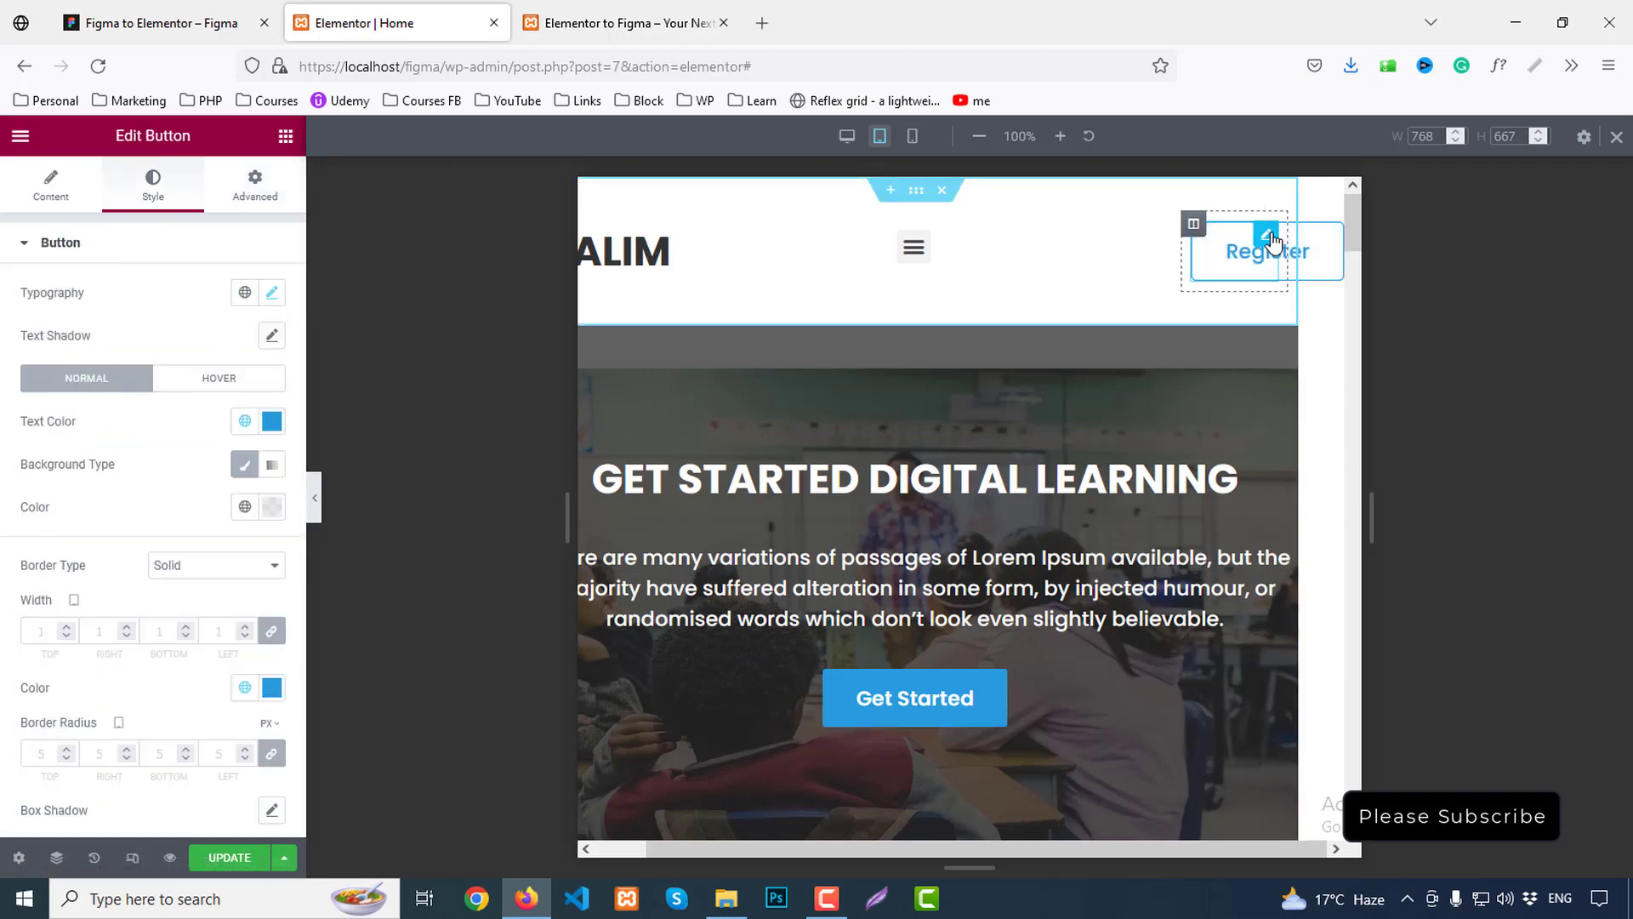
click(253, 196)
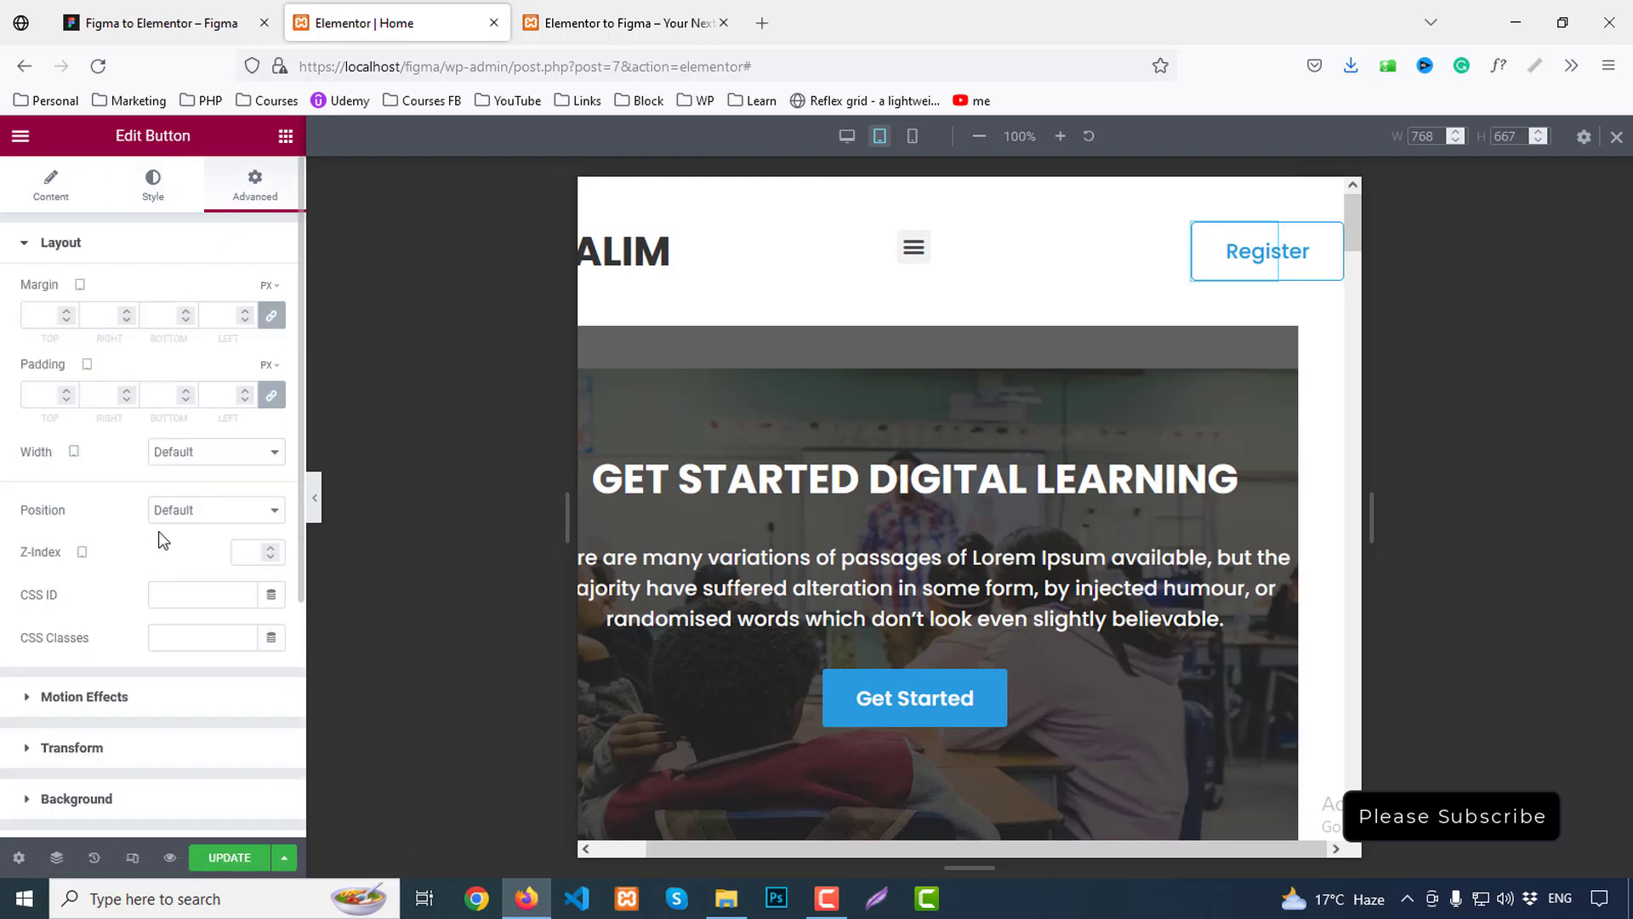
scroll(145, 761, down, 2)
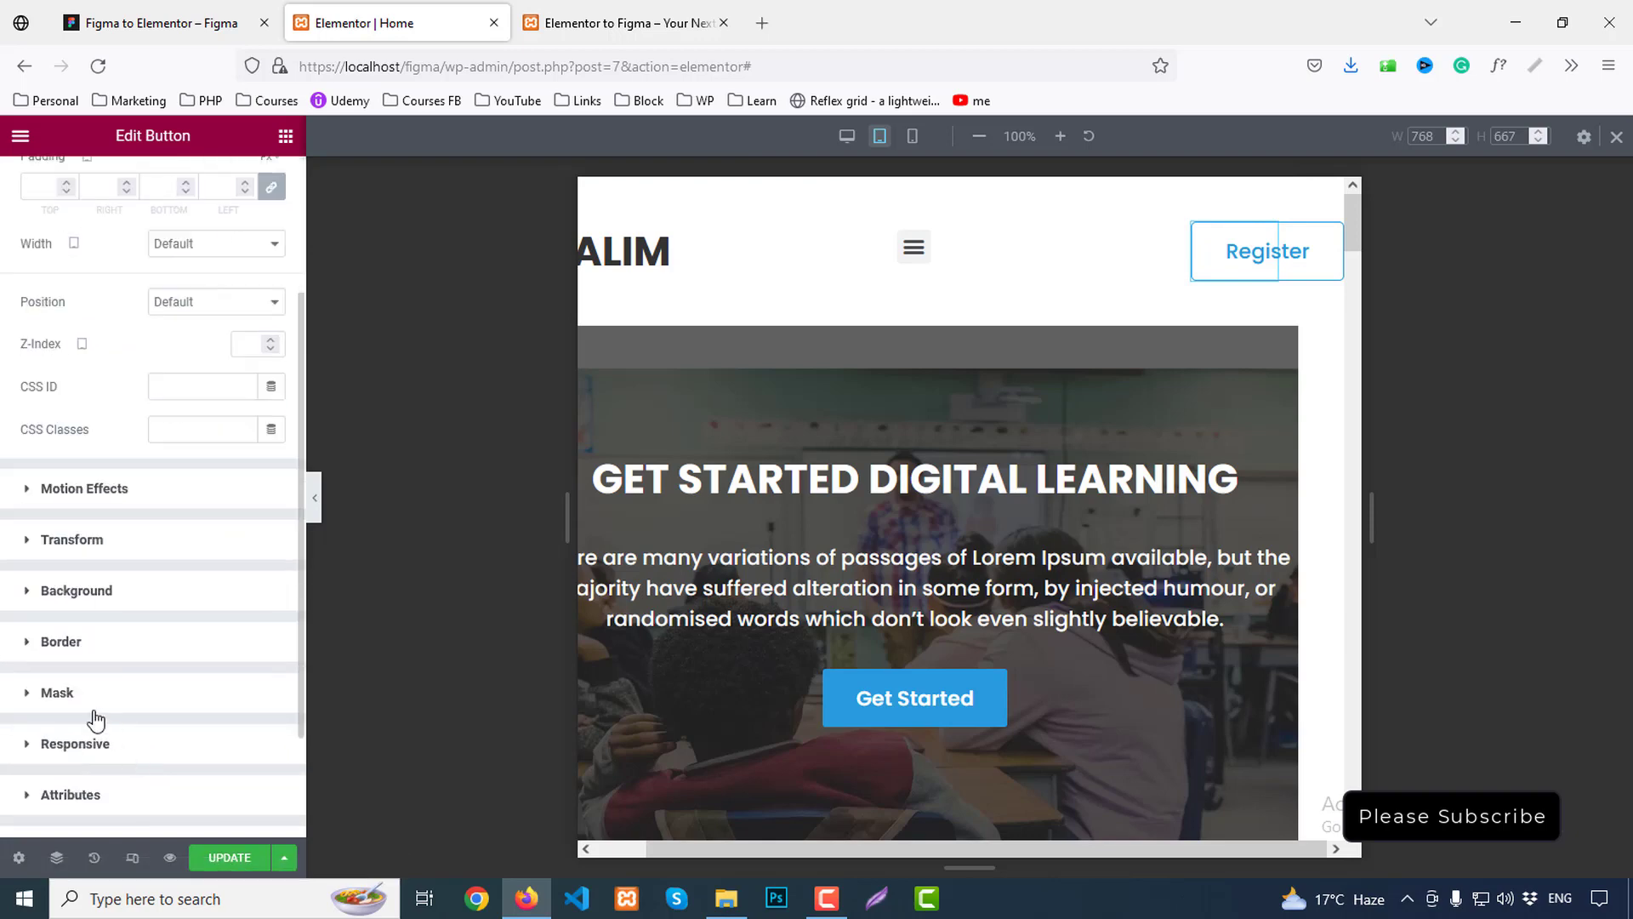
click(91, 745)
scroll(174, 606, down, 2)
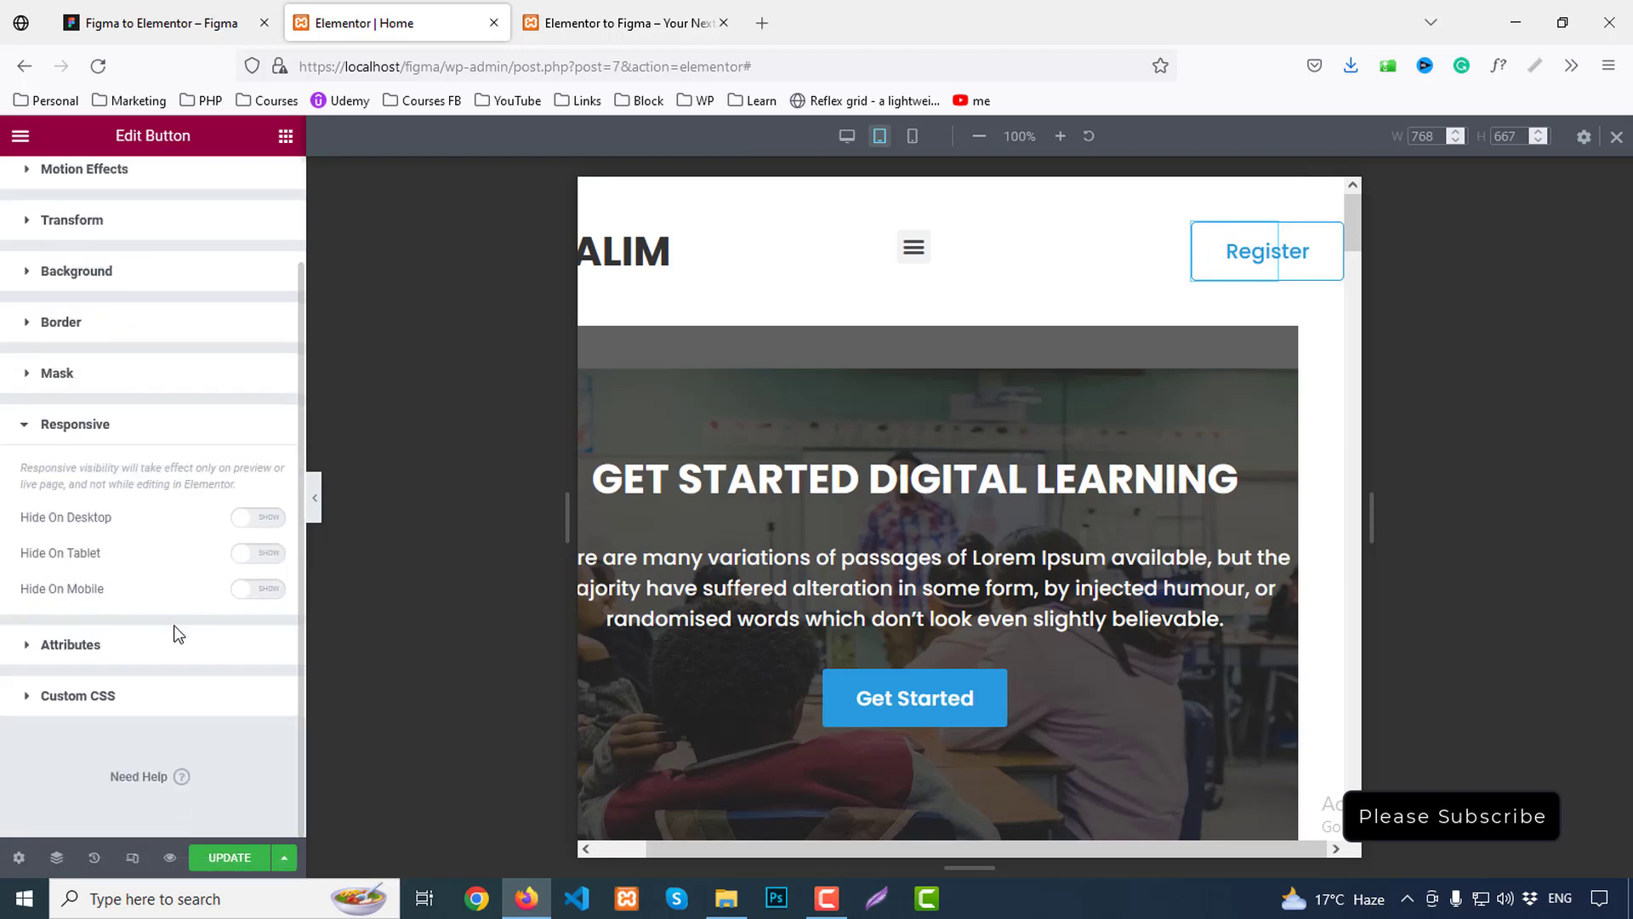
click(271, 555)
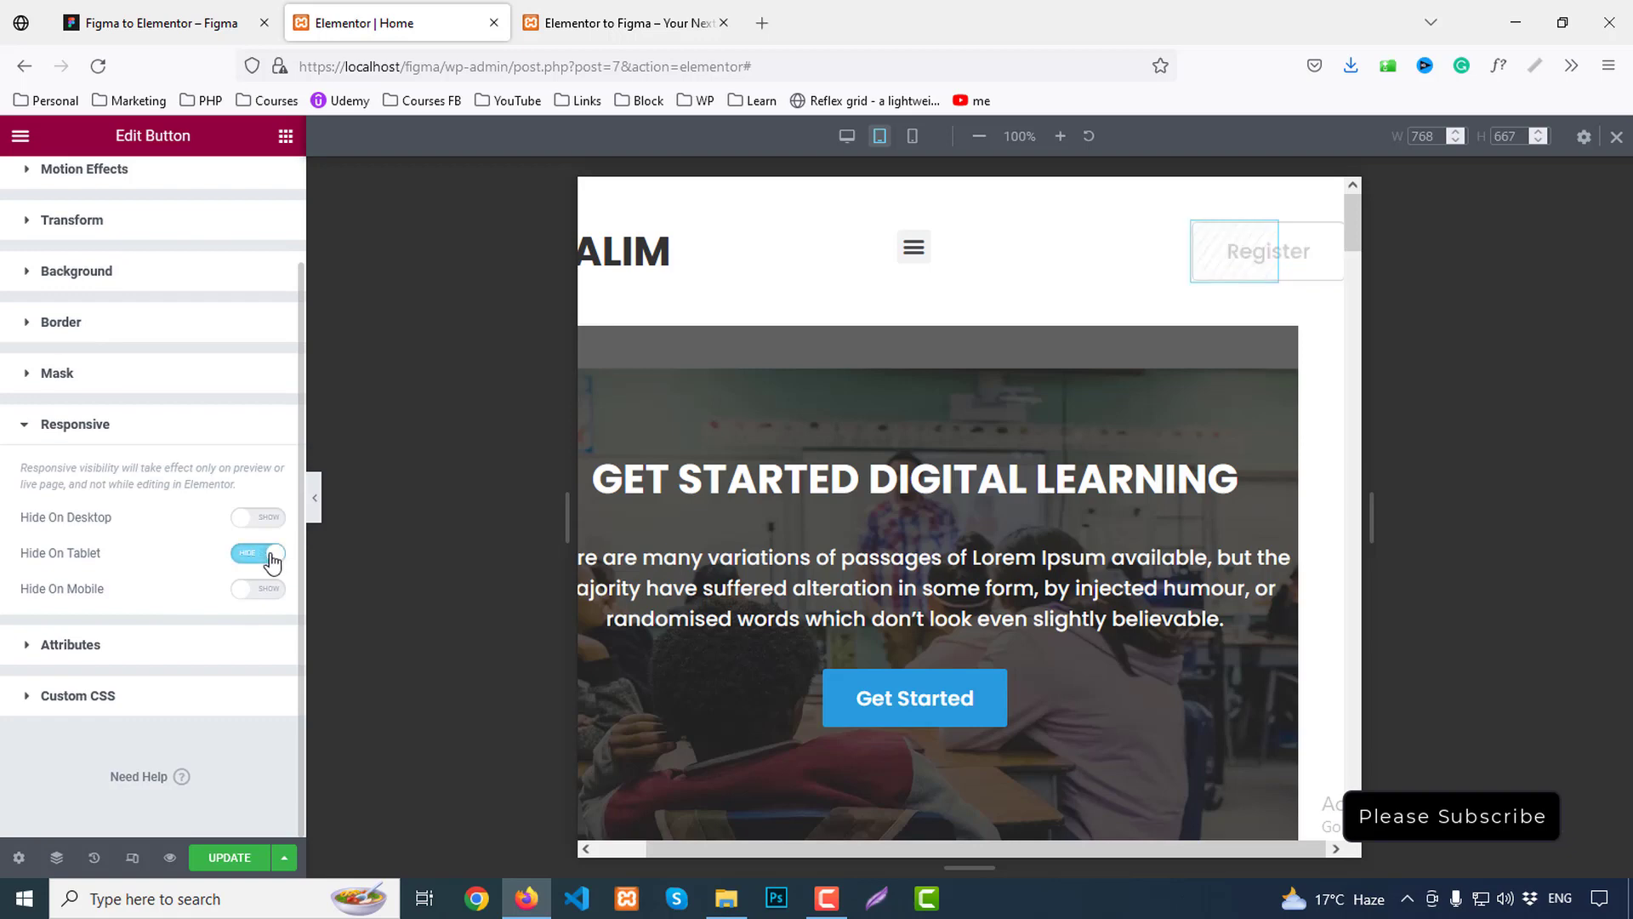
drag(863, 842, 672, 840)
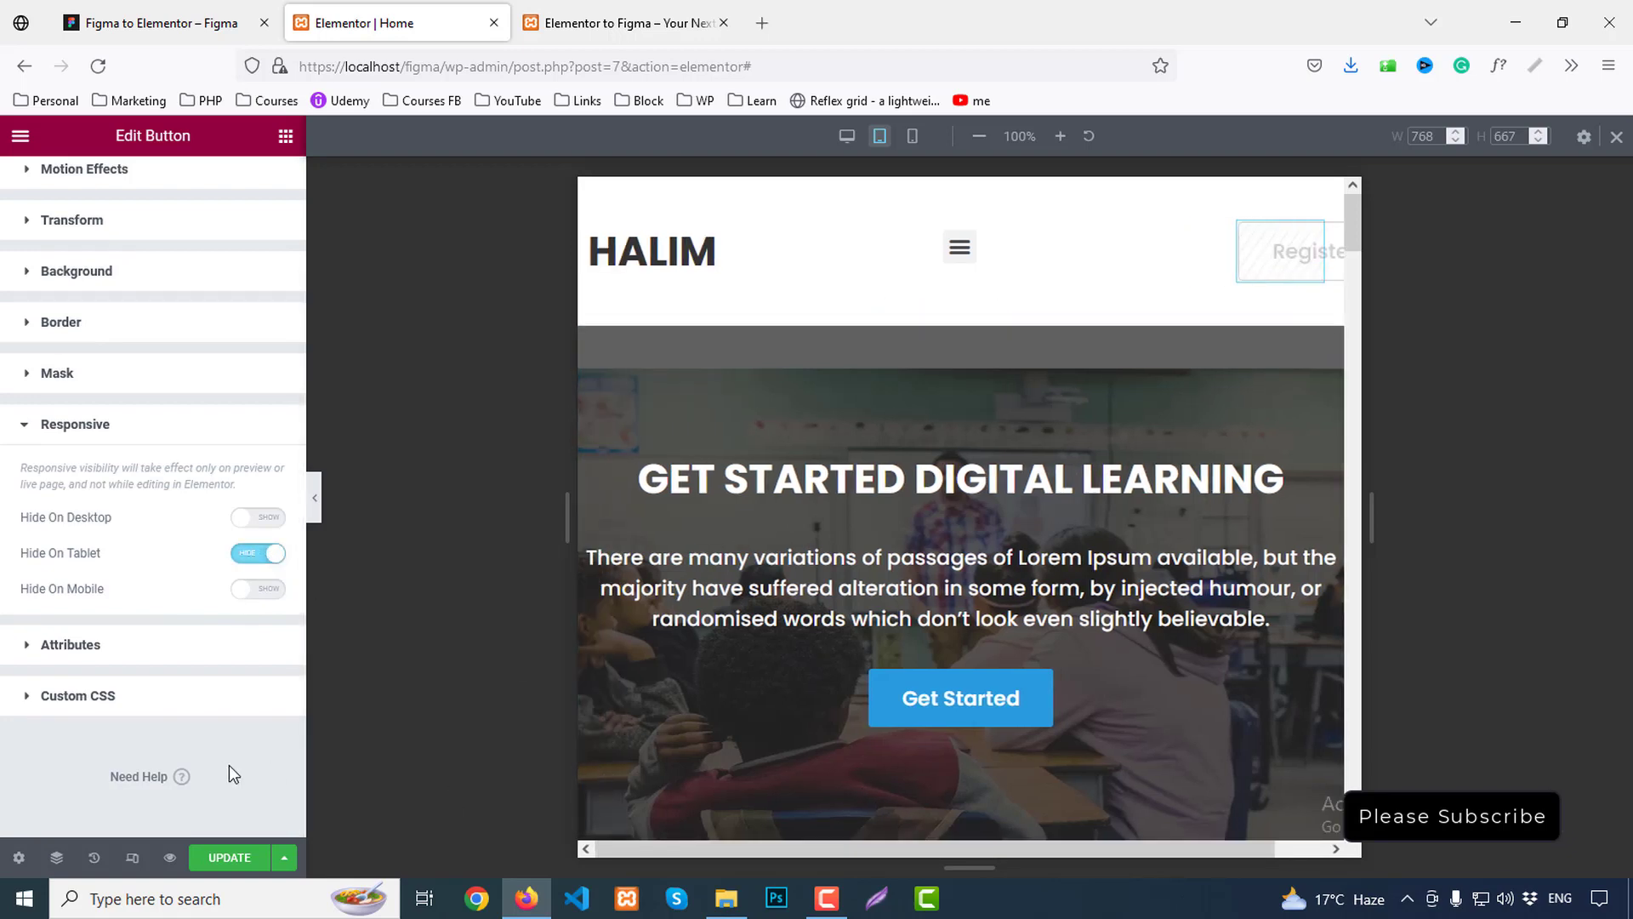
click(910, 138)
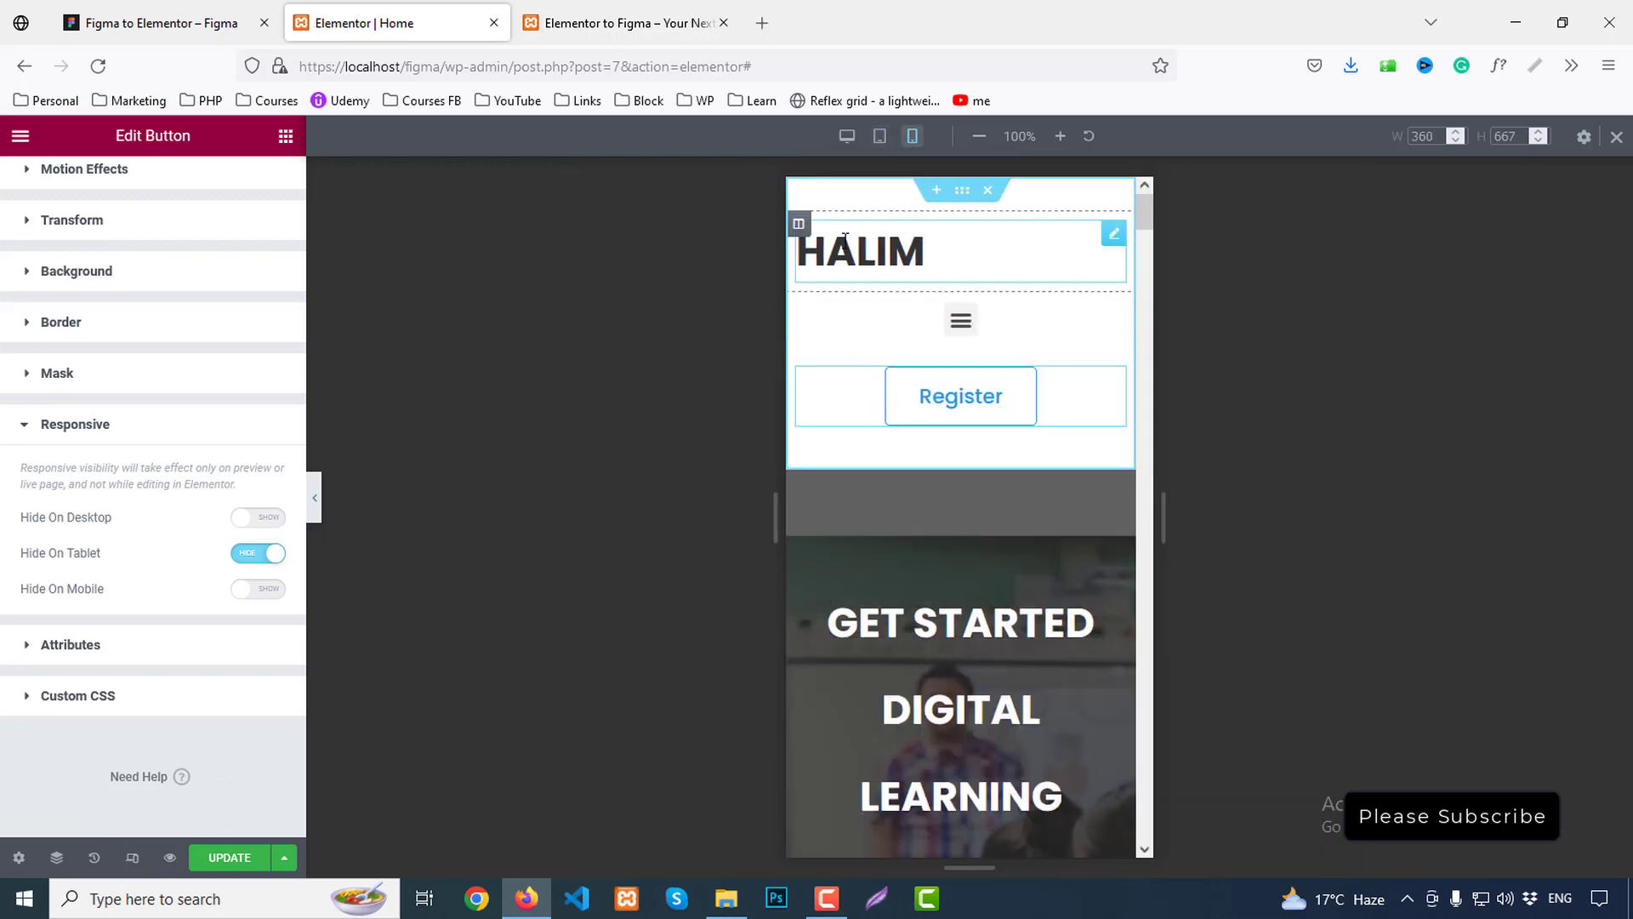
On mobile, centre the HALIM logo and give the hero heading size 30 and line height 40
click(845, 238)
click(53, 202)
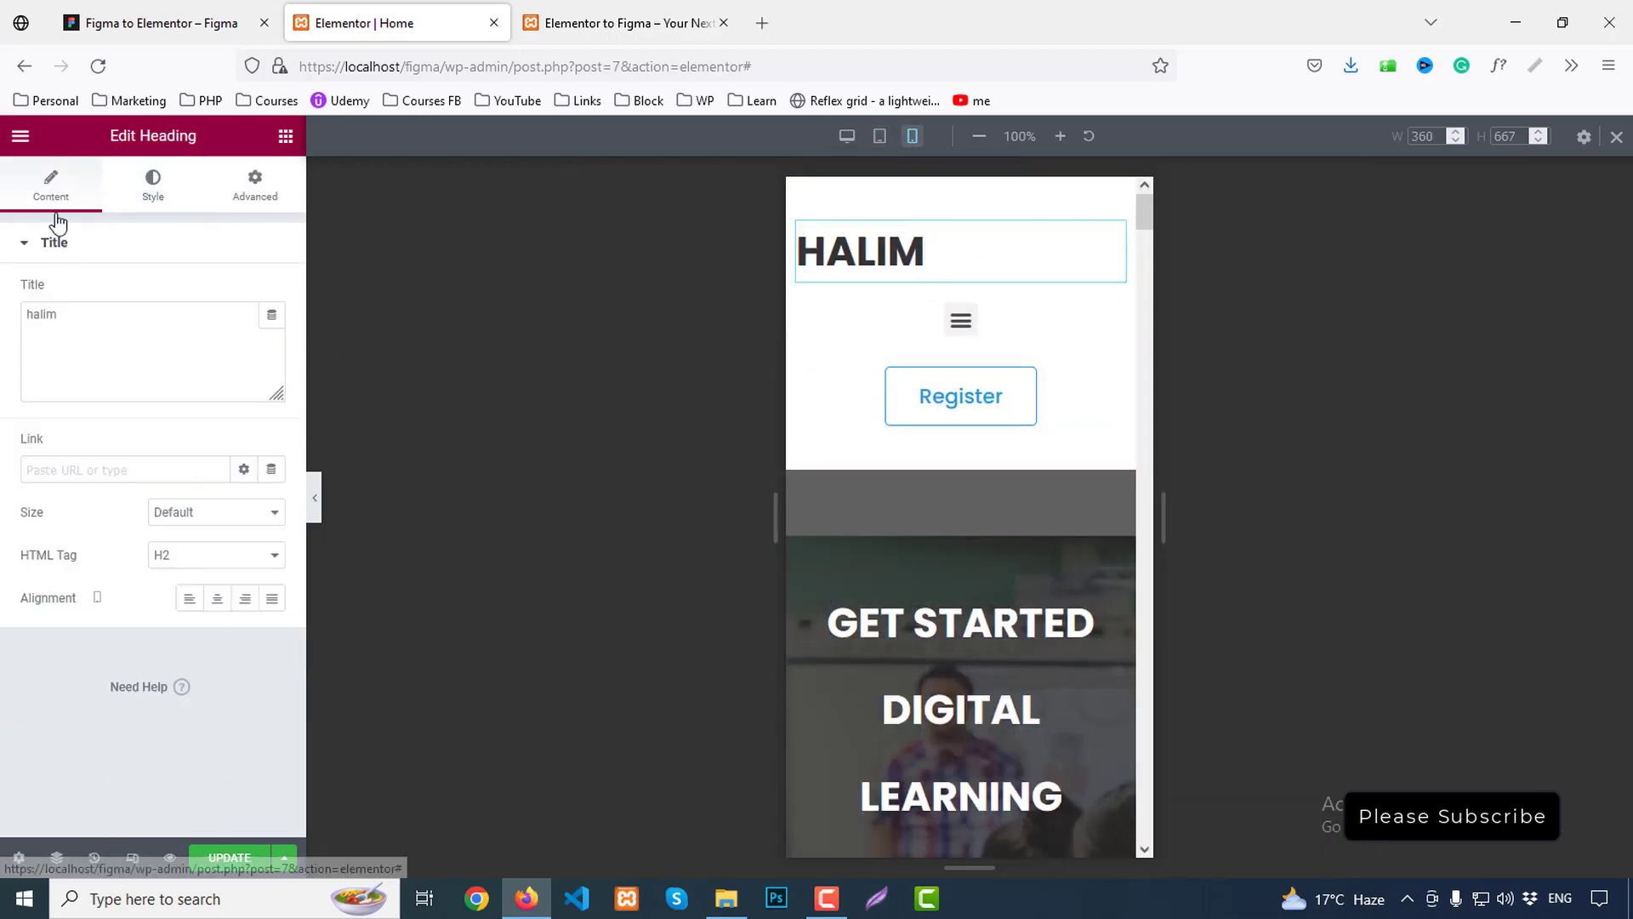
click(218, 598)
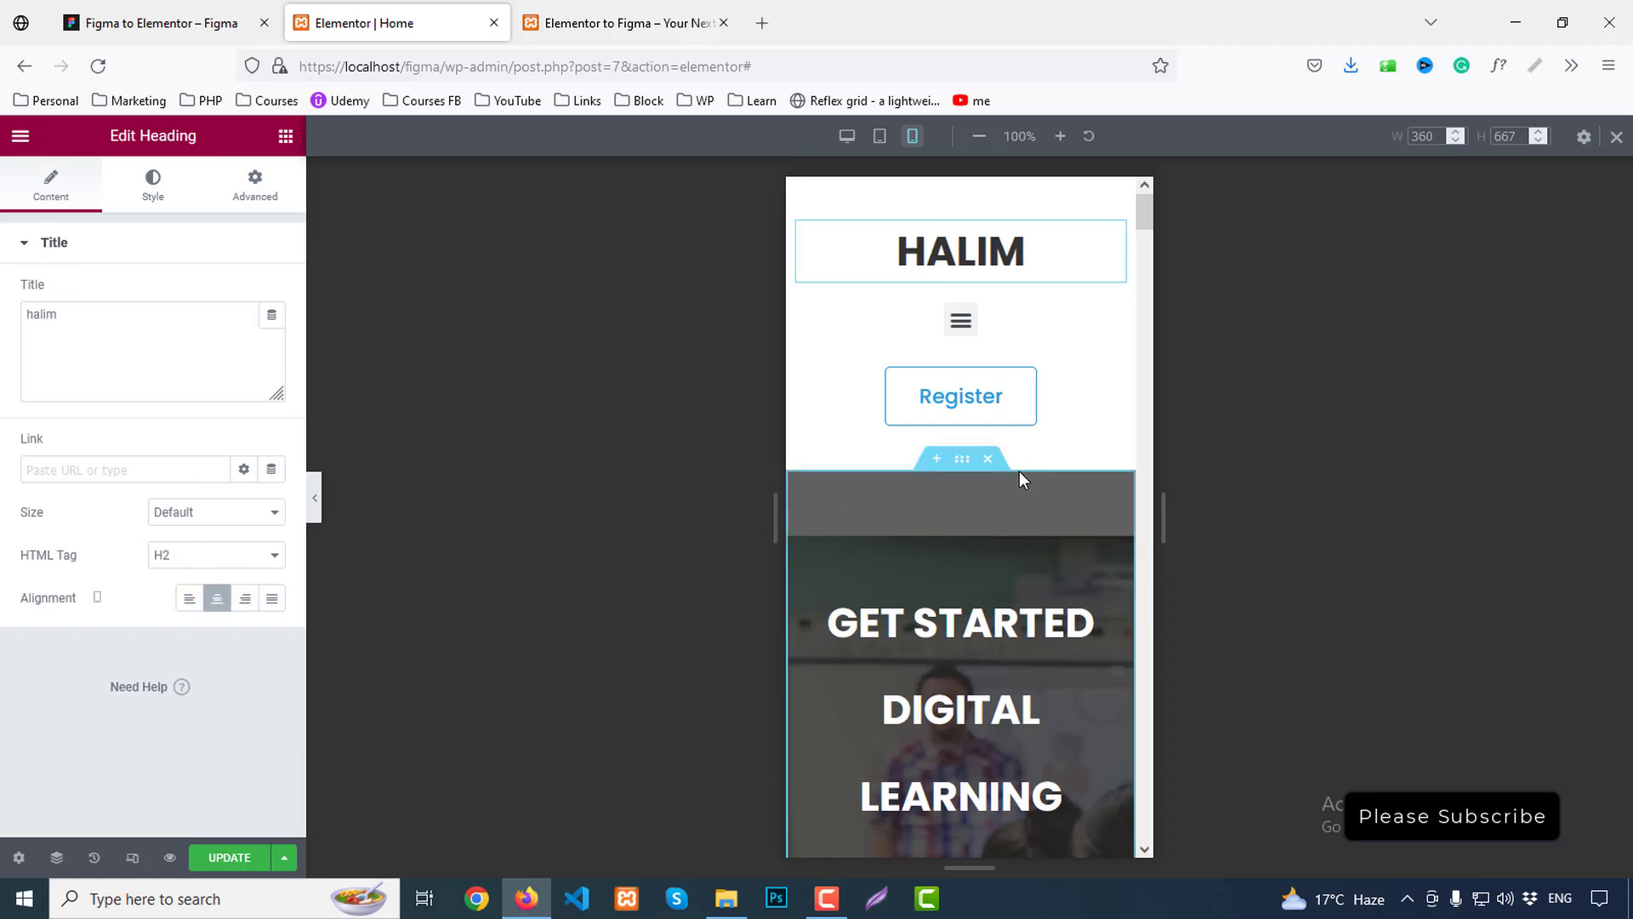
scroll(1019, 472, down, 3)
click(981, 312)
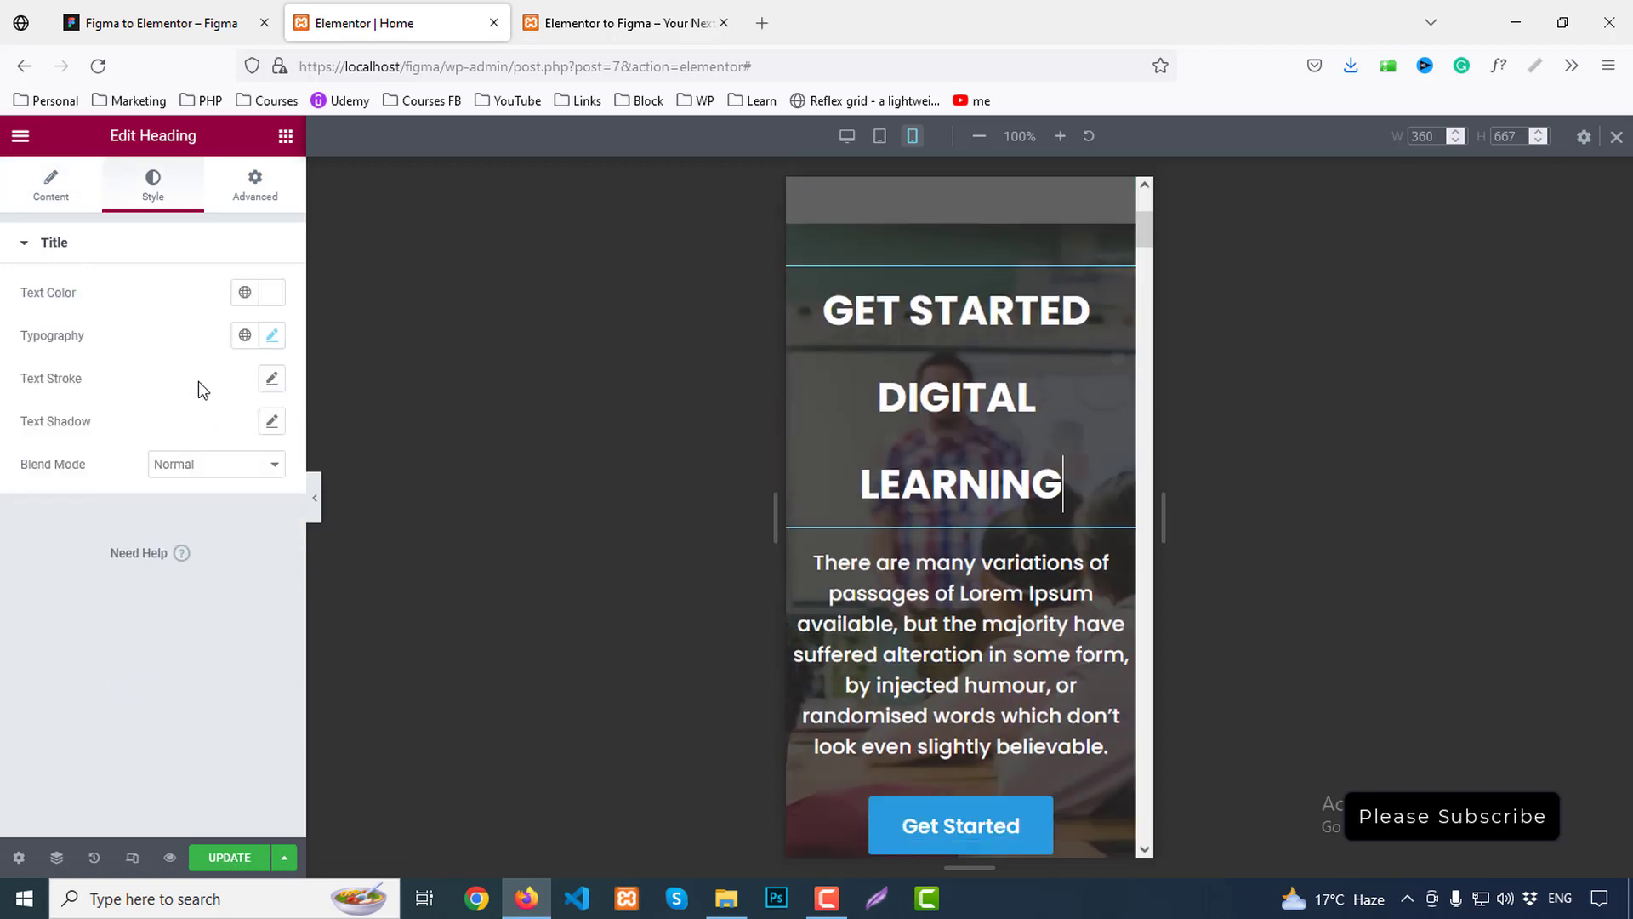
click(270, 337)
text(30)
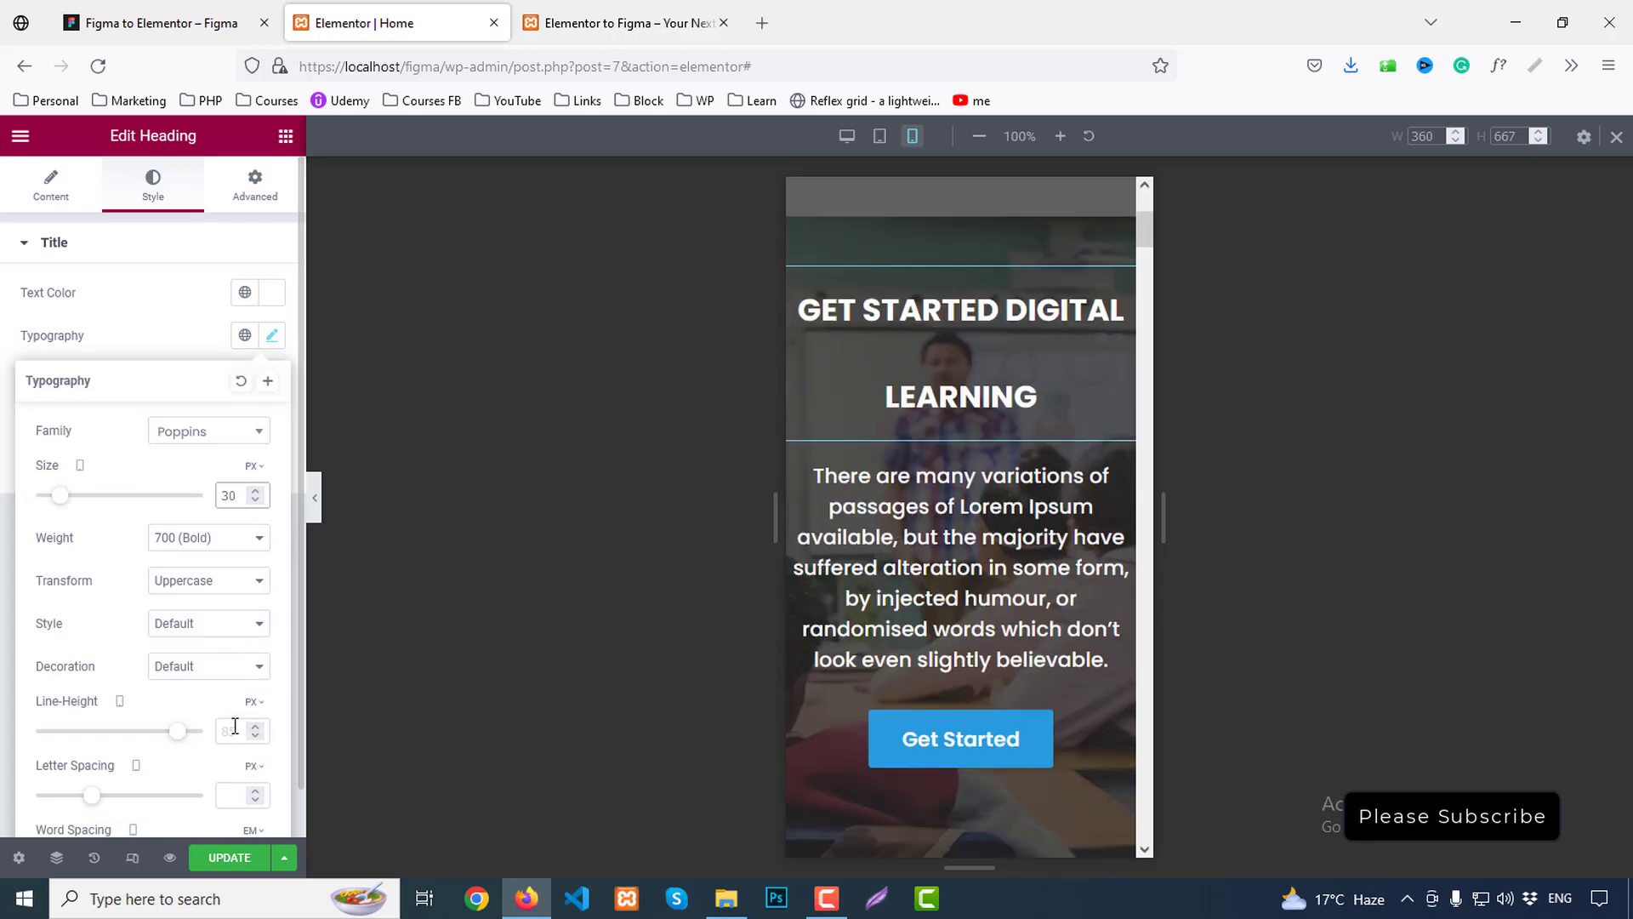
text(40)
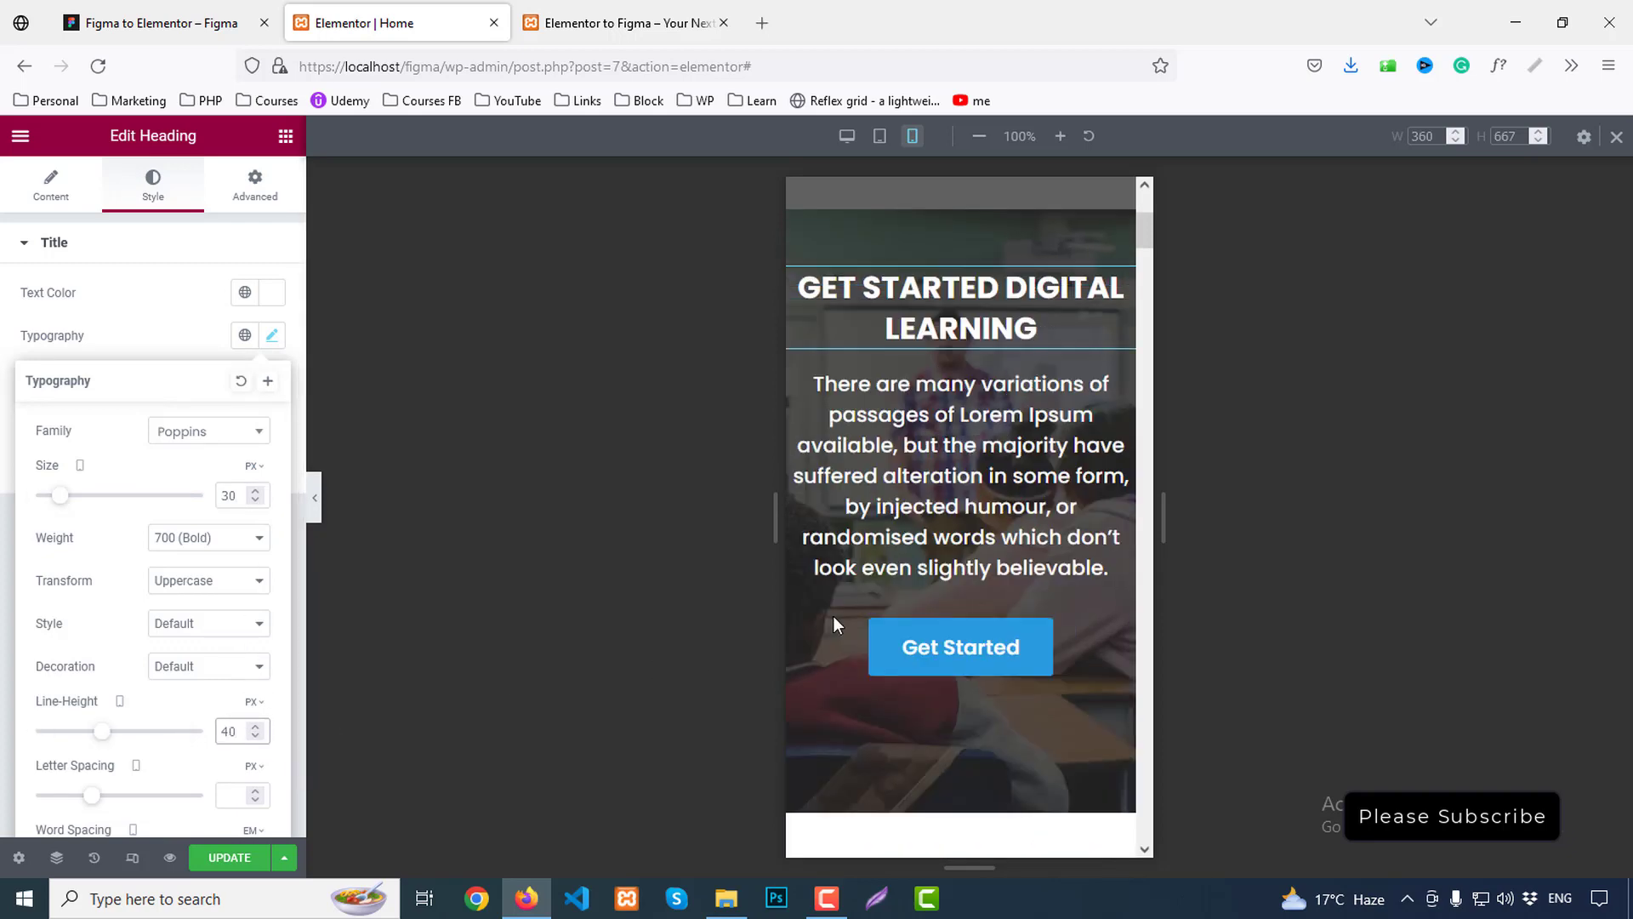
Set the Discover Our Popular Courses heading to 25 px size and 35 px line height on mobile
scroll(1008, 467, down, 5)
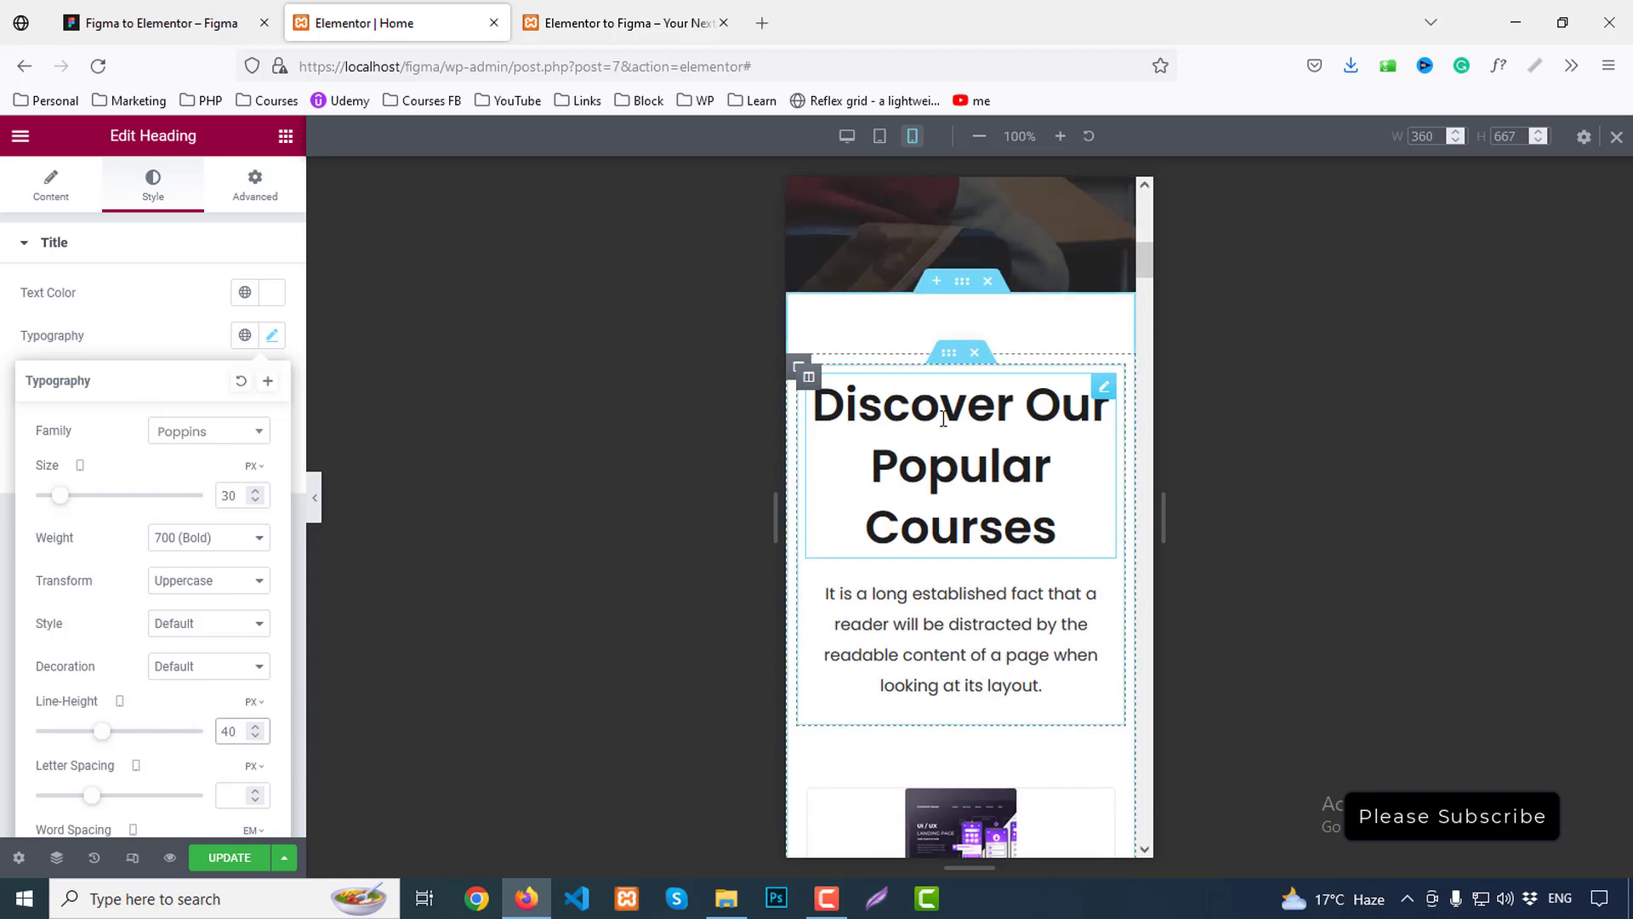
click(939, 416)
click(273, 335)
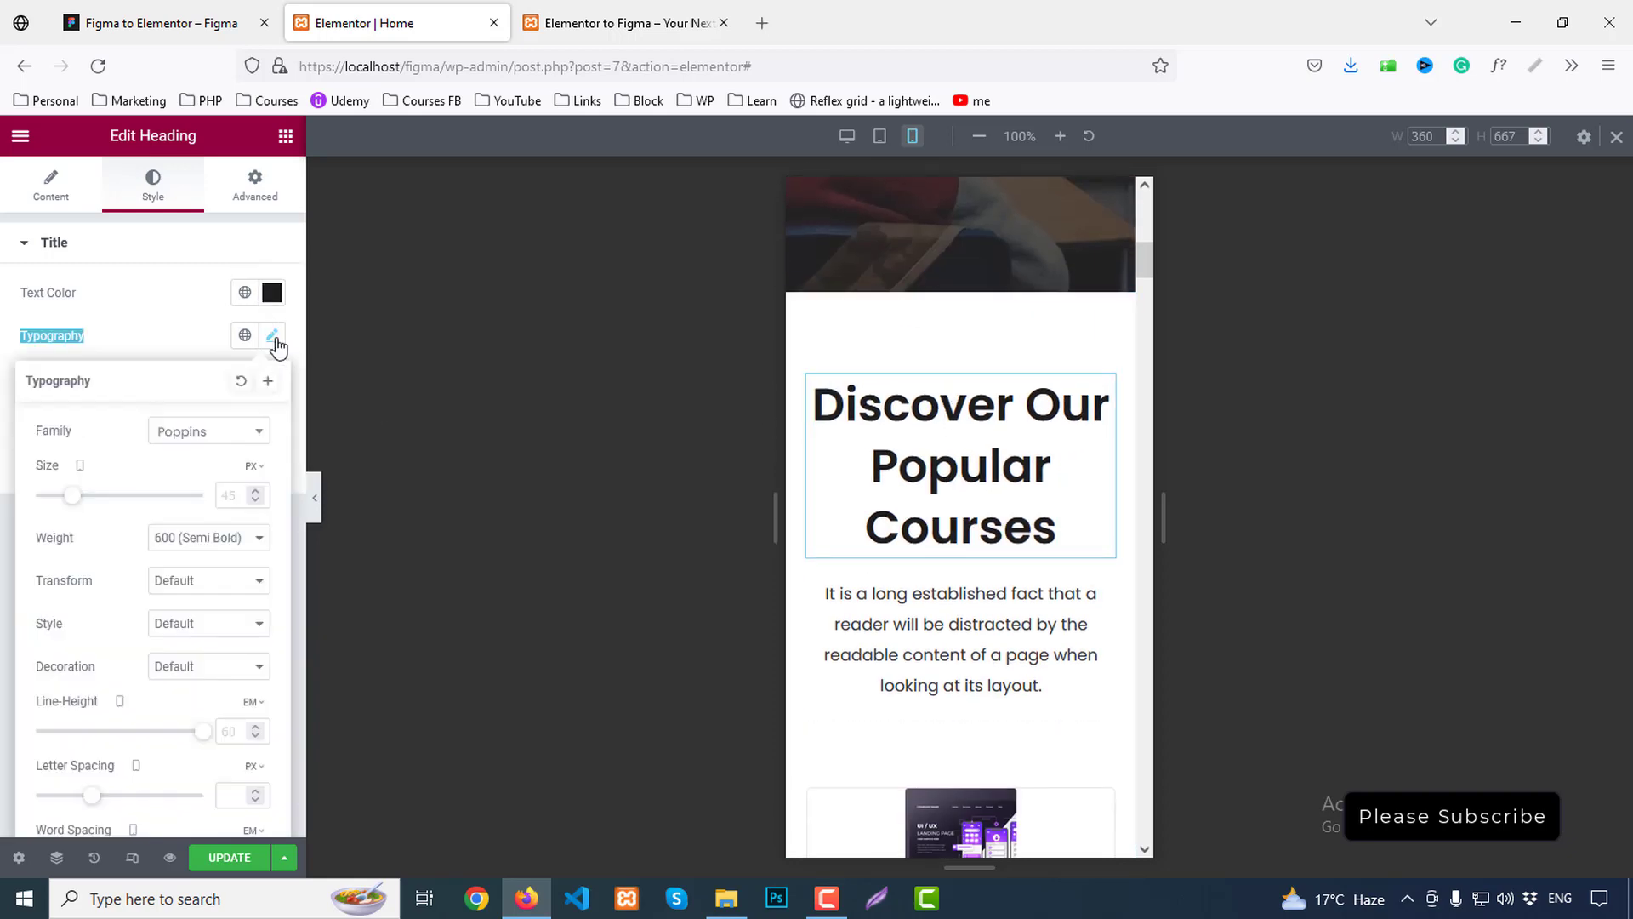
click(234, 506)
text(25)
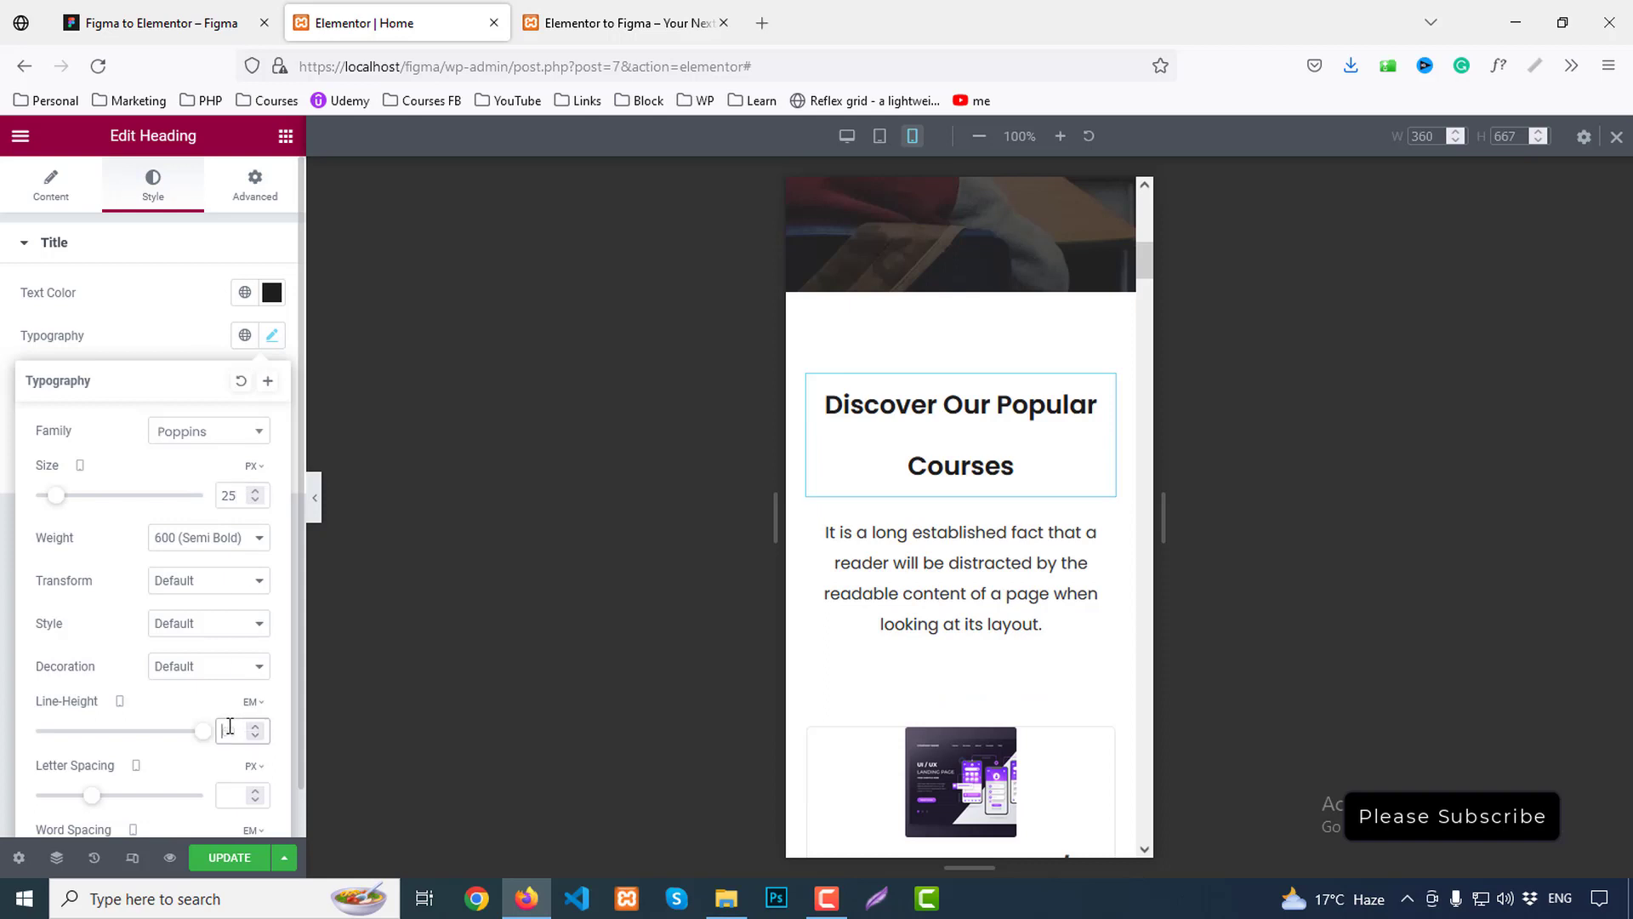
text(35)
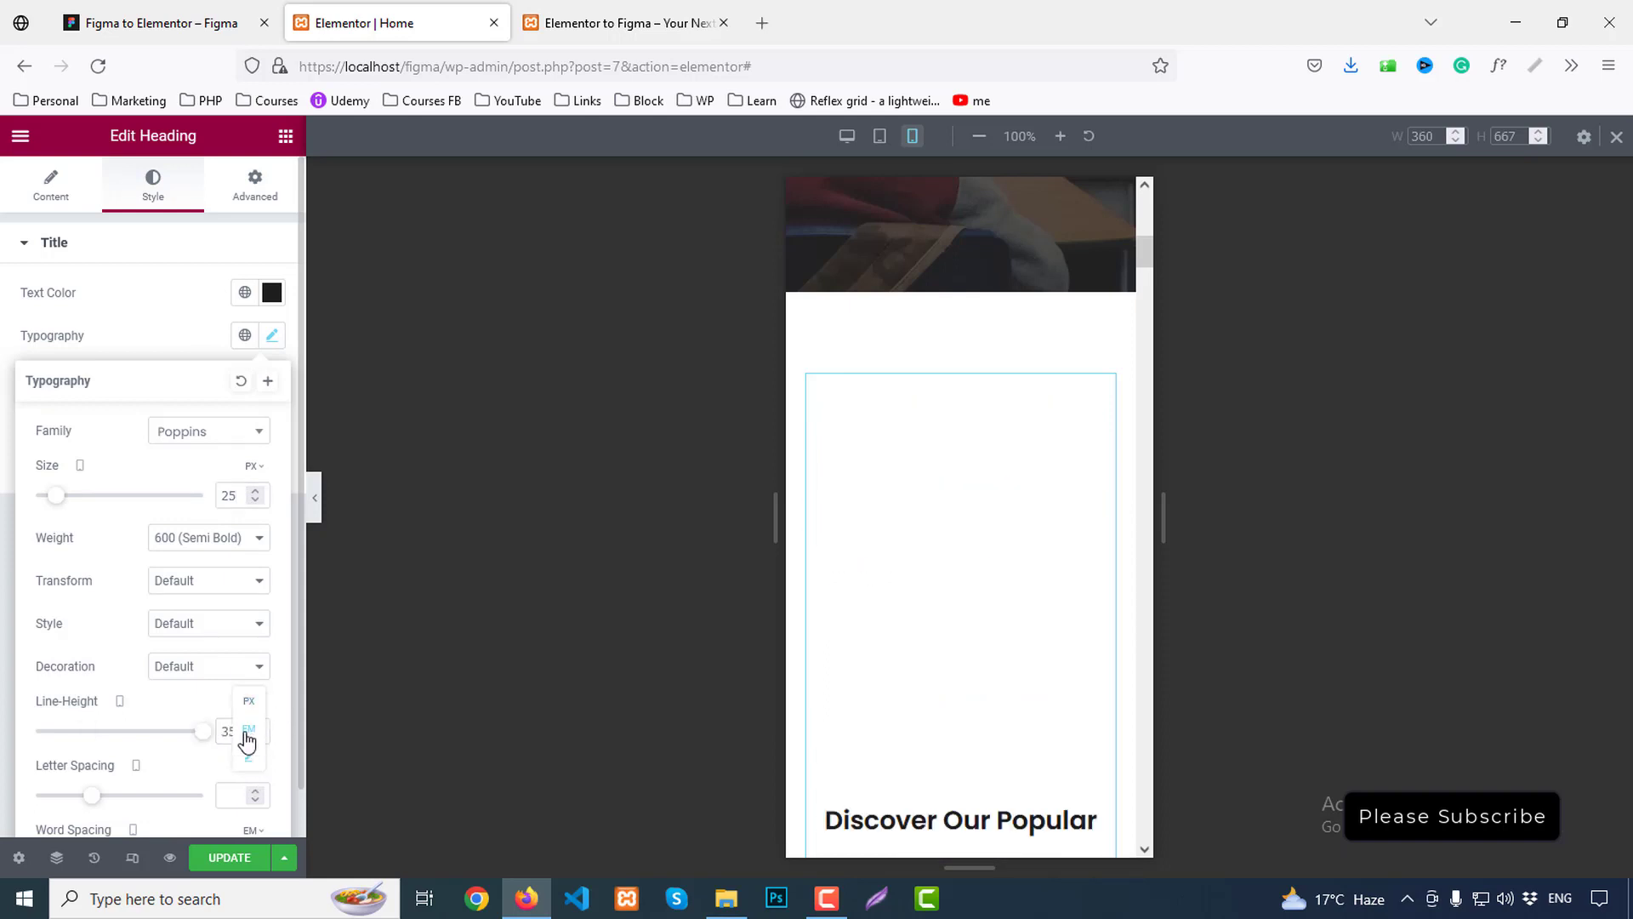
click(248, 703)
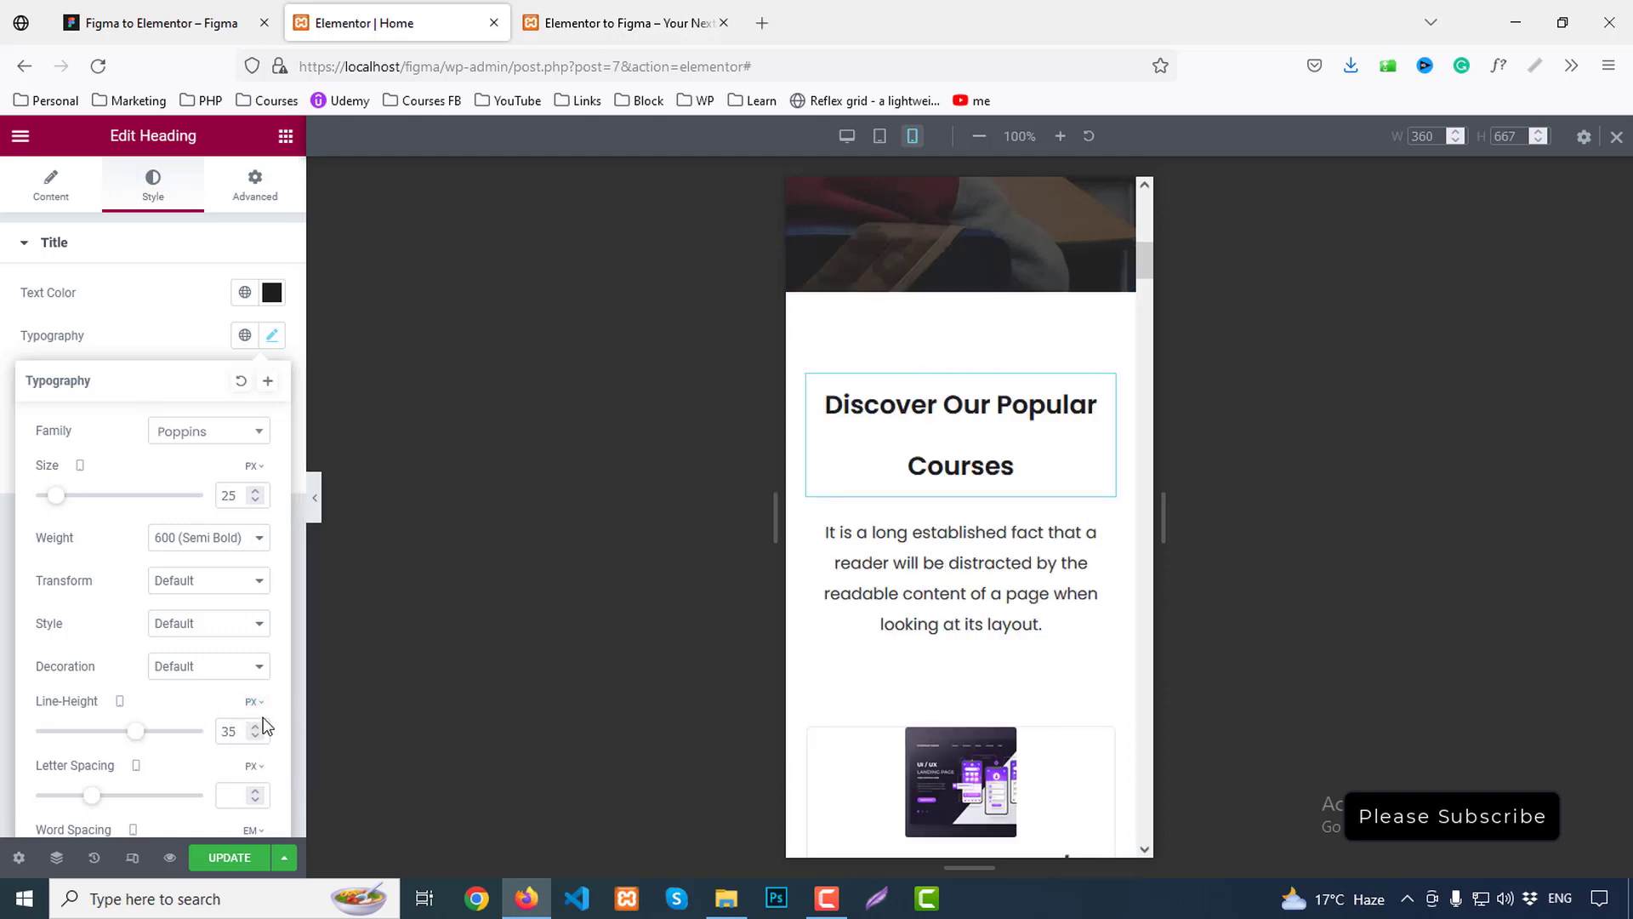
key(Down)
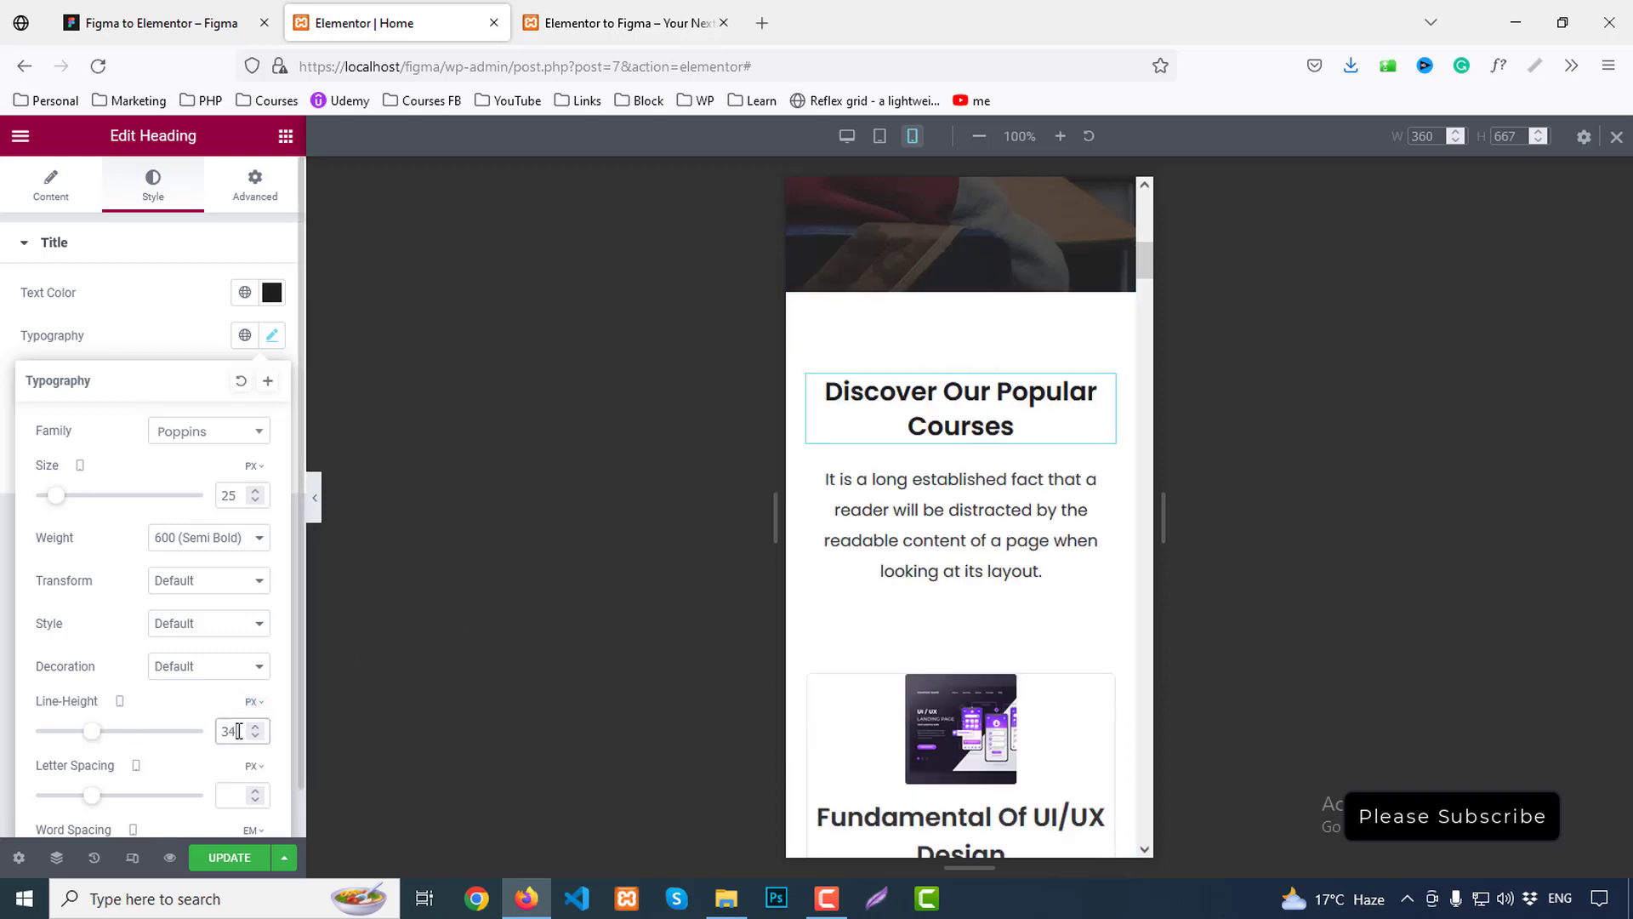
key(Up)
right_click(942, 416)
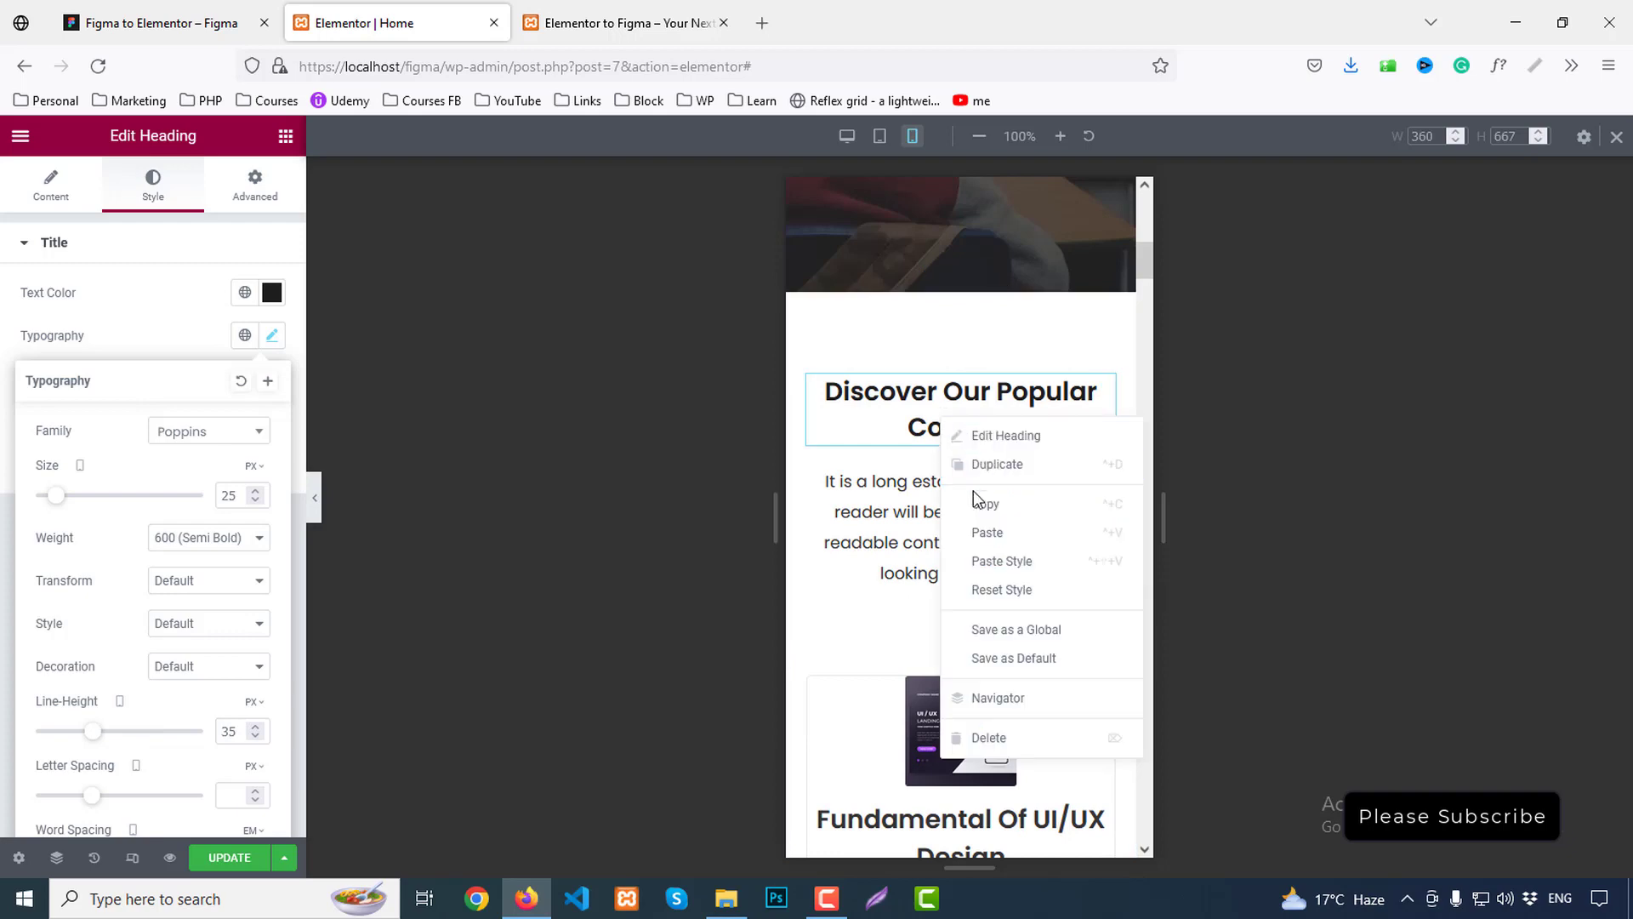
key(Escape)
scroll(978, 476, down, 5)
Paste the copied heading style onto the Explore heading on mobile
scroll(997, 504, down, 15)
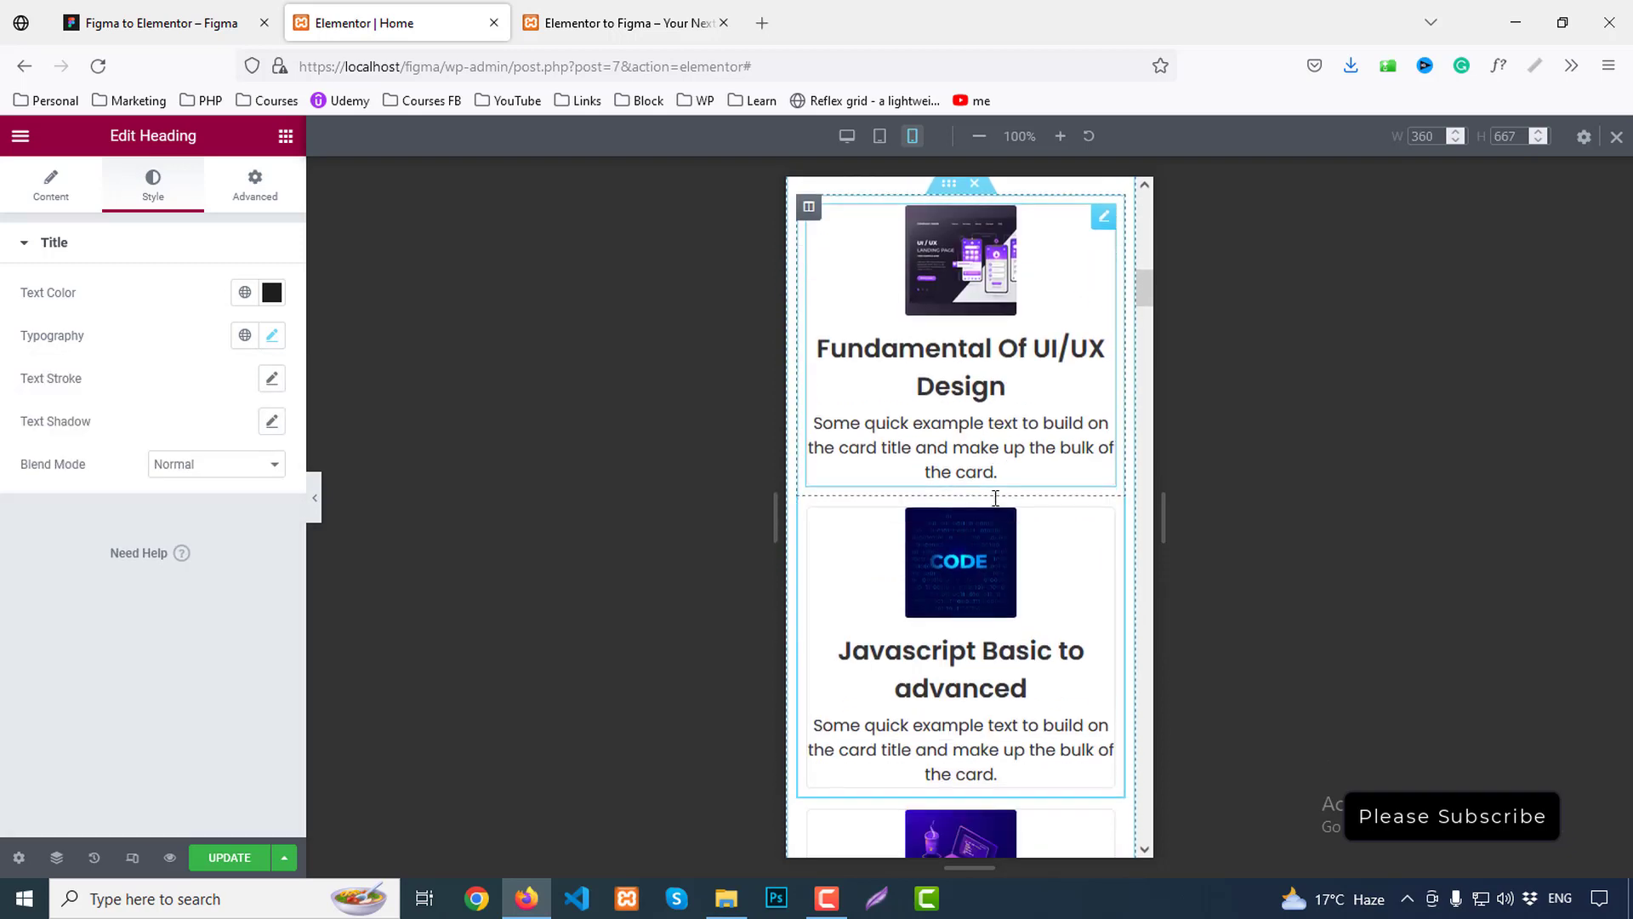
scroll(998, 506, down, 5)
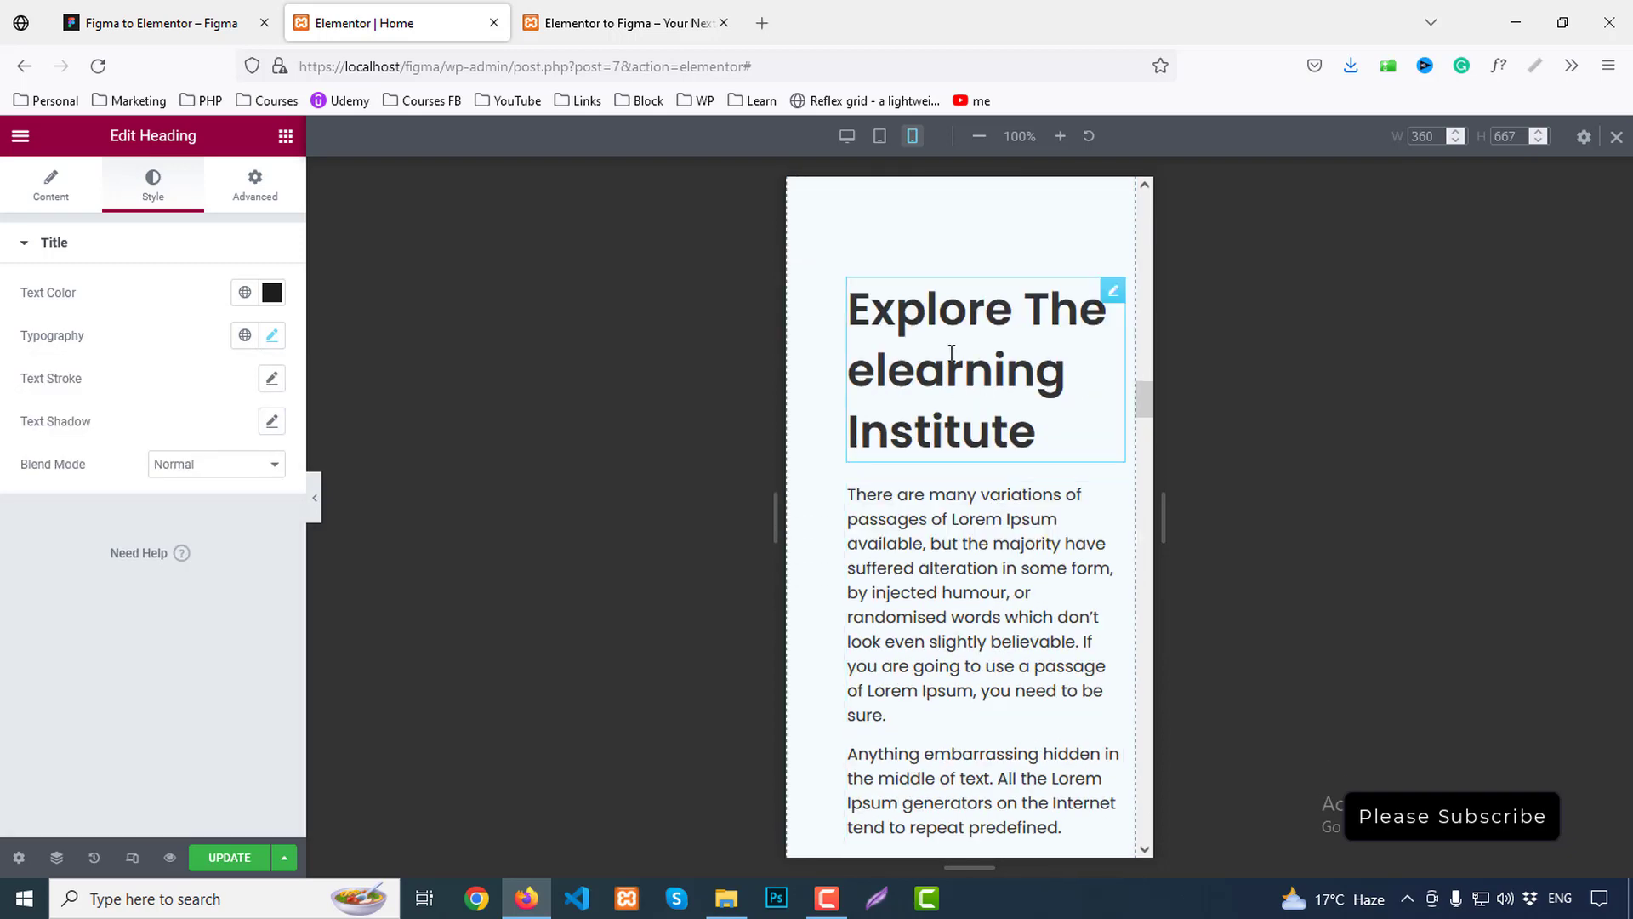
right_click(945, 317)
click(1006, 457)
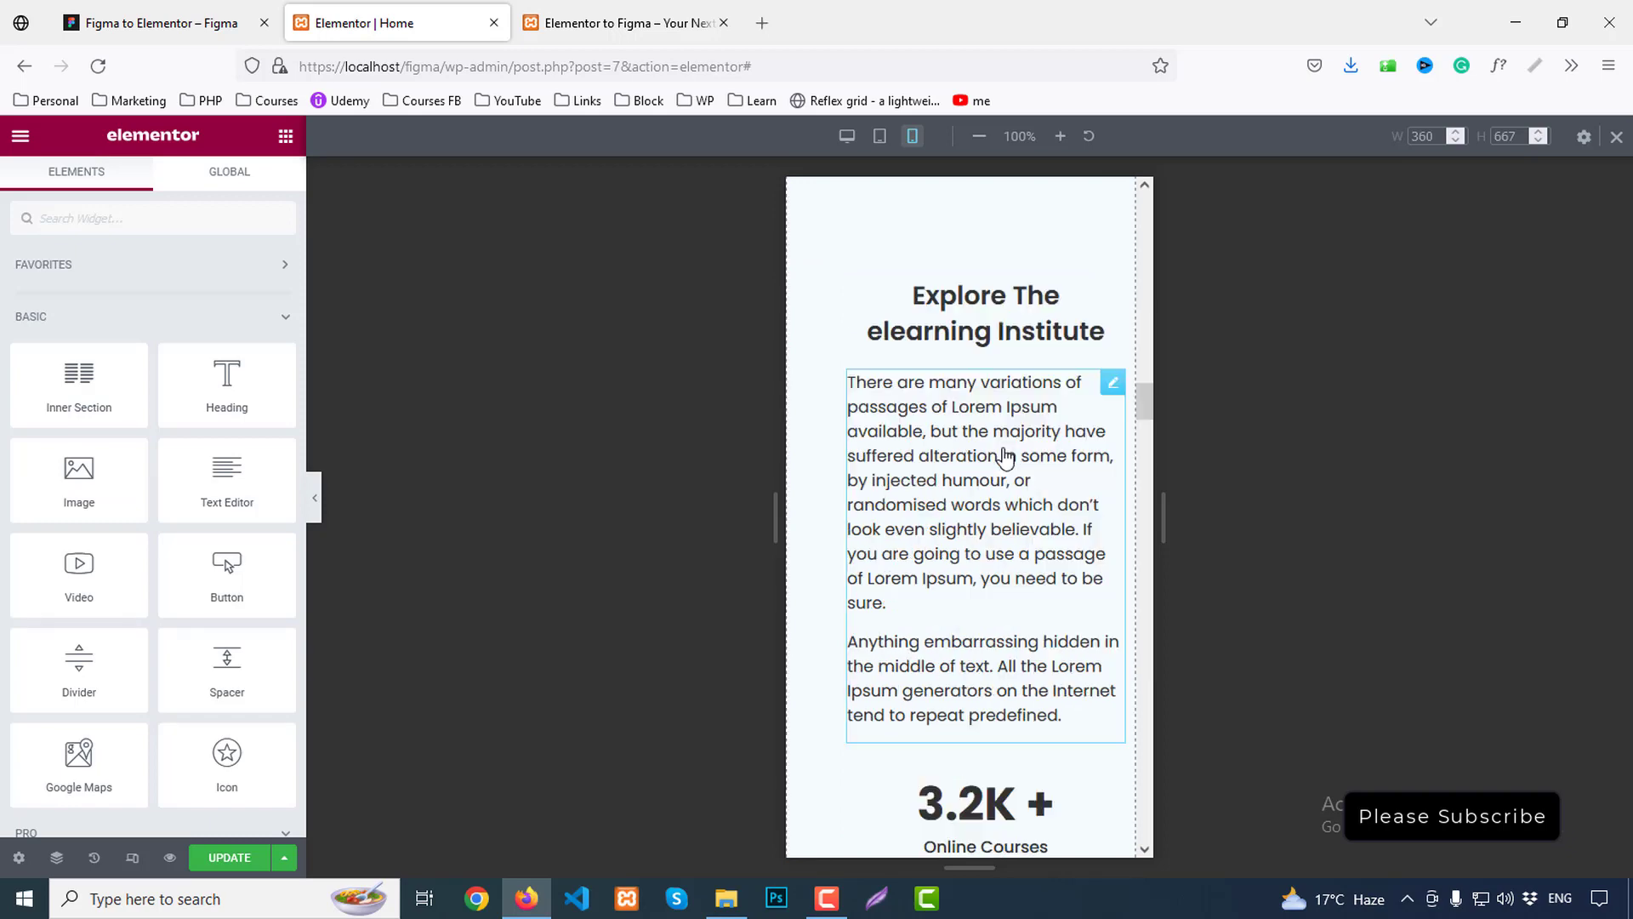
scroll(998, 407, up, 5)
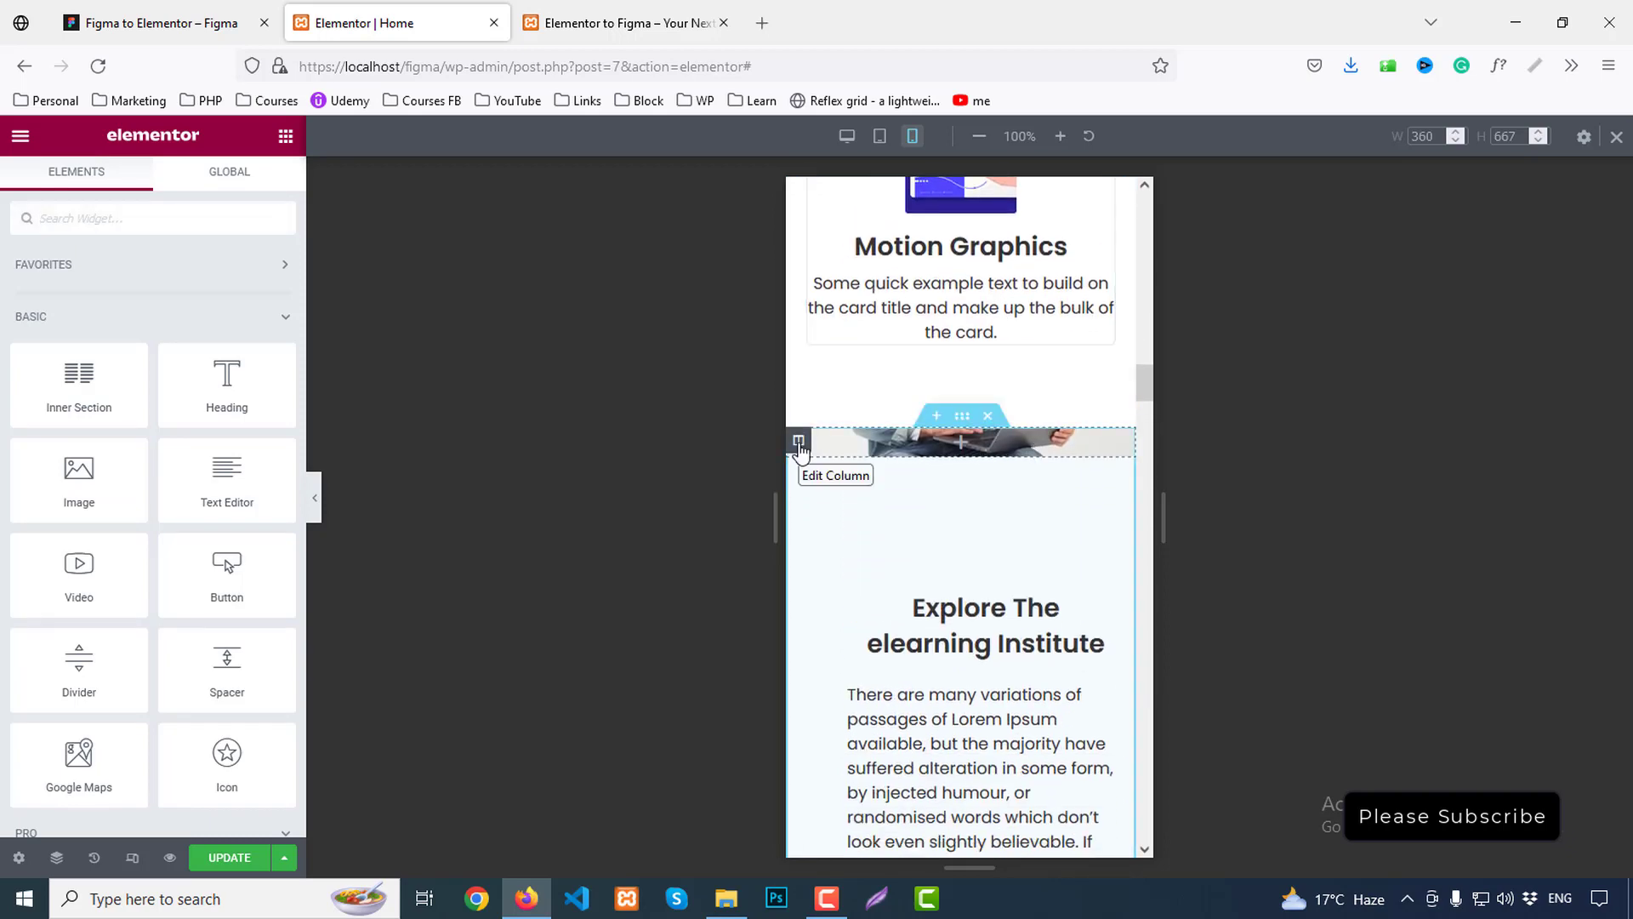
Review the Explore section column's layout, background and typography settings
click(800, 442)
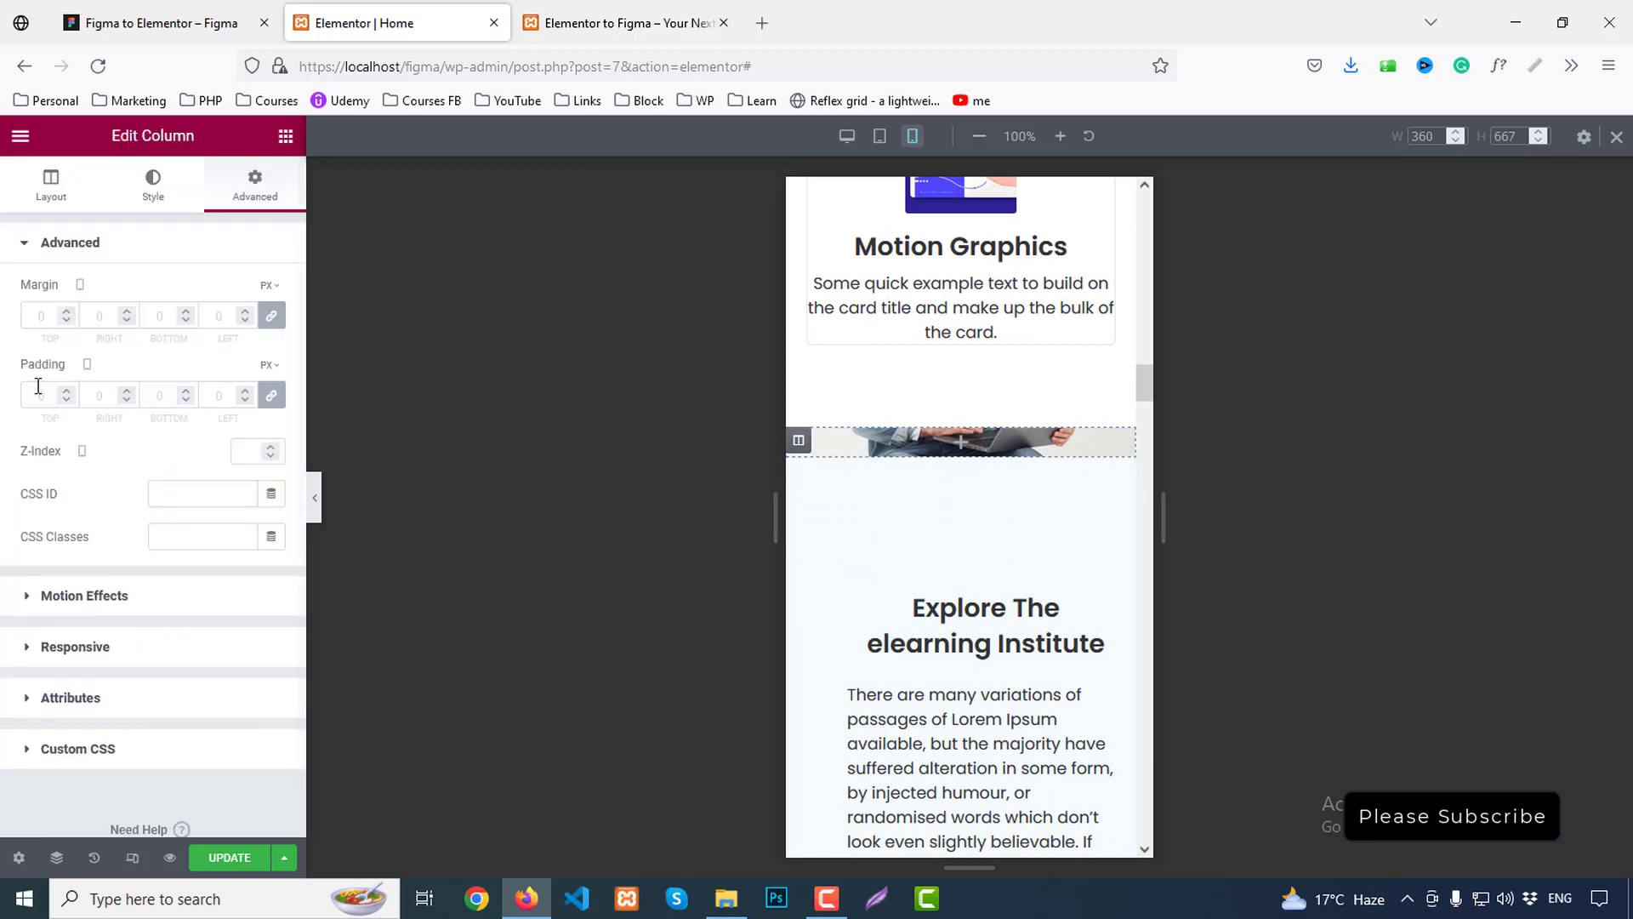
click(53, 197)
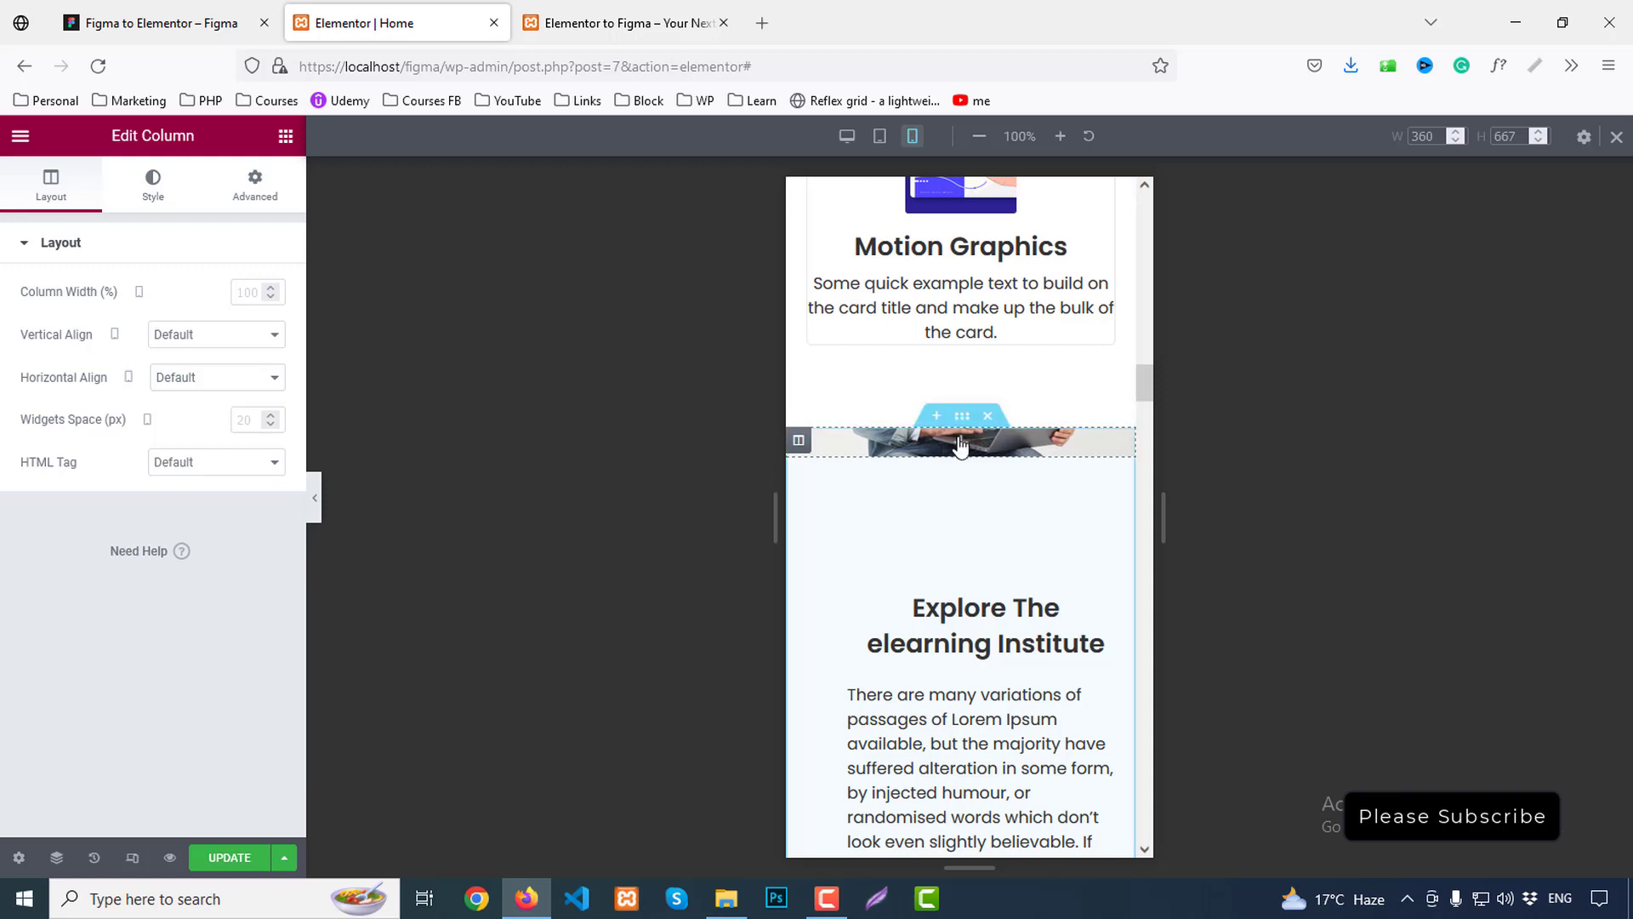
click(960, 444)
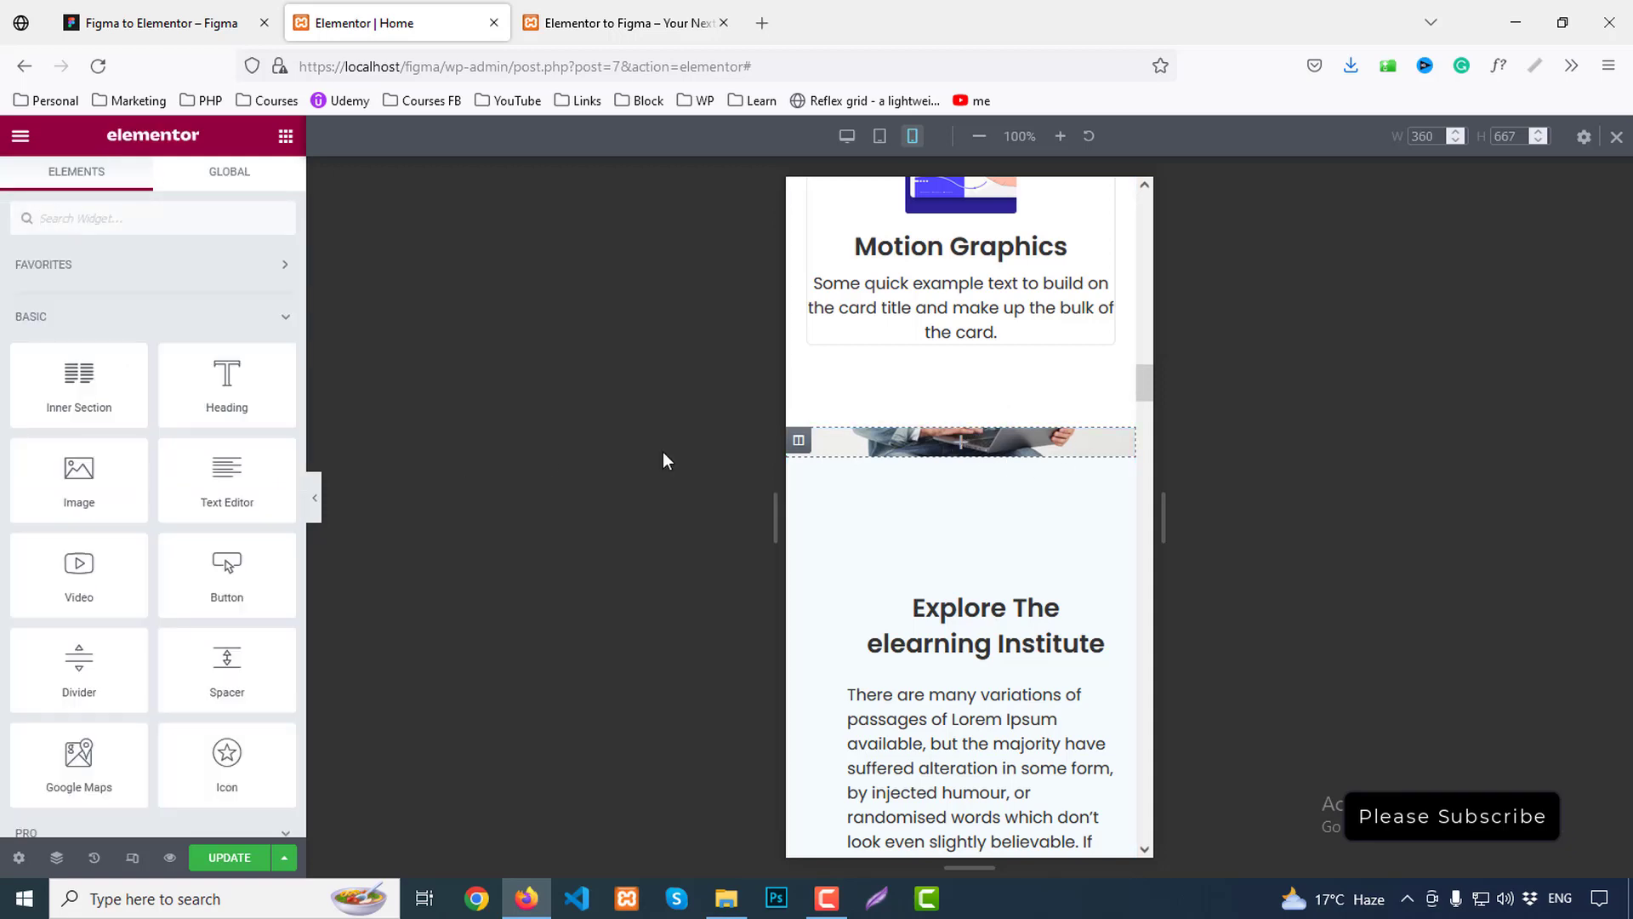
click(798, 440)
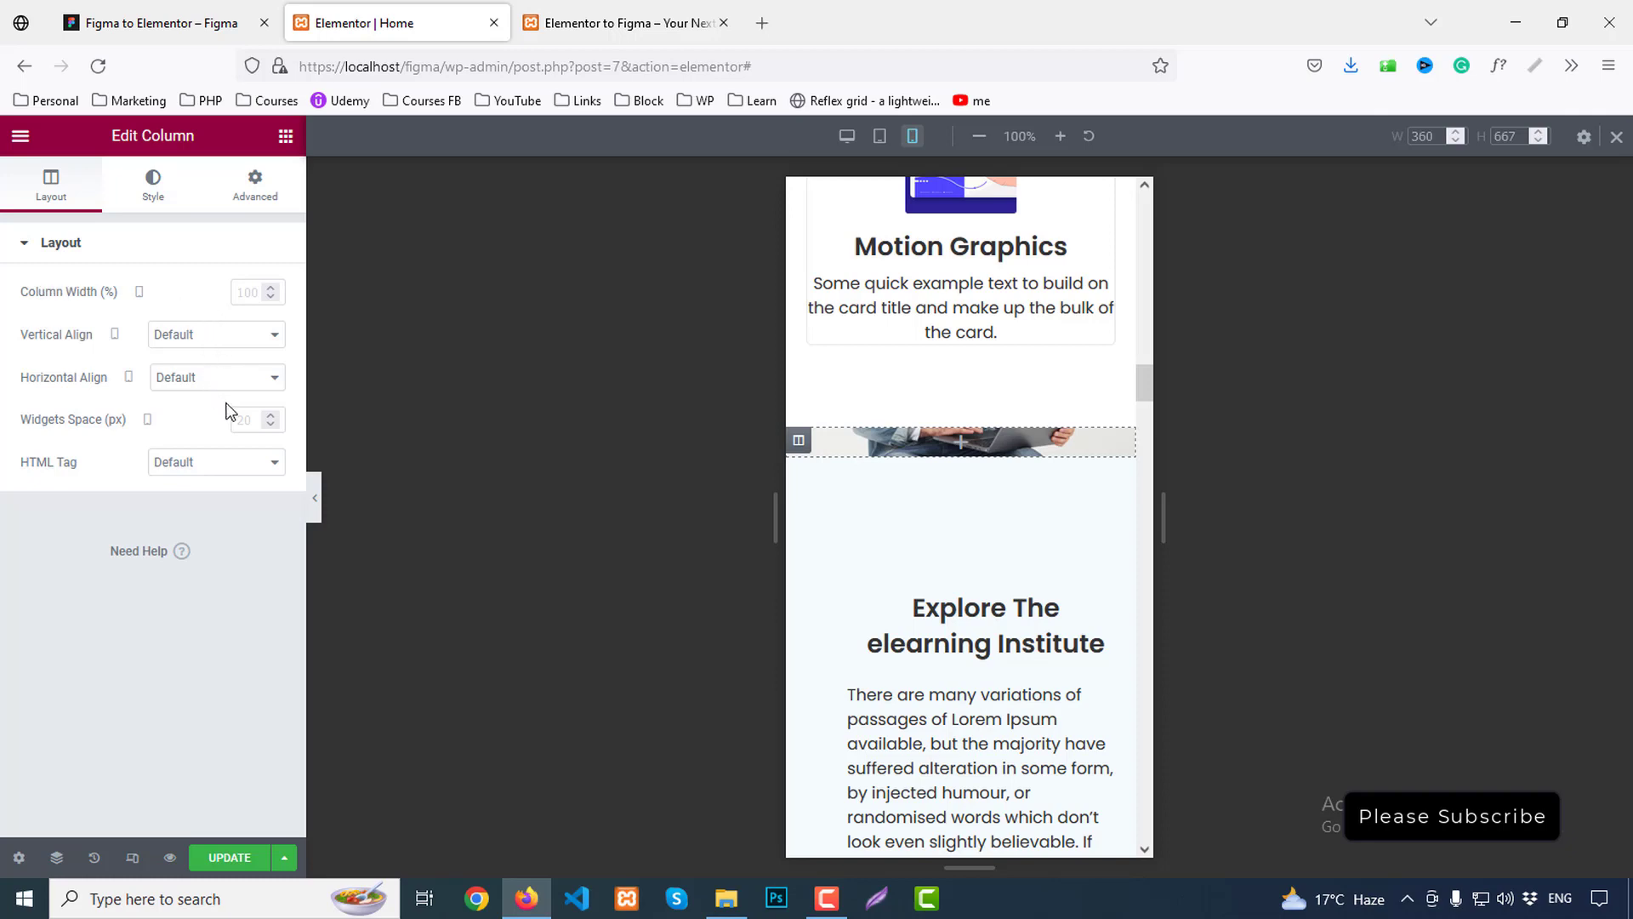
click(152, 202)
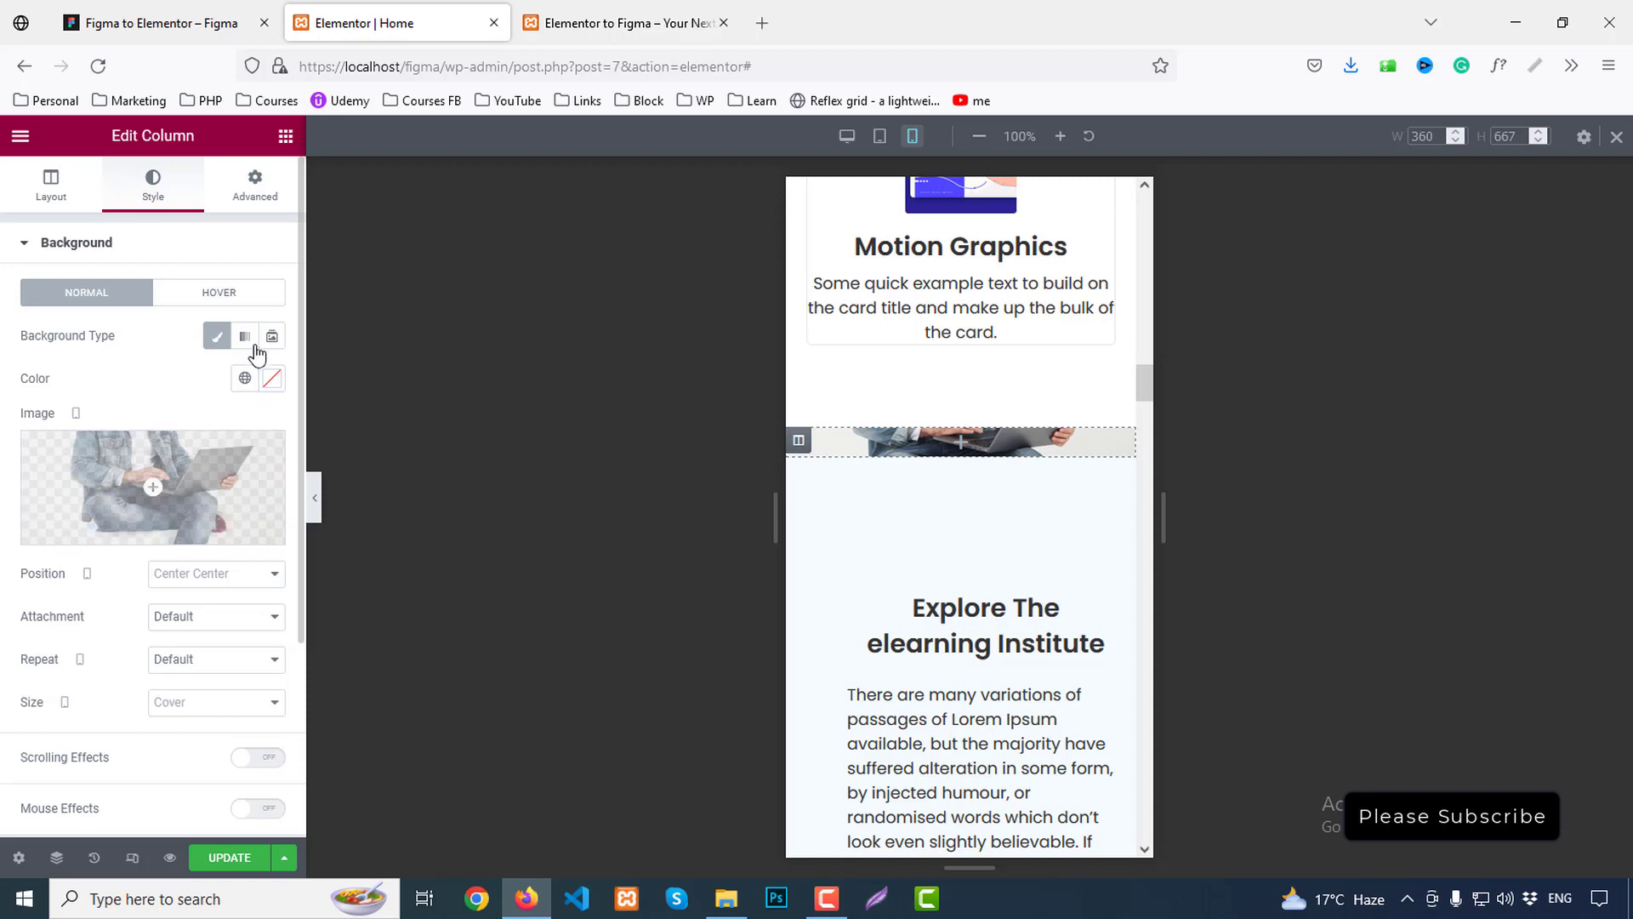
scroll(95, 557, down, 3)
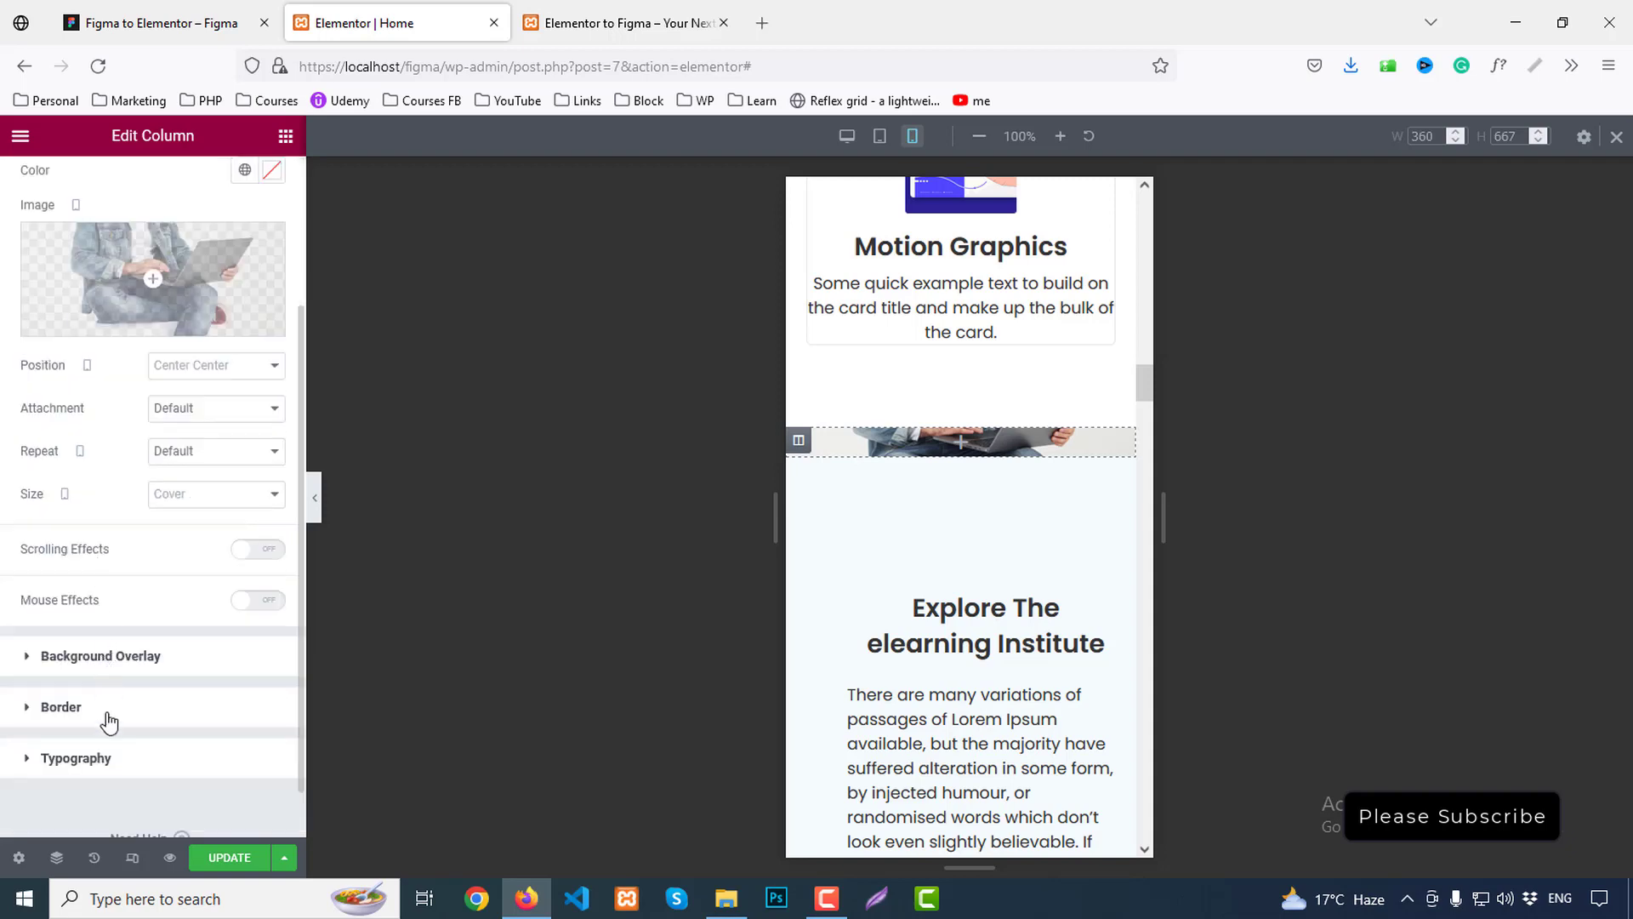
click(112, 760)
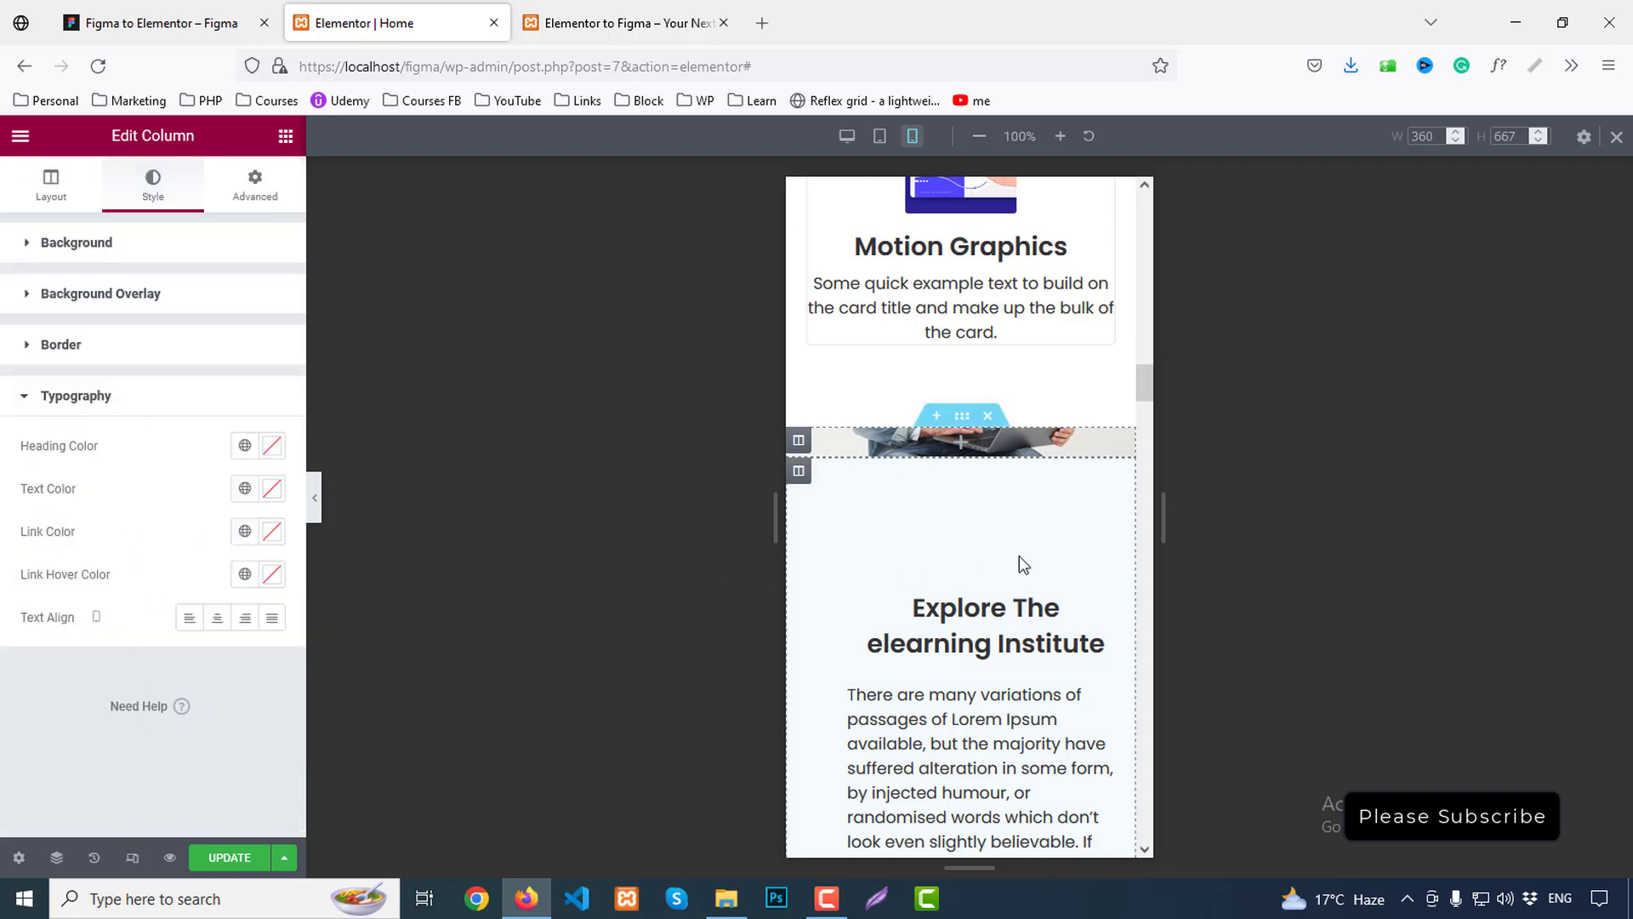
scroll(985, 508, down, 5)
scroll(964, 466, up, 3)
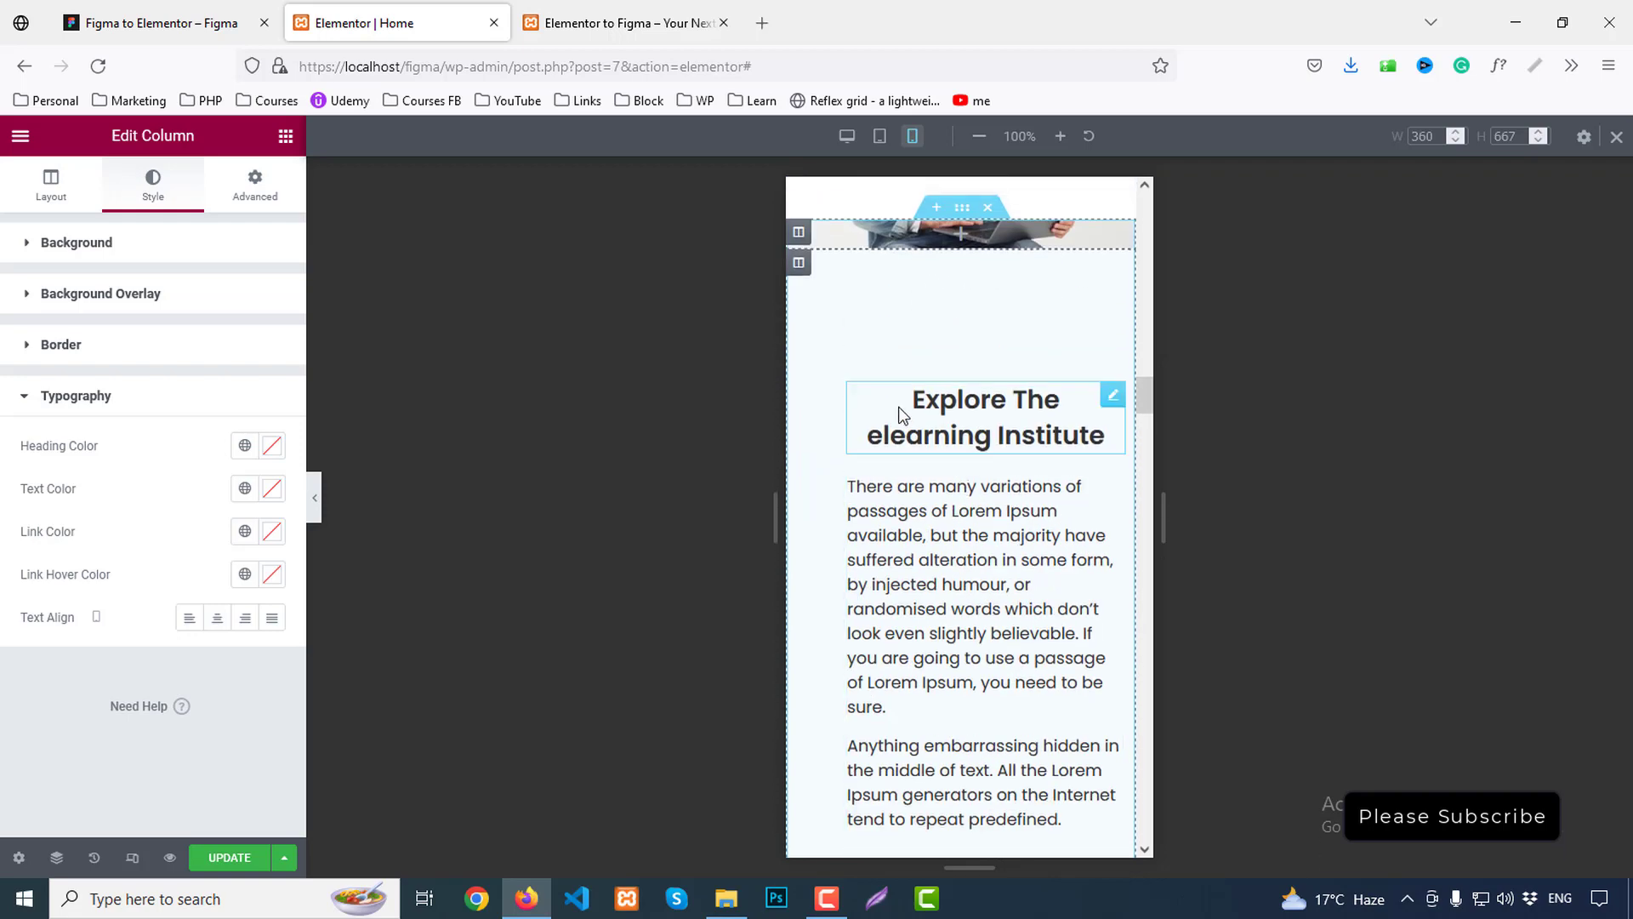
Set the inner Explore column's mobile padding to 30
click(798, 265)
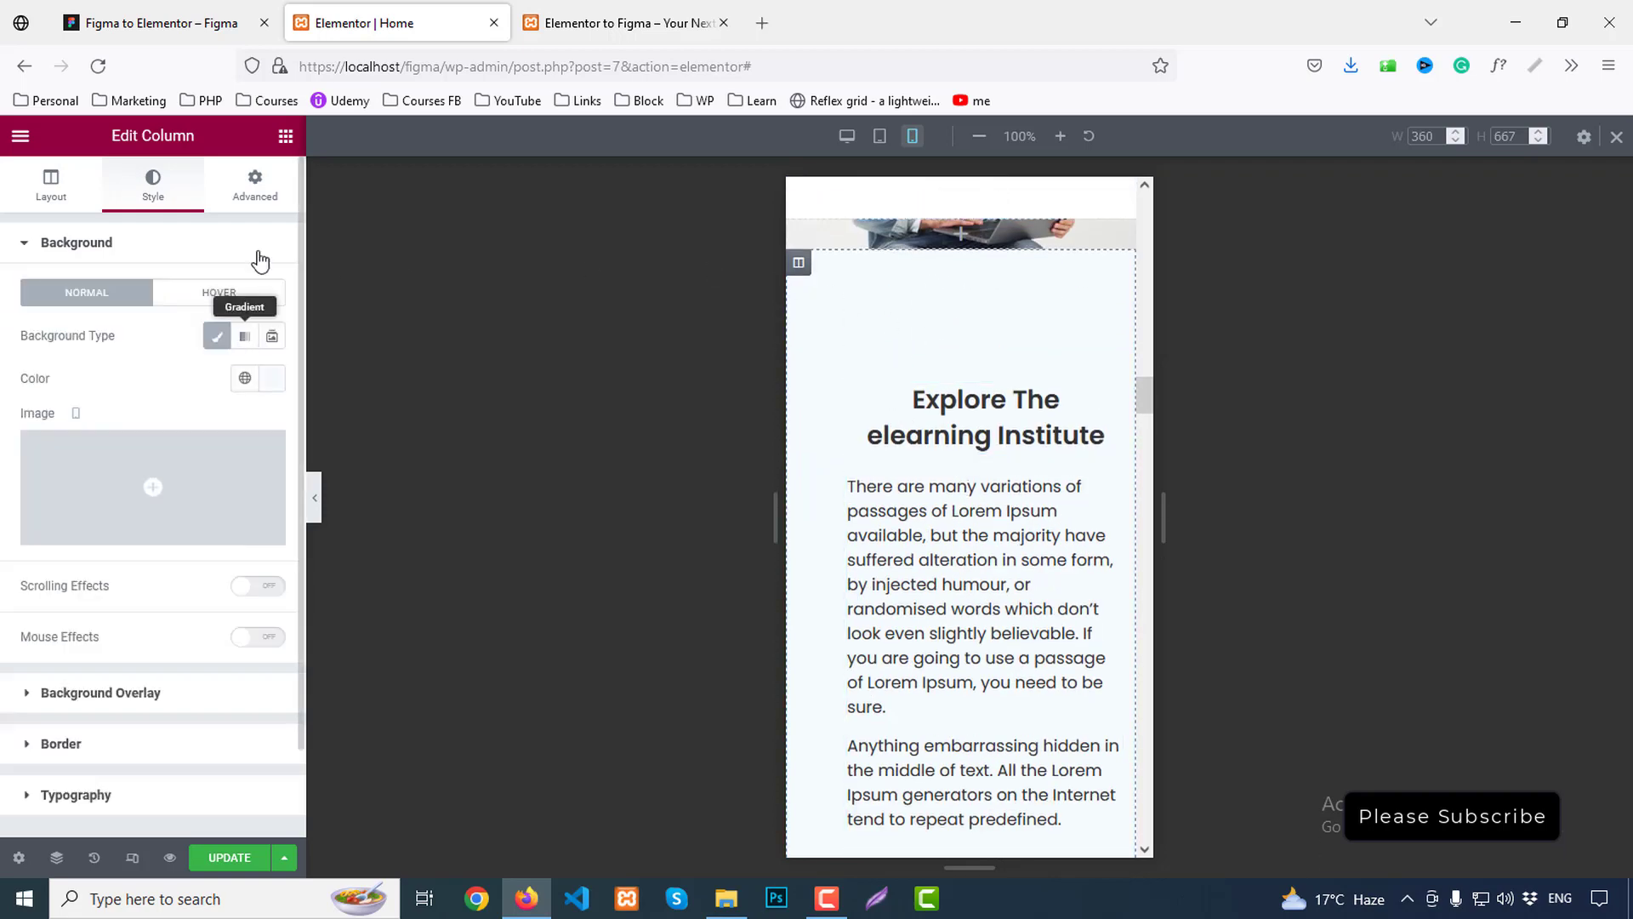
click(260, 190)
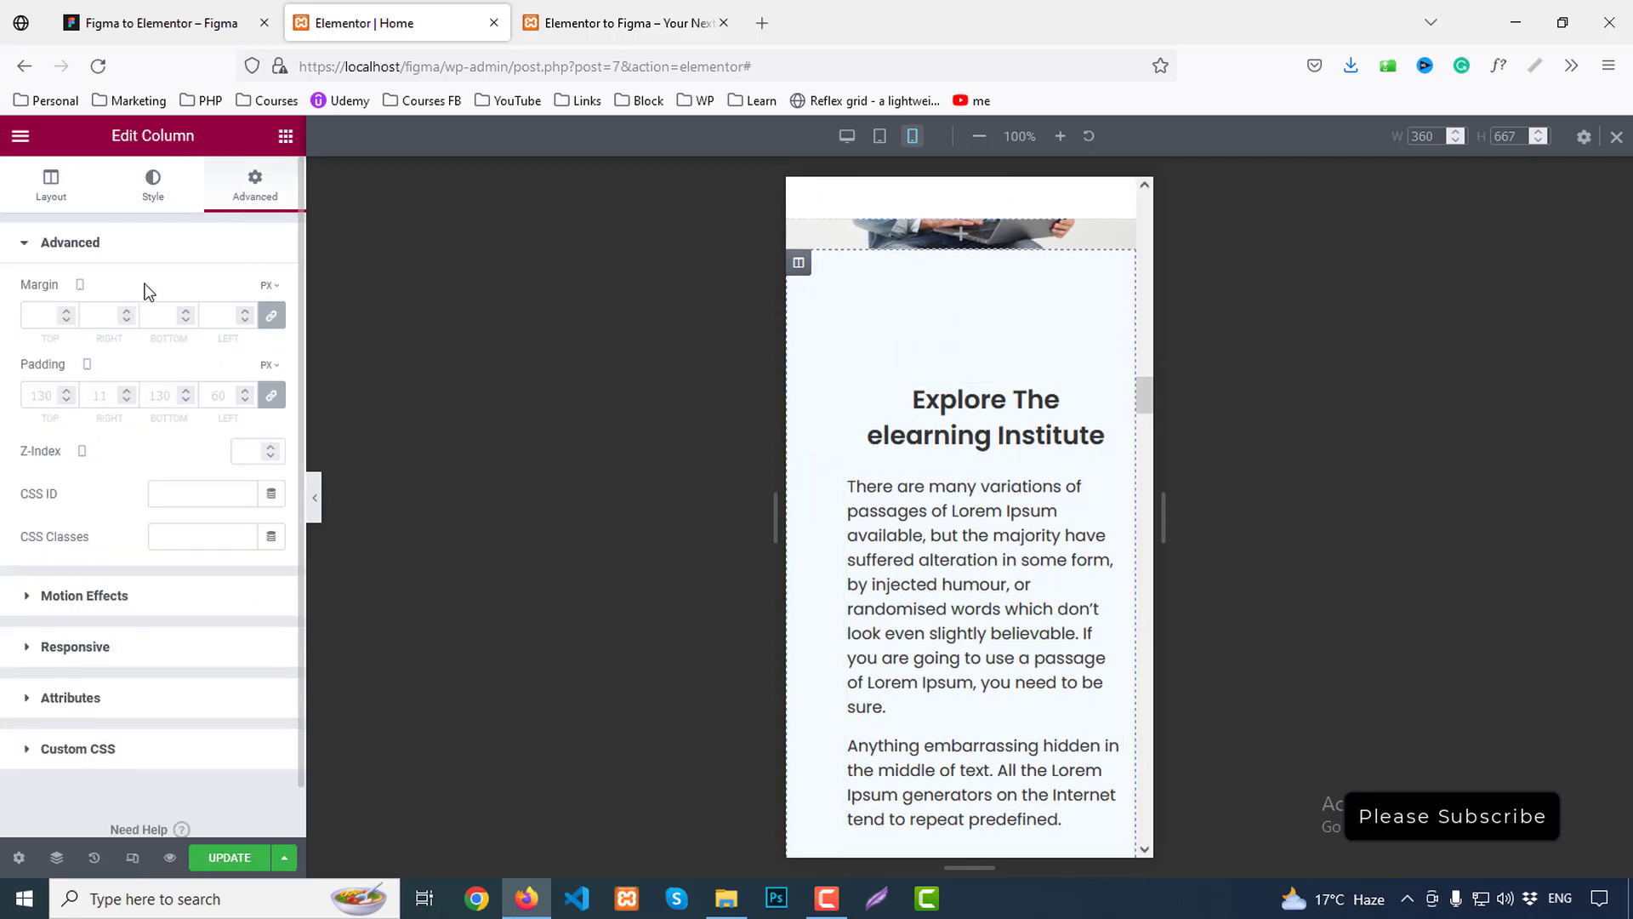
click(44, 396)
text(0)
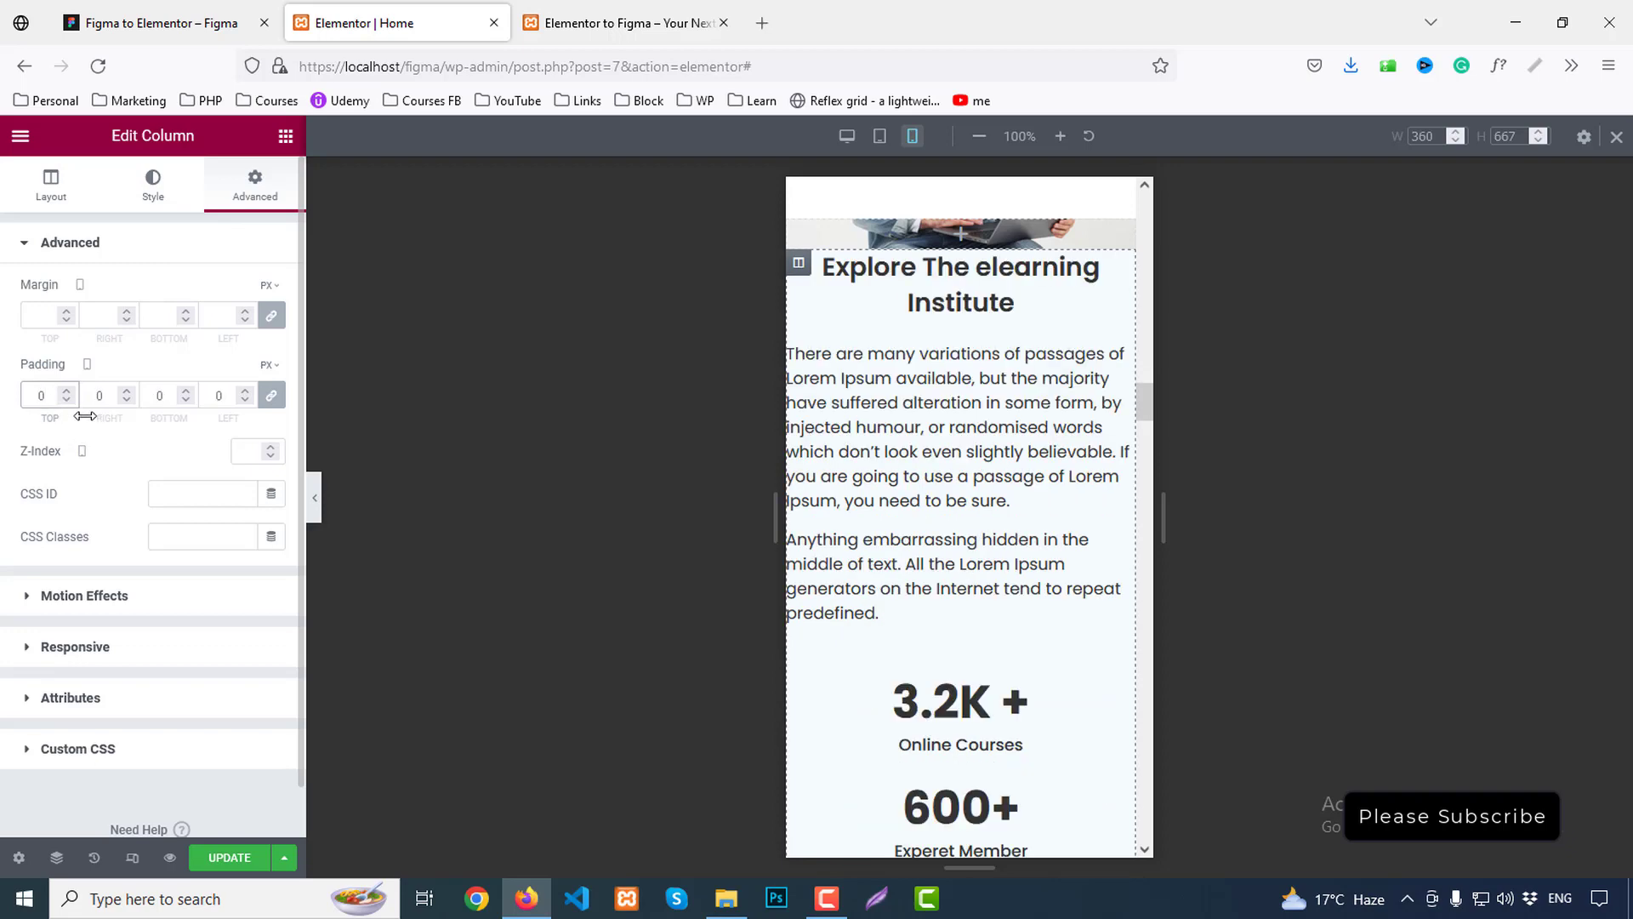
key(BackSpace)
text(30)
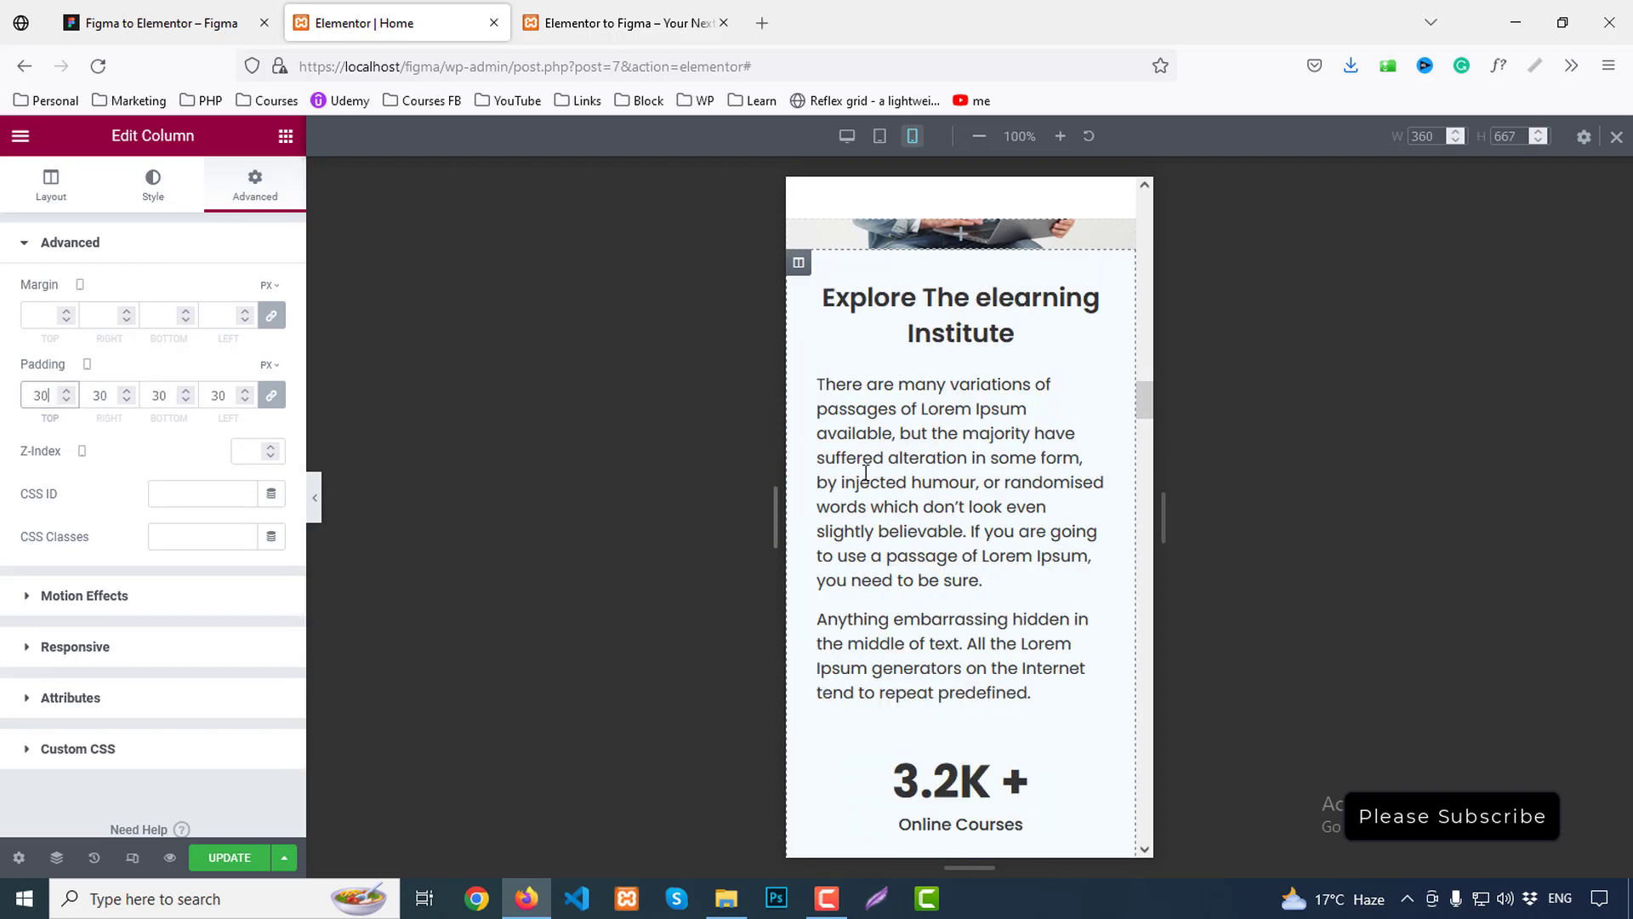
scroll(866, 473, down, 12)
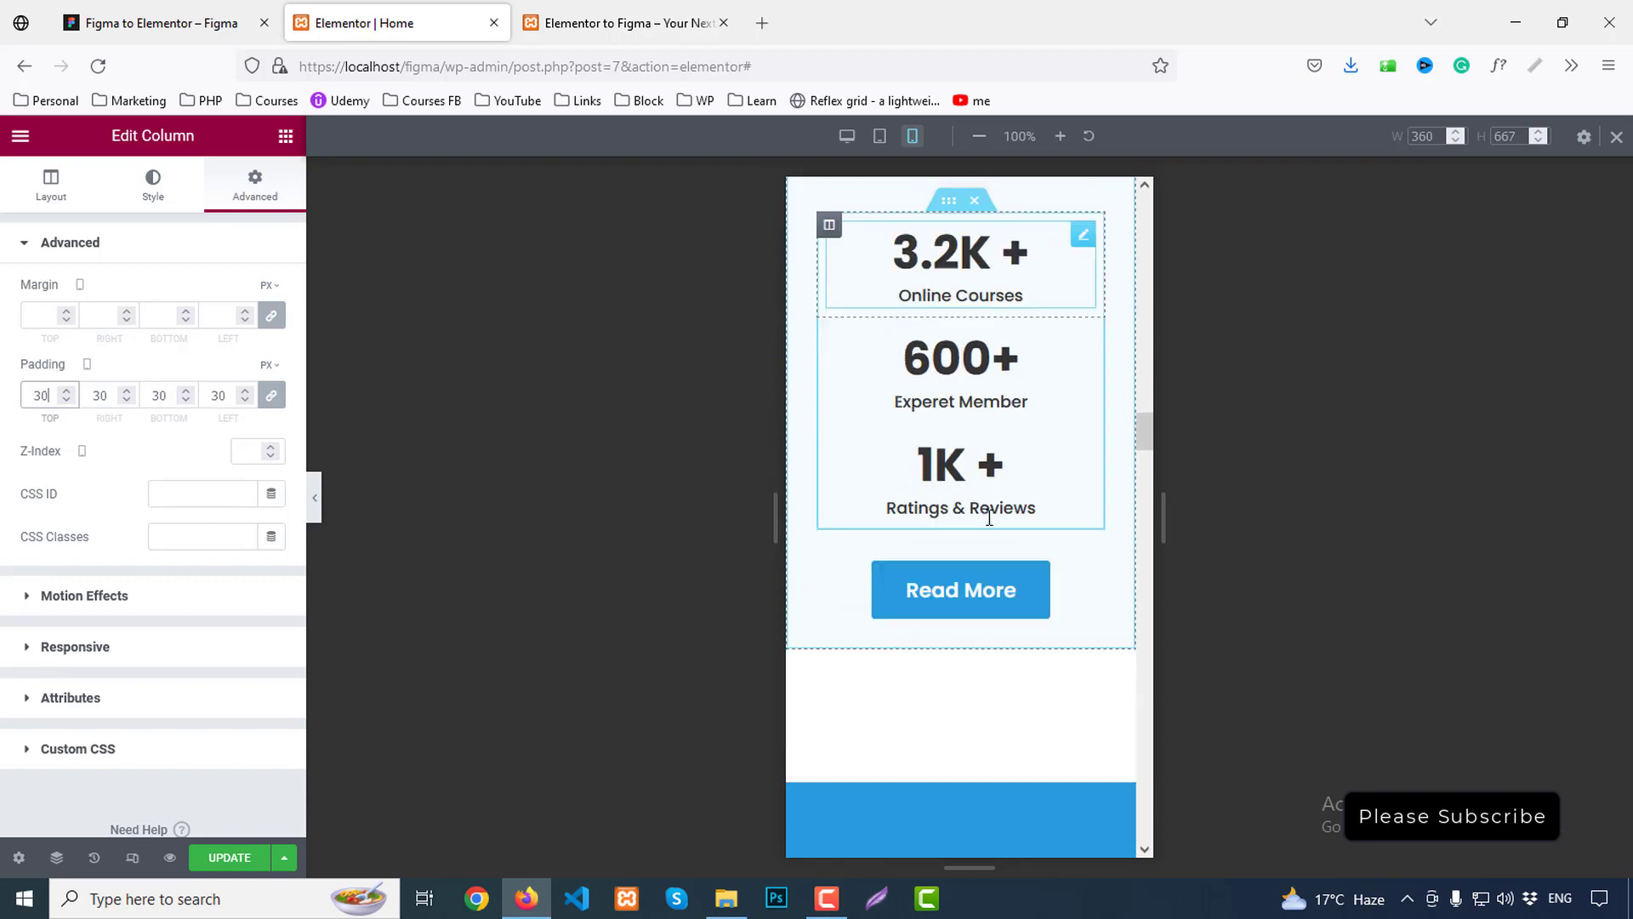
Centre the Ready to join? heading on mobile
click(861, 375)
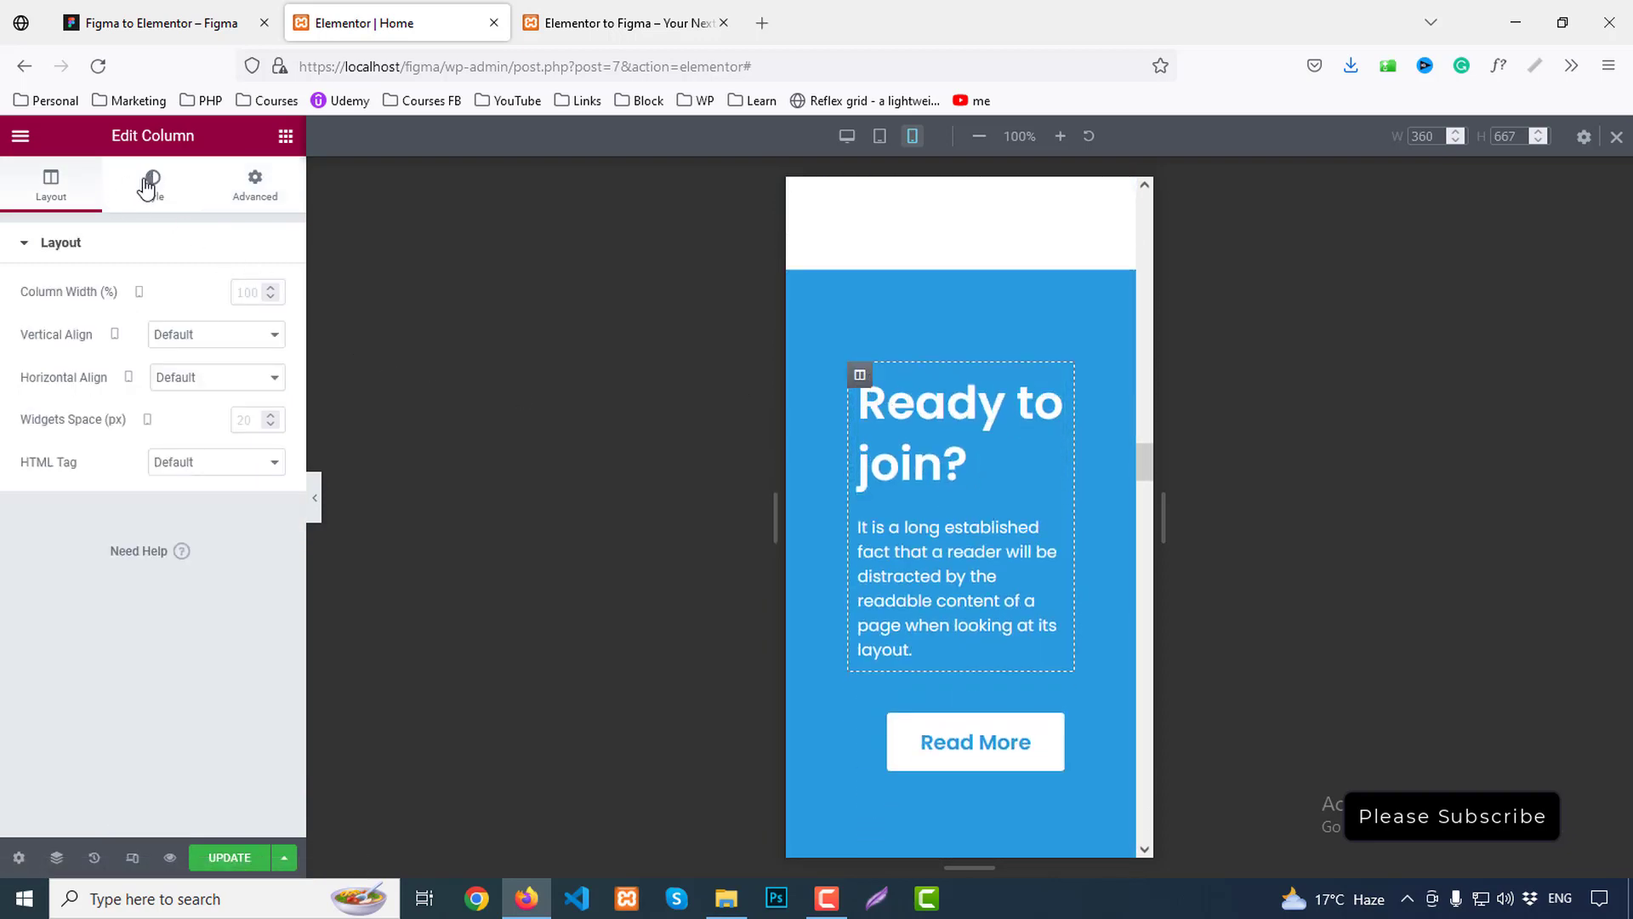
click(968, 464)
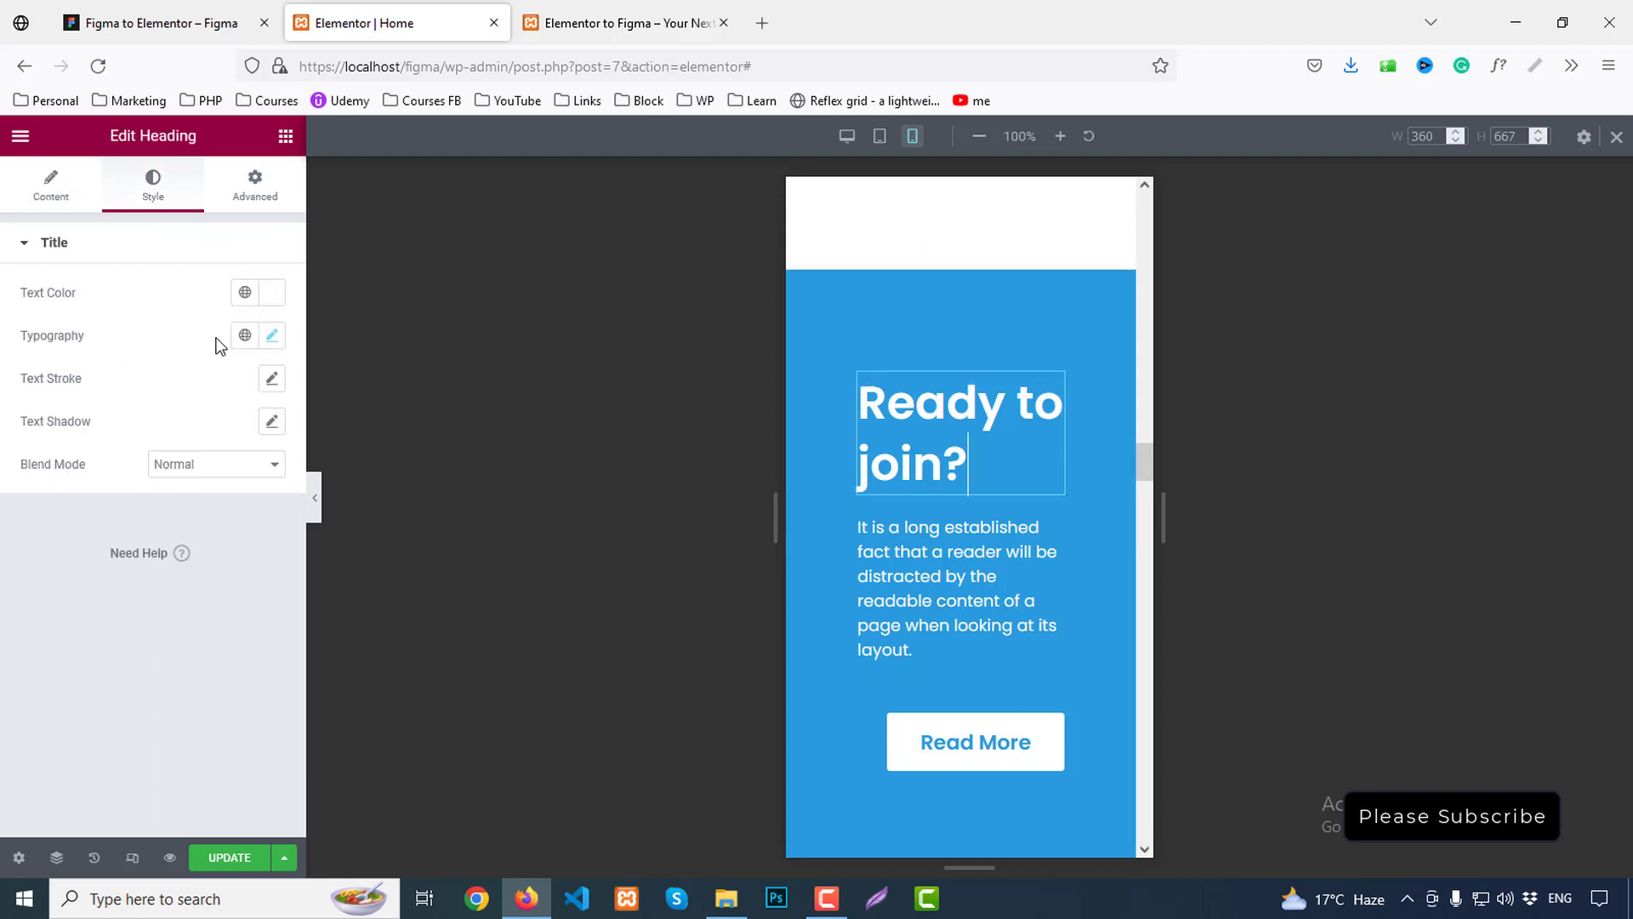
click(51, 183)
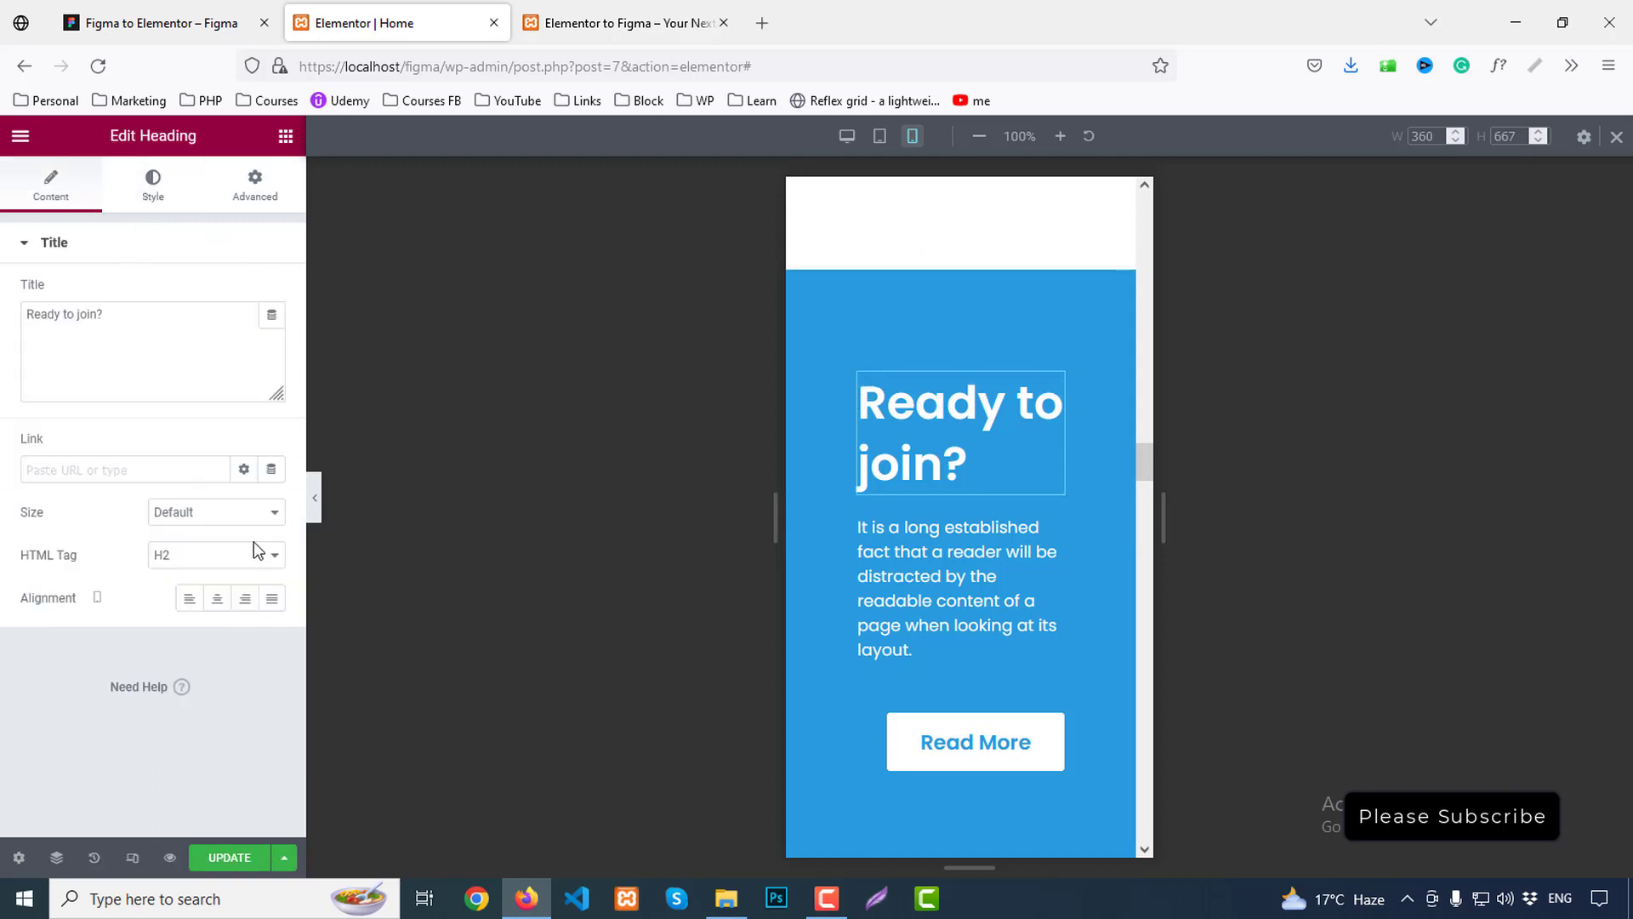
click(228, 604)
scroll(996, 589, down, 5)
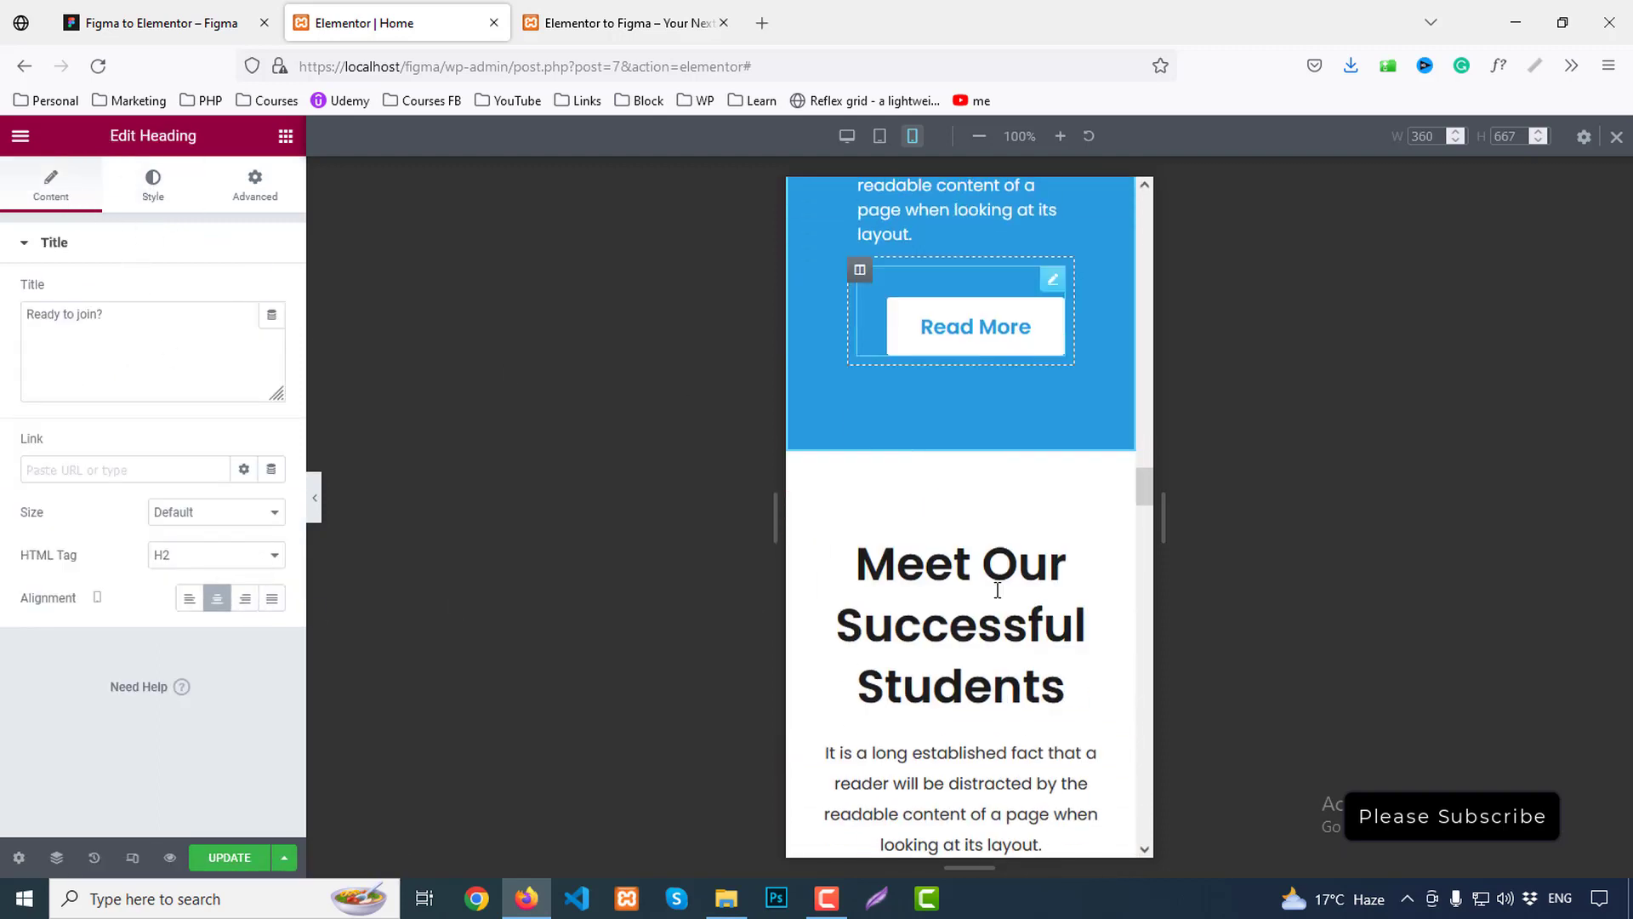
scroll(997, 589, down, 3)
Paste the copied style onto the Meet Our Successful Students, Some Students Feedback, FAQ and Trusted by headings
right_click(907, 422)
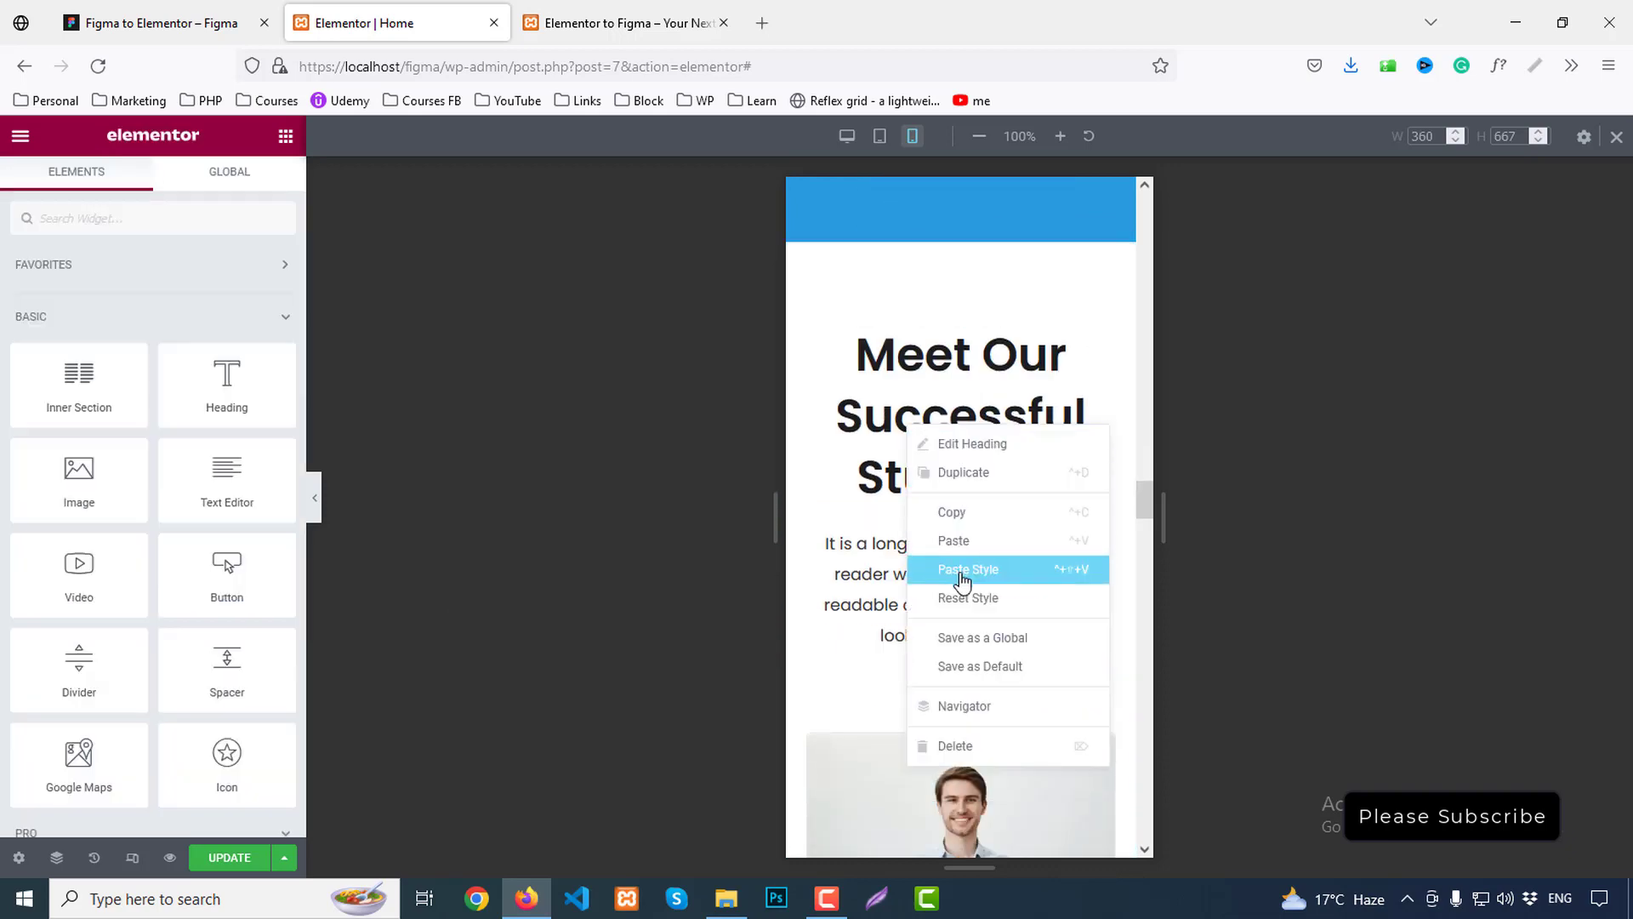
click(962, 568)
scroll(997, 508, down, 10)
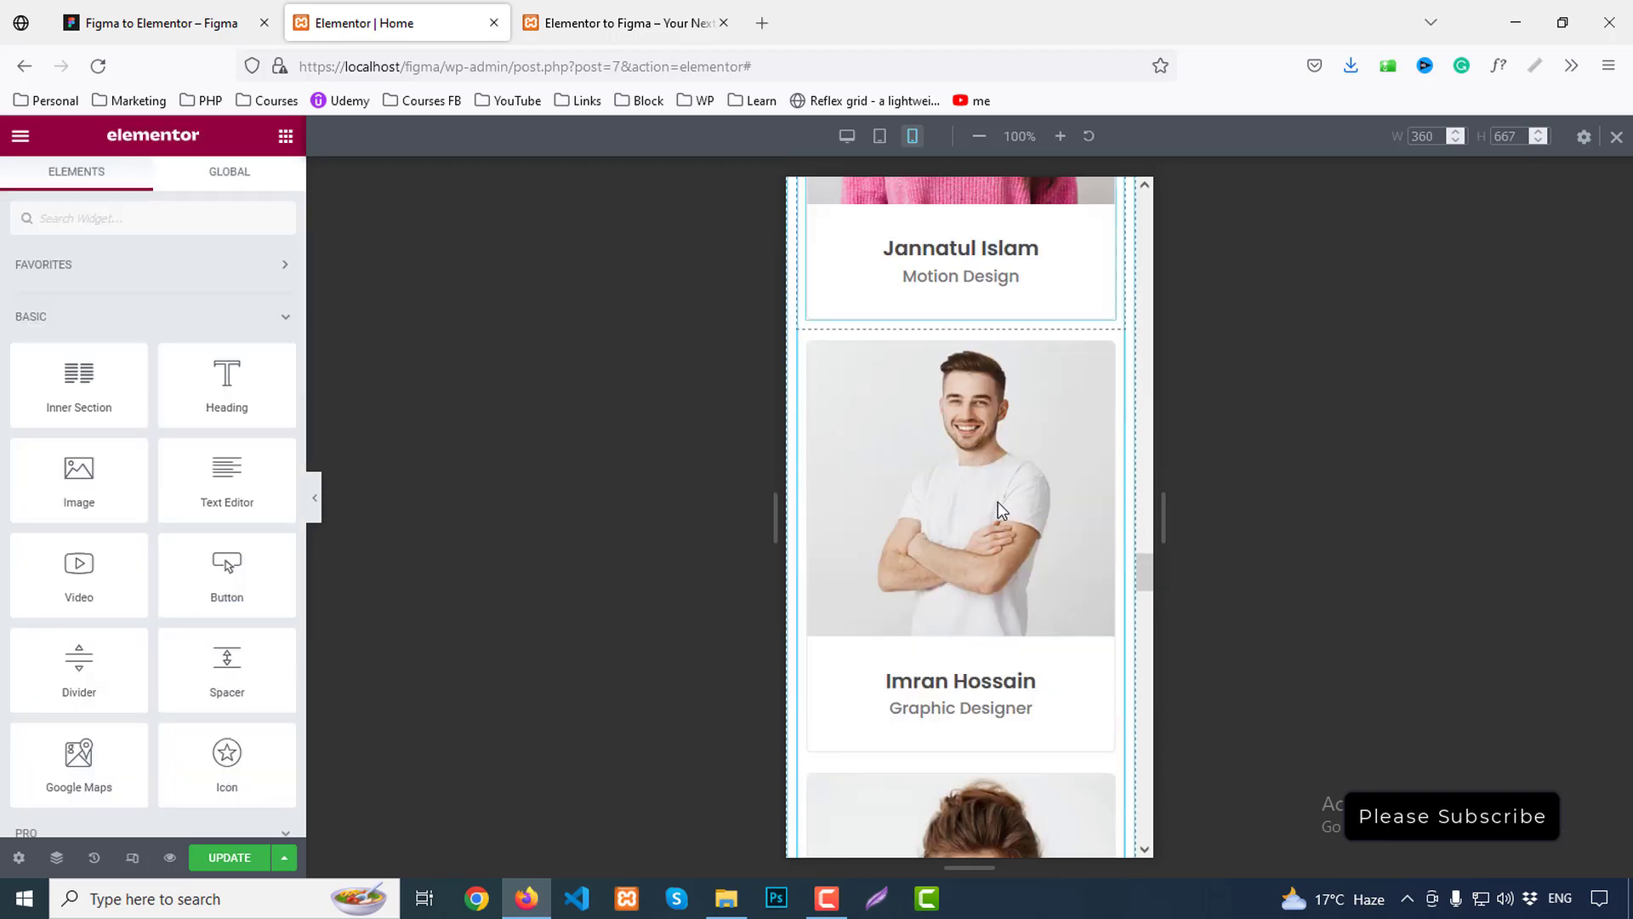
scroll(996, 509, down, 12)
scroll(962, 491, up, 2)
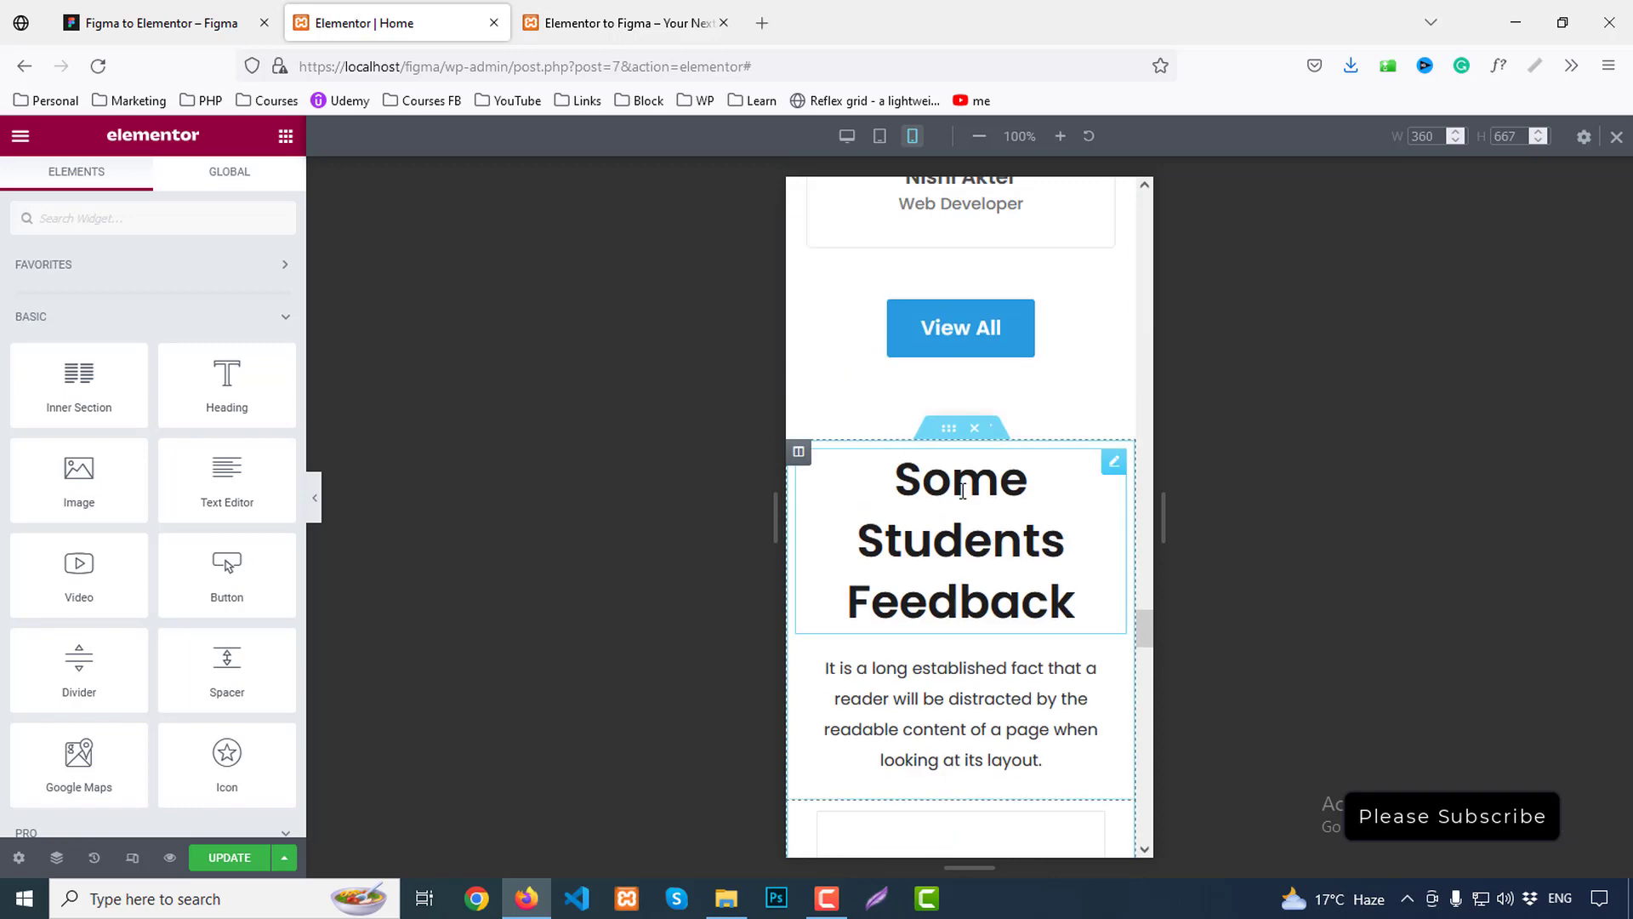
right_click(962, 491)
click(1012, 639)
scroll(1020, 592, down, 2)
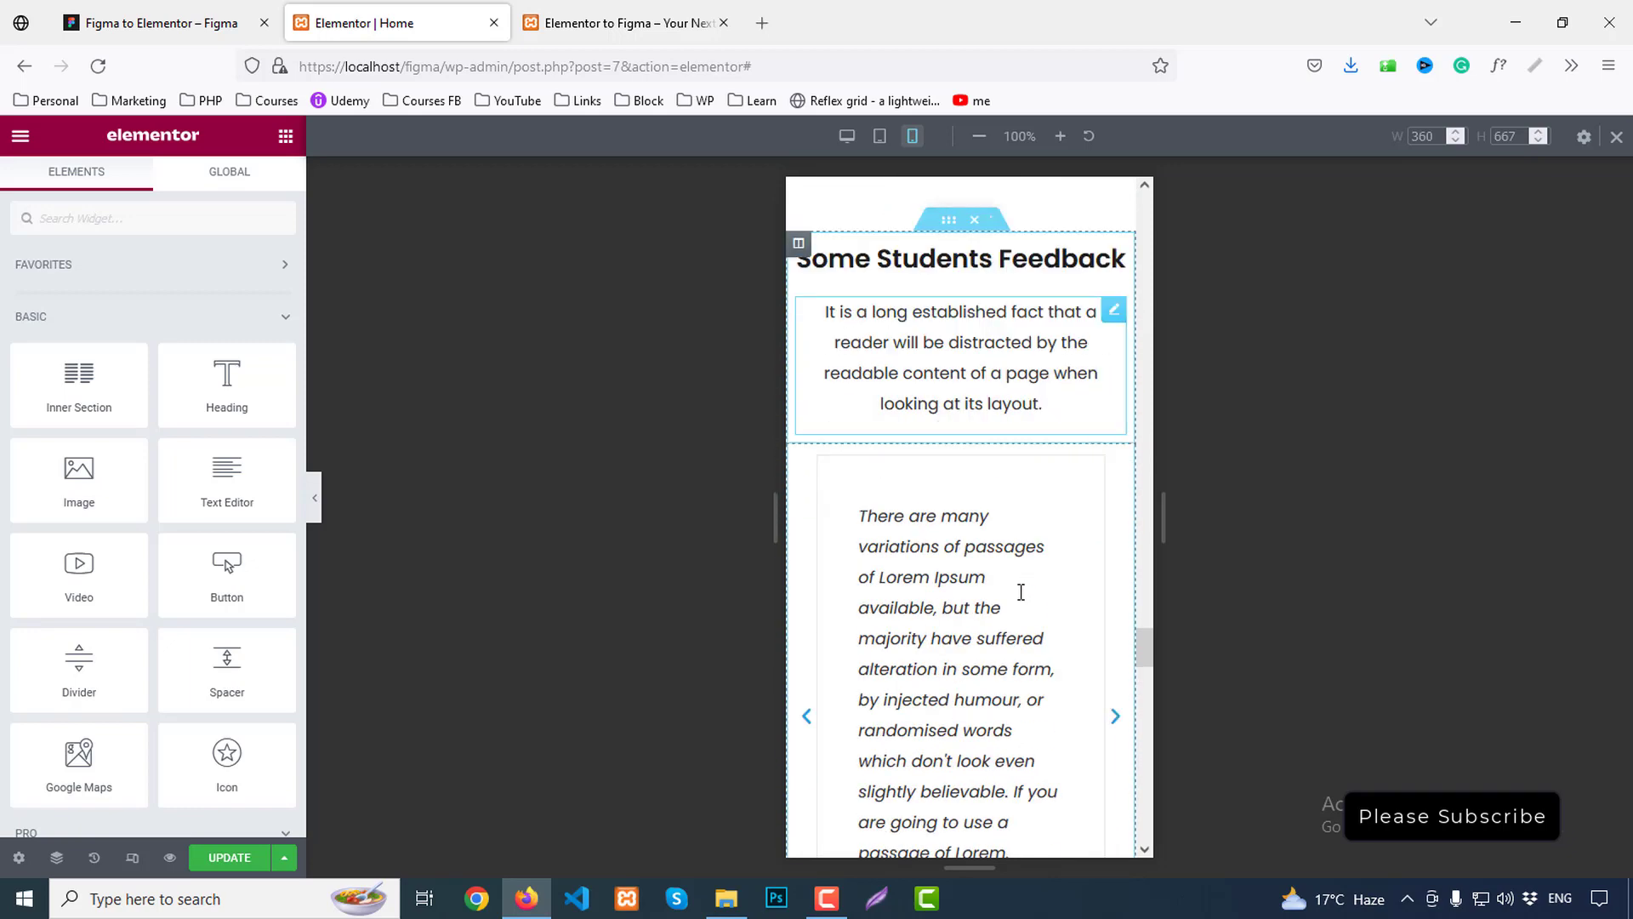
scroll(1012, 583, down, 8)
right_click(956, 419)
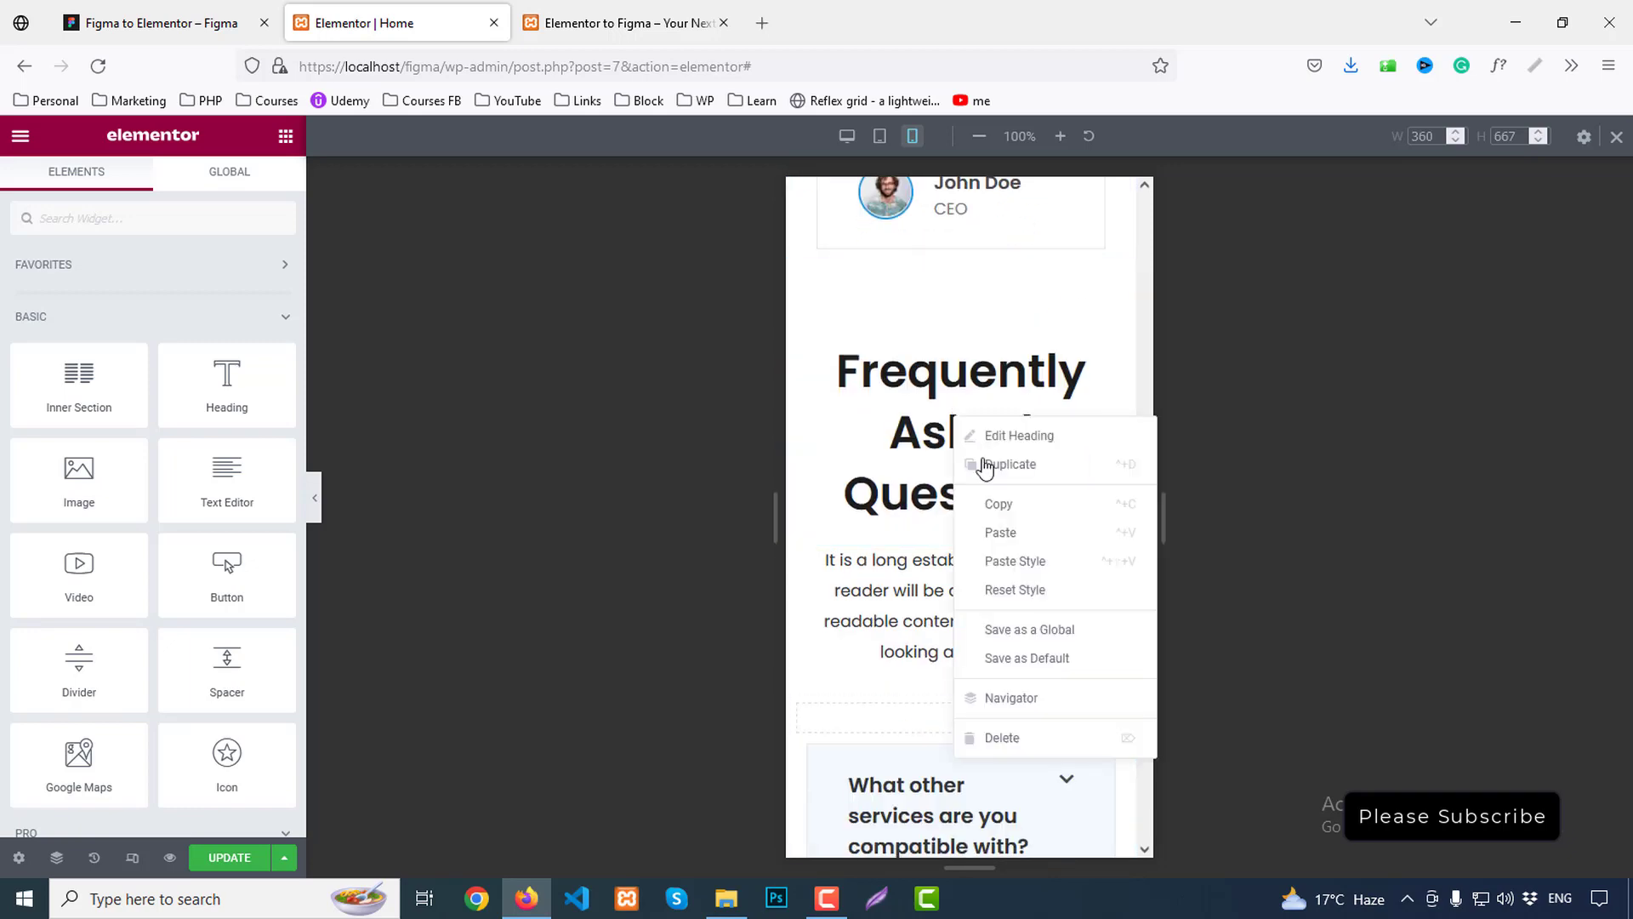
click(1009, 561)
scroll(1018, 566, down, 3)
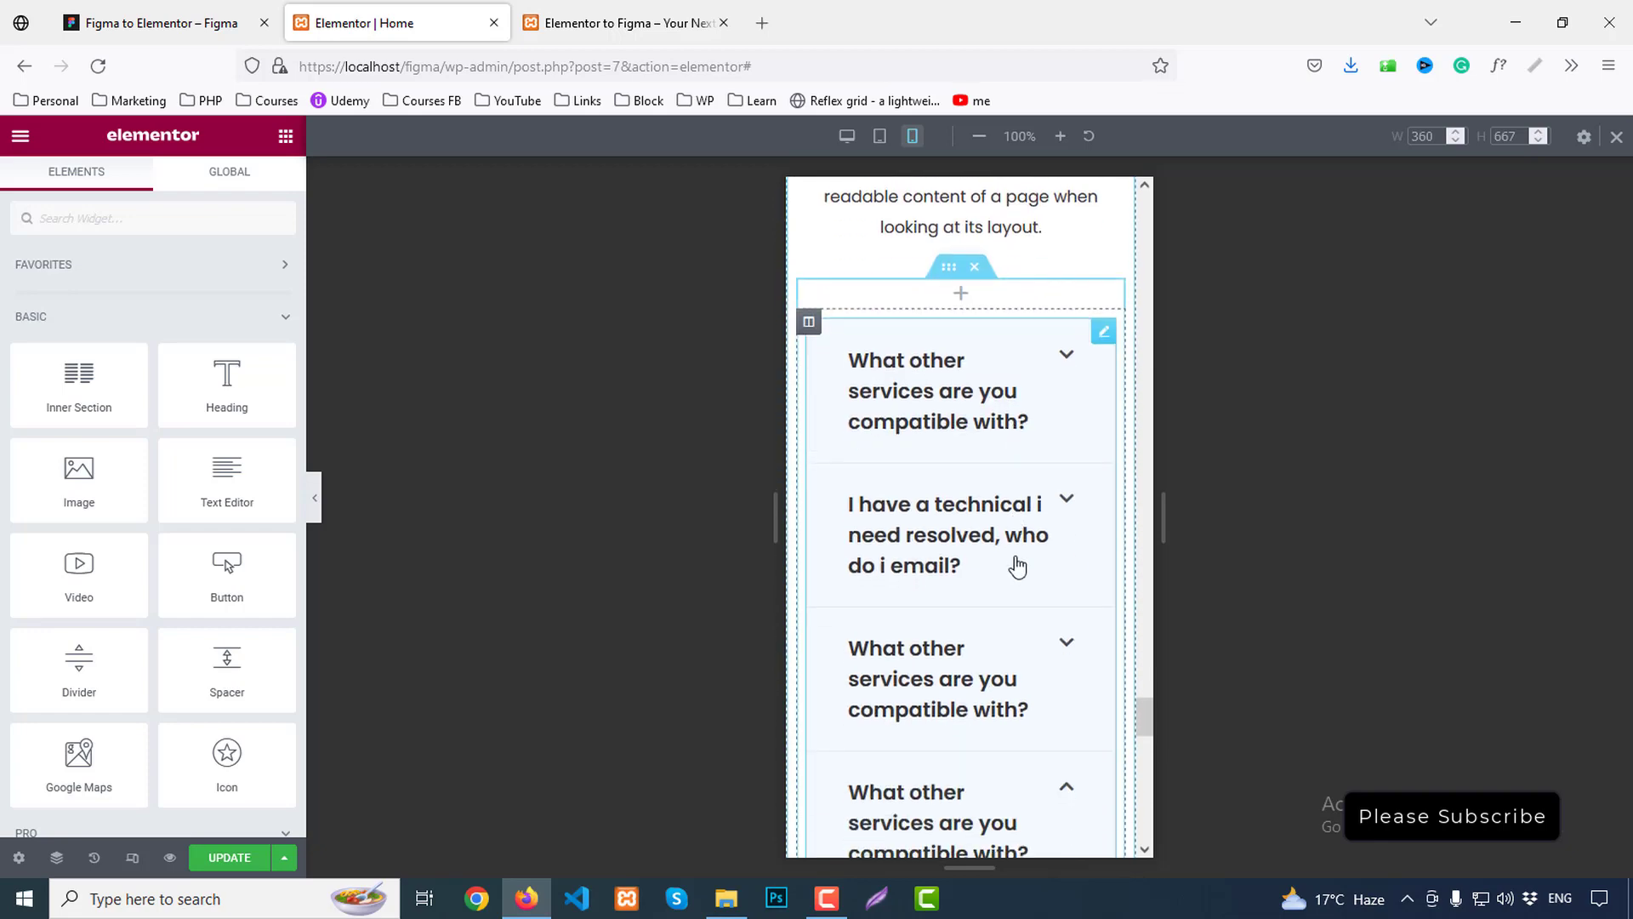
scroll(1018, 566, down, 10)
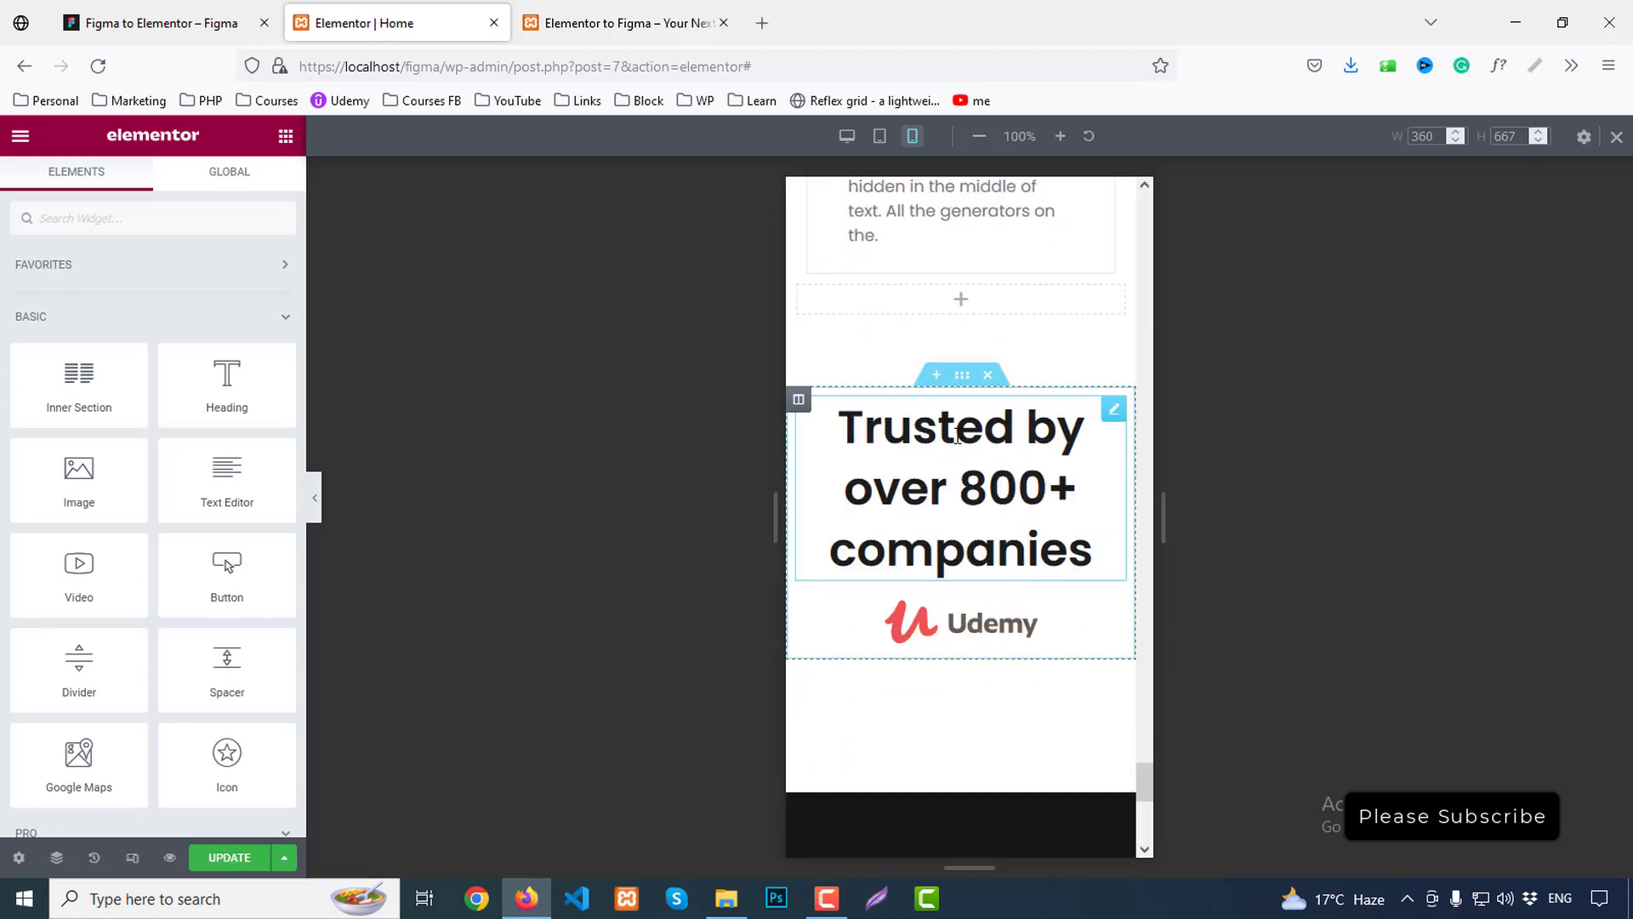
right_click(957, 437)
click(1017, 580)
scroll(1016, 566, down, 5)
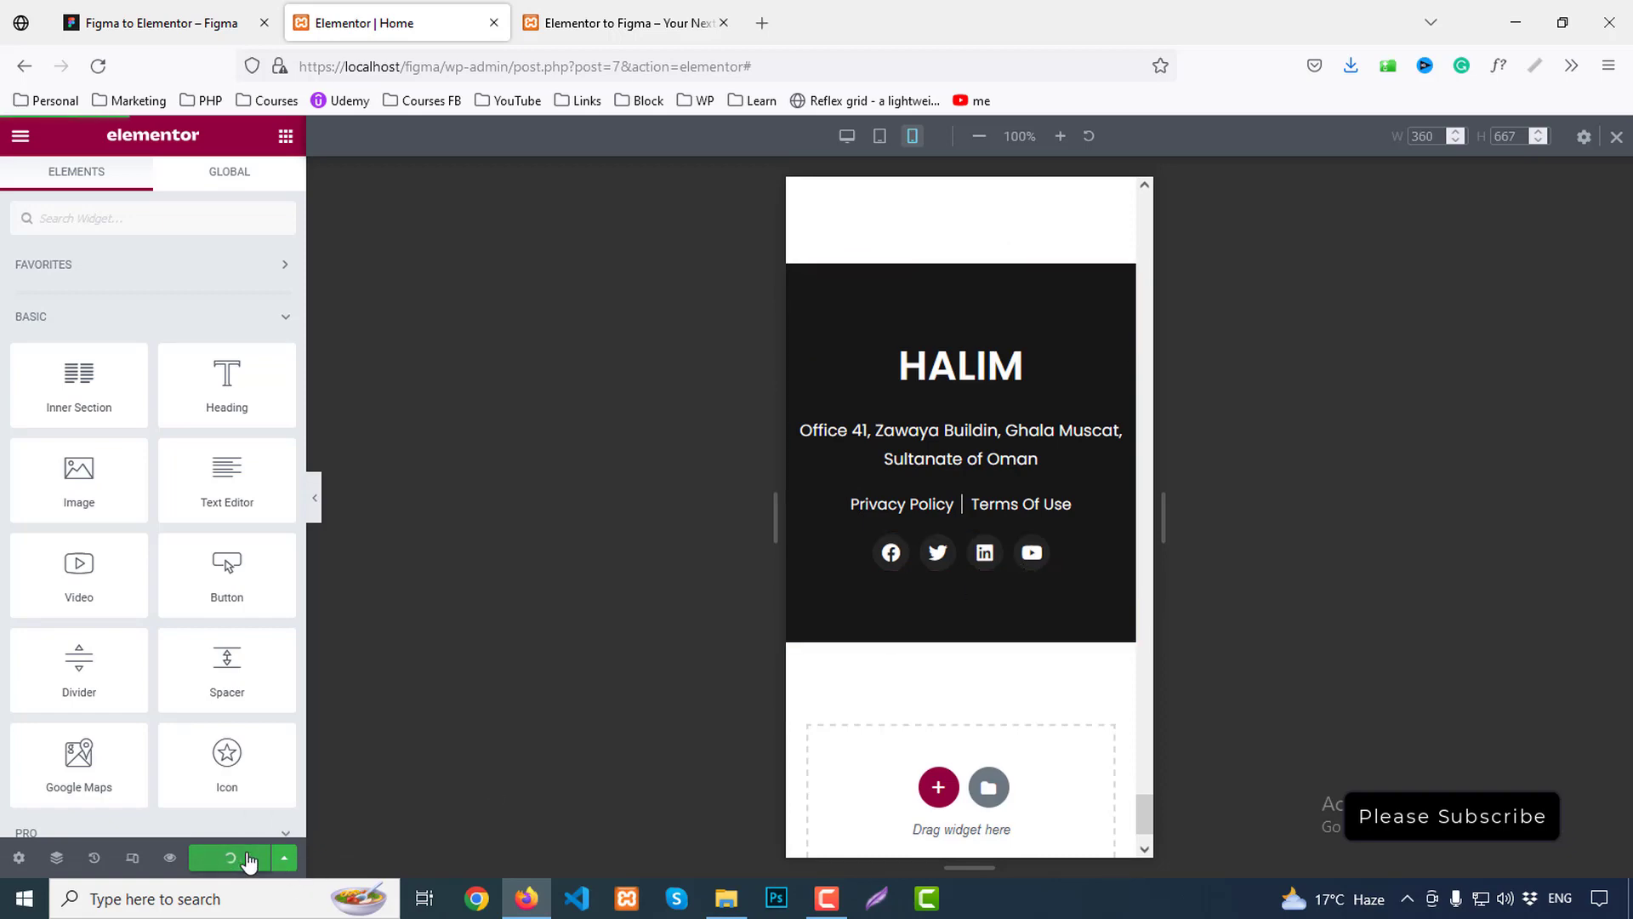
Look over the live homepage preview from the hero to the students section, then return to the editor
click(171, 857)
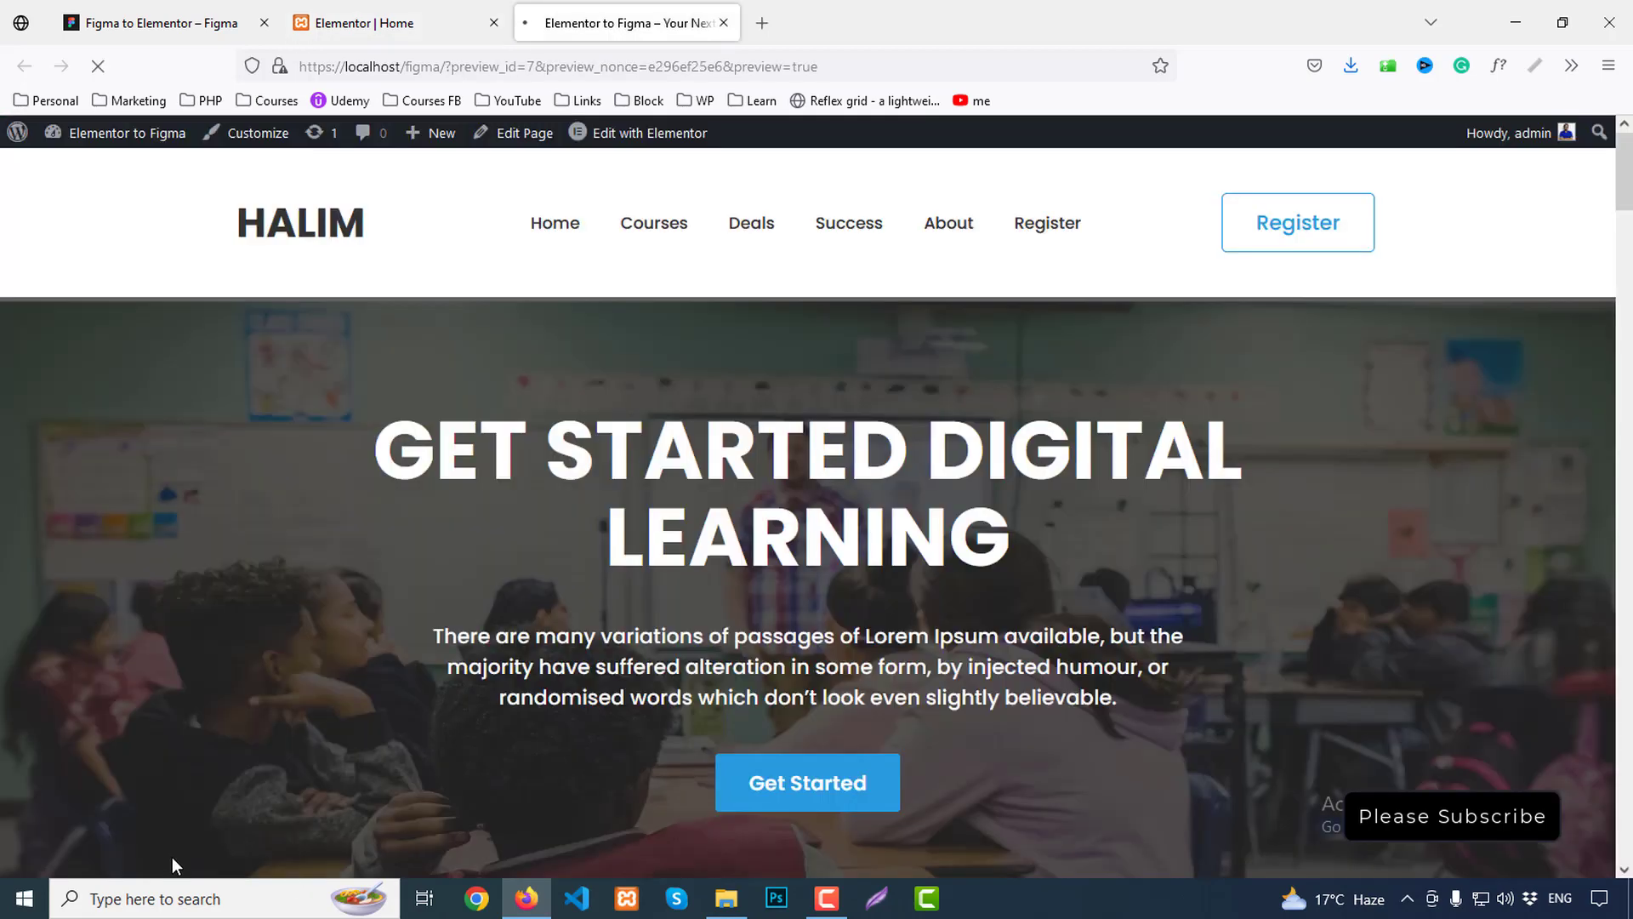
scroll(1216, 438, down, 10)
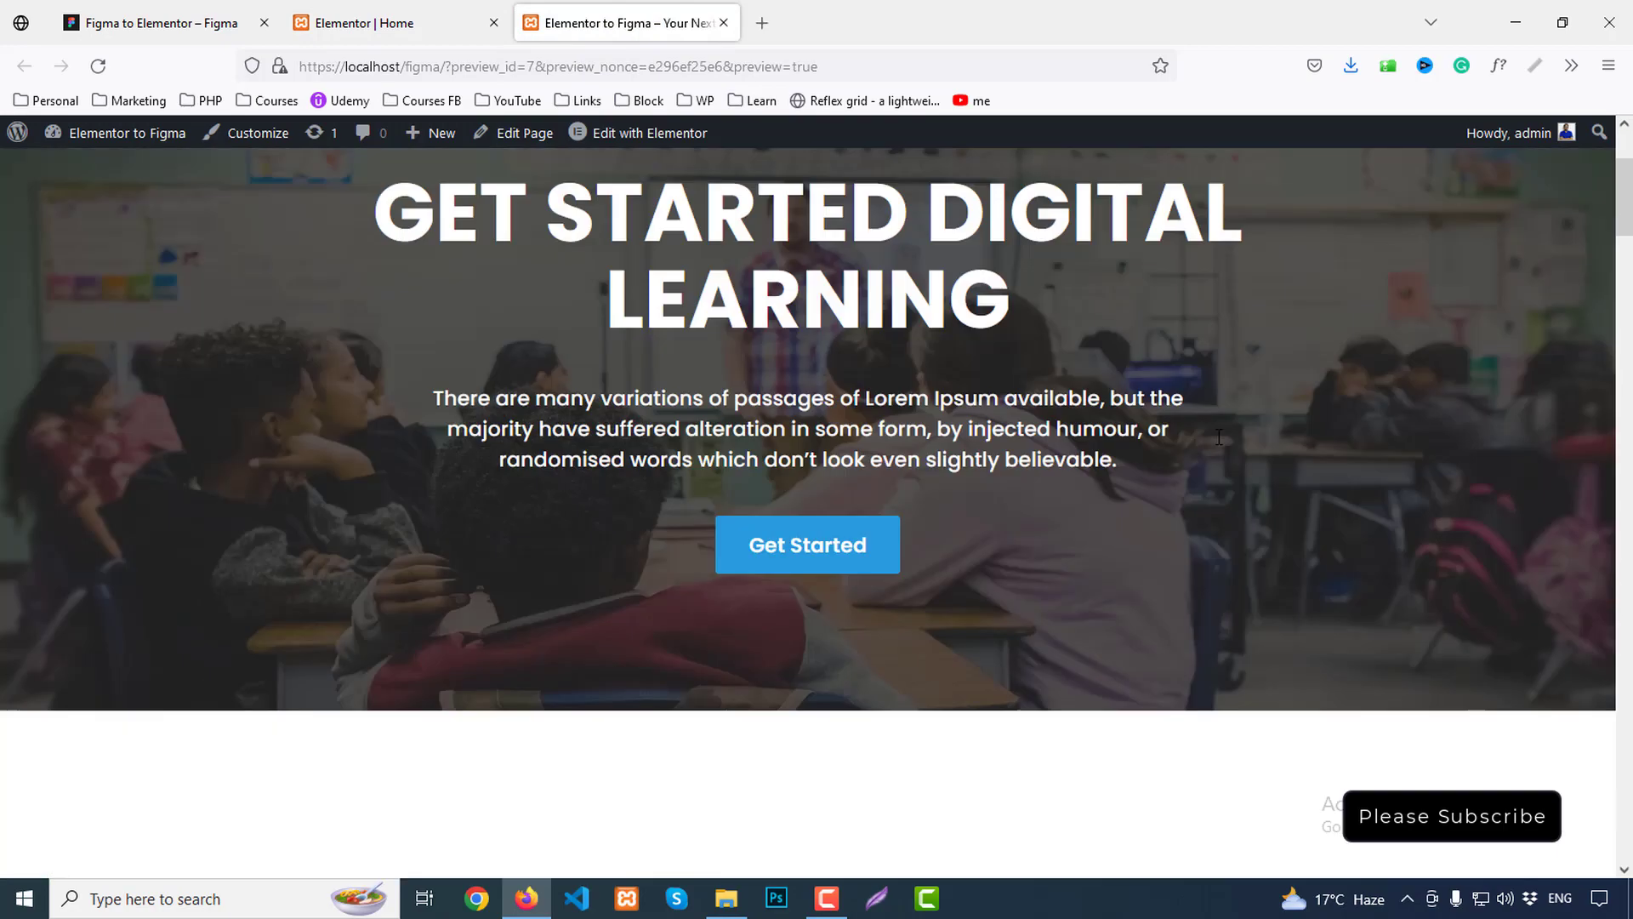
scroll(1221, 444, down, 15)
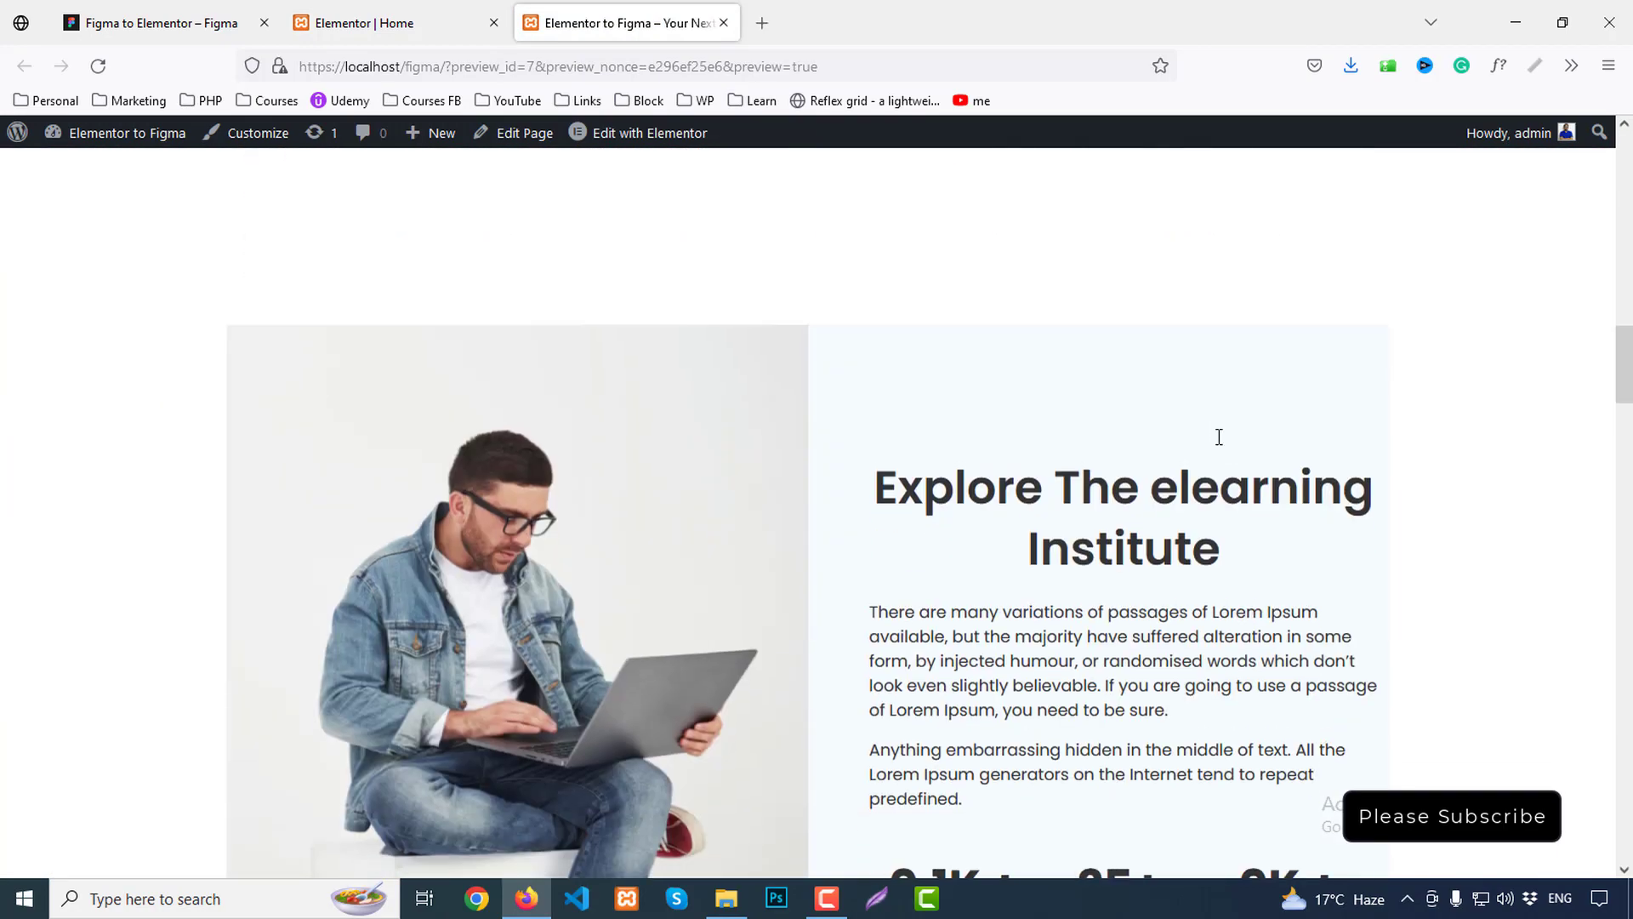
scroll(1221, 445, down, 13)
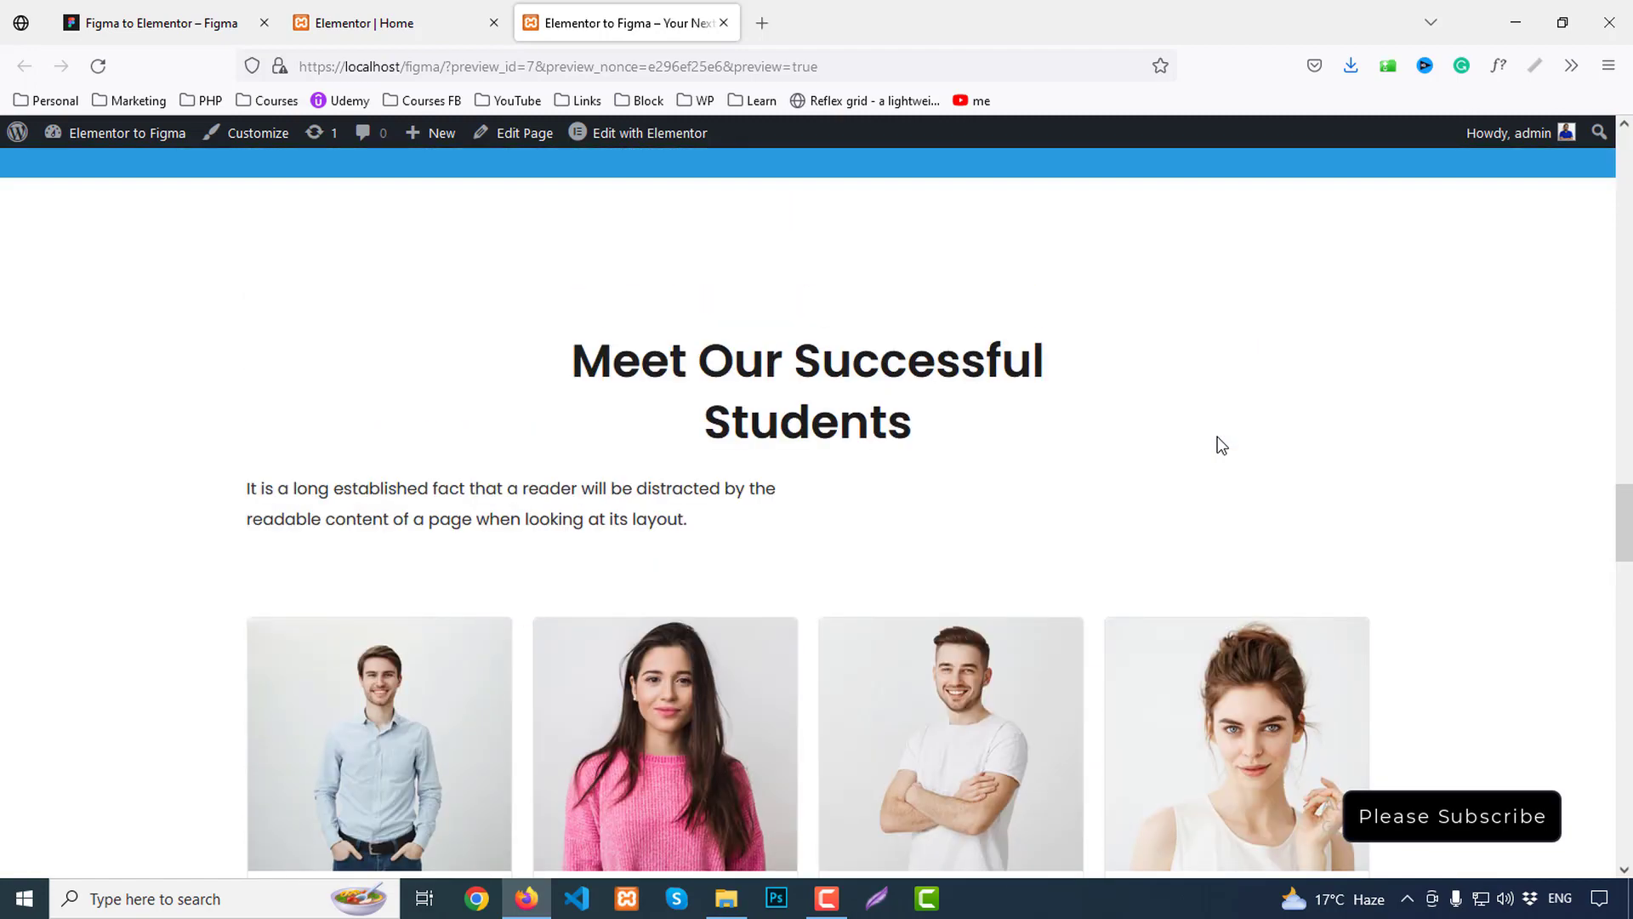
scroll(734, 455, up, 8)
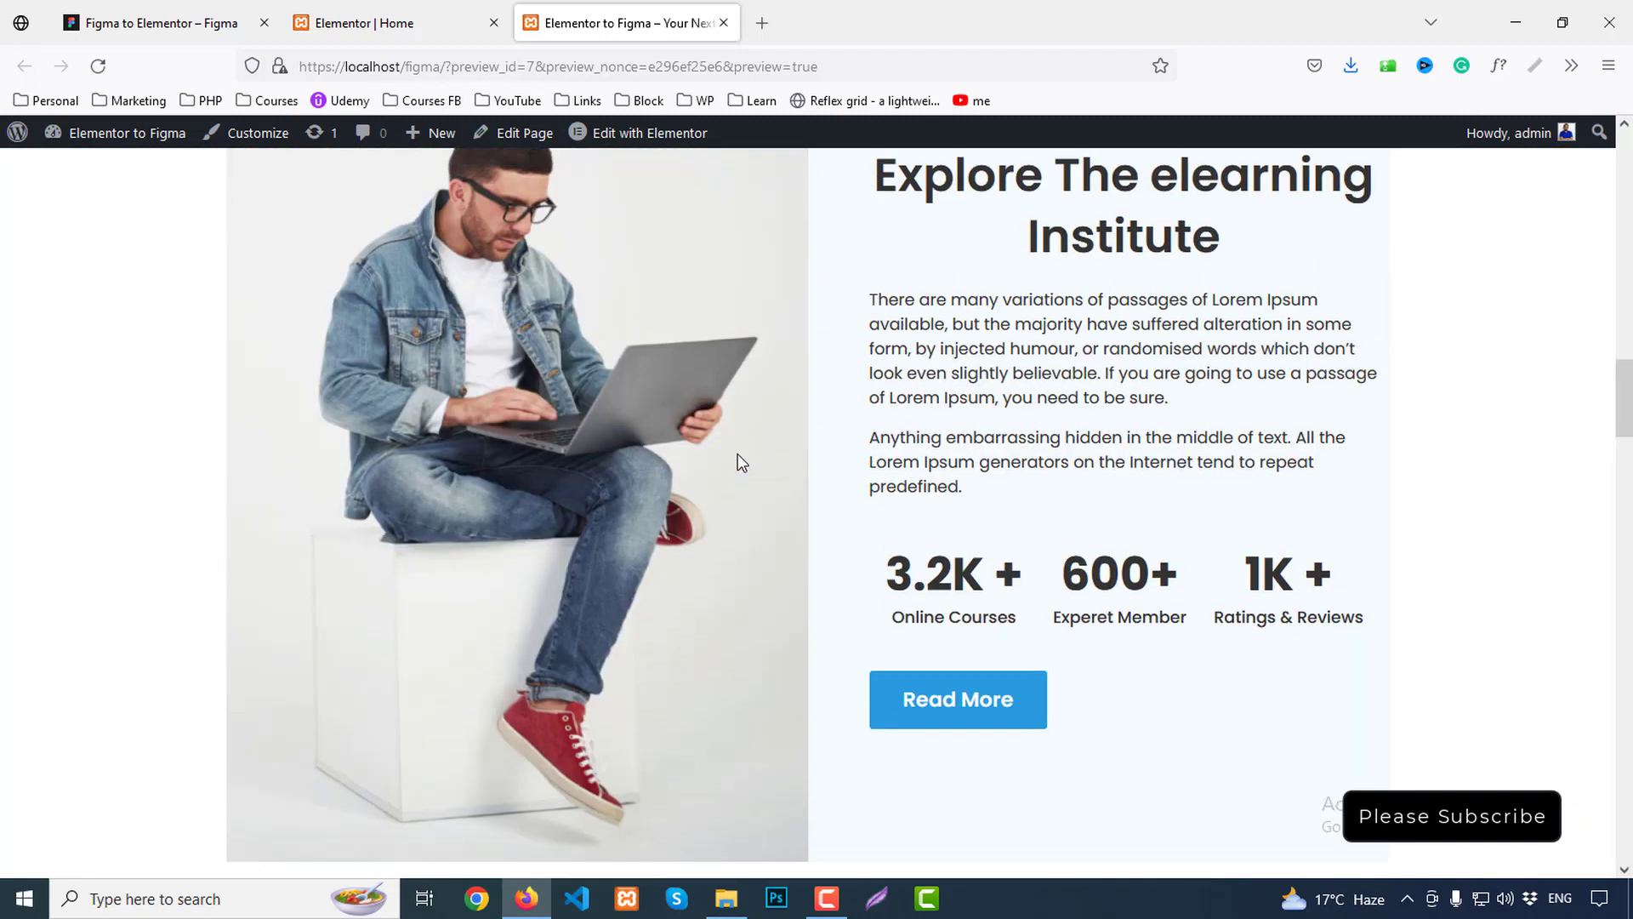
click(381, 9)
Left-align the Meet Our Successful Students heading and its paragraph on mobile
scroll(857, 595, up, 8)
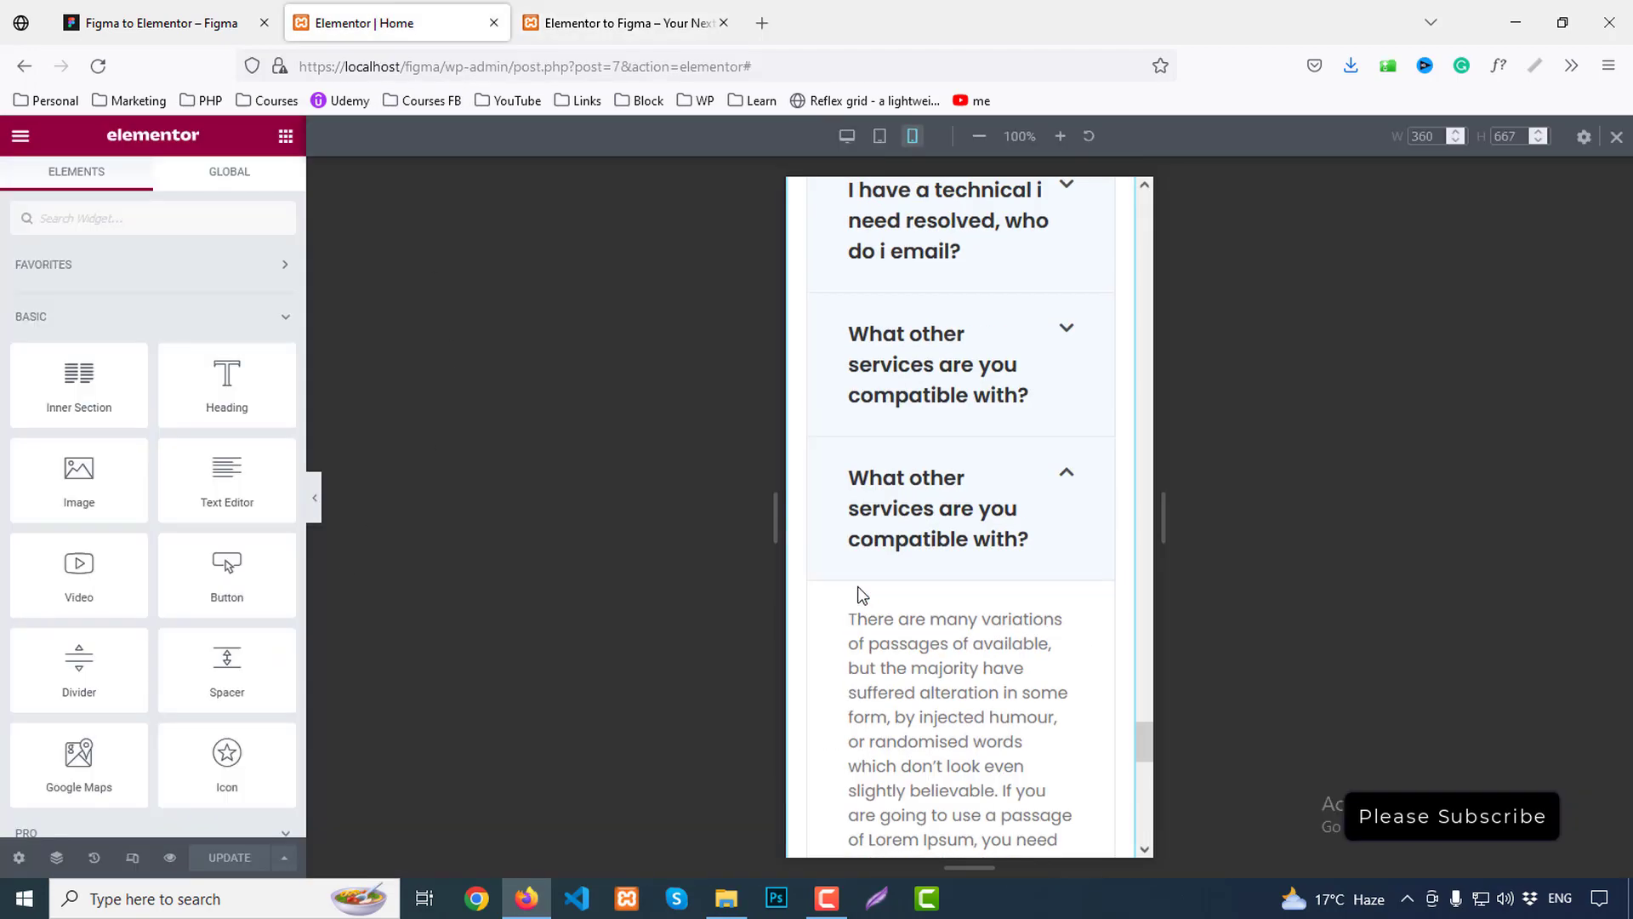
scroll(861, 593, up, 10)
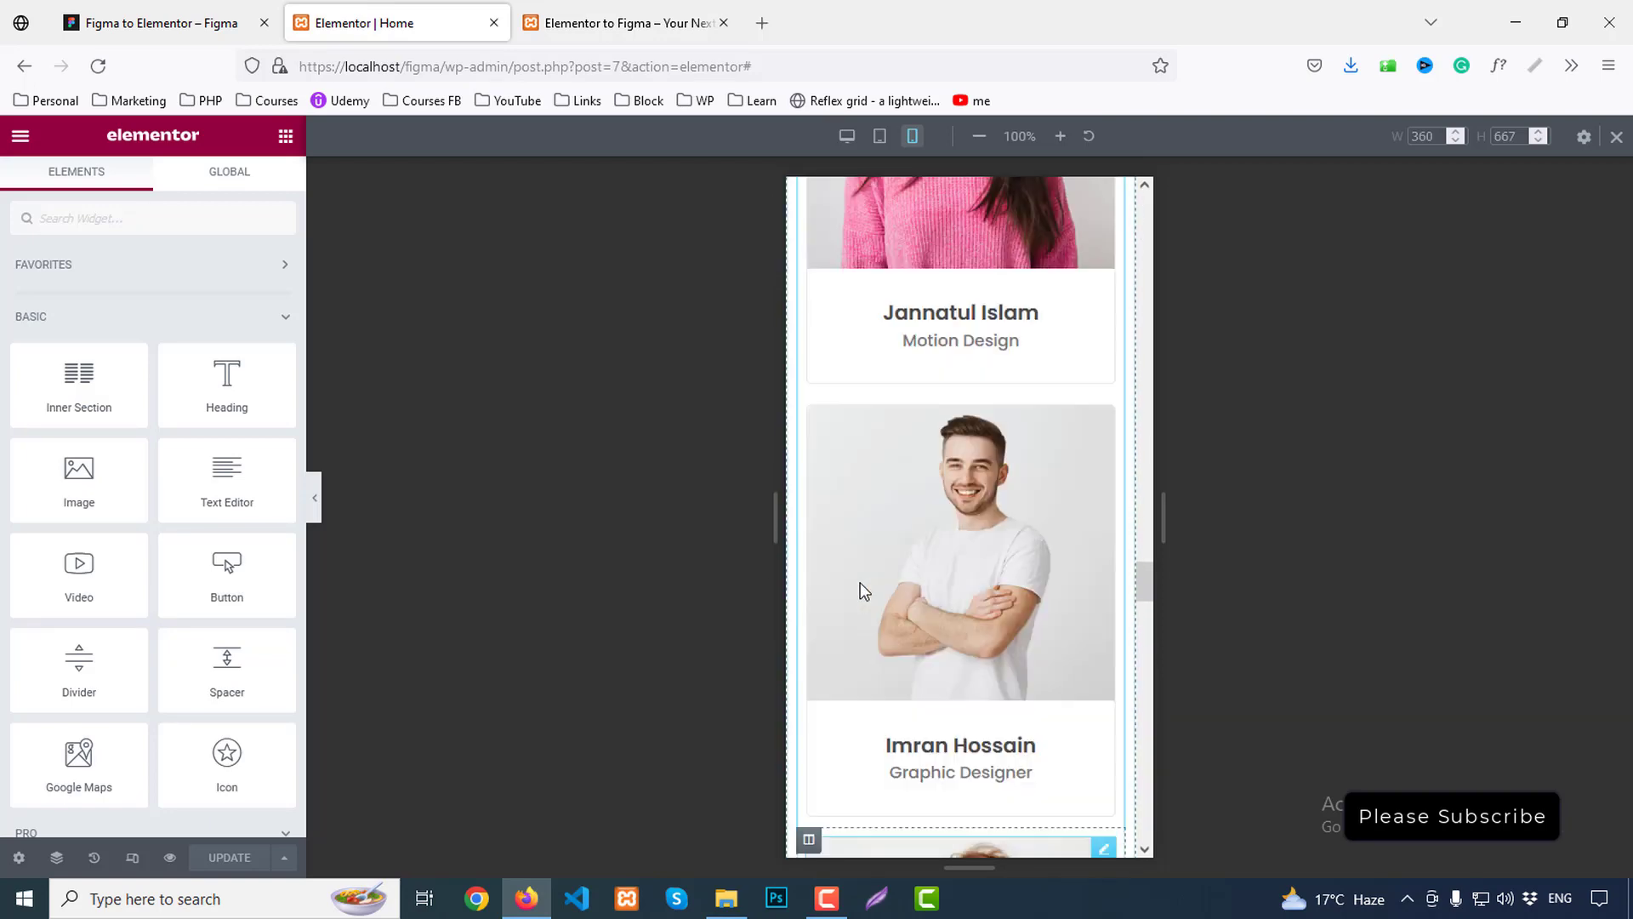
scroll(863, 589, up, 7)
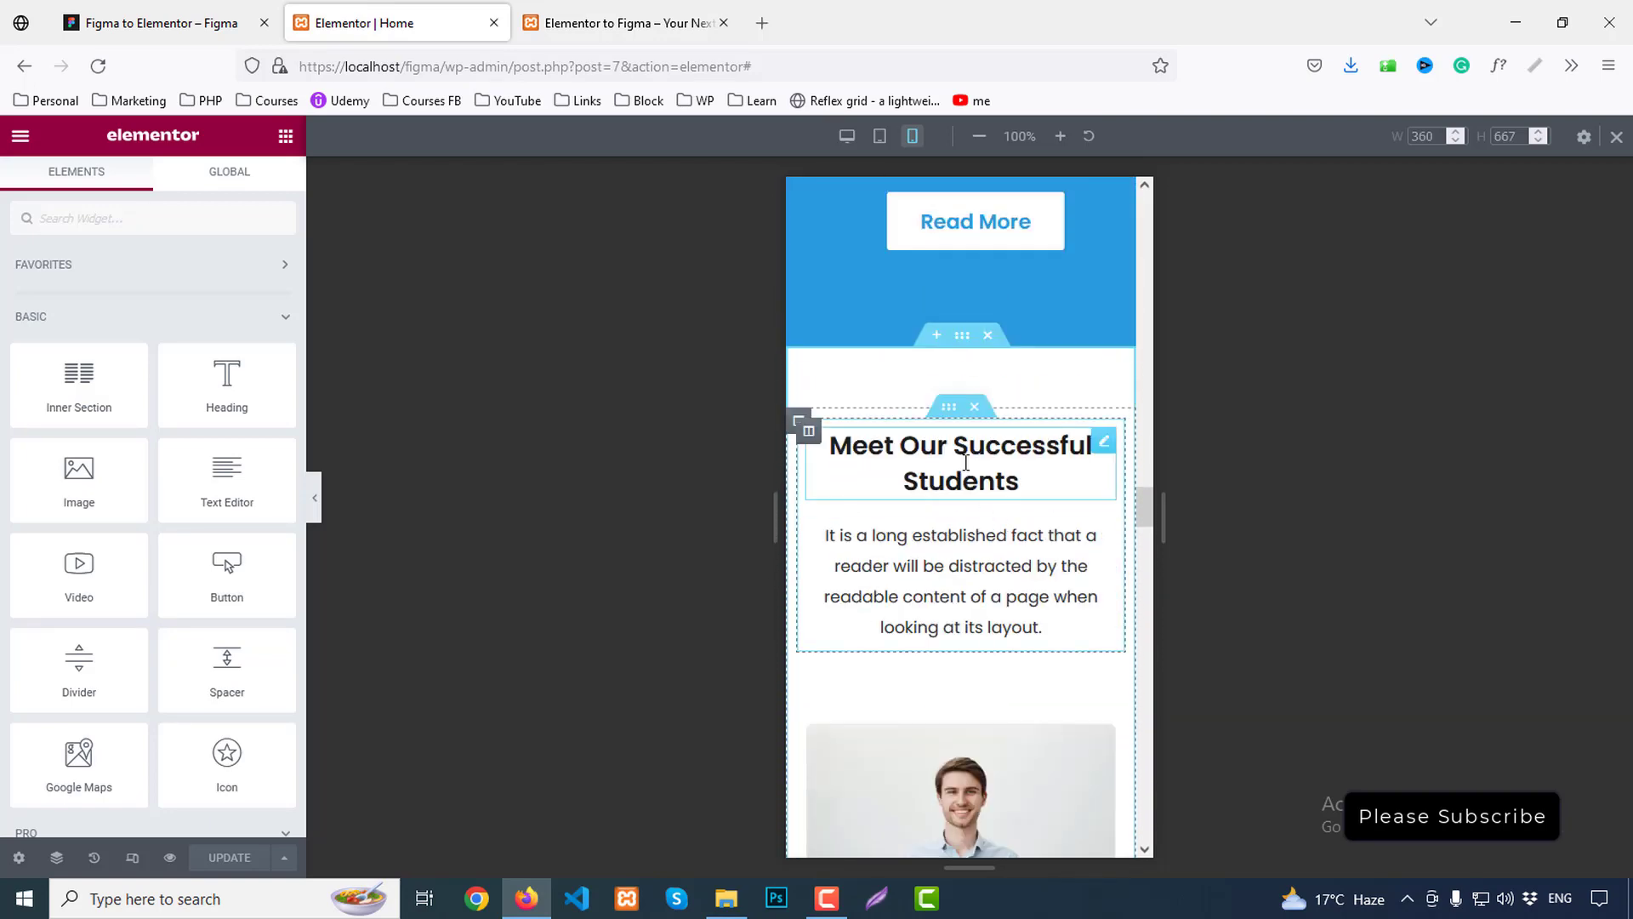
click(1021, 481)
click(190, 599)
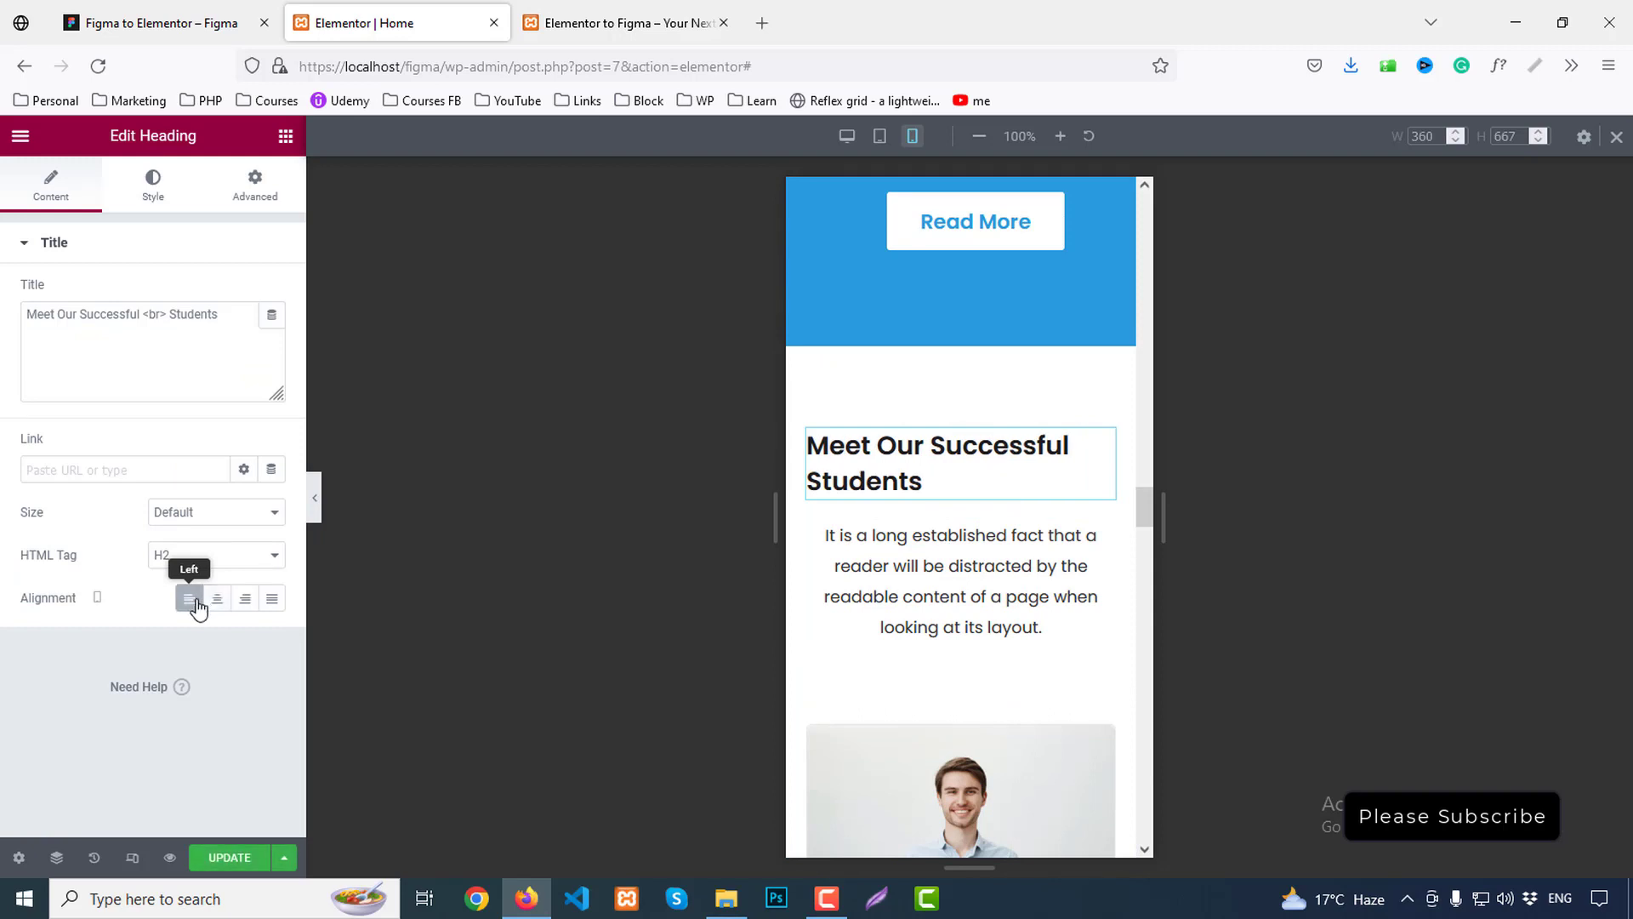
click(910, 562)
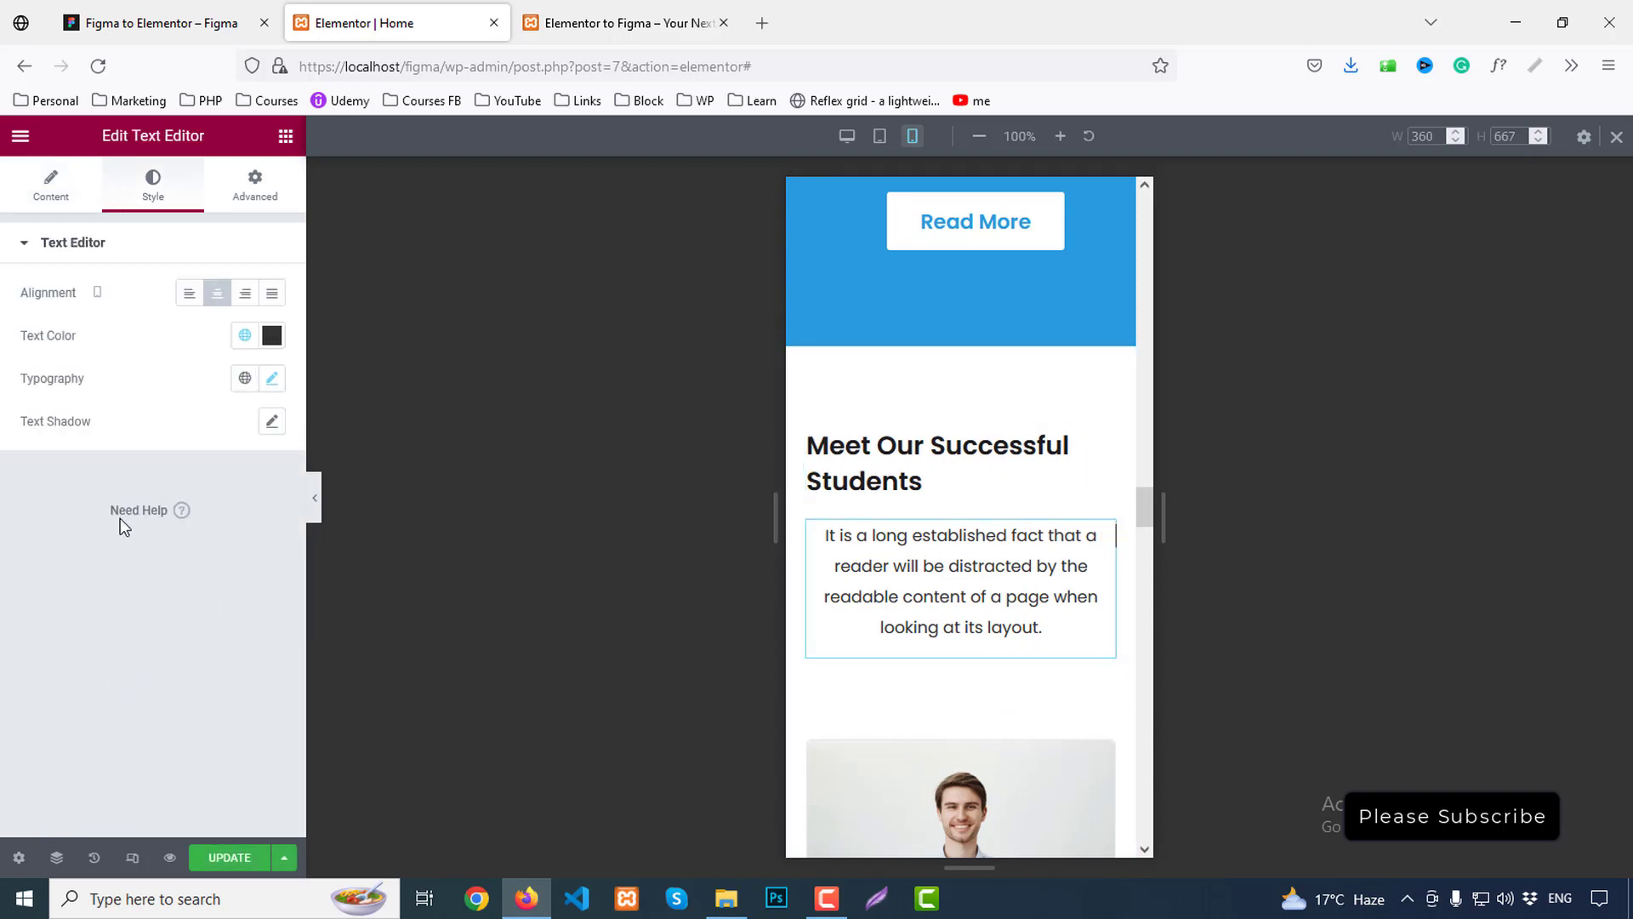
click(190, 293)
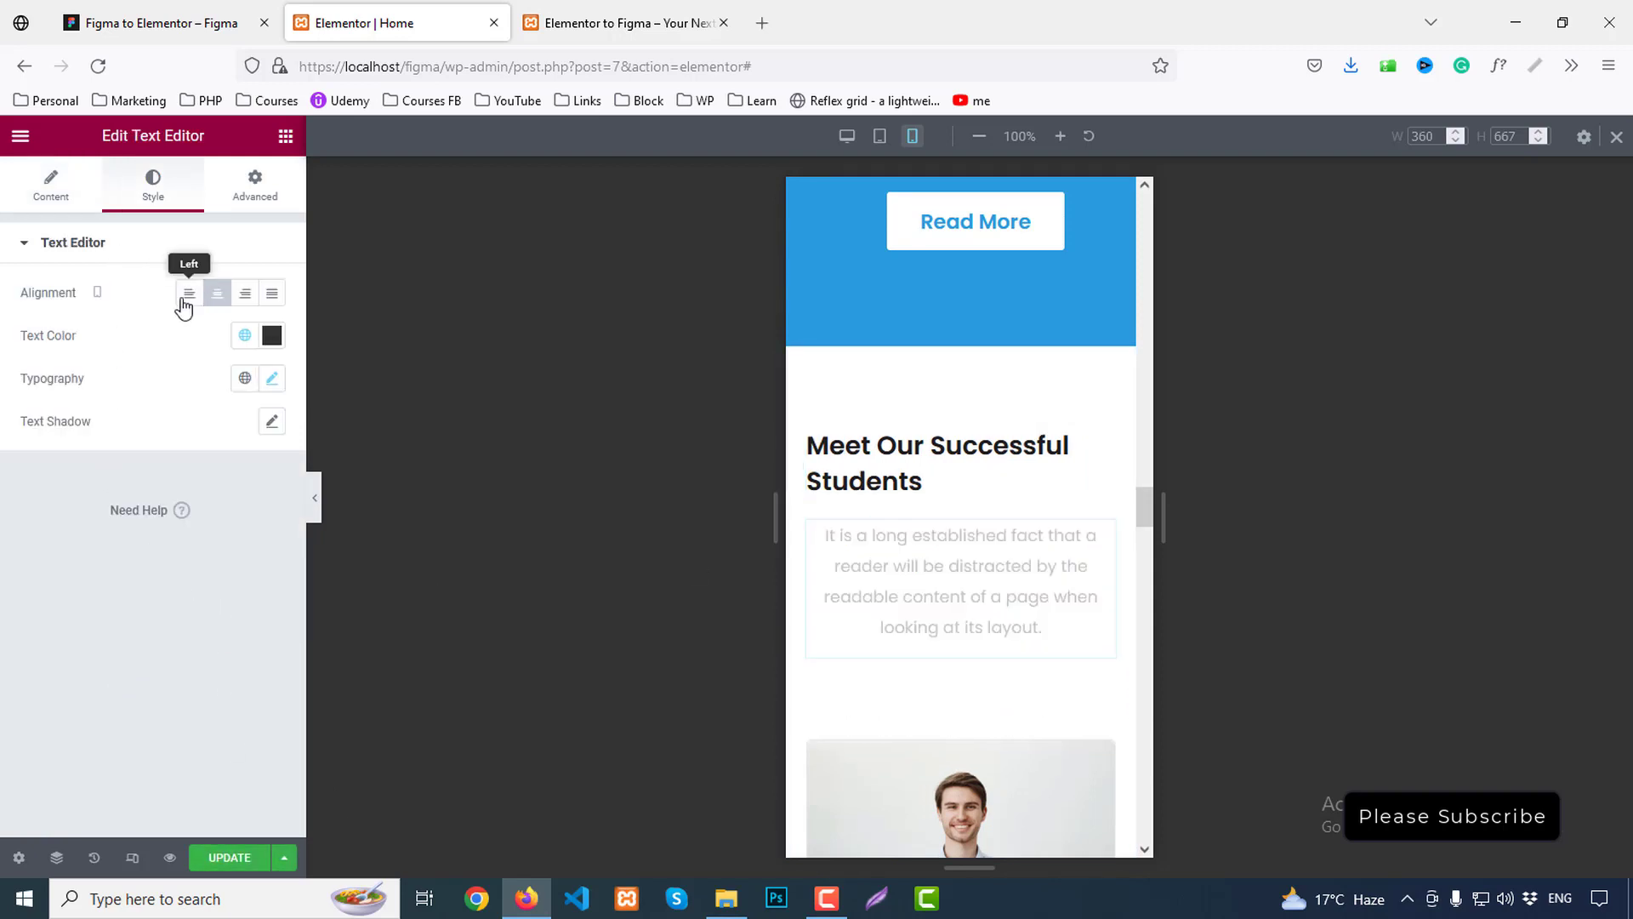
Left-align the same heading and paragraph on tablet and check the live preview
click(879, 138)
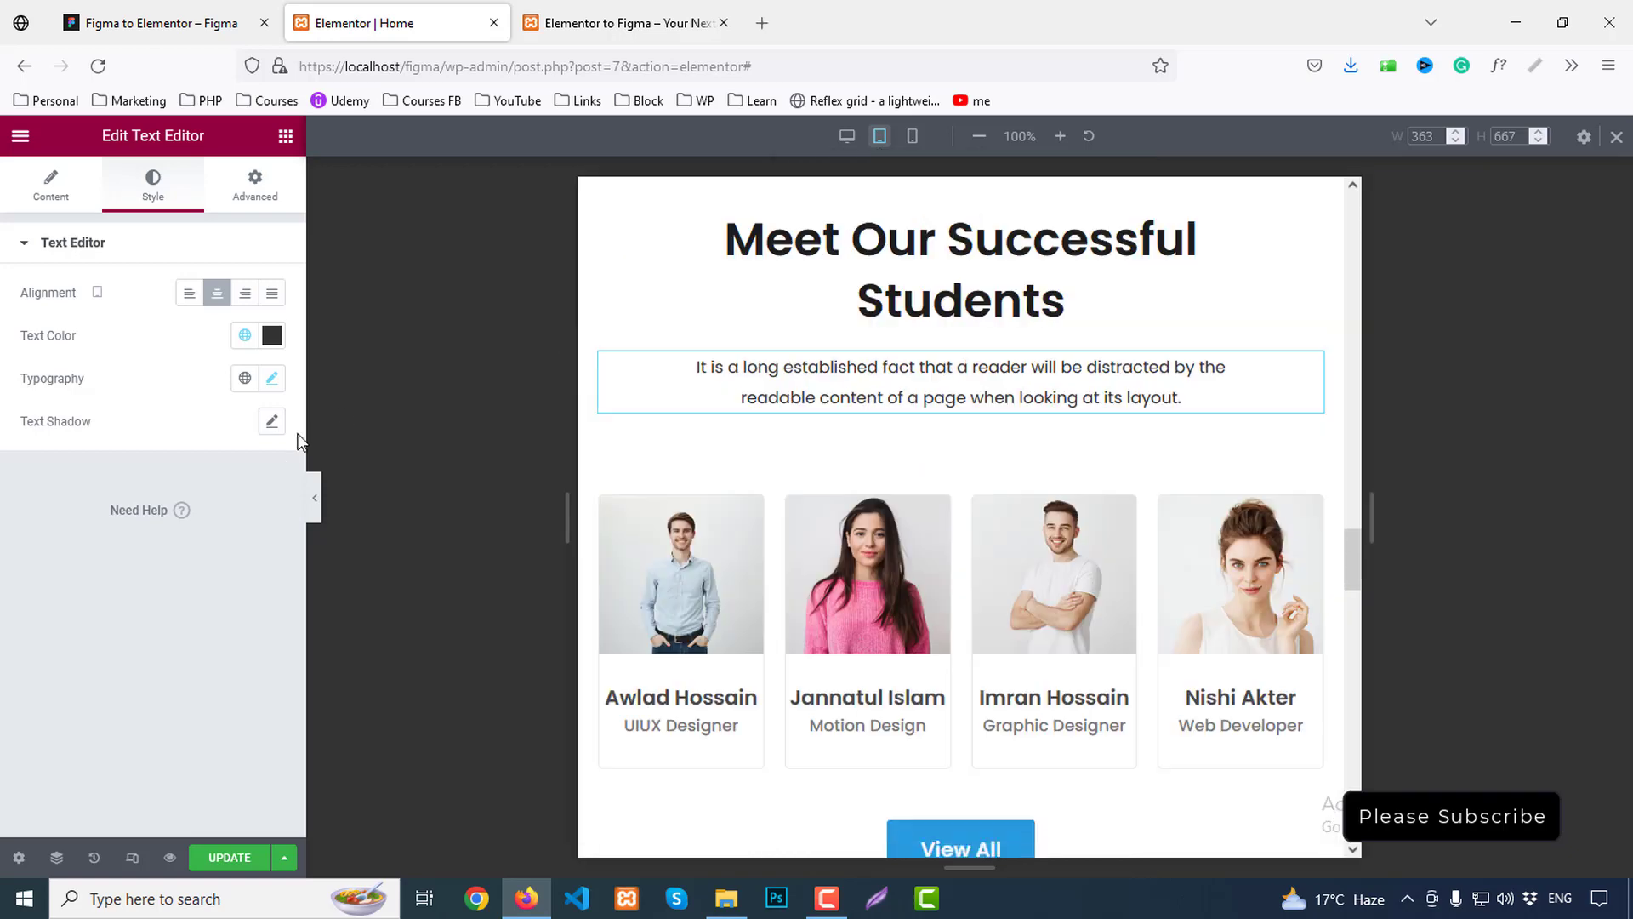
click(937, 262)
click(190, 597)
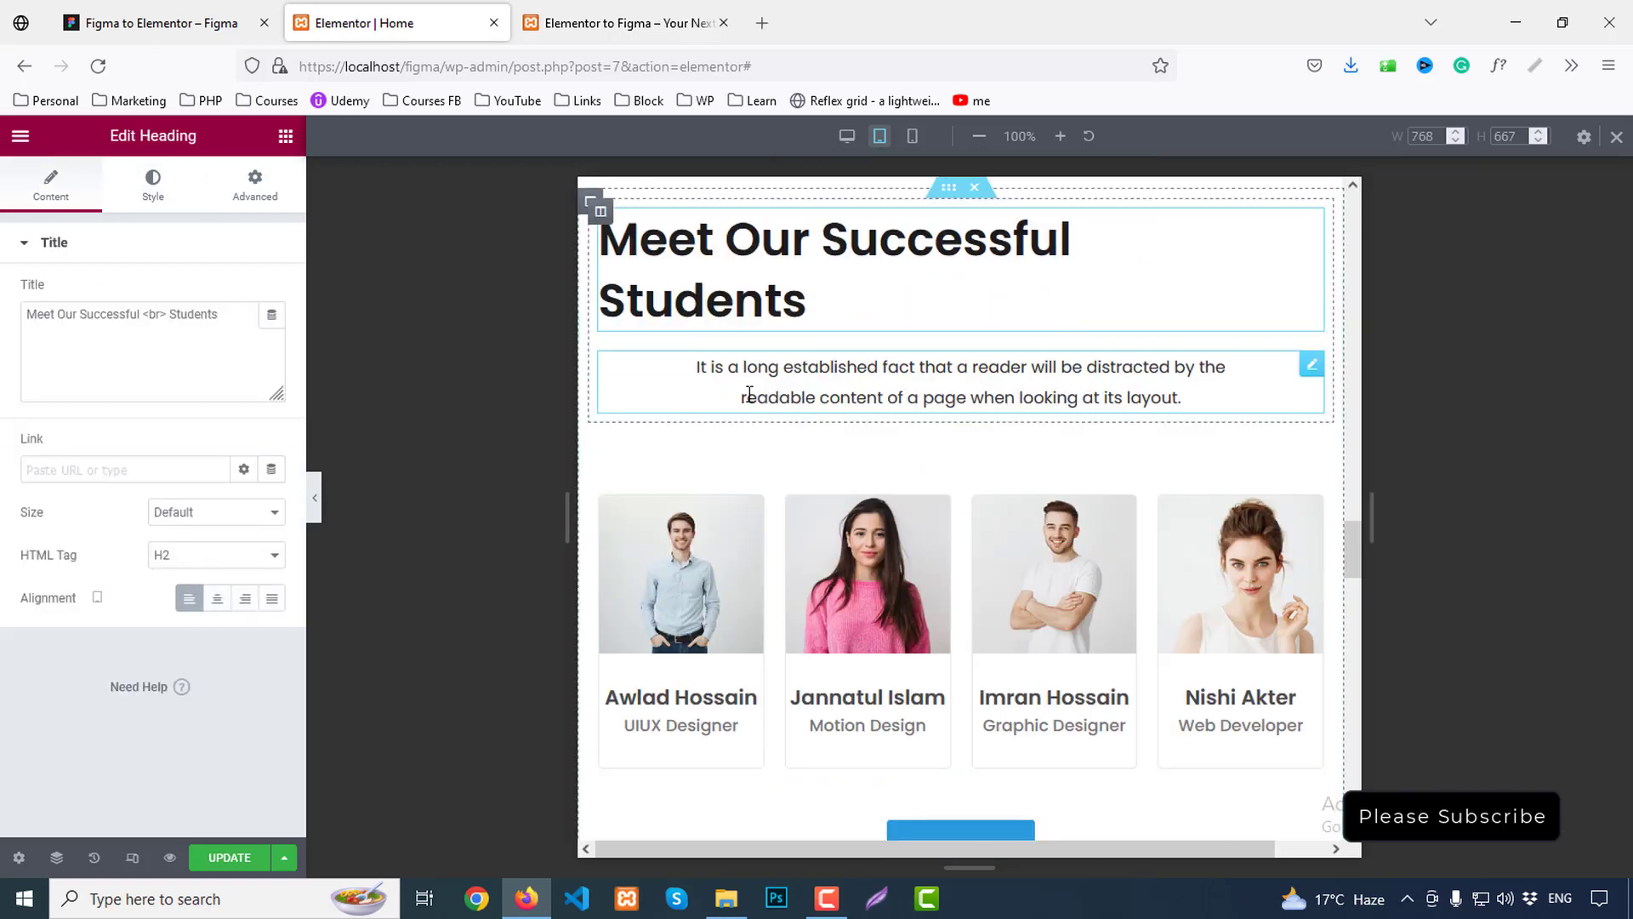
click(749, 393)
click(189, 292)
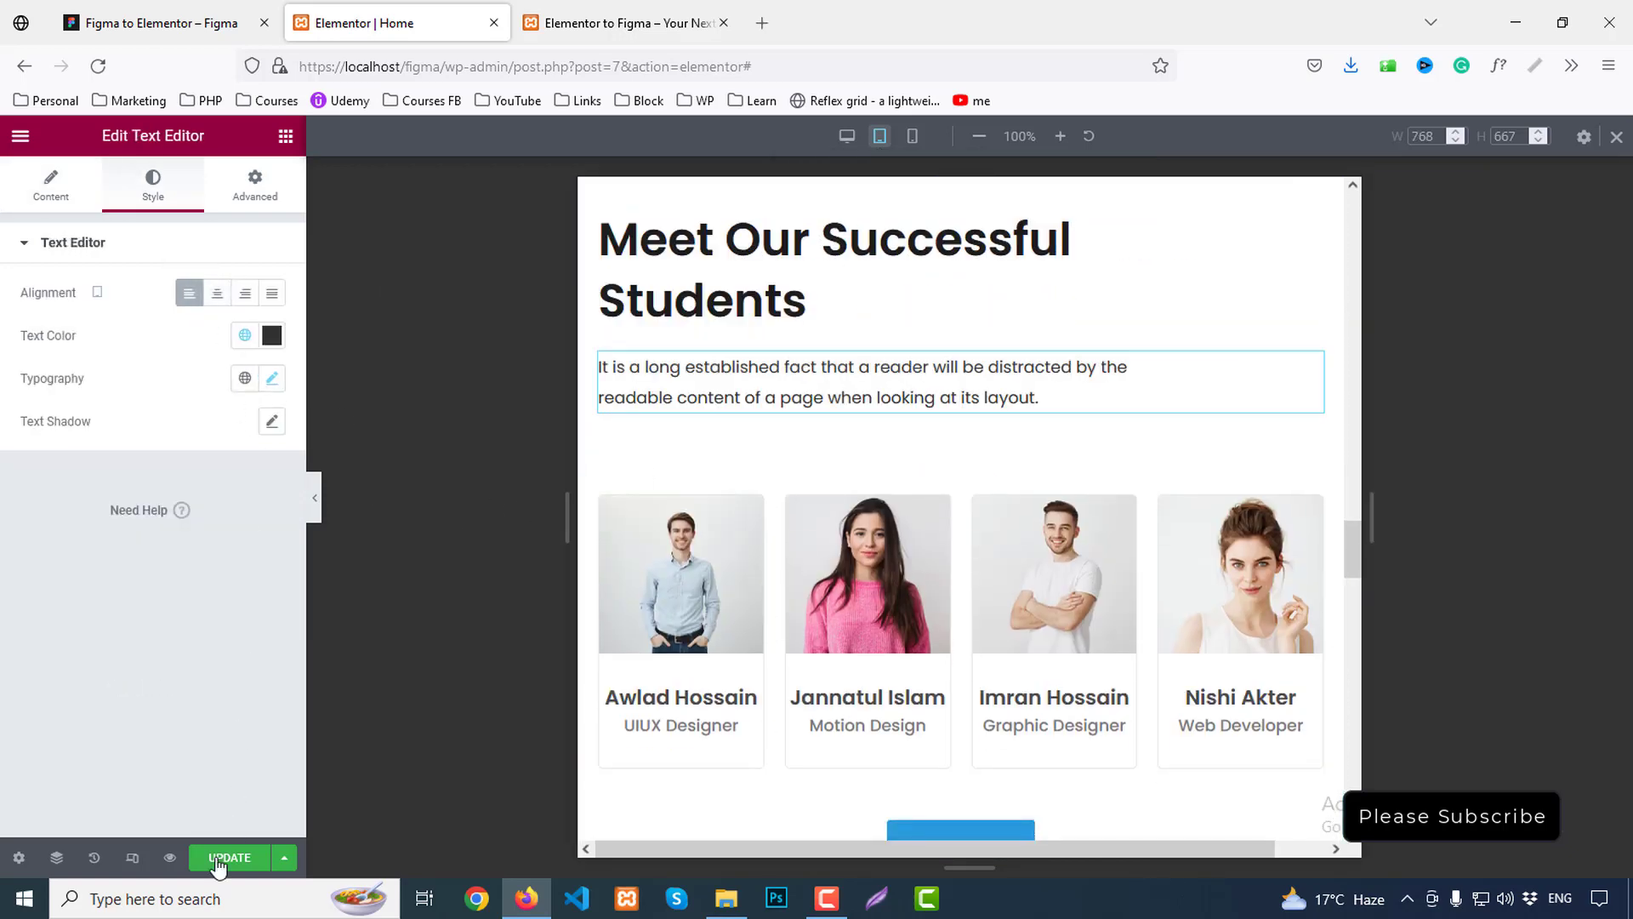
click(589, 18)
scroll(1505, 520, down, 20)
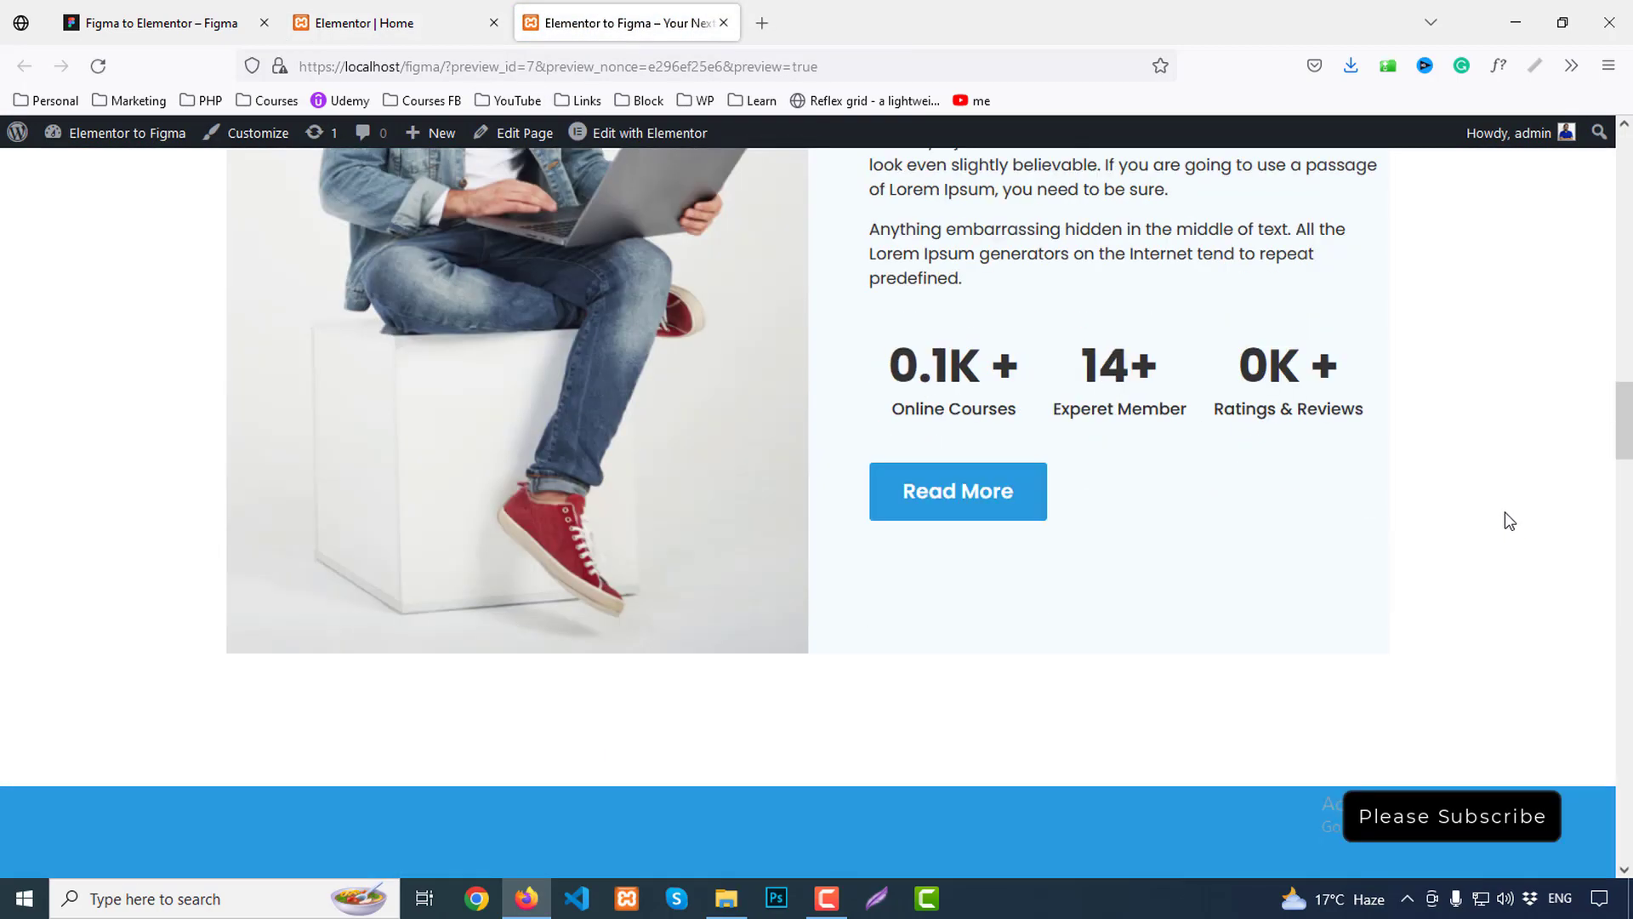
scroll(1514, 517, up, 6)
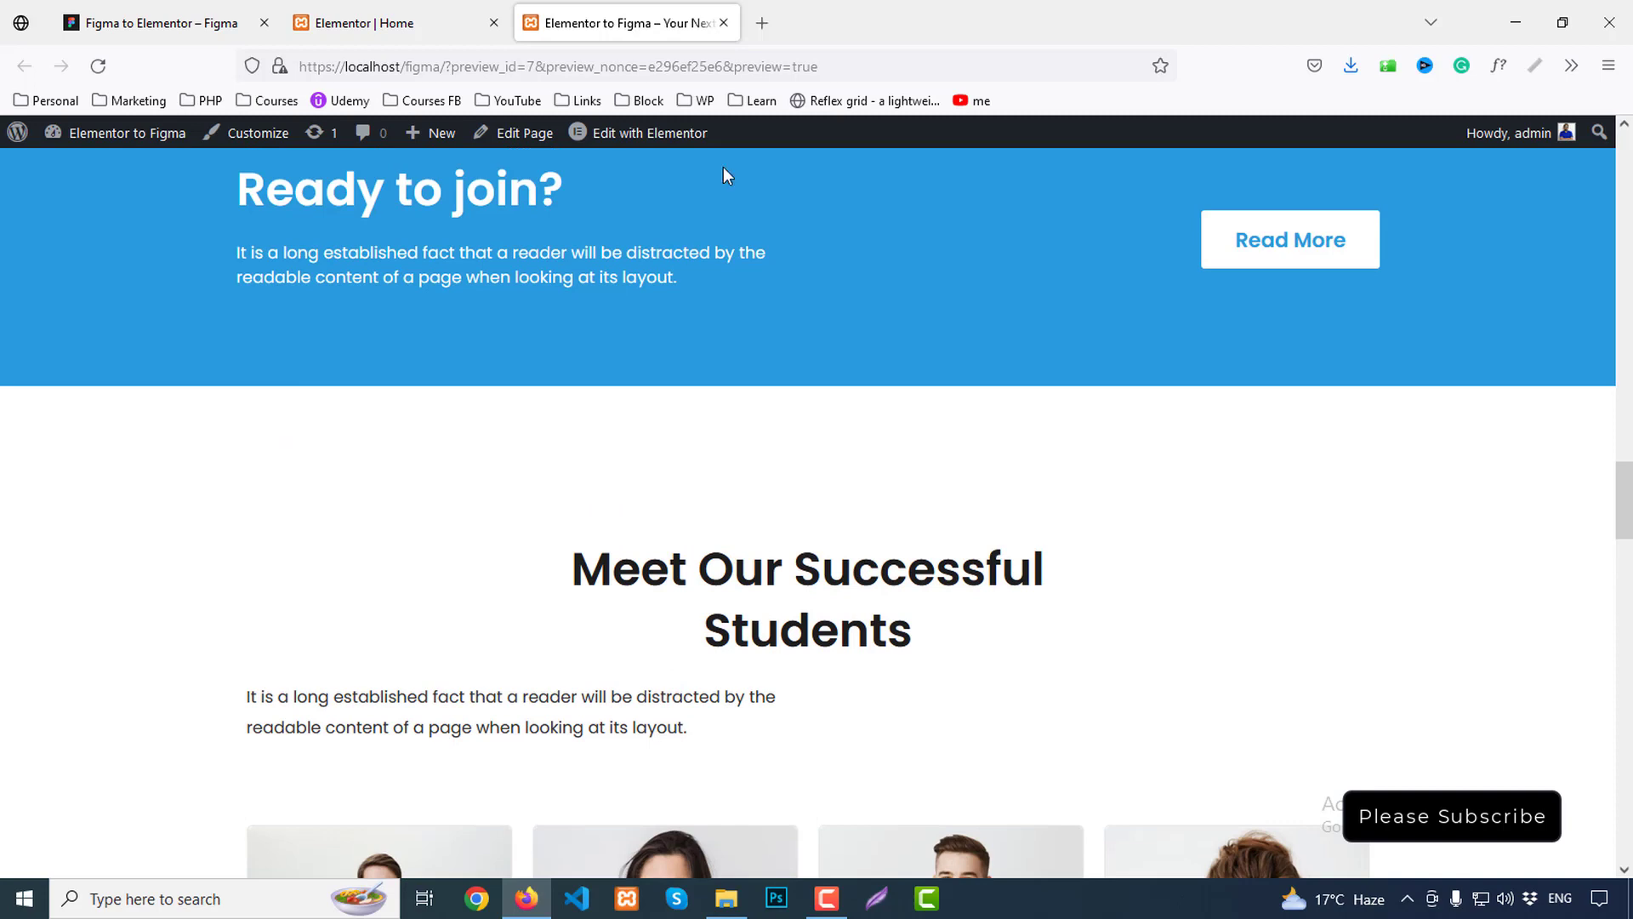
click(393, 21)
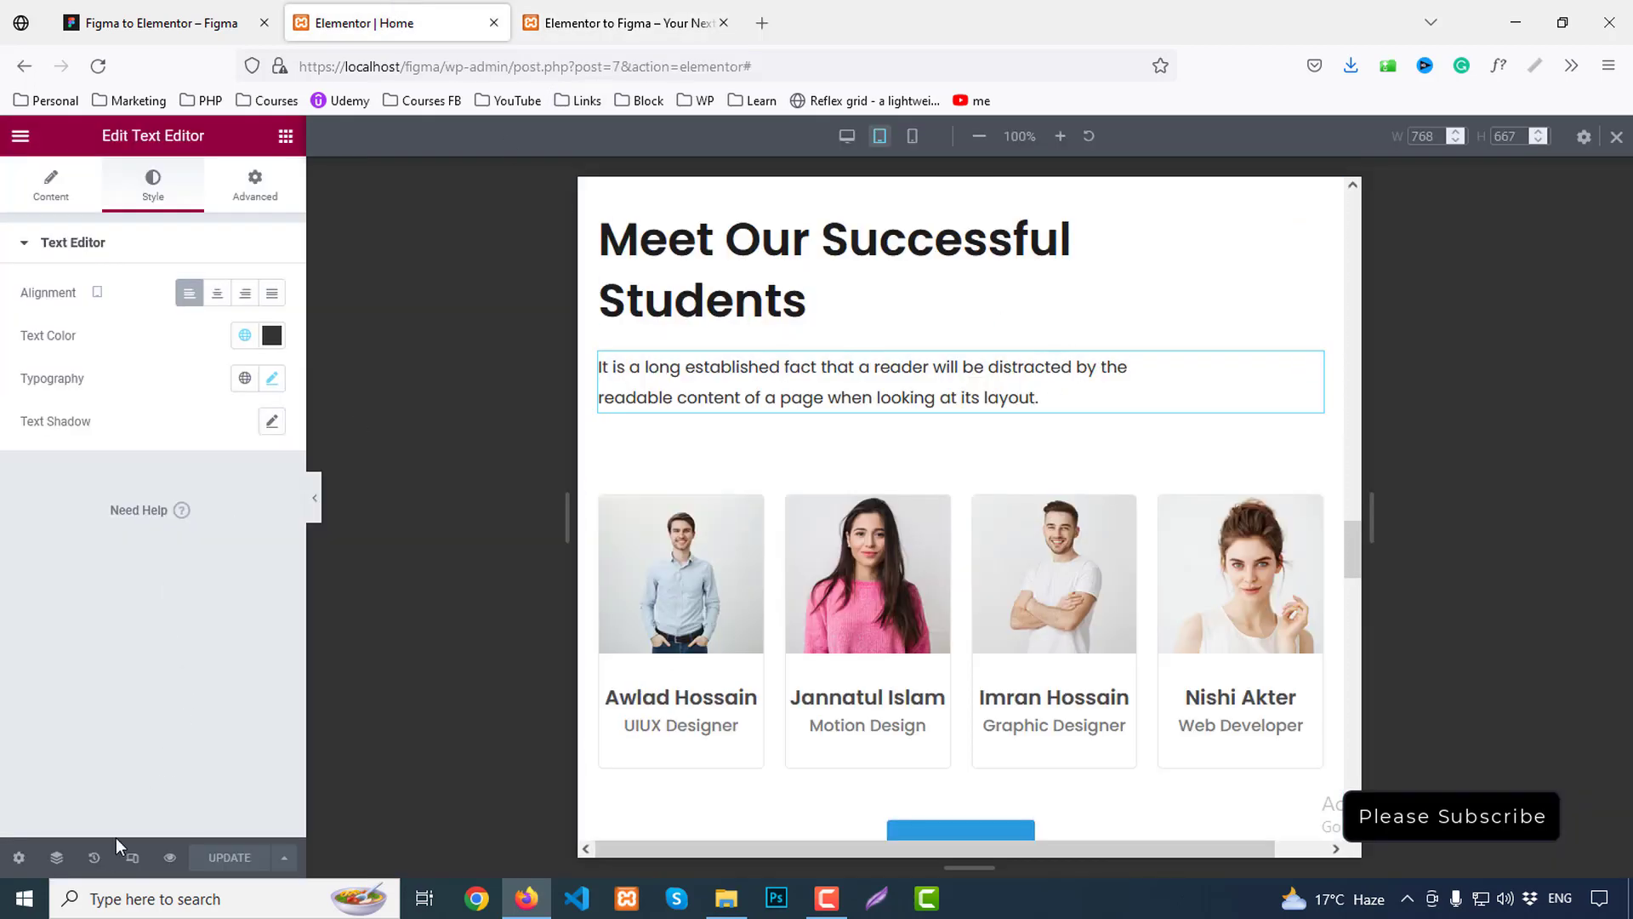
Left-align the heading on desktop and save the page
click(846, 136)
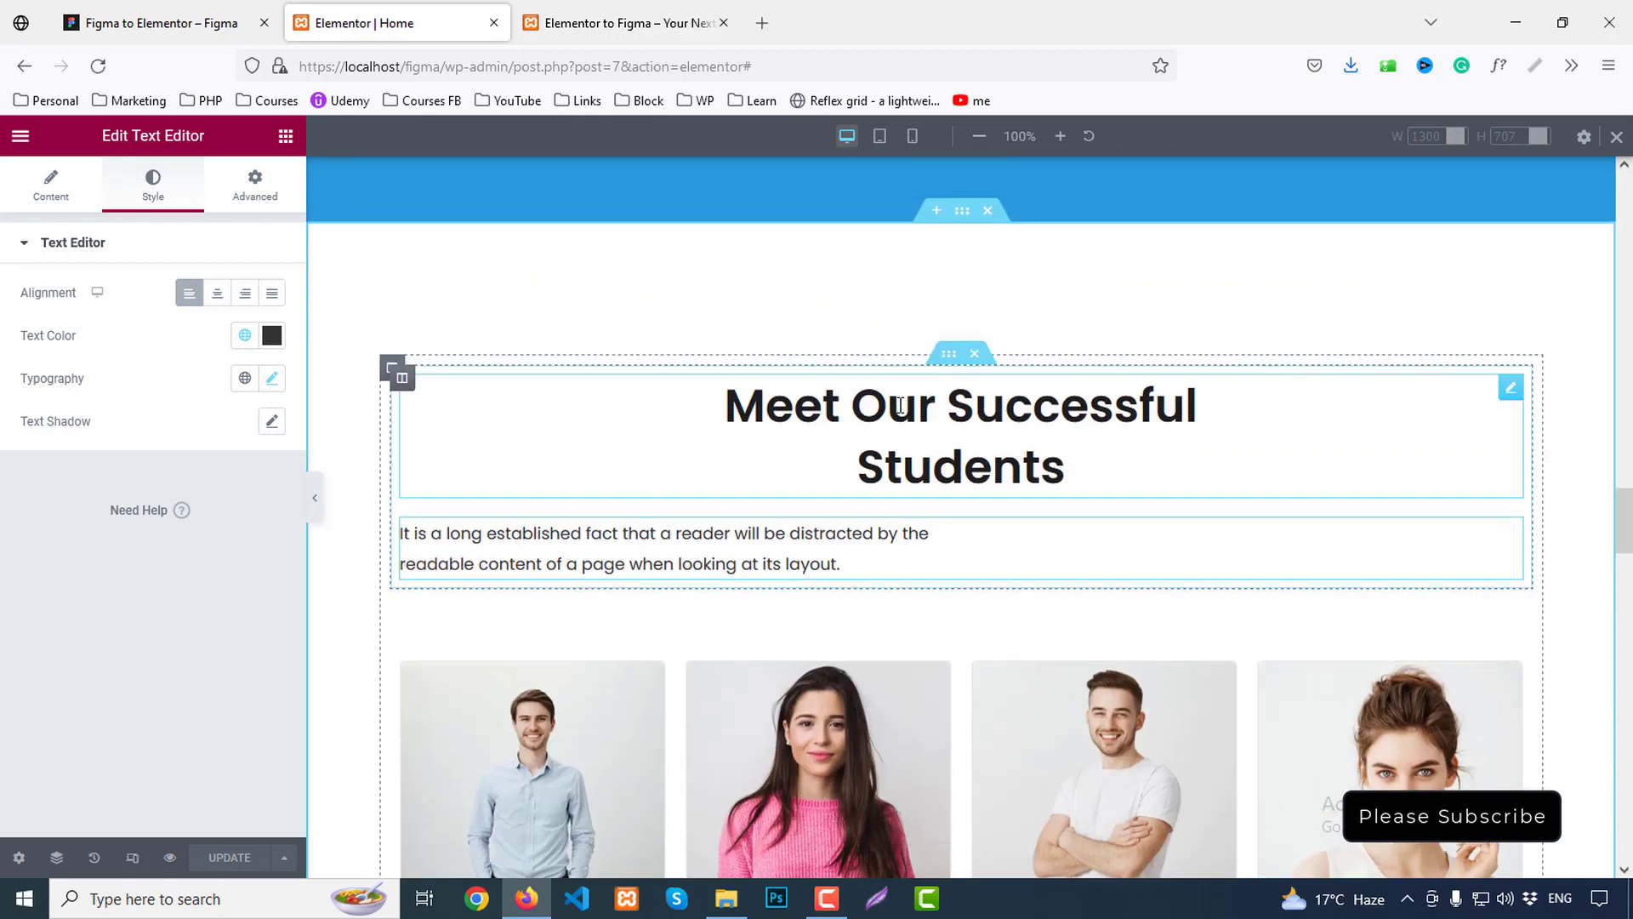
click(876, 405)
click(189, 598)
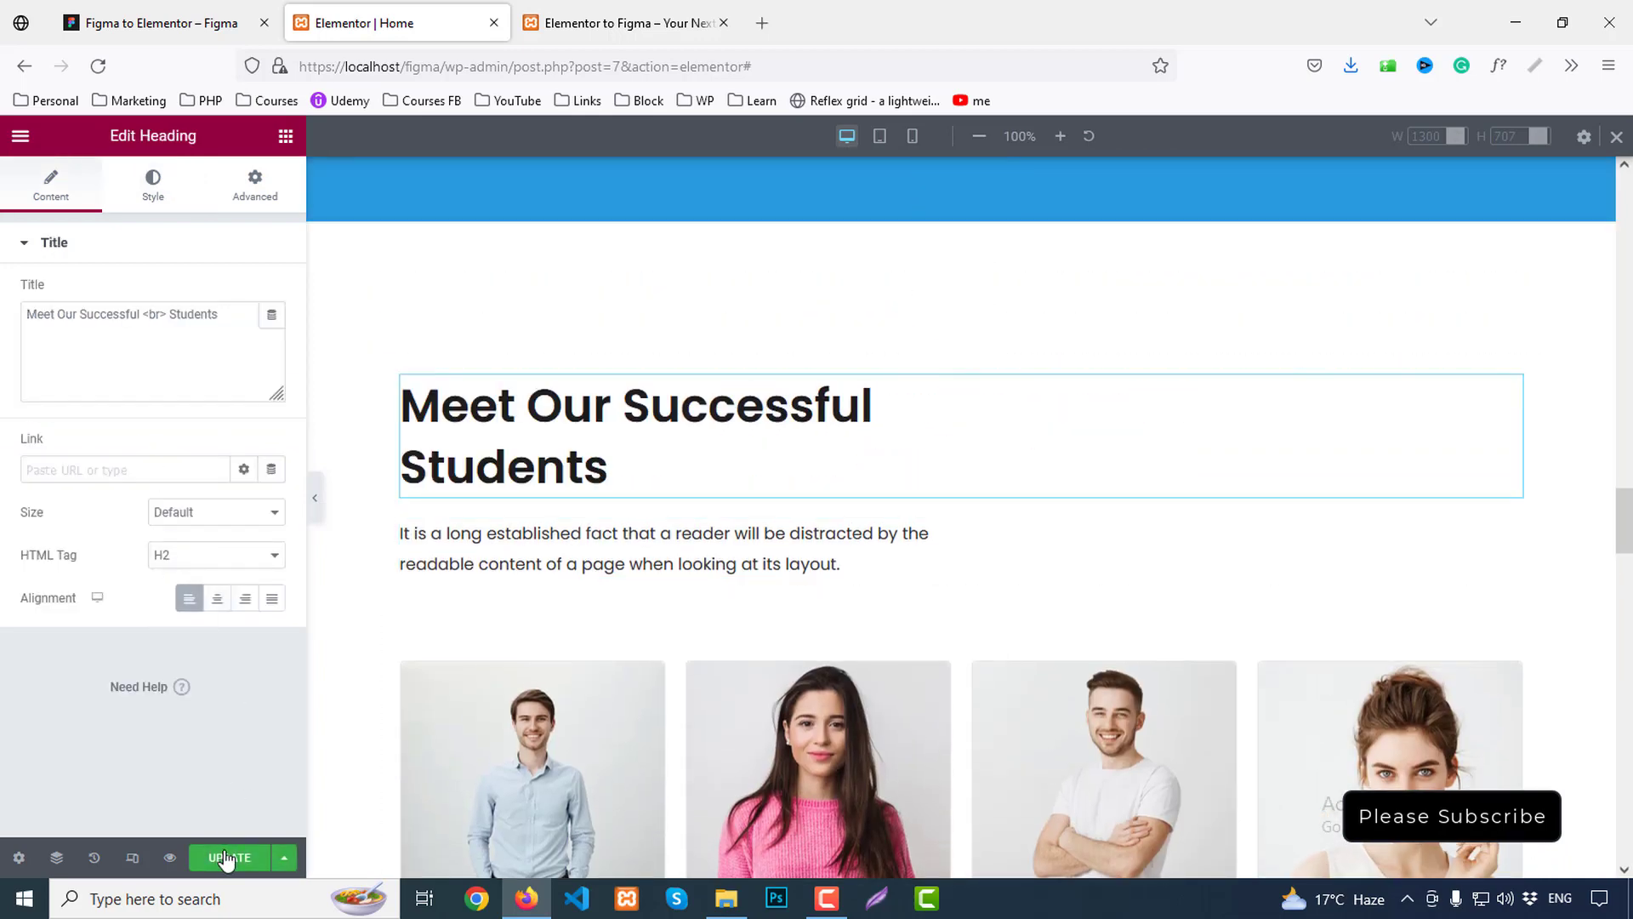
click(230, 857)
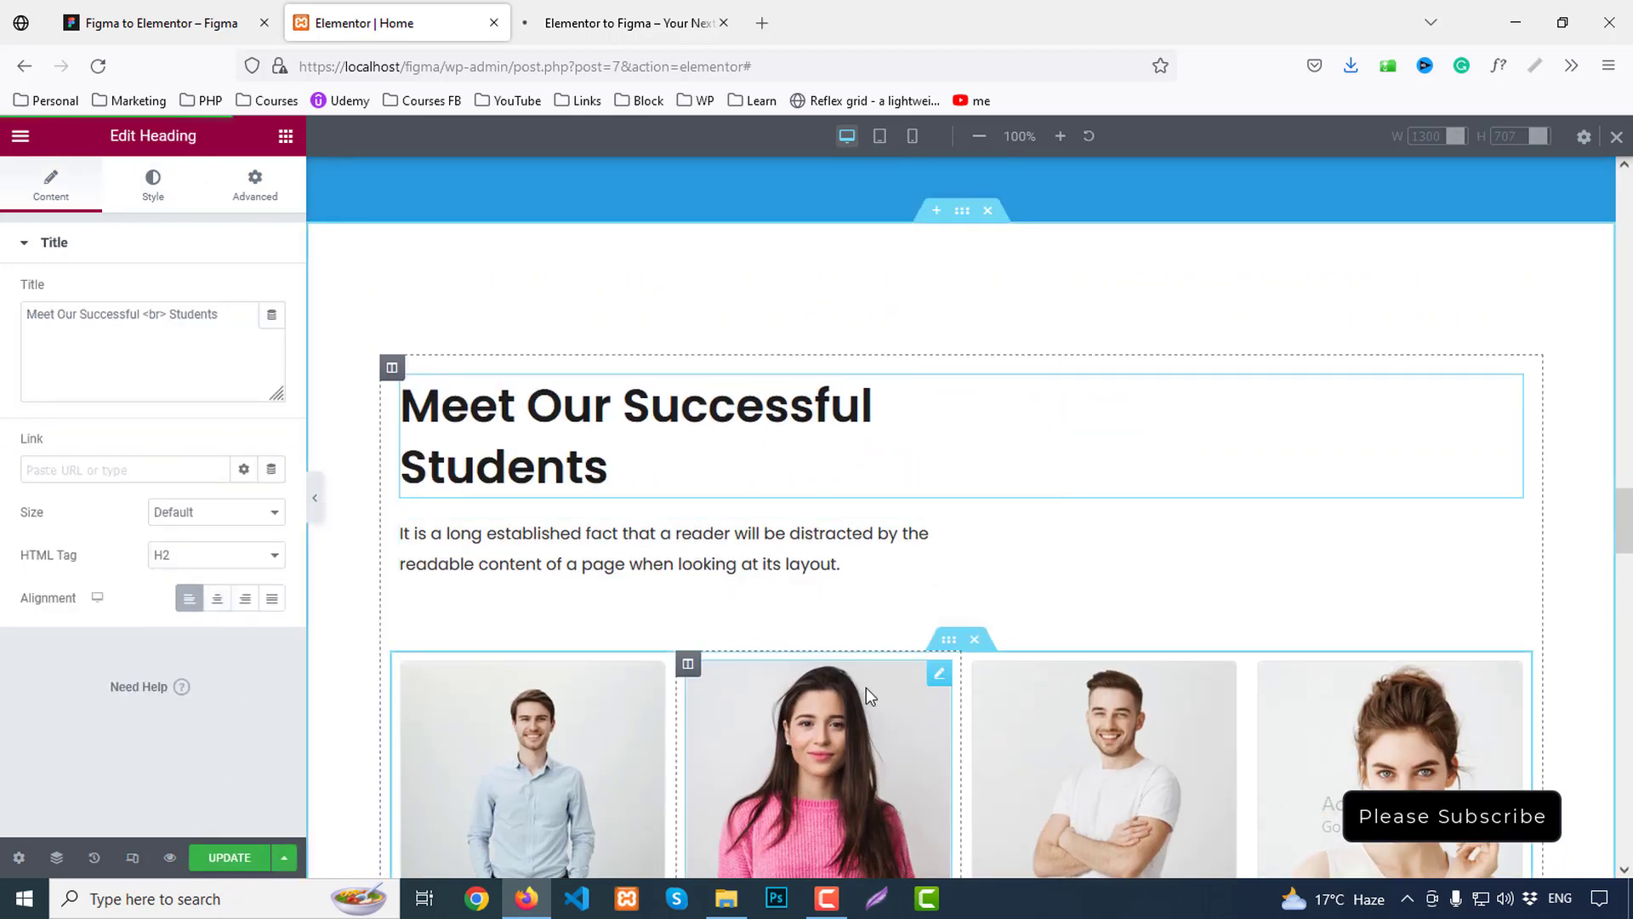
Review the updated live homepage down to the HALIM footer, then return to the top
key(ctrl+Tab)
scroll(1268, 483, down, 10)
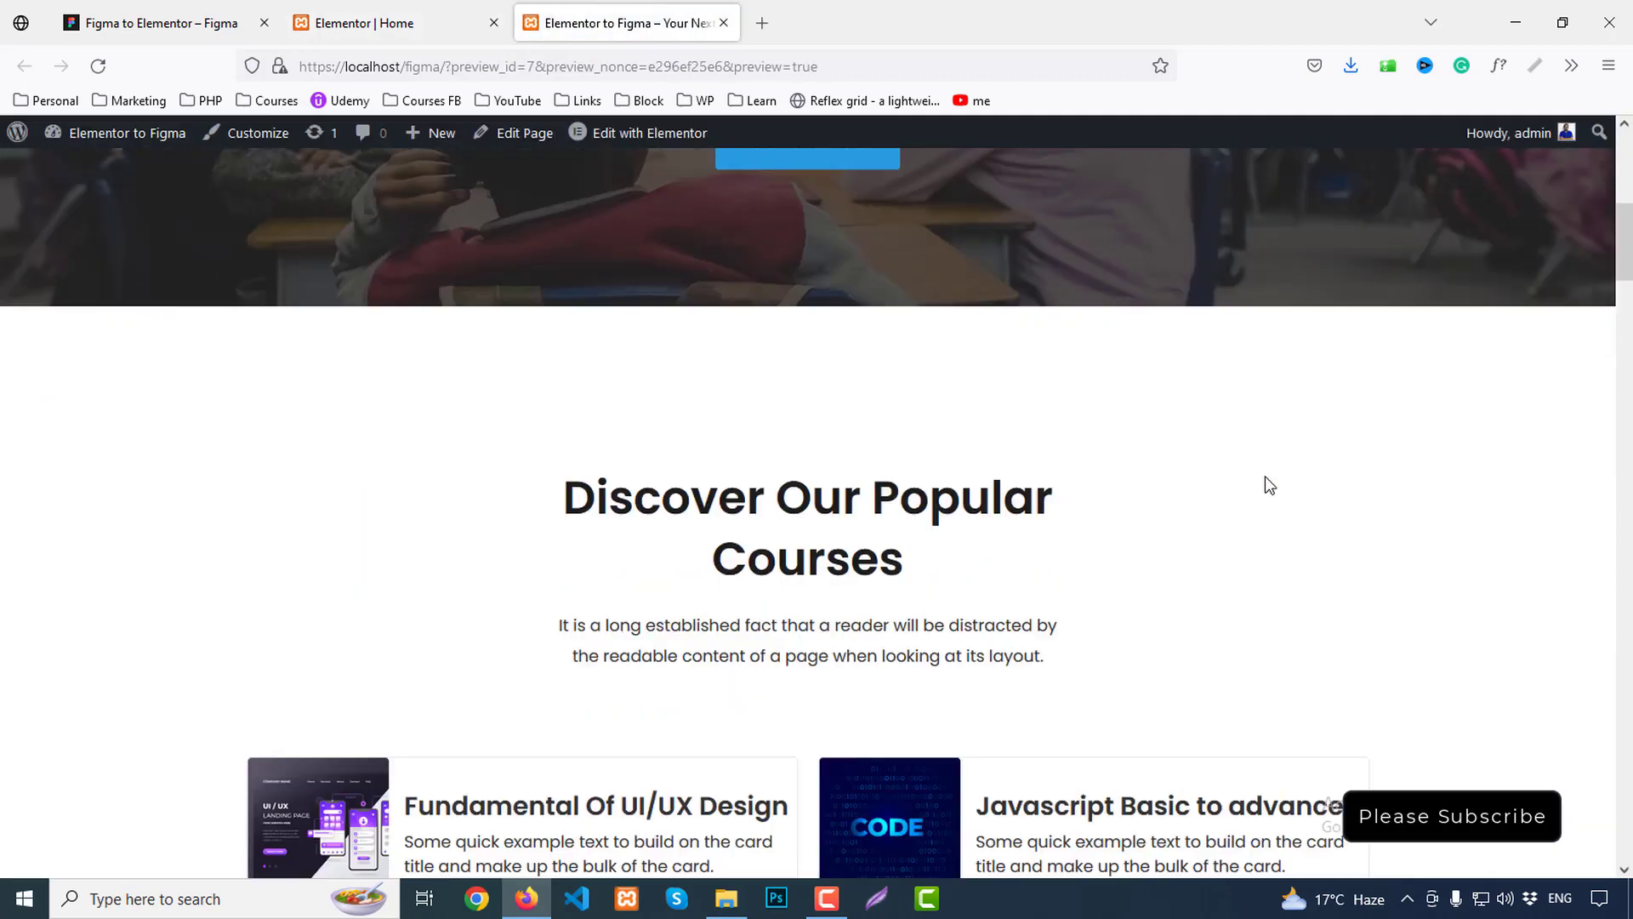
scroll(1266, 478, down, 15)
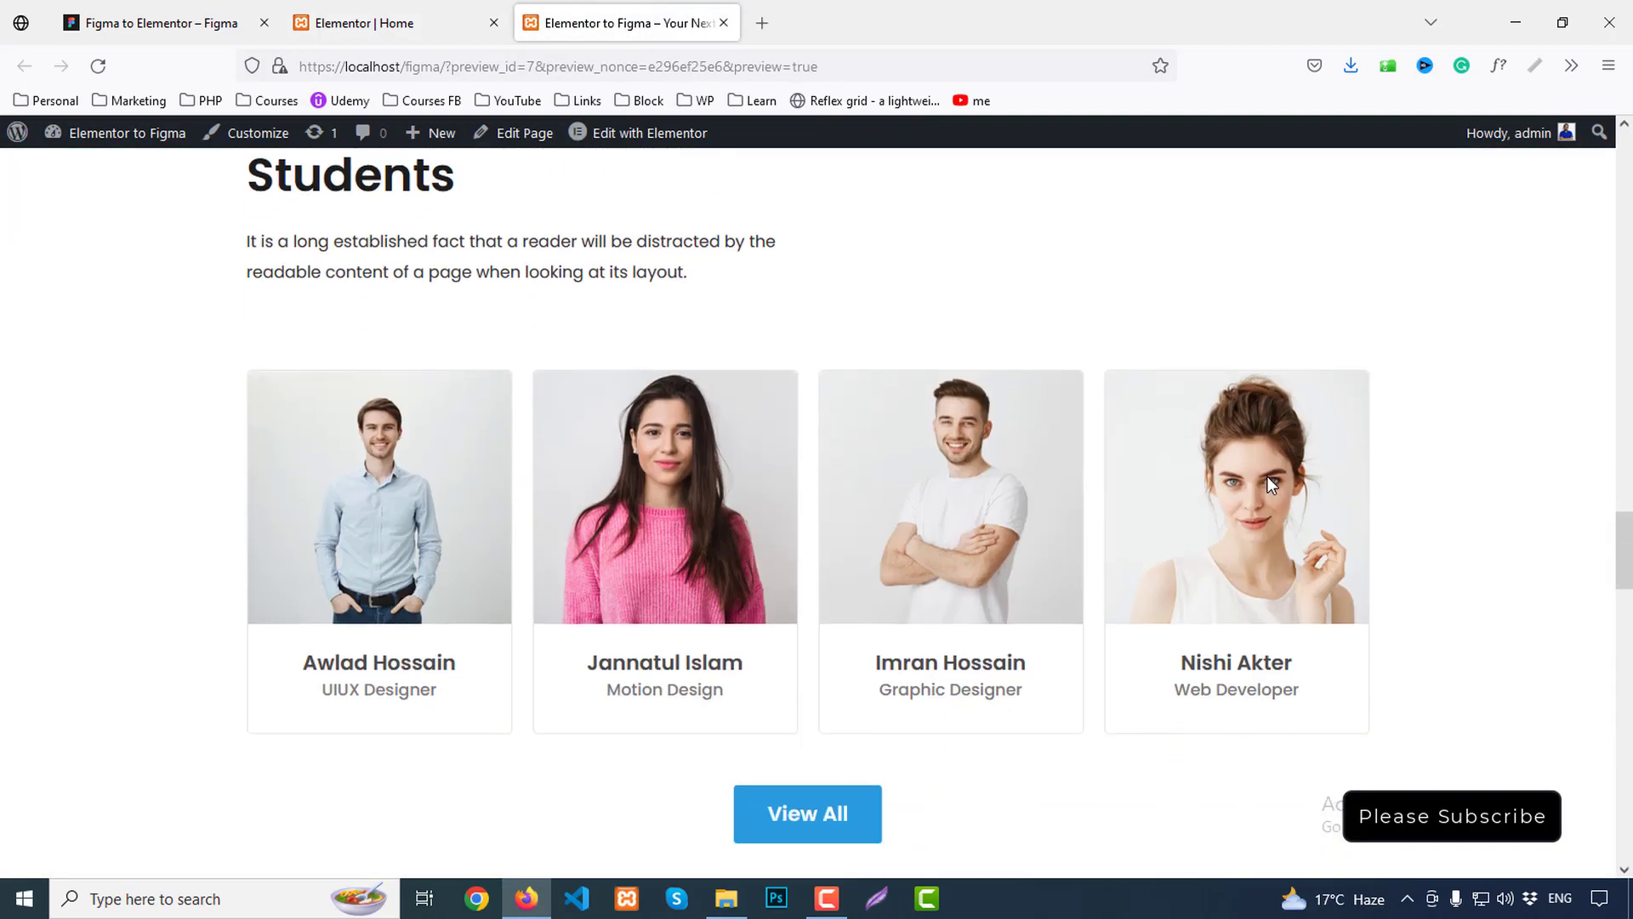
scroll(1270, 485, down, 10)
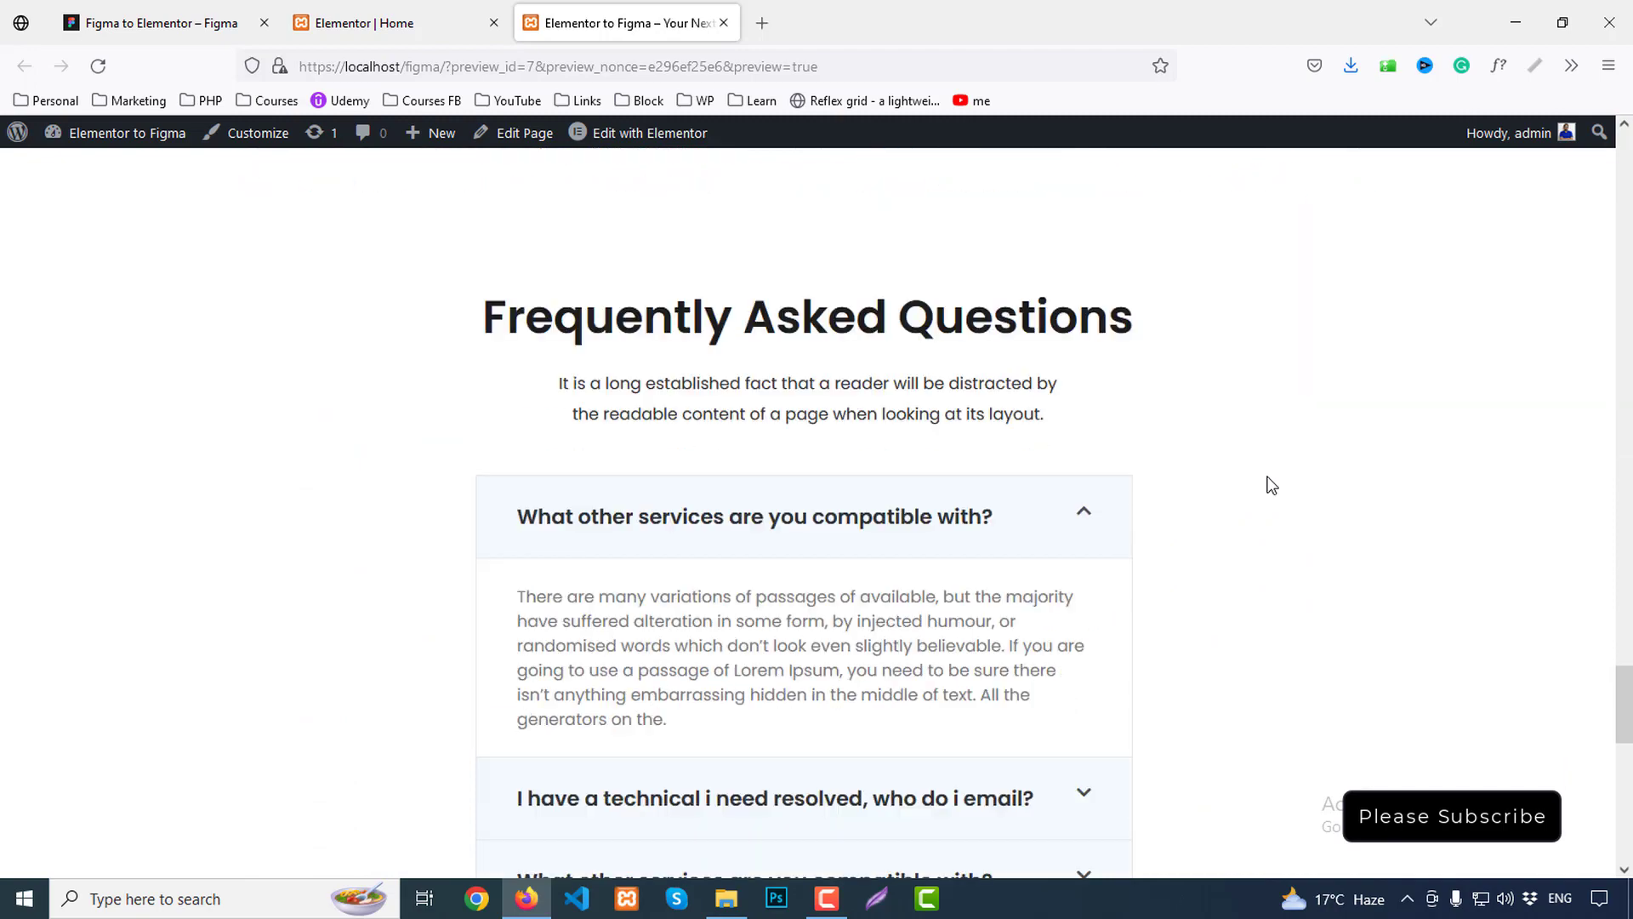
scroll(1271, 485, up, 3)
scroll(1271, 484, down, 10)
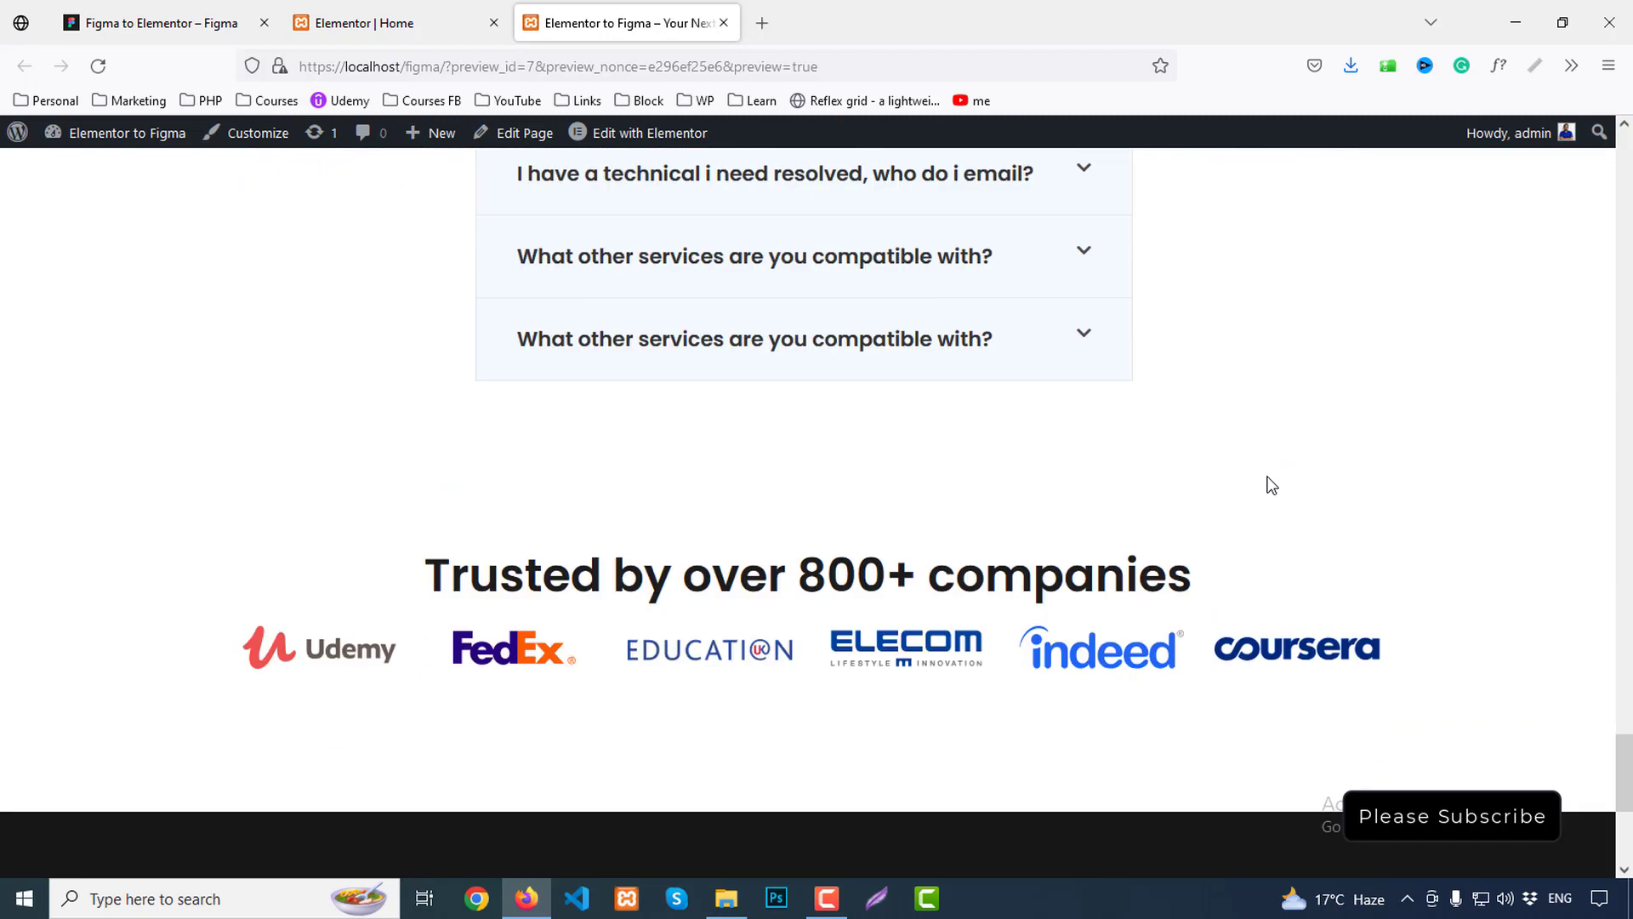
scroll(1269, 481, down, 5)
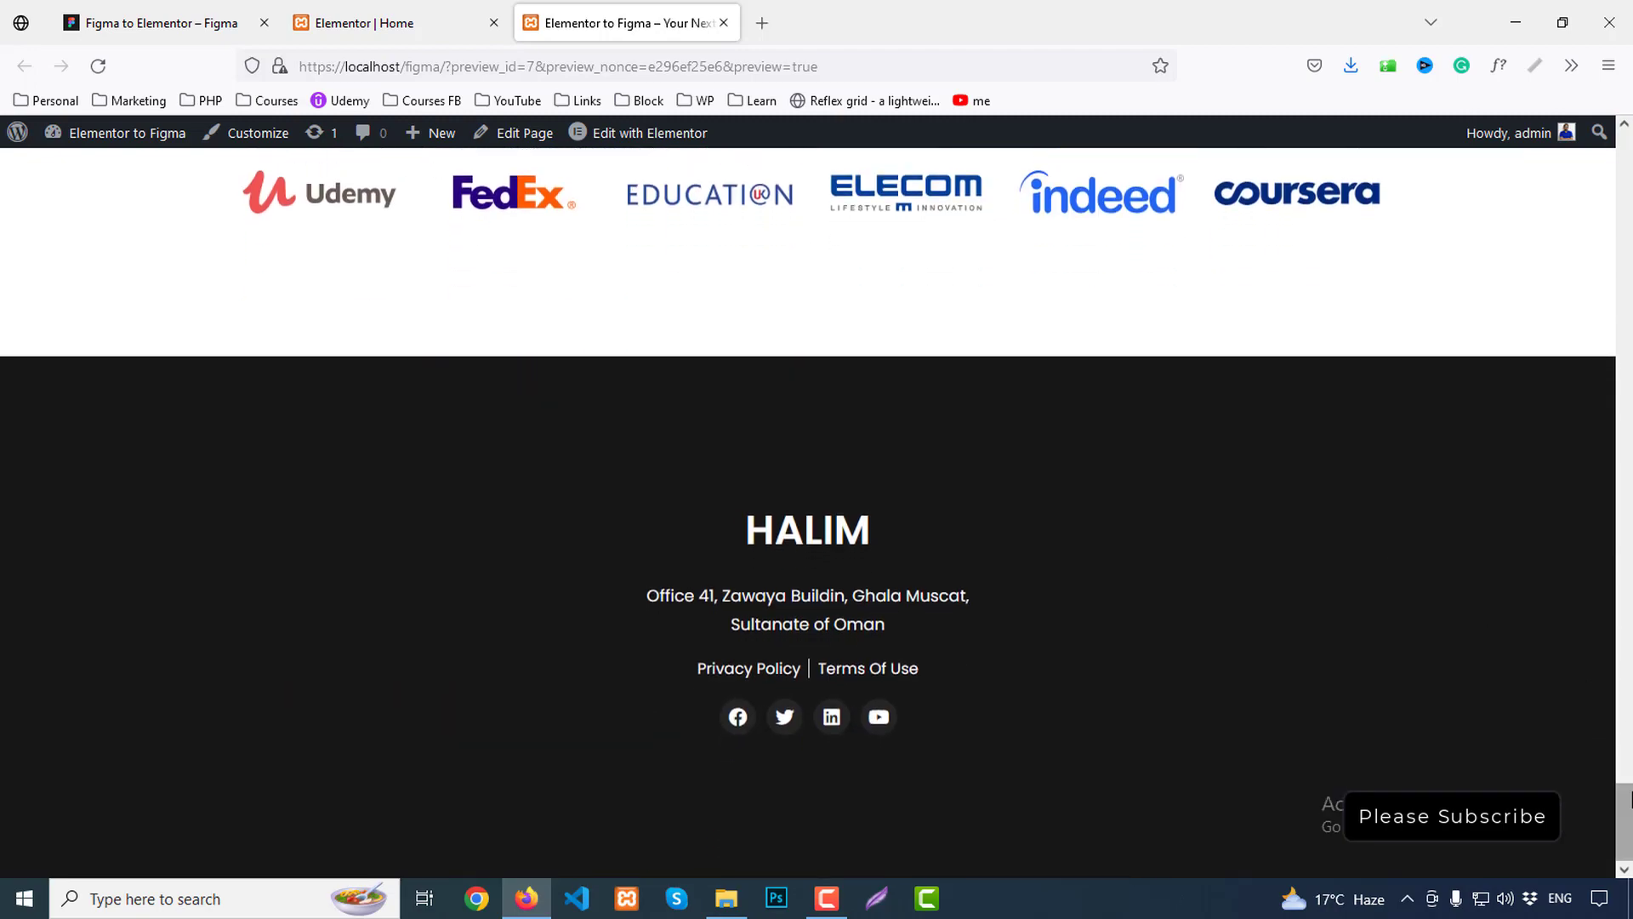
drag(1630, 799, 1623, 138)
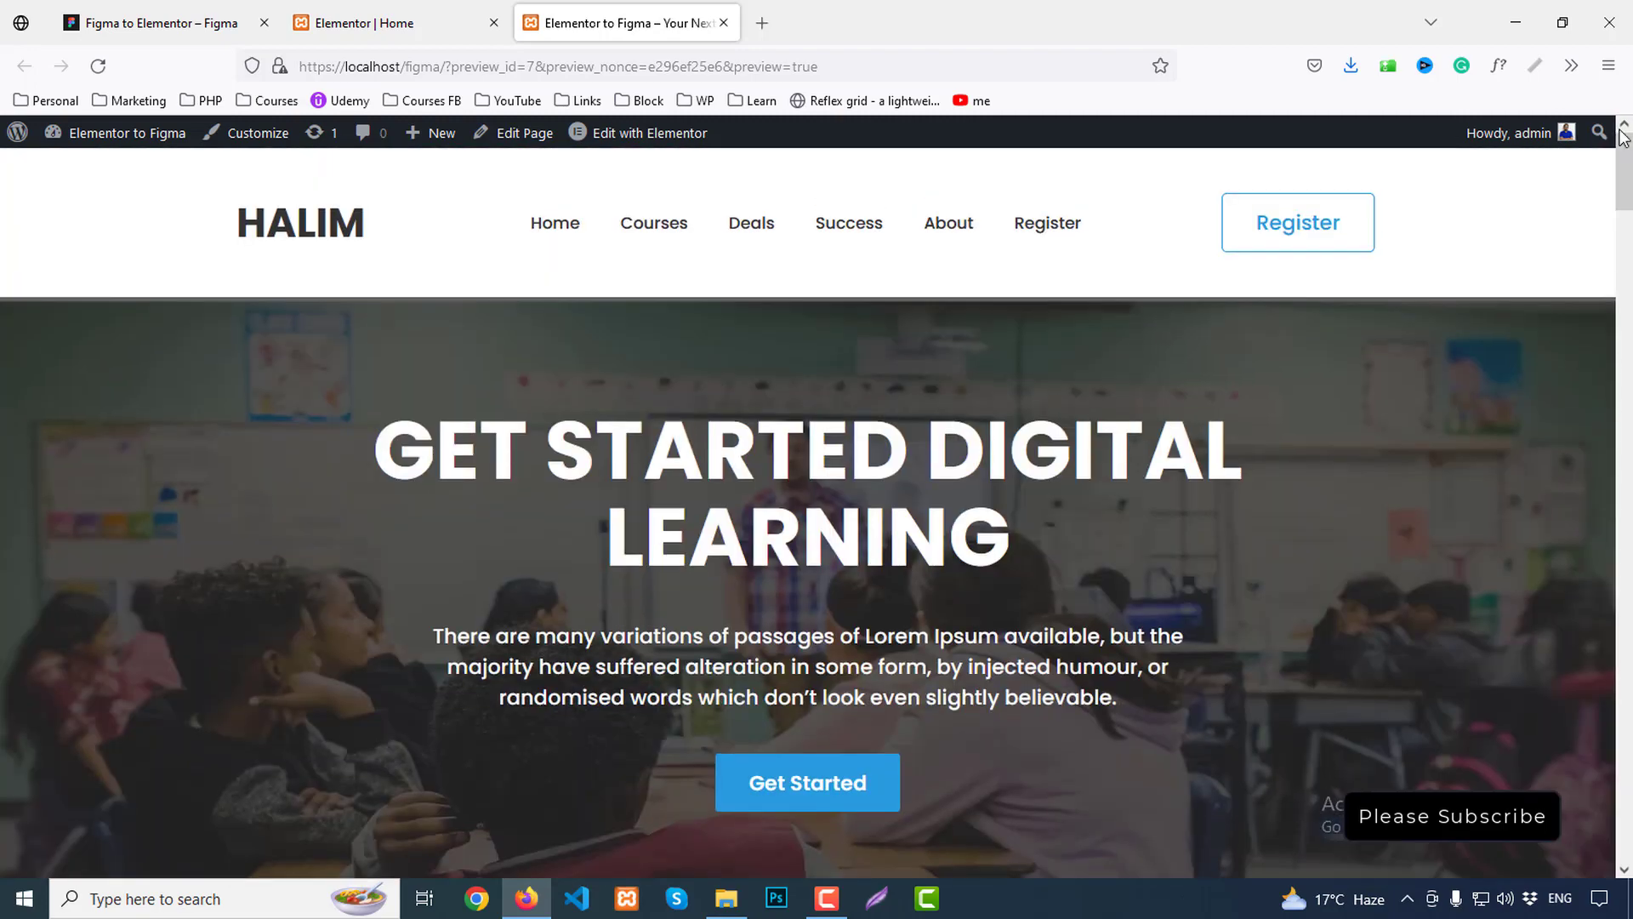